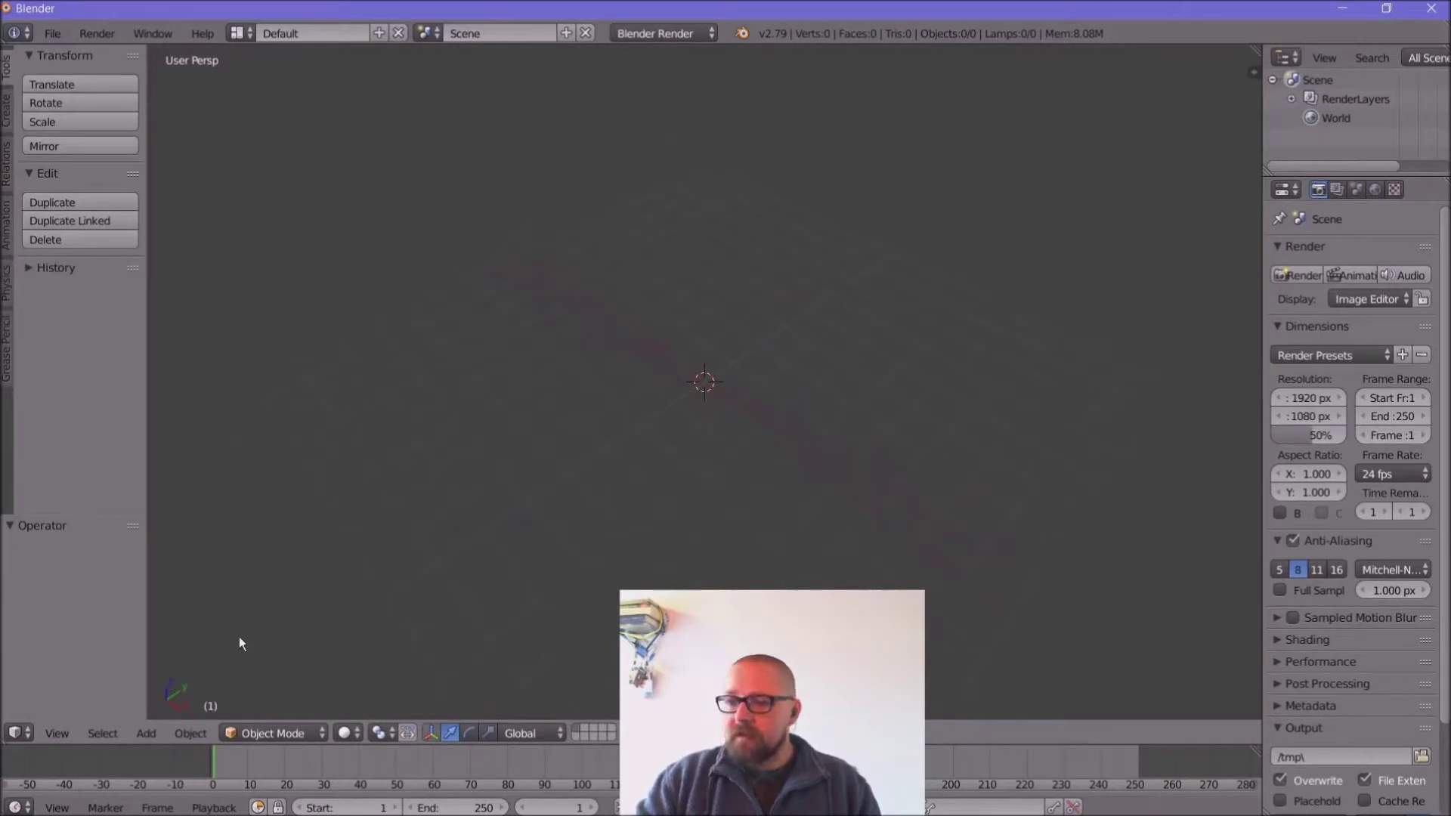
Step: Add a cube mesh to the empty scene
{"action": "left_click", "coordinate": [182, 734]}
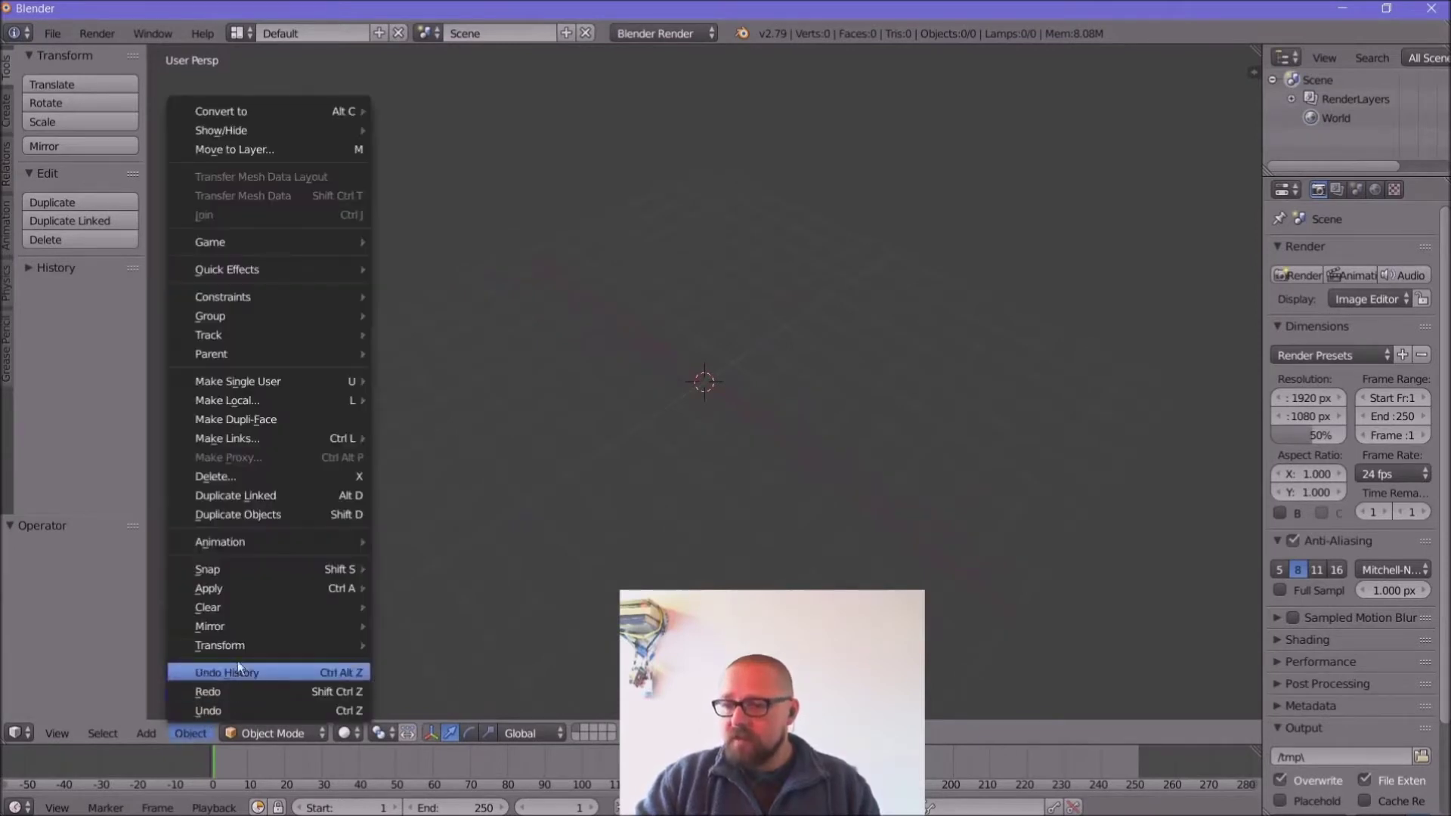
{"action": "left_click", "coordinate": [146, 733]}
{"action": "mouse_move", "coordinate": [209, 729]}
{"action": "mouse_move", "coordinate": [146, 734]}
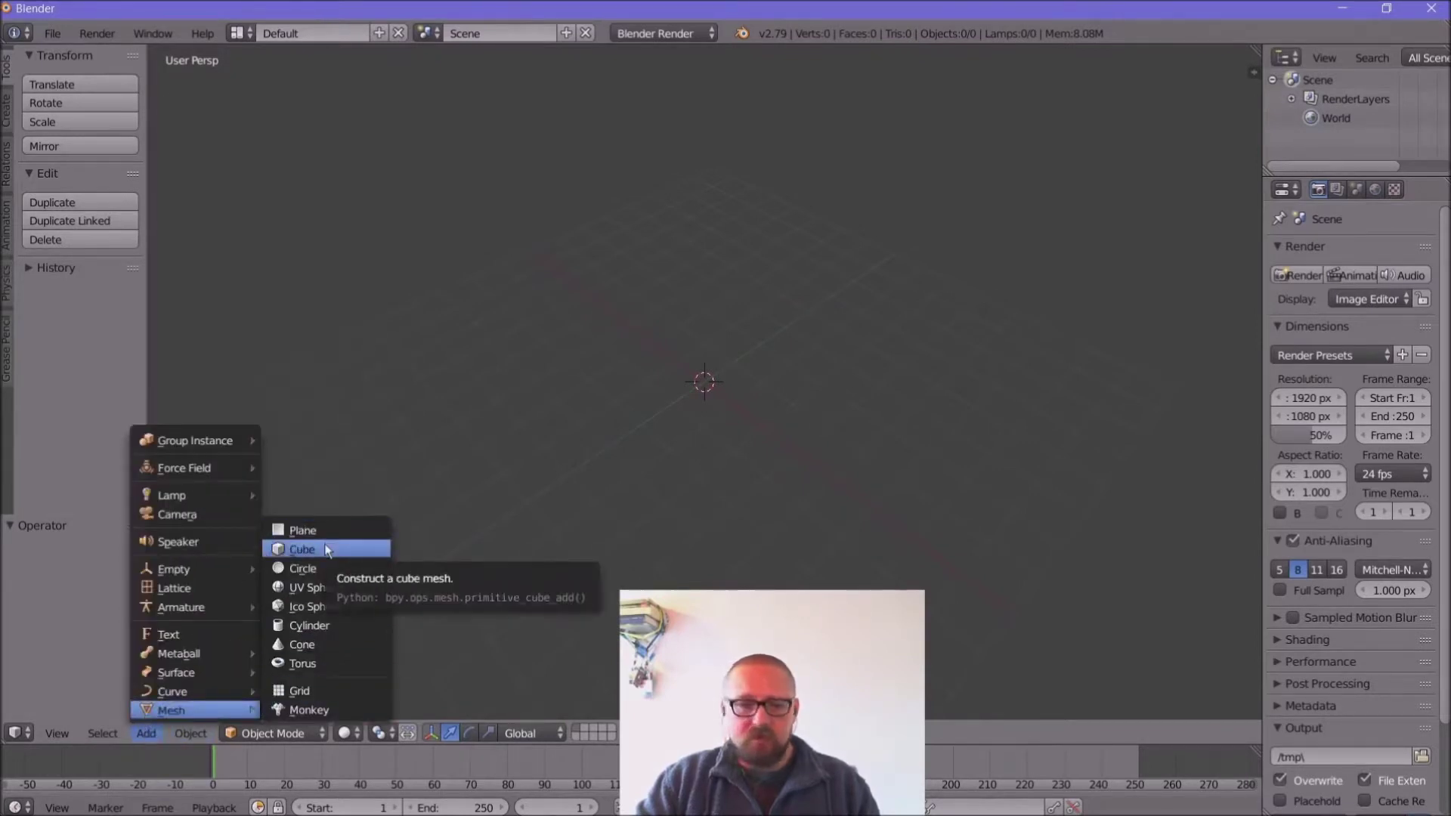
{"action": "left_click", "coordinate": [326, 547]}
Step: Move the cube up 1 unit along the global Z axis
{"action": "middle_click_drag", "start_coordinate": [520, 474], "coordinate": [615, 386]}
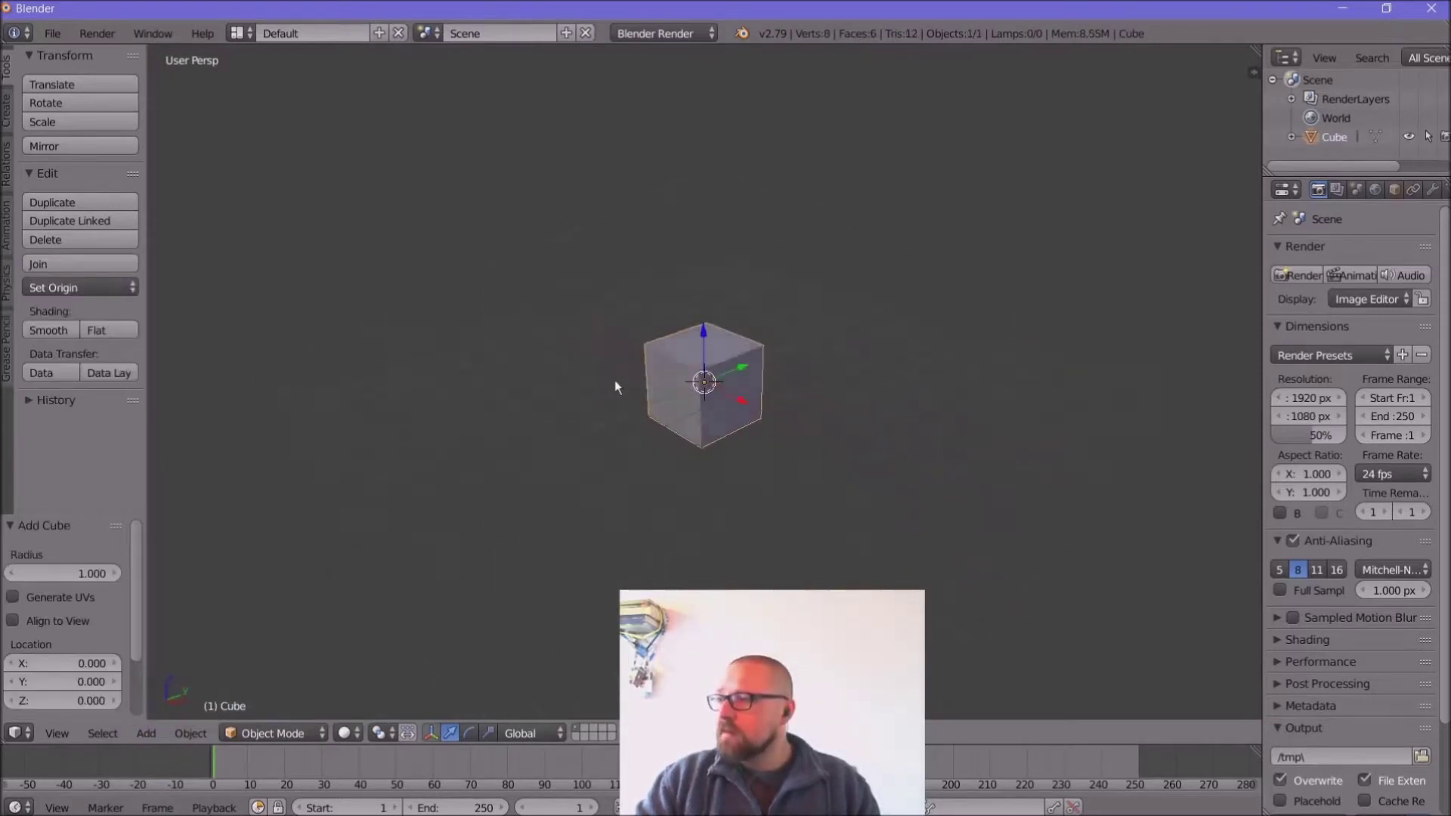
{"action": "scroll", "coordinate": [650, 370], "scroll_direction": "up", "scroll_amount": 3}
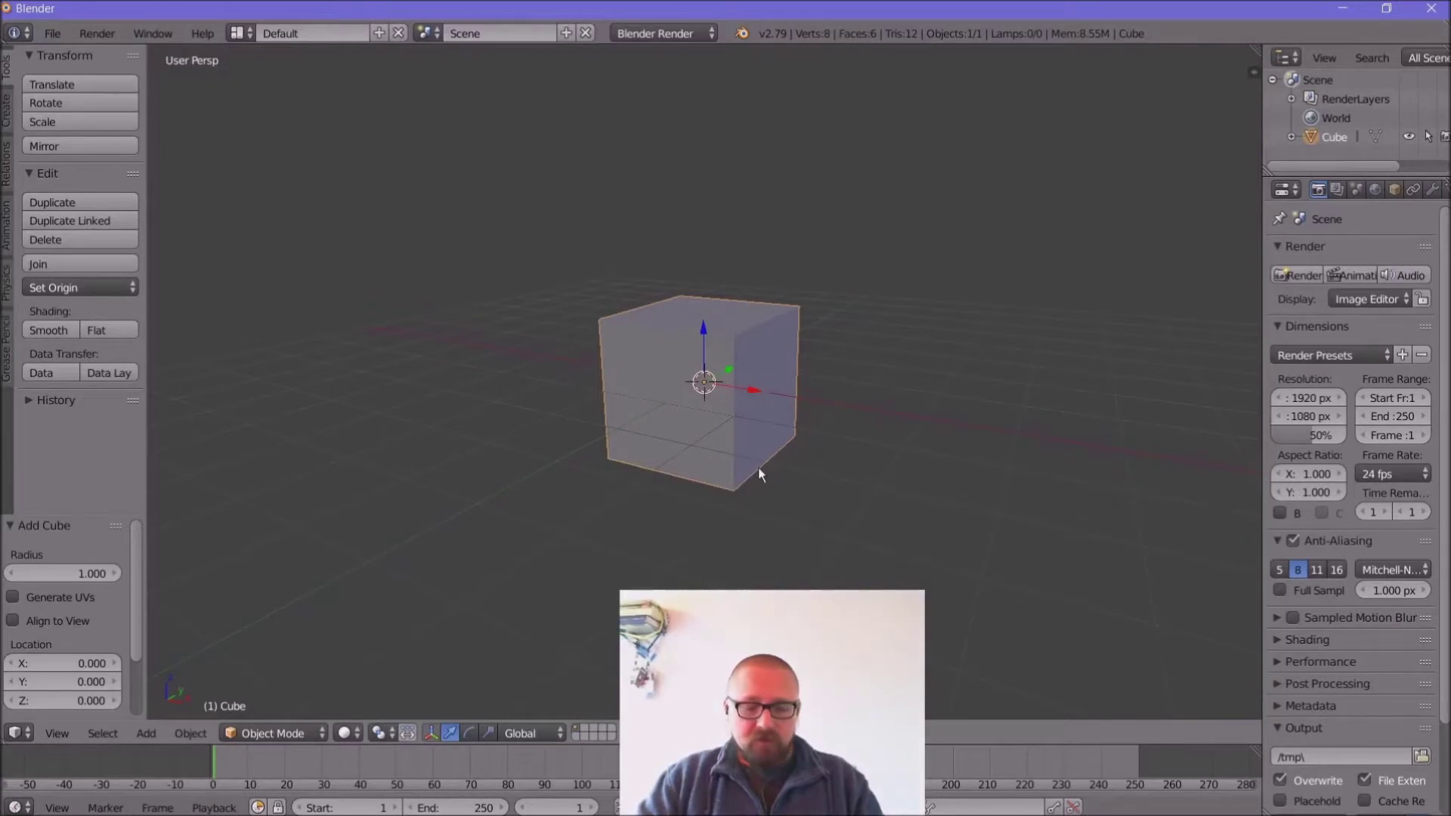
{"action": "key", "text": "g"}
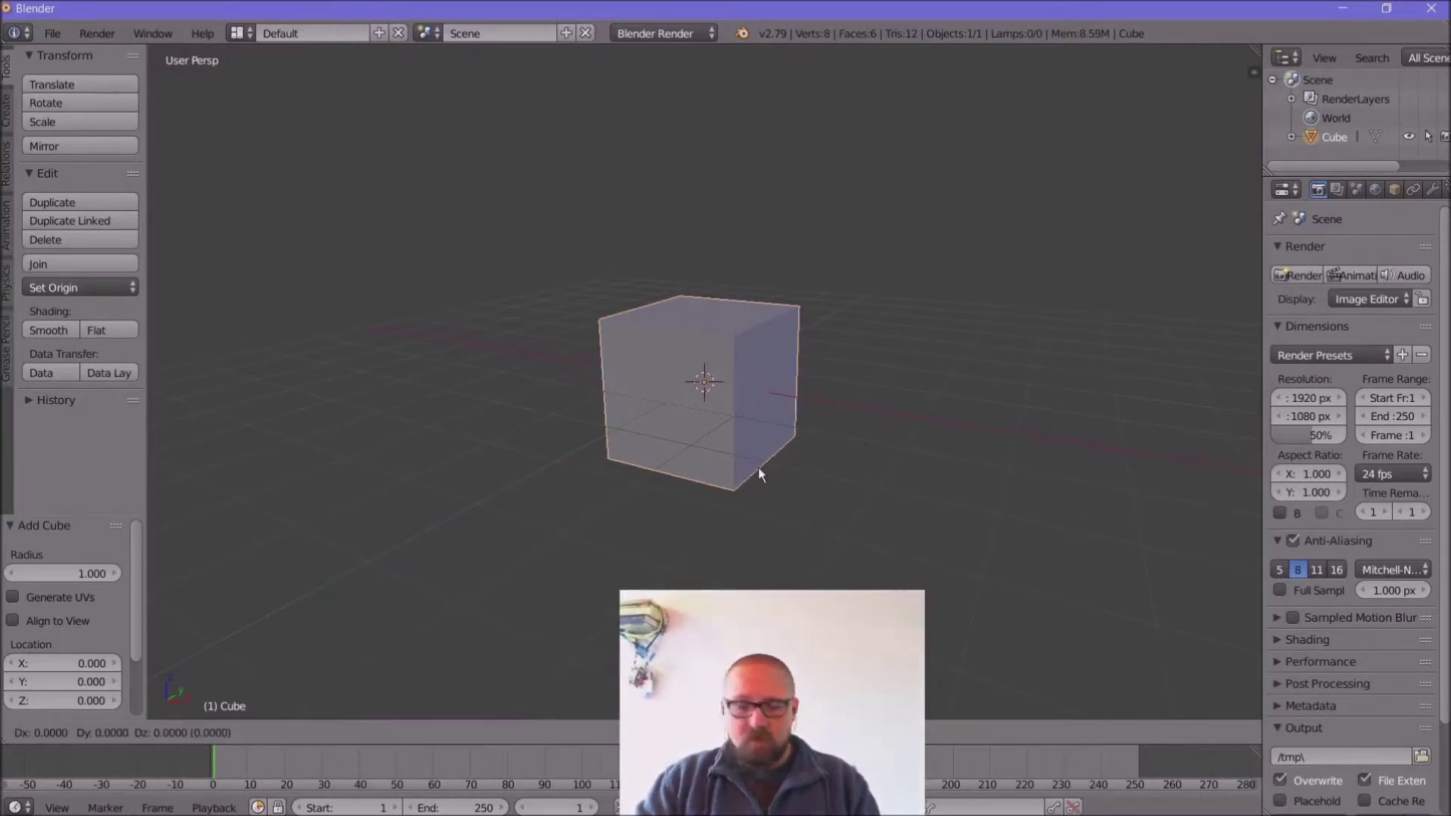
{"action": "key", "text": "z"}
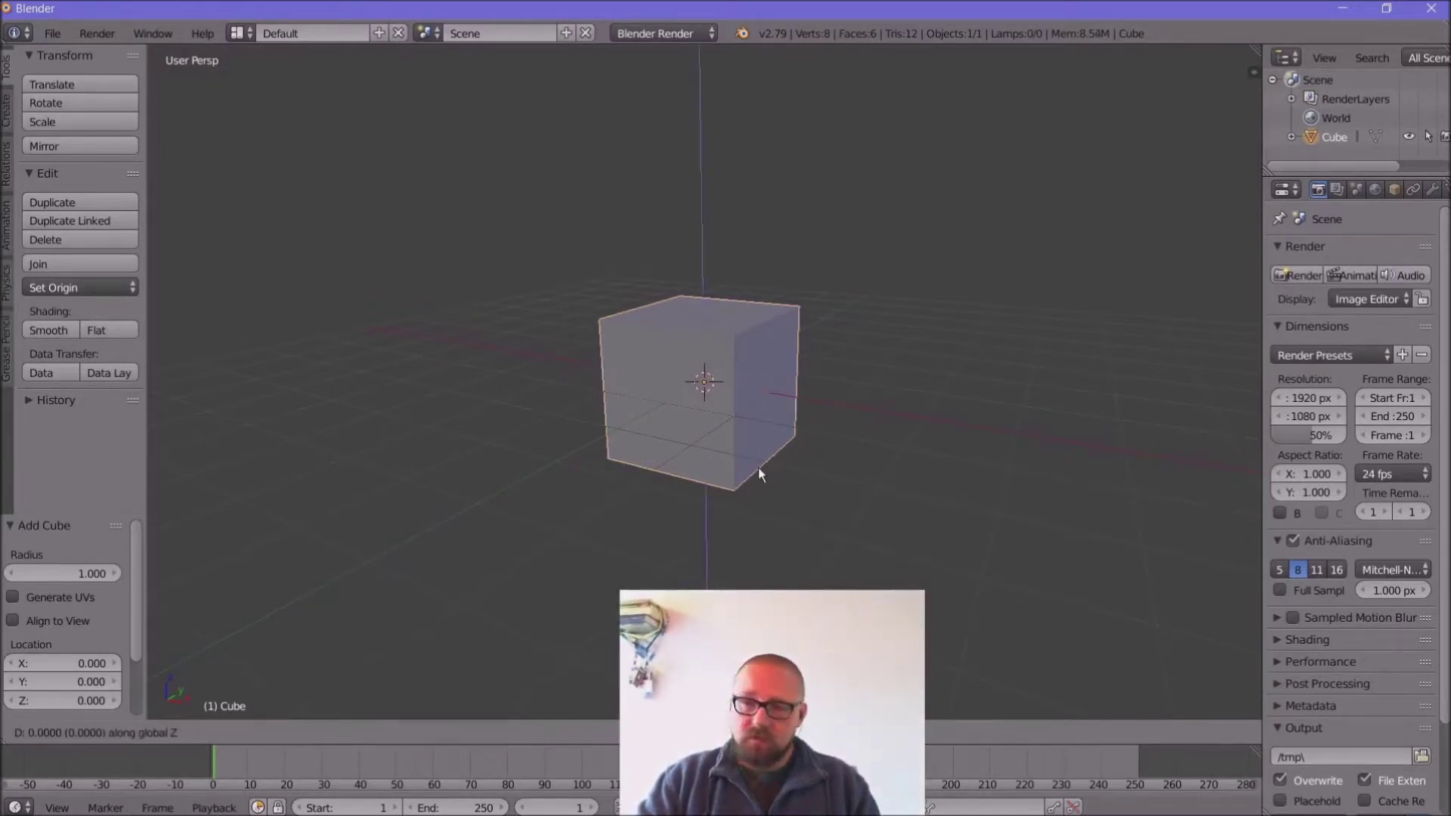
{"action": "type", "text": "1"}
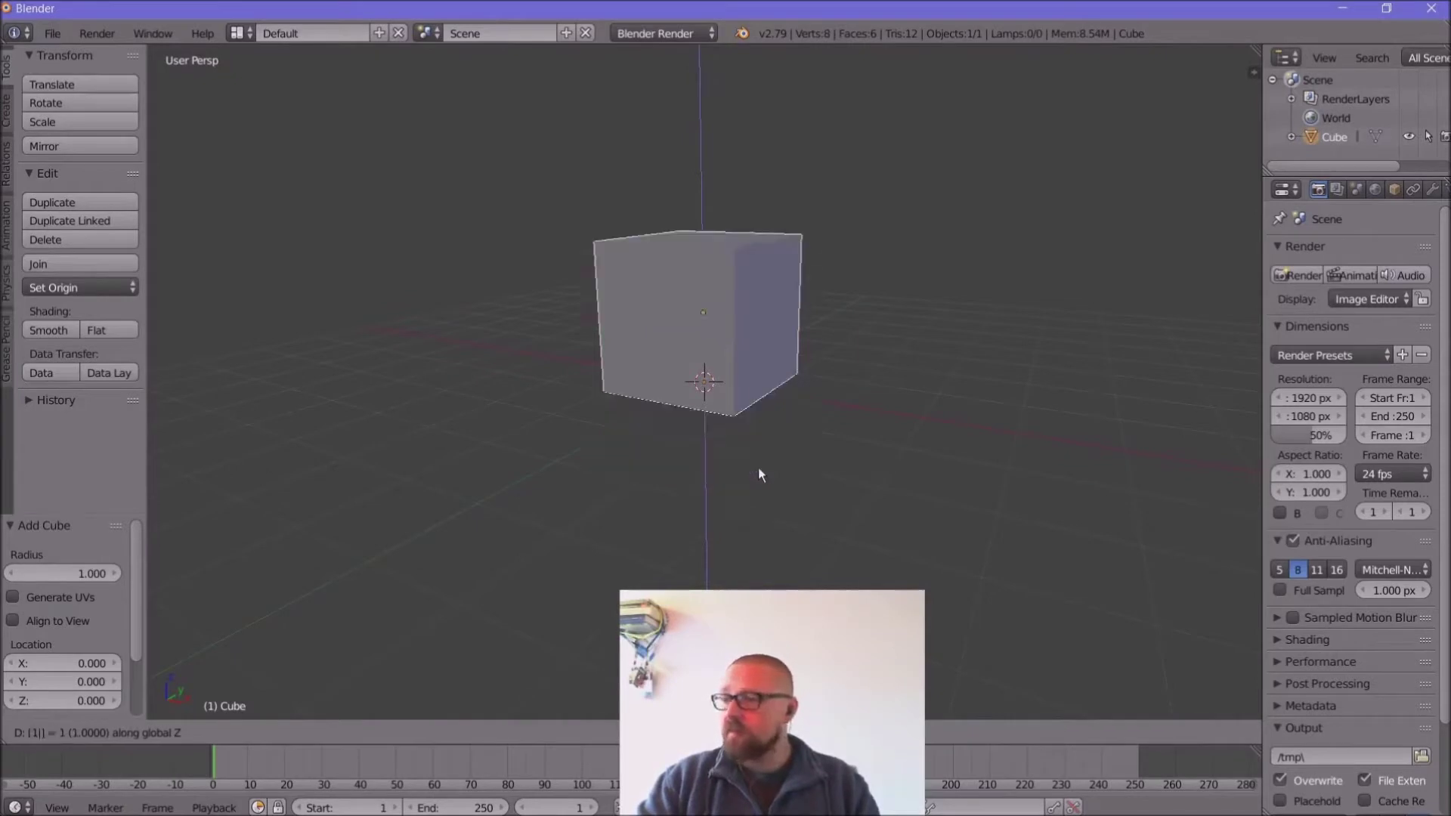
{"action": "key", "text": "Return"}
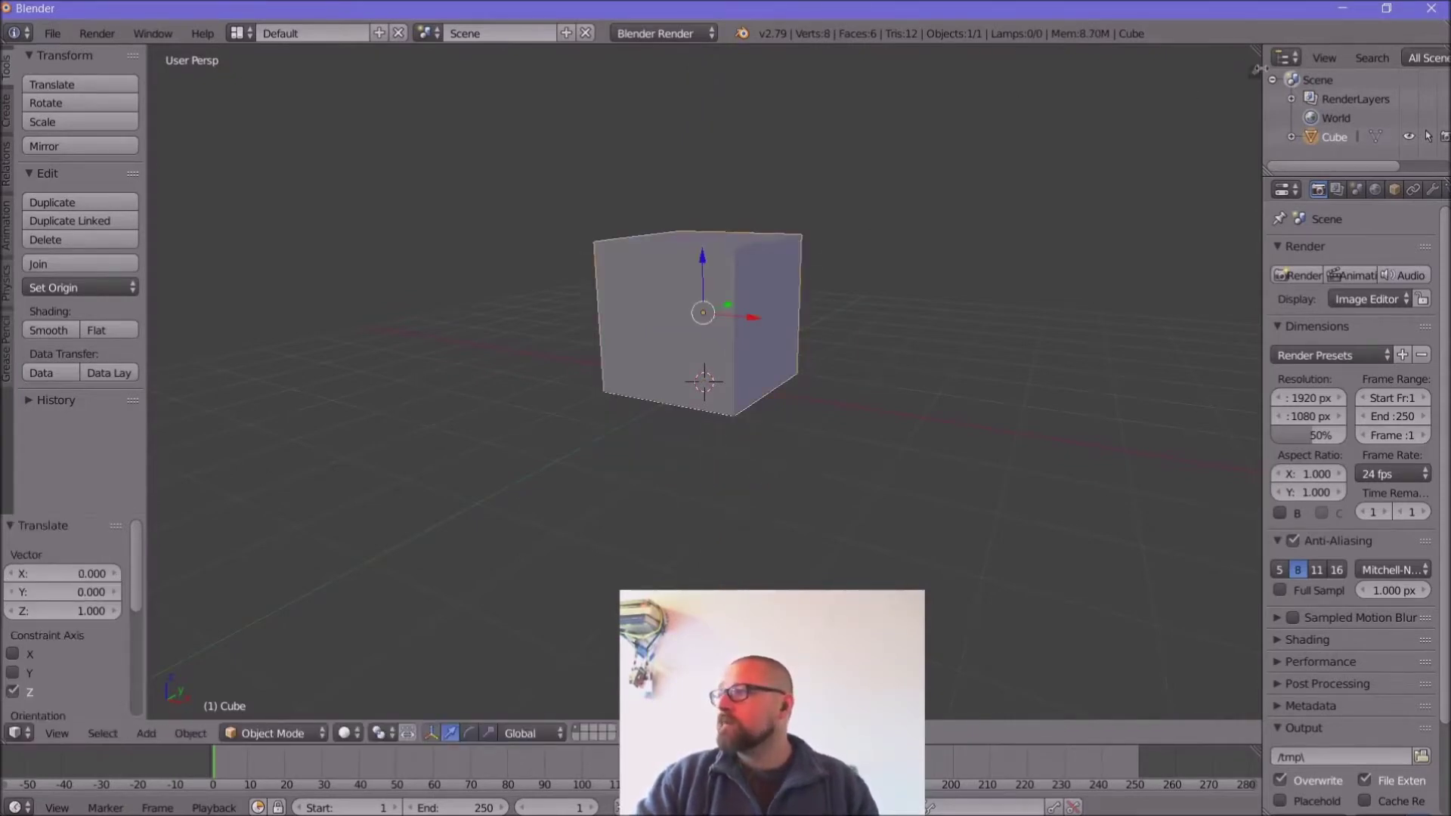
Step: Show the cube's transform properties and scale the cube by 0.5 along the global Y axis
{"action": "key", "text": "n"}
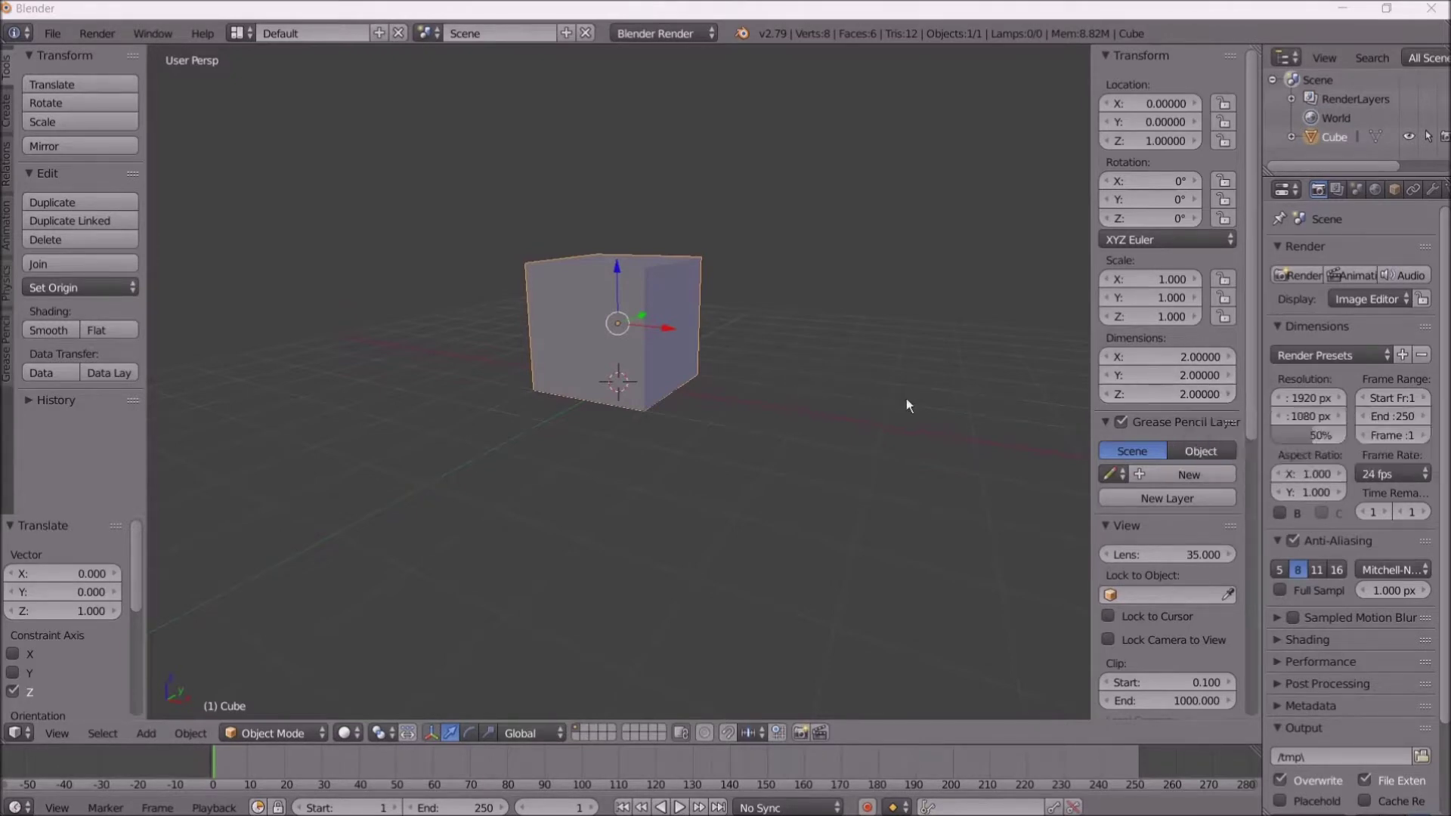
{"action": "middle_click_drag", "start_coordinate": [905, 397], "coordinate": [827, 432]}
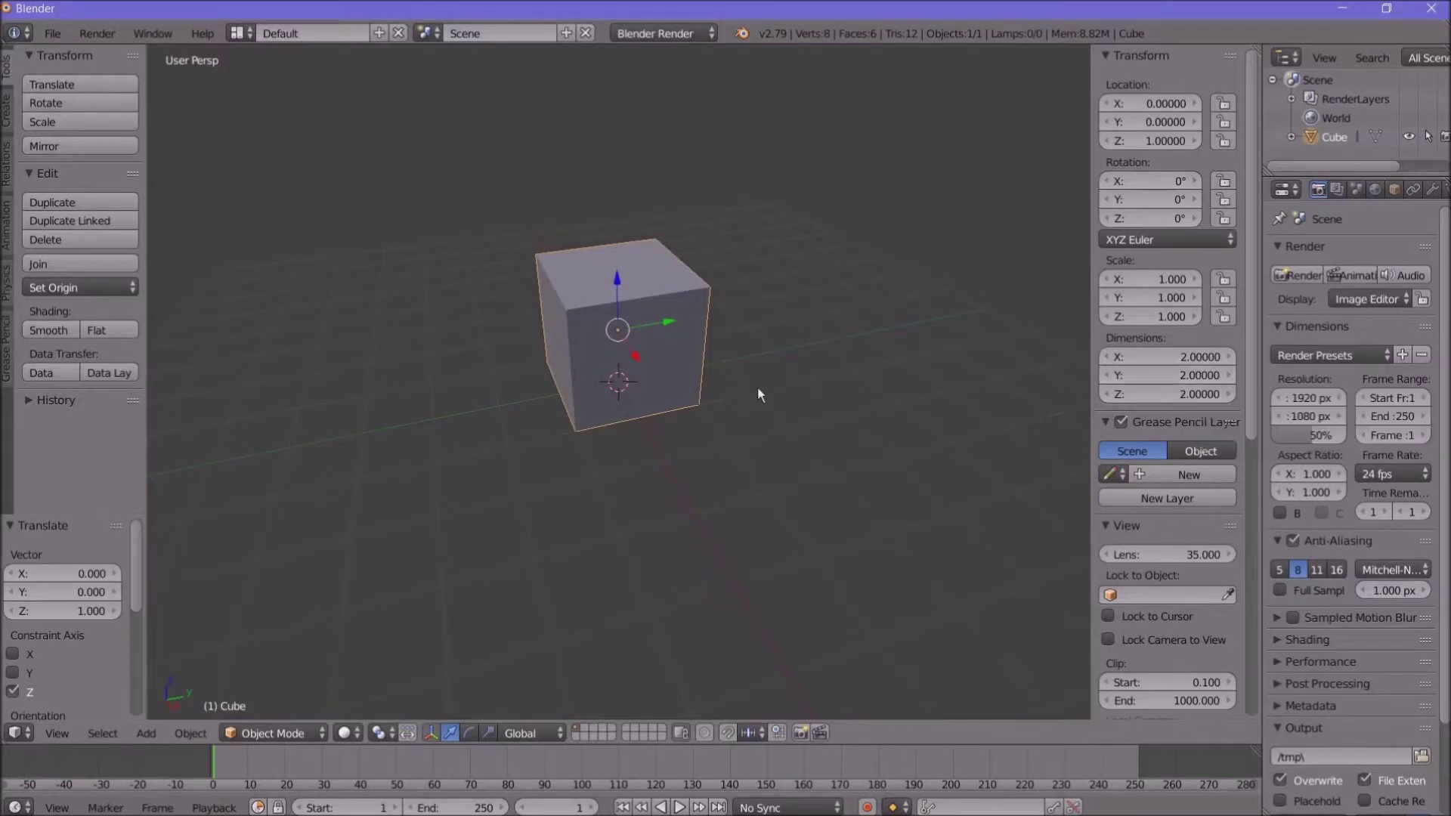
{"action": "key", "text": "s"}
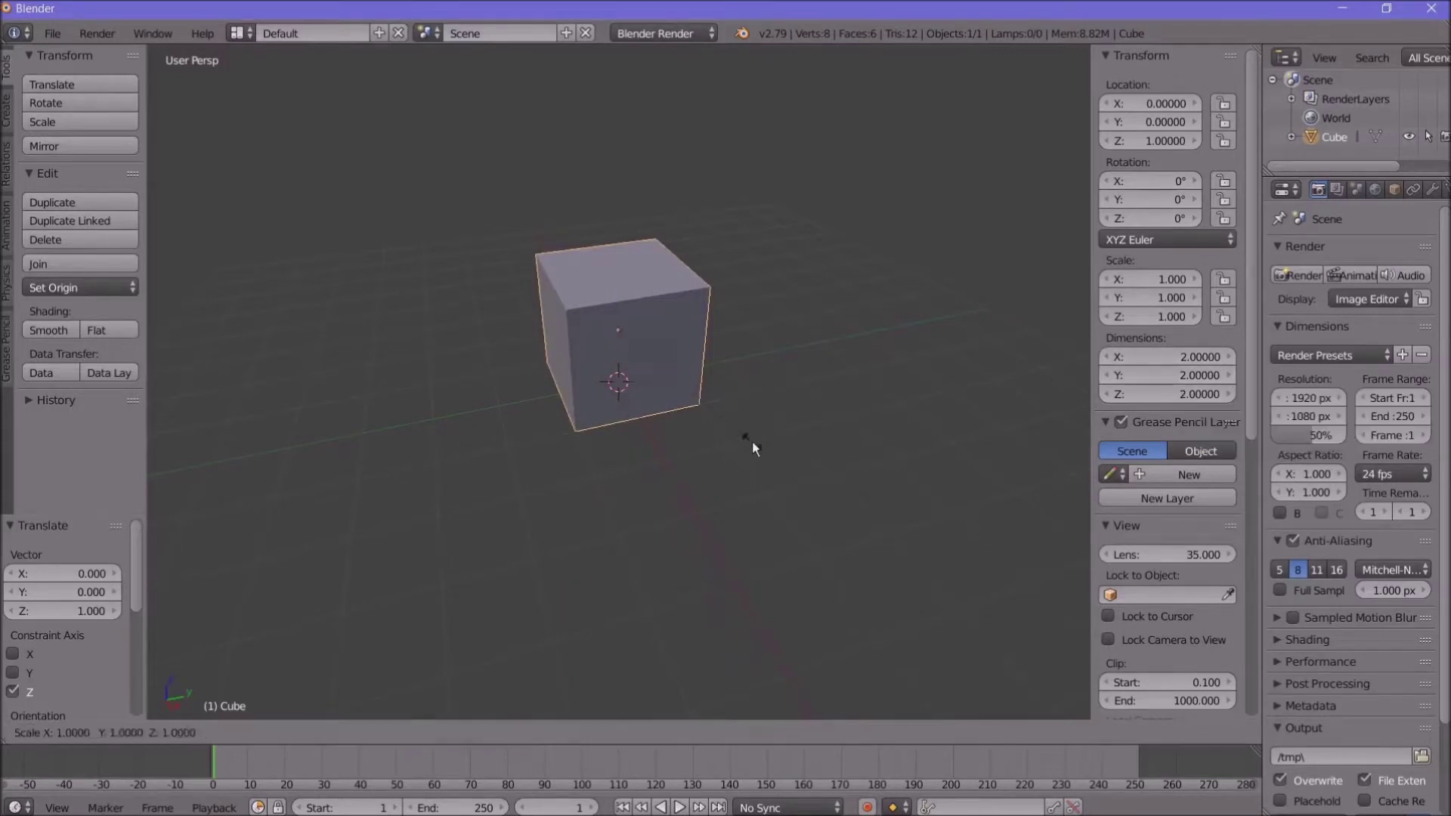
{"action": "type", "text": "y"}
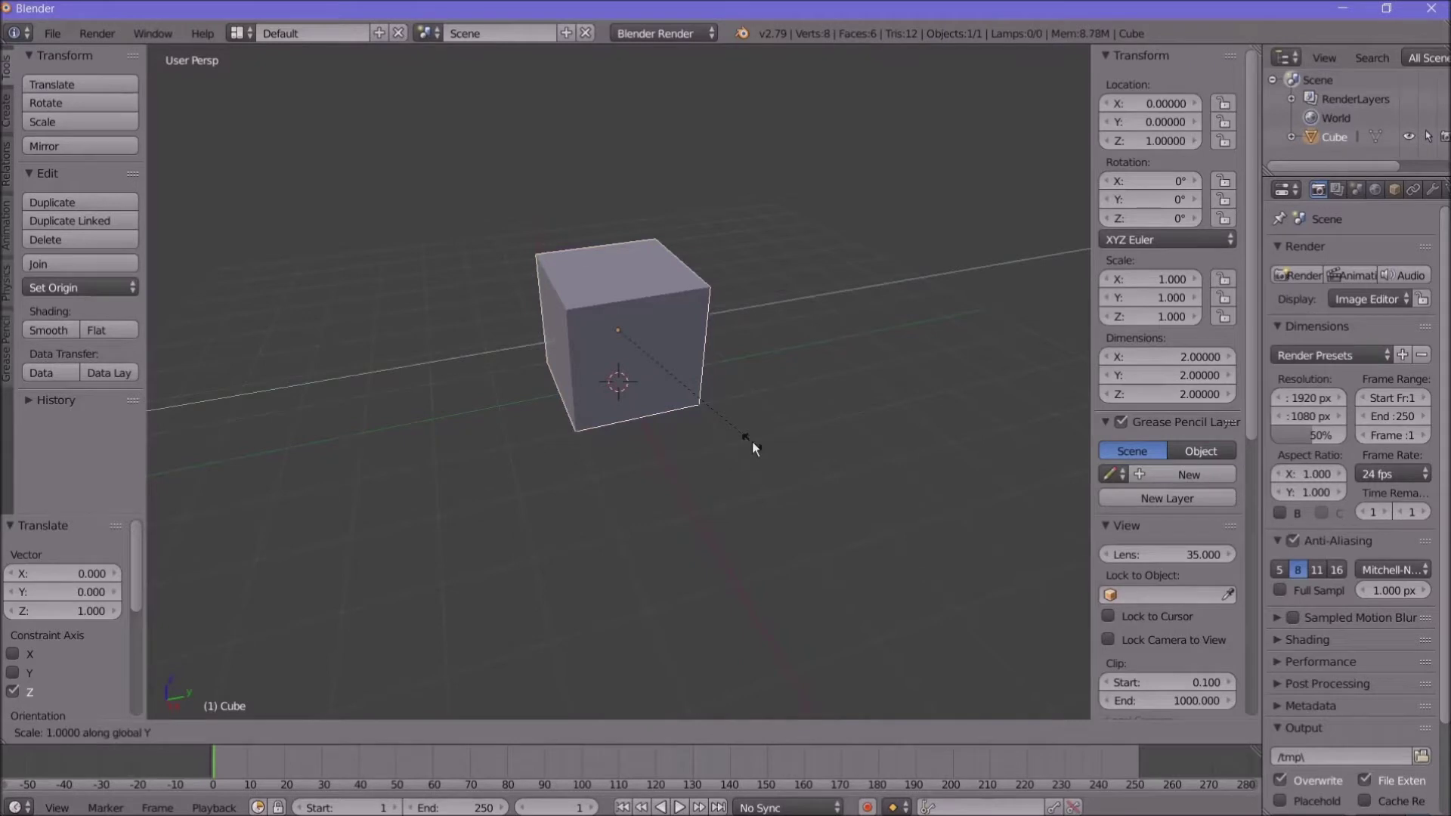
{"action": "type", "text": "0.5"}
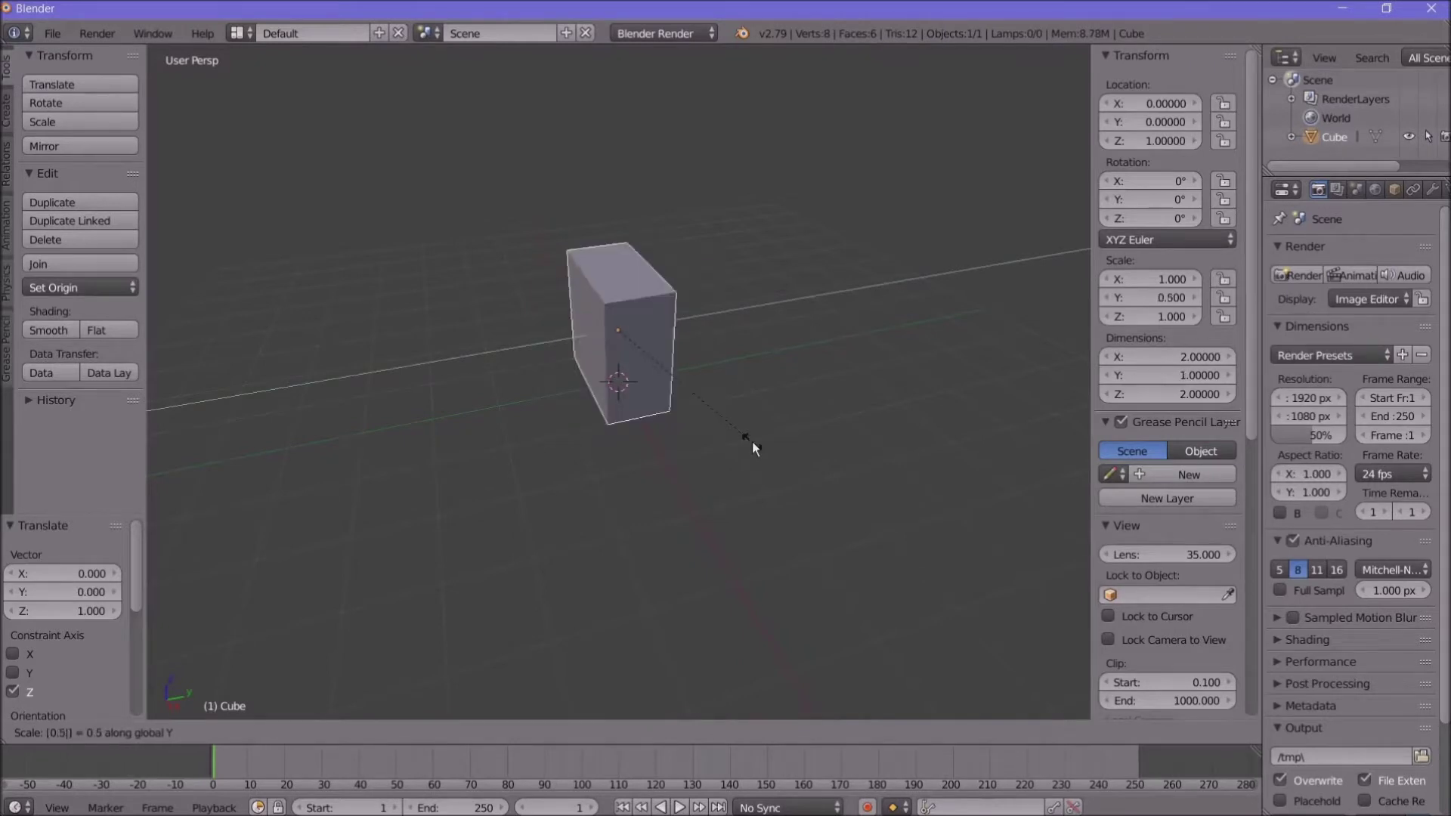
{"action": "key", "text": "Return"}
Step: Scale the cube by 0.5 along the global X axis
{"action": "middle_click_drag", "start_coordinate": [569, 528], "coordinate": [638, 502]}
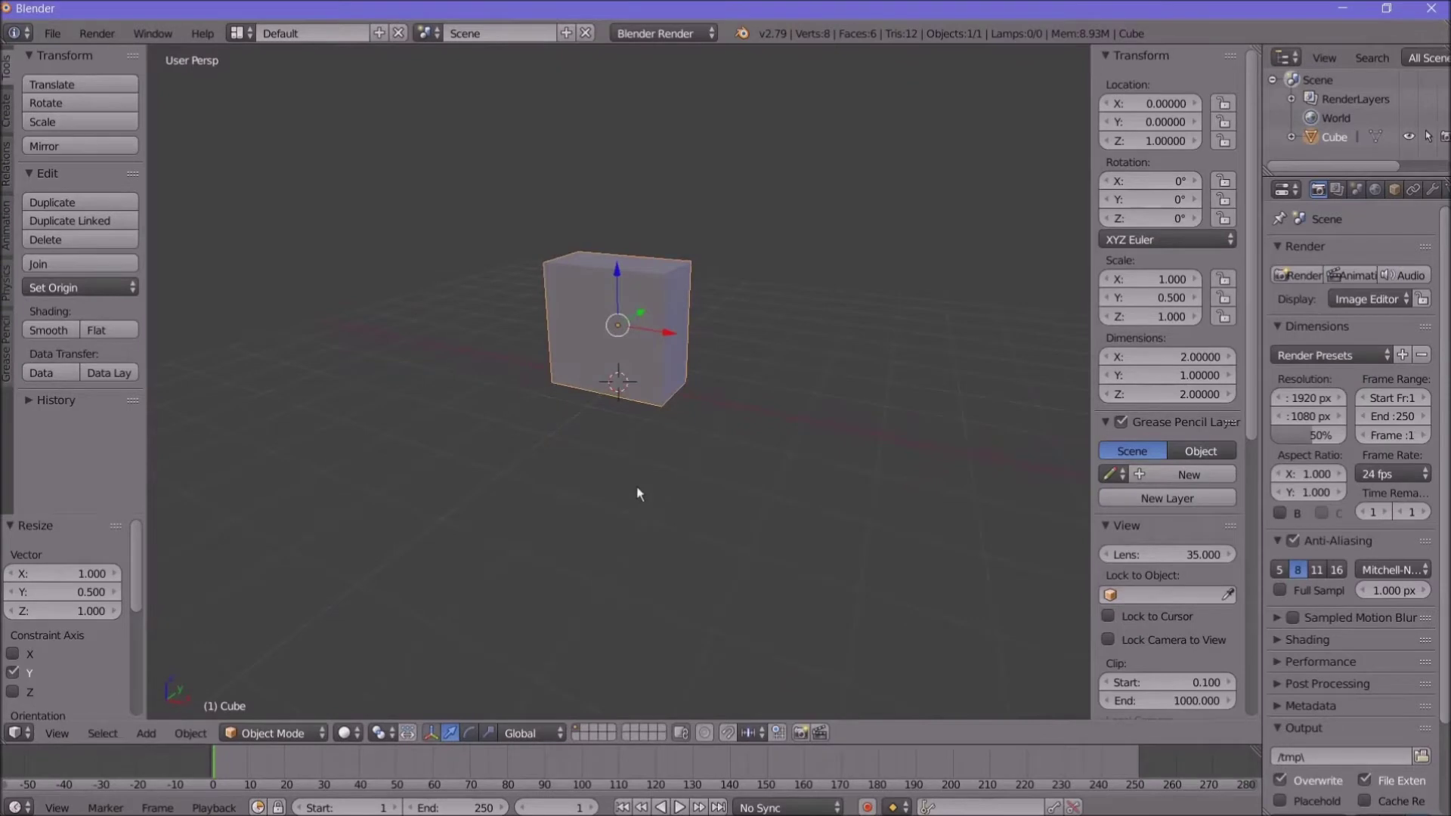
{"action": "key", "text": "s"}
{"action": "type", "text": "x"}
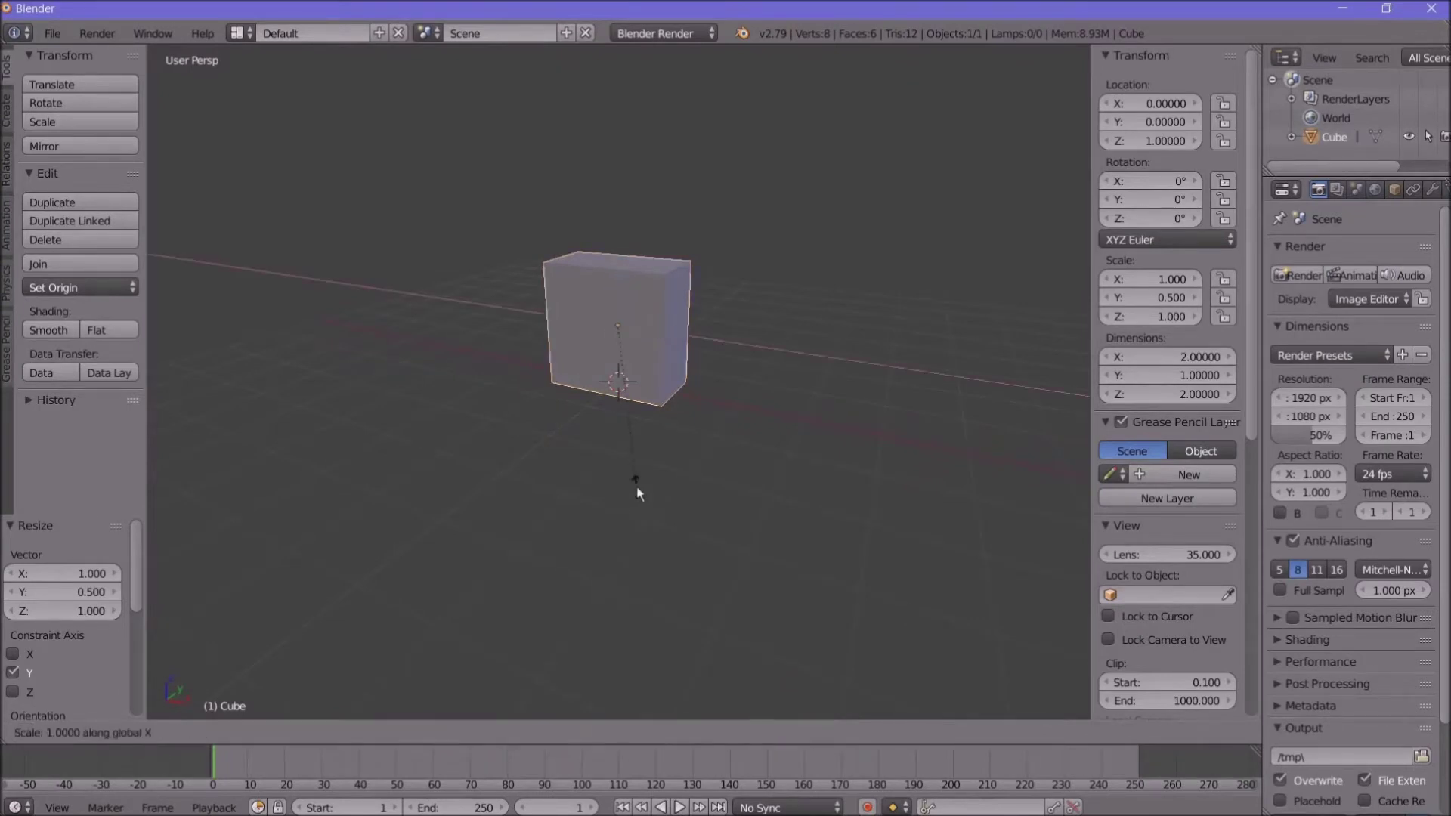
{"action": "type", "text": "0.5"}
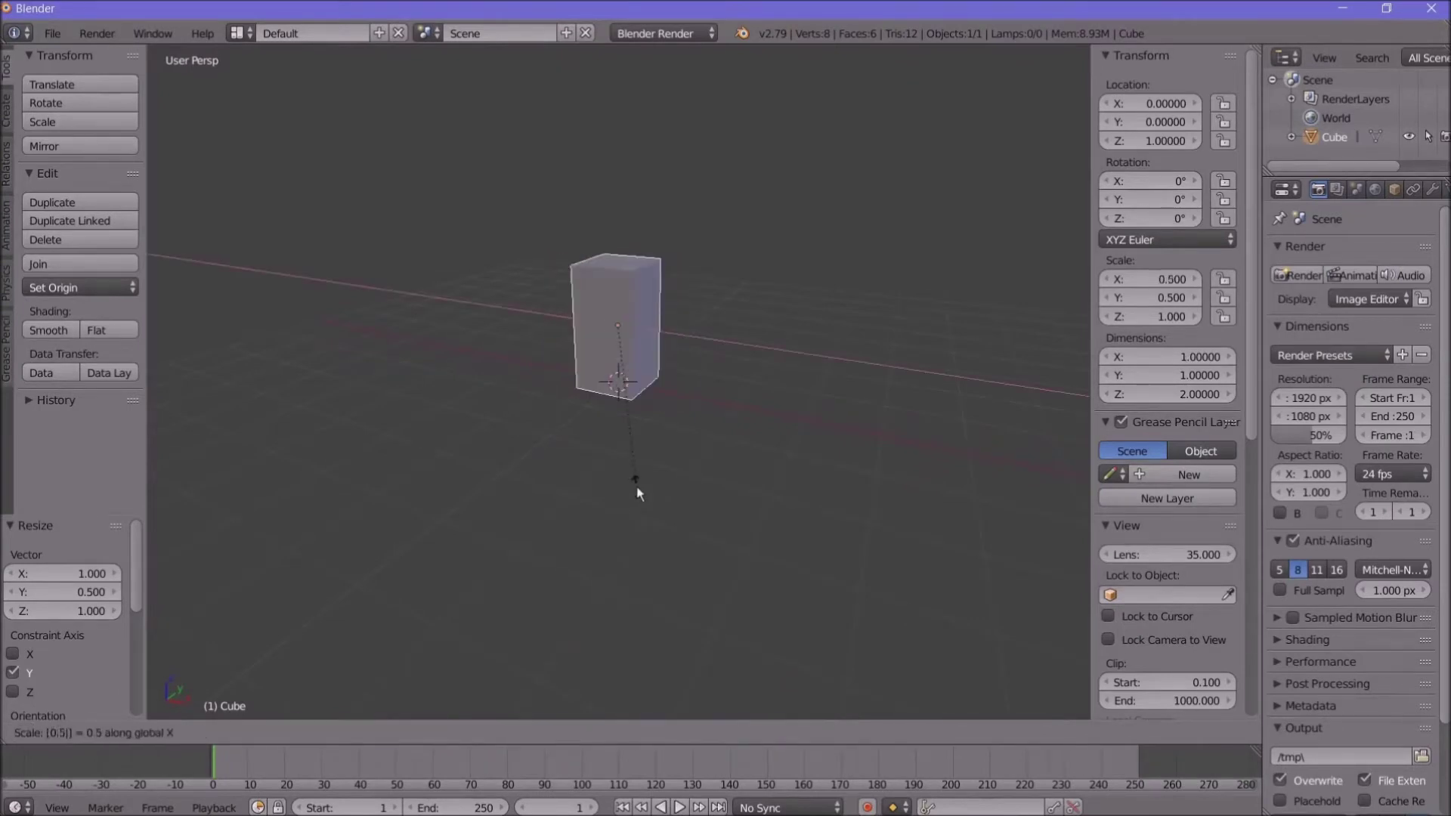
{"action": "key", "text": "Return"}
{"action": "middle_click_drag", "start_coordinate": [674, 514], "coordinate": [524, 517]}
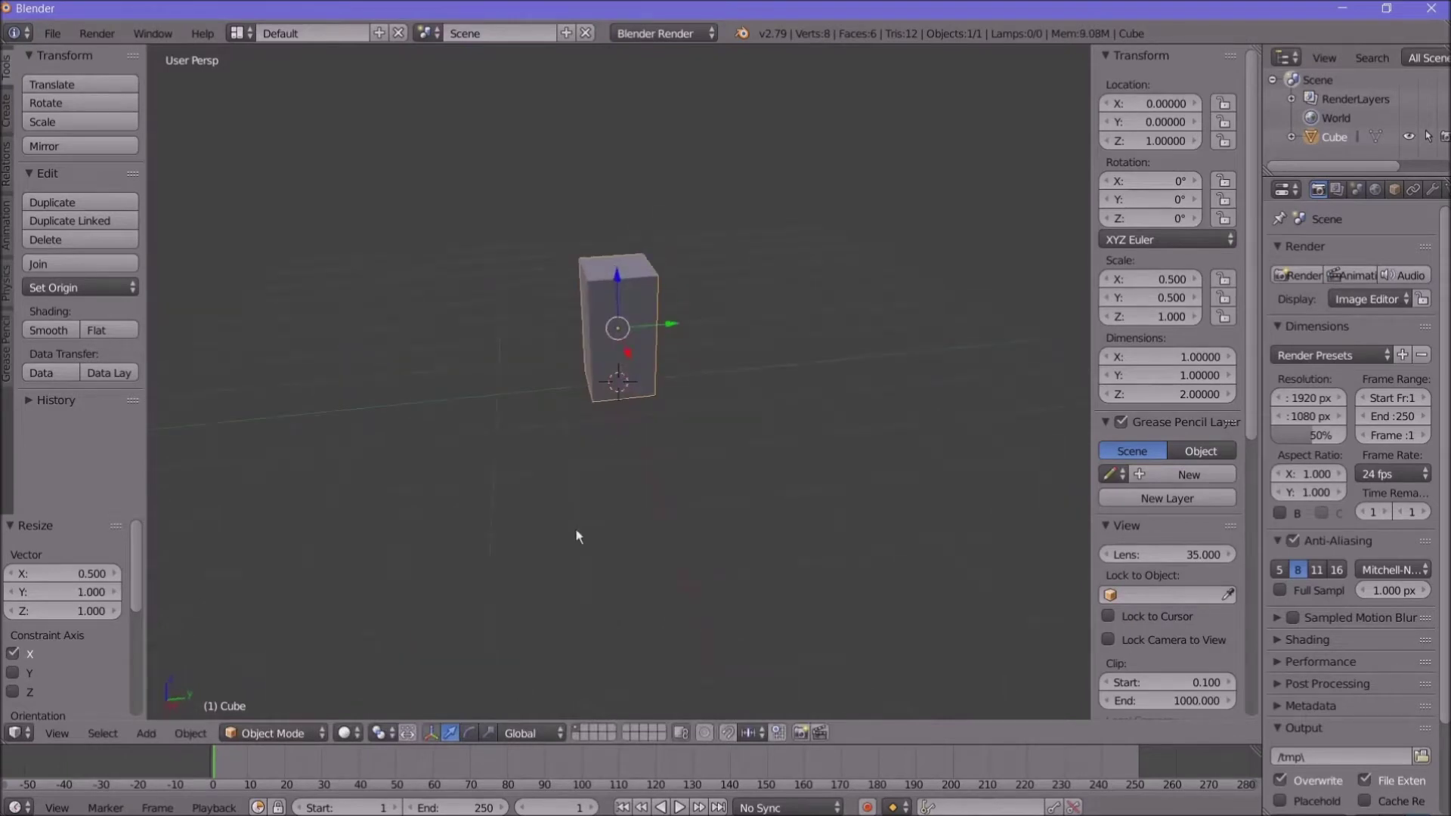
{"action": "key", "text": "s"}
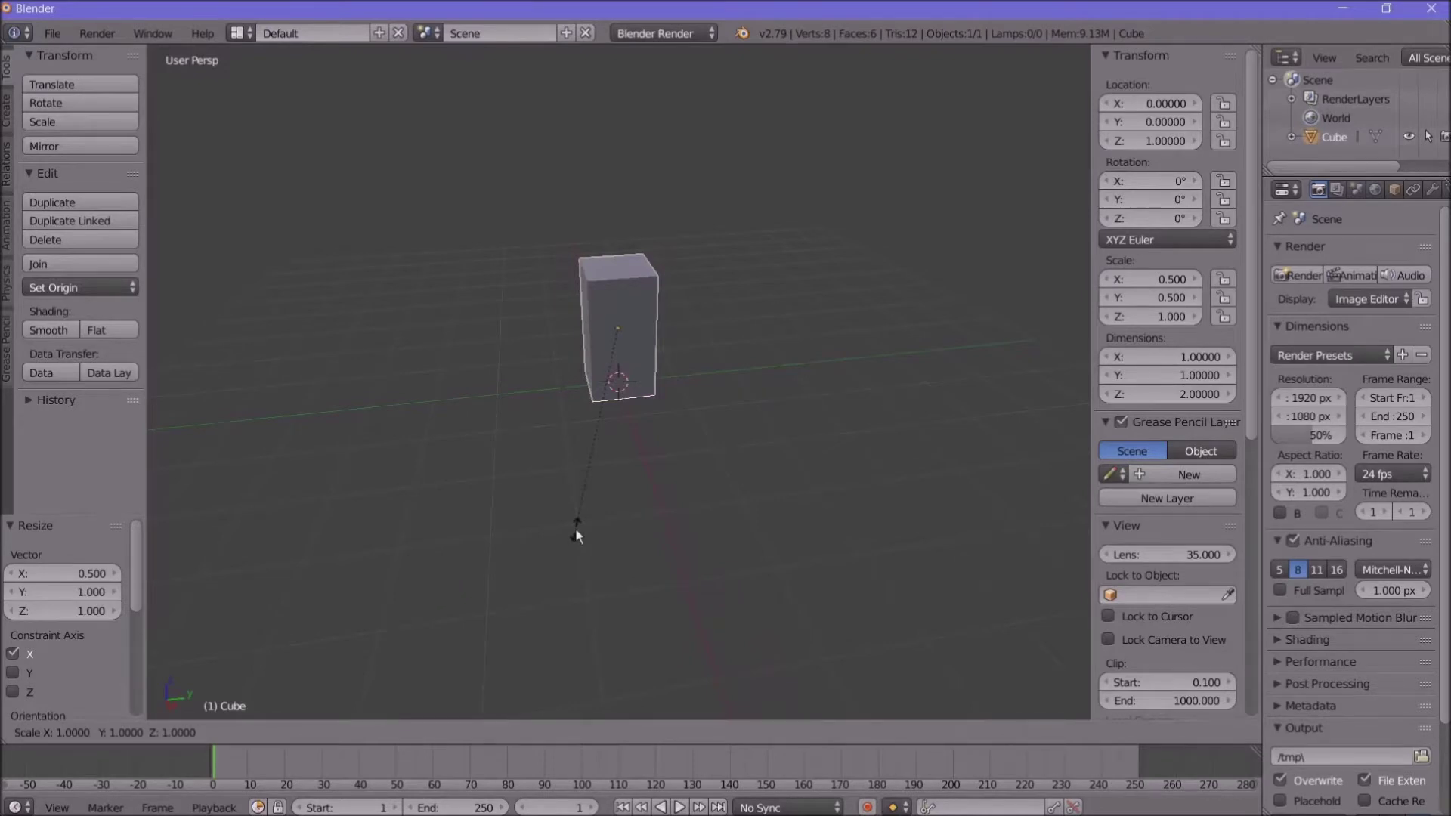
{"action": "key", "text": "Escape"}
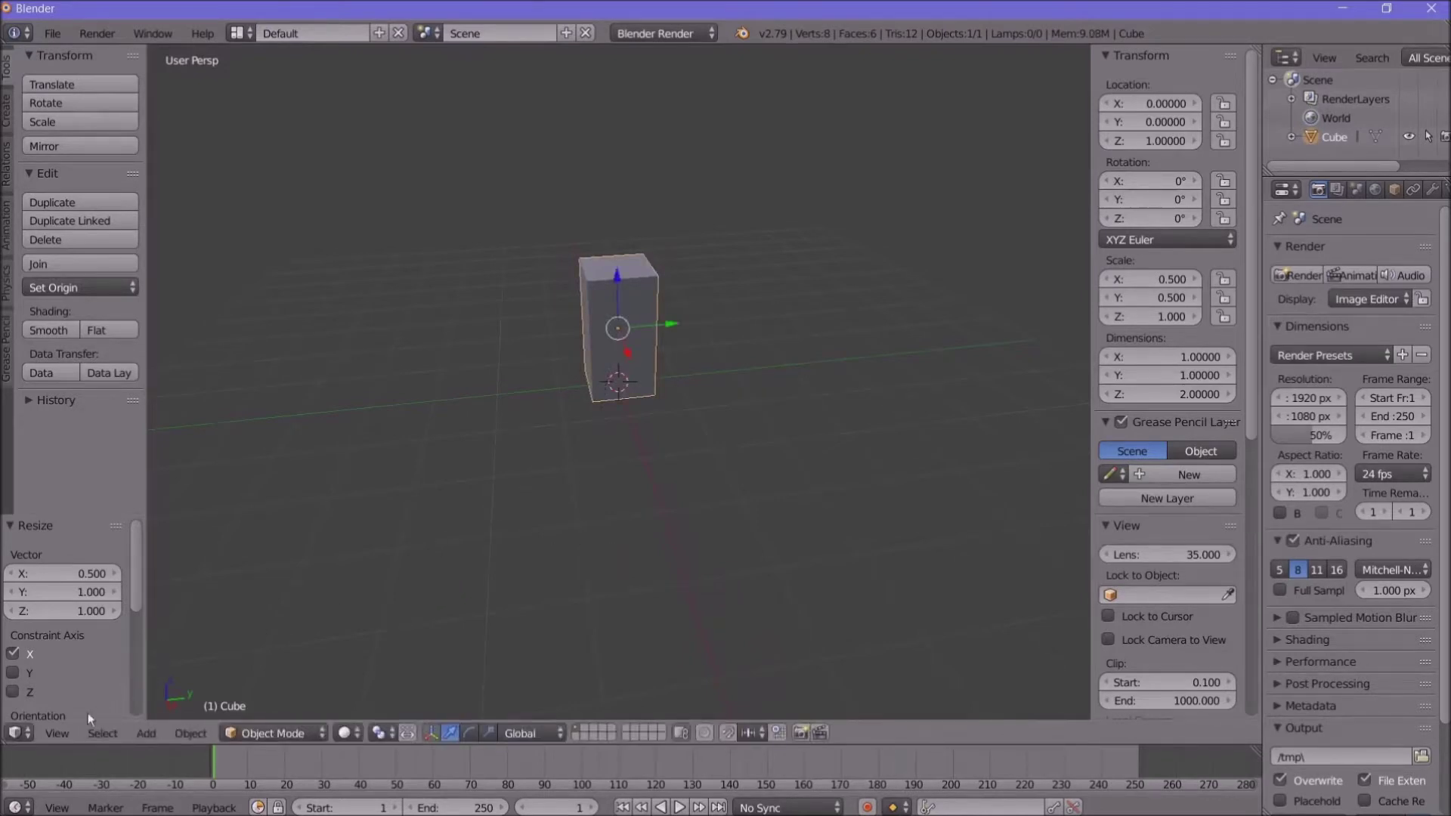
{"action": "left_click", "coordinate": [50, 735]}
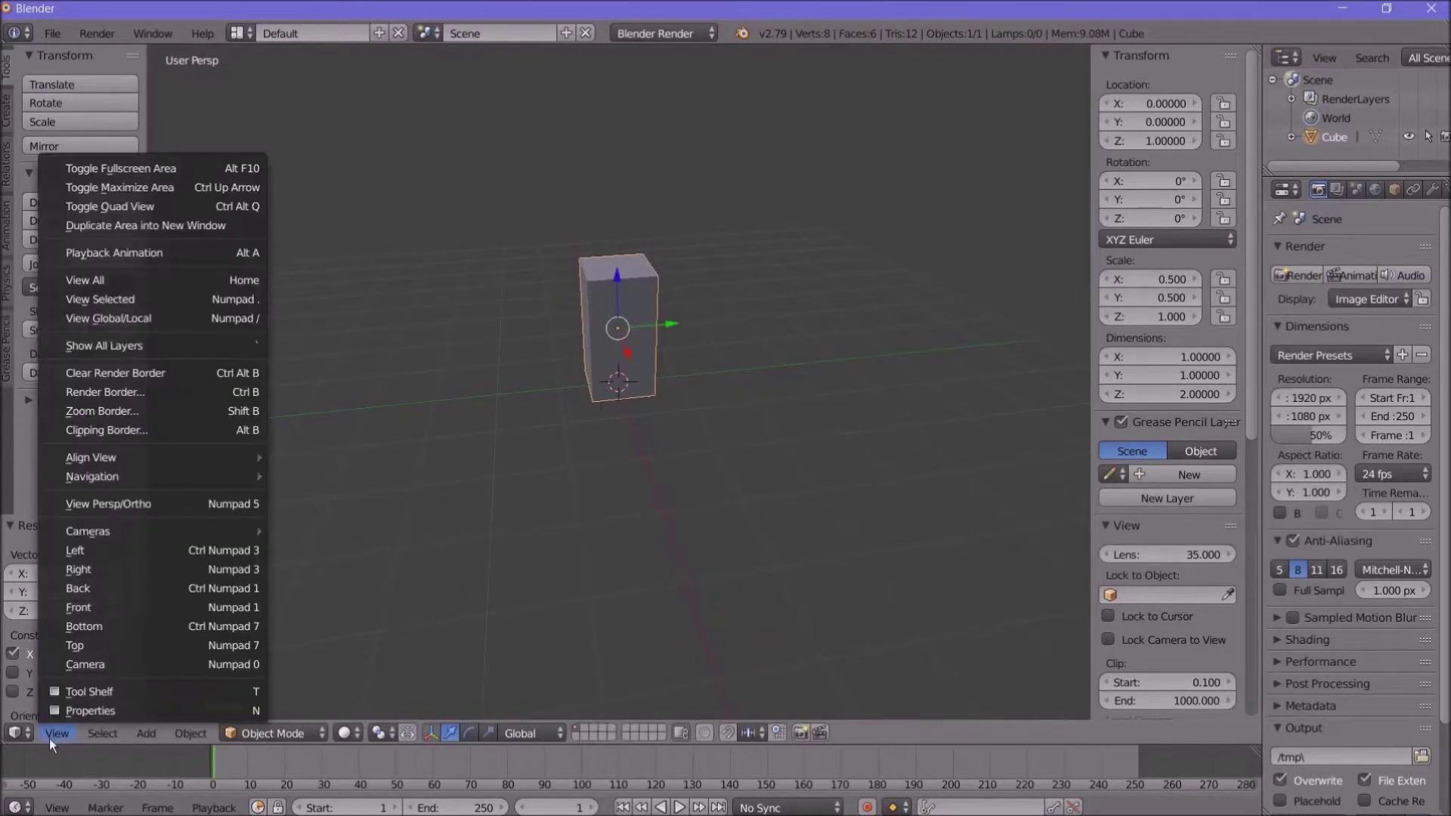
{"action": "left_click", "coordinate": [146, 607]}
{"action": "middle_click_drag", "start_coordinate": [680, 459], "coordinate": [653, 516]}
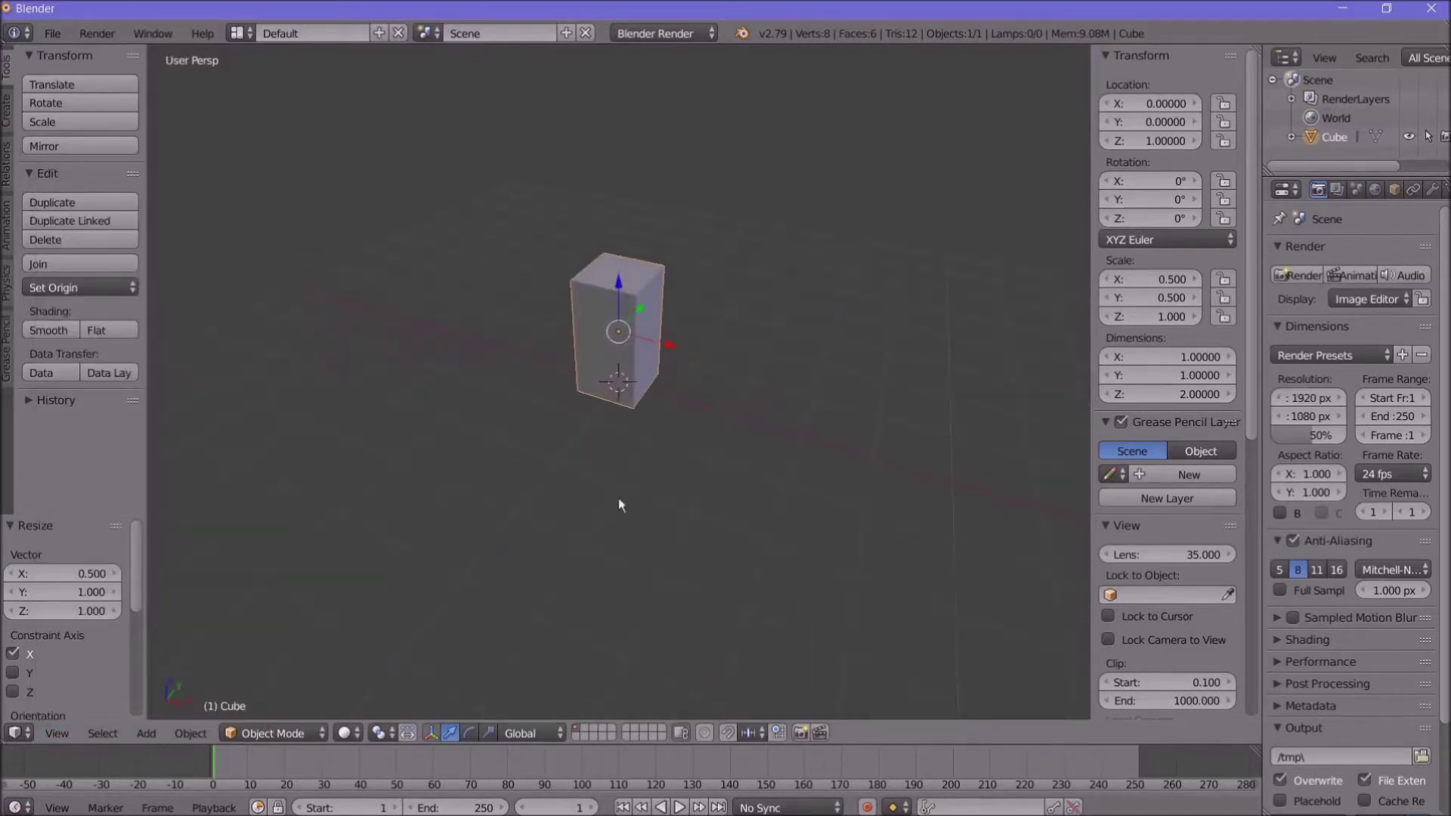
{"action": "type", "text": "s"}
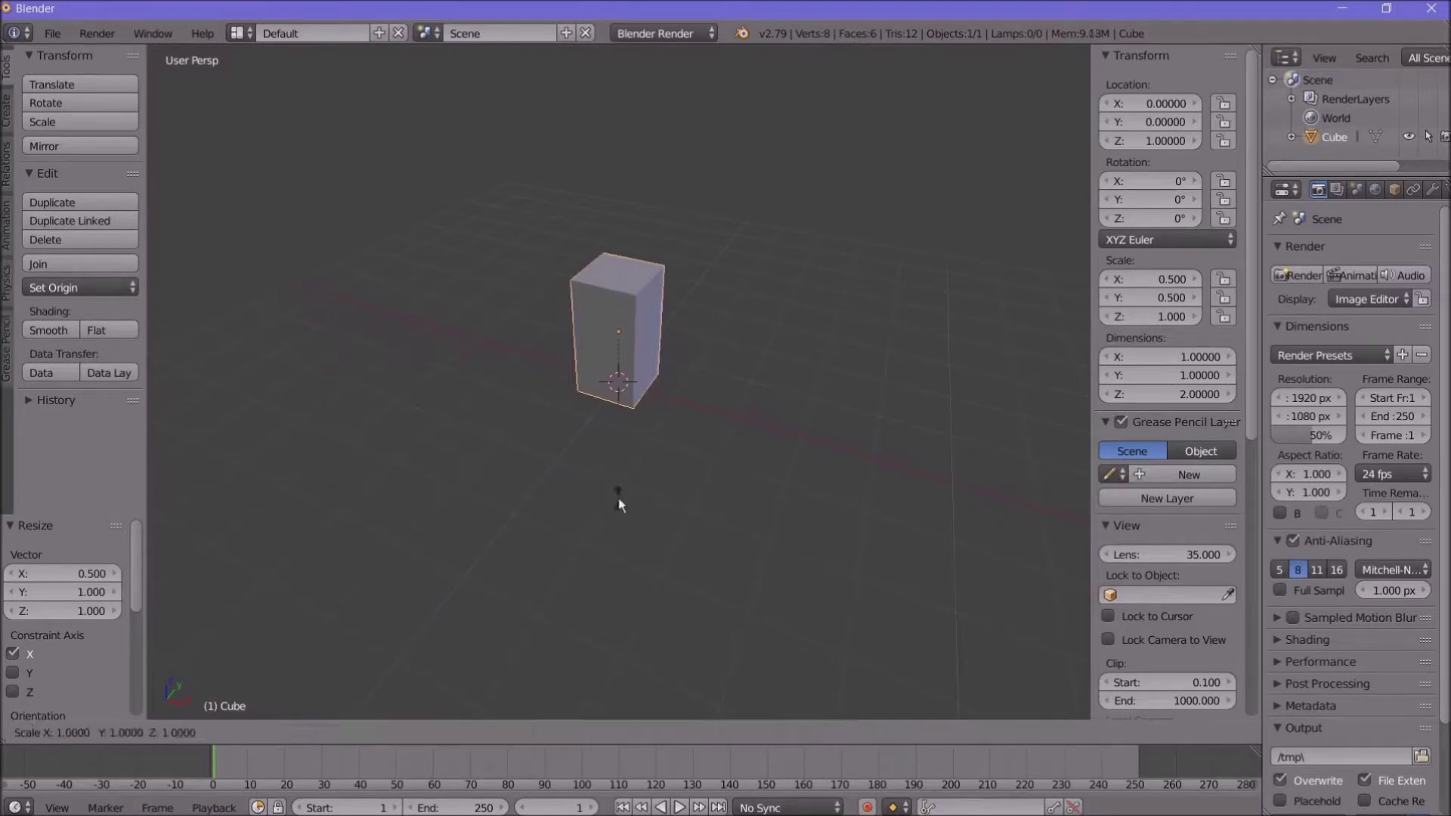
{"action": "type", "text": "0.5"}
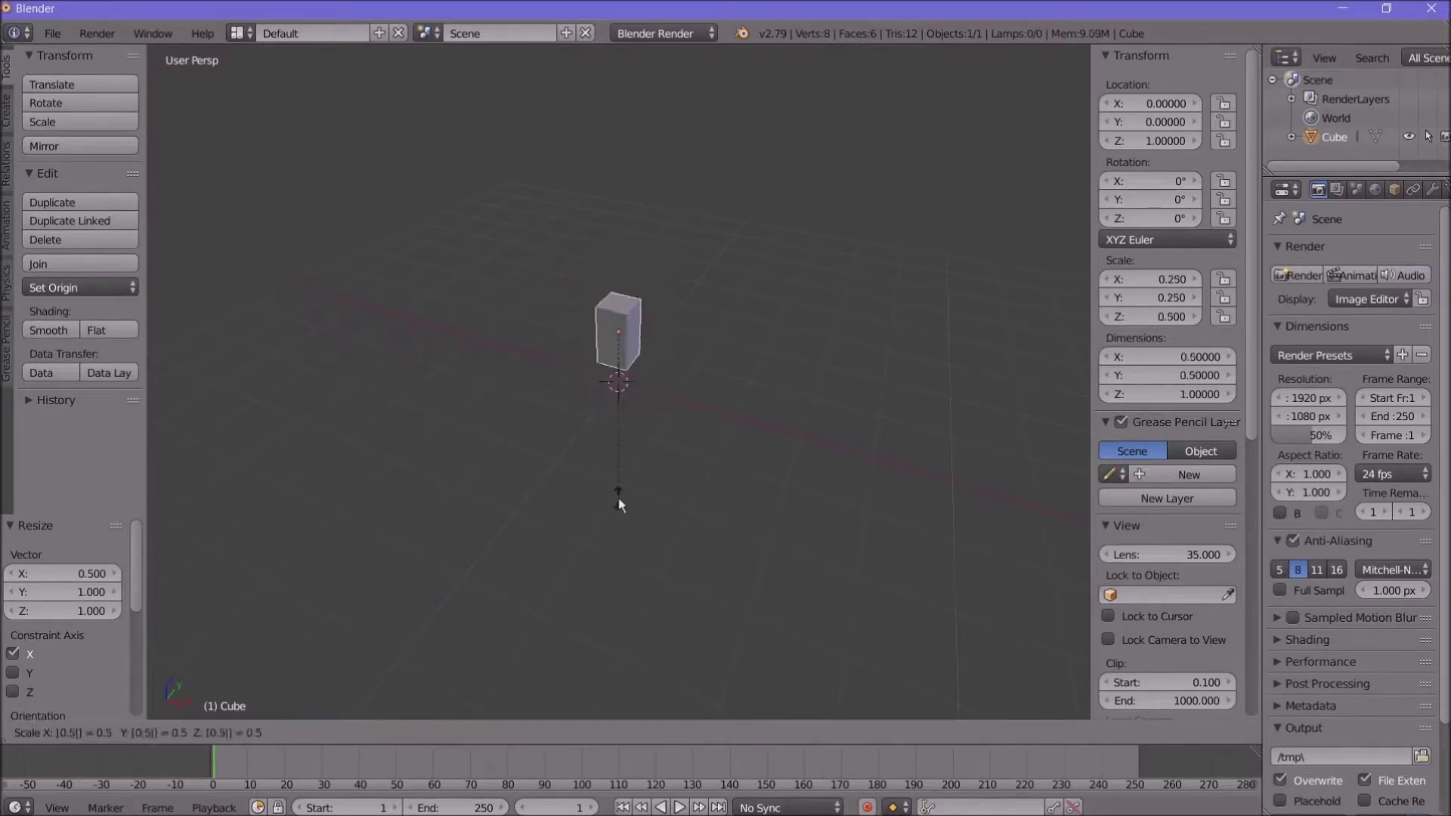
{"action": "key", "text": "Escape"}
Step: Scale the box by a further 0.5 along Y to make it half as deep as it is wide
{"action": "key", "text": "s"}
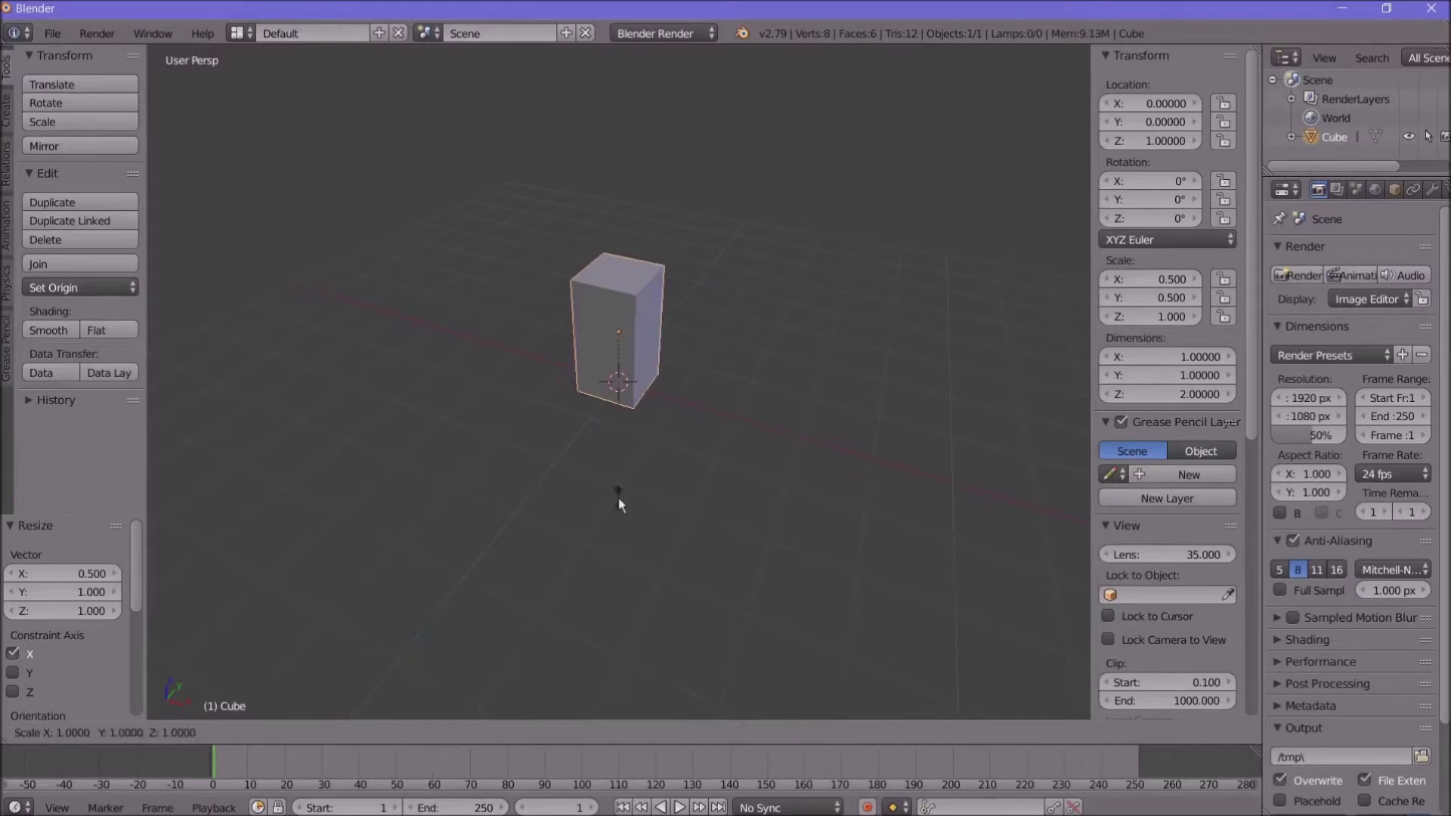
{"action": "type", "text": "y0.5"}
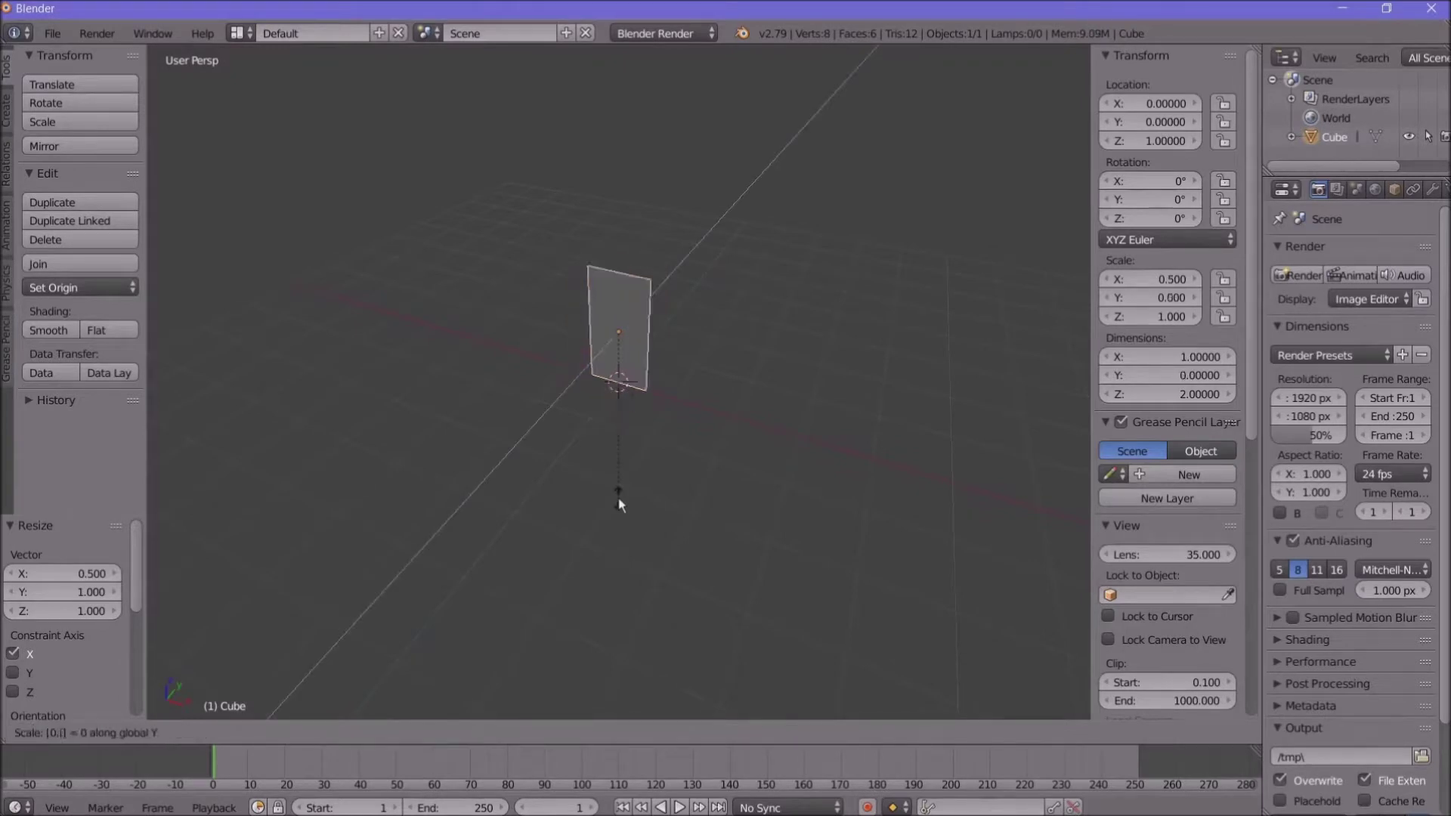
{"action": "key", "text": "Return"}
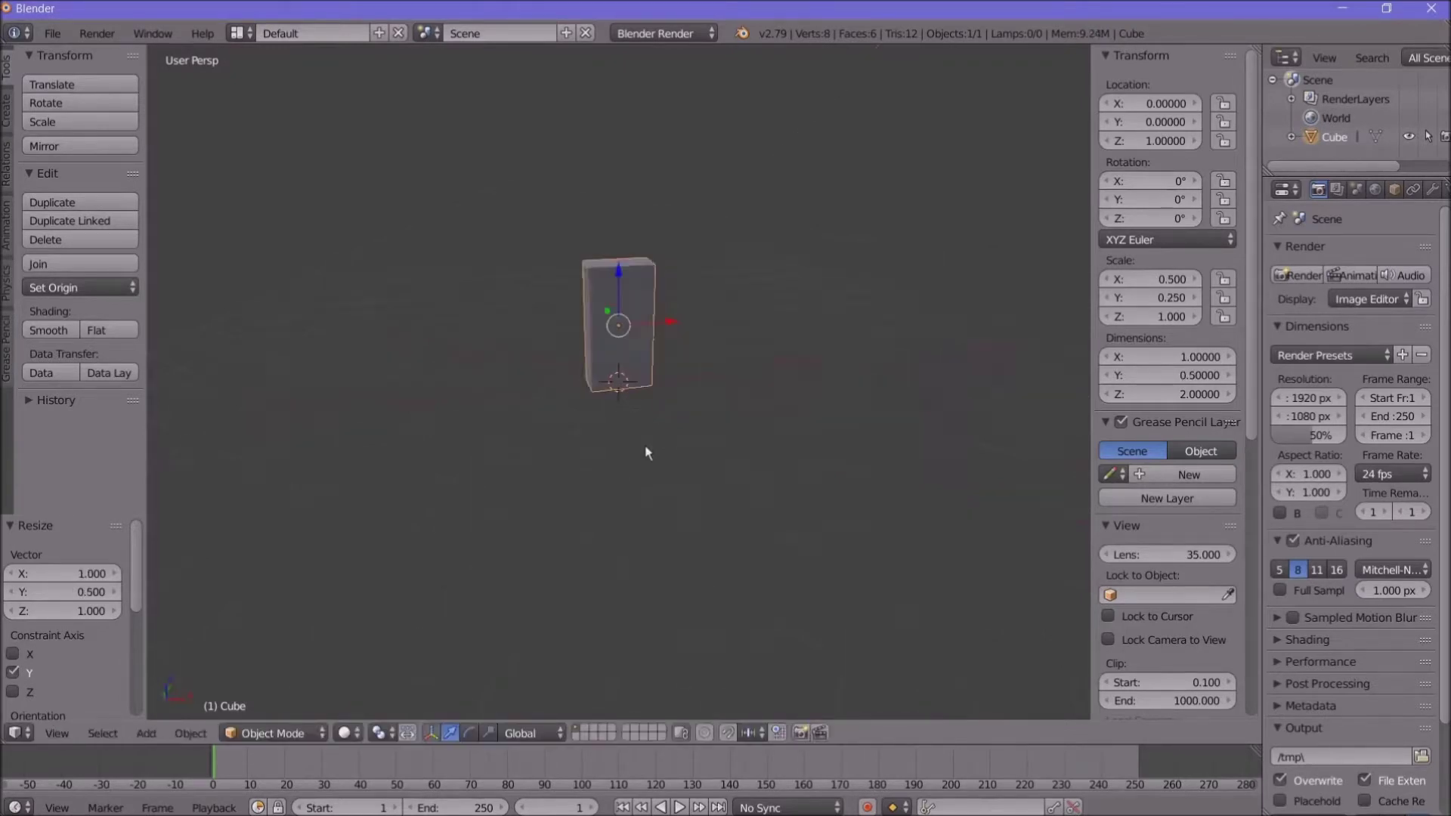
Step: Switch the box to Edit Mode with nothing selected and display it in wireframe shading
{"action": "scroll", "coordinate": [592, 475], "scroll_direction": "up", "scroll_amount": 3}
{"action": "middle_click_drag", "start_coordinate": [593, 476], "coordinate": [569, 551]}
{"action": "scroll", "coordinate": [582, 544], "scroll_direction": "up", "scroll_amount": 1}
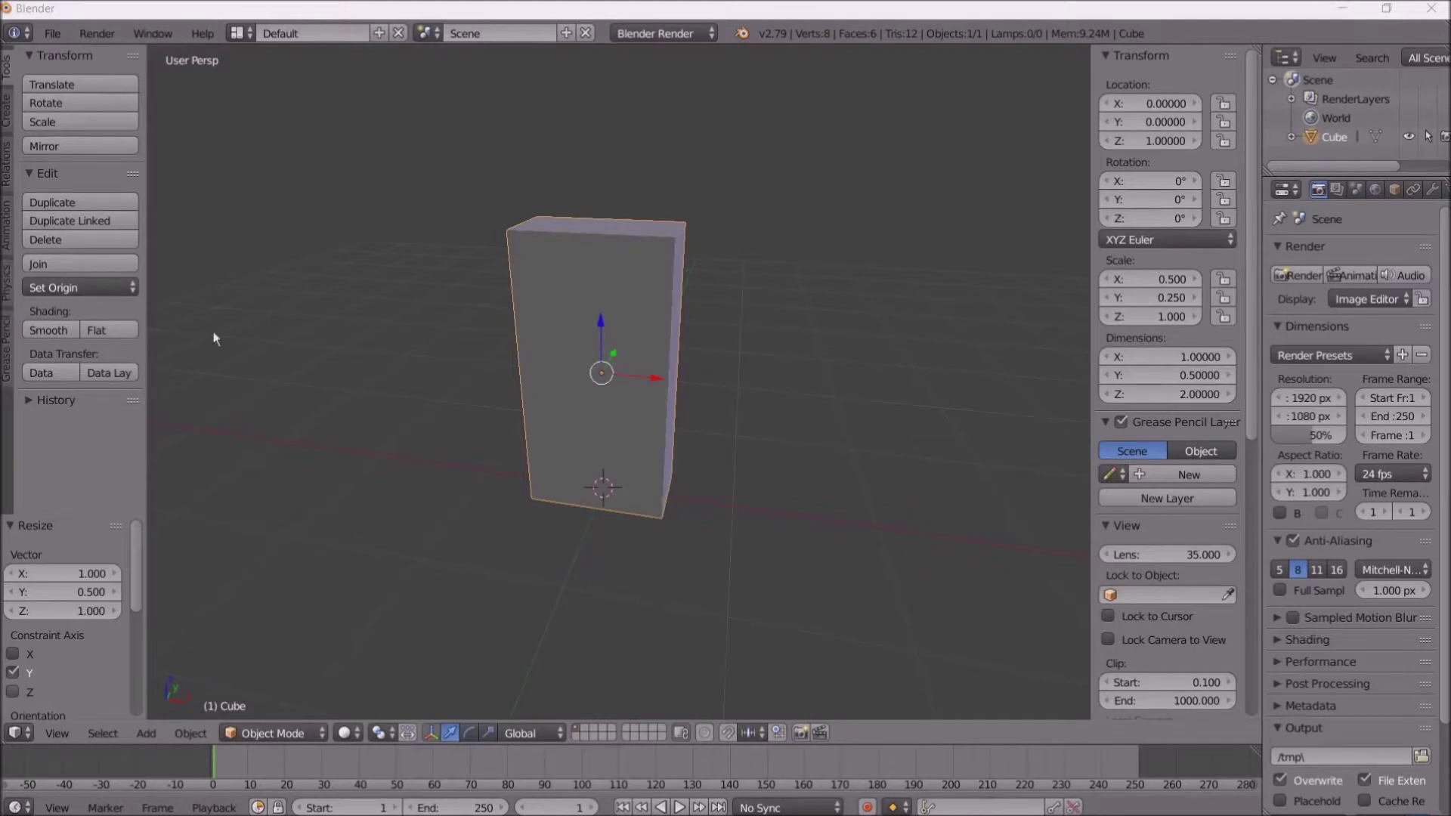
{"action": "left_click", "coordinate": [297, 737]}
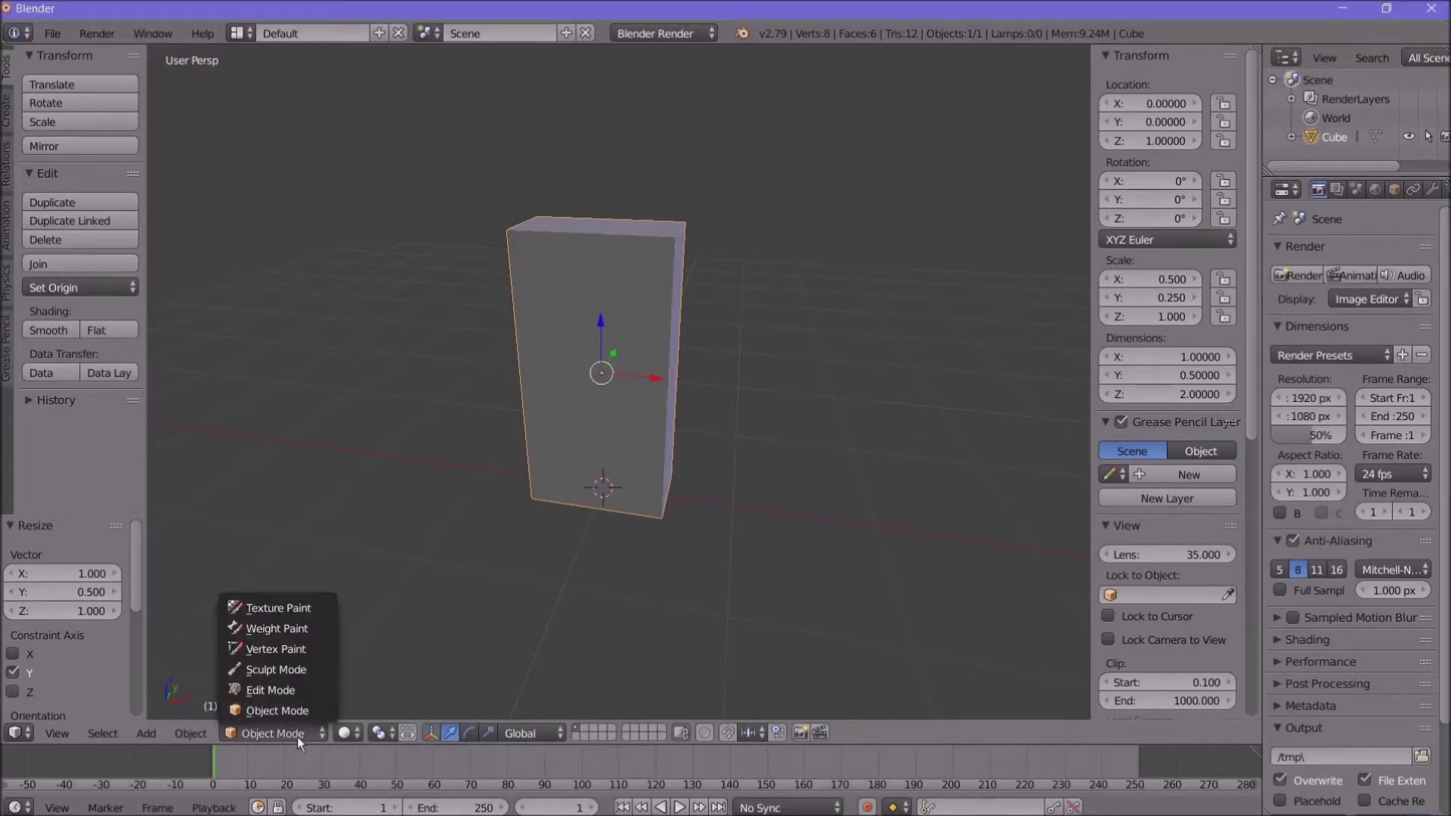
{"action": "left_click", "coordinate": [297, 692]}
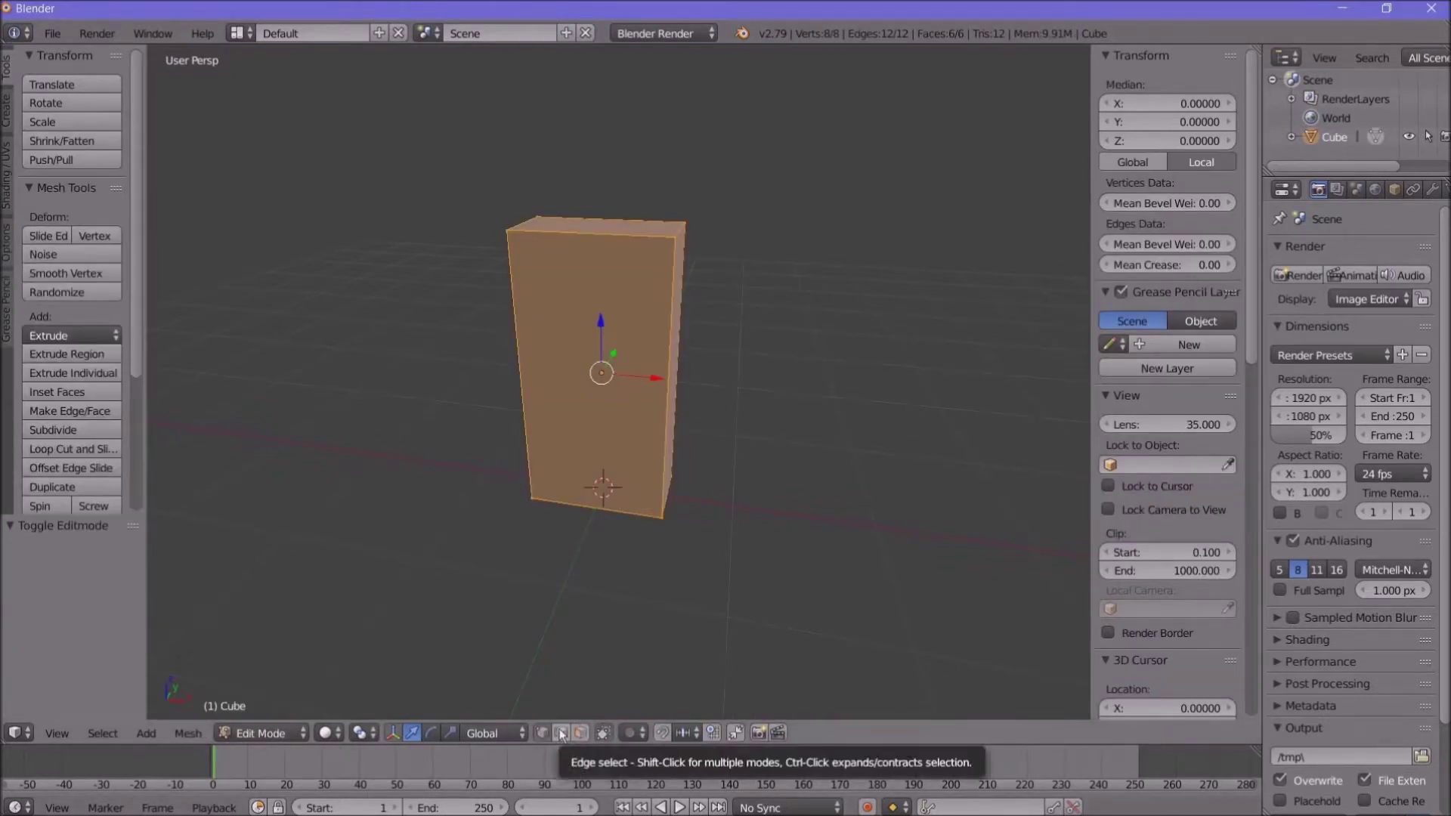
{"action": "key", "text": "a"}
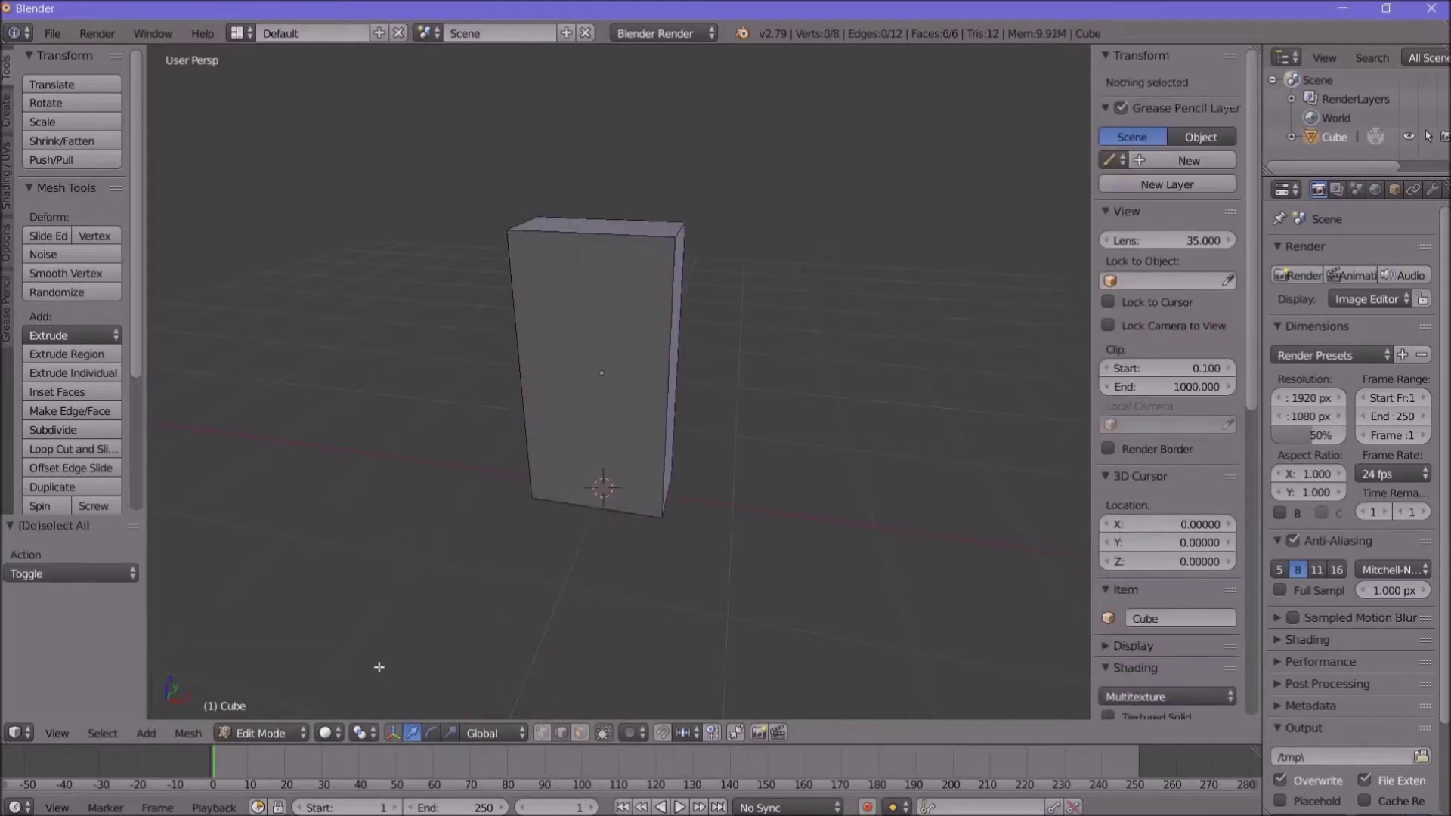
{"action": "left_click", "coordinate": [338, 737]}
{"action": "left_click", "coordinate": [348, 689]}
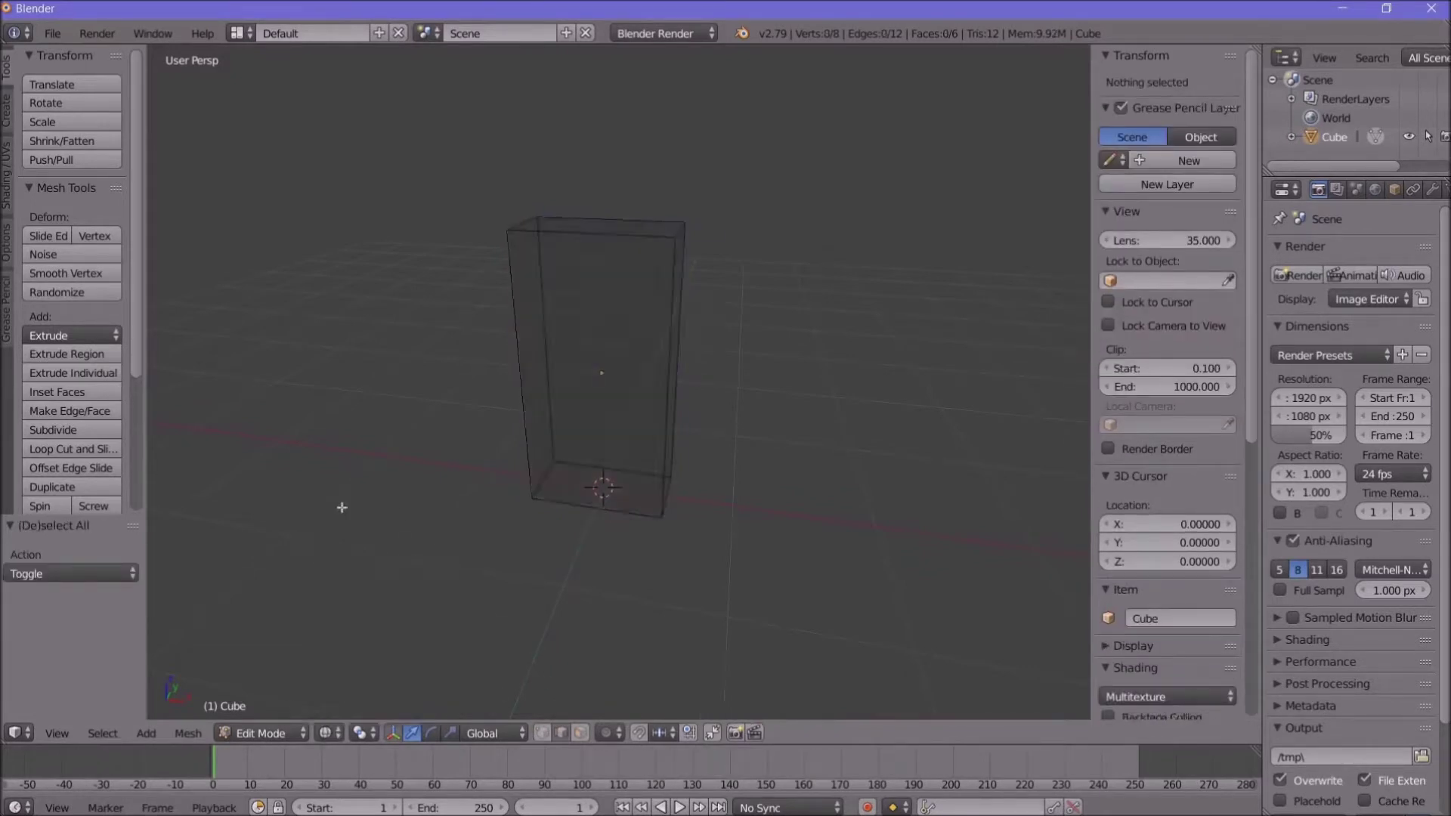
Step: Try border-selecting the horizontal edges across the box's middle and the whole box, and clear the selection
{"action": "mouse_move", "coordinate": [342, 507]}
{"action": "middle_mouse_down"}
{"action": "mouse_move", "coordinate": [366, 437]}
{"action": "mouse_move", "coordinate": [347, 492]}
{"action": "middle_mouse_up"}
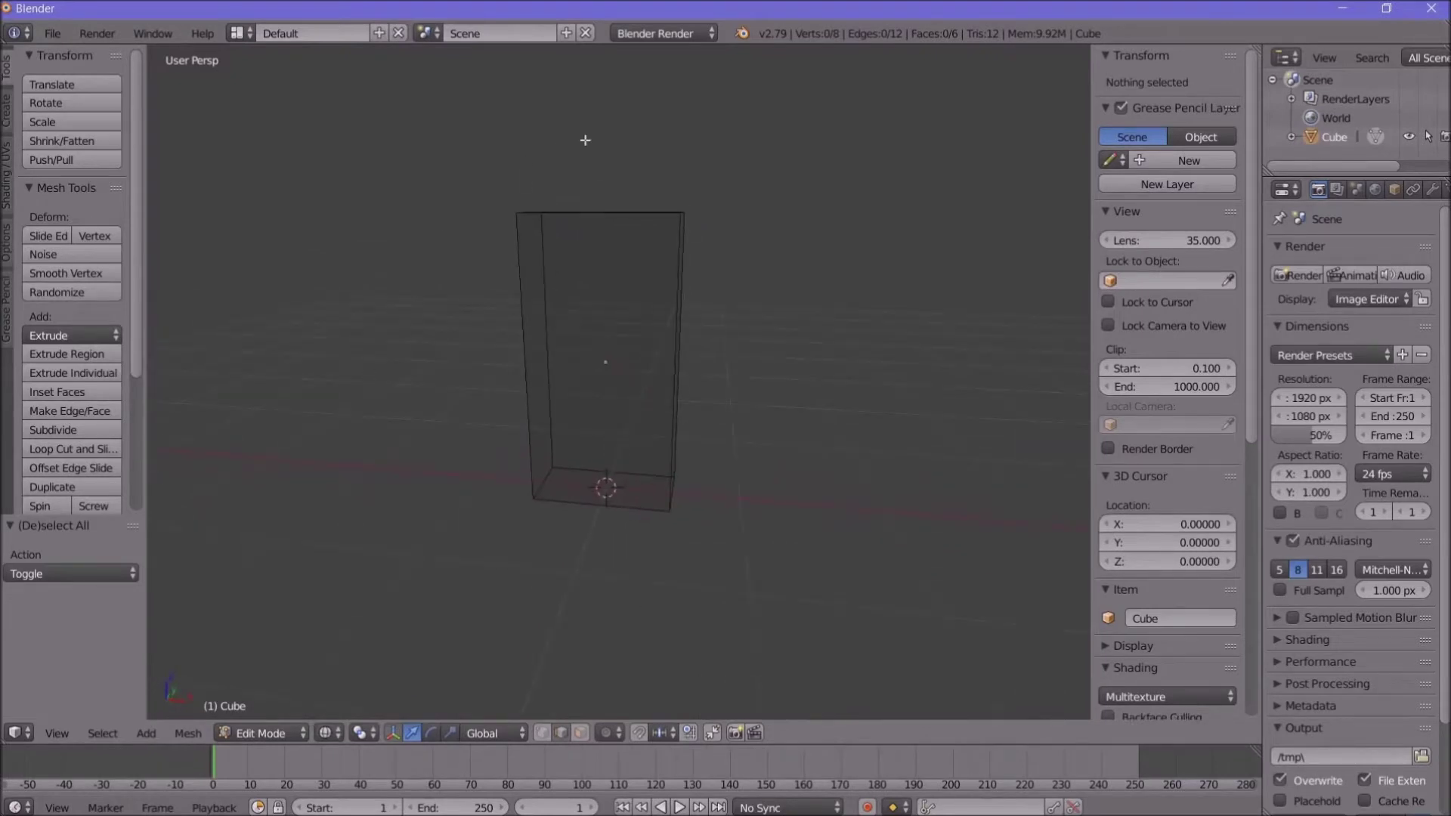
{"action": "key", "text": "b"}
{"action": "left_click_drag", "start_coordinate": [583, 139], "coordinate": [628, 562]}
{"action": "mouse_move", "coordinate": [794, 456]}
{"action": "middle_mouse_down"}
{"action": "mouse_move", "coordinate": [674, 567]}
{"action": "mouse_move", "coordinate": [806, 465]}
{"action": "middle_mouse_up"}
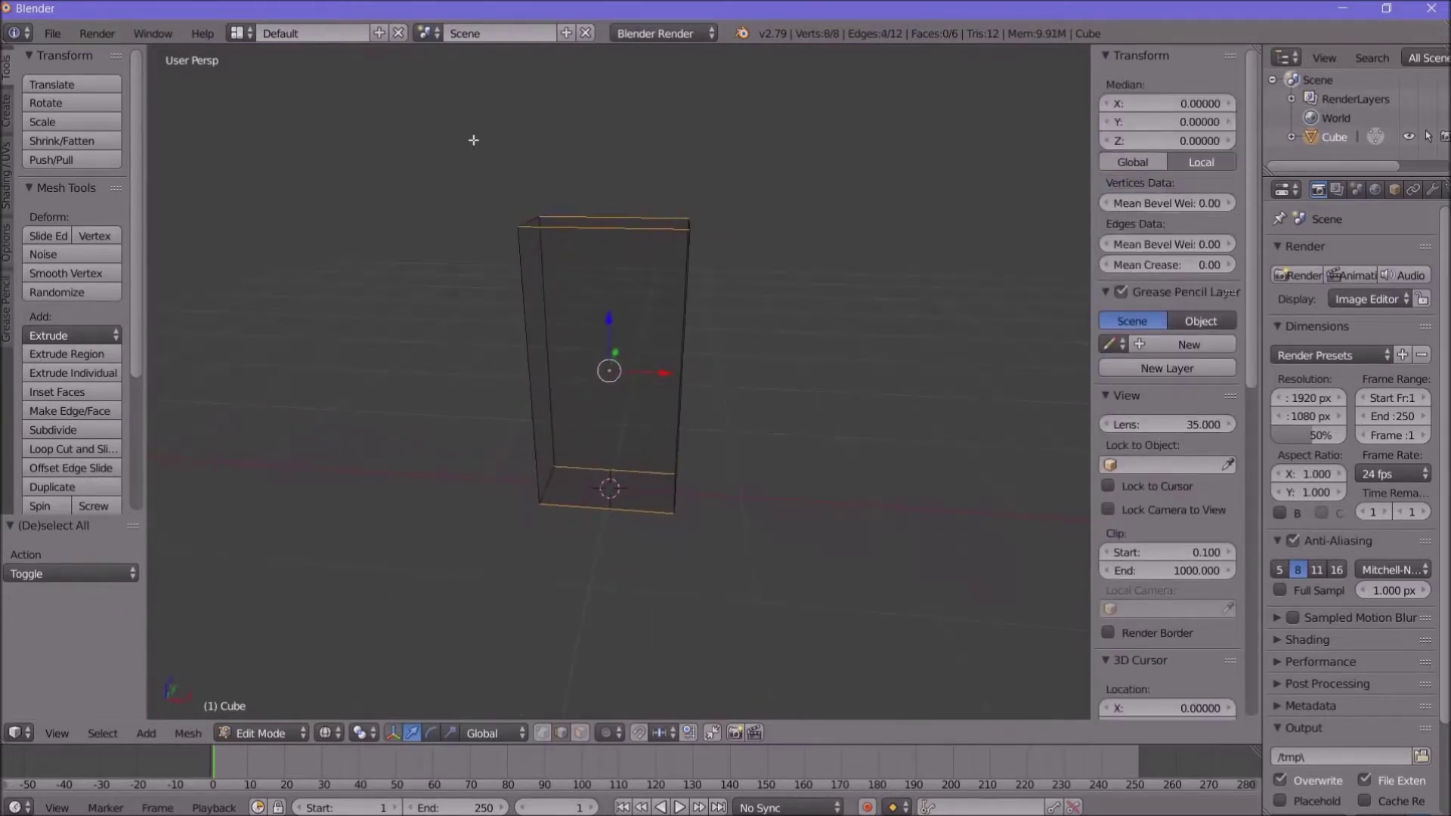
{"action": "key", "text": "b"}
{"action": "left_click_drag", "start_coordinate": [410, 133], "coordinate": [930, 592]}
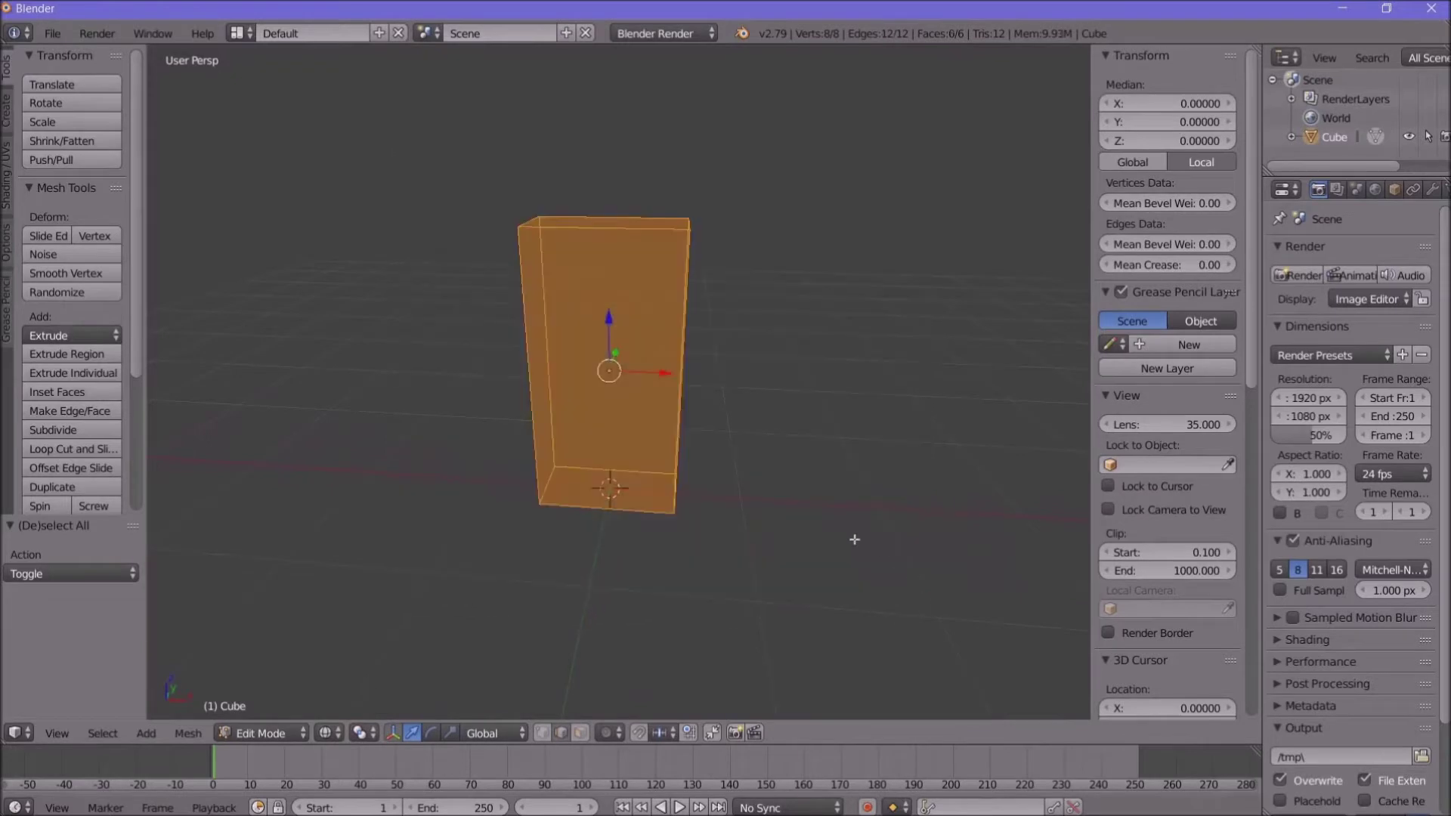
{"action": "key", "text": "a"}
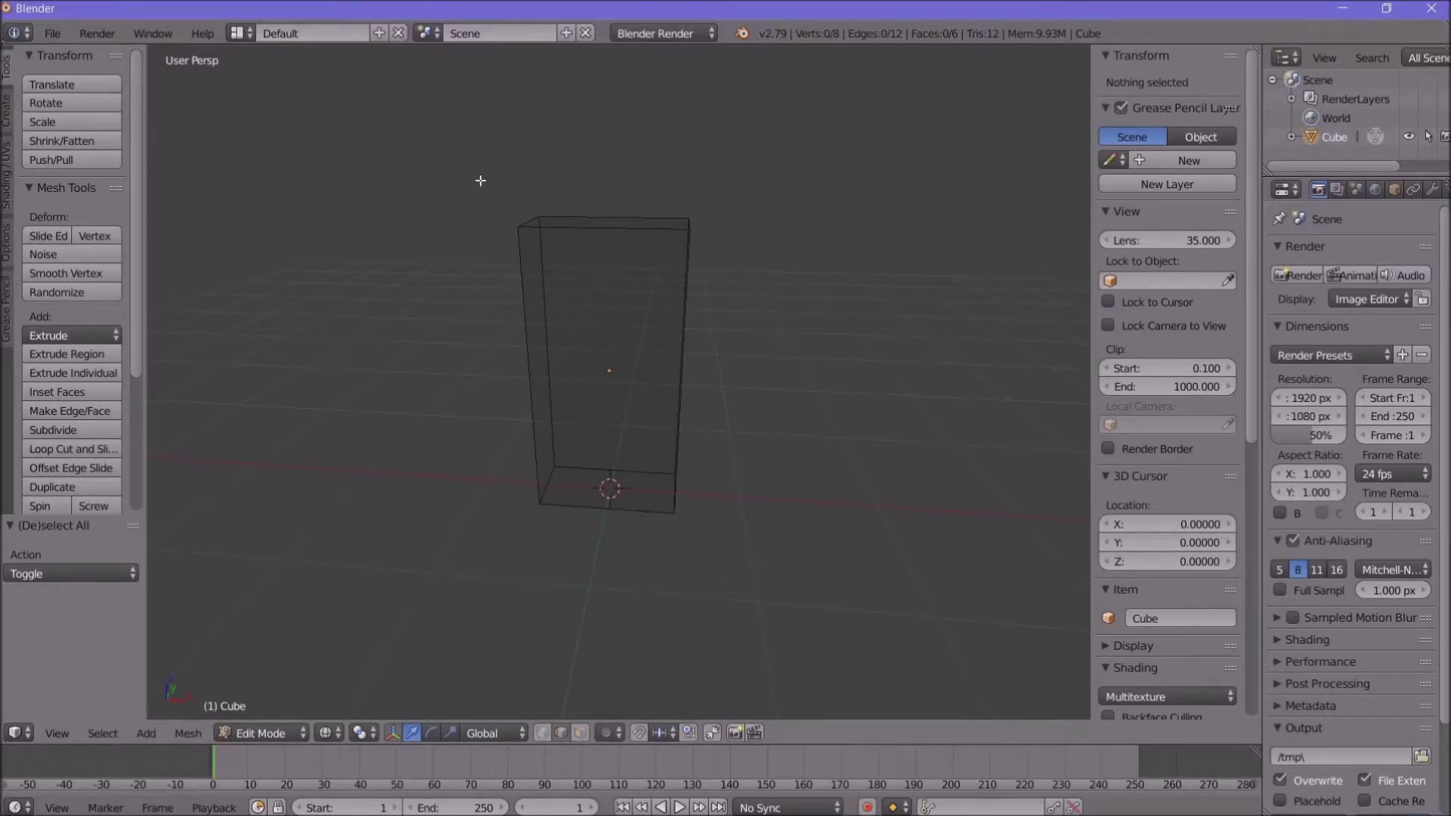
{"action": "key", "text": "a"}
{"action": "key", "text": "a"}
{"action": "key", "text": "a"}
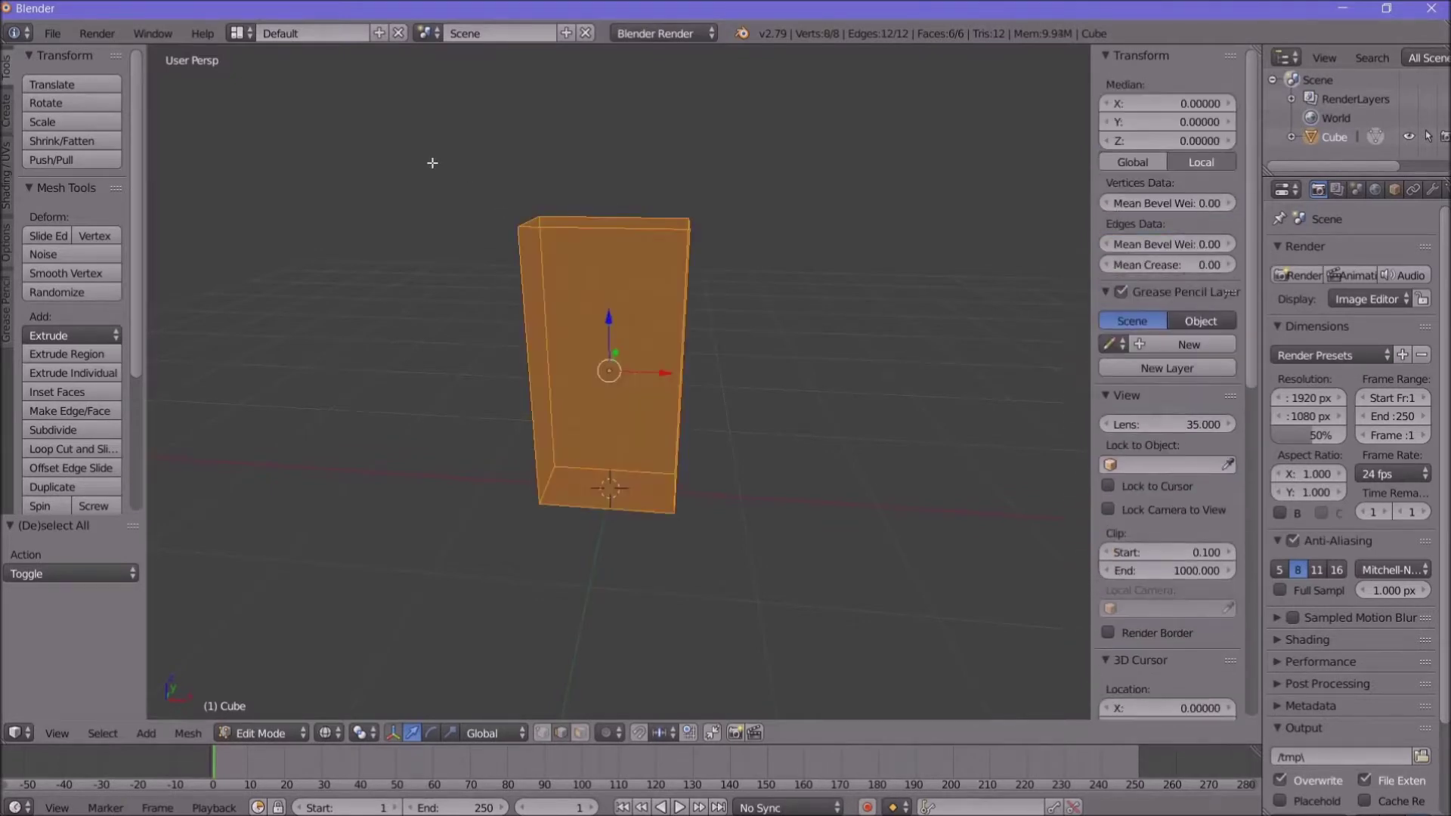
{"action": "key", "text": "a"}
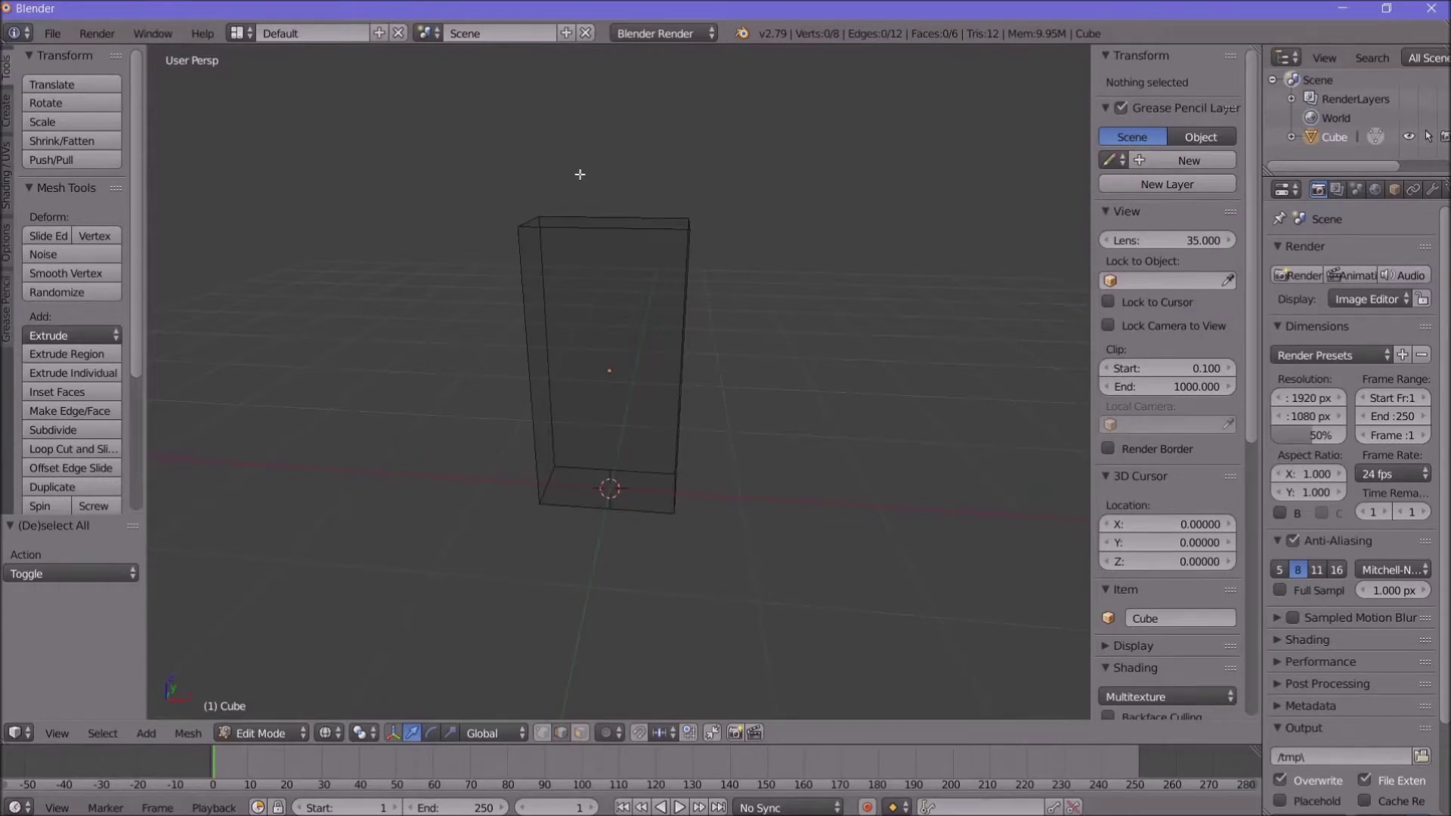
Step: Border-select the box's four widthwise edges along X and subdivide them with one cut
{"action": "key", "text": "b"}
{"action": "left_click_drag", "start_coordinate": [580, 174], "coordinate": [637, 575]}
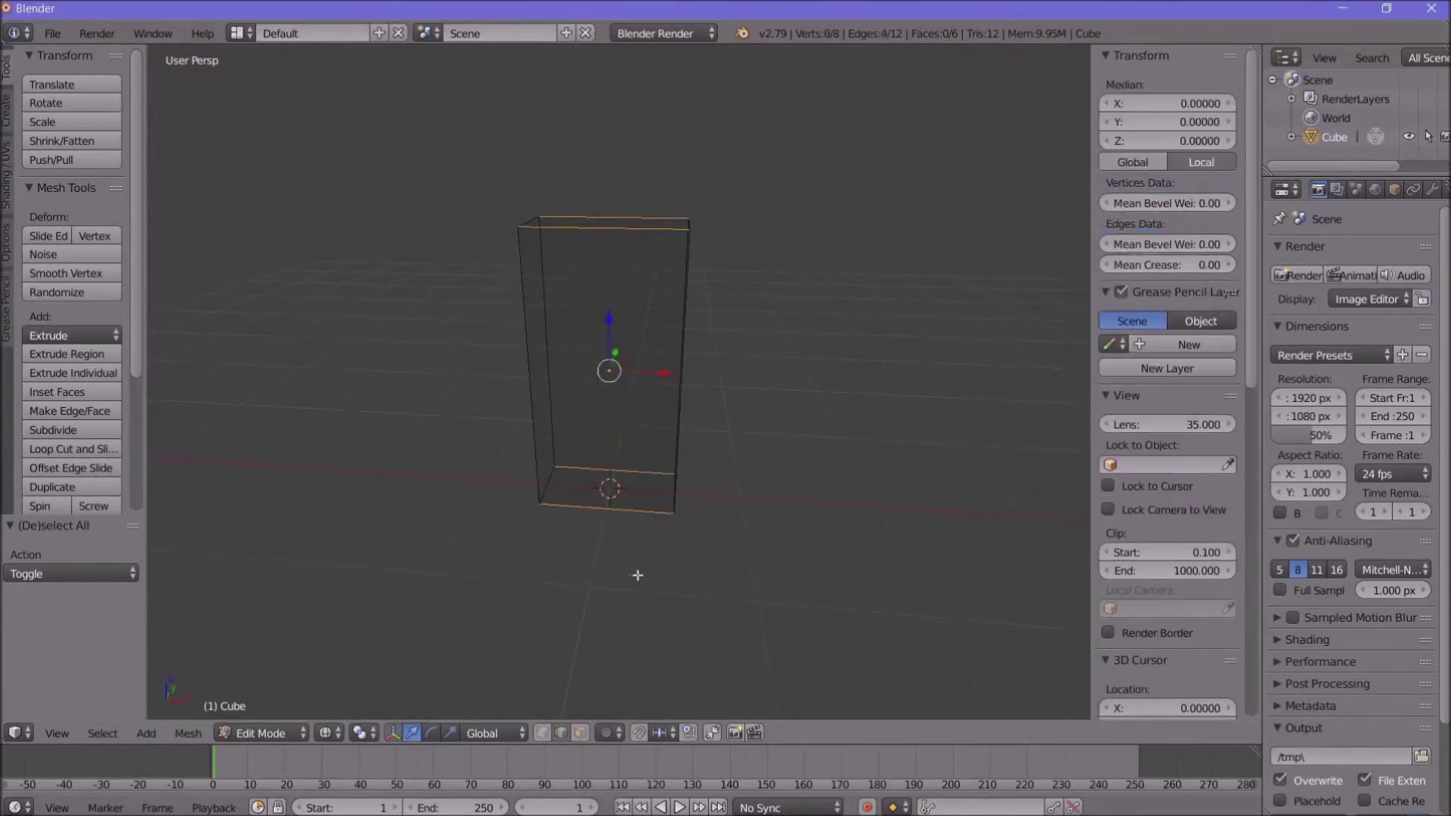
{"action": "middle_click_drag", "start_coordinate": [637, 575], "coordinate": [661, 469]}
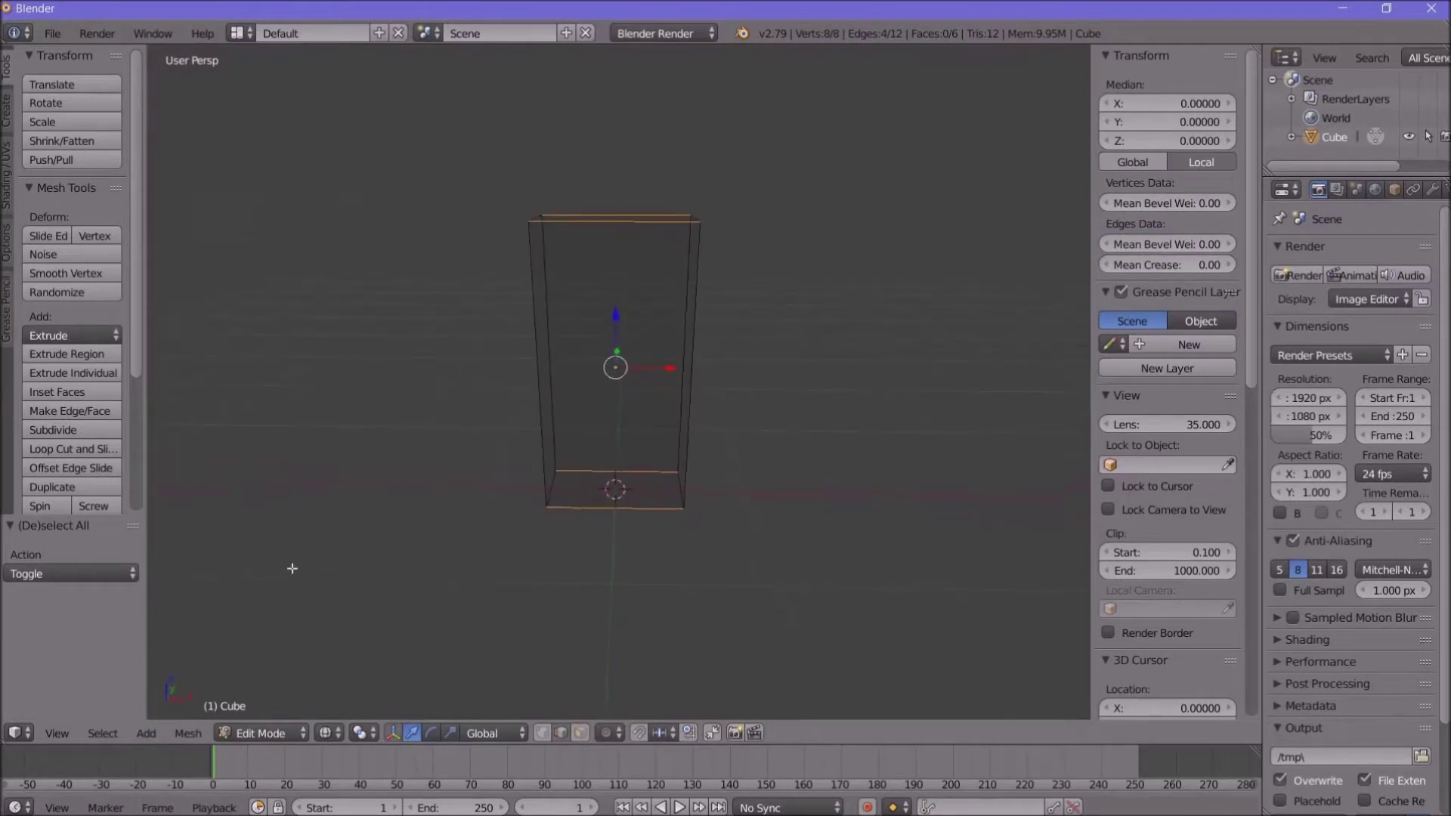
{"action": "left_click", "coordinate": [188, 734]}
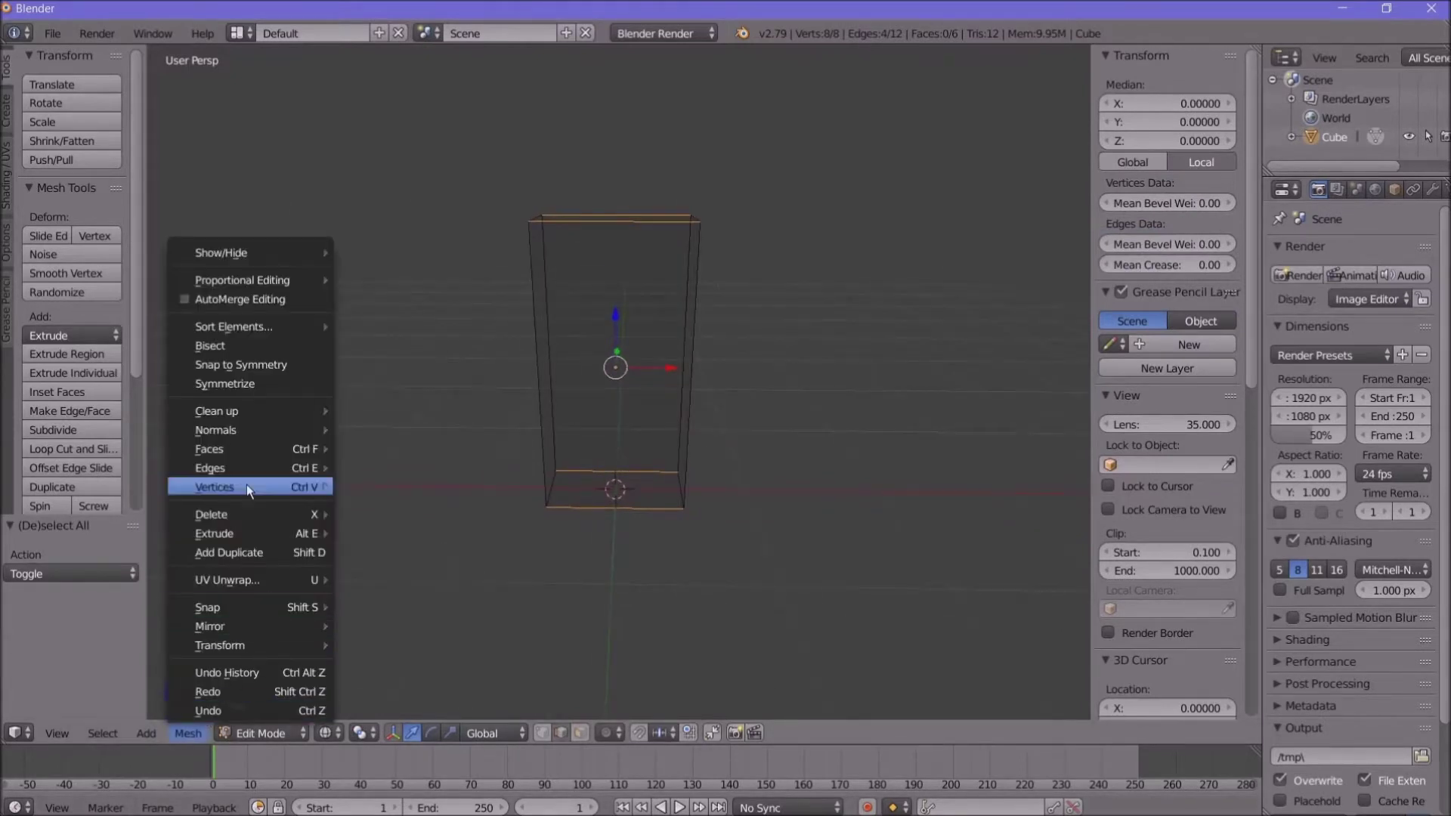
{"action": "mouse_move", "coordinate": [236, 466]}
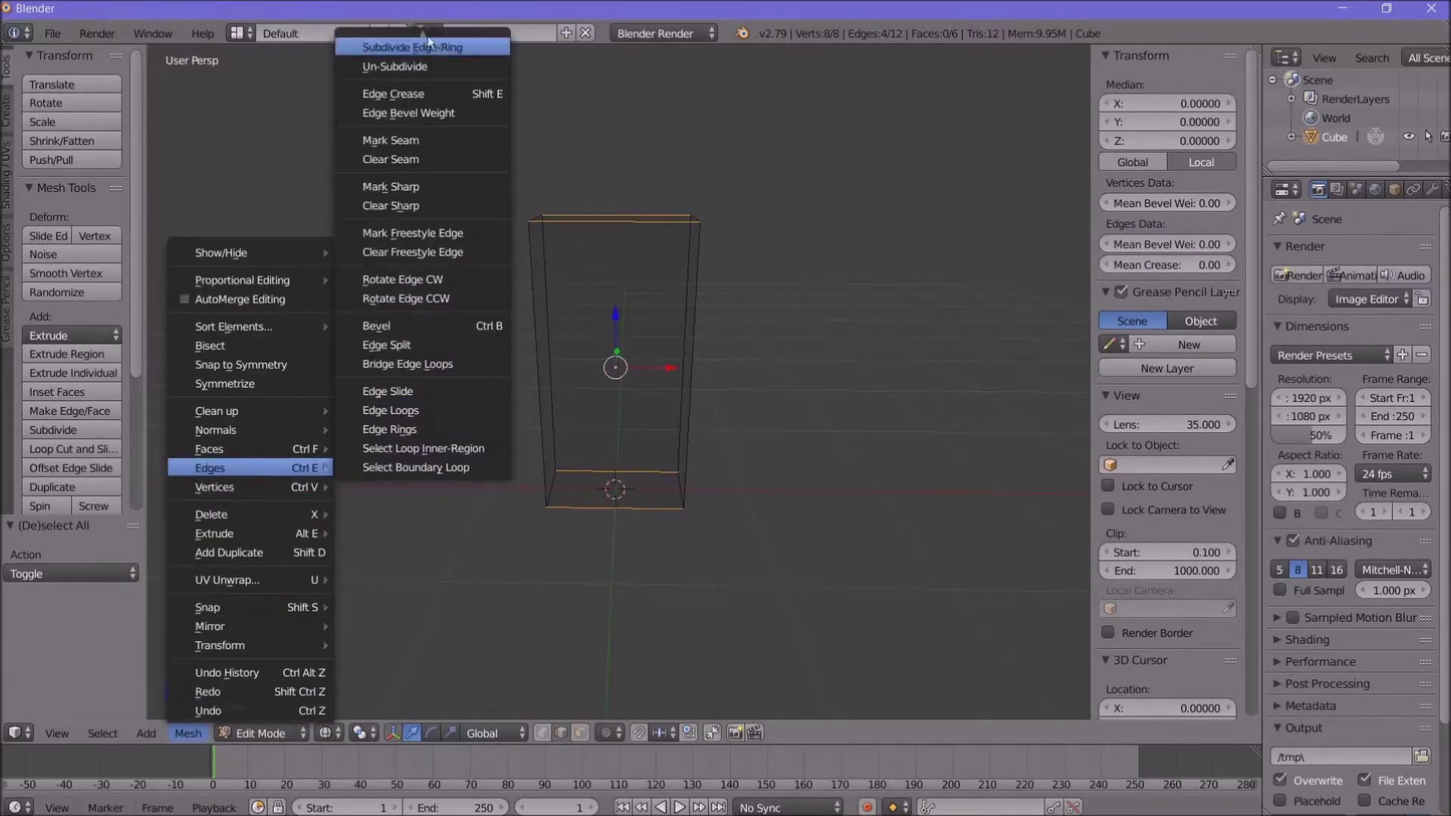
{"action": "left_click", "coordinate": [408, 60]}
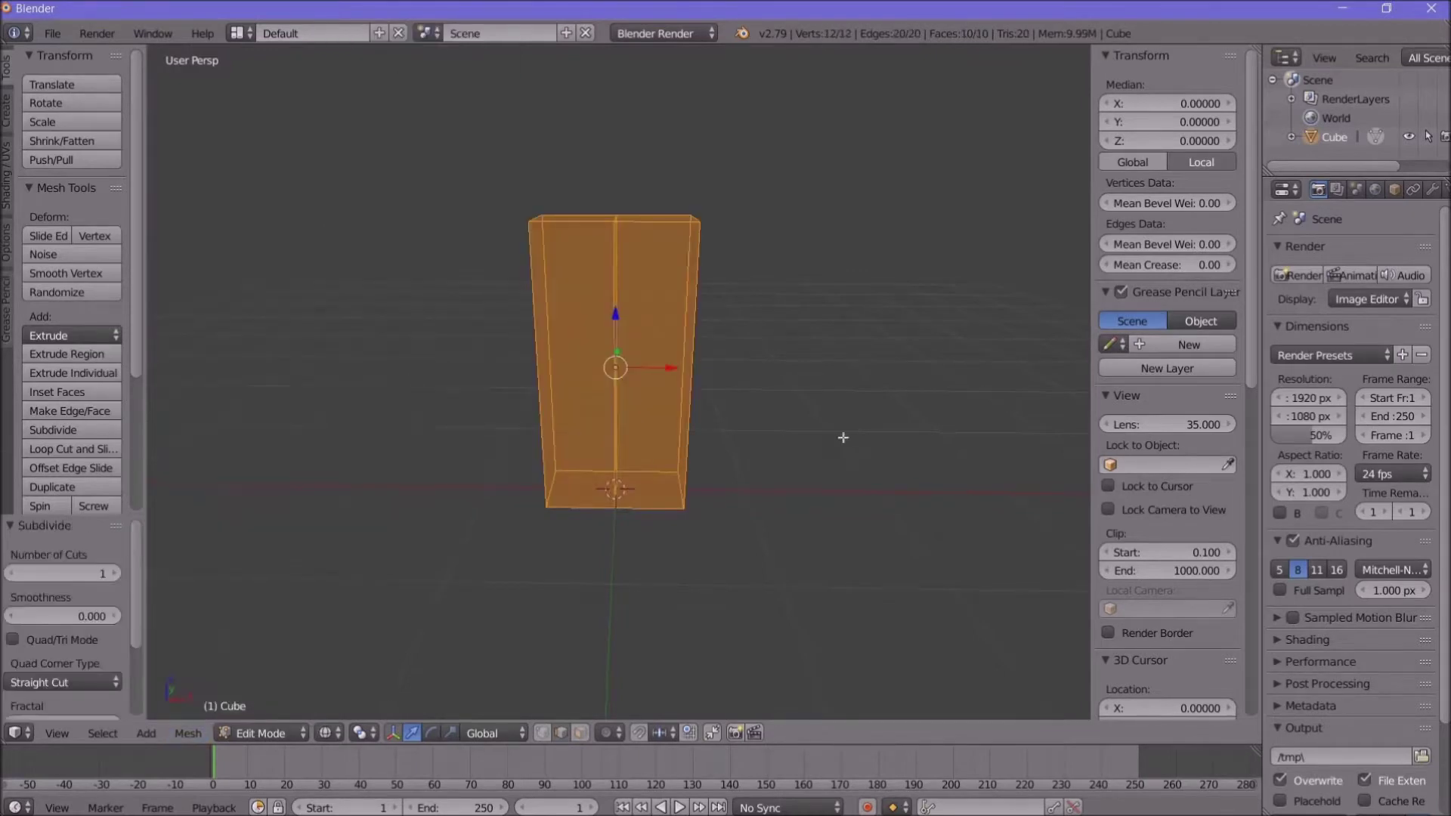
{"action": "middle_click_drag", "start_coordinate": [844, 437], "coordinate": [819, 456]}
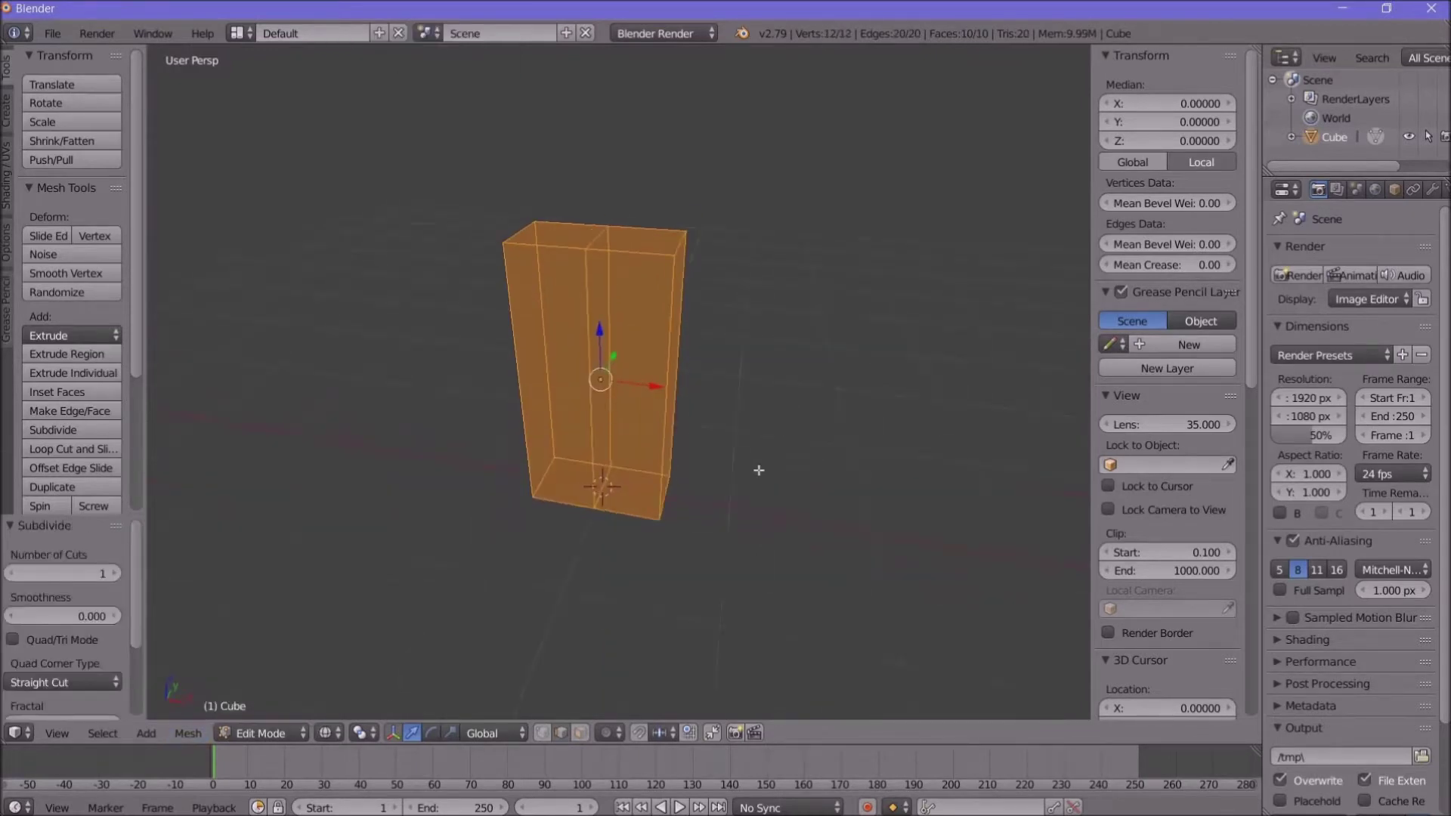
Step: Clear the selection, border-select the box's six vertical edges and subdivide them
{"action": "key", "text": "a"}
{"action": "middle_click_drag", "start_coordinate": [693, 434], "coordinate": [752, 407]}
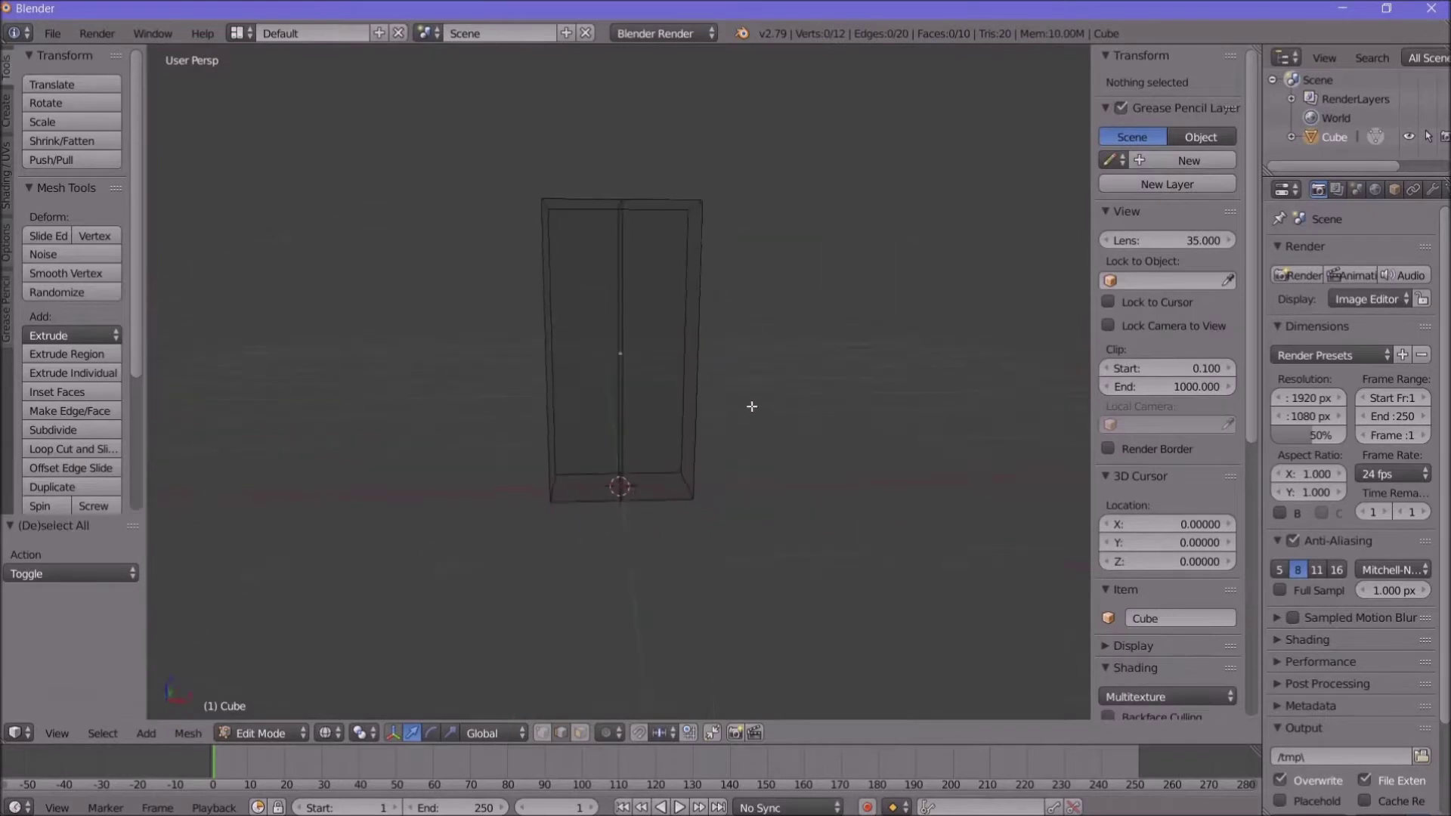
{"action": "key", "text": "b"}
{"action": "left_click_drag", "start_coordinate": [401, 313], "coordinate": [803, 406]}
{"action": "middle_click_drag", "start_coordinate": [582, 583], "coordinate": [551, 625]}
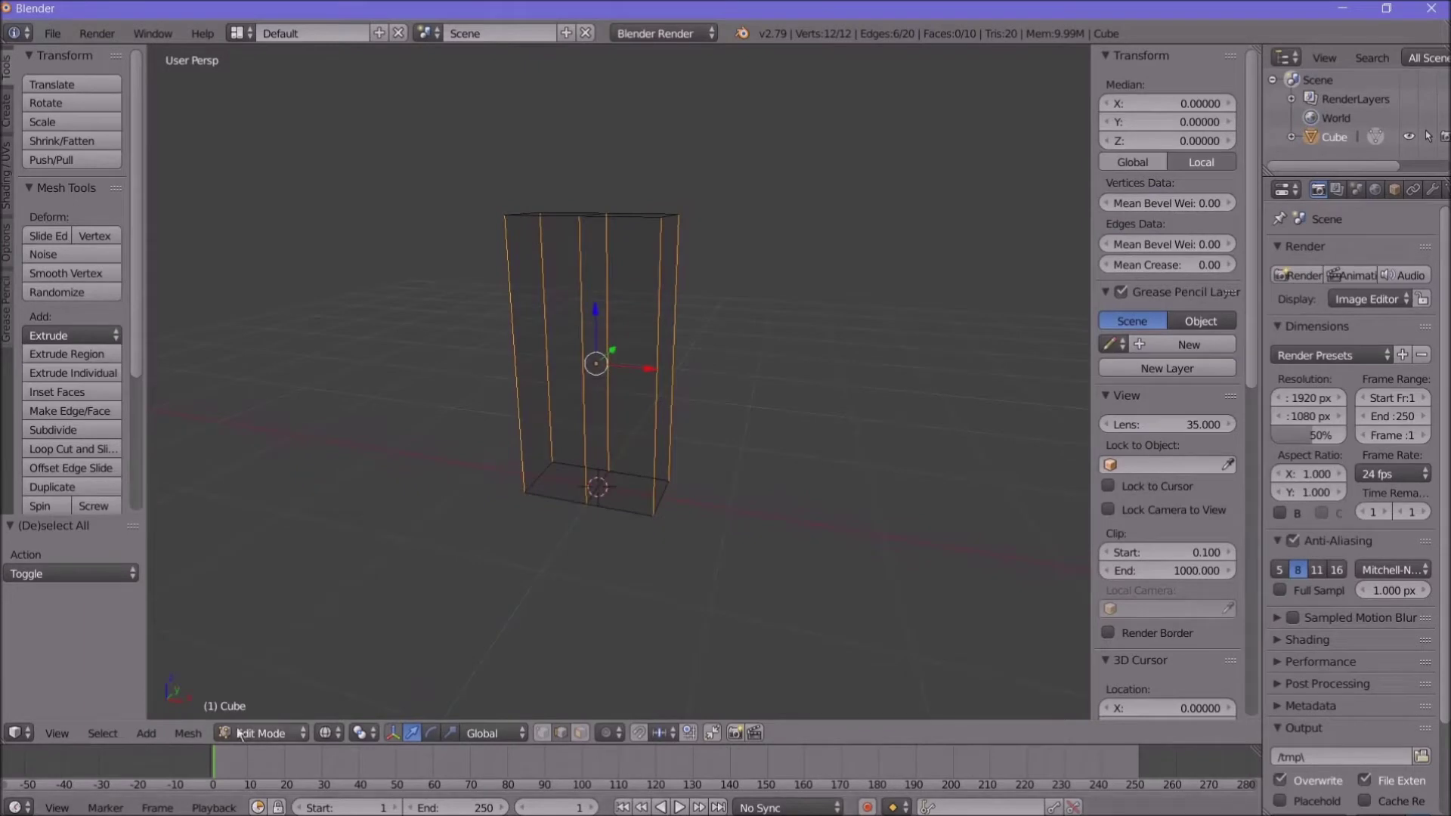
{"action": "left_click", "coordinate": [189, 733]}
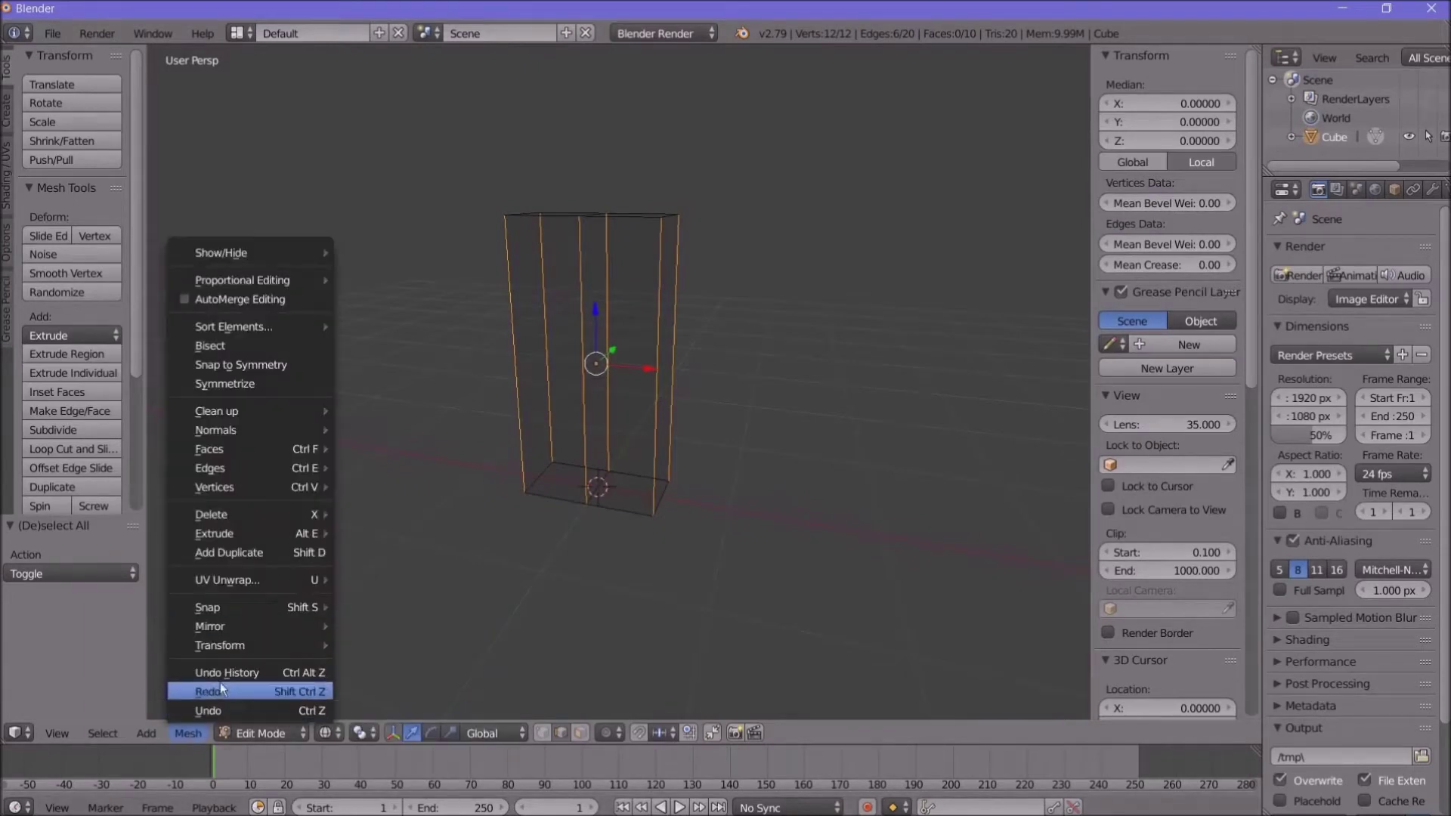
{"action": "mouse_move", "coordinate": [239, 467]}
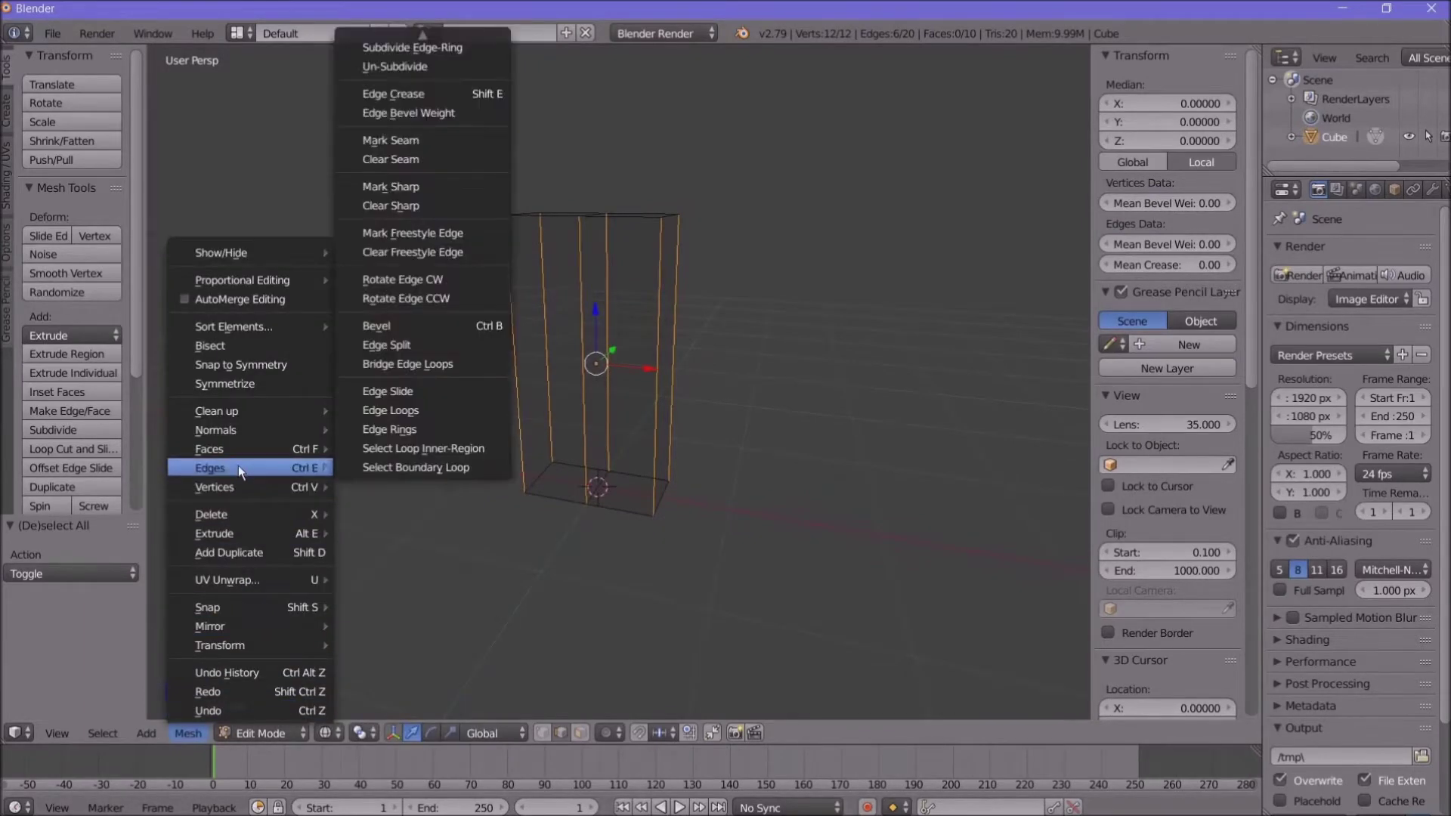
{"action": "scroll", "coordinate": [406, 54], "scroll_direction": "up", "scroll_amount": 2}
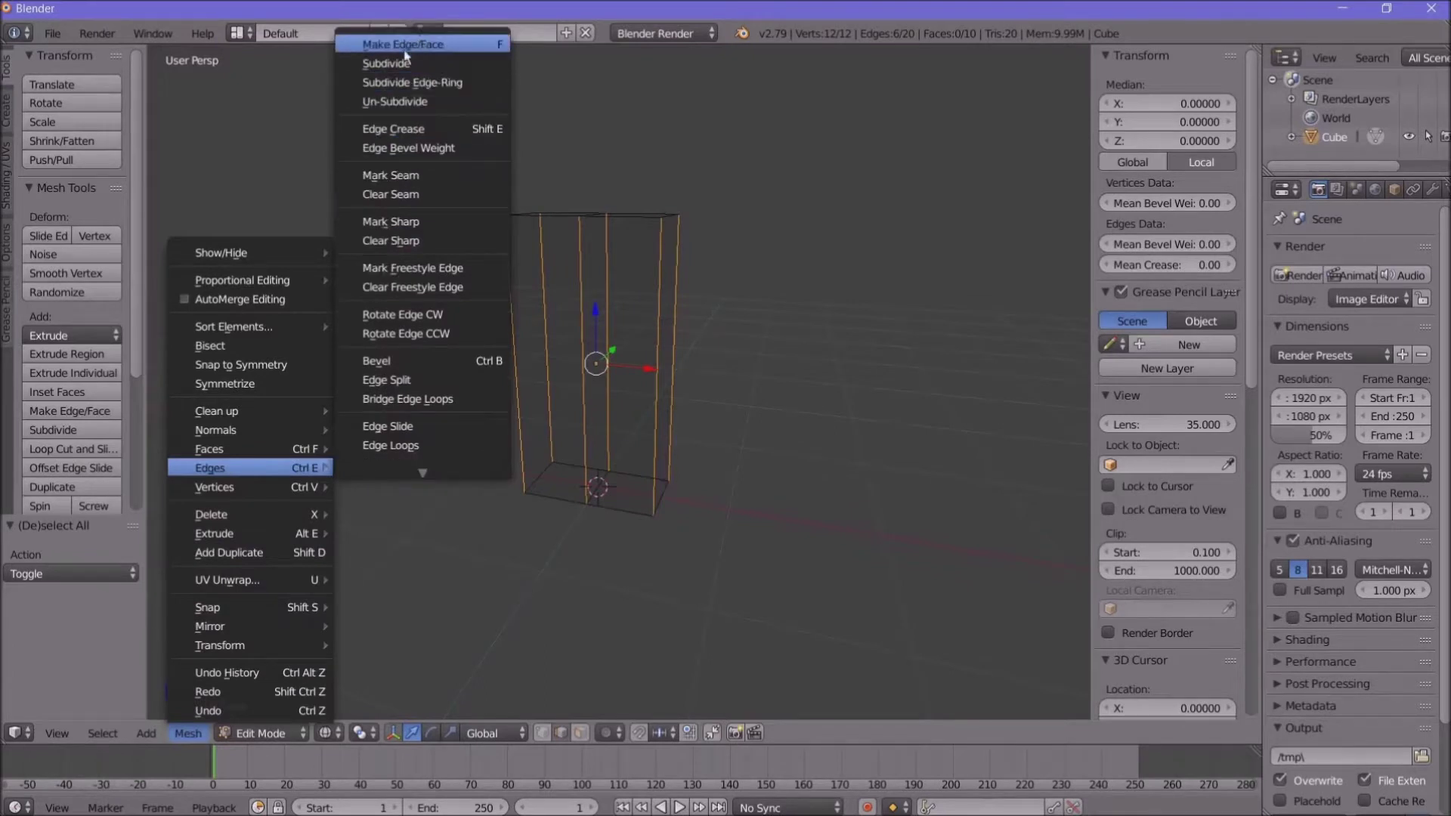
{"action": "left_click", "coordinate": [406, 62]}
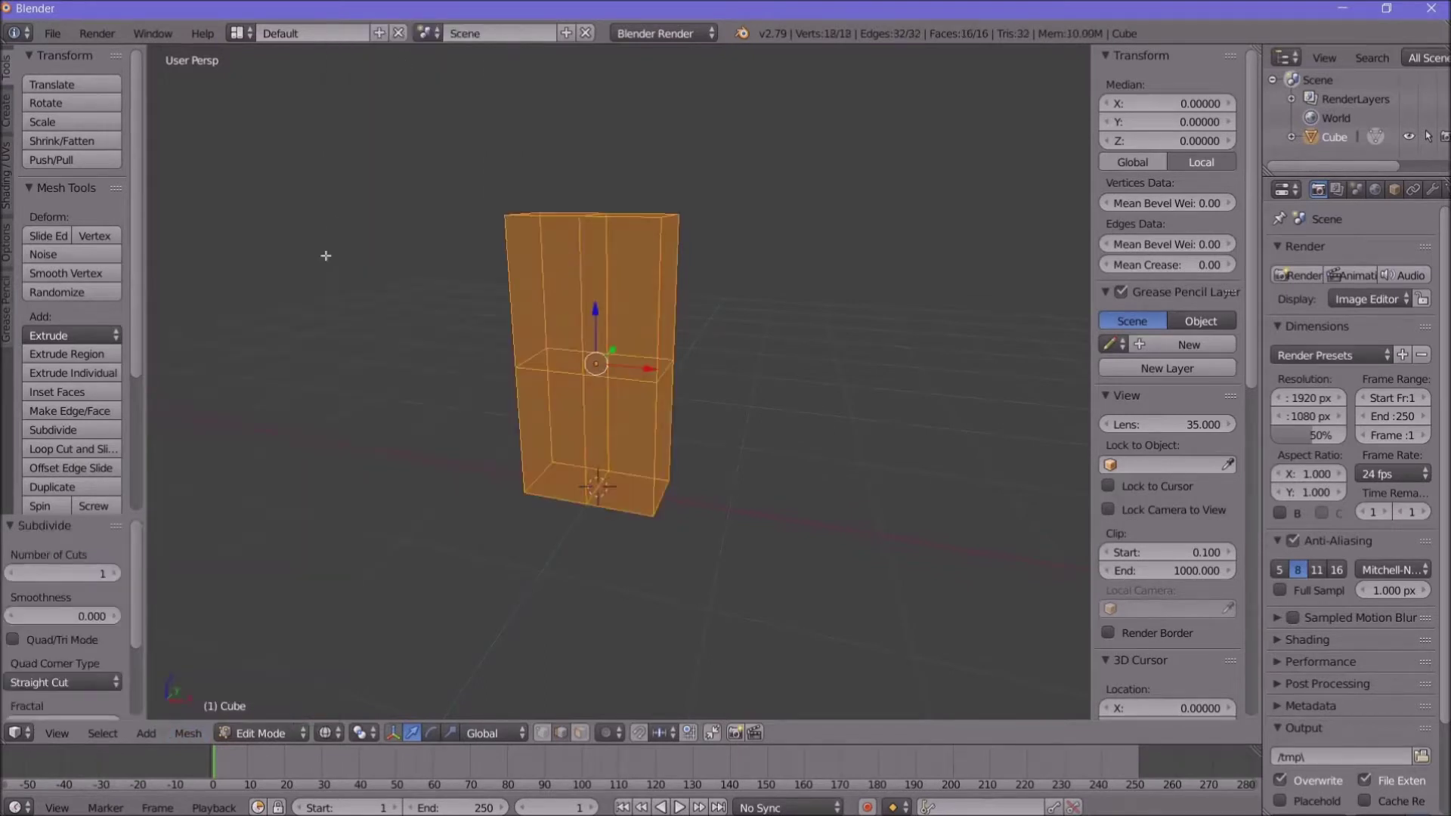
Step: Set the vertical subdivision's number of cuts to 3 and deselect the whole mesh
{"action": "left_click", "coordinate": [121, 570]}
{"action": "left_click", "coordinate": [114, 573]}
{"action": "left_click", "coordinate": [11, 574]}
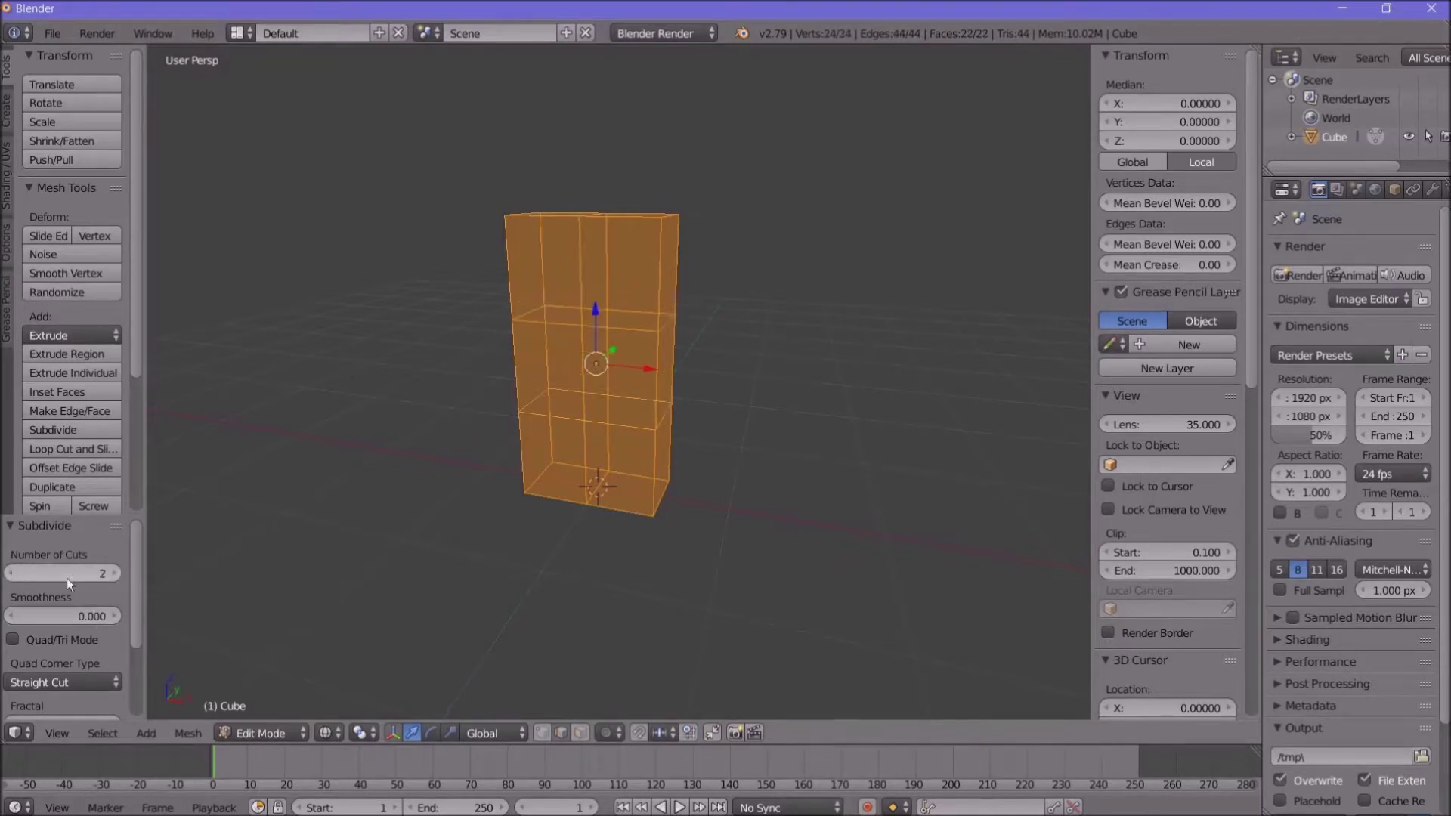
{"action": "left_click", "coordinate": [115, 578]}
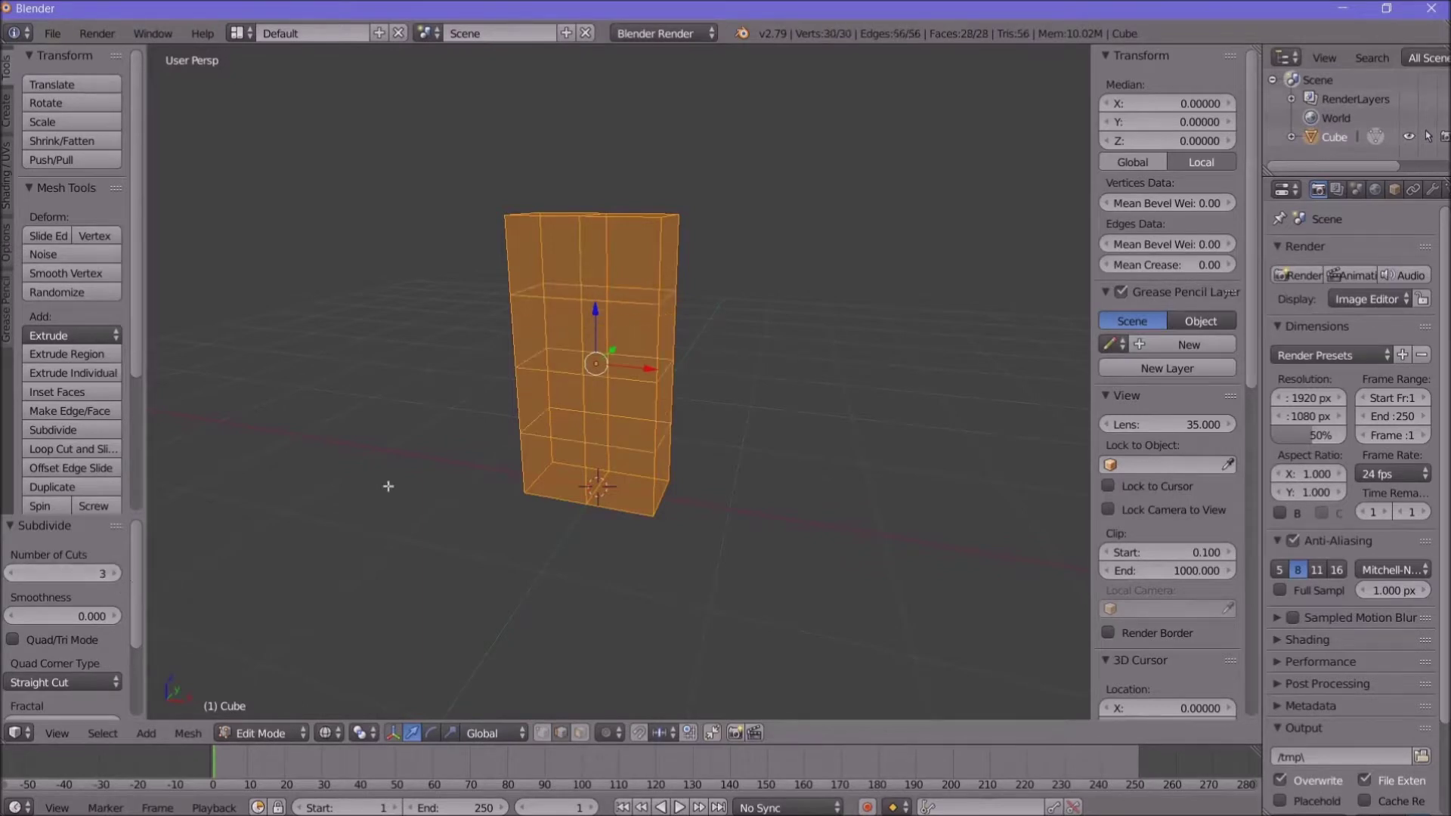
{"action": "key", "text": "a"}
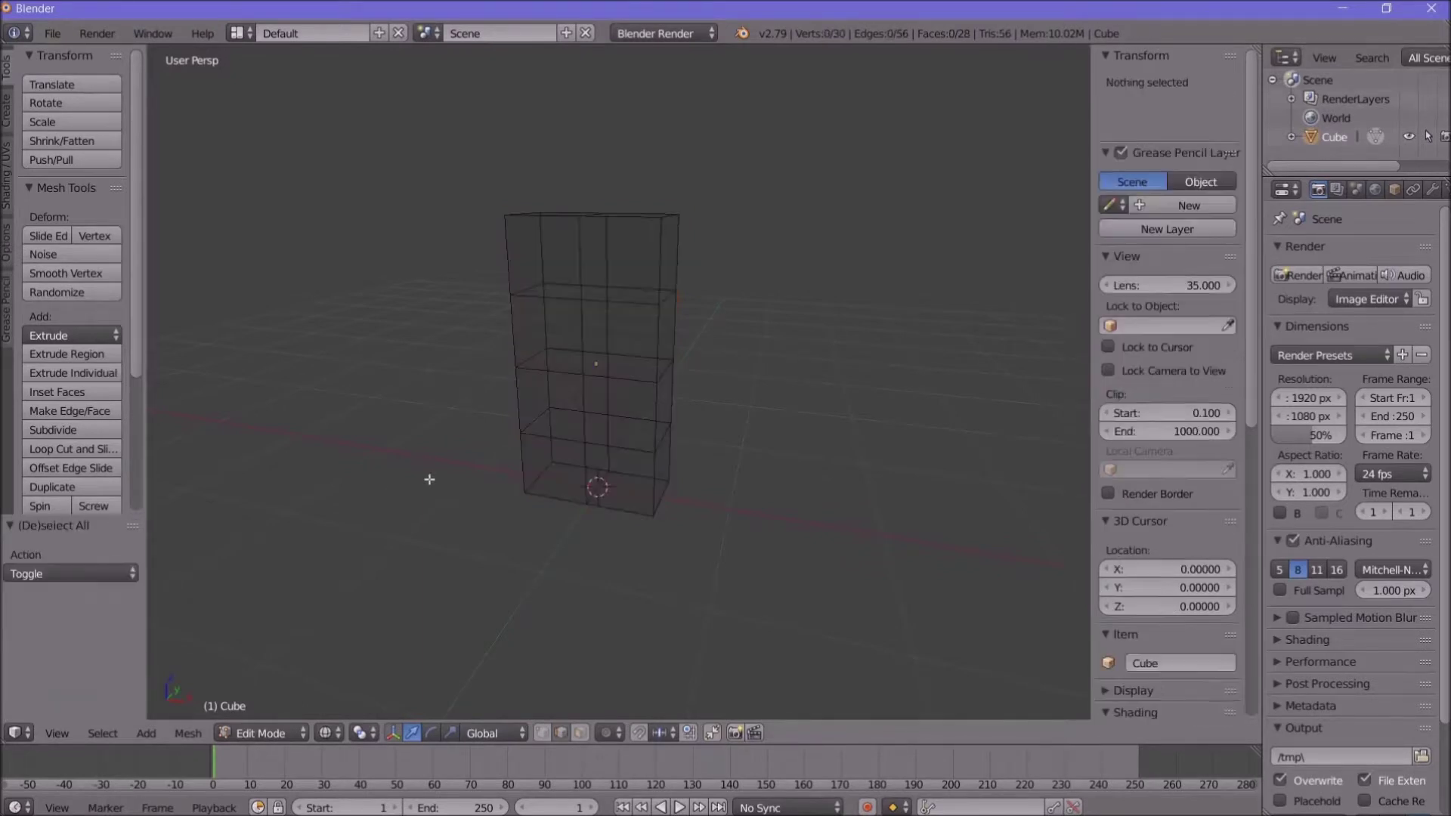
Step: In face select mode, extrude the box's +X side face in the second row from the top by 0.5
{"action": "mouse_move", "coordinate": [605, 480]}
{"action": "middle_mouse_down"}
{"action": "mouse_move", "coordinate": [572, 485]}
{"action": "mouse_move", "coordinate": [621, 485]}
{"action": "mouse_move", "coordinate": [605, 499]}
{"action": "middle_mouse_up"}
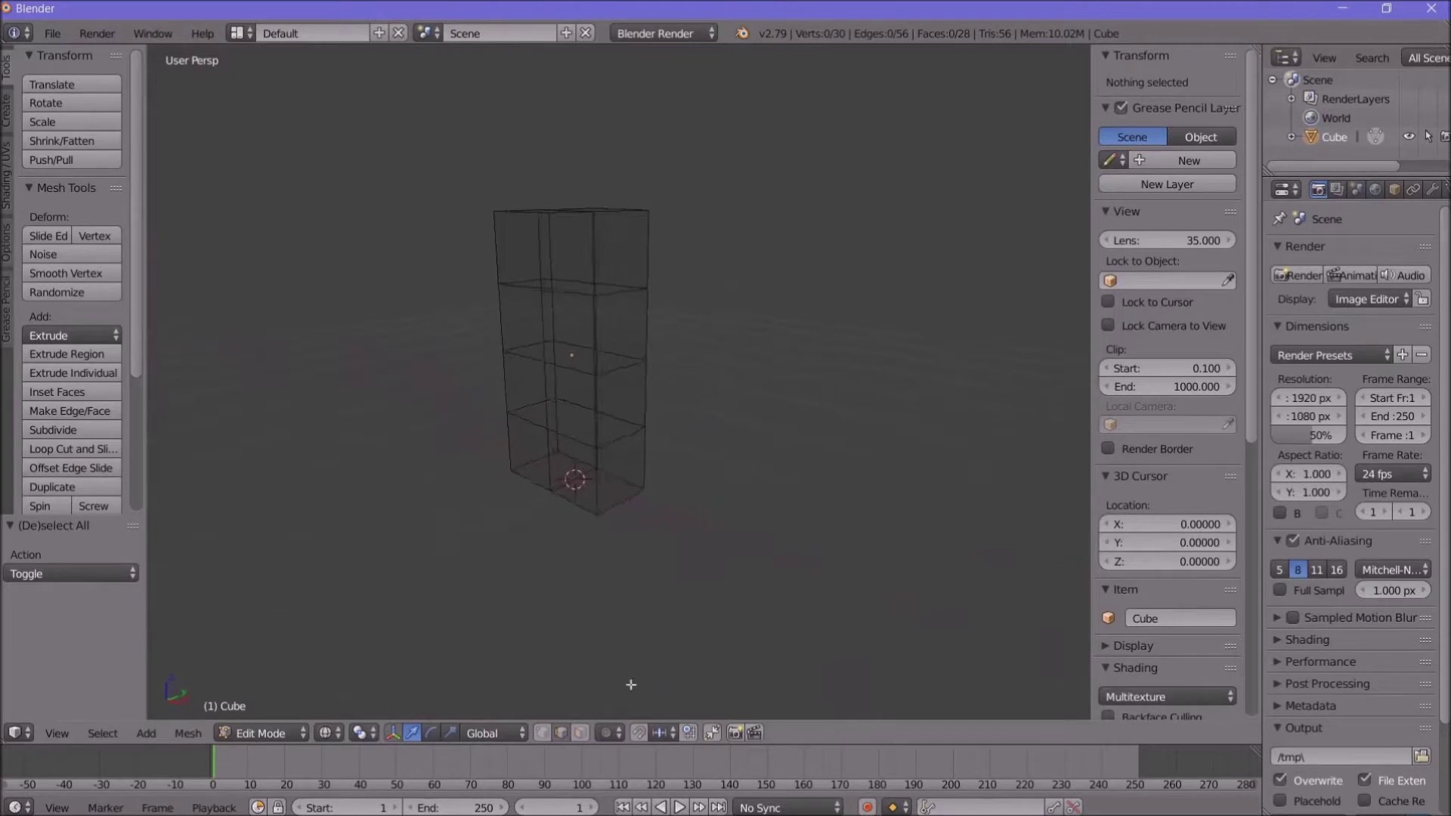
{"action": "left_click", "coordinate": [579, 733]}
{"action": "right_click", "coordinate": [622, 337]}
{"action": "scroll", "coordinate": [671, 334], "scroll_direction": "up", "scroll_amount": 3}
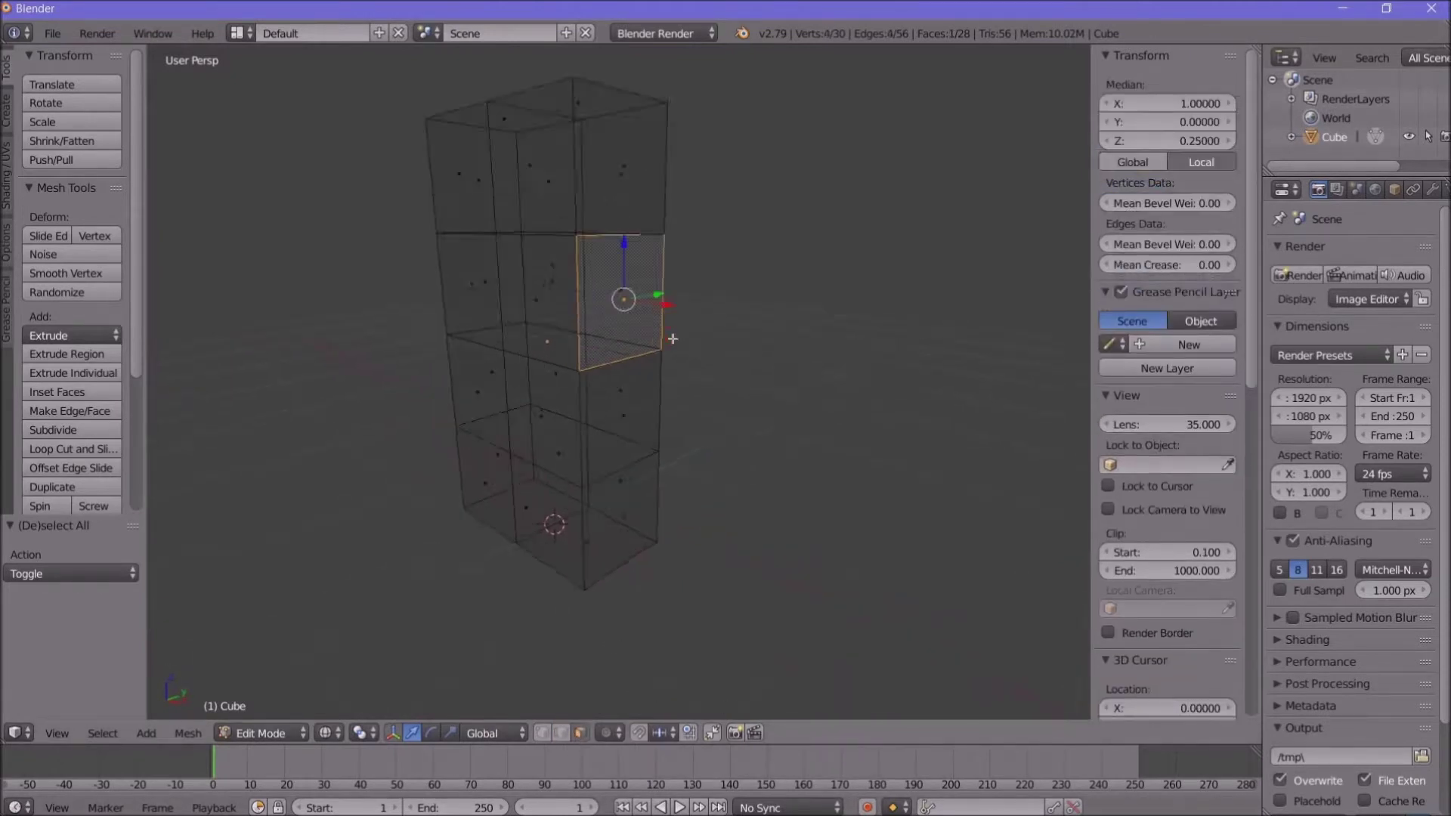
{"action": "middle_click_drag", "start_coordinate": [674, 359], "coordinate": [554, 554]}
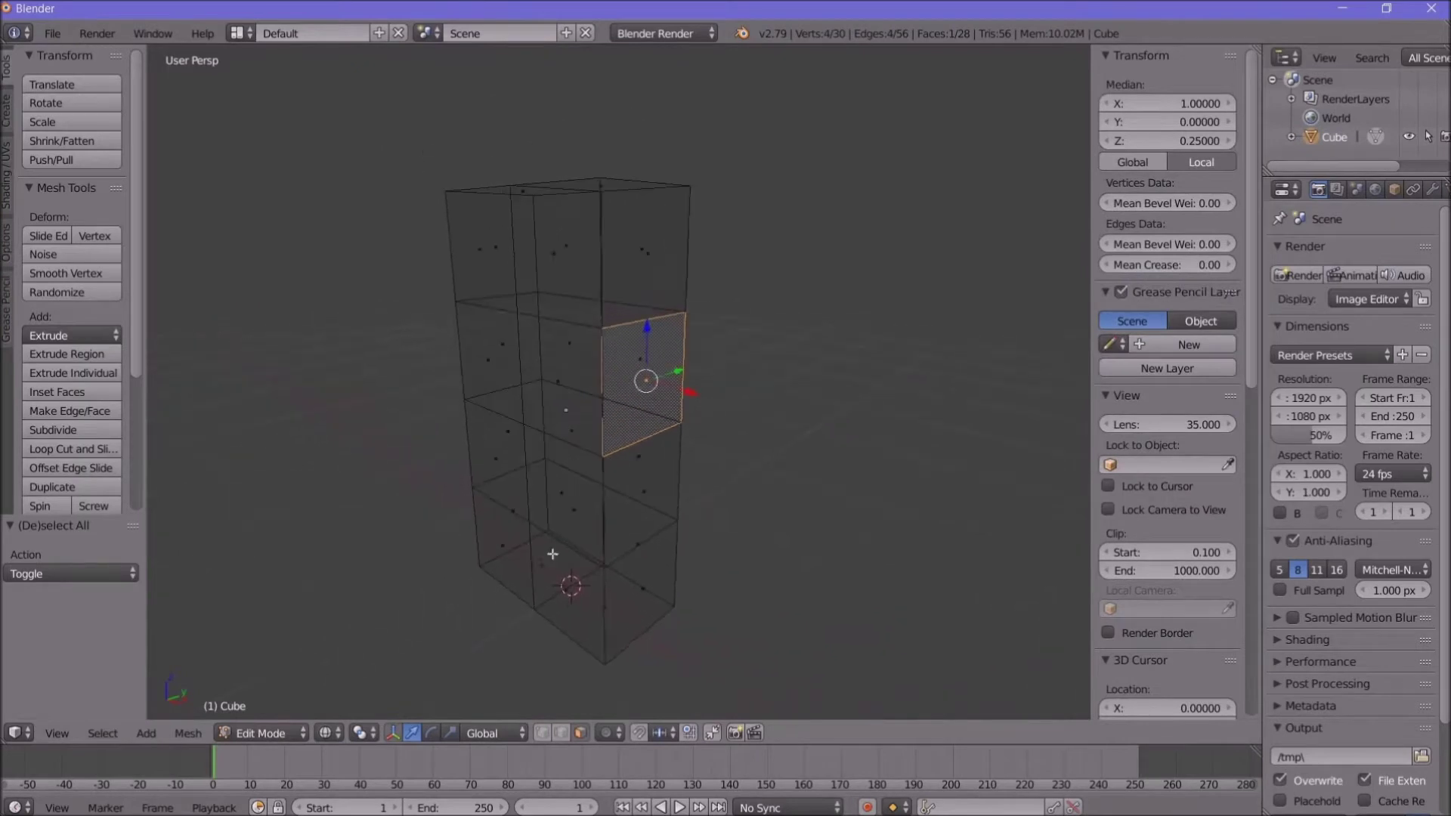
{"action": "middle_click_drag", "start_coordinate": [746, 471], "coordinate": [759, 525]}
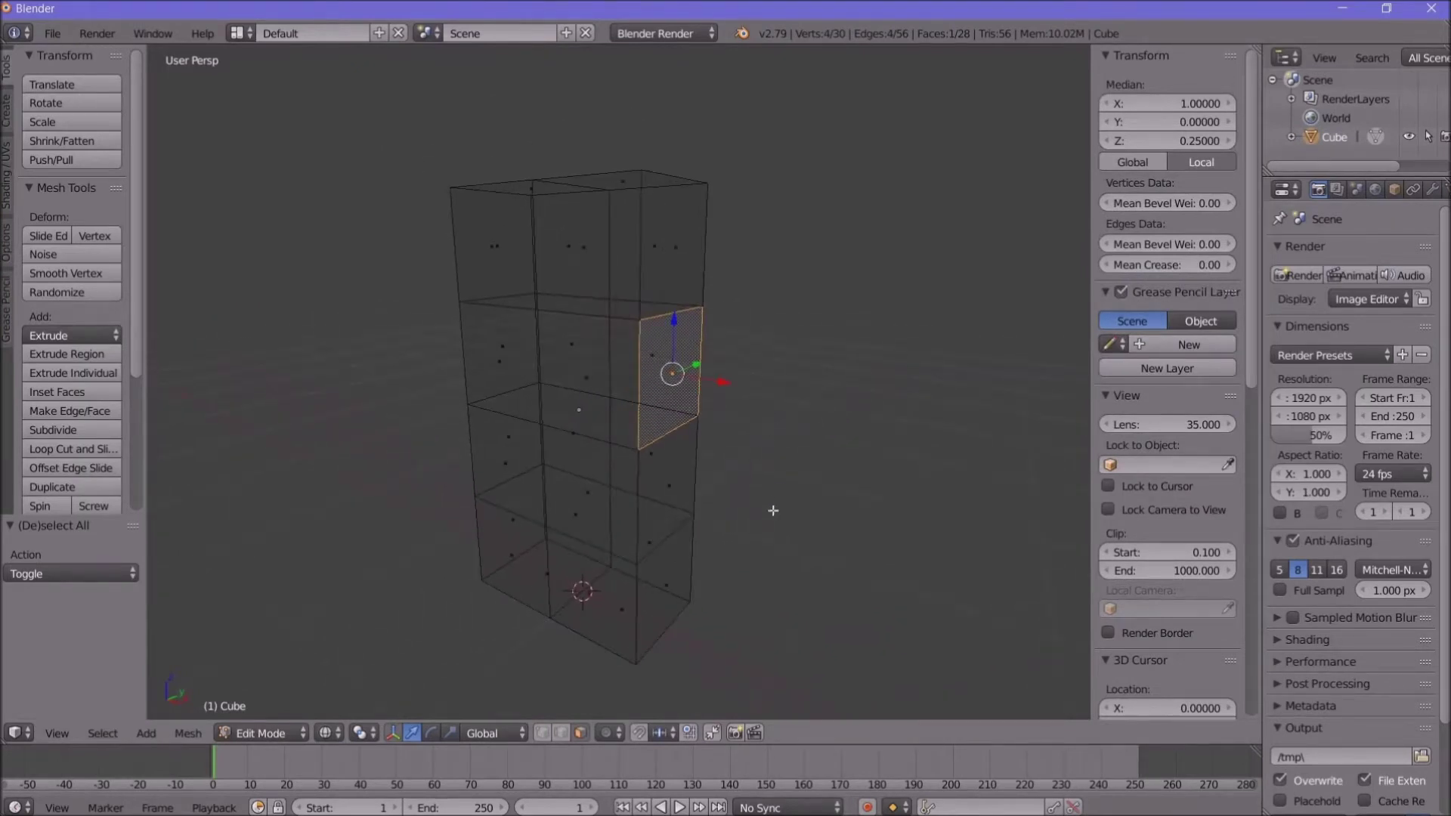
{"action": "key", "text": "e"}
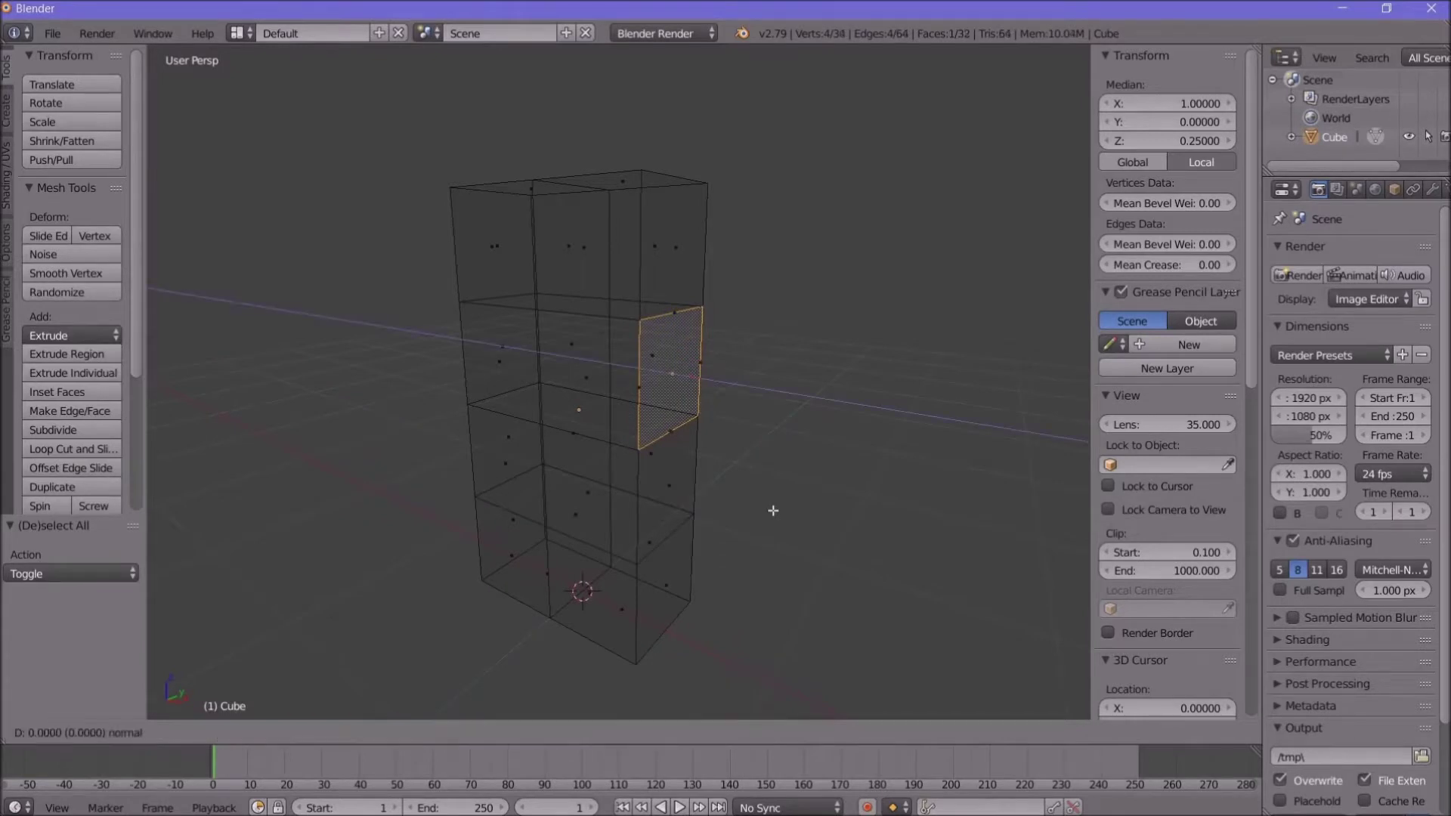
{"action": "type", "text": "0.5"}
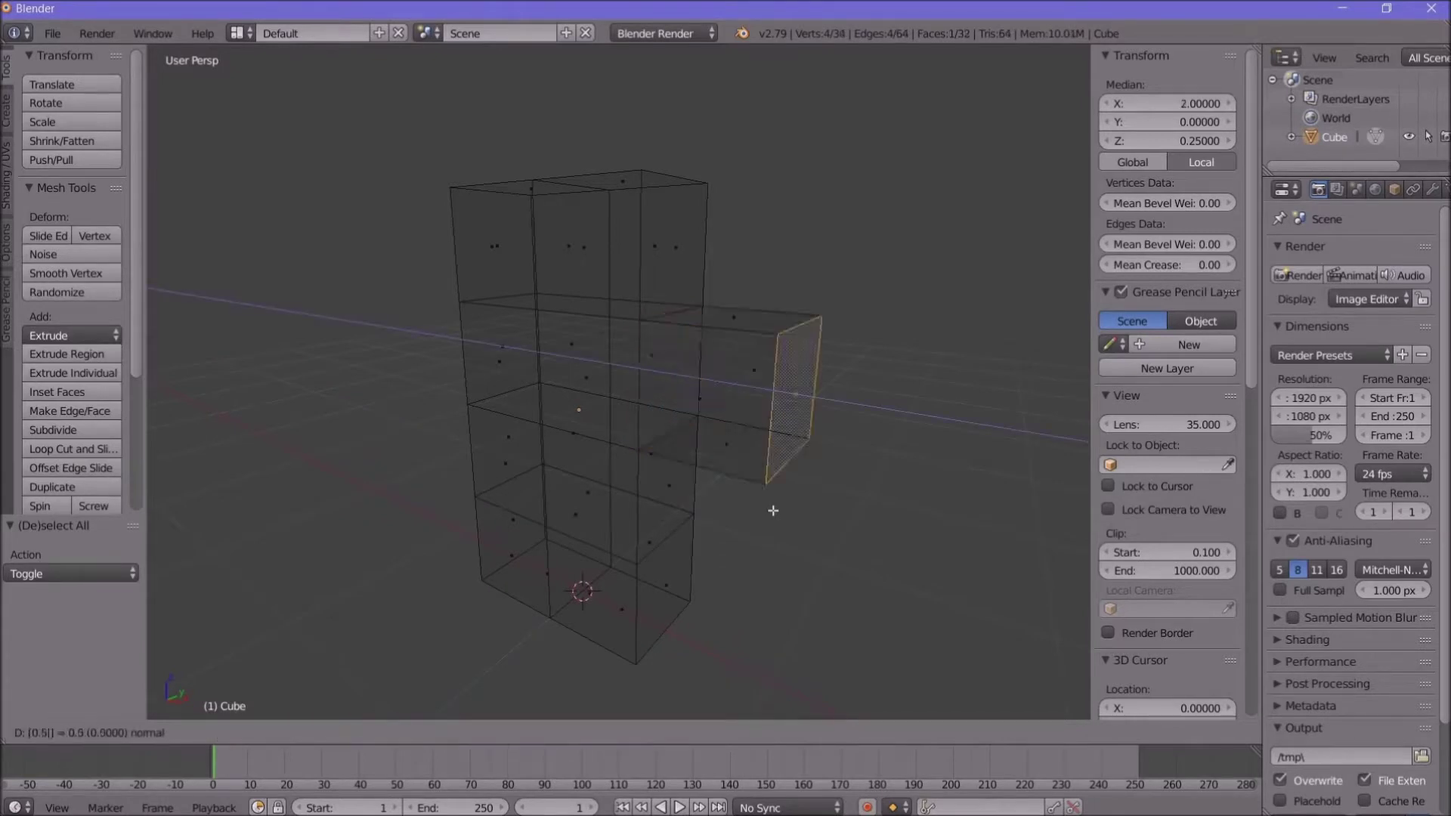
{"action": "key", "text": "Return"}
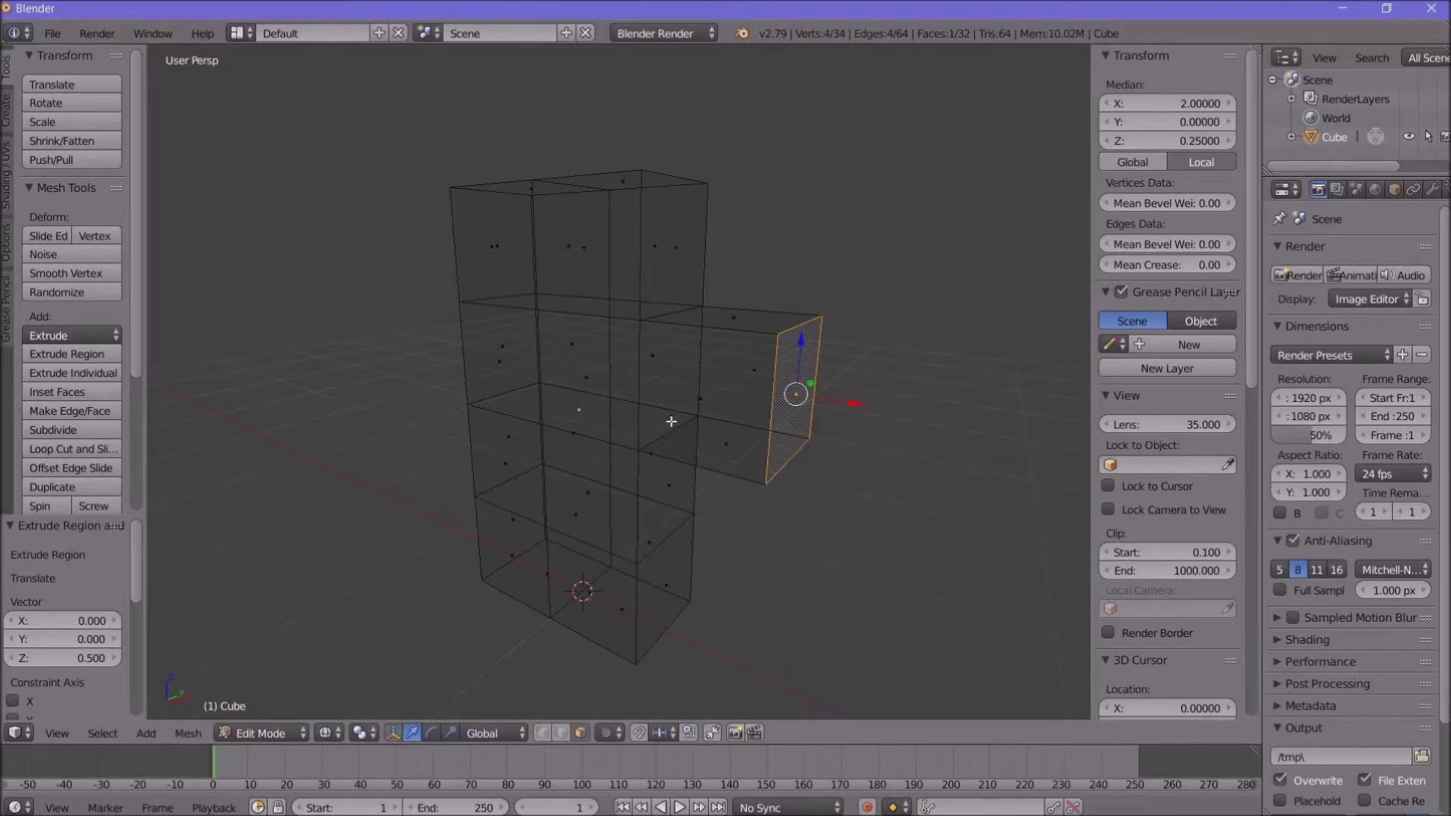
Step: Select the whole mesh and turn on the display of face normals
{"action": "mouse_move", "coordinate": [648, 421]}
{"action": "middle_mouse_down"}
{"action": "mouse_move", "coordinate": [680, 480]}
{"action": "mouse_move", "coordinate": [671, 389]}
{"action": "mouse_move", "coordinate": [645, 402]}
{"action": "mouse_move", "coordinate": [663, 440]}
{"action": "middle_mouse_up"}
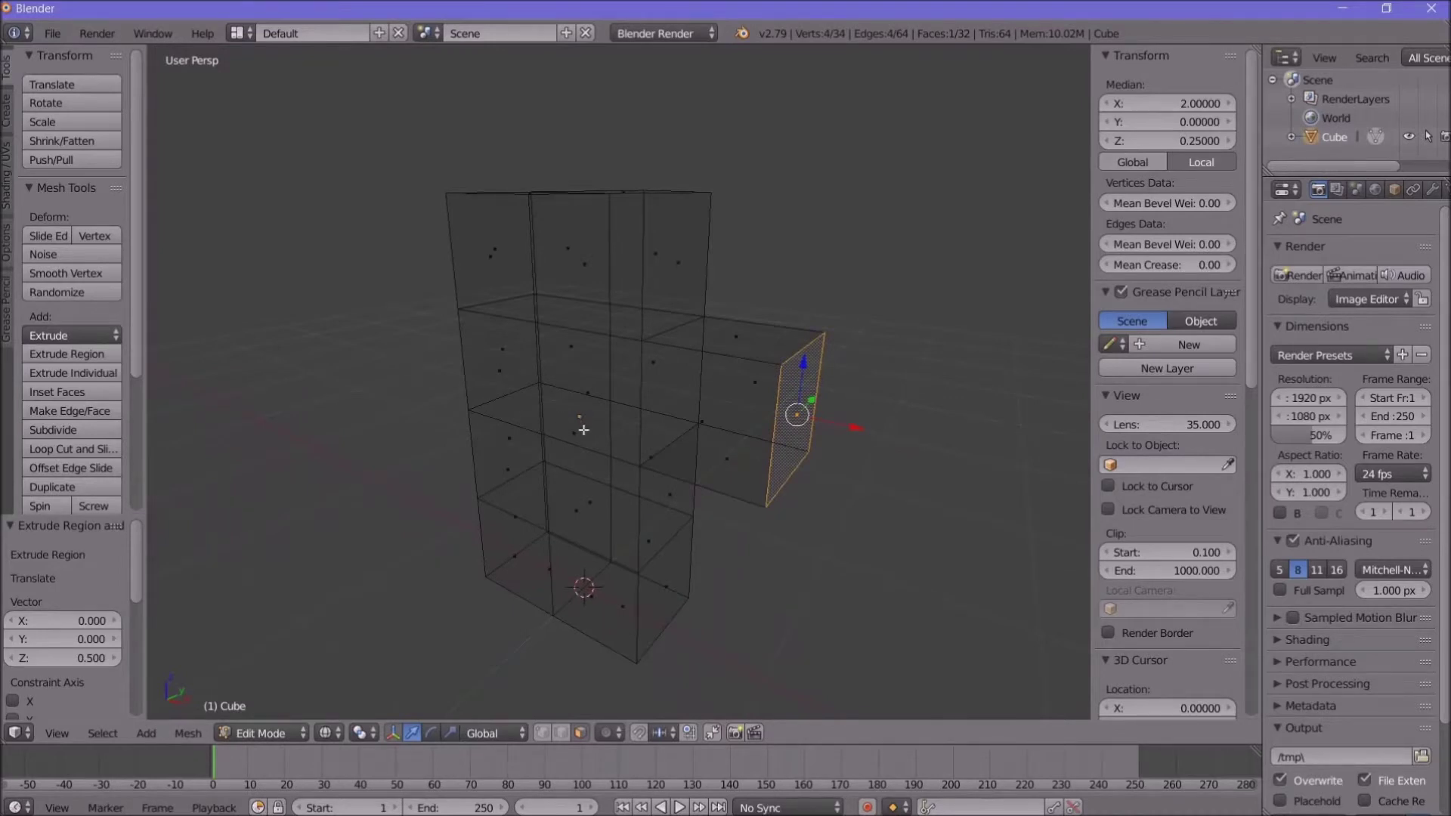
{"action": "mouse_move", "coordinate": [585, 430]}
{"action": "middle_mouse_down"}
{"action": "mouse_move", "coordinate": [567, 451]}
{"action": "mouse_move", "coordinate": [586, 463]}
{"action": "mouse_move", "coordinate": [585, 434]}
{"action": "middle_mouse_up"}
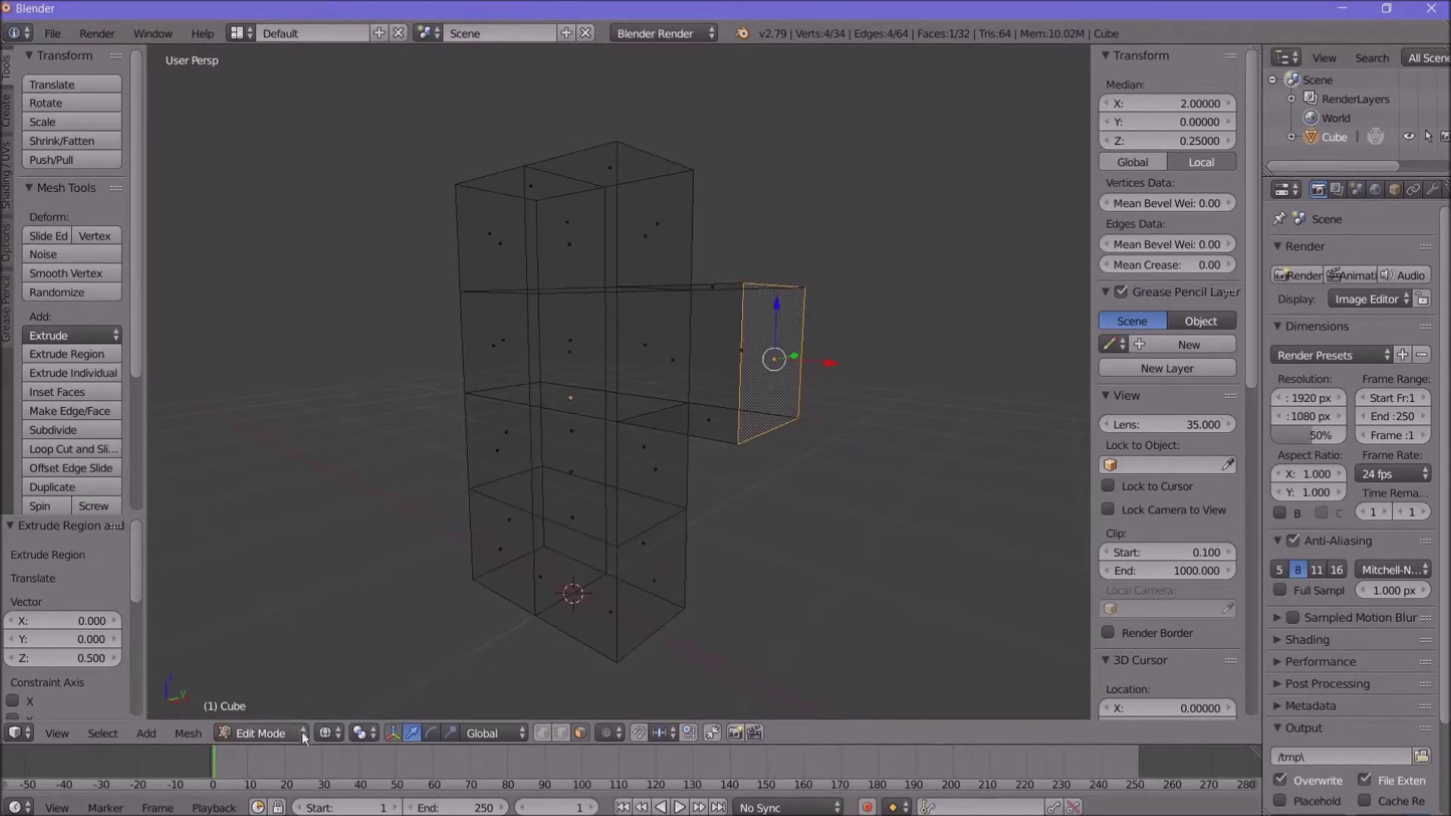
{"action": "key", "text": "a"}
{"action": "key", "text": "a"}
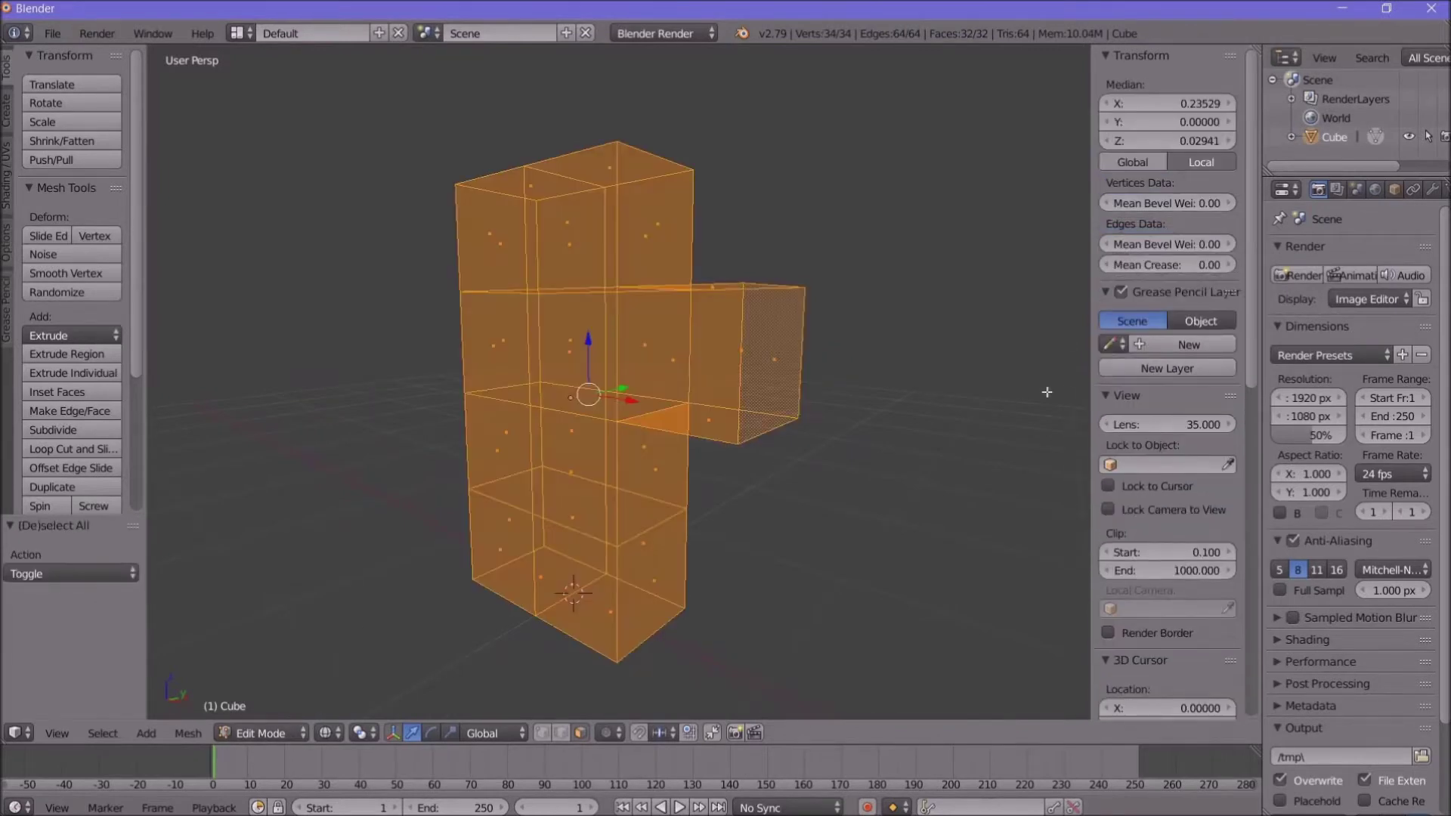
{"action": "scroll", "coordinate": [1167, 443], "scroll_direction": "down", "scroll_amount": 15}
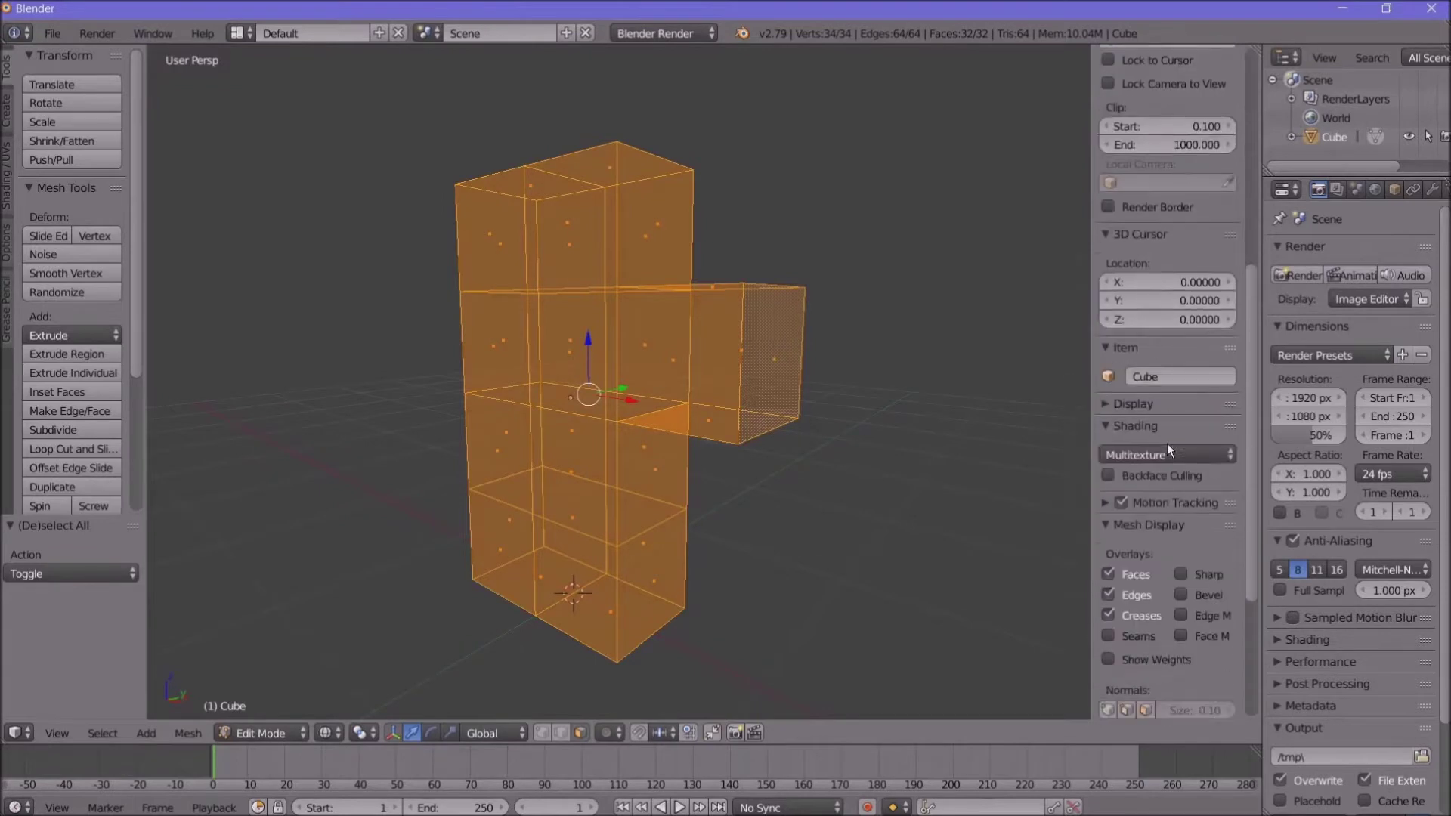
{"action": "scroll", "coordinate": [1168, 493], "scroll_direction": "down", "scroll_amount": 3}
{"action": "left_click", "coordinate": [1148, 485]}
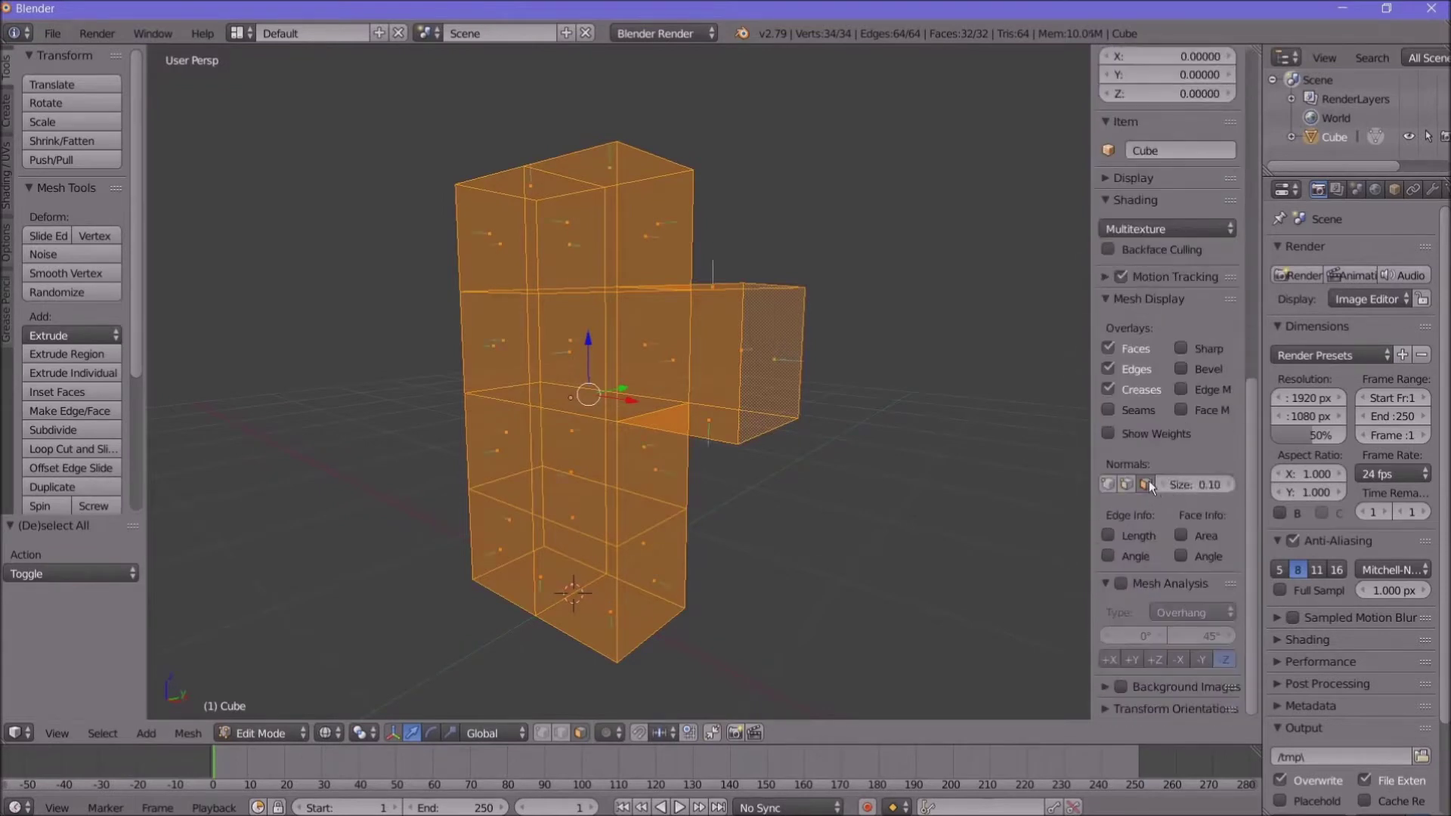
Step: Set the displayed normals' size to 0.20
{"action": "left_click", "coordinate": [1176, 482]}
{"action": "left_click_drag", "start_coordinate": [1177, 482], "coordinate": [1282, 483]}
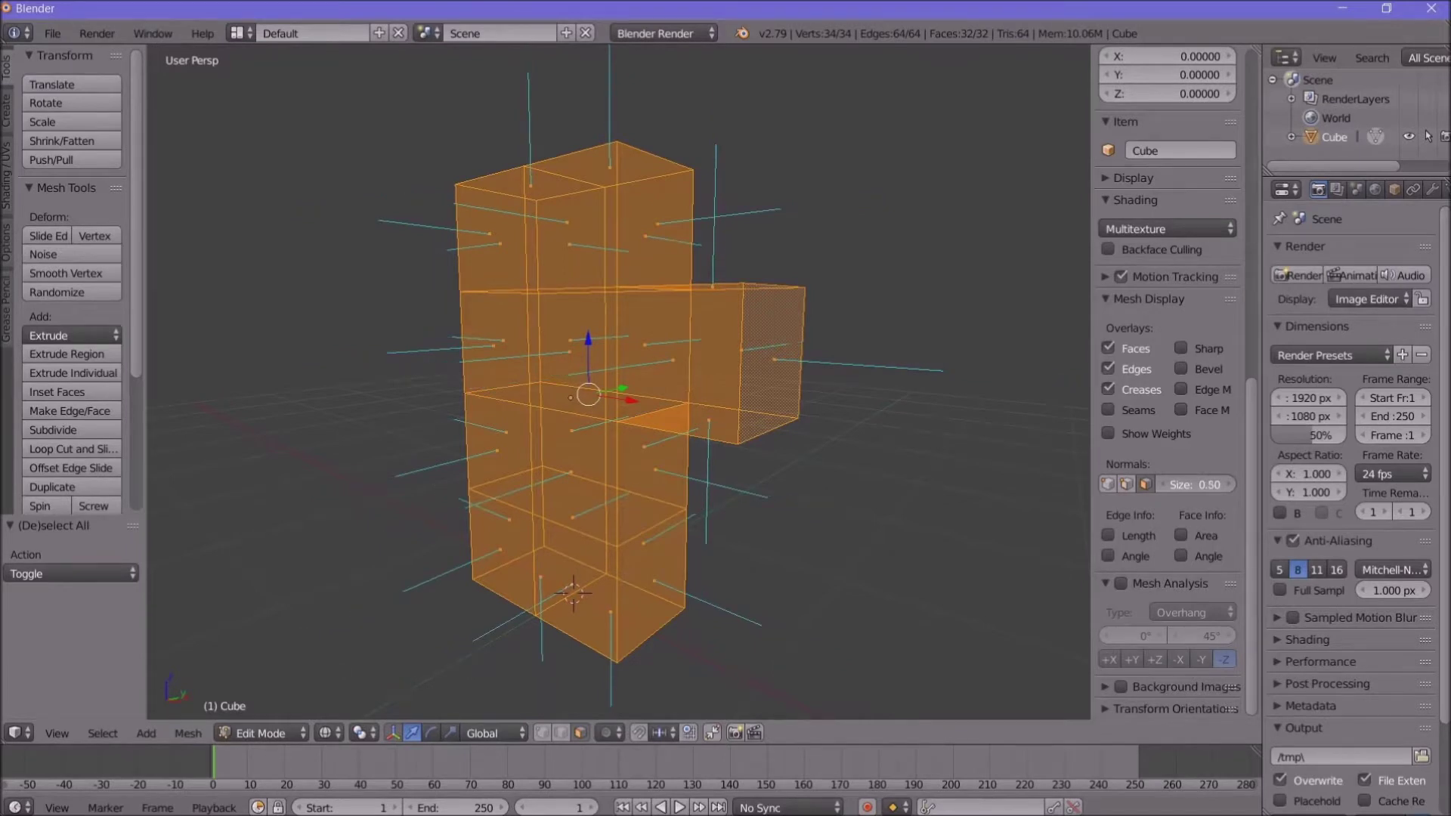
{"action": "left_click_drag", "start_coordinate": [1237, 483], "coordinate": [1206, 485]}
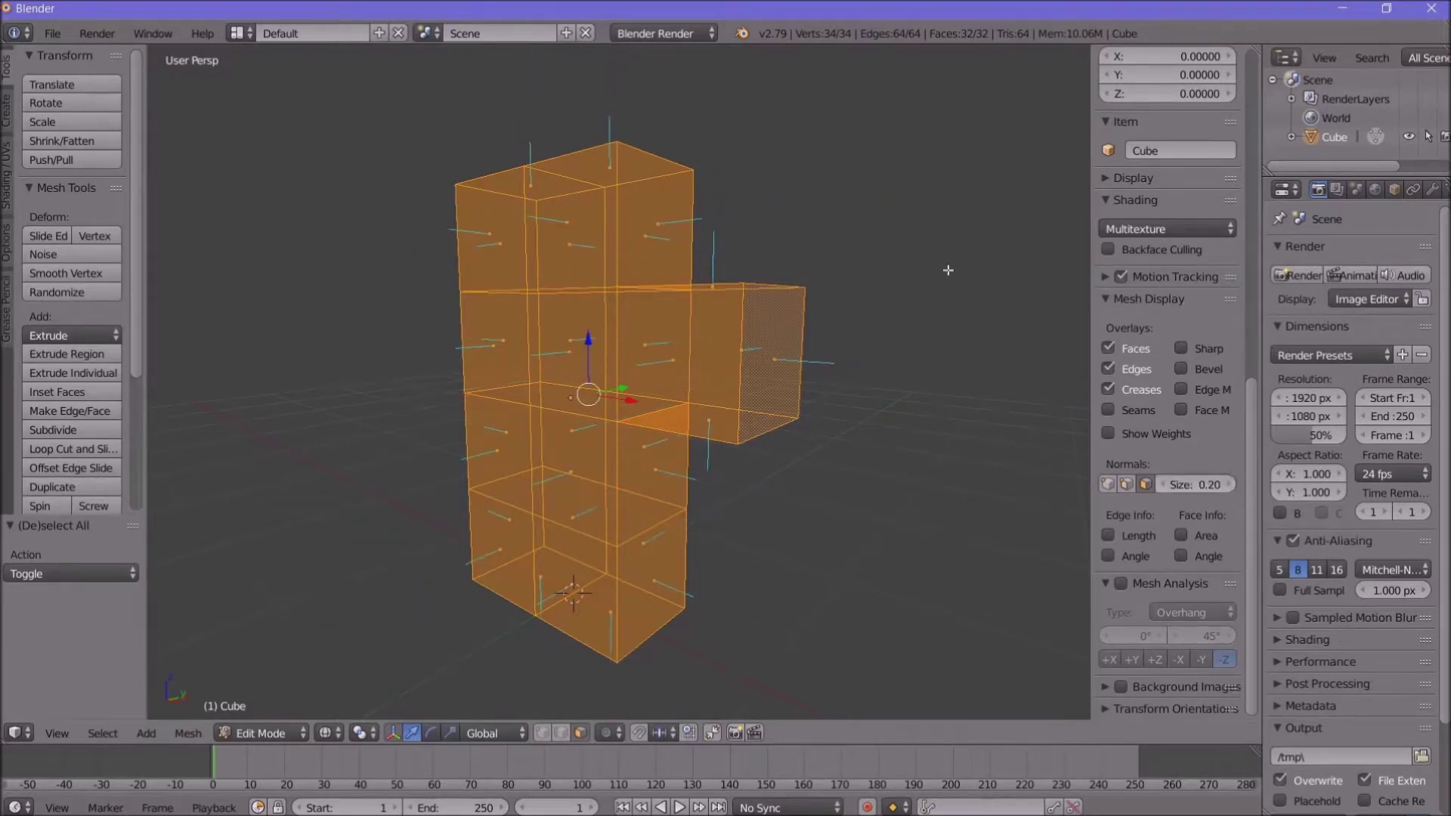
{"action": "middle_click_drag", "start_coordinate": [869, 207], "coordinate": [868, 239]}
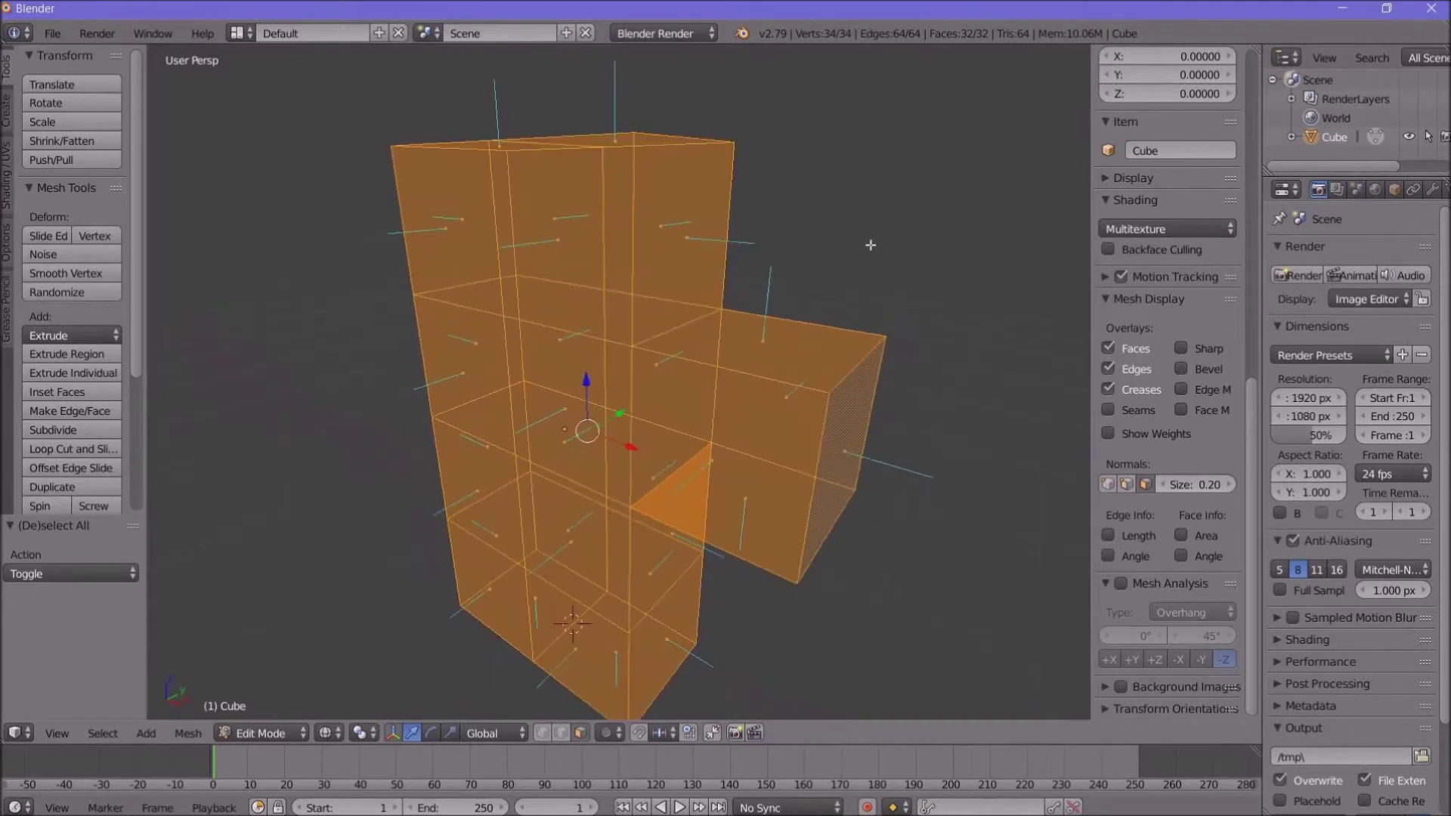
Step: Deselect everything, switch to vertex select mode and select the upper rear corner vertex of the extruded block's outer face
{"action": "key", "text": "a"}
{"action": "middle_click_drag", "start_coordinate": [940, 395], "coordinate": [960, 407]}
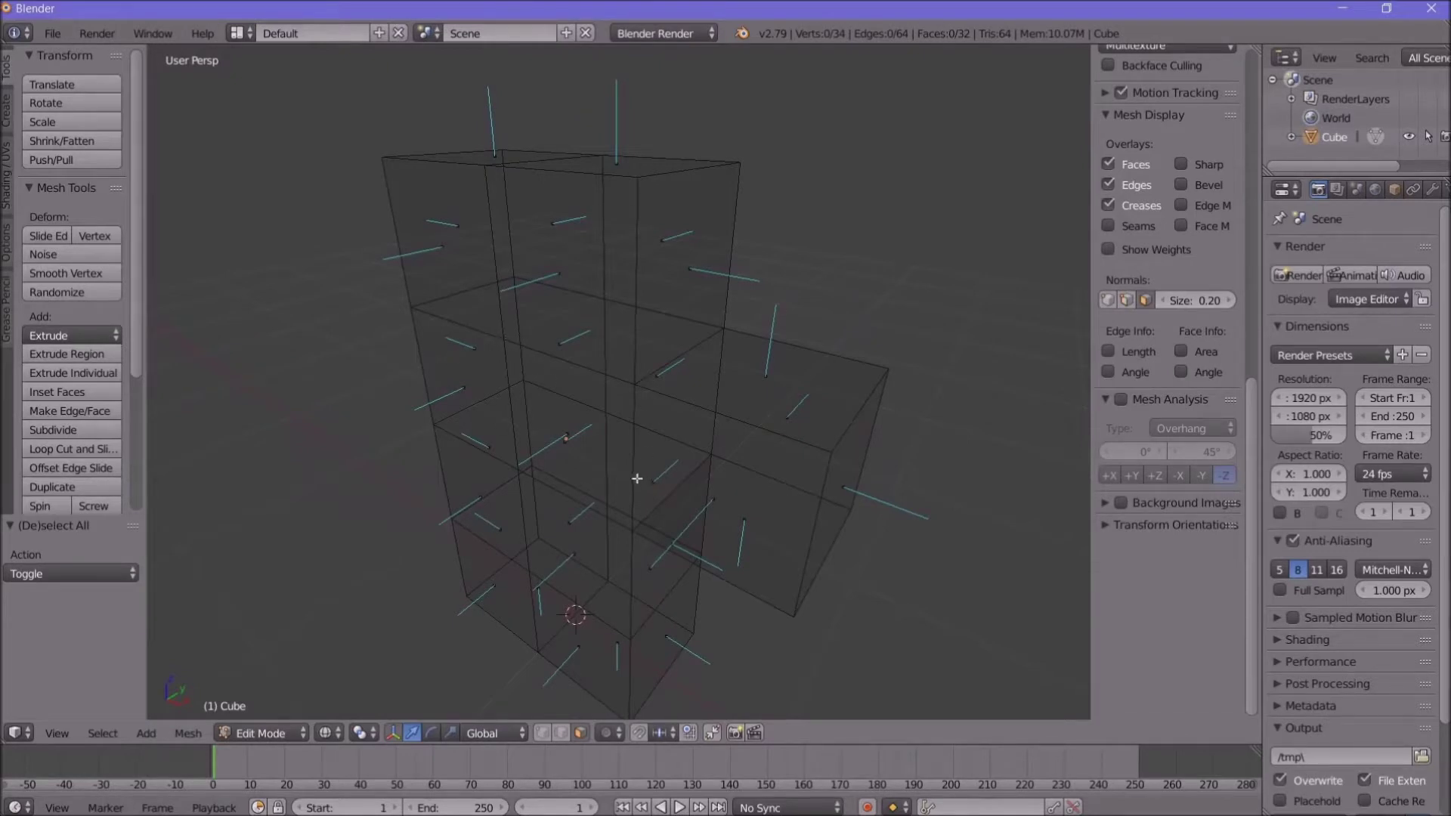
{"action": "middle_click_drag", "start_coordinate": [649, 502], "coordinate": [649, 502]}
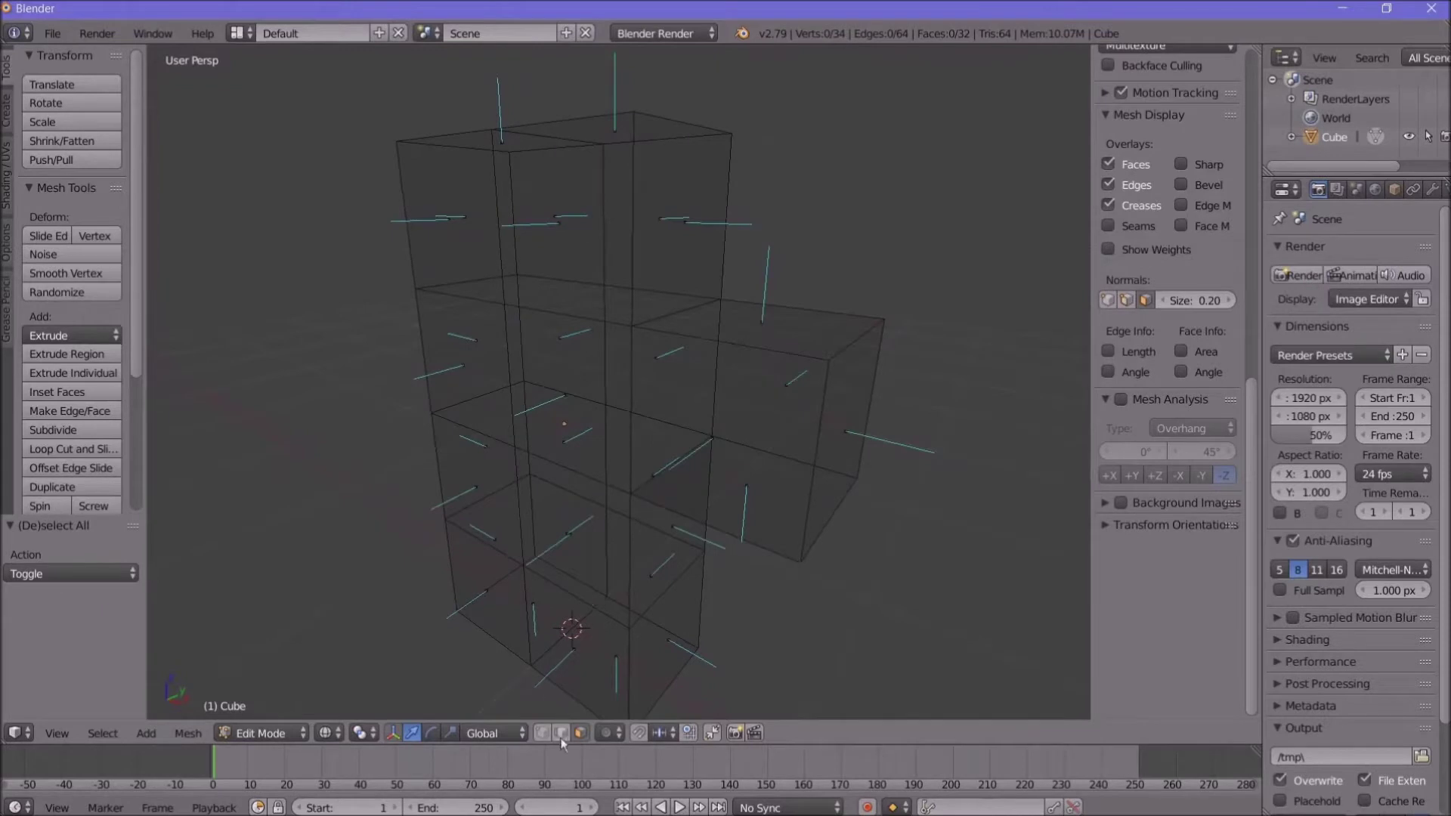
{"action": "right_click", "coordinate": [885, 319]}
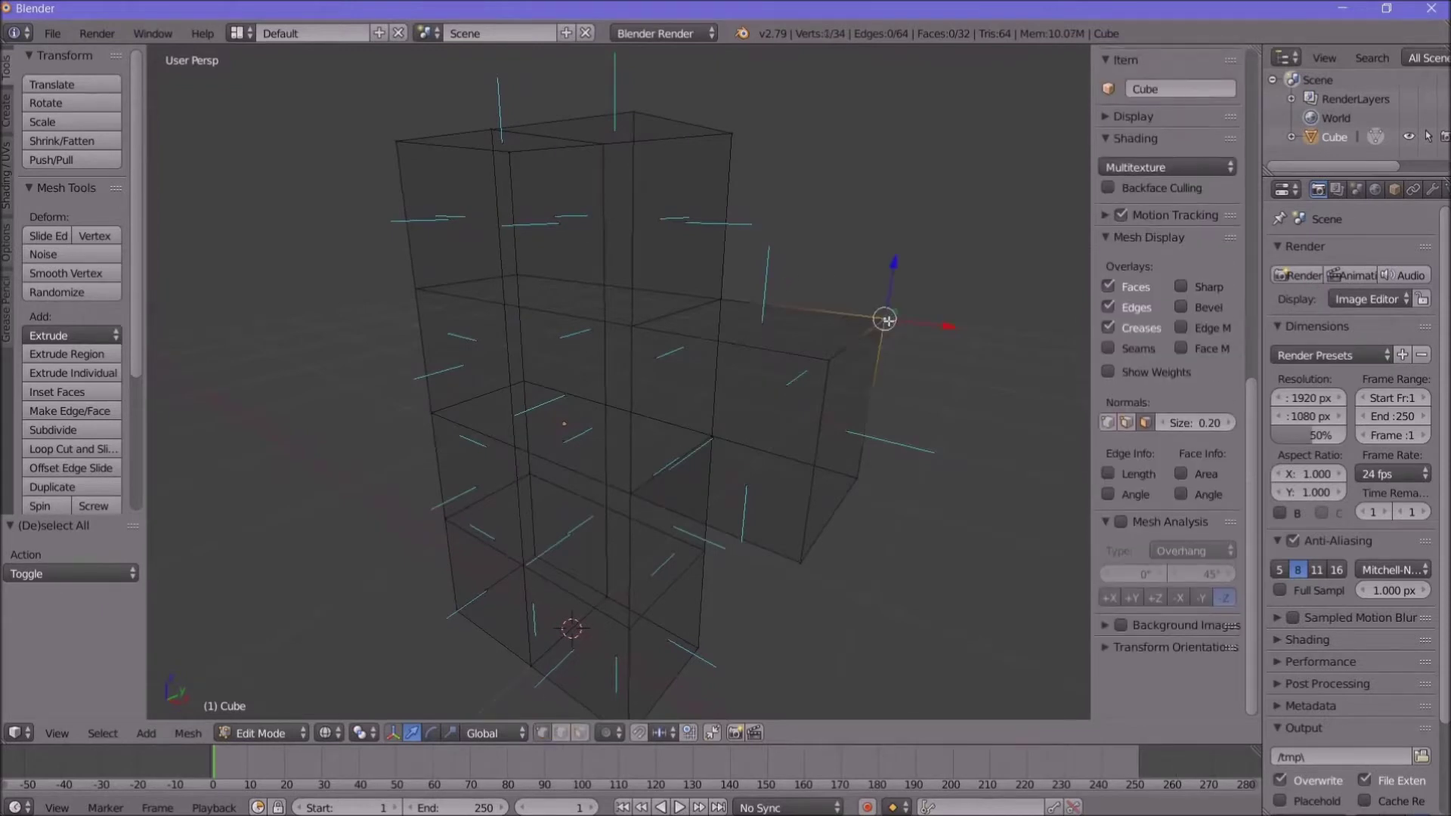
Step: Select individual vertices along the box's top outline one at a time, ending with the outer corner on the -X side
{"action": "right_click", "coordinate": [633, 113]}
{"action": "right_click", "coordinate": [732, 134]}
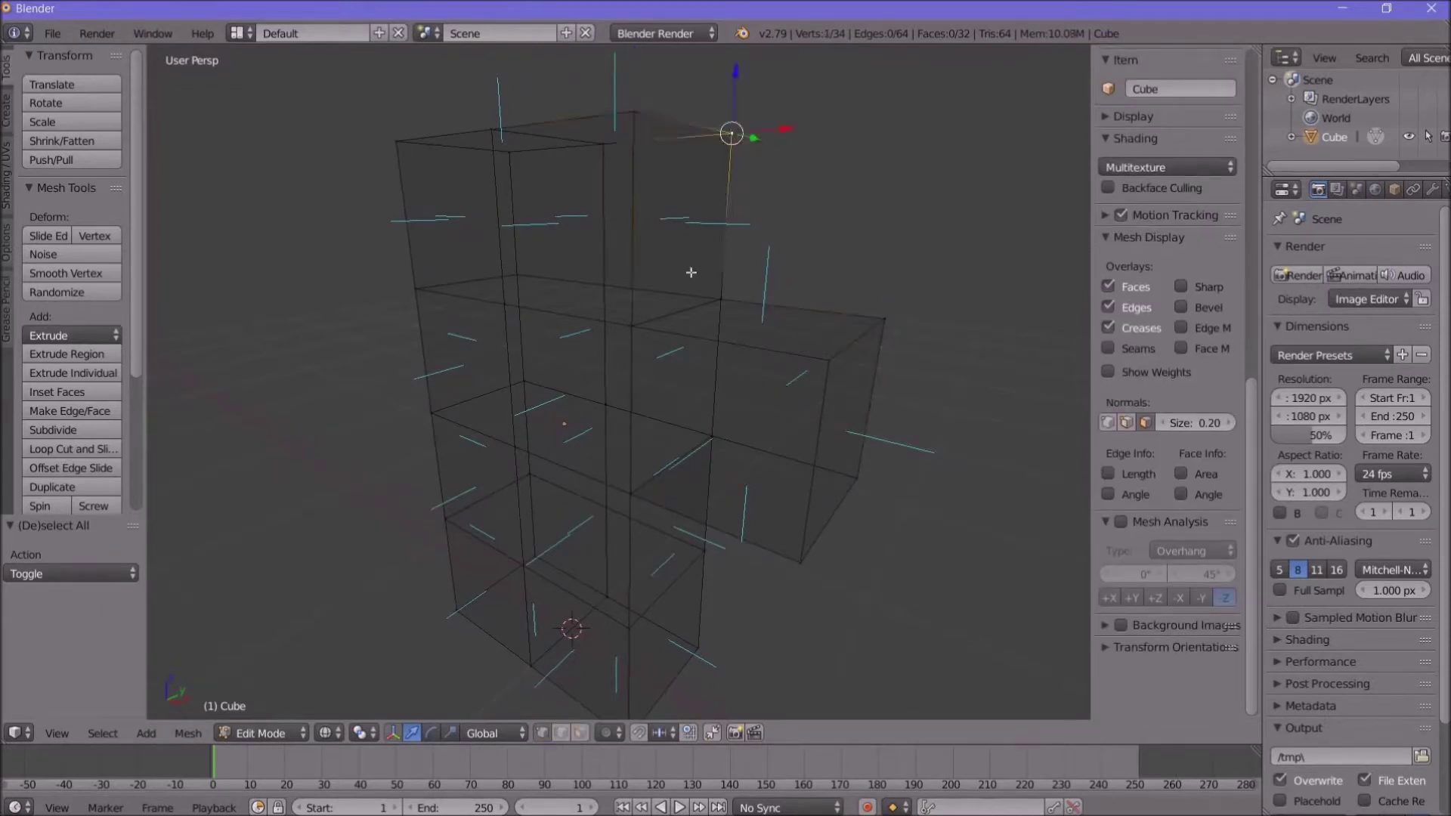
{"action": "right_click", "coordinate": [493, 131]}
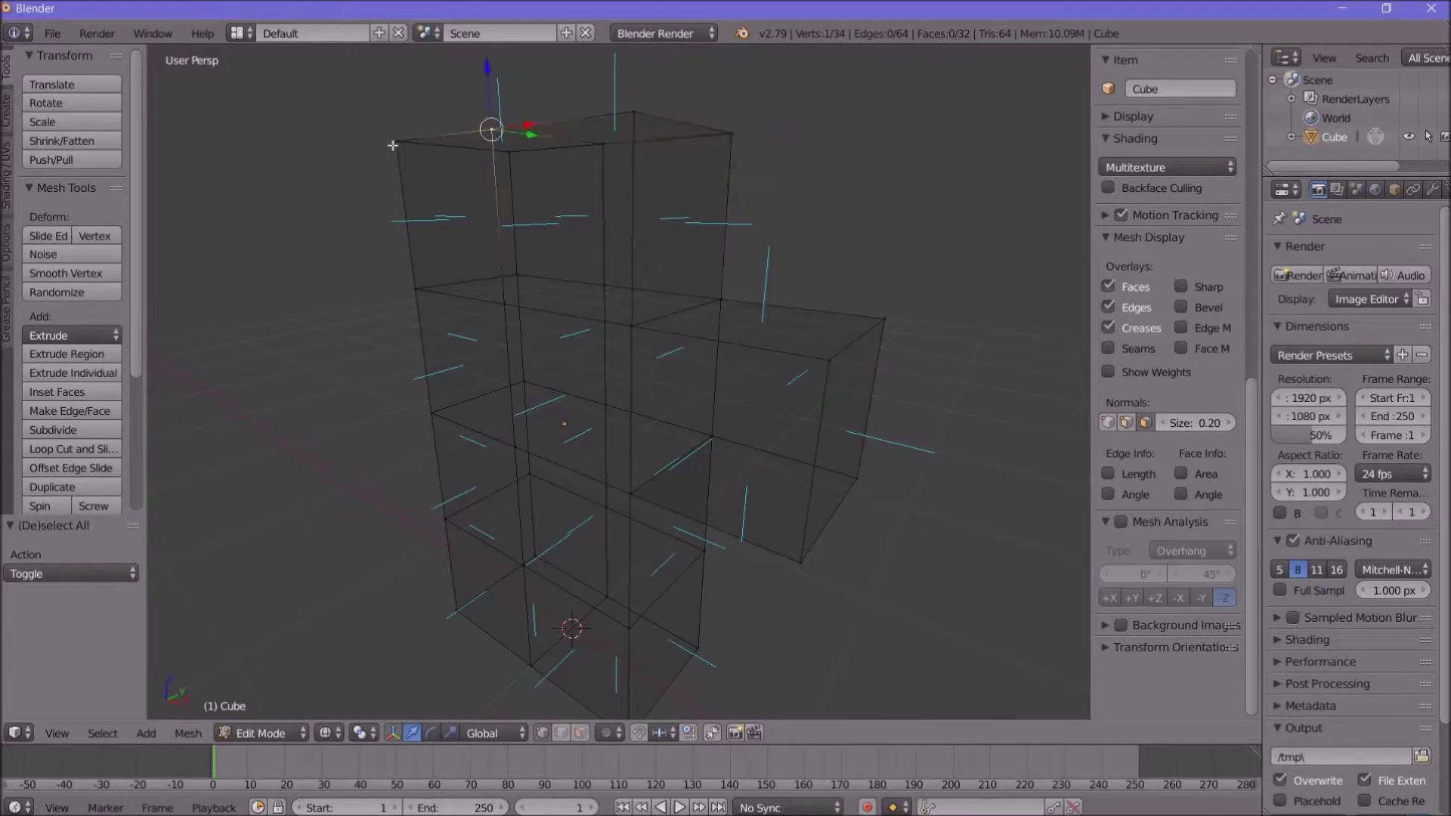
{"action": "right_click", "coordinate": [393, 145]}
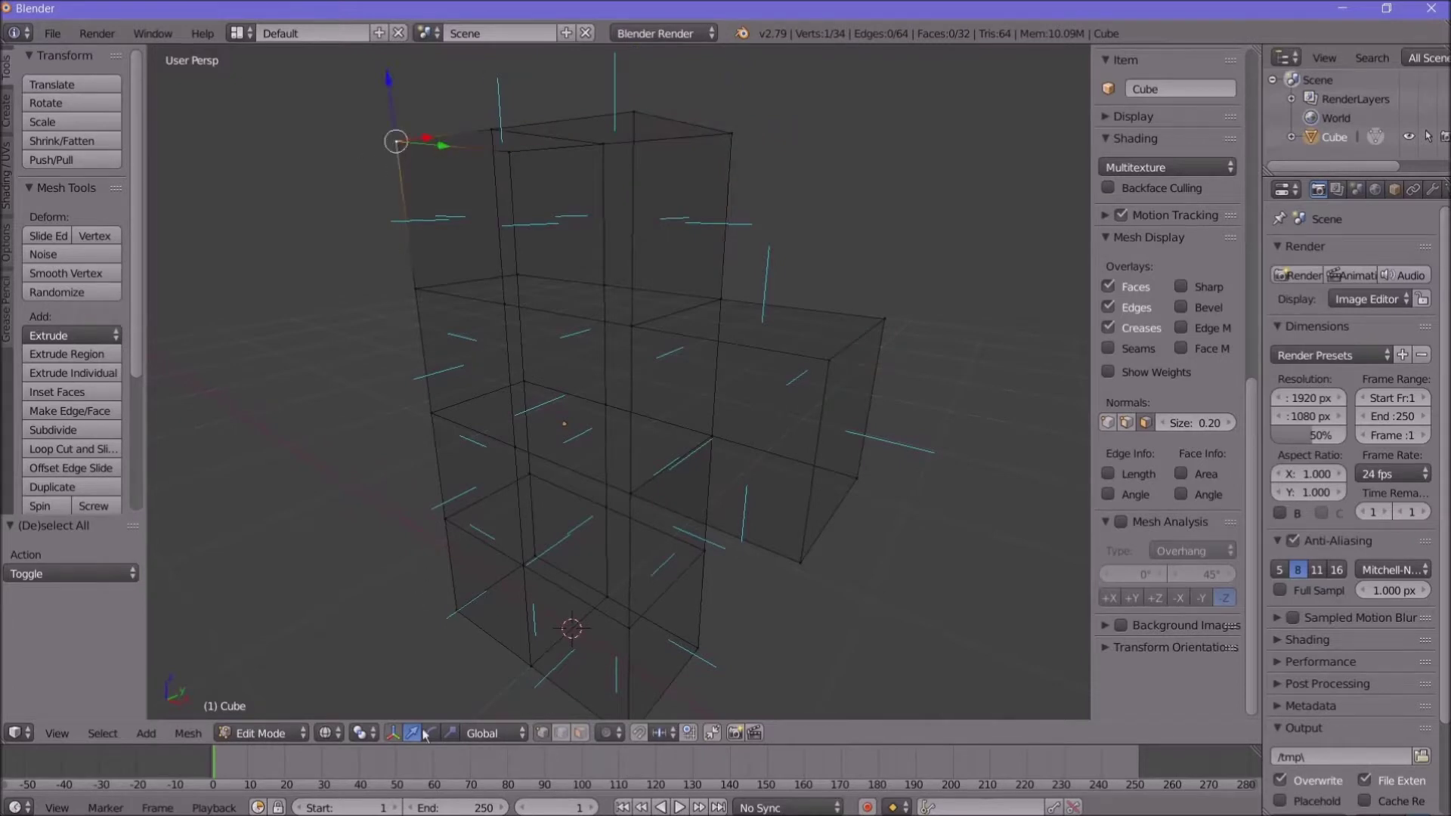
Step: Switch to edge select mode and select single vertical edges on the extruded block's end and the box's top row in turn
{"action": "left_click", "coordinate": [561, 733]}
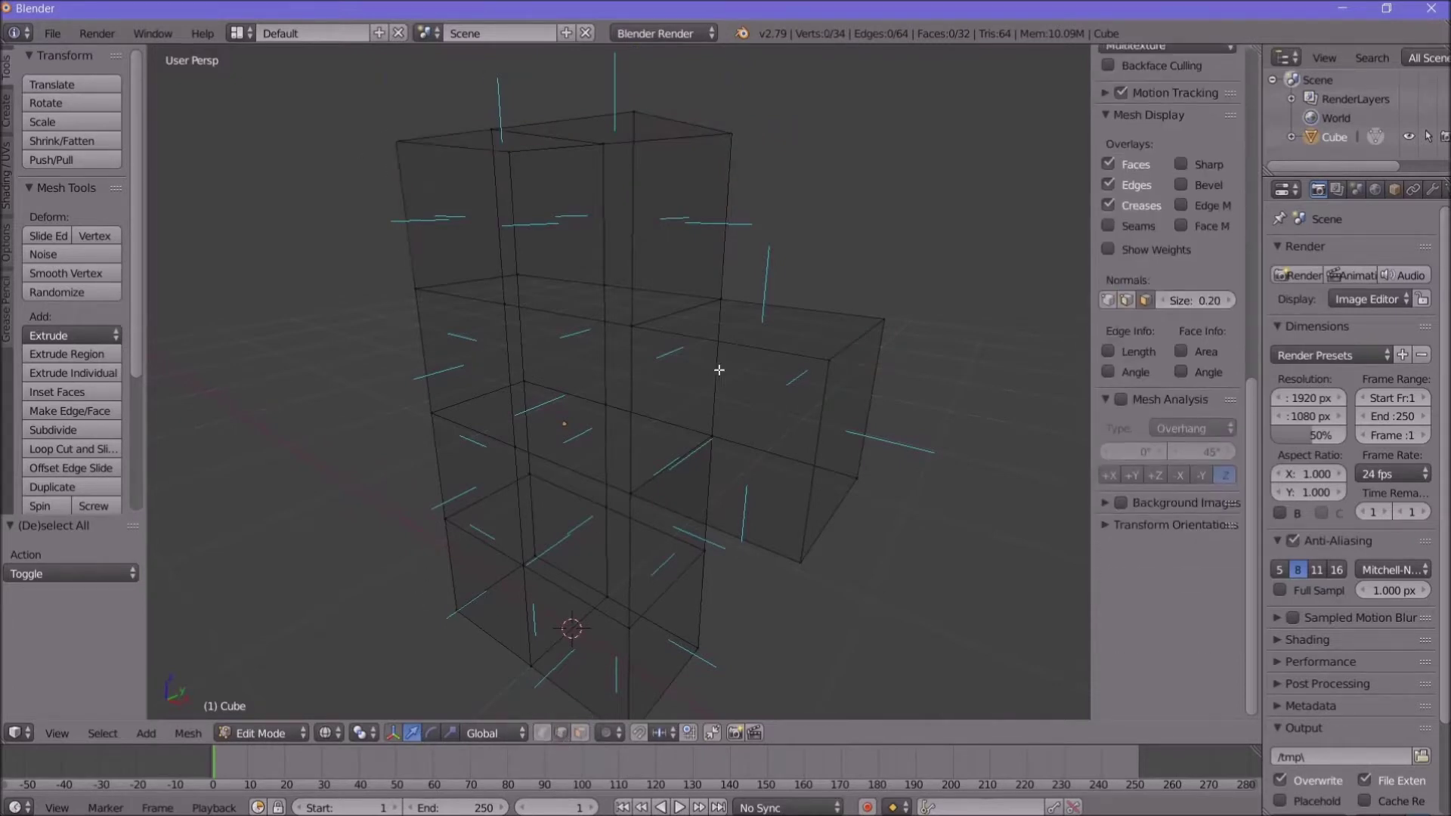
{"action": "right_click", "coordinate": [755, 350]}
{"action": "right_click", "coordinate": [823, 464]}
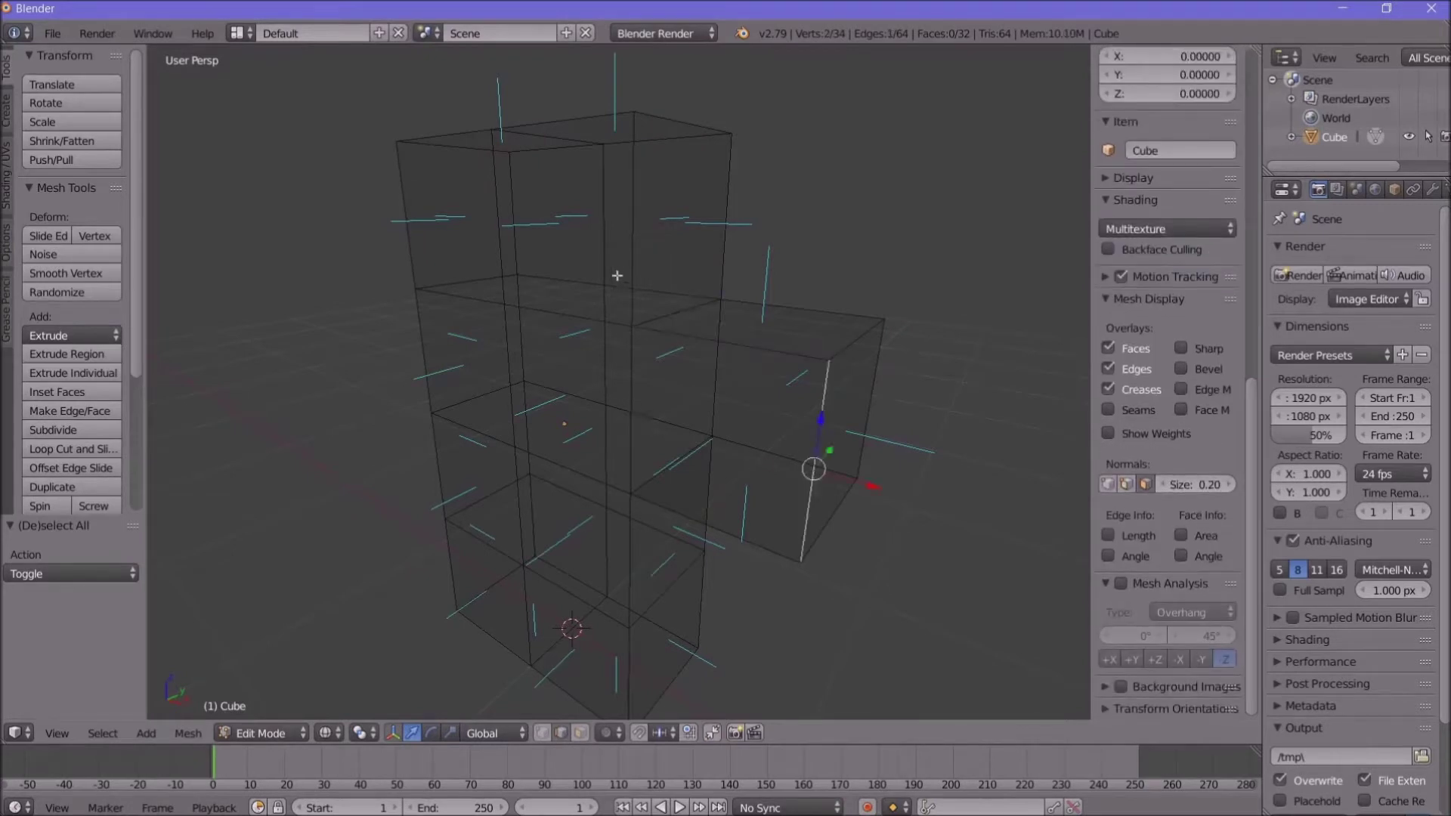
{"action": "right_click", "coordinate": [650, 285]}
Step: Turn off the face normals display, switch to face select mode and select the top face of the extruded +X block
{"action": "left_click", "coordinate": [1145, 484]}
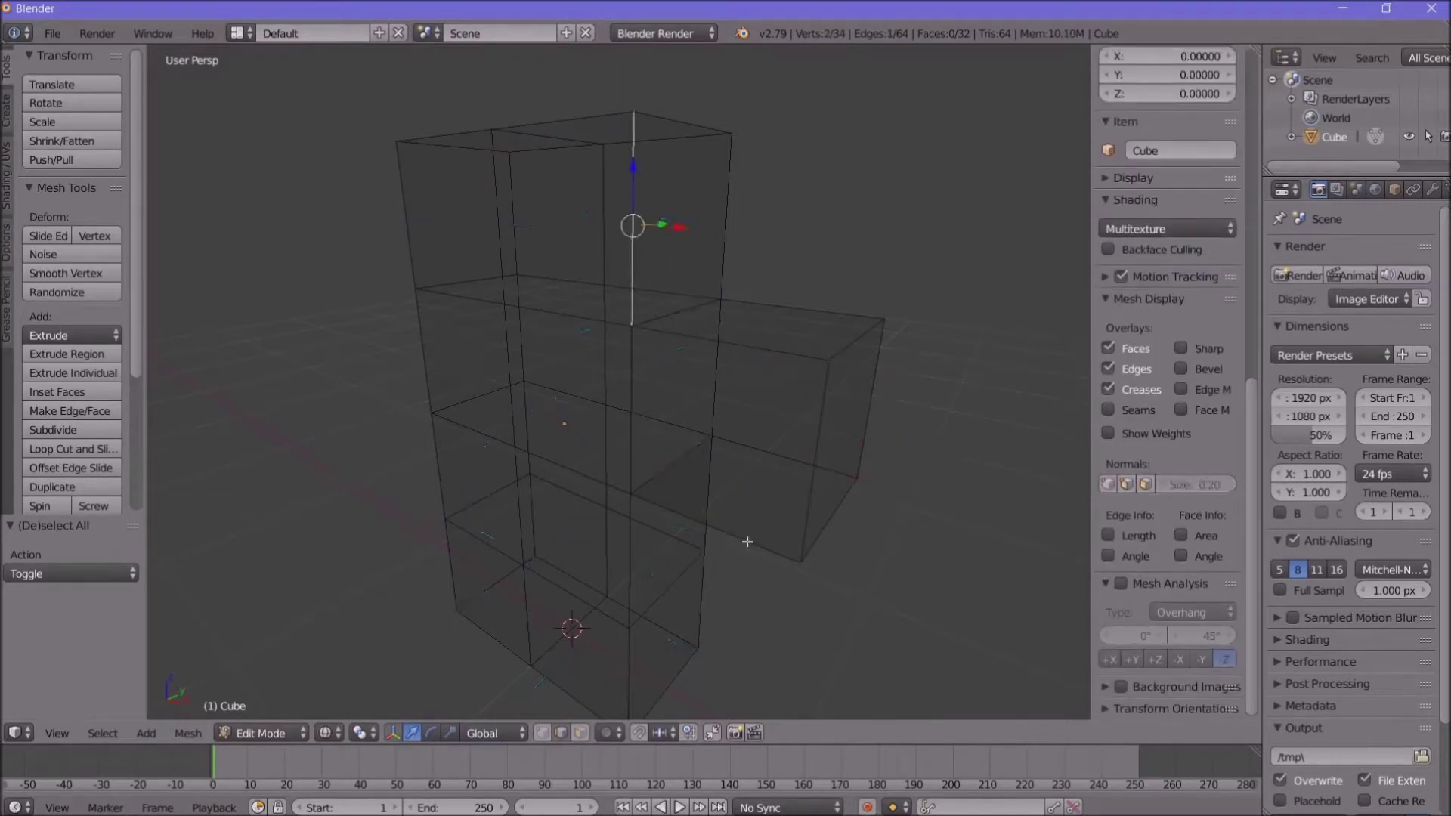
{"action": "left_click", "coordinate": [580, 733]}
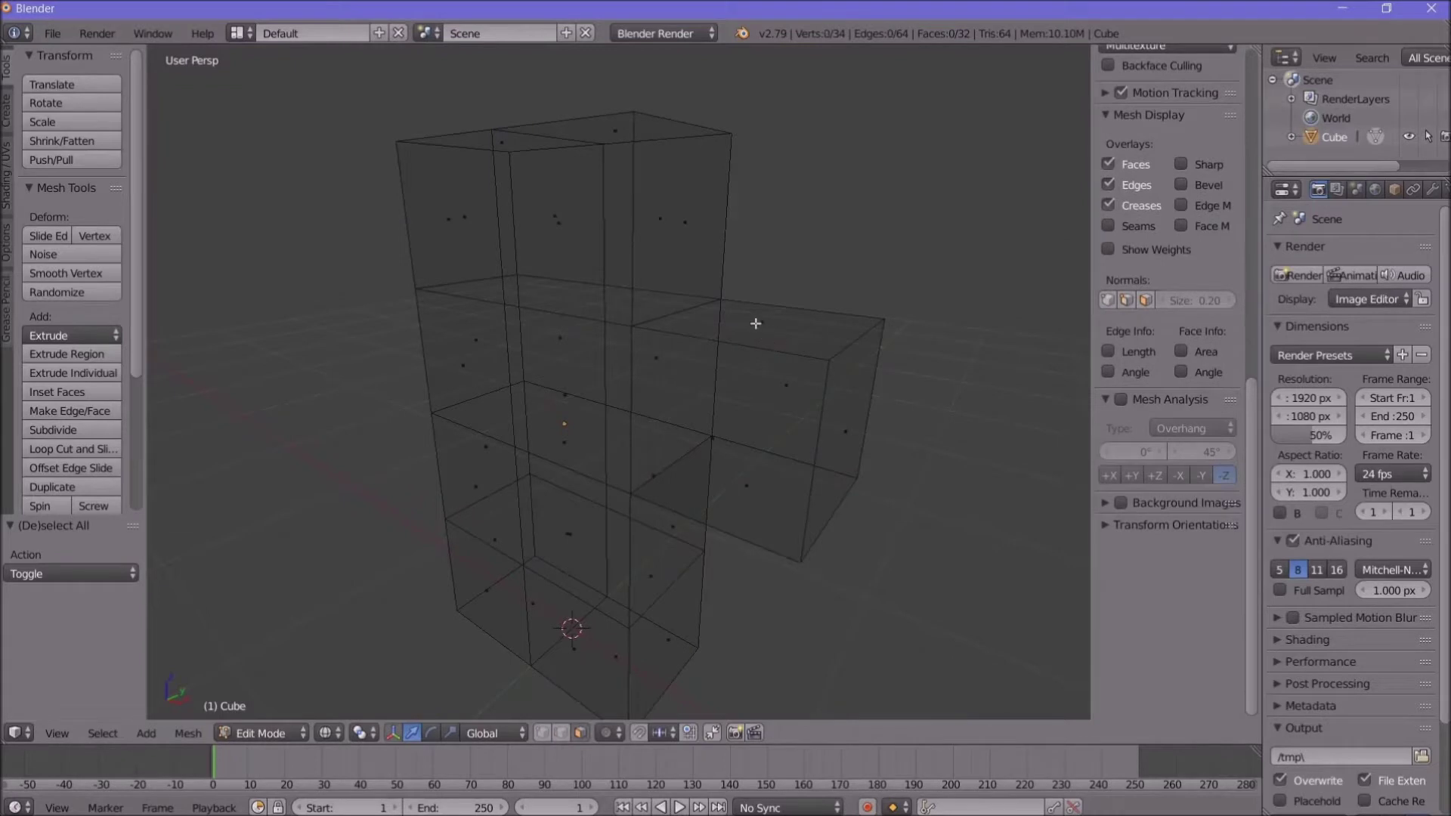
{"action": "right_click", "coordinate": [759, 318]}
{"action": "key", "text": "KP_Decimal"}
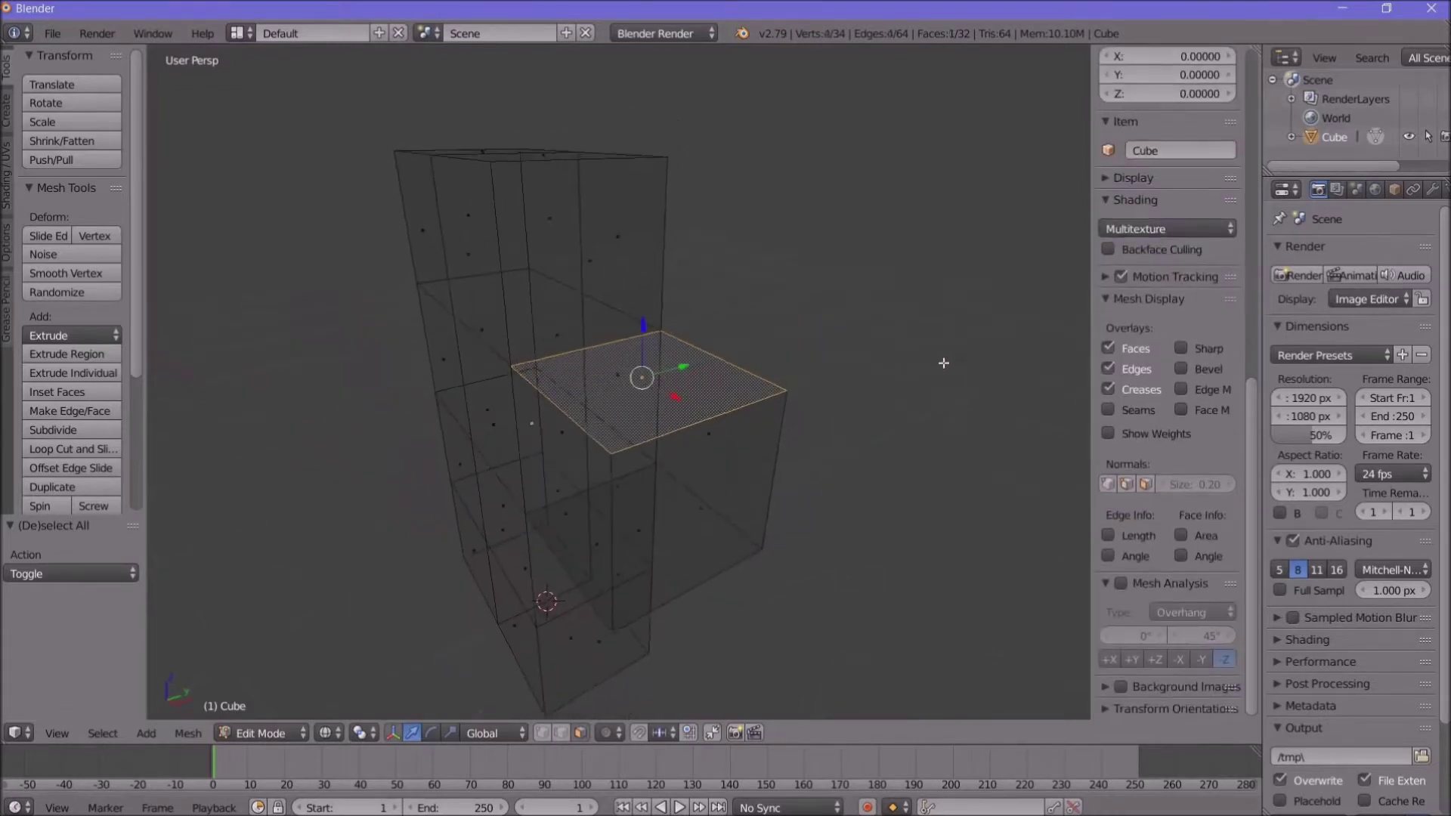
Step: Extrude the box's -X side face in the second row from the top by 0.5
{"action": "middle_click_drag", "start_coordinate": [938, 361], "coordinate": [952, 451]}
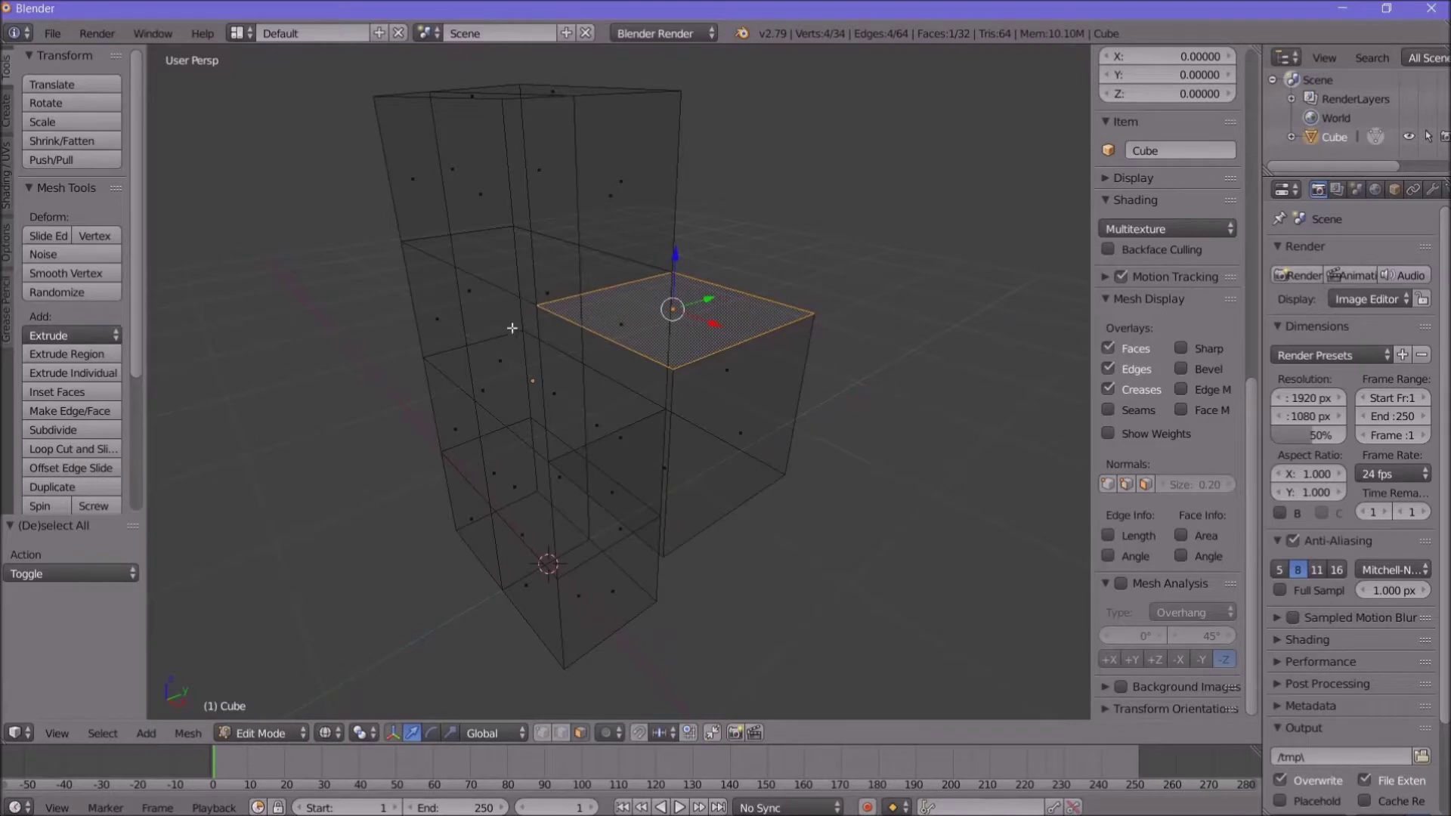
{"action": "middle_click_drag", "start_coordinate": [583, 421], "coordinate": [614, 412]}
{"action": "scroll", "coordinate": [613, 412], "scroll_direction": "down", "scroll_amount": 2}
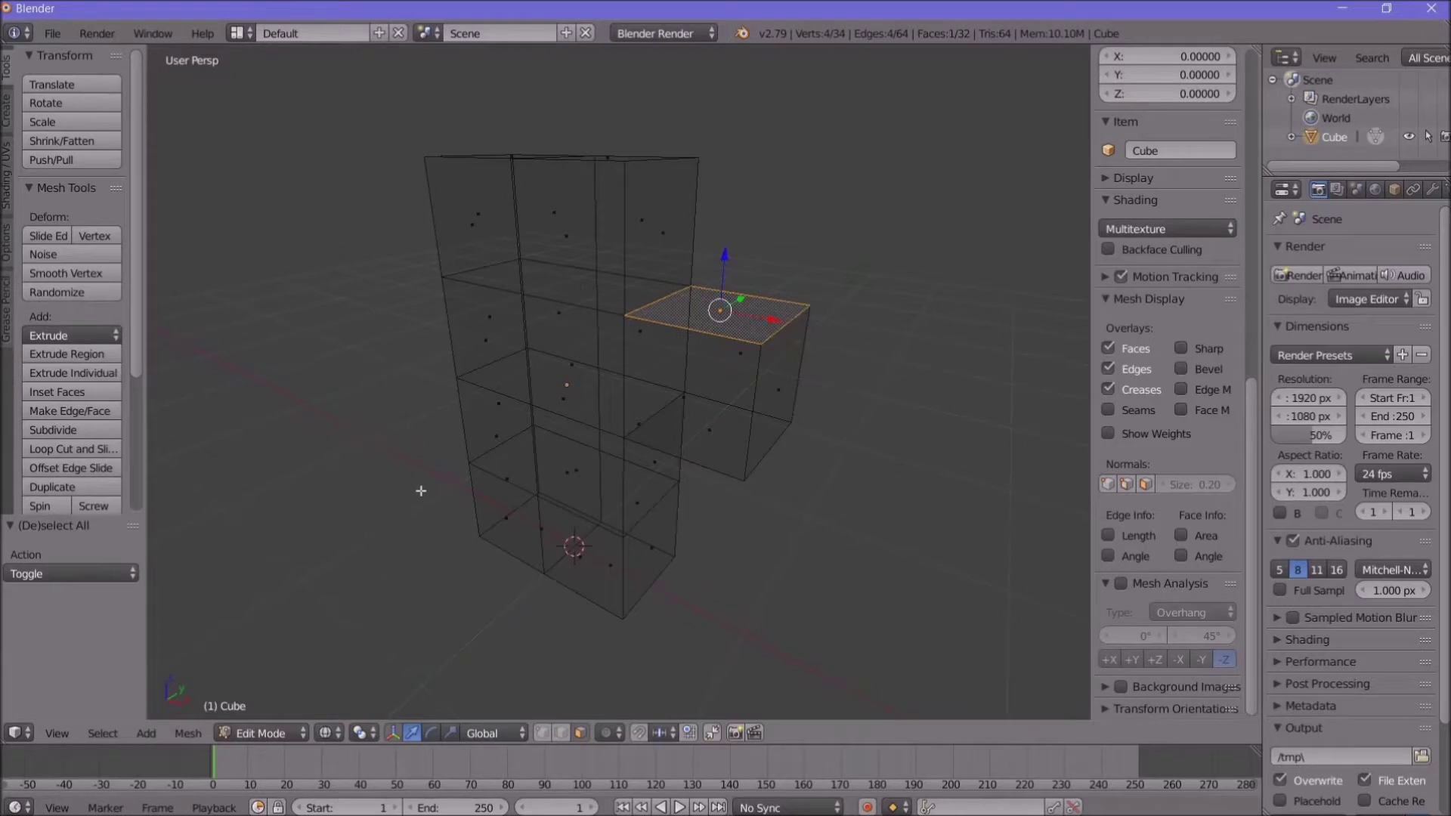
{"action": "middle_click_drag", "start_coordinate": [447, 465], "coordinate": [519, 453]}
{"action": "right_click", "coordinate": [583, 330]}
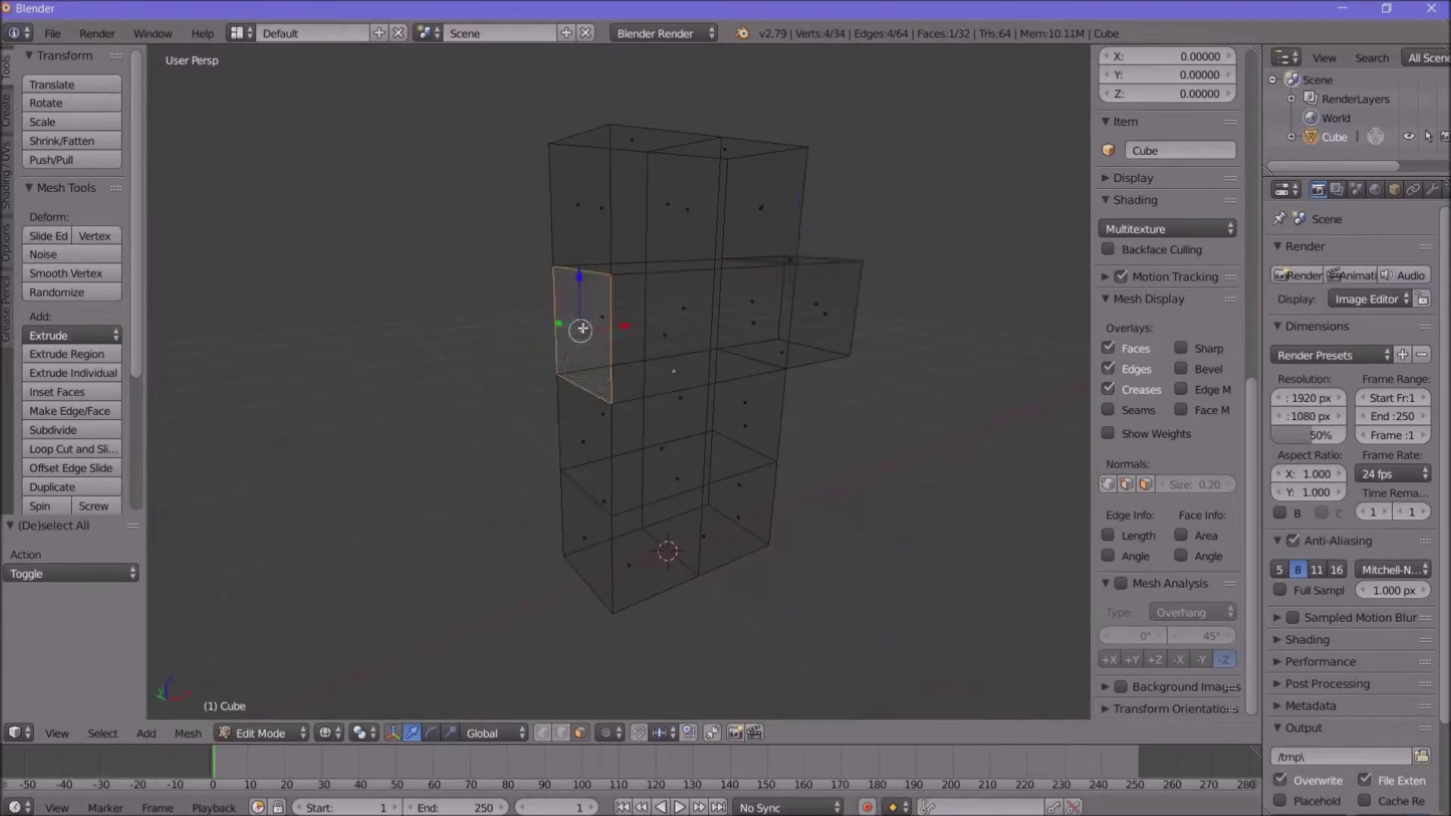
{"action": "type", "text": "e0.5"}
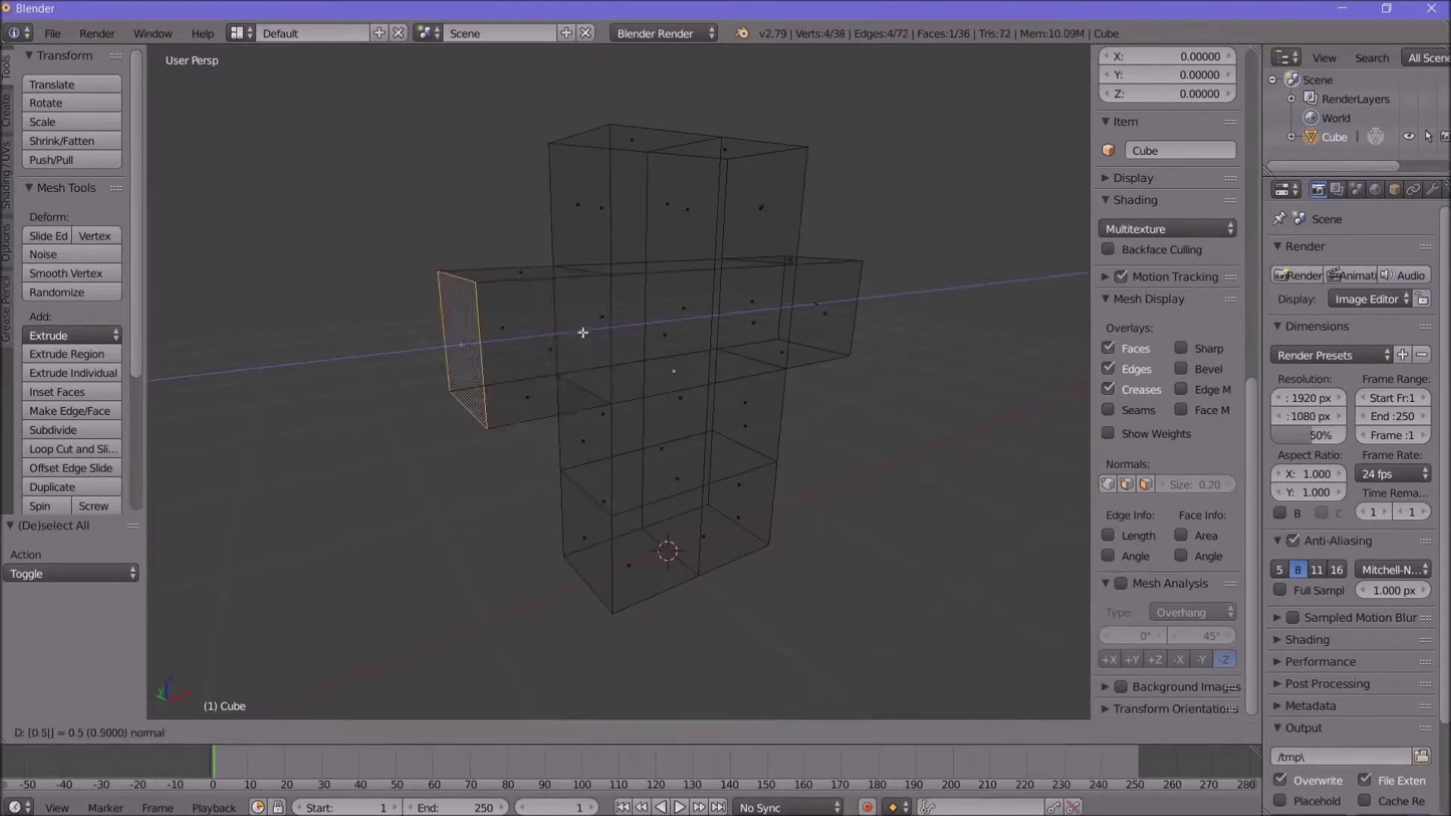
{"action": "key", "text": "Return"}
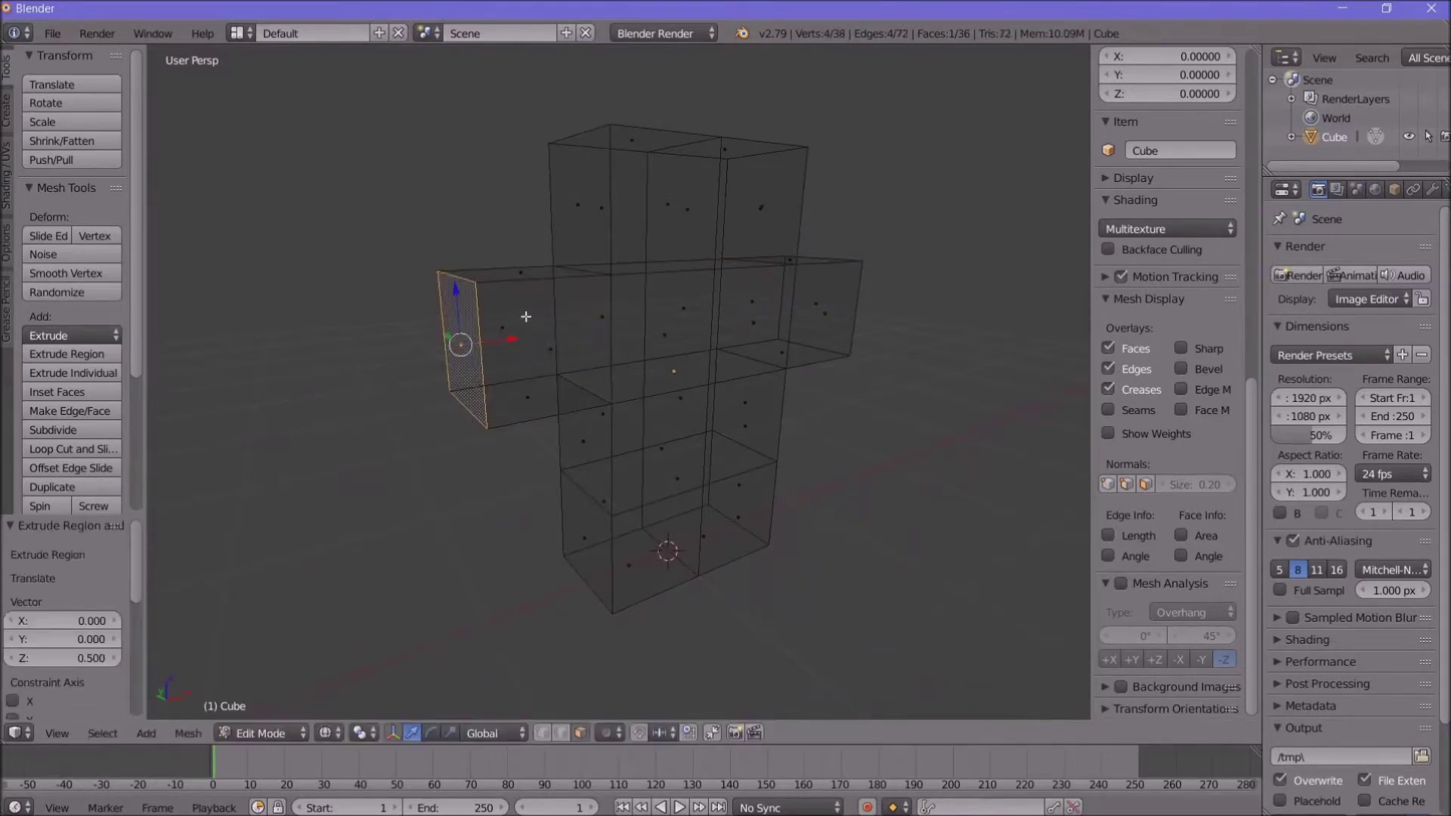
{"action": "type", "text": "e"}
{"action": "type", "text": "0.5"}
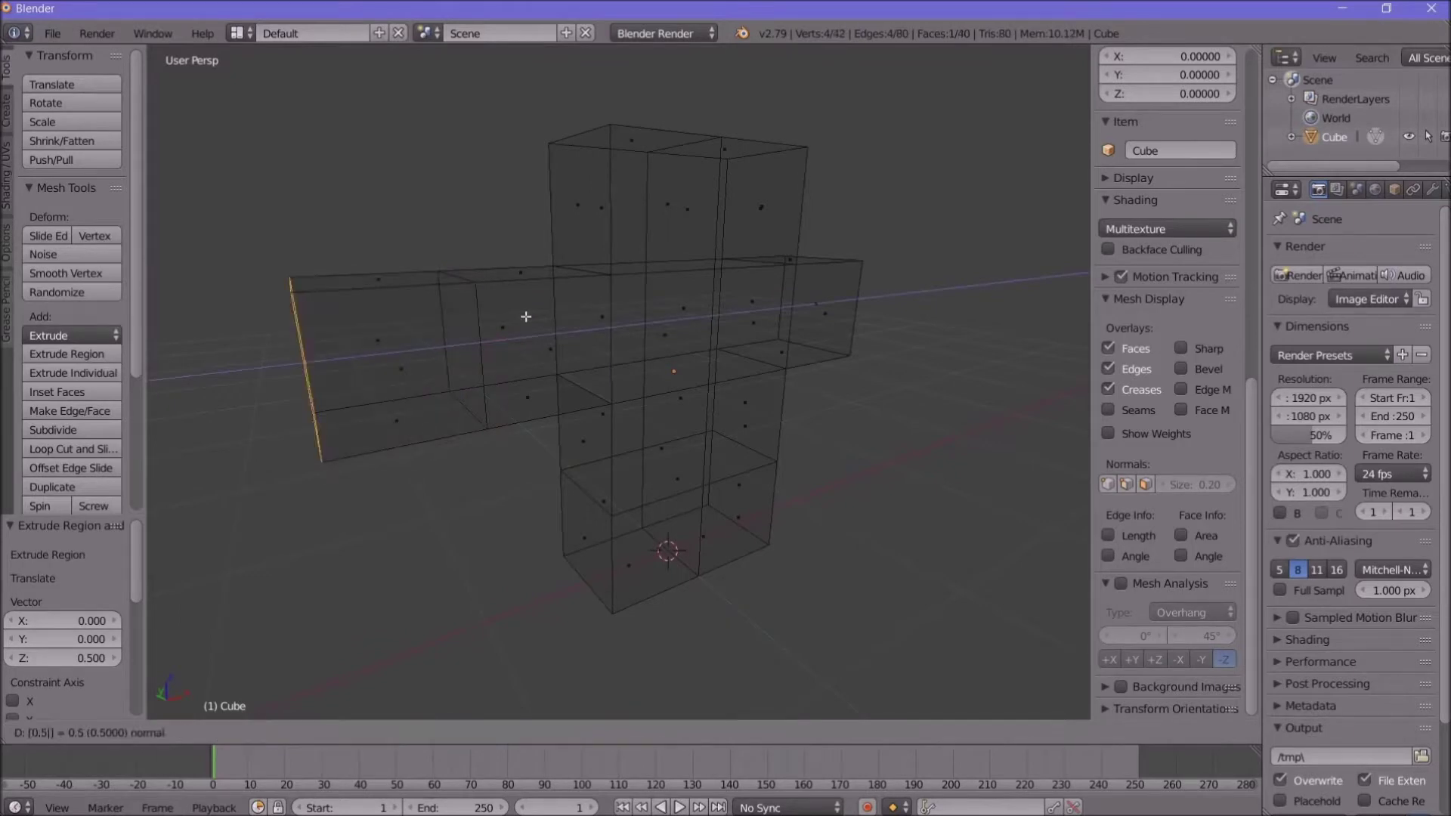
{"action": "key", "text": "Escape"}
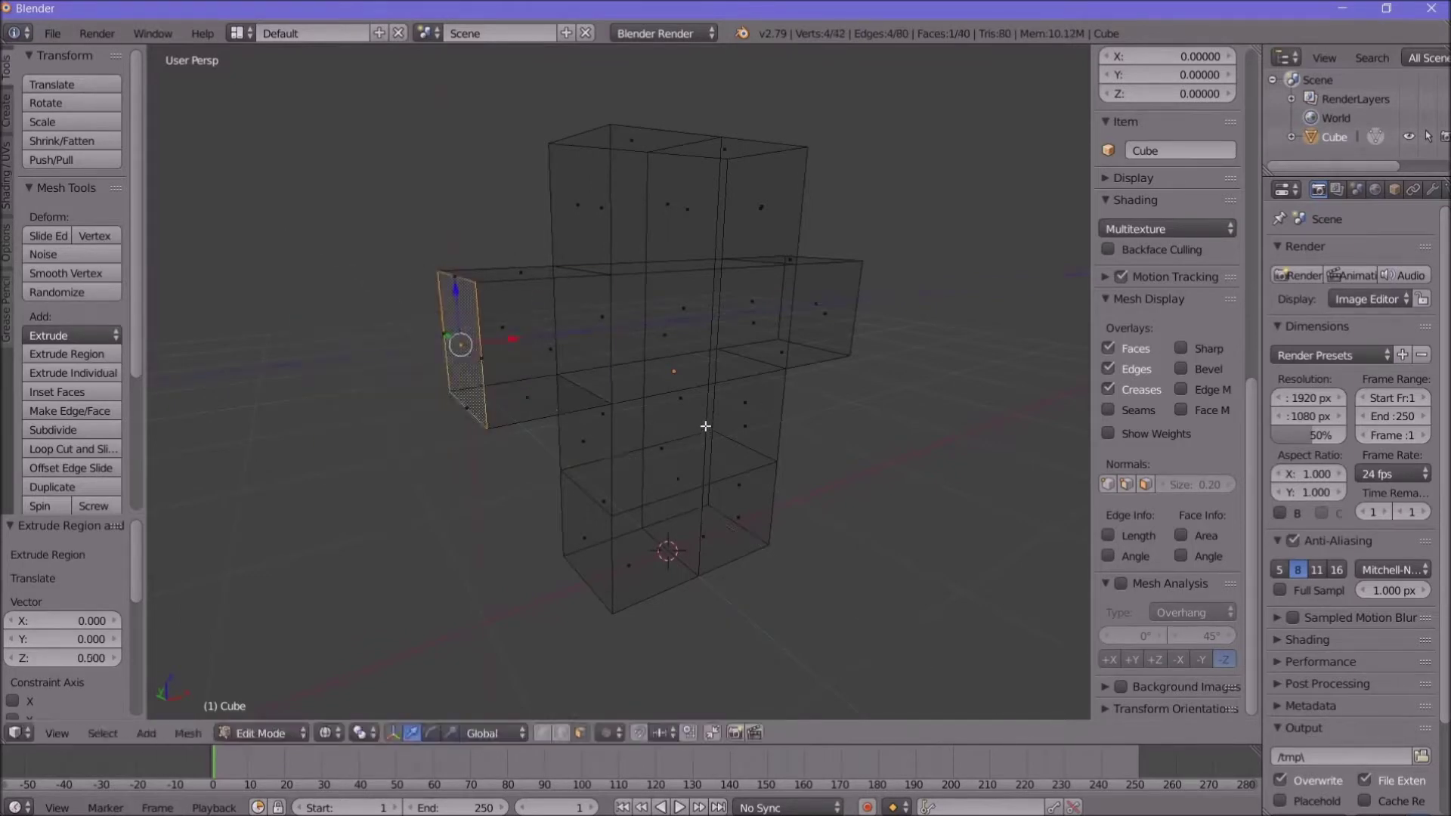
Step: Extrude the end face of the -X arm outward by another 0.5
{"action": "type", "text": "e1"}
{"action": "key", "text": "Return"}
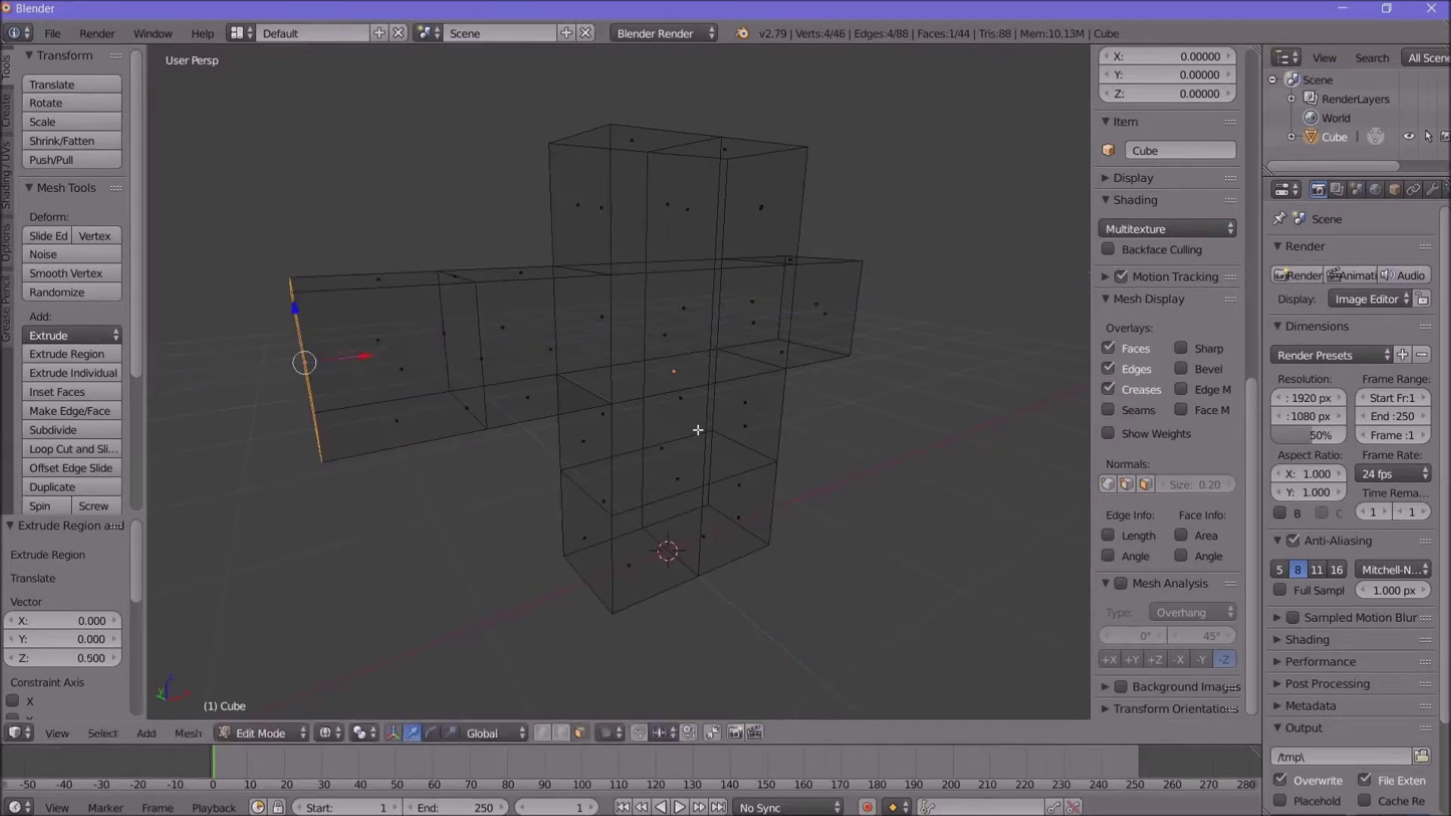
Step: Select the end face of the +X arm and extrude it outward by another 0.5
{"action": "middle_click_drag", "start_coordinate": [904, 506], "coordinate": [773, 514]}
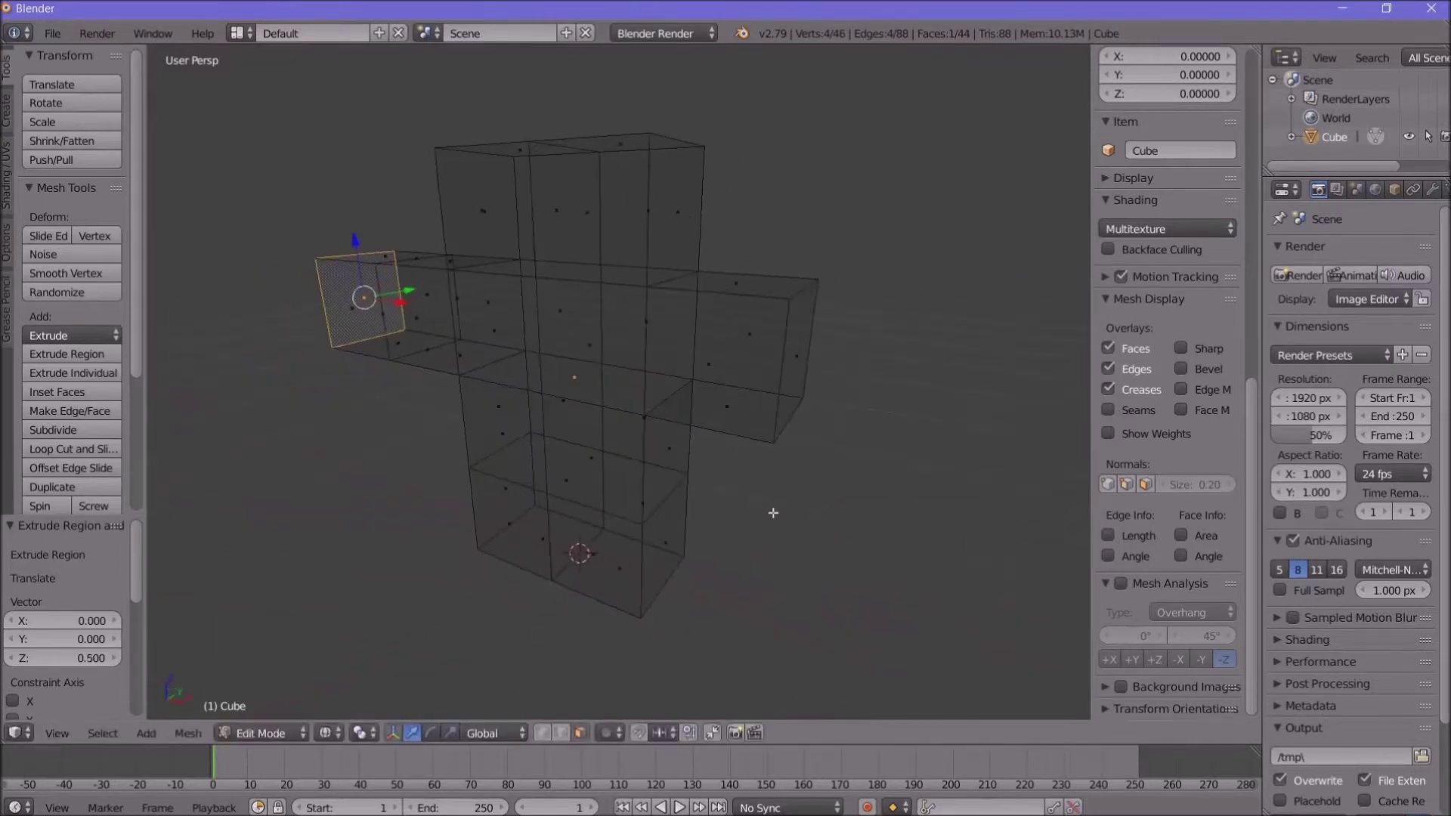
{"action": "right_click", "coordinate": [795, 353]}
{"action": "type", "text": "e"}
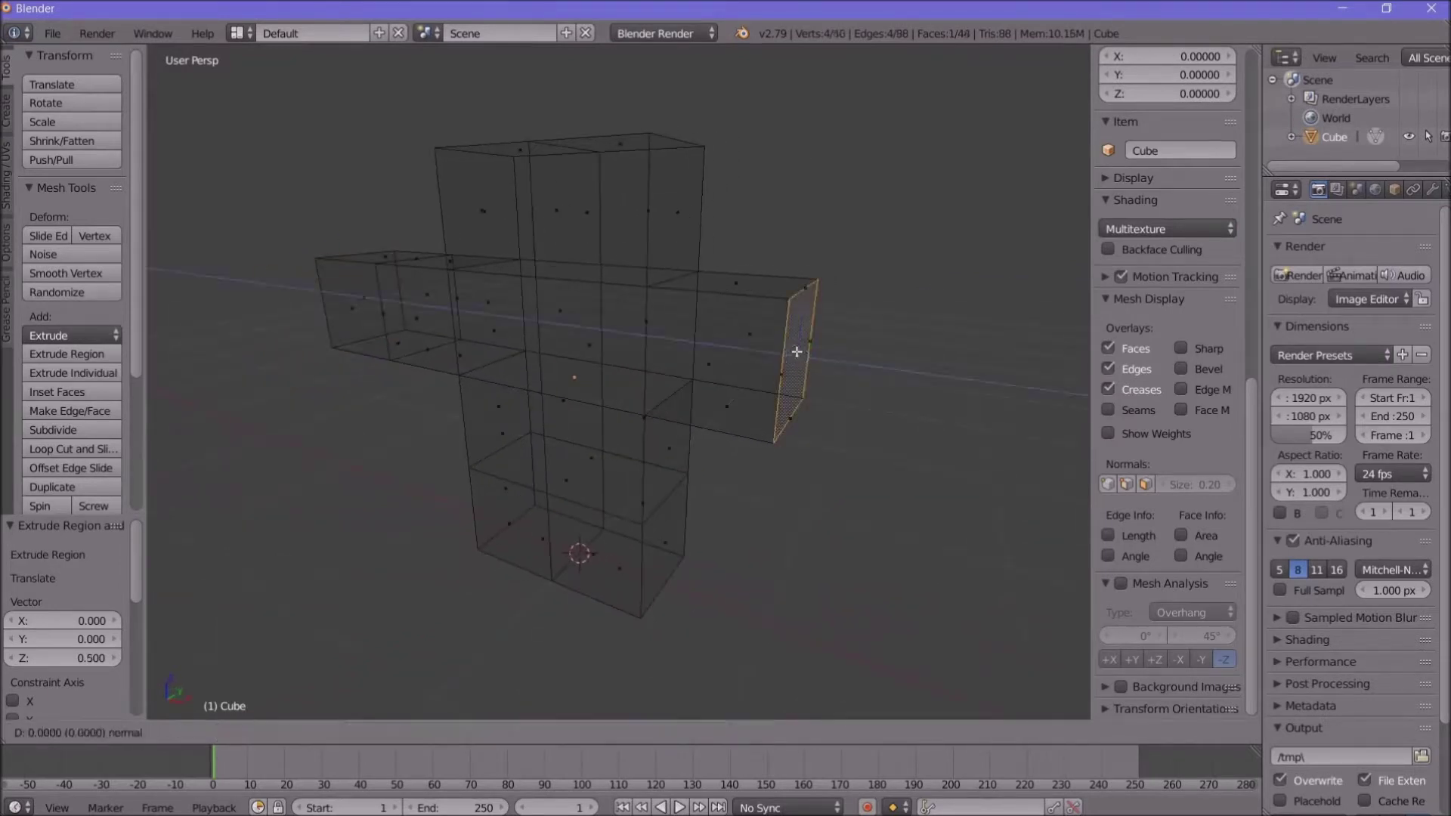
{"action": "type", "text": "1"}
{"action": "key", "text": "Return"}
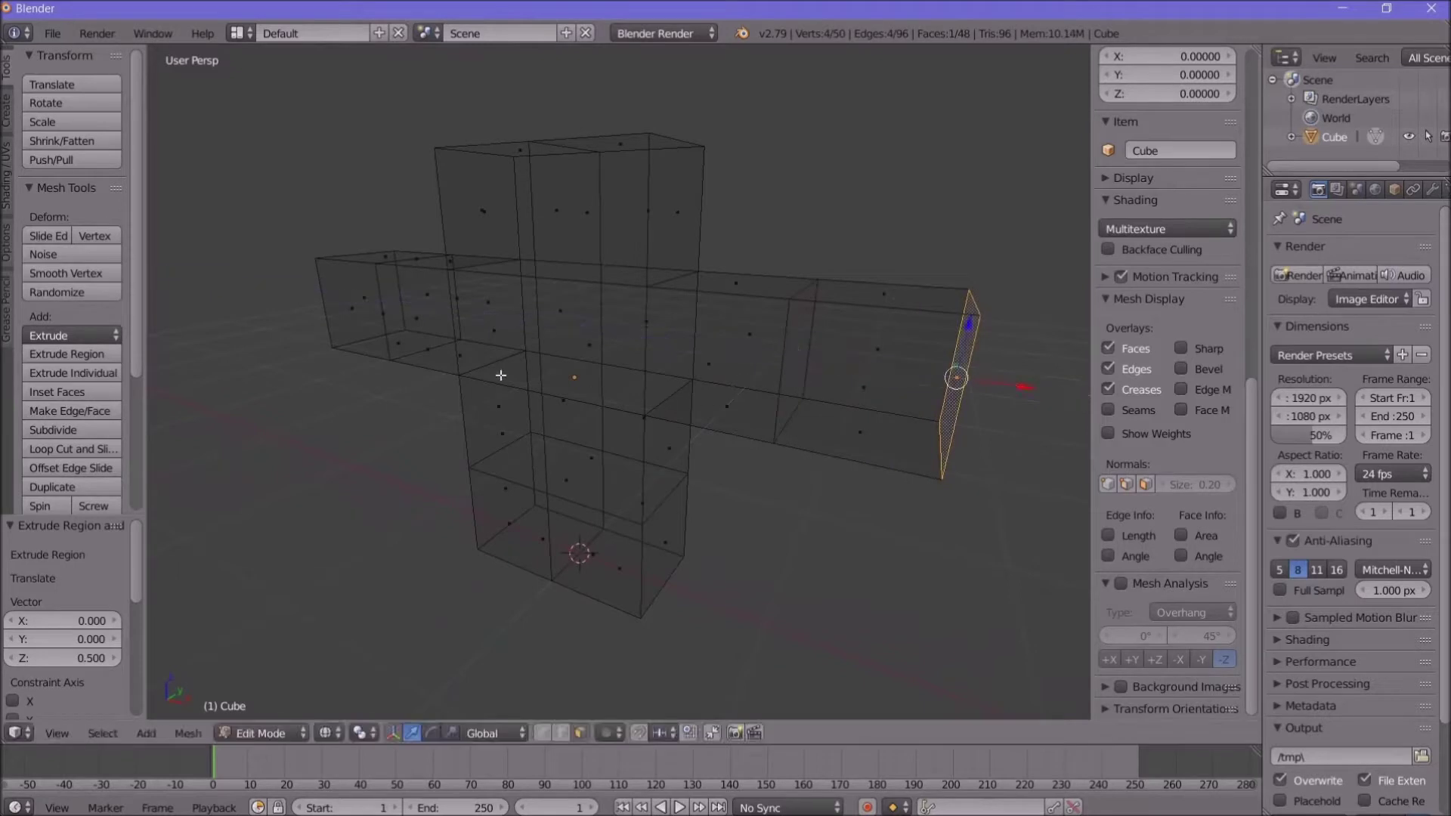
Step: Select the +X side face of the box's top row
{"action": "middle_click_drag", "start_coordinate": [501, 375], "coordinate": [525, 408]}
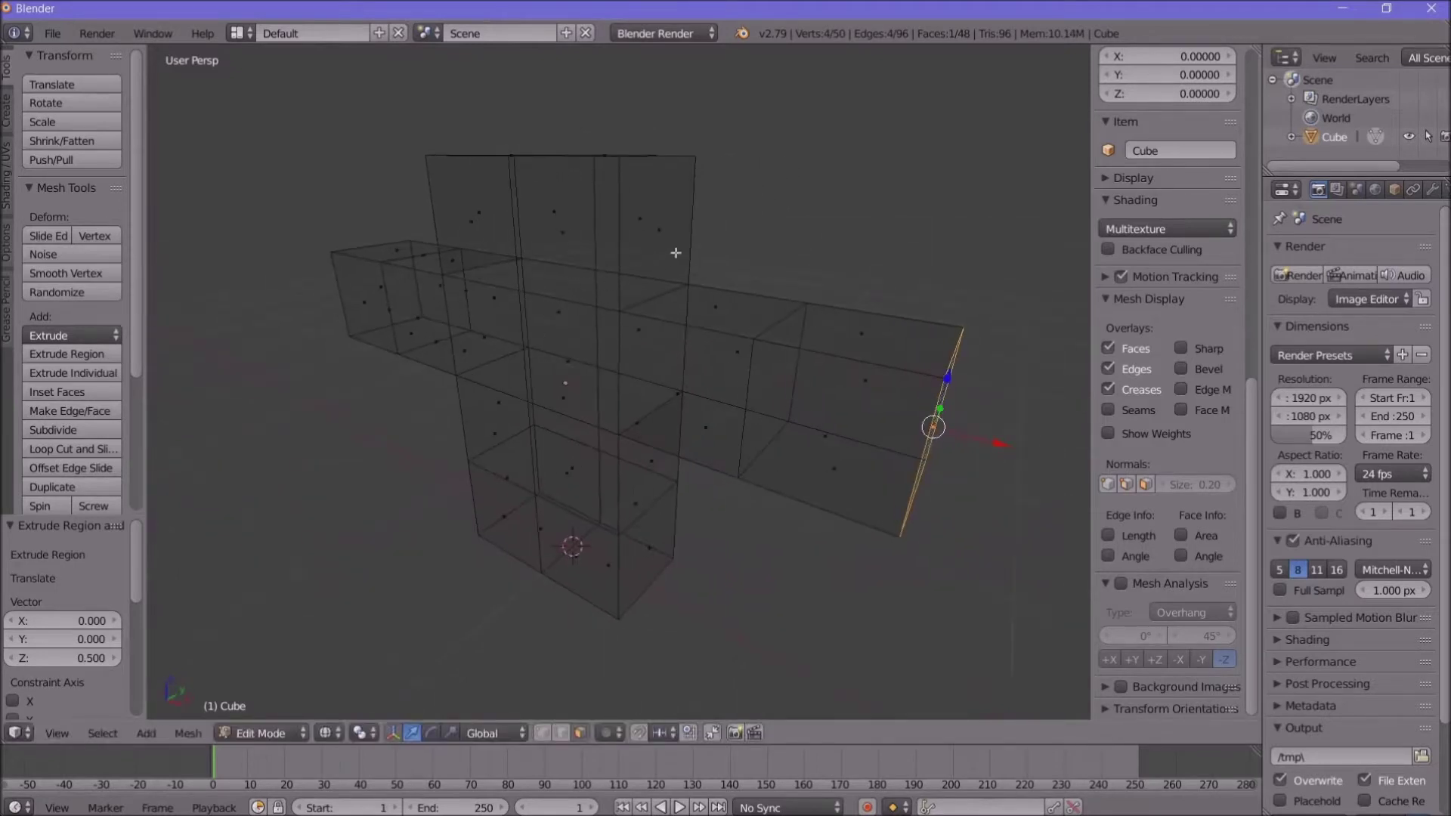
{"action": "middle_click_drag", "start_coordinate": [676, 252], "coordinate": [601, 308]}
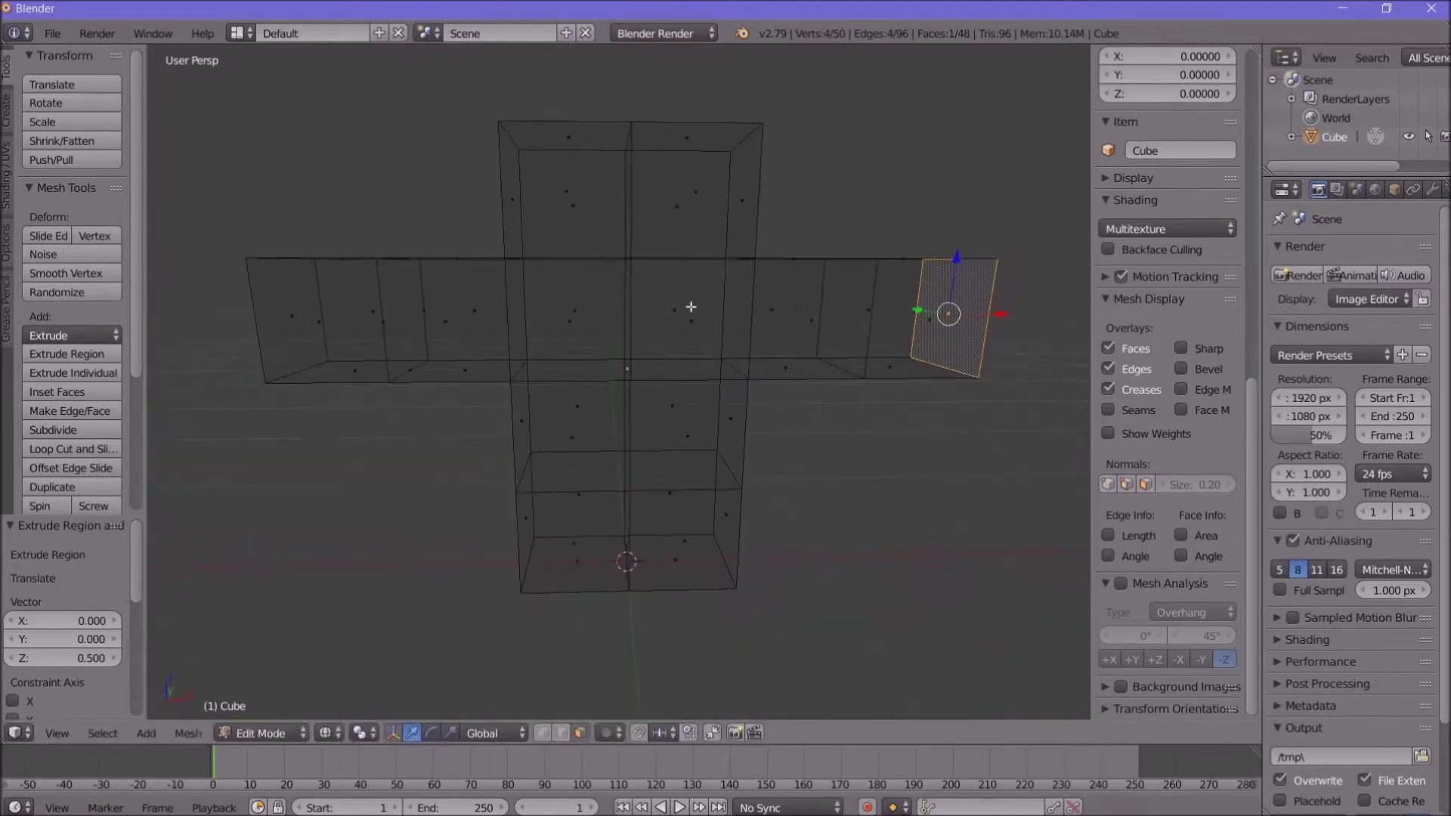
{"action": "middle_click_drag", "start_coordinate": [690, 307], "coordinate": [635, 337]}
{"action": "right_click", "coordinate": [693, 246]}
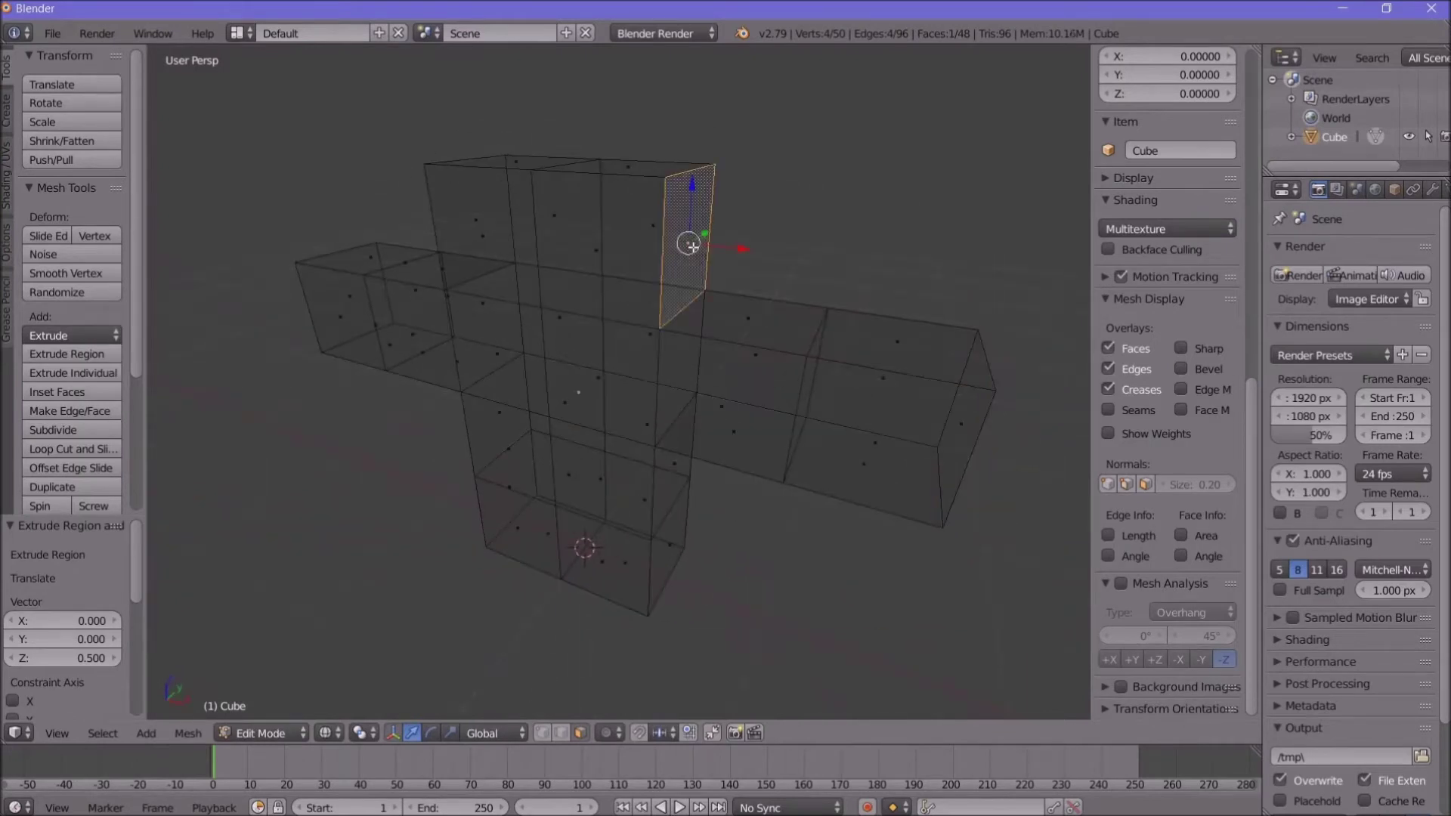
{"action": "key", "text": "g"}
{"action": "type", "text": "x"}
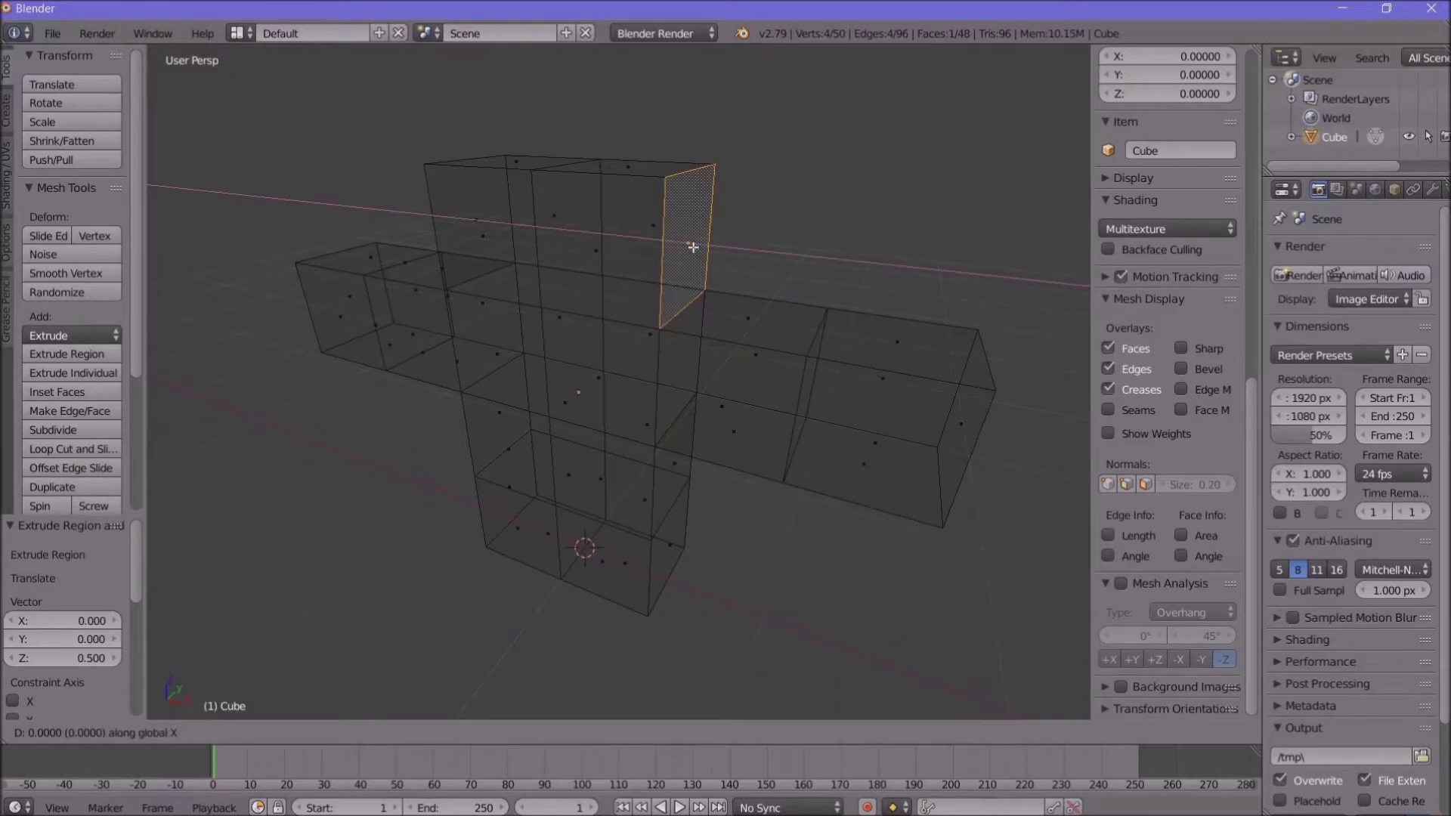
{"action": "type", "text": "-0.5"}
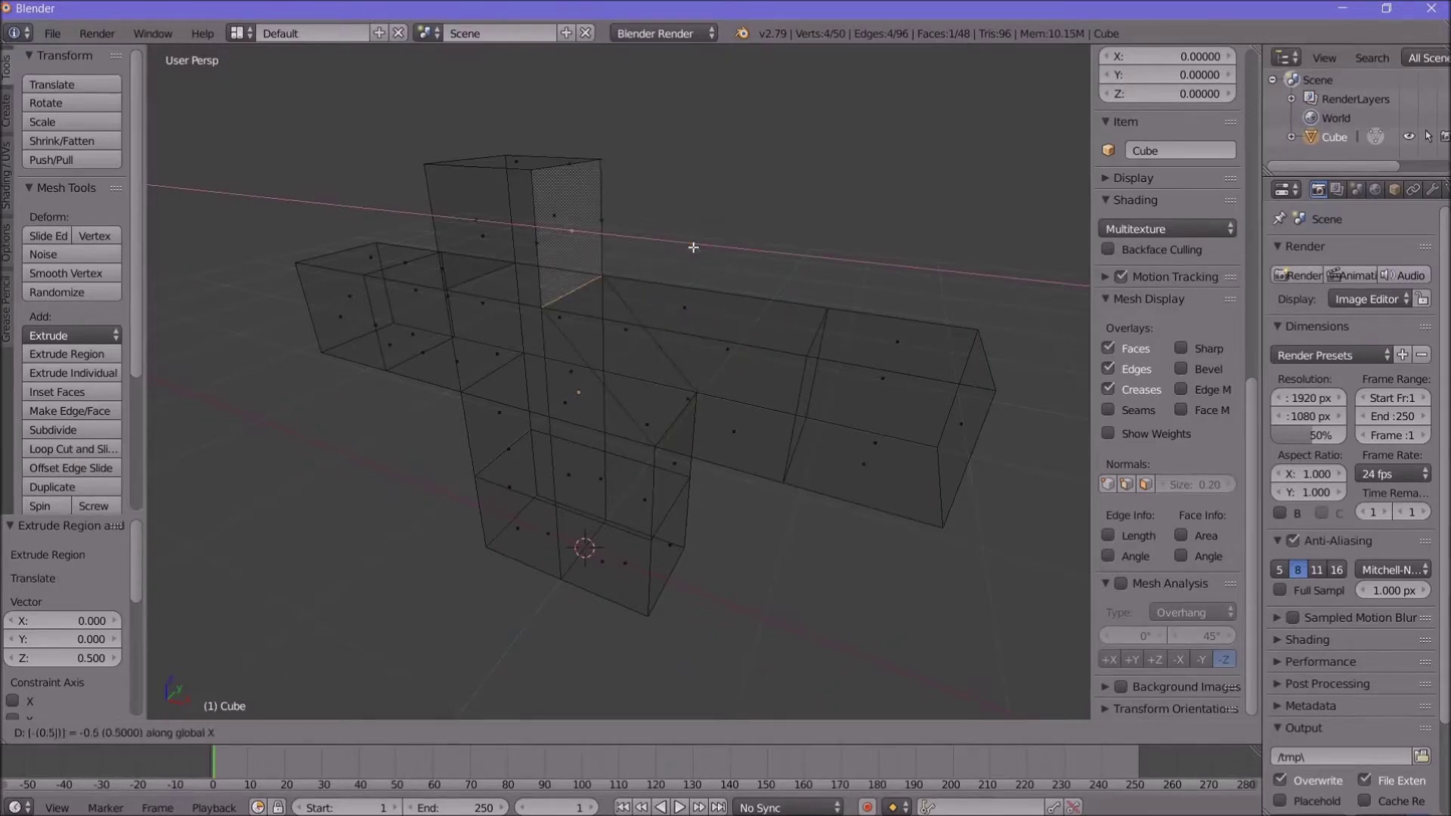
{"action": "key", "text": "Escape"}
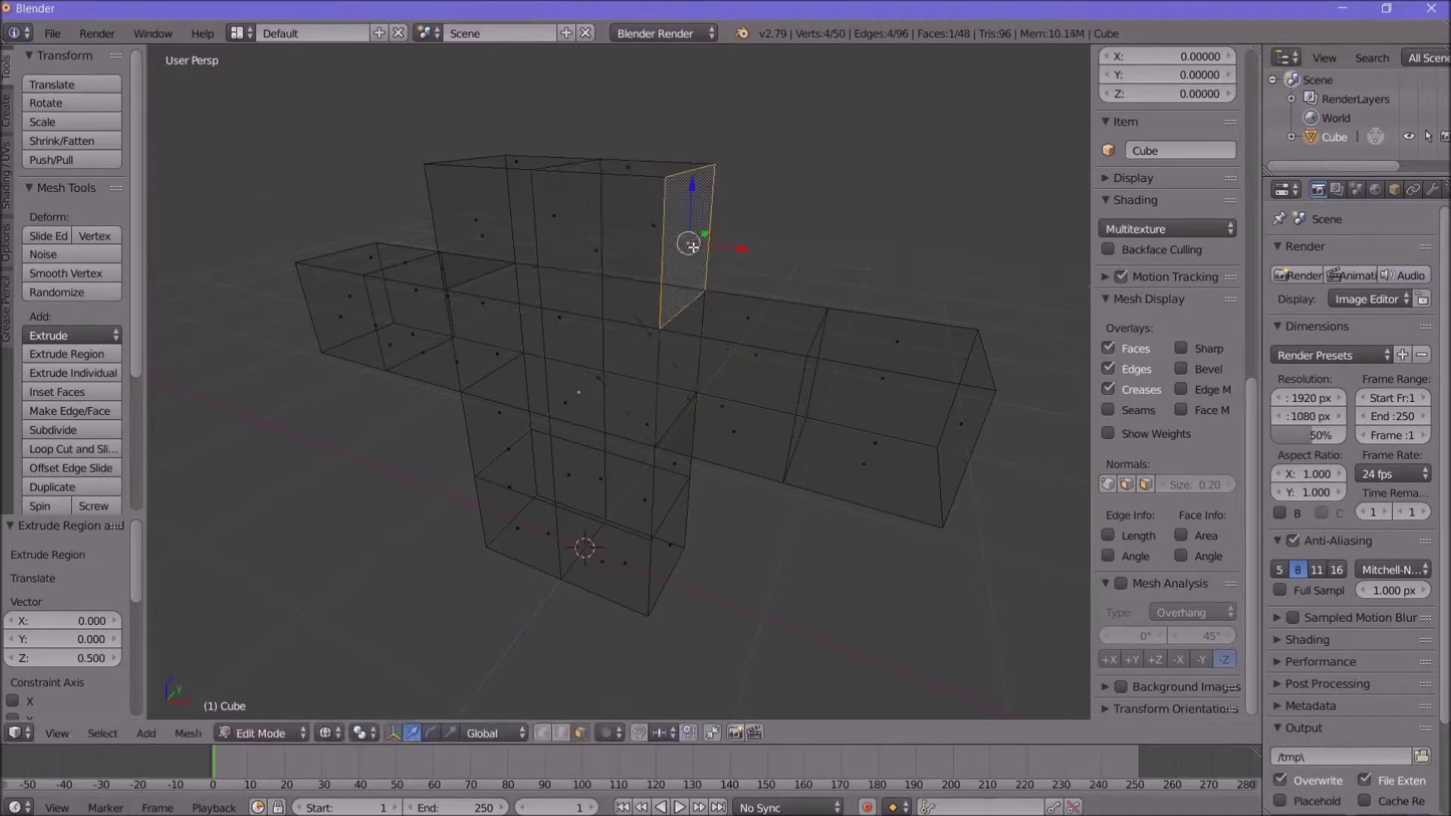
{"action": "middle_click_drag", "start_coordinate": [560, 321], "coordinate": [584, 312]}
{"action": "key", "text": "g"}
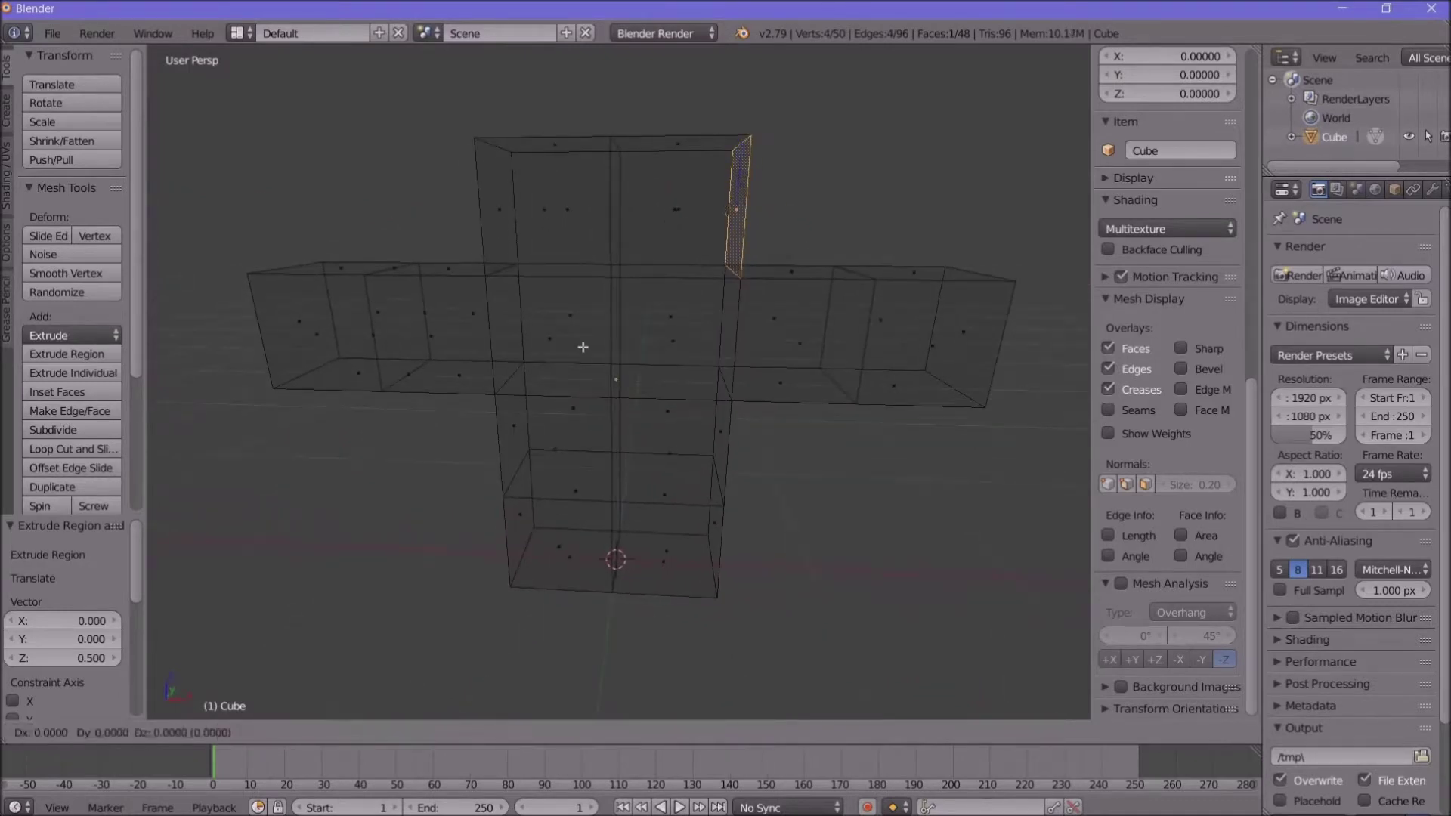
{"action": "type", "text": "x"}
{"action": "type", "text": "-0.5"}
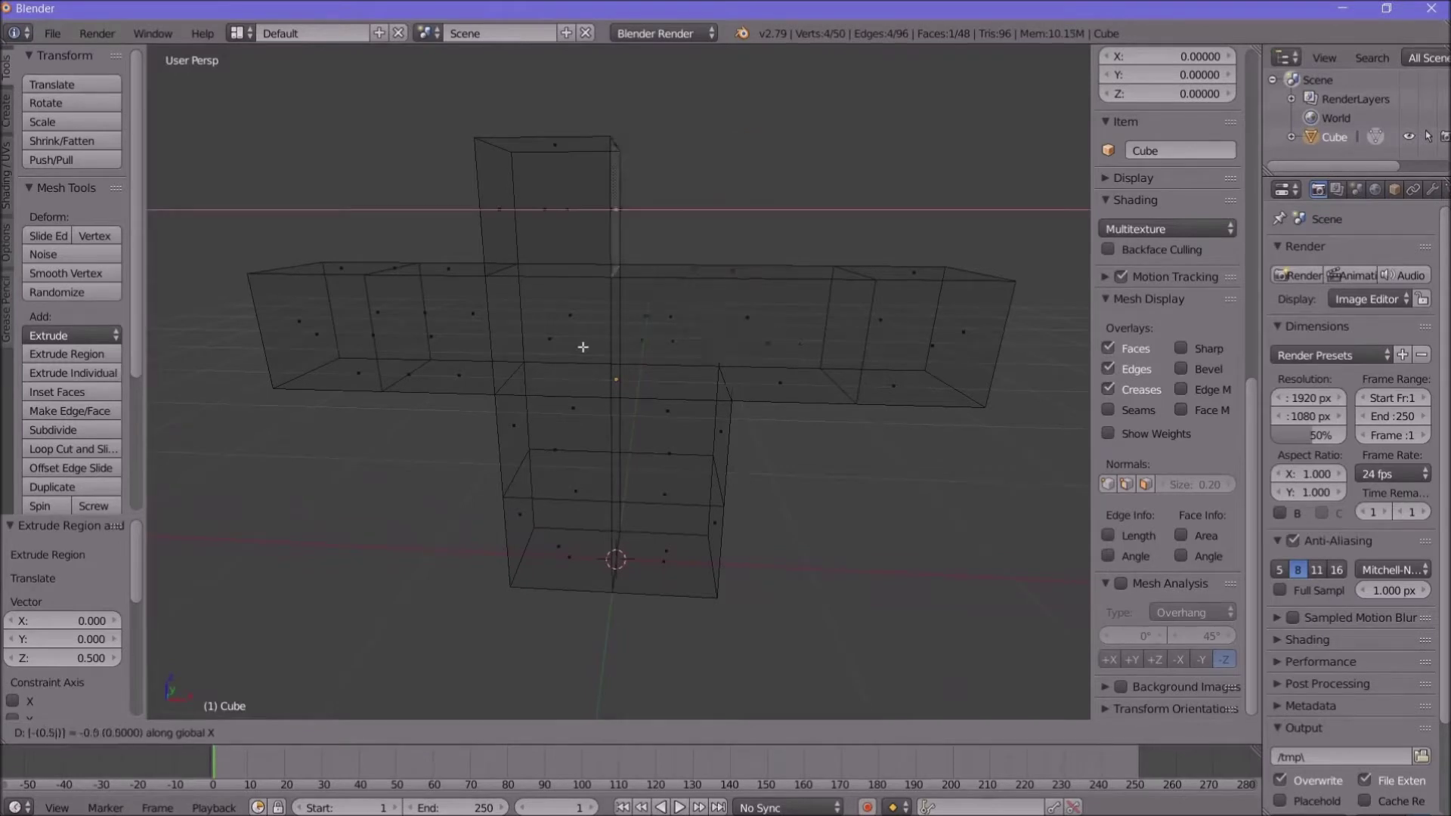
{"action": "key", "text": "Escape"}
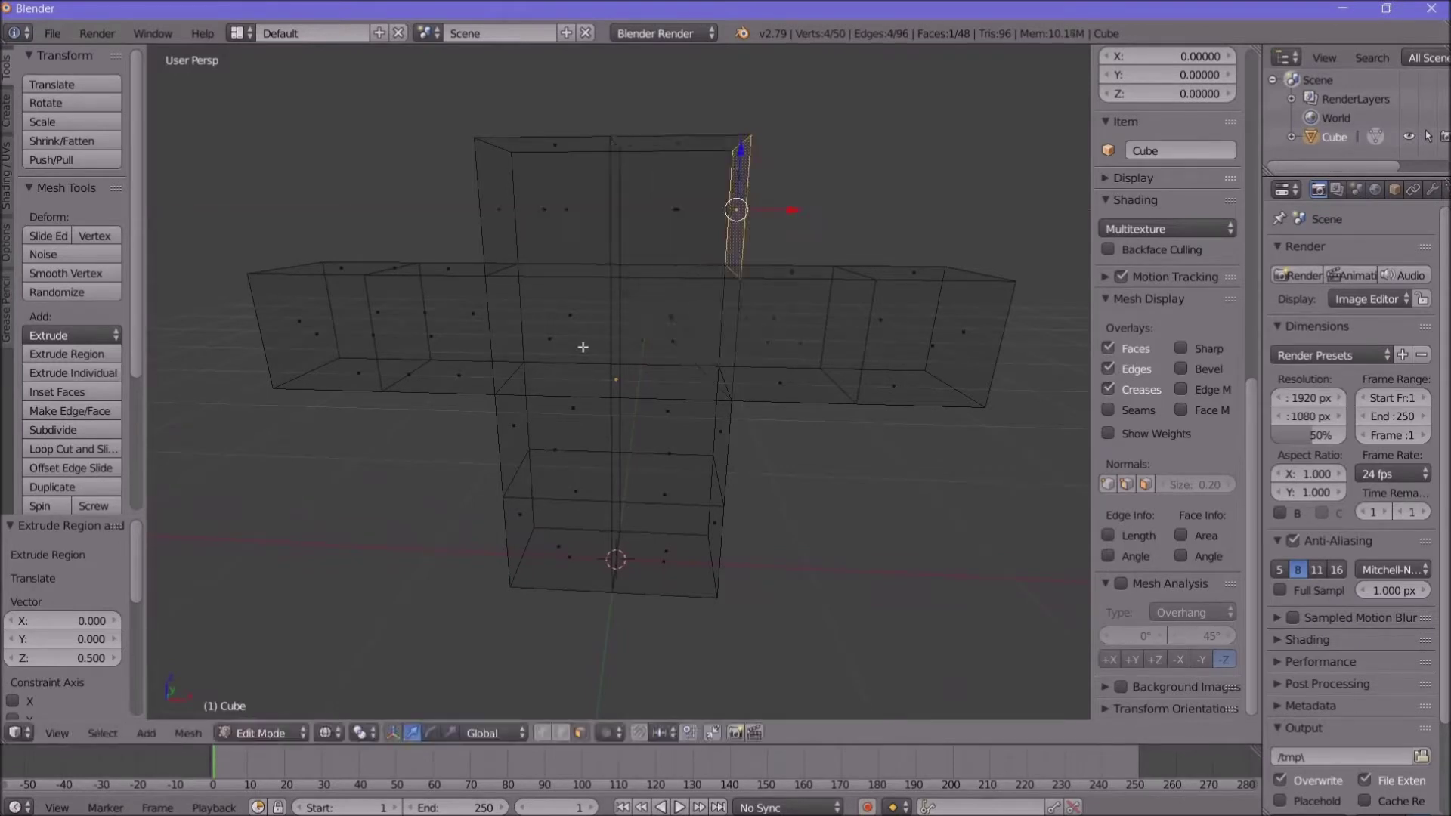
Step: Move the selected +X side face of the top row by -0.25 along the X axis
{"action": "type", "text": "gx"}
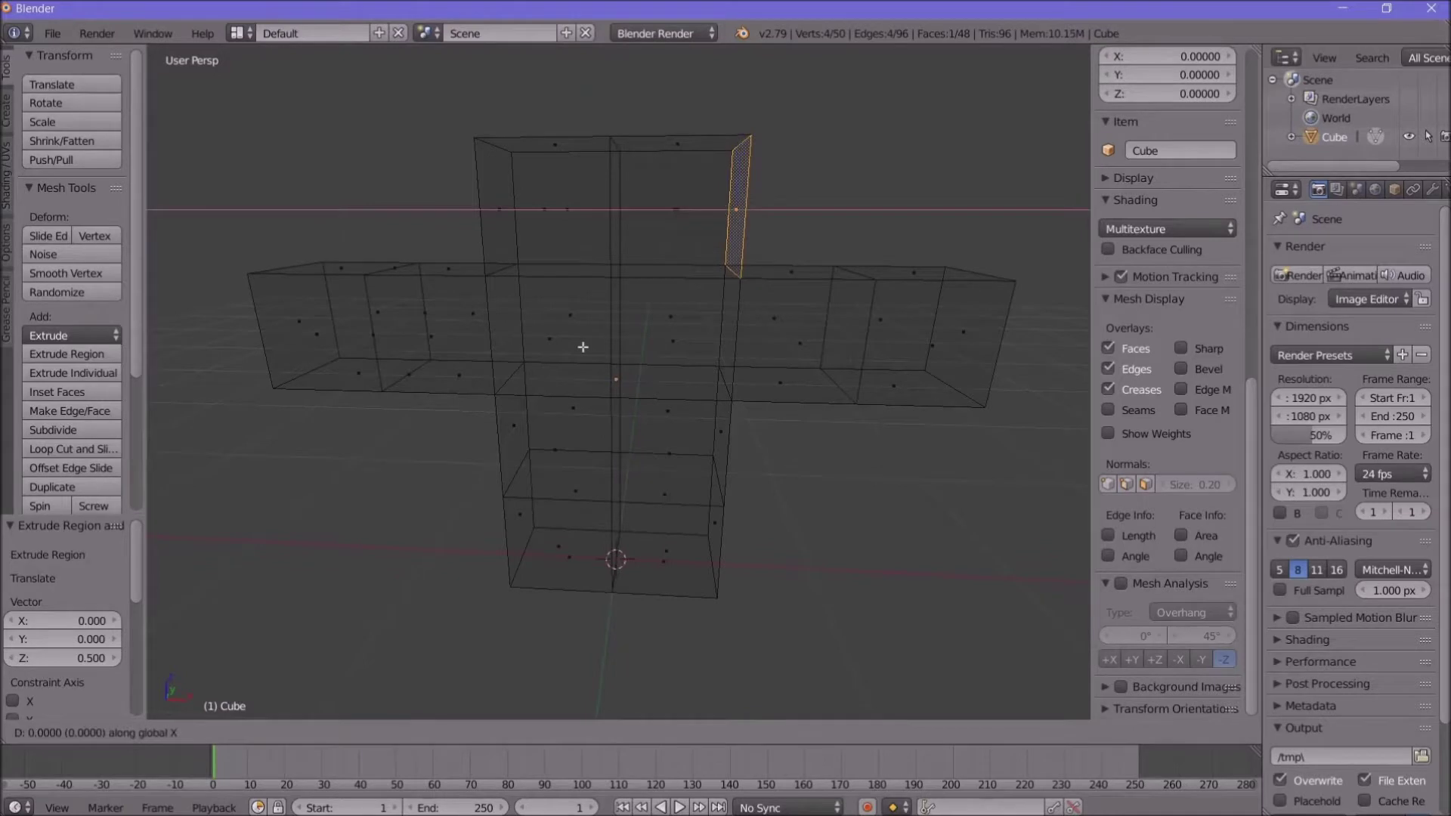
{"action": "type", "text": "-0.25"}
{"action": "key", "text": "Return"}
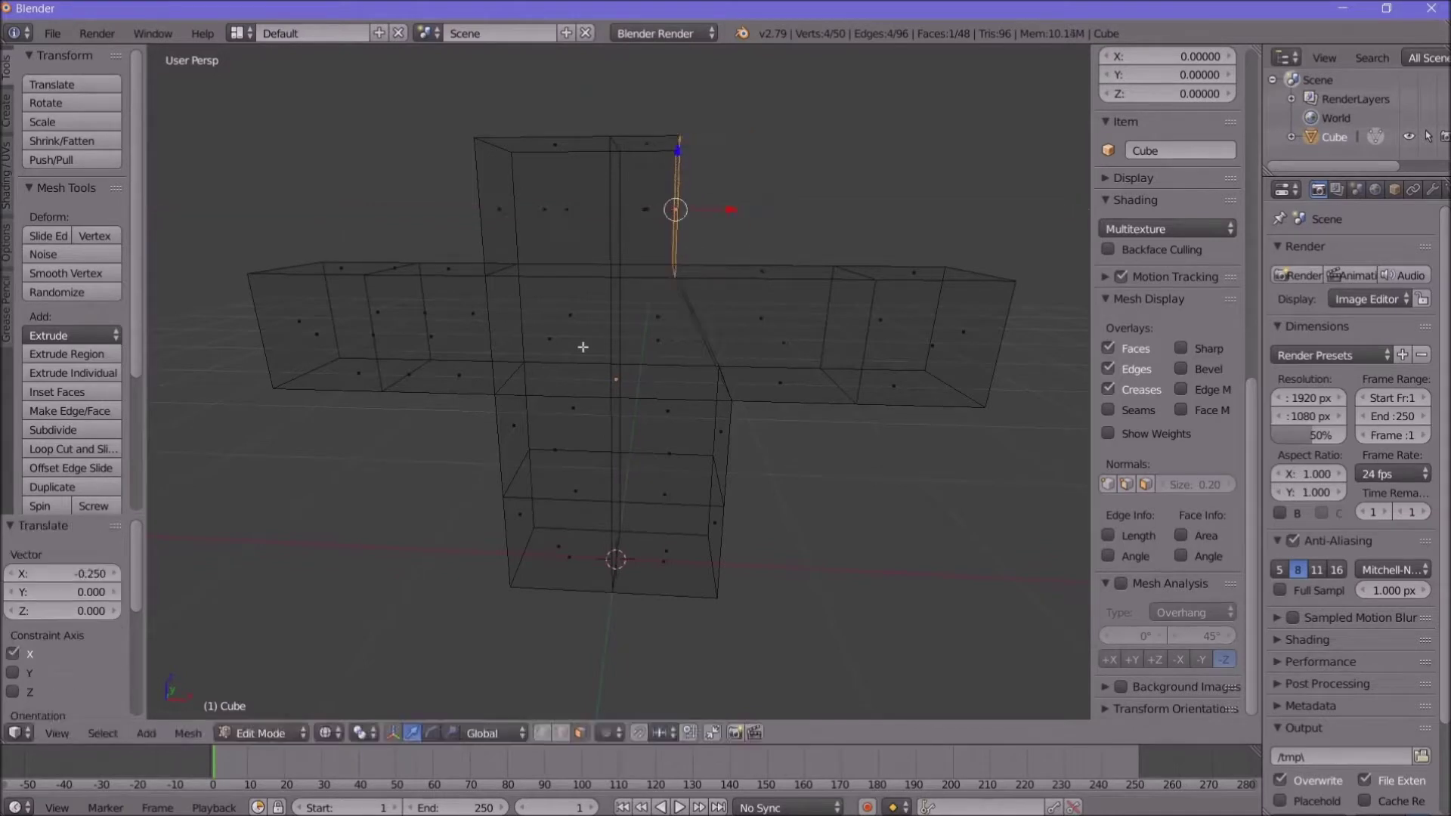
Step: Select the -X side face of the top row and move it by 0.25 along the X axis
{"action": "middle_click_drag", "start_coordinate": [321, 245], "coordinate": [379, 250]}
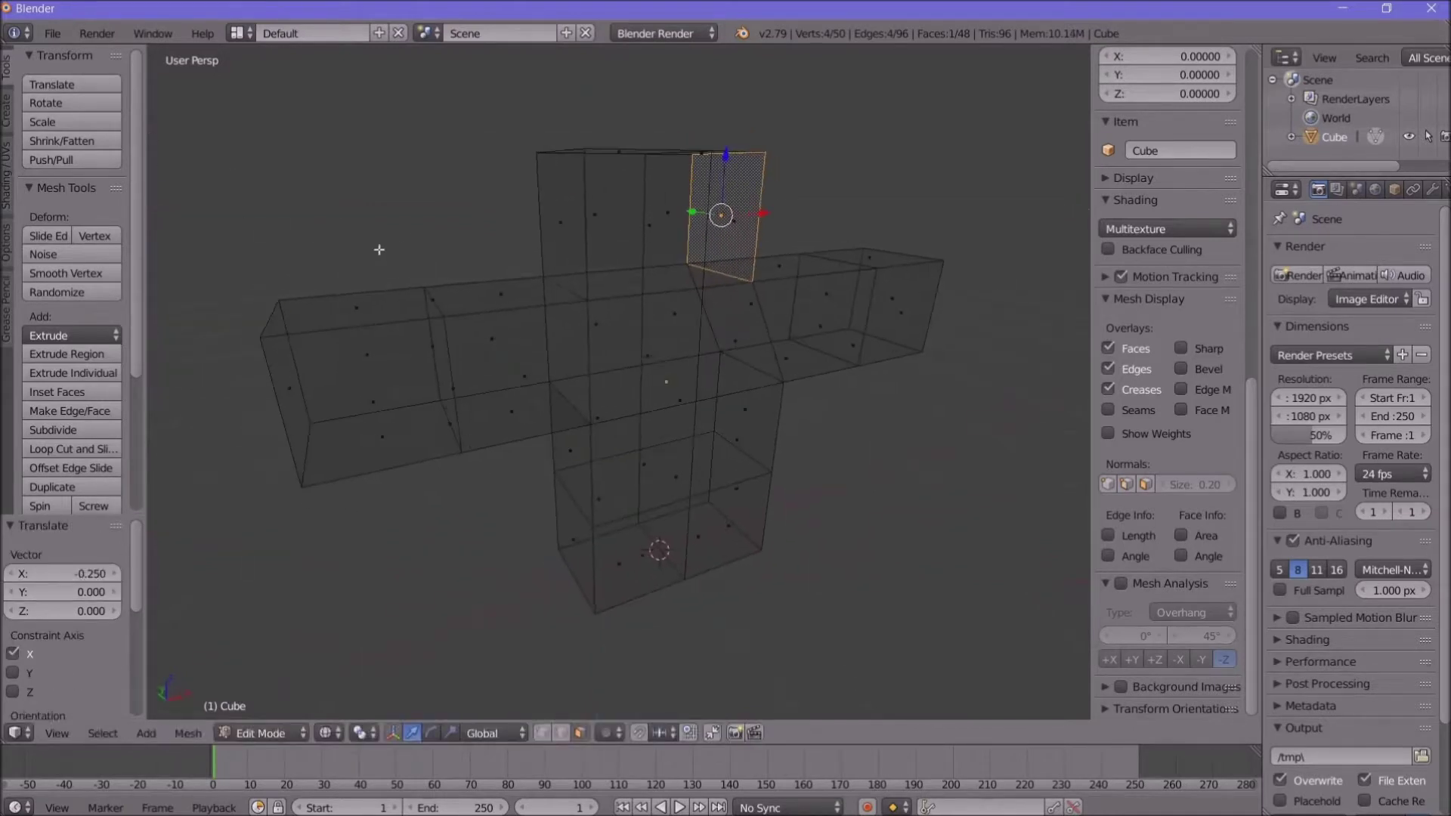
{"action": "right_click", "coordinate": [560, 222]}
{"action": "key", "text": "g"}
{"action": "key", "text": "x"}
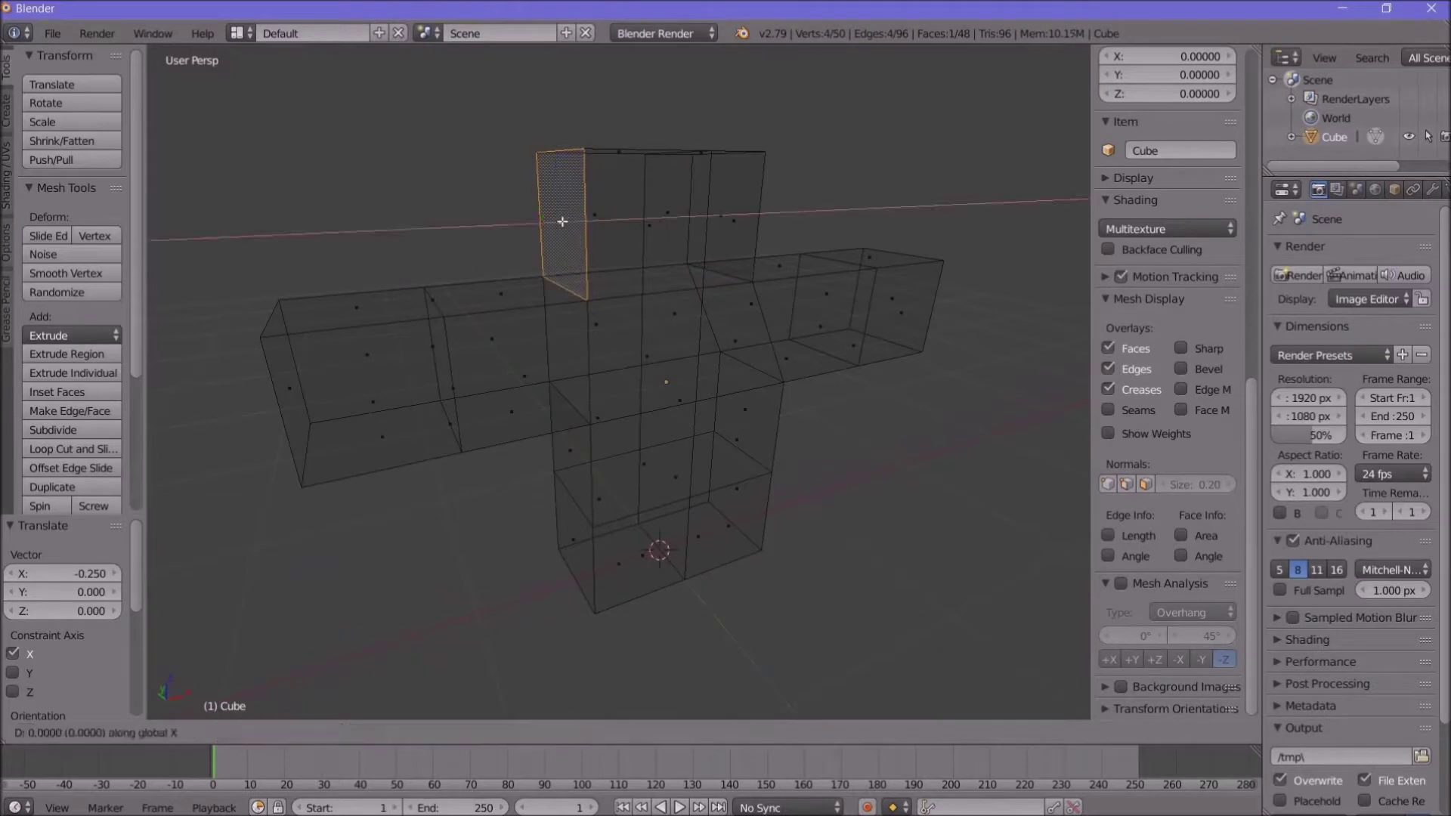
{"action": "type", "text": ".25"}
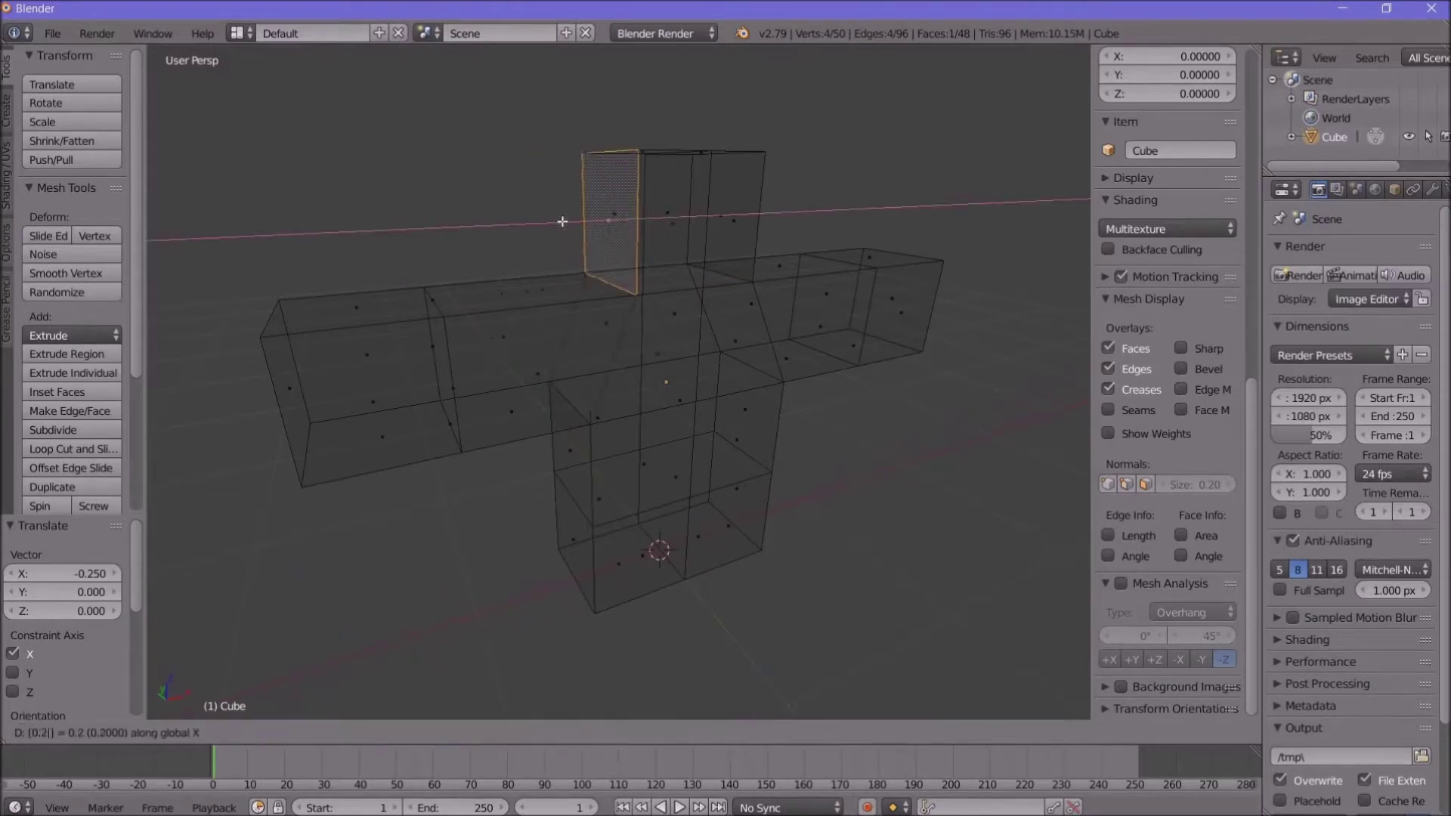
{"action": "key", "text": "Return"}
Step: Select both top faces of the box's narrowed top row and move them about -0.433 along the Z axis
{"action": "middle_click_drag", "start_coordinate": [562, 195], "coordinate": [490, 261]}
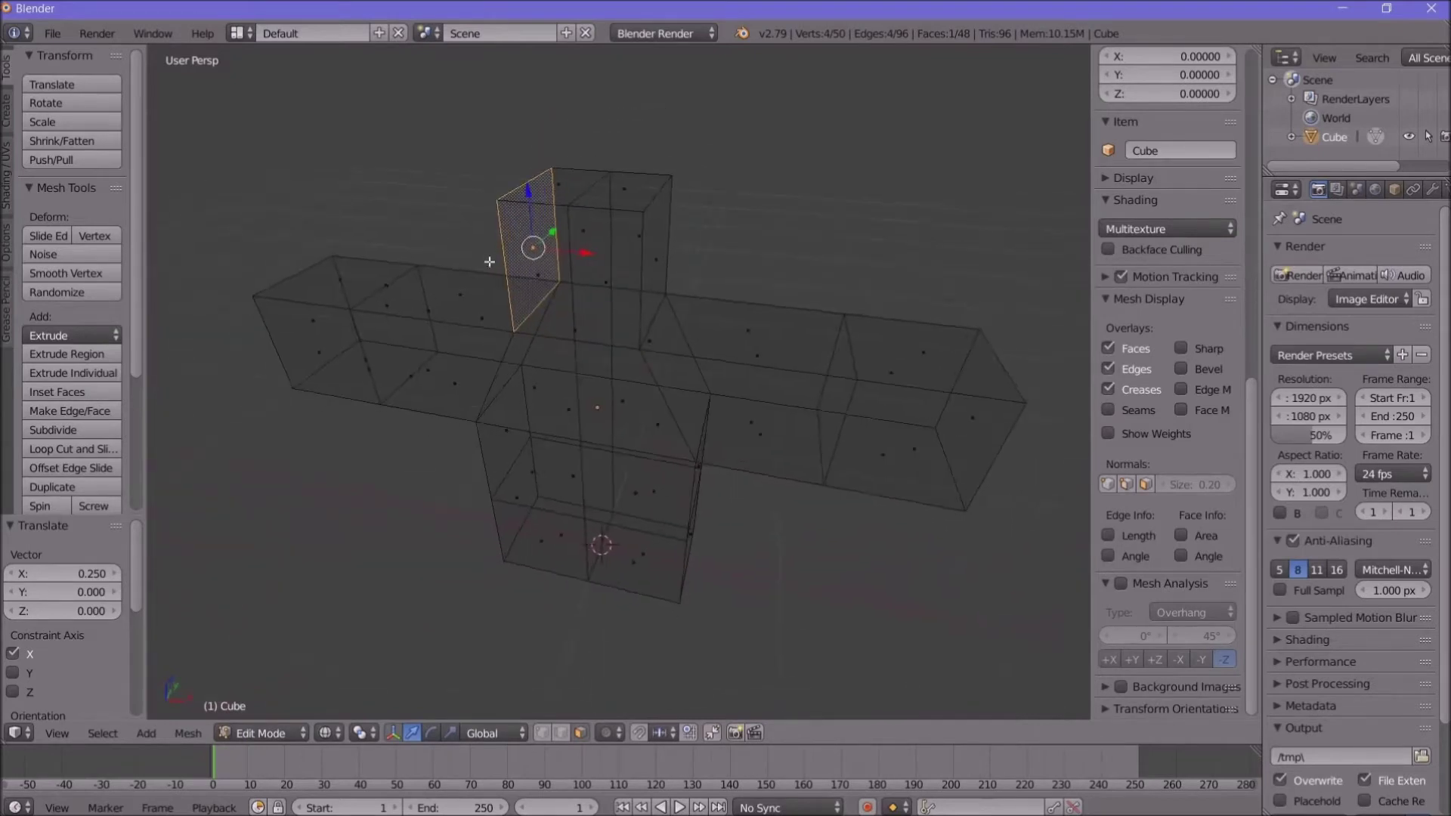
{"action": "right_click", "coordinate": [559, 188]}
{"action": "right_click", "coordinate": [622, 191], "text": "shift"}
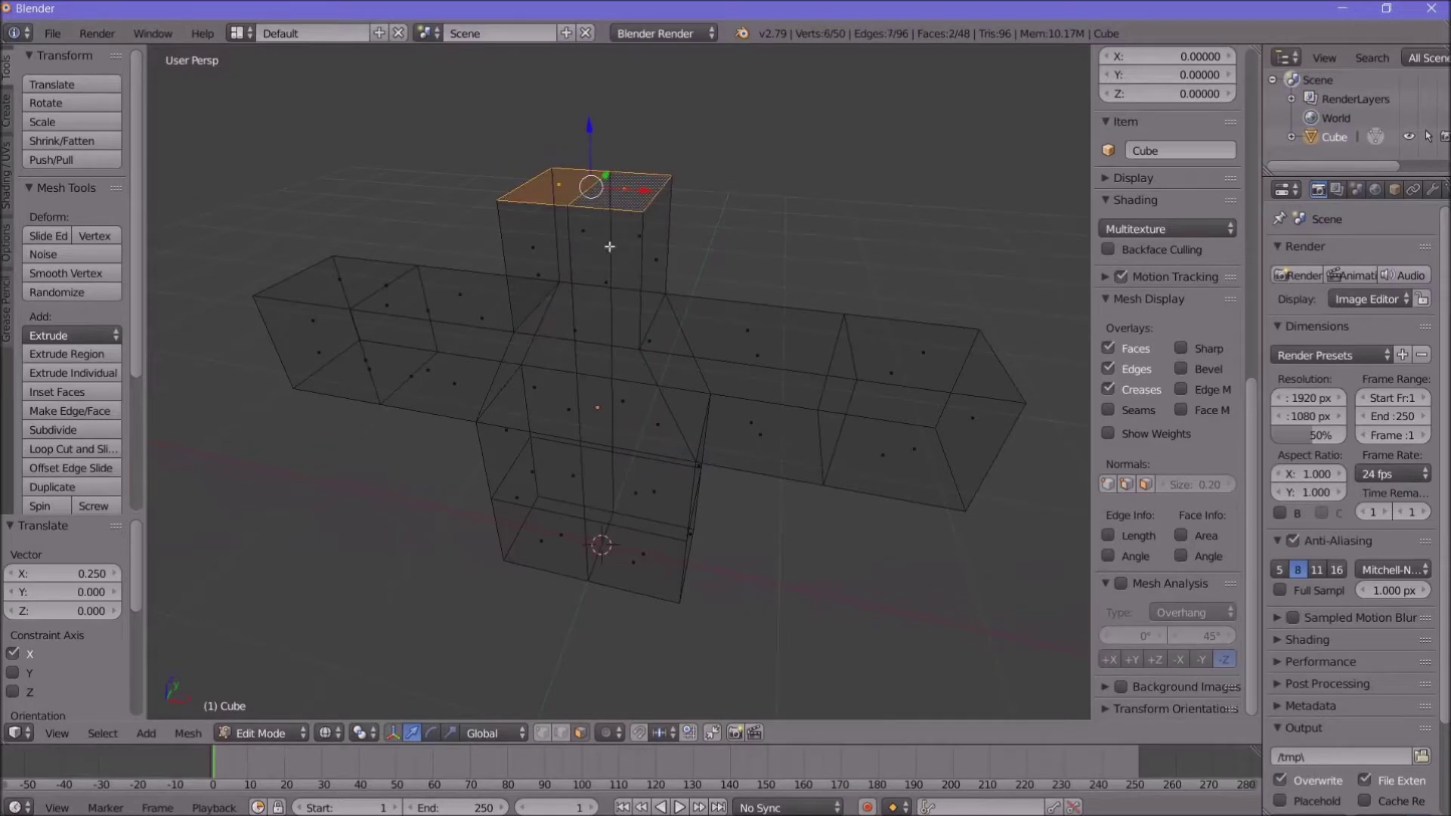
{"action": "key", "text": "g"}
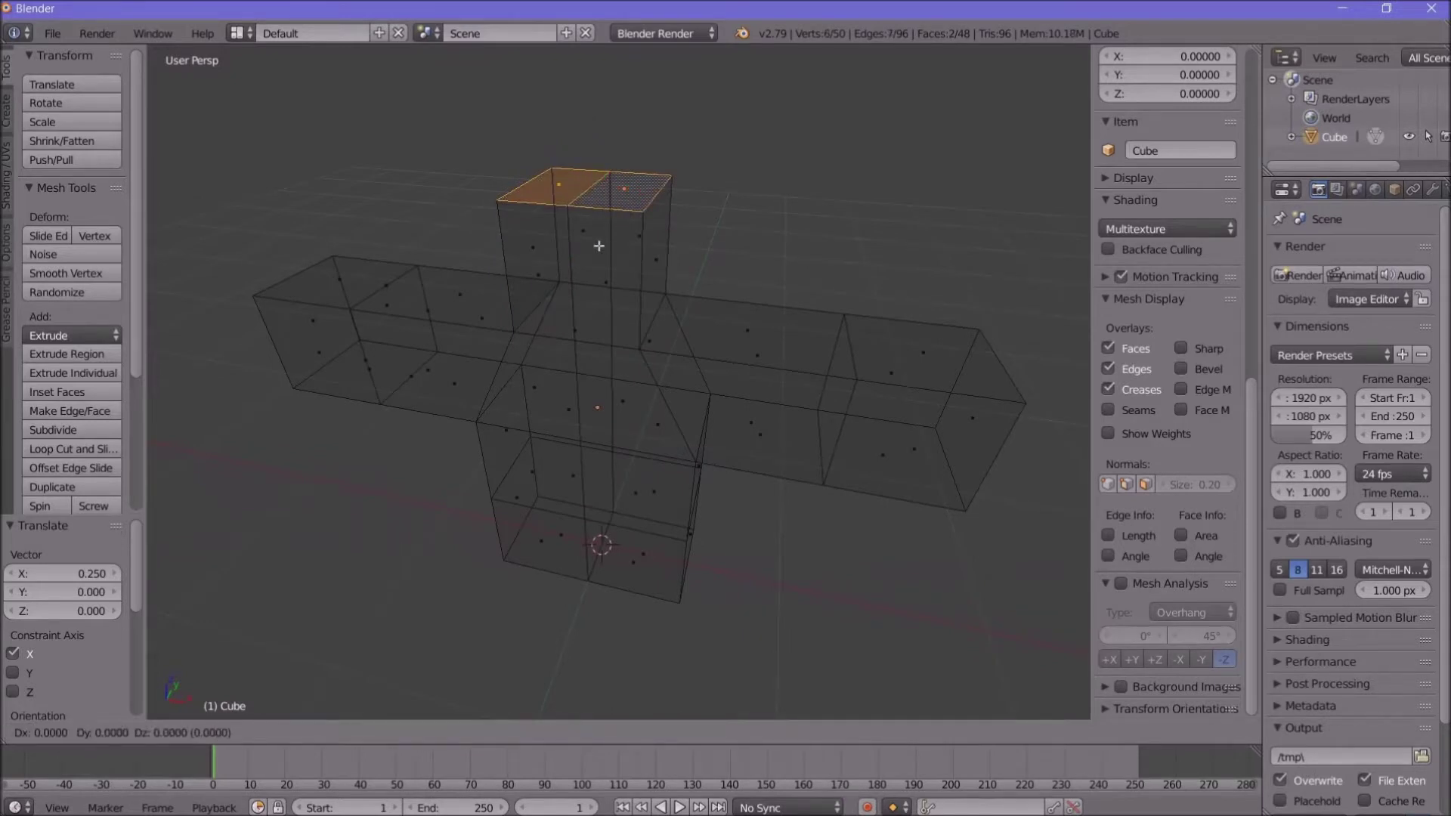
{"action": "key", "text": "z"}
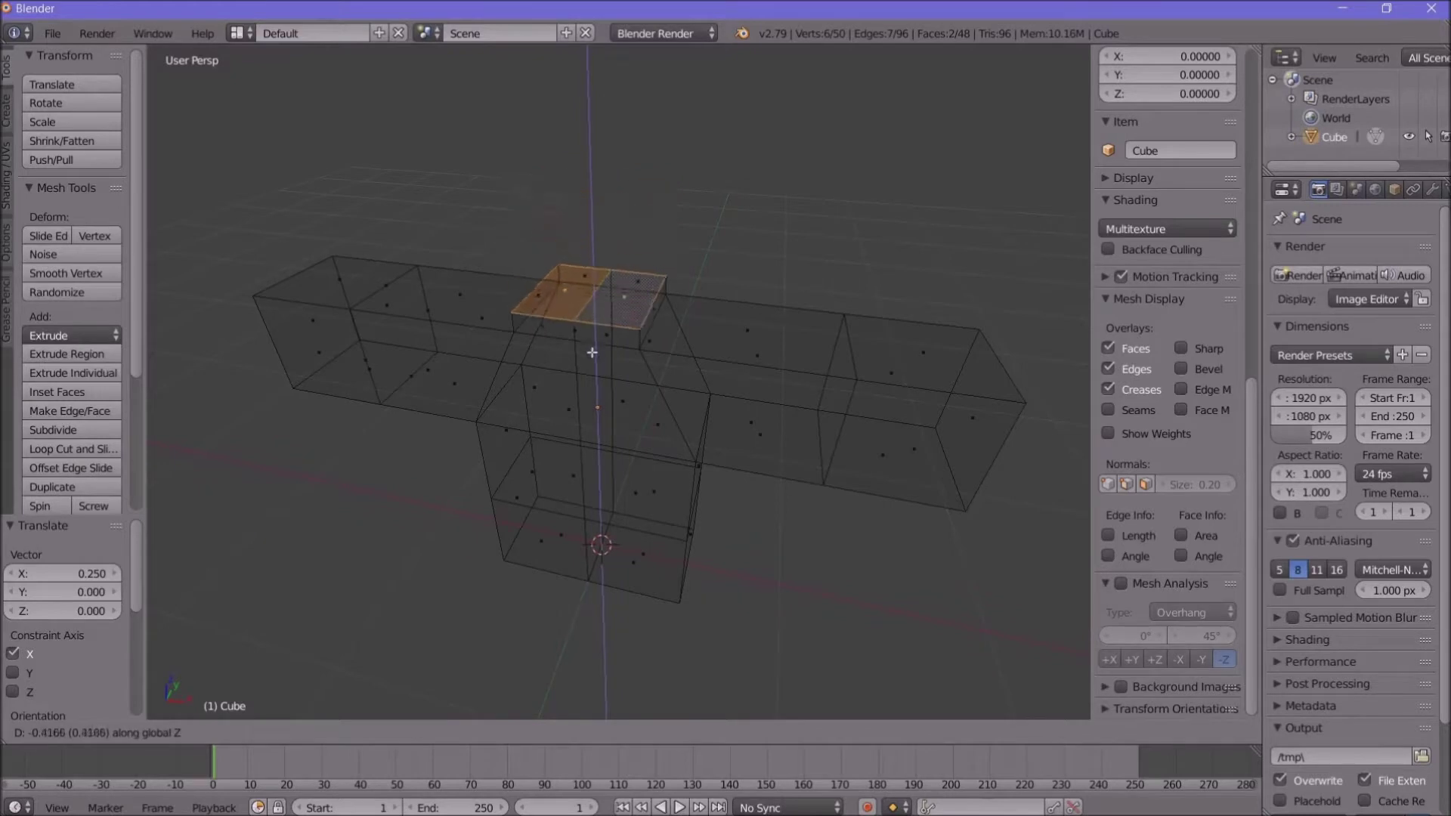
{"action": "left_click", "coordinate": [592, 356]}
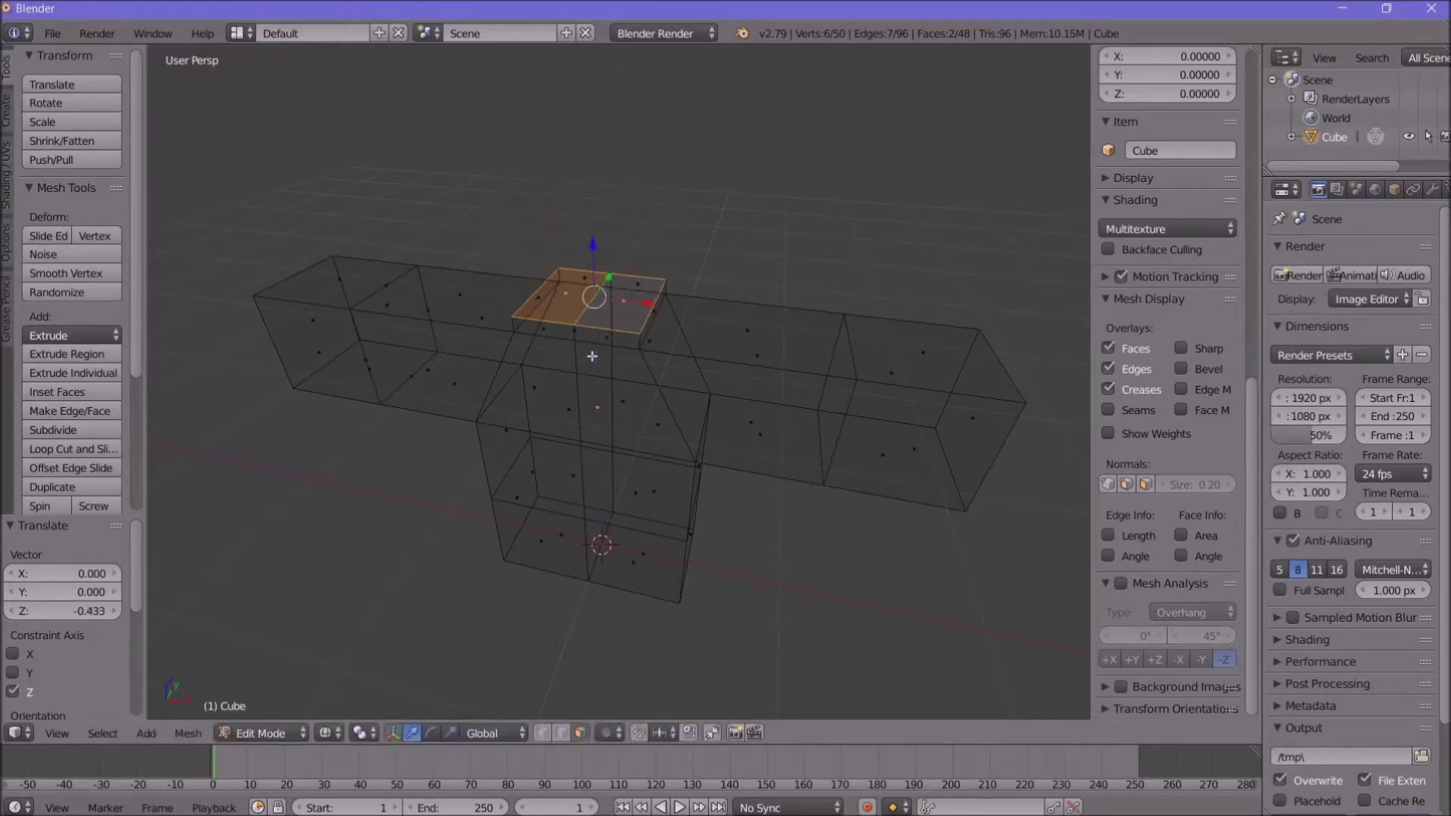
Step: Extrude the selected top faces upward twice, by about 0.067 for the neck and about 0.45 for the head
{"action": "key", "text": "e"}
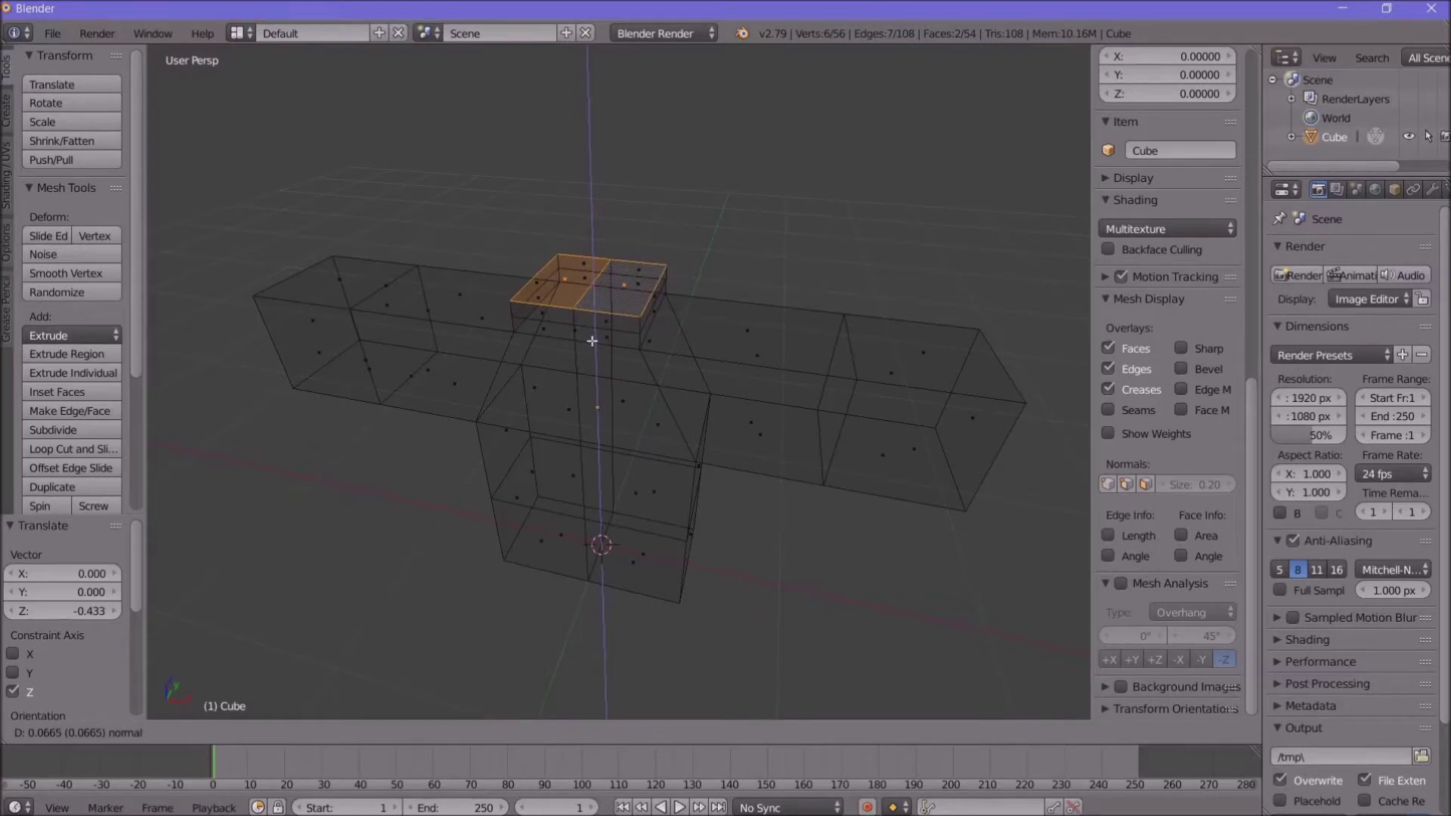
{"action": "left_click", "coordinate": [592, 341]}
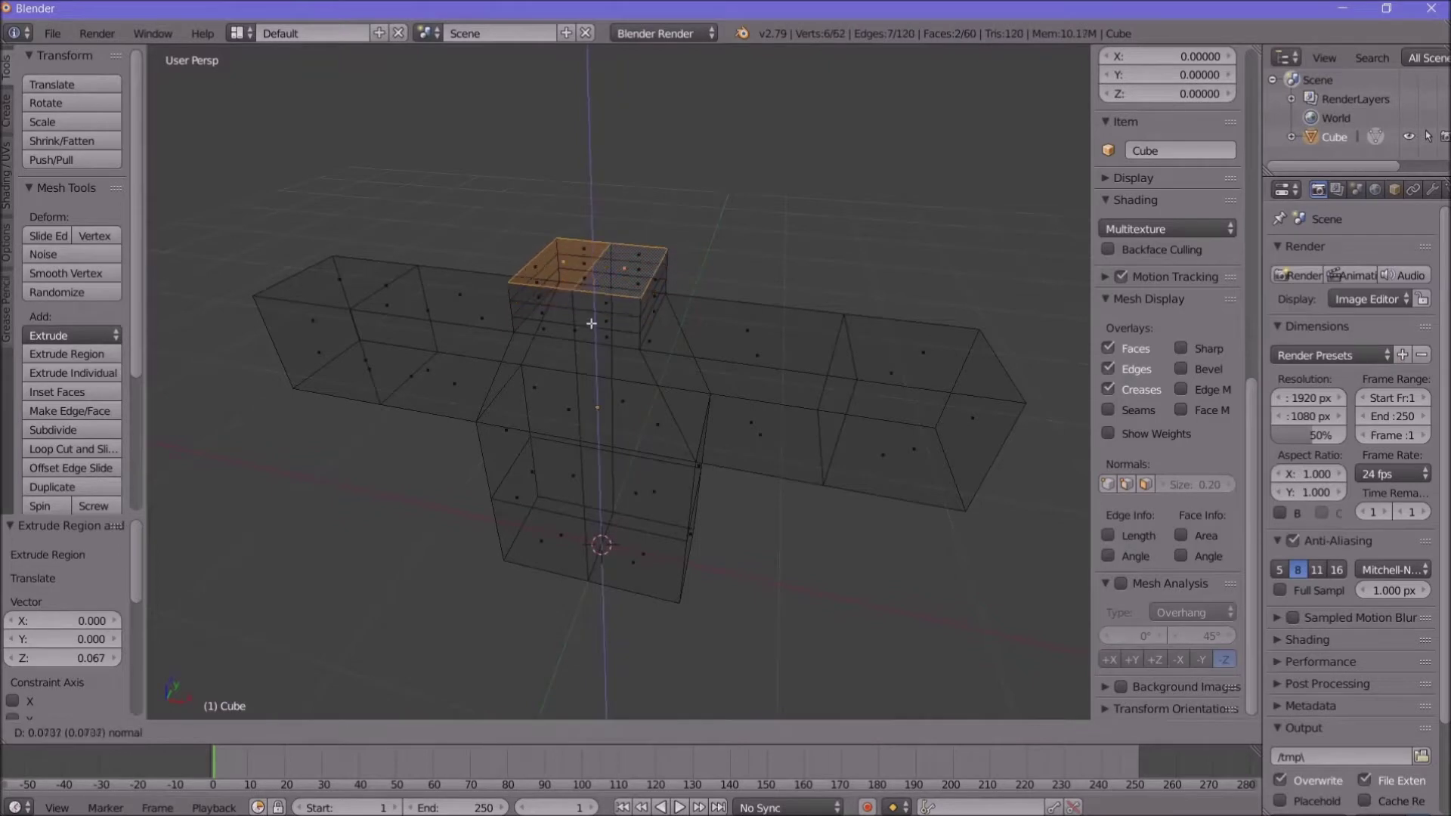
{"action": "left_click", "coordinate": [592, 229]}
Step: Switch the viewport to orthographic projection and show the figure from the front
{"action": "middle_click_drag", "start_coordinate": [470, 424], "coordinate": [395, 486]}
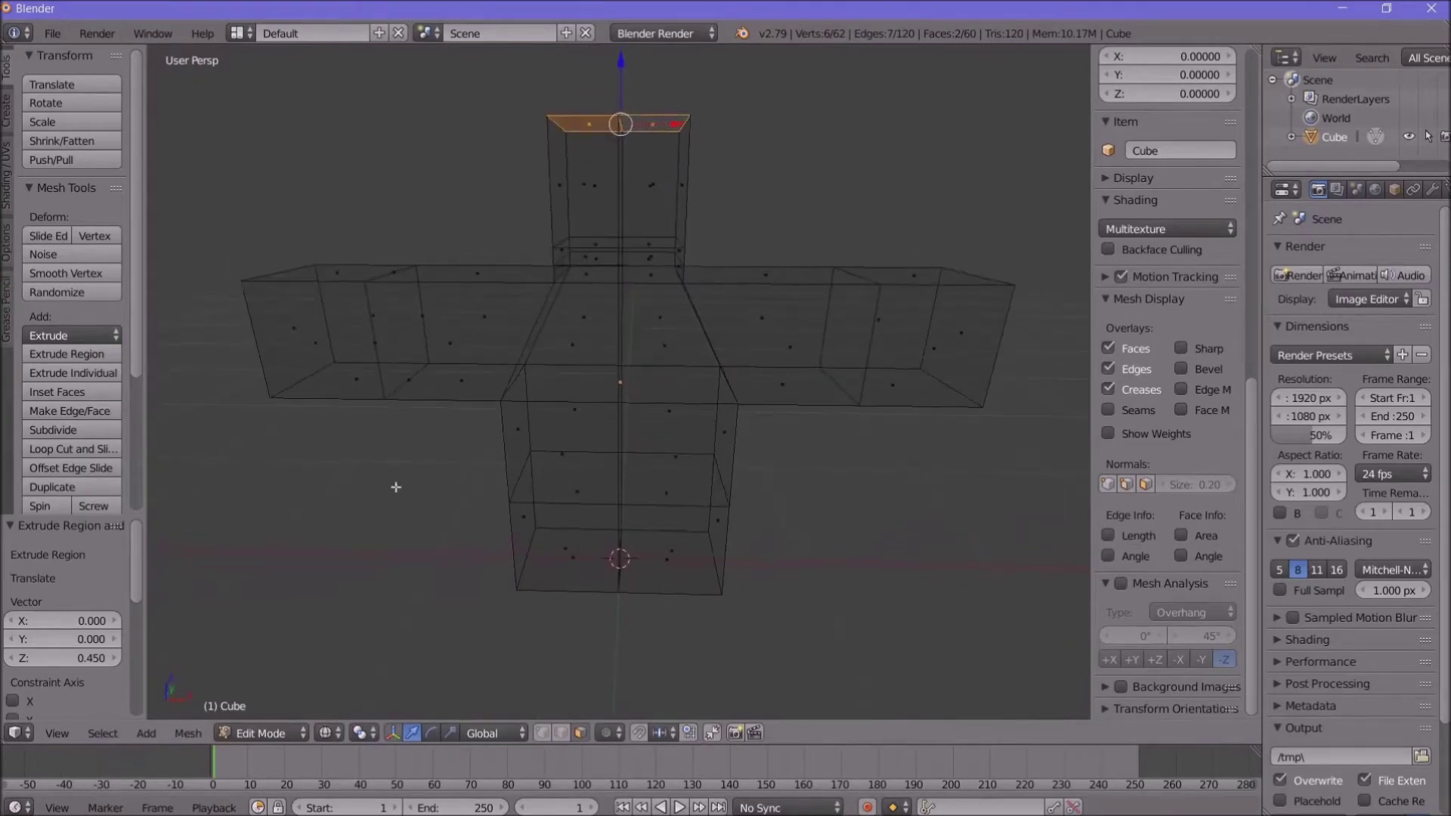
{"action": "left_click", "coordinate": [60, 741]}
{"action": "left_click", "coordinate": [94, 505]}
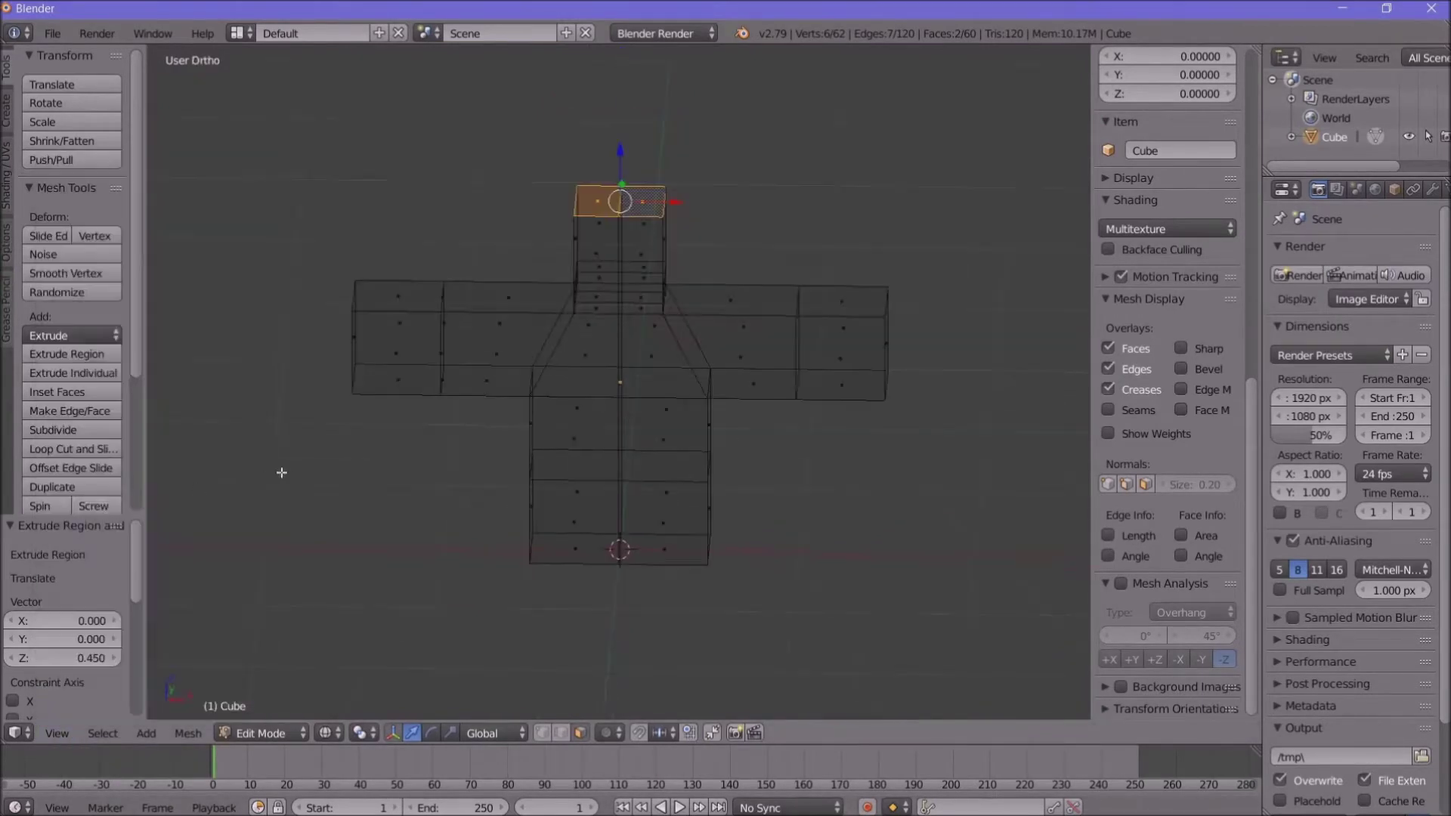
{"action": "left_click", "coordinate": [57, 731]}
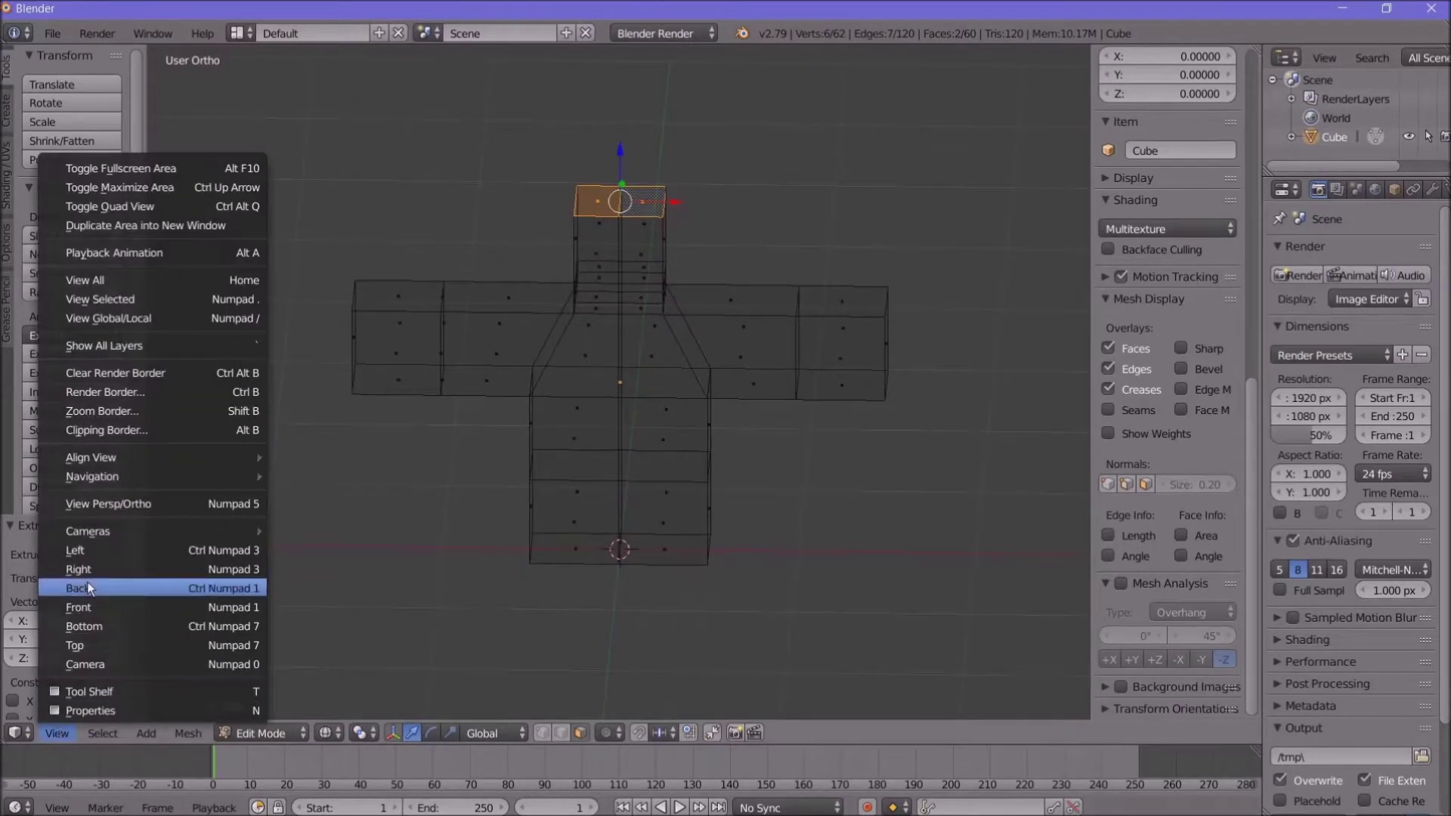
{"action": "left_click", "coordinate": [90, 607]}
{"action": "middle_click_drag", "start_coordinate": [443, 446], "coordinate": [351, 579]}
{"action": "left_click", "coordinate": [40, 735]}
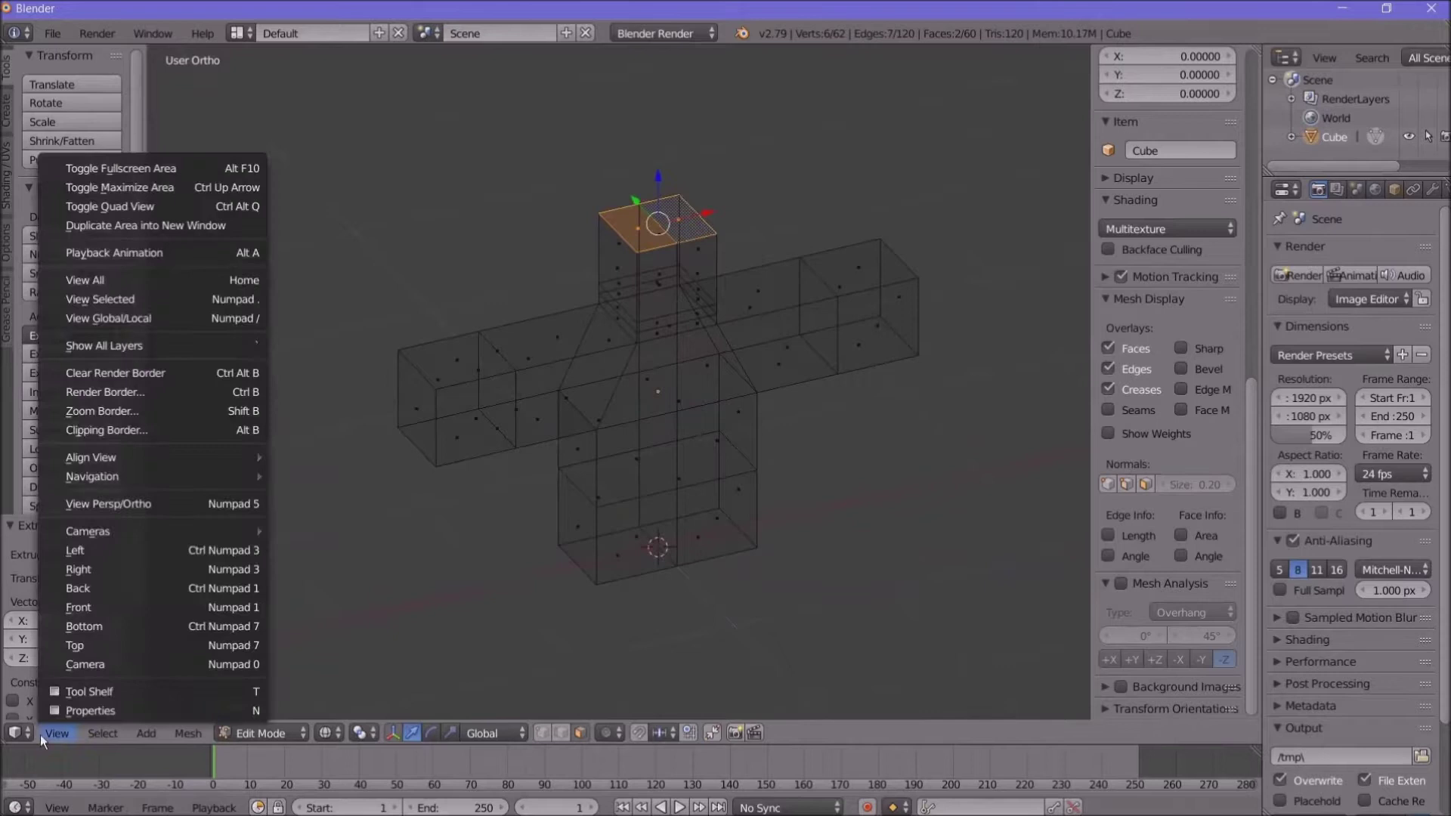
{"action": "left_click", "coordinate": [114, 601]}
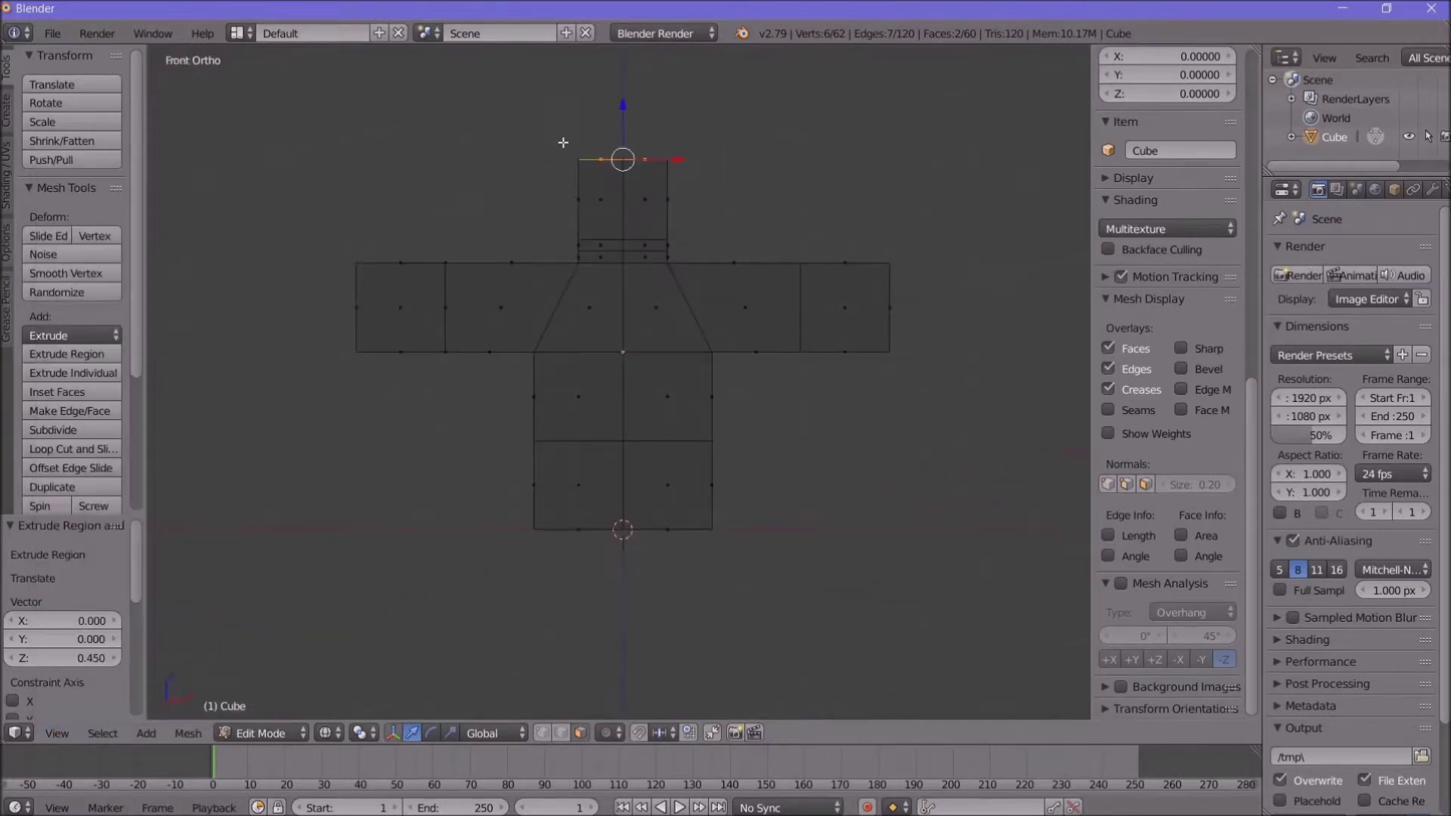
Step: Select the whole head block in edge select mode and scale it by about 1.51 around the Median Point
{"action": "left_click", "coordinate": [563, 733]}
{"action": "key", "text": "b"}
{"action": "left_click_drag", "start_coordinate": [549, 144], "coordinate": [715, 244]}
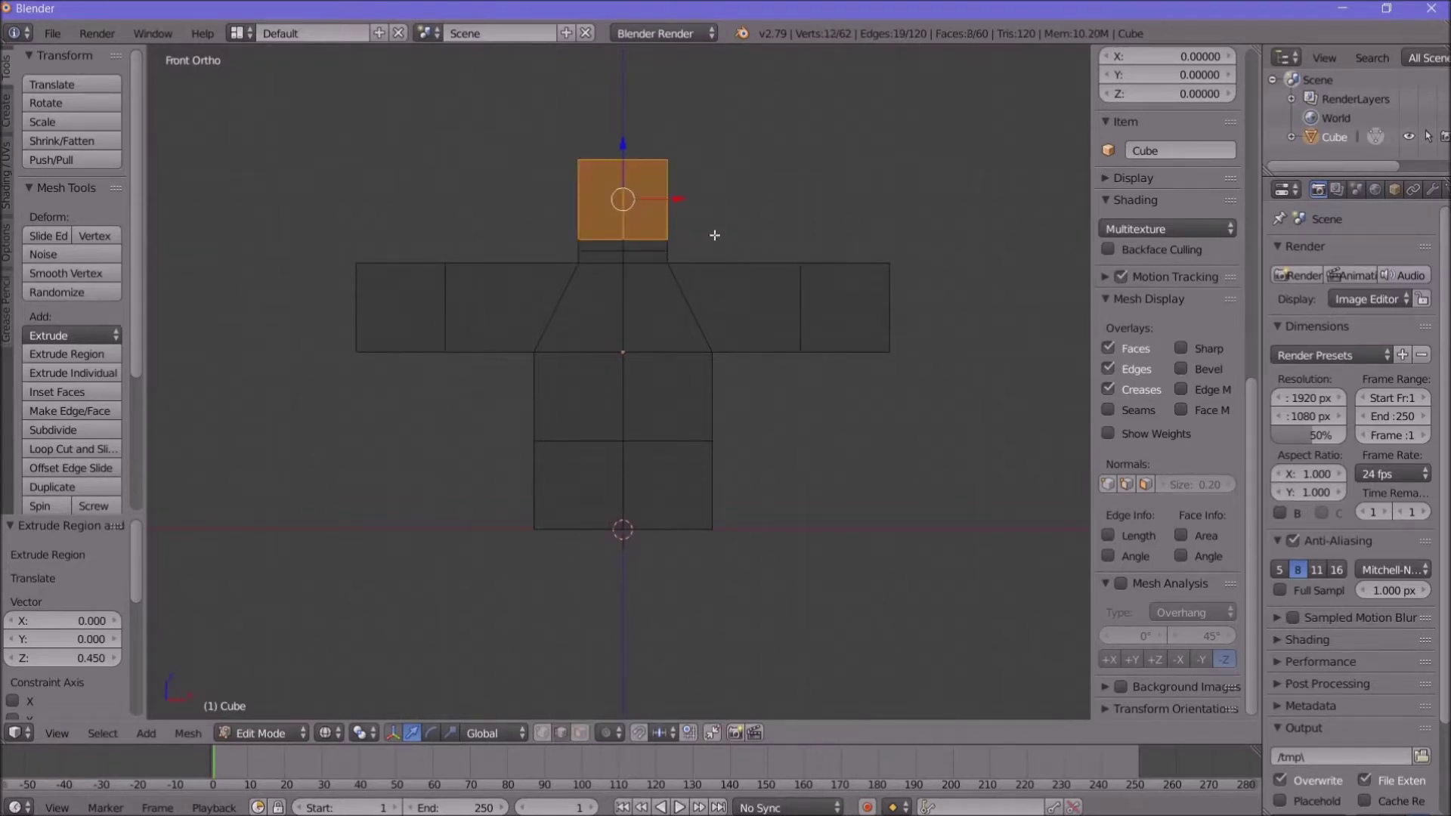
{"action": "left_click", "coordinate": [361, 734]}
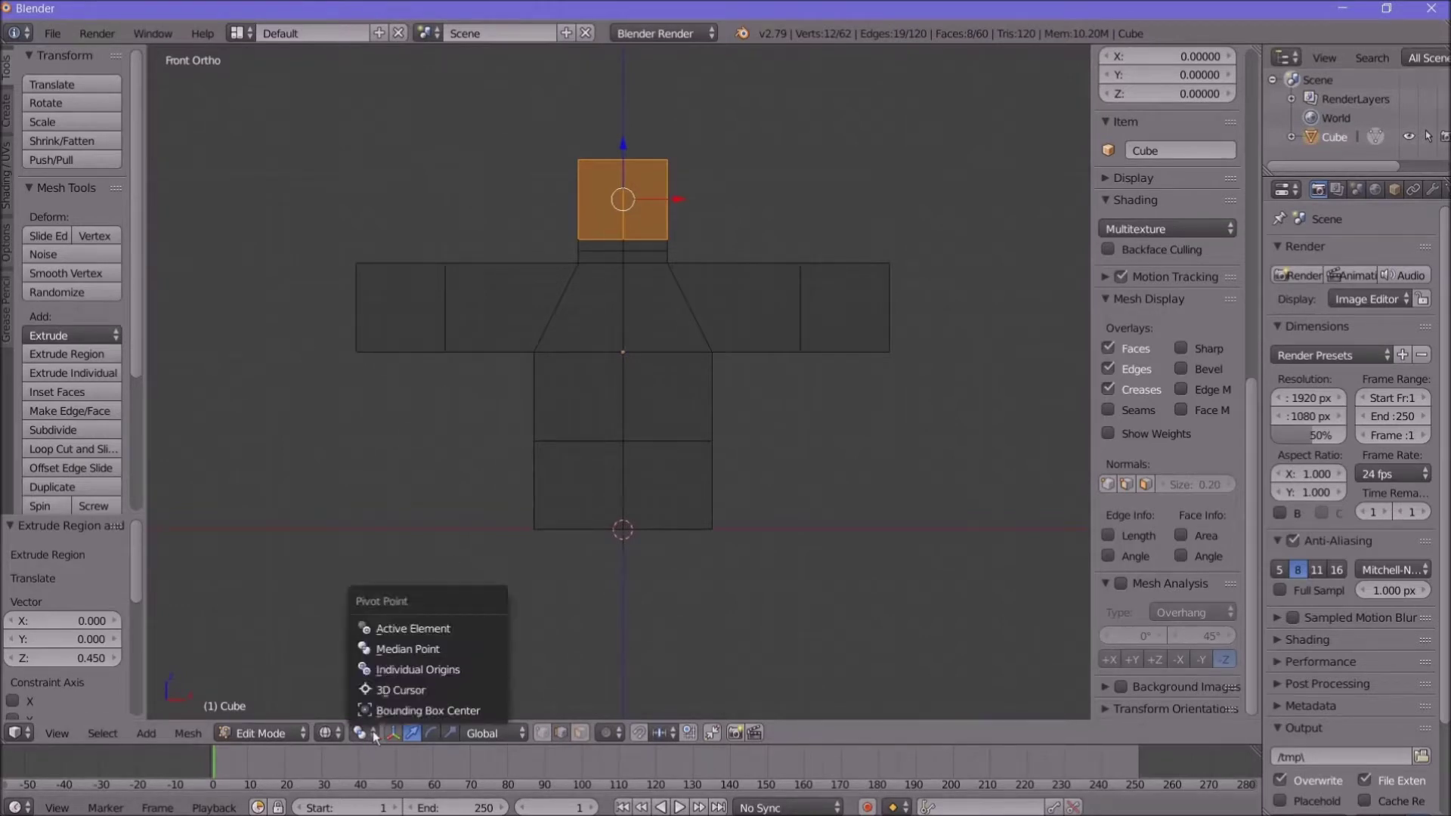
{"action": "left_click", "coordinate": [395, 652]}
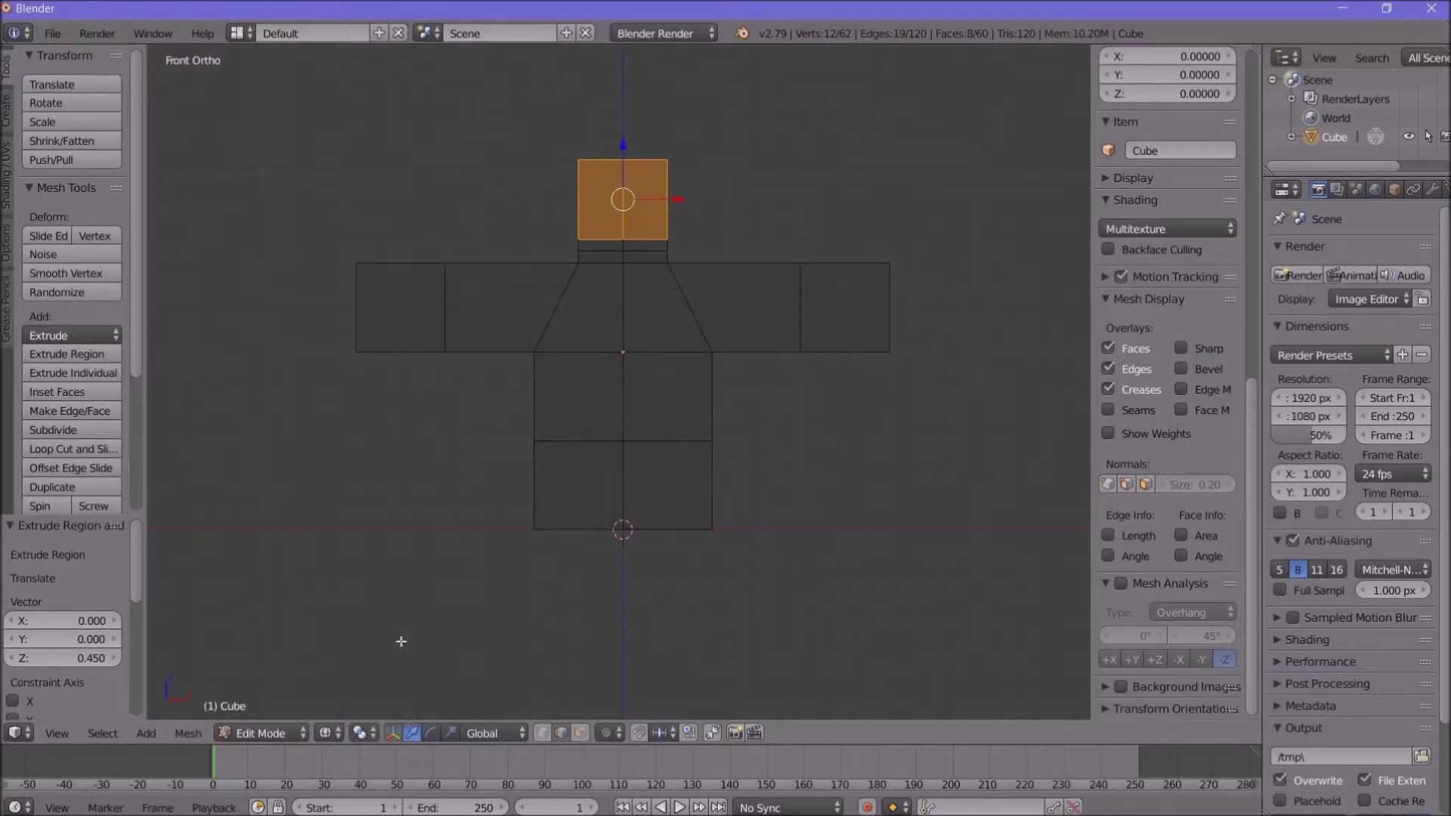
{"action": "key", "text": "s"}
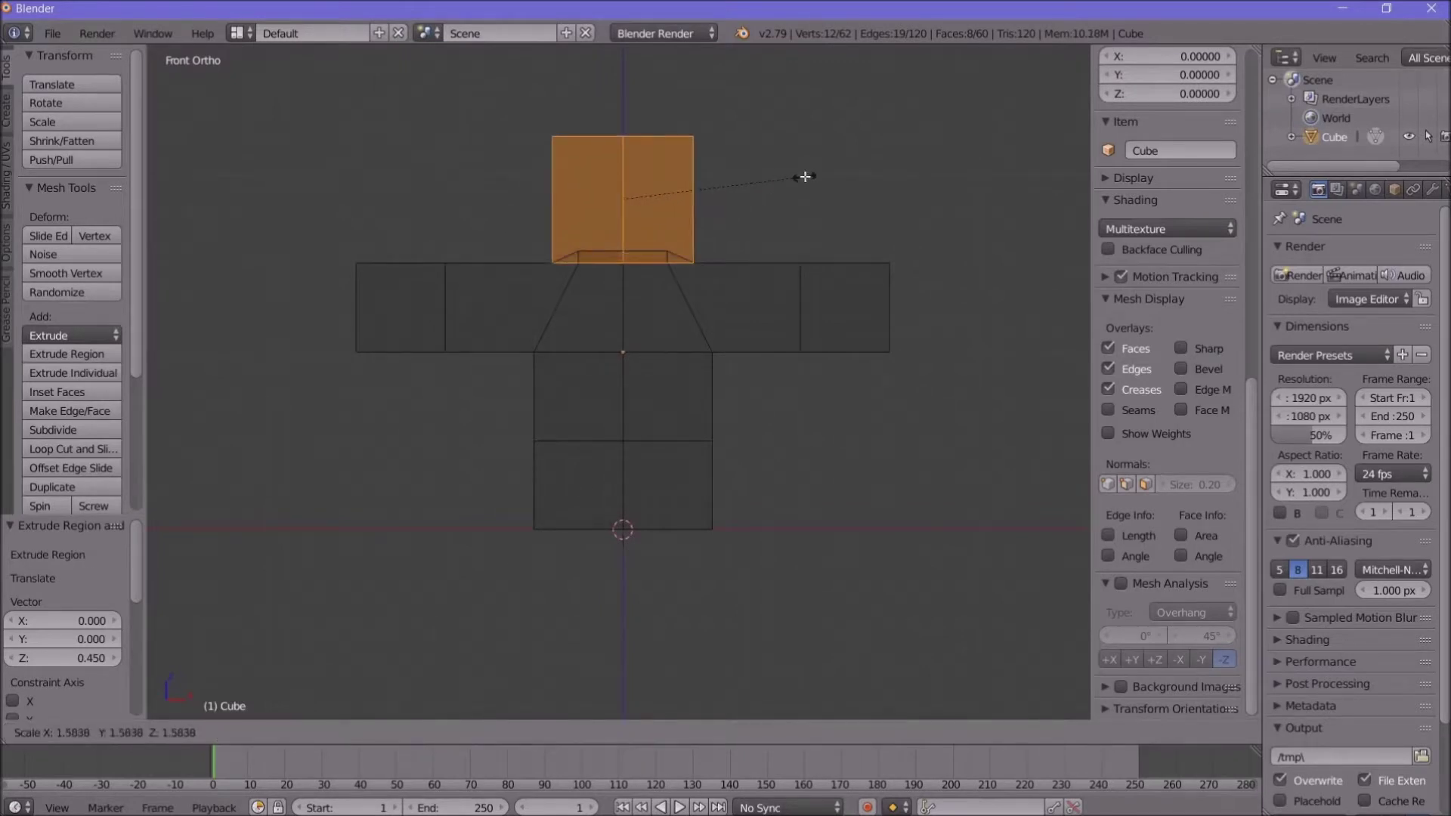
{"action": "left_click", "coordinate": [797, 179]}
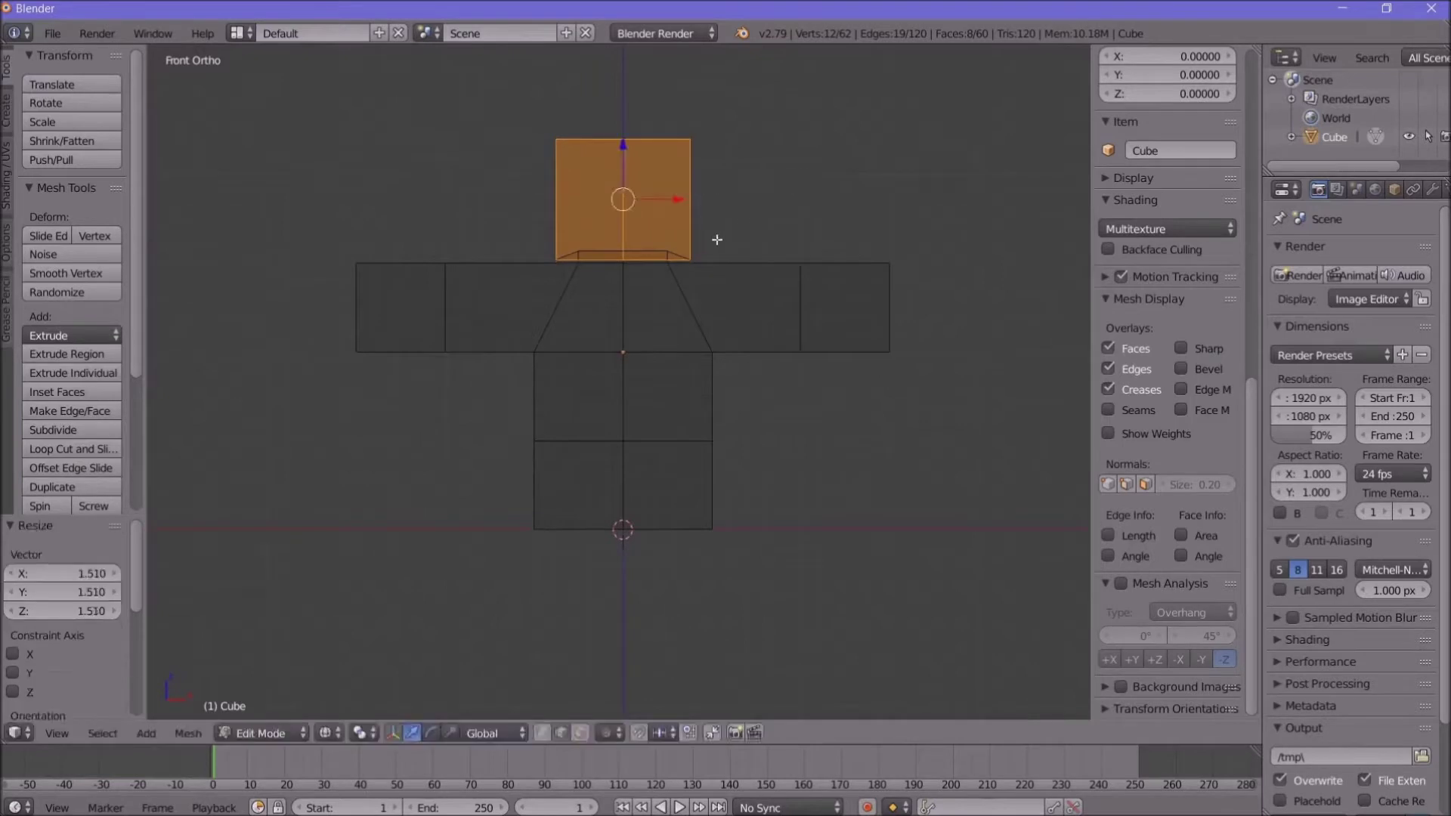
Step: Move the enlarged head block about 0.137 up along the Z axis and clear the selection
{"action": "key", "text": "g"}
{"action": "key", "text": "z"}
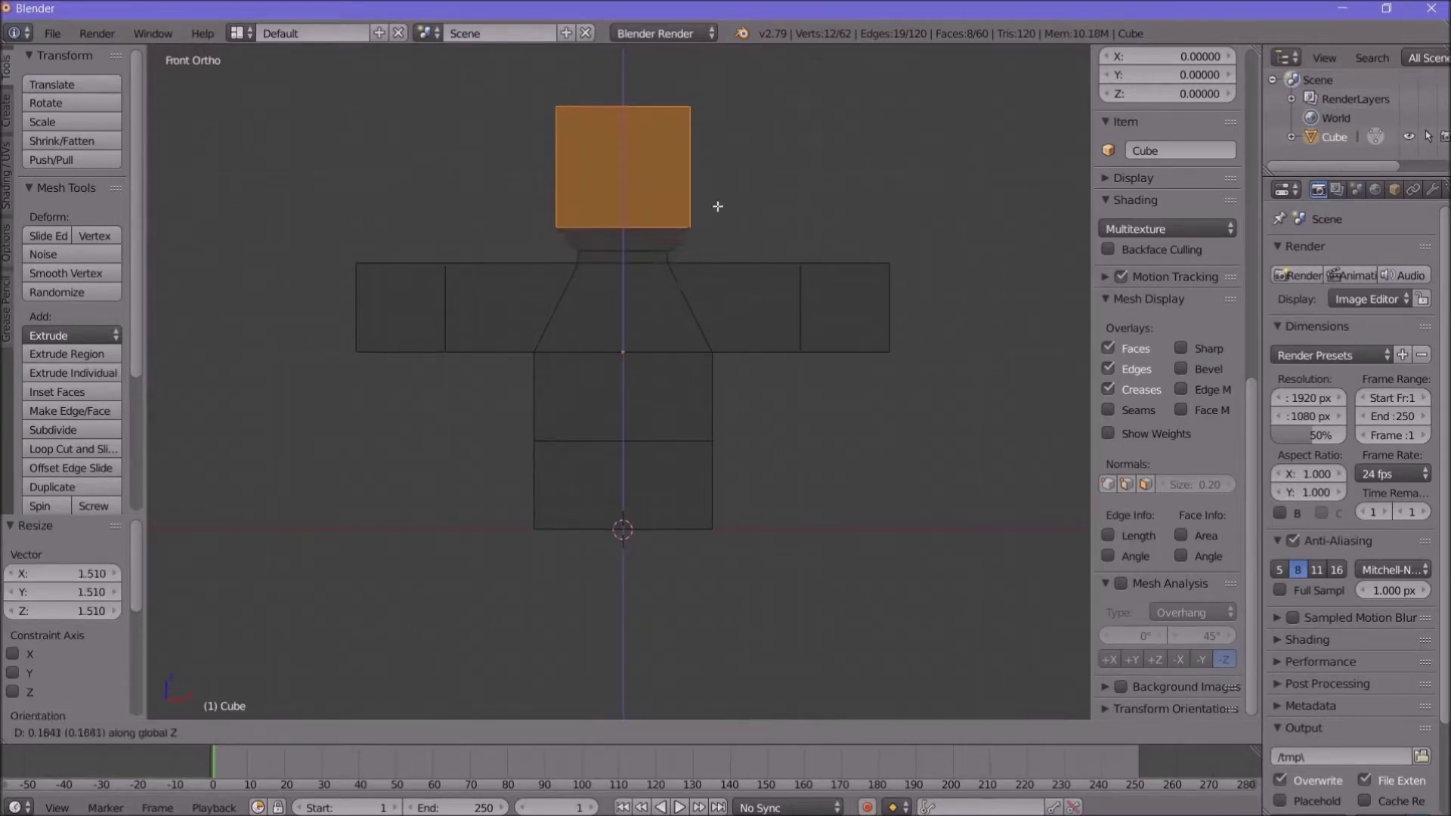
{"action": "left_click", "coordinate": [716, 217]}
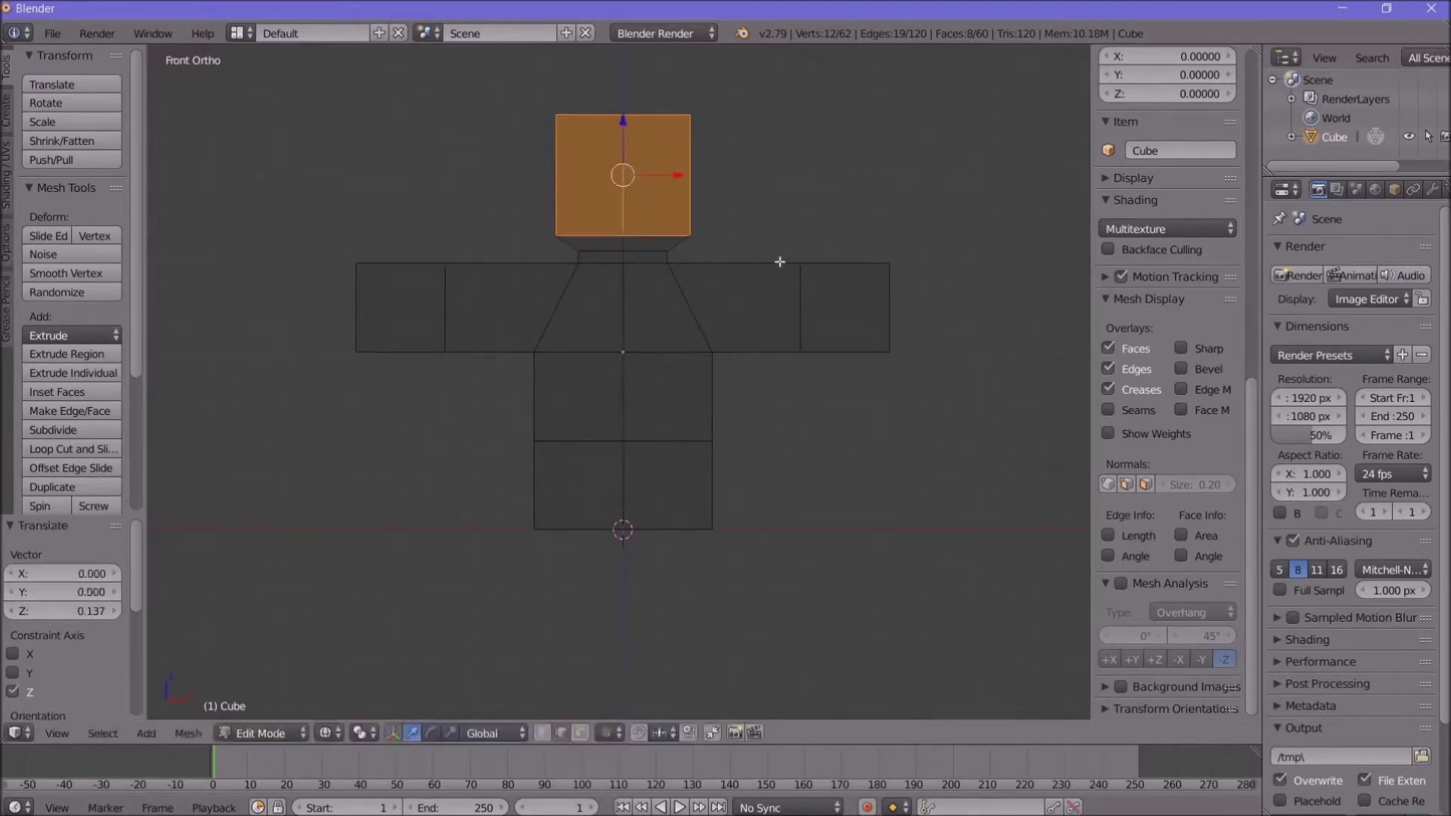
{"action": "key", "text": "a"}
Step: Inspect the figure from several angles and return to the orthographic front view
{"action": "middle_click_drag", "start_coordinate": [855, 316], "coordinate": [846, 350]}
{"action": "middle_click_drag", "start_coordinate": [849, 421], "coordinate": [865, 409]}
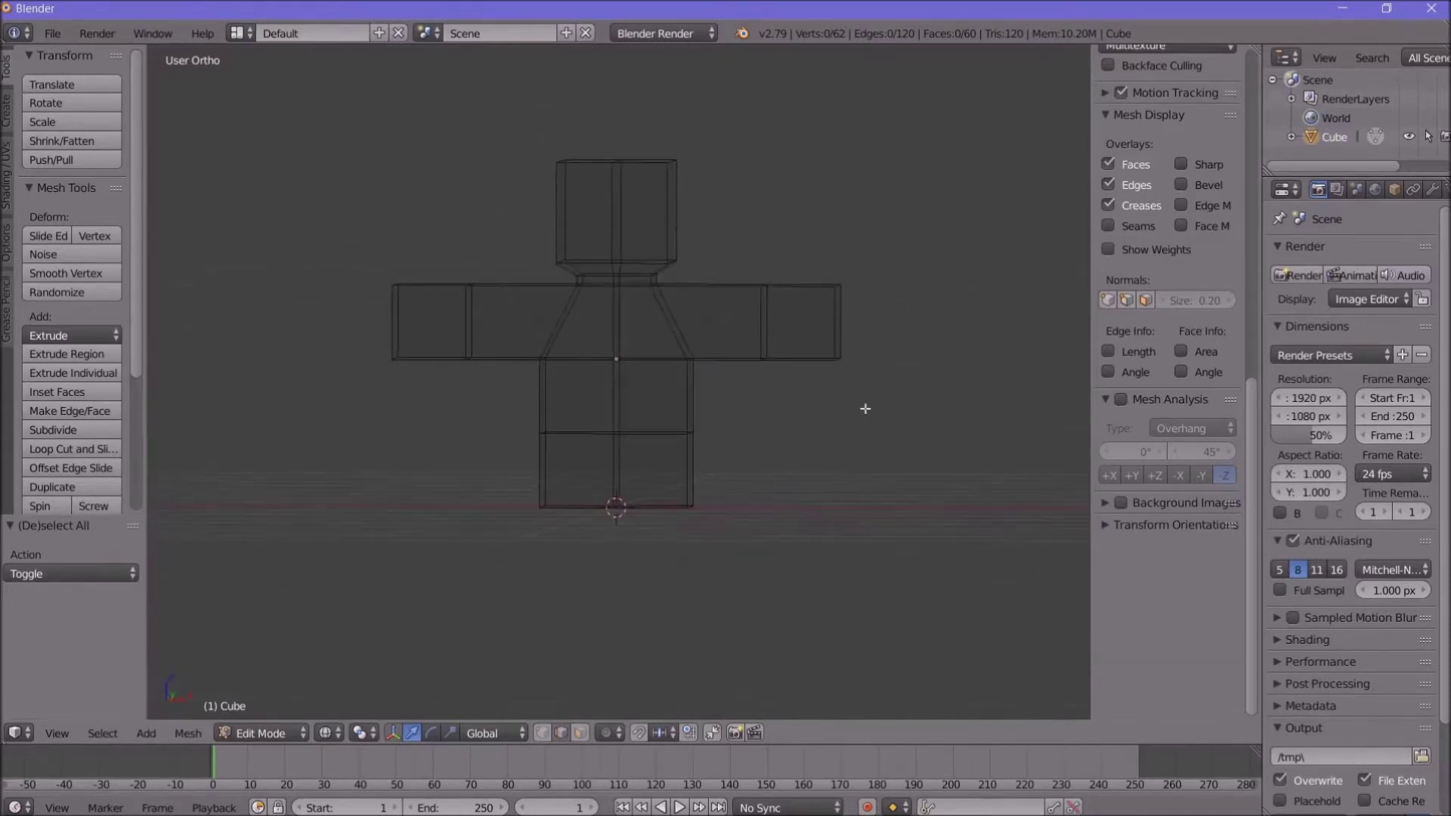
{"action": "middle_click_drag", "start_coordinate": [477, 450], "coordinate": [476, 451]}
{"action": "left_click", "coordinate": [67, 731]}
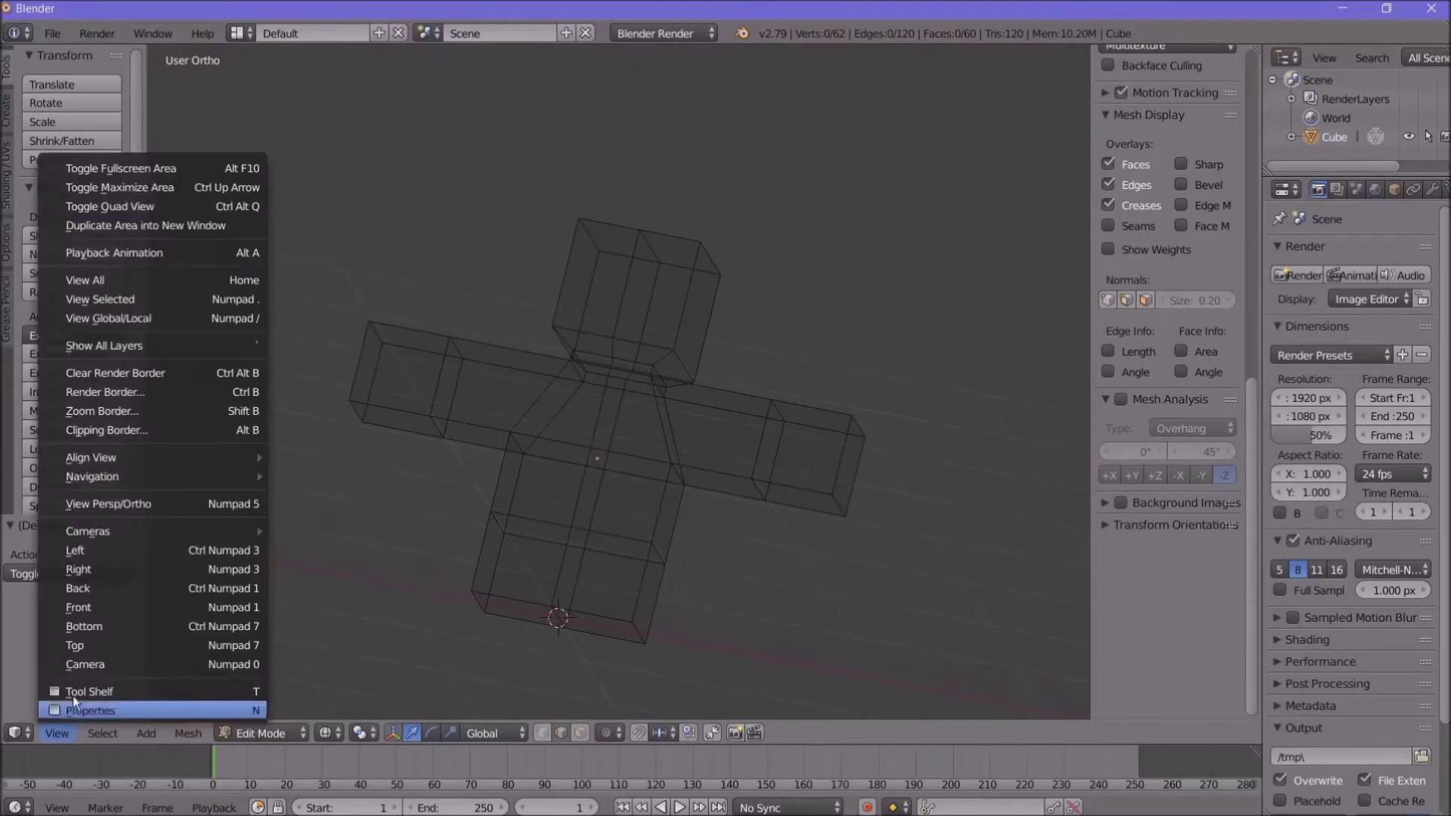
{"action": "left_click", "coordinate": [77, 607]}
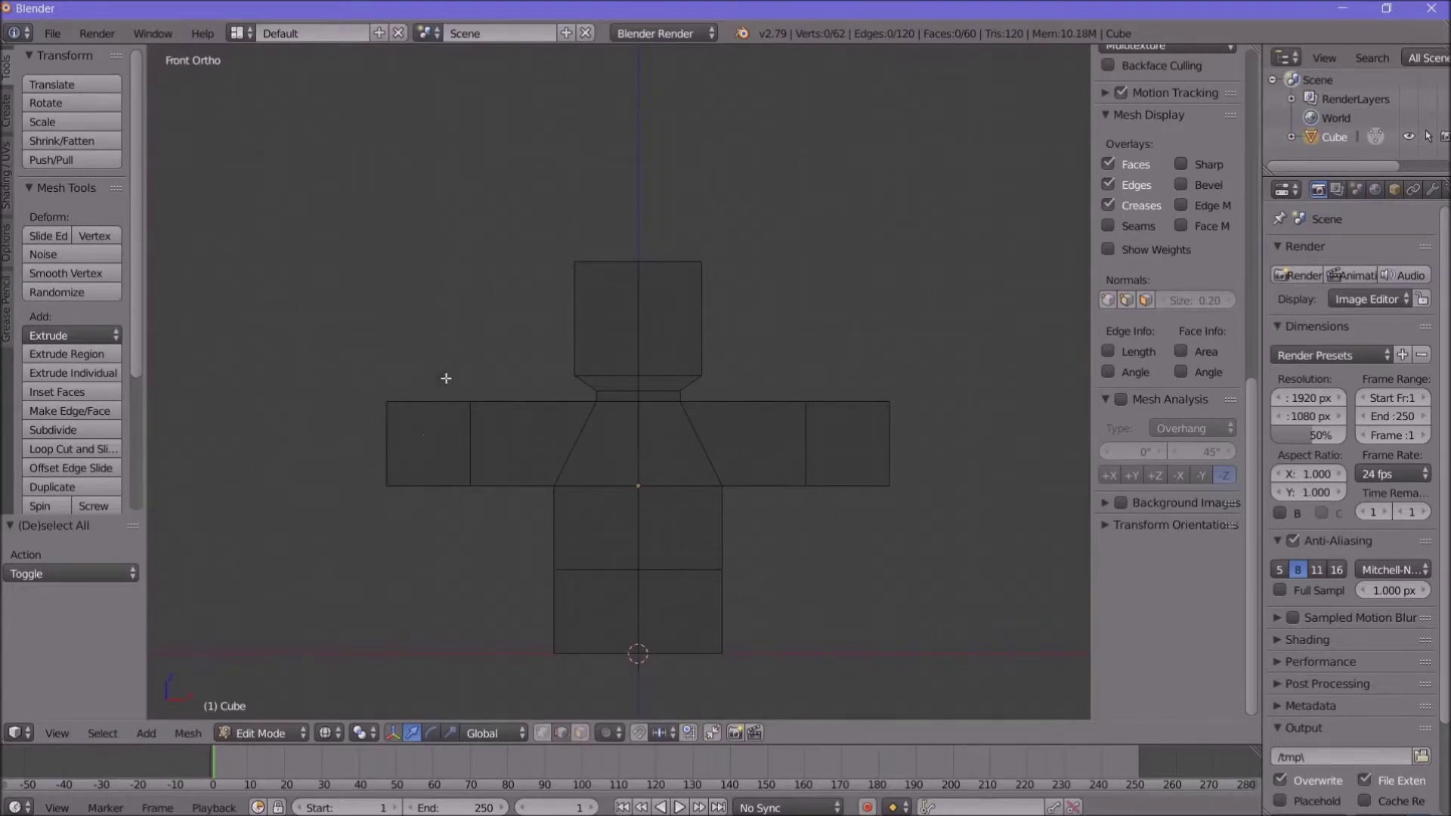
{"action": "left_click_drag", "start_coordinate": [446, 378], "coordinate": [499, 512]}
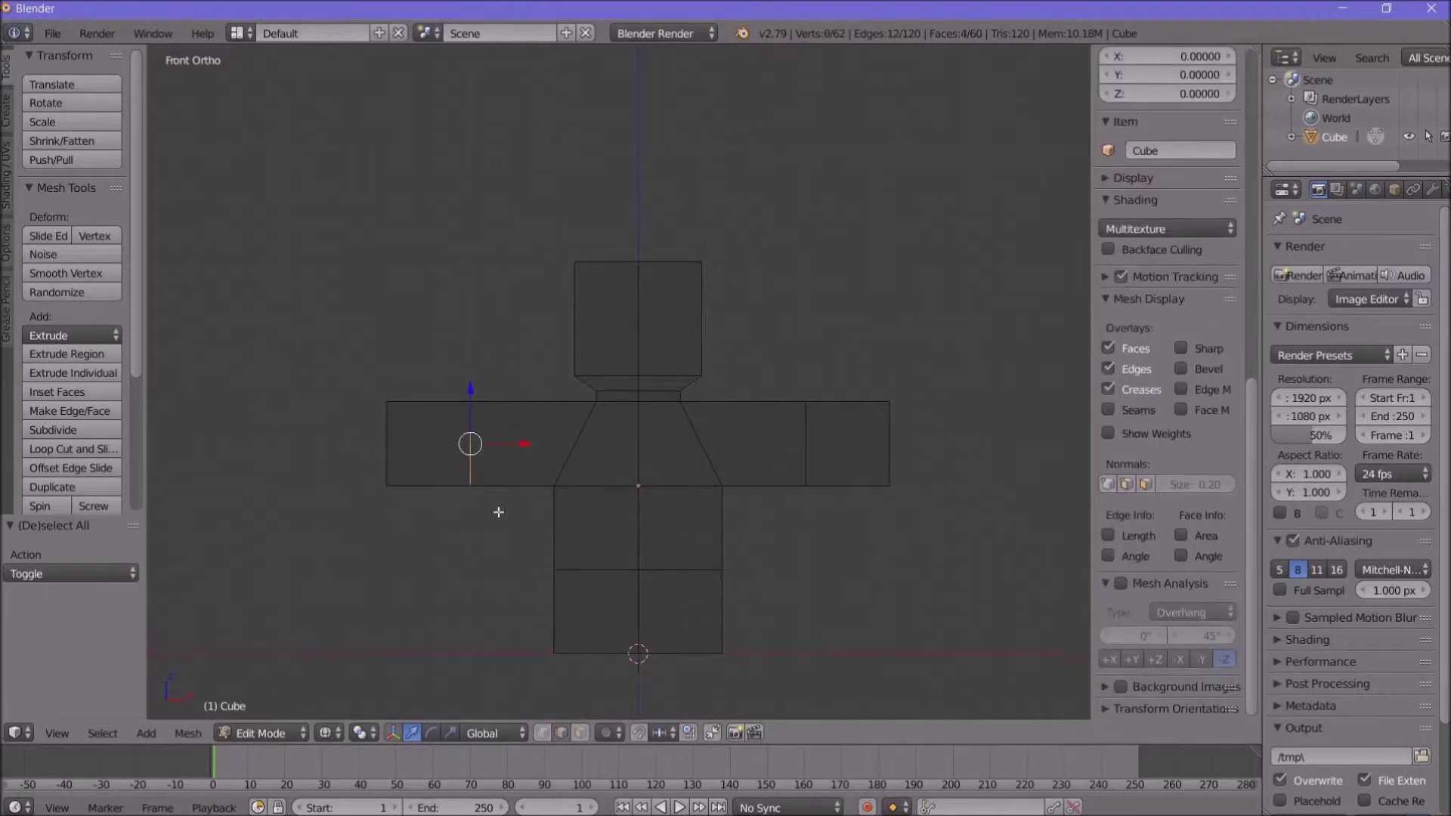
{"action": "key", "text": "g"}
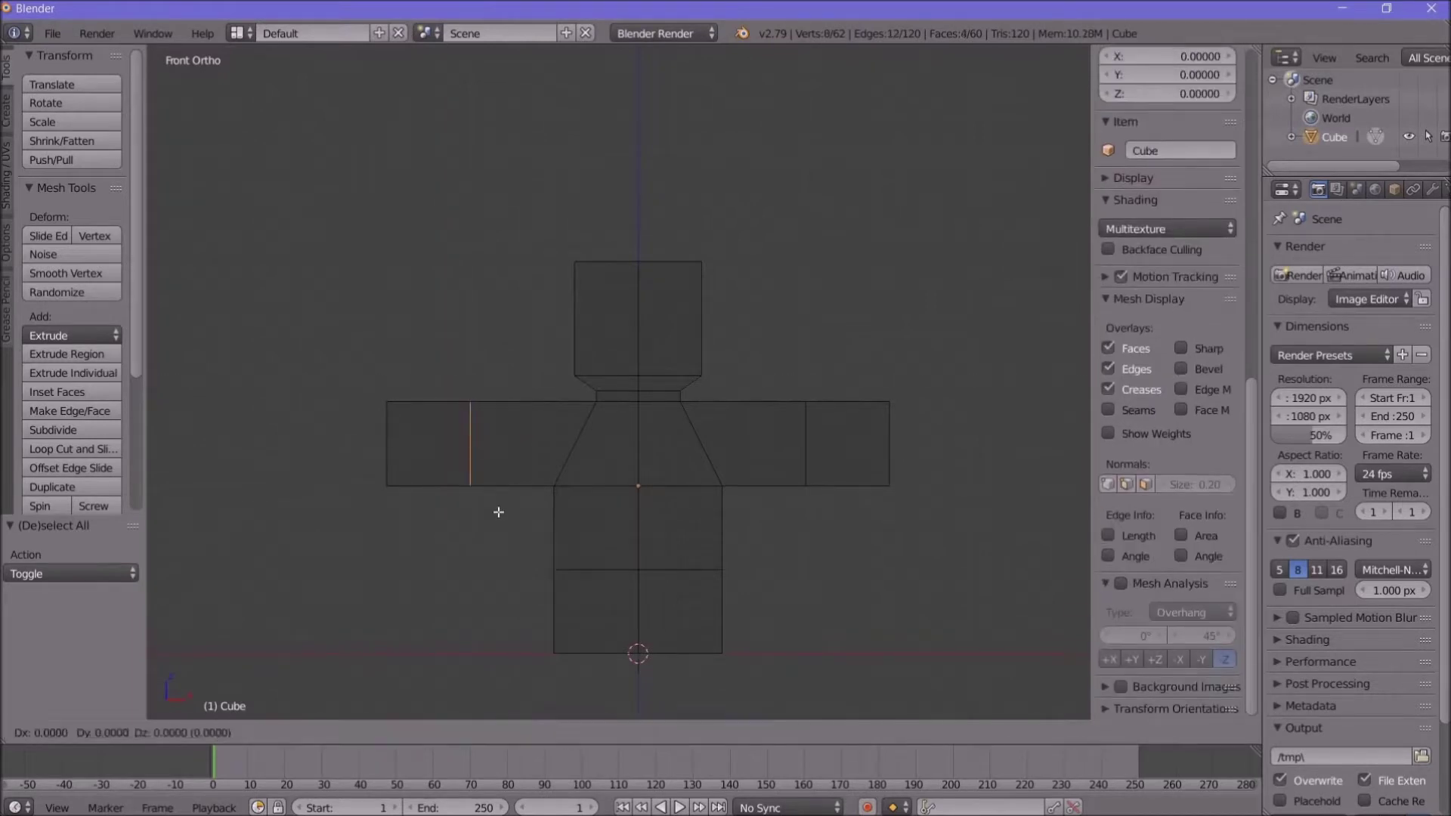
{"action": "key", "text": "x"}
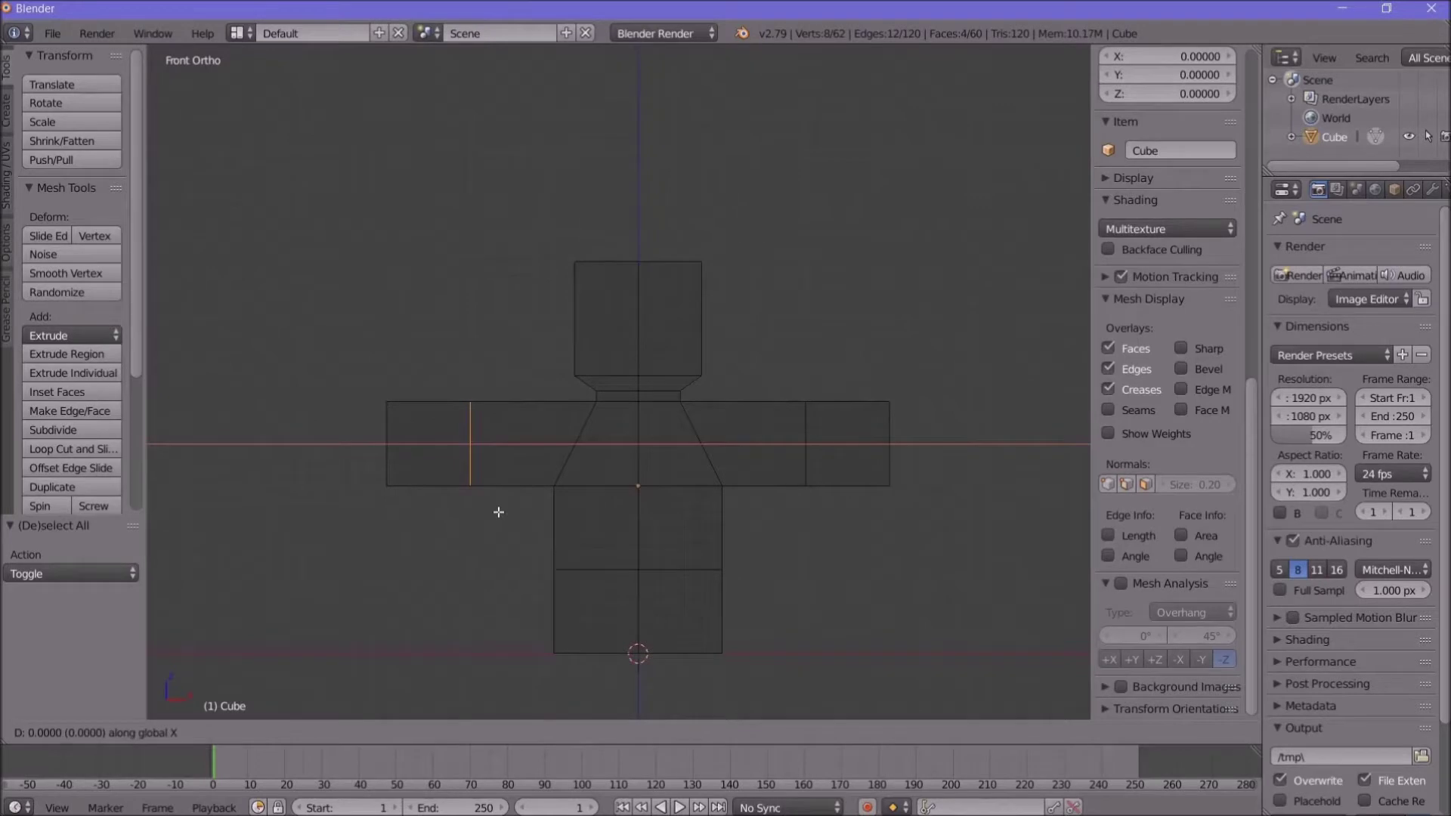
{"action": "type", "text": "0.25"}
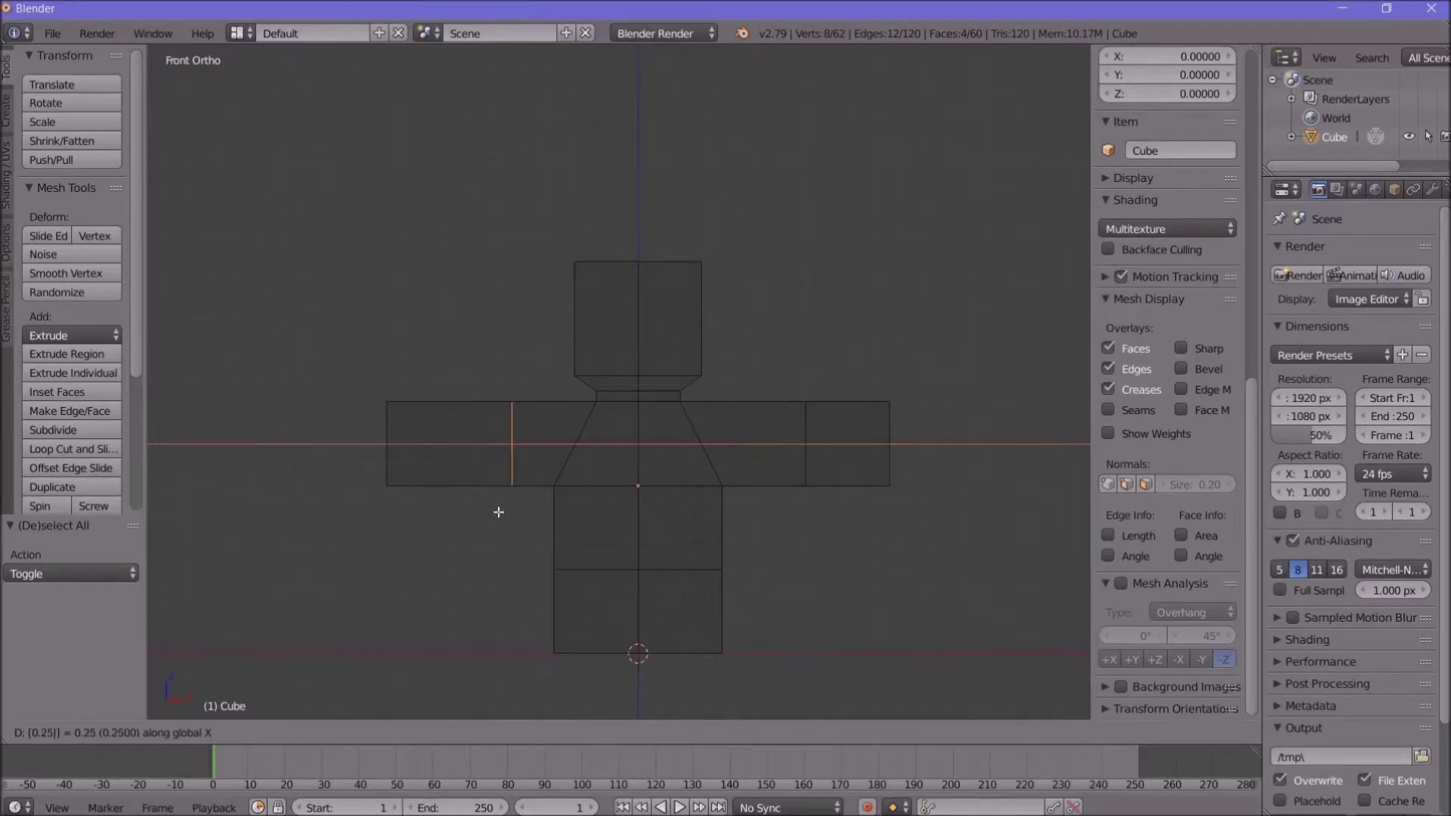
{"action": "key", "text": "Escape"}
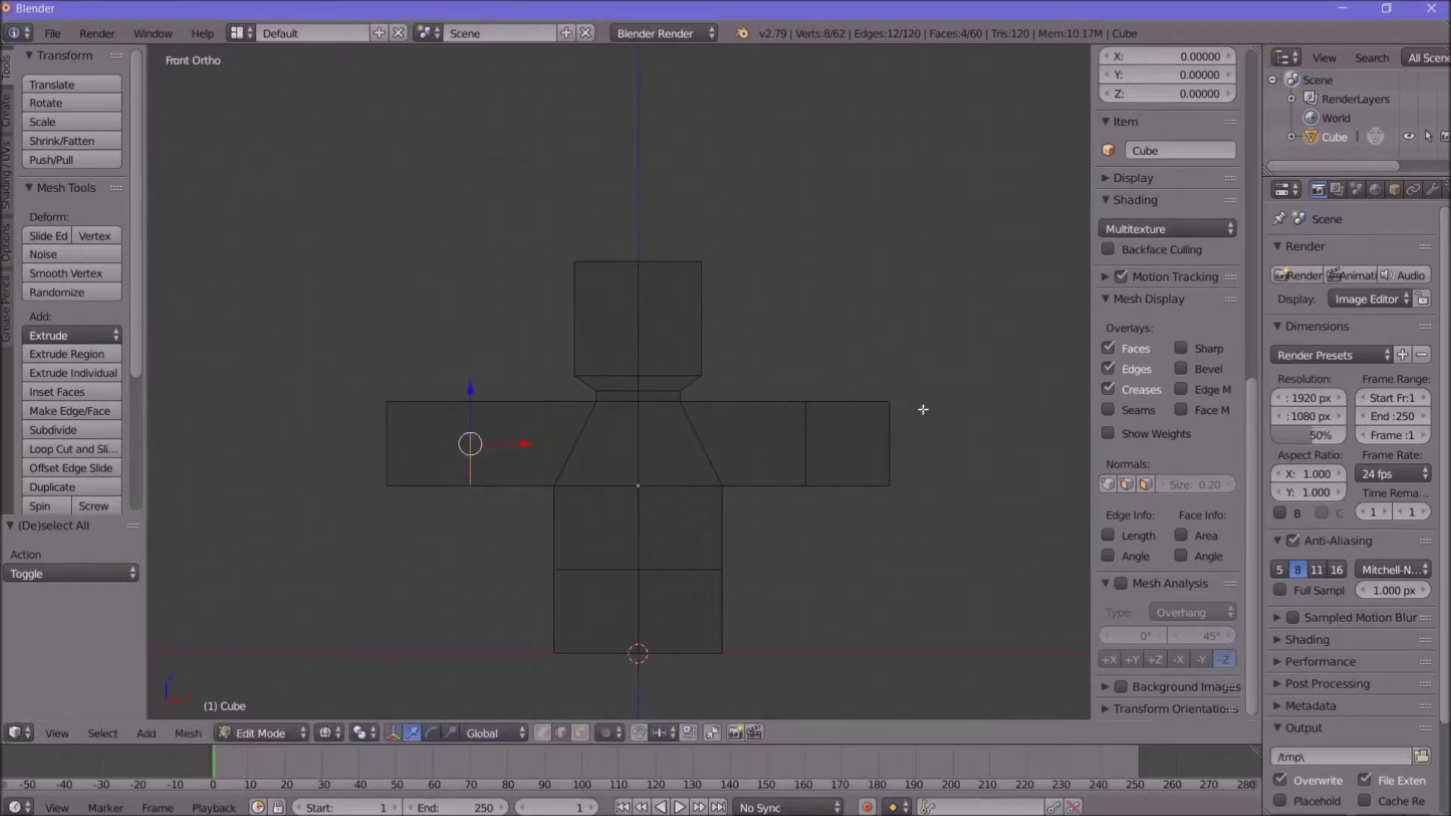
{"action": "key", "text": "b"}
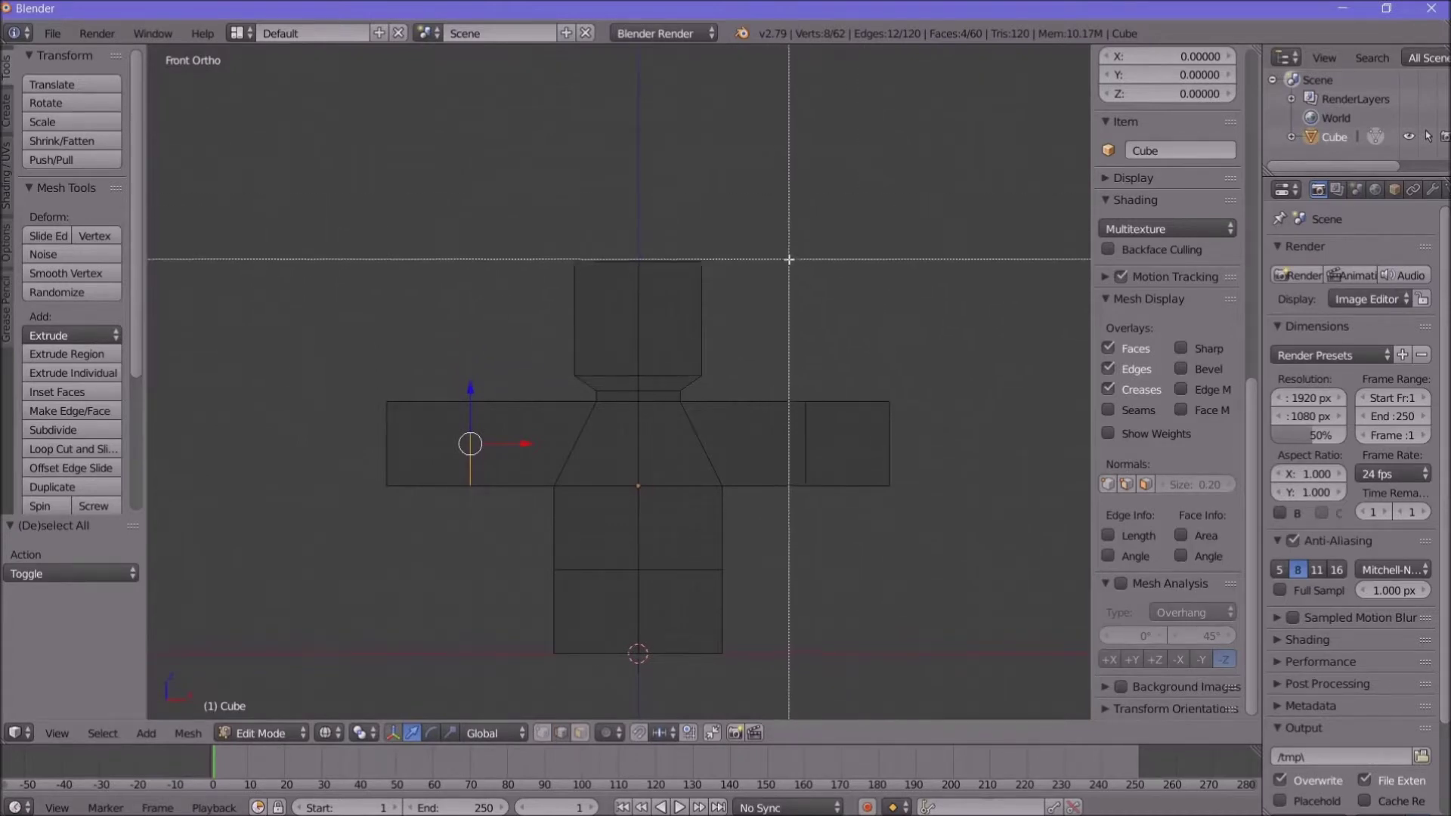
{"action": "key", "text": "Escape"}
Step: Clear the selection, then select the end of the +X arm and move it 0.25 along the X axis
{"action": "key", "text": "a"}
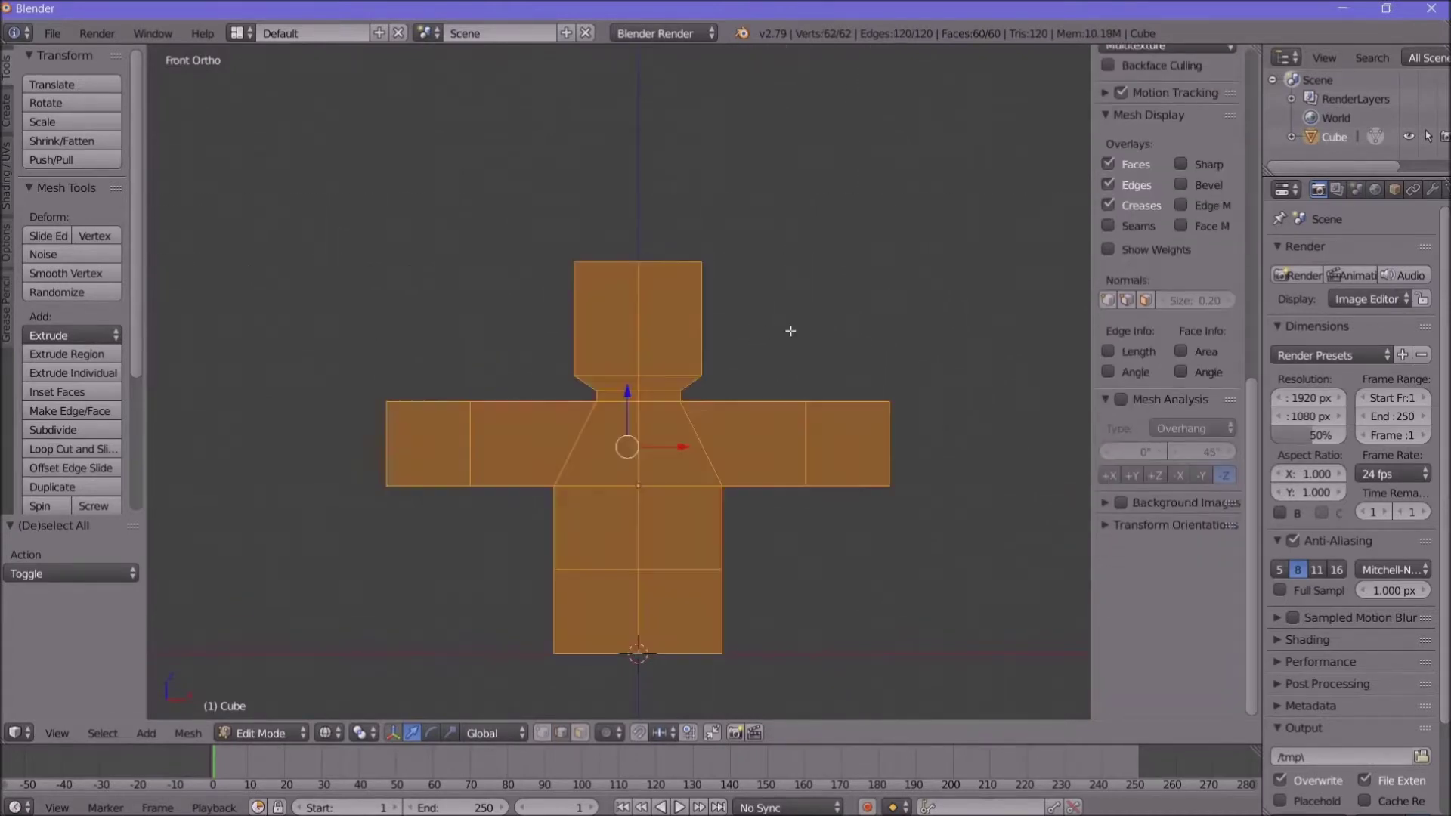
{"action": "key", "text": "a"}
{"action": "key", "text": "b"}
{"action": "left_click_drag", "start_coordinate": [867, 366], "coordinate": [922, 538]}
{"action": "type", "text": "gx"}
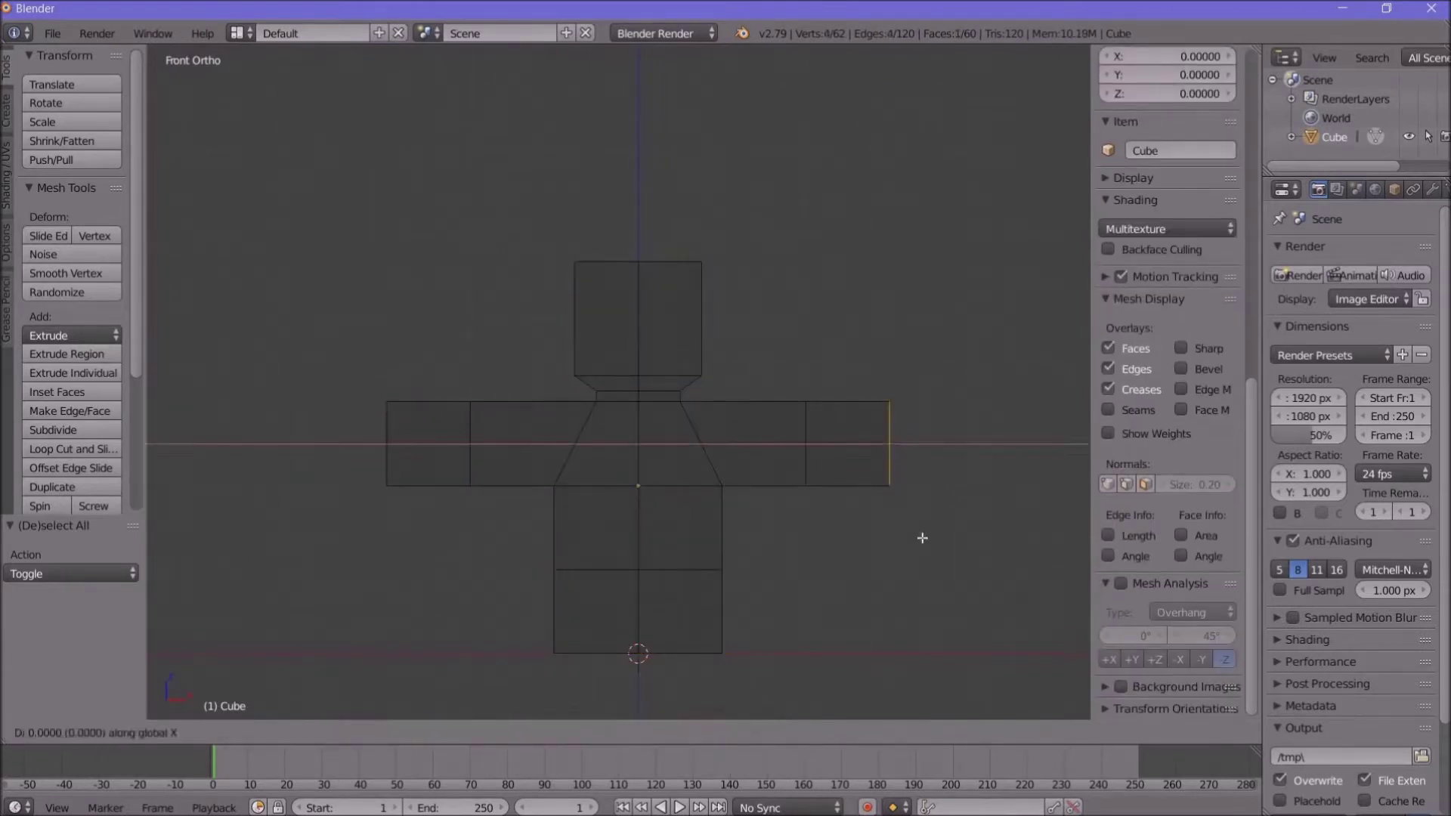
{"action": "type", "text": "0.25"}
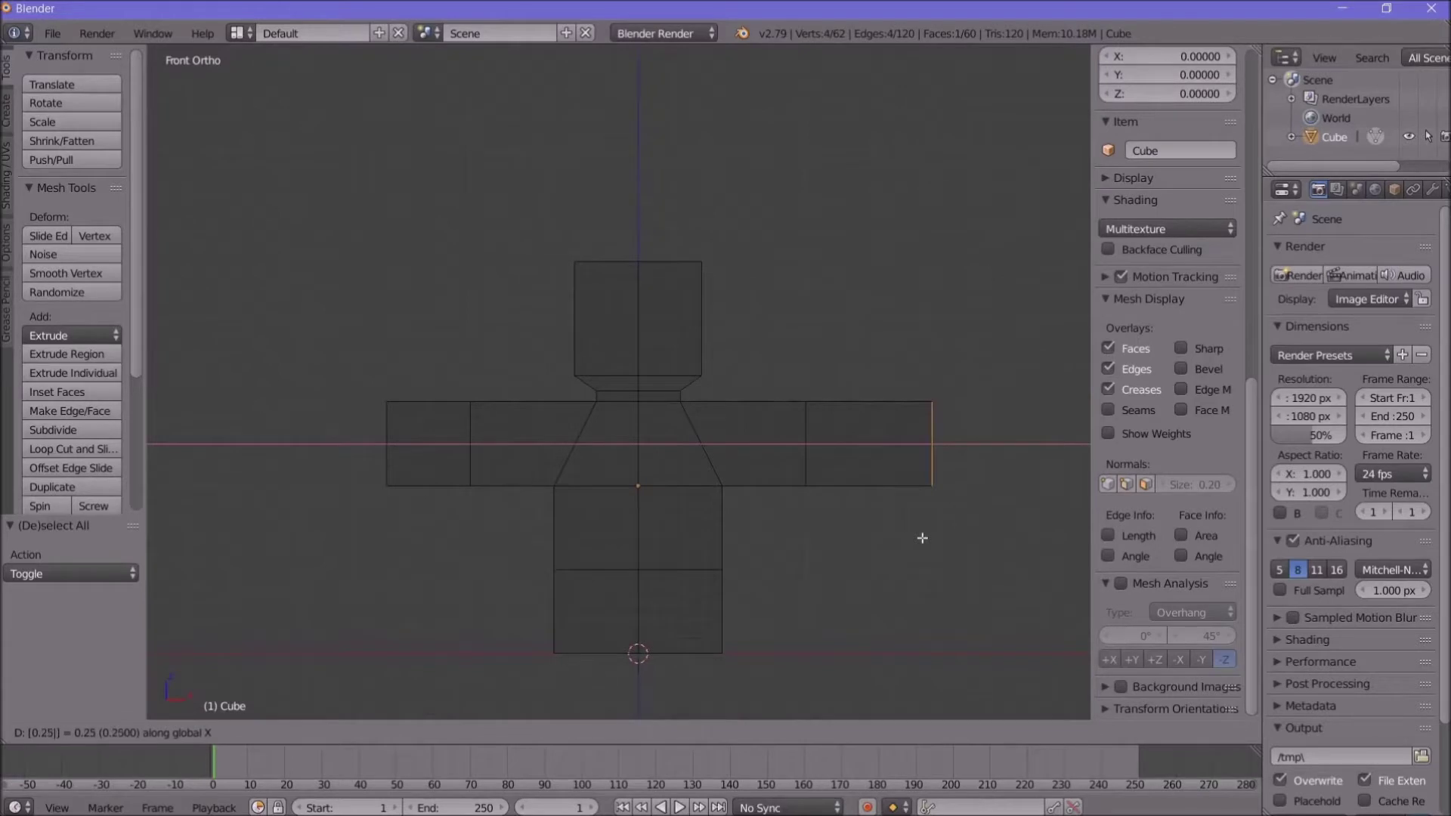
{"action": "key", "text": "Return"}
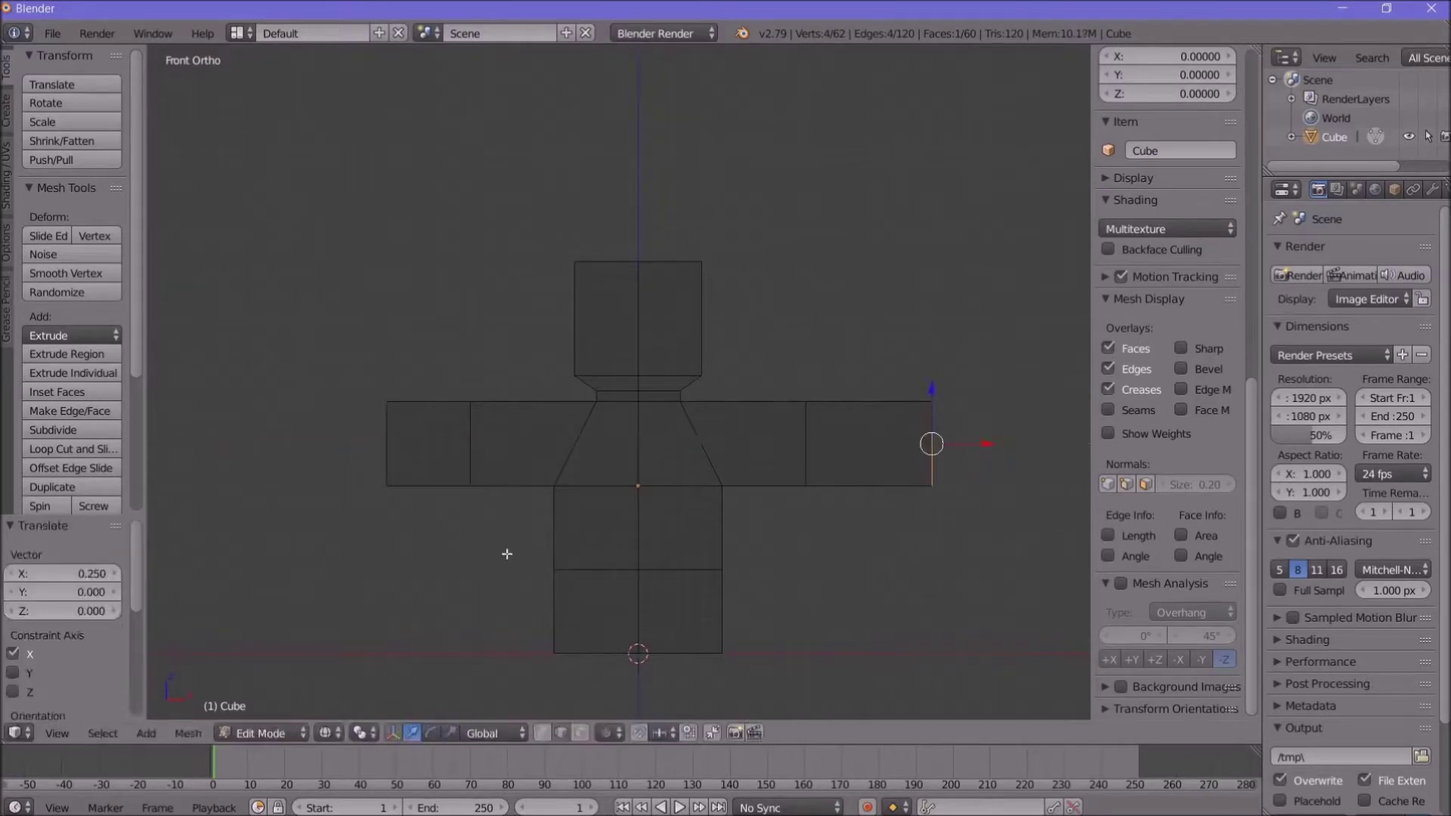
{"action": "key", "text": "b"}
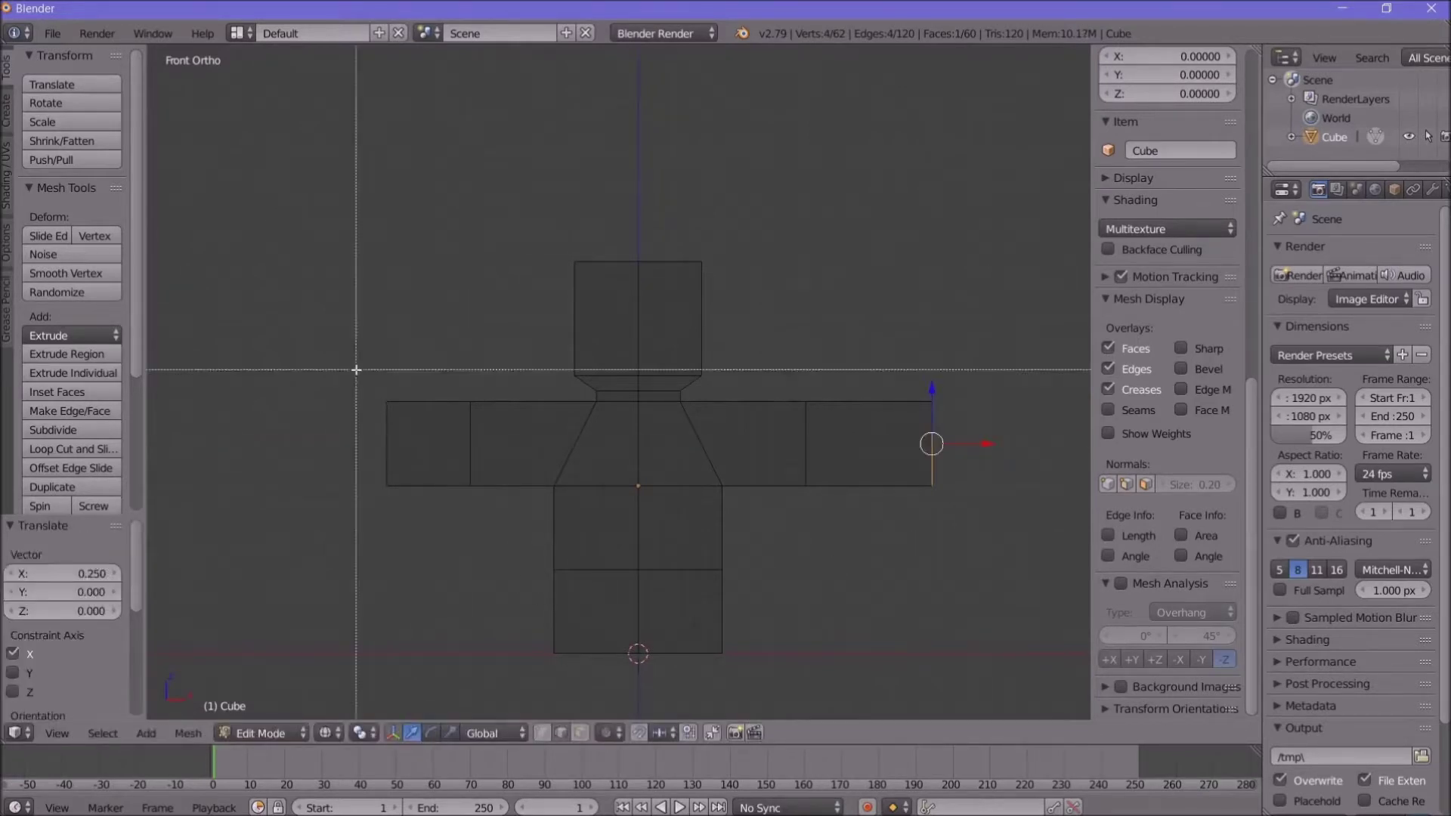
{"action": "left_click_drag", "start_coordinate": [356, 370], "coordinate": [405, 530]}
{"action": "key", "text": "g"}
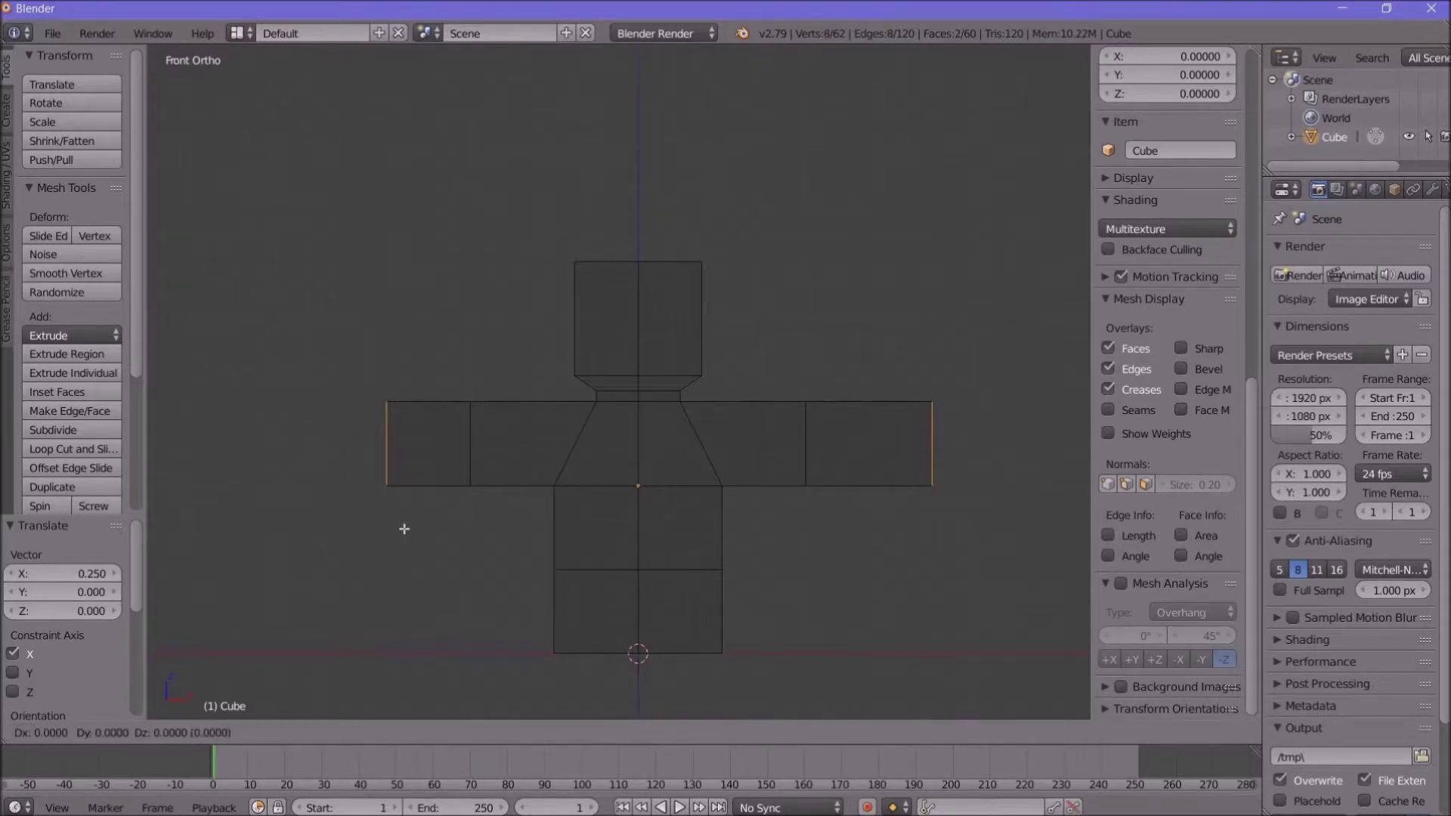
{"action": "key", "text": "Escape"}
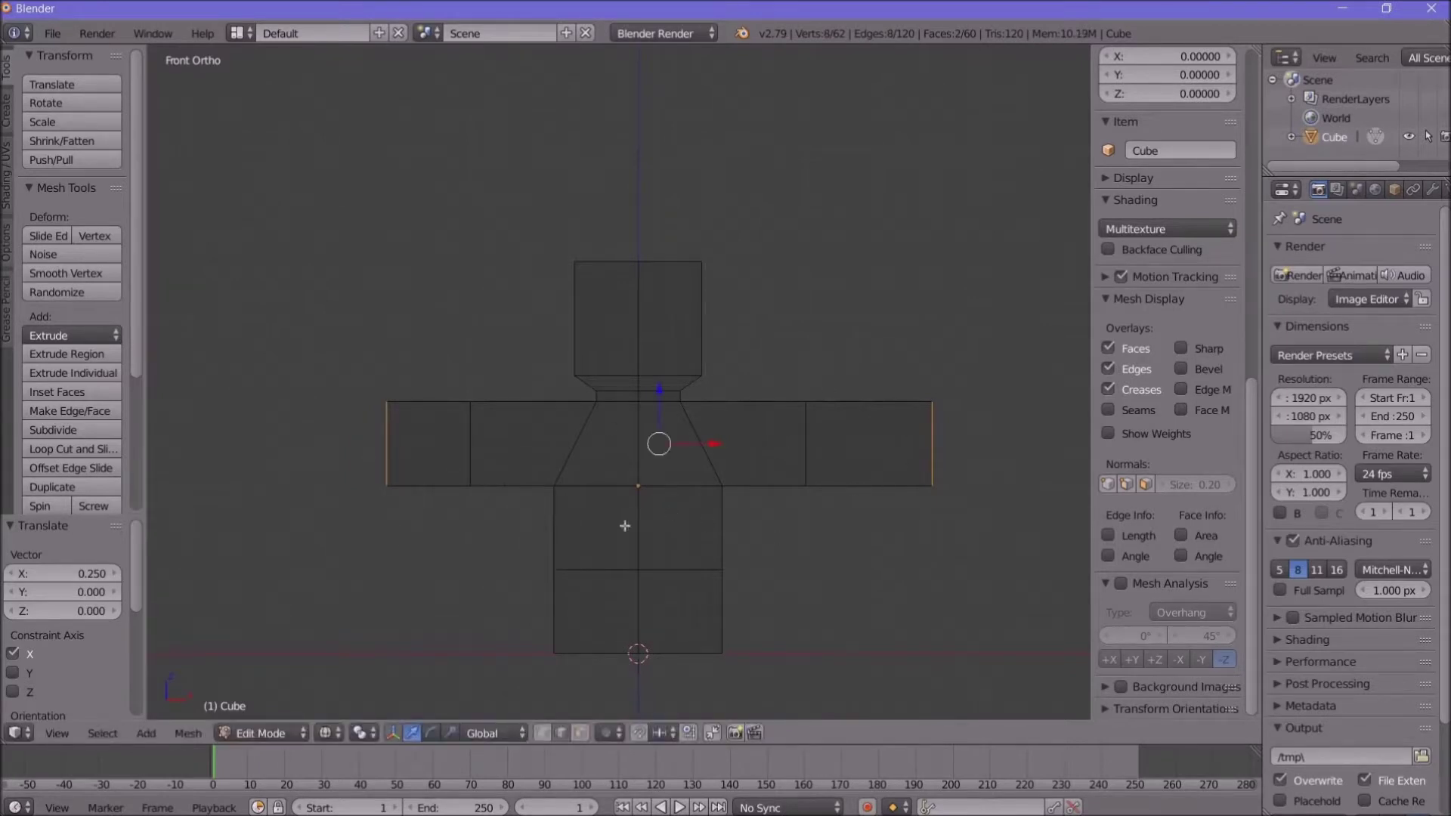
Step: Clear the selection, then select the end of the -X arm and move it -0.25 along the X axis
{"action": "key", "text": "a"}
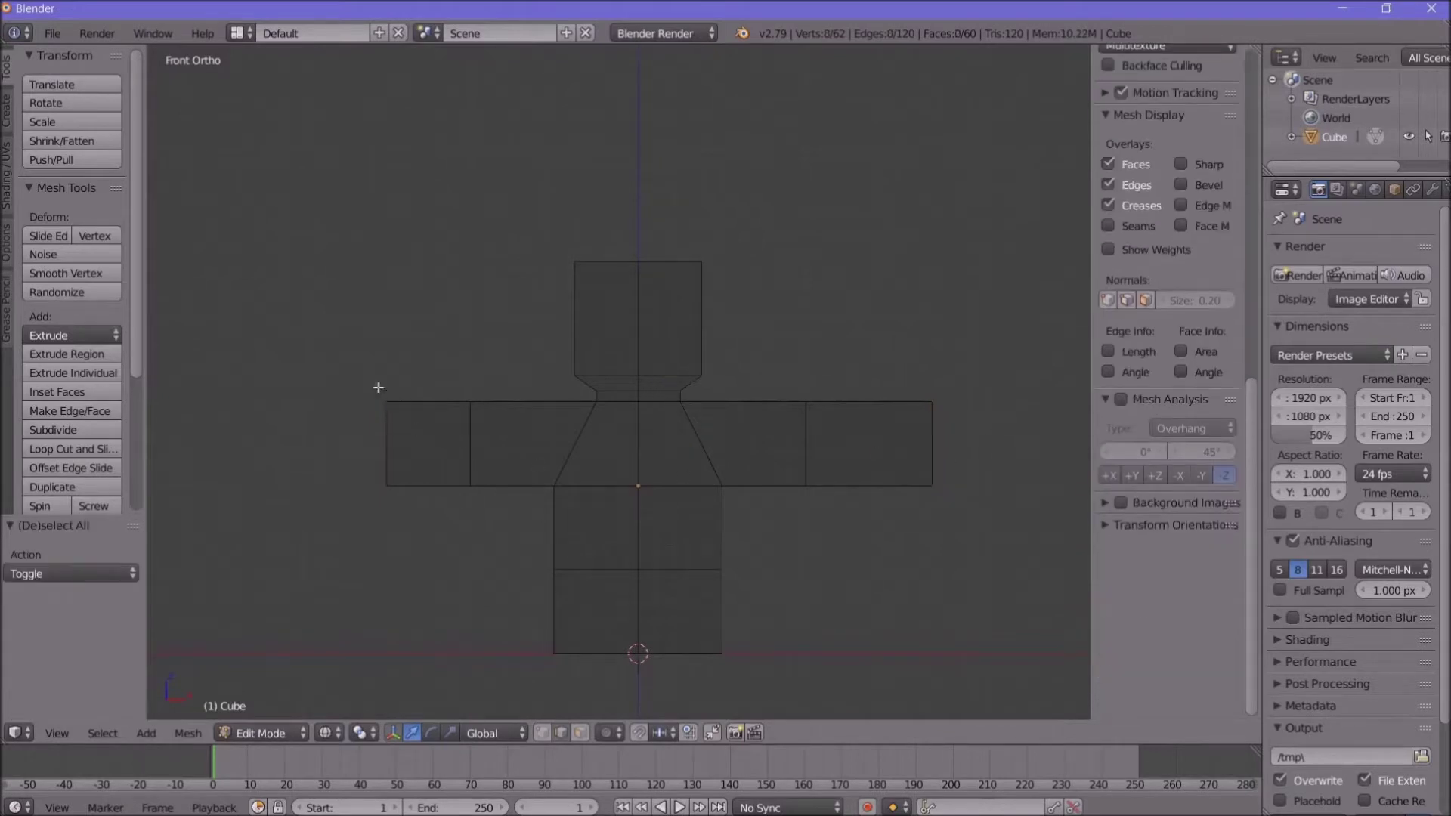
{"action": "left_click_drag", "start_coordinate": [375, 384], "coordinate": [400, 536]}
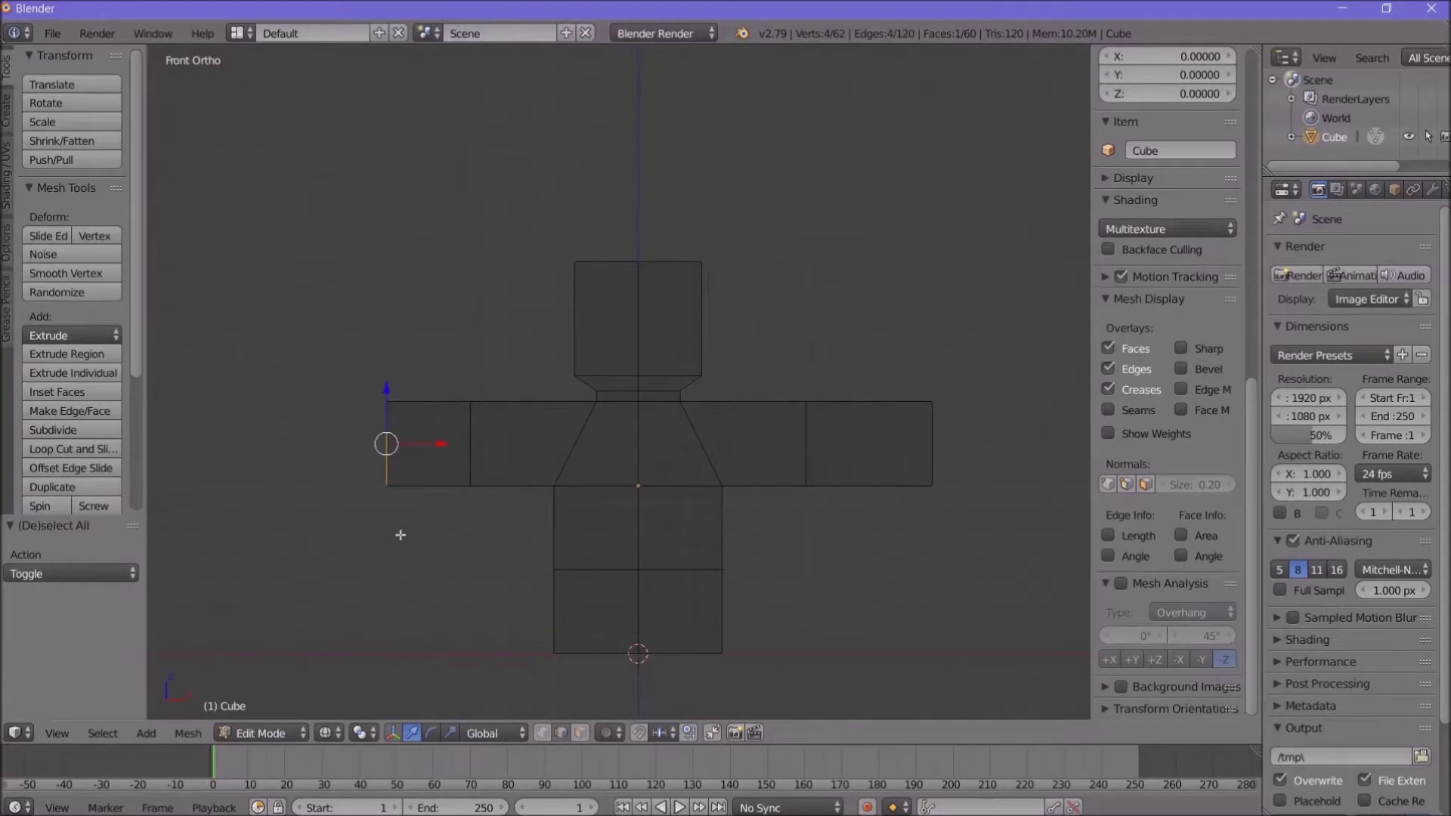
{"action": "key", "text": "g"}
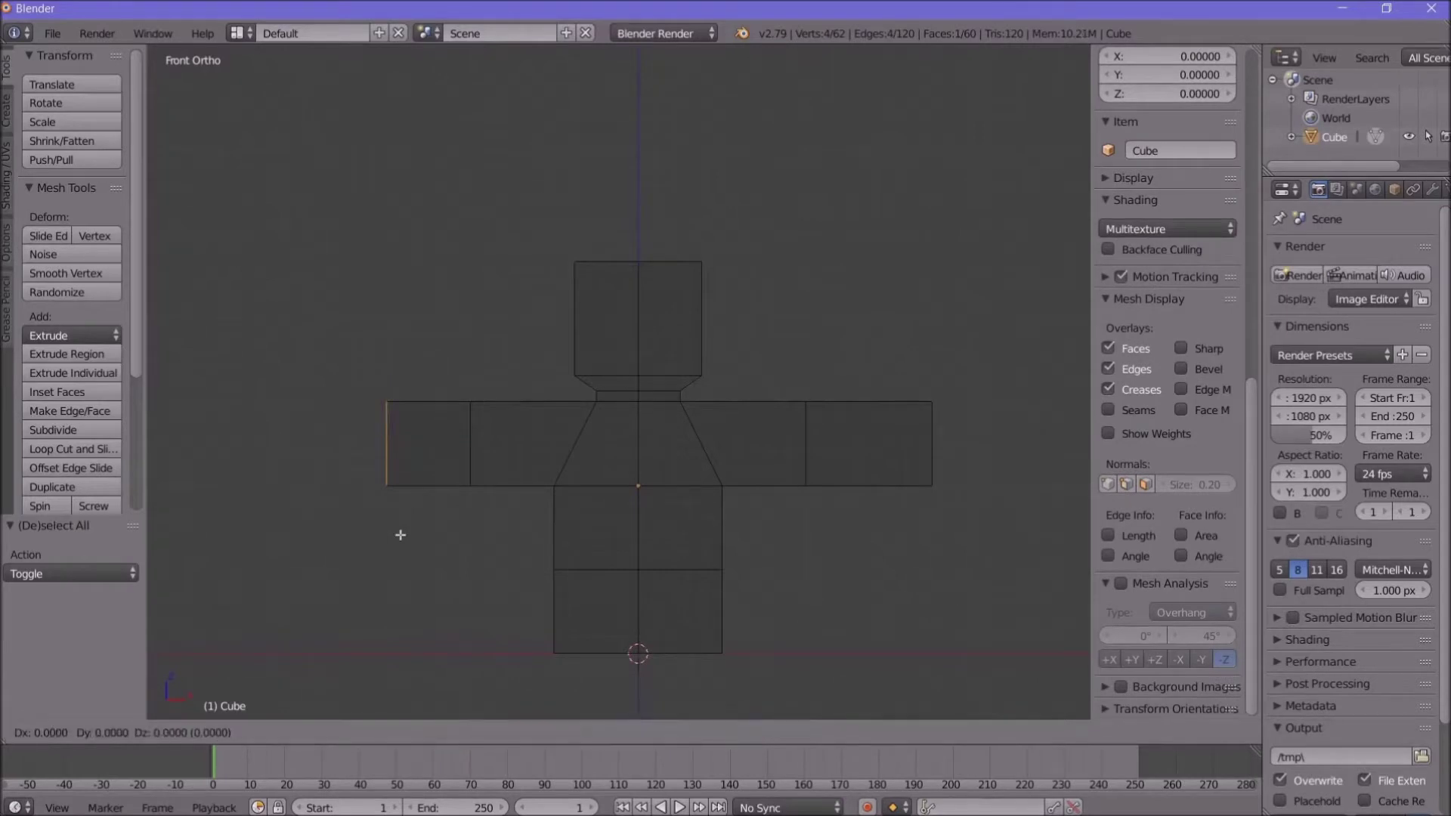
{"action": "type", "text": "x"}
{"action": "type", "text": "-0.25"}
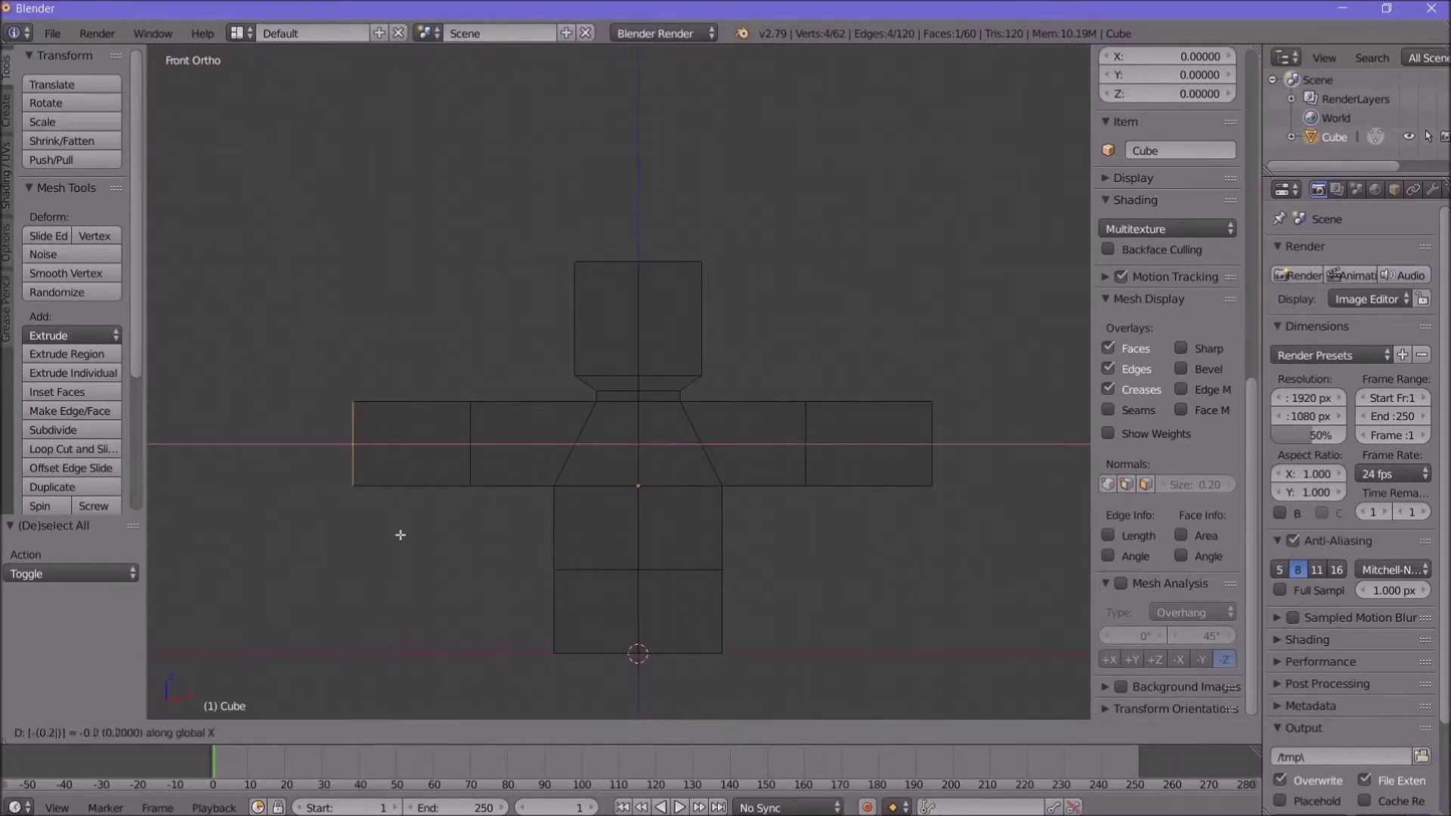
{"action": "key", "text": "Return"}
Step: Clear the selection in face select mode and set the viewport shading to Solid
{"action": "scroll", "coordinate": [557, 436], "scroll_direction": "down", "scroll_amount": 3}
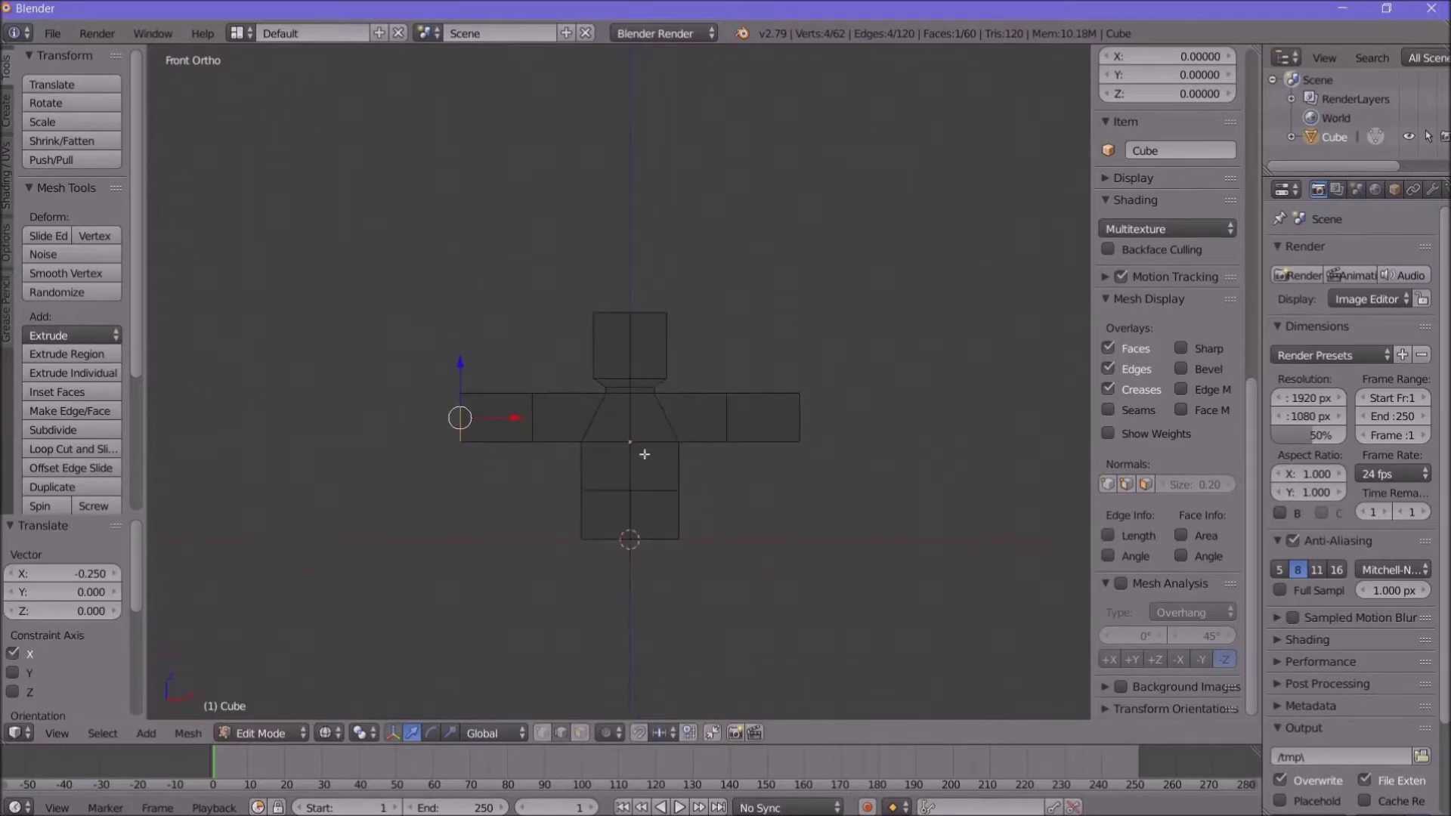
{"action": "middle_click_drag", "start_coordinate": [764, 583], "coordinate": [732, 506]}
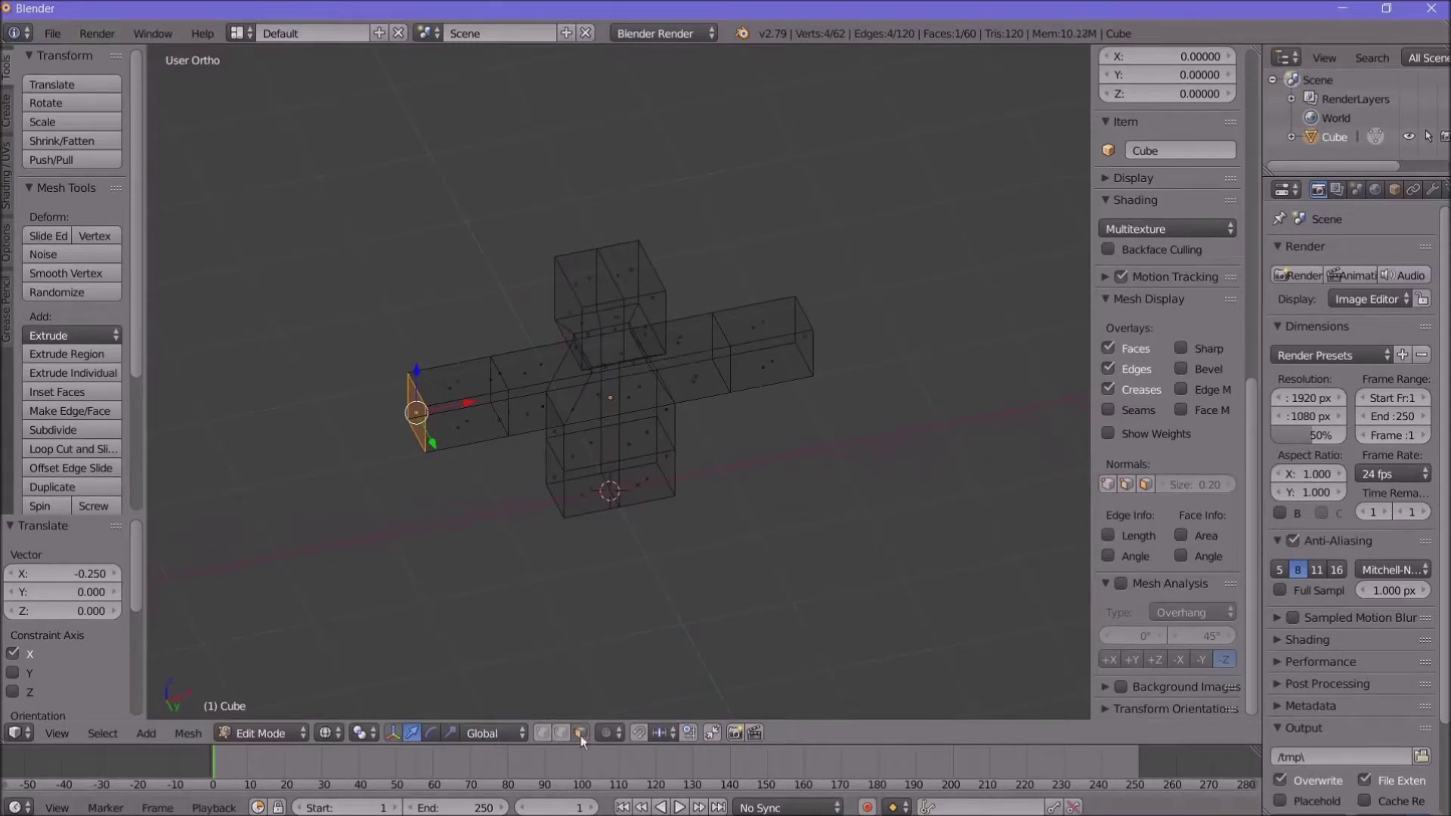
{"action": "key", "text": "a"}
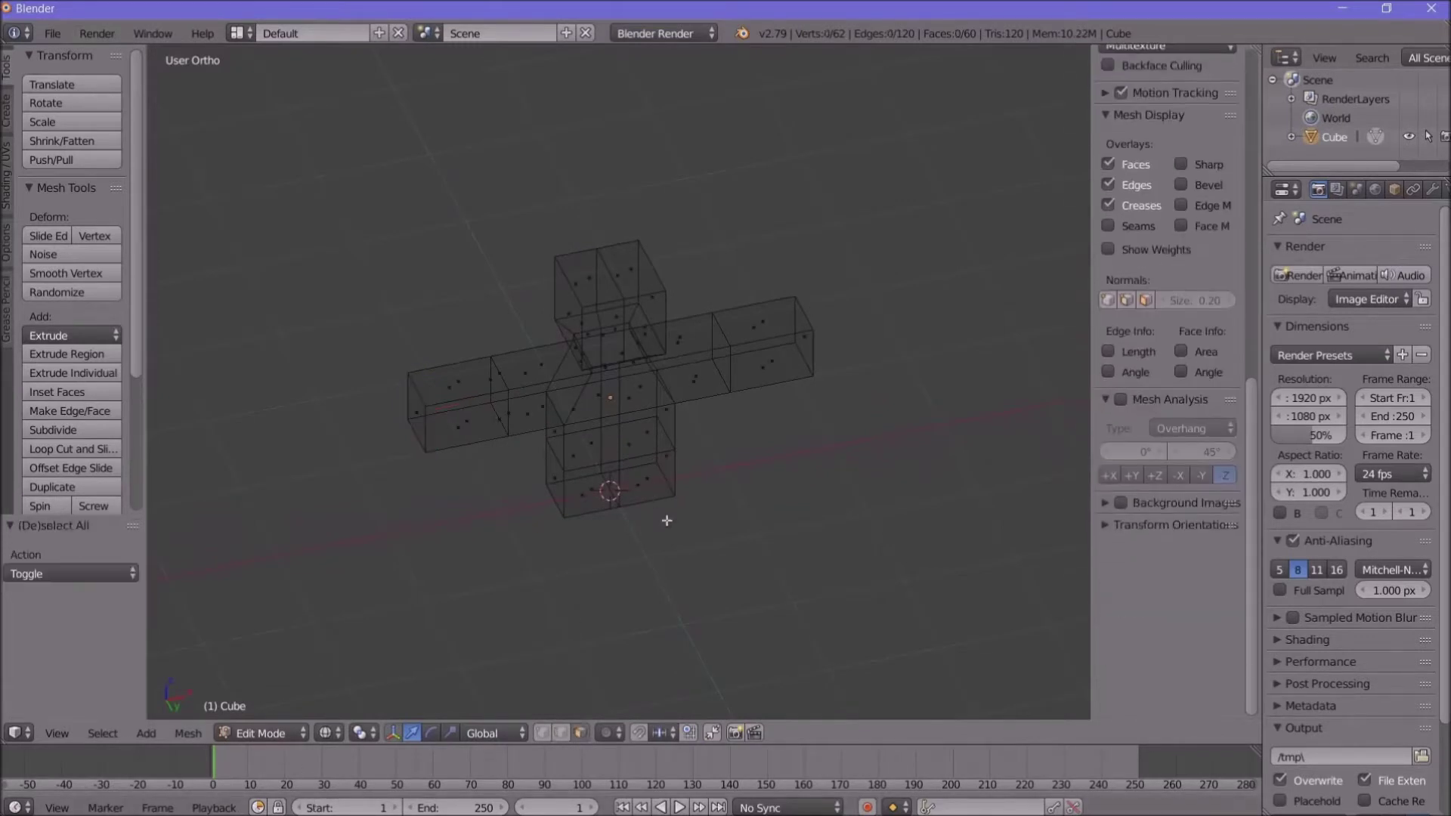
{"action": "middle_click_drag", "start_coordinate": [666, 521], "coordinate": [741, 667]}
{"action": "left_click", "coordinate": [365, 735]}
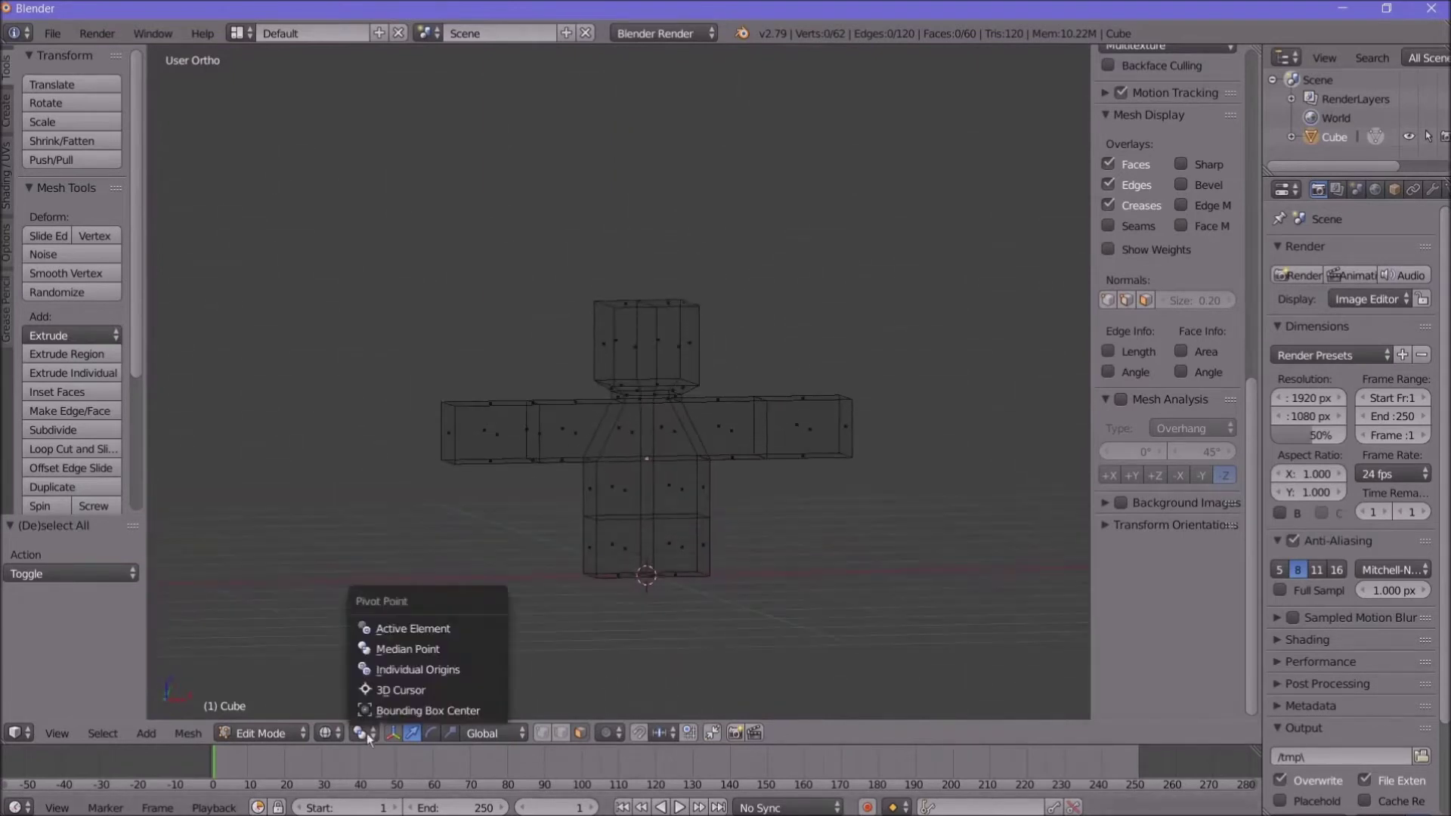
{"action": "left_click", "coordinate": [328, 733]}
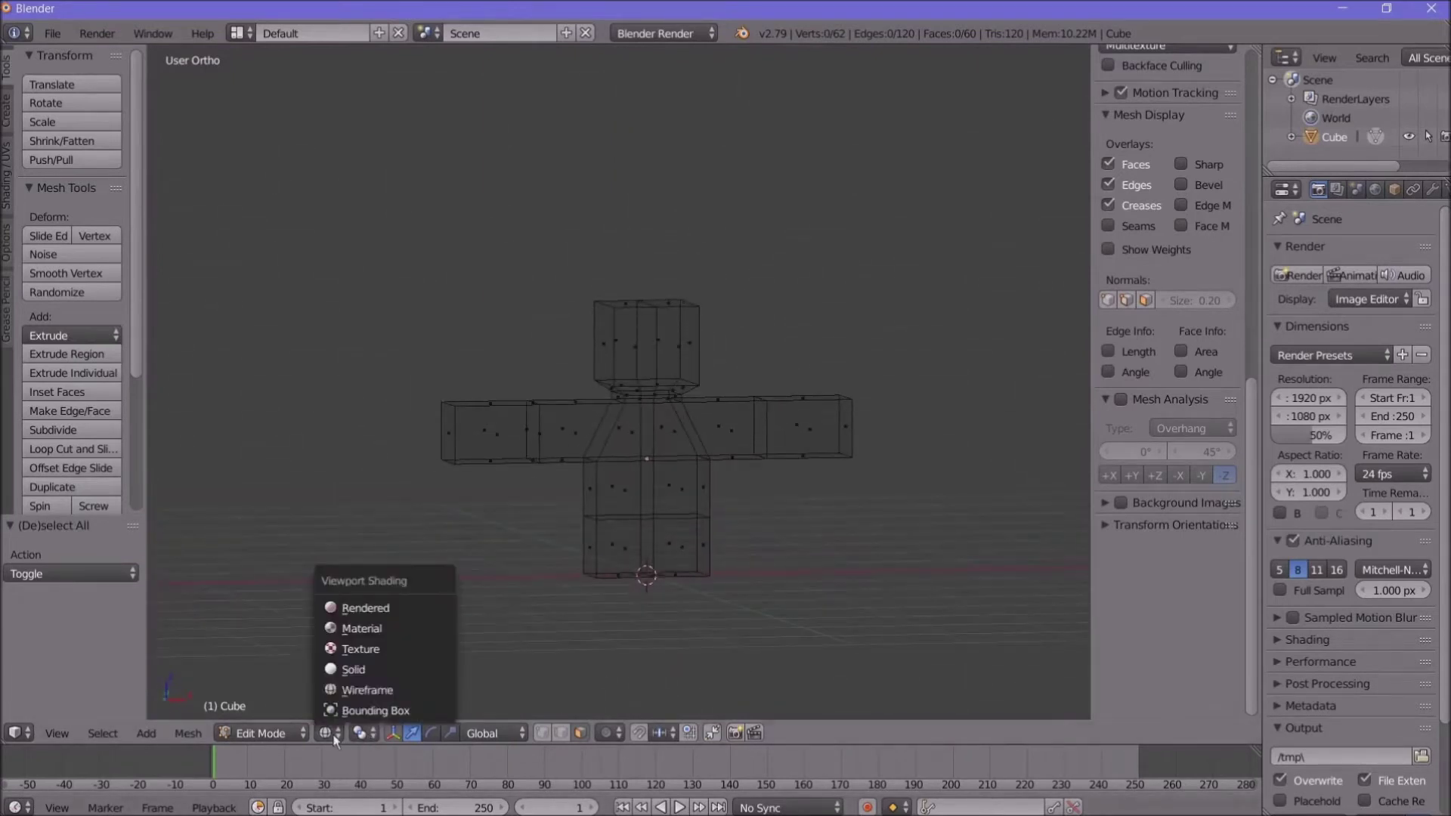
{"action": "left_click", "coordinate": [355, 670]}
Step: Select the torso's underside face on the +X side and extrude it downward twice by 0.5 to form a two-segment leg
{"action": "middle_click_drag", "start_coordinate": [571, 599], "coordinate": [591, 517]}
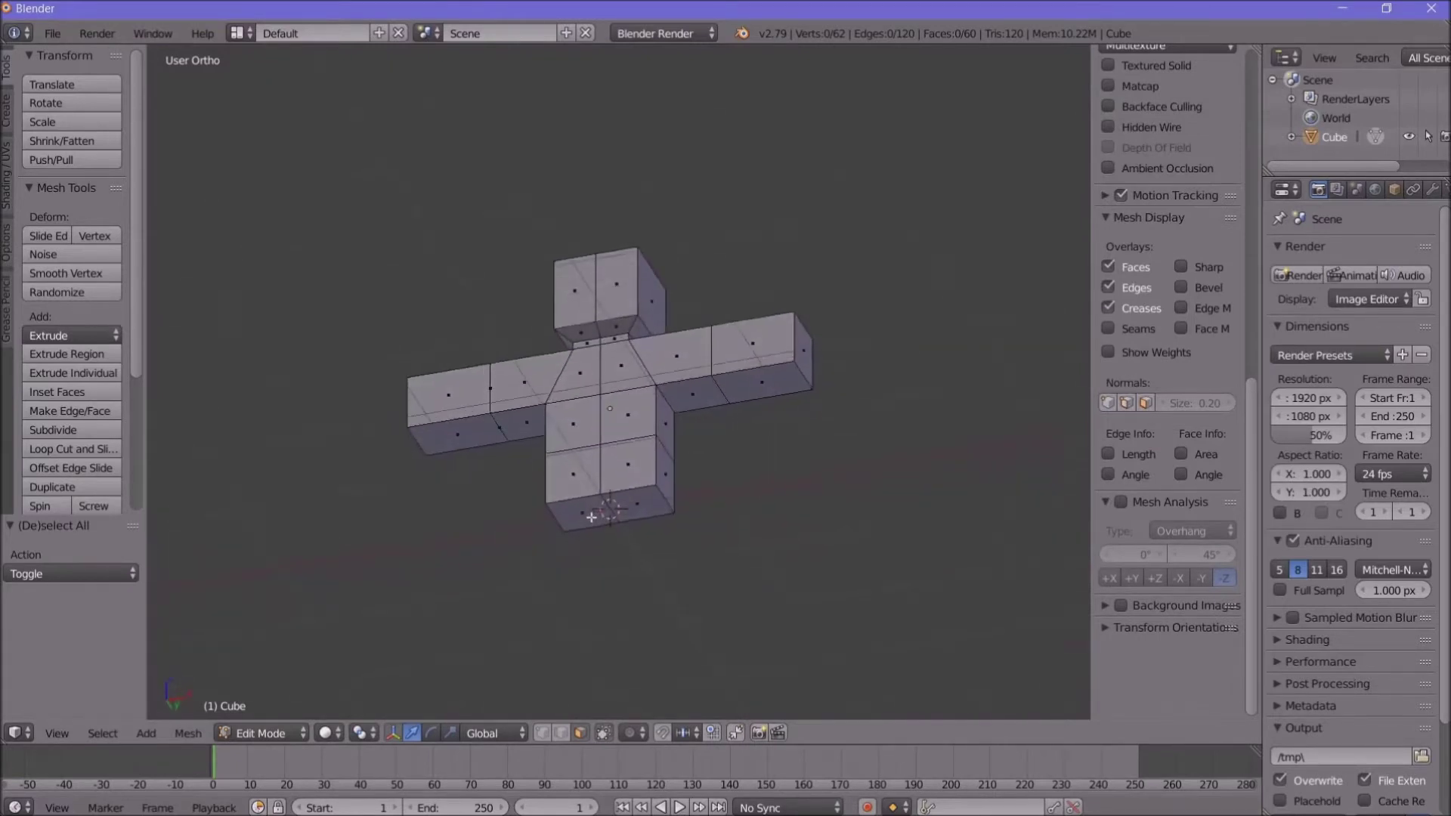
{"action": "right_click", "coordinate": [633, 502]}
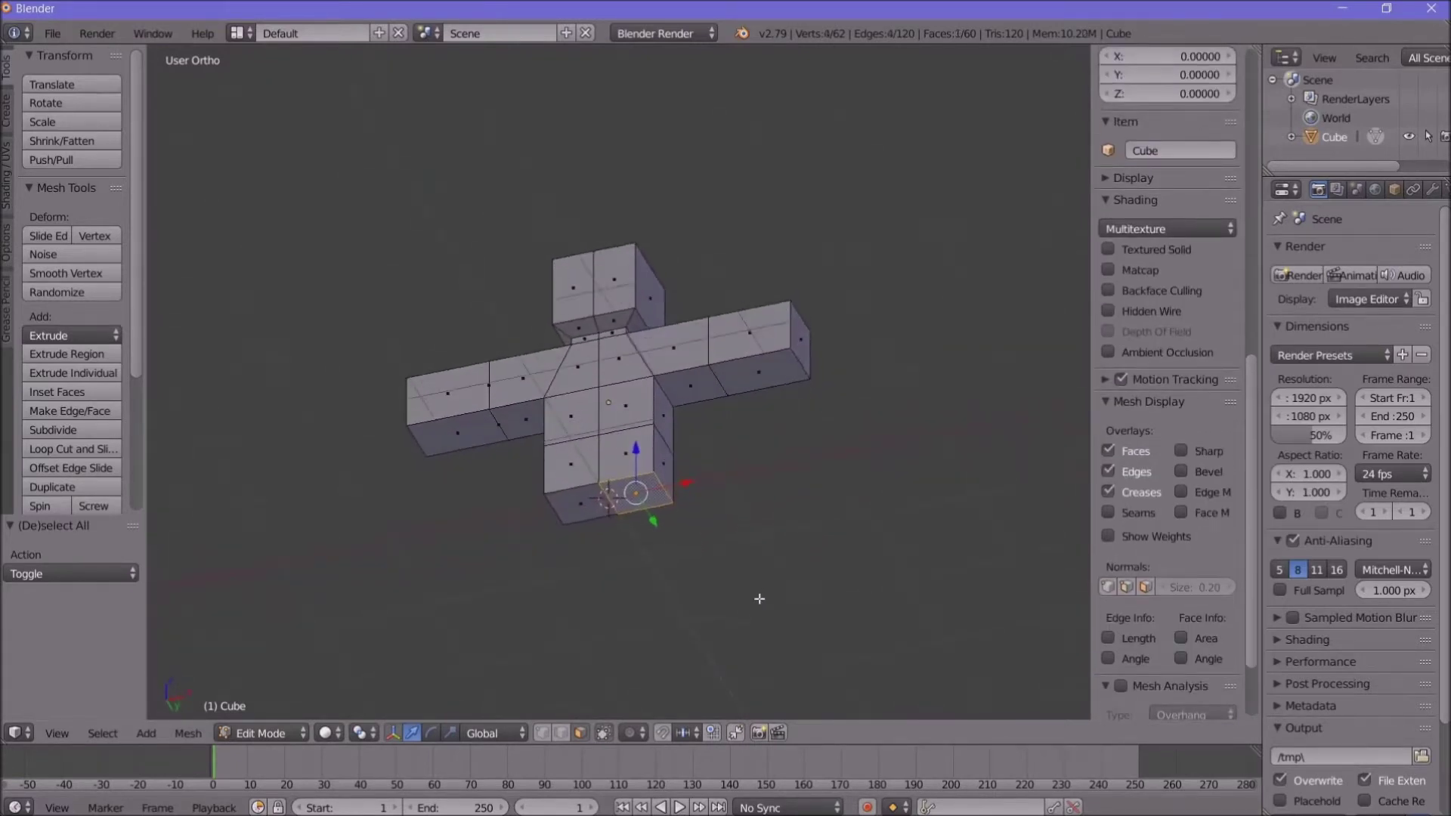
{"action": "type", "text": "e"}
{"action": "type", "text": "0.5"}
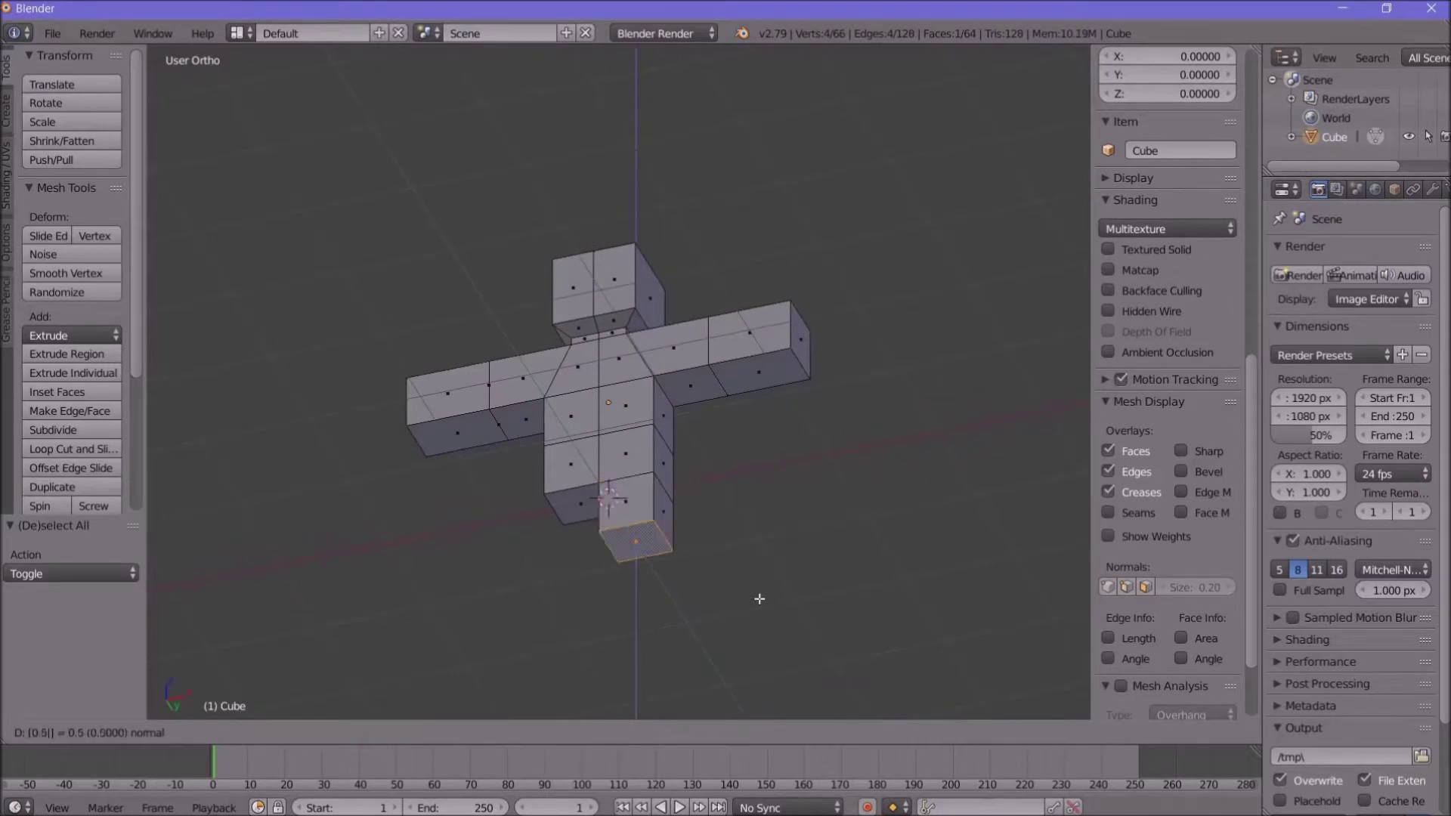
{"action": "key", "text": "Return"}
{"action": "type", "text": "e"}
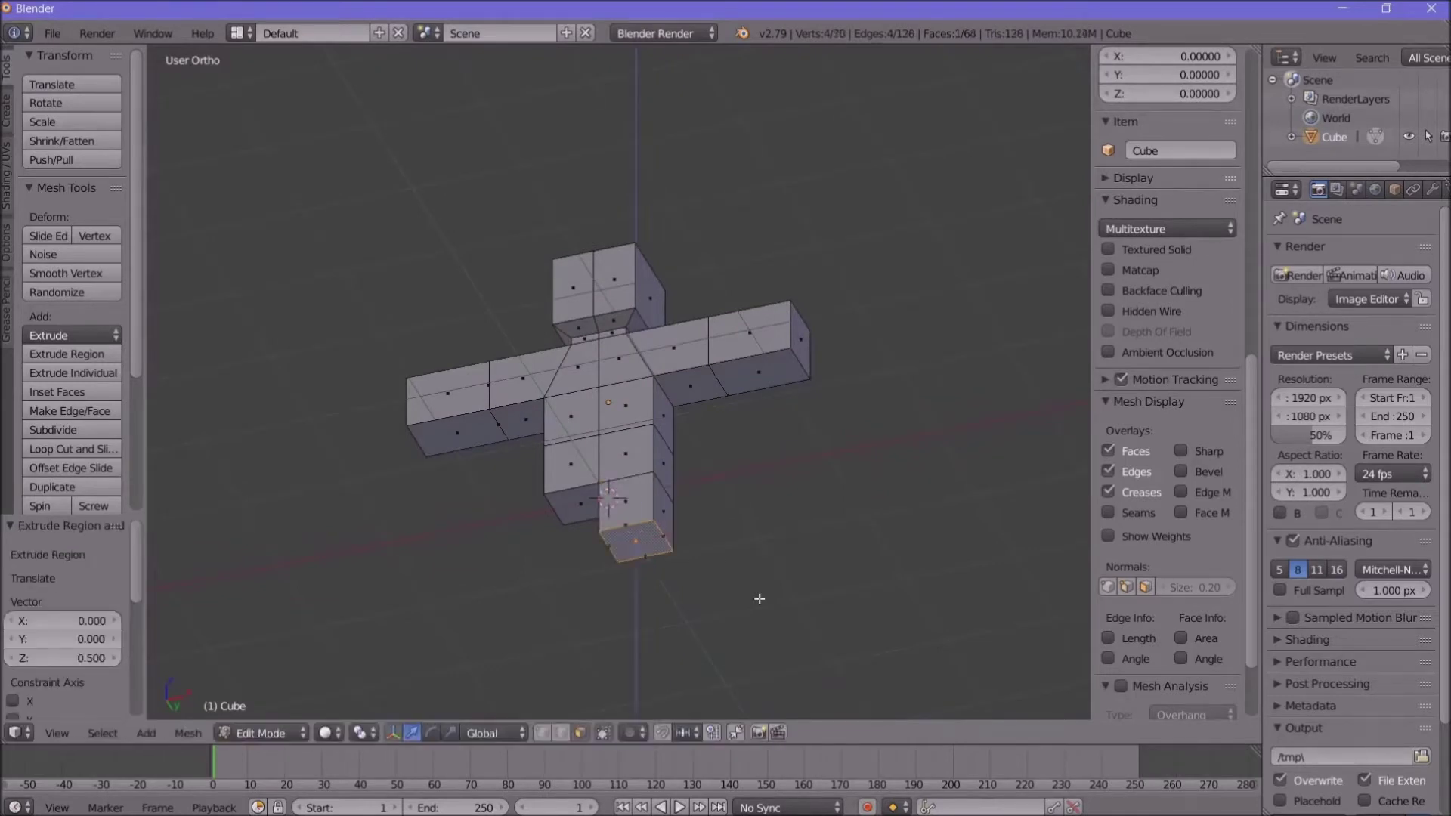
{"action": "type", "text": "0.5"}
{"action": "key", "text": "Return"}
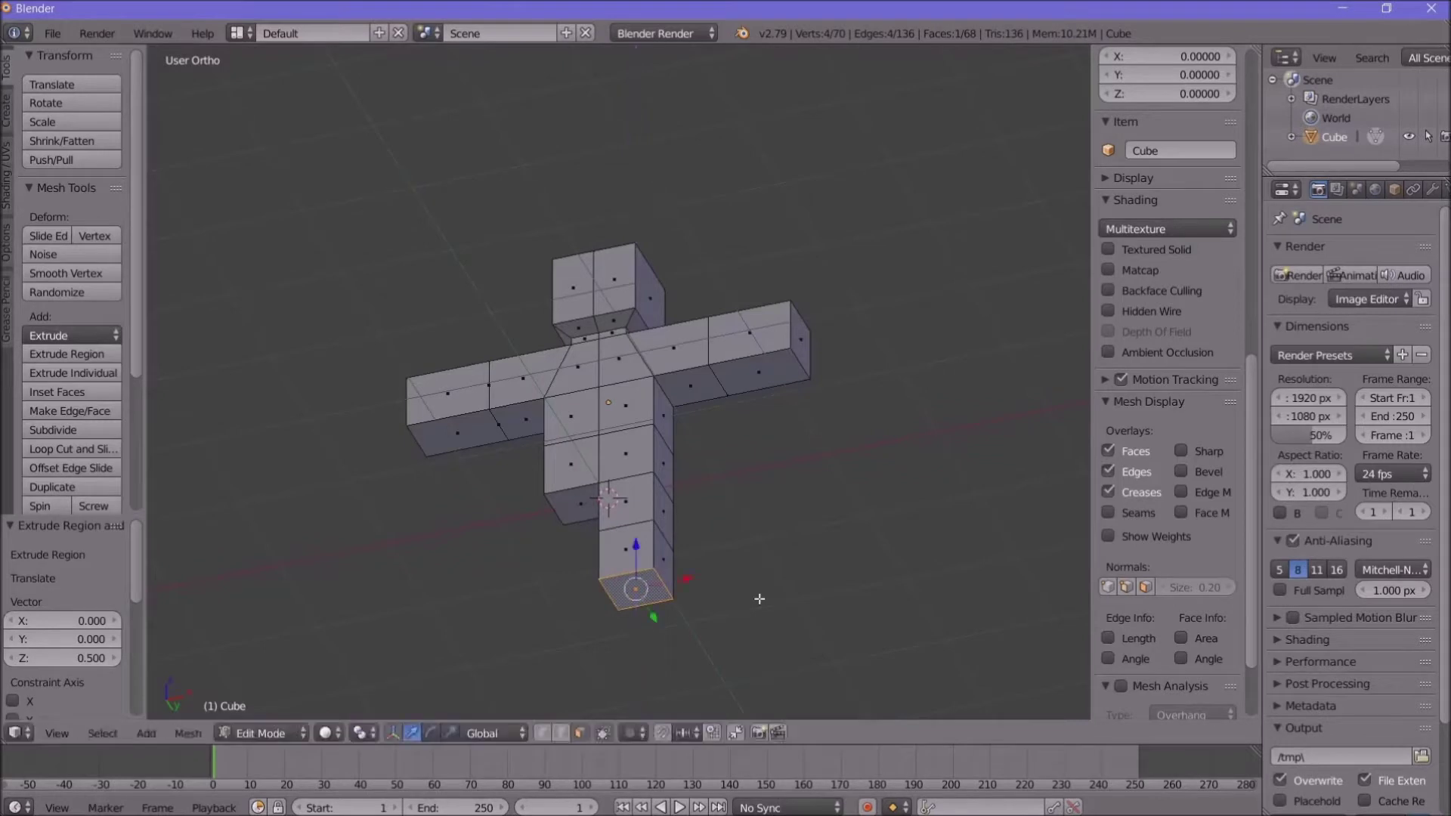
{"action": "middle_click_drag", "start_coordinate": [765, 463], "coordinate": [762, 427]}
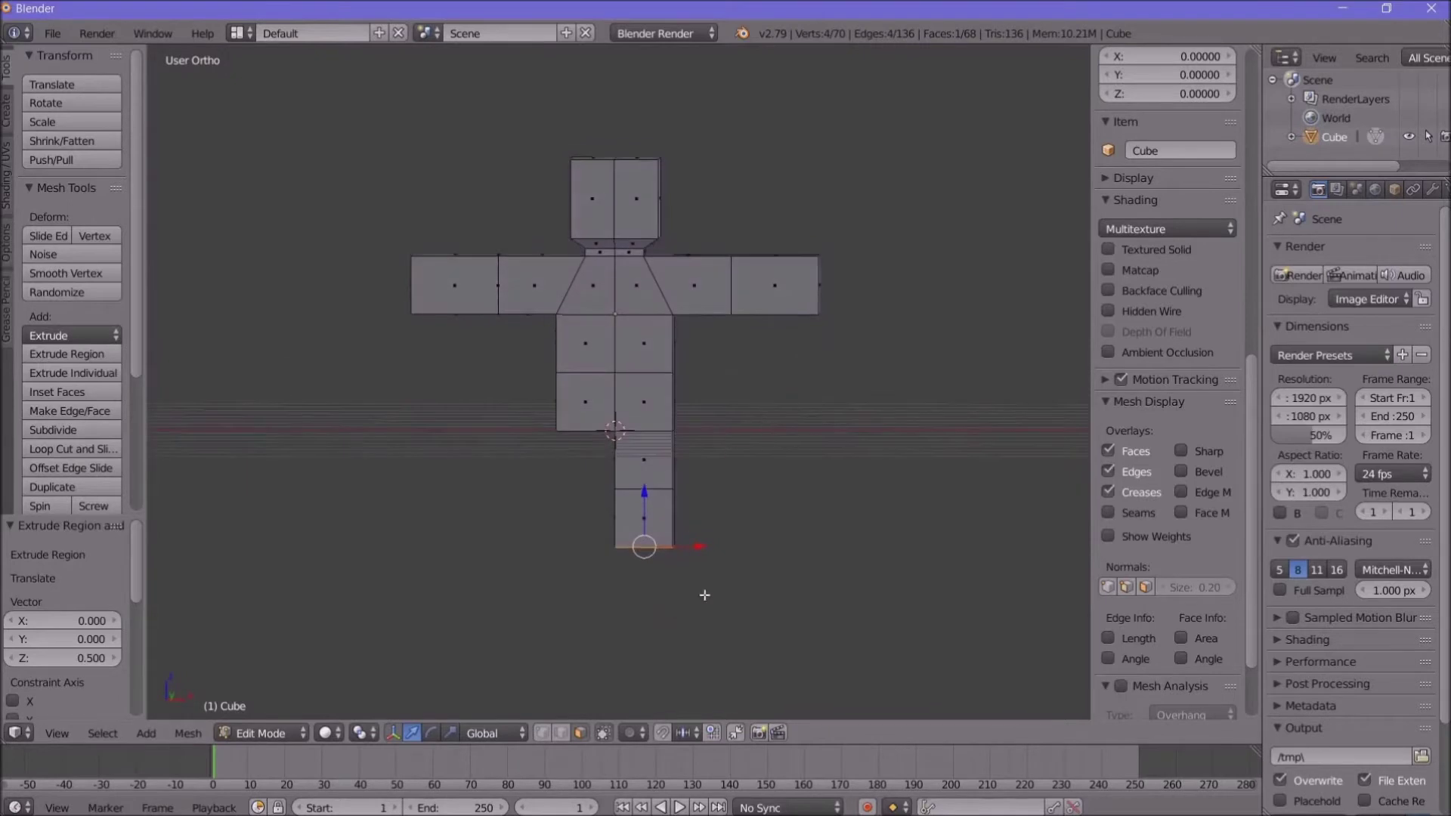
{"action": "key", "text": "a"}
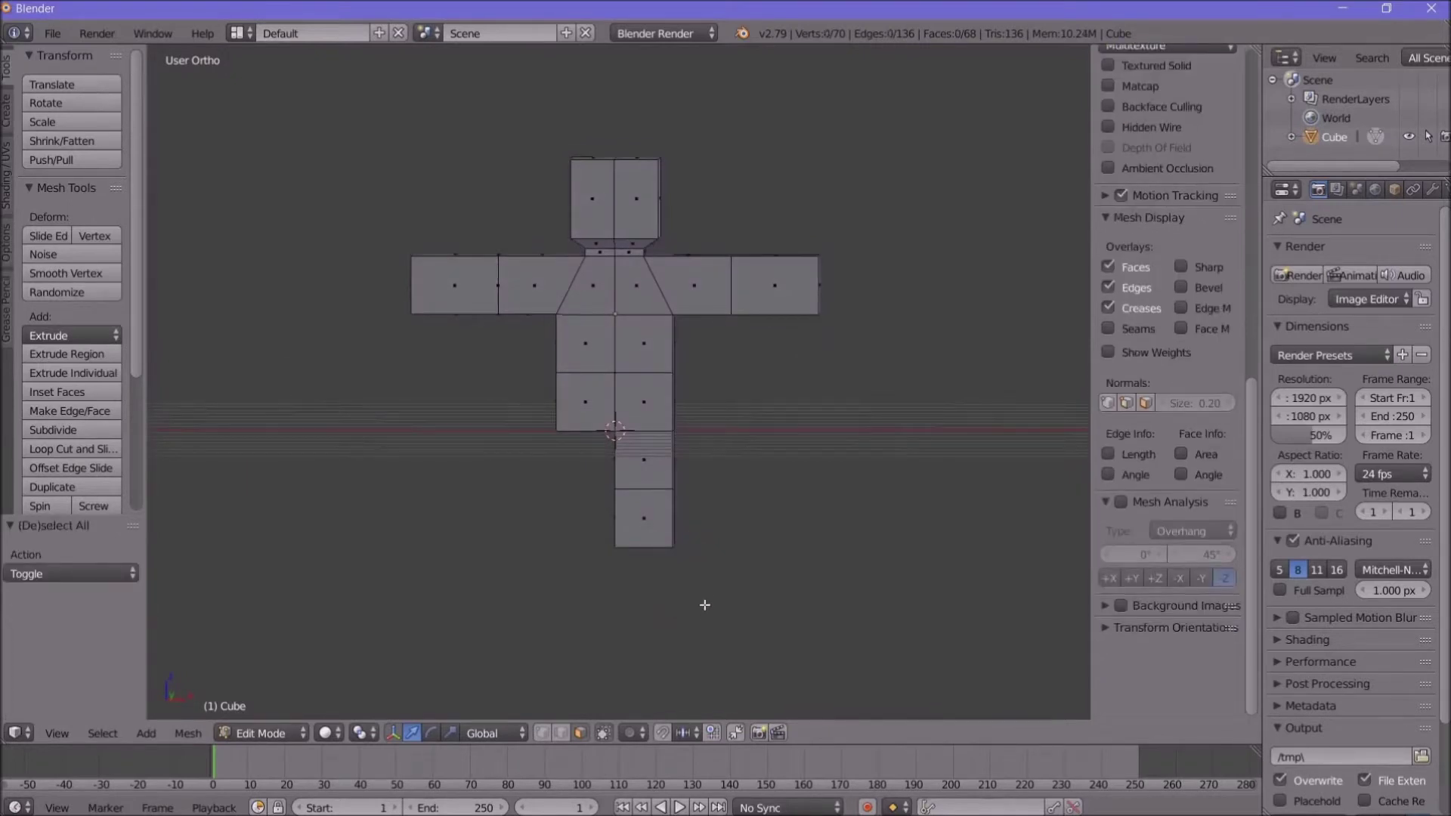
{"action": "left_click", "coordinate": [59, 734]}
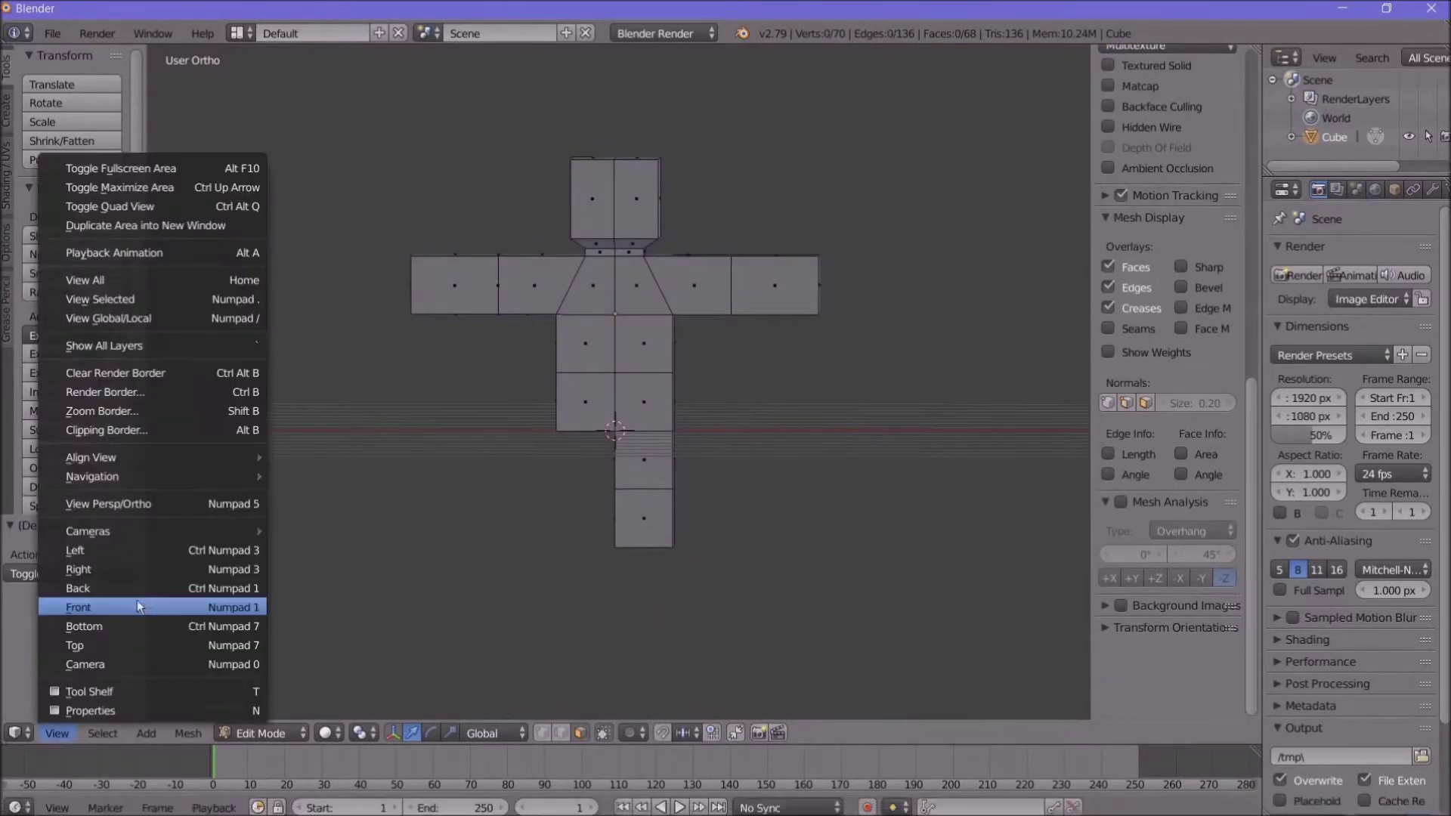
{"action": "left_click", "coordinate": [139, 606]}
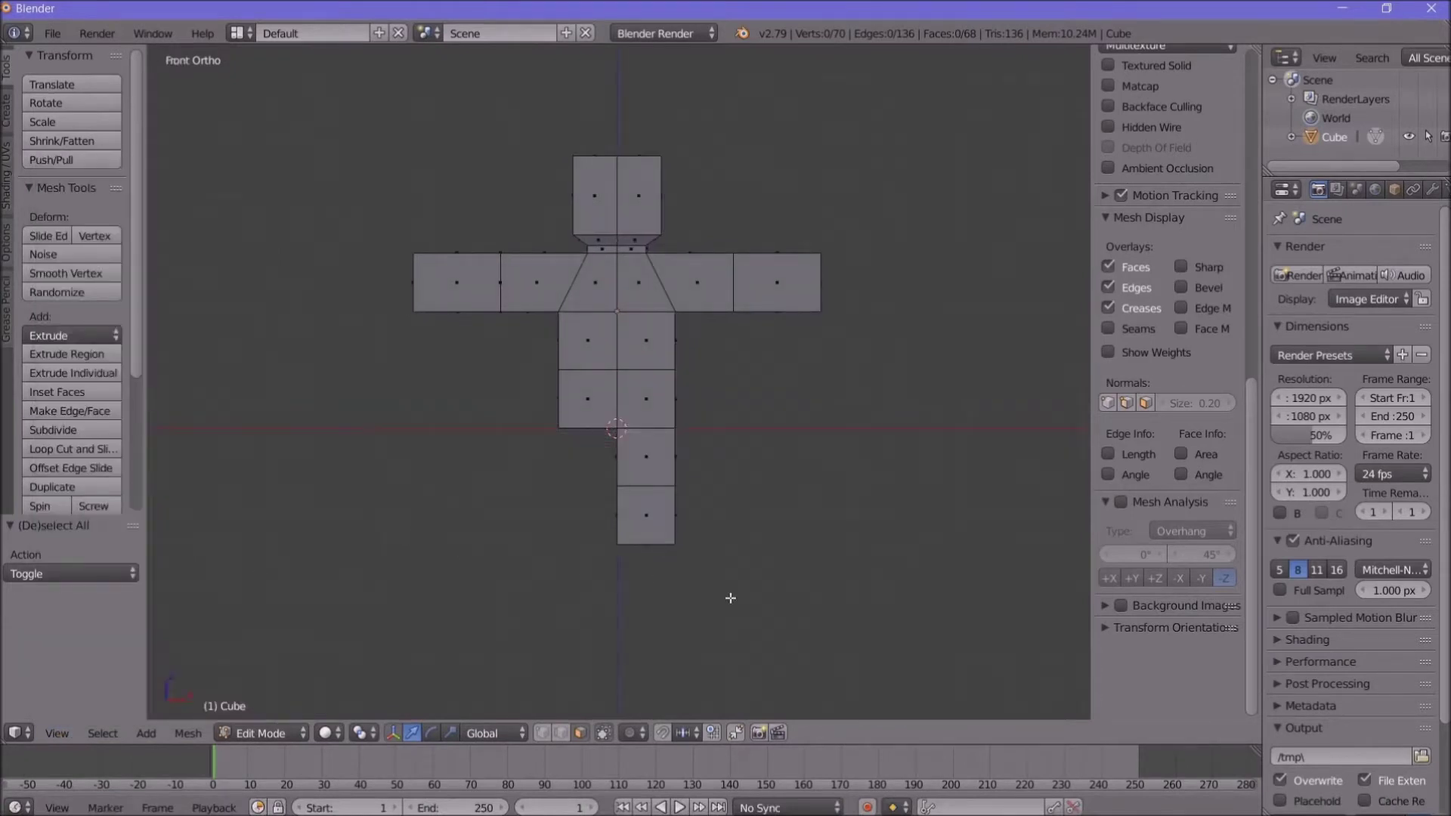
{"action": "key", "text": "b"}
{"action": "left_click_drag", "start_coordinate": [730, 598], "coordinate": [595, 450]}
{"action": "key", "text": "g"}
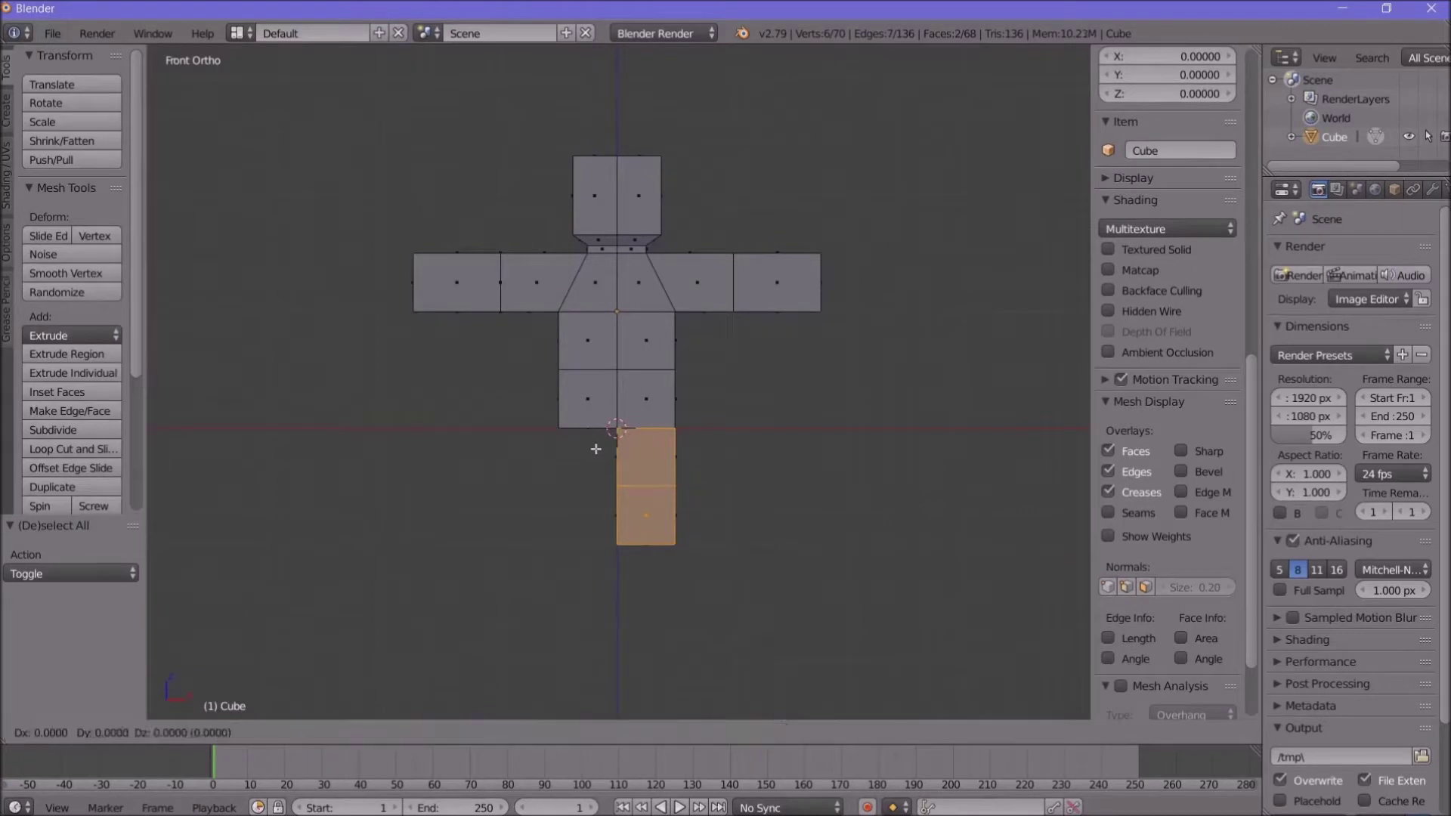
{"action": "key", "text": "x"}
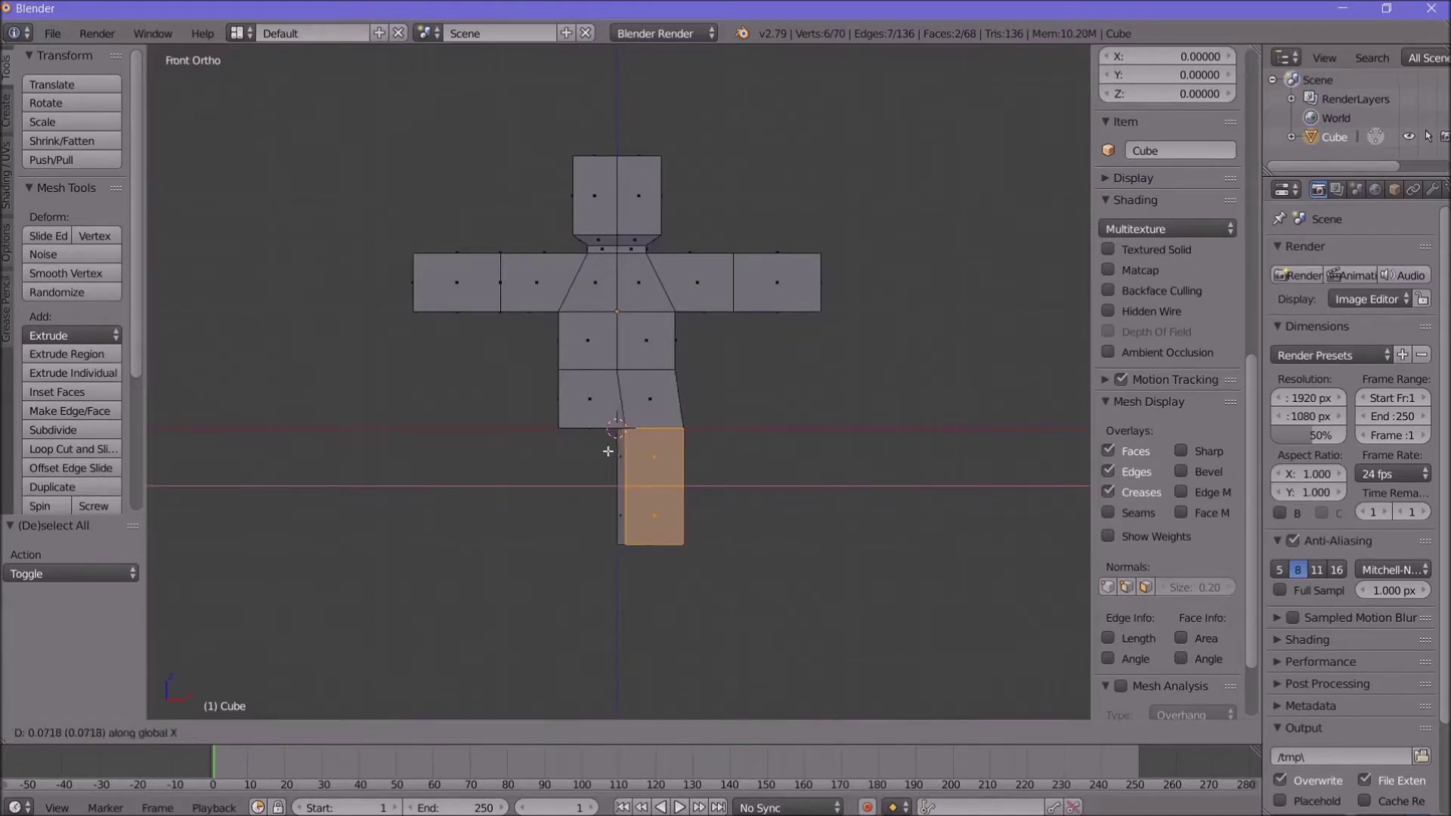
{"action": "mouse_move", "coordinate": [607, 452]}
{"action": "key", "text": "Escape"}
Step: Turn off limiting the selection to visible geometry and return to the orthographic front view
{"action": "middle_click_drag", "start_coordinate": [757, 519], "coordinate": [731, 529]}
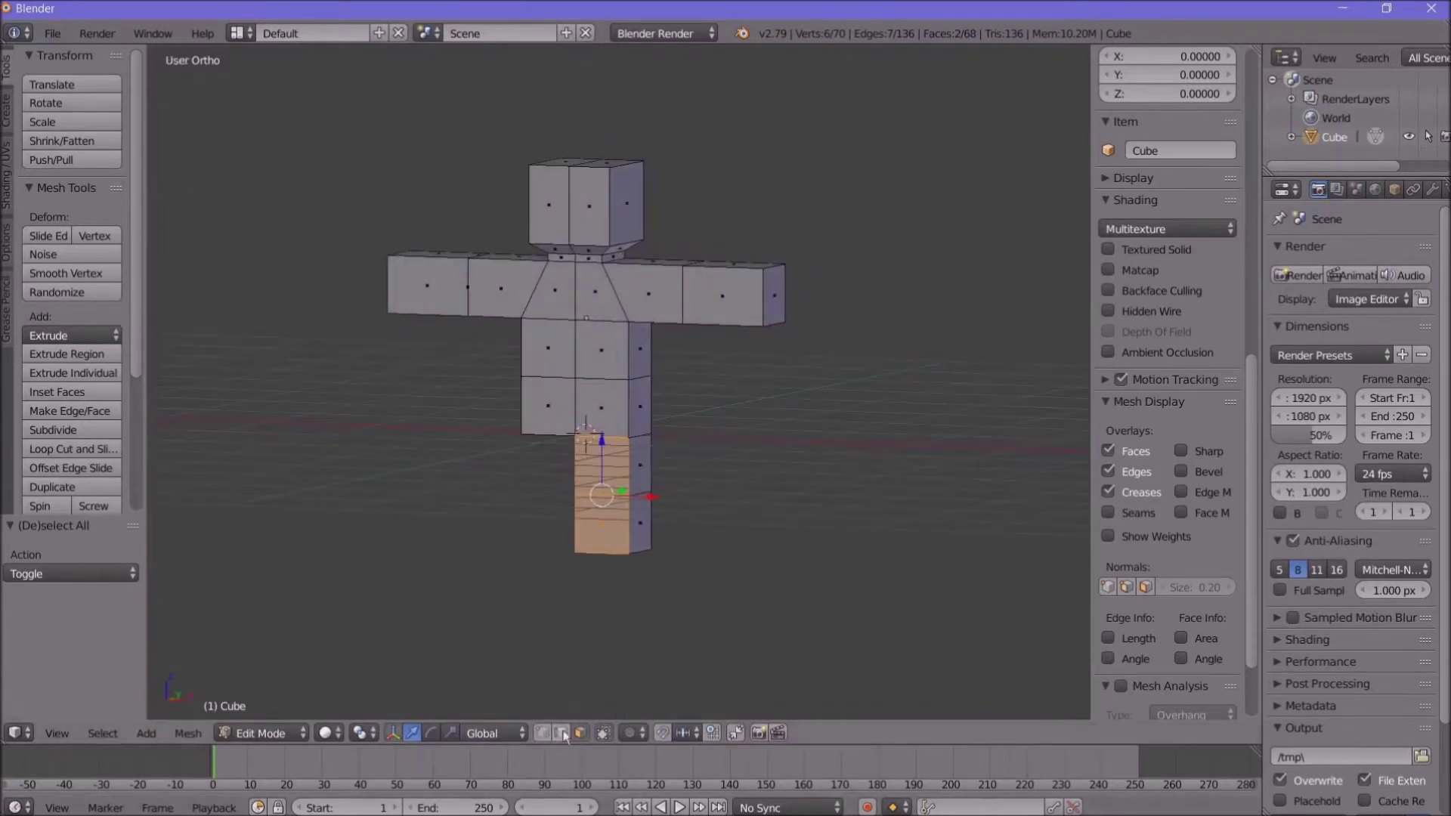
{"action": "left_click", "coordinate": [604, 733]}
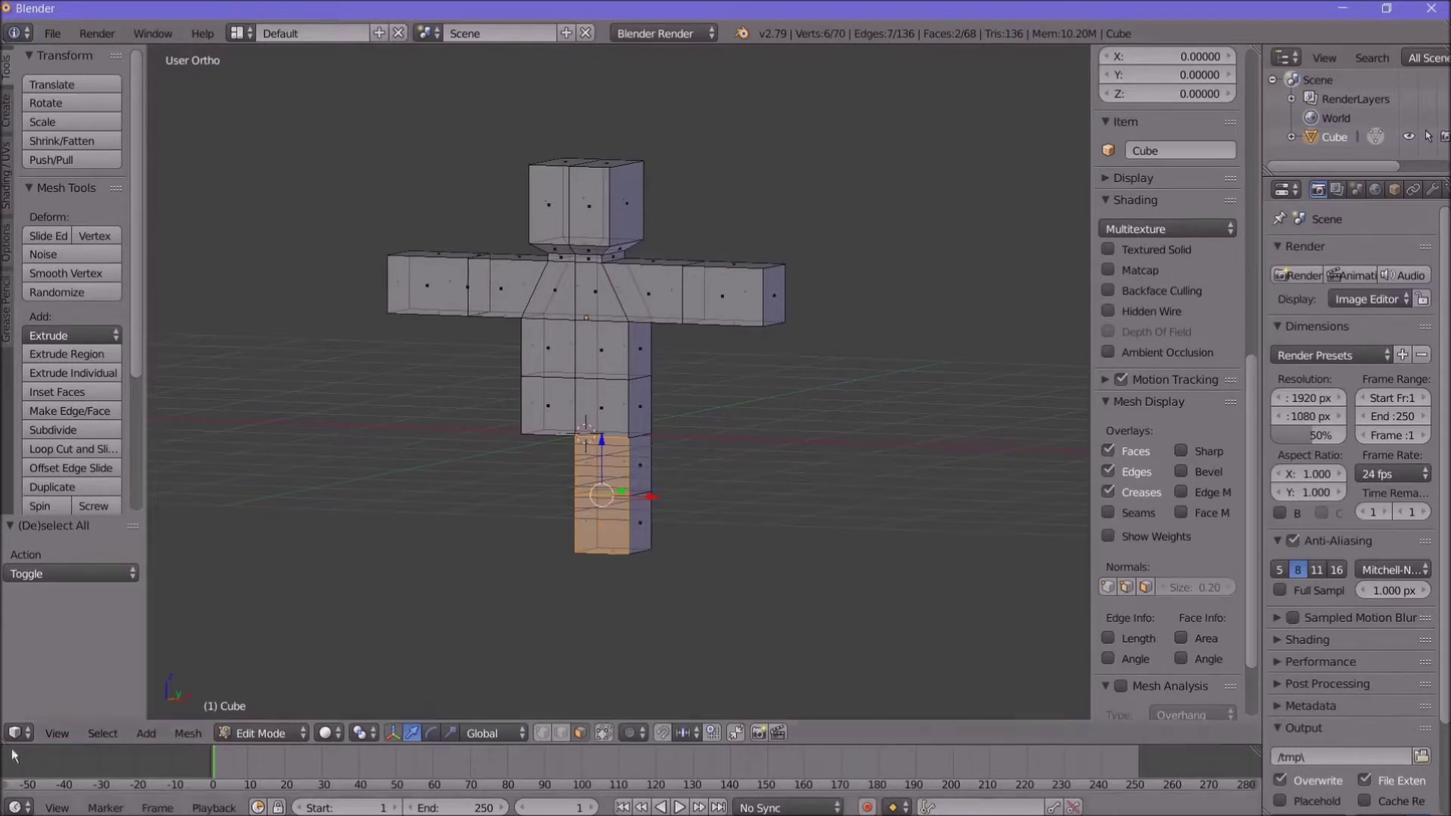
{"action": "left_click", "coordinate": [47, 734]}
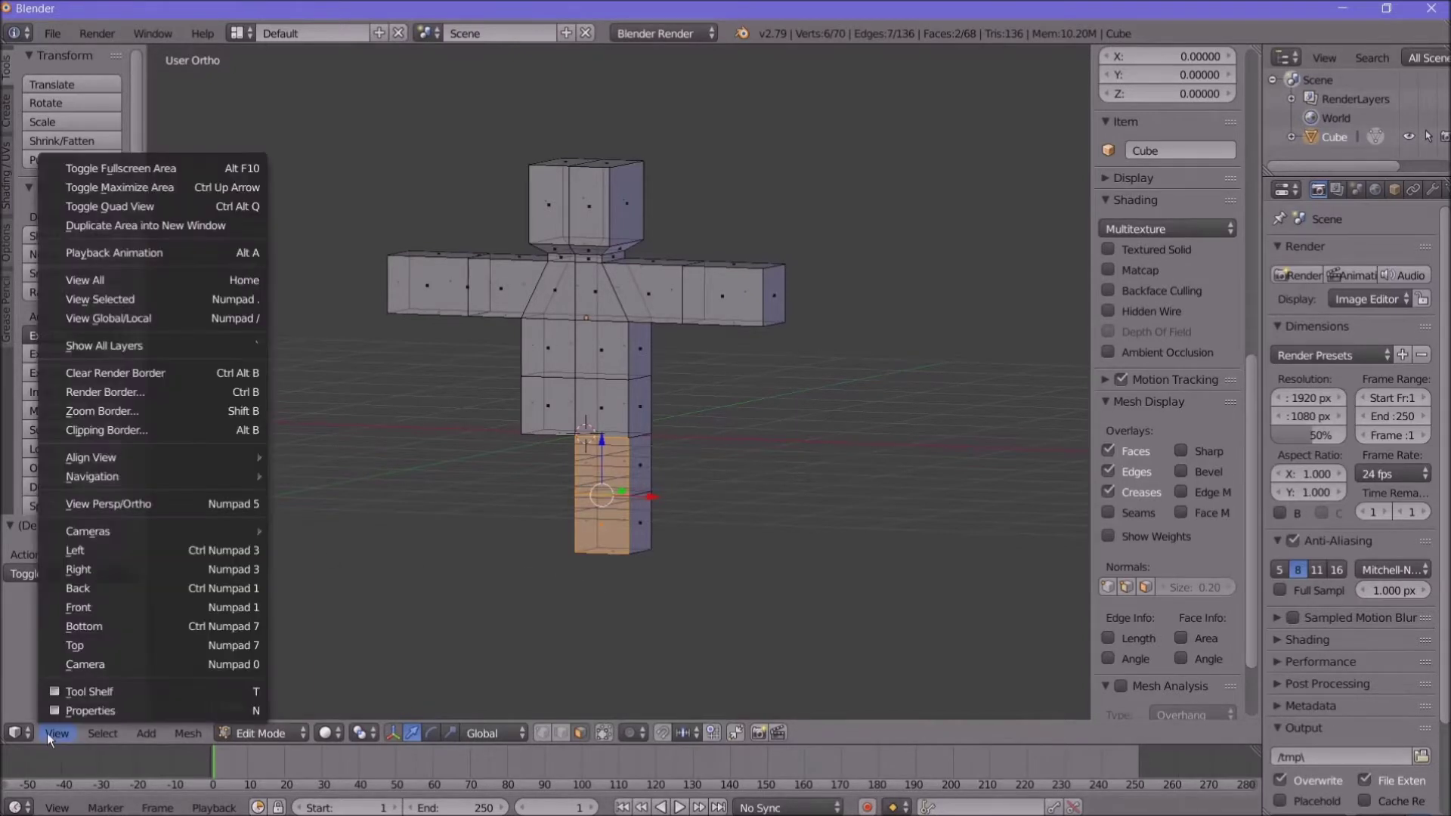
{"action": "left_click", "coordinate": [146, 609]}
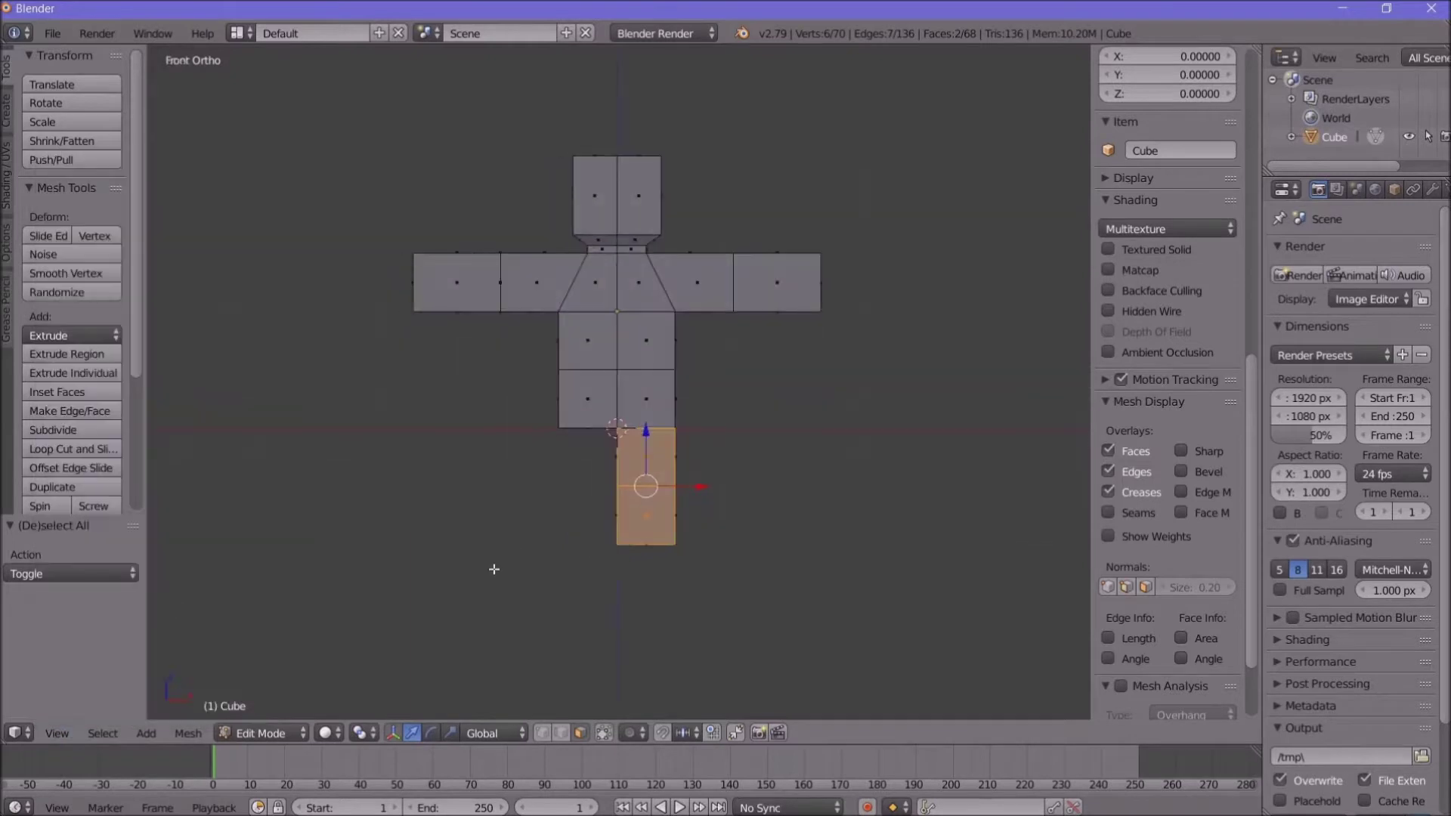
Step: Box-select the whole +X leg through the mesh, check the selection from an angle and return to the front view
{"action": "key", "text": "a"}
{"action": "key", "text": "b"}
{"action": "left_click_drag", "start_coordinate": [690, 585], "coordinate": [588, 426]}
{"action": "middle_click_drag", "start_coordinate": [747, 567], "coordinate": [775, 586]}
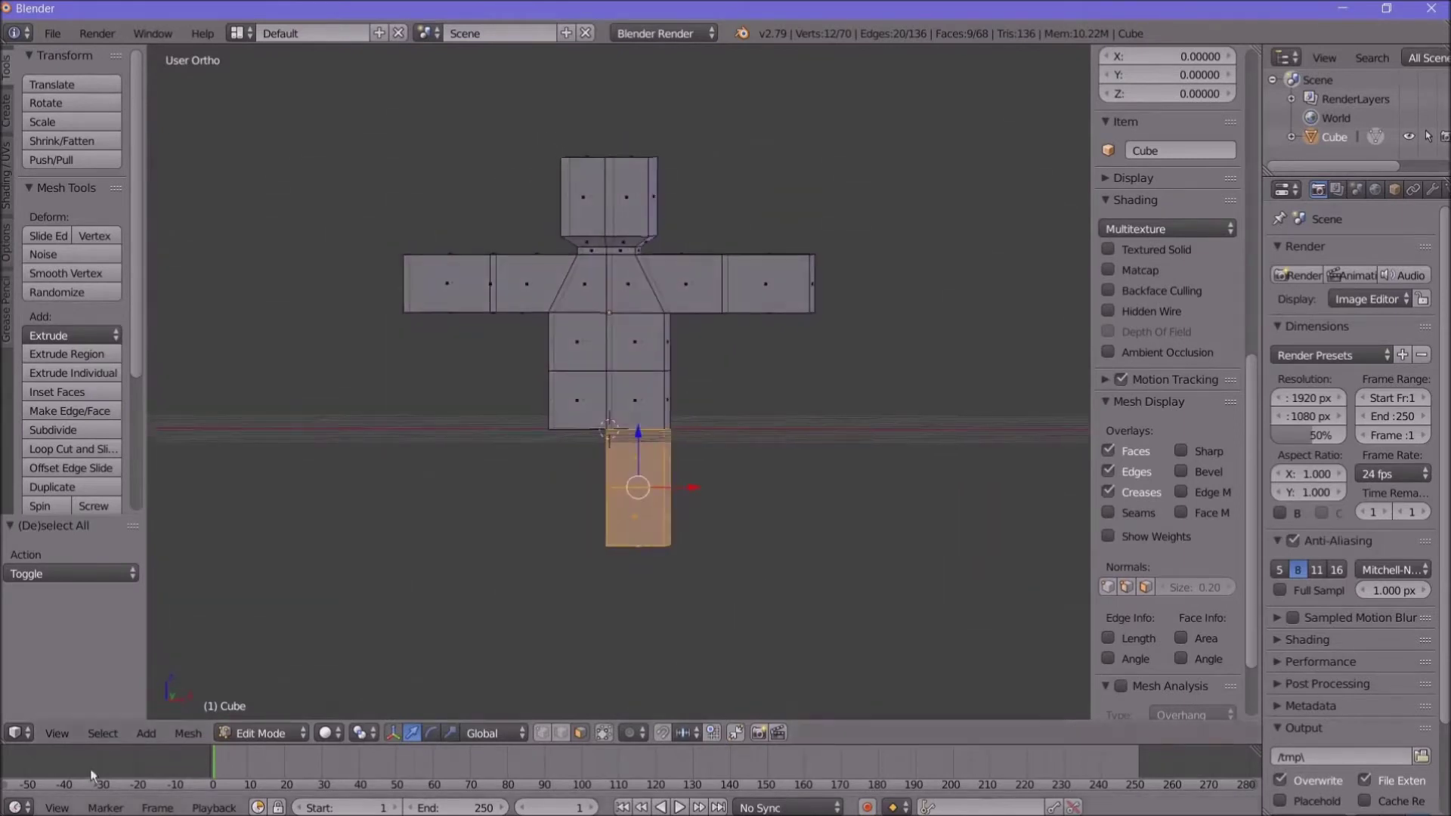
{"action": "left_click", "coordinate": [58, 733]}
{"action": "left_click", "coordinate": [94, 608]}
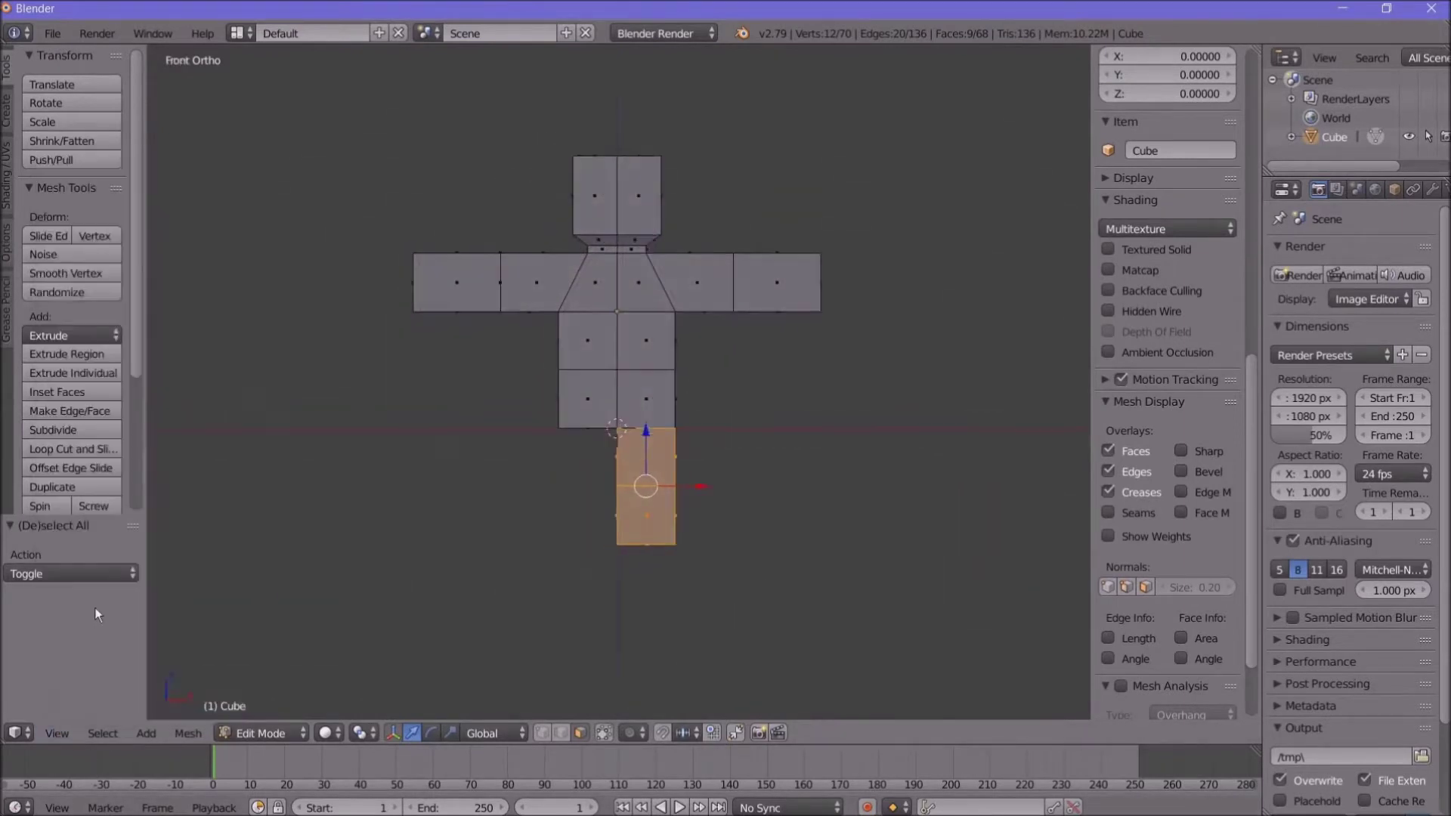
Step: Clear the selection, then box-select the lower segment of the +X leg and move it about 0.039 along the X axis
{"action": "key", "text": "a"}
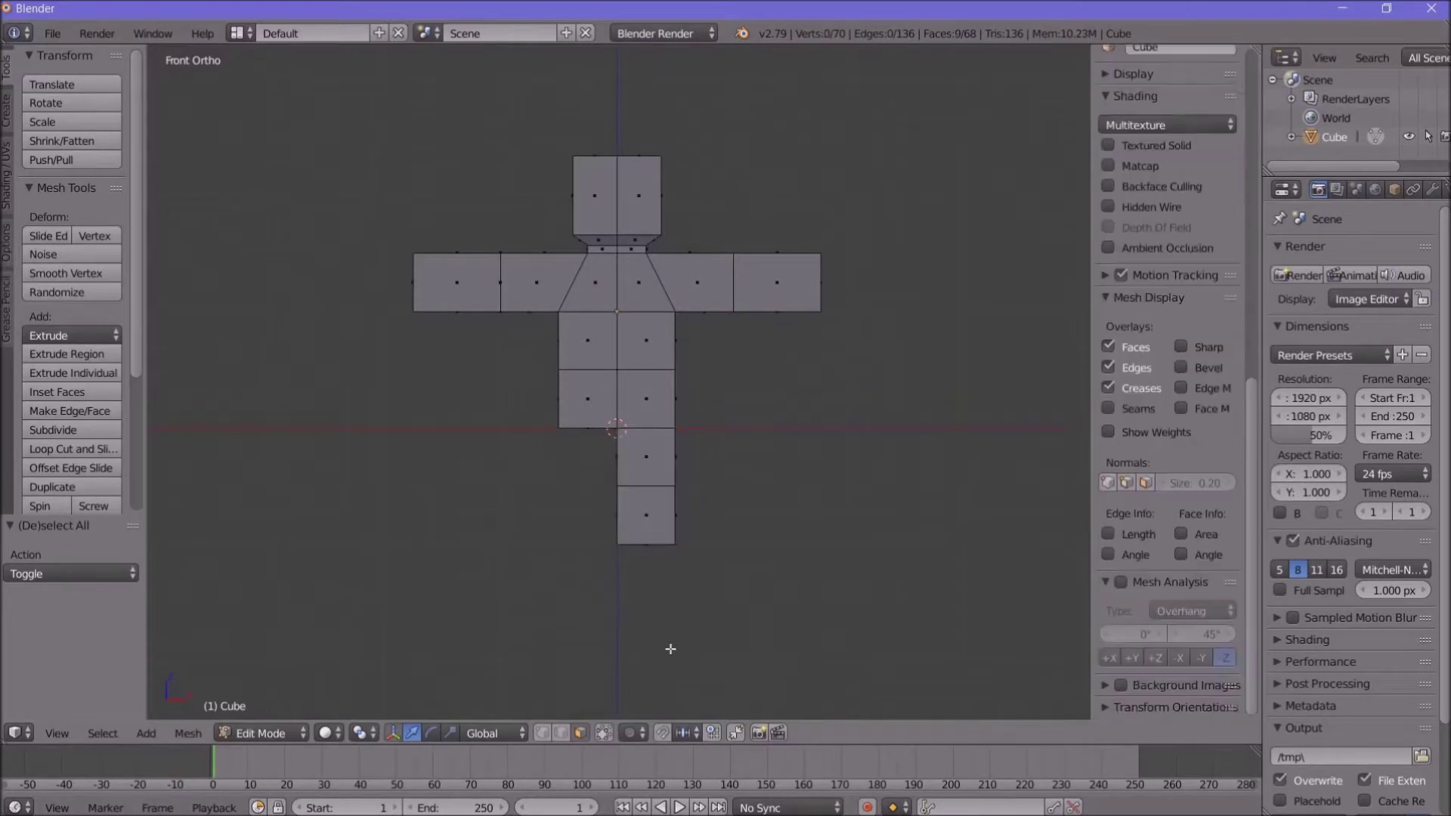
{"action": "left_click_drag", "start_coordinate": [710, 596], "coordinate": [587, 469]}
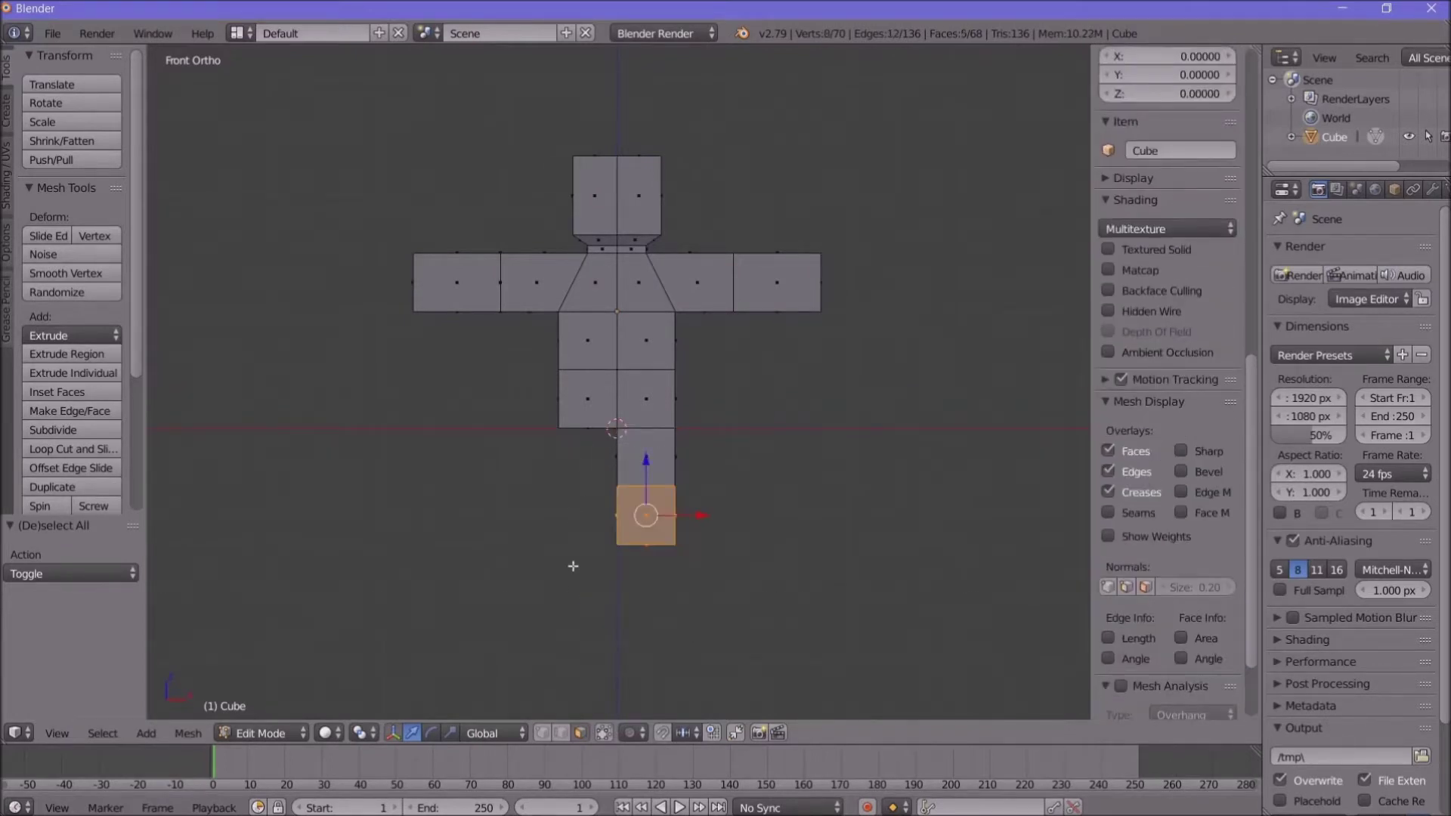
{"action": "key", "text": "g"}
{"action": "key", "text": "x"}
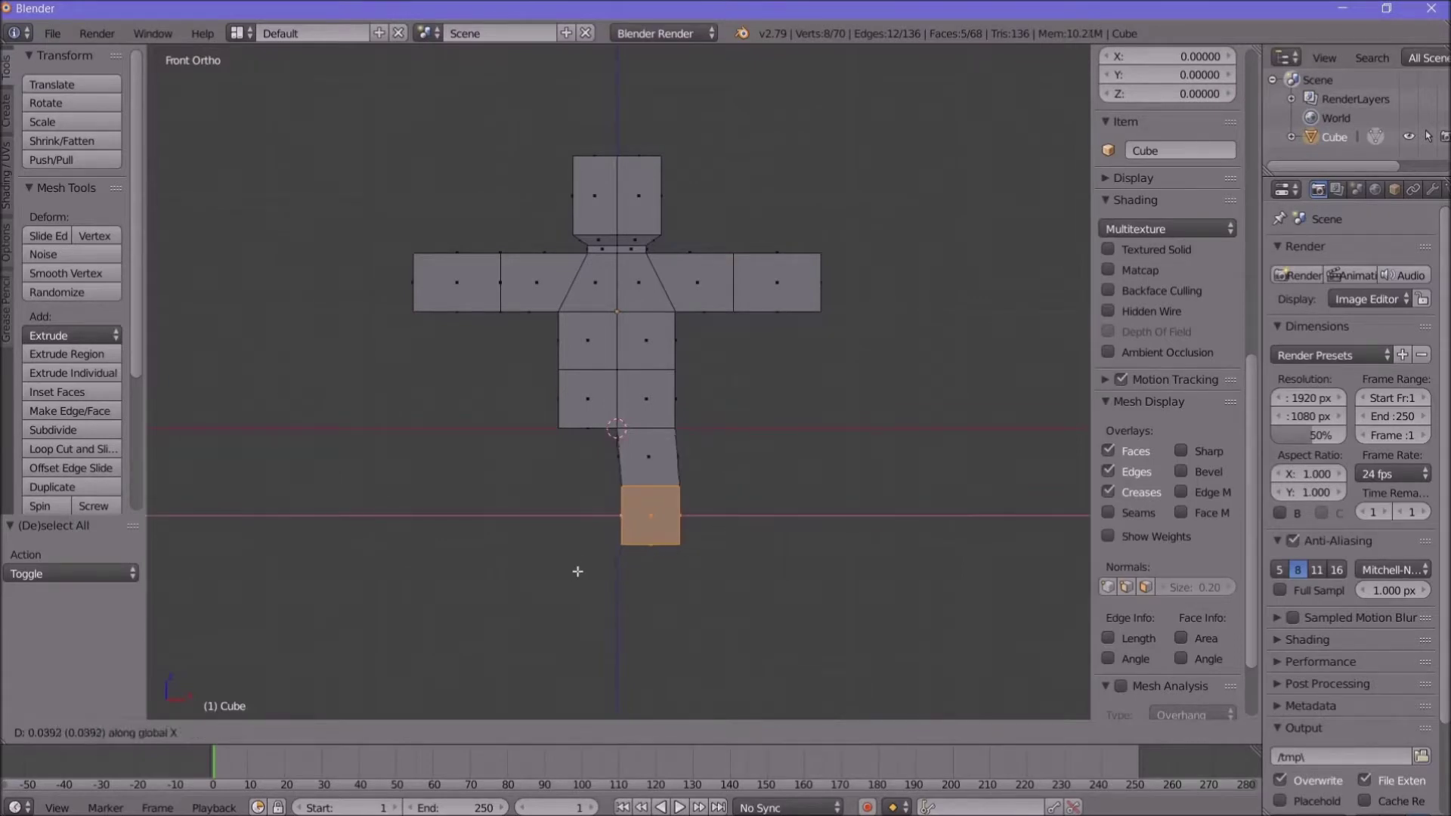
{"action": "left_click", "coordinate": [578, 573]}
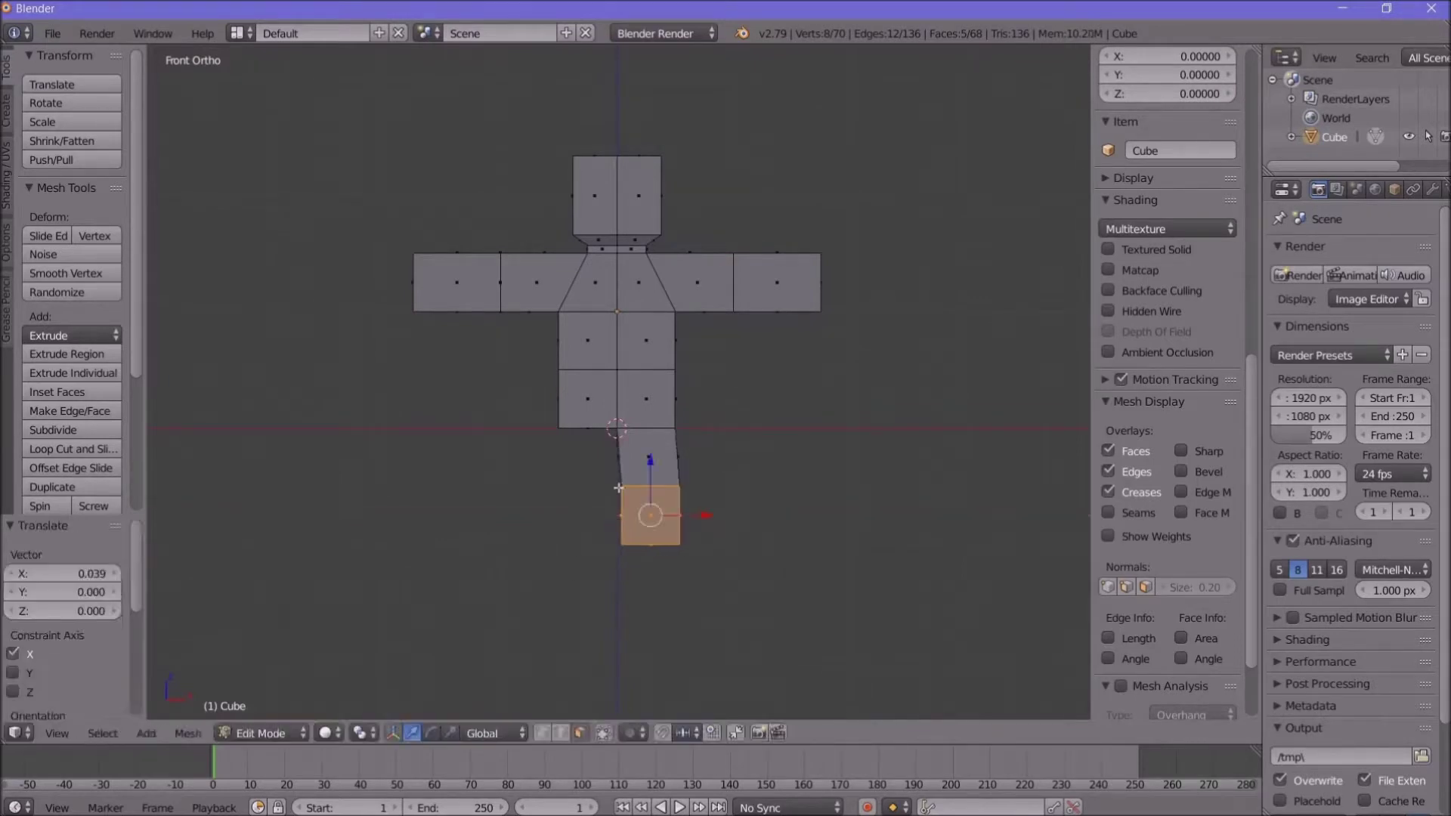
Step: Select the torso's underside face on the -X side and extrude it downward twice by 0.5 to form the second leg
{"action": "middle_click_drag", "start_coordinate": [574, 536], "coordinate": [588, 492]}
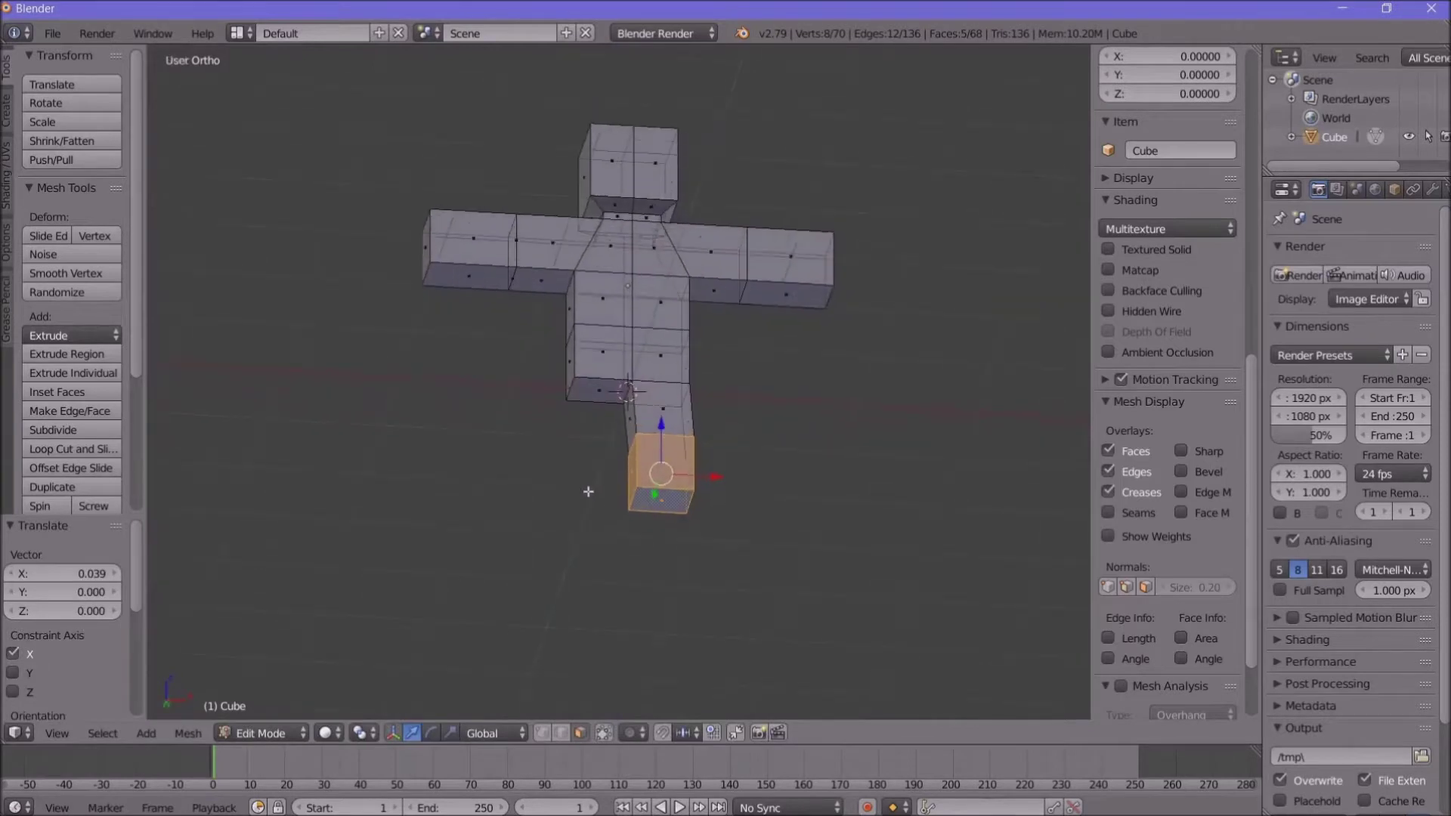
{"action": "right_click", "coordinate": [600, 391]}
{"action": "type", "text": "e"}
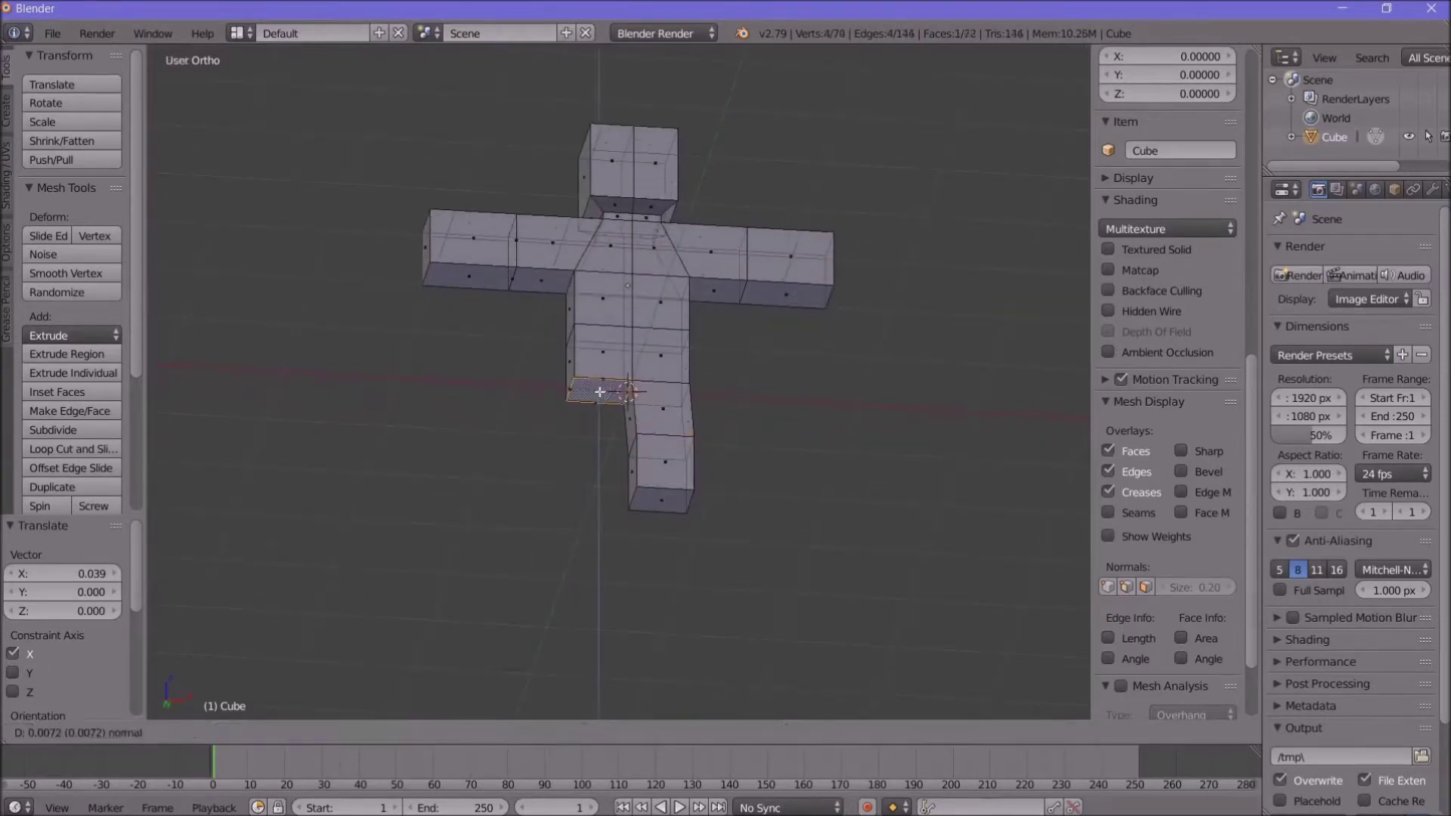
{"action": "type", "text": "0.5"}
{"action": "key", "text": "Return"}
{"action": "type", "text": "e"}
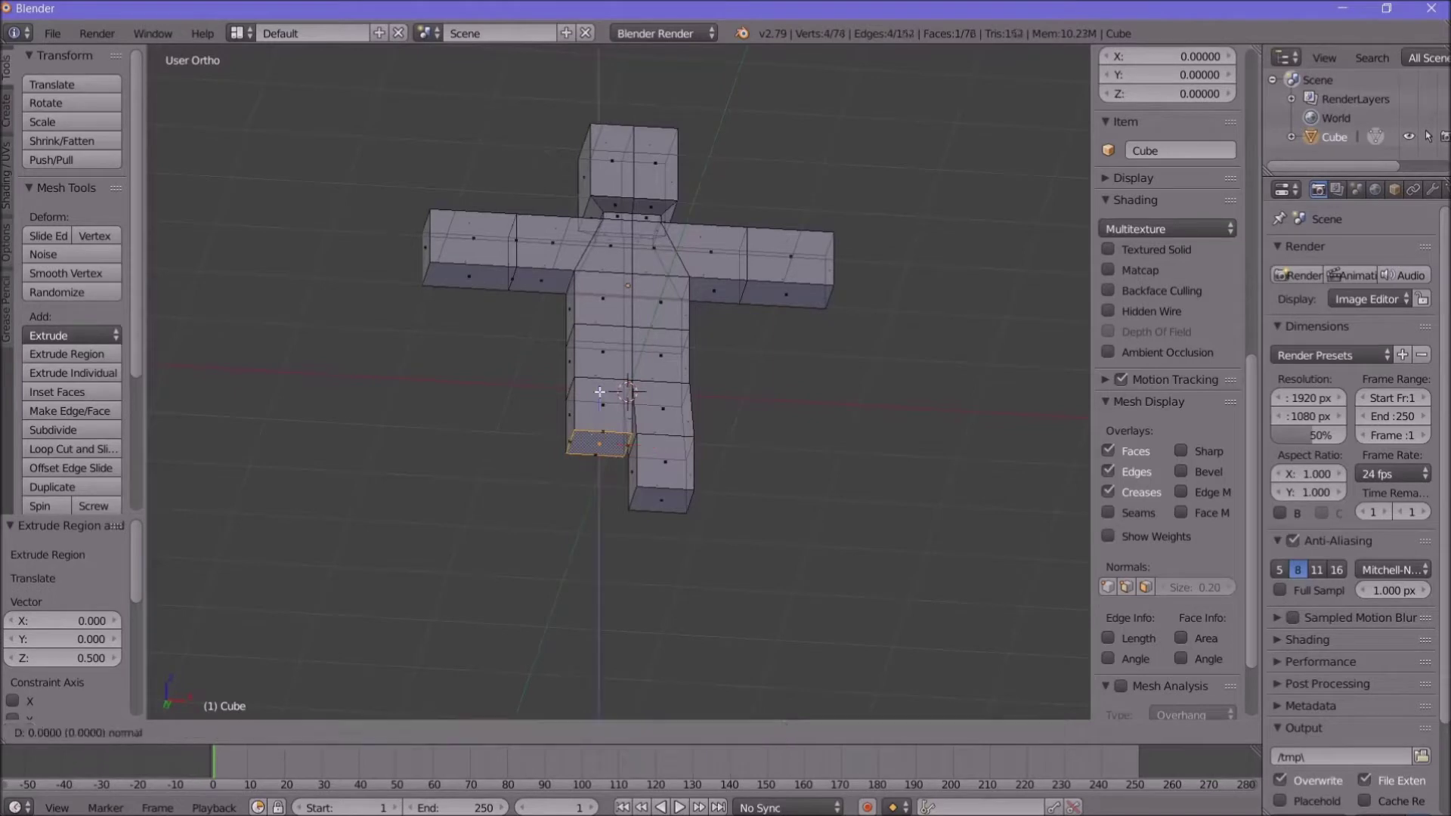
{"action": "type", "text": "0.5"}
{"action": "key", "text": "Return"}
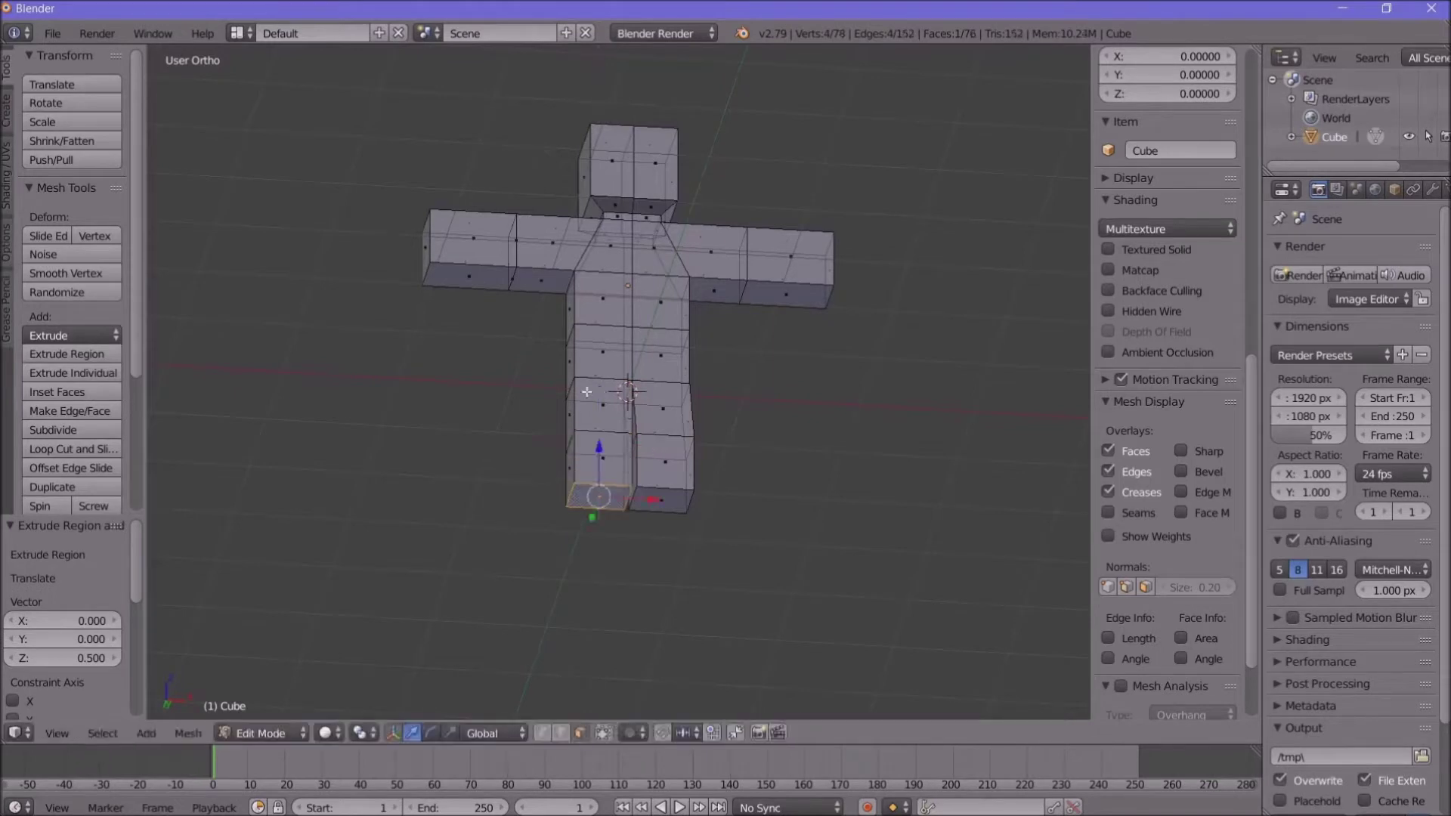
{"action": "middle_click_drag", "start_coordinate": [563, 533], "coordinate": [528, 593]}
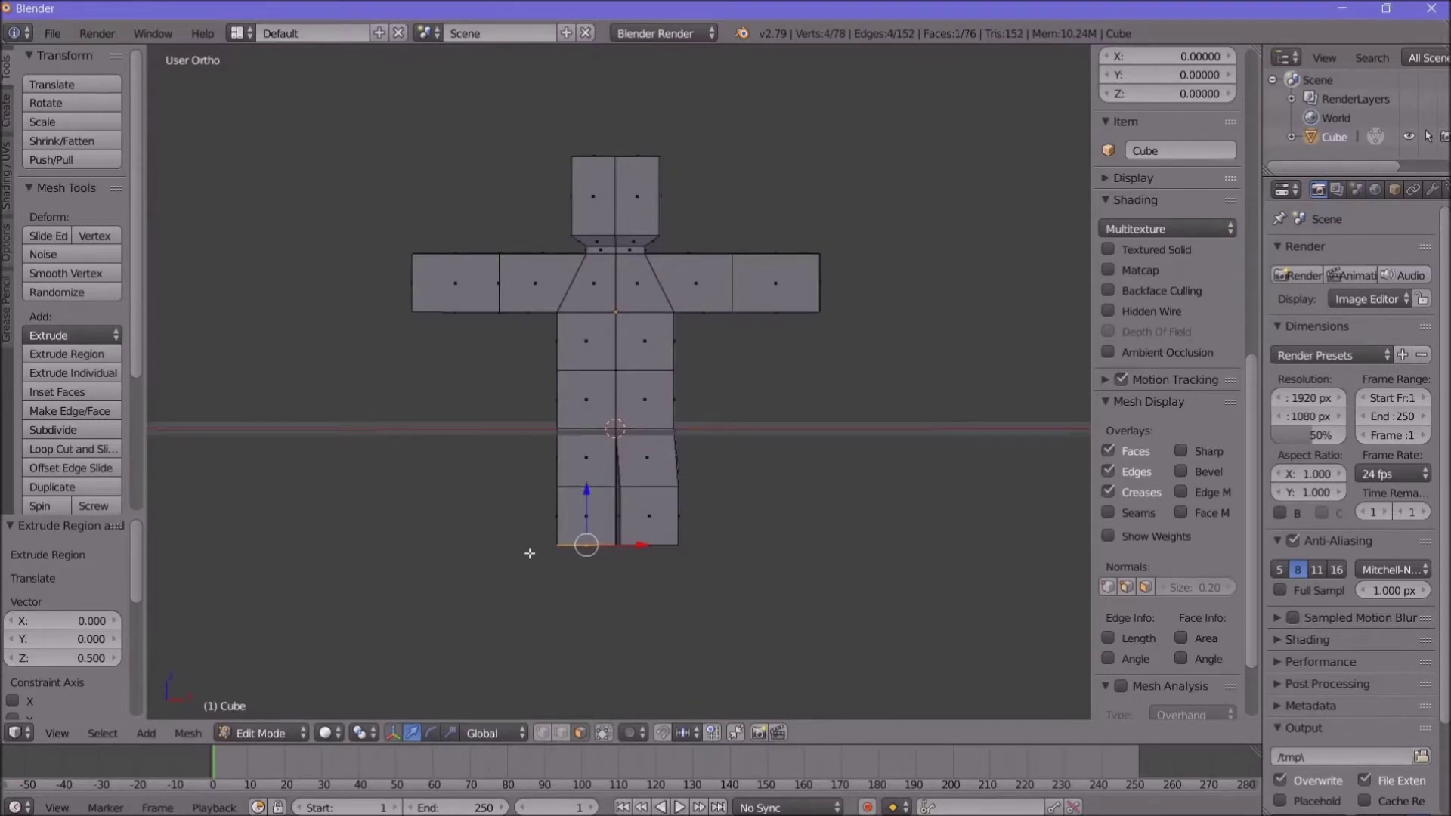
Step: Box-select the lower segment of the -X leg, move it slightly outward along the X axis and clear the selection
{"action": "key", "text": "a"}
{"action": "key", "text": "b"}
{"action": "left_click_drag", "start_coordinate": [529, 553], "coordinate": [618, 479]}
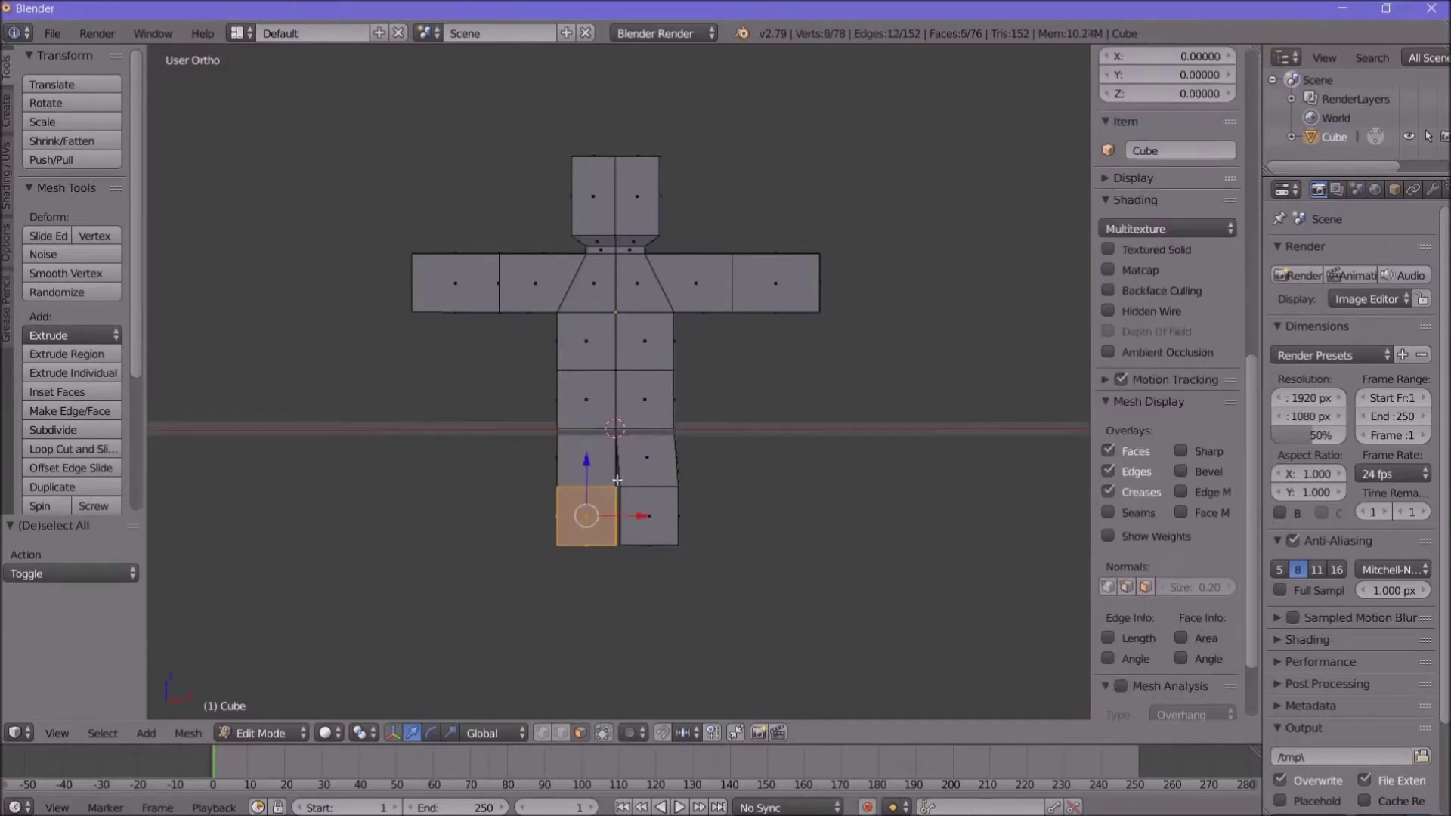
{"action": "key", "text": "g"}
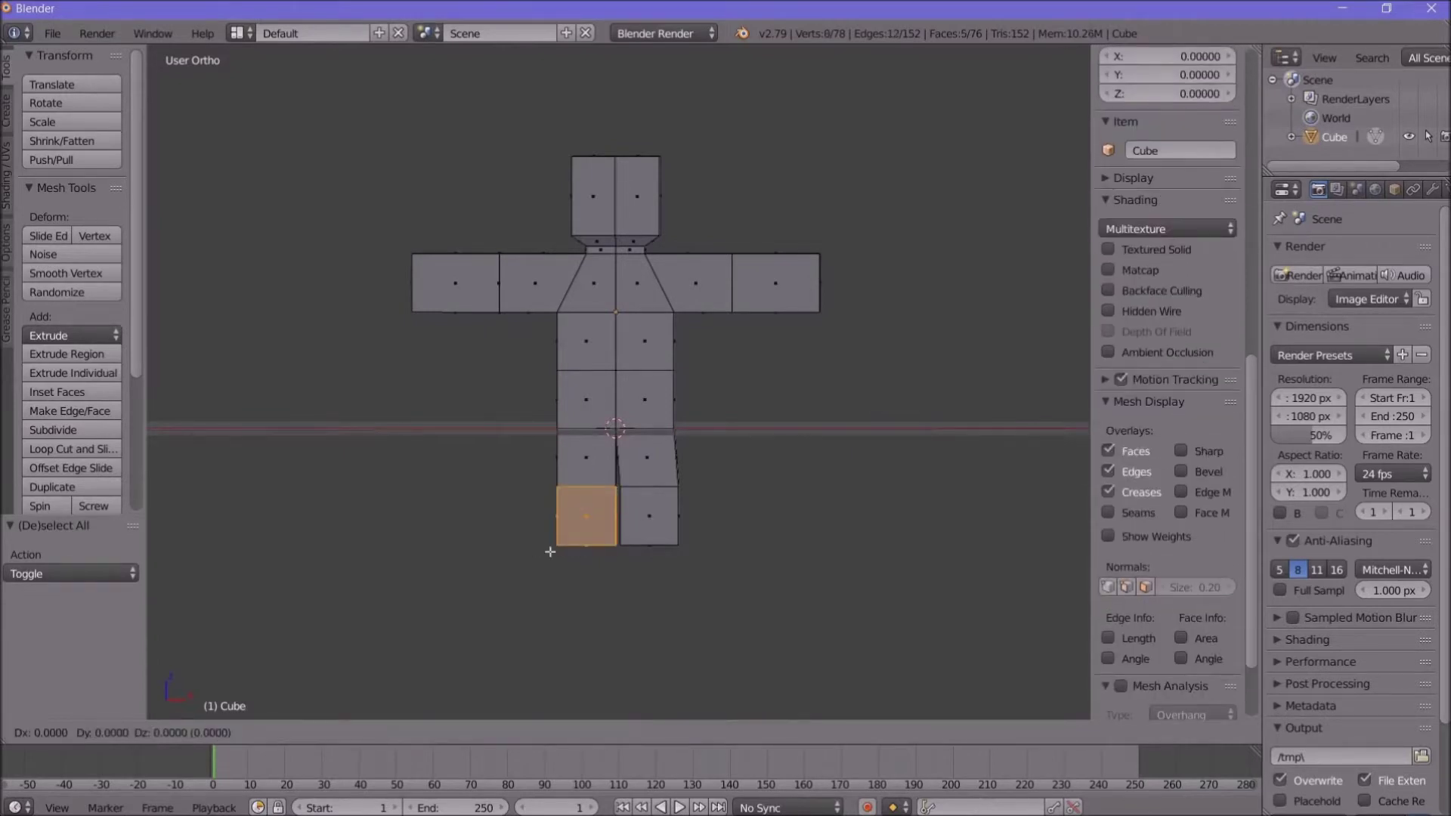
{"action": "key", "text": "x"}
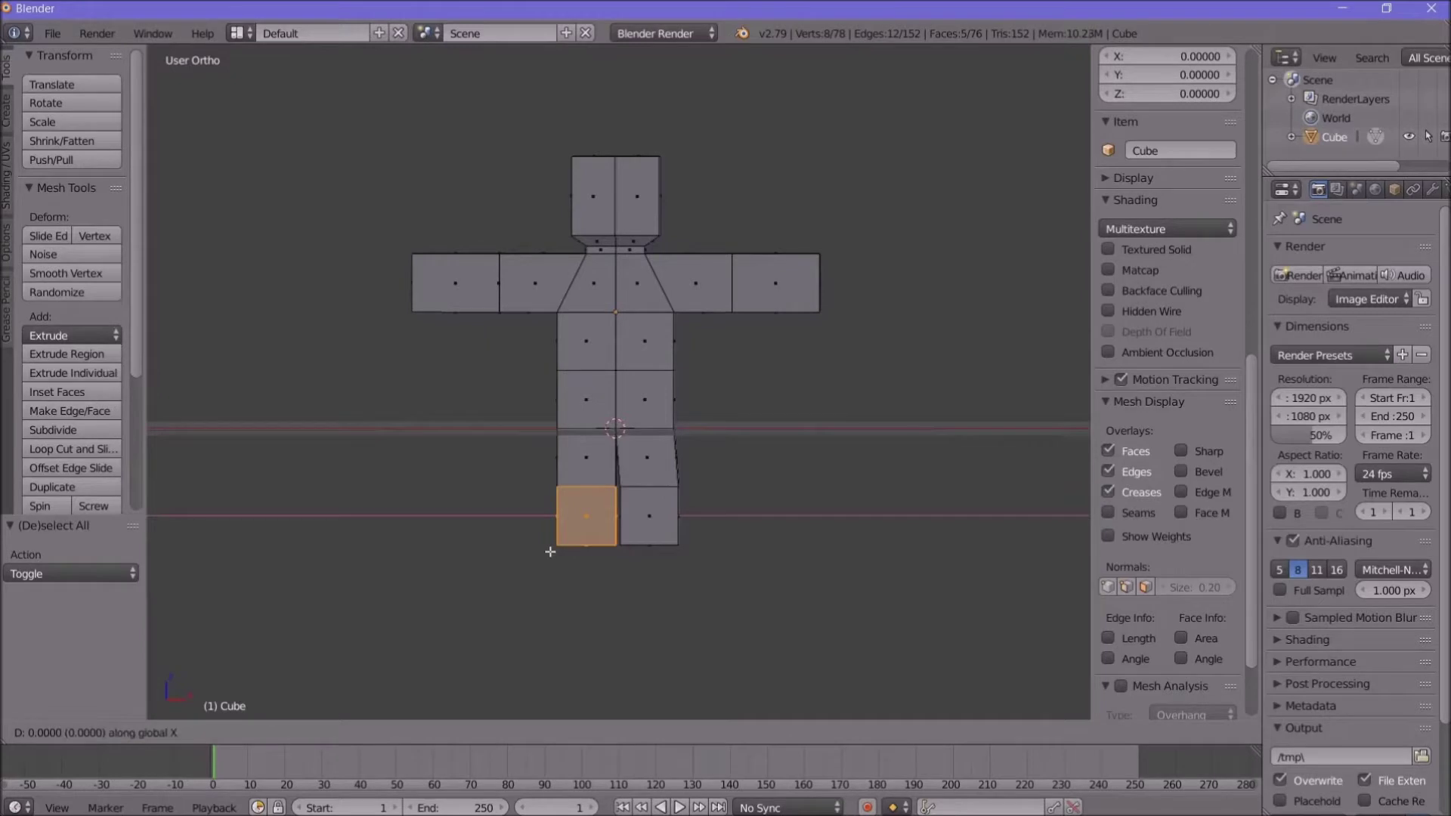
{"action": "left_click", "coordinate": [547, 552]}
{"action": "key", "text": "a"}
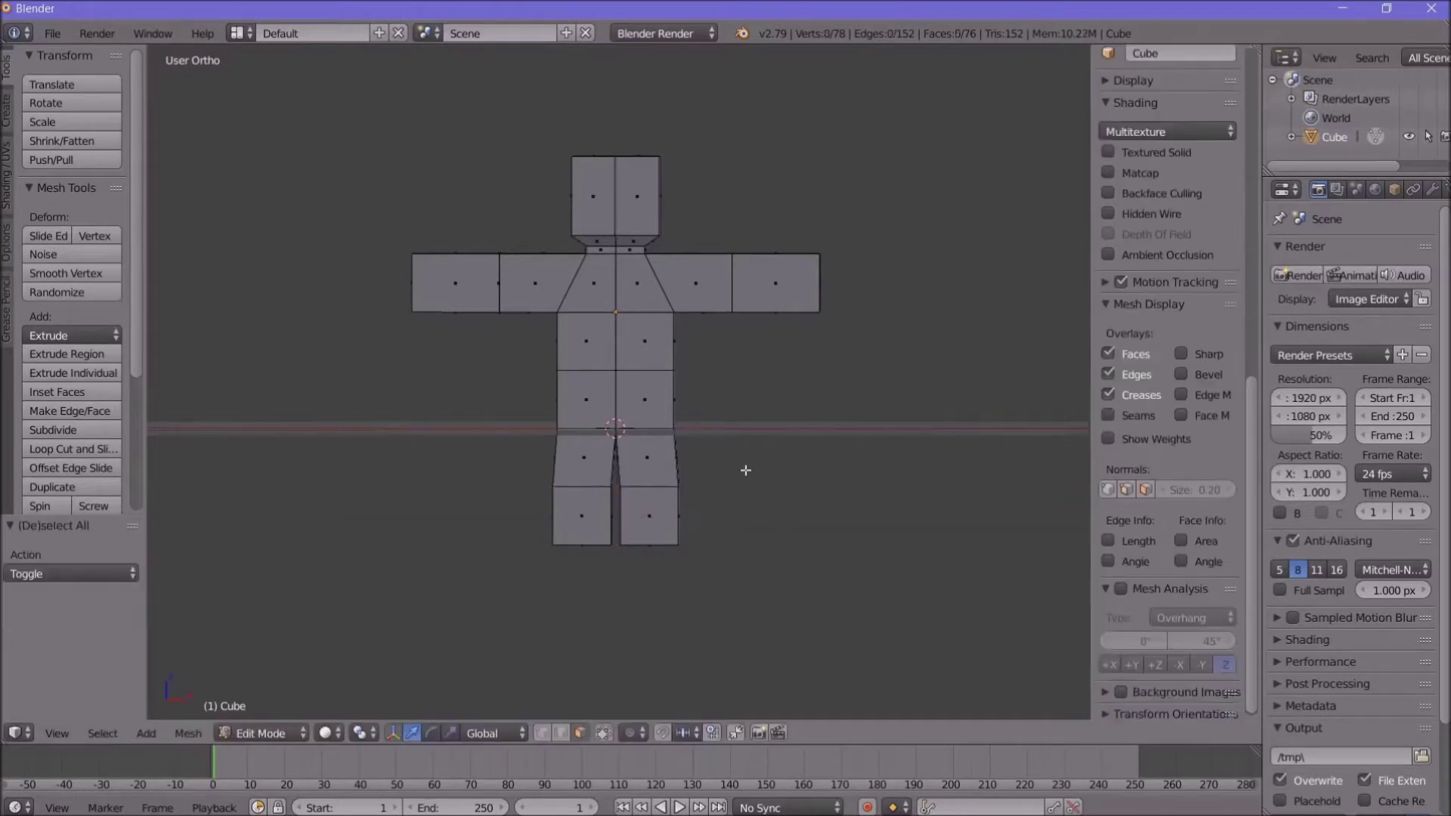
Step: In edge select mode, box-select the edges where the legs meet the torso and move them up about 0.248 along Z
{"action": "mouse_move", "coordinate": [784, 476]}
{"action": "middle_mouse_down"}
{"action": "mouse_move", "coordinate": [800, 509]}
{"action": "mouse_move", "coordinate": [778, 509]}
{"action": "mouse_move", "coordinate": [783, 492]}
{"action": "middle_mouse_up"}
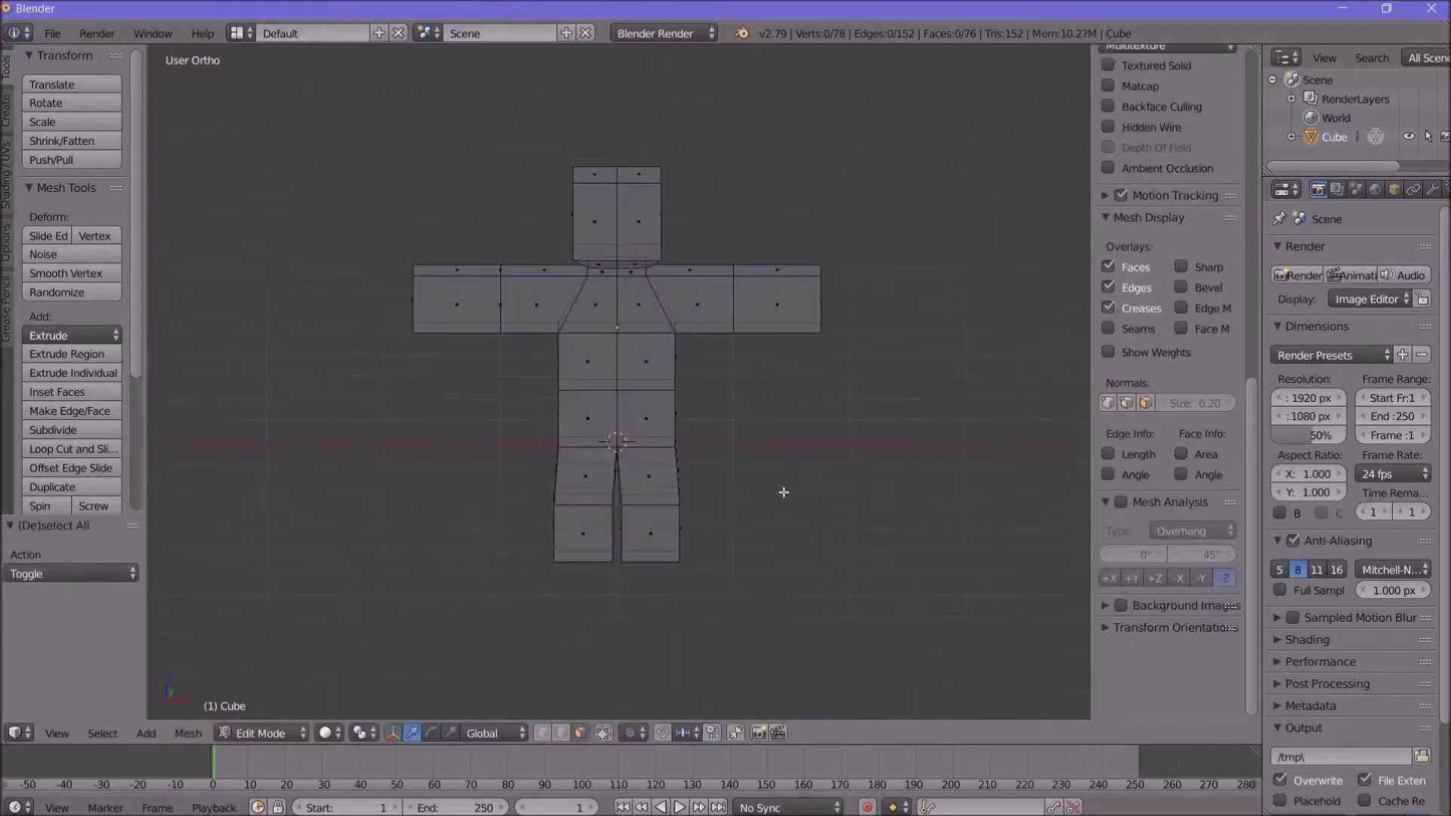
{"action": "middle_click_drag", "start_coordinate": [690, 468], "coordinate": [741, 459]}
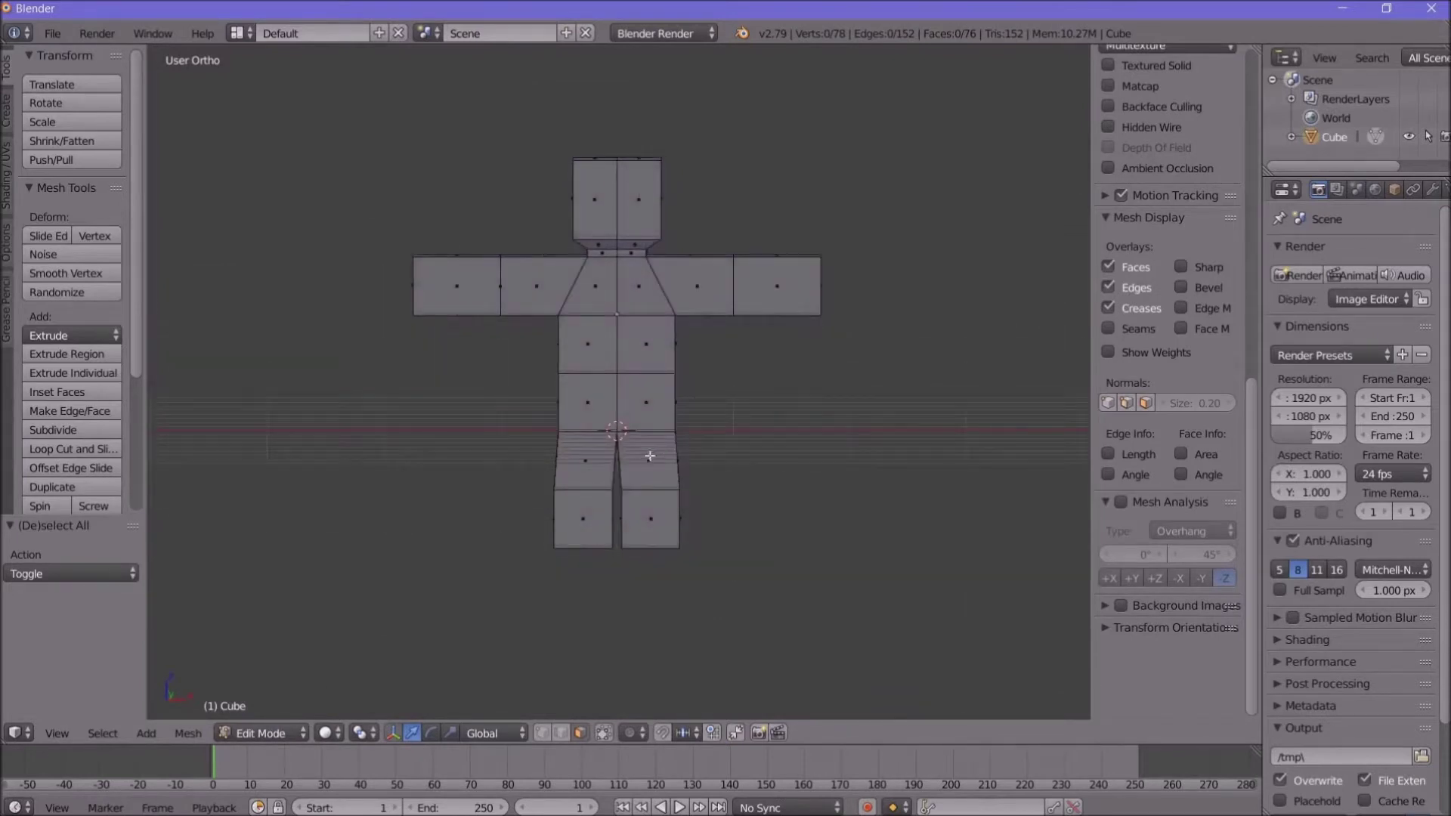
{"action": "left_click", "coordinate": [562, 737]}
{"action": "left_click_drag", "start_coordinate": [531, 423], "coordinate": [709, 440]}
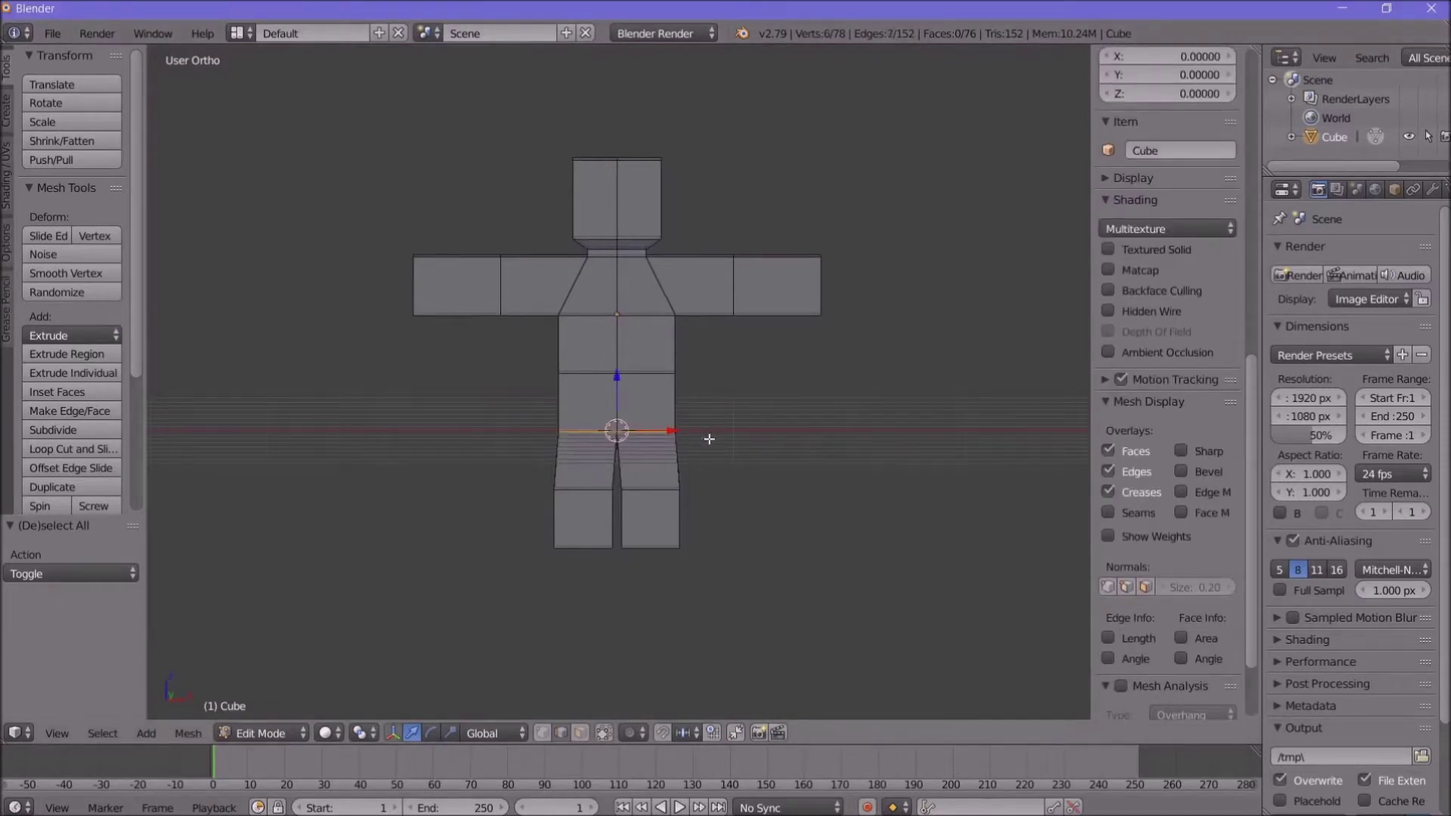
{"action": "key", "text": "g"}
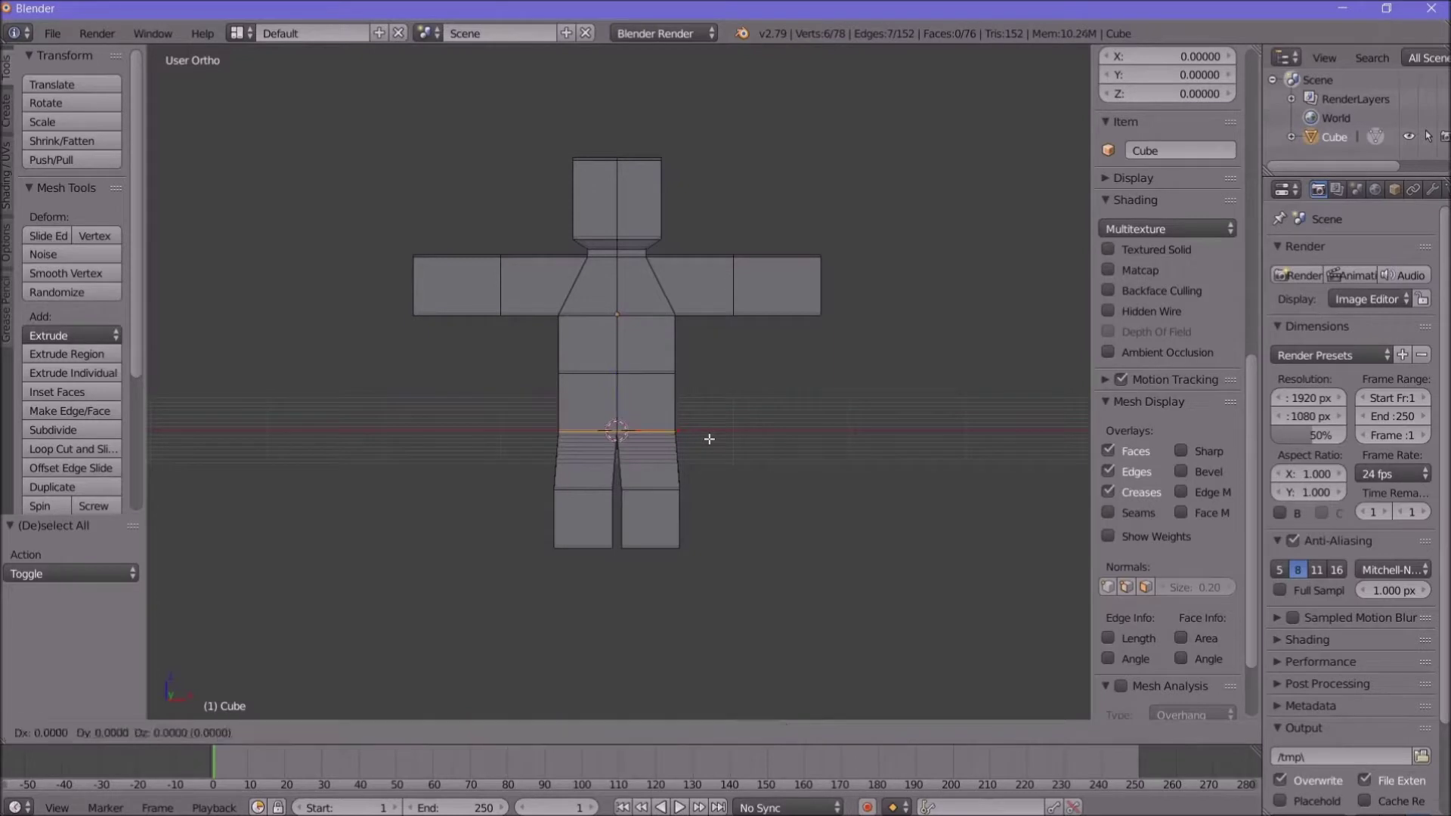
{"action": "key", "text": "z"}
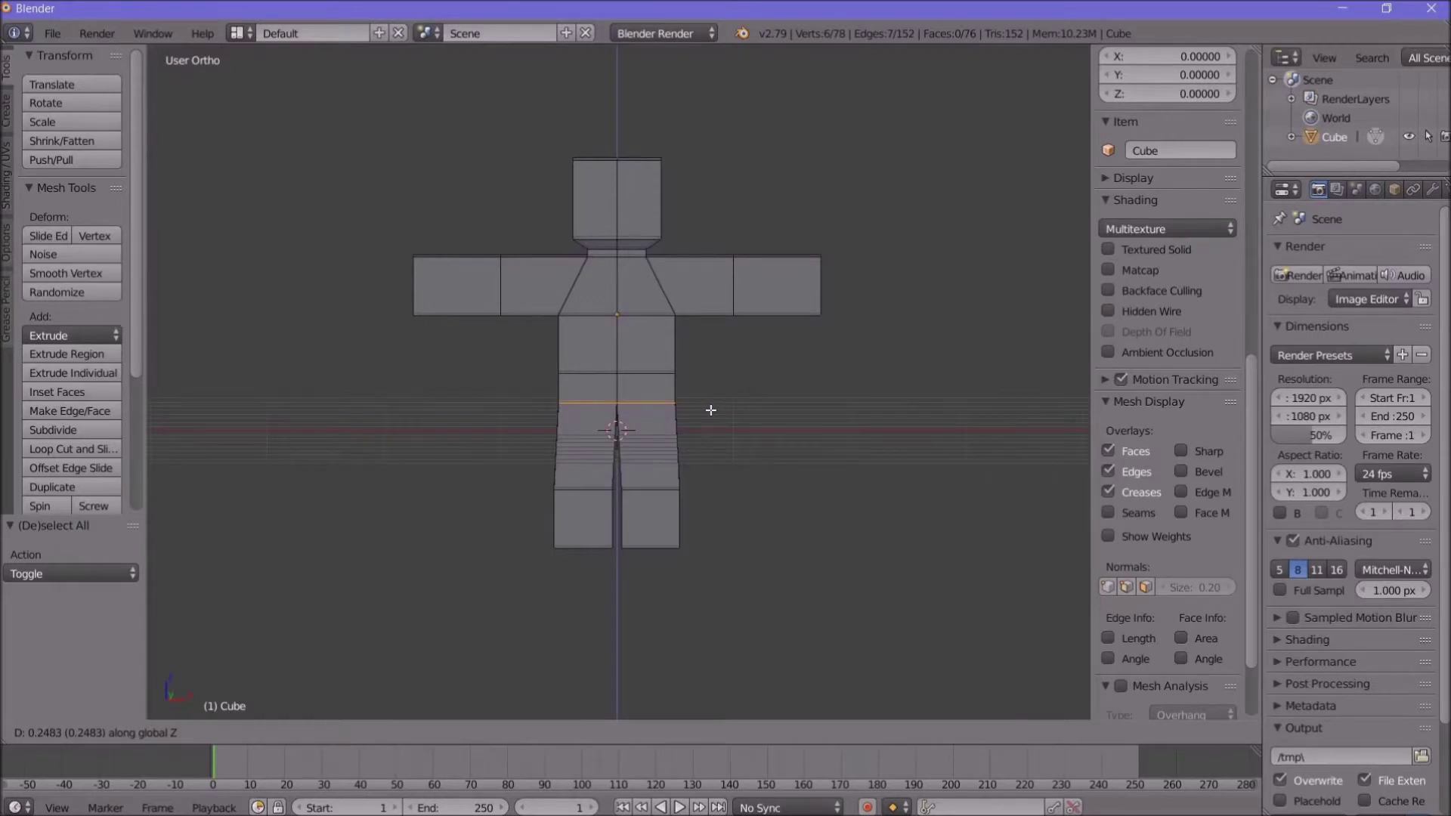
{"action": "left_click", "coordinate": [710, 409]}
Step: Clear the selection, then box-select the horizontal waist edges across the torso and raise them 0.118 along Z
{"action": "key", "text": "a"}
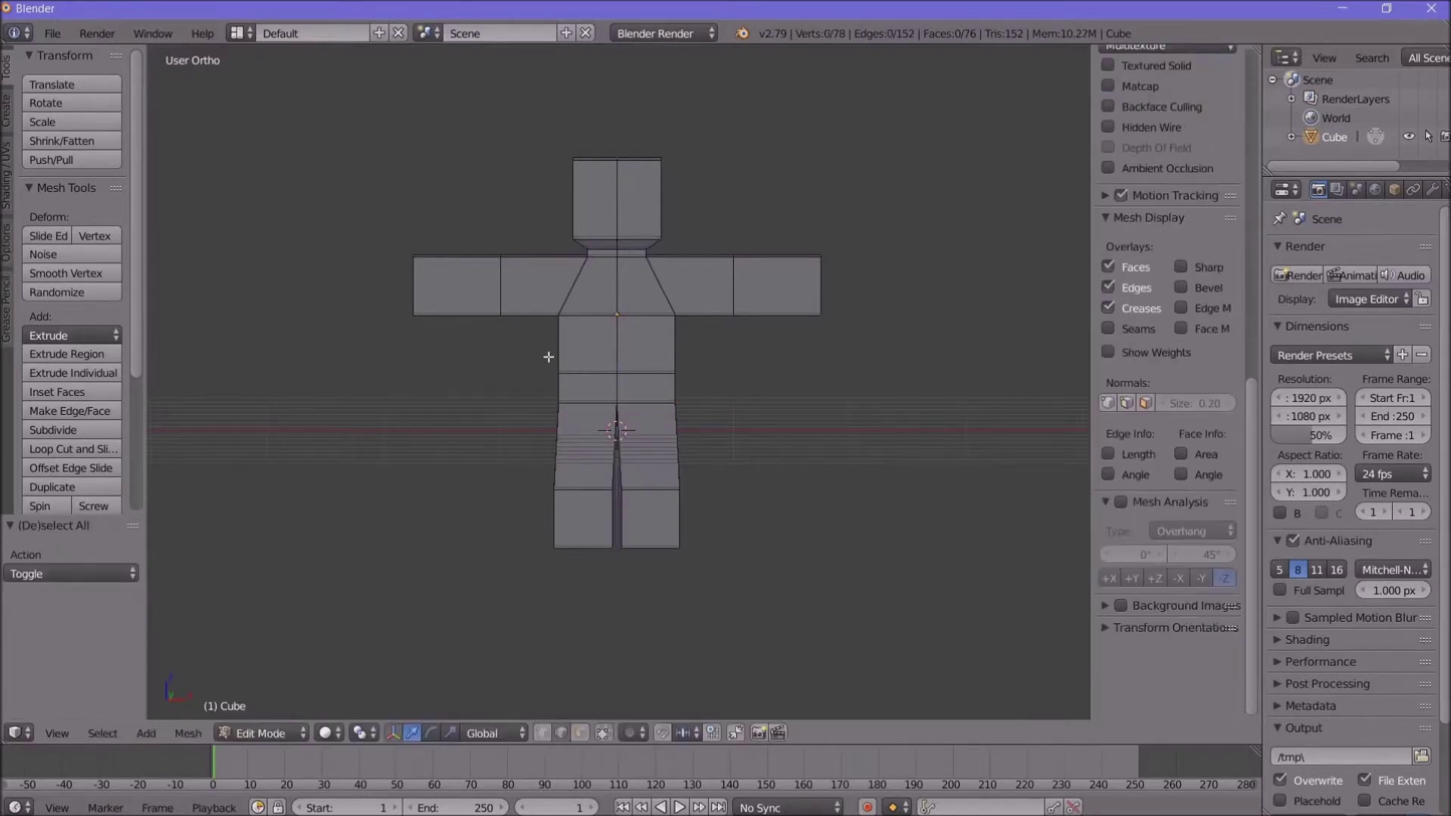
{"action": "key", "text": "b"}
{"action": "left_click_drag", "start_coordinate": [548, 356], "coordinate": [697, 387]}
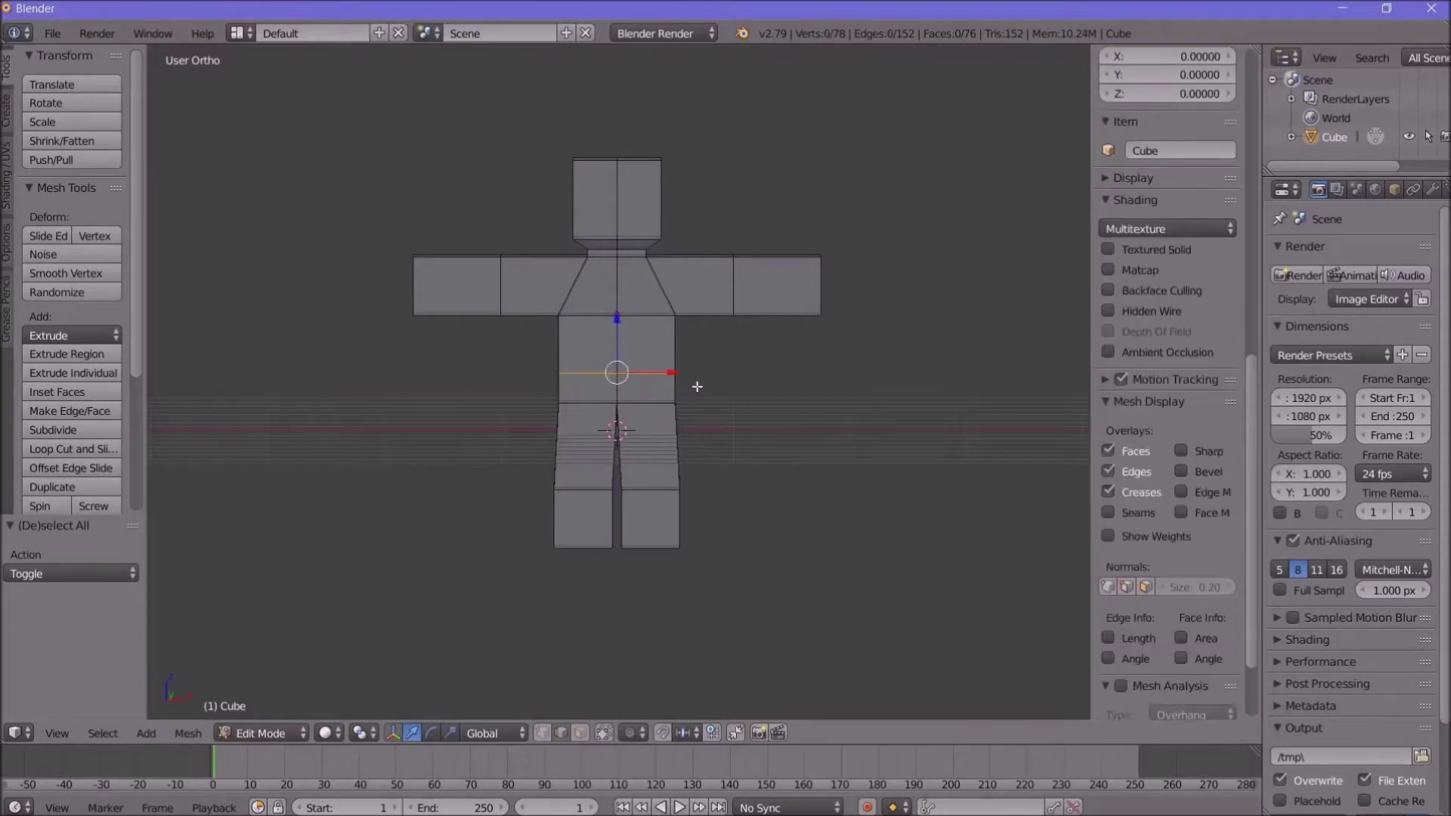
{"action": "key", "text": "g"}
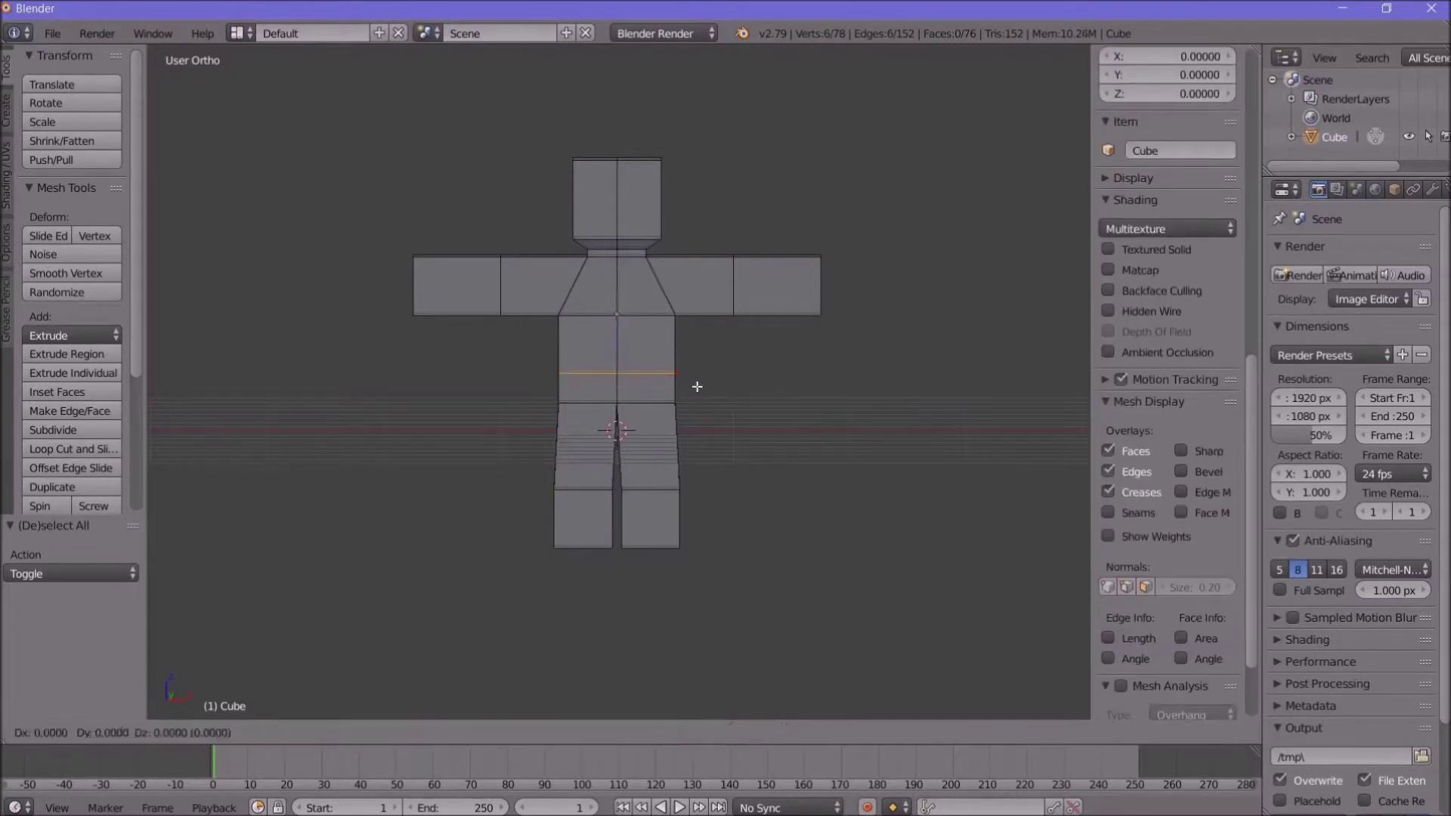
{"action": "key", "text": "z"}
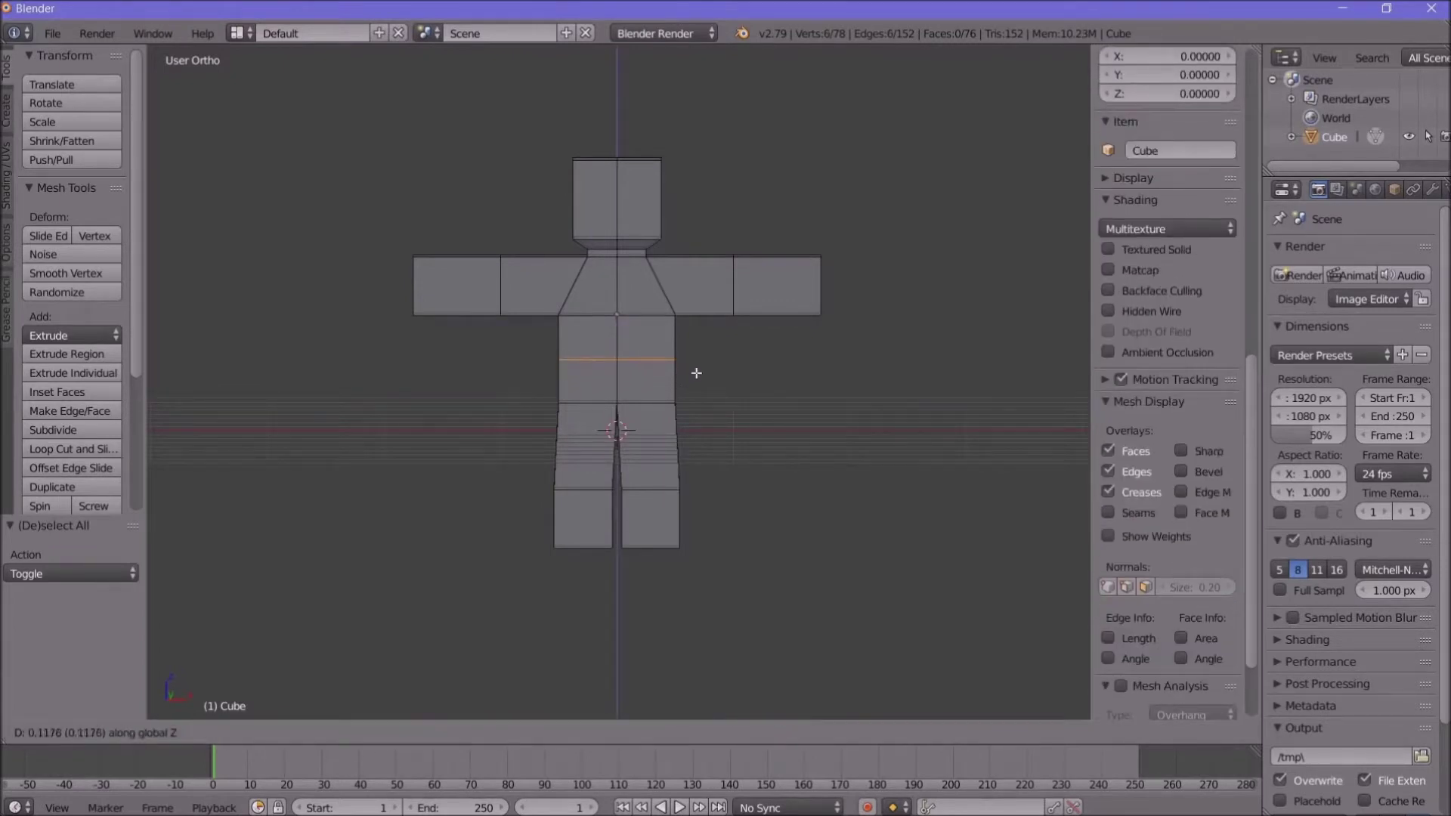
{"action": "left_click", "coordinate": [696, 372]}
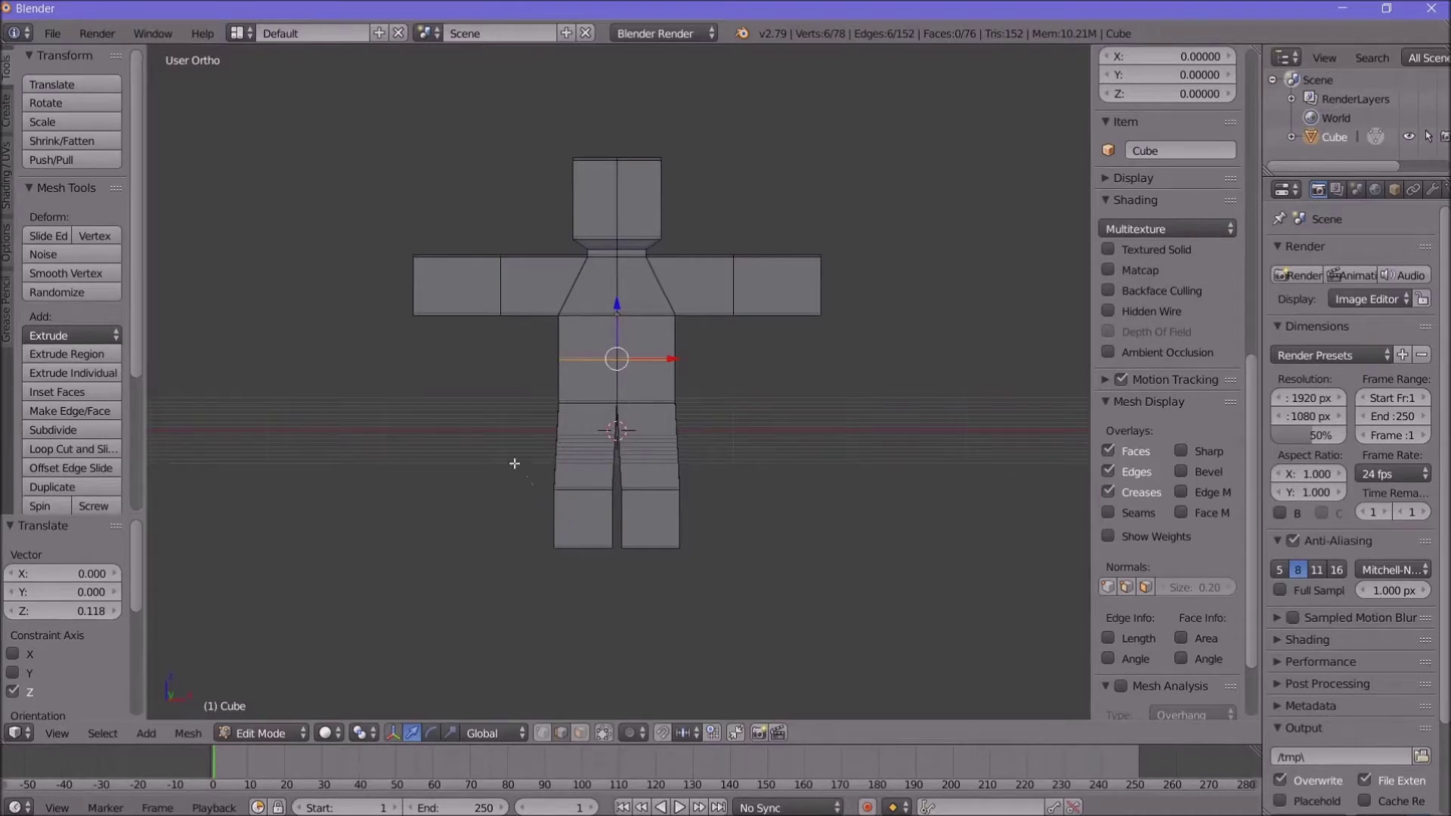
Step: Clear the selection, then box-select the knee edges of both legs and move them up 0.105 along Z
{"action": "key", "text": "a"}
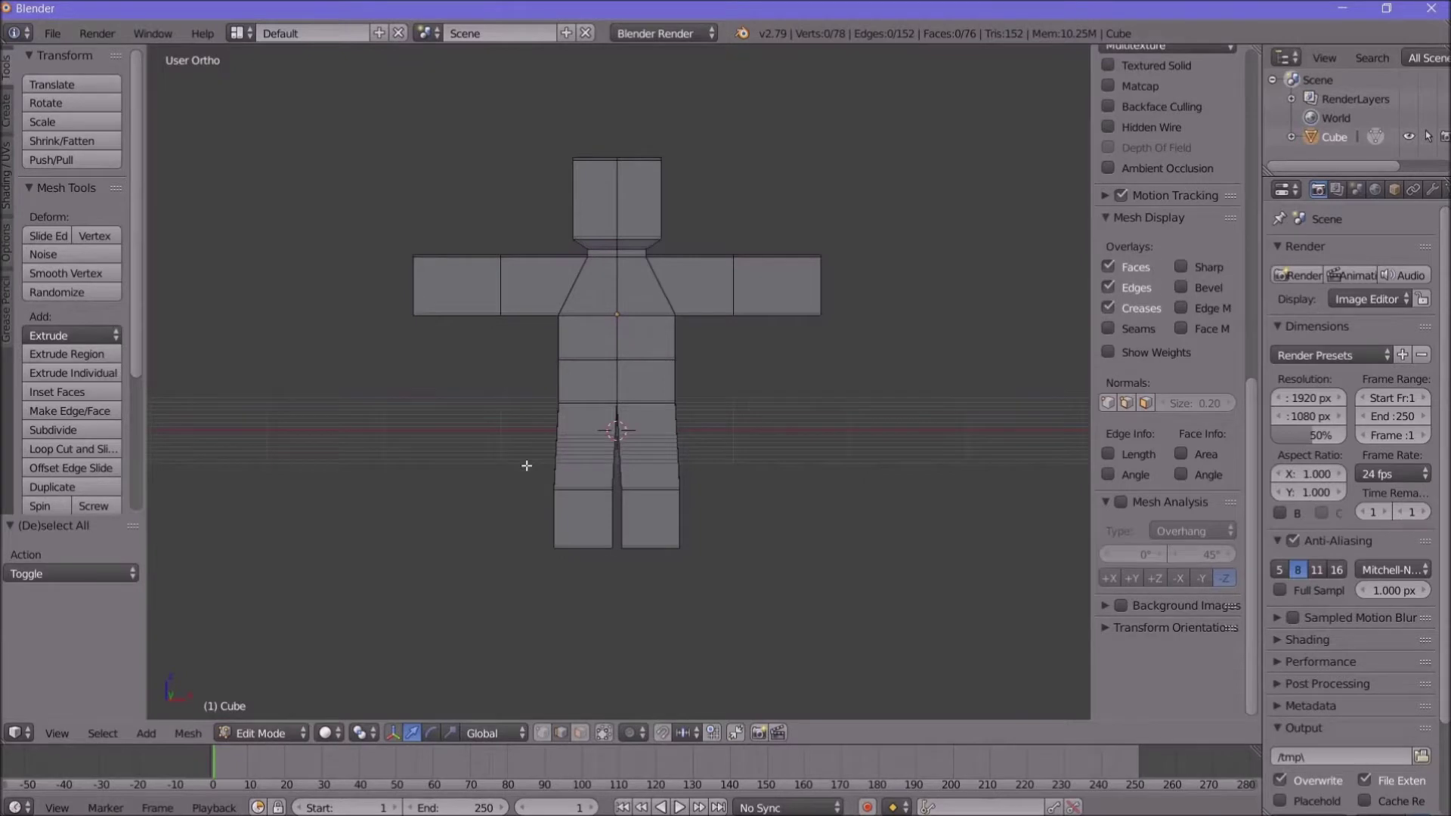
{"action": "left_click_drag", "start_coordinate": [527, 465], "coordinate": [706, 504]}
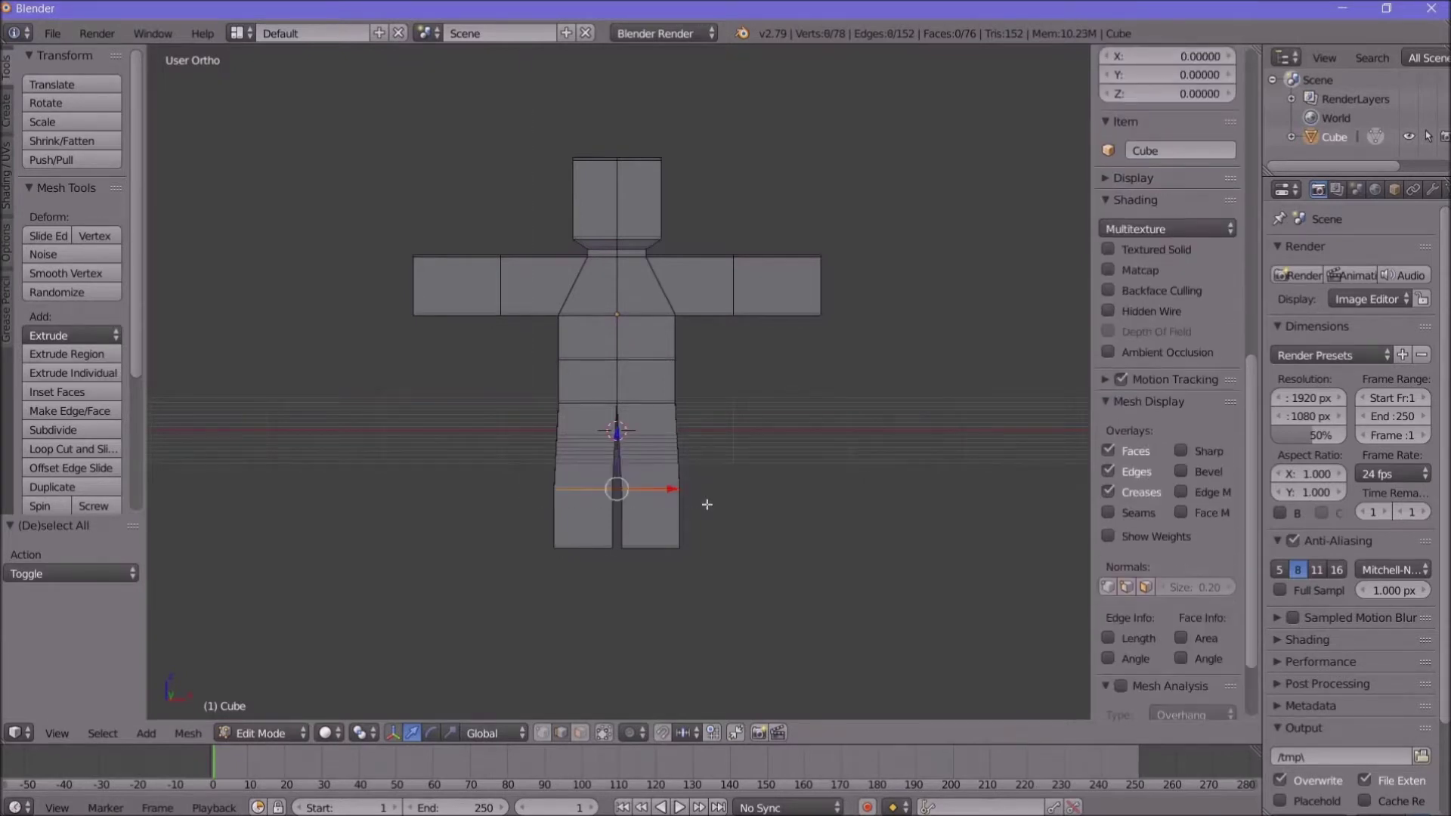
{"action": "key", "text": "g"}
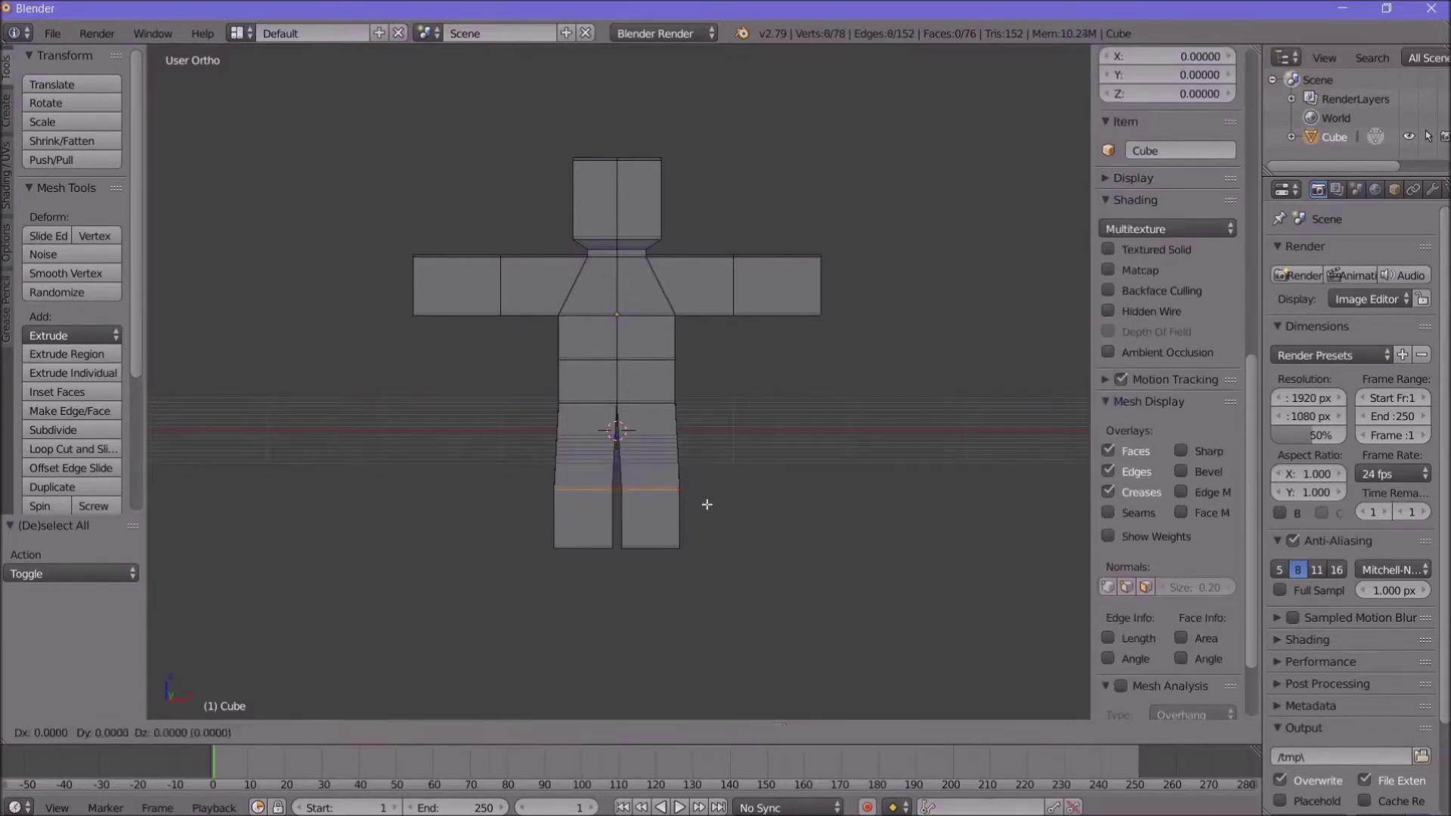
{"action": "key", "text": "z"}
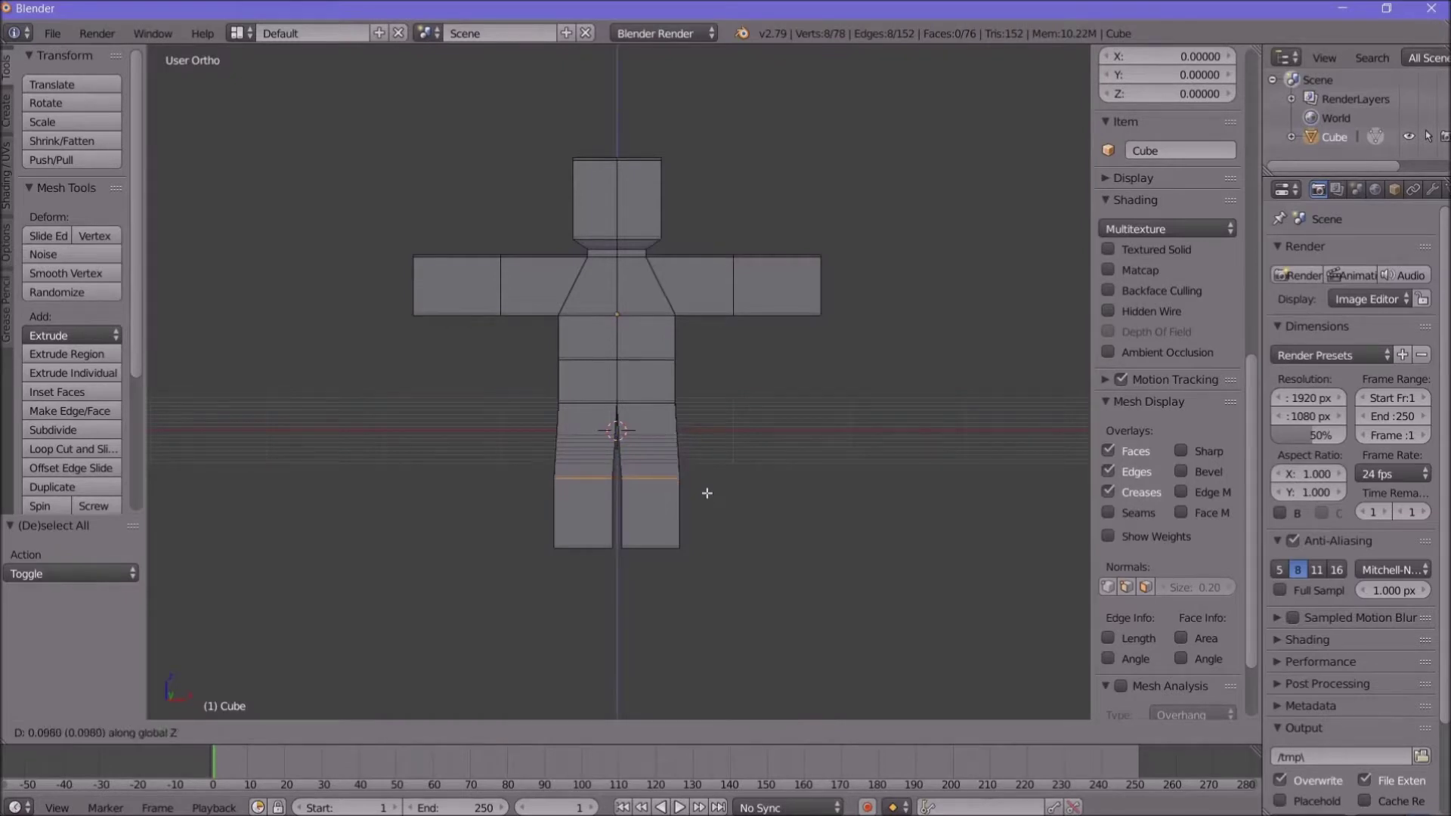
{"action": "left_click", "coordinate": [707, 492]}
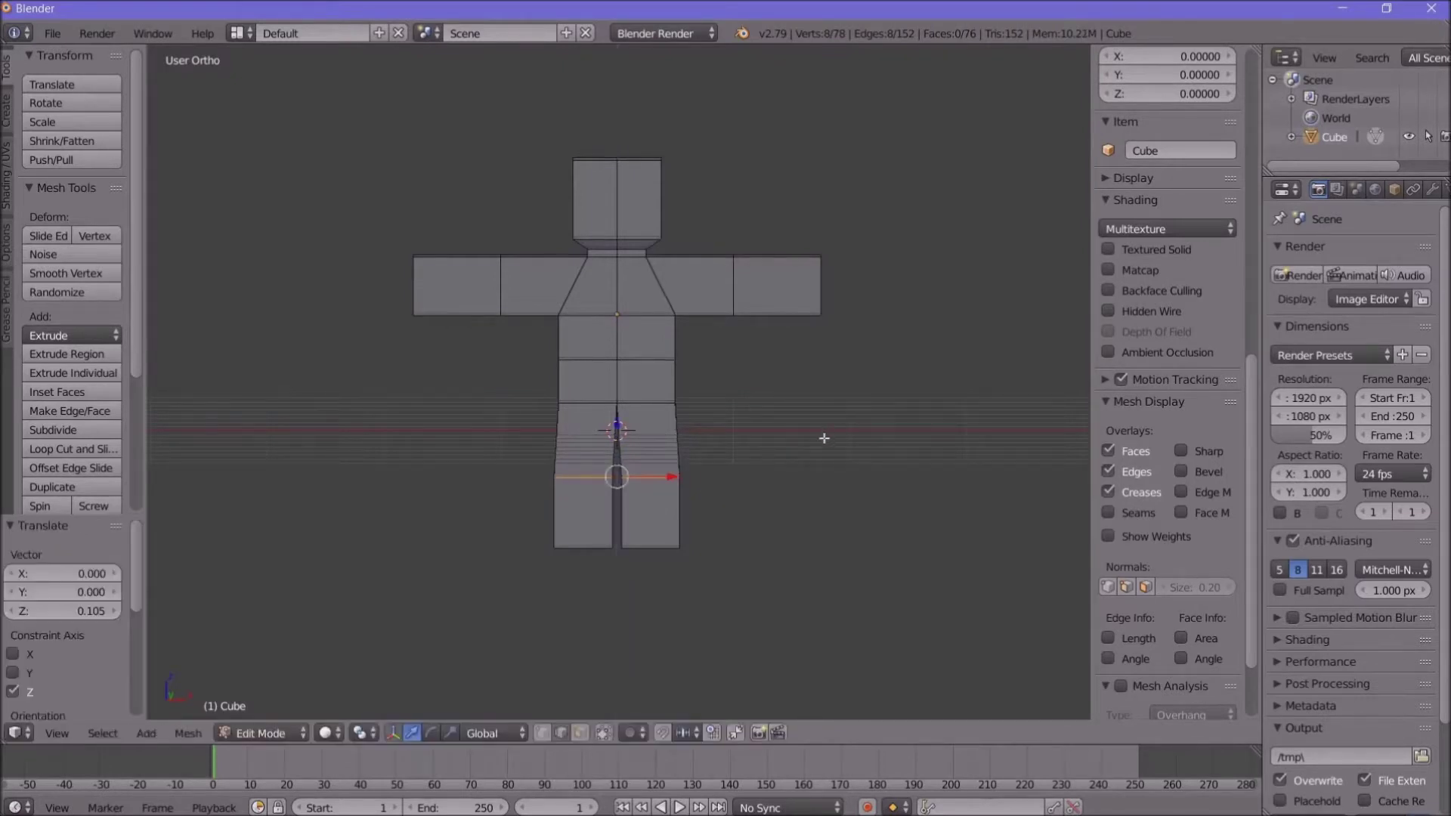
Step: Select only the head, arms and torso down to the waist edges, and move them up 0.098 along Z
{"action": "mouse_move", "coordinate": [823, 451]}
{"action": "middle_mouse_down"}
{"action": "mouse_move", "coordinate": [824, 481]}
{"action": "mouse_move", "coordinate": [781, 470]}
{"action": "mouse_move", "coordinate": [801, 434]}
{"action": "mouse_move", "coordinate": [809, 460]}
{"action": "mouse_move", "coordinate": [836, 449]}
{"action": "mouse_move", "coordinate": [836, 469]}
{"action": "mouse_move", "coordinate": [826, 448]}
{"action": "middle_mouse_up"}
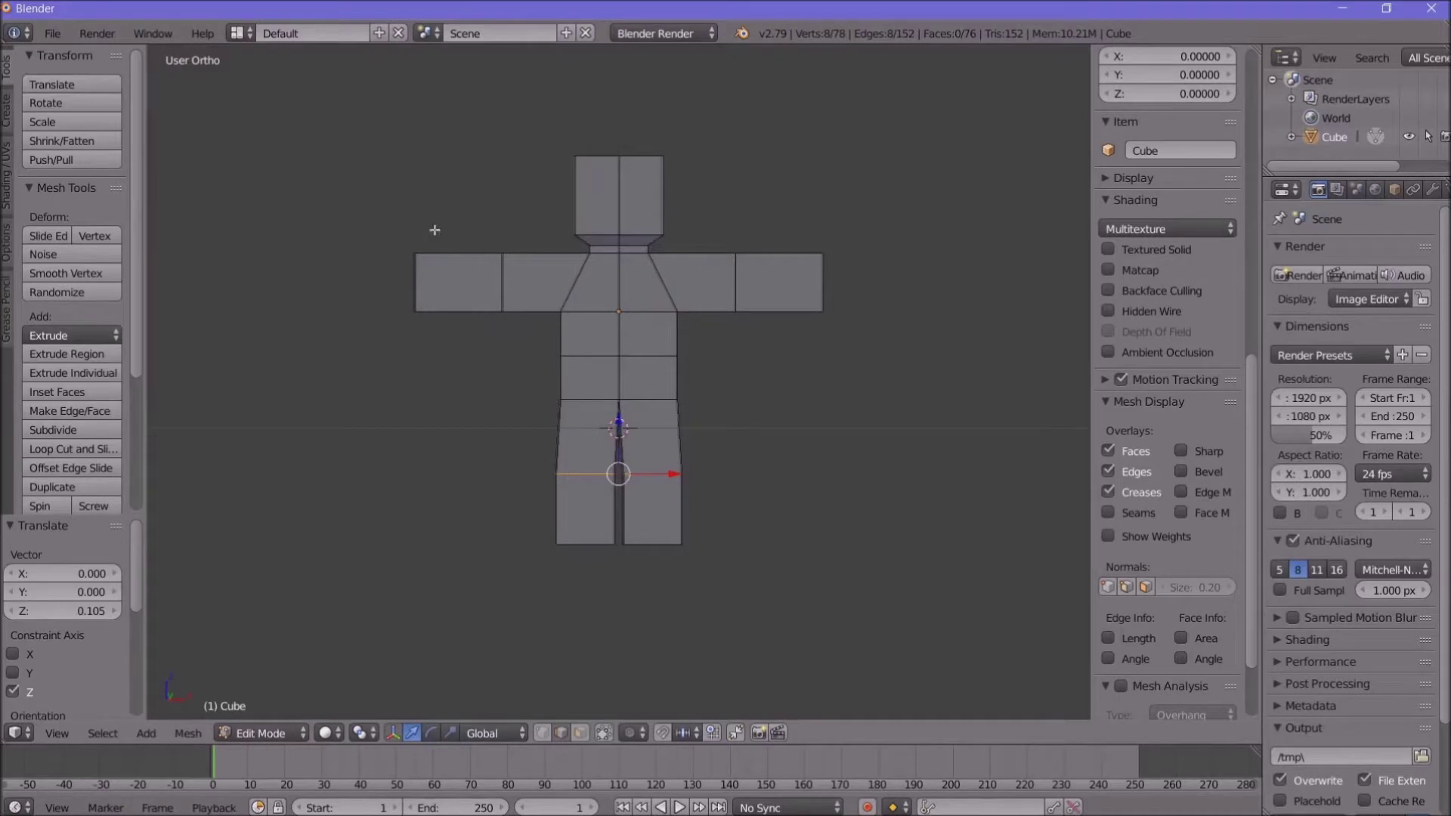
{"action": "left_click_drag", "start_coordinate": [346, 111], "coordinate": [872, 367]}
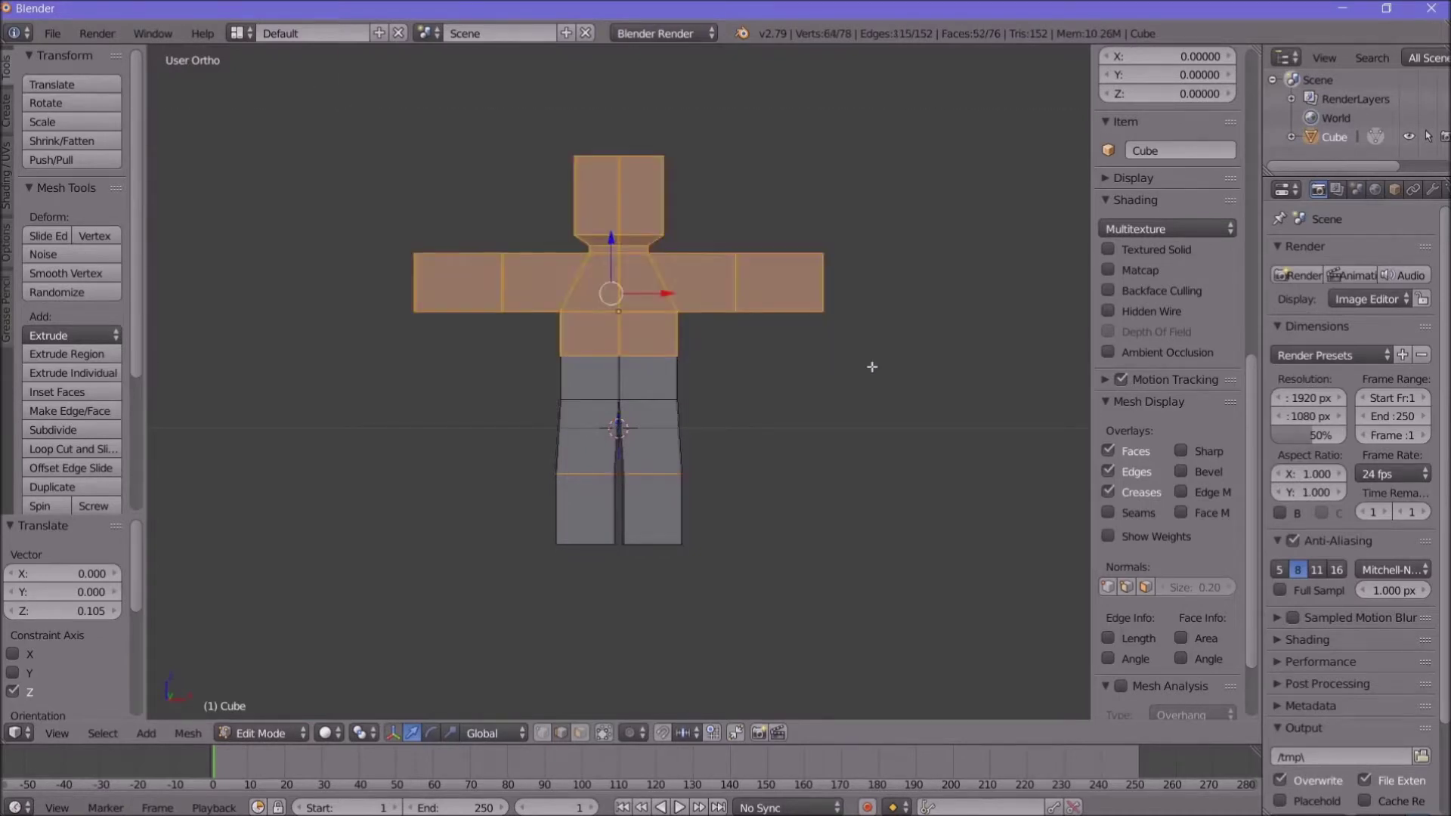
{"action": "key", "text": "a"}
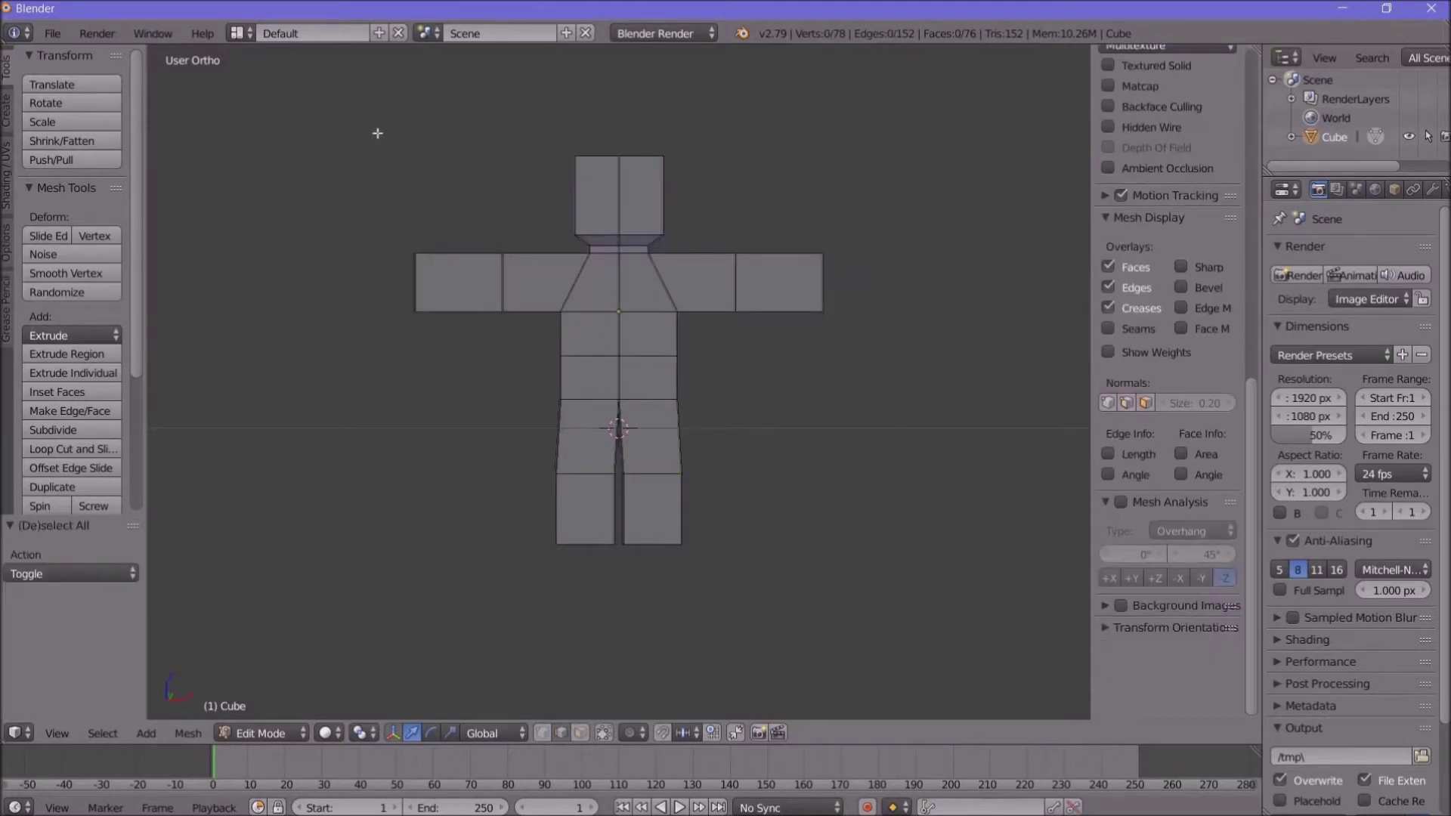
{"action": "key", "text": "b"}
{"action": "left_click_drag", "start_coordinate": [378, 138], "coordinate": [905, 383]}
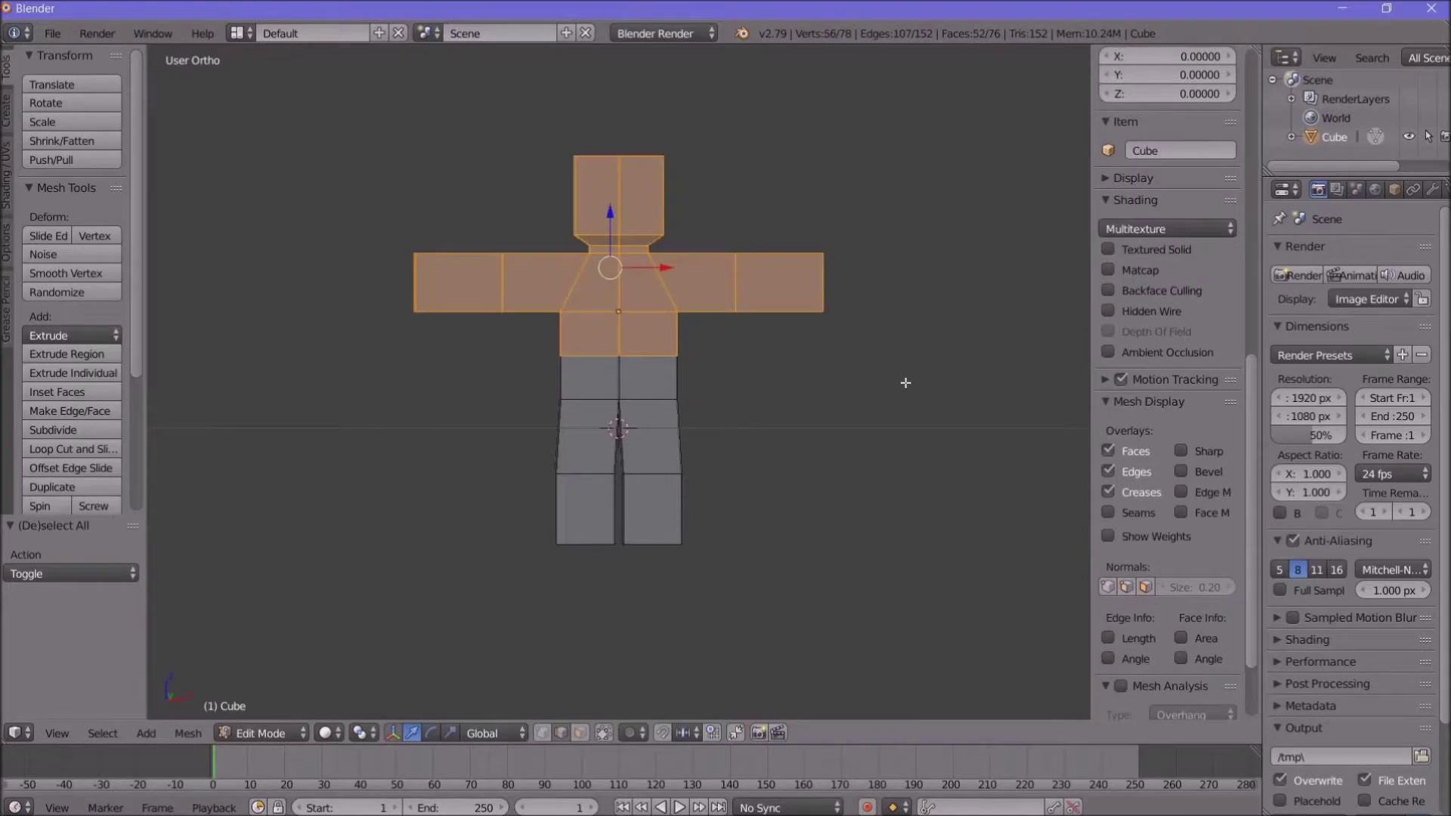
{"action": "key", "text": "g"}
{"action": "key", "text": "z"}
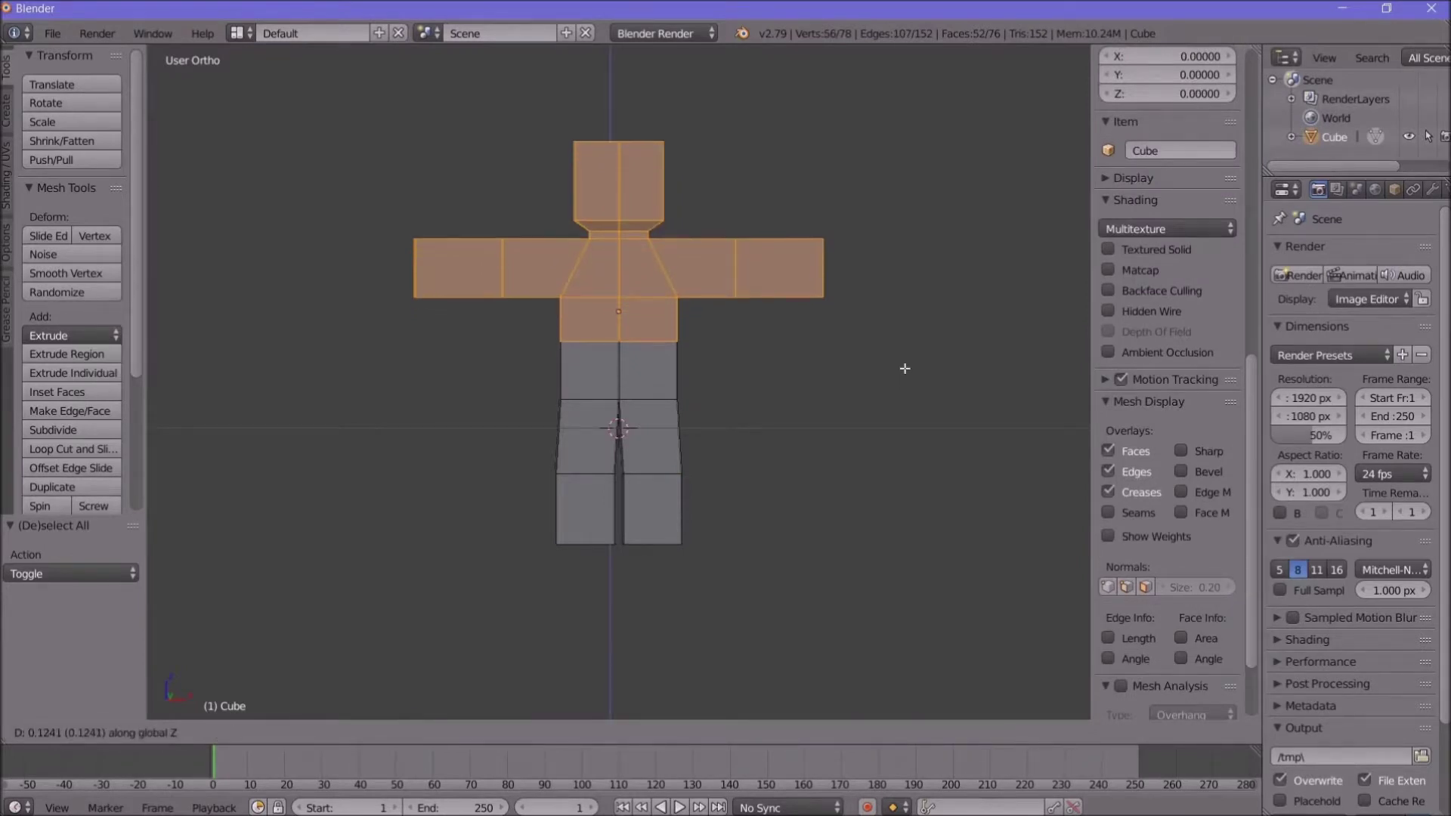
{"action": "left_click", "coordinate": [905, 372]}
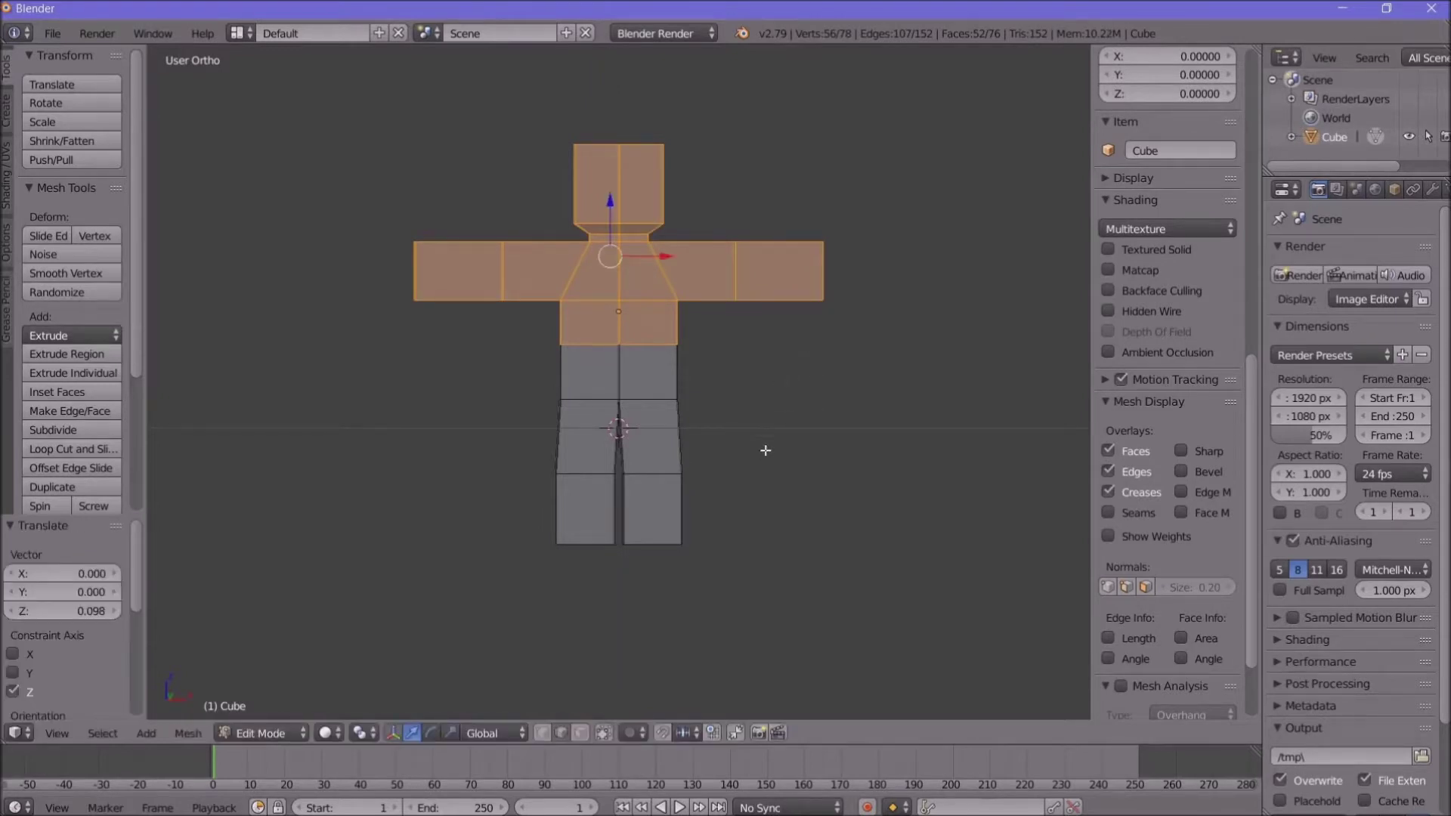
Step: From the front view, box-select the whole figure and move it up 1.006 along Z so the feet rest on the ground line
{"action": "left_click", "coordinate": [57, 733]}
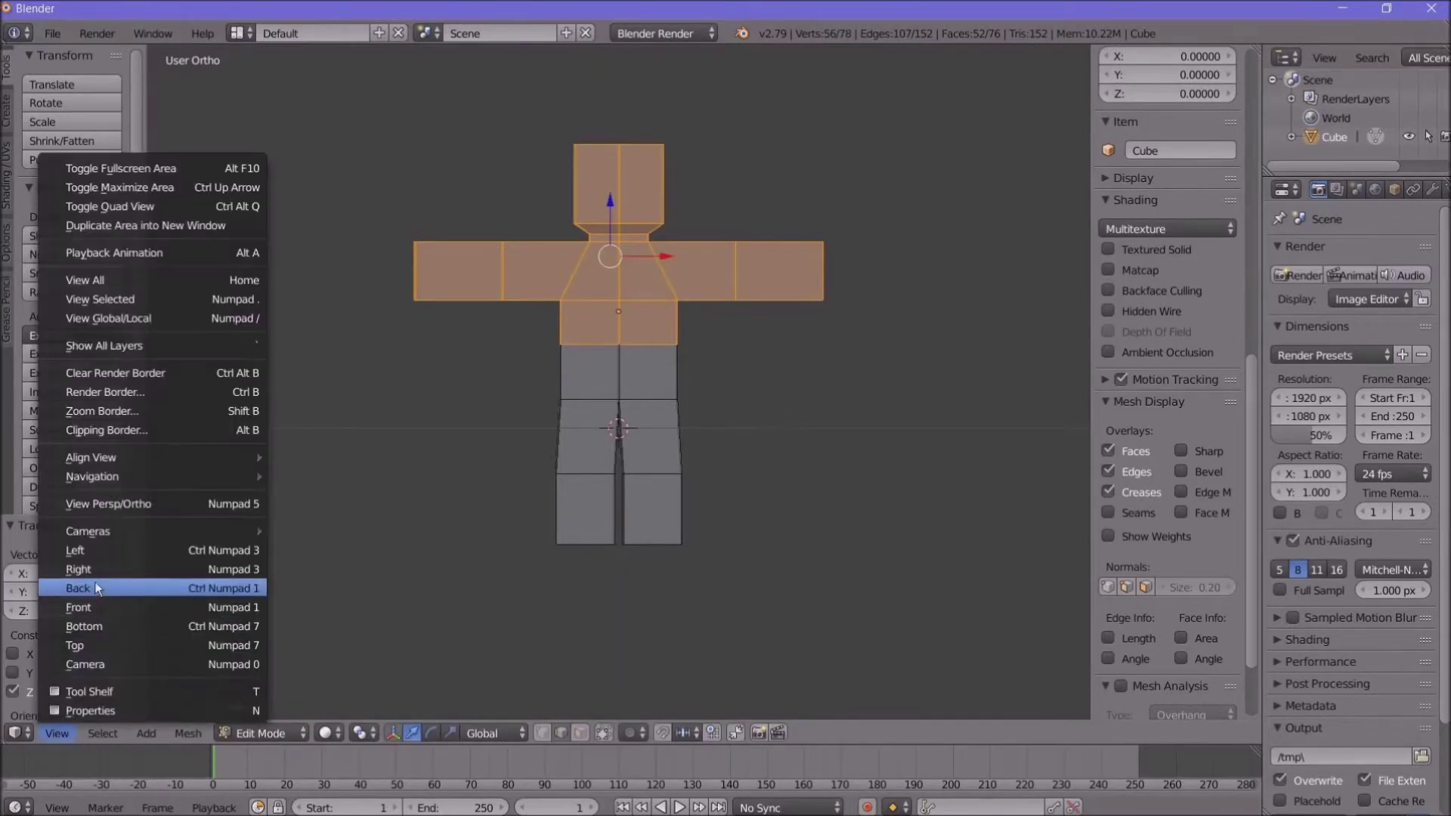
{"action": "left_click", "coordinate": [95, 607]}
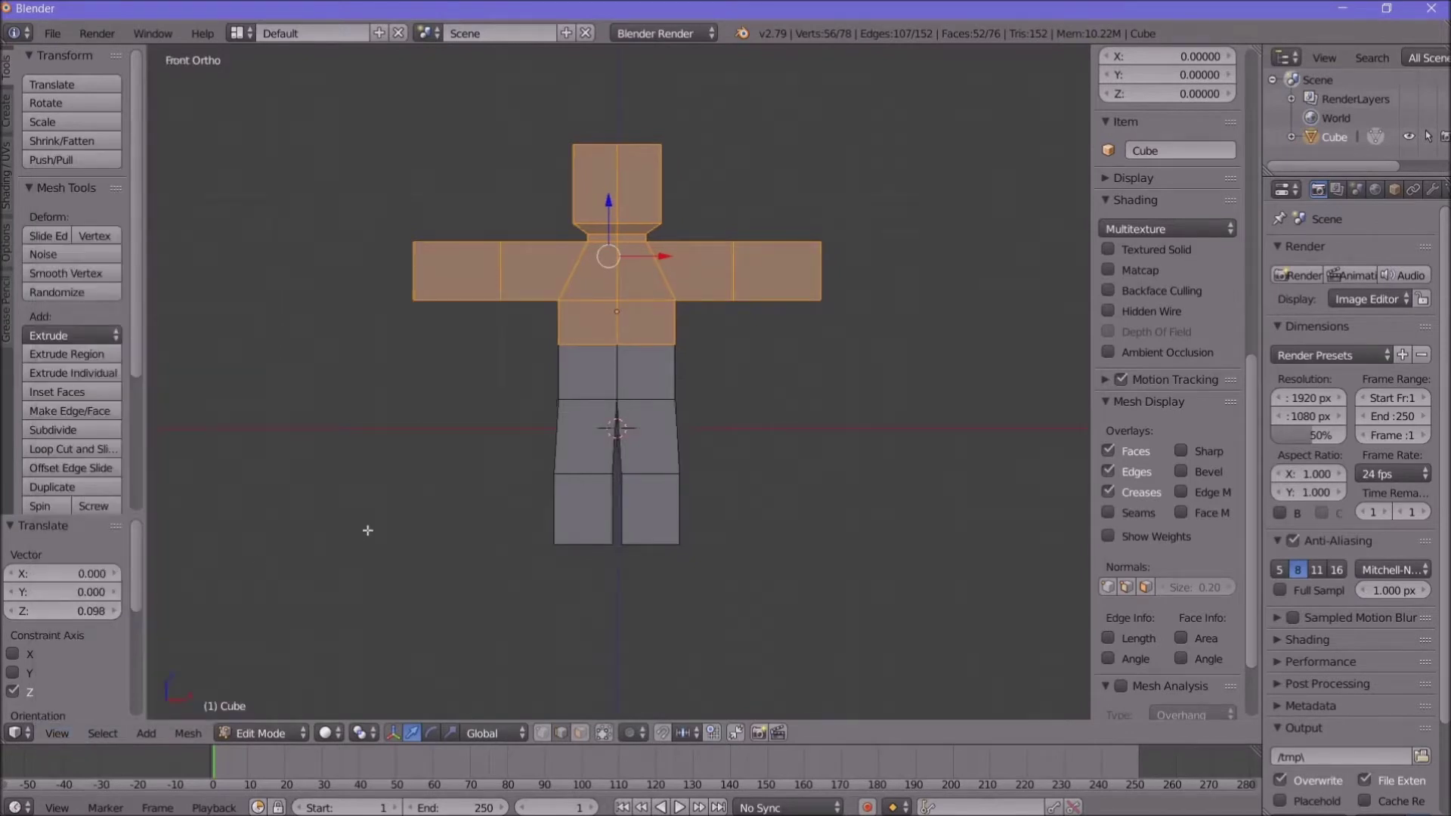
{"action": "key", "text": "a"}
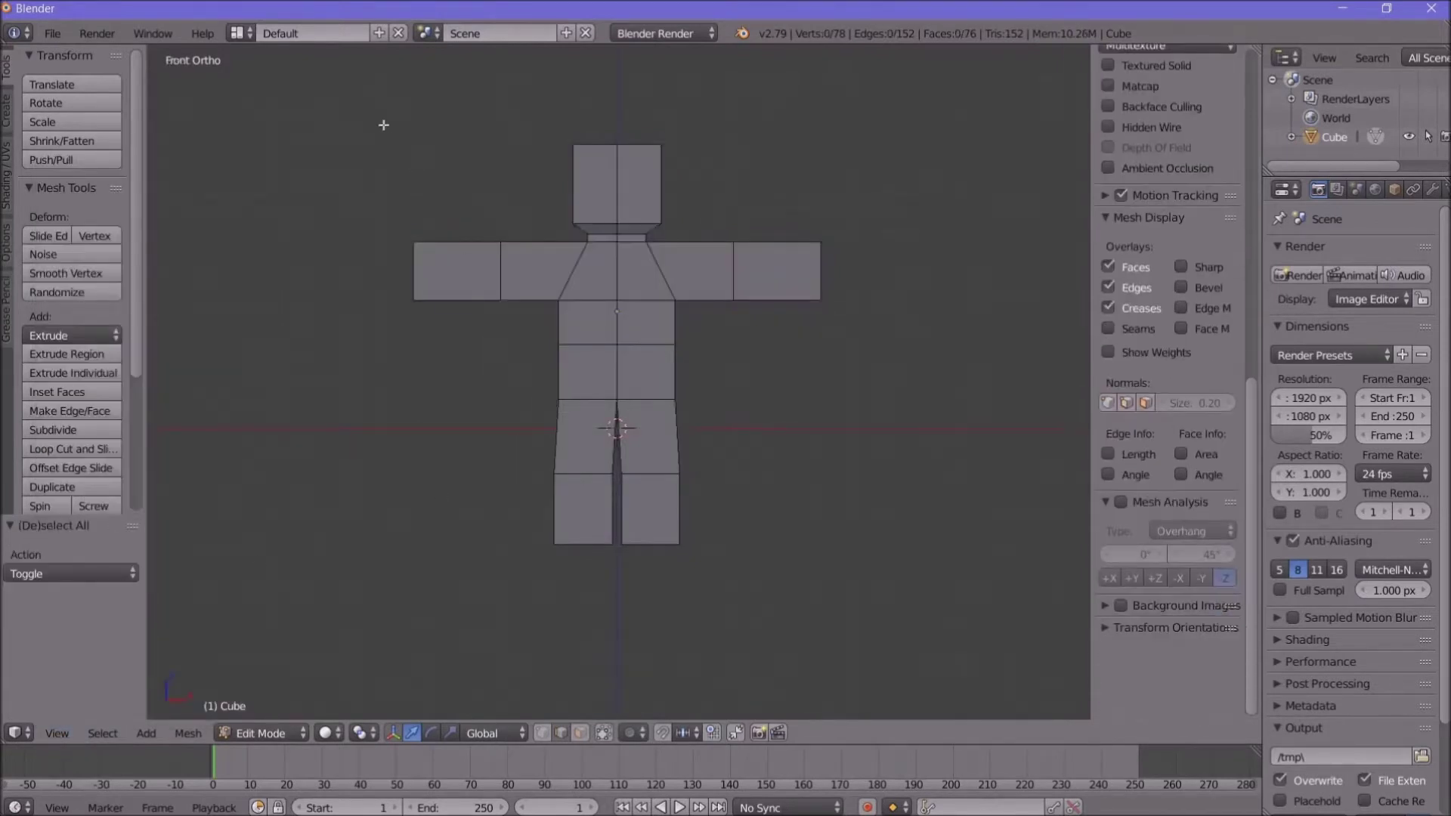
{"action": "key", "text": "b"}
{"action": "left_click_drag", "start_coordinate": [383, 124], "coordinate": [872, 579]}
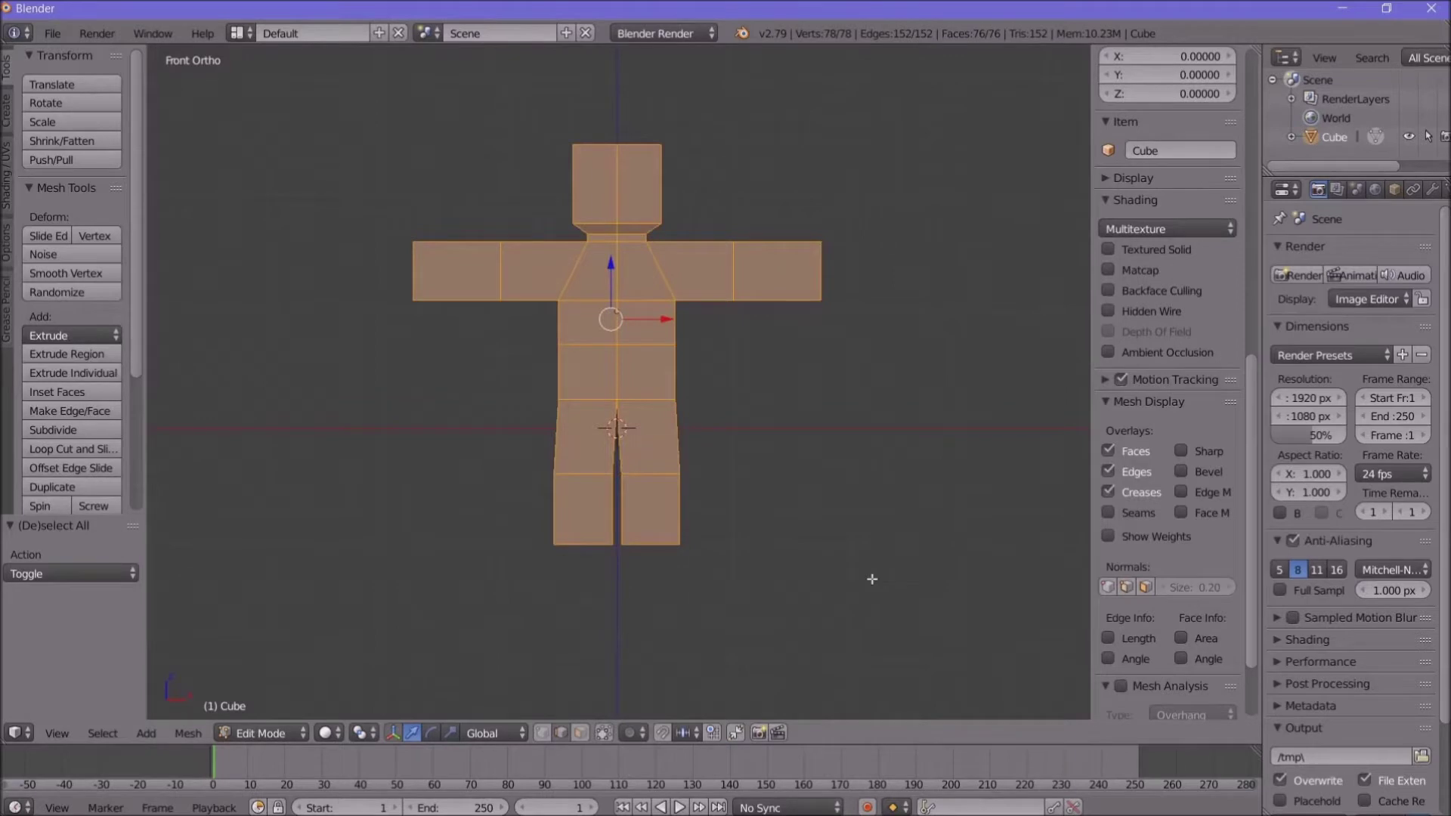
{"action": "key", "text": "g"}
{"action": "key", "text": "z"}
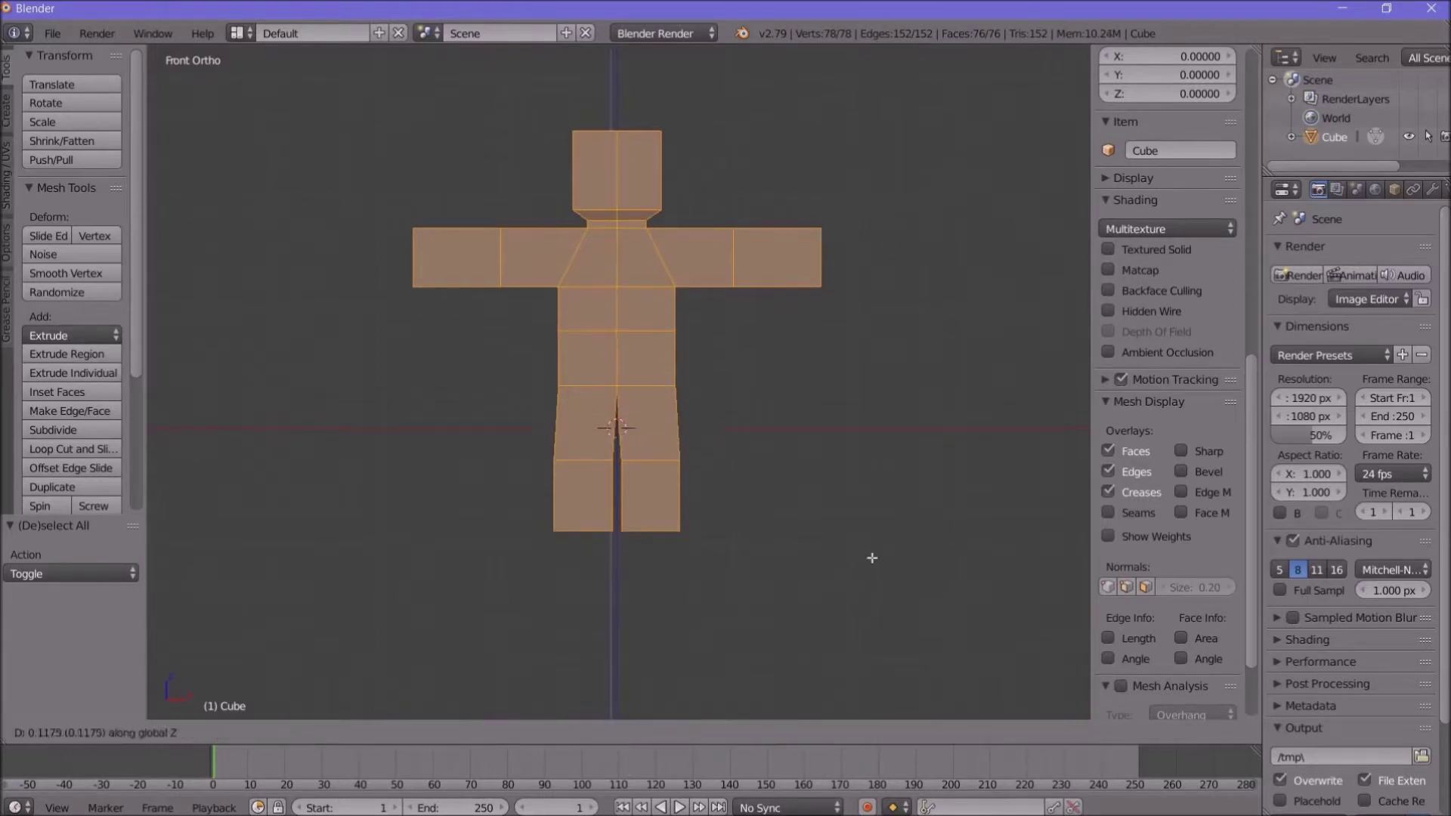
{"action": "left_click", "coordinate": [868, 462]}
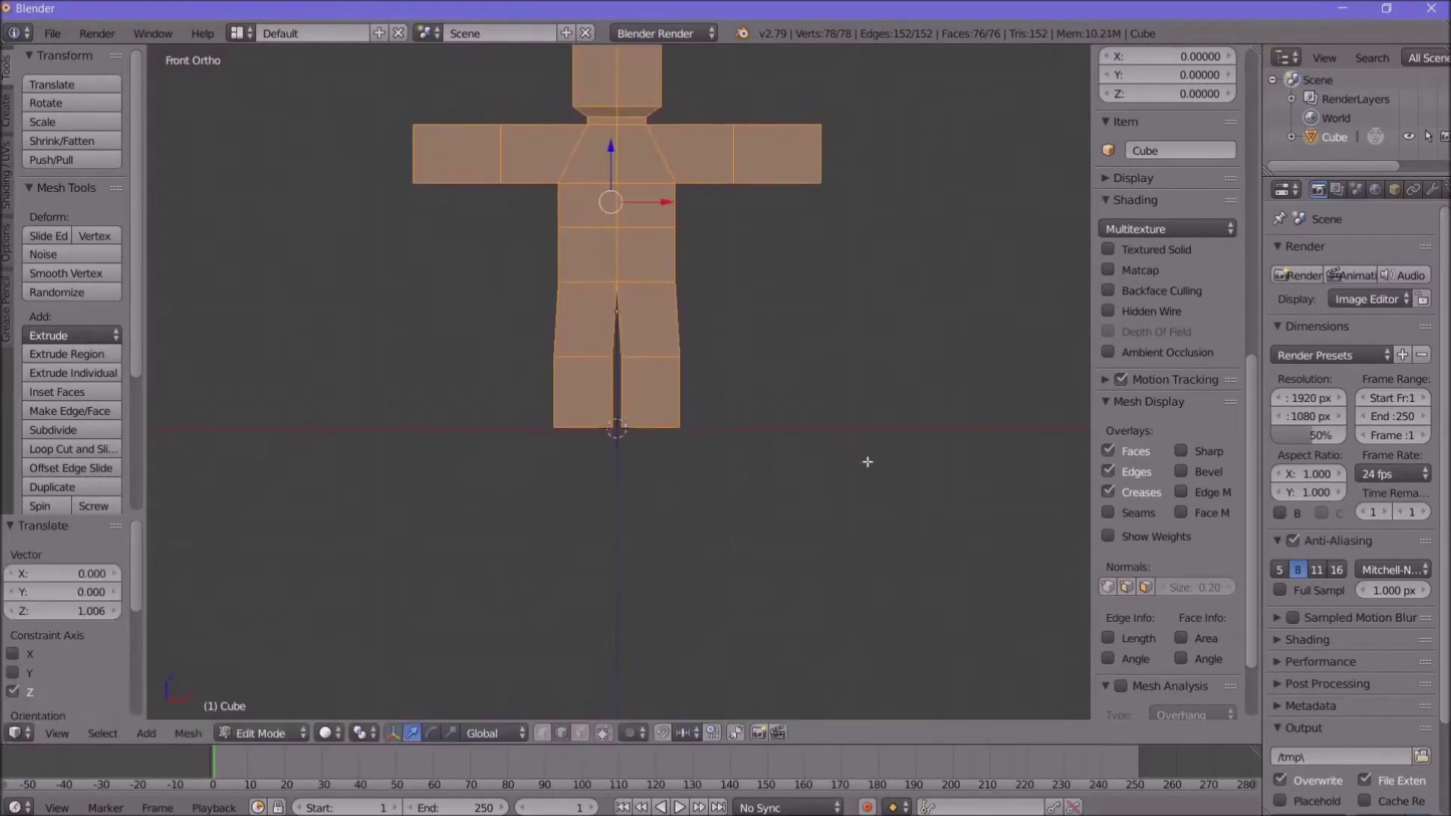
Step: Switch to Object Mode and inspect the finished figure from an angle along with its transform values
{"action": "middle_click_drag", "start_coordinate": [849, 444], "coordinate": [826, 479]}
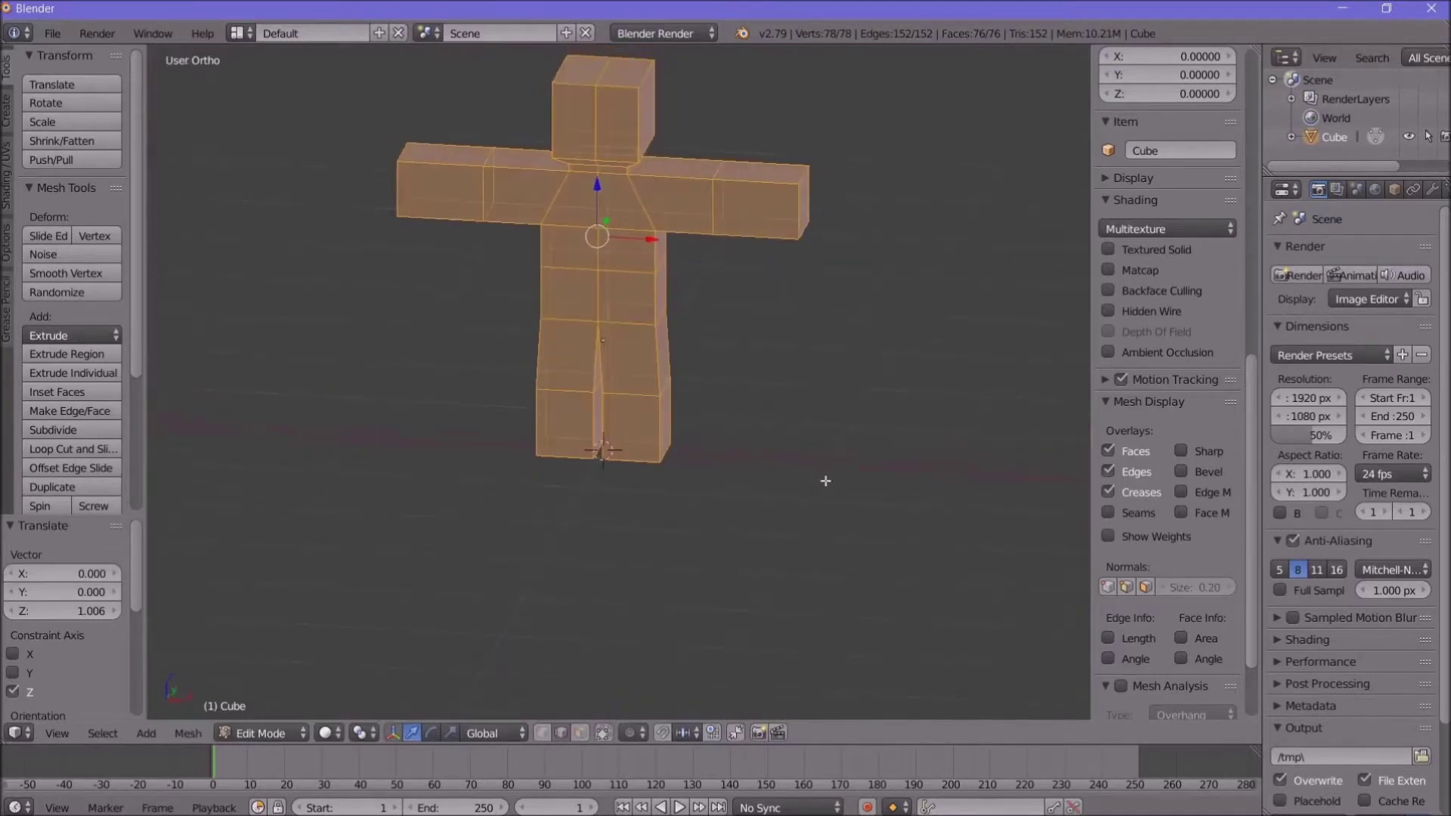
{"action": "left_click", "coordinate": [253, 733]}
{"action": "left_click", "coordinate": [255, 711]}
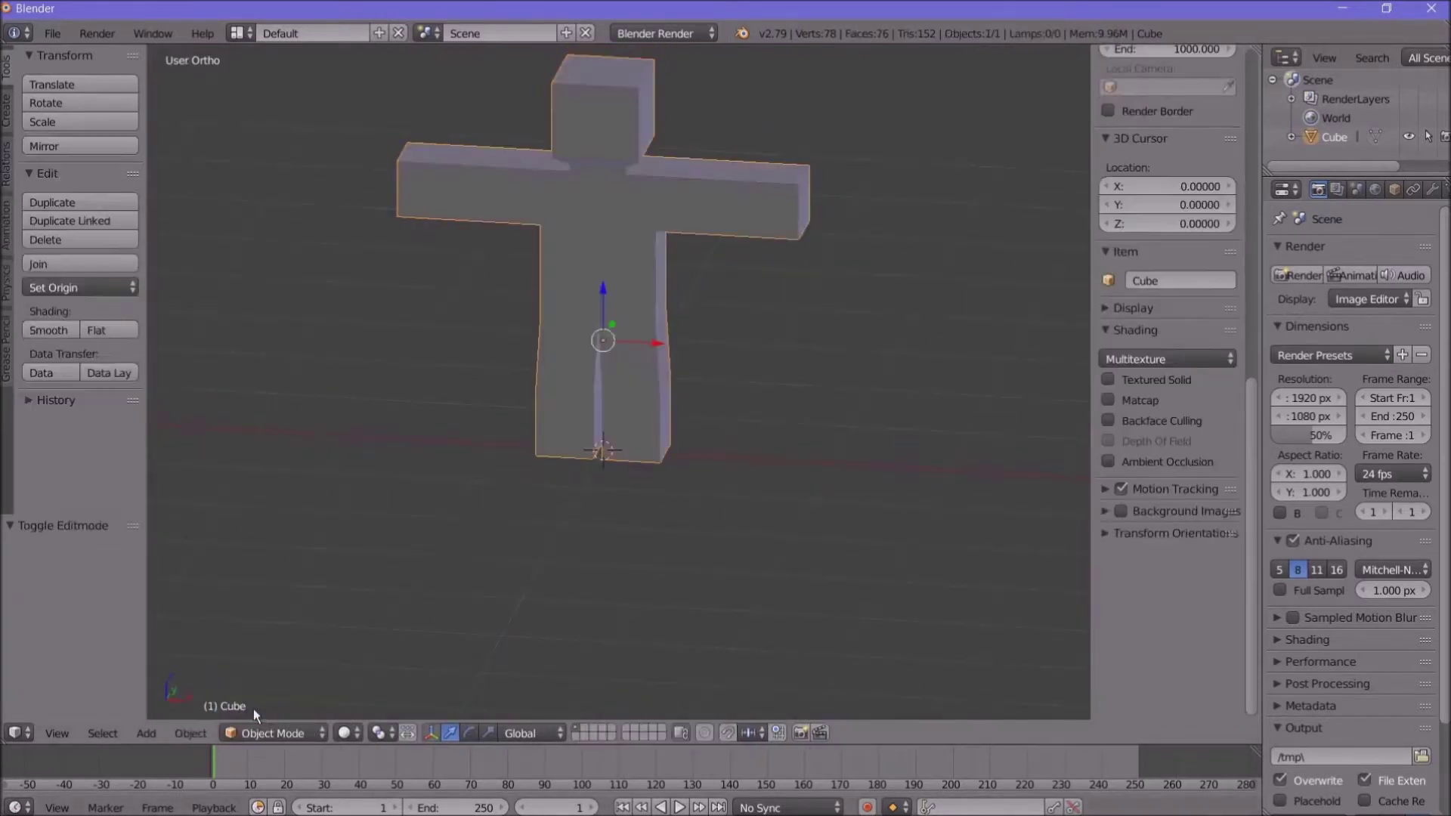
{"action": "scroll", "coordinate": [1209, 224], "scroll_direction": "up", "scroll_amount": 20}
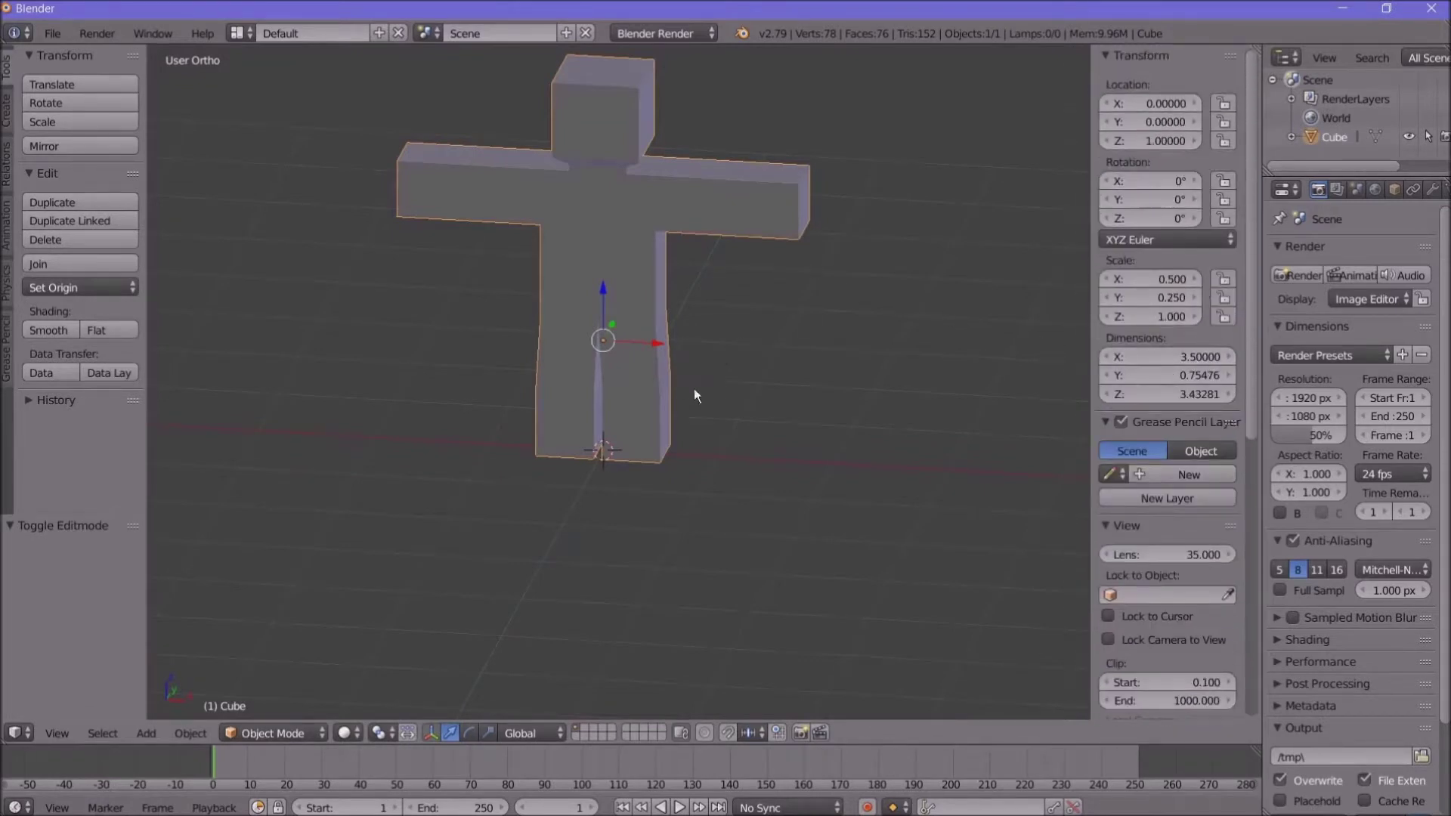
{"action": "middle_click_drag", "start_coordinate": [615, 474], "coordinate": [479, 604]}
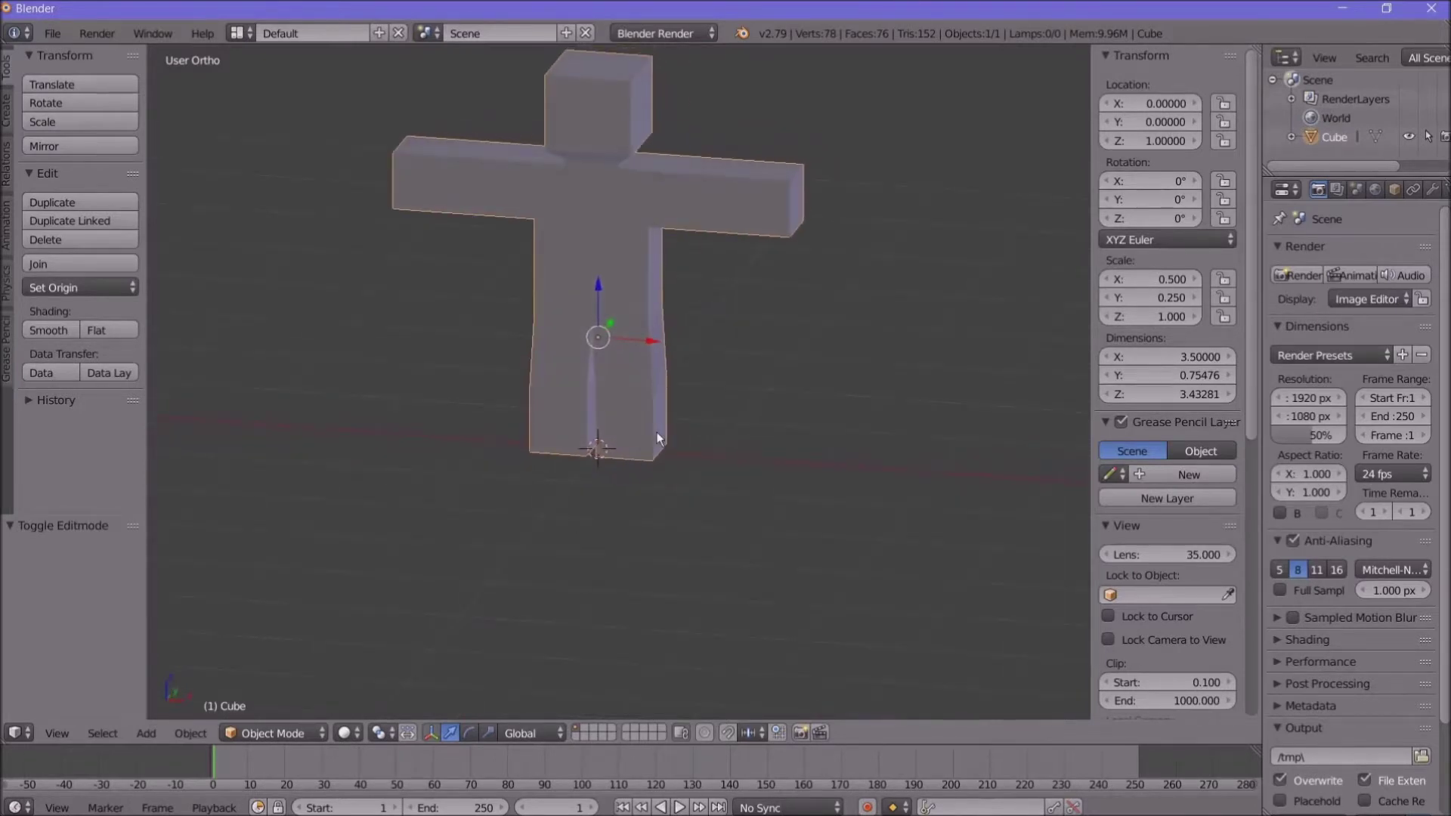
Step: Scale the whole figure down uniformly to about 0.489 of its size in Object Mode
{"action": "key", "text": "s"}
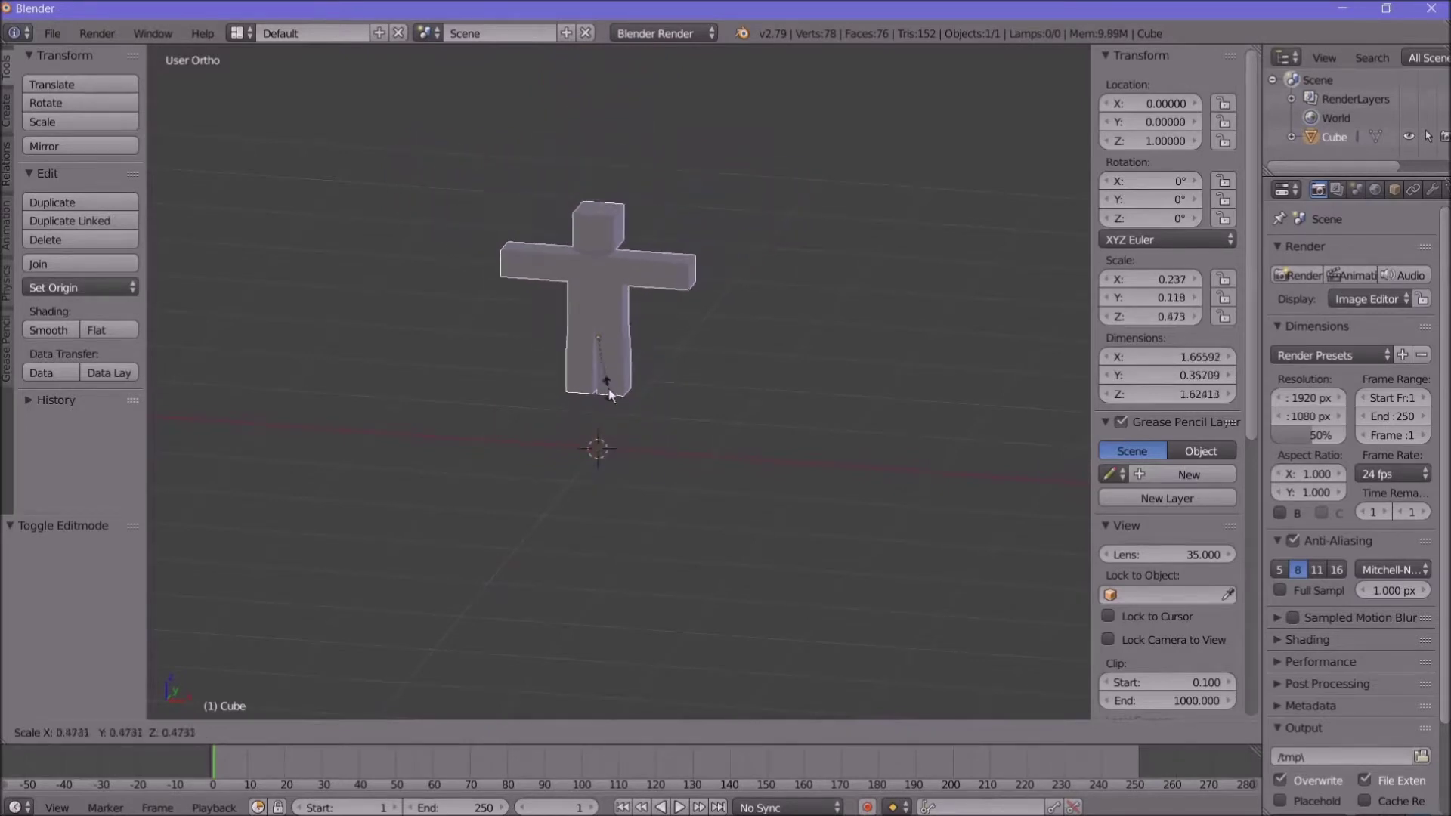
{"action": "left_click", "coordinate": [614, 391]}
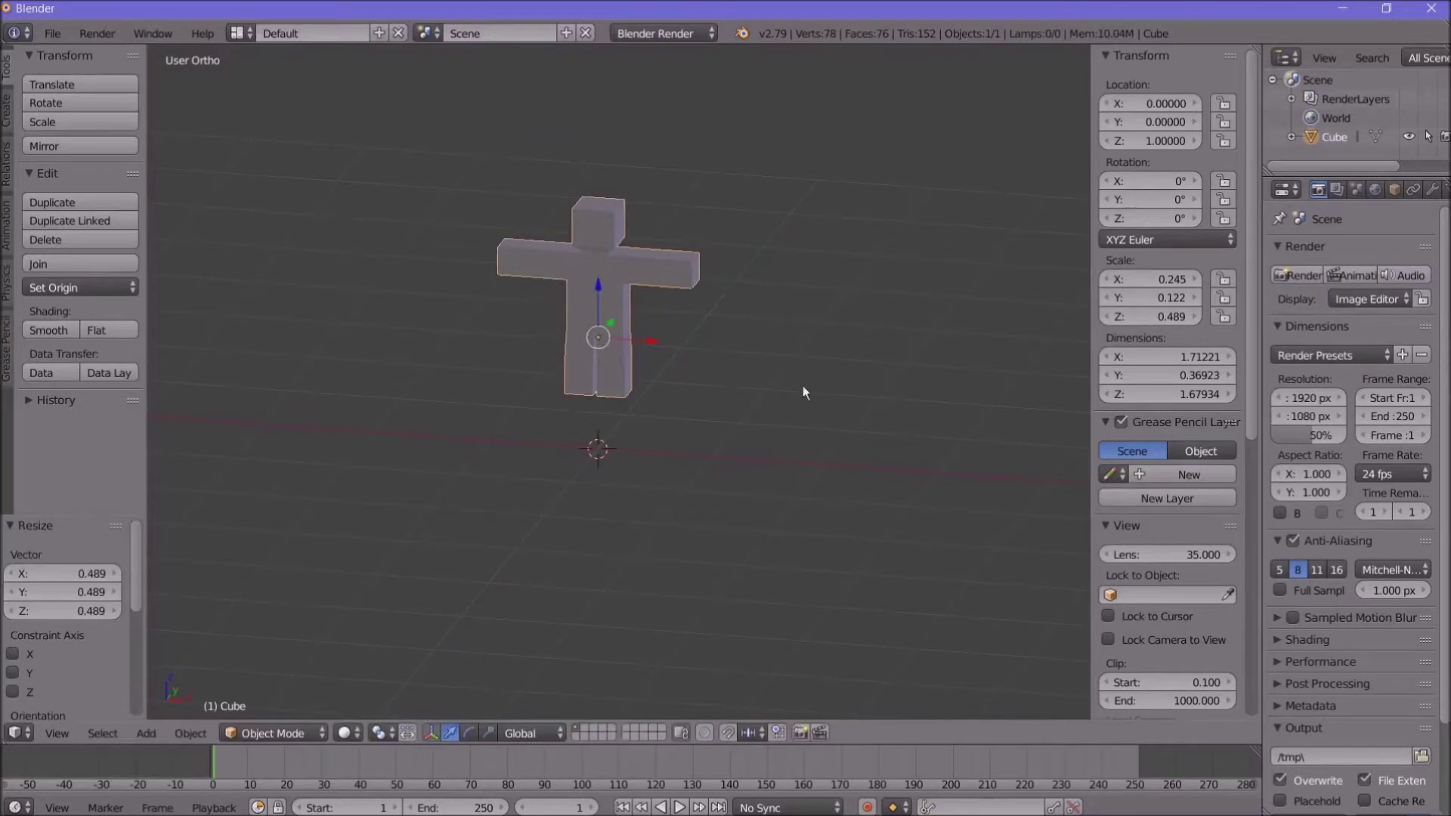
{"action": "middle_click_drag", "start_coordinate": [691, 414], "coordinate": [696, 449]}
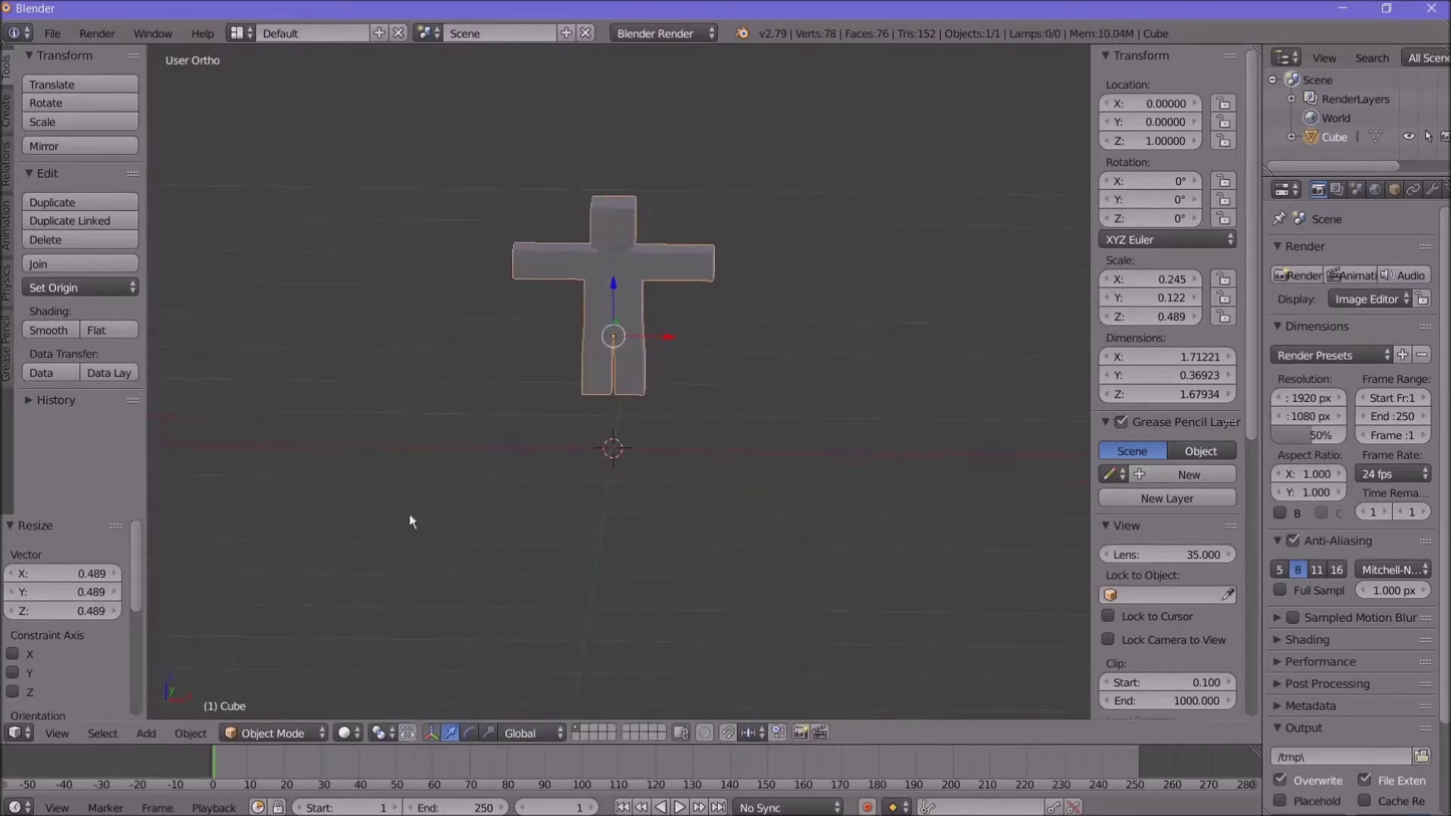
Step: From the front view, move the figure down 0.503 along Z so the feet rest on the ground line
{"action": "left_click", "coordinate": [56, 733]}
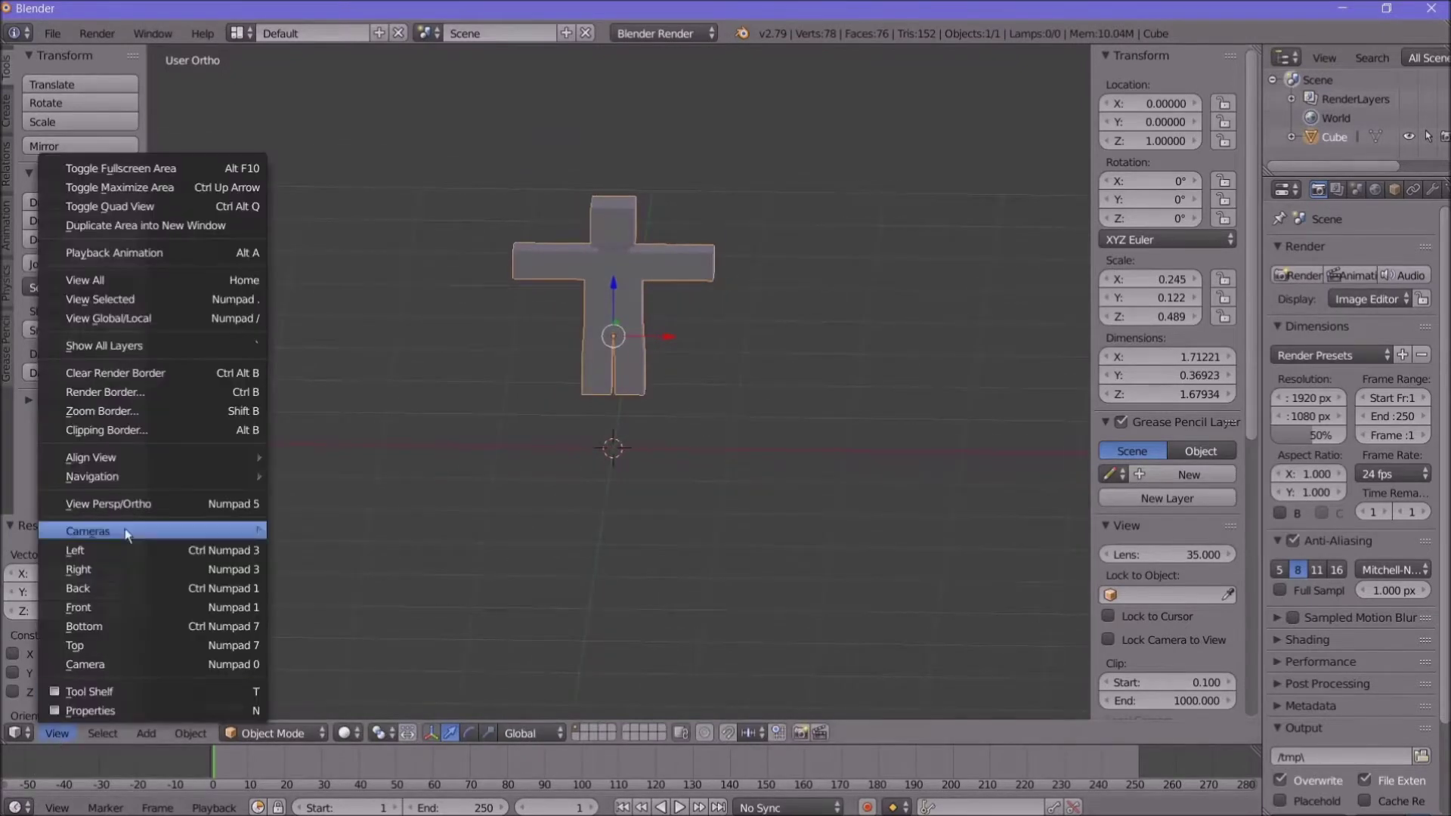
{"action": "left_click", "coordinate": [121, 607]}
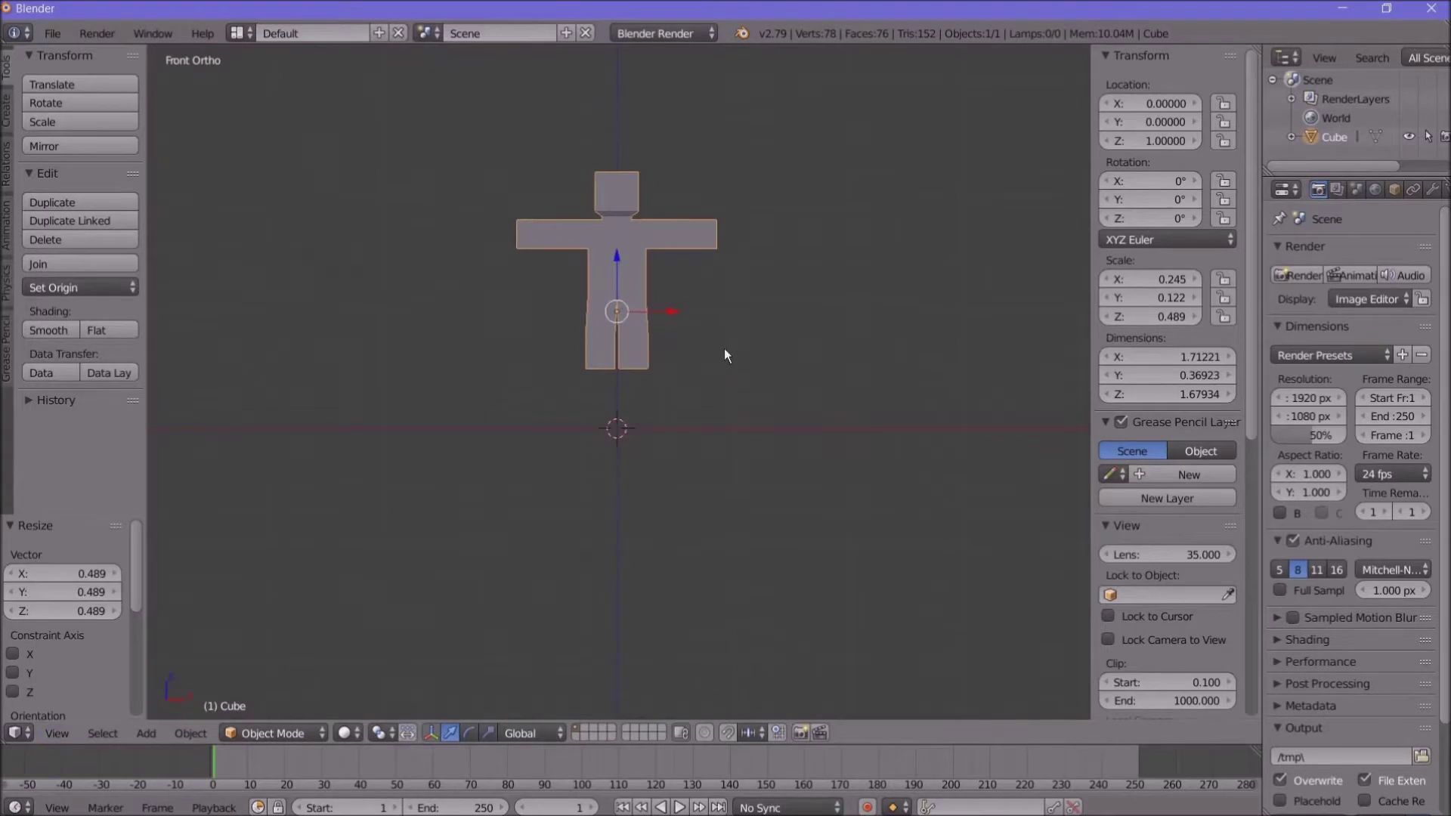
{"action": "key", "text": "g"}
{"action": "key", "text": "z"}
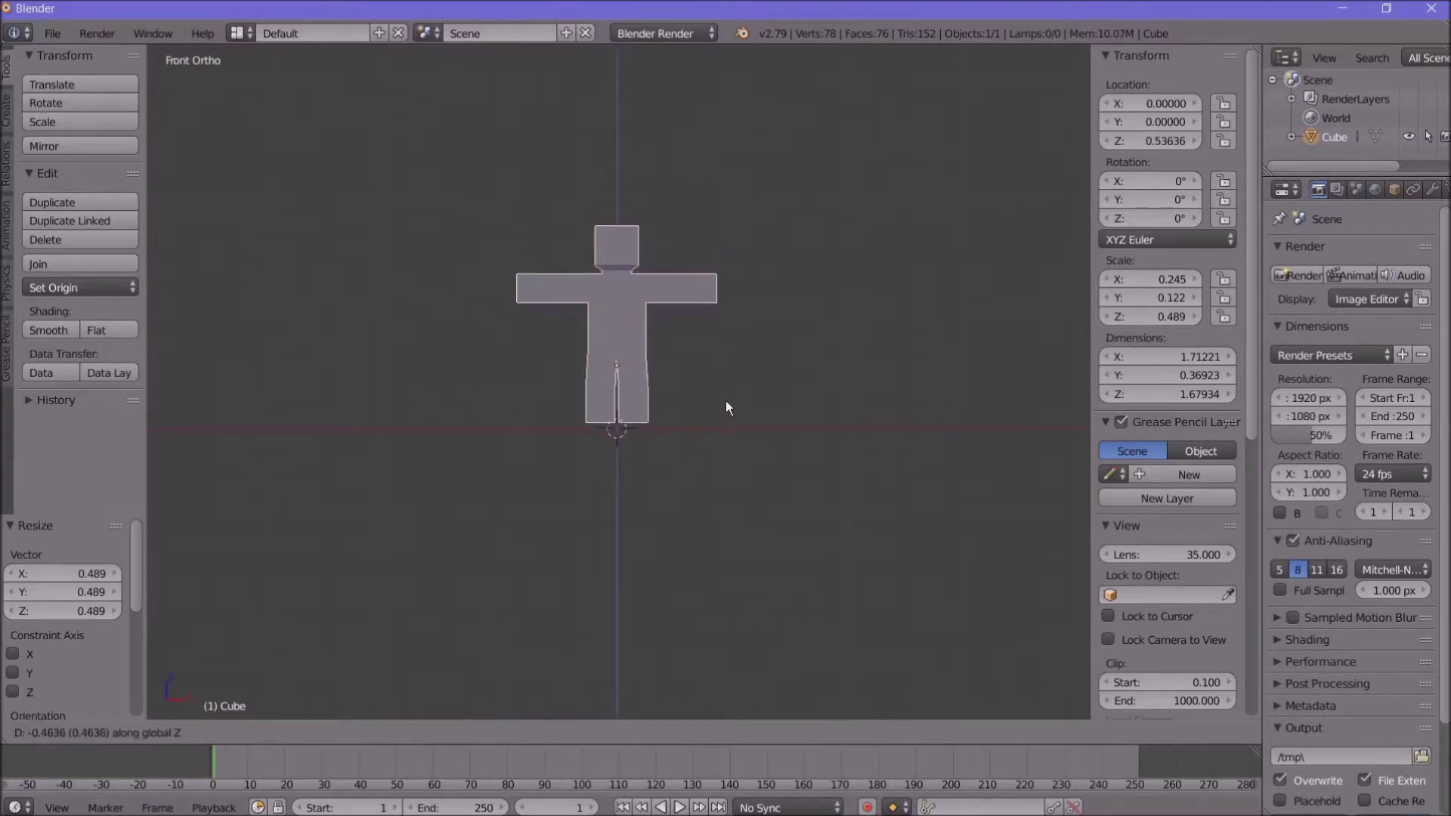
{"action": "left_click", "coordinate": [727, 405]}
{"action": "scroll", "coordinate": [745, 396], "scroll_direction": "up", "scroll_amount": 2}
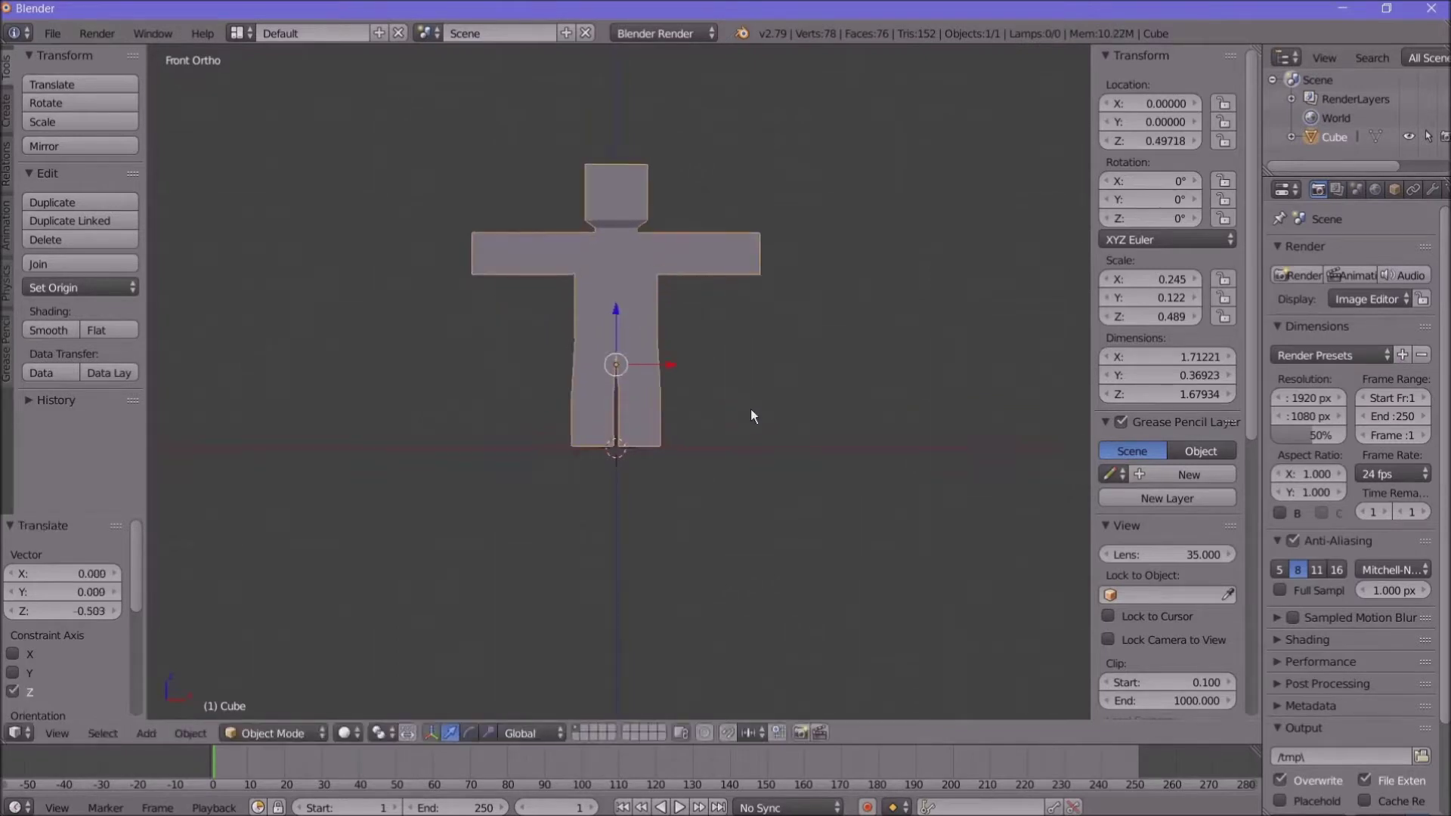
{"action": "middle_click_drag", "start_coordinate": [750, 413], "coordinate": [750, 478], "text": "shift"}
{"action": "scroll", "coordinate": [744, 484], "scroll_direction": "up", "scroll_amount": 1}
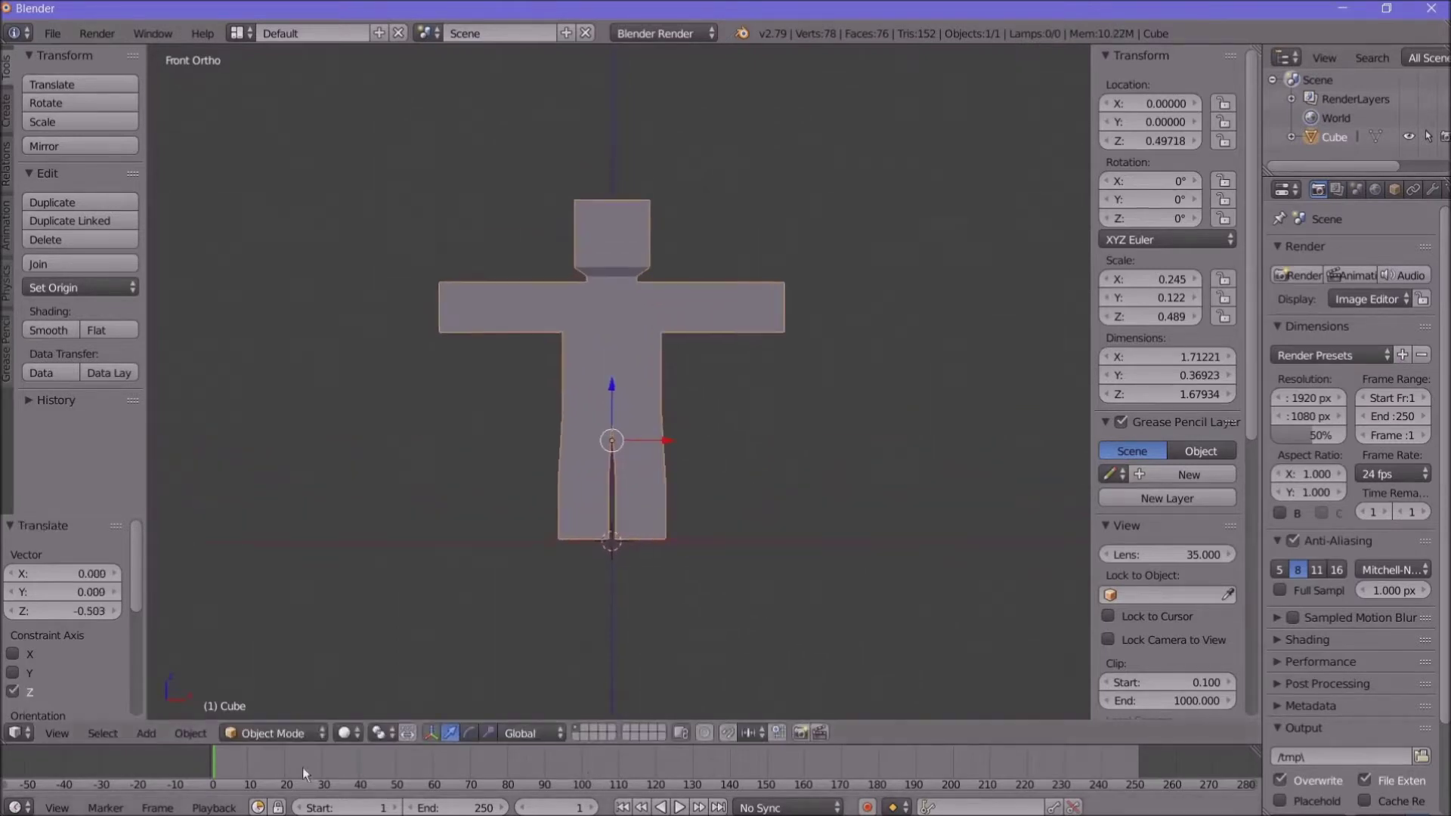
Step: Switch the viewport shading to Wireframe and examine the figure's edges from several angles
{"action": "left_click", "coordinate": [346, 734]}
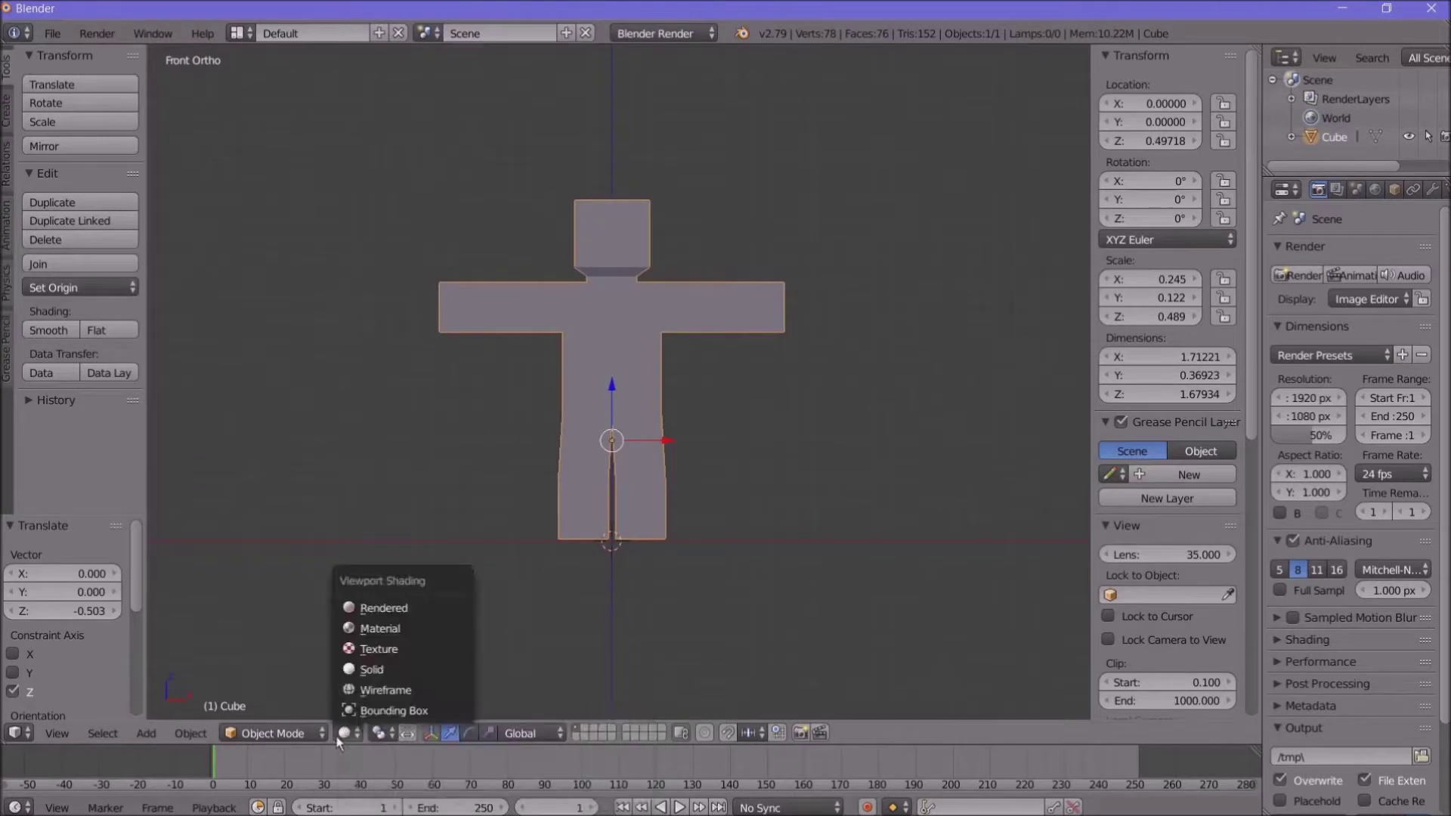
{"action": "left_click", "coordinate": [361, 691]}
{"action": "middle_click_drag", "start_coordinate": [720, 588], "coordinate": [753, 608]}
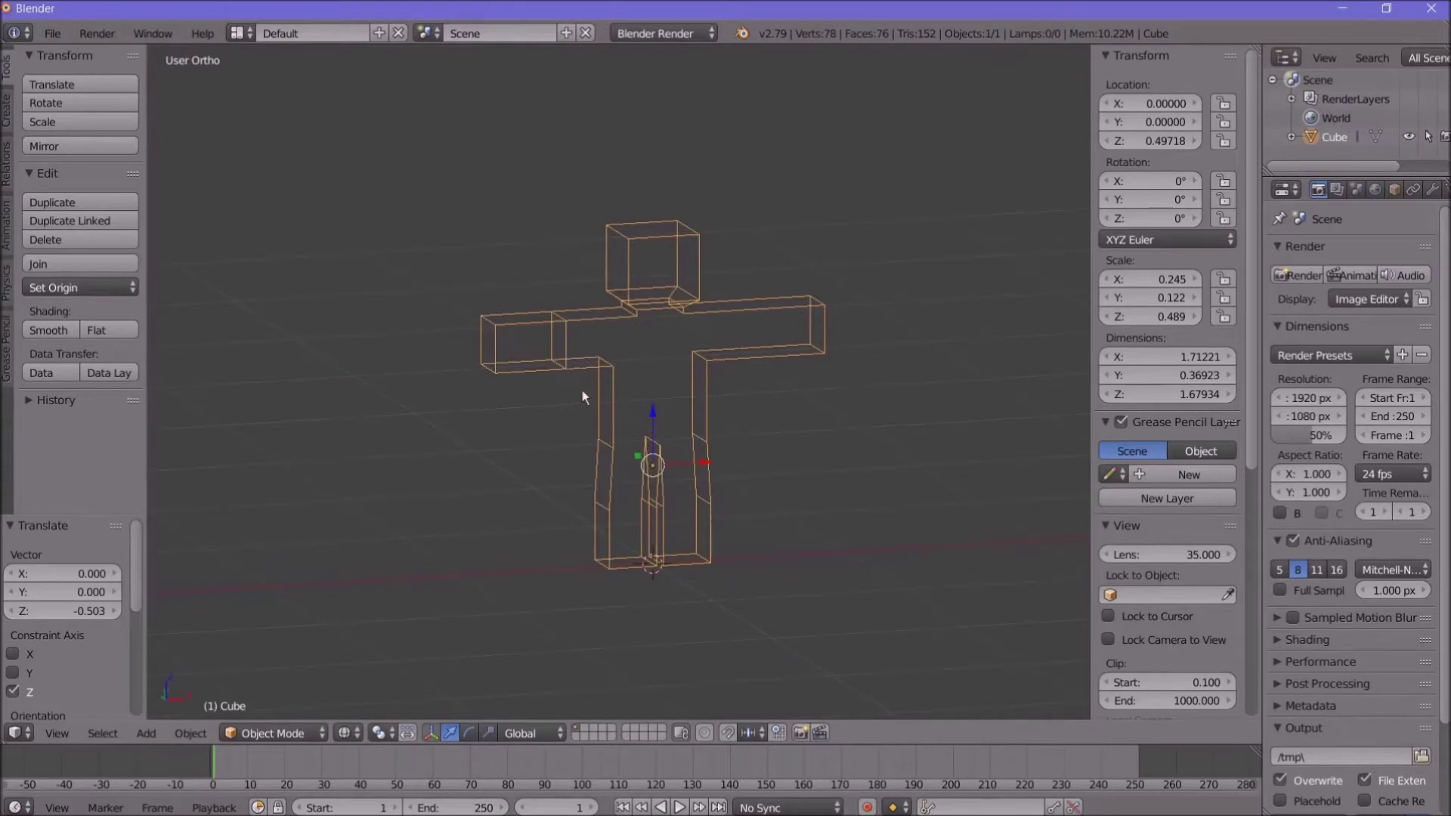
{"action": "middle_click_drag", "start_coordinate": [944, 467], "coordinate": [891, 486]}
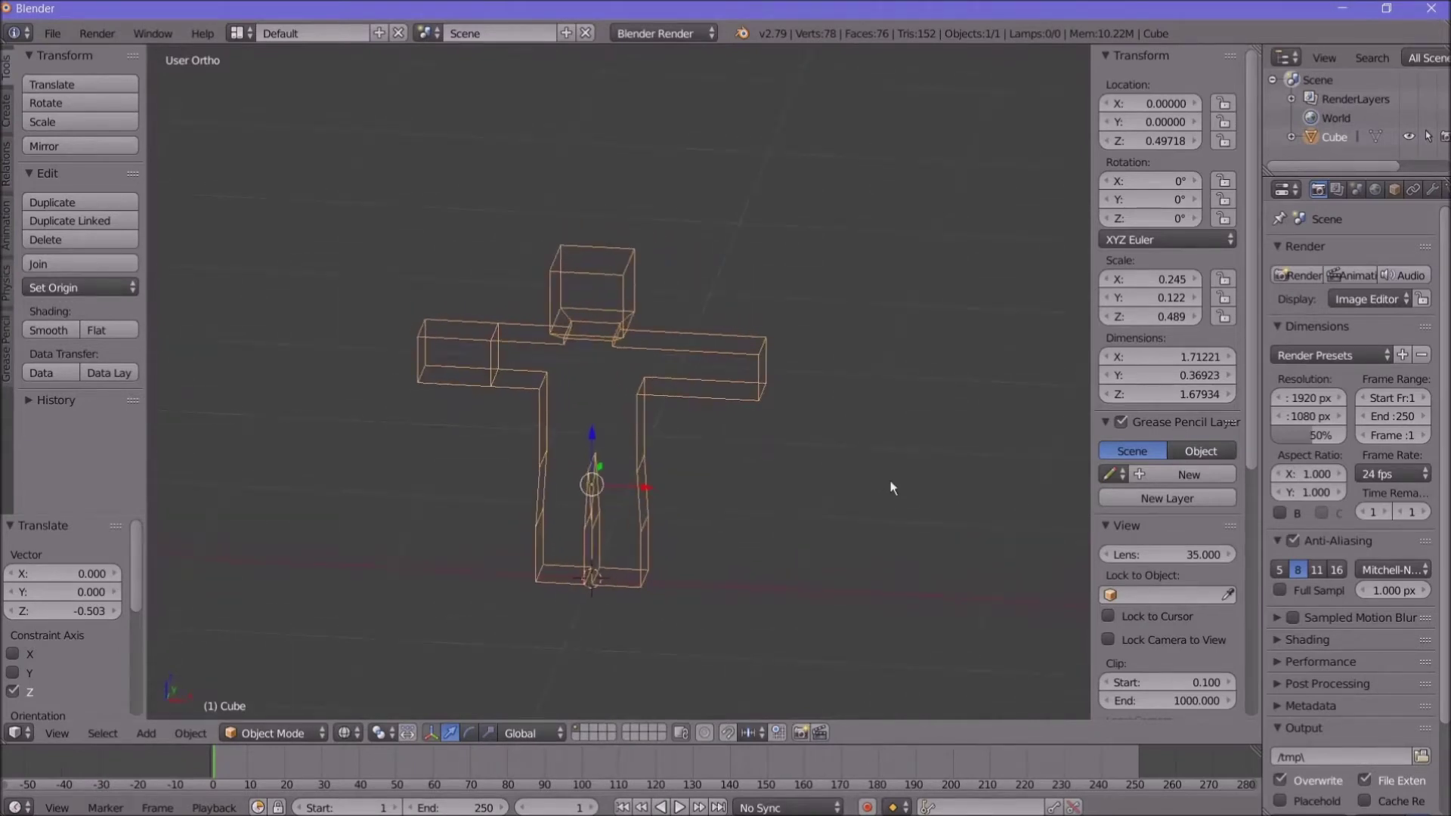
Step: Remove doubles from the fully selected mesh in Edit Mode and return to Object Mode
{"action": "left_click", "coordinate": [280, 737]}
{"action": "left_click", "coordinate": [280, 686]}
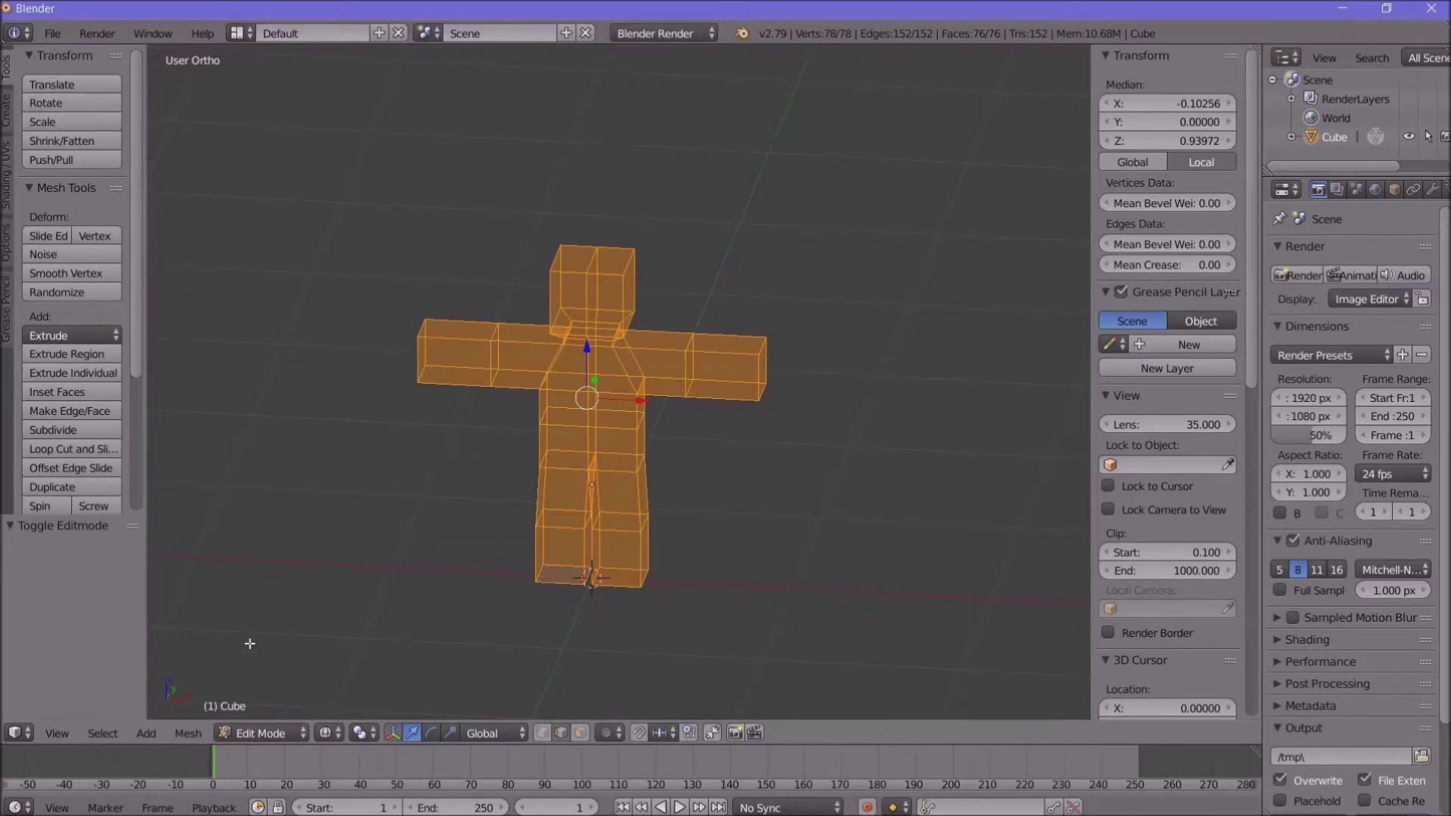
{"action": "left_click", "coordinate": [193, 734]}
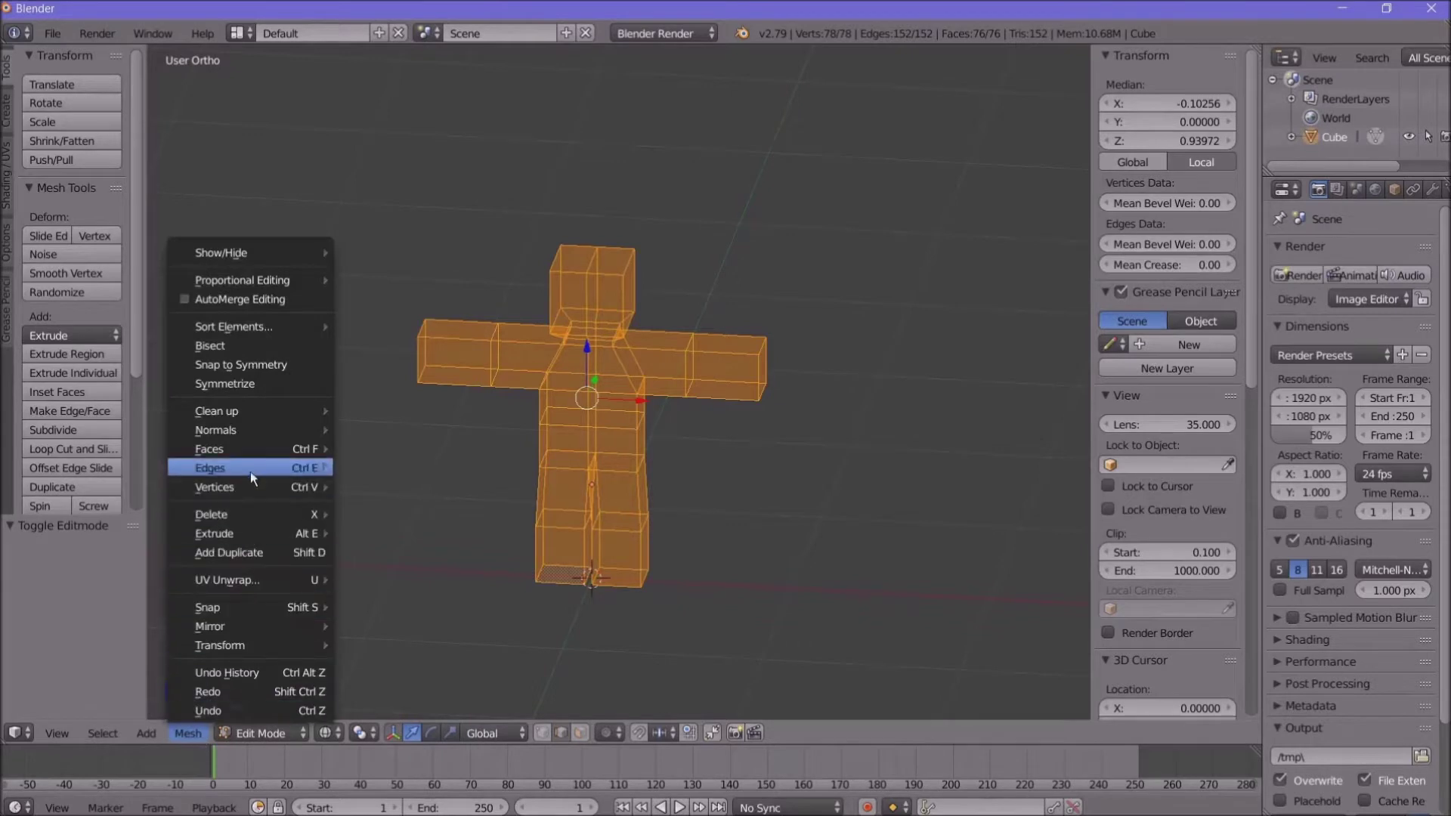
{"action": "mouse_move", "coordinate": [251, 487]}
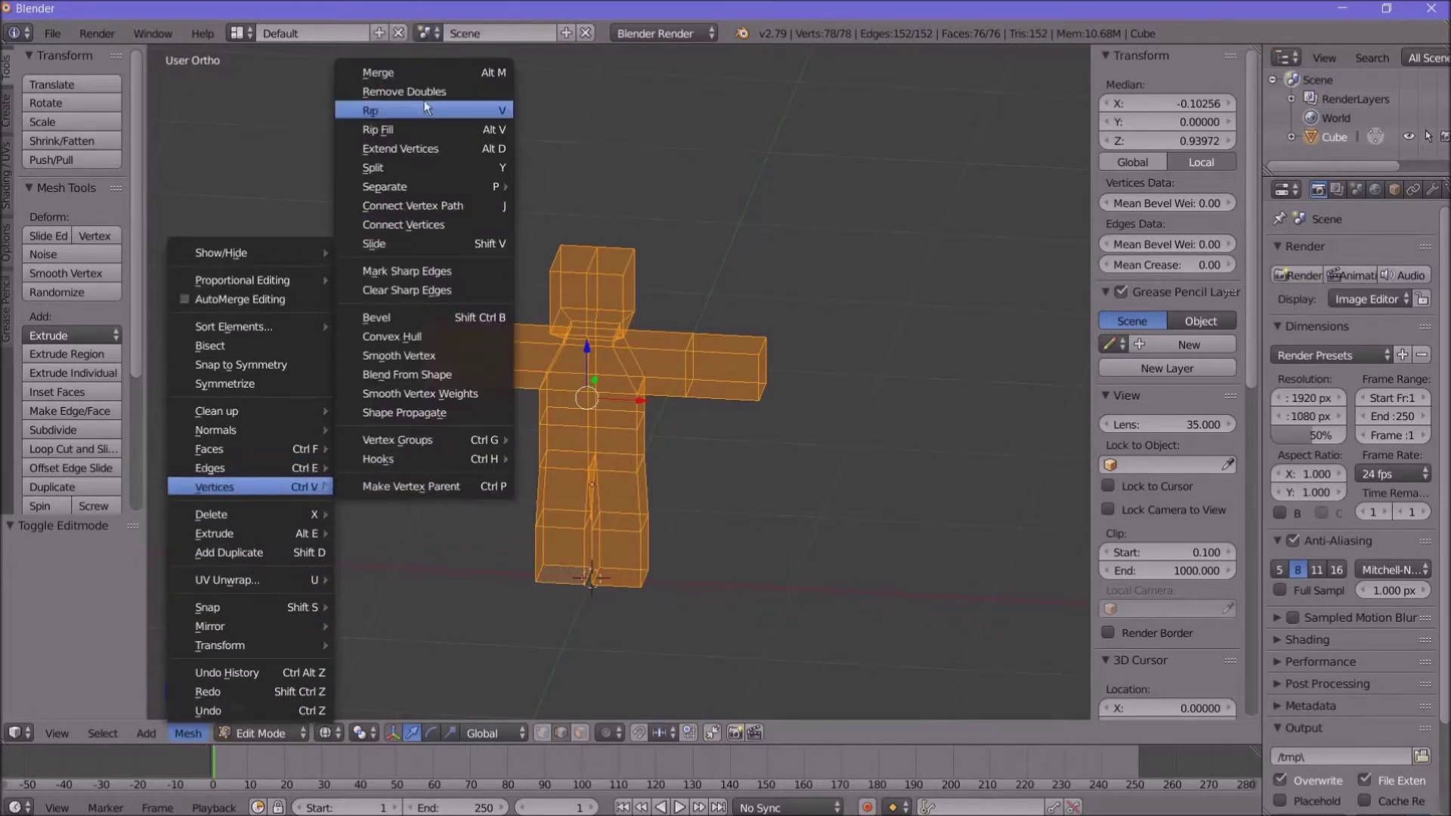
{"action": "left_click", "coordinate": [401, 91]}
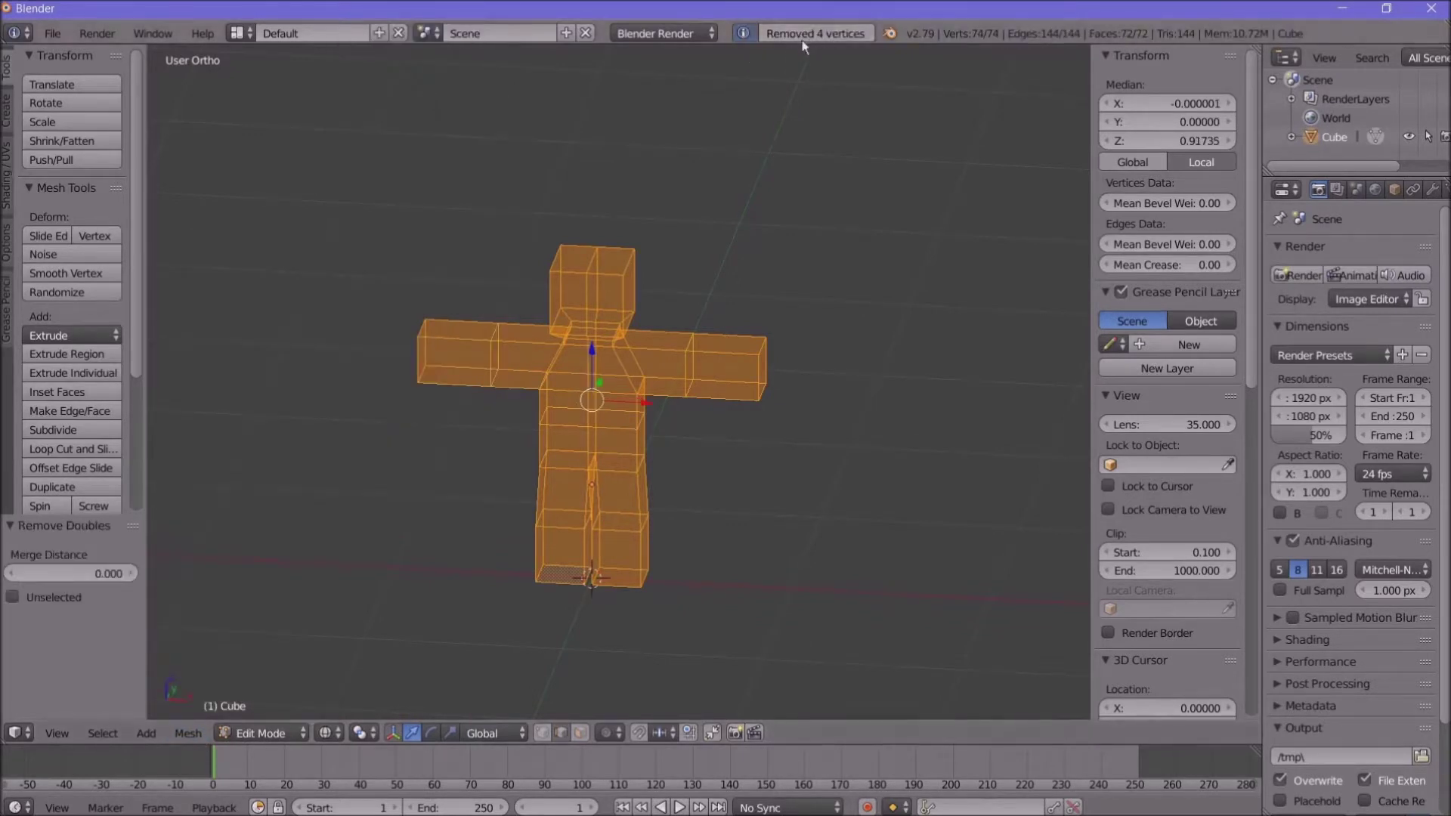
{"action": "left_click", "coordinate": [278, 733]}
{"action": "left_click", "coordinate": [264, 714]}
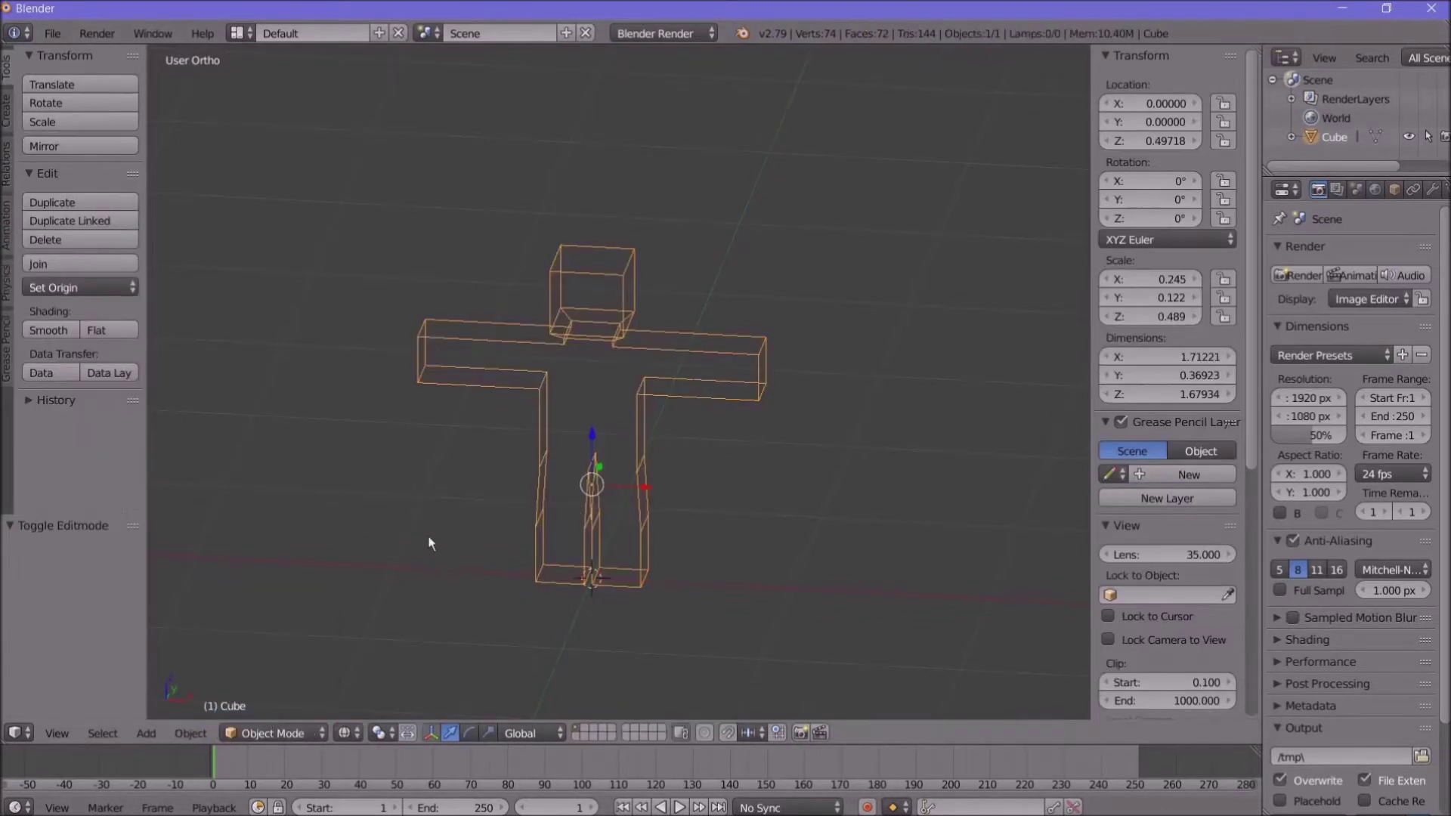
Step: Inspect the cleaned wireframe from different angles and switch the viewport shading back to Solid
{"action": "middle_click_drag", "start_coordinate": [428, 544], "coordinate": [438, 503]}
{"action": "middle_click_drag", "start_coordinate": [446, 501], "coordinate": [413, 579]}
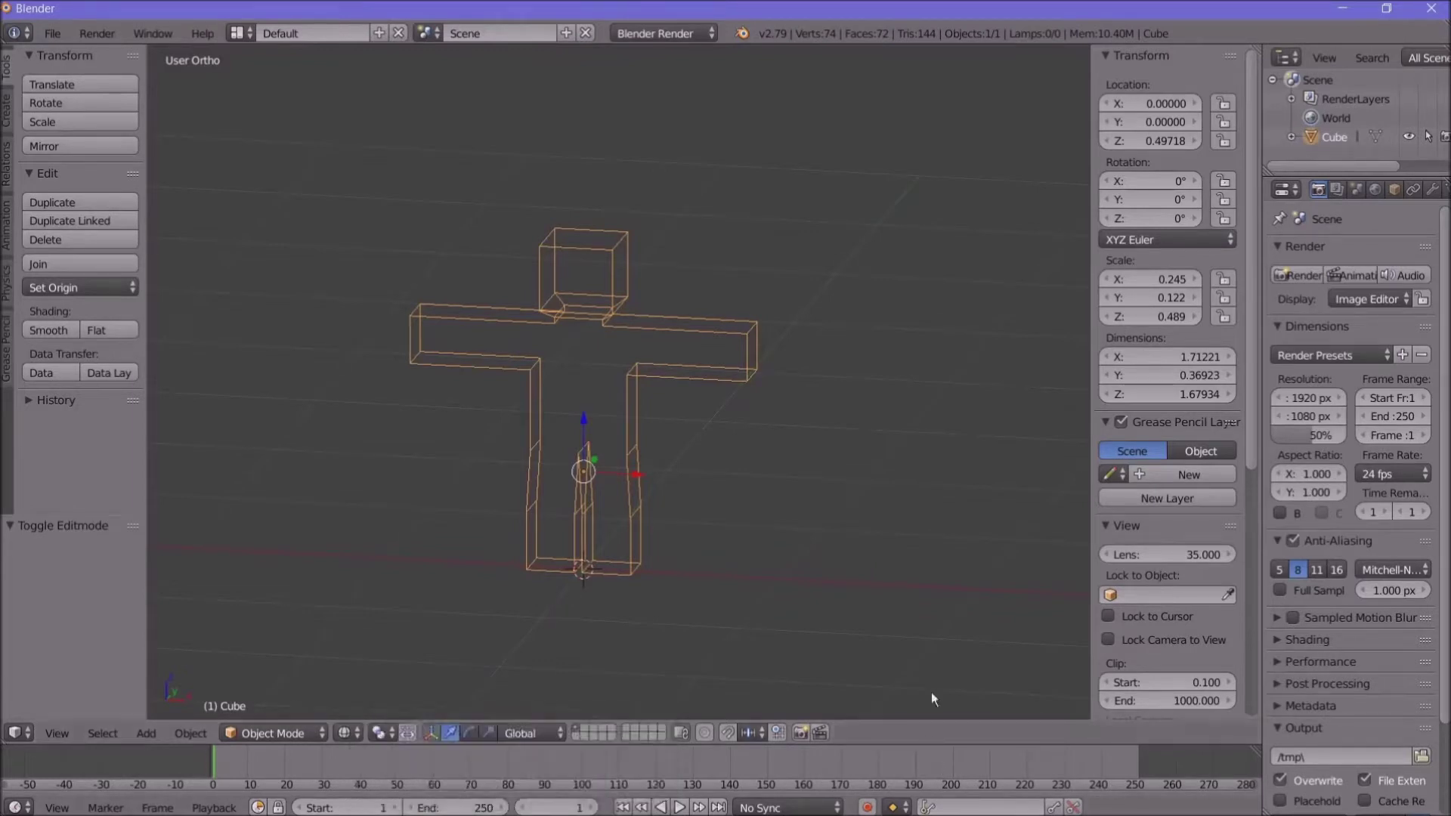
{"action": "left_click", "coordinate": [345, 733]}
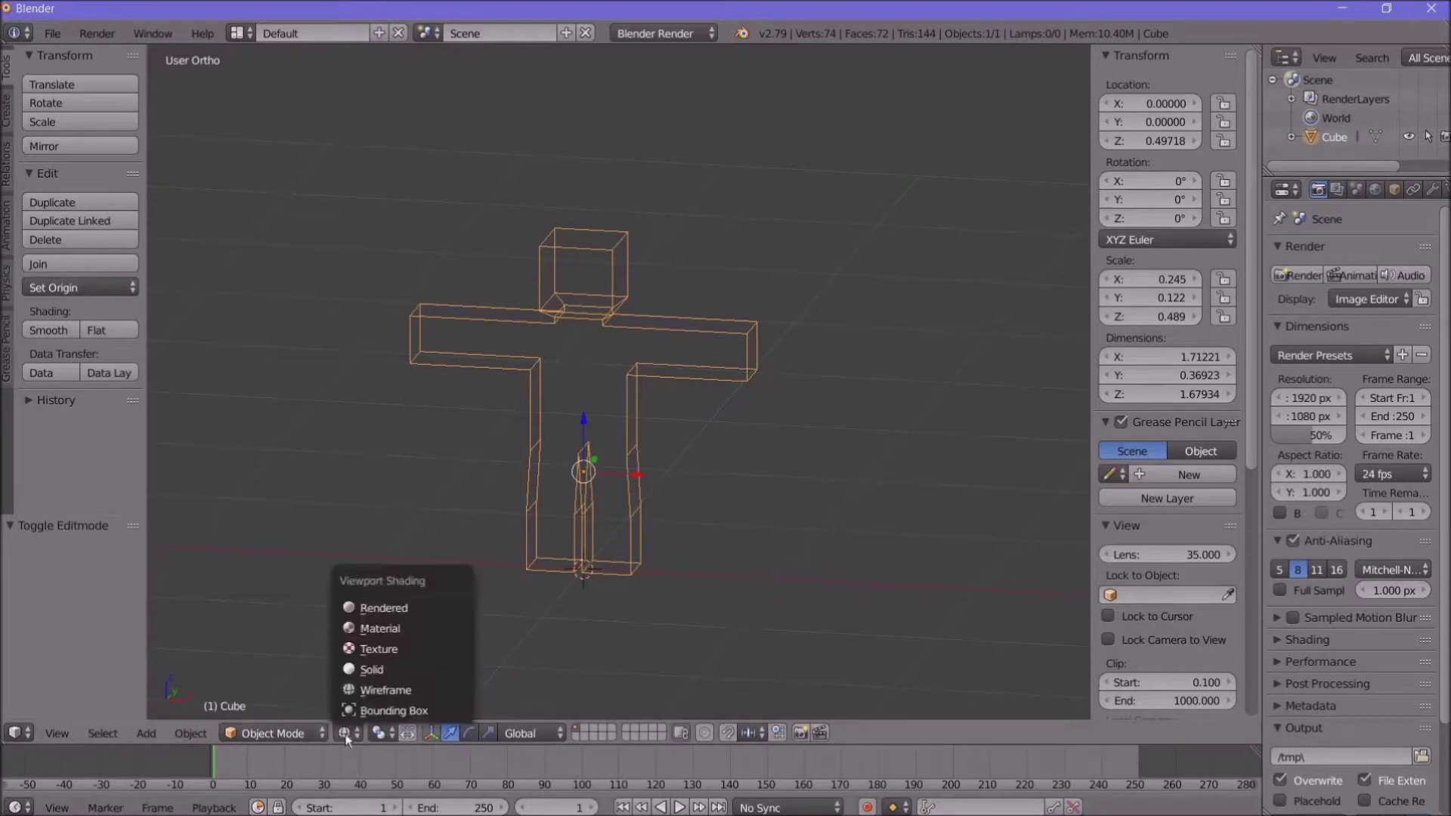
{"action": "left_click", "coordinate": [376, 668]}
{"action": "middle_click_drag", "start_coordinate": [555, 511], "coordinate": [725, 590]}
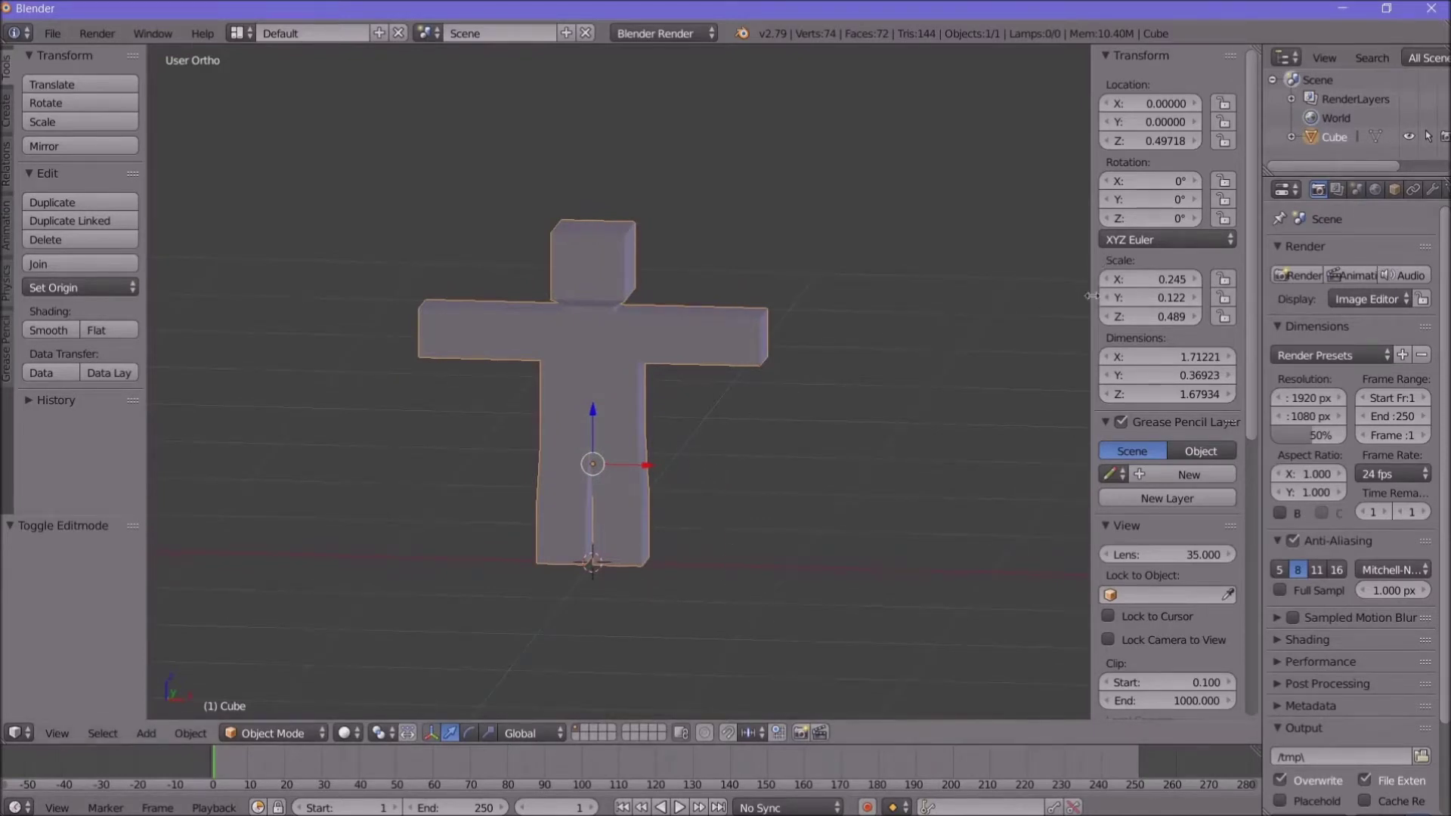
Step: Widen the transform sidebar and the properties editor, and add a Subdivision Surface modifier to the figure
{"action": "left_click_drag", "start_coordinate": [1091, 295], "coordinate": [976, 295]}
{"action": "left_click_drag", "start_coordinate": [1264, 276], "coordinate": [1137, 276]}
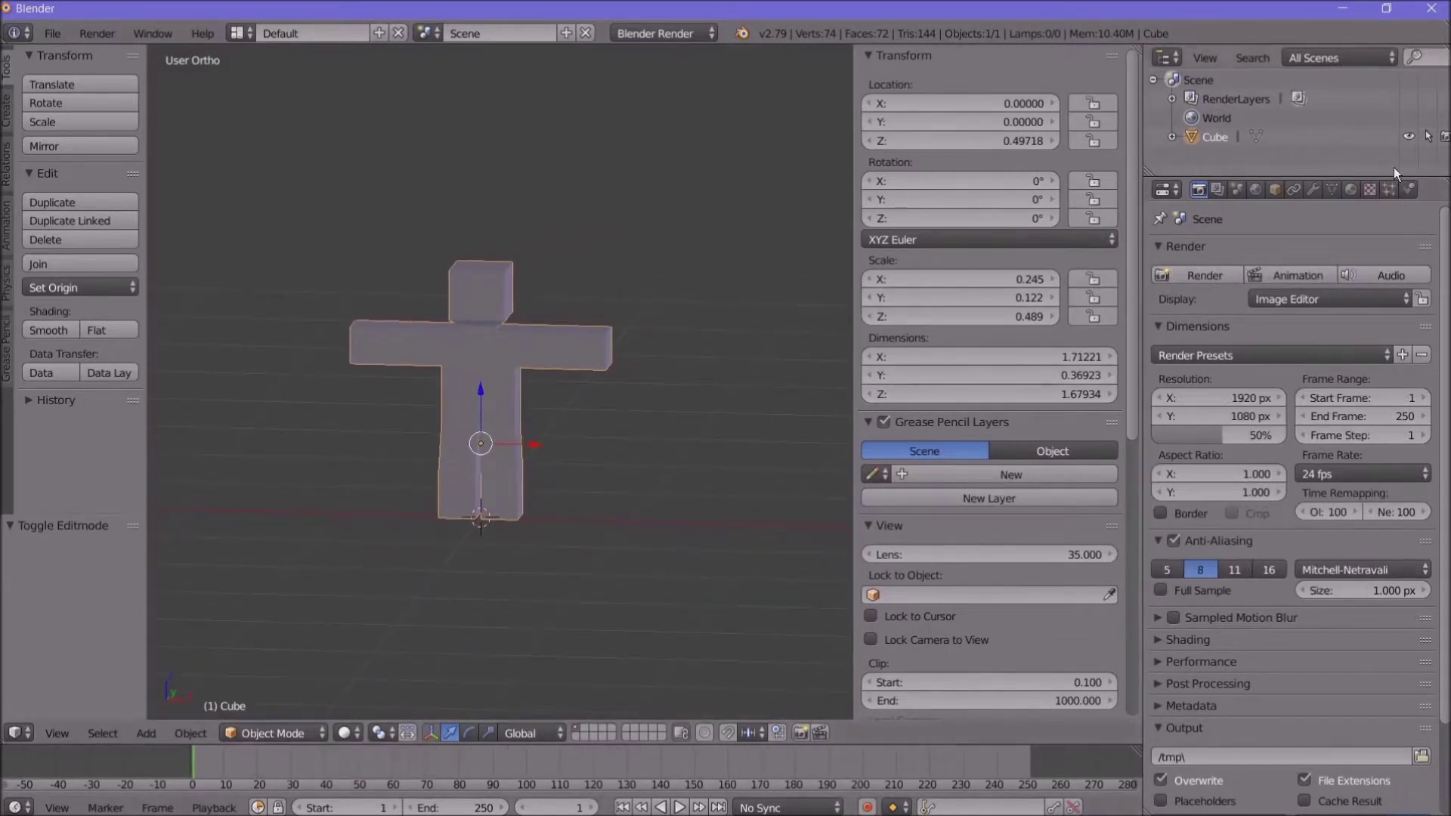
{"action": "left_click", "coordinate": [1315, 192]}
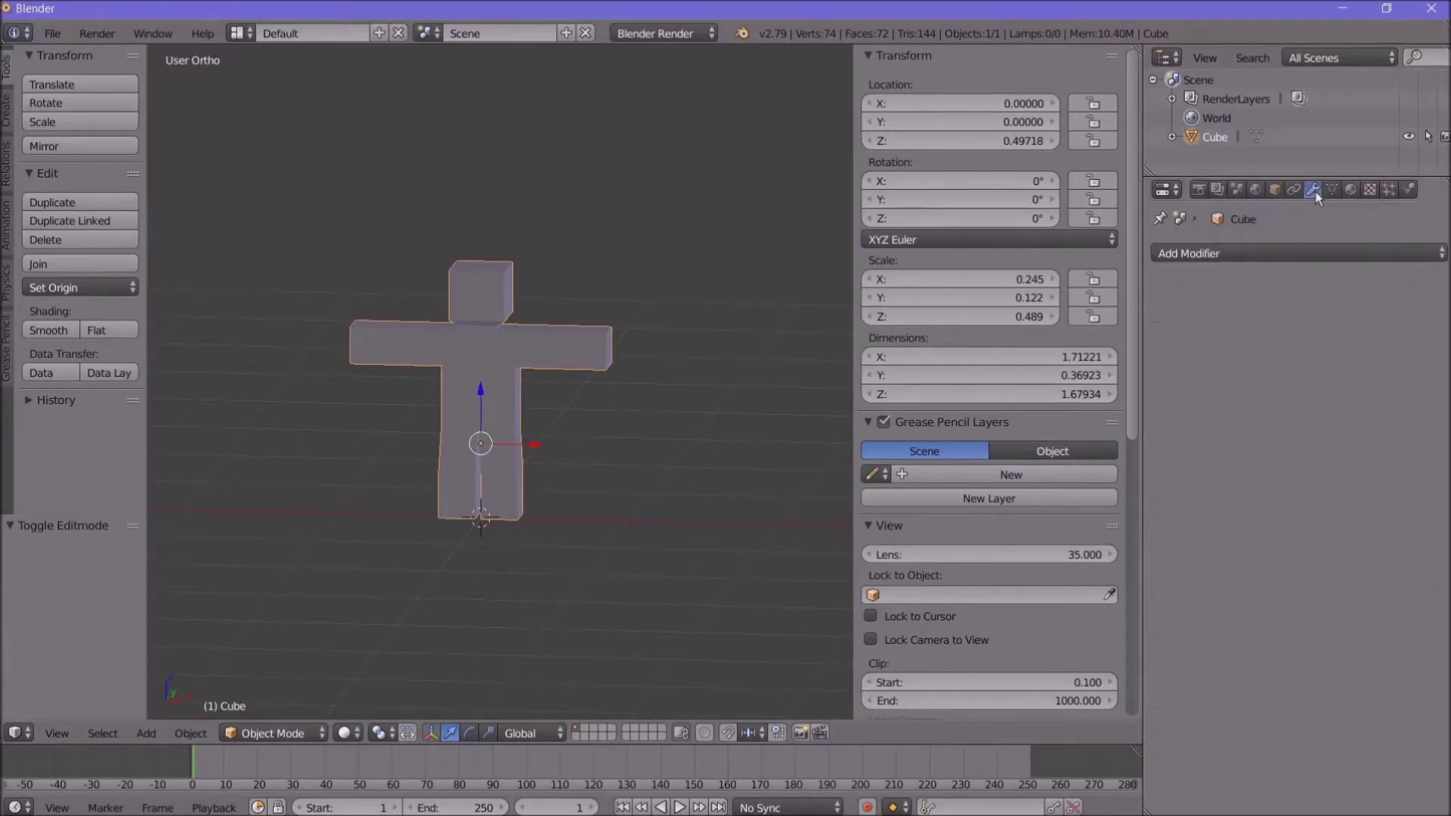
{"action": "left_click", "coordinate": [1282, 251]}
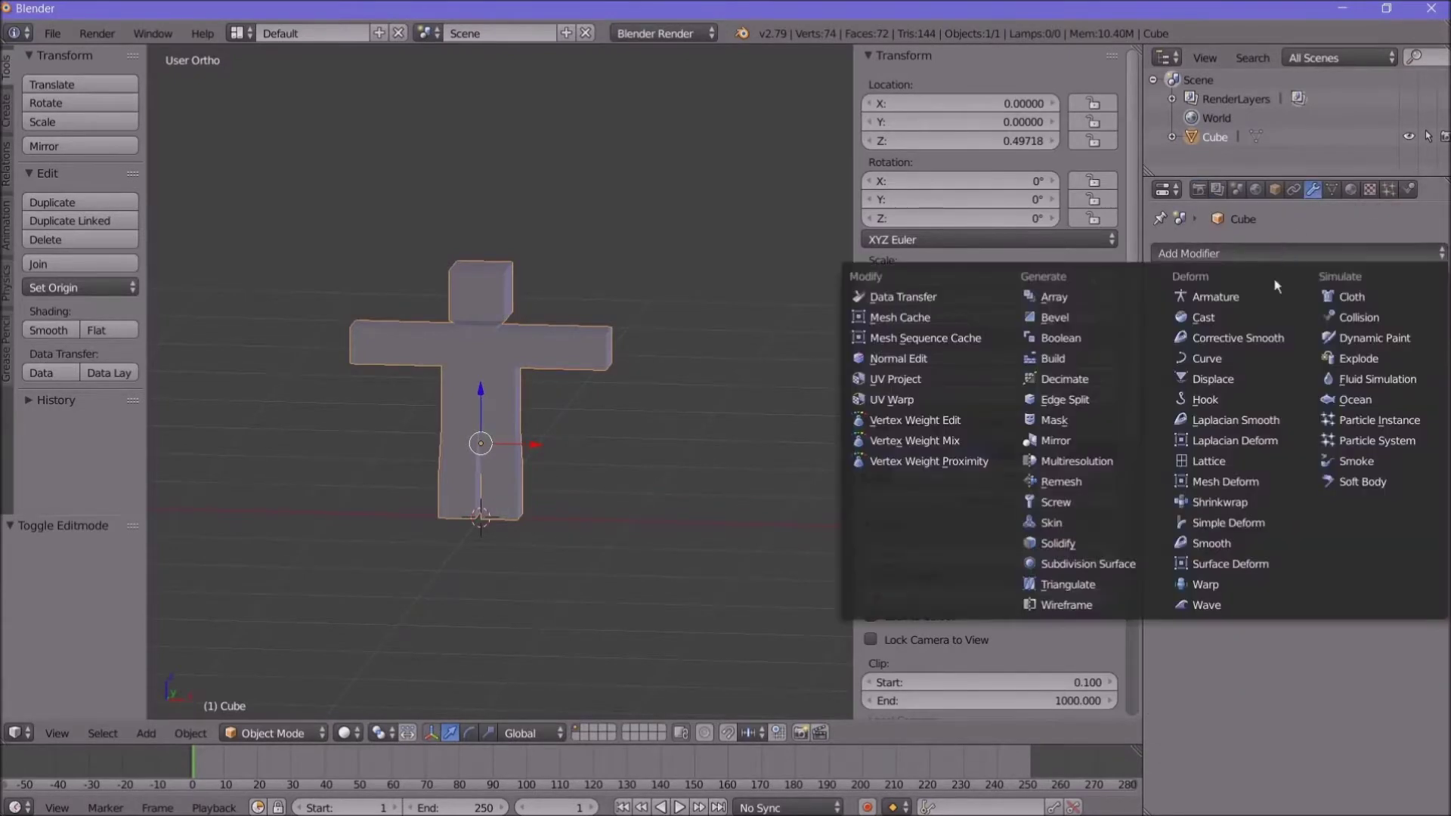
{"action": "left_click", "coordinate": [1134, 563]}
{"action": "scroll", "coordinate": [454, 450], "scroll_direction": "up", "scroll_amount": 4}
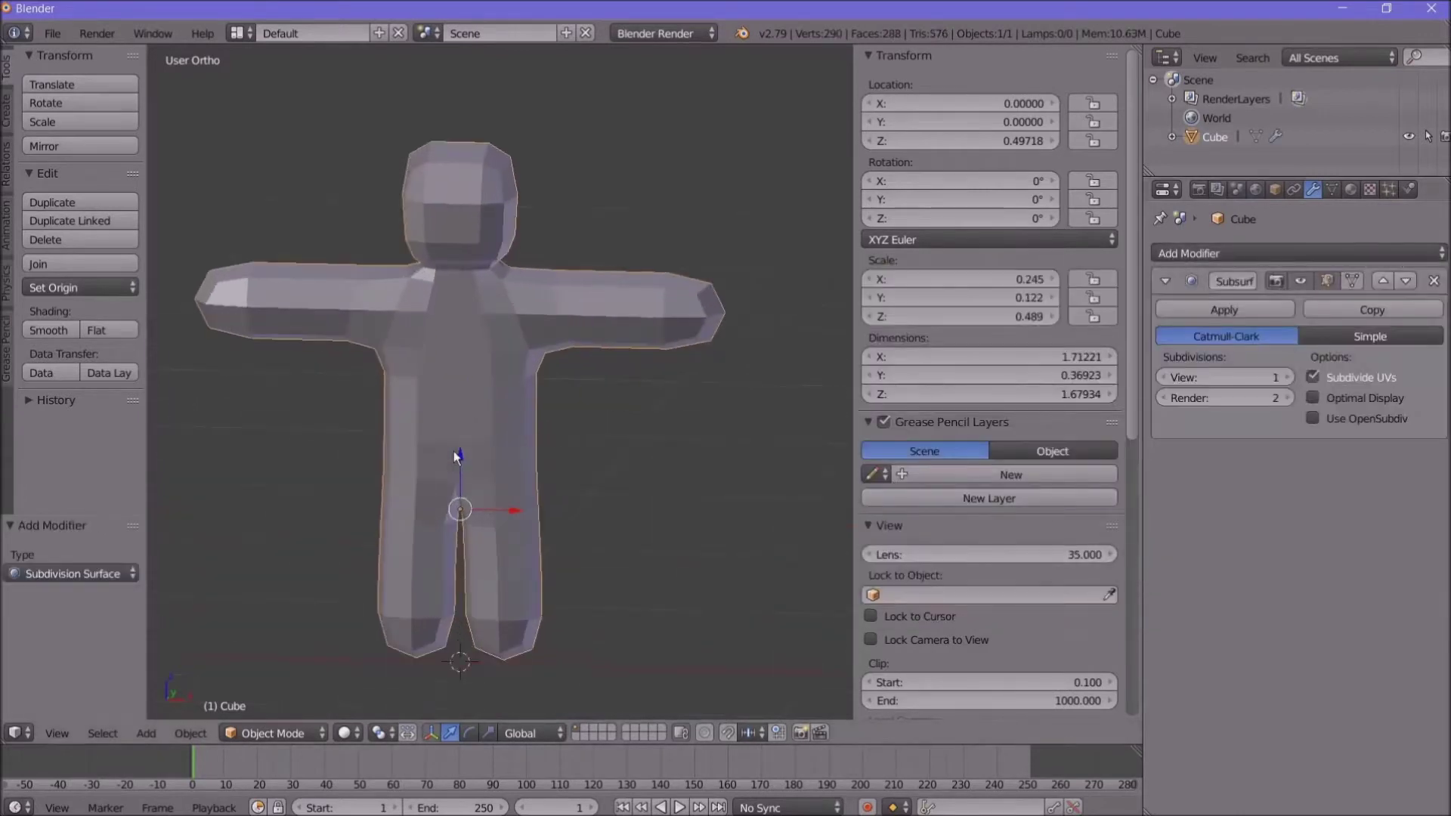
{"action": "middle_click_drag", "start_coordinate": [634, 508], "coordinate": [624, 502], "text": "shift"}
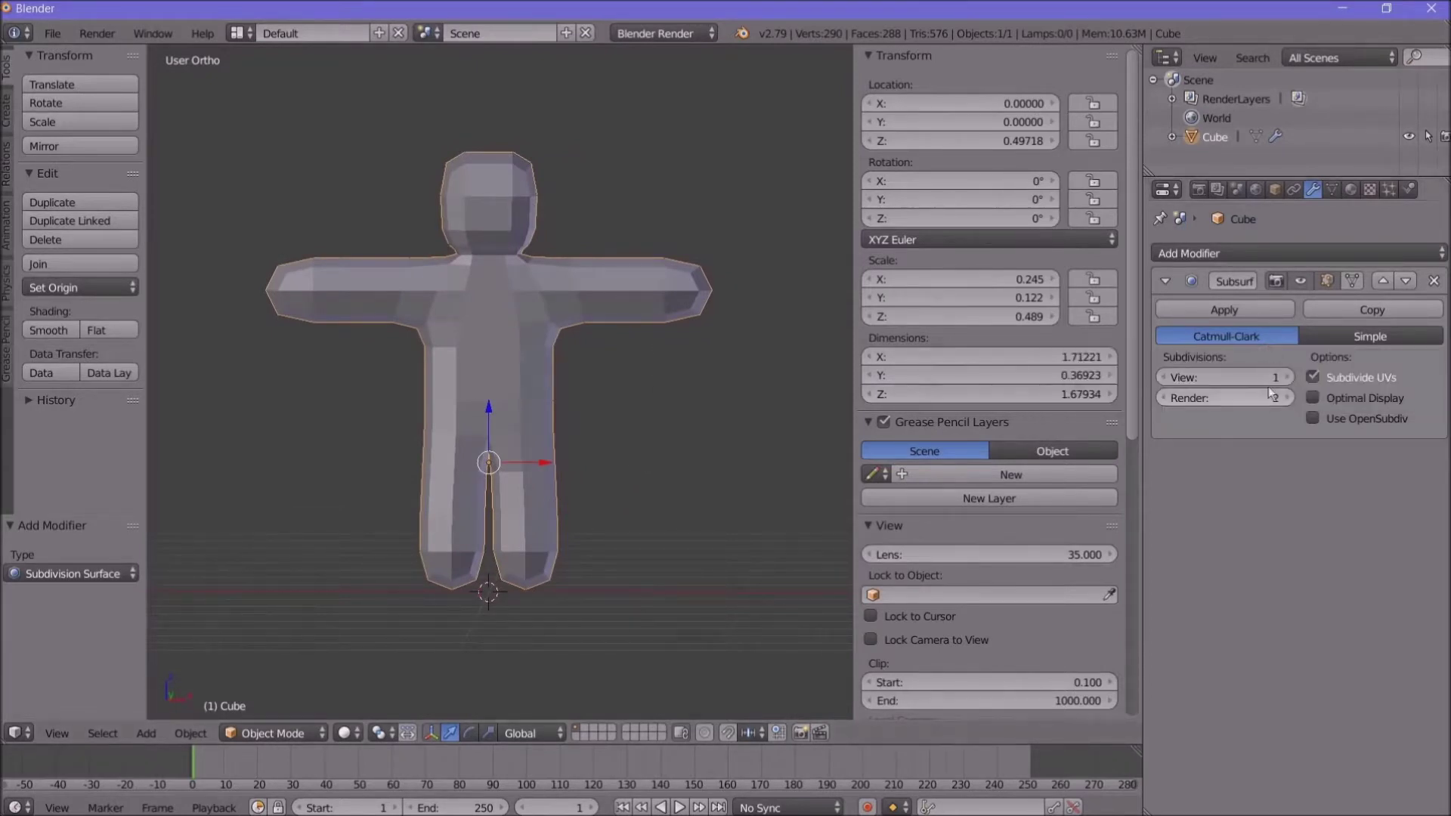
Step: Raise the Subdivision Surface modifier's view and render levels to 4 for comparison, and settle both on 3
{"action": "left_click", "coordinate": [1287, 377]}
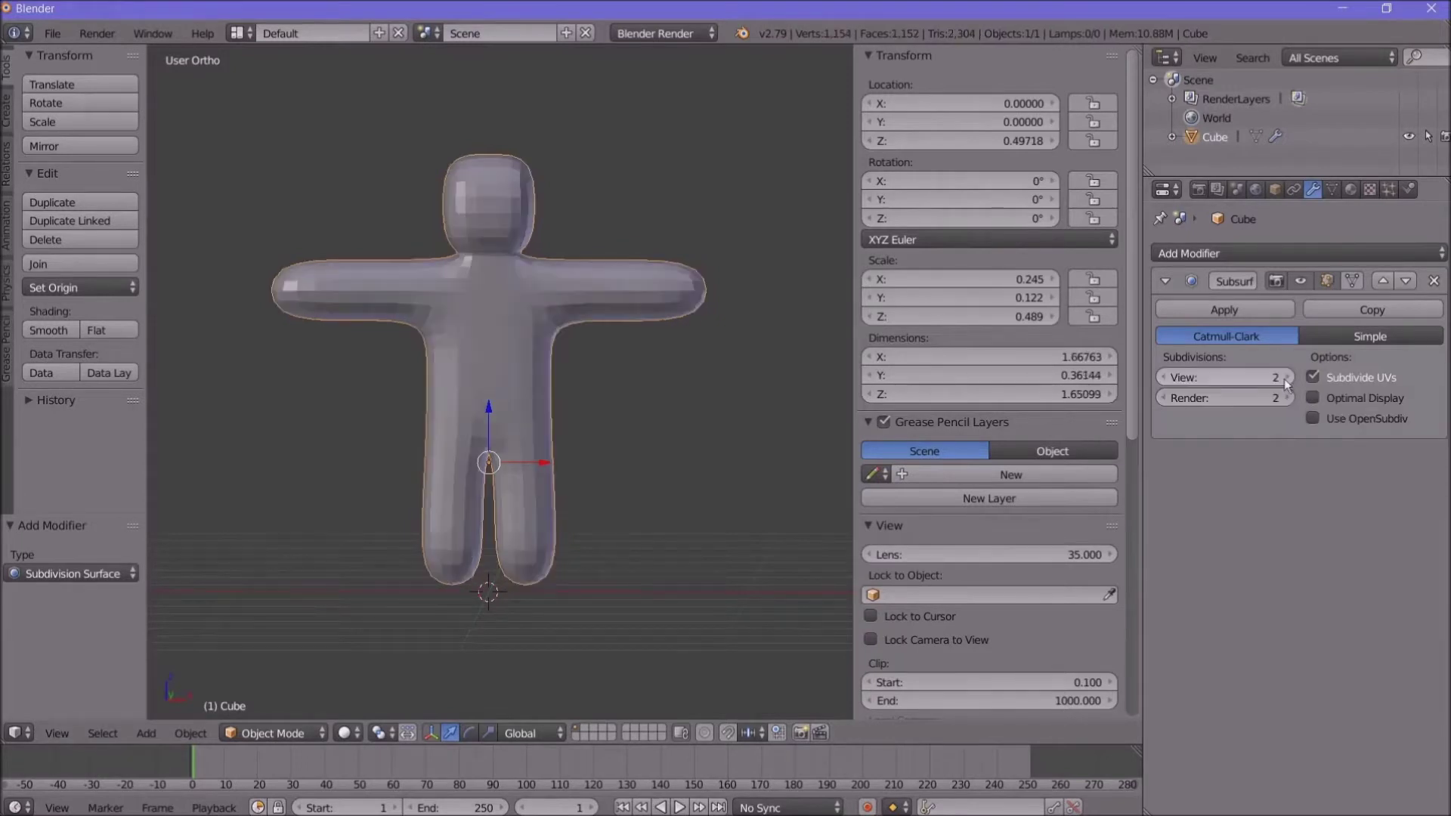
{"action": "left_click", "coordinate": [1285, 394]}
{"action": "left_click", "coordinate": [1286, 377]}
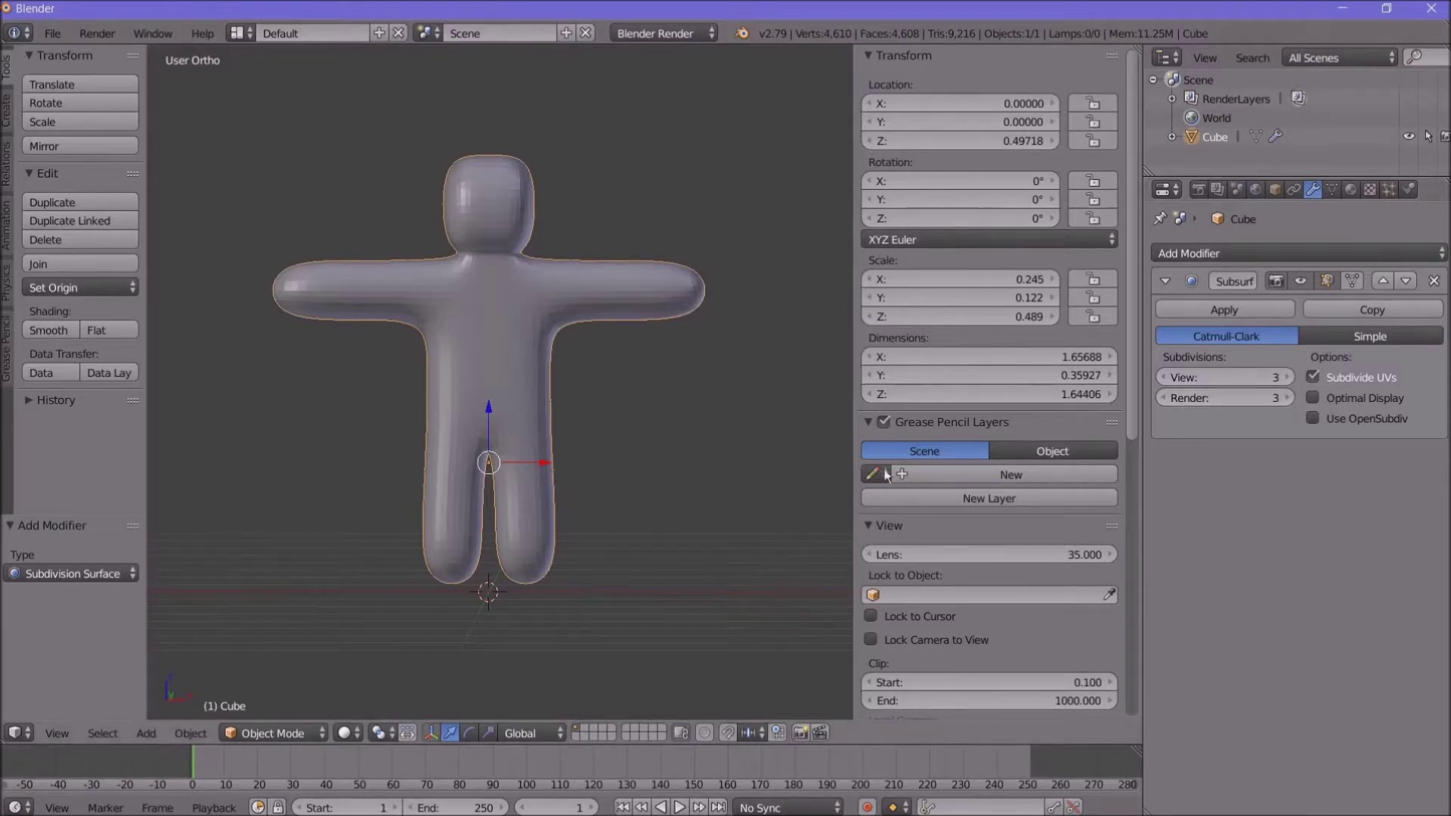
{"action": "left_click", "coordinate": [1288, 377]}
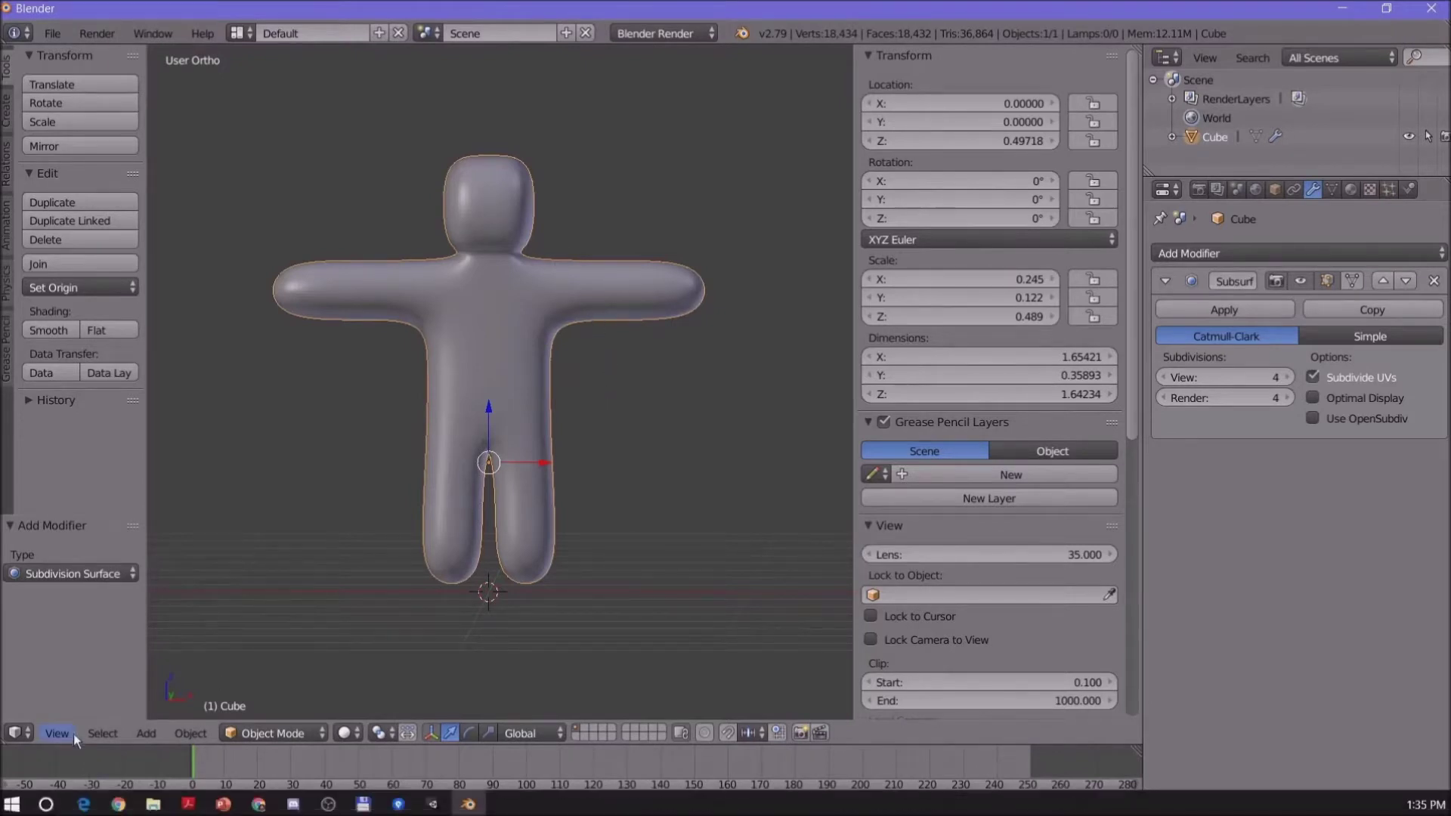
{"action": "left_click", "coordinate": [1163, 377]}
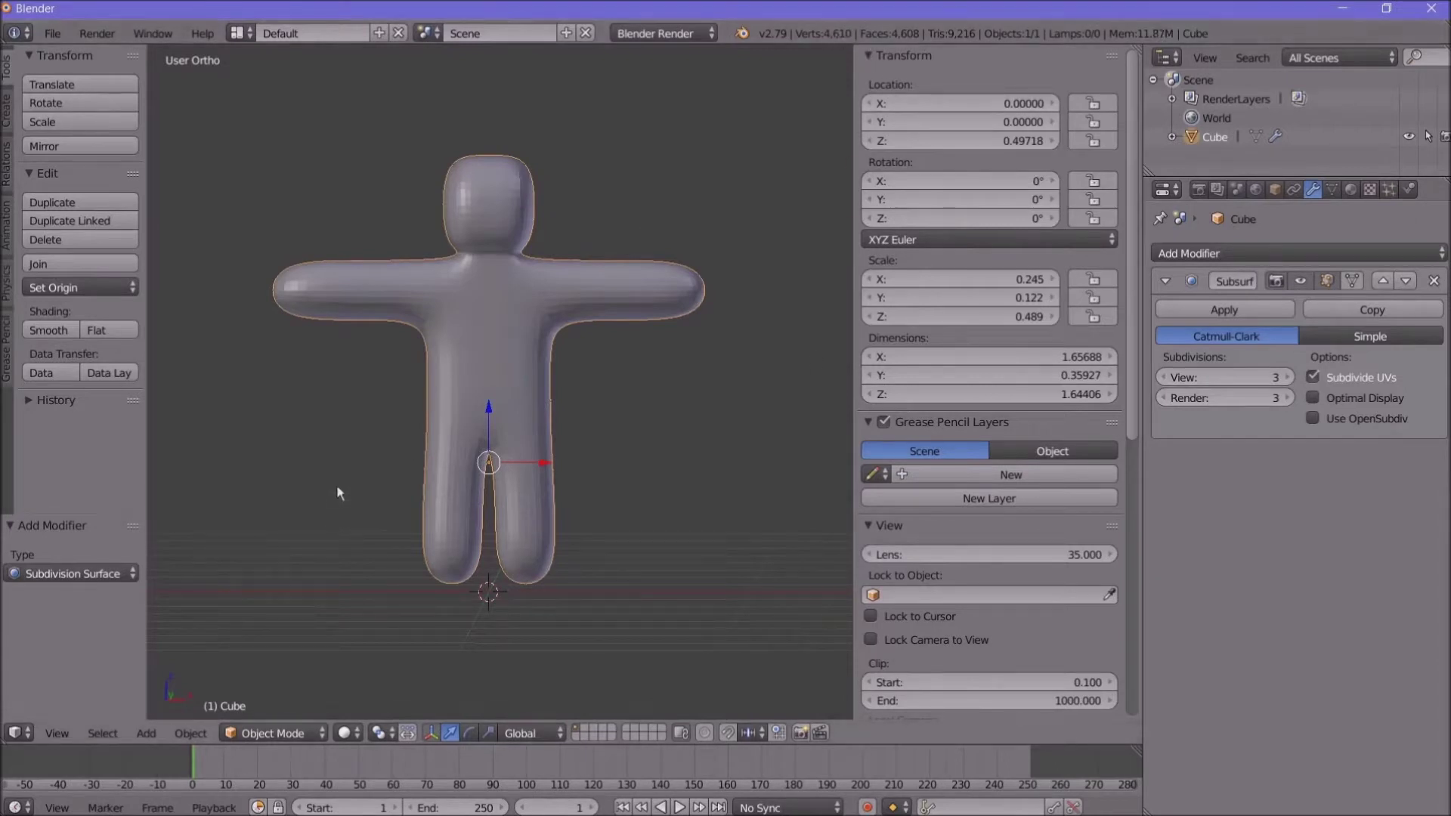
Step: From the front view, move the smoothed figure down 0.029 along Z so its rounded feet touch the ground line
{"action": "left_click", "coordinate": [57, 734]}
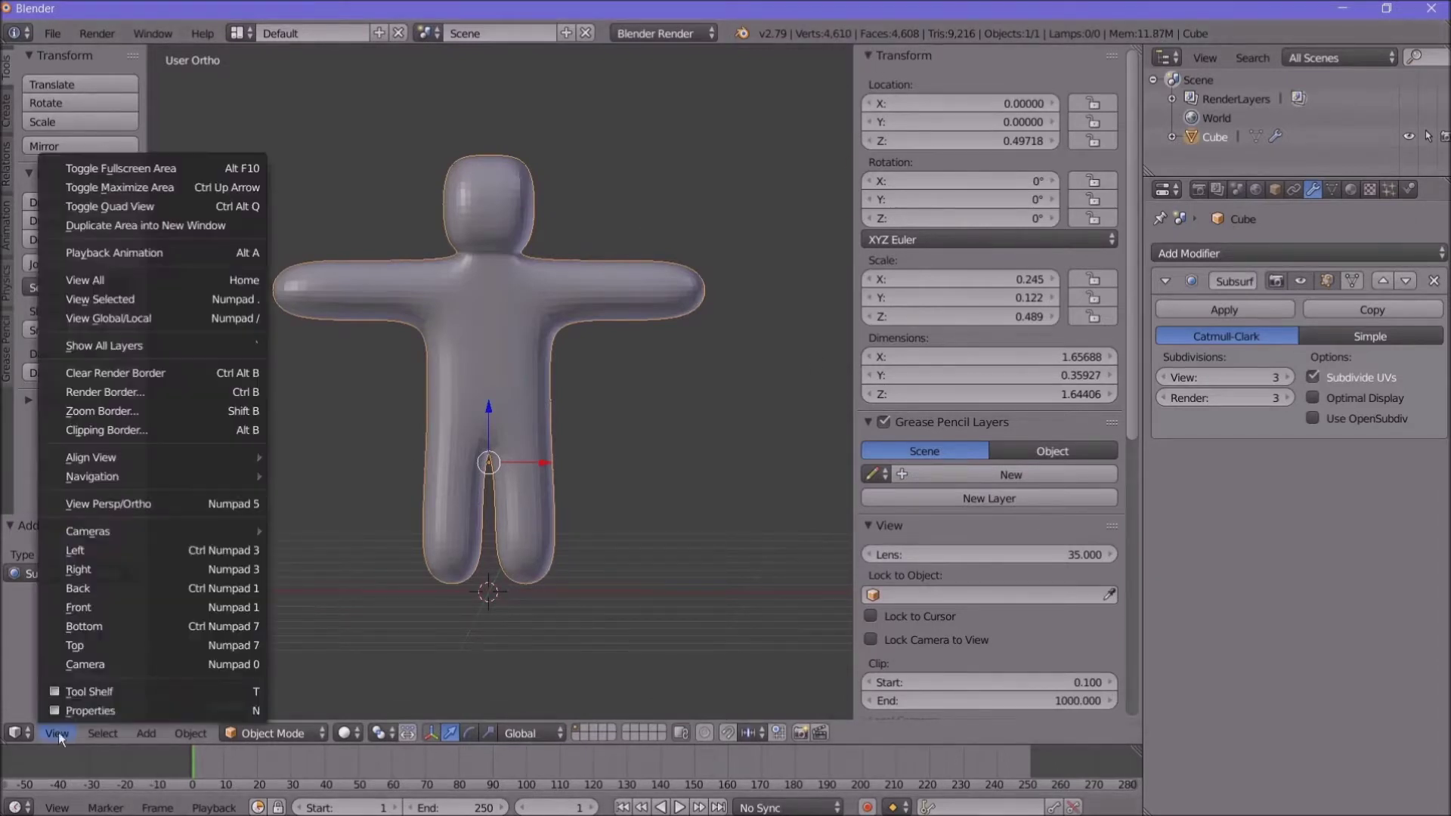
{"action": "left_click", "coordinate": [115, 605]}
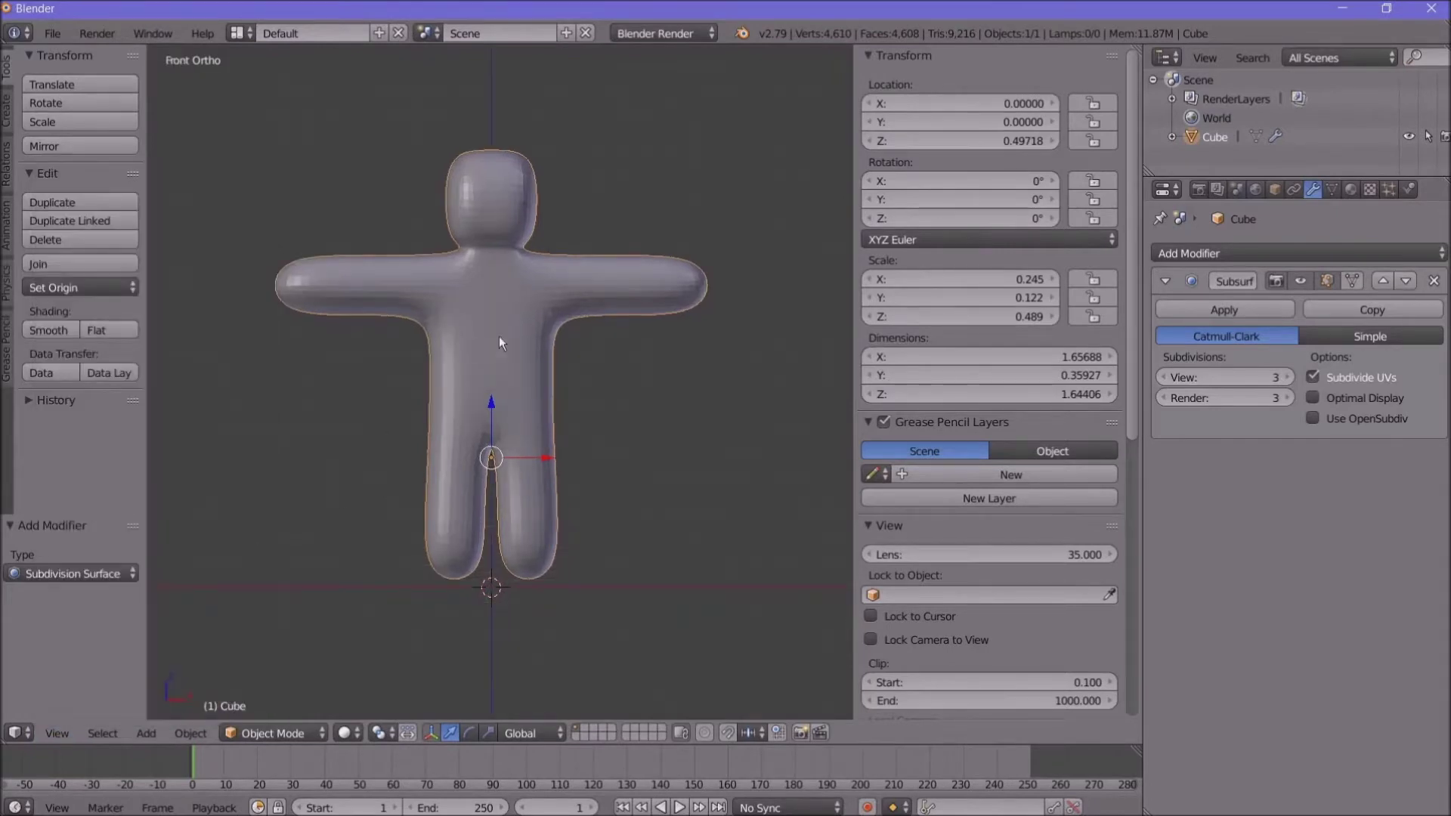
{"action": "key", "text": "g"}
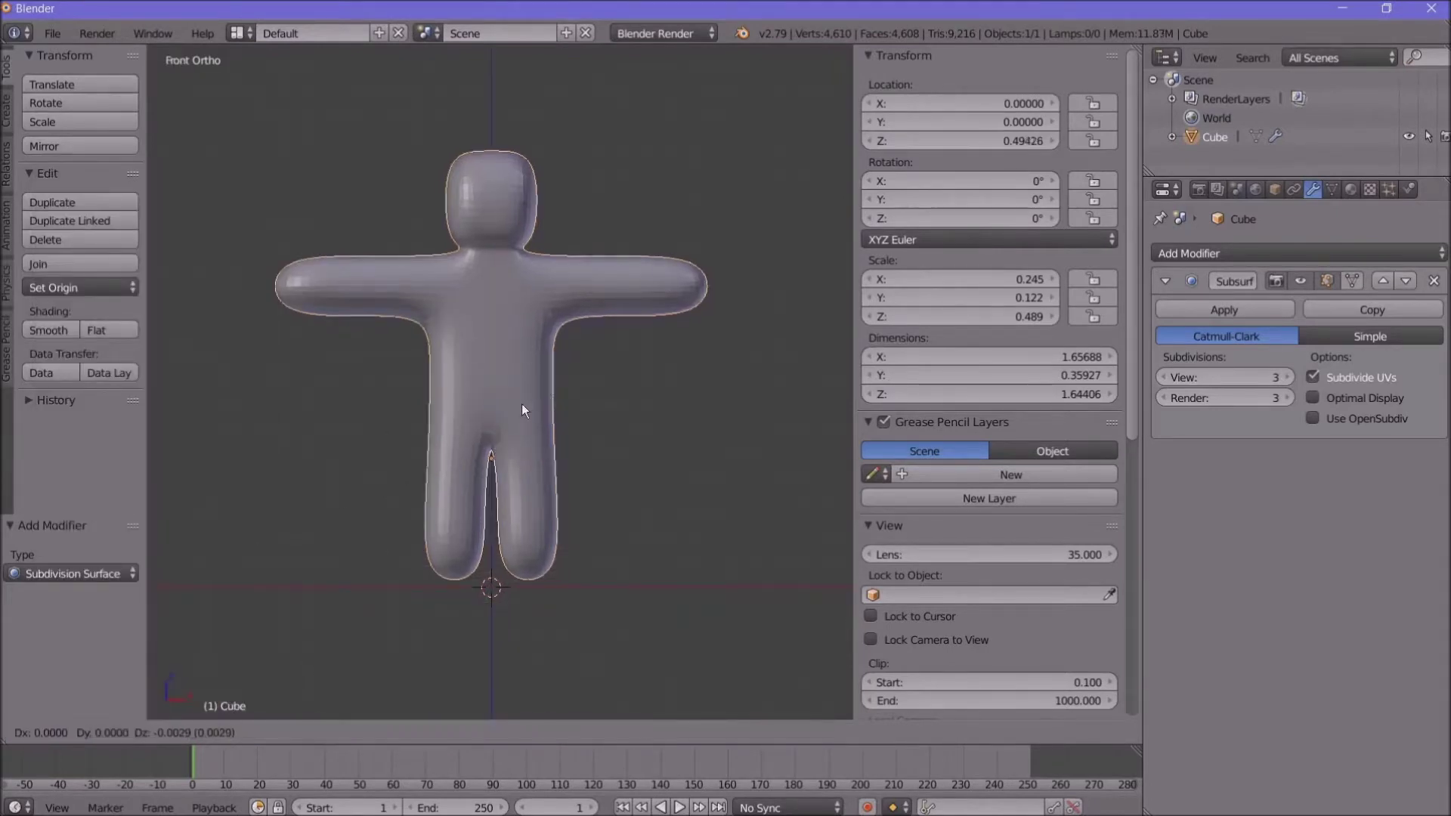
{"action": "key", "text": "z"}
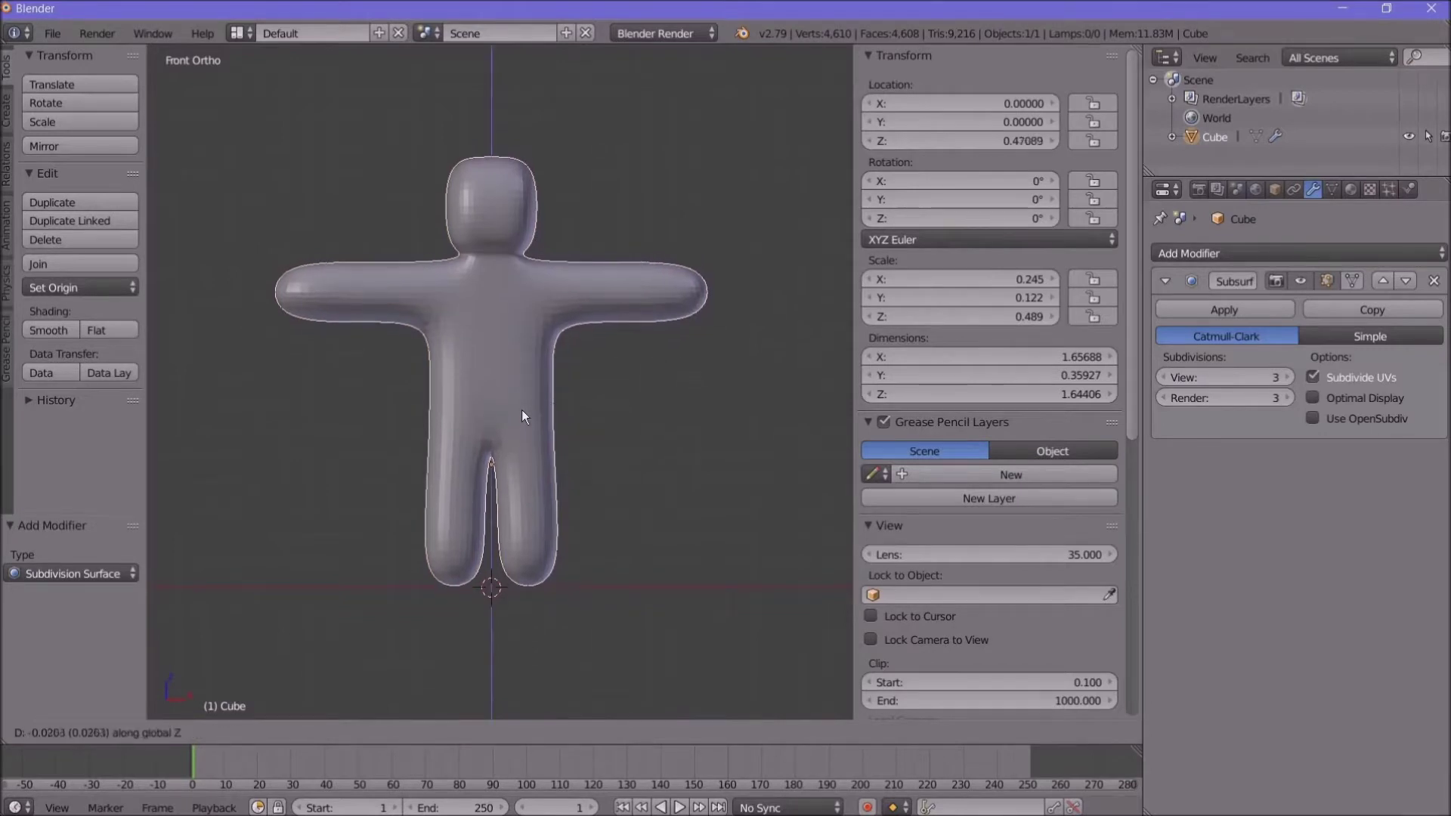
{"action": "left_click", "coordinate": [522, 412]}
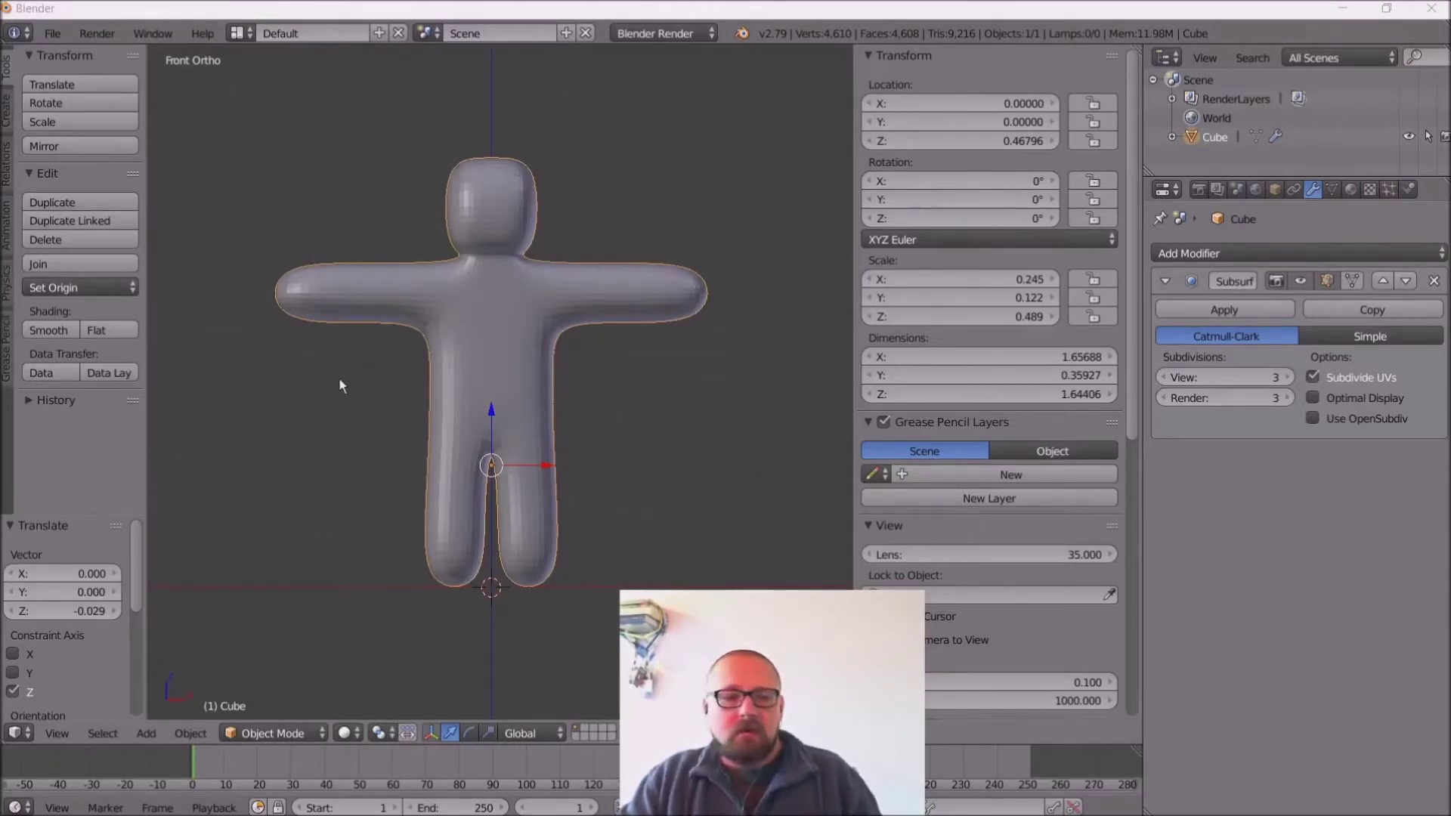
Step: Apply the figure's location transform so its origin sits at the world centre between the feet
{"action": "right_click", "coordinate": [309, 406]}
{"action": "key", "text": "ctrl+a"}
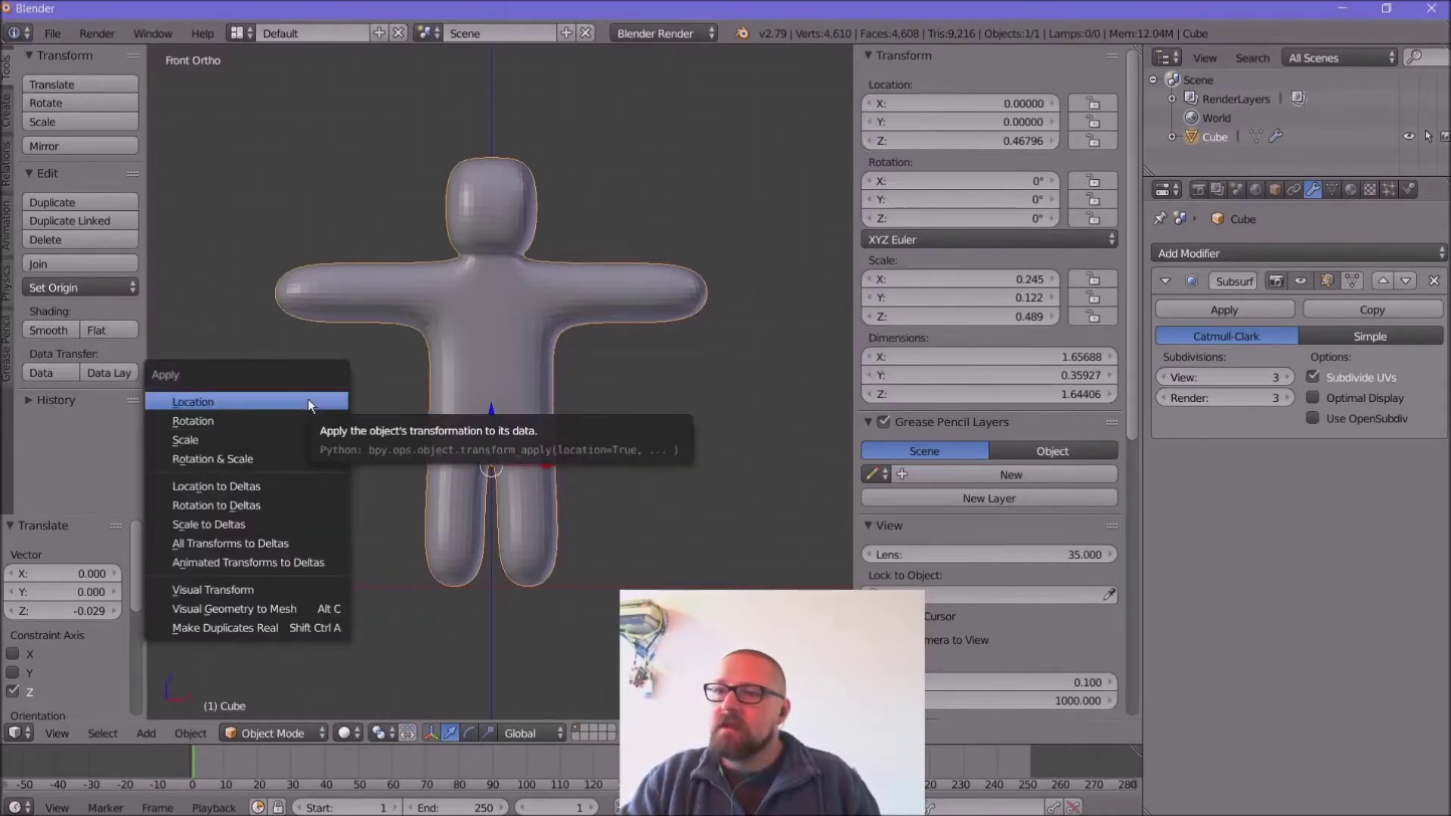
{"action": "left_click", "coordinate": [271, 396]}
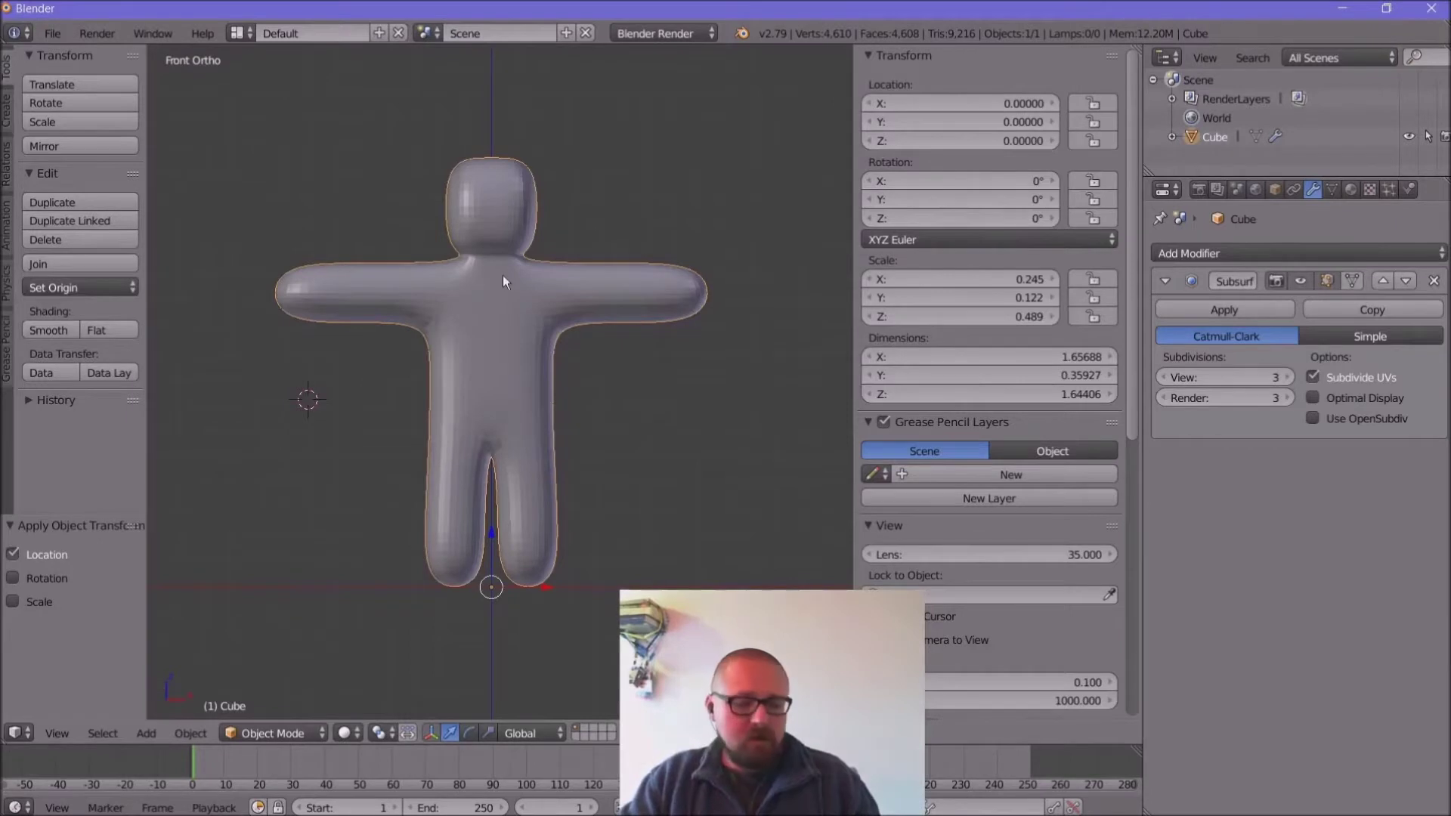
Step: Apply the figure's rotation and scale transforms, and view the figure from an angle
{"action": "key", "text": "ctrl+a"}
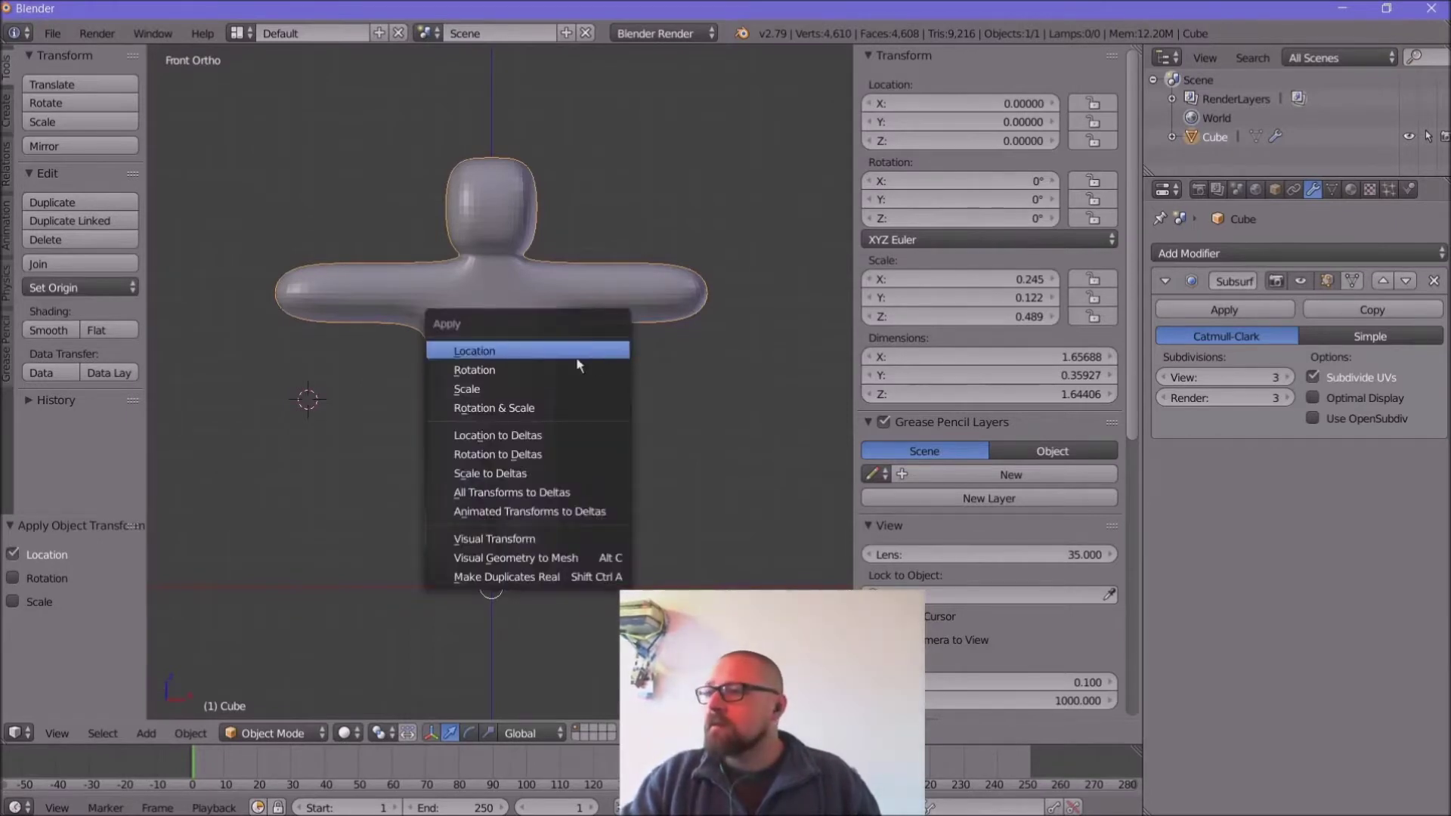
{"action": "left_click", "coordinate": [532, 409]}
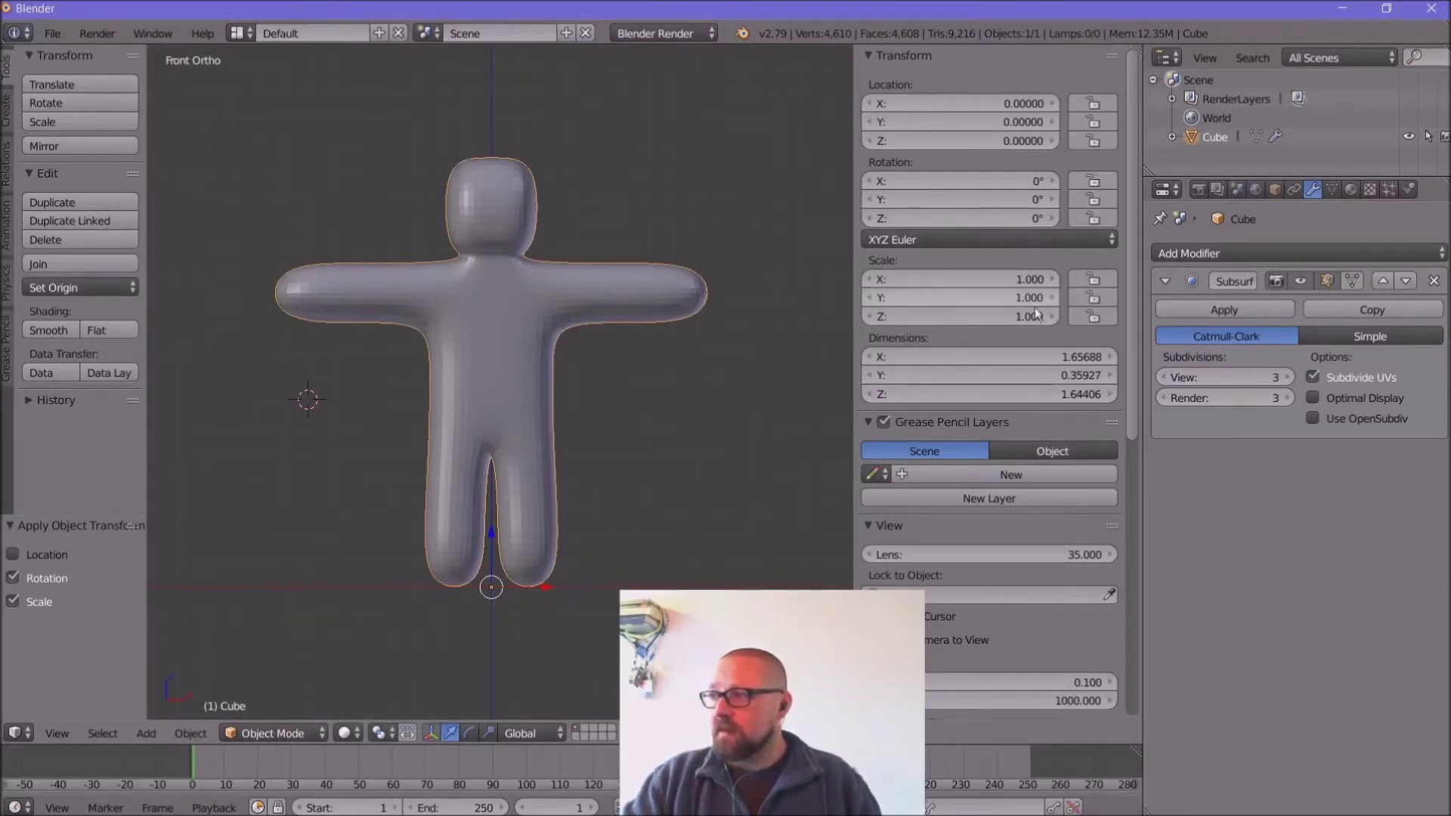
{"action": "middle_click_drag", "start_coordinate": [724, 363], "coordinate": [713, 404]}
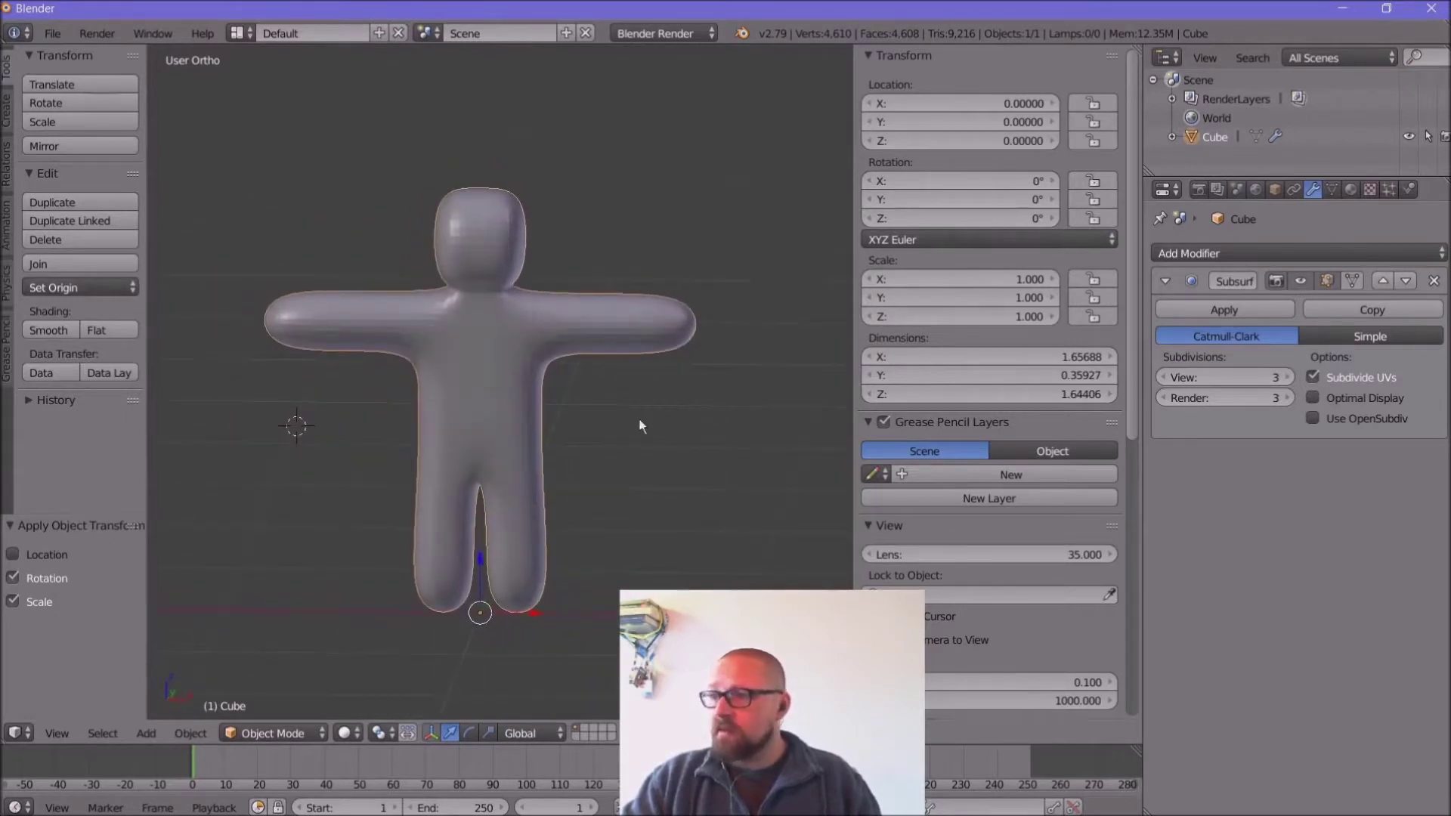
{"action": "scroll", "coordinate": [378, 394], "scroll_direction": "up", "scroll_amount": 2}
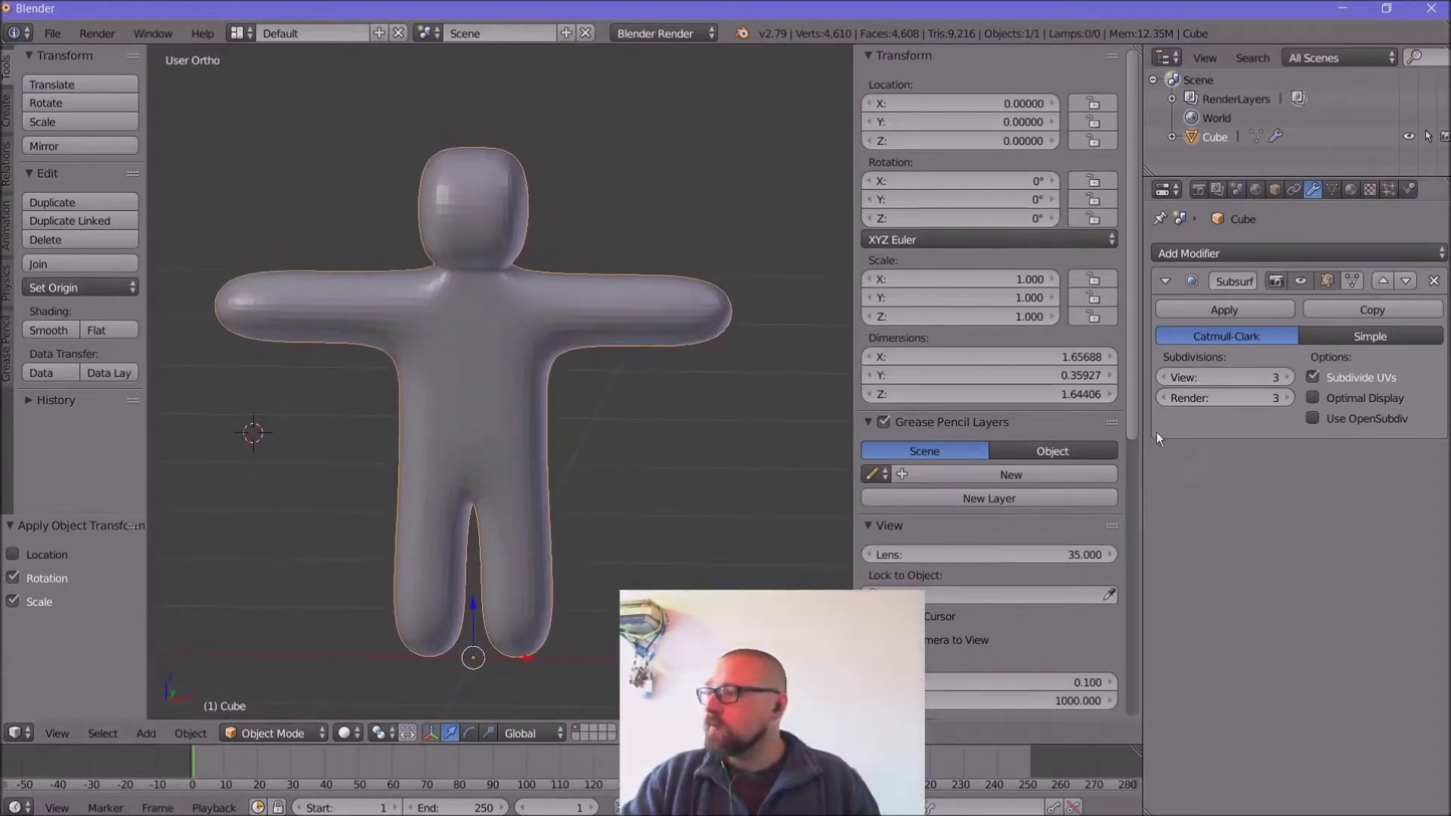
{"action": "left_click_drag", "start_coordinate": [1134, 429], "coordinate": [1150, 744]}
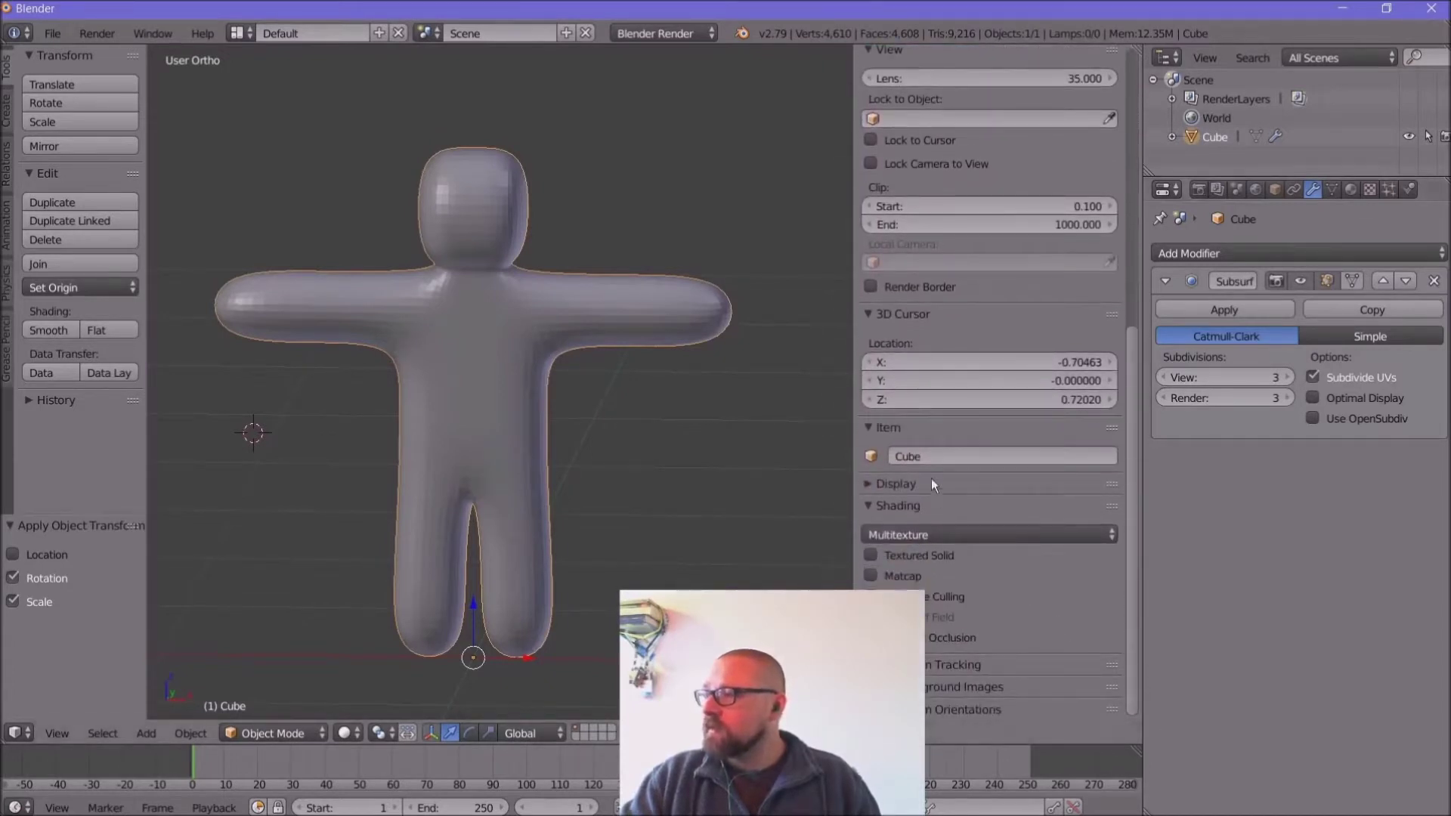
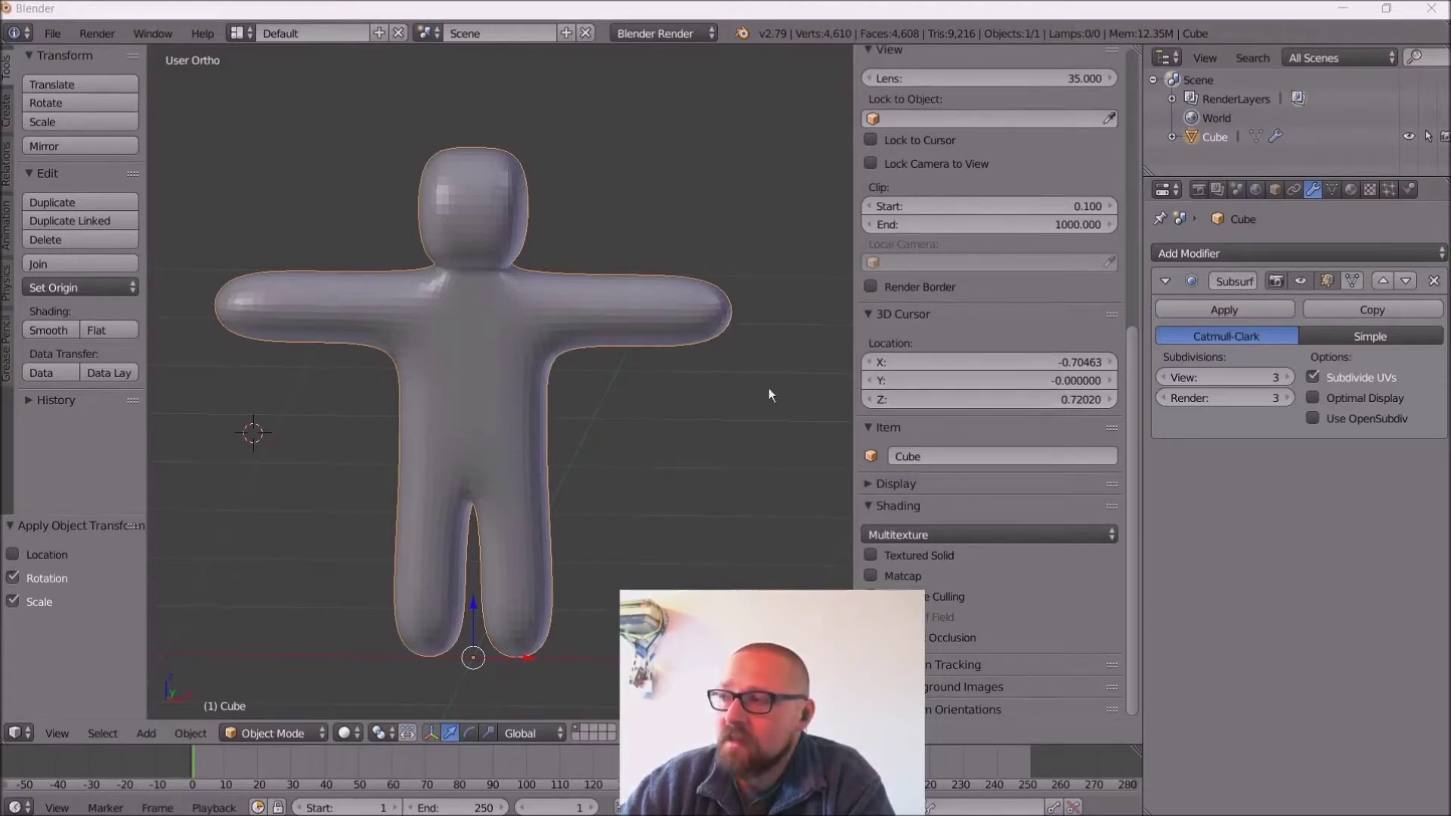
{"action": "middle_click_drag", "start_coordinate": [812, 383], "coordinate": [615, 372]}
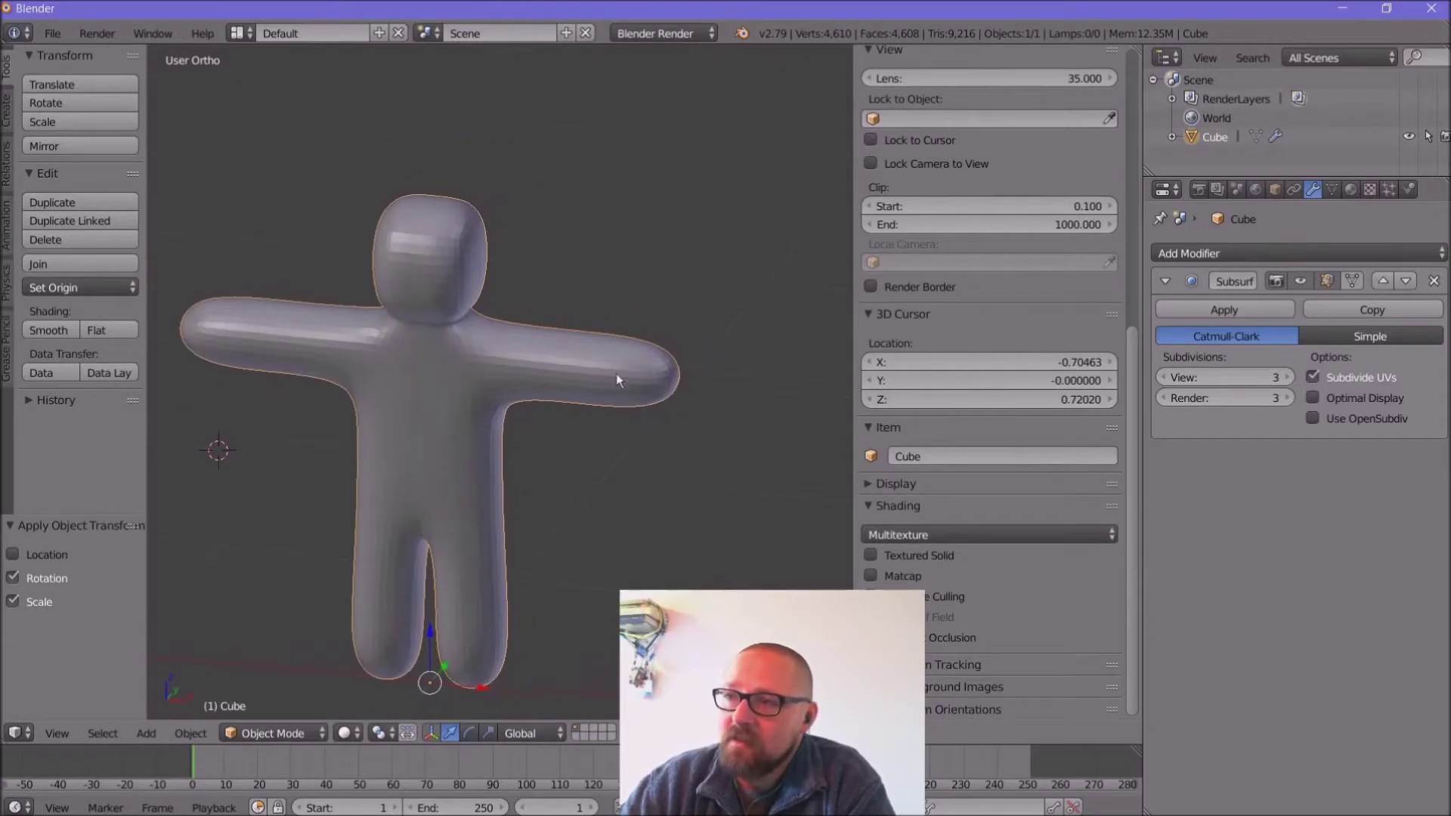
Step: Undo the last application of the figure's rotation and scale, and check its scale values
{"action": "left_click", "coordinate": [270, 733]}
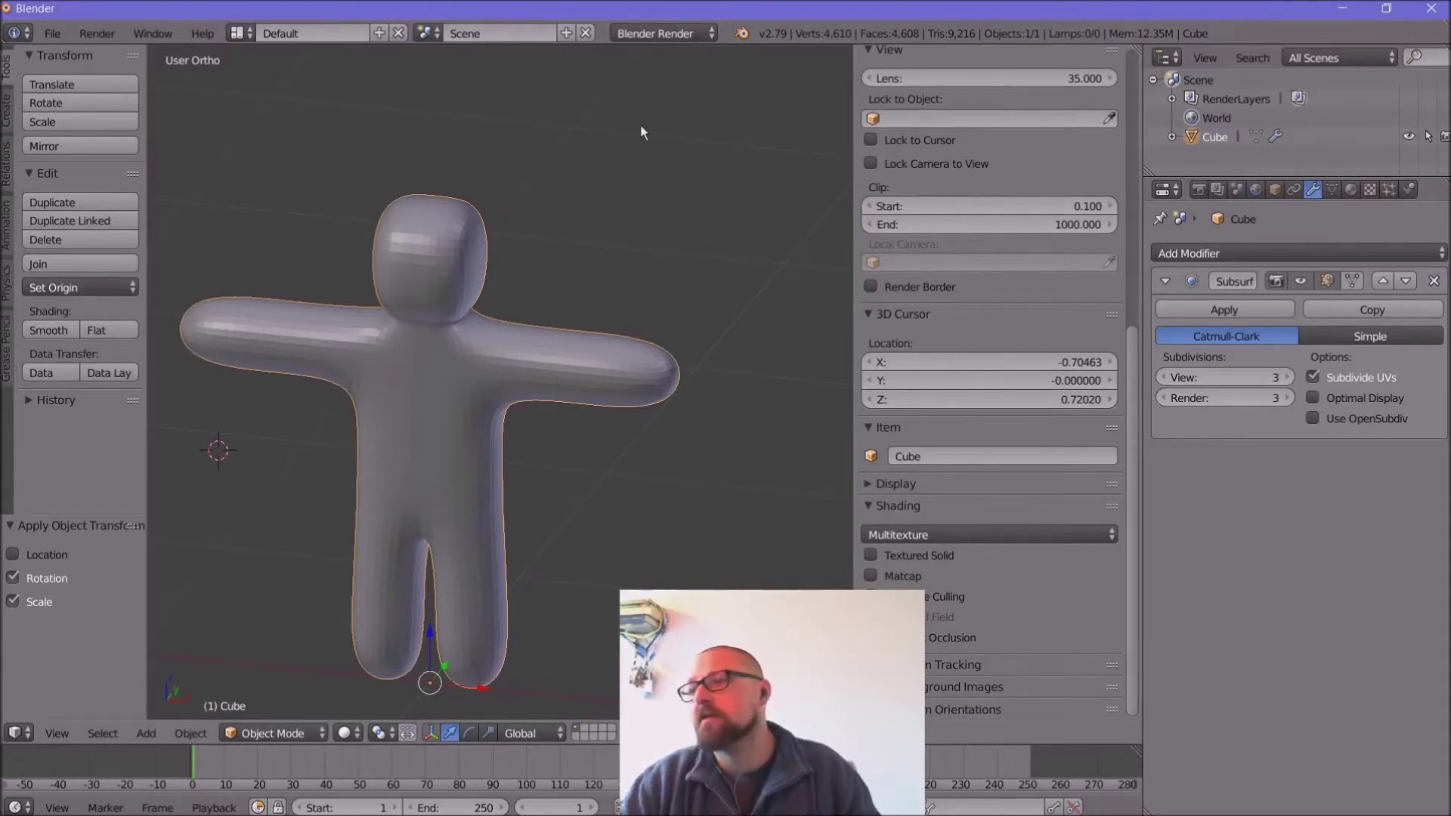
{"action": "key", "text": "ctrl+z"}
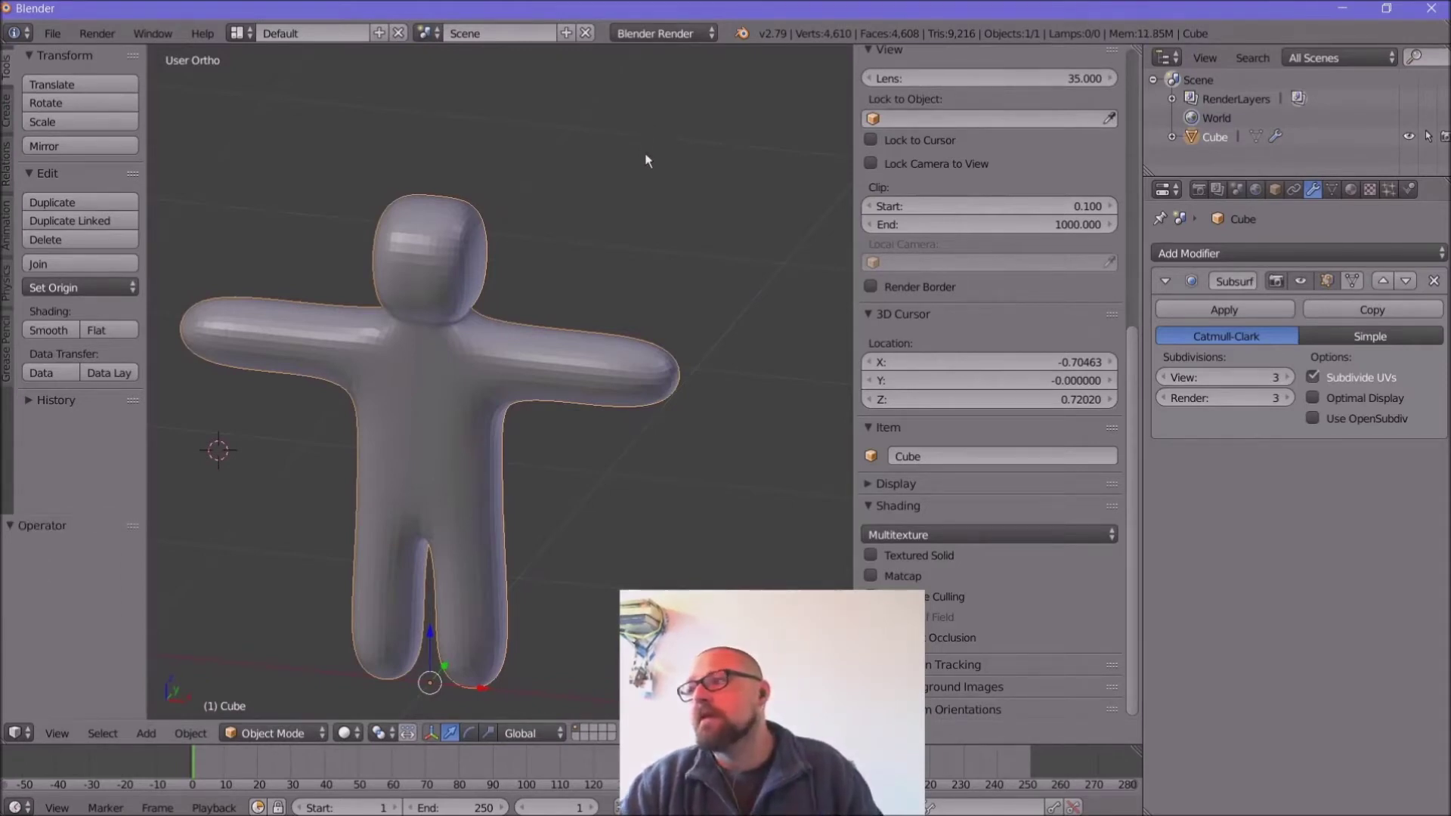
{"action": "scroll", "coordinate": [906, 219], "scroll_direction": "up", "scroll_amount": 10}
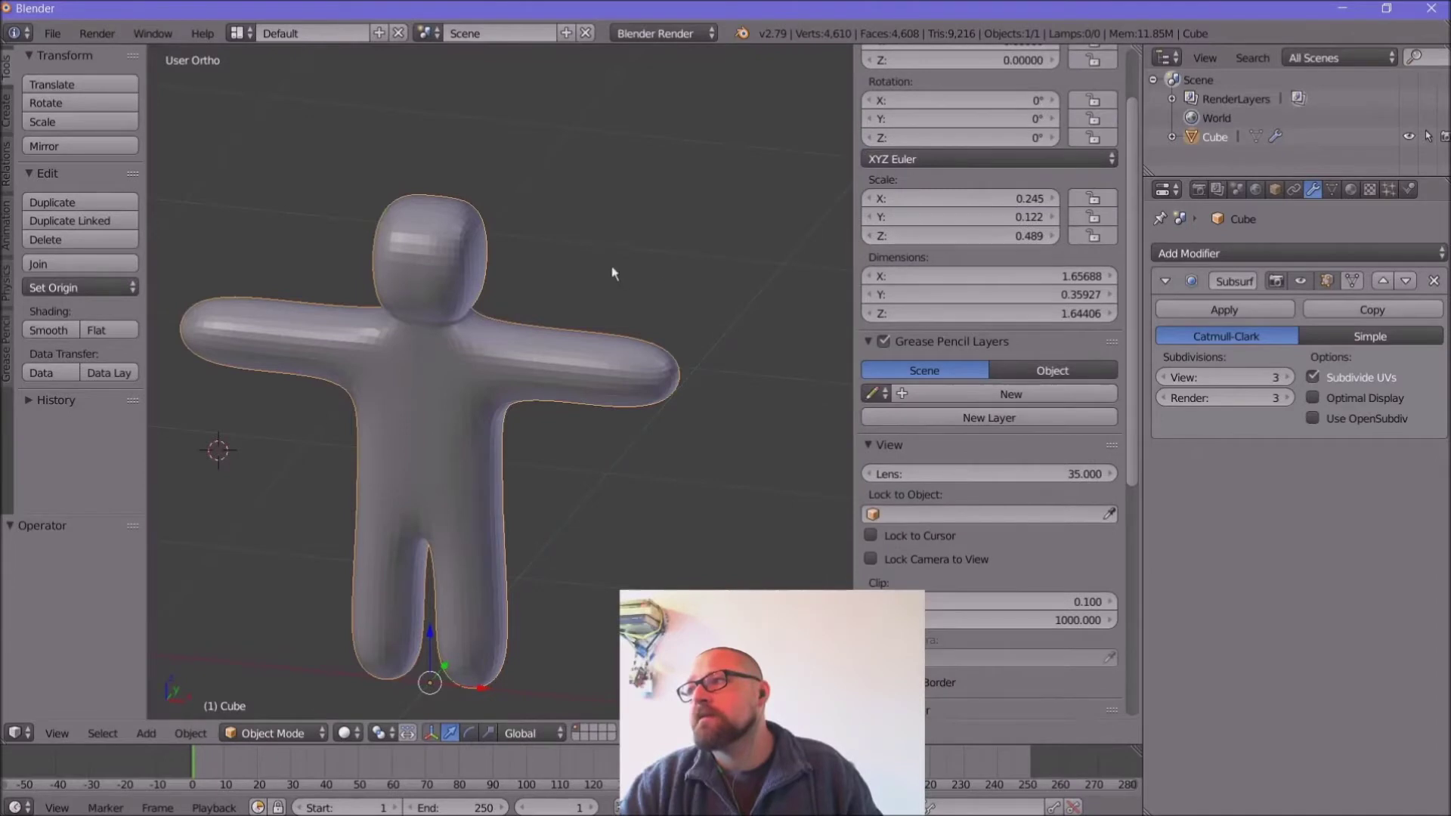
{"action": "scroll", "coordinate": [644, 262], "scroll_direction": "up", "scroll_amount": 3}
{"action": "scroll", "coordinate": [643, 262], "scroll_direction": "down", "scroll_amount": 3}
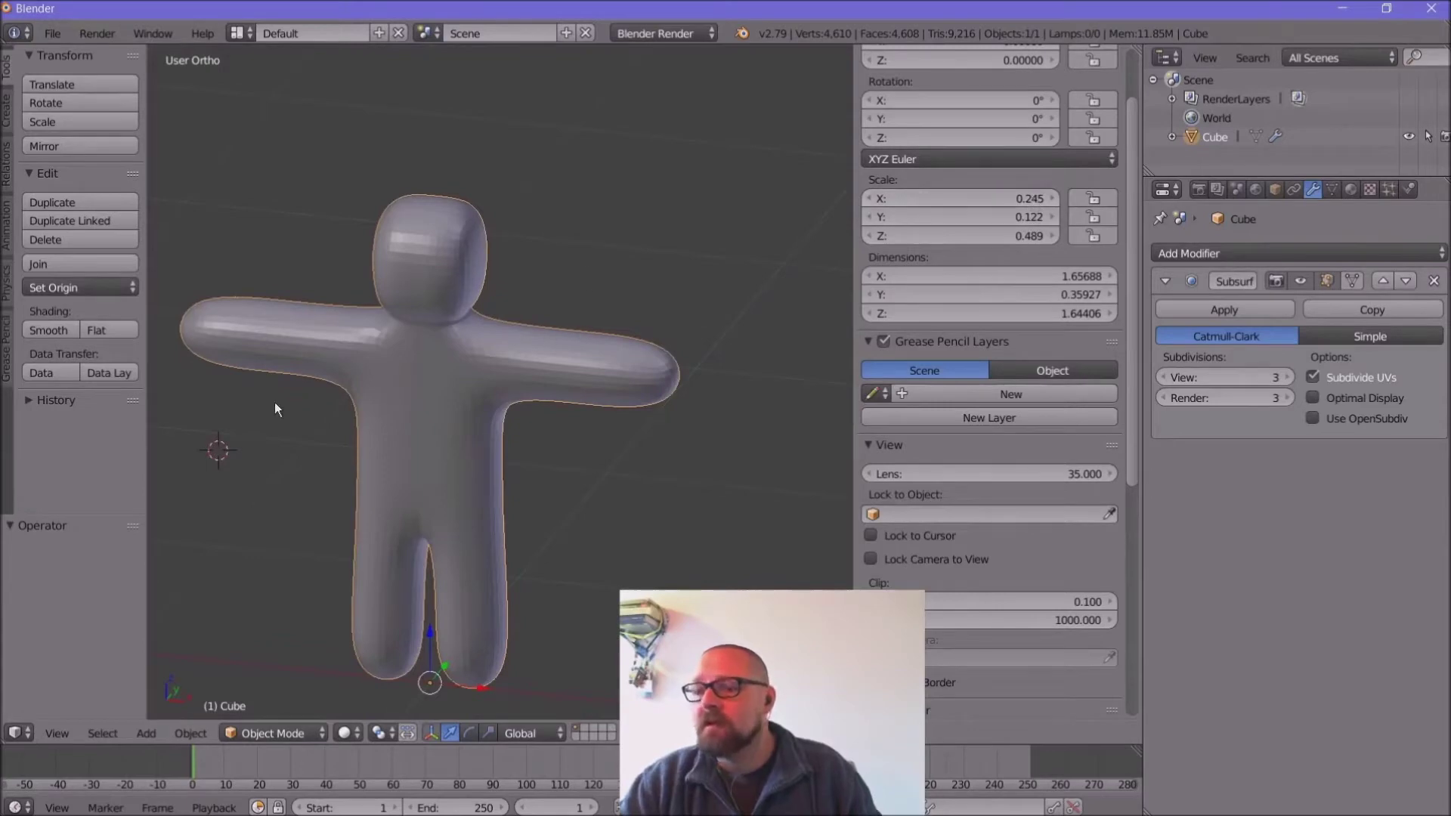
Step: Inspect the figure's blocky mesh cage around the smoothed form in Edit Mode, and return to Object Mode
{"action": "left_click", "coordinate": [267, 736]}
{"action": "left_click", "coordinate": [268, 700]}
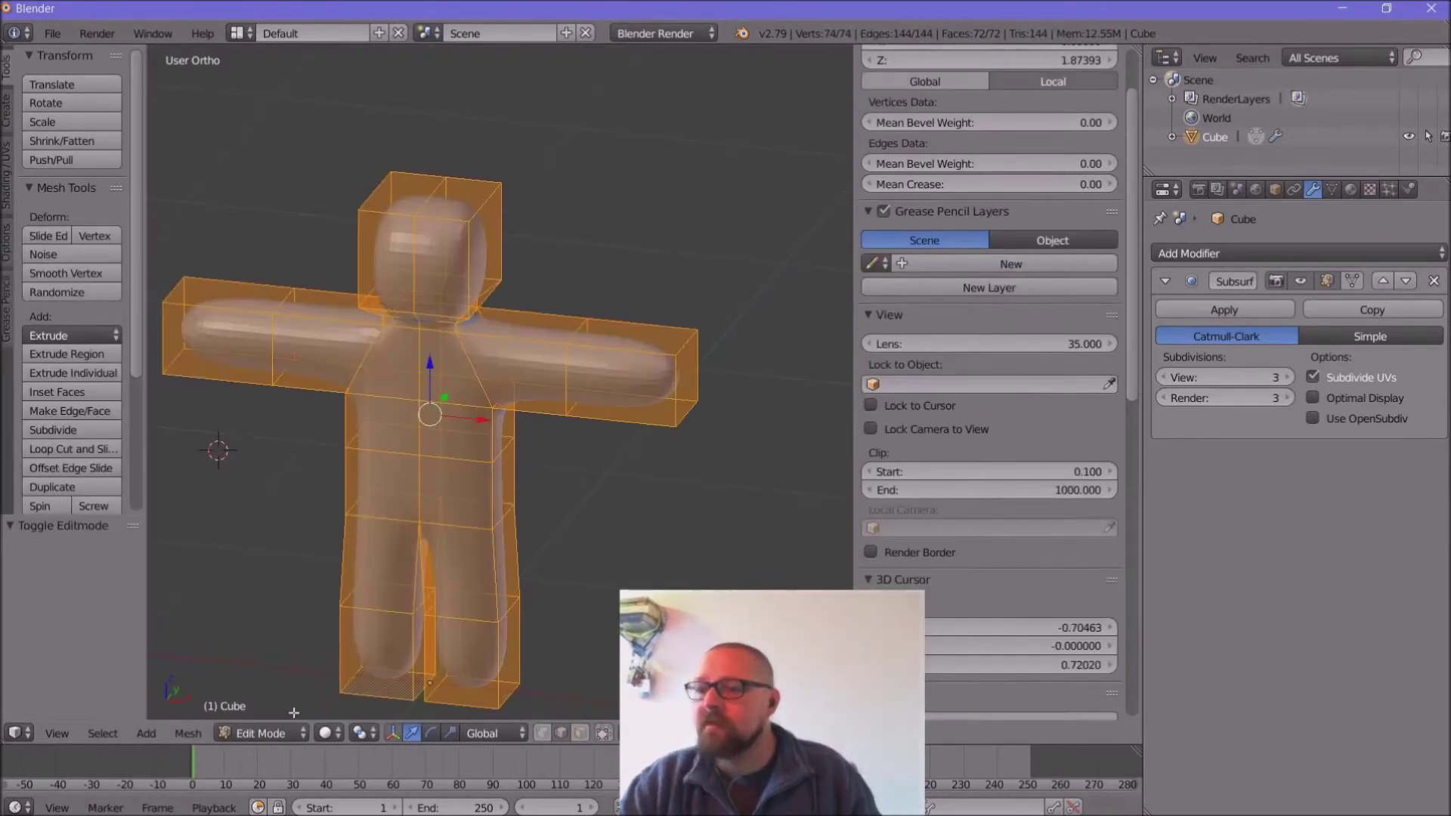
{"action": "left_click", "coordinate": [283, 733]}
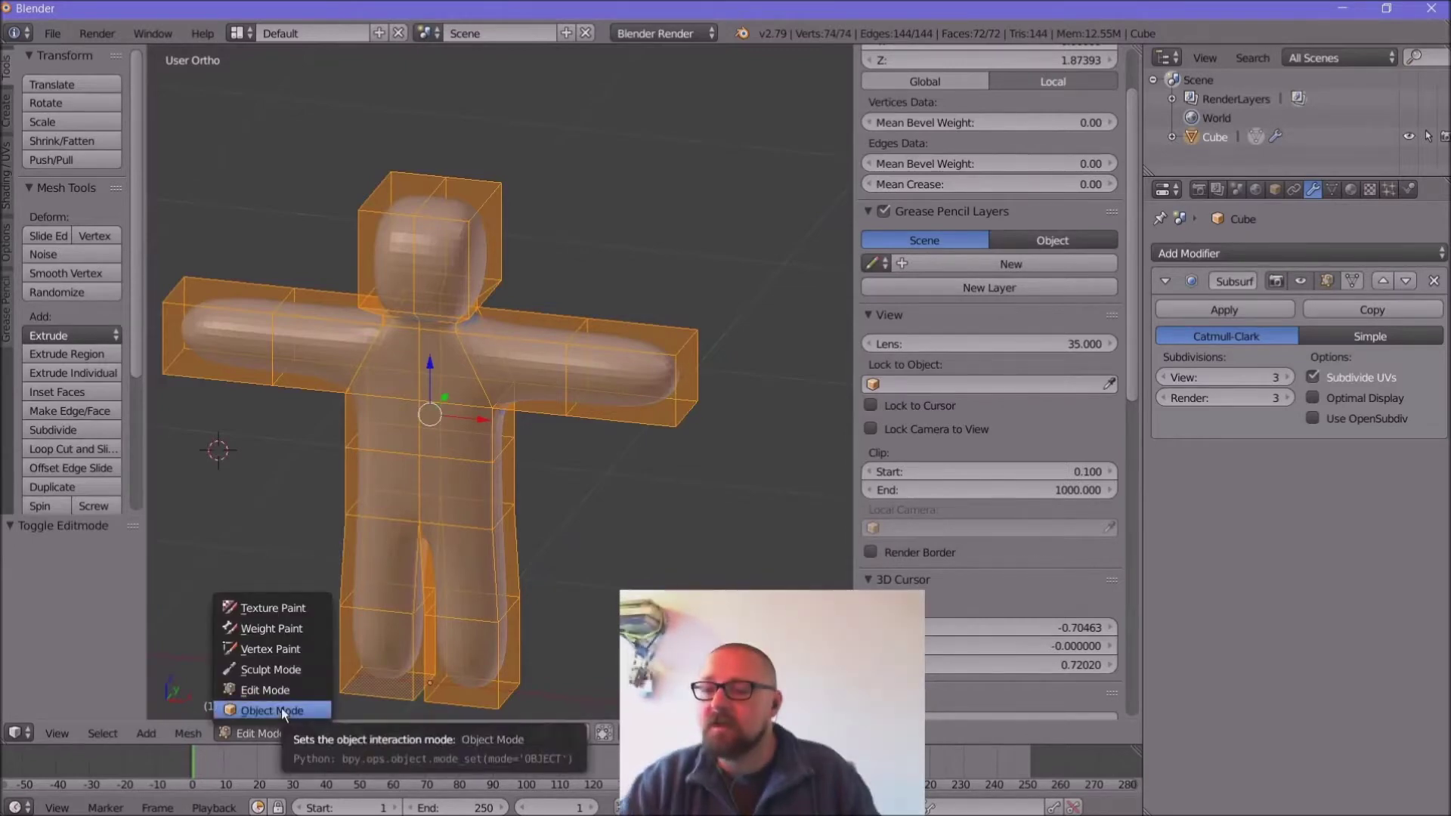
{"action": "left_click", "coordinate": [281, 712]}
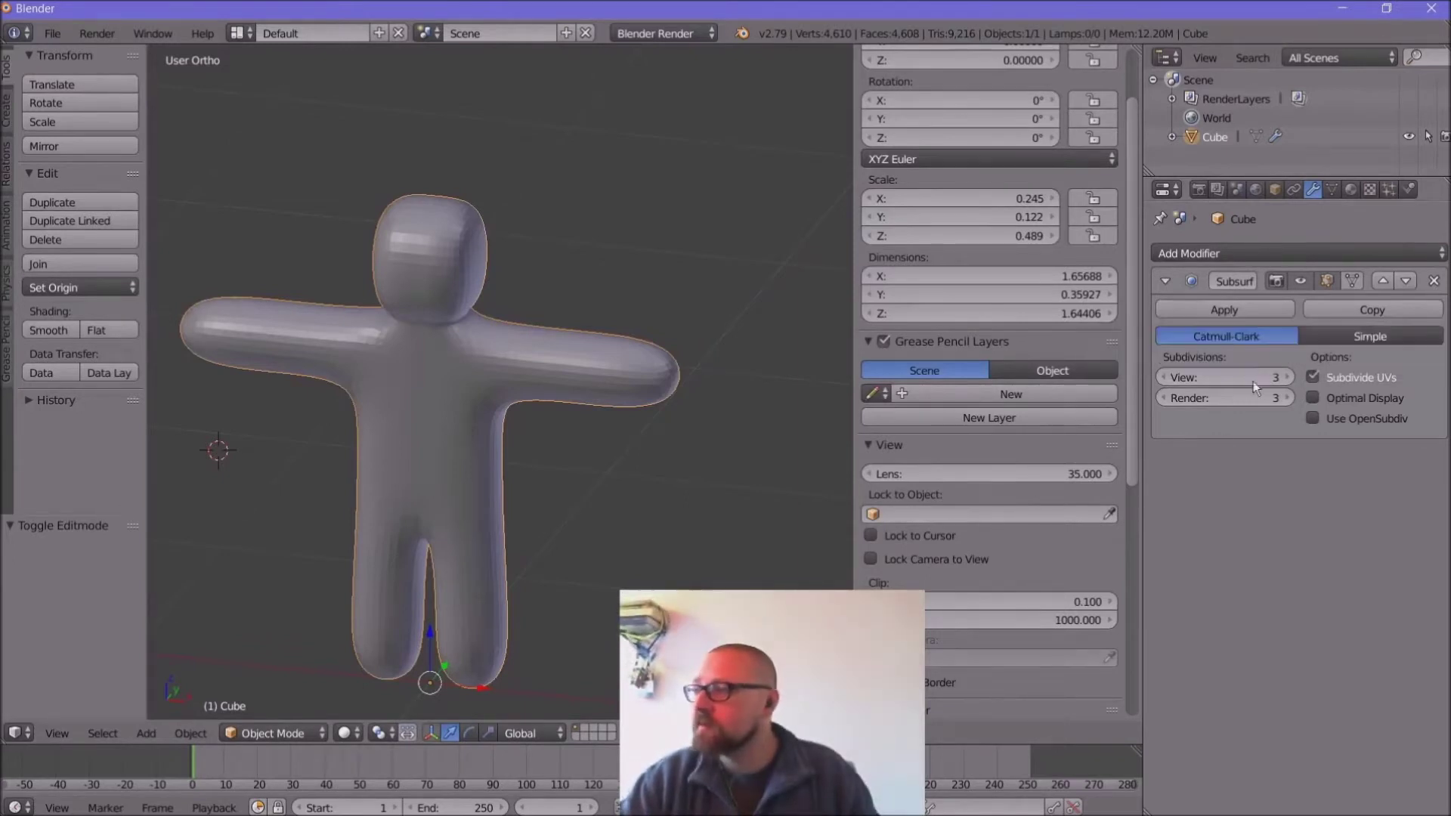
Step: Lower the Subdivision Surface modifier's view level to 1 for comparison, and raise it back through 2 to 3
{"action": "left_click", "coordinate": [1162, 378]}
{"action": "left_click", "coordinate": [1162, 378]}
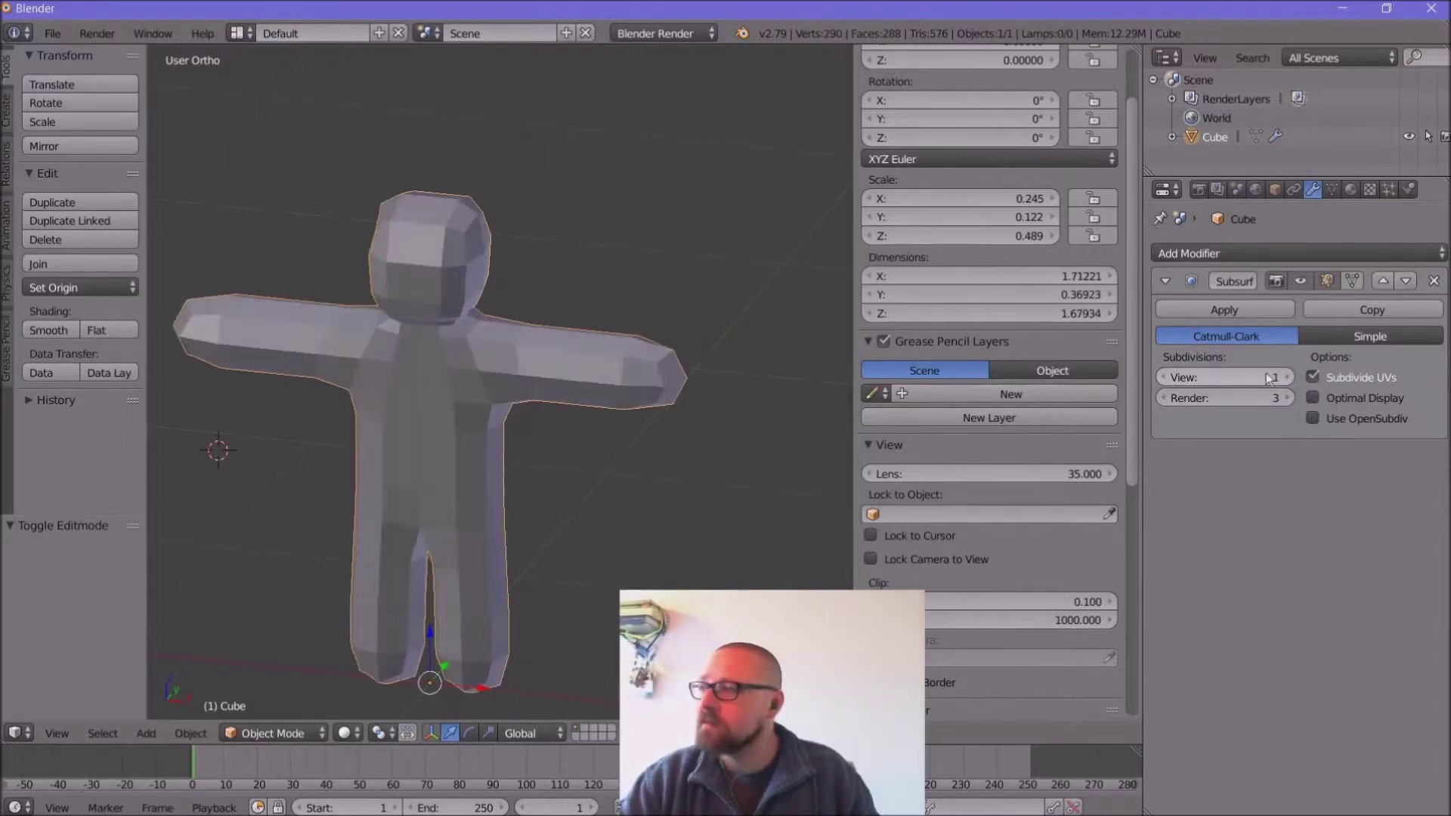
{"action": "left_click", "coordinate": [1290, 376]}
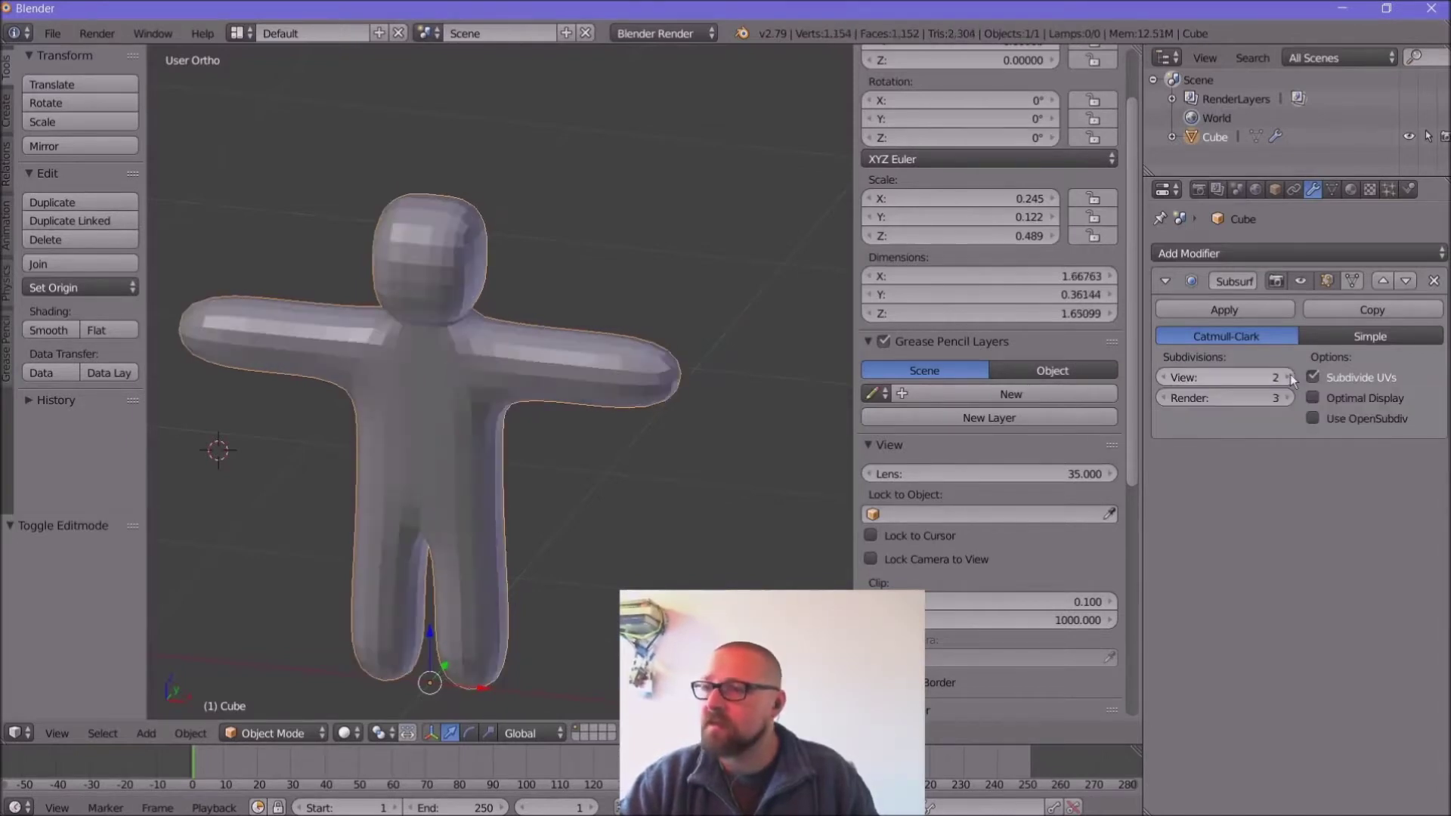
{"action": "left_click", "coordinate": [1290, 375]}
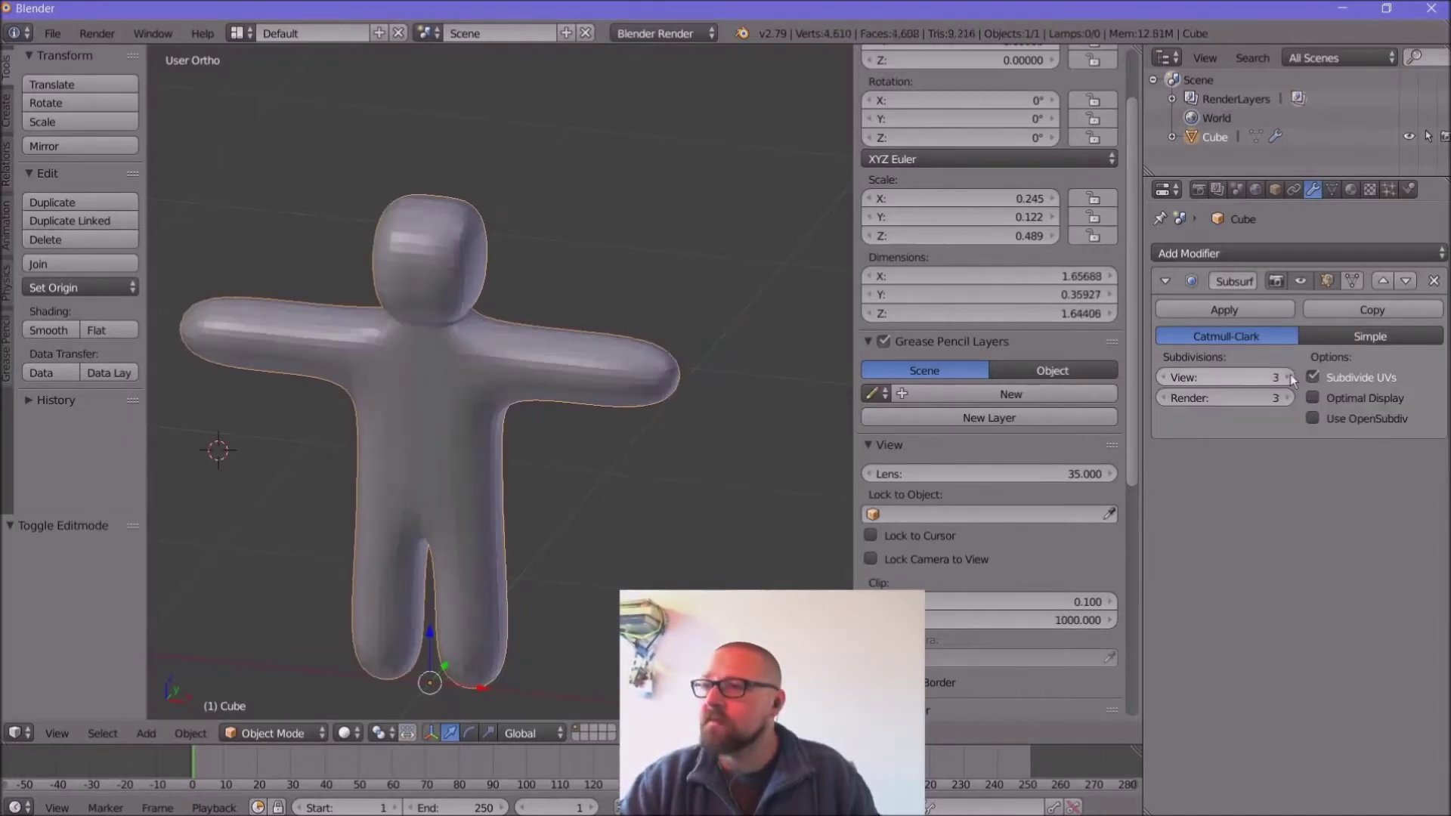
Step: Apply the Subdivision Surface modifier to the figure, and open the resulting dense mesh in Edit Mode
{"action": "left_click", "coordinate": [1254, 312]}
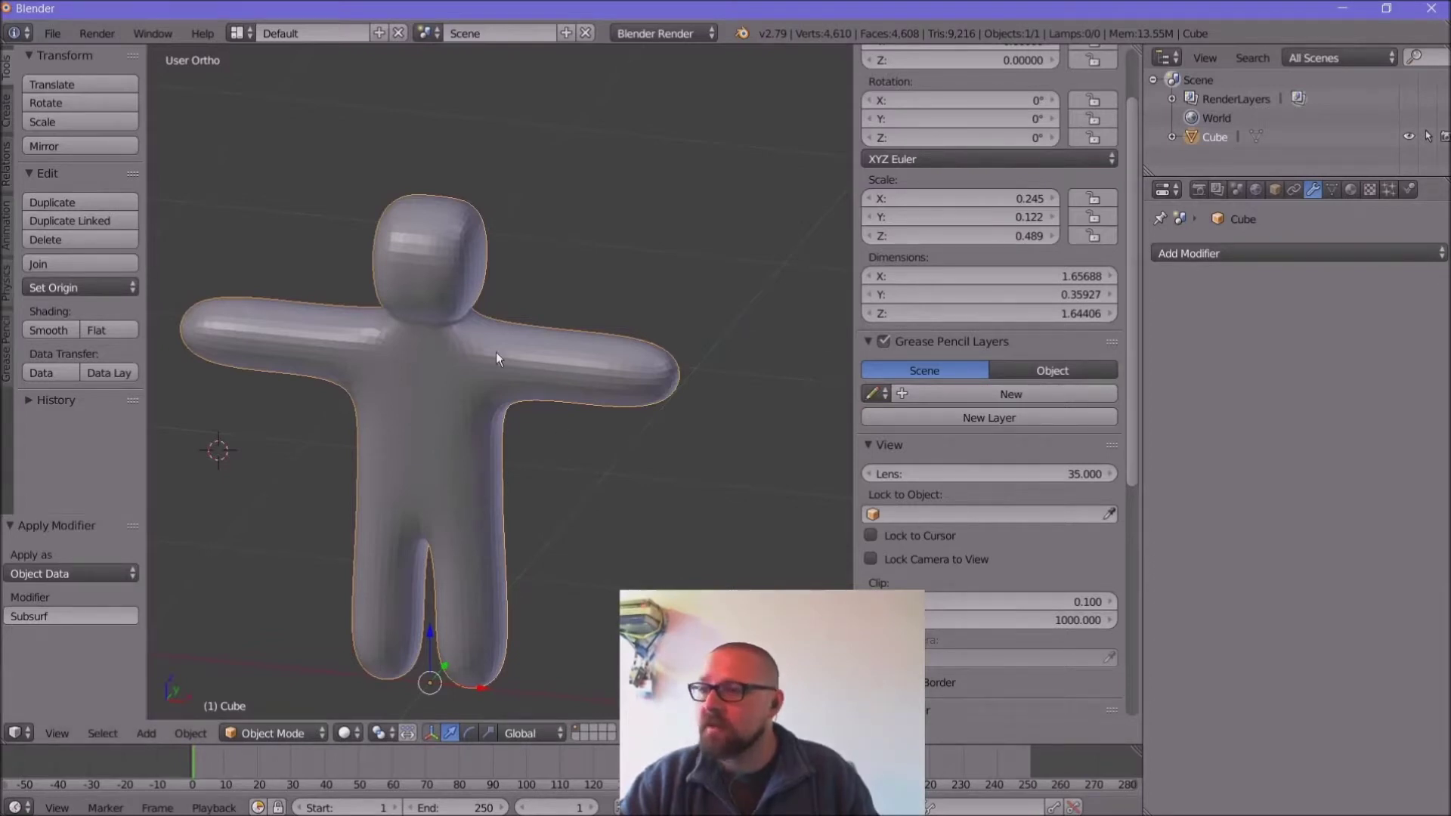
{"action": "left_click", "coordinate": [254, 733]}
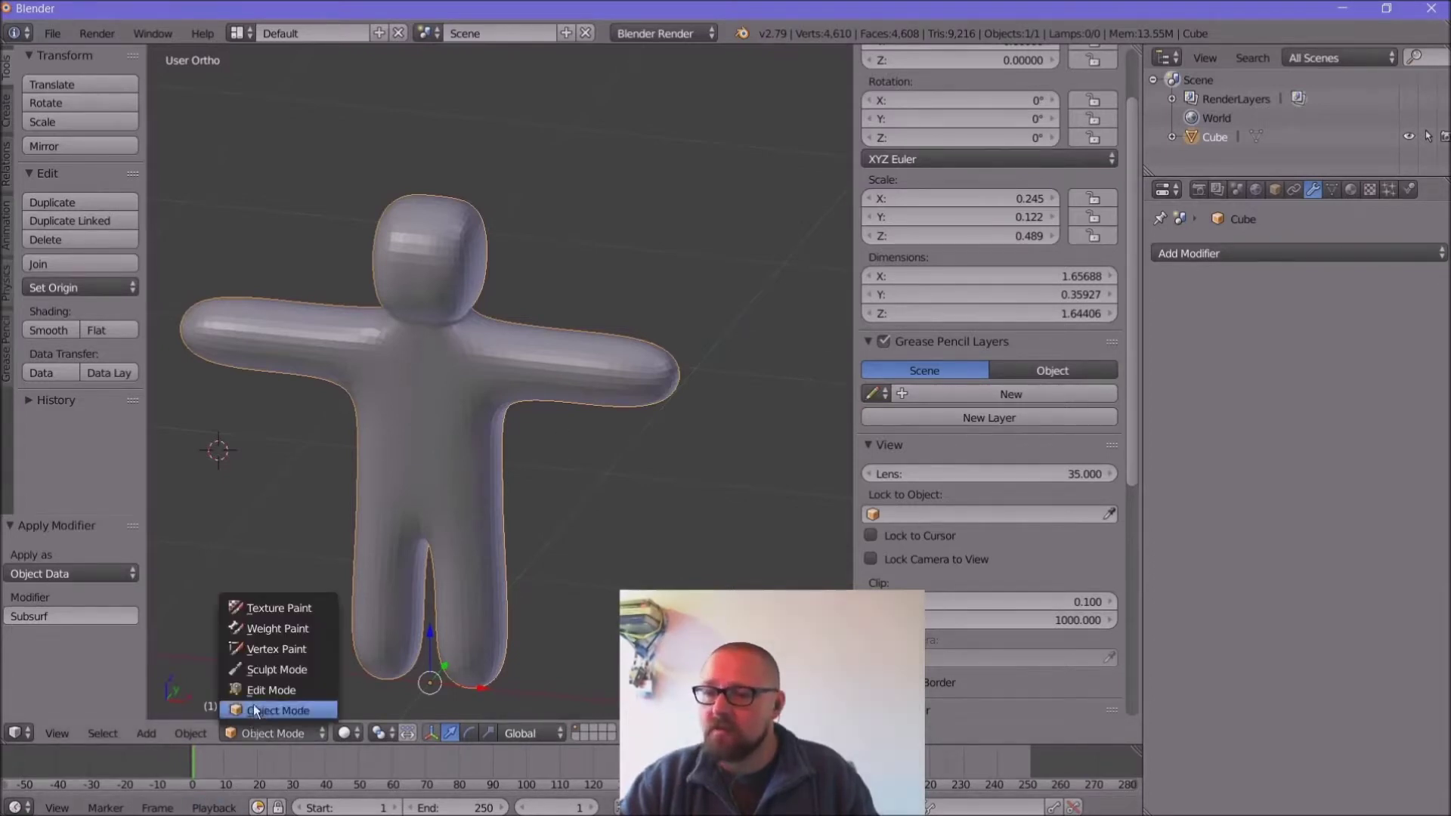
{"action": "left_click", "coordinate": [257, 686]}
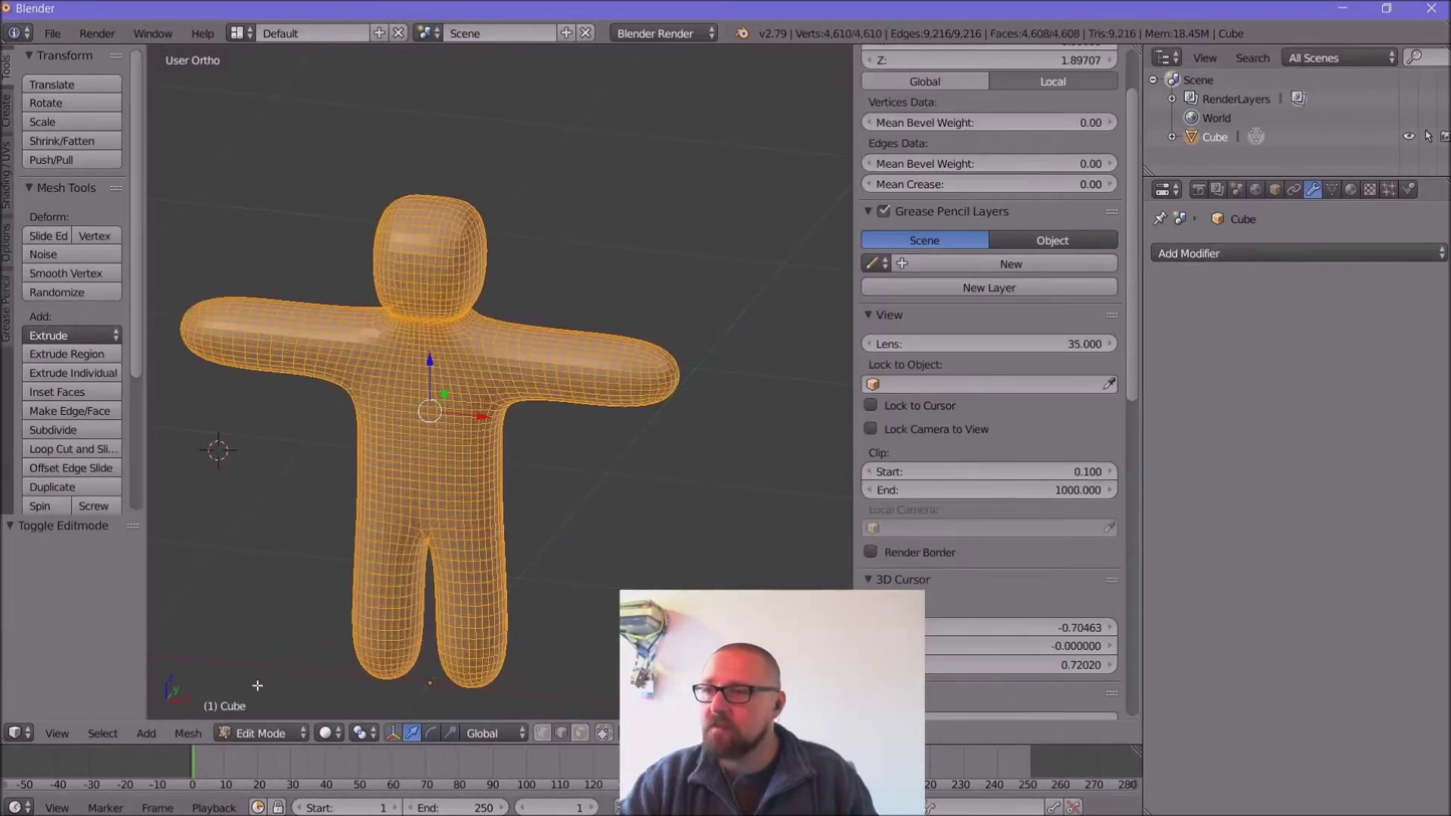
Step: Select a single vertex midway along the figure's positive-X arm and examine its coordinates
{"action": "right_click", "coordinate": [565, 367]}
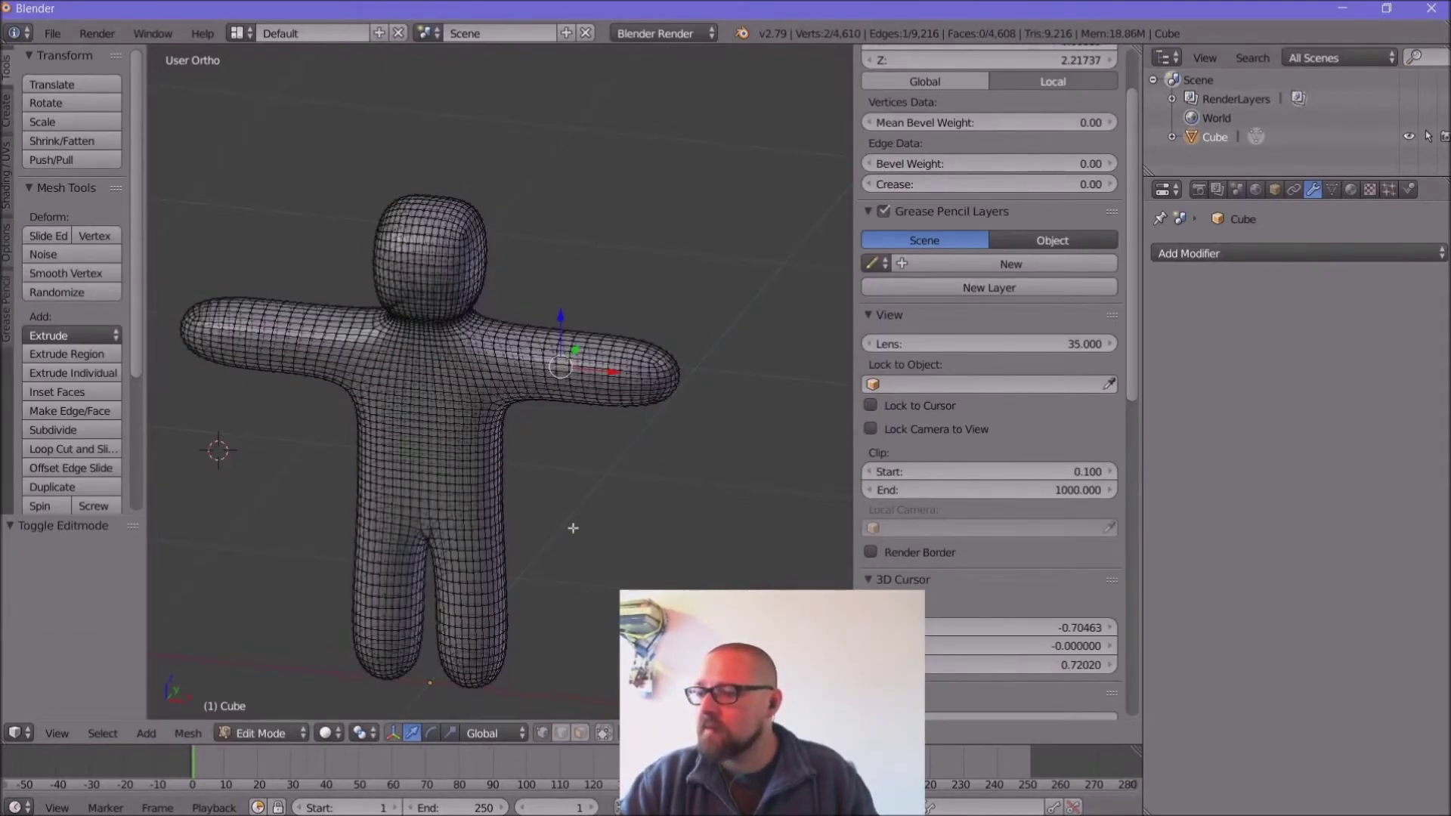
{"action": "scroll", "coordinate": [576, 421], "scroll_direction": "up", "scroll_amount": 5}
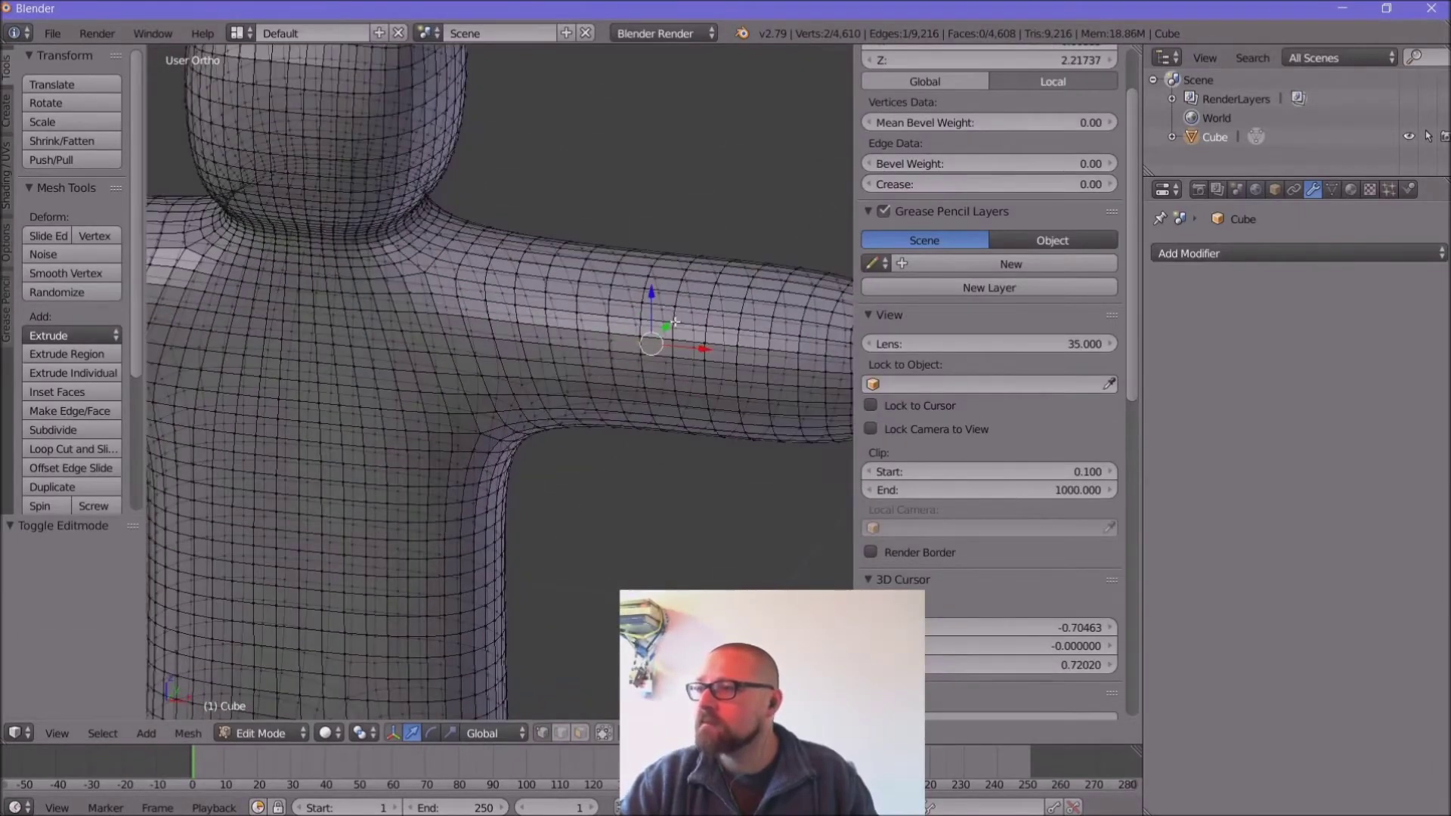
{"action": "right_click", "coordinate": [673, 323]}
{"action": "scroll", "coordinate": [1009, 282], "scroll_direction": "up", "scroll_amount": 3}
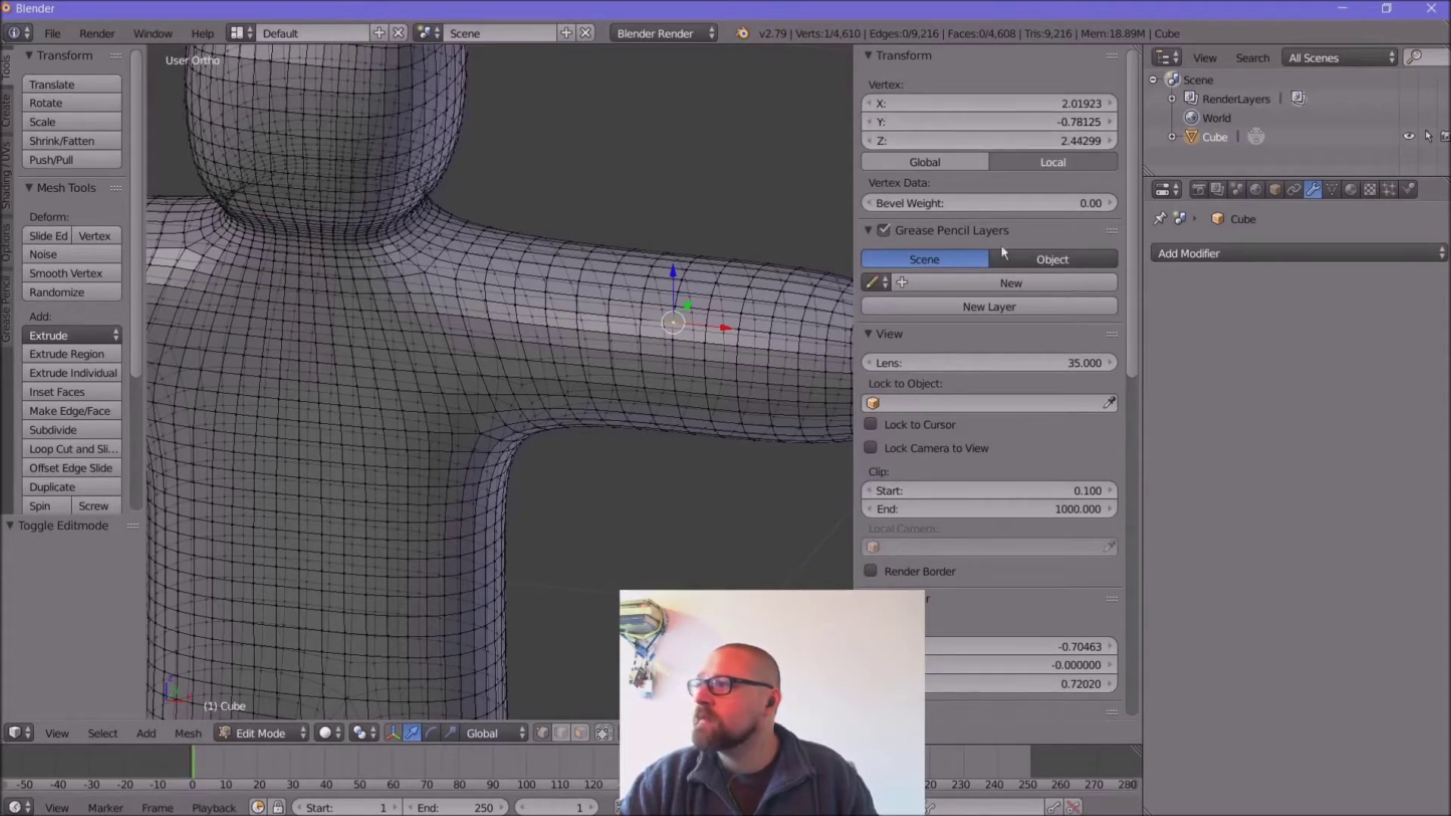
{"action": "scroll", "coordinate": [623, 498], "scroll_direction": "down", "scroll_amount": 6}
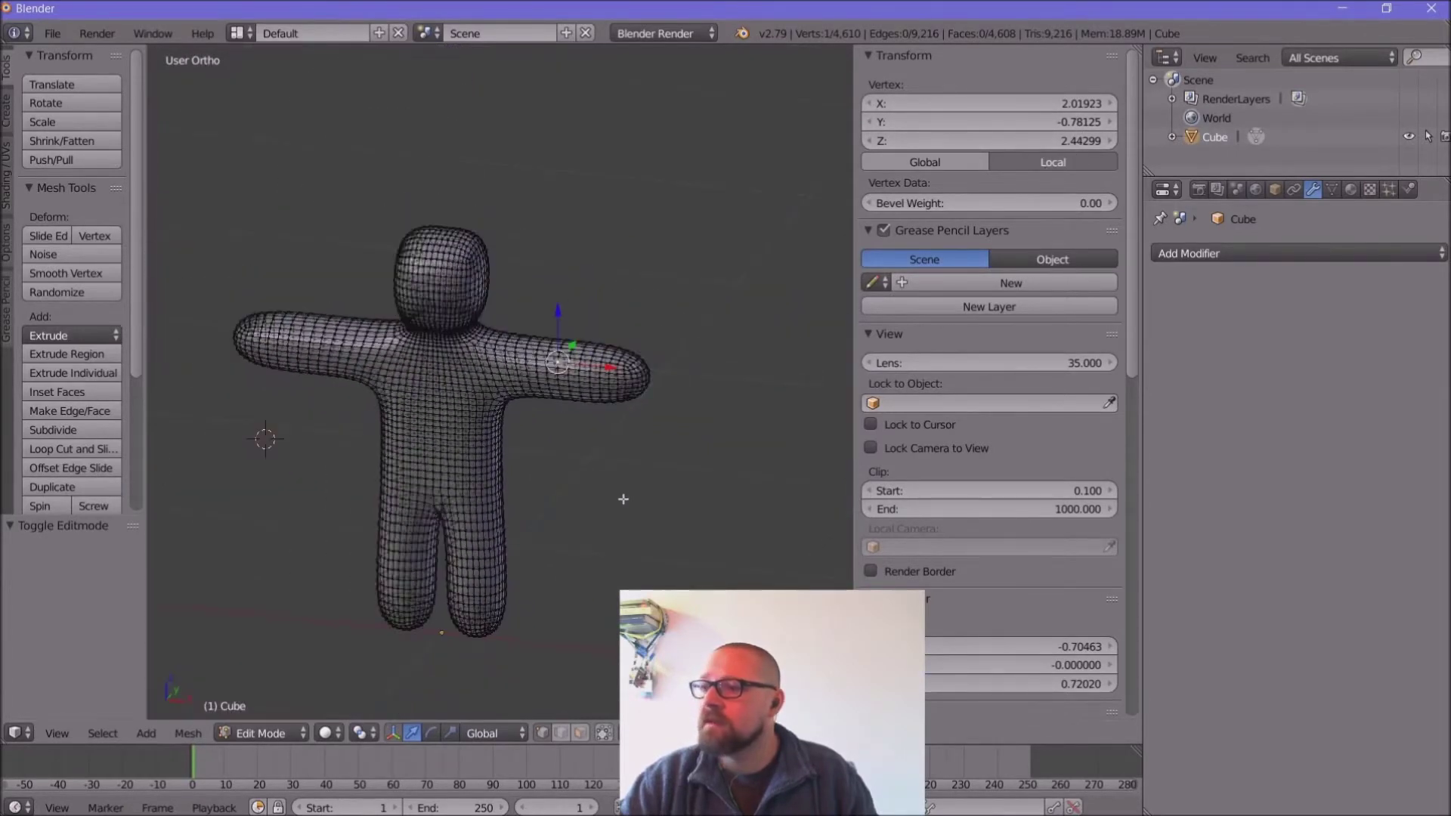
{"action": "scroll", "coordinate": [651, 415], "scroll_direction": "up", "scroll_amount": 6}
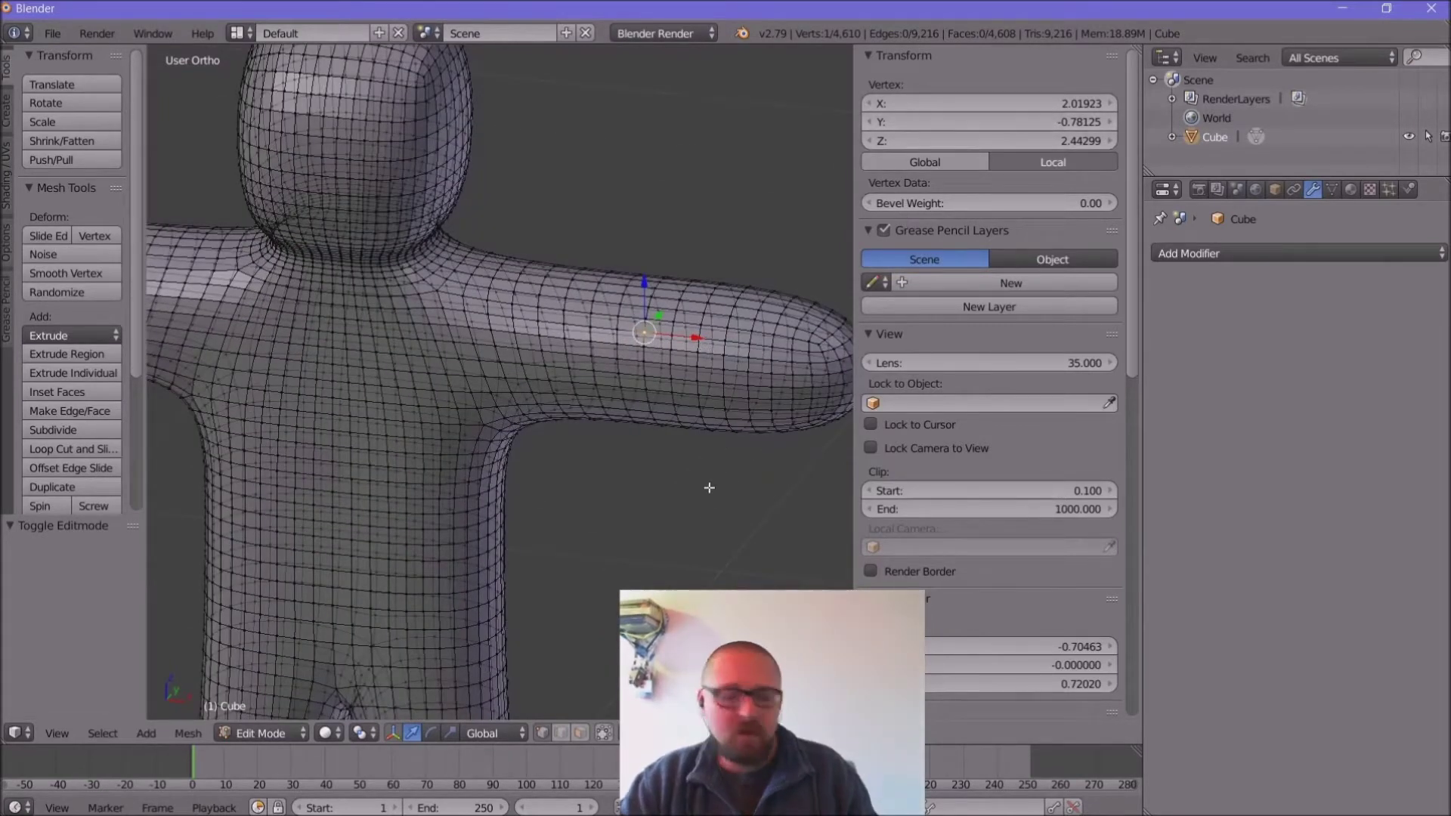
Step: Select the centre vertex at the rounded tip of the positive-X arm and examine its coordinates
{"action": "middle_click_drag", "start_coordinate": [710, 488], "coordinate": [502, 502], "text": "shift"}
{"action": "middle_click_drag", "start_coordinate": [680, 496], "coordinate": [642, 492]}
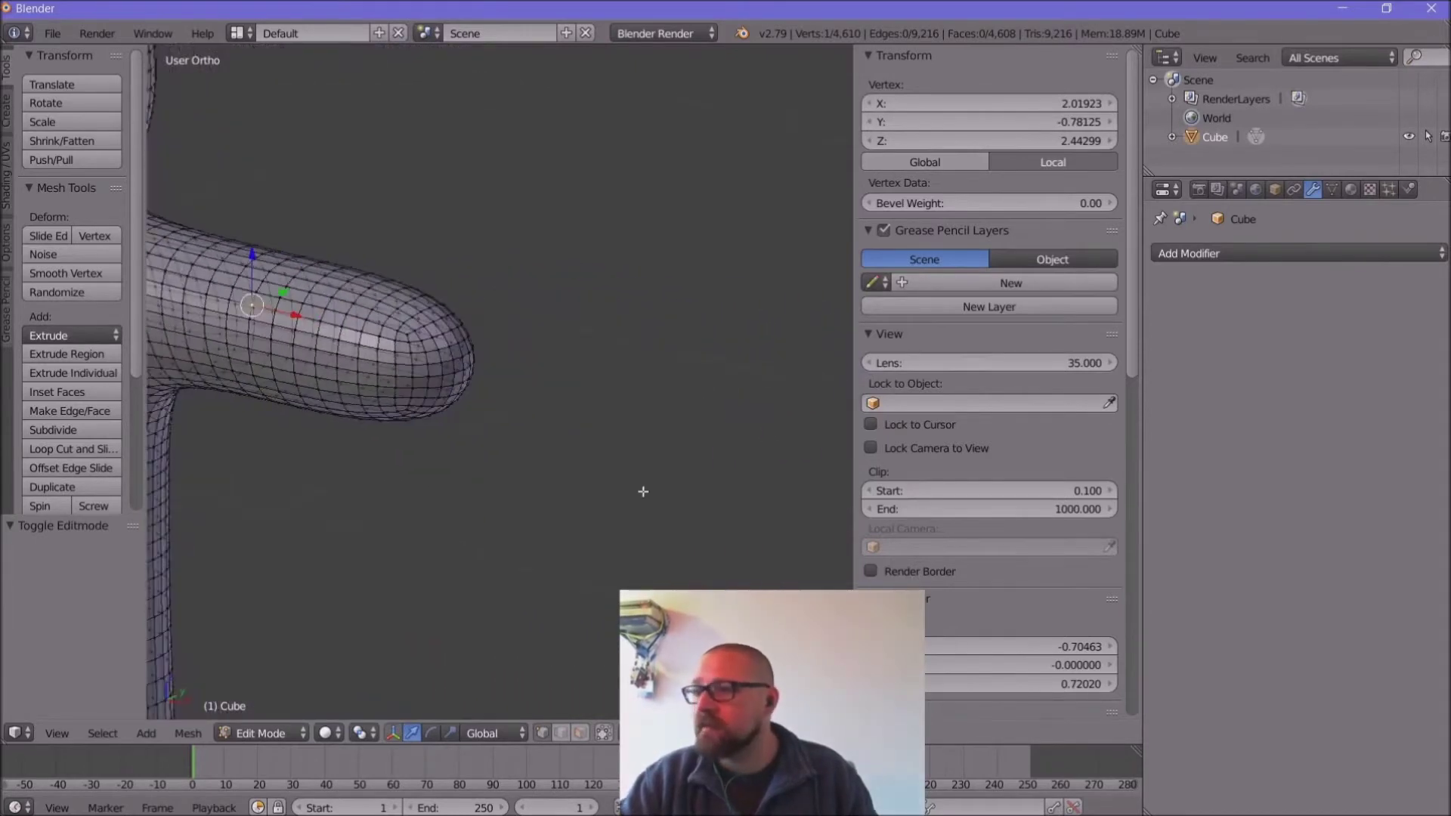
{"action": "middle_click_drag", "start_coordinate": [464, 385], "coordinate": [441, 401]}
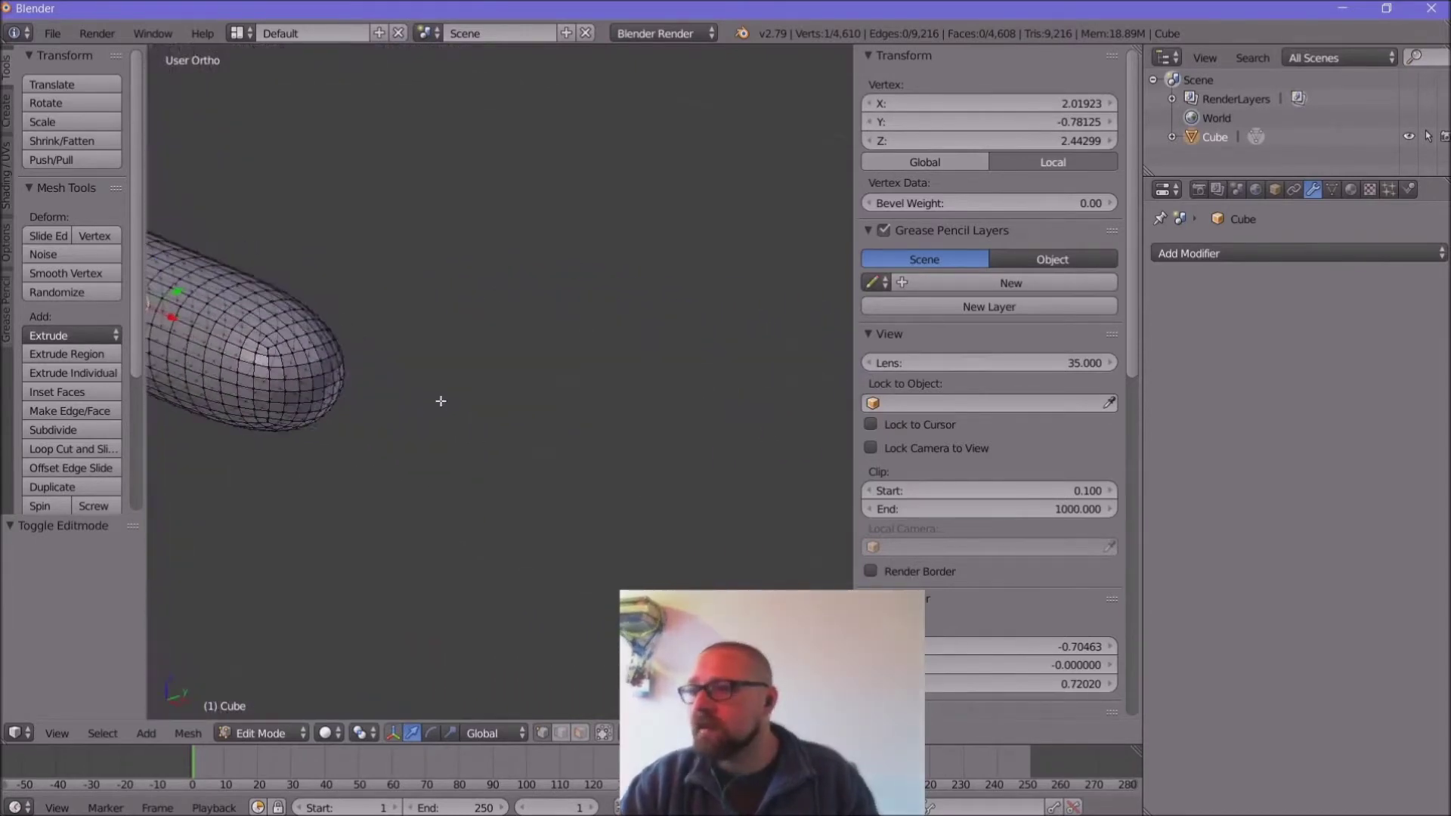
{"action": "right_click", "coordinate": [323, 390]}
{"action": "scroll", "coordinate": [334, 424], "scroll_direction": "up", "scroll_amount": 3}
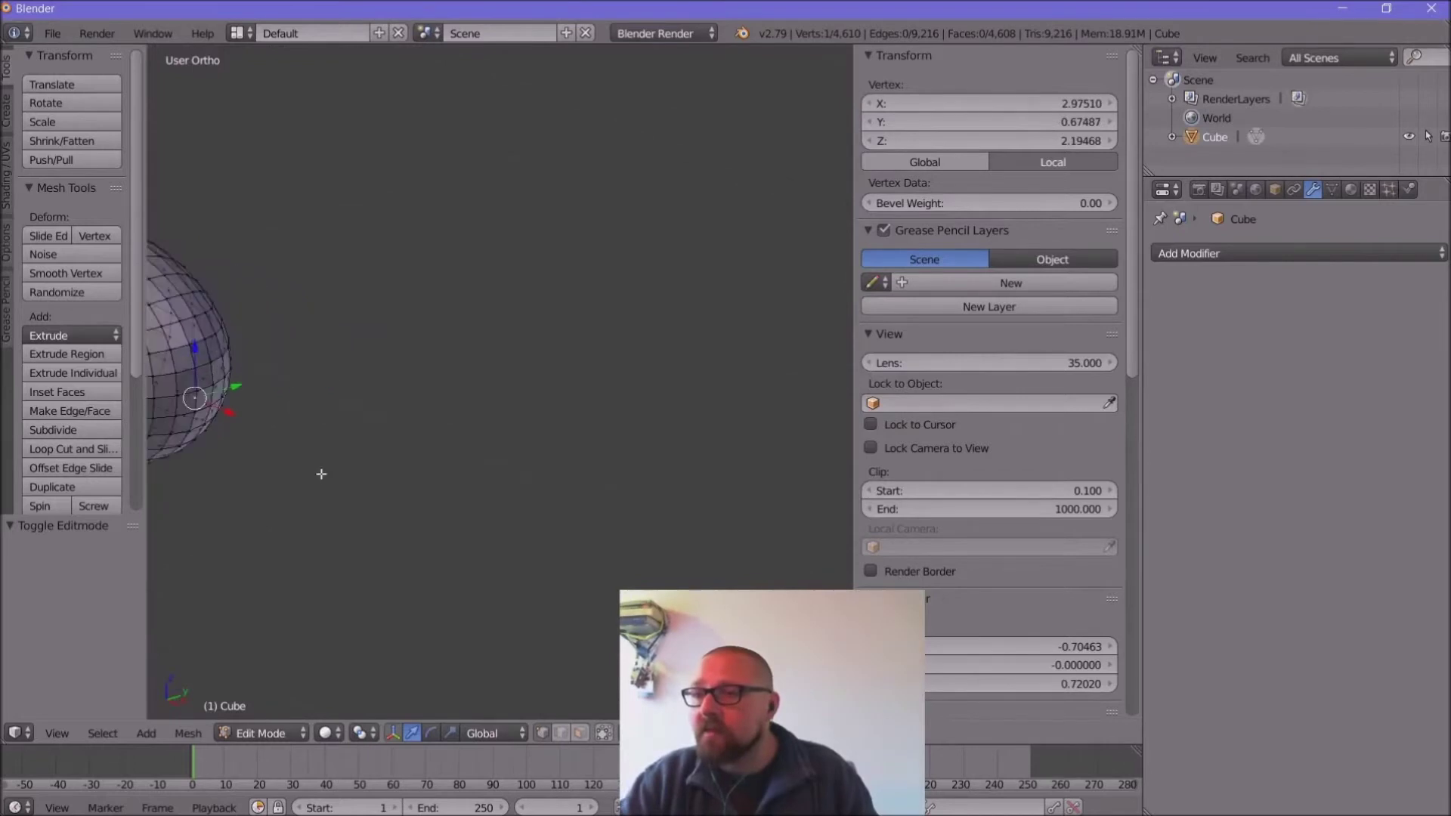
{"action": "middle_click_drag", "start_coordinate": [316, 482], "coordinate": [491, 484], "text": "shift"}
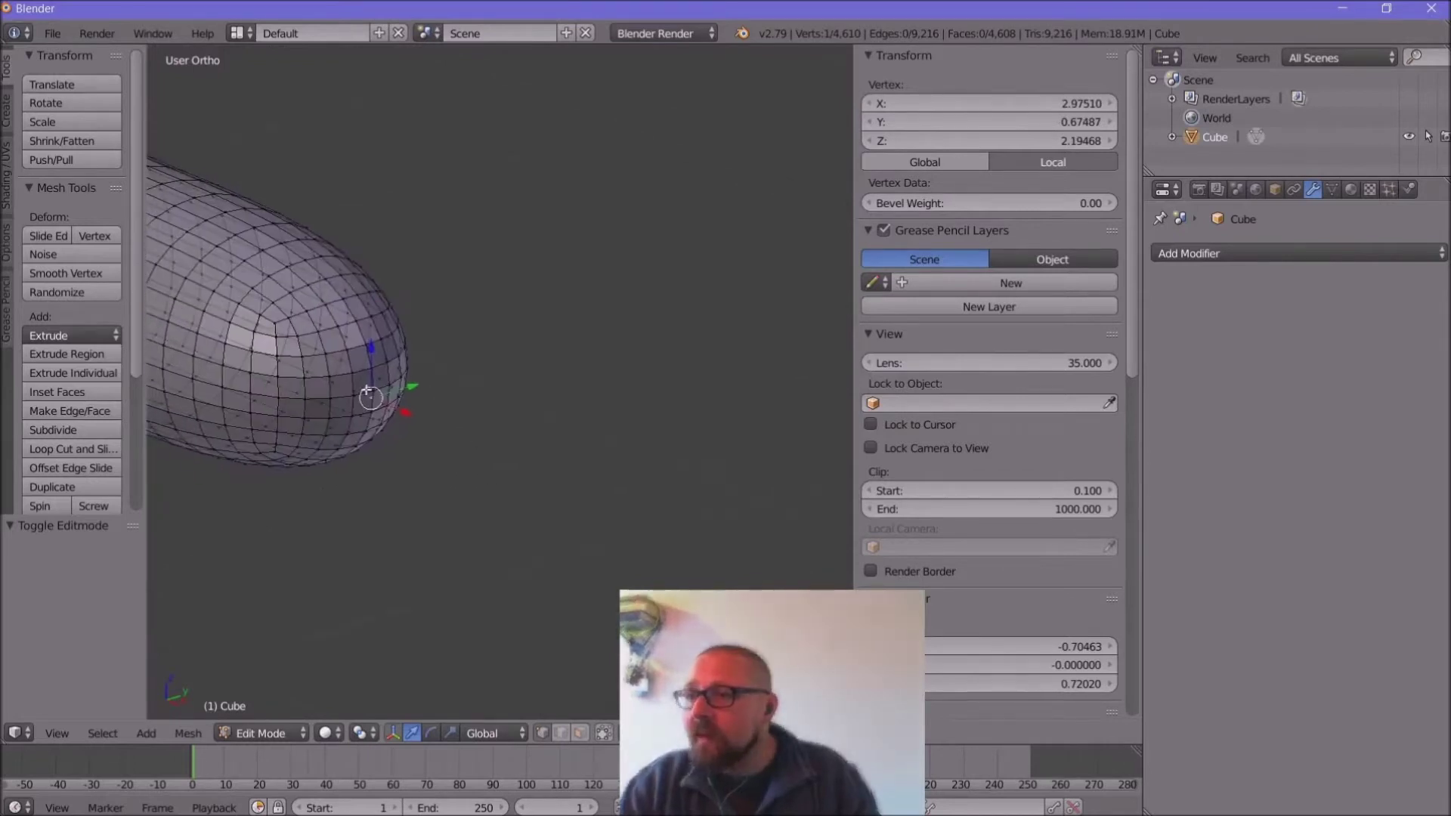
{"action": "right_click", "coordinate": [373, 391]}
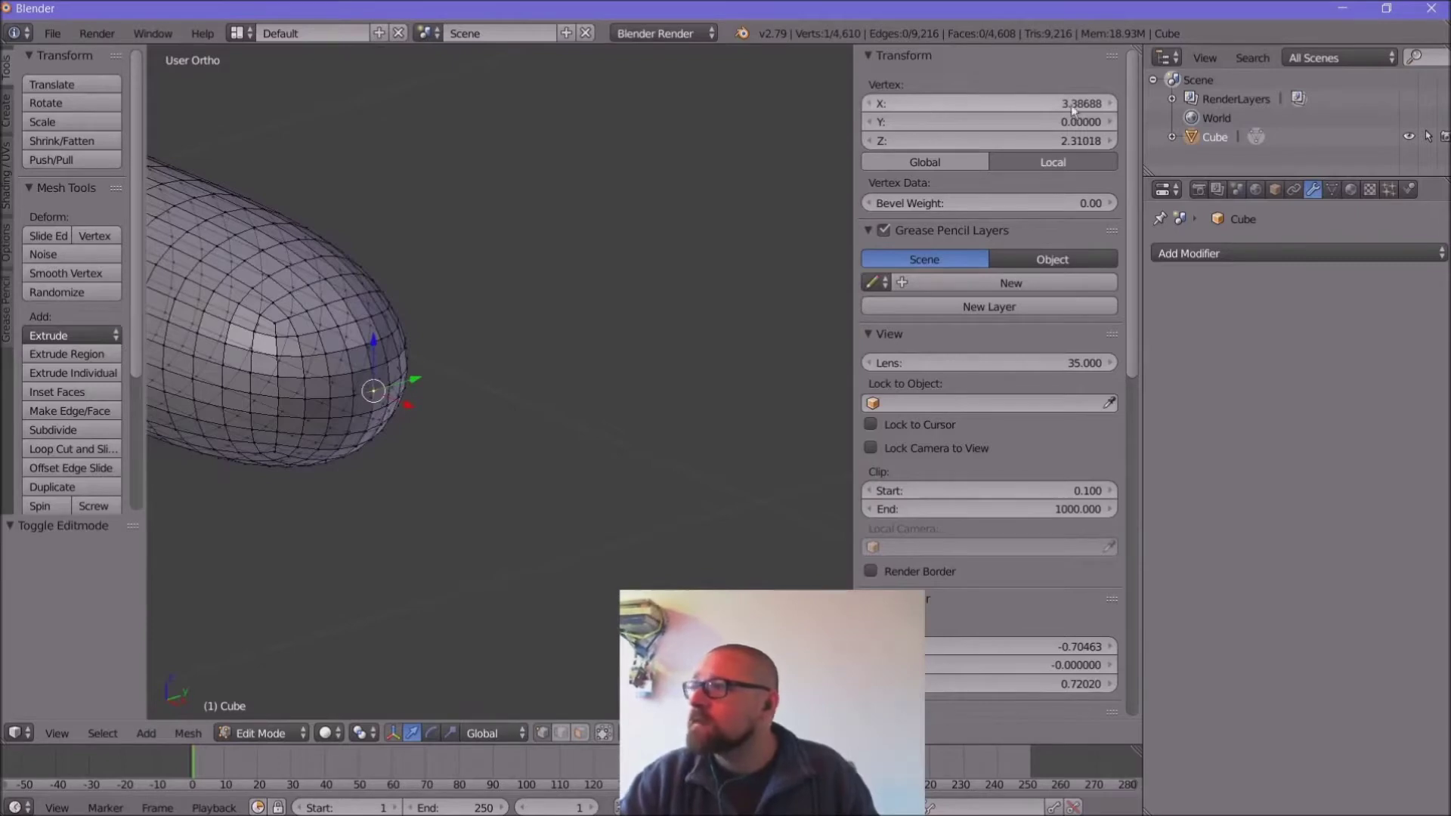
{"action": "scroll", "coordinate": [493, 285], "scroll_direction": "down", "scroll_amount": 8}
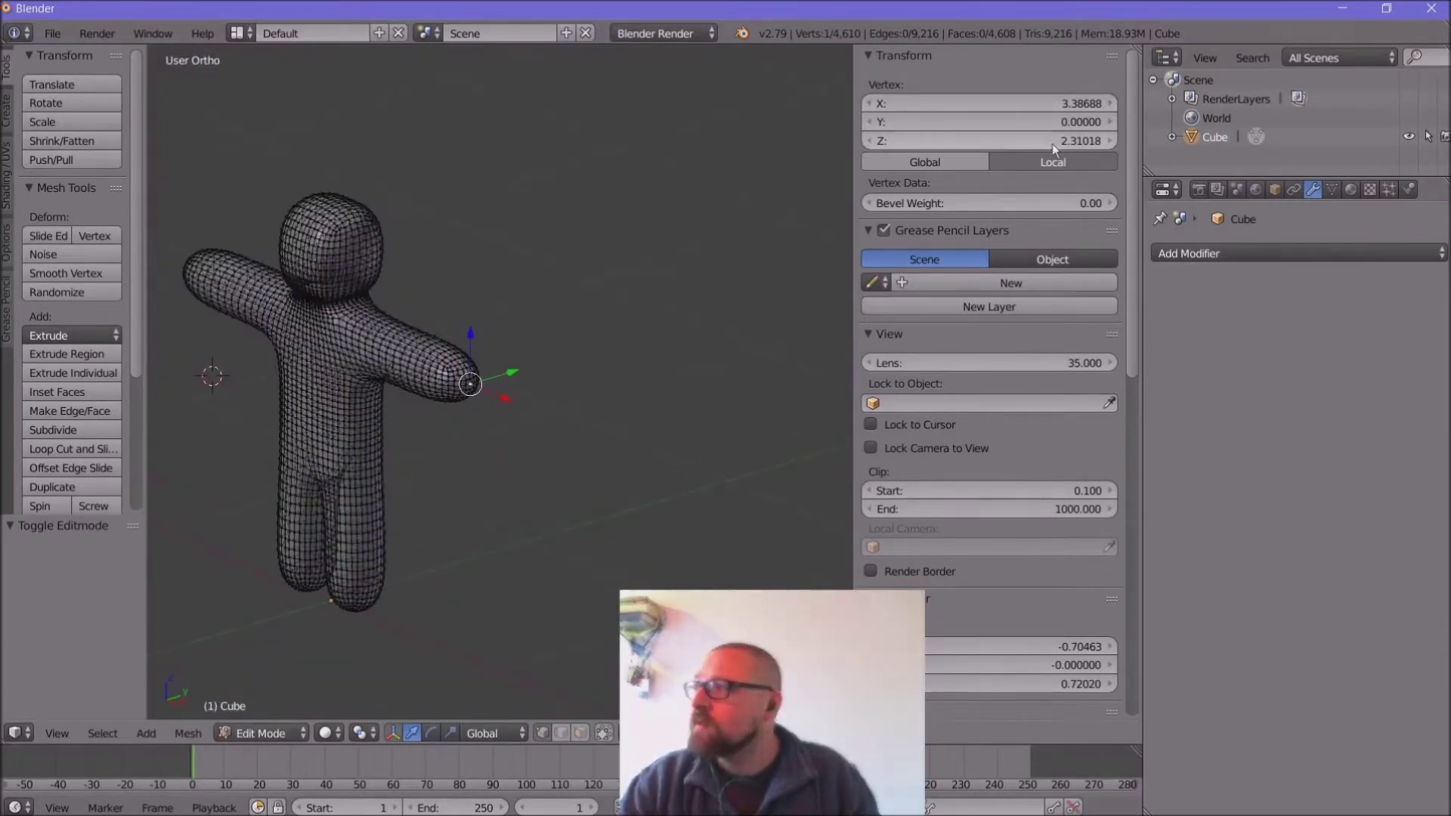
Step: Return to Object Mode and apply the figure's location, then its rotation and scale
{"action": "left_click", "coordinate": [252, 732]}
{"action": "left_click", "coordinate": [269, 710]}
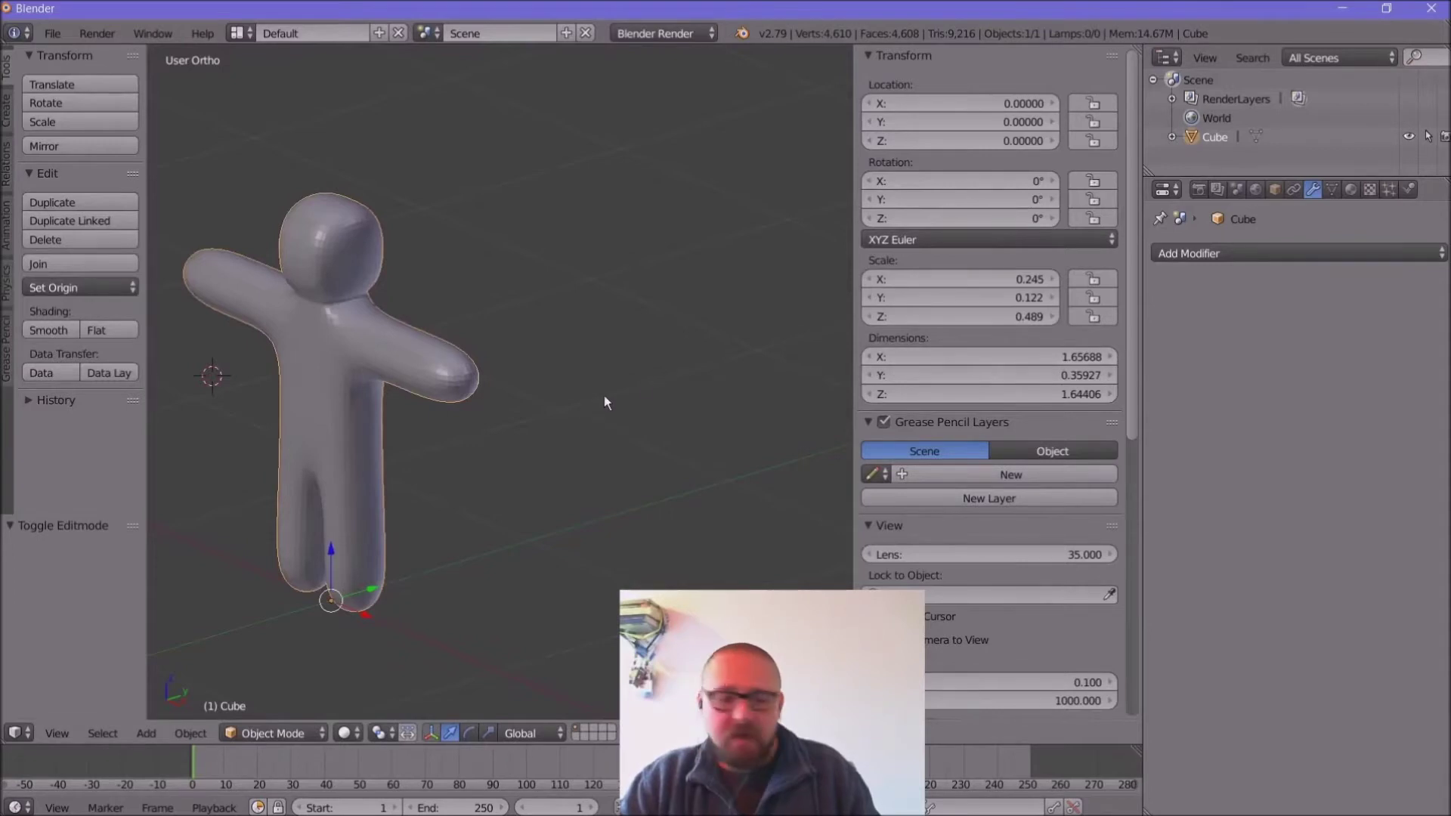
{"action": "key", "text": "ctrl+a"}
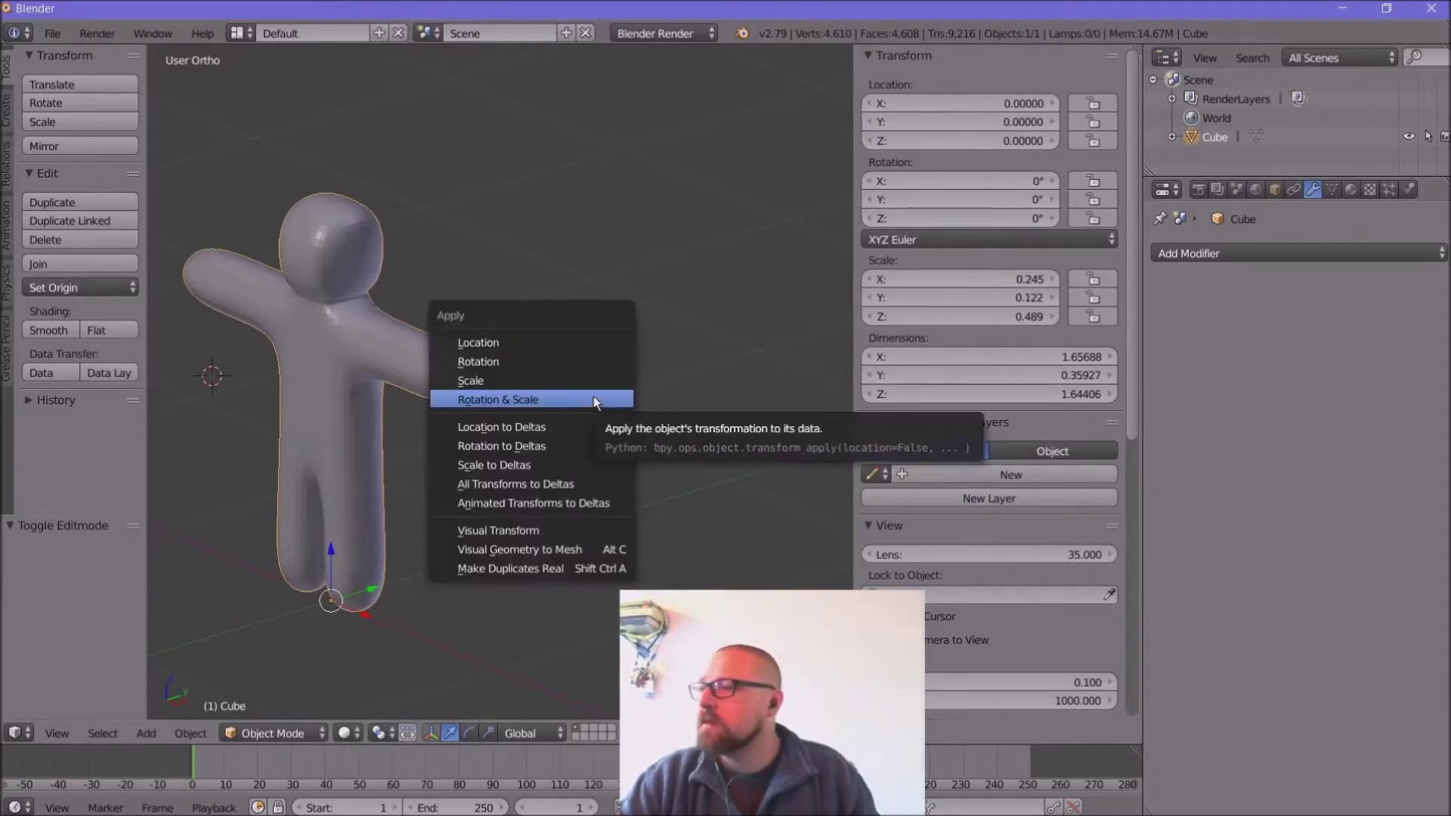
{"action": "left_click", "coordinate": [592, 341]}
{"action": "key", "text": "ctrl+a"}
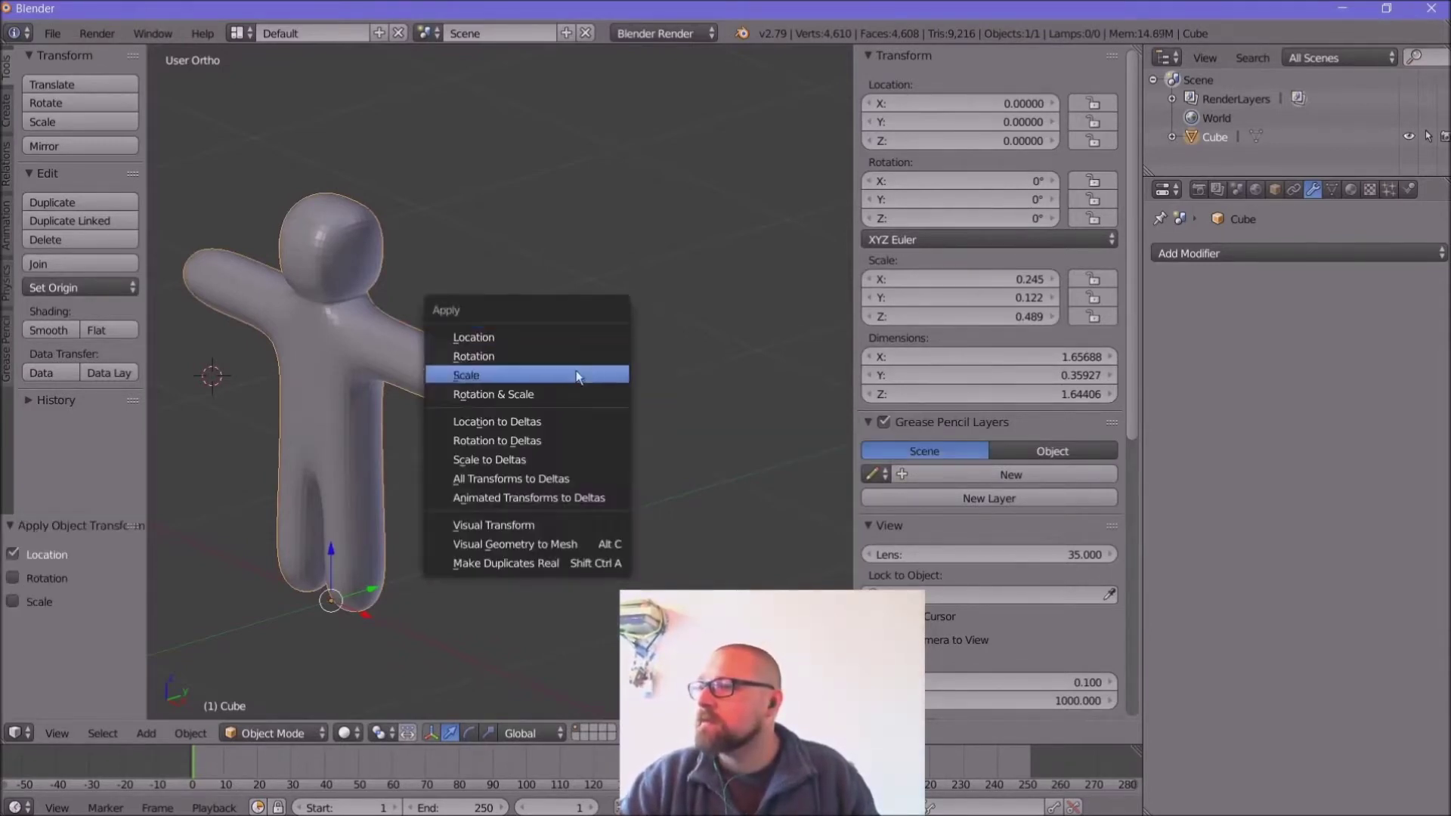
{"action": "left_click", "coordinate": [573, 394]}
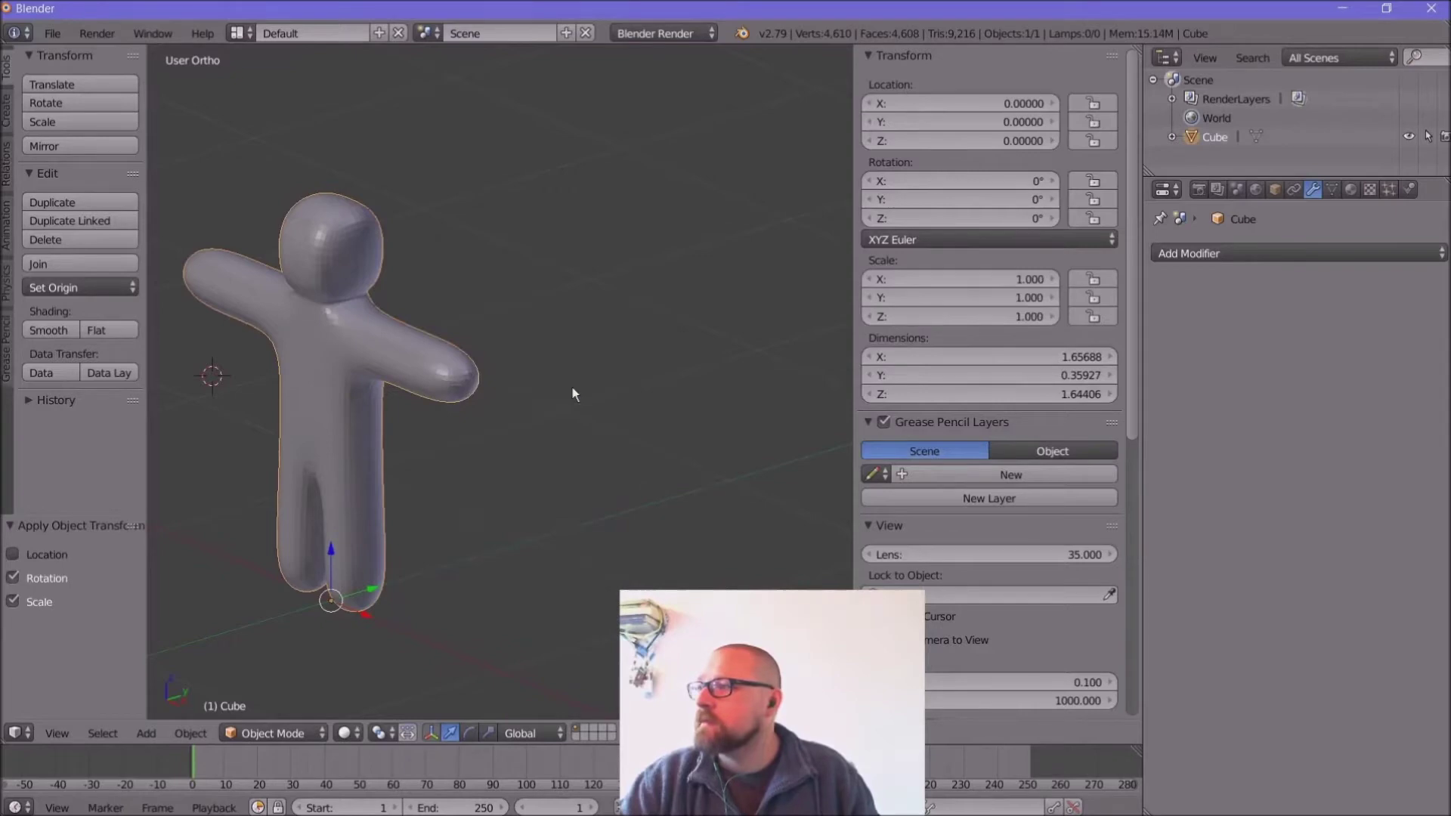
Step: Examine the coordinates of the vertex at the positive-X arm's tip in Edit Mode, and return to Object Mode
{"action": "left_click", "coordinate": [287, 733]}
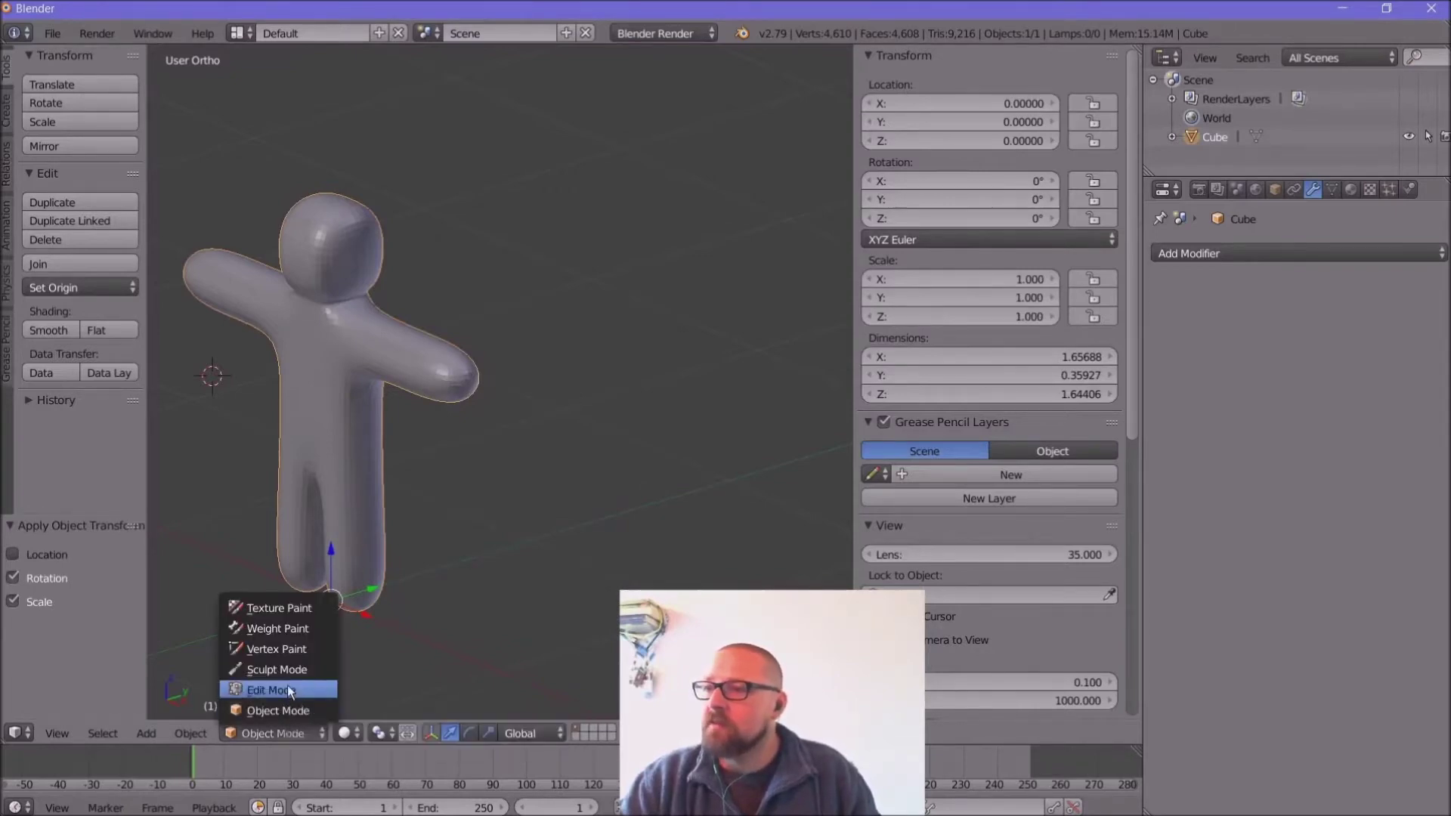
{"action": "left_click", "coordinate": [287, 691]}
{"action": "scroll", "coordinate": [696, 307], "scroll_direction": "up", "scroll_amount": 4}
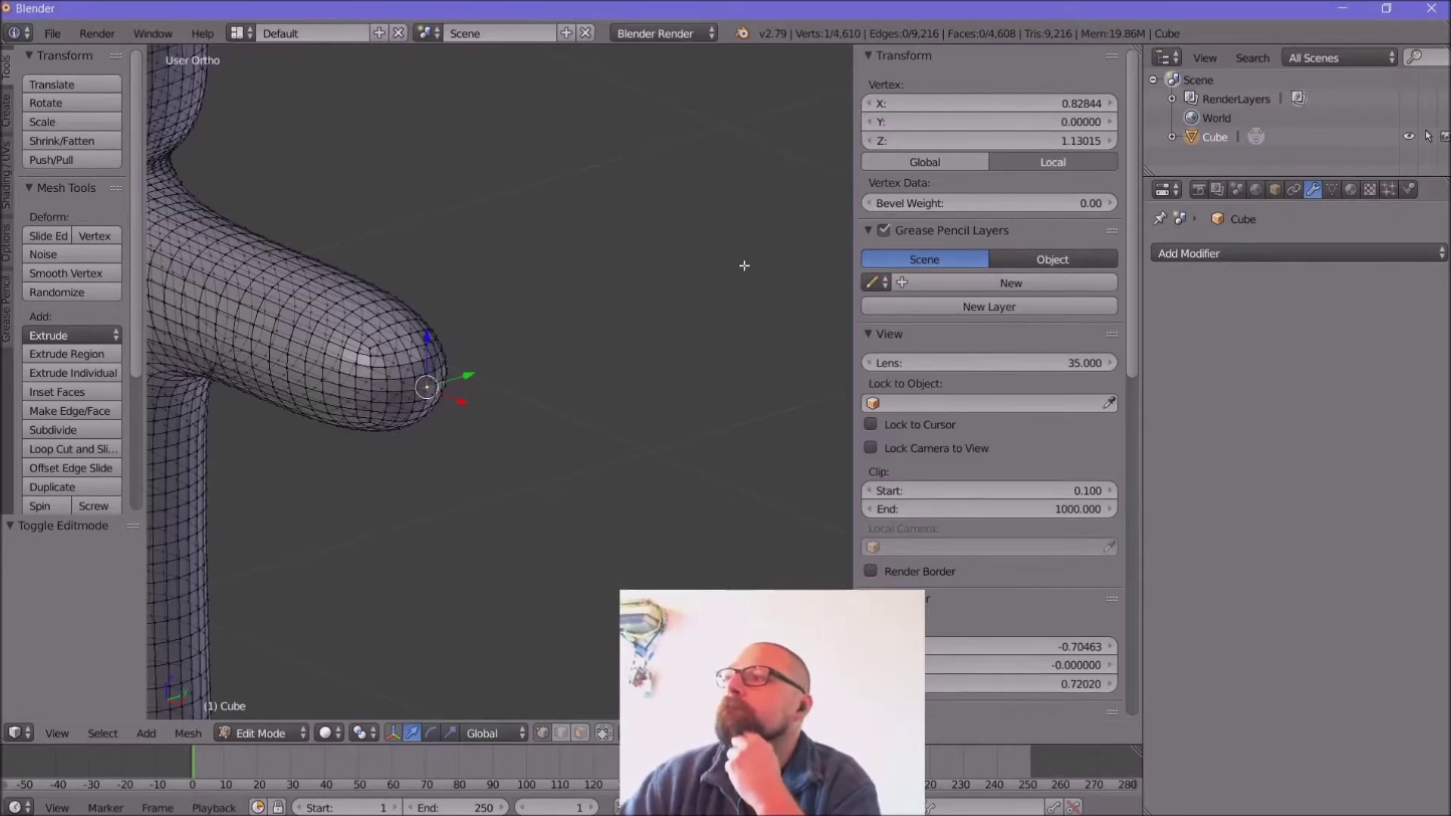
{"action": "scroll", "coordinate": [685, 316], "scroll_direction": "down", "scroll_amount": 3}
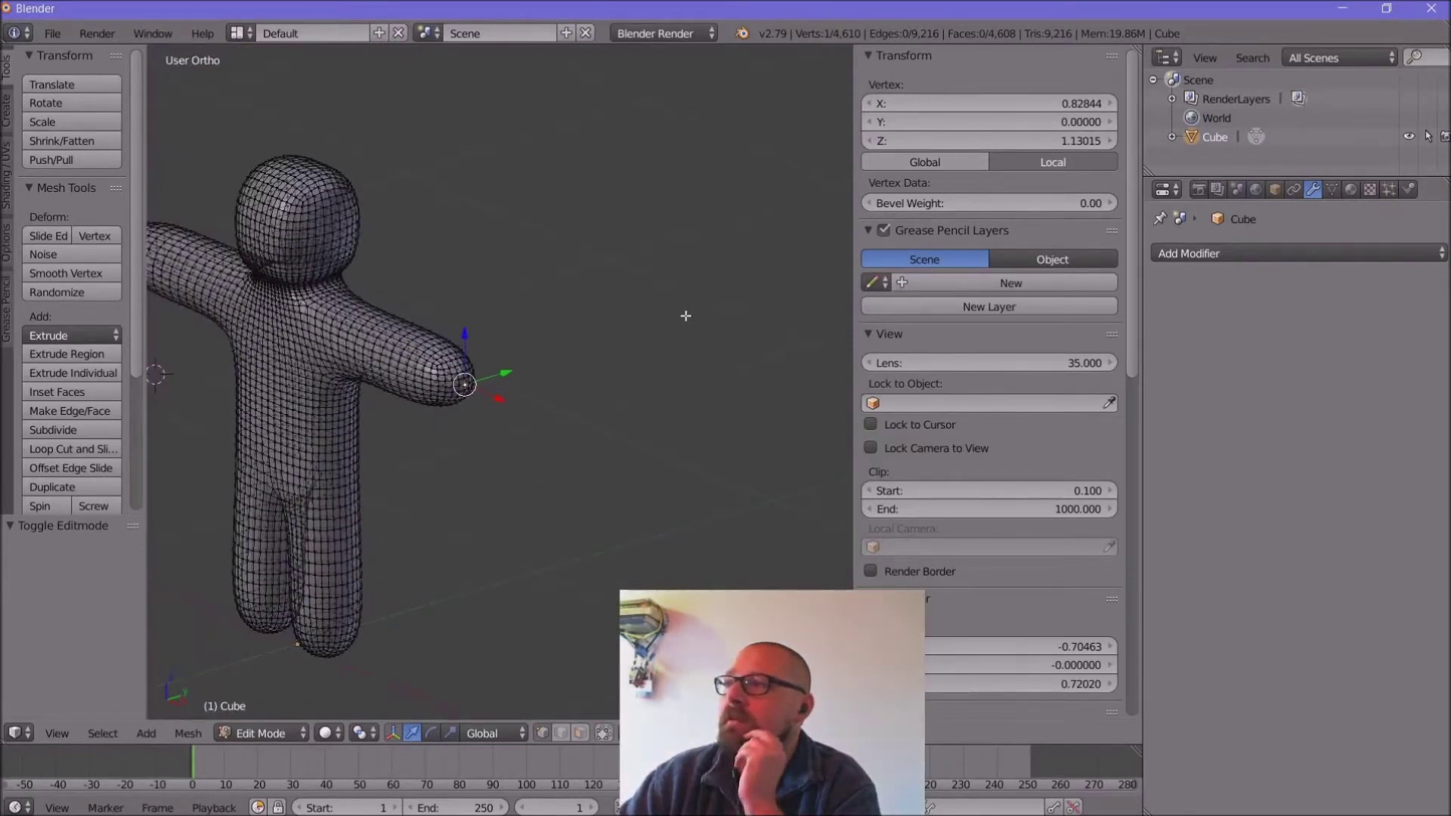
{"action": "scroll", "coordinate": [513, 464], "scroll_direction": "down", "scroll_amount": 1}
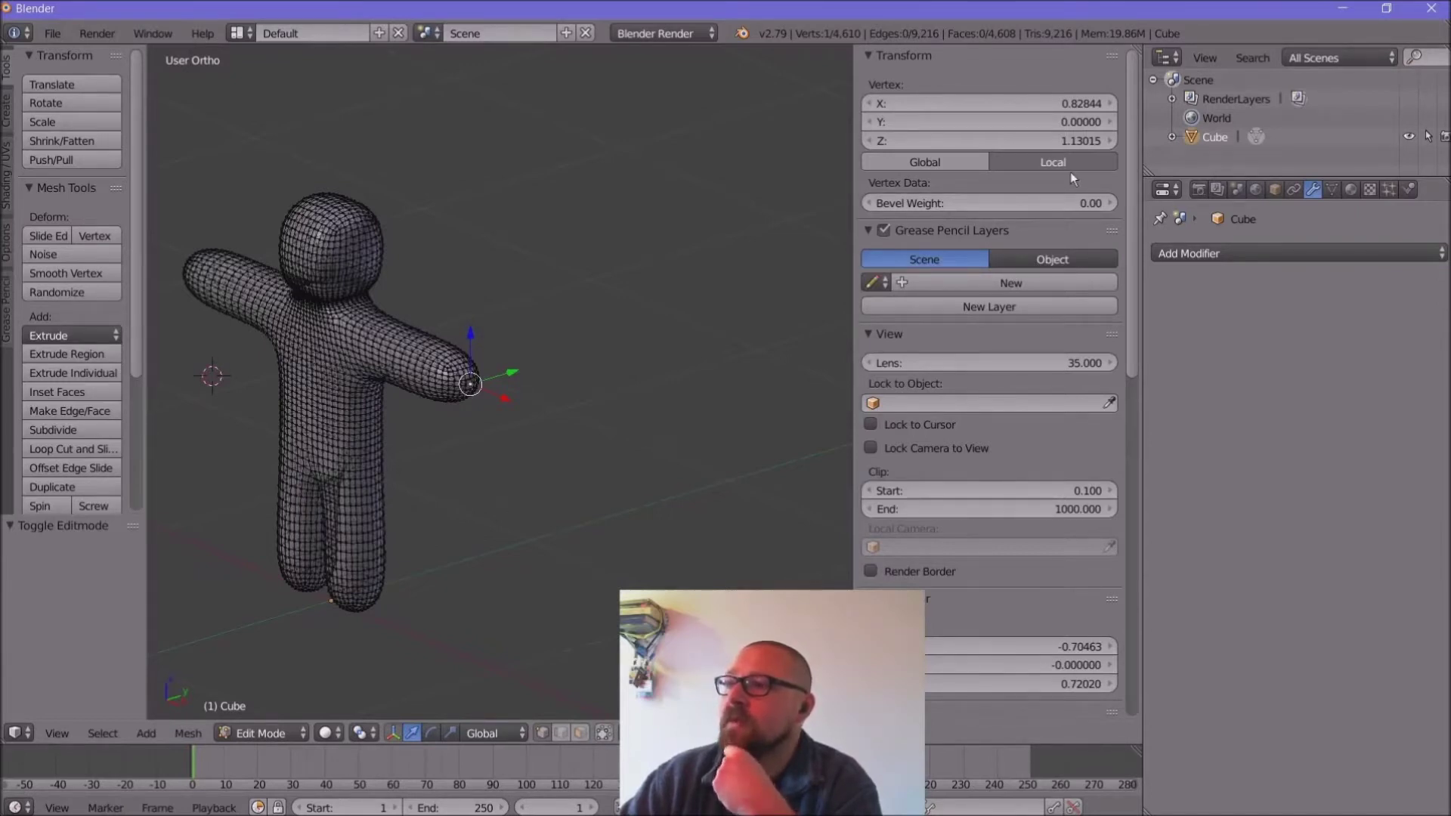
{"action": "left_click", "coordinate": [266, 735]}
{"action": "left_click", "coordinate": [266, 714]}
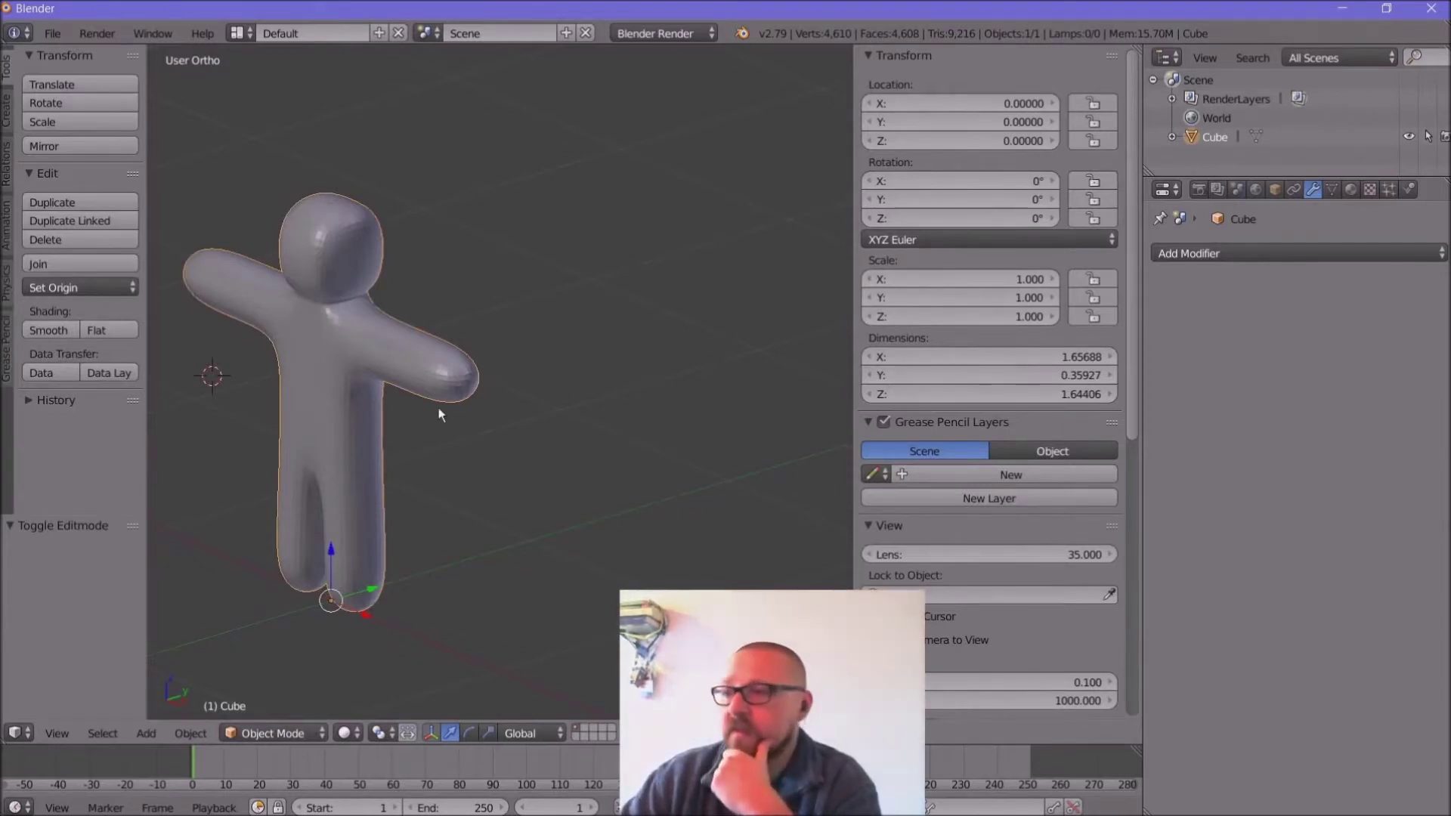
{"action": "middle_click_drag", "start_coordinate": [432, 495], "coordinate": [582, 527]}
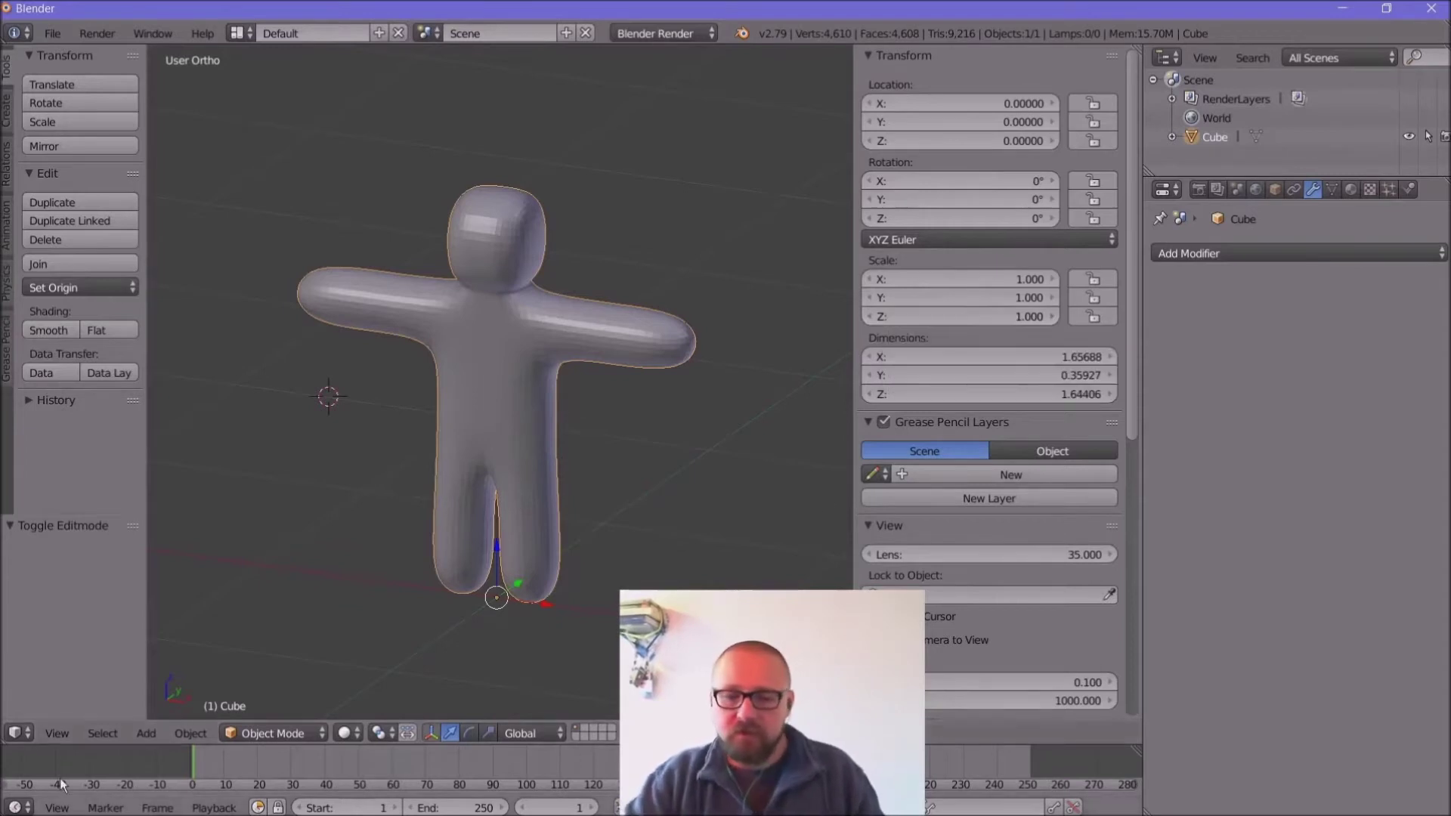
{"action": "mouse_move", "coordinate": [61, 812]}
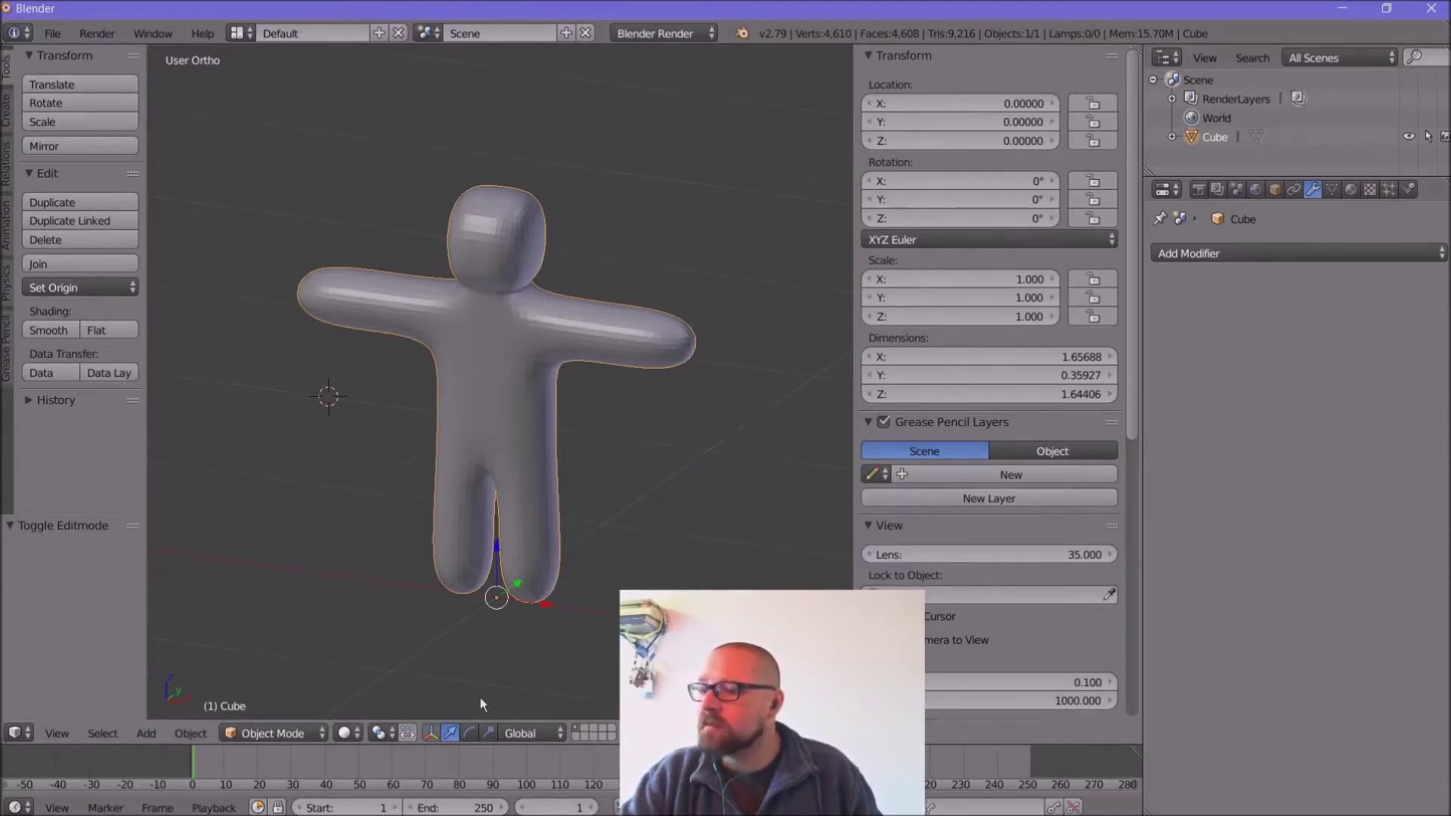
Step: Open the figure in Edit Mode and display its vertex normals with a size of 0.01
{"action": "left_click", "coordinate": [288, 733]}
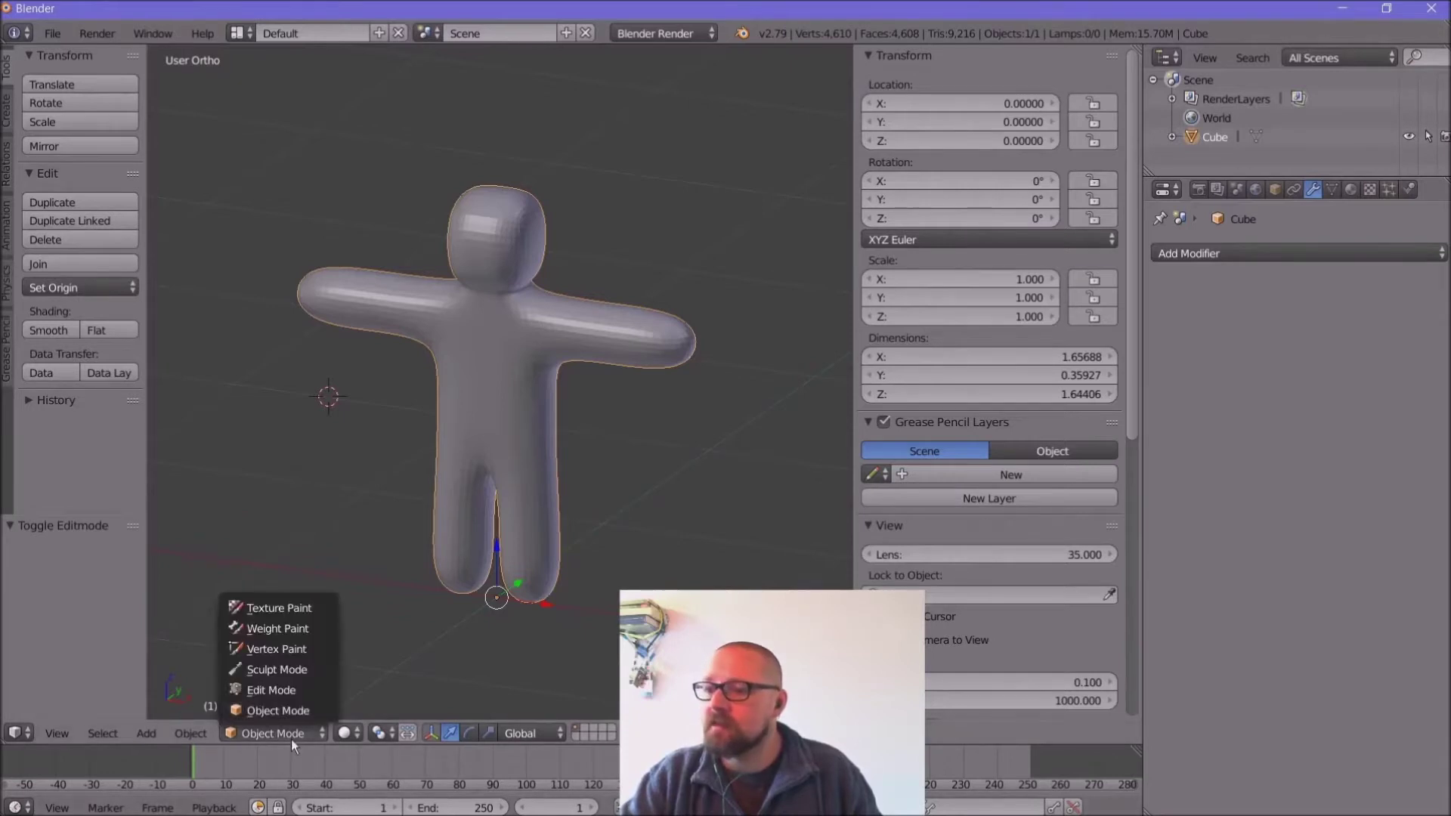
{"action": "left_click", "coordinate": [283, 690]}
{"action": "scroll", "coordinate": [1016, 540], "scroll_direction": "down", "scroll_amount": 15}
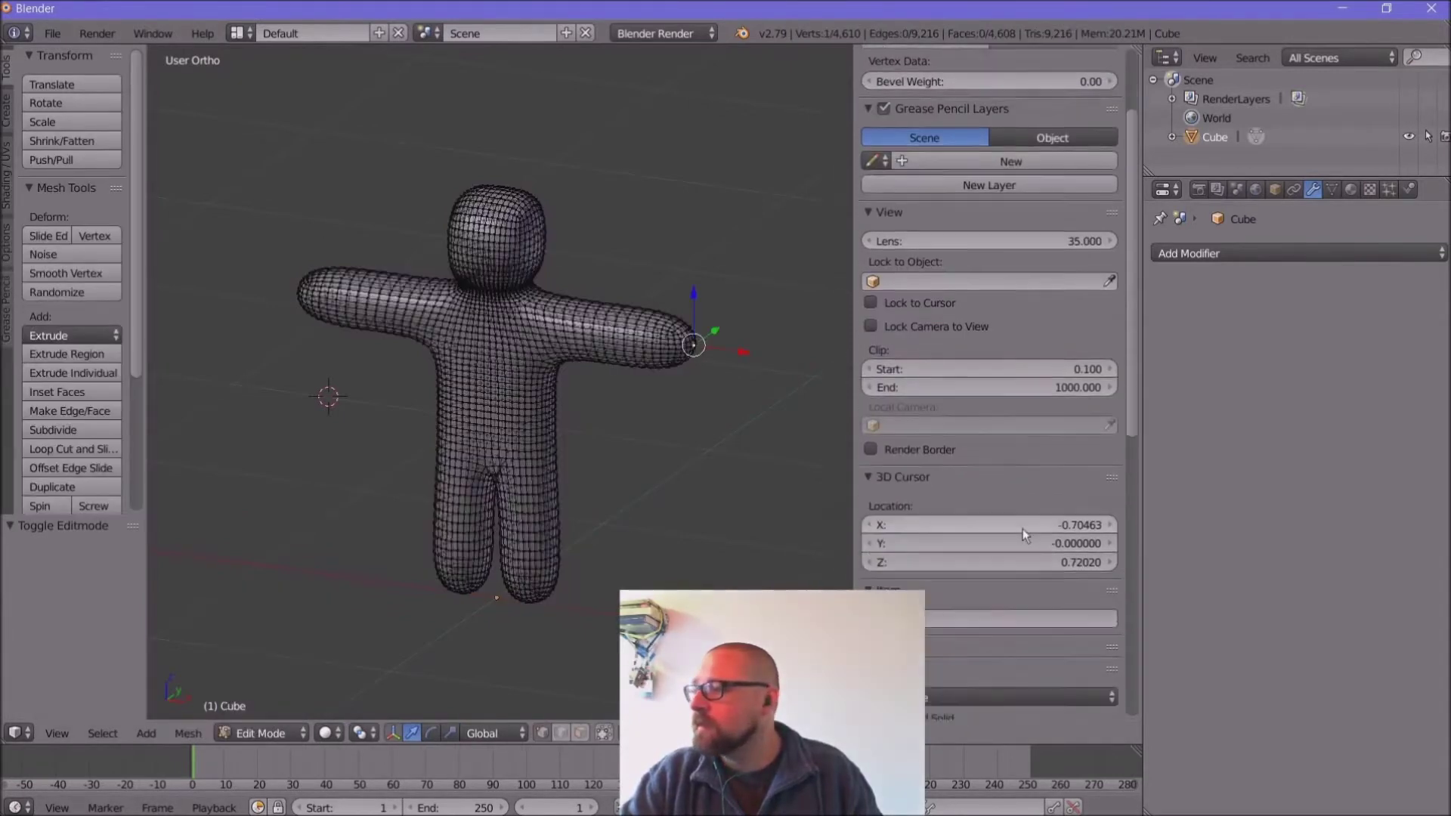
{"action": "scroll", "coordinate": [1014, 546], "scroll_direction": "down", "scroll_amount": 3}
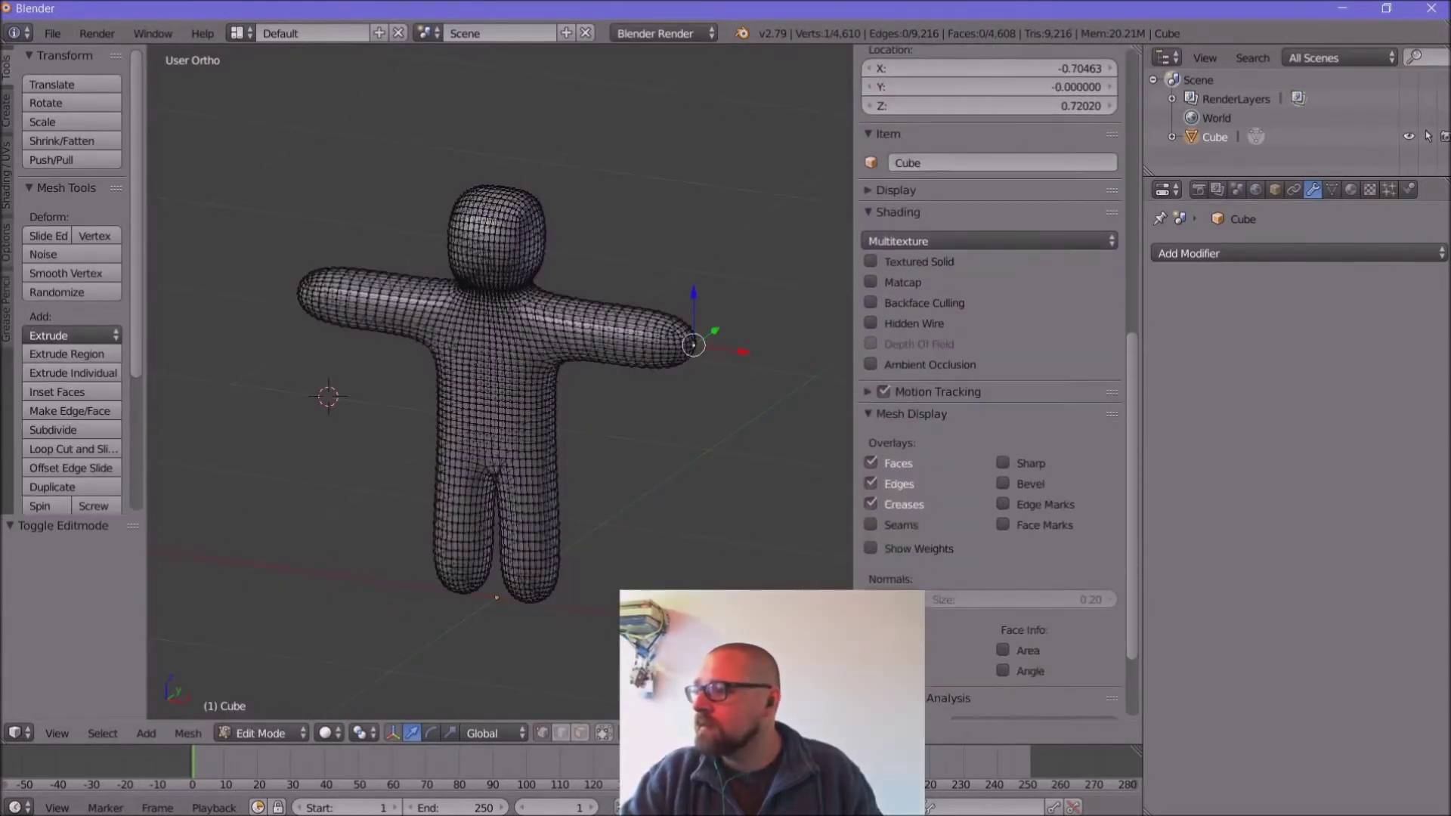
{"action": "left_click", "coordinate": [907, 600]}
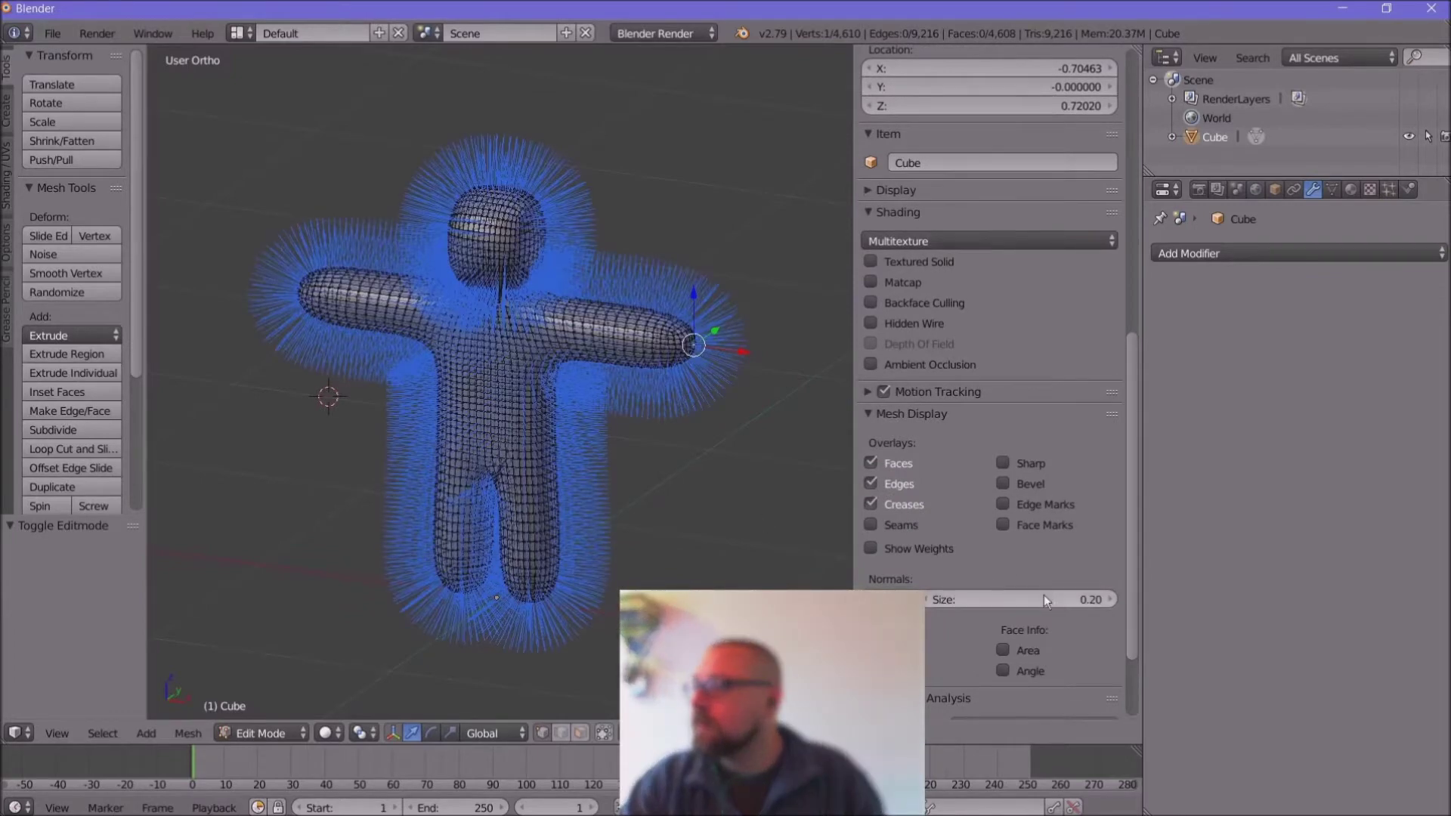
{"action": "left_click", "coordinate": [1045, 596]}
{"action": "type", "text": "0.01"}
{"action": "key", "text": "Return"}
{"action": "mouse_move", "coordinate": [1045, 598]}
{"action": "left_mouse_down"}
{"action": "mouse_move", "coordinate": [1090, 597]}
{"action": "mouse_move", "coordinate": [1043, 597]}
{"action": "left_mouse_up"}
{"action": "scroll", "coordinate": [991, 454], "scroll_direction": "up", "scroll_amount": 5}
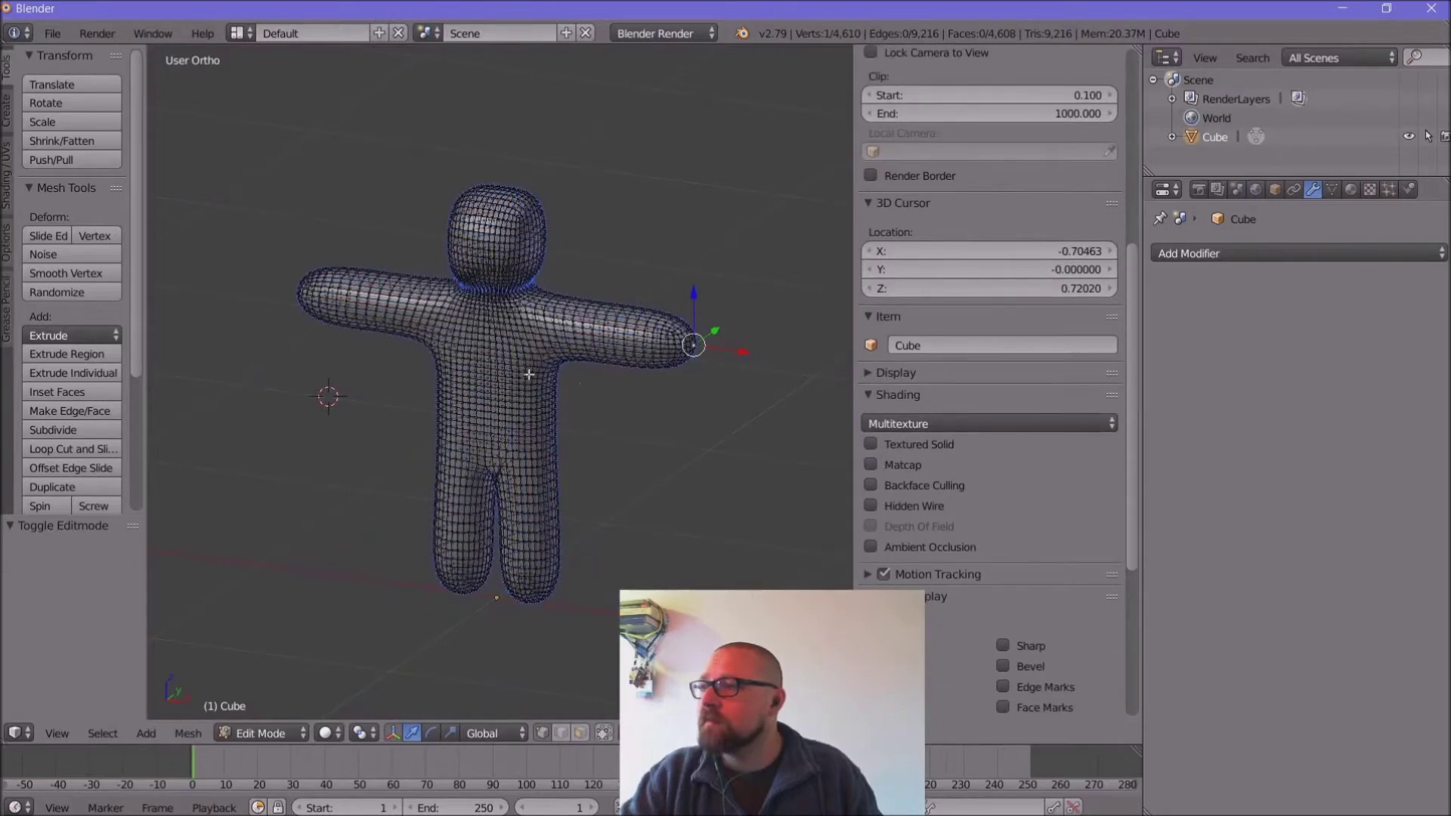
Step: Examine the vertex normals along the positive-X arm, and compare them with the split normals shown in their place
{"action": "scroll", "coordinate": [647, 409], "scroll_direction": "up", "scroll_amount": 4}
{"action": "middle_click_drag", "start_coordinate": [646, 409], "coordinate": [437, 455], "text": "shift"}
{"action": "scroll", "coordinate": [437, 455], "scroll_direction": "up", "scroll_amount": 4}
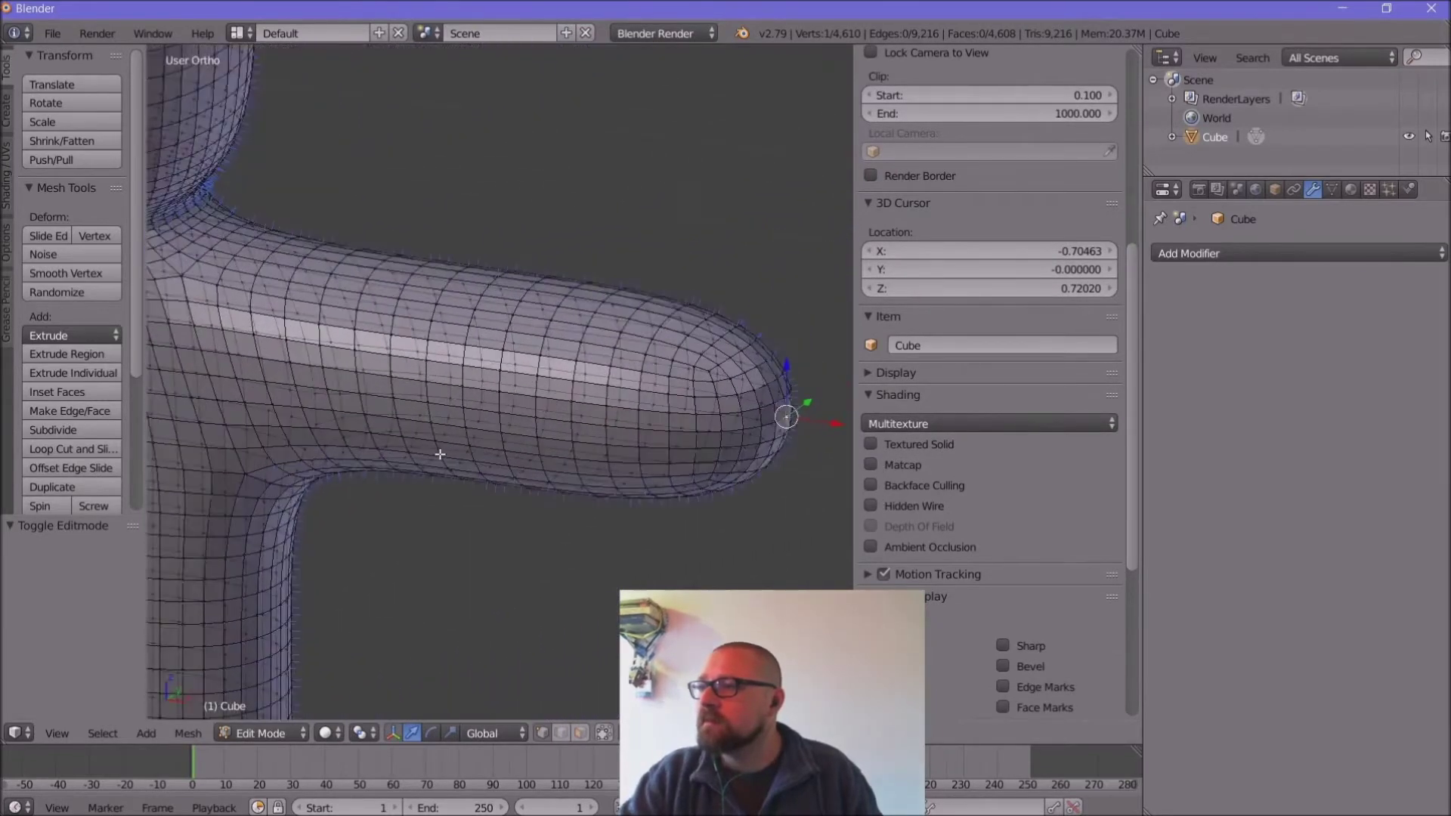
{"action": "scroll", "coordinate": [951, 638], "scroll_direction": "down", "scroll_amount": 8}
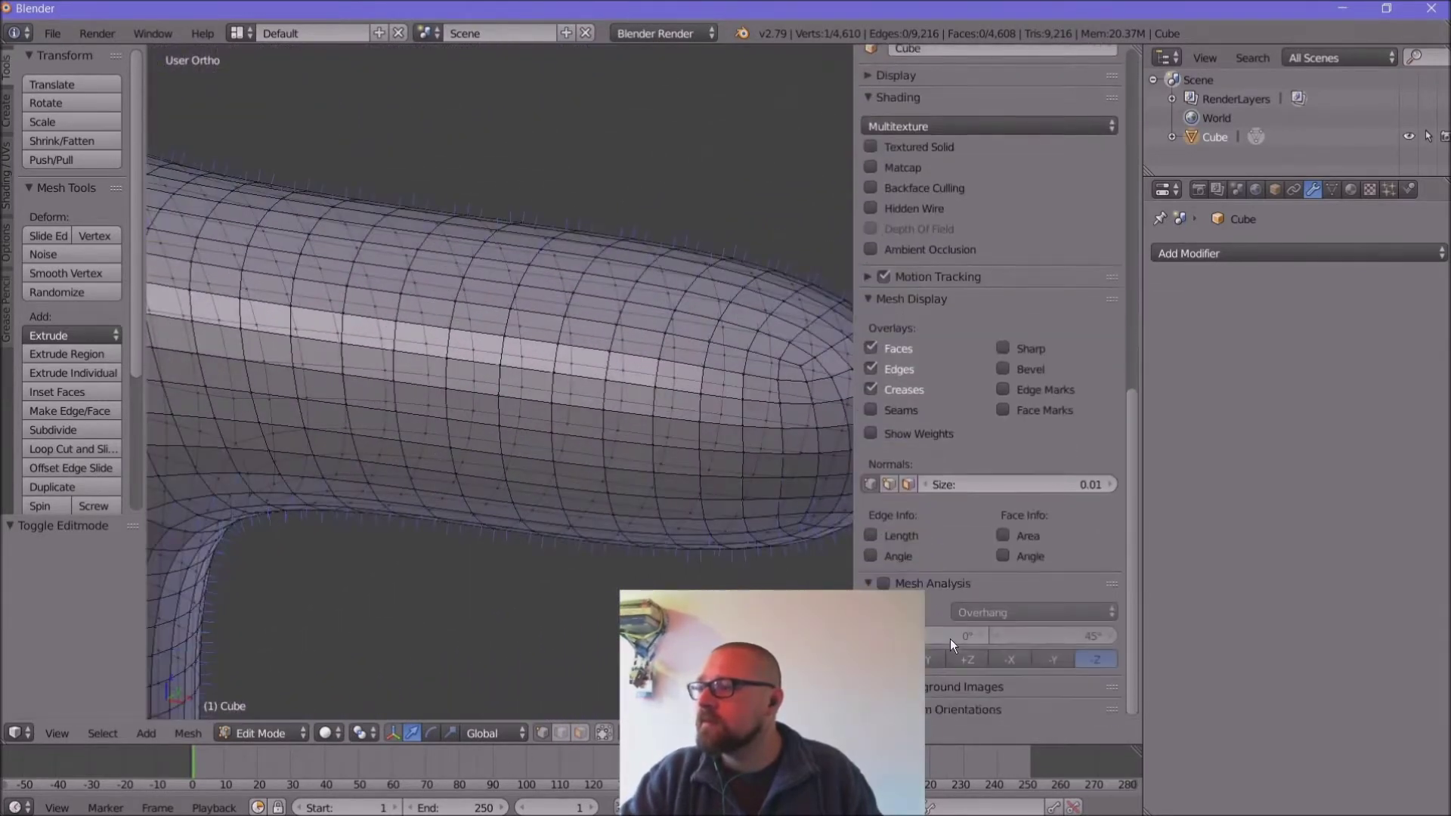
{"action": "left_click", "coordinate": [877, 482]}
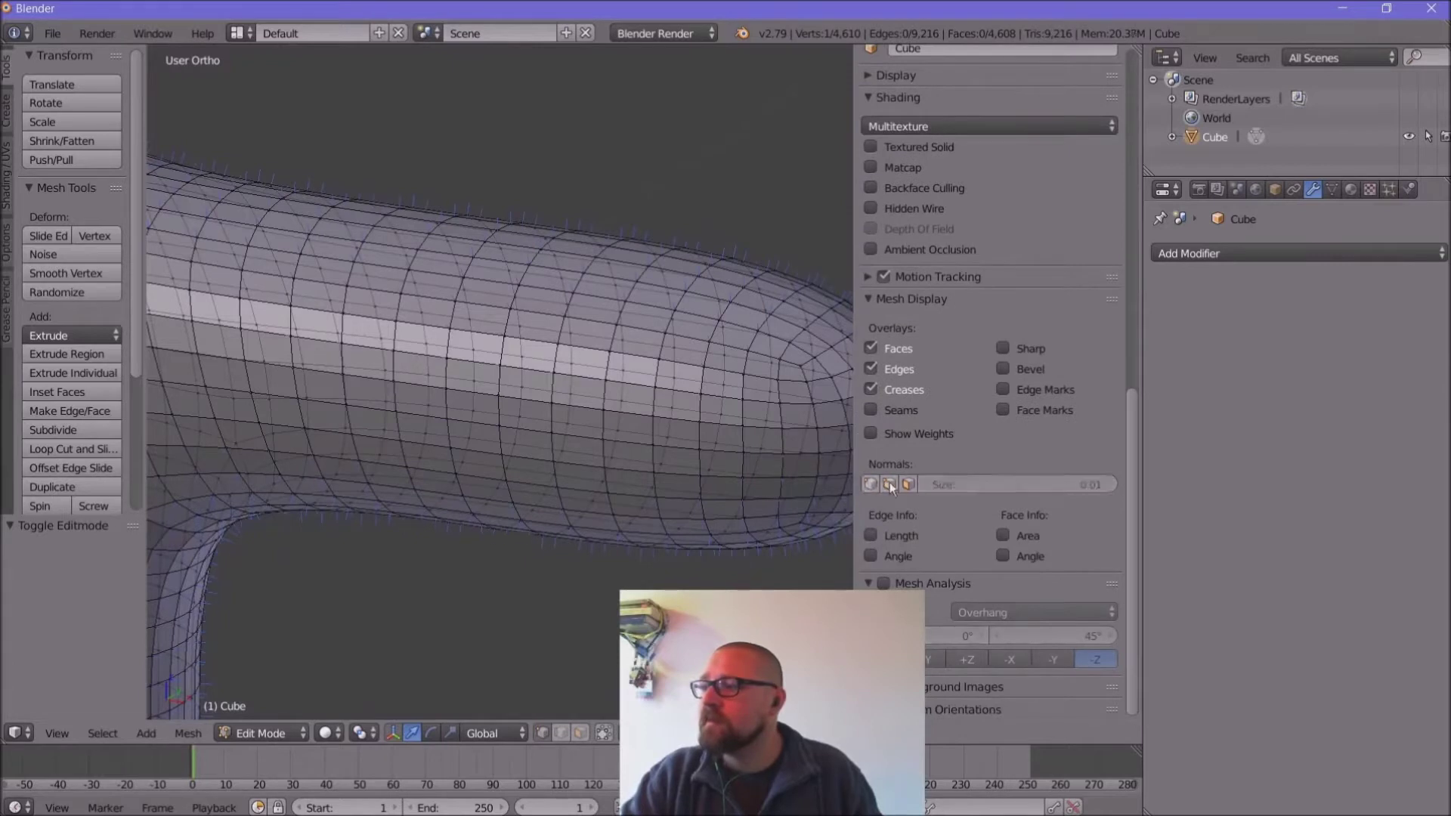
{"action": "left_click", "coordinate": [893, 482]}
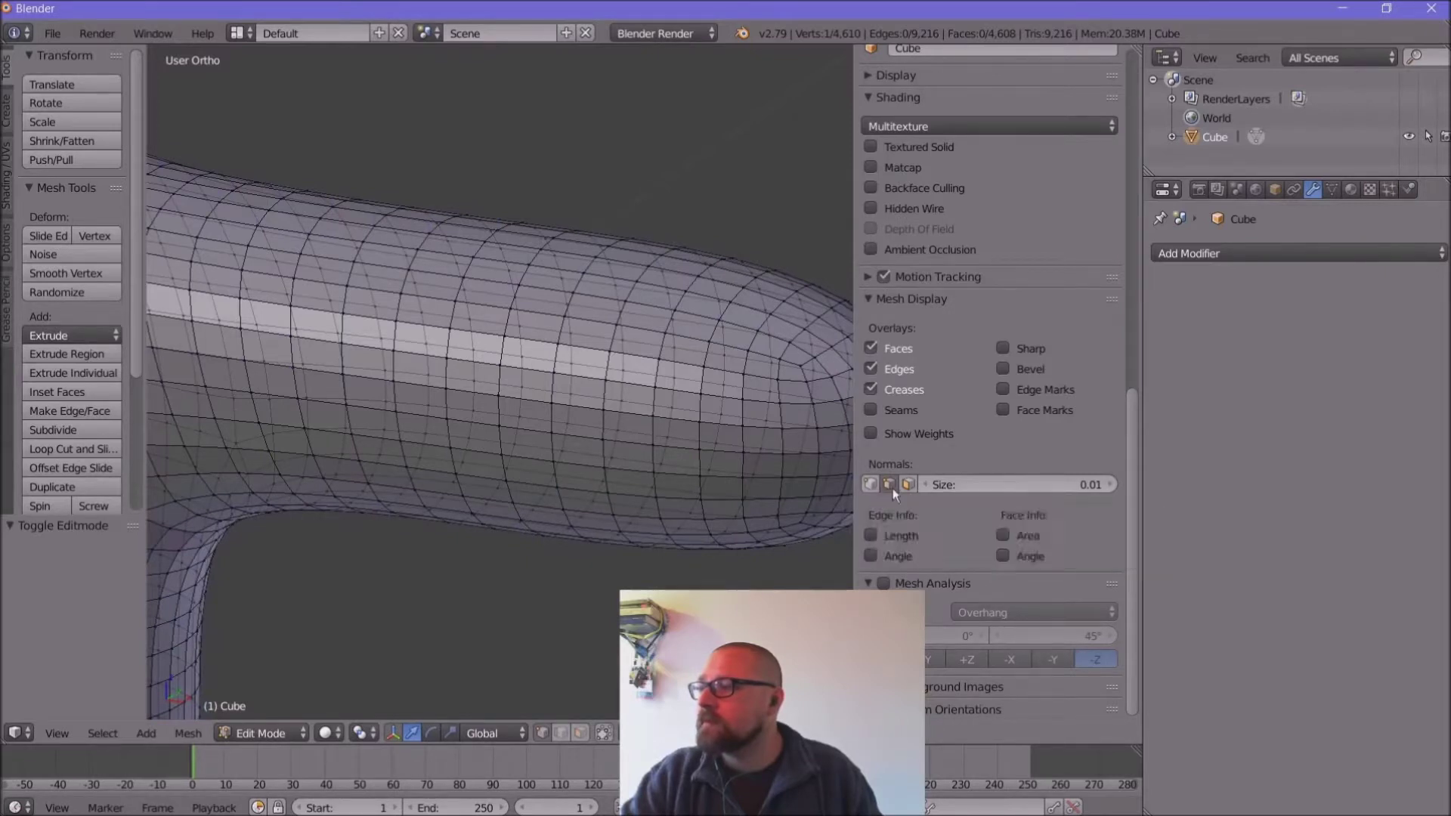
{"action": "left_click", "coordinate": [891, 487]}
Step: Display the face normals and examine their direction on the arms, head and torso
{"action": "left_click", "coordinate": [909, 485]}
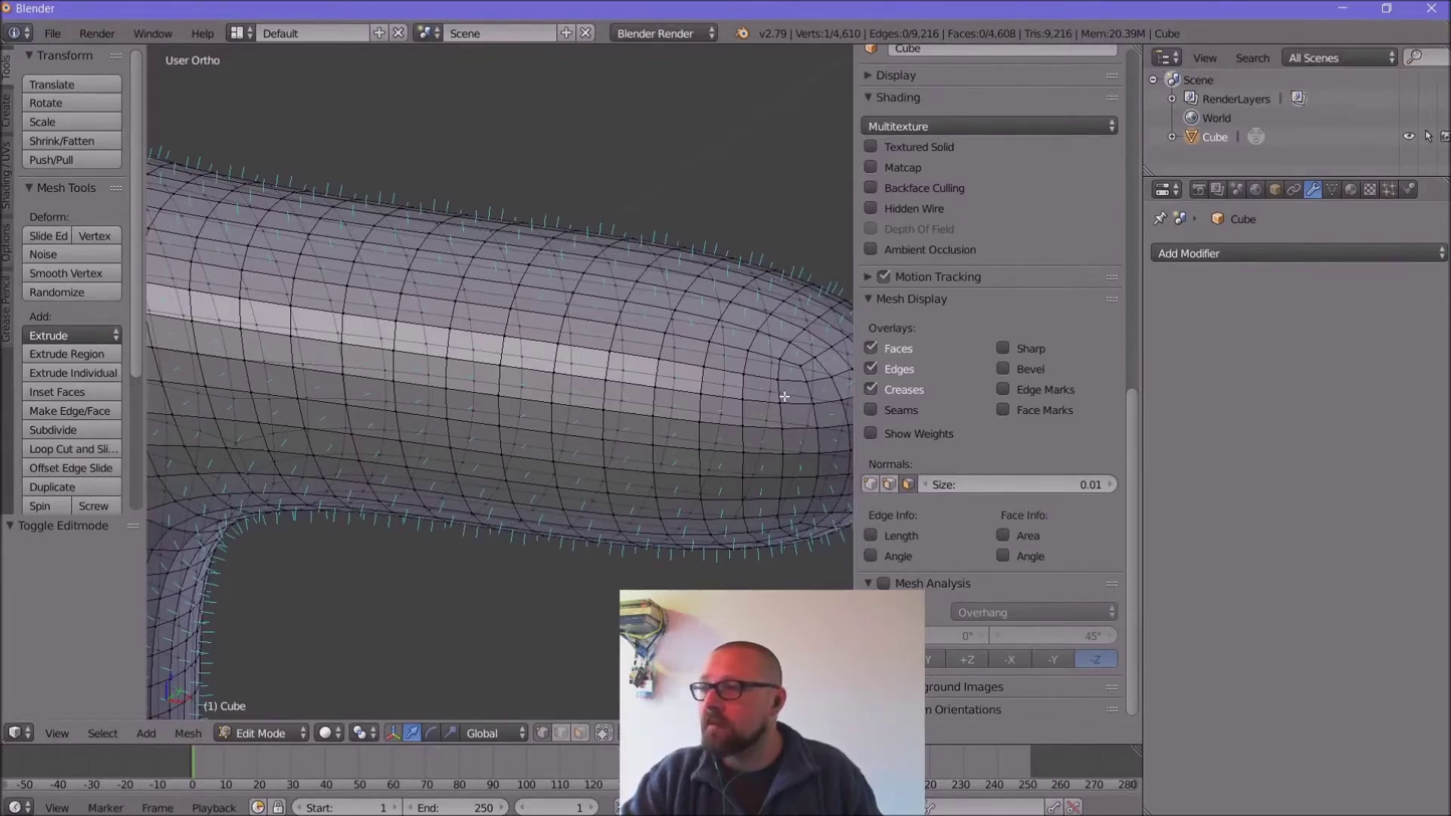
{"action": "scroll", "coordinate": [630, 397], "scroll_direction": "down", "scroll_amount": 5}
{"action": "middle_click_drag", "start_coordinate": [433, 469], "coordinate": [632, 486], "text": "shift"}
{"action": "scroll", "coordinate": [575, 464], "scroll_direction": "down", "scroll_amount": 1}
{"action": "scroll", "coordinate": [574, 464], "scroll_direction": "up", "scroll_amount": 1}
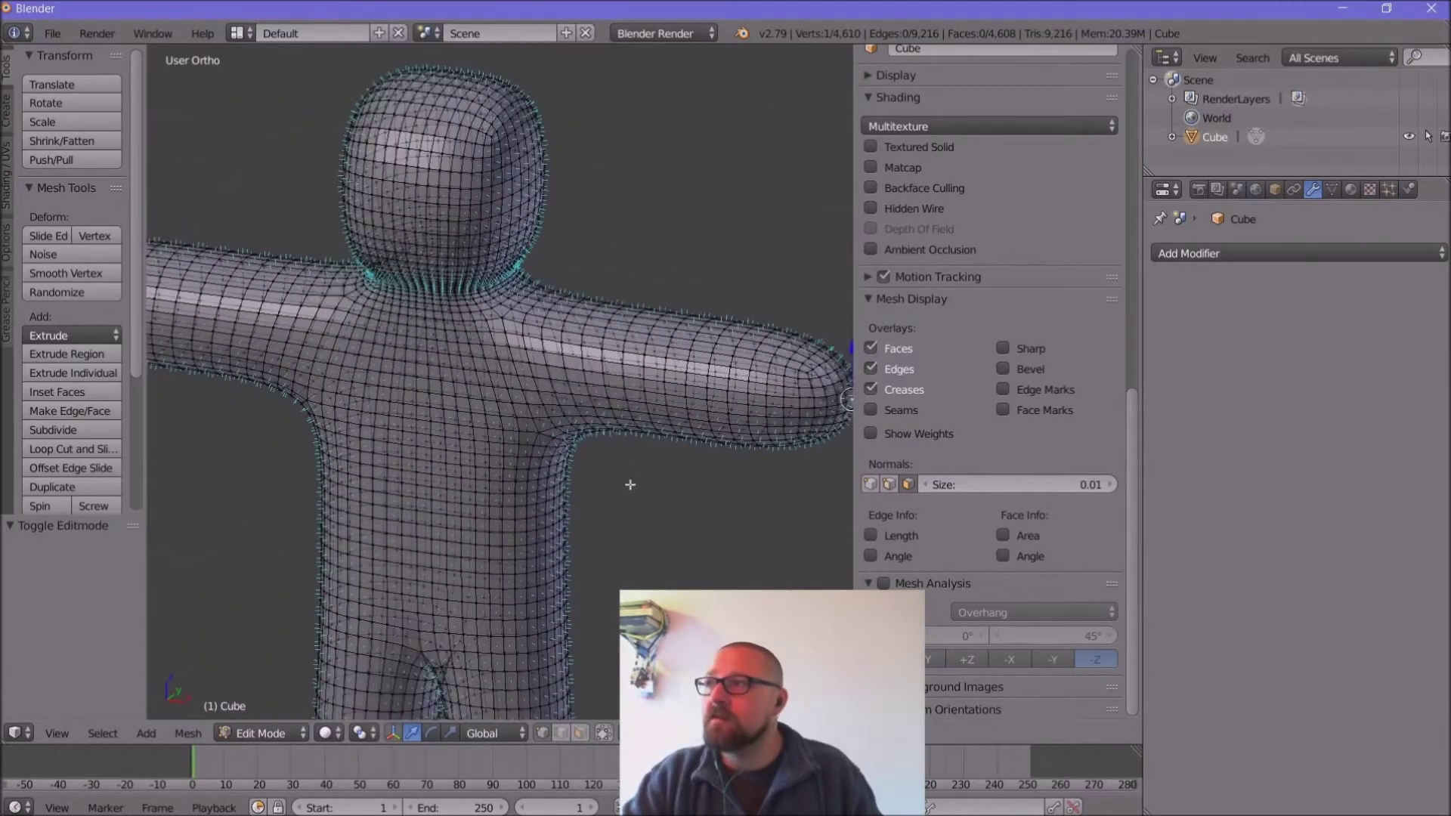
{"action": "scroll", "coordinate": [631, 485], "scroll_direction": "down", "scroll_amount": 1}
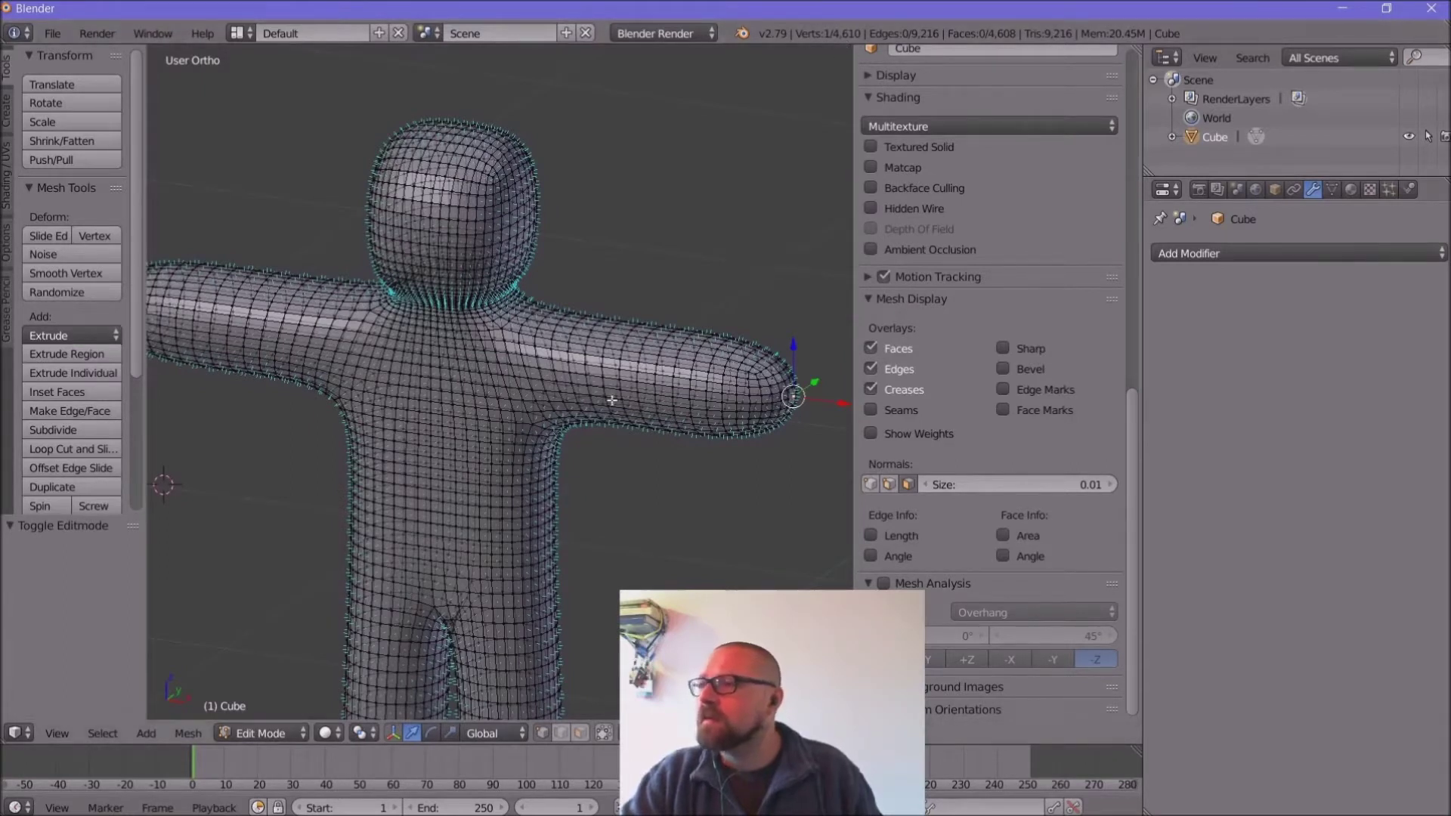
Step: Try sharp edge, flat face and sharp vertex shading on the arm-tip selection, and check the figure in Object Mode
{"action": "left_click", "coordinate": [7, 189]}
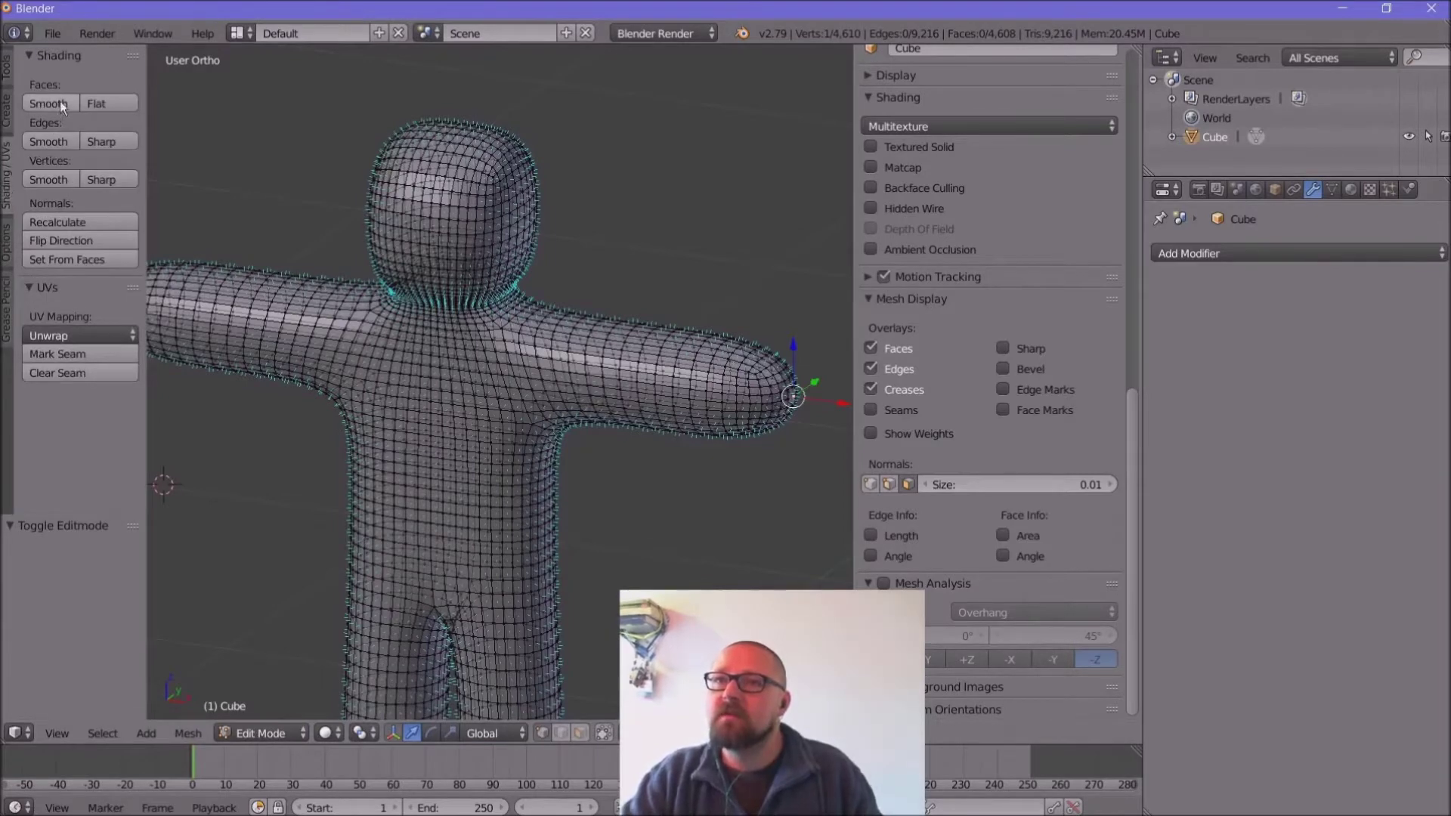
{"action": "left_click", "coordinate": [100, 143]}
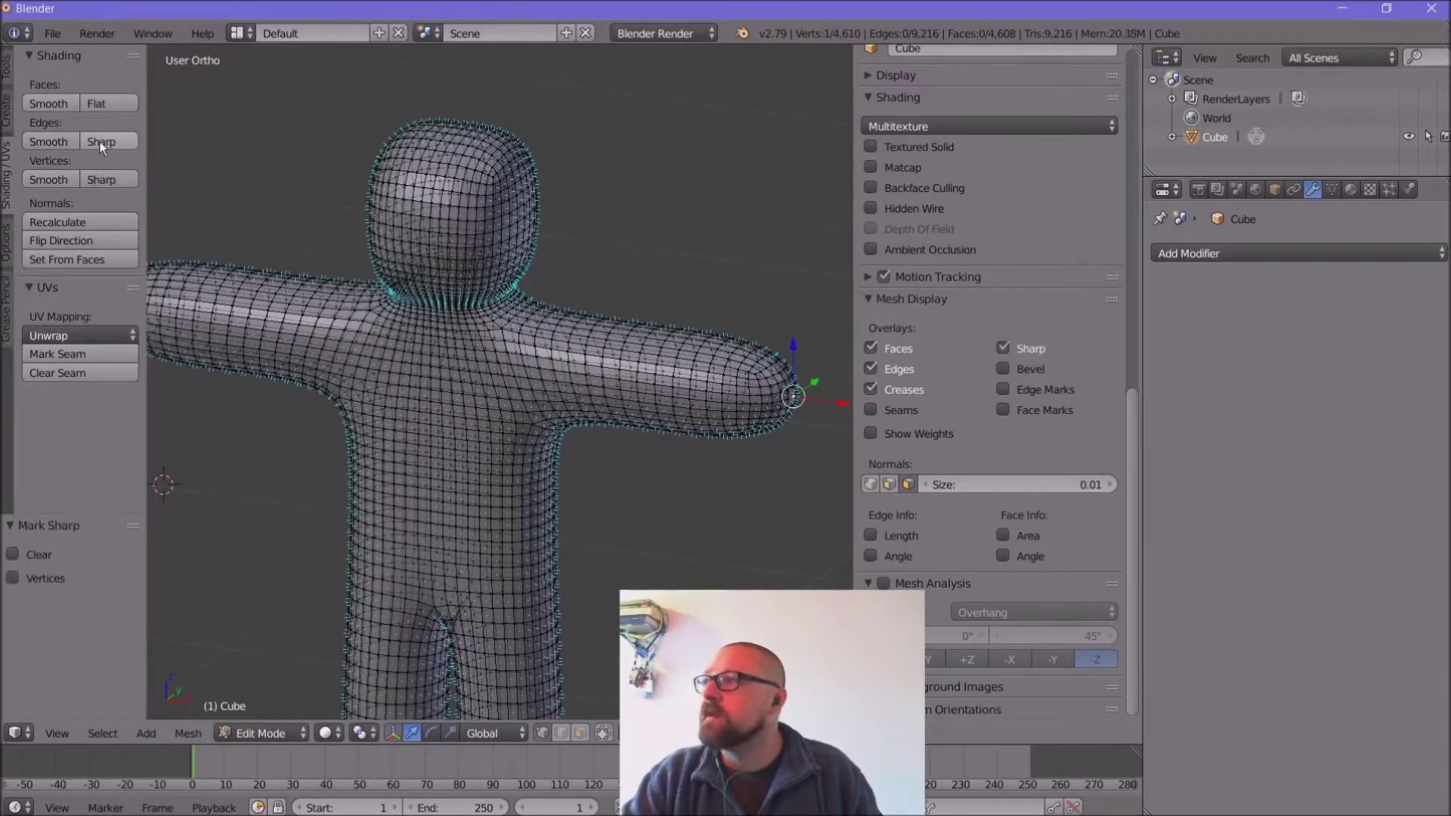
{"action": "left_click", "coordinate": [97, 102]}
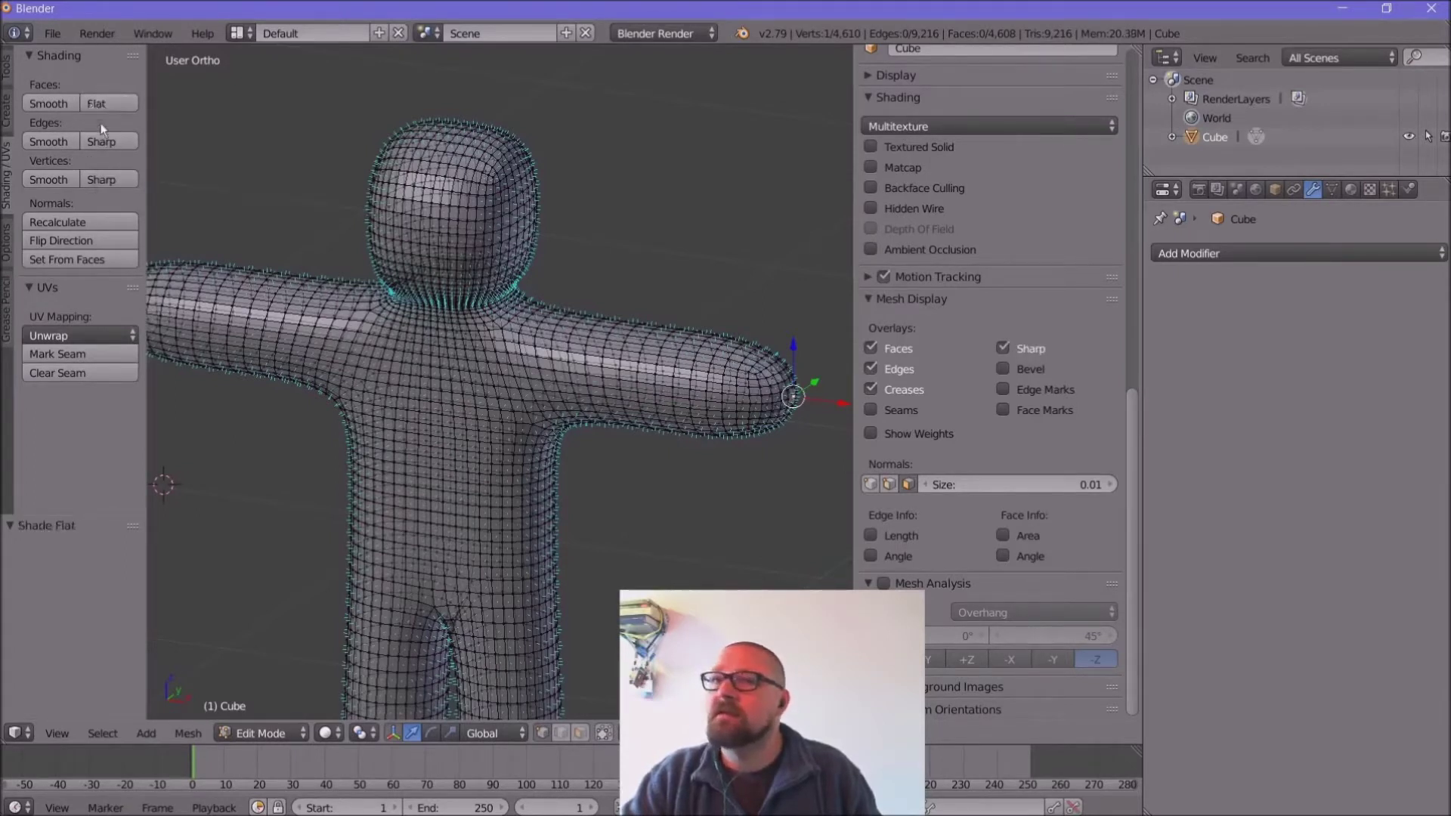
{"action": "left_click", "coordinate": [102, 183]}
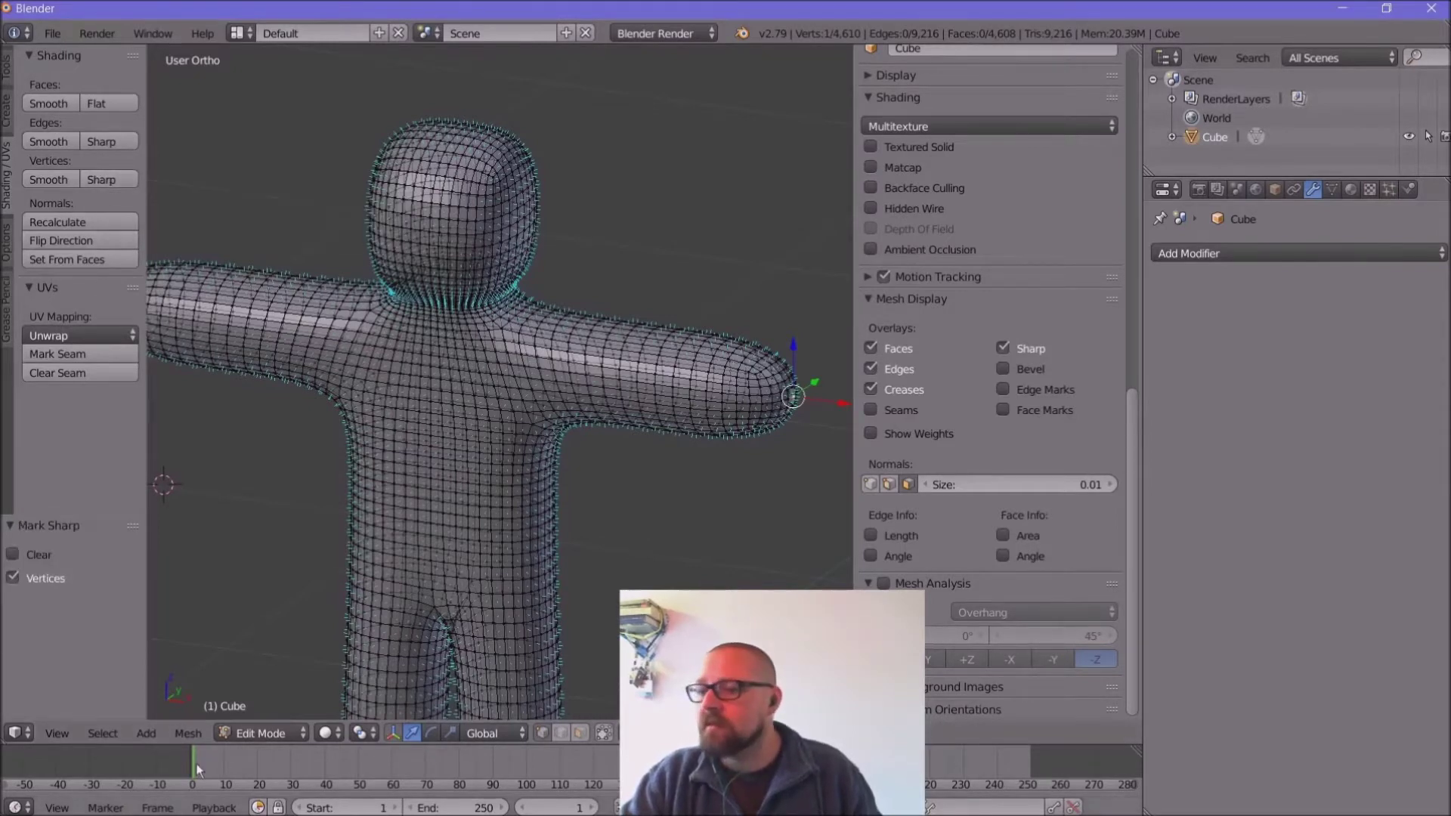
{"action": "left_click", "coordinate": [248, 739]}
{"action": "left_click", "coordinate": [247, 710]}
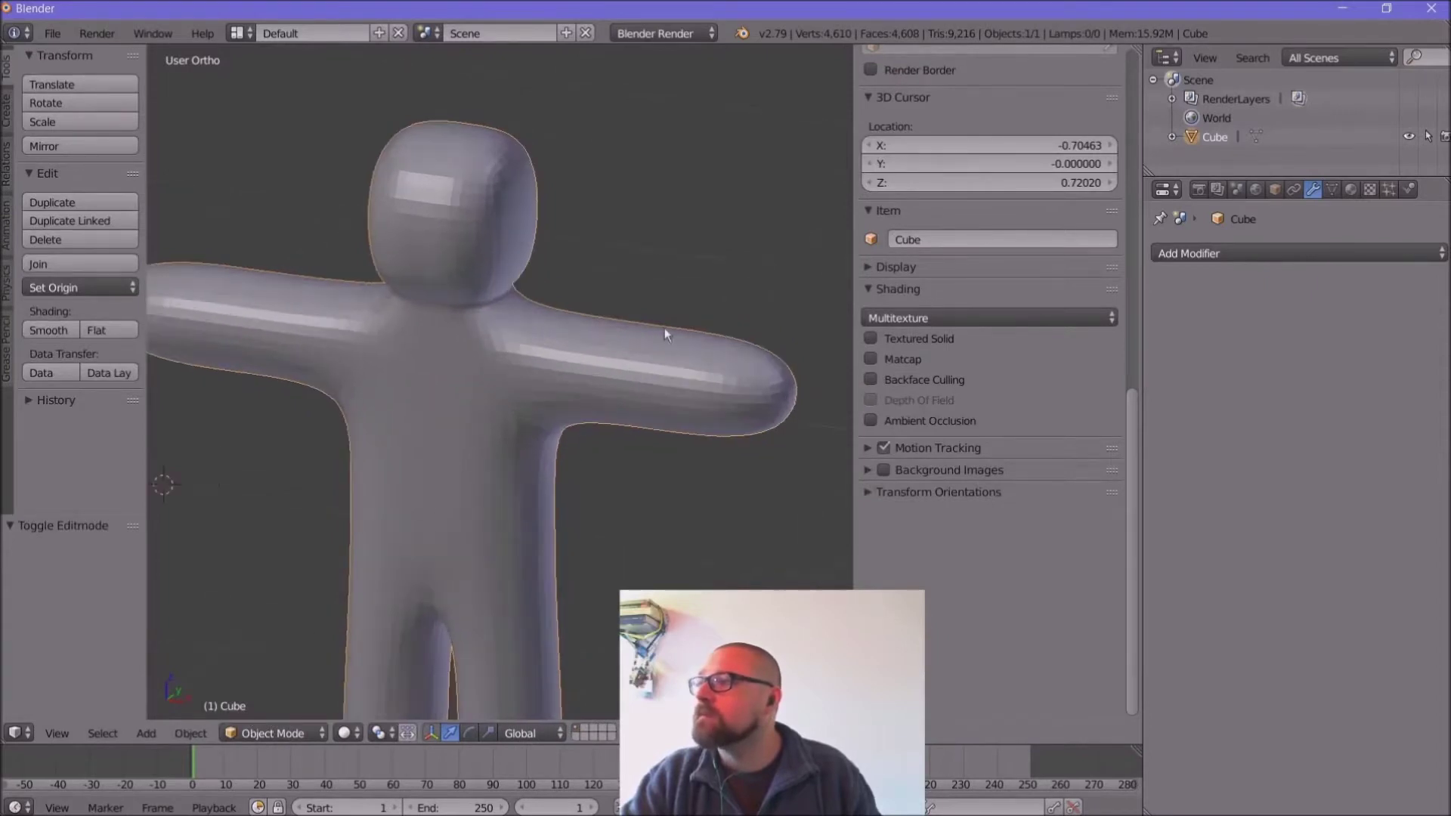
Step: Reopen the figure in Edit Mode and show vertex normals instead of face normals
{"action": "left_click", "coordinate": [269, 726]}
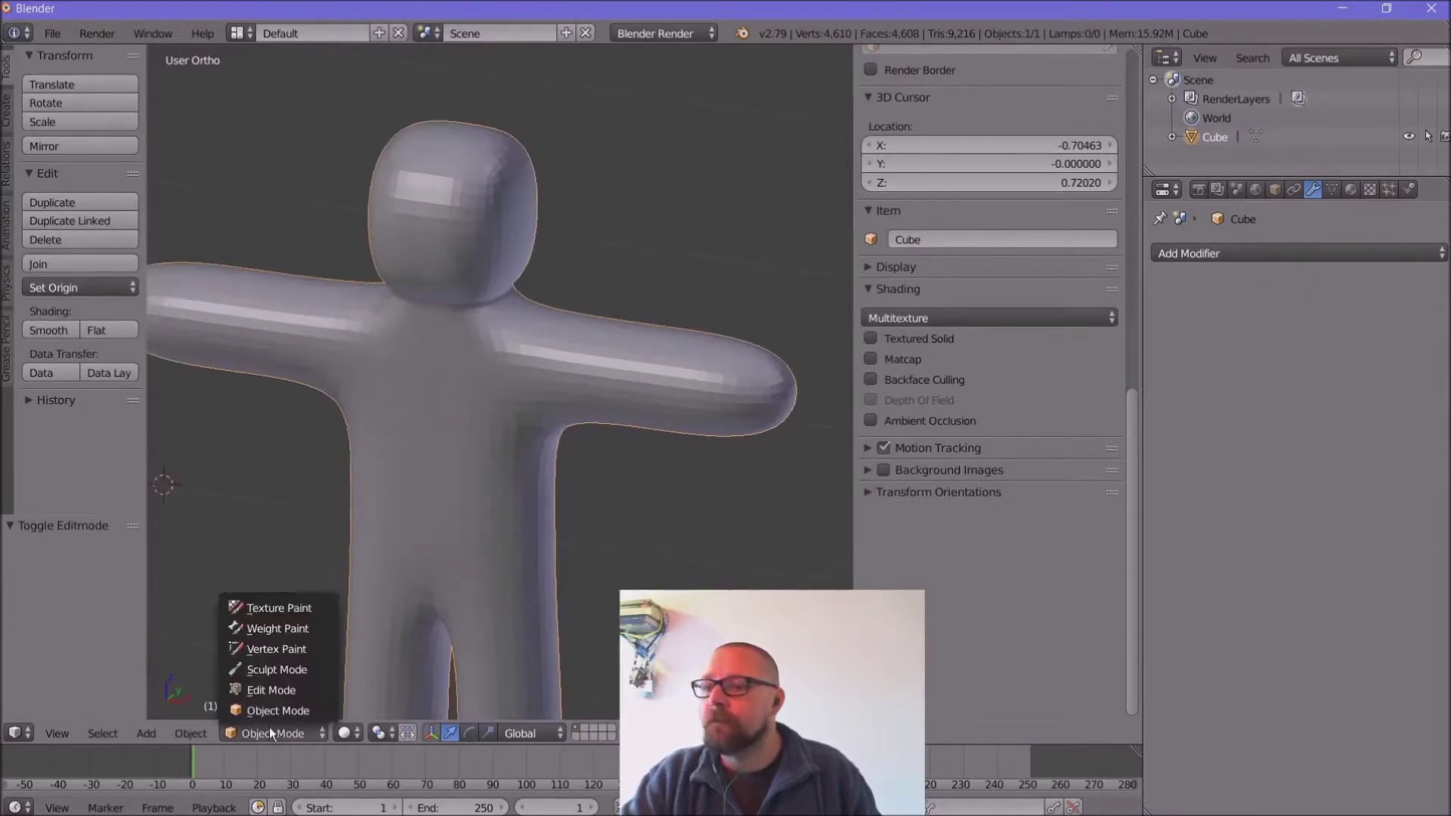
{"action": "left_click", "coordinate": [269, 687]}
{"action": "scroll", "coordinate": [968, 505], "scroll_direction": "up", "scroll_amount": 1}
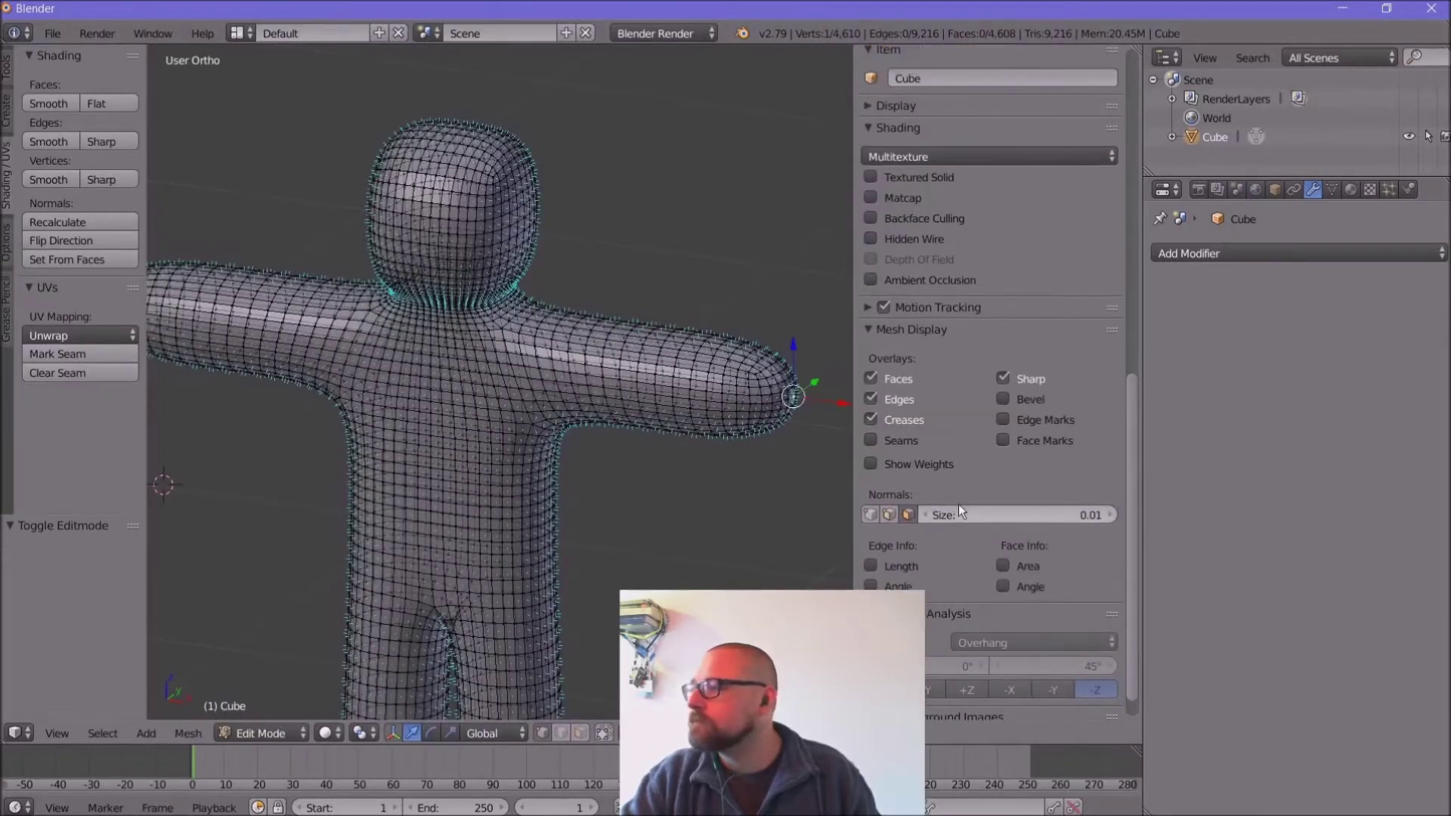
{"action": "left_click", "coordinate": [901, 514]}
{"action": "scroll", "coordinate": [696, 461], "scroll_direction": "up", "scroll_amount": 5}
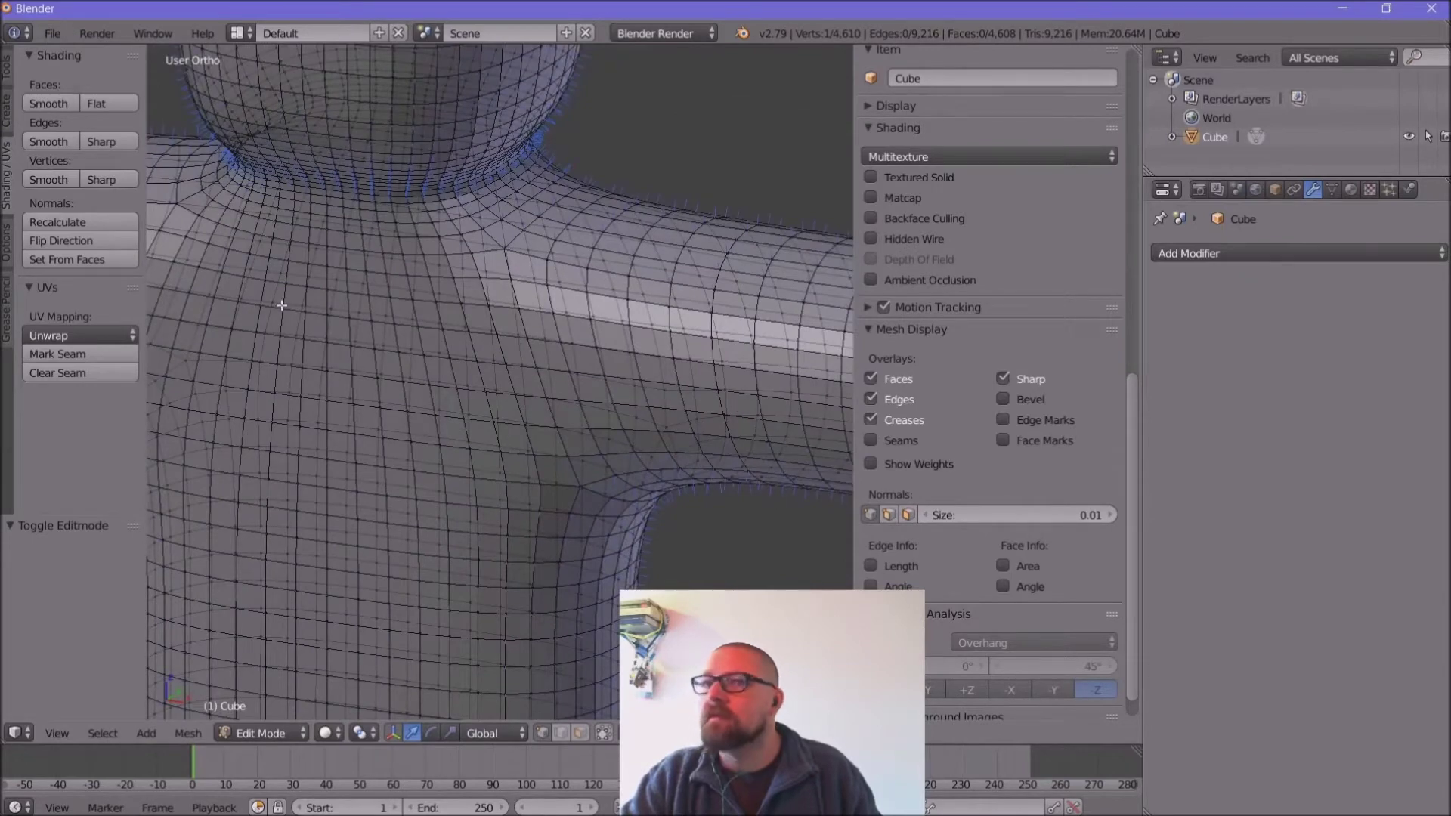
Step: Recalculate the mesh normals at the current selection and set them from the faces, checking the result in Object Mode
{"action": "left_click", "coordinate": [63, 220]}
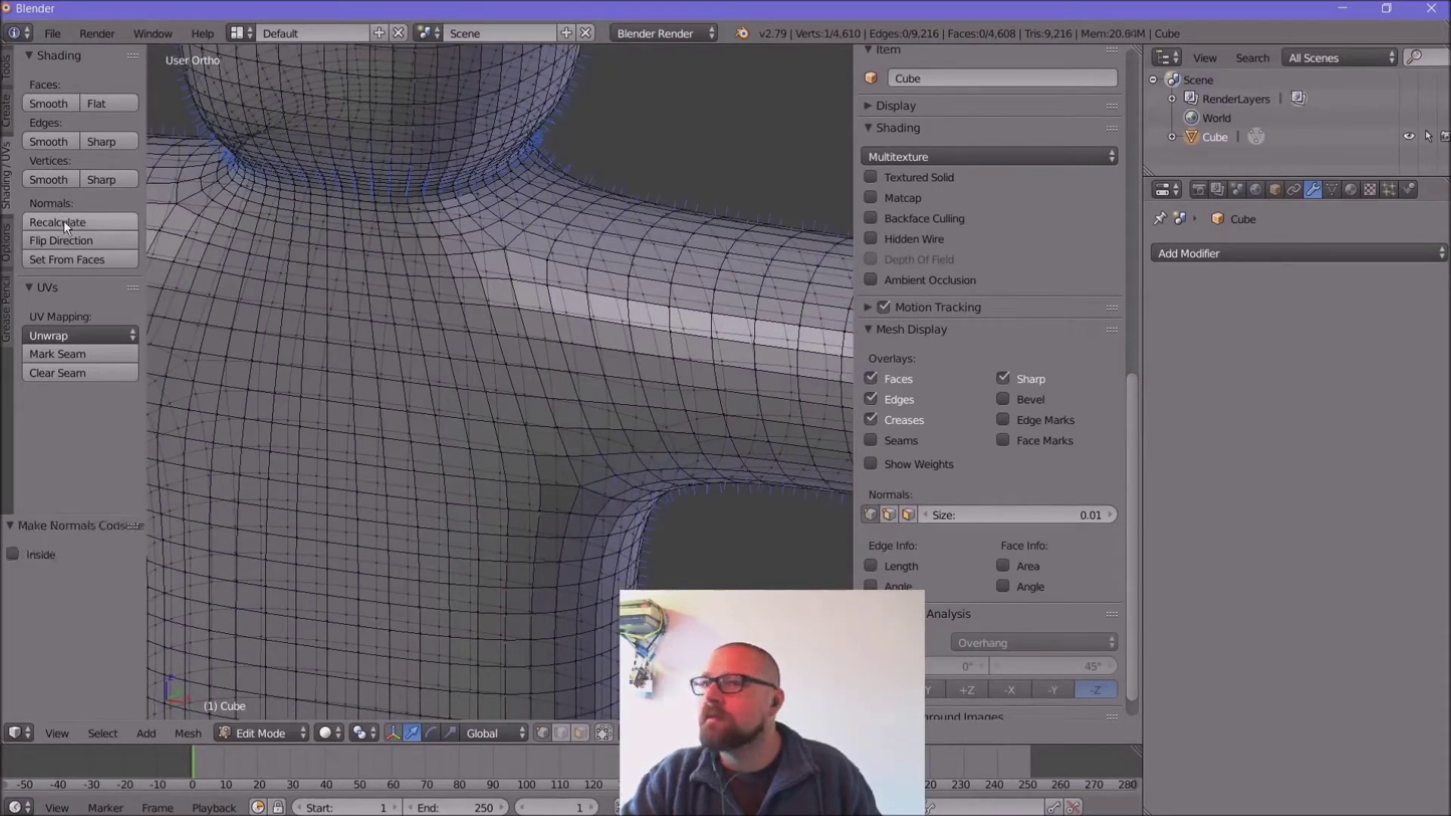
{"action": "left_click", "coordinate": [74, 260]}
{"action": "scroll", "coordinate": [615, 395], "scroll_direction": "down", "scroll_amount": 3}
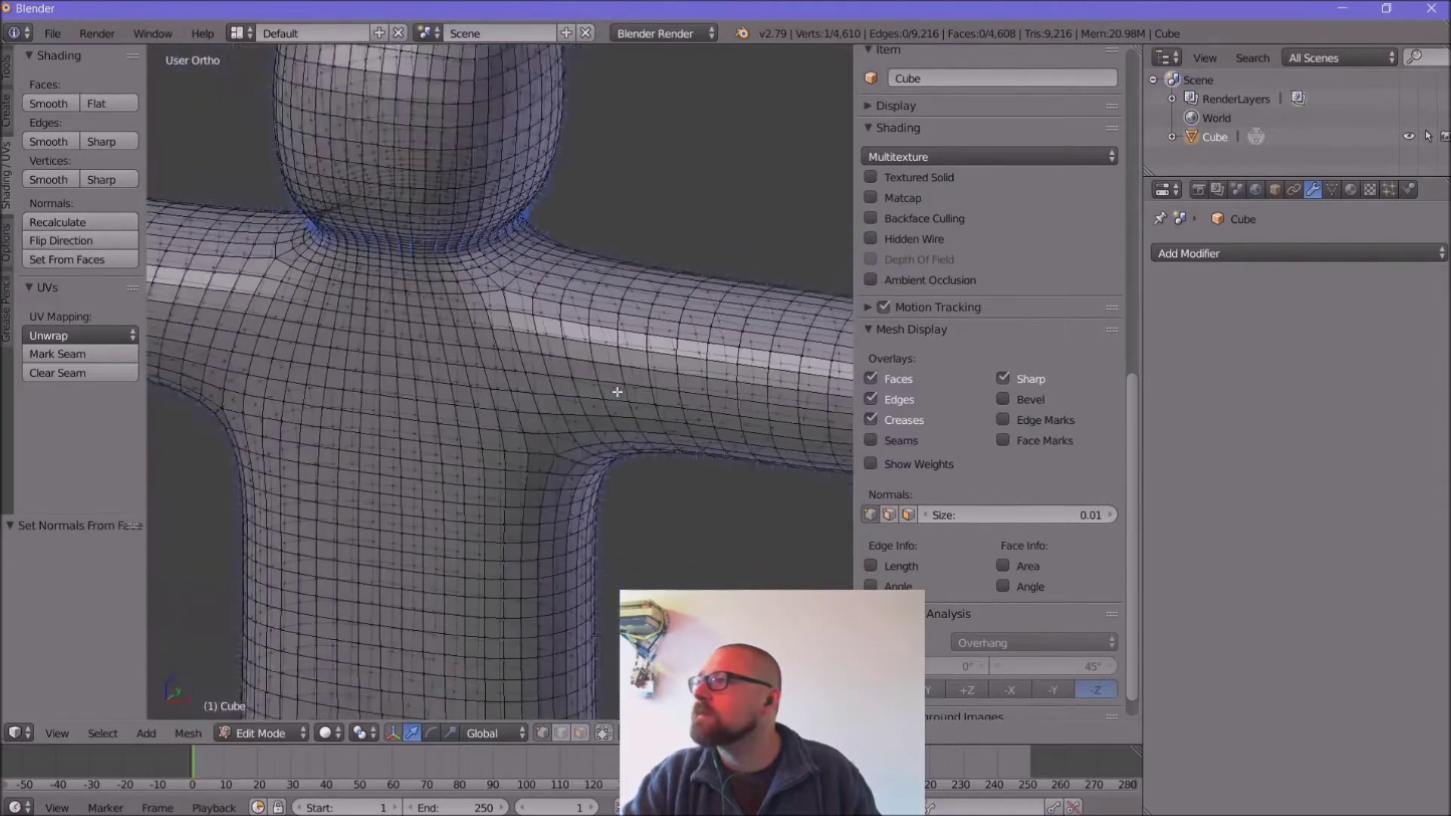
{"action": "scroll", "coordinate": [618, 391], "scroll_direction": "up", "scroll_amount": 3}
{"action": "scroll", "coordinate": [378, 363], "scroll_direction": "down", "scroll_amount": 1}
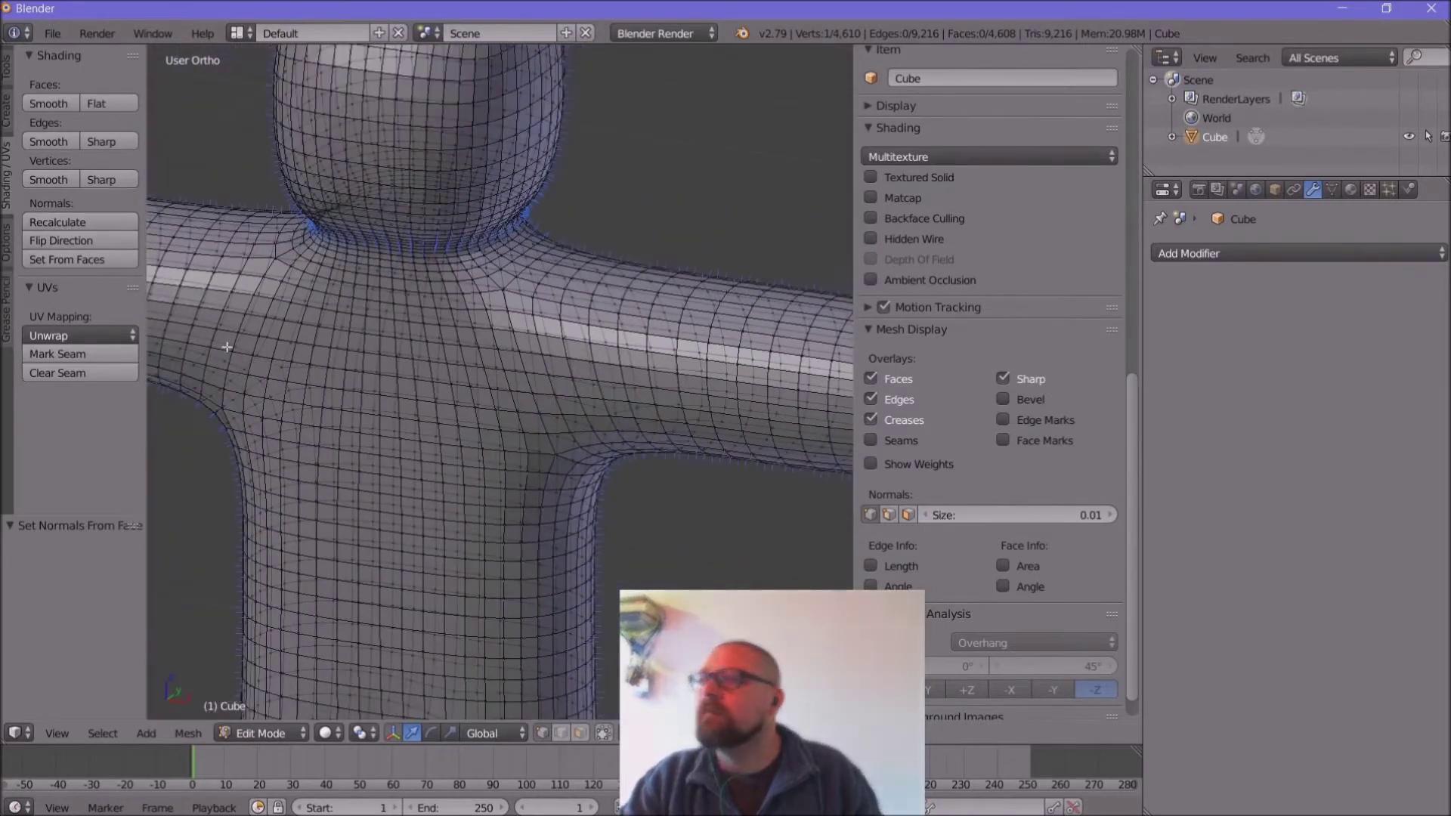
{"action": "scroll", "coordinate": [453, 421], "scroll_direction": "down", "scroll_amount": 2}
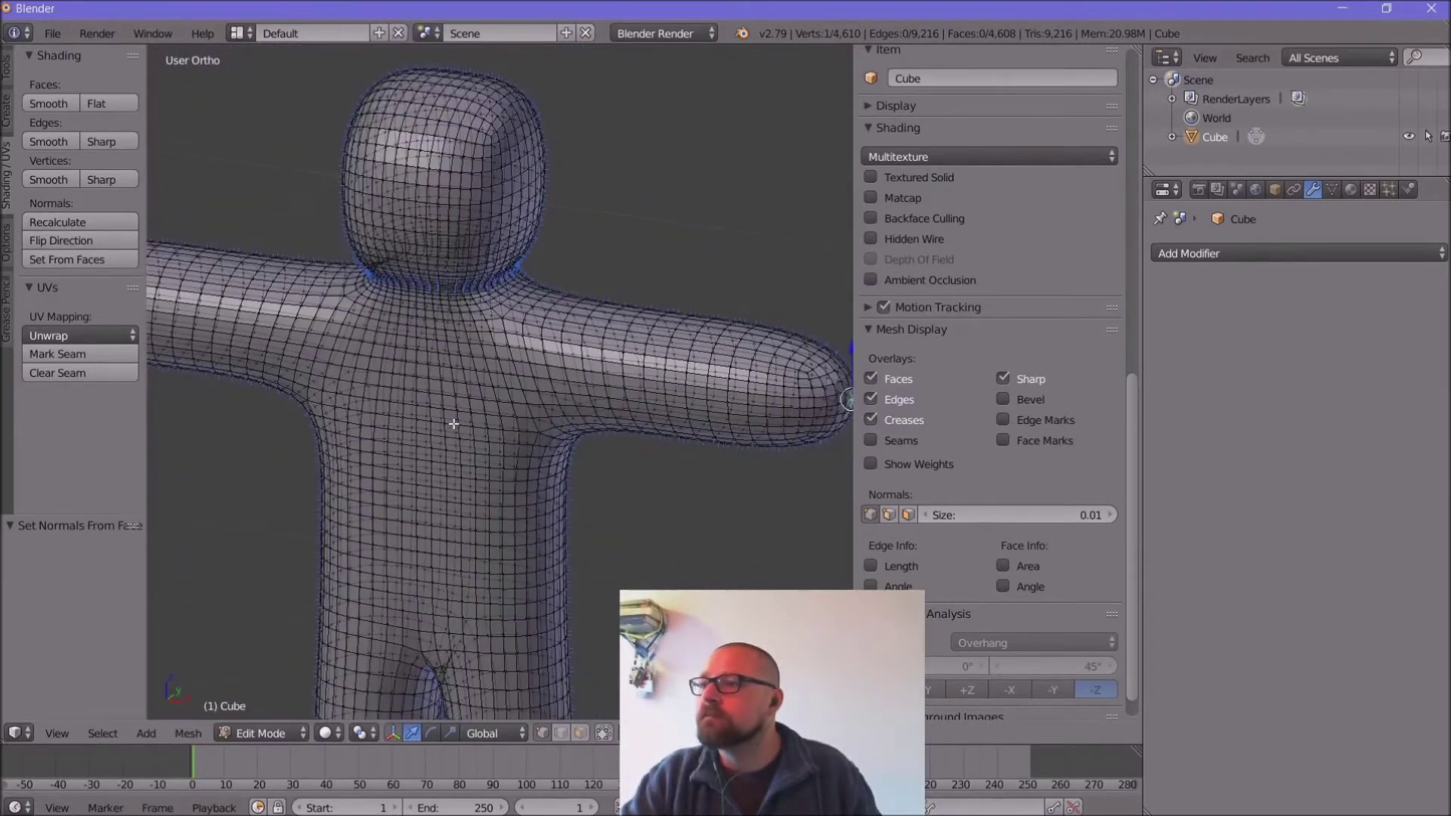
{"action": "left_click", "coordinate": [270, 734]}
{"action": "left_click", "coordinate": [263, 709]}
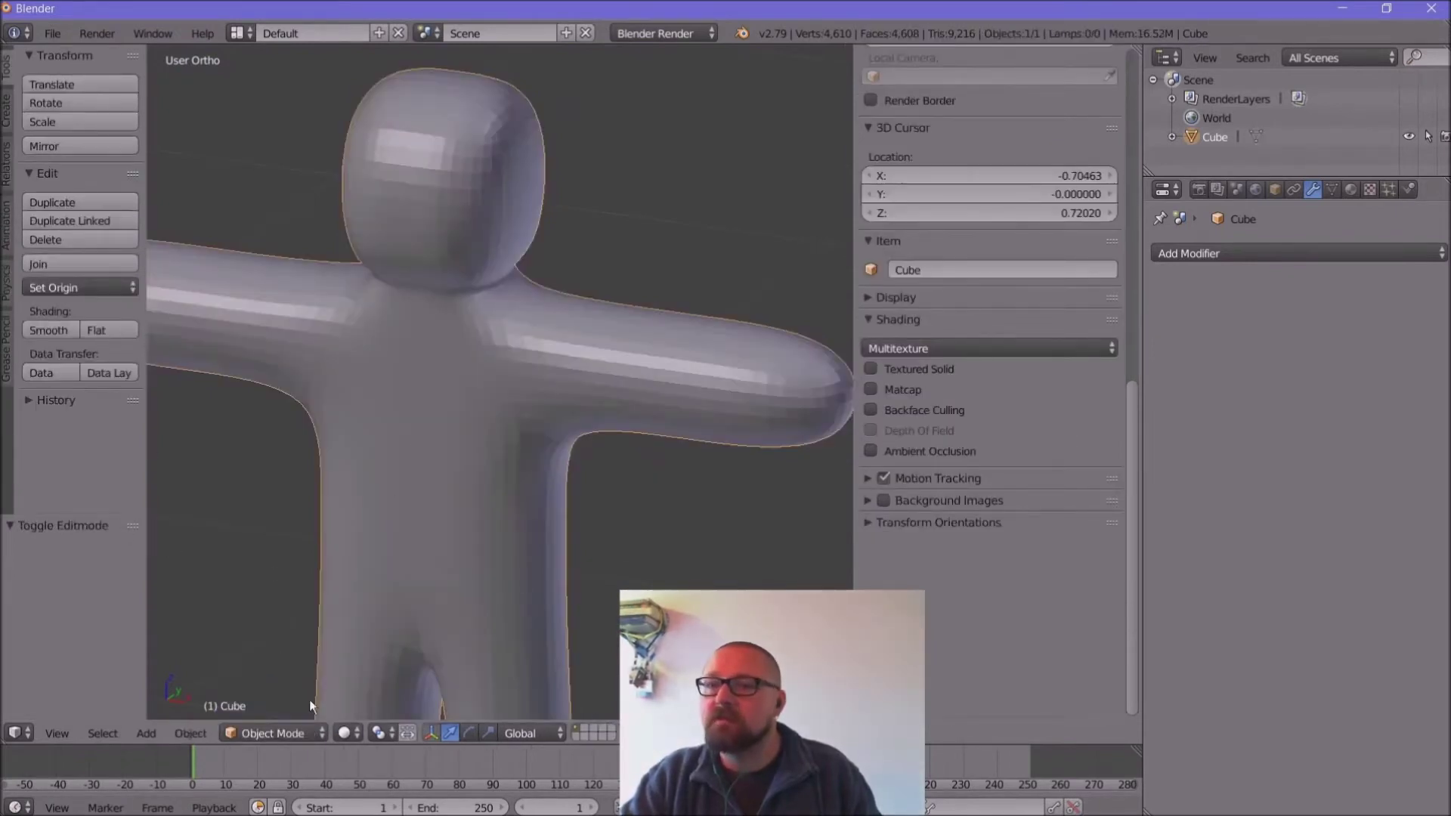
Step: Reopen the figure in Edit Mode and apply smooth shading to the faces and vertices of the current selection
{"action": "left_click", "coordinate": [281, 735]}
{"action": "left_click", "coordinate": [267, 690]}
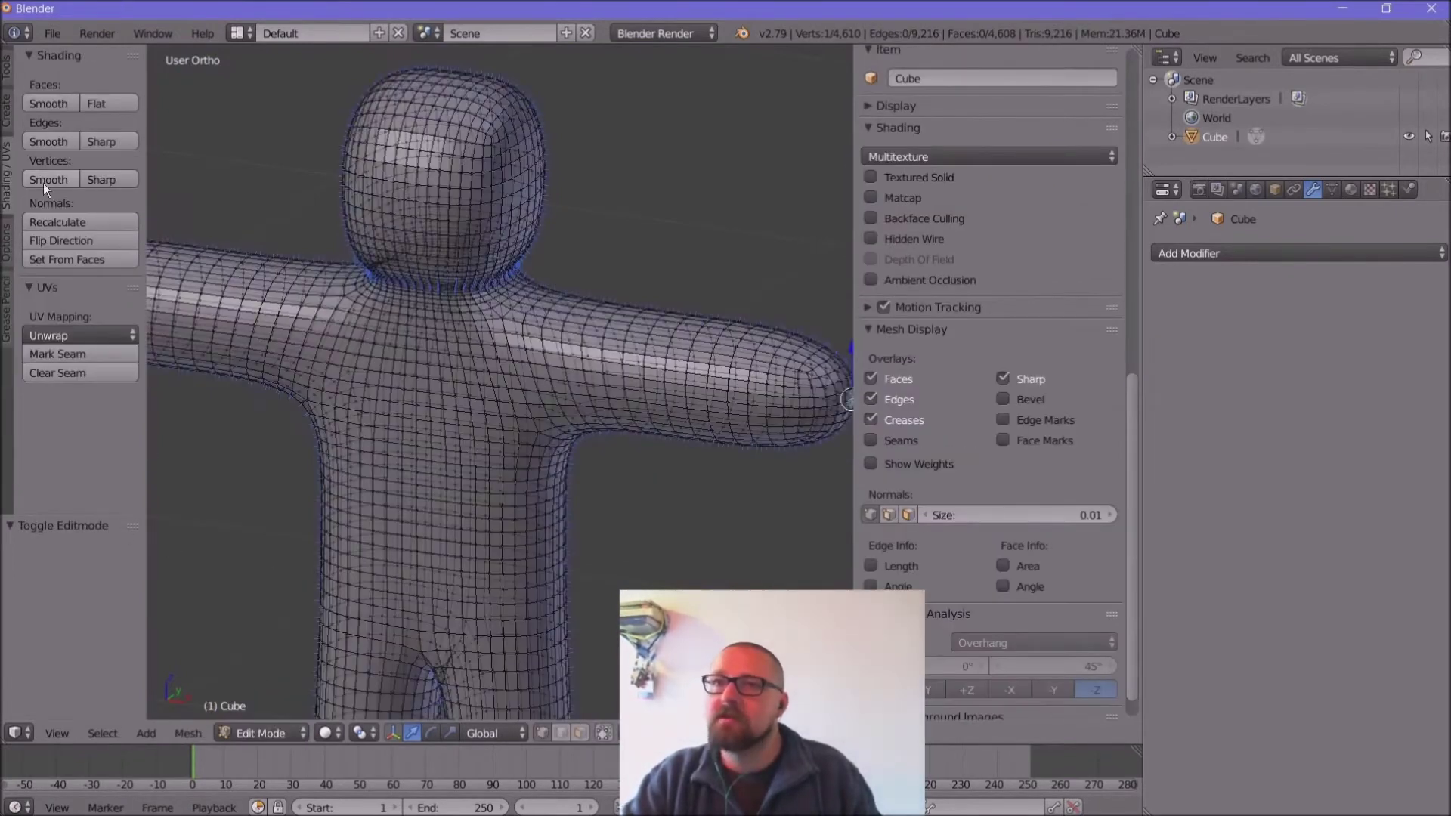
{"action": "left_click", "coordinate": [51, 101]}
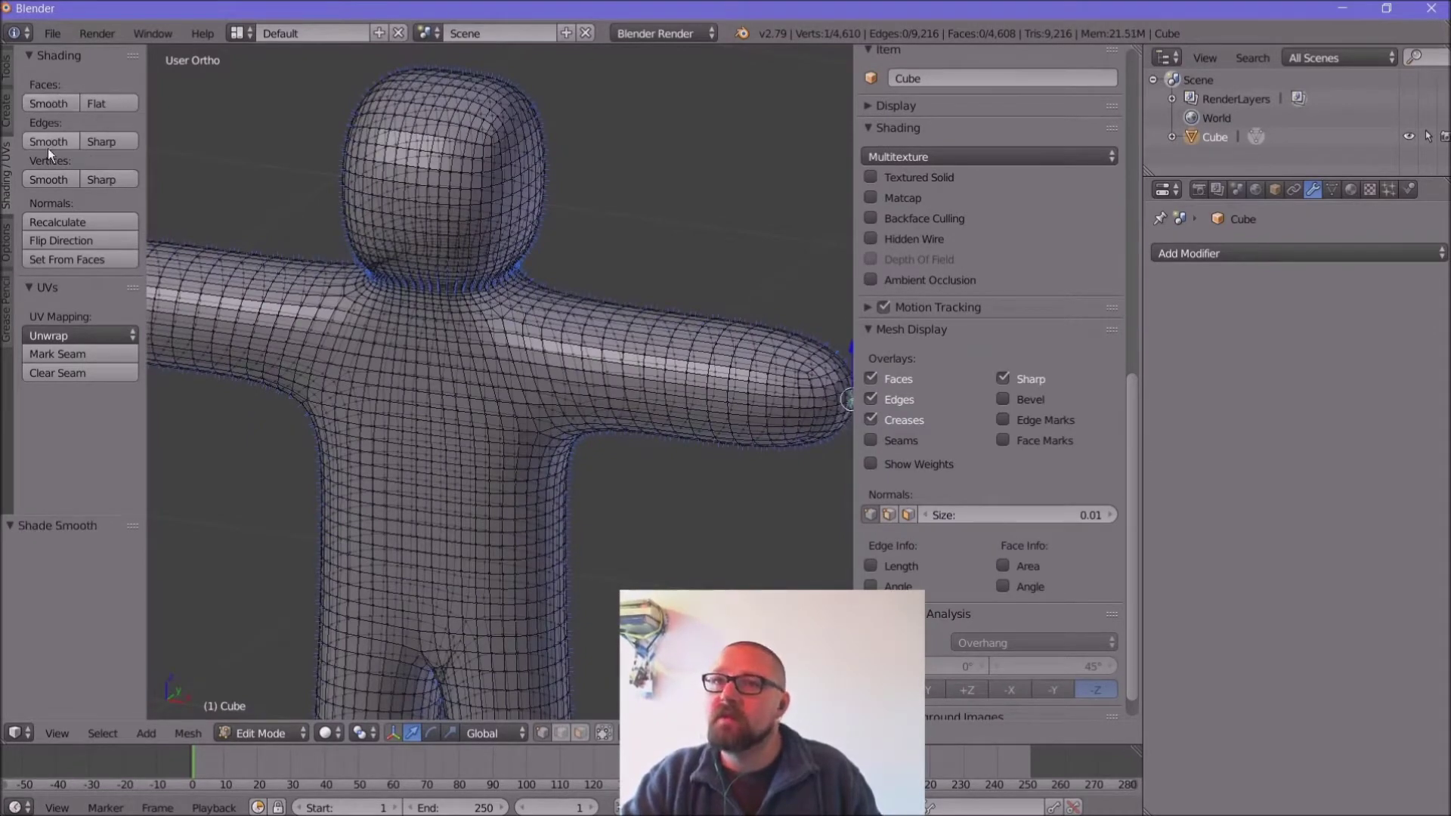
{"action": "left_click", "coordinate": [49, 179]}
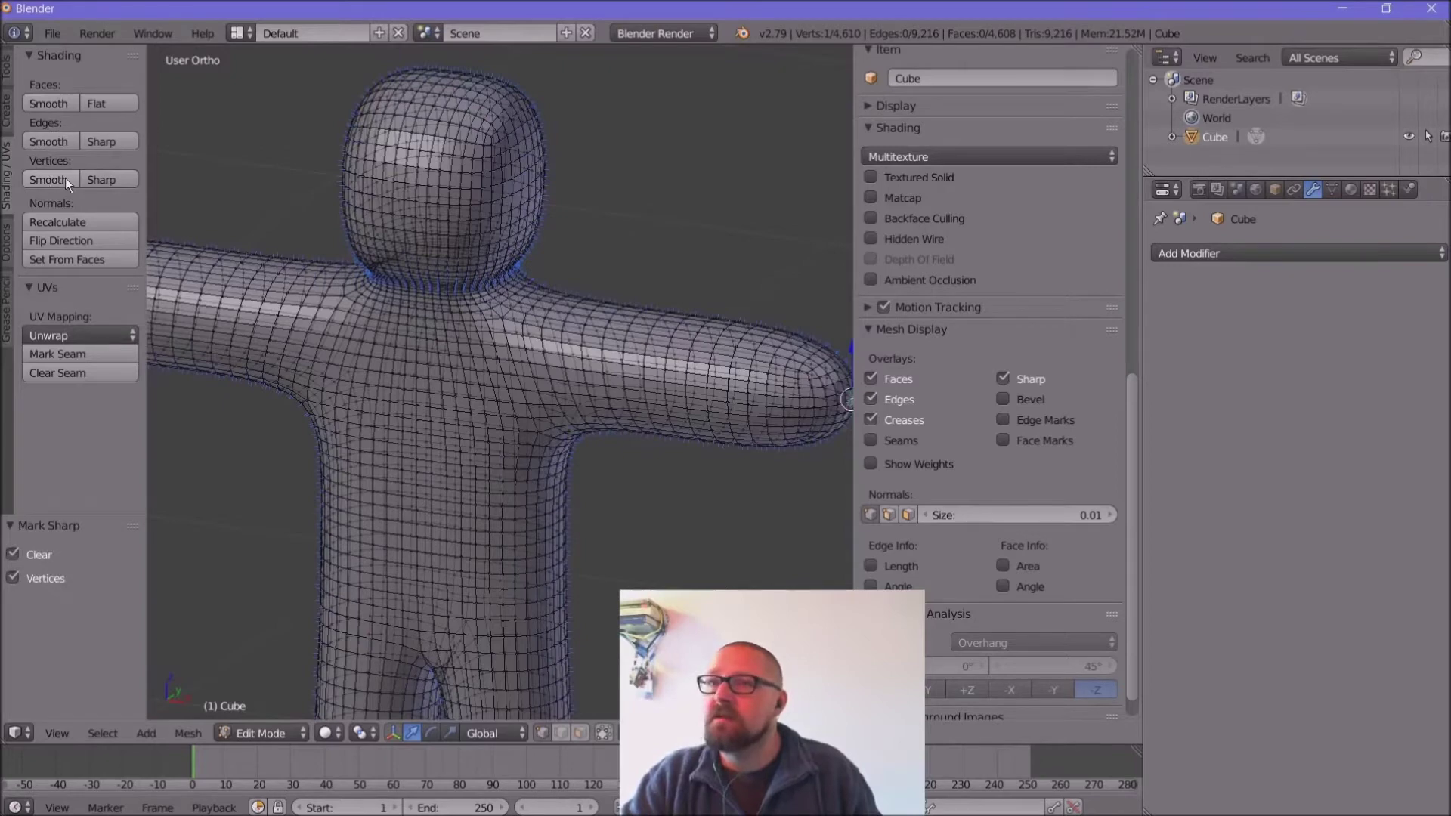
Step: Recalculate the mesh normals at the current selection and check the figure in Object Mode
{"action": "left_click", "coordinate": [71, 224]}
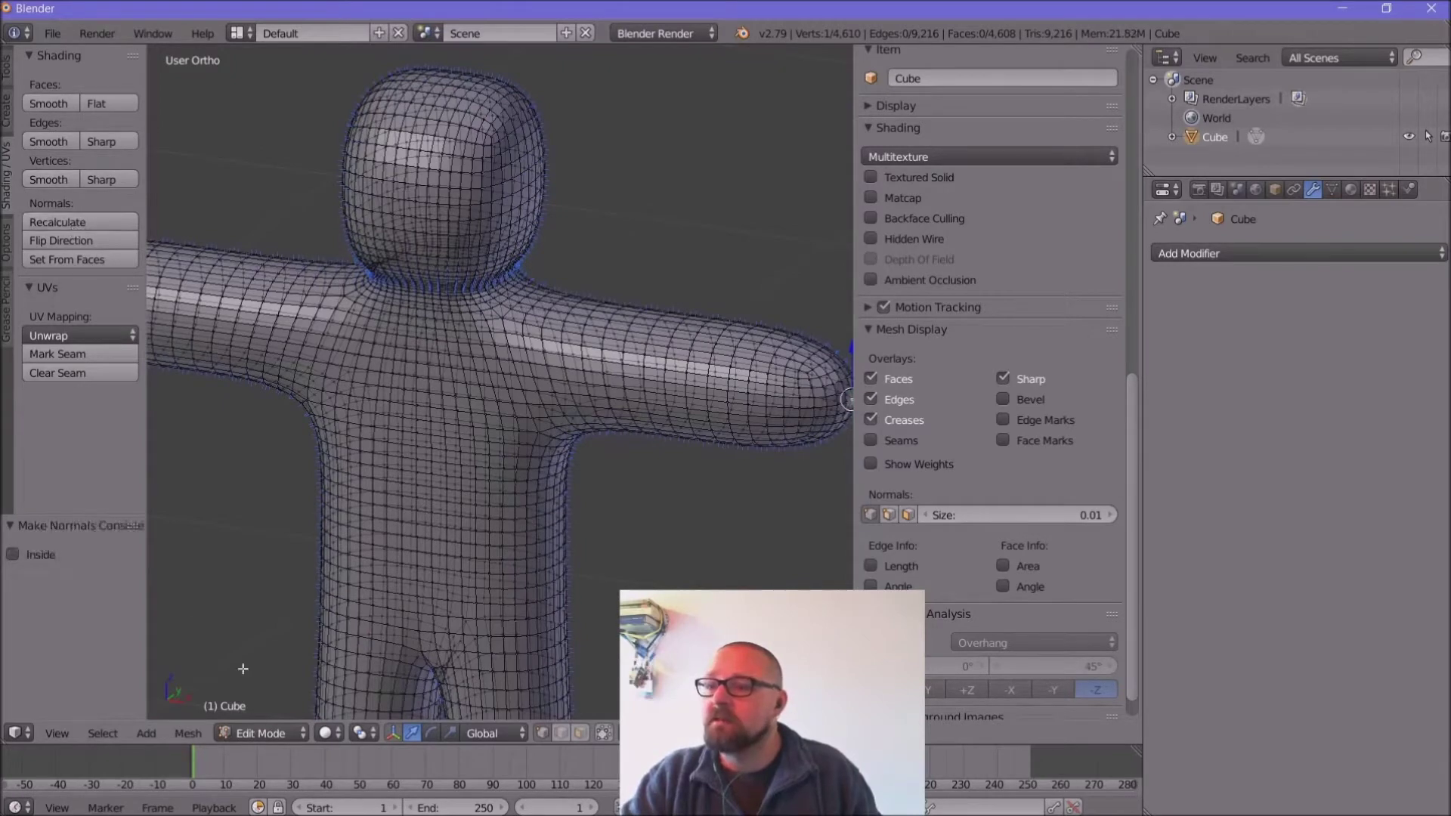
{"action": "left_click", "coordinate": [292, 735]}
{"action": "left_click", "coordinate": [262, 714]}
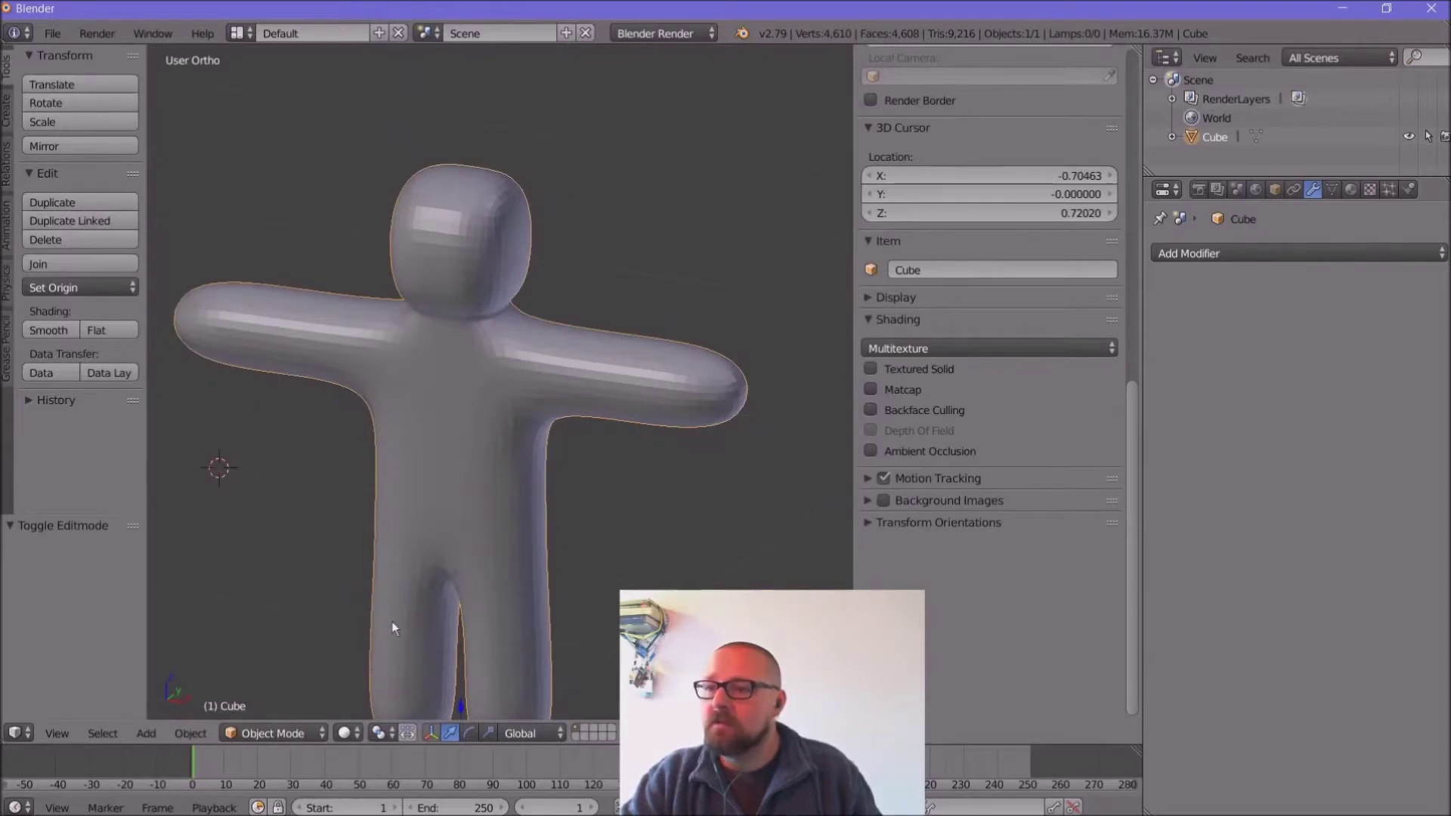
{"action": "scroll", "coordinate": [384, 604], "scroll_direction": "down", "scroll_amount": 1}
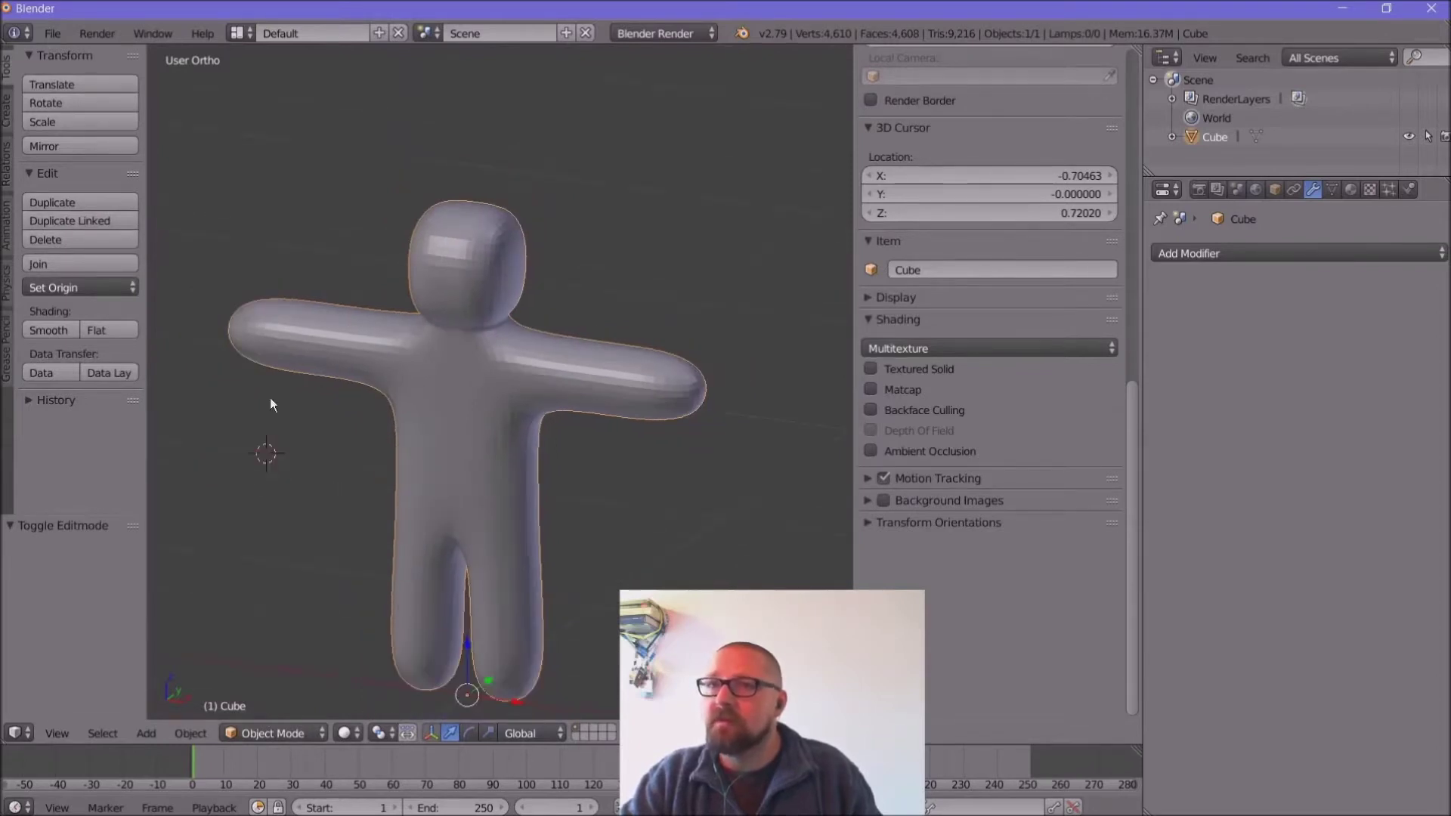
Step: Try smooth face shading and recalculated normals on the arm-tip selection in Edit Mode, and undo them before returning to Object Mode
{"action": "left_click", "coordinate": [295, 733]}
{"action": "left_click", "coordinate": [275, 691]}
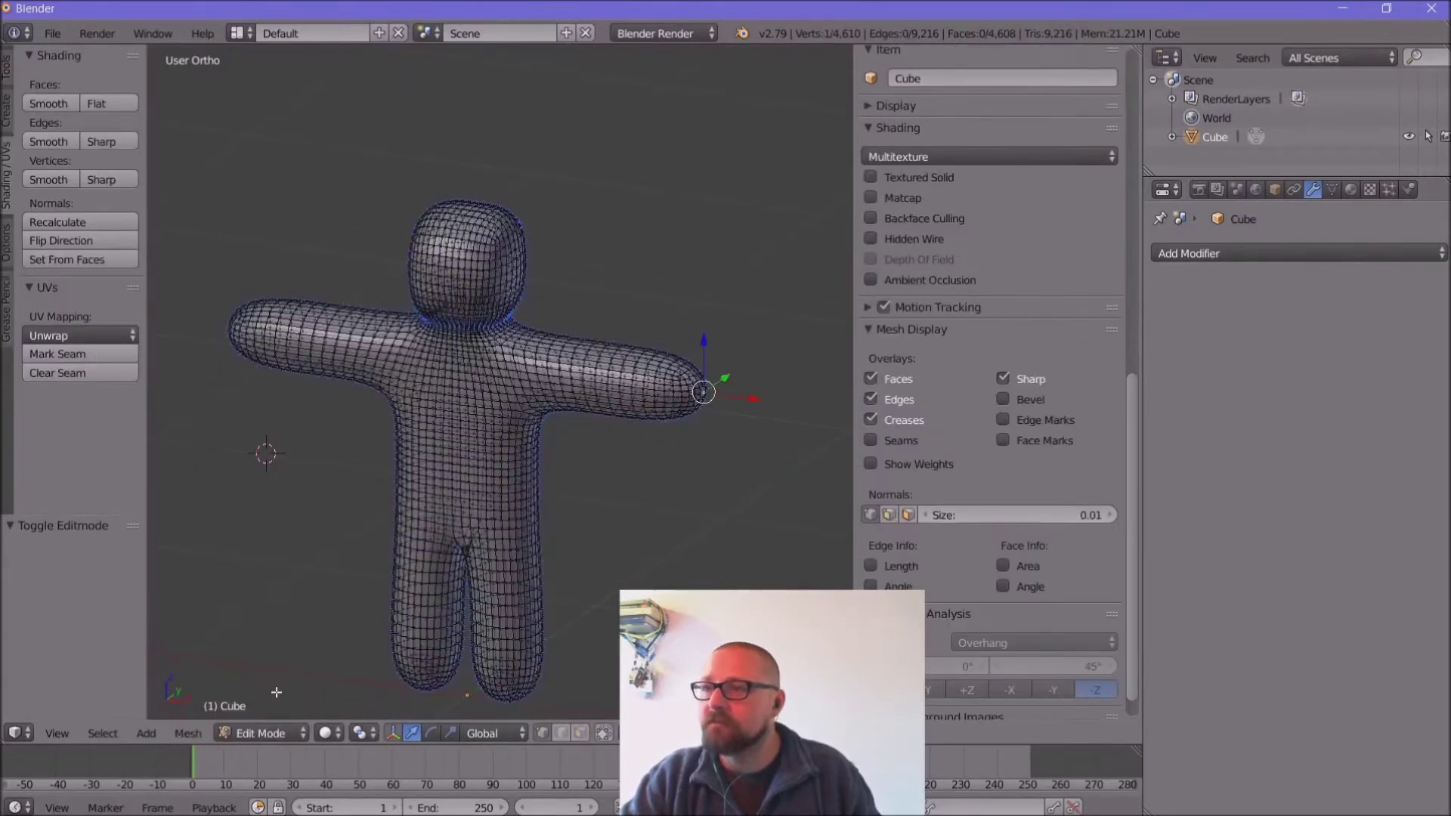
{"action": "left_click", "coordinate": [40, 101]}
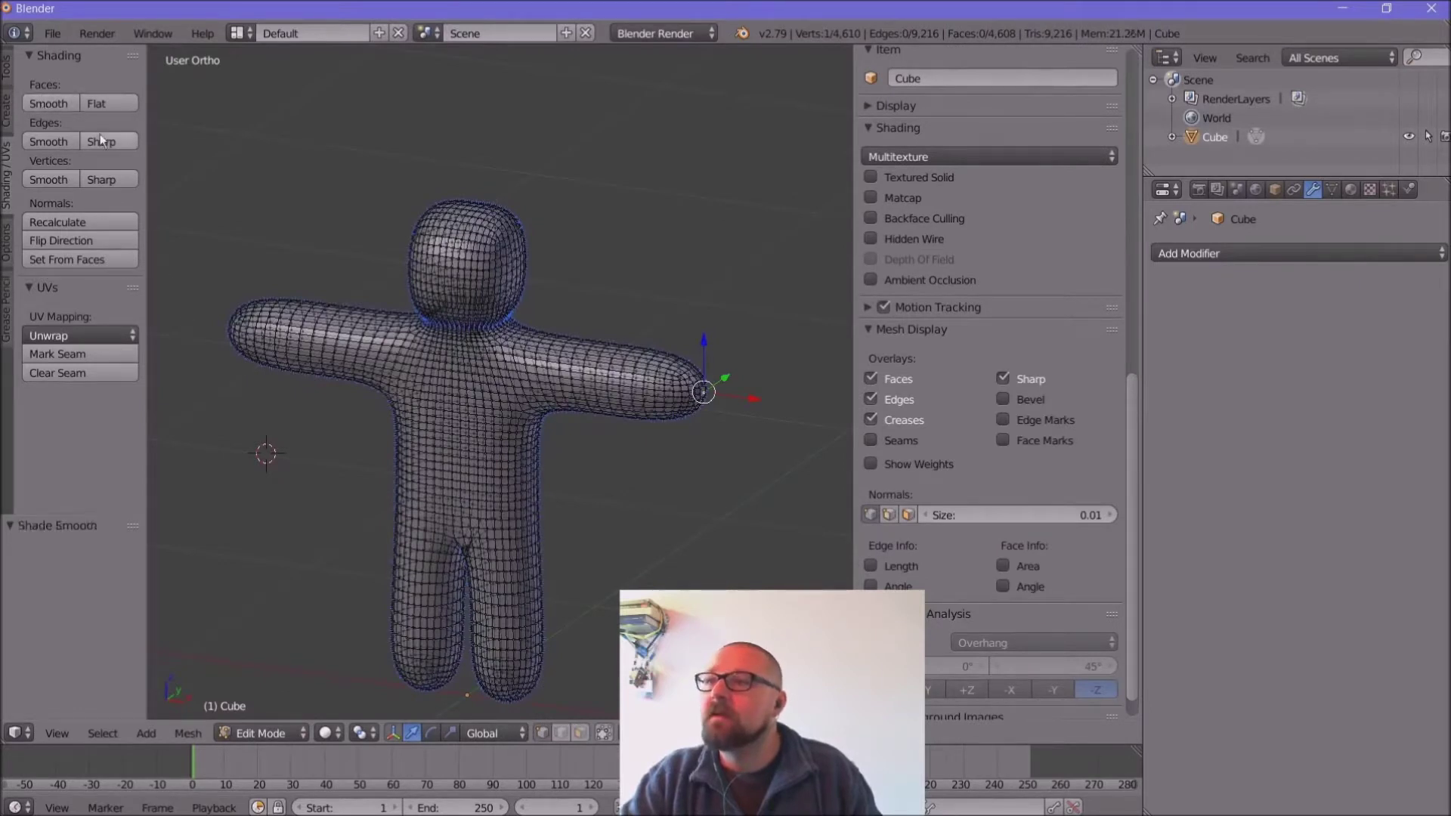
{"action": "left_click", "coordinate": [109, 221]}
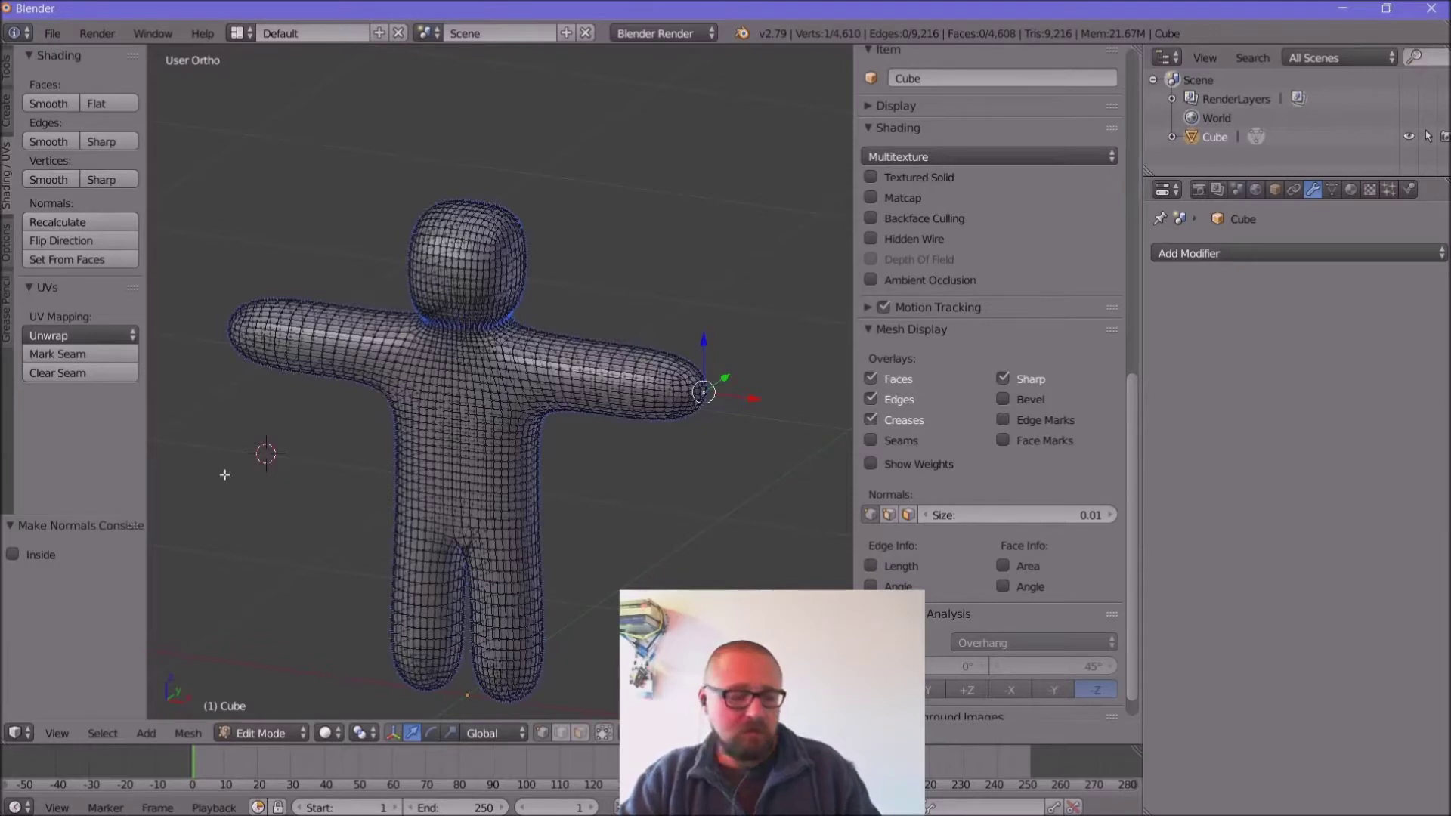
{"action": "key", "text": "ctrl+z"}
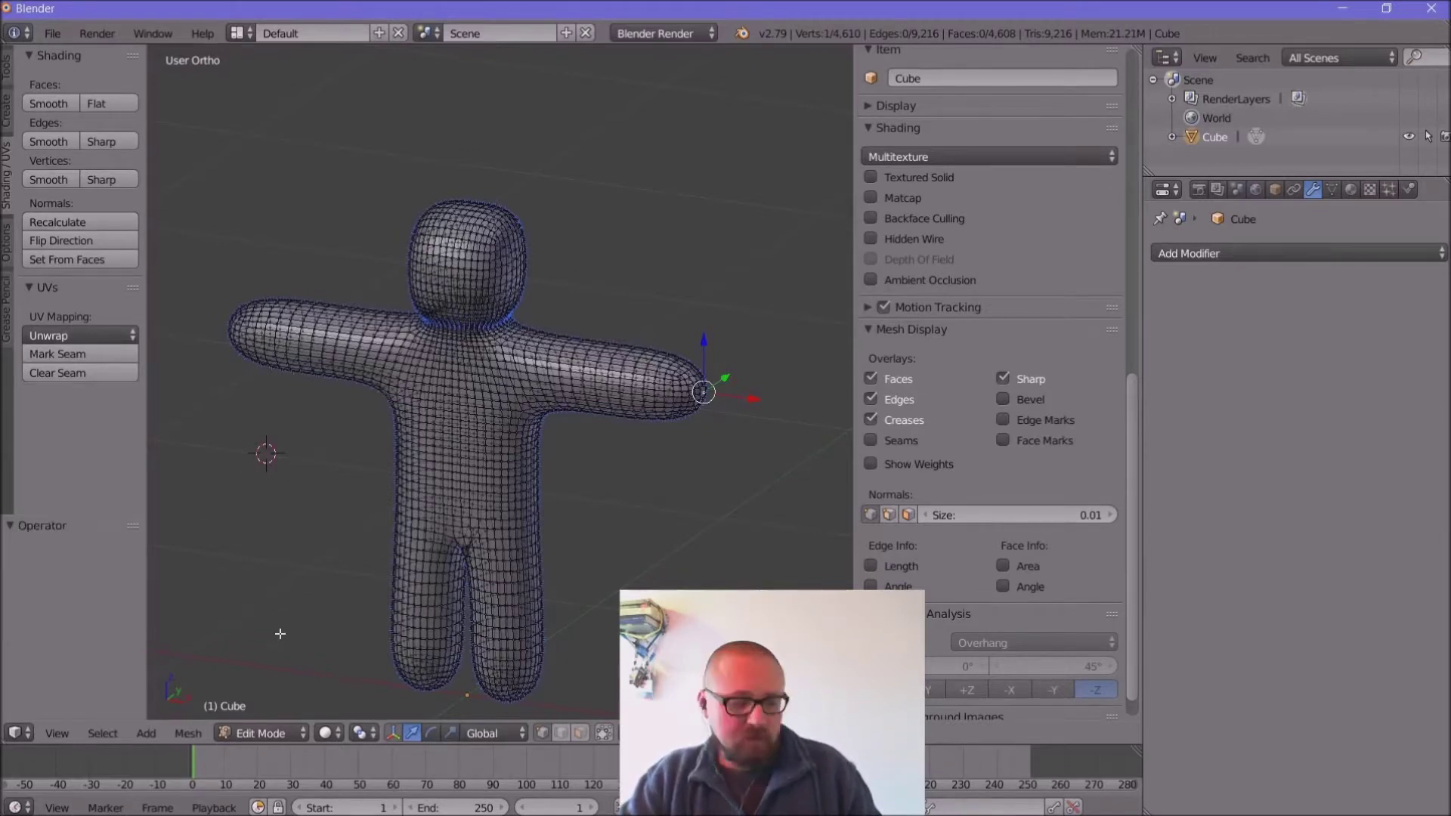
{"action": "left_click", "coordinate": [283, 732]}
{"action": "left_click", "coordinate": [274, 715]}
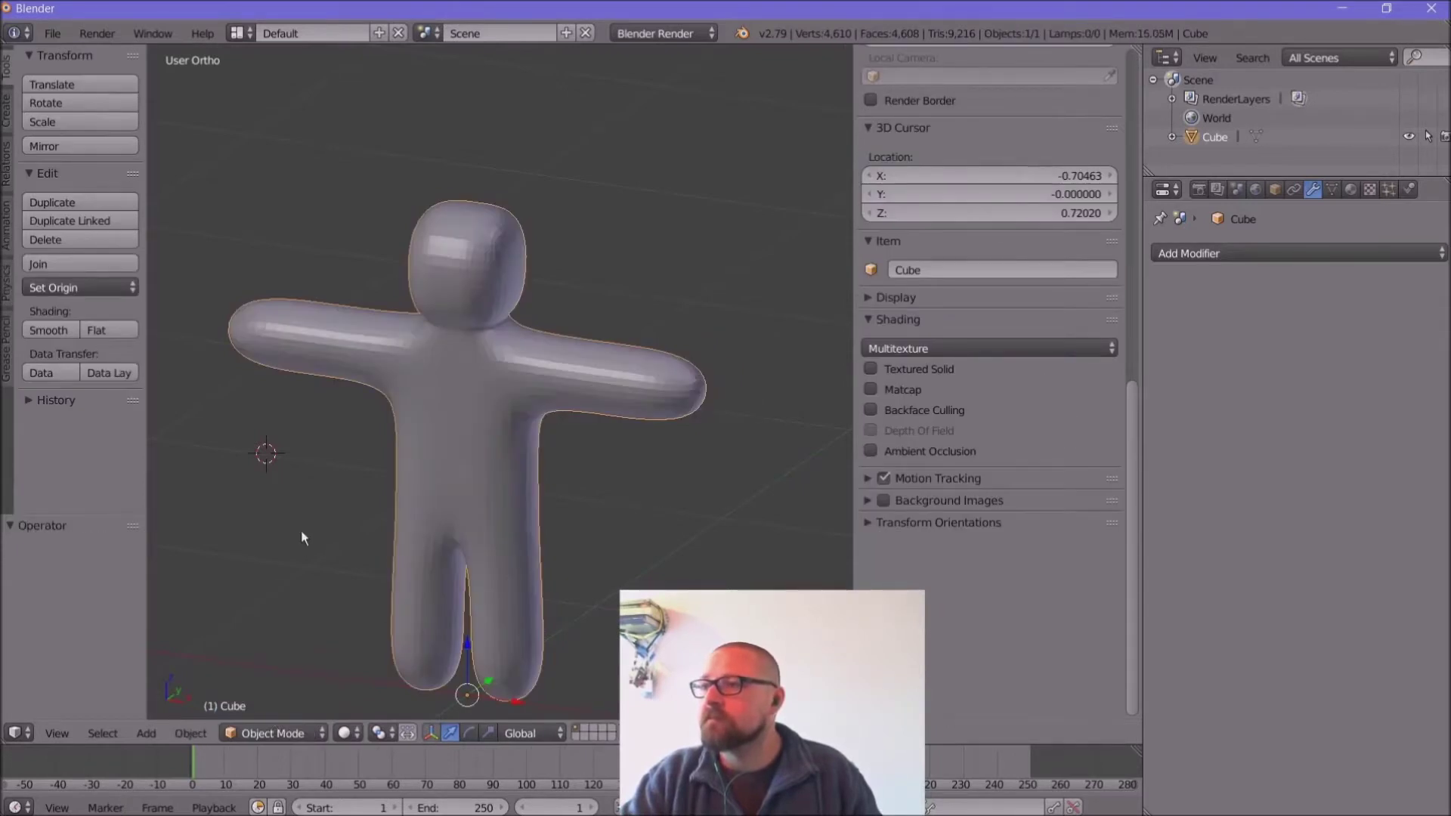
Step: Undo back to the figure's unapplied Subsurf modifier with 3 view subdivisions and apply it again
{"action": "left_click", "coordinate": [293, 514]}
{"action": "key", "text": "ctrl+2"}
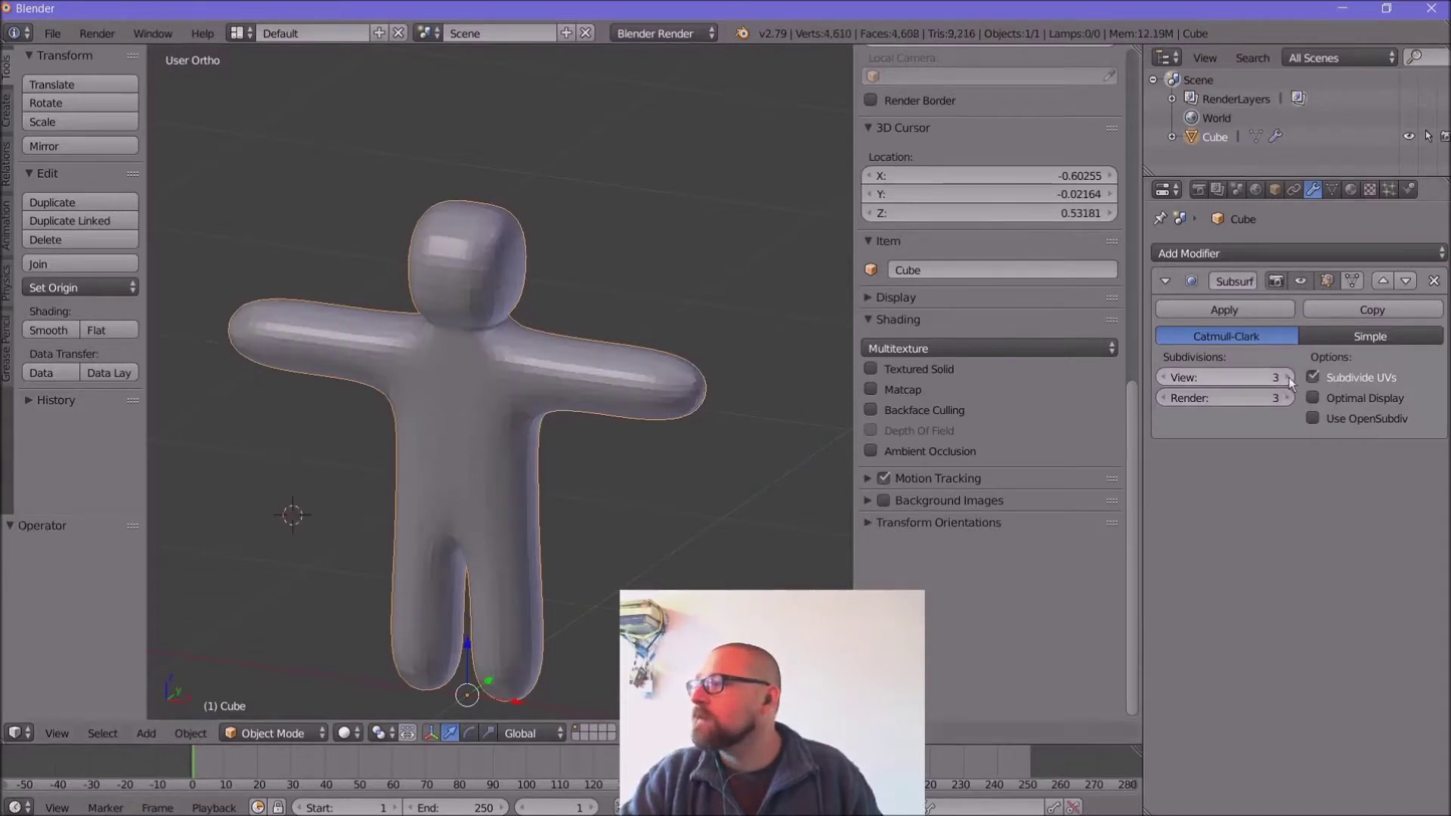
{"action": "left_click", "coordinate": [1224, 310]}
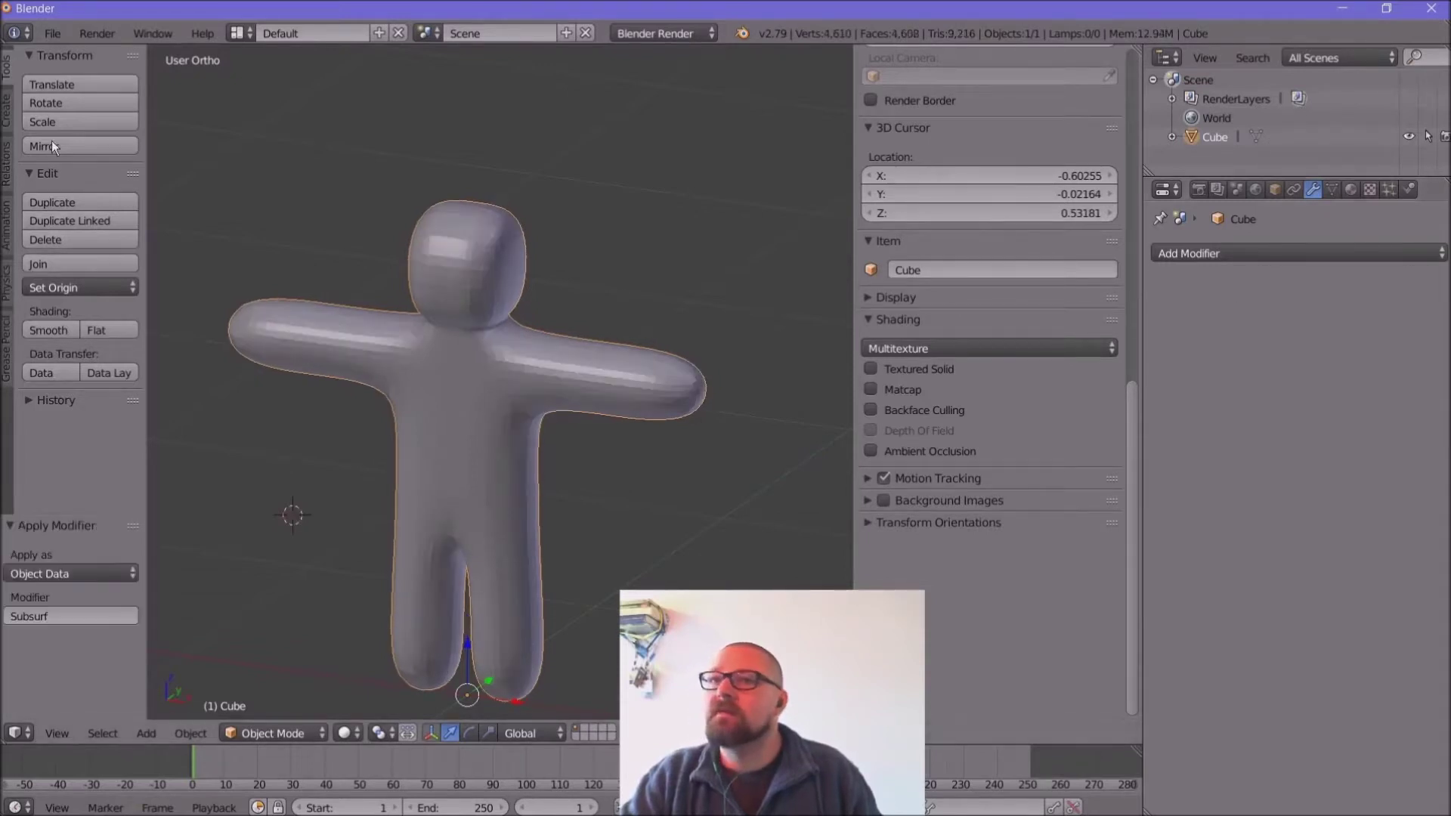
Step: Apply smooth shading to all faces of the figure in Edit Mode and inspect the result in Object Mode
{"action": "left_click", "coordinate": [274, 733]}
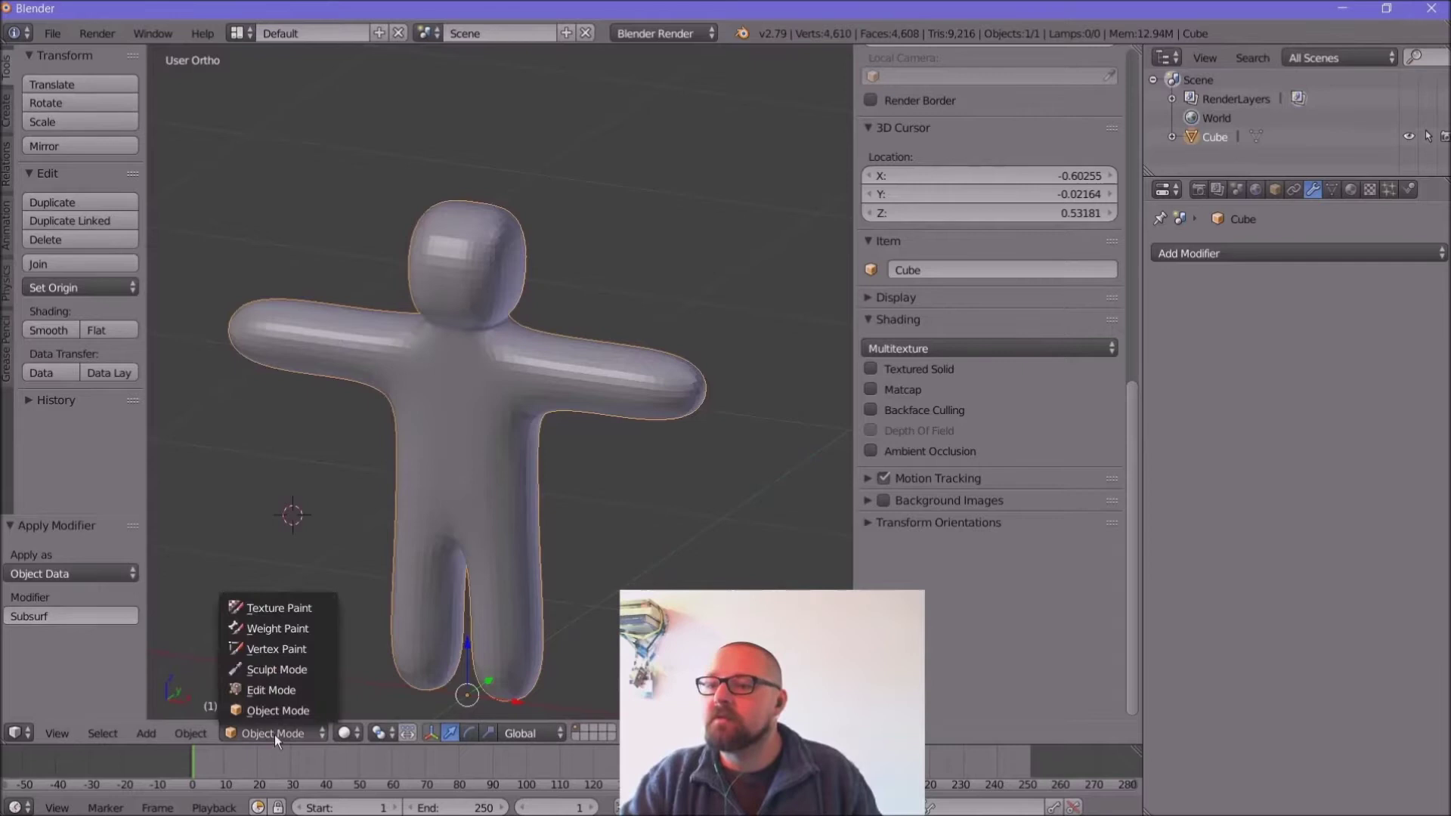
{"action": "left_click", "coordinate": [271, 689]}
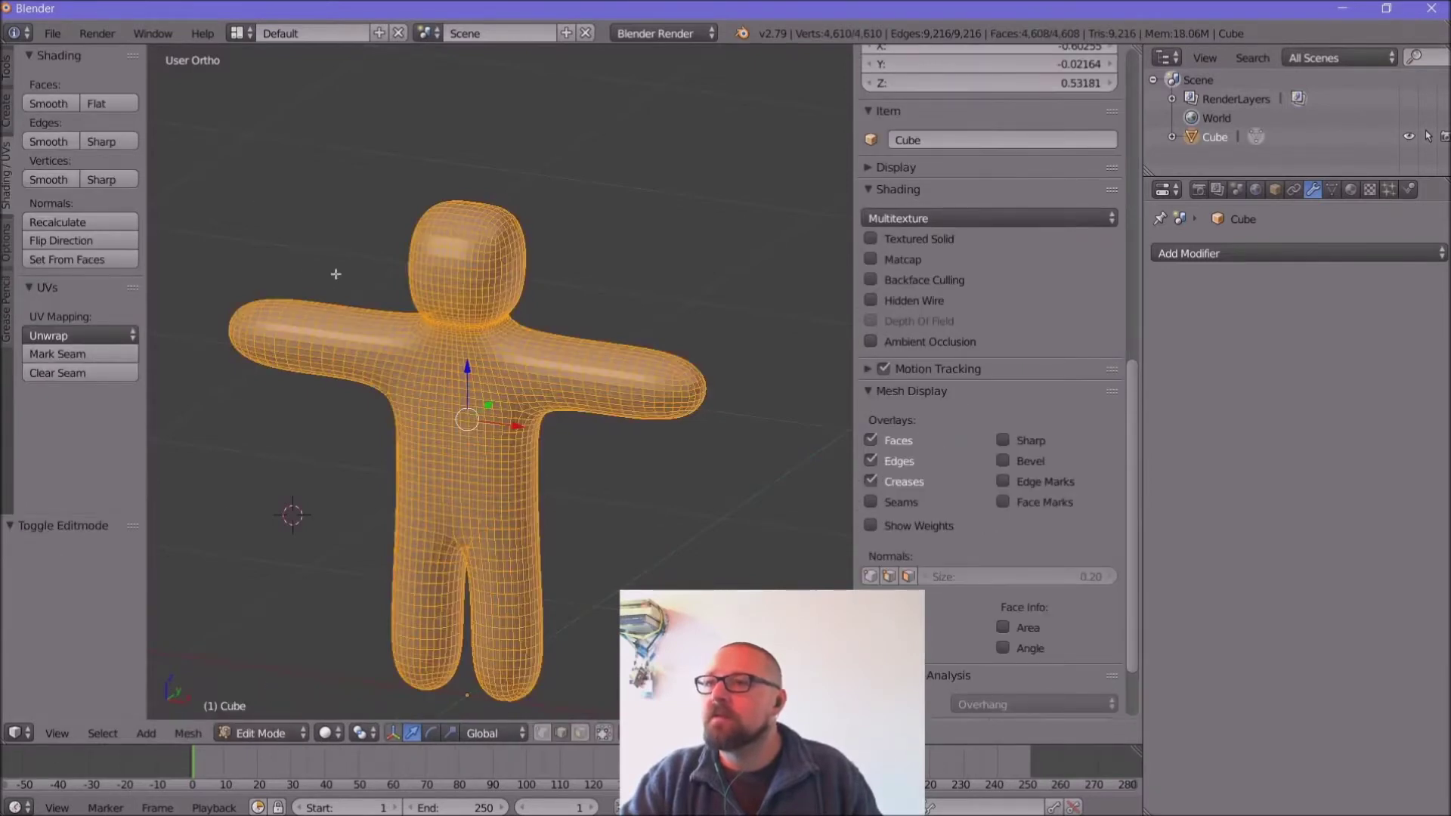
{"action": "left_click", "coordinate": [48, 103]}
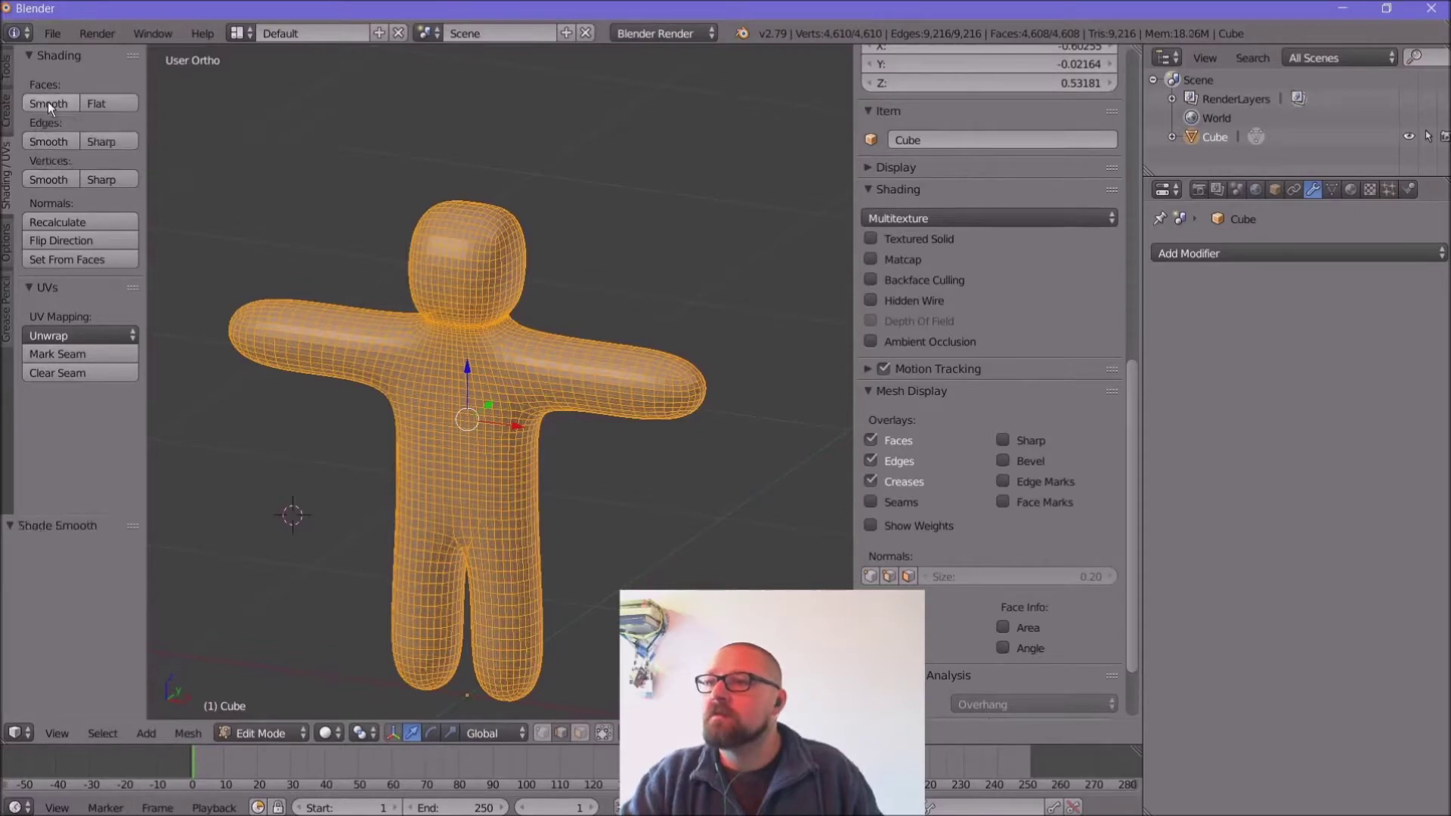
{"action": "left_click", "coordinate": [261, 733]}
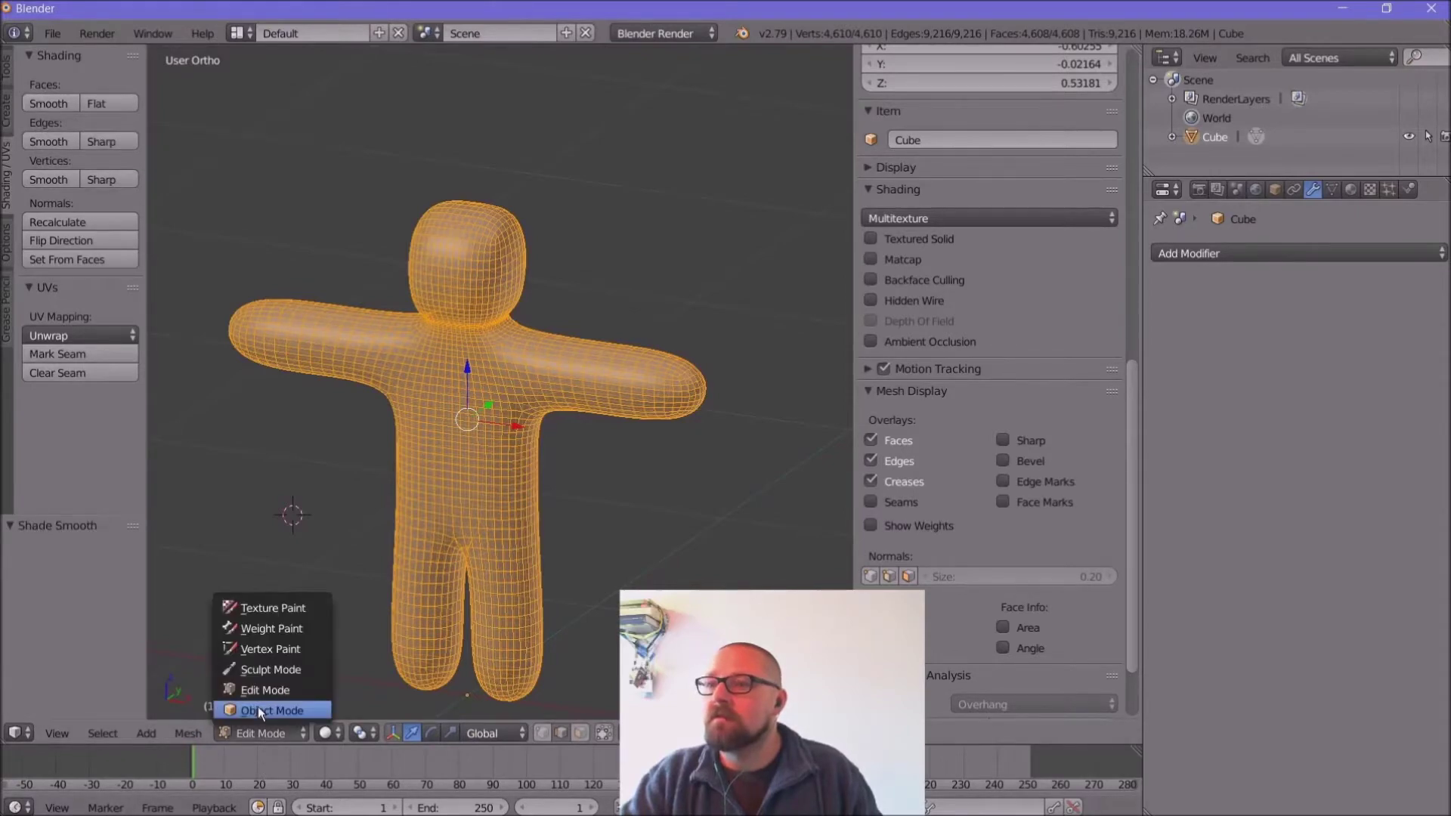
{"action": "left_click", "coordinate": [257, 706]}
{"action": "mouse_move", "coordinate": [303, 558]}
{"action": "middle_mouse_down"}
{"action": "mouse_move", "coordinate": [324, 477]}
{"action": "mouse_move", "coordinate": [323, 535]}
{"action": "mouse_move", "coordinate": [304, 560]}
{"action": "mouse_move", "coordinate": [181, 541]}
{"action": "mouse_move", "coordinate": [328, 551]}
{"action": "mouse_move", "coordinate": [312, 540]}
{"action": "middle_mouse_up"}
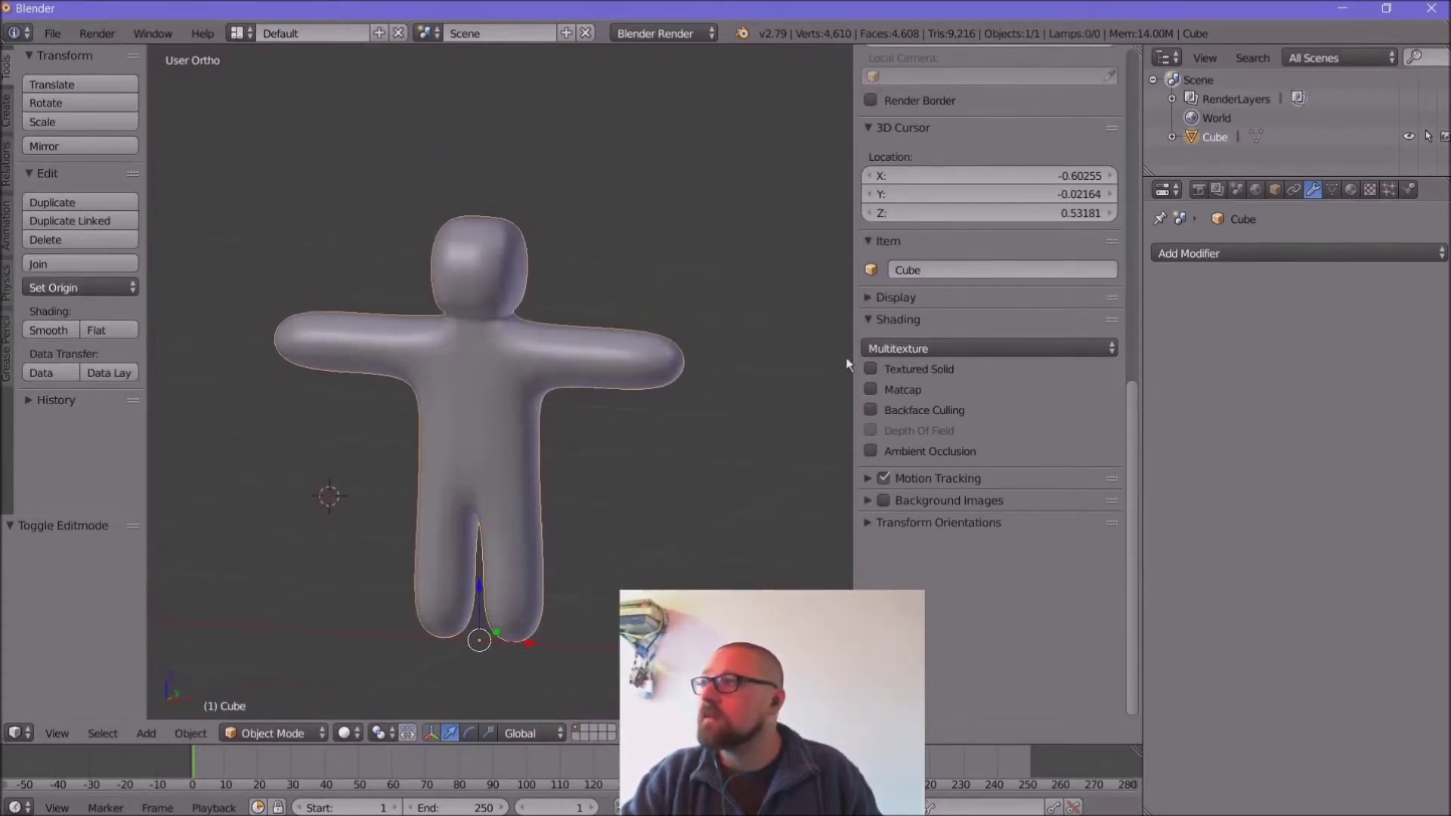
{"action": "middle_click_drag", "start_coordinate": [692, 355], "coordinate": [687, 399]}
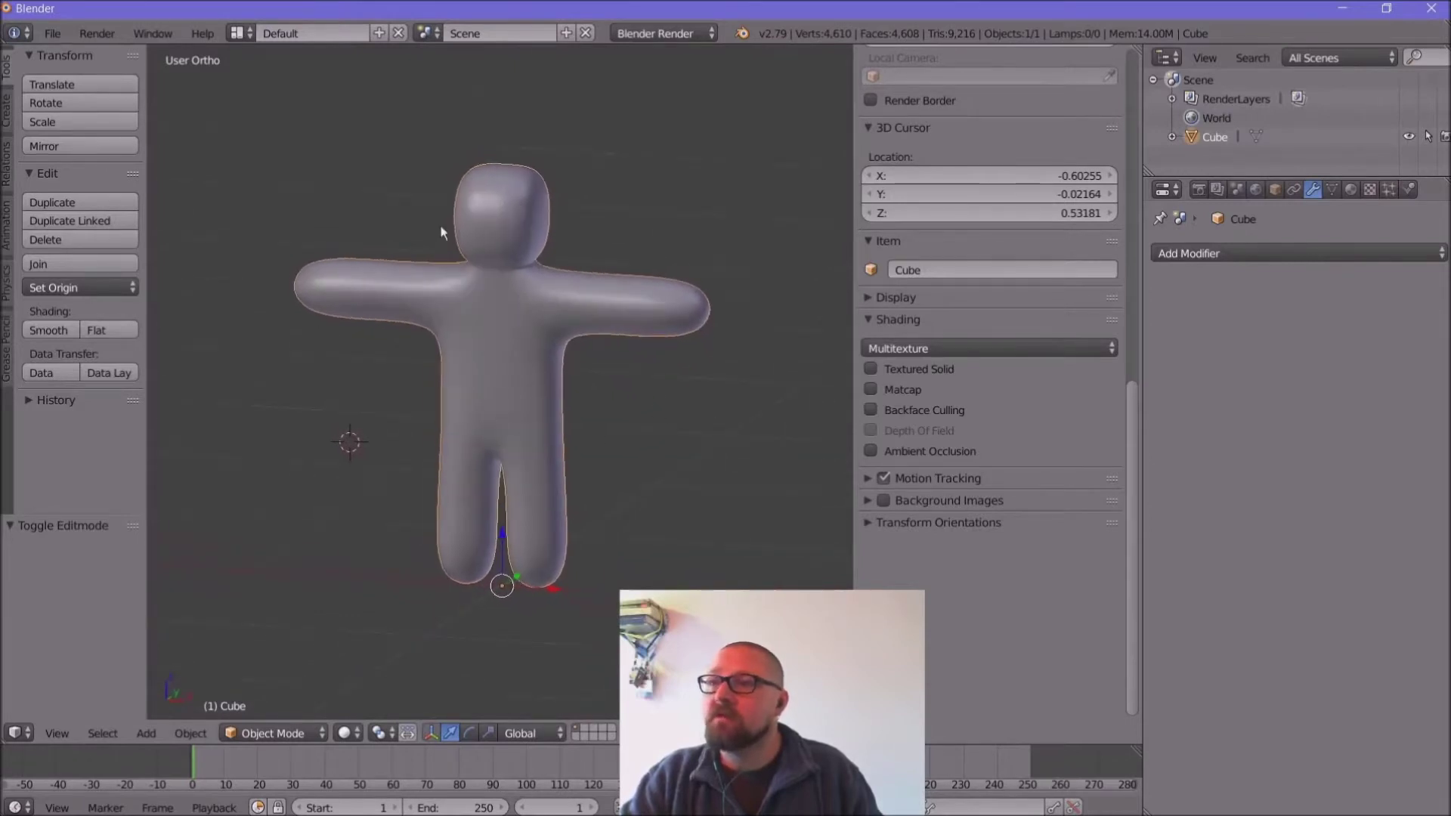
{"action": "scroll", "coordinate": [588, 302], "scroll_direction": "up", "scroll_amount": 1}
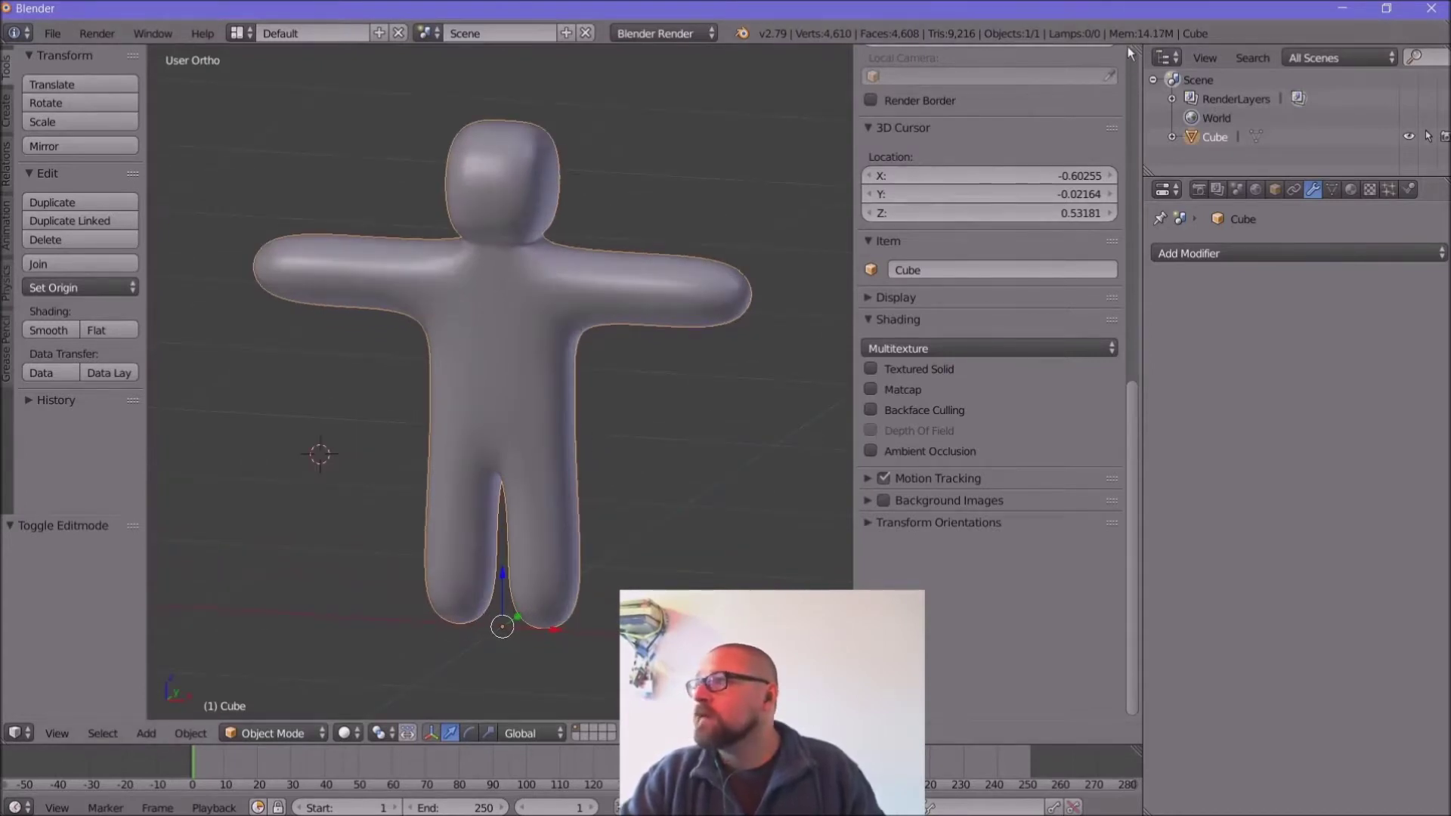
Step: Split the 3D view, set the new area to the UV/Image Editor, and enlarge it and the figure's viewport
{"action": "left_click_drag", "start_coordinate": [1128, 47], "coordinate": [814, 92]}
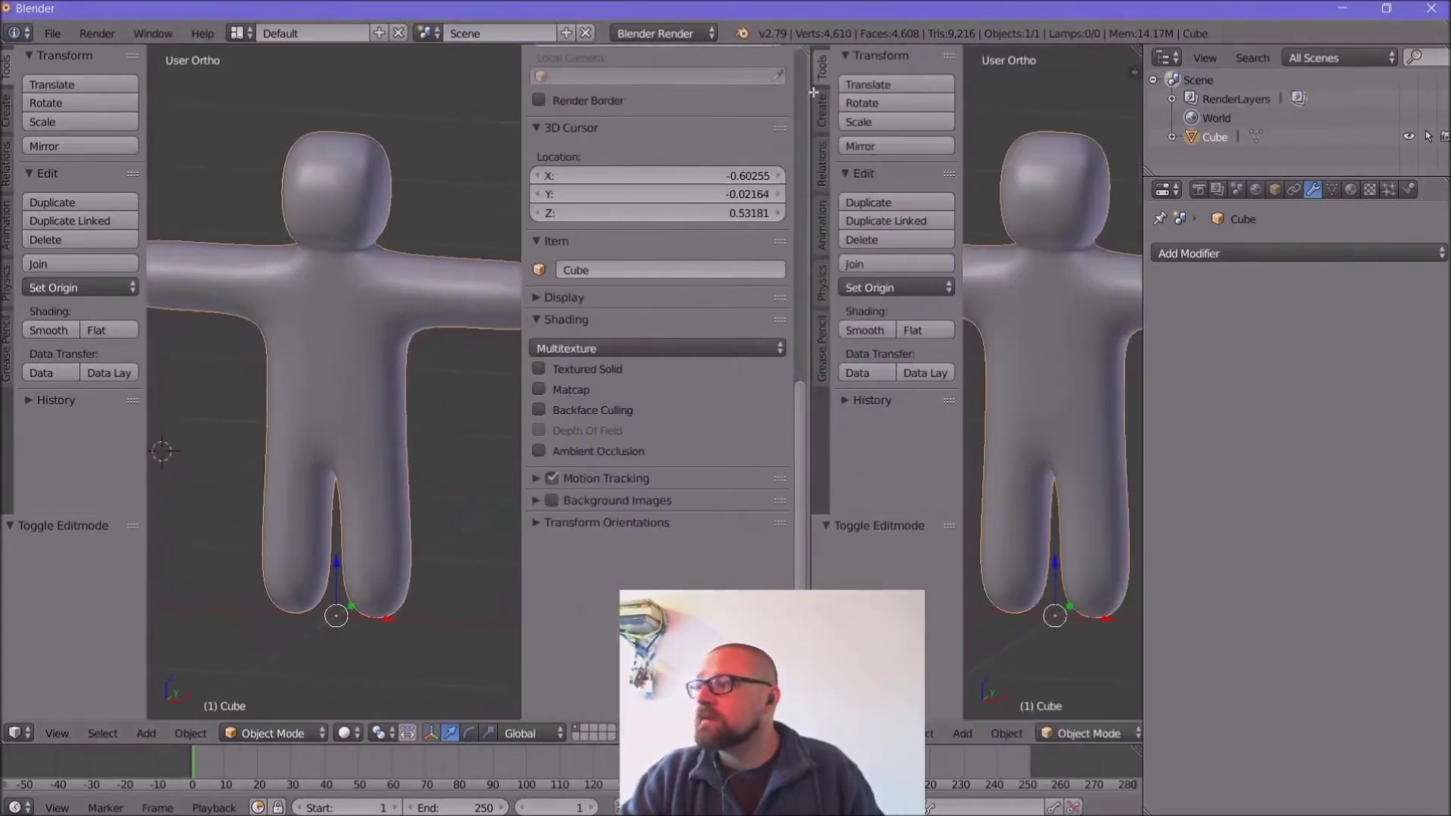
{"action": "left_click", "coordinate": [830, 733]}
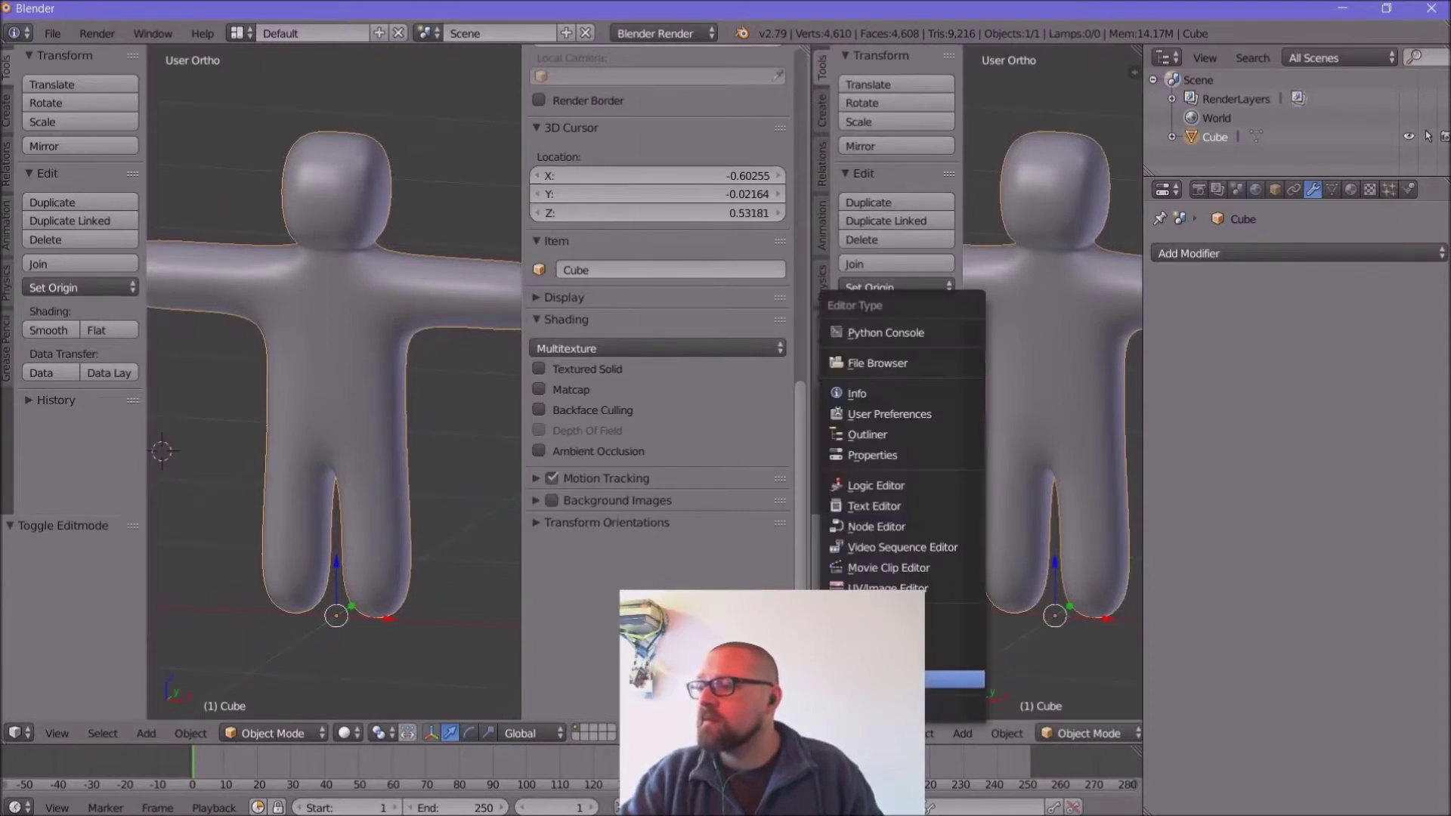
{"action": "left_click", "coordinate": [900, 587]}
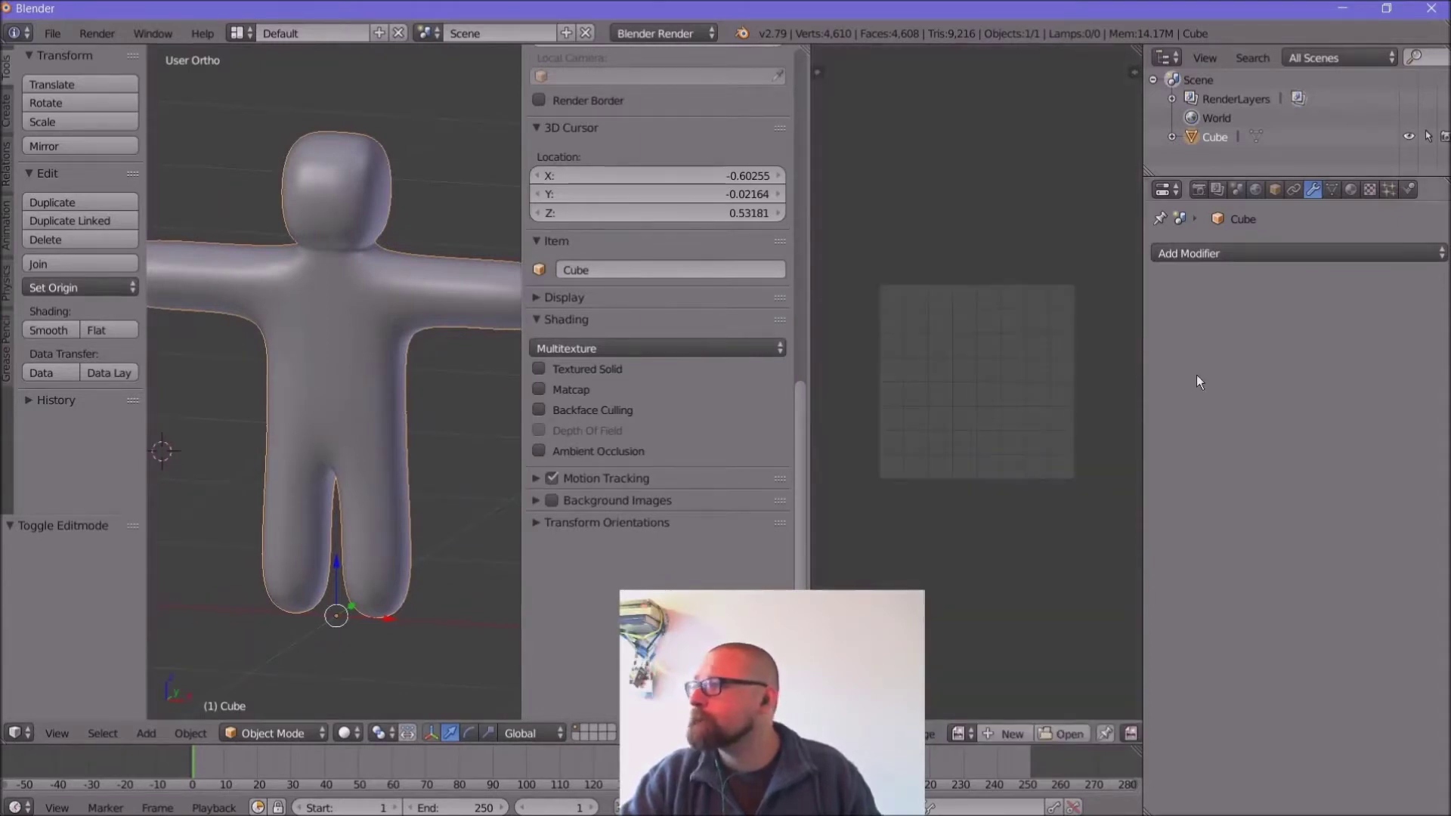
{"action": "left_click_drag", "start_coordinate": [1150, 409], "coordinate": [1370, 408]}
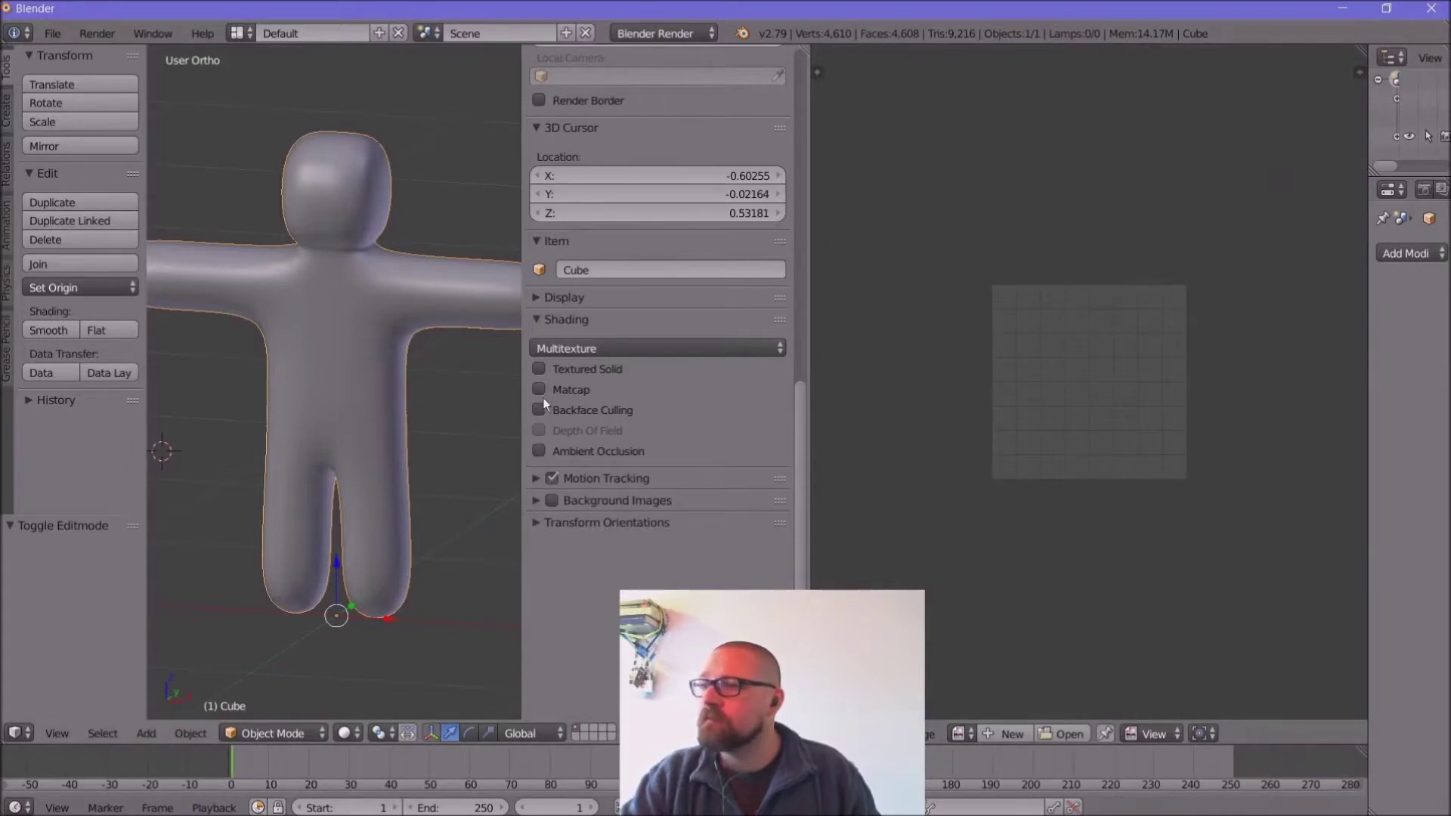
{"action": "left_click_drag", "start_coordinate": [522, 394], "coordinate": [688, 401]}
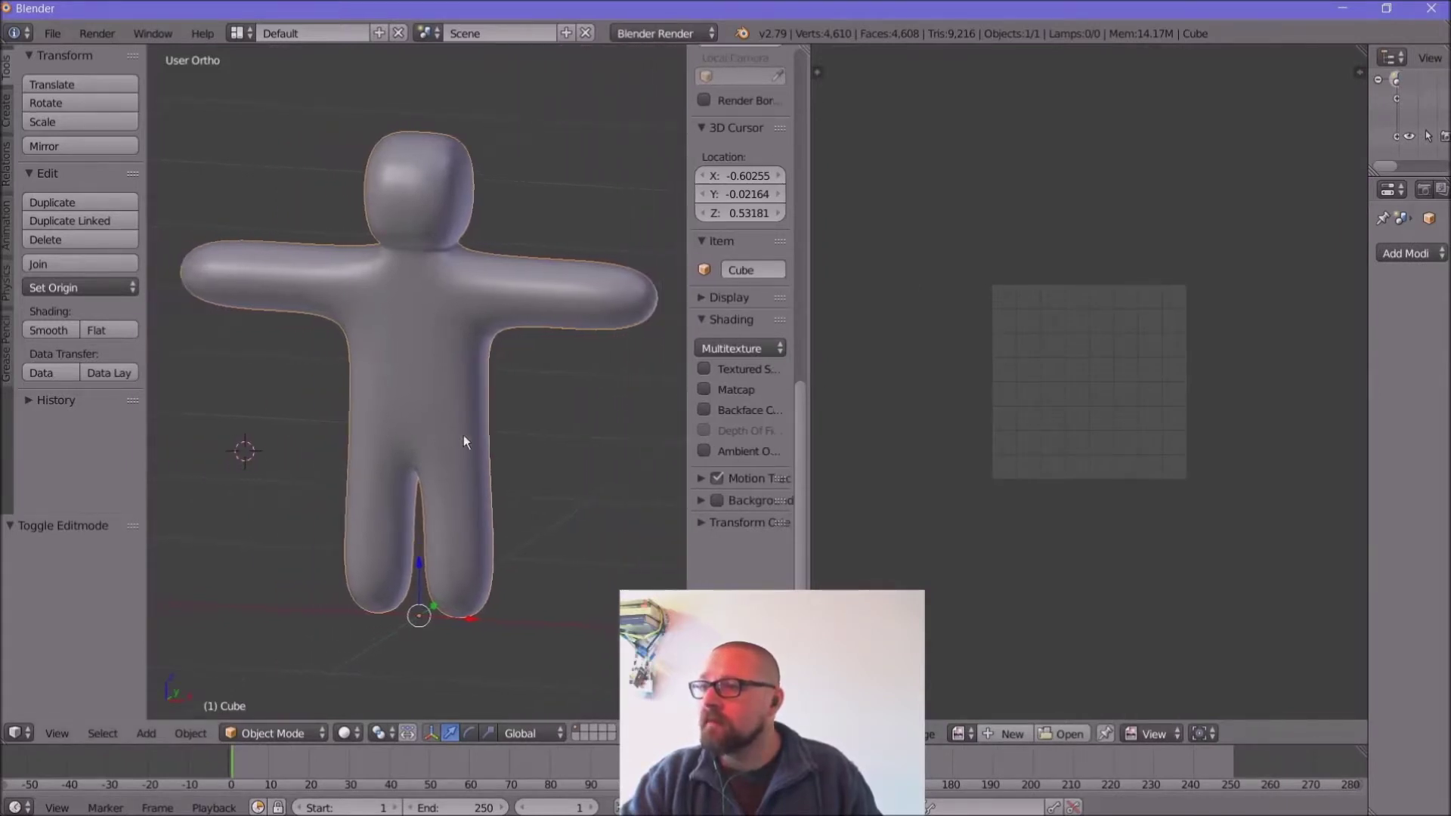
Step: Reopen the figure in Edit Mode with the whole mesh selected and bring up the UV unwrapping methods
{"action": "left_click", "coordinate": [298, 738]}
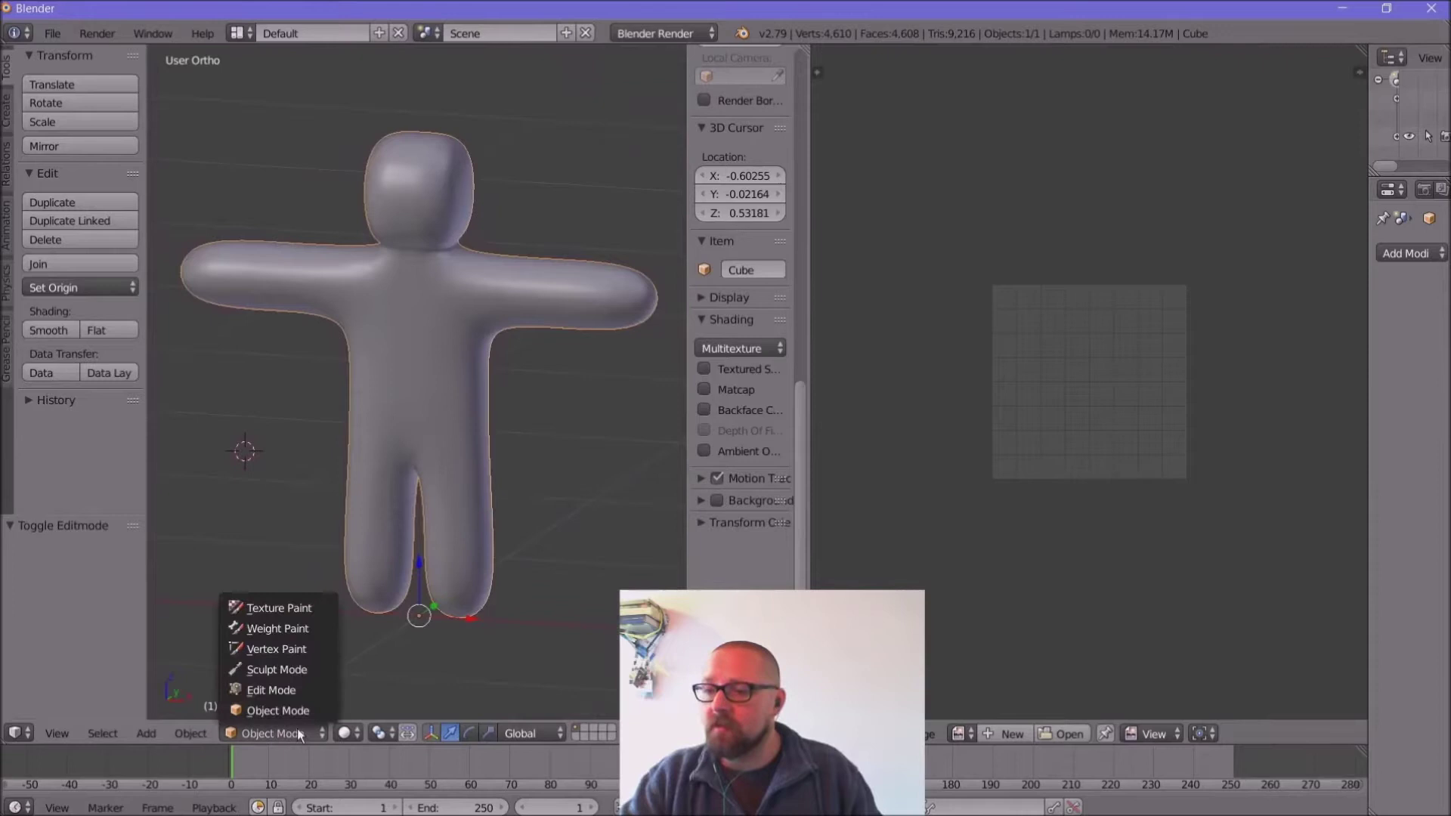
{"action": "left_click", "coordinate": [297, 686]}
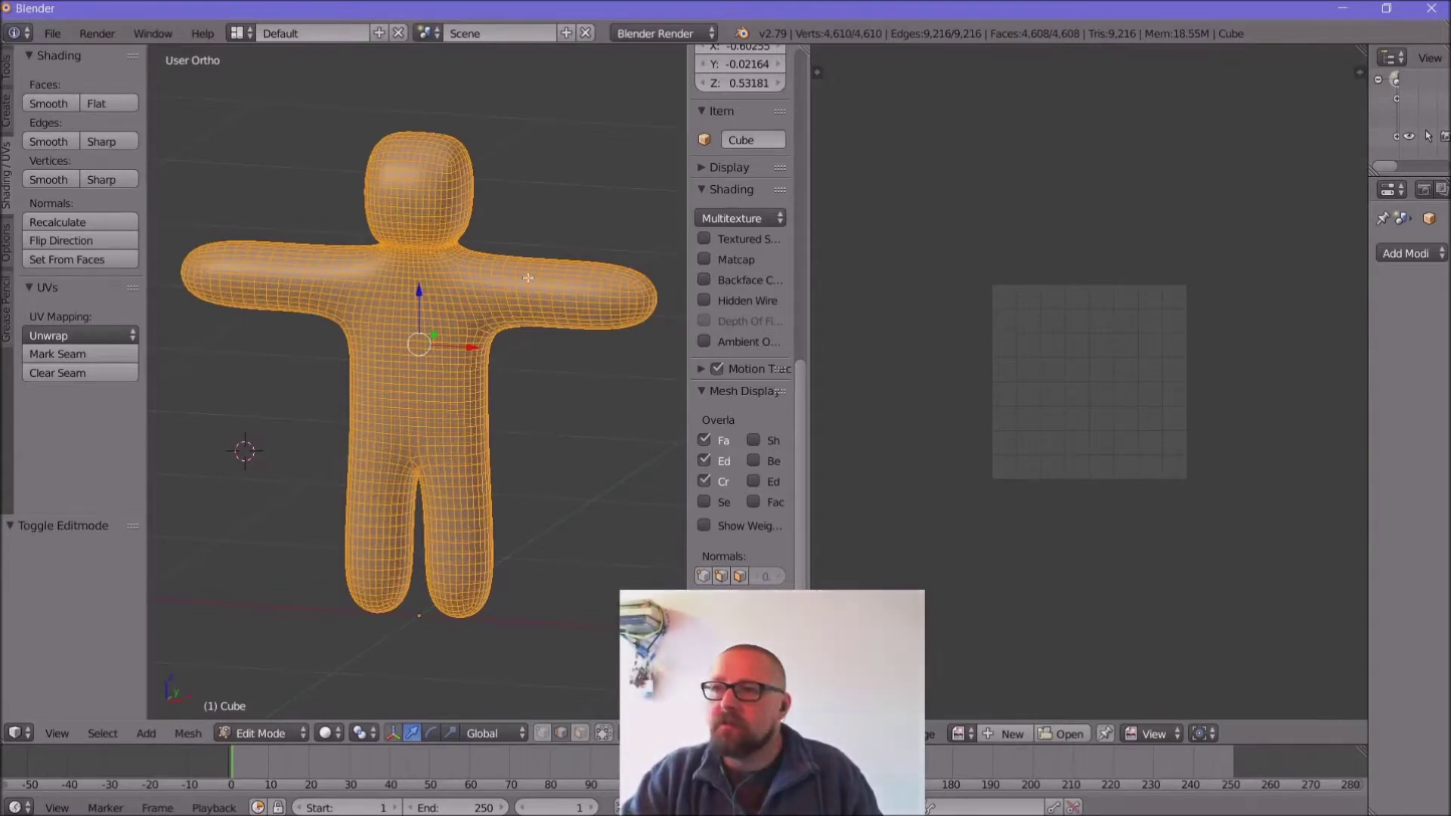
{"action": "scroll", "coordinate": [421, 413], "scroll_direction": "up", "scroll_amount": 4}
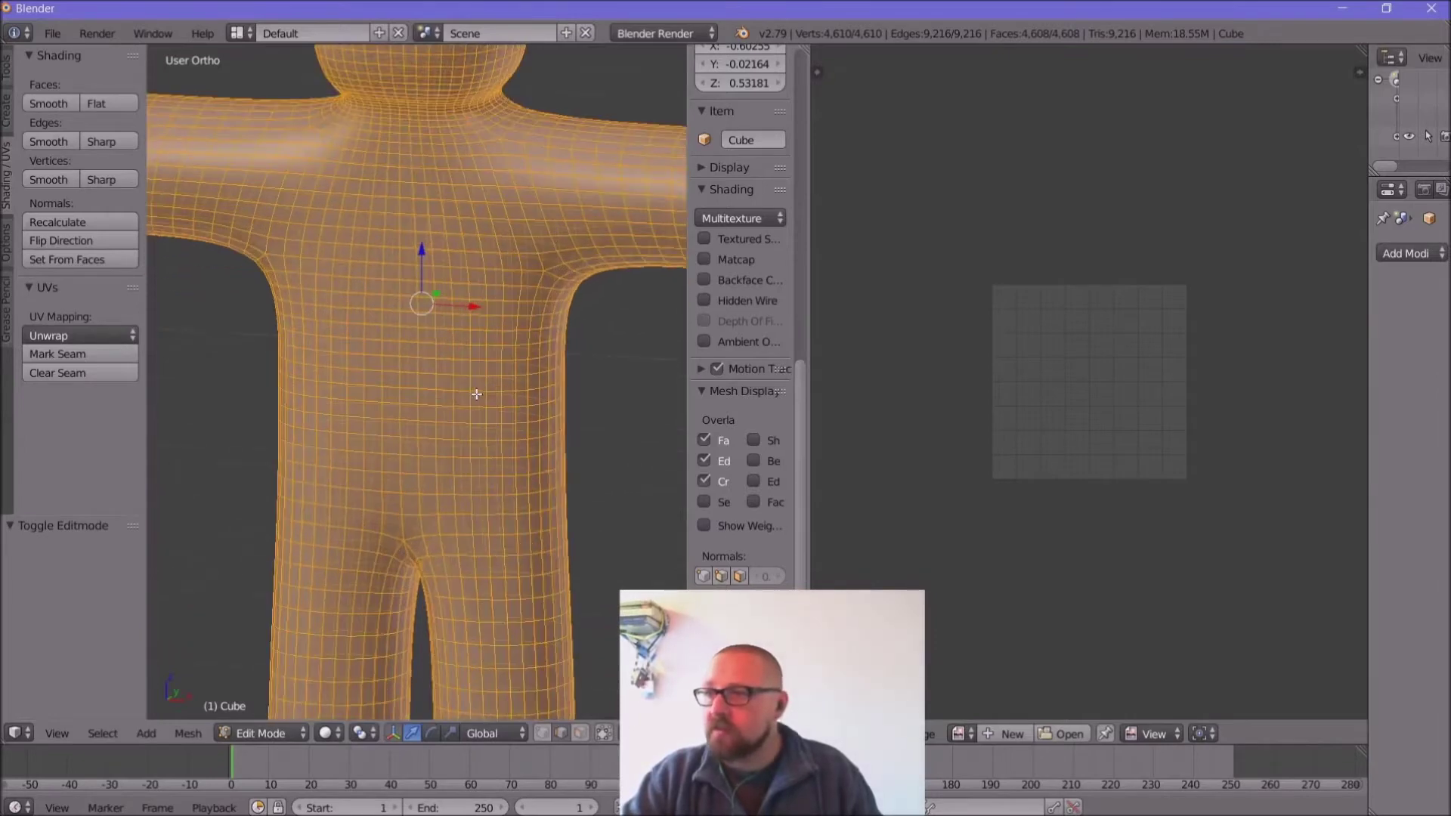
{"action": "scroll", "coordinate": [478, 400], "scroll_direction": "down", "scroll_amount": 1}
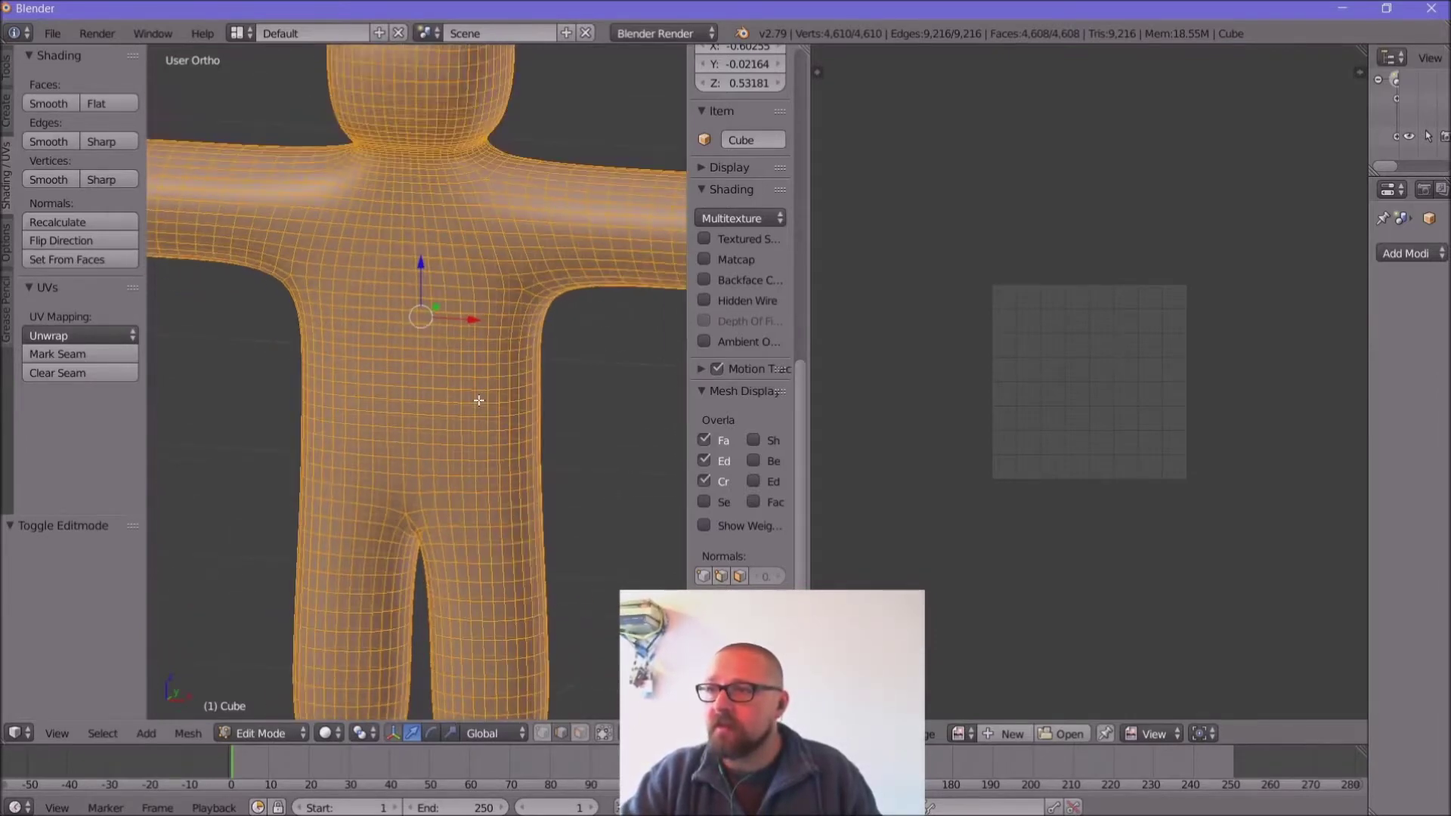
{"action": "scroll", "coordinate": [479, 399], "scroll_direction": "down", "scroll_amount": 3}
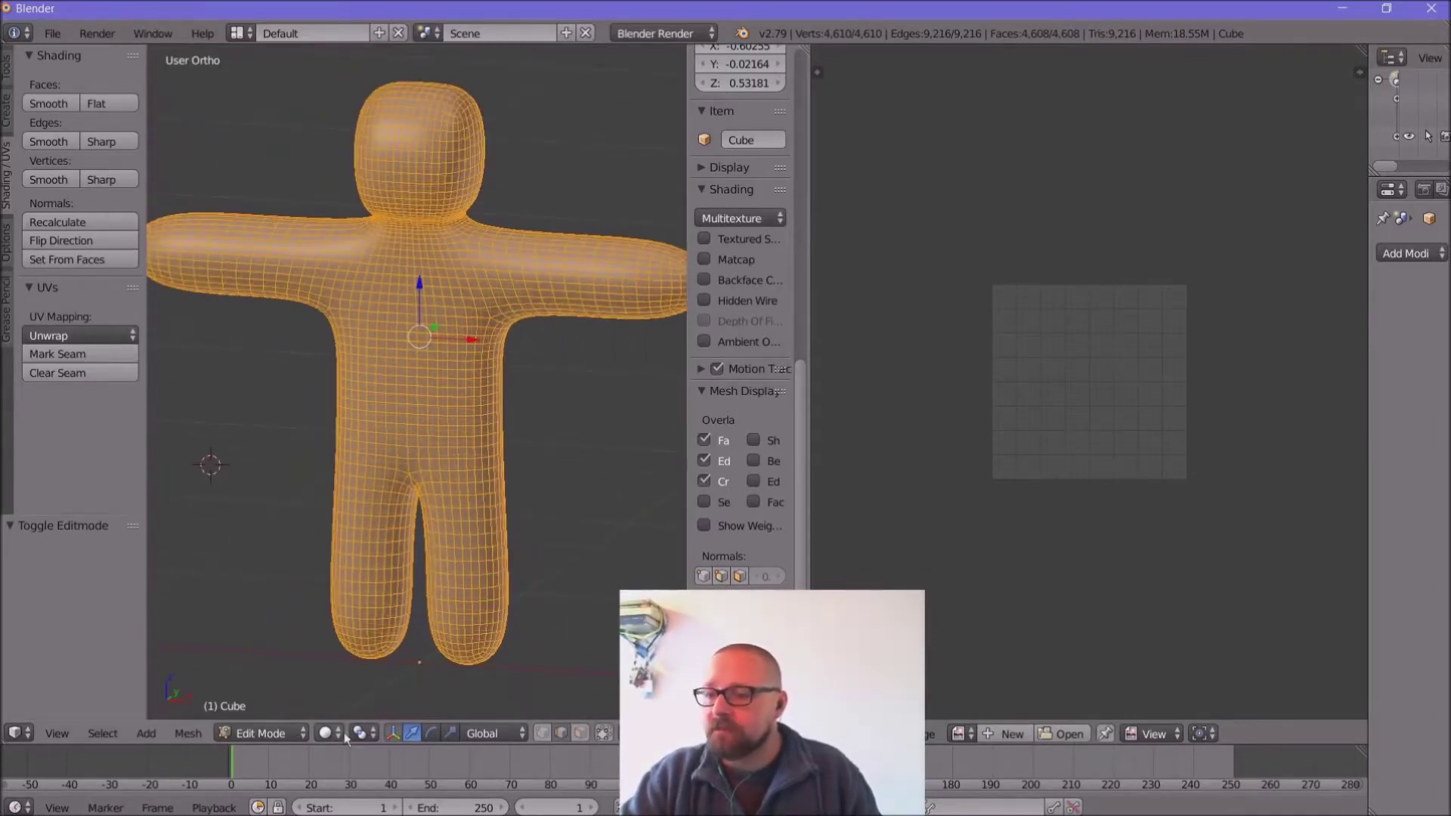
{"action": "key", "text": "a"}
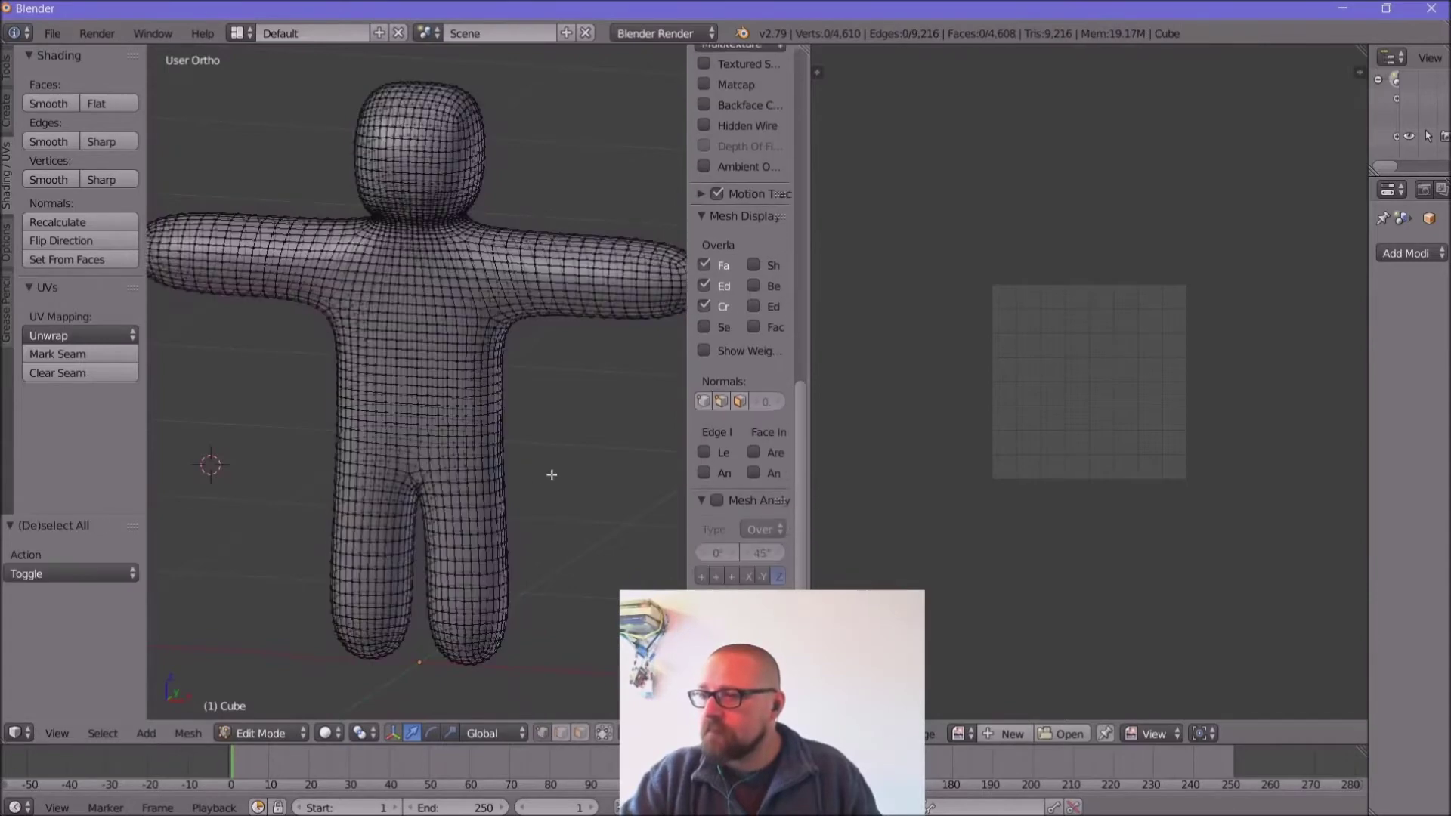
{"action": "key", "text": "a"}
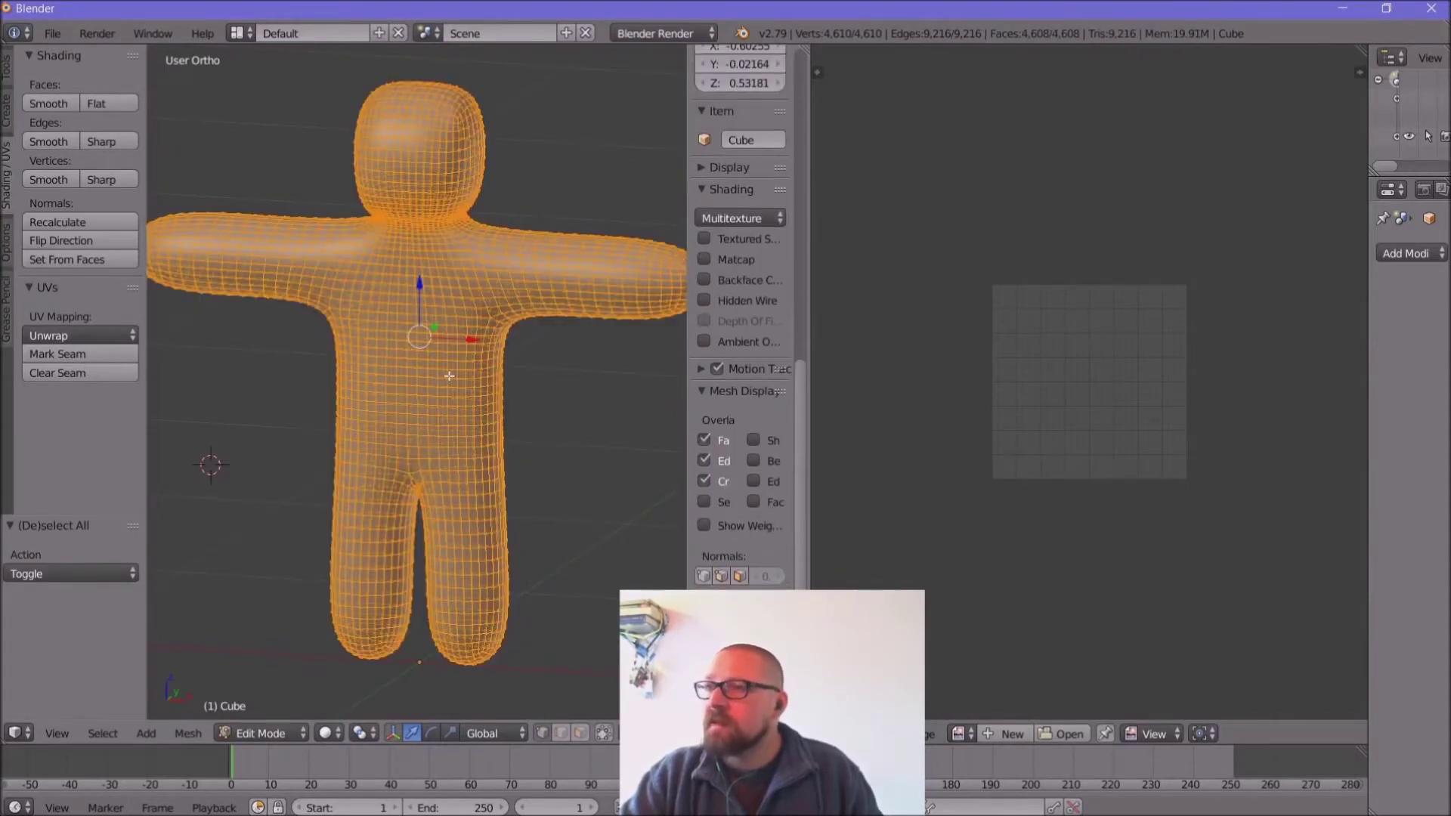
{"action": "middle_click_drag", "start_coordinate": [449, 376], "coordinate": [461, 355]}
{"action": "left_click", "coordinate": [187, 733]}
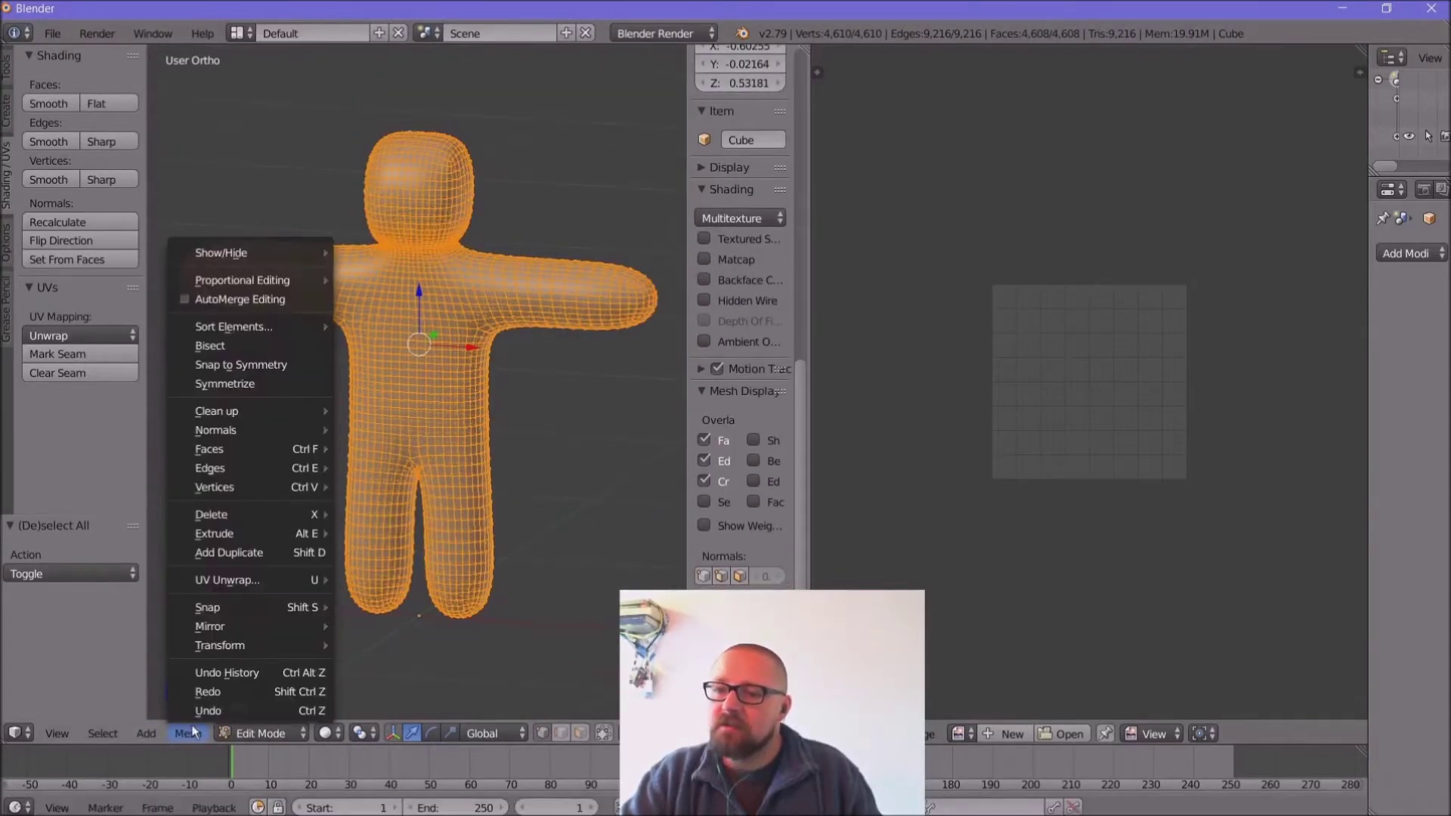
{"action": "mouse_move", "coordinate": [274, 578]}
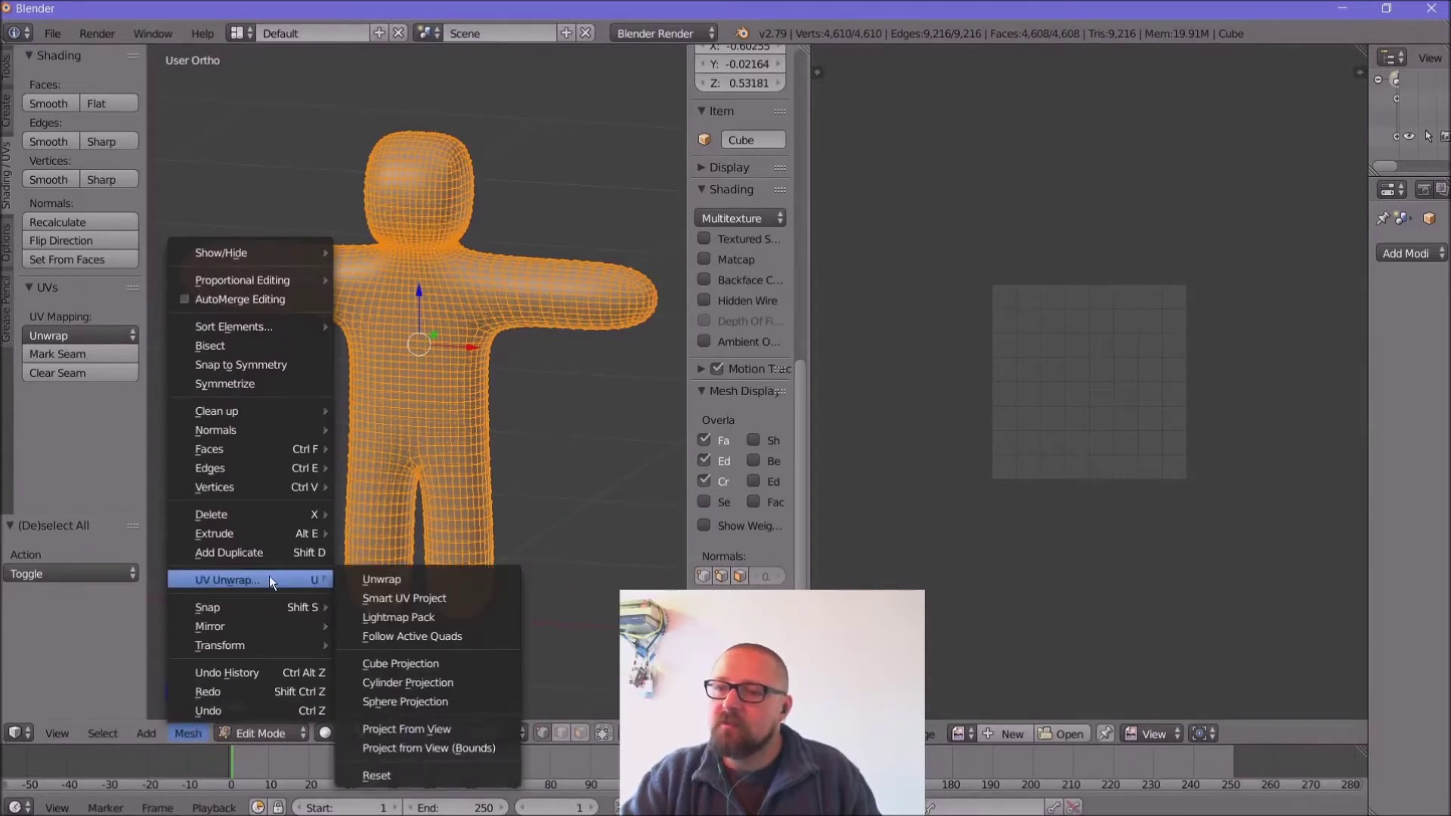
Step: Unwrap the whole character mesh with Smart UV Project, using an angle limit of 66 and an island margin of 0
{"action": "left_click", "coordinate": [389, 600]}
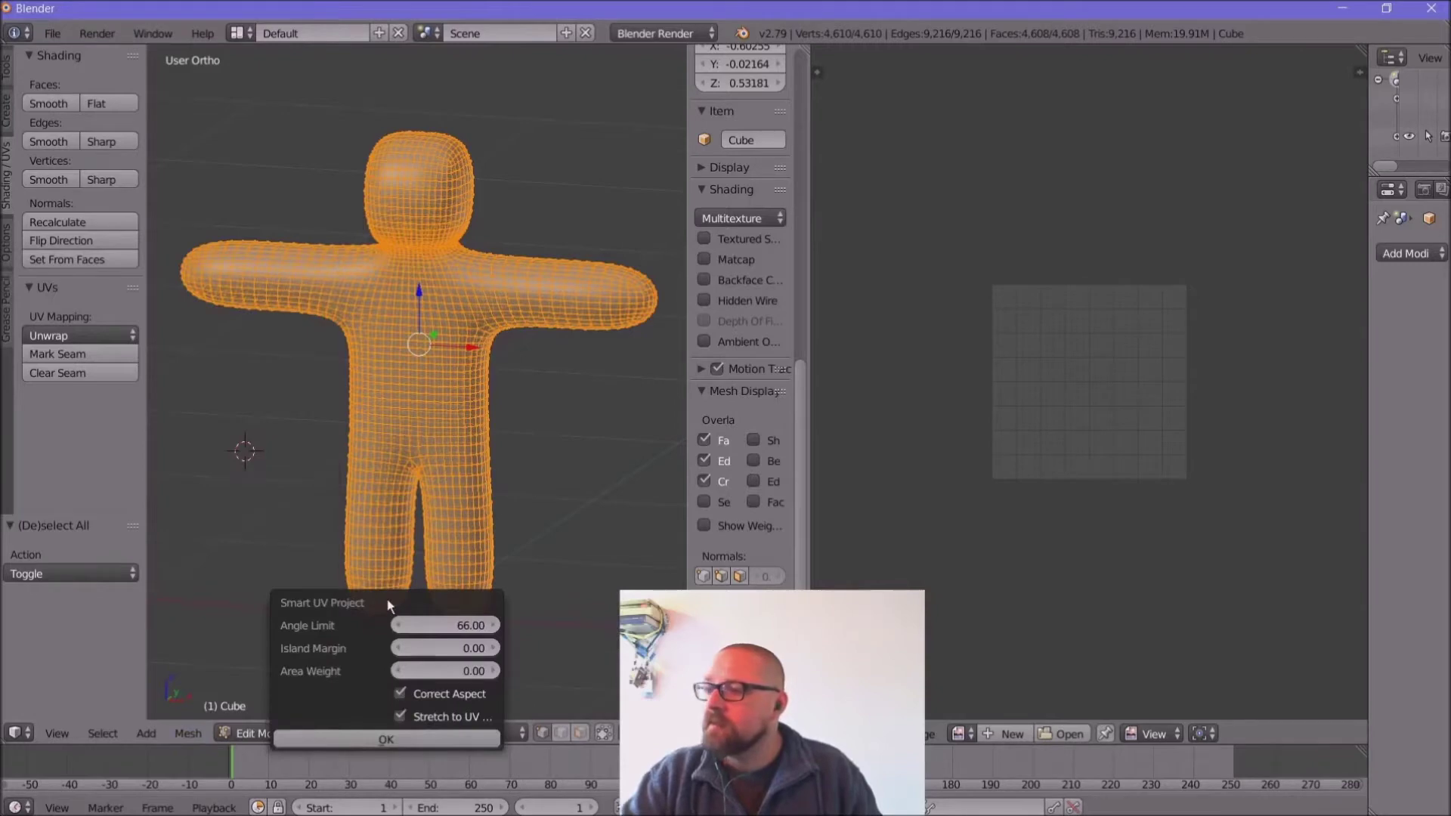
{"action": "left_click", "coordinate": [365, 733]}
{"action": "scroll", "coordinate": [986, 482], "scroll_direction": "up", "scroll_amount": 2}
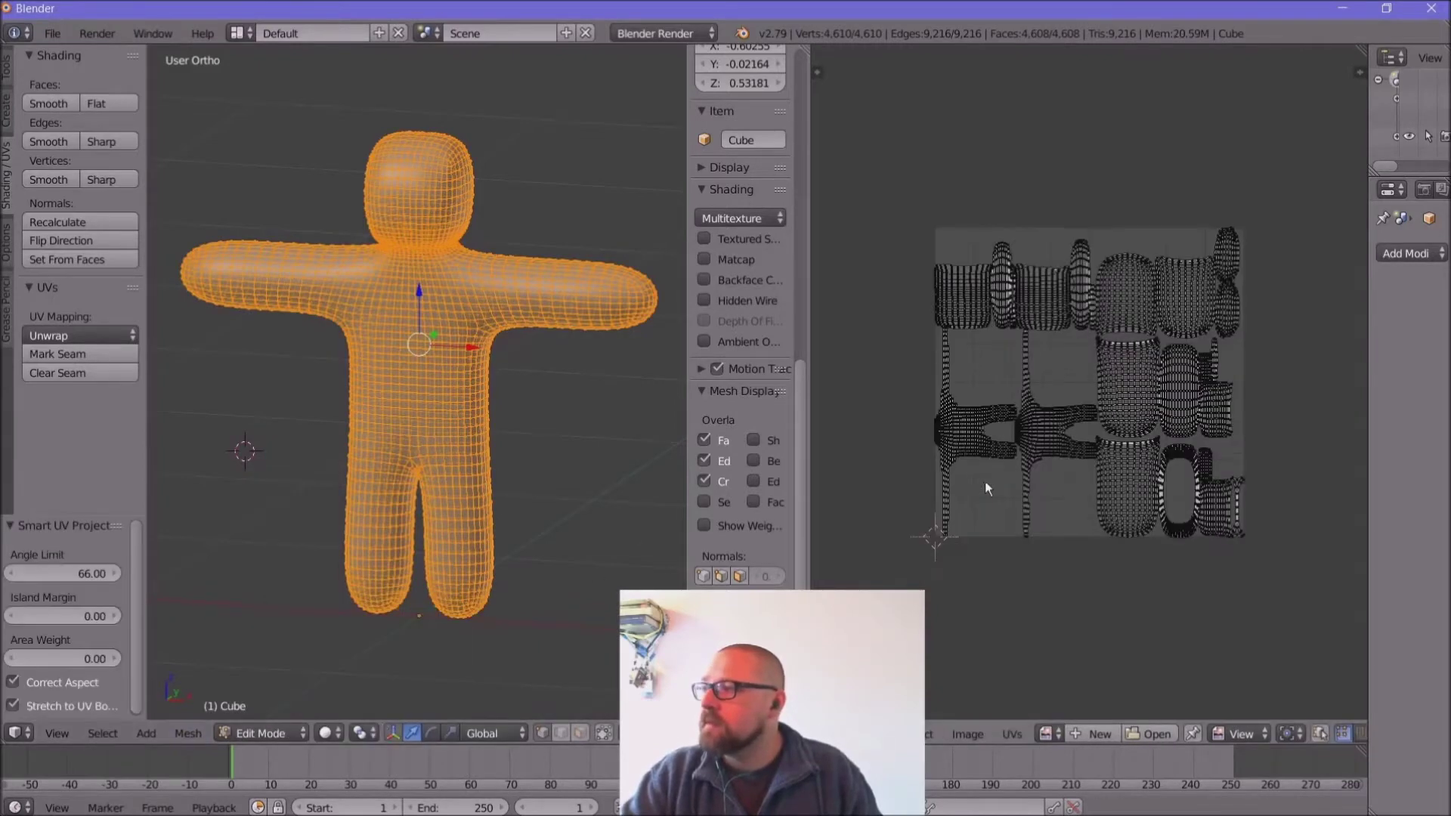
{"action": "scroll", "coordinate": [986, 488], "scroll_direction": "up", "scroll_amount": 2}
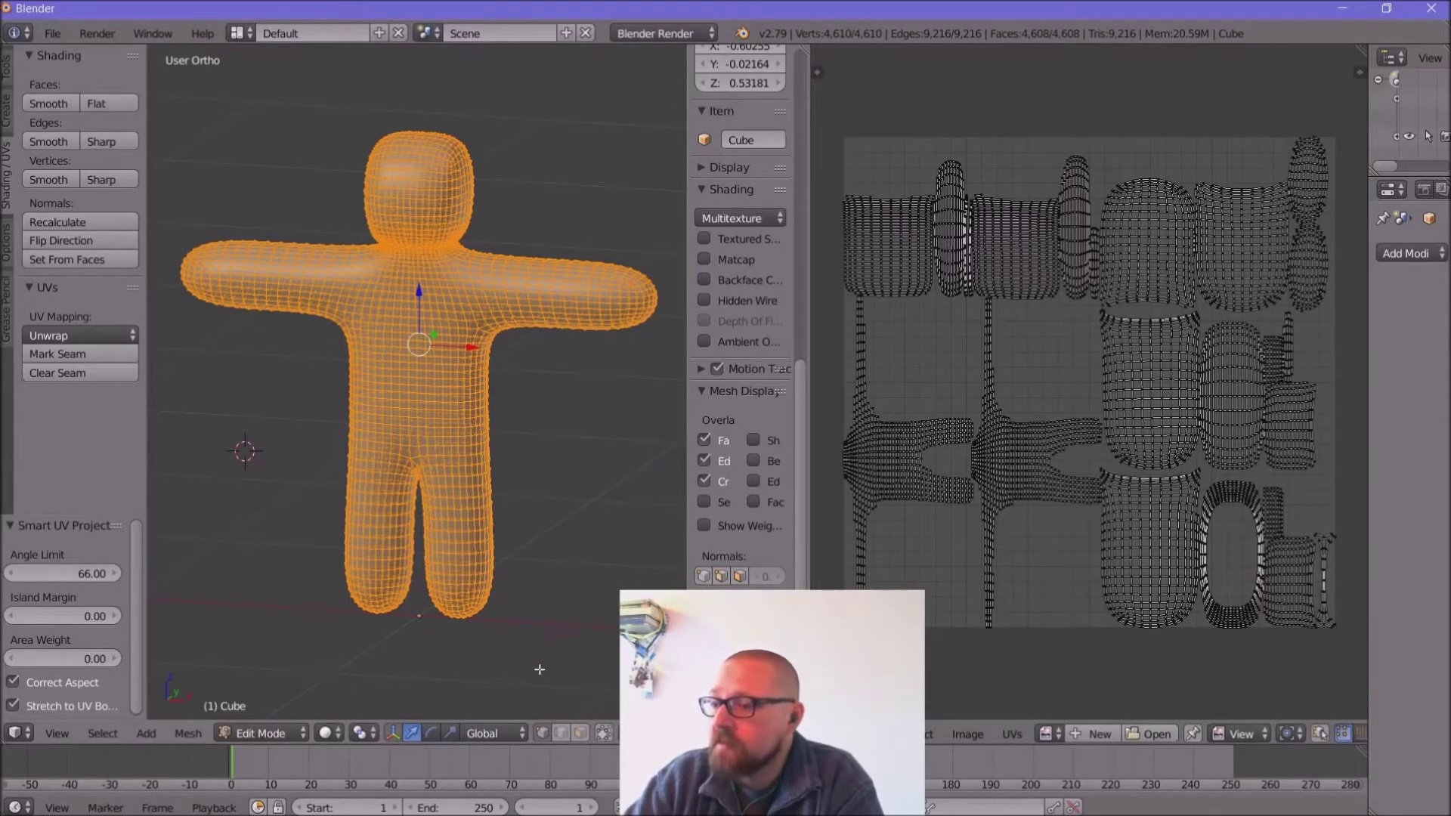
Step: Select only a single face on the upper part of the character's +X arm
{"action": "right_click", "coordinate": [534, 289]}
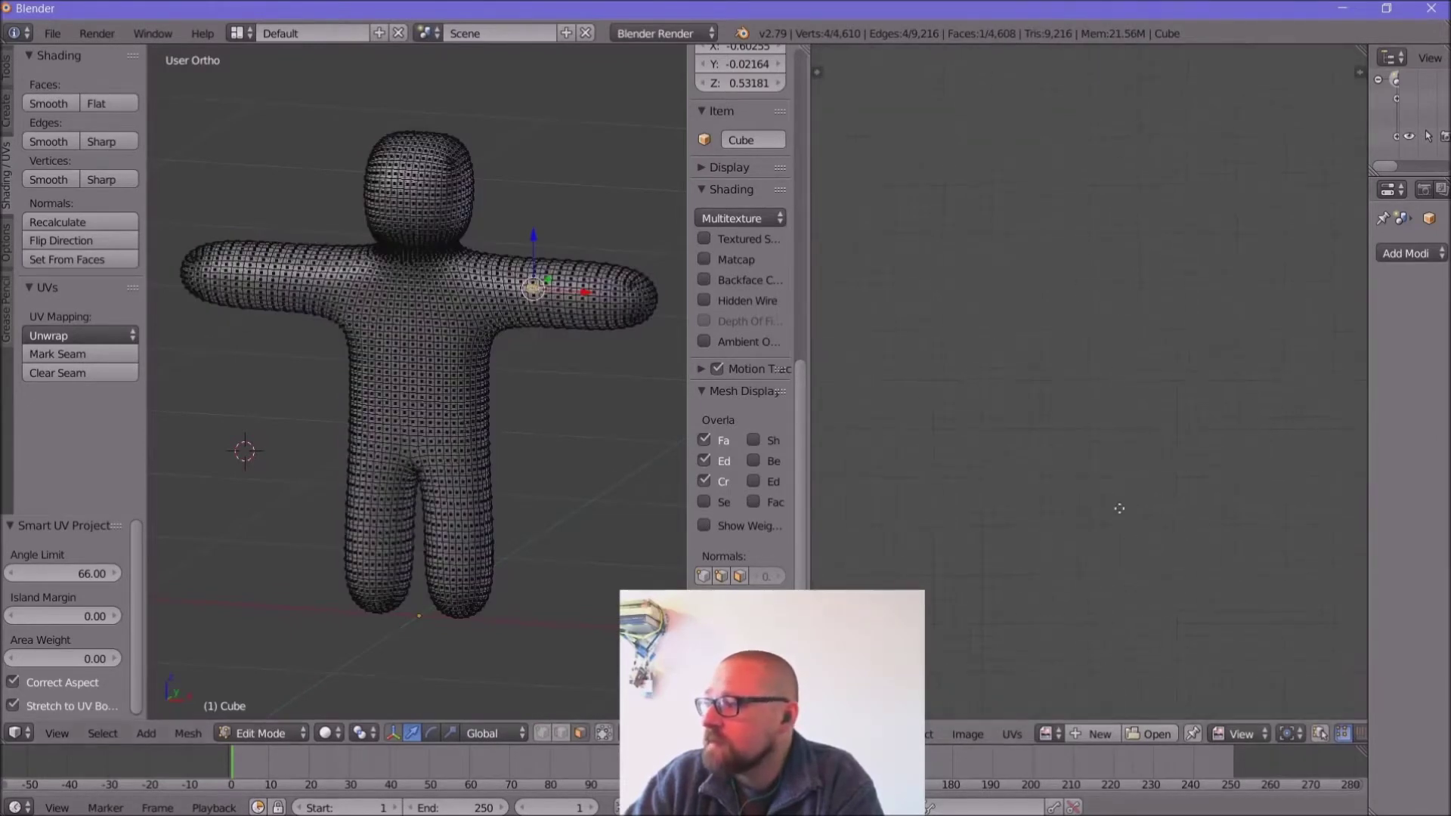
{"action": "scroll", "coordinate": [1093, 546], "scroll_direction": "down", "scroll_amount": 6}
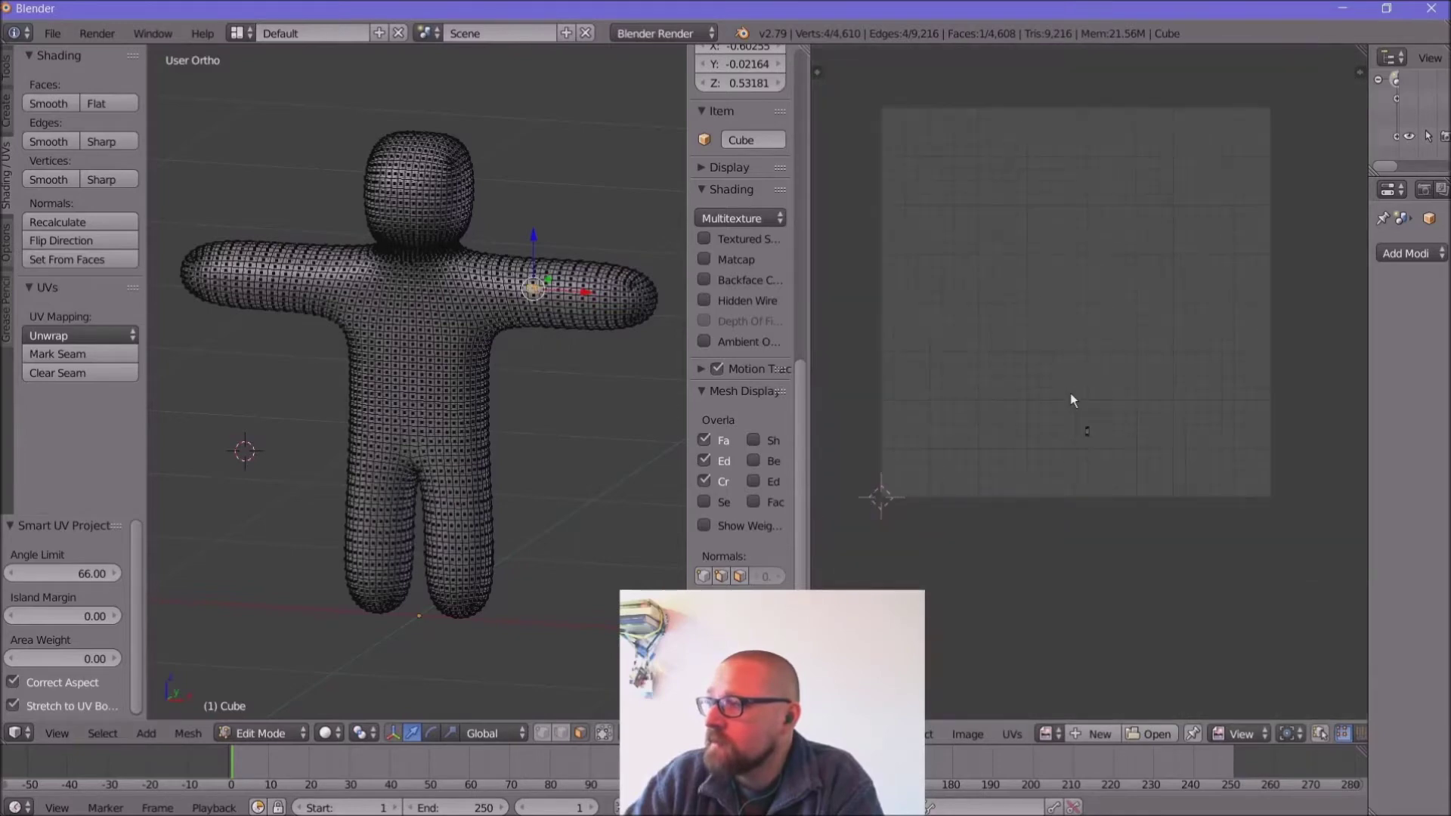
{"action": "scroll", "coordinate": [1070, 393], "scroll_direction": "up", "scroll_amount": 1}
{"action": "scroll", "coordinate": [946, 224], "scroll_direction": "down", "scroll_amount": 1}
{"action": "middle_click_drag", "start_coordinate": [944, 218], "coordinate": [933, 287]}
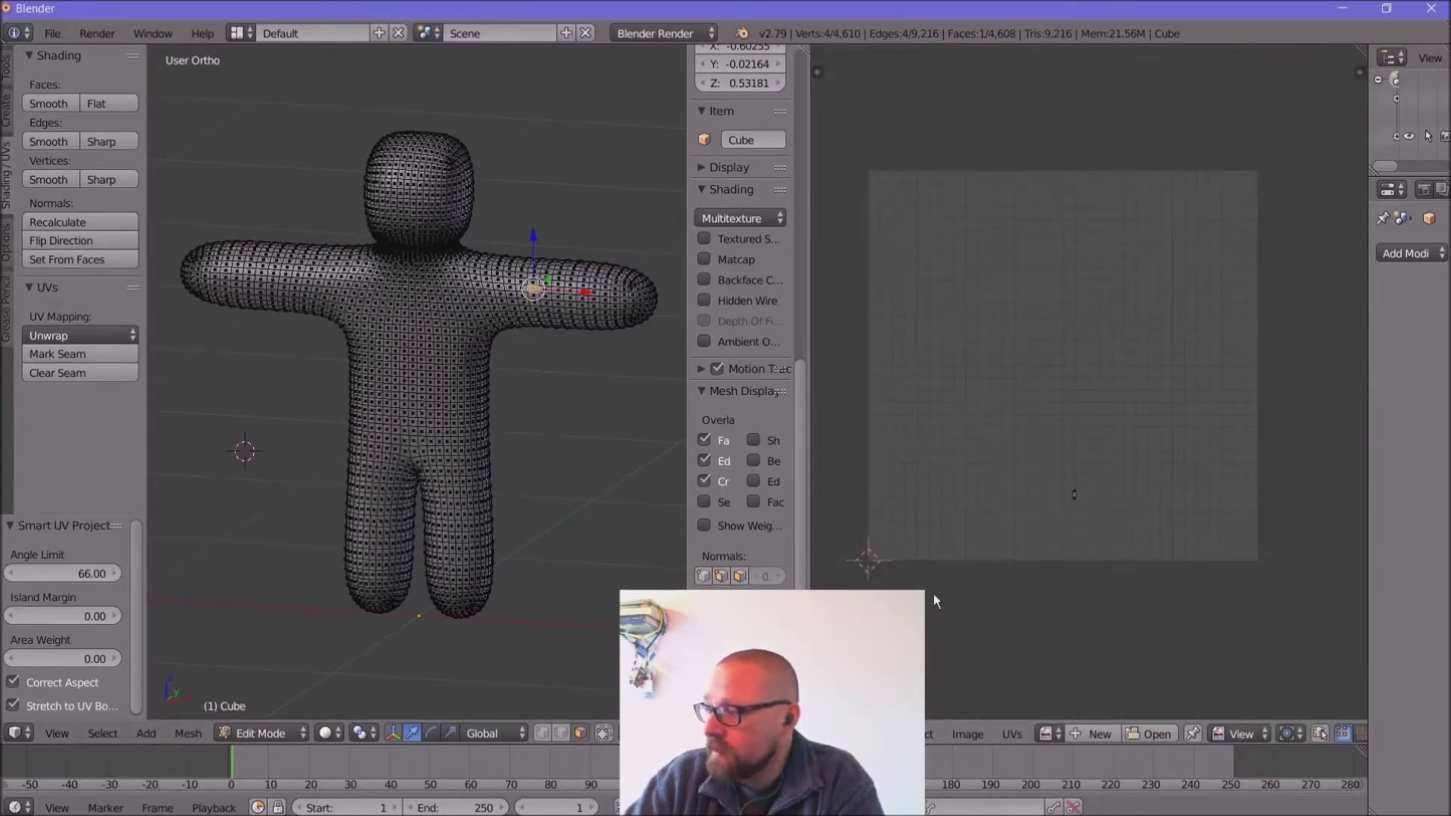
Step: Create a new 1024 x 1024 px image in the UV editor with the generated type Color Grid
{"action": "key", "text": "space"}
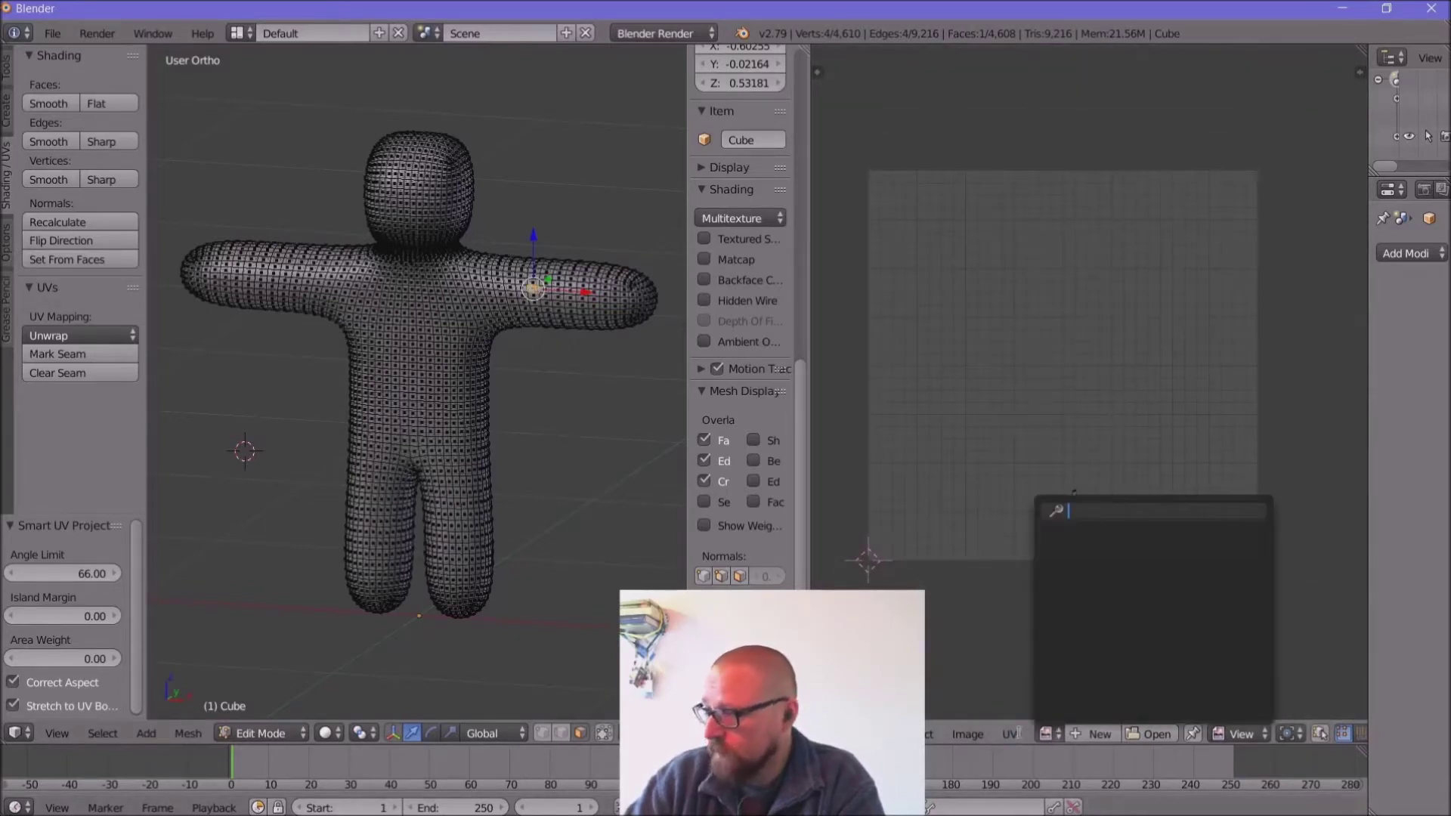
{"action": "left_click", "coordinate": [975, 737]}
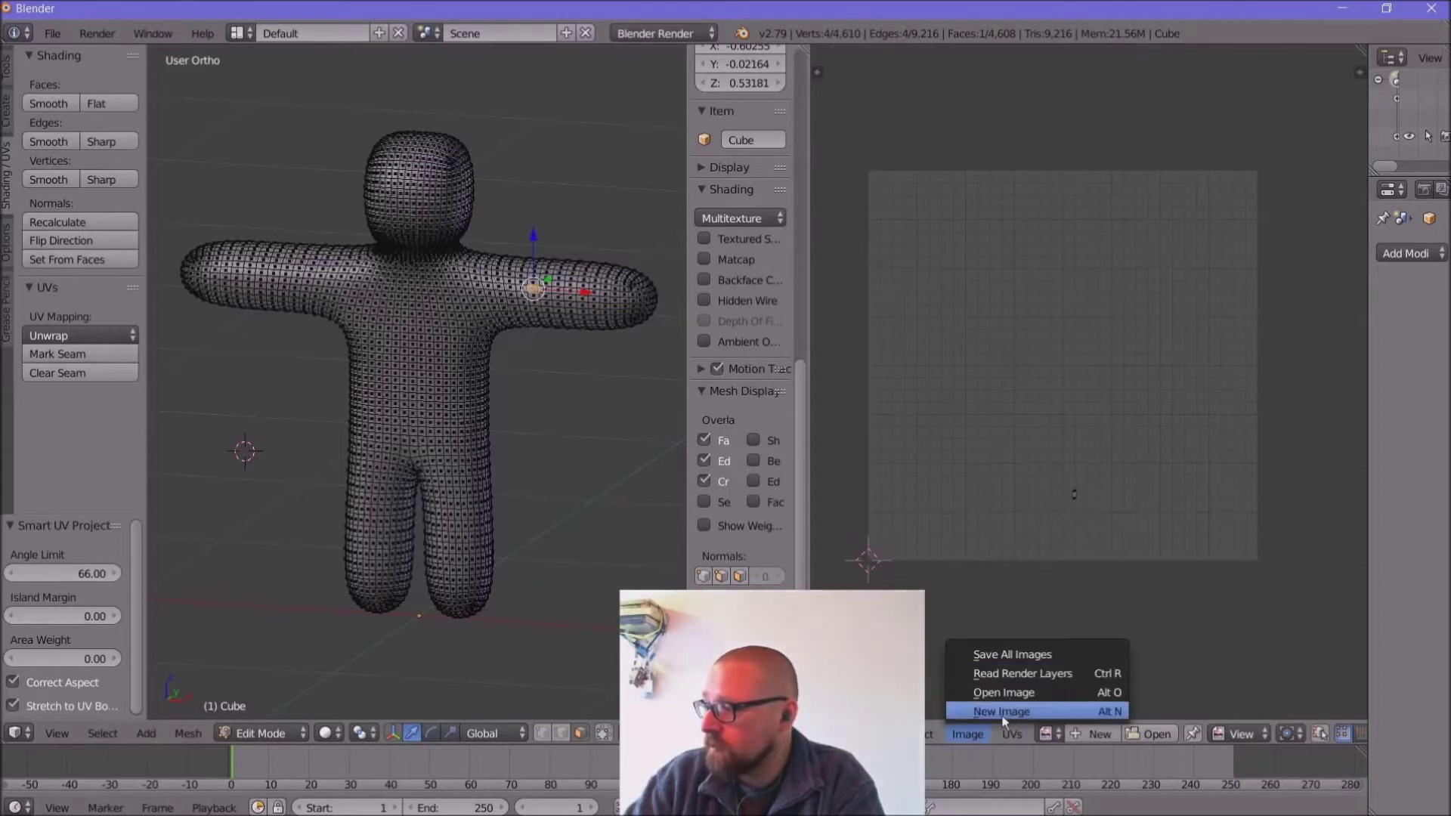
{"action": "left_click", "coordinate": [1003, 714]}
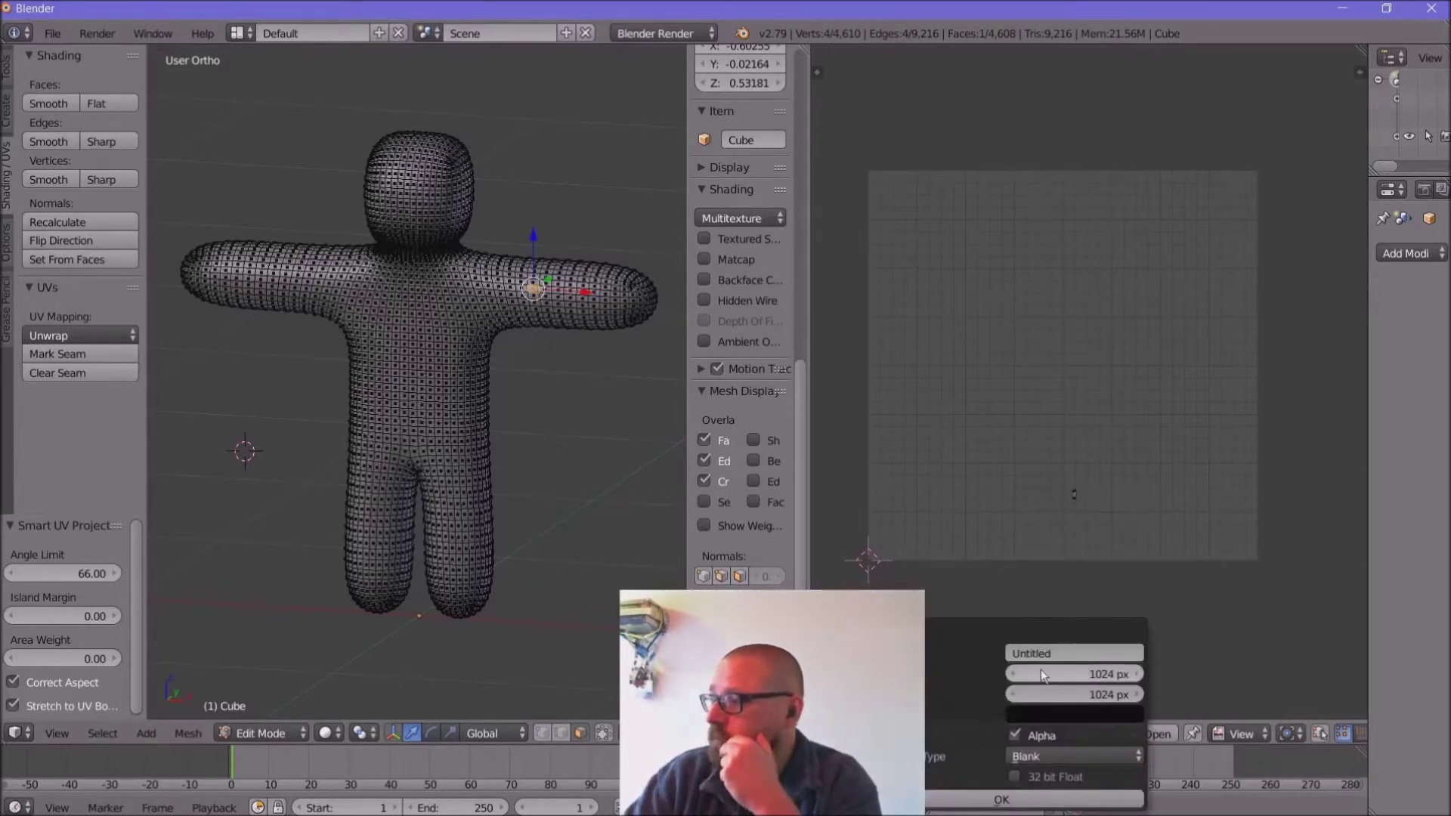
{"action": "left_click", "coordinate": [1022, 755]}
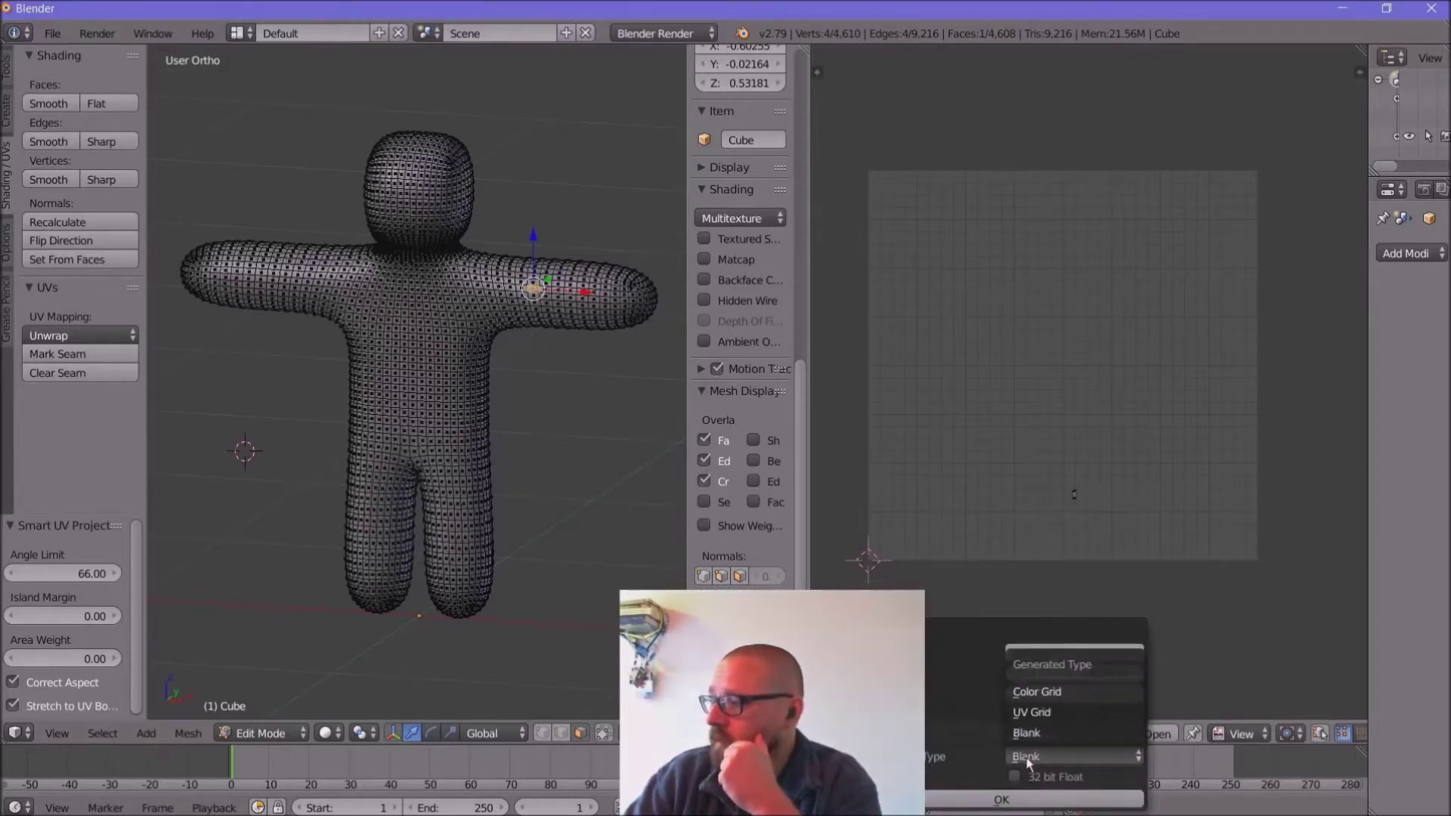
{"action": "left_click", "coordinate": [1038, 691]}
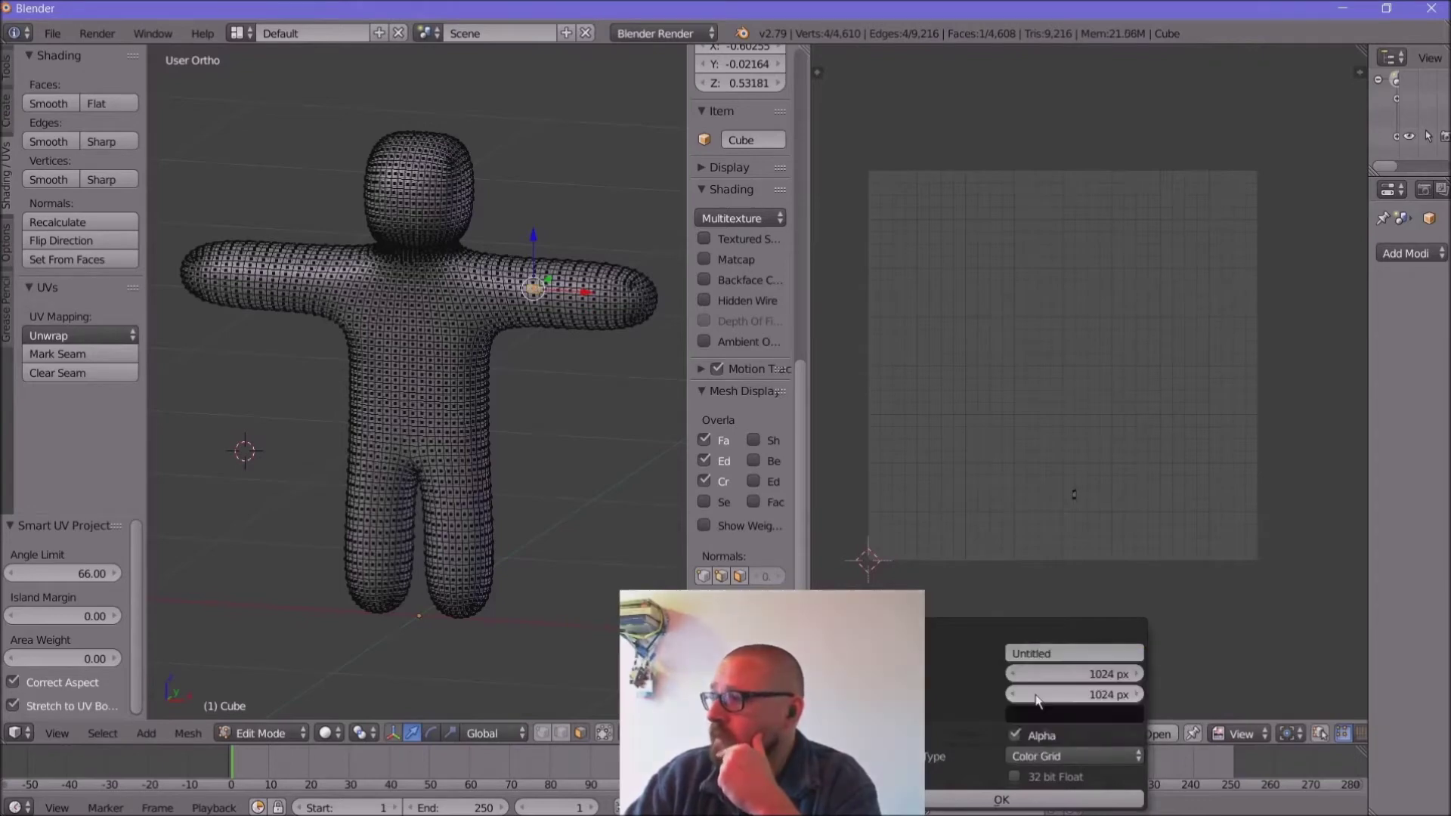
{"action": "left_click", "coordinate": [1026, 796]}
{"action": "scroll", "coordinate": [1095, 539], "scroll_direction": "down", "scroll_amount": 4}
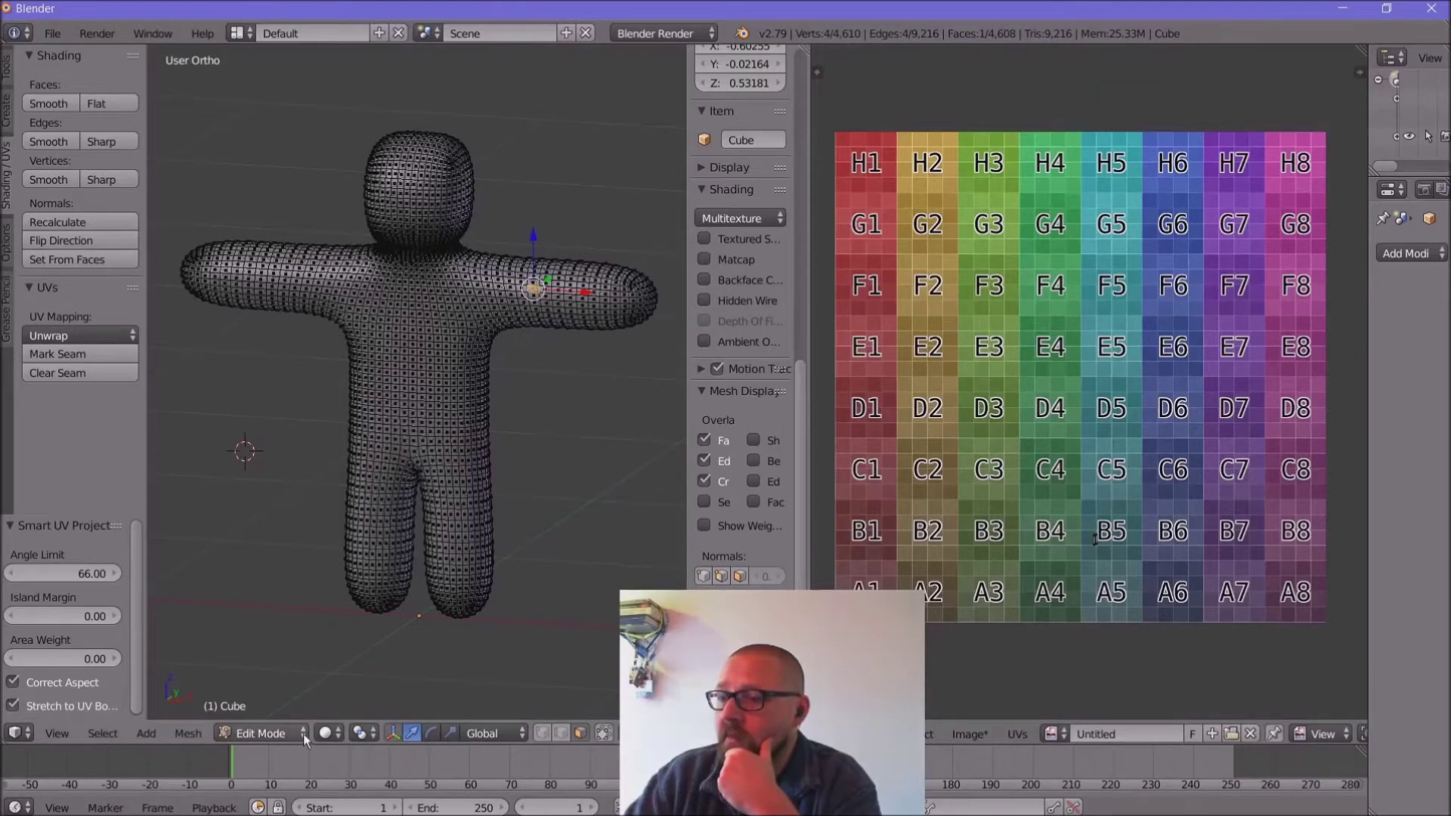
Step: Set the 3D viewport shading to Material and widen the properties editor
{"action": "left_click", "coordinate": [327, 737]}
{"action": "left_click", "coordinate": [375, 648]}
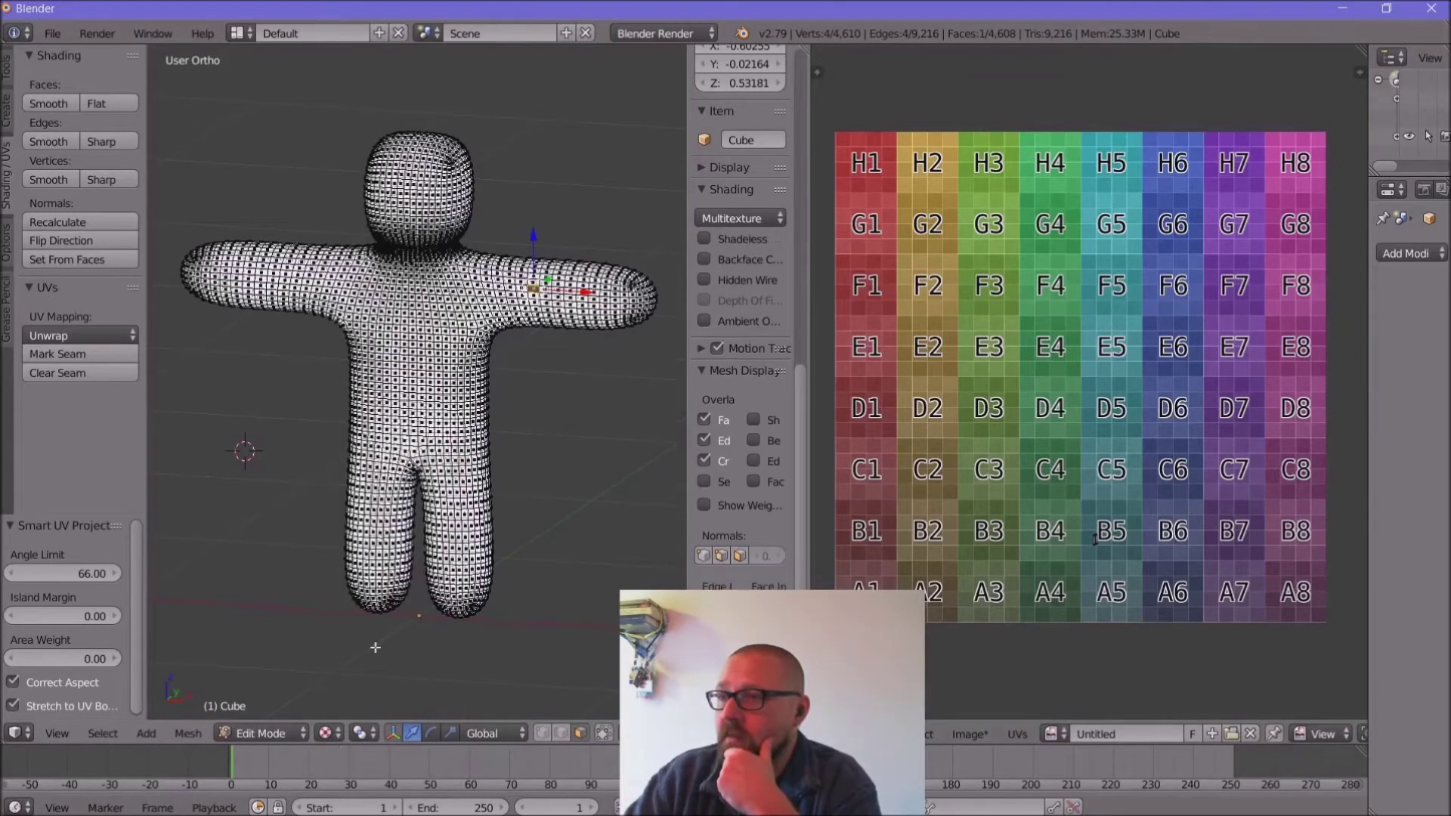
{"action": "left_click", "coordinate": [325, 735]}
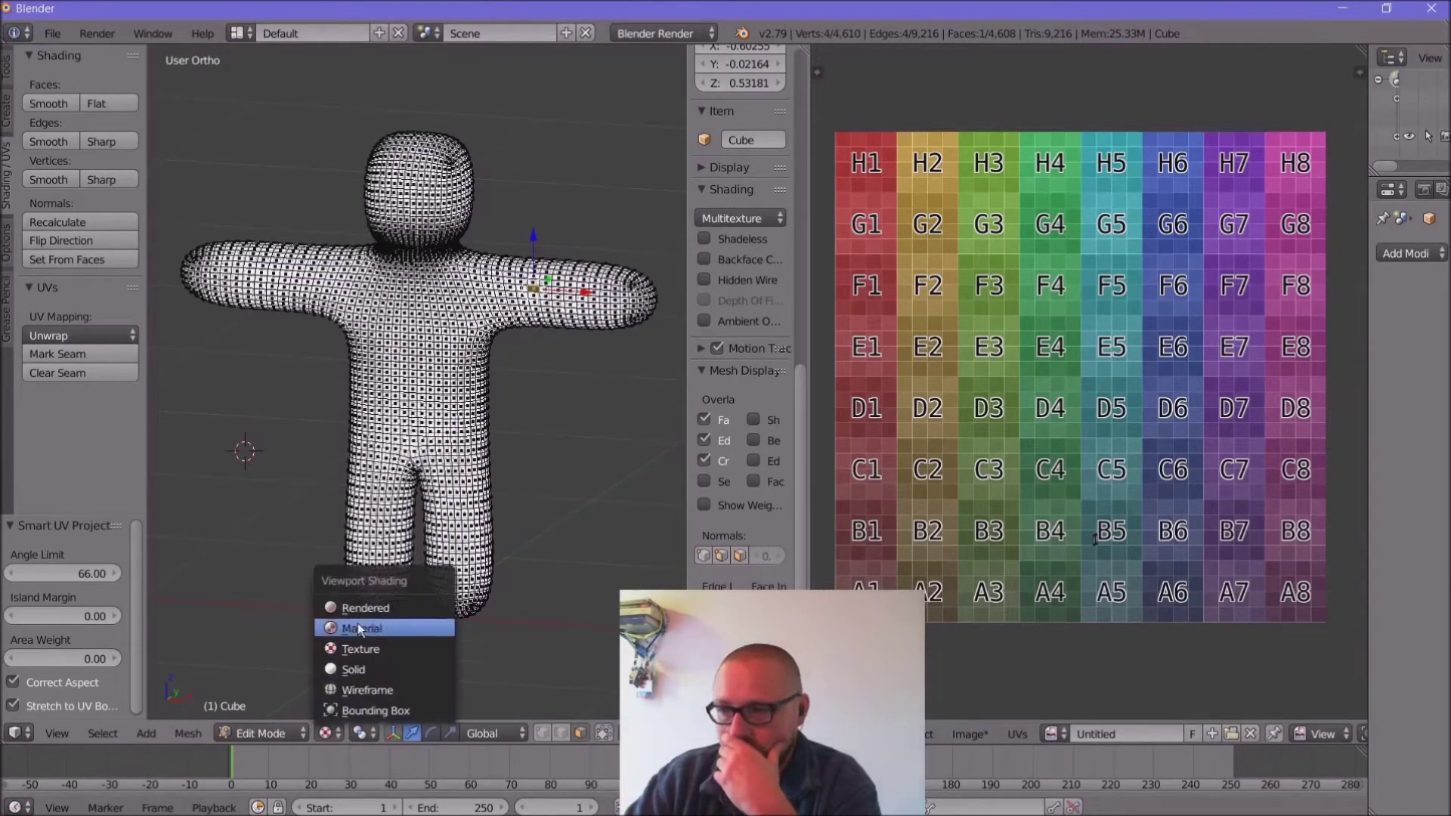
{"action": "left_click", "coordinate": [331, 611]}
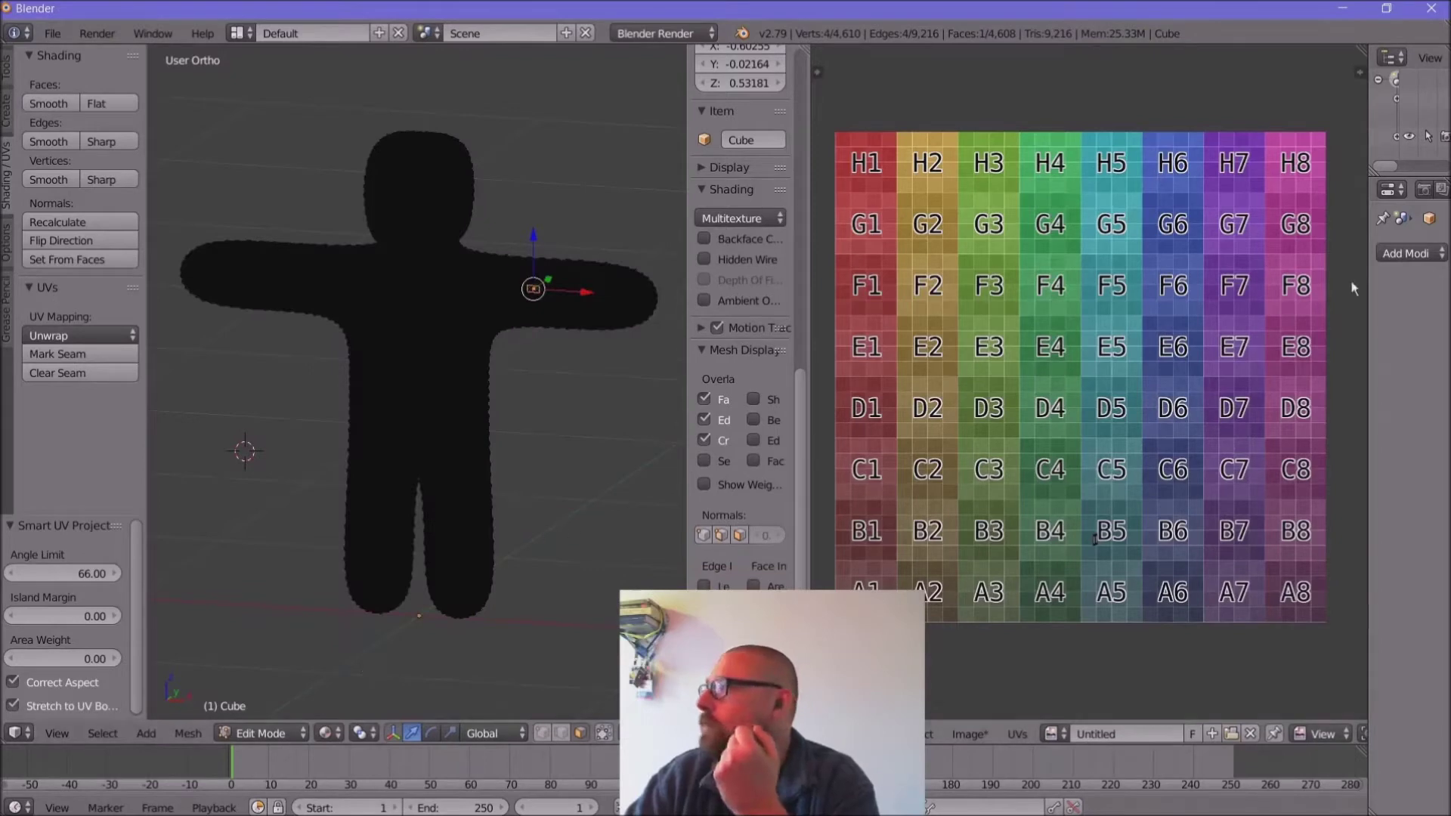
{"action": "left_click_drag", "start_coordinate": [1368, 276], "coordinate": [1117, 276]}
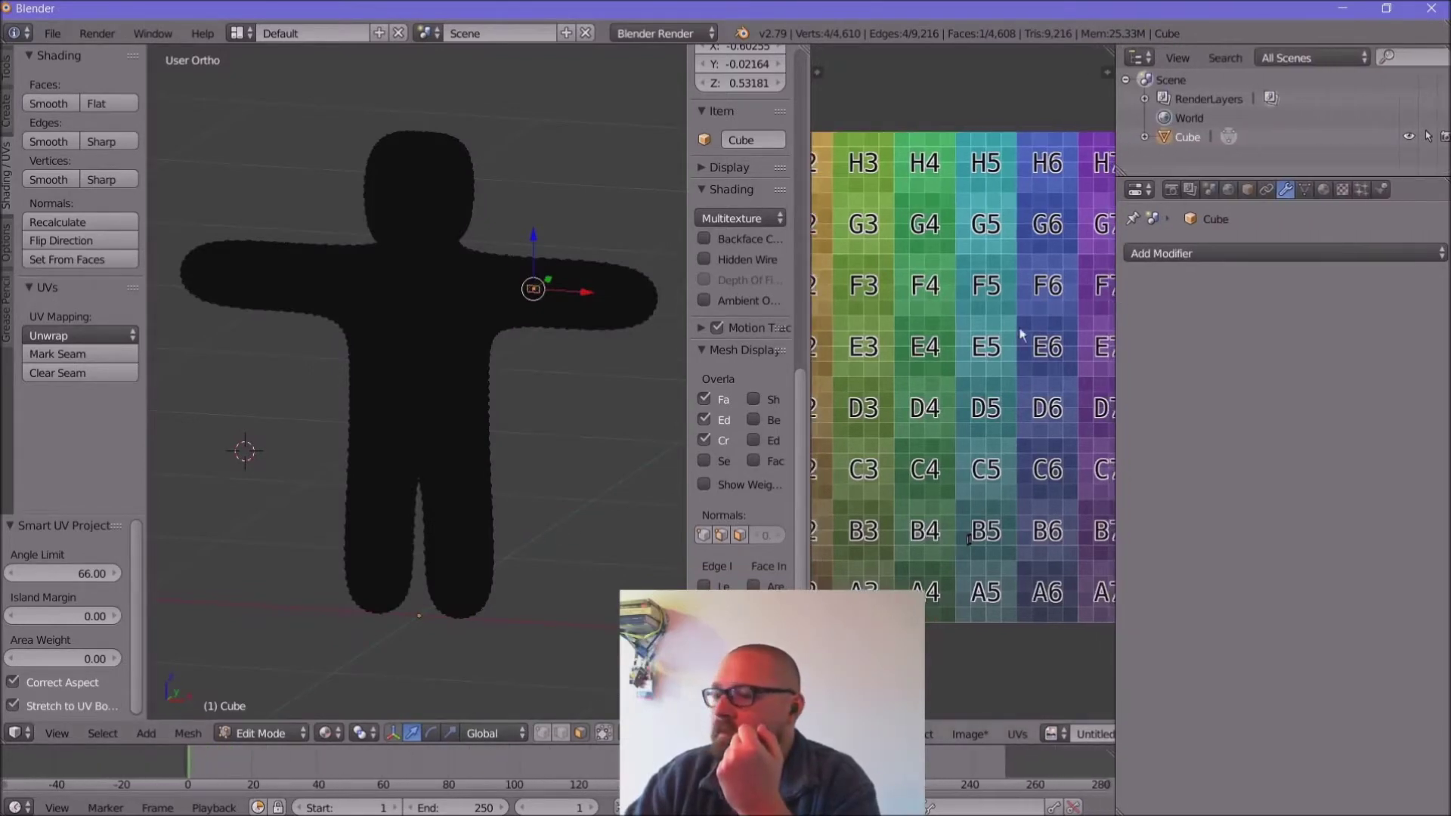
Step: Switch to Object Mode and add a point lamp at the 3D cursor
{"action": "left_click", "coordinate": [261, 733]}
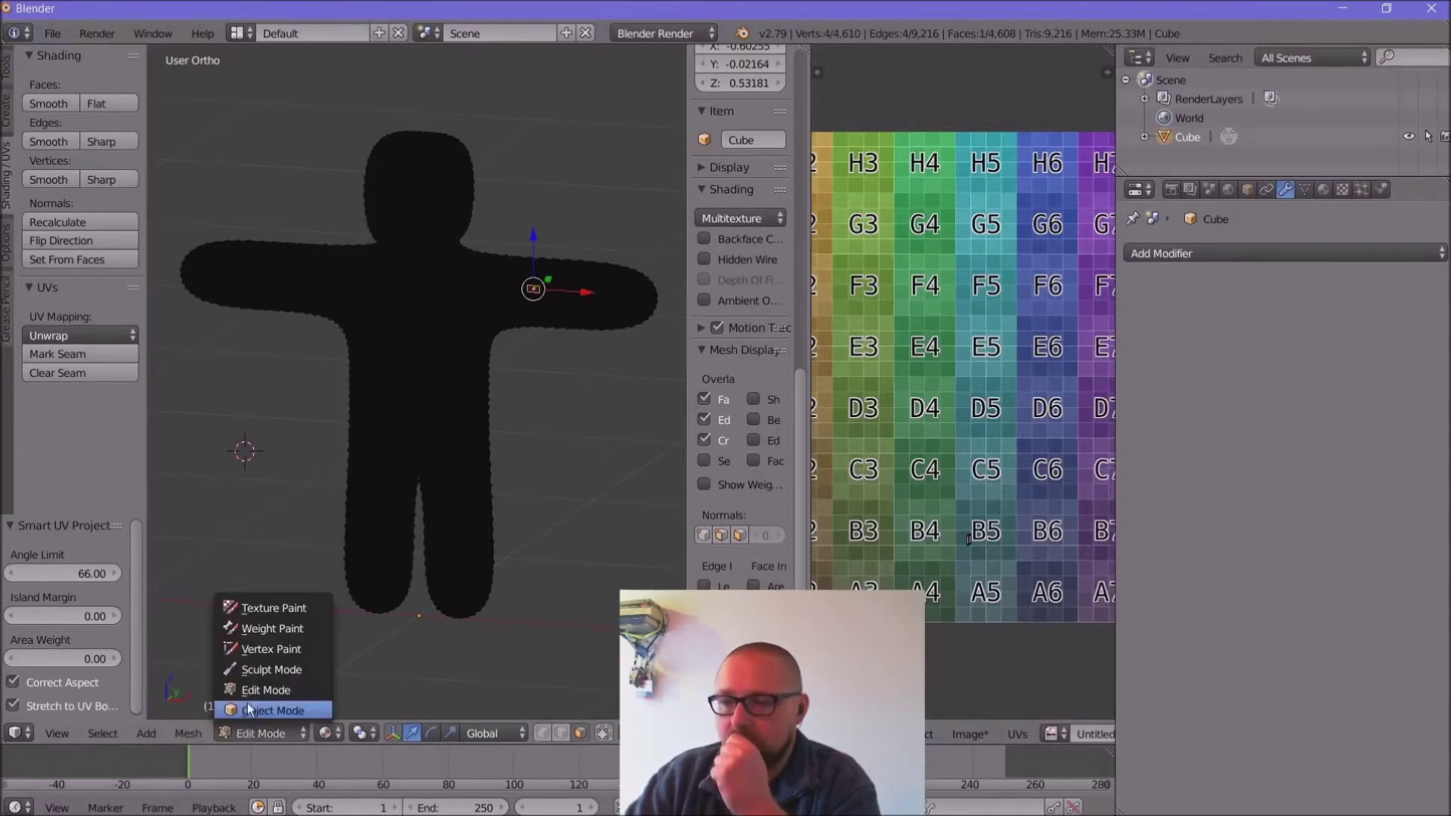
{"action": "left_click", "coordinate": [264, 718]}
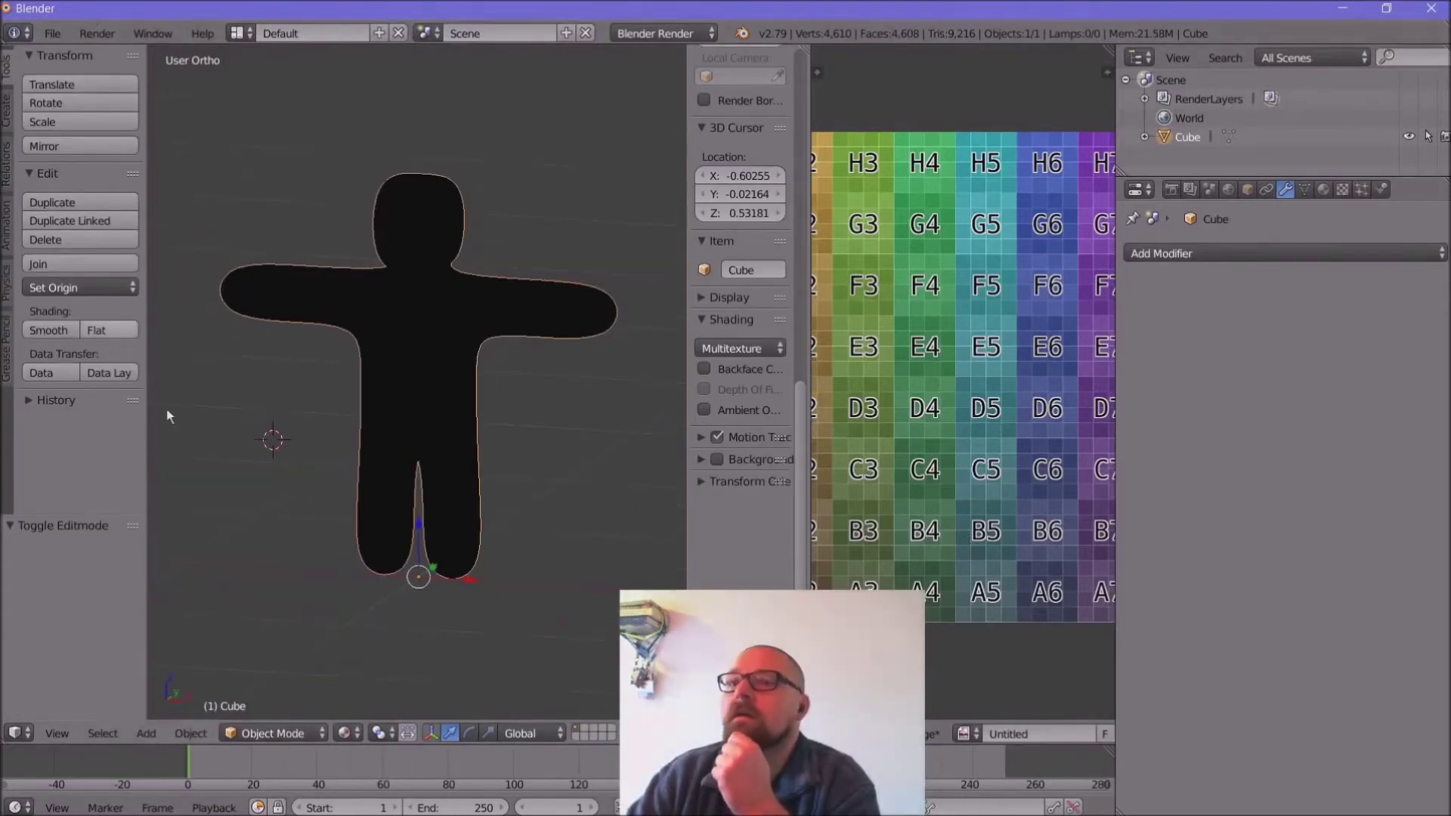
{"action": "left_click", "coordinate": [147, 733]}
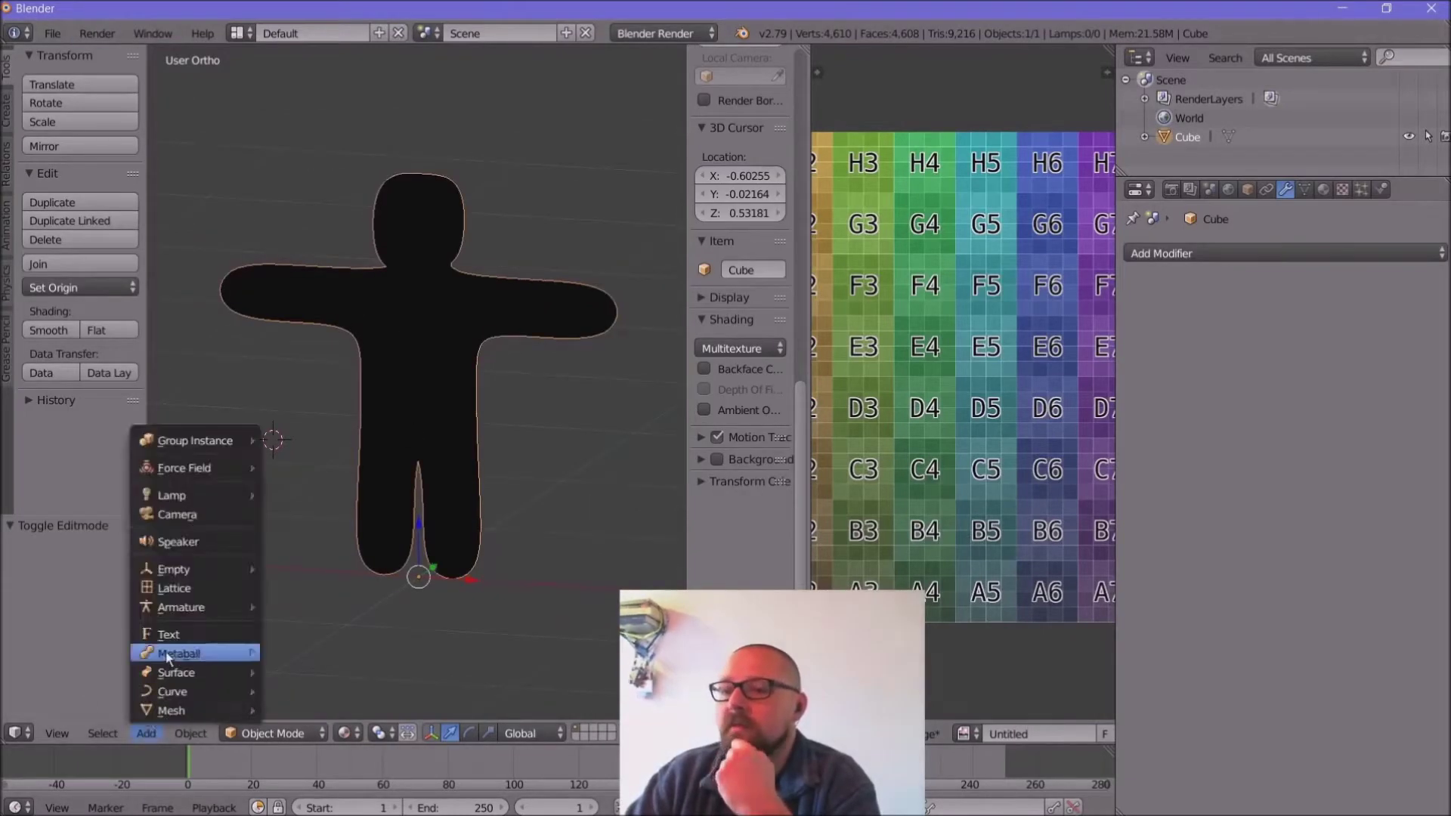
{"action": "mouse_move", "coordinate": [200, 496]}
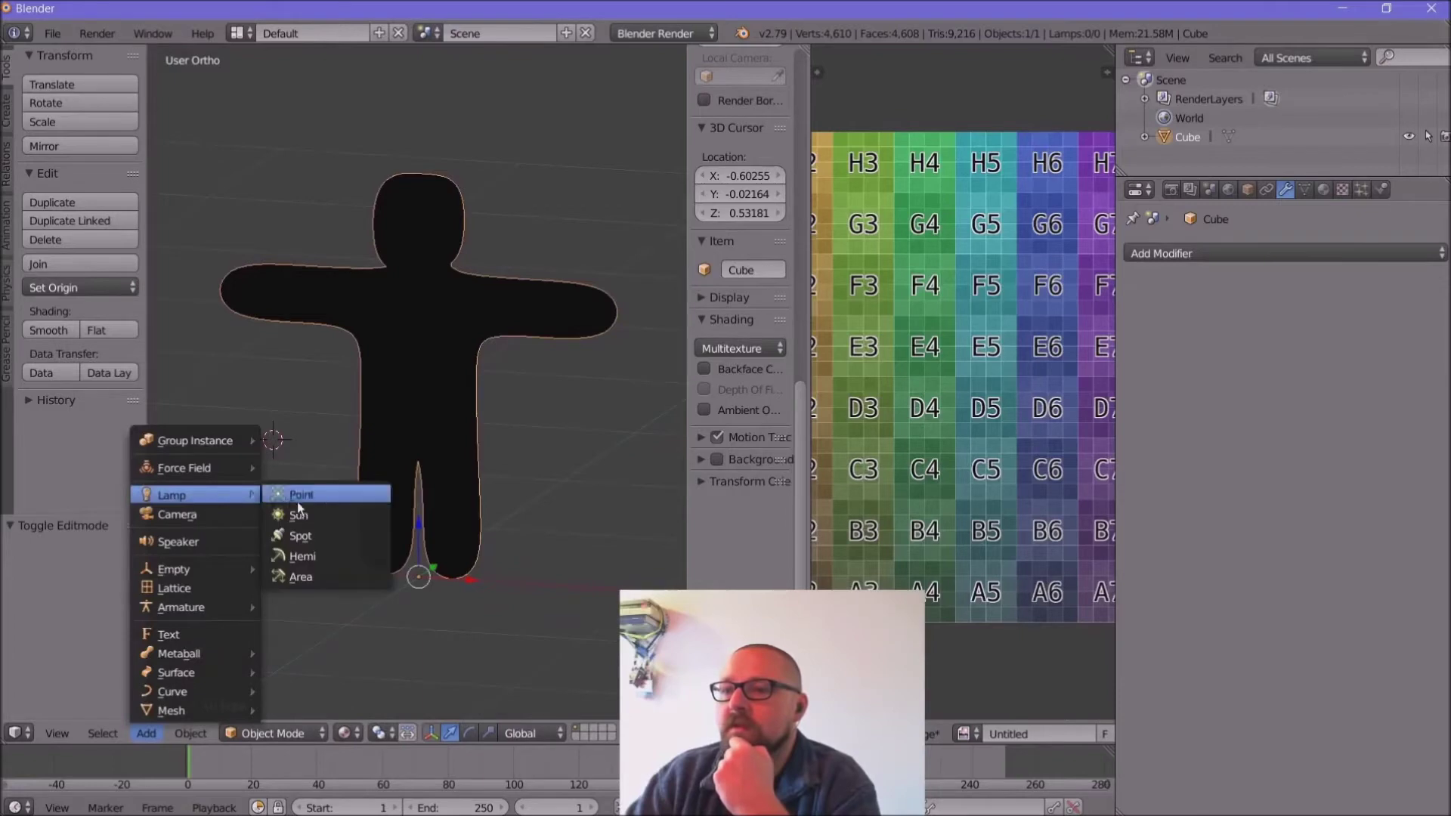
{"action": "left_click", "coordinate": [301, 495]}
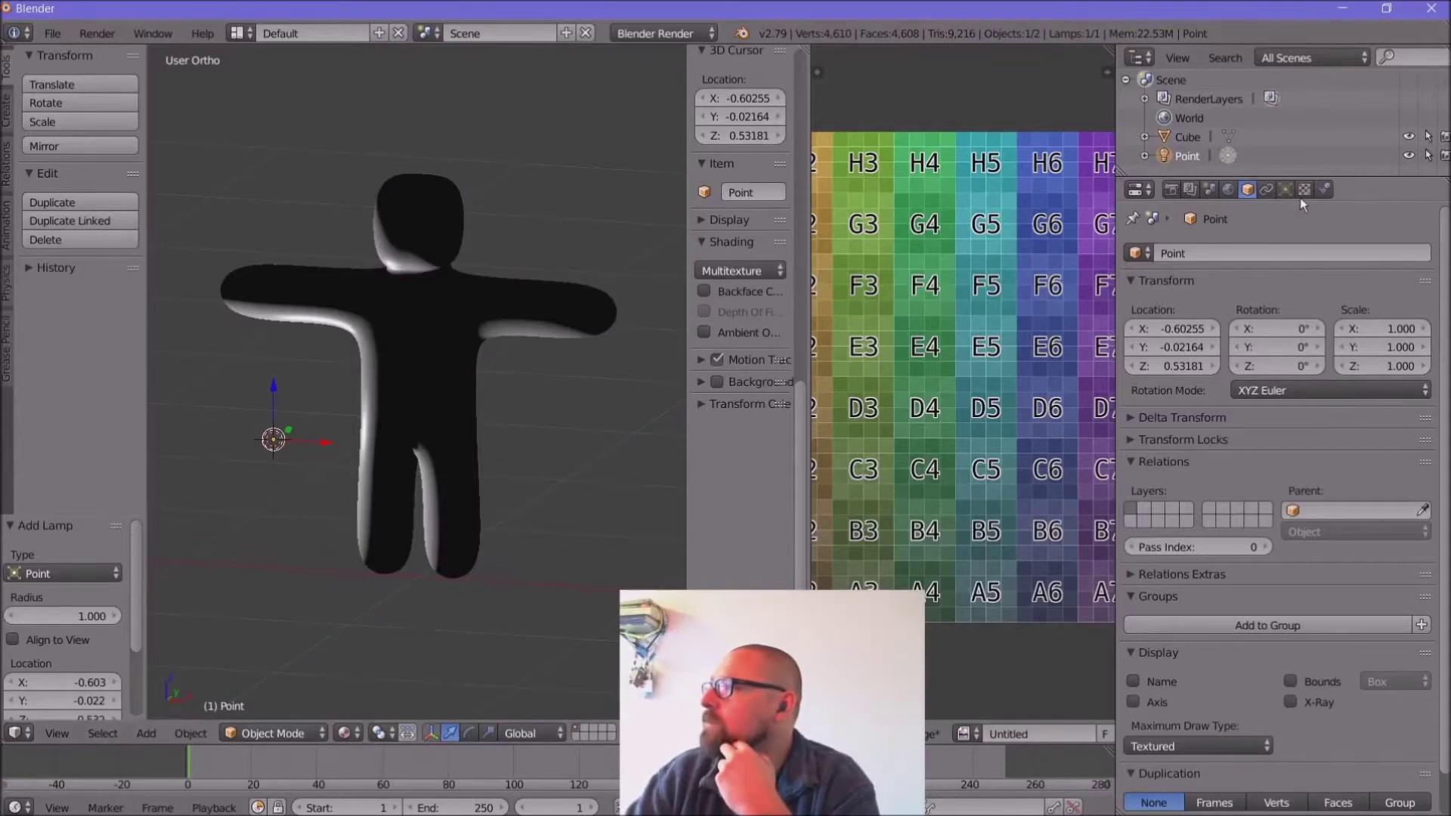
Step: Add a new Image or Movie texture to the World and browse for an image file to load
{"action": "left_click", "coordinate": [1227, 190]}
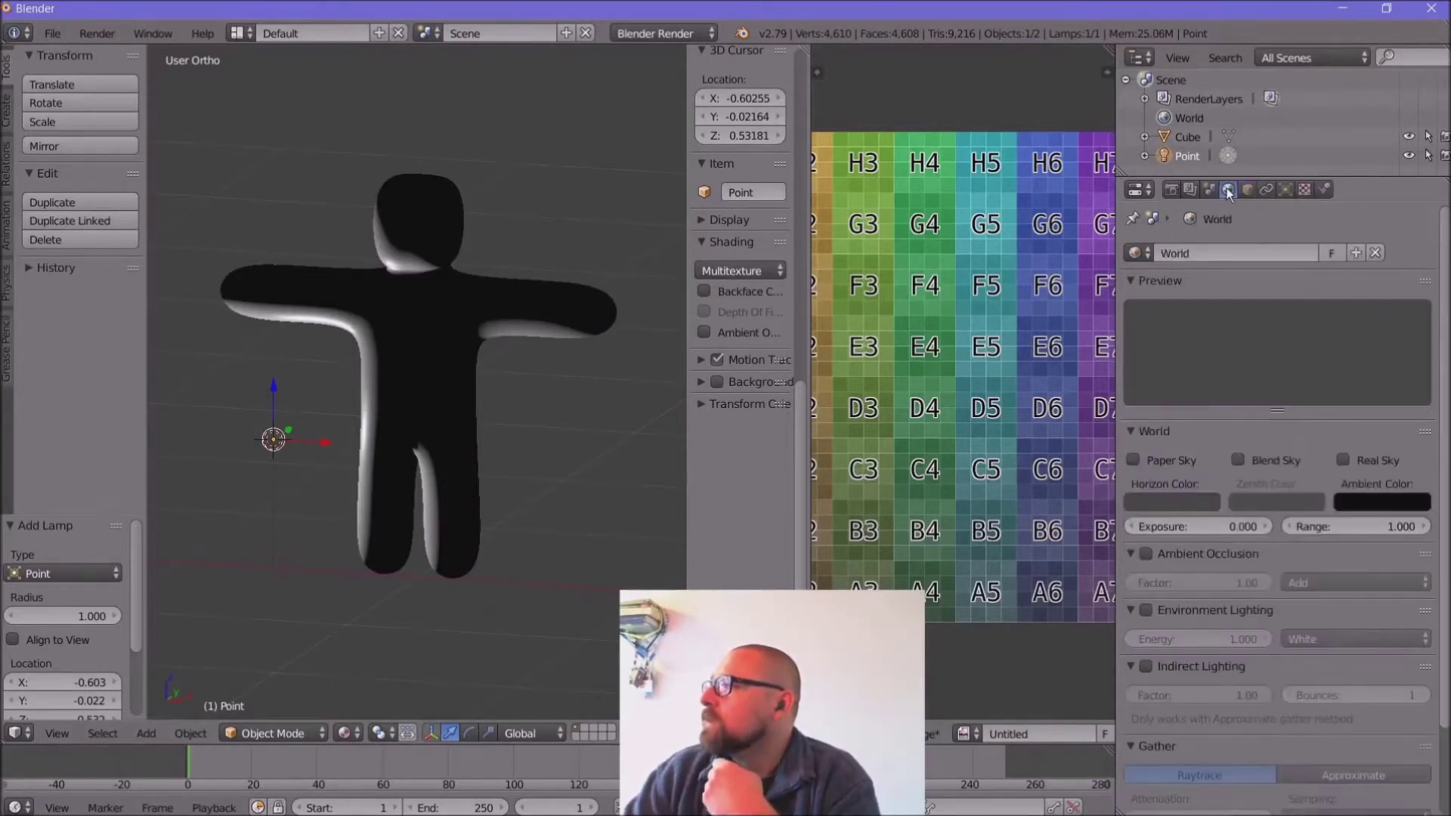
{"action": "left_click", "coordinate": [1304, 190]}
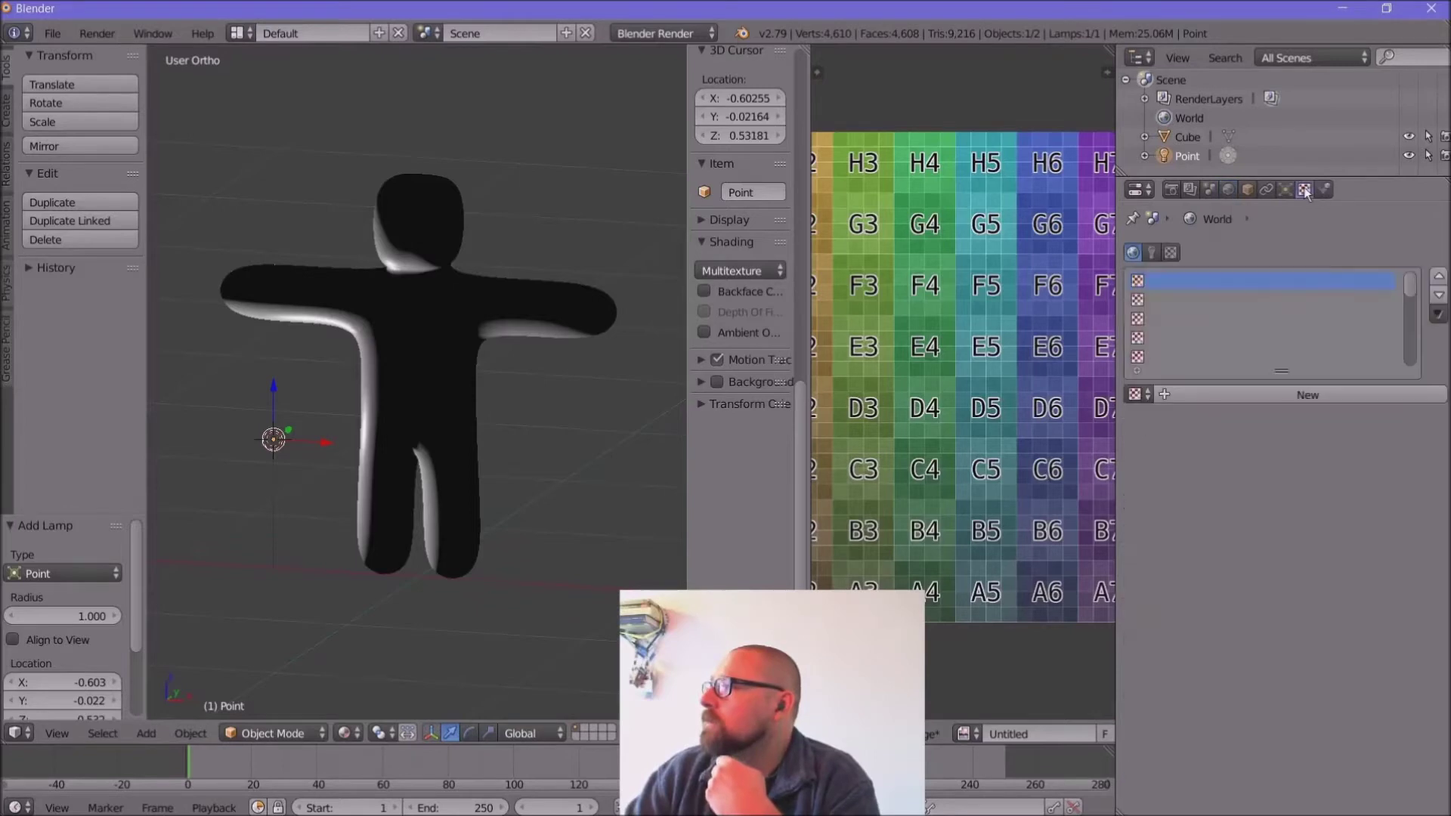
{"action": "left_click", "coordinate": [1267, 400]}
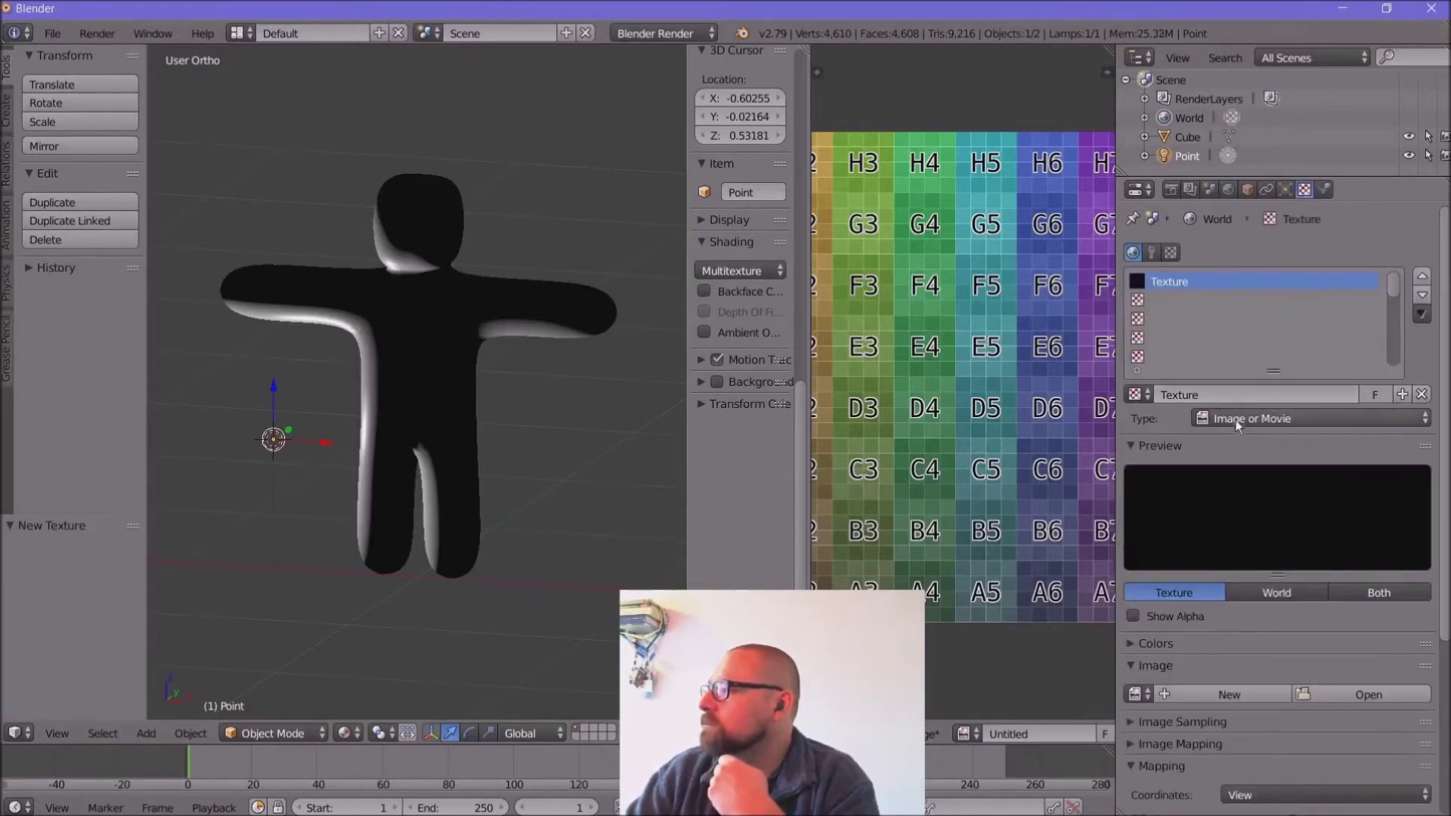
{"action": "scroll", "coordinate": [1257, 607], "scroll_direction": "down", "scroll_amount": 6}
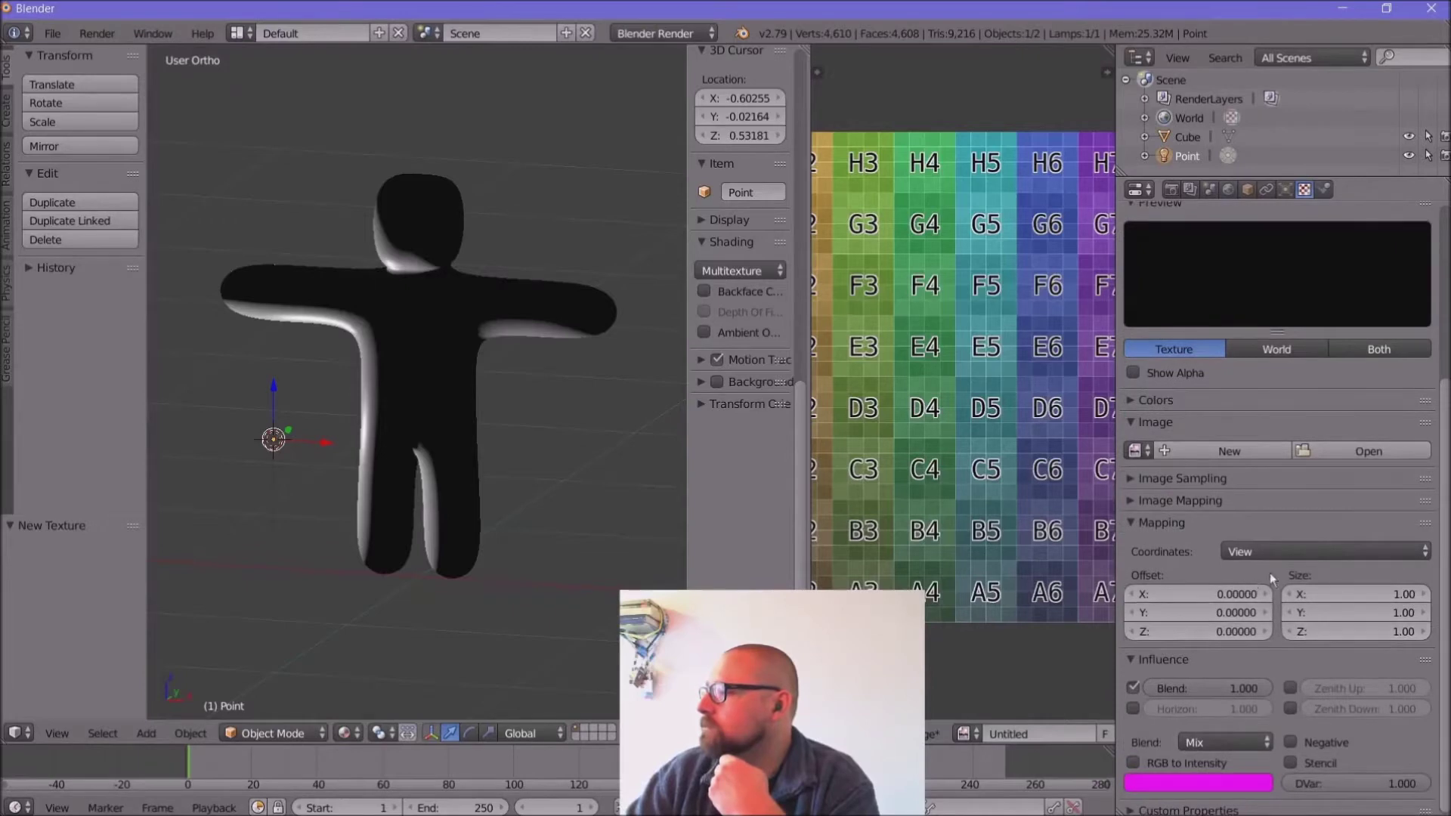
{"action": "scroll", "coordinate": [1270, 573], "scroll_direction": "down", "scroll_amount": 1}
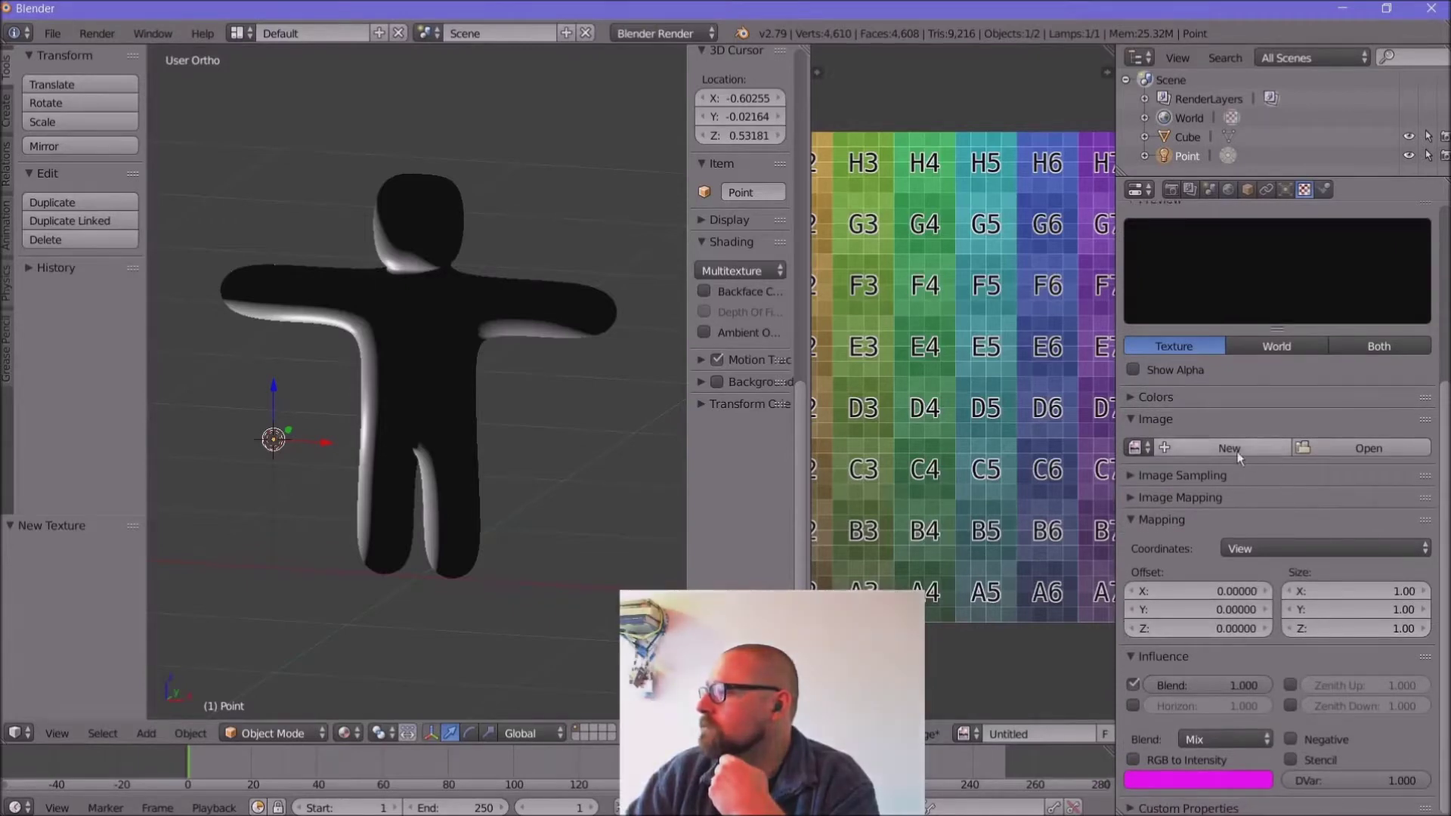
{"action": "left_click", "coordinate": [1377, 447]}
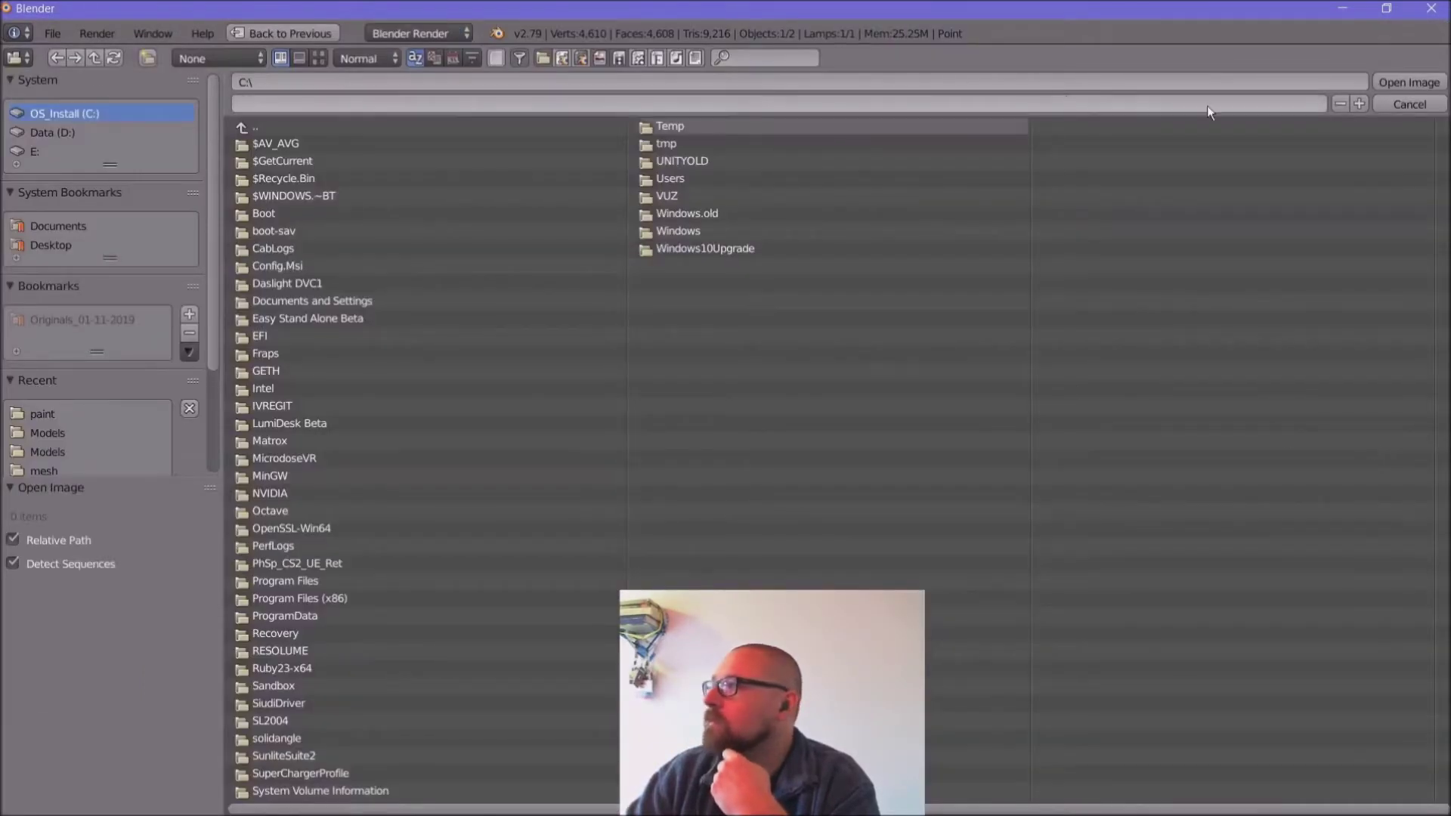
{"action": "left_click", "coordinate": [1392, 110]}
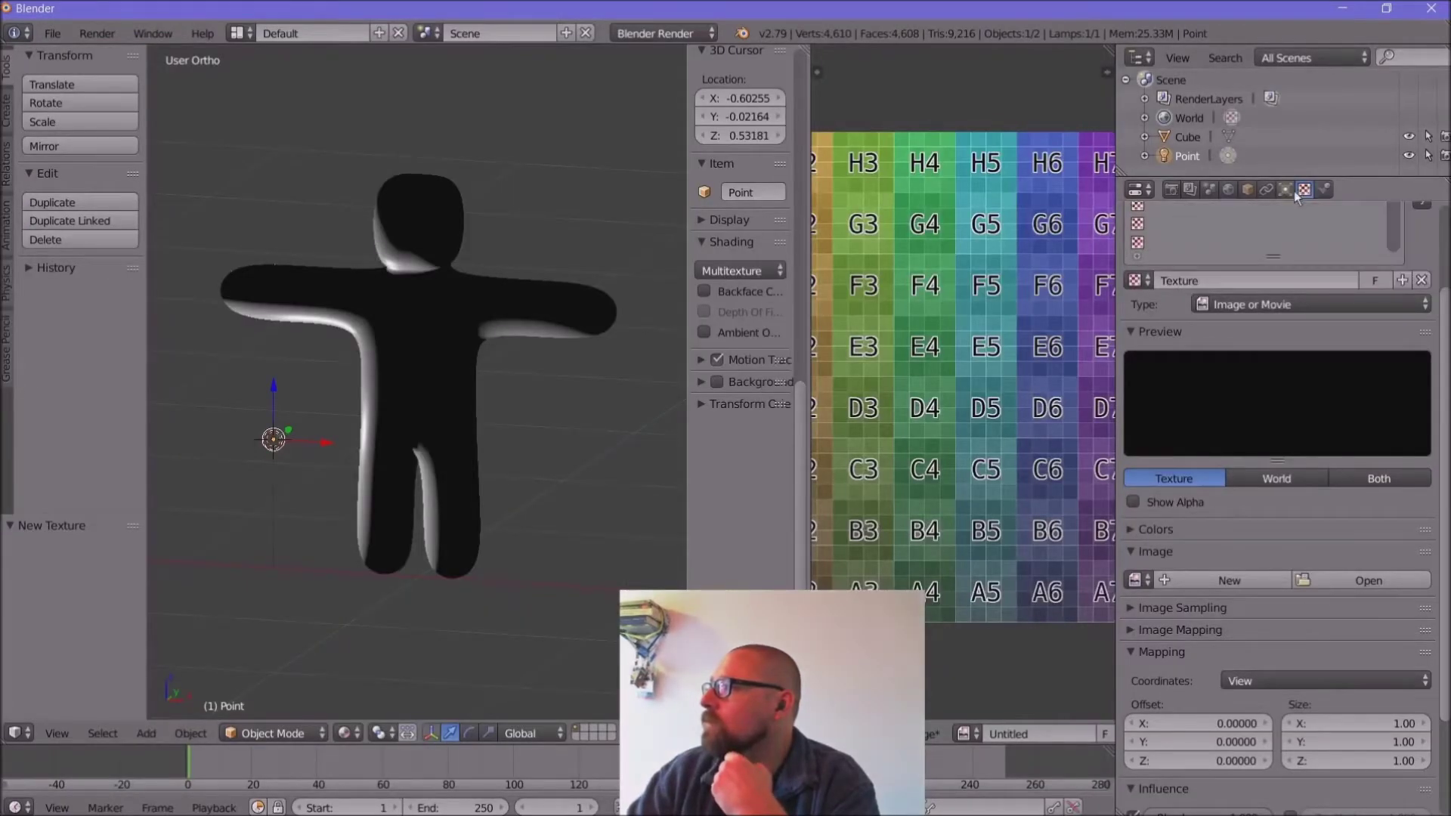
{"action": "left_click", "coordinate": [1228, 190]}
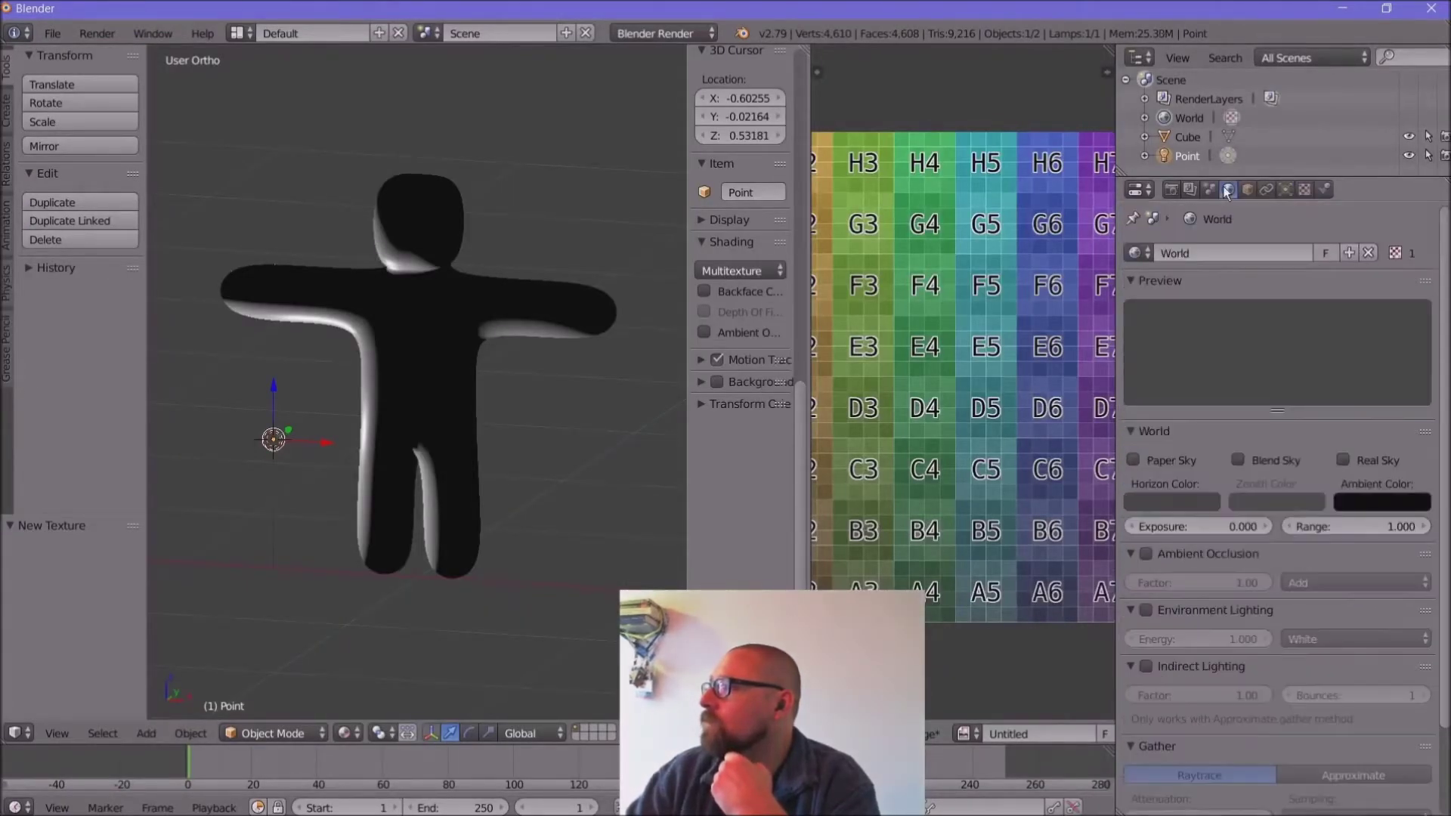
{"action": "left_click", "coordinate": [1244, 191]}
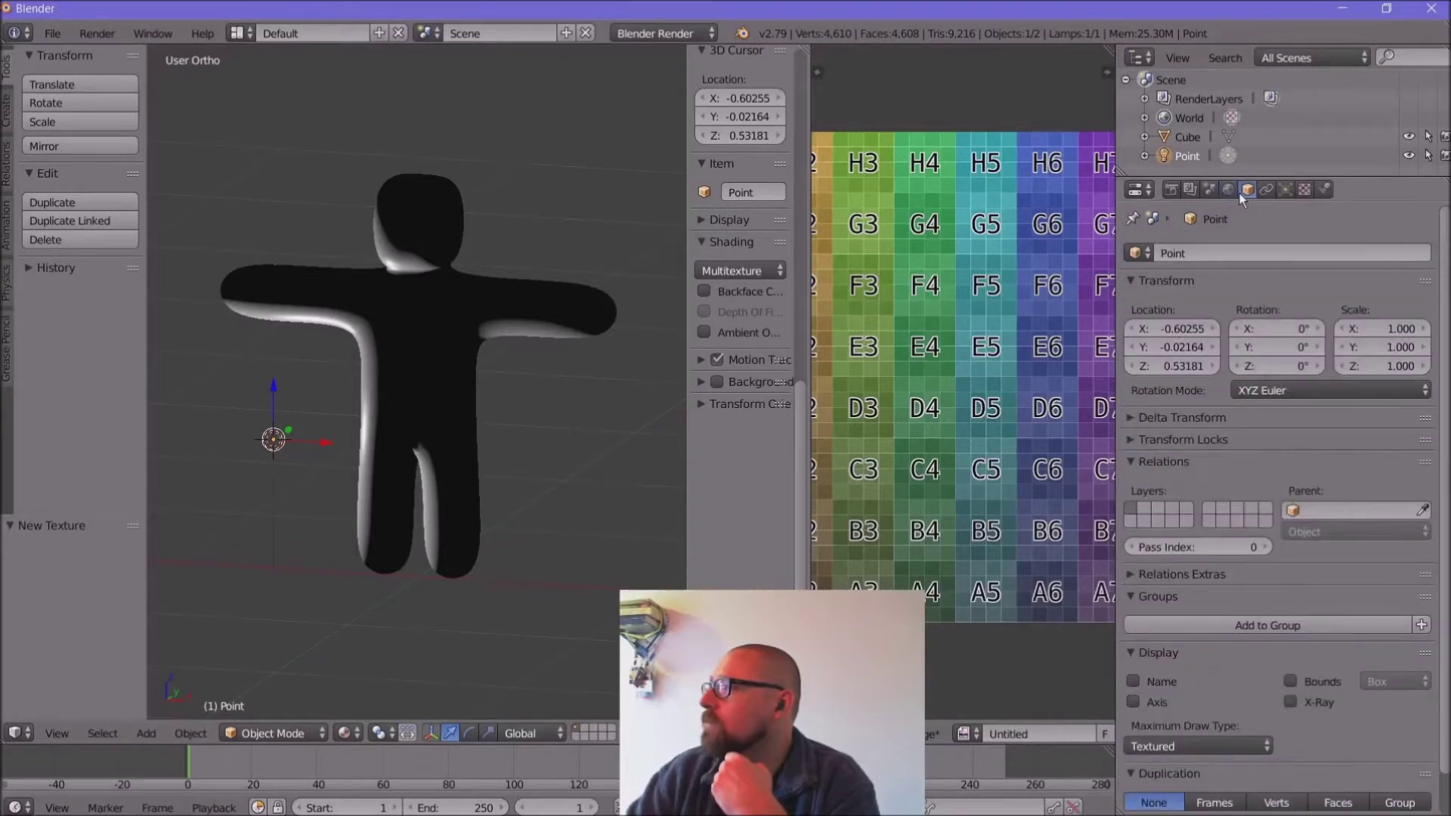
{"action": "left_click", "coordinate": [1263, 192]}
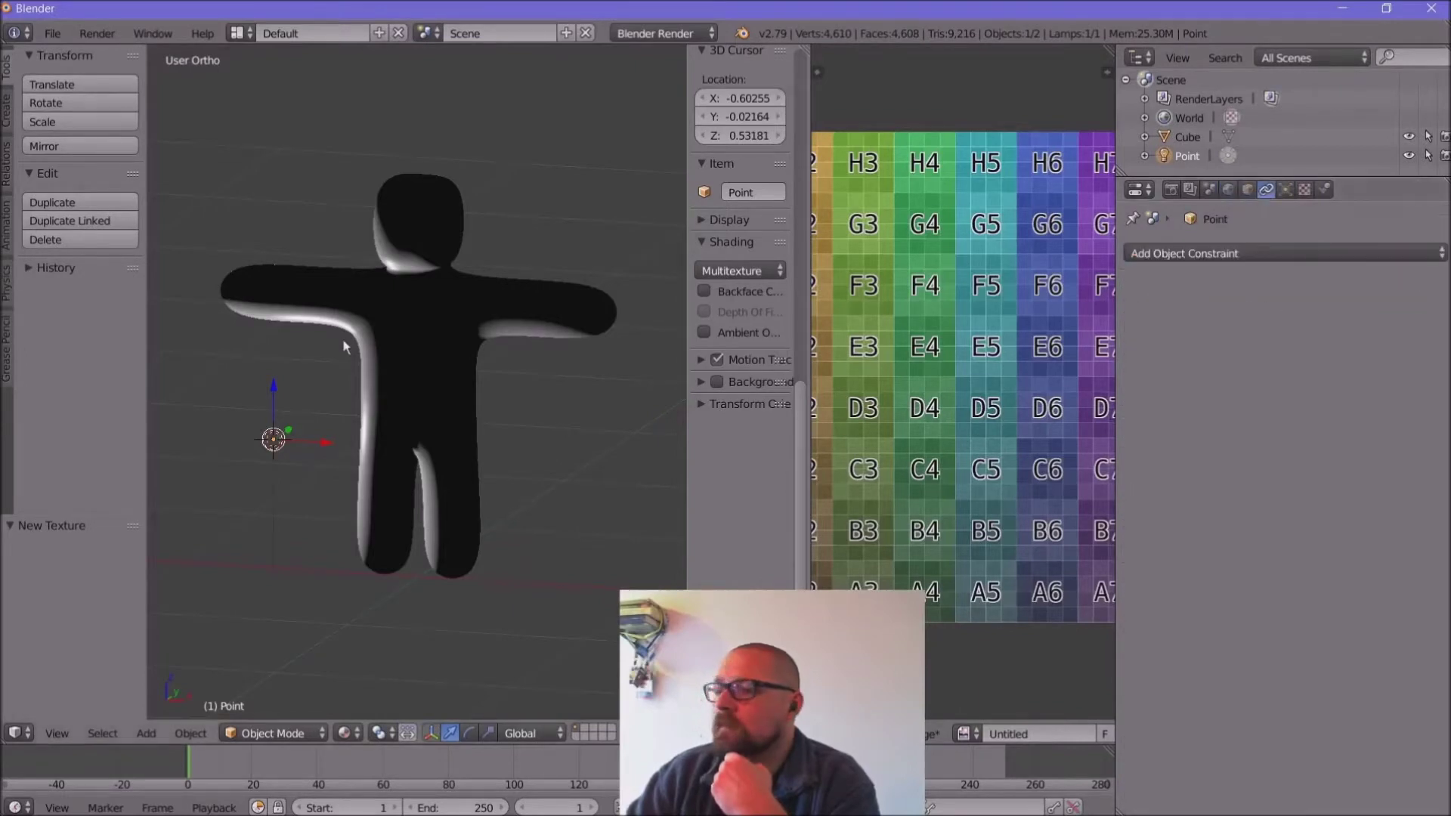
Step: Select the character mesh, add a new material to it and look through the material's settings
{"action": "right_click", "coordinate": [436, 351]}
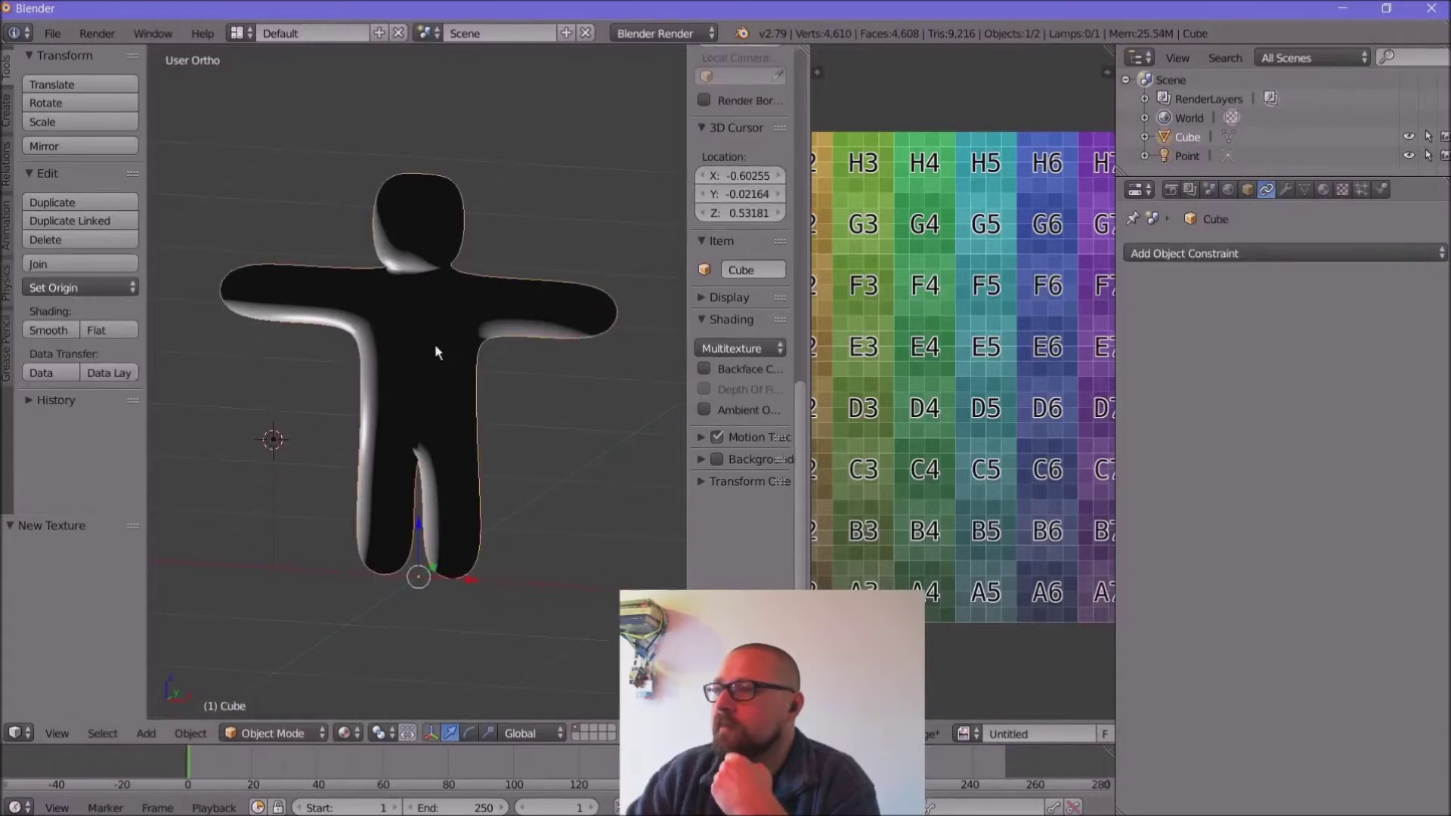
{"action": "left_click", "coordinate": [1323, 190]}
{"action": "left_click", "coordinate": [1196, 316]}
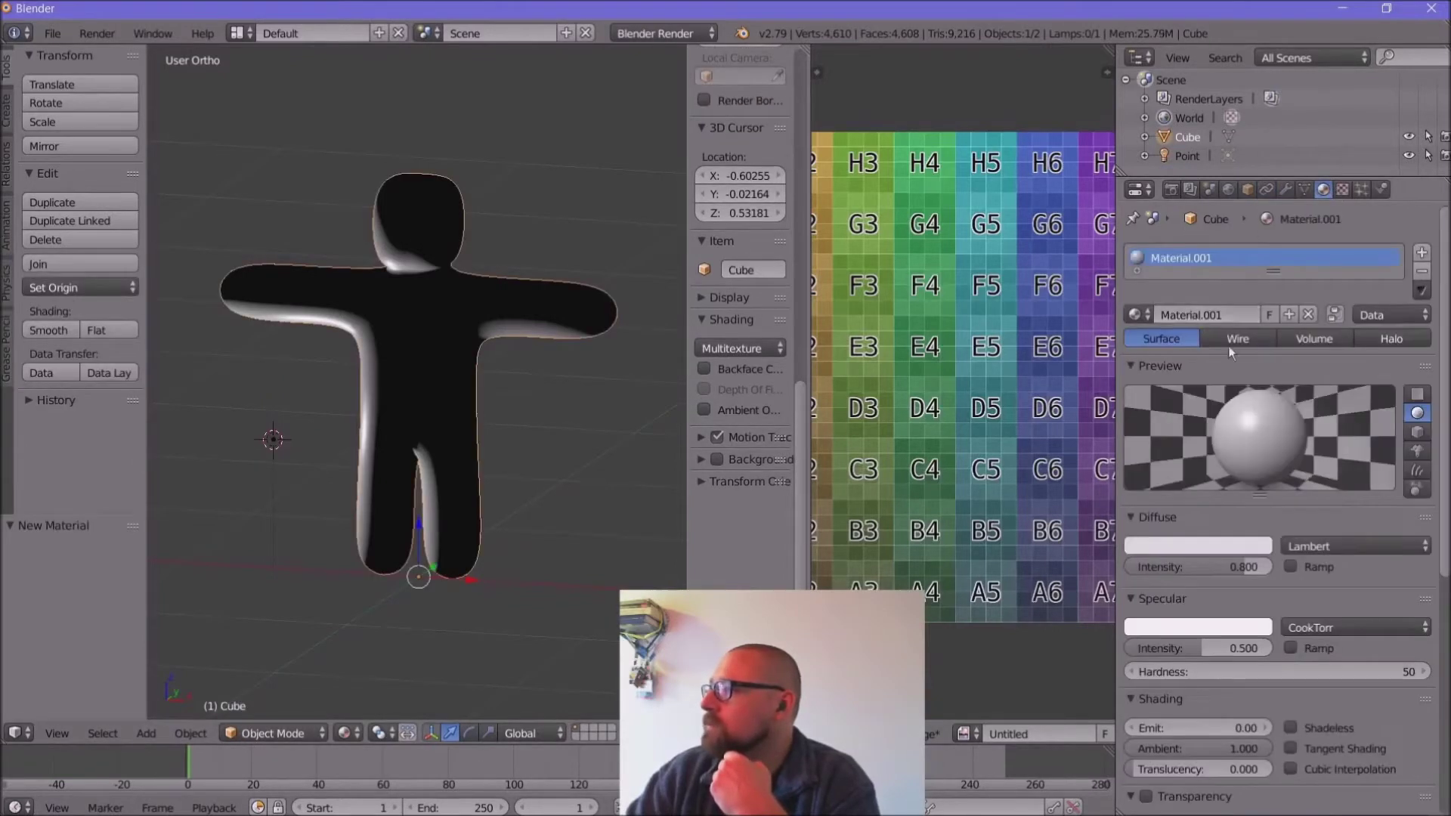
{"action": "scroll", "coordinate": [1303, 567], "scroll_direction": "down", "scroll_amount": 5}
{"action": "scroll", "coordinate": [1302, 567], "scroll_direction": "down", "scroll_amount": 8}
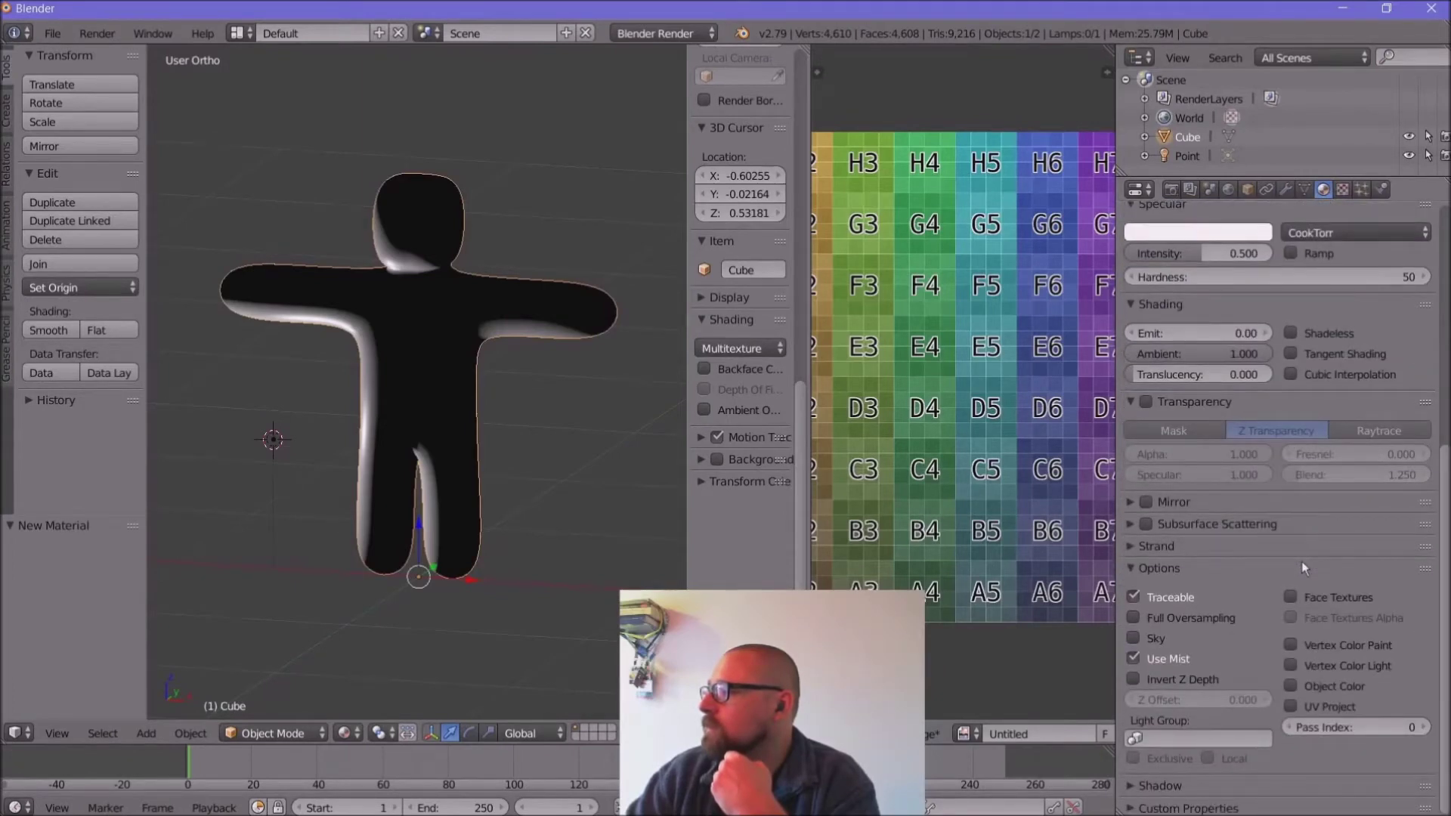
{"action": "scroll", "coordinate": [1318, 389], "scroll_direction": "up", "scroll_amount": 13}
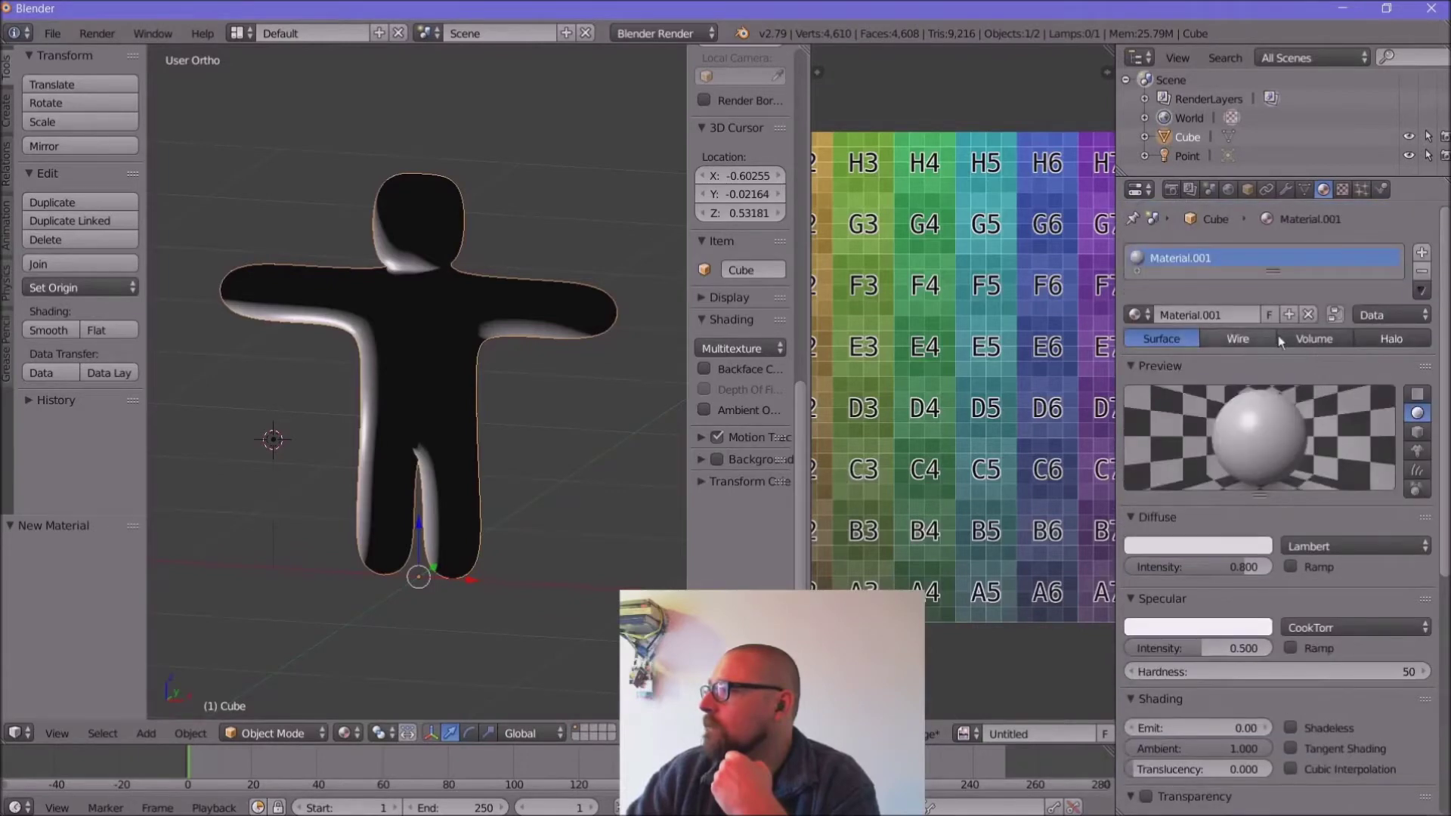
Step: Add a new Image or Movie texture to the character's material and set its UV coordinates to use UVMap
{"action": "left_click", "coordinate": [1343, 190]}
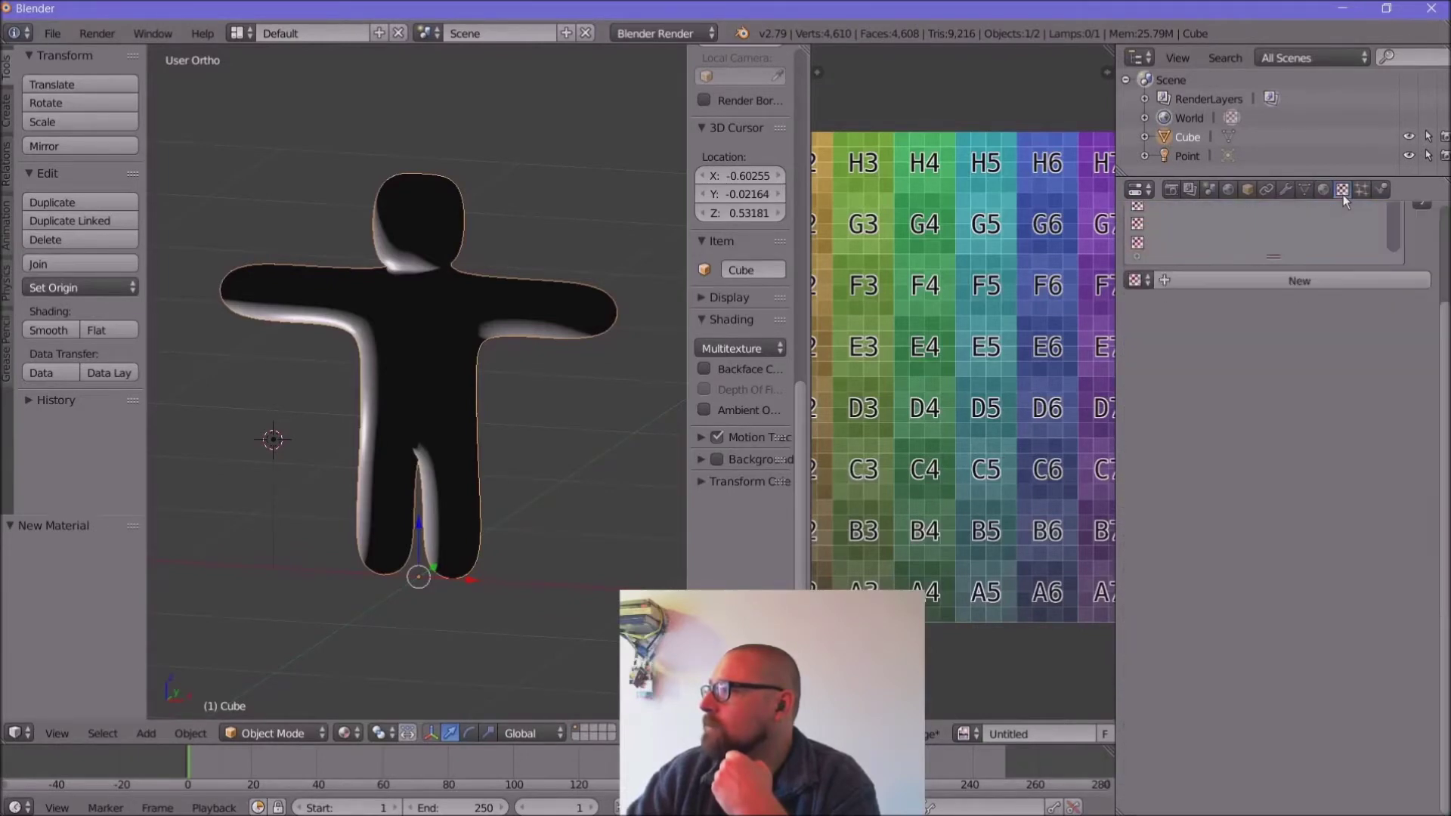
{"action": "left_click", "coordinate": [1276, 280]}
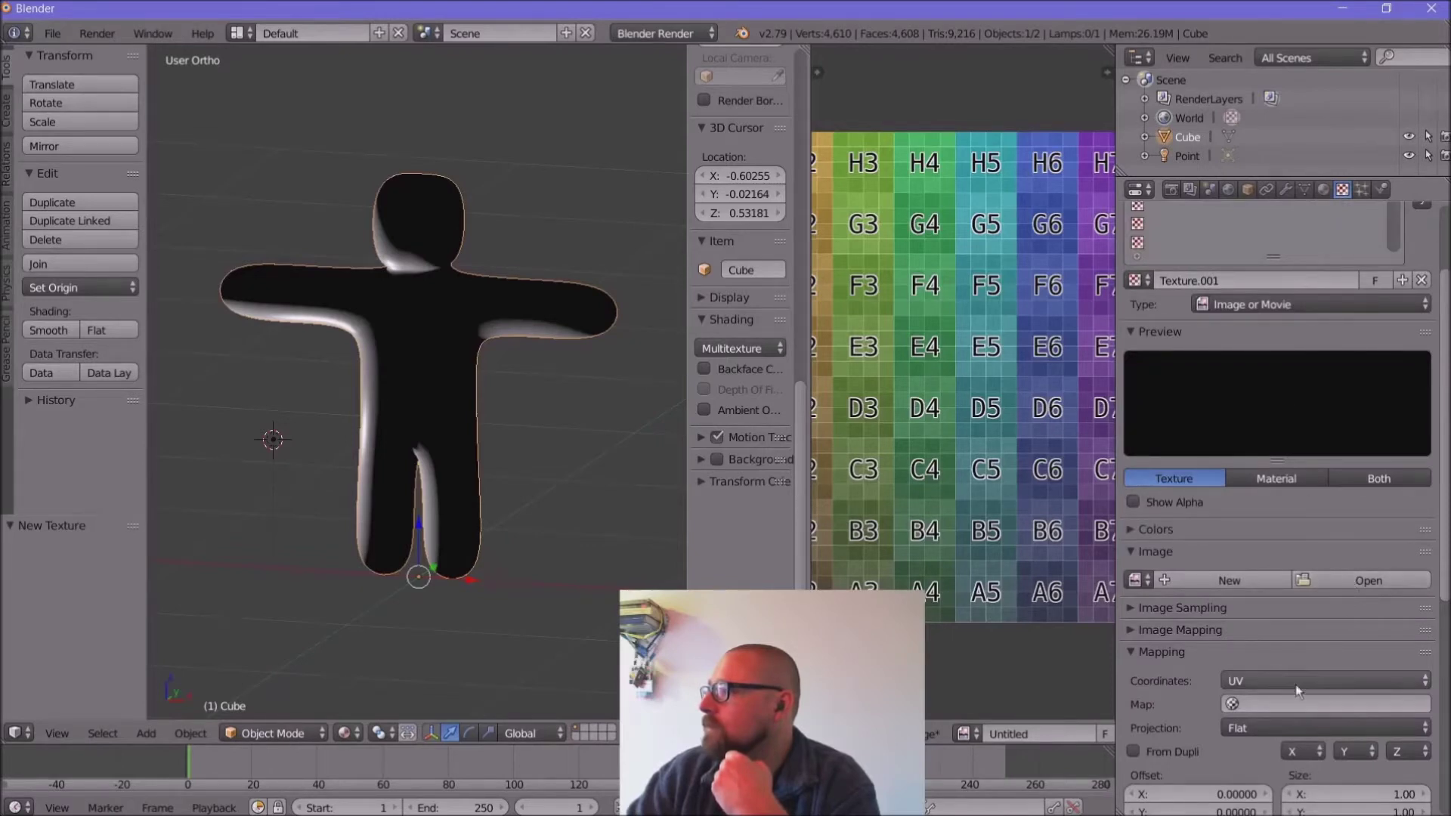
{"action": "left_click", "coordinate": [1297, 710]}
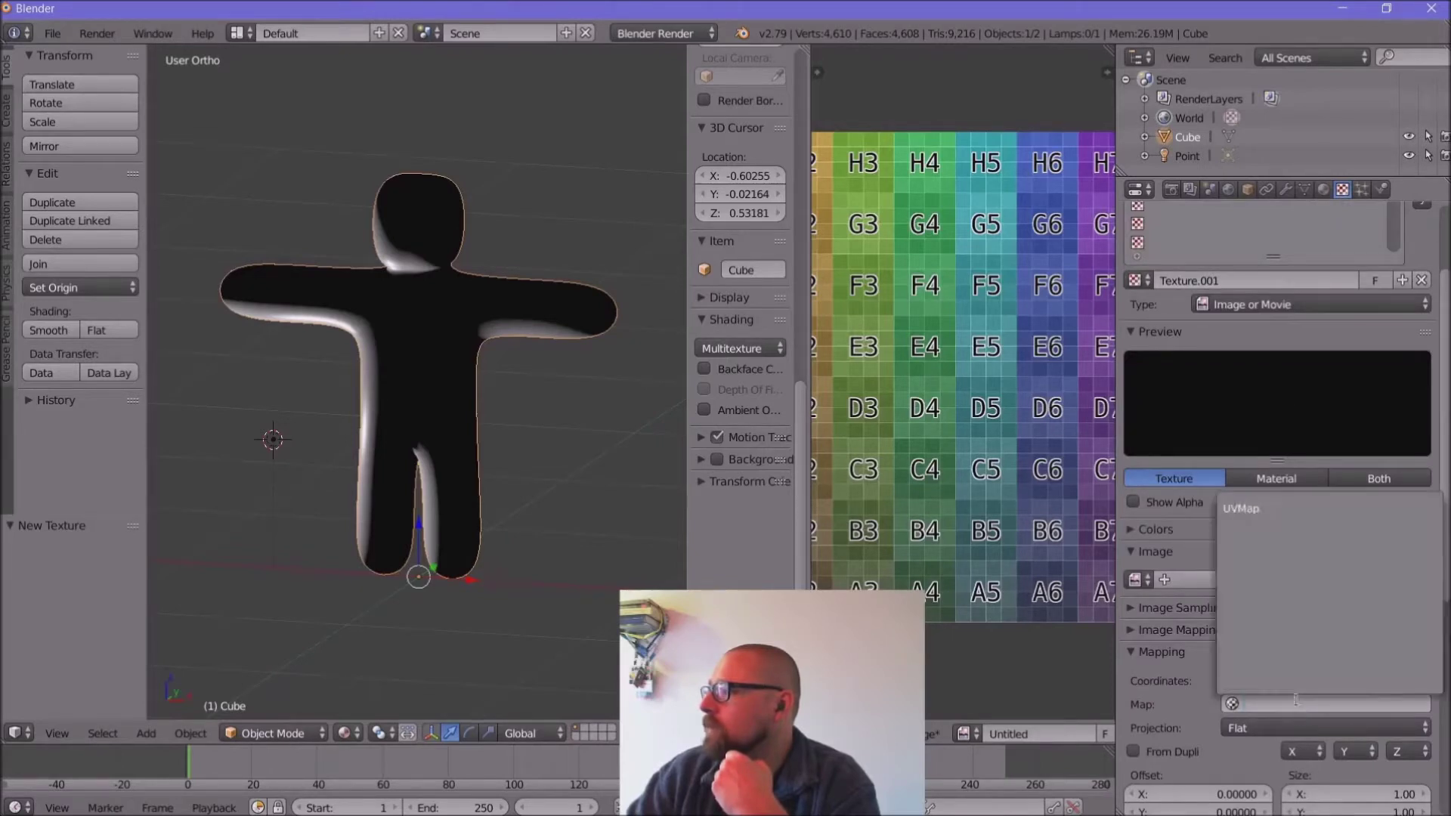
{"action": "left_click", "coordinate": [1268, 508]}
{"action": "left_click", "coordinate": [1326, 578]}
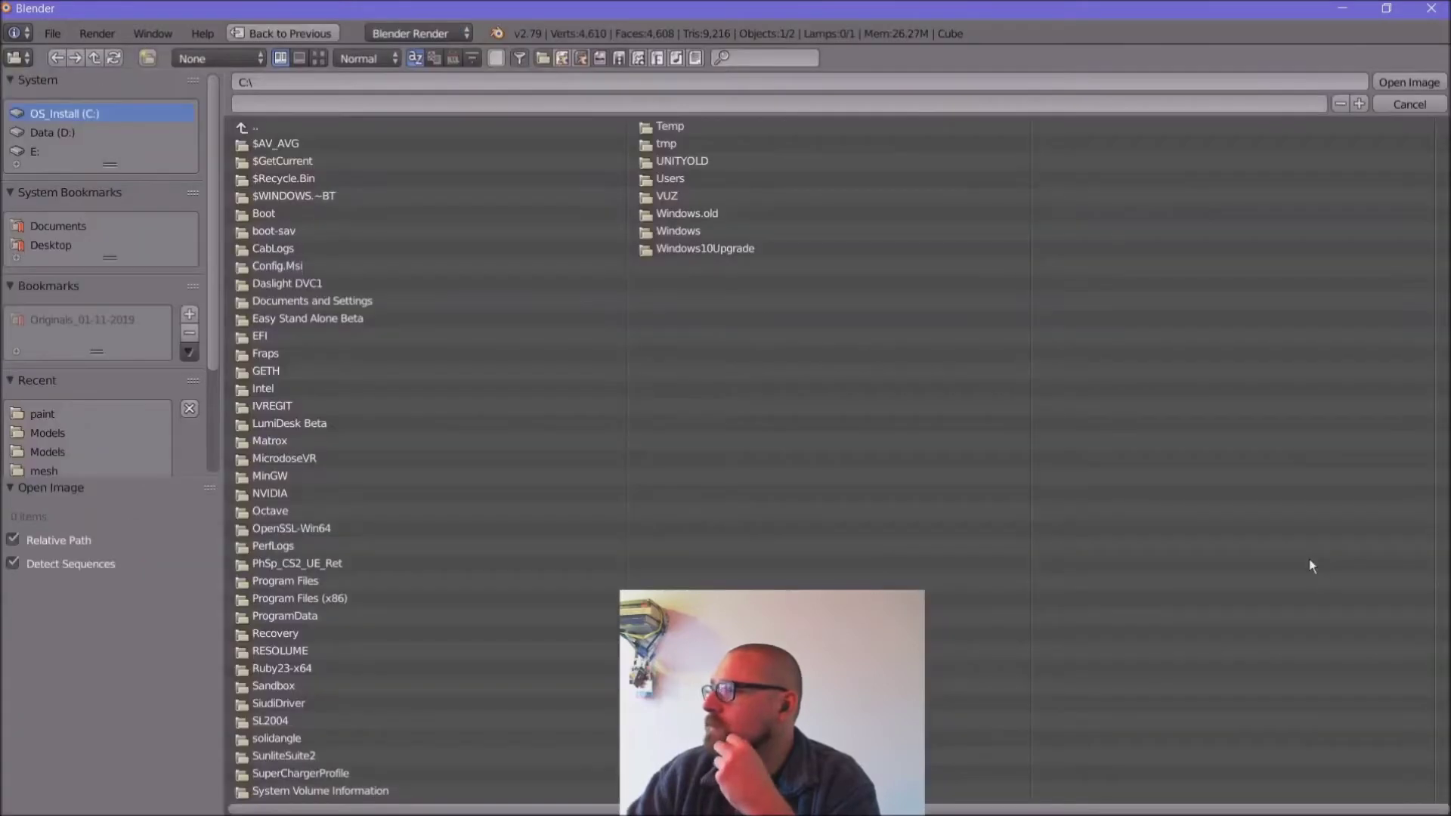
{"action": "left_click", "coordinate": [1406, 106]}
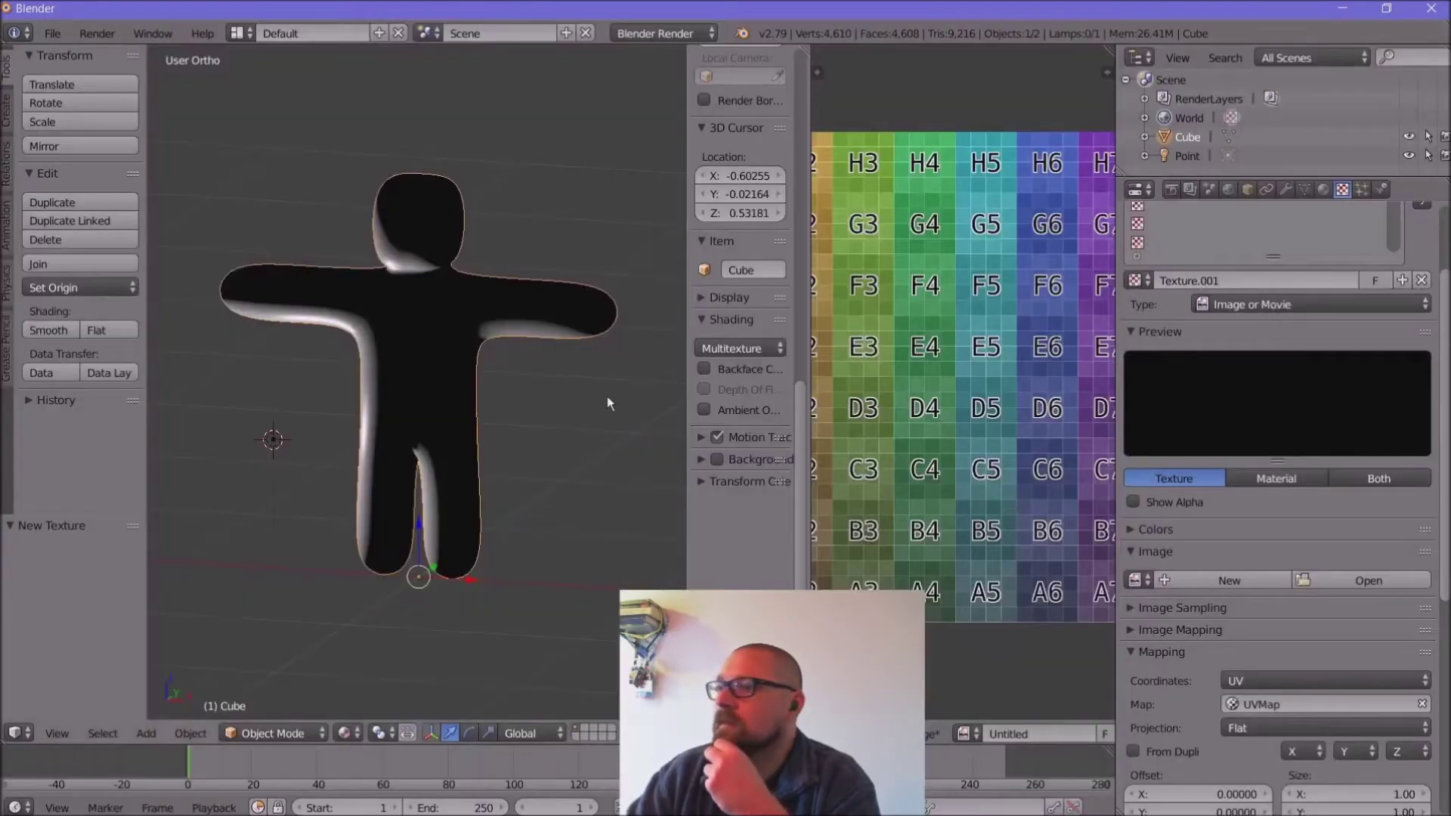
Step: Preview the character with Texture viewport shading and select all objects in the scene
{"action": "scroll", "coordinate": [597, 407], "scroll_direction": "down", "scroll_amount": 2}
{"action": "left_click", "coordinate": [345, 733]}
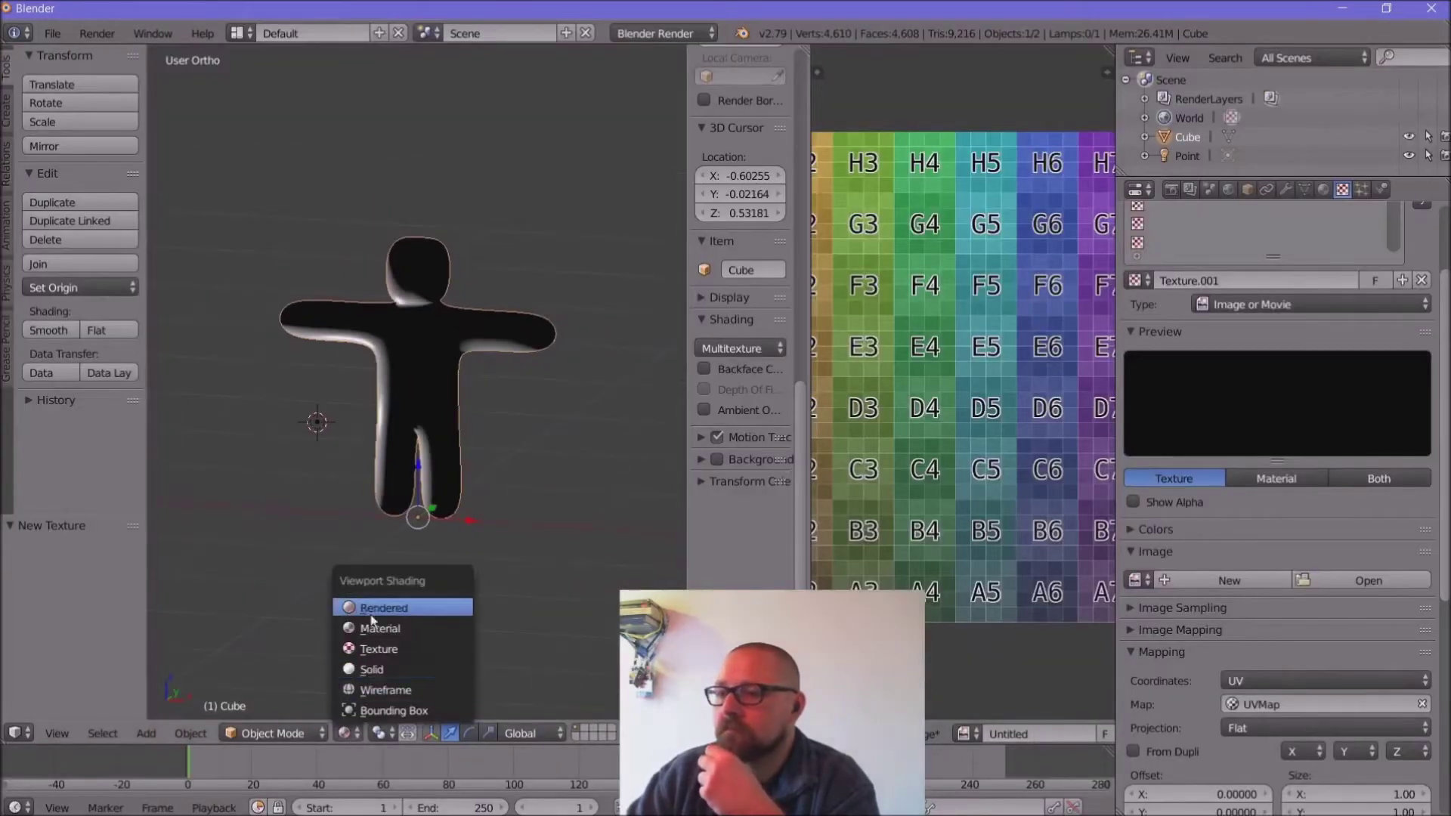
{"action": "left_click", "coordinate": [371, 649]}
{"action": "scroll", "coordinate": [347, 405], "scroll_direction": "up", "scroll_amount": 3}
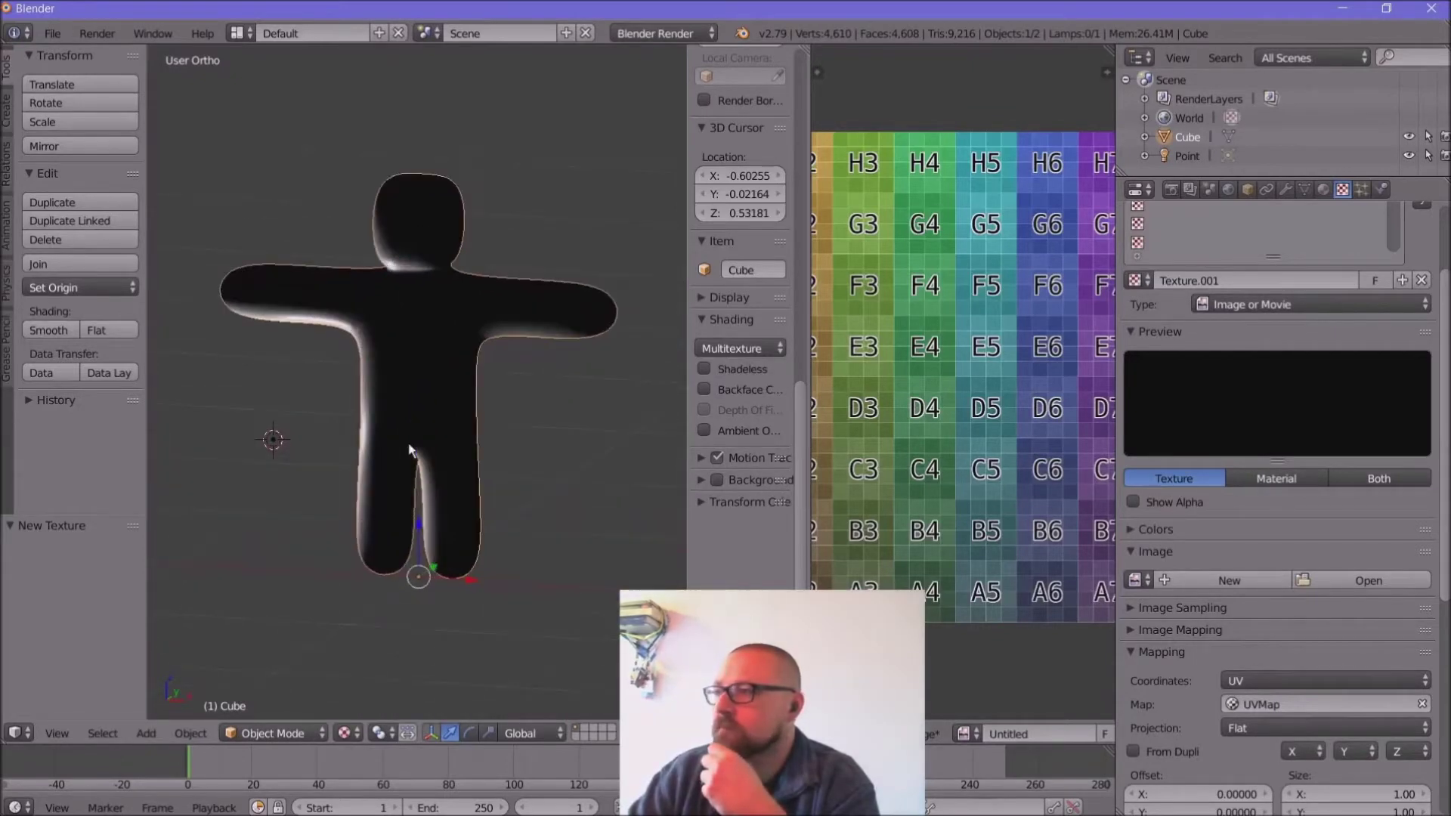
{"action": "key", "text": "a"}
{"action": "key", "text": "a"}
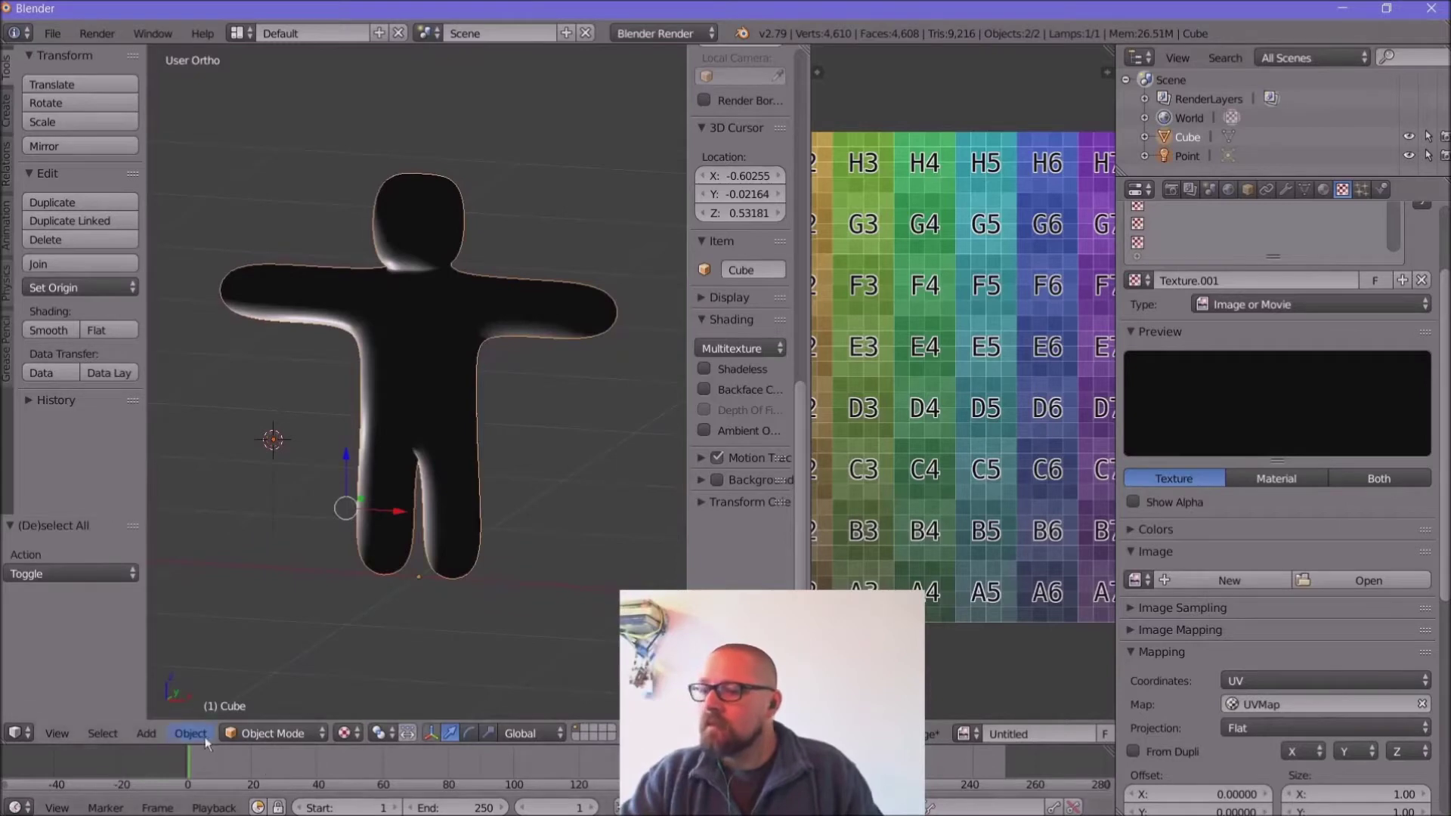
Step: Switch the character to Edit Mode and select the entire mesh so its UV layout shows over the color grid
{"action": "left_click", "coordinate": [231, 734]}
{"action": "left_click", "coordinate": [257, 690]}
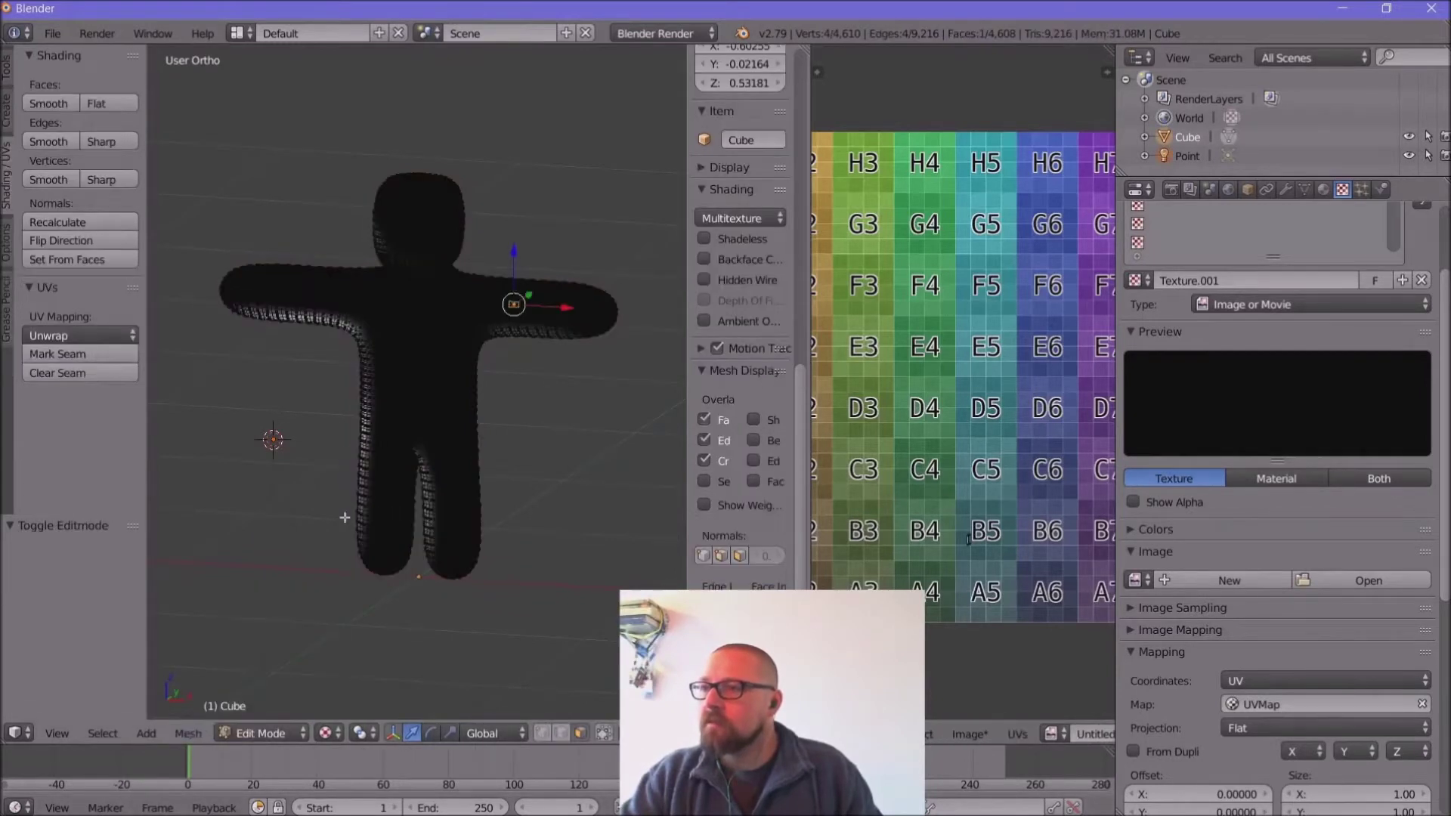
{"action": "middle_click_drag", "start_coordinate": [345, 518], "coordinate": [472, 456]}
{"action": "scroll", "coordinate": [473, 456], "scroll_direction": "up", "scroll_amount": 5}
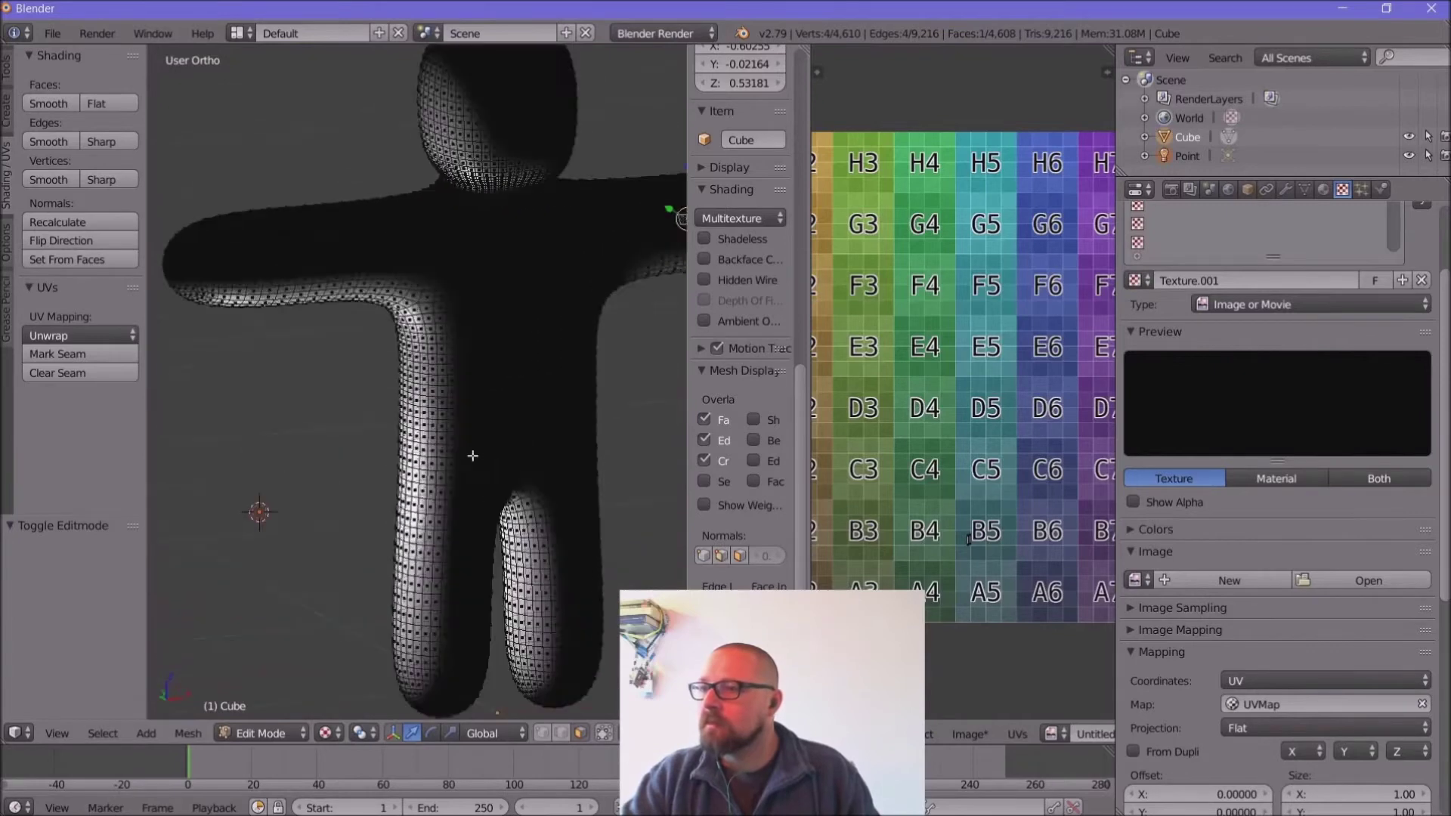
{"action": "scroll", "coordinate": [524, 559], "scroll_direction": "down", "scroll_amount": 4}
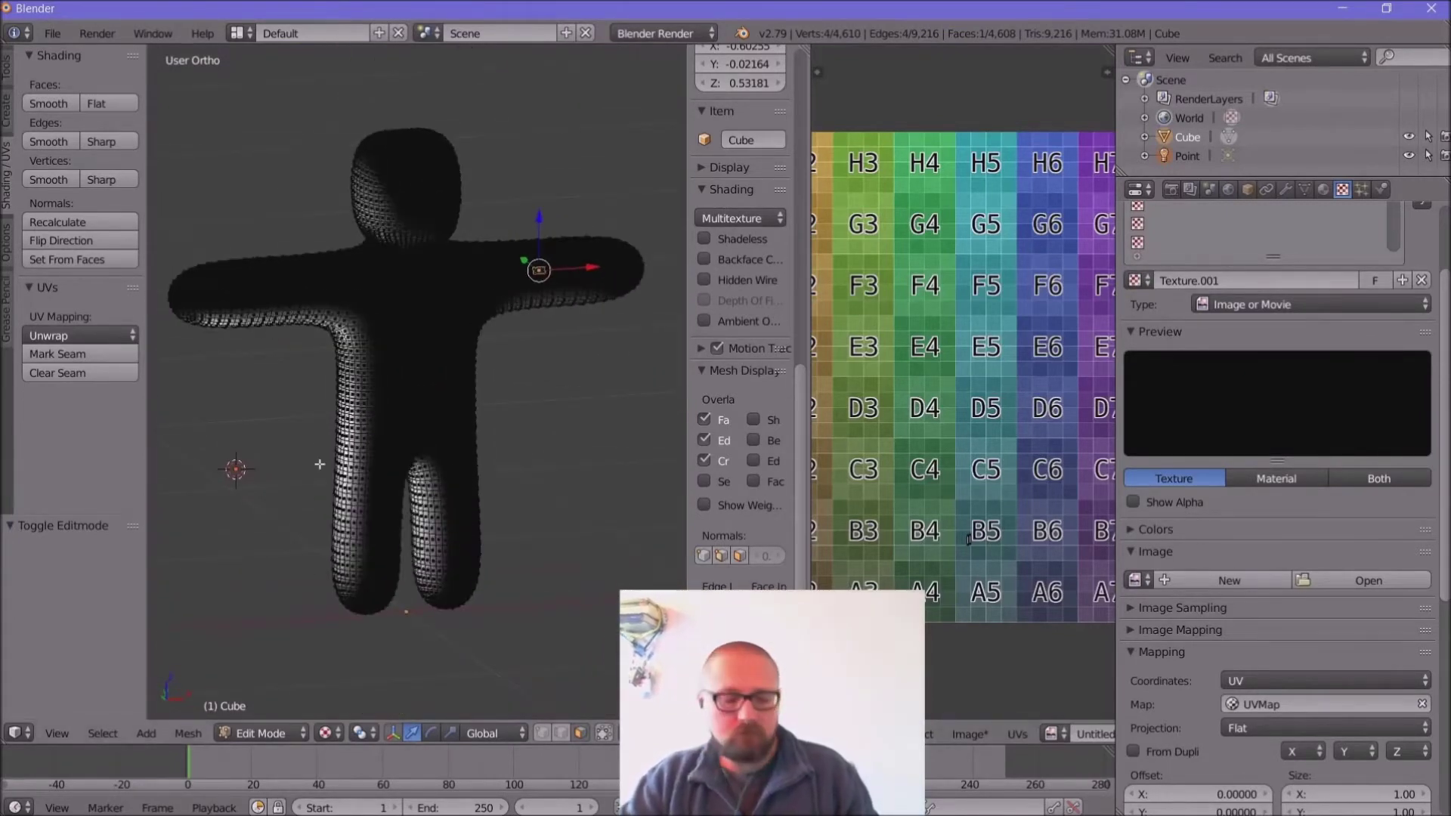
{"action": "key", "text": "a"}
{"action": "key", "text": "a"}
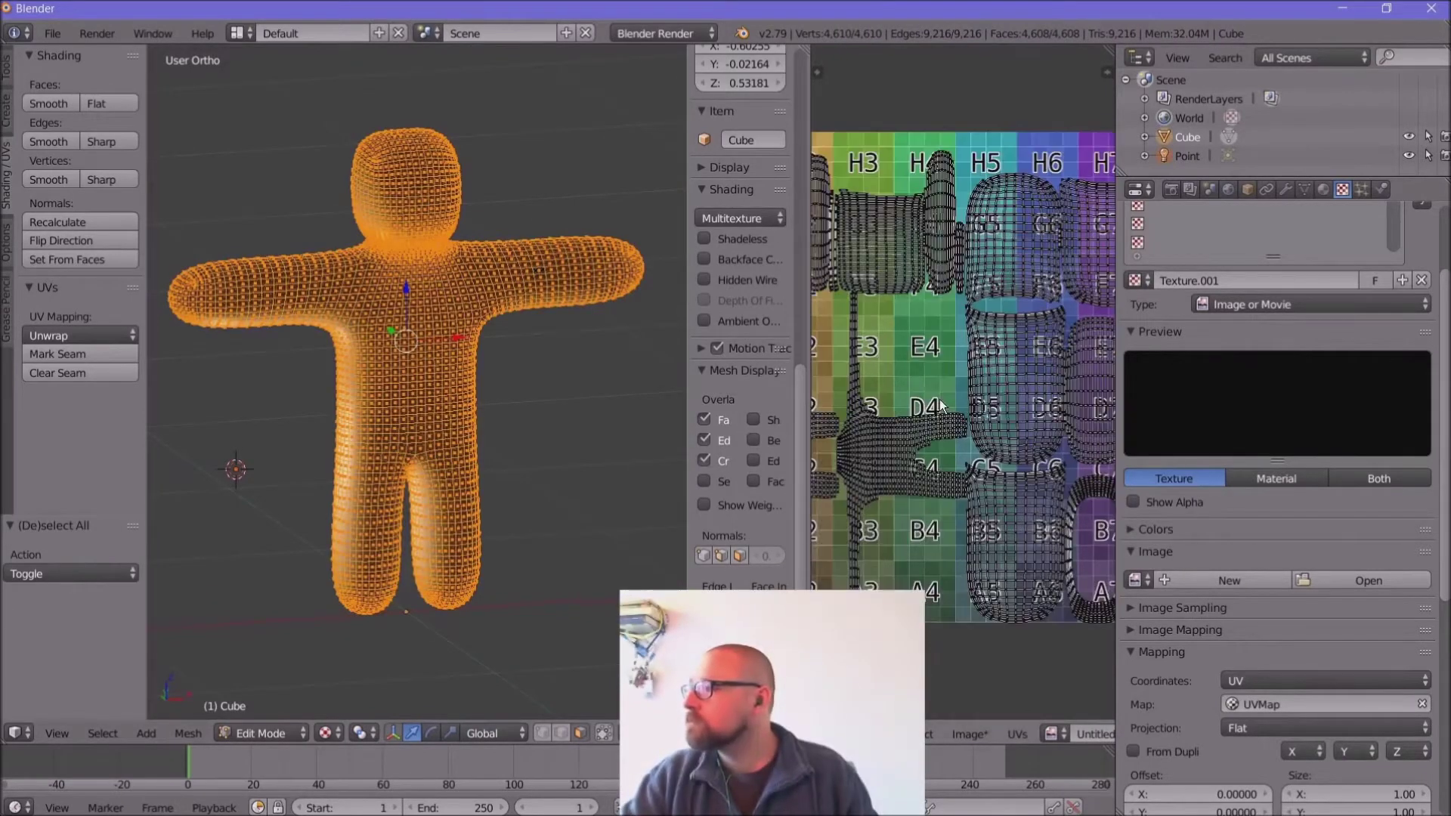
Step: Use the existing Untitled color grid image as the image of Texture.001
{"action": "scroll", "coordinate": [1284, 591], "scroll_direction": "down", "scroll_amount": 4}
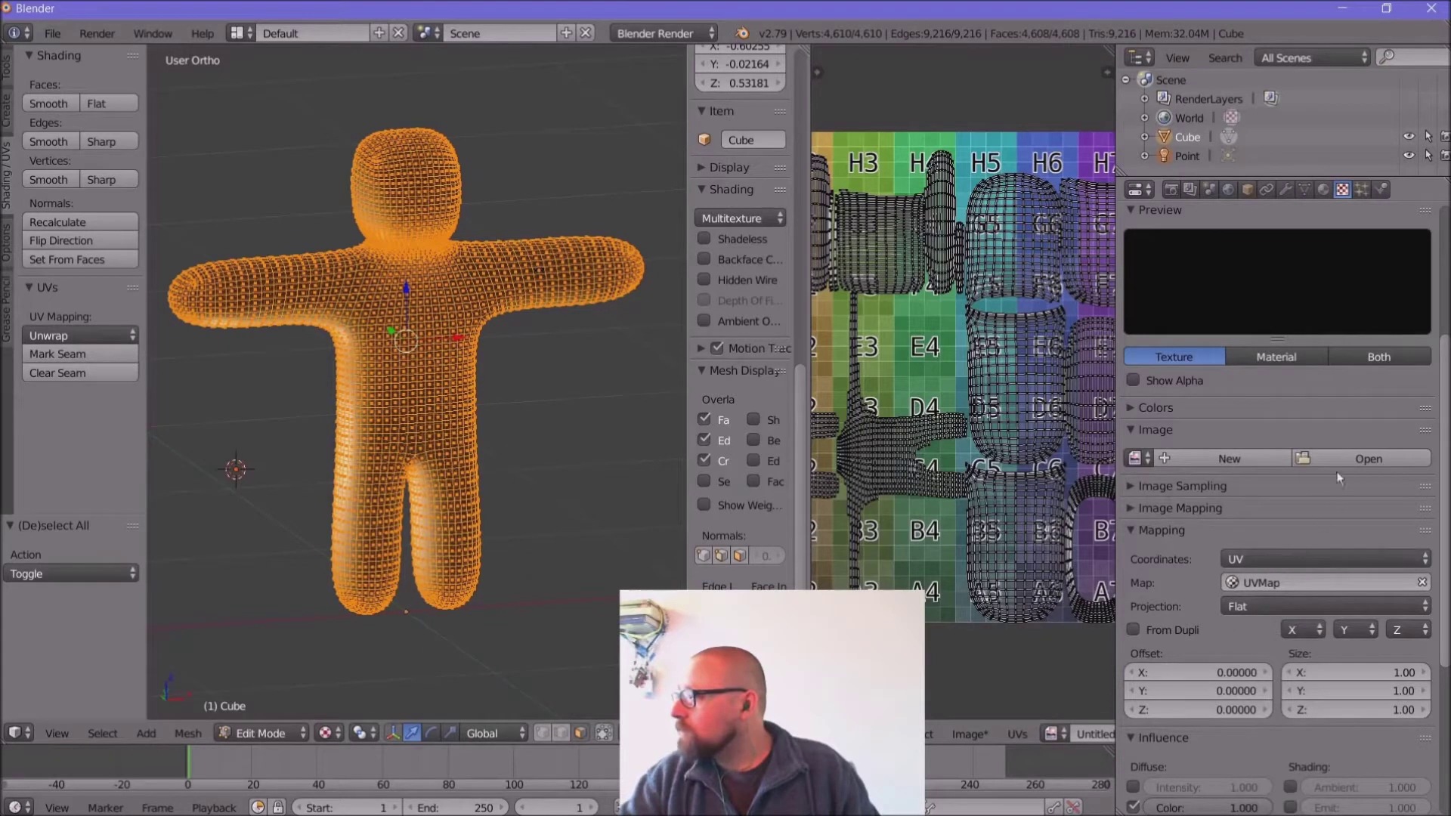
{"action": "scroll", "coordinate": [1321, 464], "scroll_direction": "up", "scroll_amount": 3}
{"action": "scroll", "coordinate": [1321, 464], "scroll_direction": "up", "scroll_amount": 4}
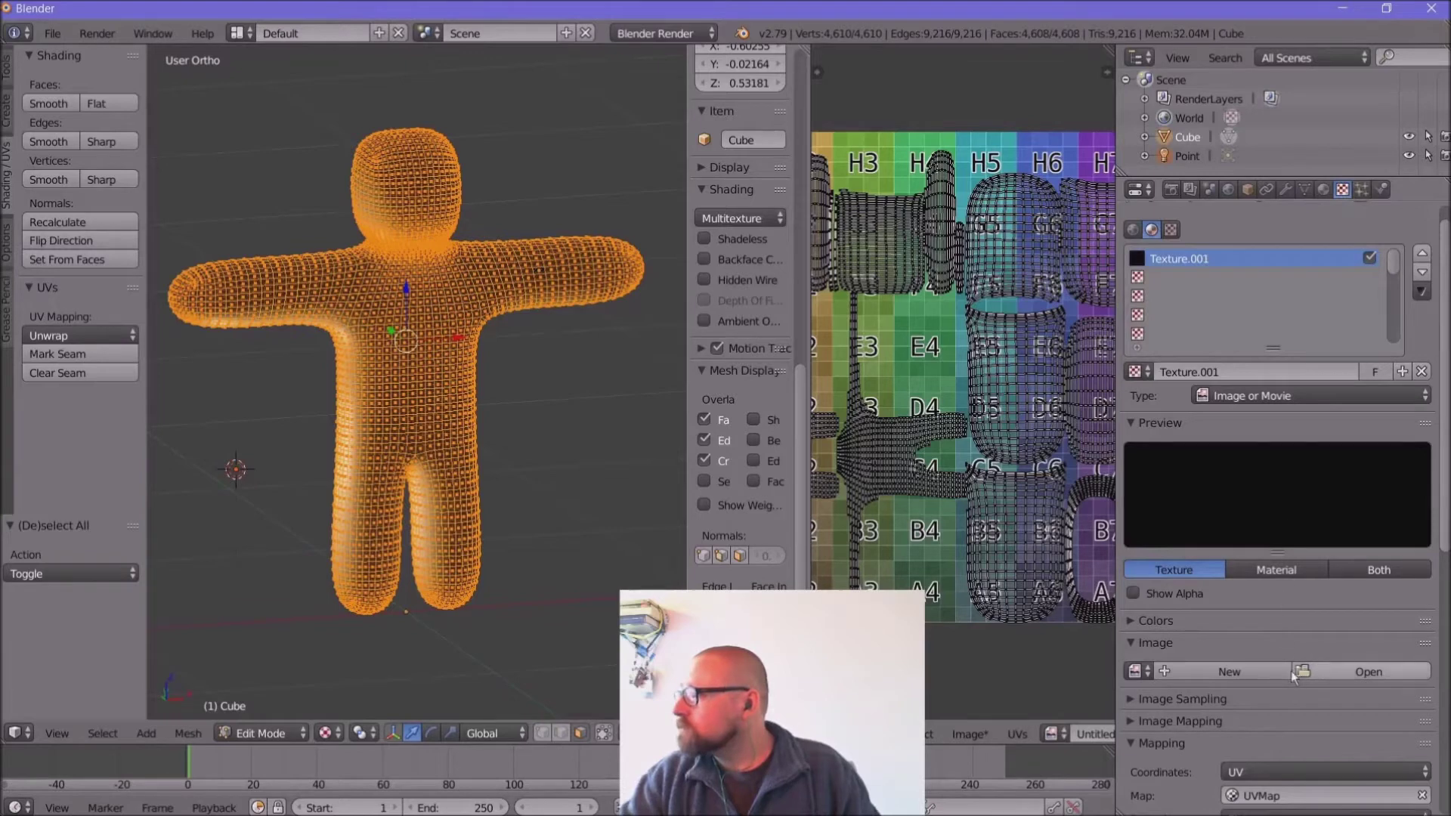
{"action": "left_click", "coordinate": [1137, 672]}
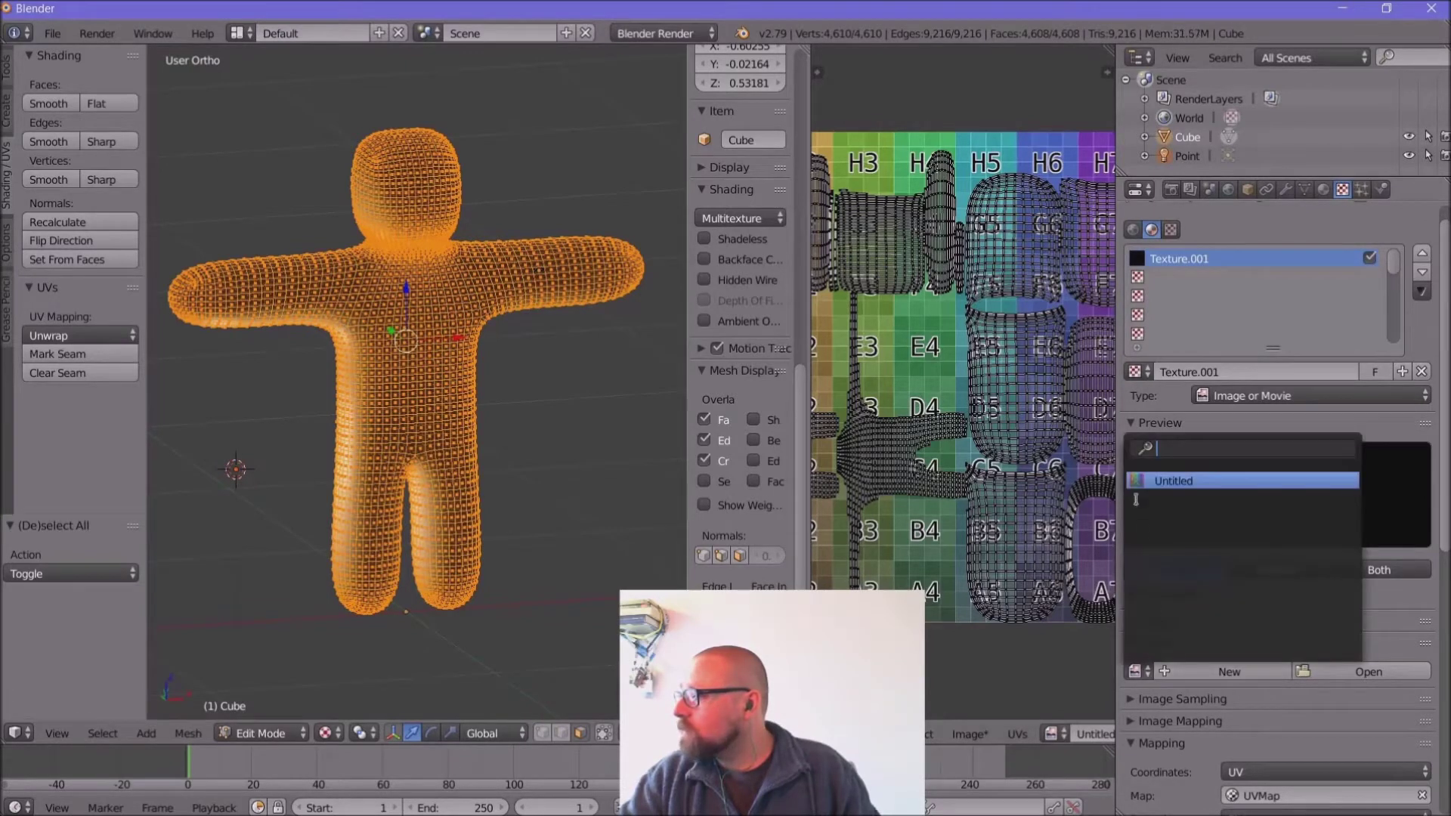
{"action": "left_click", "coordinate": [1136, 481]}
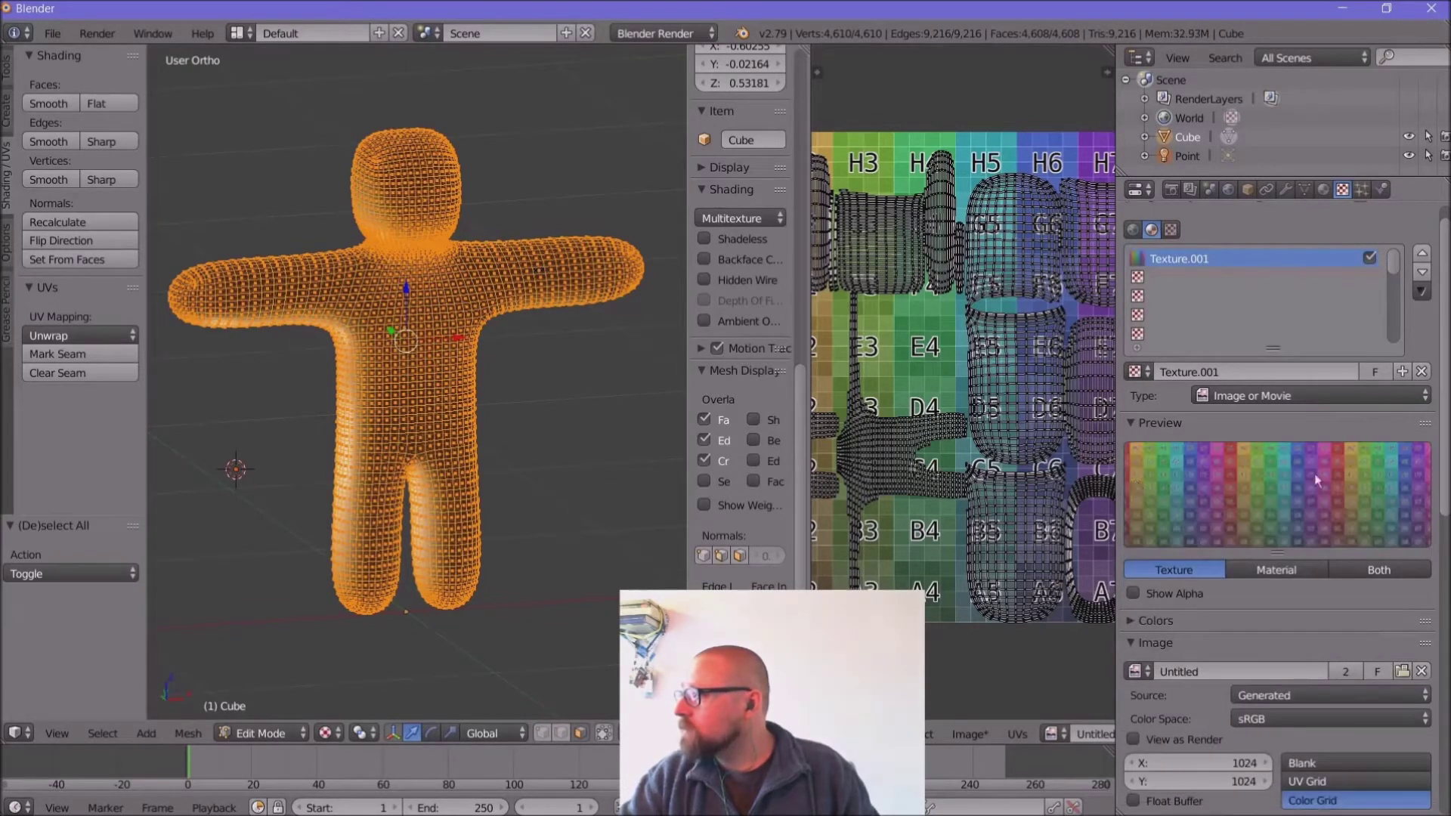
Step: Assign Material.001 to all selected faces of the character and return to Object Mode
{"action": "left_click", "coordinate": [1323, 189]}
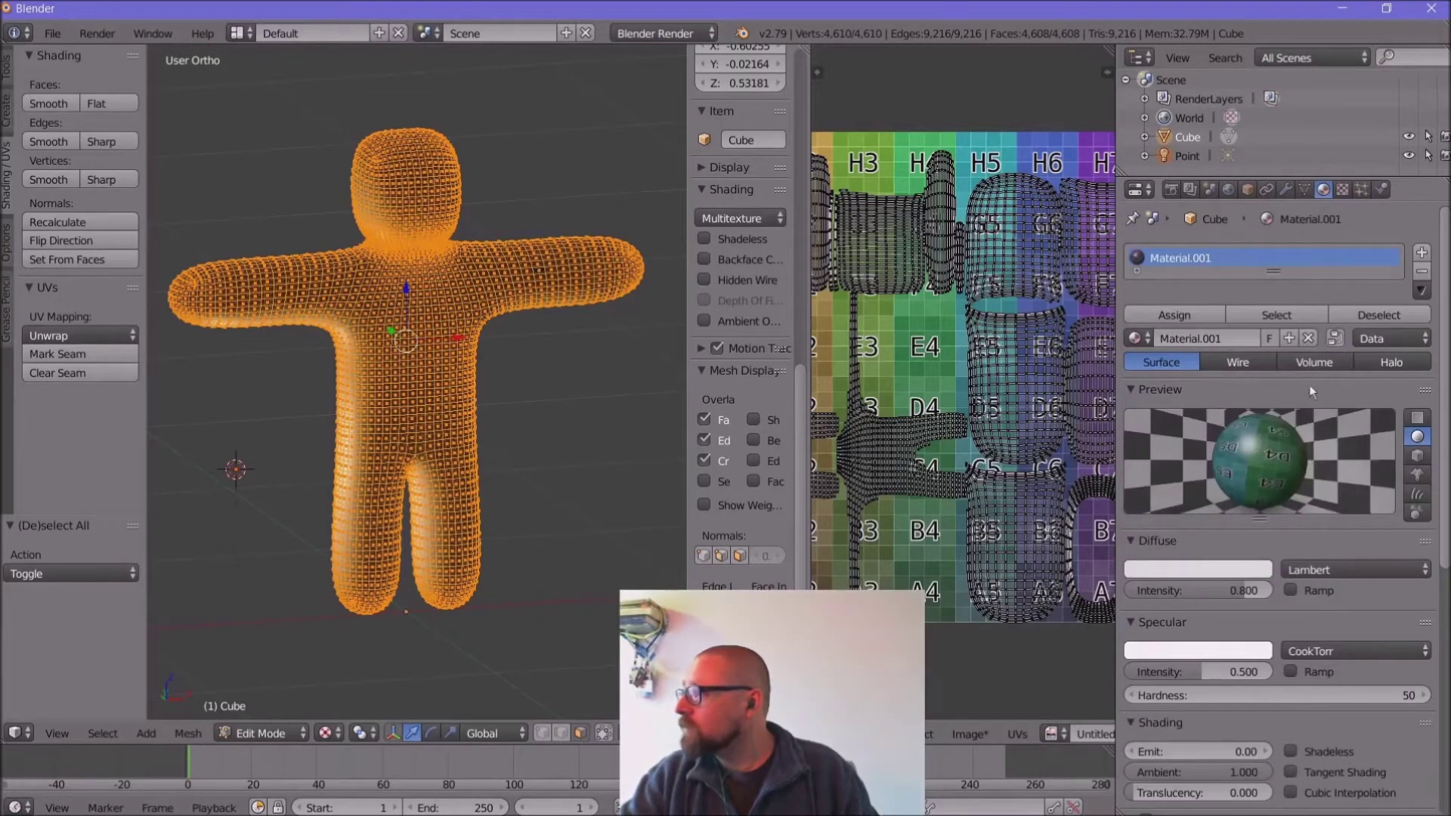
{"action": "left_click", "coordinate": [1196, 310]}
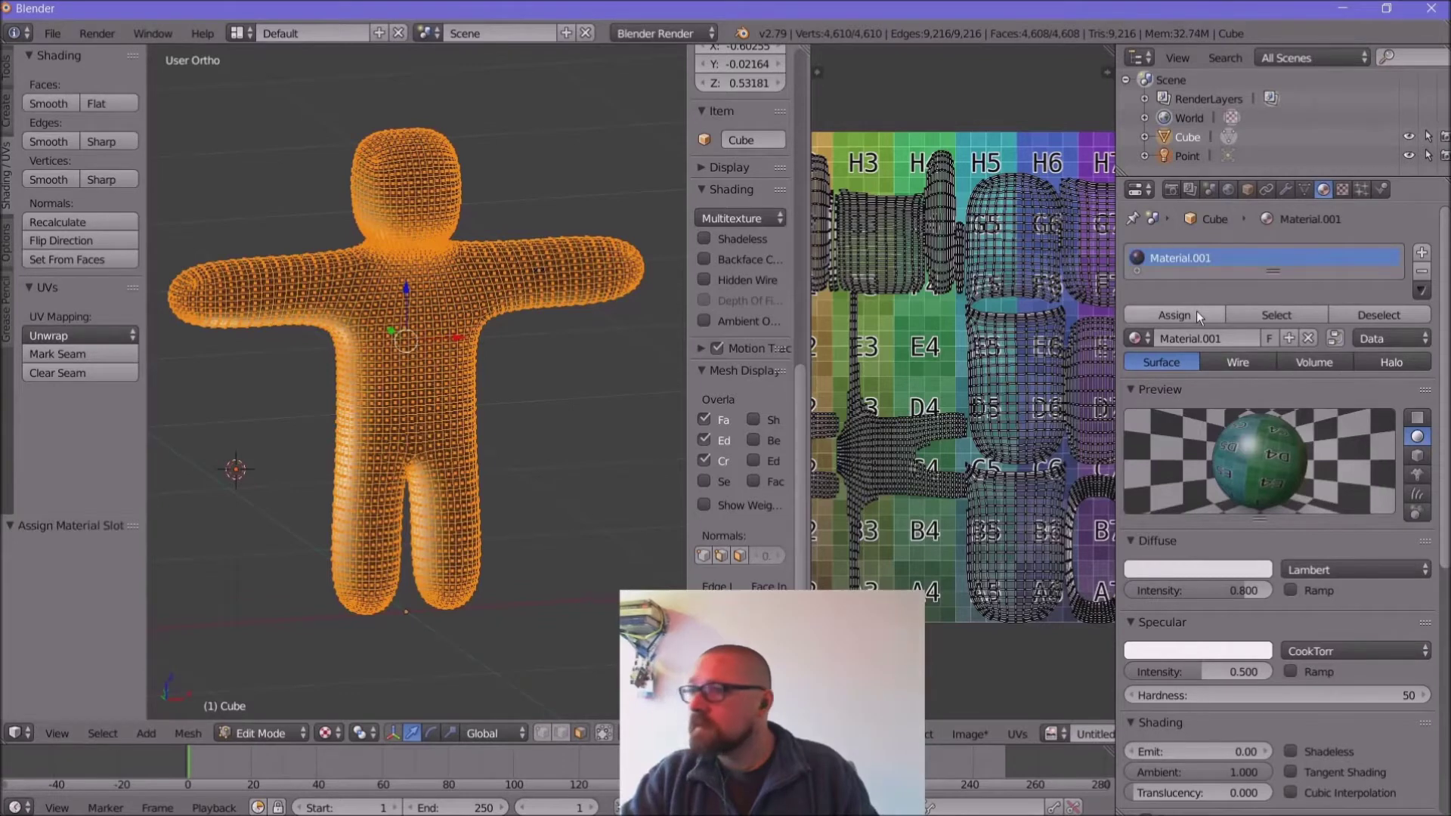
{"action": "left_click", "coordinate": [333, 733]}
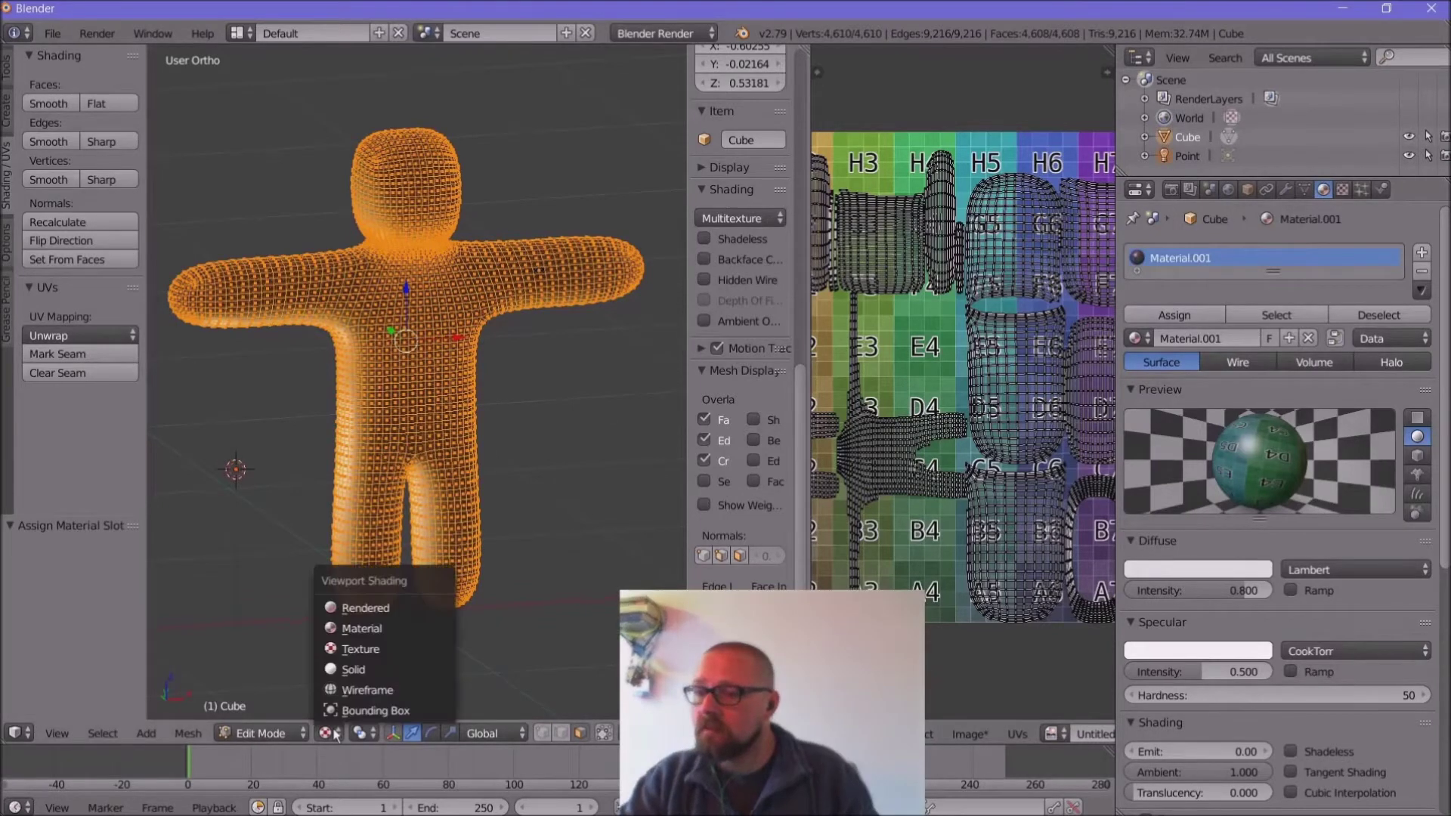
{"action": "left_click", "coordinate": [257, 731]}
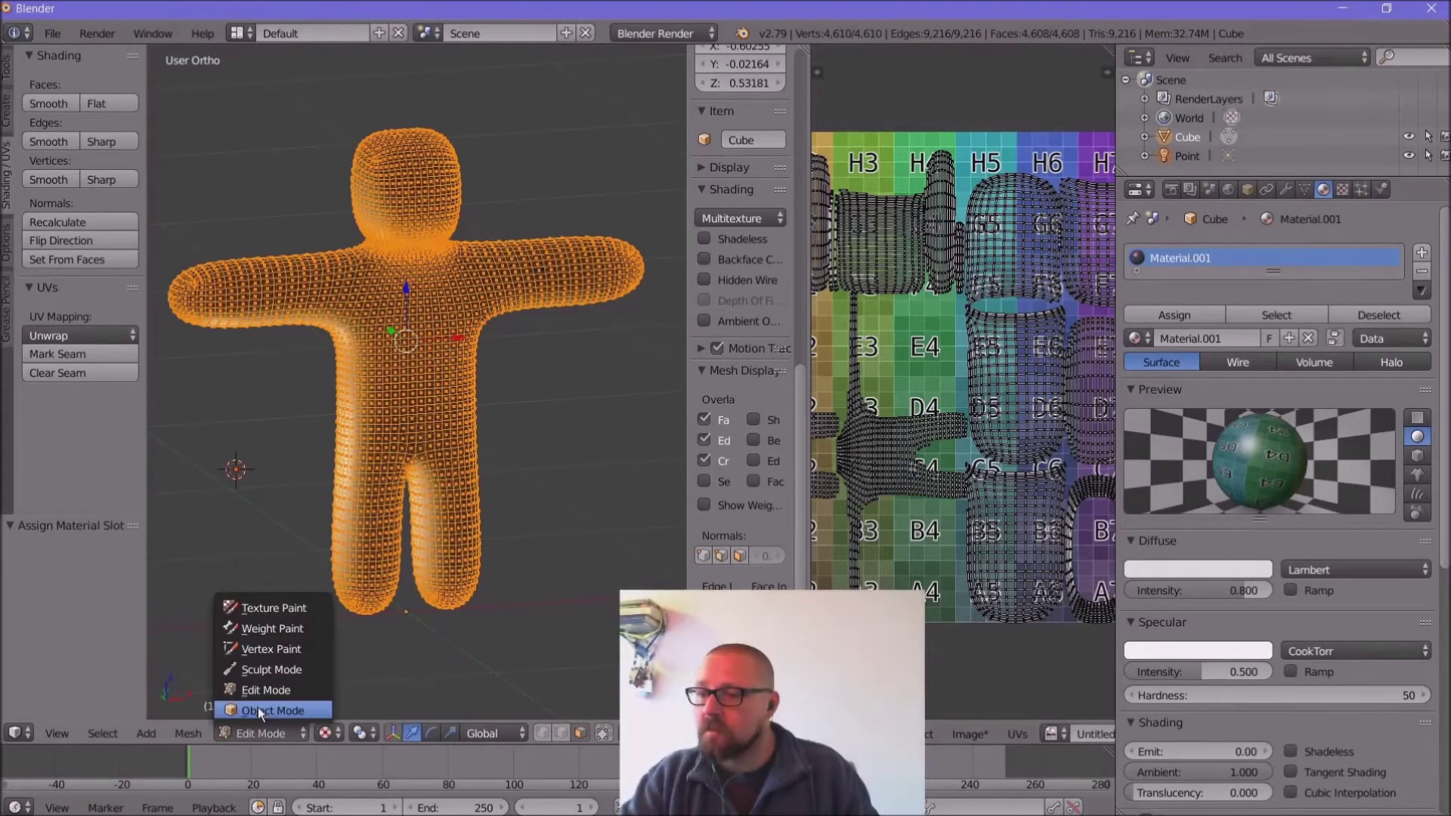
{"action": "left_click", "coordinate": [257, 711]}
Step: Compare the character in Rendered, Material and Texture viewport shading, and leave the viewport on Material
{"action": "left_click", "coordinate": [344, 734]}
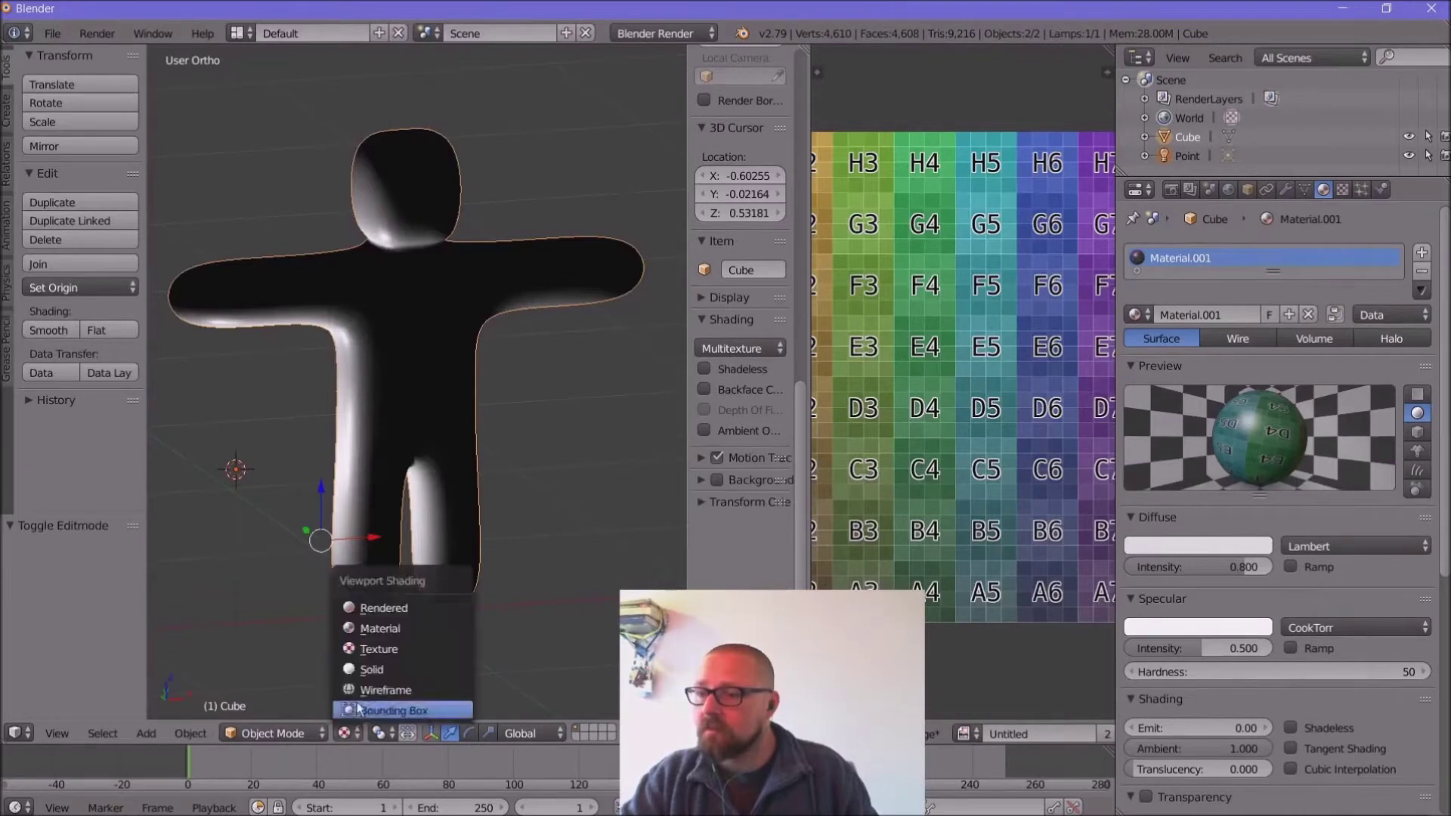
{"action": "left_click", "coordinate": [366, 608]}
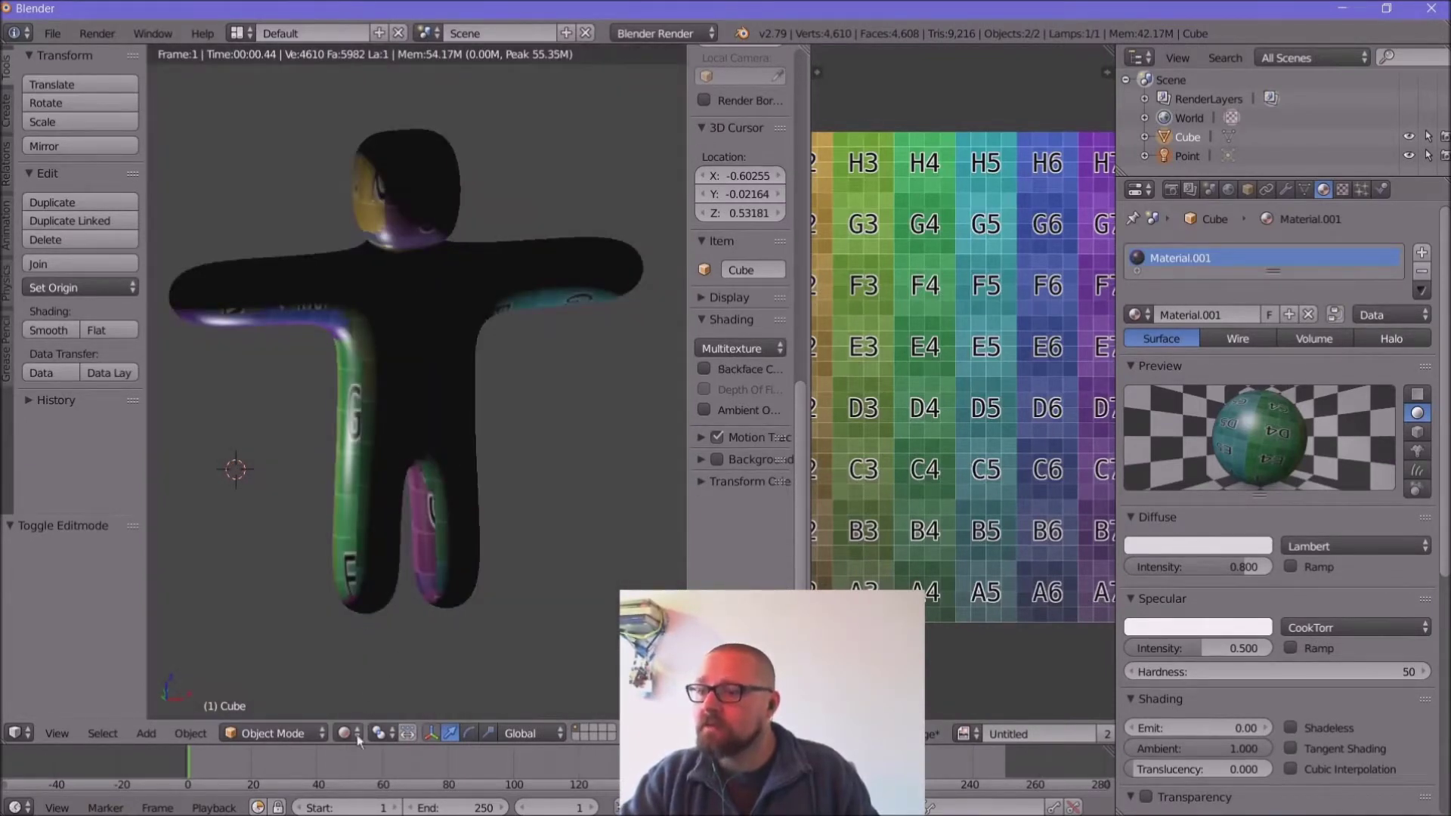
{"action": "left_click", "coordinate": [357, 737]}
{"action": "left_click", "coordinate": [364, 635]}
{"action": "left_click", "coordinate": [349, 733]}
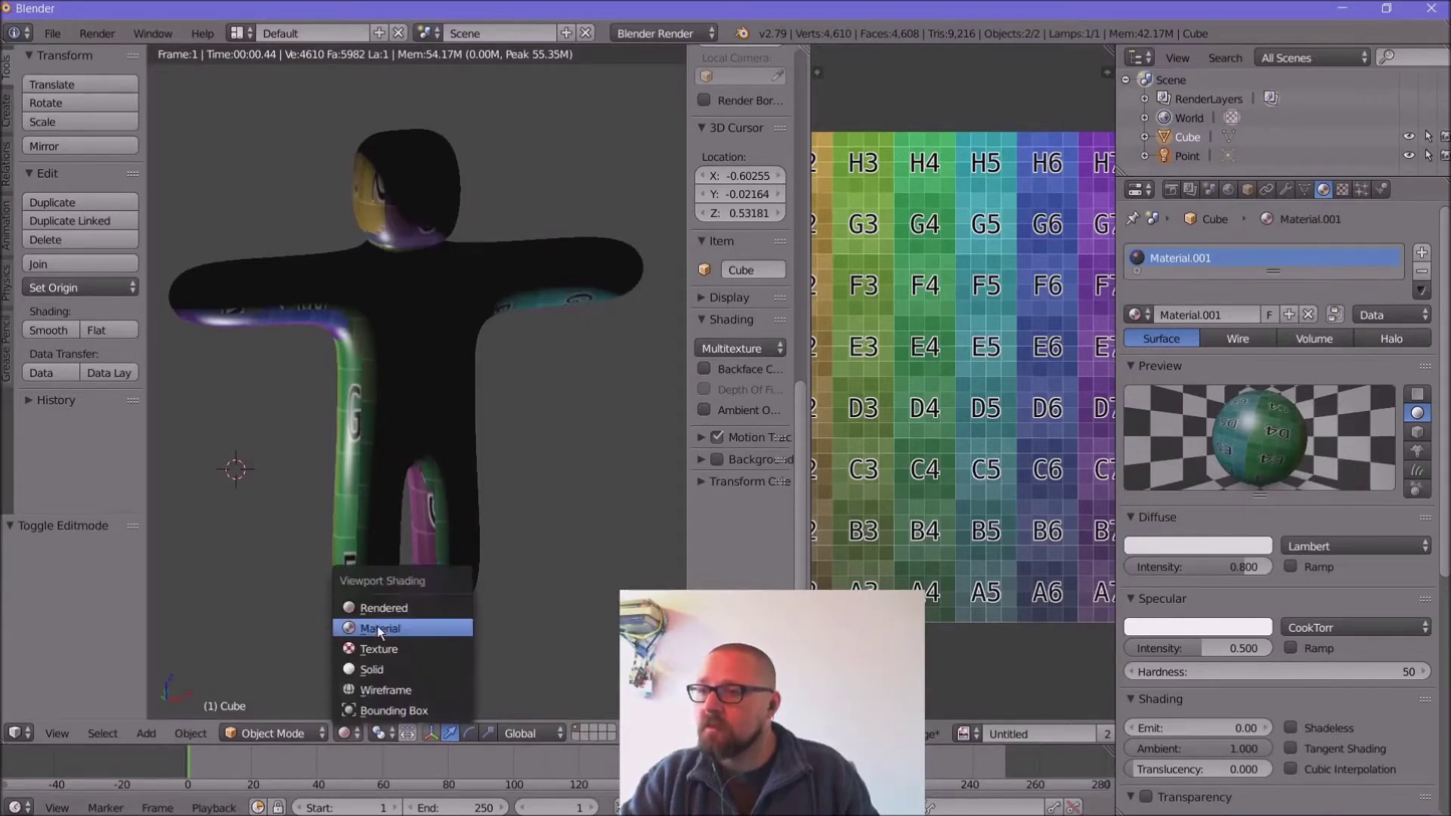
{"action": "left_click", "coordinate": [378, 629]}
{"action": "left_click", "coordinate": [351, 733]}
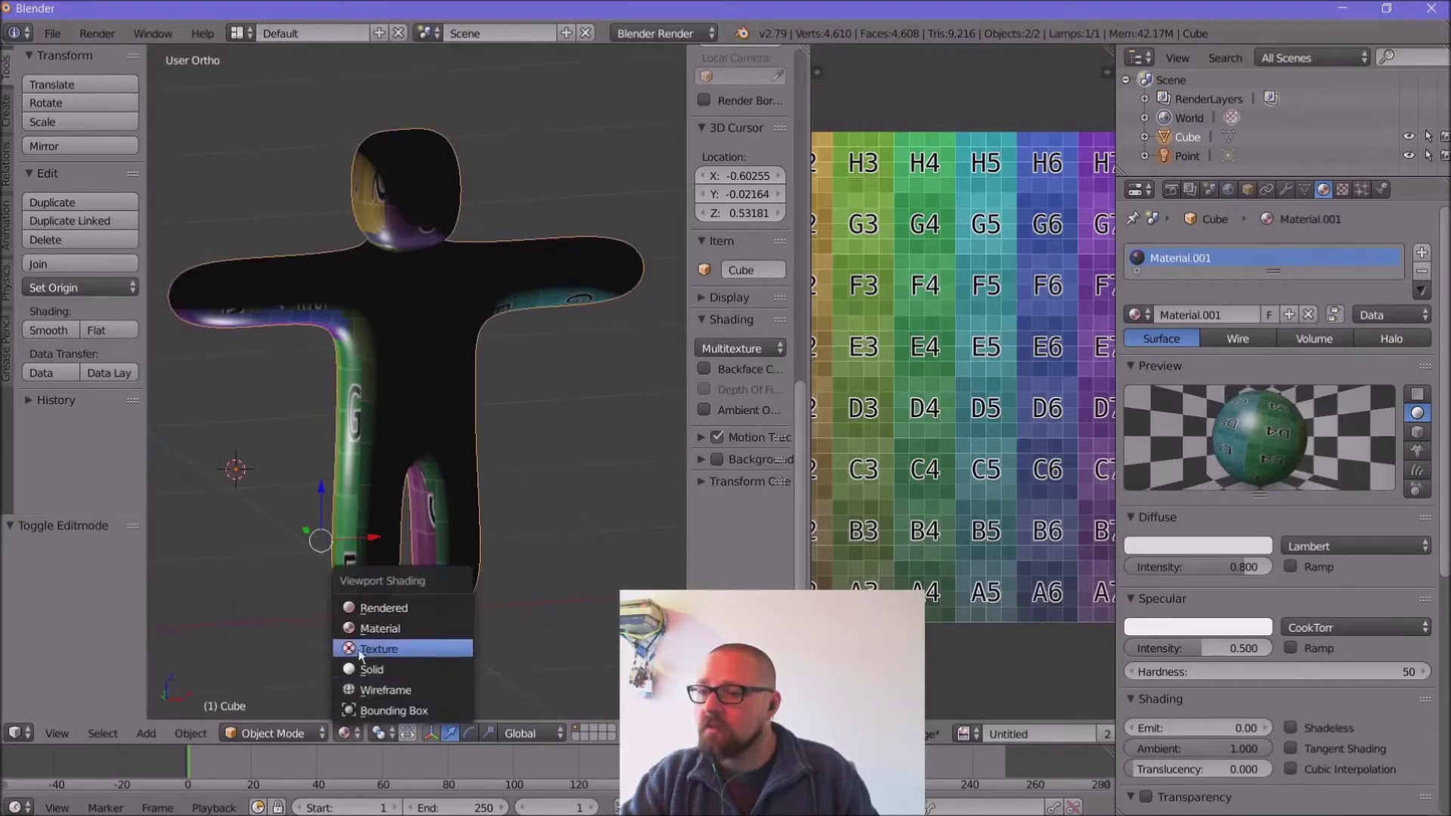
{"action": "left_click", "coordinate": [360, 651]}
{"action": "left_click", "coordinate": [350, 734]}
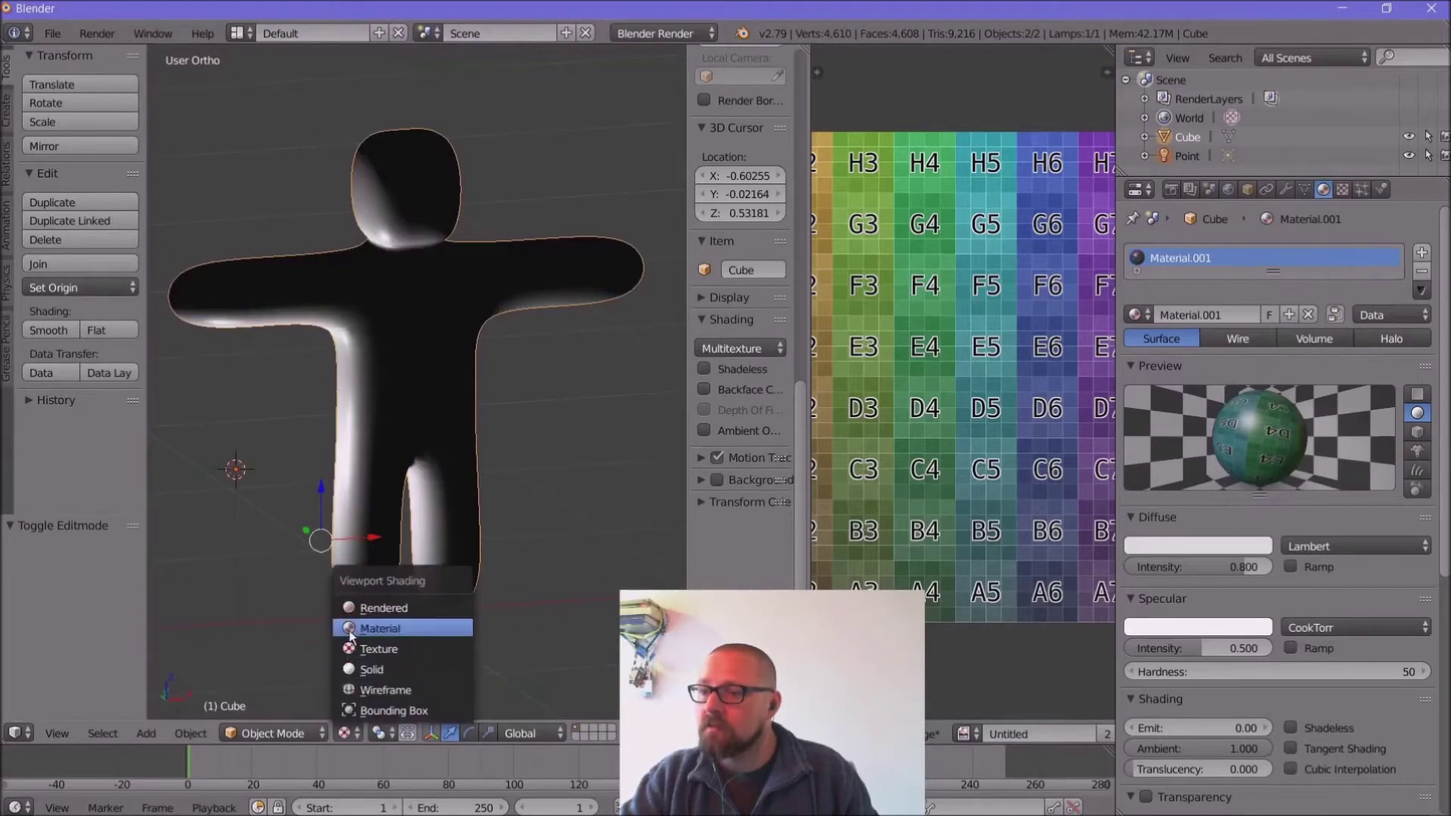
{"action": "left_click", "coordinate": [382, 626]}
Step: Place the 3D cursor beside the character's torso and inspect the color grid texture on the lit model
{"action": "left_click", "coordinate": [291, 416]}
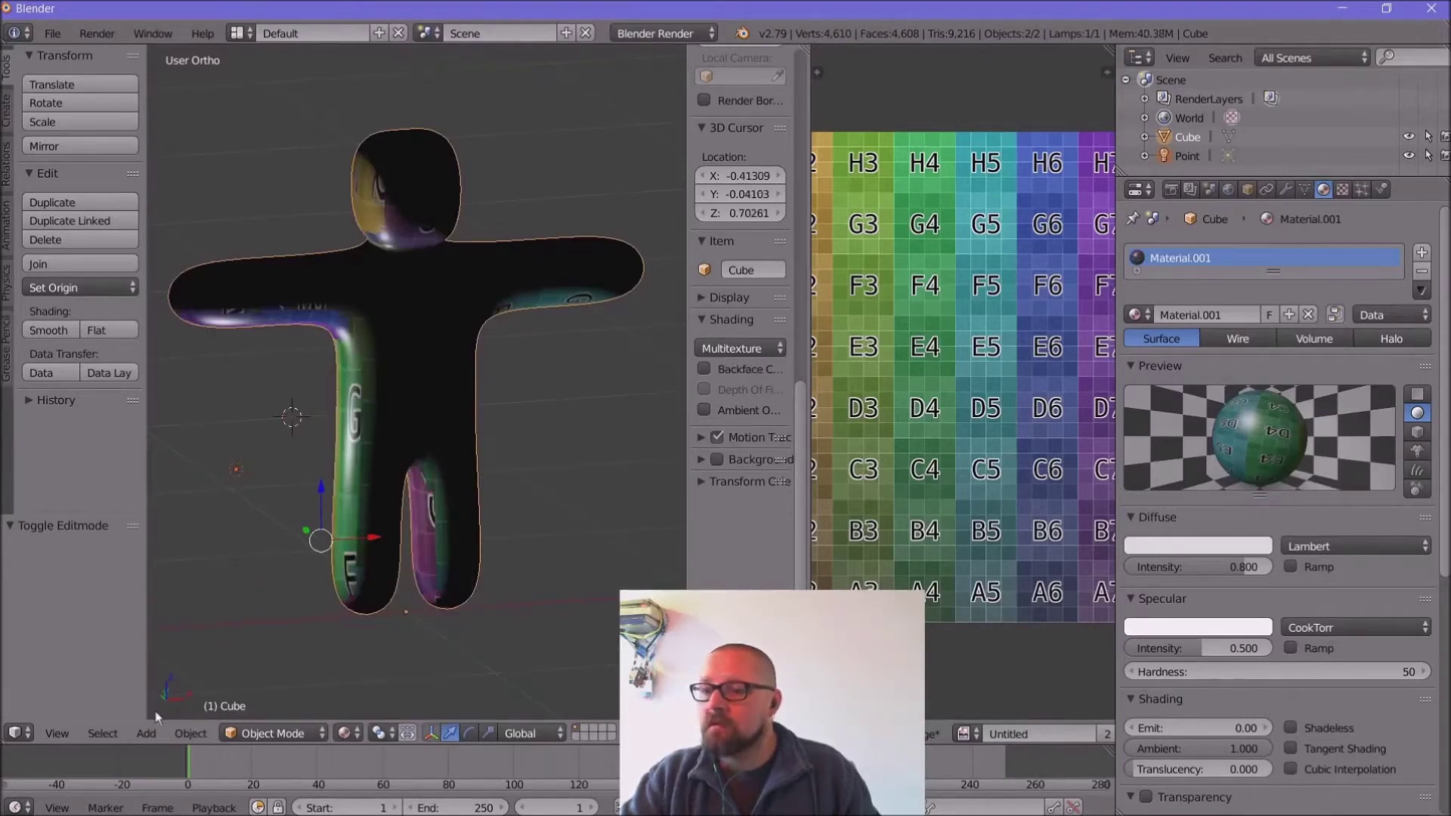
{"action": "left_click", "coordinate": [149, 733]}
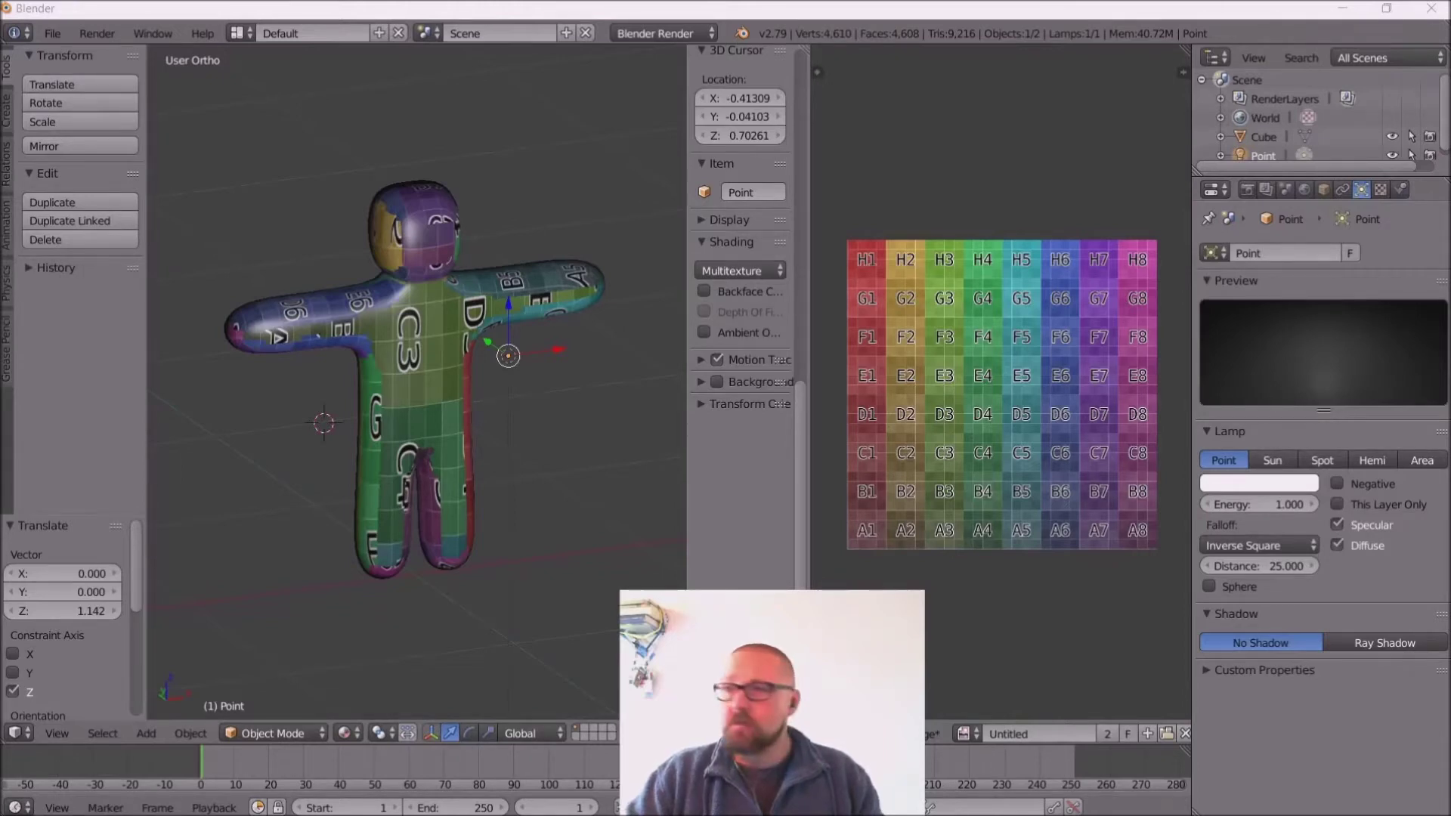
{"action": "mouse_move", "coordinate": [571, 511]}
{"action": "middle_mouse_down"}
{"action": "mouse_move", "coordinate": [505, 530]}
{"action": "mouse_move", "coordinate": [554, 502]}
{"action": "middle_mouse_up"}
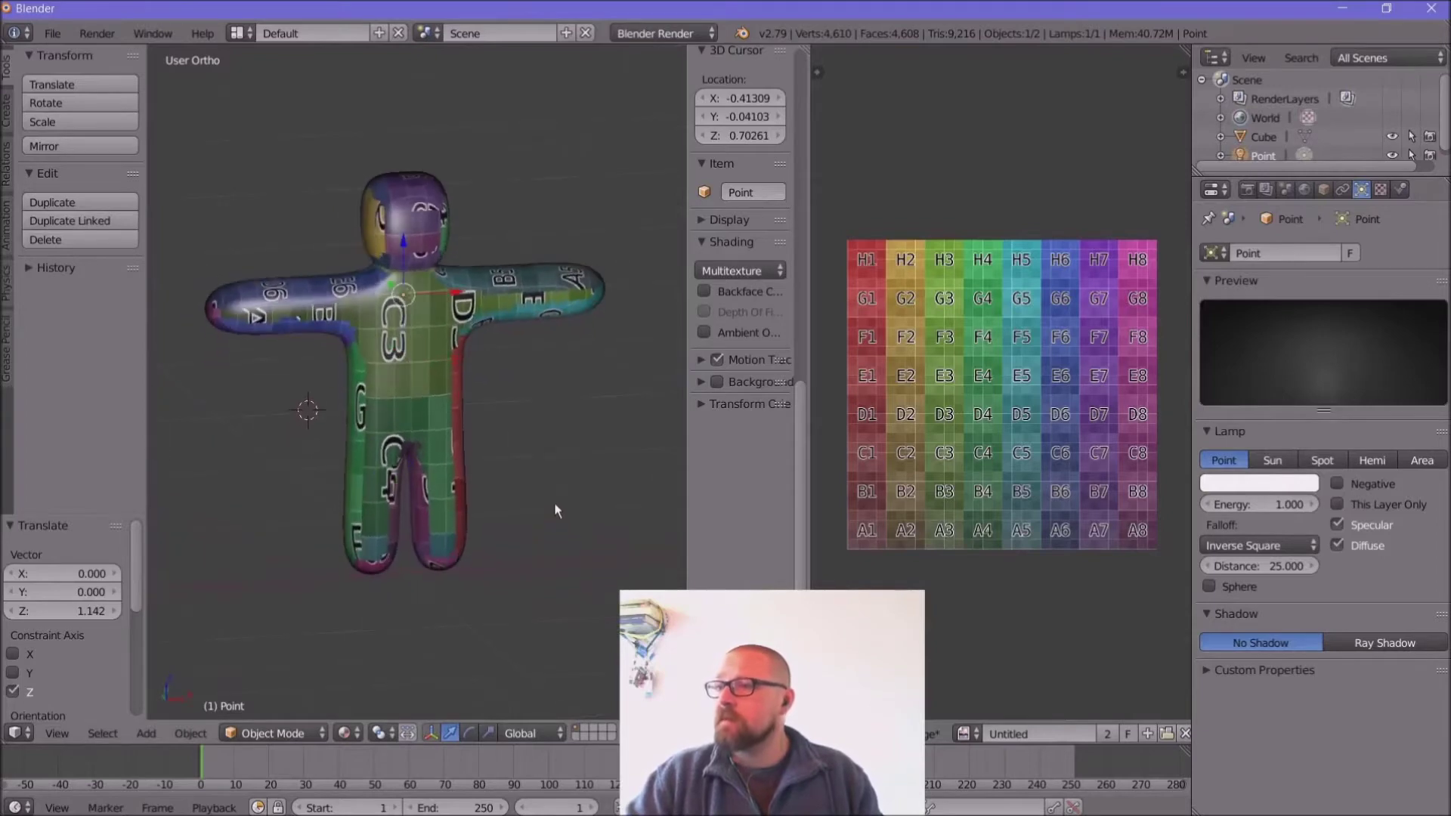
{"action": "scroll", "coordinate": [554, 496], "scroll_direction": "up", "scroll_amount": 3}
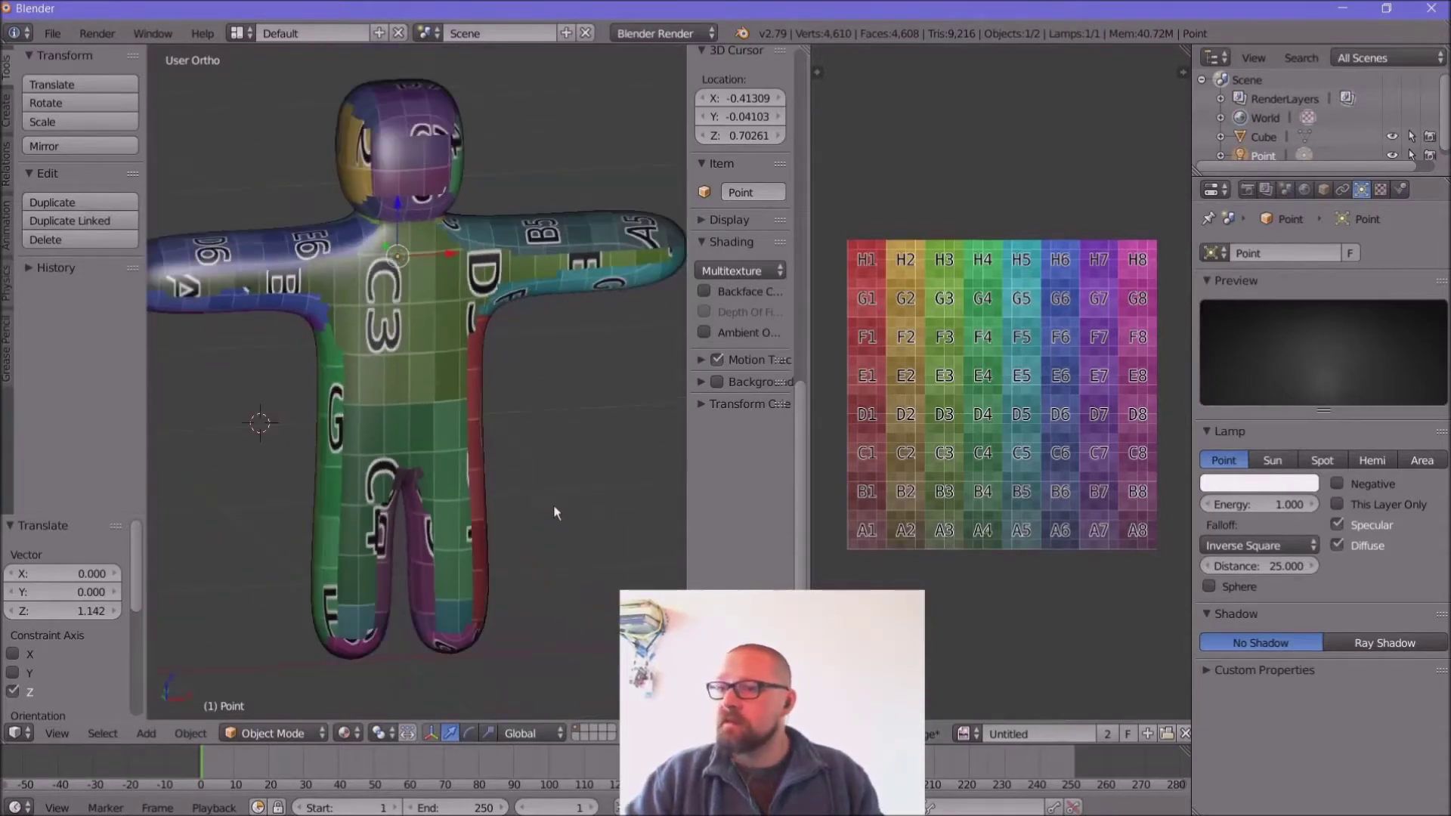
{"action": "scroll", "coordinate": [591, 416], "scroll_direction": "down", "scroll_amount": 1}
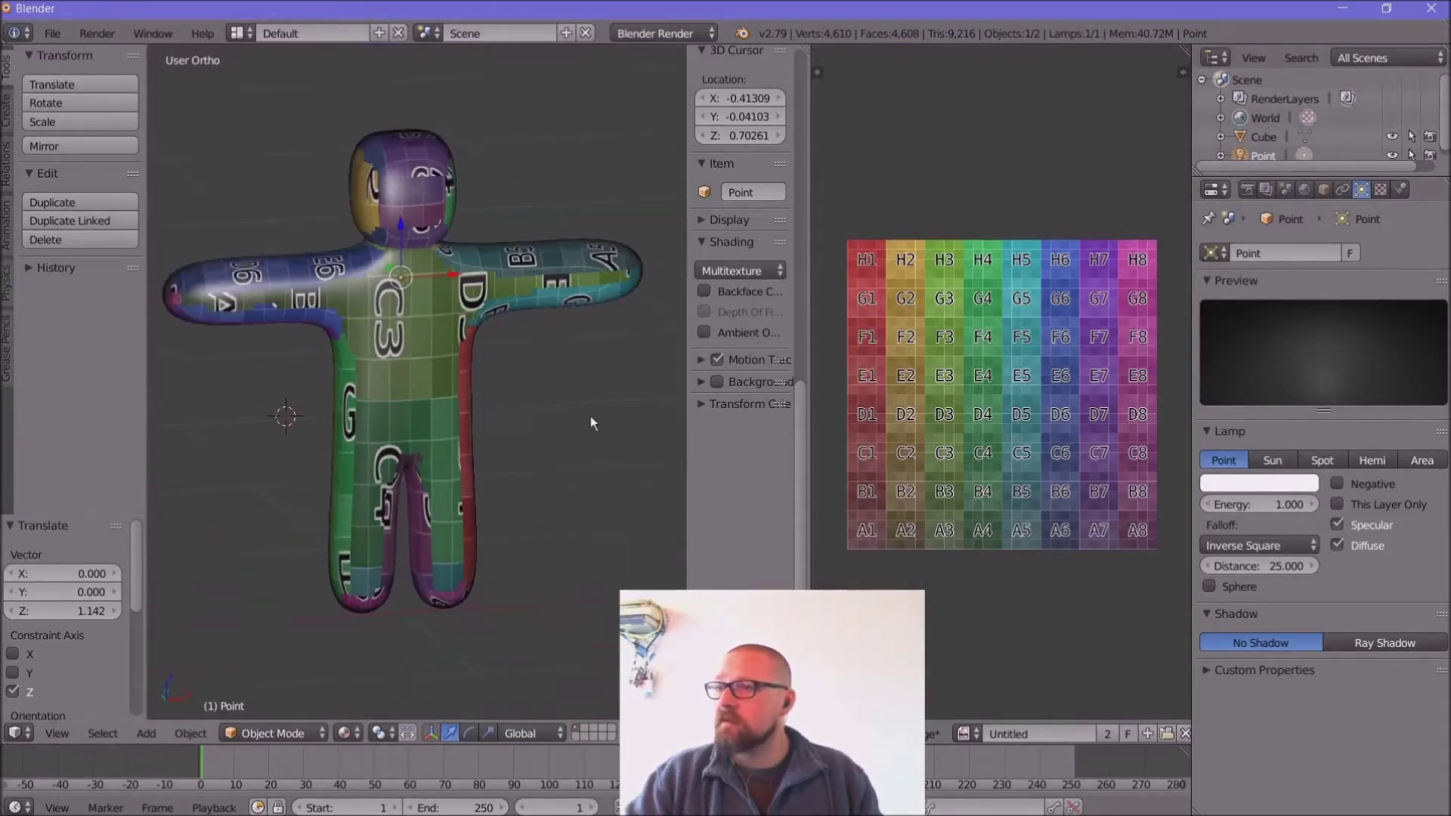
Step: Select the character mesh instead of the lamp, switch to Edit Mode and select all of its geometry
{"action": "left_click", "coordinate": [289, 736]}
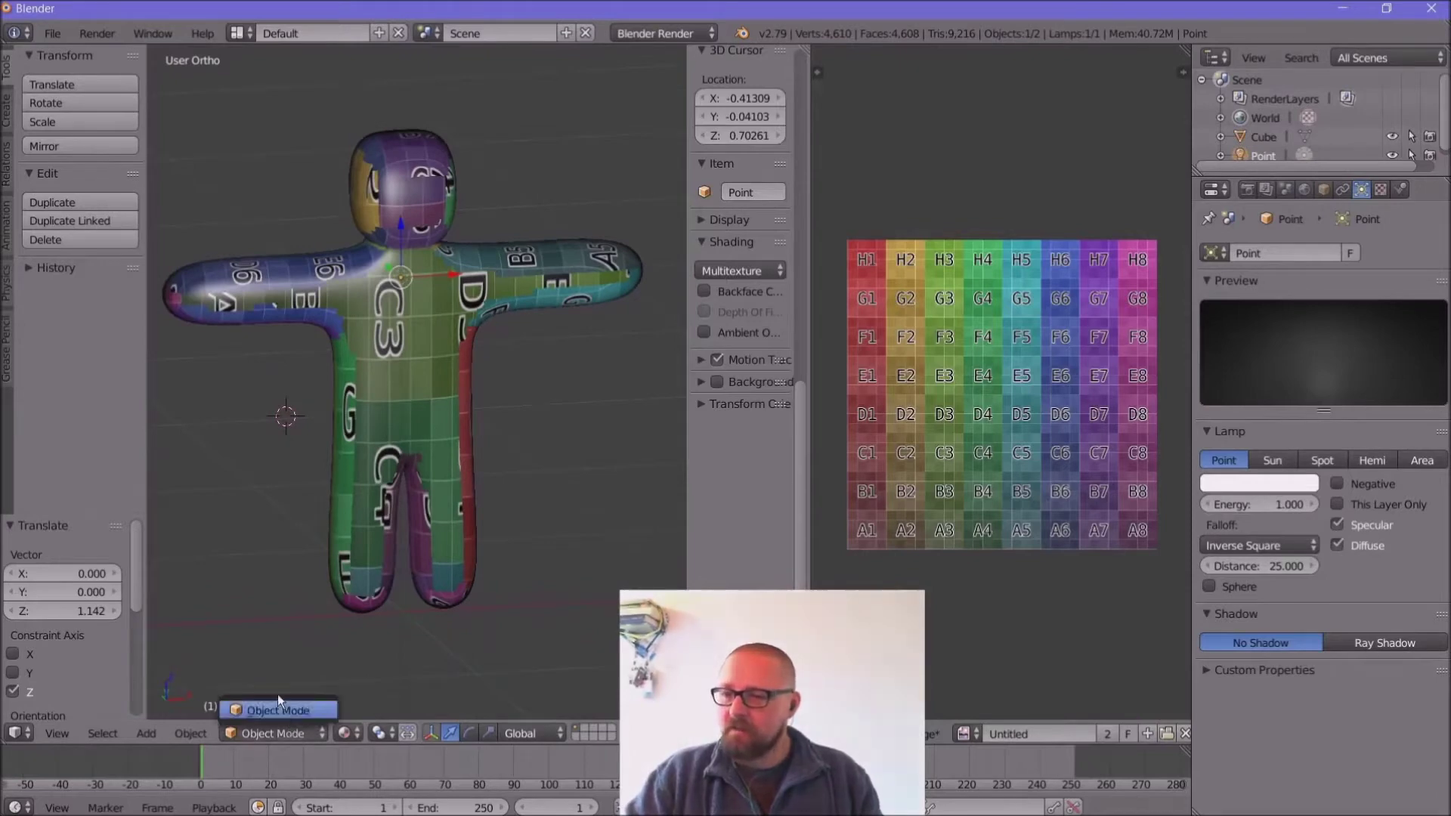
{"action": "left_click", "coordinate": [274, 733]}
{"action": "left_click", "coordinate": [275, 733]}
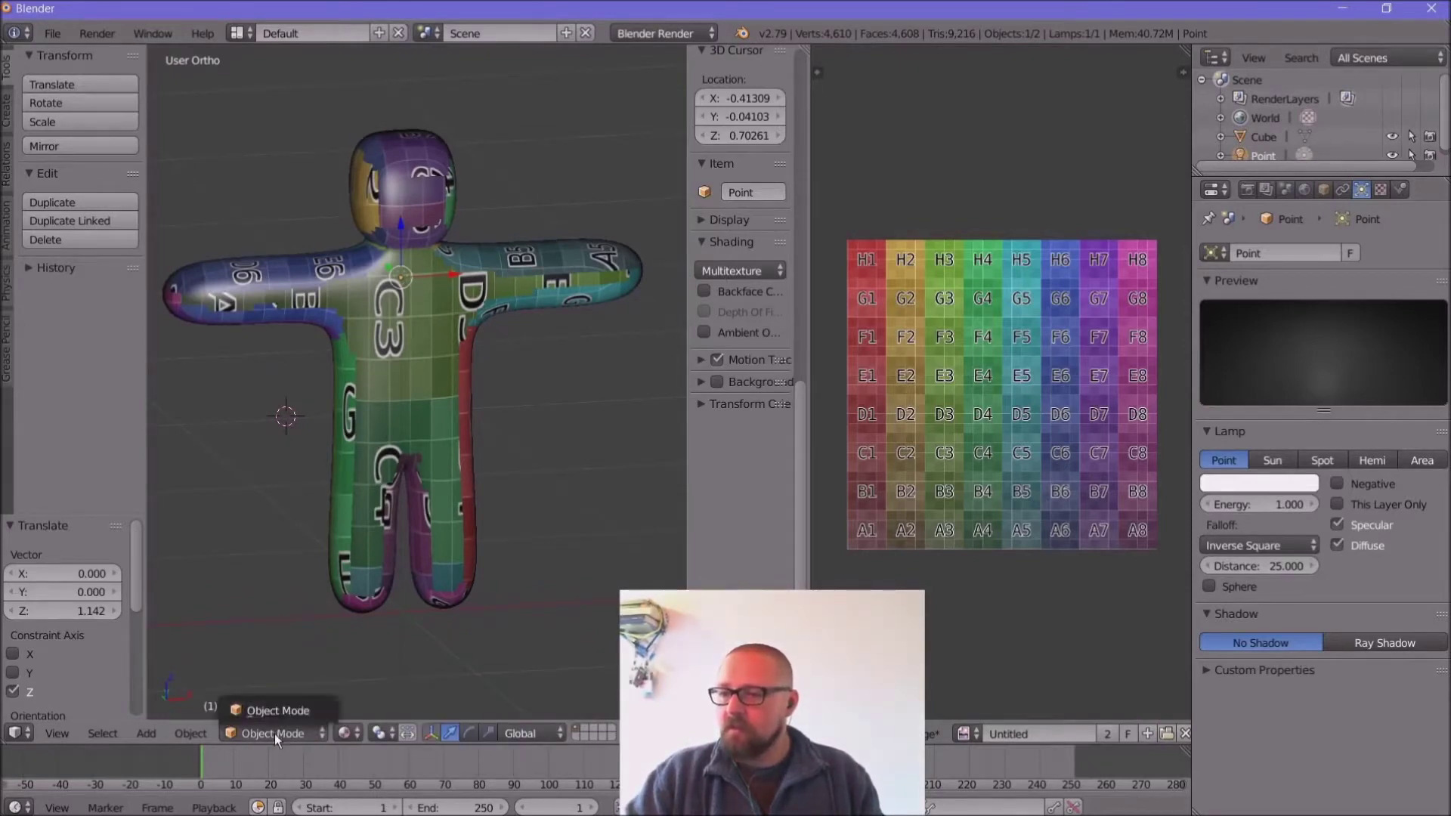
{"action": "right_click", "coordinate": [383, 369]}
{"action": "left_click", "coordinate": [296, 731]}
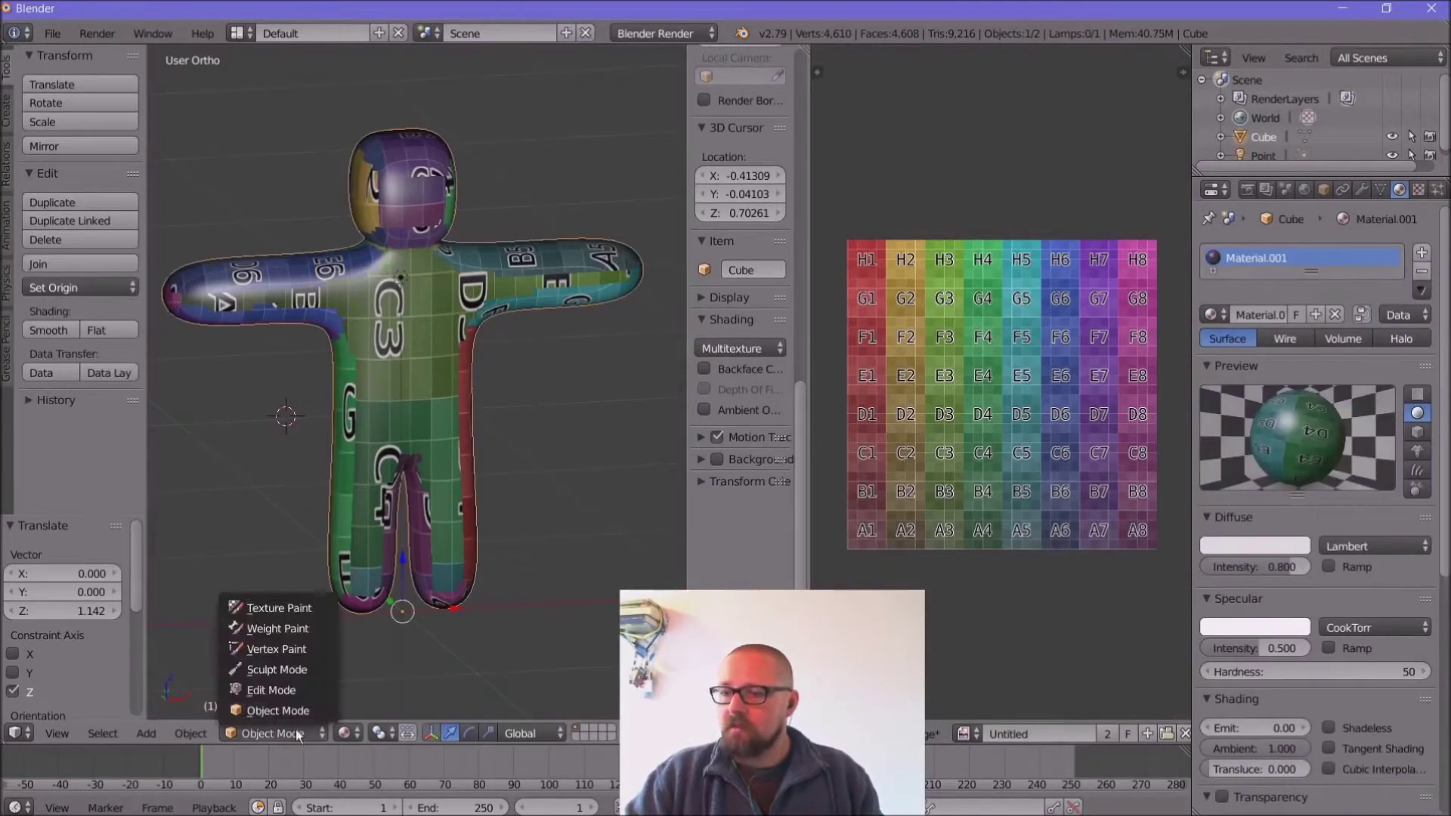
{"action": "left_click", "coordinate": [290, 687]}
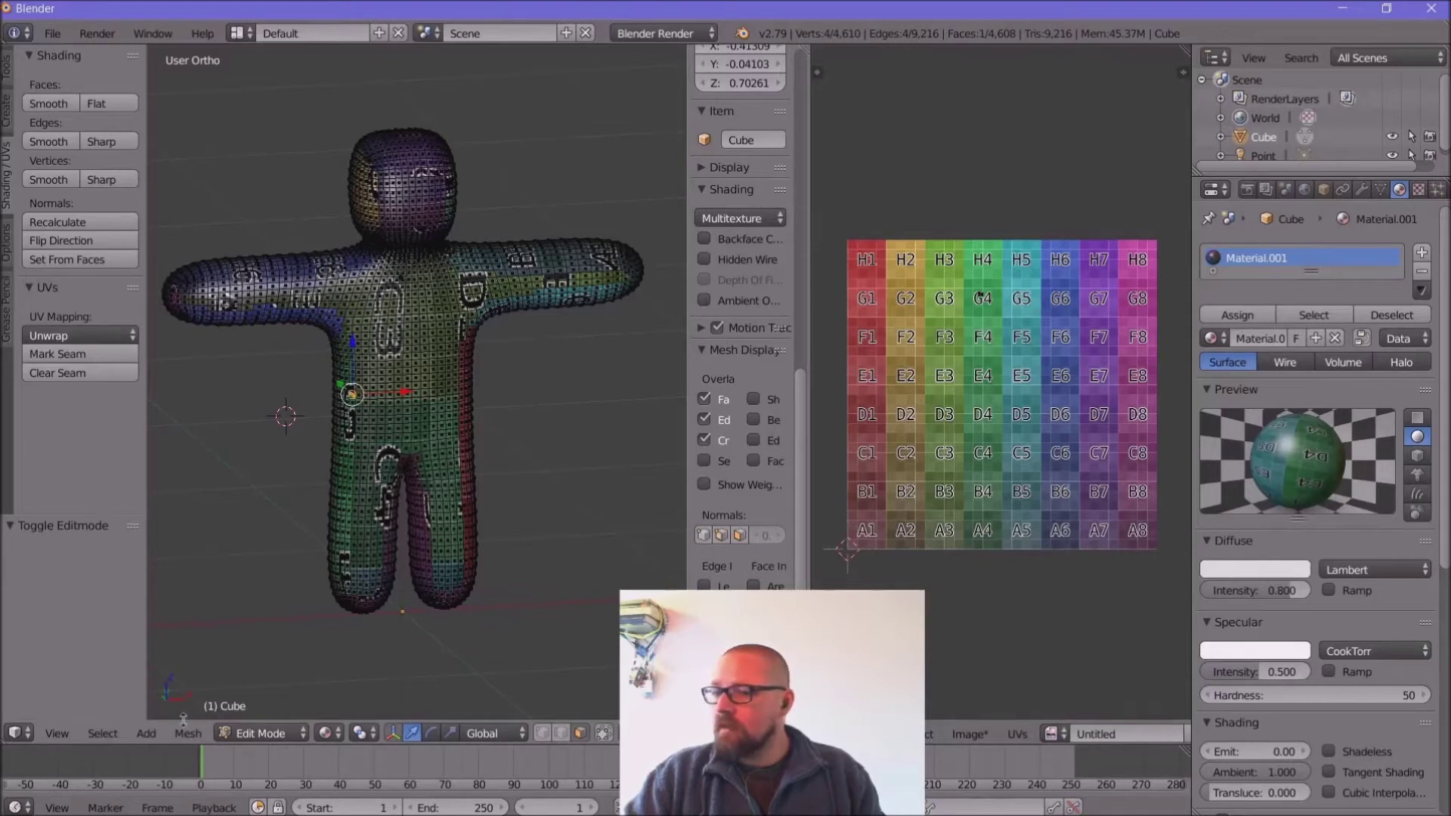
{"action": "key", "text": "a"}
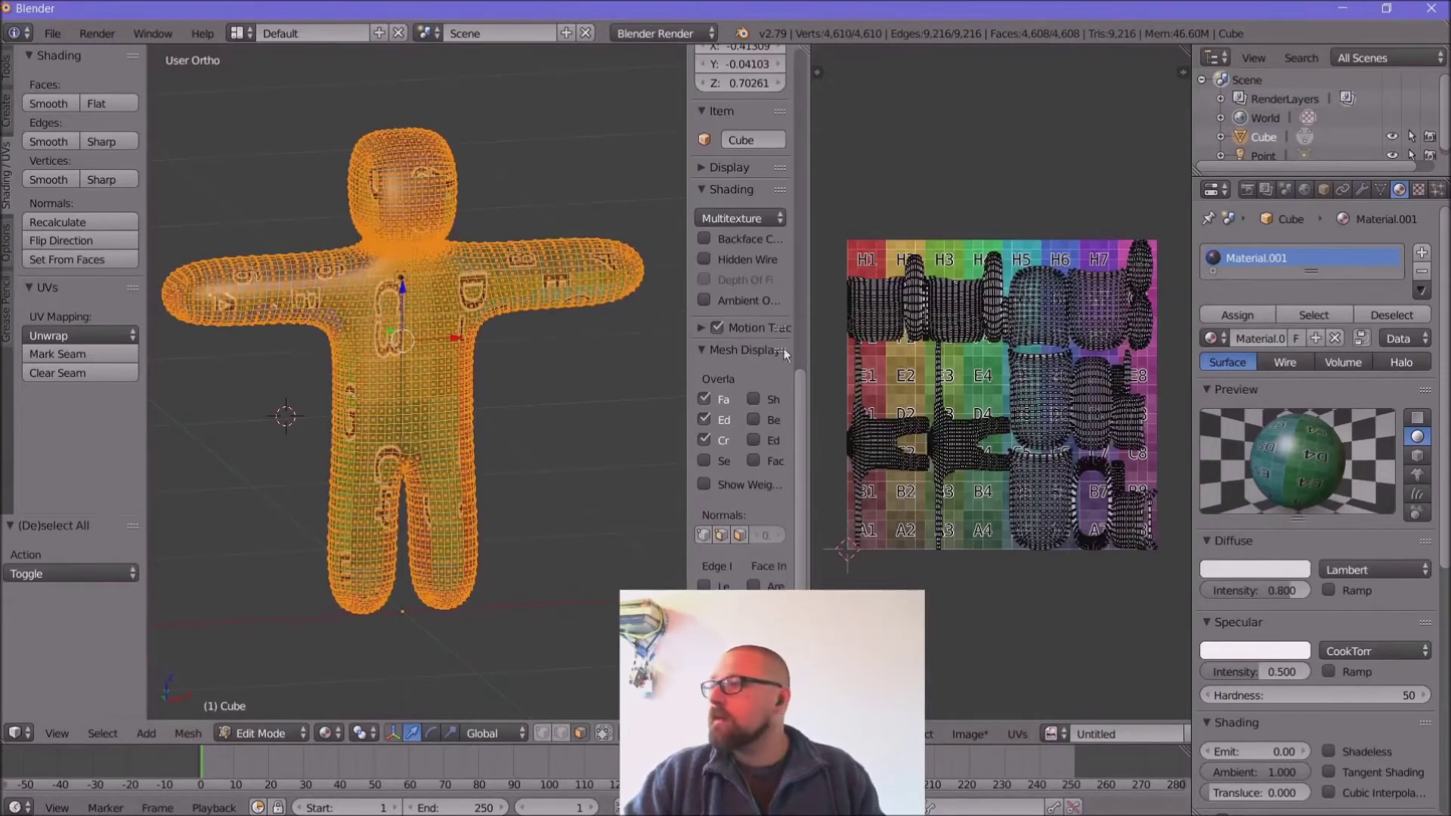
Step: Set smooth shading on all selected faces, edges and vertices of the character mesh
{"action": "scroll", "coordinate": [1004, 401], "scroll_direction": "up", "scroll_amount": 2}
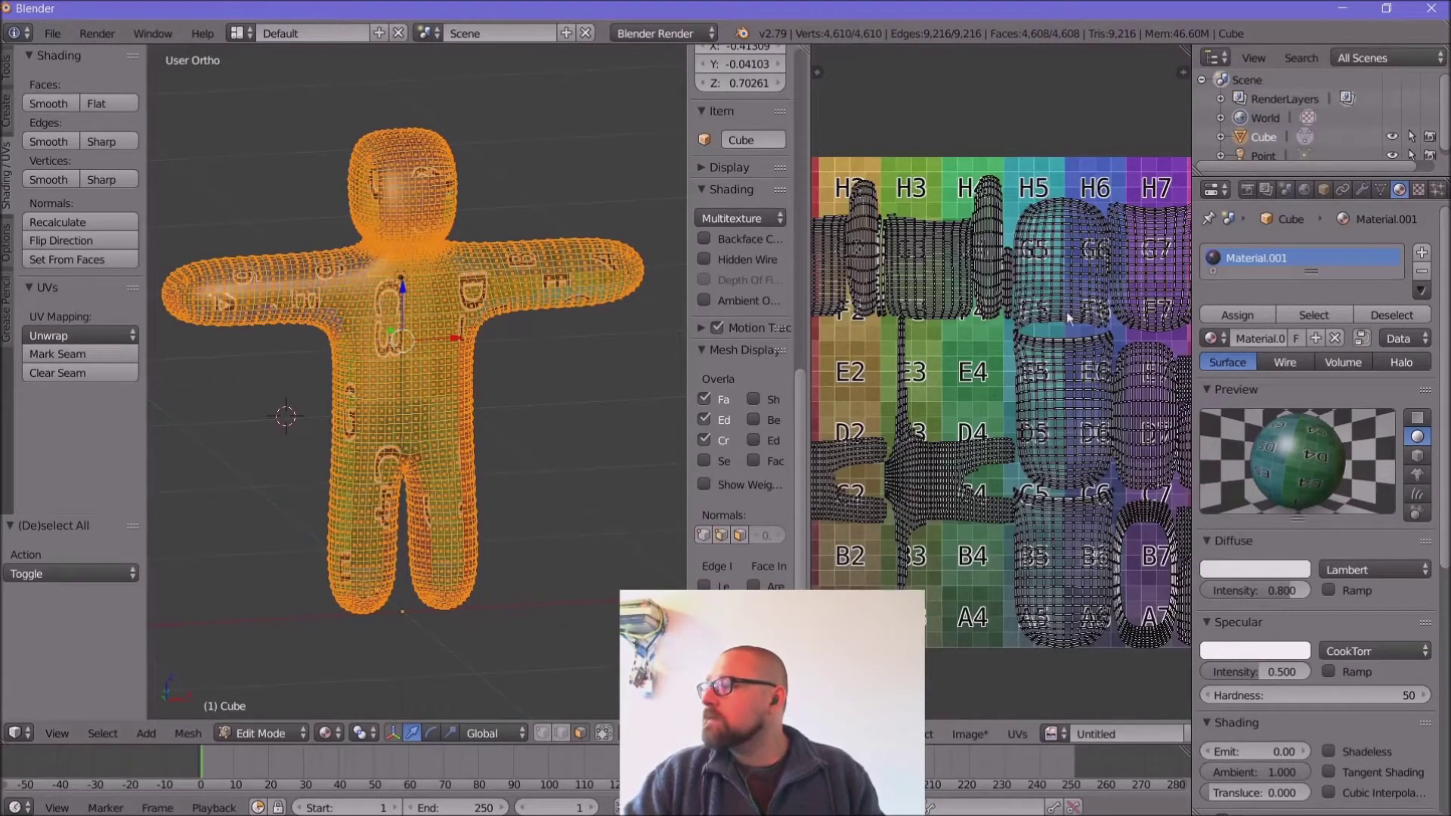
{"action": "scroll", "coordinate": [1068, 319], "scroll_direction": "down", "scroll_amount": 1}
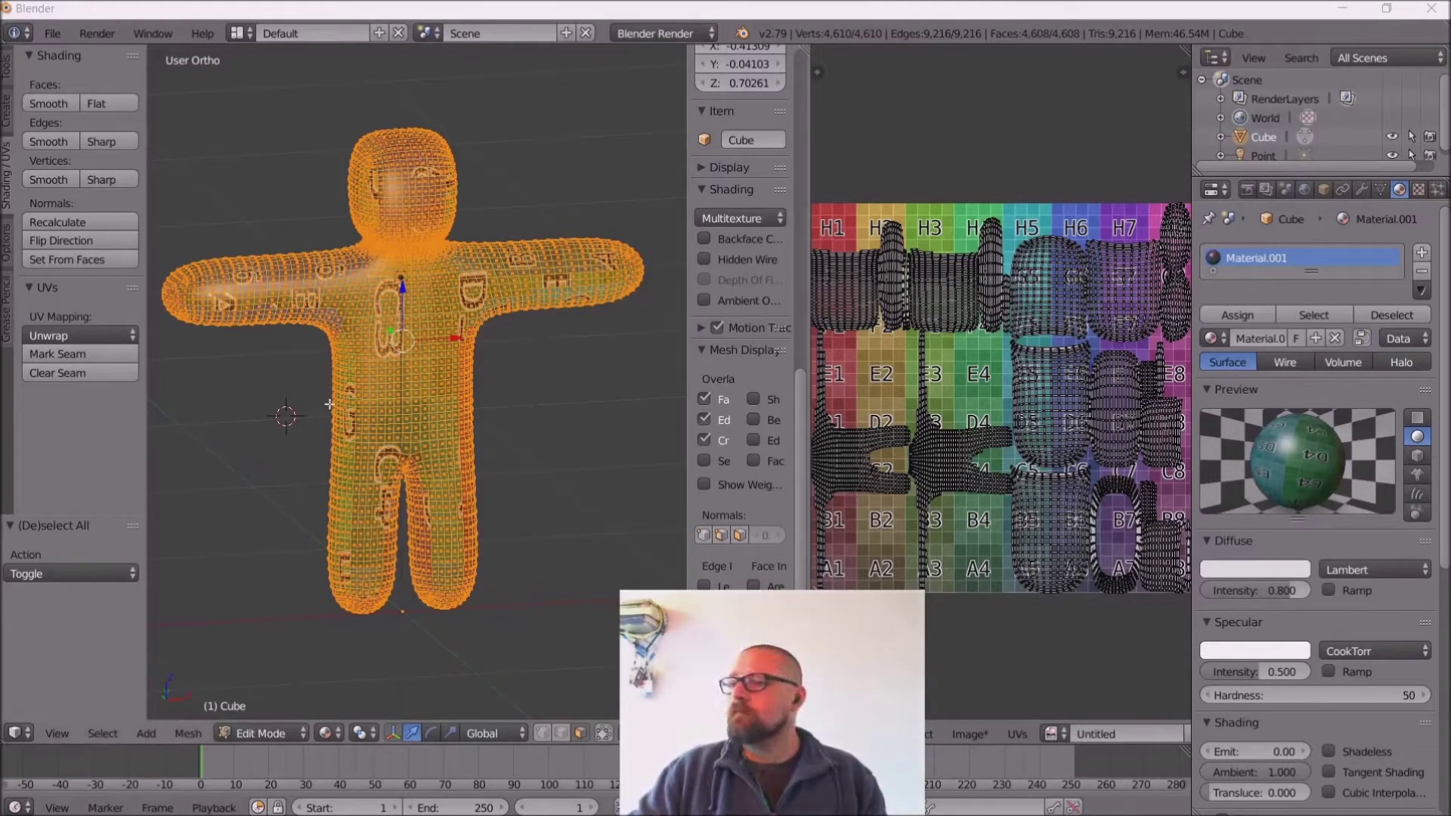
{"action": "left_click", "coordinate": [267, 596]}
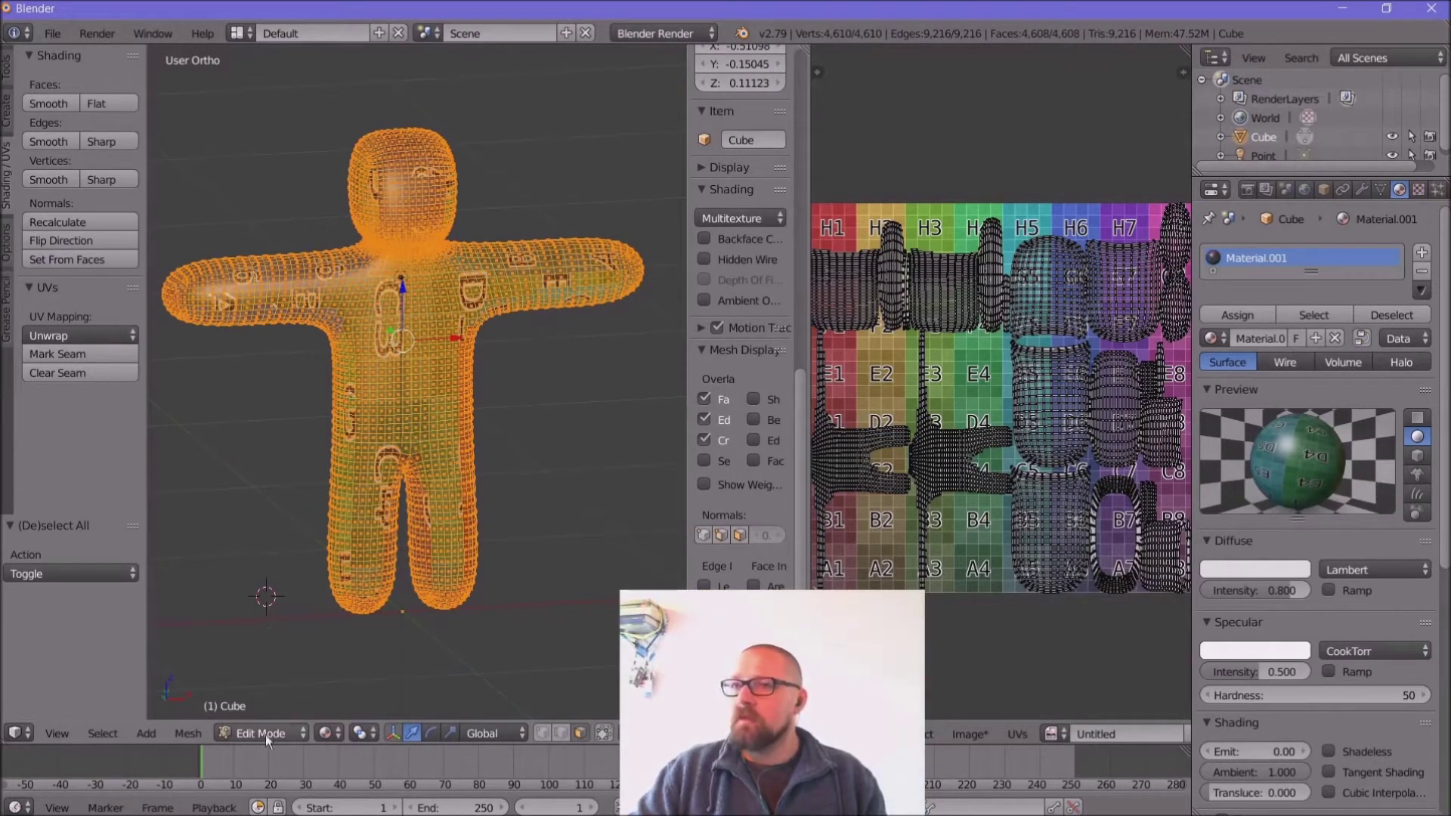
{"action": "left_click", "coordinate": [62, 100]}
{"action": "left_click", "coordinate": [49, 144]}
{"action": "left_click", "coordinate": [51, 178]}
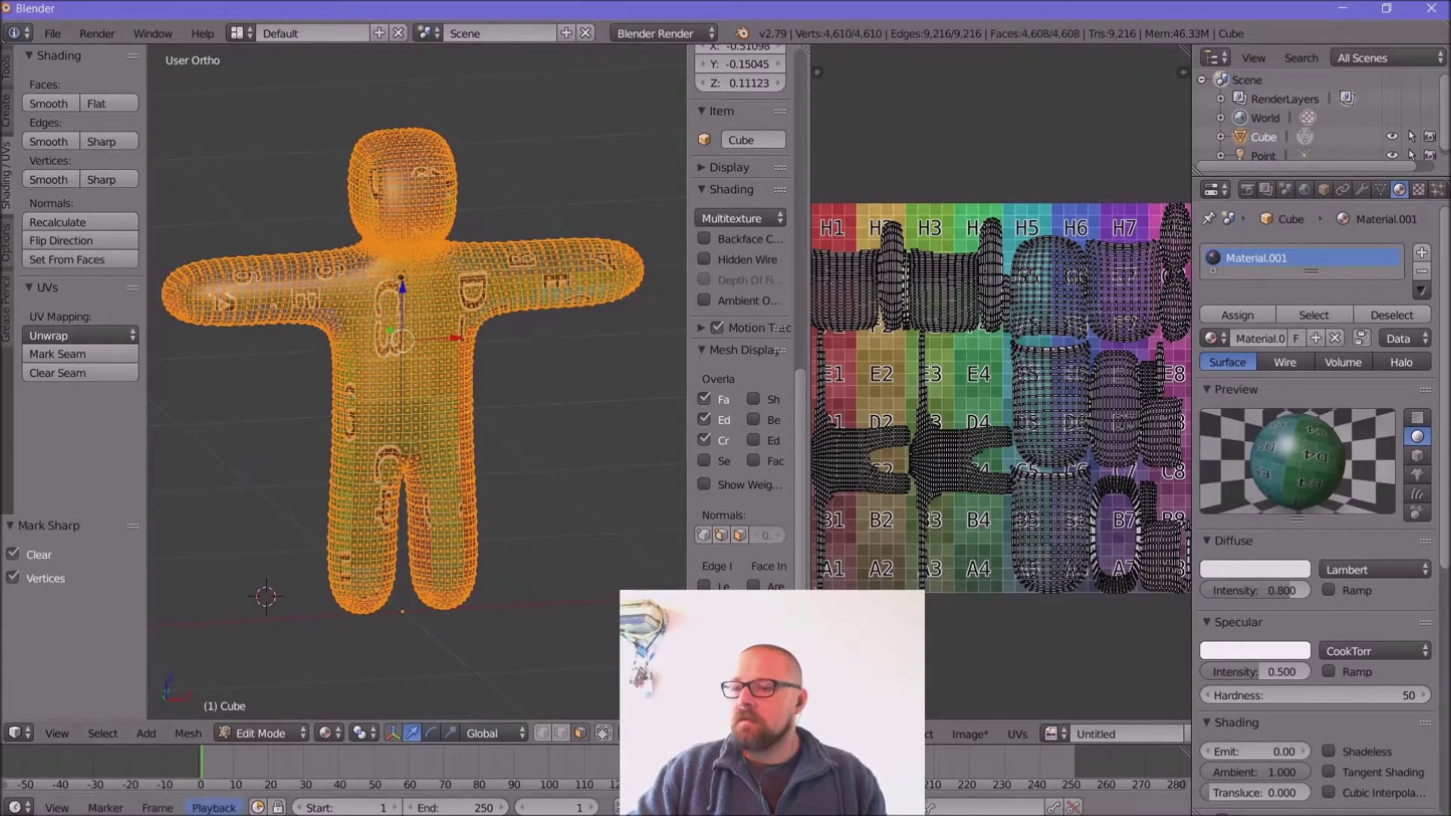
Step: Unwrap the whole character with Smart UV Project at a 66 angle limit and 0 island margin, and inspect the grid on it
{"action": "left_click", "coordinate": [188, 733]}
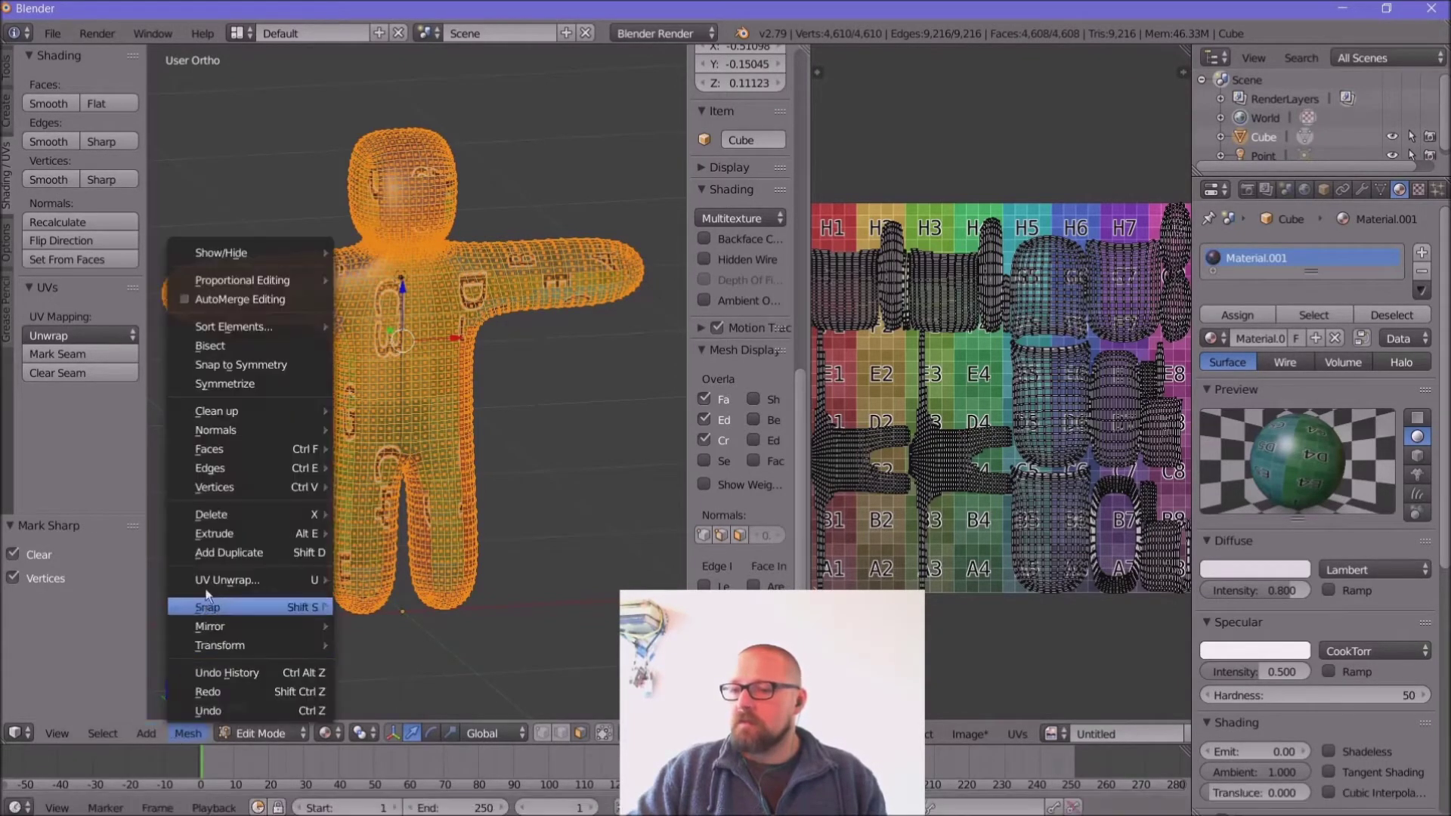
{"action": "mouse_move", "coordinate": [208, 589]}
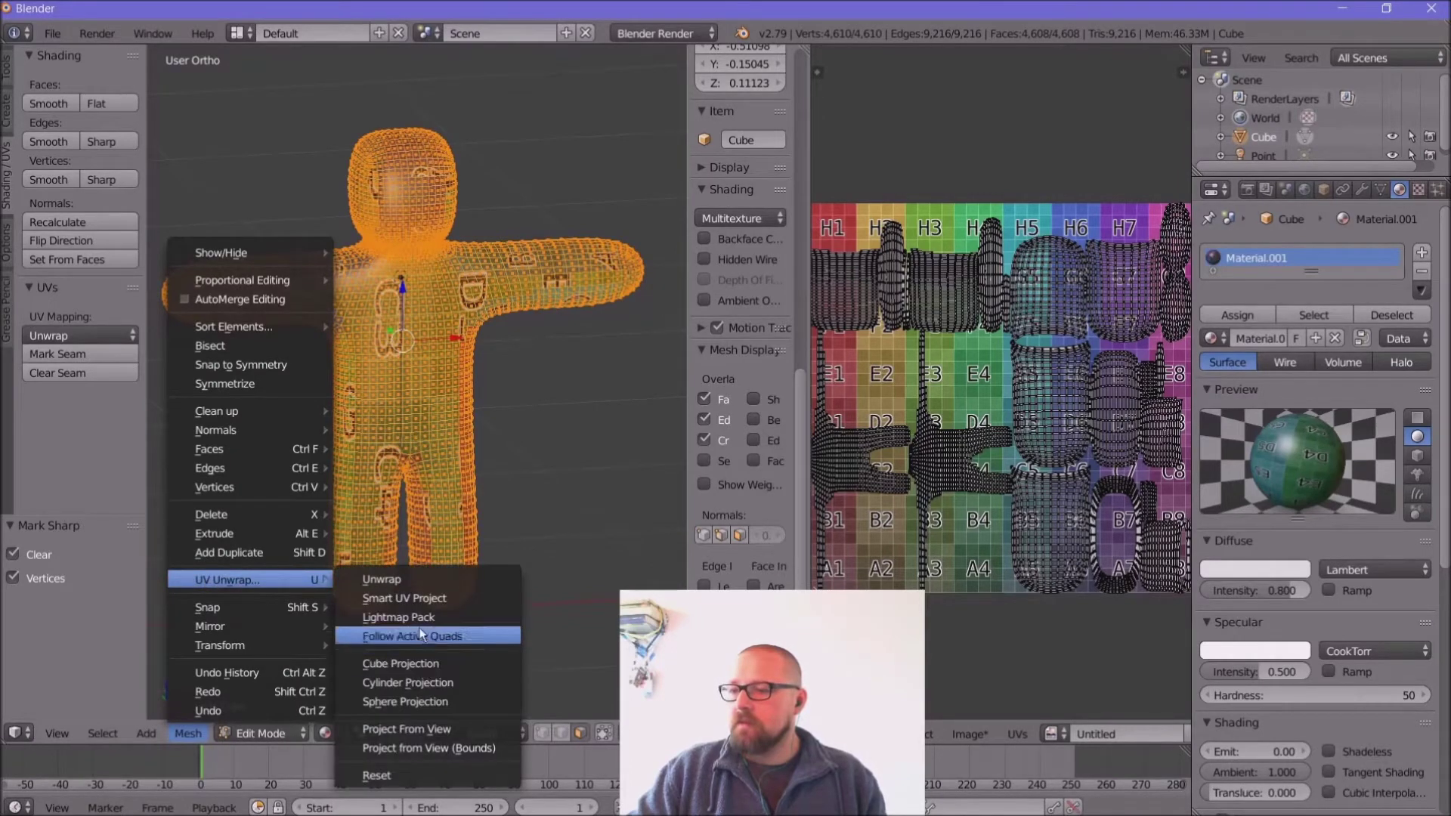
{"action": "left_click", "coordinate": [388, 601]}
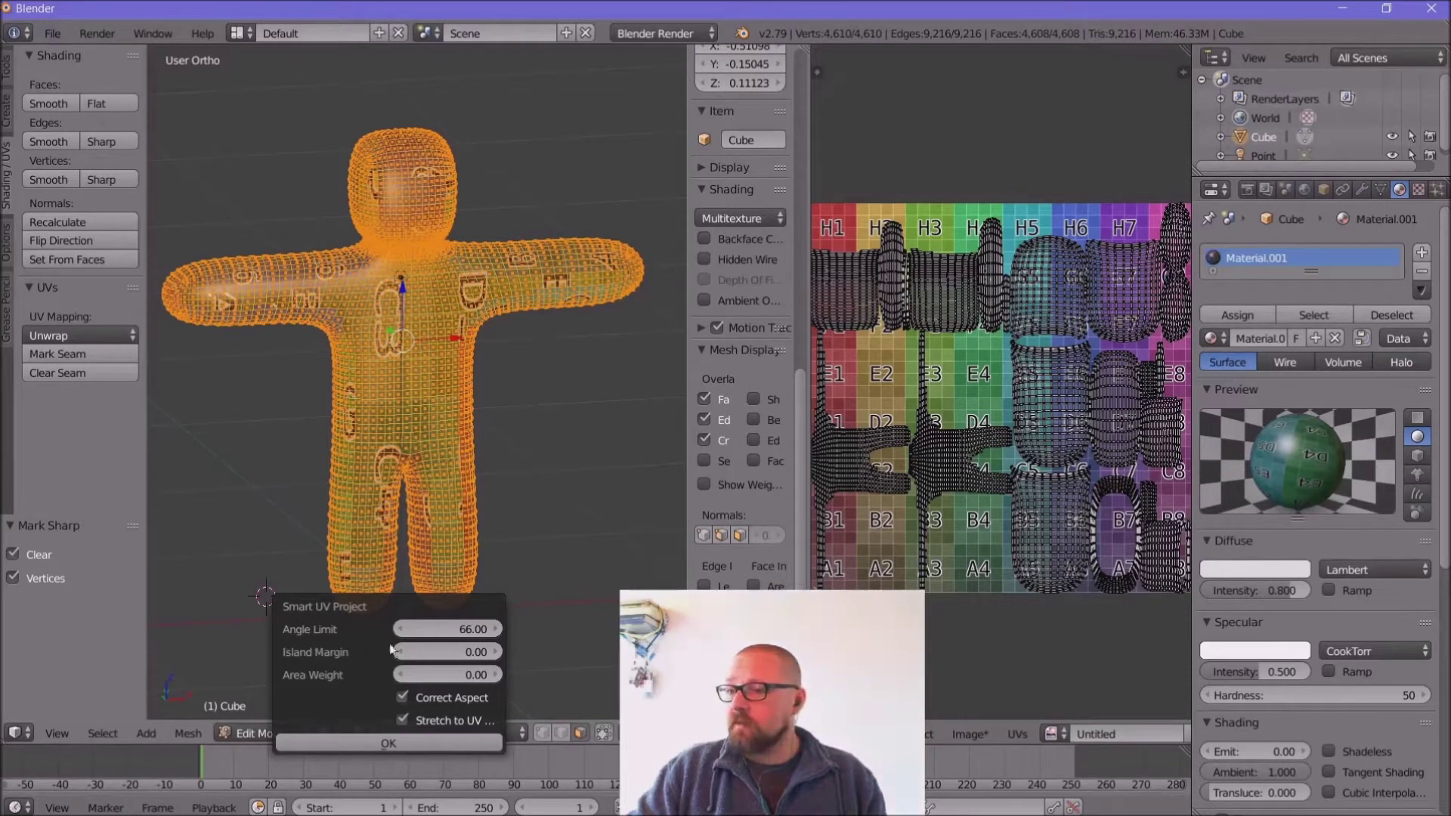
{"action": "left_click", "coordinate": [422, 747]}
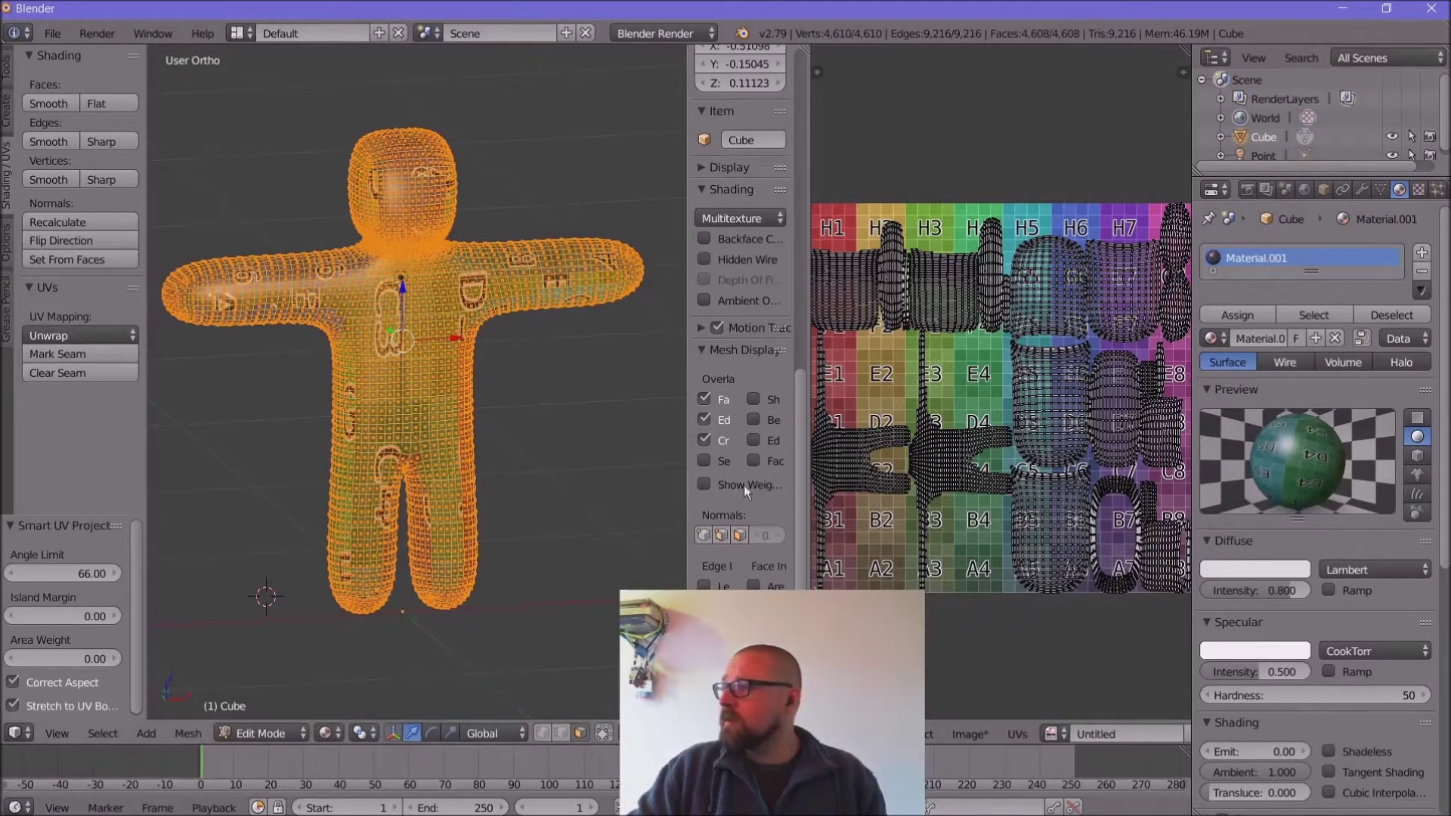
{"action": "scroll", "coordinate": [919, 396], "scroll_direction": "up", "scroll_amount": 1}
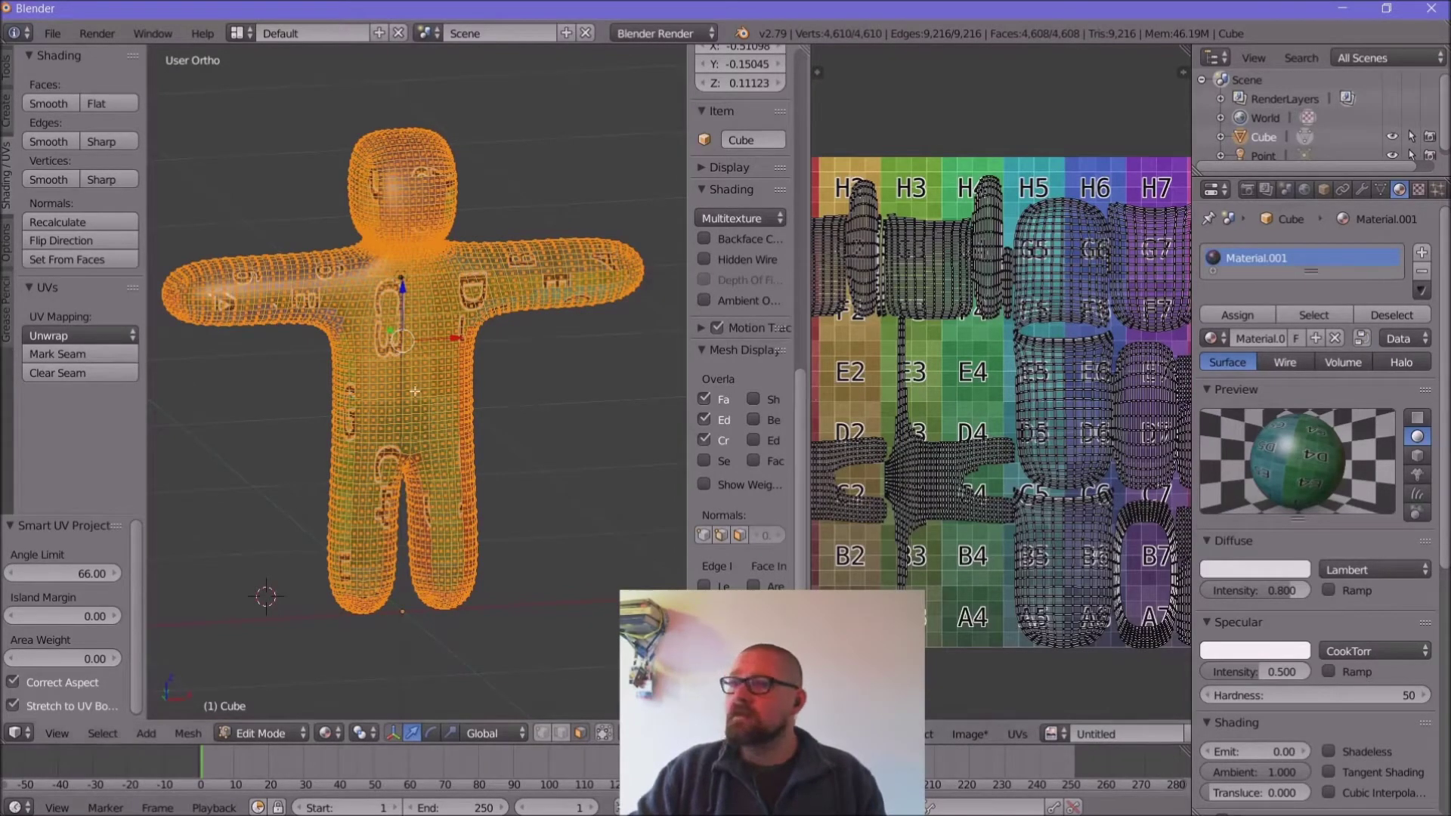
{"action": "scroll", "coordinate": [188, 295], "scroll_direction": "up", "scroll_amount": 2}
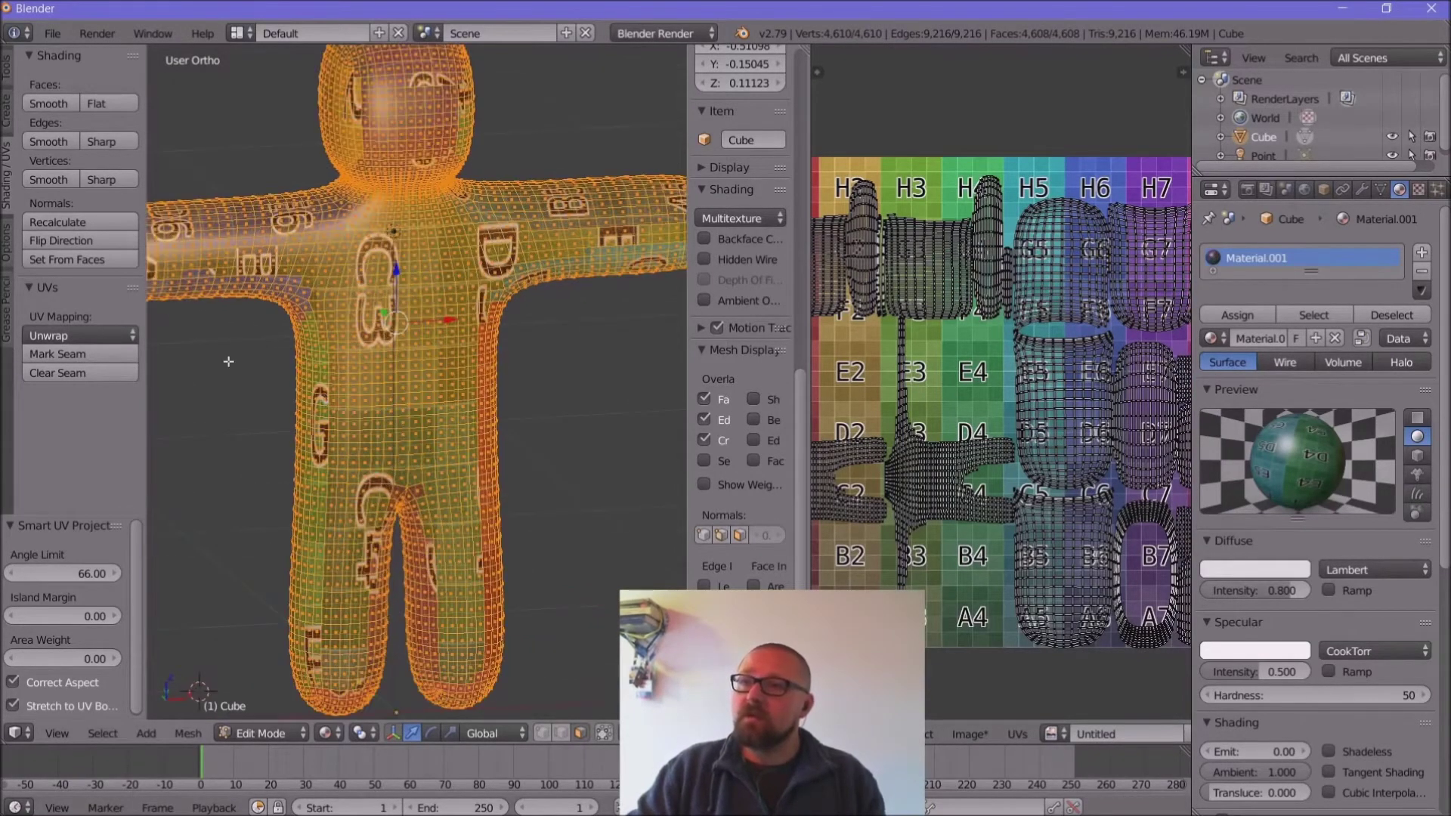
{"action": "middle_click_drag", "start_coordinate": [229, 361], "coordinate": [270, 371]}
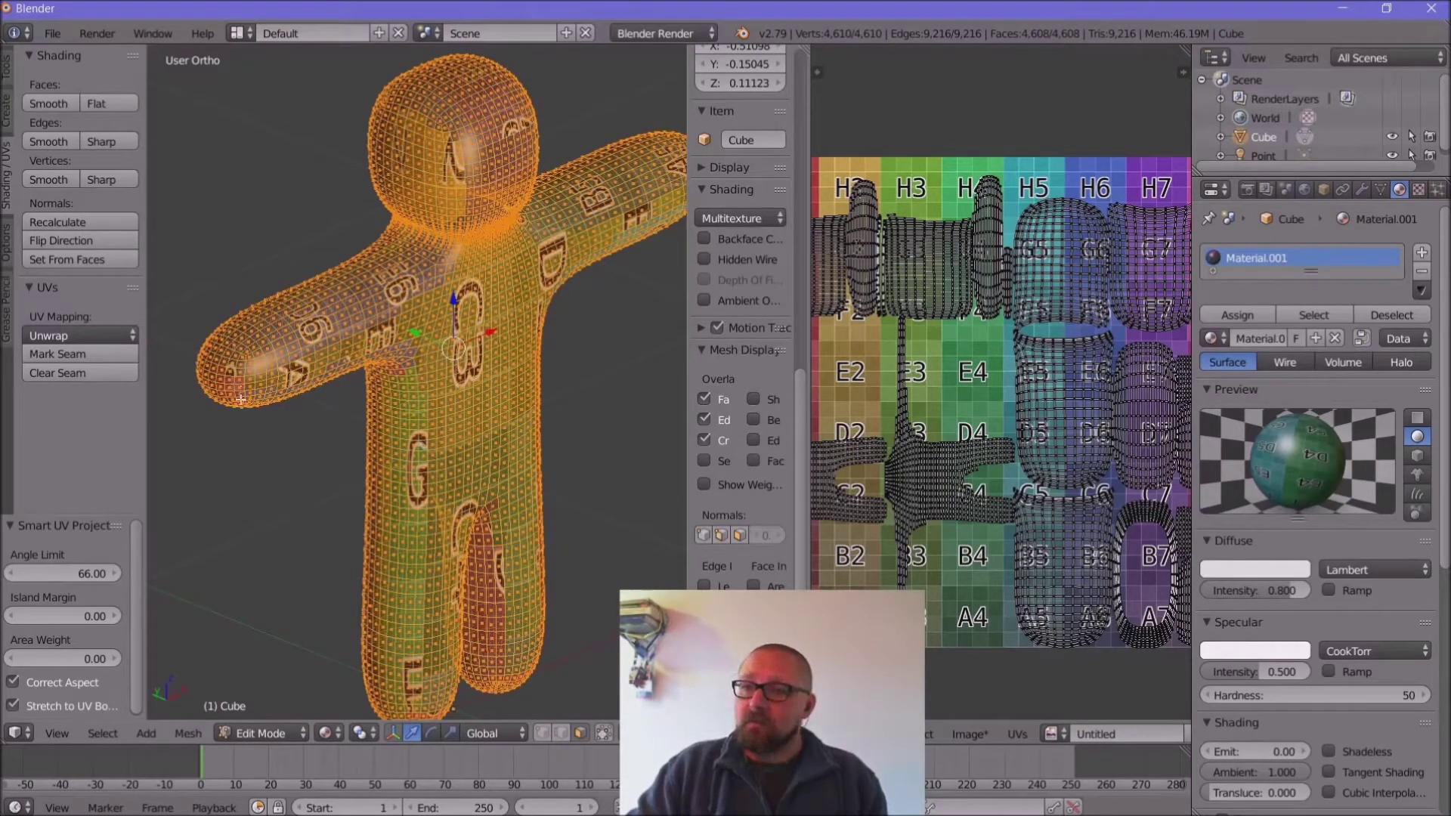
{"action": "middle_click_drag", "start_coordinate": [305, 428], "coordinate": [272, 428]}
{"action": "scroll", "coordinate": [355, 302], "scroll_direction": "up", "scroll_amount": 2}
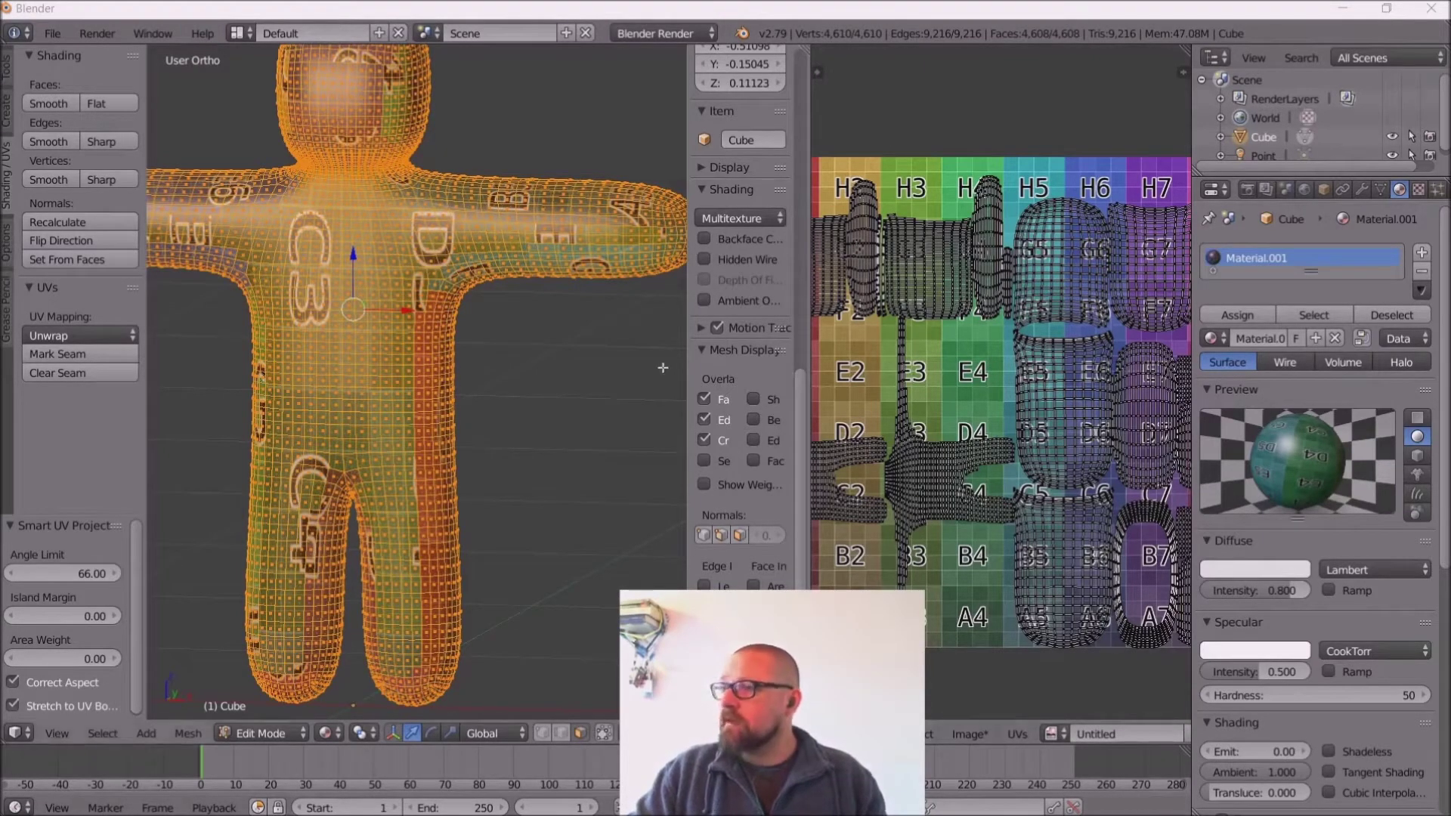
{"action": "middle_click_drag", "start_coordinate": [578, 349], "coordinate": [572, 389]}
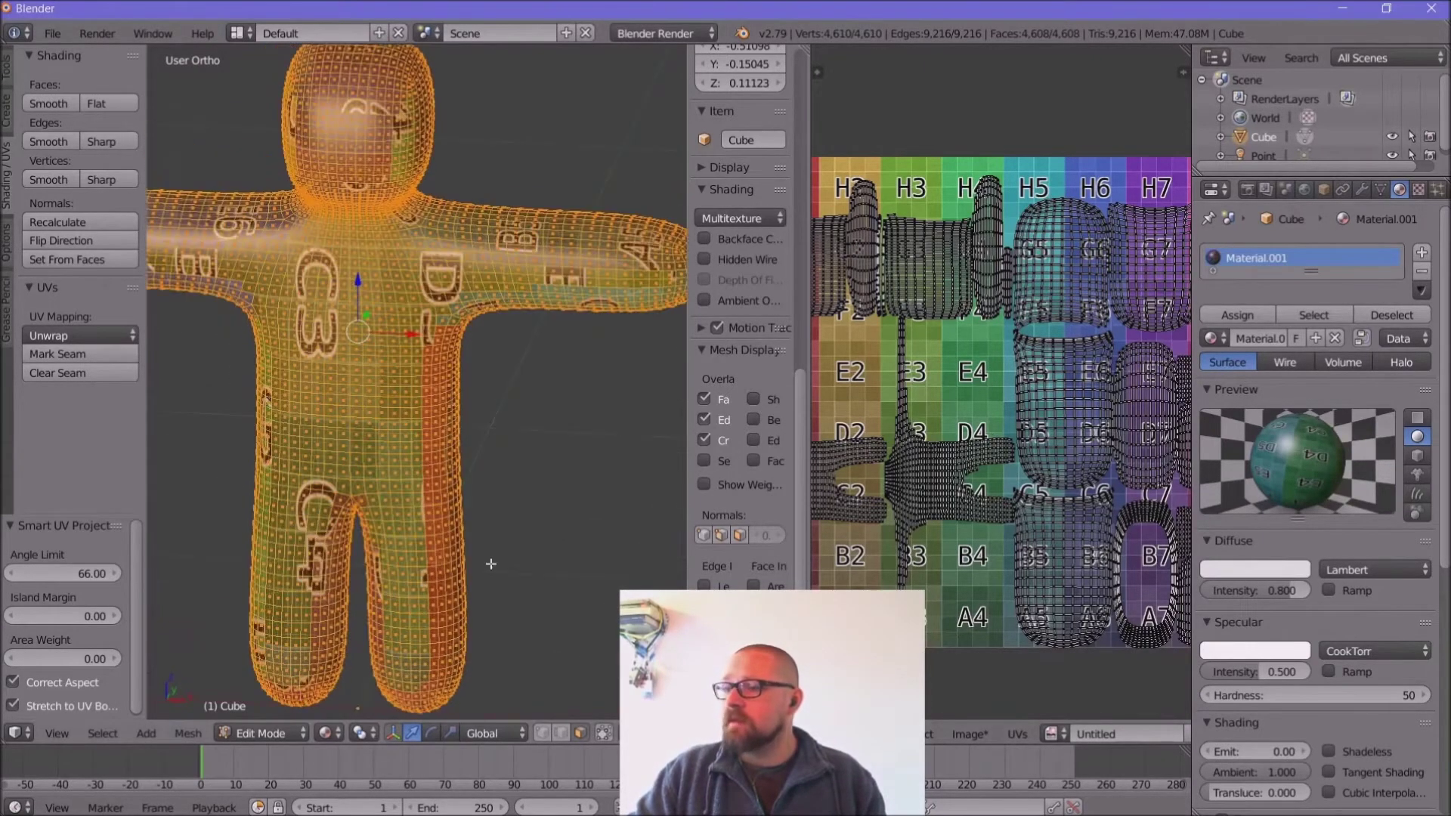
Step: Switch to the front orthographic view and unwrap the selected character mesh with Project from View (Bounds)
{"action": "left_click", "coordinate": [59, 733]}
{"action": "left_click", "coordinate": [156, 606]}
{"action": "scroll", "coordinate": [505, 479], "scroll_direction": "down", "scroll_amount": 2}
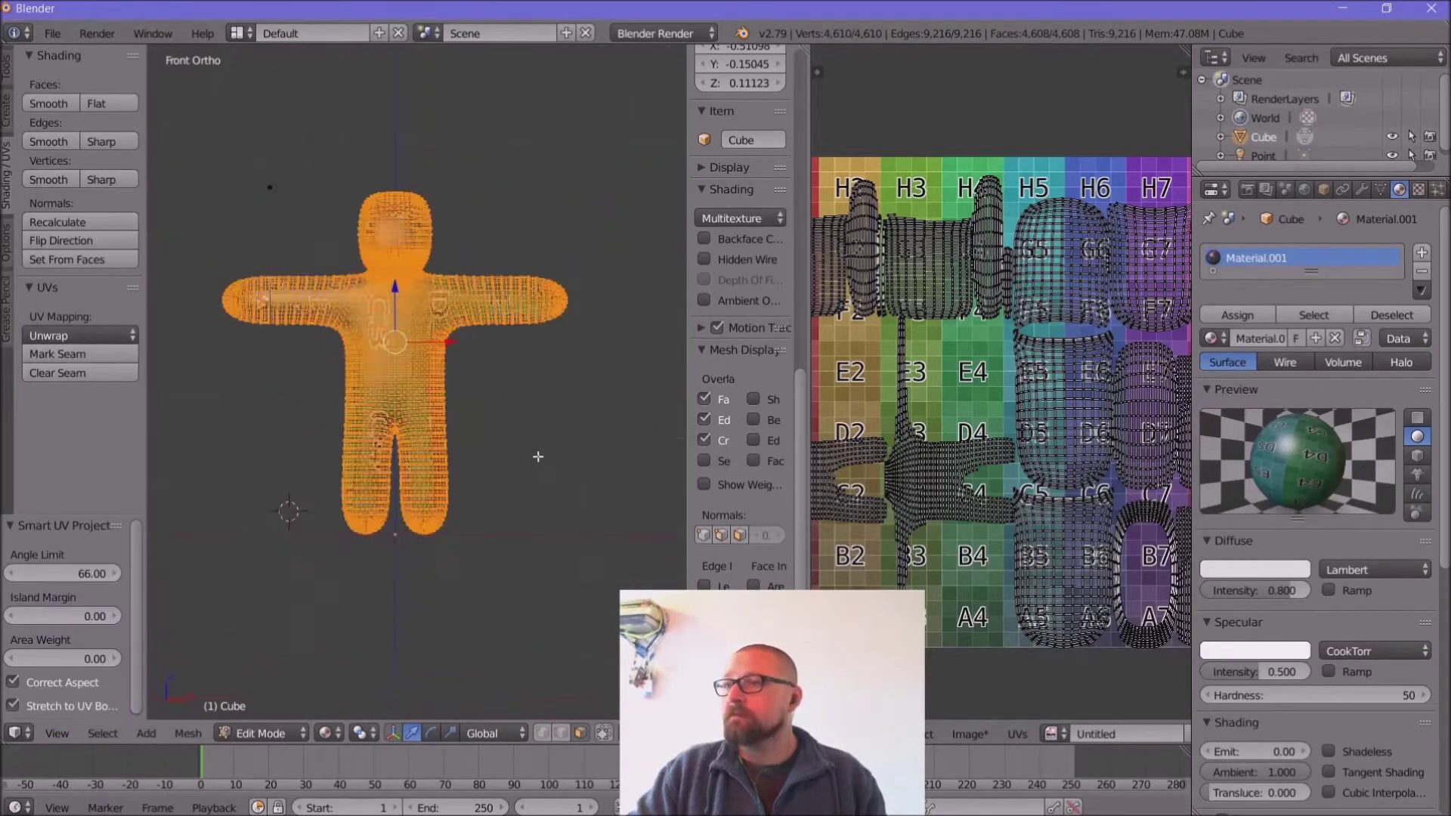
{"action": "middle_click_drag", "start_coordinate": [576, 512], "coordinate": [617, 538], "text": "shift"}
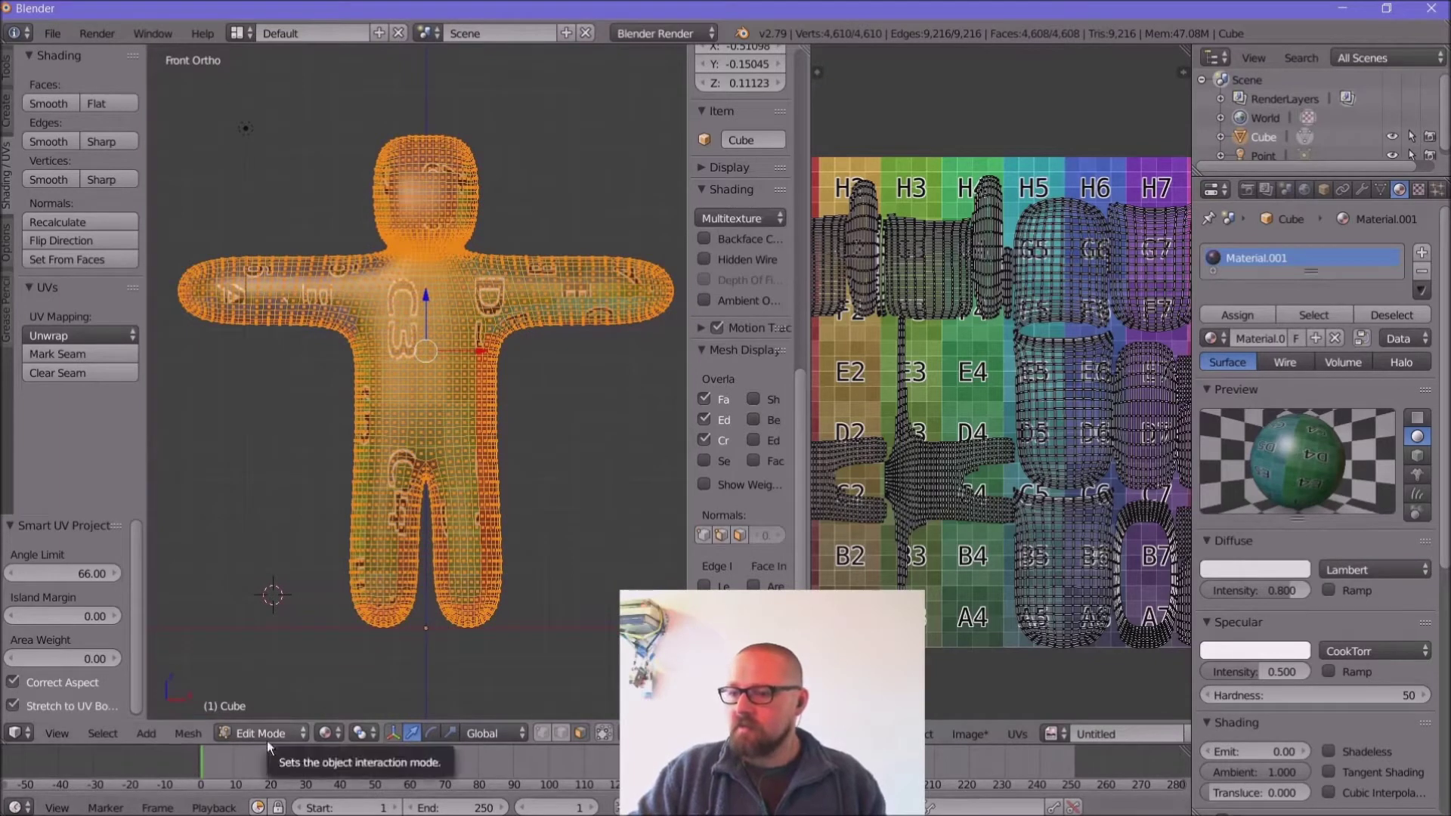
{"action": "left_click", "coordinate": [188, 733]}
{"action": "mouse_move", "coordinate": [251, 579]}
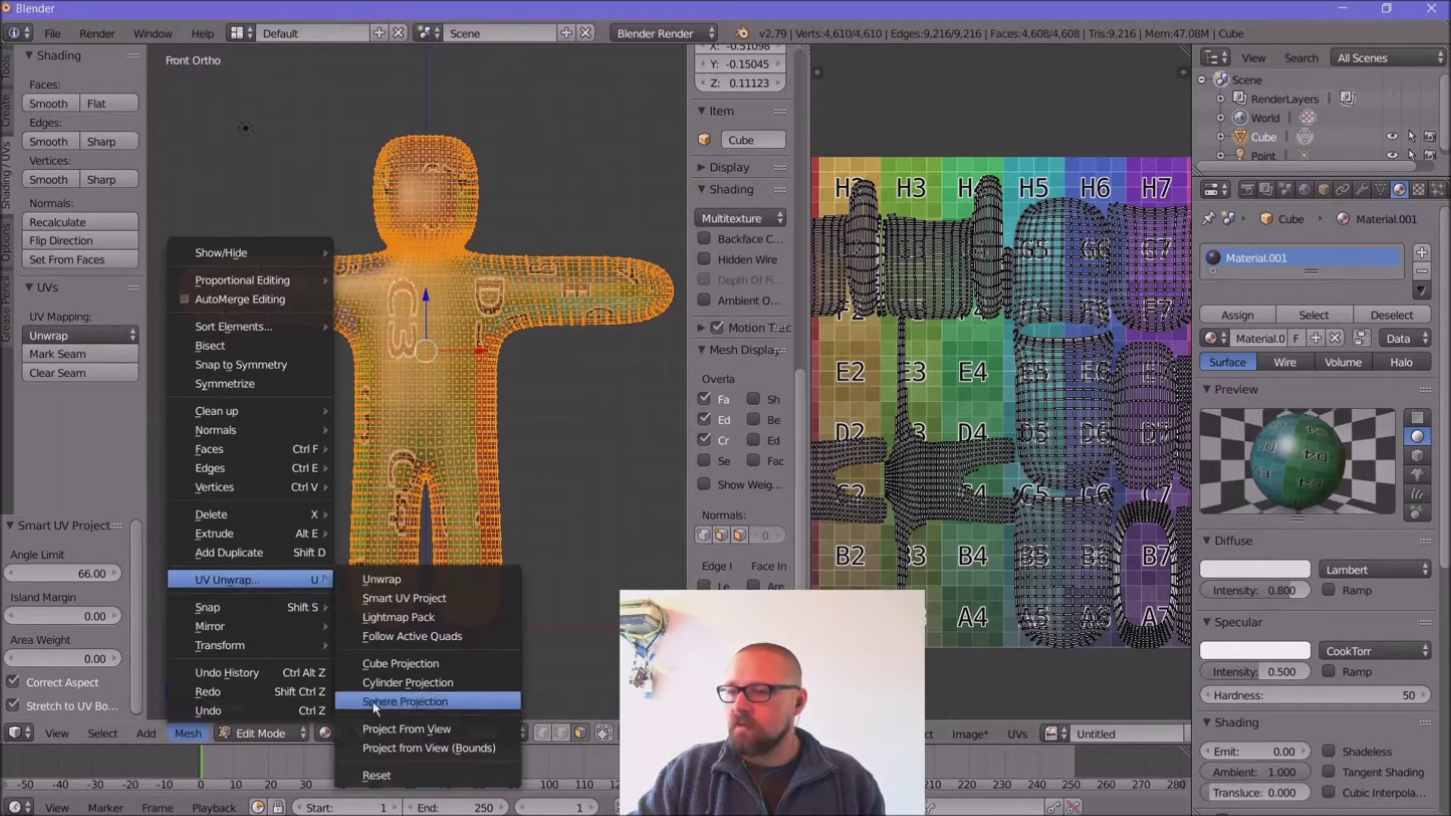
{"action": "left_click", "coordinate": [416, 747]}
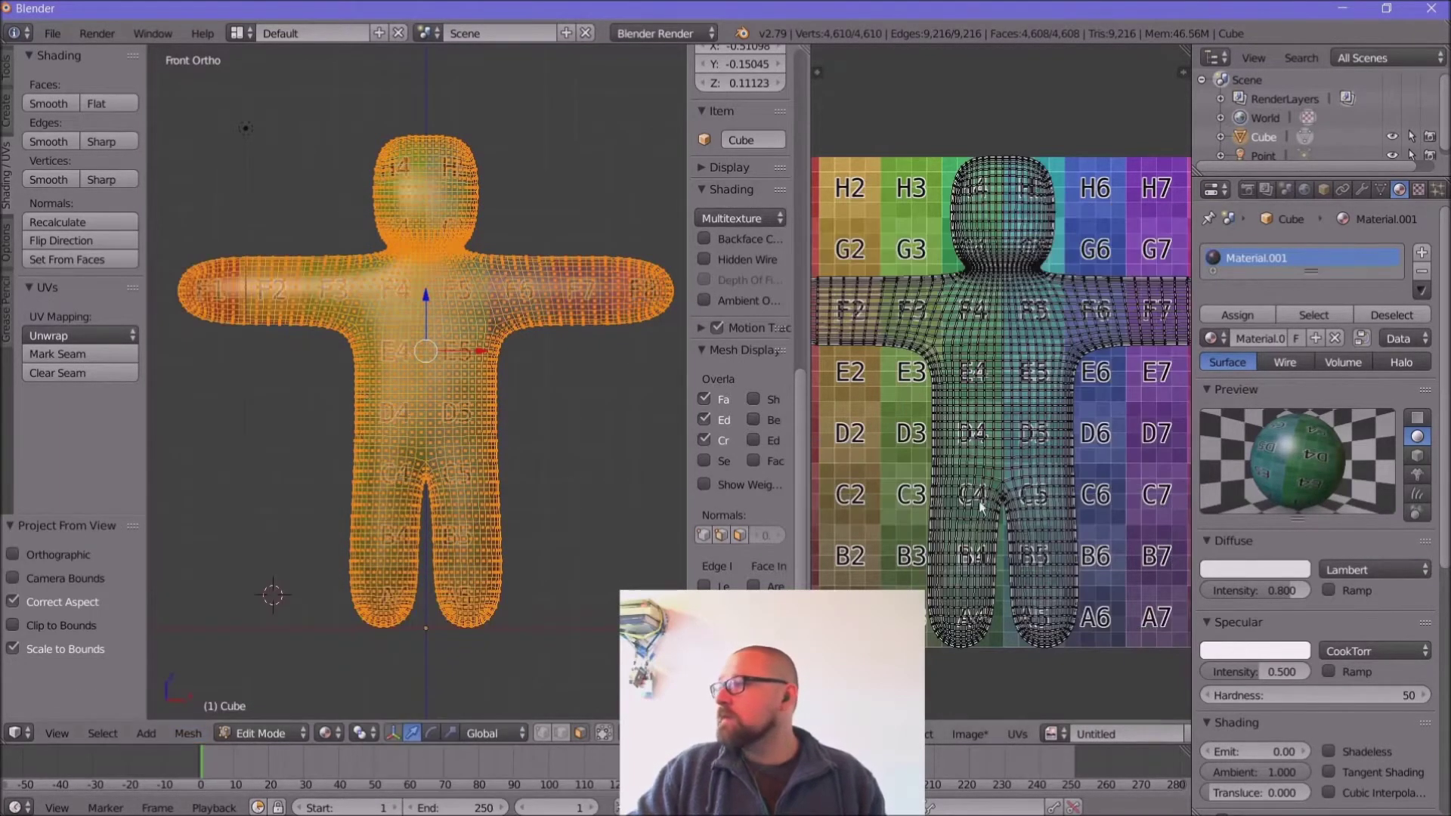
Step: Examine the projected UV layout over the color grid and its mapping on the character's front and sides
{"action": "scroll", "coordinate": [978, 501], "scroll_direction": "down", "scroll_amount": 3}
{"action": "scroll", "coordinate": [987, 490], "scroll_direction": "up", "scroll_amount": 1}
{"action": "scroll", "coordinate": [987, 490], "scroll_direction": "down", "scroll_amount": 1}
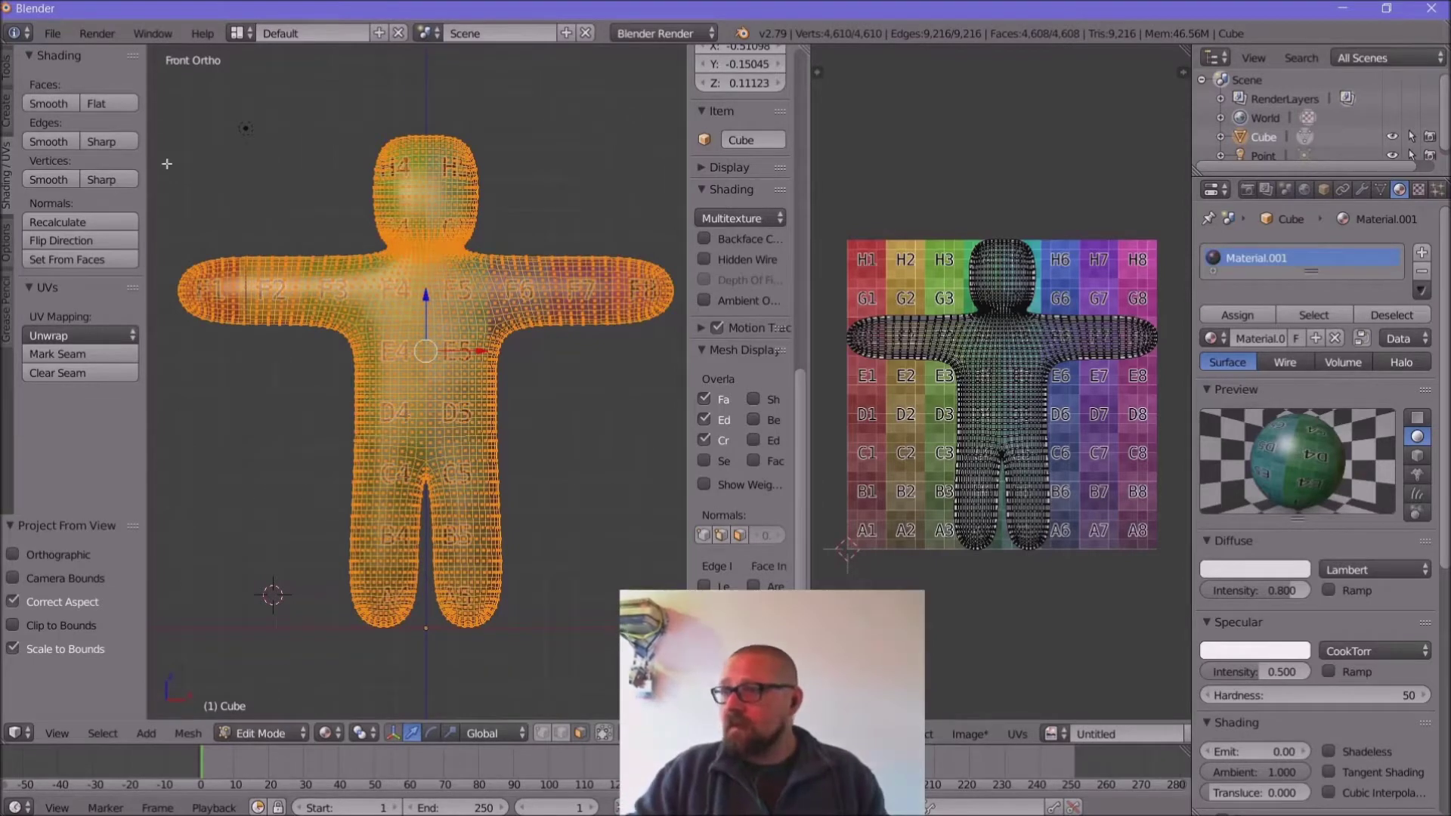
{"action": "middle_click_drag", "start_coordinate": [602, 467], "coordinate": [252, 281]}
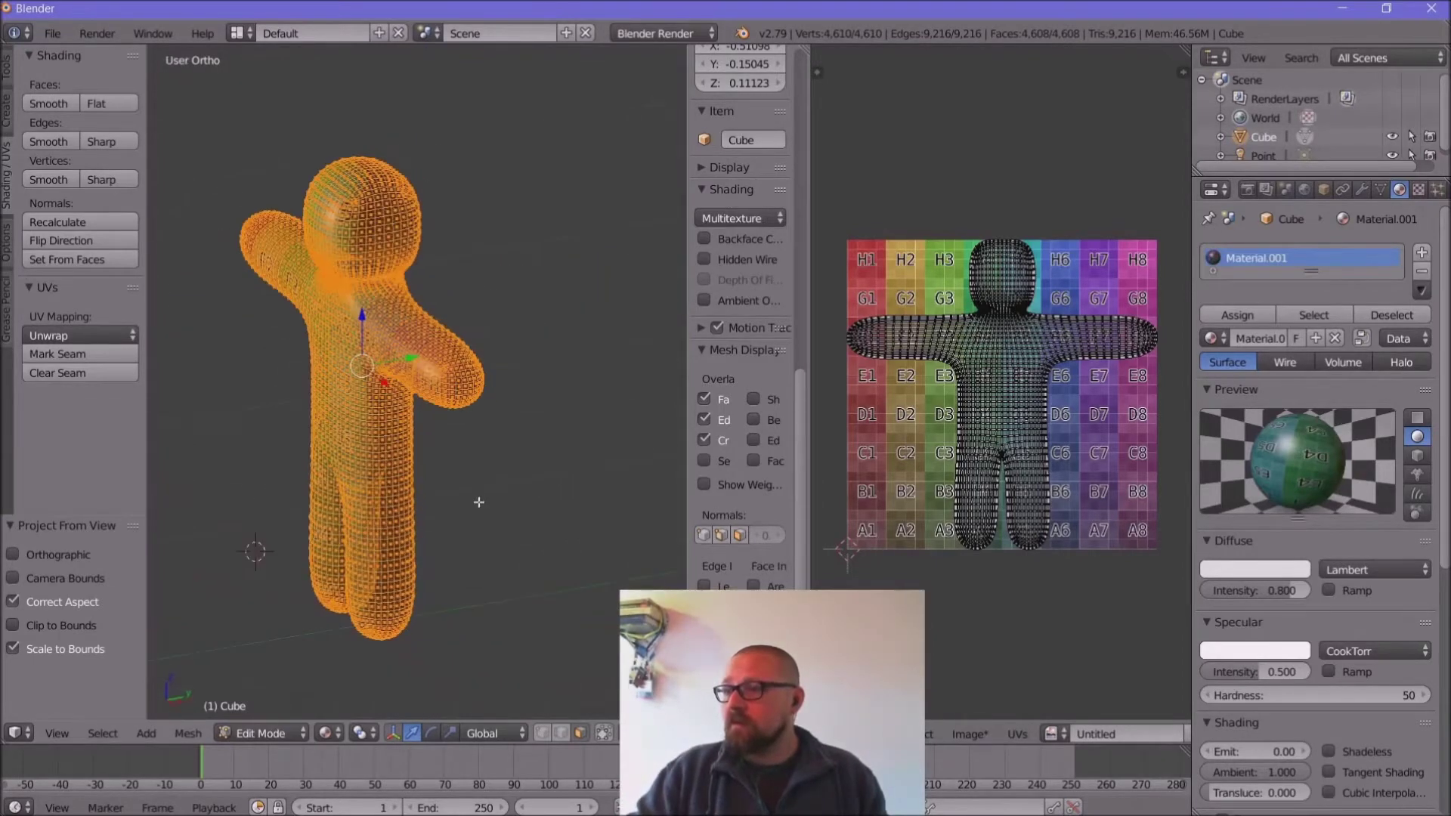
{"action": "middle_click_drag", "start_coordinate": [285, 332], "coordinate": [499, 331]}
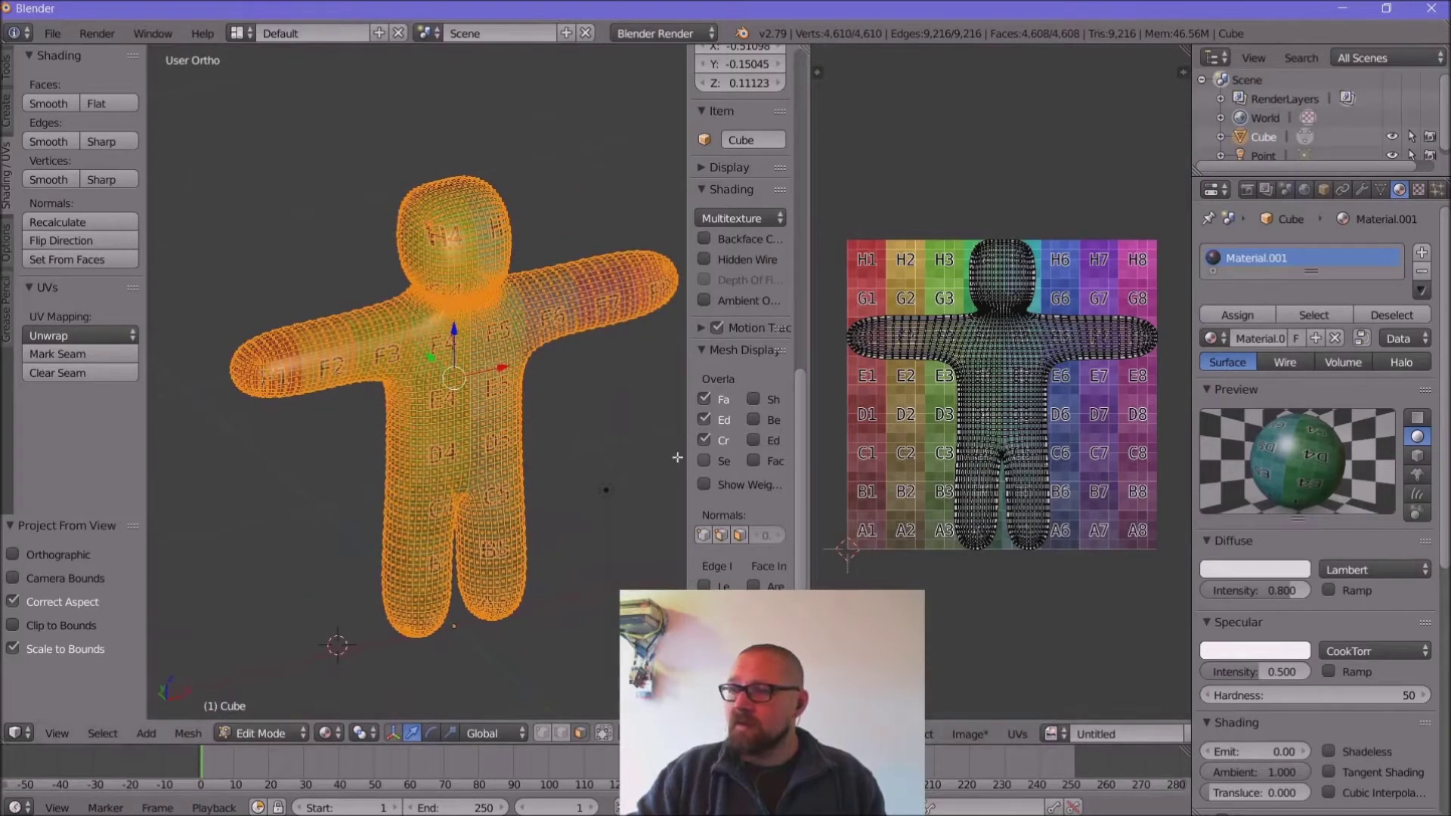
{"action": "middle_click_drag", "start_coordinate": [544, 461], "coordinate": [603, 389]}
{"action": "scroll", "coordinate": [602, 389], "scroll_direction": "down", "scroll_amount": 3}
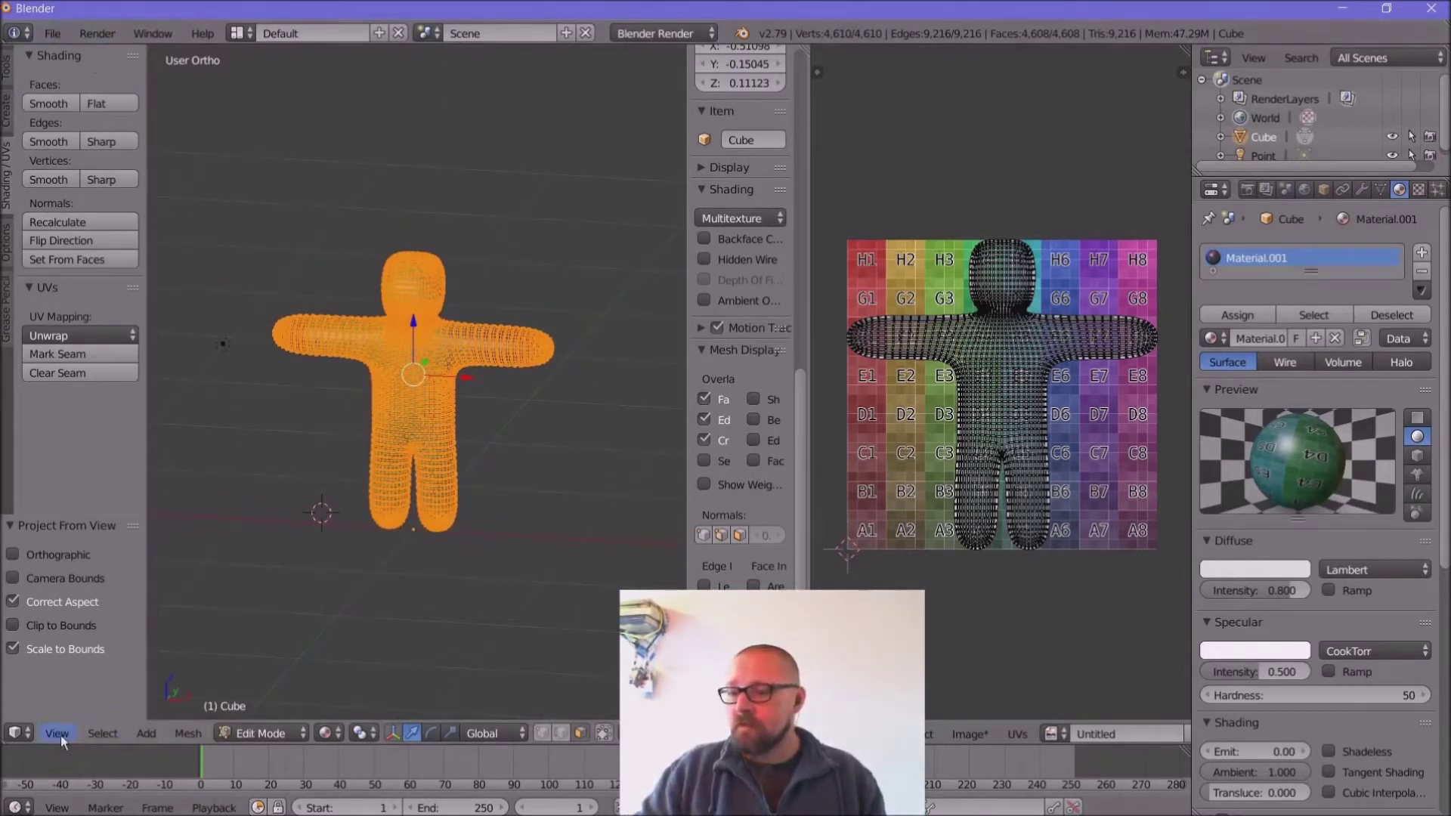
Step: Return to Object Mode and widen the 3D viewport around the textured character
{"action": "left_click", "coordinate": [259, 733]}
{"action": "left_click", "coordinate": [317, 710]}
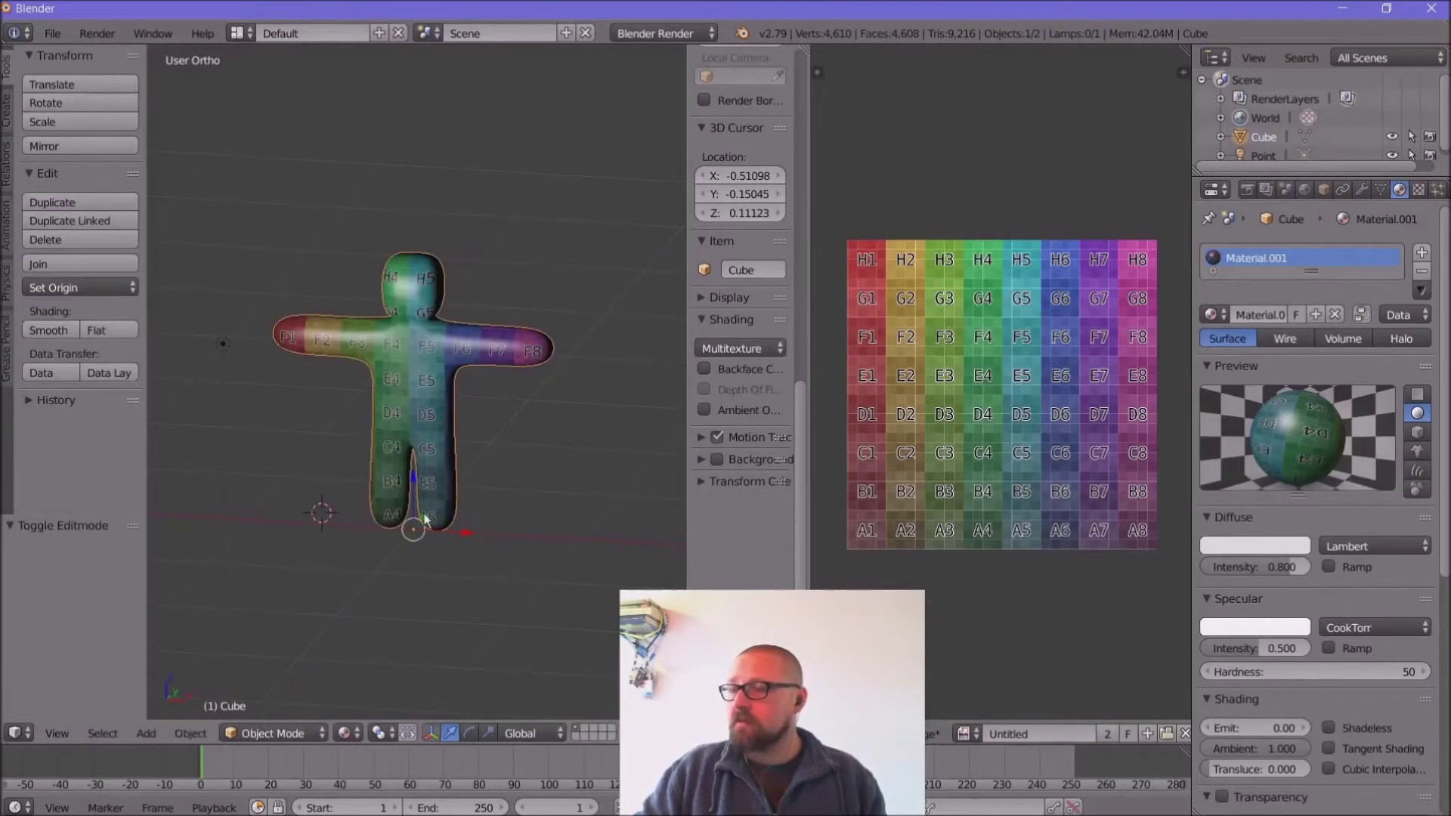
{"action": "scroll", "coordinate": [425, 513], "scroll_direction": "up", "scroll_amount": 3}
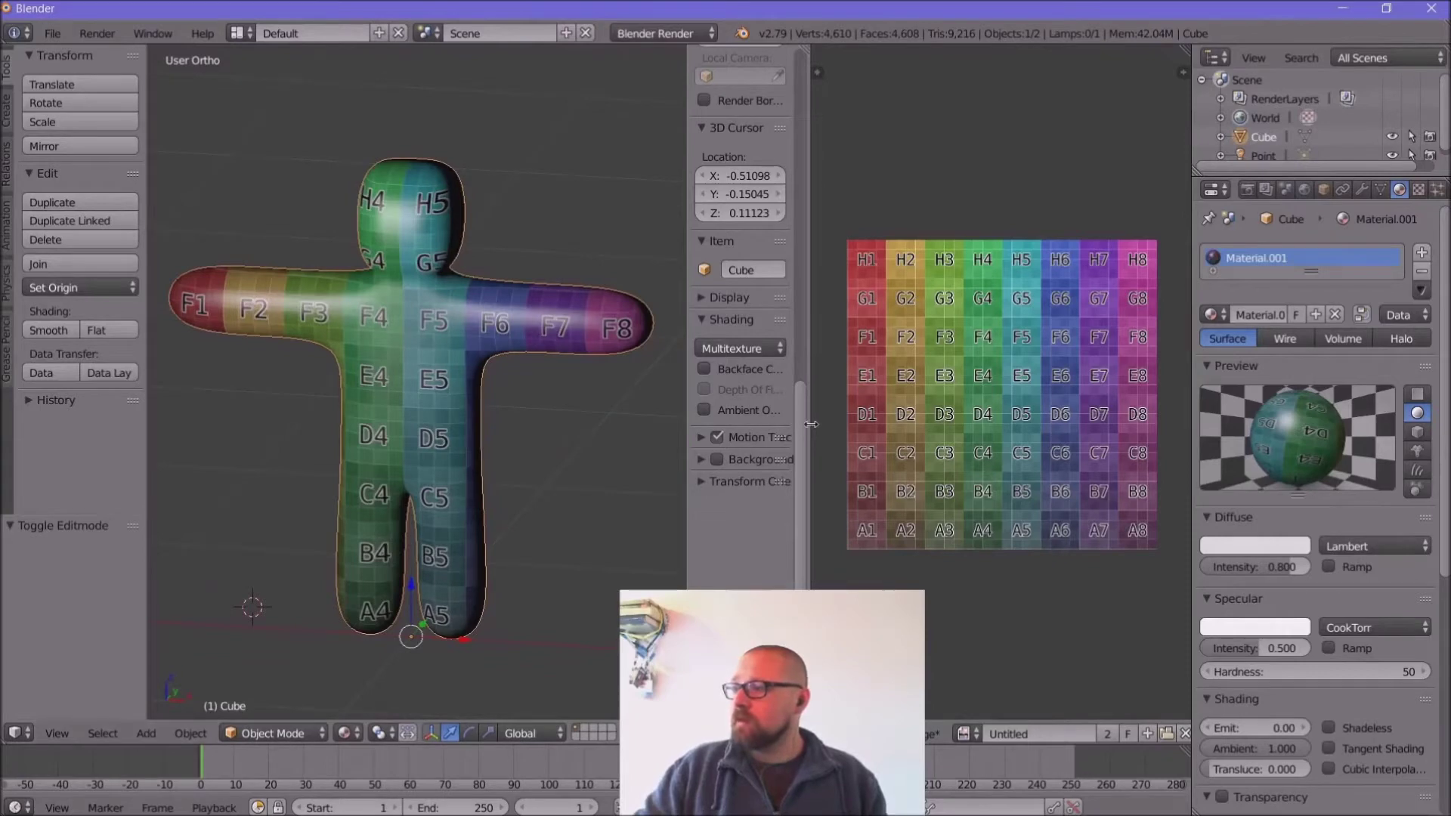
{"action": "left_click_drag", "start_coordinate": [814, 428], "coordinate": [1064, 428]}
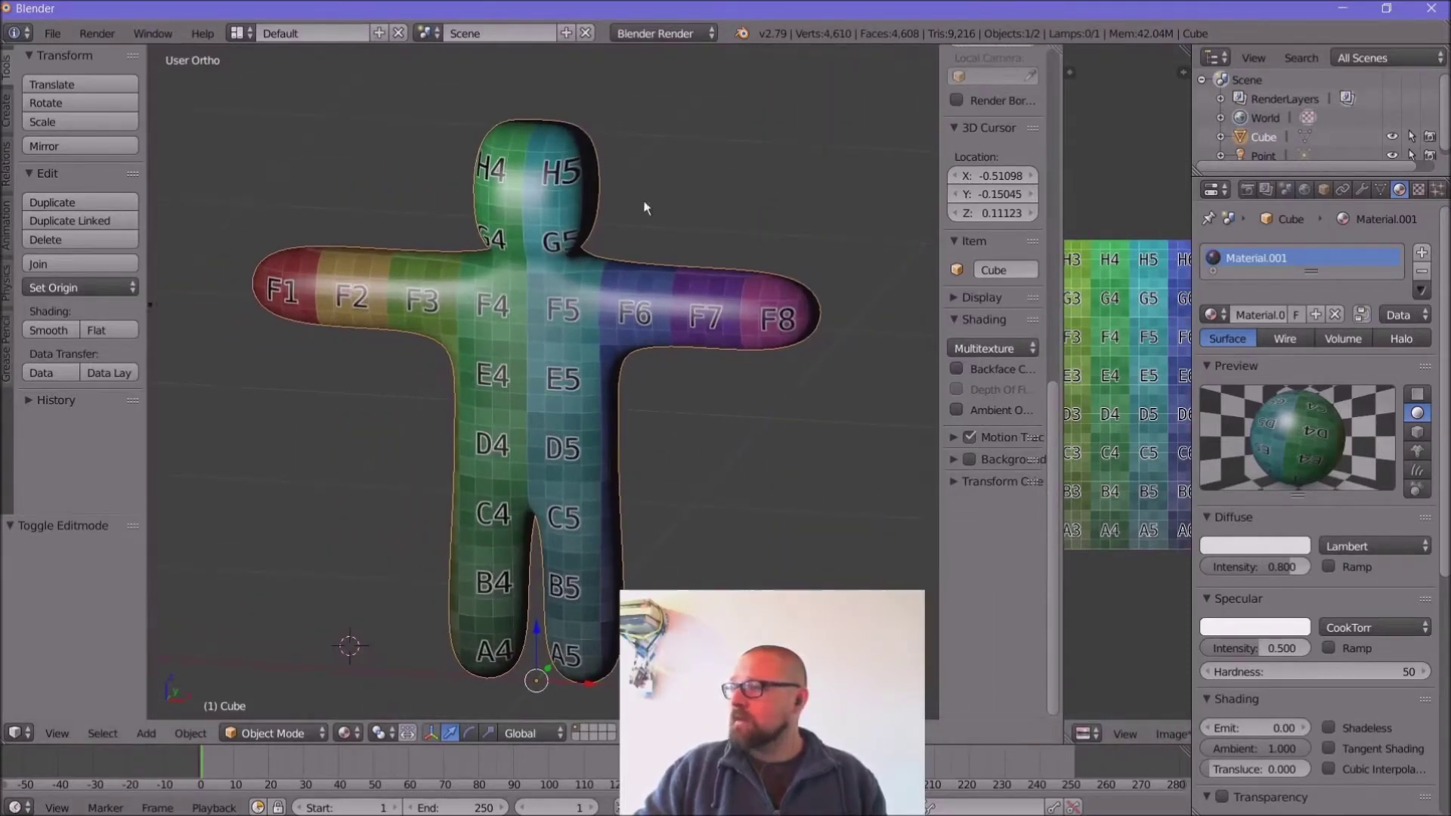
Step: Apply Rotation & Scale to the character object
{"action": "scroll", "coordinate": [967, 168], "scroll_direction": "up", "scroll_amount": 15}
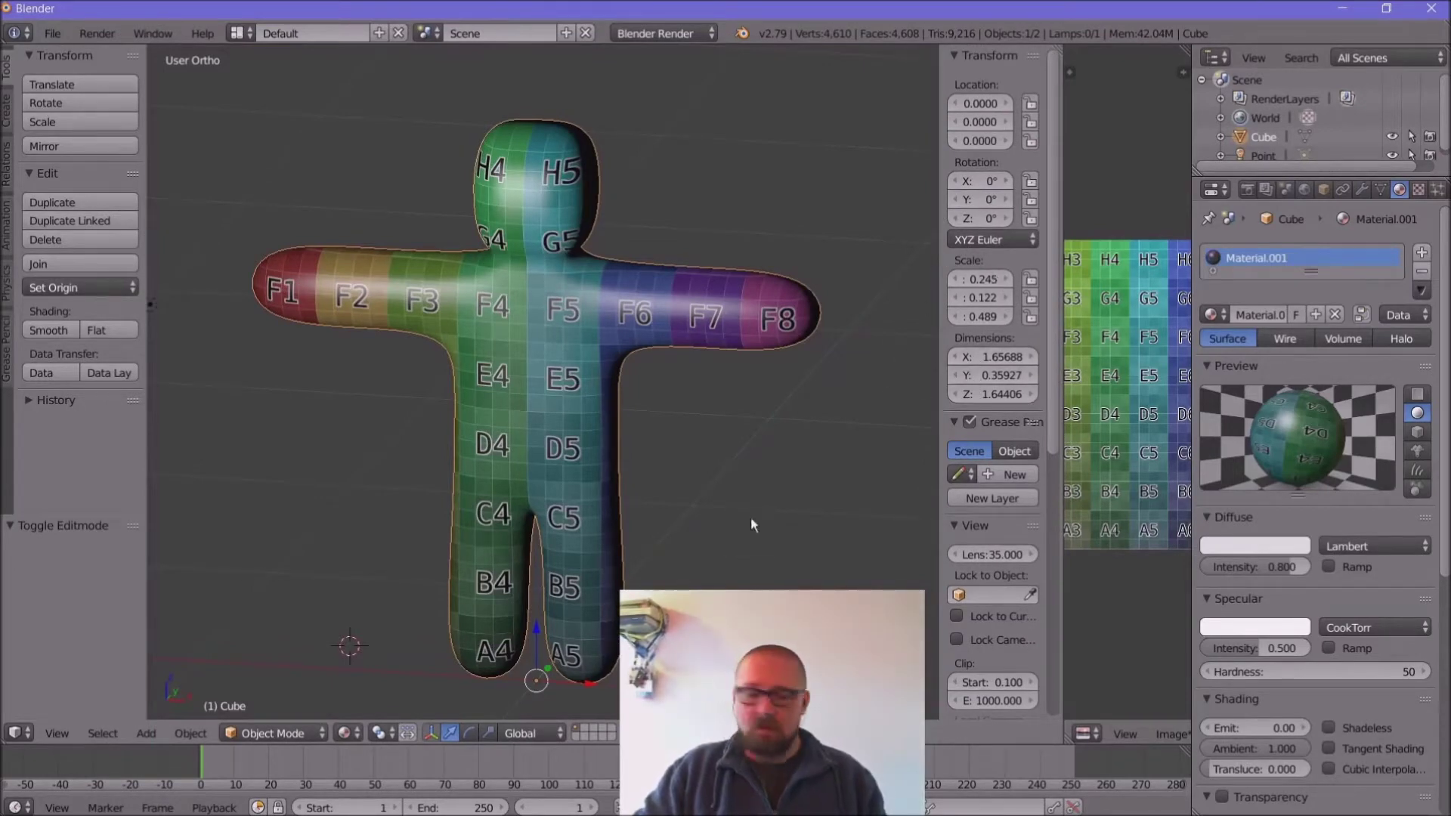
{"action": "key", "text": "ctrl+a"}
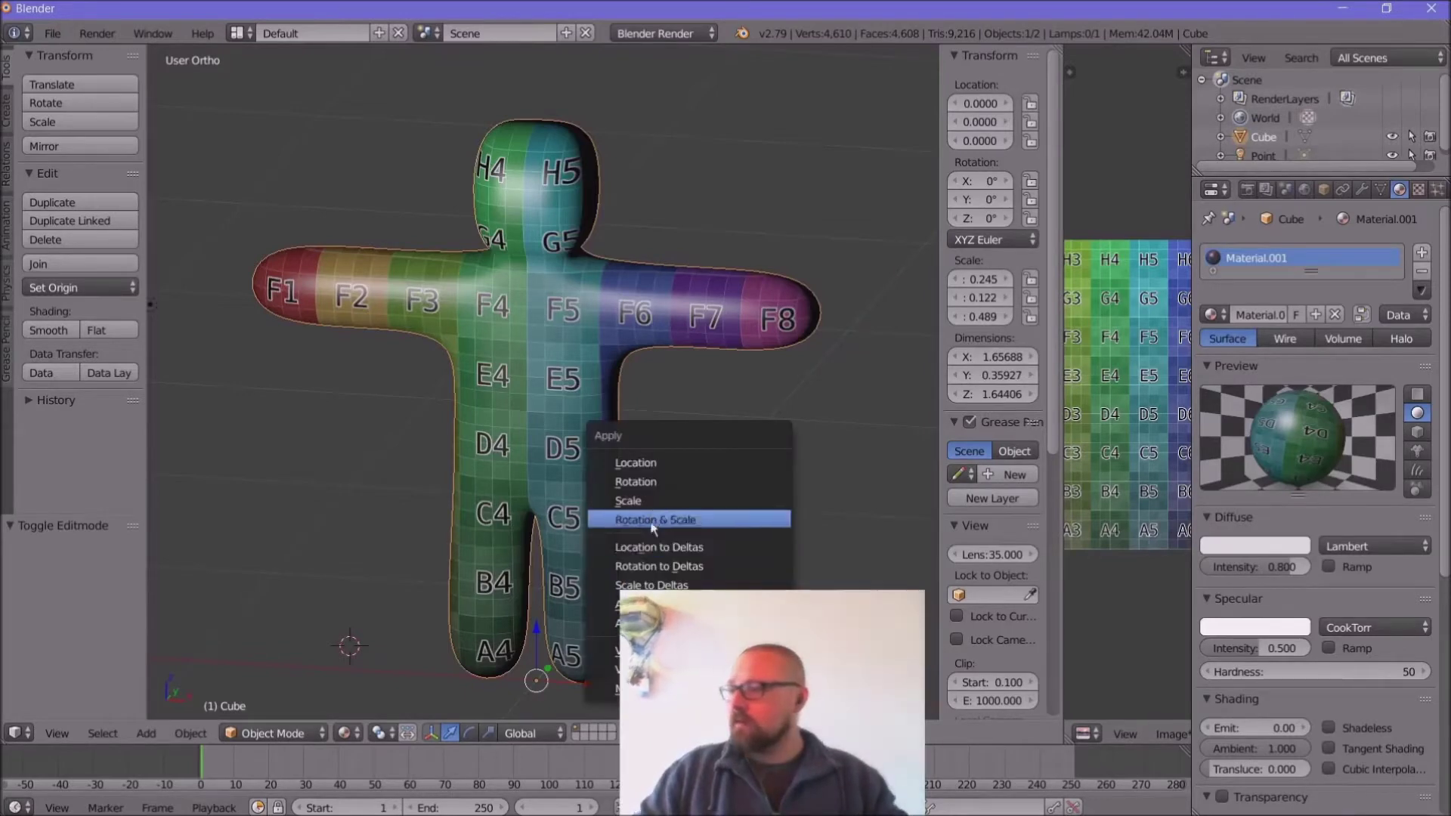
{"action": "left_click", "coordinate": [653, 520]}
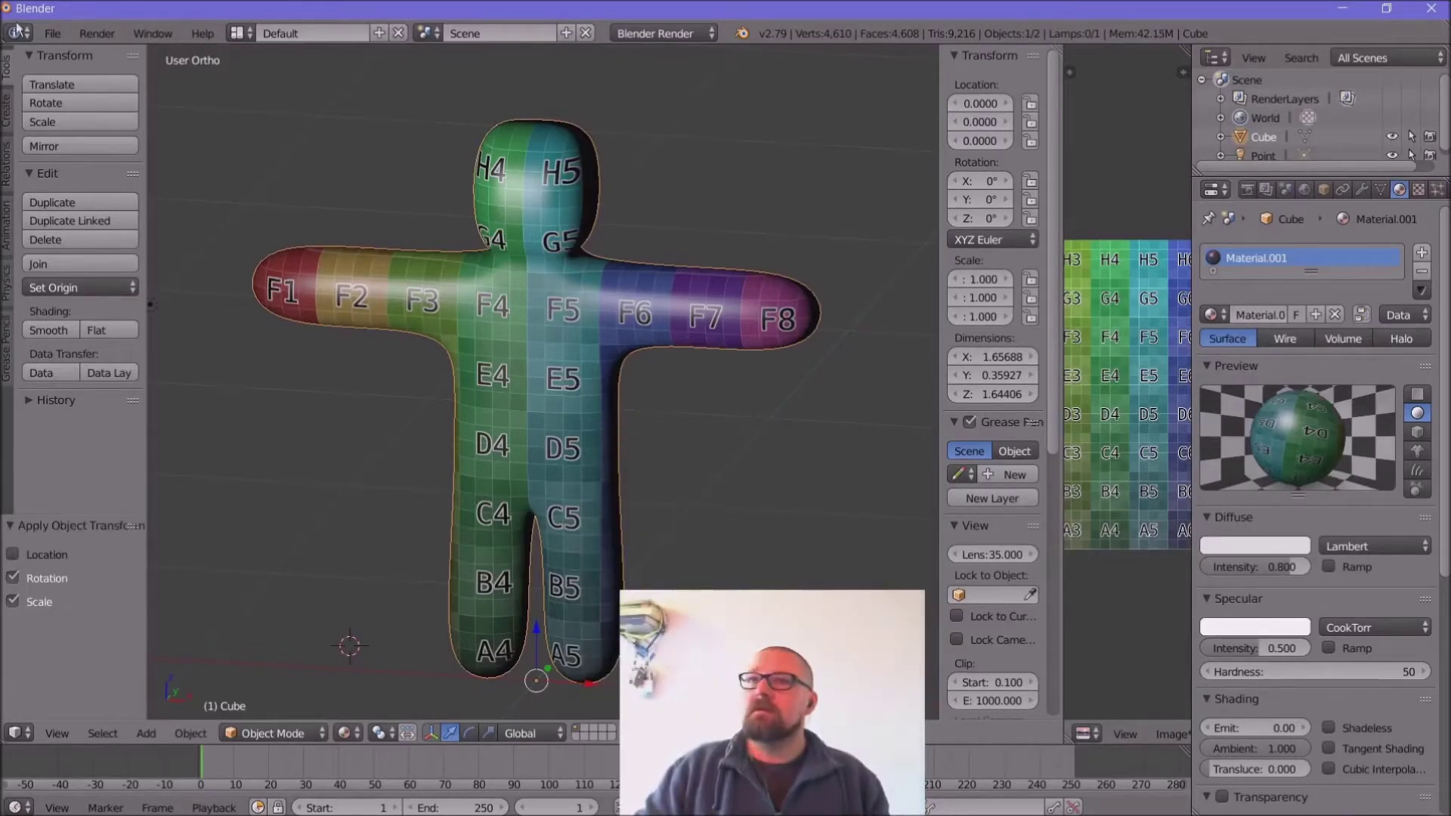
Step: Start an FBX export and browse to the folder D:\!!!DUT\GIT\AnimationProjectGIT\Animation\Assets
{"action": "left_click", "coordinate": [49, 35]}
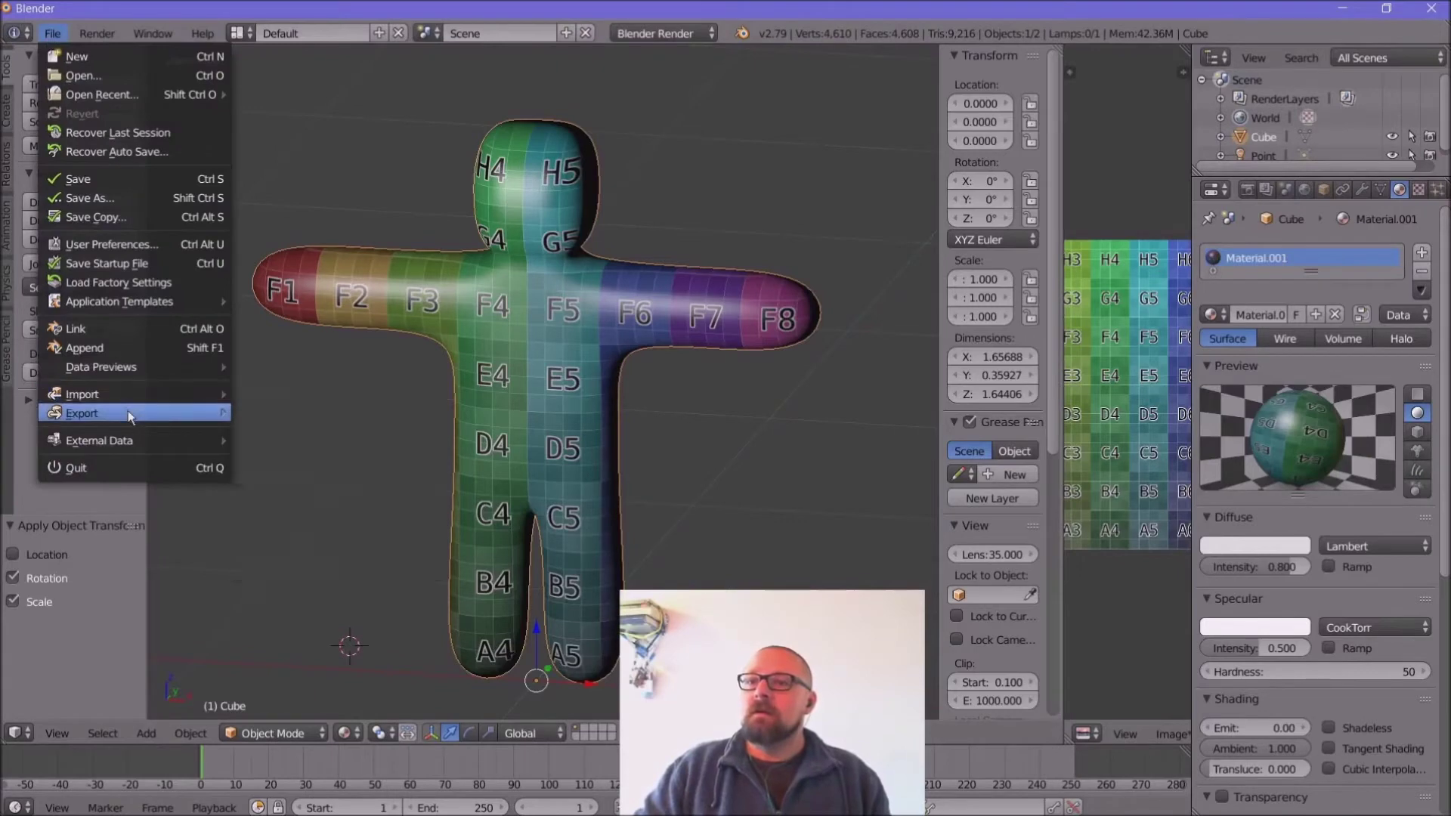
{"action": "mouse_move", "coordinate": [130, 416]}
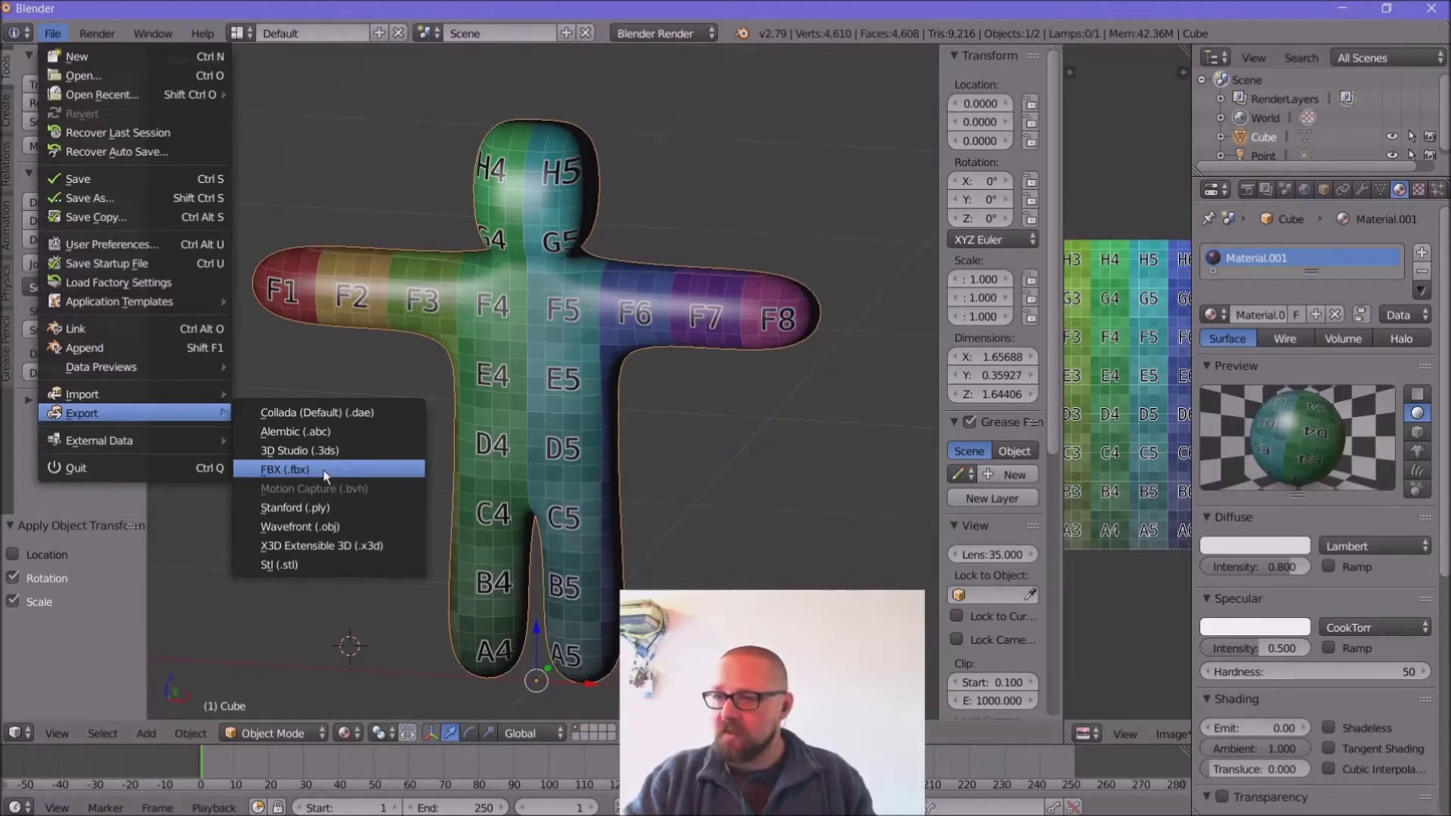
{"action": "left_click", "coordinate": [325, 471]}
{"action": "left_click", "coordinate": [29, 132]}
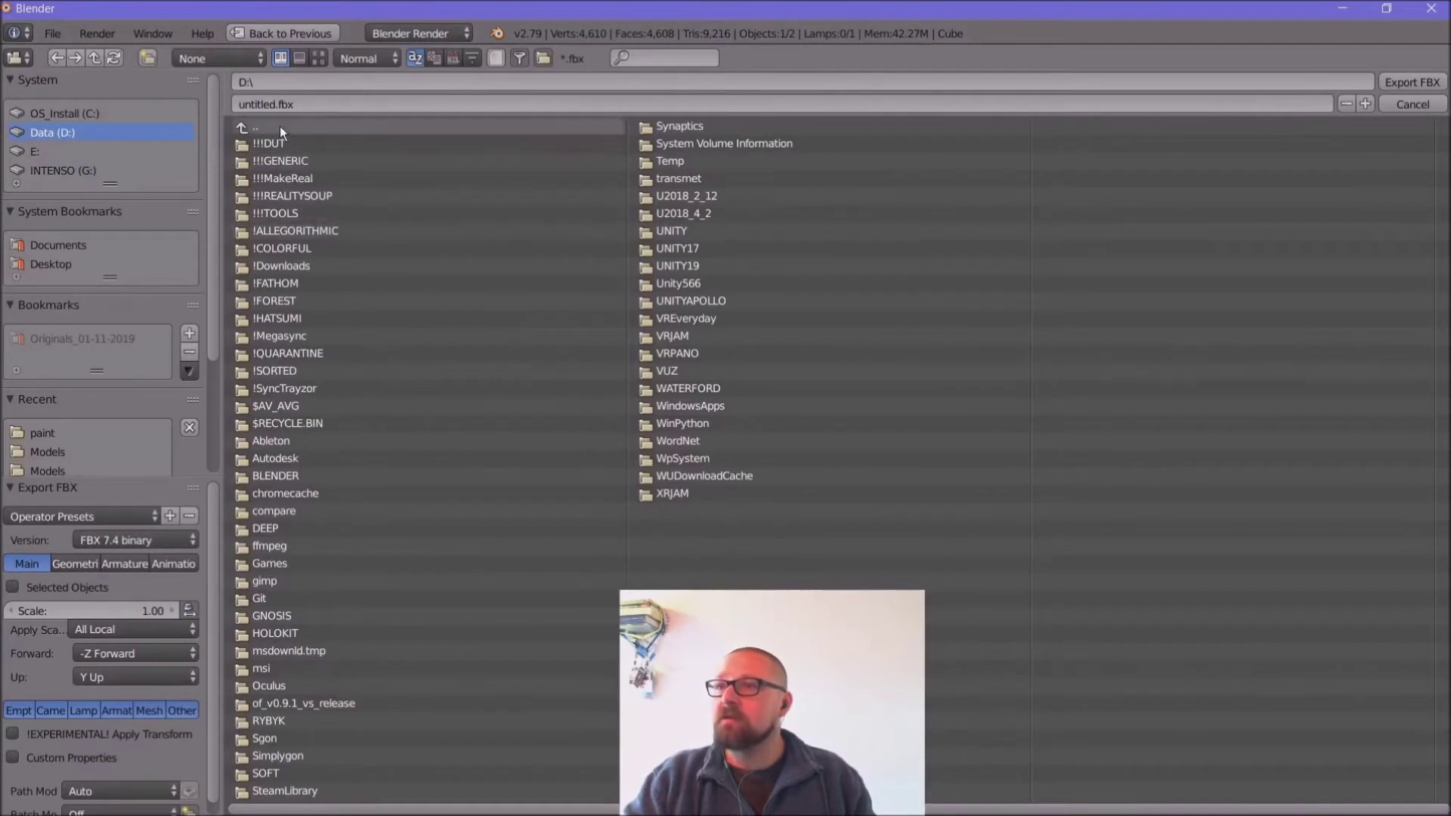
{"action": "left_click", "coordinate": [280, 143]}
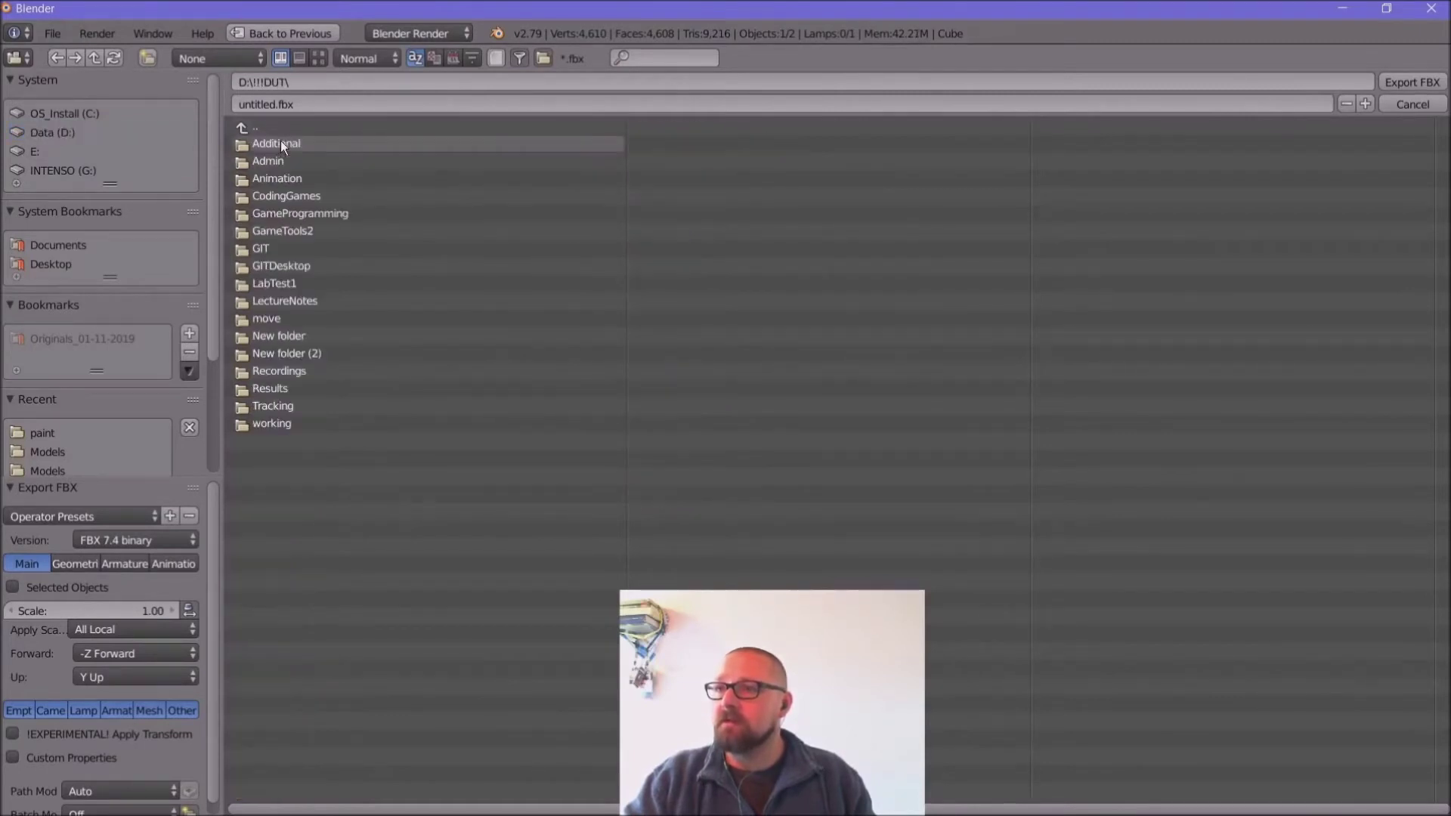
{"action": "left_click", "coordinate": [283, 248]}
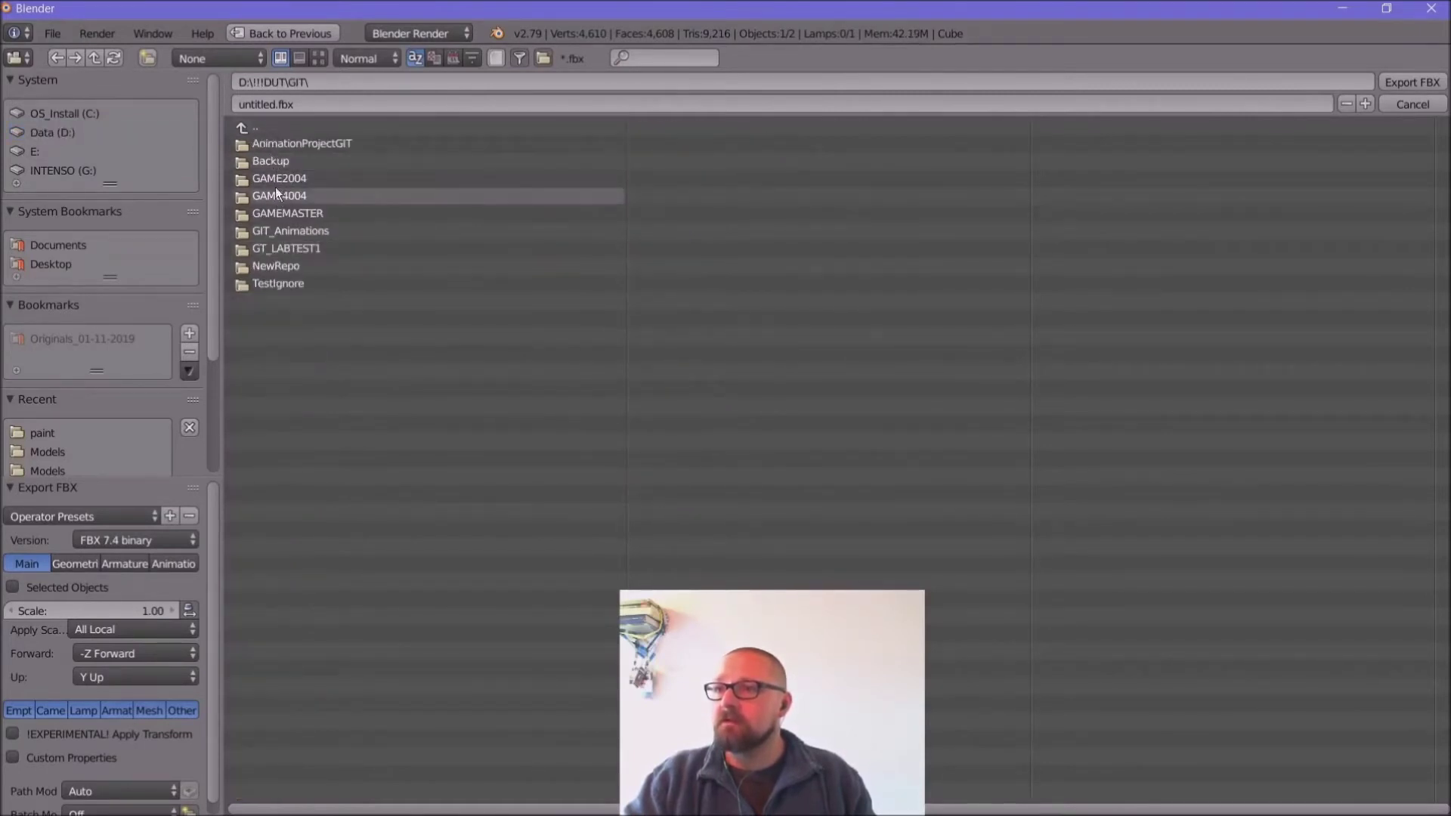
{"action": "left_click", "coordinate": [280, 143]}
{"action": "left_click", "coordinate": [280, 143]}
{"action": "left_click", "coordinate": [279, 143]}
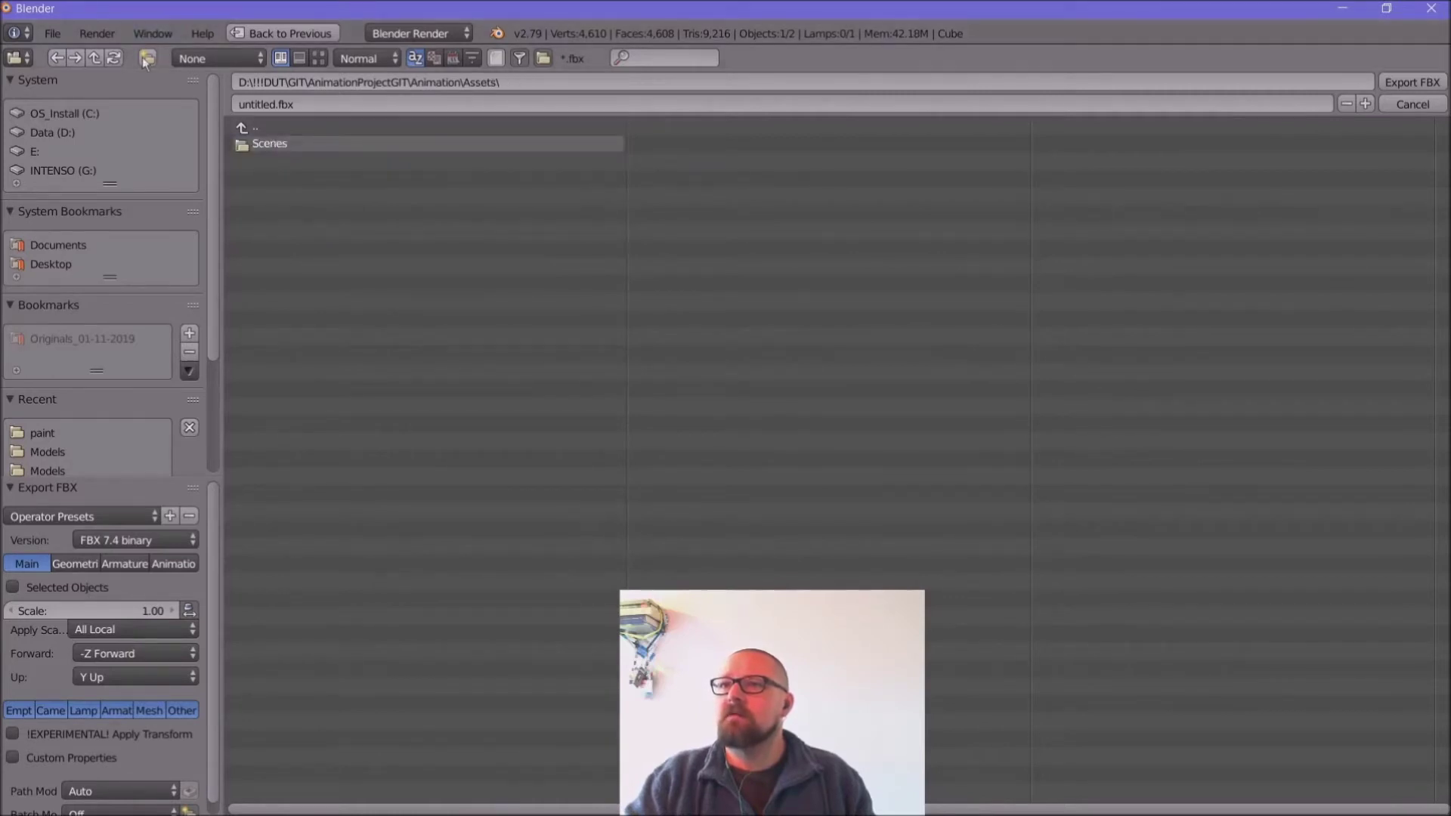
Step: Create a new folder named Models inside the Assets folder
{"action": "type", "text": "i"}
{"action": "type", "text": "Models"}
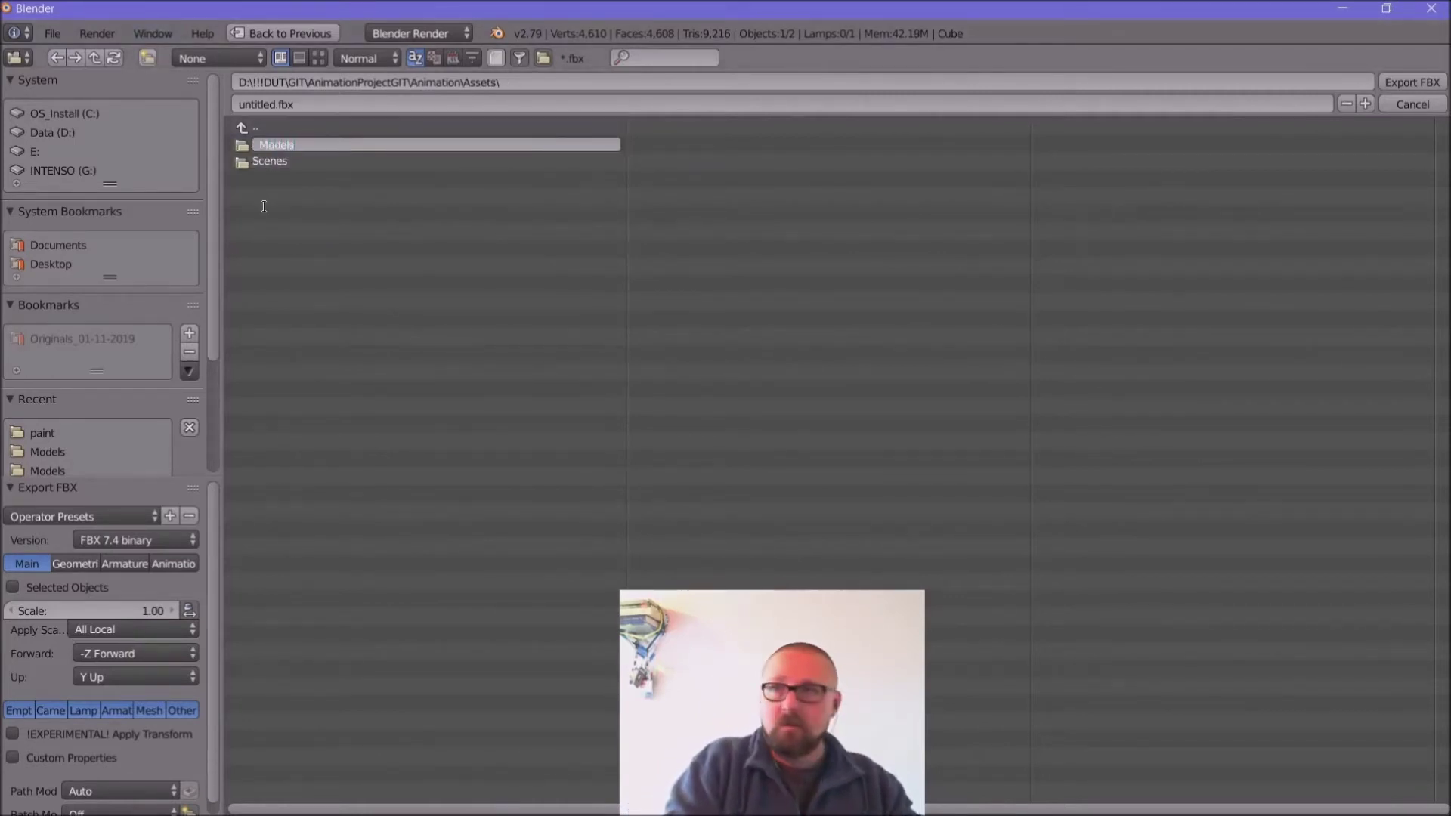
{"action": "key", "text": "Return"}
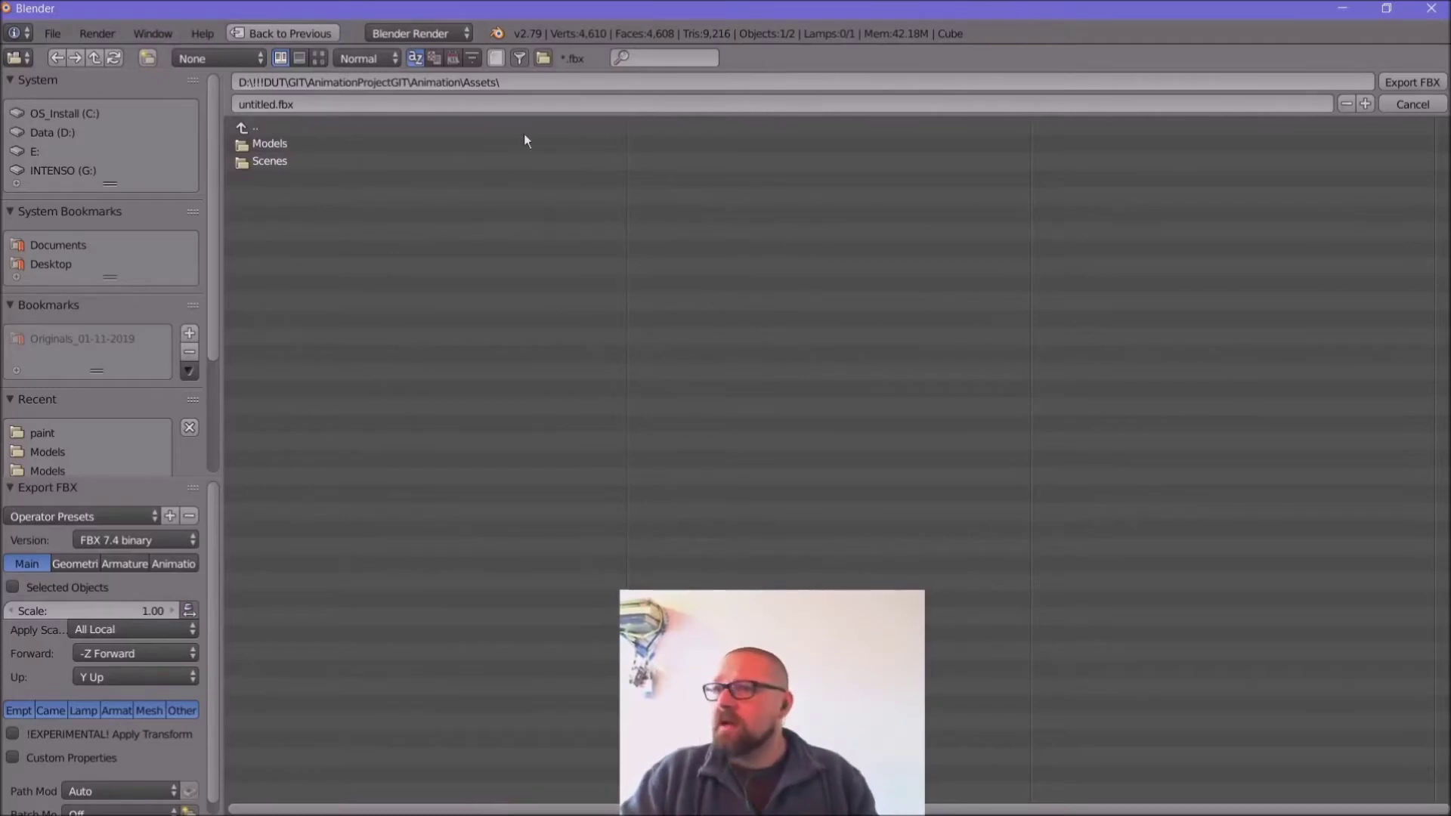
Step: Name the FBX export character.fbx inside the Models folder and enable the experimental Apply Transform option
{"action": "left_click", "coordinate": [274, 144]}
{"action": "left_click", "coordinate": [270, 104]}
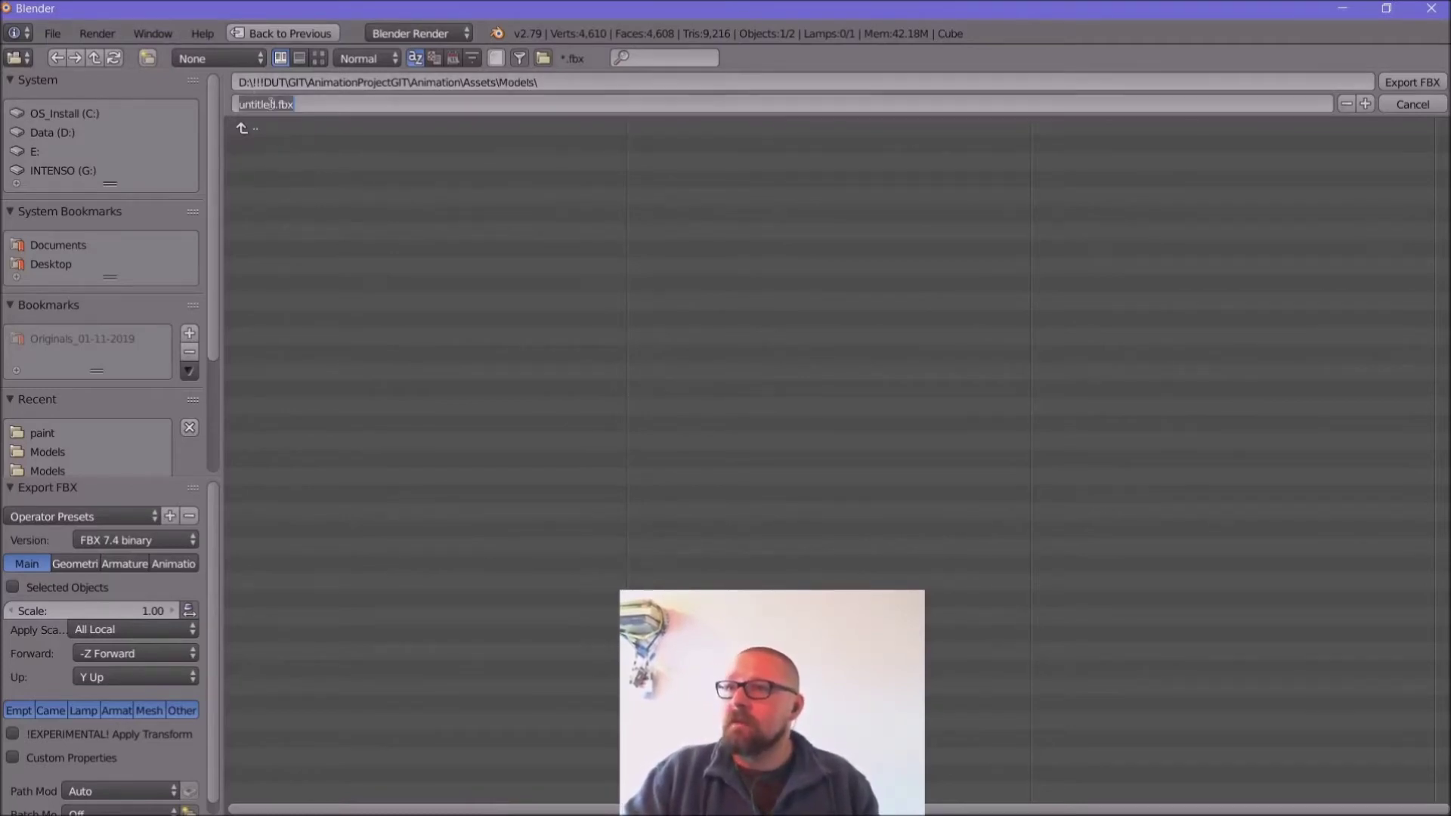
{"action": "type", "text": "chard"}
{"action": "key", "text": "Return"}
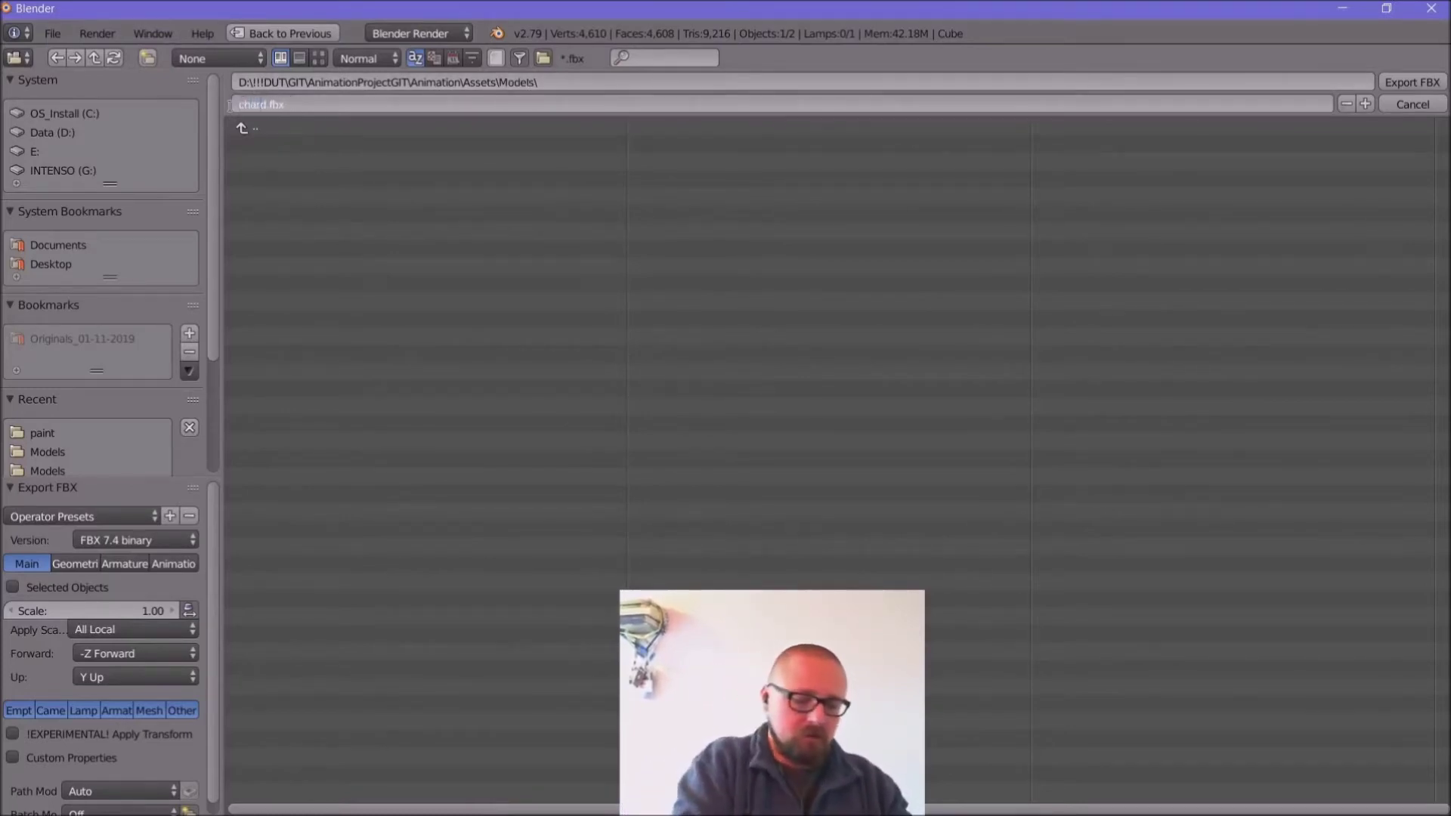
{"action": "type", "text": "acter"}
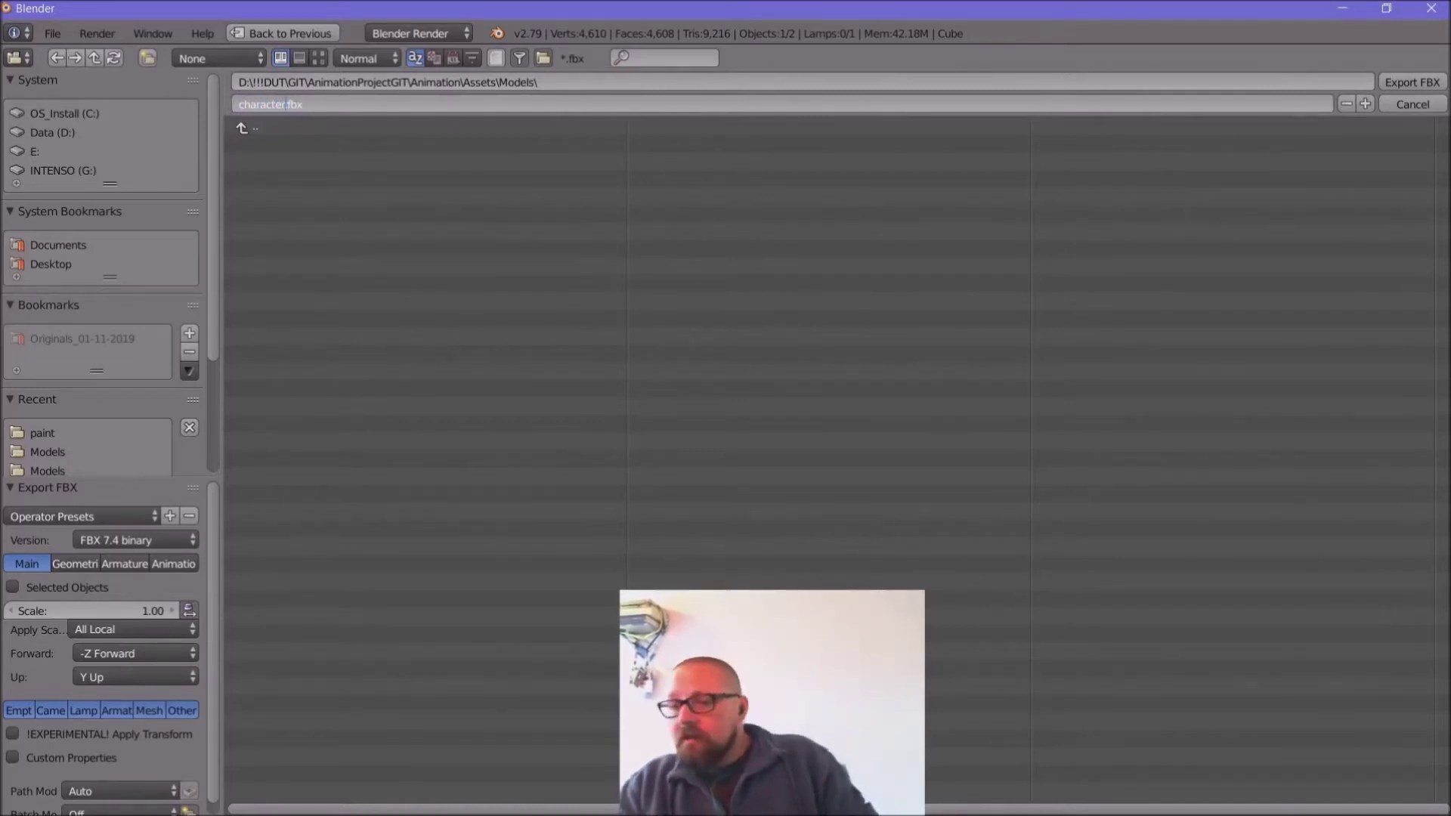
{"action": "left_click", "coordinate": [14, 734]}
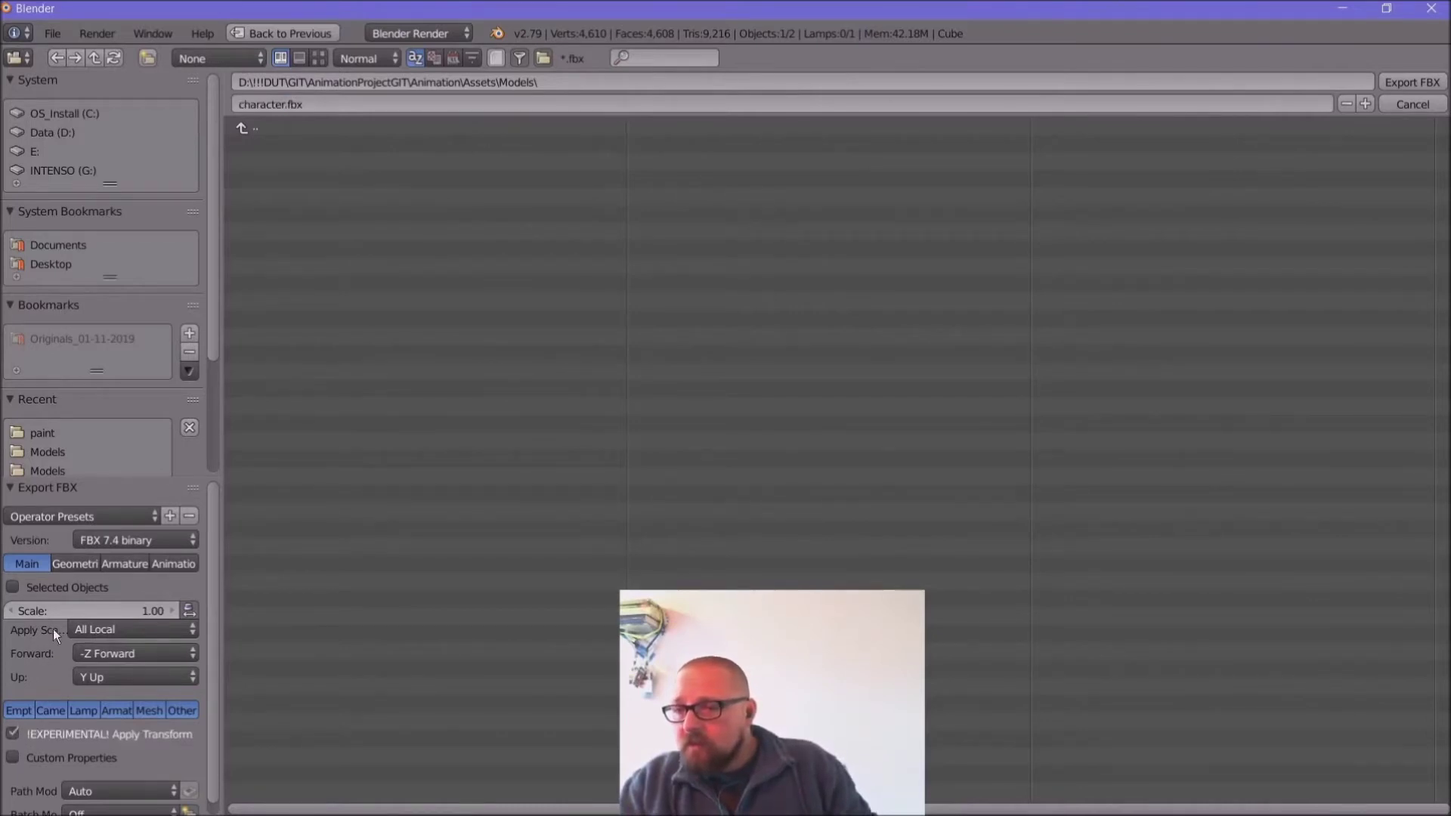
Step: Check the geometry, armature and animation export settings and export the FBX file
{"action": "left_click", "coordinate": [76, 546]}
{"action": "left_click", "coordinate": [75, 546]}
{"action": "left_click", "coordinate": [70, 564]}
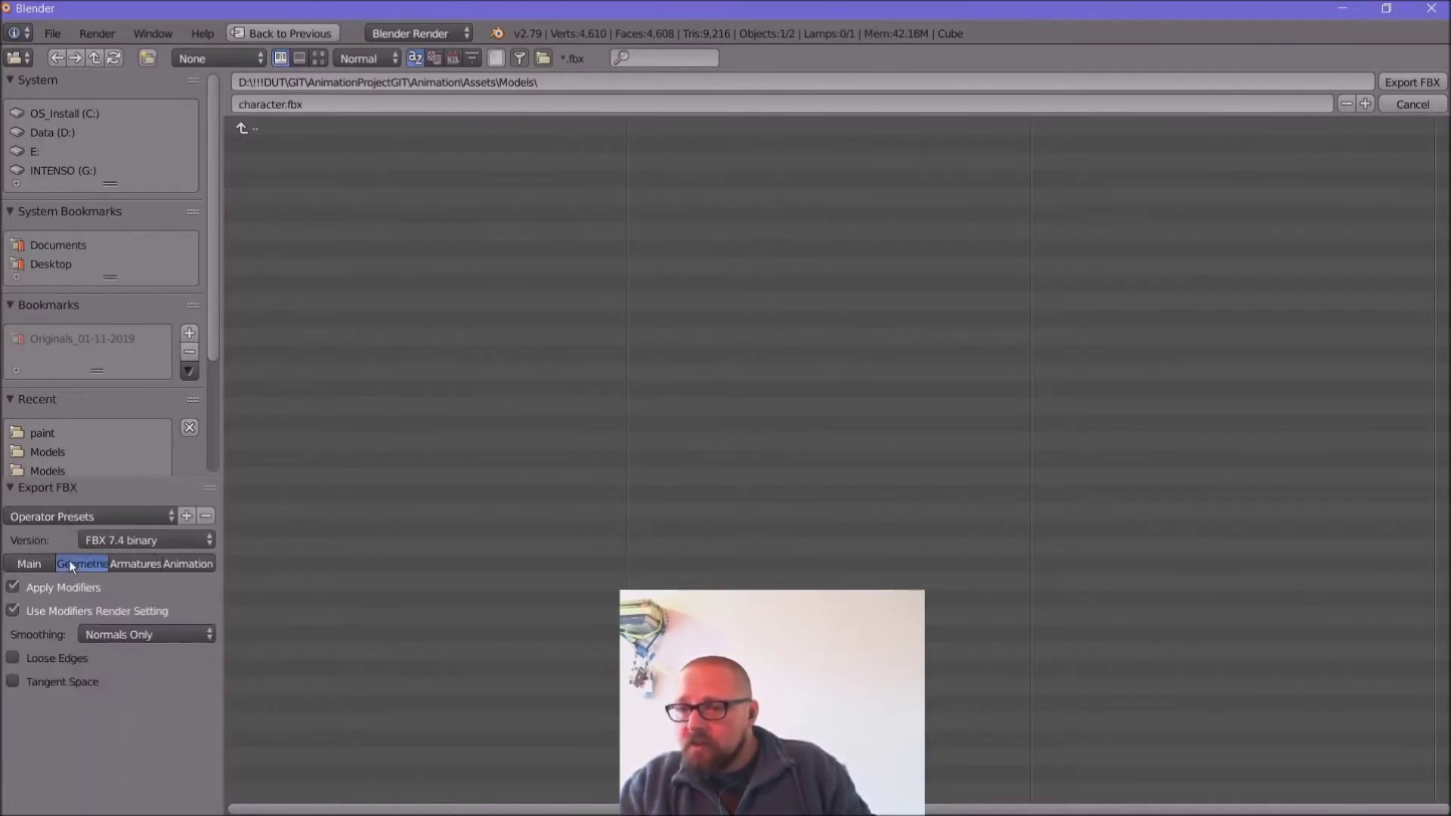
{"action": "left_click", "coordinate": [21, 587]}
{"action": "left_click", "coordinate": [131, 567]}
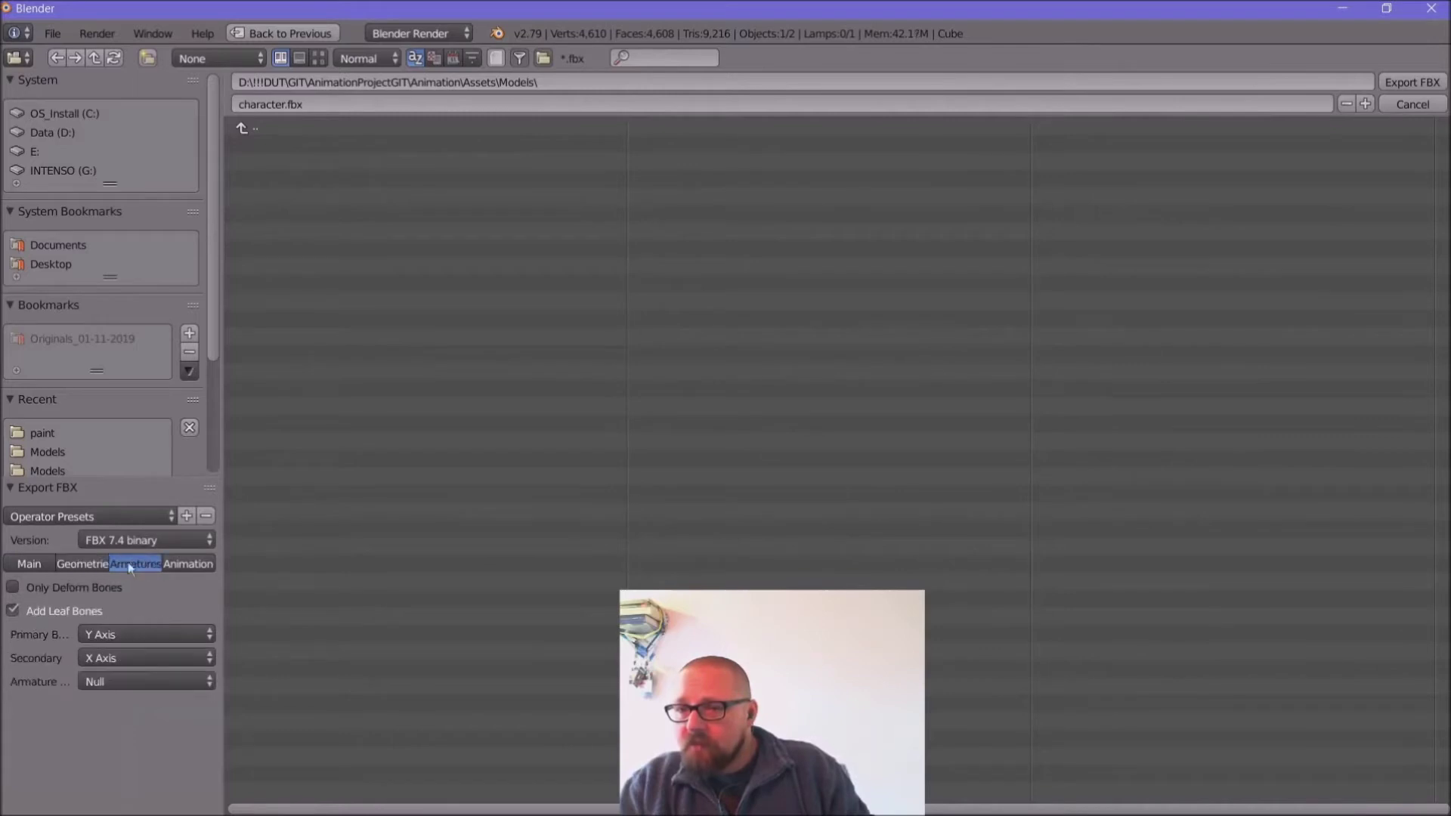
{"action": "left_click", "coordinate": [12, 611]}
{"action": "left_click", "coordinate": [13, 588]}
{"action": "left_click", "coordinate": [182, 567]}
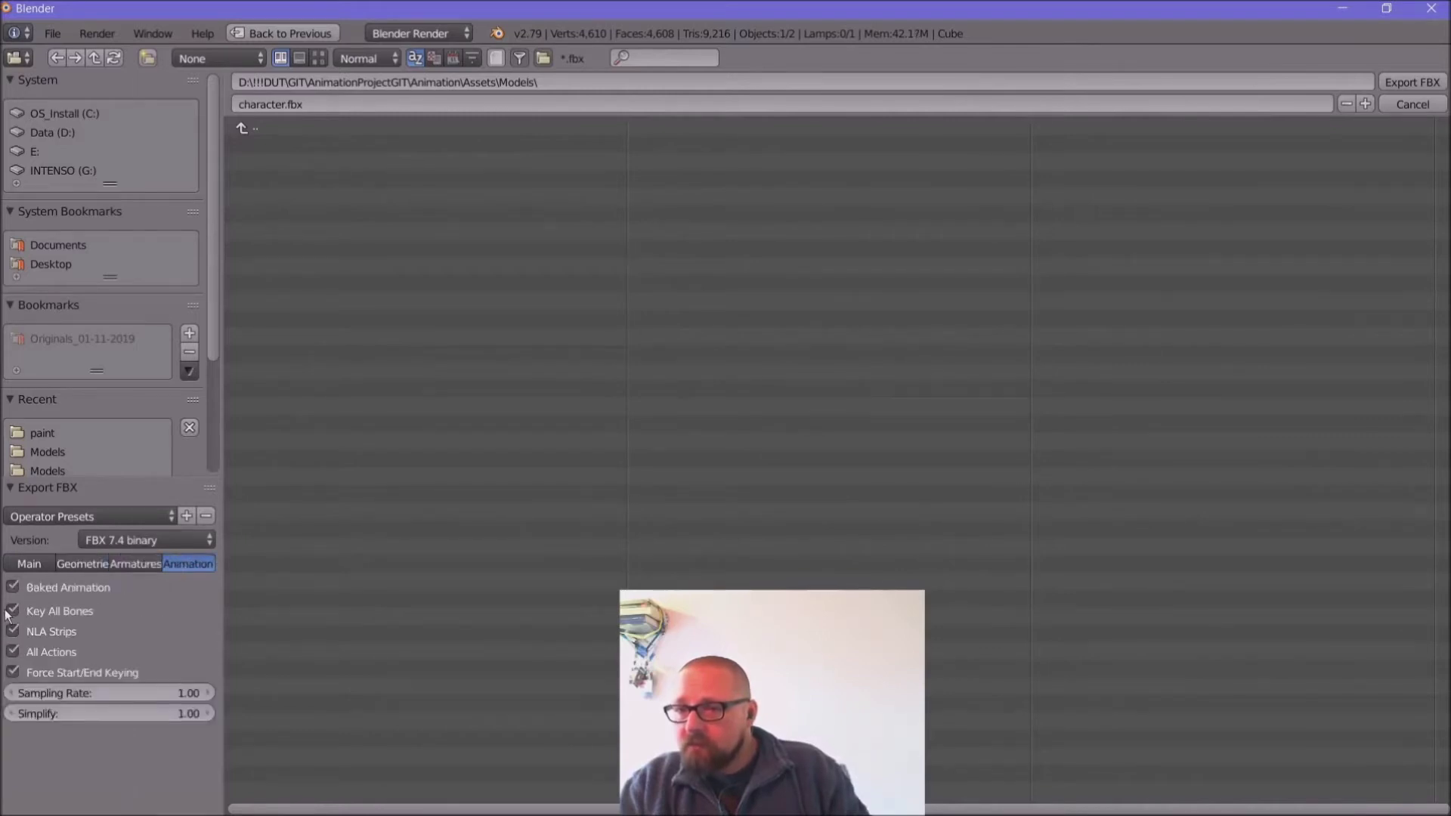
{"action": "left_click", "coordinate": [26, 564]}
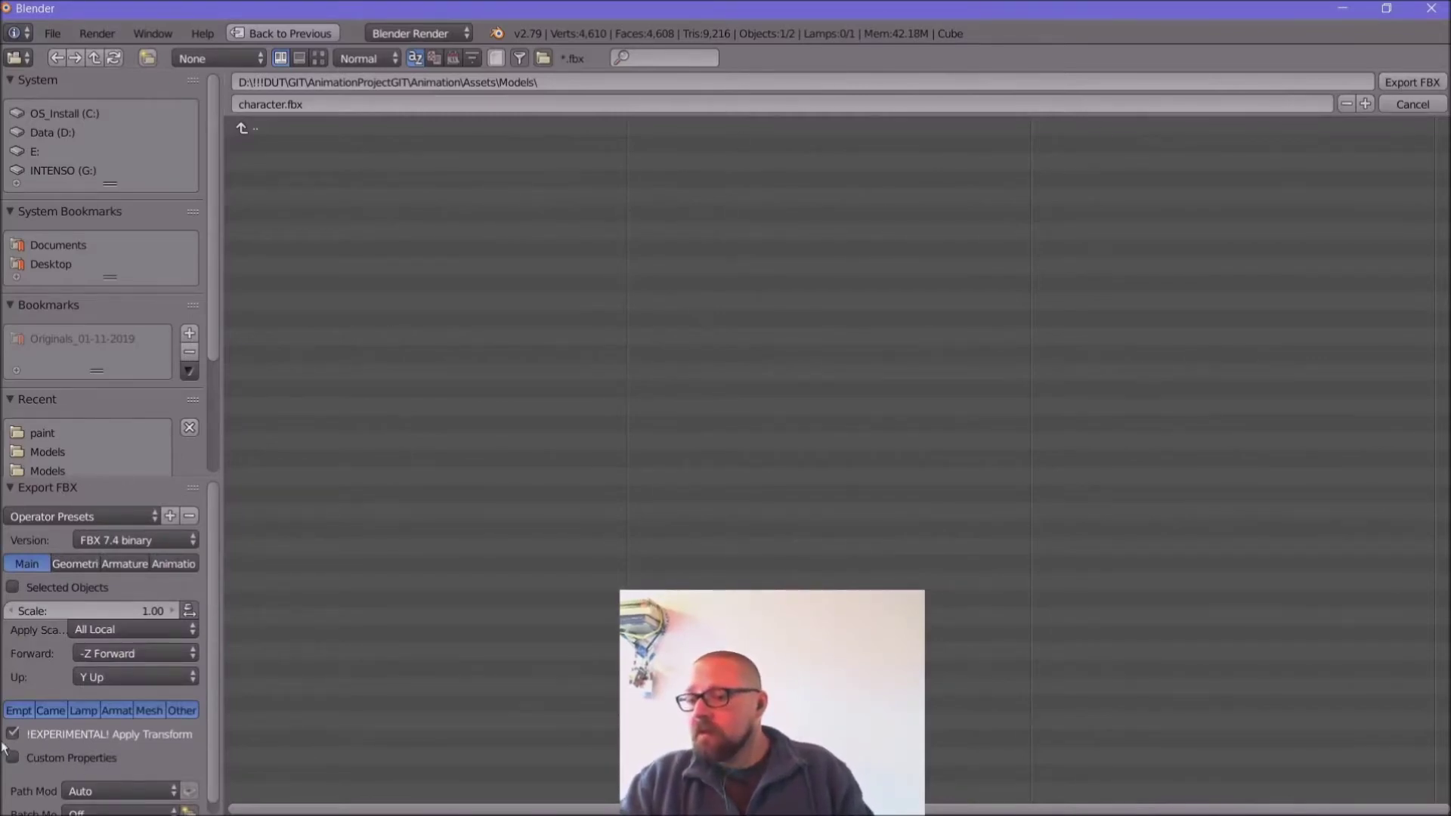
{"action": "left_click", "coordinate": [1396, 85]}
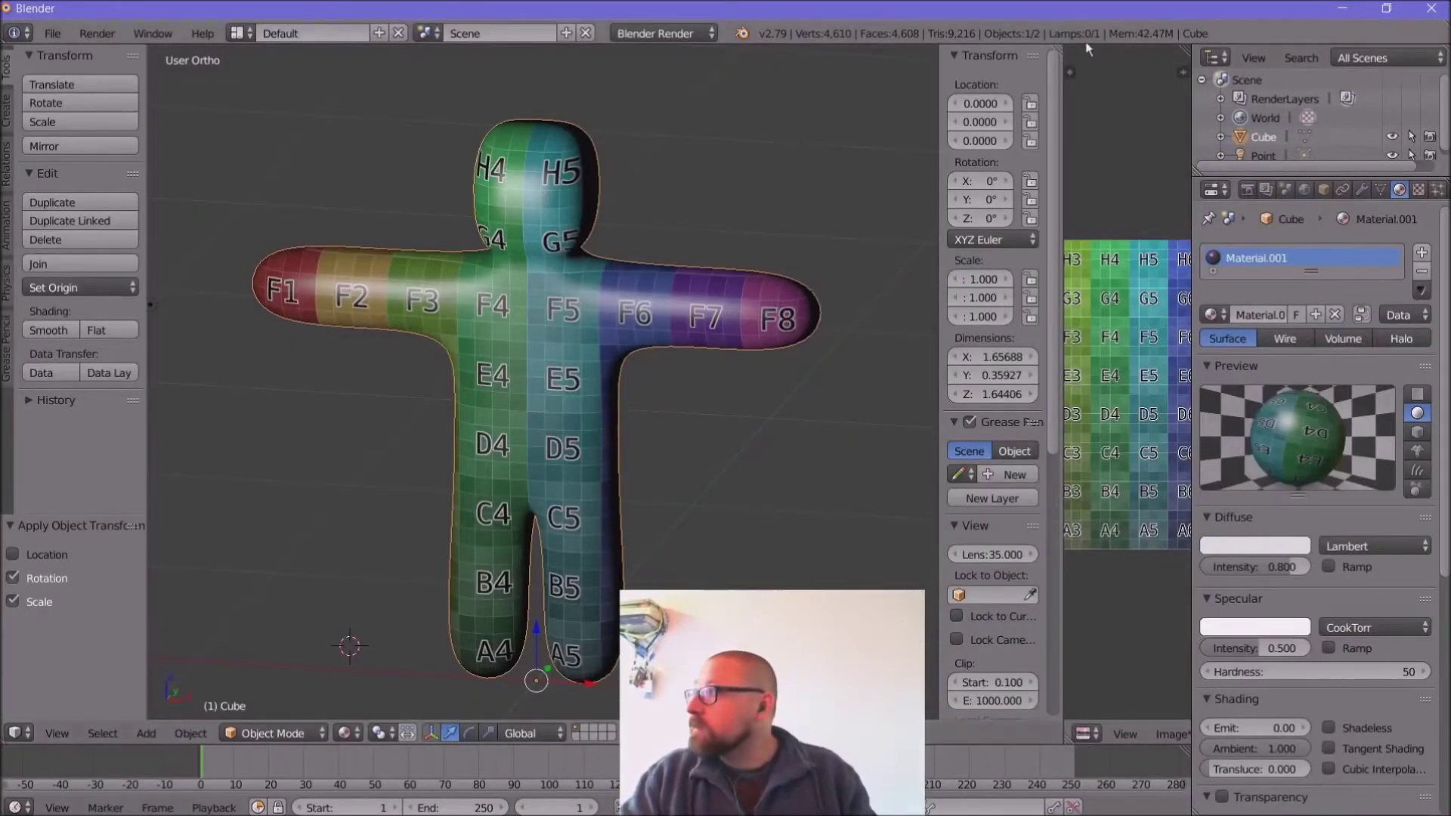
Step: Switch to Chrome, search for mixamo in a new tab and open the Mixamo website
{"action": "left_click", "coordinate": [1344, 9]}
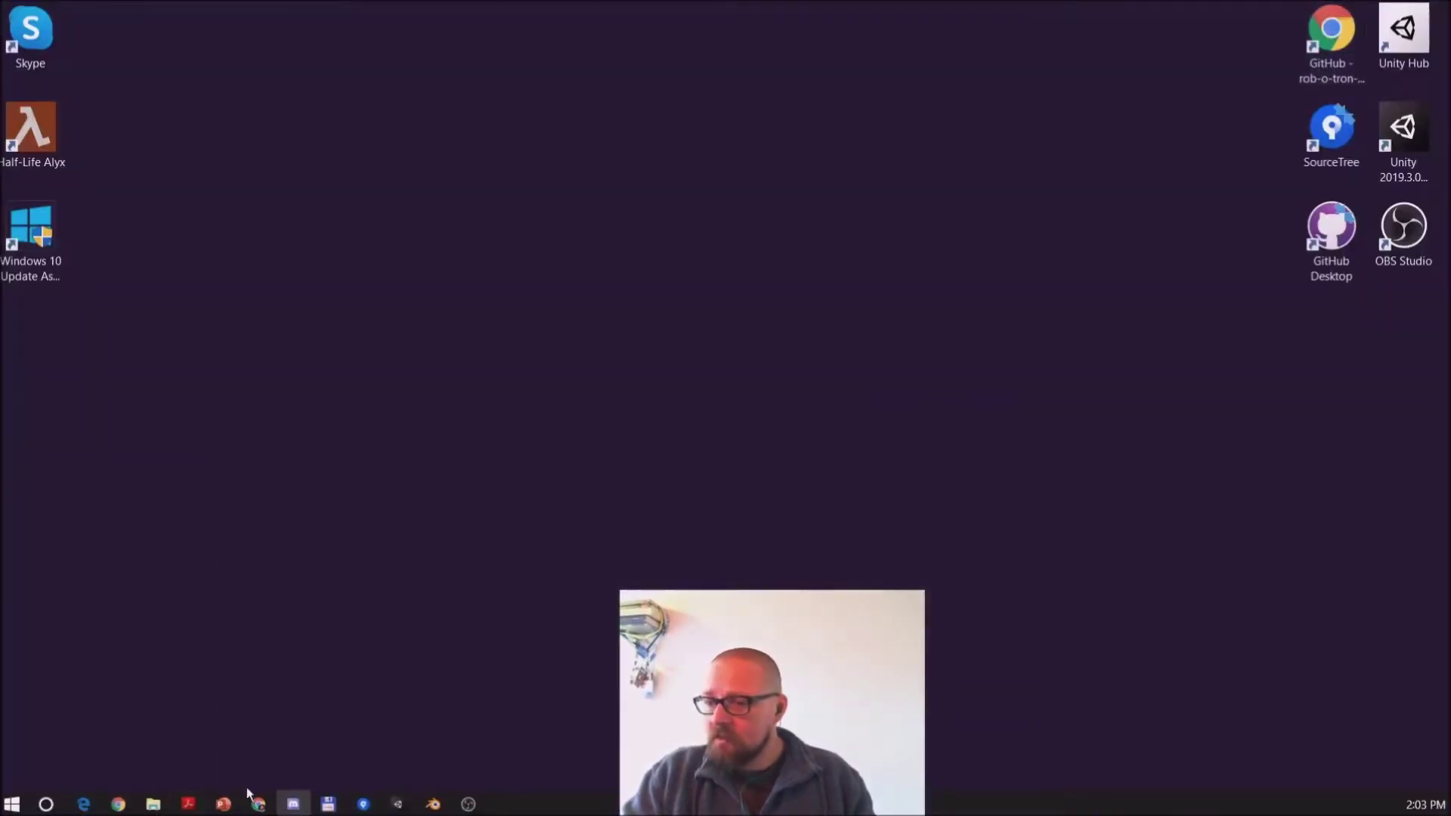
{"action": "left_click", "coordinate": [255, 801]}
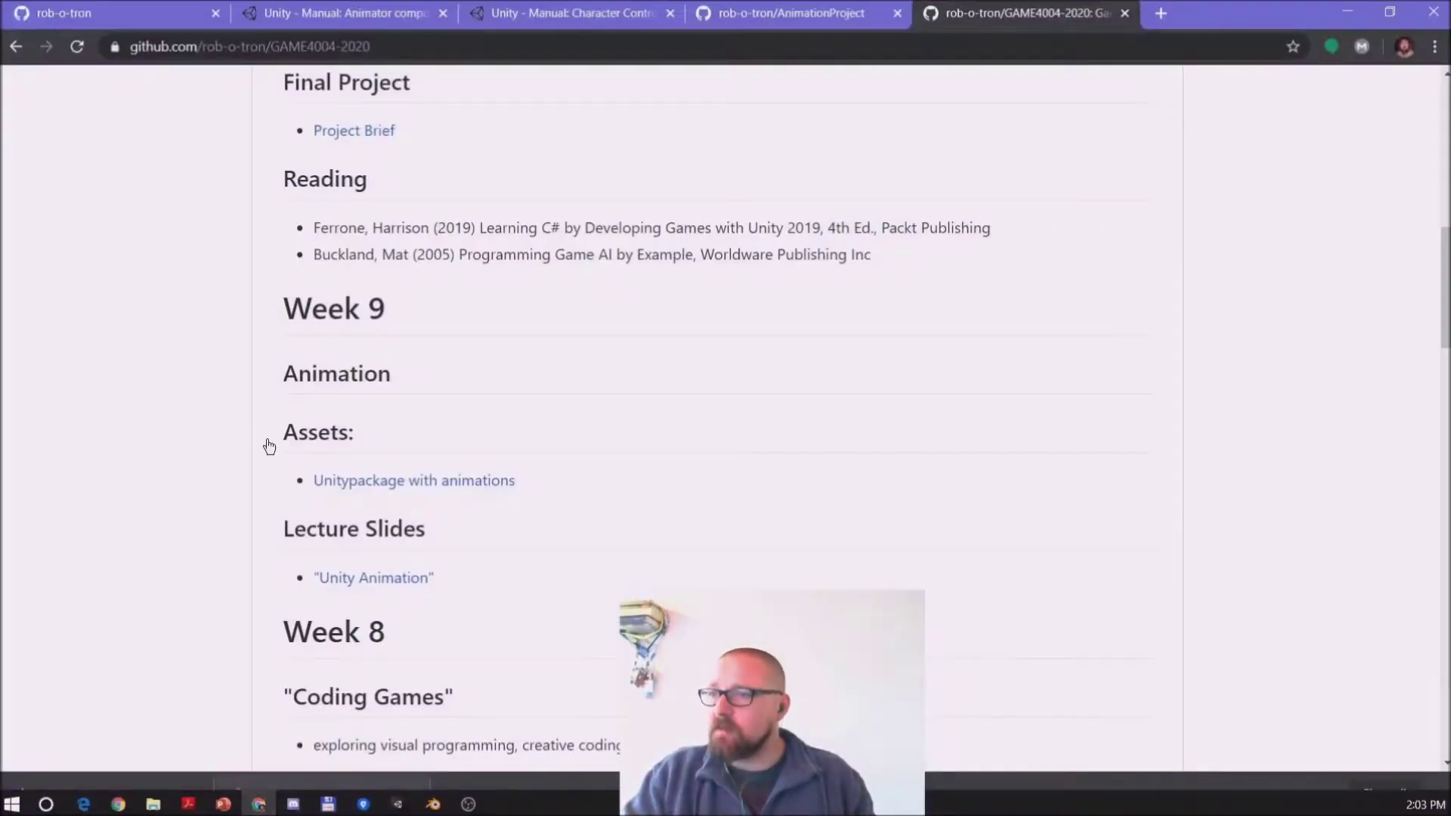
{"action": "left_click", "coordinate": [1161, 13]}
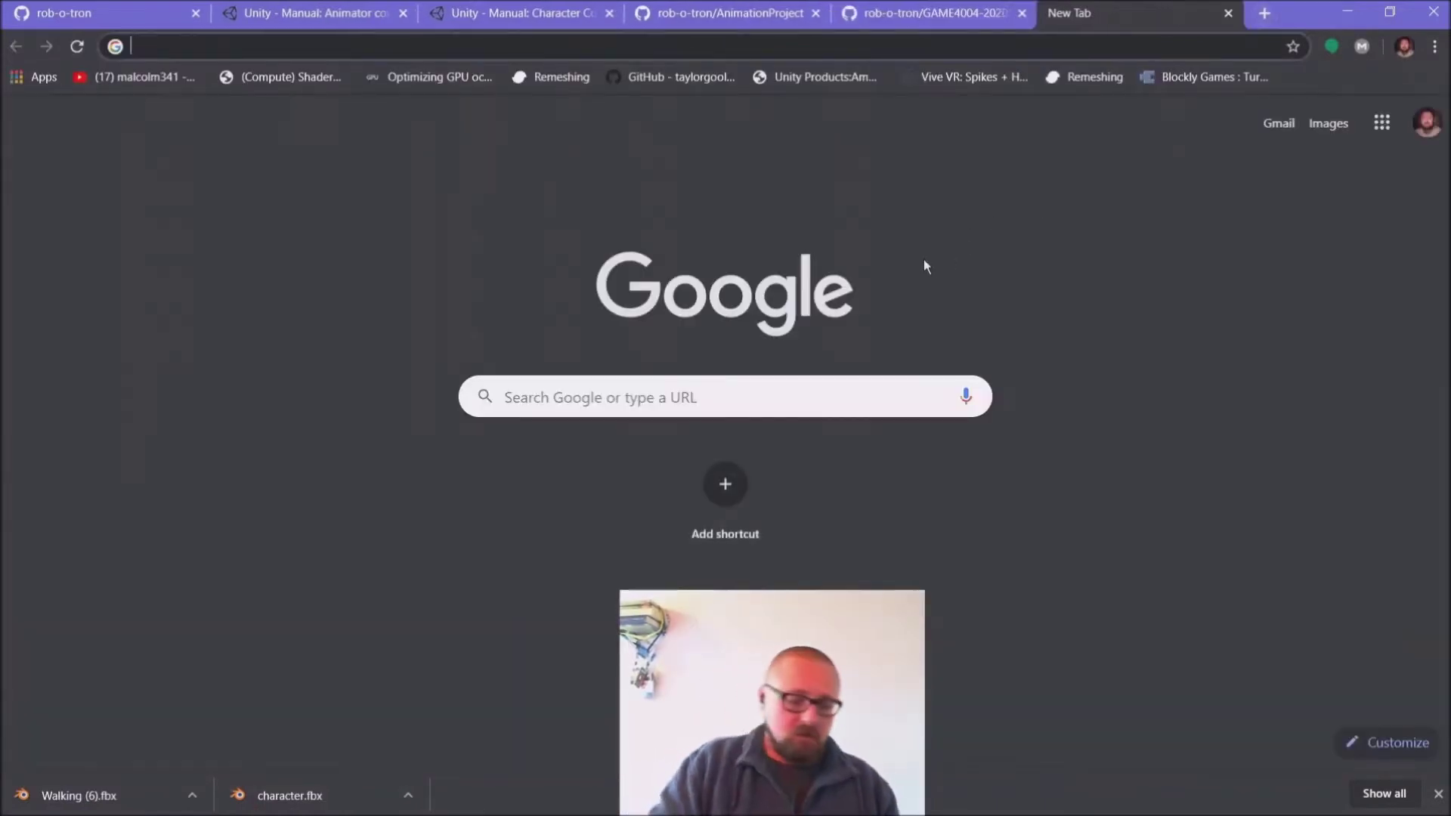
{"action": "type", "text": "mixame"}
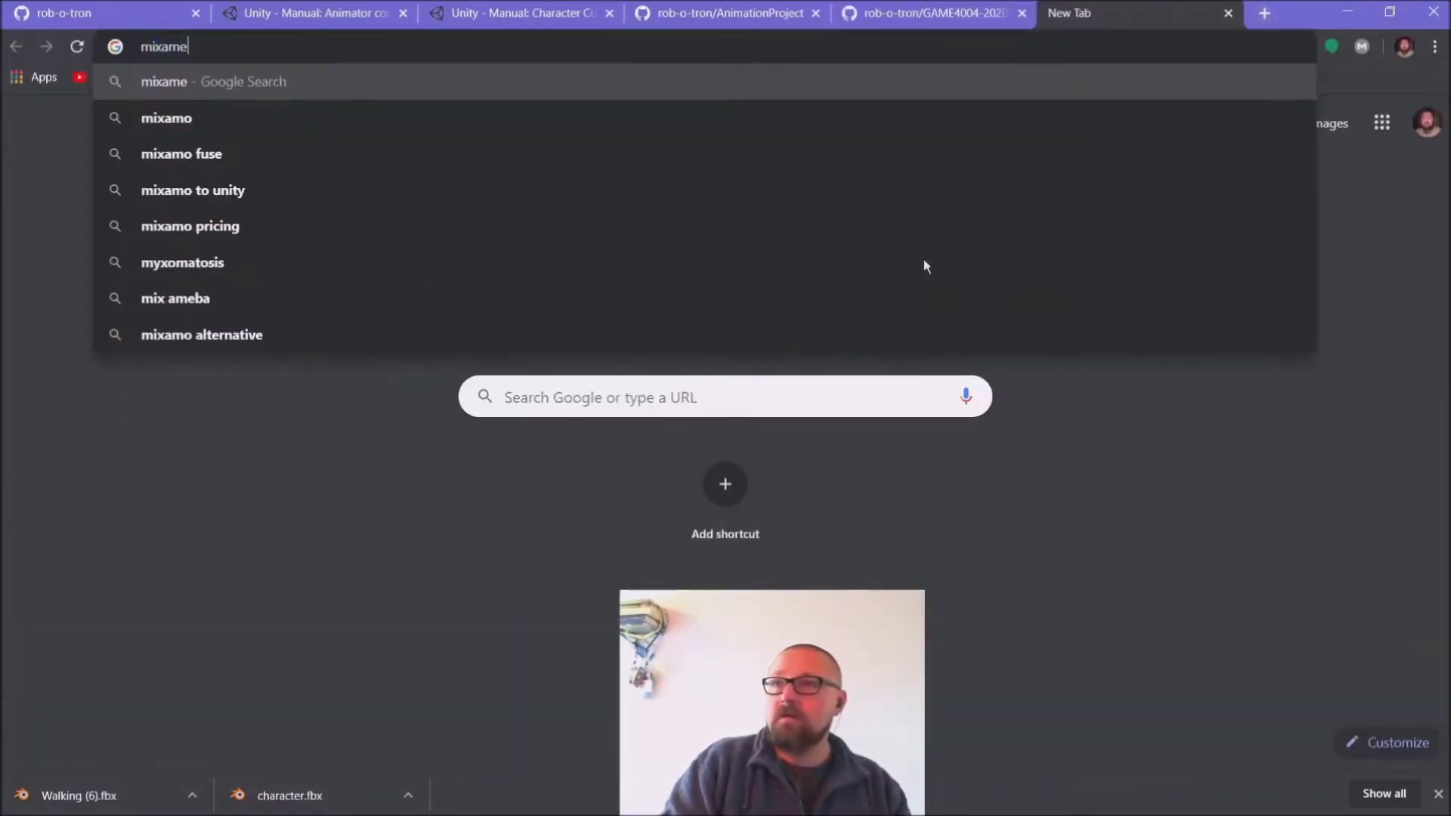
{"action": "key", "text": "Return"}
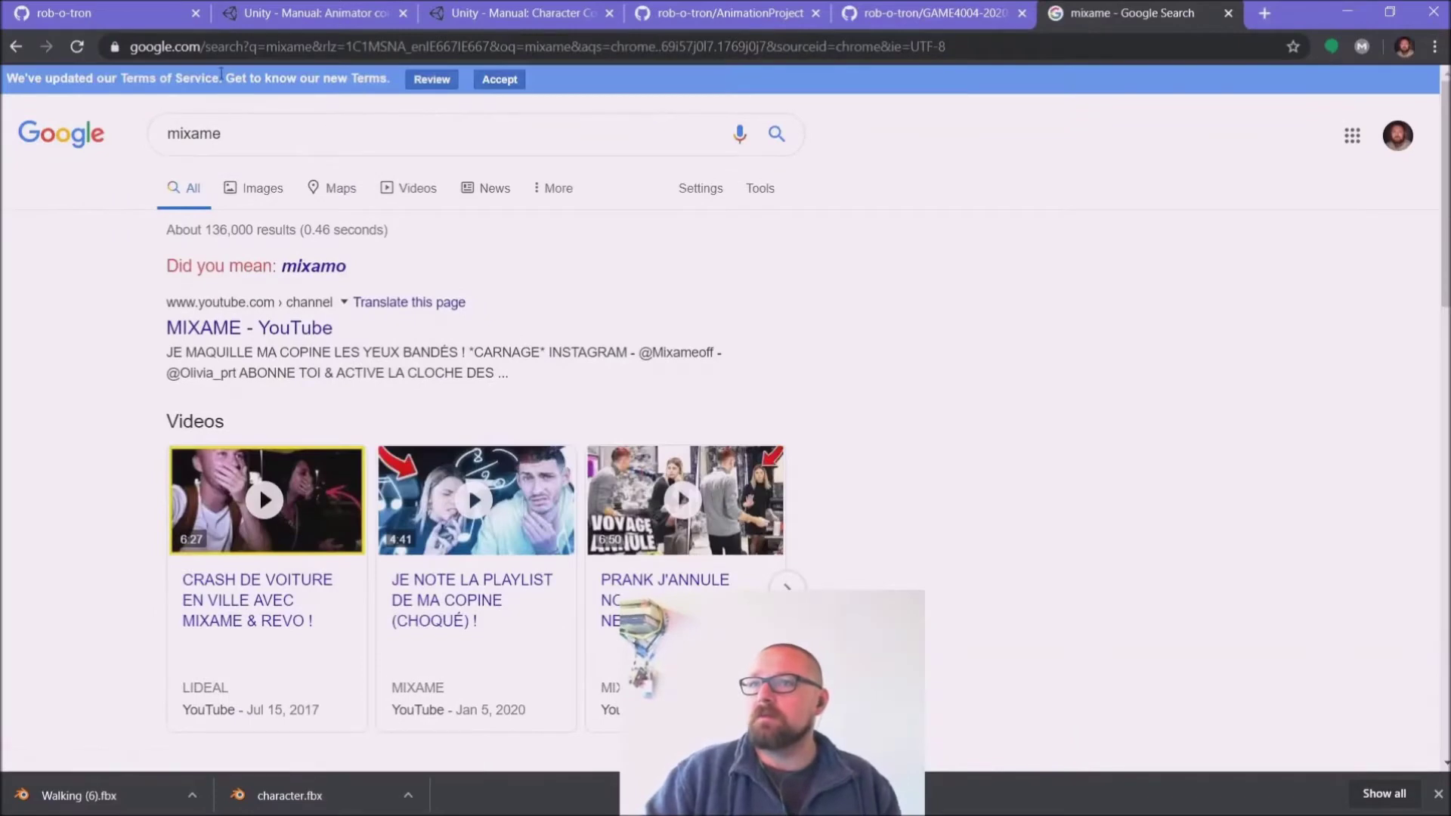
{"action": "left_click", "coordinate": [220, 46]}
{"action": "type", "text": "mixame"}
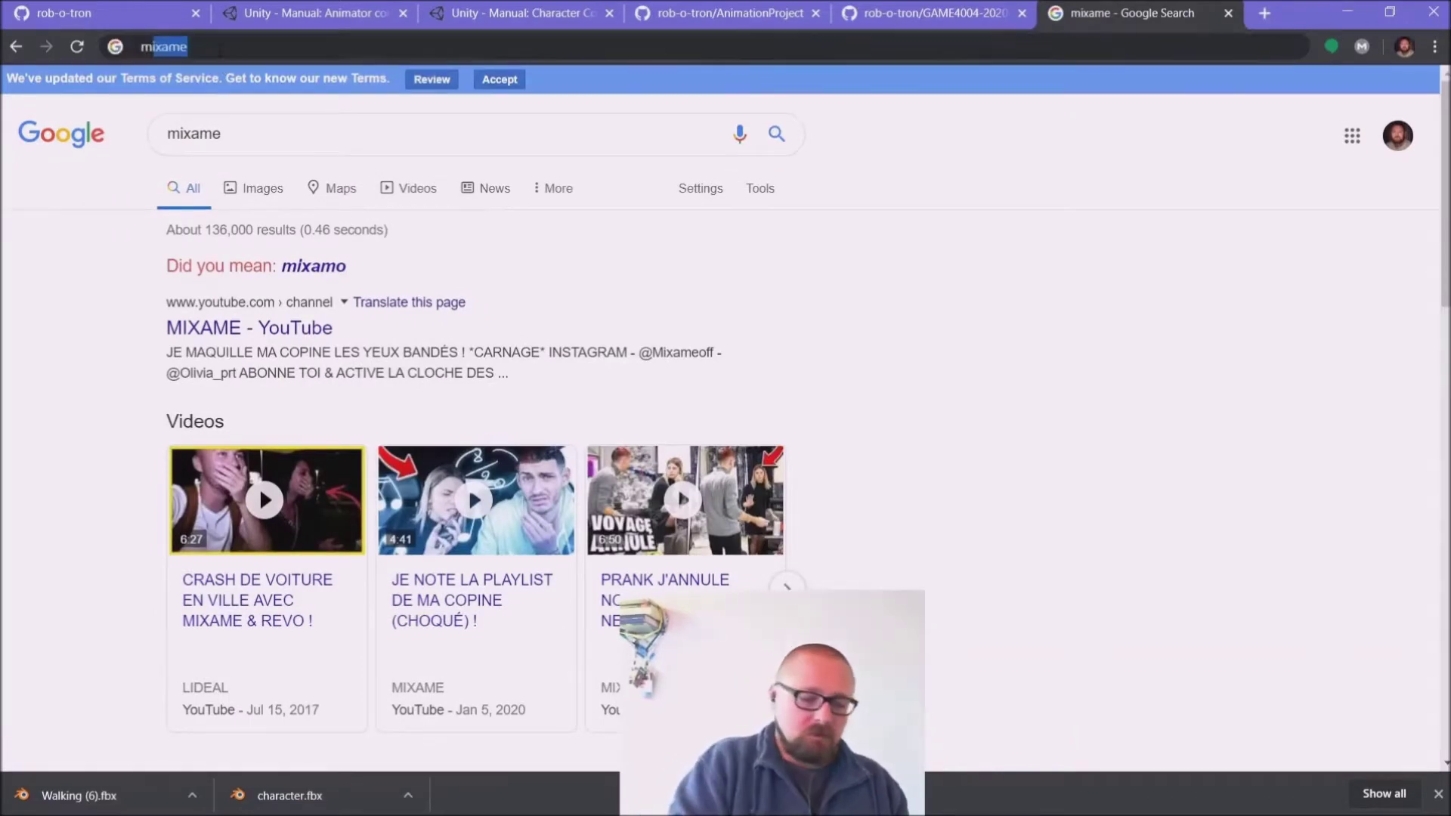
{"action": "type", "text": "o"}
{"action": "key", "text": "Return"}
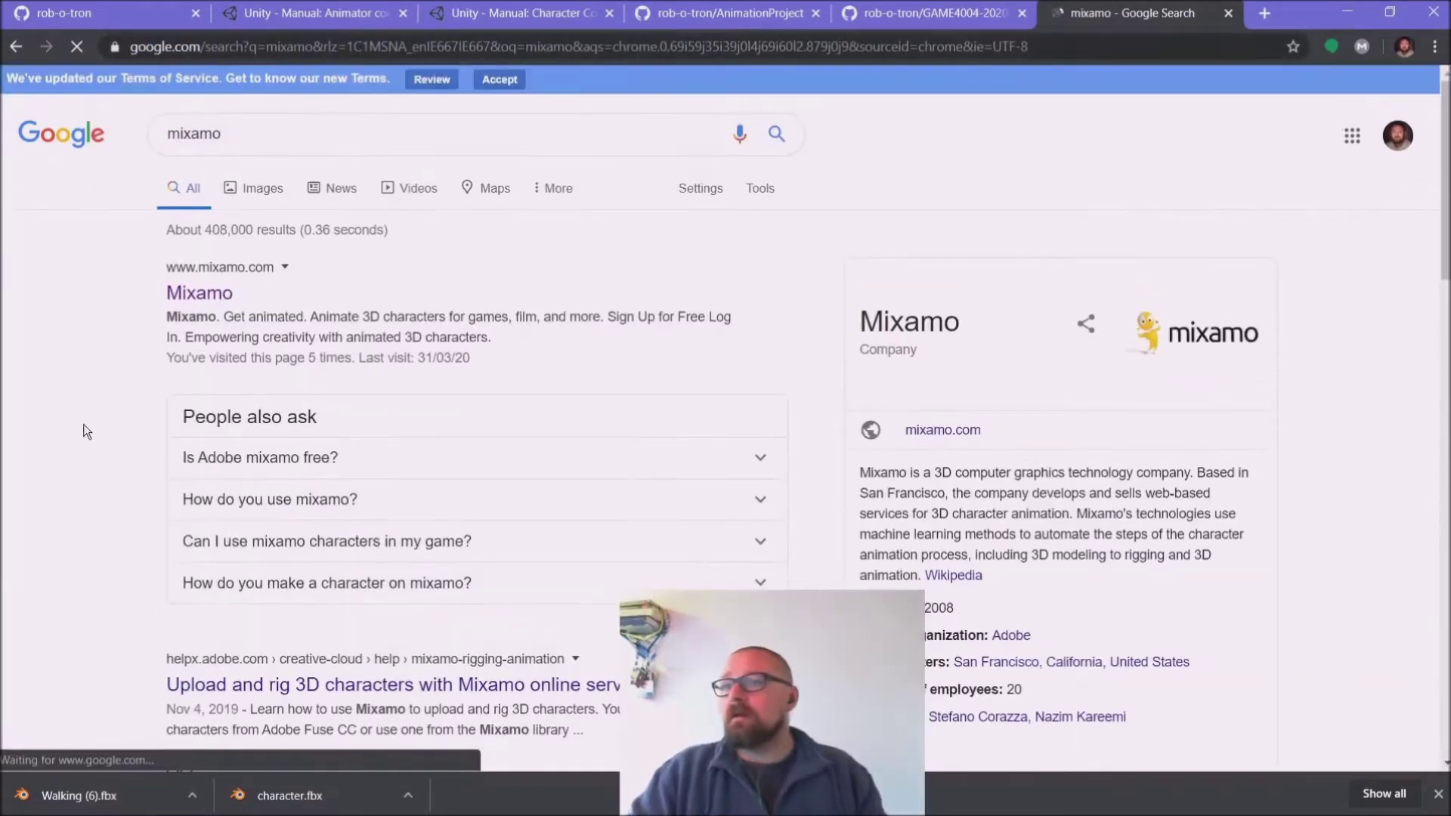
{"action": "left_click", "coordinate": [210, 295]}
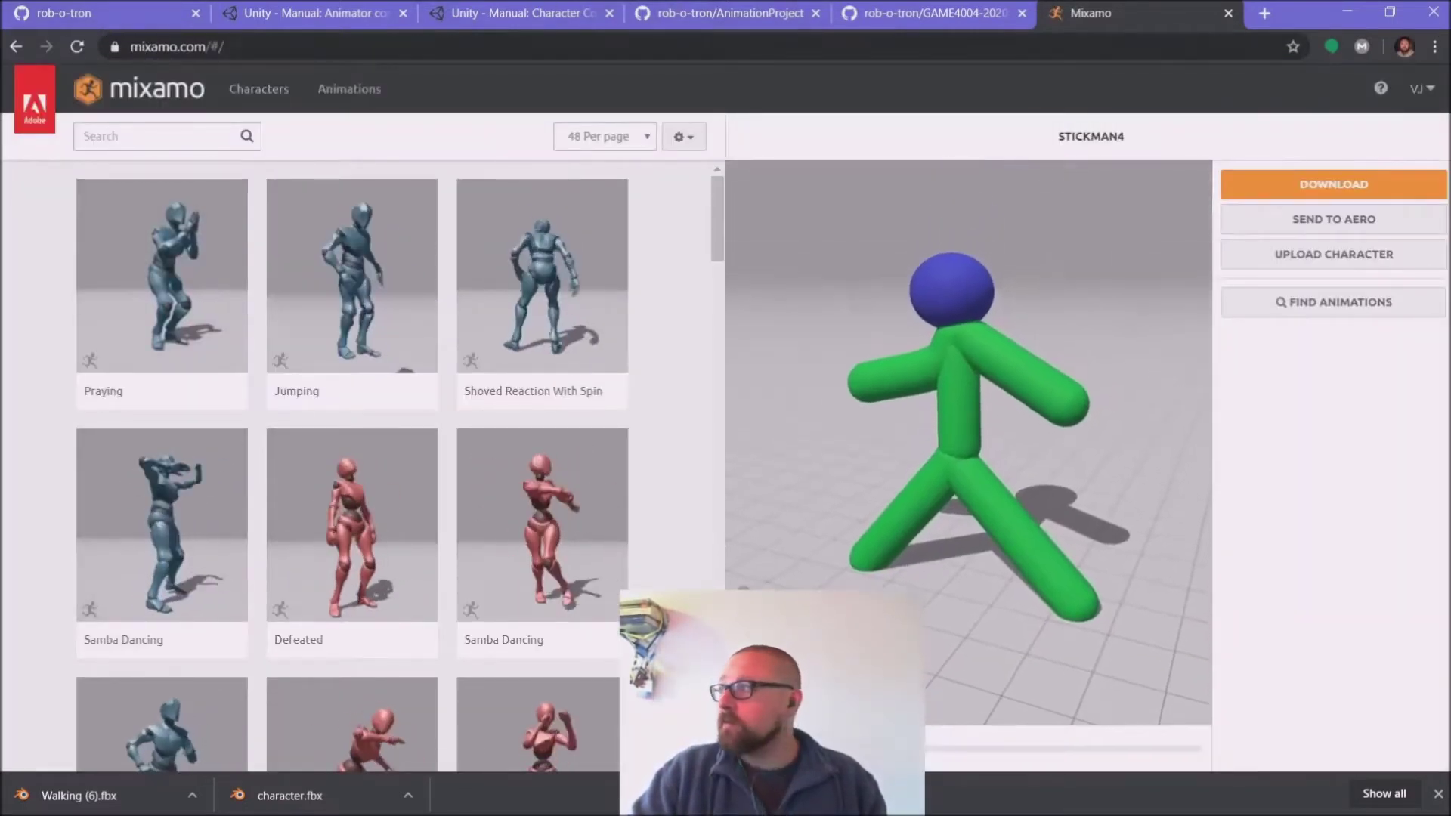
Step: Upload character.fbx as a new Mixamo character from D:\!!!DUT\GIT\AnimationProjectGIT\Animation\Assets\Models
{"action": "left_click_drag", "start_coordinate": [979, 366], "coordinate": [927, 456]}
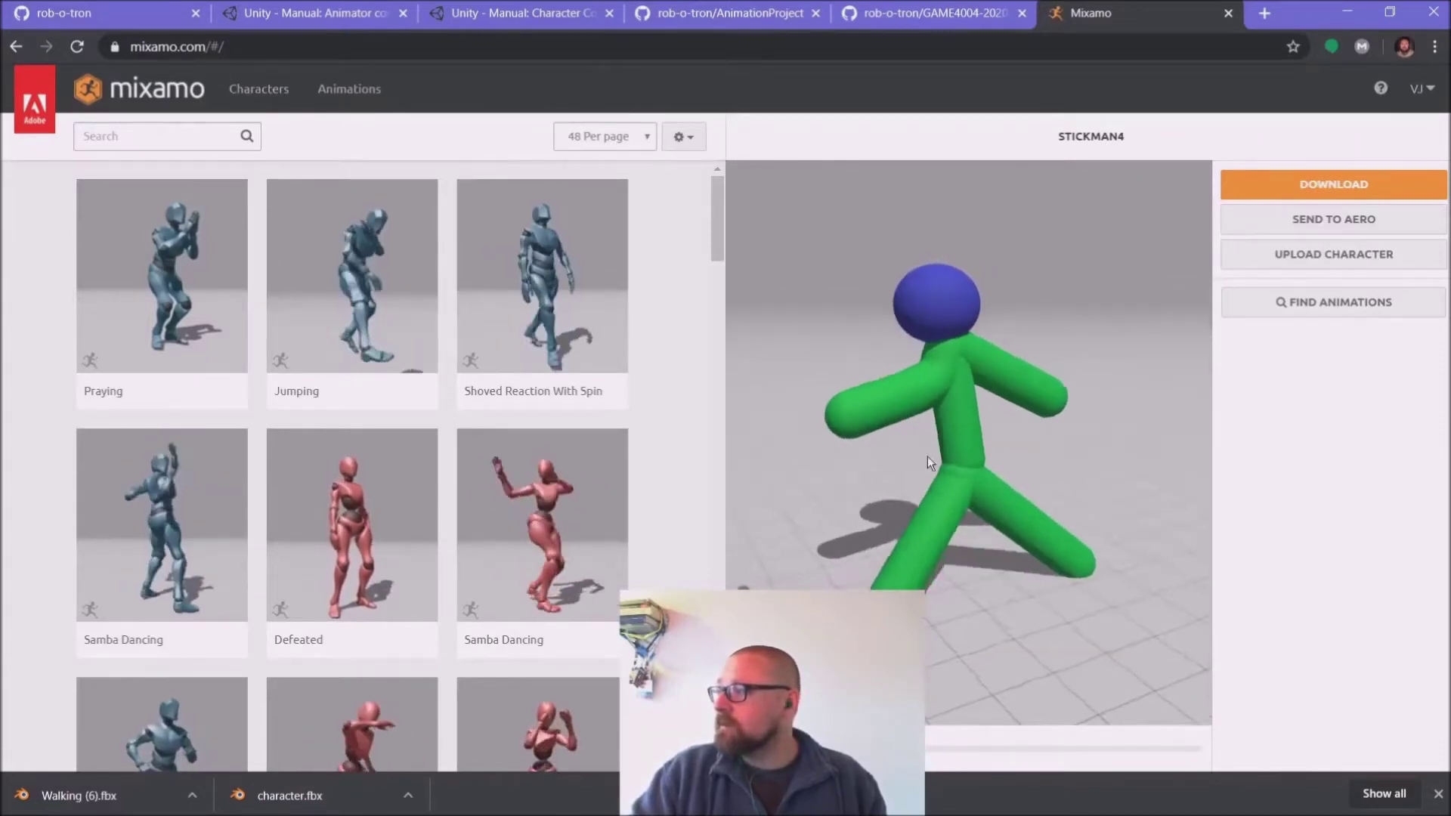
{"action": "left_click", "coordinate": [1286, 255]}
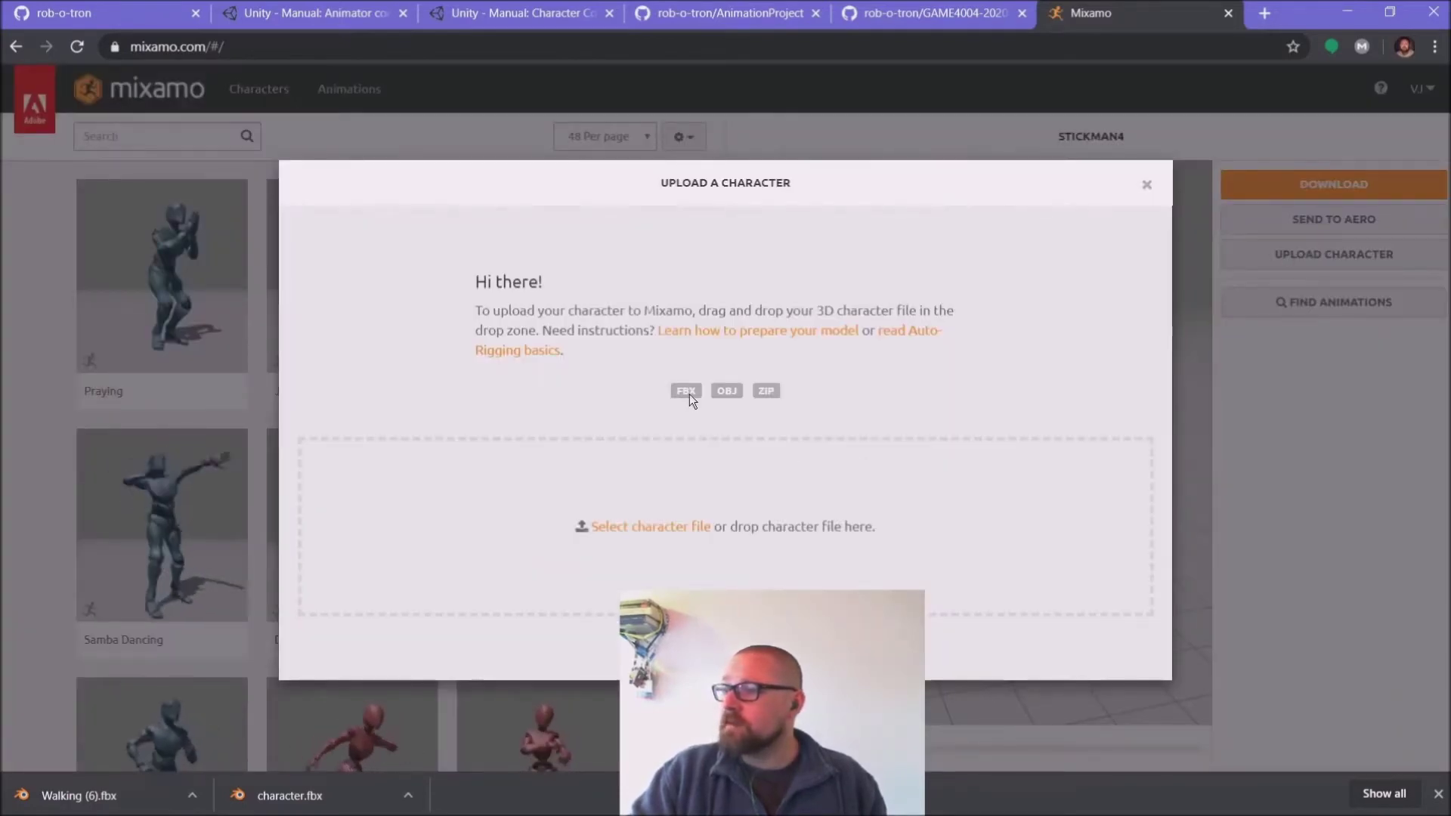
{"action": "left_click", "coordinate": [622, 533]}
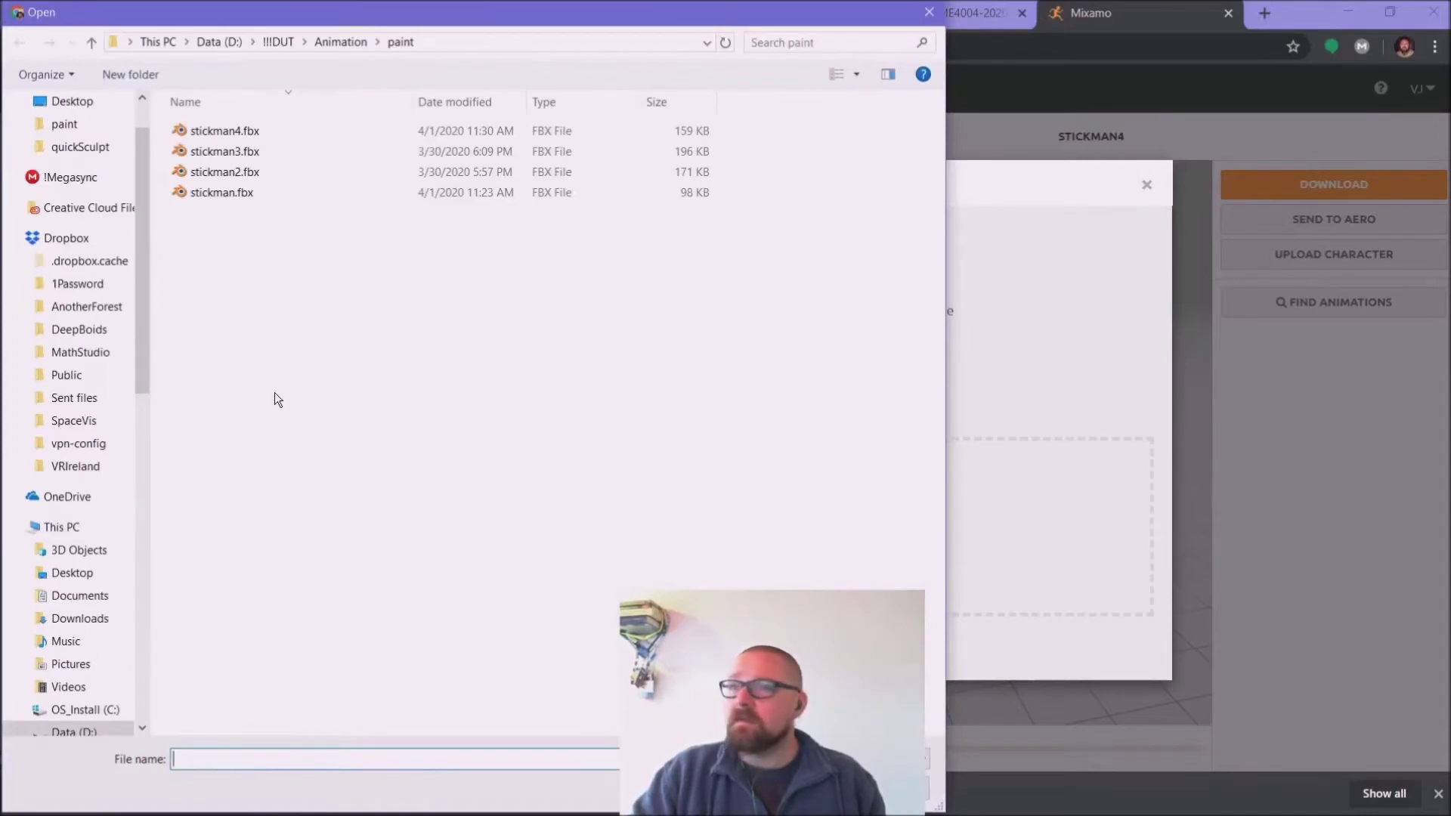
{"action": "left_click", "coordinate": [341, 42]}
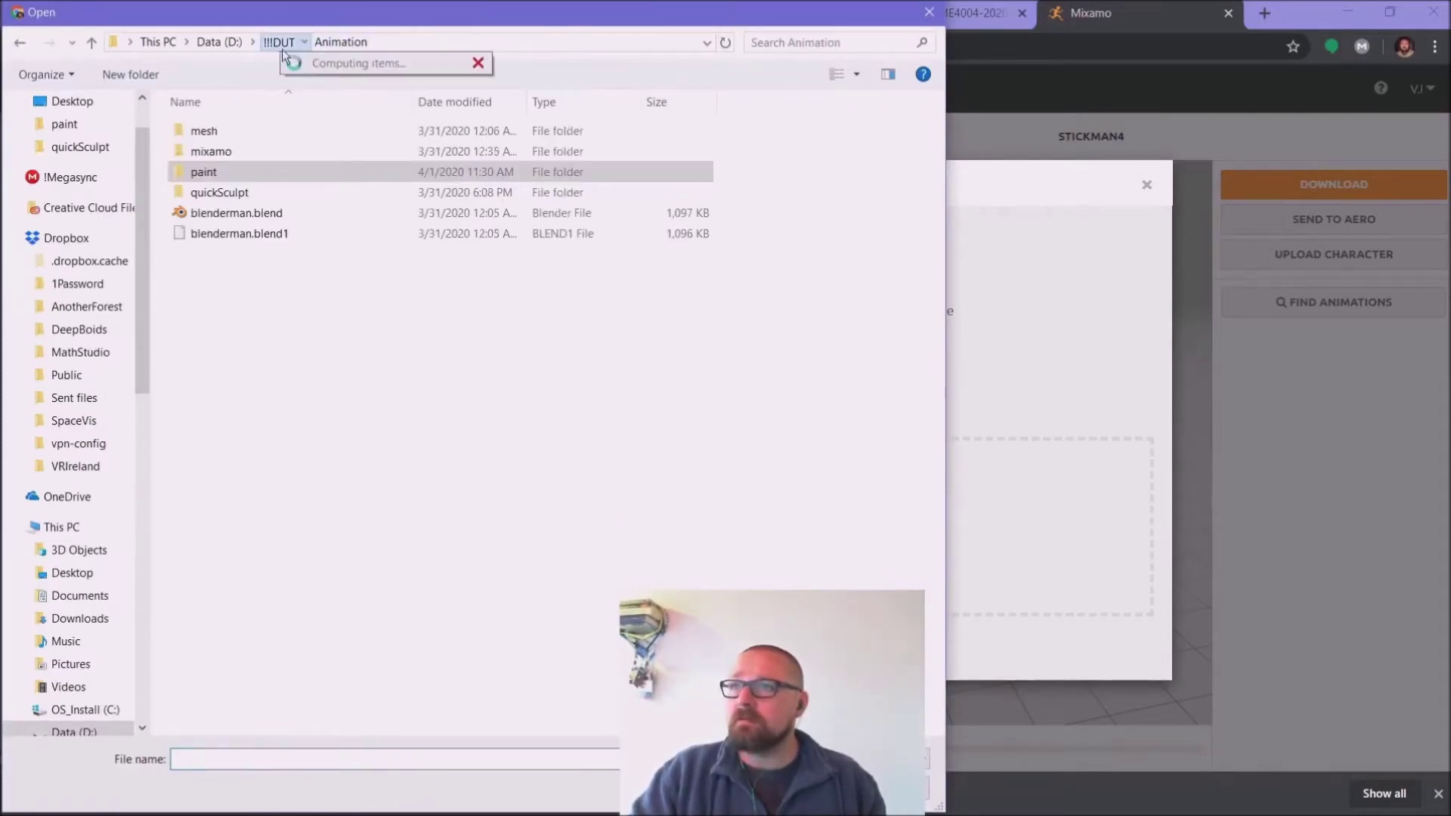
{"action": "left_click", "coordinate": [281, 43]}
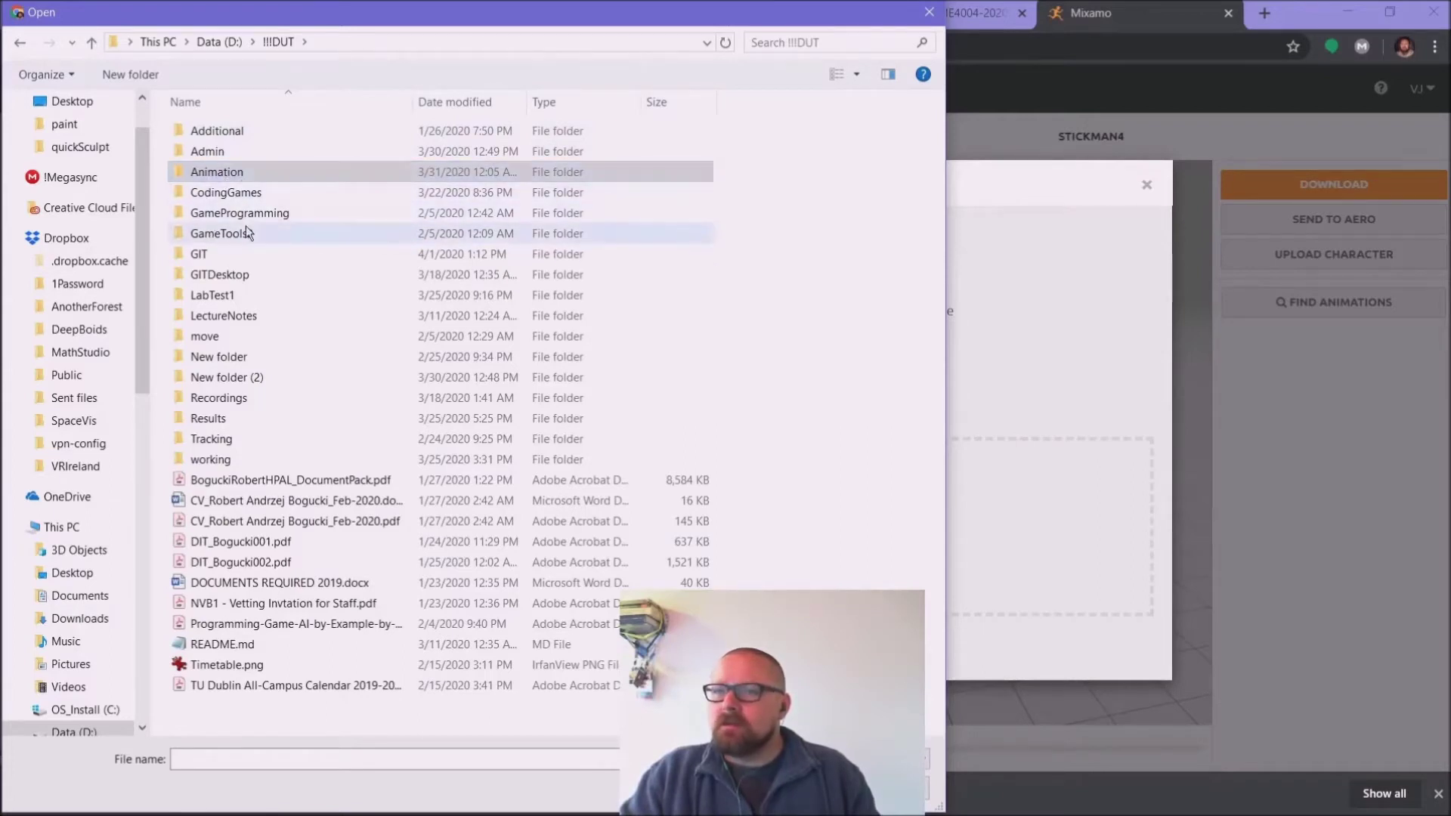
{"action": "double_click", "coordinate": [219, 254]}
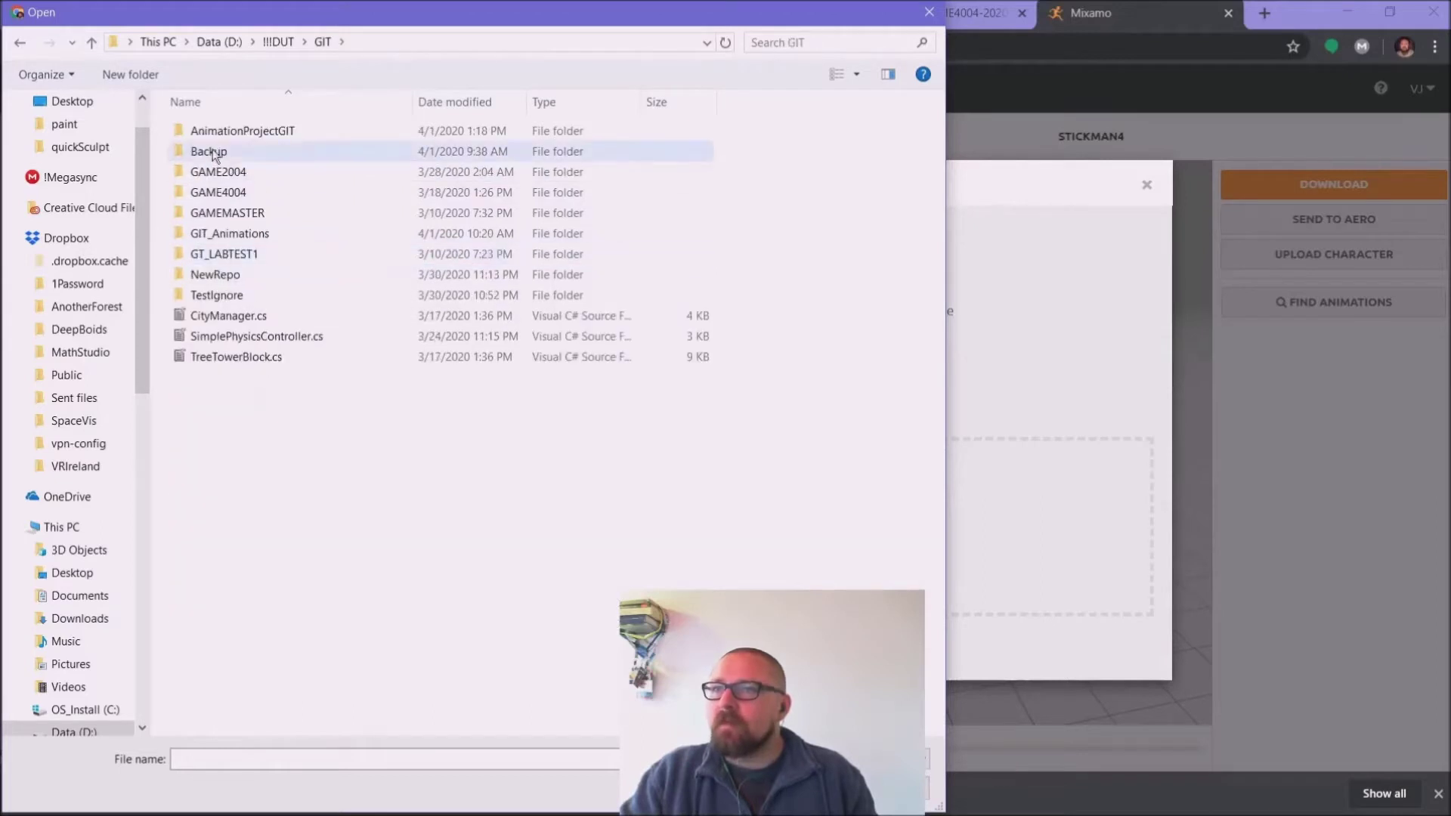
{"action": "double_click", "coordinate": [215, 131]}
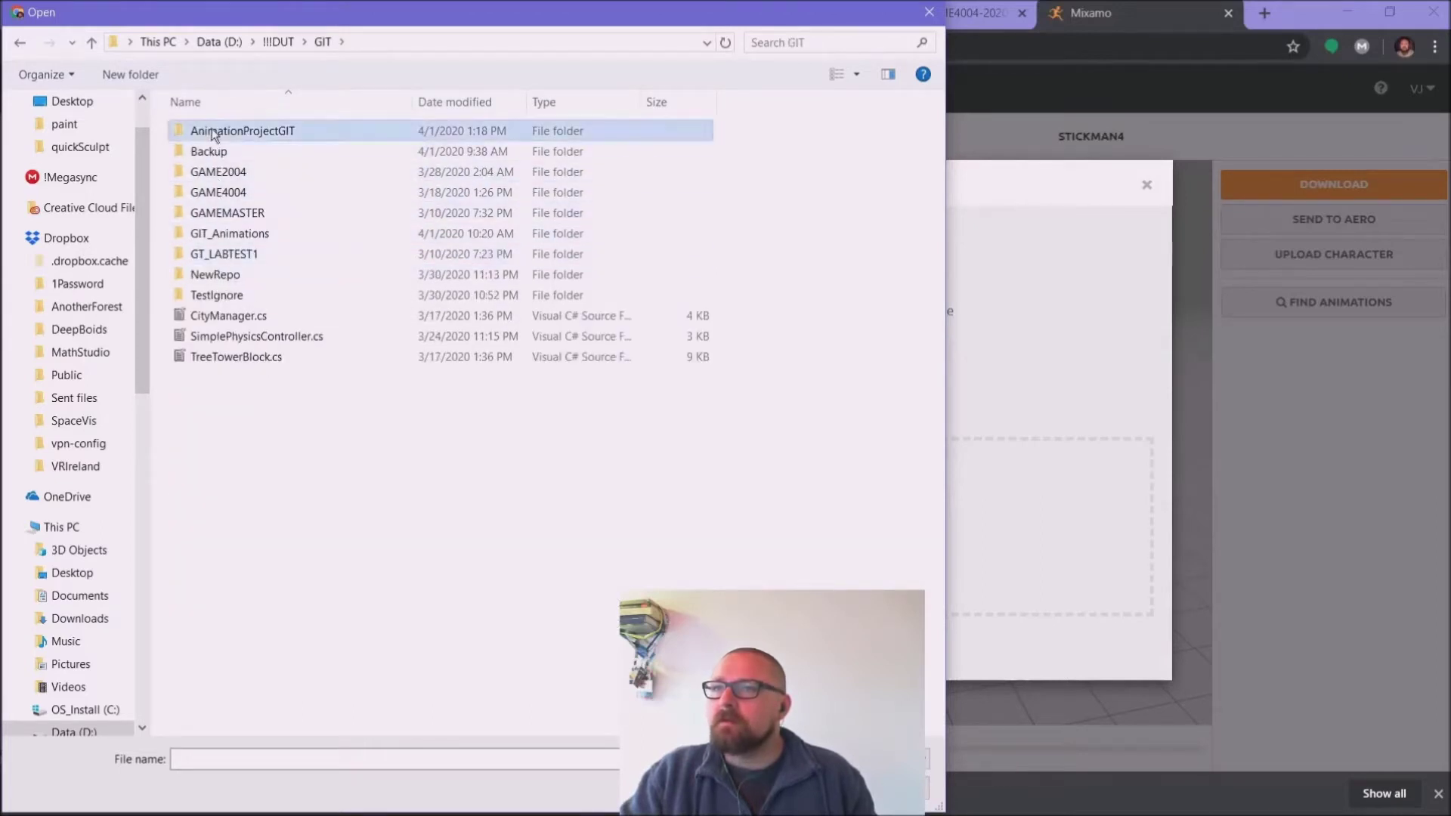
{"action": "double_click", "coordinate": [214, 149]}
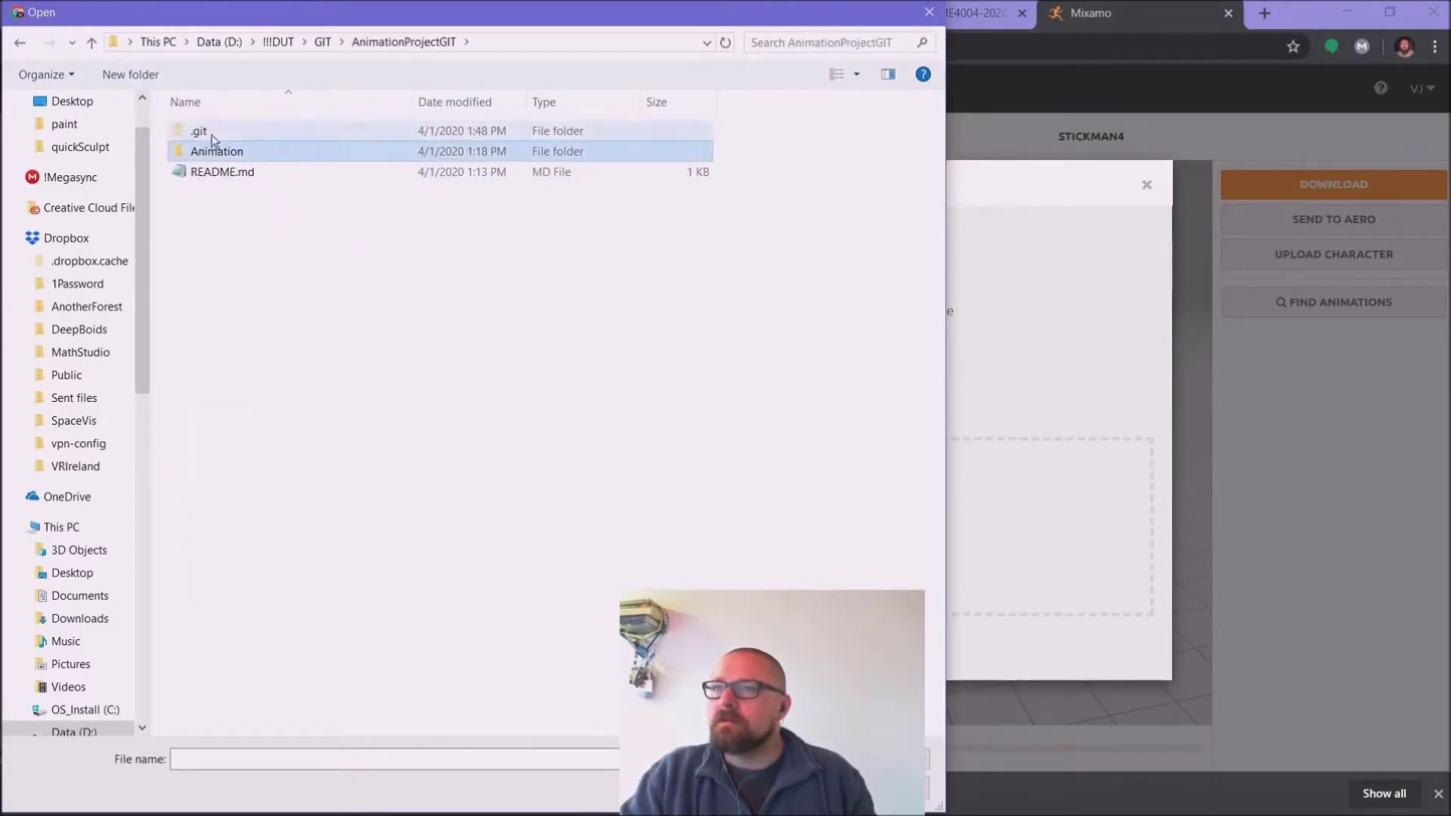
{"action": "double_click", "coordinate": [195, 133]}
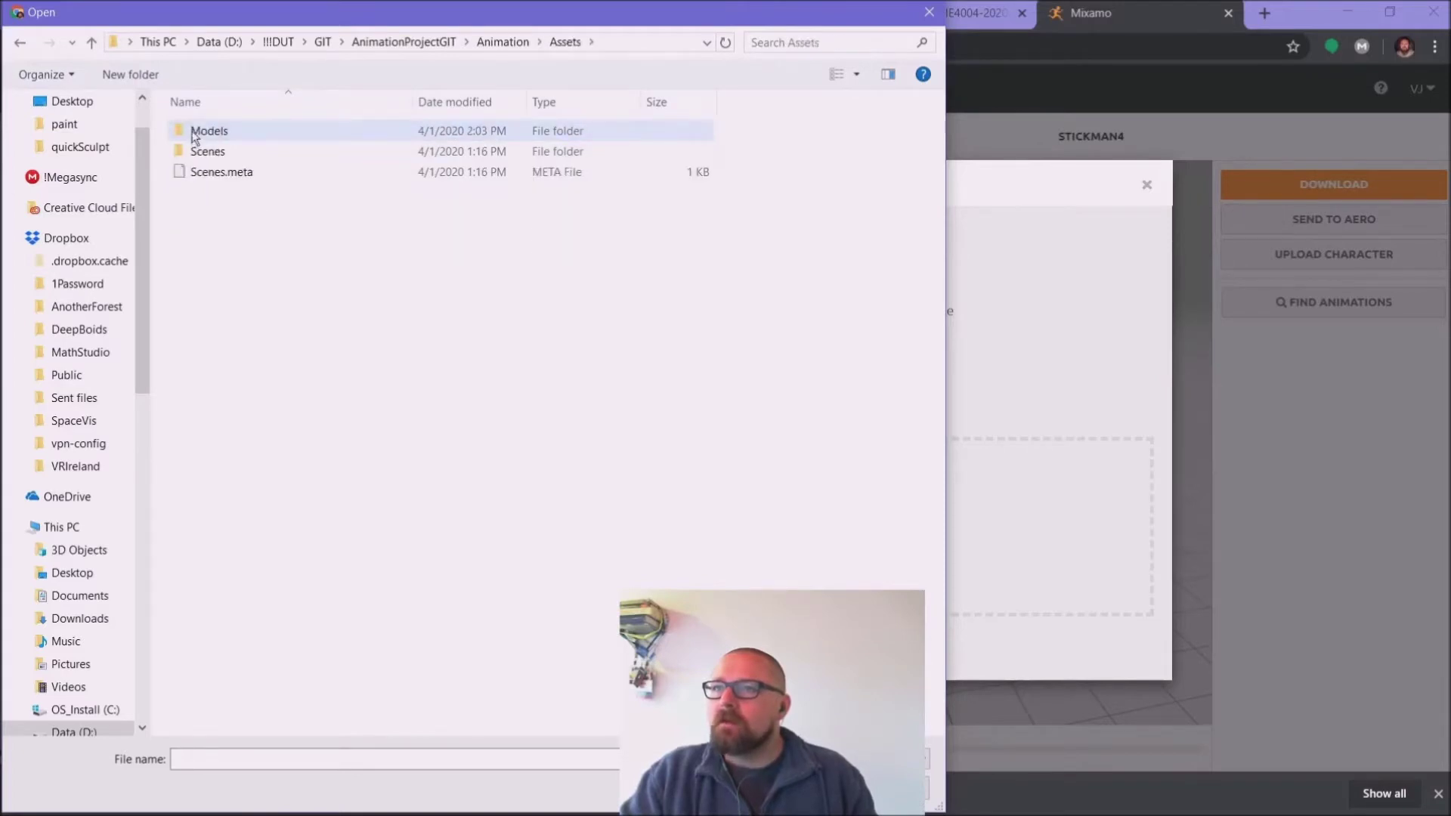
{"action": "double_click", "coordinate": [195, 133]}
{"action": "double_click", "coordinate": [194, 130]}
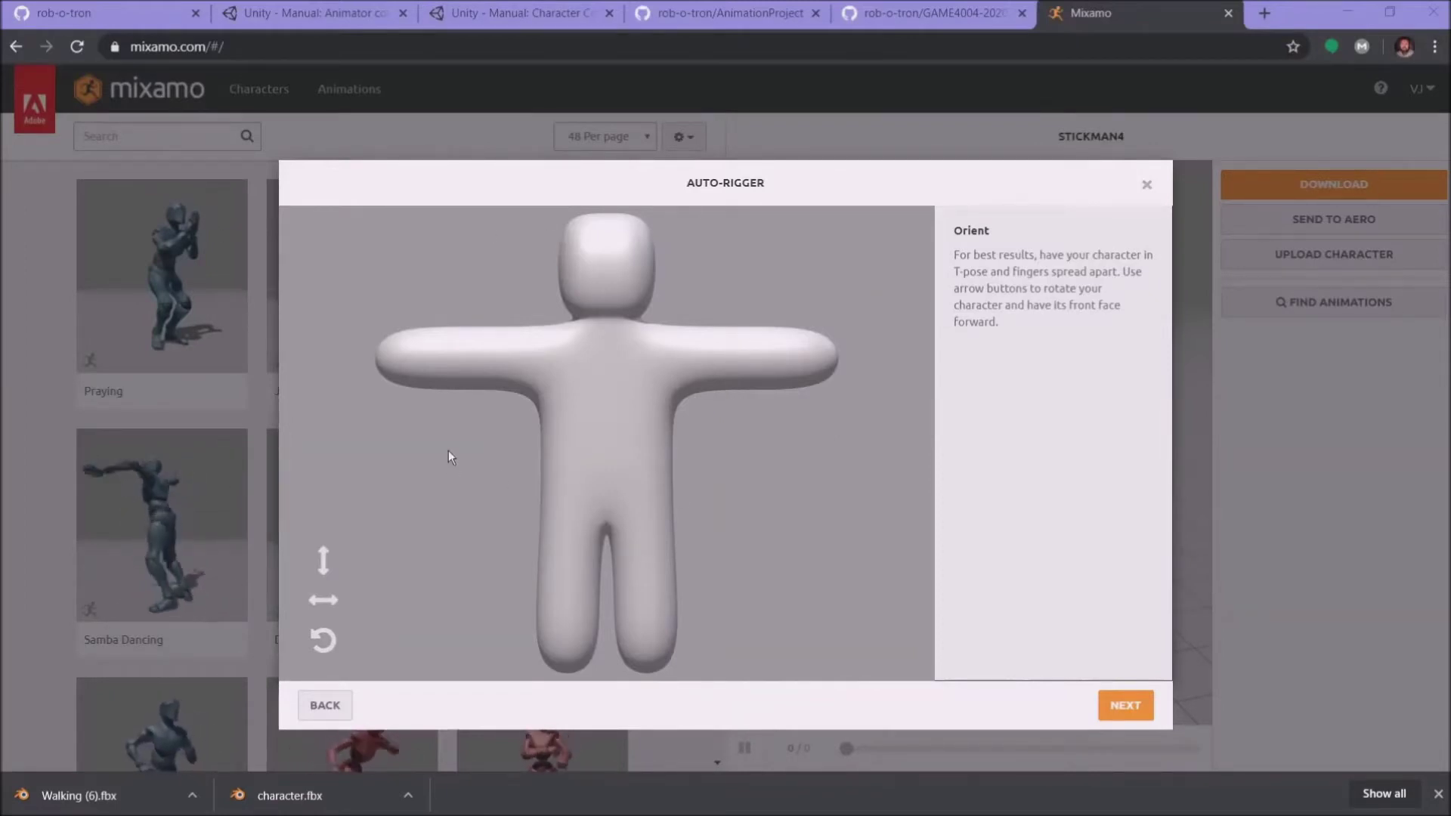
Step: Accept the character's front-facing T-pose orientation in the auto-rigger and place the chin marker at the base of the head
{"action": "left_click", "coordinate": [318, 600]}
{"action": "left_click", "coordinate": [319, 600]}
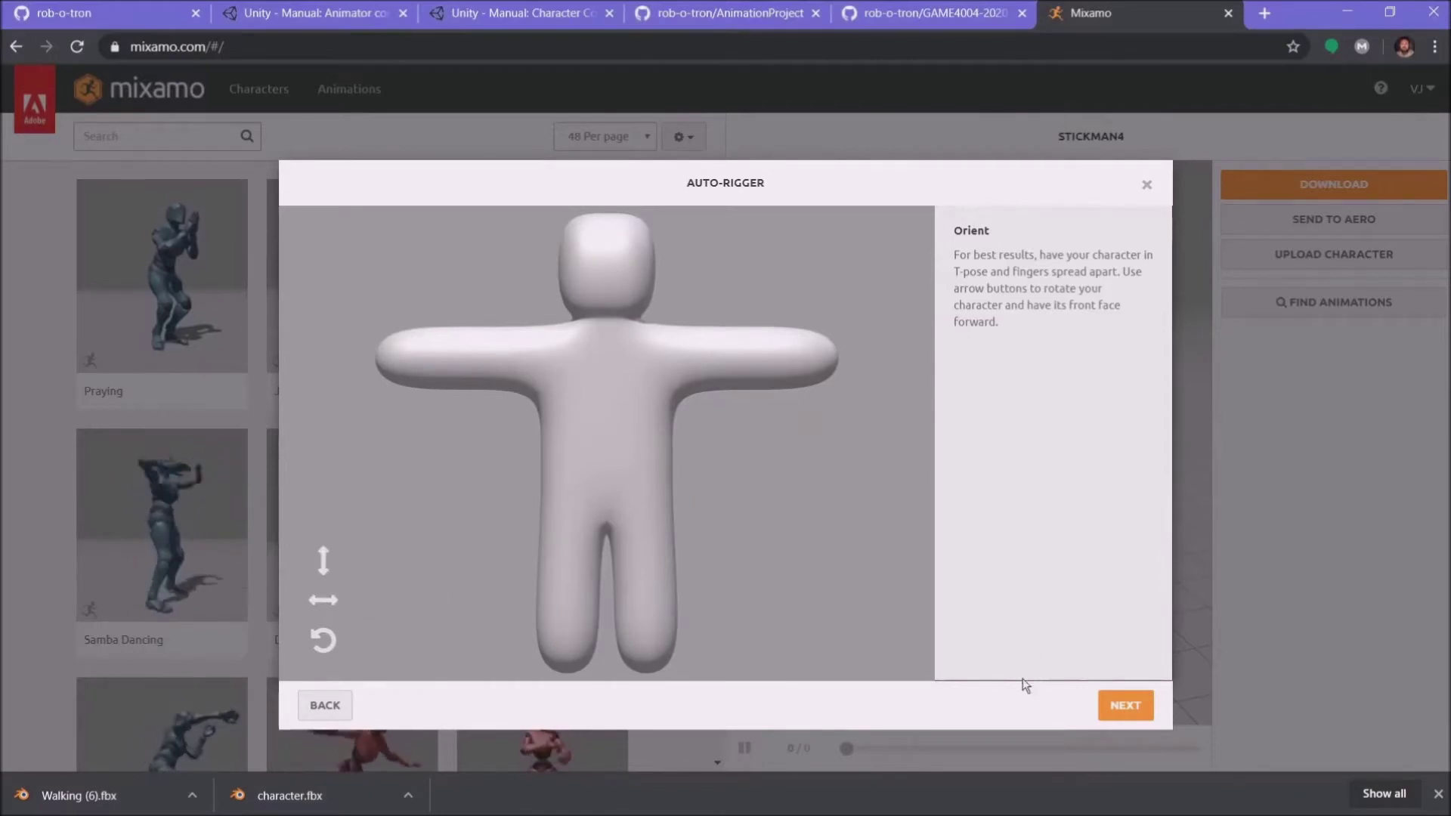
{"action": "left_click", "coordinate": [1127, 707]}
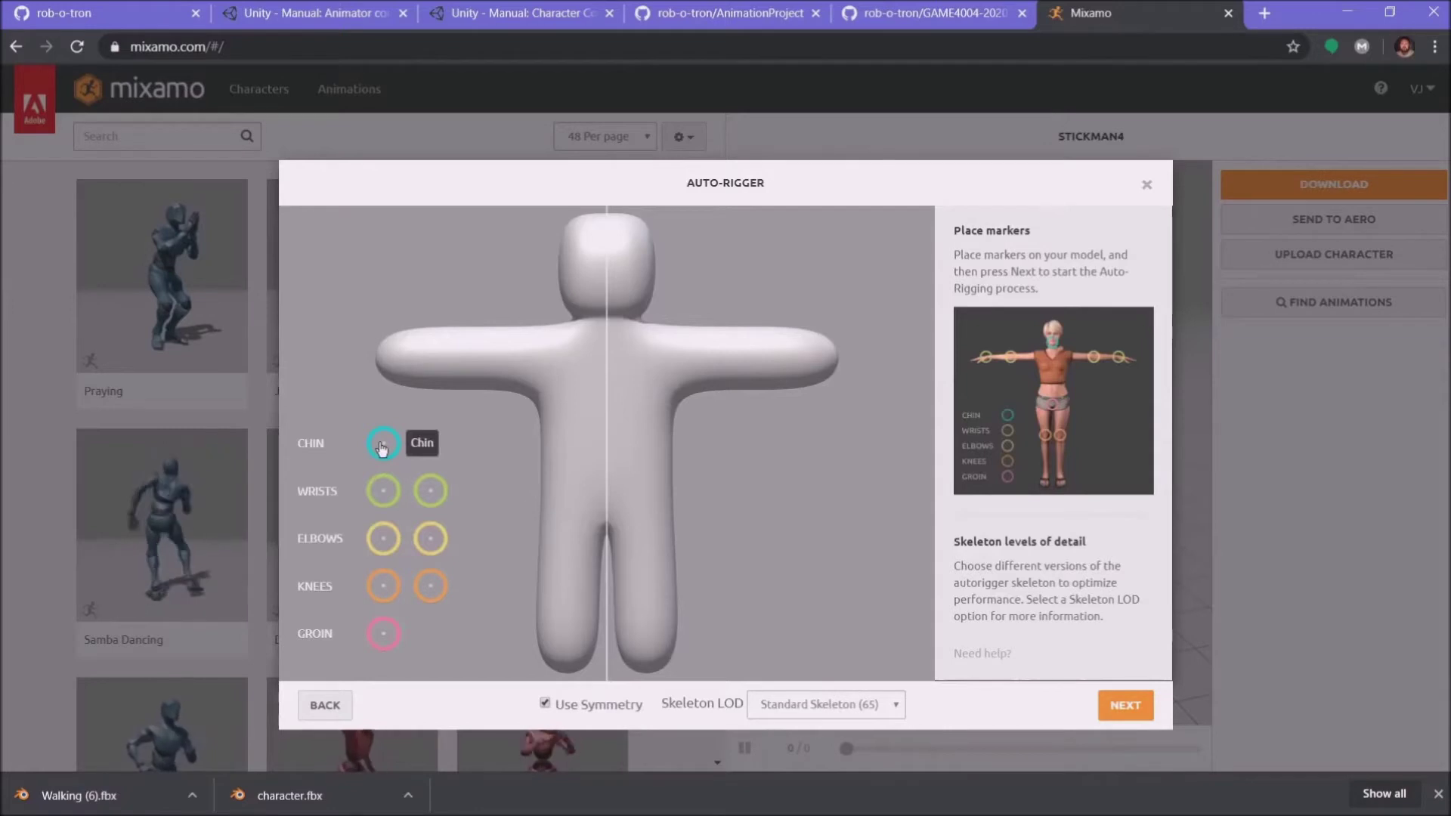
{"action": "mouse_move", "coordinate": [382, 447]}
{"action": "left_mouse_down"}
{"action": "mouse_move", "coordinate": [551, 402]}
{"action": "mouse_move", "coordinate": [611, 314]}
{"action": "left_mouse_up"}
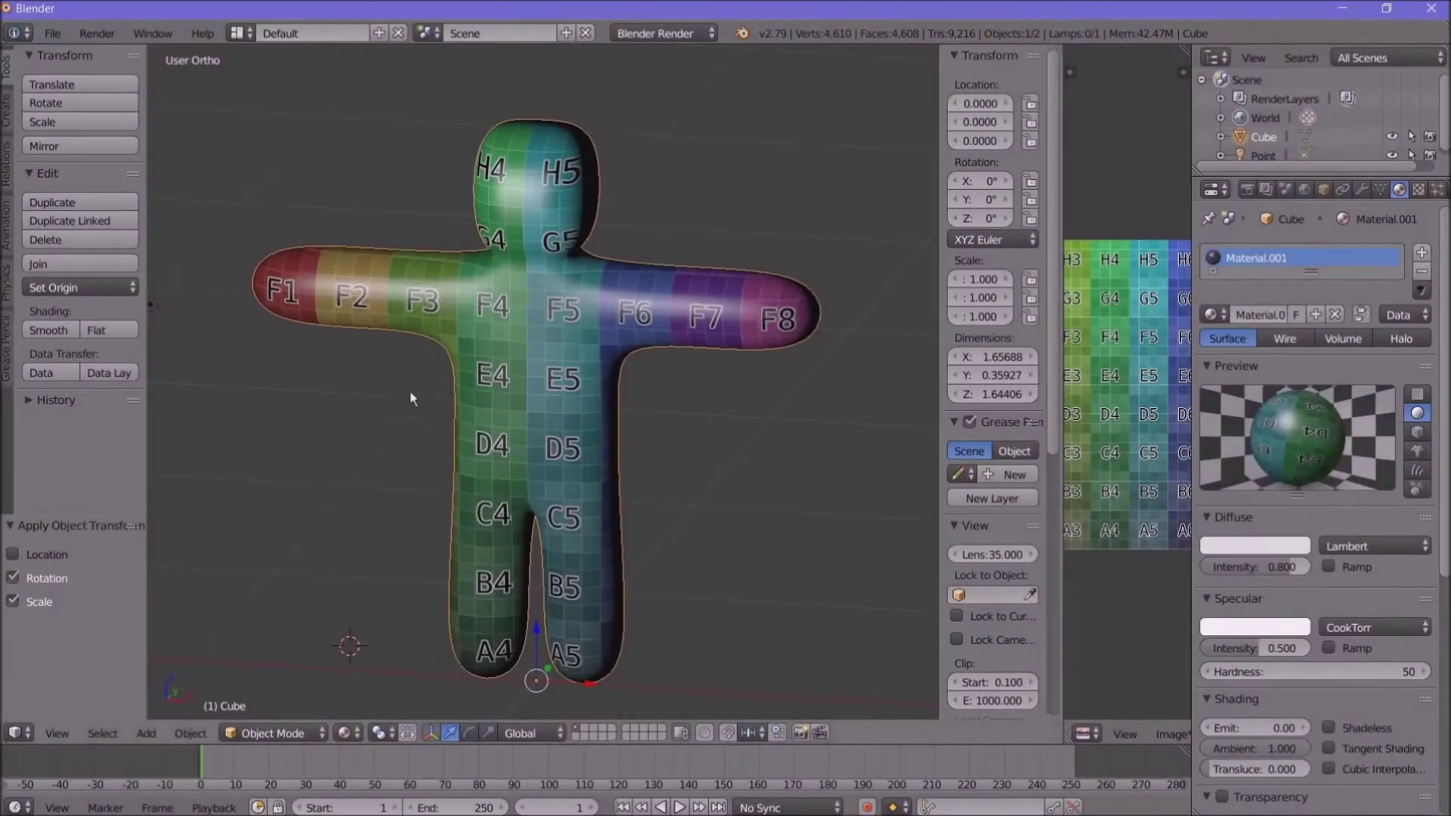
Step: Minimize Blender and return to the Mixamo auto-rigger in Chrome
{"action": "scroll", "coordinate": [412, 398], "scroll_direction": "down", "scroll_amount": 1}
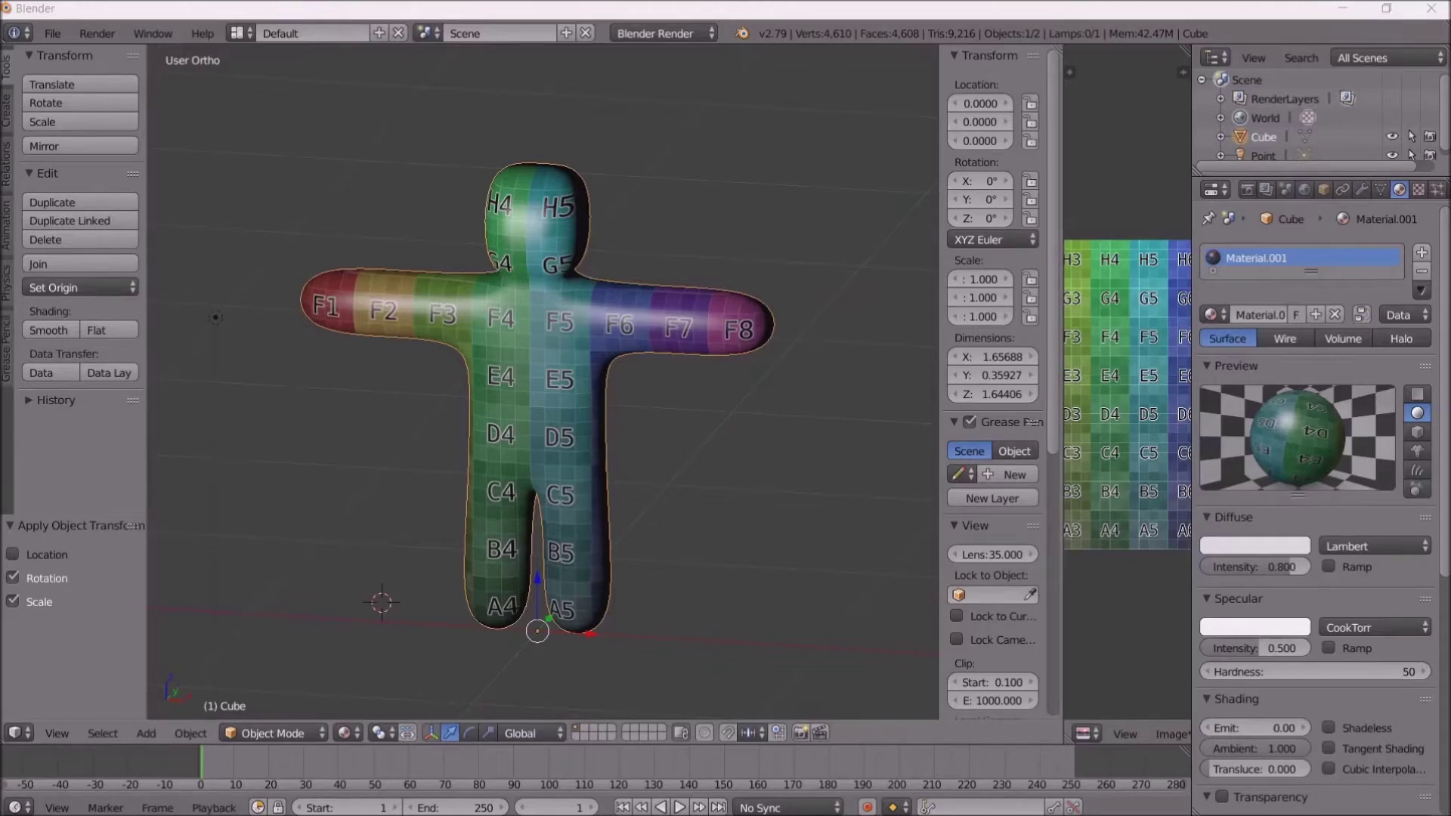
{"action": "left_click", "coordinate": [1343, 8]}
{"action": "mouse_move", "coordinate": [469, 806]}
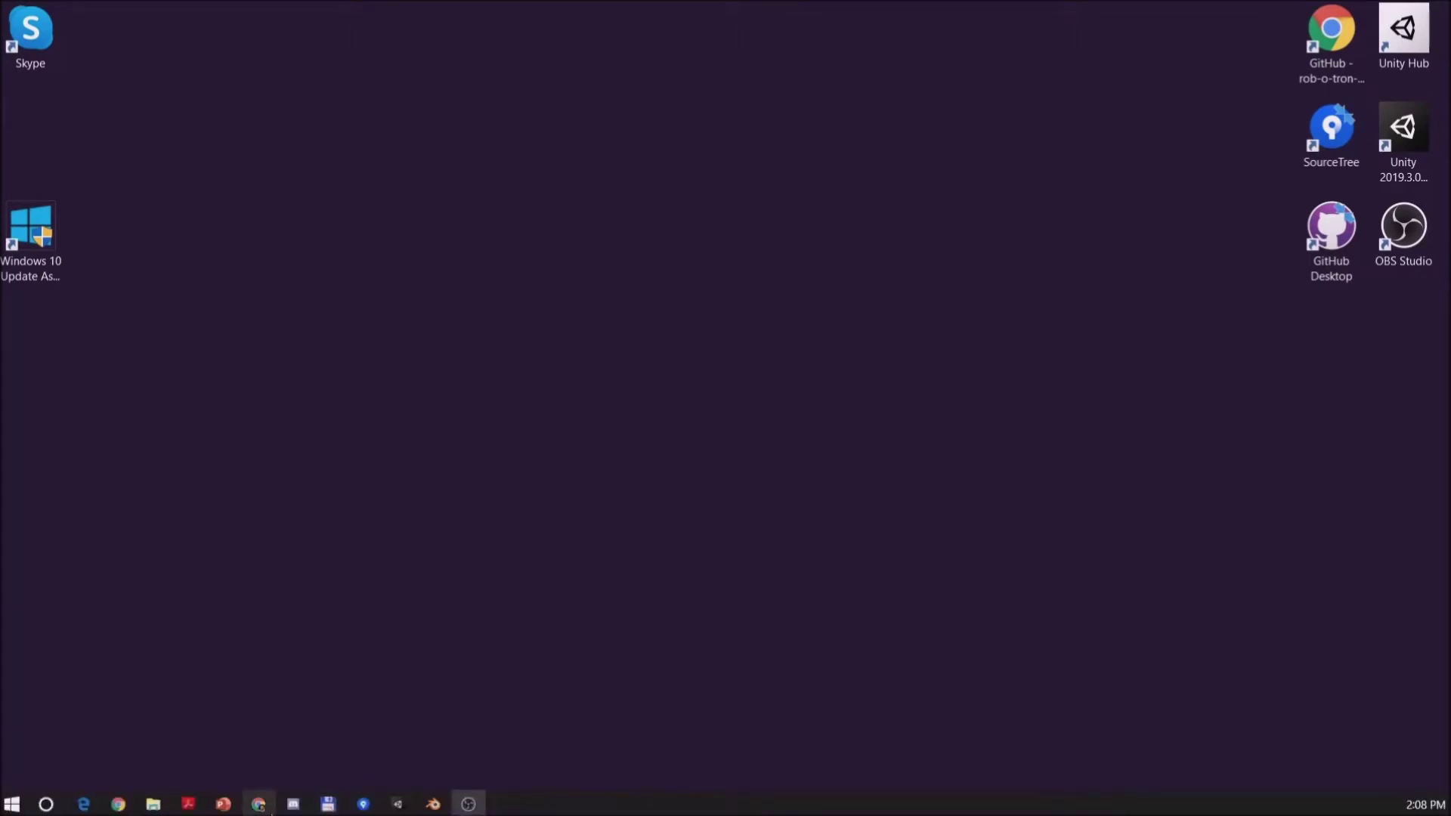
{"action": "left_click", "coordinate": [268, 808]}
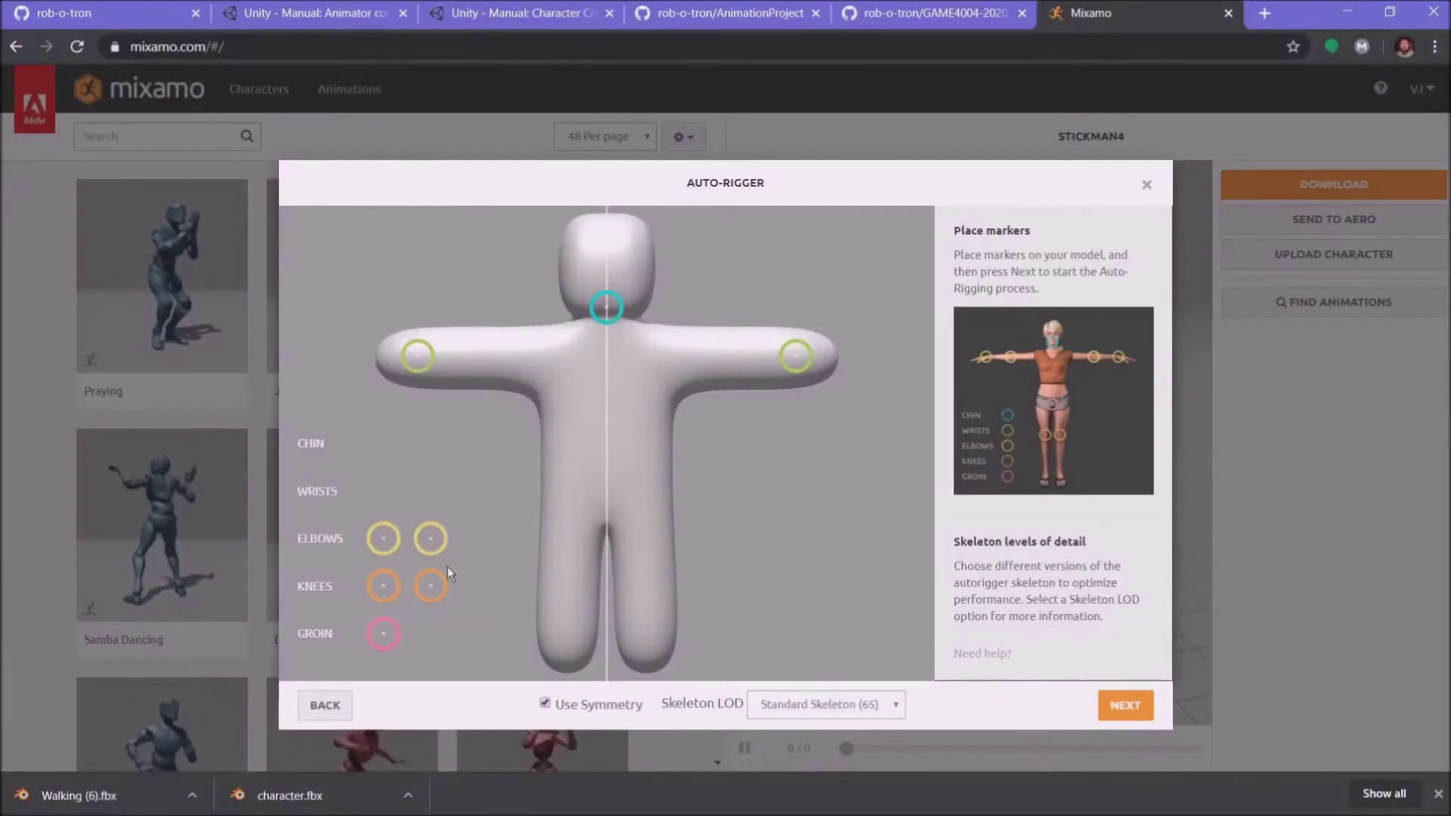
Step: Place the elbow, knee and groin markers symmetrically on the character and start the auto-rigging with the Standard Skeleton (65)
{"action": "mouse_move", "coordinate": [378, 546]}
{"action": "left_mouse_down"}
{"action": "mouse_move", "coordinate": [423, 431]}
{"action": "mouse_move", "coordinate": [479, 356]}
{"action": "left_mouse_up"}
{"action": "mouse_move", "coordinate": [383, 586]}
{"action": "left_mouse_down"}
{"action": "mouse_move", "coordinate": [463, 563]}
{"action": "mouse_move", "coordinate": [570, 592]}
{"action": "left_mouse_up"}
{"action": "mouse_move", "coordinate": [384, 634]}
{"action": "left_mouse_down"}
{"action": "mouse_move", "coordinate": [615, 504]}
{"action": "mouse_move", "coordinate": [611, 522]}
{"action": "left_mouse_up"}
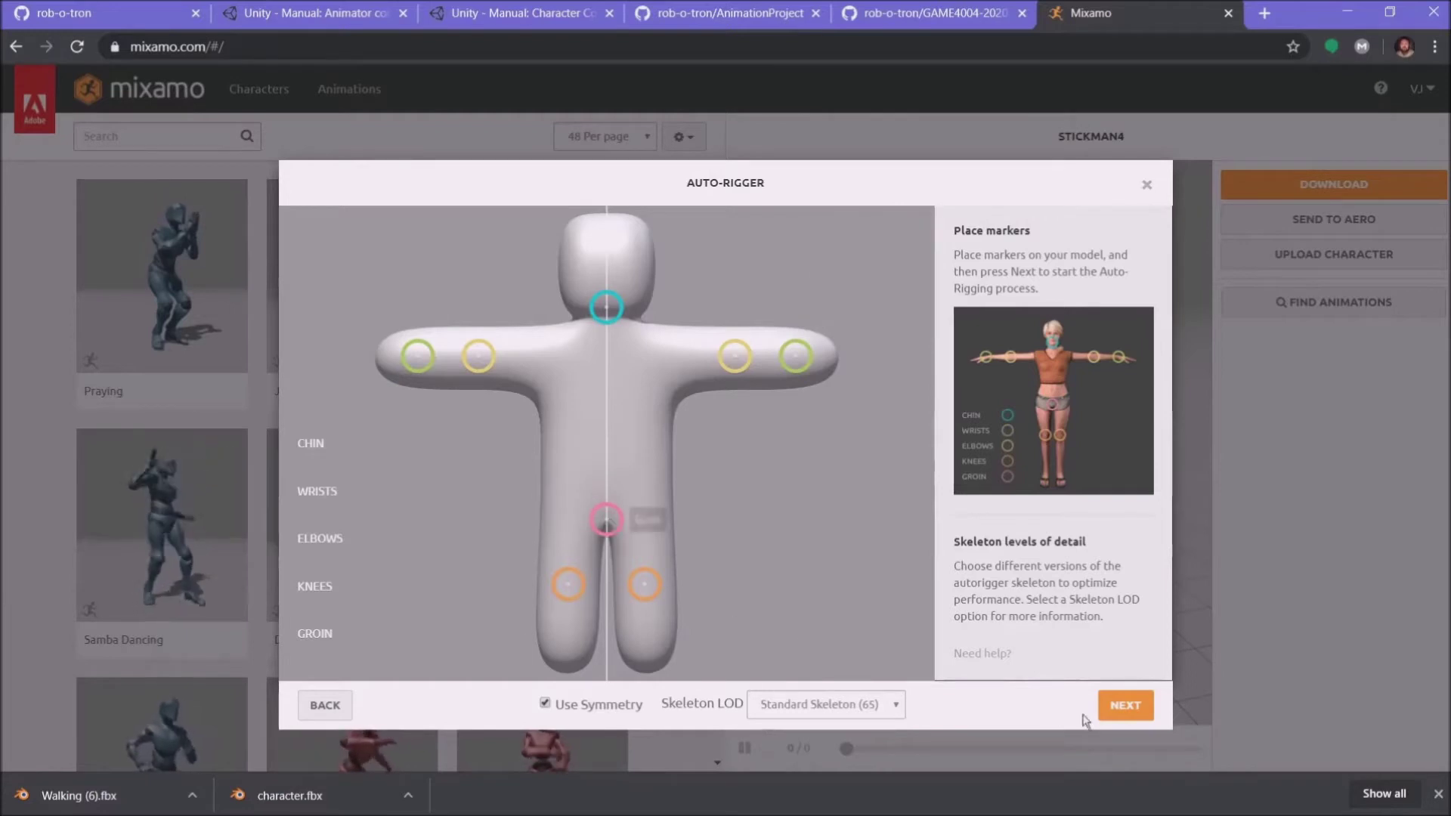
{"action": "left_click", "coordinate": [1130, 709]}
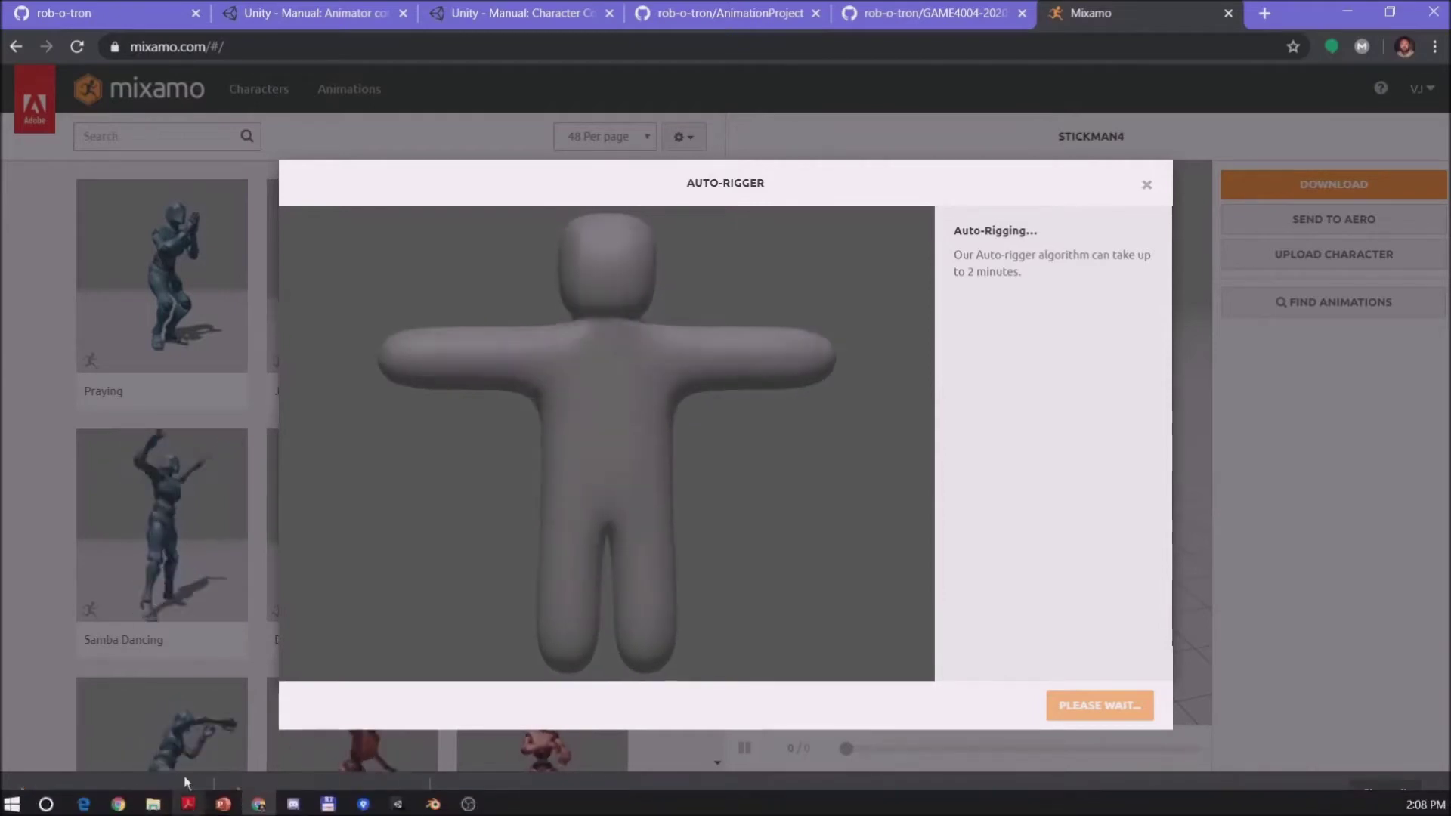
Step: Switch to the GT2-2020_Animation.pptx presentation in PowerPoint and show the Rigging slide about skeletal animation
{"action": "left_click", "coordinate": [223, 805]}
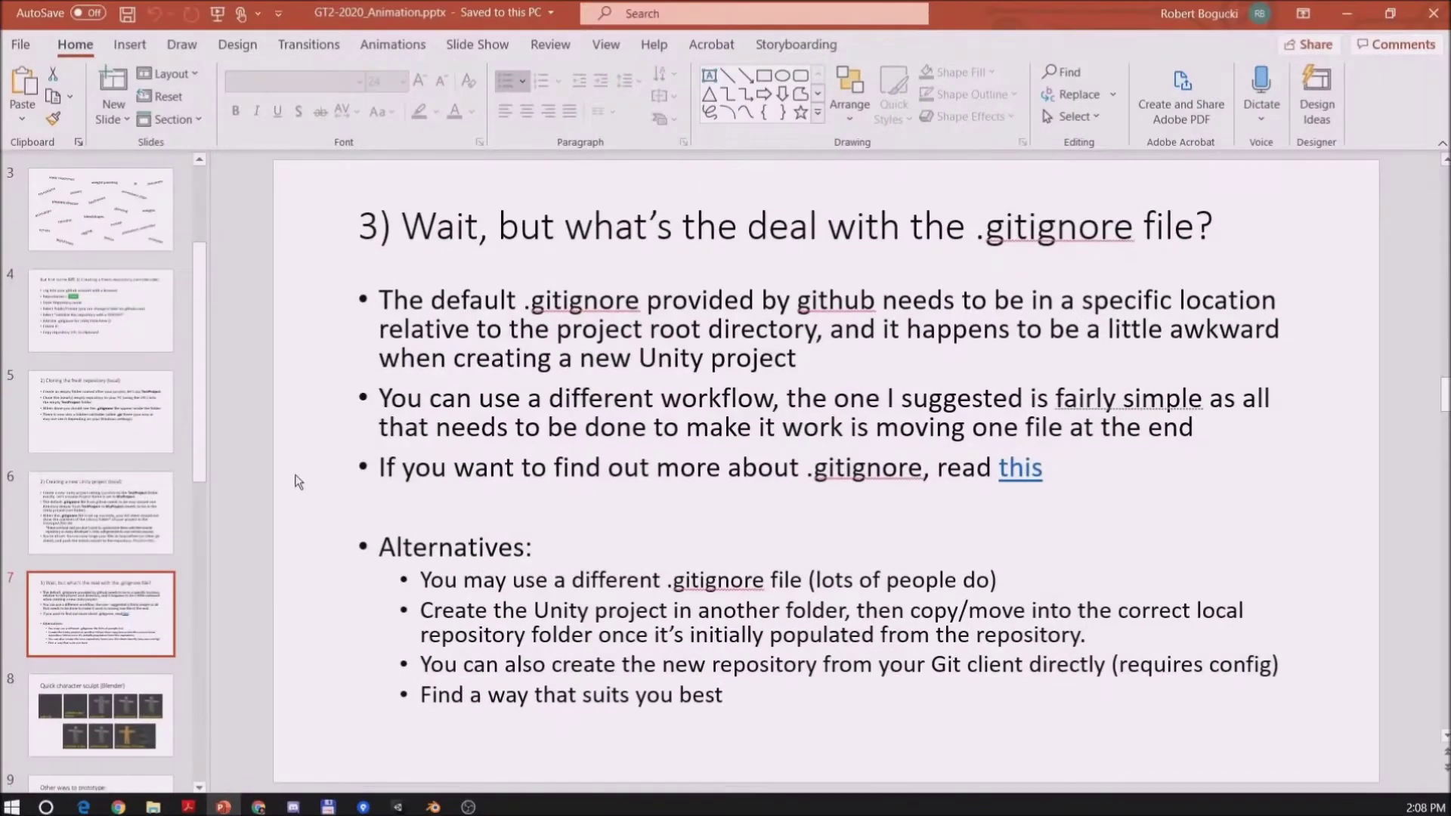
{"action": "scroll", "coordinate": [128, 447], "scroll_direction": "down", "scroll_amount": 6}
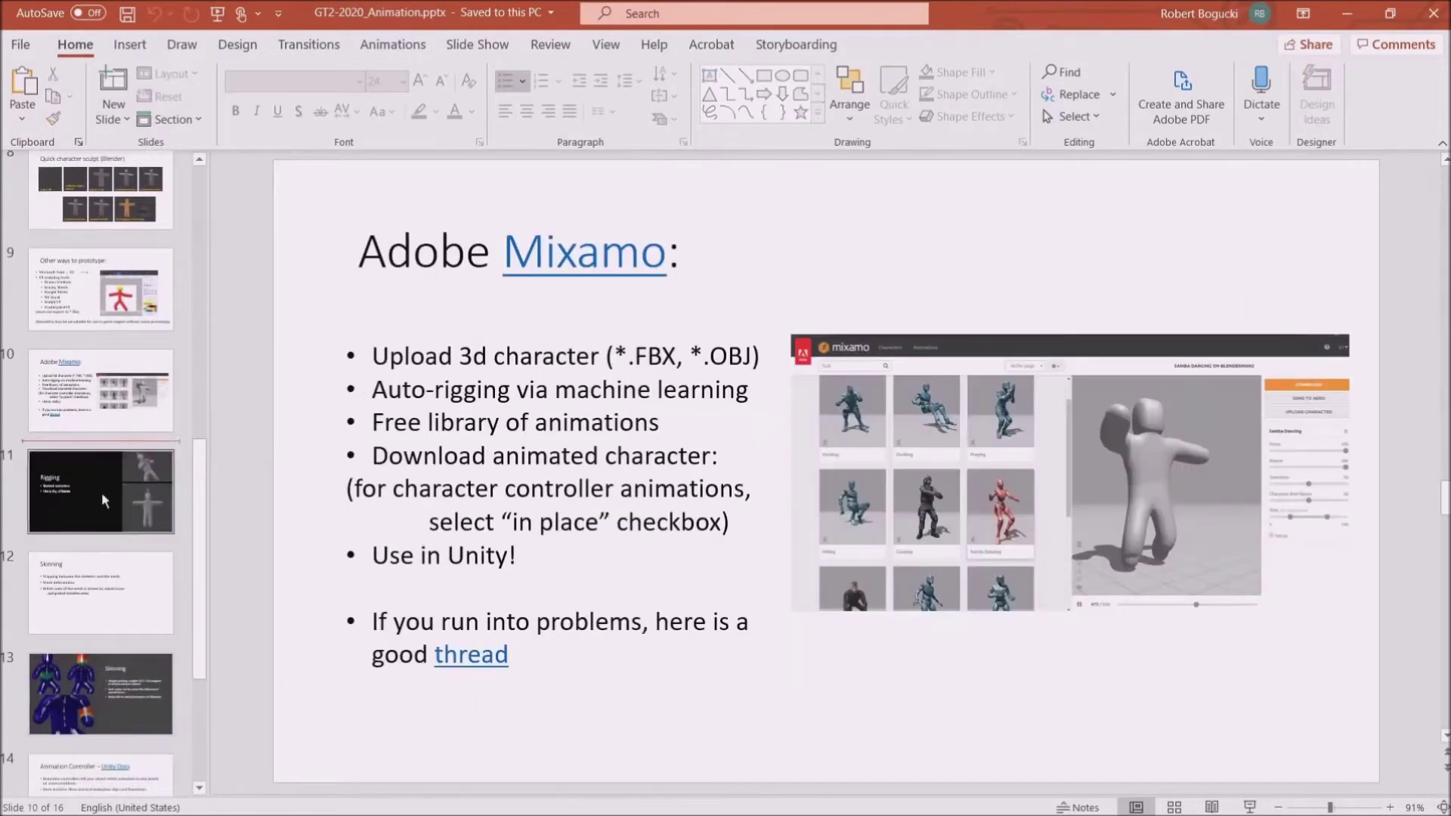
{"action": "left_click", "coordinate": [101, 492]}
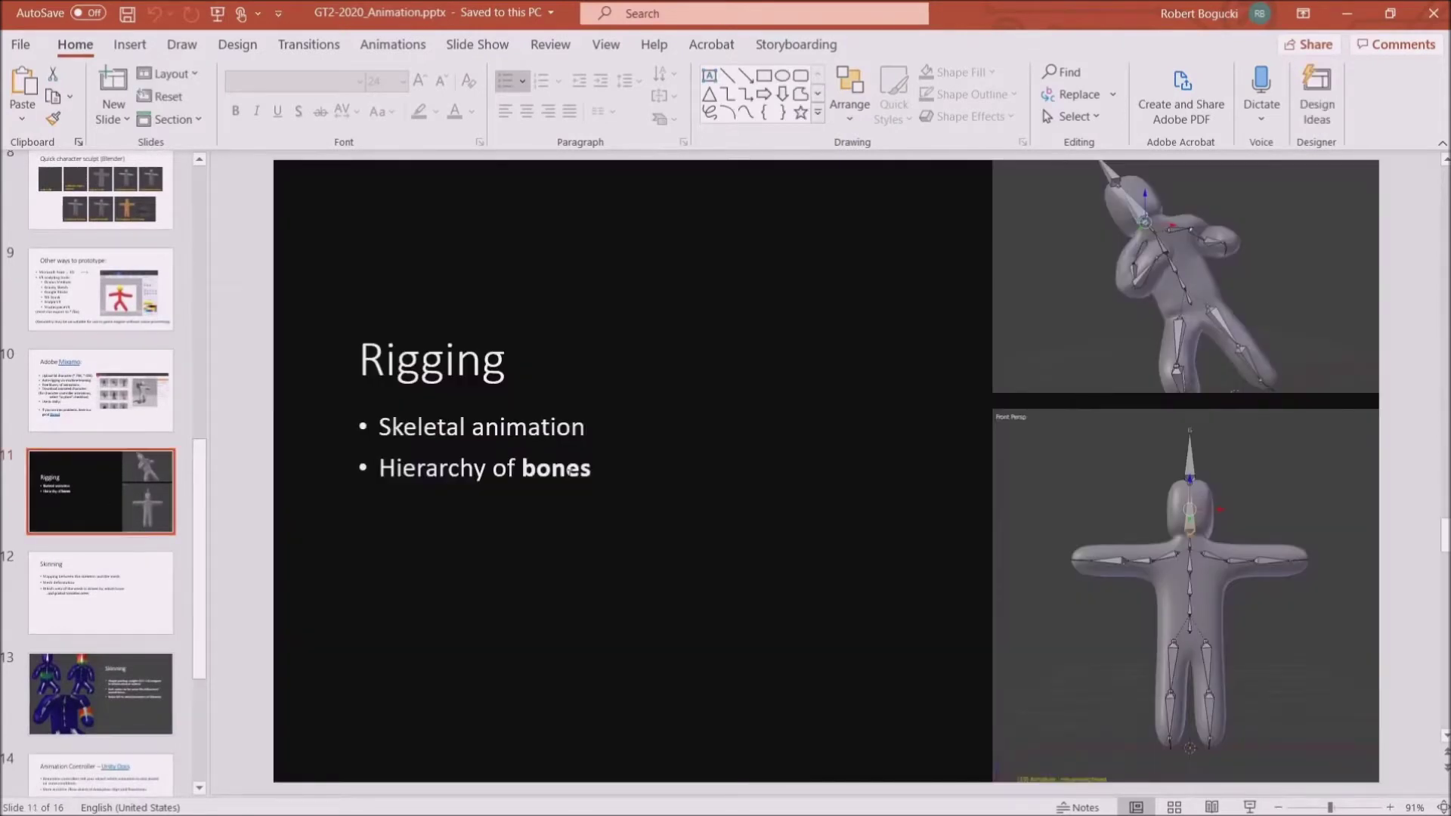
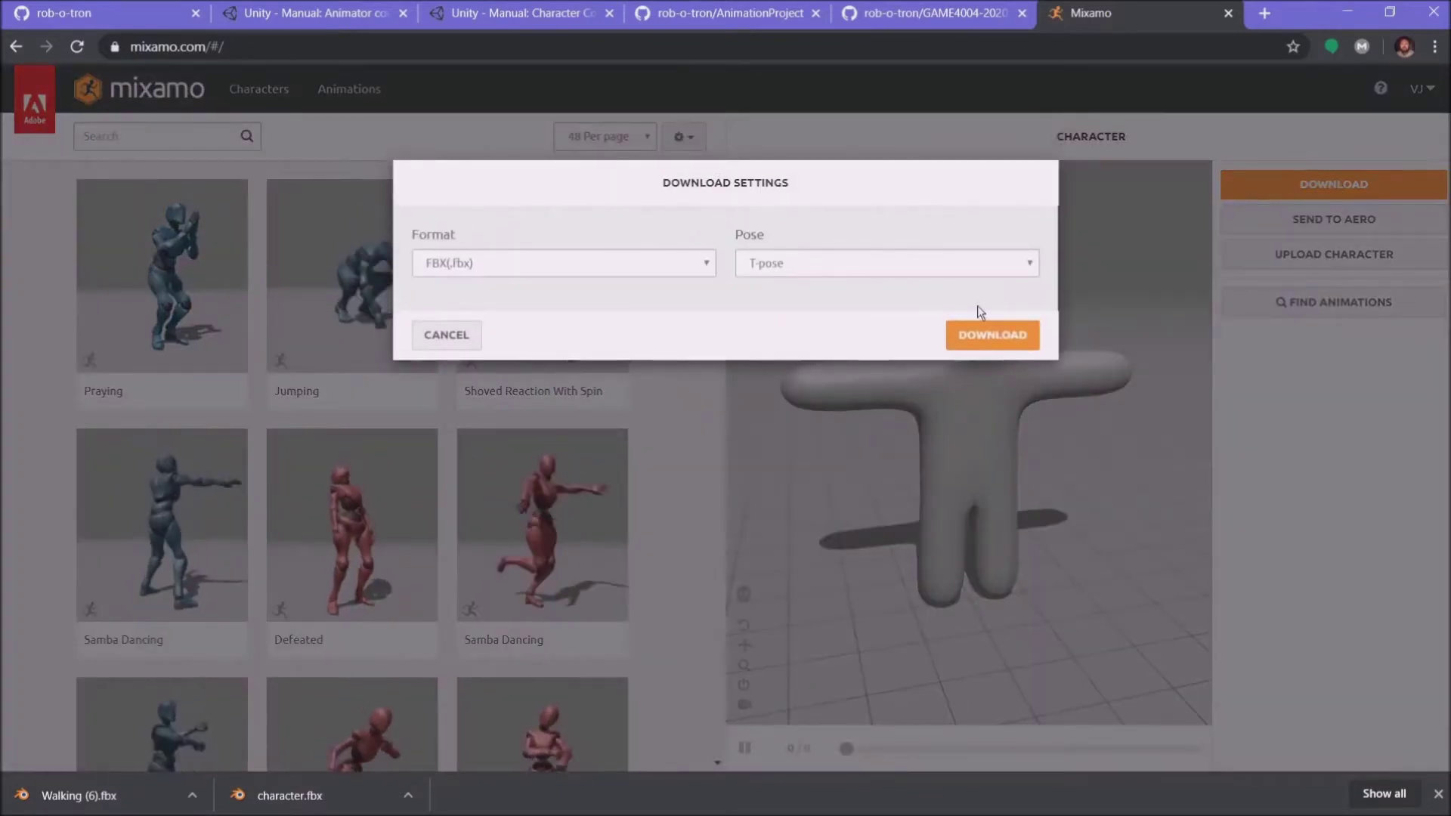
Step: Download the auto-rigged character from Mixamo as FBX in T-pose and show the downloaded file in its folder
{"action": "left_click", "coordinate": [992, 336]}
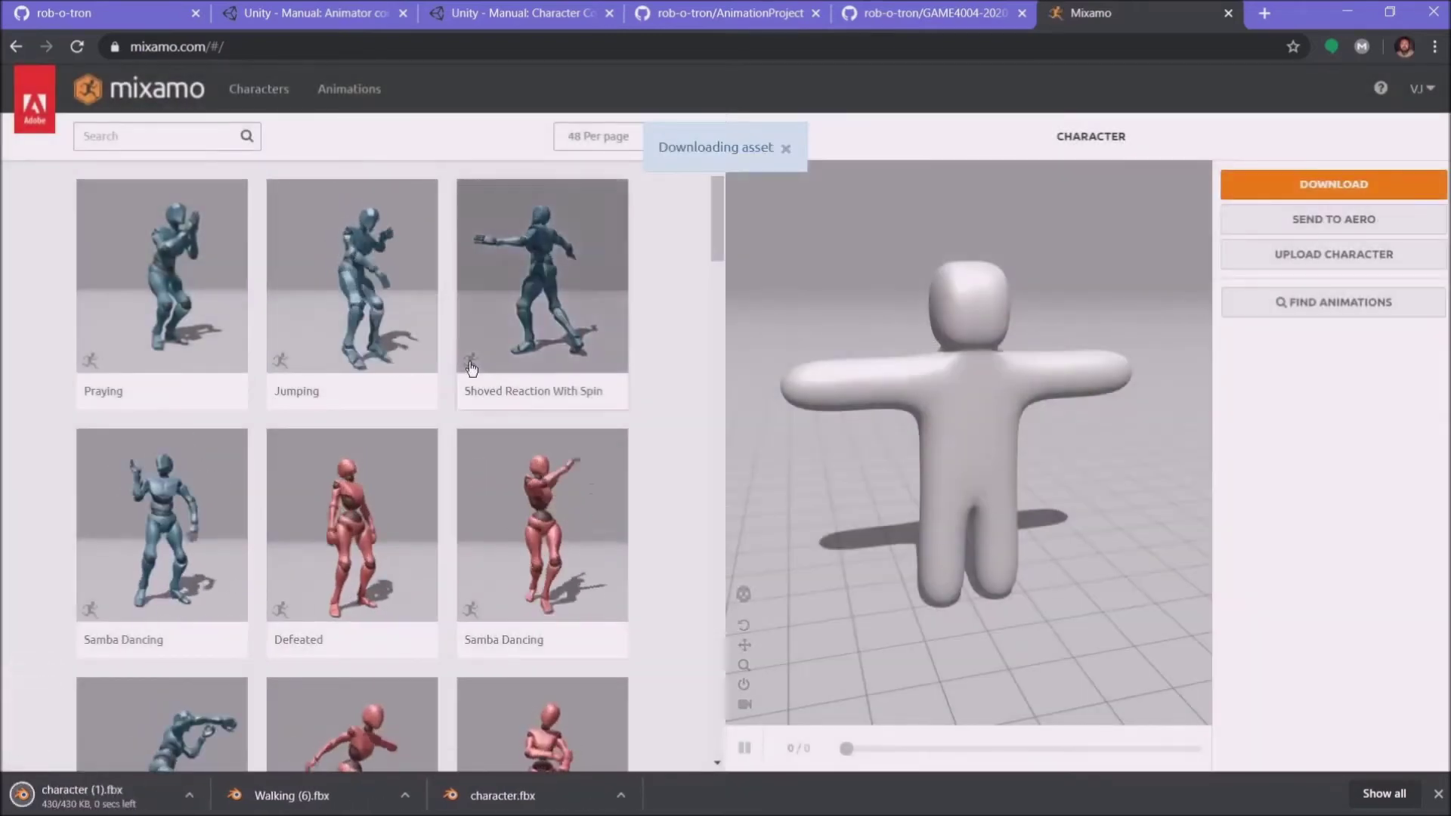
{"action": "left_click", "coordinate": [192, 798]}
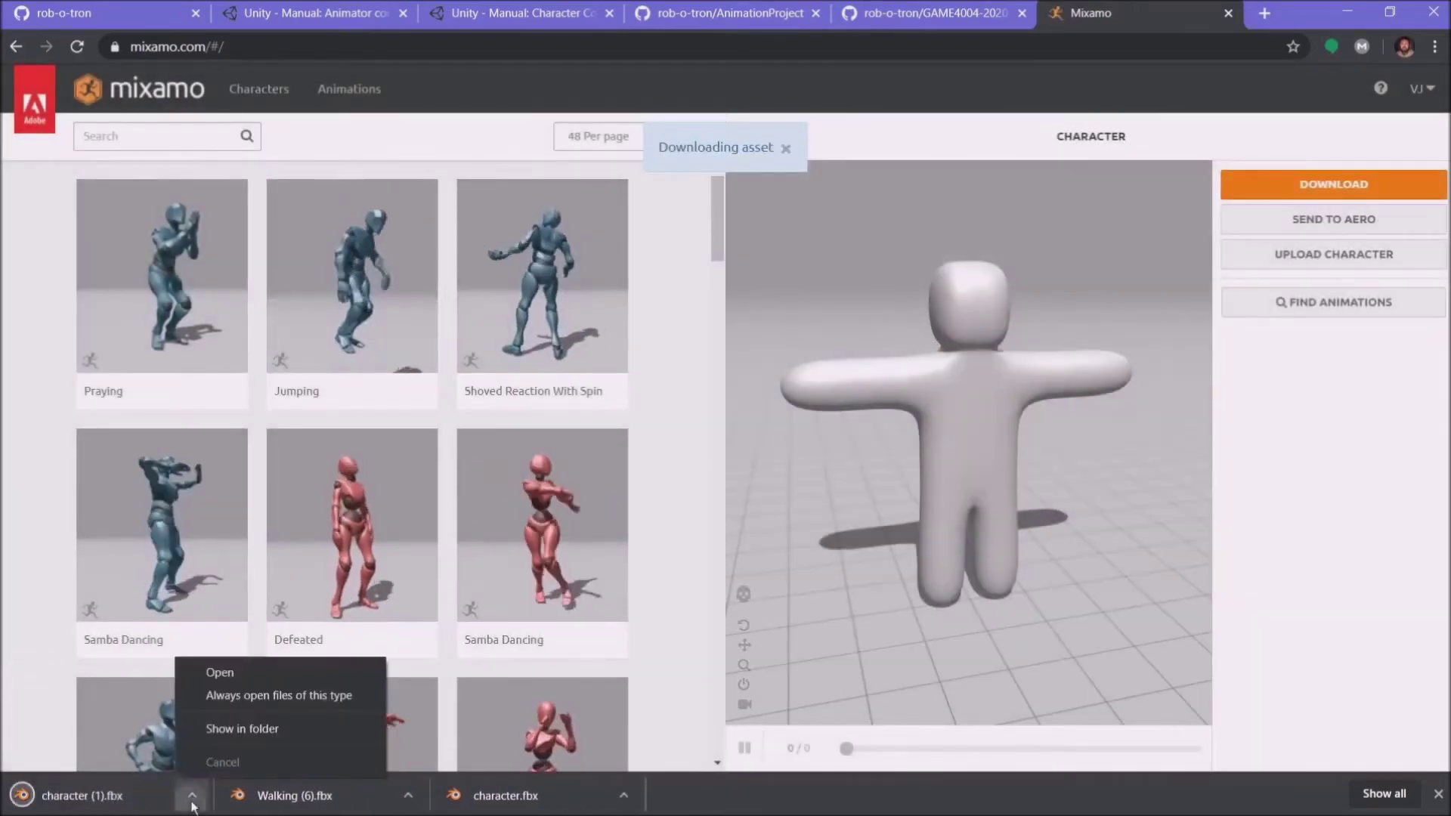
{"action": "left_click", "coordinate": [224, 730]}
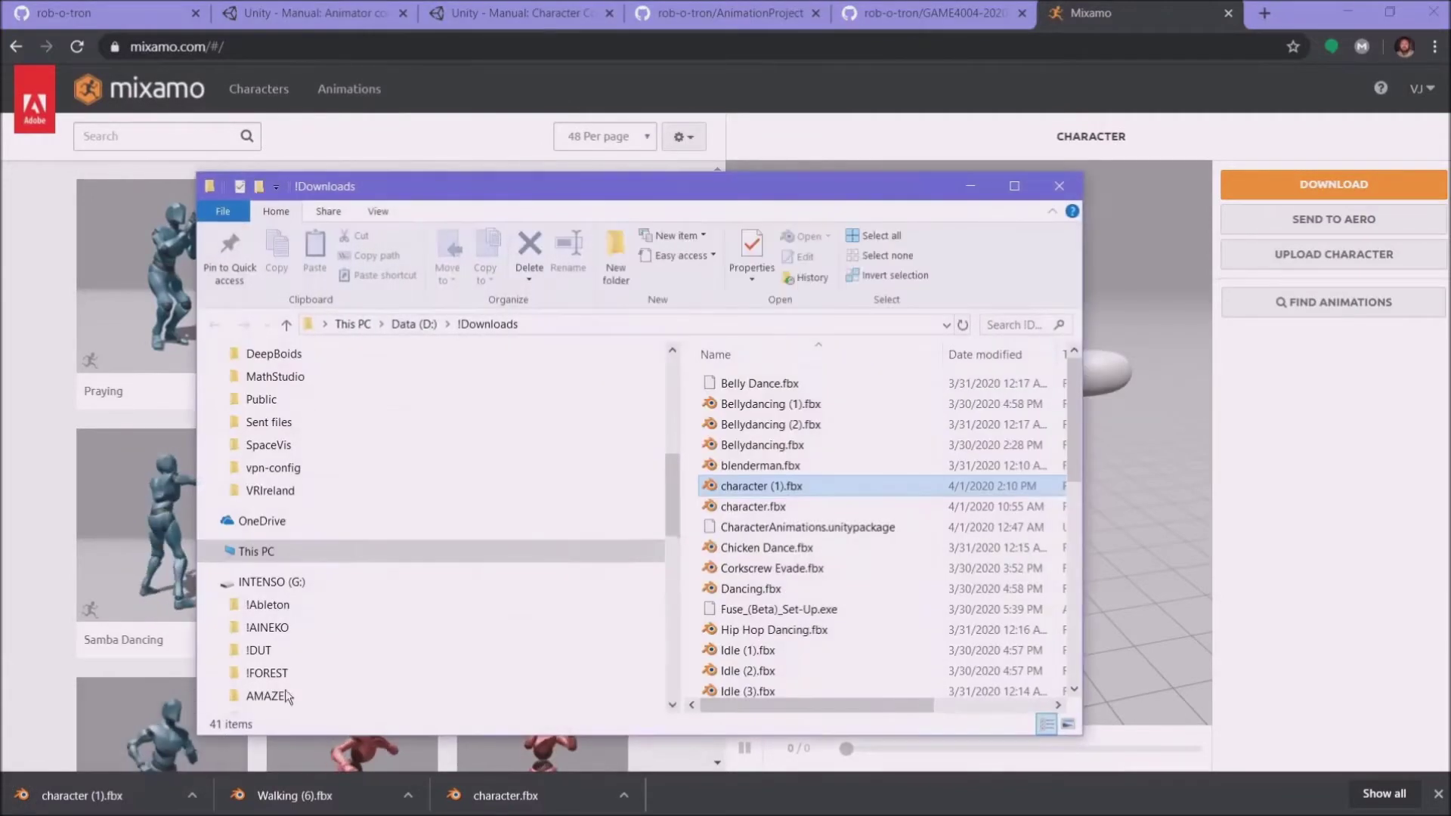
Step: Move the downloaded character (1).fbx into D:\!!!DUT\GIT\AnimationProjectGIT\Animation\Assets\Models and rename it character_Tposed.fbx
{"action": "right_click", "coordinate": [762, 485]}
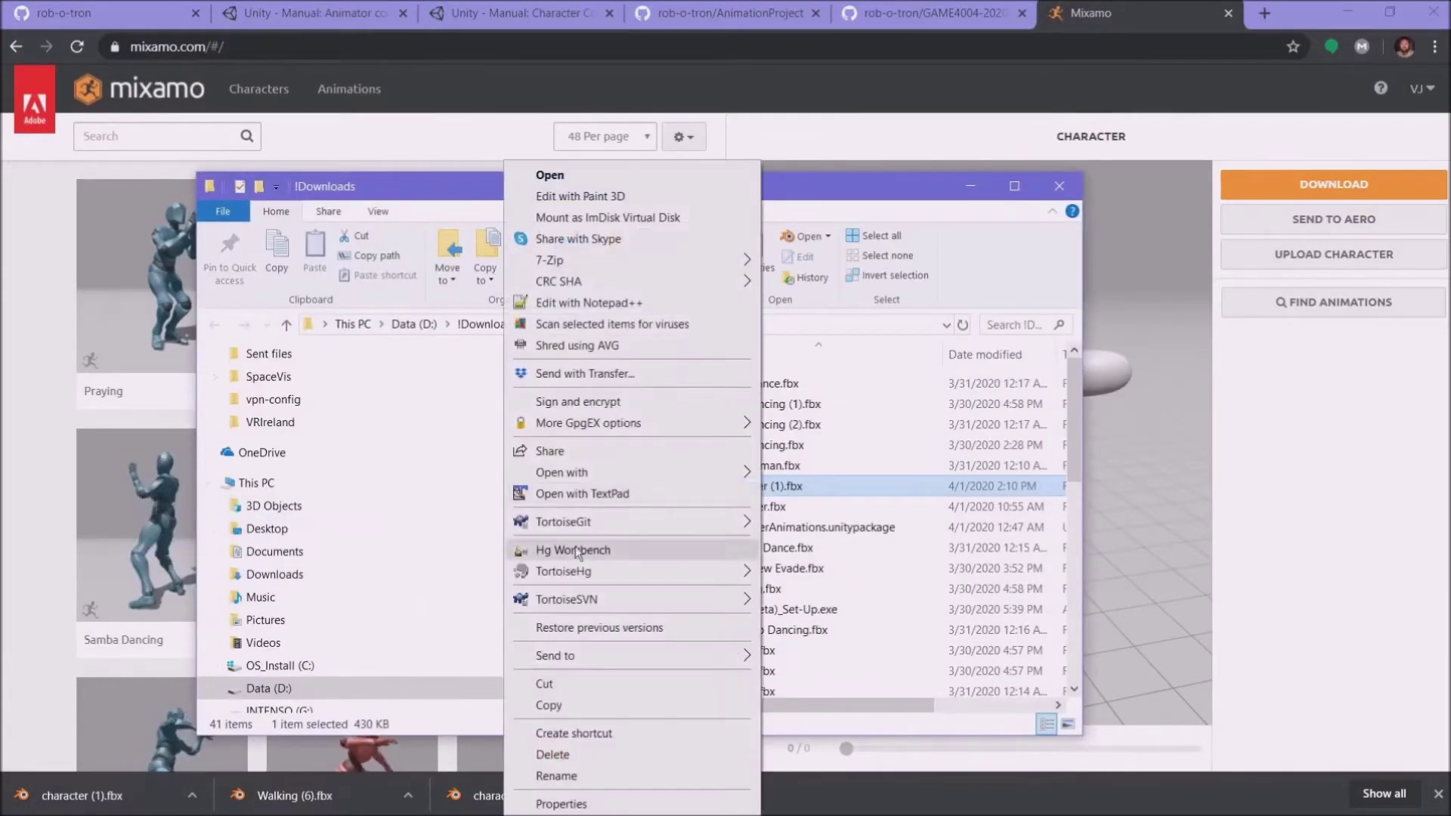
{"action": "left_click", "coordinate": [621, 684]}
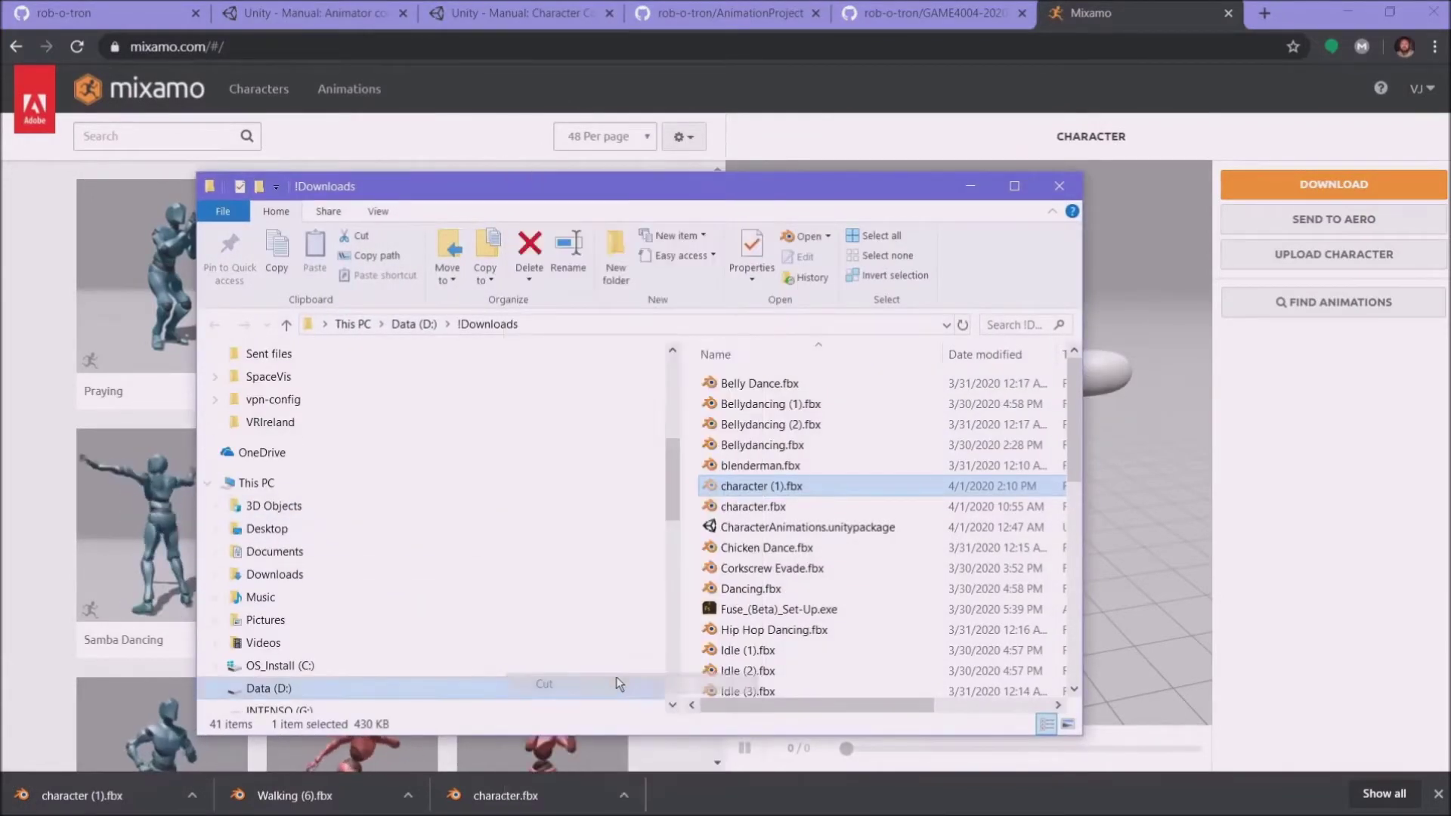
{"action": "left_click", "coordinate": [268, 688]}
{"action": "double_click", "coordinate": [742, 383]}
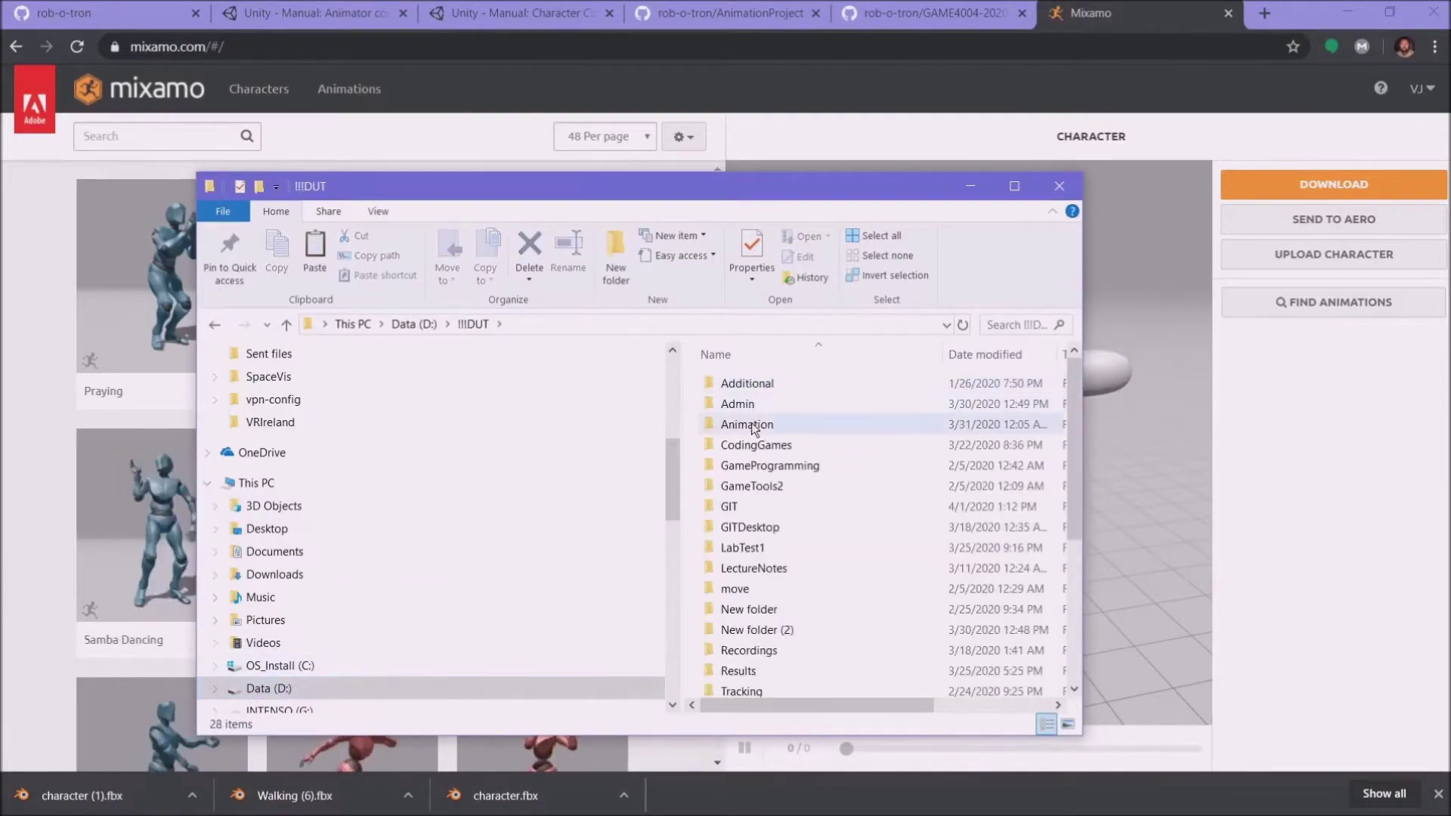
{"action": "double_click", "coordinate": [728, 508]}
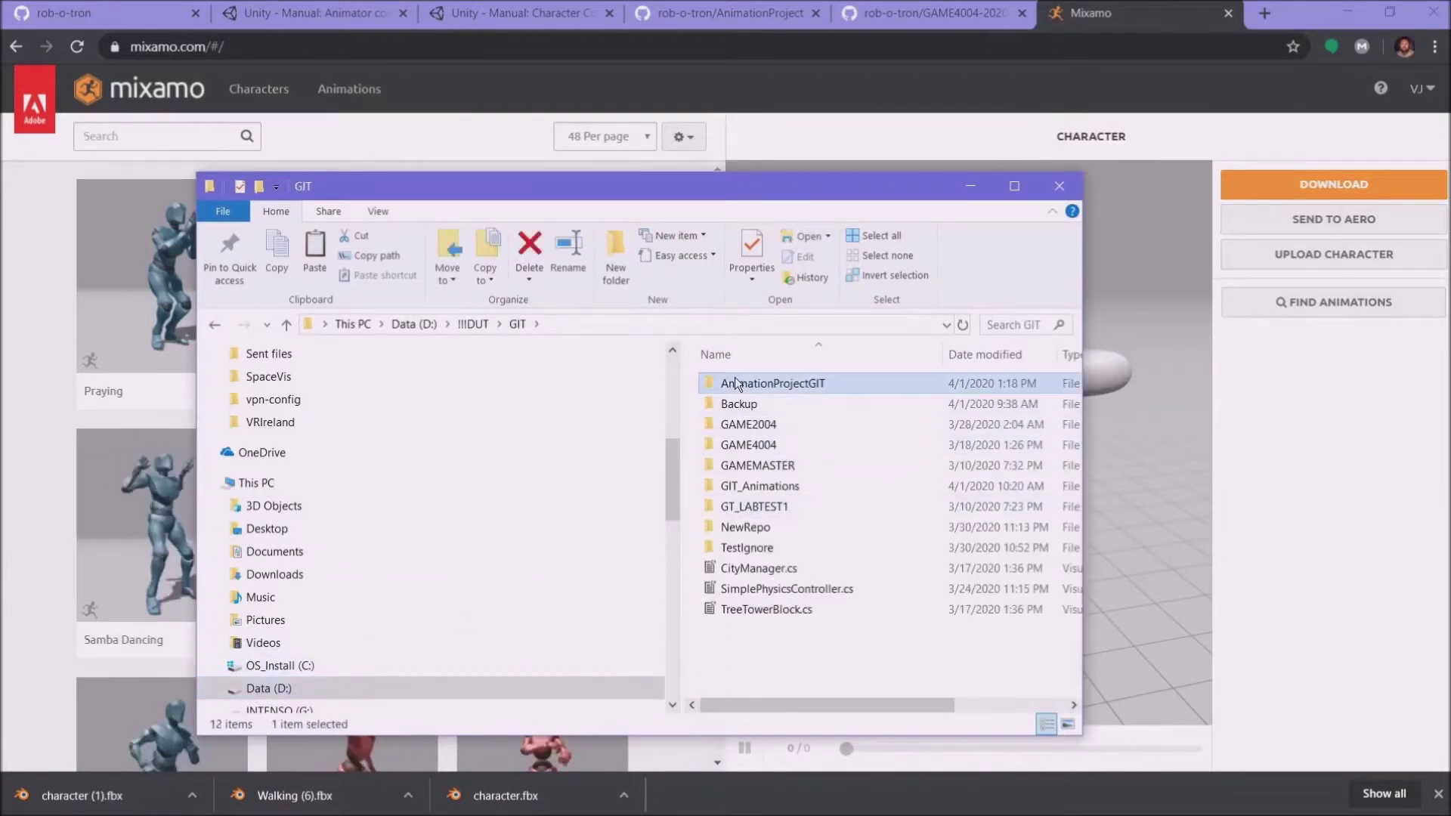
{"action": "double_click", "coordinate": [735, 384]}
{"action": "double_click", "coordinate": [738, 404]}
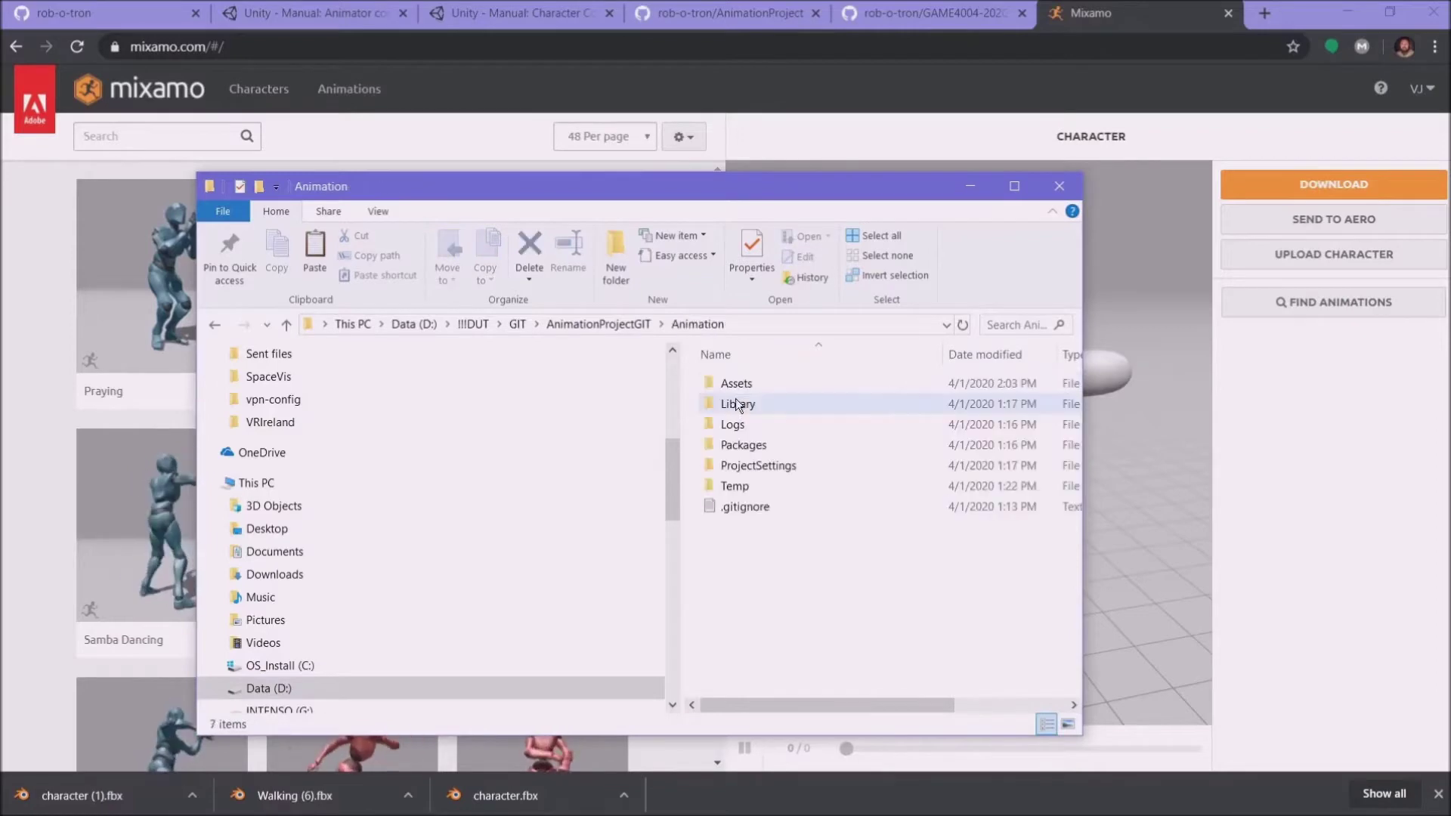
{"action": "double_click", "coordinate": [733, 387]}
{"action": "left_click", "coordinate": [735, 389]}
{"action": "double_click", "coordinate": [735, 390]}
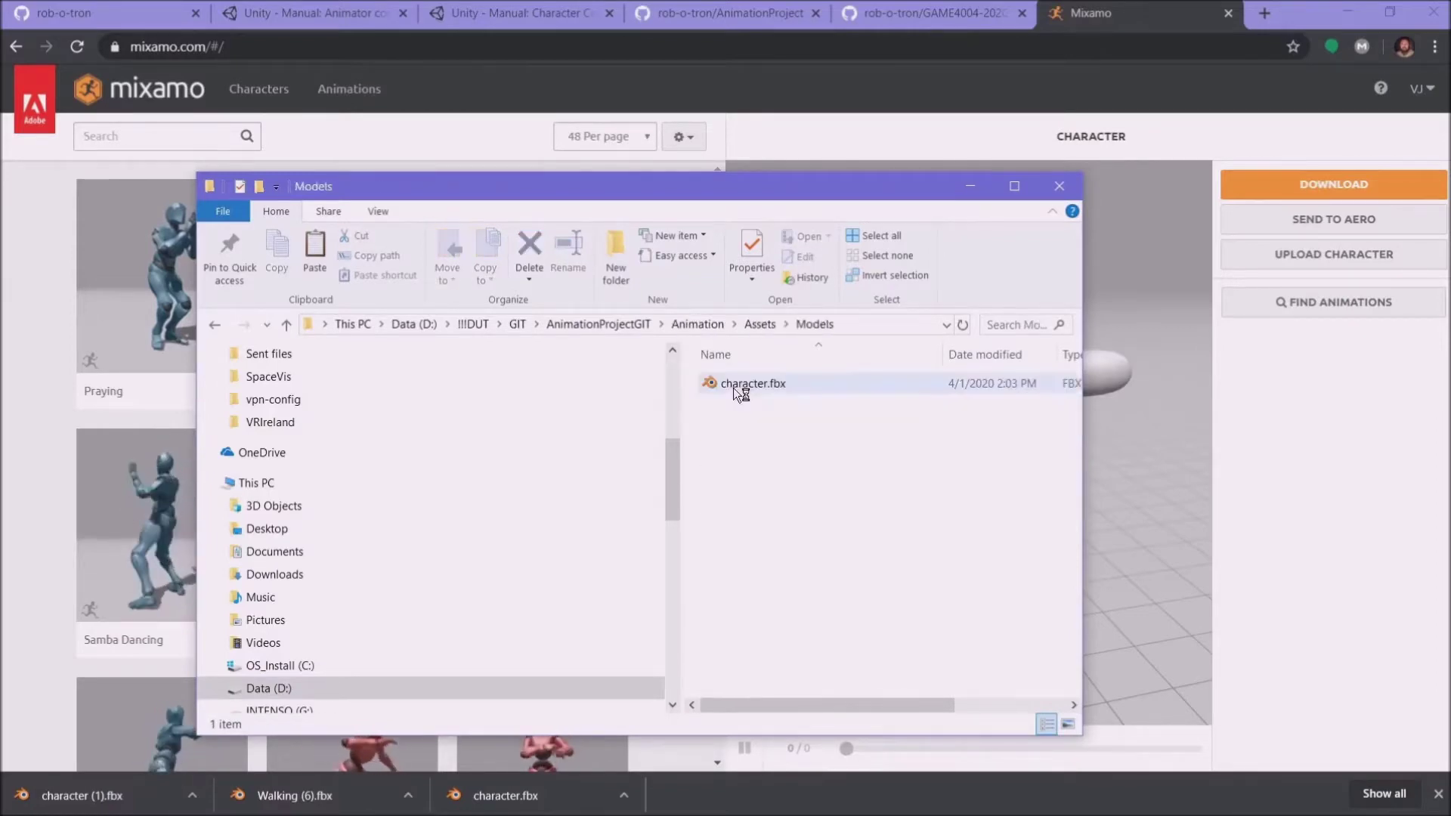
{"action": "right_click", "coordinate": [744, 436]}
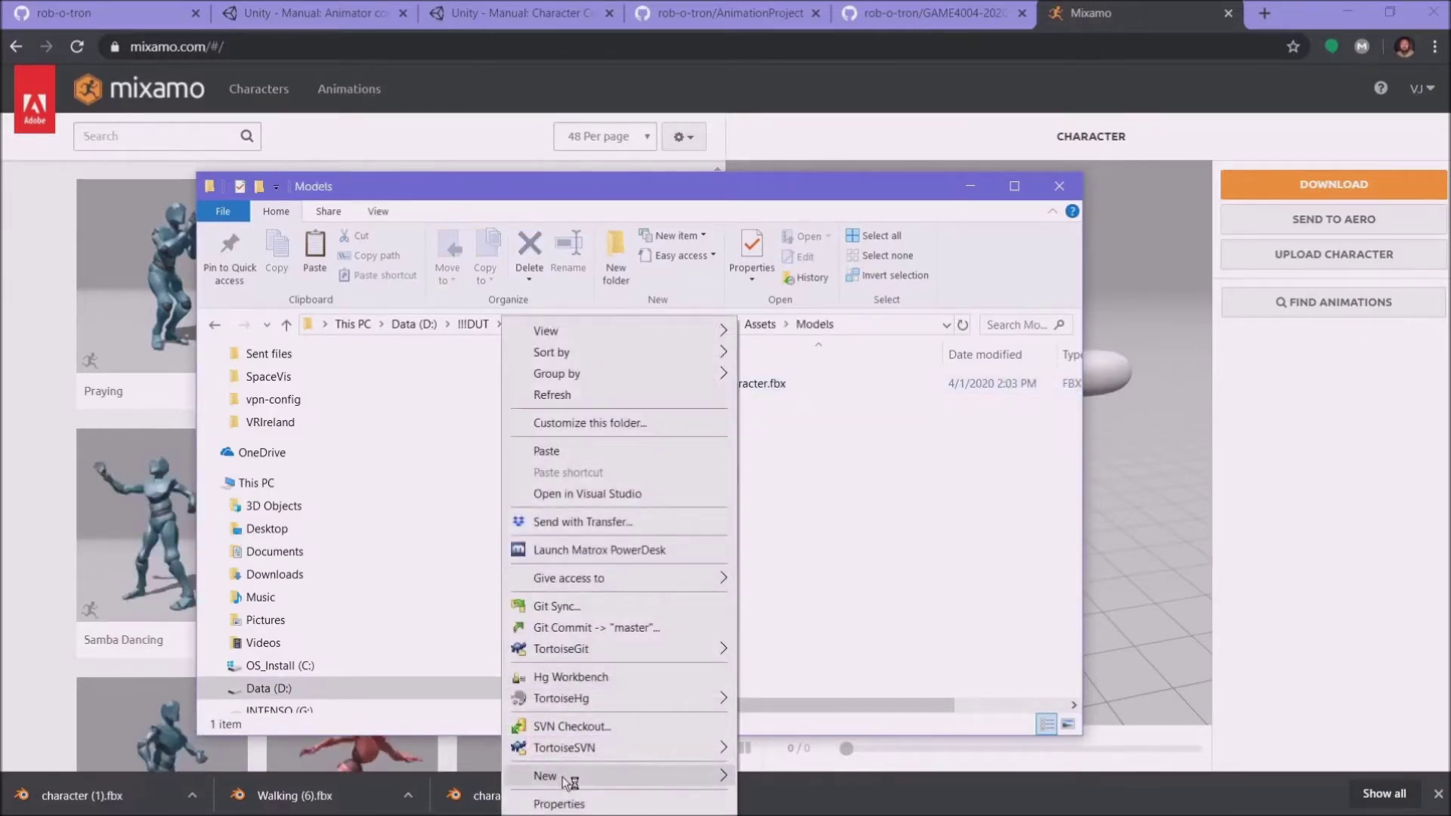
{"action": "left_click", "coordinate": [565, 452]}
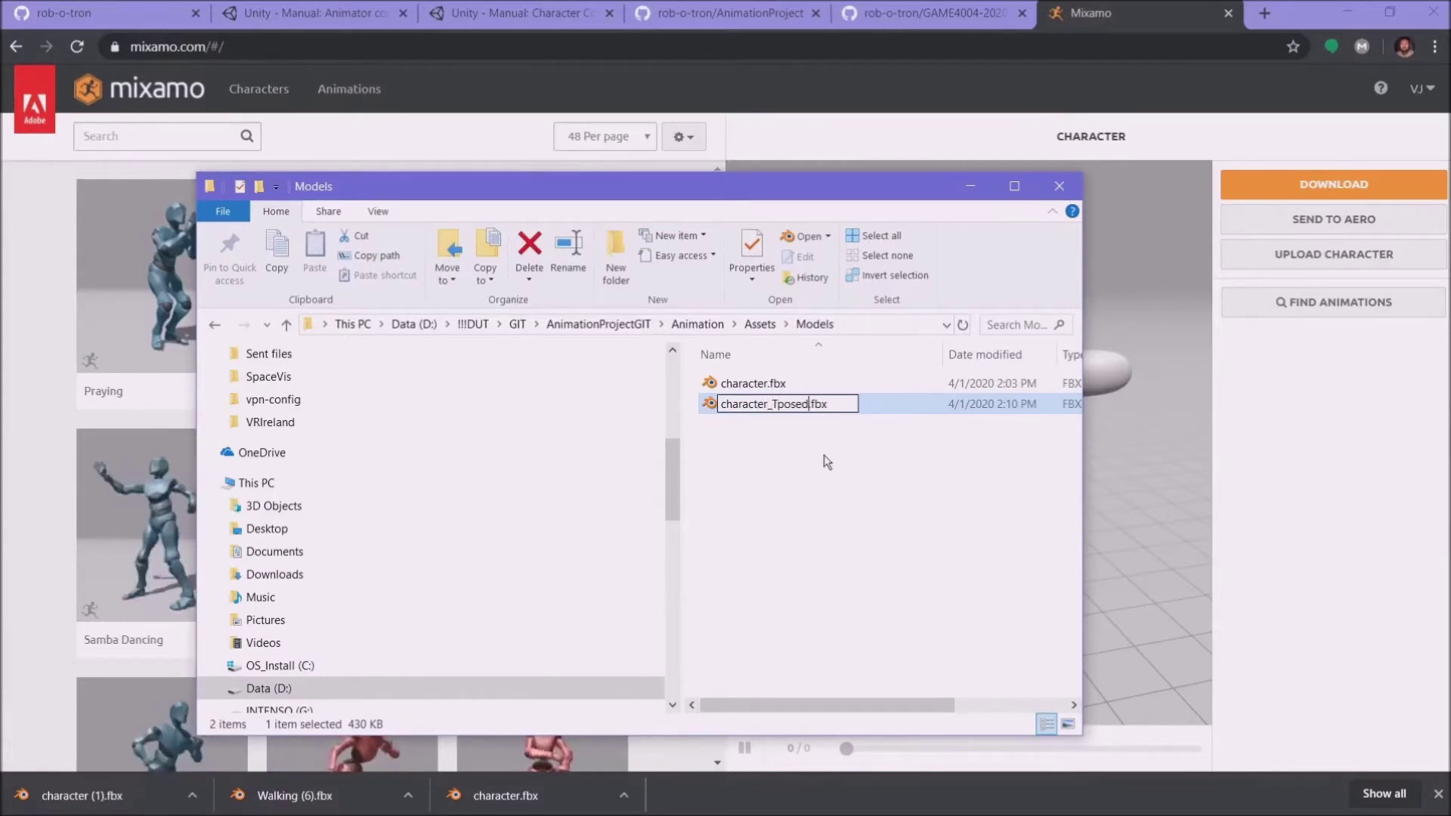
{"action": "left_click", "coordinate": [974, 181]}
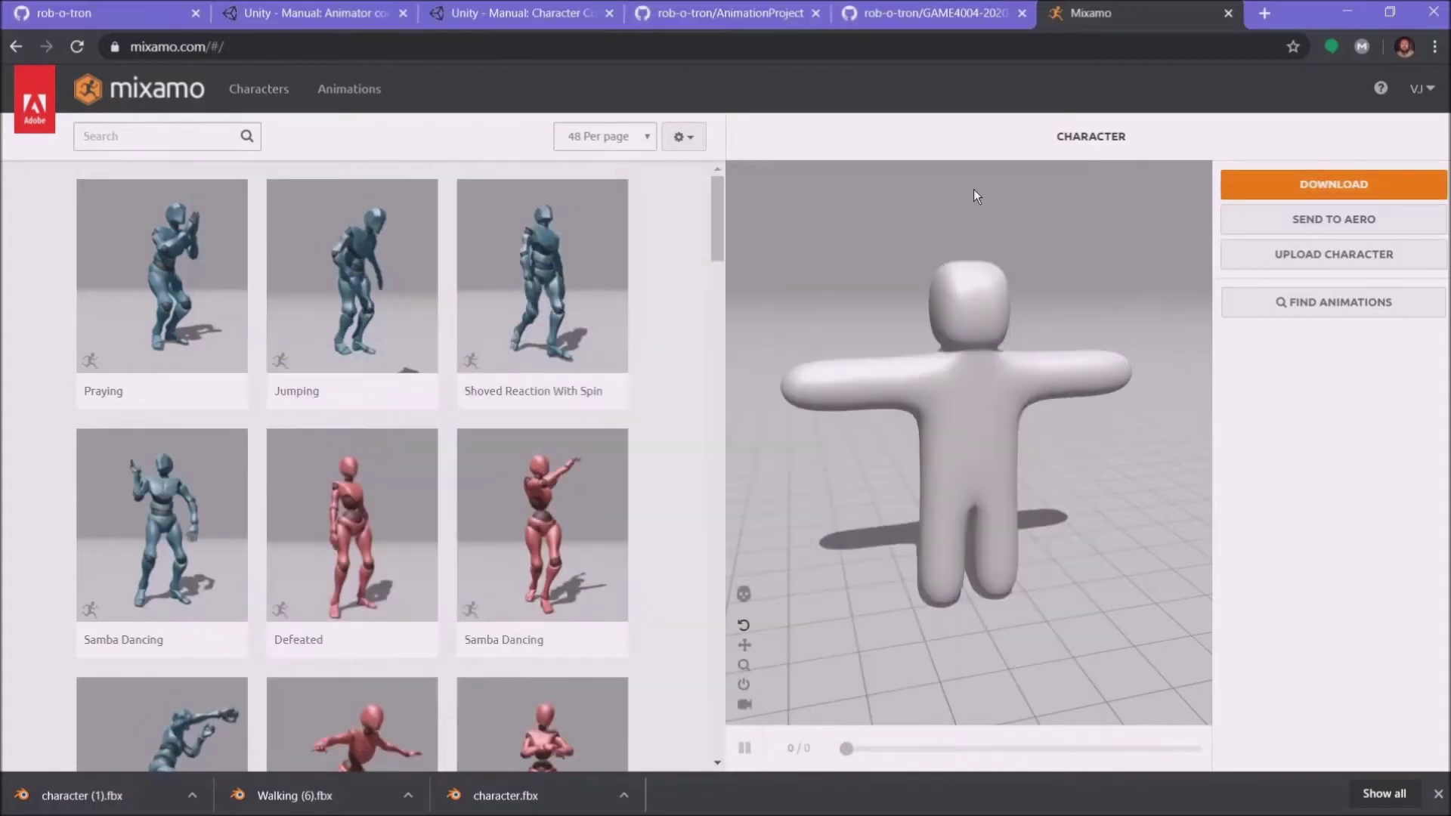
Step: Preview the Jumping, Shoved Reaction With Spin, Samba Dancing and Capoeira animations on the rigged character
{"action": "left_click_drag", "start_coordinate": [1050, 547], "coordinate": [980, 546]}
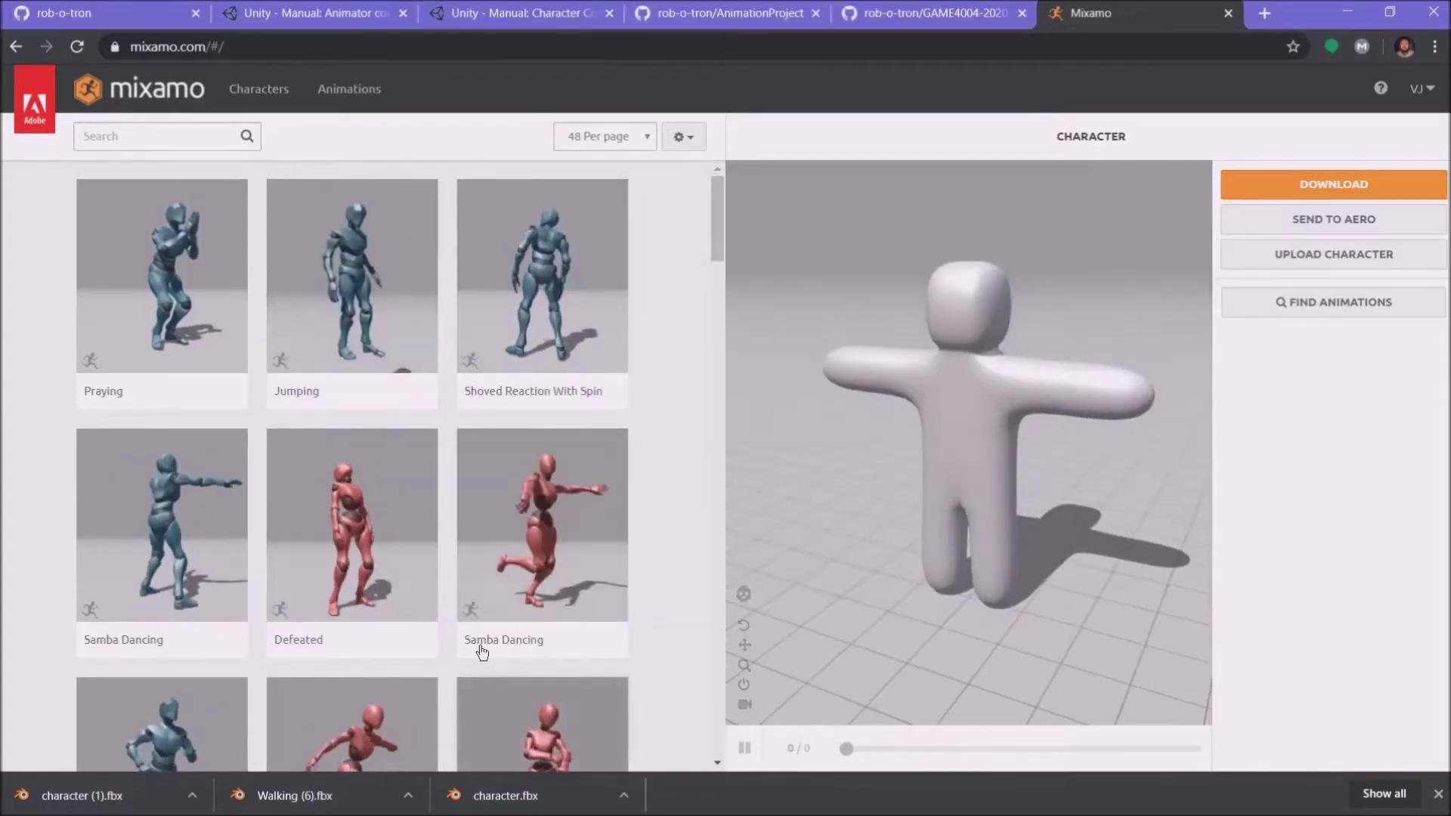
{"action": "left_click", "coordinate": [408, 310]}
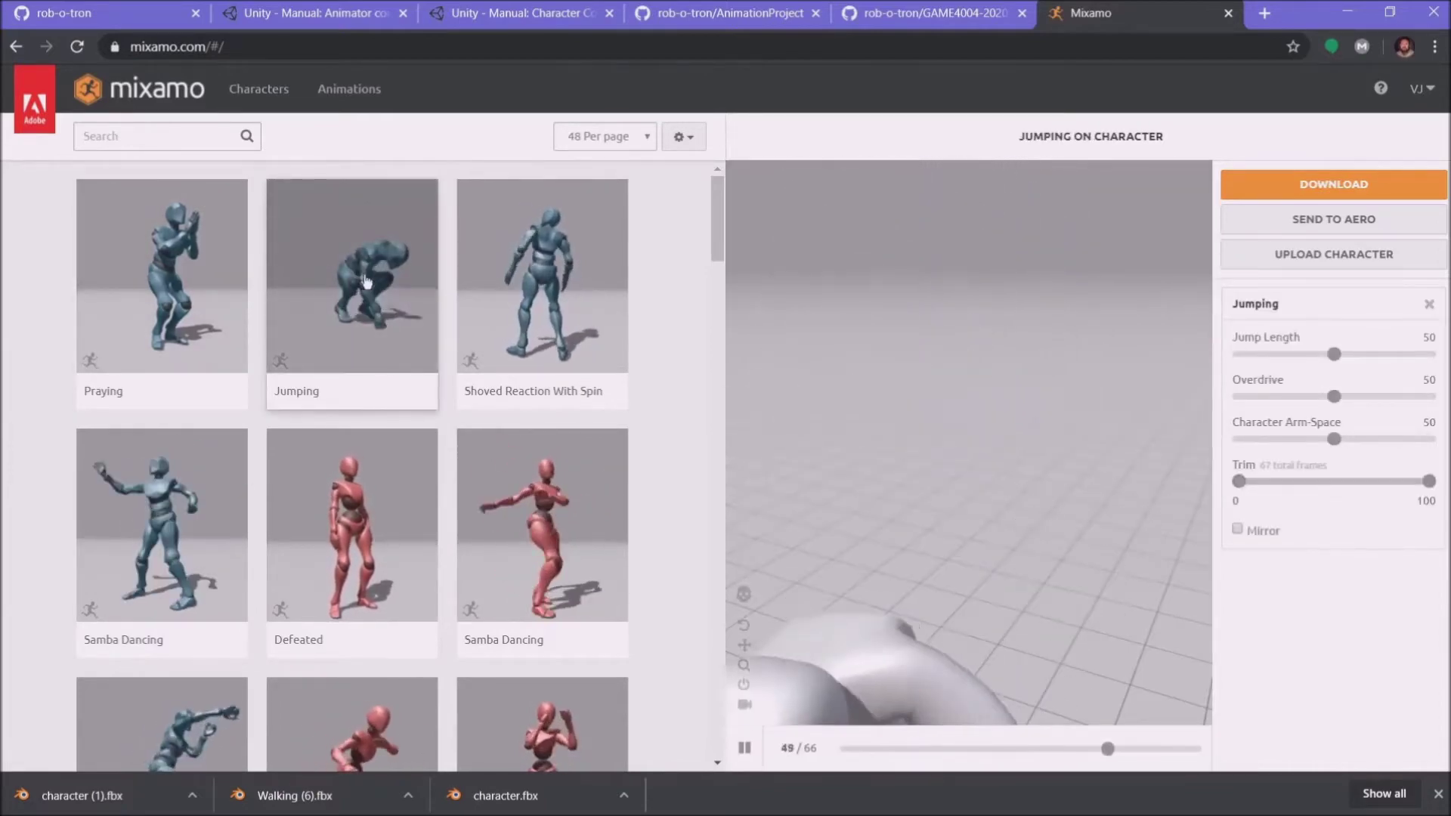
{"action": "left_click", "coordinate": [514, 287]}
{"action": "scroll", "coordinate": [527, 389], "scroll_direction": "down", "scroll_amount": 5}
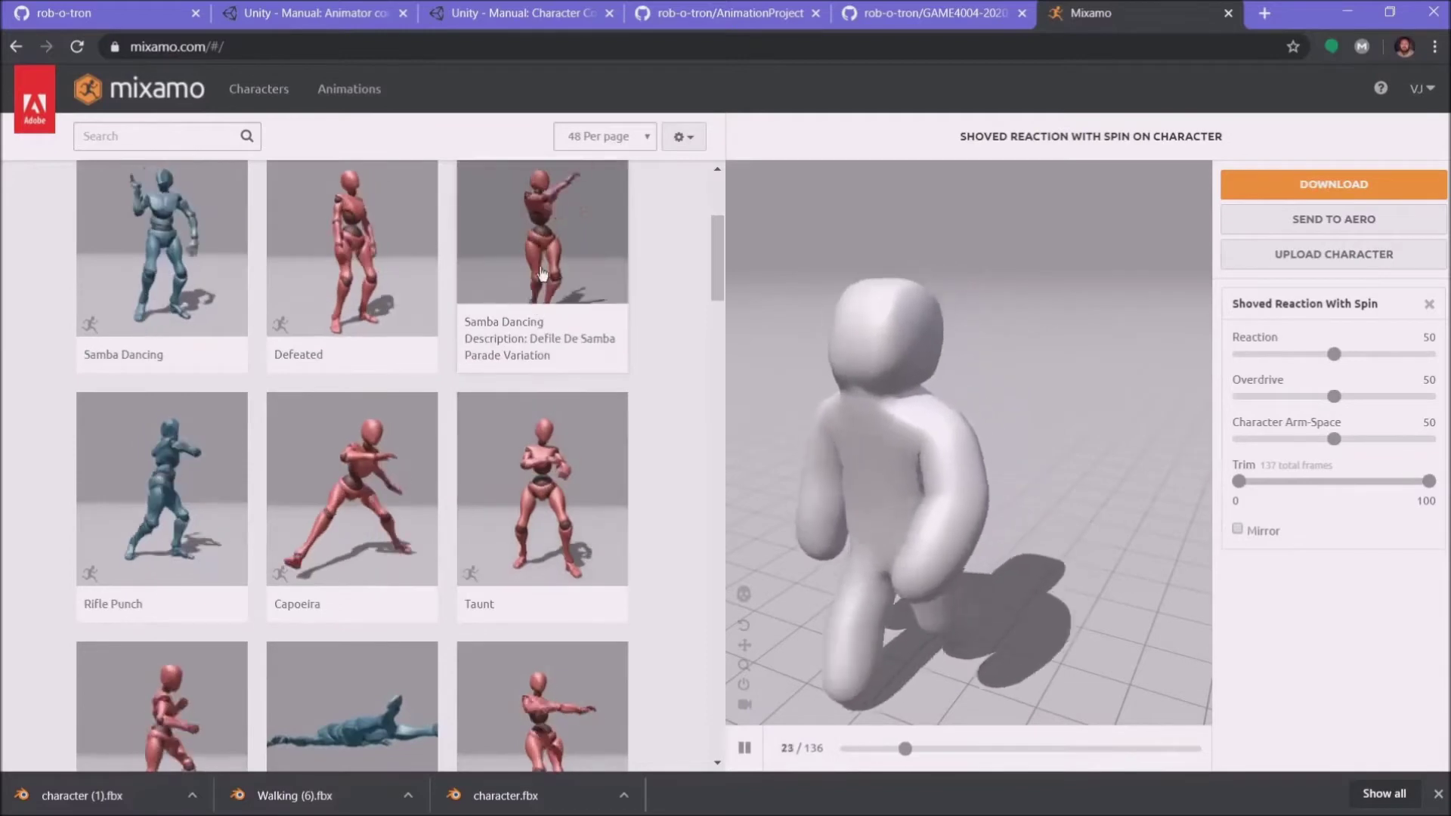
{"action": "scroll", "coordinate": [533, 227], "scroll_direction": "up", "scroll_amount": 2}
{"action": "left_click", "coordinate": [543, 270]}
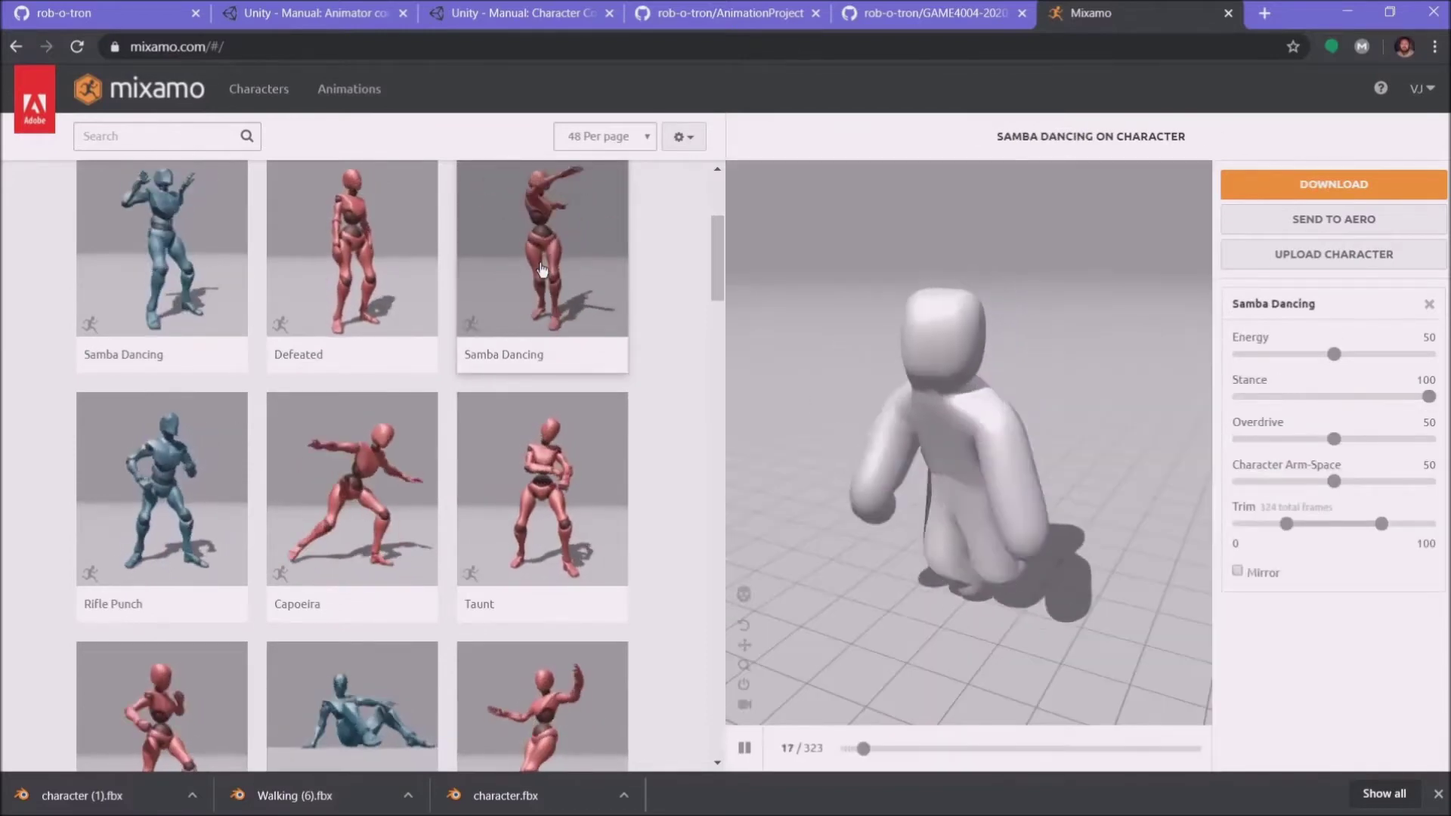
{"action": "left_click", "coordinate": [360, 459]}
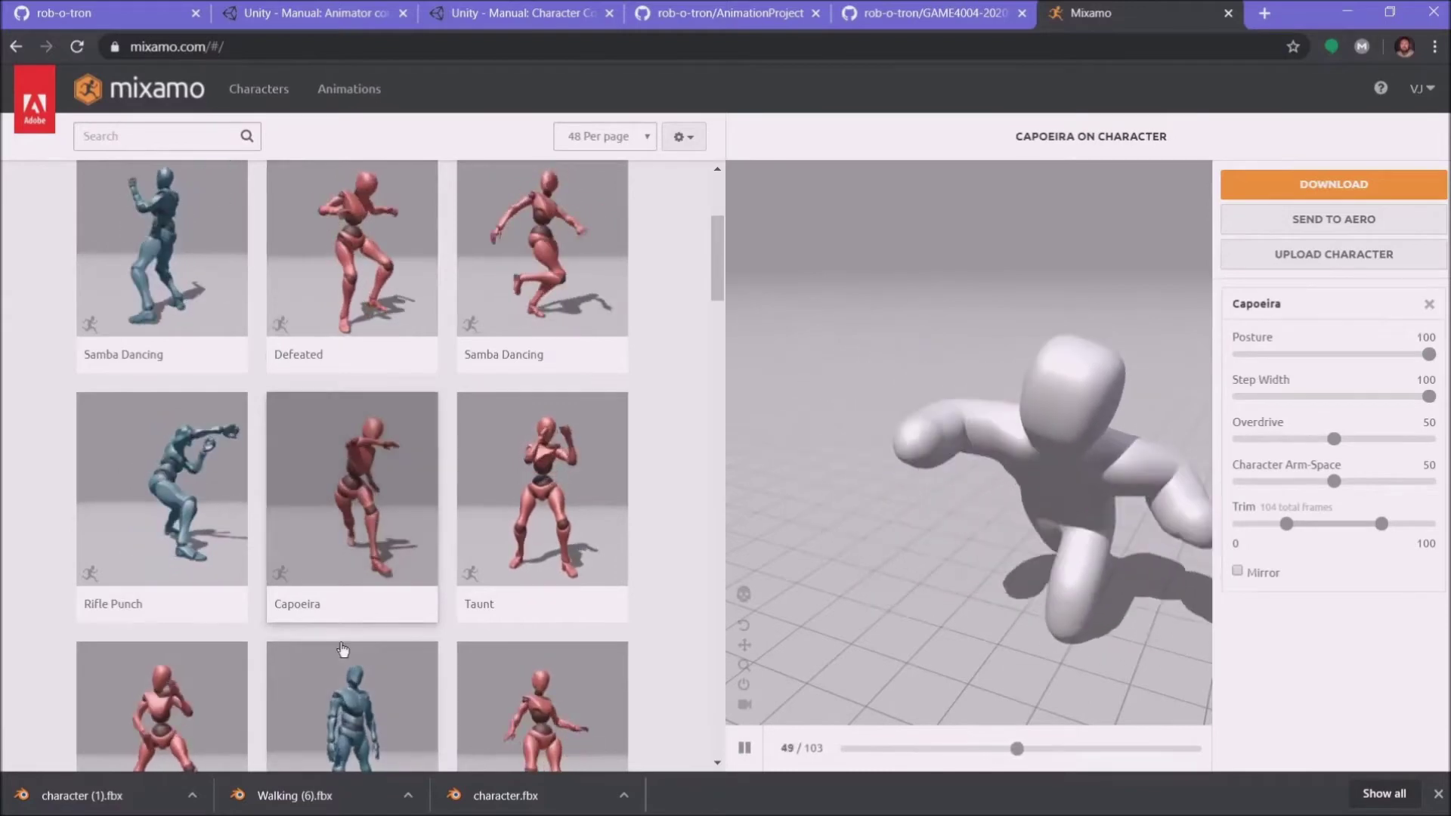
Step: Preview the Standing Up animation on the character from the side and browse the rest of the animation library
{"action": "scroll", "coordinate": [340, 574], "scroll_direction": "down", "scroll_amount": 6}
{"action": "left_click", "coordinate": [534, 537]}
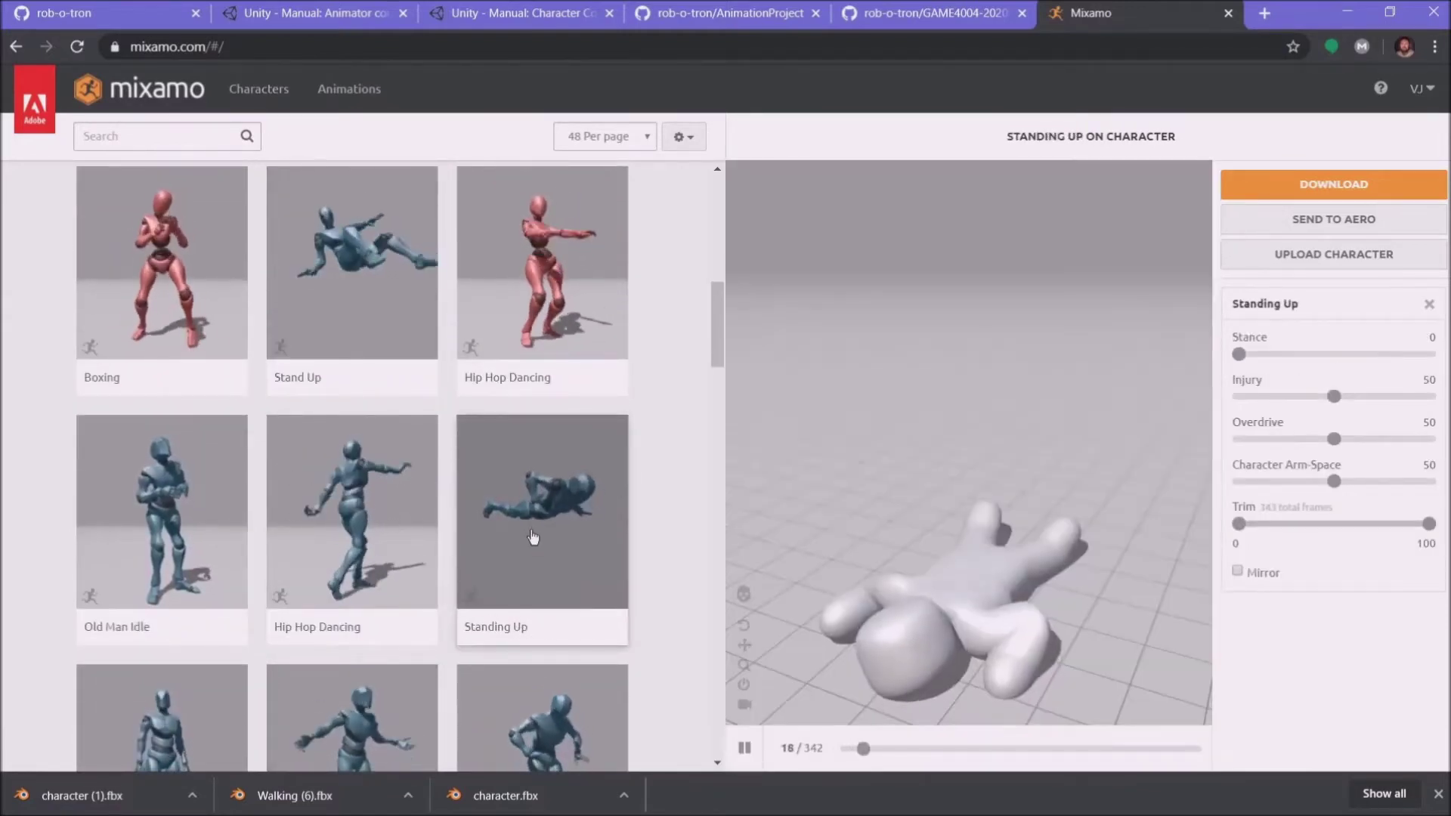
{"action": "left_click_drag", "start_coordinate": [920, 620], "coordinate": [1038, 594]}
{"action": "scroll", "coordinate": [922, 526], "scroll_direction": "down", "scroll_amount": 3}
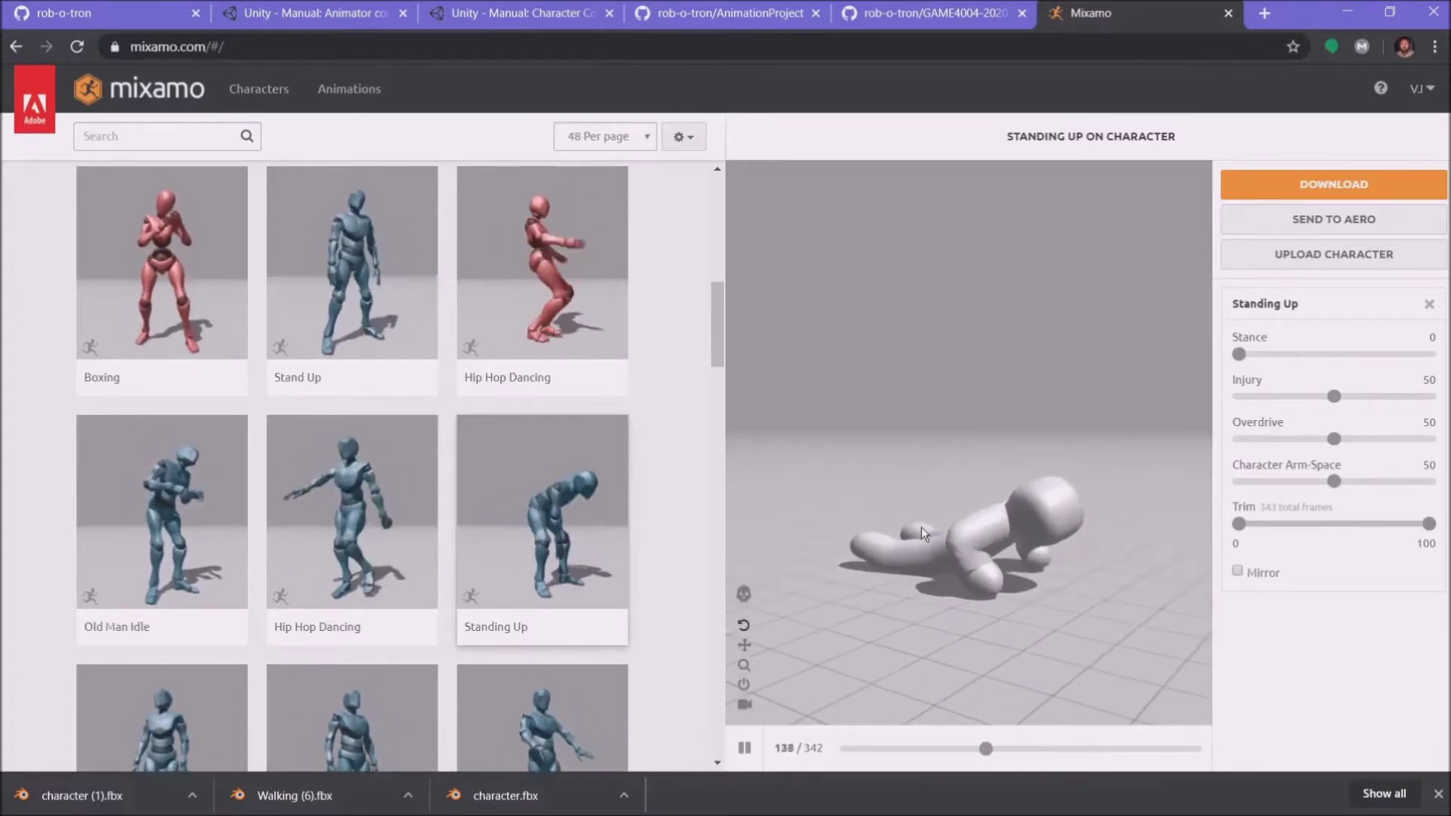
{"action": "scroll", "coordinate": [388, 519], "scroll_direction": "down", "scroll_amount": 10}
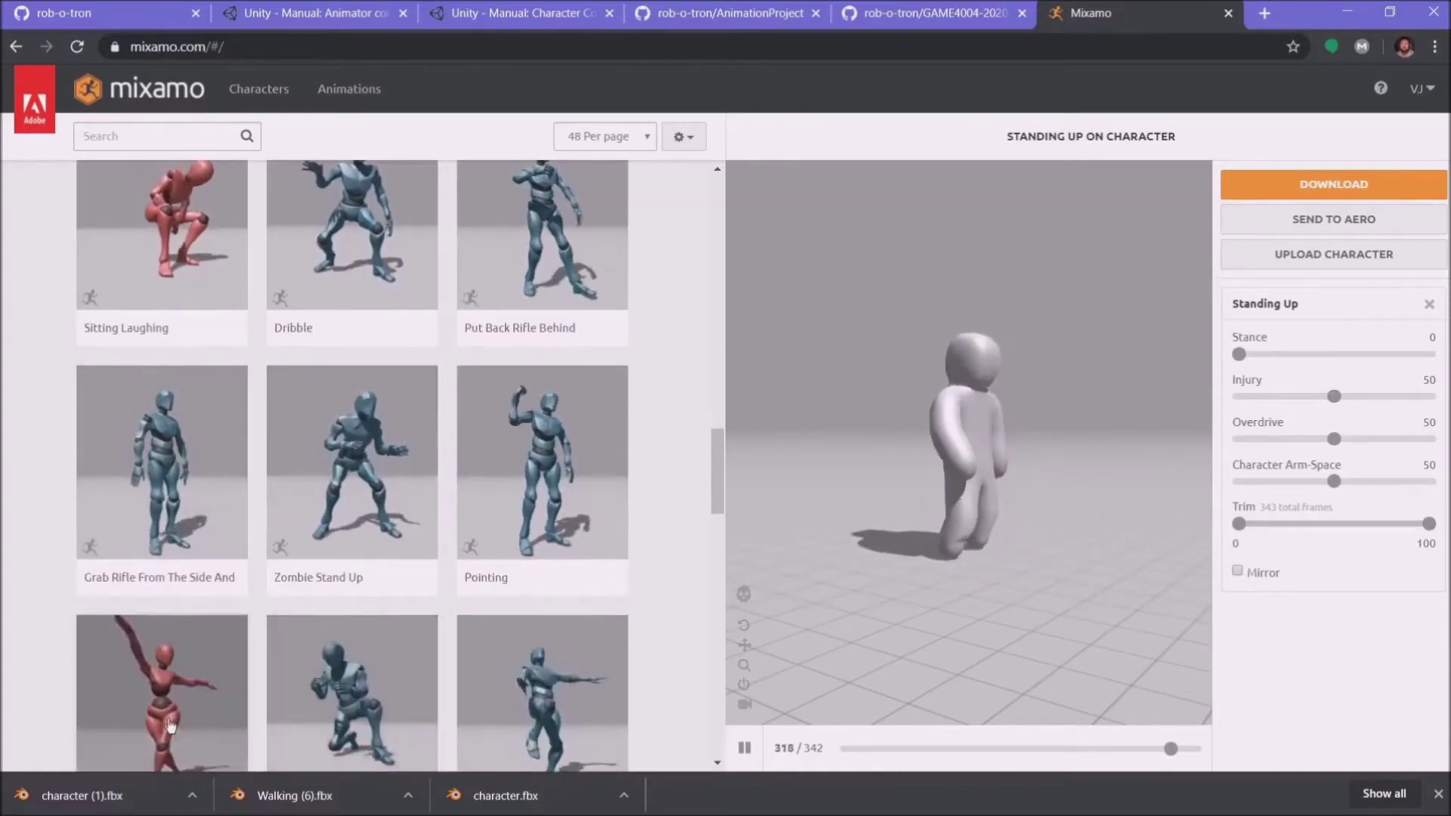
{"action": "scroll", "coordinate": [378, 557], "scroll_direction": "down", "scroll_amount": 10}
{"action": "scroll", "coordinate": [378, 464], "scroll_direction": "up", "scroll_amount": 15}
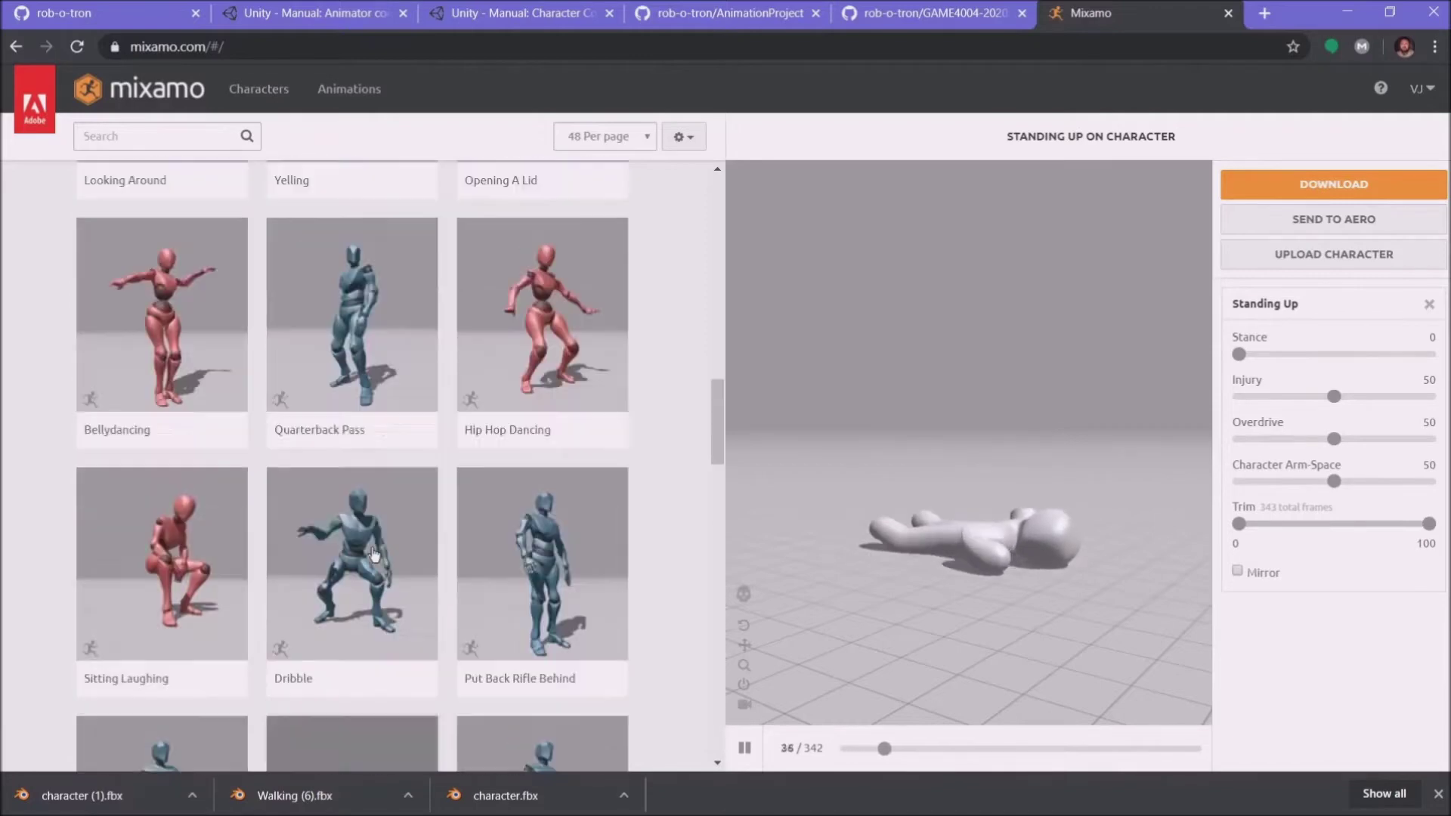
{"action": "scroll", "coordinate": [156, 457], "scroll_direction": "up", "scroll_amount": 2}
Step: Search the animation library for "idle"
{"action": "left_click", "coordinate": [137, 134]}
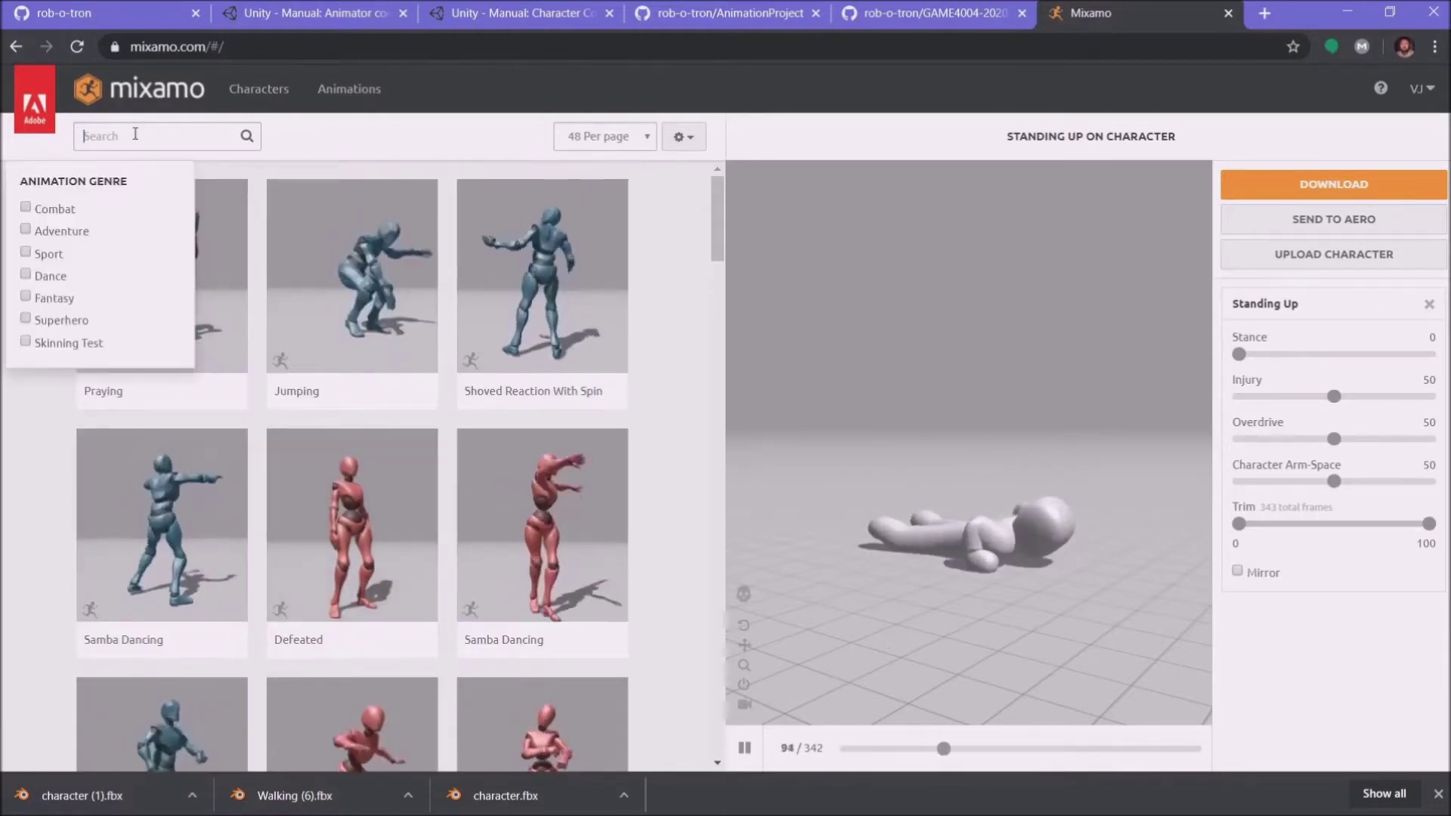
{"action": "type", "text": "idle"}
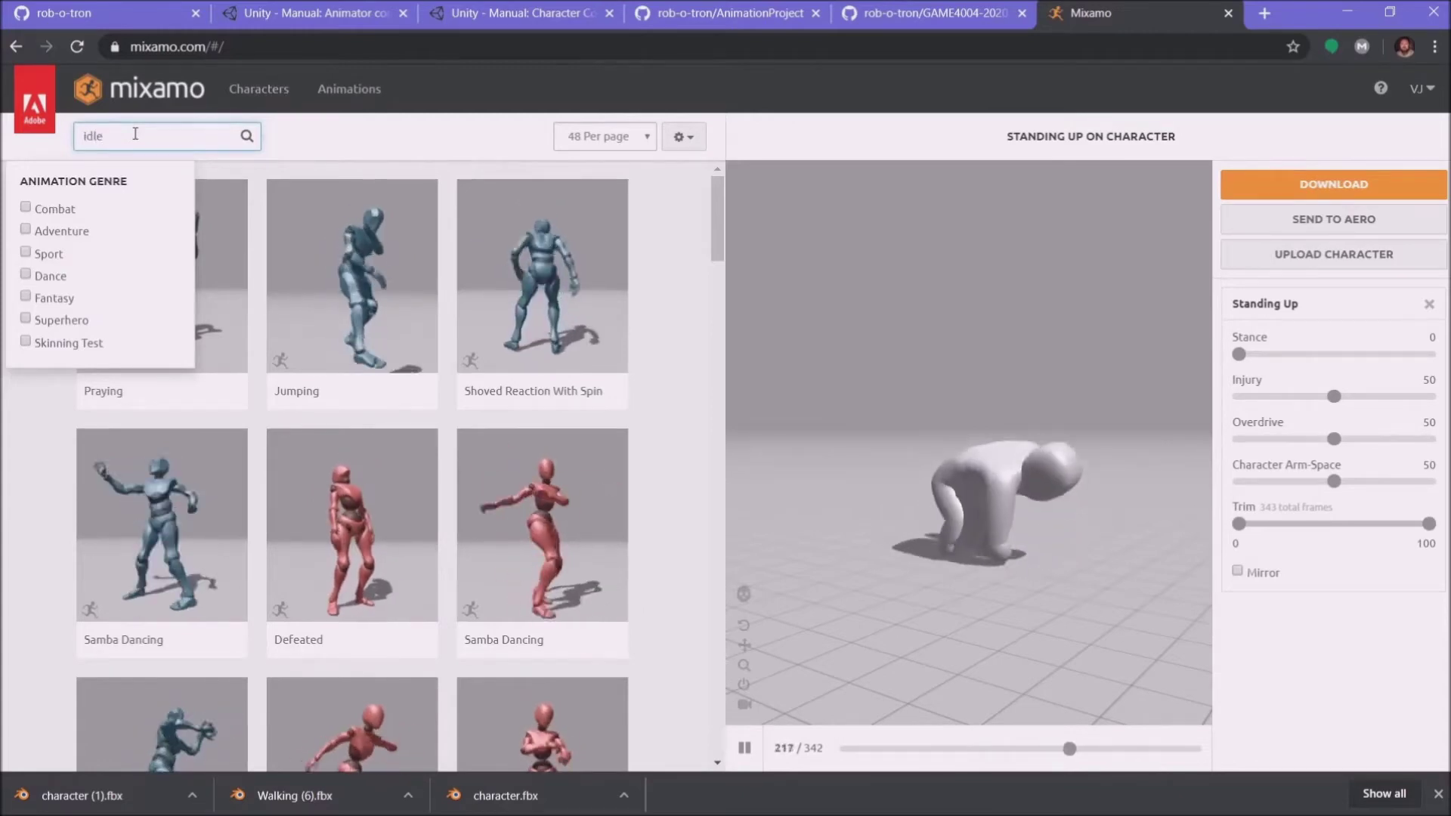
{"action": "key", "text": "Return"}
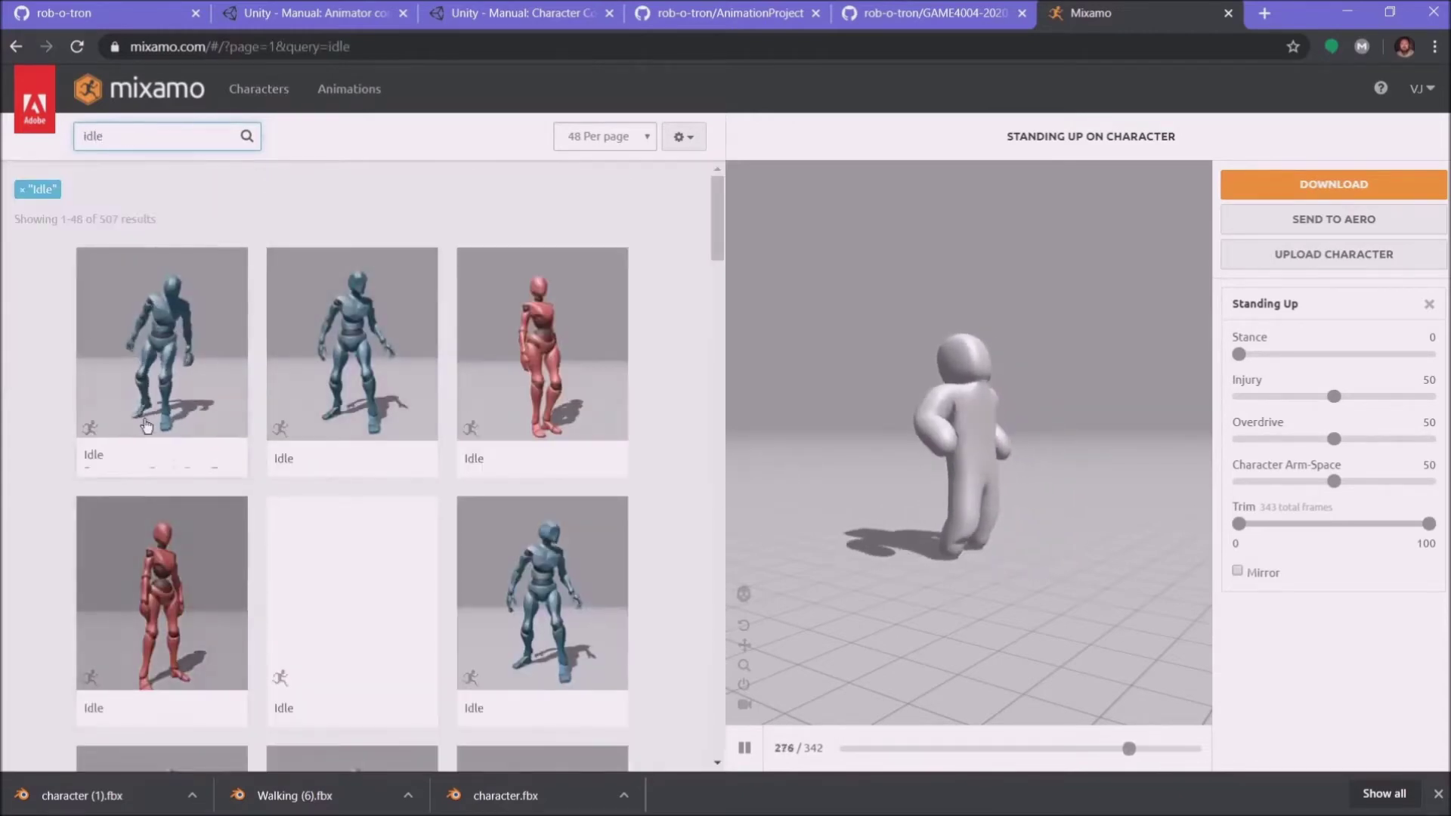
Step: Apply the second Idle animation to the character and download it as FBX with skin, 30 frames per second and no keyframe reduction
{"action": "left_click", "coordinate": [378, 328]}
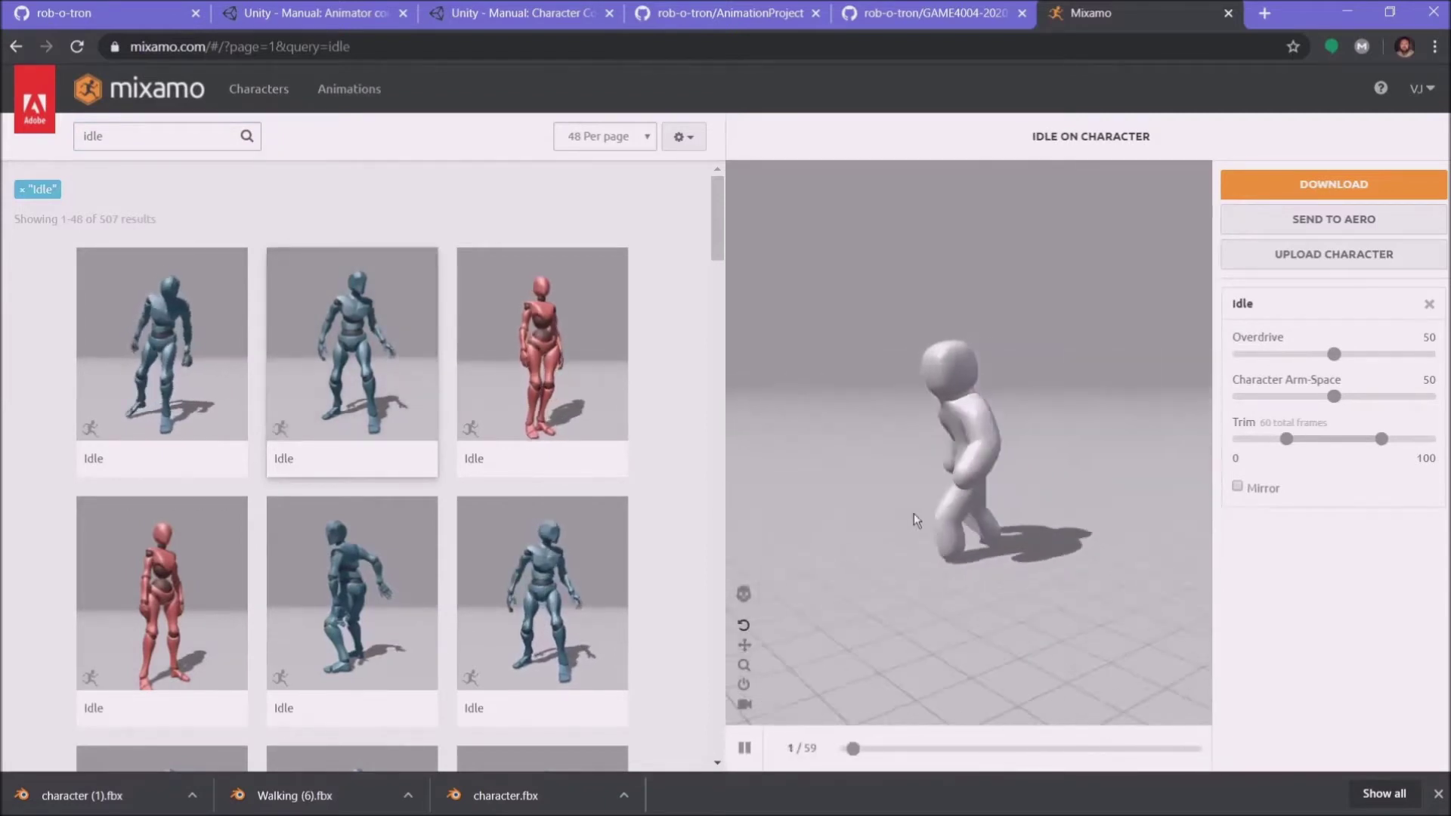
{"action": "left_click_drag", "start_coordinate": [910, 514], "coordinate": [963, 510]}
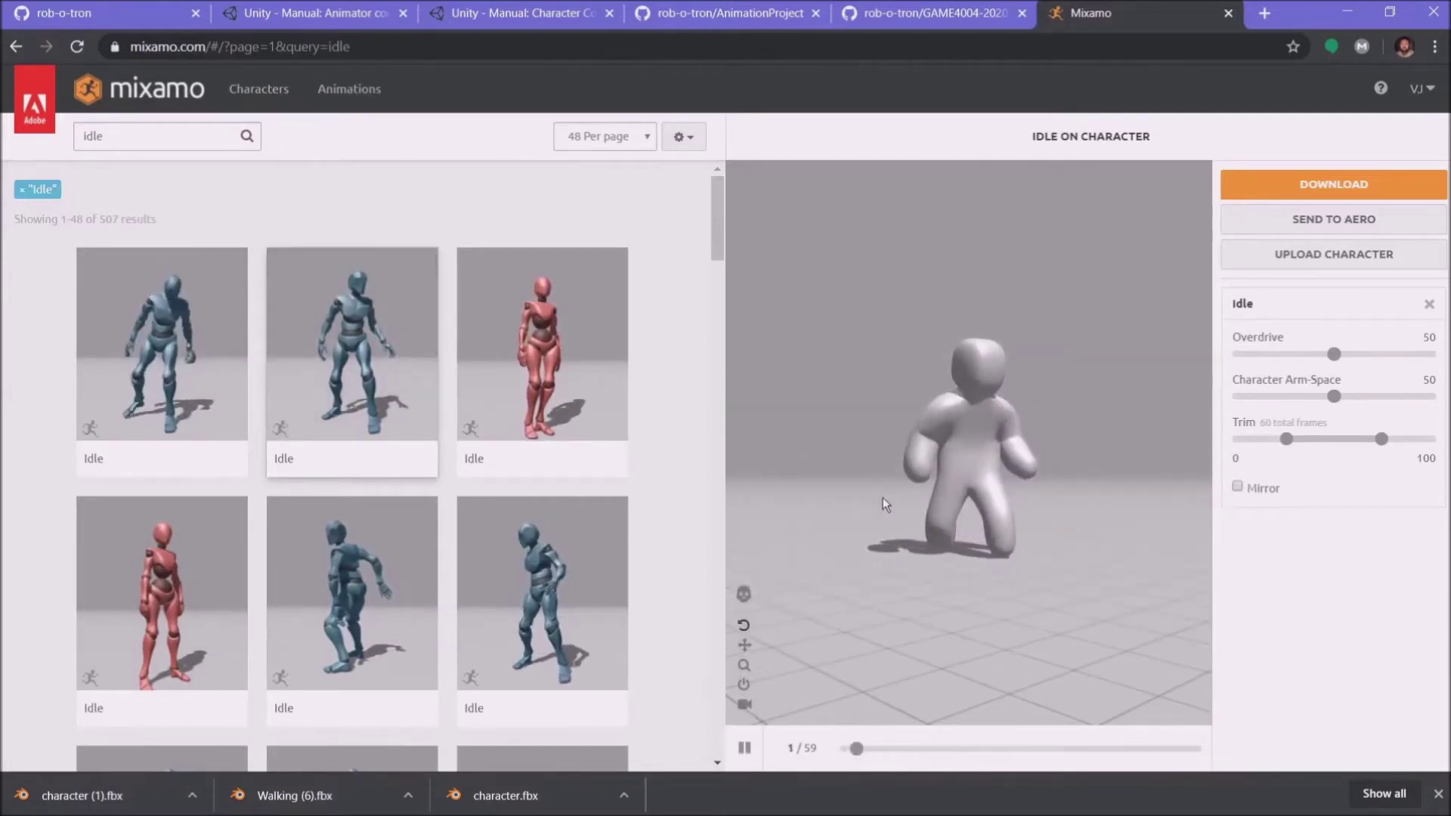
{"action": "left_click", "coordinate": [1304, 186]}
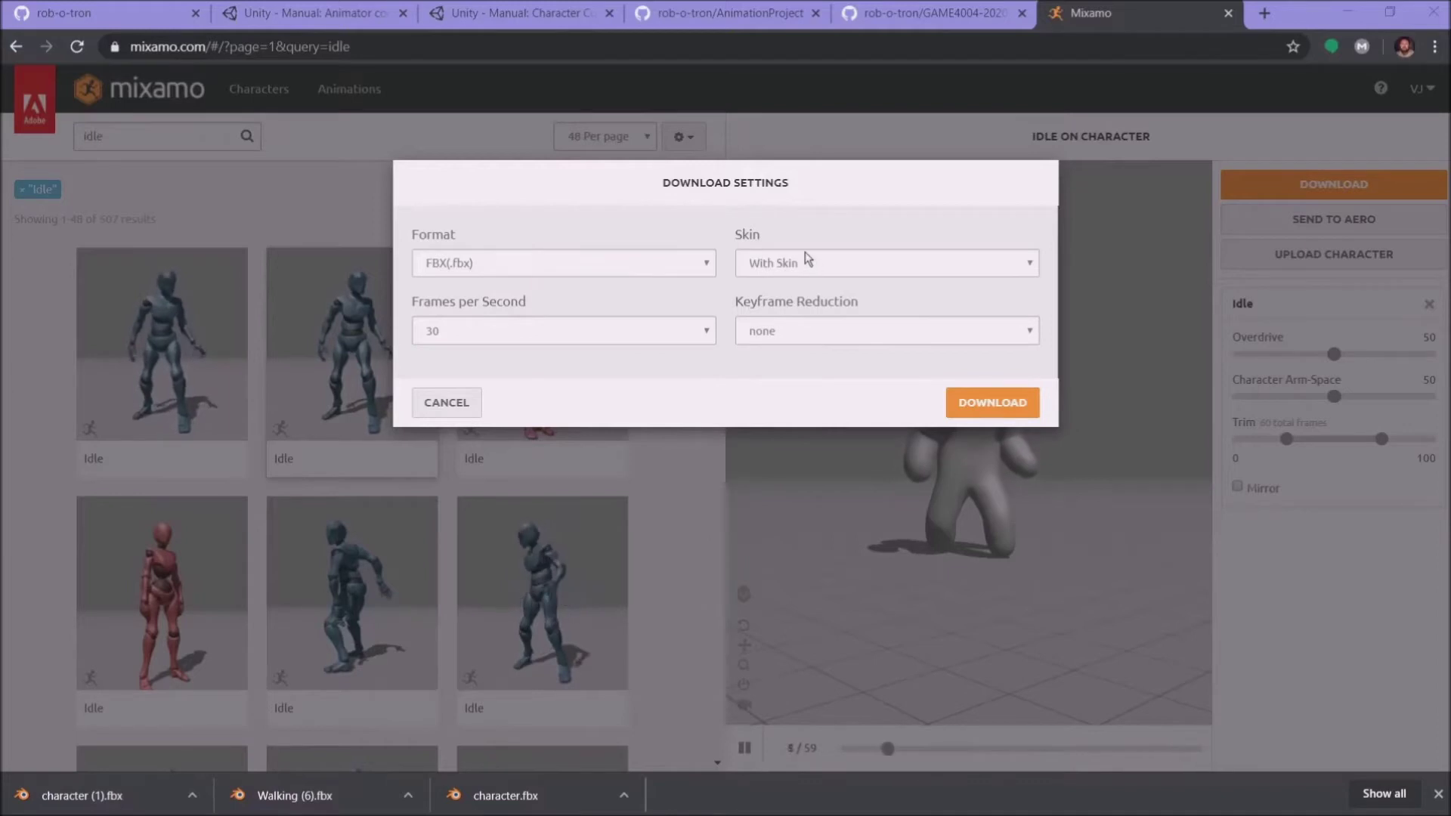
{"action": "left_click", "coordinate": [995, 401]}
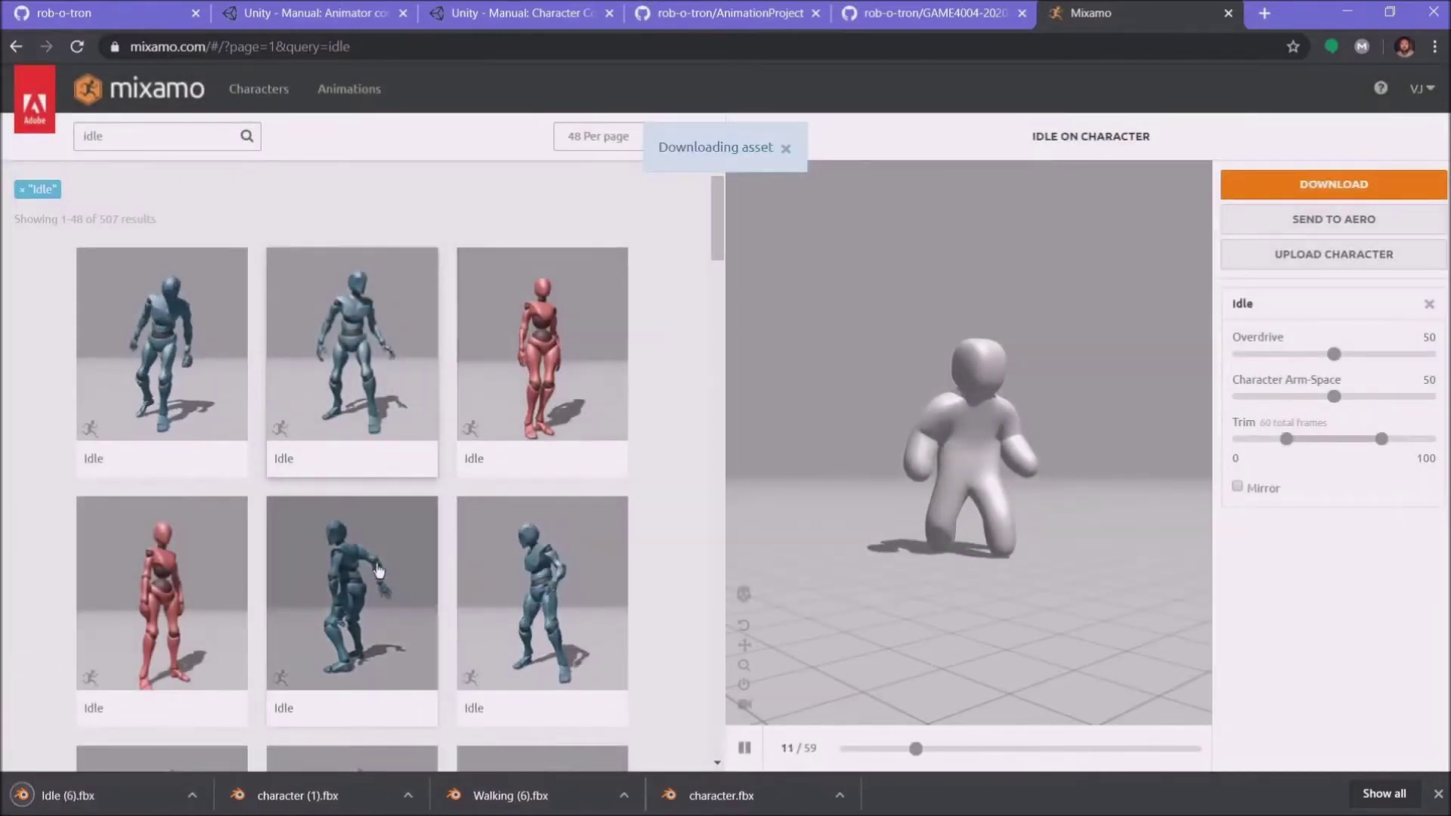
Step: Search the animation library for "walk" and apply the third Walking animation to the character
{"action": "left_click", "coordinate": [184, 138]}
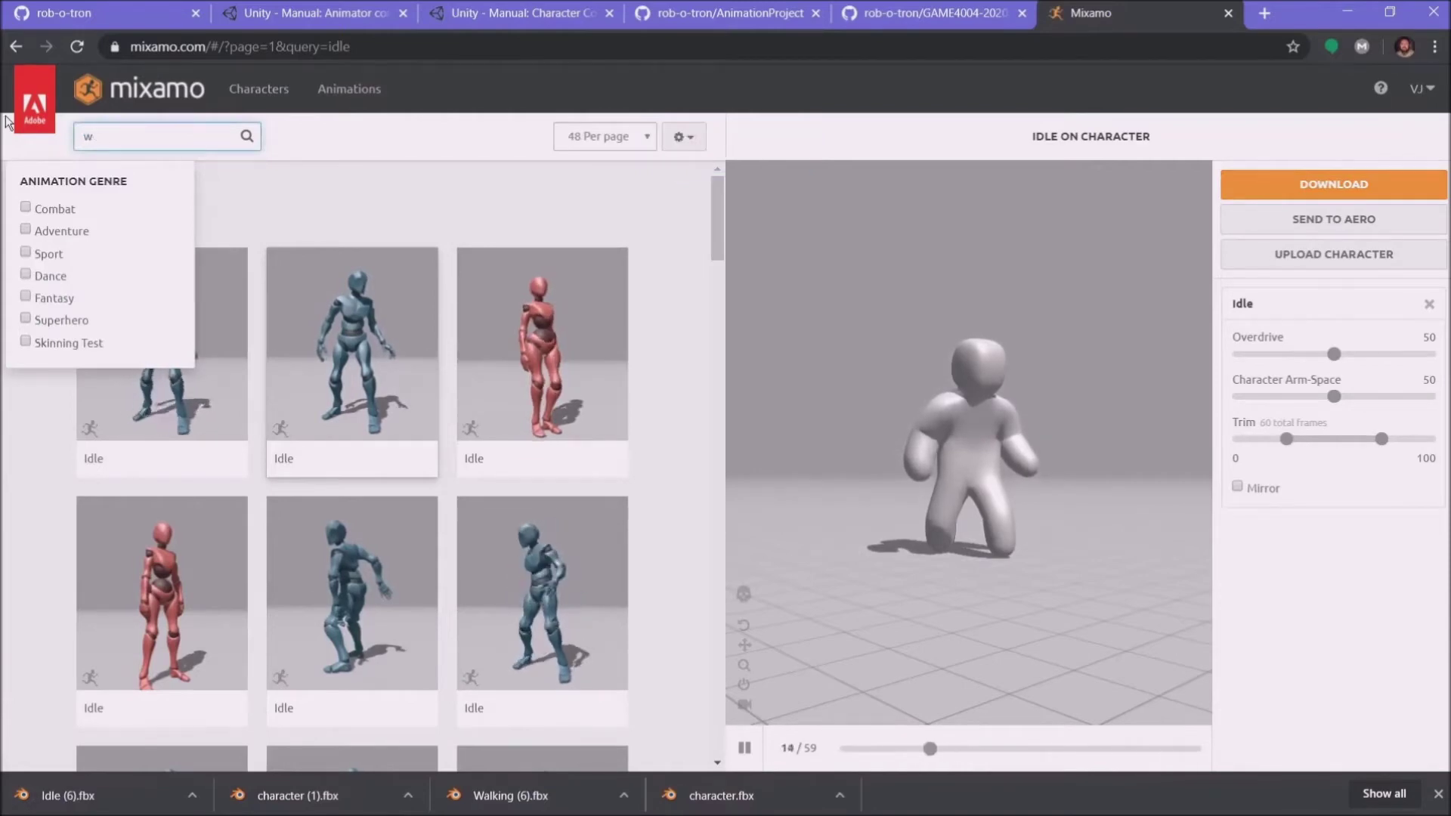
{"action": "key", "text": "BackSpace"}
{"action": "key", "text": "BackSpace"}
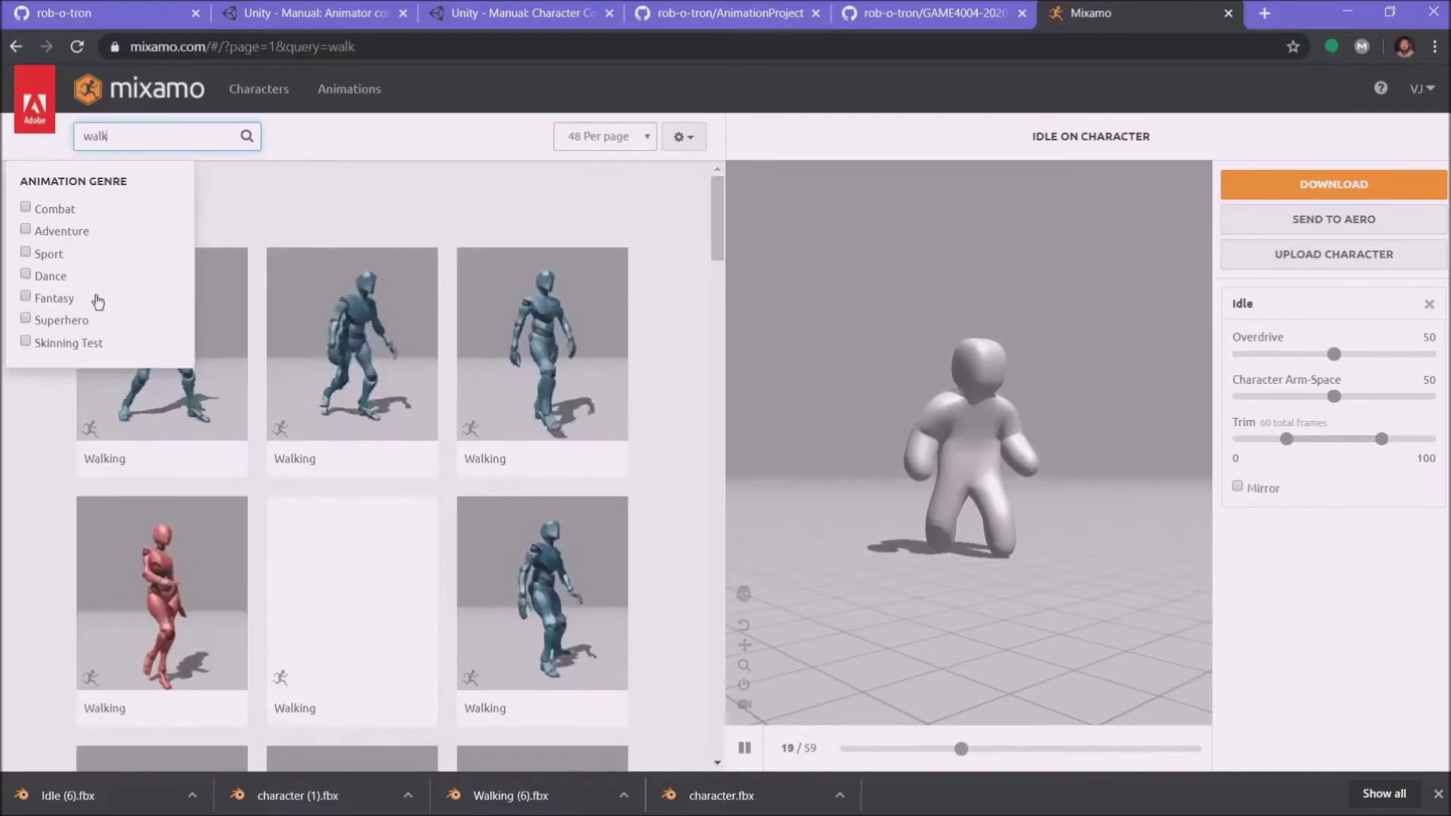
{"action": "left_click", "coordinate": [67, 457]}
{"action": "left_click", "coordinate": [561, 344]}
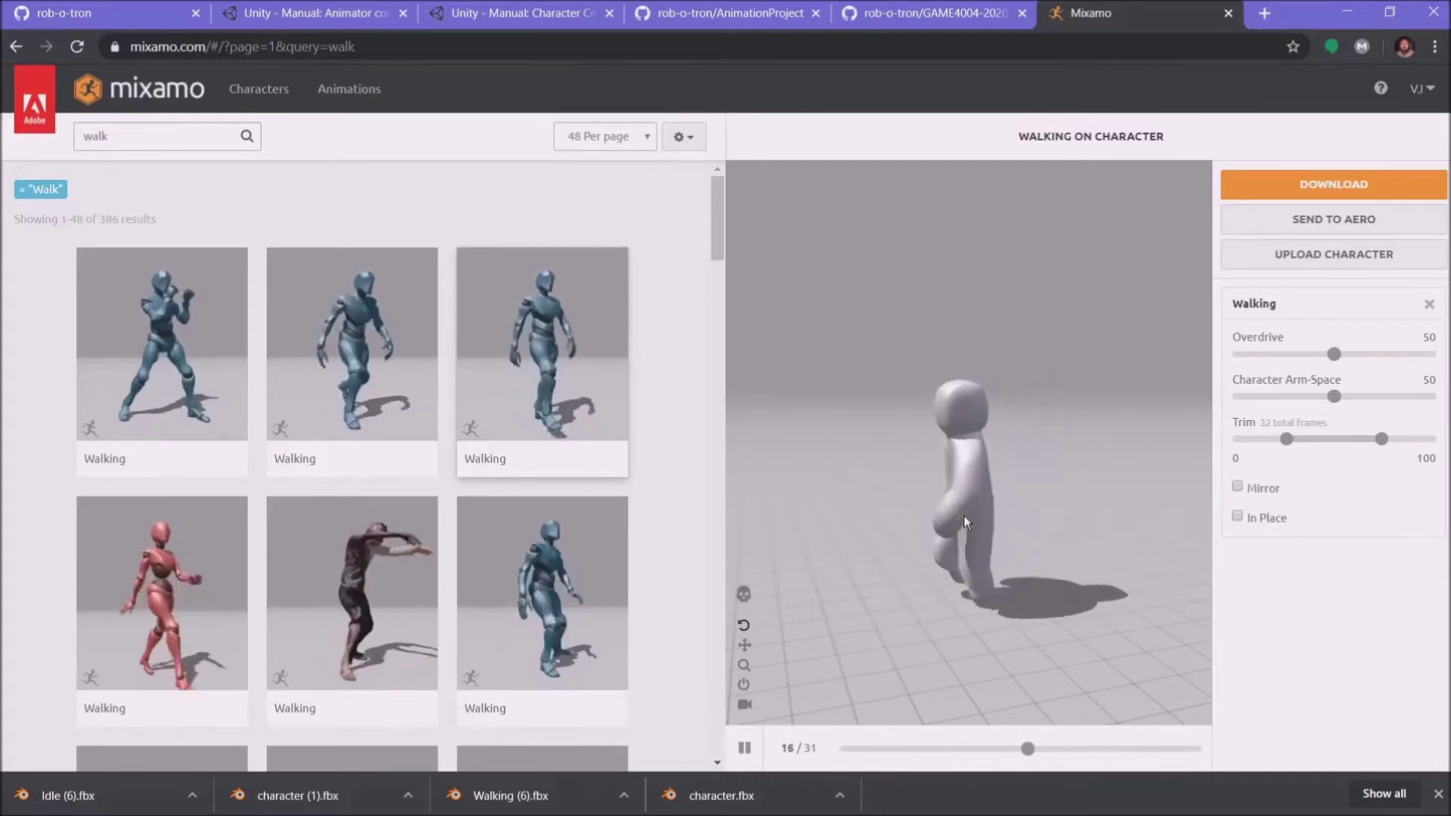
Step: Make the Walking animation play in place and download it as FBX with skin, 30 frames per second and no keyframe reduction
{"action": "left_click", "coordinate": [1237, 519]}
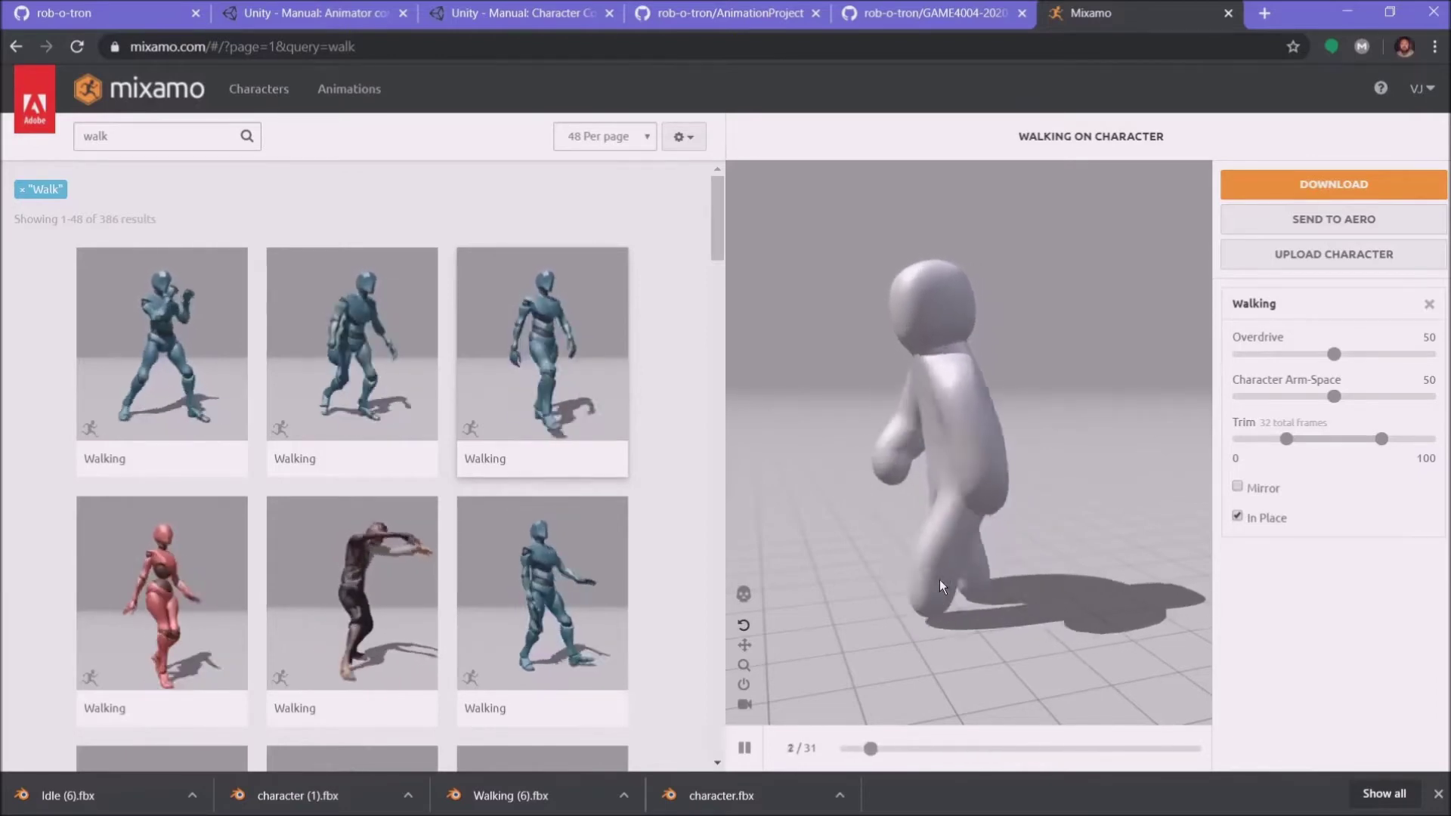
{"action": "left_click_drag", "start_coordinate": [940, 579], "coordinate": [1081, 601]}
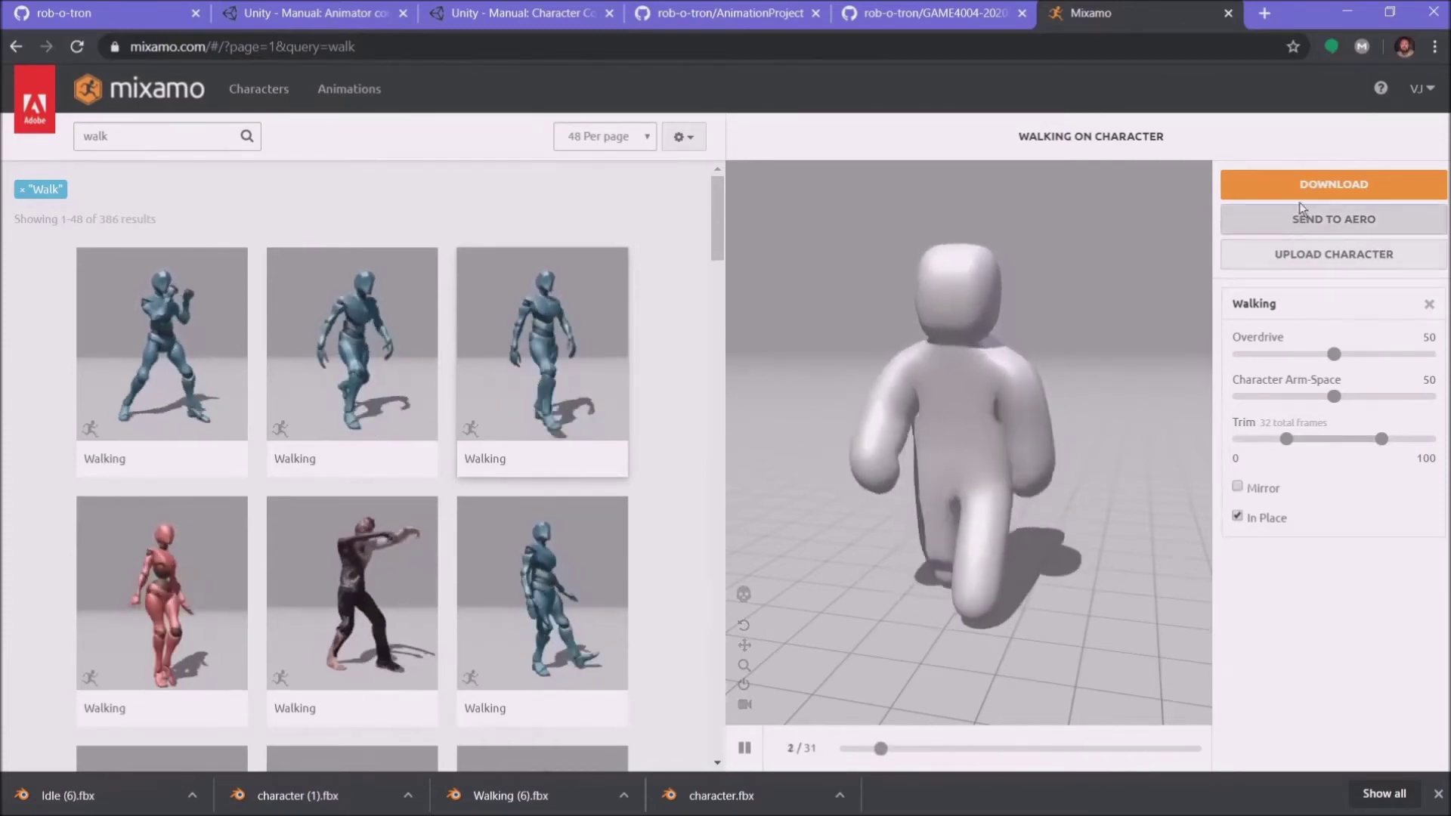
{"action": "left_click", "coordinate": [1253, 201]}
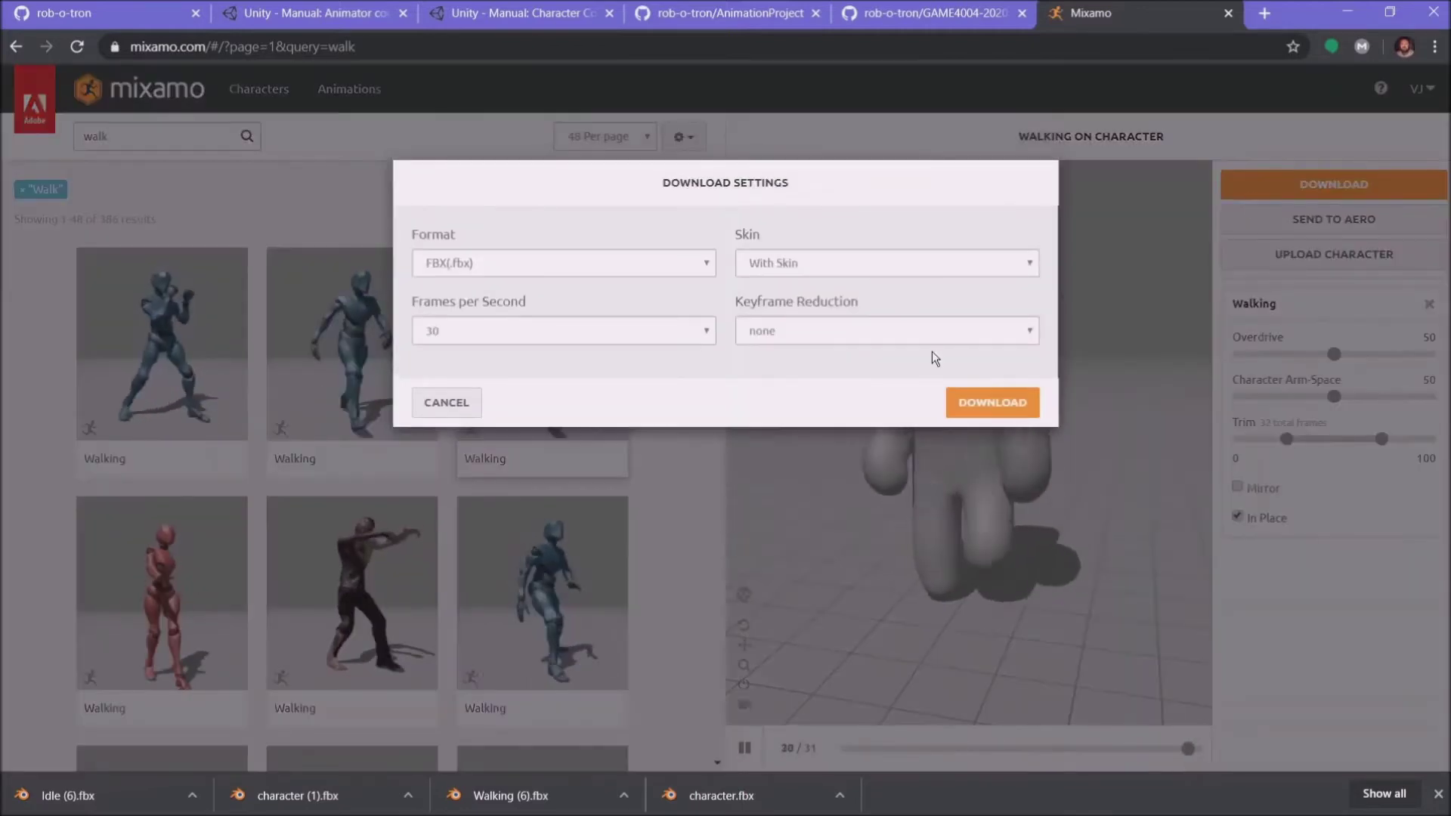
{"action": "left_click", "coordinate": [984, 405]}
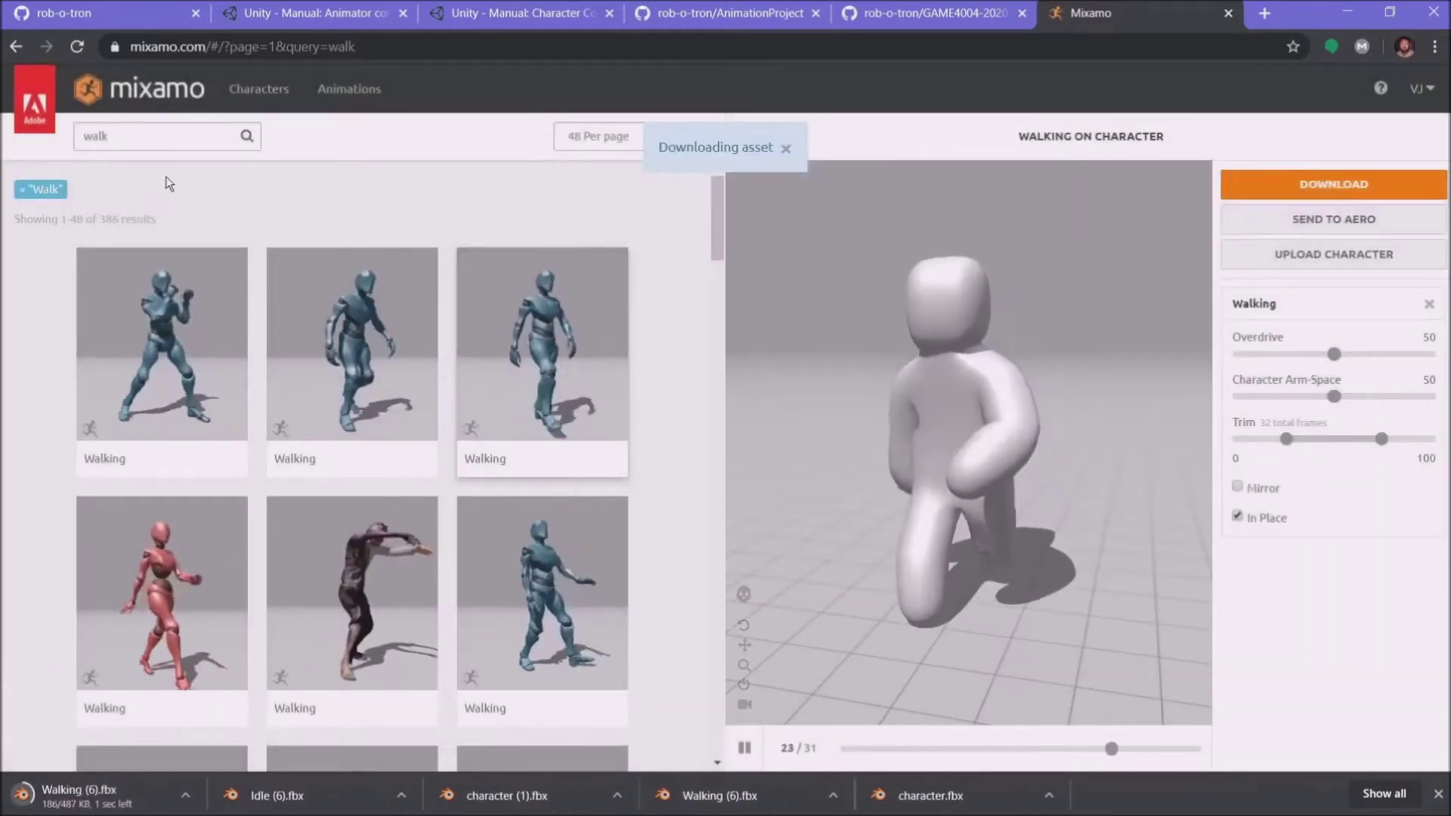
Step: Search the animation library for "left", preview Left Shimmy on the character and browse the matching animations
{"action": "left_click", "coordinate": [170, 125]}
{"action": "key", "text": "ctrl+a"}
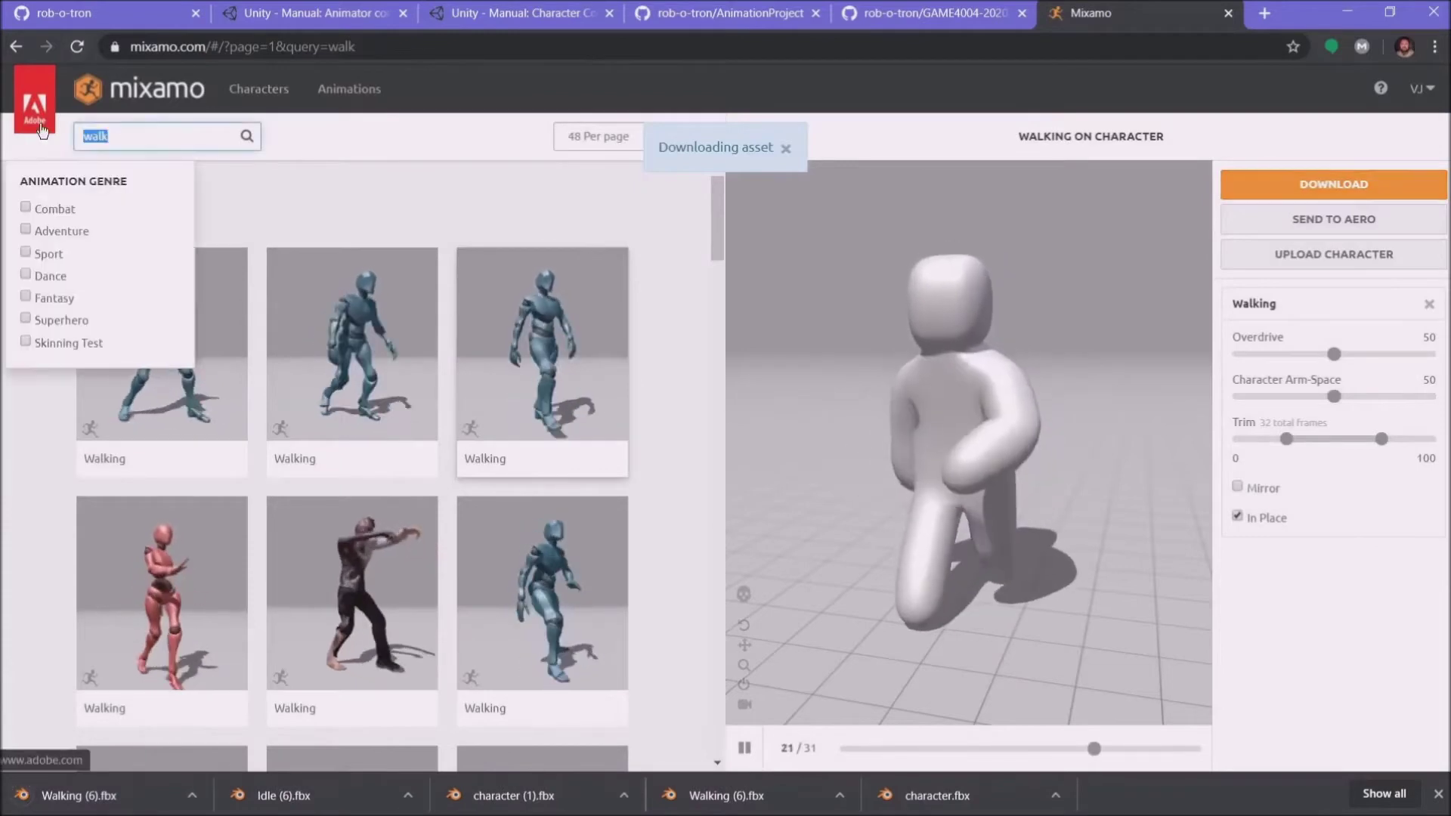
{"action": "key", "text": "BackSpace"}
{"action": "type", "text": "left"}
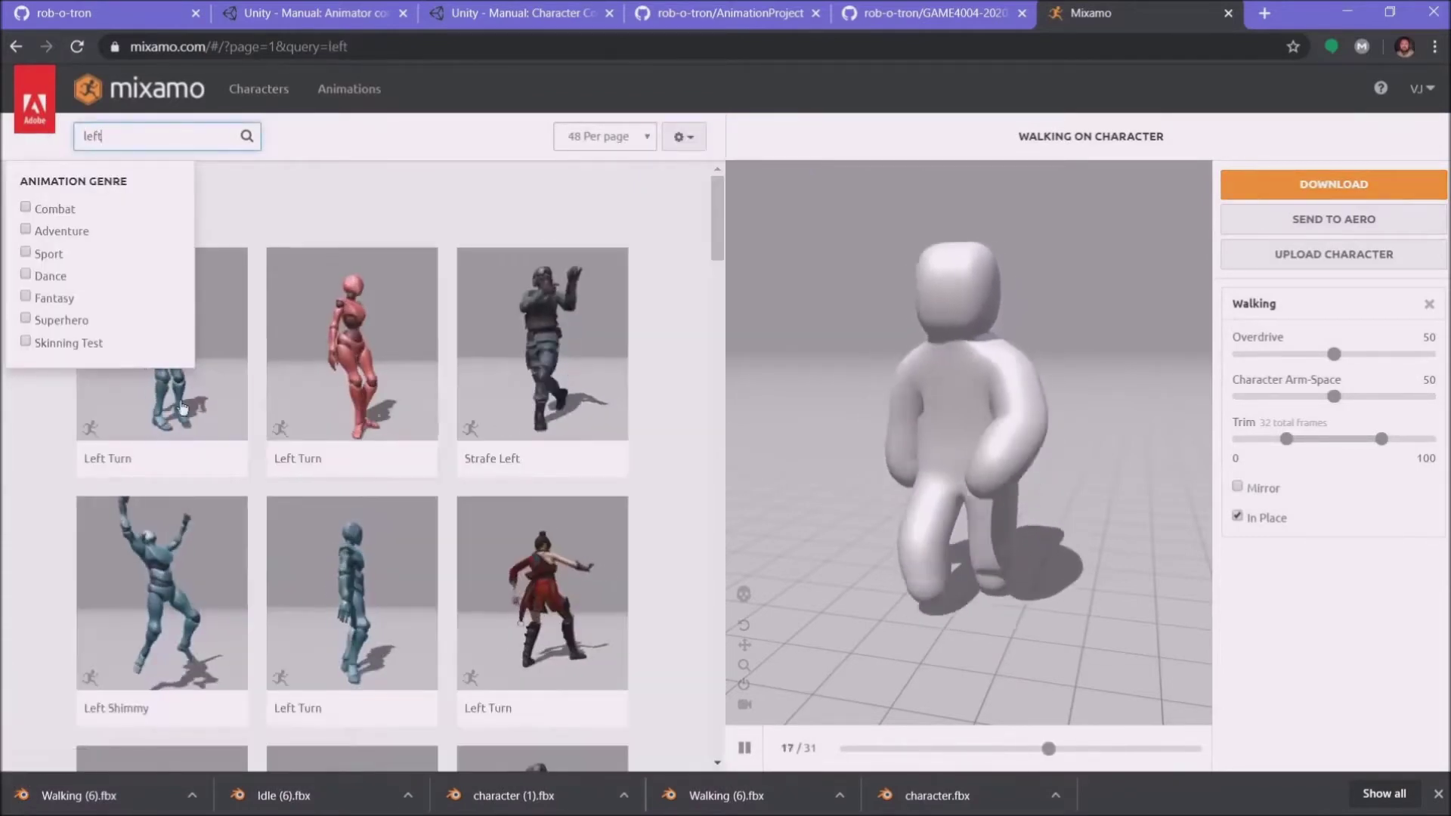
{"action": "left_click", "coordinate": [201, 638]}
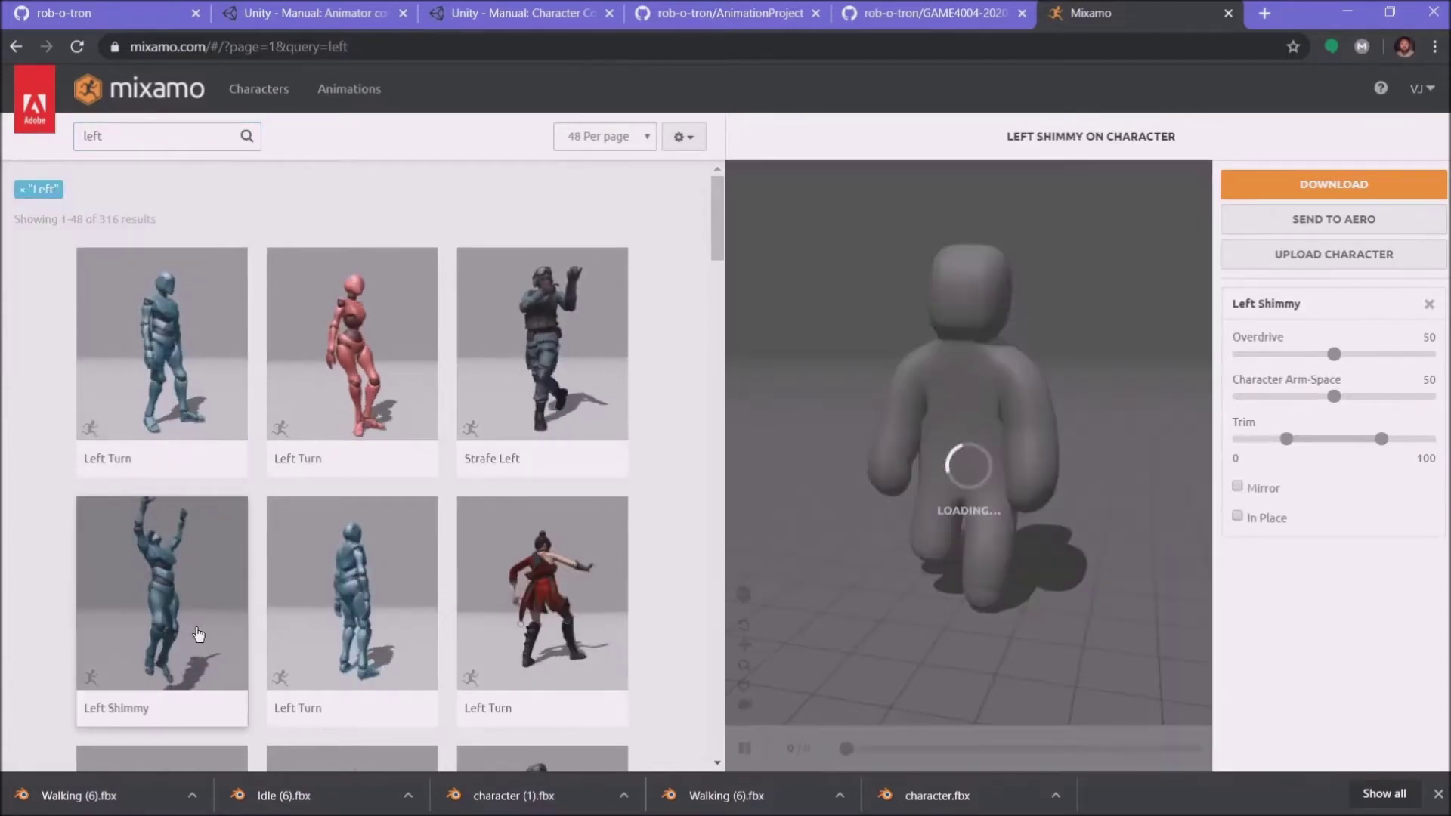
{"action": "scroll", "coordinate": [417, 607], "scroll_direction": "down", "scroll_amount": 10}
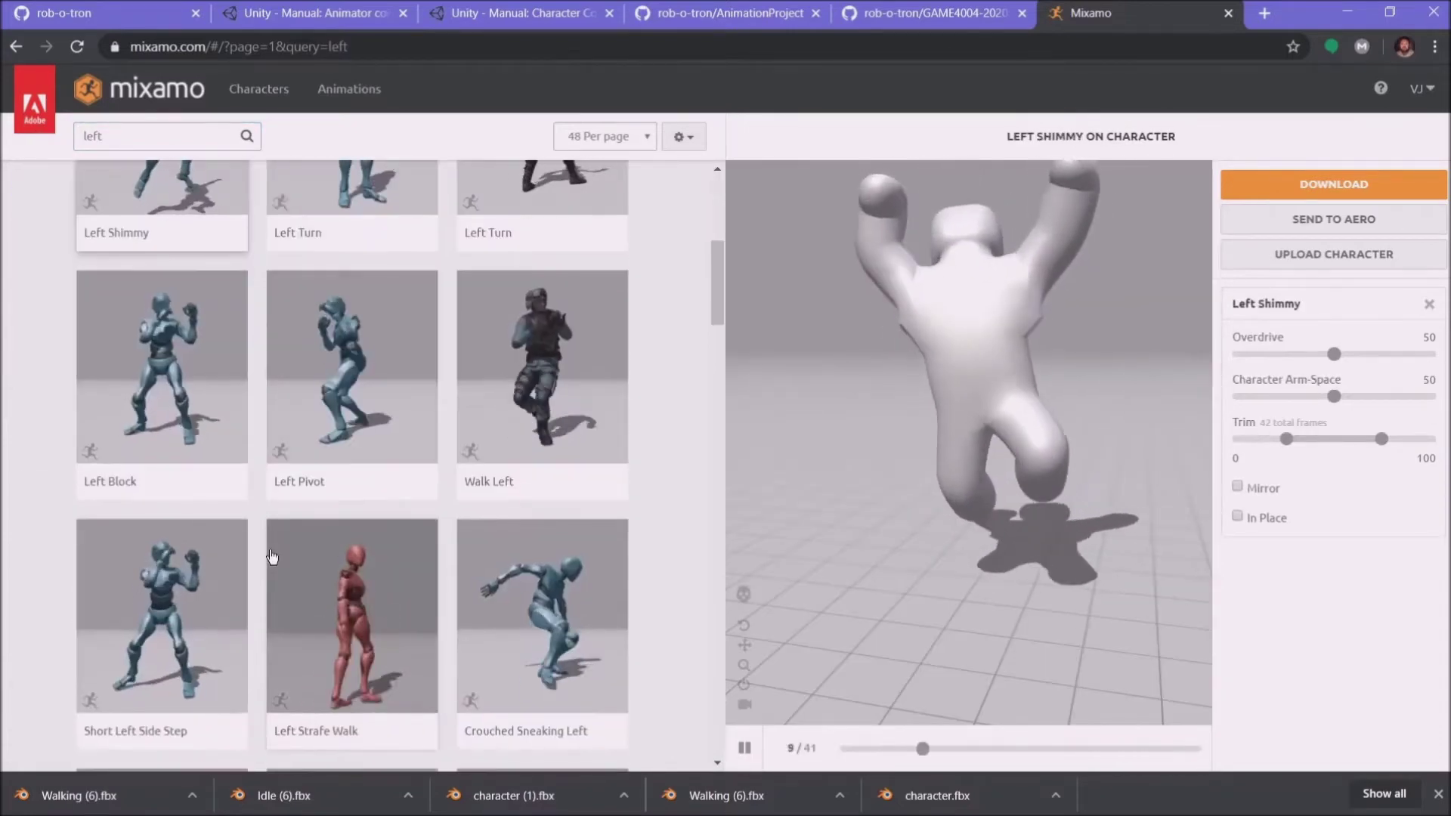
{"action": "scroll", "coordinate": [426, 535], "scroll_direction": "down", "scroll_amount": 12}
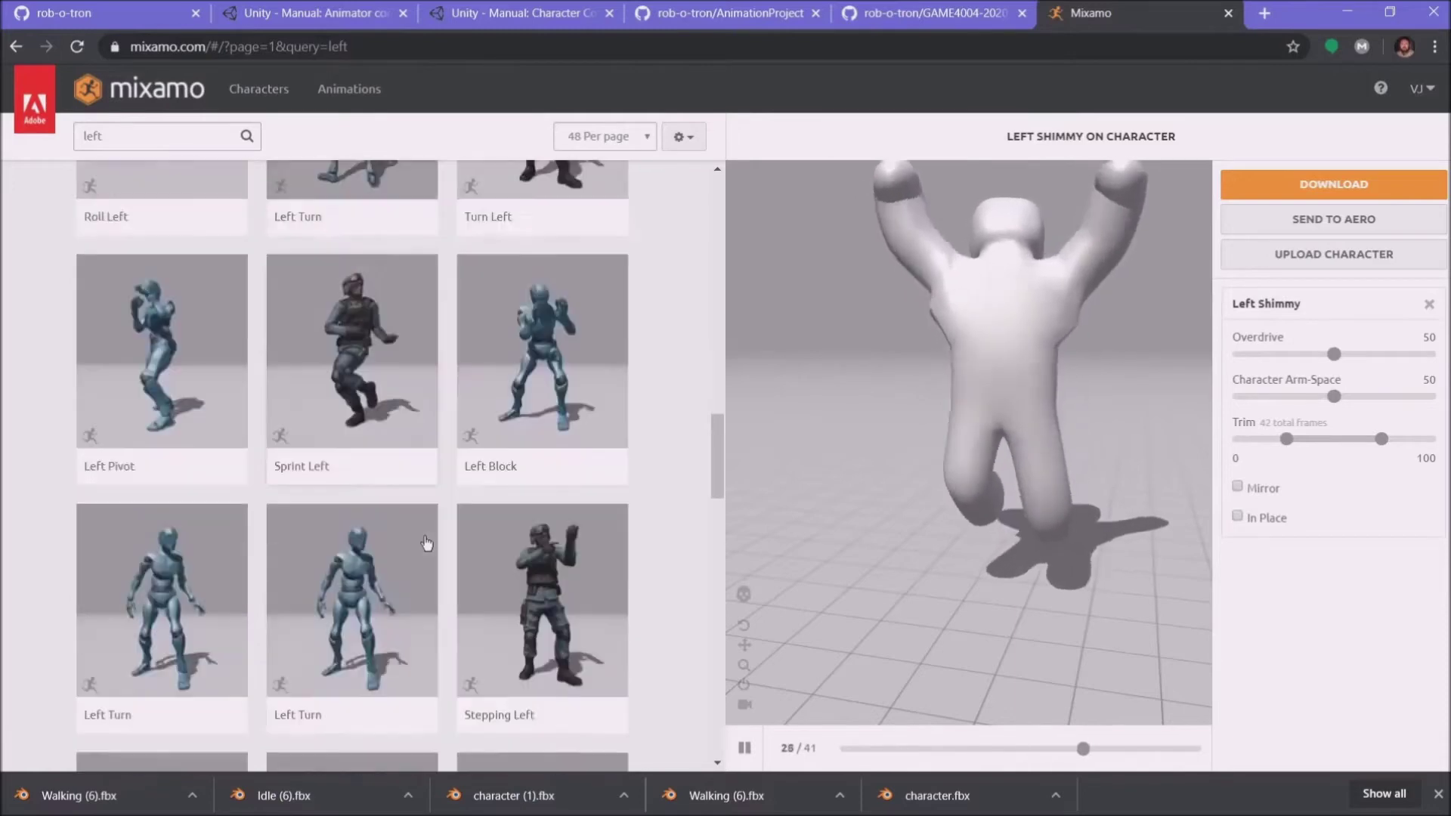
{"action": "scroll", "coordinate": [426, 483], "scroll_direction": "down", "scroll_amount": 6}
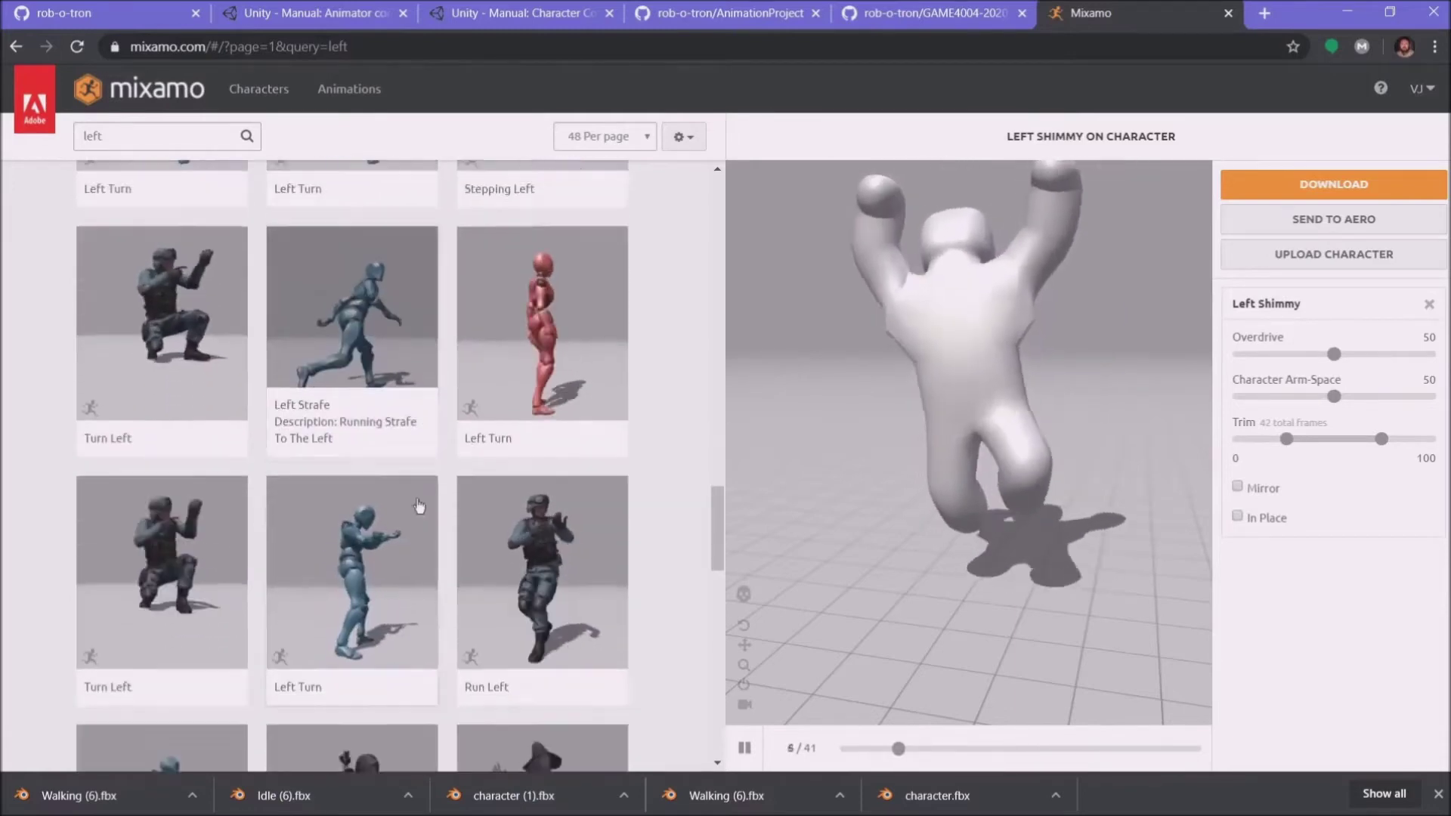
{"action": "scroll", "coordinate": [366, 588], "scroll_direction": "down", "scroll_amount": 10}
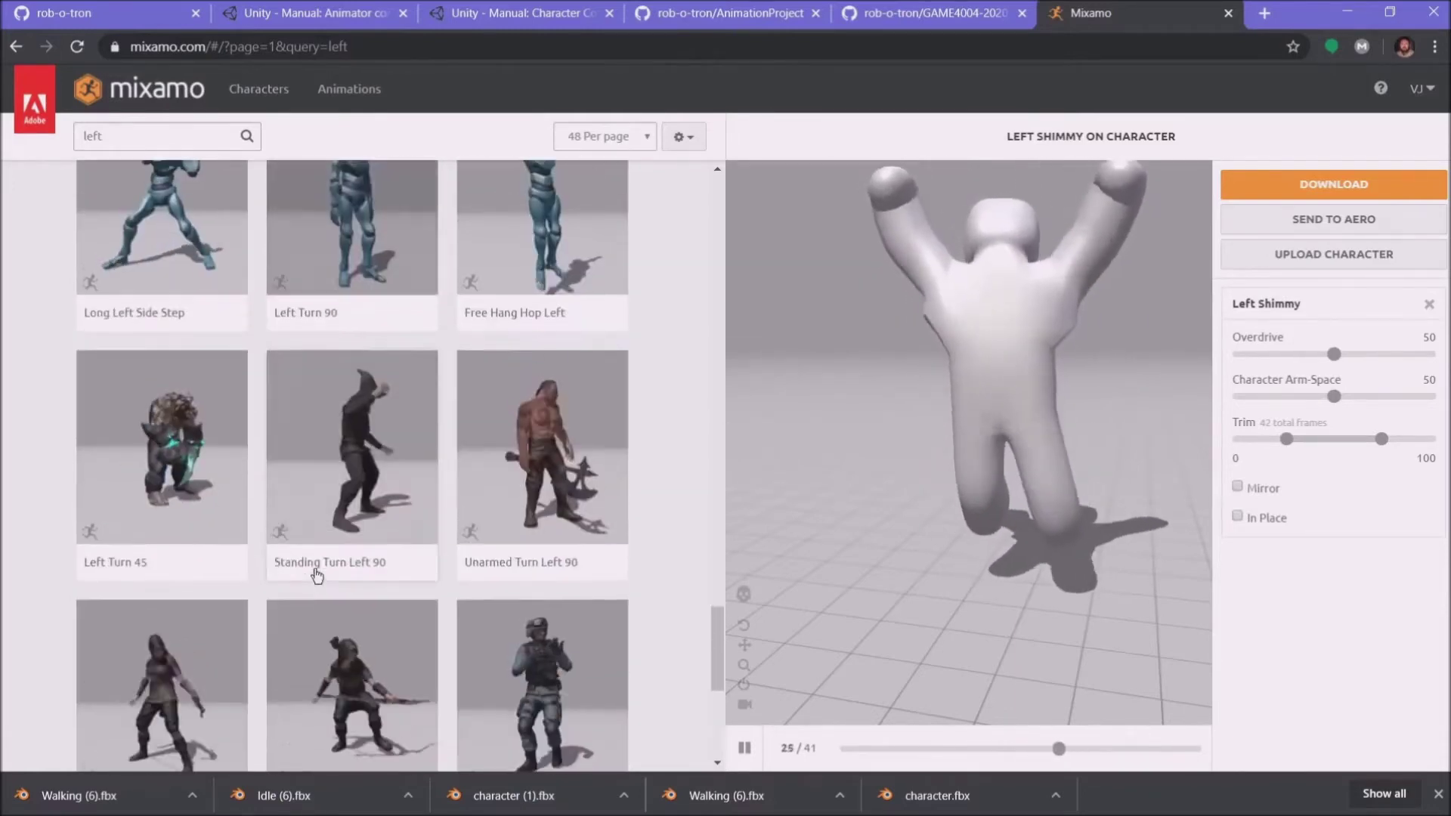
{"action": "scroll", "coordinate": [316, 576], "scroll_direction": "up", "scroll_amount": 15}
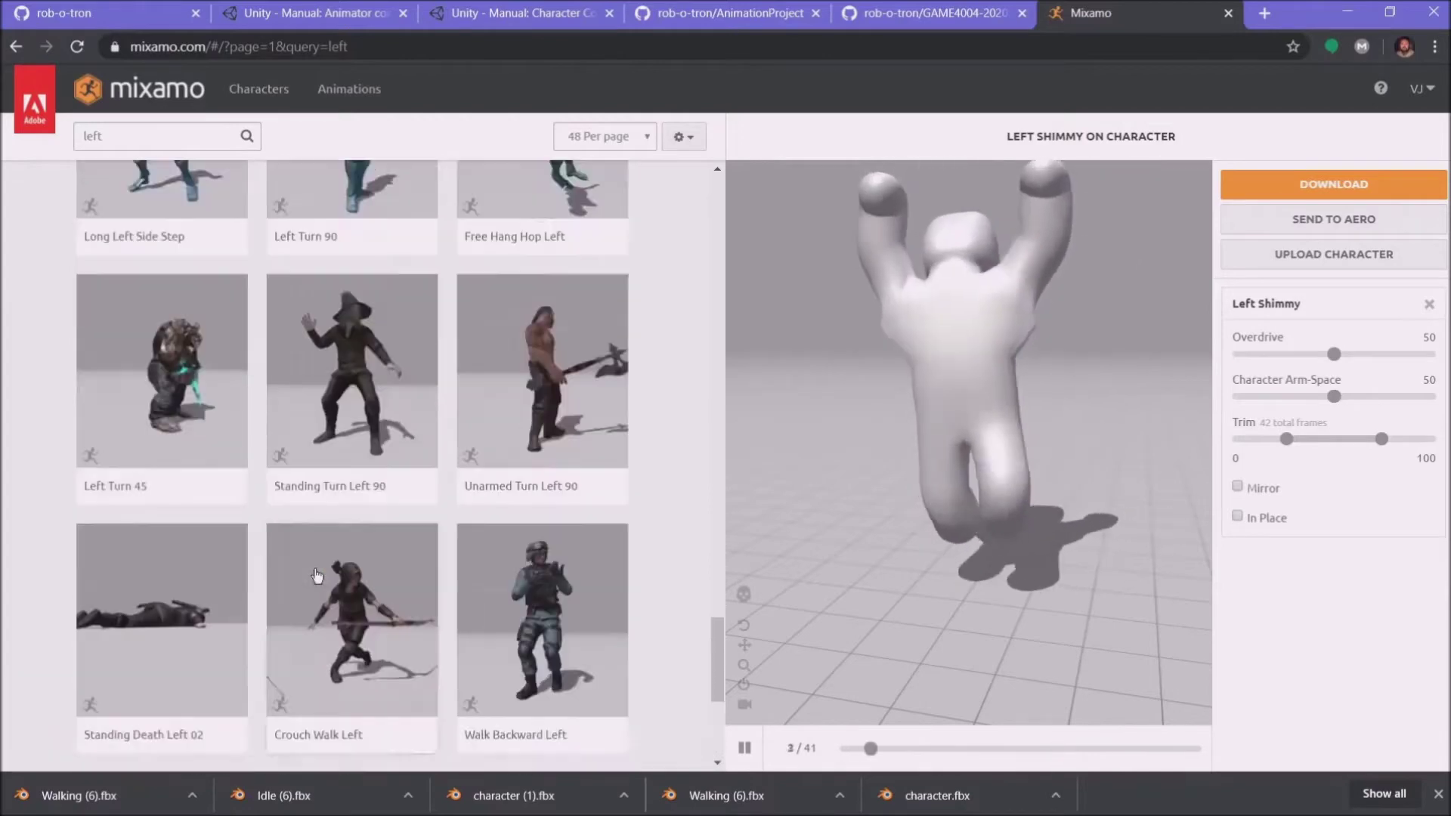
{"action": "scroll", "coordinate": [317, 576], "scroll_direction": "up", "scroll_amount": 5}
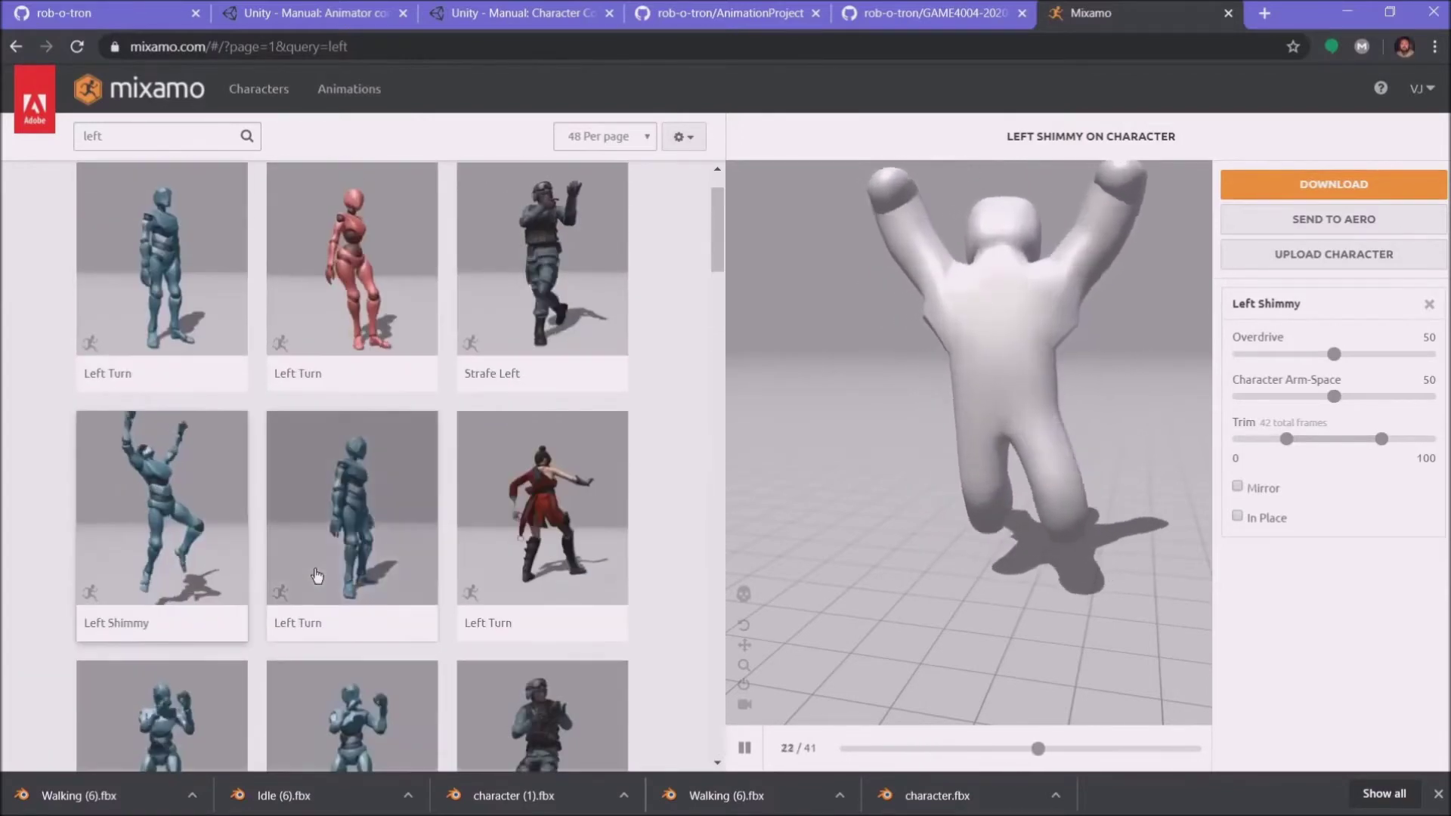
Step: Apply the Left Strafe Walk animation to the character and download it as FBX
{"action": "left_click", "coordinate": [369, 350]}
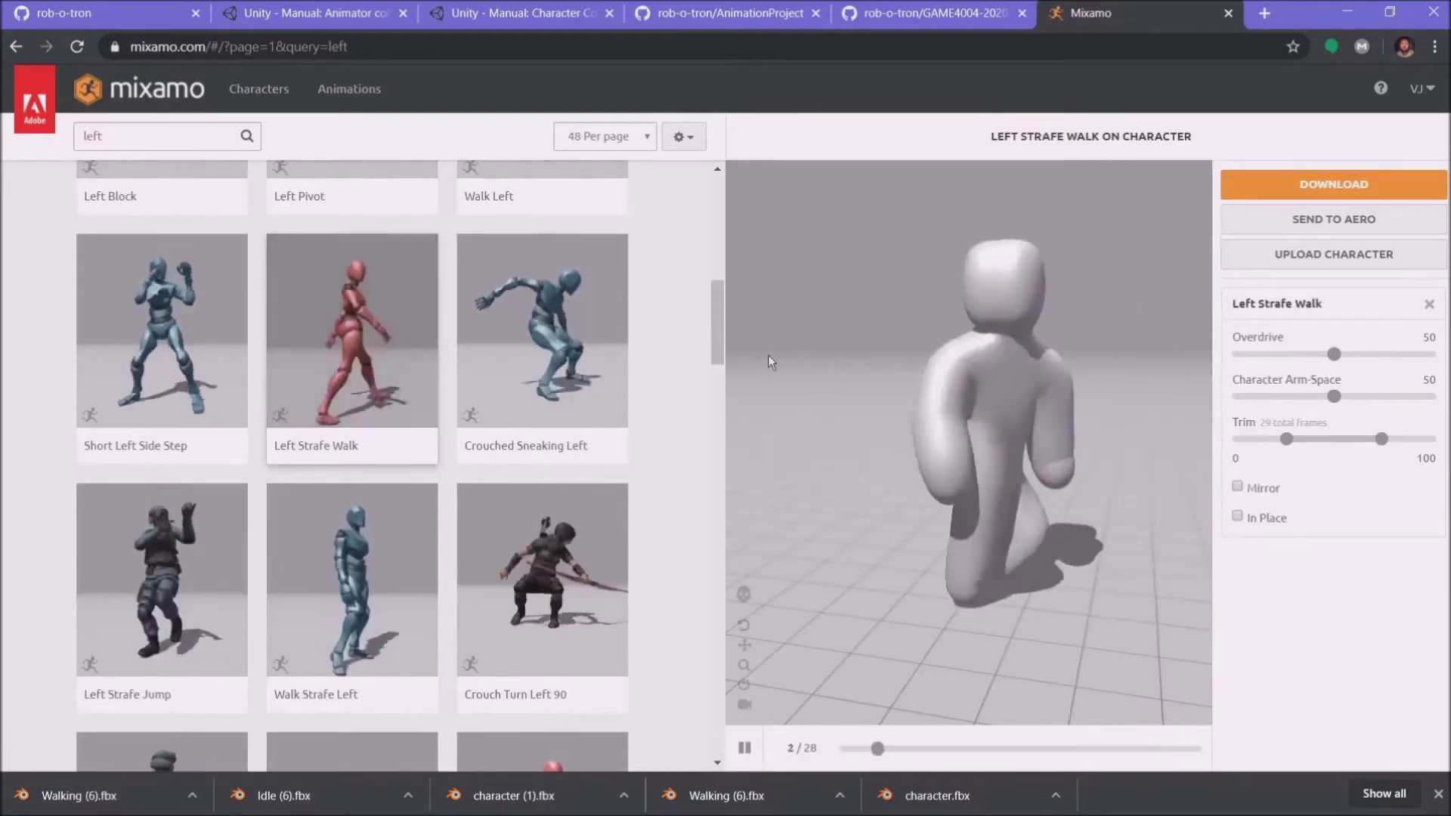
{"action": "scroll", "coordinate": [1017, 457], "scroll_direction": "down", "scroll_amount": 5}
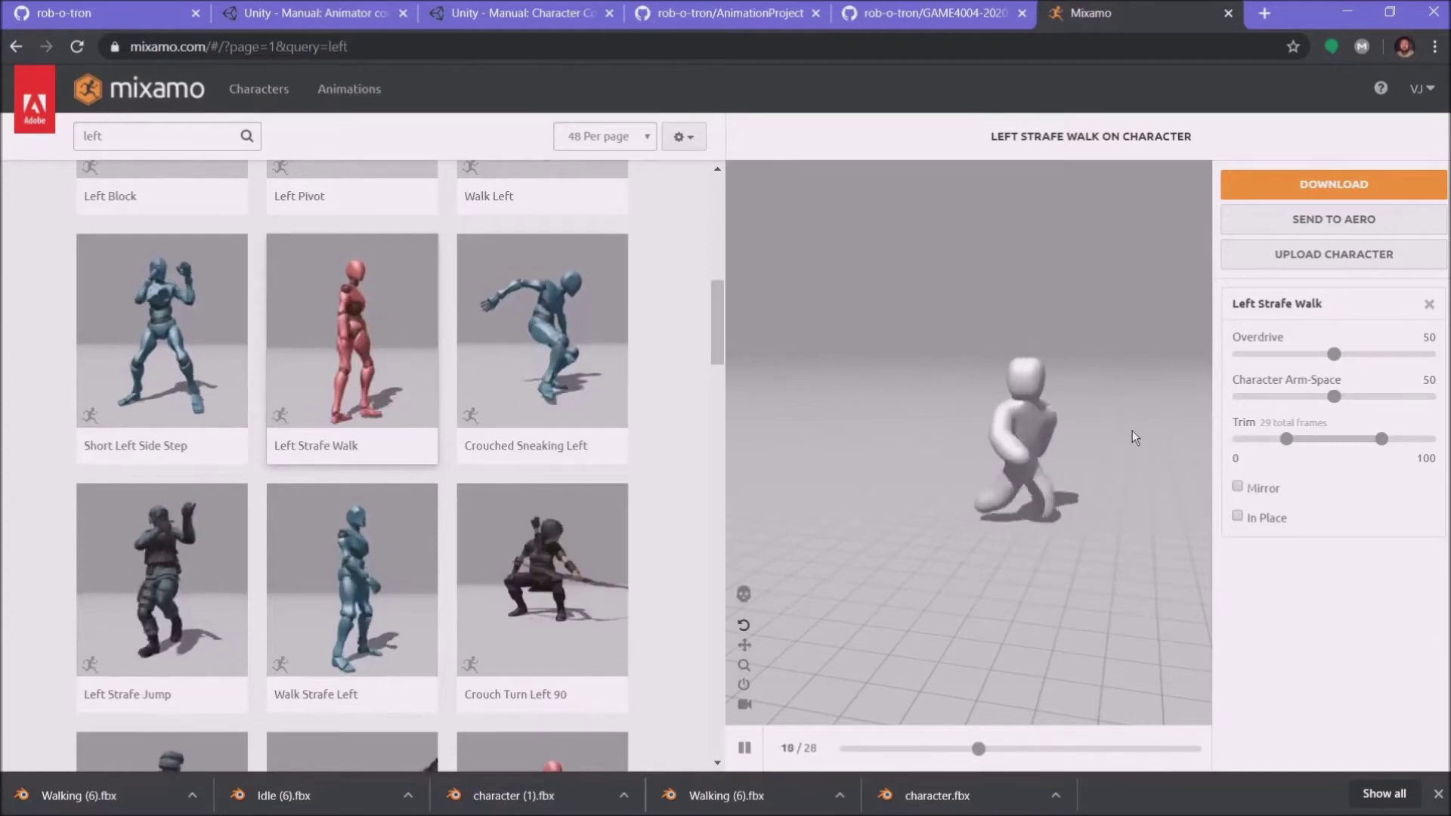
{"action": "left_click", "coordinate": [1334, 185]}
{"action": "left_click", "coordinate": [977, 409]}
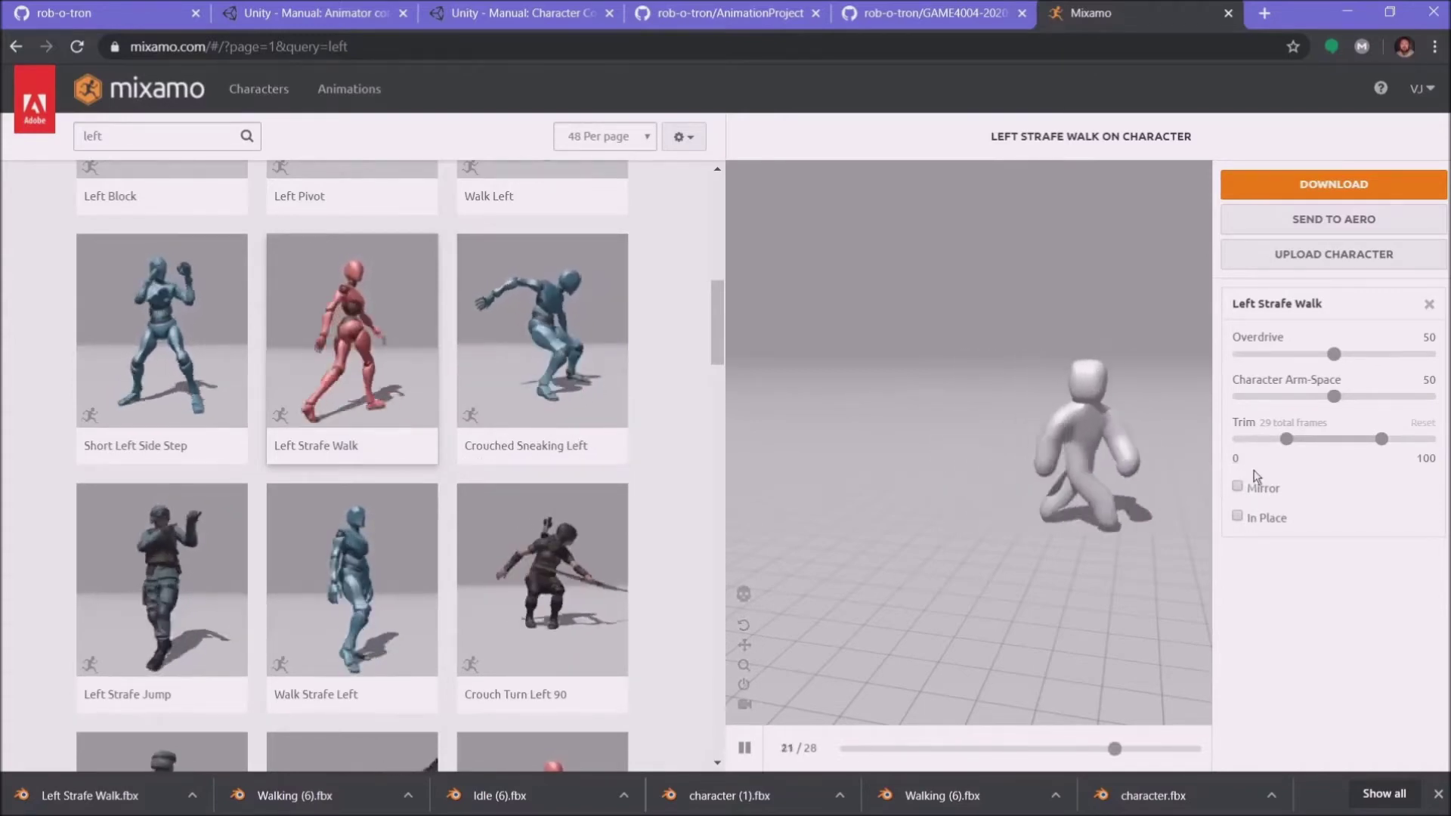
Step: Mirror the Left Strafe Walk animation and download it as FBX with skin, 30 frames per second and no keyframe reduction
{"action": "left_click", "coordinate": [1247, 492]}
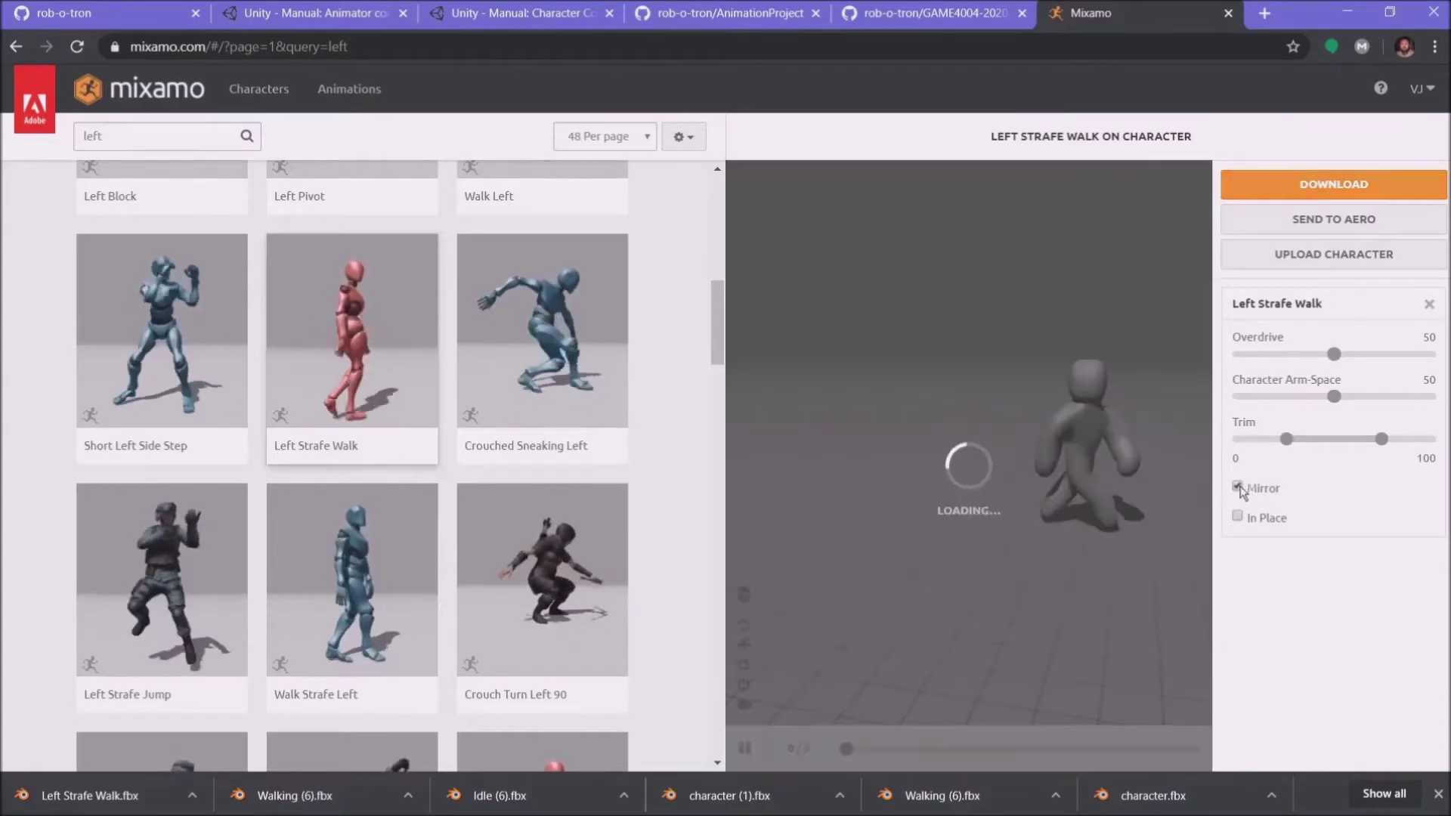
{"action": "left_click", "coordinate": [1319, 184]}
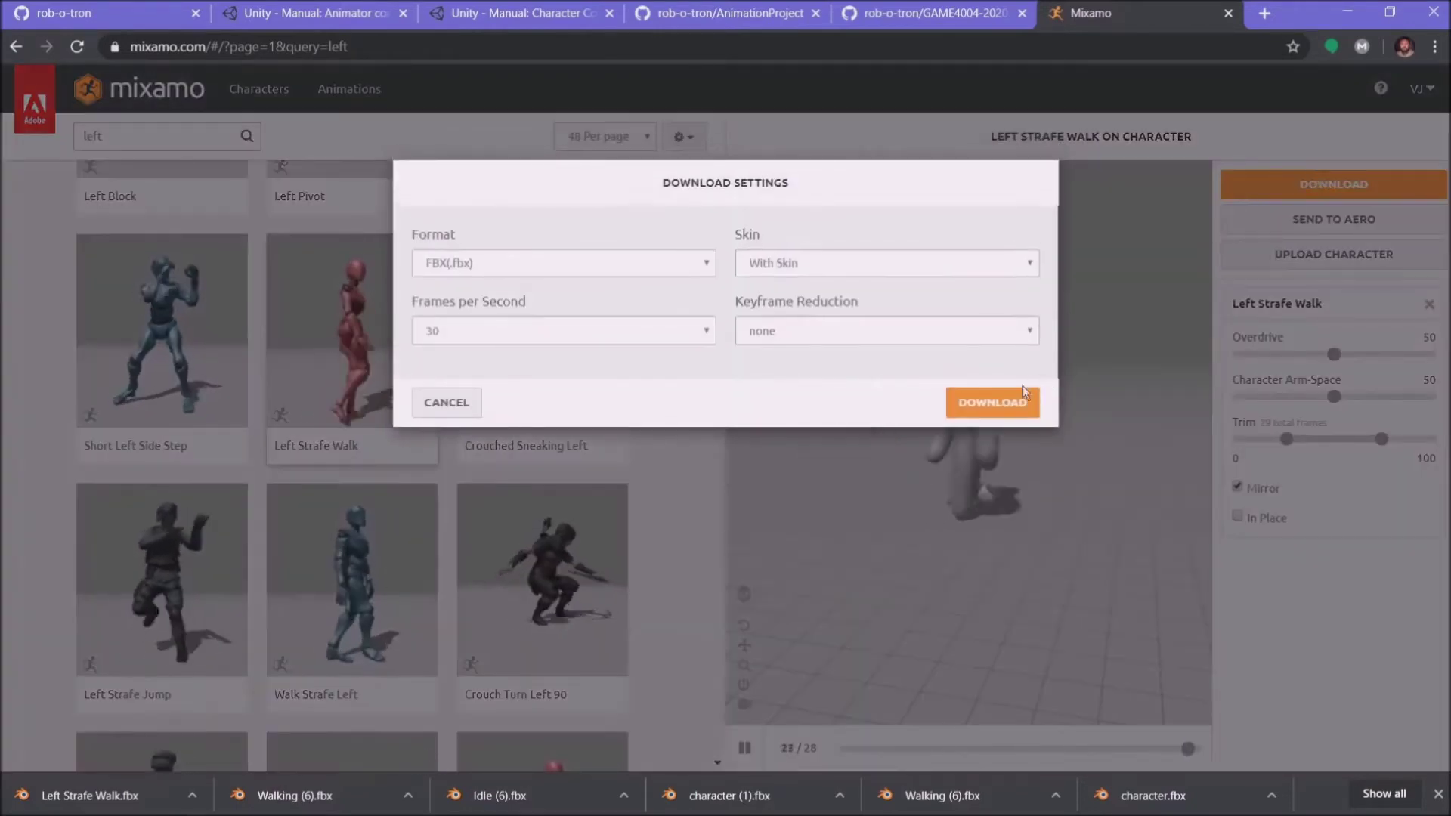
{"action": "left_click", "coordinate": [998, 402]}
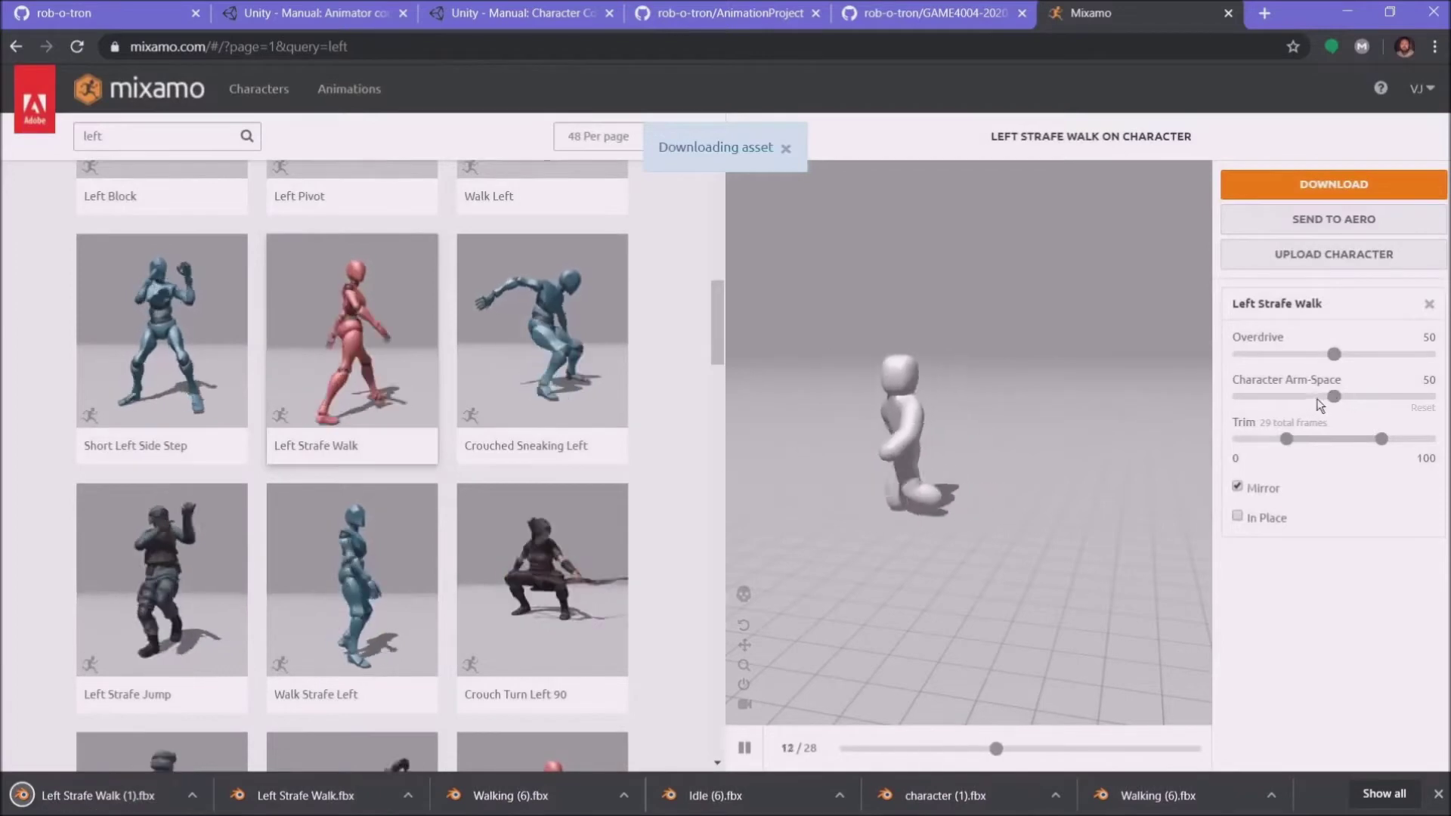
Step: Try out Left Strafe Walk settings of Character Arm-Space 97, trim start 13 and Overdrive 36 in the preview
{"action": "left_click_drag", "start_coordinate": [1334, 396], "coordinate": [1424, 387]}
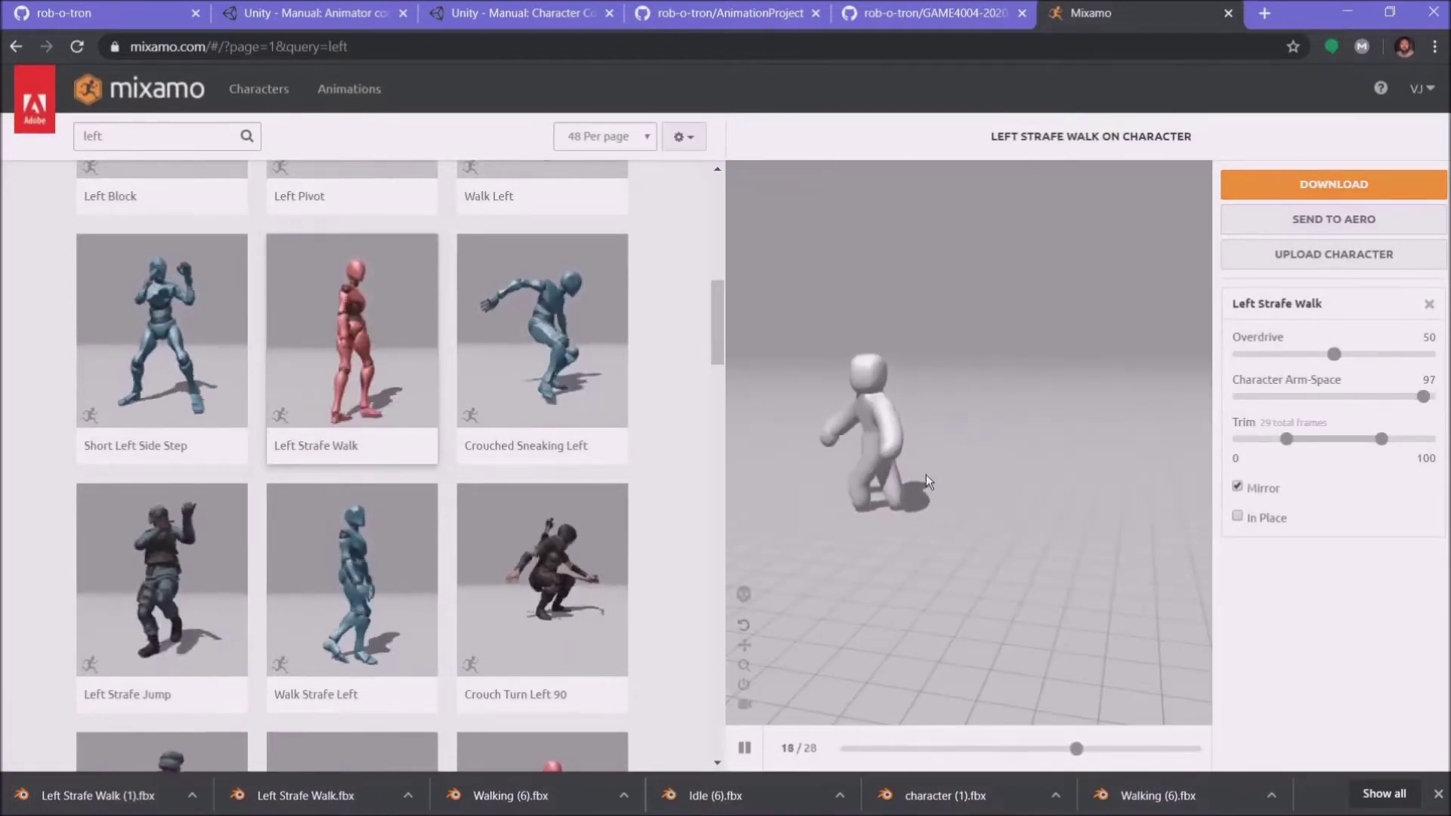
{"action": "scroll", "coordinate": [1114, 457], "scroll_direction": "up", "scroll_amount": 5}
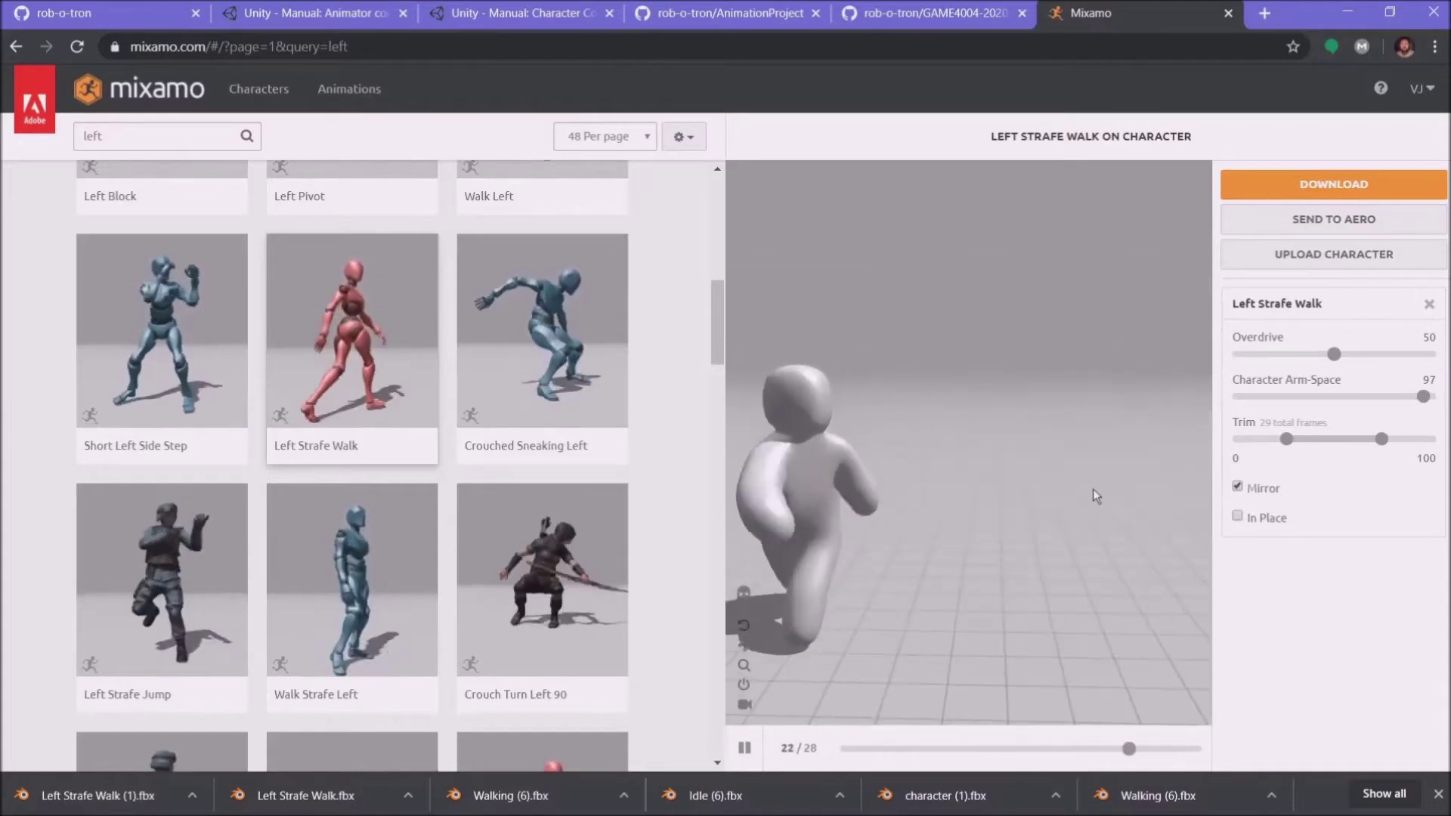
{"action": "left_click_drag", "start_coordinate": [1287, 441], "coordinate": [1320, 442]}
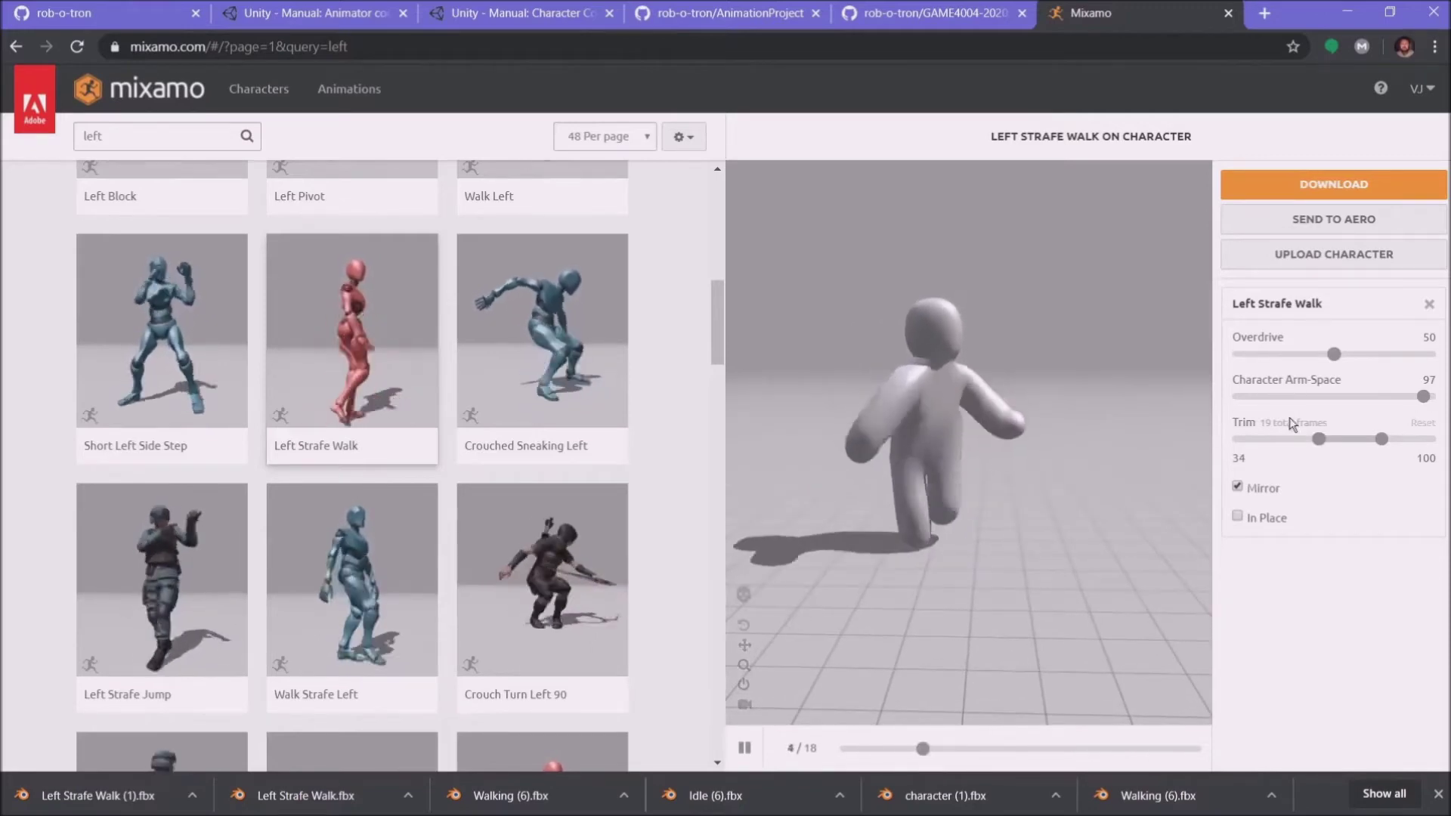
{"action": "left_click_drag", "start_coordinate": [1319, 439], "coordinate": [1298, 442]}
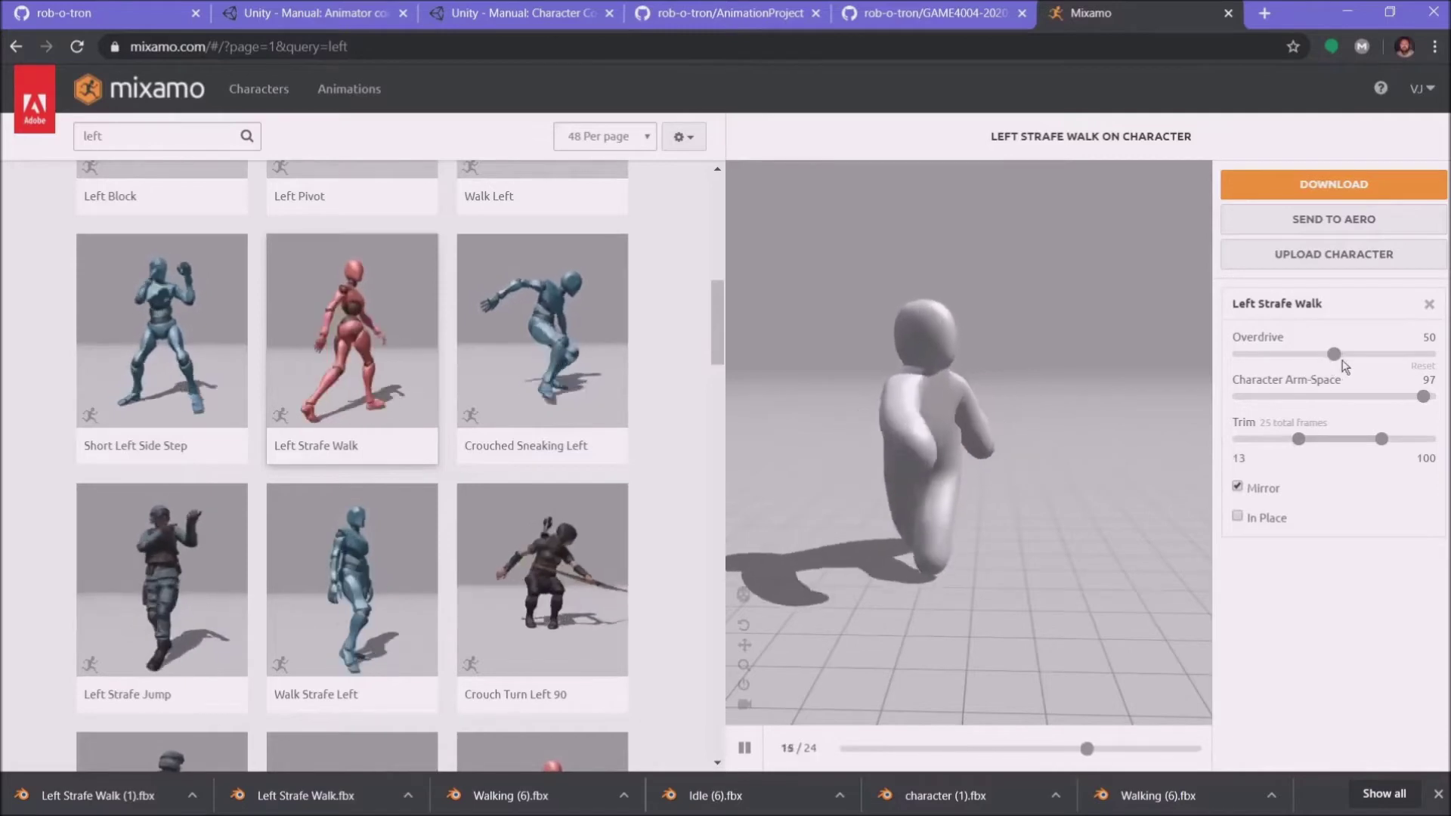
{"action": "left_click_drag", "start_coordinate": [1334, 354], "coordinate": [1430, 355]}
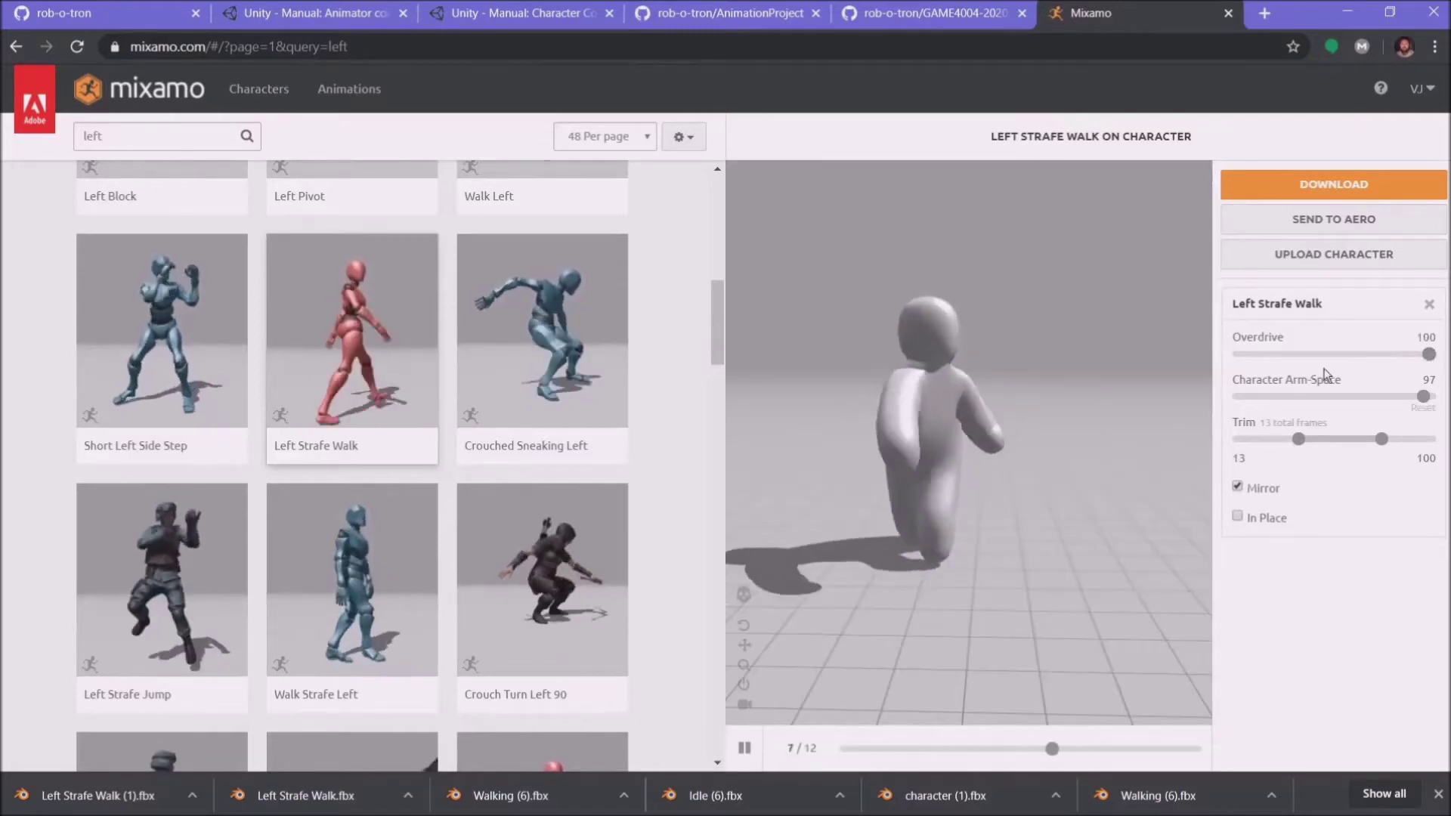
{"action": "left_click_drag", "start_coordinate": [1427, 355], "coordinate": [1307, 354]}
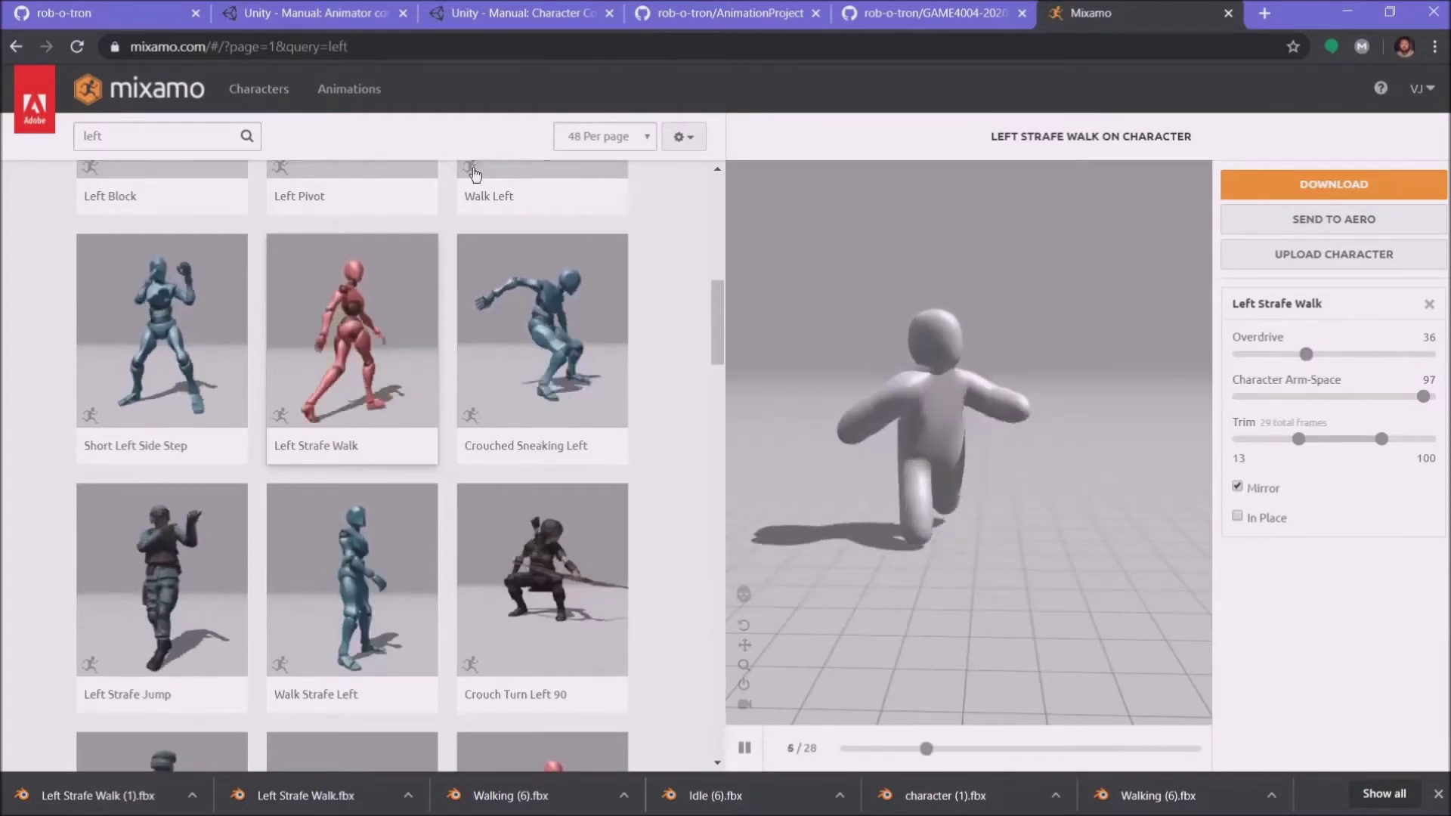
Step: Browse the remaining "left" animations, and look through Mixamo's character library without the search filter
{"action": "scroll", "coordinate": [509, 554], "scroll_direction": "down", "scroll_amount": 6}
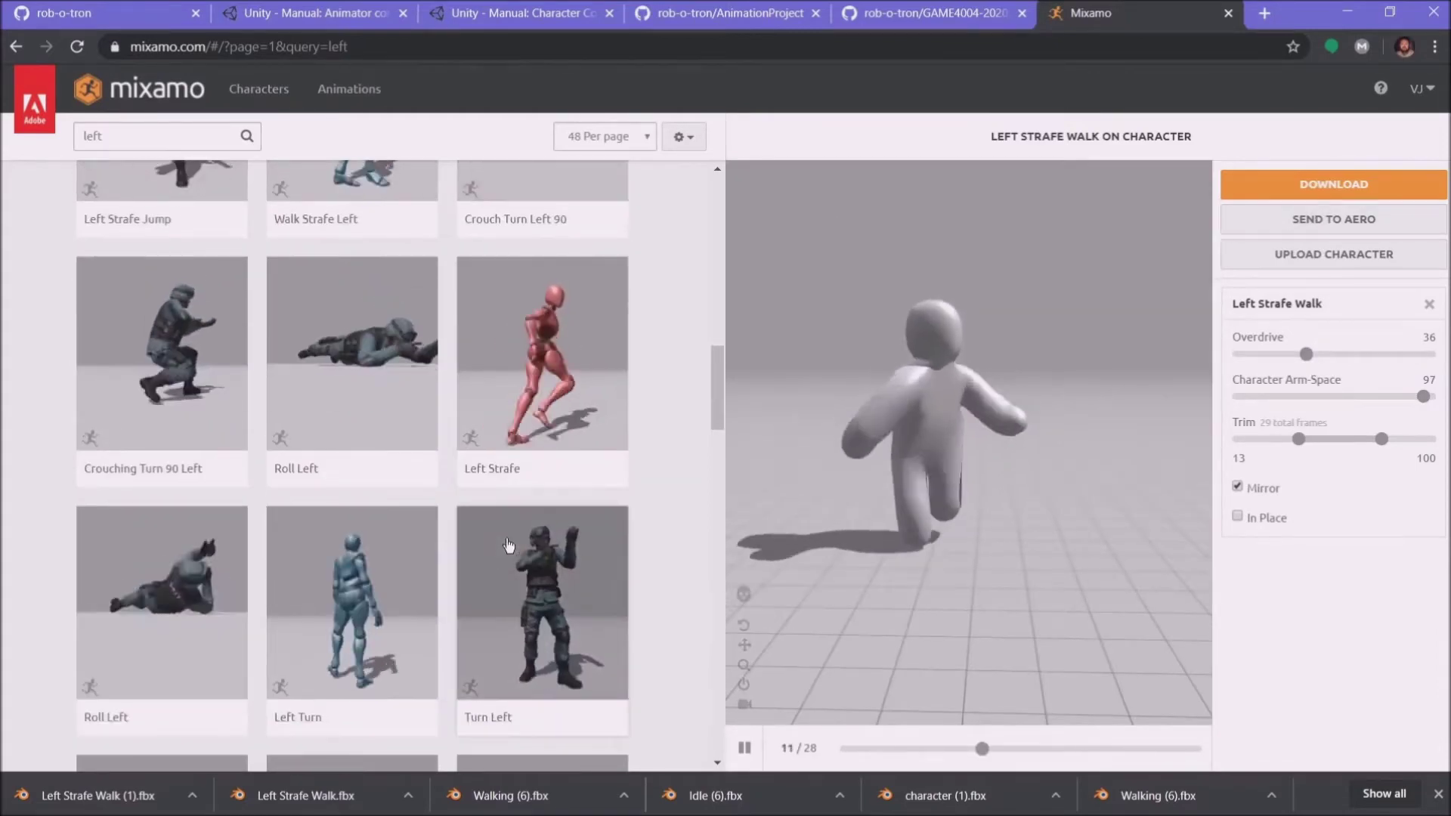
{"action": "scroll", "coordinate": [427, 557], "scroll_direction": "down", "scroll_amount": 15}
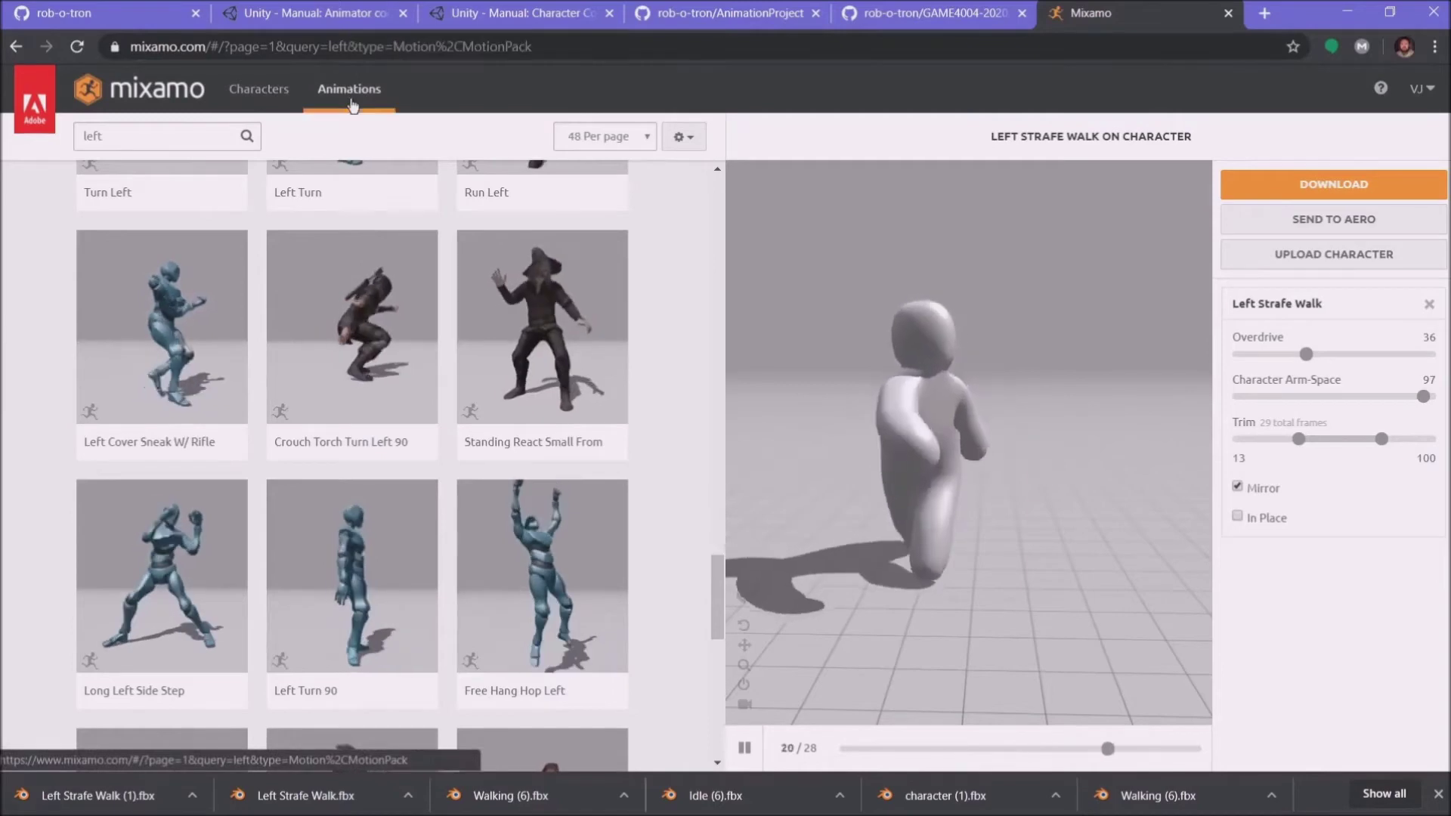
{"action": "left_click", "coordinate": [352, 90]}
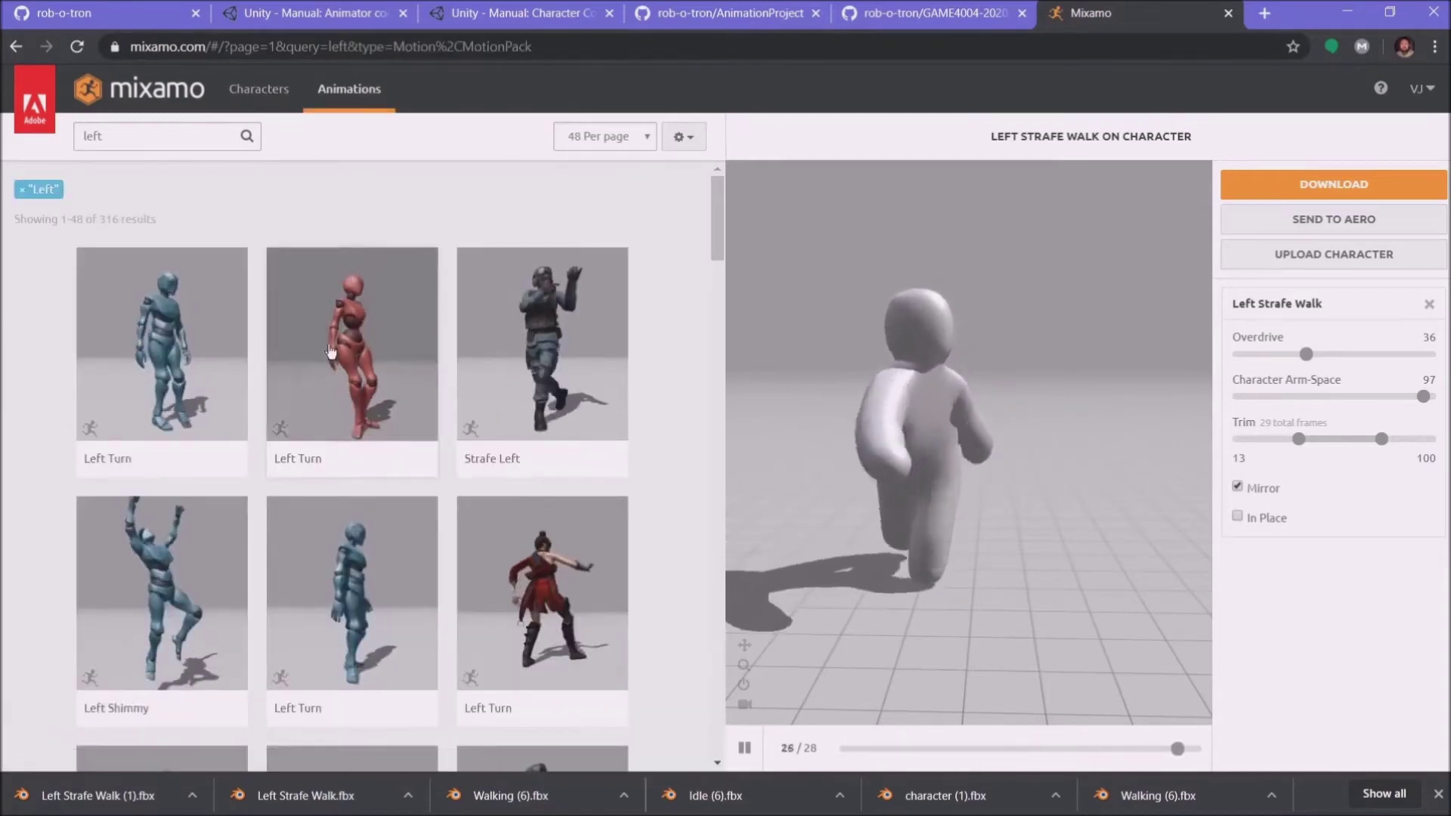
{"action": "left_click", "coordinate": [279, 103]}
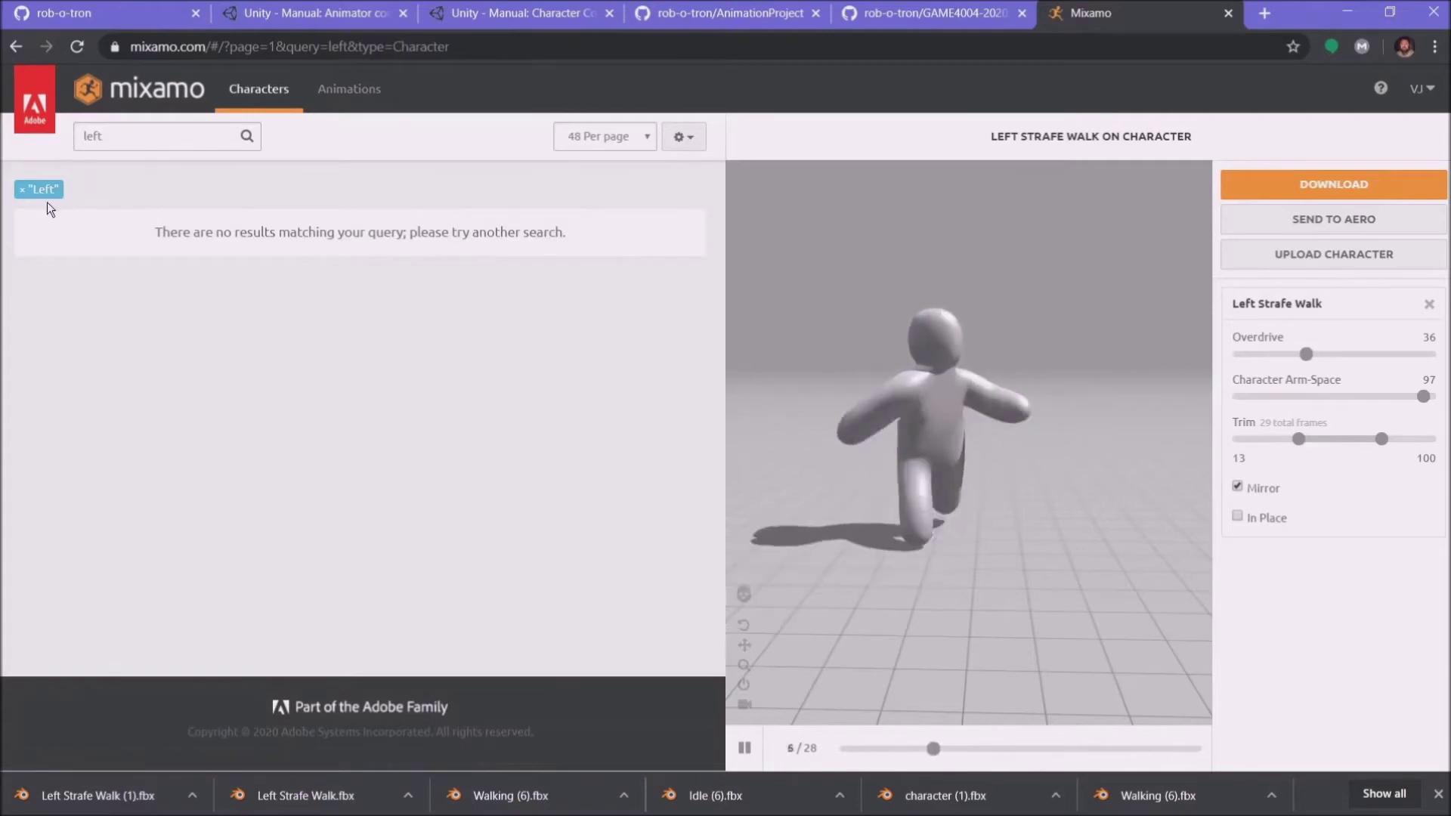
{"action": "left_click", "coordinate": [23, 195]}
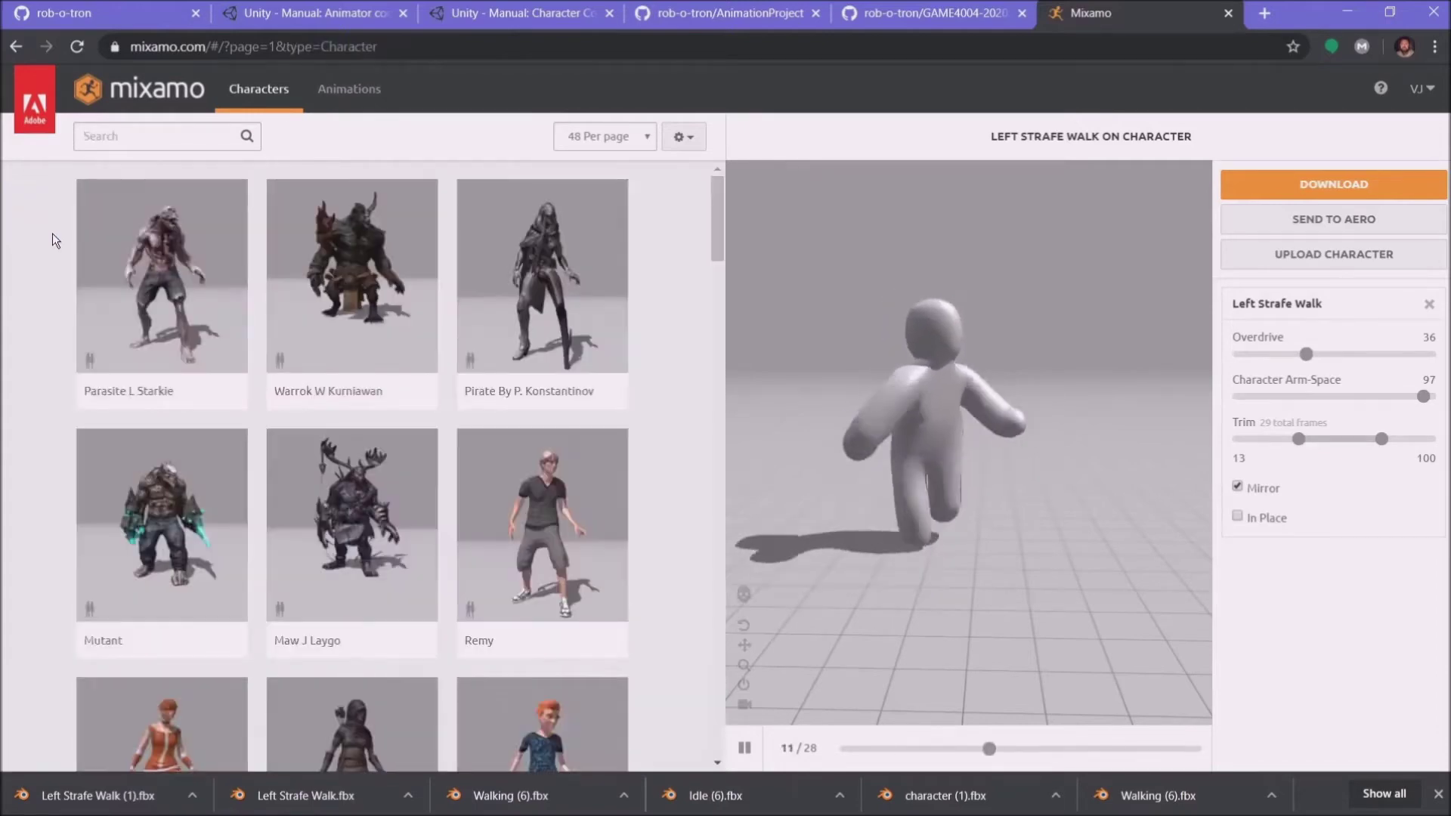
{"action": "scroll", "coordinate": [276, 621], "scroll_direction": "down", "scroll_amount": 12}
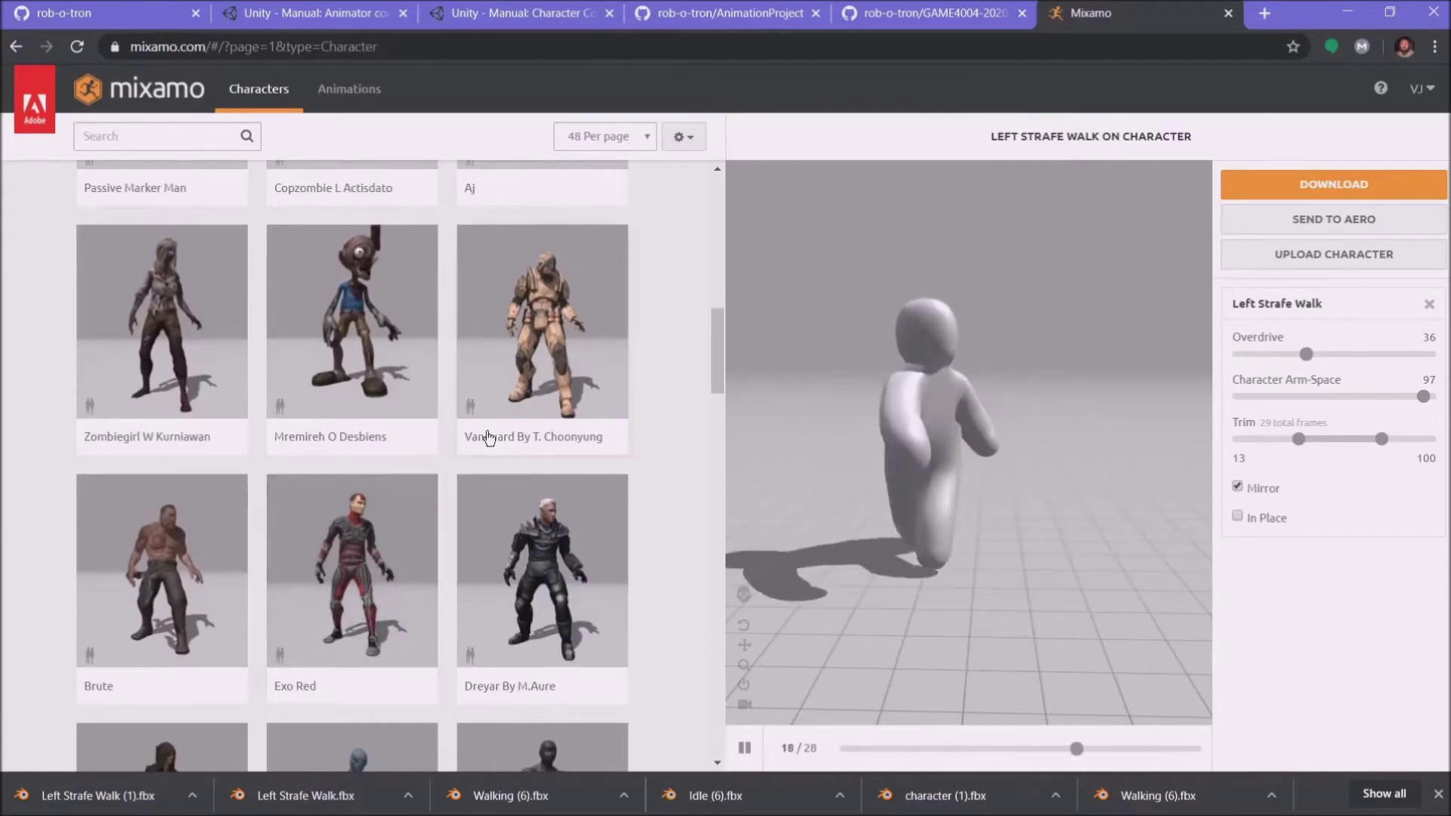
{"action": "scroll", "coordinate": [637, 266], "scroll_direction": "up", "scroll_amount": 7}
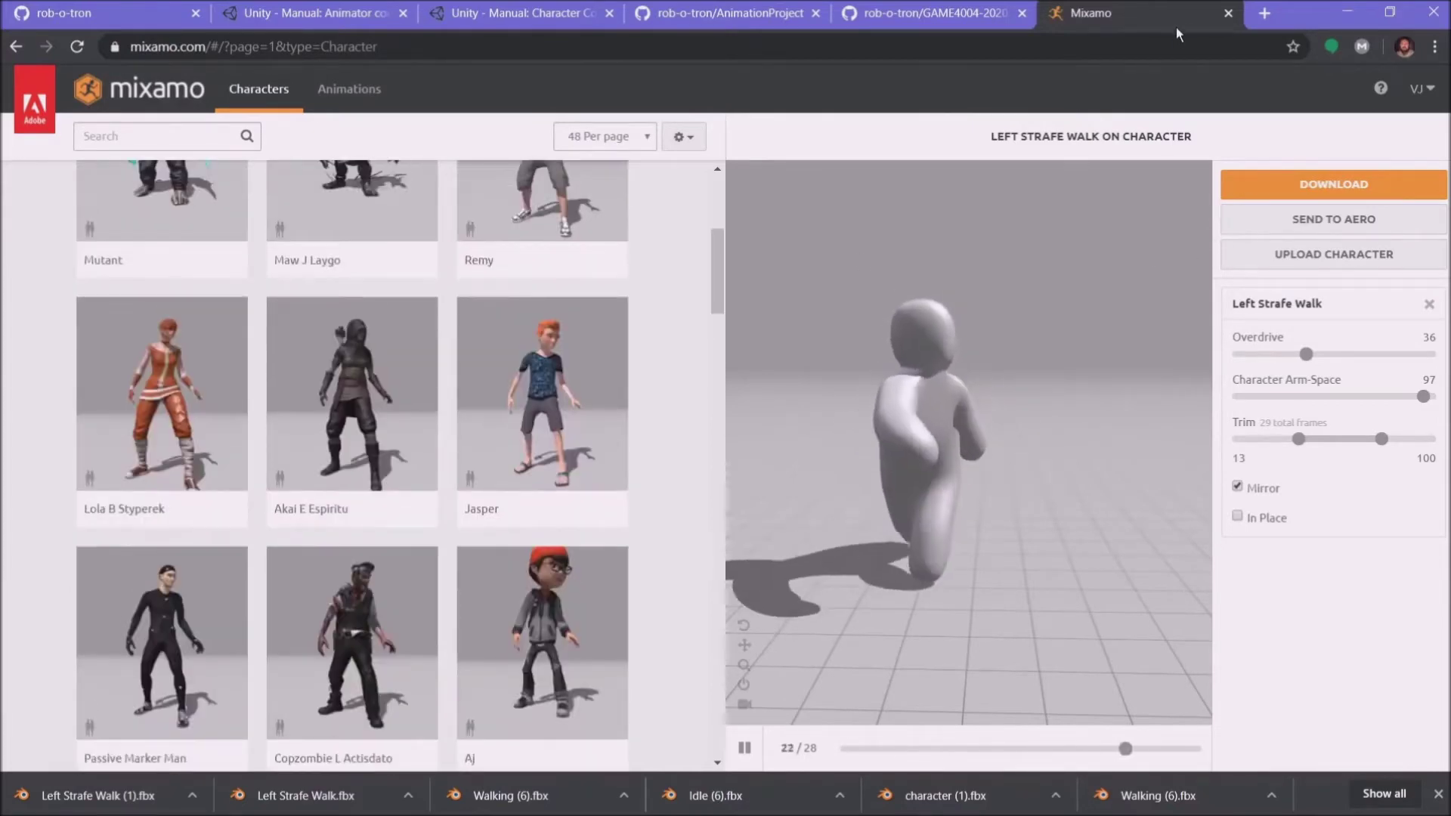
Step: Close the Mixamo page, minimize the browser and switch to the Animation project in Unity
{"action": "left_click", "coordinate": [1229, 13]}
{"action": "left_click", "coordinate": [1350, 14]}
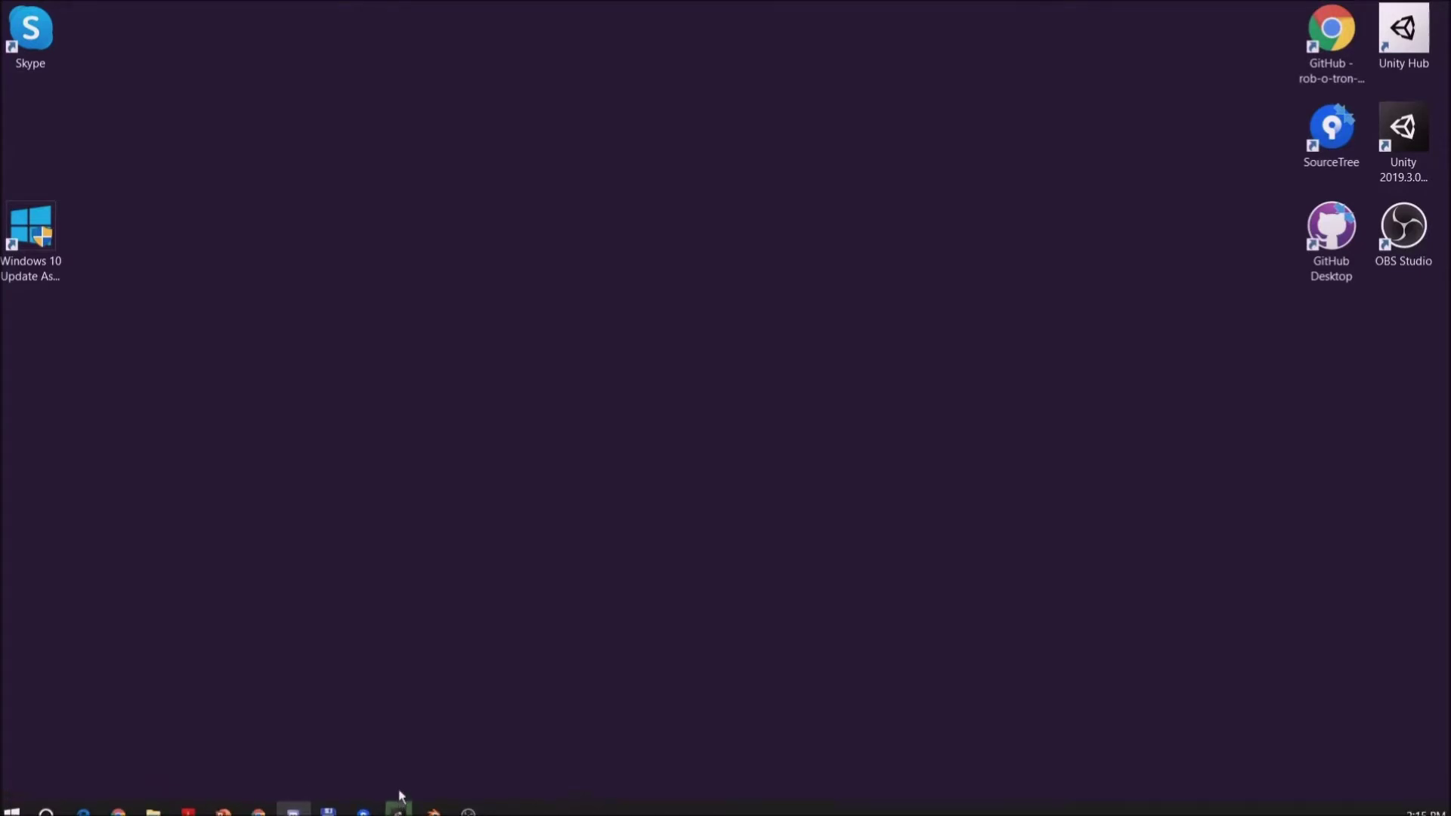
{"action": "left_click", "coordinate": [400, 804]}
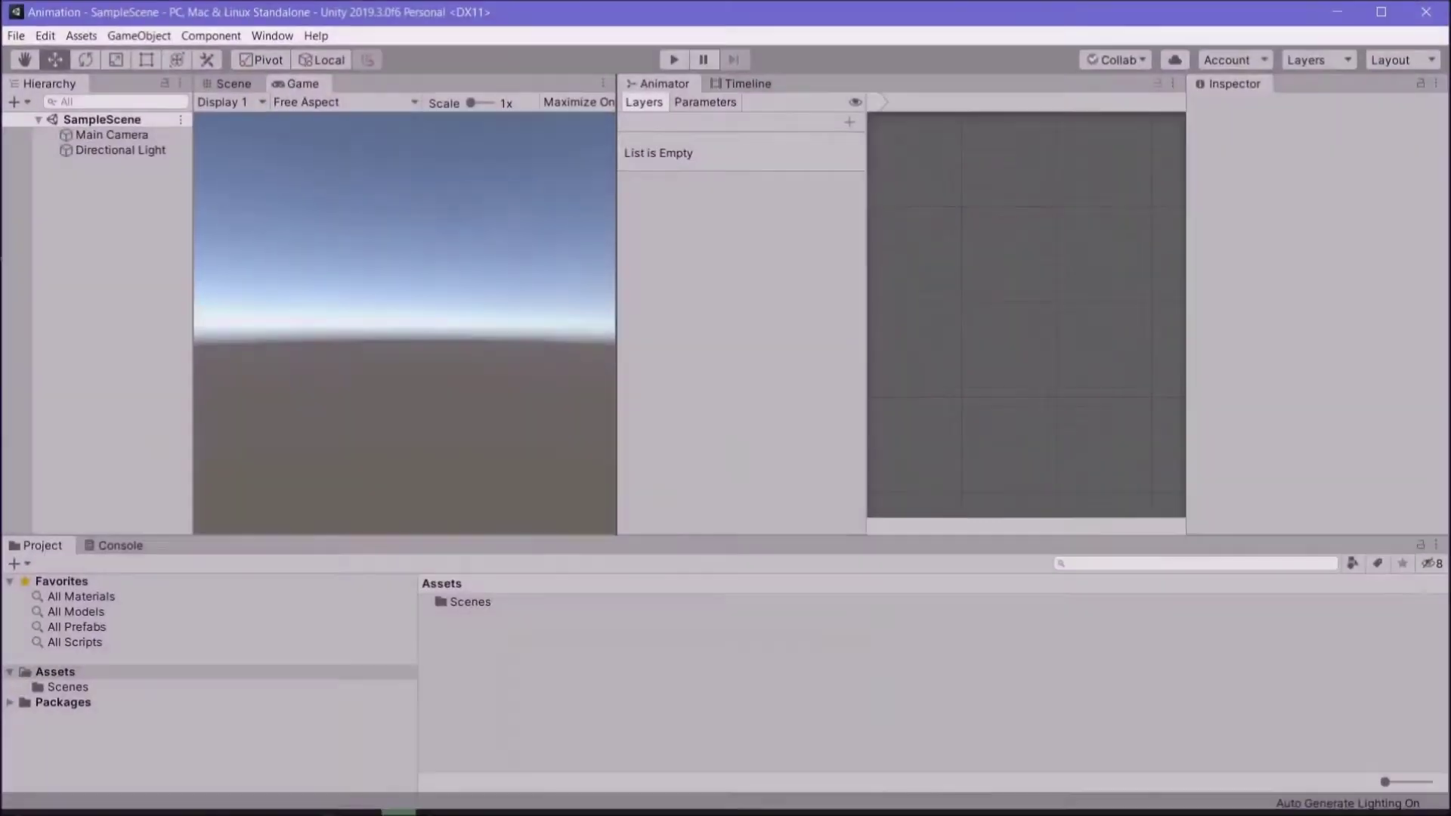
Step: Import all the models of the CharacterAnimations package from the !Downloads folder on drive D into the project
{"action": "left_click", "coordinate": [82, 35]}
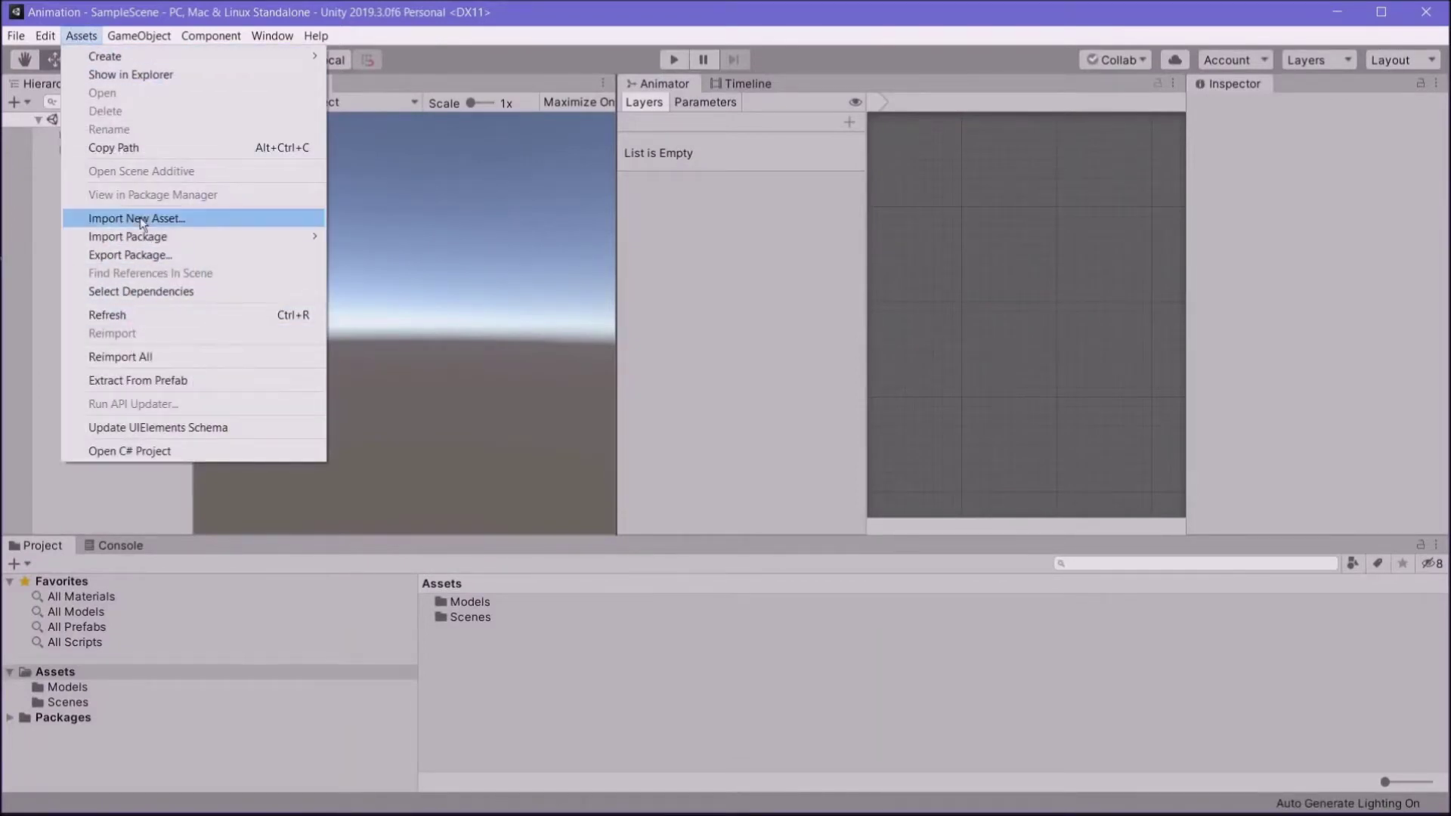
{"action": "mouse_move", "coordinate": [141, 243]}
{"action": "left_click", "coordinate": [362, 236]}
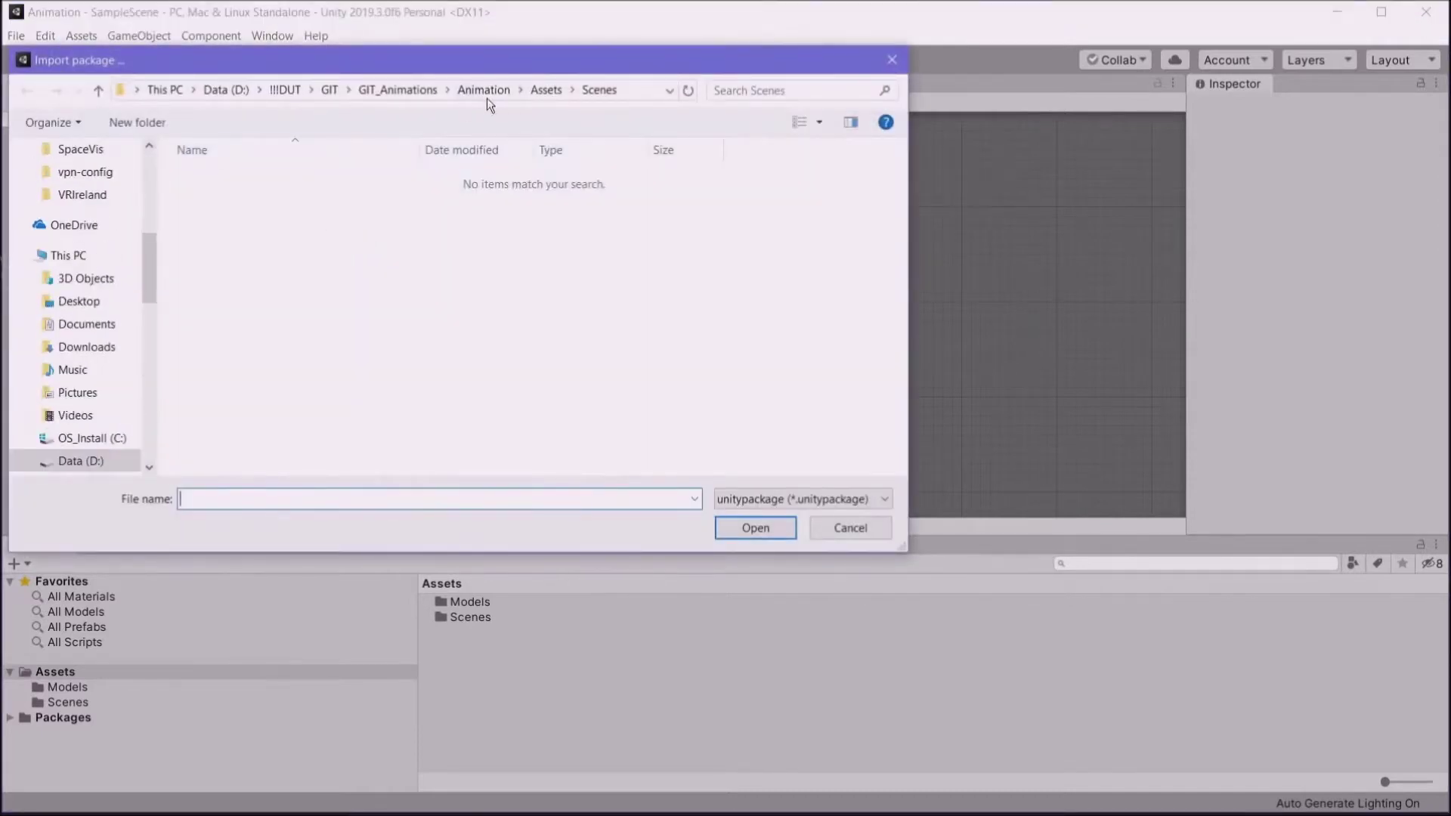
{"action": "left_click", "coordinate": [502, 89]}
{"action": "left_click", "coordinate": [391, 92]}
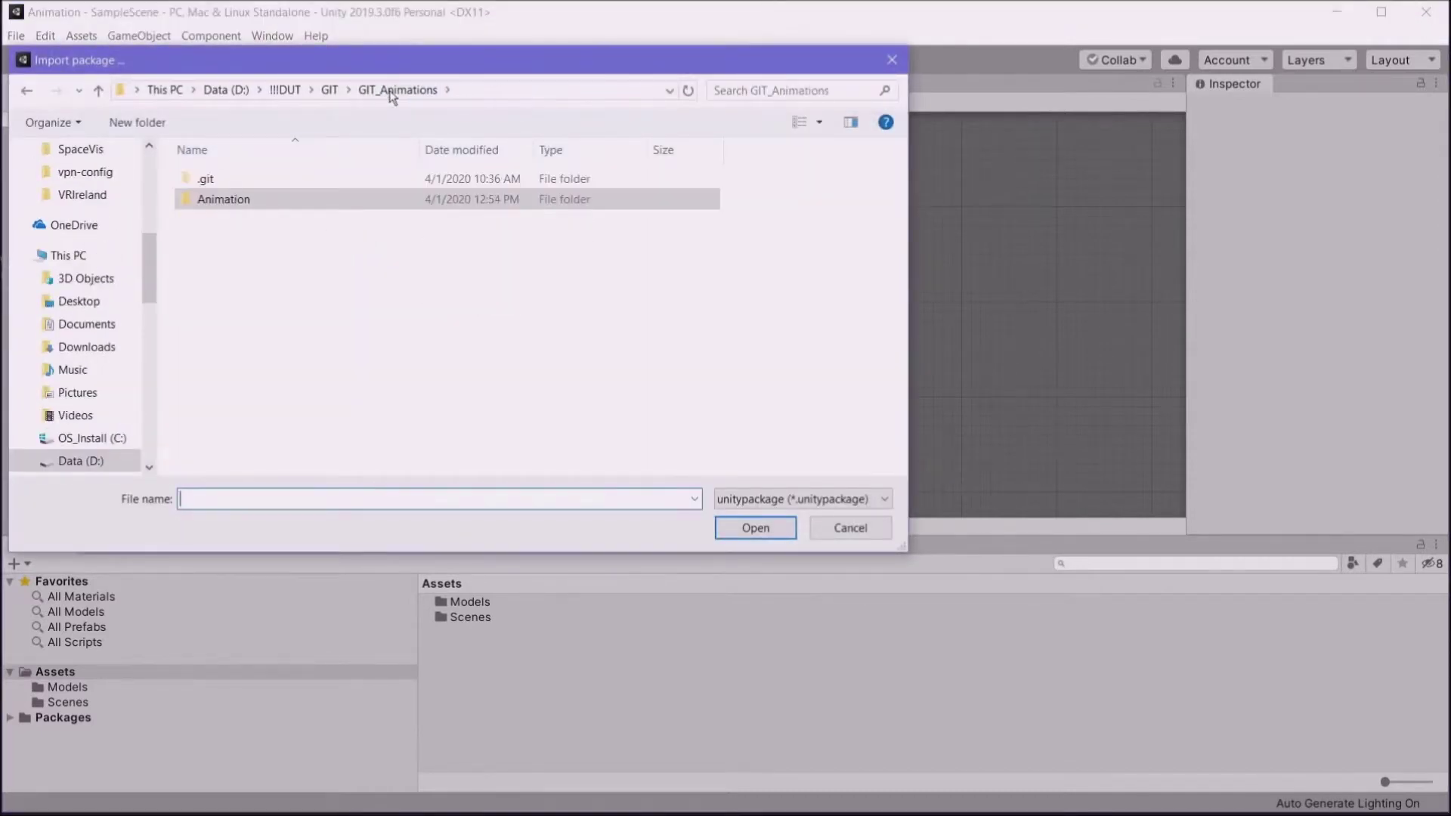
{"action": "left_click", "coordinate": [330, 90]}
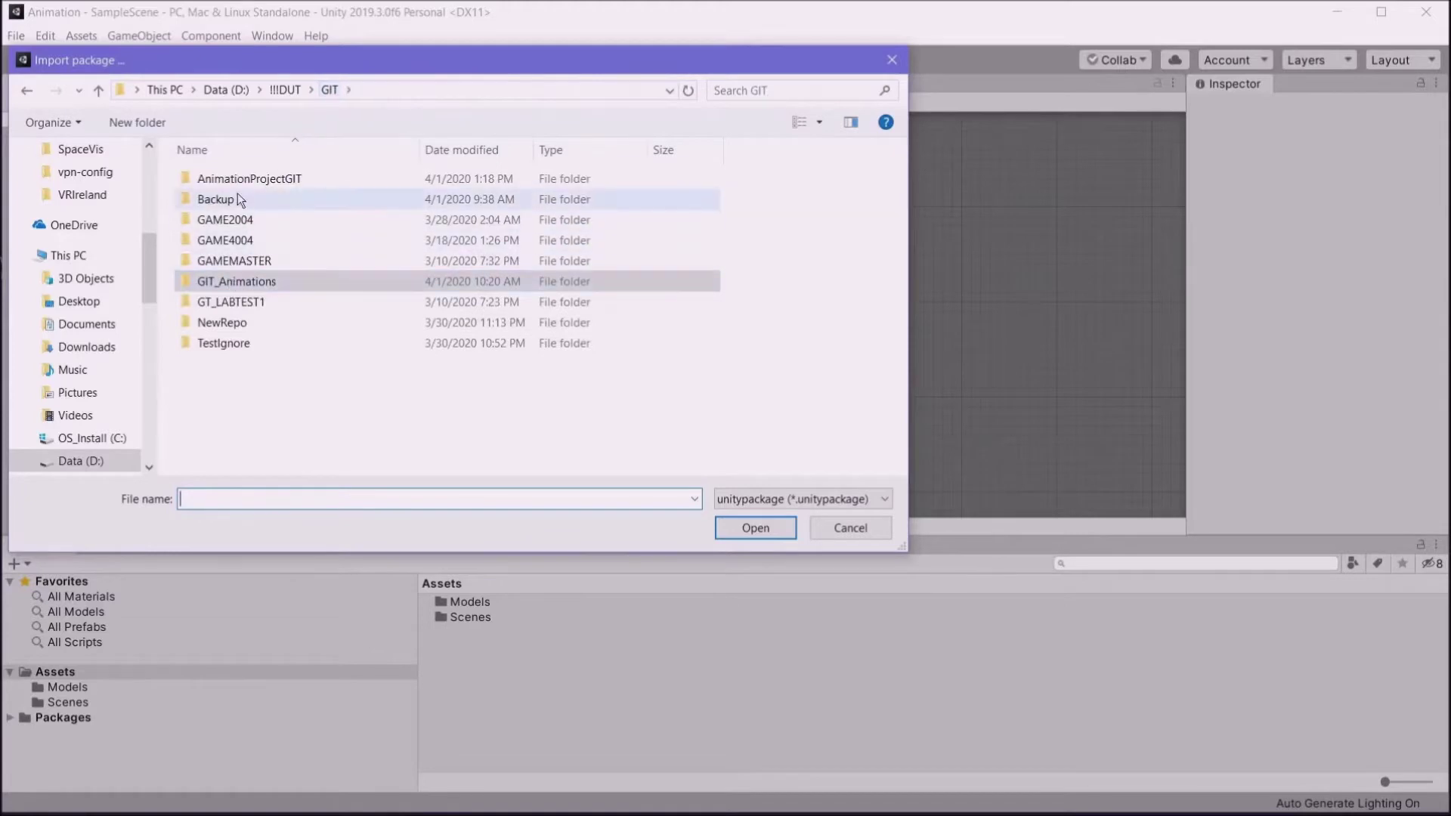
{"action": "left_click", "coordinate": [280, 92]}
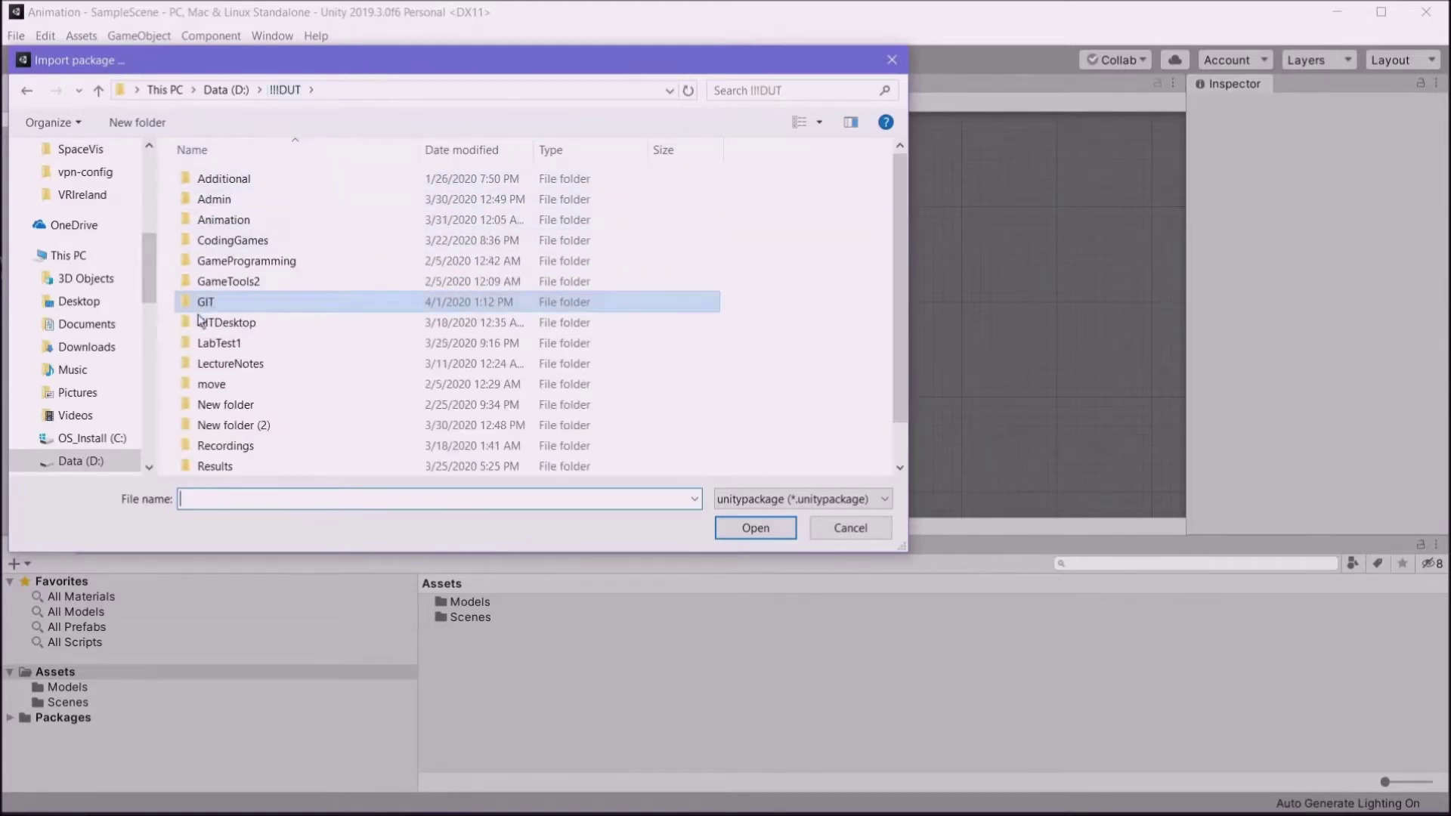
{"action": "left_click", "coordinate": [226, 91]}
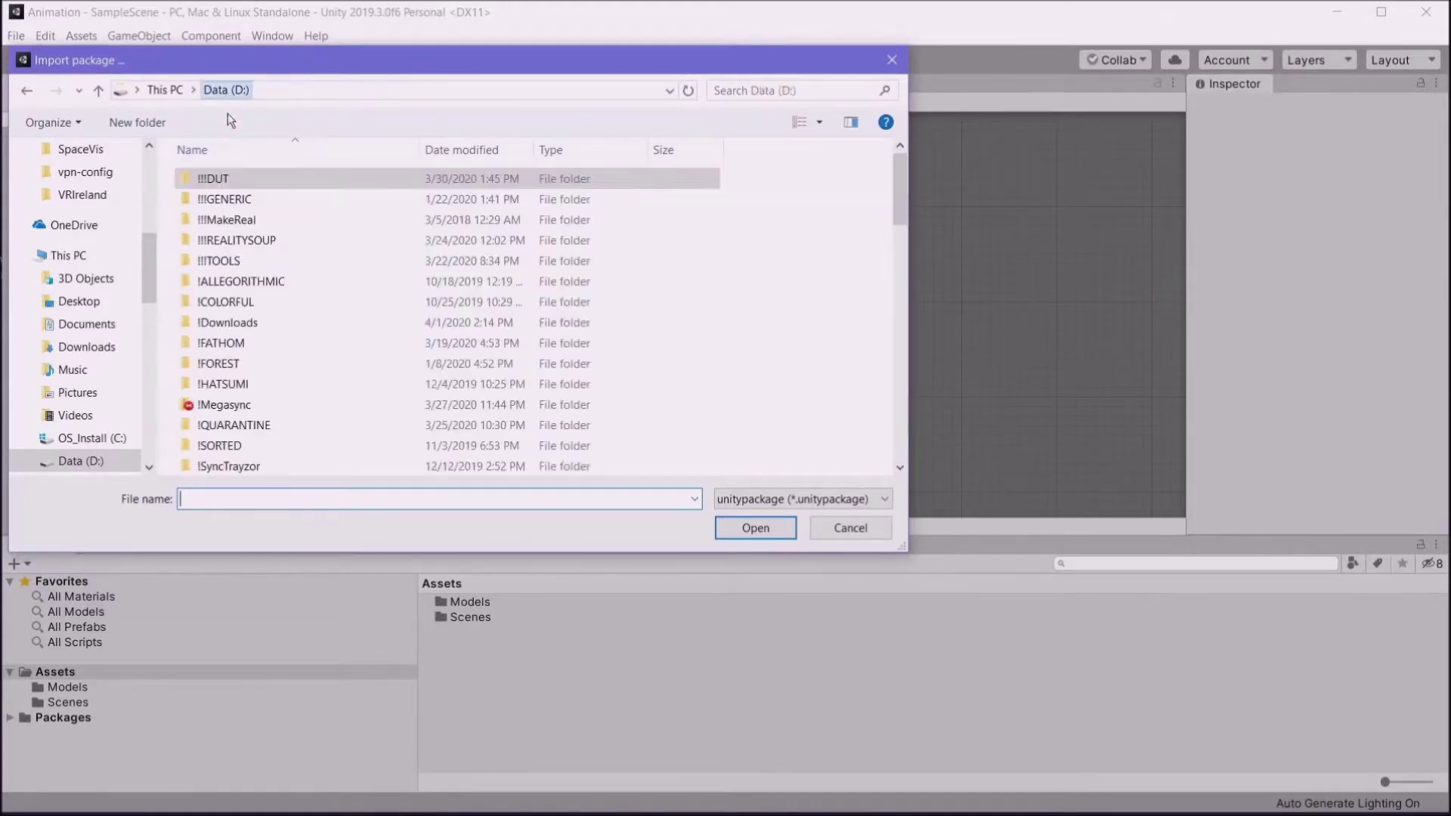
{"action": "double_click", "coordinate": [225, 325]}
{"action": "double_click", "coordinate": [243, 178]}
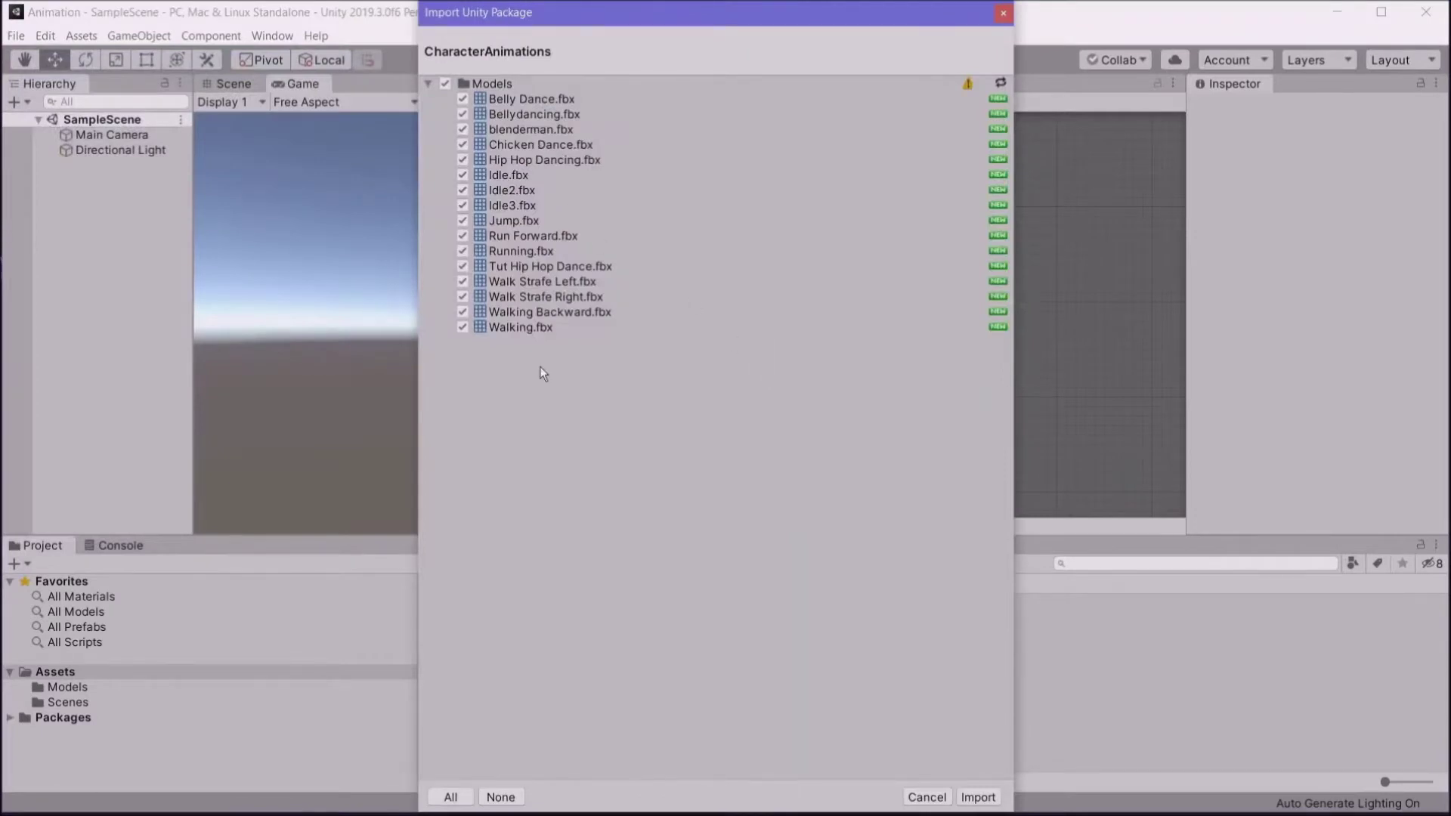
{"action": "left_click", "coordinate": [975, 797]}
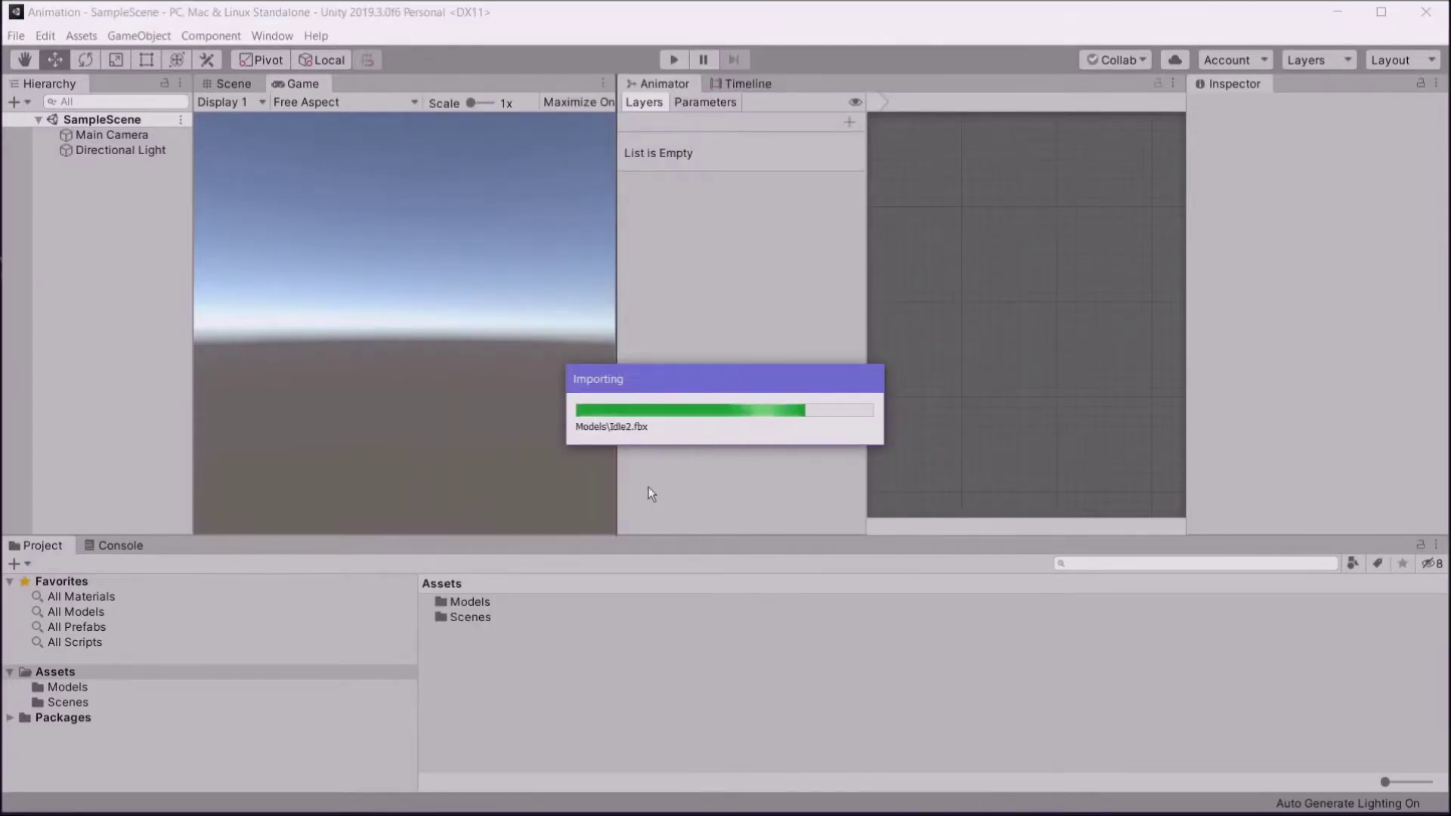
Step: Add the Idle model from the Models folder to SampleScene and view it in the Scene view
{"action": "double_click", "coordinate": [483, 603]}
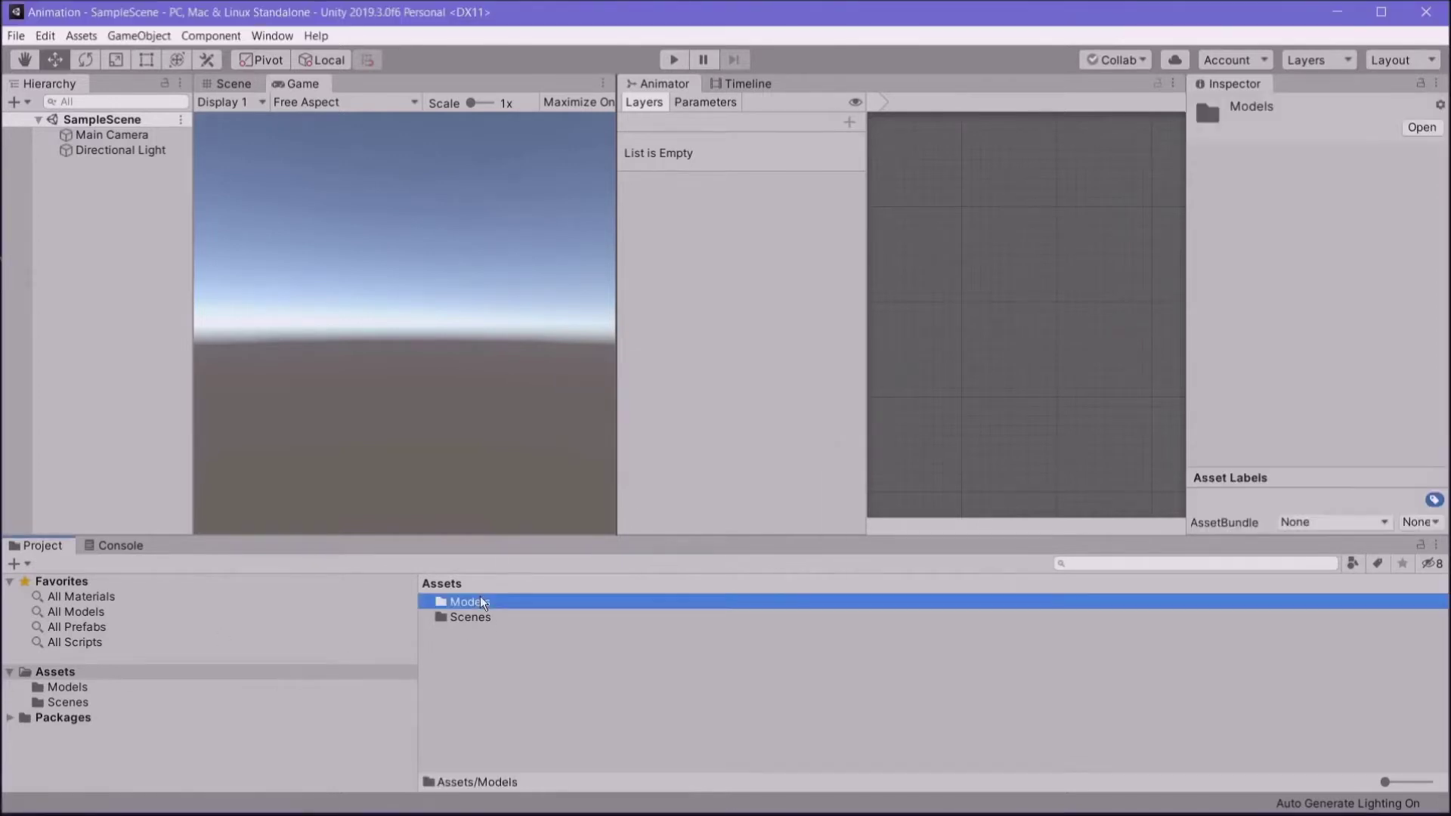
{"action": "left_click_drag", "start_coordinate": [530, 537], "coordinate": [521, 461]}
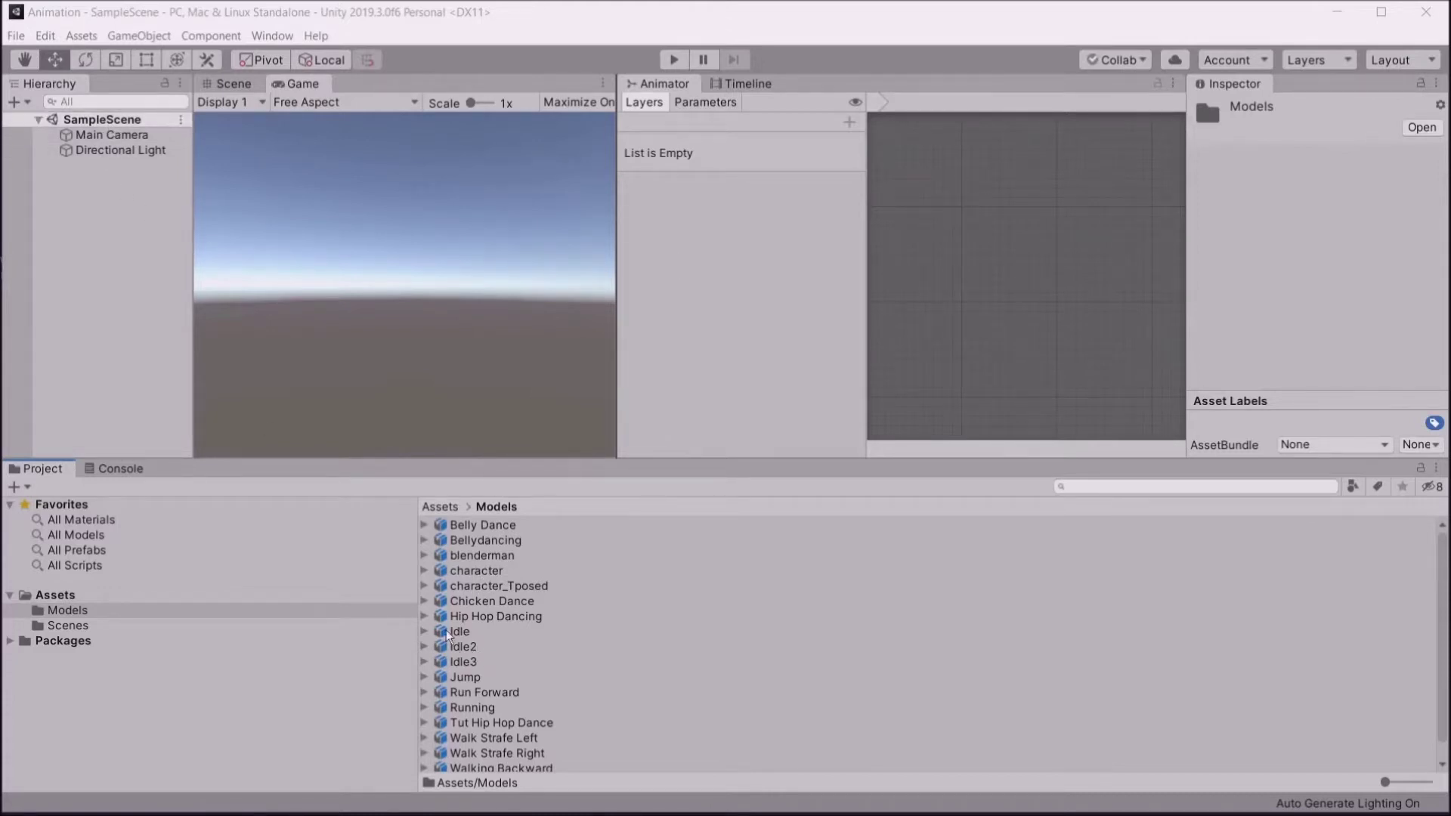
{"action": "left_click_drag", "start_coordinate": [448, 635], "coordinate": [117, 178]}
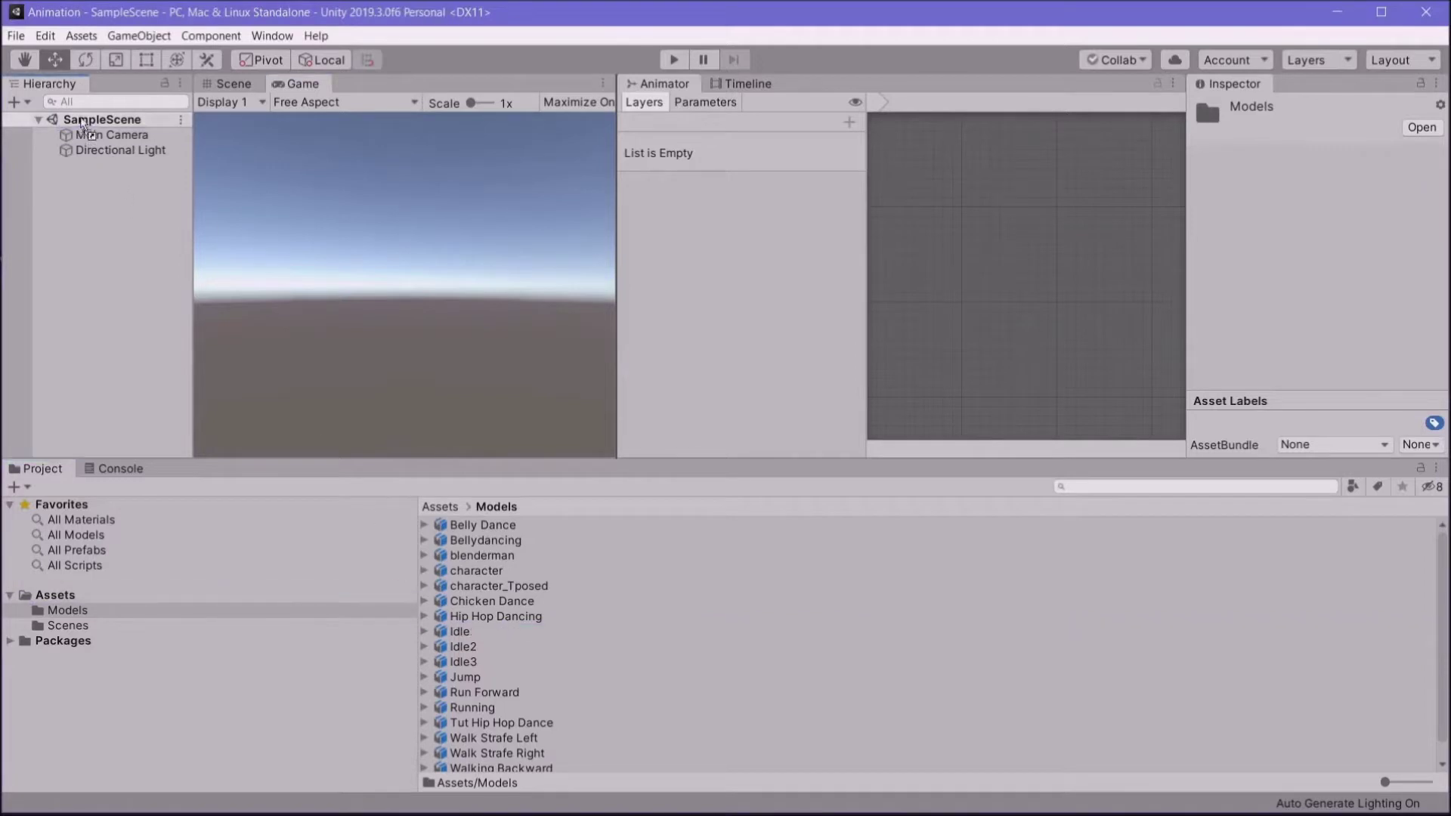
{"action": "left_click_drag", "start_coordinate": [83, 127], "coordinate": [84, 161]}
{"action": "scroll", "coordinate": [447, 271], "scroll_direction": "up", "scroll_amount": 1}
{"action": "scroll", "coordinate": [445, 306], "scroll_direction": "down", "scroll_amount": 1}
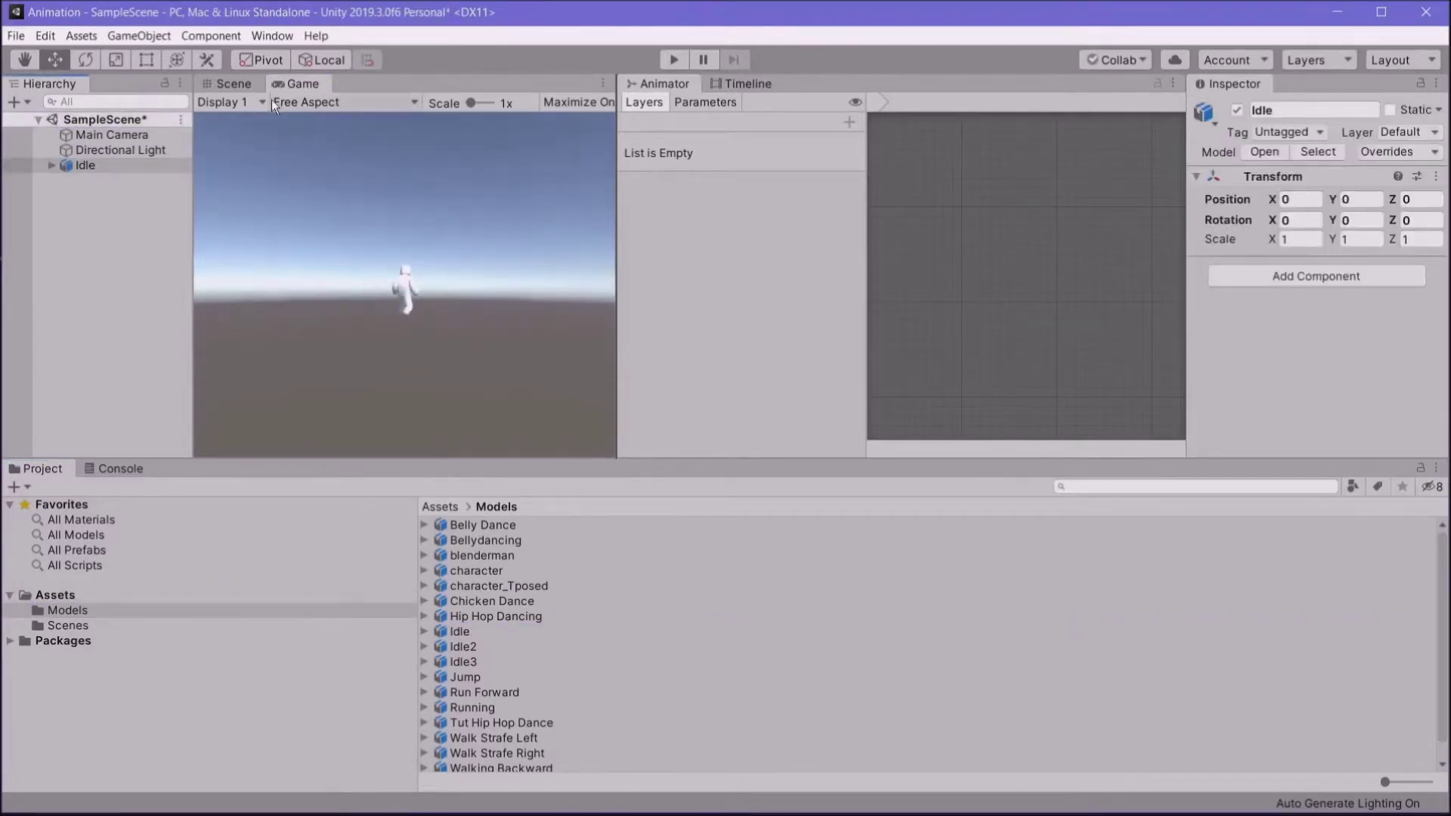
{"action": "left_click", "coordinate": [243, 80]}
{"action": "scroll", "coordinate": [465, 268], "scroll_direction": "up", "scroll_amount": 4}
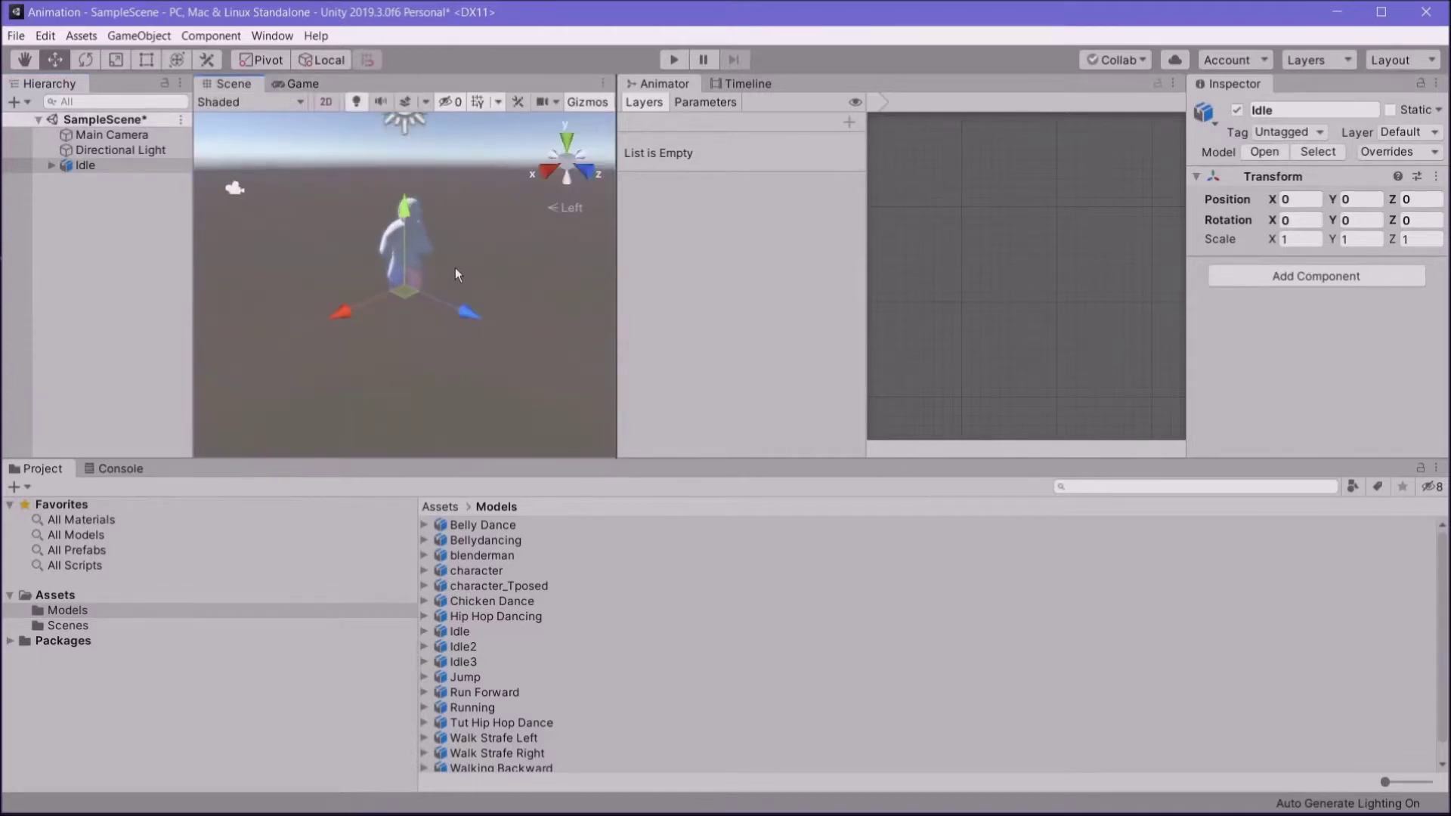
{"action": "scroll", "coordinate": [446, 325], "scroll_direction": "down", "scroll_amount": 5}
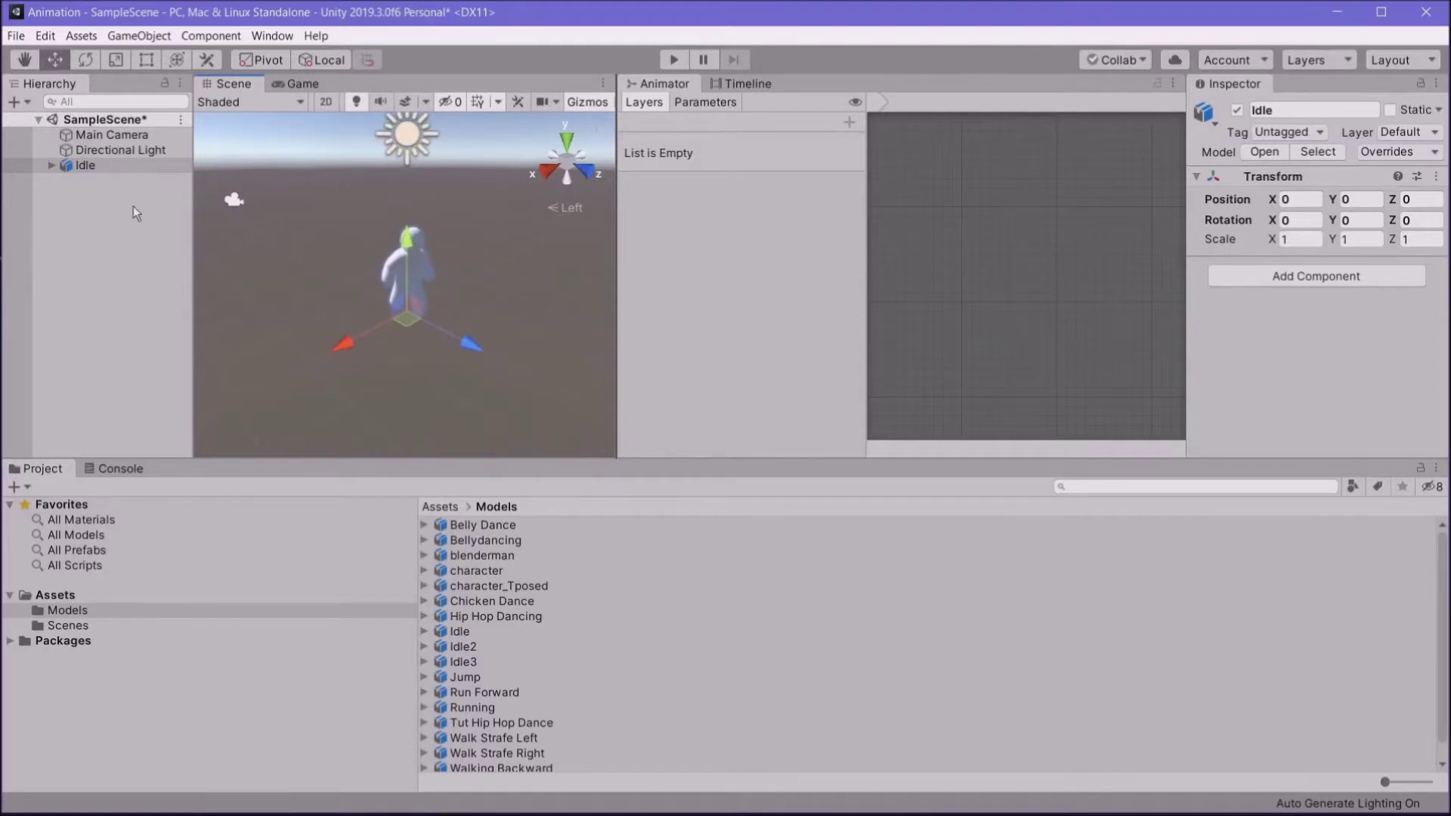
Step: Switch to the GT2-2020_Animation presentation in PowerPoint, check the Skinning slide, and minimize it again
{"action": "left_click", "coordinate": [1307, 277]}
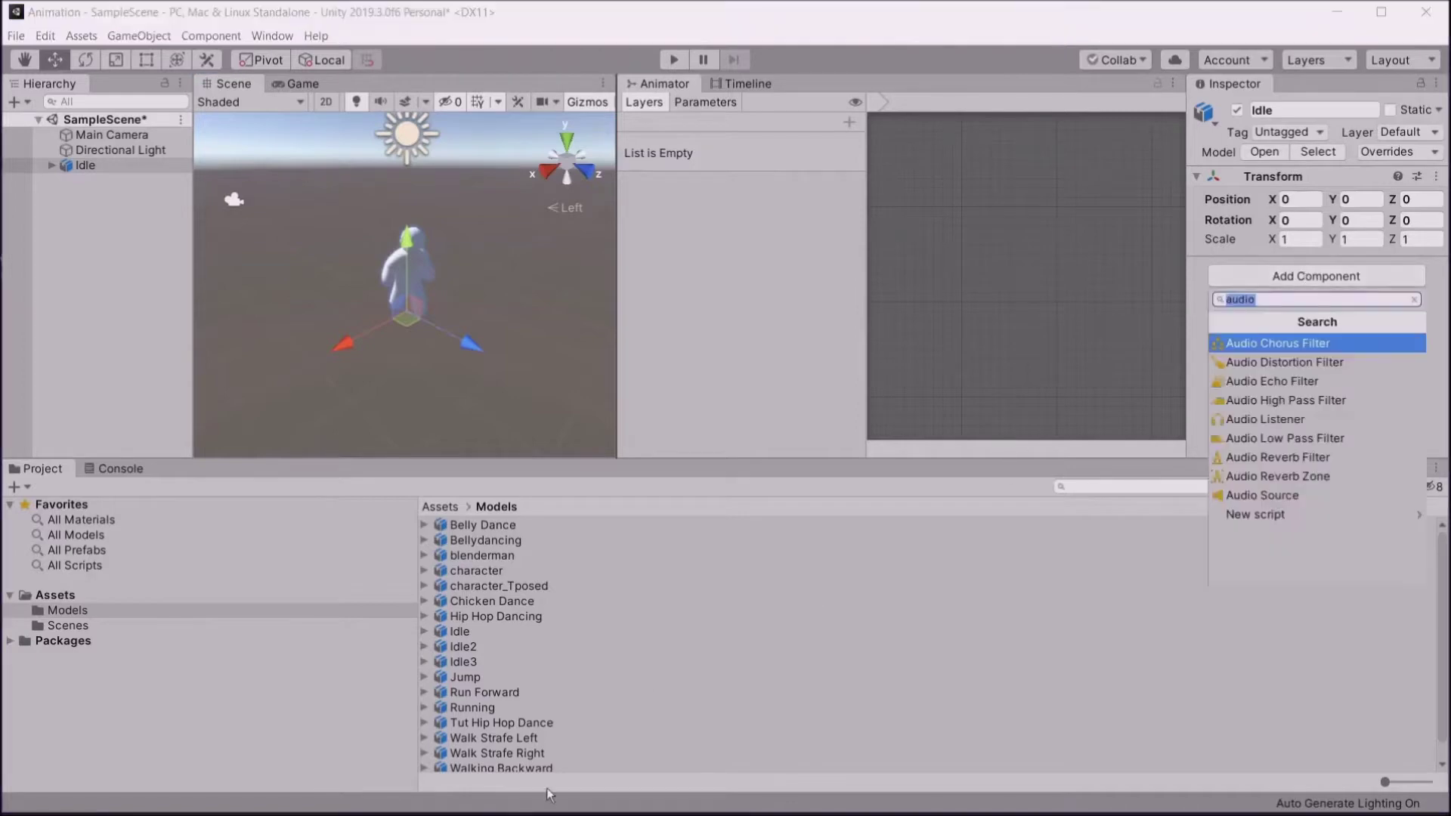
{"action": "mouse_move", "coordinate": [221, 807]}
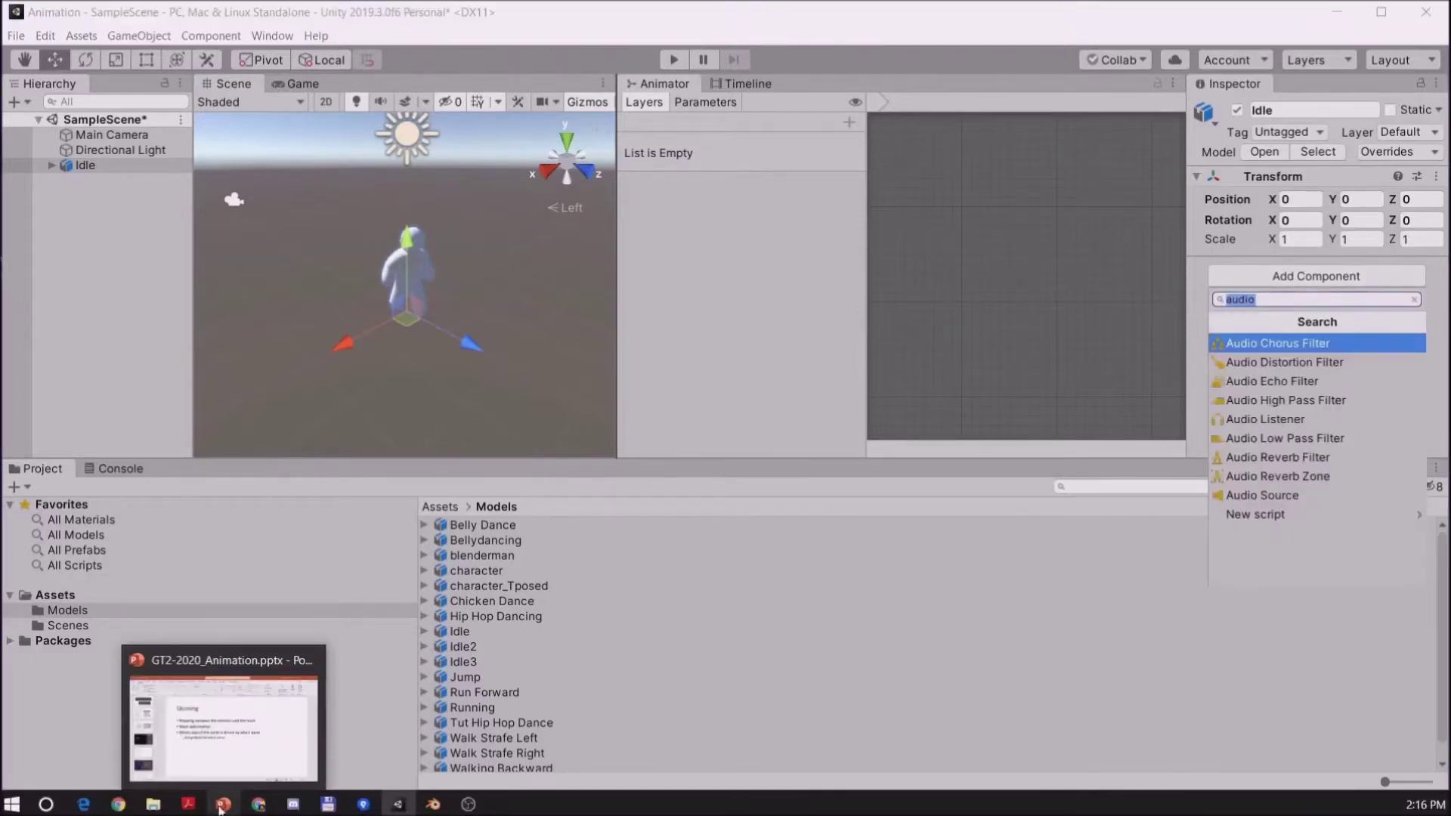
{"action": "left_click", "coordinate": [134, 672]}
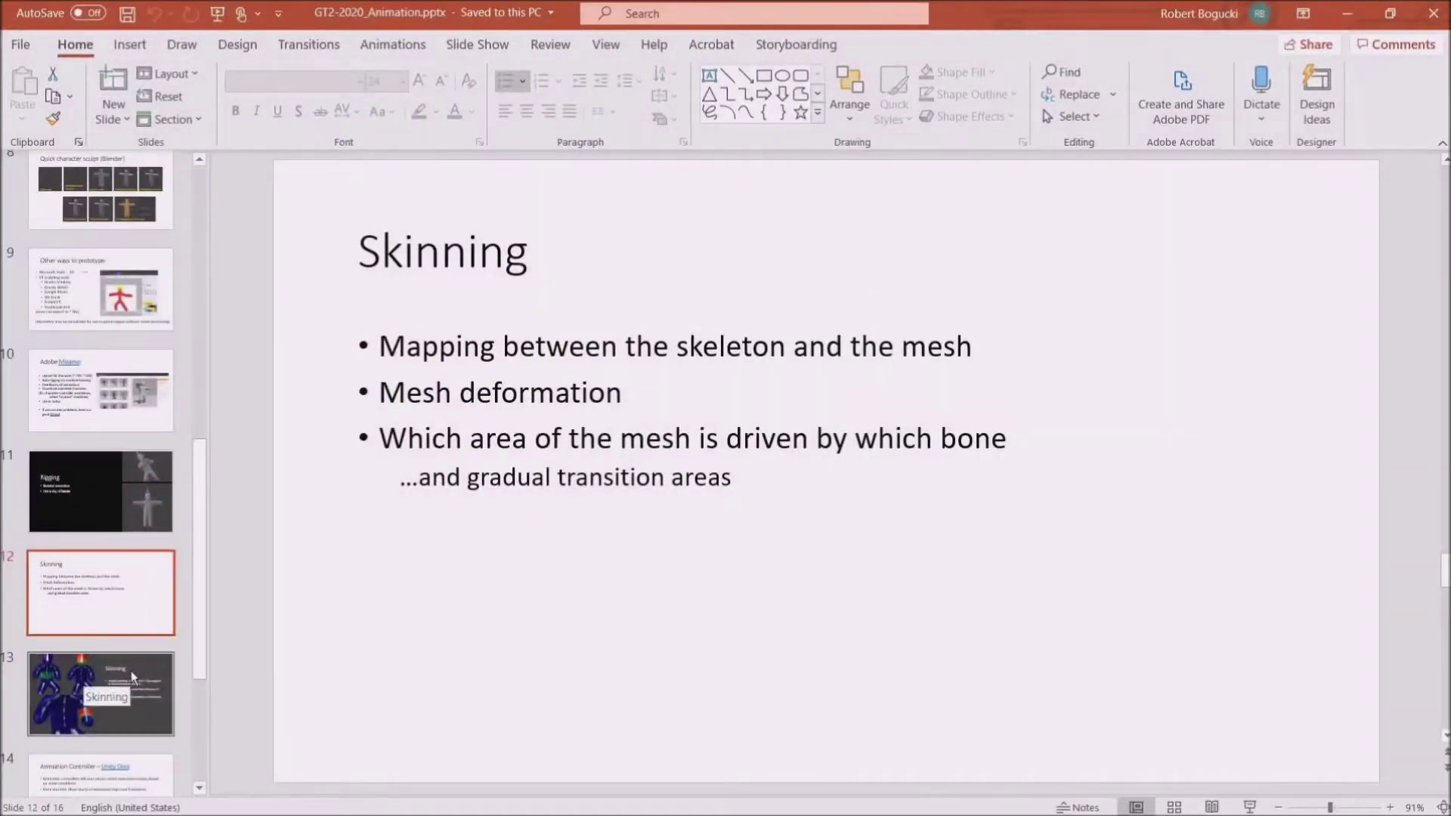
{"action": "left_click", "coordinate": [131, 675]}
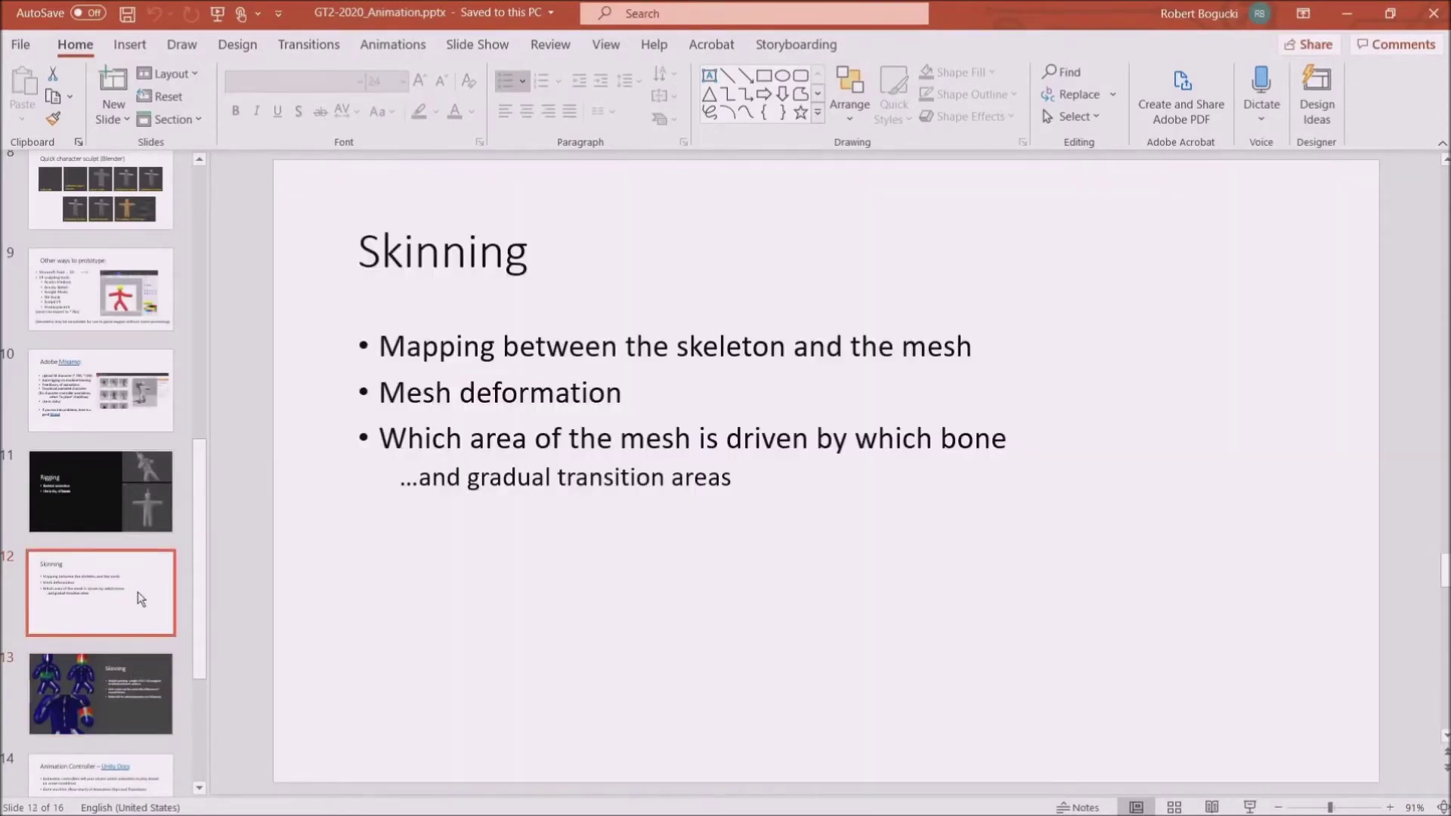
{"action": "left_click", "coordinate": [1347, 13]}
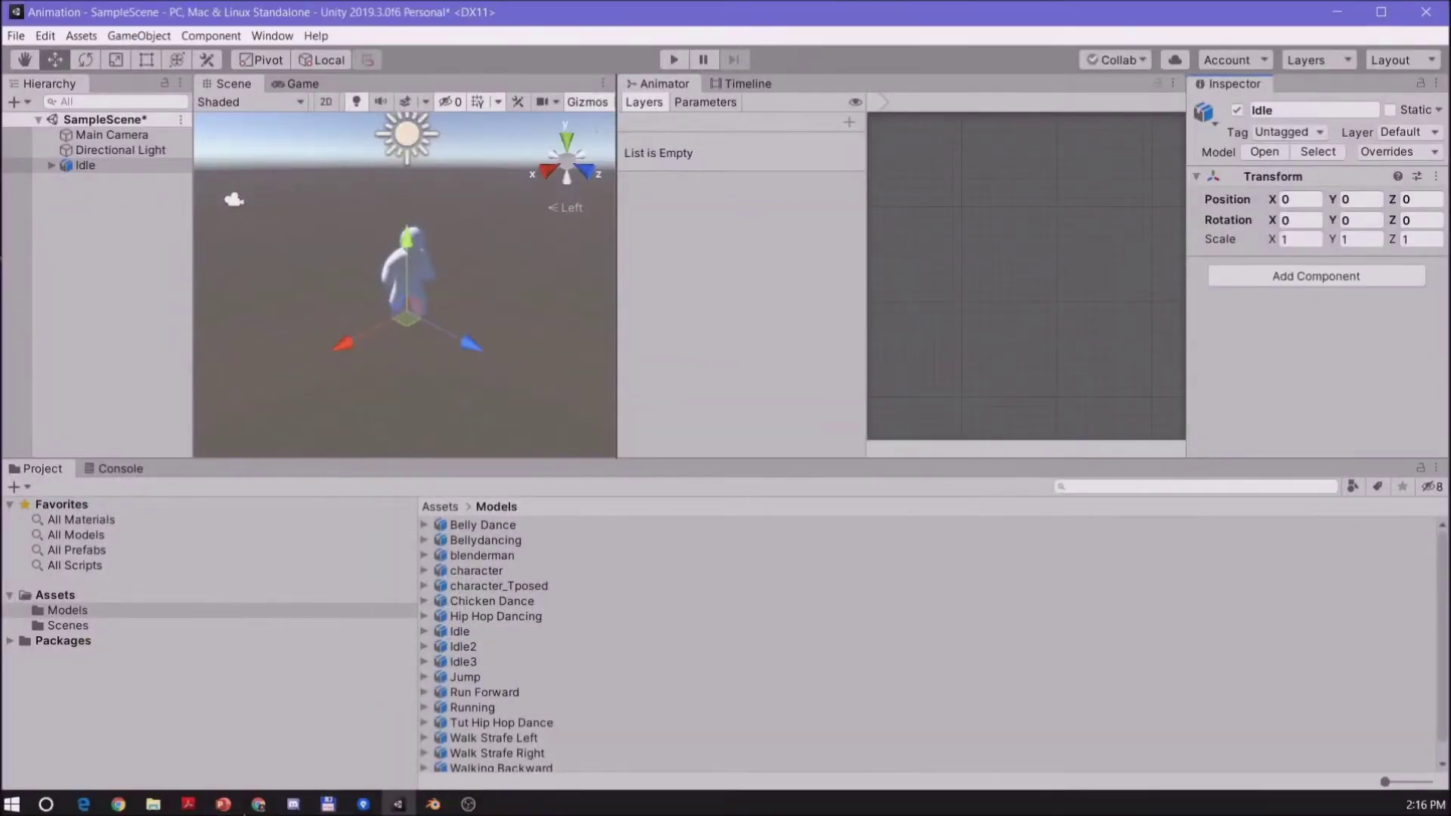
Step: Switch to Blender and start a new scene by reloading the start-up file
{"action": "left_click", "coordinate": [434, 805]}
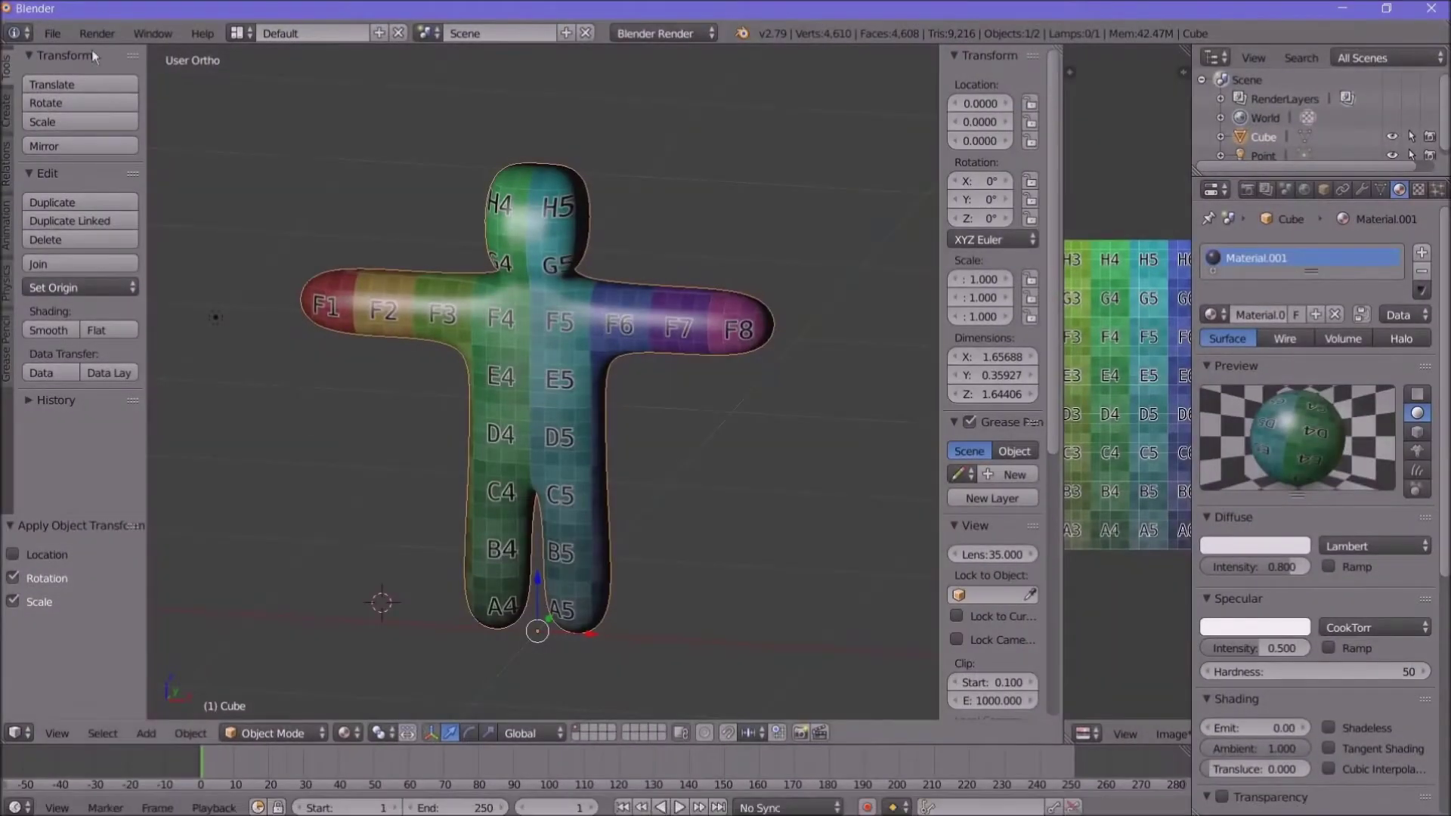
{"action": "left_click", "coordinate": [53, 34]}
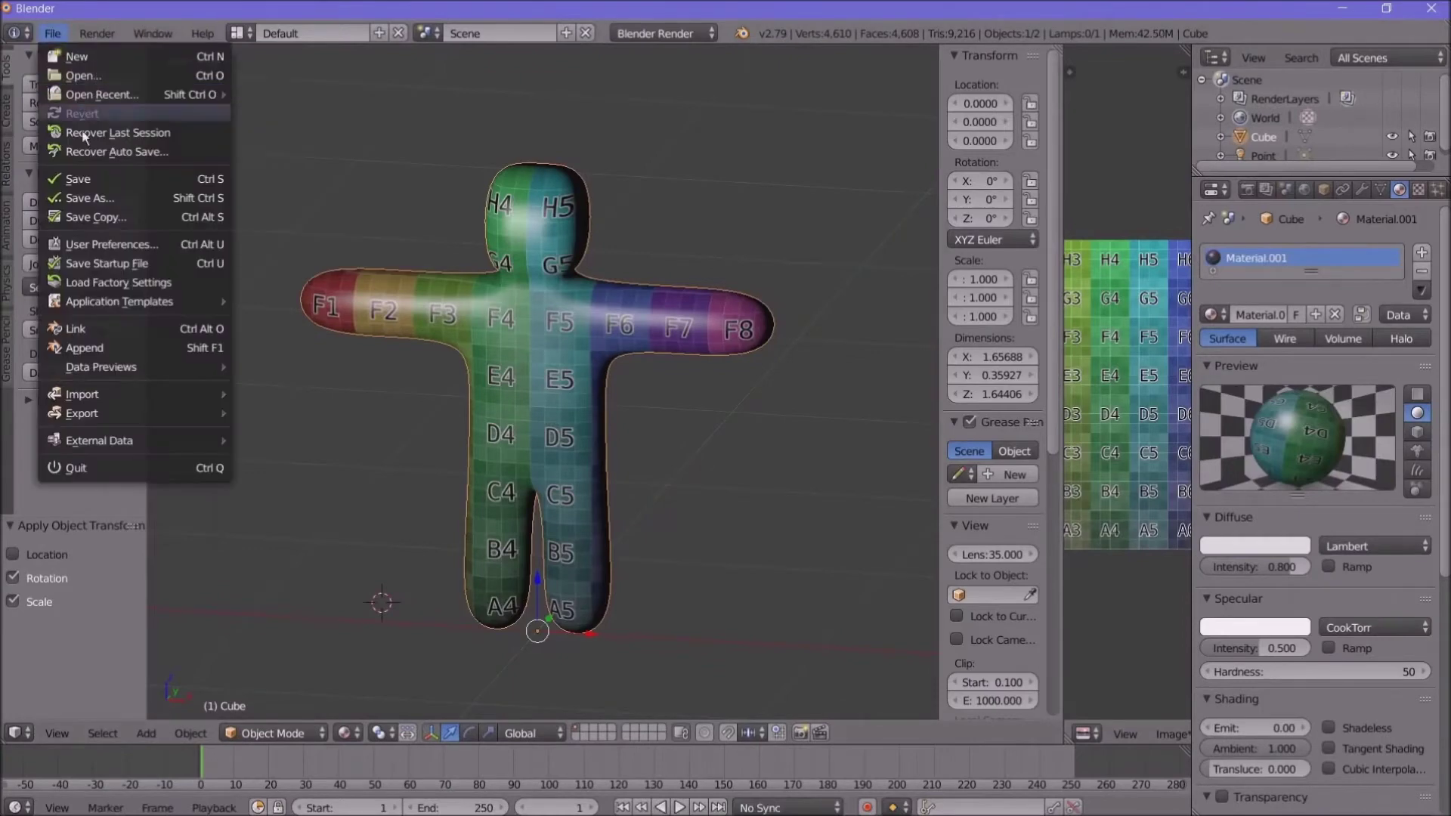
{"action": "mouse_move", "coordinate": [130, 398]}
{"action": "left_click", "coordinate": [84, 56]}
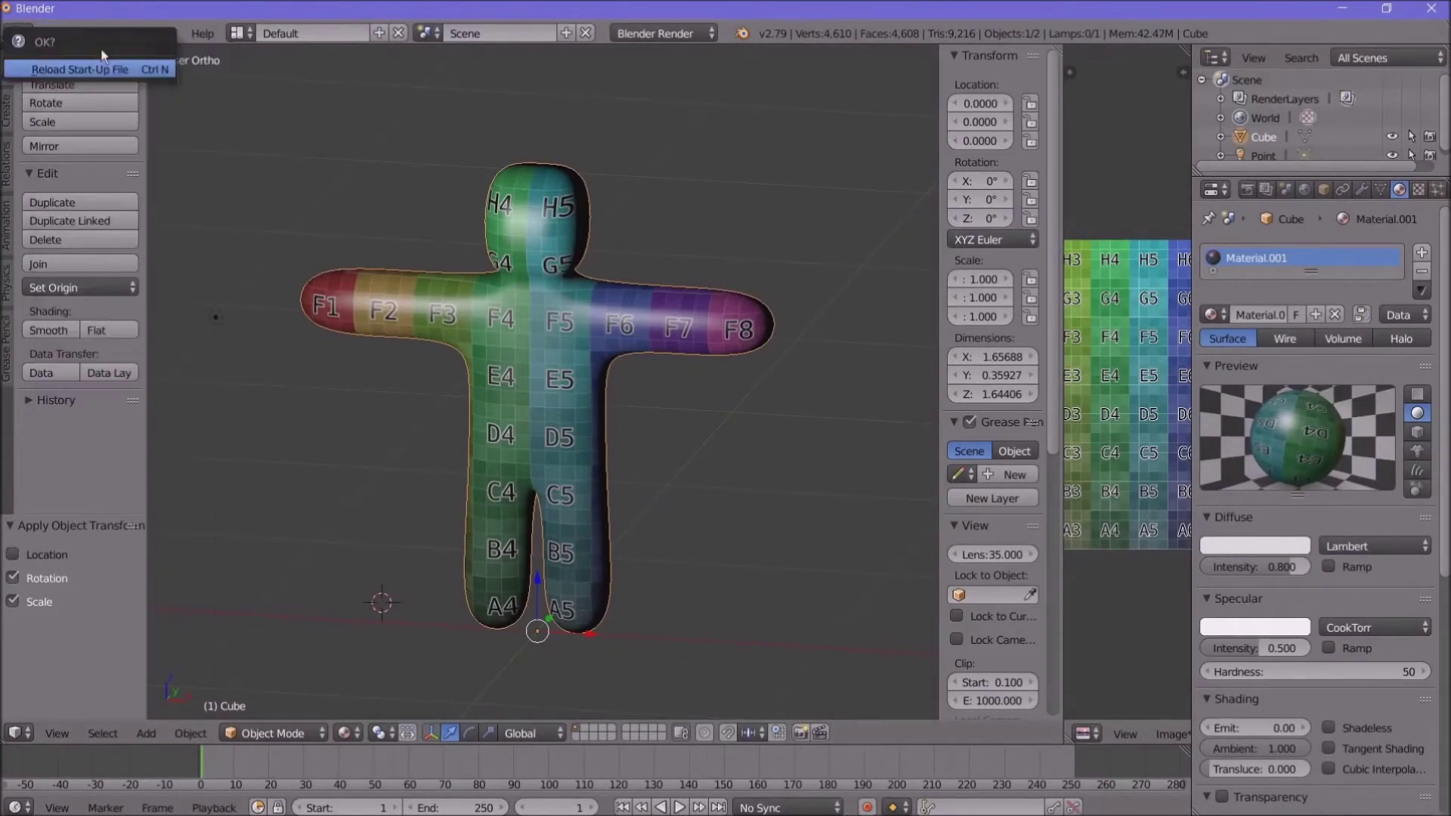
{"action": "left_click", "coordinate": [85, 74]}
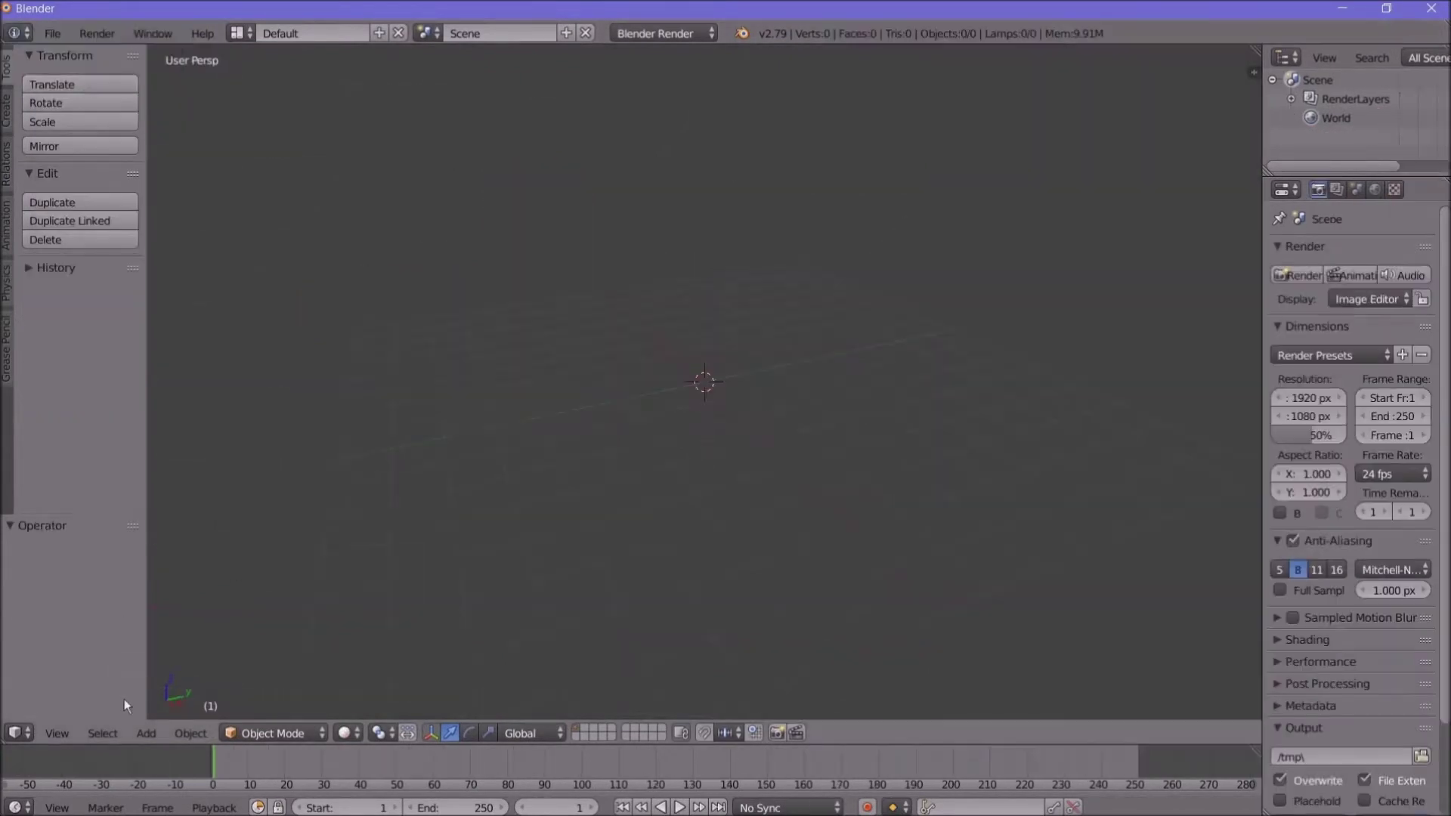
{"action": "left_click", "coordinate": [63, 731]}
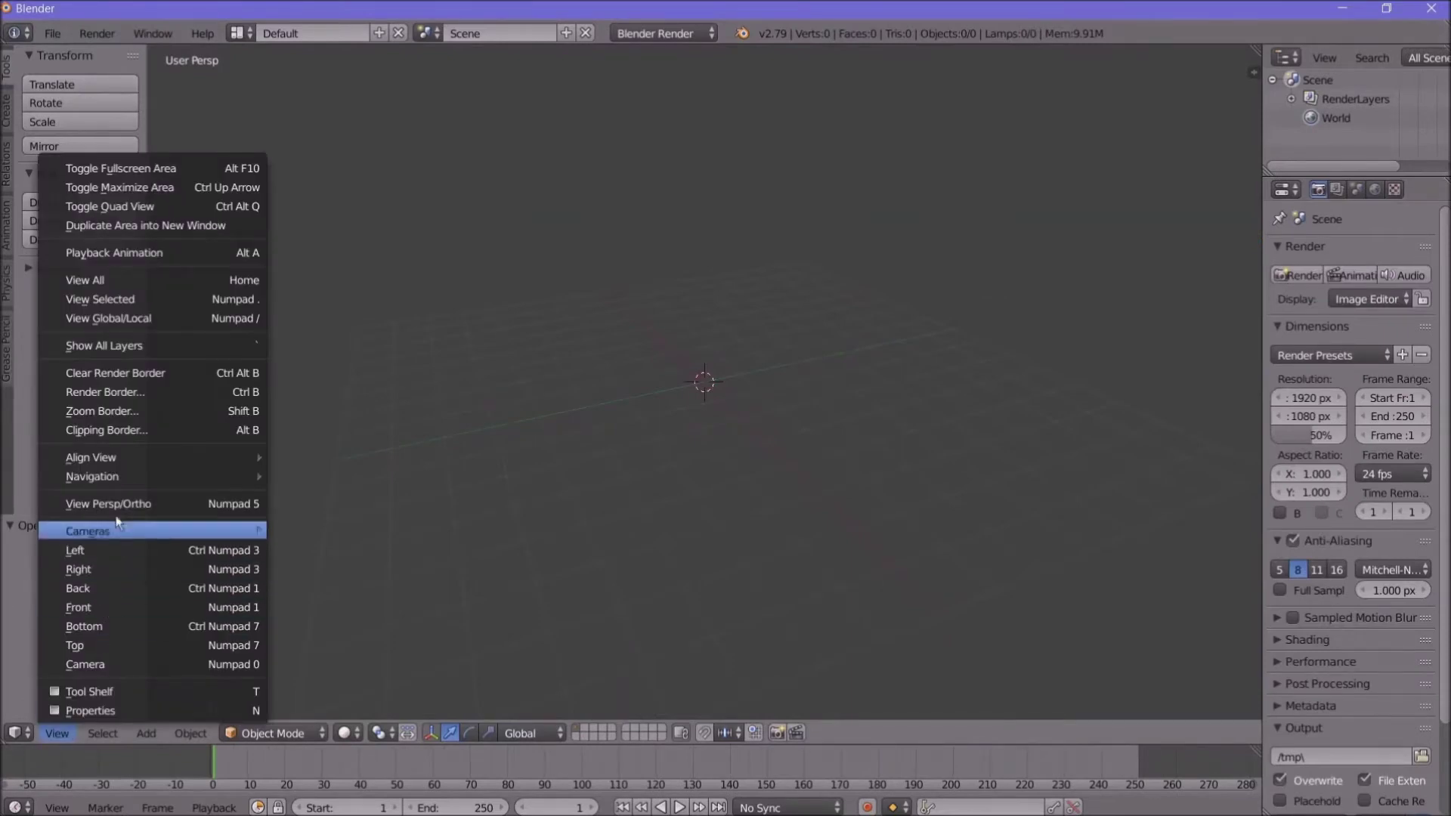
Step: Import Belly Dance.fbx from D:\!!!DUT\Animation\mixamo into the empty scene
{"action": "left_click", "coordinate": [53, 33]}
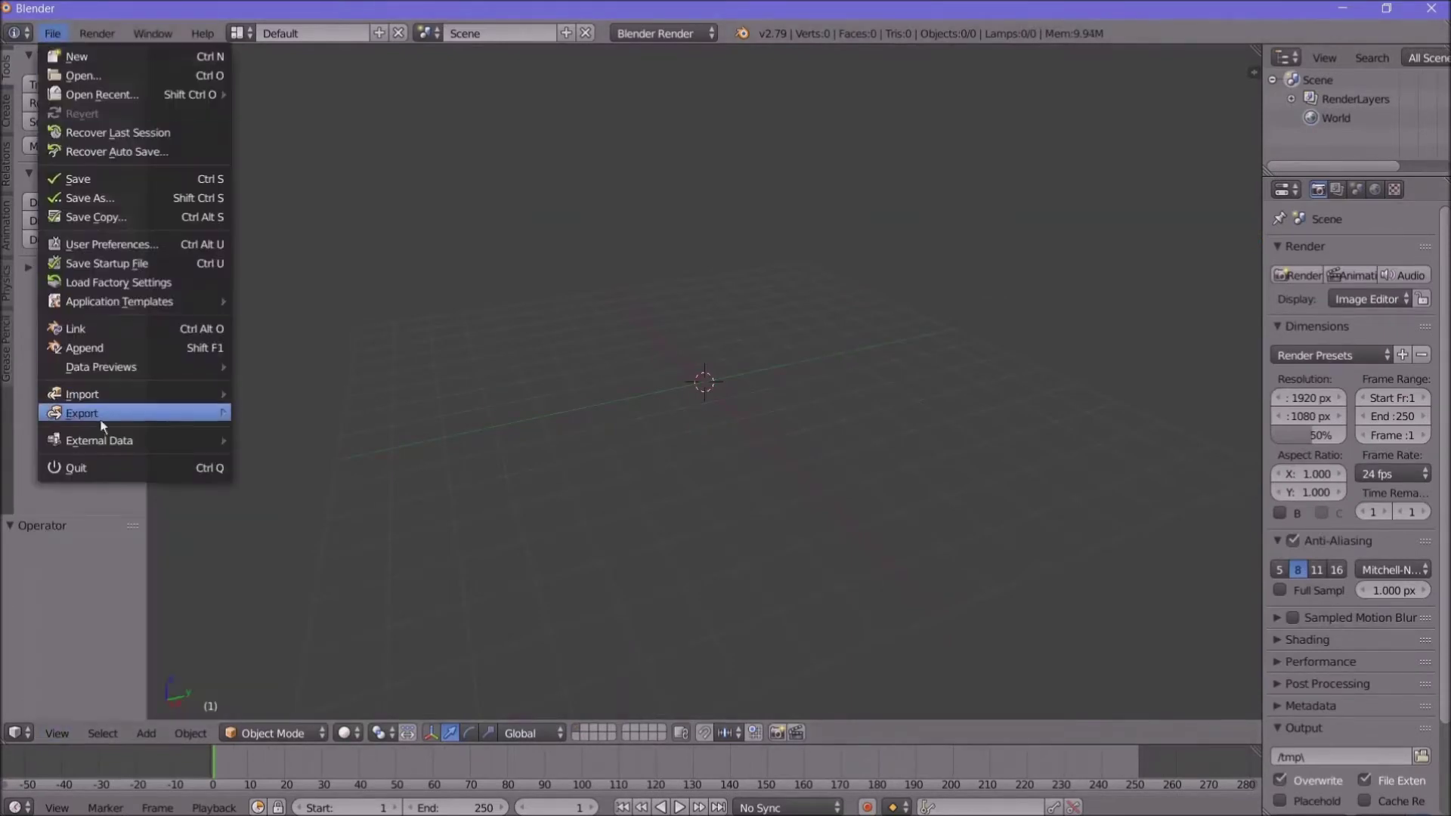
{"action": "mouse_move", "coordinate": [97, 393]}
{"action": "left_click", "coordinate": [343, 451]}
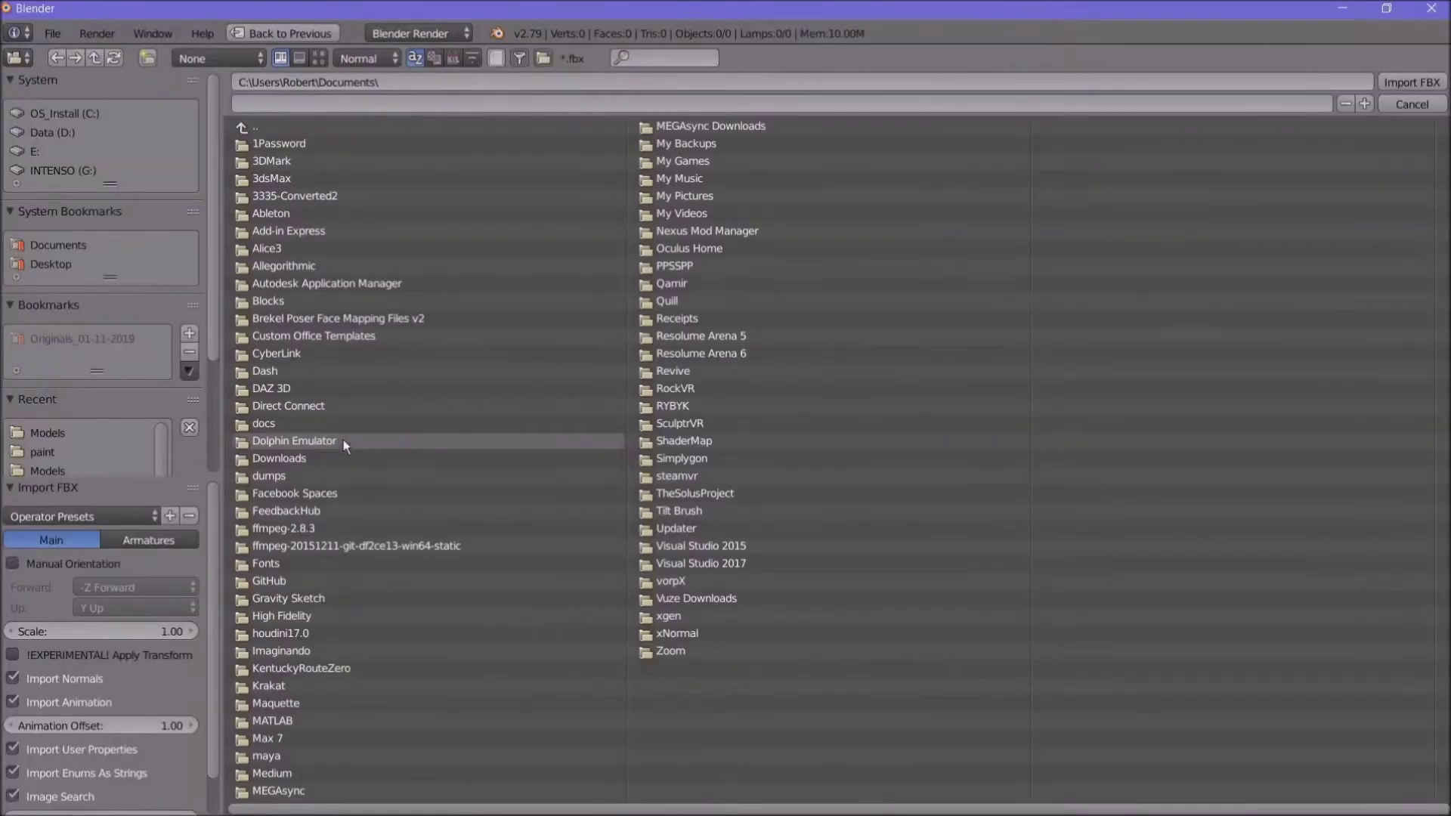
{"action": "left_click", "coordinate": [95, 130]}
{"action": "left_click", "coordinate": [286, 143]}
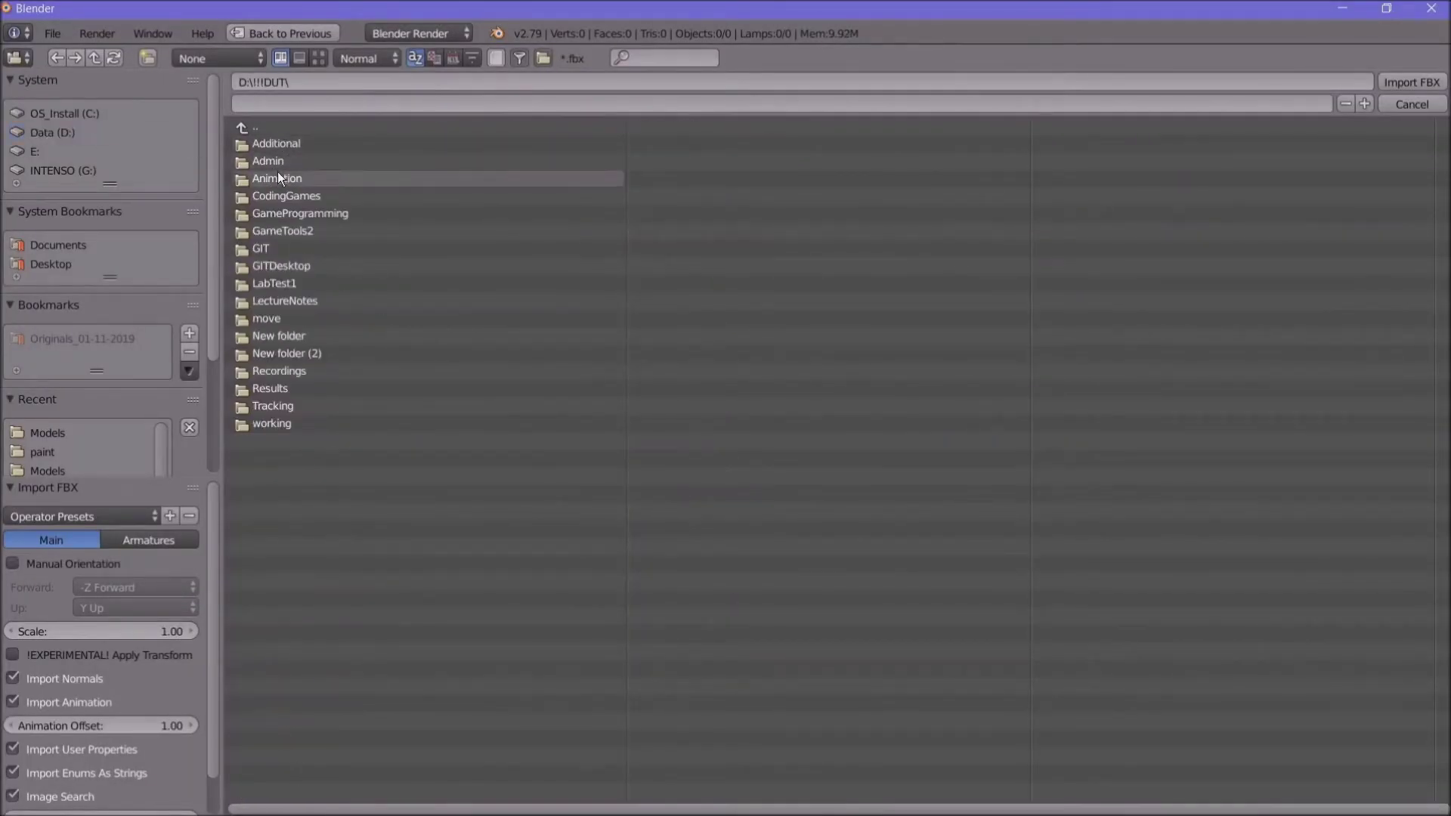
{"action": "left_click", "coordinate": [278, 176]}
{"action": "left_click", "coordinate": [278, 161]}
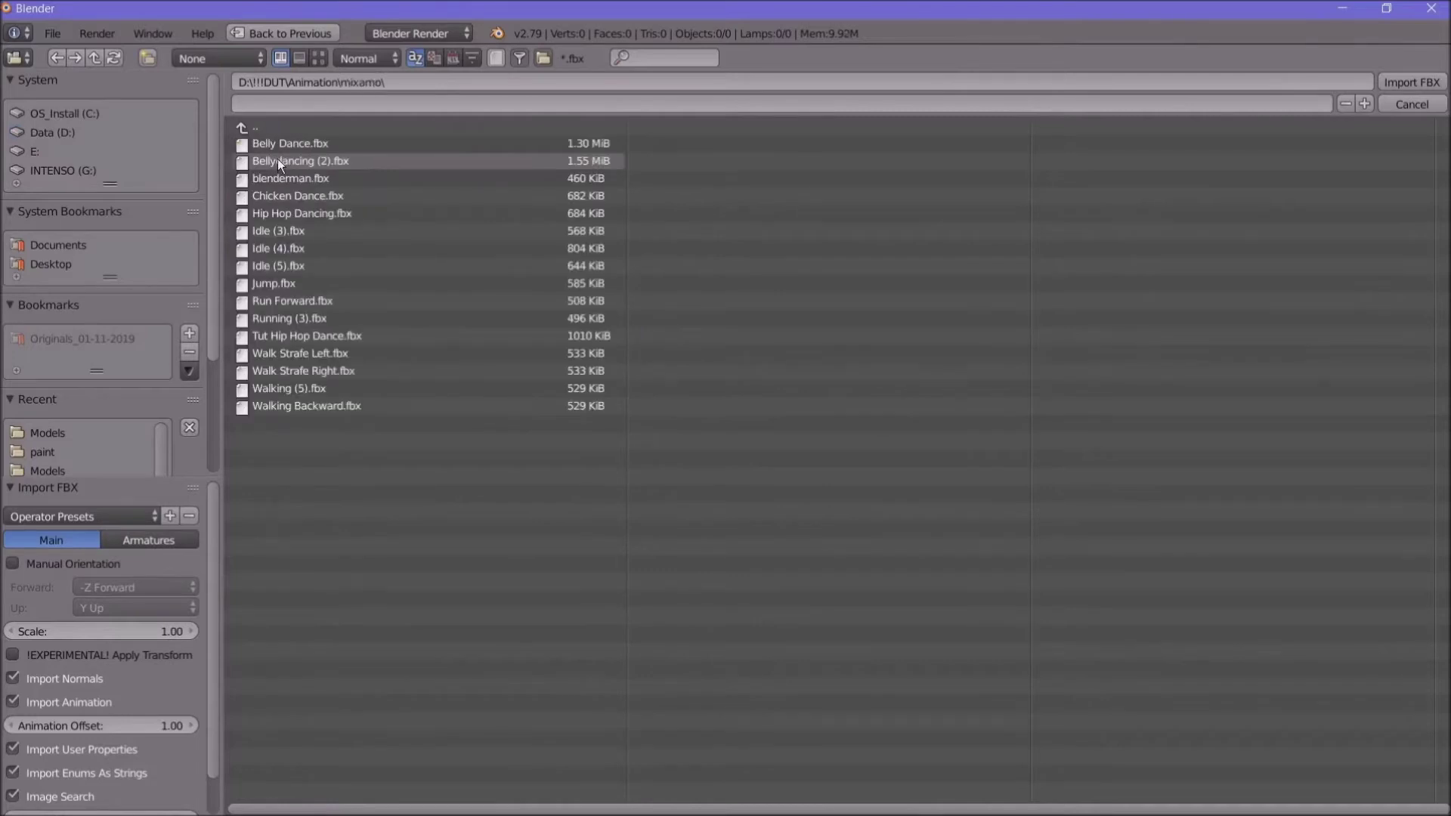
{"action": "left_click", "coordinate": [275, 143]}
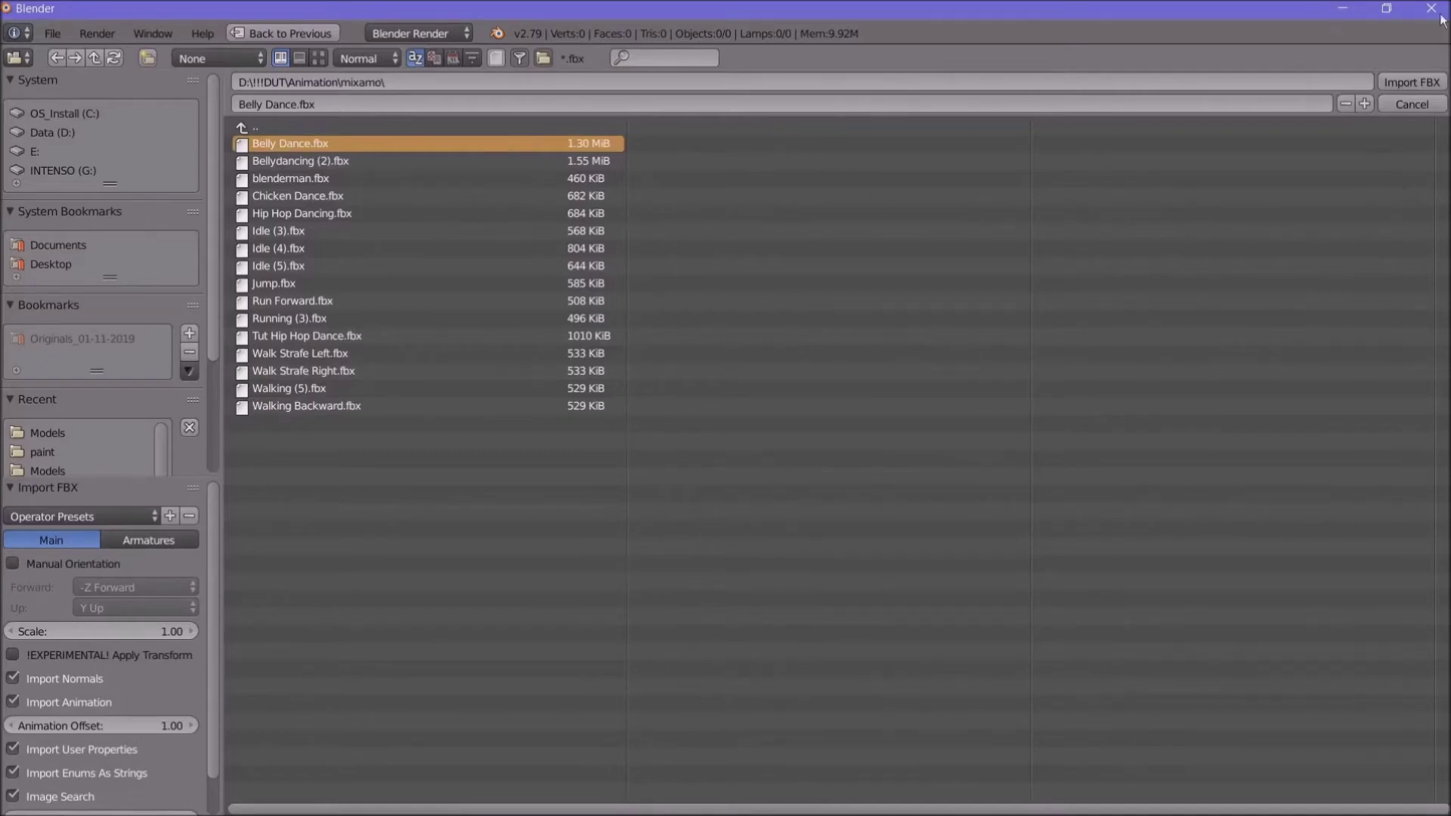
{"action": "left_click", "coordinate": [1408, 75]}
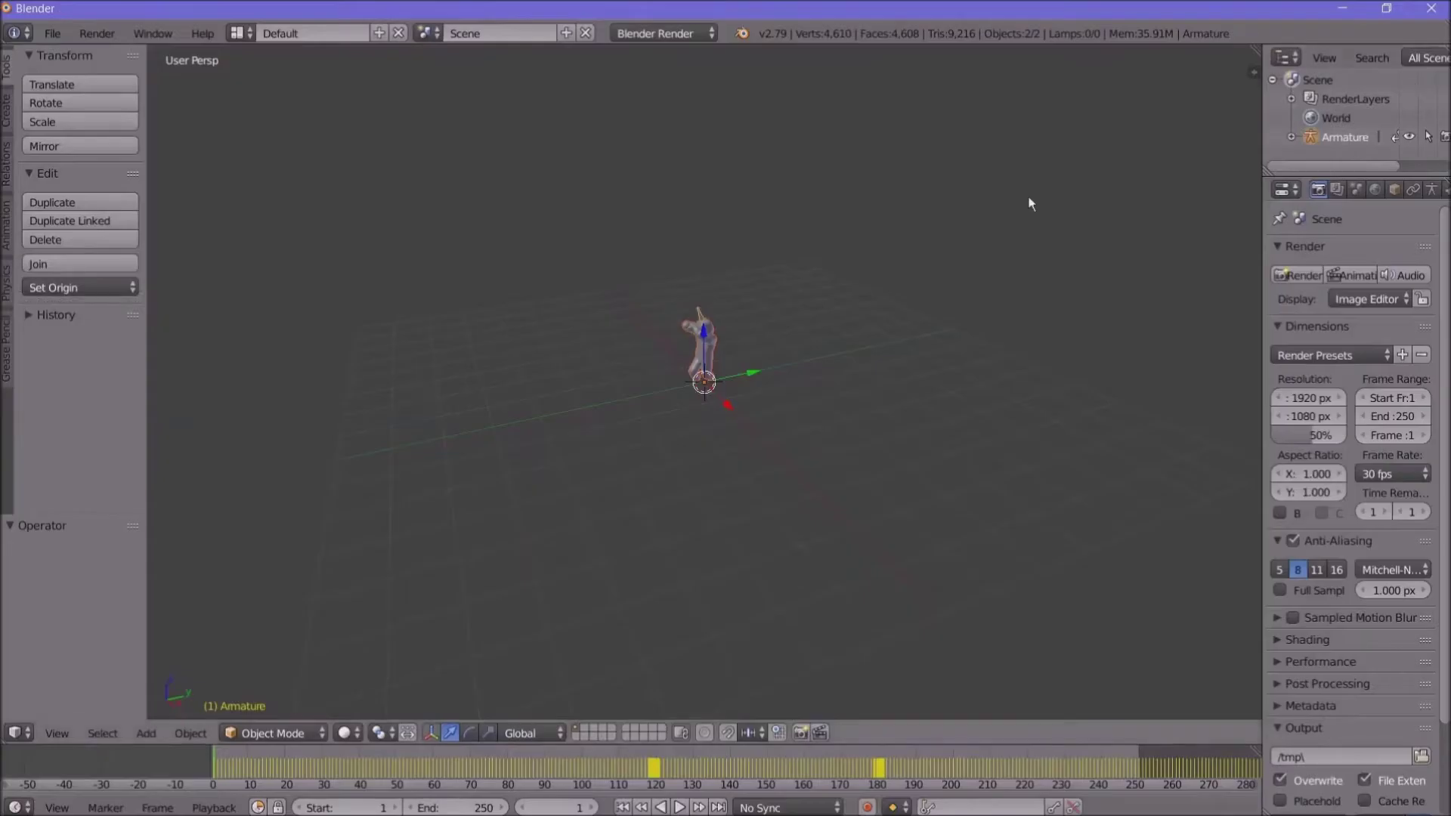
Step: View the imported character from the front, play its dance animation and stop it at frame 45
{"action": "middle_click_drag", "start_coordinate": [794, 325], "coordinate": [709, 551]}
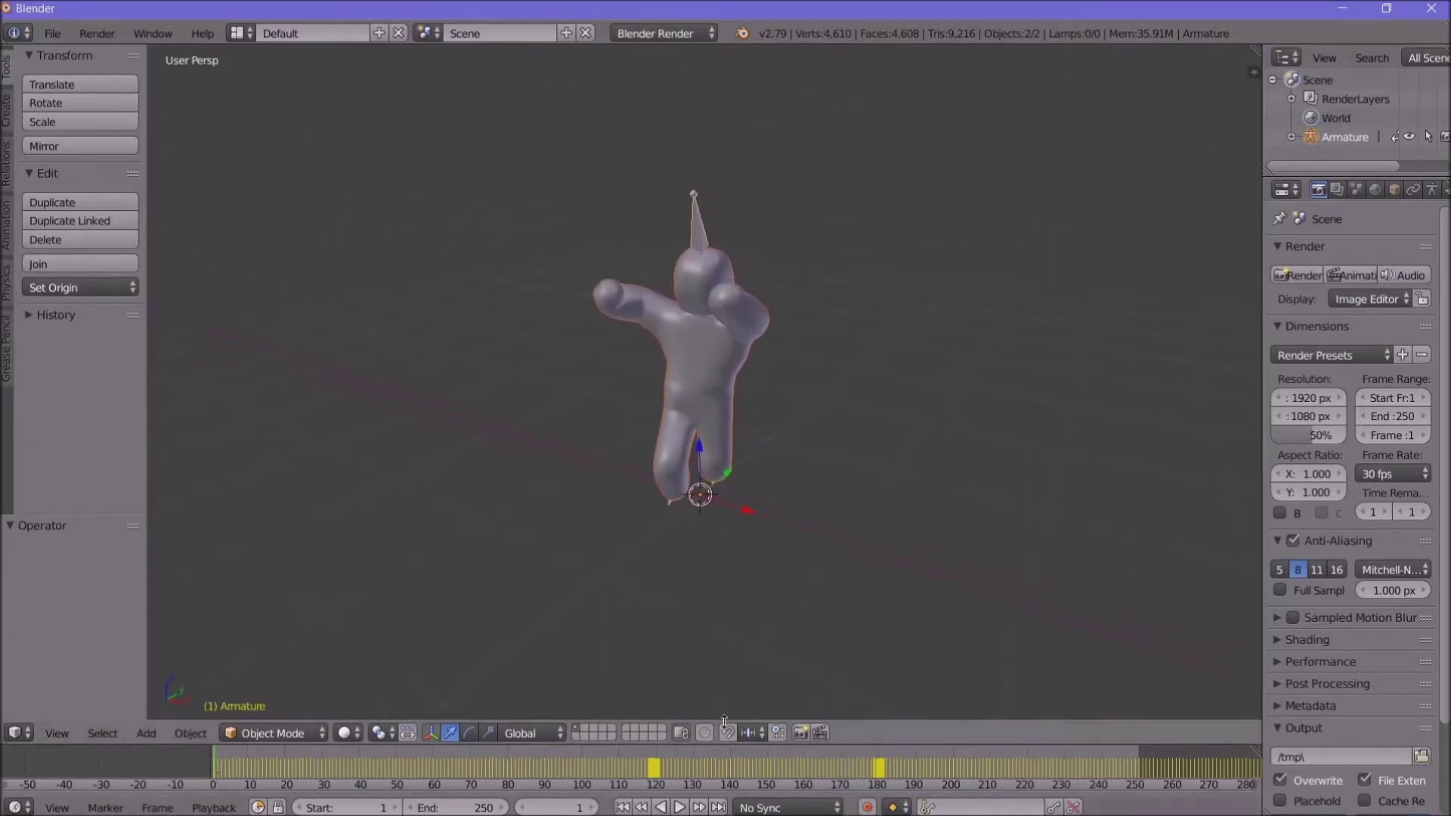
{"action": "left_click", "coordinate": [680, 807]}
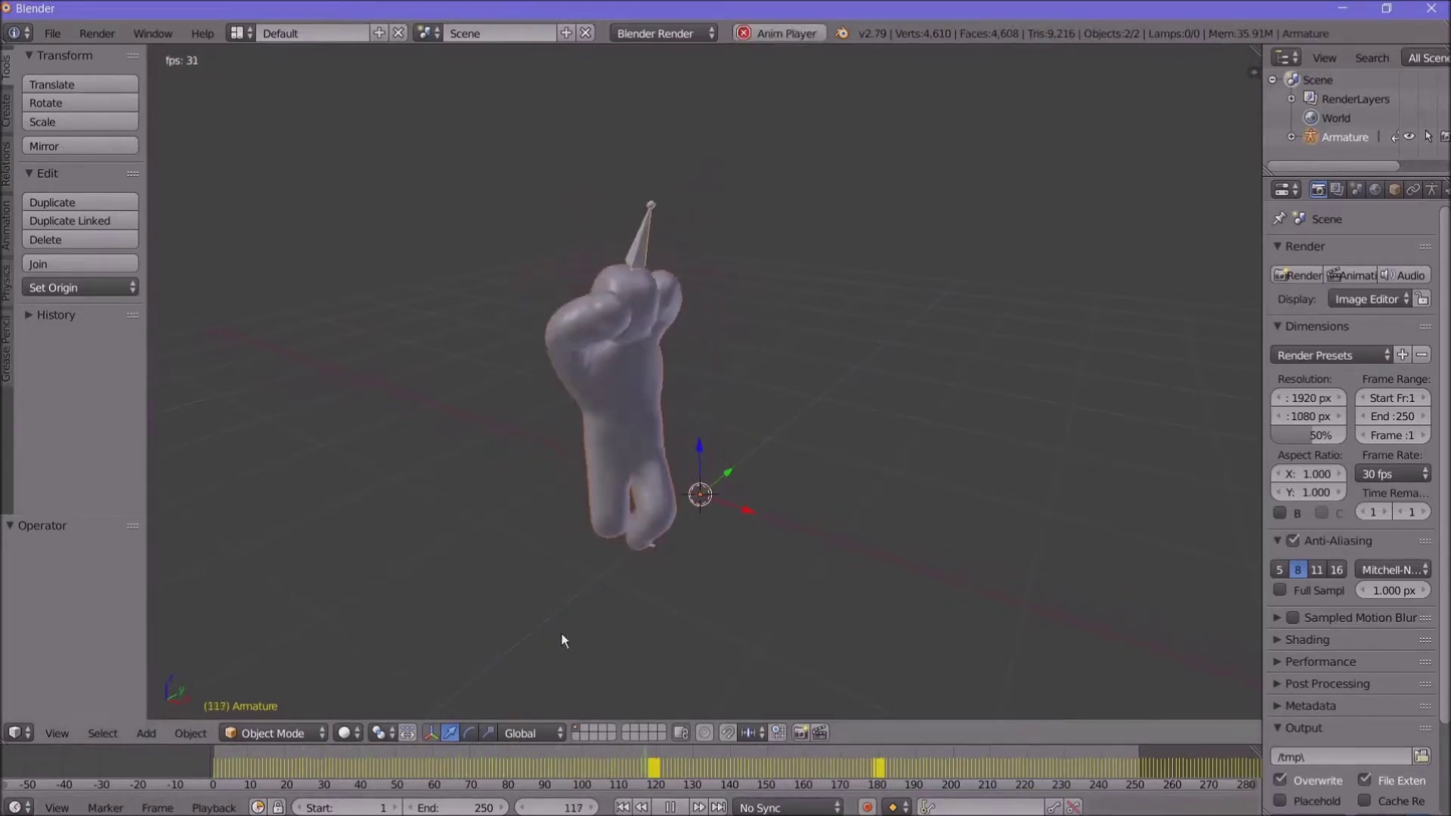
{"action": "left_click", "coordinate": [671, 807]}
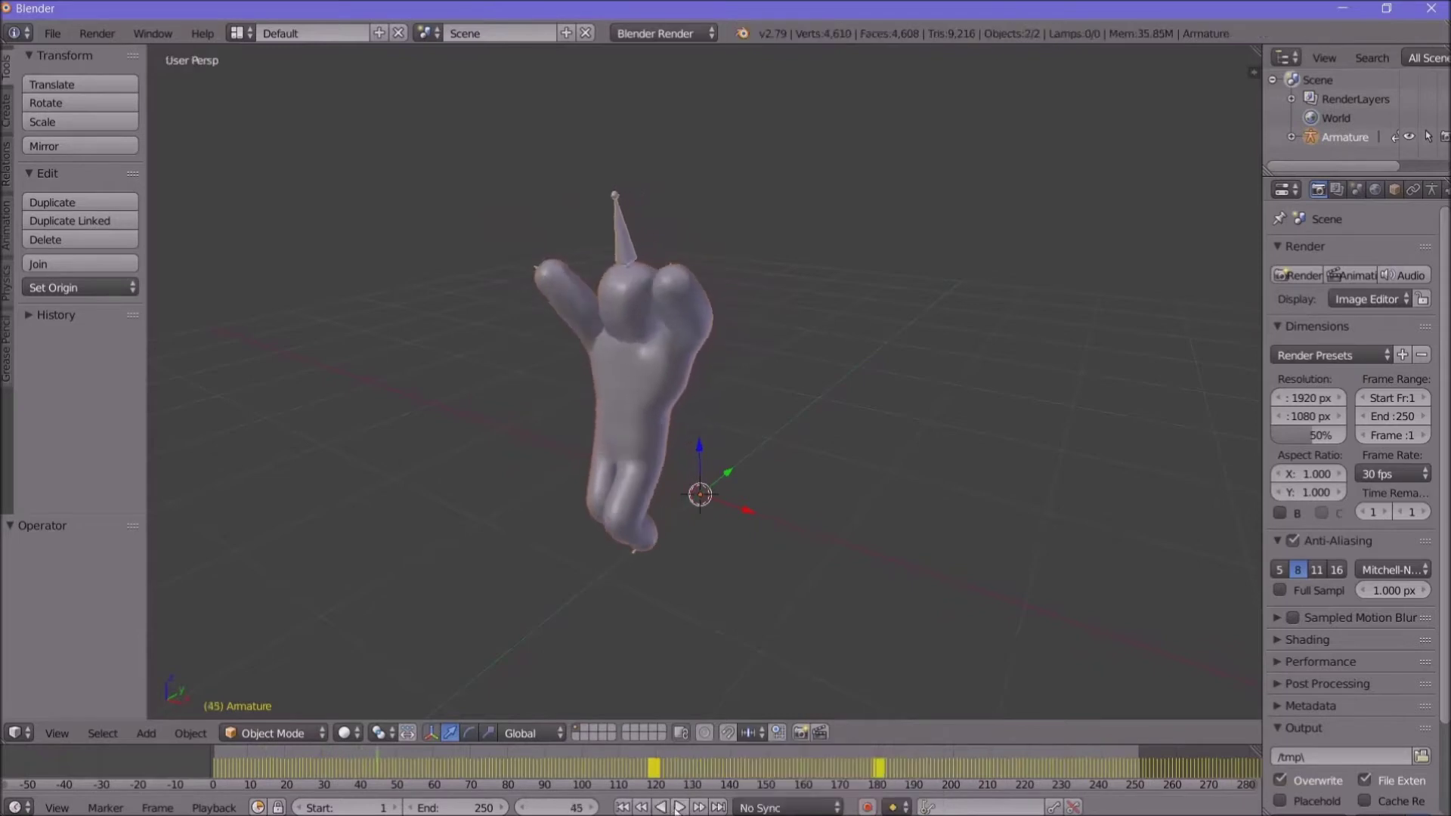
{"action": "scroll", "coordinate": [567, 411], "scroll_direction": "down", "scroll_amount": 5}
{"action": "scroll", "coordinate": [567, 411], "scroll_direction": "up", "scroll_amount": 4}
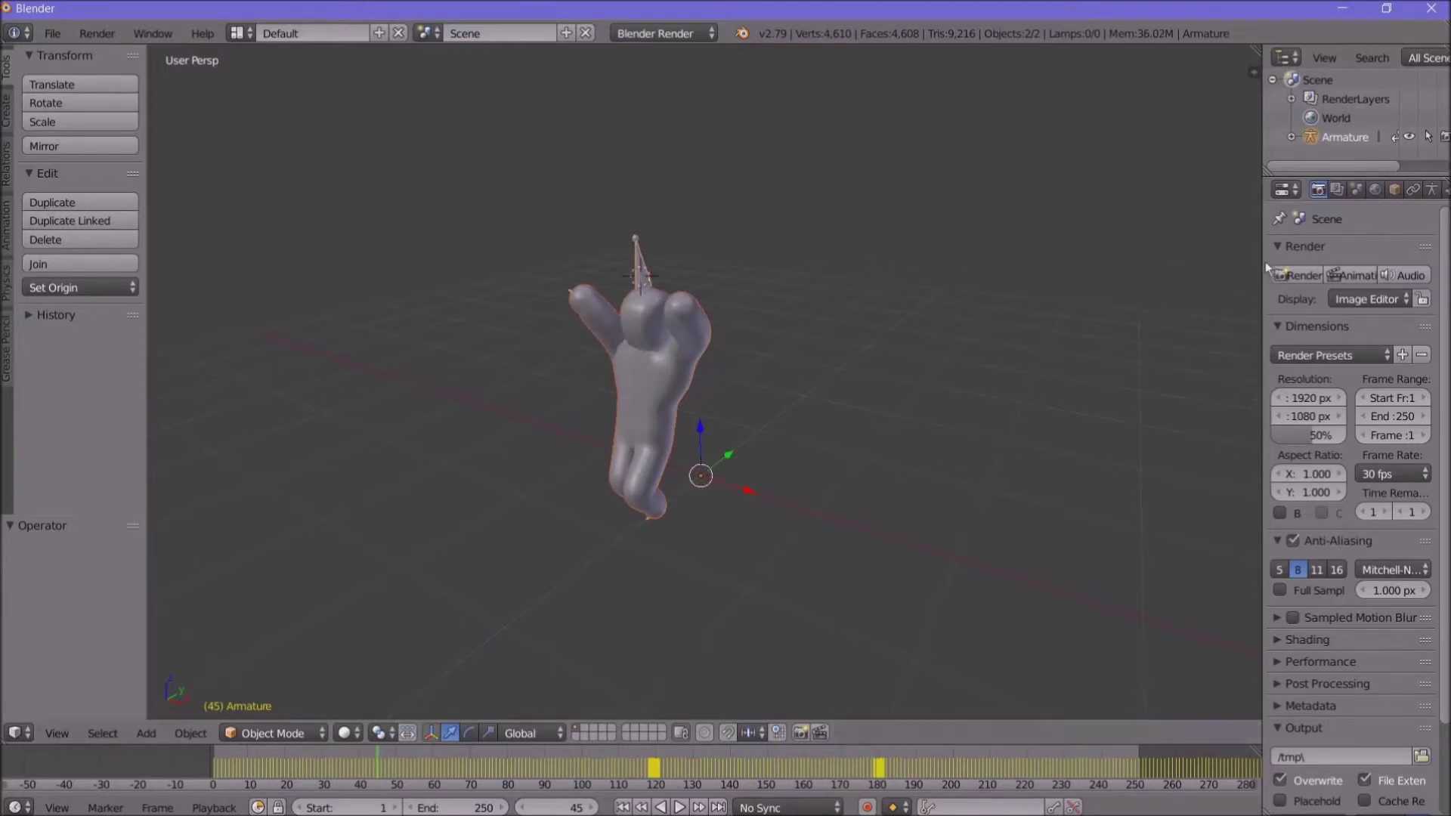
Step: Turn on X-Ray display for the armature so its bones show through the mesh, and scrub the dance animation to frame 211
{"action": "left_click_drag", "start_coordinate": [1263, 260], "coordinate": [1100, 281]}
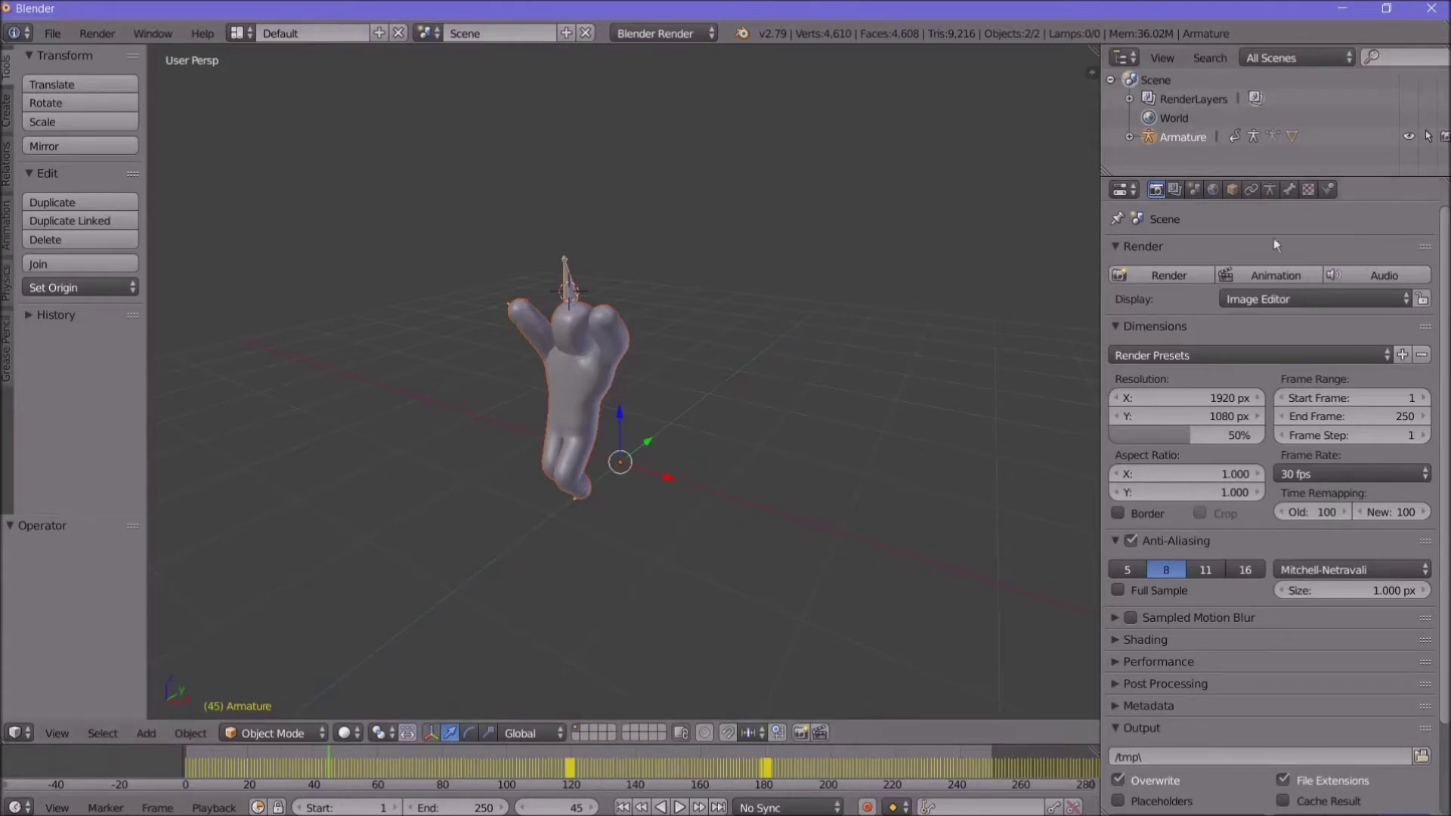
{"action": "left_click", "coordinate": [1269, 190]}
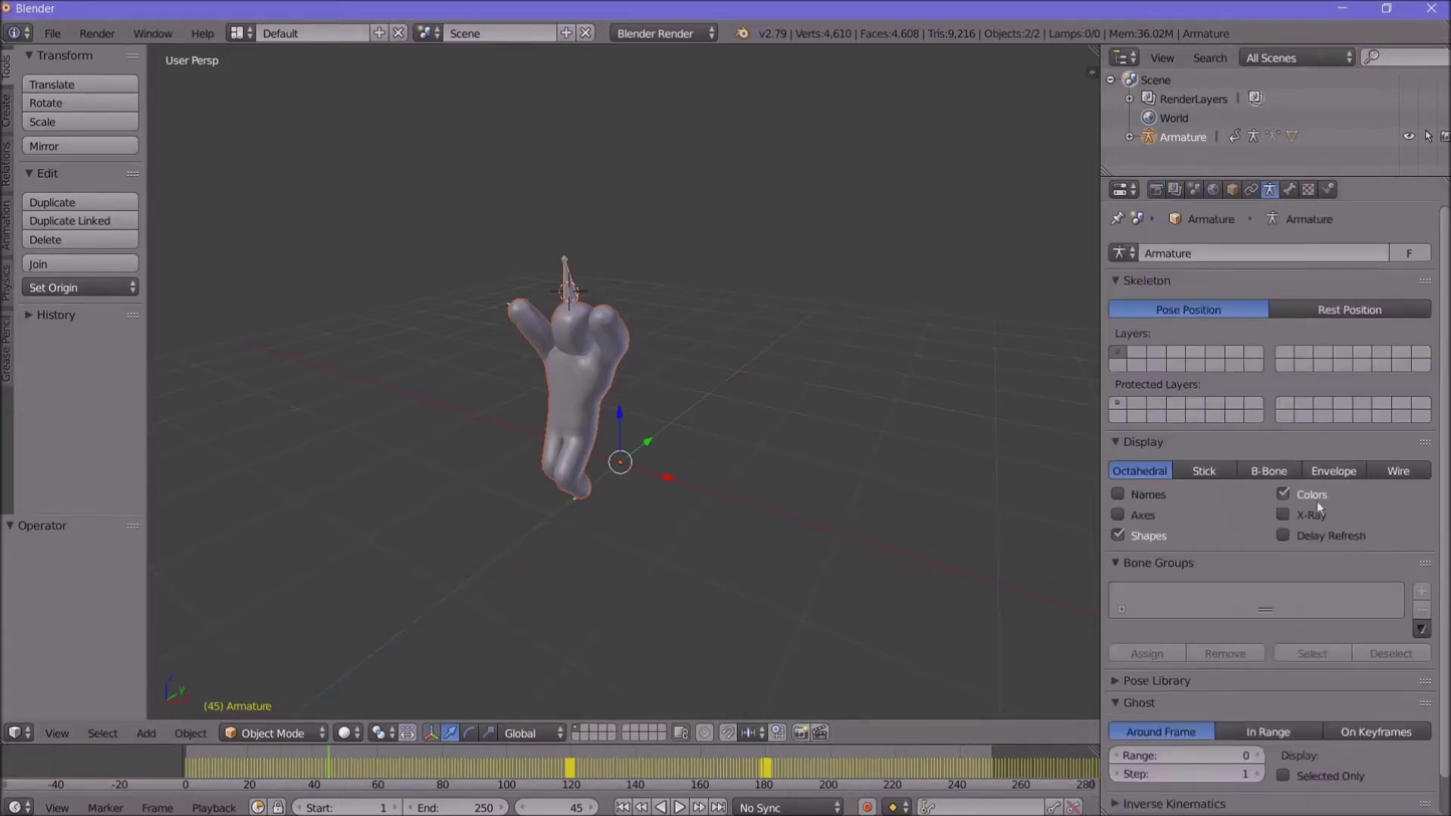
{"action": "left_click", "coordinate": [1285, 515]}
{"action": "scroll", "coordinate": [701, 401], "scroll_direction": "up", "scroll_amount": 4}
{"action": "scroll", "coordinate": [701, 401], "scroll_direction": "down", "scroll_amount": 2}
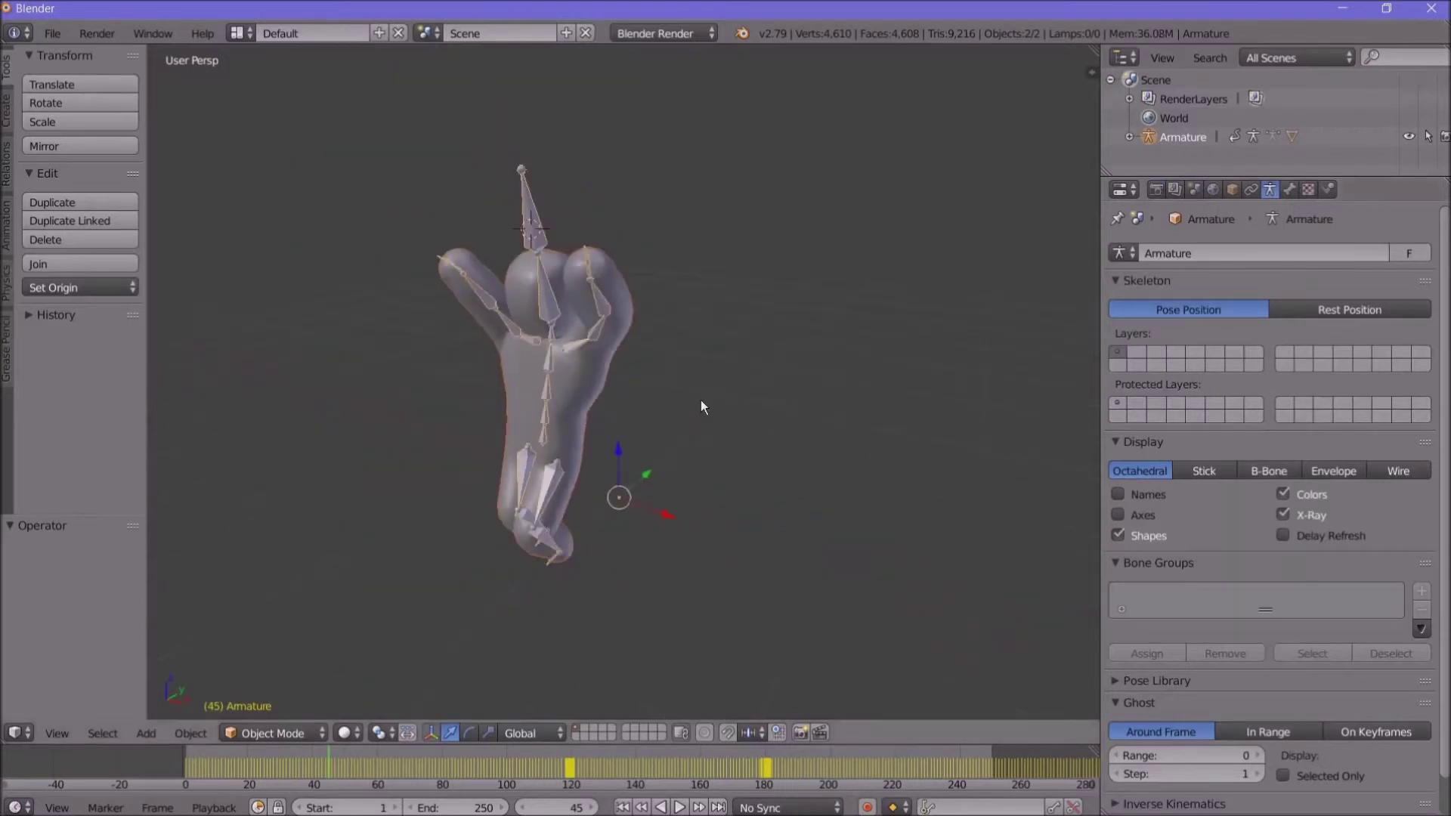
{"action": "mouse_move", "coordinate": [683, 434]}
{"action": "middle_mouse_down", "text": "shift"}
{"action": "mouse_move", "coordinate": [718, 457]}
{"action": "mouse_move", "coordinate": [710, 438]}
{"action": "middle_mouse_up", "text": "shift"}
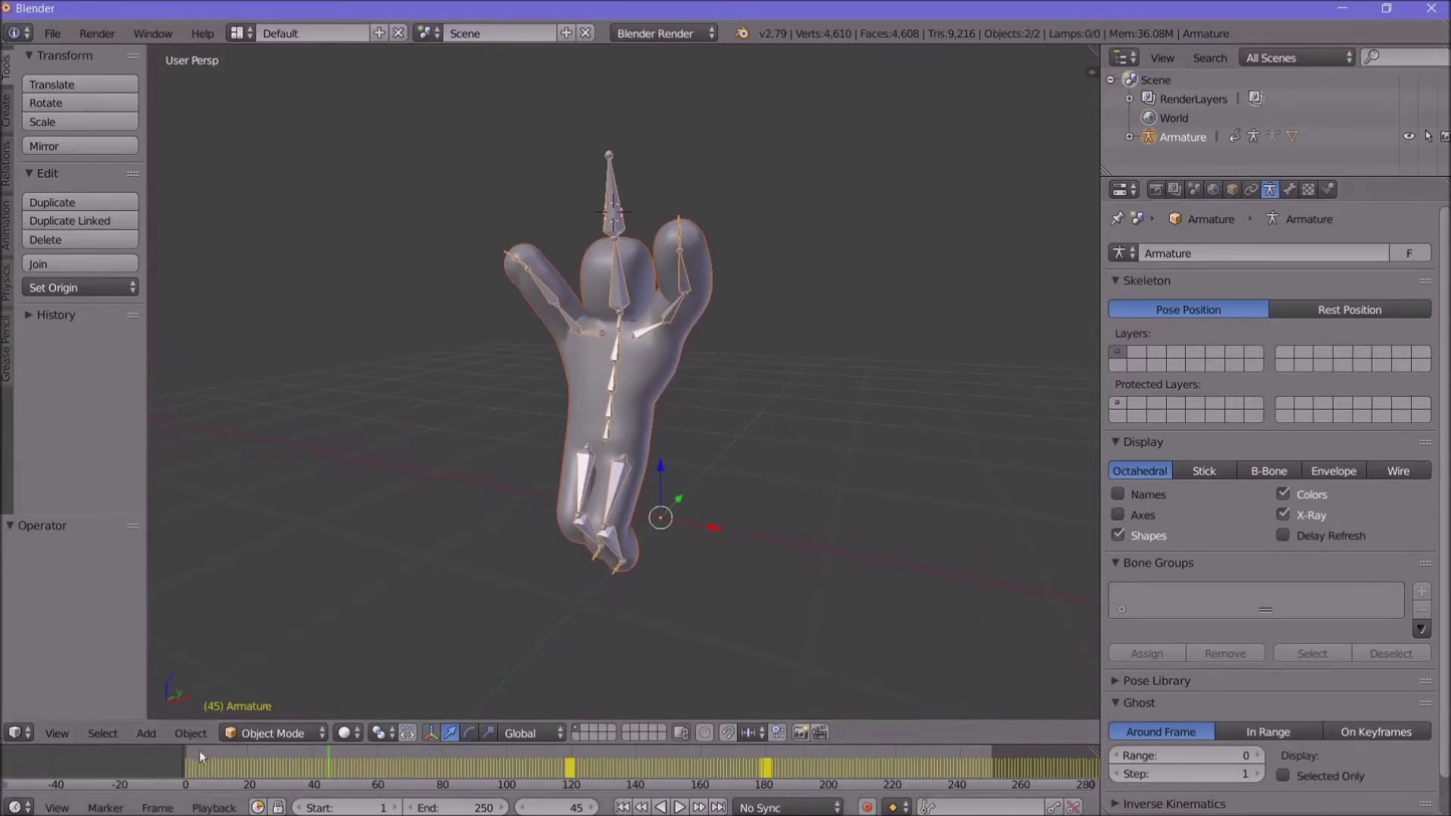
{"action": "key", "text": "alt+a"}
{"action": "mouse_move", "coordinate": [346, 761]}
{"action": "left_mouse_down"}
{"action": "mouse_move", "coordinate": [519, 751]}
{"action": "mouse_move", "coordinate": [660, 760]}
{"action": "mouse_move", "coordinate": [448, 754]}
{"action": "mouse_move", "coordinate": [943, 774]}
{"action": "mouse_move", "coordinate": [769, 777]}
{"action": "mouse_move", "coordinate": [939, 788]}
{"action": "mouse_move", "coordinate": [824, 791]}
{"action": "mouse_move", "coordinate": [869, 790]}
{"action": "left_mouse_up"}
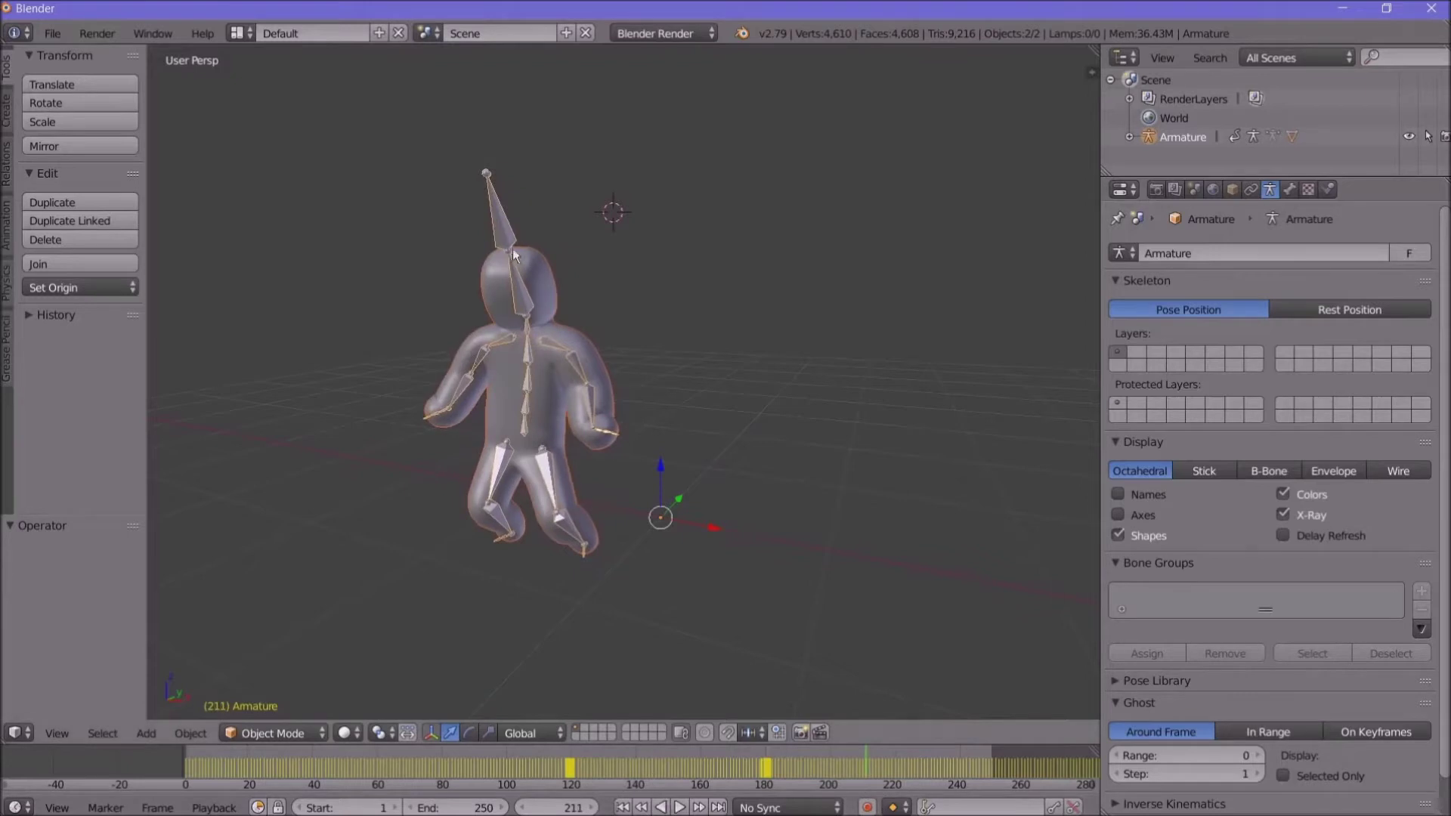
Step: Select the character's body mesh and switch it to Weight Paint mode
{"action": "left_click", "coordinate": [252, 735]}
{"action": "right_click", "coordinate": [503, 397]}
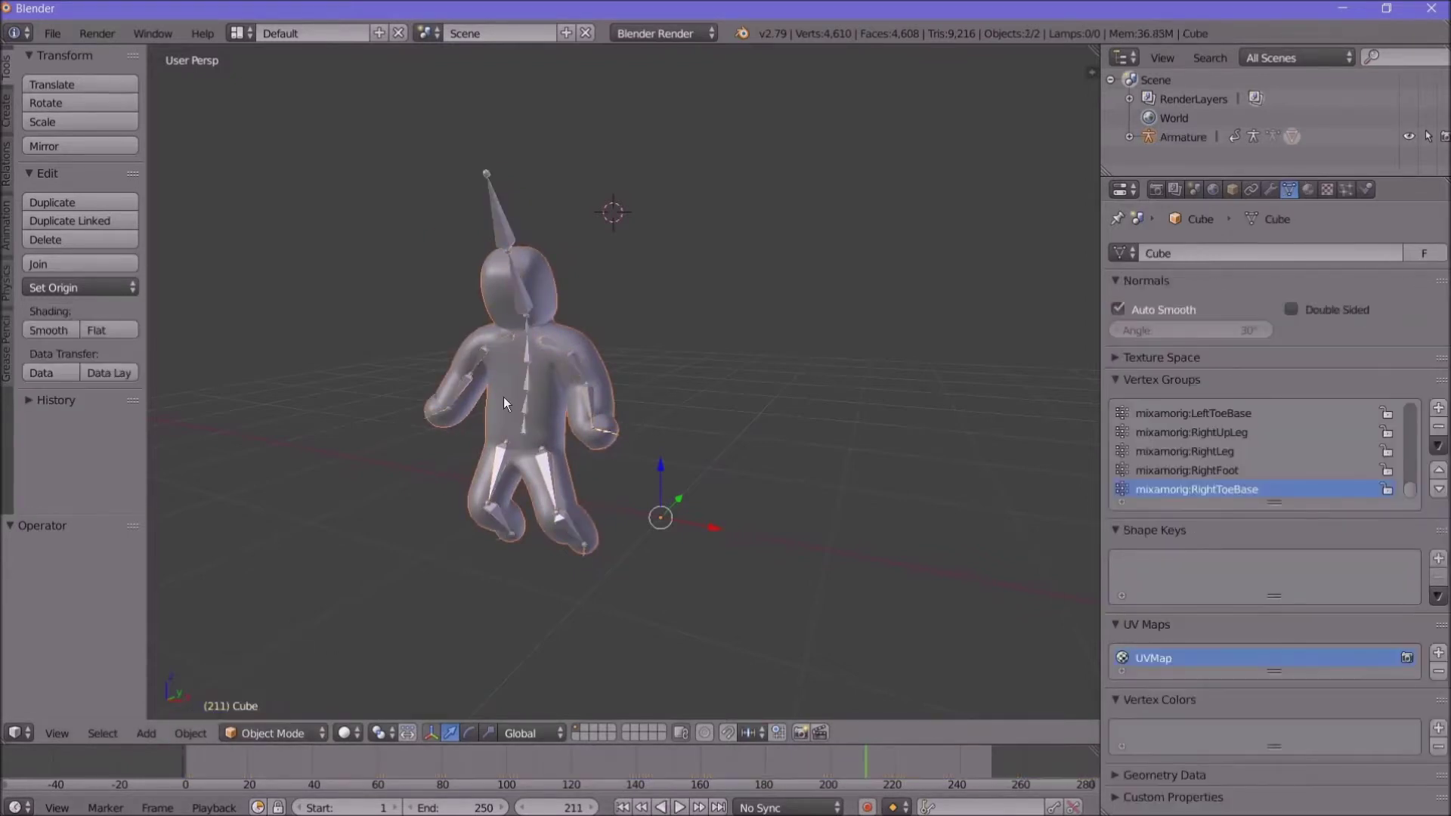
{"action": "left_click", "coordinate": [257, 733]}
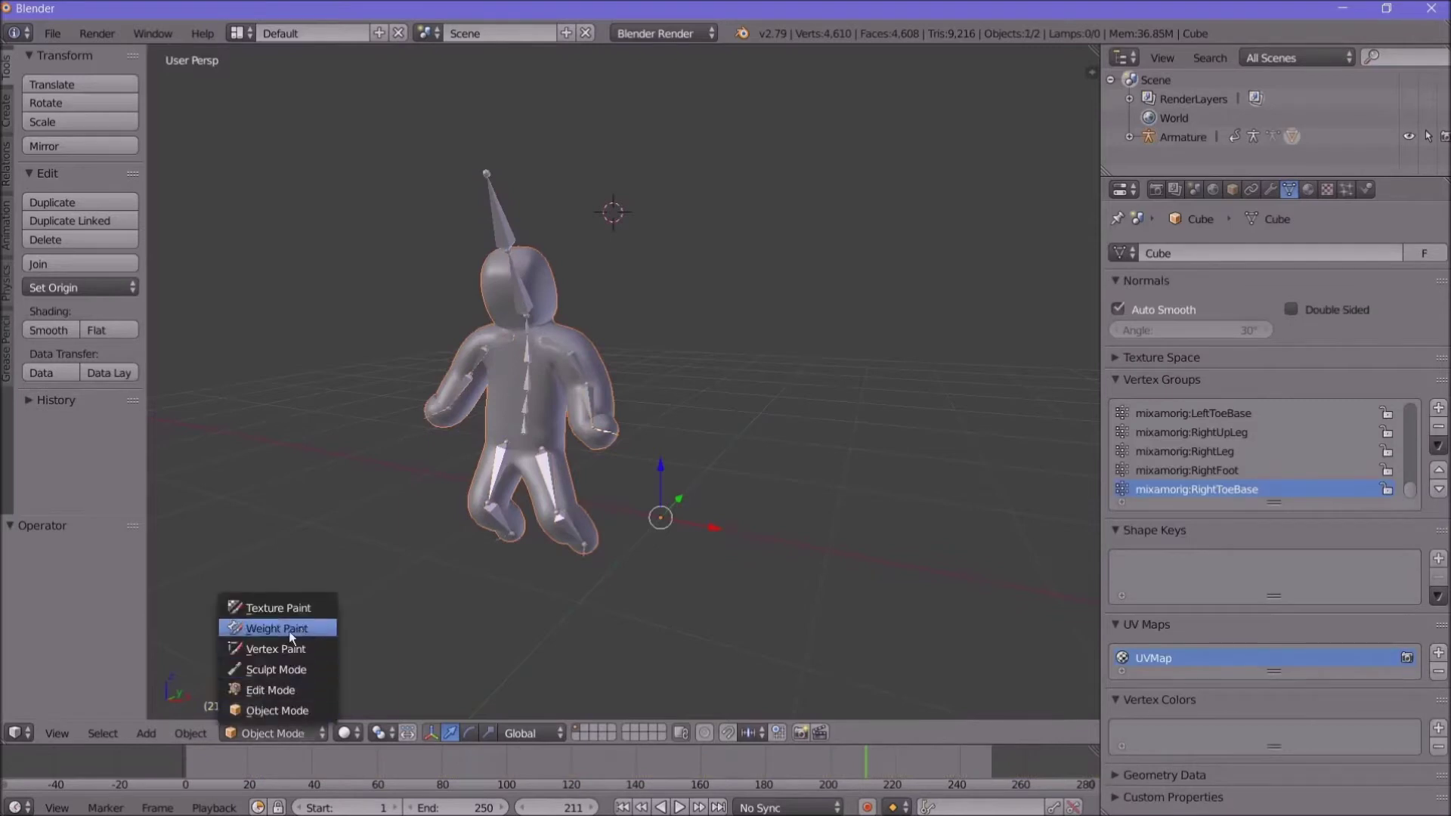
{"action": "left_click", "coordinate": [289, 629]}
{"action": "scroll", "coordinate": [415, 468], "scroll_direction": "up", "scroll_amount": 2}
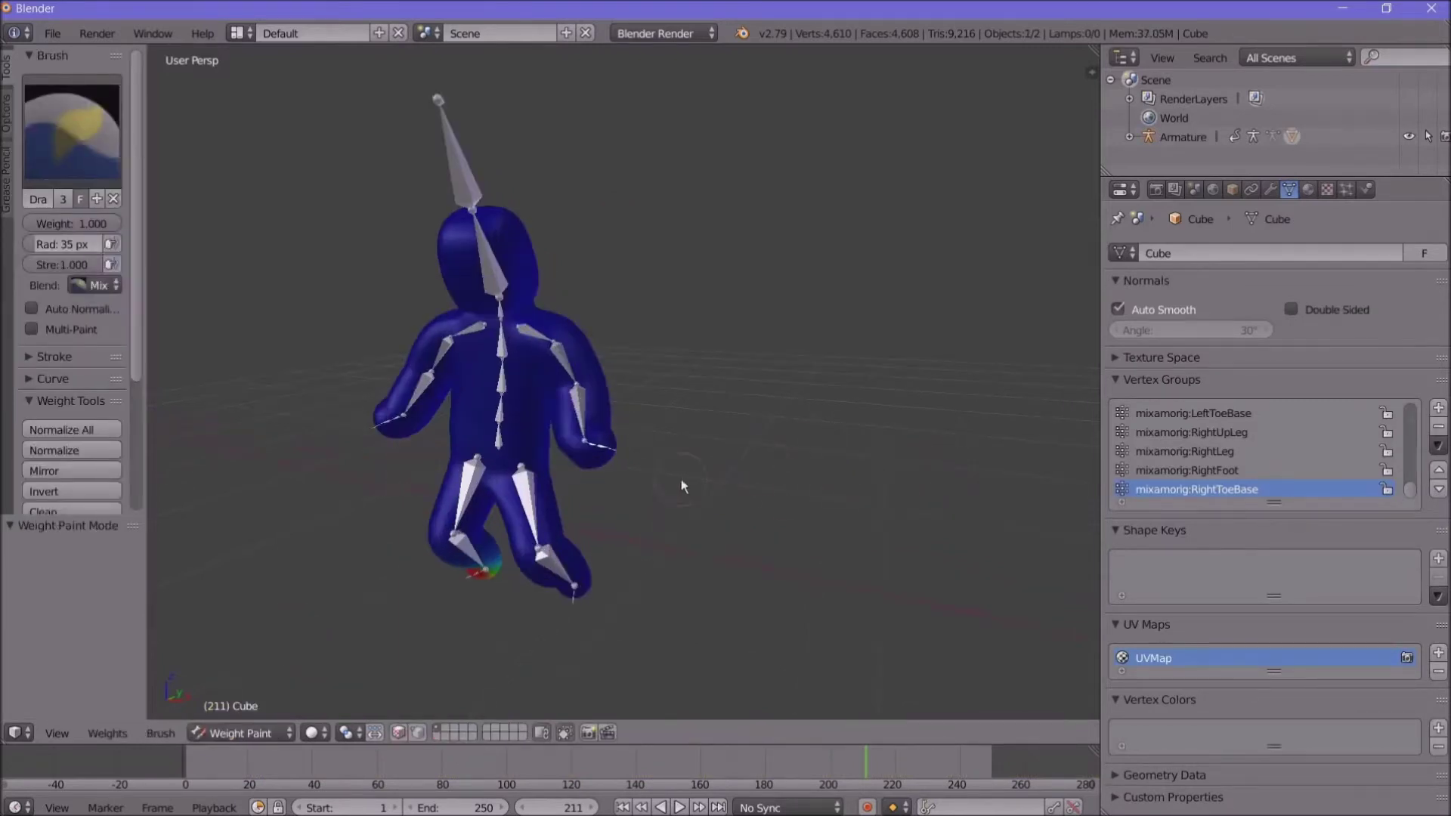
Step: Activate the mixamorig:RightUpLeg vertex group and examine its weights on the thigh up close
{"action": "left_click", "coordinate": [1160, 451]}
{"action": "left_click", "coordinate": [1174, 434]}
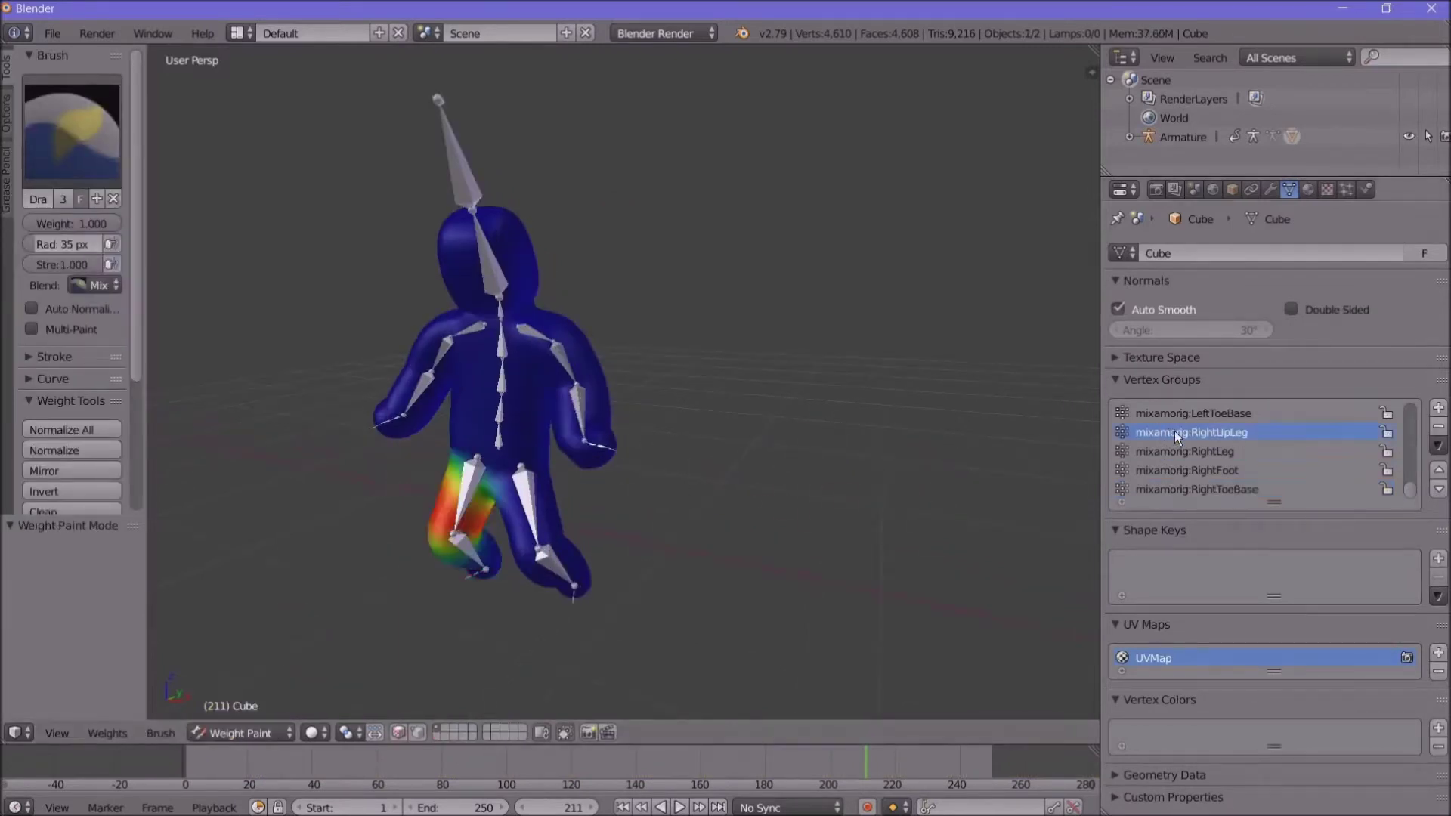
{"action": "mouse_move", "coordinate": [654, 503]}
{"action": "middle_mouse_down"}
{"action": "mouse_move", "coordinate": [752, 515]}
{"action": "mouse_move", "coordinate": [737, 543]}
{"action": "mouse_move", "coordinate": [787, 517]}
{"action": "middle_mouse_up"}
{"action": "scroll", "coordinate": [788, 517], "scroll_direction": "up", "scroll_amount": 2}
{"action": "scroll", "coordinate": [906, 411], "scroll_direction": "up", "scroll_amount": 2}
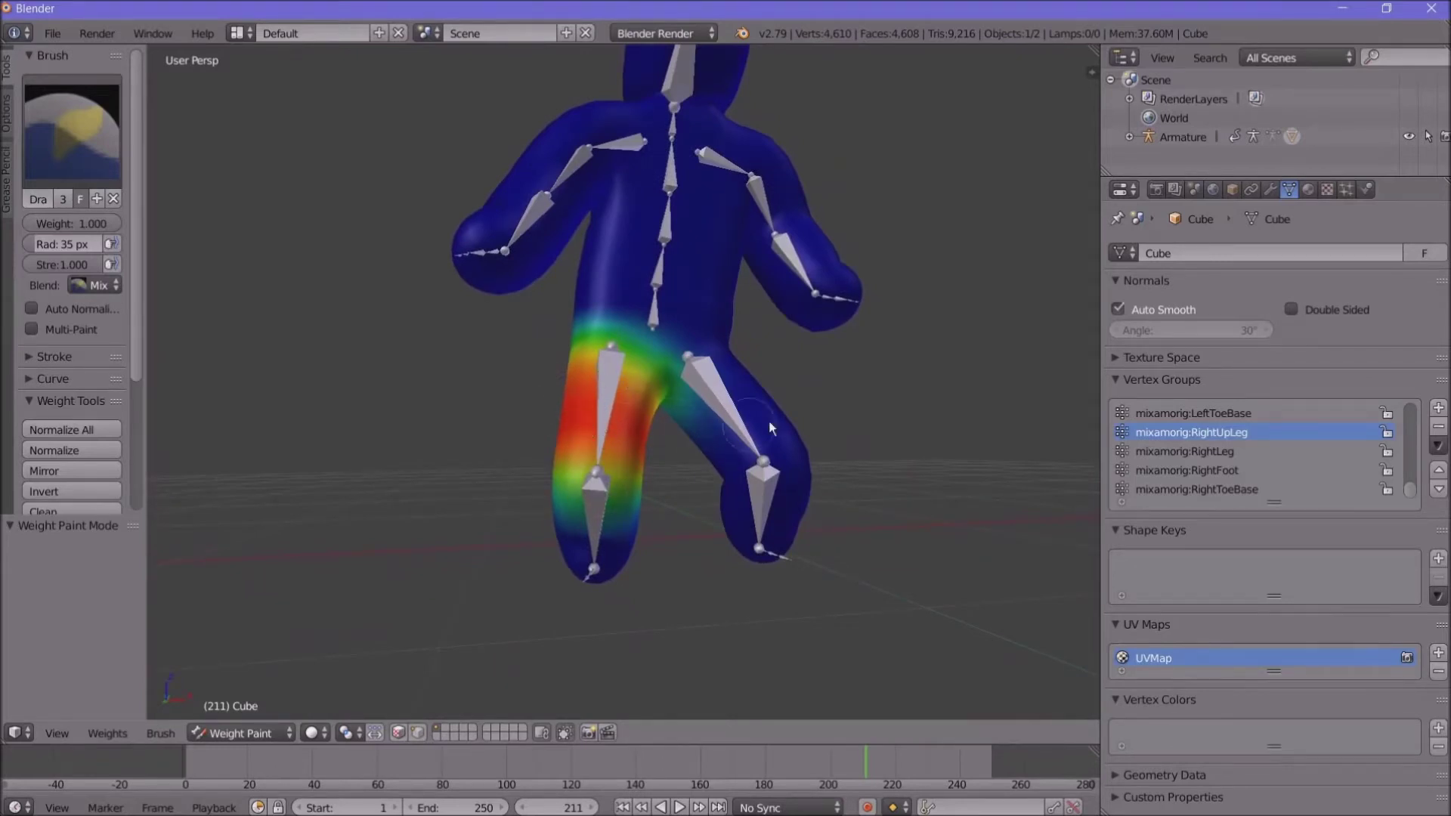
Step: Compare the weights of the mixamorig:RightLeg and mixamorig:RightUpLeg vertex groups around the knee from several angles
{"action": "left_click", "coordinate": [1214, 451]}
{"action": "middle_click_drag", "start_coordinate": [983, 484], "coordinate": [907, 496]}
{"action": "left_click", "coordinate": [1216, 432]}
{"action": "left_click", "coordinate": [1213, 449]}
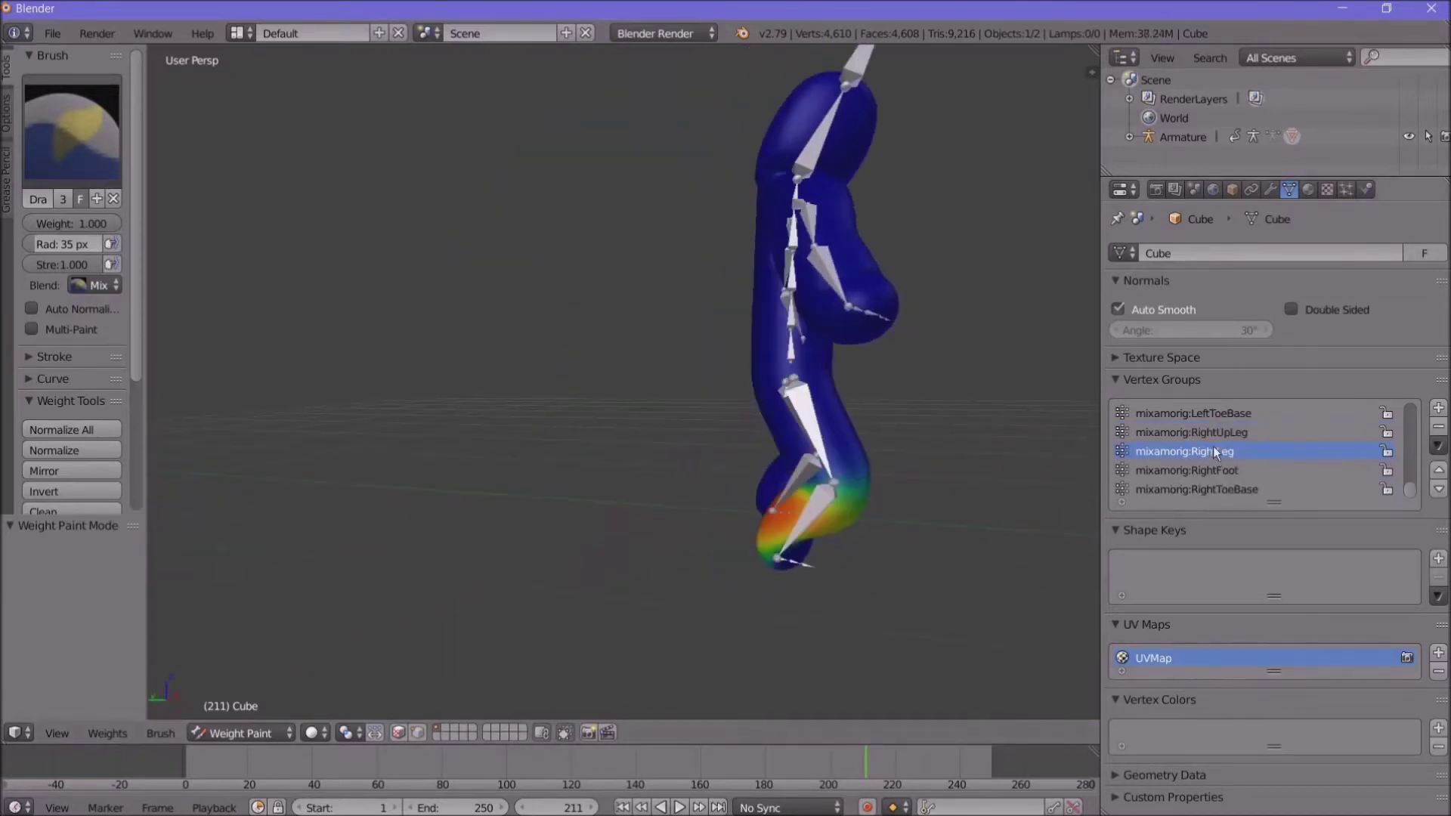
{"action": "left_click", "coordinate": [1189, 431]}
{"action": "left_click", "coordinate": [1186, 451]}
{"action": "left_click", "coordinate": [1184, 429]}
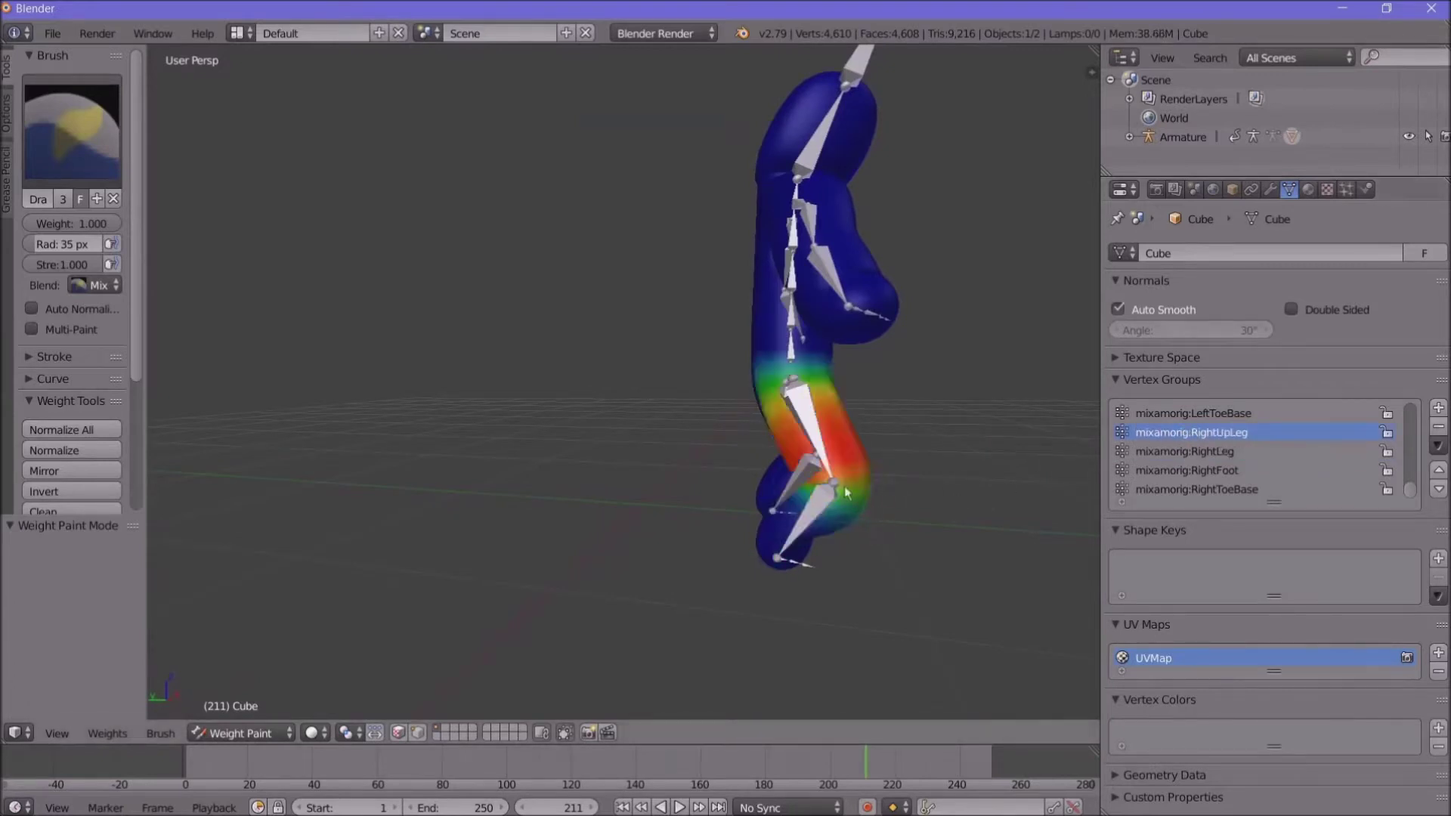
{"action": "mouse_move", "coordinate": [992, 494]}
{"action": "middle_mouse_down"}
{"action": "mouse_move", "coordinate": [859, 502]}
{"action": "mouse_move", "coordinate": [523, 446]}
{"action": "middle_mouse_up"}
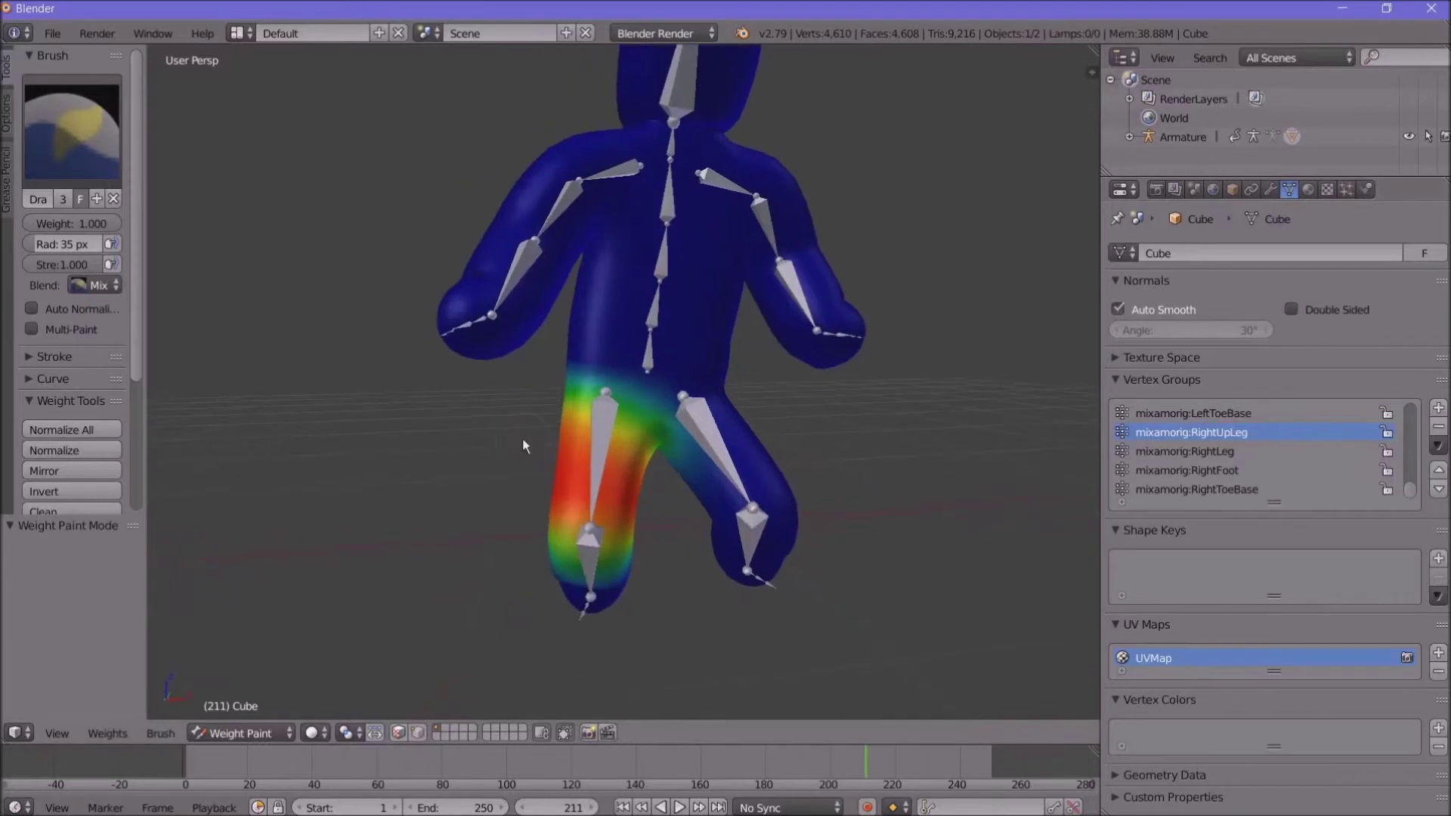
{"action": "mouse_move", "coordinate": [658, 539]}
{"action": "middle_mouse_down"}
{"action": "mouse_move", "coordinate": [638, 558]}
{"action": "mouse_move", "coordinate": [544, 558]}
{"action": "middle_mouse_up"}
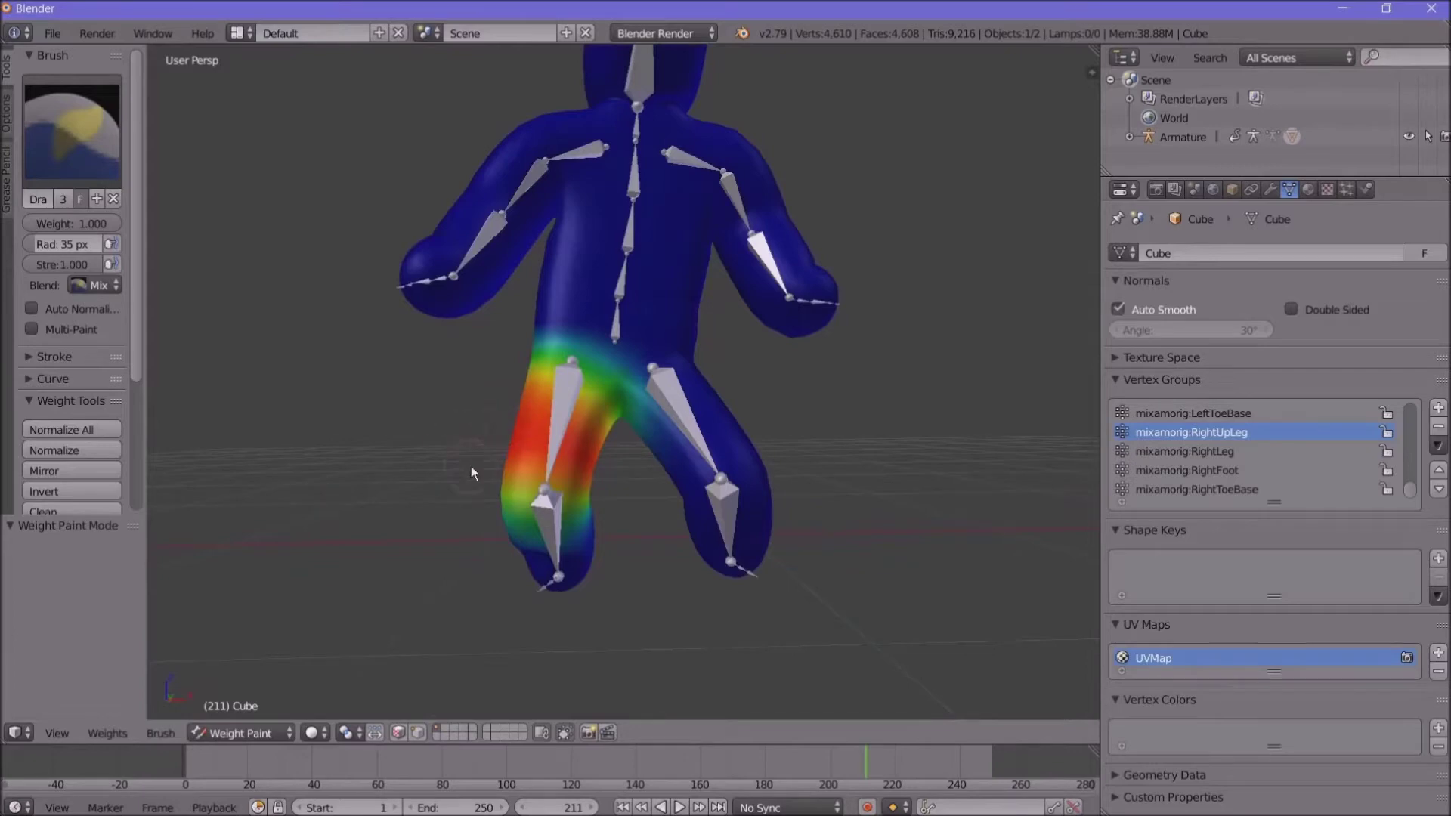
Step: Set the viewport shading to Wireframe and examine how the RightUpLeg weights spread over the mesh vertices at the hip and knee
{"action": "left_click", "coordinate": [315, 734]}
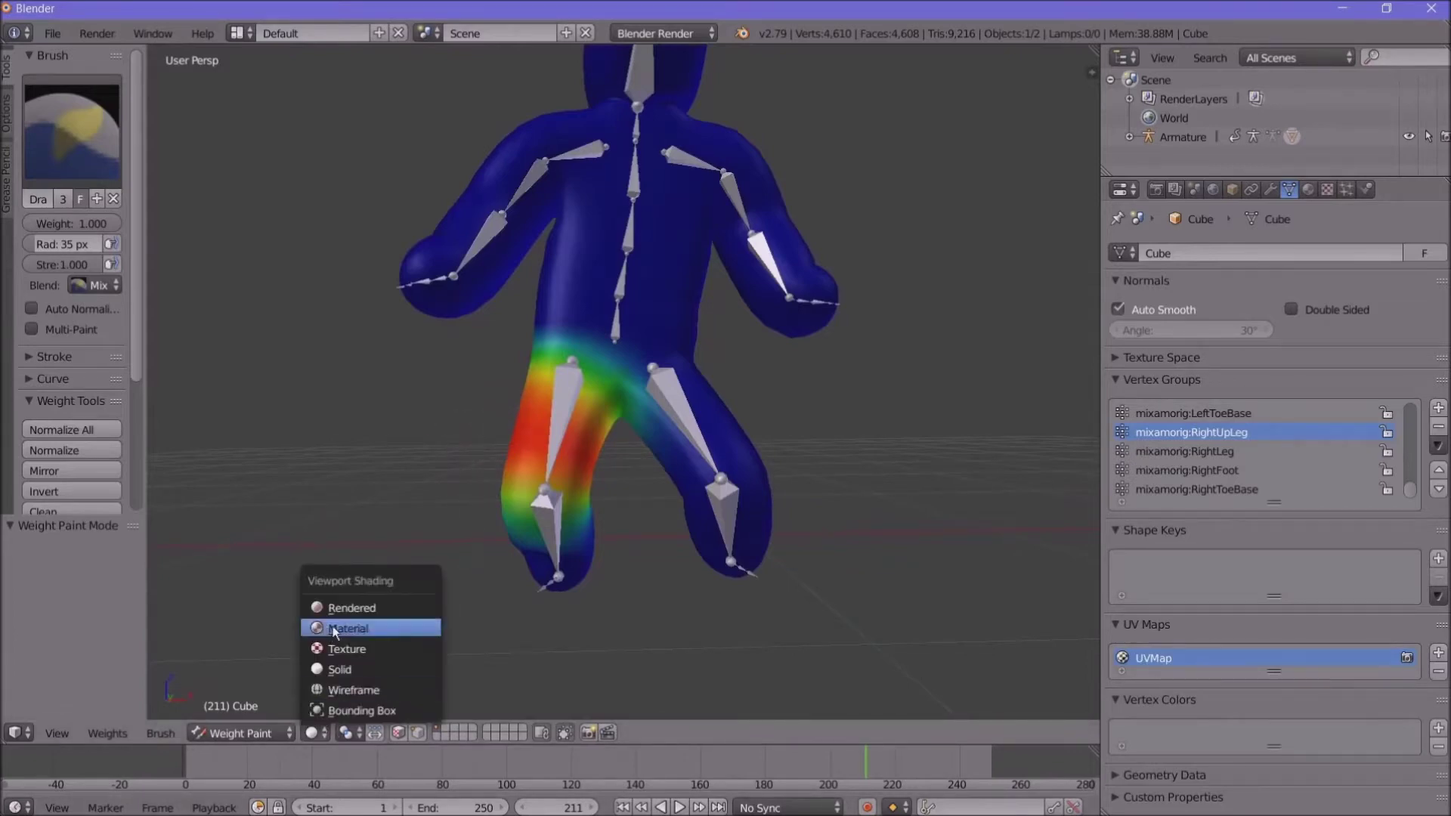
{"action": "left_click", "coordinate": [334, 690]}
{"action": "scroll", "coordinate": [599, 468], "scroll_direction": "up", "scroll_amount": 4}
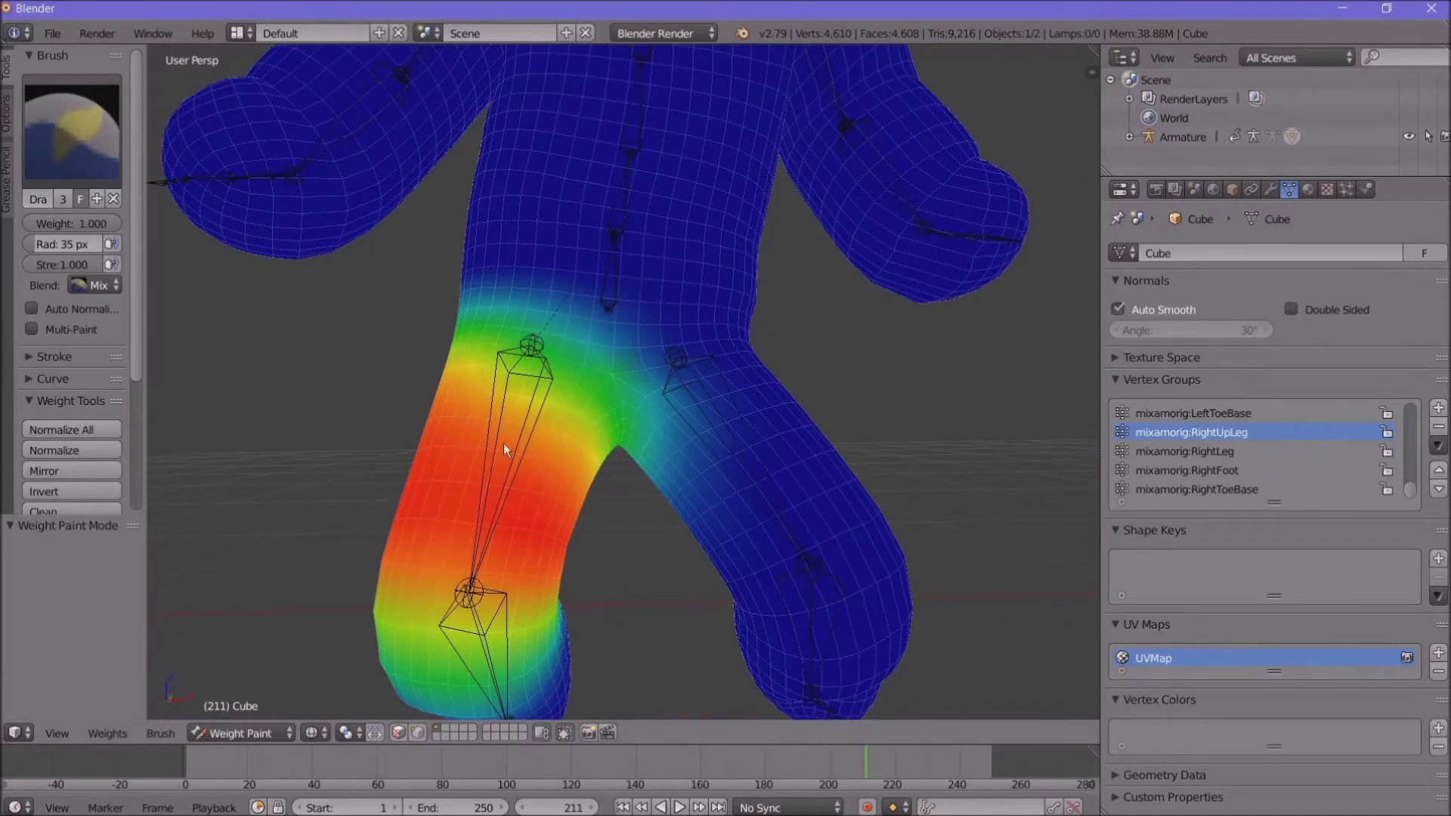
{"action": "mouse_move", "coordinate": [582, 615]}
{"action": "middle_mouse_down"}
{"action": "mouse_move", "coordinate": [583, 587]}
{"action": "mouse_move", "coordinate": [606, 593]}
{"action": "mouse_move", "coordinate": [475, 578]}
{"action": "middle_mouse_up"}
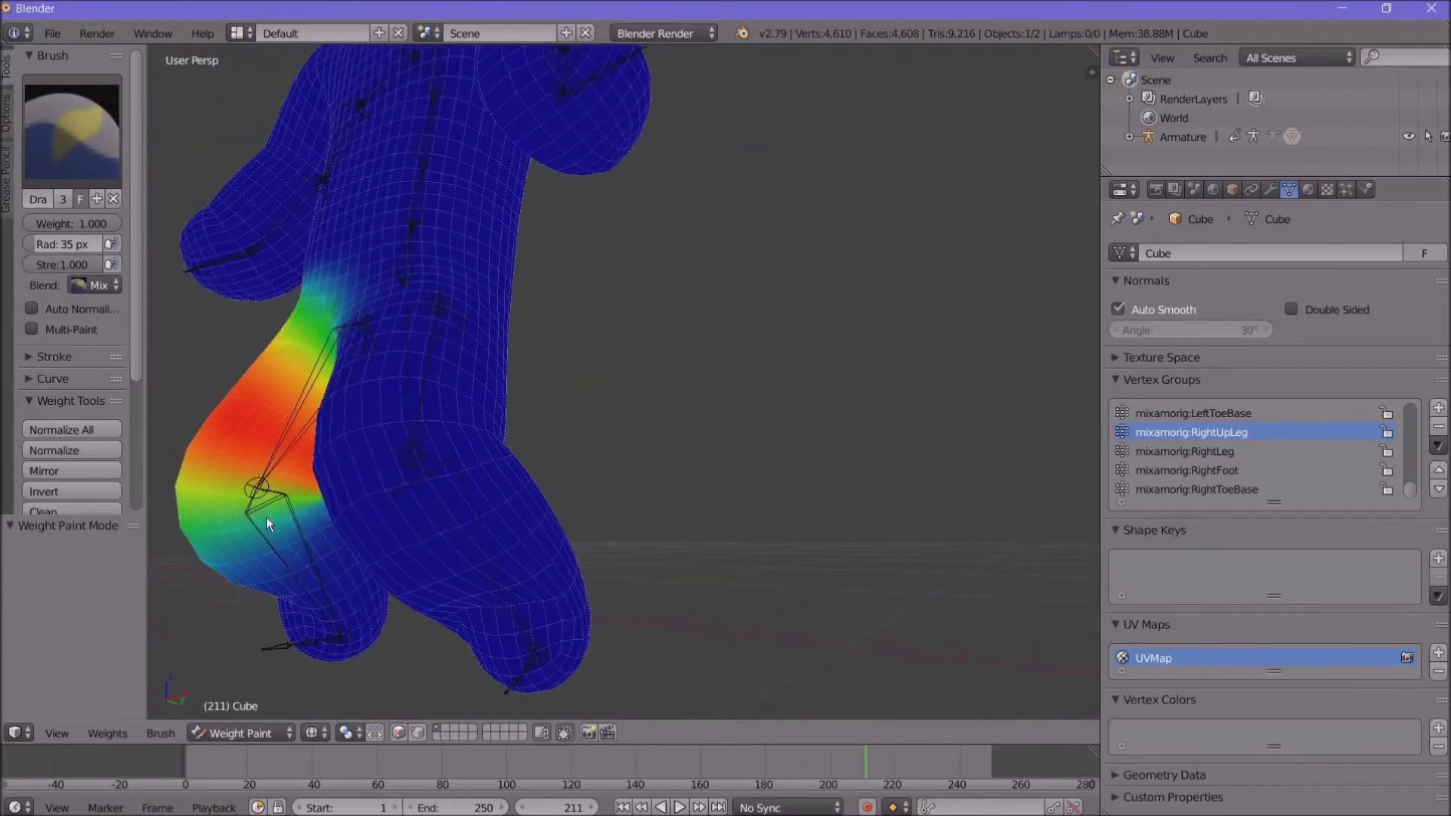
{"action": "middle_click_drag", "start_coordinate": [526, 489], "coordinate": [616, 529]}
{"action": "scroll", "coordinate": [616, 529], "scroll_direction": "down", "scroll_amount": 4}
{"action": "scroll", "coordinate": [648, 578], "scroll_direction": "up", "scroll_amount": 2}
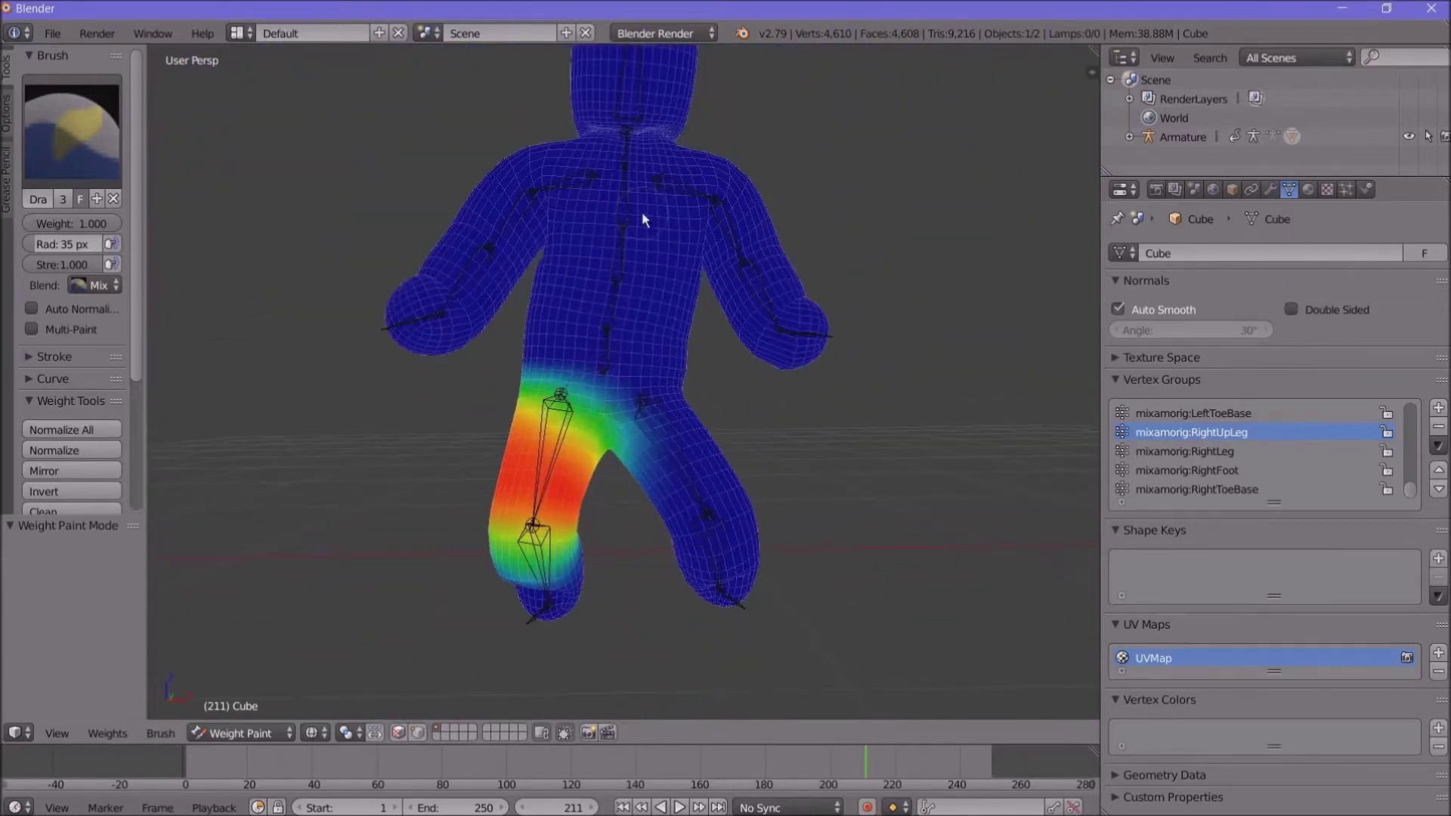
{"action": "middle_click_drag", "start_coordinate": [842, 129], "coordinate": [832, 229], "text": "shift"}
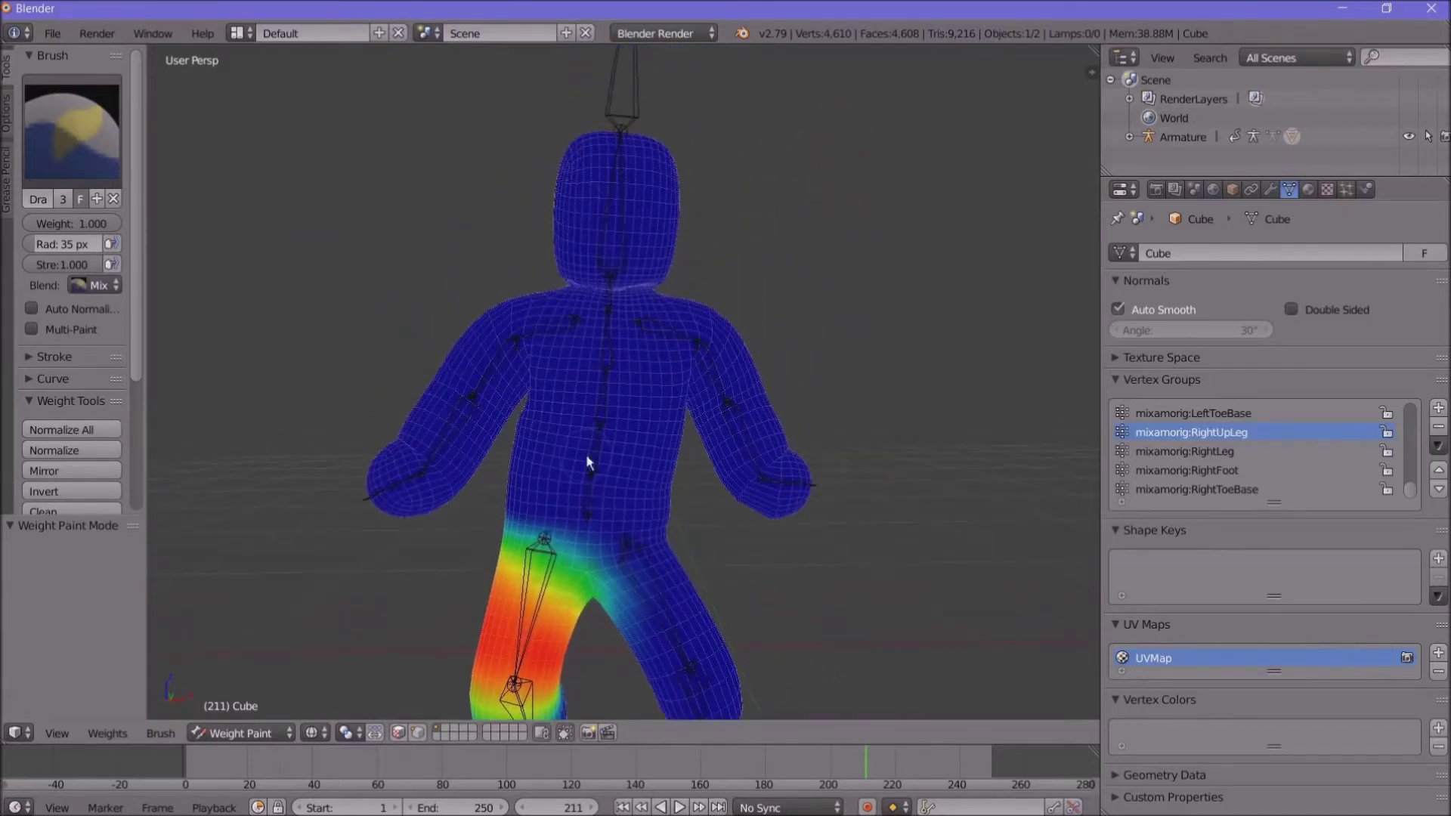
Step: Play the dance while painting RightUpLeg weight 1.000 over the head, stop at frame 100, and paint the torso and raised arm as well
{"action": "left_click", "coordinate": [680, 808]}
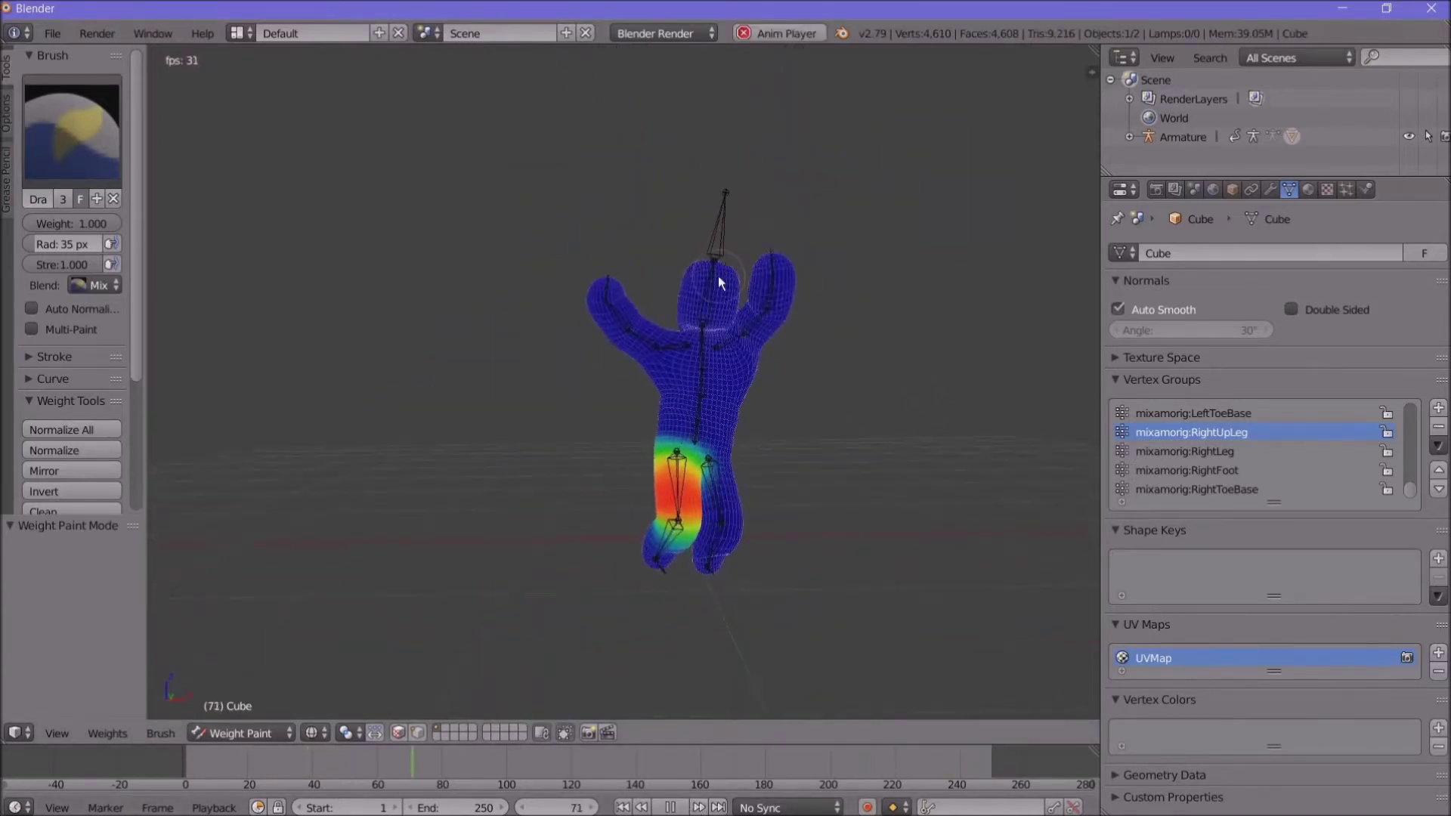
{"action": "left_click_drag", "start_coordinate": [685, 299], "coordinate": [738, 304]}
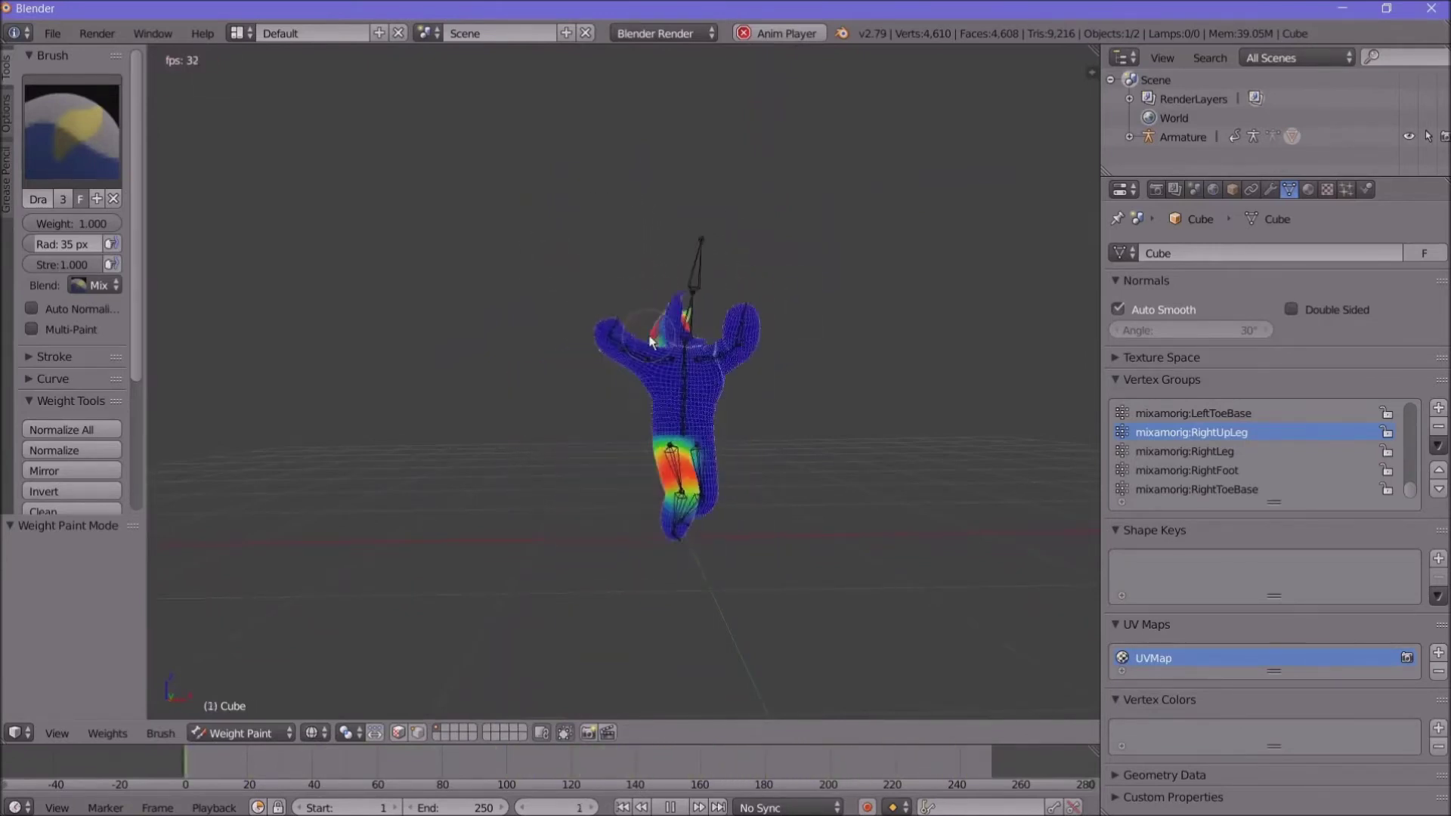
{"action": "mouse_move", "coordinate": [680, 342]}
{"action": "left_mouse_down"}
{"action": "mouse_move", "coordinate": [665, 389]}
{"action": "mouse_move", "coordinate": [732, 367]}
{"action": "left_mouse_up"}
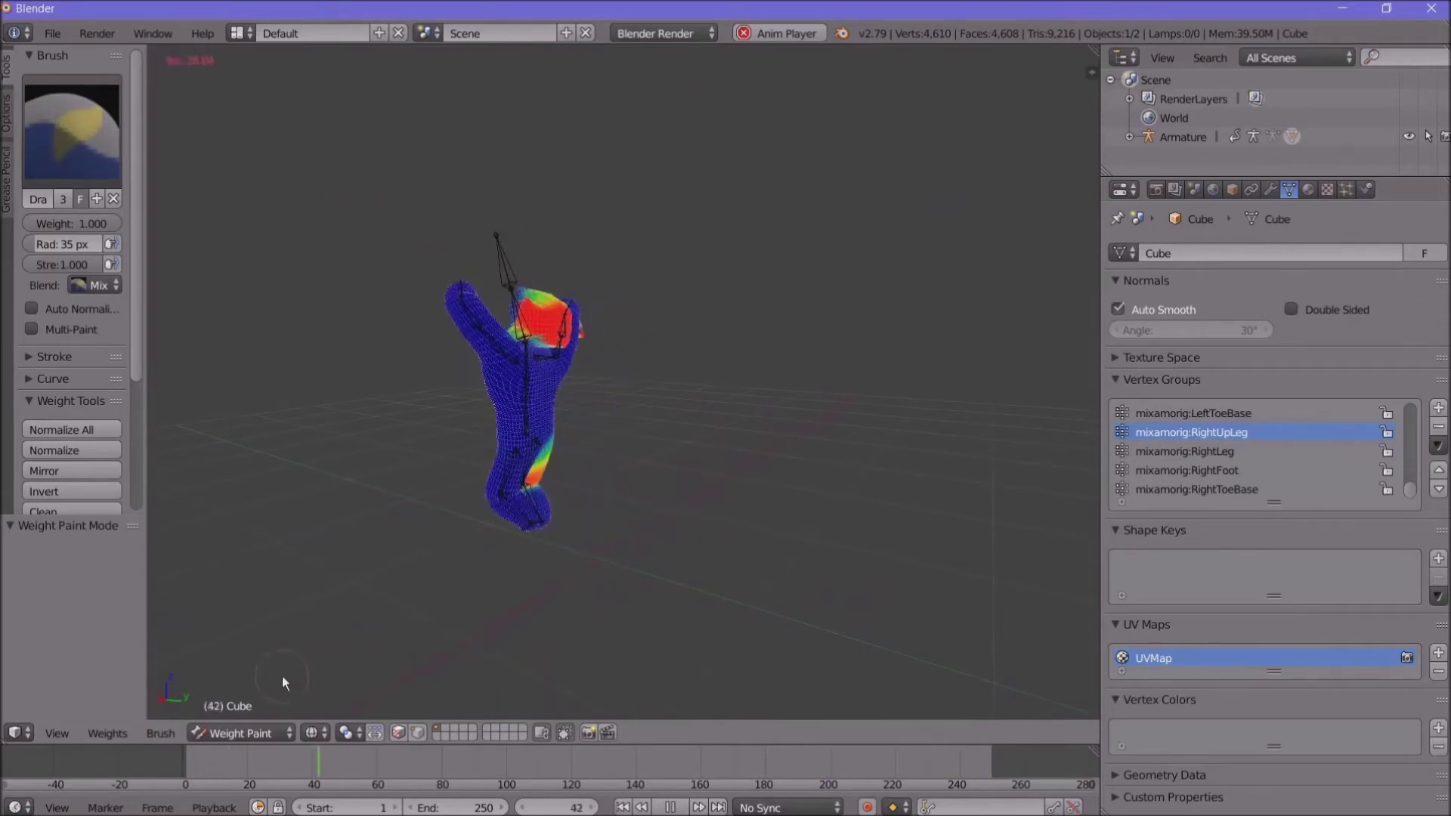
{"action": "left_click", "coordinate": [670, 808]}
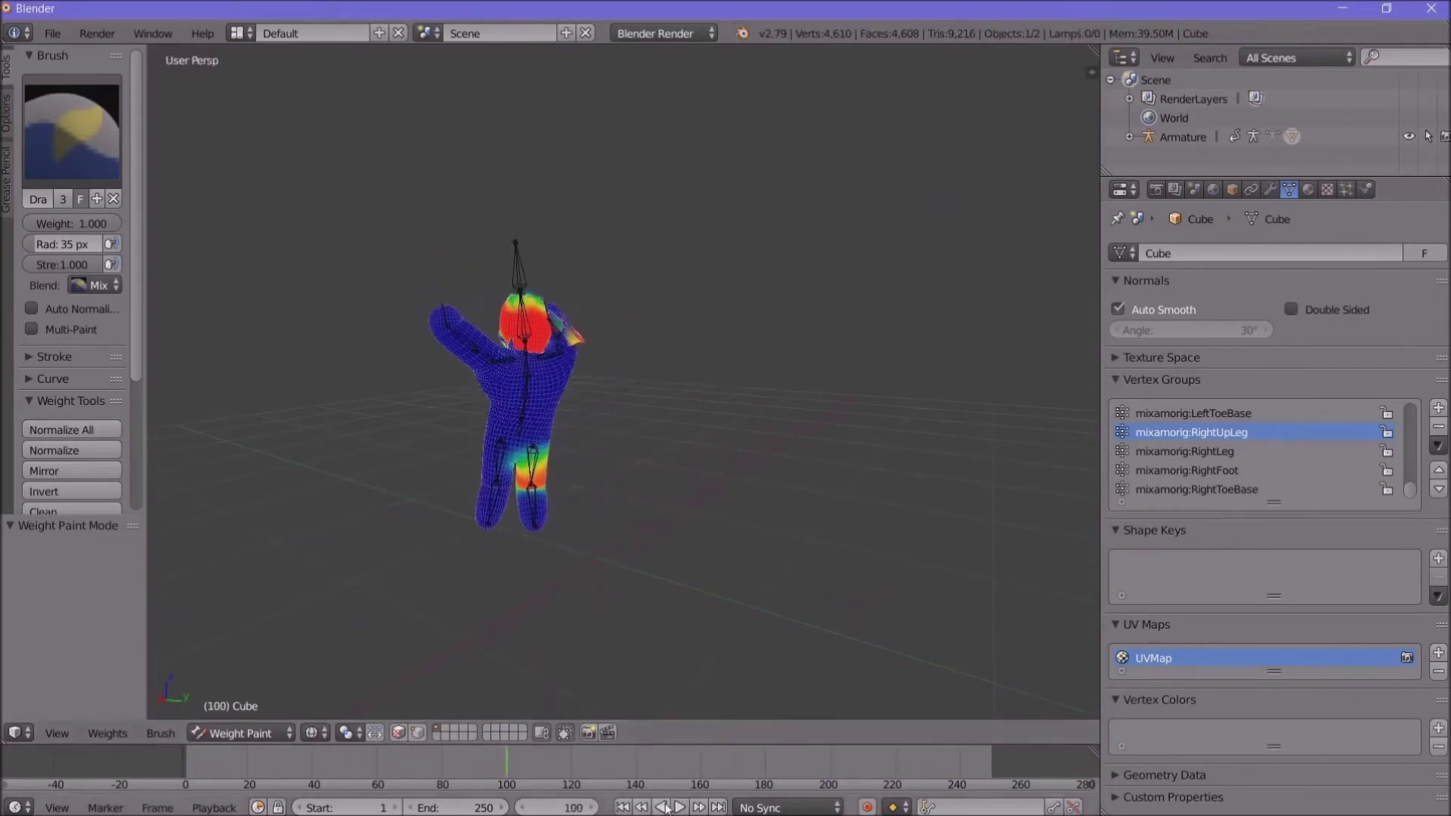
{"action": "scroll", "coordinate": [499, 424], "scroll_direction": "up", "scroll_amount": 4}
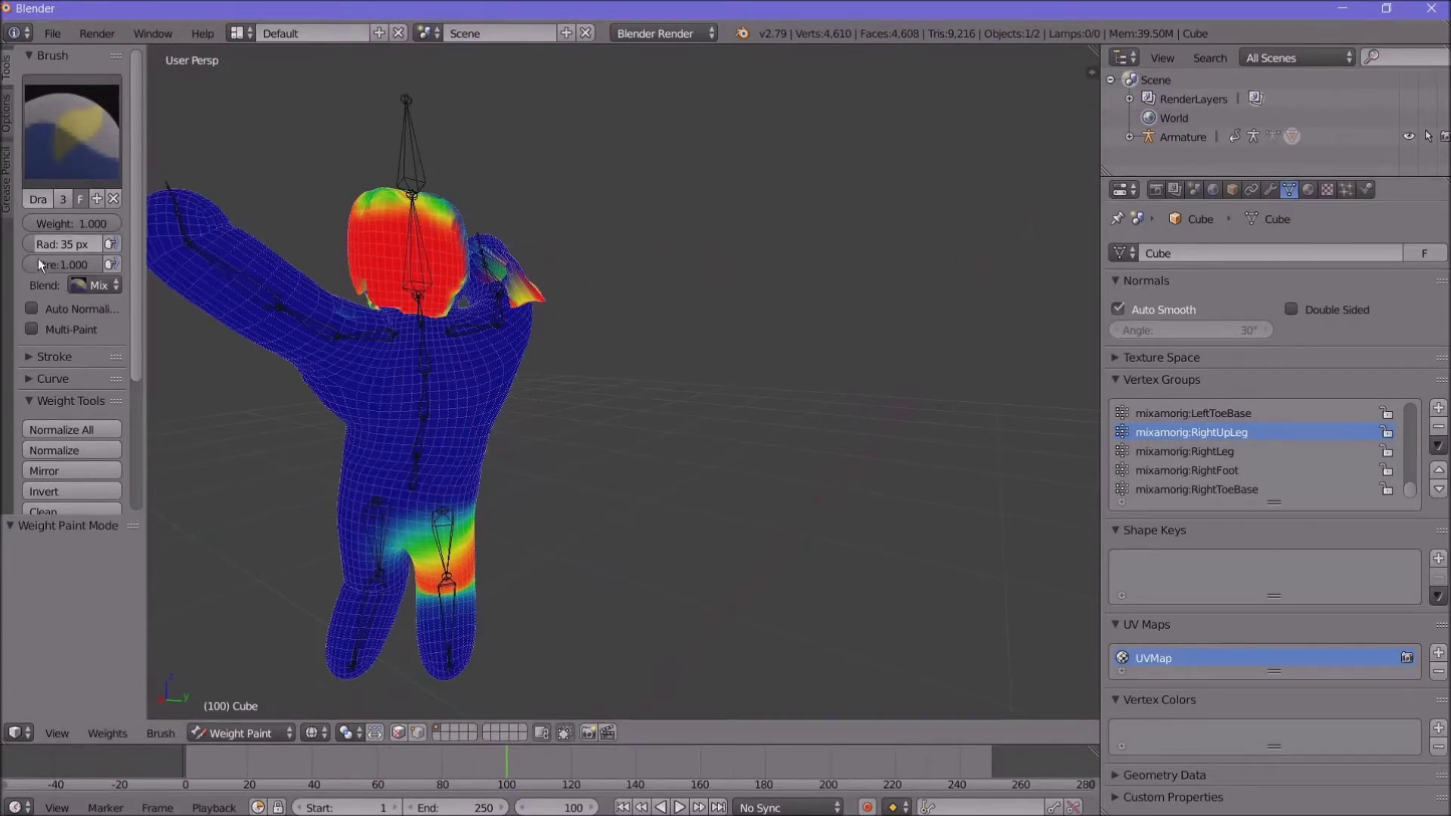
{"action": "mouse_move", "coordinate": [431, 424]}
{"action": "left_mouse_down"}
{"action": "mouse_move", "coordinate": [458, 447]}
{"action": "mouse_move", "coordinate": [399, 435]}
{"action": "mouse_move", "coordinate": [397, 340]}
{"action": "mouse_move", "coordinate": [156, 244]}
{"action": "mouse_move", "coordinate": [279, 347]}
{"action": "mouse_move", "coordinate": [219, 309]}
{"action": "mouse_move", "coordinate": [347, 463]}
{"action": "mouse_move", "coordinate": [457, 505]}
{"action": "mouse_move", "coordinate": [363, 435]}
{"action": "left_mouse_up"}
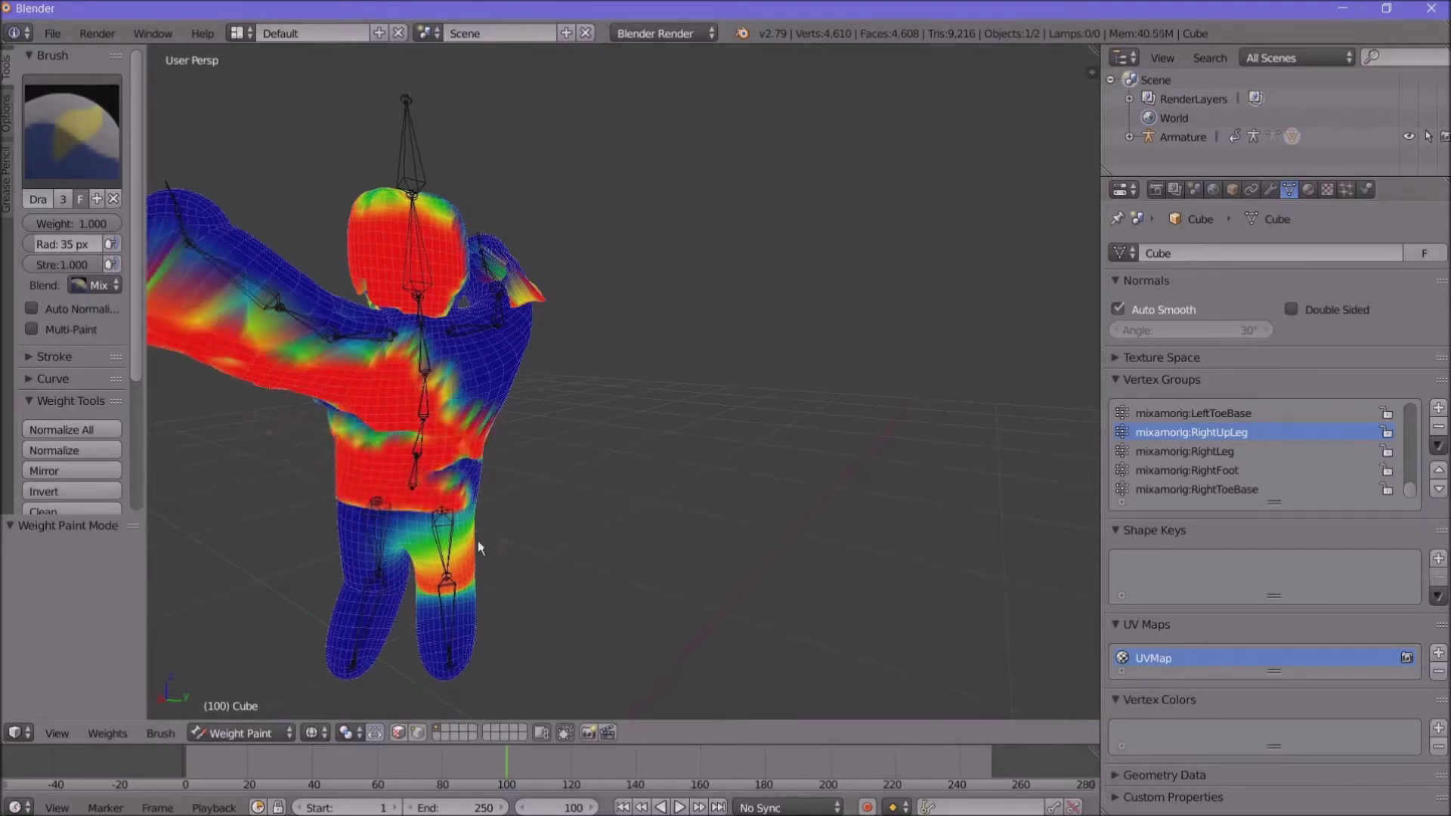
Step: Switch to the Unity Animation project, add an Animator component to the Idle object, and enlarge the Inspector to show its full settings
{"action": "left_click", "coordinate": [1343, 8]}
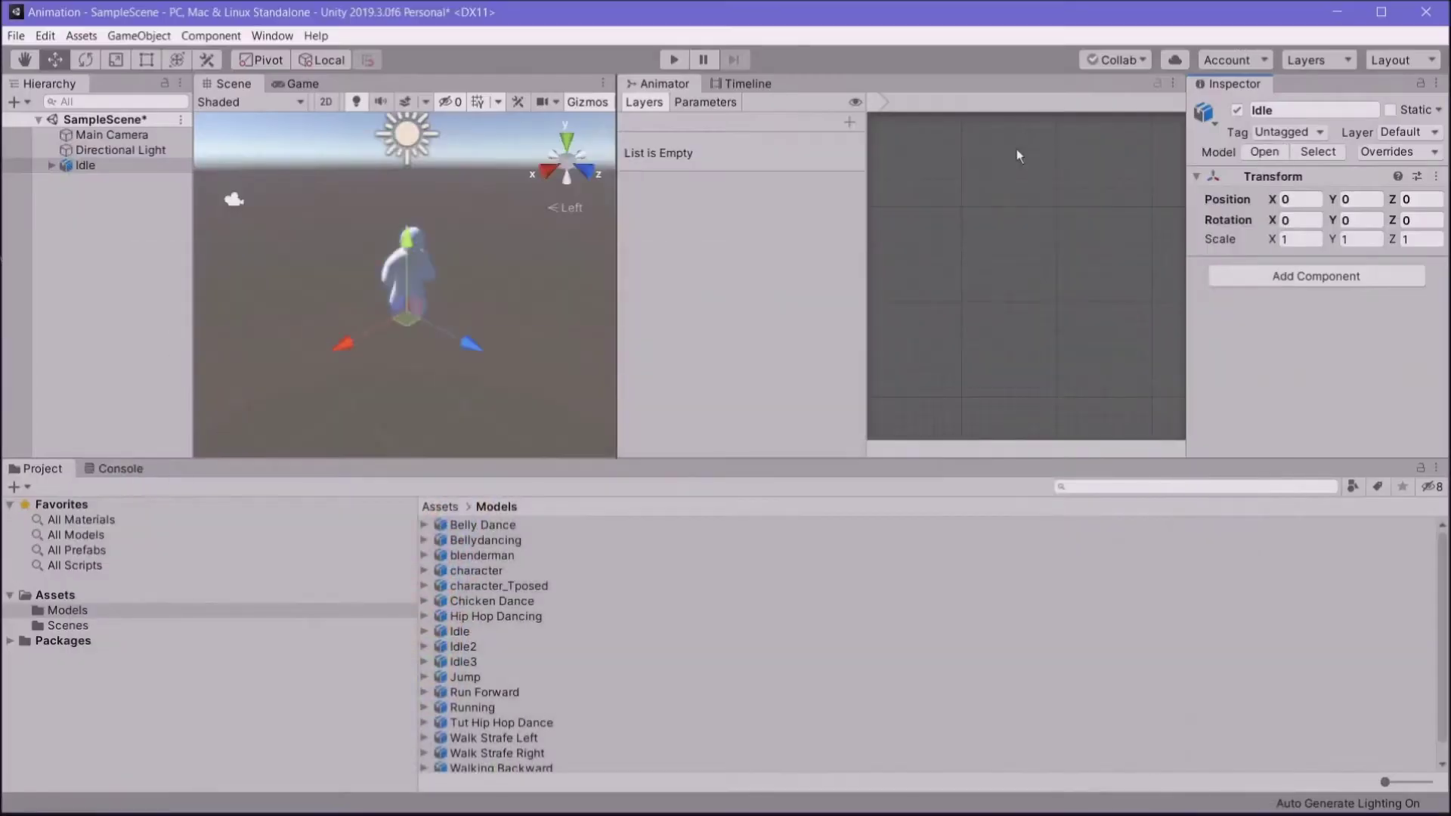
{"action": "left_click", "coordinate": [1289, 280]}
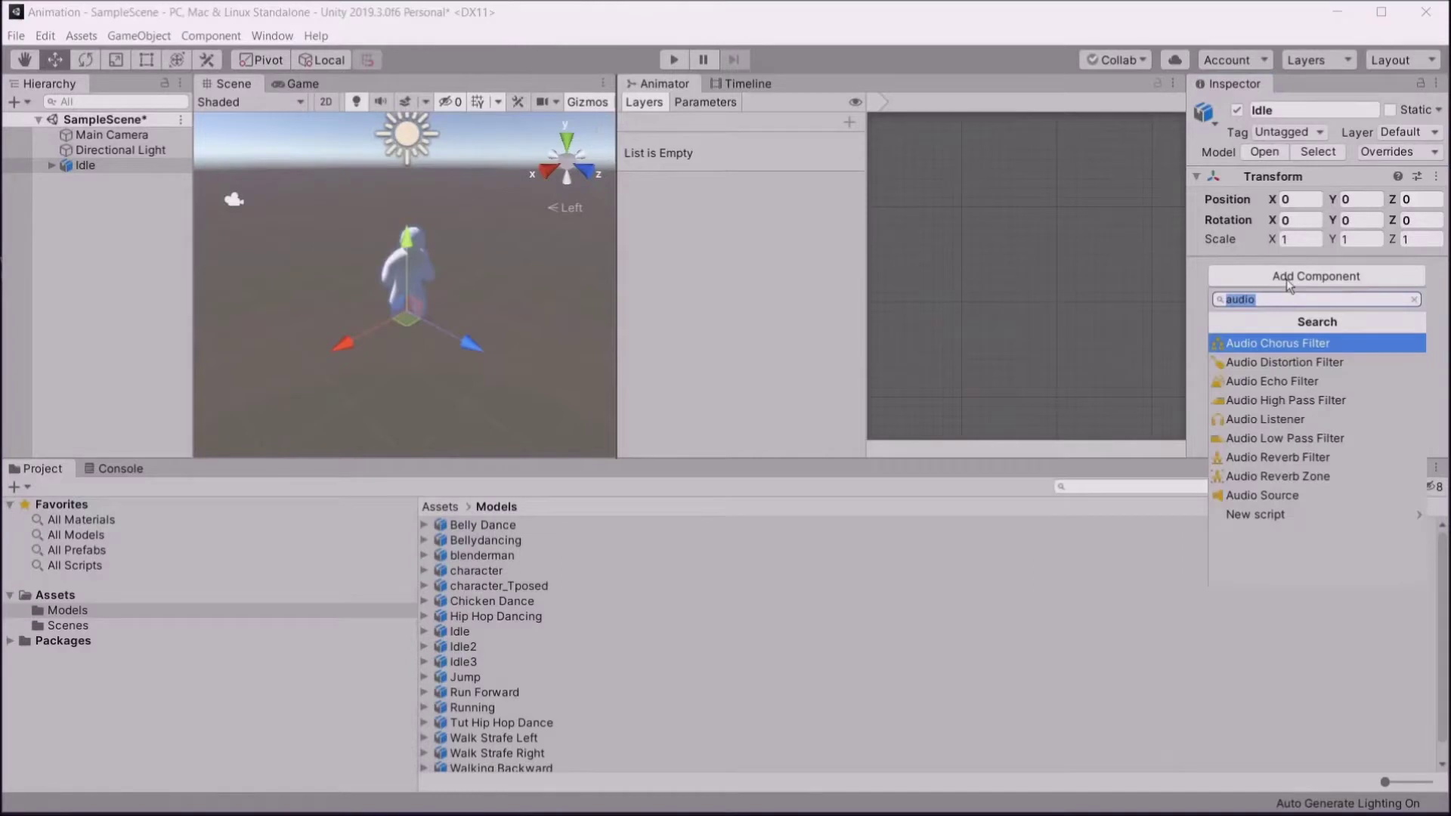
{"action": "type", "text": "AnimaT"}
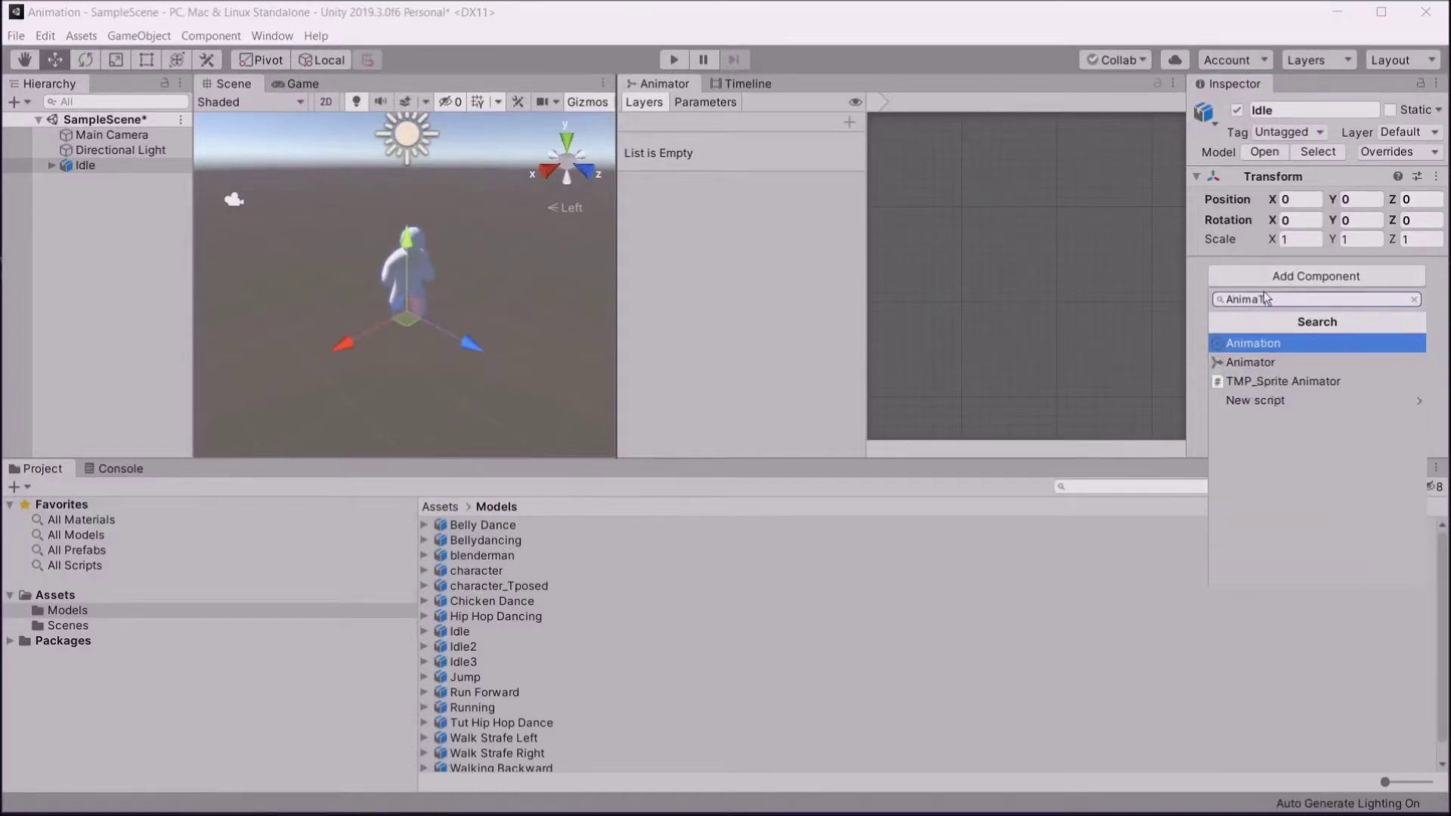
{"action": "left_click", "coordinate": [1245, 362]}
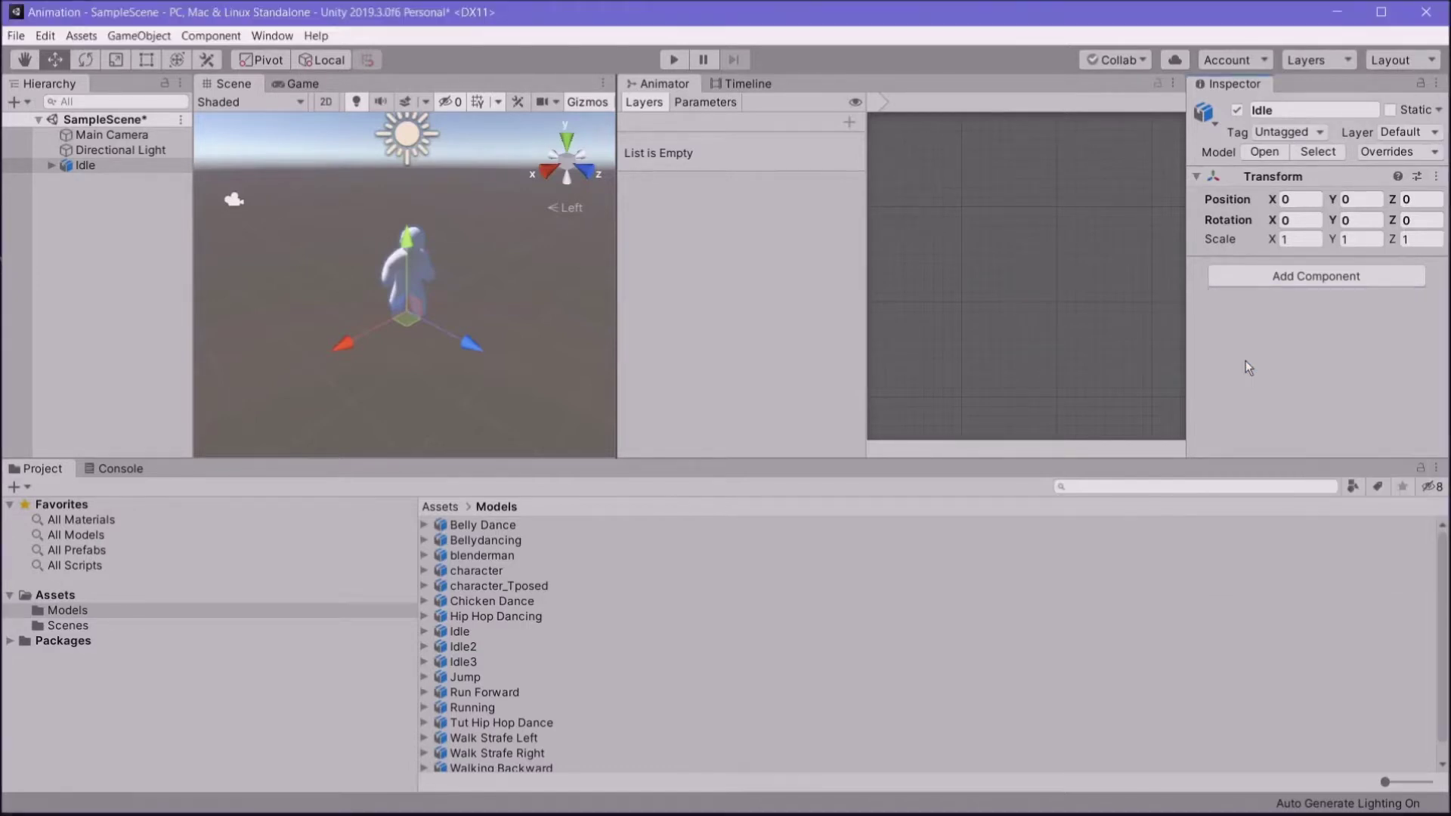
{"action": "left_click_drag", "start_coordinate": [1023, 456], "coordinate": [1016, 666]}
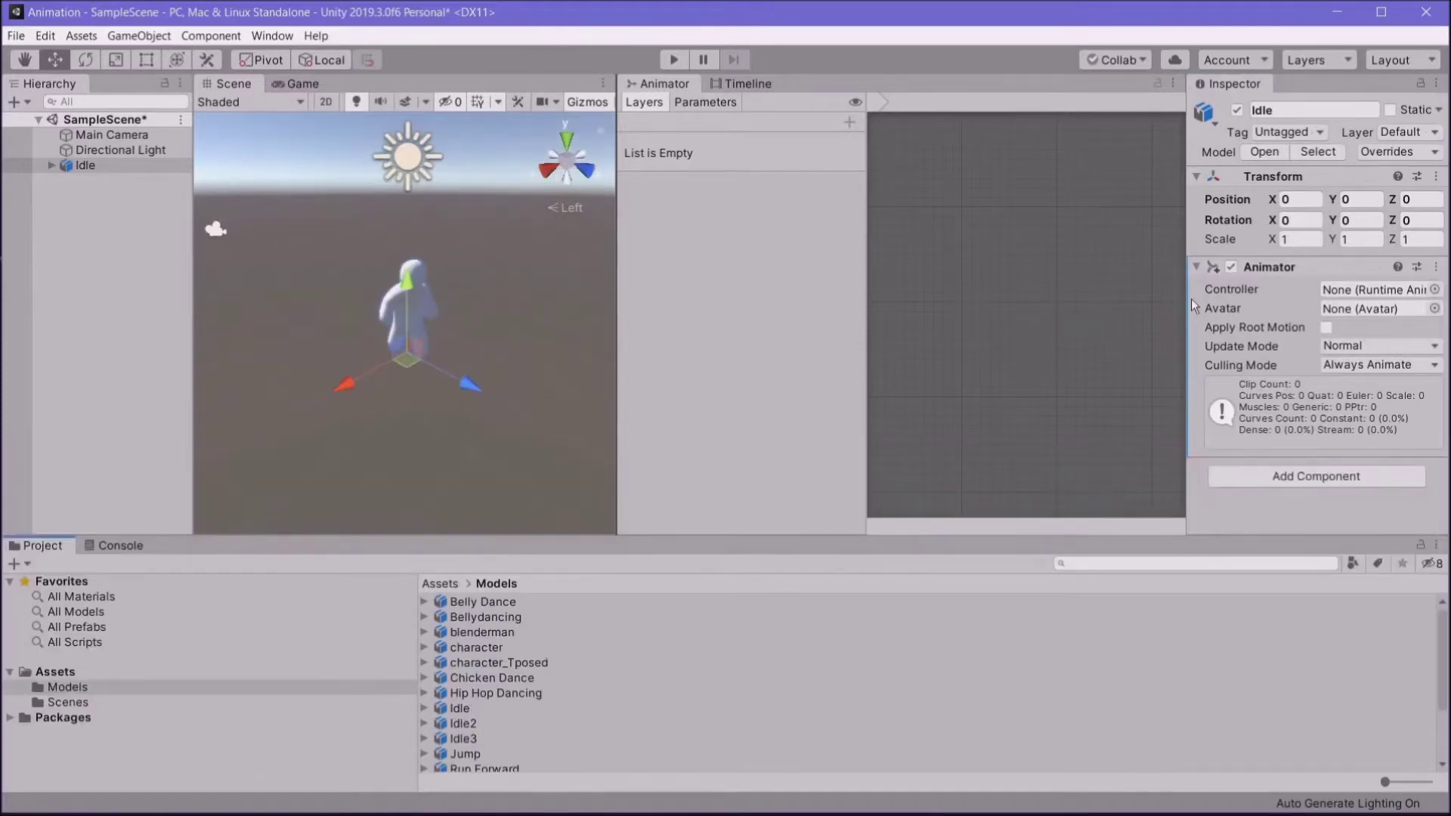
{"action": "left_click_drag", "start_coordinate": [1187, 310], "coordinate": [1033, 340]}
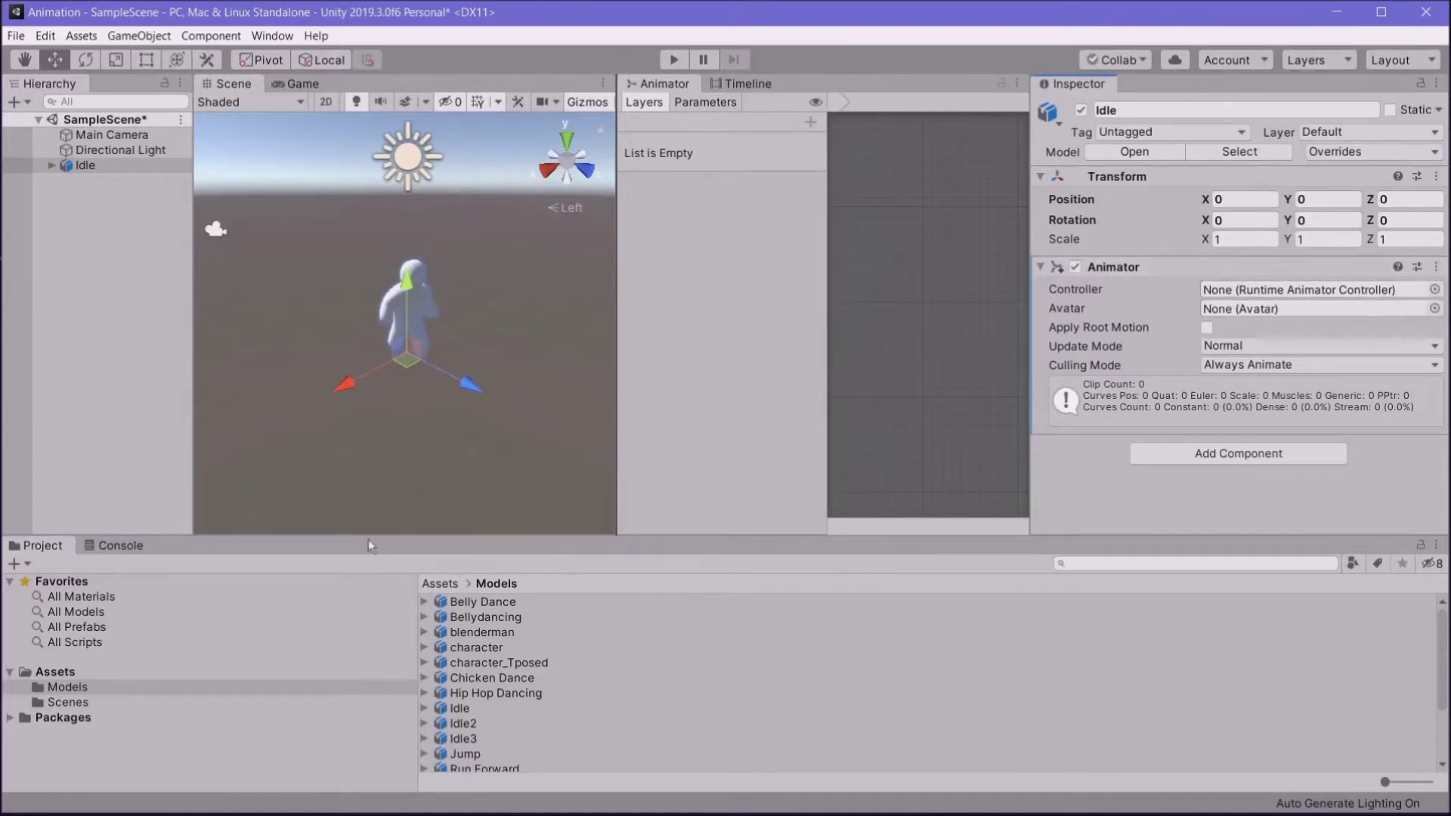
Step: Create a new folder named Animation in the project's Assets folder
{"action": "left_click", "coordinate": [56, 672]}
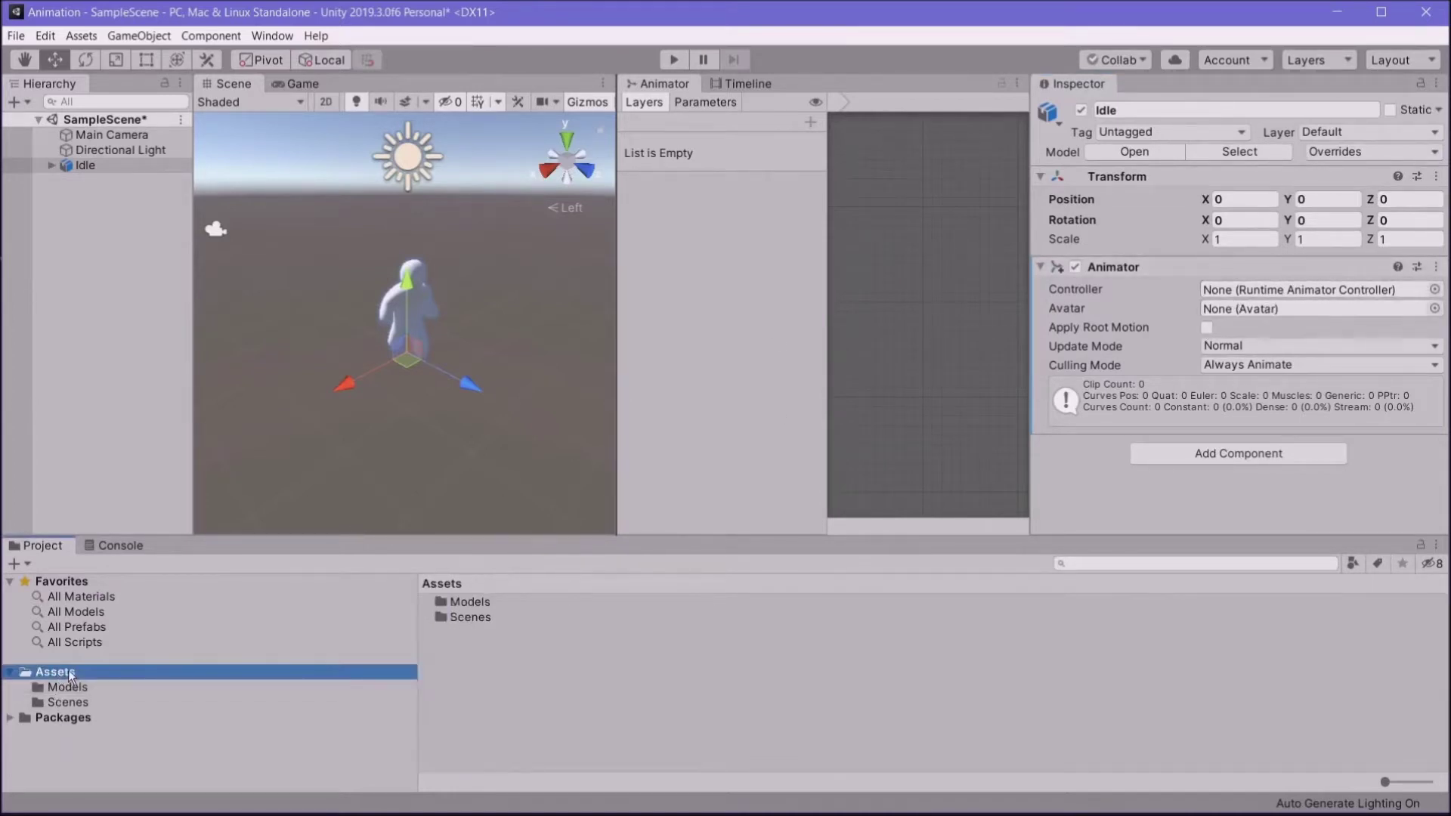
{"action": "right_click", "coordinate": [488, 680]}
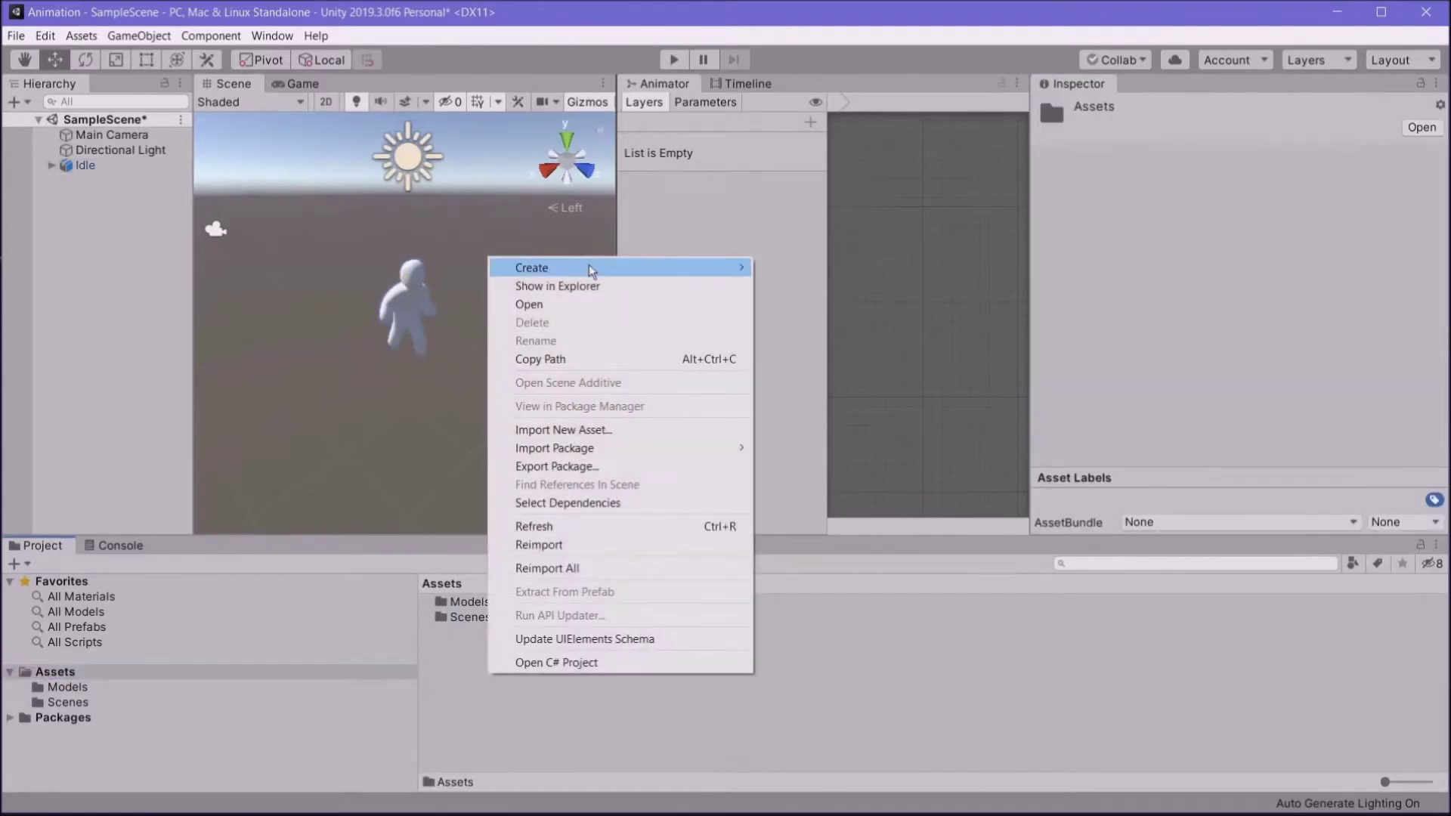
{"action": "mouse_move", "coordinate": [601, 269]}
{"action": "left_click", "coordinate": [783, 186]}
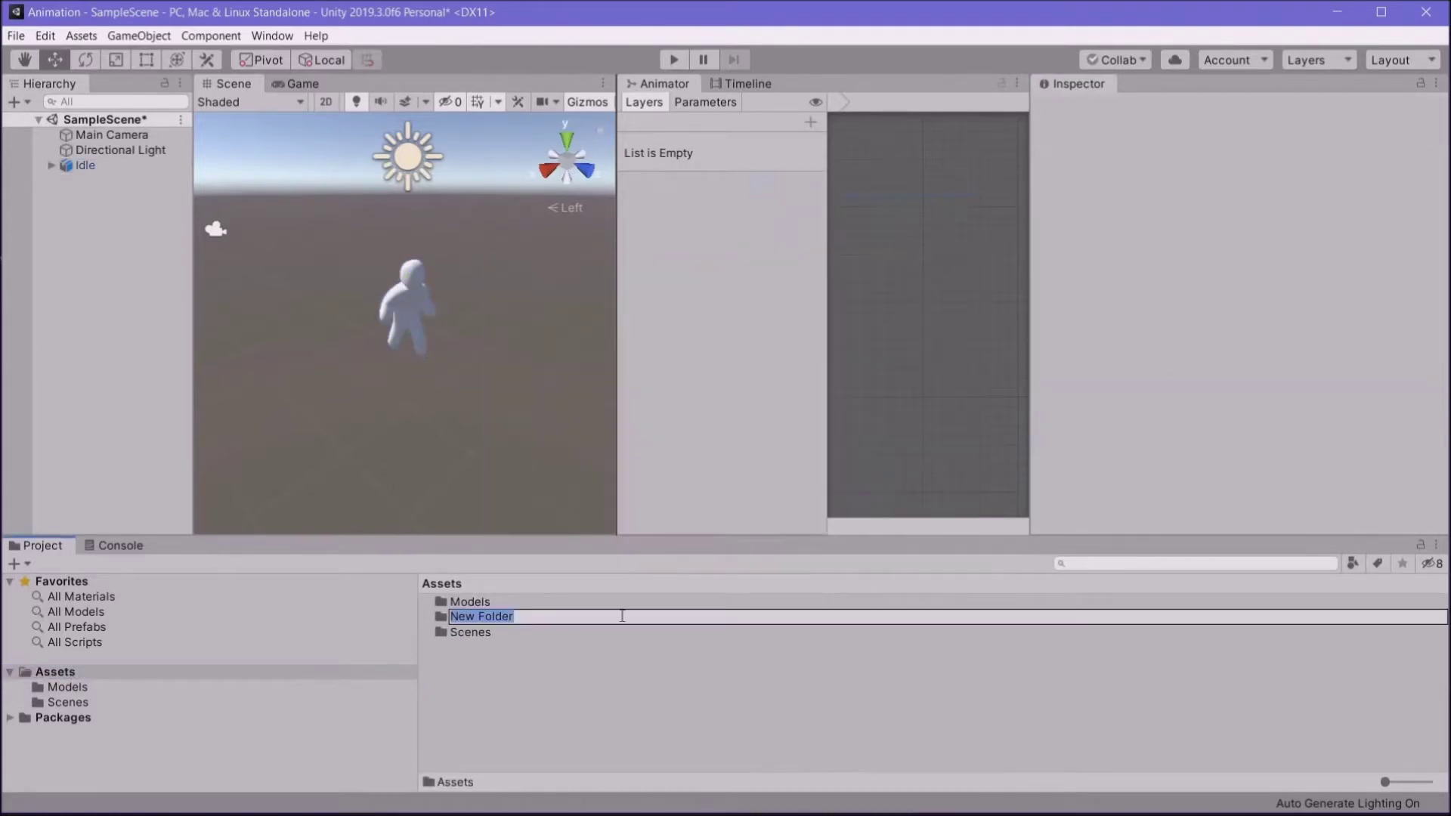
{"action": "key", "text": "BackSpace"}
{"action": "type", "text": "AnimaTion"}
{"action": "key", "text": "BackSpace"}
{"action": "key", "text": "BackSpace"}
{"action": "key", "text": "BackSpace"}
{"action": "key", "text": "BackSpace"}
{"action": "type", "text": "tion"}
{"action": "key", "text": "Return"}
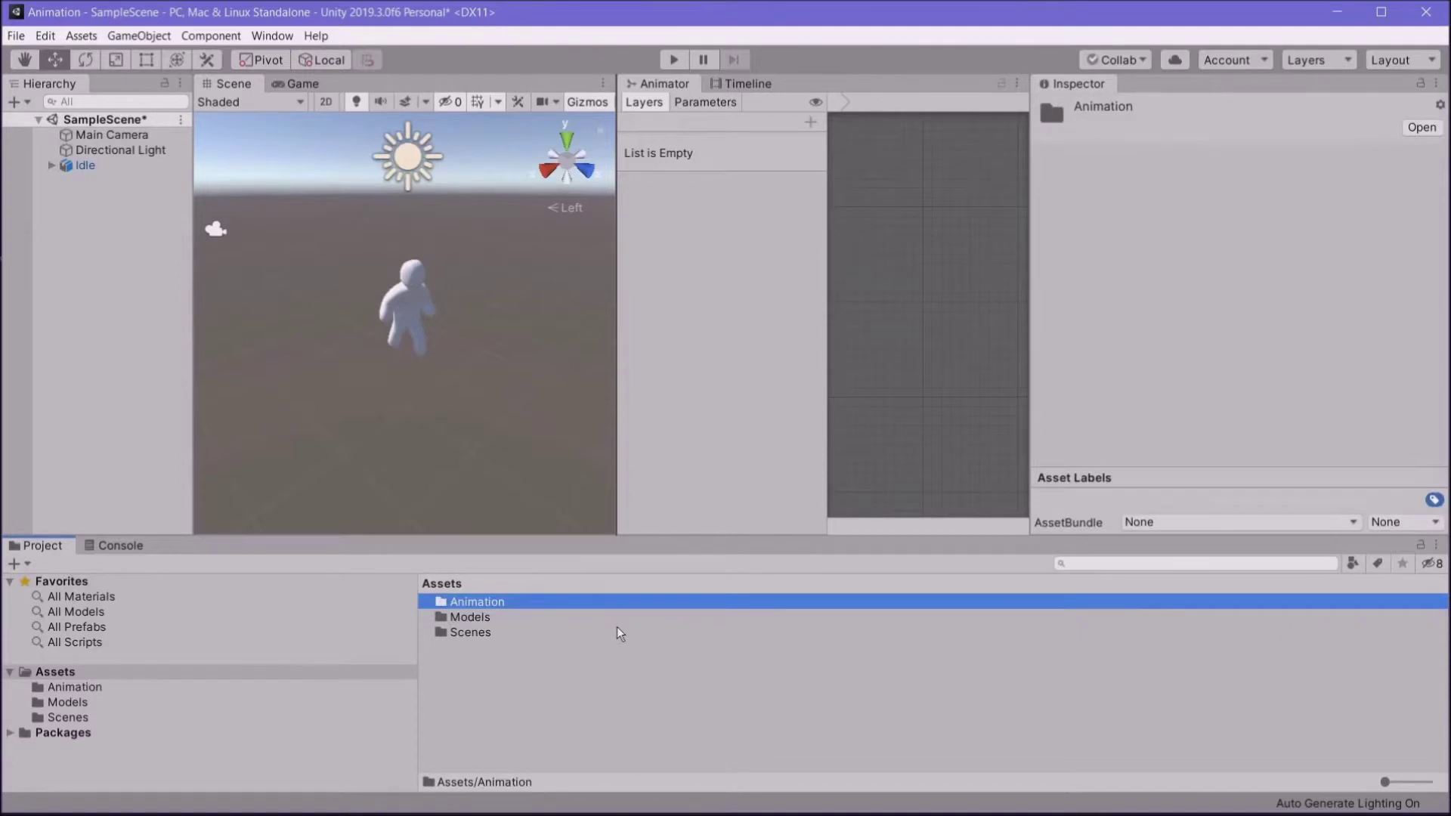
Step: Create an Animator Controller named PlayerController inside the Animation folder
{"action": "double_click", "coordinate": [465, 600]}
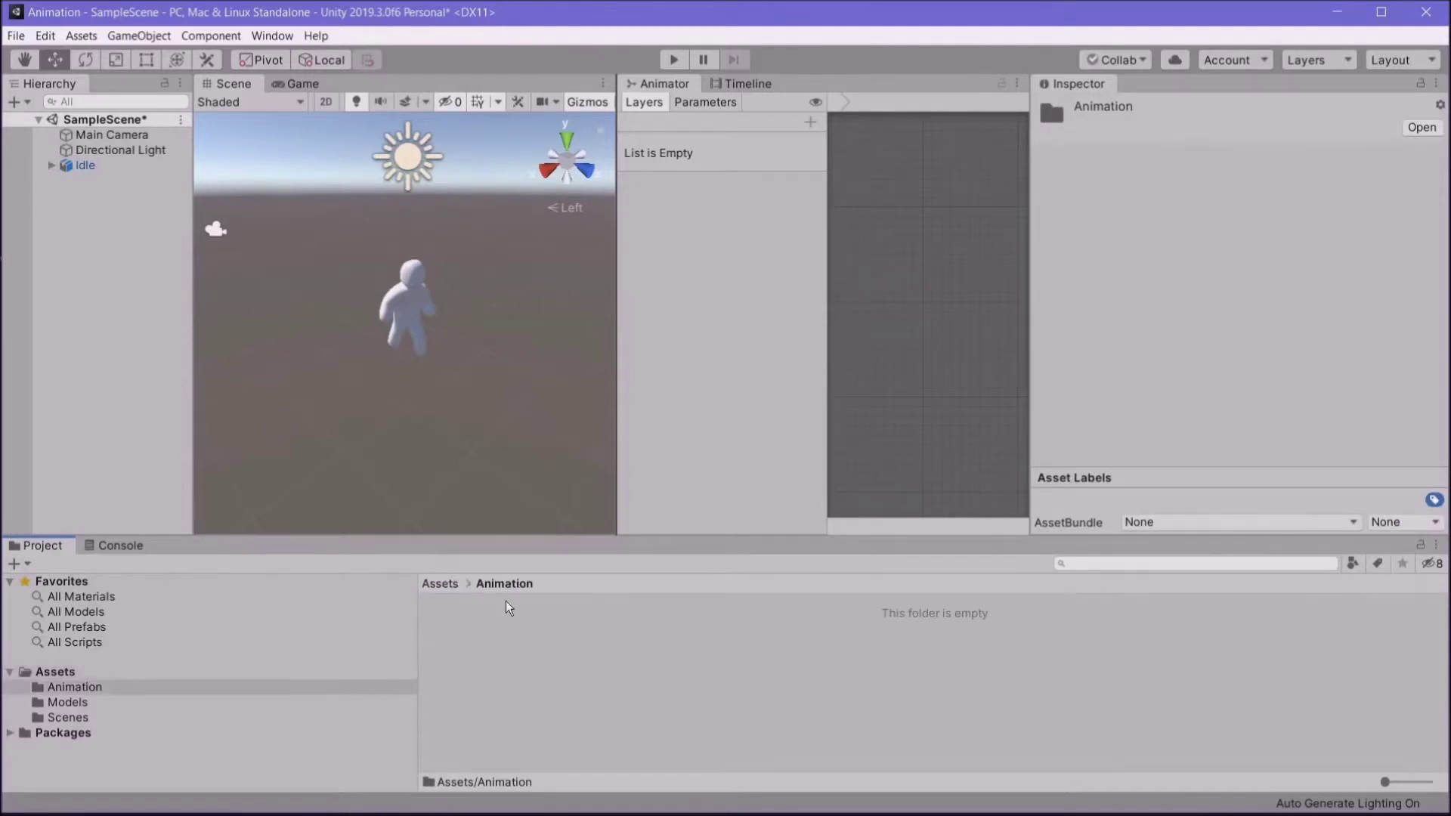
{"action": "right_click", "coordinate": [494, 596]}
{"action": "mouse_move", "coordinate": [582, 195]}
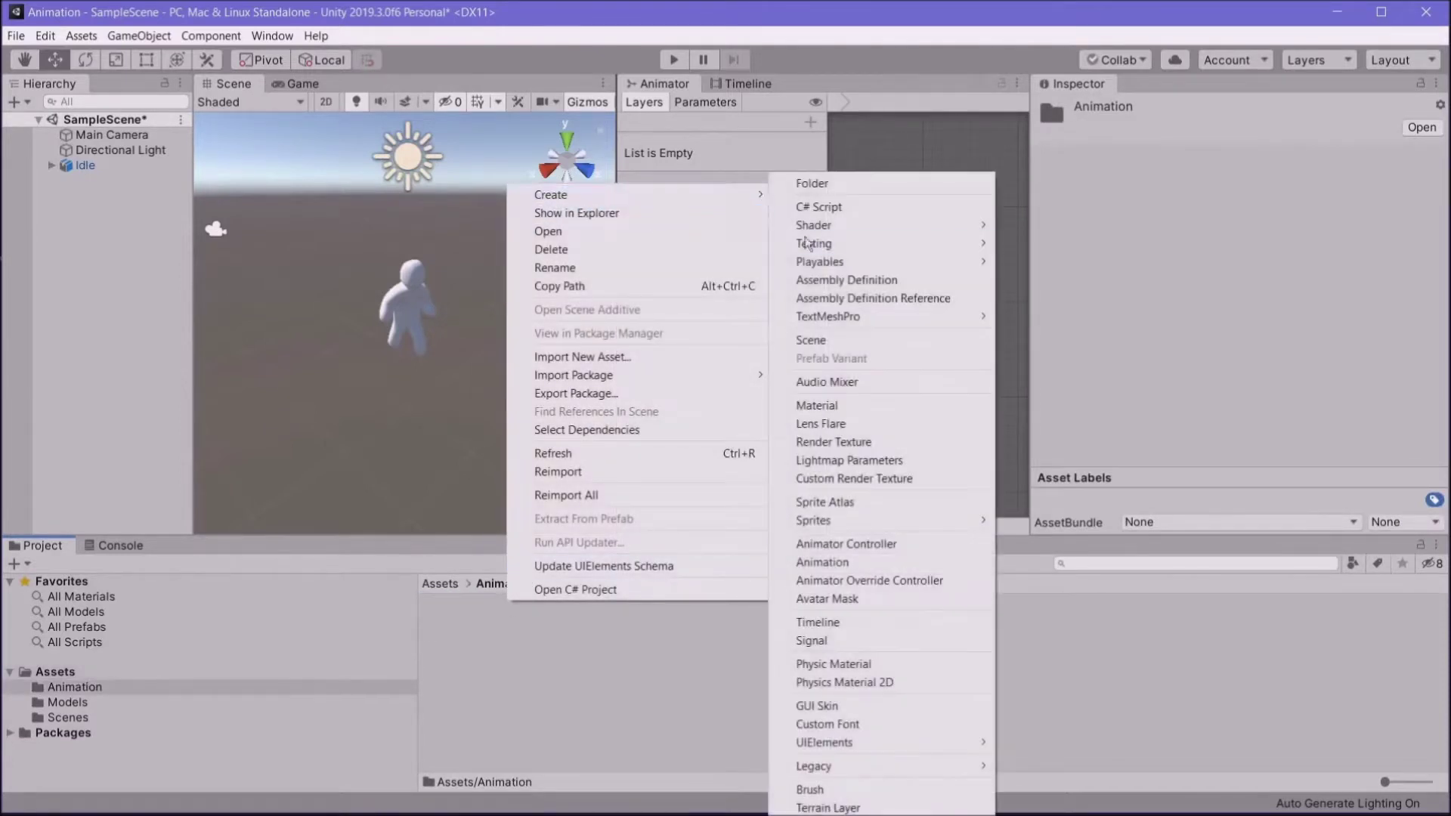
{"action": "left_click", "coordinate": [868, 543]}
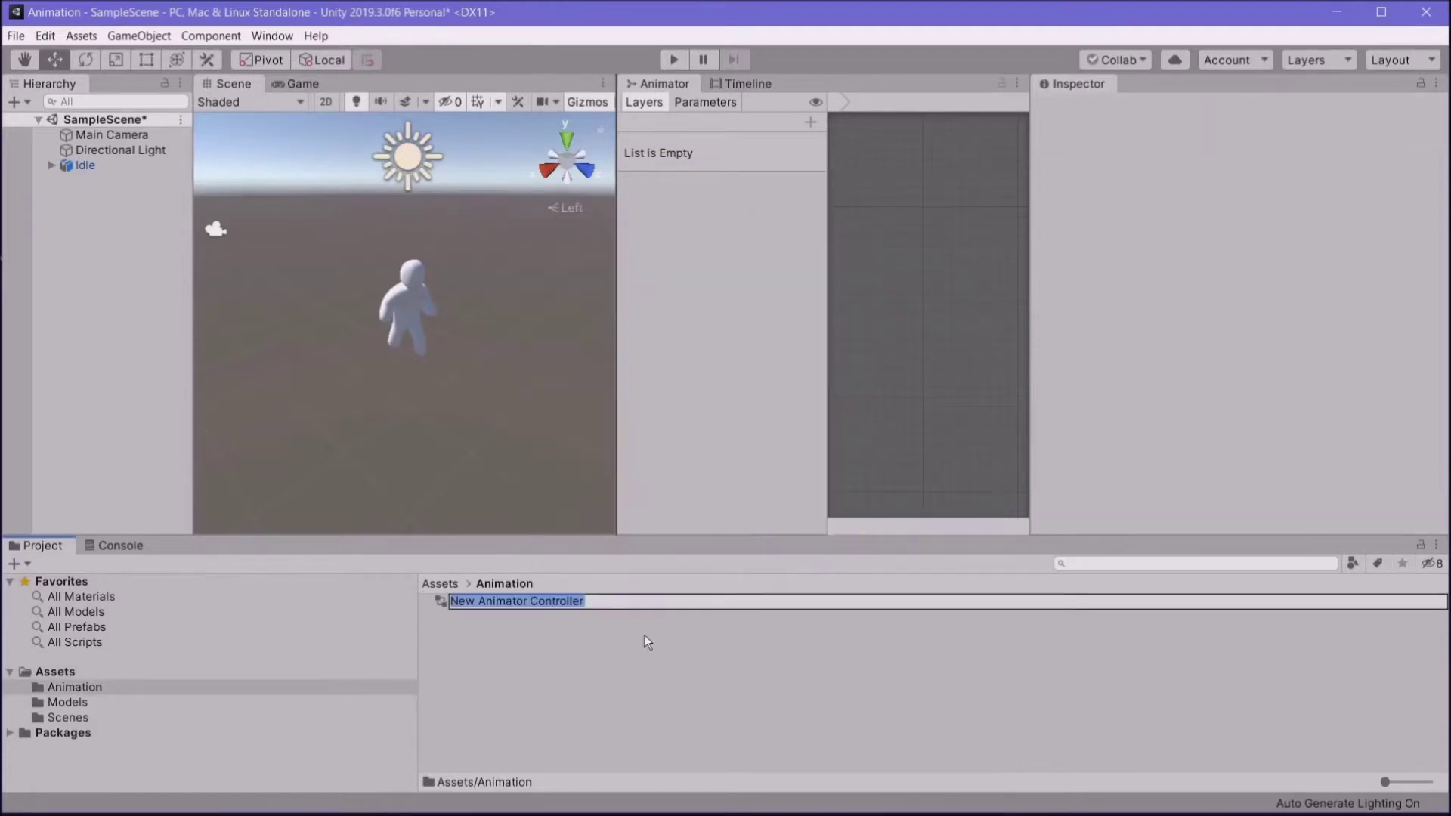
{"action": "type", "text": "PlayerController"}
{"action": "key", "text": "Return"}
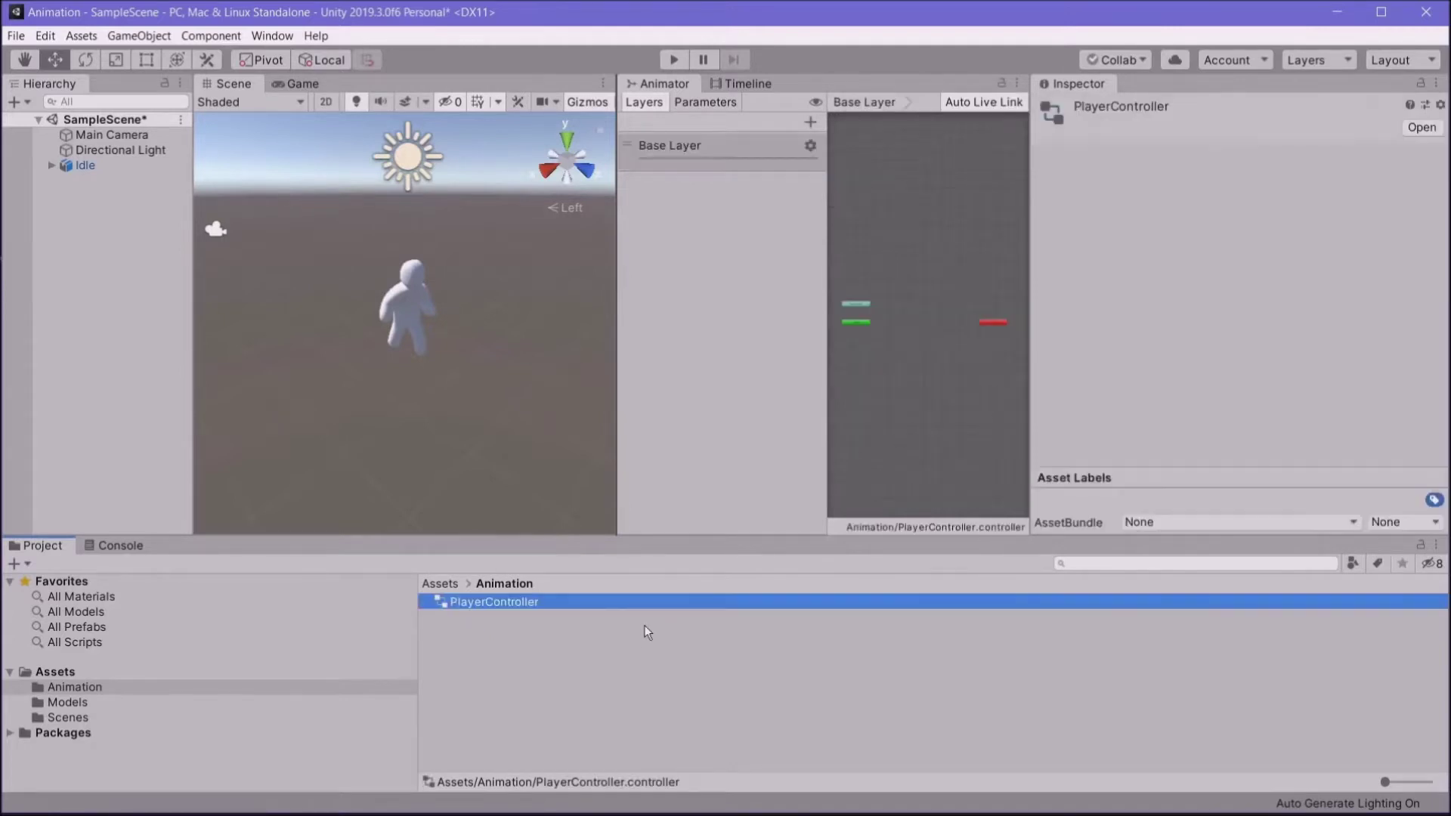
Step: Switch to the GT2-2020_Animation.pptx slides in PowerPoint, review the Animation Controller definition on slide 14, and return to Unity
{"action": "left_click", "coordinate": [1026, 352]}
{"action": "mouse_move", "coordinate": [302, 815]}
{"action": "left_click", "coordinate": [227, 805]}
{"action": "left_click", "coordinate": [83, 750]}
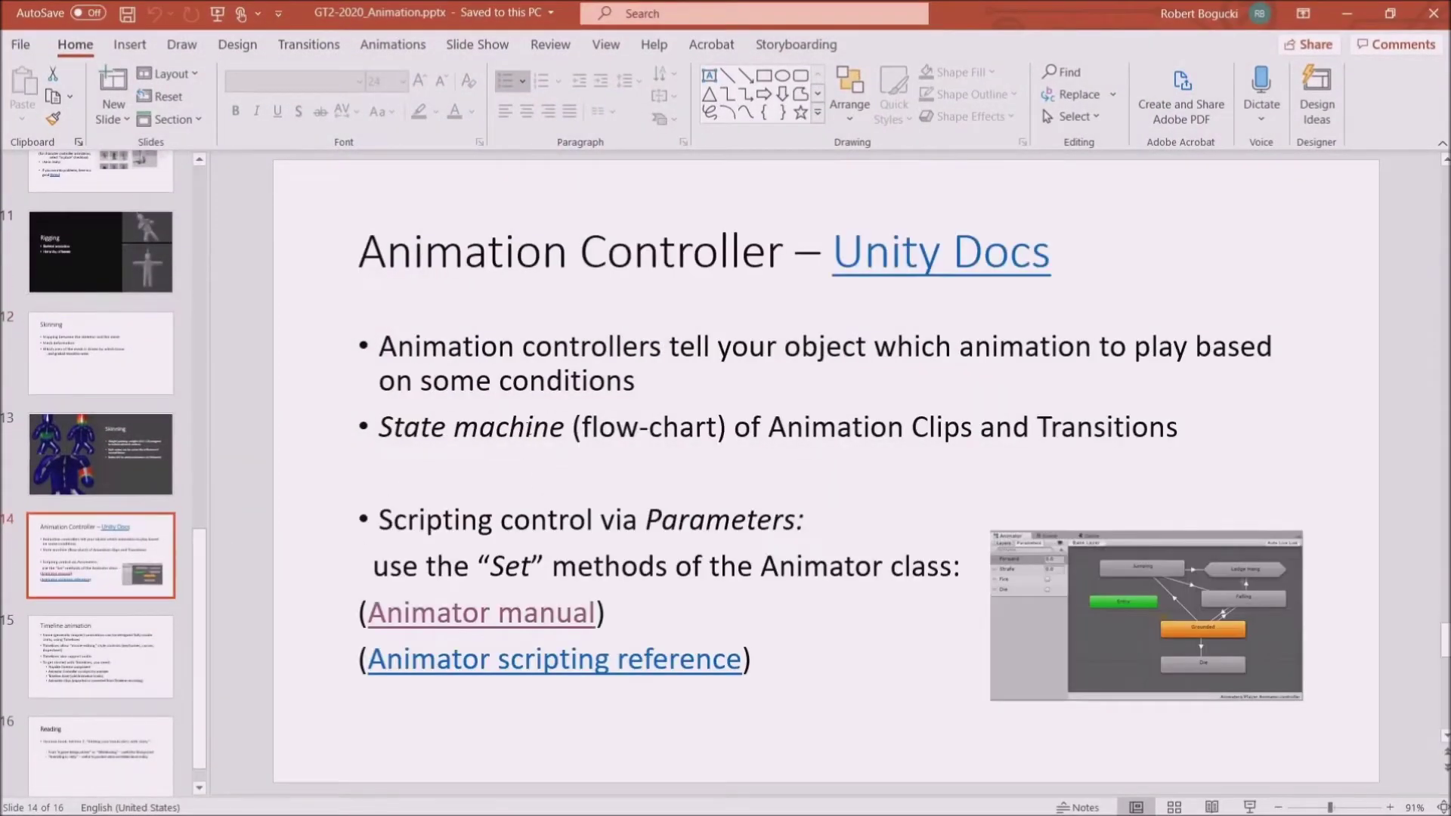
{"action": "triple_click", "coordinate": [382, 351]}
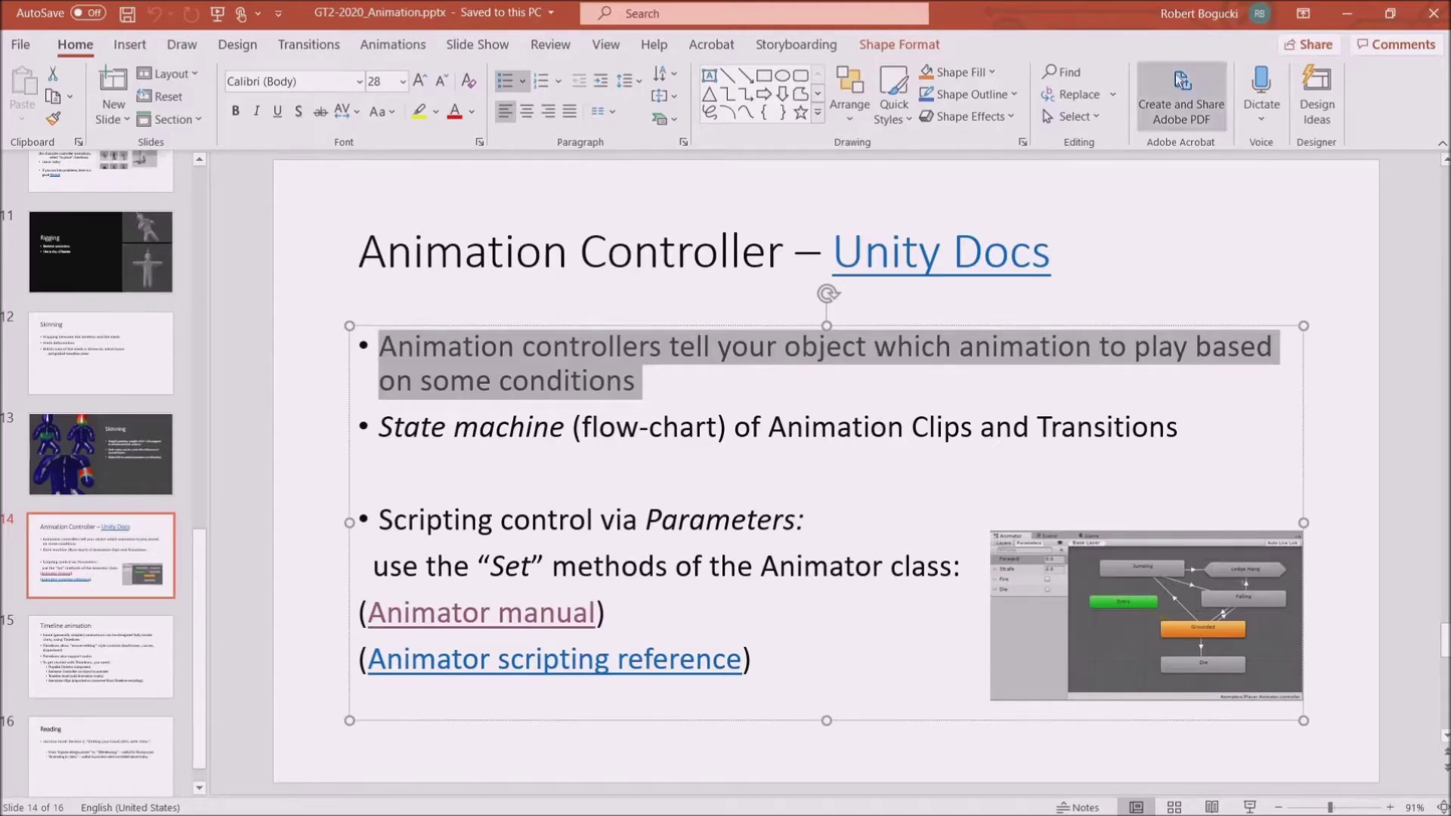
{"action": "left_click", "coordinate": [1347, 14]}
Step: Enlarge the state graph area of the Animator and show the controller's parameter list
{"action": "scroll", "coordinate": [950, 316], "scroll_direction": "up", "scroll_amount": 5}
{"action": "middle_click_drag", "start_coordinate": [953, 383], "coordinate": [1072, 398]}
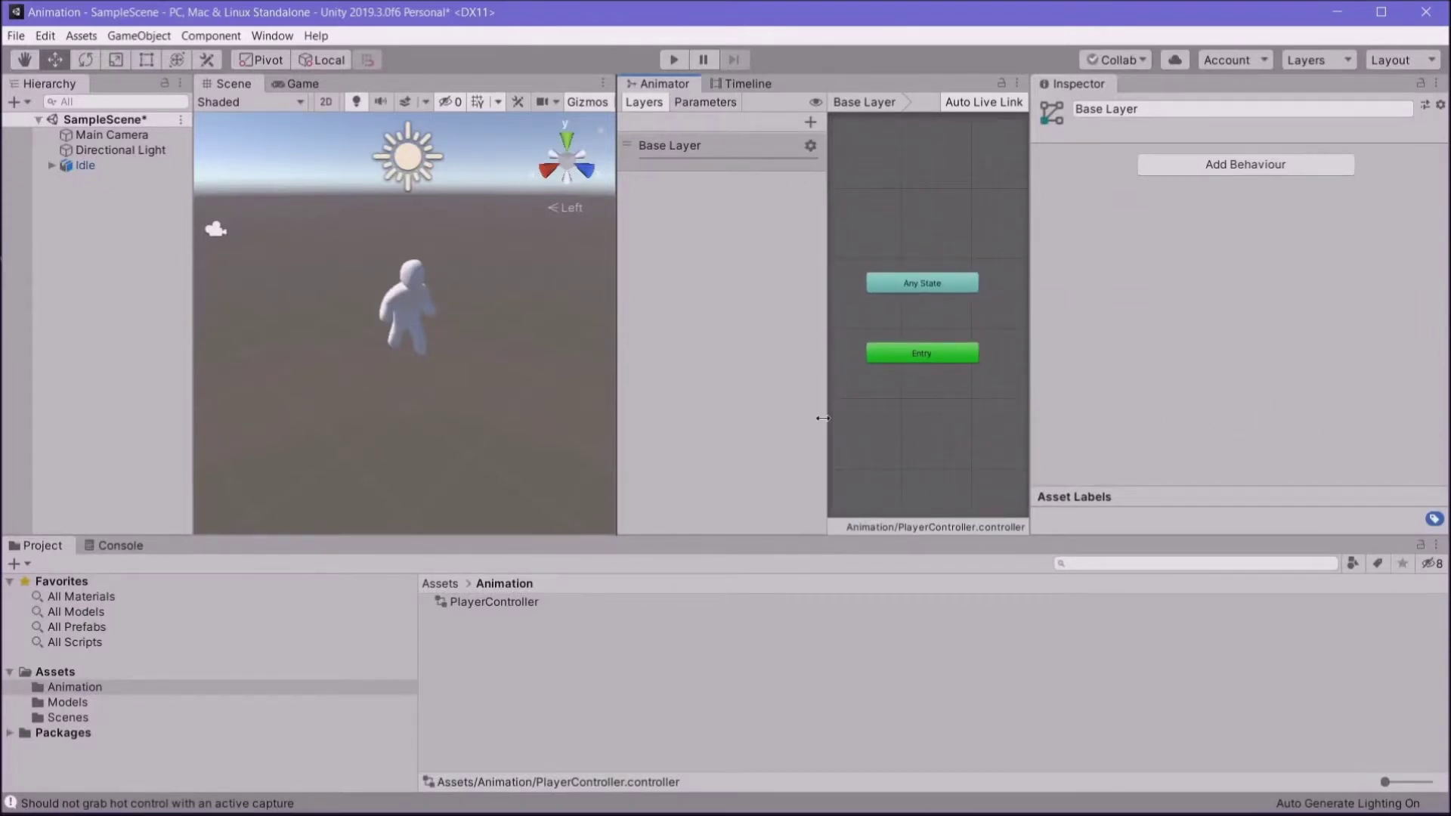
{"action": "left_click_drag", "start_coordinate": [827, 419], "coordinate": [759, 425]}
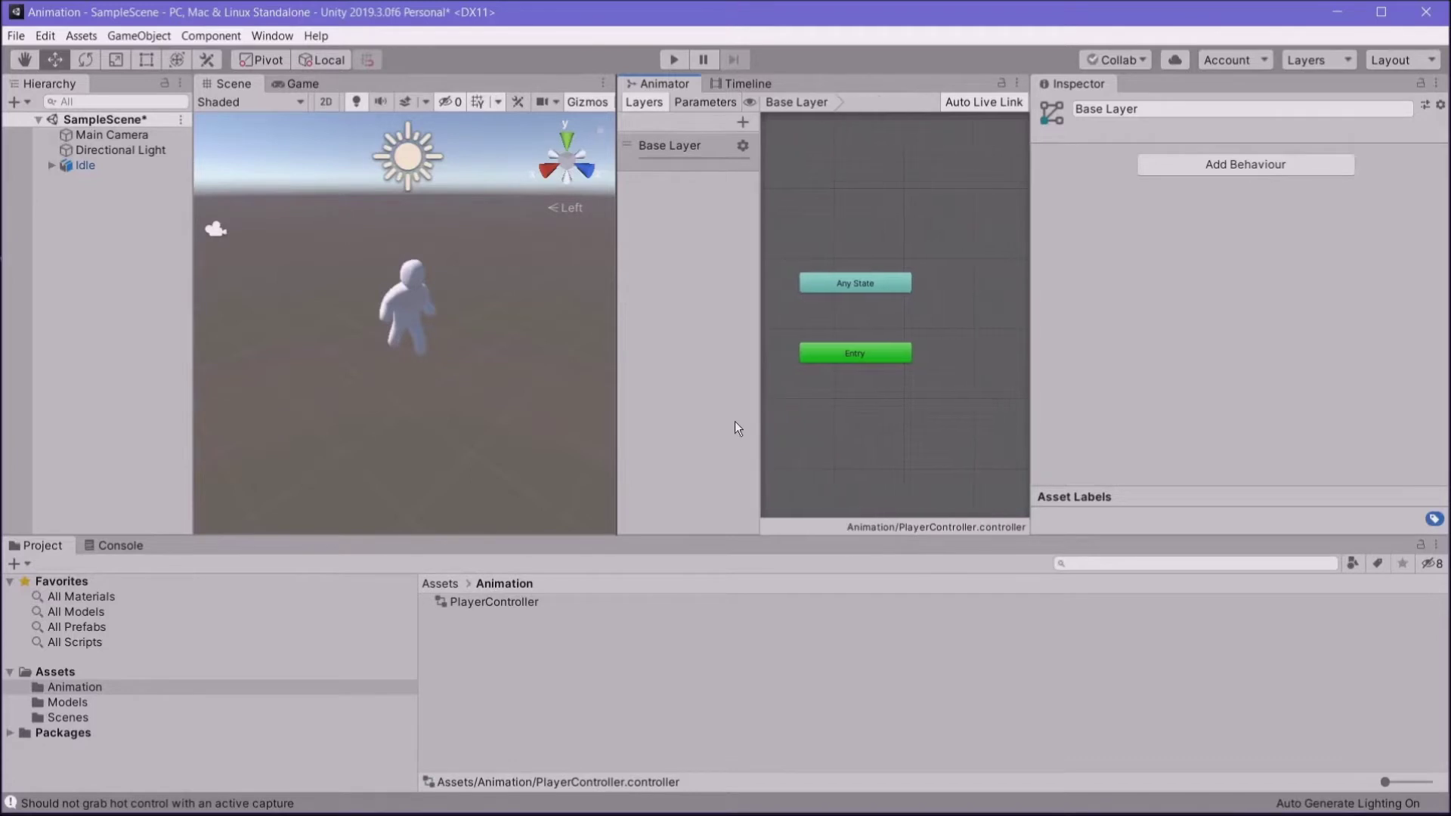
{"action": "left_click", "coordinate": [682, 106]}
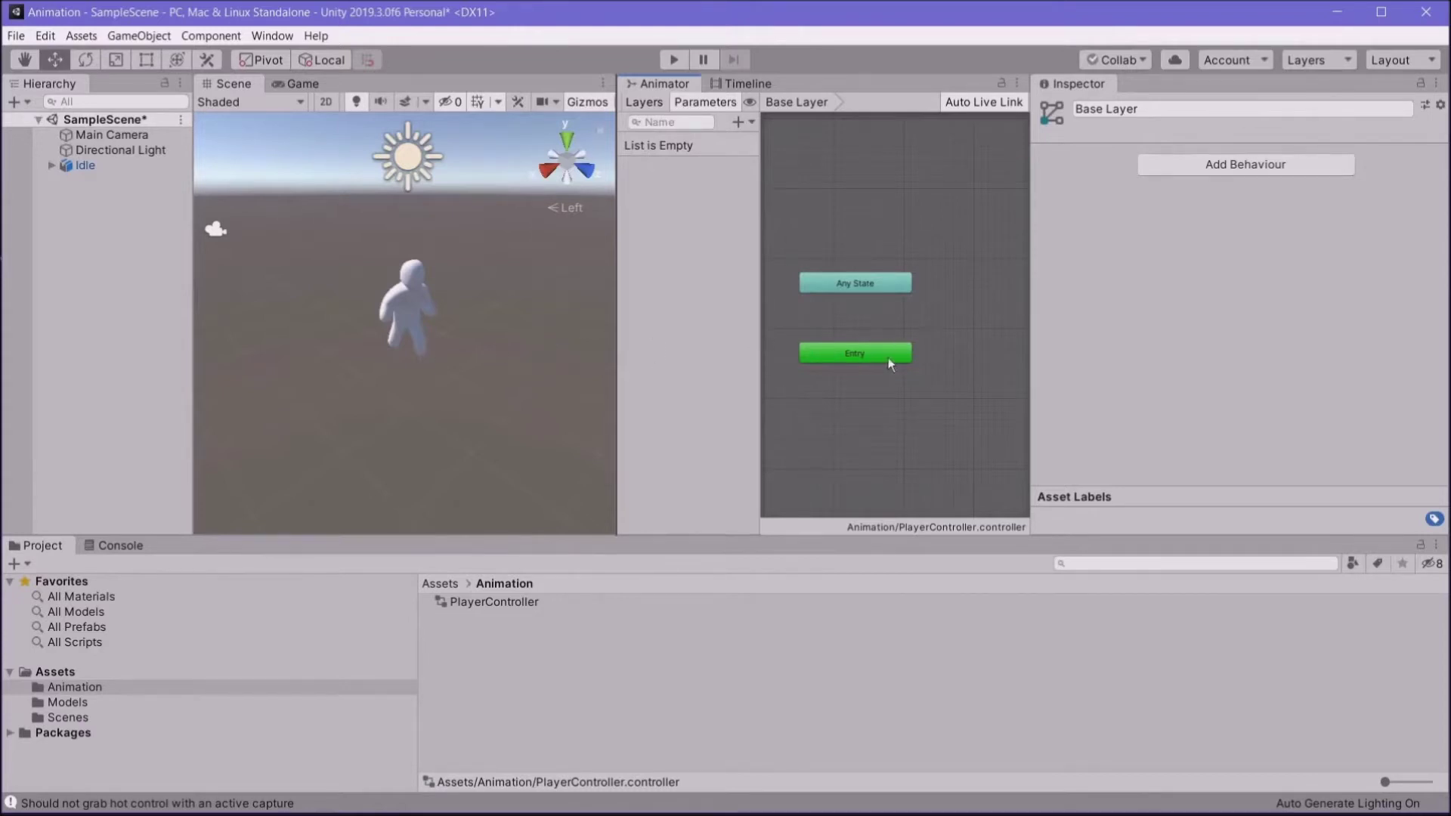
Step: Create an empty state in the Base Layer below Entry and name it Idle
{"action": "right_click", "coordinate": [842, 402]}
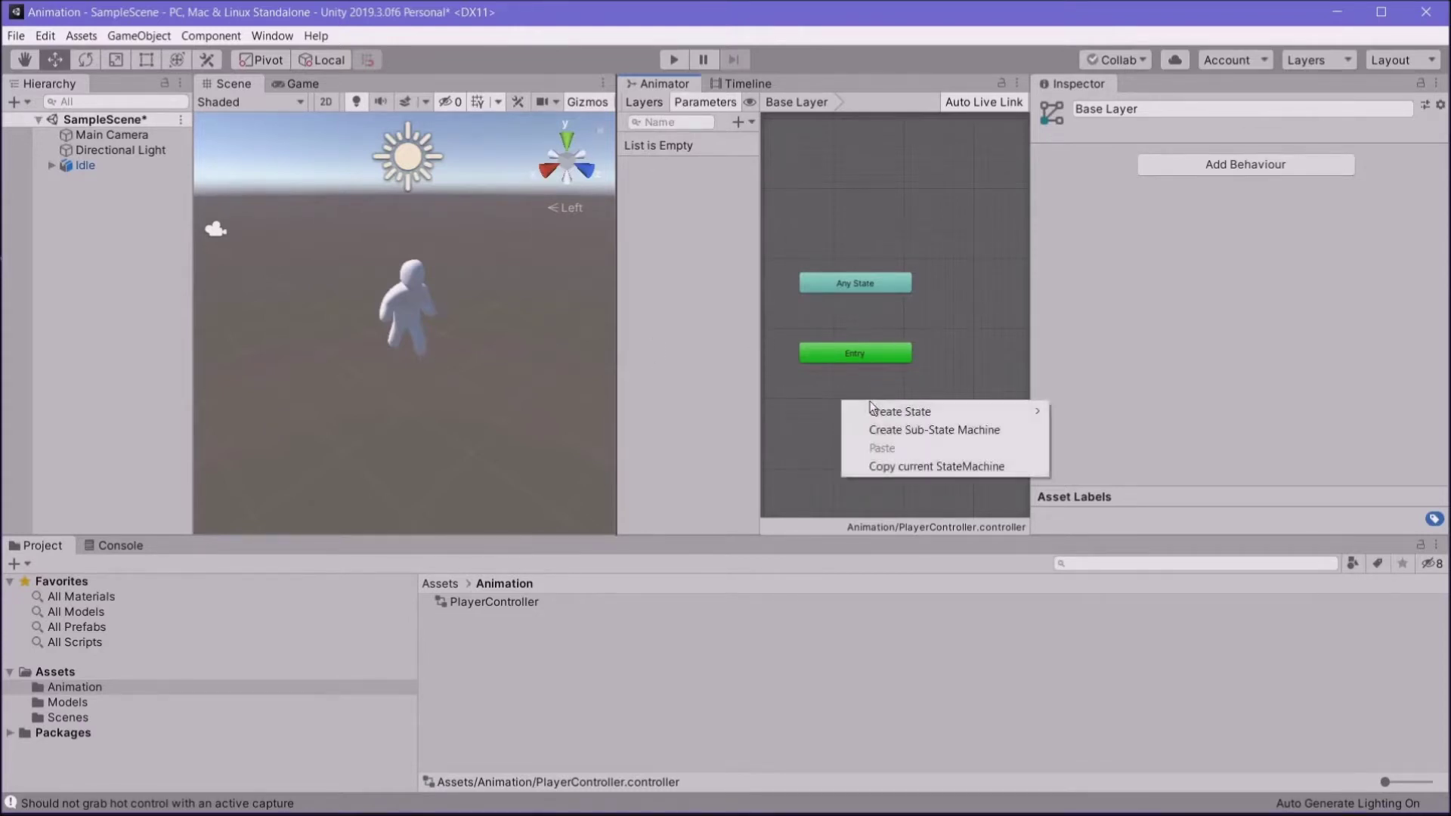
{"action": "mouse_move", "coordinate": [856, 412]}
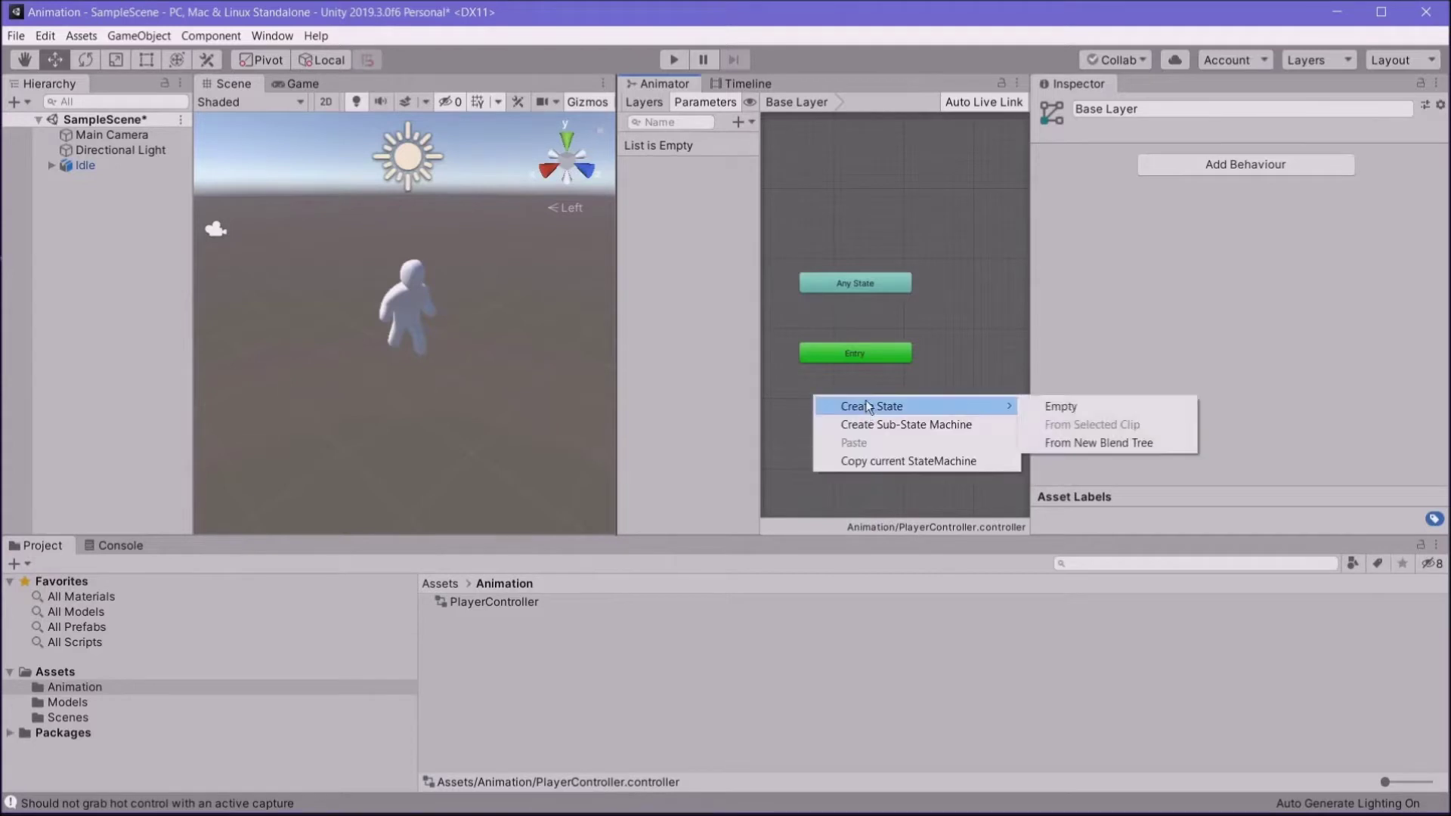
{"action": "left_click", "coordinate": [1062, 408]}
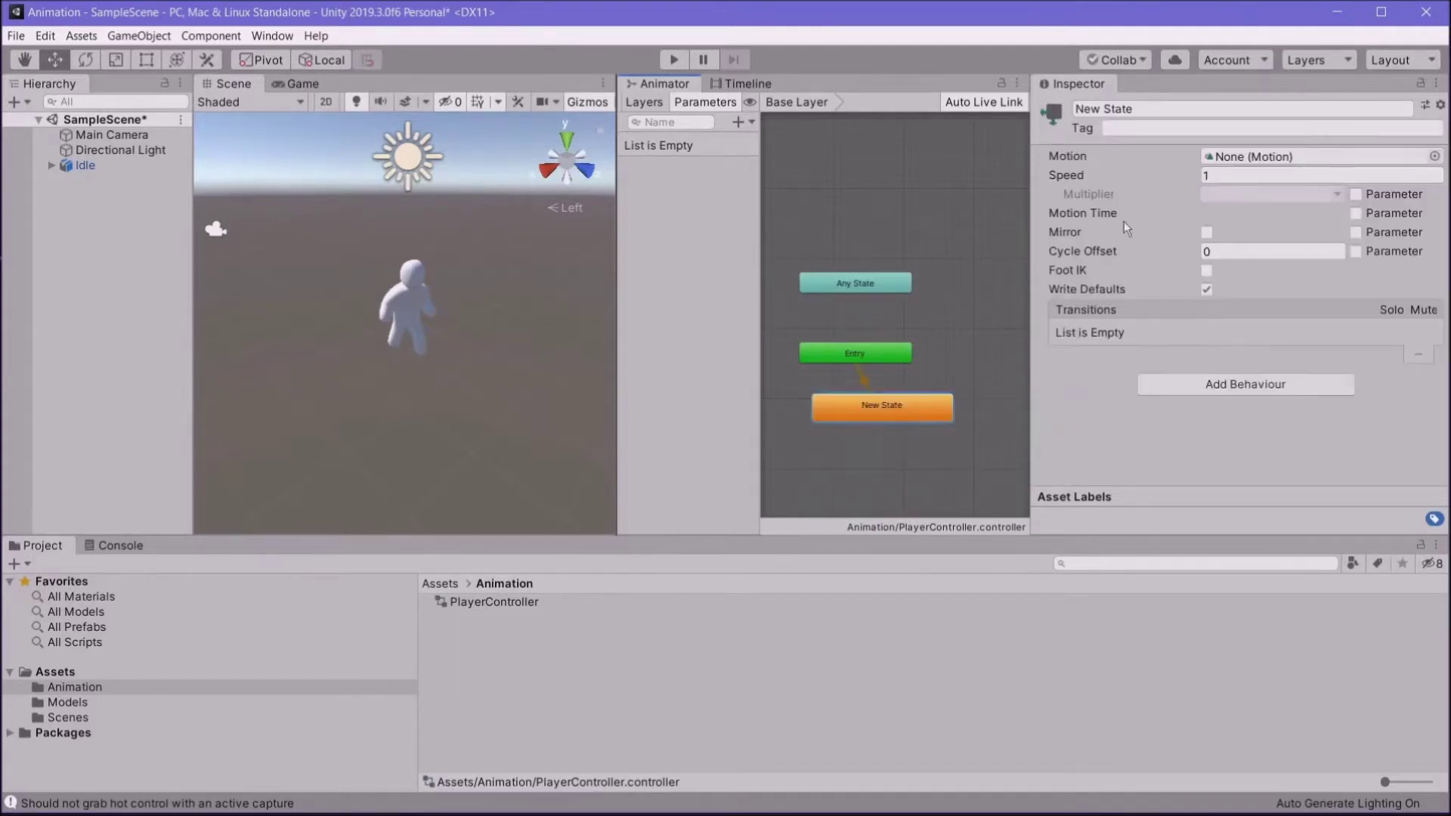
{"action": "left_click", "coordinate": [1197, 115]}
{"action": "key", "text": "BackSpace"}
{"action": "type", "text": "Idle"}
{"action": "key", "text": "Return"}
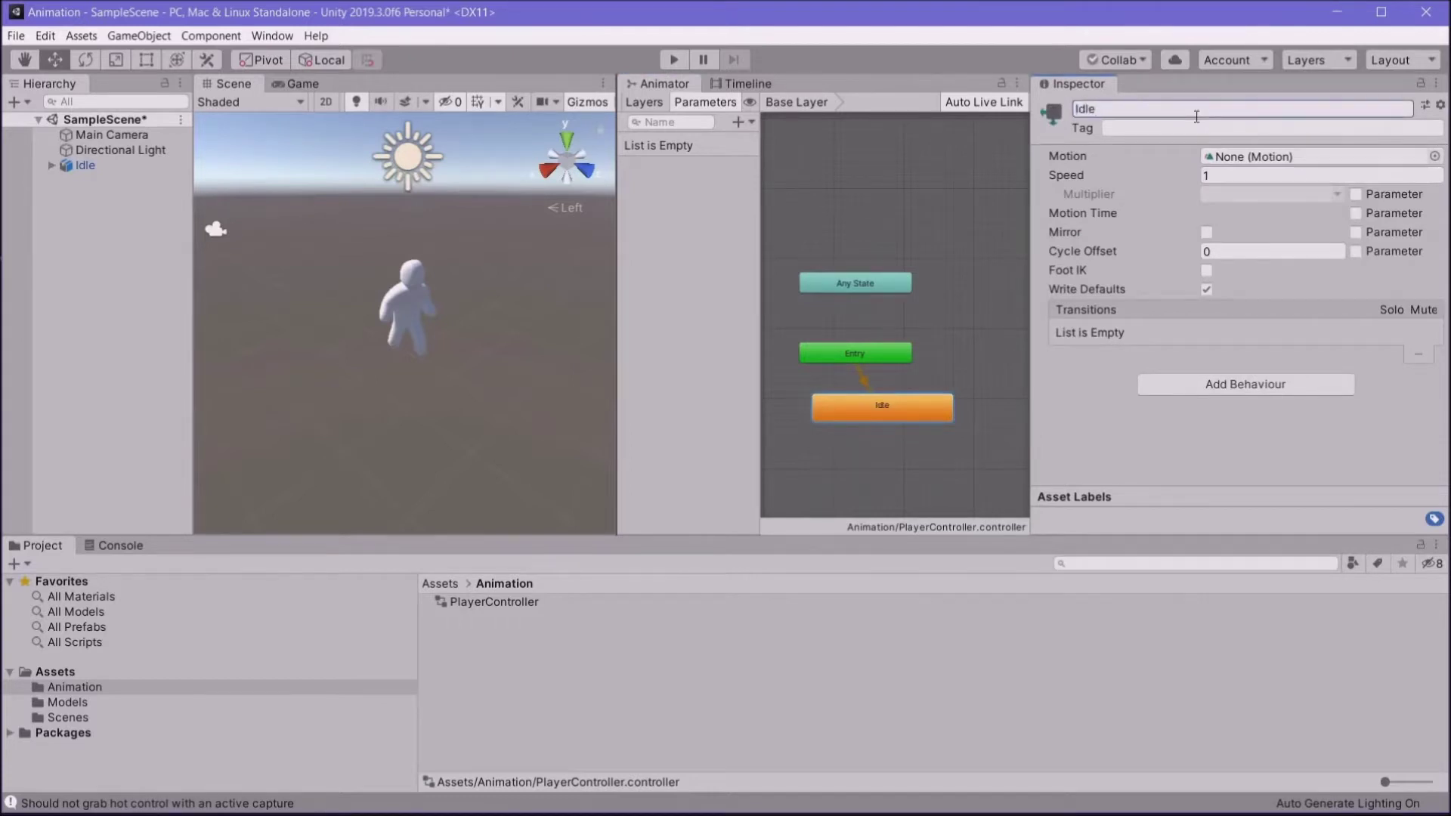
Step: Assign the mixamo.com clip from Assets/Models/Idle.fbx as the Idle state's motion and align the state under Entry
{"action": "left_click", "coordinate": [1434, 157]}
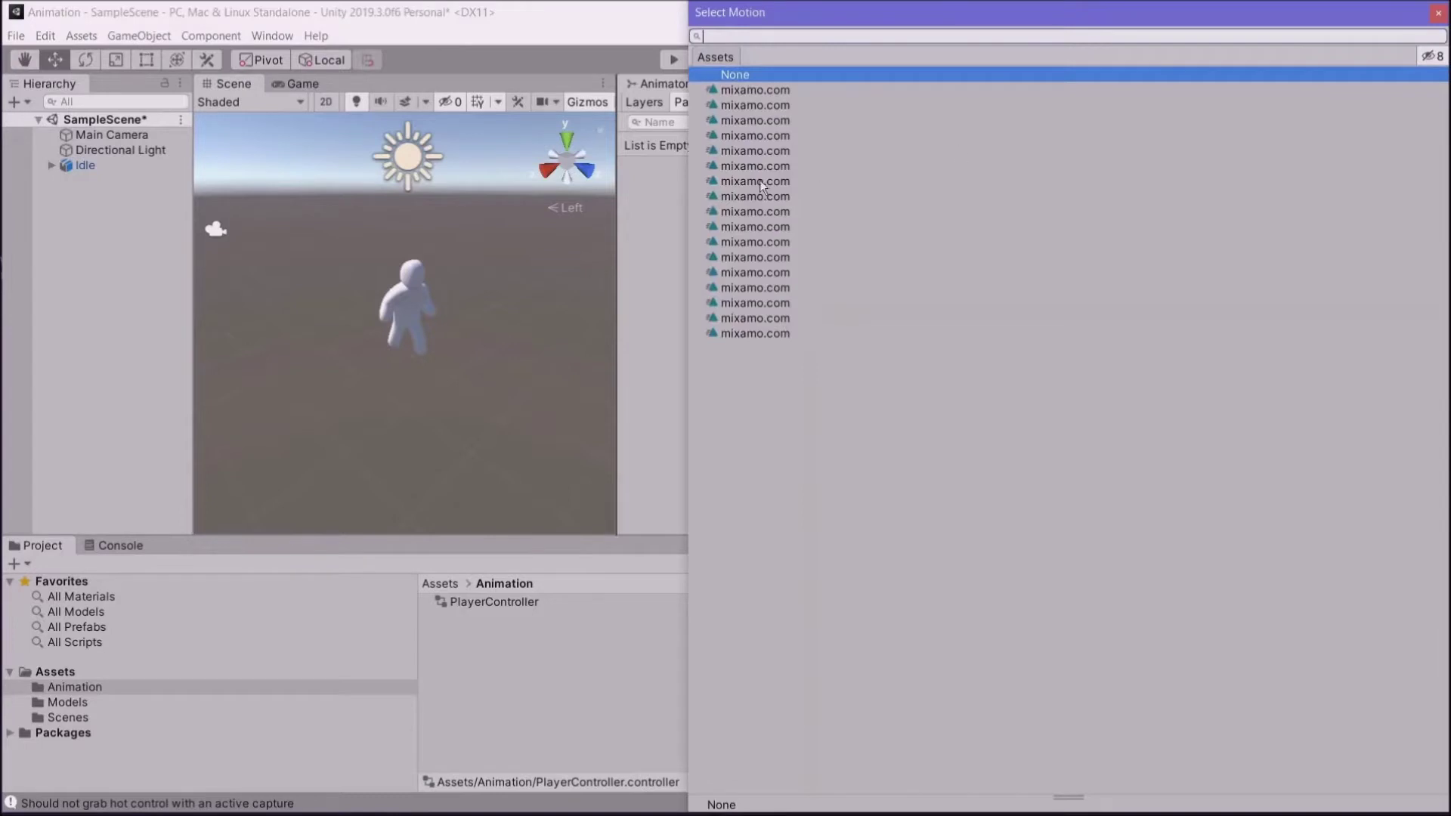
{"action": "left_click", "coordinate": [740, 92]}
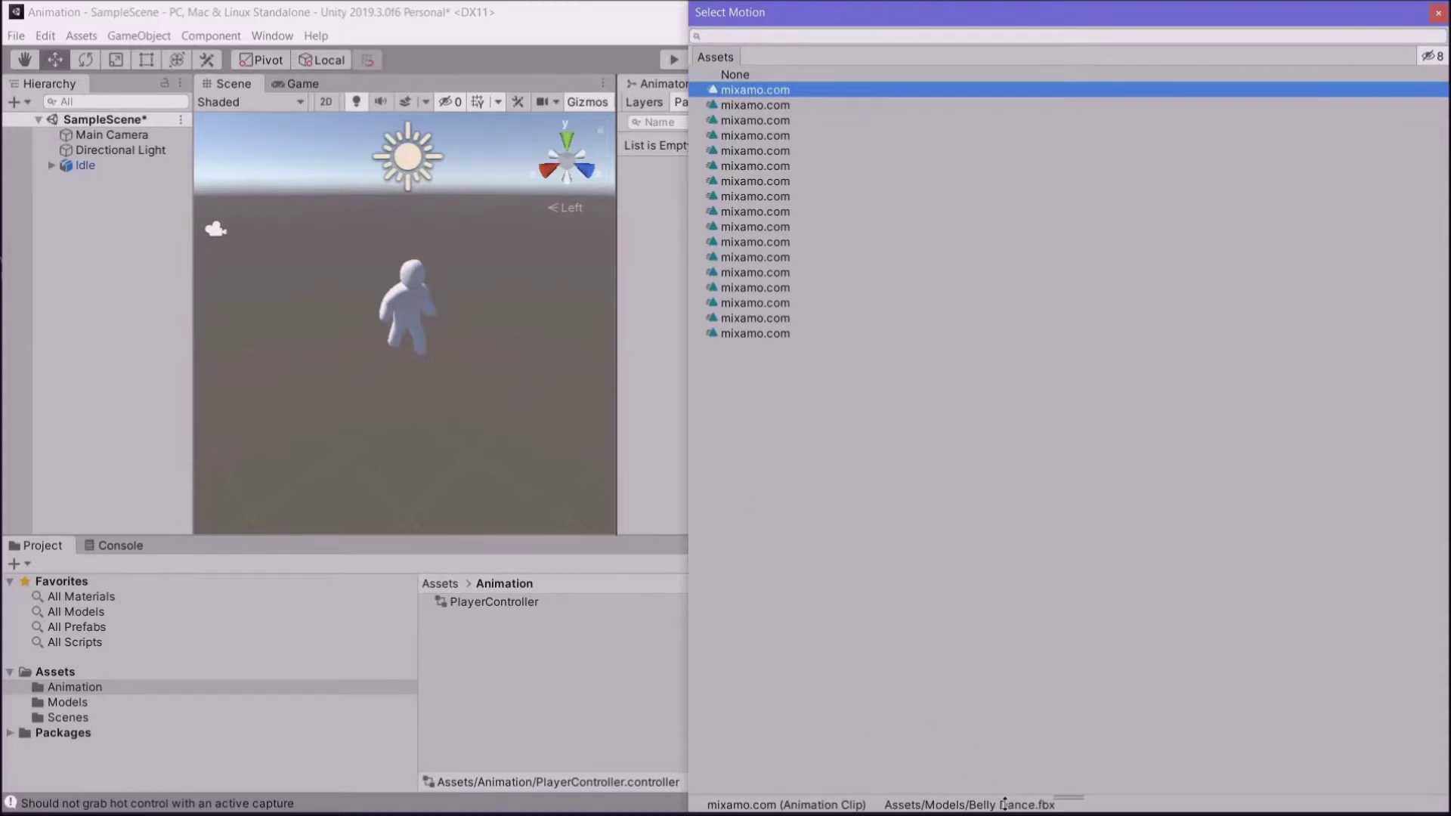
{"action": "left_click", "coordinate": [759, 105]}
{"action": "left_click", "coordinate": [760, 120]}
{"action": "left_click", "coordinate": [757, 135]}
{"action": "key", "text": "Down"}
{"action": "key", "text": "Down"}
{"action": "key", "text": "Down"}
{"action": "key", "text": "Down"}
{"action": "key", "text": "Down"}
{"action": "key", "text": "Down"}
{"action": "key", "text": "Down"}
{"action": "key", "text": "Up"}
{"action": "key", "text": "Up"}
{"action": "key", "text": "Up"}
{"action": "key", "text": "Down"}
{"action": "key", "text": "Down"}
{"action": "key", "text": "Down"}
{"action": "key", "text": "Up"}
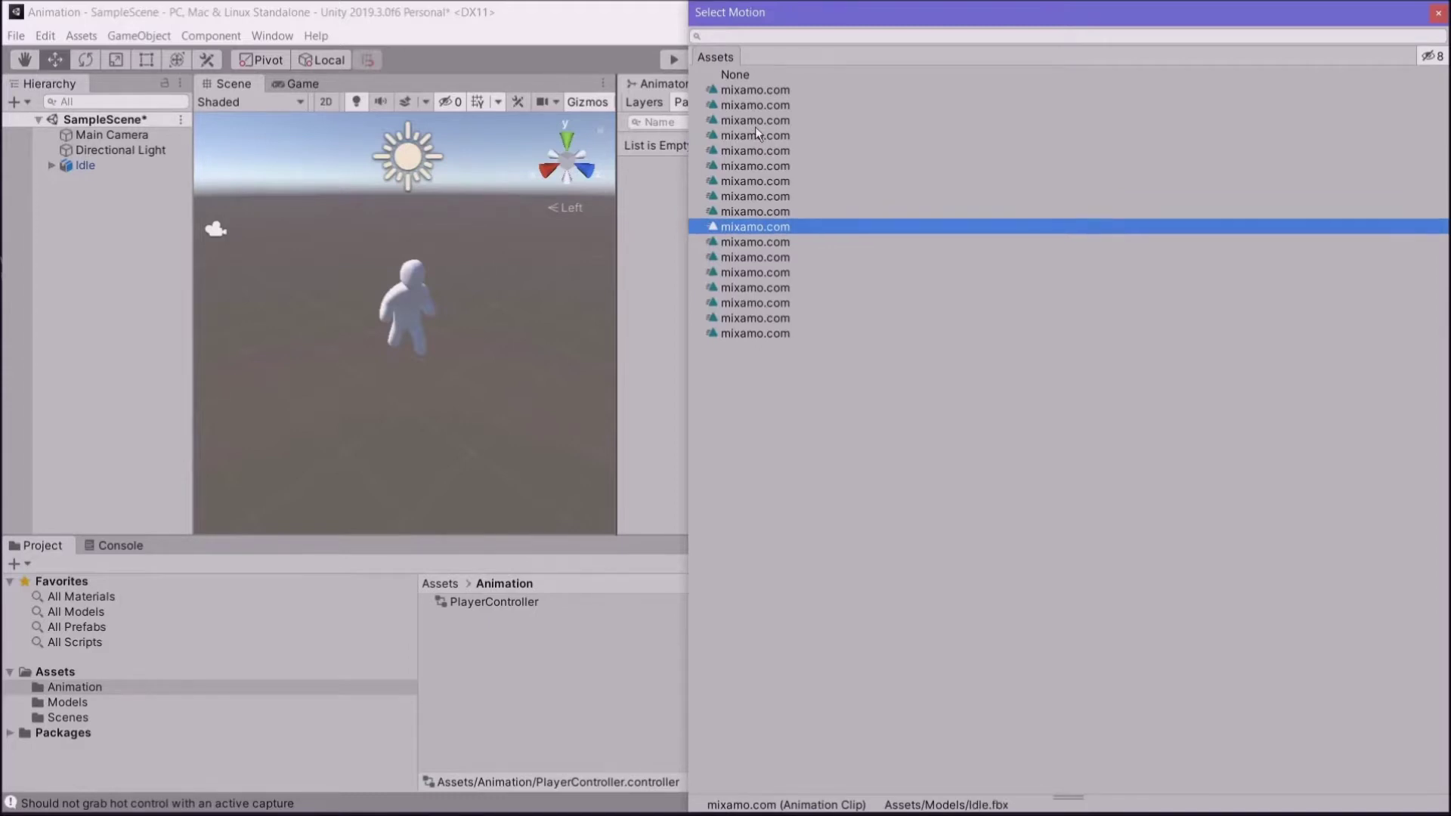
{"action": "double_click", "coordinate": [745, 227]}
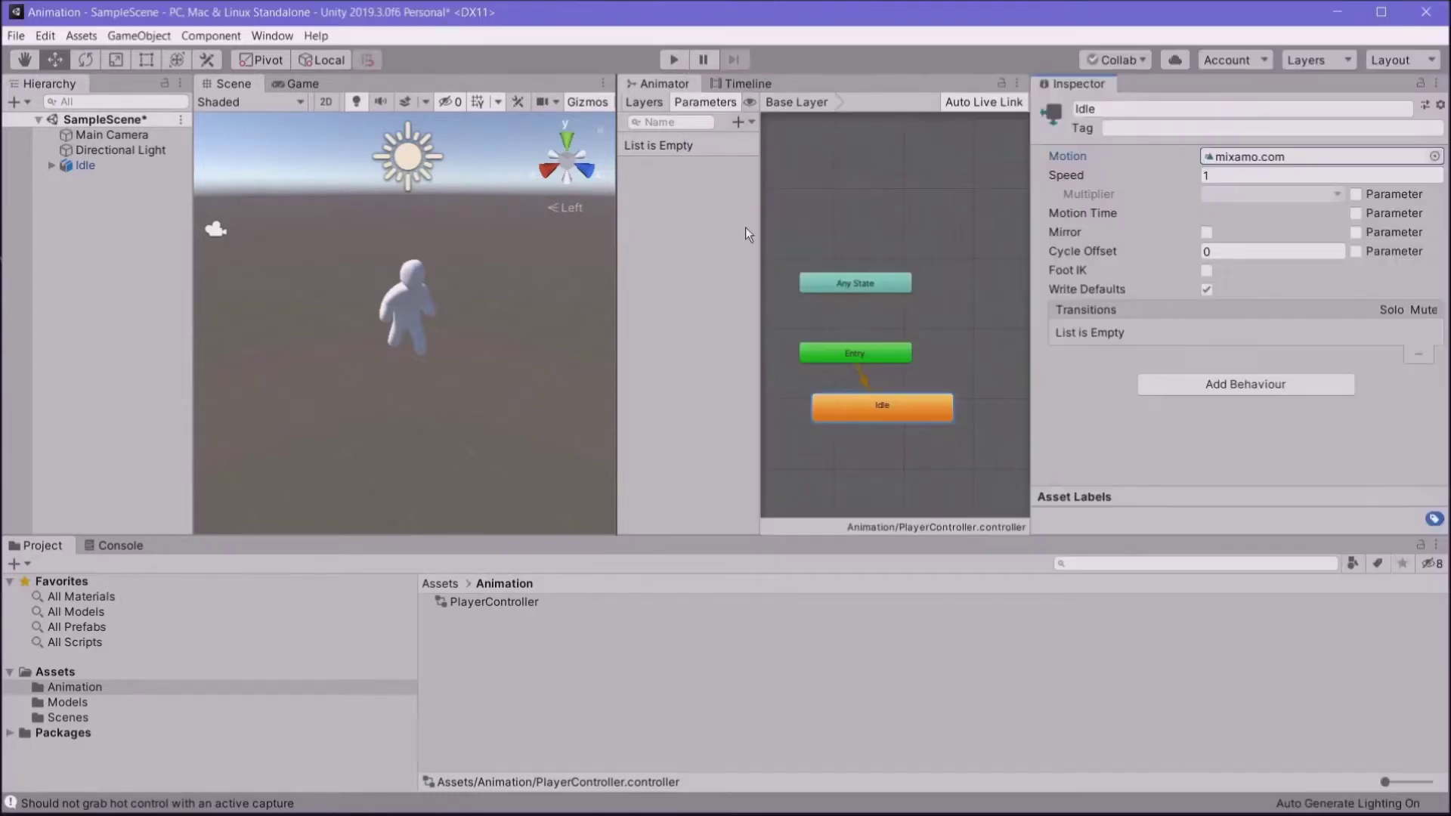
{"action": "left_click_drag", "start_coordinate": [882, 415], "coordinate": [856, 415]}
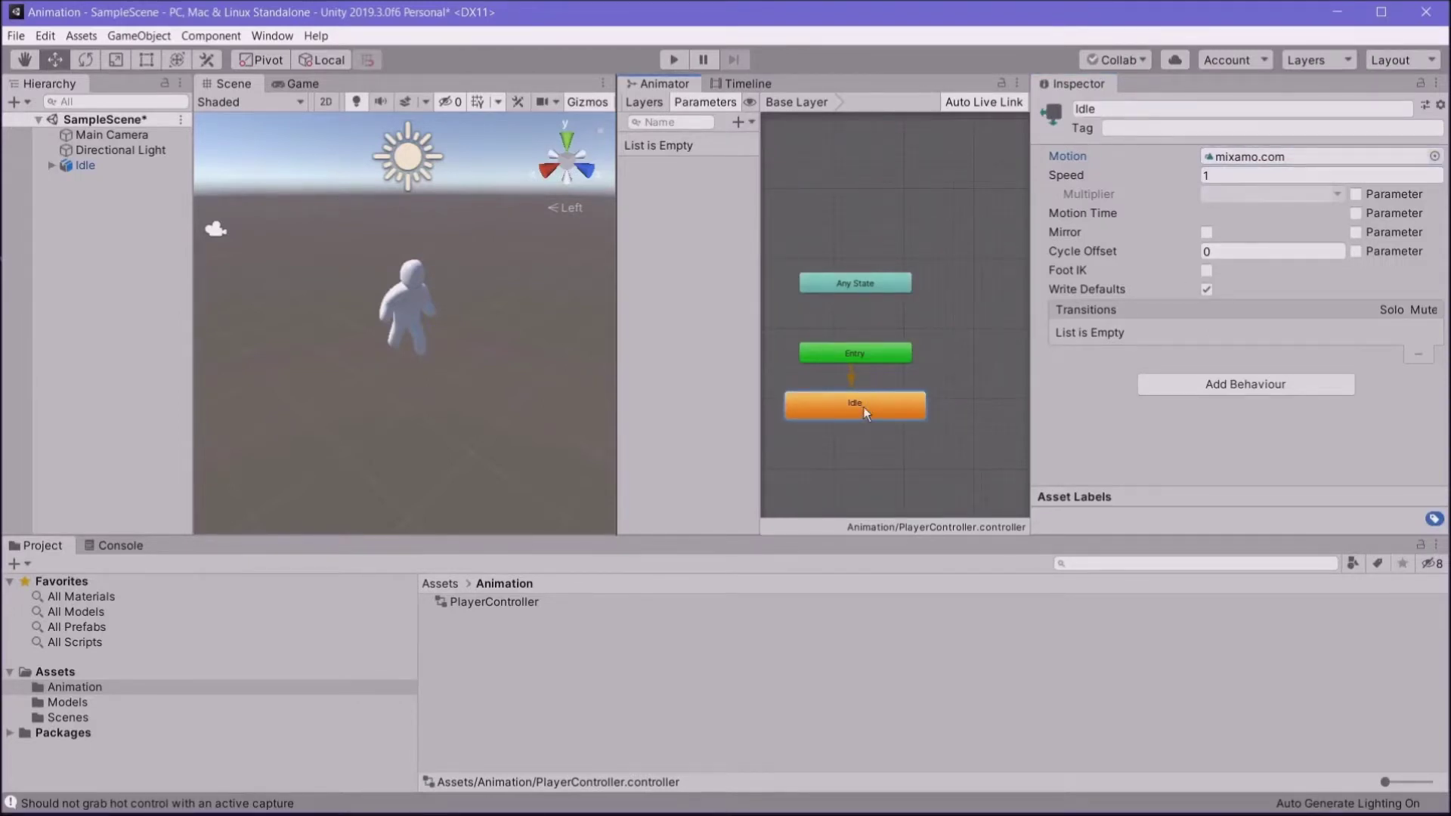
Step: Assign PlayerController as the controller of the Idle object's Animator component
{"action": "left_click", "coordinate": [84, 166]}
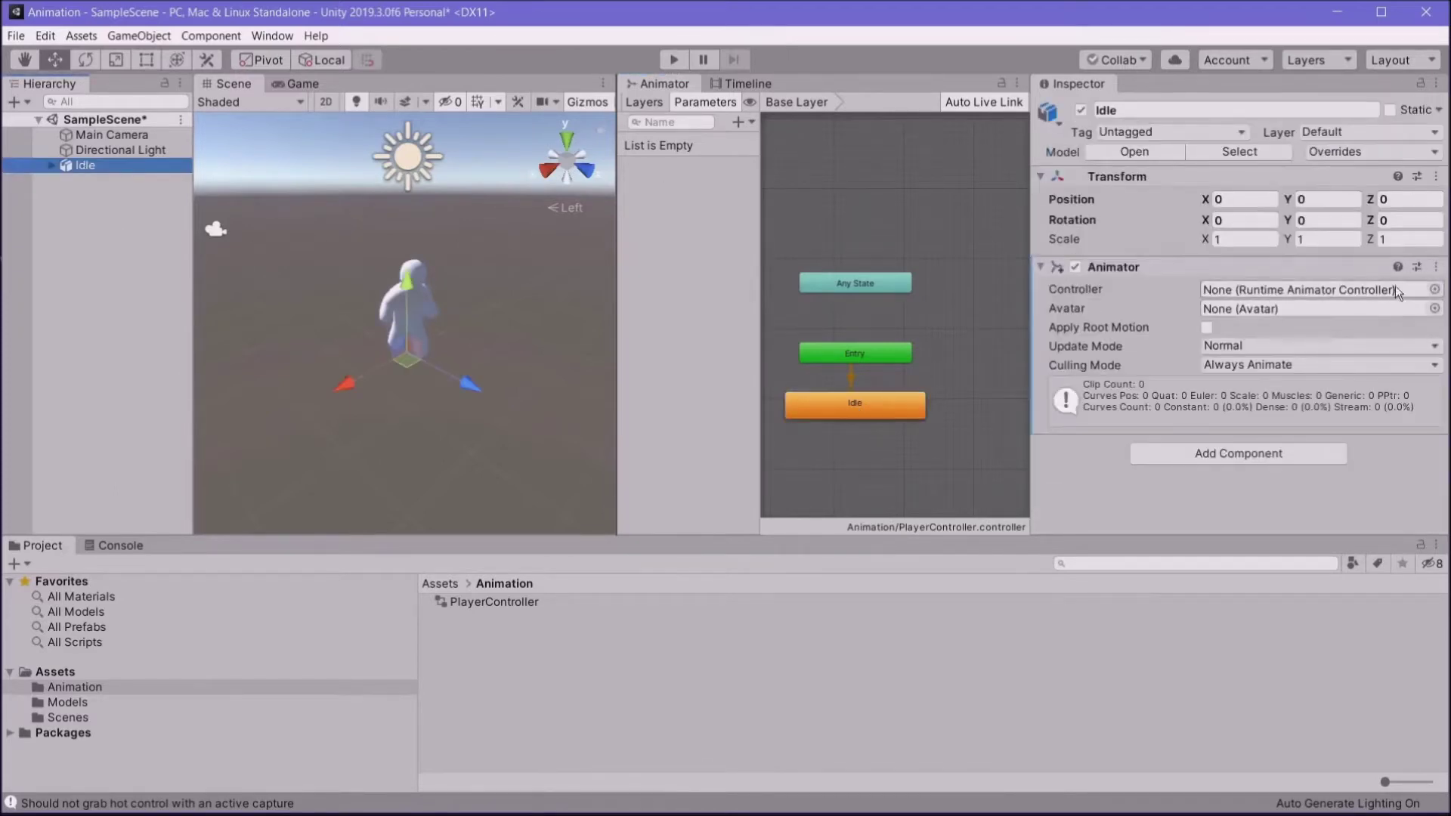
{"action": "left_click", "coordinate": [1434, 289]}
{"action": "double_click", "coordinate": [773, 91]}
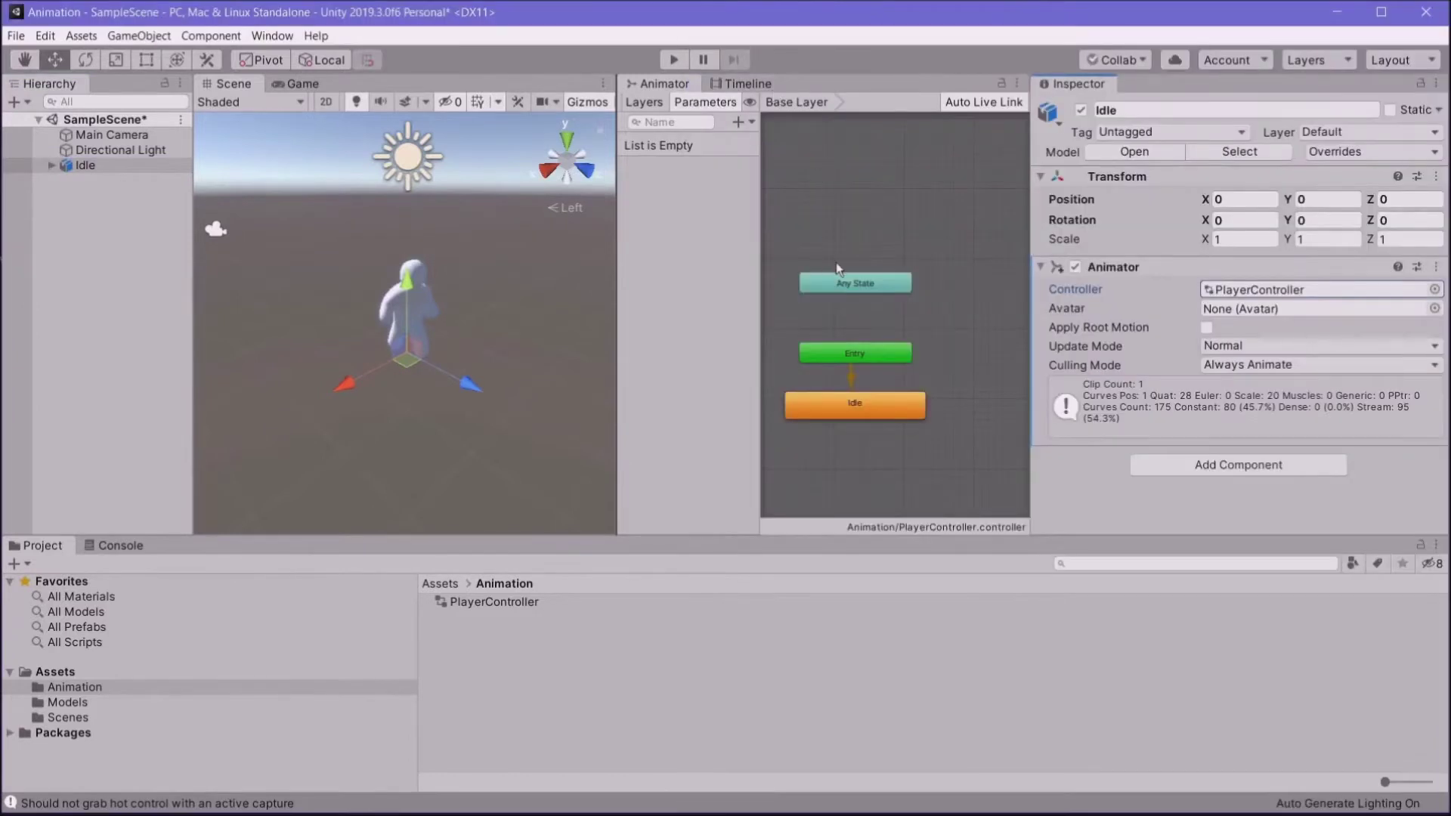
Step: Run the scene, examine the character's idle animation up close in the Scene view, and stop playback
{"action": "left_click", "coordinate": [673, 60]}
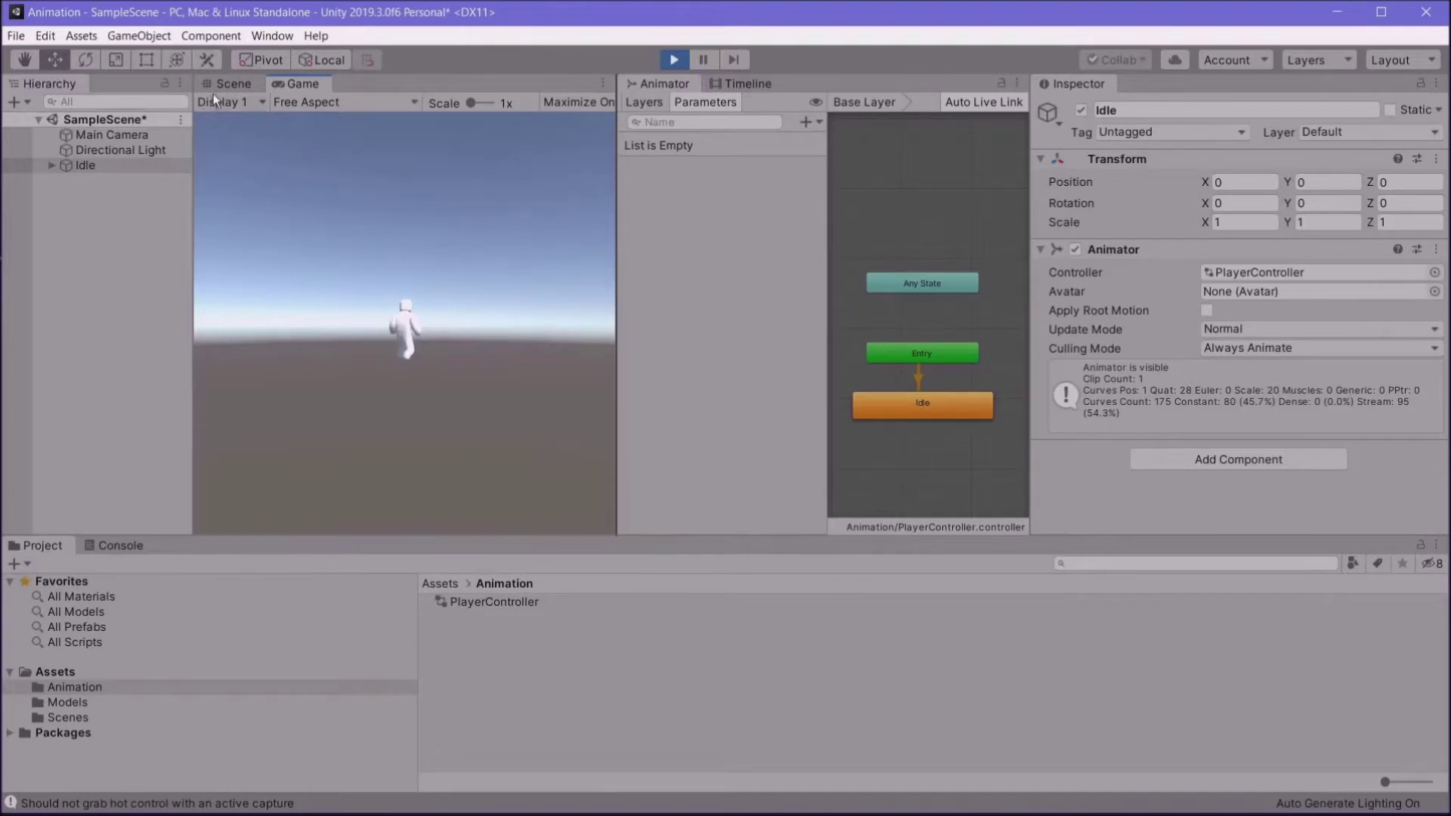
{"action": "left_click", "coordinate": [219, 88]}
{"action": "scroll", "coordinate": [342, 330], "scroll_direction": "up", "scroll_amount": 5}
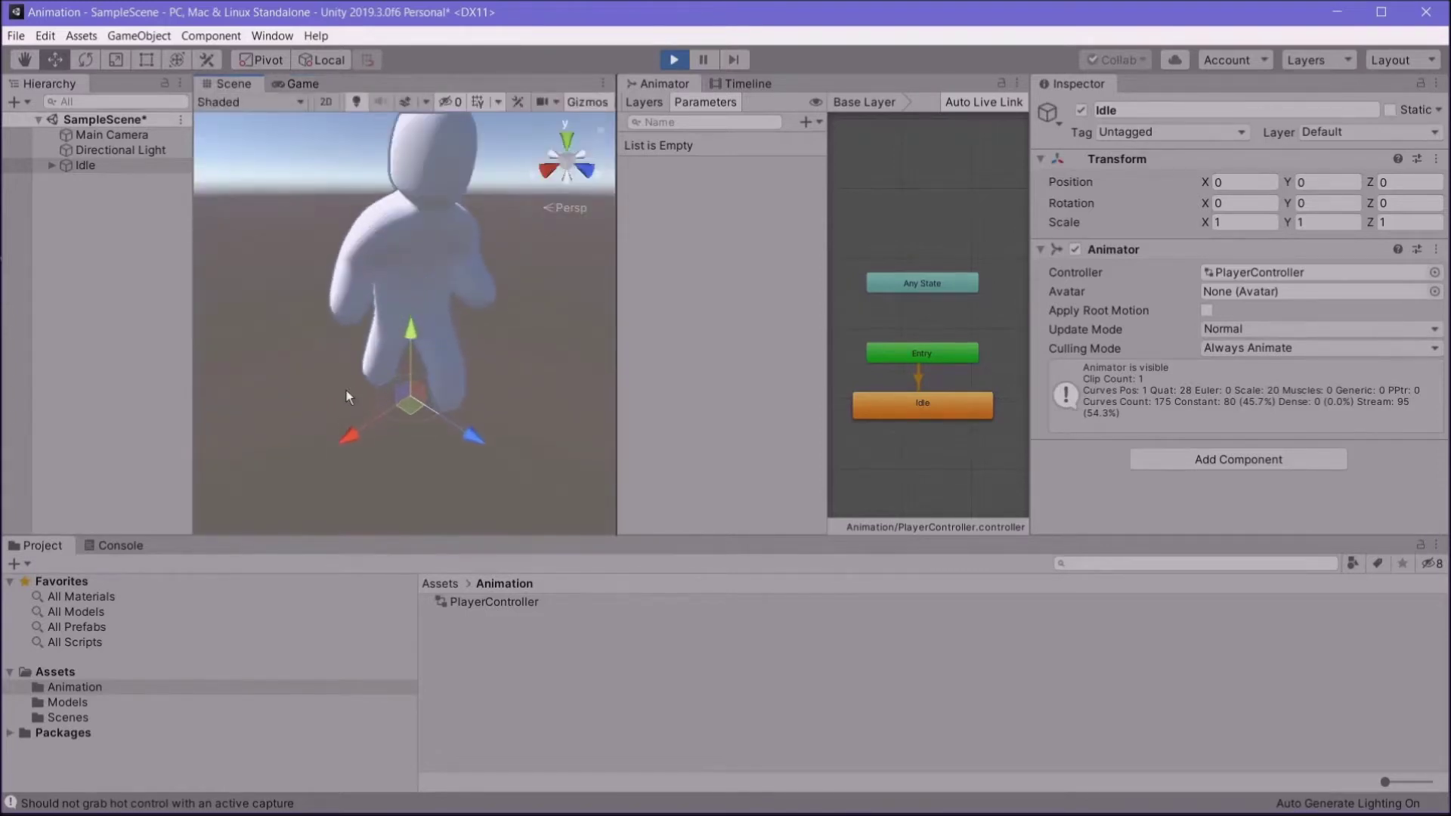
{"action": "left_click_drag", "start_coordinate": [346, 391], "coordinate": [350, 355], "text": "alt"}
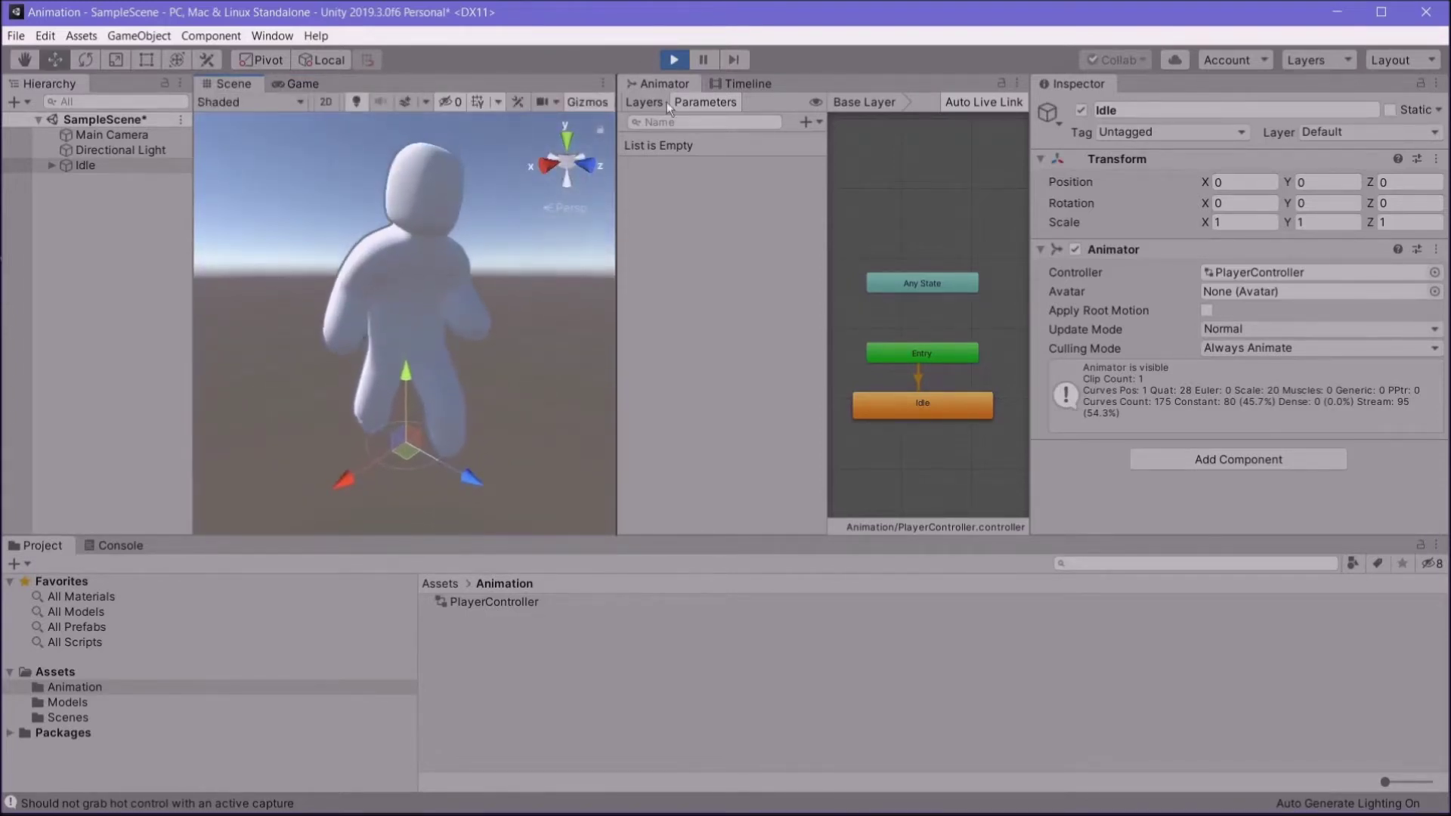
{"action": "left_click", "coordinate": [674, 59]}
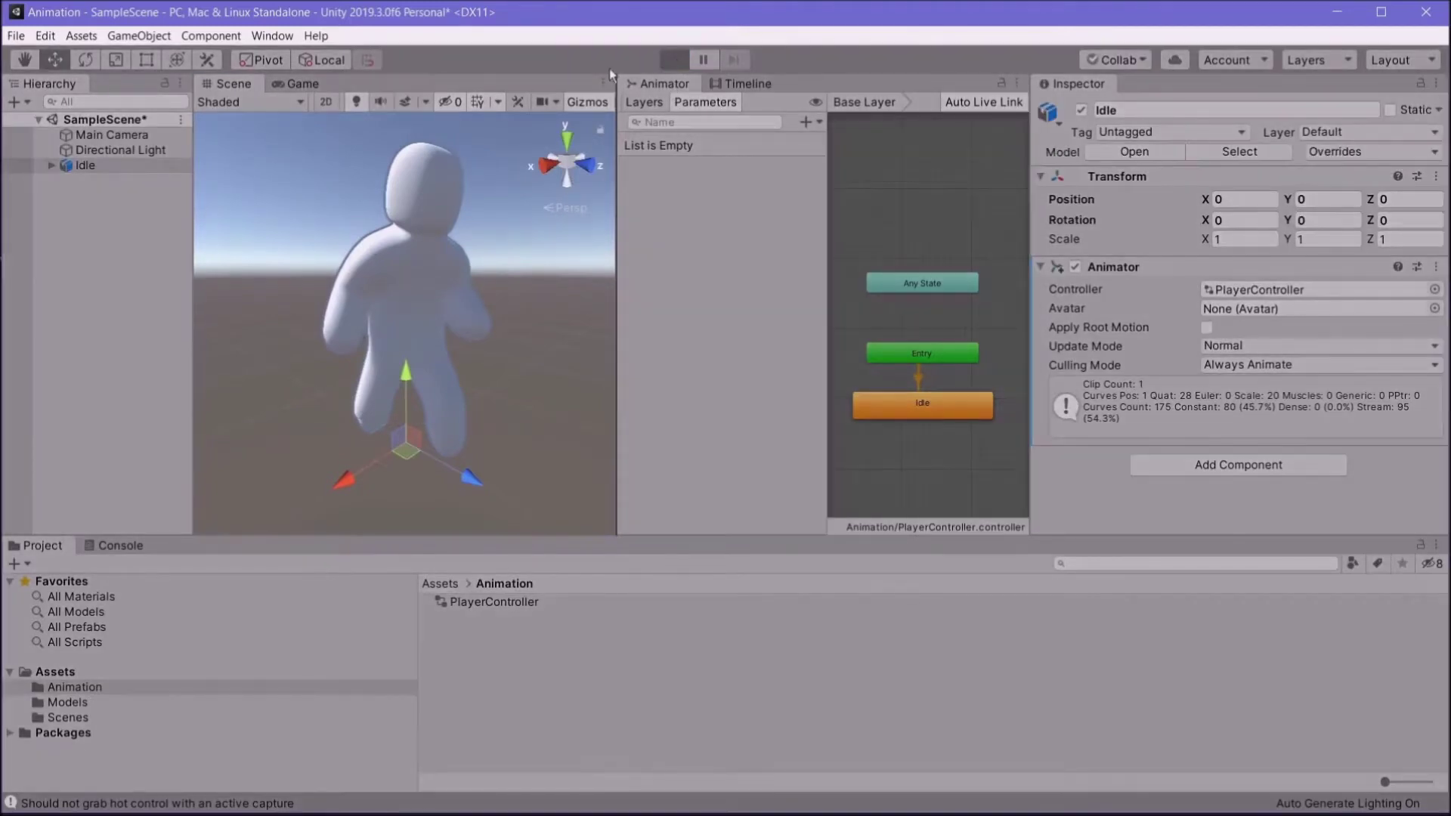
Step: Run the scene again, watch the Idle state's playback in the Animator graph, and stop playback
{"action": "key", "text": "ctrl+p"}
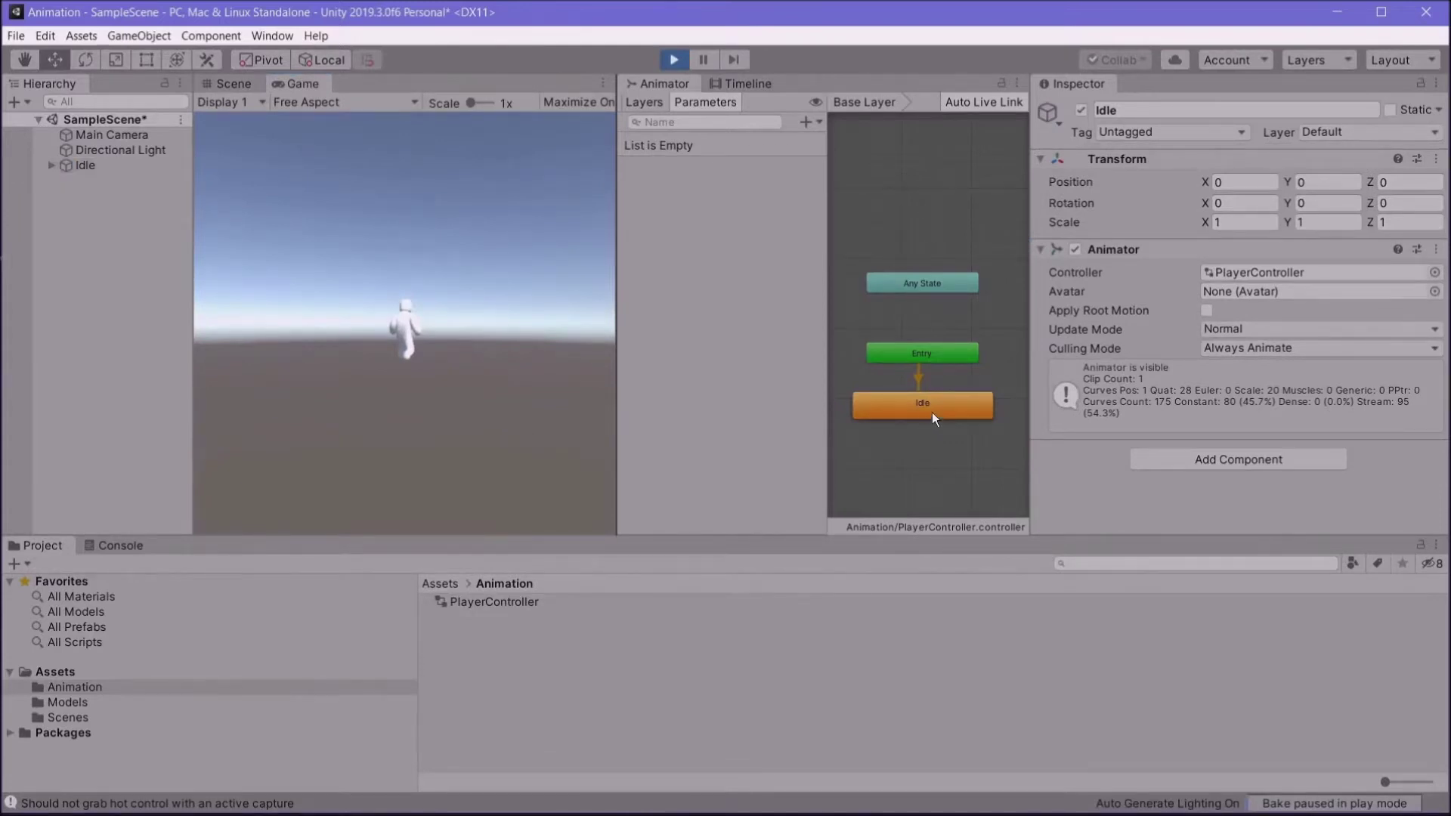
{"action": "left_click", "coordinate": [933, 415]}
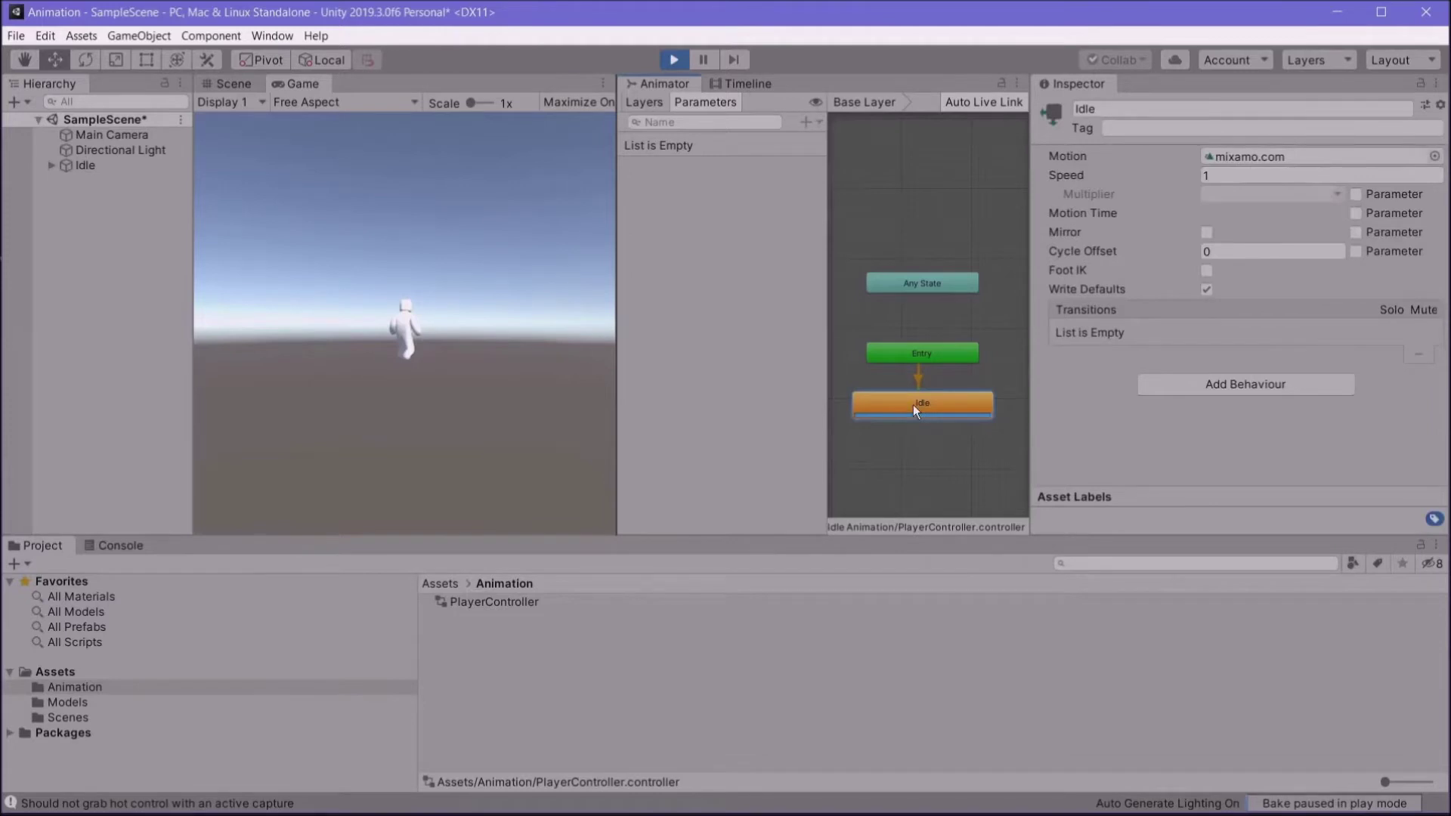
{"action": "key", "text": "ctrl+p"}
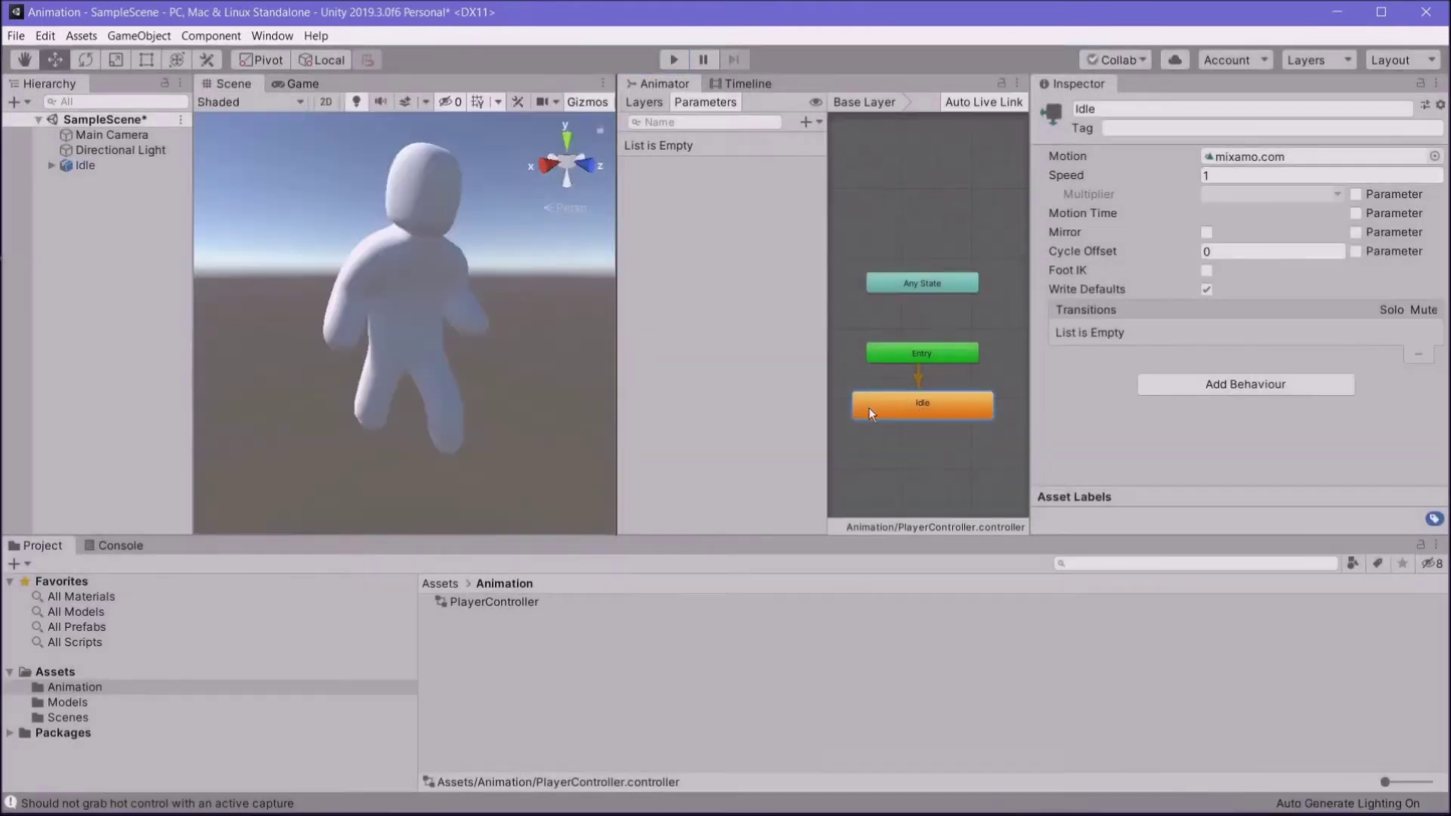
Step: Make a transition from the Idle state back to itself
{"action": "right_click", "coordinate": [982, 413]}
{"action": "left_click", "coordinate": [1007, 418]}
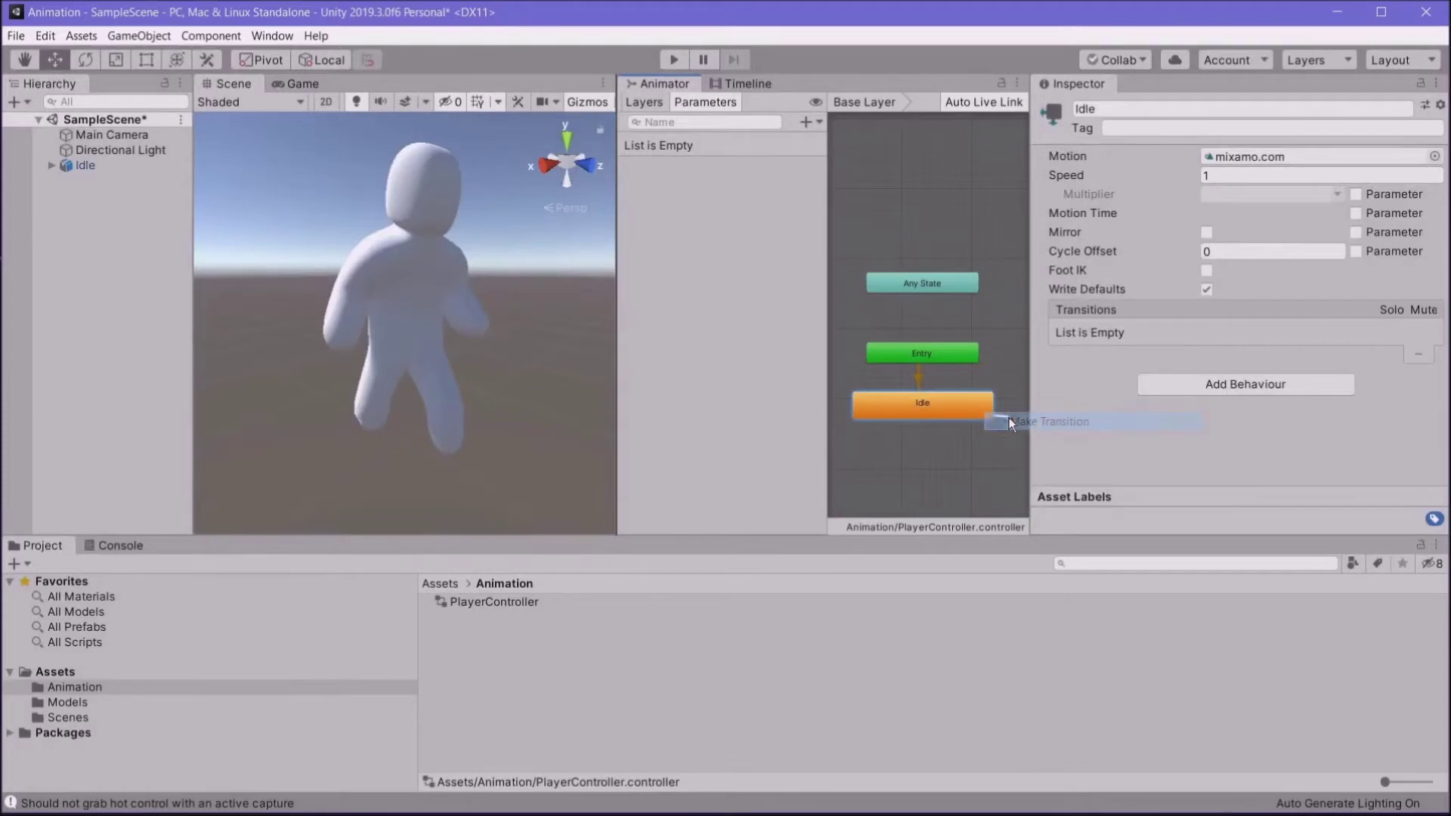
{"action": "left_click", "coordinate": [937, 406]}
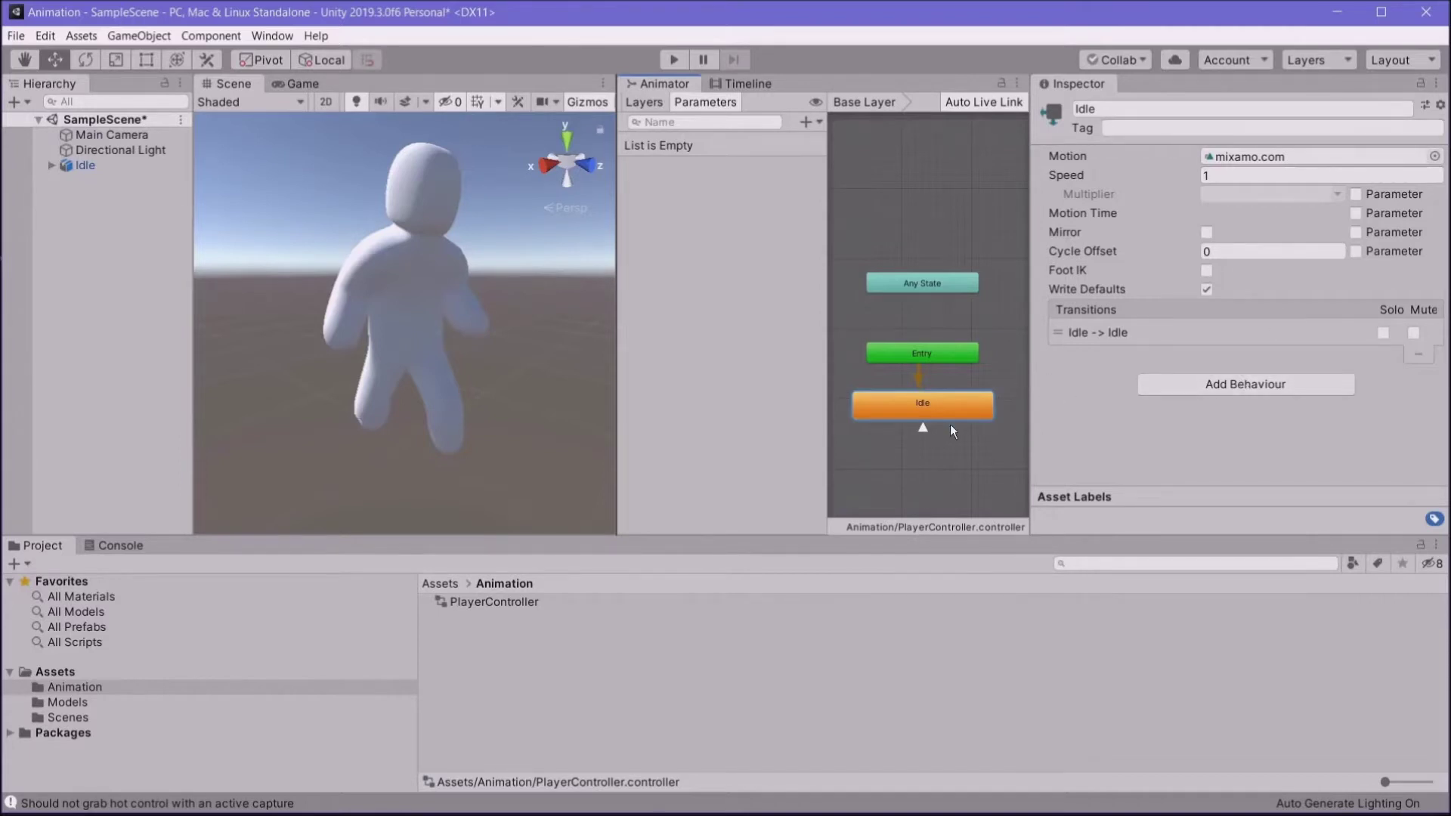
Step: Examine the Idle object's Animator, the Idle state's motion, and the Idle -> Idle transition's exit time, timeline and conditions
{"action": "left_click", "coordinate": [922, 430]}
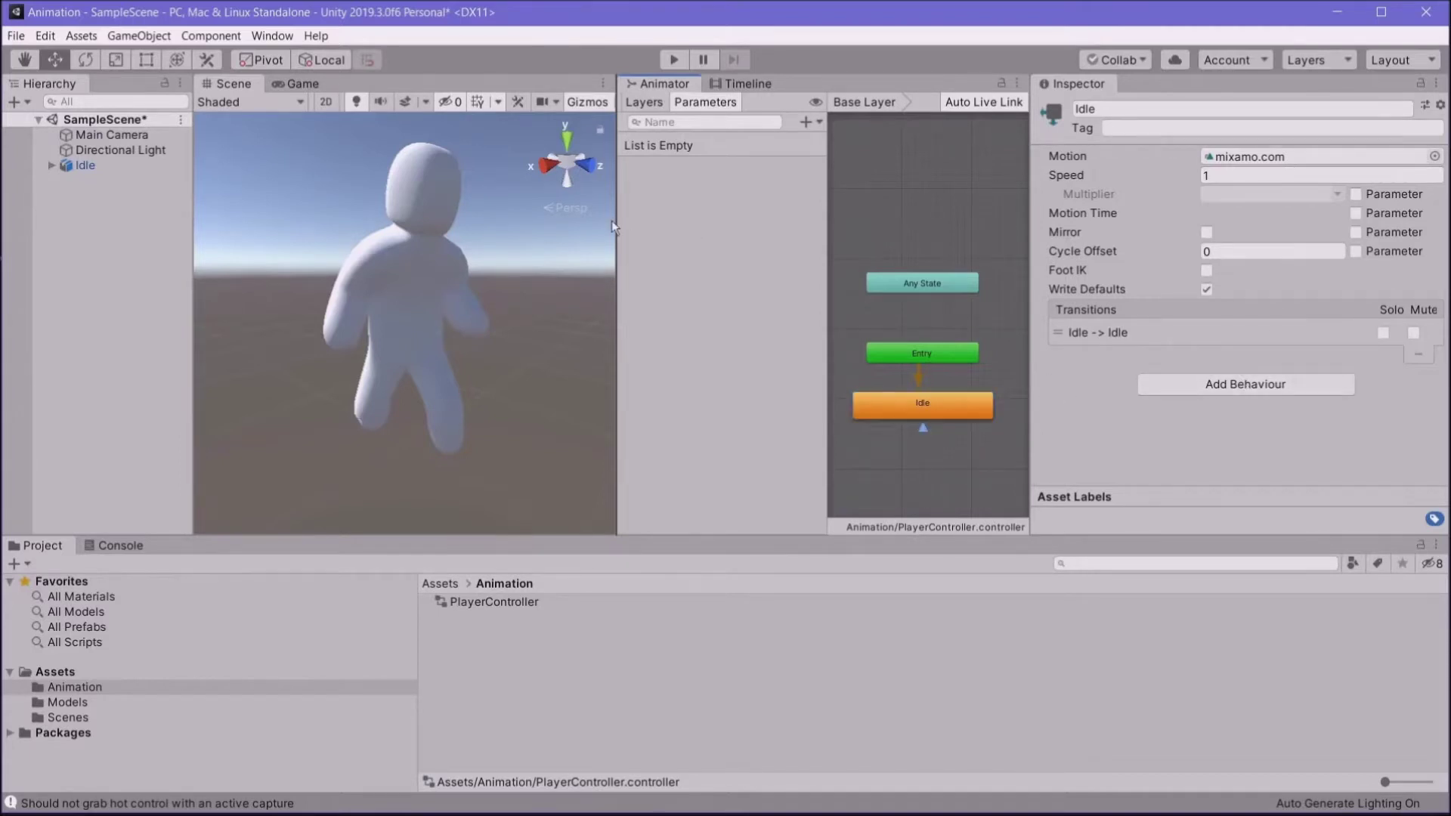
{"action": "left_click", "coordinate": [78, 164]}
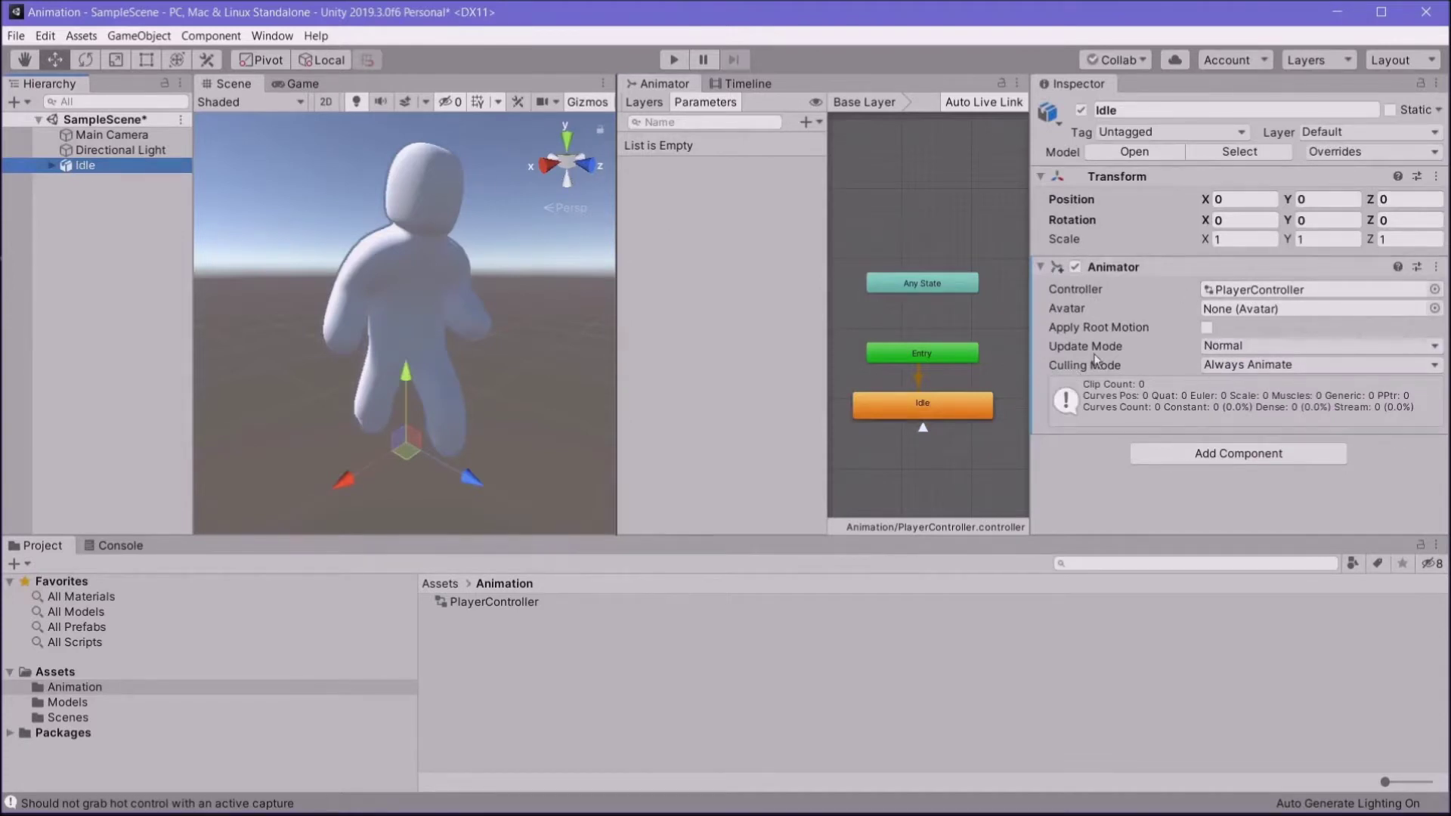
{"action": "left_click", "coordinate": [954, 410]}
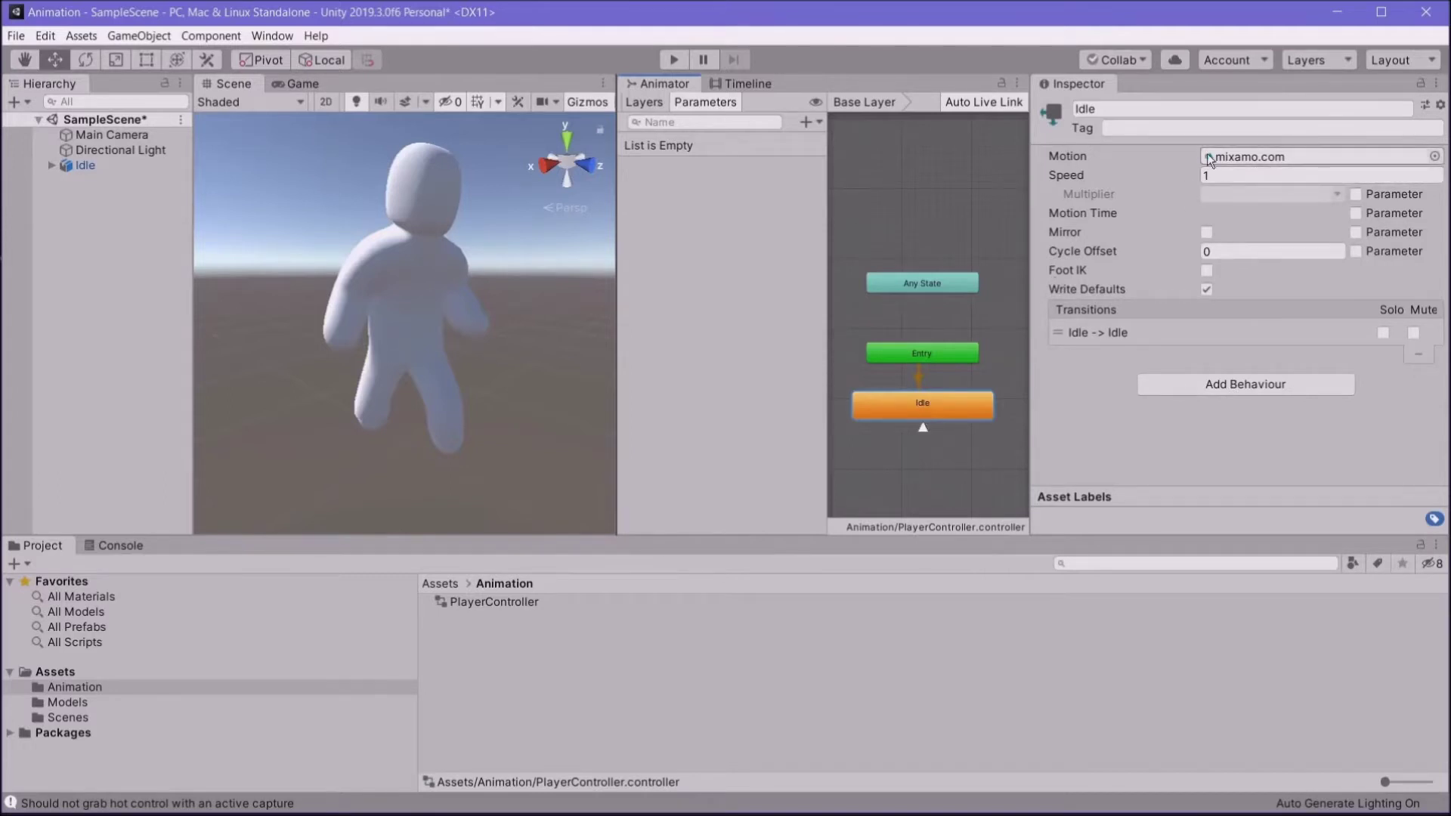
{"action": "left_click", "coordinate": [922, 427]}
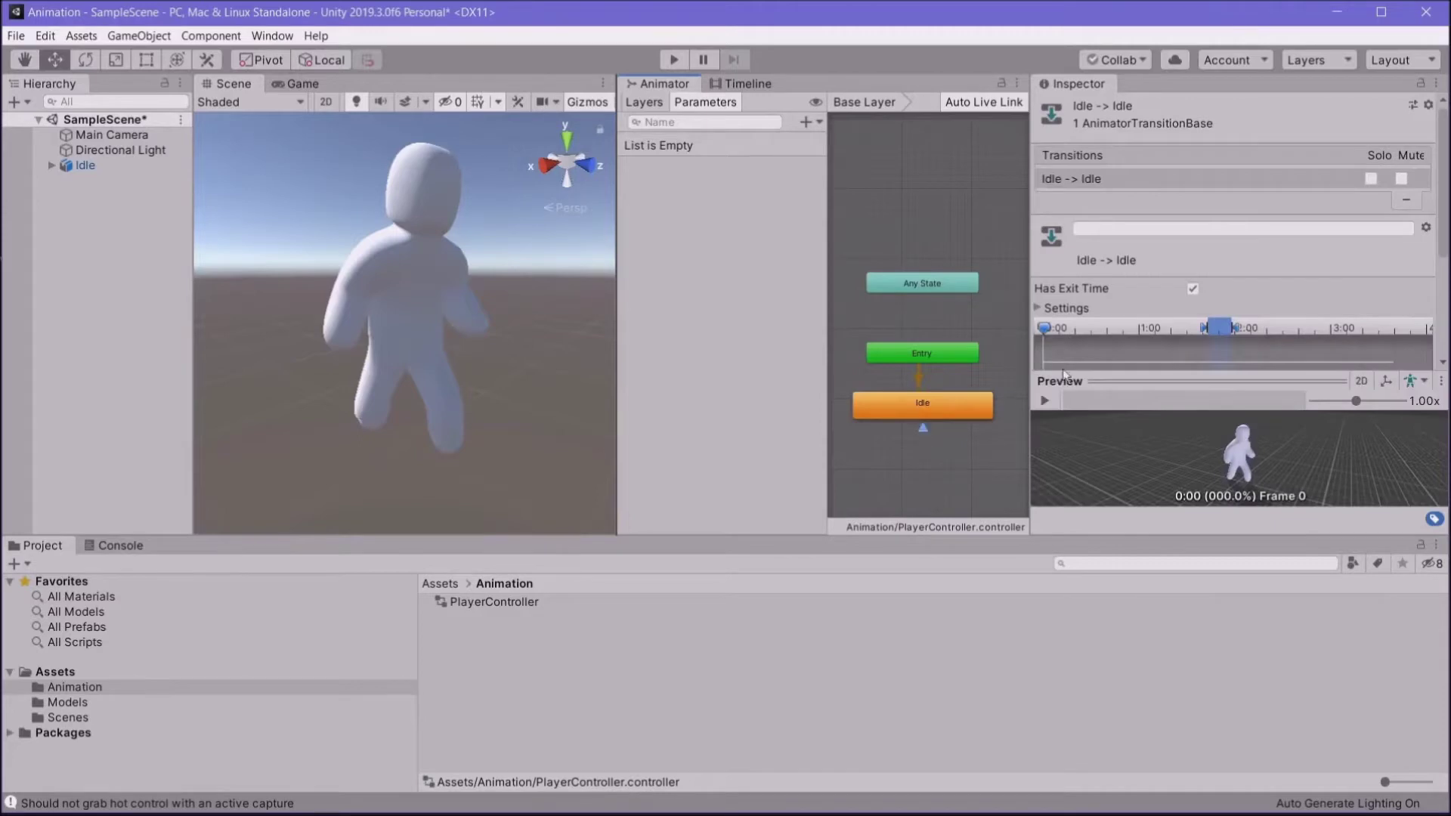
{"action": "scroll", "coordinate": [1190, 266], "scroll_direction": "down", "scroll_amount": 5}
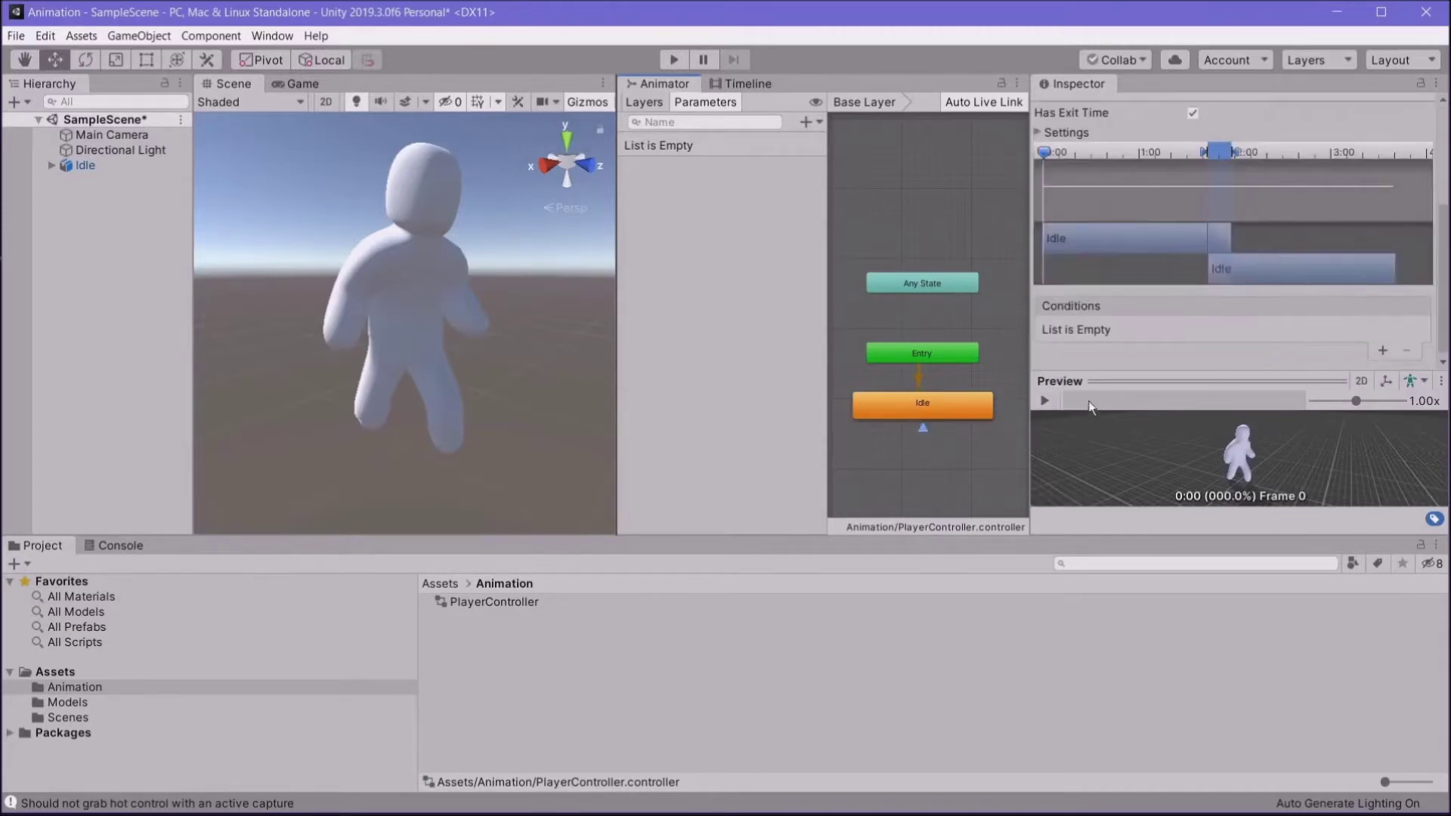
Step: Add a Bool parameter named isWalking to the PlayerController's Animator parameters
{"action": "left_click", "coordinate": [804, 121]}
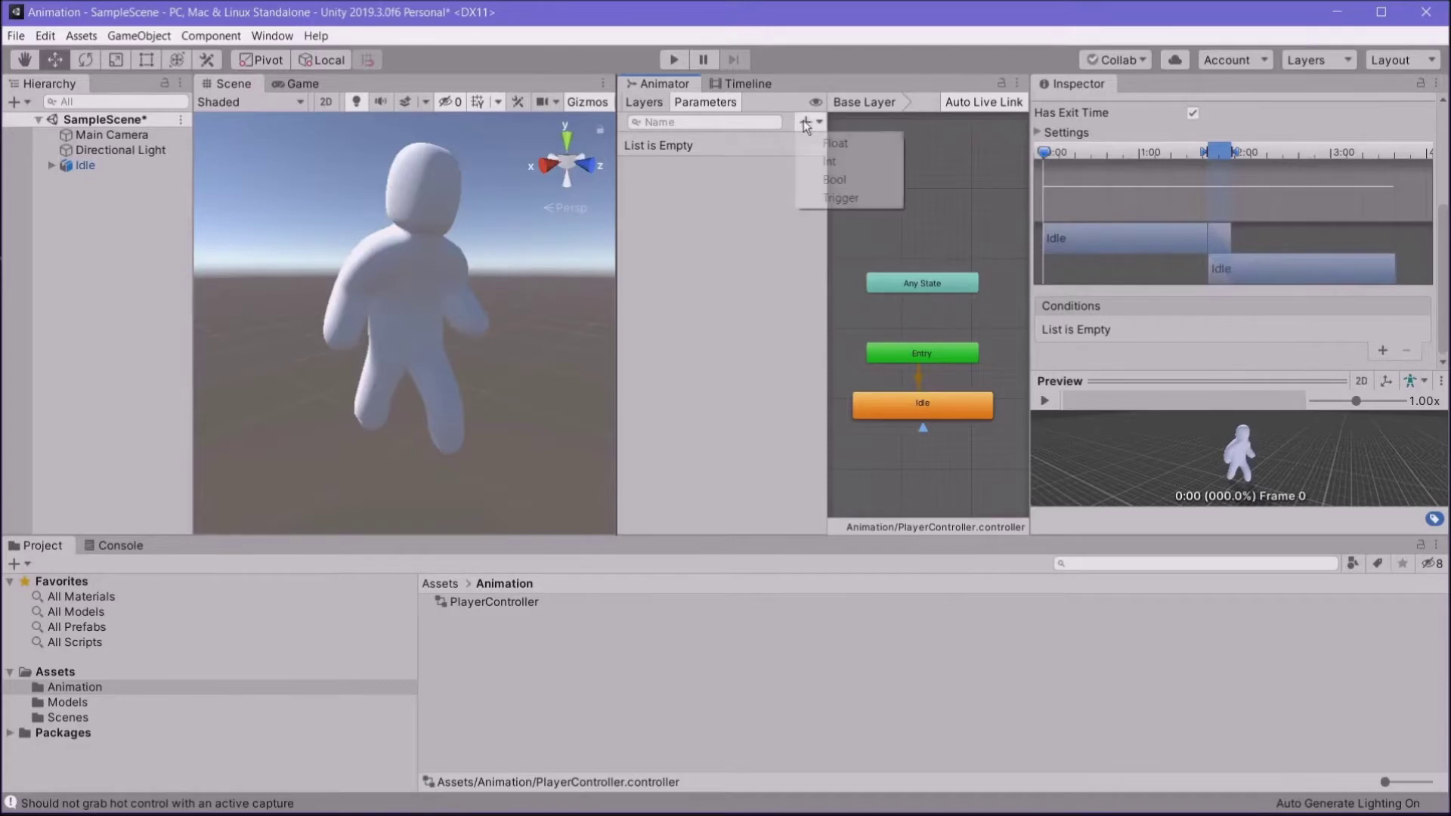
{"action": "left_click", "coordinate": [845, 179]}
{"action": "type", "text": "isWalking"}
{"action": "key", "text": "Return"}
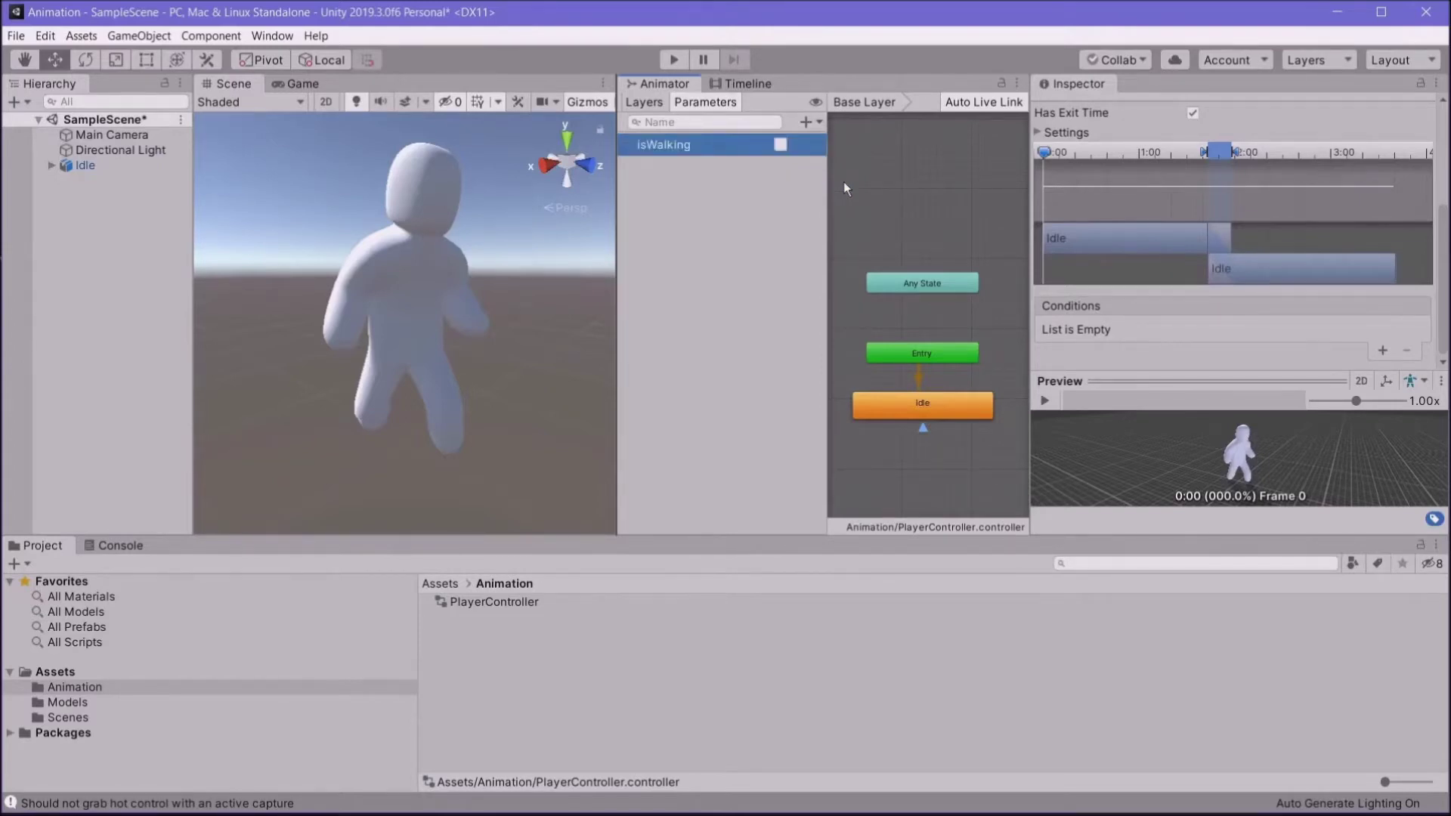
Step: Add a condition to the Idle -> Idle transition requiring isWalking to be false
{"action": "left_click", "coordinate": [1381, 352]}
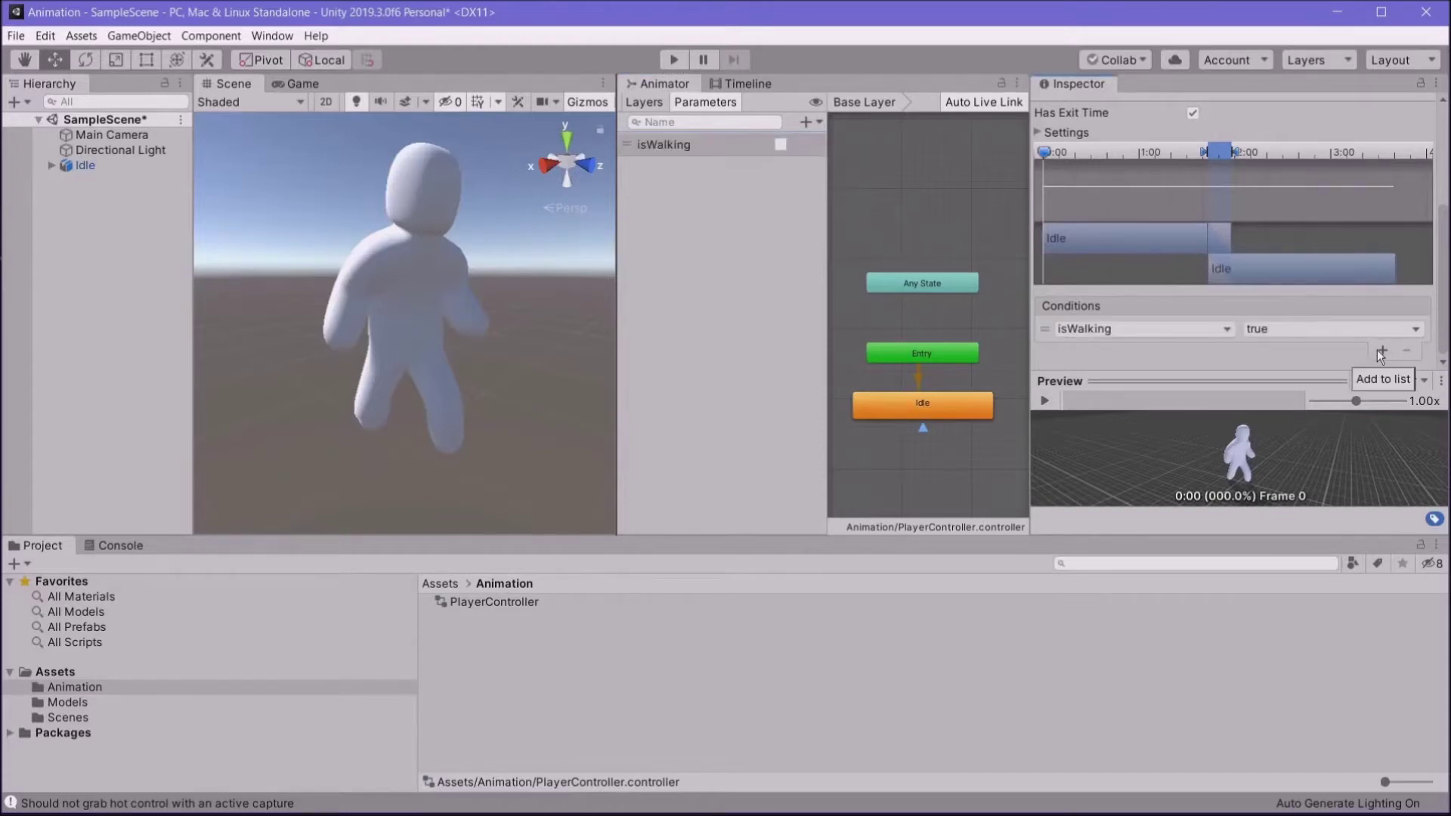
{"action": "left_click", "coordinate": [1292, 329]}
{"action": "left_click", "coordinate": [1283, 366]}
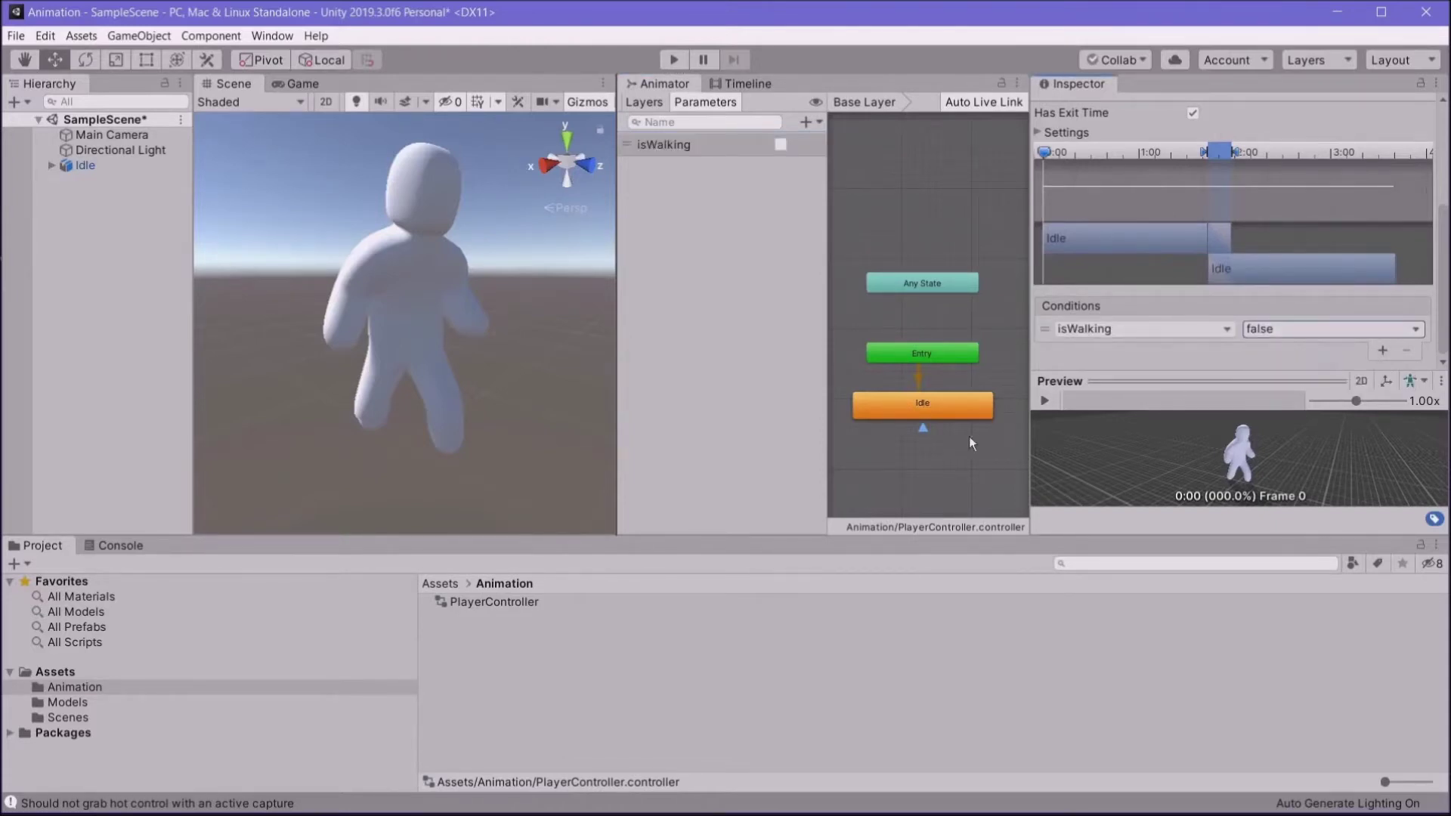
Step: Run the scene, watch the looping idle animation in the Scene view, check the transition's exit time and condition, and stop playback
{"action": "left_click", "coordinate": [674, 61]}
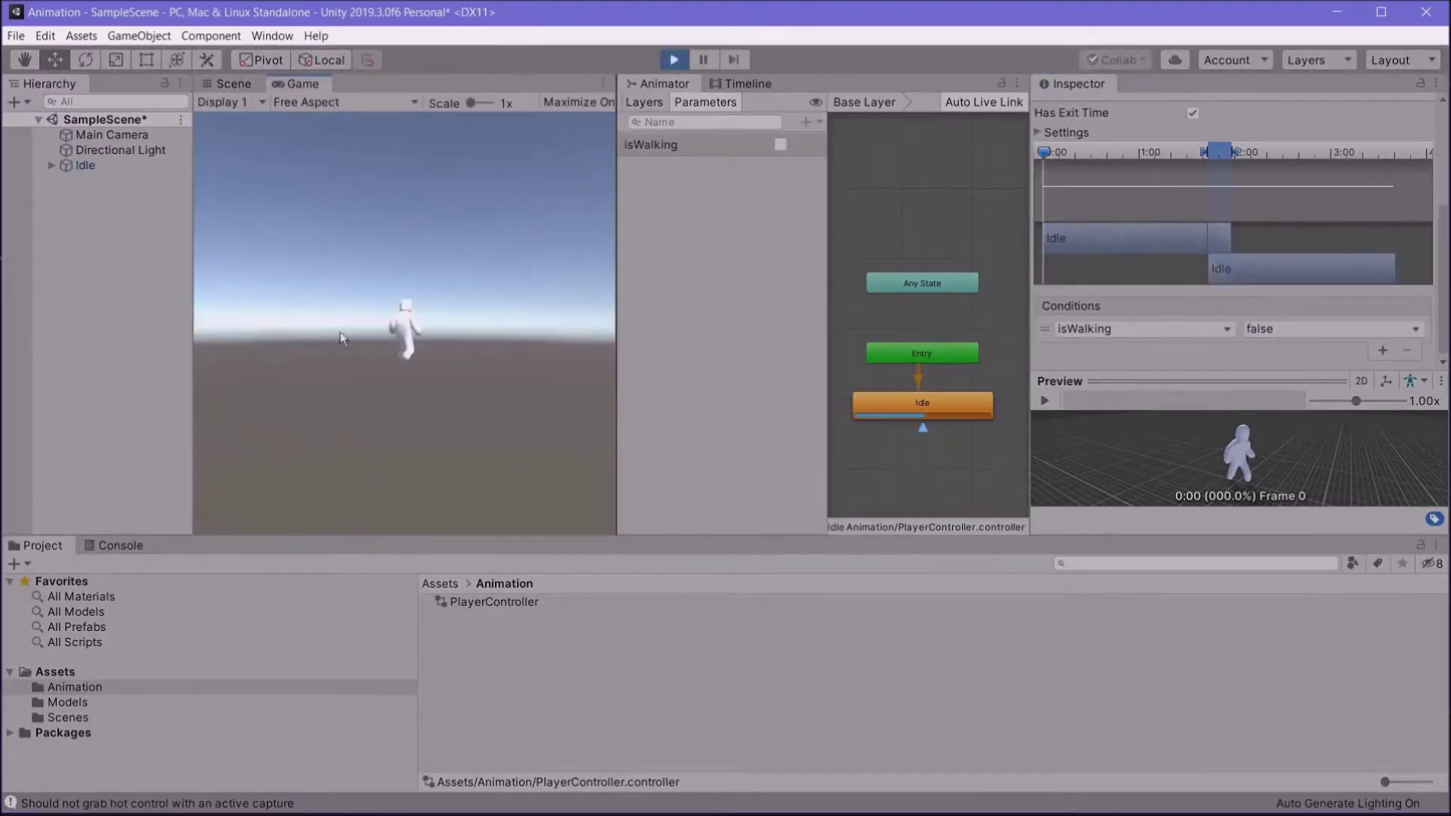
{"action": "left_click", "coordinate": [238, 80]}
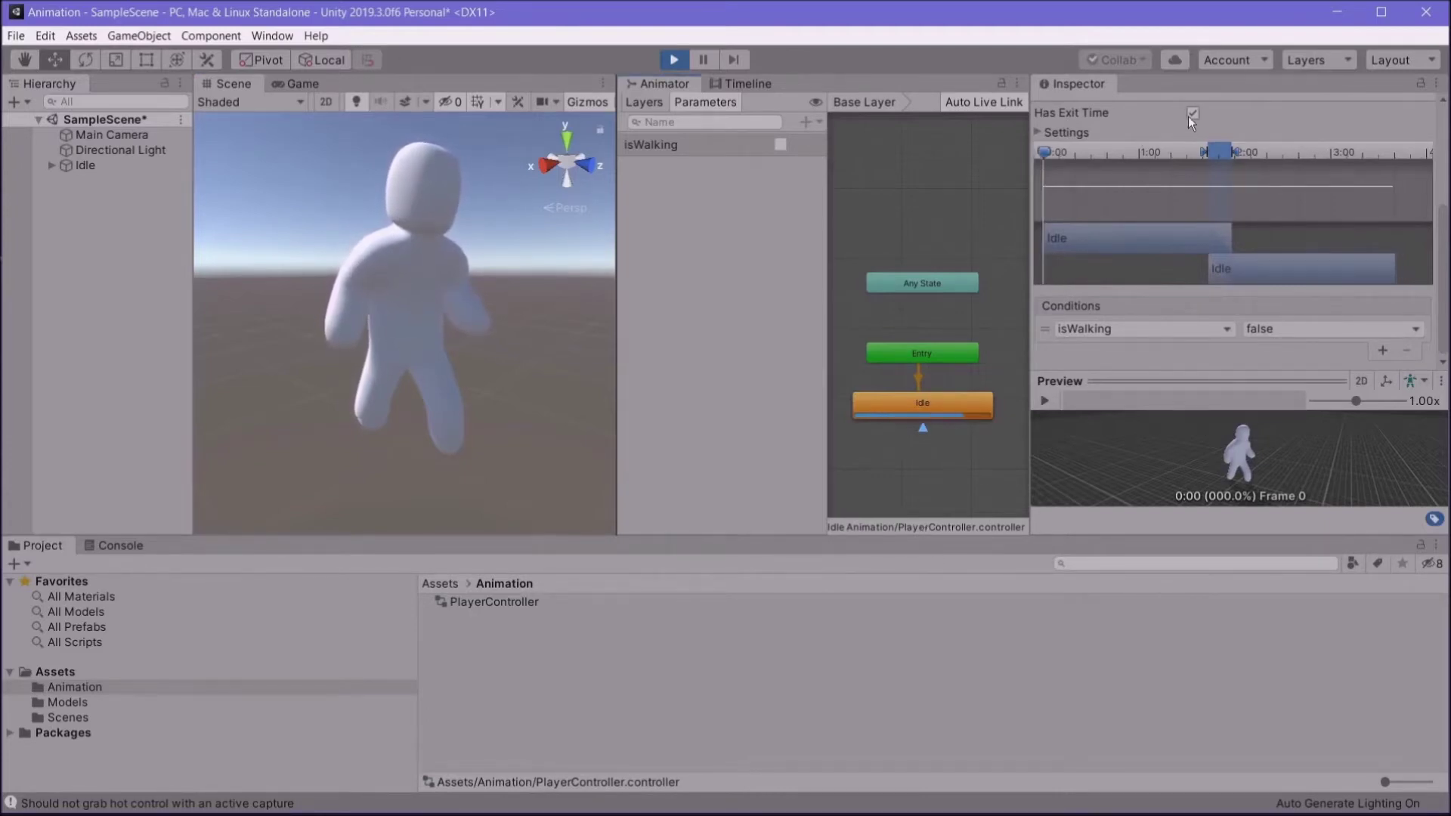
{"action": "left_click_drag", "start_coordinate": [1442, 284], "coordinate": [1438, 229]}
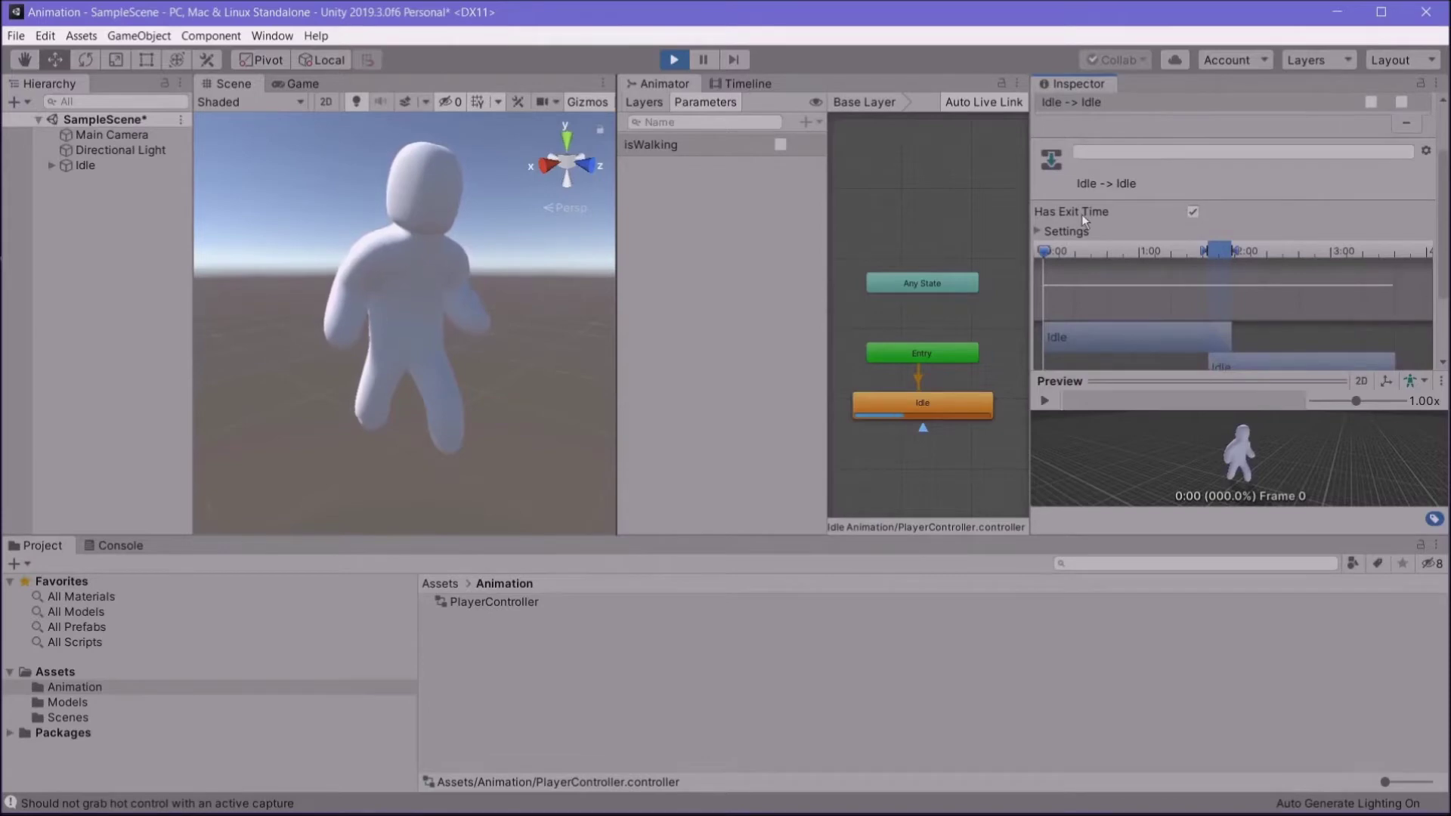
{"action": "left_click_drag", "start_coordinate": [1445, 209], "coordinate": [1445, 261]}
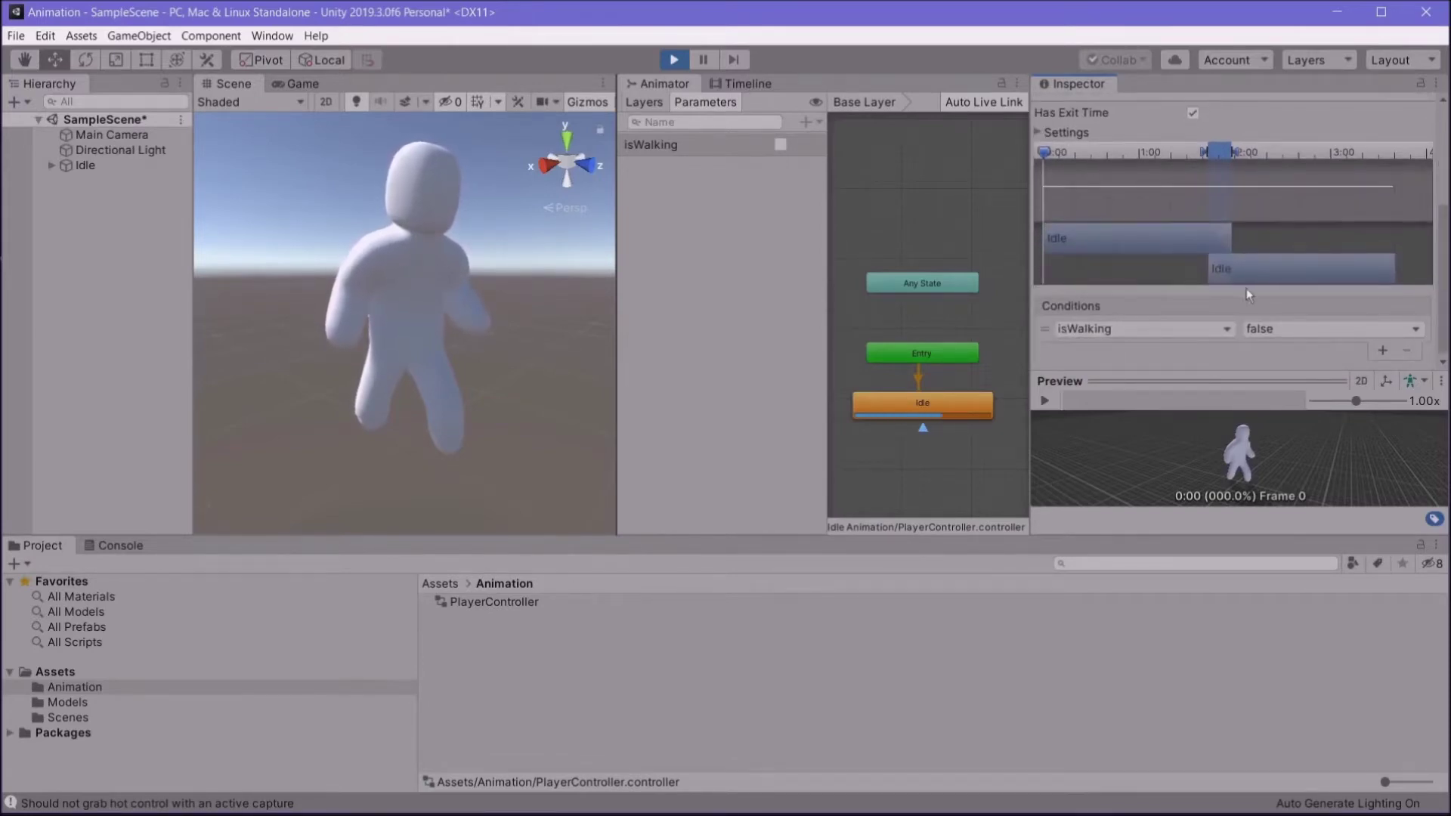
{"action": "left_click_drag", "start_coordinate": [1445, 237], "coordinate": [1434, 204]}
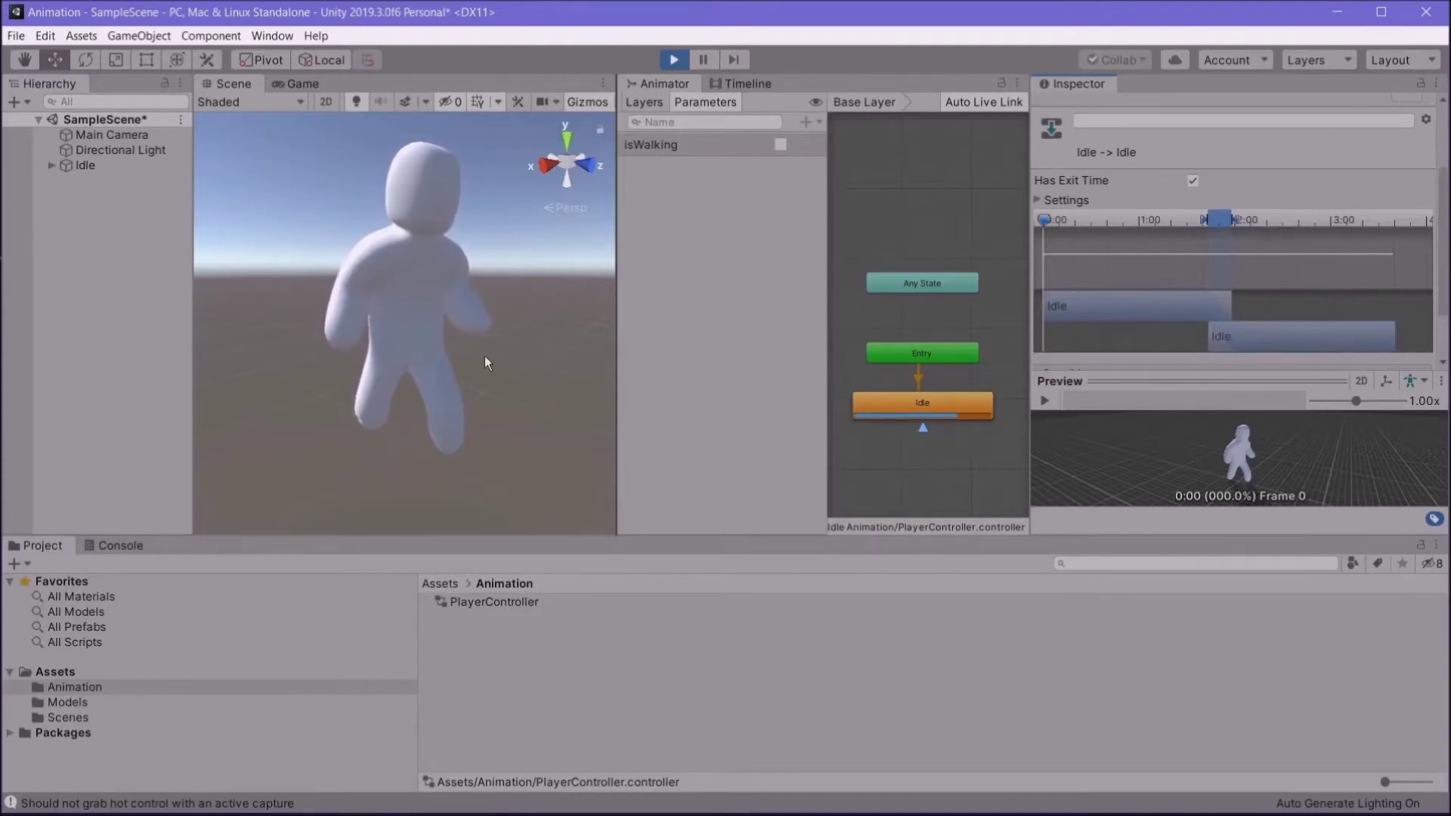
{"action": "left_click", "coordinate": [674, 59]}
Step: Create an empty state below Idle in the Animator graph and name it WalkForward
{"action": "scroll", "coordinate": [922, 303], "scroll_direction": "down", "scroll_amount": 2}
{"action": "middle_click_drag", "start_coordinate": [942, 490], "coordinate": [1010, 431]}
{"action": "right_click", "coordinate": [901, 369]}
{"action": "mouse_move", "coordinate": [983, 379]}
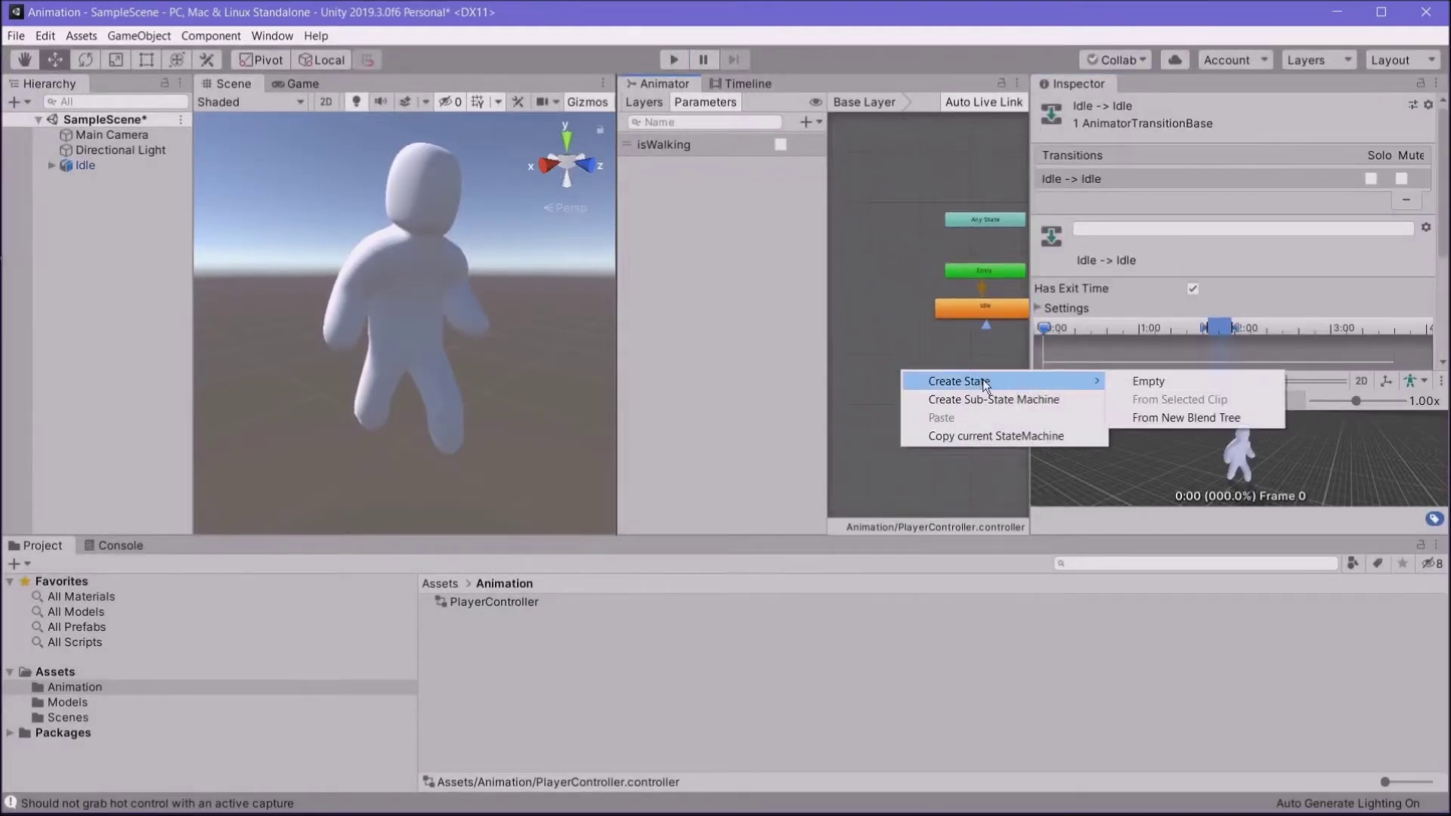
{"action": "left_click", "coordinate": [1134, 382]}
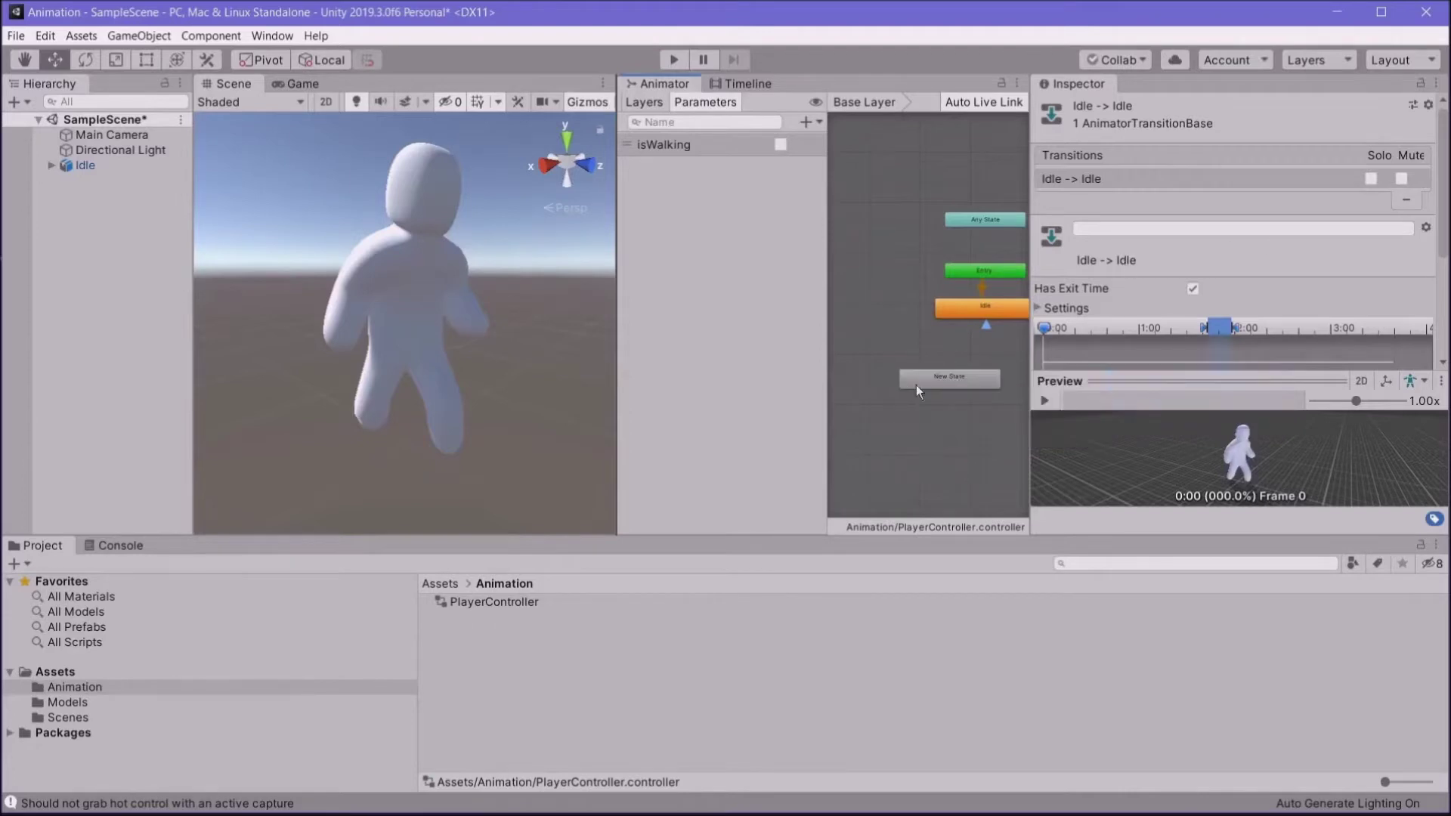
{"action": "left_click", "coordinate": [930, 379]}
{"action": "left_click", "coordinate": [1153, 113]}
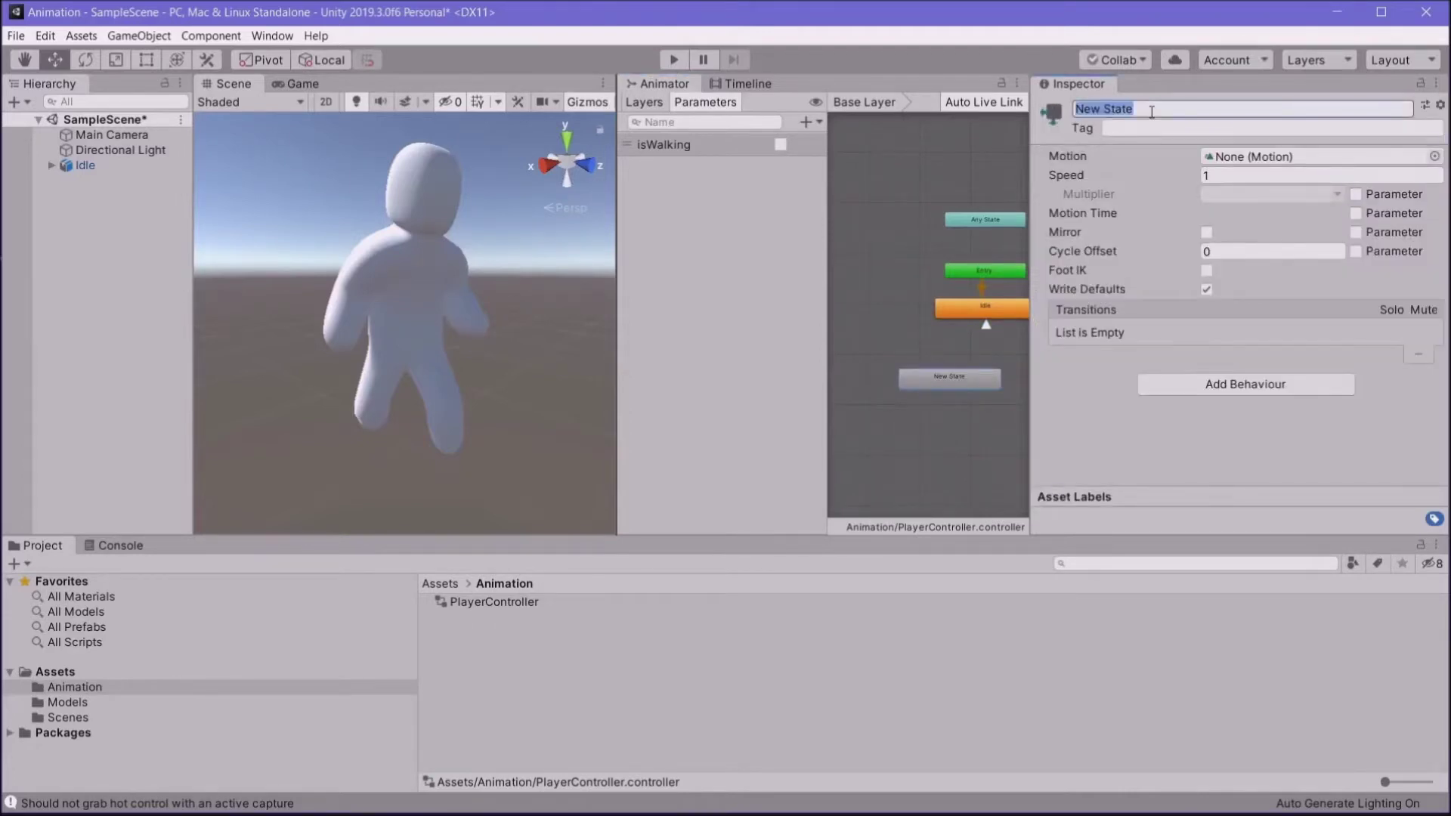
{"action": "type", "text": "Wa"}
Step: Make a transition from the Idle state to WalkForward and shift the WalkForward state away from beneath Idle
{"action": "left_click", "coordinate": [962, 311]}
{"action": "right_click", "coordinate": [961, 311]}
{"action": "left_click", "coordinate": [998, 319]}
{"action": "left_click", "coordinate": [963, 378]}
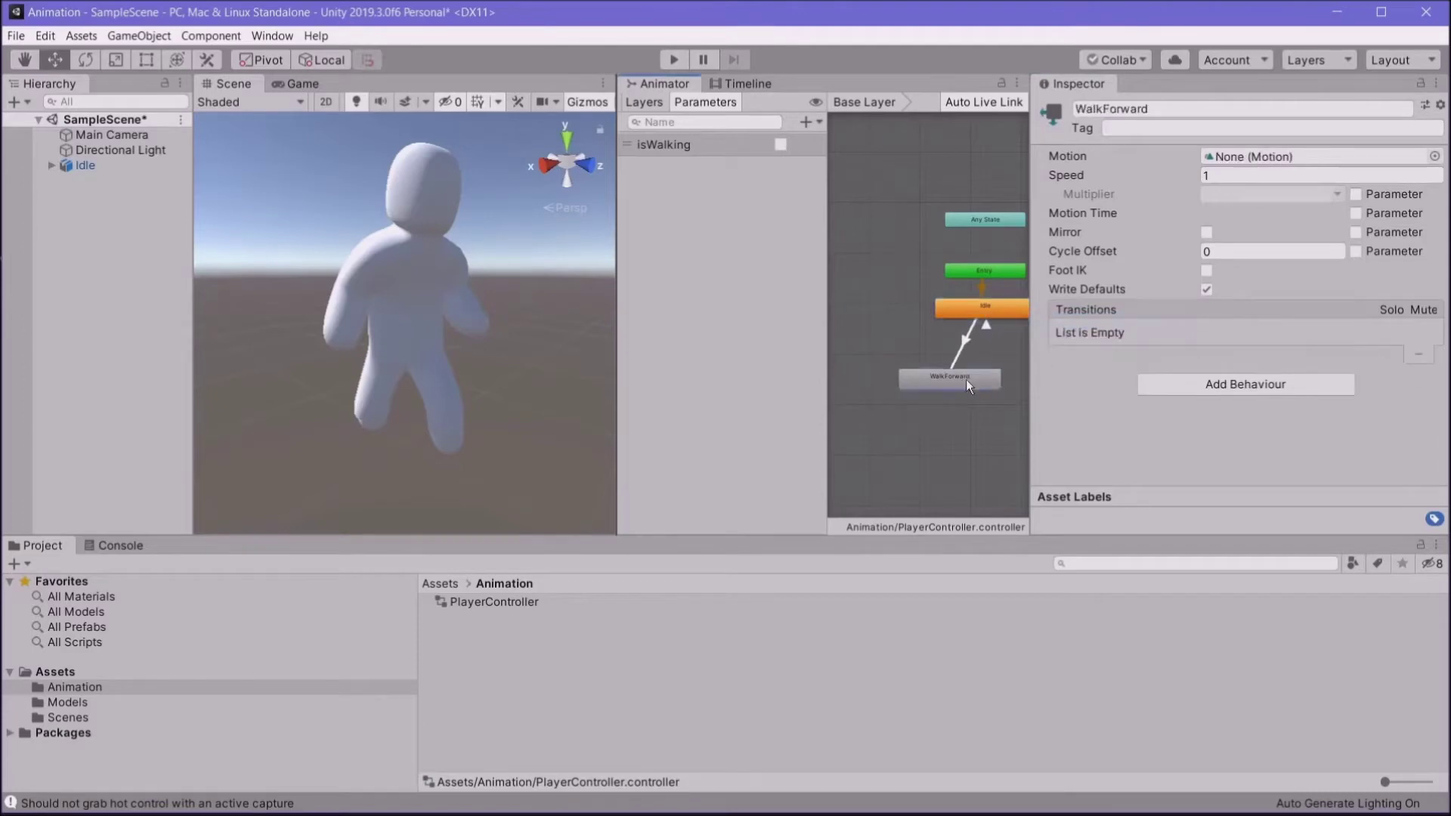
{"action": "left_click_drag", "start_coordinate": [978, 378], "coordinate": [943, 379]}
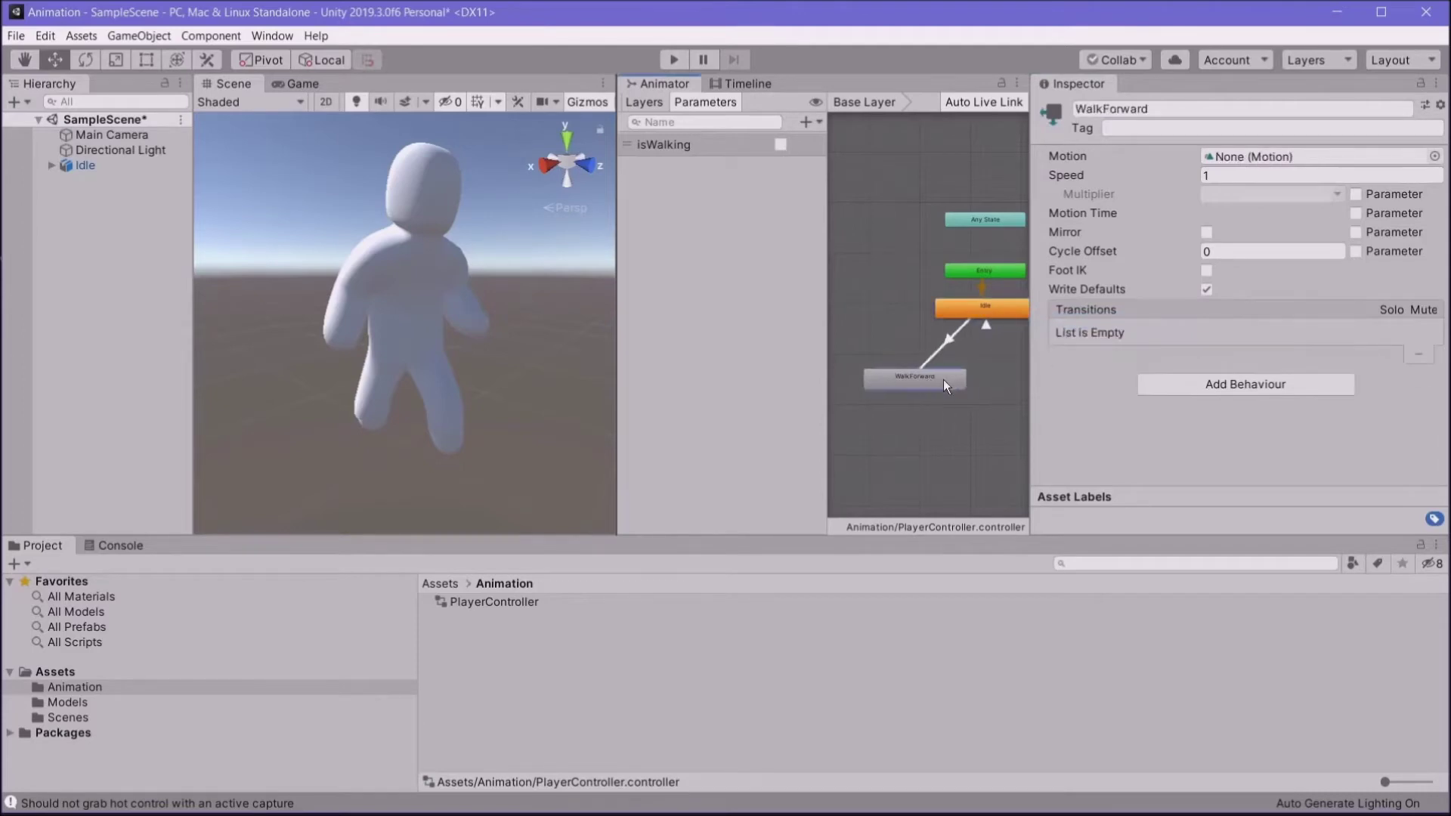
Step: Add a condition to the Idle -> WalkForward transition requiring isWalking to be true
{"action": "left_click", "coordinate": [946, 340]}
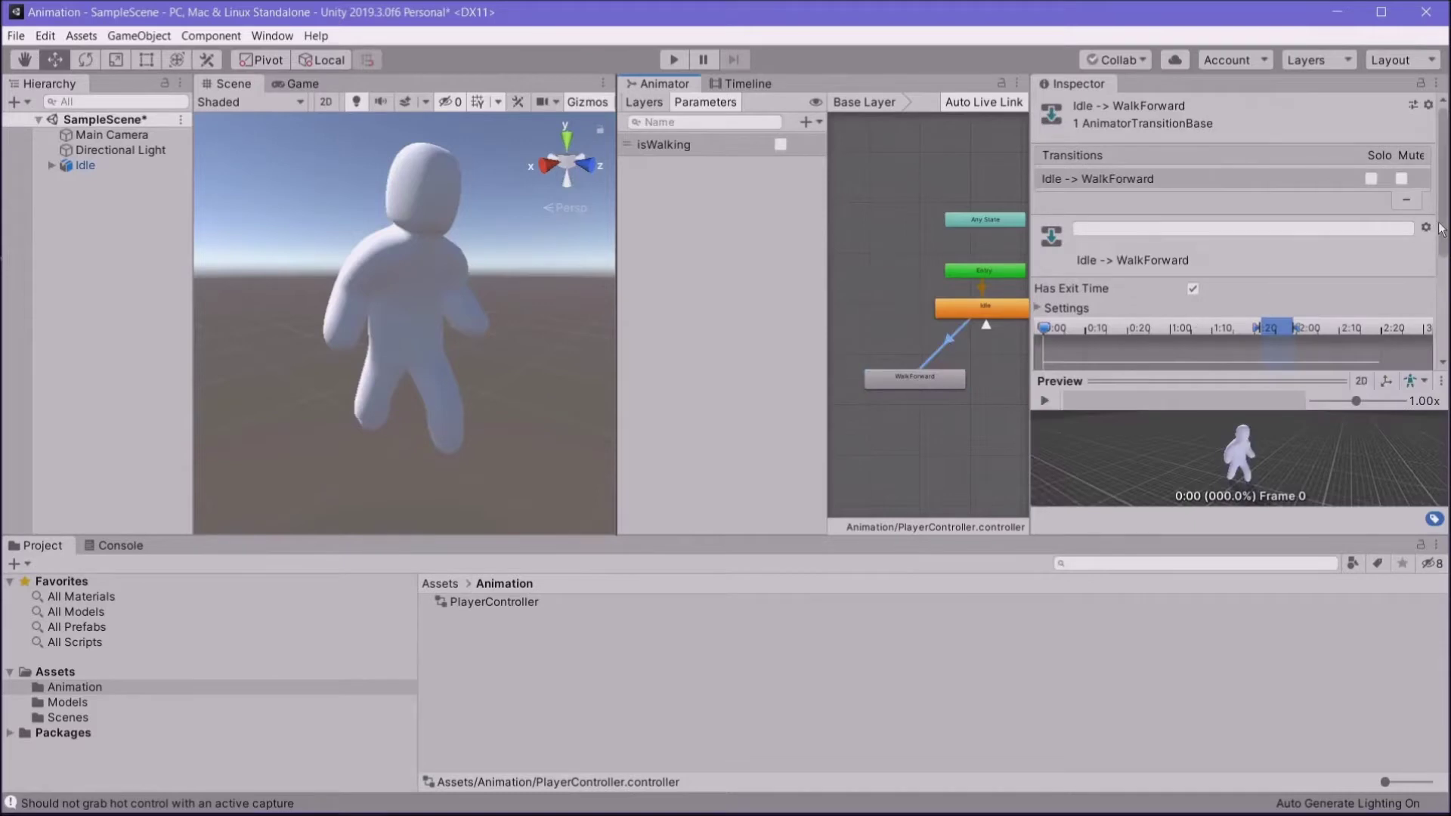
{"action": "scroll", "coordinate": [1440, 229], "scroll_direction": "down", "scroll_amount": 4}
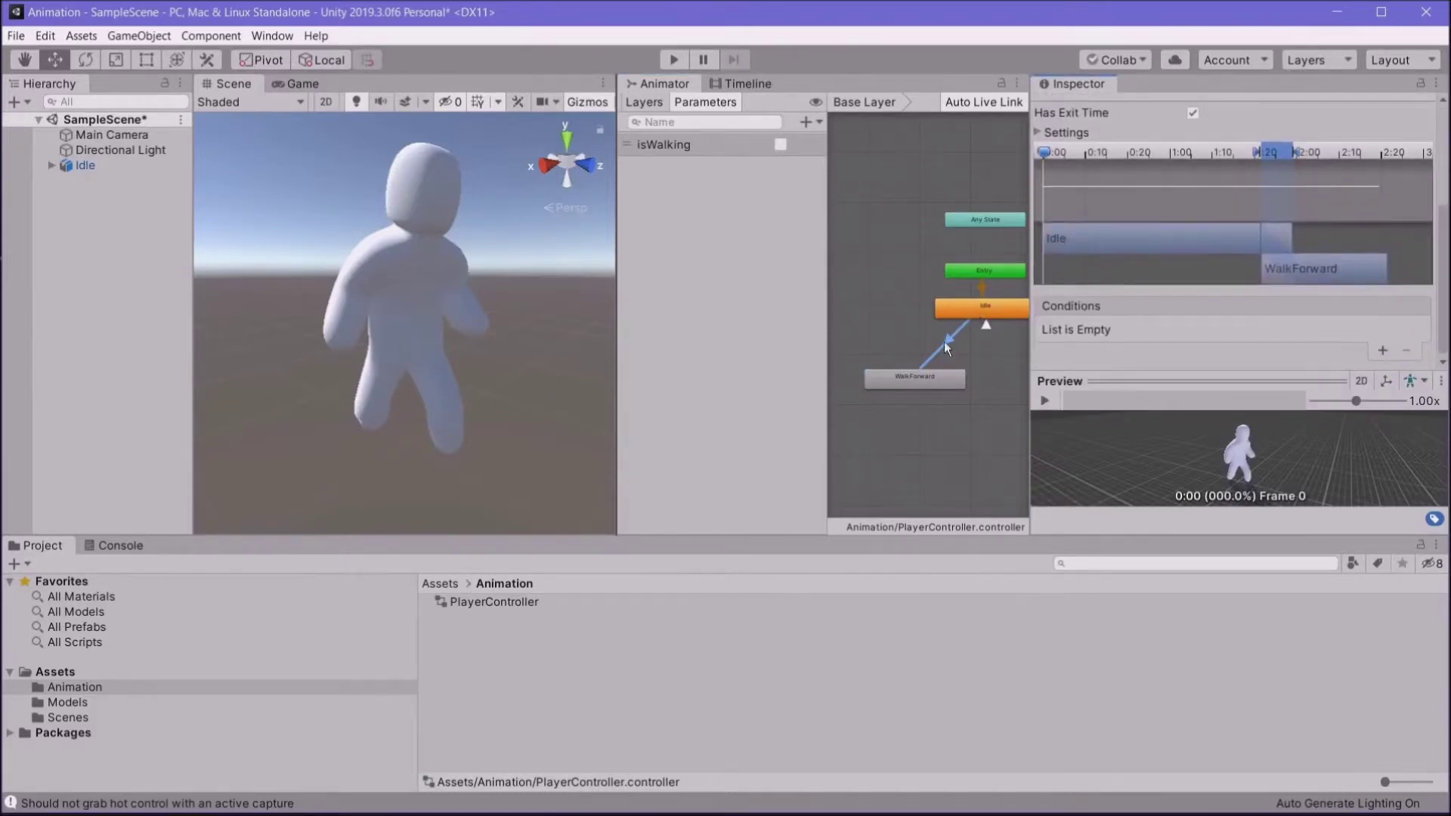
{"action": "left_click", "coordinate": [1382, 350]}
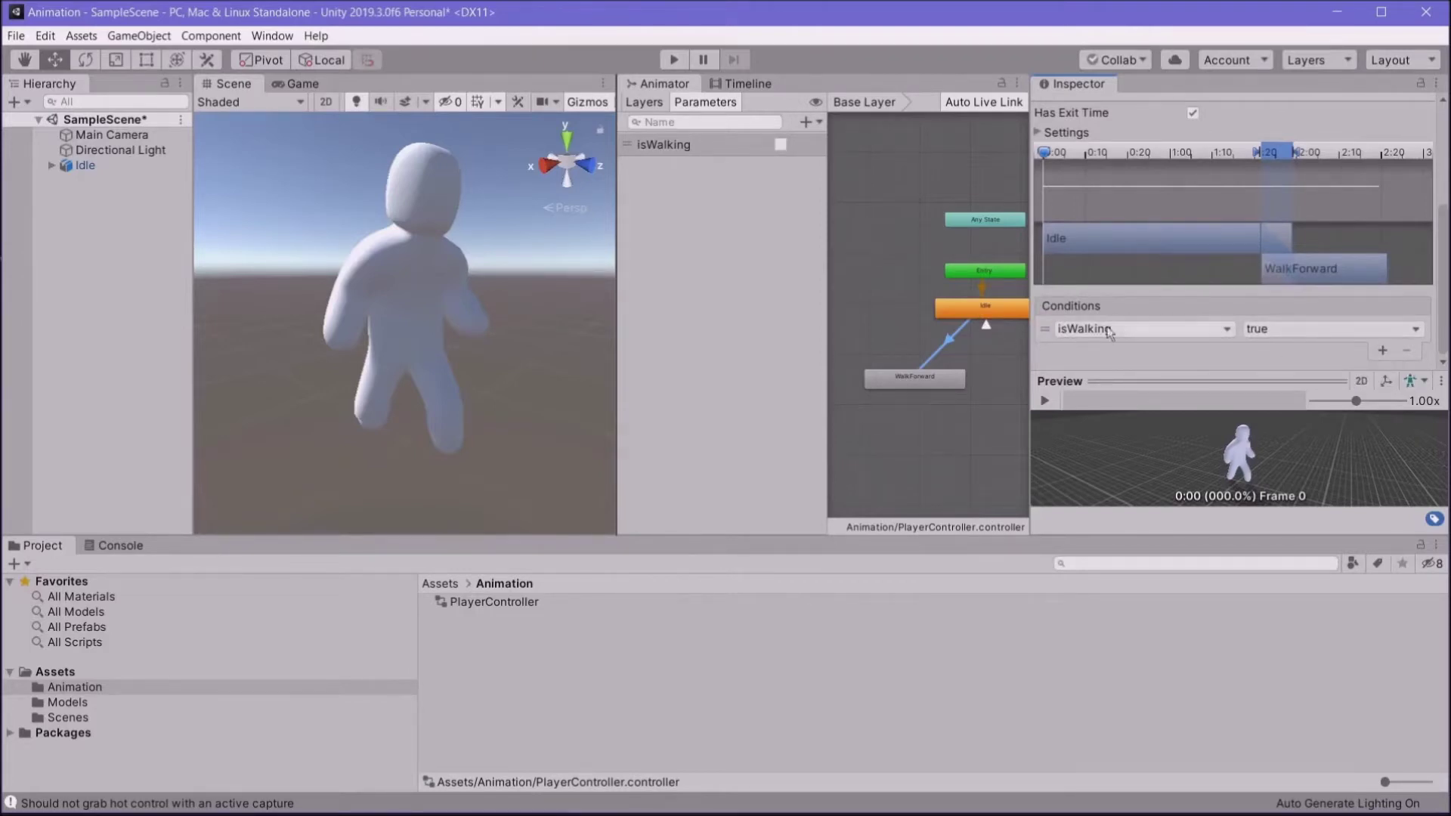
Step: Assign the last mixamo.com clip in the motion list to the WalkForward state and move the state slightly further from Idle
{"action": "left_click", "coordinate": [900, 383]}
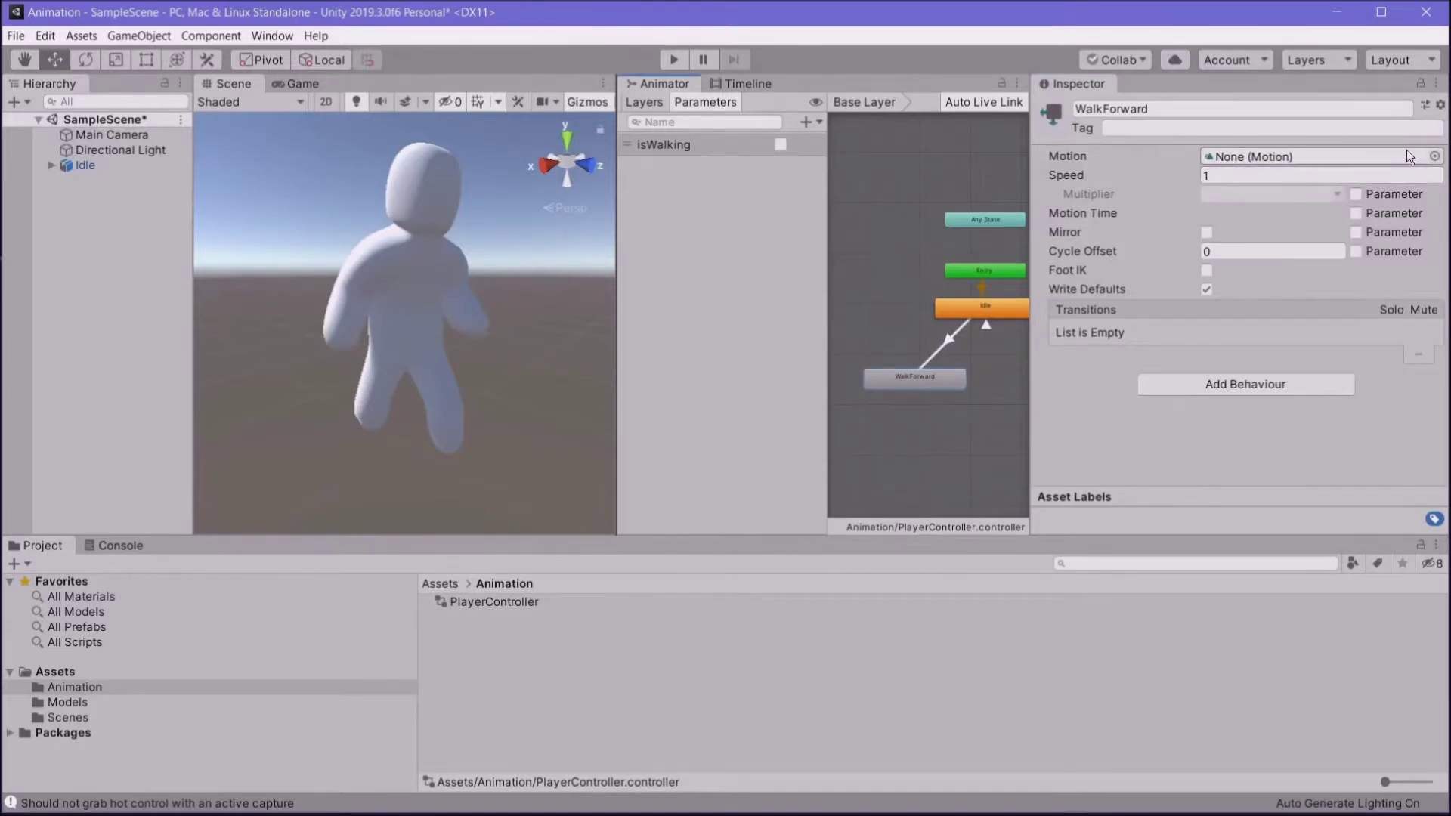
{"action": "left_click", "coordinate": [1435, 157]}
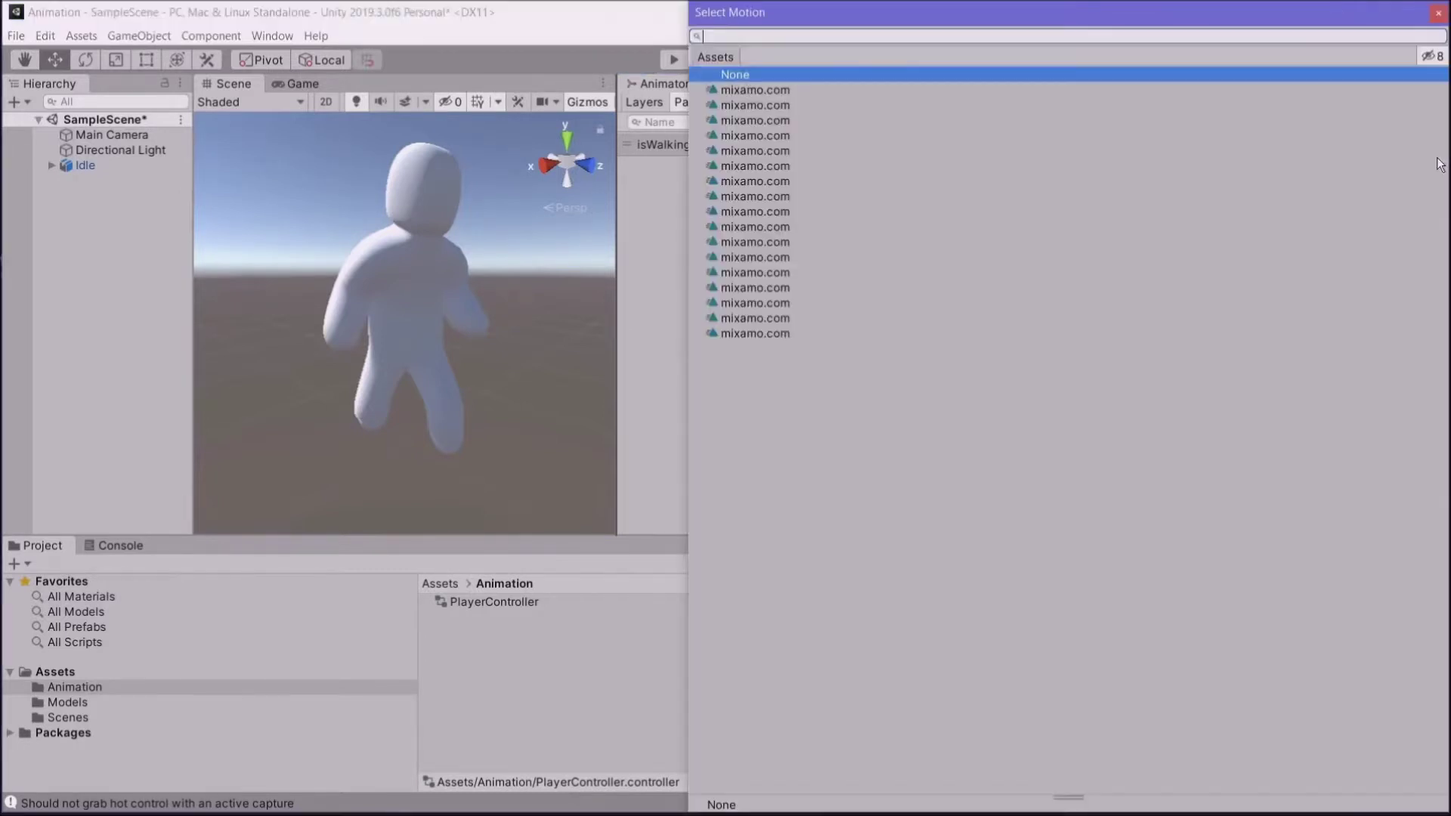
{"action": "left_click", "coordinate": [753, 334]}
{"action": "double_click", "coordinate": [750, 333]}
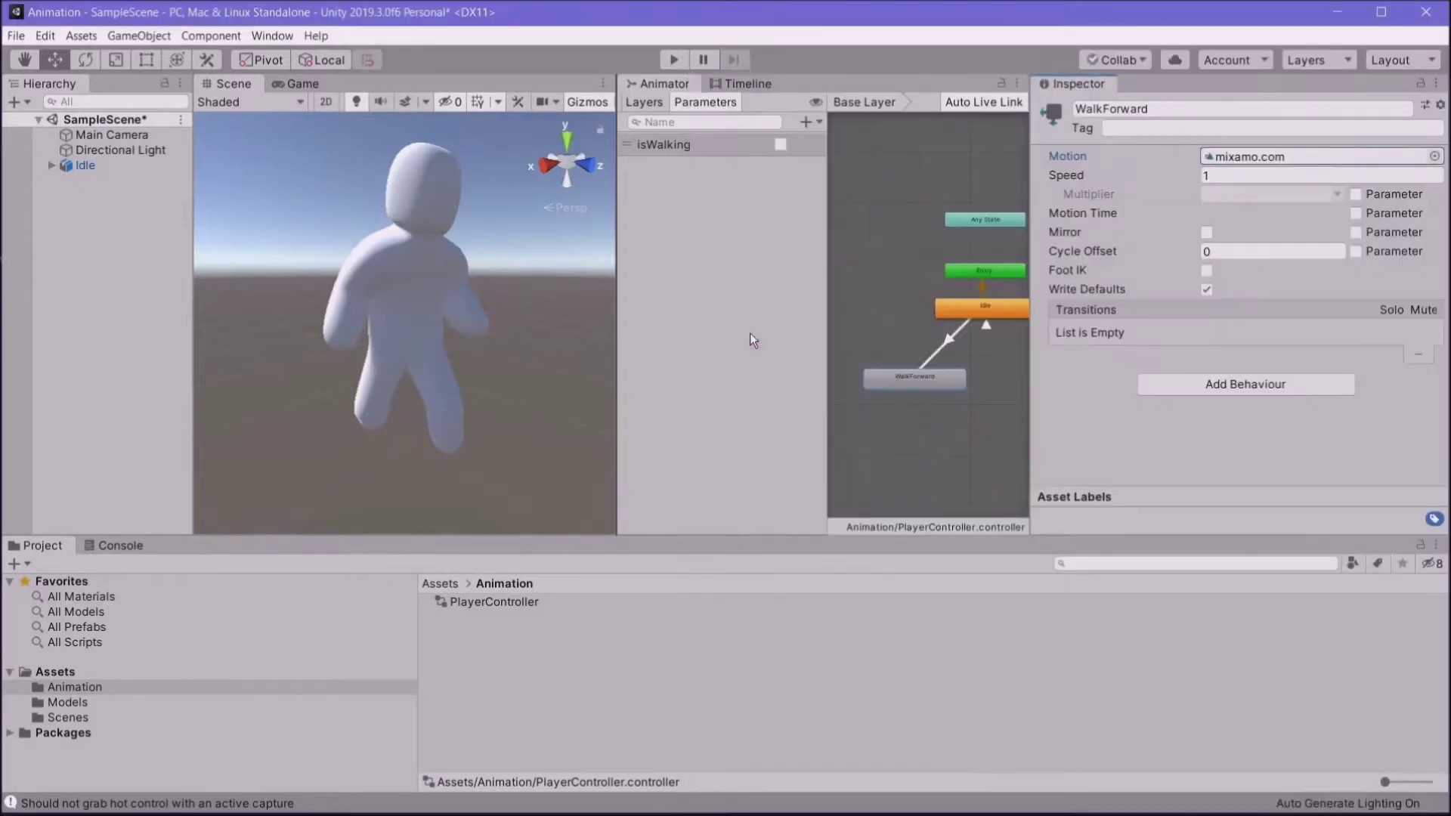
{"action": "left_click_drag", "start_coordinate": [937, 366], "coordinate": [909, 383]}
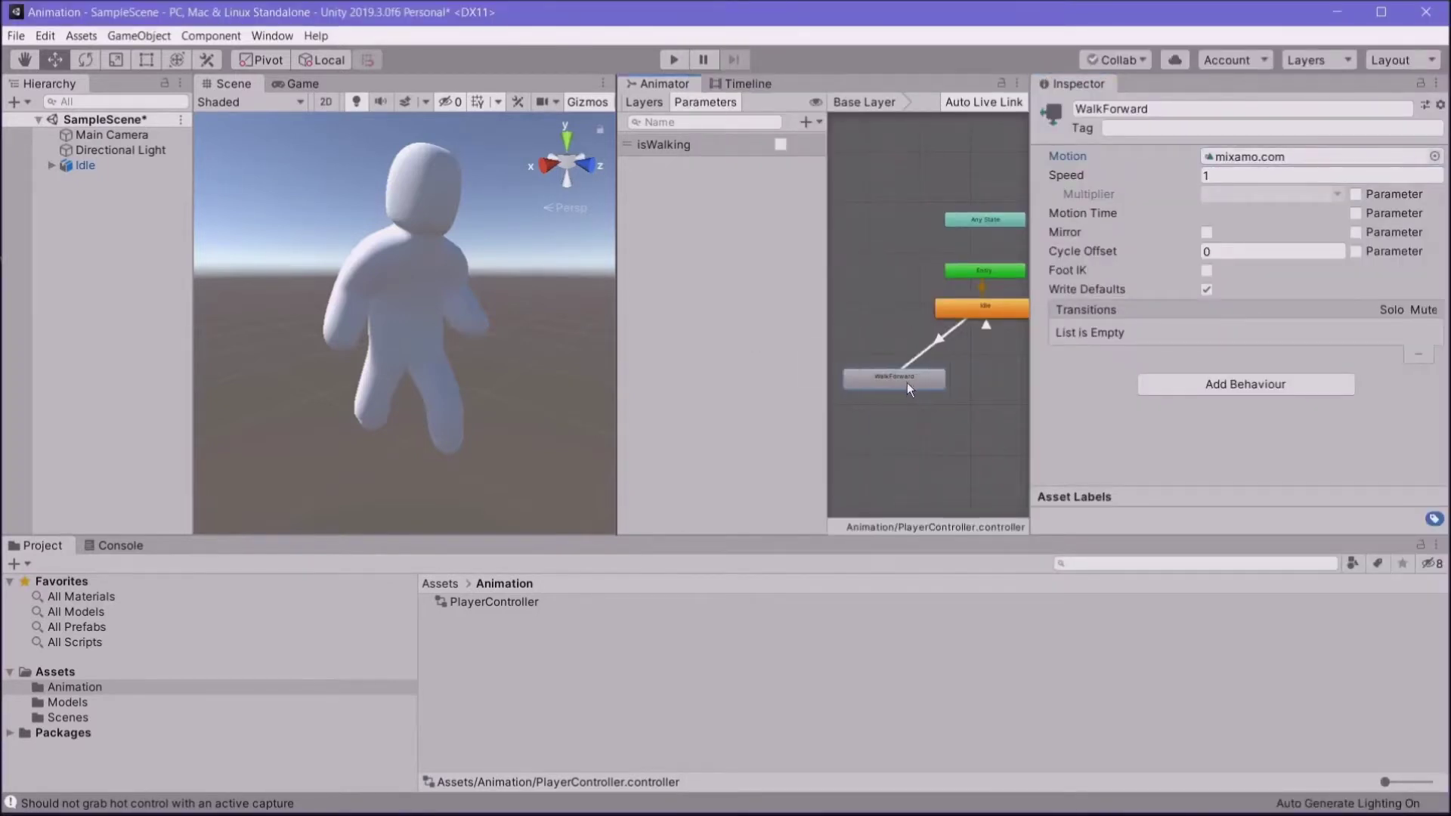
Step: Run the scene, turn isWalking on, watch the walk animation in the Scene view, and stop playback
{"action": "left_click", "coordinate": [674, 61]}
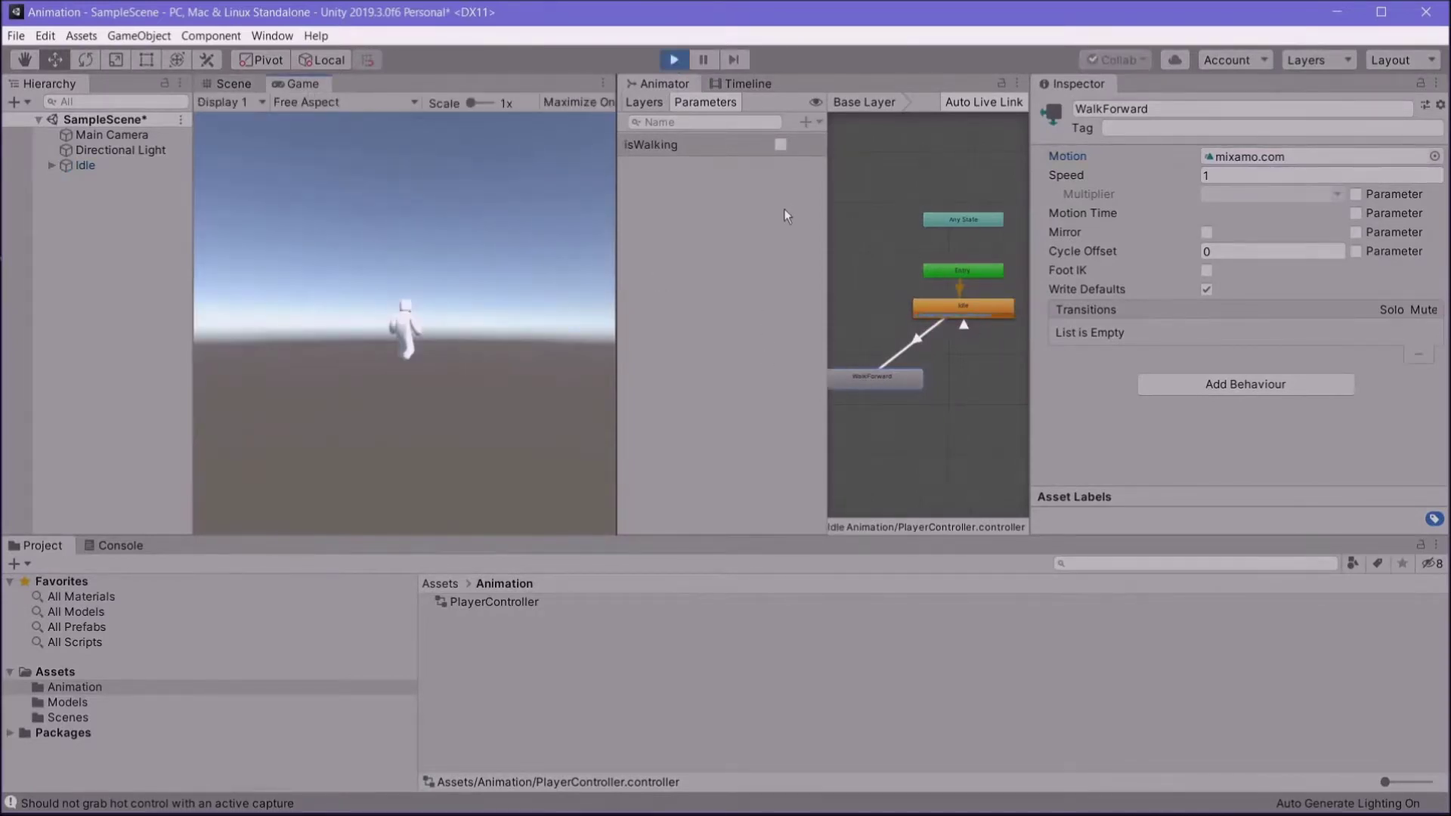
{"action": "left_click", "coordinate": [781, 145]}
{"action": "left_click", "coordinate": [780, 144]}
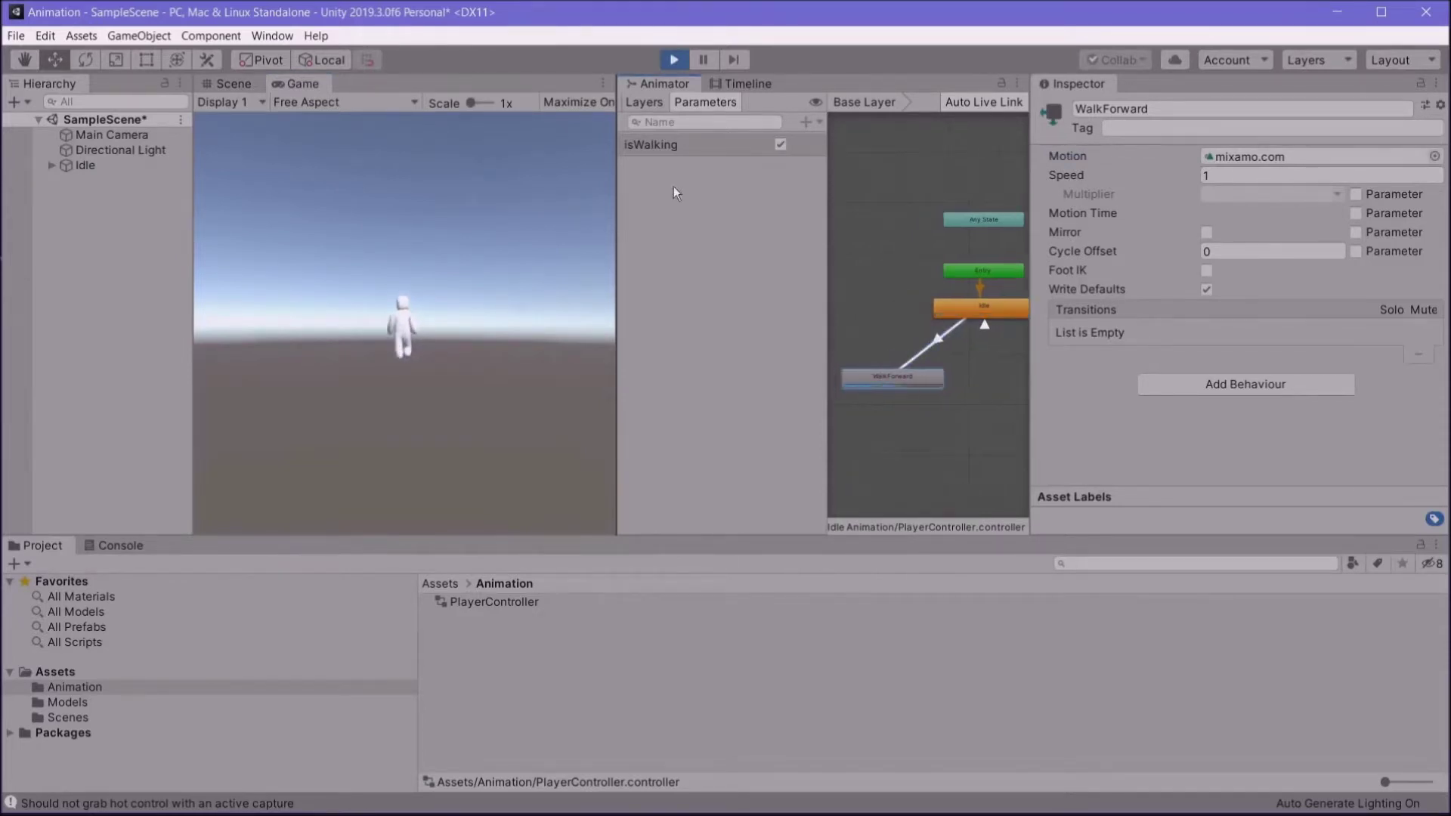
{"action": "left_click", "coordinate": [235, 85]}
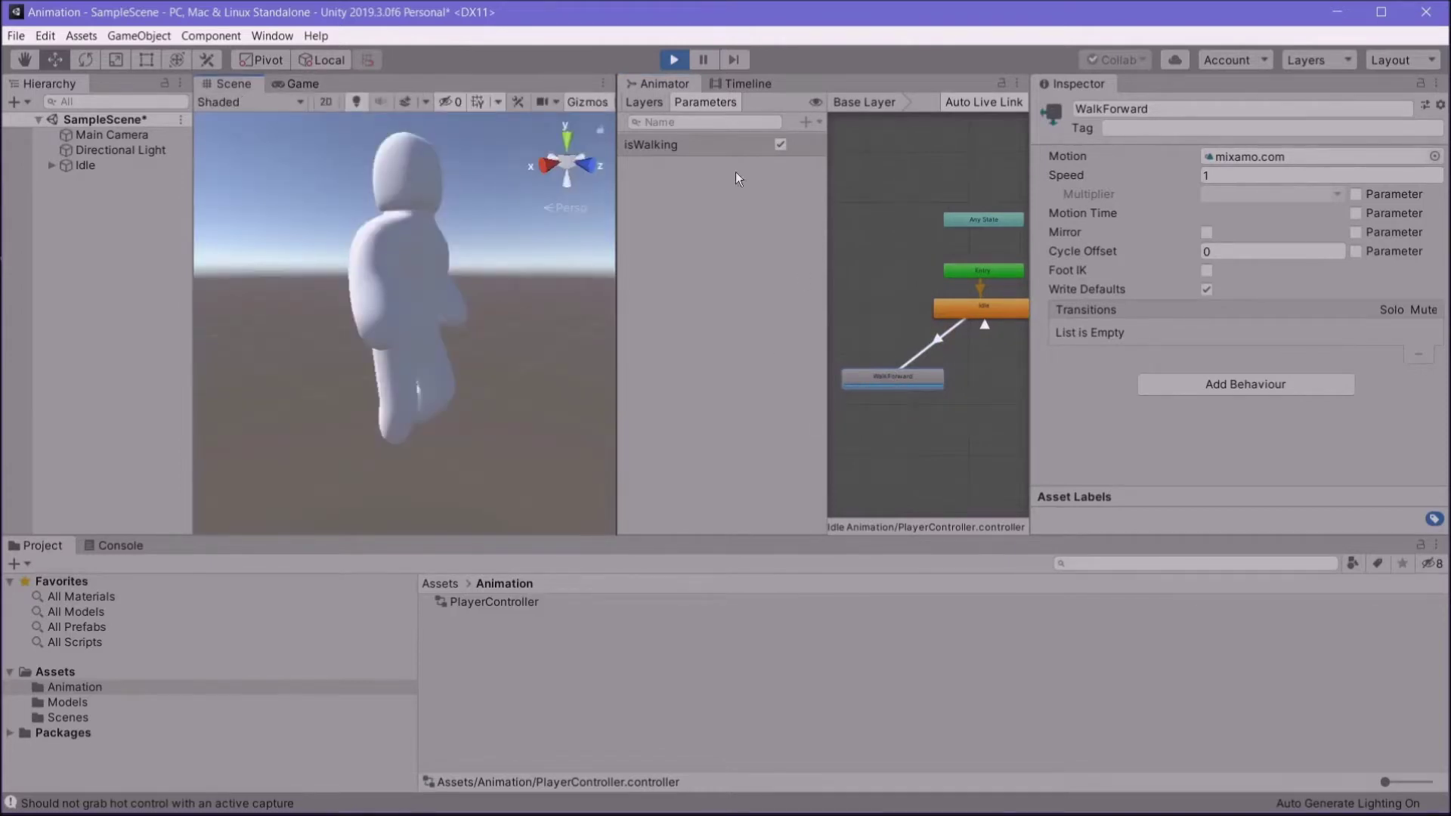
{"action": "left_click", "coordinate": [681, 60]}
Step: Make a transition from the WalkForward state back to itself
{"action": "right_click", "coordinate": [882, 375]}
{"action": "left_click", "coordinate": [911, 385]}
{"action": "left_click", "coordinate": [898, 381]}
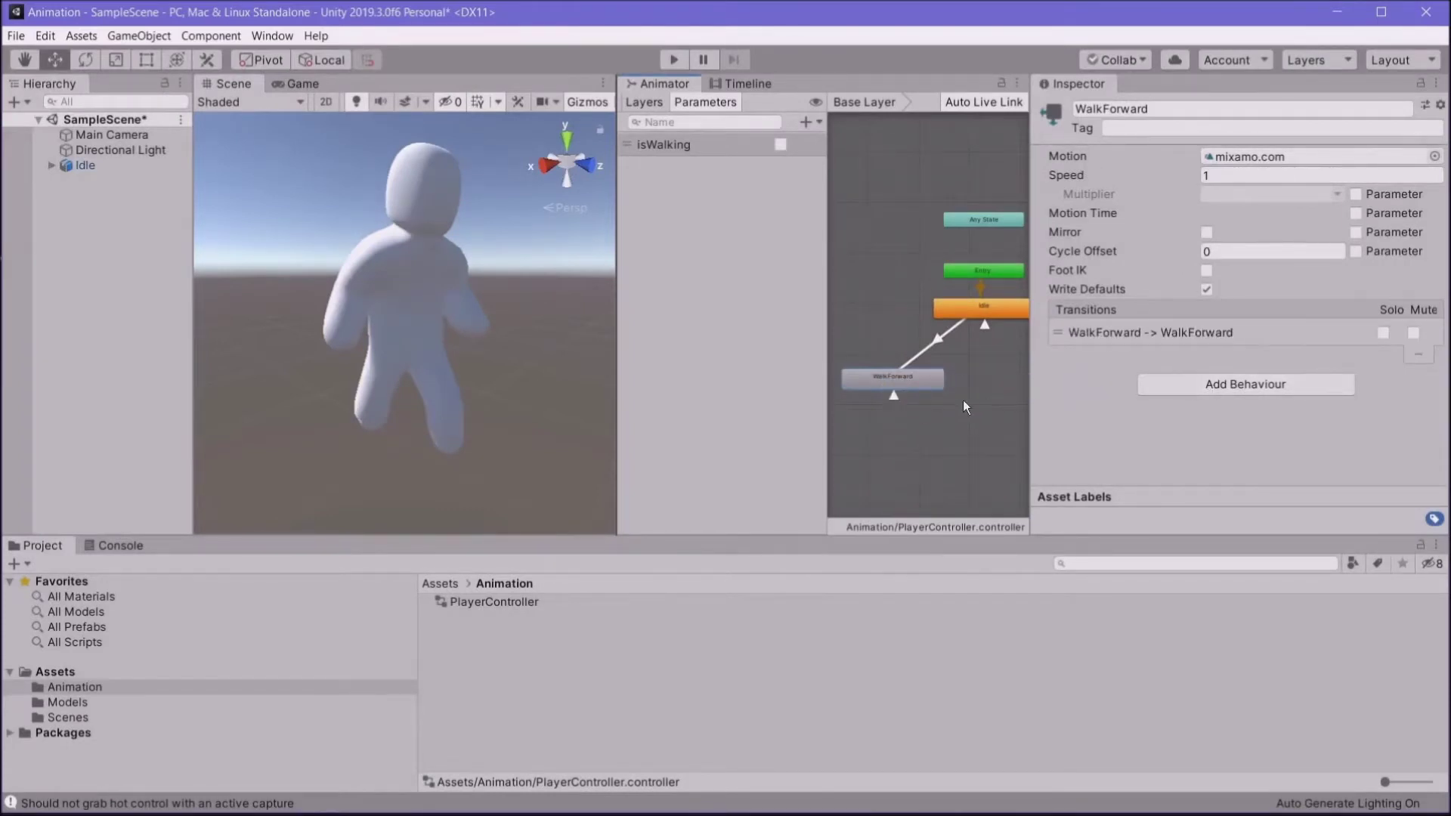
Step: Add a condition to the WalkForward -> WalkForward transition requiring isWalking to be true
{"action": "left_click", "coordinate": [893, 396]}
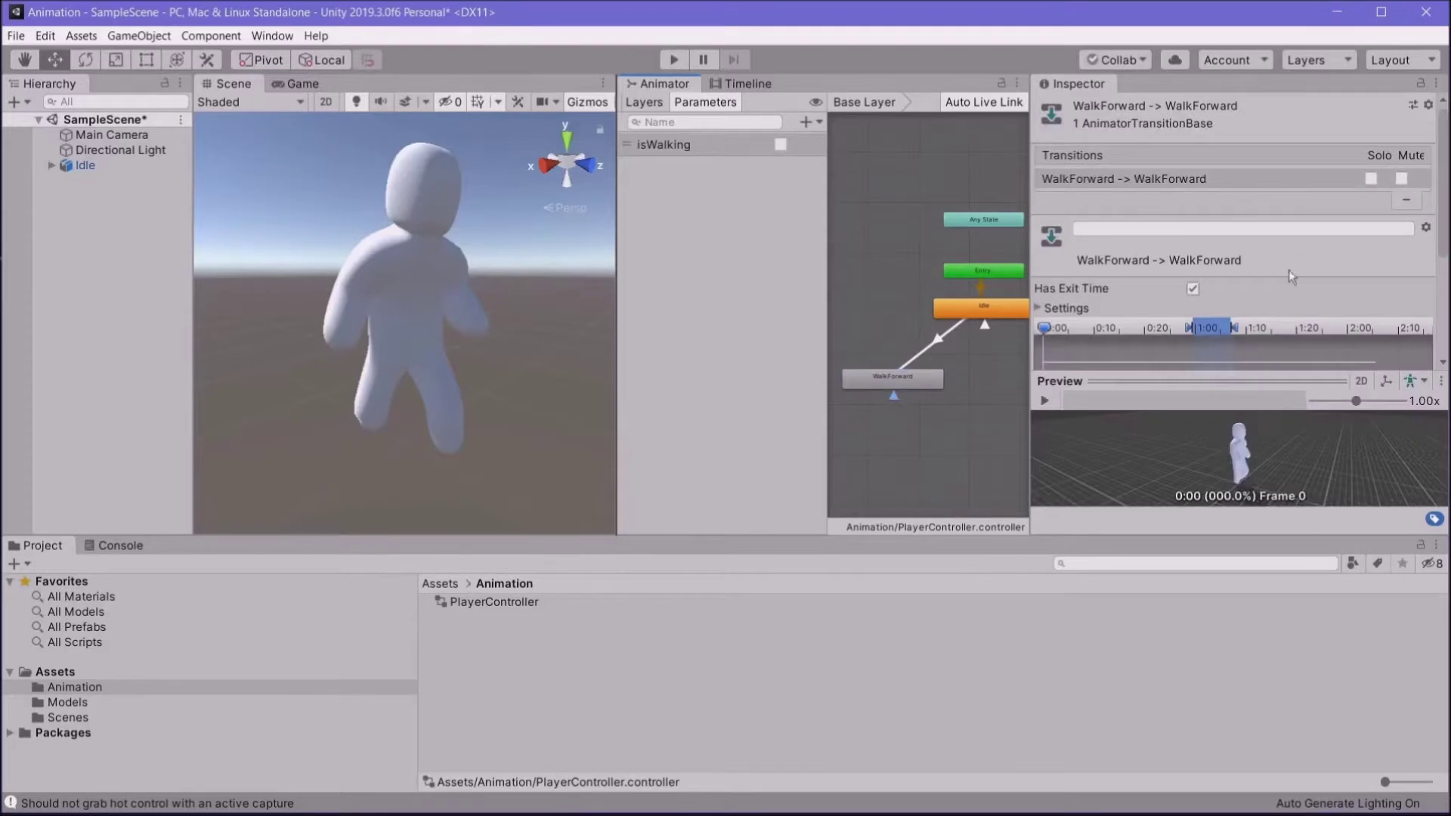
{"action": "scroll", "coordinate": [1279, 288], "scroll_direction": "down", "scroll_amount": 5}
{"action": "left_click", "coordinate": [1382, 354]}
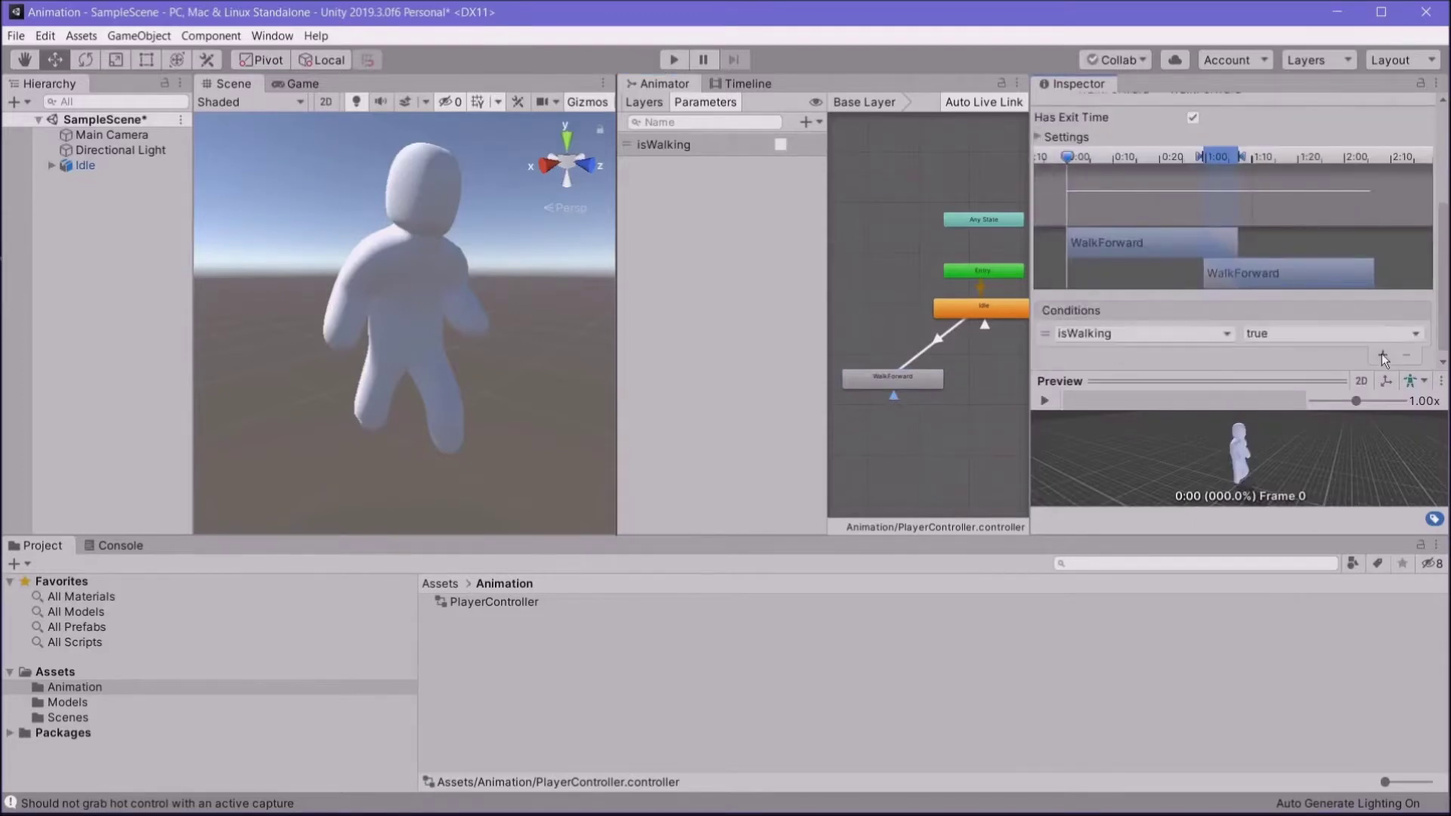
{"action": "left_click", "coordinate": [1303, 331]}
{"action": "left_click", "coordinate": [1280, 354]}
Step: Run the scene, switch isWalking on and off while watching the character and Animator graph, and inspect the Idle object
{"action": "left_click", "coordinate": [673, 62]}
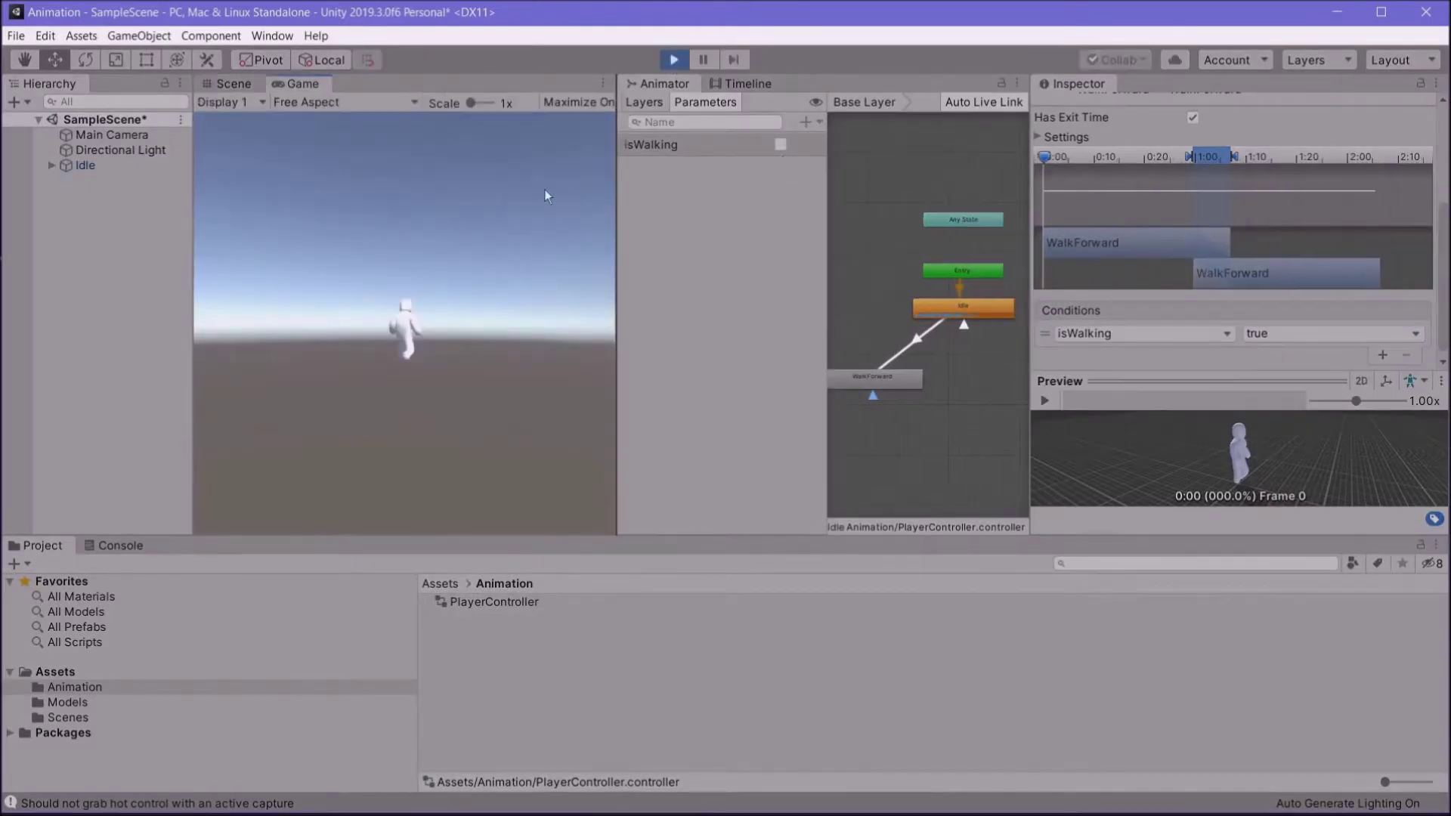
{"action": "left_click", "coordinate": [229, 84]}
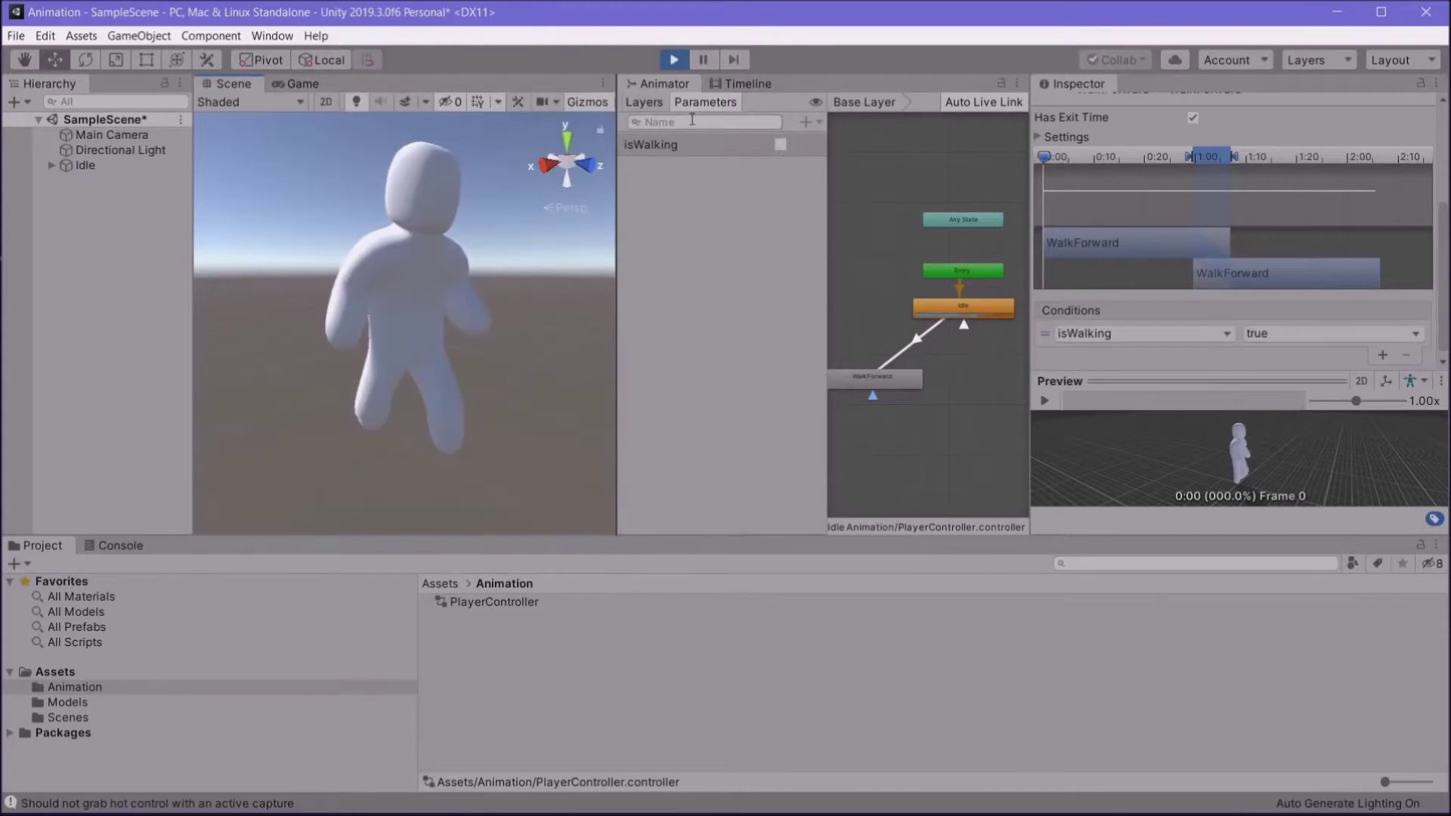
{"action": "left_click", "coordinate": [782, 143]}
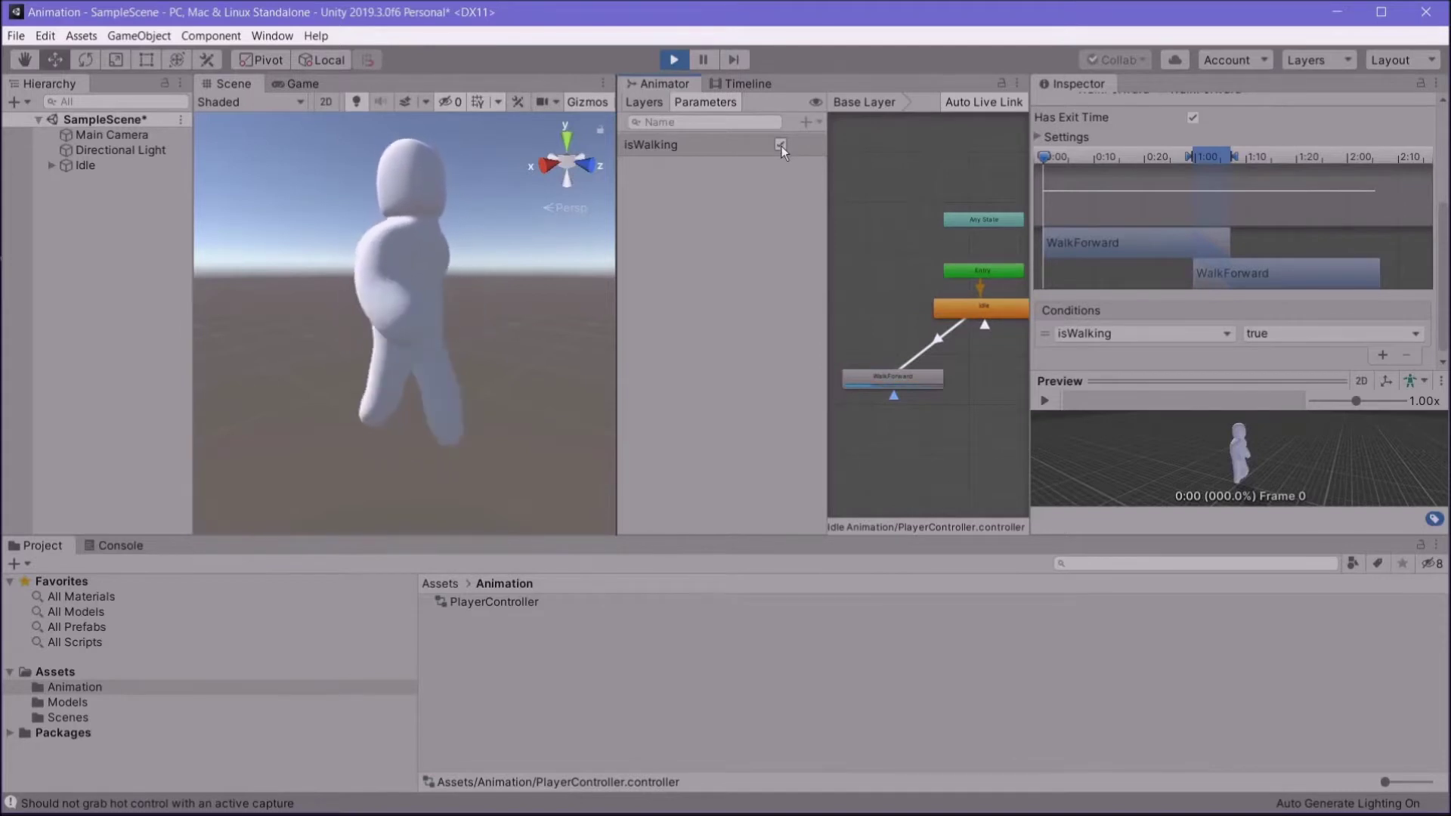
{"action": "left_click", "coordinate": [781, 144]}
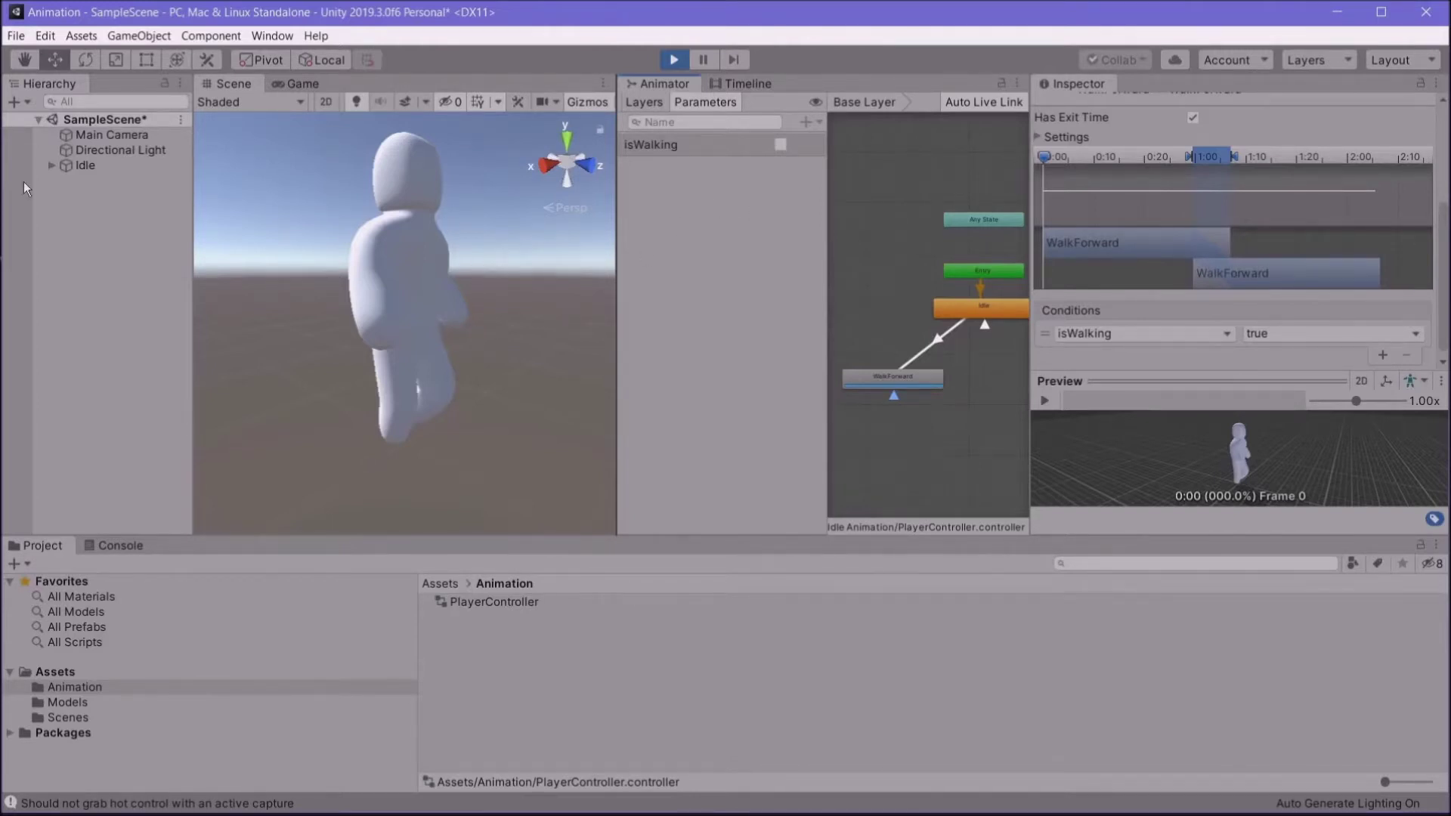
{"action": "left_click", "coordinate": [90, 164]}
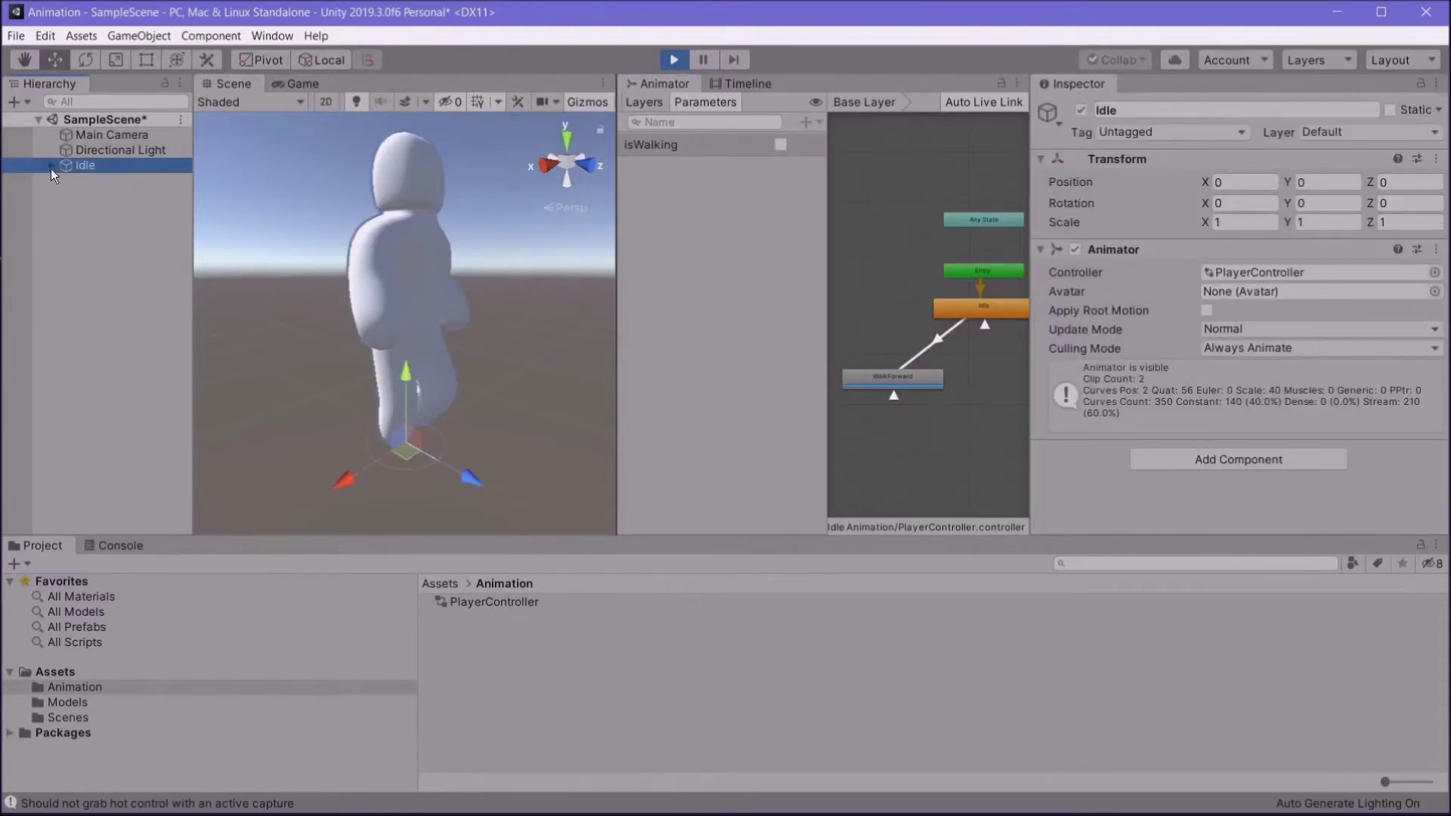
Step: Exit Play mode and add a Character Controller component to the Idle object
{"action": "left_click", "coordinate": [50, 165]}
{"action": "left_click", "coordinate": [672, 59]}
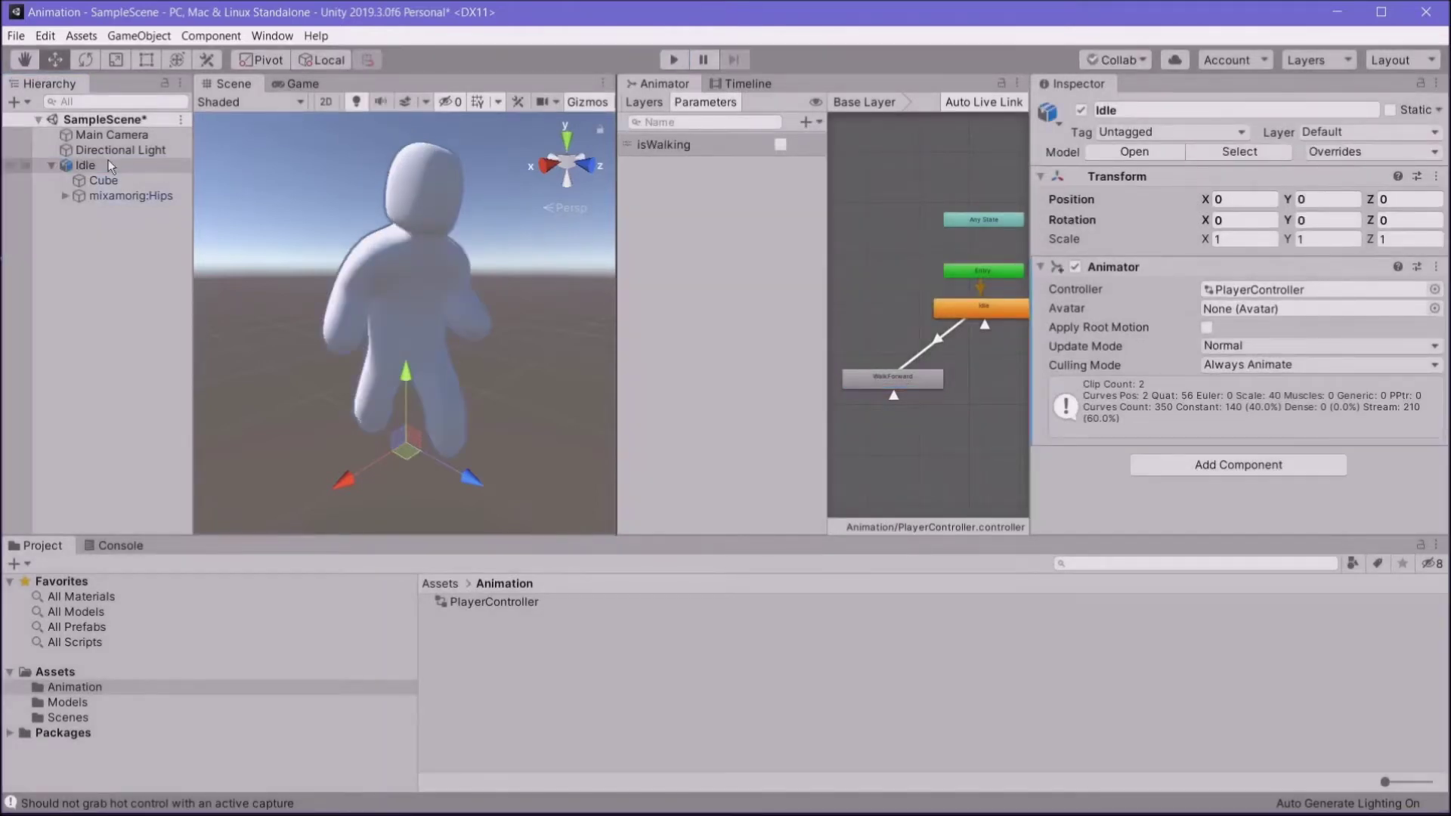
{"action": "left_click", "coordinate": [1194, 466]}
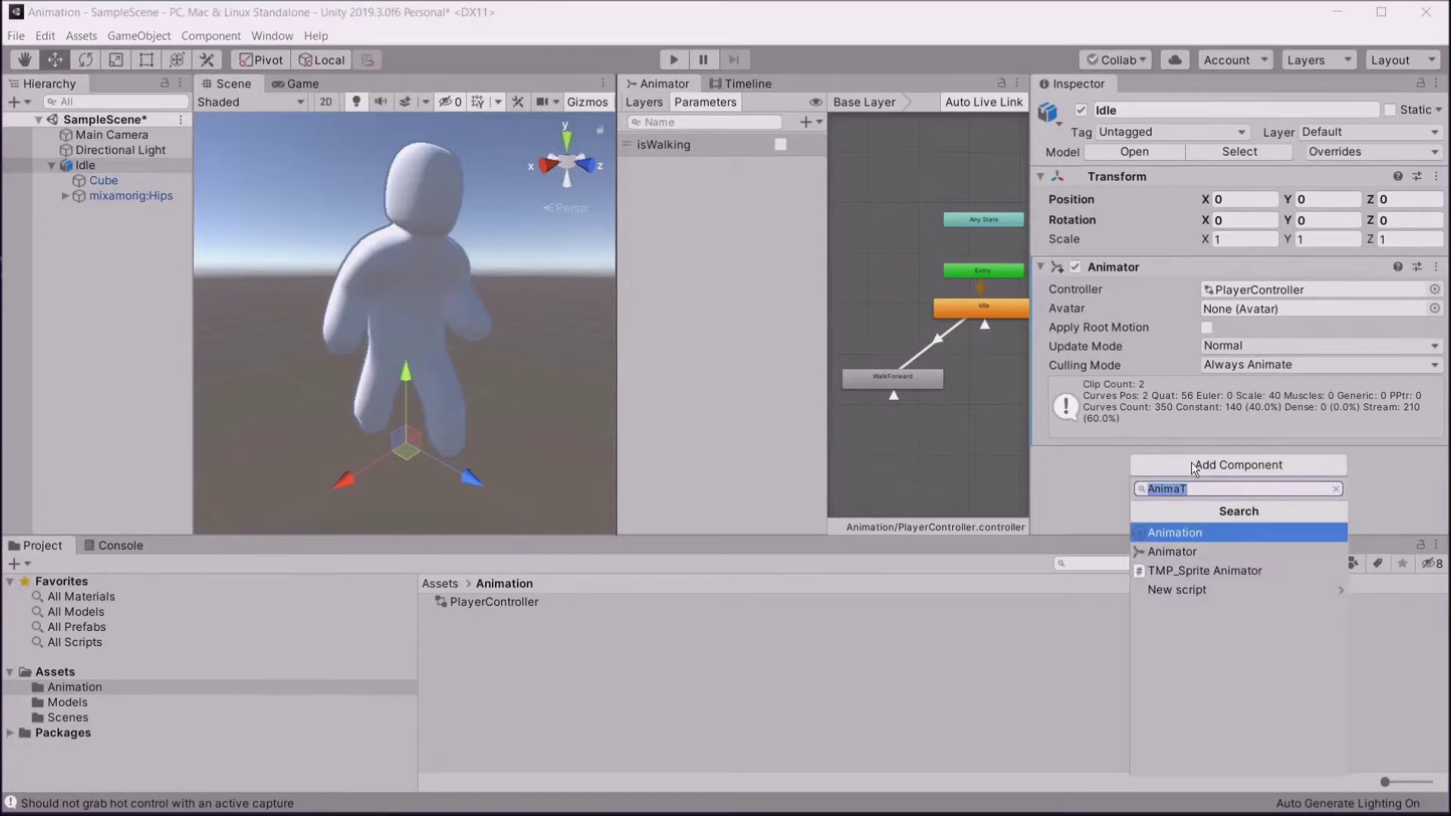
{"action": "type", "text": "Charact"}
{"action": "key", "text": "Return"}
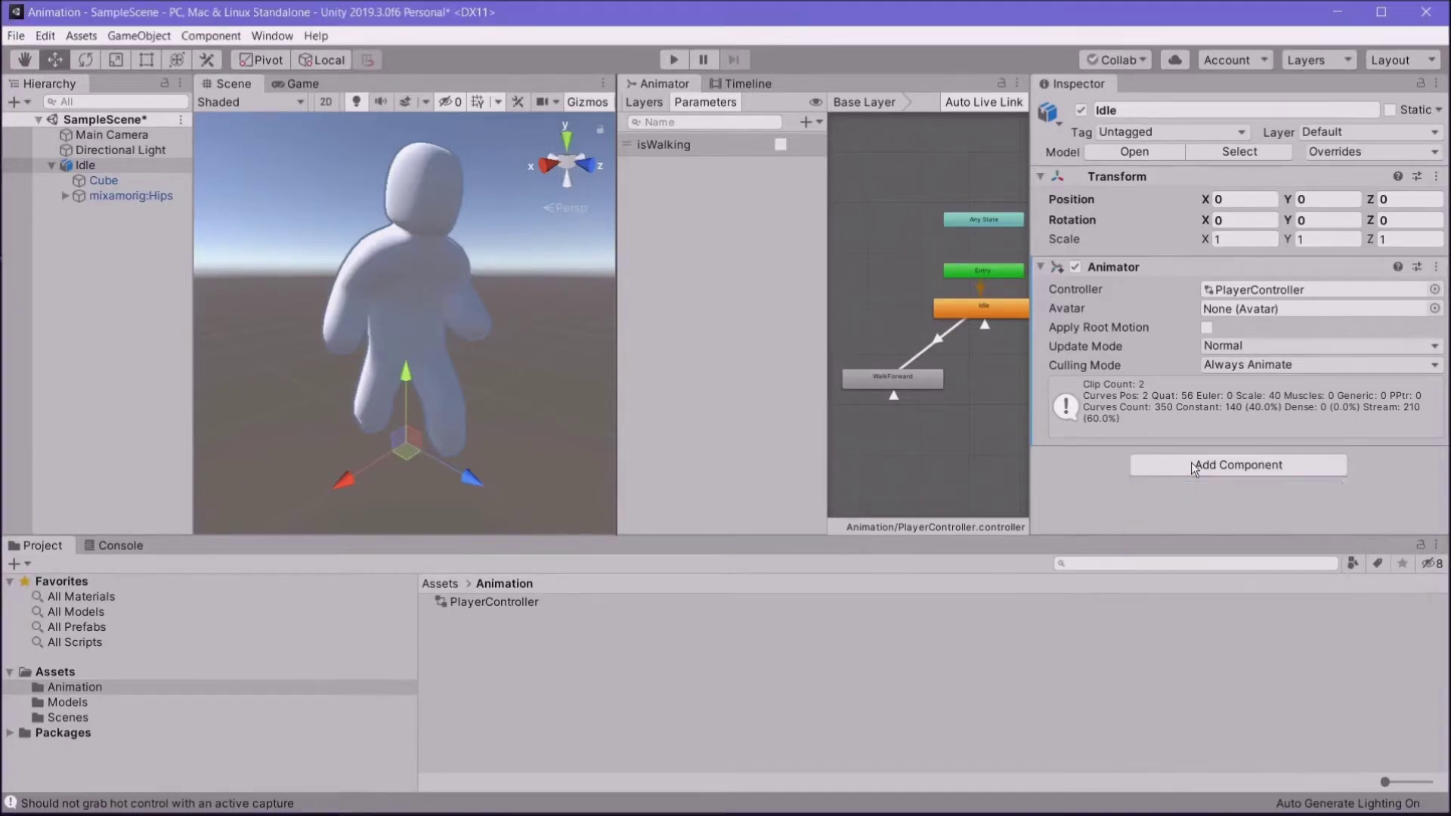
Step: Fit the Character Controller capsule around the model with Center Y 0.83, Radius 0.38 and Height 1.66, checking it from the side and back
{"action": "scroll", "coordinate": [1363, 376], "scroll_direction": "down", "scroll_amount": 3}
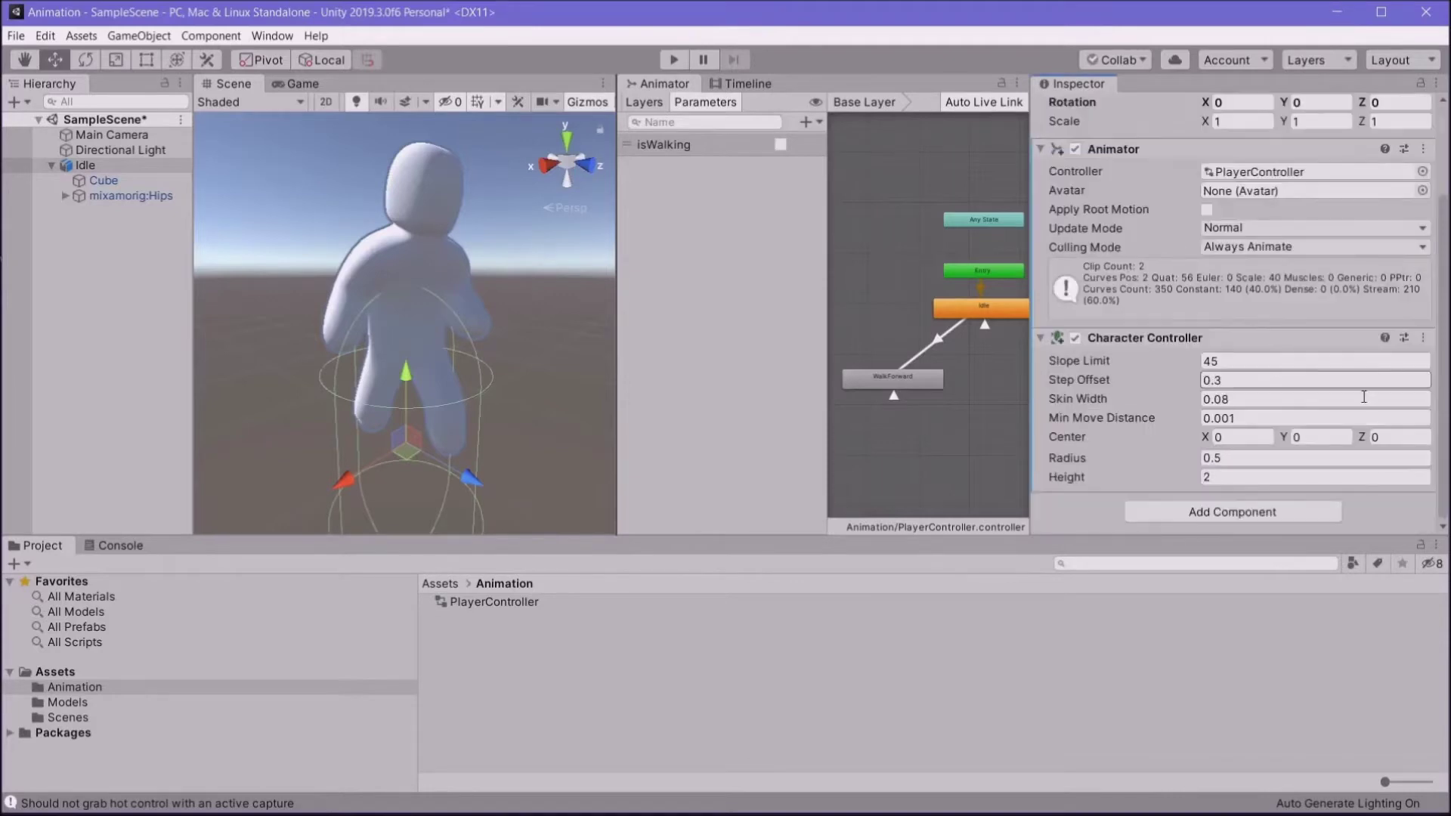
{"action": "left_click_drag", "start_coordinate": [1286, 443], "coordinate": [1316, 443]}
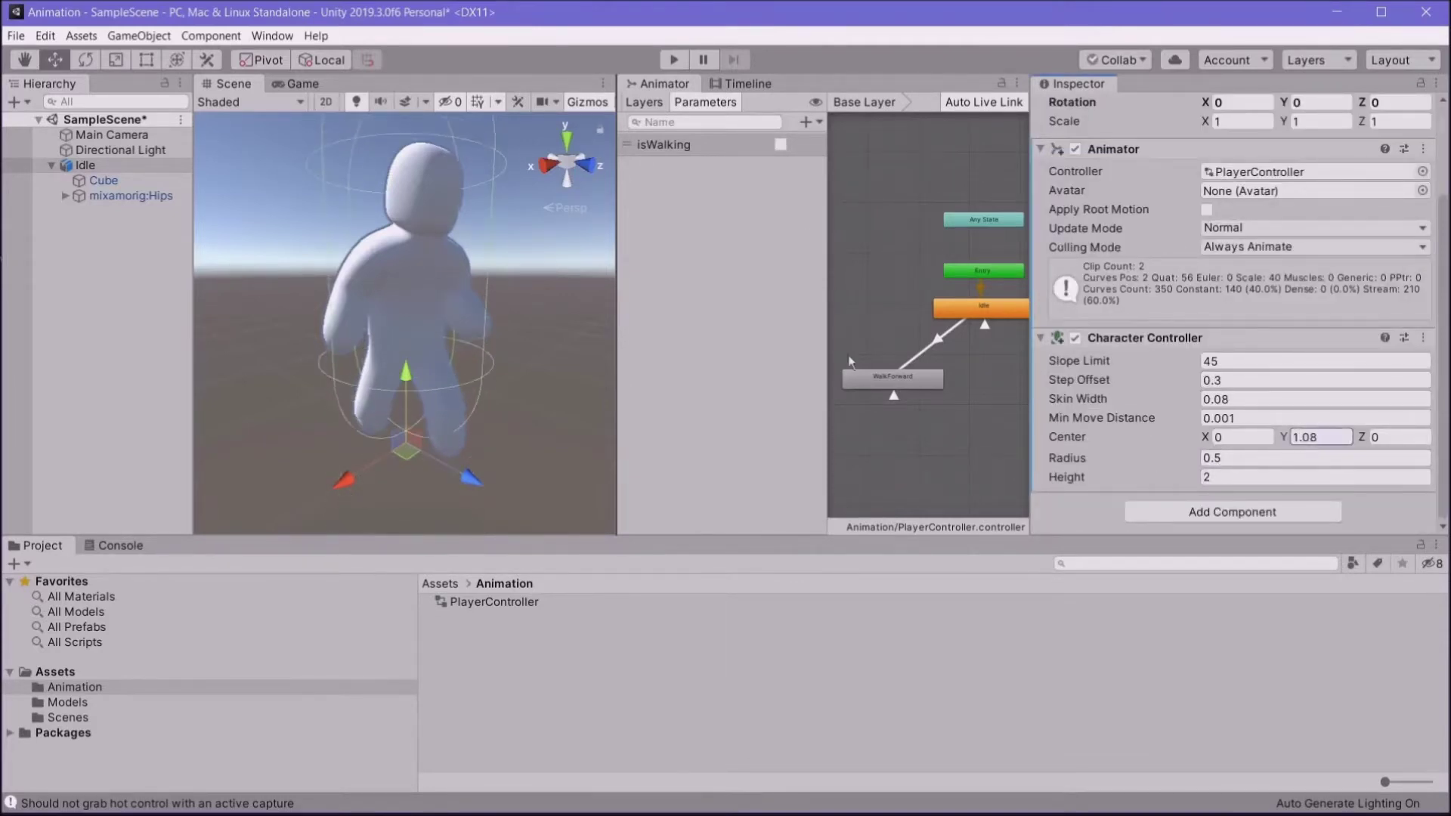
{"action": "left_click", "coordinate": [543, 167]}
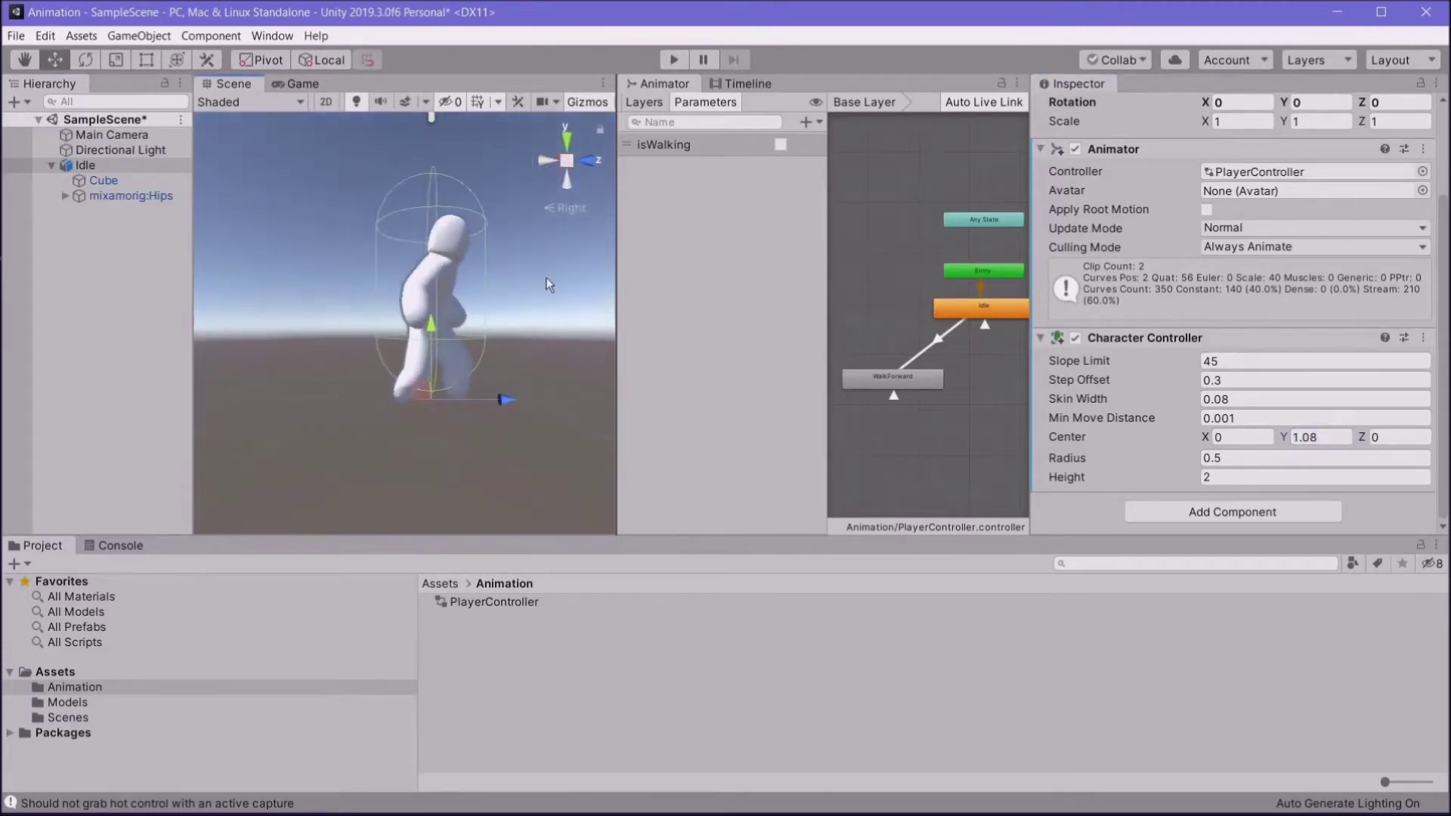
{"action": "left_click", "coordinate": [564, 161]}
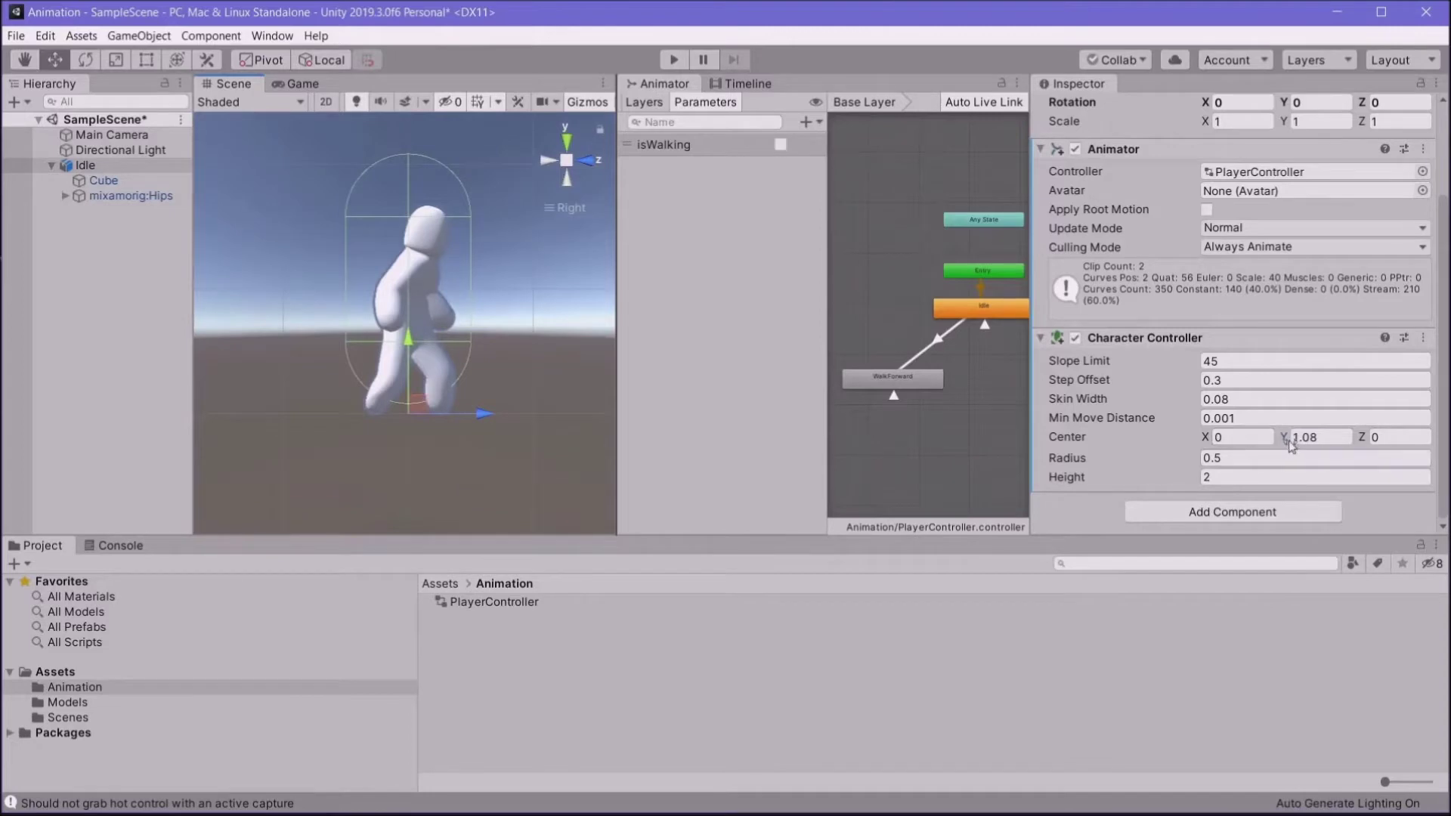
{"action": "left_click_drag", "start_coordinate": [1284, 438], "coordinate": [1280, 445]}
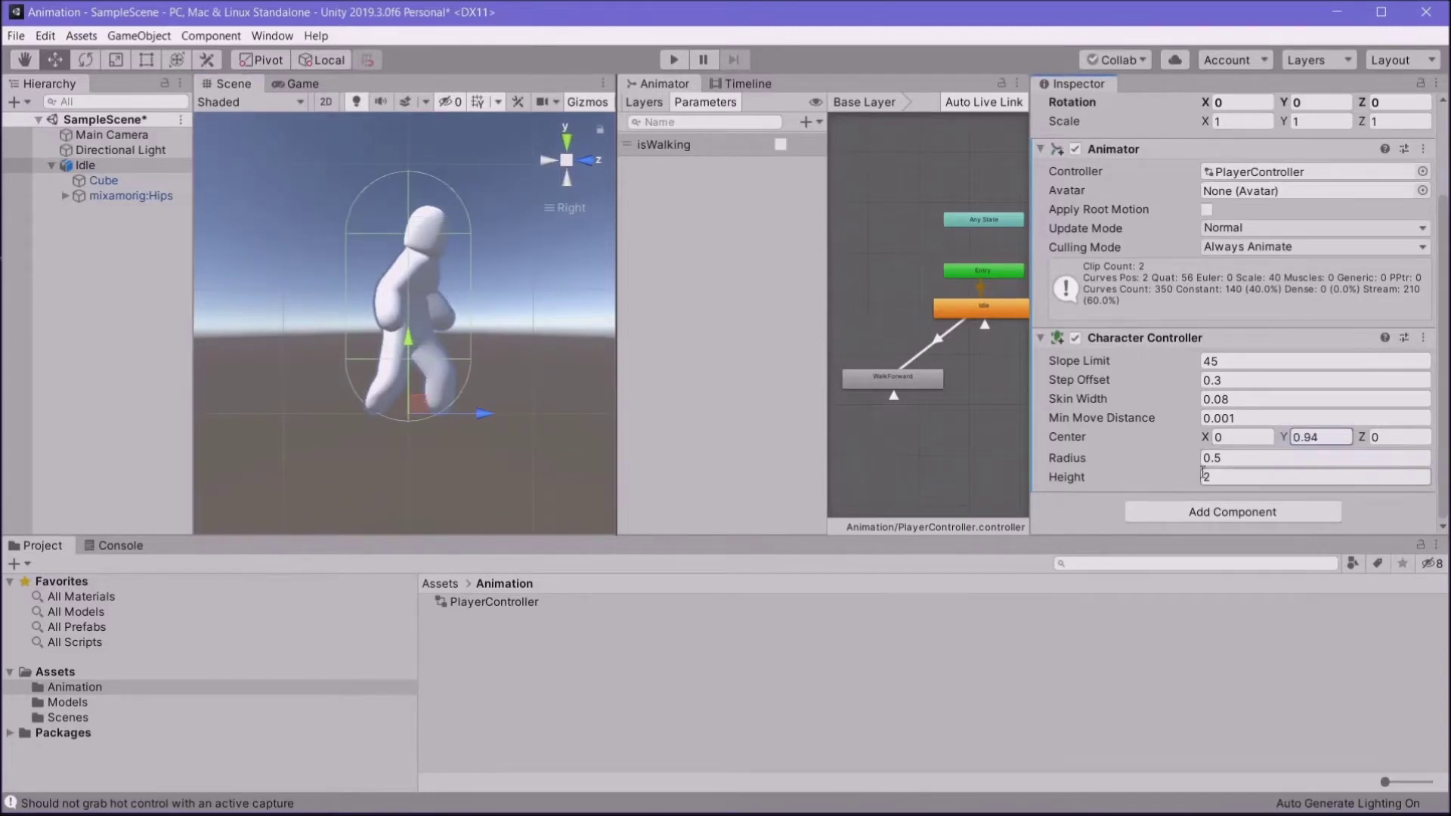
{"action": "left_click_drag", "start_coordinate": [1194, 484], "coordinate": [1186, 489]}
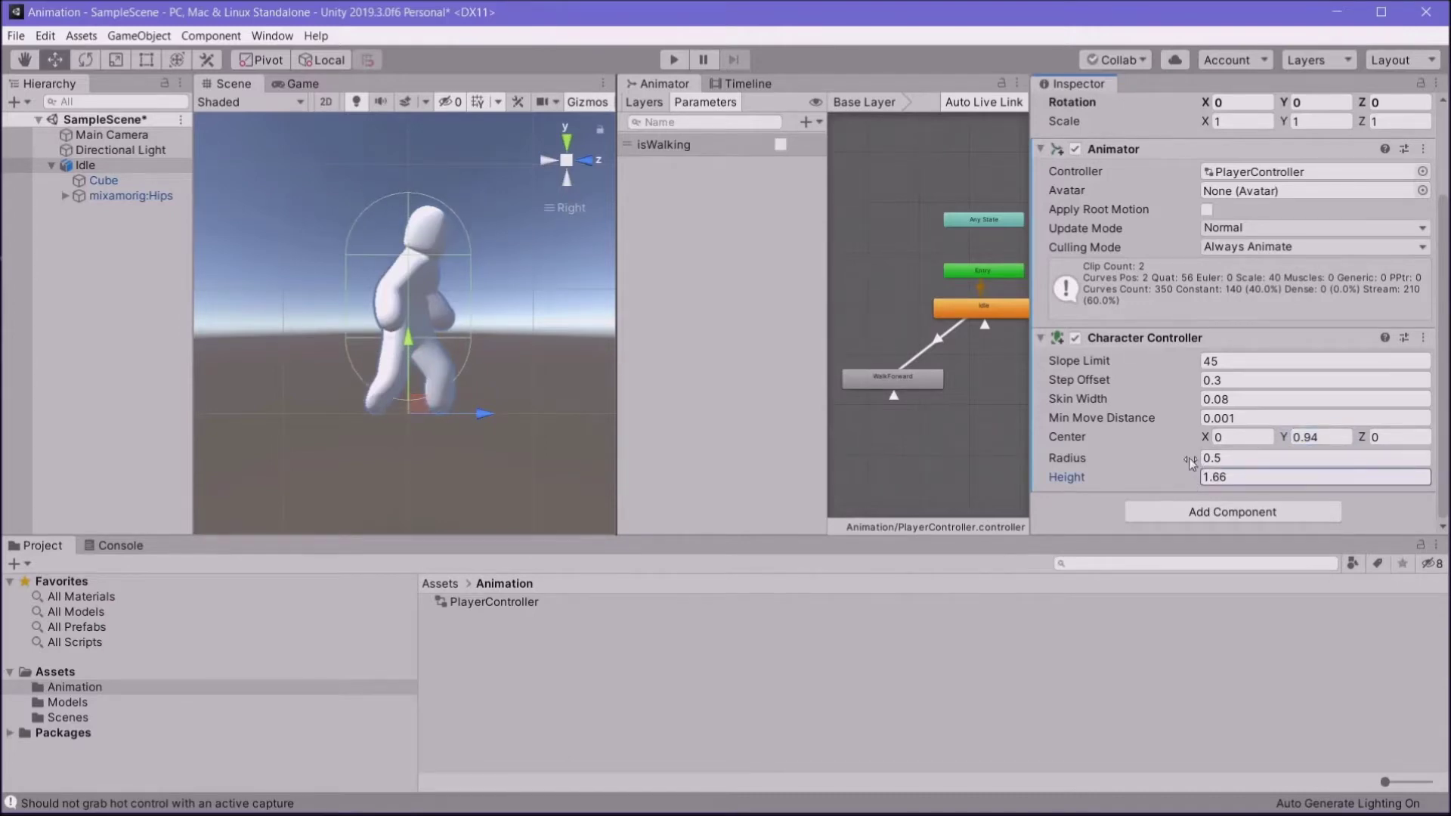
{"action": "left_click_drag", "start_coordinate": [1282, 442], "coordinate": [1284, 446]}
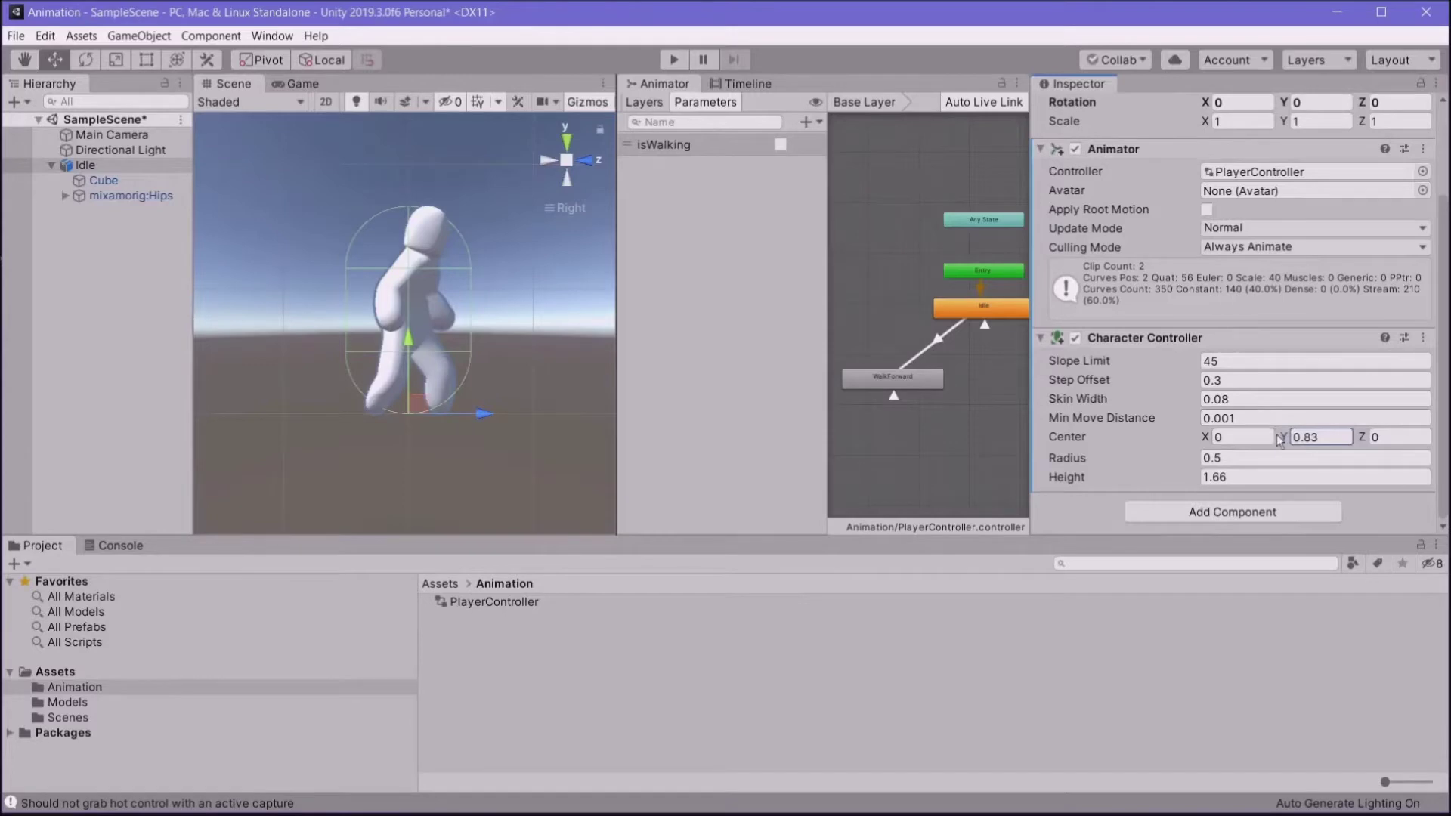
{"action": "left_click_drag", "start_coordinate": [1194, 458], "coordinate": [1185, 459]}
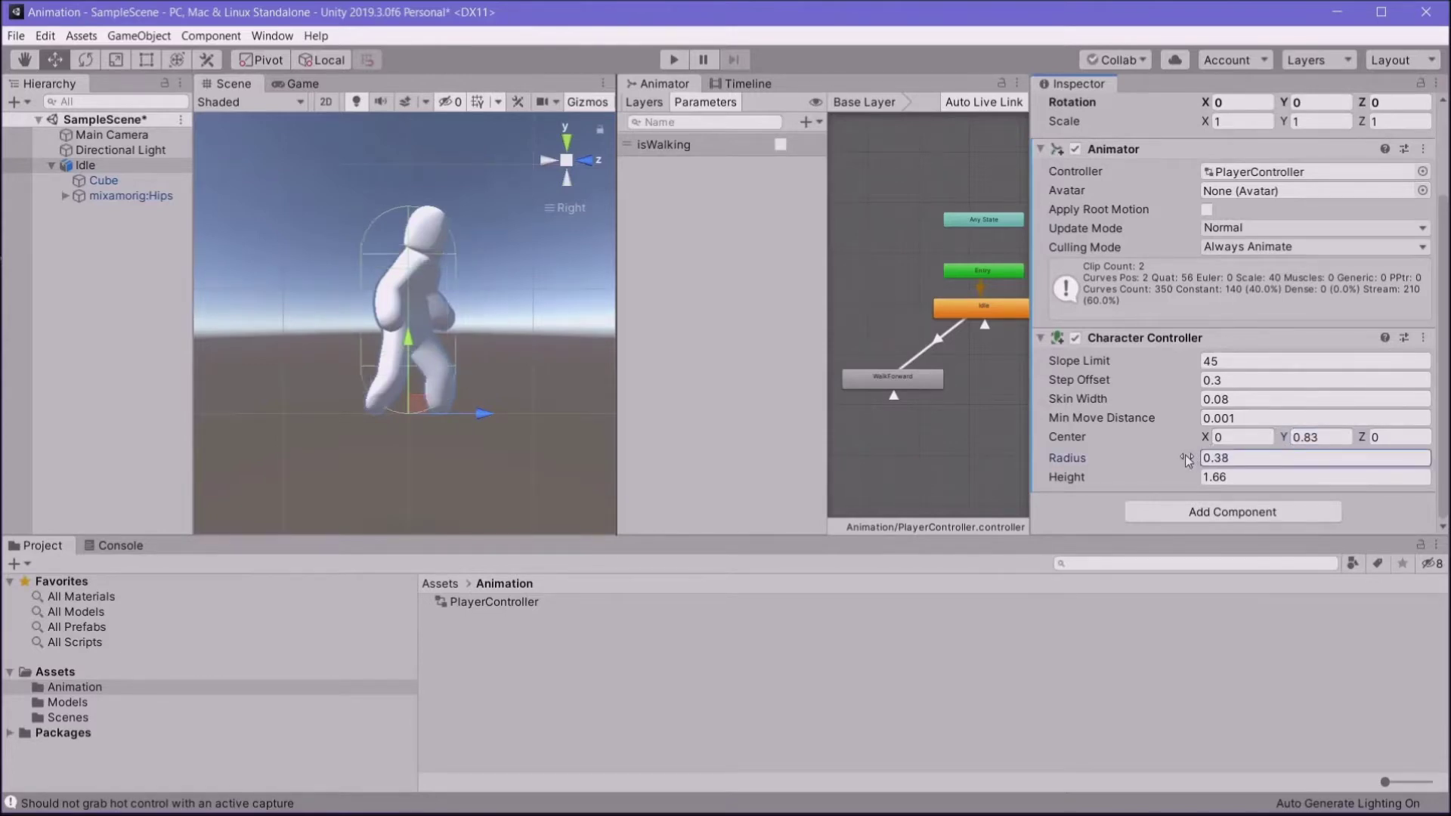
{"action": "left_click", "coordinate": [585, 162]}
{"action": "left_click", "coordinate": [587, 164]}
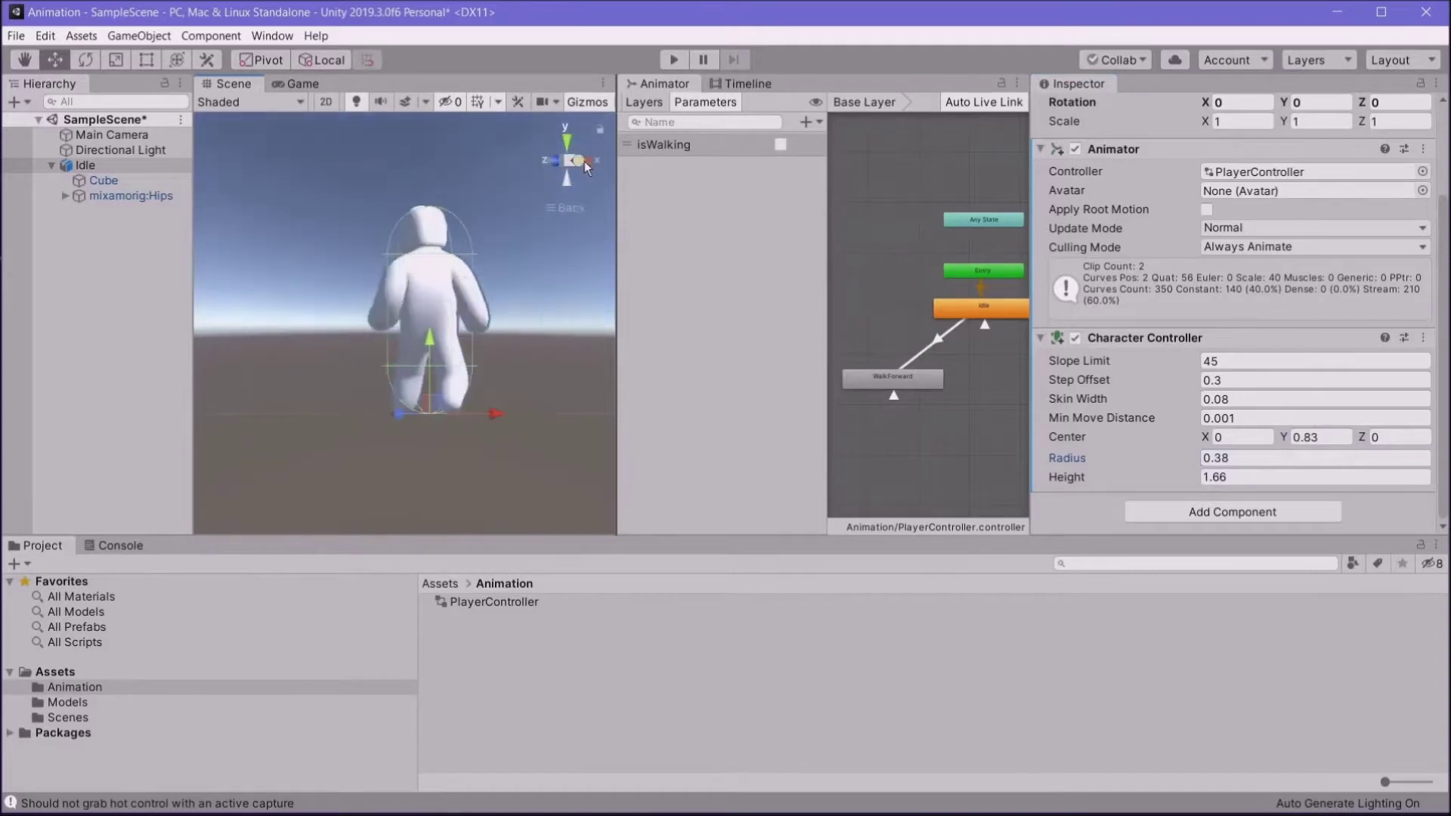
{"action": "left_click", "coordinate": [586, 162]}
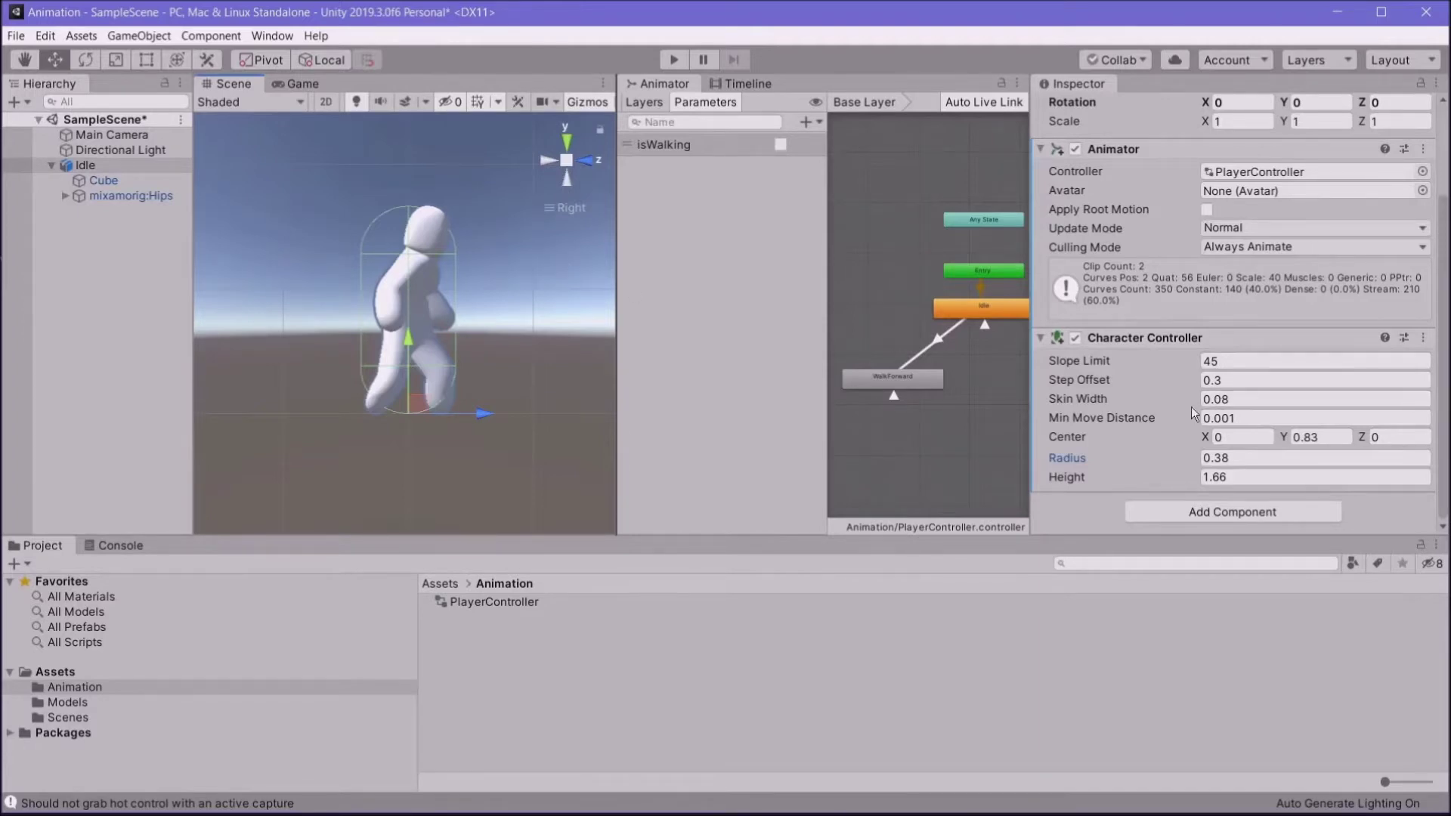
Step: Create a new script named Character and attach it to the Idle object
{"action": "left_click", "coordinate": [1193, 517]}
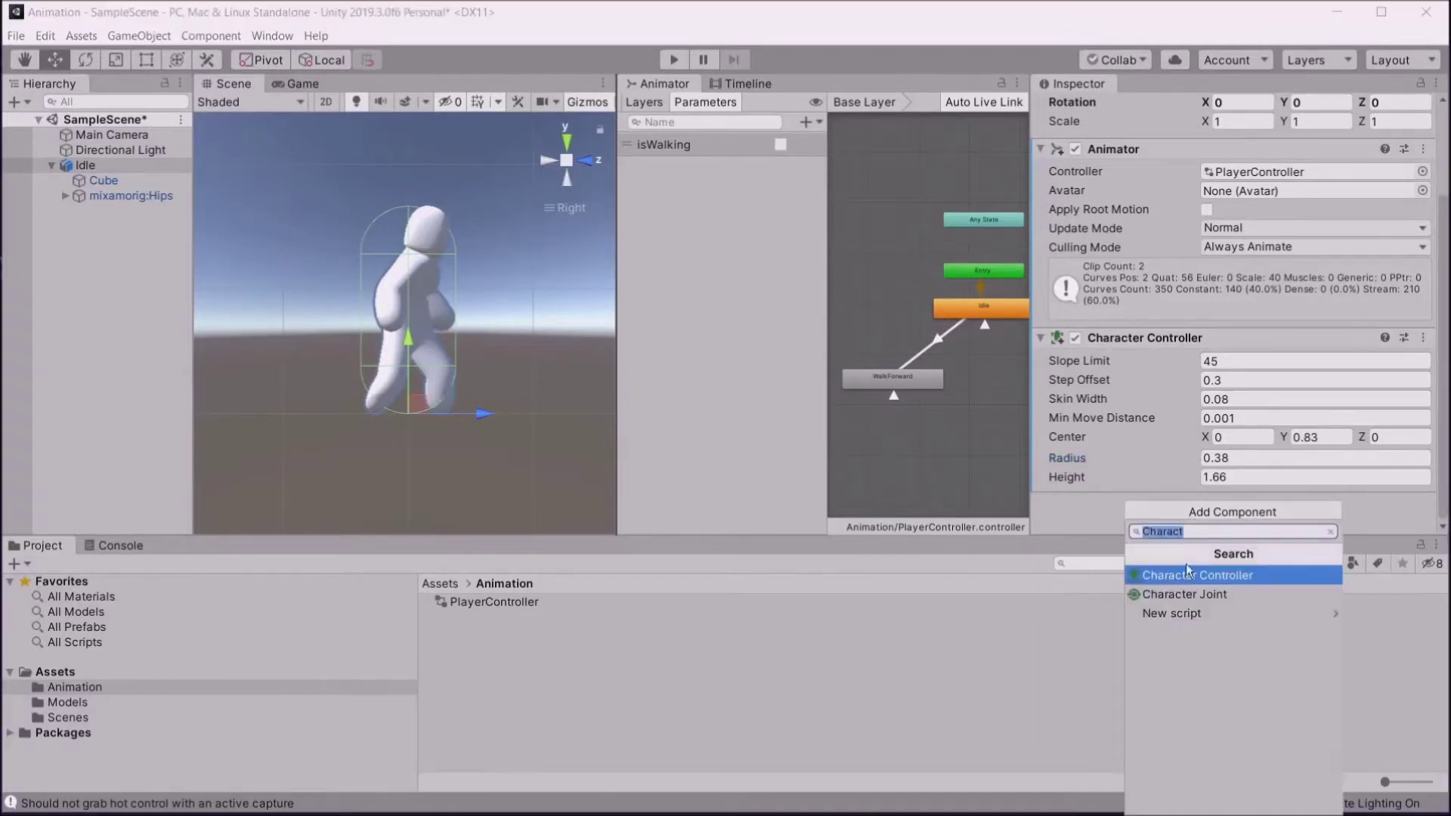
{"action": "left_click", "coordinate": [1189, 613]}
{"action": "type", "text": "Character"}
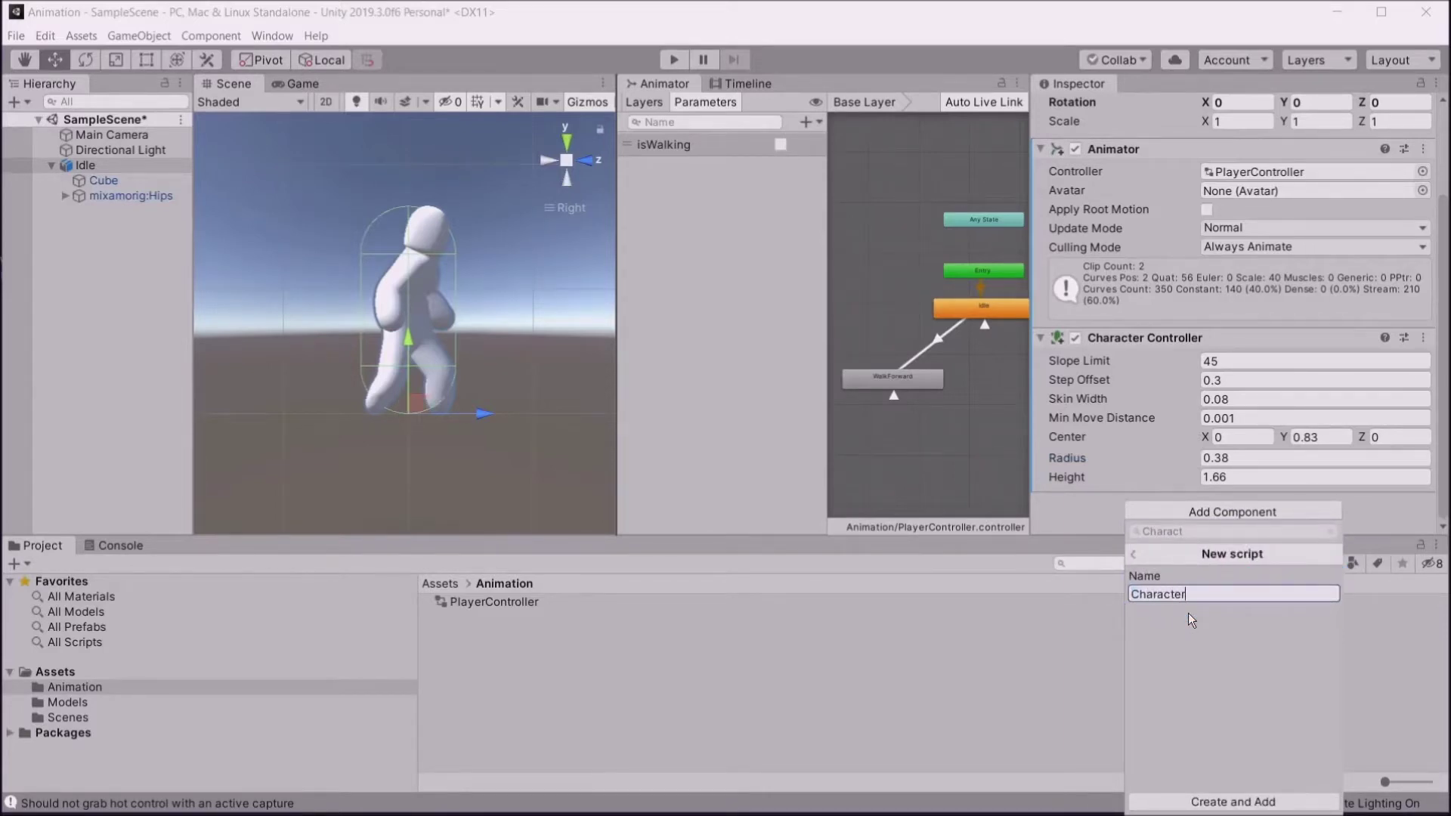
{"action": "key", "text": "Return"}
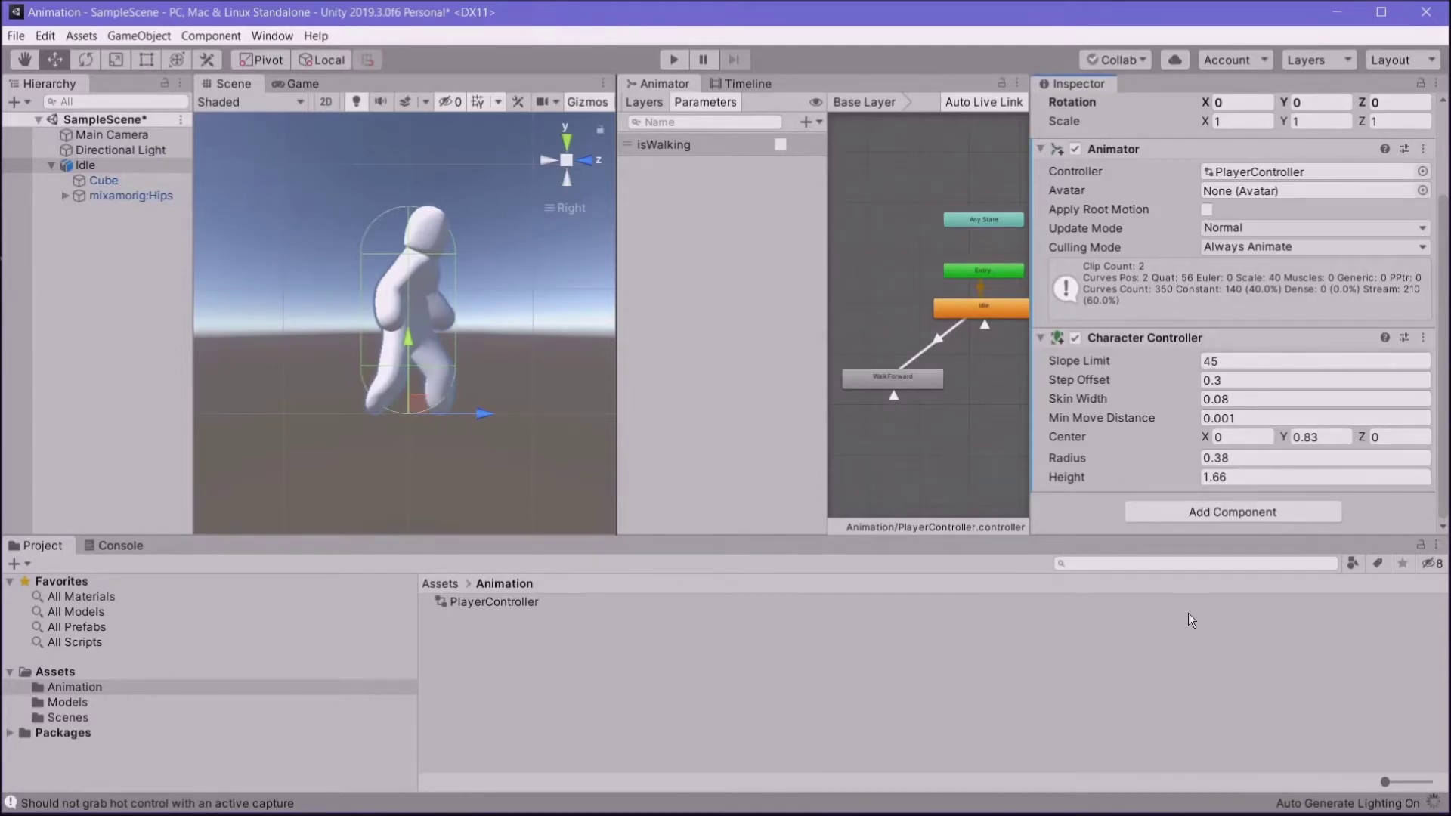
Step: Open the Character script for editing in Visual Studio and maximize the editor window
{"action": "scroll", "coordinate": [1353, 499], "scroll_direction": "down", "scroll_amount": 1}
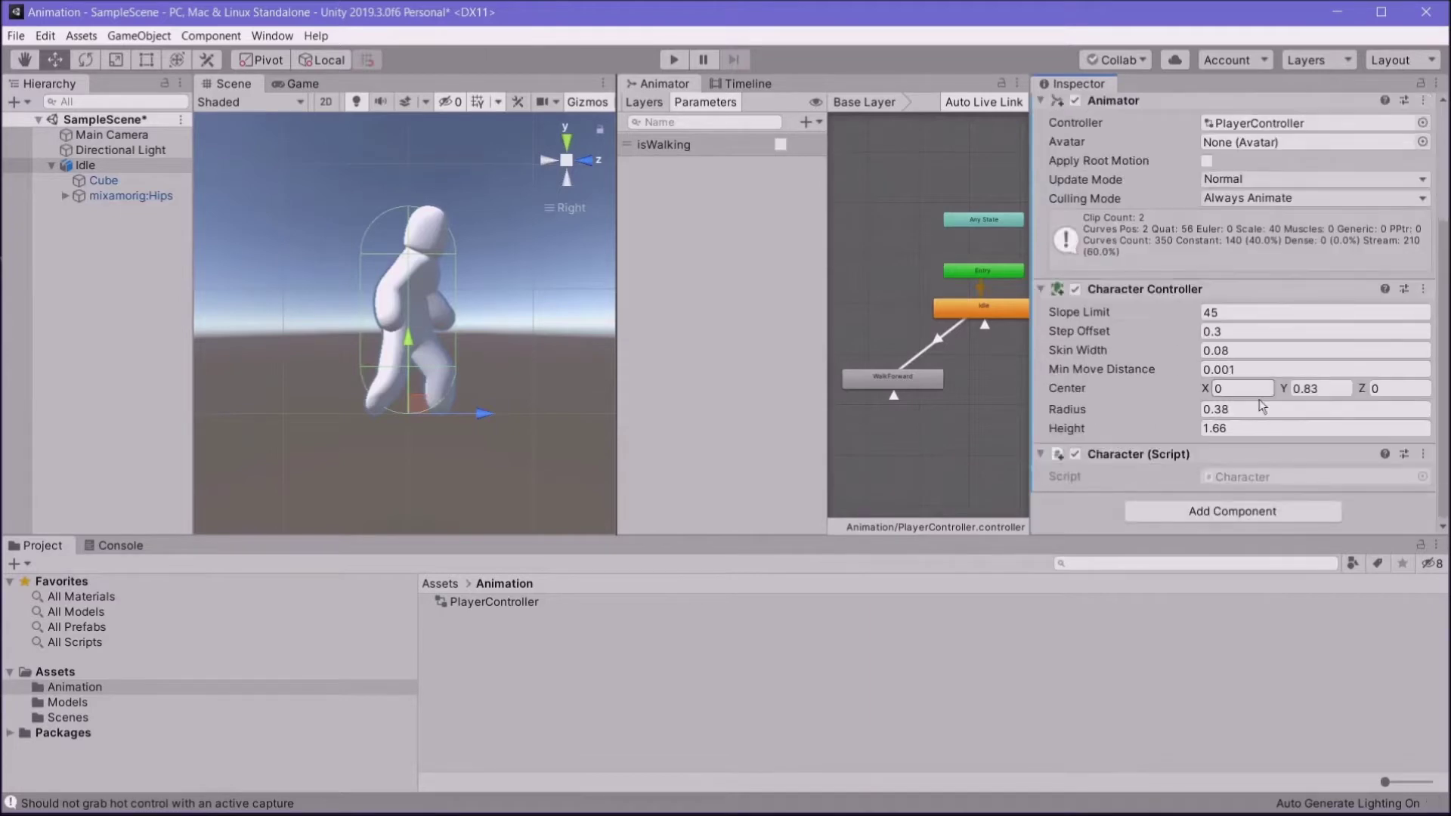
{"action": "left_click", "coordinate": [1424, 460]}
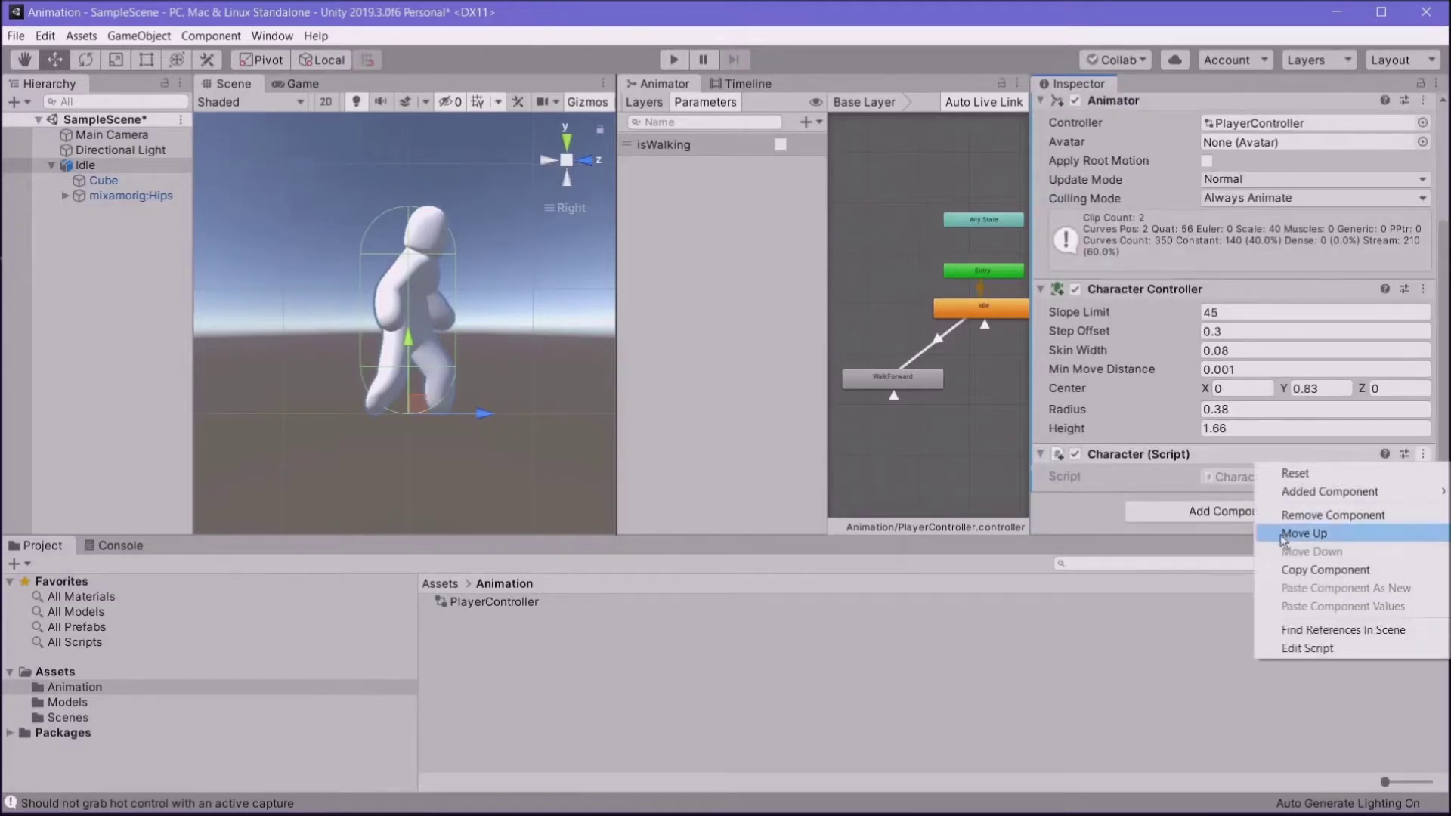
{"action": "left_click", "coordinate": [1297, 650]}
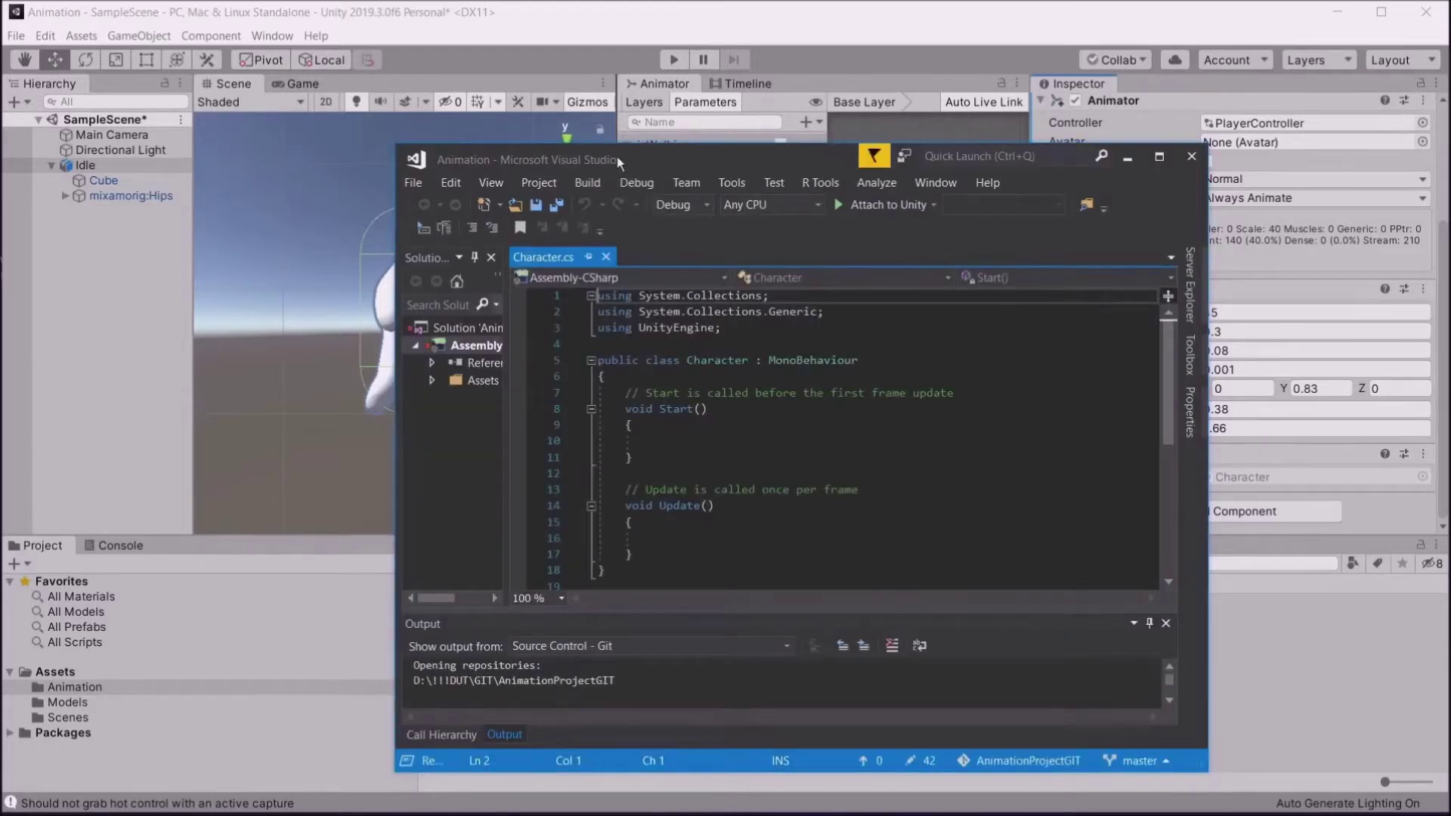
{"action": "left_click_drag", "start_coordinate": [677, 161], "coordinate": [734, 76]}
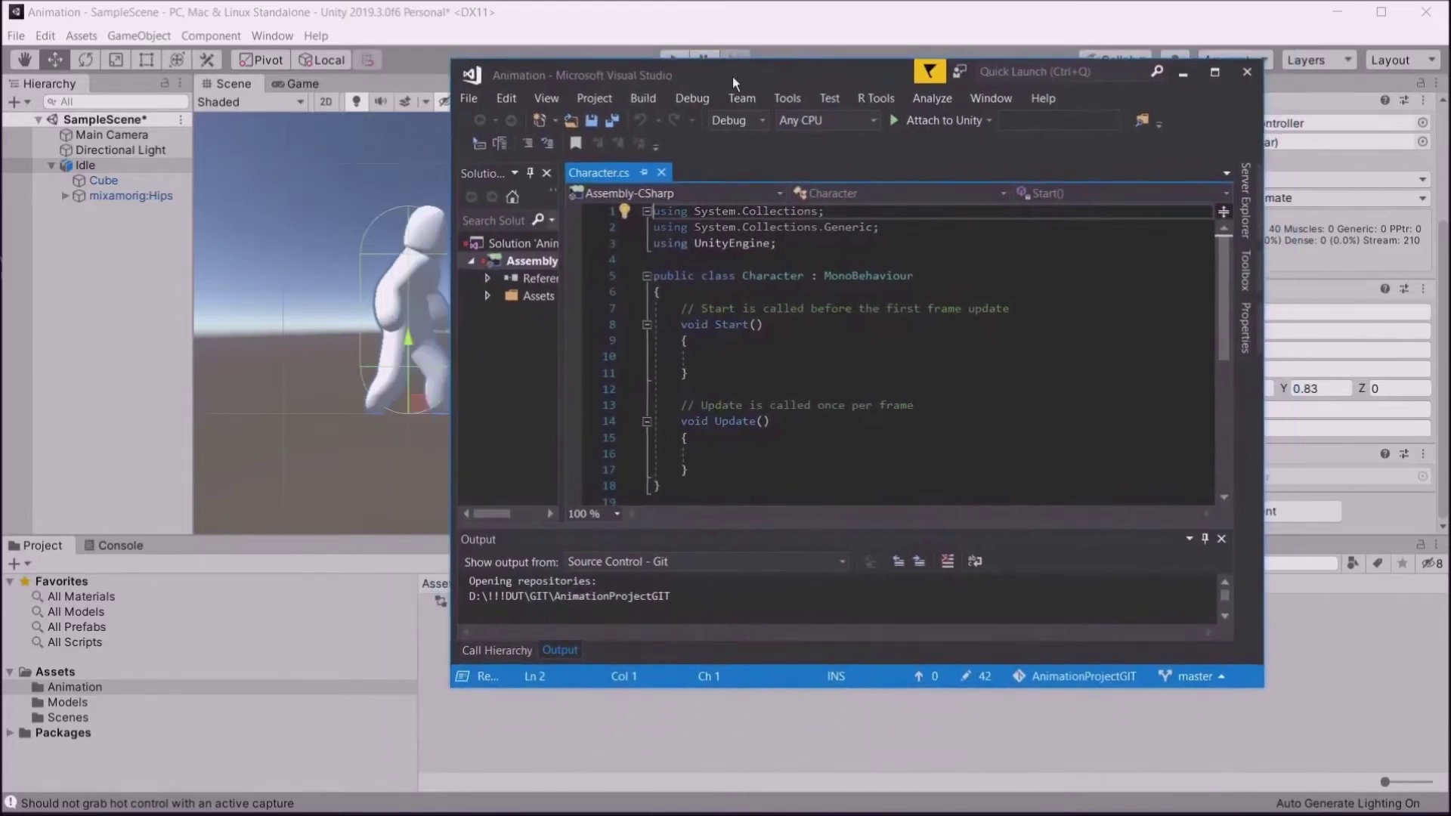
{"action": "left_click", "coordinate": [1212, 73]}
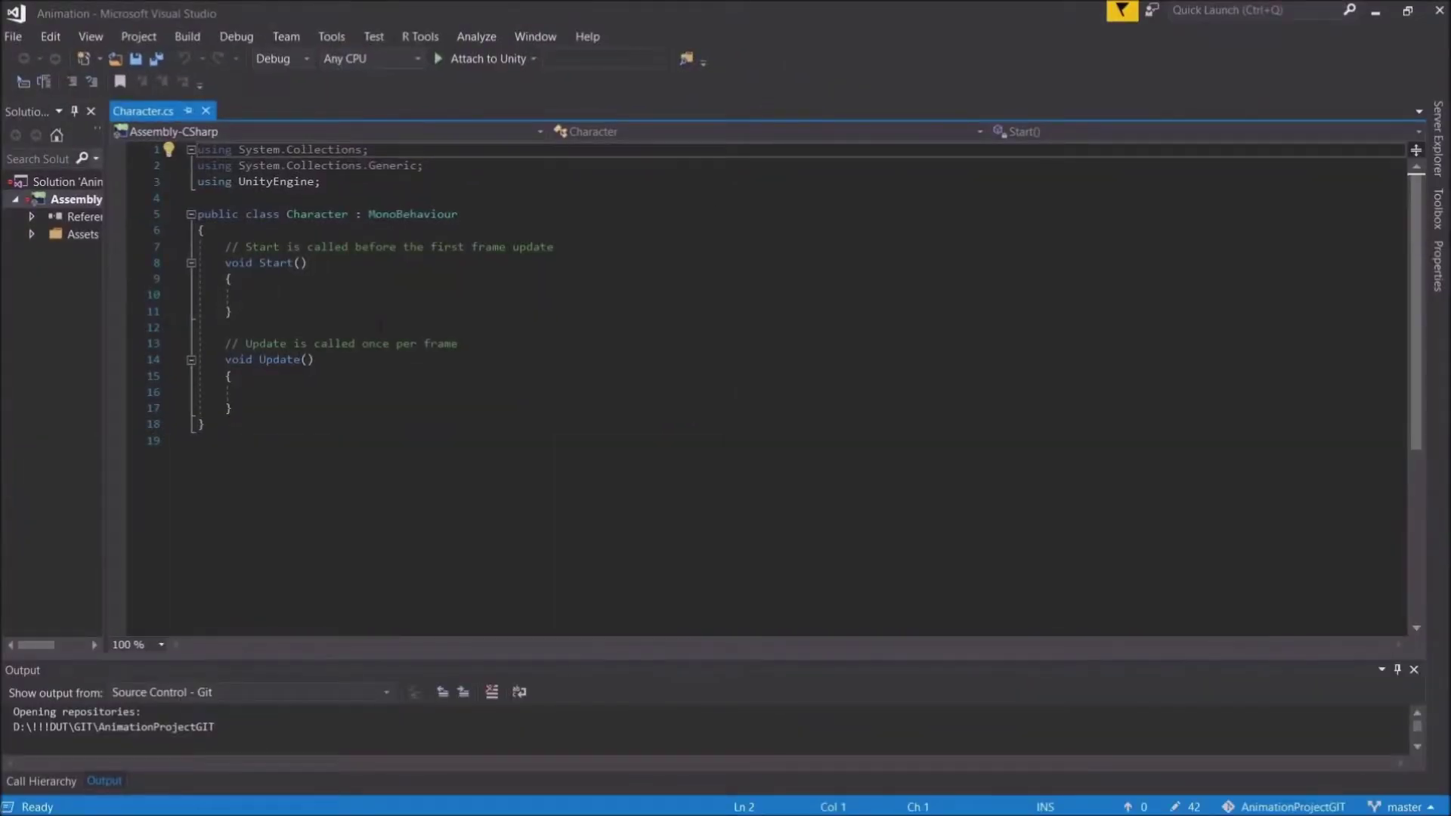
Step: Declare a public float charSpeed initialized to 1.0f at the start of the Character class
{"action": "left_click", "coordinate": [205, 230]}
{"action": "key", "text": "Return"}
{"action": "key", "text": "Return"}
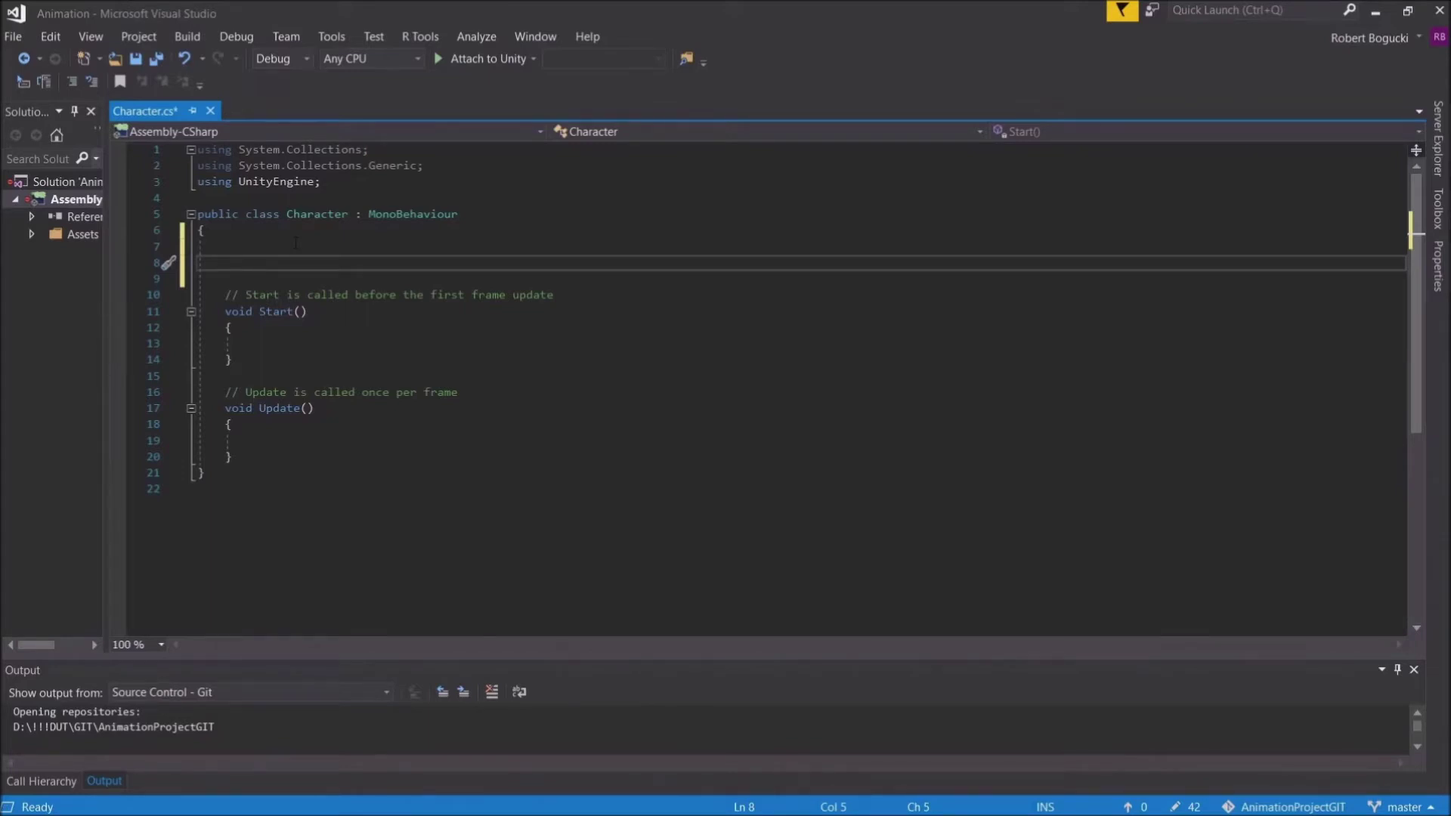
{"action": "type", "text": "public float charSpeed"}
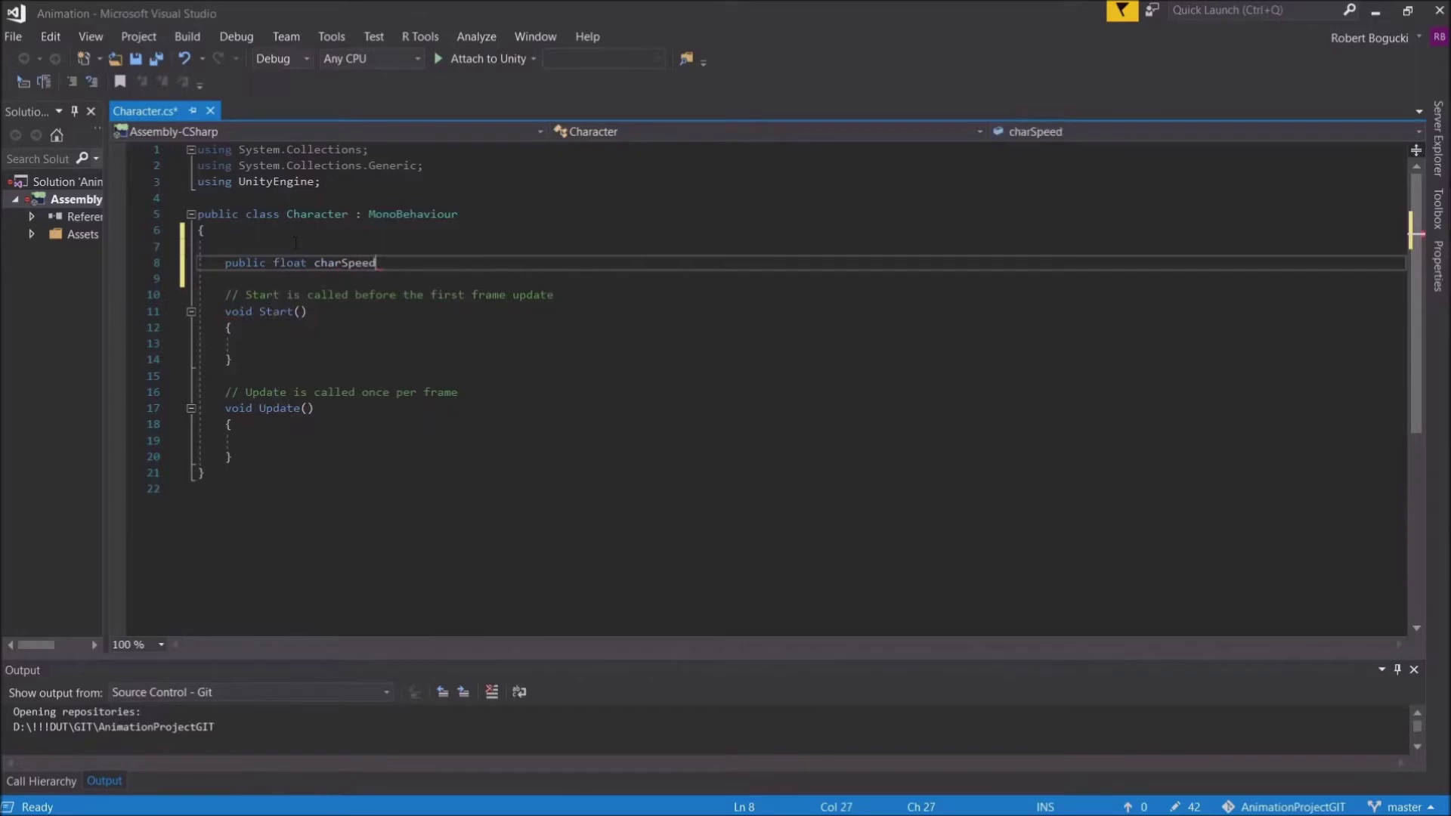
{"action": "type", "text": " = 1.0f;"}
{"action": "key", "text": "Return"}
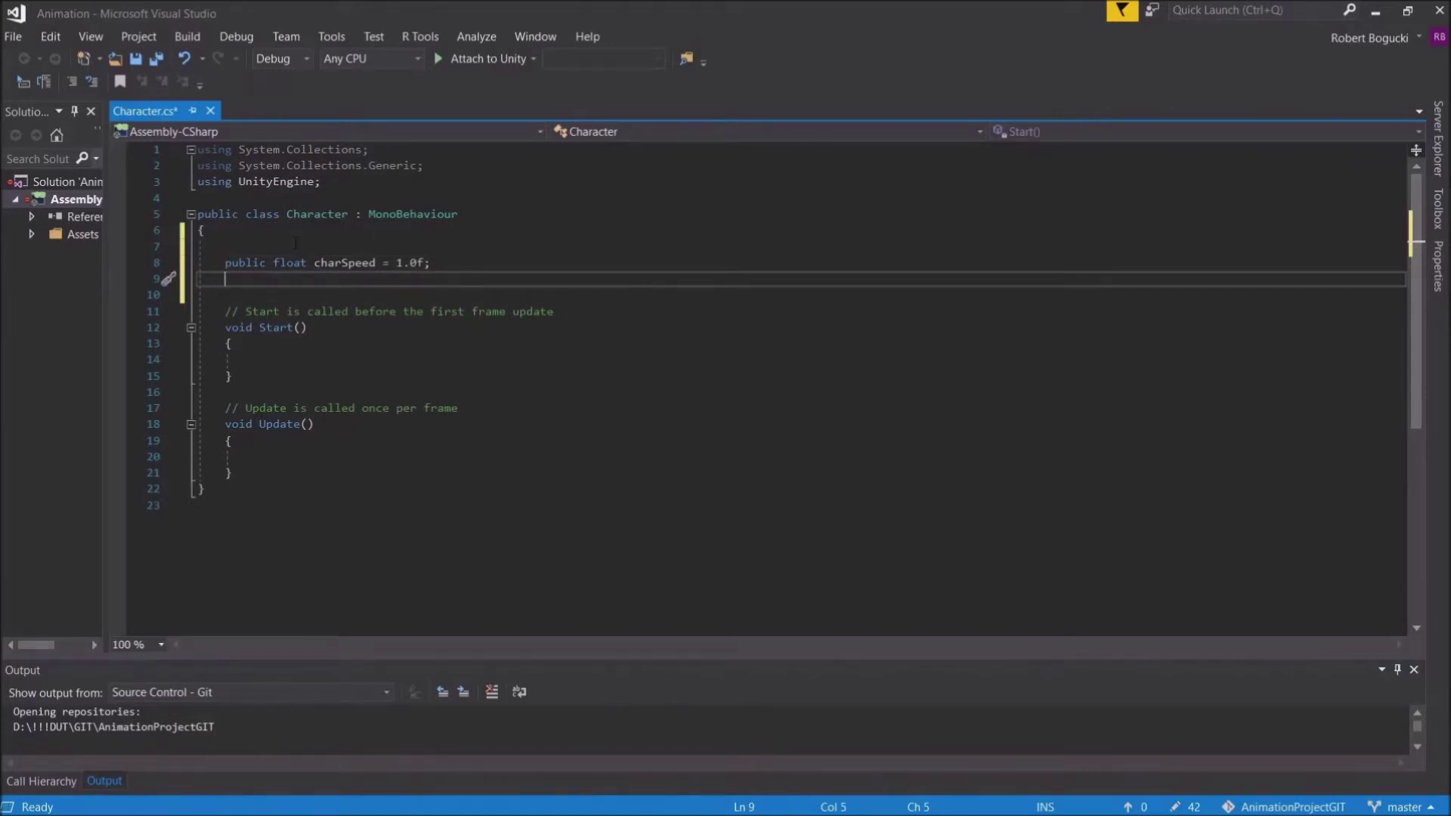
Step: Declare a private Animator field named charAnimator below the charSpeed declaration
{"action": "type", "text": "private Anima"}
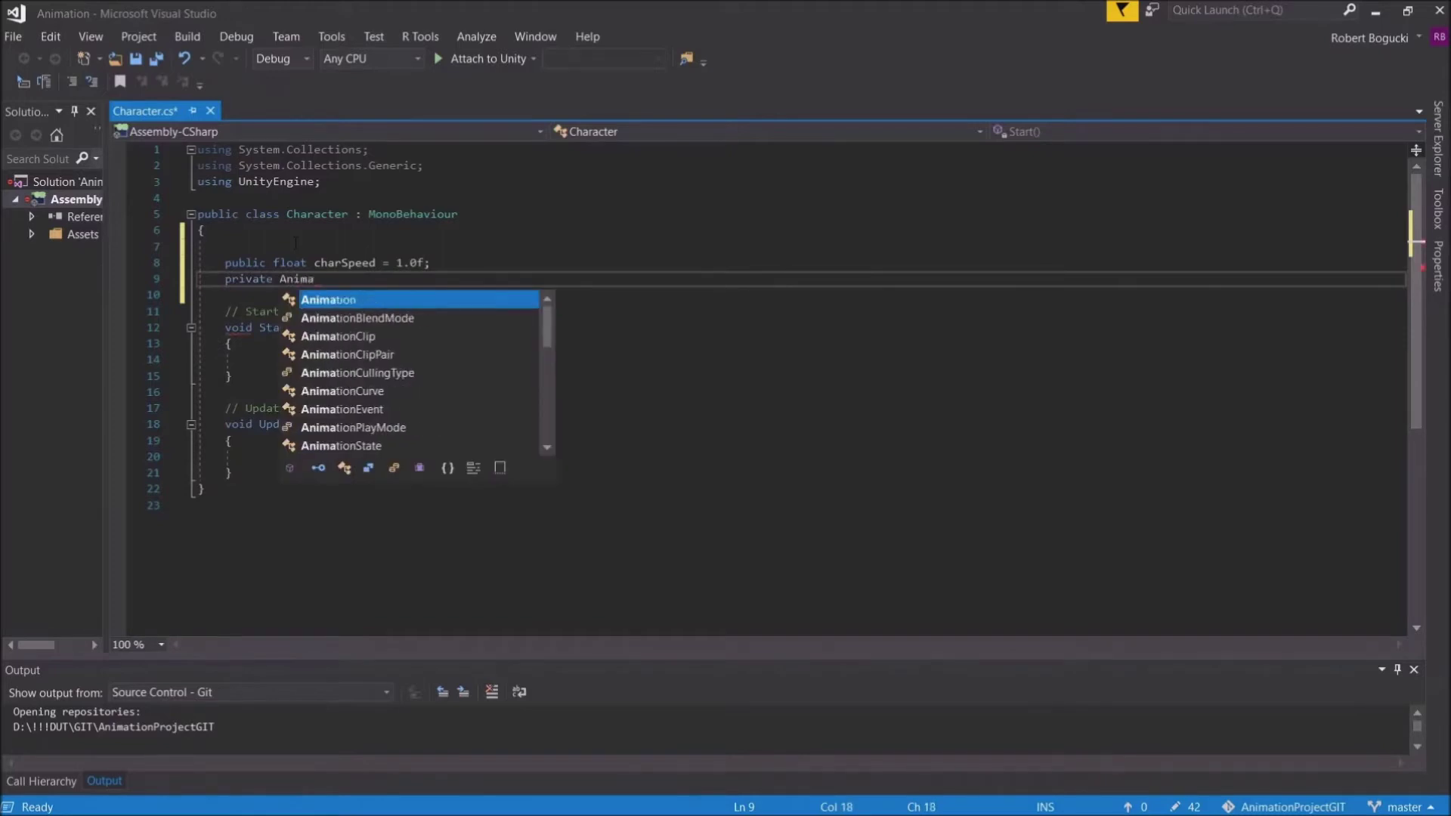
{"action": "type", "text": "tor "}
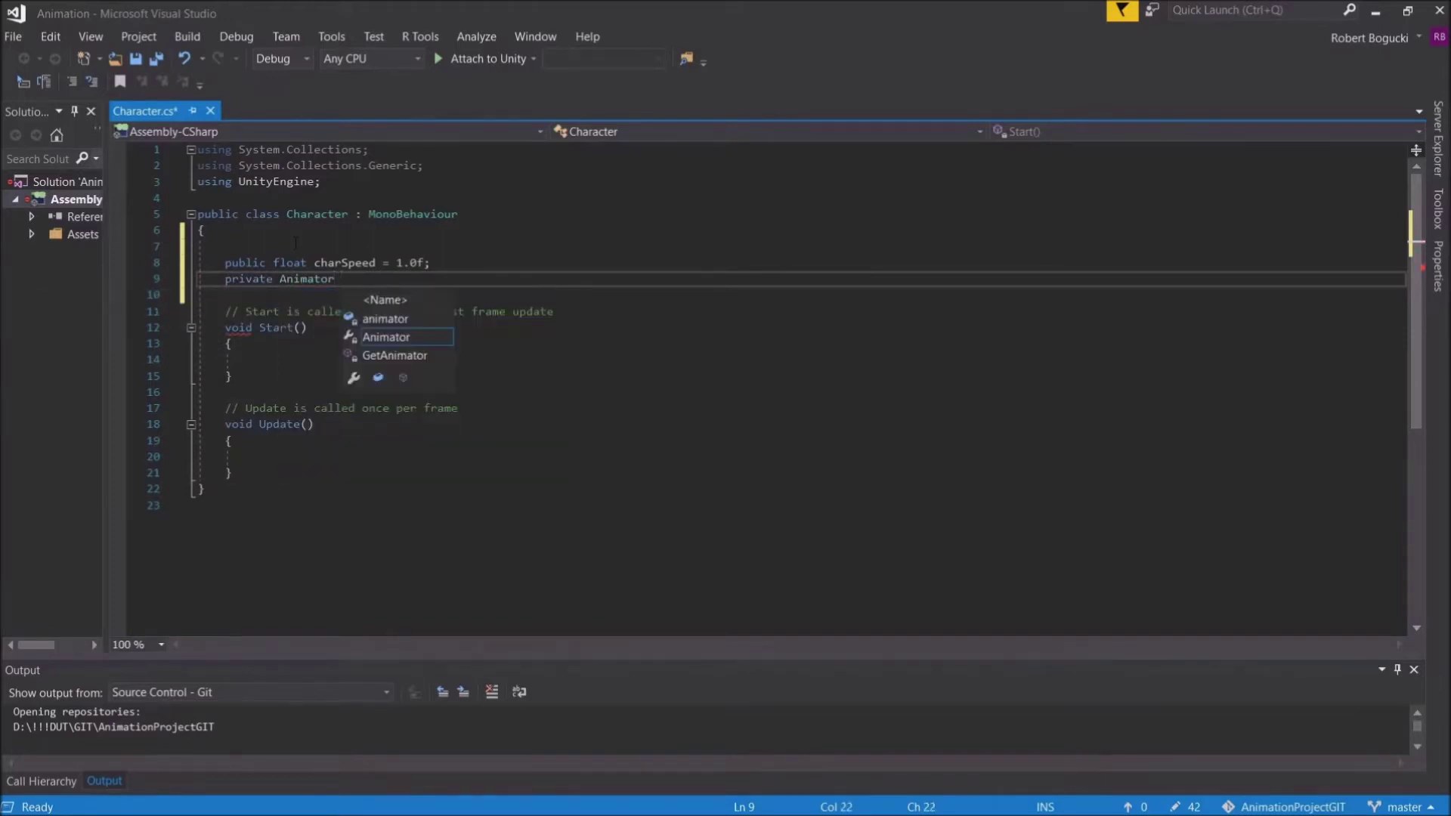
{"action": "type", "text": "charAnimator"}
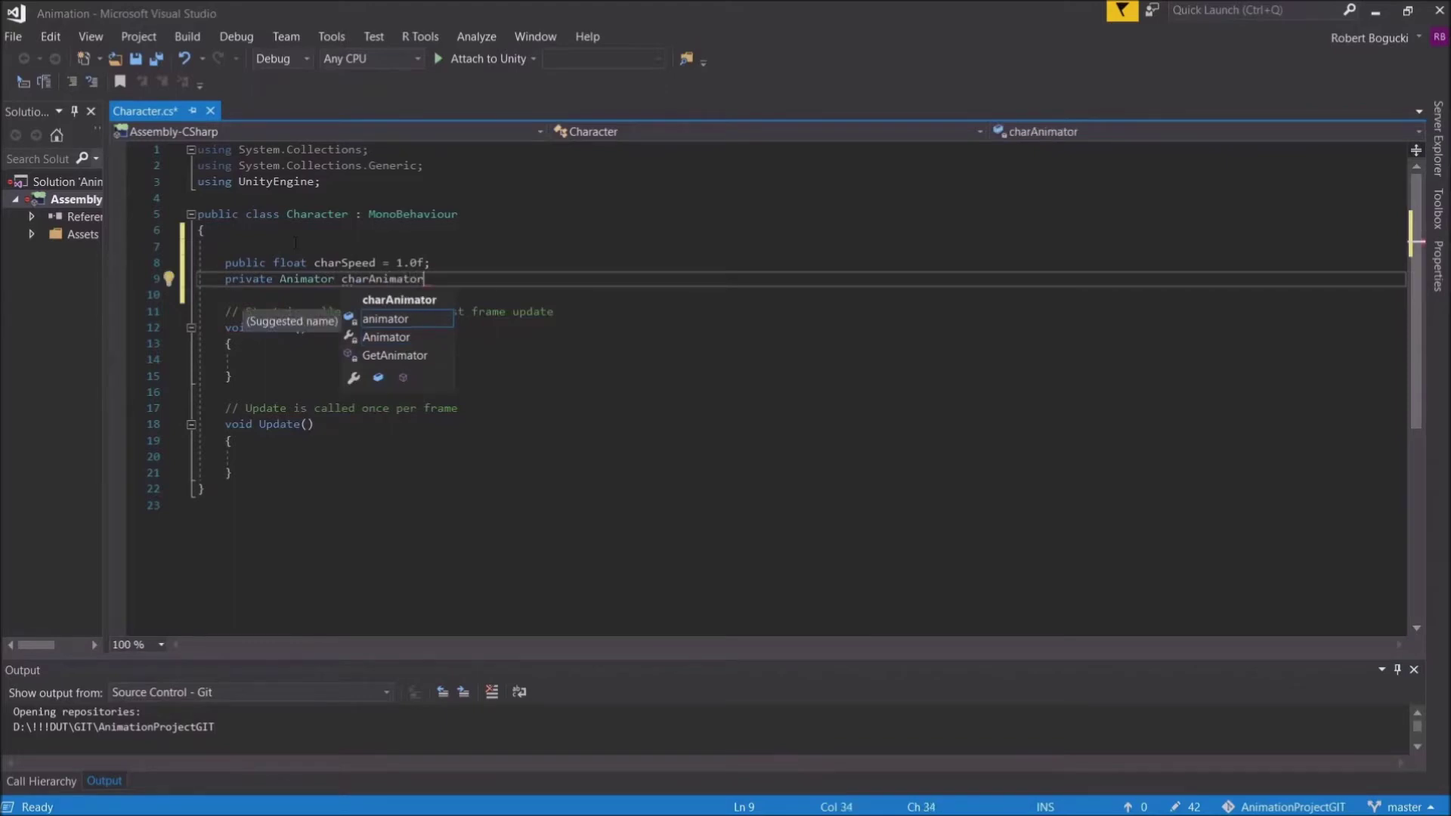
{"action": "type", "text": ";"}
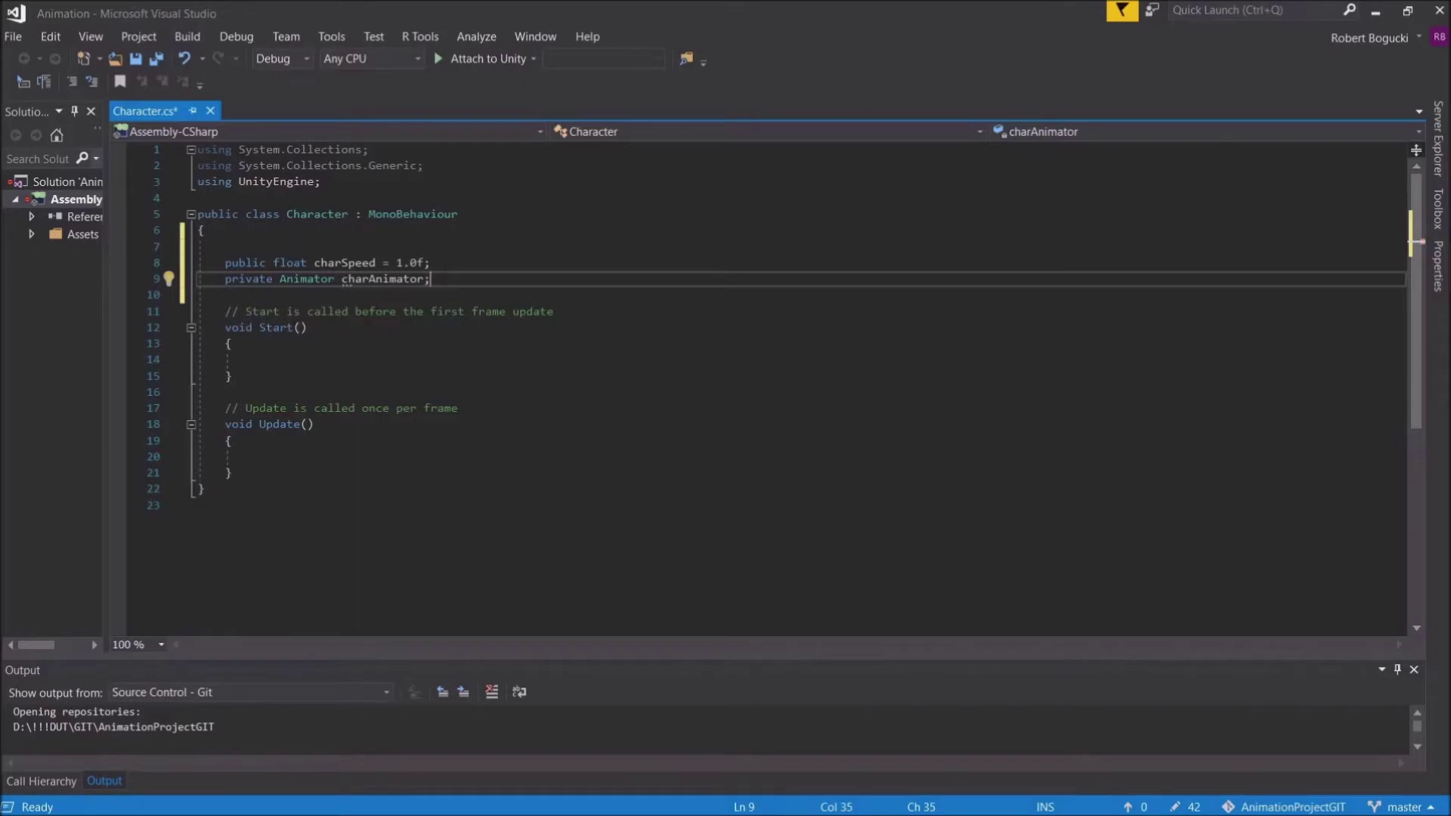
Step: Declare a private CharacterController field named charController below the charAnimator declaration
{"action": "key", "text": "Return"}
{"action": "type", "text": "pr"}
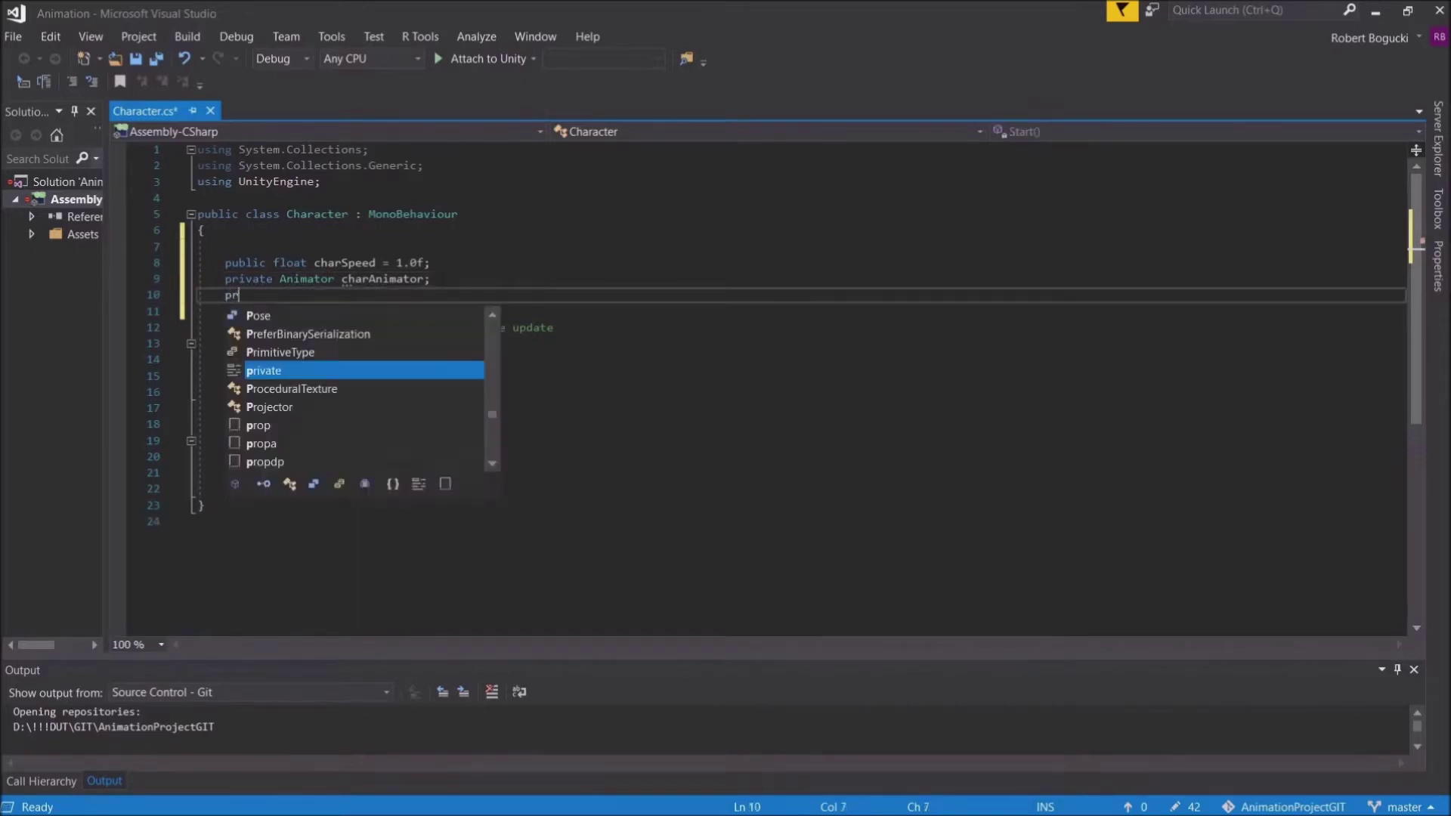
{"action": "type", "text": "iva"}
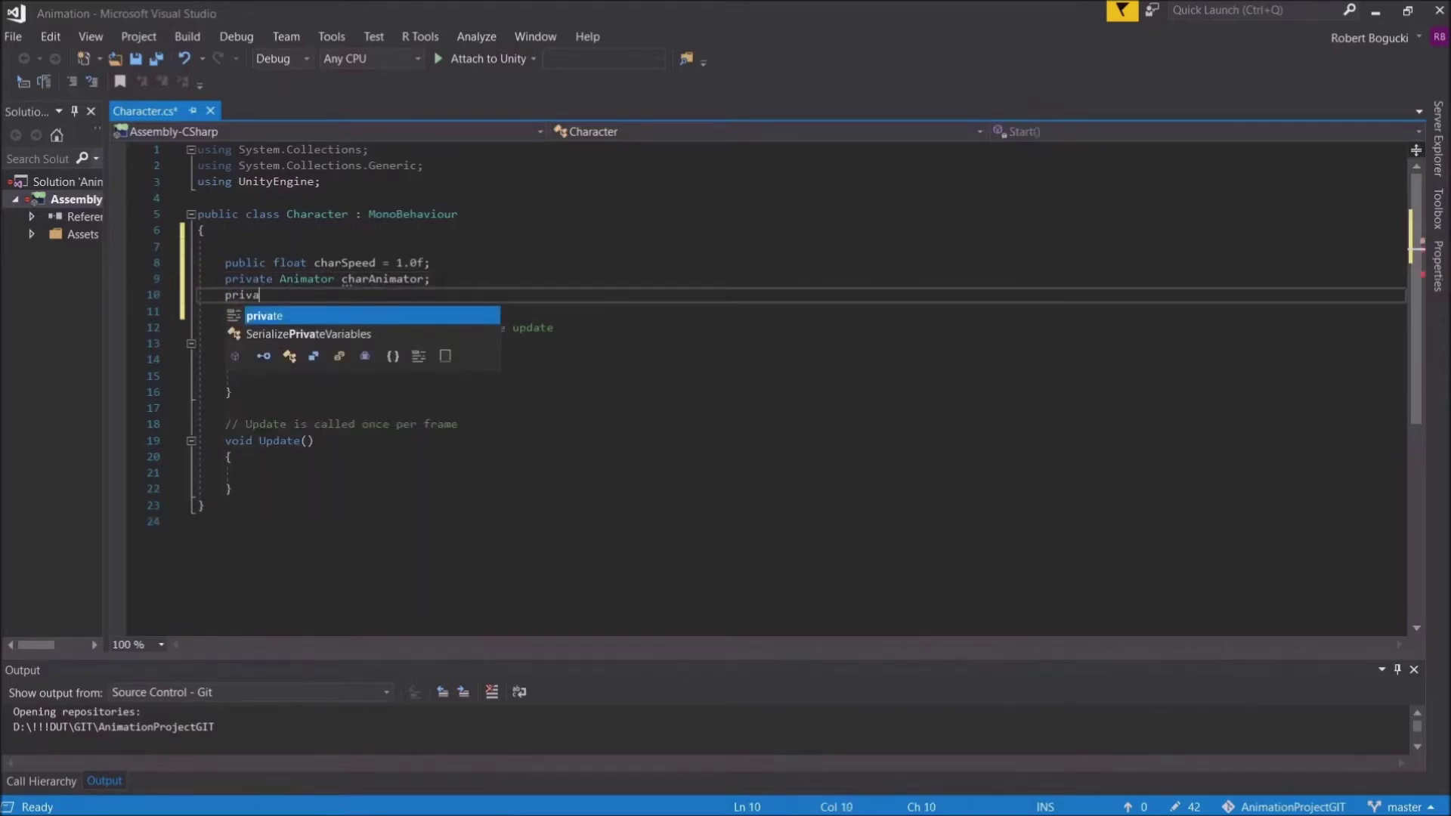
{"action": "type", "text": "te "}
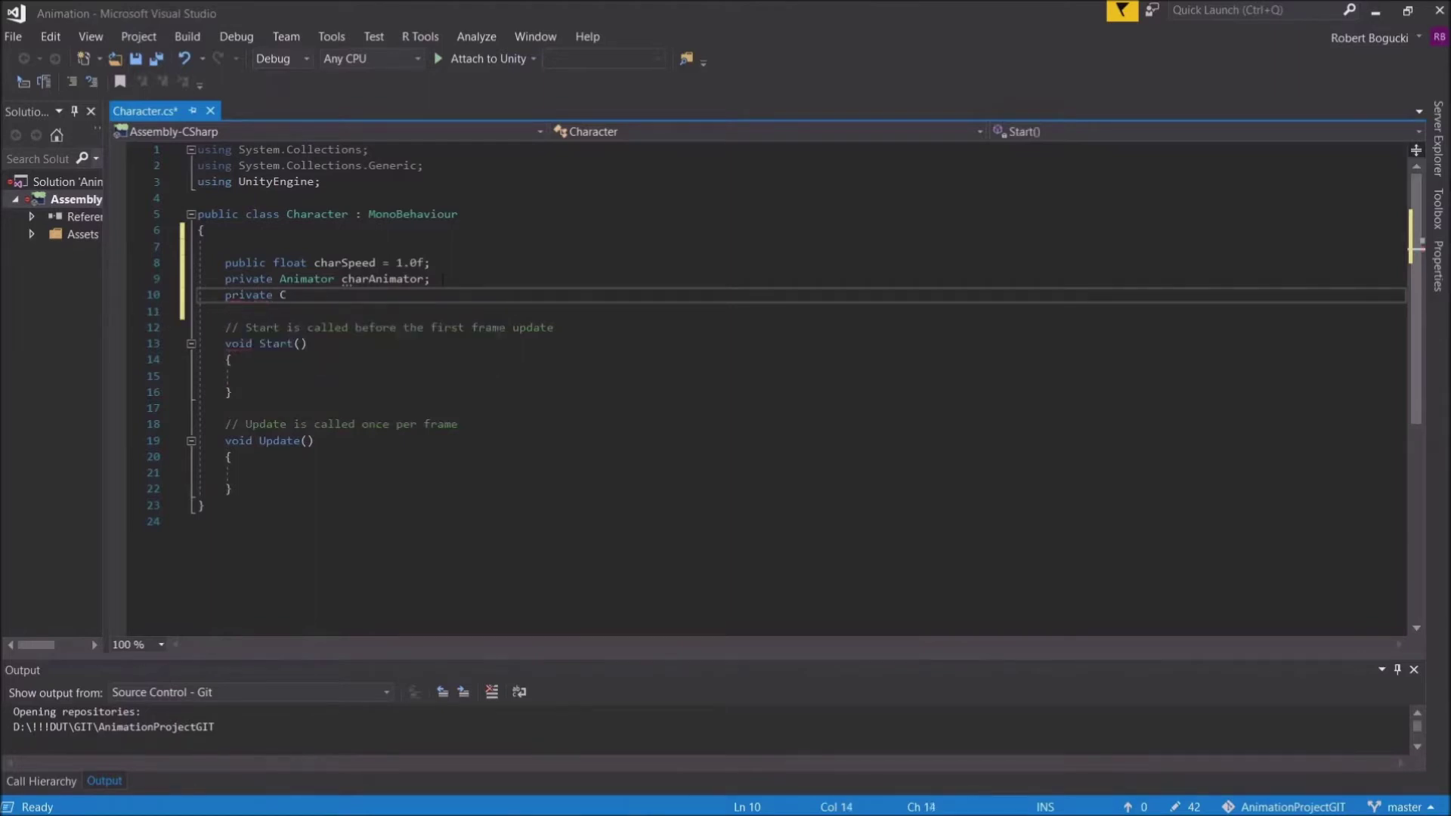
{"action": "type", "text": "CharacterController "}
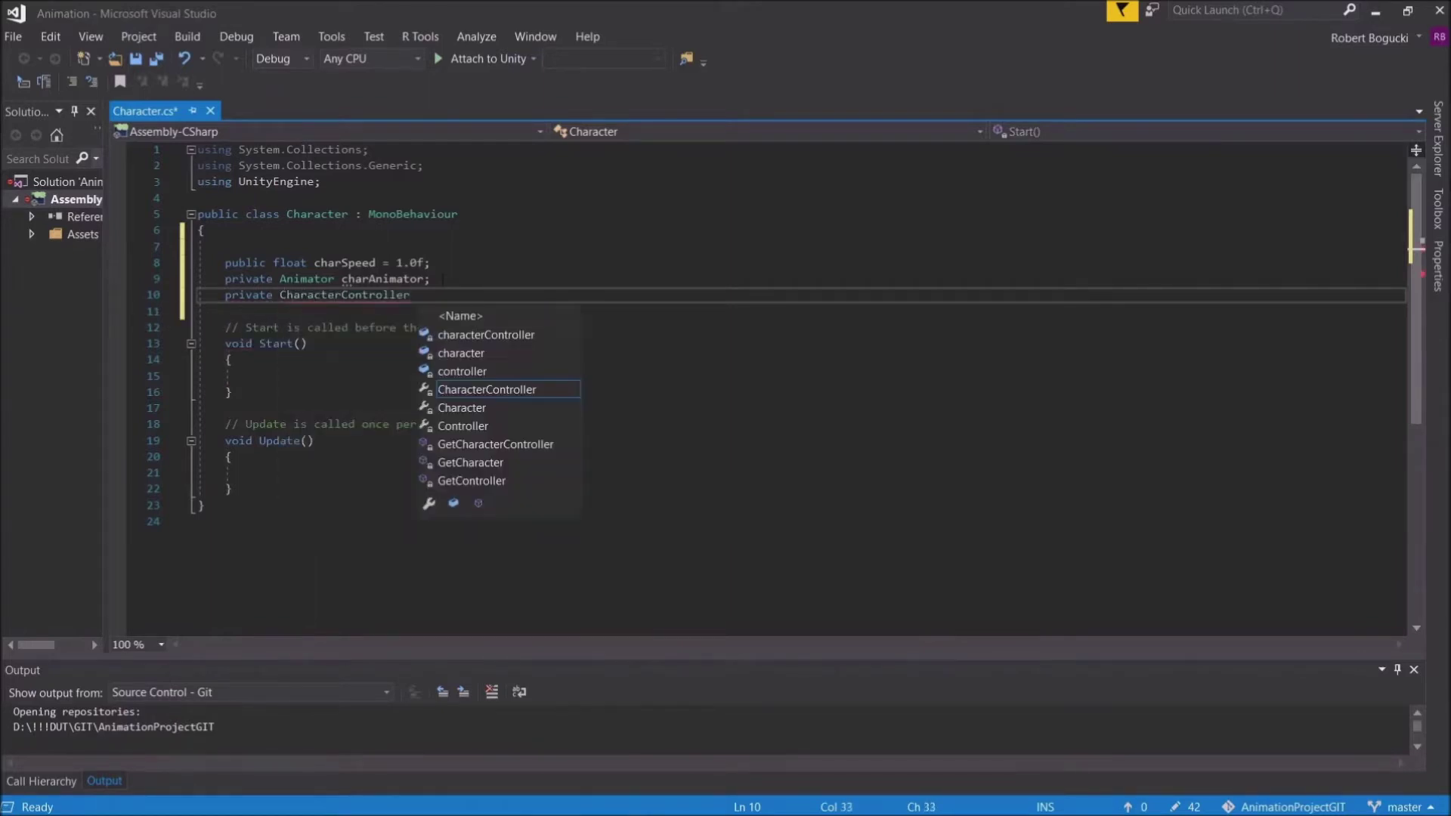
{"action": "type", "text": "charContro"}
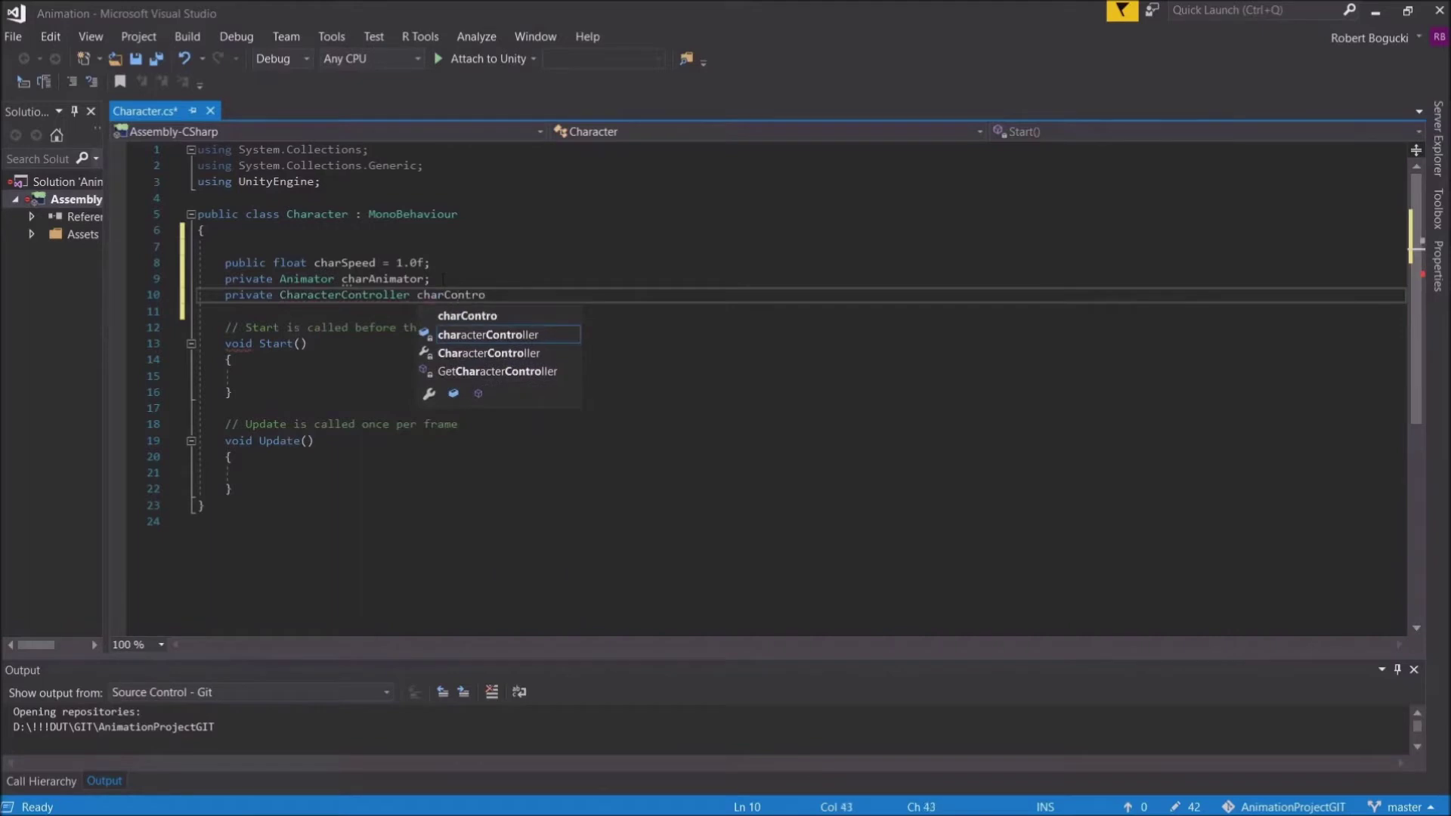
{"action": "type", "text": "ller;"}
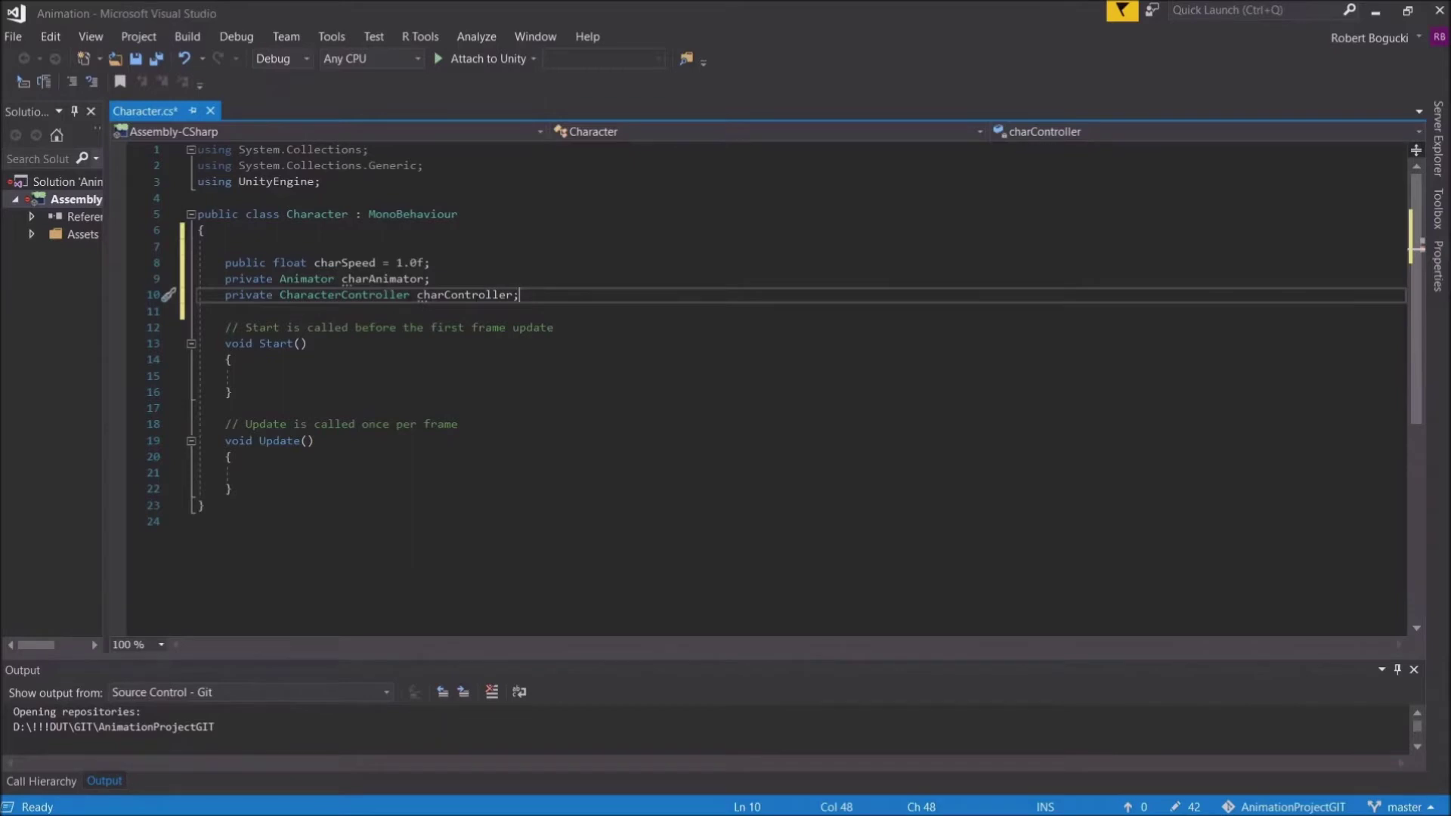
Step: In Start(), assign charAnimator the result of GetComponent<Animator>()
{"action": "left_click", "coordinate": [252, 376]}
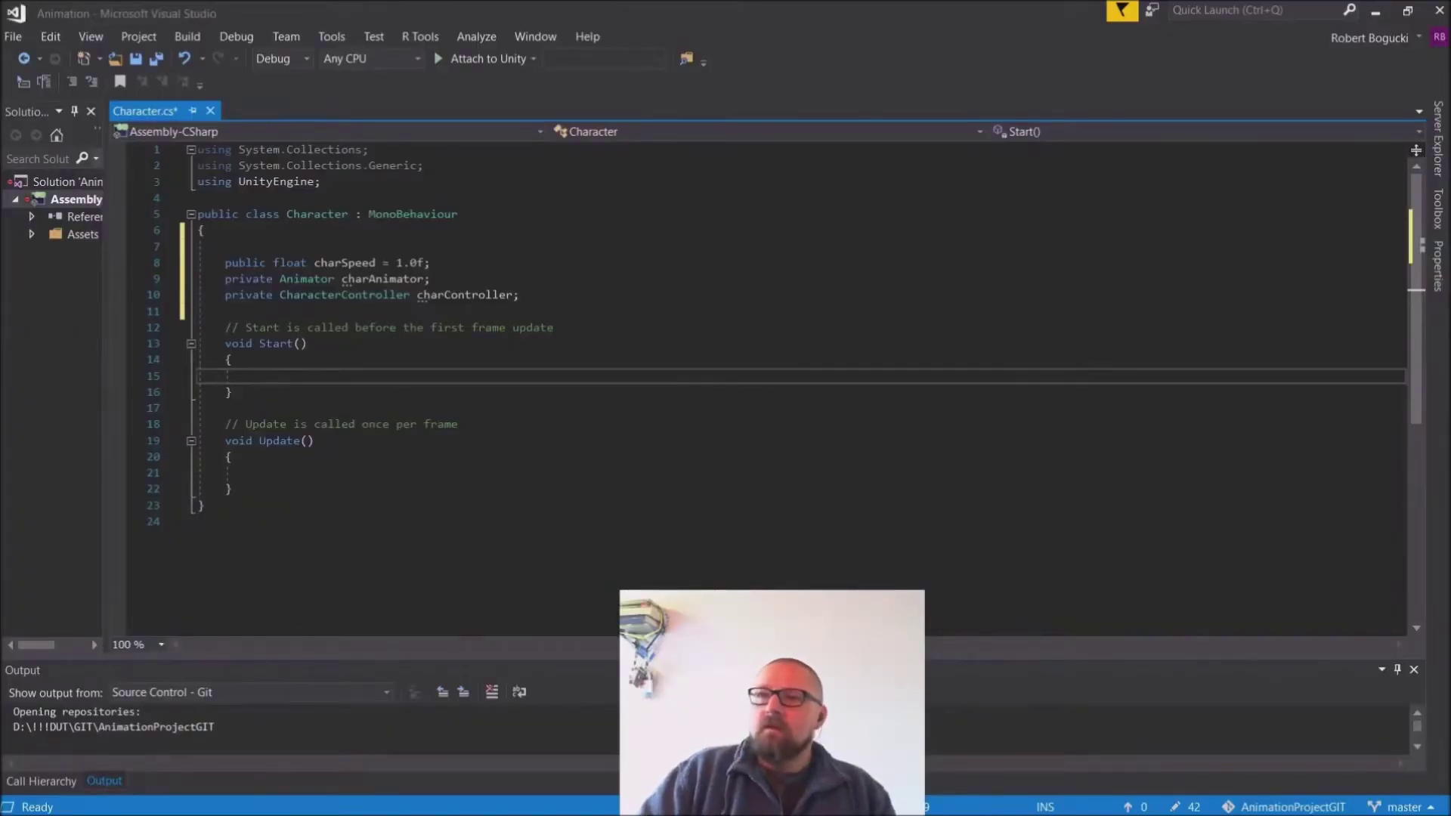
{"action": "type", "text": "char"}
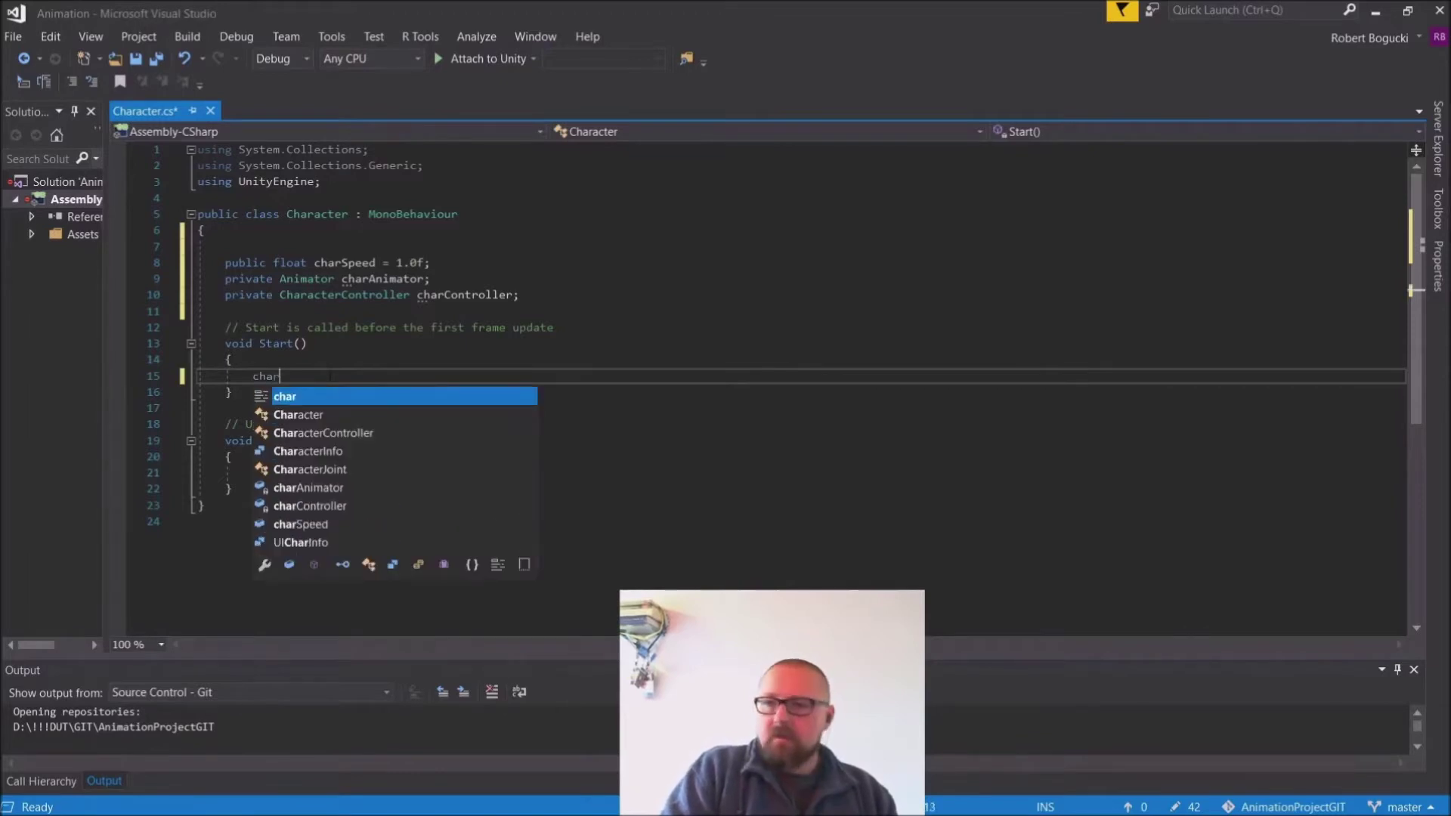
{"action": "type", "text": "A"}
{"action": "key", "text": "Tab"}
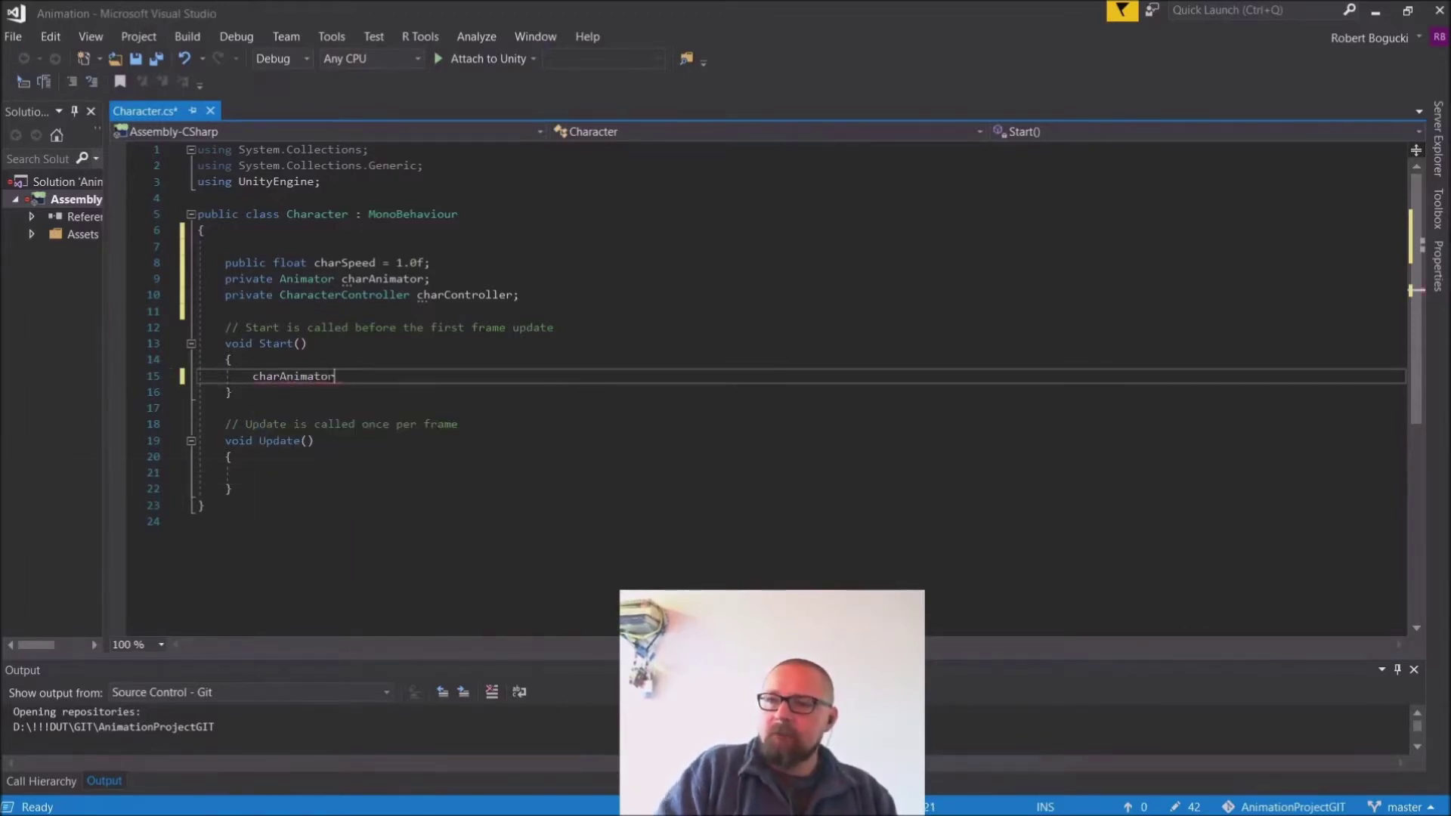
{"action": "type", "text": "=Get"}
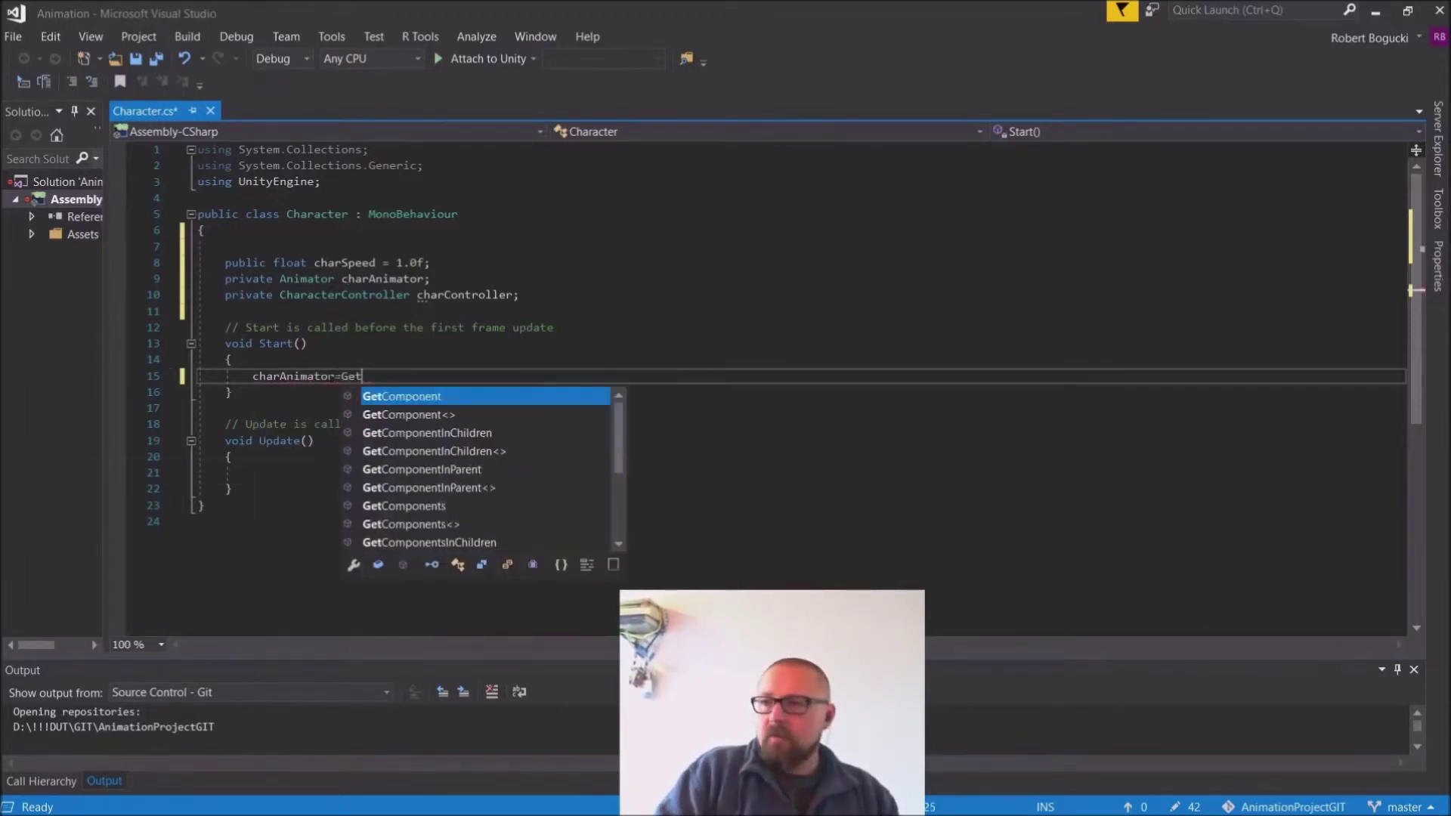
{"action": "key", "text": "Down"}
{"action": "key", "text": "Tab"}
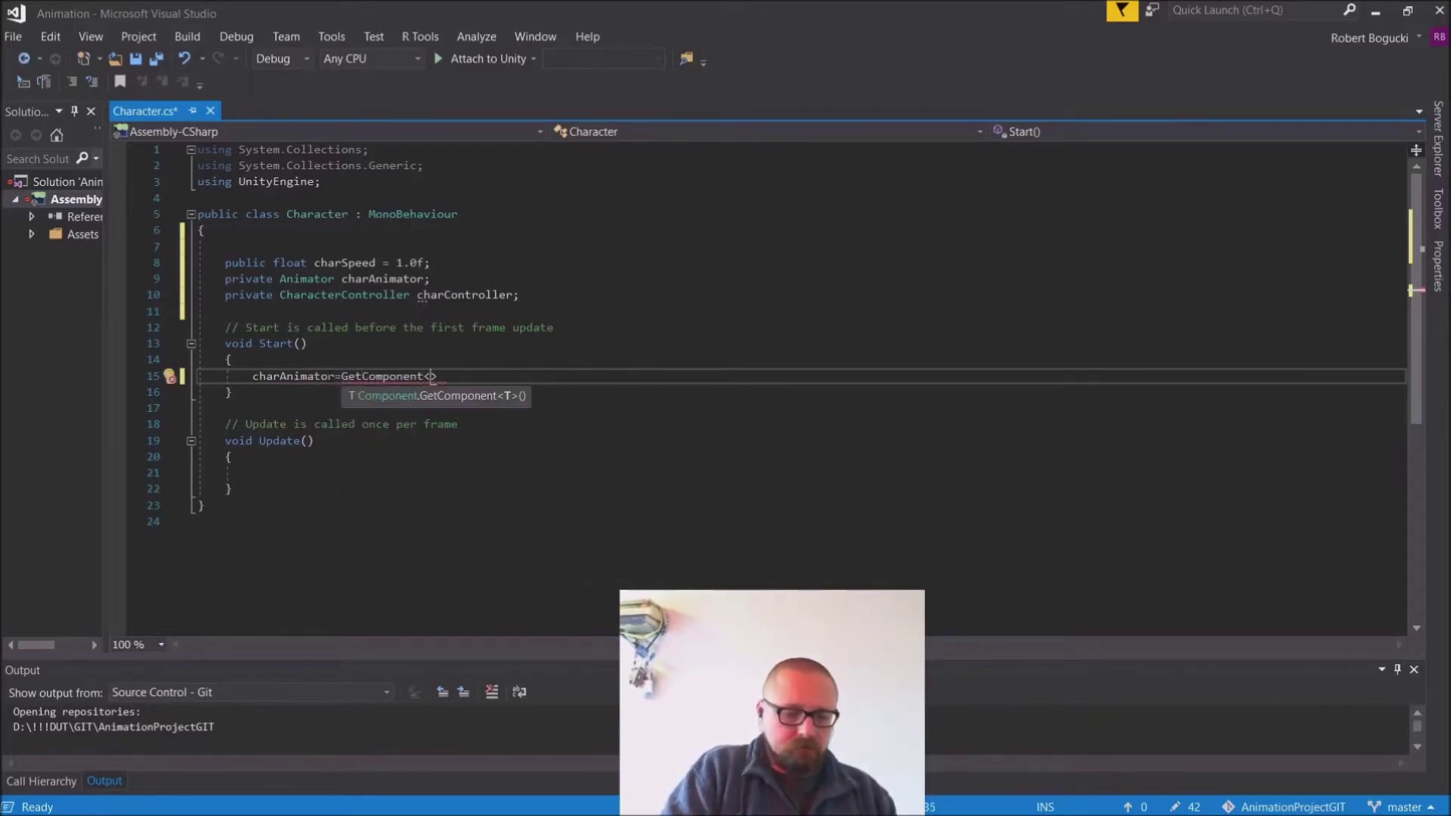
{"action": "type", "text": "Animator>"}
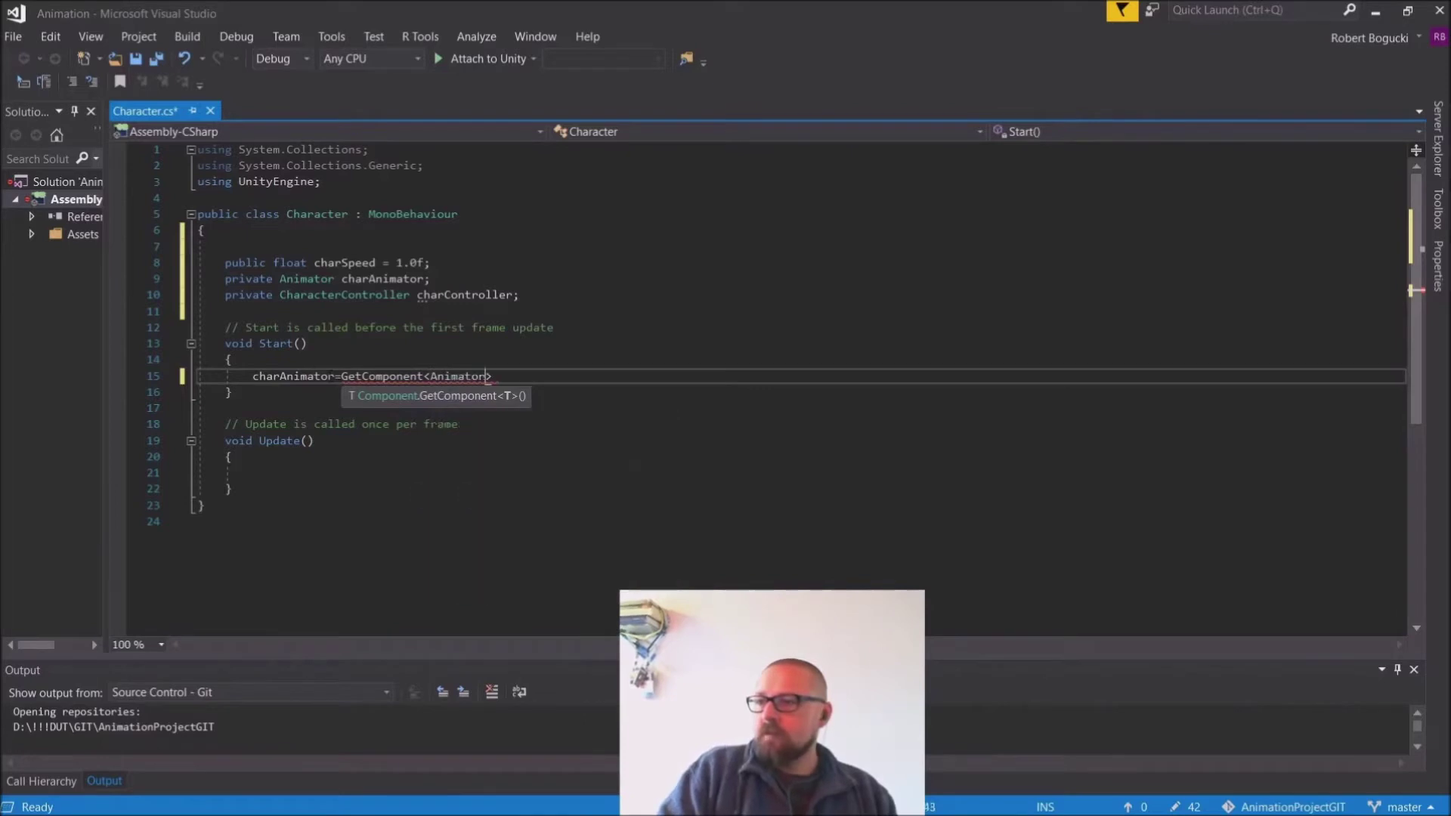
{"action": "type", "text": "();"}
Step: Below the charAnimator assignment in Start(), assign charController the result of GetComponent<CharacterController>() and save Character.cs
{"action": "key", "text": "Return"}
{"action": "type", "text": "charCo"}
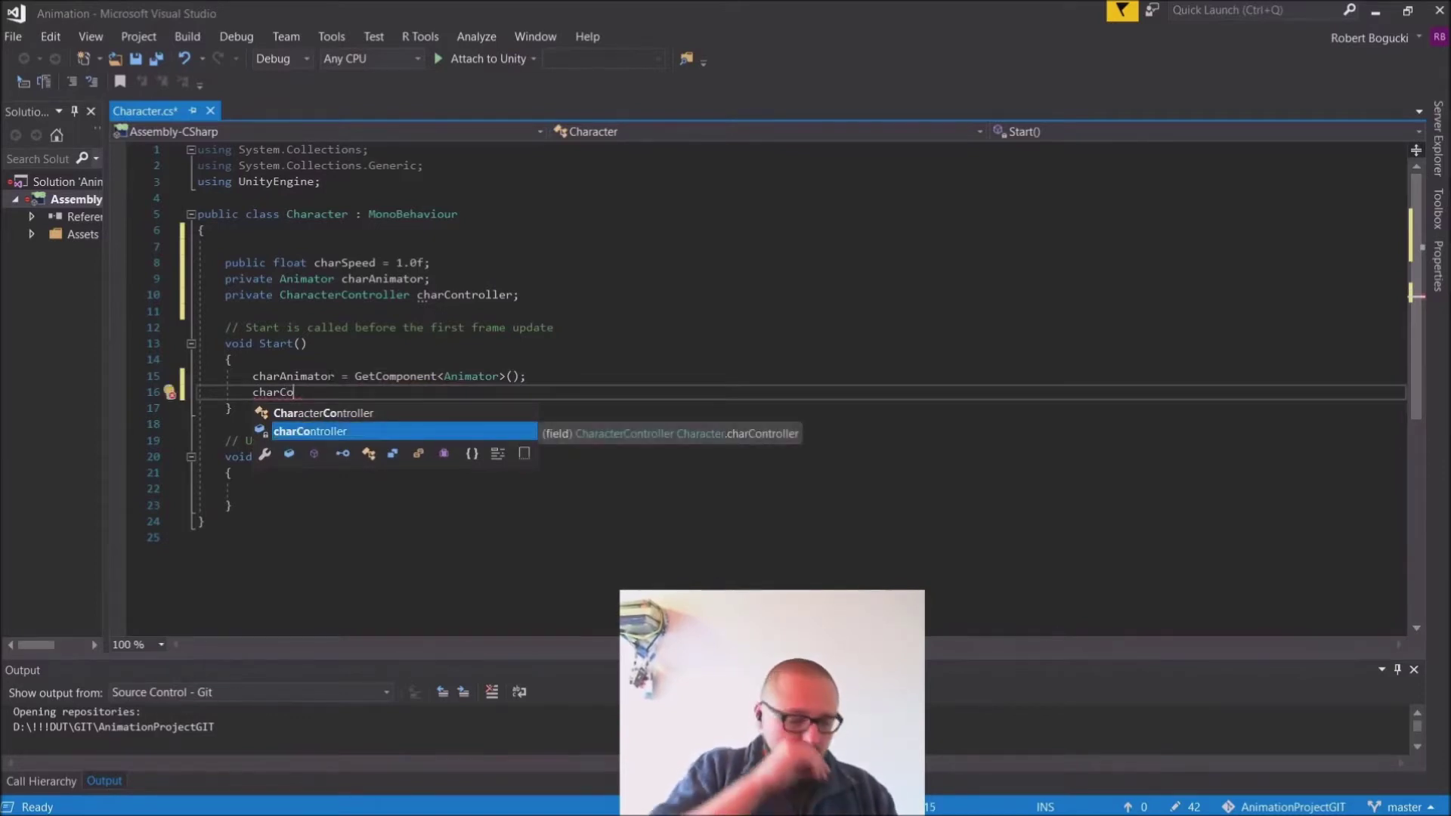
{"action": "type", "text": "n"}
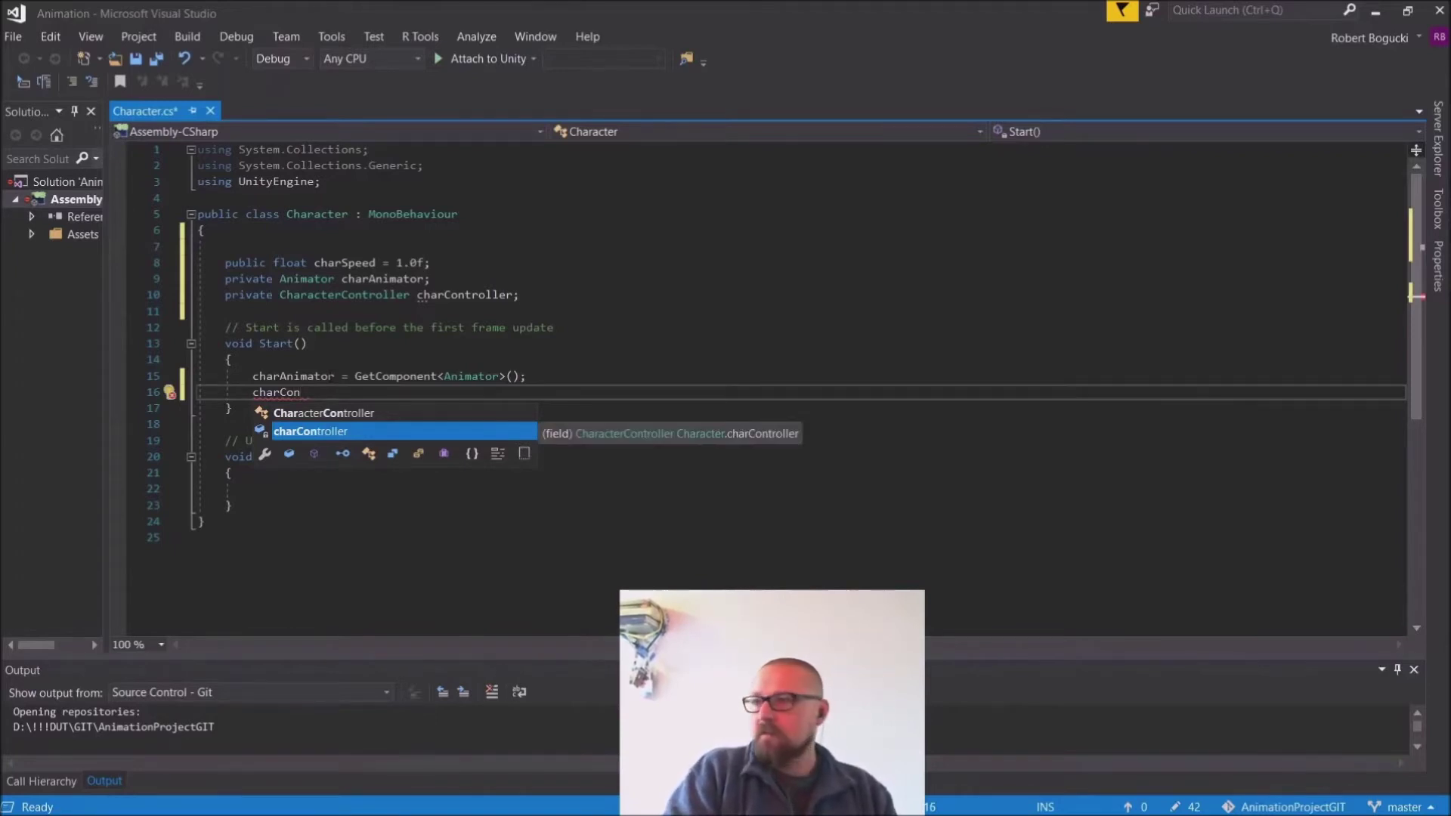
{"action": "type", "text": "r"}
{"action": "key", "text": "BackSpace"}
{"action": "type", "text": "t"}
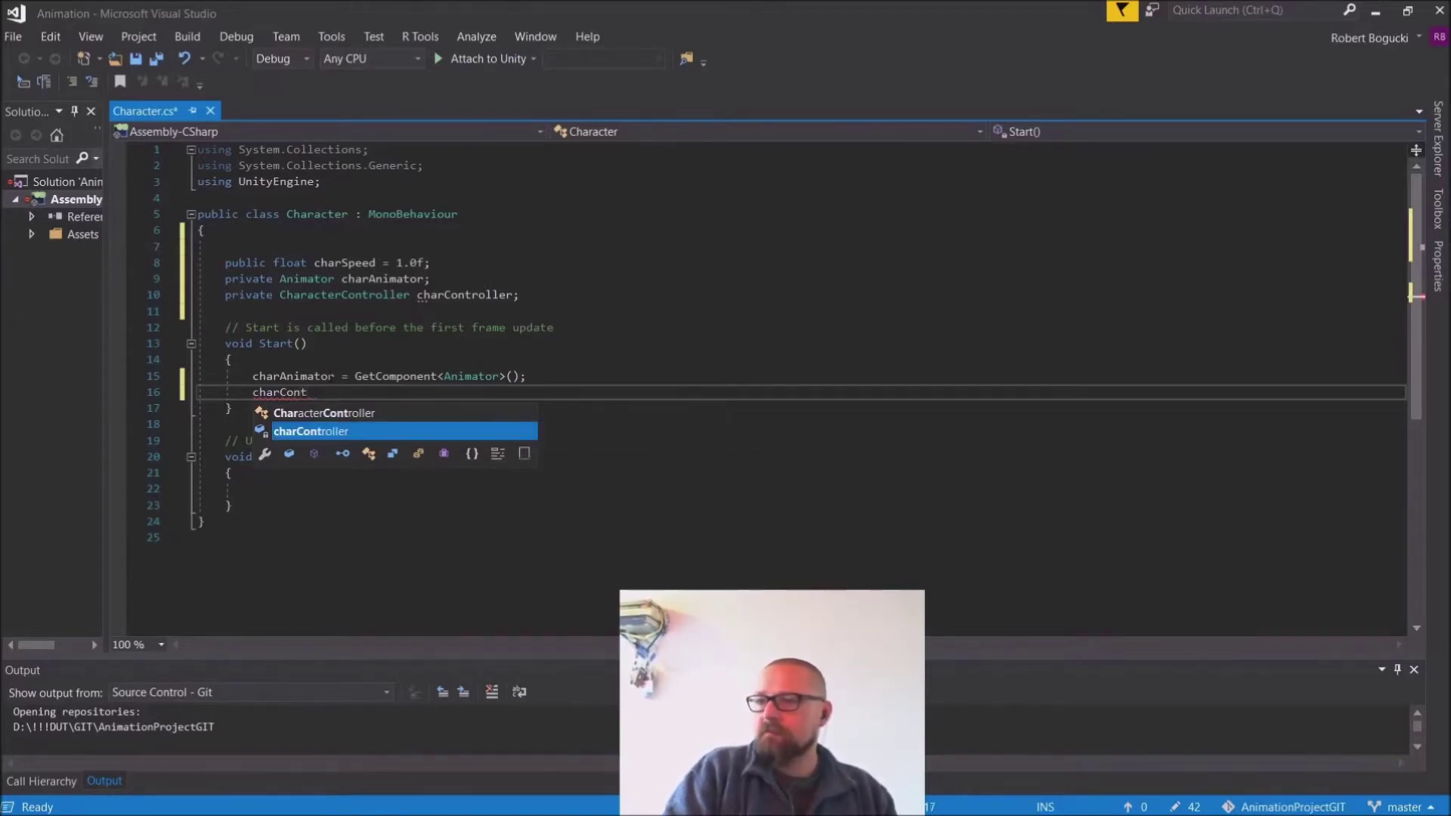
{"action": "key", "text": "Tab"}
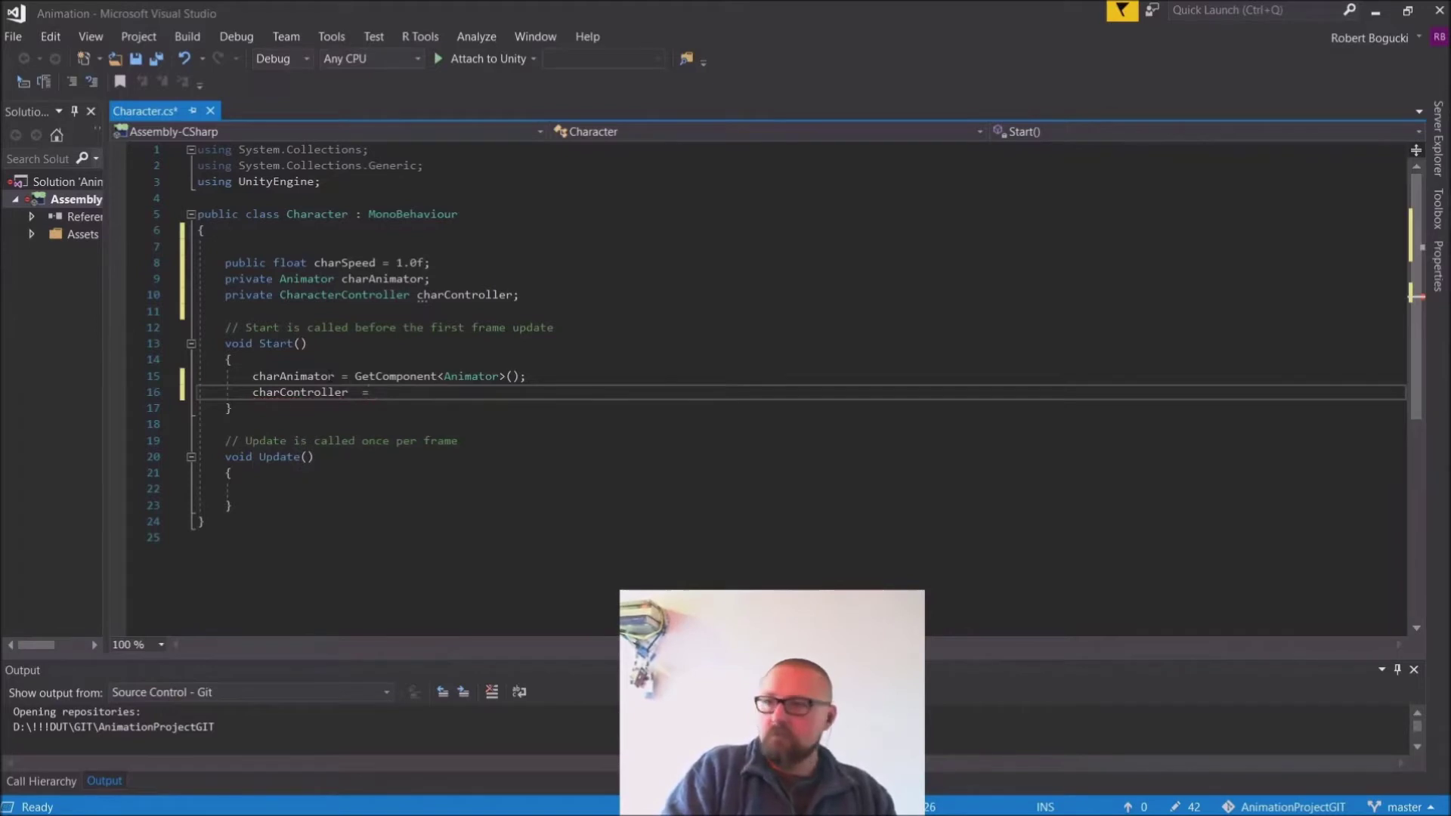
{"action": "type", "text": "= Get"}
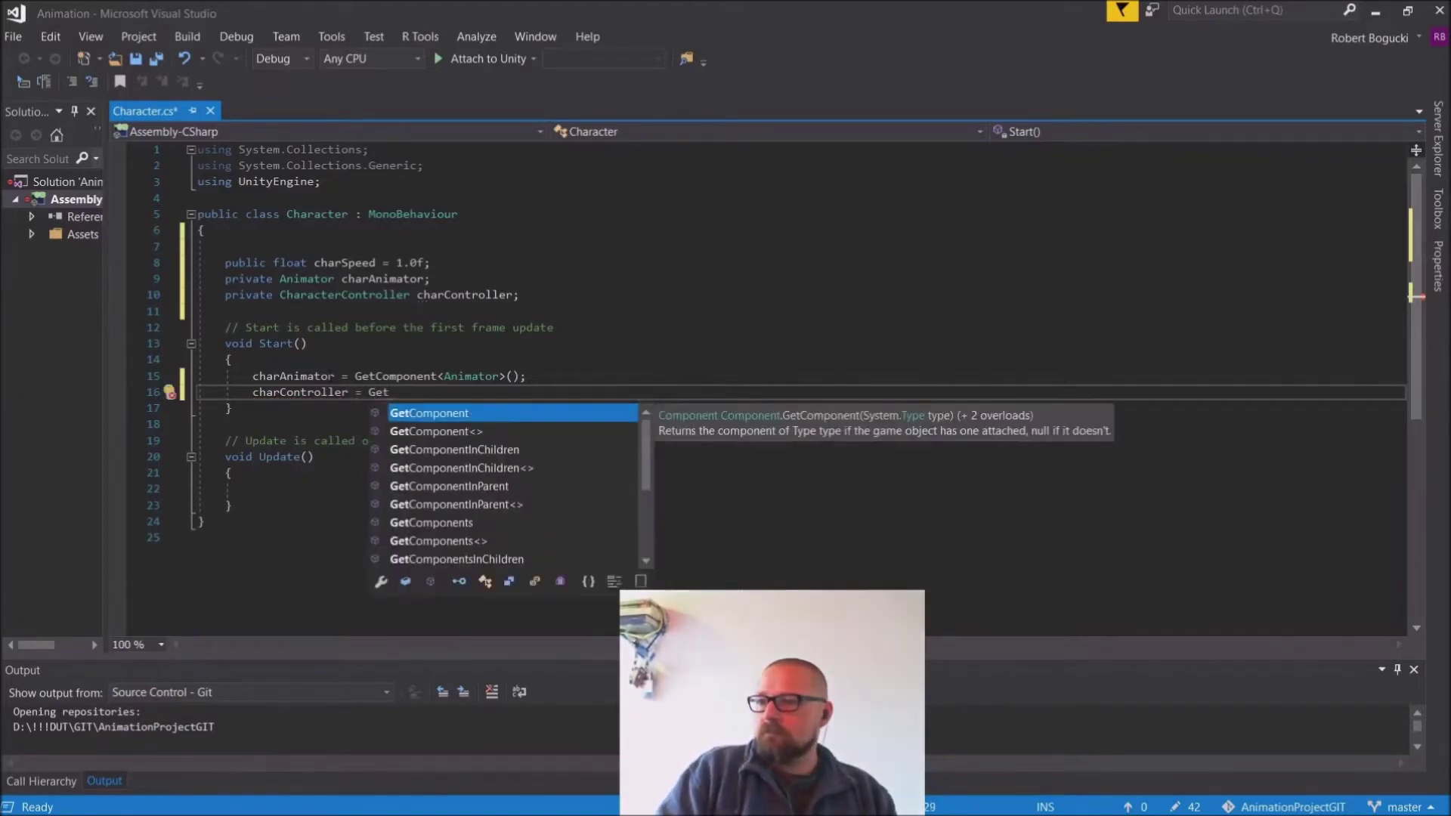
{"action": "key", "text": "Tab"}
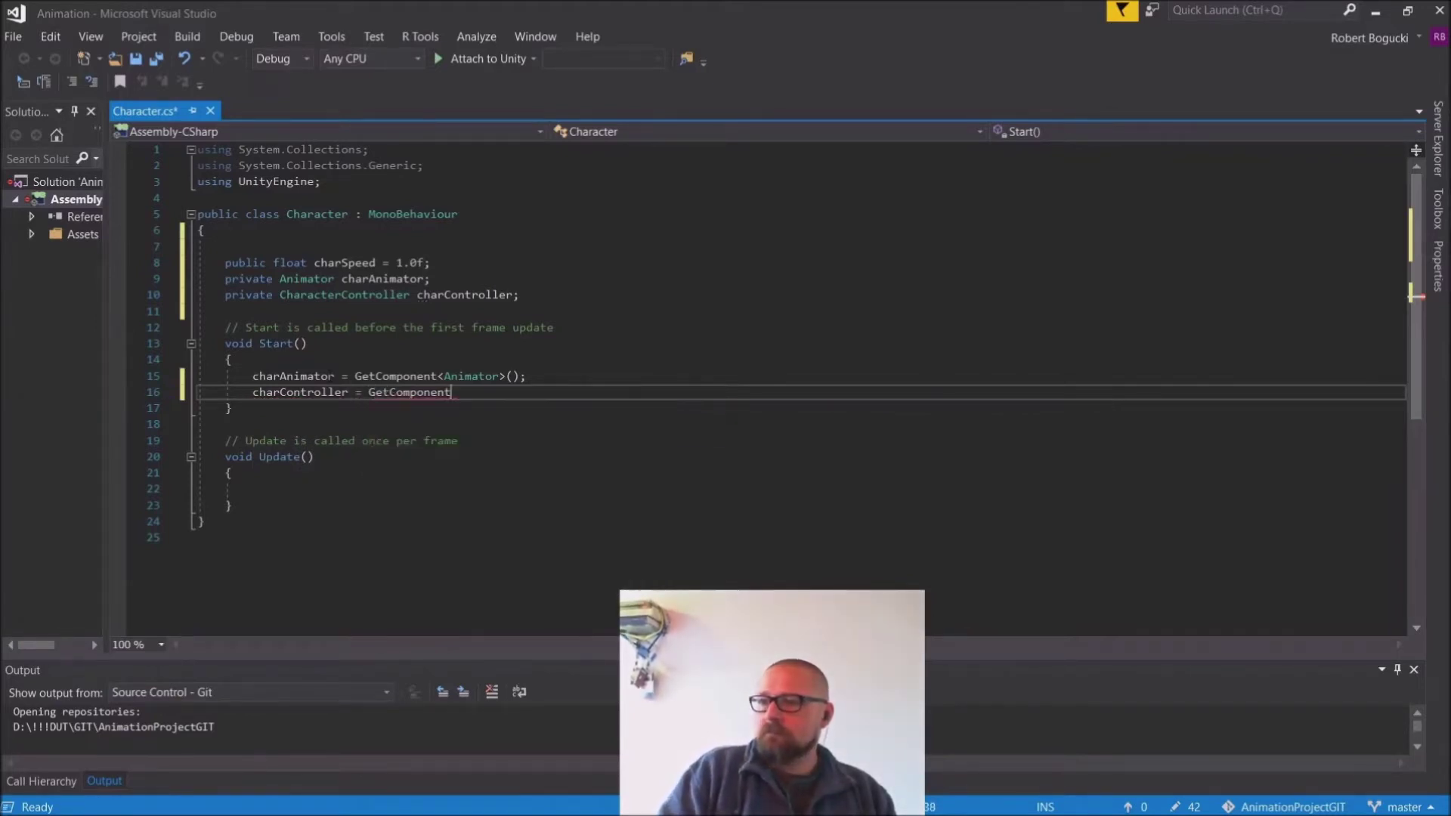
{"action": "type", "text": "<"}
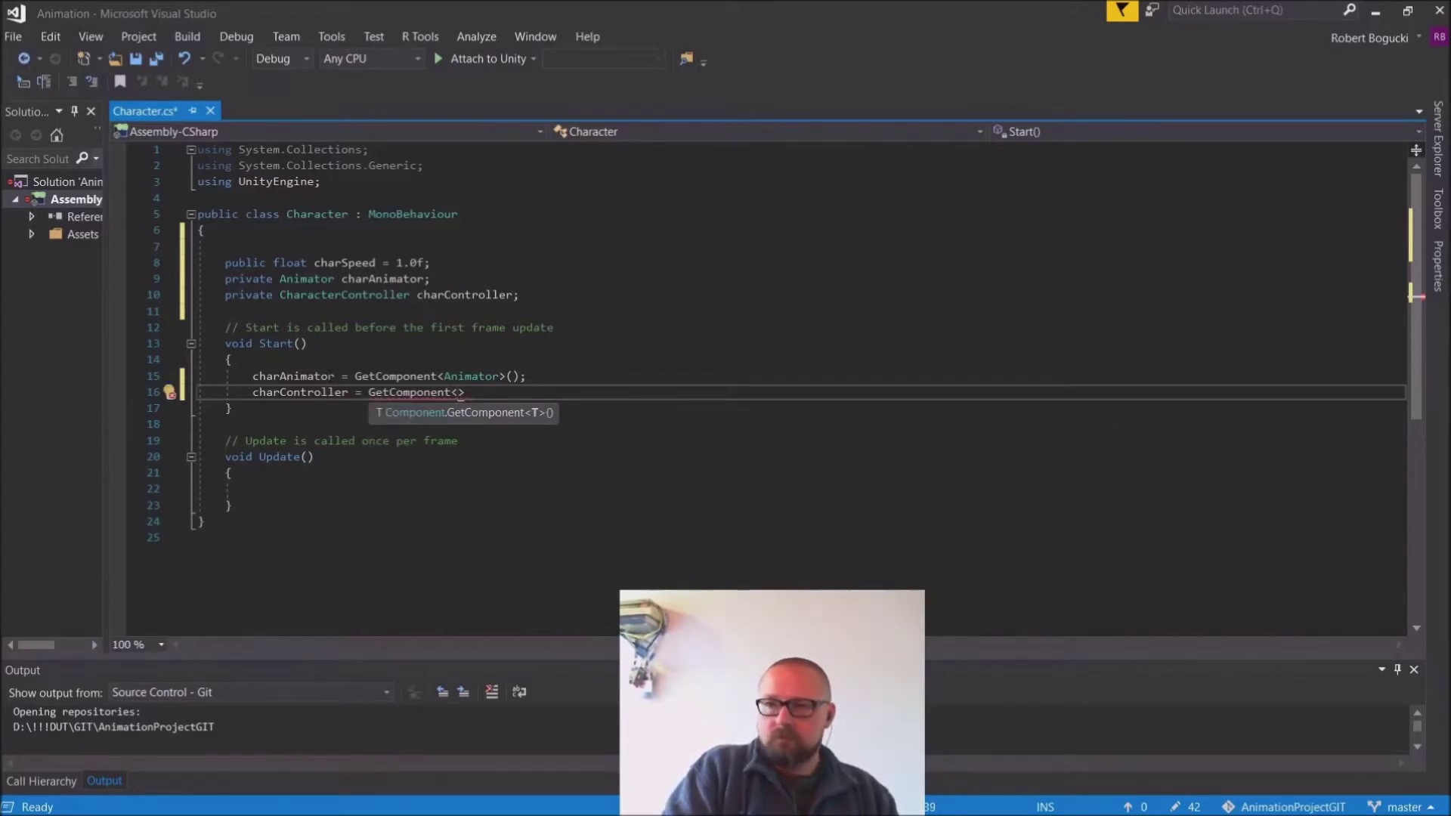
{"action": "type", "text": "Cha"}
{"action": "key", "text": "Down"}
{"action": "key", "text": "Tab"}
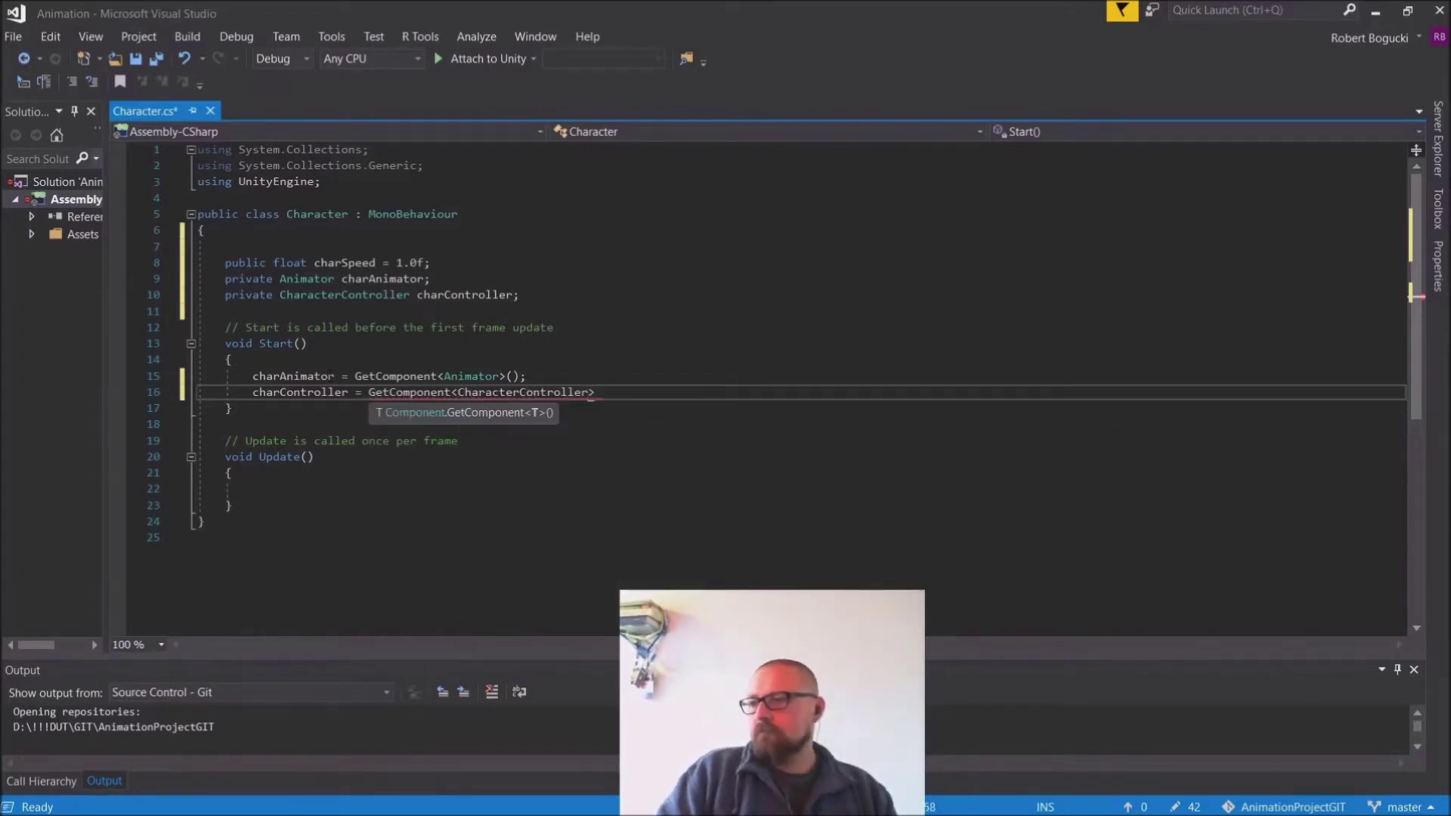
{"action": "type", "text": ">();"}
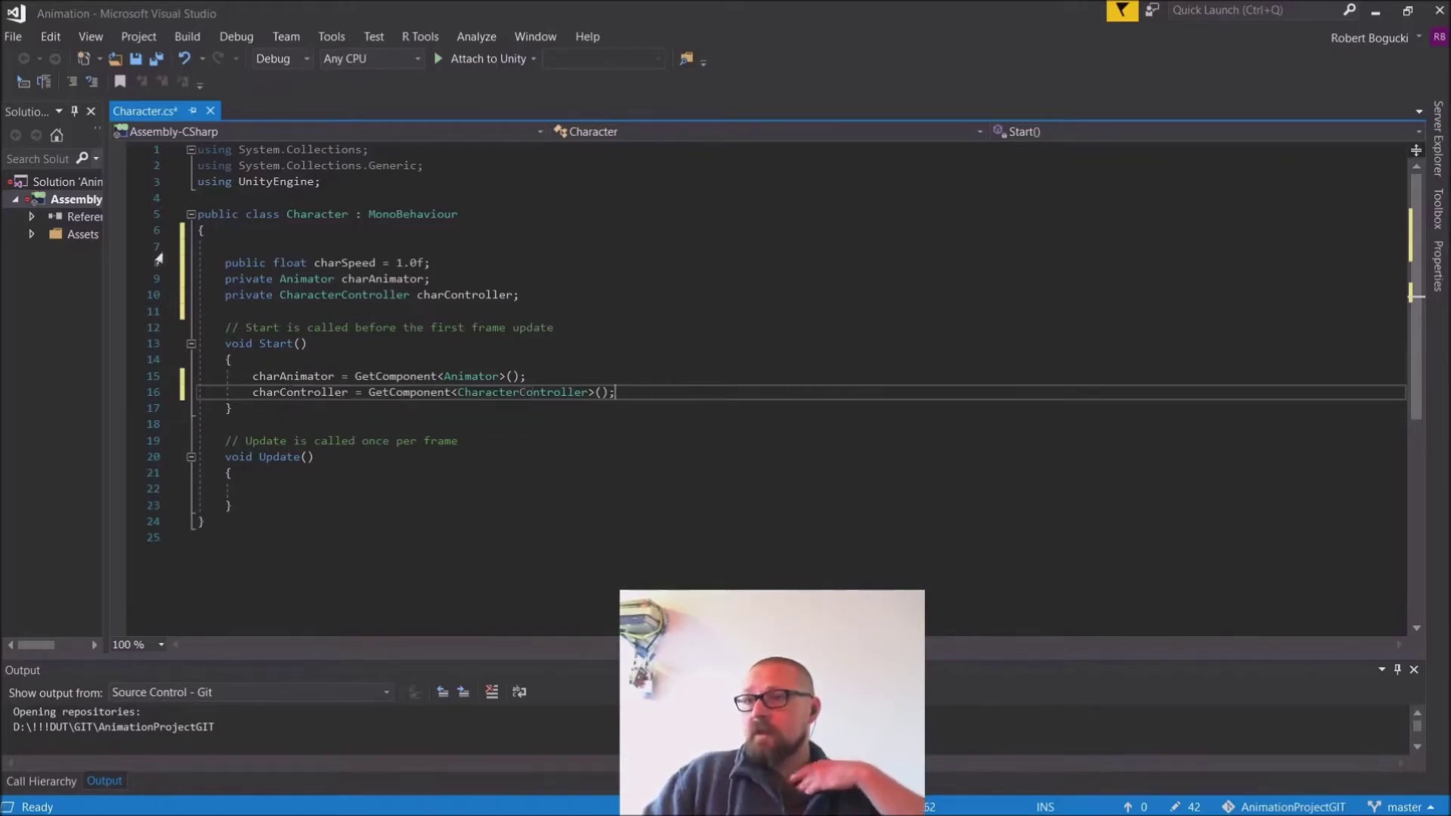
{"action": "left_click", "coordinate": [13, 36]}
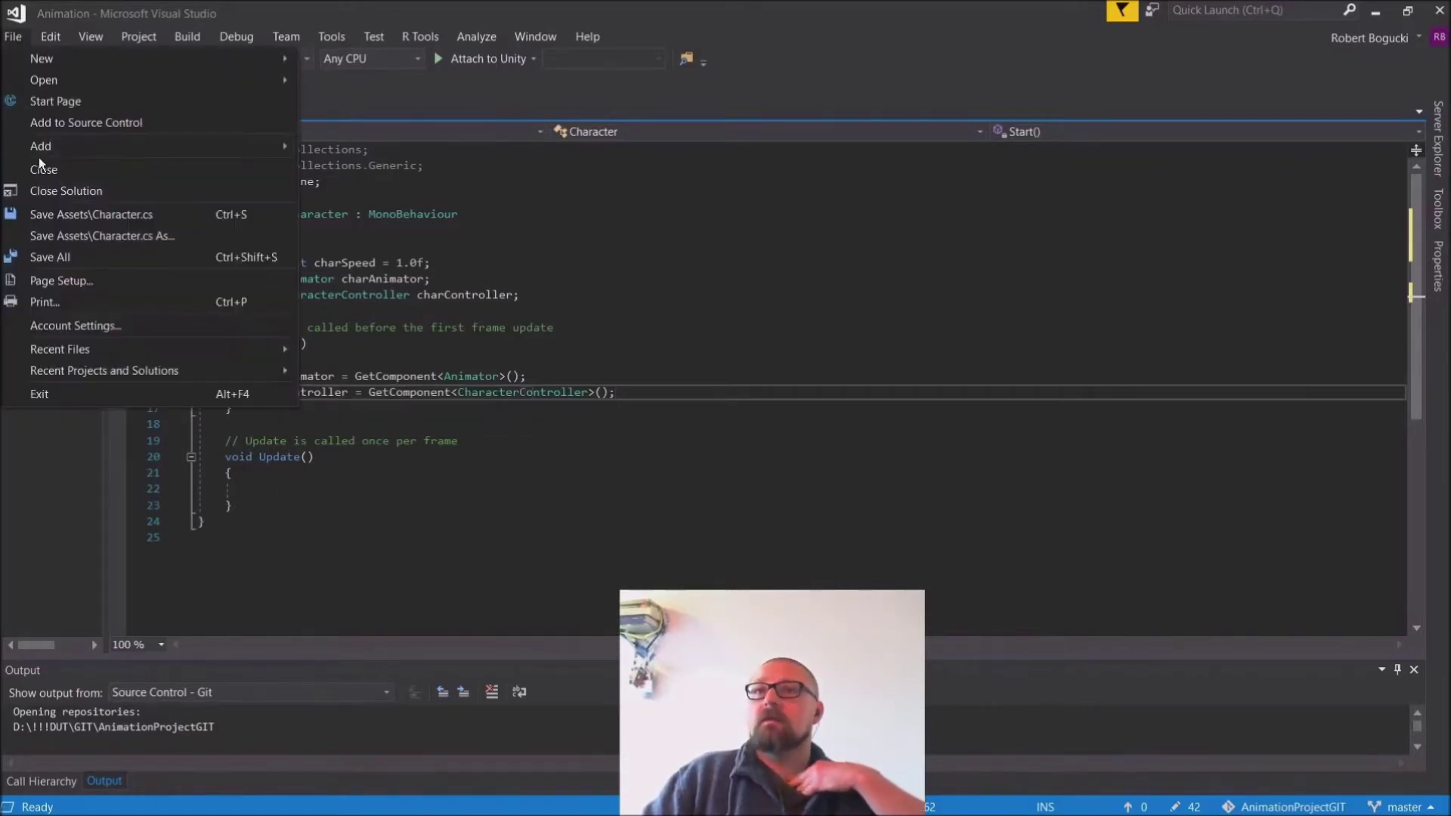
{"action": "left_click", "coordinate": [43, 211]}
Step: In Update(), declare a float named horizontal initialized with Input.GetAxis("Horizontal")
{"action": "left_click", "coordinate": [252, 489]}
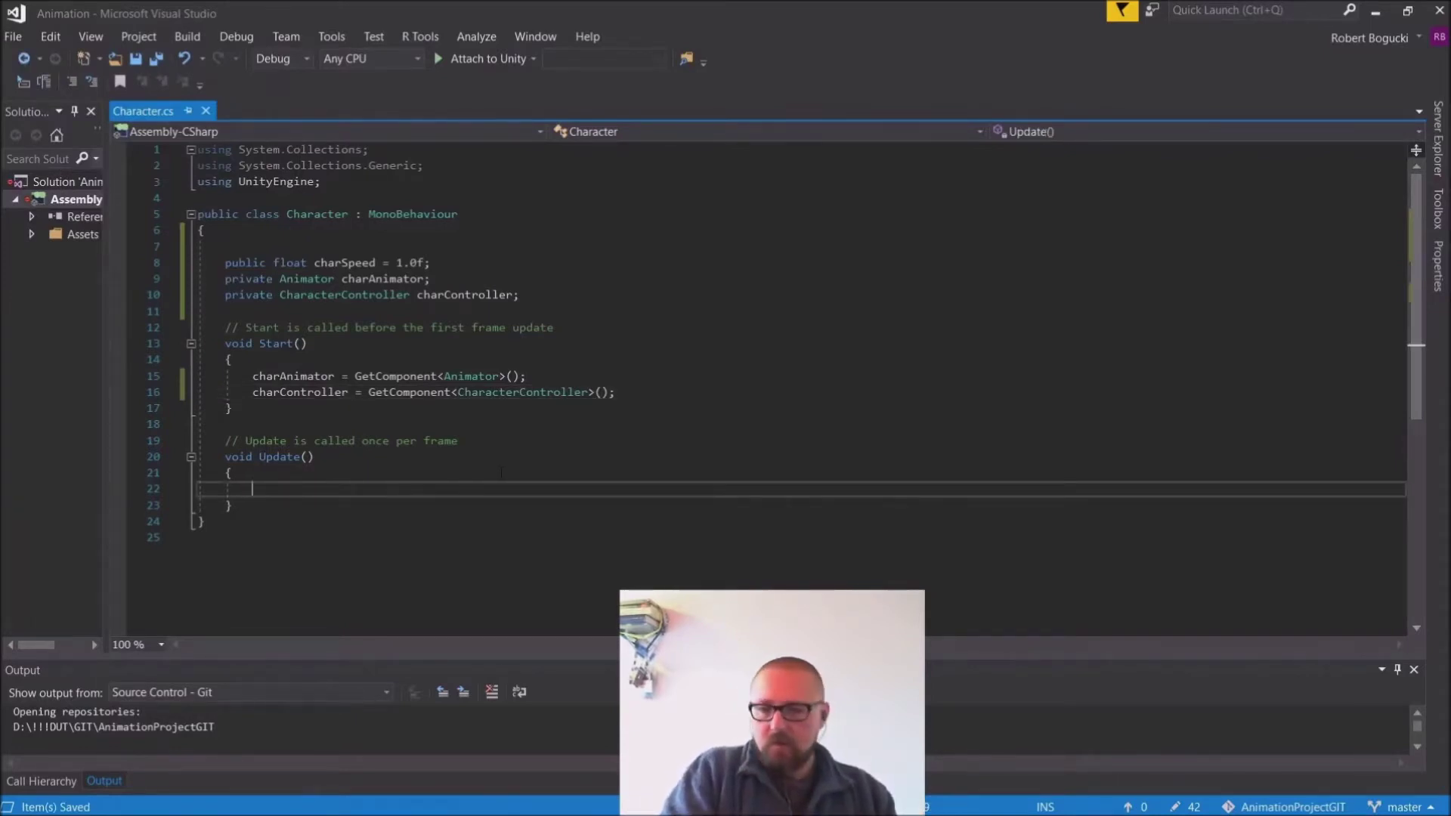
{"action": "type", "text": "float"}
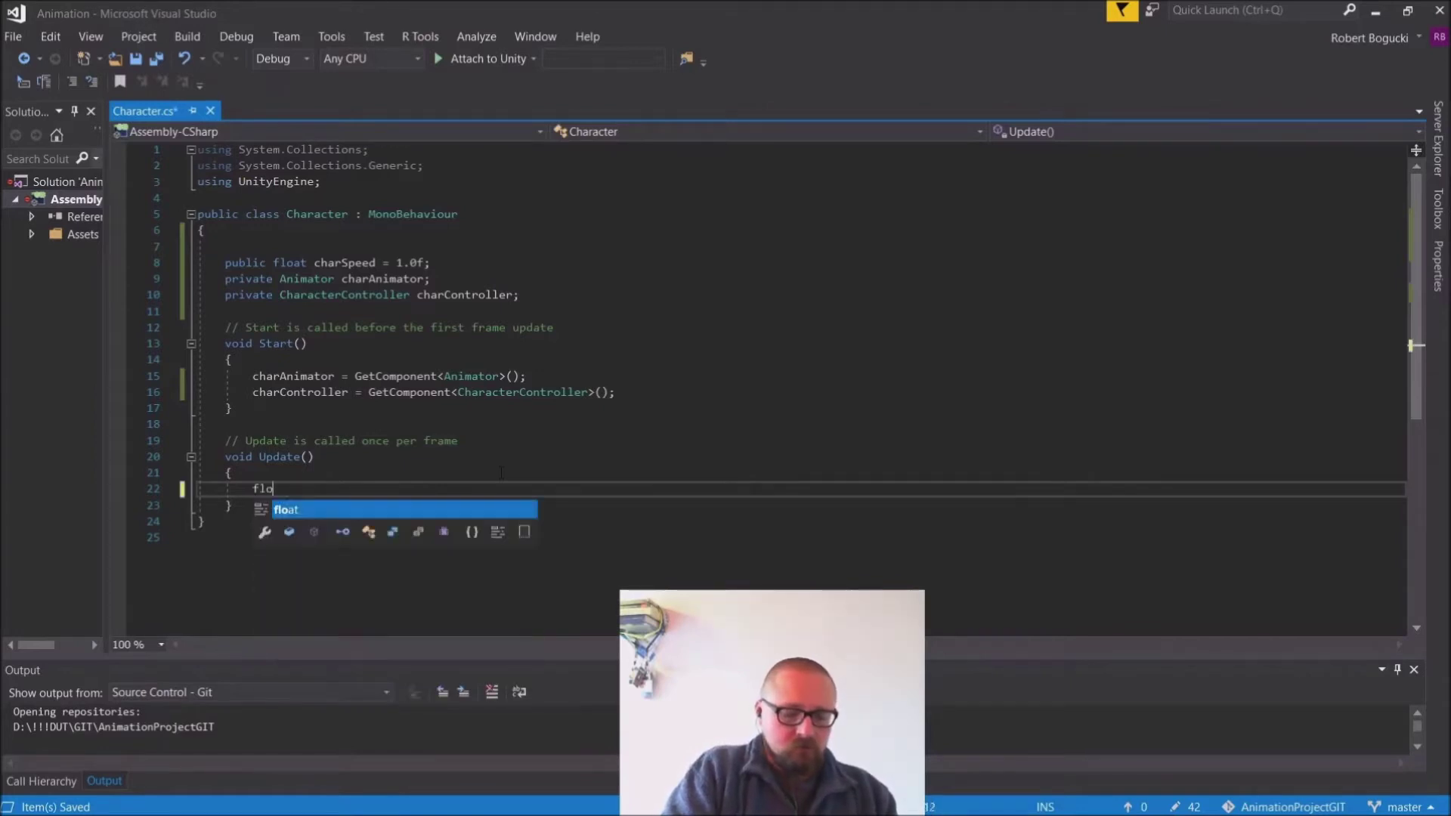
{"action": "key", "text": "BackSpace"}
{"action": "key", "text": "BackSpace"}
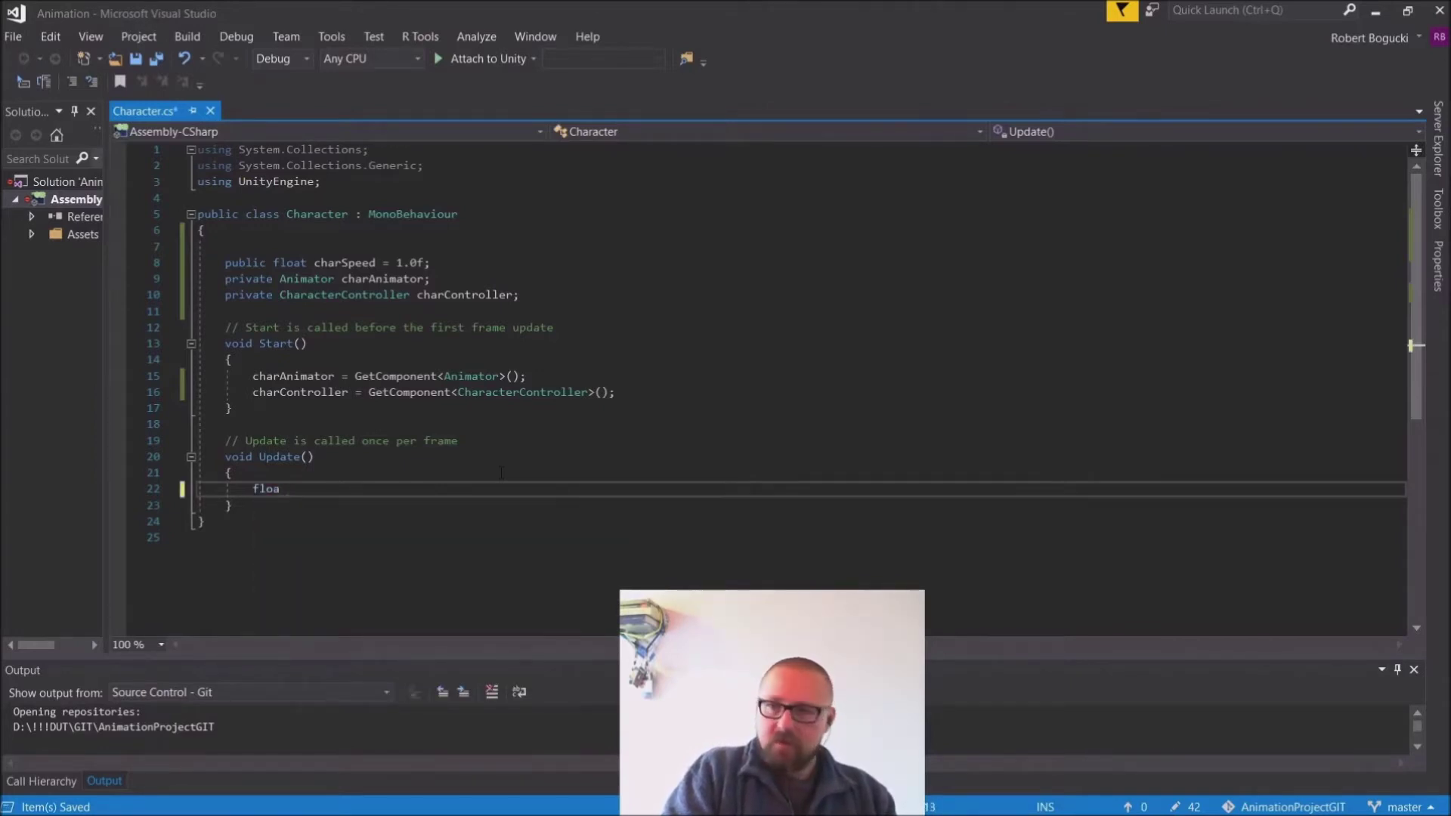
{"action": "type", "text": "horizon"}
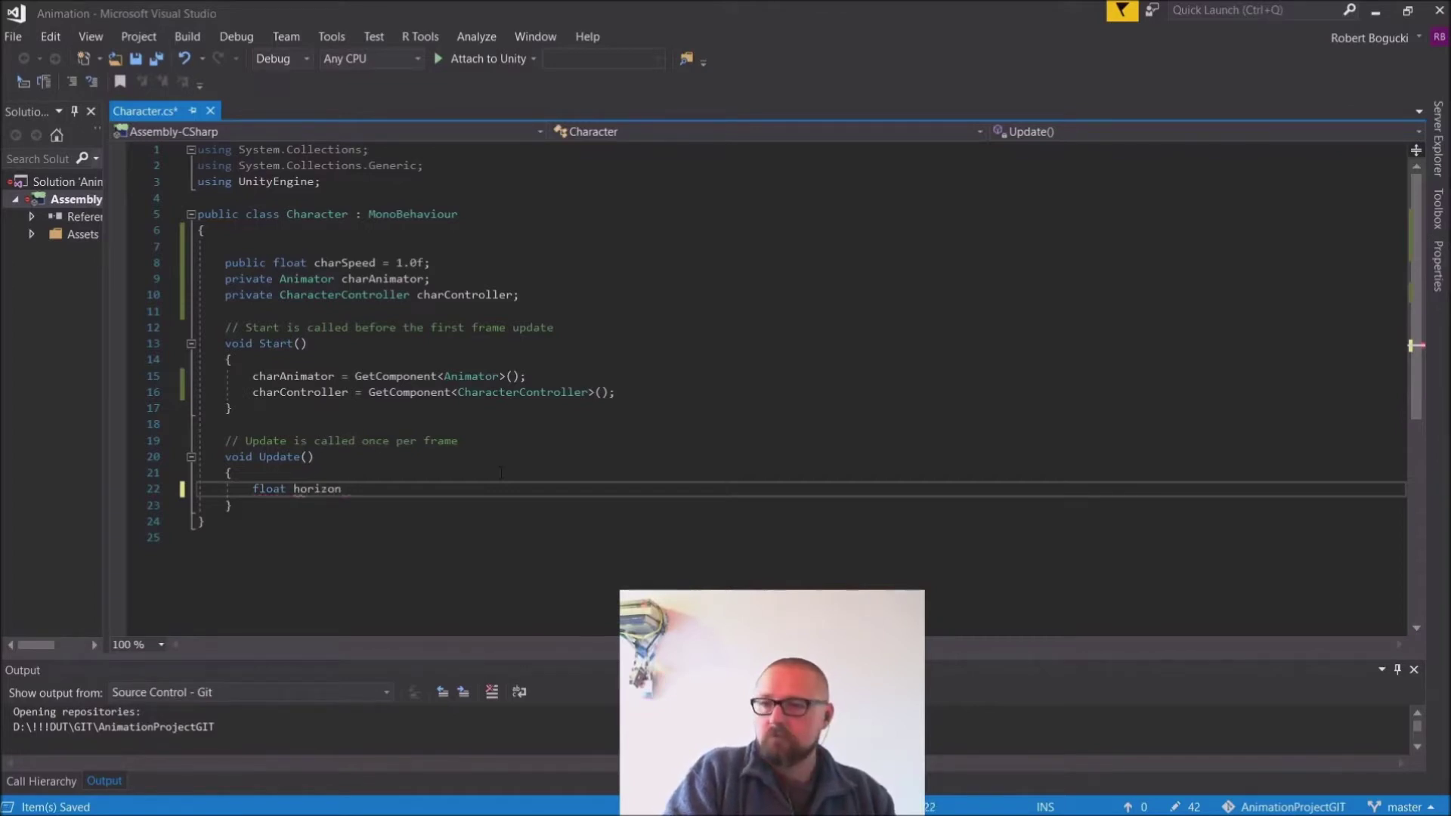
{"action": "type", "text": "tal =- "}
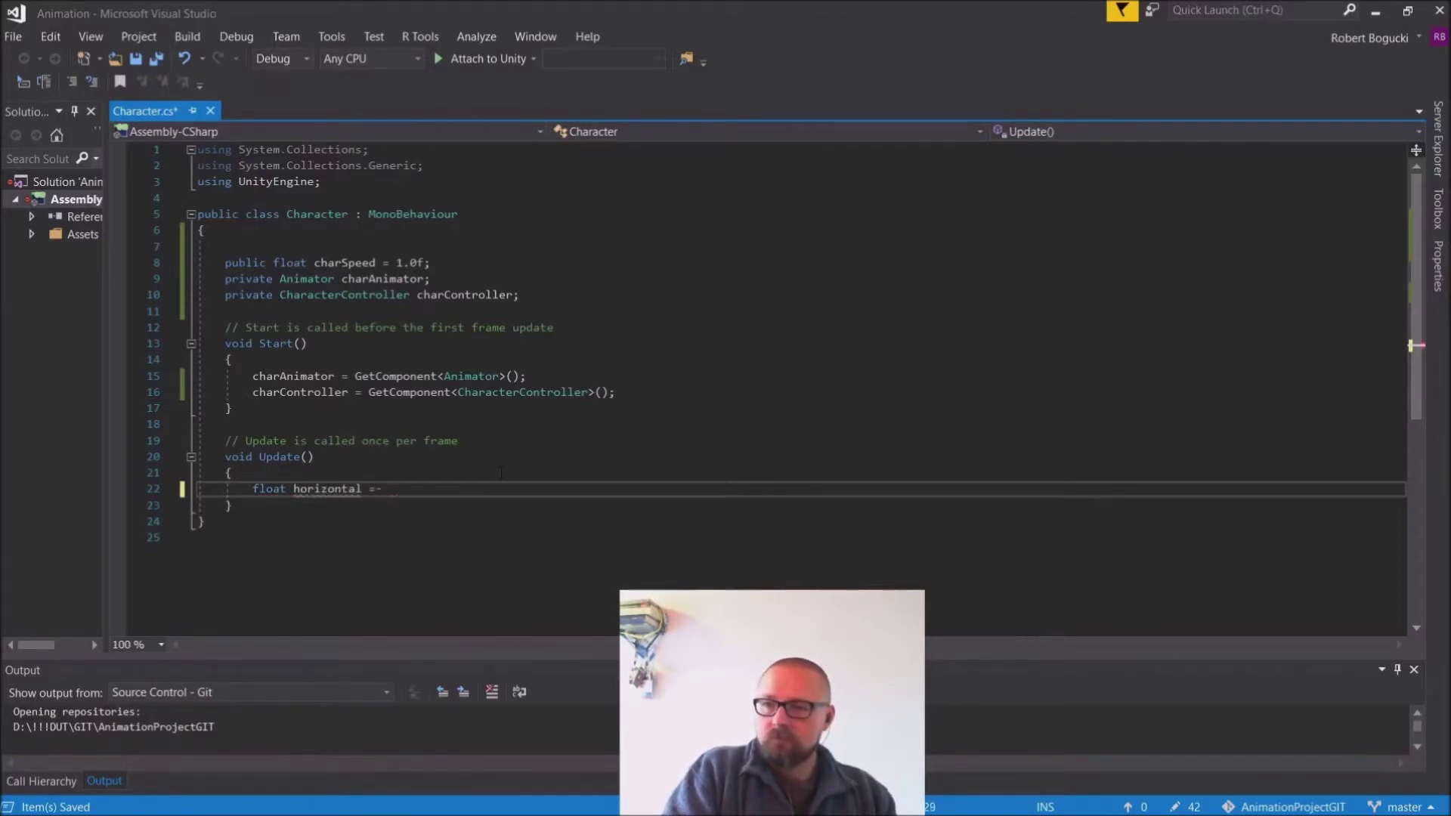
{"action": "key", "text": "BackSpace"}
{"action": "key", "text": "BackSpace"}
{"action": "type", "text": " Input"}
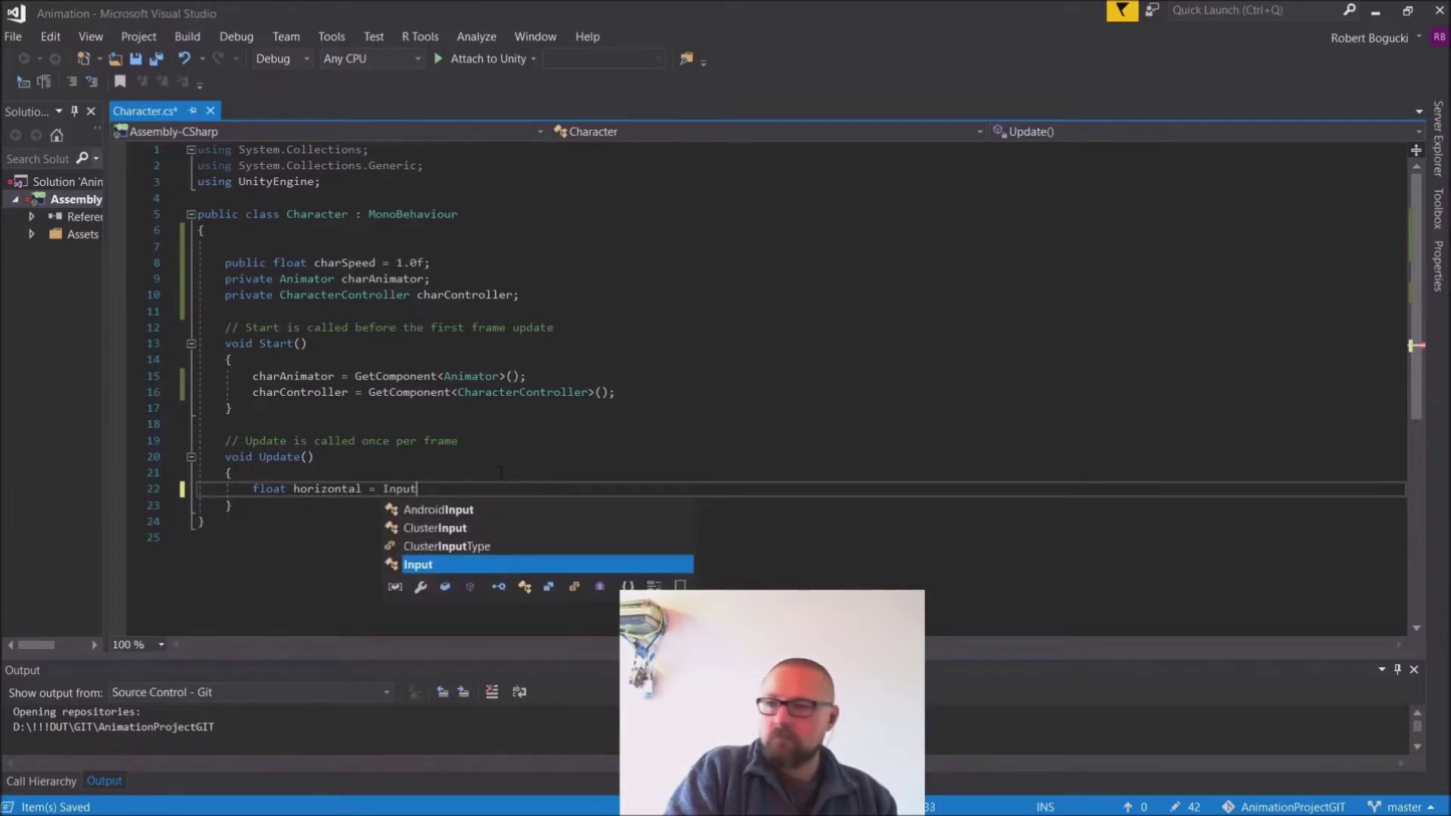
{"action": "type", "text": ".Get"}
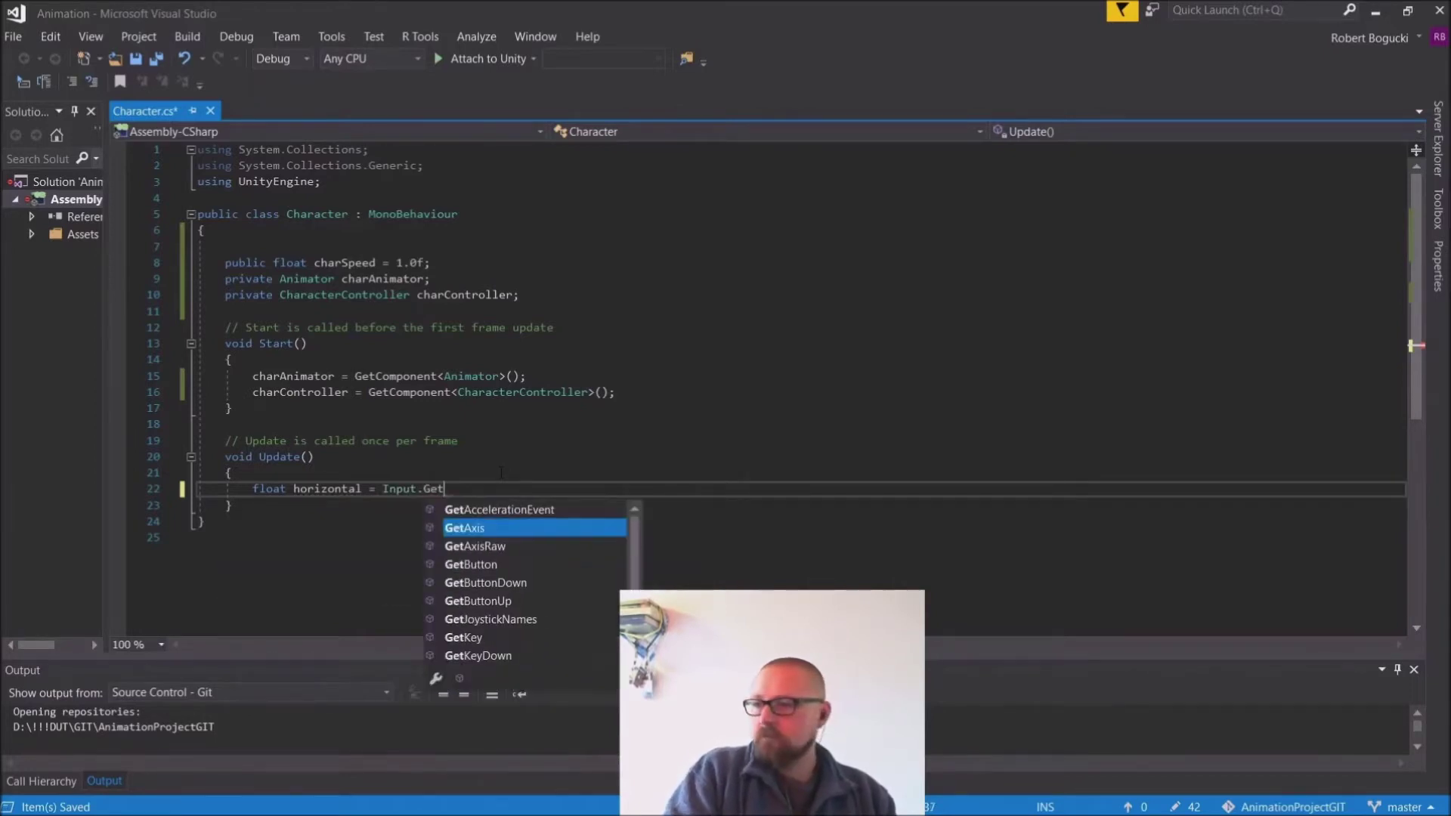
{"action": "key", "text": "Tab"}
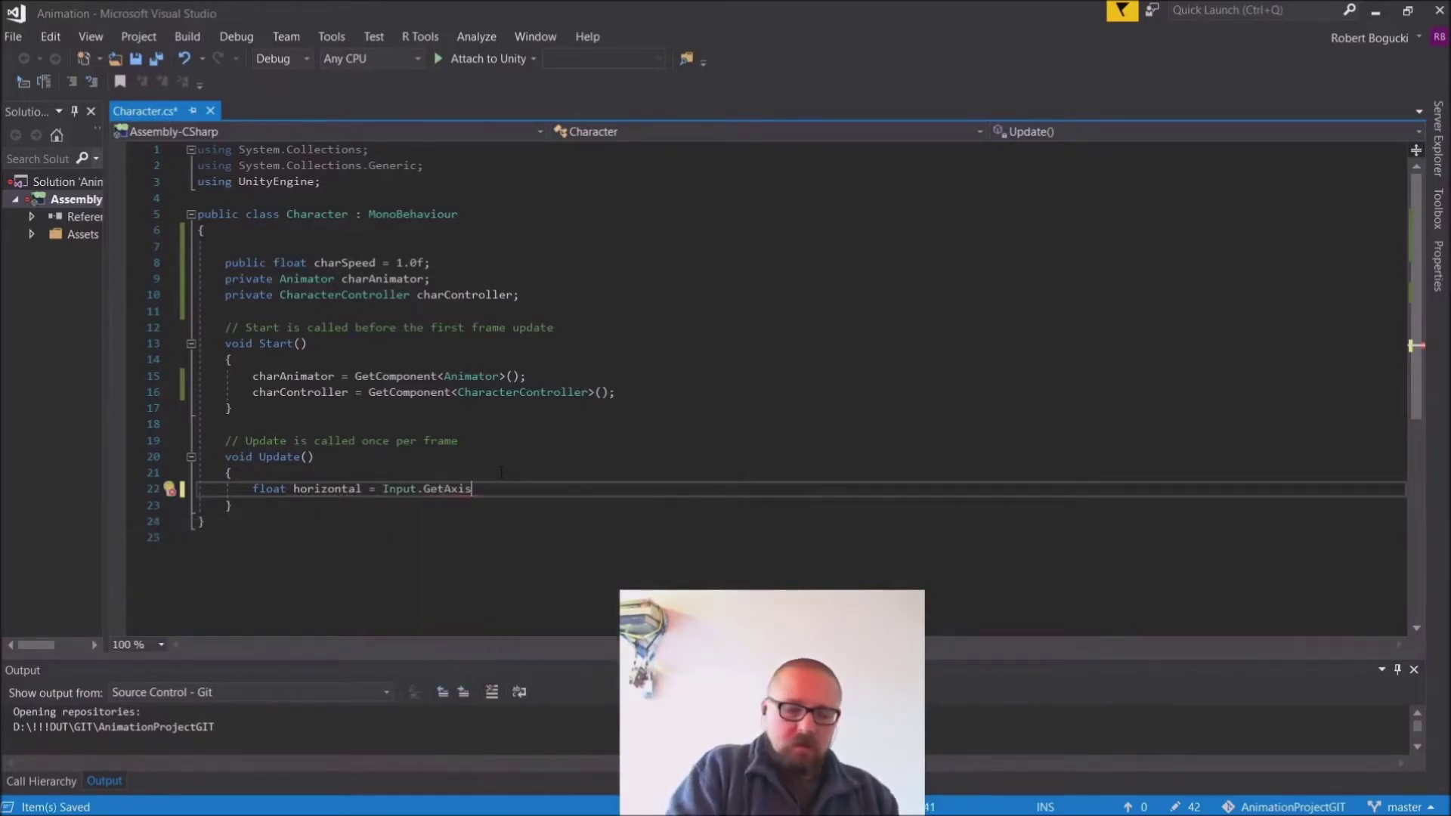
{"action": "type", "text": "(@"}
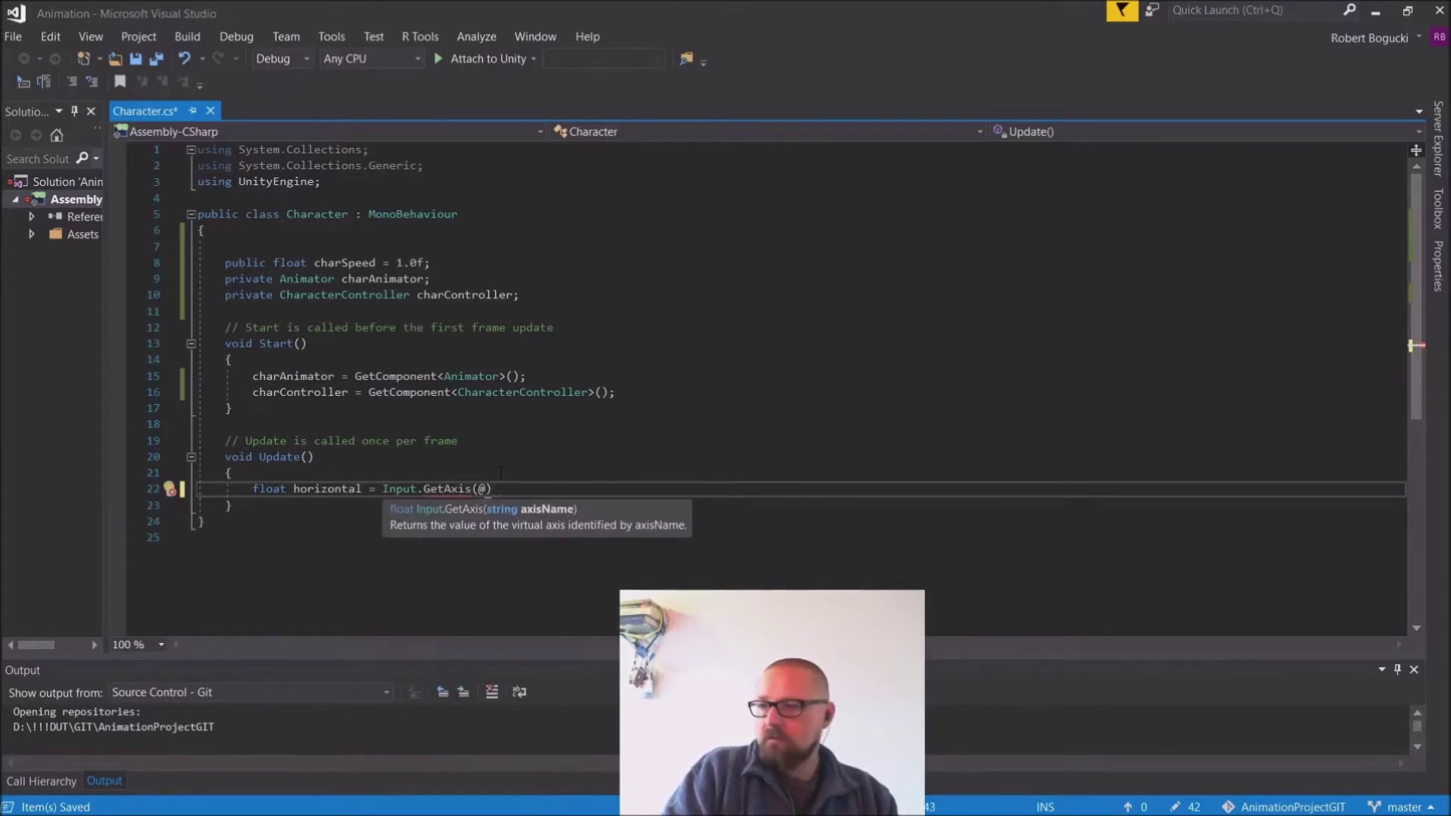
{"action": "key", "text": "BackSpace"}
{"action": "type", "text": "\"H"}
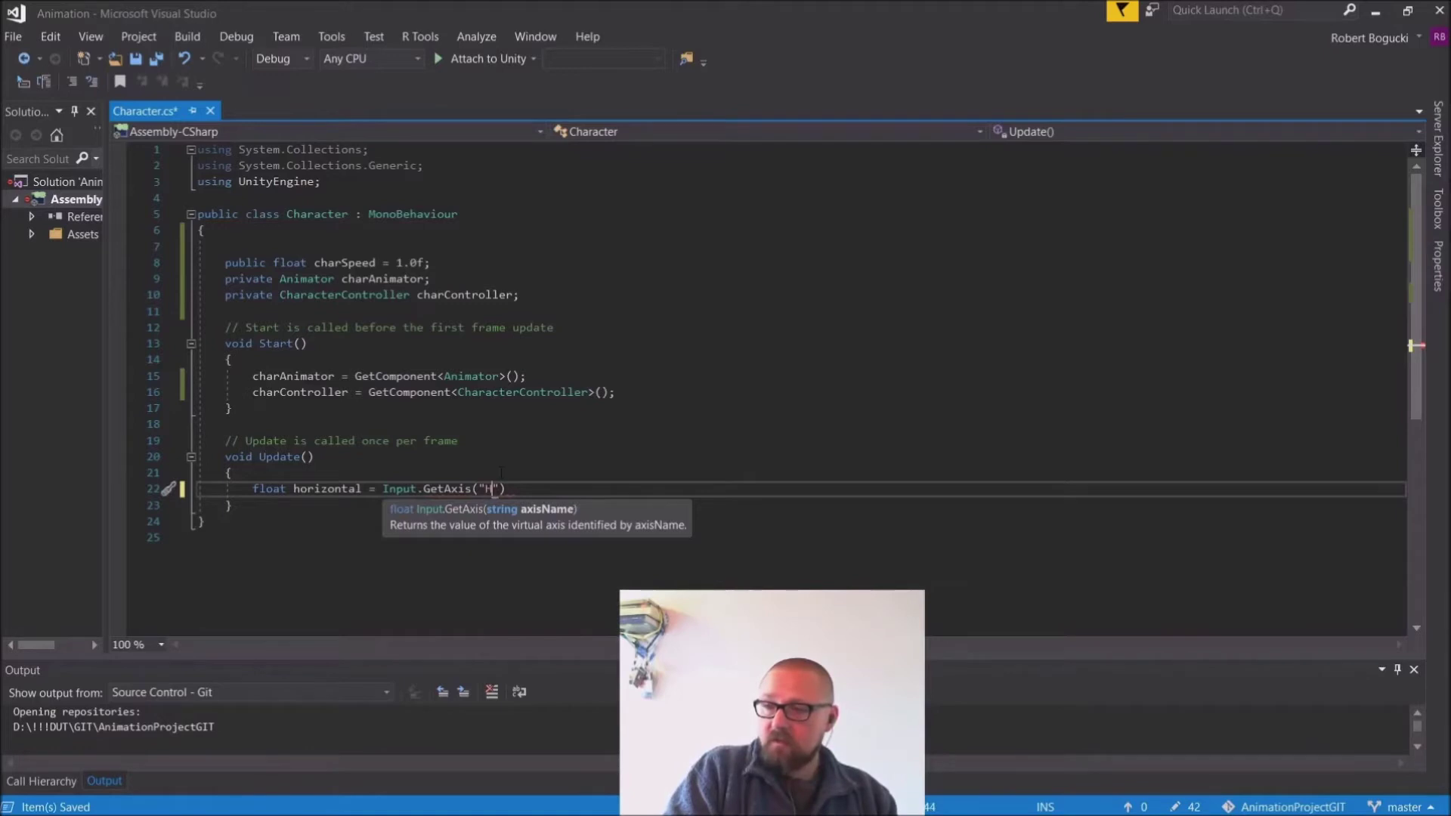
{"action": "type", "text": "orizontal\")"}
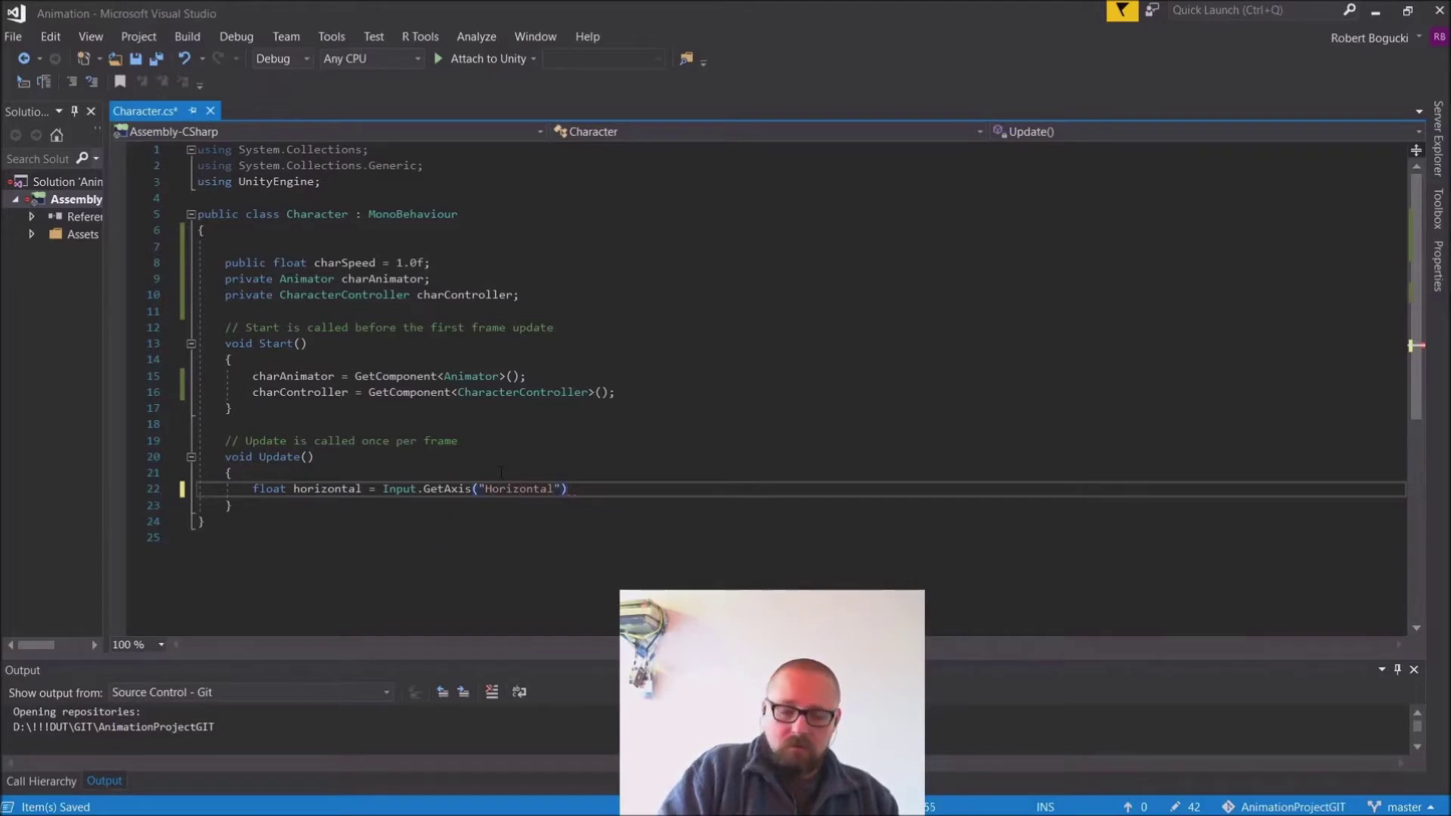
Step: Duplicate the horizontal declaration onto a new line directly below it in Update()
{"action": "key", "text": "Home"}
{"action": "key", "text": "shift+Down"}
{"action": "key", "text": "shift+Down"}
{"action": "key", "text": "shift+Up"}
{"action": "key", "text": "shift+Up"}
{"action": "key", "text": "shift+End"}
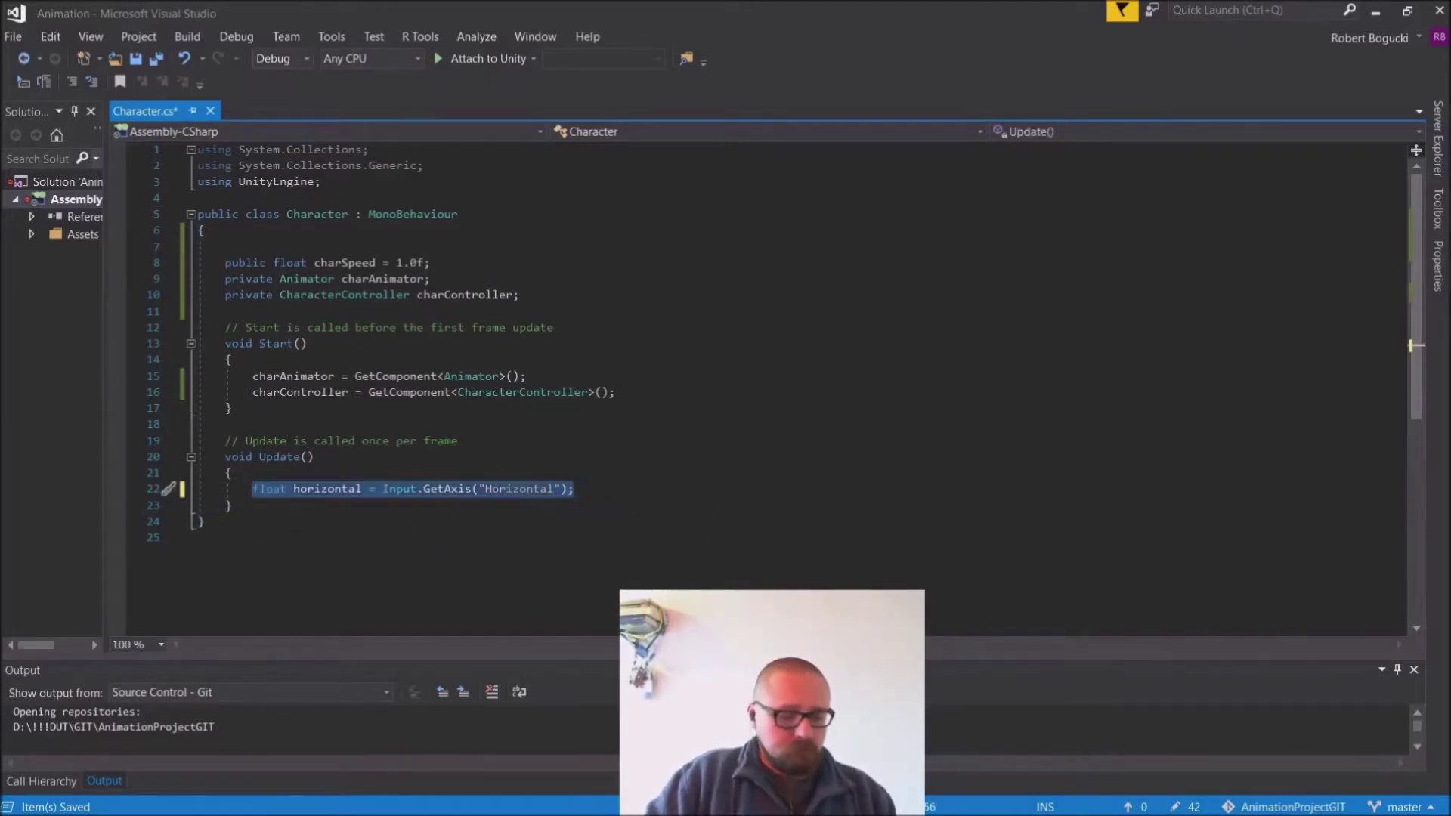
{"action": "key", "text": "ctrl+c"}
{"action": "key", "text": "End"}
{"action": "key", "text": "Return"}
{"action": "key", "text": "ctrl+v"}
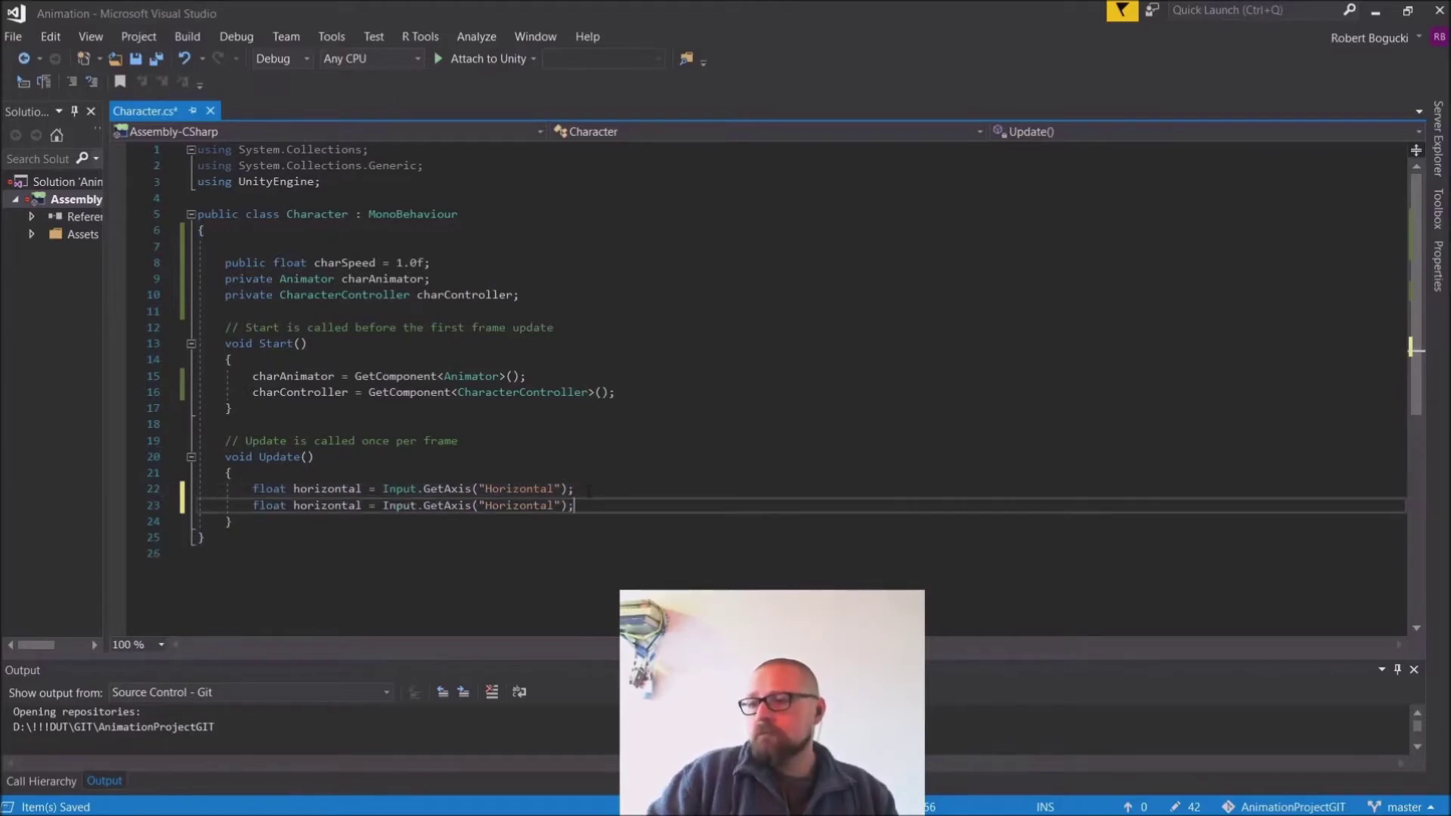
Step: In the duplicated line, rename the variable to vertical and change the GetAxis argument to "Vertical"
{"action": "left_click_drag", "start_coordinate": [293, 508], "coordinate": [361, 509]}
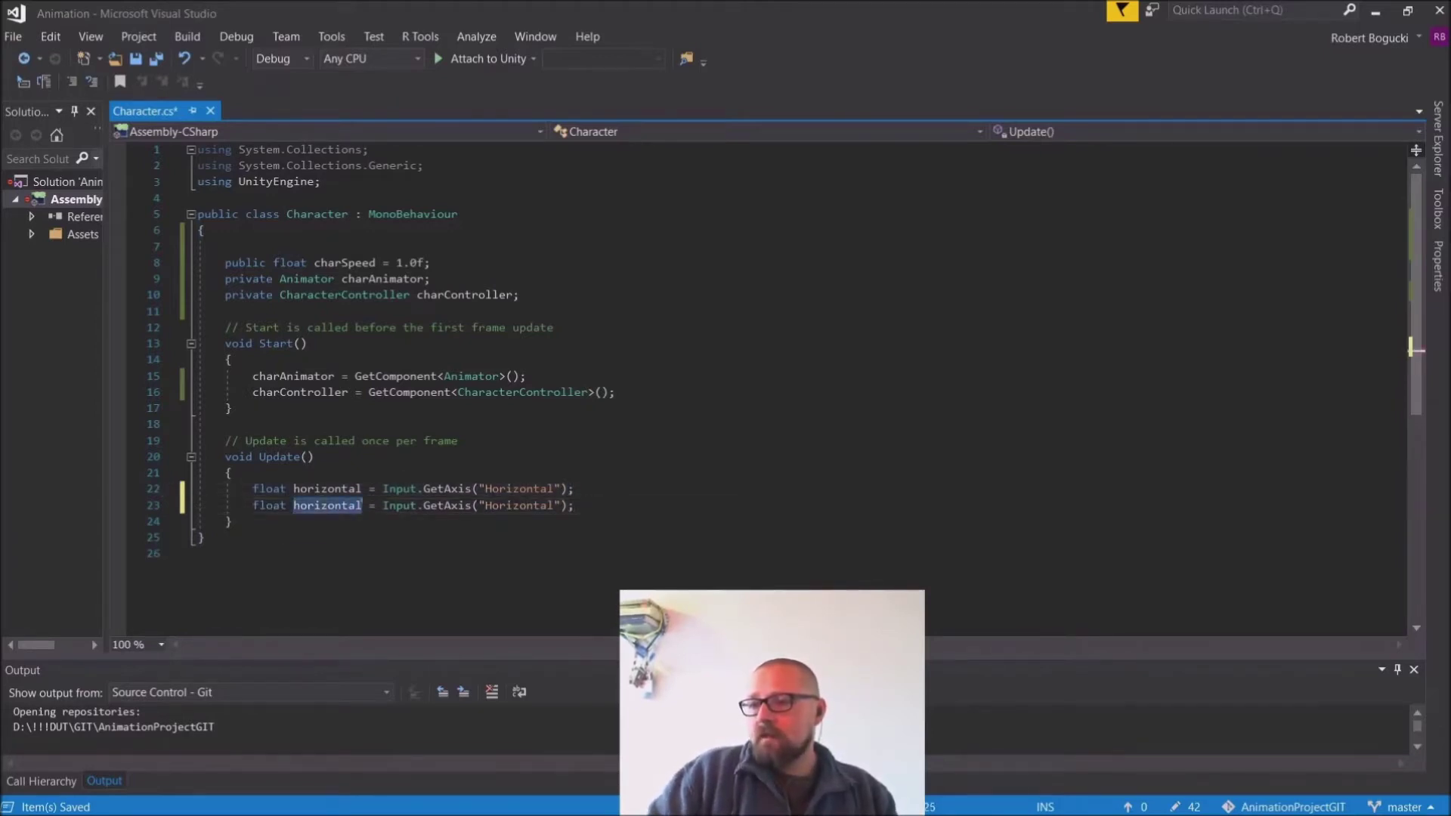
{"action": "type", "text": "vertical"}
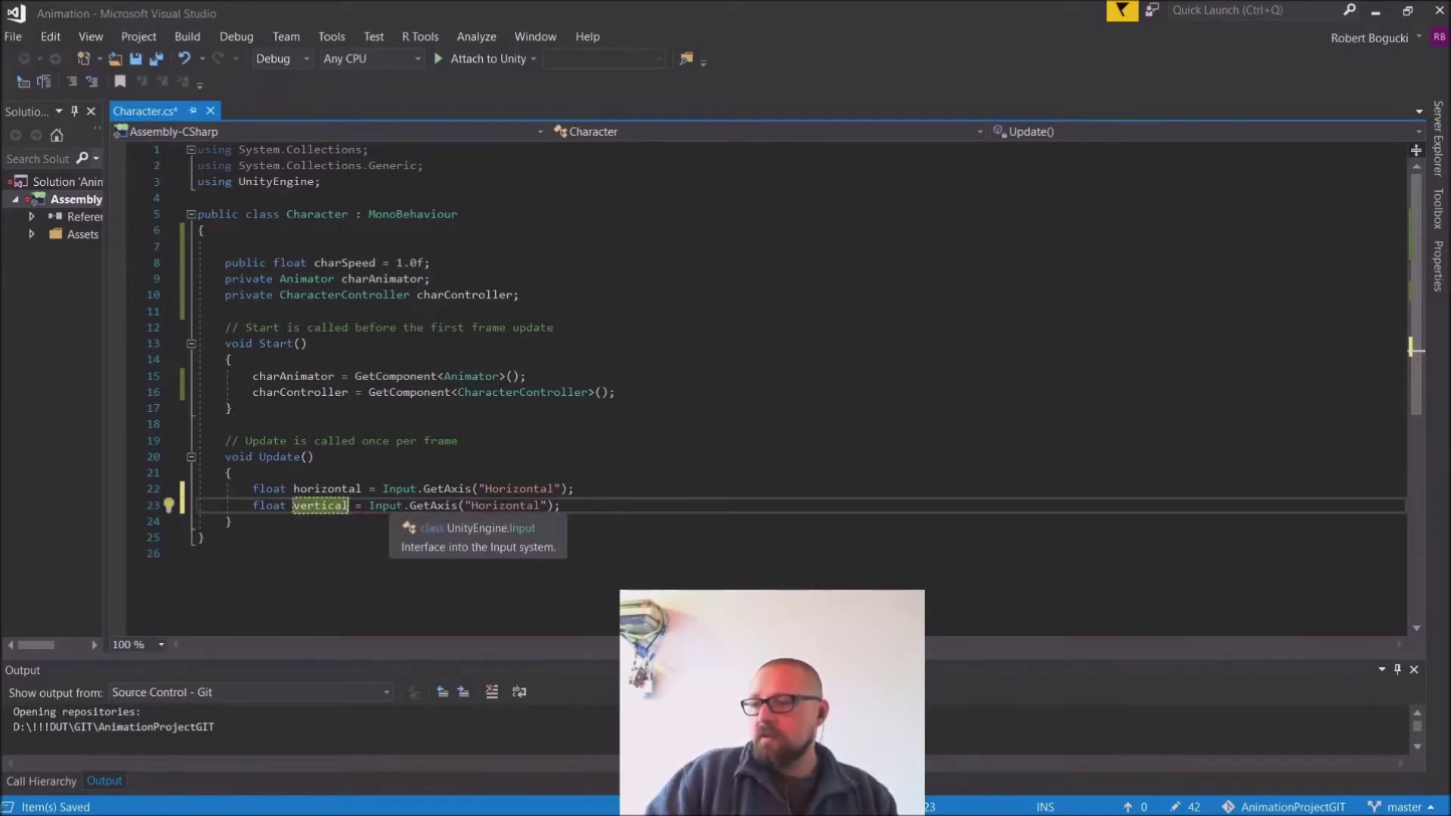
{"action": "left_click_drag", "start_coordinate": [471, 506], "coordinate": [542, 506]}
{"action": "type", "text": "Ver"}
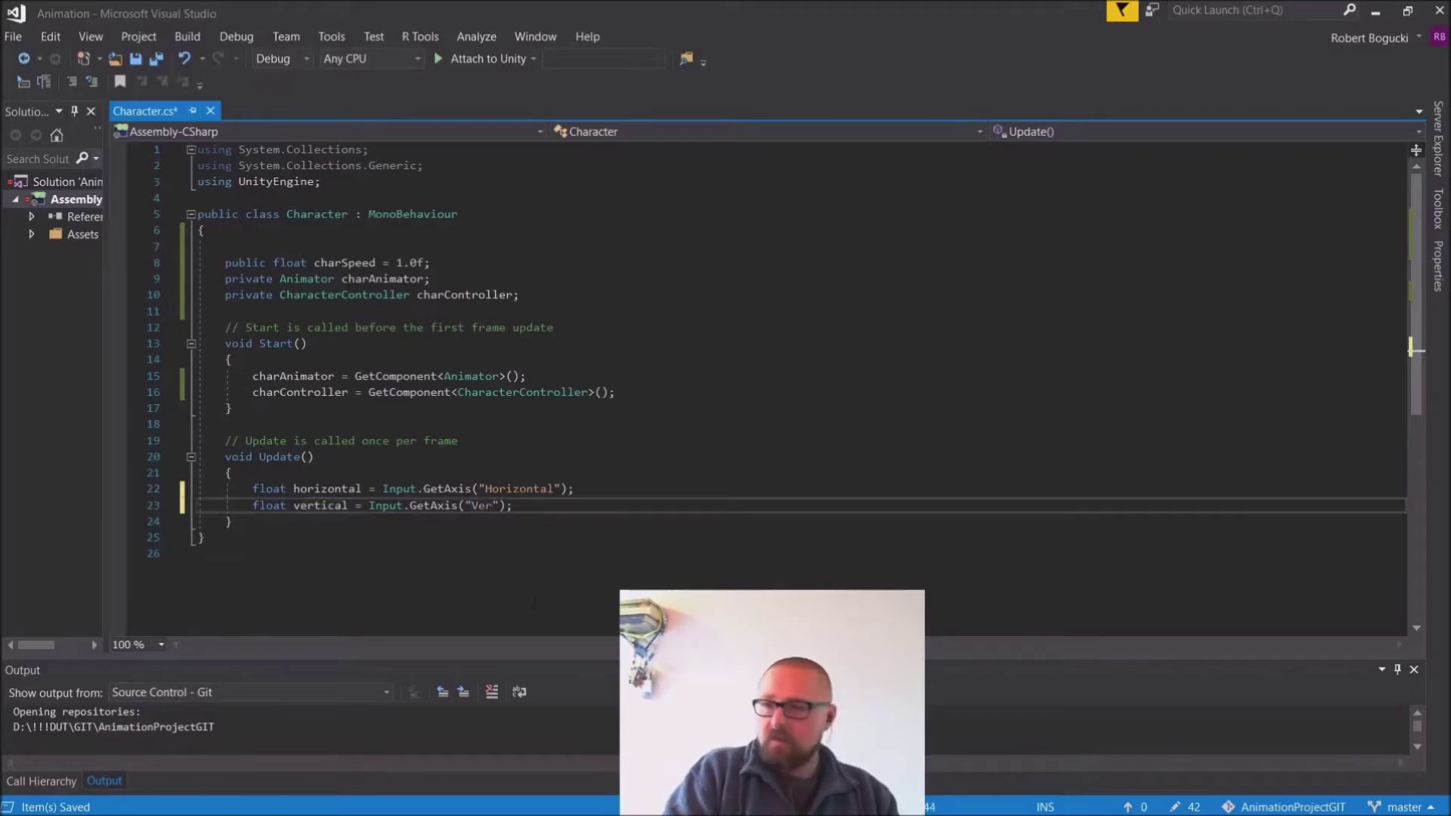
{"action": "type", "text": "ti"}
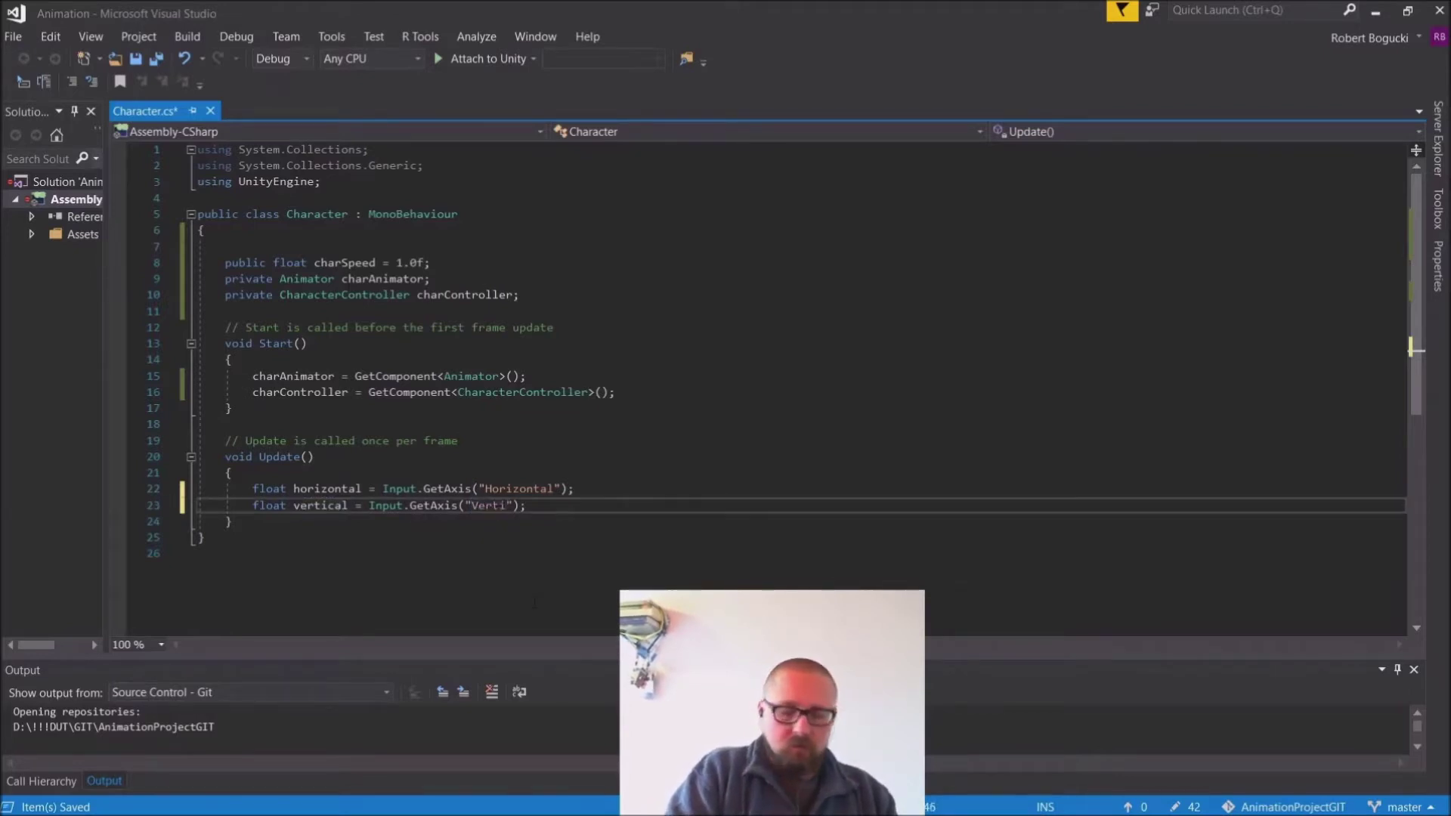
{"action": "type", "text": "ca;"}
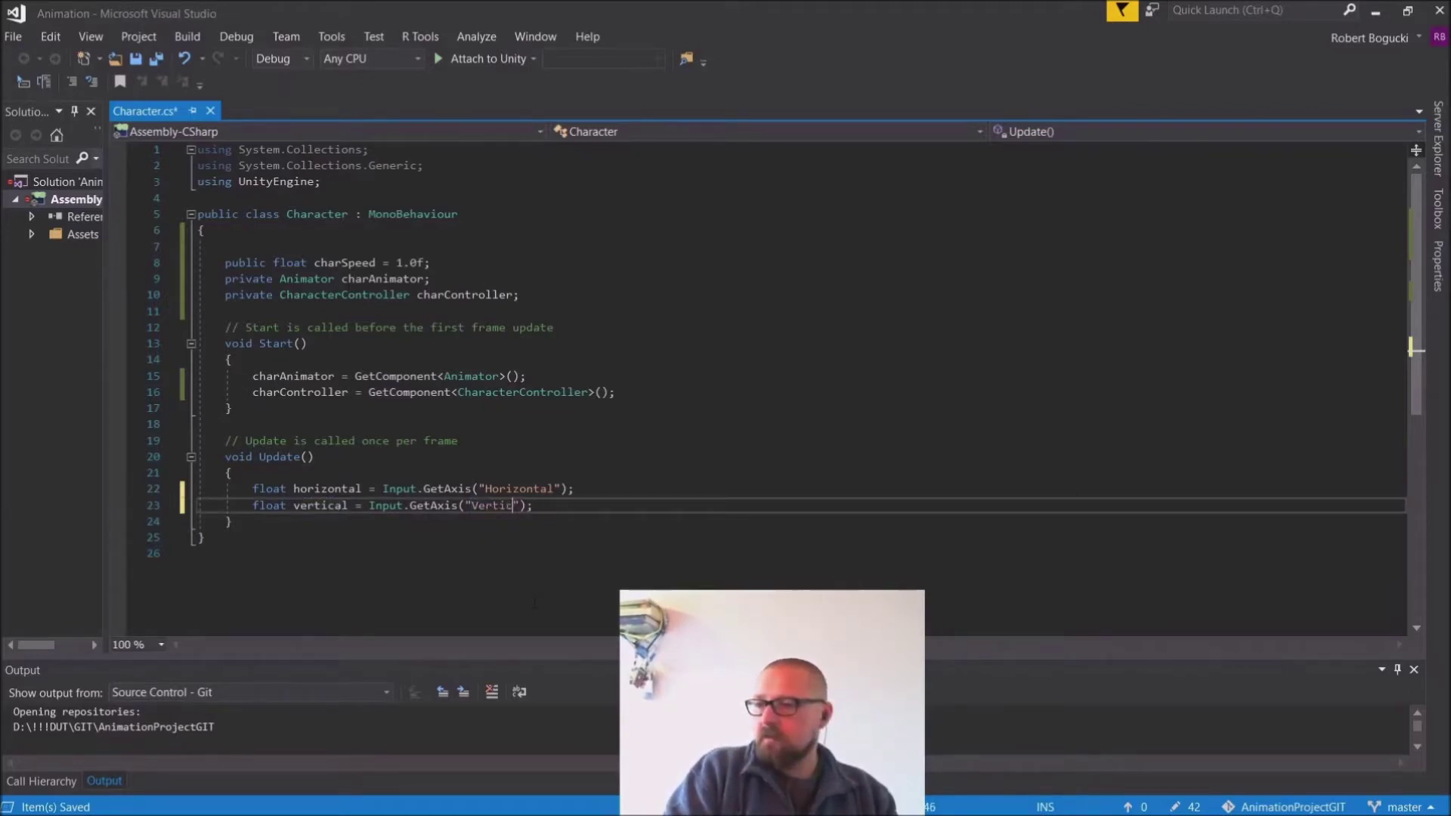
{"action": "key", "text": "BackSpace"}
{"action": "type", "text": "l"}
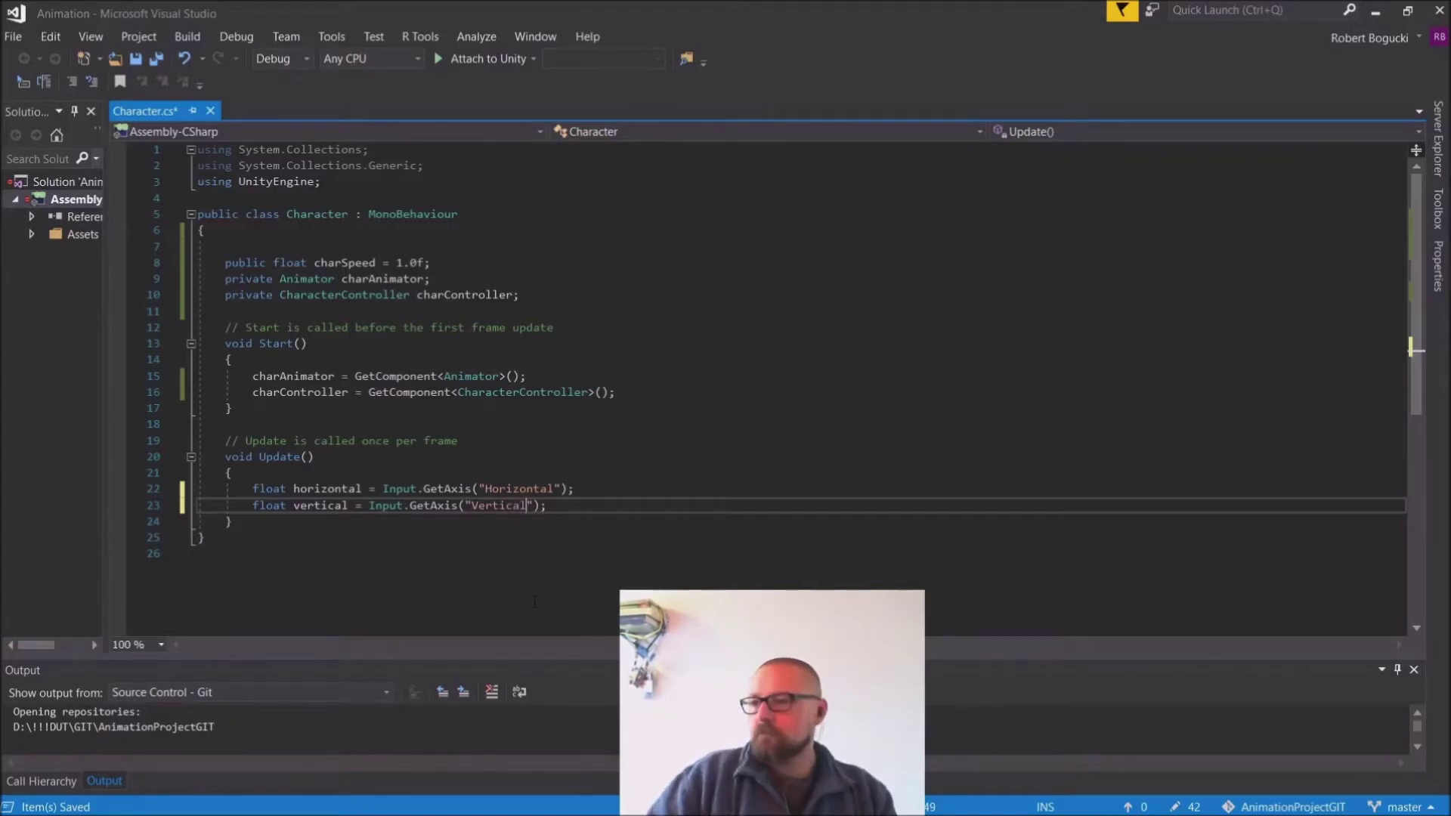
Step: Below the axis declarations in Update(), leave a few blank lines and add the call charController.Move(moveVec);
{"action": "key", "text": "Return"}
{"action": "key", "text": "Return"}
{"action": "key", "text": "Return"}
{"action": "key", "text": "Return"}
{"action": "key", "text": "Up"}
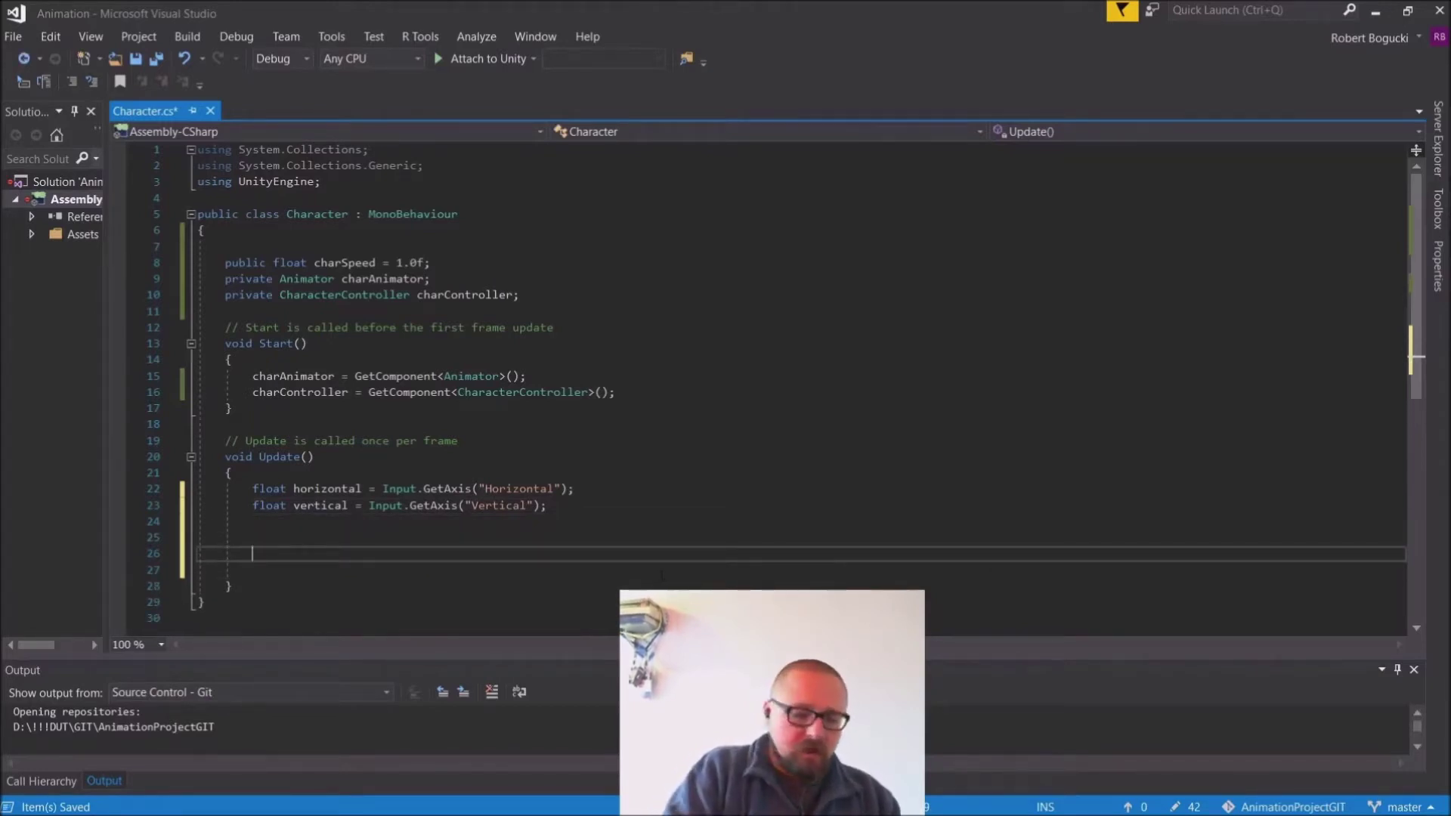
{"action": "type", "text": "char"}
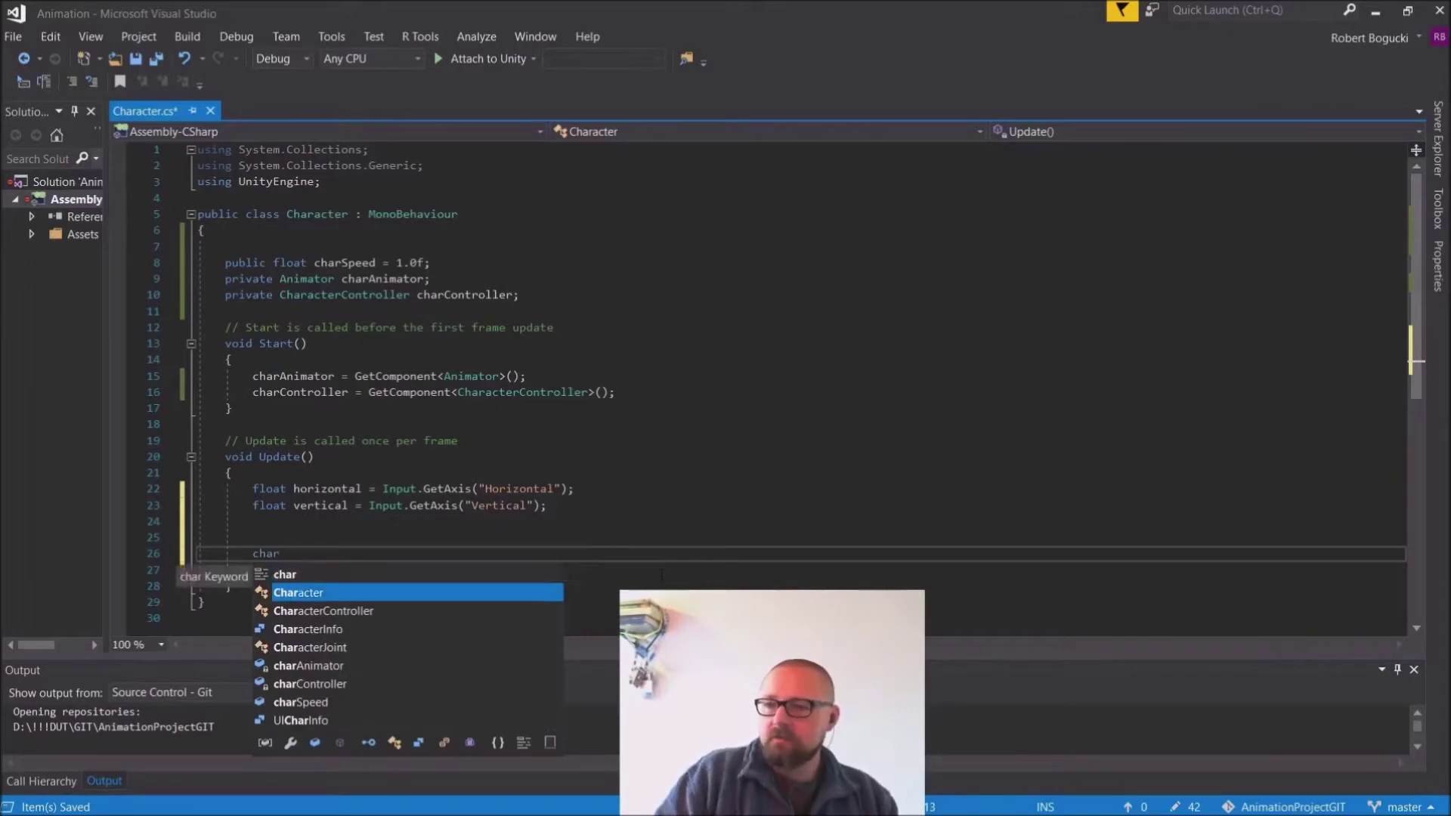
{"action": "key", "text": "Down"}
{"action": "key", "text": "Down"}
{"action": "key", "text": "Down"}
{"action": "key", "text": "Down"}
{"action": "key", "text": "Down"}
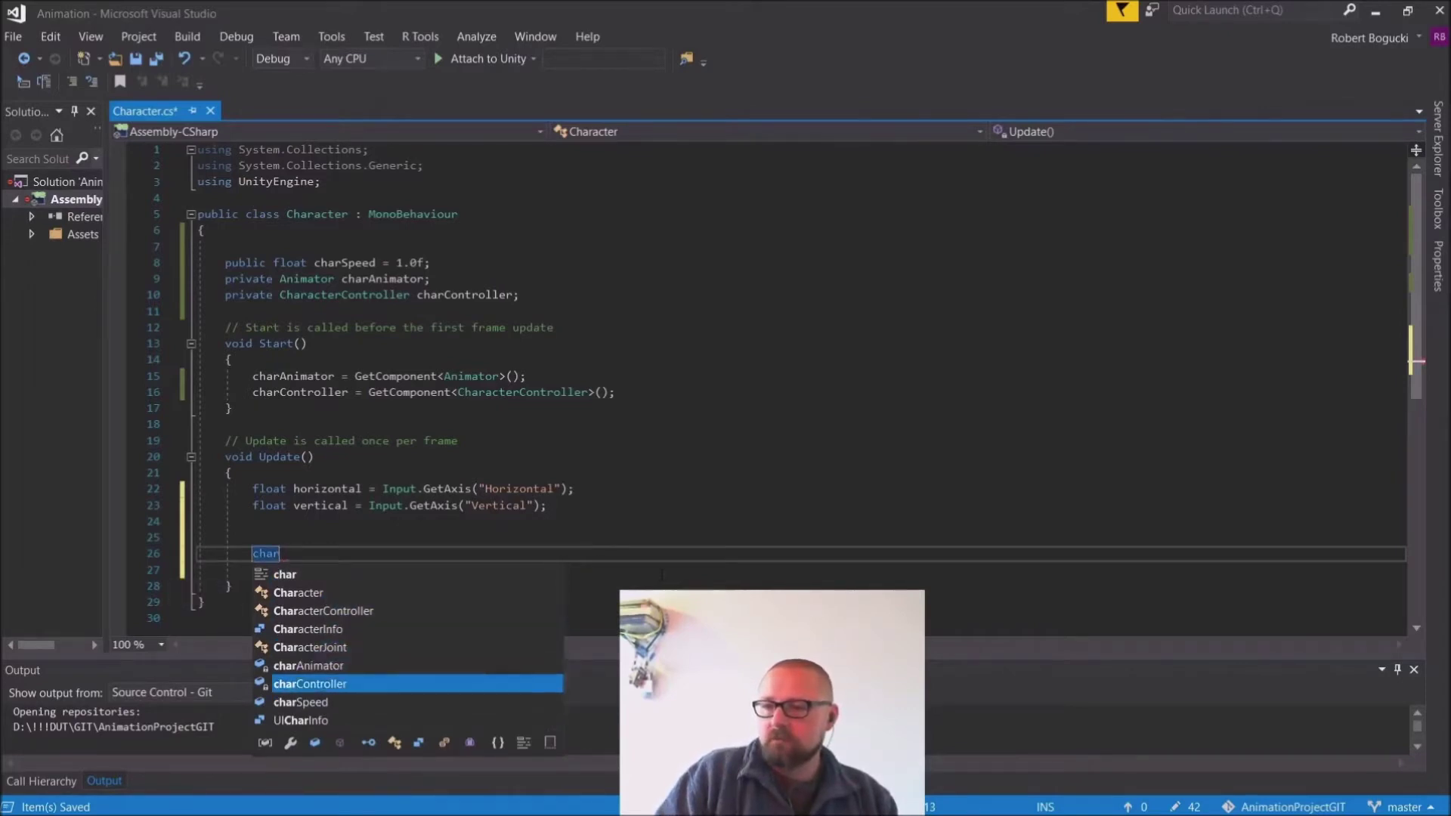
{"action": "key", "text": "Tab"}
{"action": "type", "text": ".Mo"}
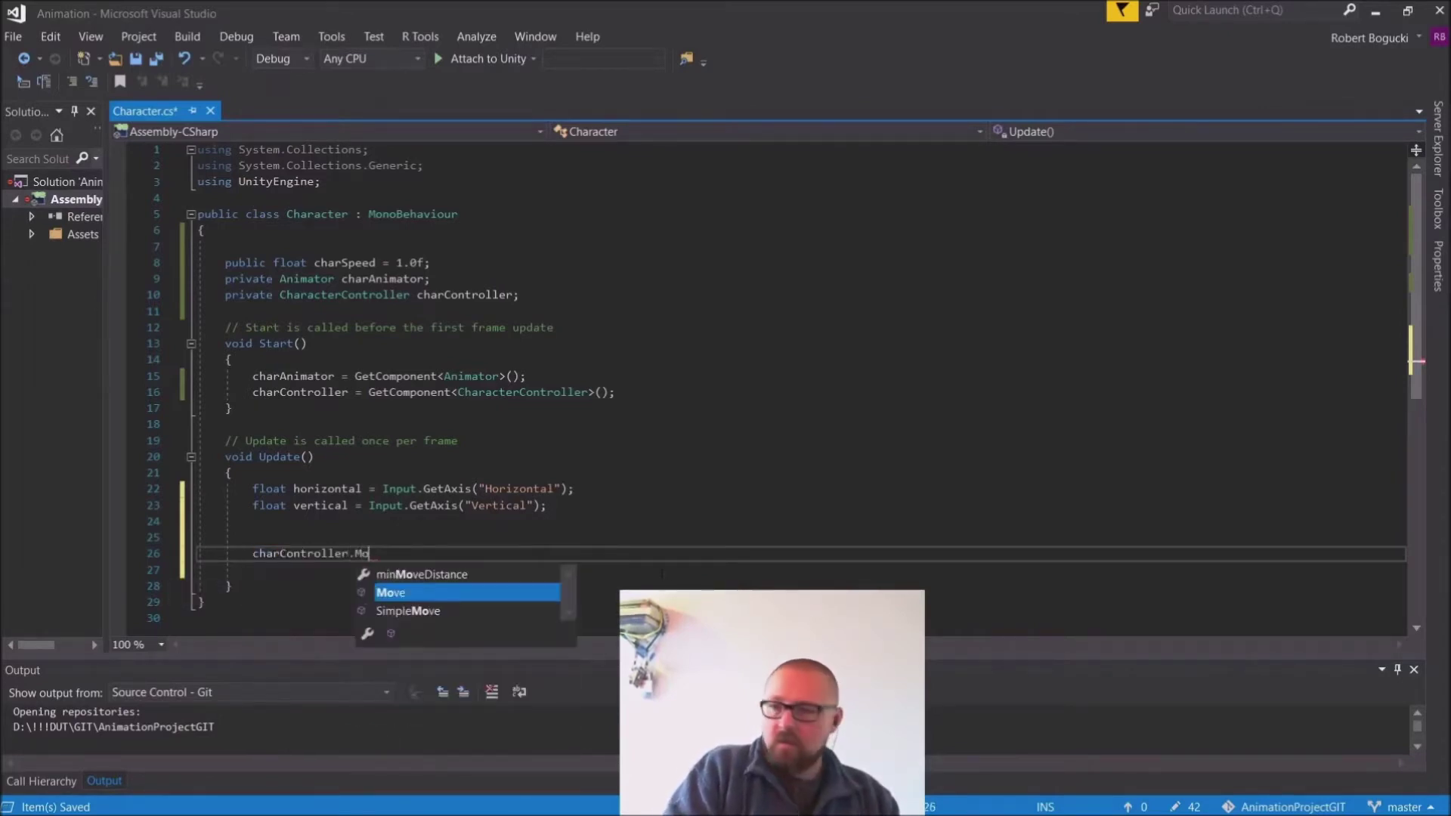
{"action": "key", "text": "Tab"}
{"action": "type", "text": "("}
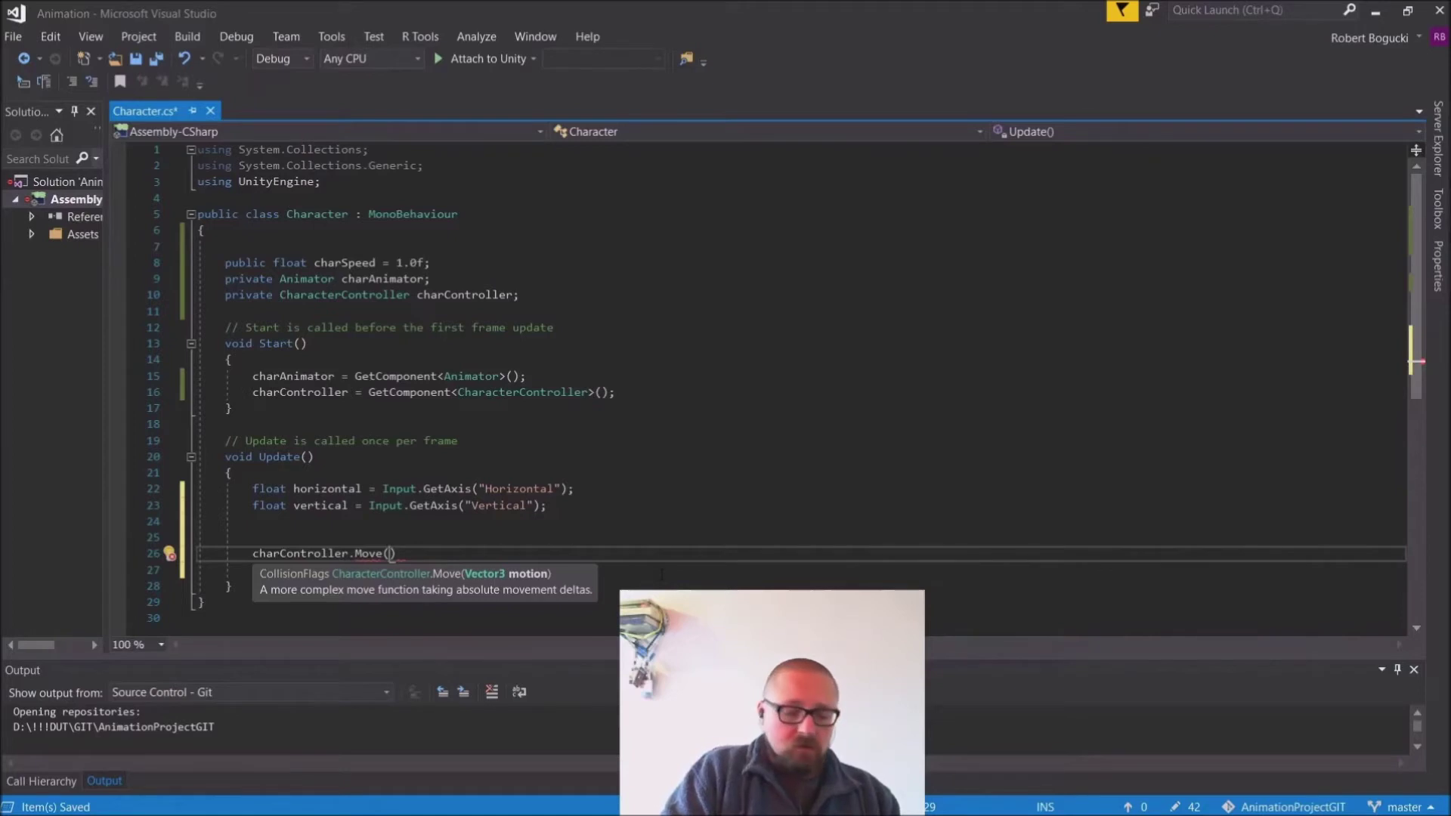
{"action": "type", "text": "moveVec"}
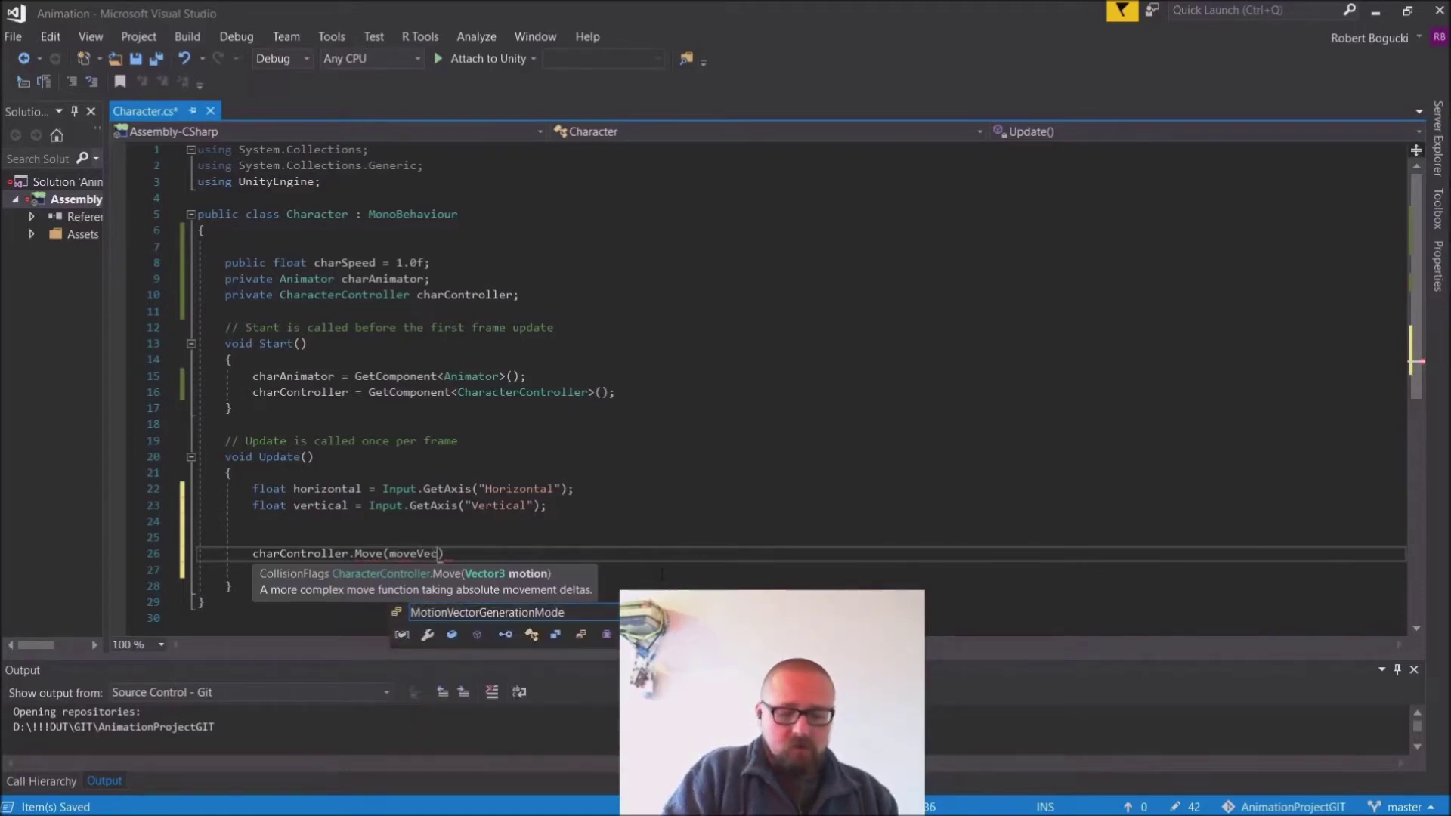
{"action": "type", "text": ");"}
Step: Above the Move call, declare Vector3 moveVec = new Vector3(horizontal, 0.0f, vertical); and remove the surplus blank line between the two statements
{"action": "key", "text": "Up"}
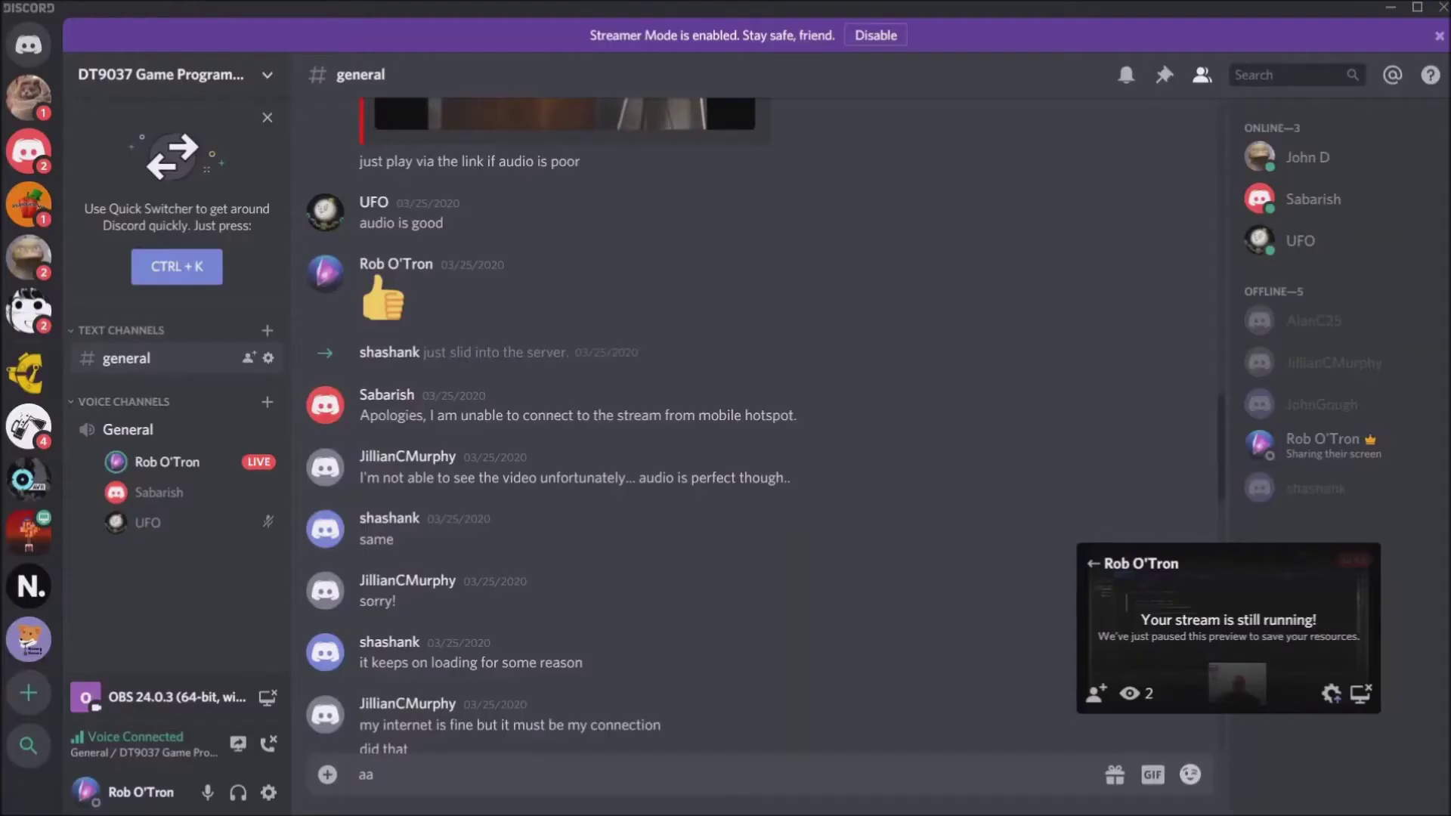
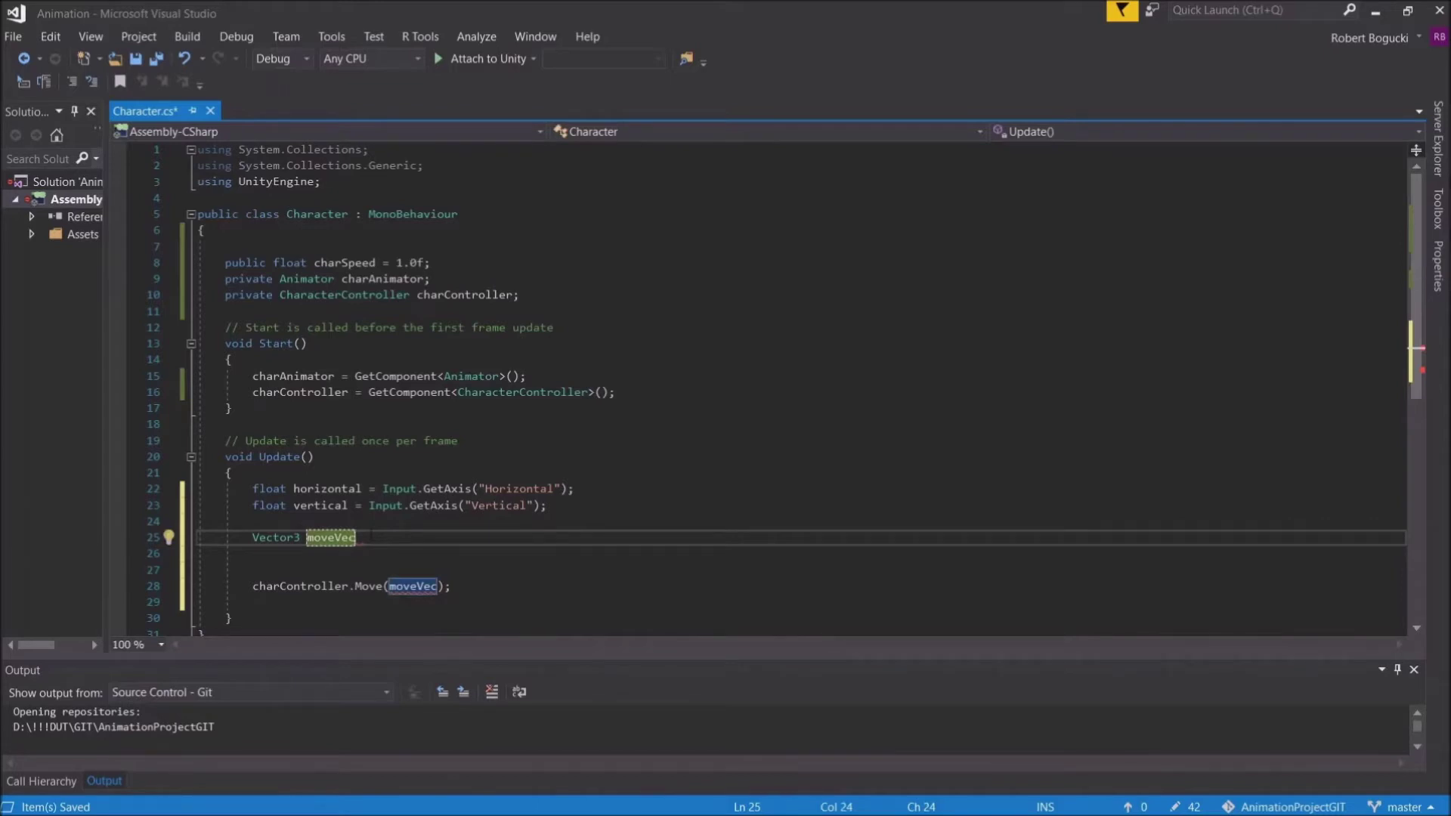
{"action": "type", "text": "=new V"}
{"action": "key", "text": "BackSpace"}
{"action": "key", "text": "BackSpace"}
{"action": "key", "text": "BackSpace"}
{"action": "key", "text": "BackSpace"}
{"action": "key", "text": "BackSpace"}
{"action": "type", "text": "new Vecto"}
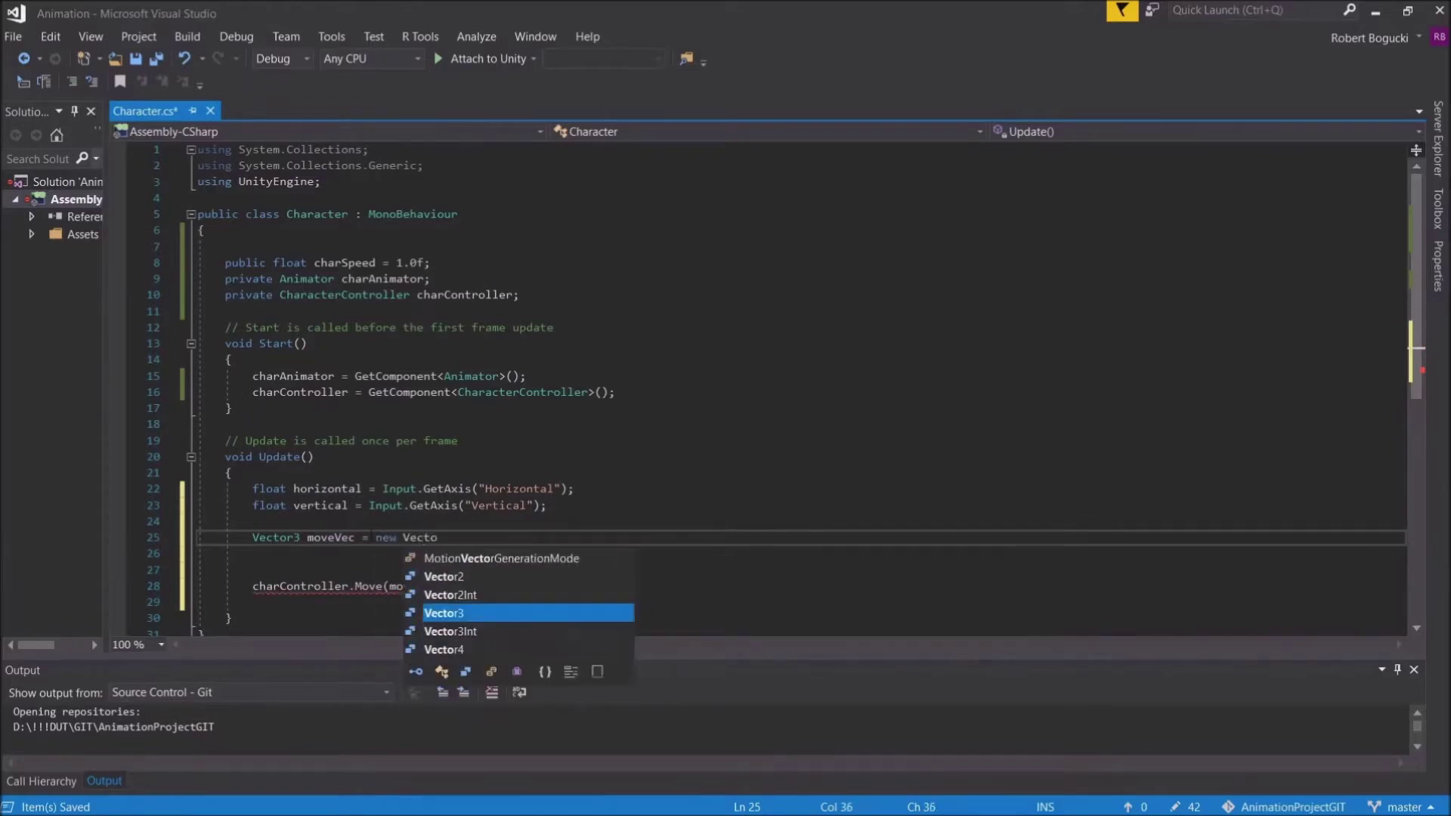
{"action": "key", "text": "Tab"}
{"action": "type", "text": "("}
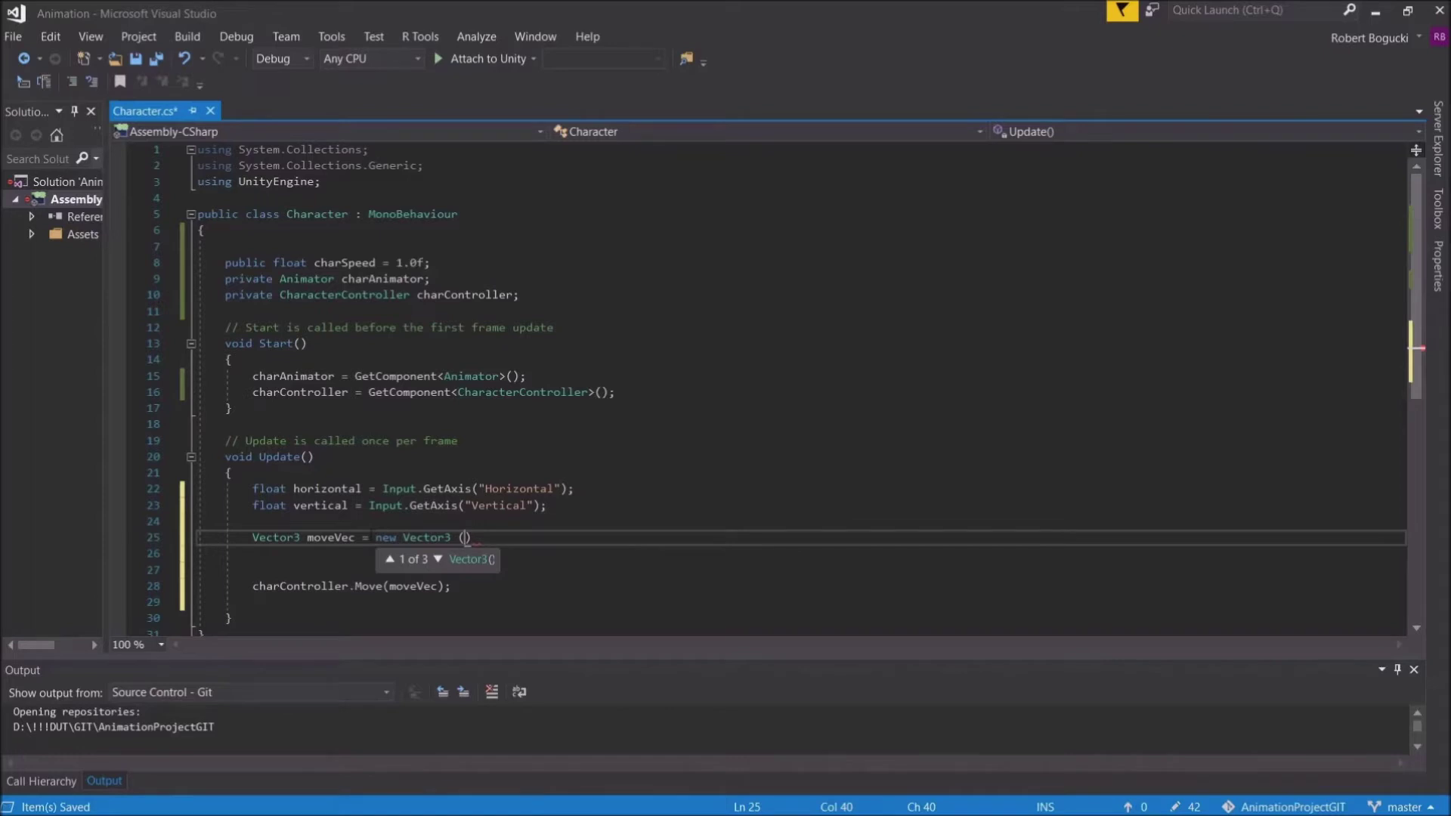
{"action": "type", "text": "hori"}
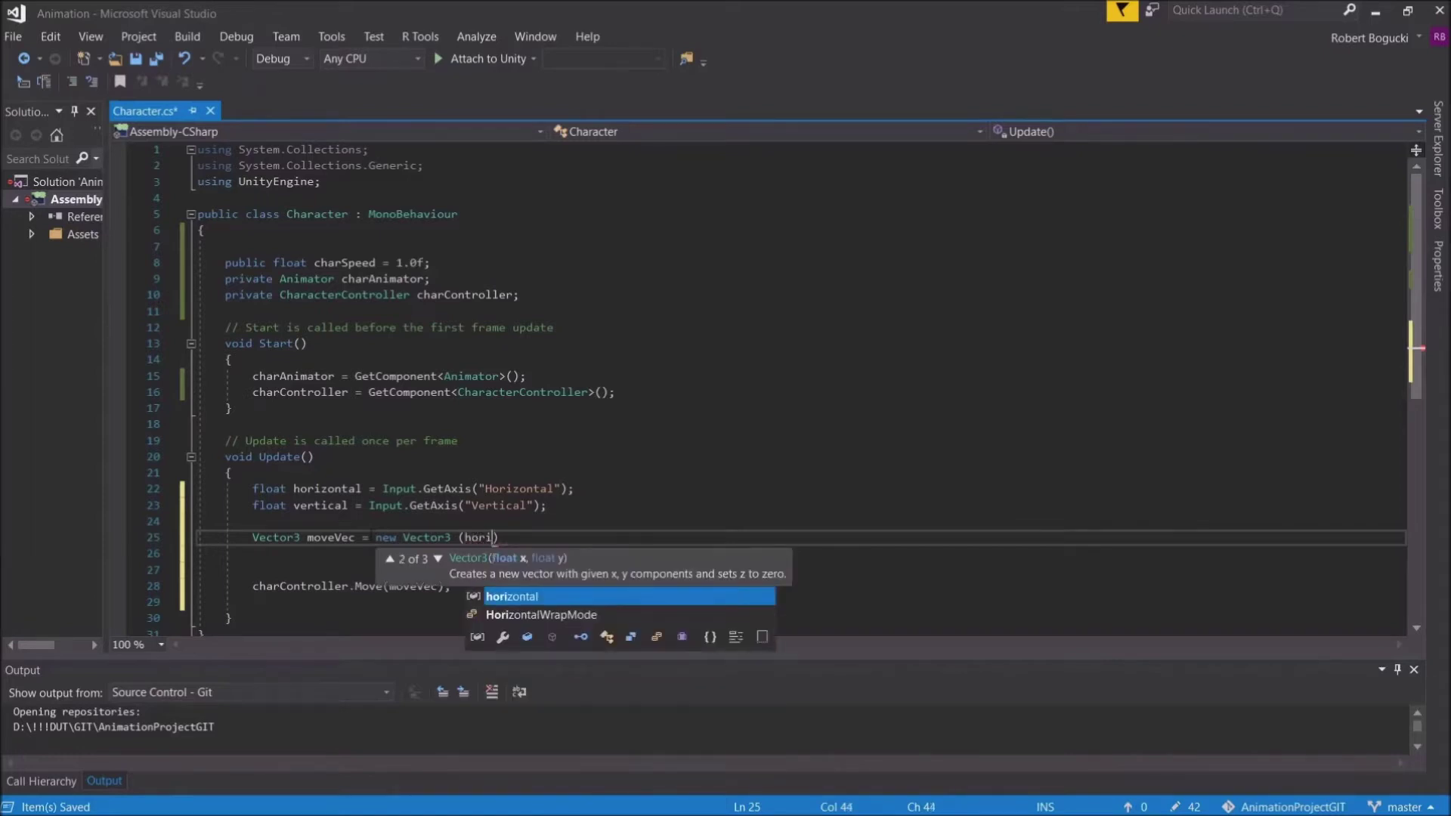
{"action": "type", "text": "zontal, 0.0f"}
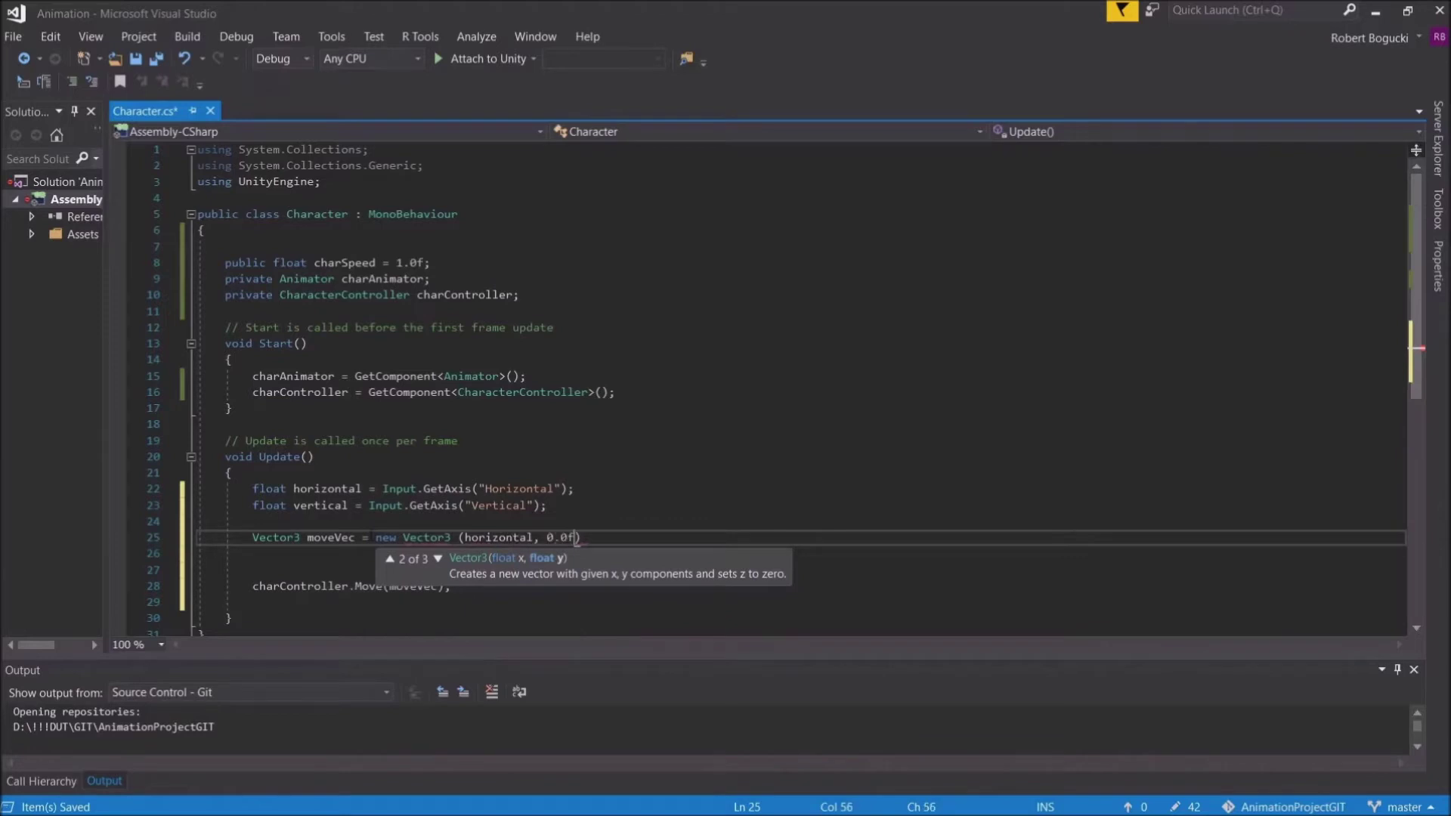
{"action": "type", "text": ", vertical);"}
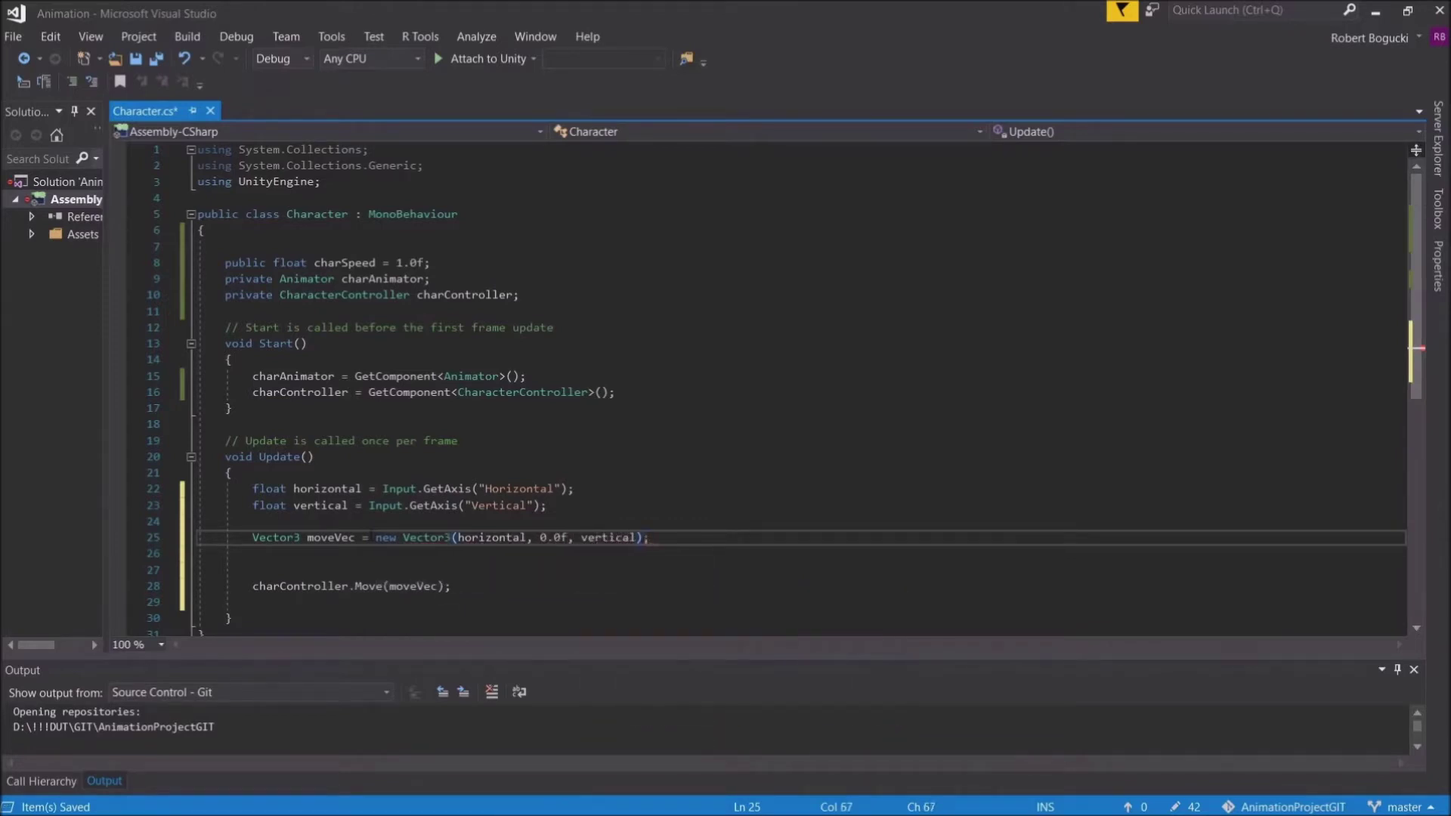
{"action": "left_click", "coordinate": [251, 558]}
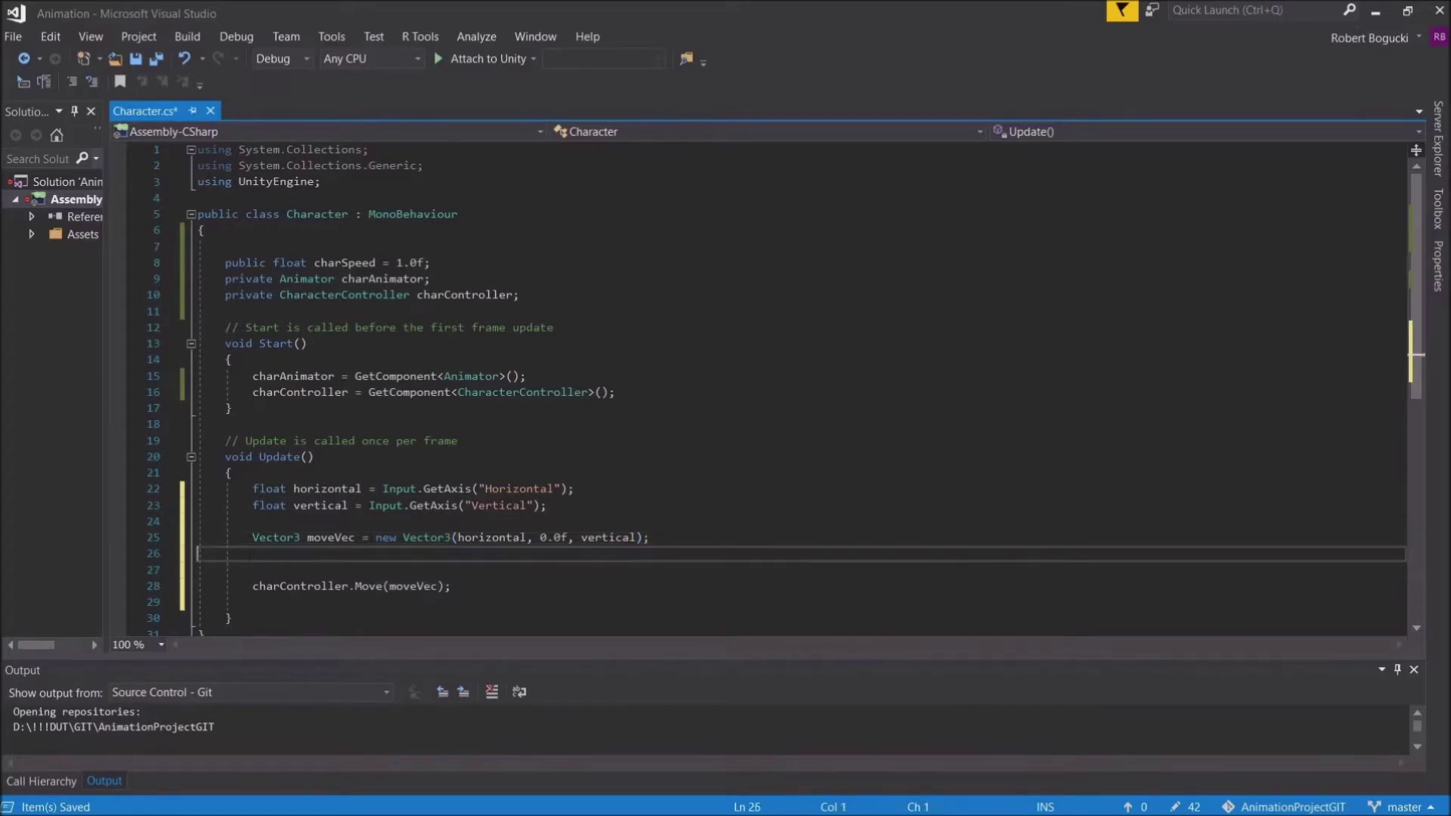
{"action": "key", "text": "Delete"}
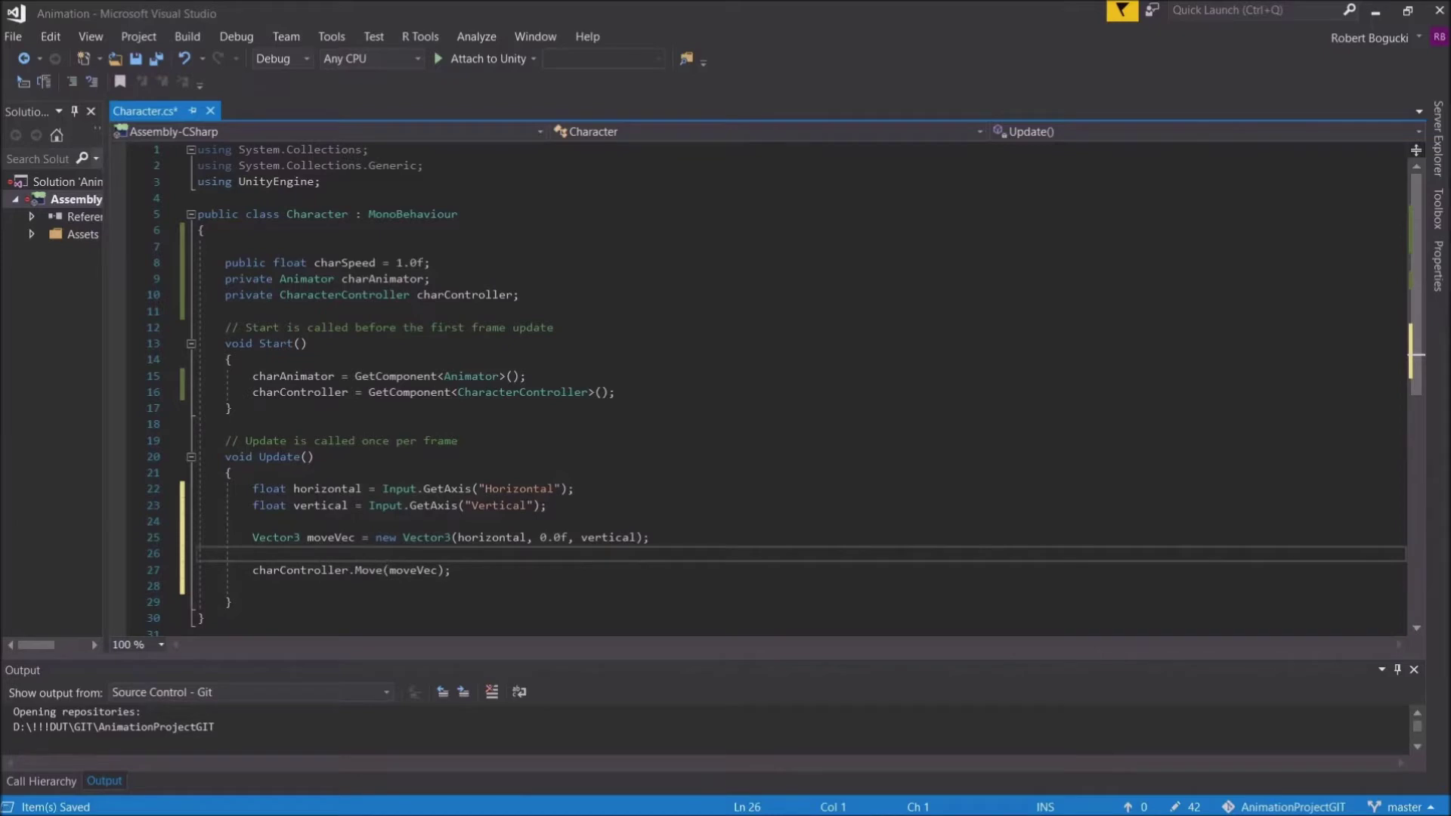
Step: Extend the Move argument to moveVec*Time.deltaTime*charSpeed and save Character.cs
{"action": "left_click", "coordinate": [437, 570]}
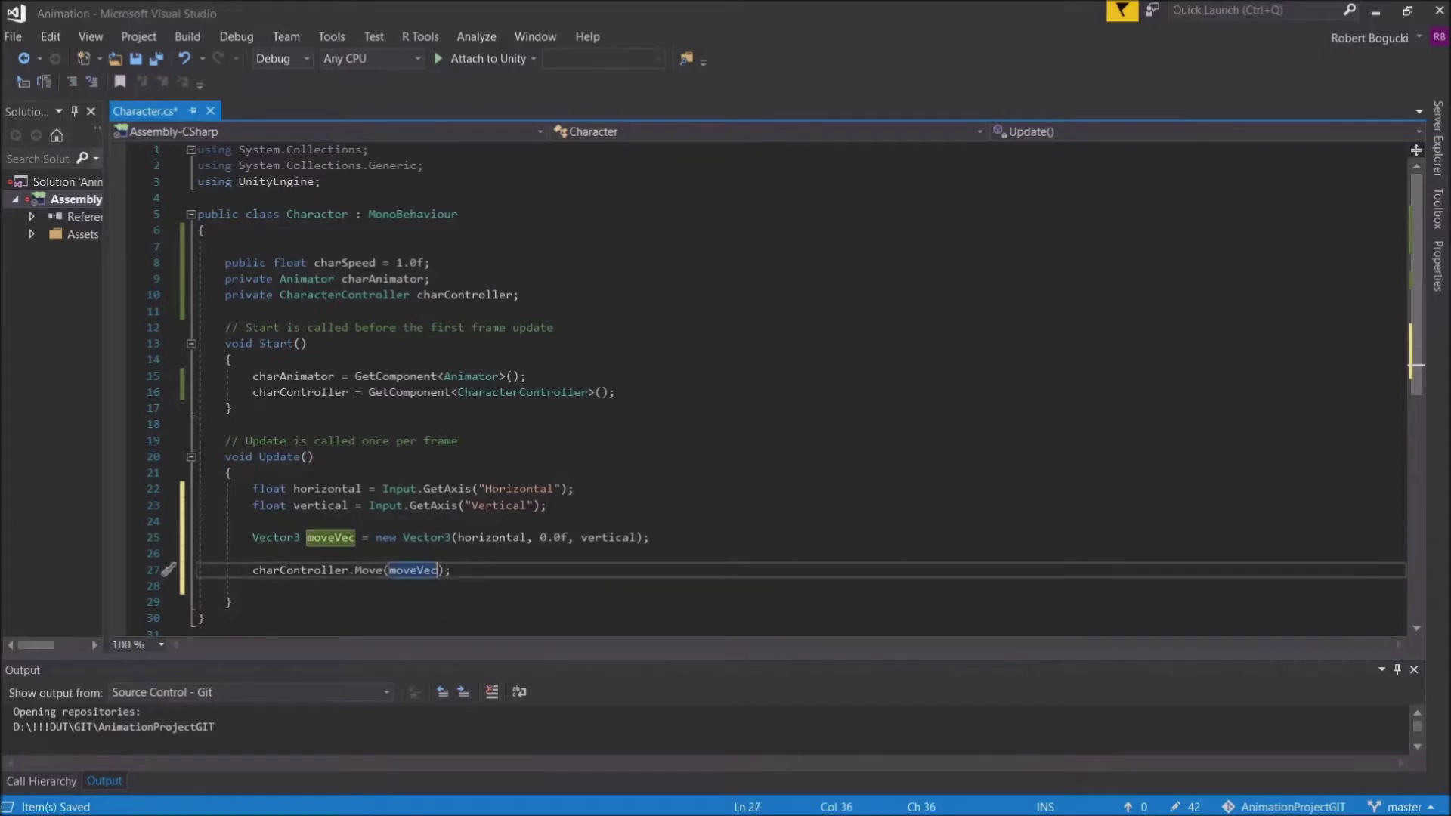
{"action": "type", "text": "*Time."}
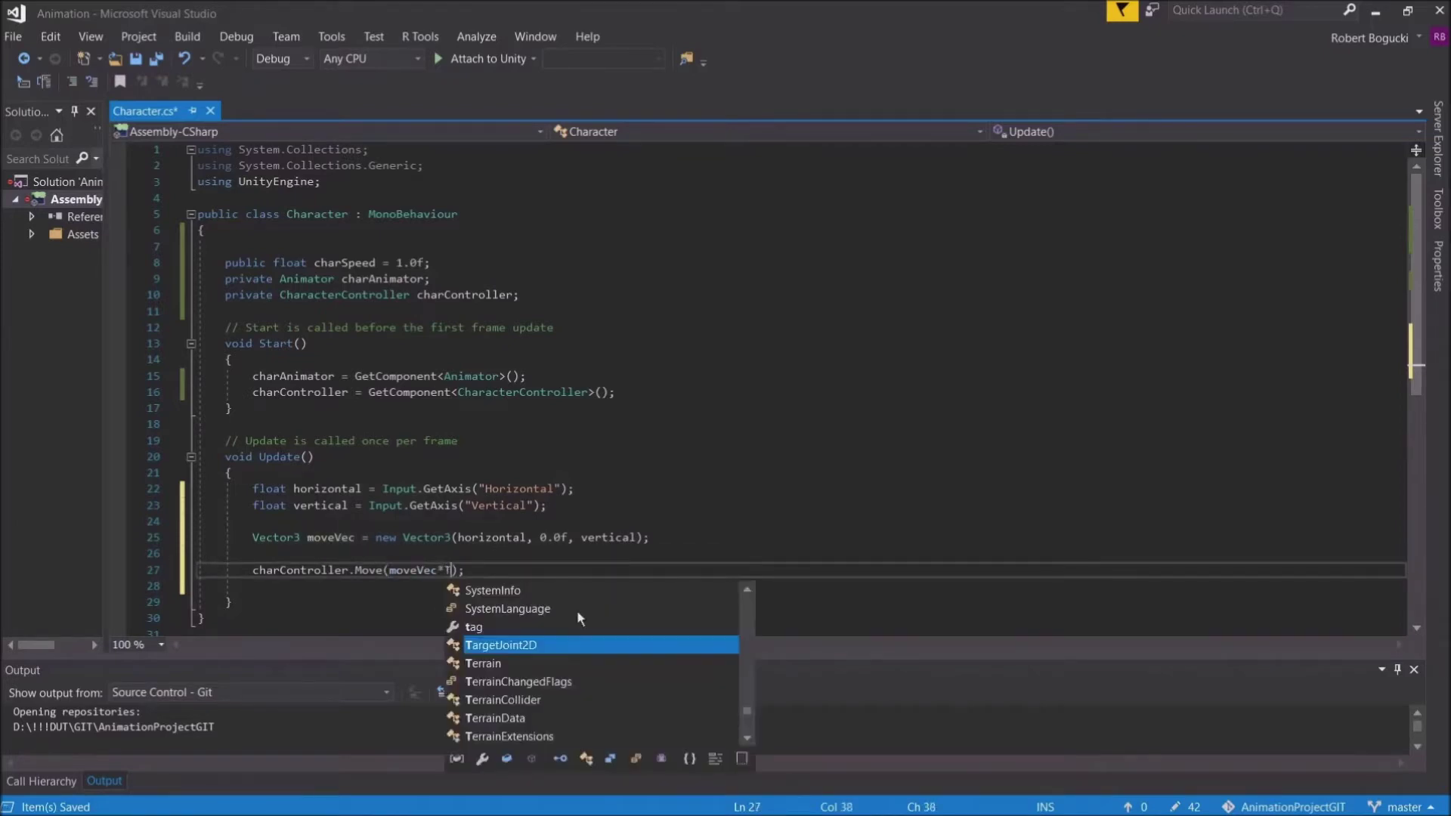
{"action": "type", "text": "delt"}
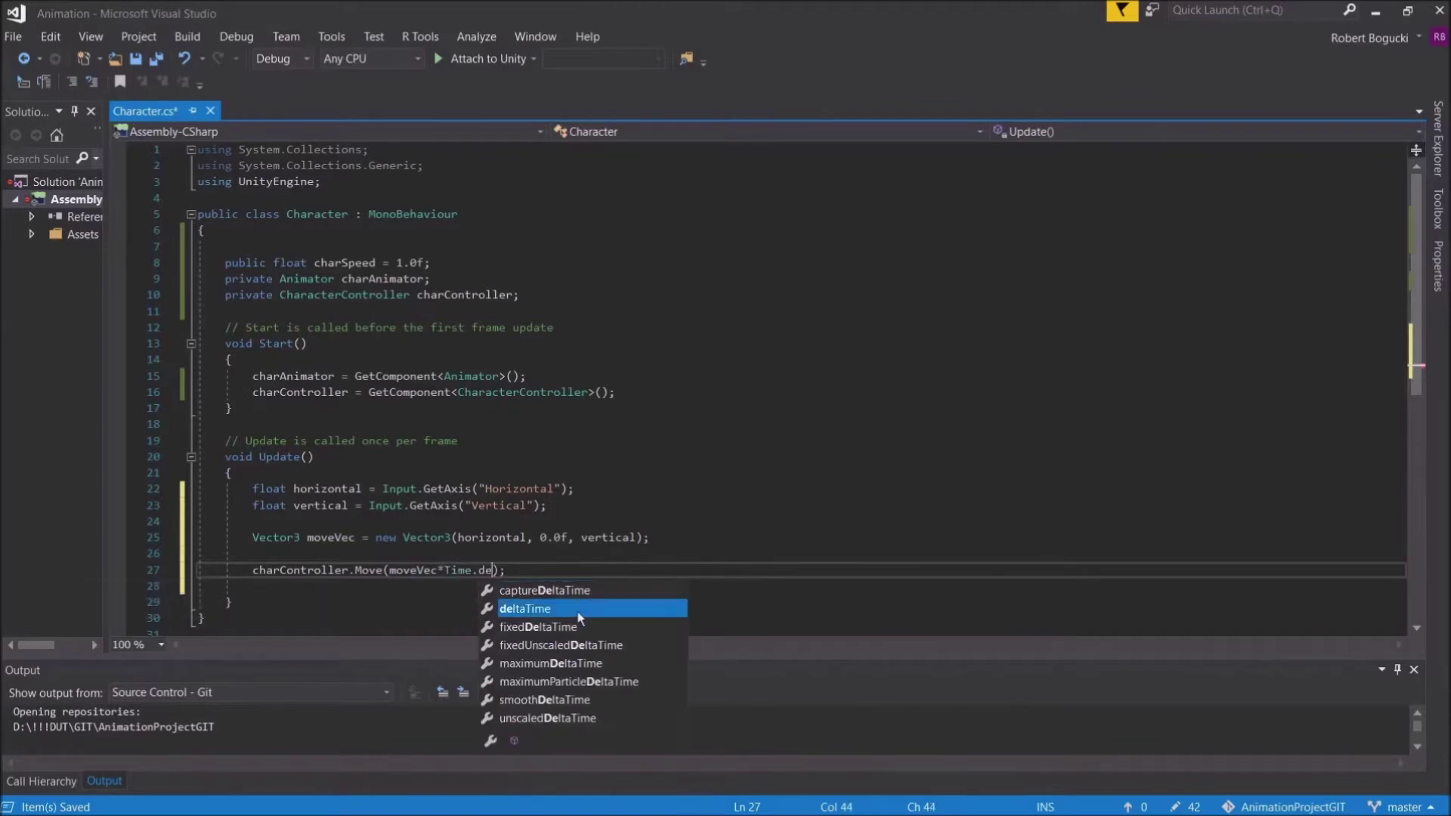
{"action": "key", "text": "Tab"}
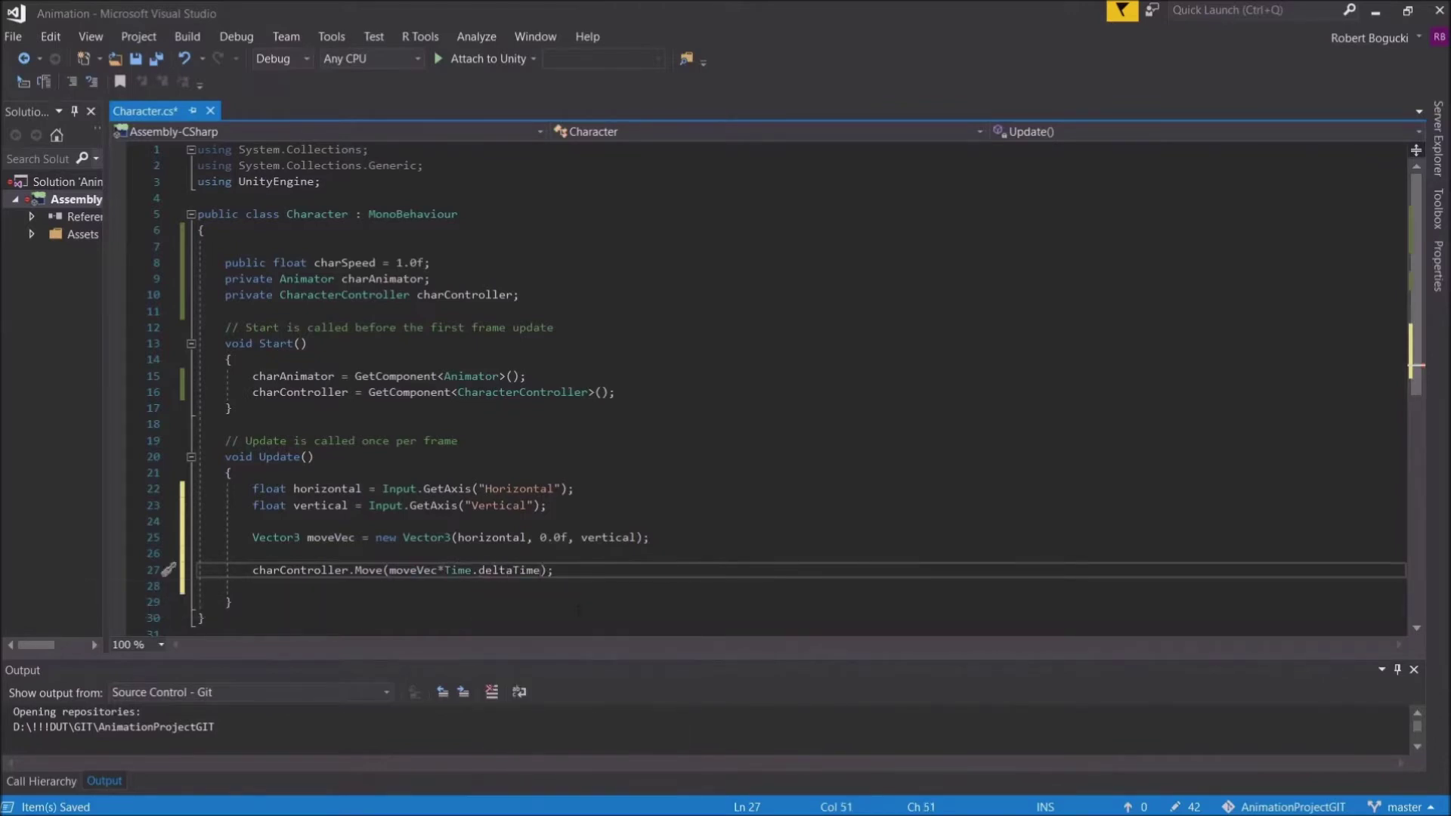
{"action": "type", "text": "*"}
{"action": "type", "text": "char"}
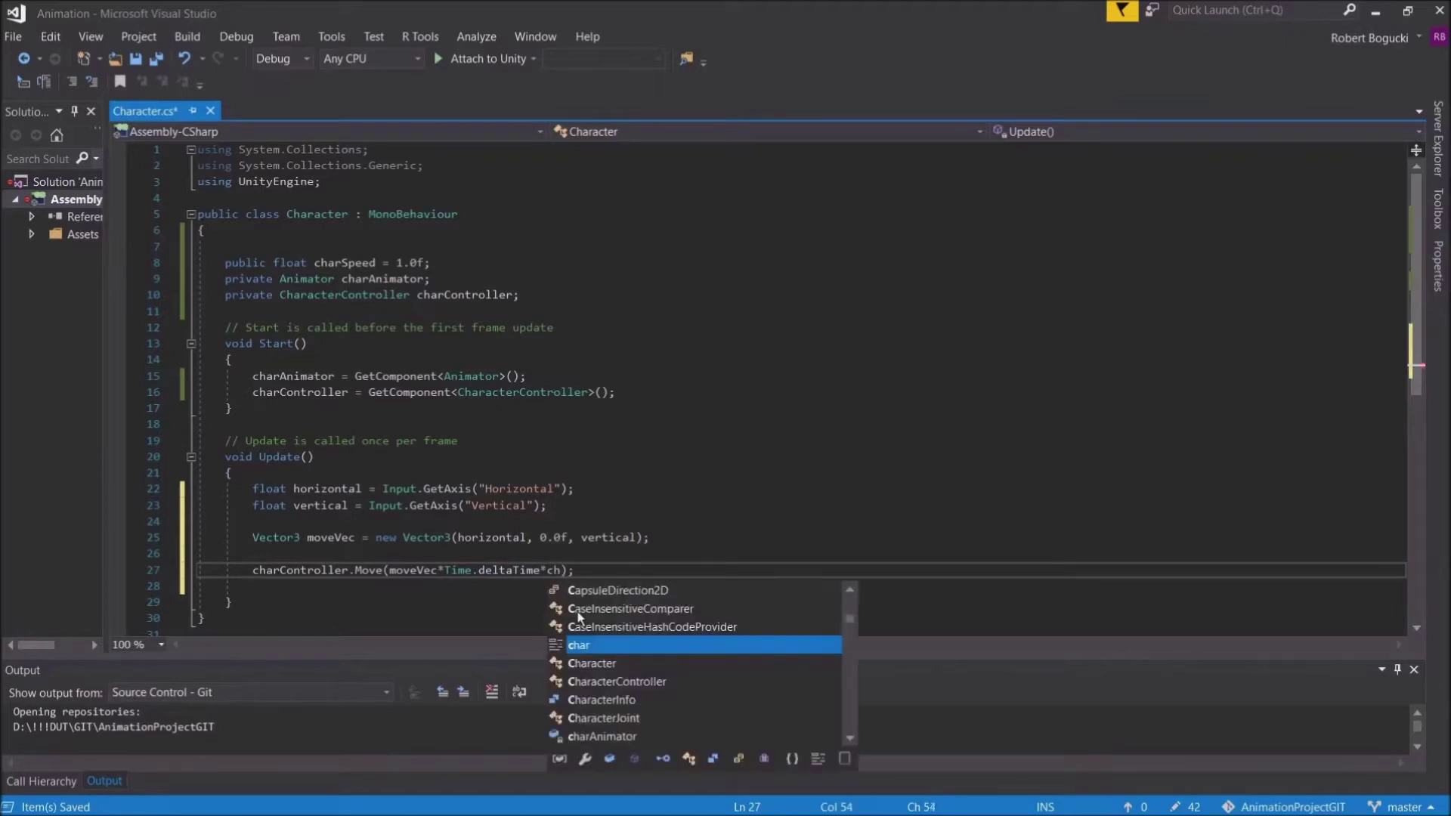
{"action": "type", "text": "Speed"}
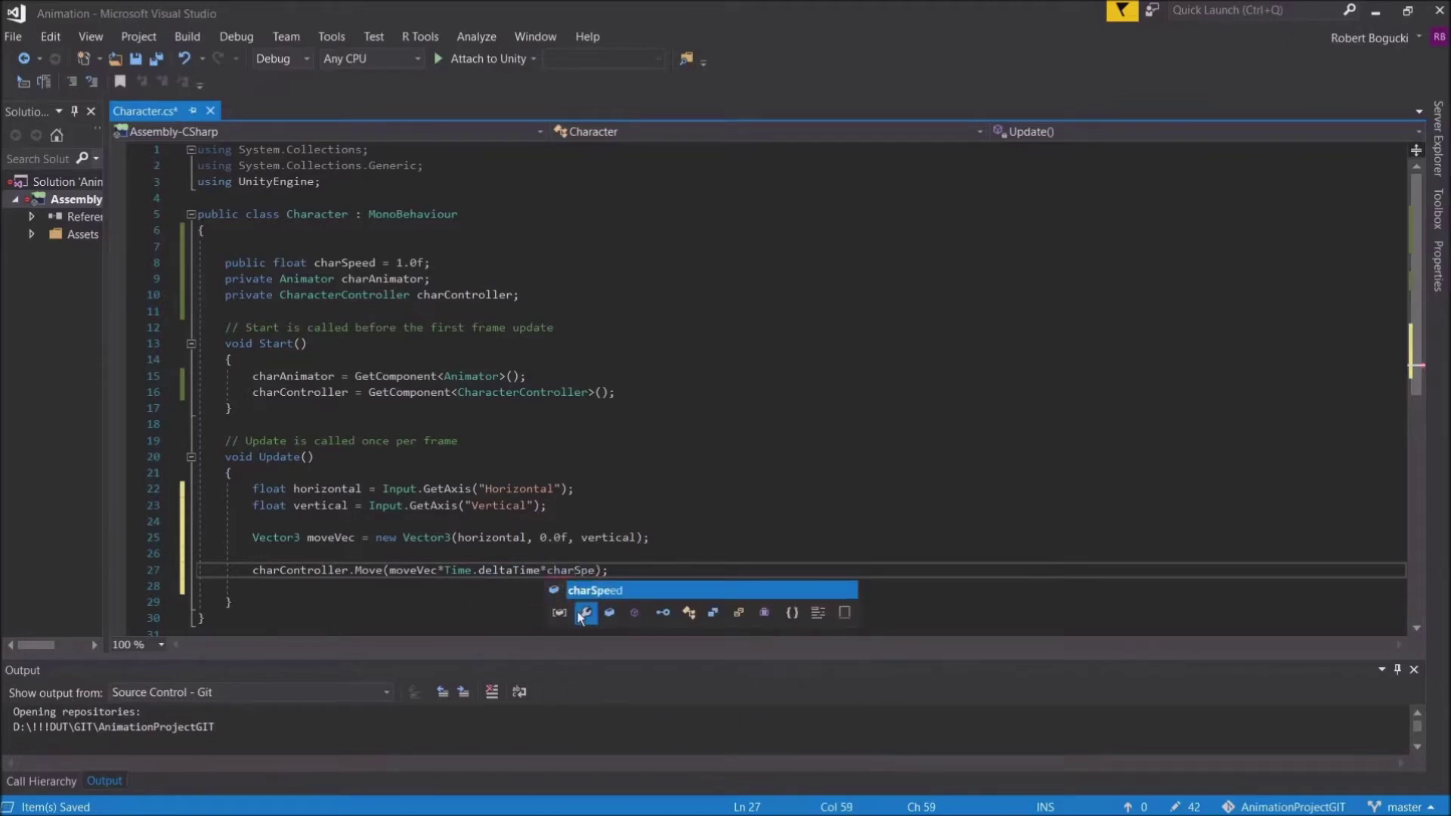
{"action": "type", "text": ")"}
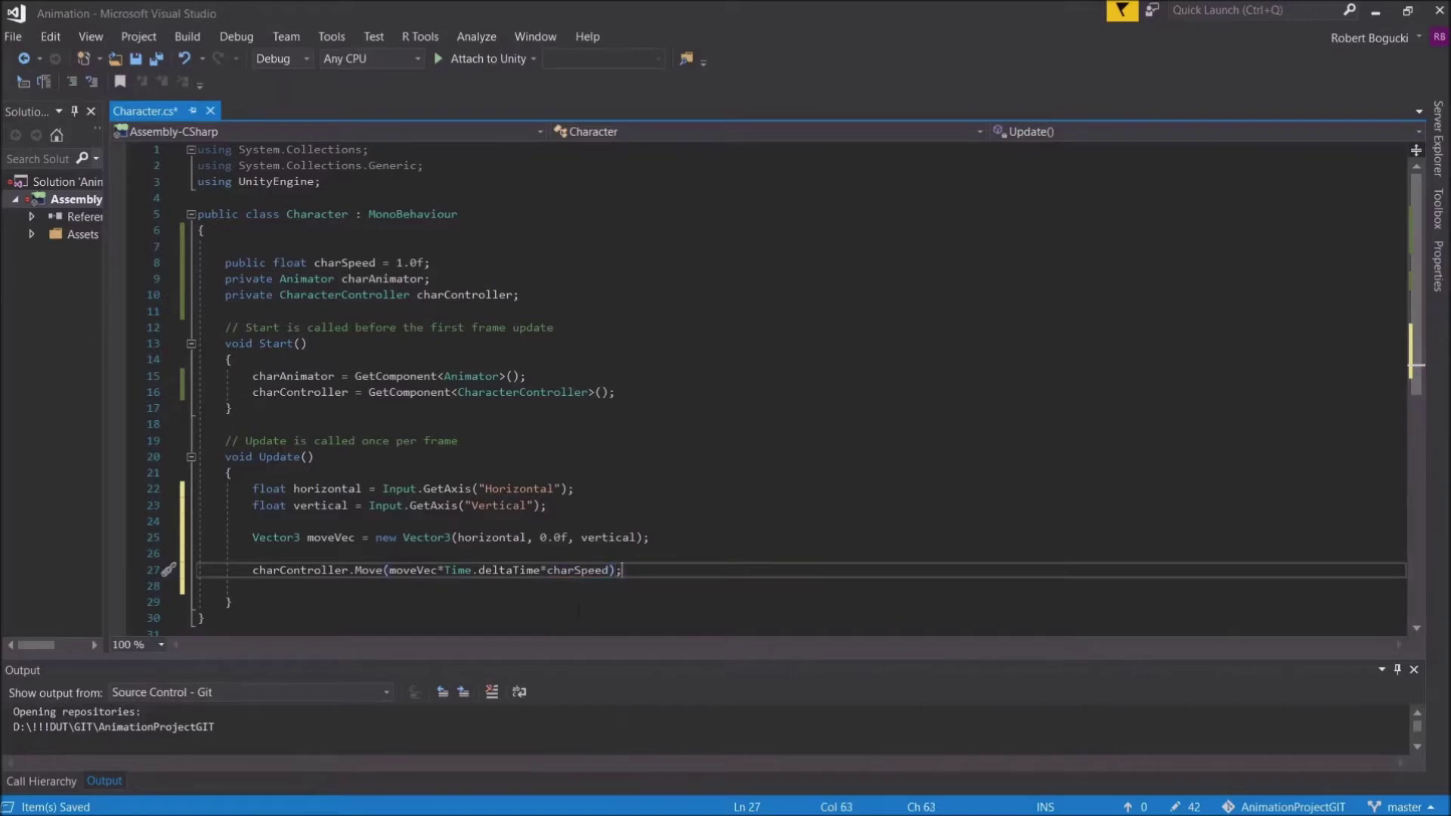
{"action": "left_click", "coordinate": [12, 36]}
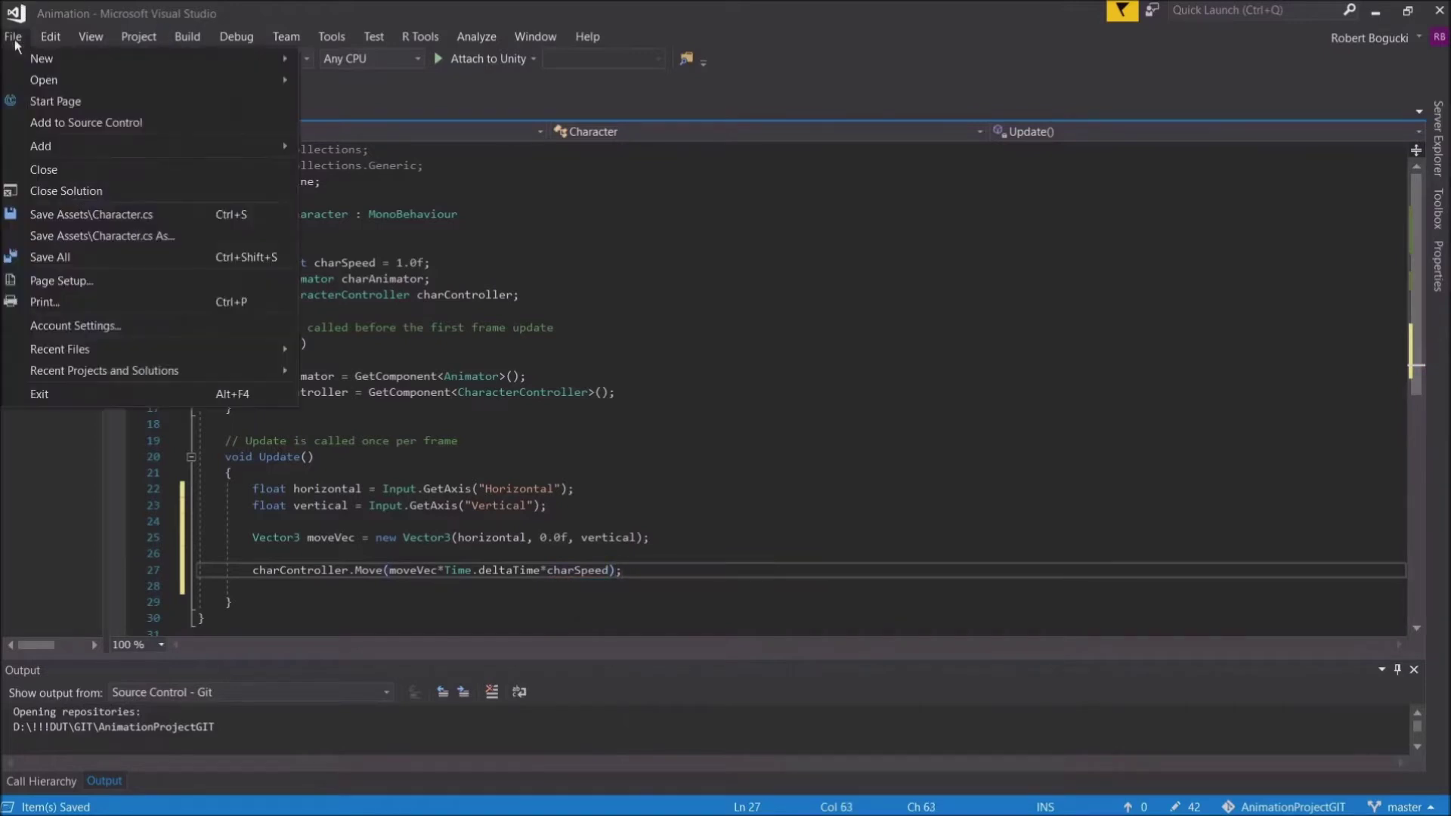
{"action": "left_click", "coordinate": [102, 214]}
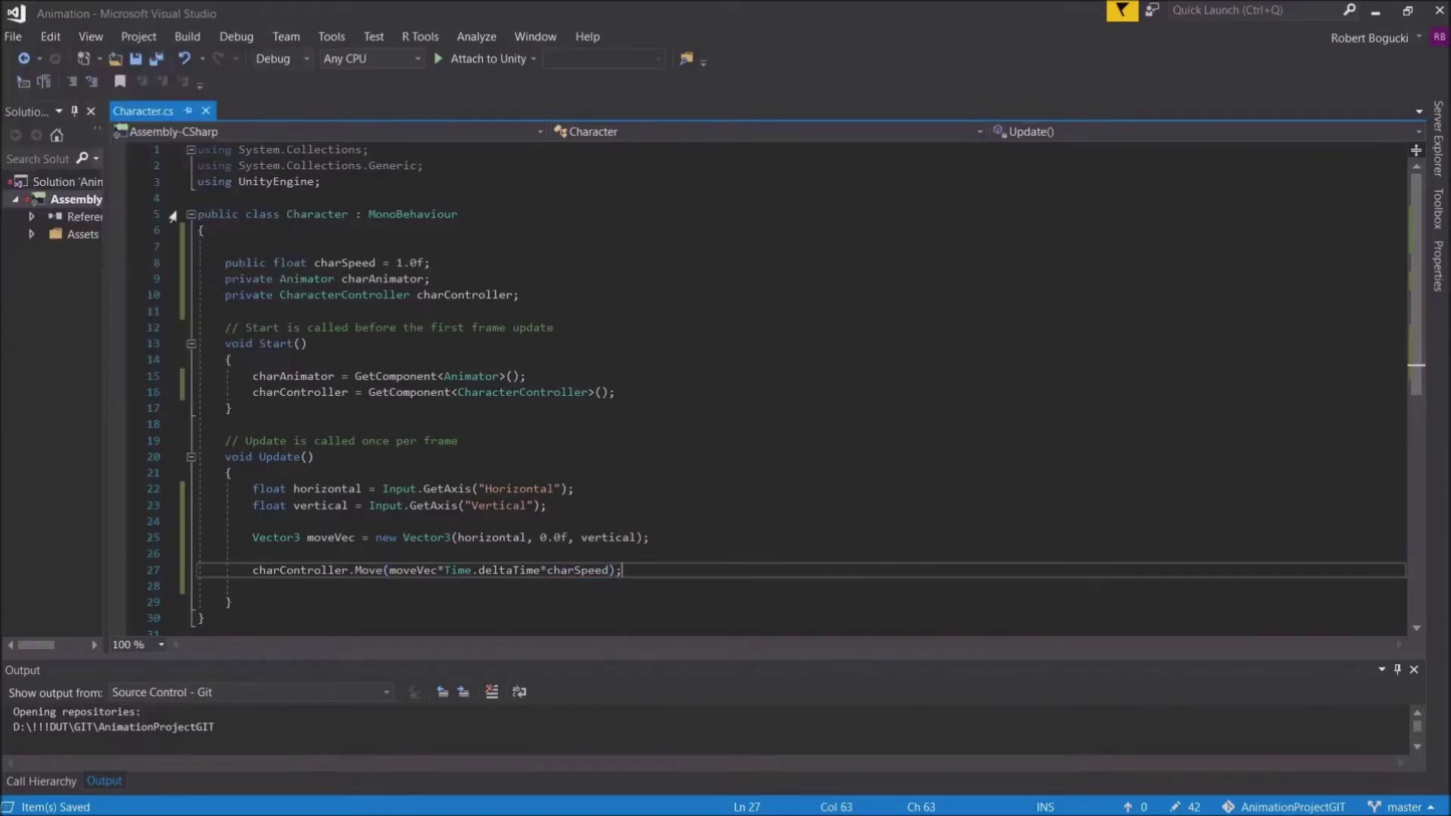
Step: Switch to Unity, enable the Animator's isWalking parameter by default, and start Play mode
{"action": "left_click", "coordinate": [1373, 15]}
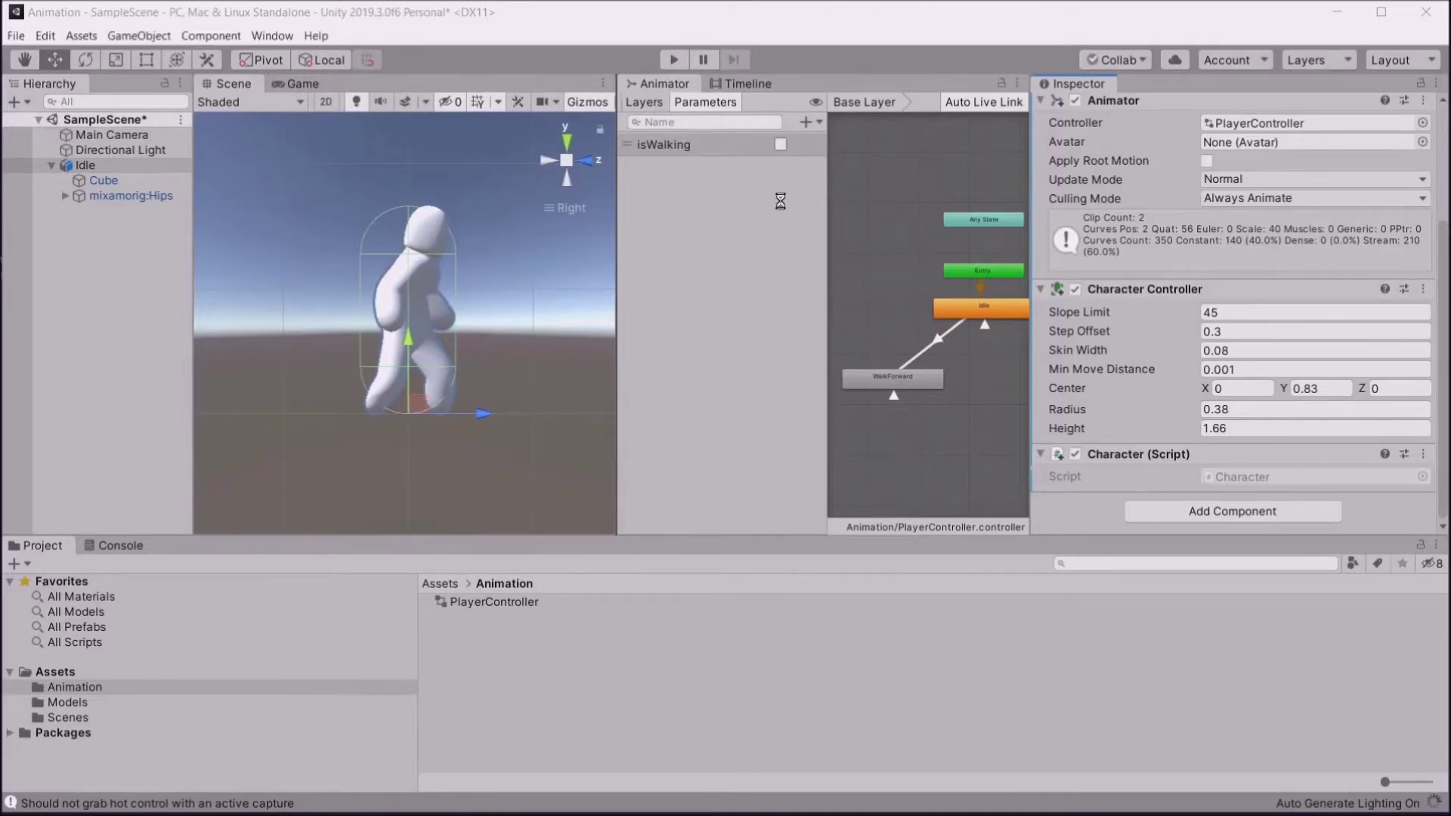
{"action": "left_click", "coordinate": [781, 144]}
{"action": "left_click", "coordinate": [673, 60]}
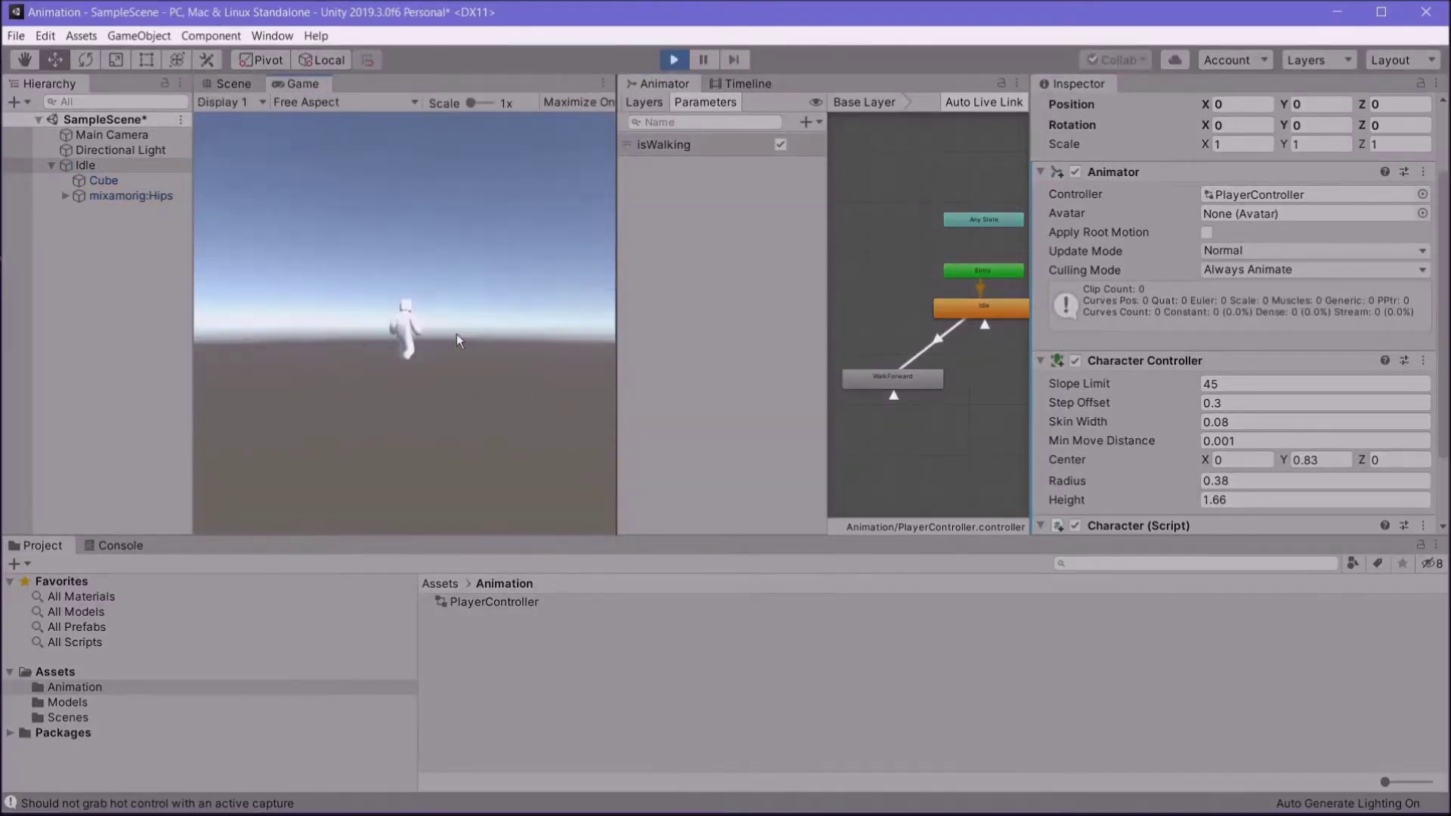
Step: Dock the Game view beside the Scene view and zoom the Scene in on the walking character
{"action": "left_click", "coordinate": [239, 84]}
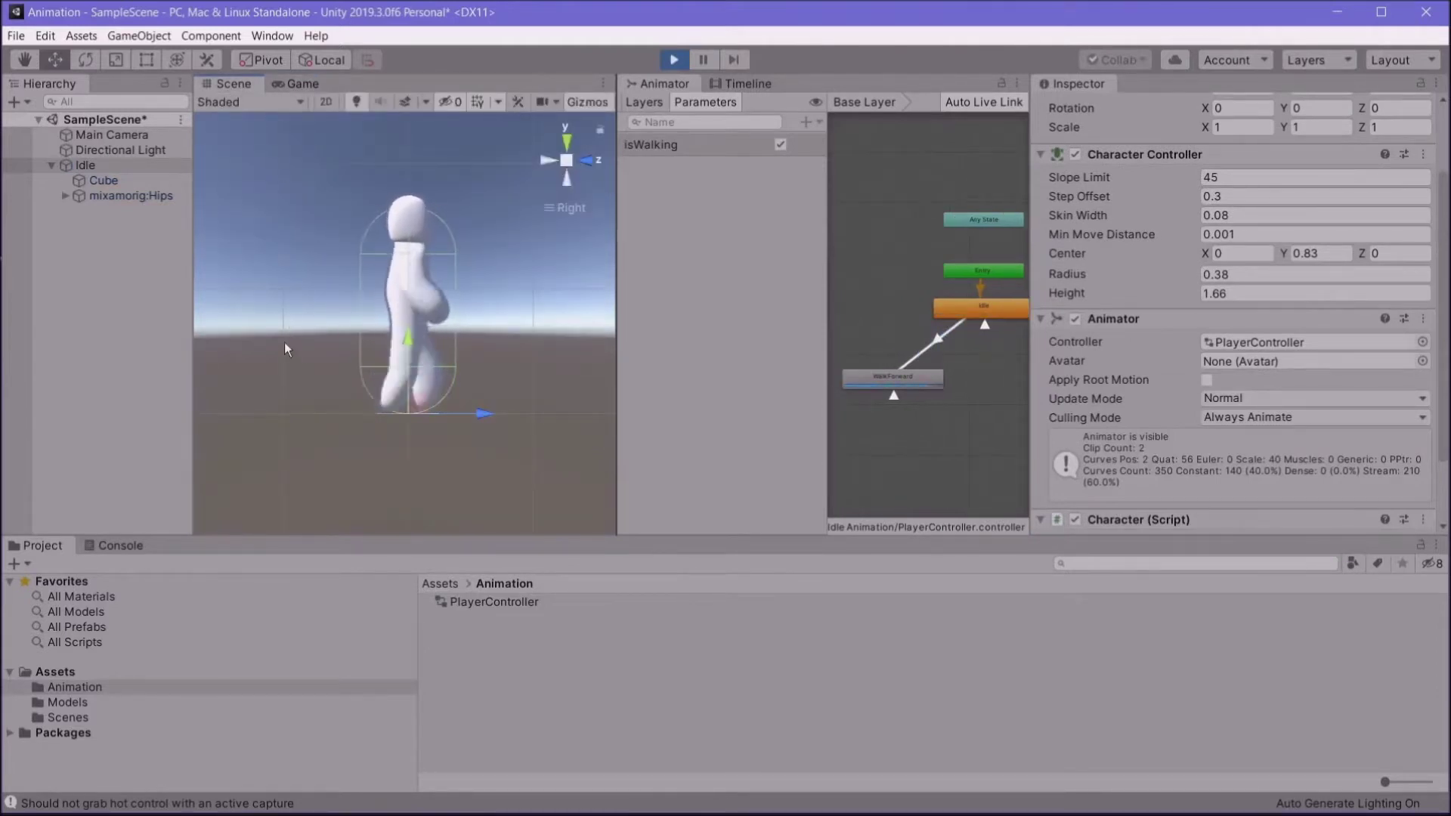
{"action": "left_click_drag", "start_coordinate": [298, 84], "coordinate": [597, 215]}
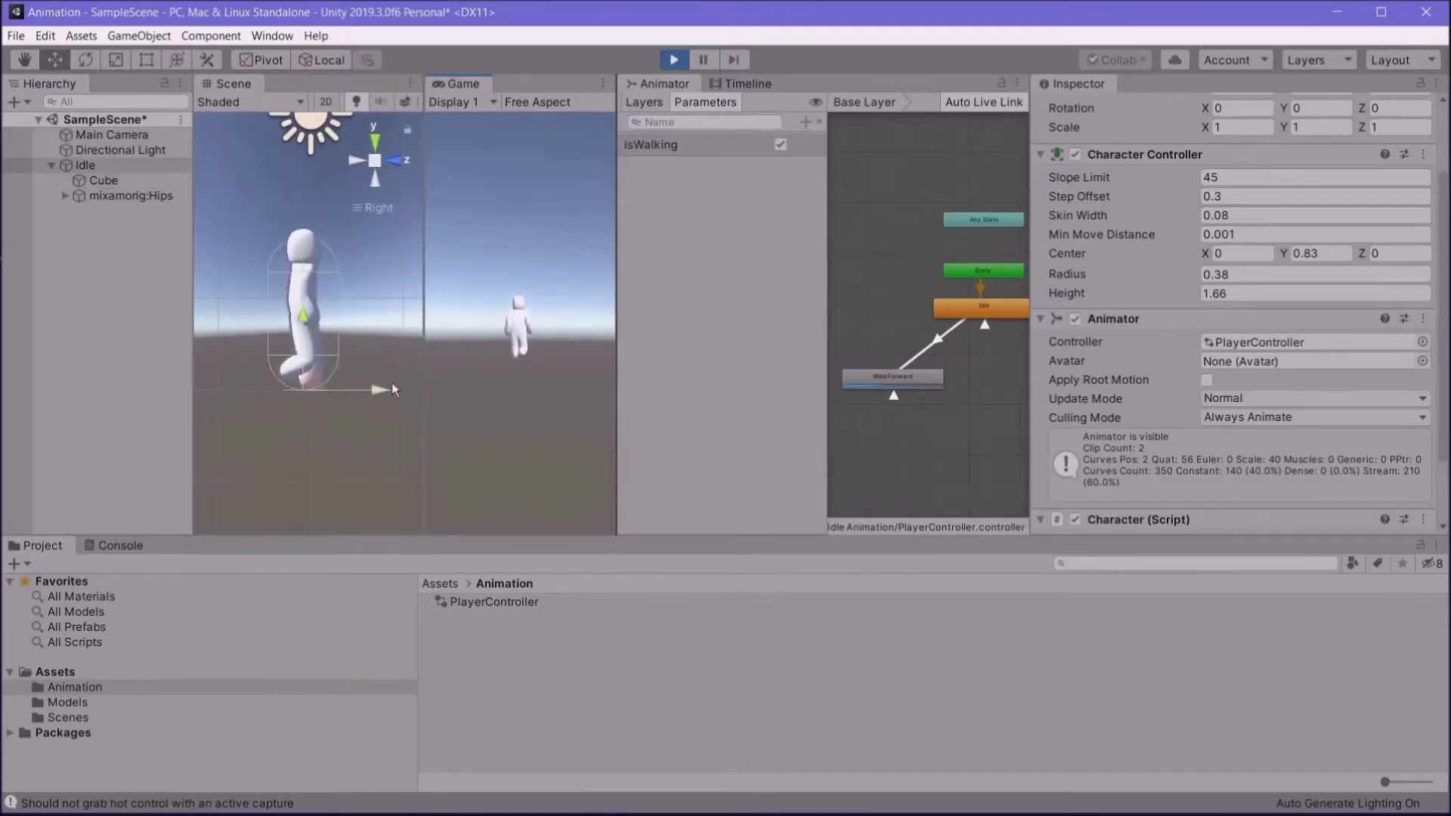
{"action": "scroll", "coordinate": [336, 407], "scroll_direction": "up", "scroll_amount": 5}
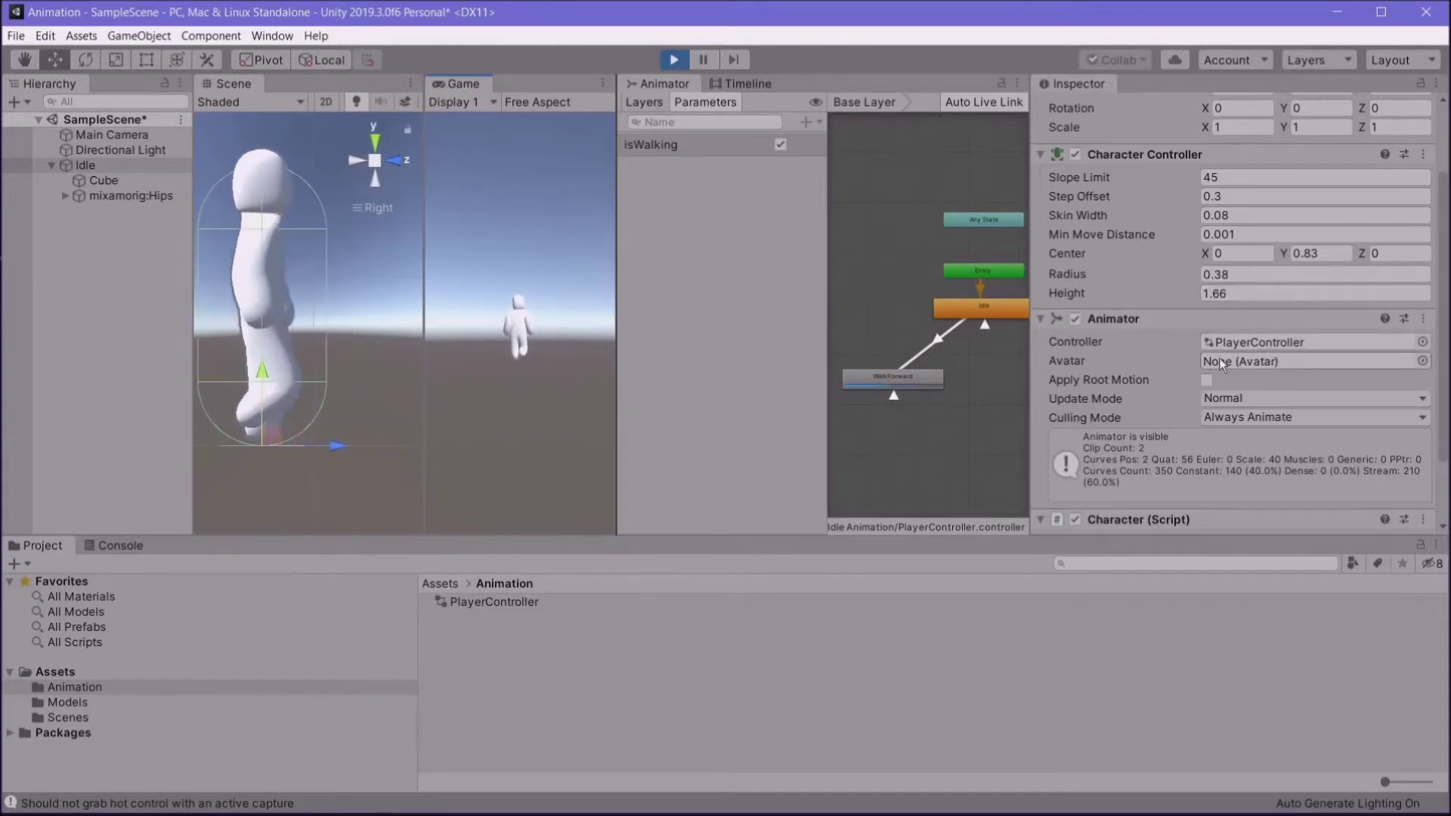
Step: Set the Idle character's Char Speed to 1.1 in its Character script component while the game runs
{"action": "scroll", "coordinate": [1191, 400], "scroll_direction": "down", "scroll_amount": 3}
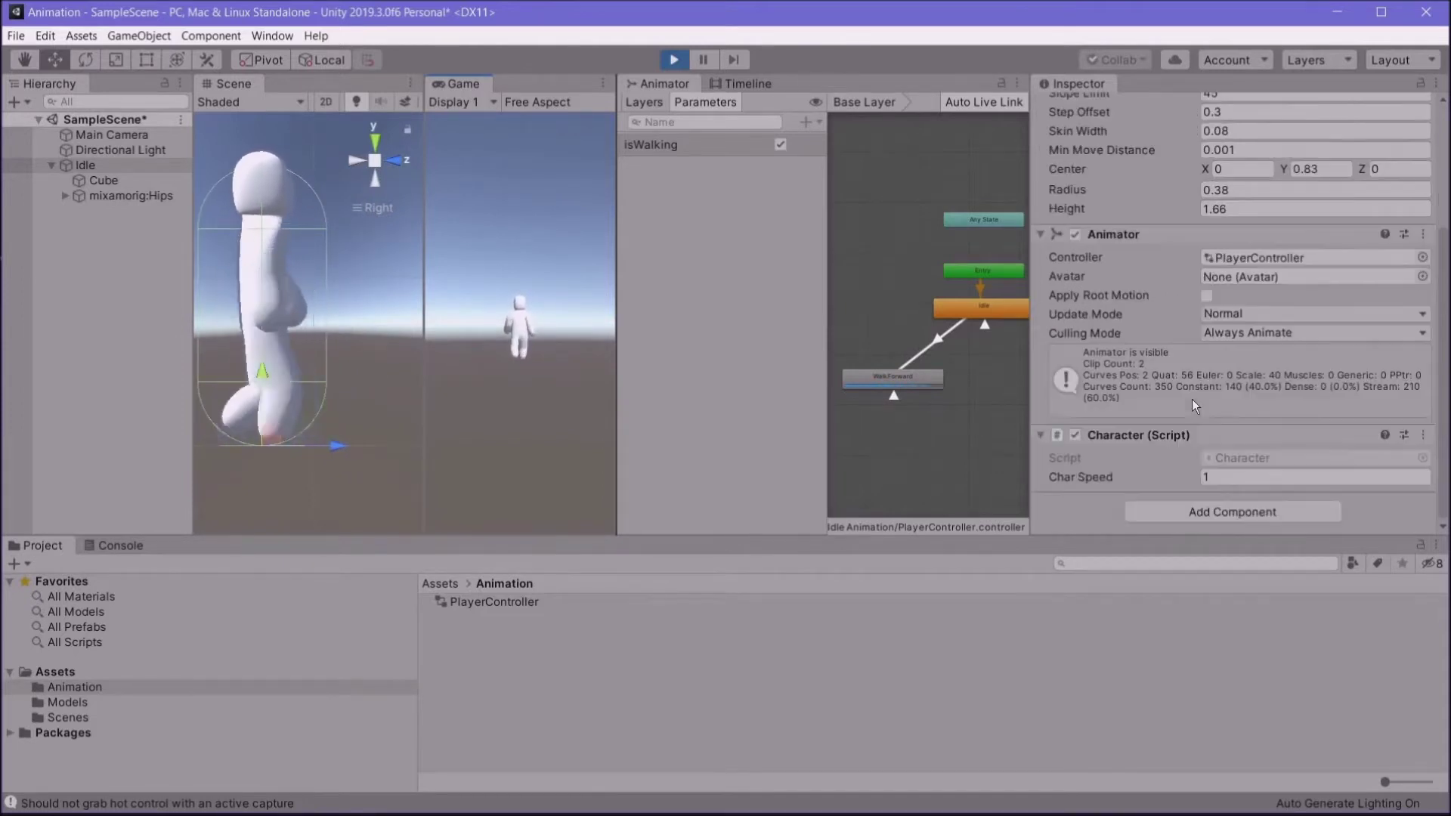
{"action": "left_click", "coordinate": [1216, 478]}
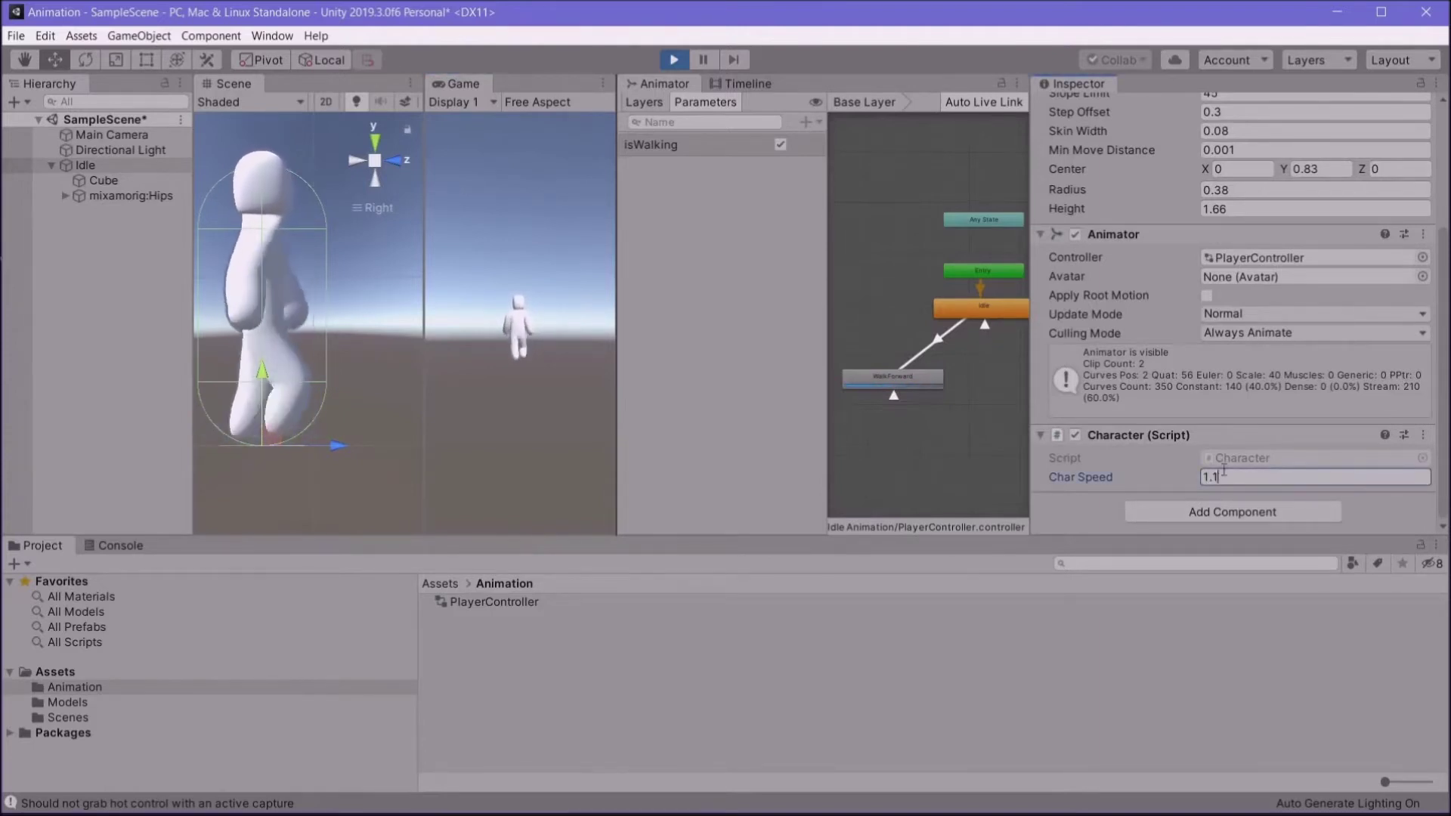
{"action": "left_click", "coordinate": [244, 404]}
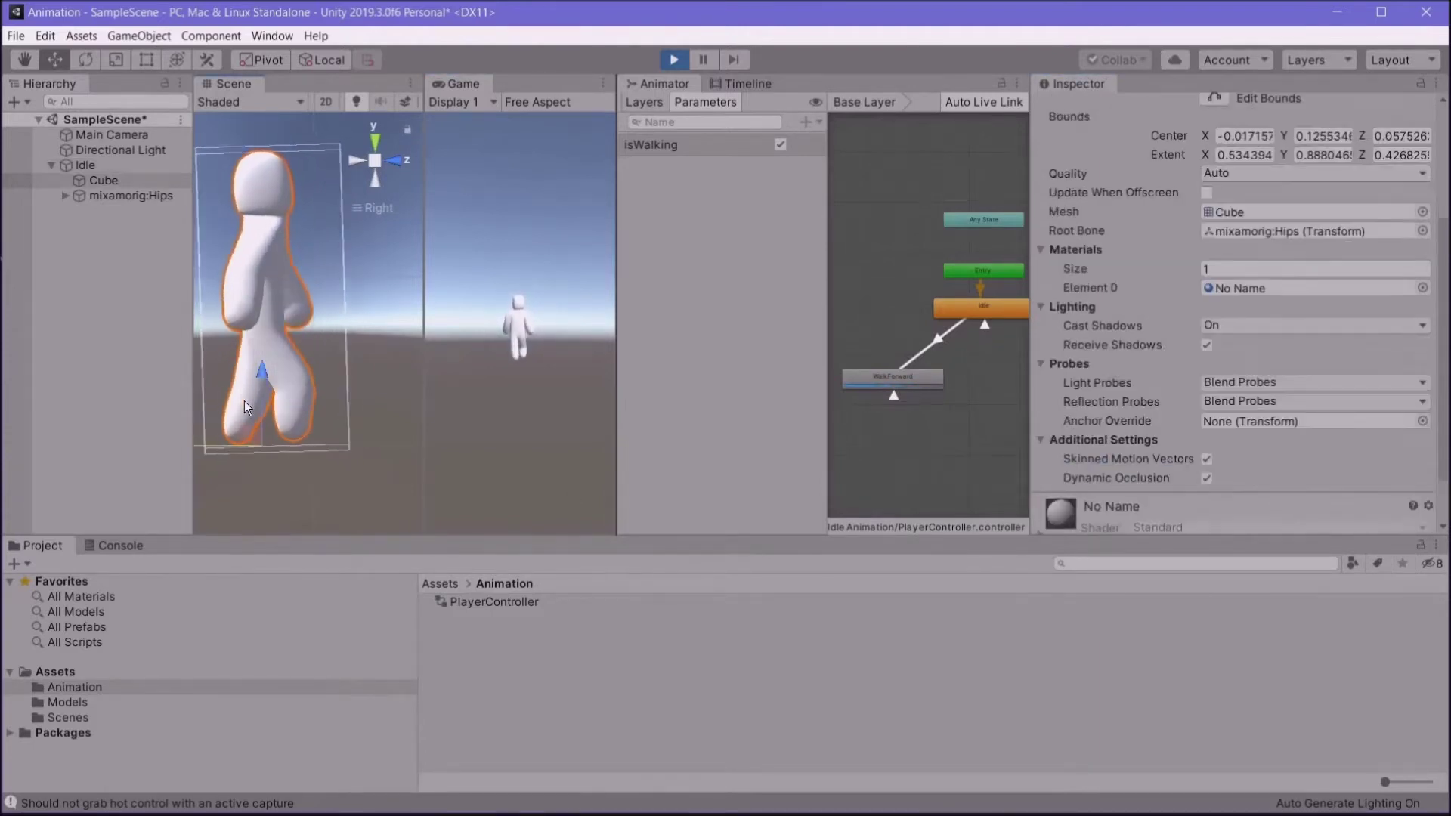
Step: Clear the selection, test the character's movement with focus on the Game view, and stop Play mode
{"action": "left_click", "coordinate": [271, 483]}
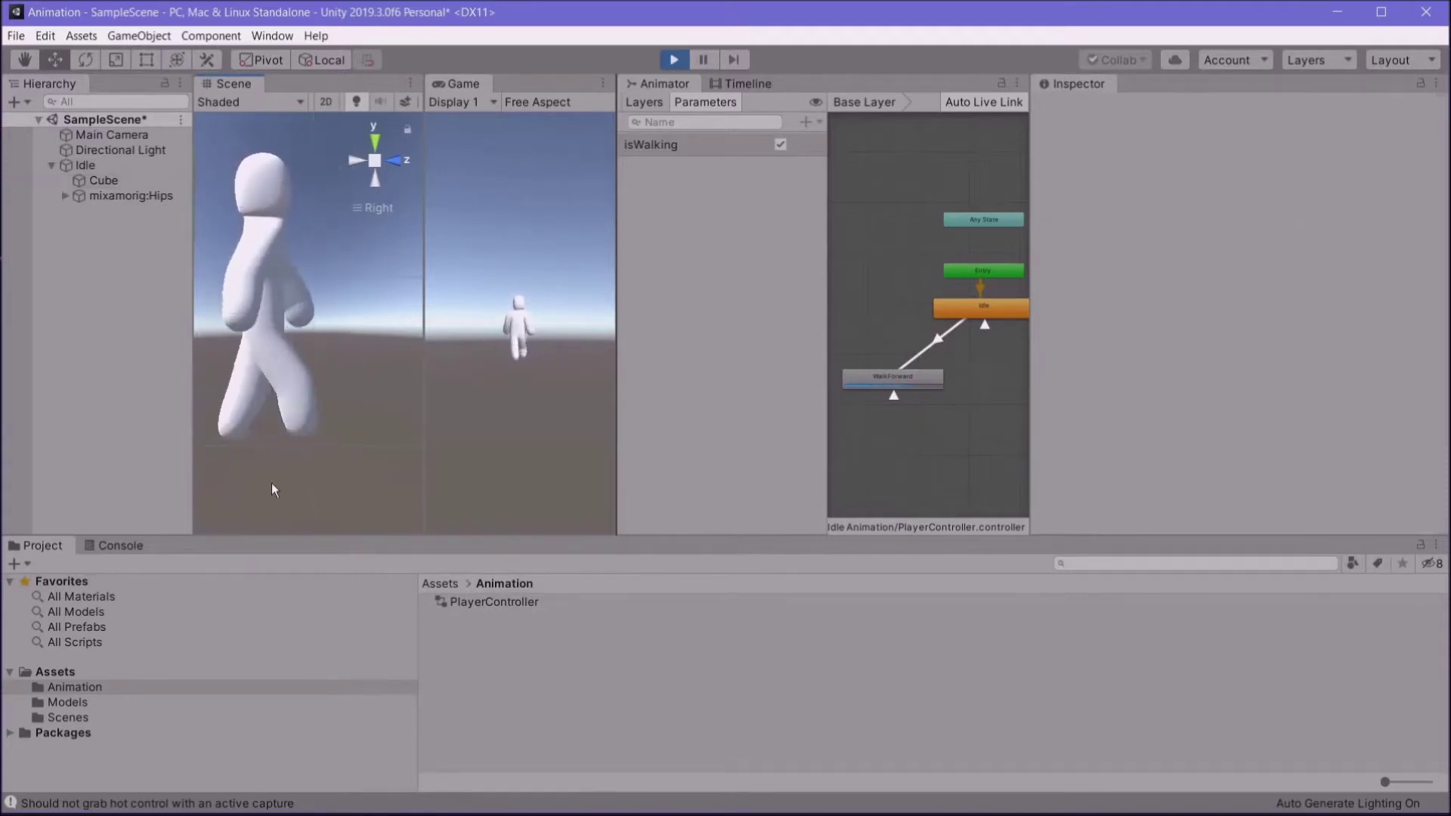
{"action": "left_click", "coordinate": [504, 461]}
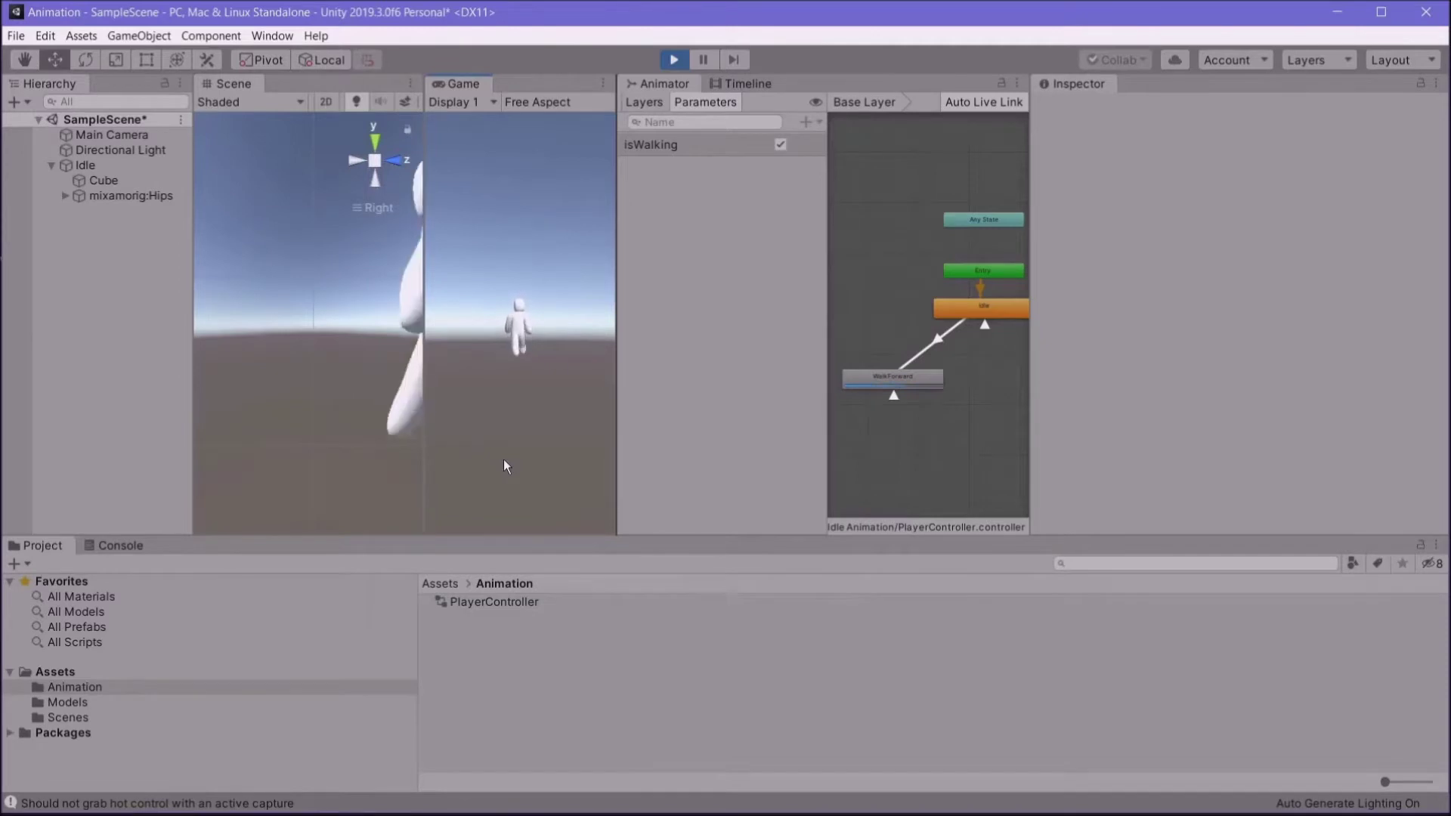
{"action": "left_click", "coordinate": [681, 65]}
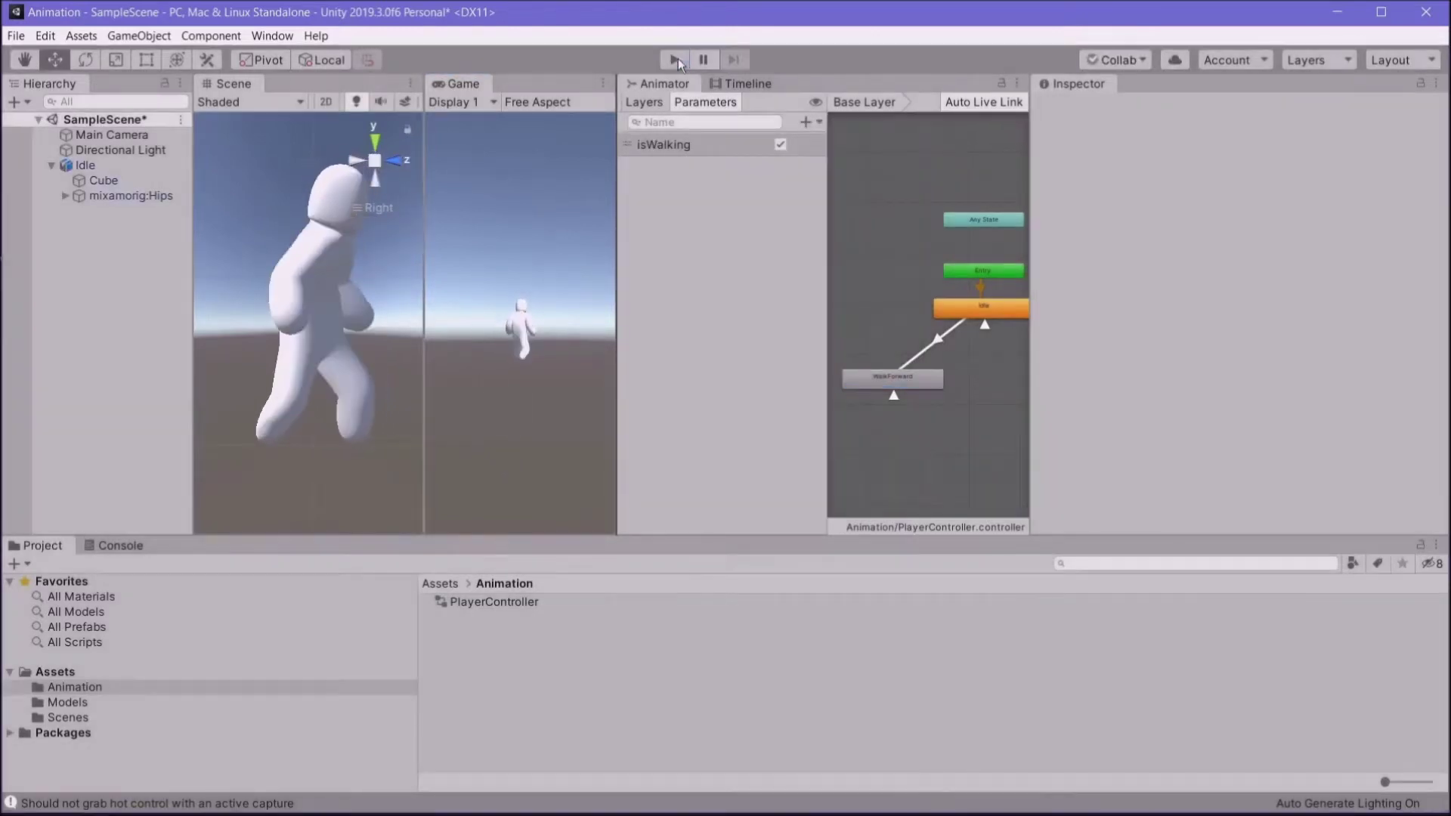
Step: Rename the Idle character object in the scene to Player
{"action": "left_click", "coordinate": [85, 164]}
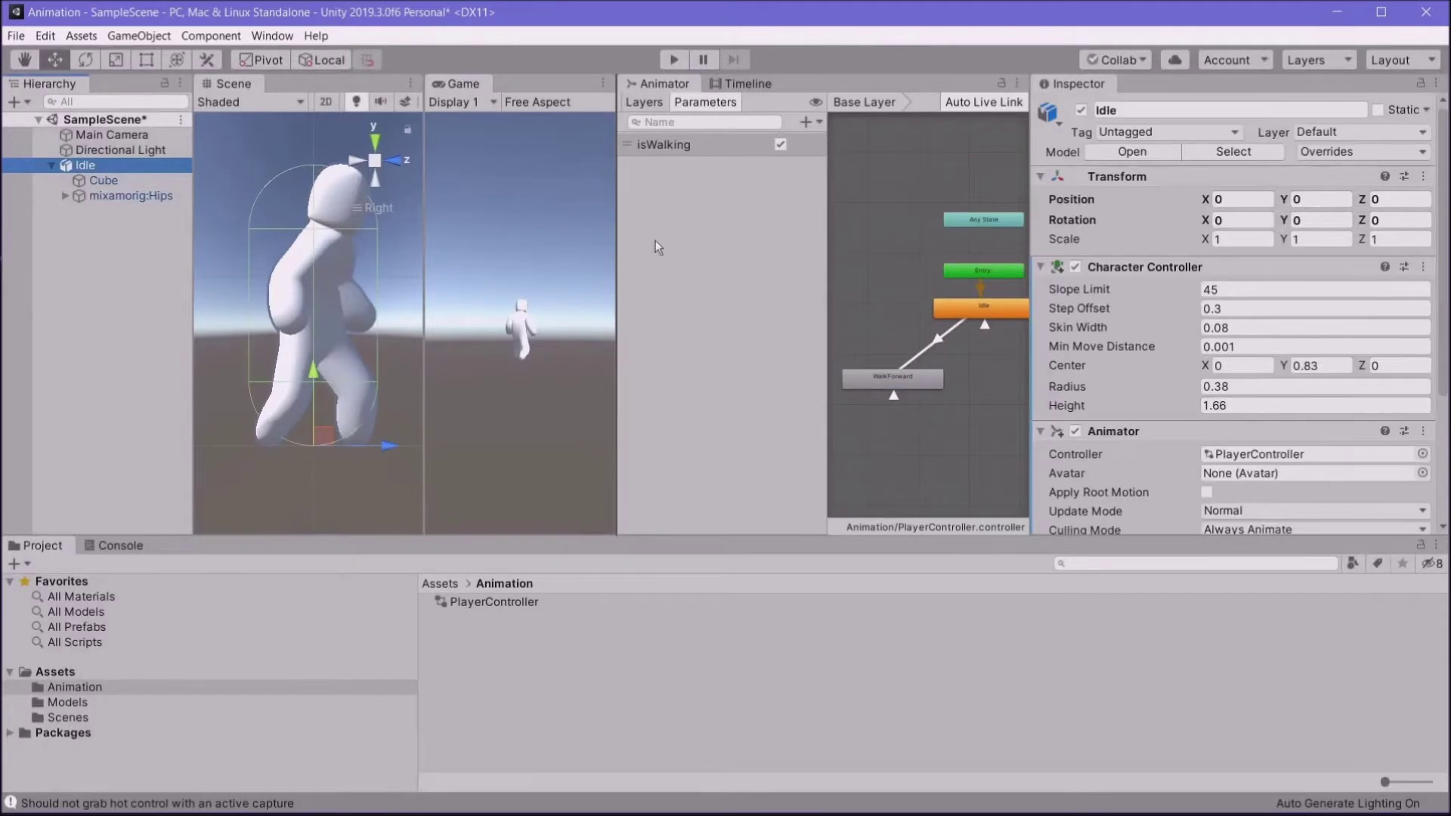
{"action": "left_click", "coordinate": [1125, 110]}
{"action": "type", "text": "Player"}
{"action": "key", "text": "Return"}
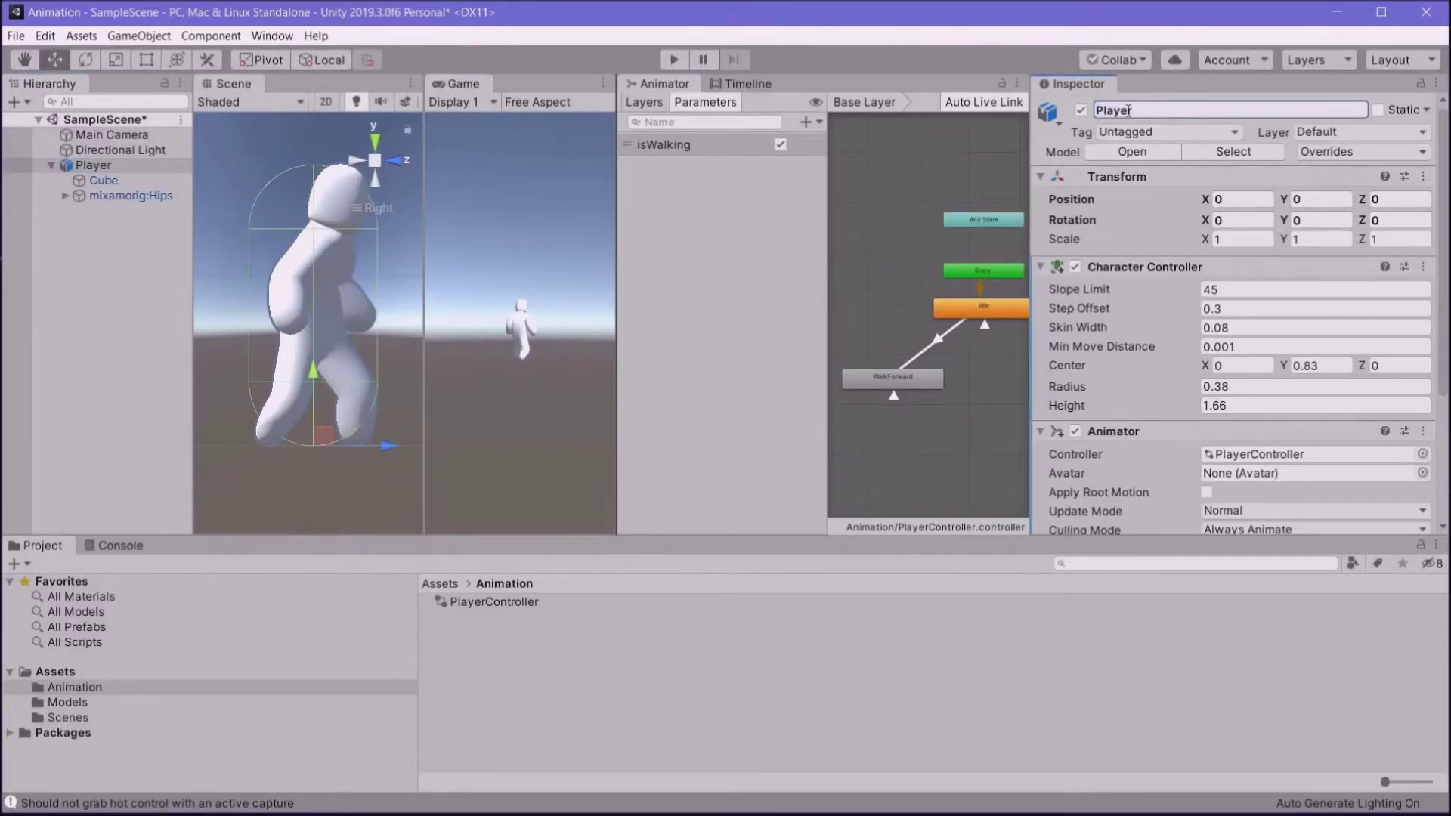
Step: Set the Player's Char Speed to 1.1 in its Character script component
{"action": "scroll", "coordinate": [1251, 429], "scroll_direction": "down", "scroll_amount": 3}
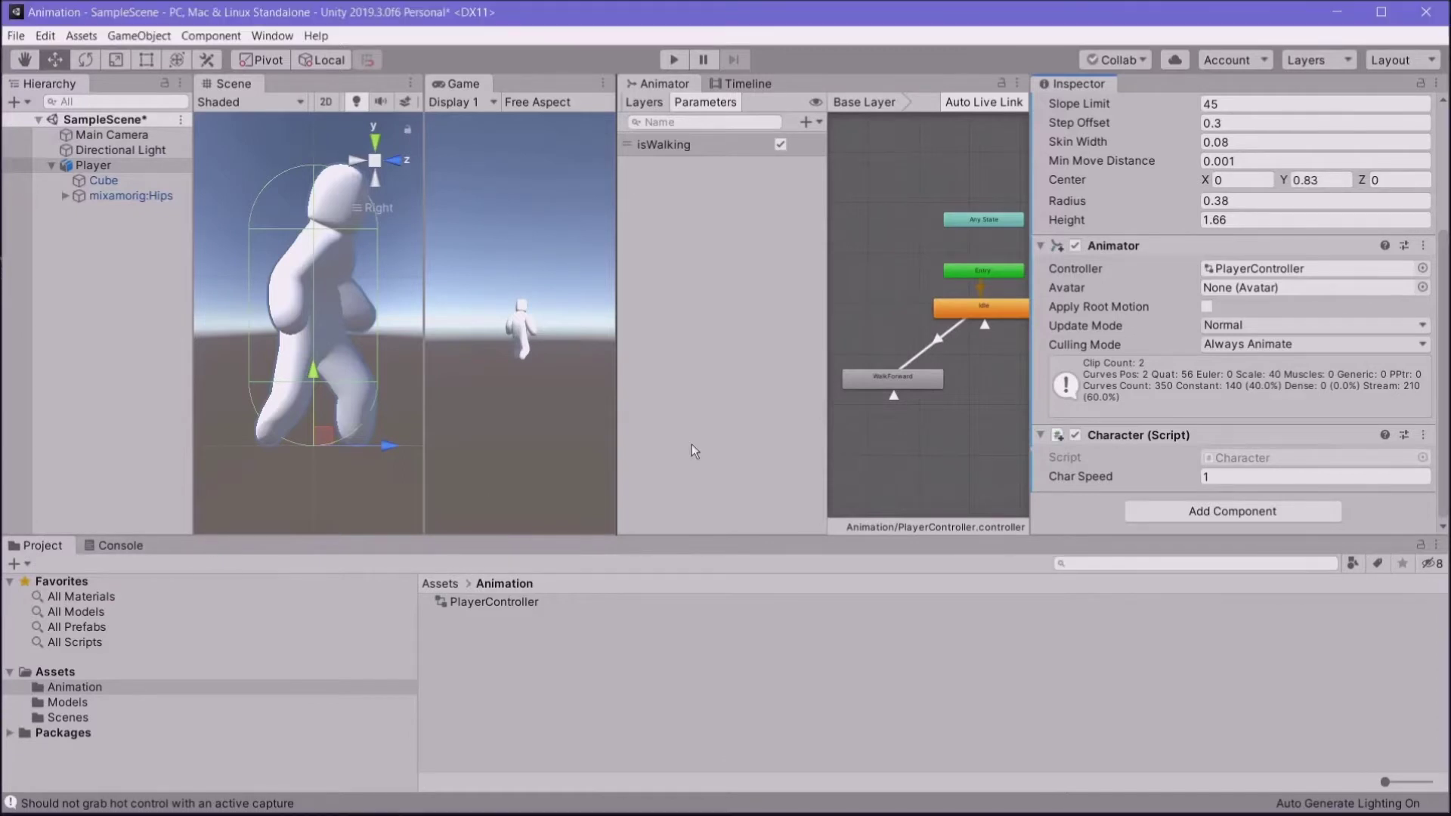
{"action": "left_click", "coordinate": [1209, 475]}
{"action": "type", "text": "1.1"}
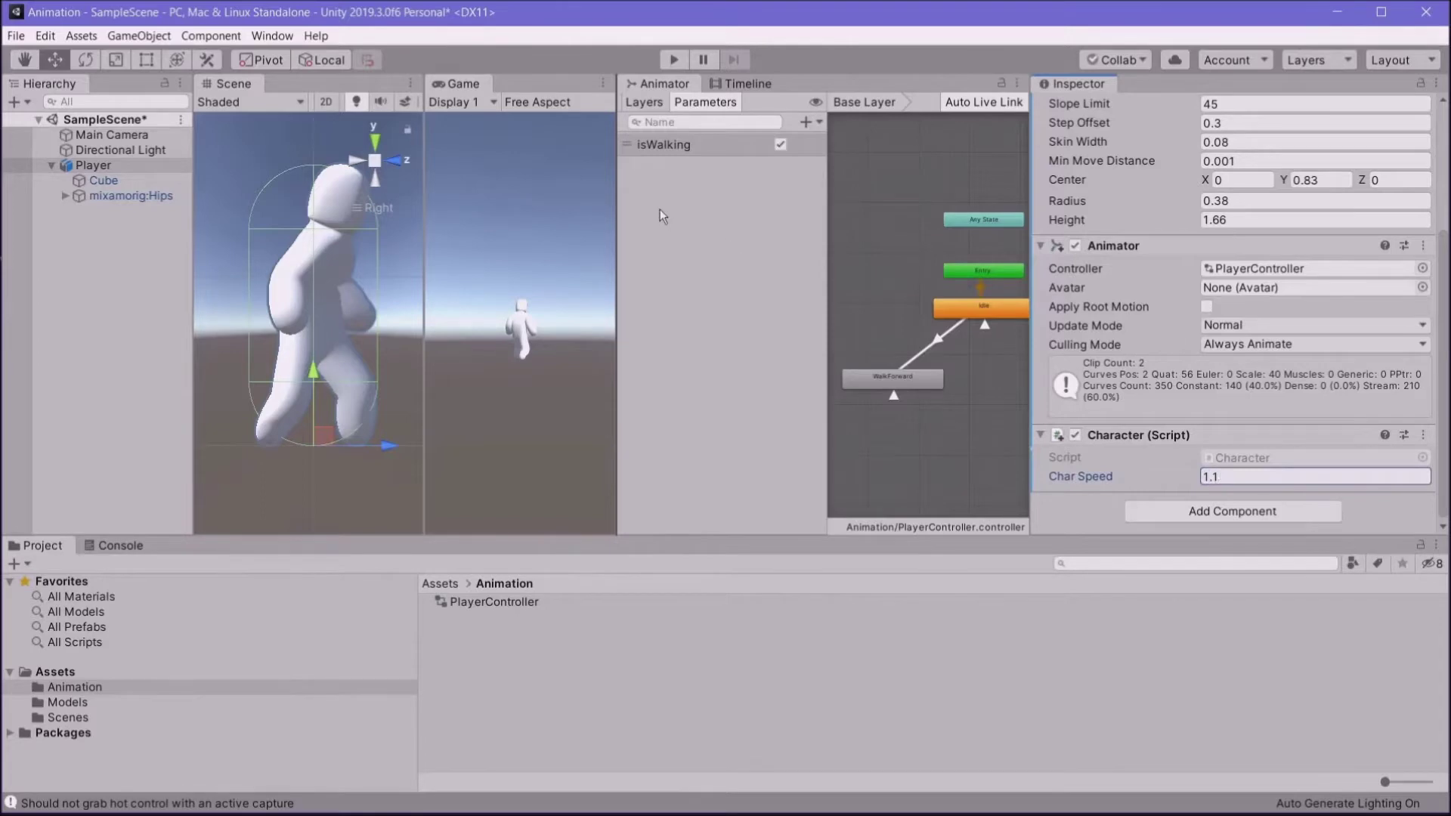
Step: Widen the Animator graph area and delete the isWalking parameter, accepting that transitions use it
{"action": "left_click_drag", "start_coordinate": [1032, 354], "coordinate": [1191, 329]}
{"action": "left_click_drag", "start_coordinate": [862, 342], "coordinate": [805, 343]}
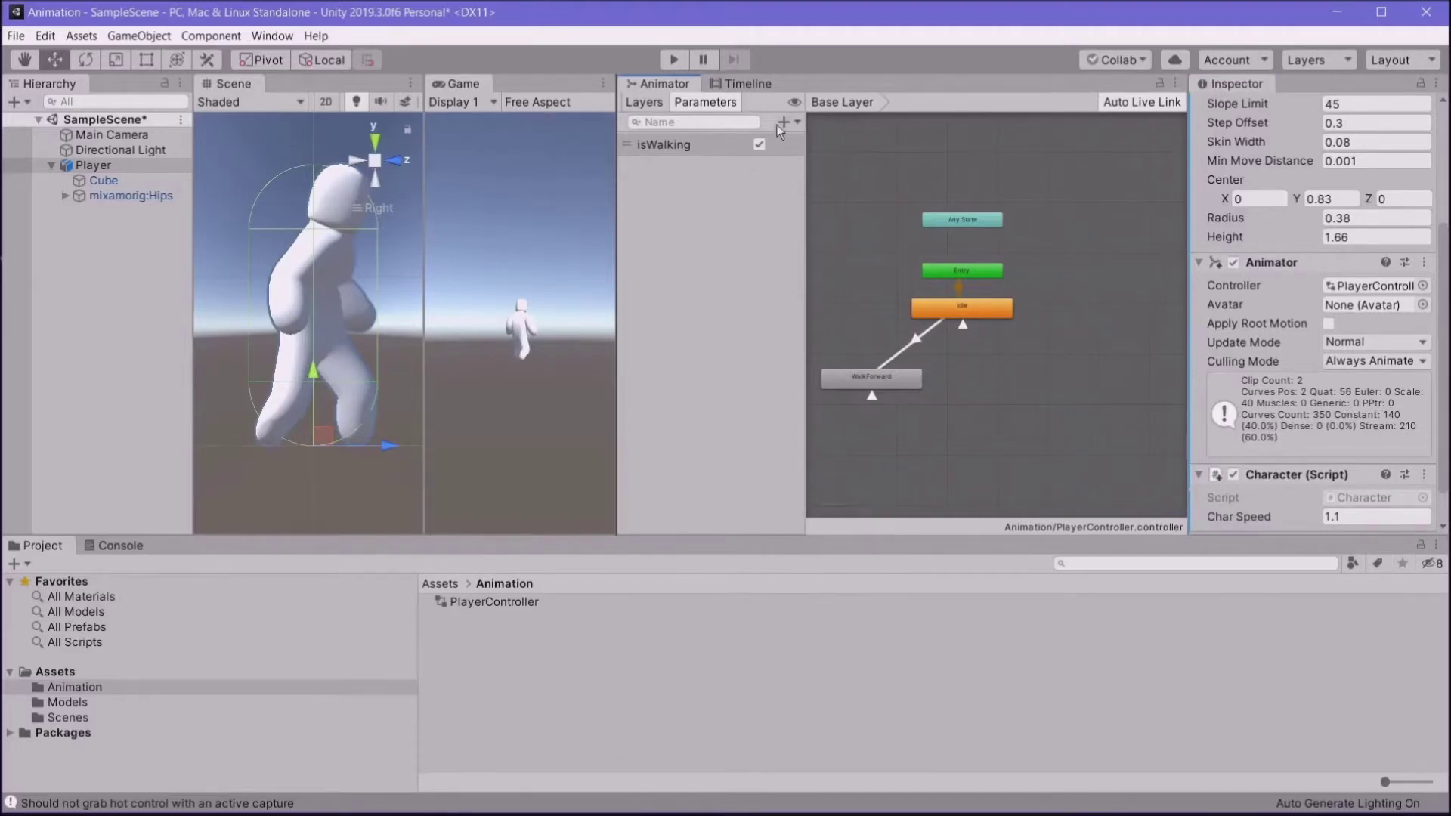
{"action": "right_click", "coordinate": [714, 144]}
{"action": "left_click", "coordinate": [724, 156]}
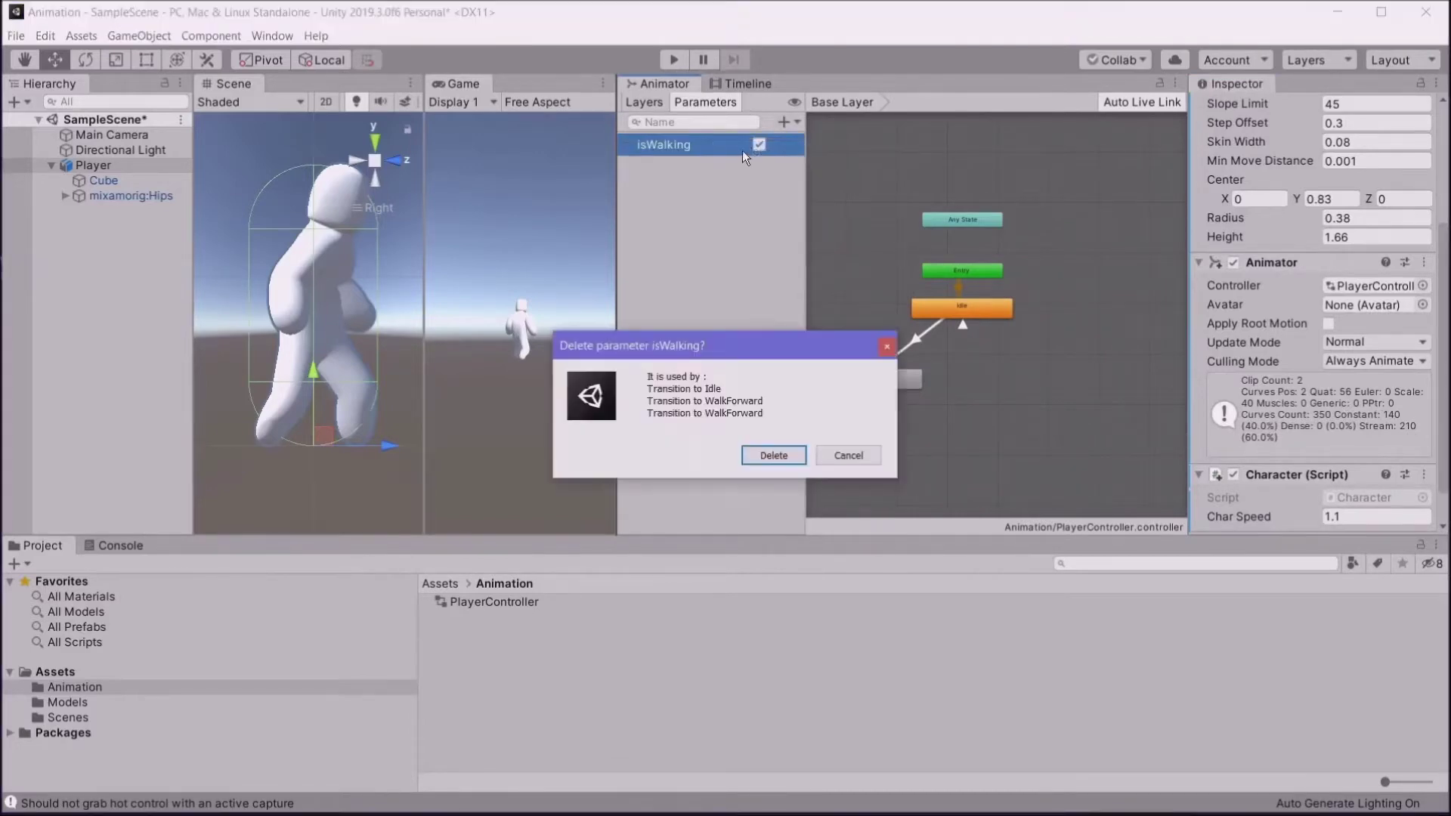
{"action": "left_click", "coordinate": [769, 456]}
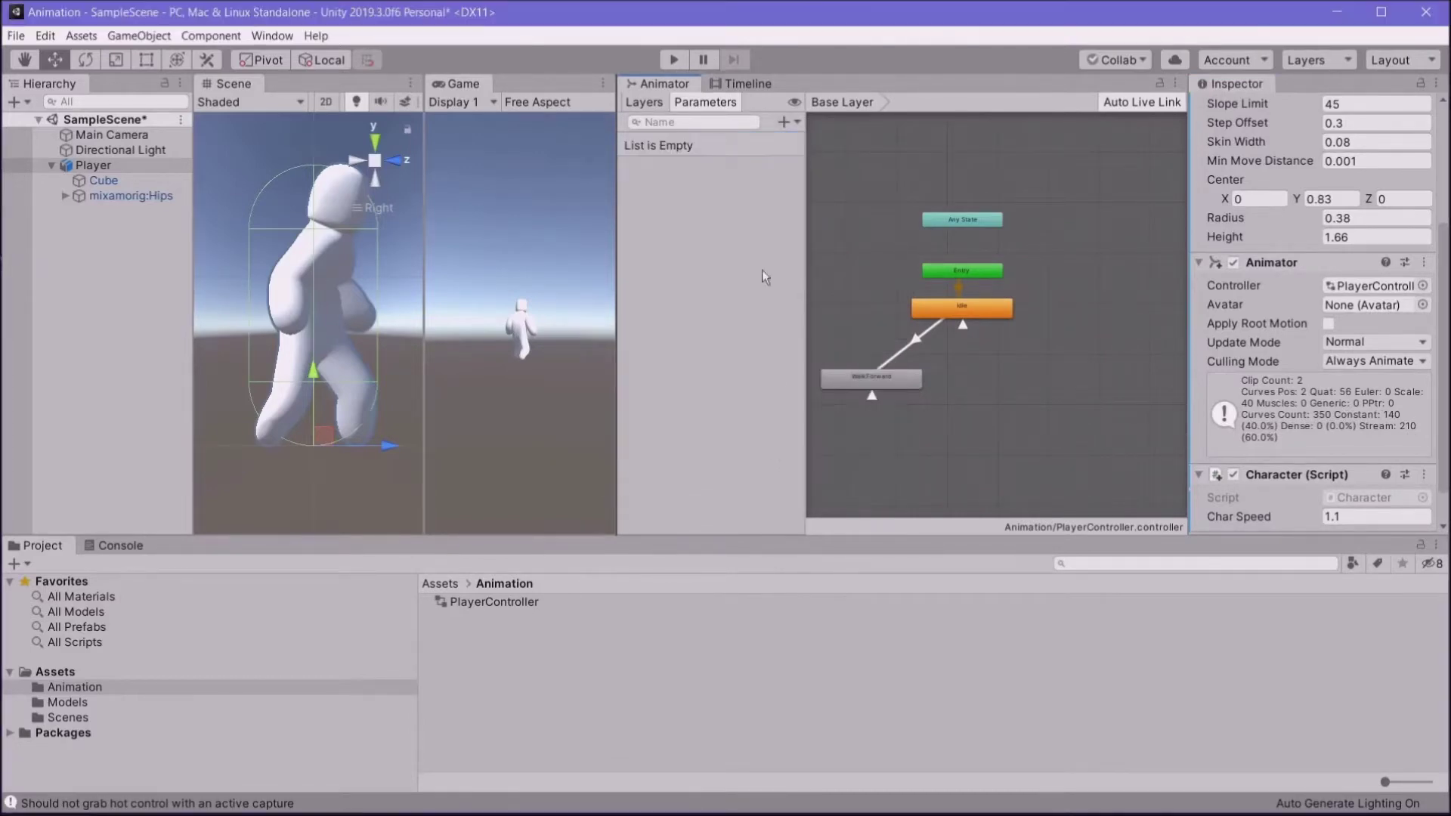
Step: Add two Bool parameters named left and right to the PlayerController animator
{"action": "left_click", "coordinate": [784, 122]}
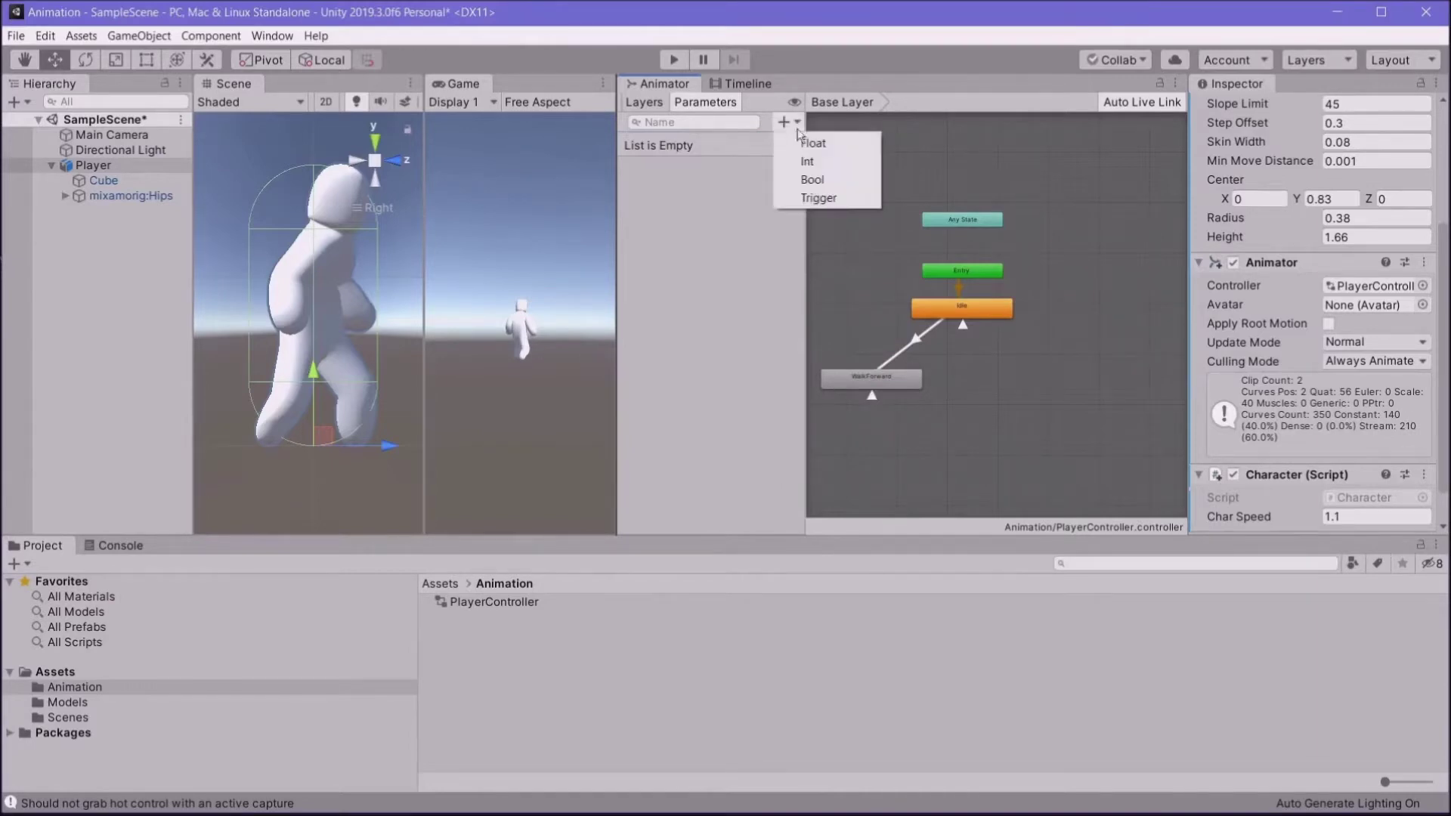
{"action": "left_click", "coordinate": [805, 180]}
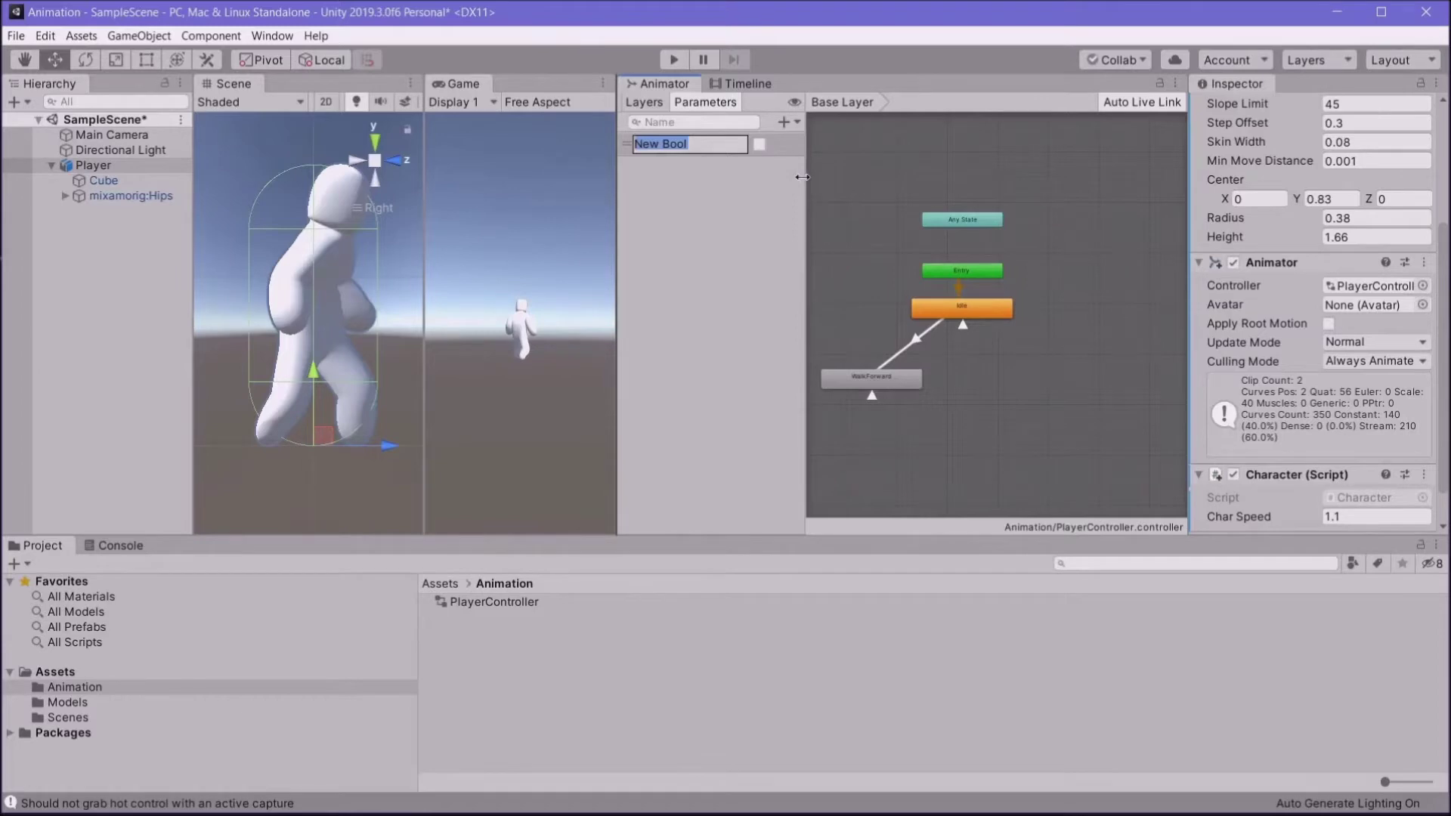
{"action": "type", "text": "left"}
{"action": "key", "text": "Return"}
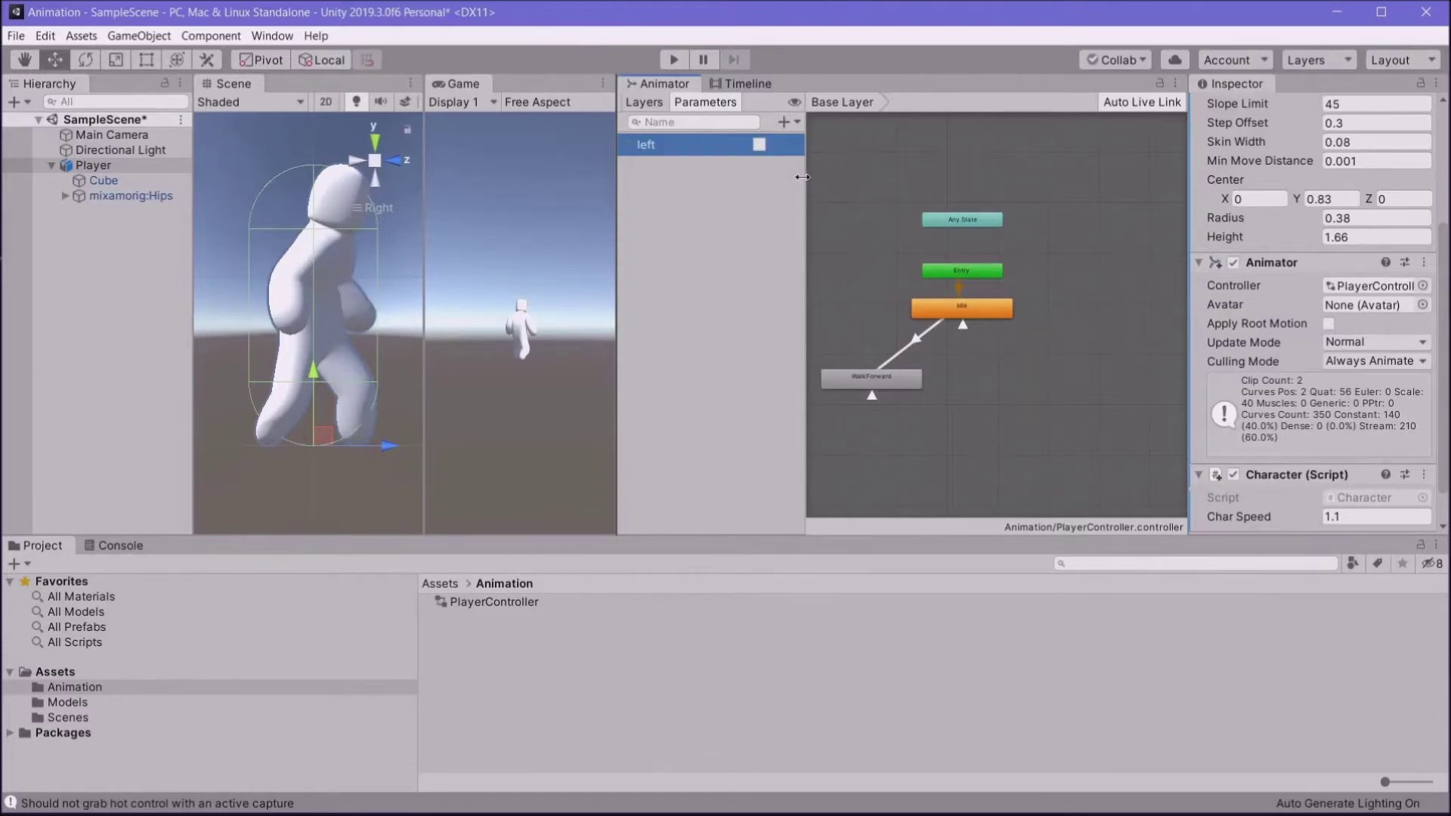
{"action": "left_click", "coordinate": [783, 123]}
{"action": "left_click", "coordinate": [806, 181]}
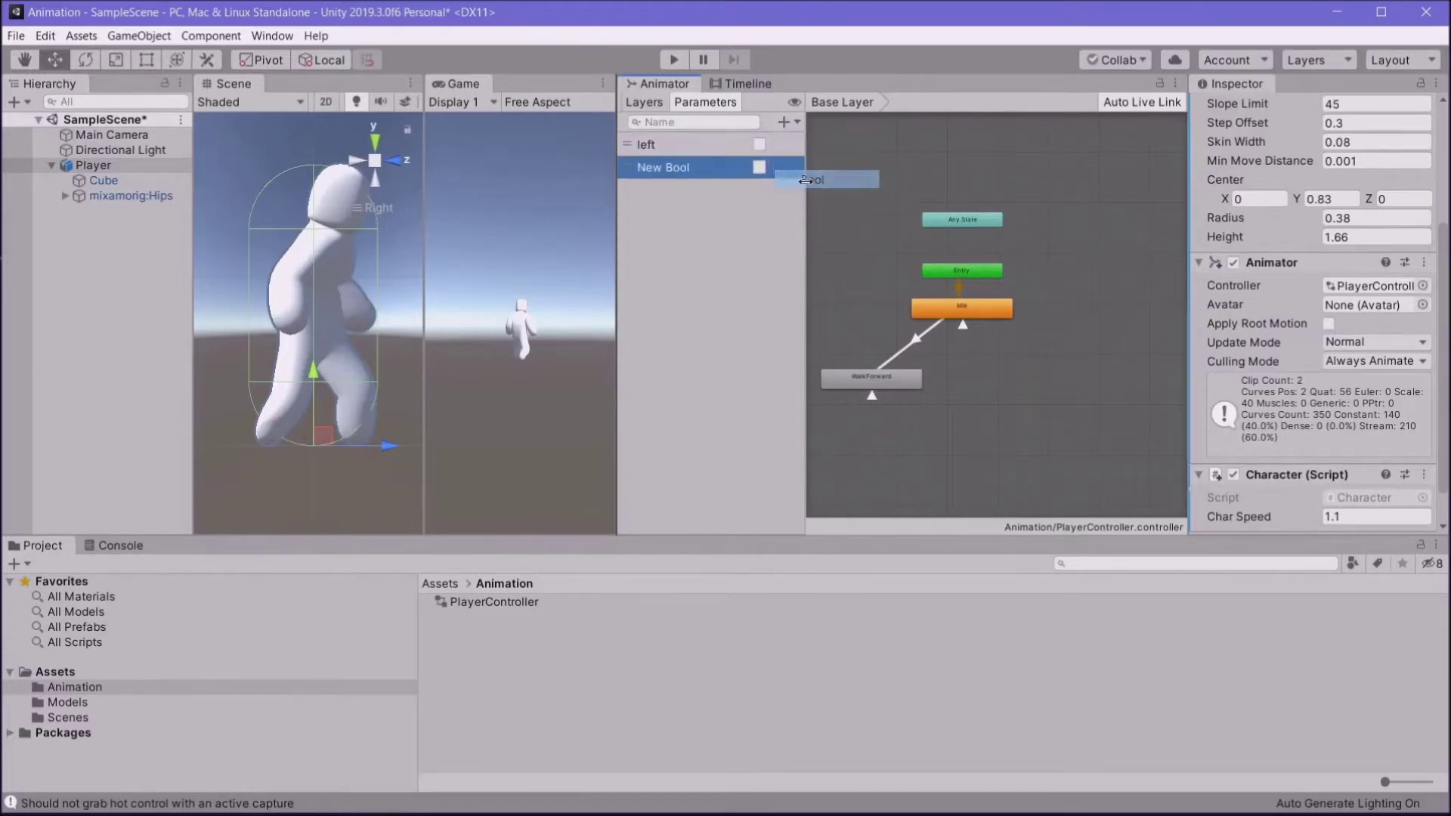
{"action": "type", "text": "right"}
{"action": "key", "text": "Return"}
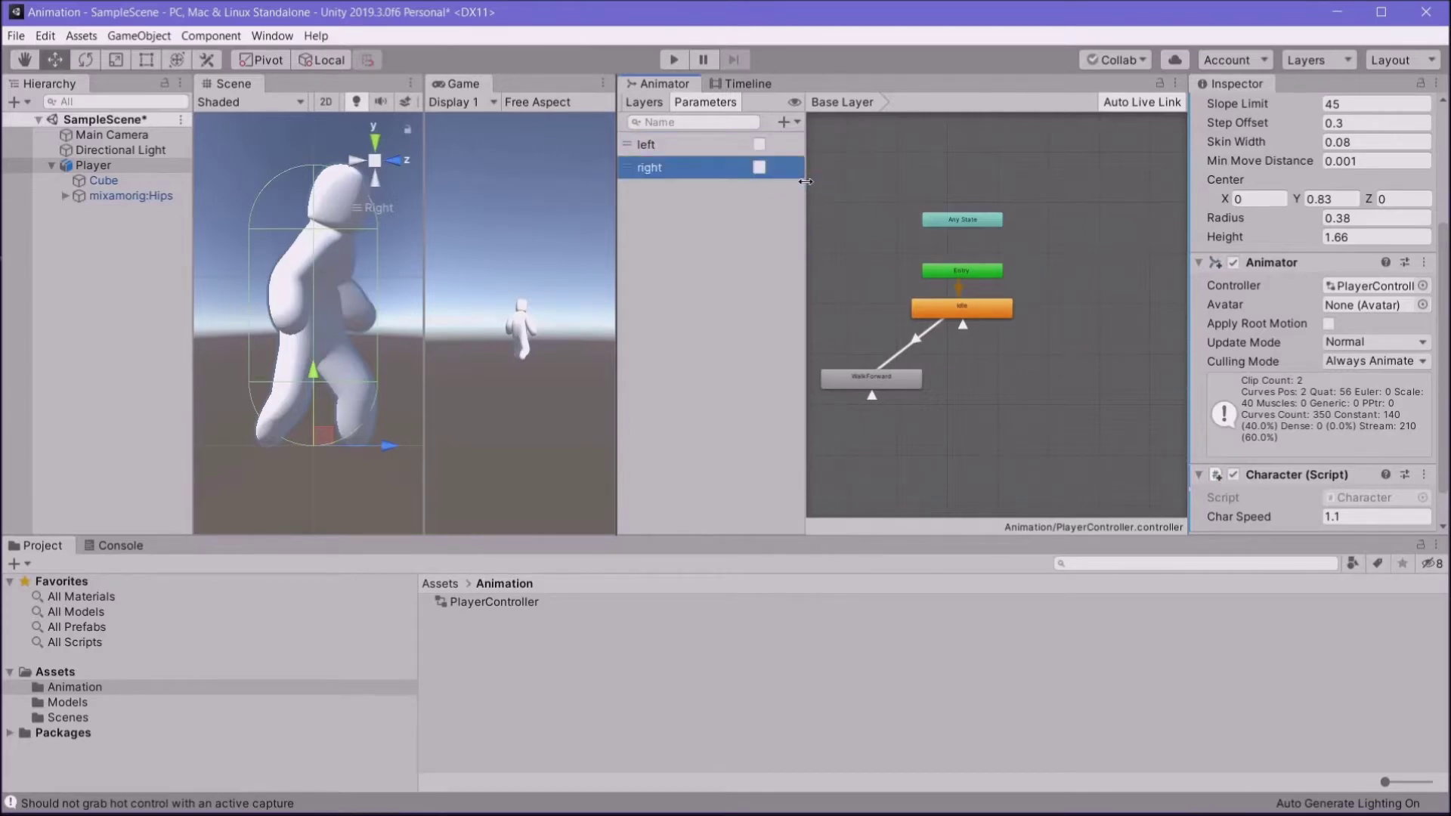
Step: Add two more Bool parameters named forward and backward to the PlayerController animator
{"action": "left_click", "coordinate": [783, 122]}
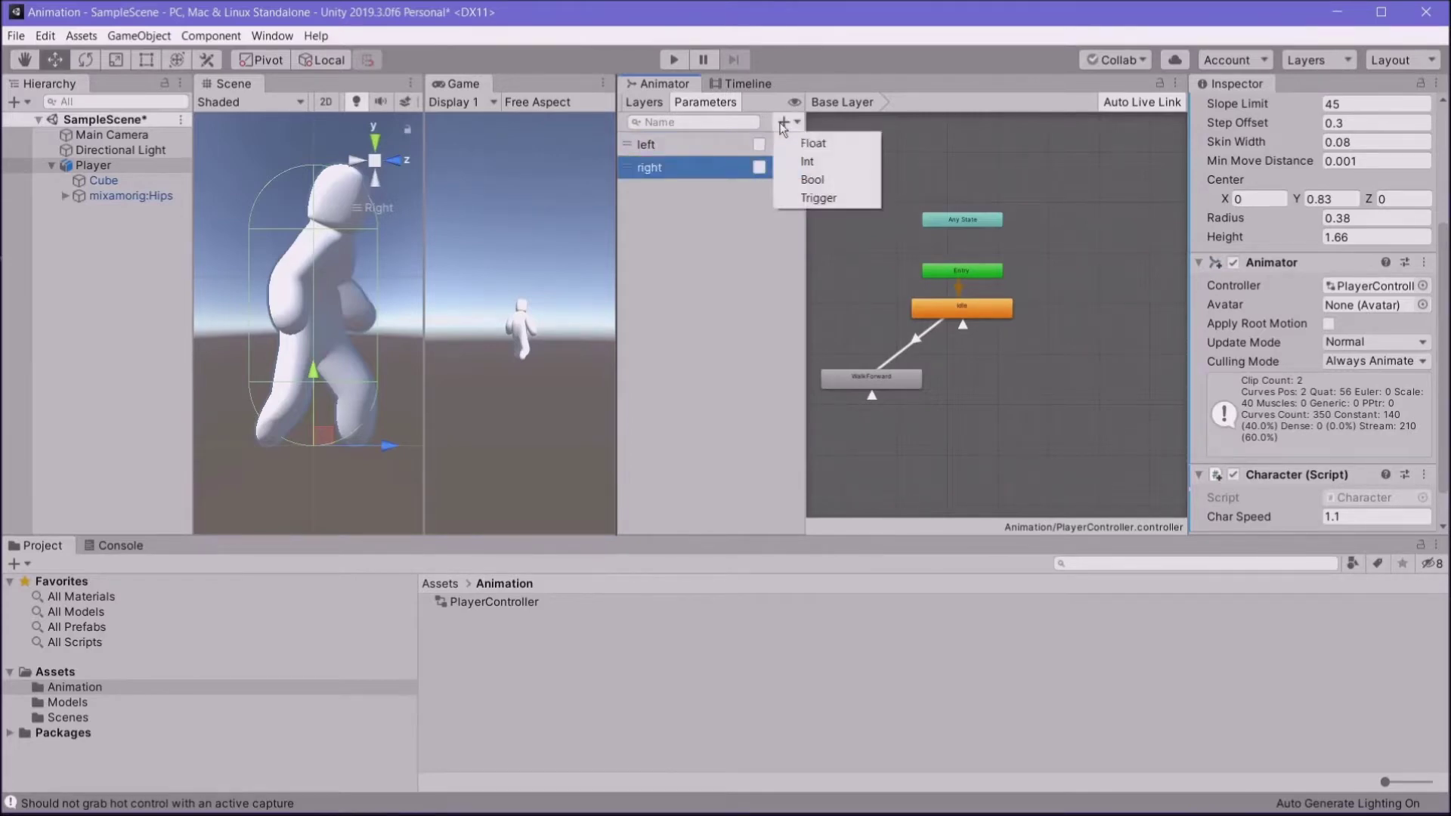
{"action": "left_click", "coordinate": [805, 183]}
{"action": "type", "text": "forward"}
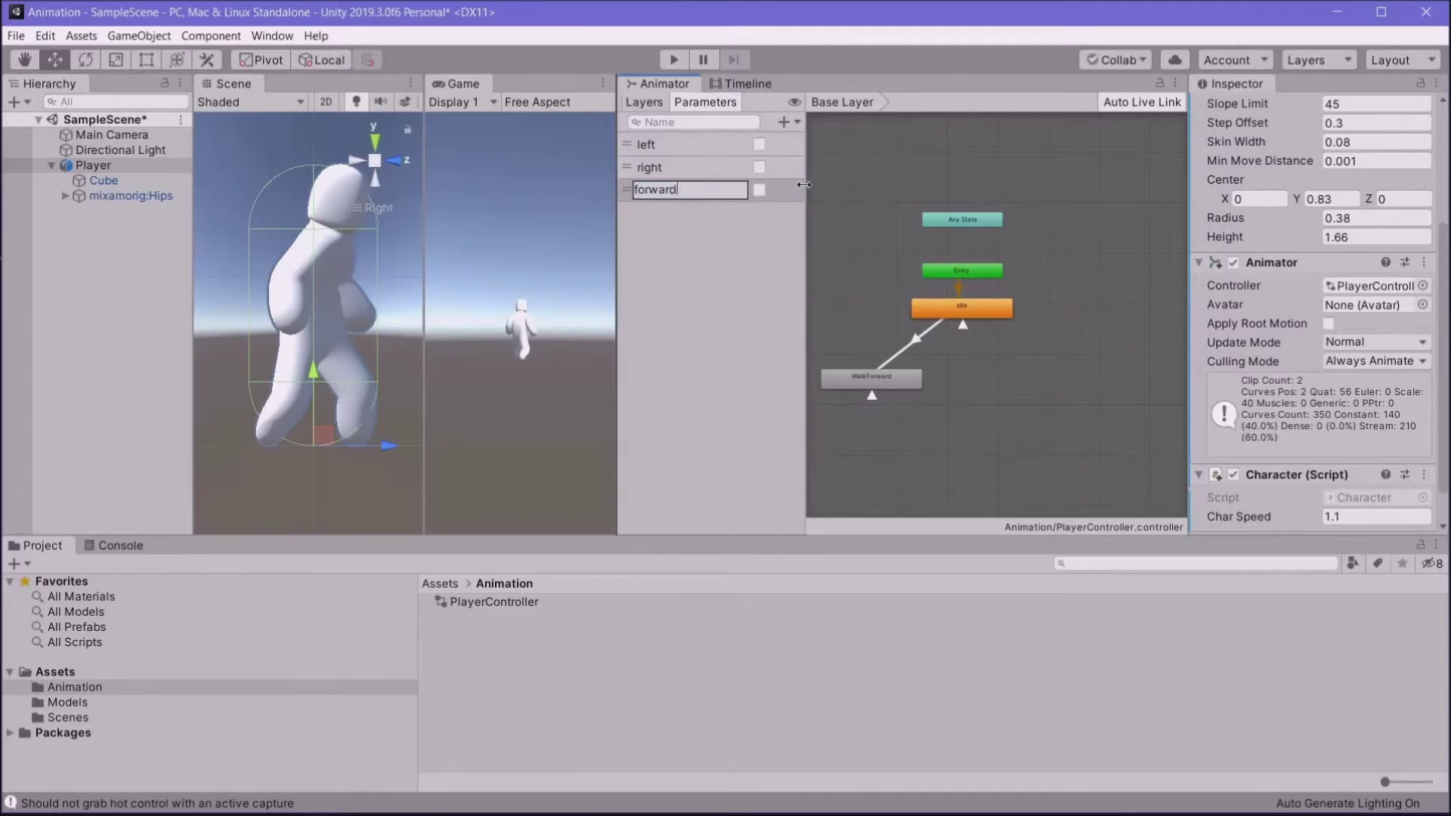
{"action": "key", "text": "Return"}
{"action": "left_click", "coordinate": [790, 125]}
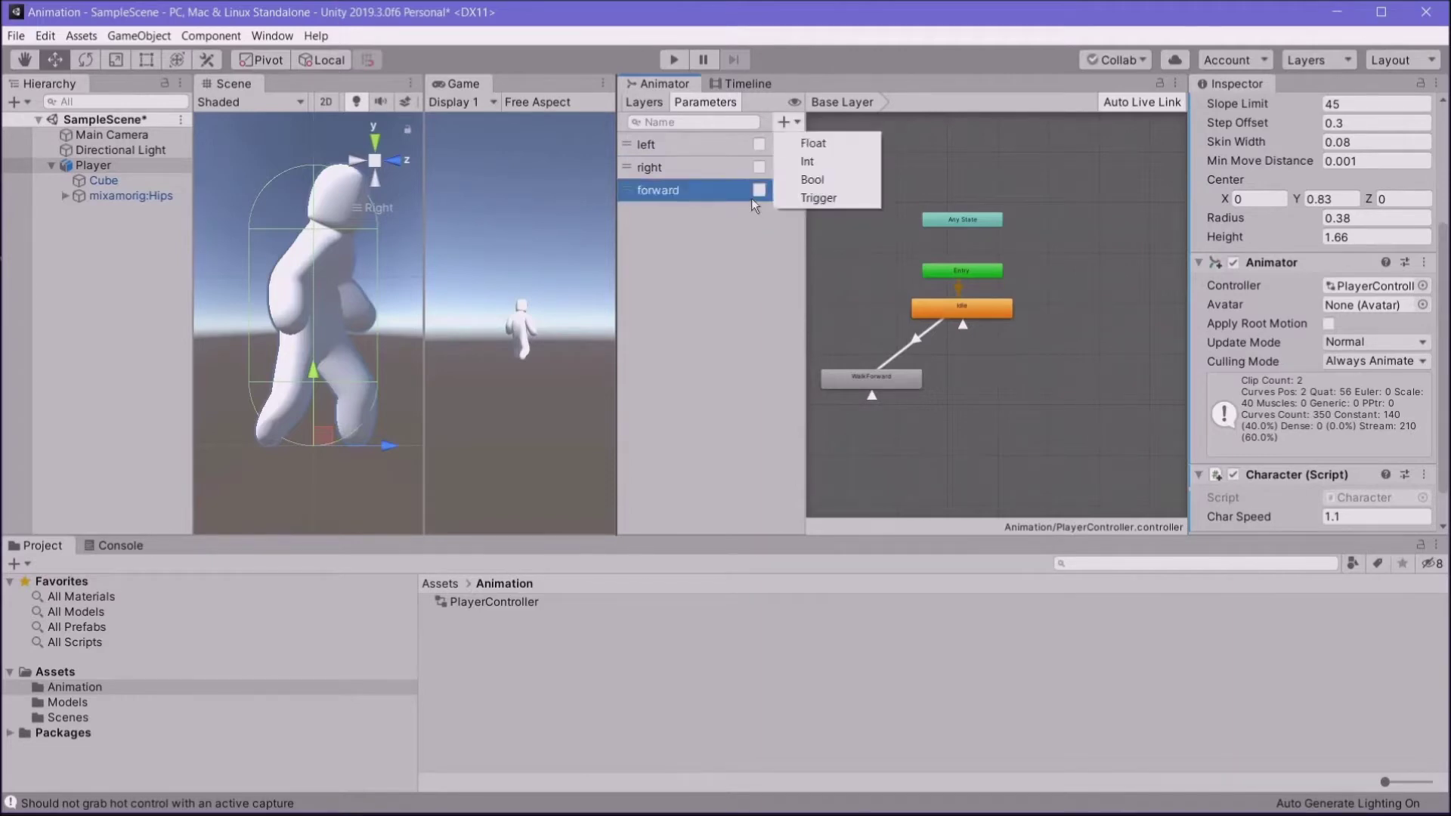
{"action": "left_click", "coordinate": [804, 185]}
{"action": "type", "text": "bac"}
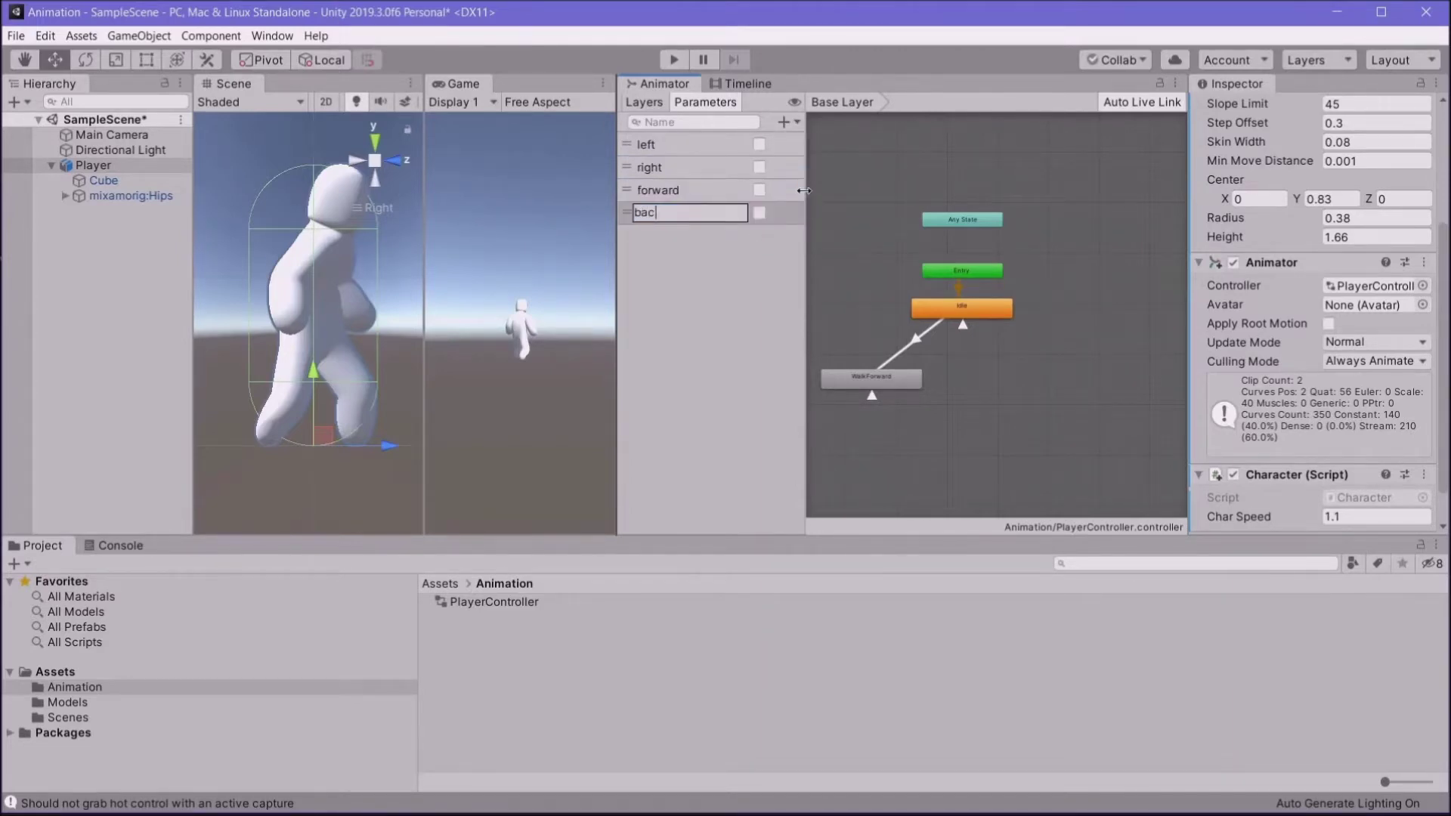
{"action": "type", "text": "kward"}
{"action": "key", "text": "Return"}
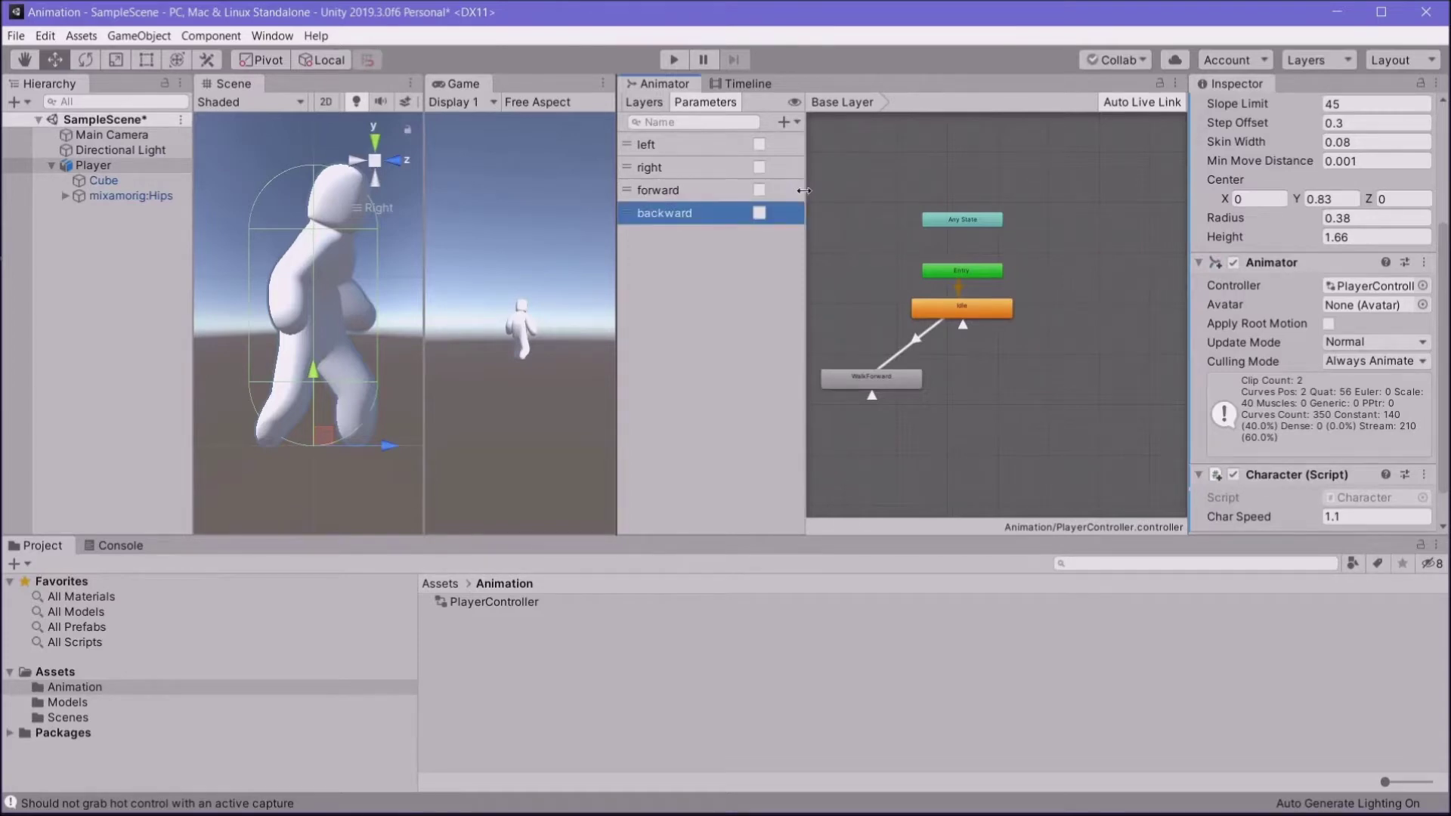
Step: Create an empty animator state named Left and place it below Idle, beside WalkForward
{"action": "right_click", "coordinate": [981, 385]}
{"action": "mouse_move", "coordinate": [1059, 396]}
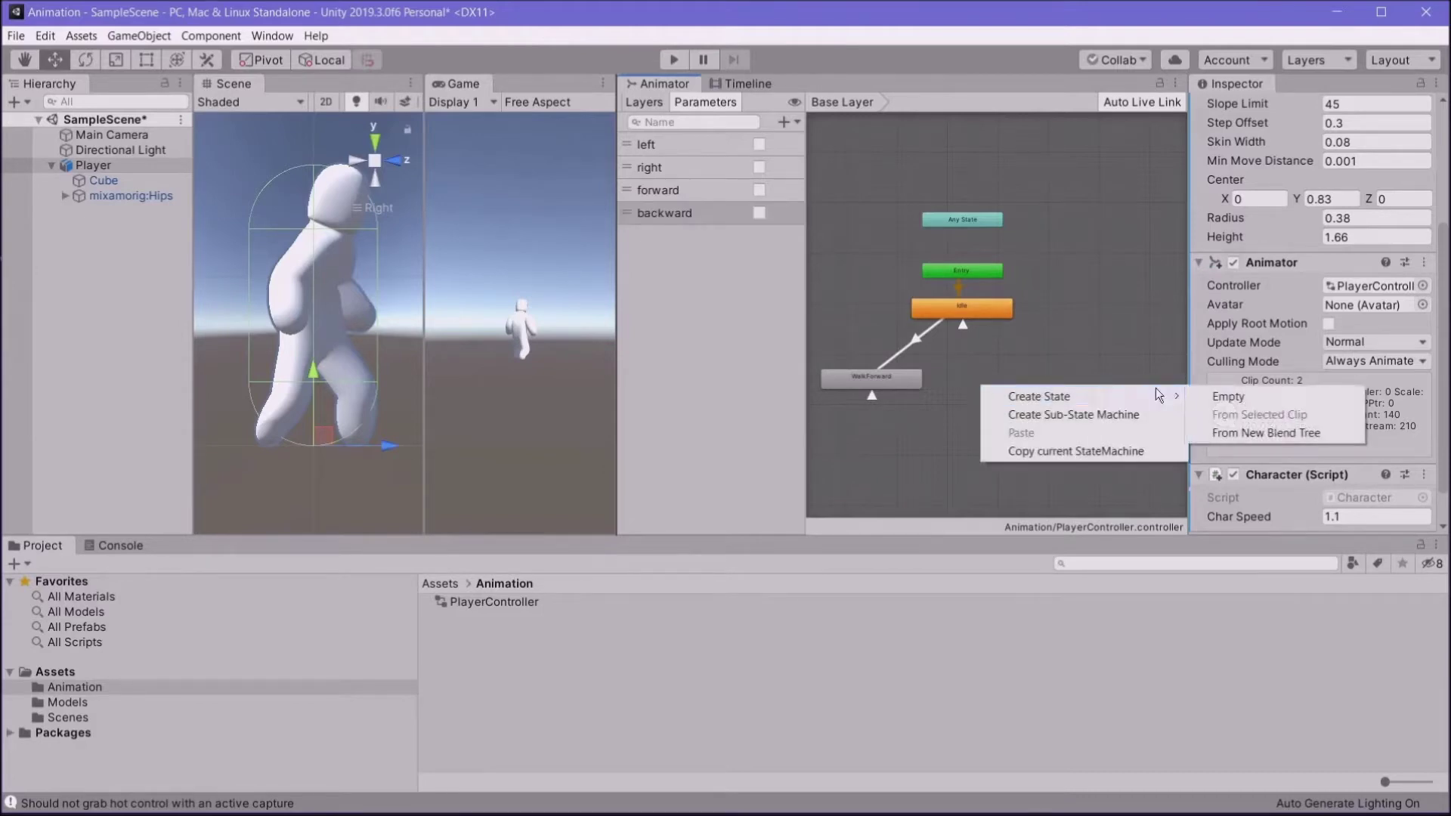
{"action": "left_click", "coordinate": [1209, 396]}
{"action": "left_click_drag", "start_coordinate": [1028, 393], "coordinate": [987, 399]}
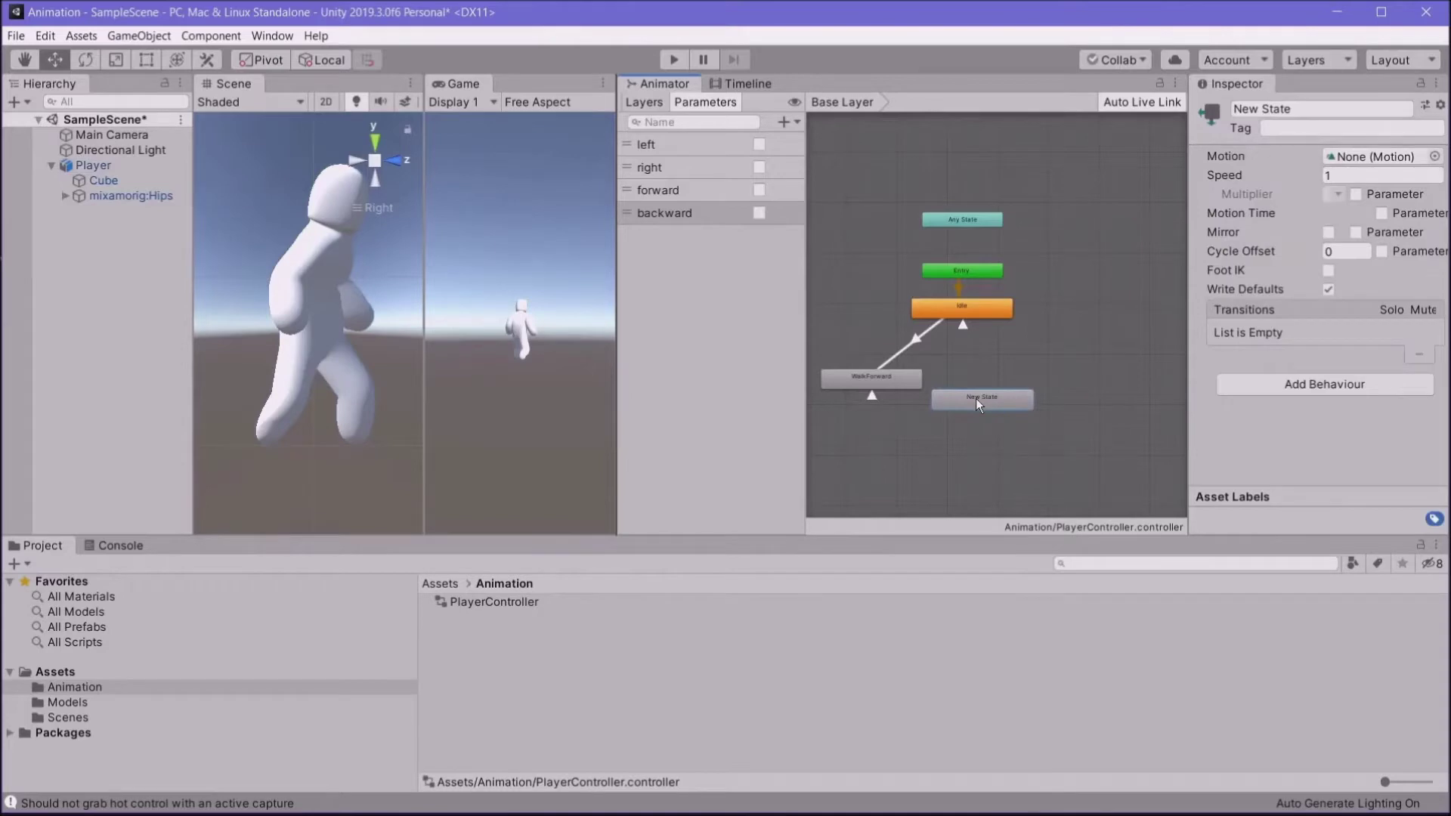
{"action": "left_click", "coordinate": [1304, 108]}
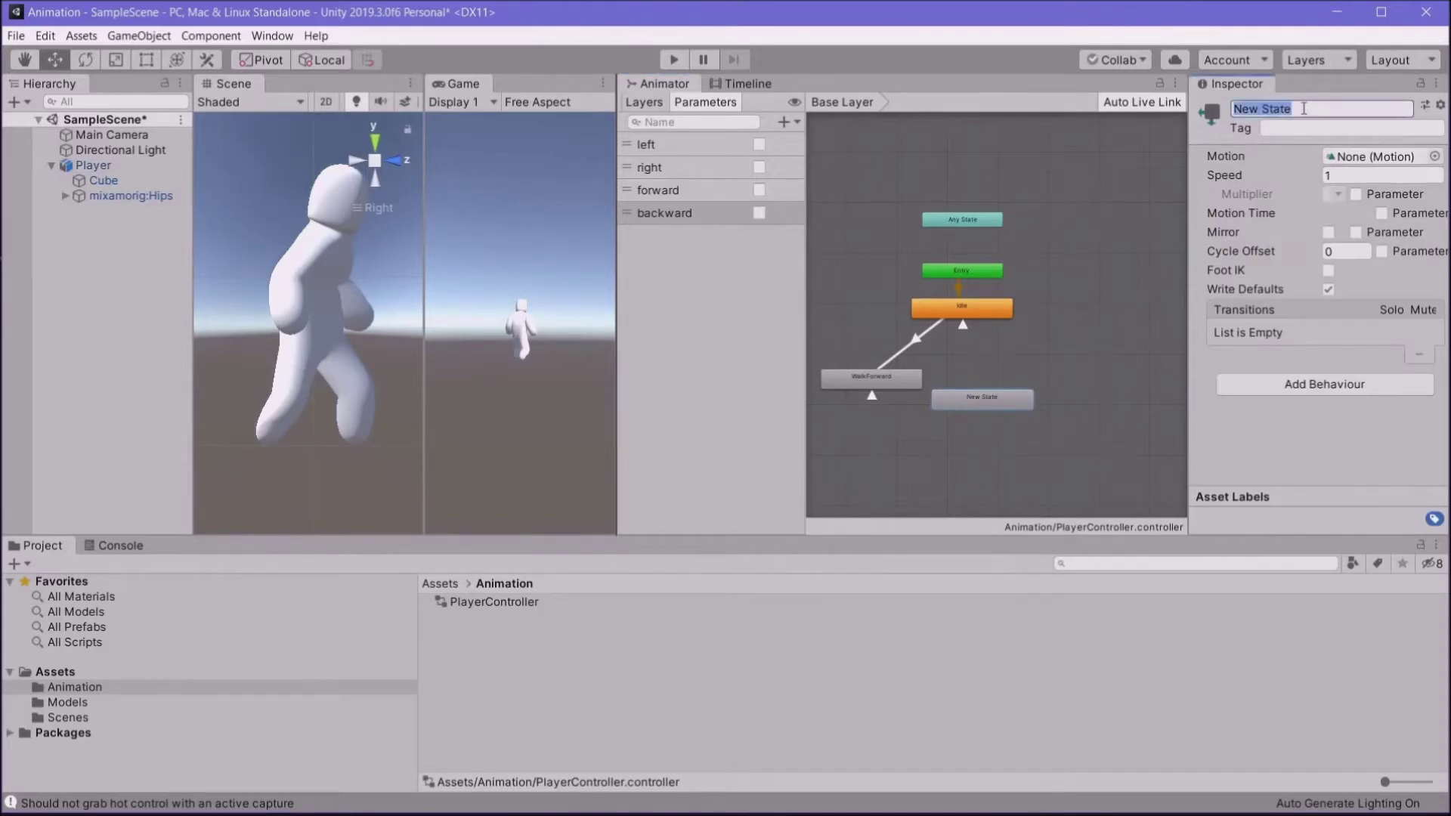
{"action": "type", "text": "Left"}
{"action": "key", "text": "Return"}
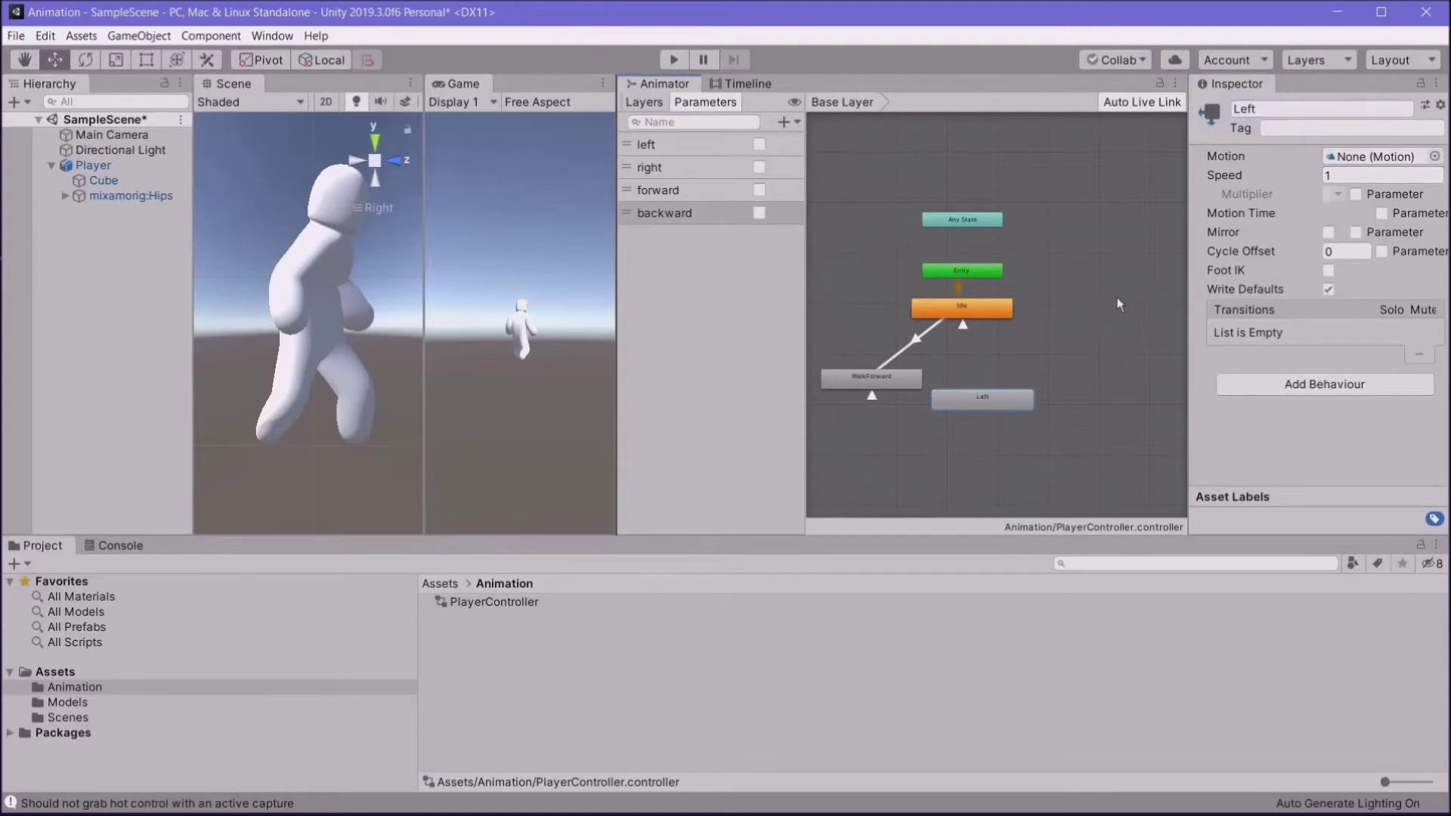
Step: Create an empty animator state named Right and place it just below the Left state
{"action": "right_click", "coordinate": [1121, 300]}
{"action": "mouse_move", "coordinate": [1141, 312]}
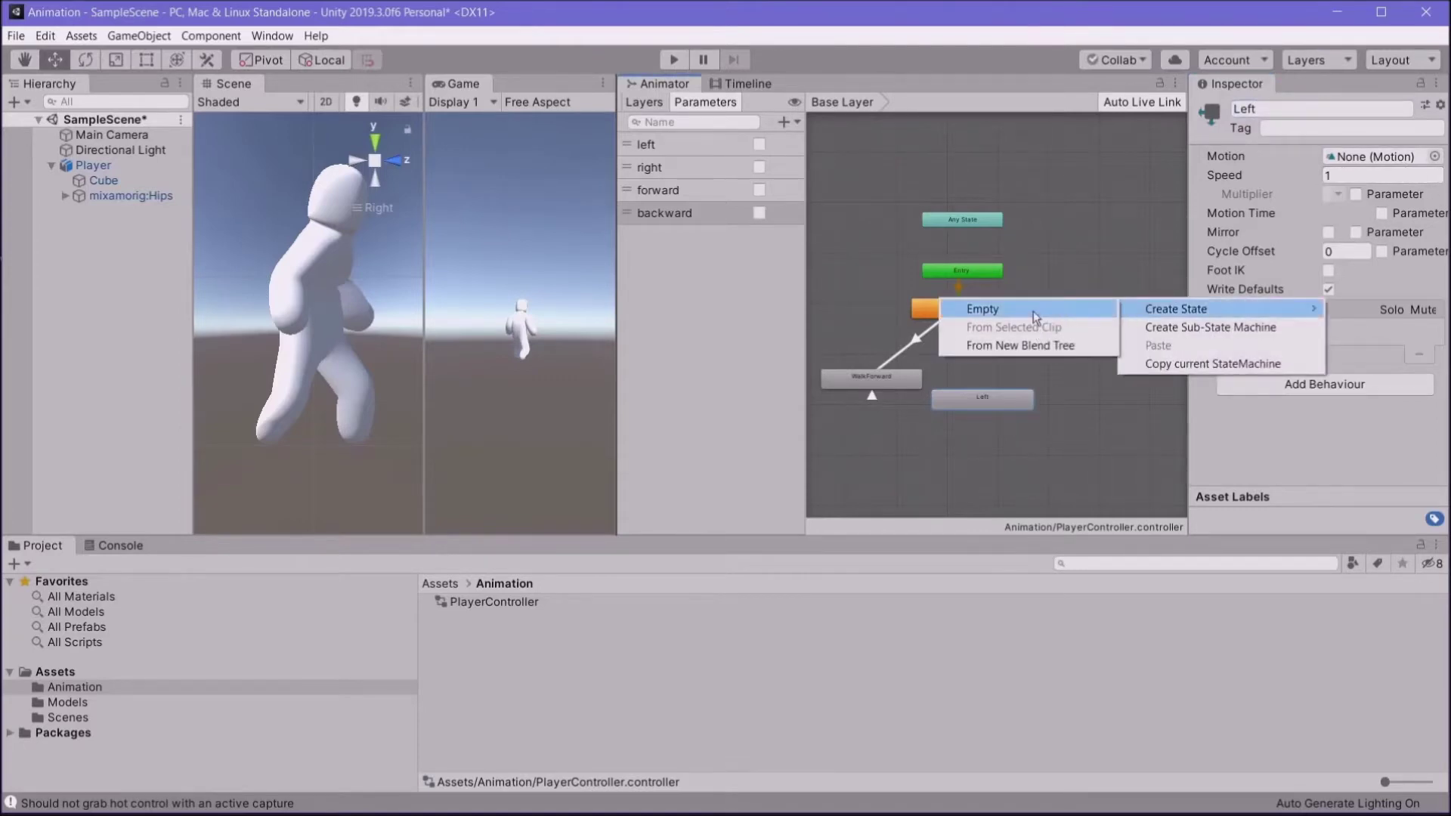
{"action": "left_click", "coordinate": [1032, 312]}
{"action": "left_click_drag", "start_coordinate": [1119, 317], "coordinate": [977, 442]}
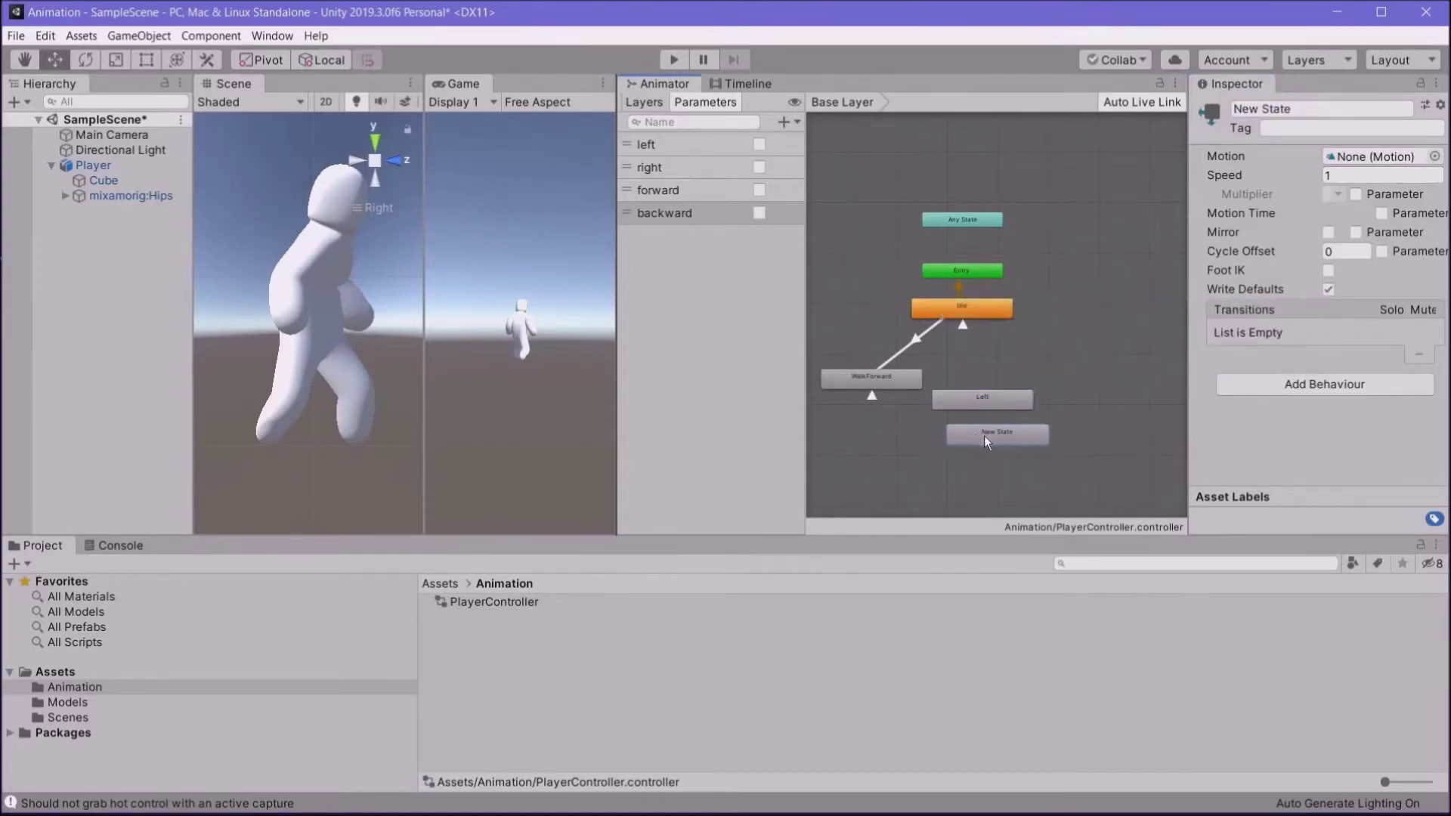
{"action": "left_click", "coordinate": [1294, 108]}
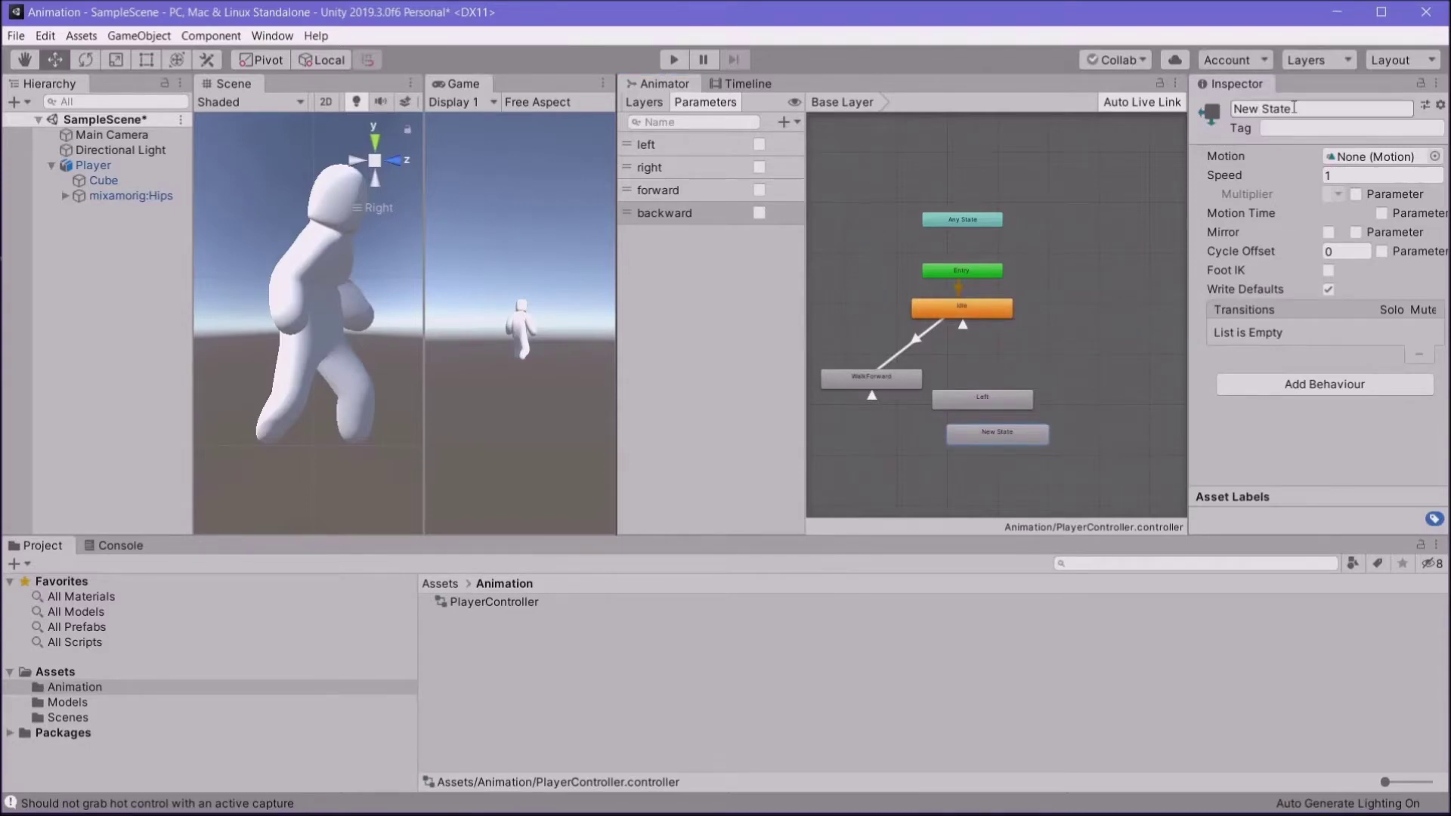
{"action": "type", "text": "Right"}
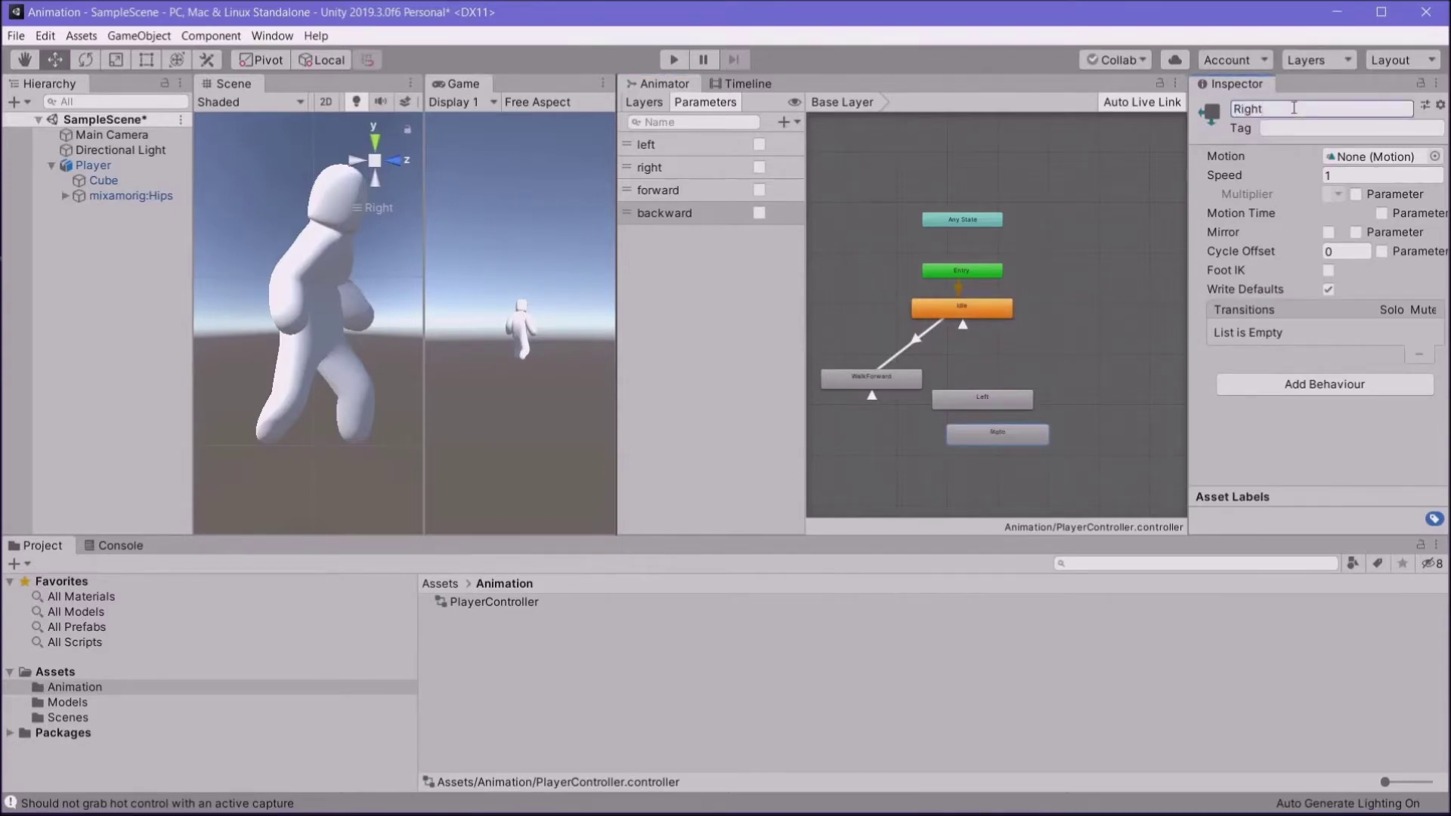
{"action": "key", "text": "Return"}
Step: Create an empty animator state named Backward, below and to the right of the Right state
{"action": "right_click", "coordinate": [1080, 462]}
{"action": "mouse_move", "coordinate": [1119, 473]}
{"action": "left_click", "coordinate": [983, 473]}
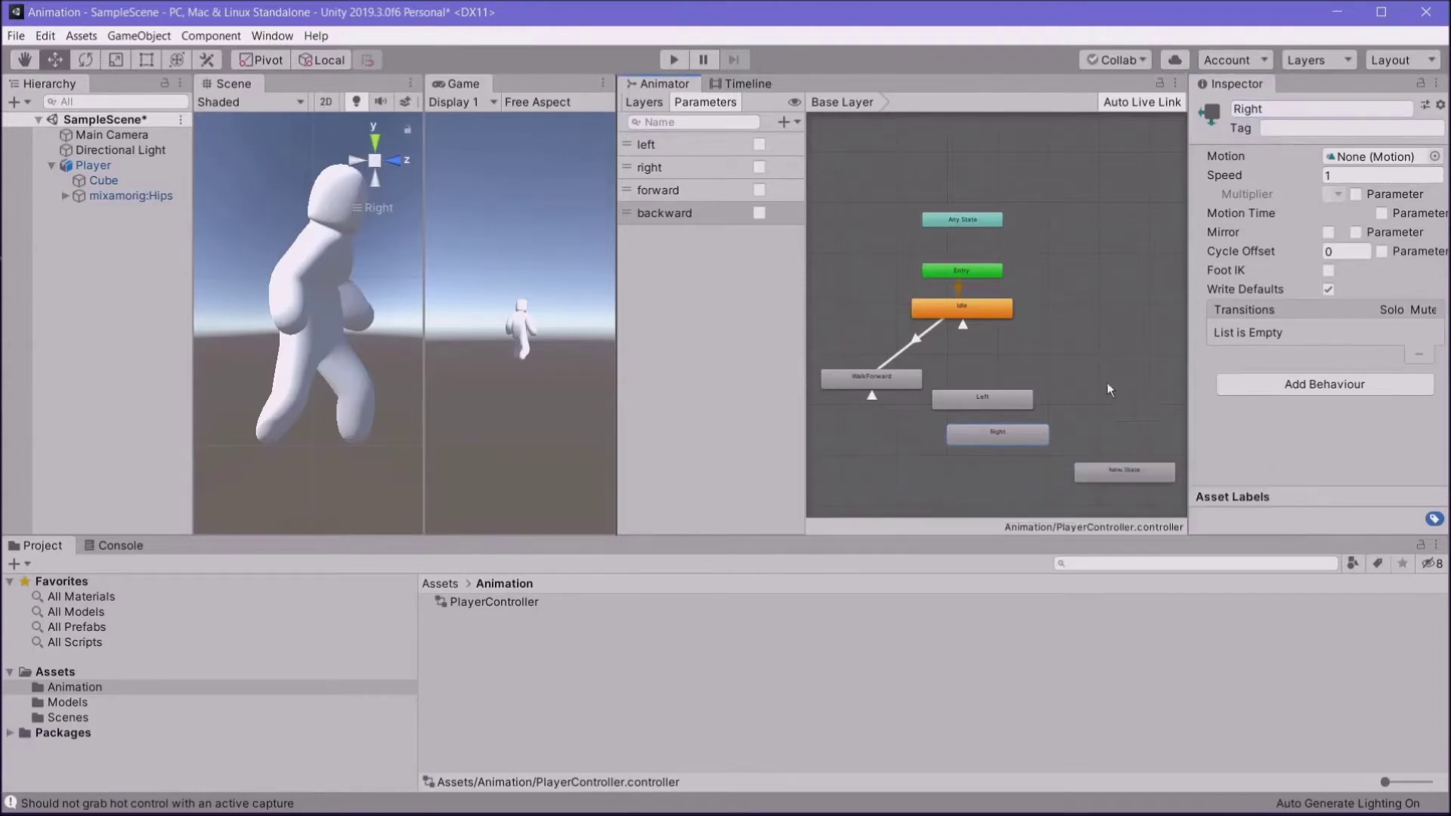
{"action": "left_click", "coordinate": [1142, 469]}
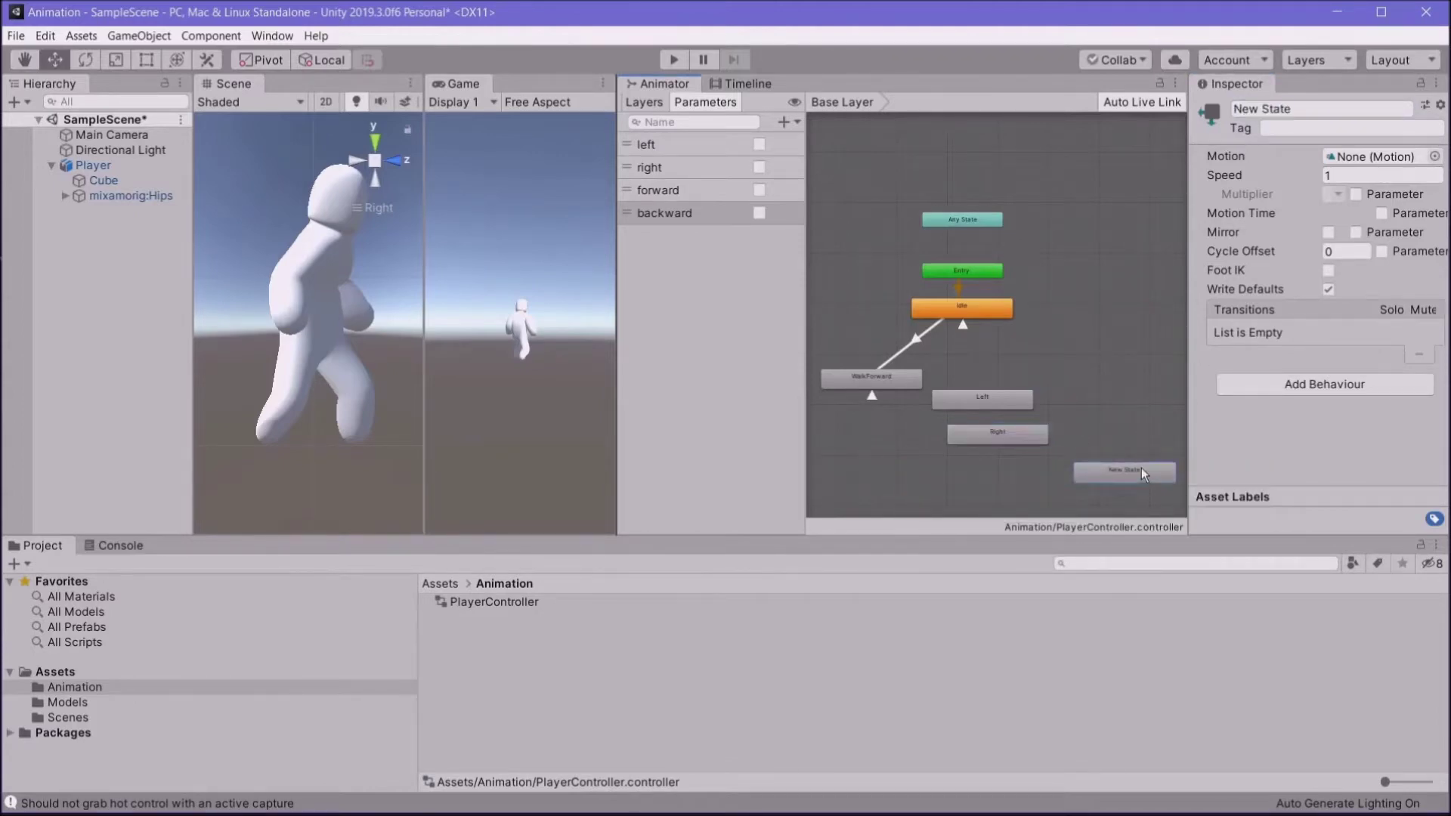
{"action": "left_click", "coordinate": [1295, 111]}
{"action": "type", "text": "Backward"}
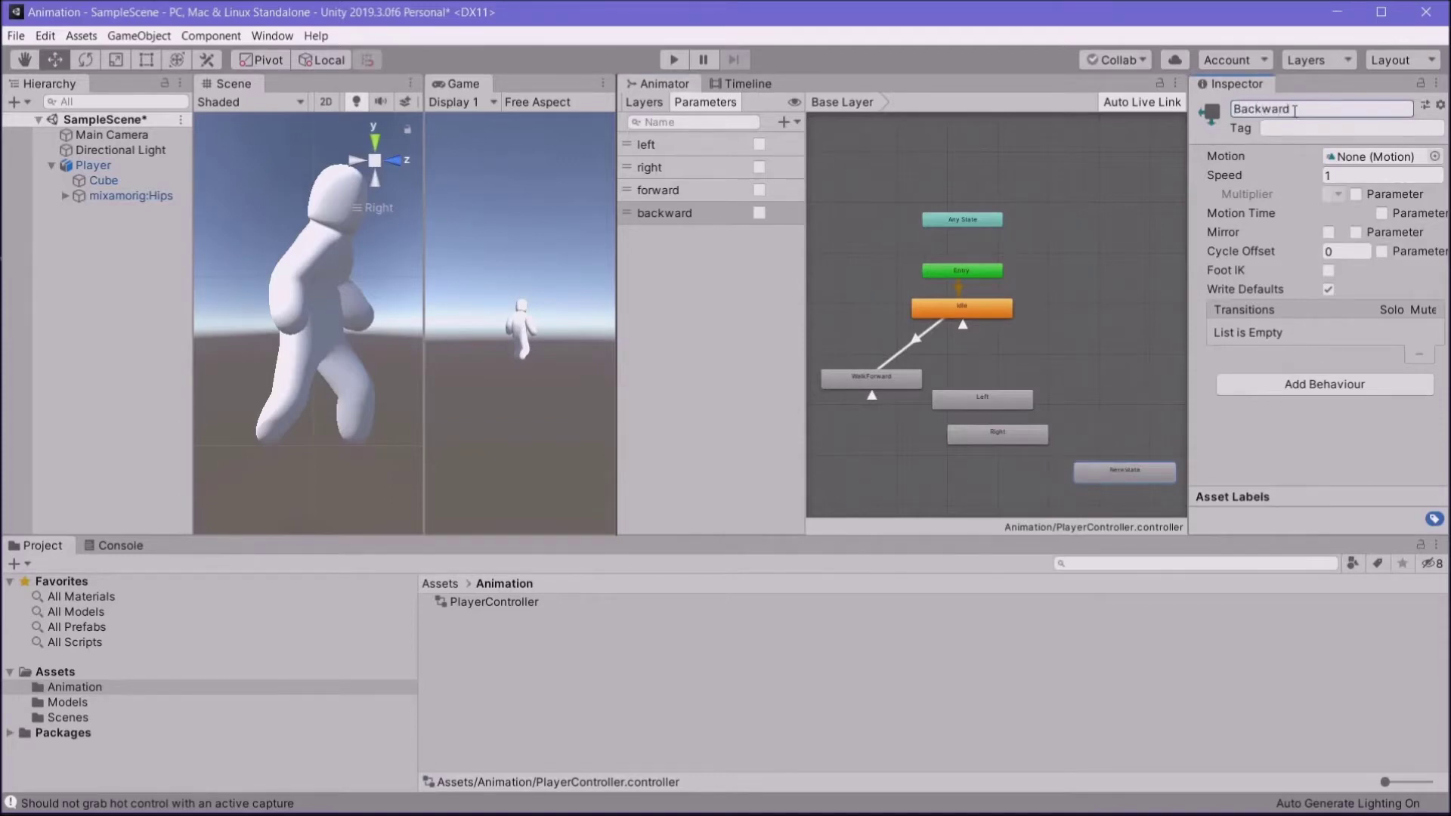
{"action": "key", "text": "Return"}
Step: Rename the WalkForward animator state to Forward
{"action": "left_click_drag", "start_coordinate": [837, 376], "coordinate": [837, 382]}
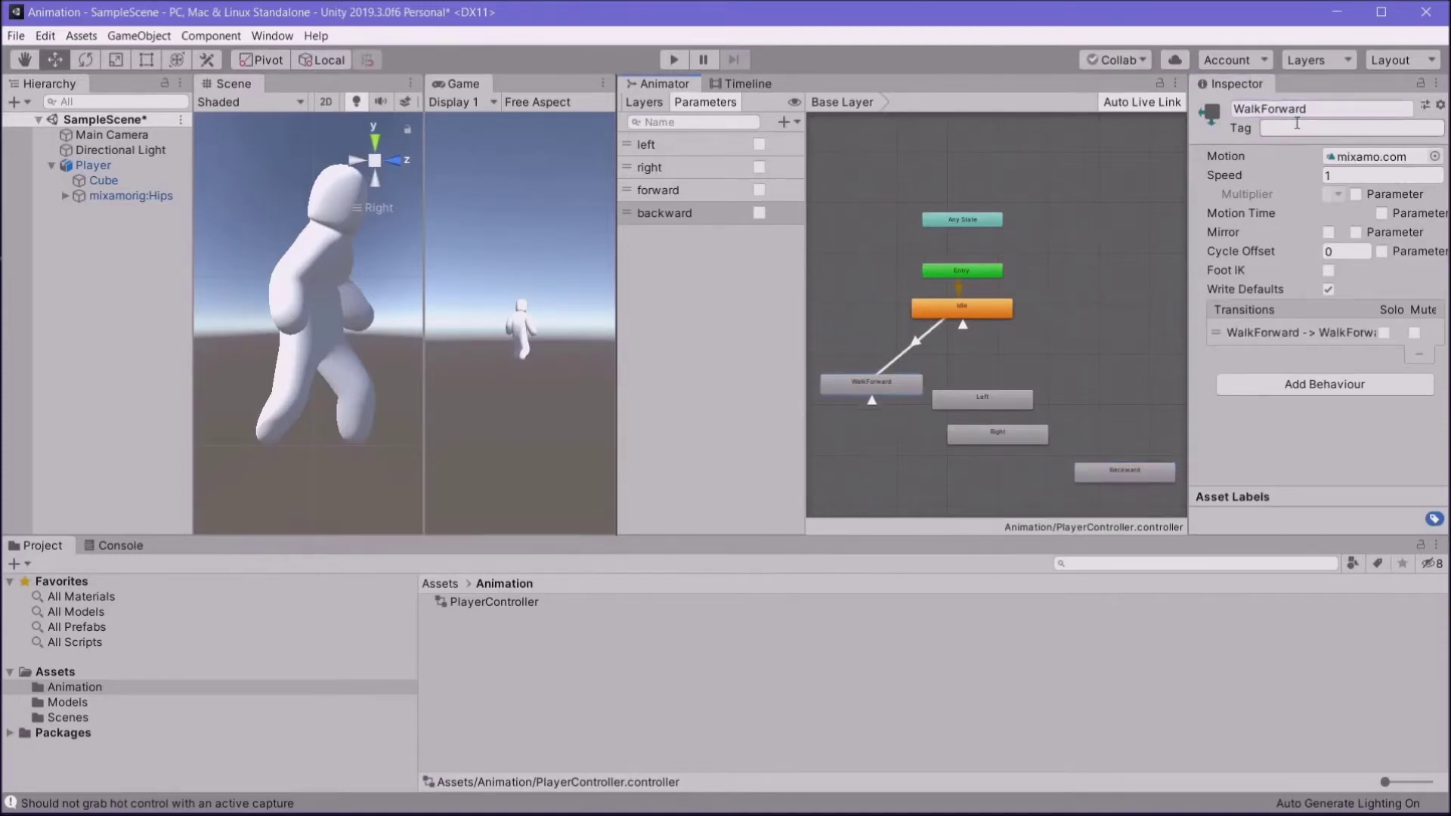
{"action": "left_click_drag", "start_coordinate": [1259, 108], "coordinate": [1203, 111]}
{"action": "key", "text": "BackSpace"}
{"action": "key", "text": "Return"}
{"action": "right_click", "coordinate": [1203, 110]}
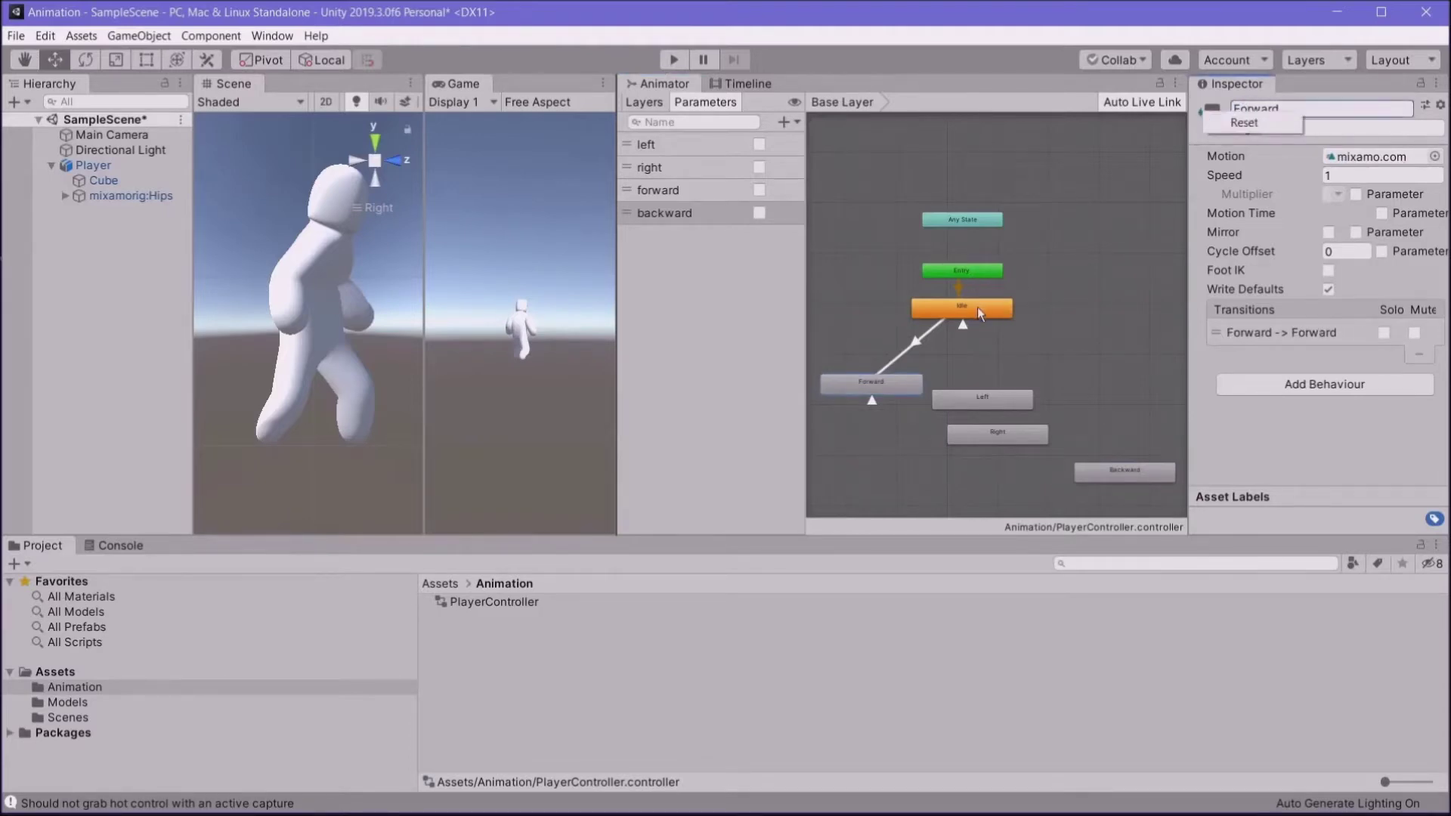
Step: Inspect the Idle state and the conditions of its Idle to Idle self-transition
{"action": "left_click", "coordinate": [977, 307]}
{"action": "left_click", "coordinate": [978, 307]}
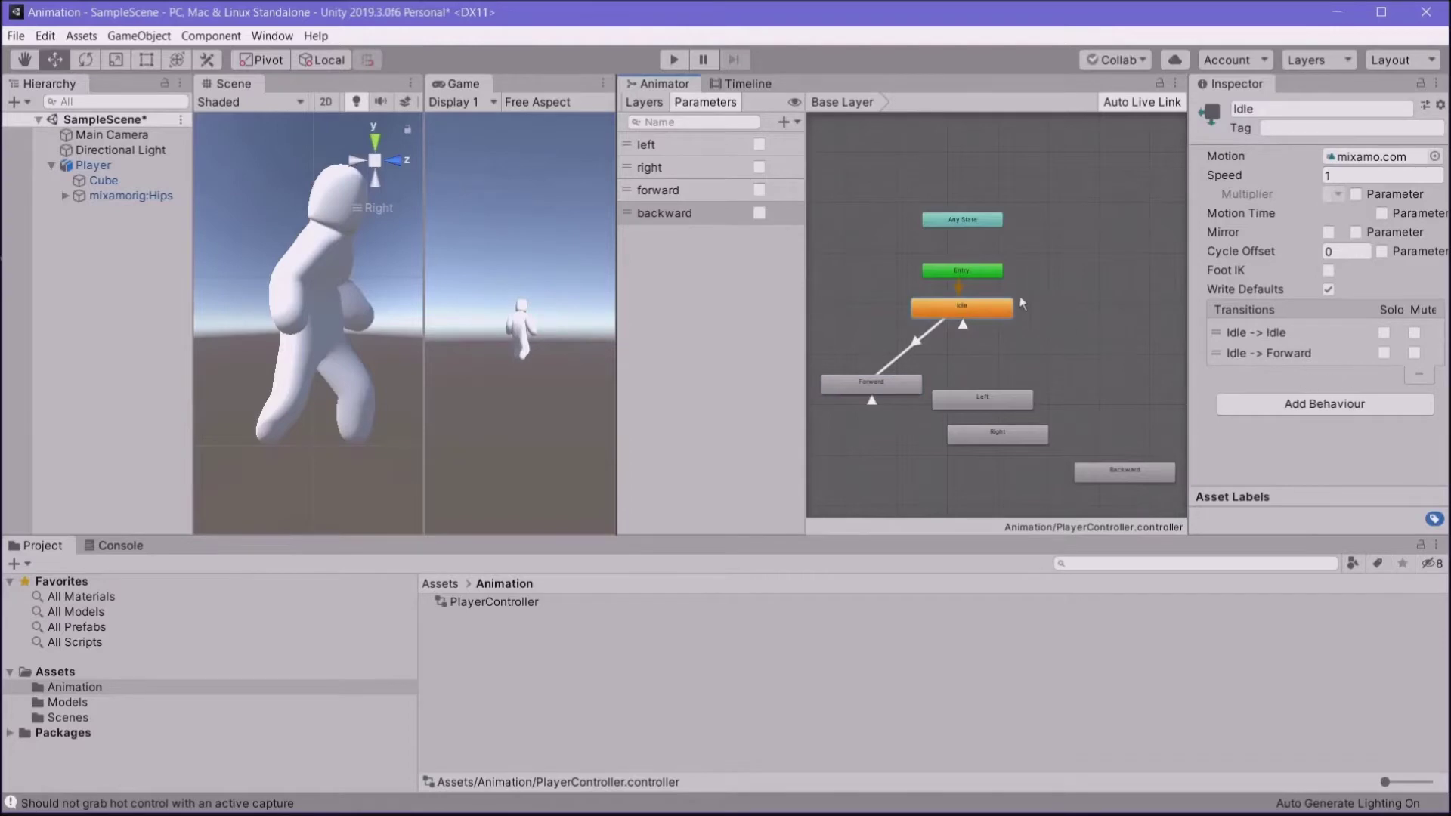
{"action": "left_click", "coordinate": [962, 328]}
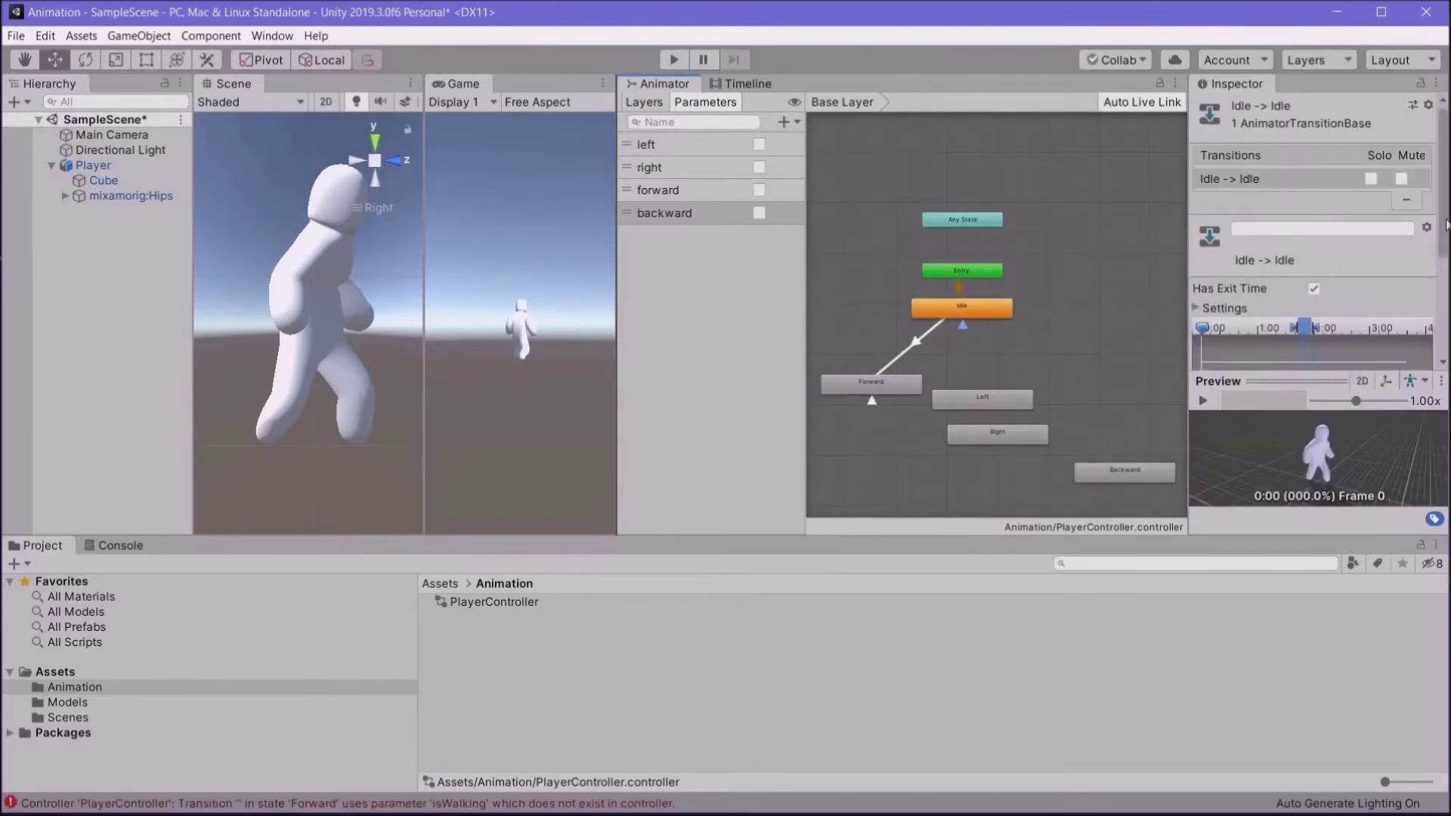
{"action": "scroll", "coordinate": [1330, 317], "scroll_direction": "down", "scroll_amount": 5}
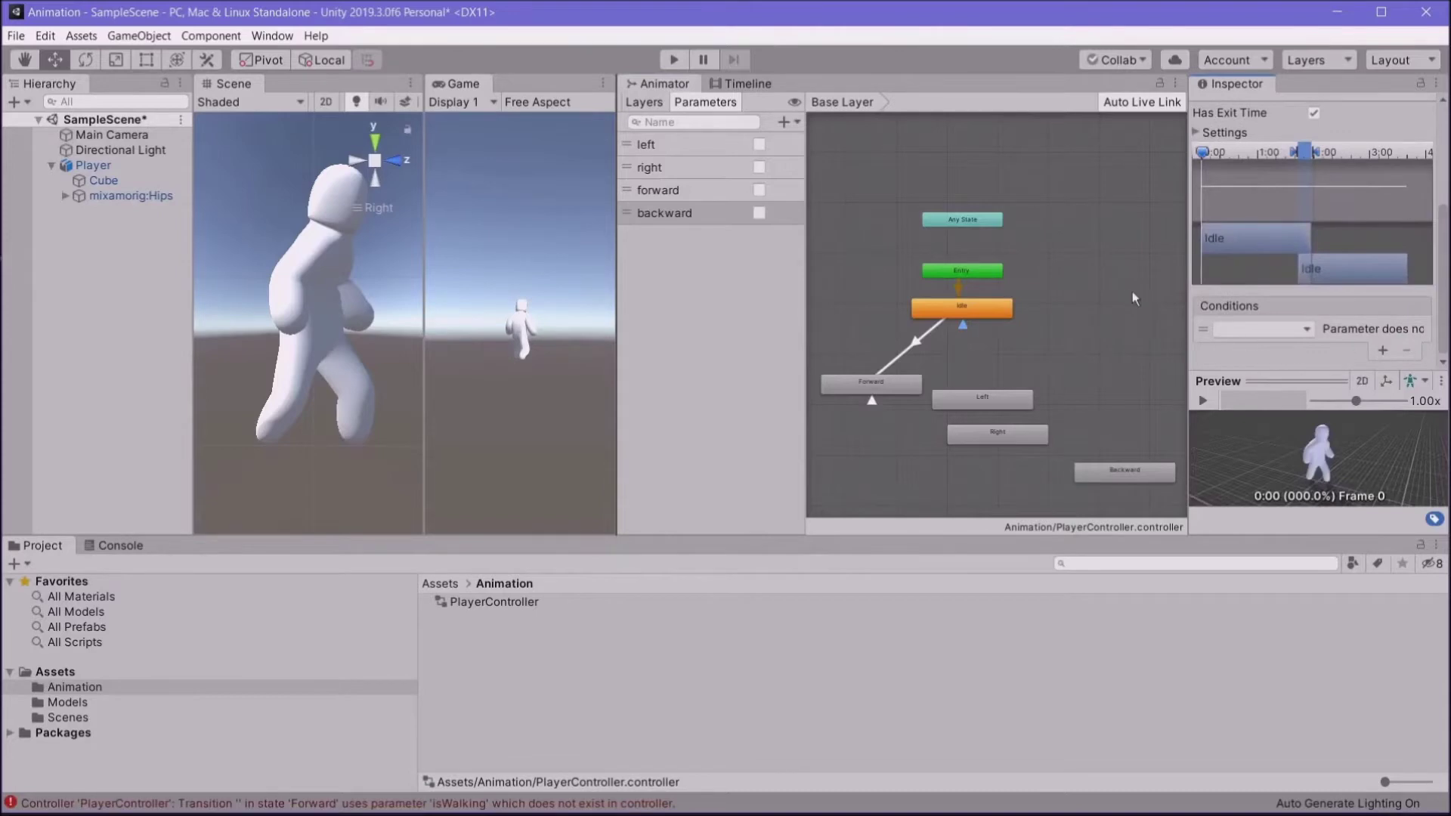
{"action": "left_click", "coordinate": [971, 332]}
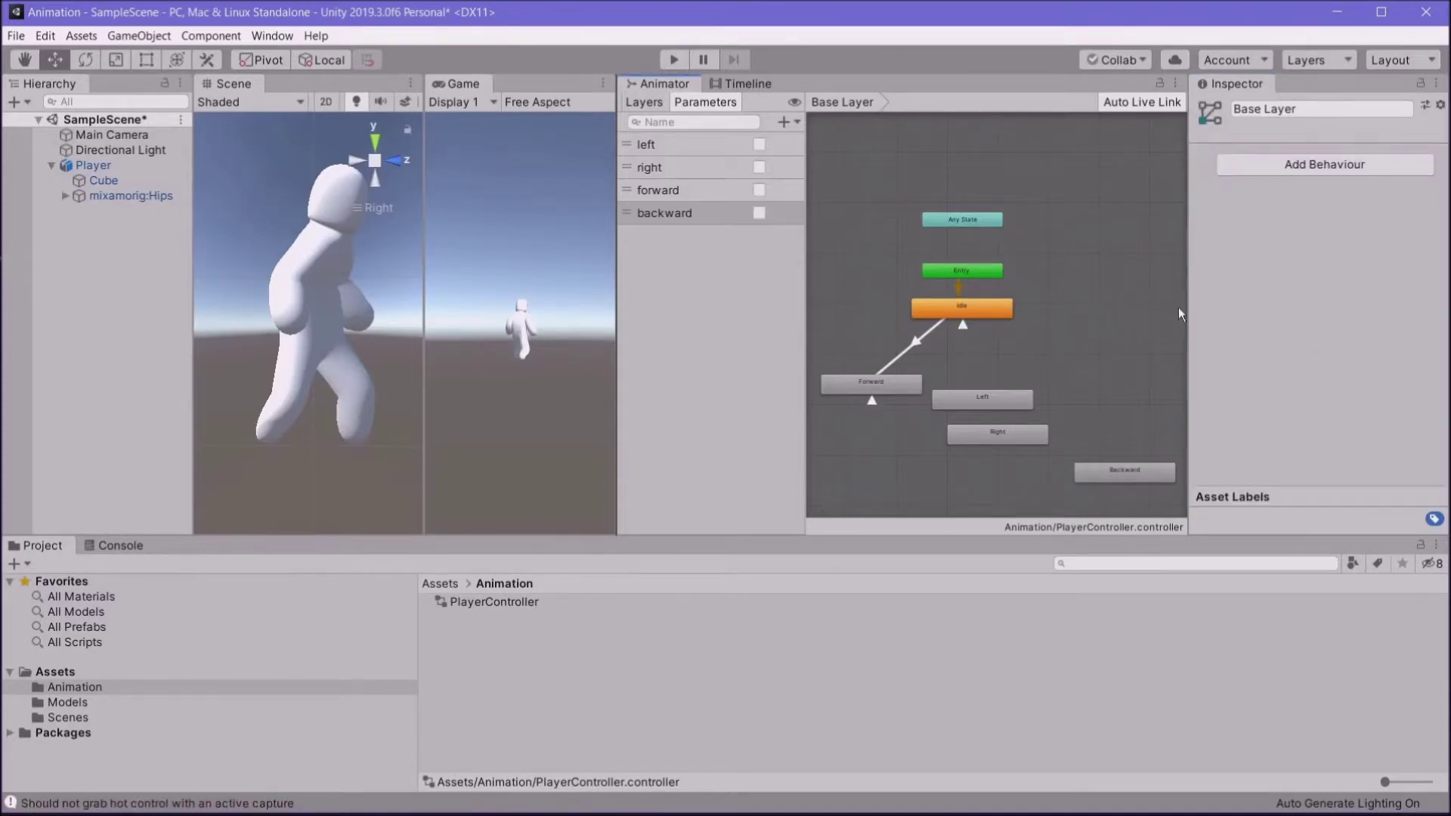
Step: Align the Left state directly above Right, level with Forward, and place the Backward state directly beneath Forward
{"action": "left_click_drag", "start_coordinate": [1183, 313], "coordinate": [1102, 316]}
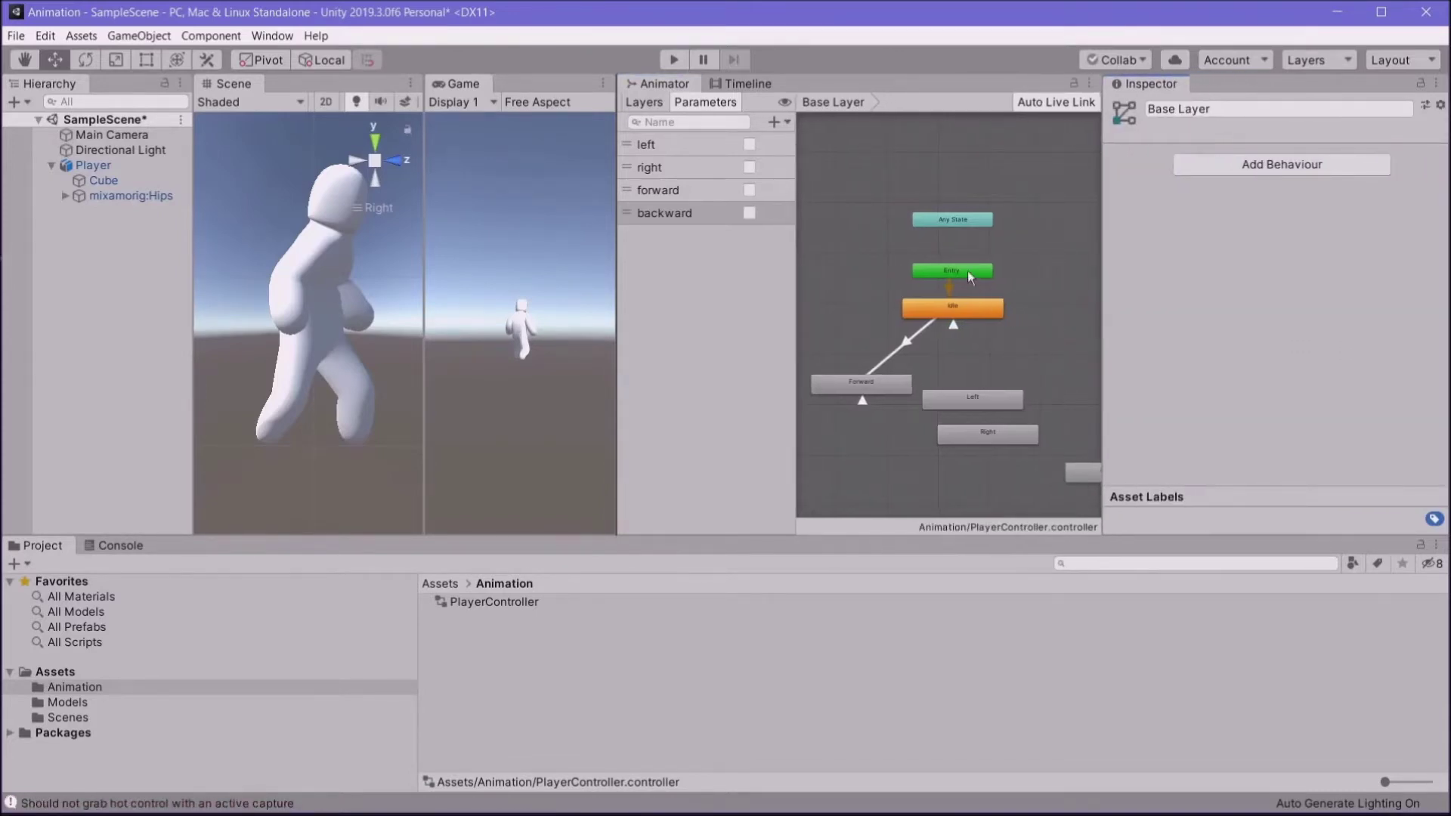
{"action": "mouse_move", "coordinate": [954, 403]}
{"action": "left_mouse_down"}
{"action": "mouse_move", "coordinate": [895, 450]}
{"action": "mouse_move", "coordinate": [968, 375]}
{"action": "mouse_move", "coordinate": [967, 389]}
{"action": "left_mouse_up"}
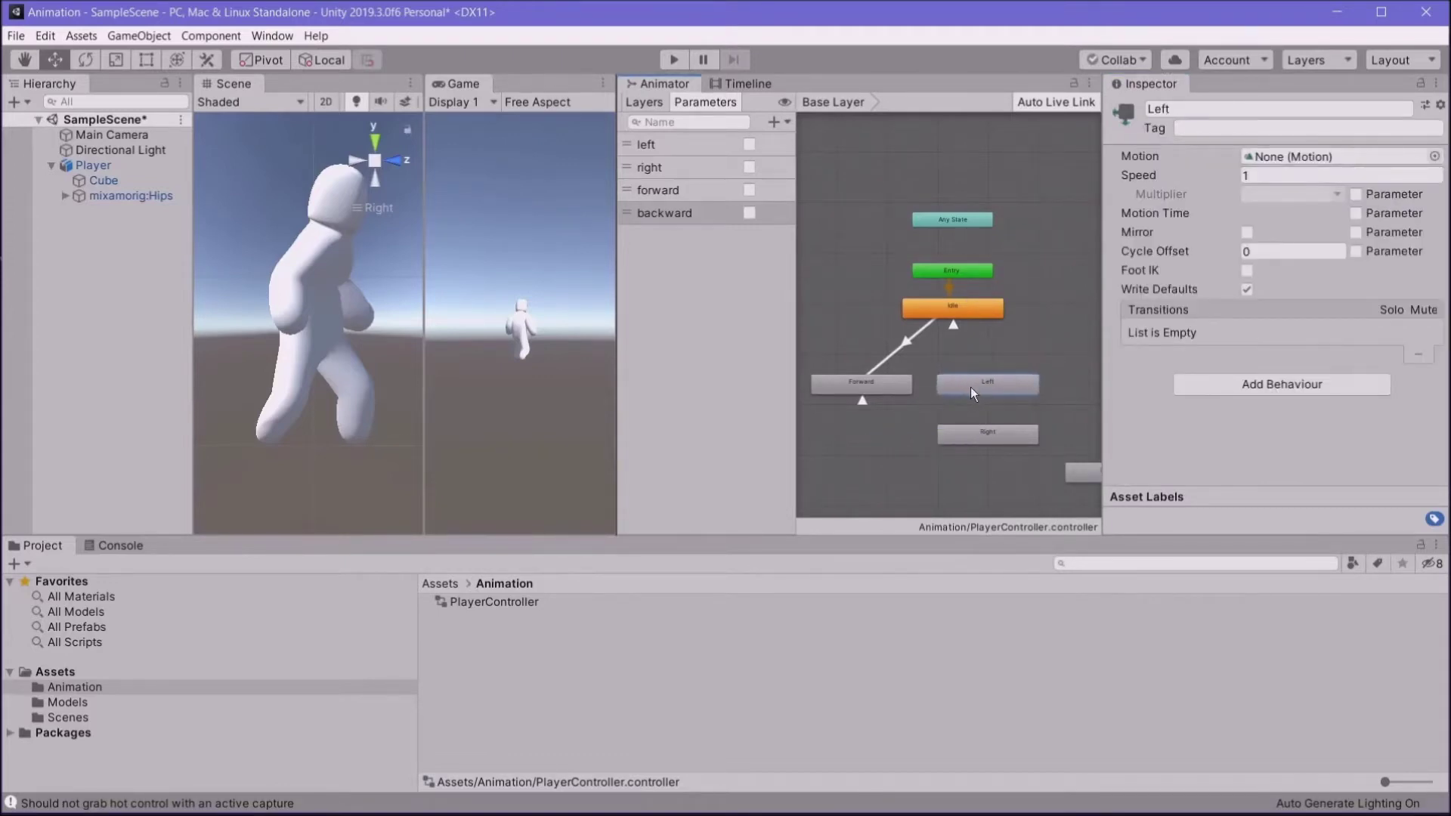
{"action": "left_click_drag", "start_coordinate": [1077, 468], "coordinate": [831, 429]}
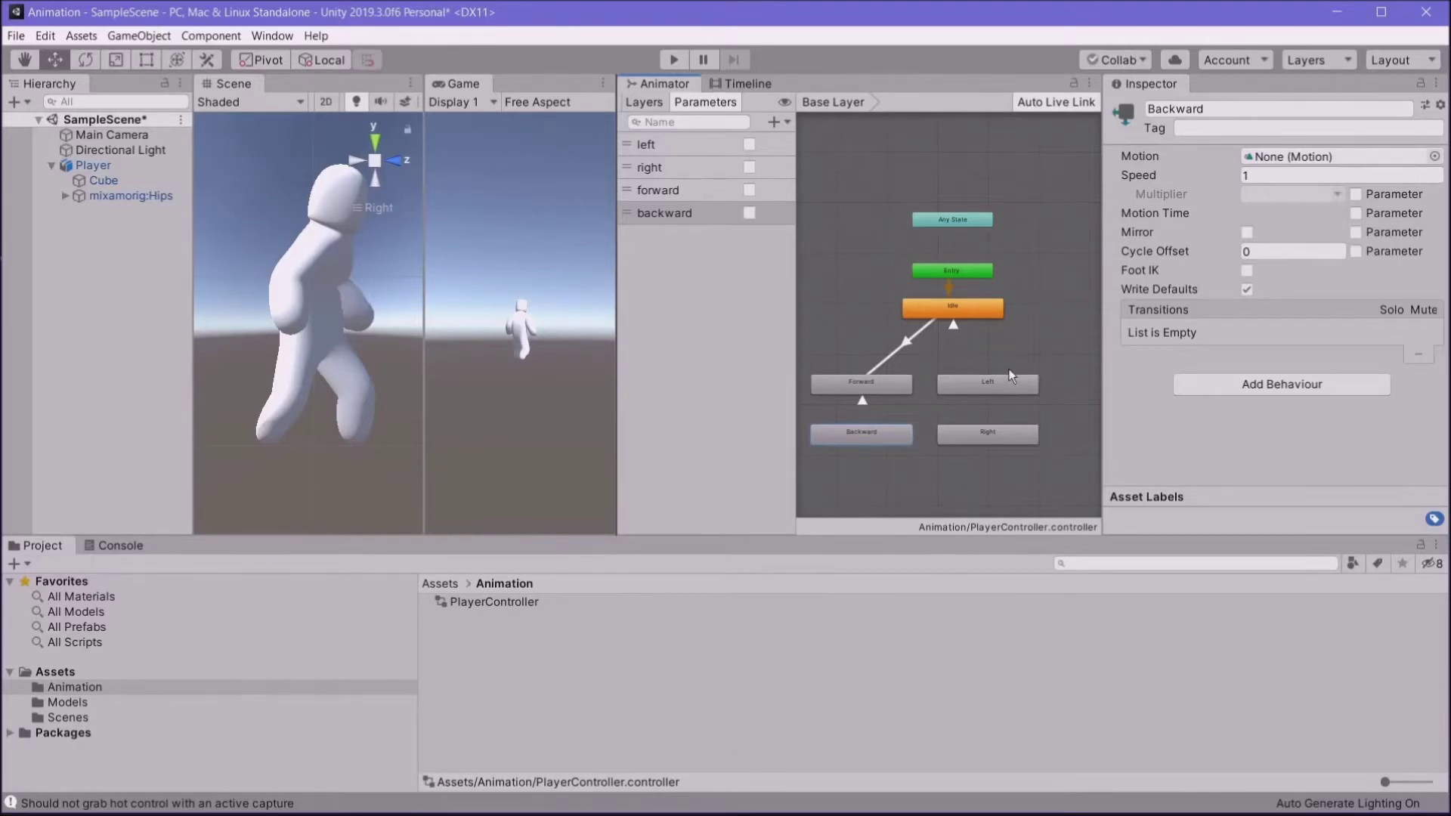
Step: Move the Any State node away from above Entry to the open space beside Entry and Idle, above Forward
{"action": "left_click_drag", "start_coordinate": [960, 219], "coordinate": [856, 260]}
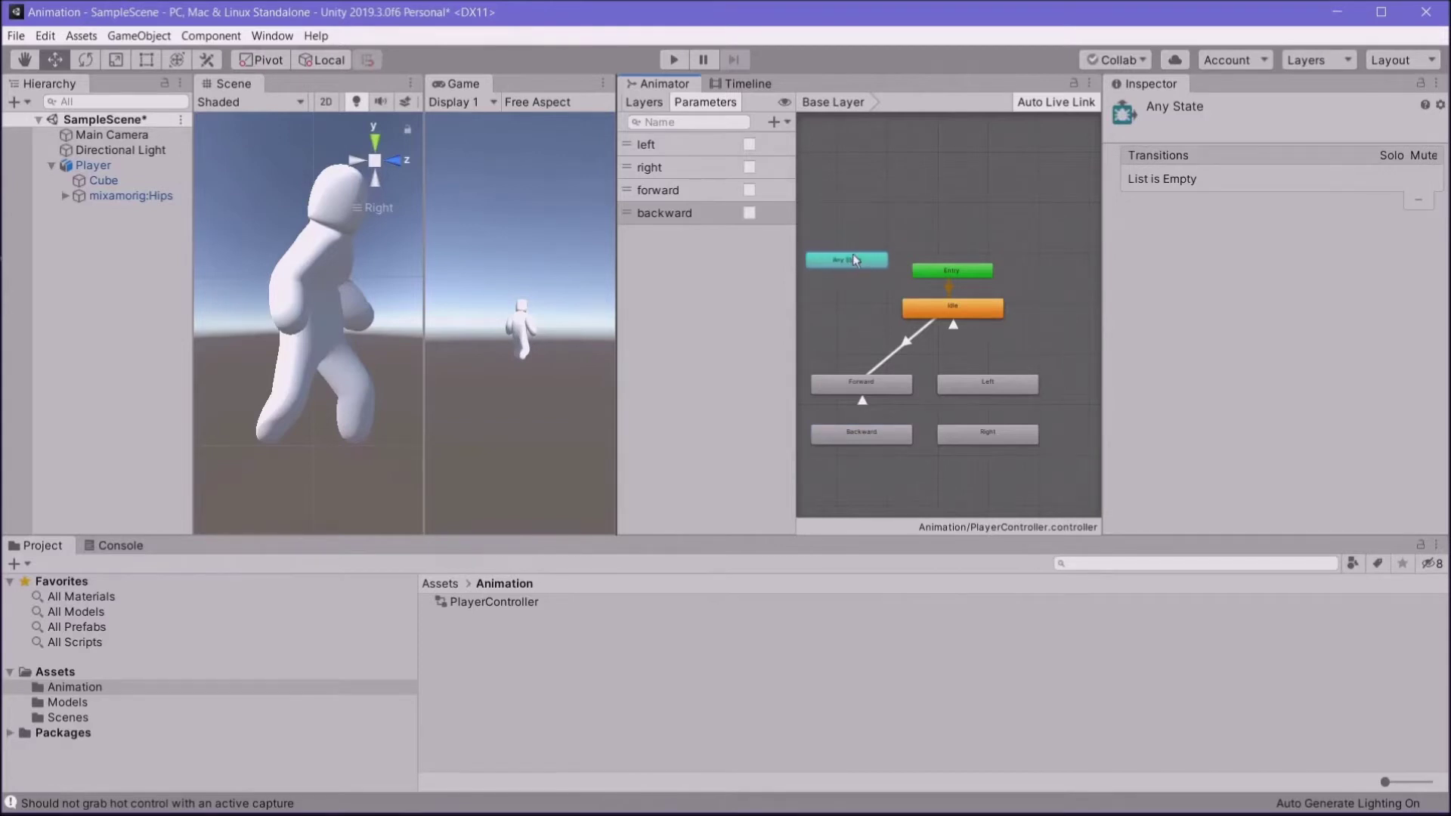
{"action": "middle_click_drag", "start_coordinate": [928, 368], "coordinate": [997, 355]}
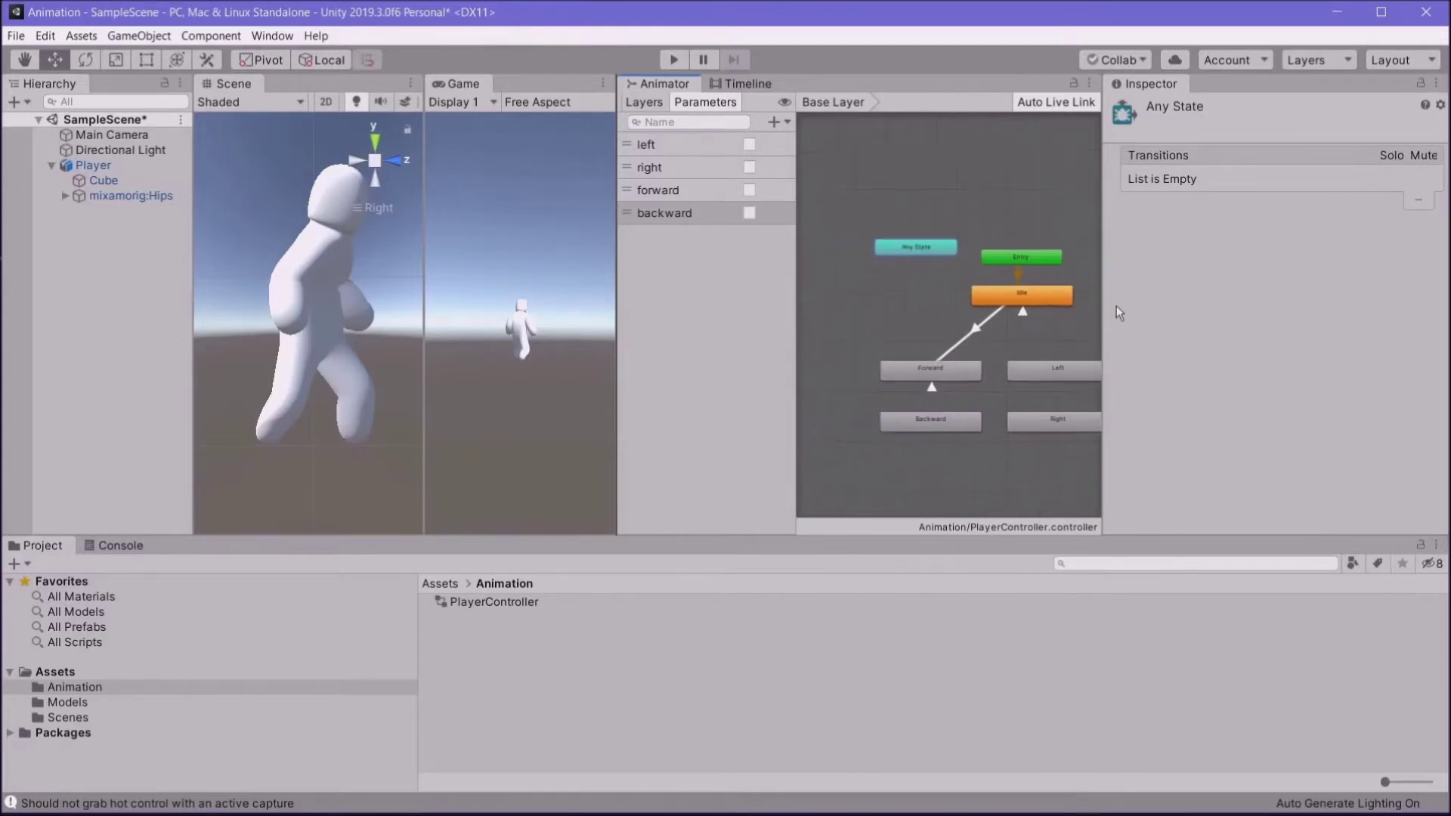
{"action": "left_click", "coordinate": [1099, 316]}
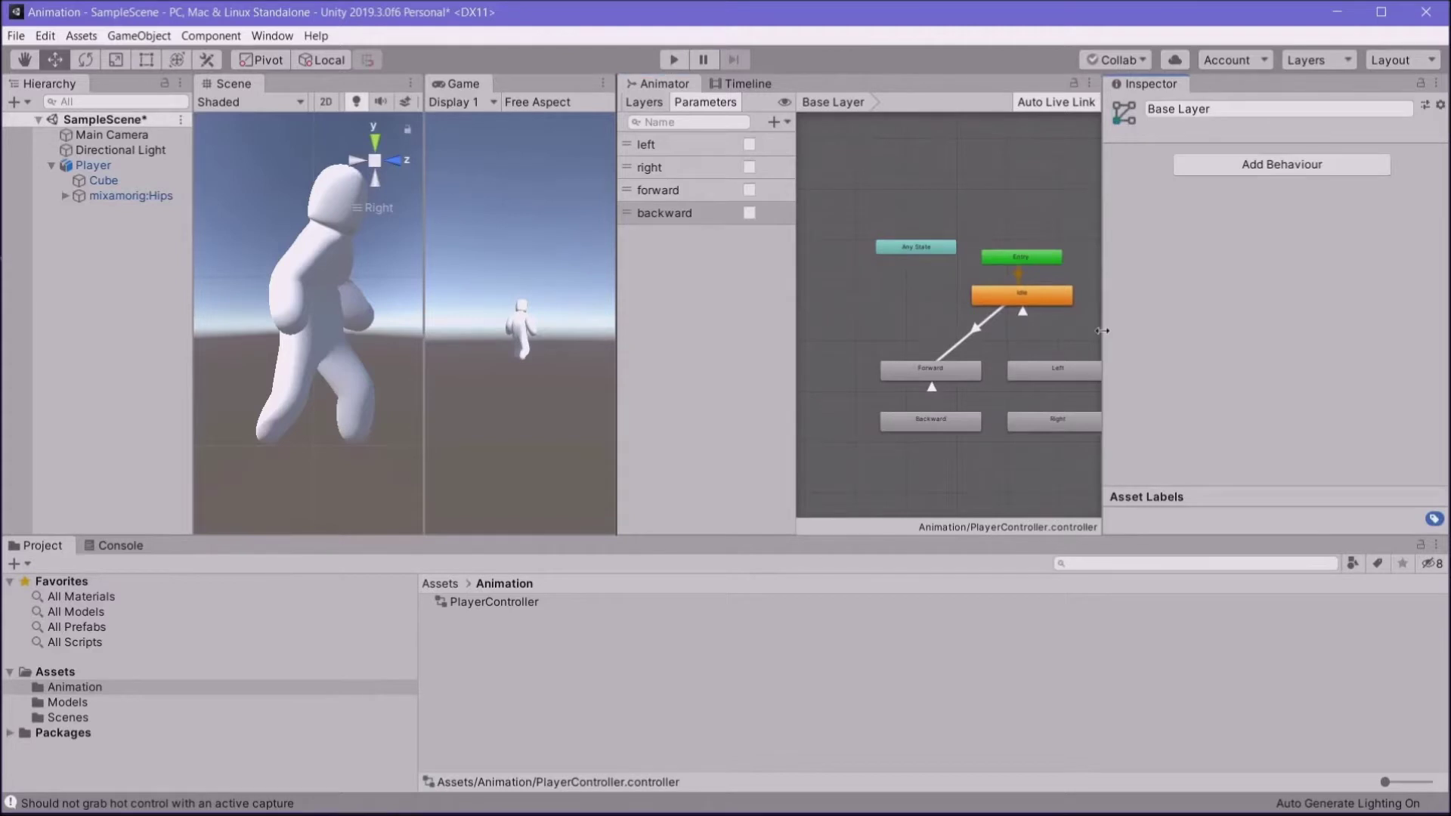
{"action": "left_click_drag", "start_coordinate": [1103, 319], "coordinate": [1189, 324]}
{"action": "middle_click_drag", "start_coordinate": [1005, 349], "coordinate": [1002, 330]}
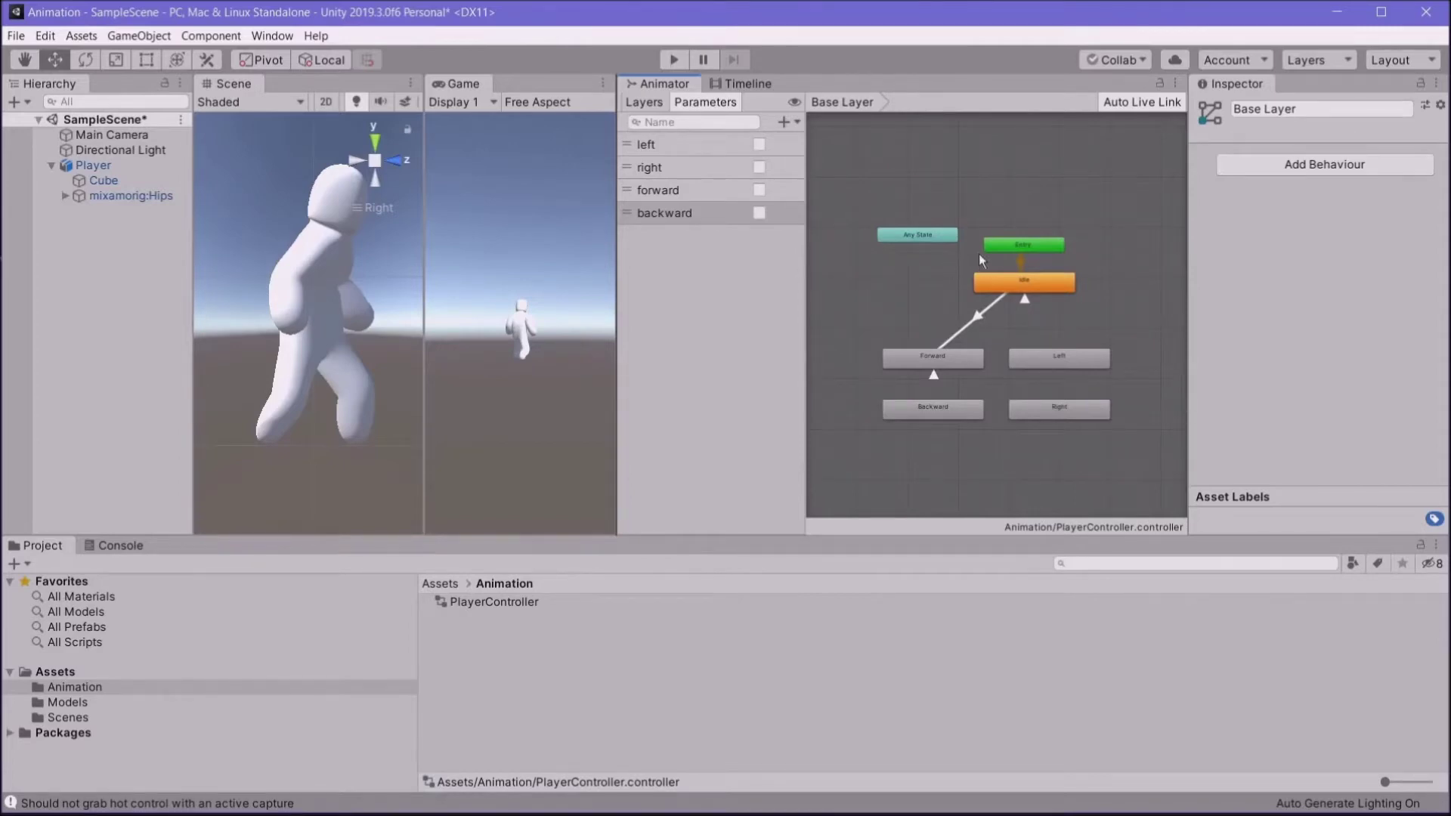
{"action": "left_click_drag", "start_coordinate": [923, 234], "coordinate": [886, 257]}
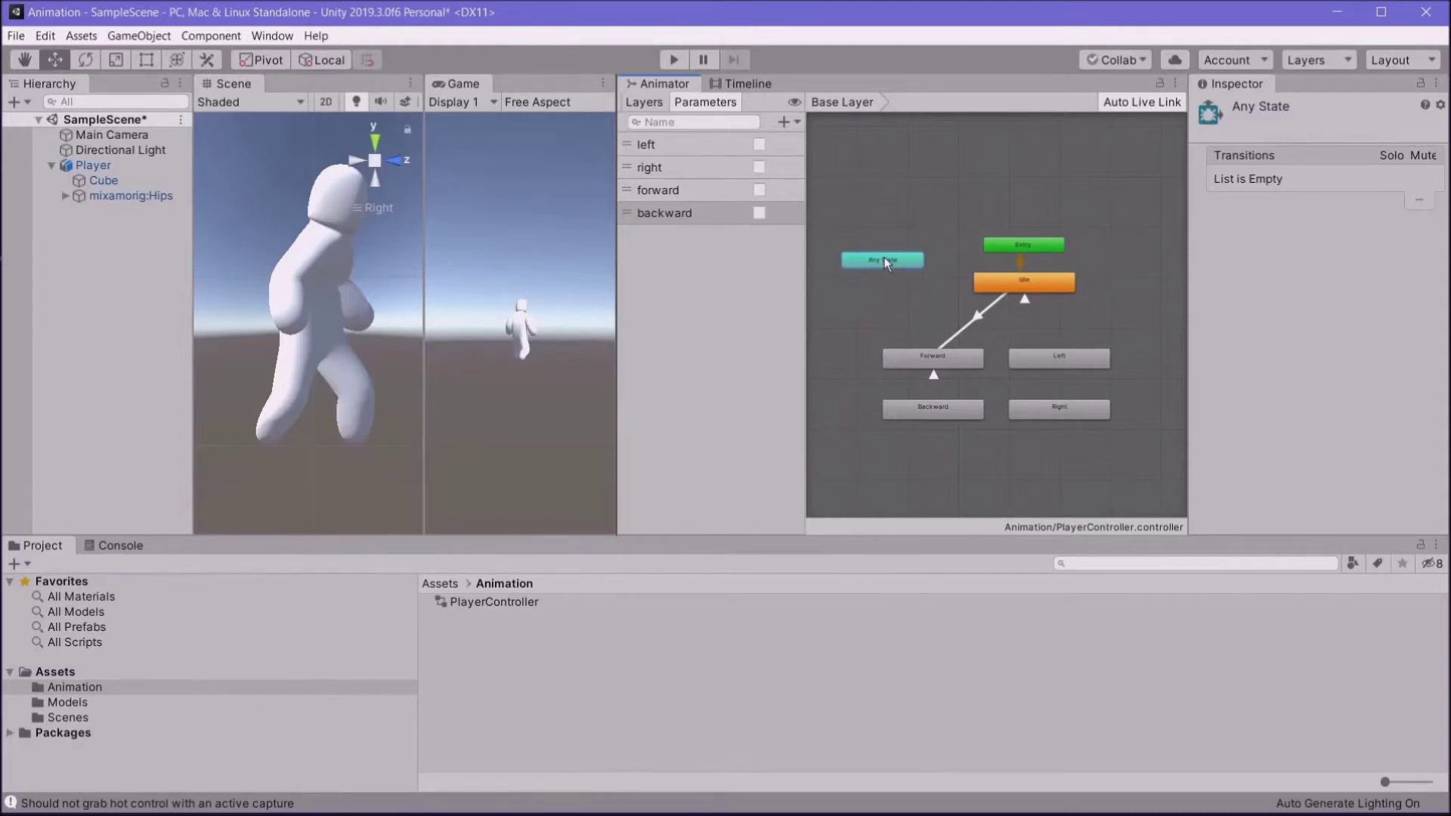
Step: Create a transition from Any State to Idle
{"action": "right_click", "coordinate": [886, 260]}
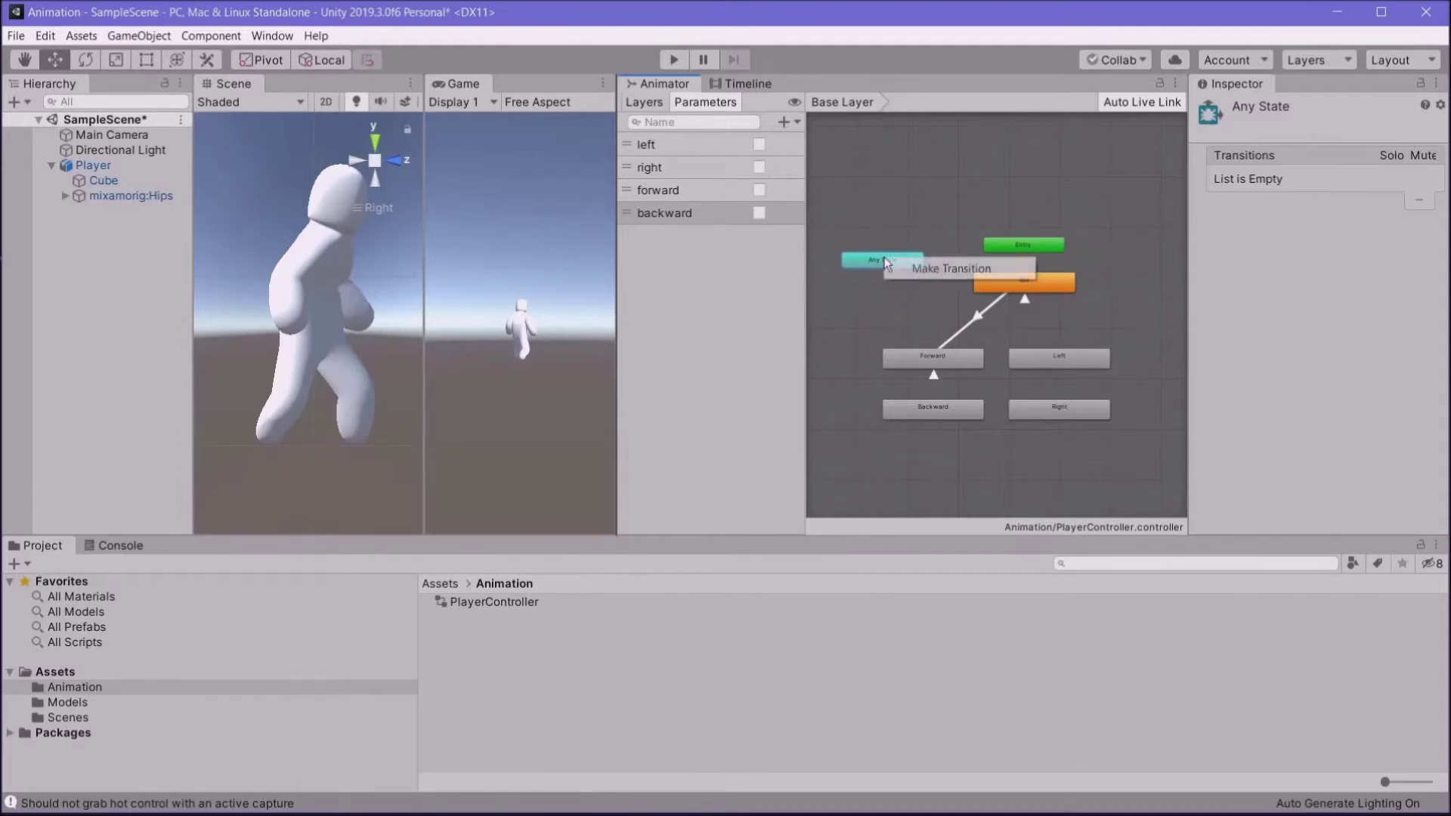
{"action": "left_click", "coordinate": [919, 270]}
{"action": "left_click", "coordinate": [1032, 280]}
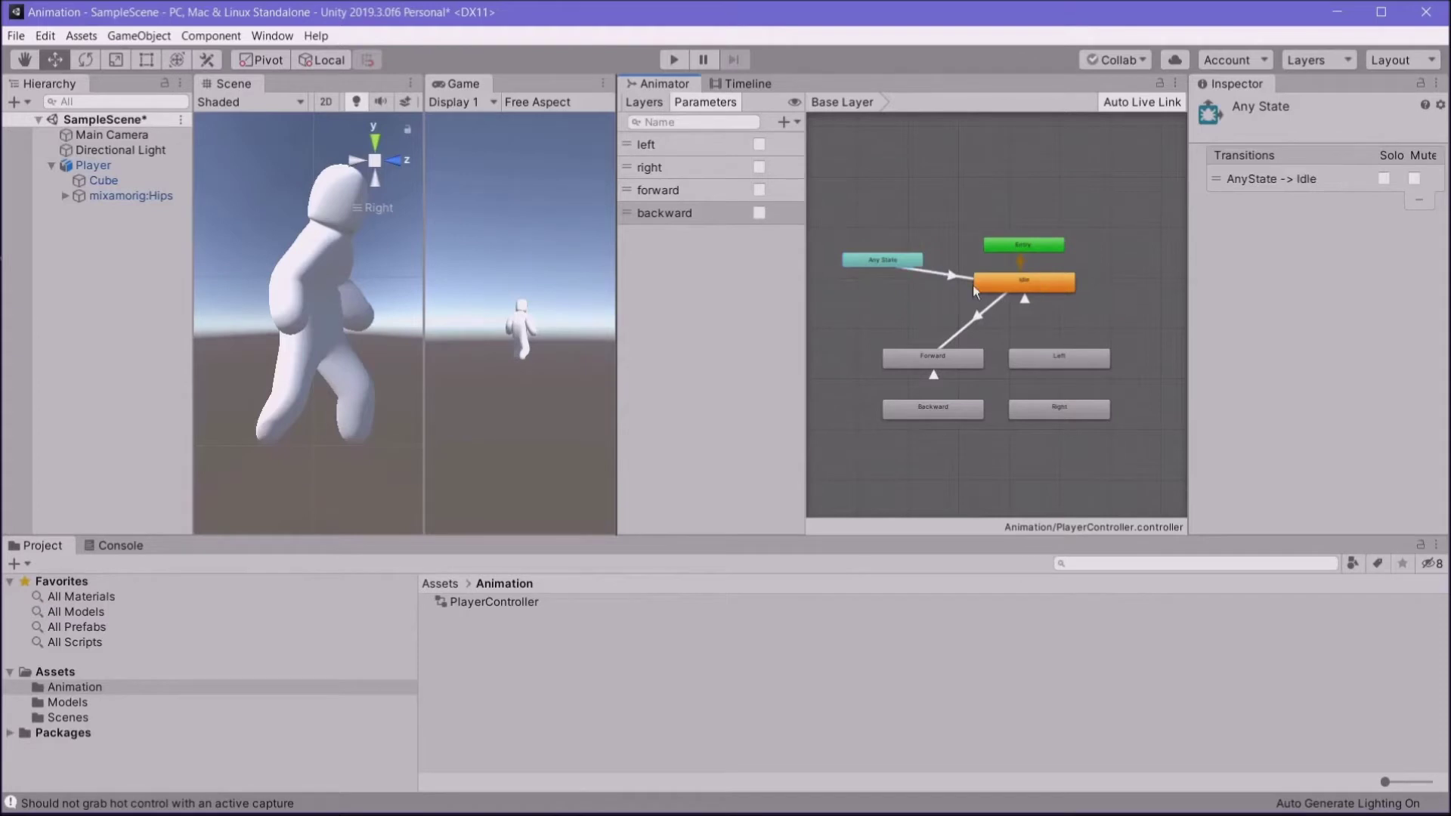
Step: Widen the Inspector and add two conditions to the Any State to Idle transition
{"action": "left_click", "coordinate": [951, 275]}
{"action": "left_click", "coordinate": [1177, 266]}
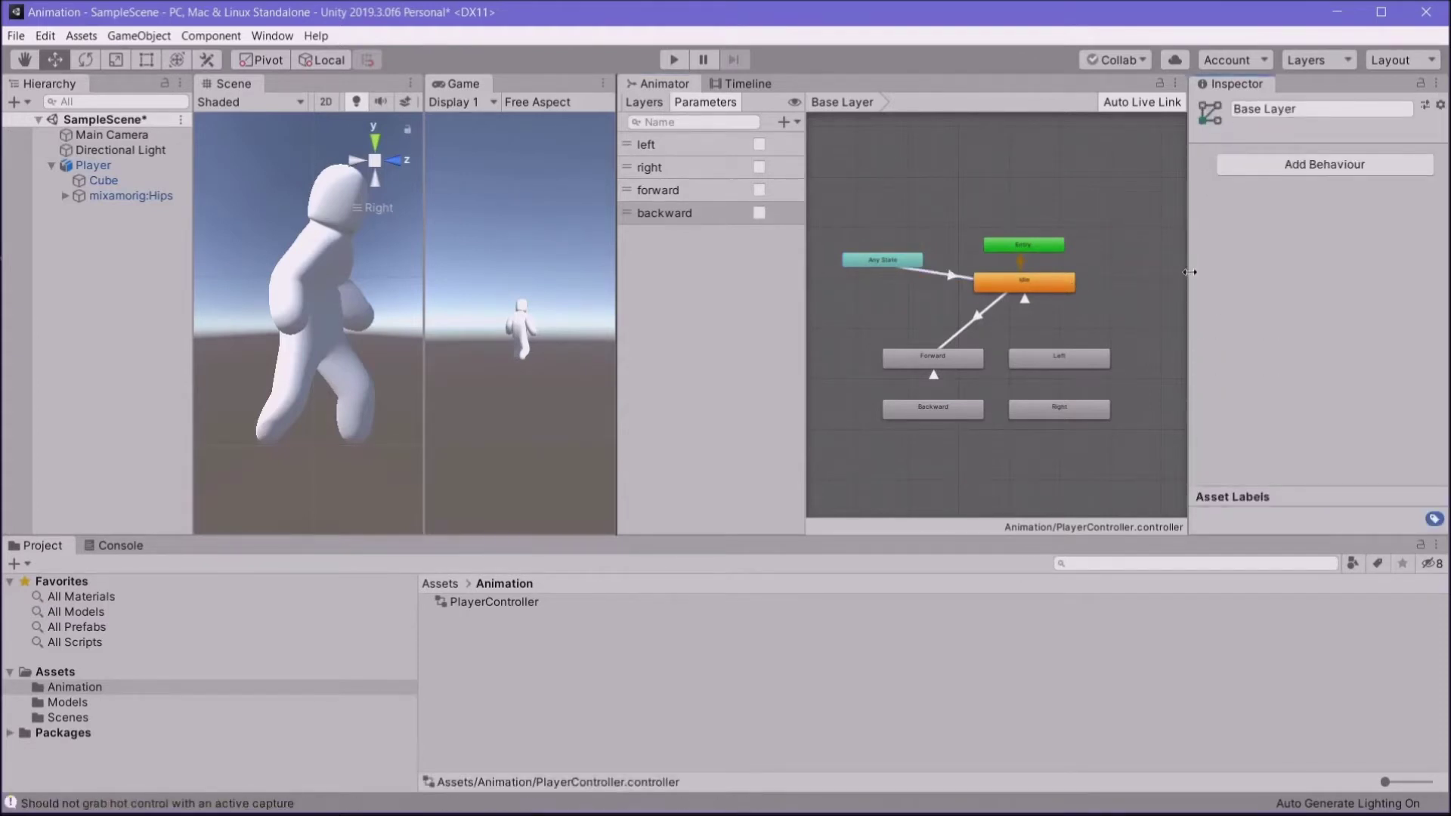
{"action": "left_click_drag", "start_coordinate": [1189, 272], "coordinate": [1072, 272]}
{"action": "left_click", "coordinate": [937, 275]}
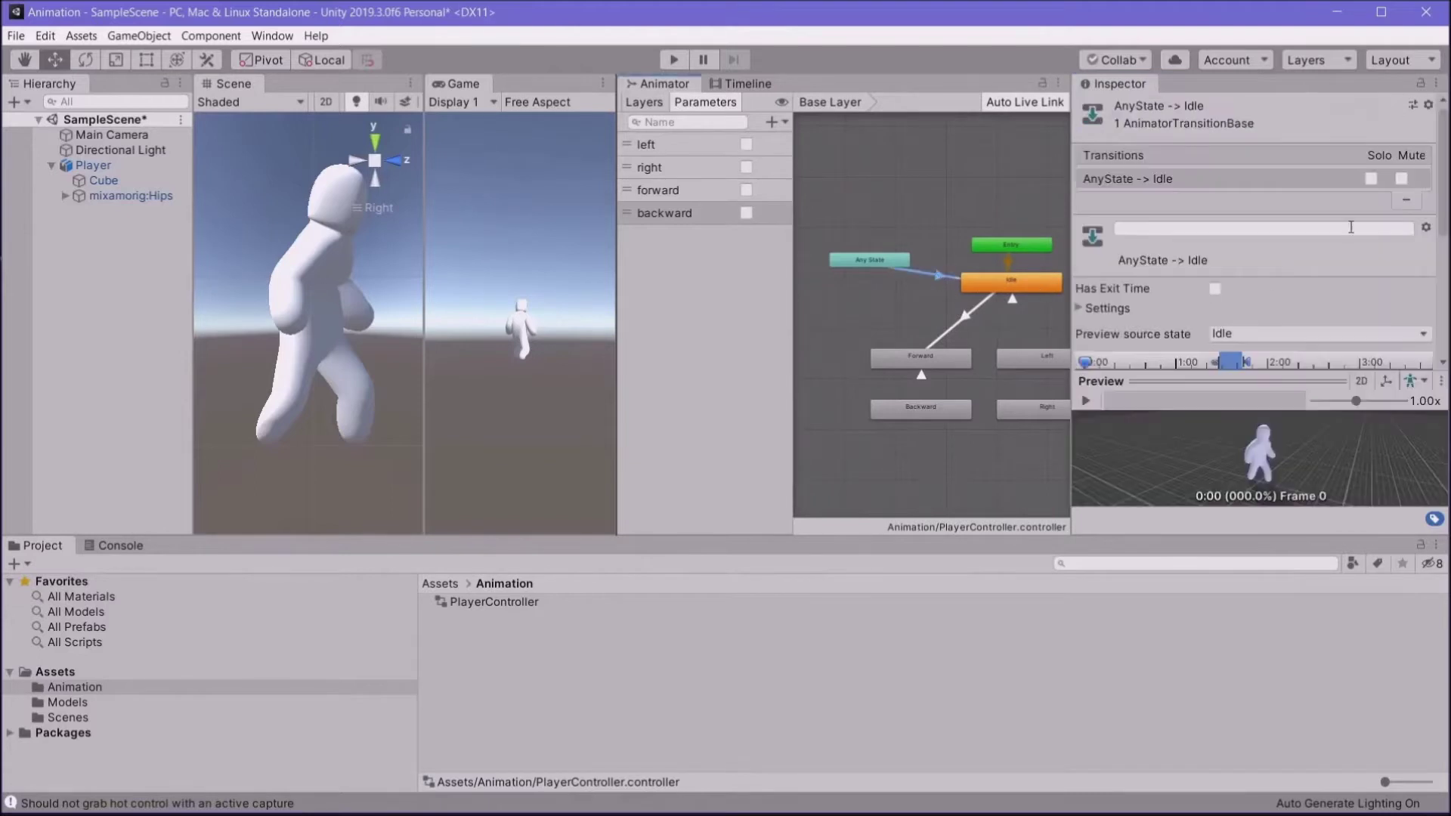
{"action": "scroll", "coordinate": [1330, 302], "scroll_direction": "down", "scroll_amount": 5}
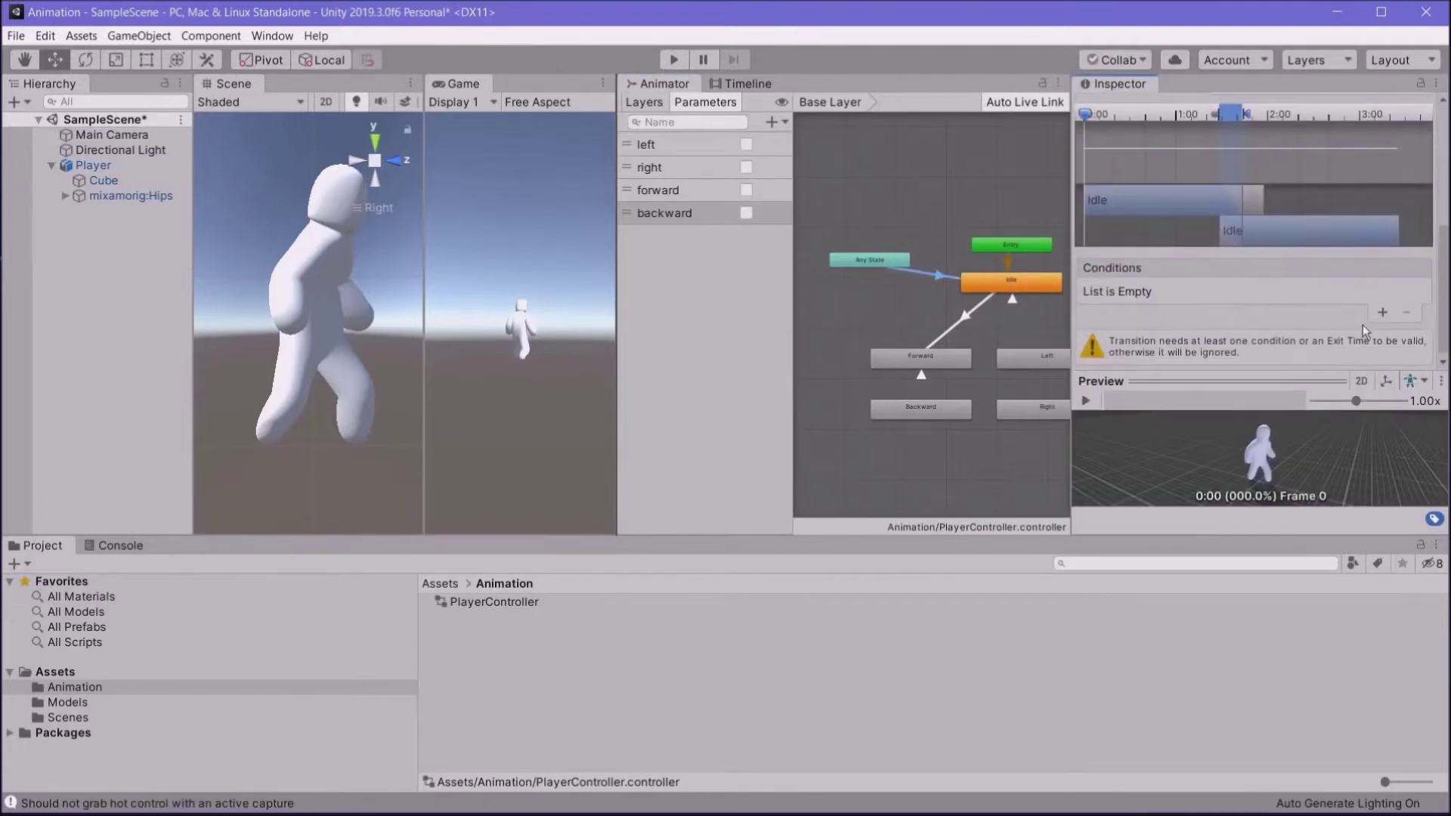
{"action": "left_click", "coordinate": [1385, 311]}
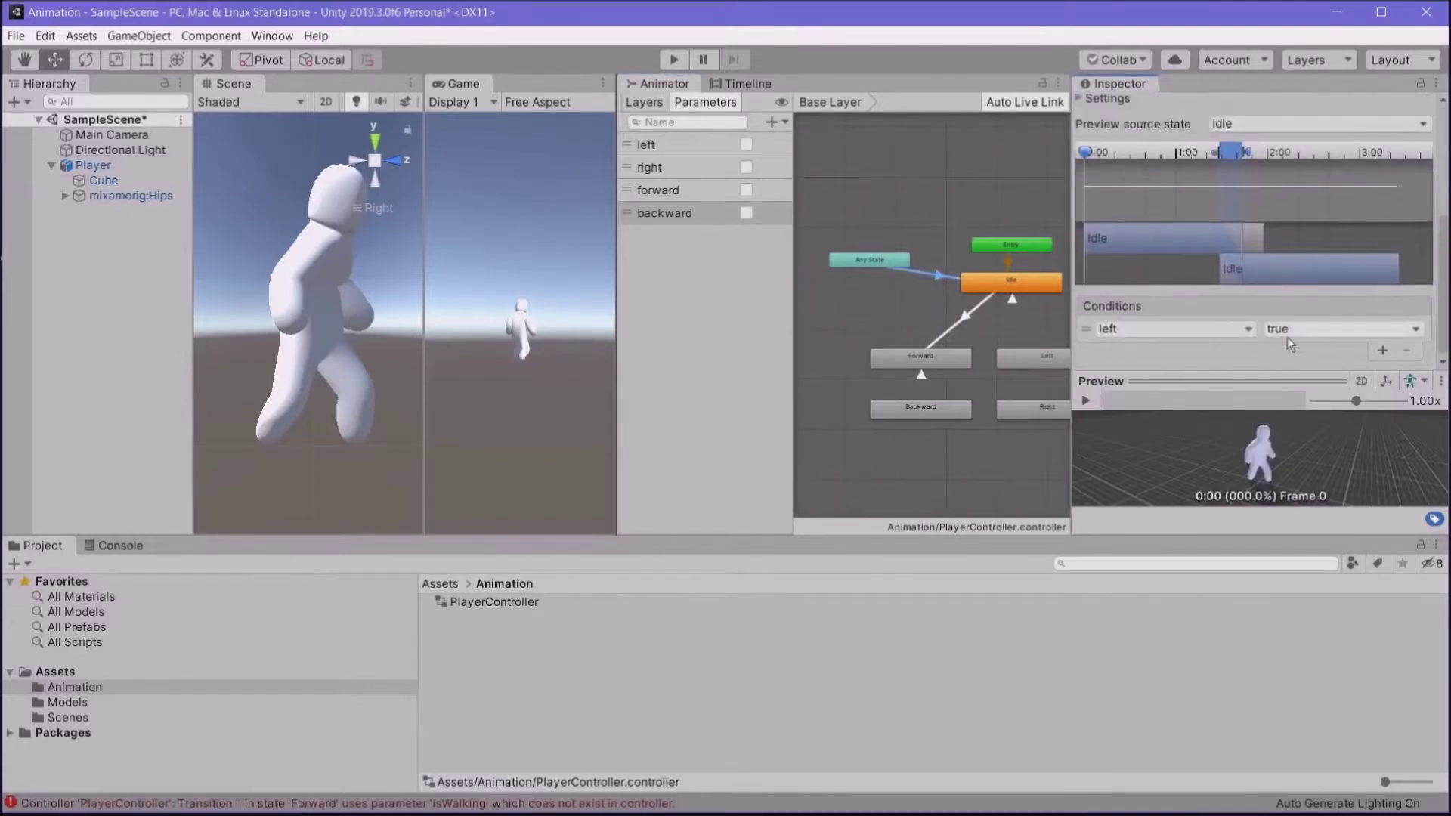
{"action": "left_click", "coordinate": [1386, 350]}
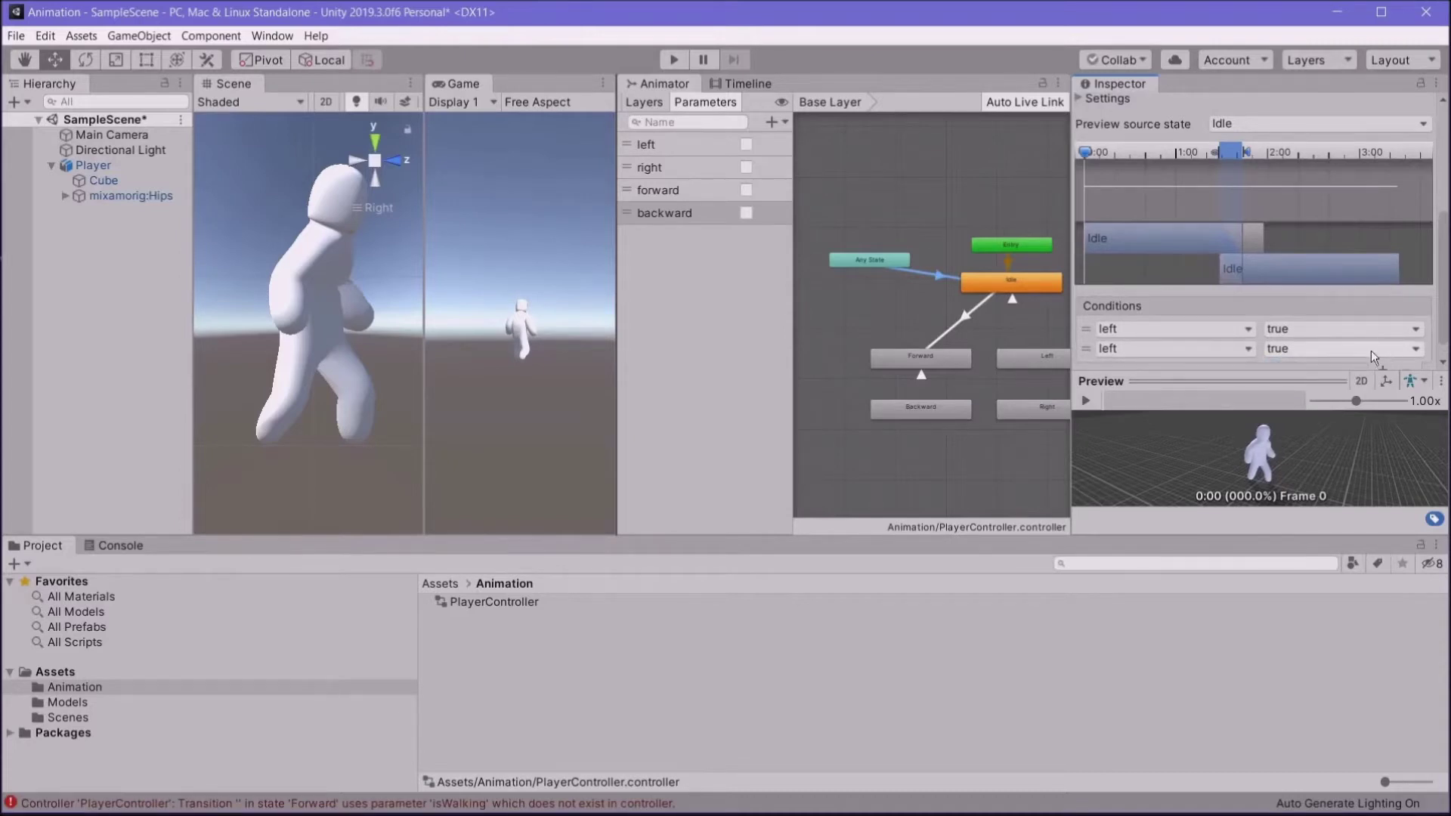
Step: Maximize the editor window and redock the Inspector at full height so the whole transition conditions list fits
{"action": "left_click_drag", "start_coordinate": [1446, 251], "coordinate": [1444, 250]}
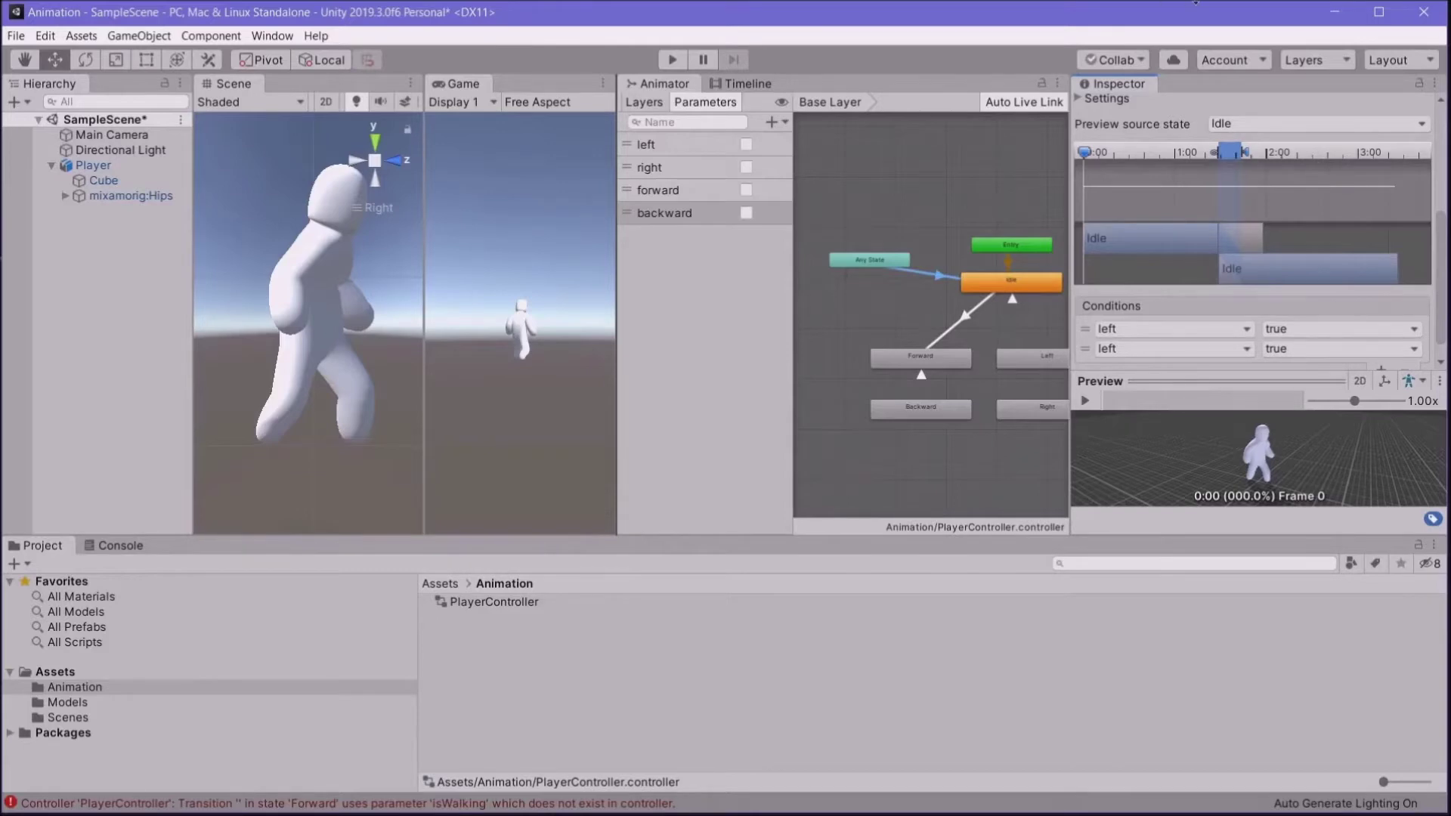
{"action": "left_click", "coordinate": [1378, 12]}
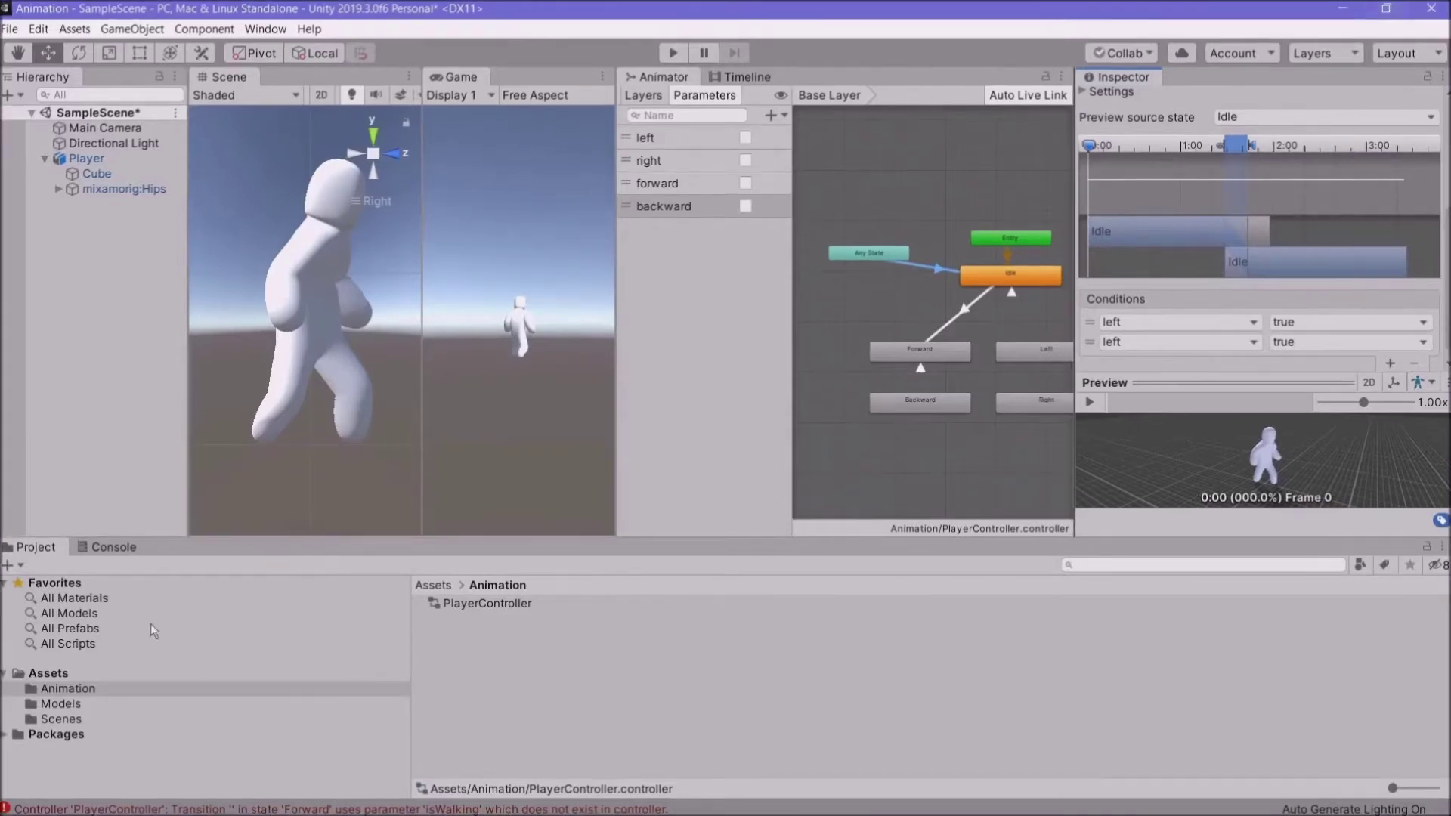
{"action": "left_click_drag", "start_coordinate": [182, 536], "coordinate": [183, 603]}
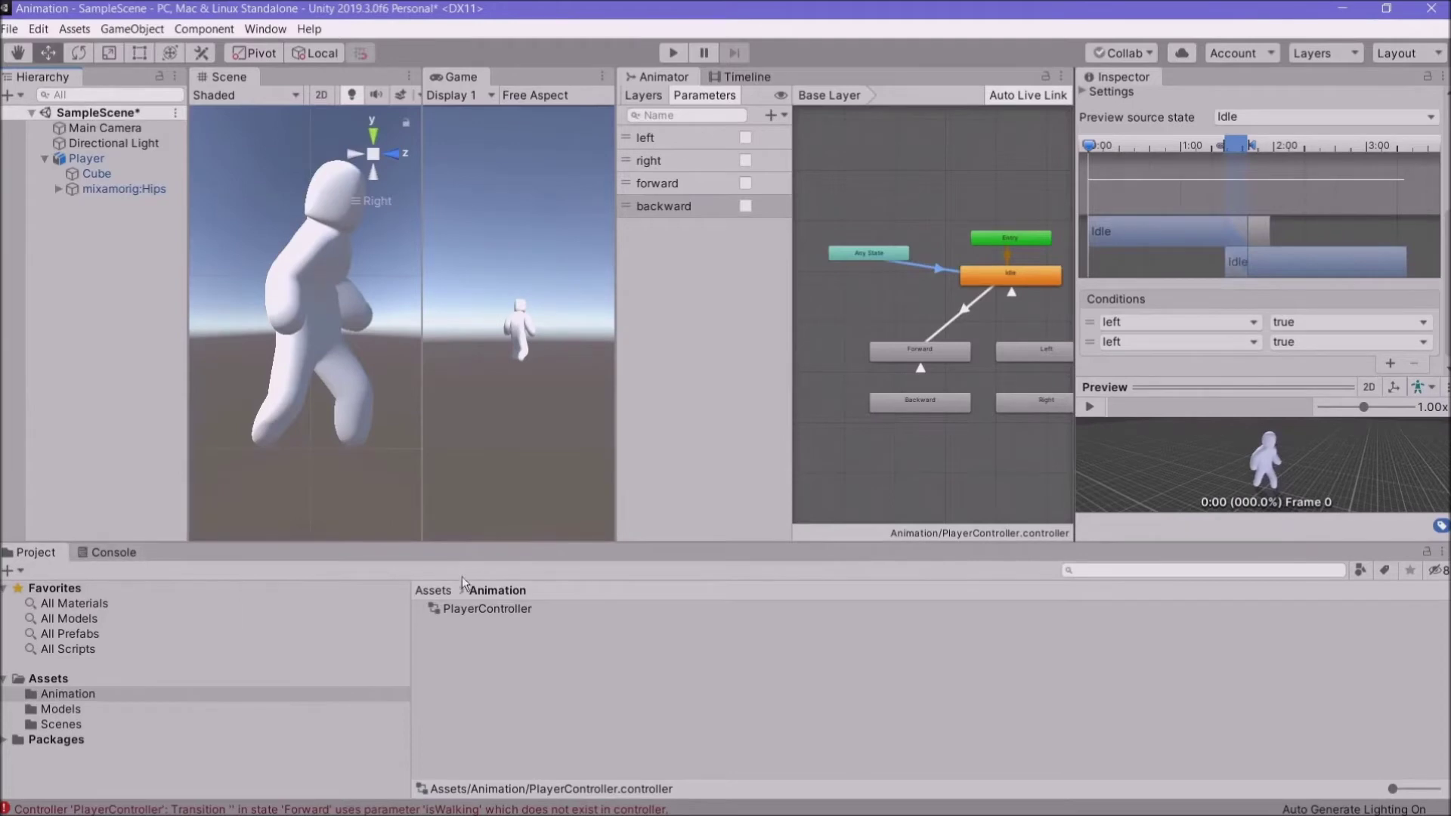
{"action": "left_click_drag", "start_coordinate": [1122, 76], "coordinate": [1049, 286]}
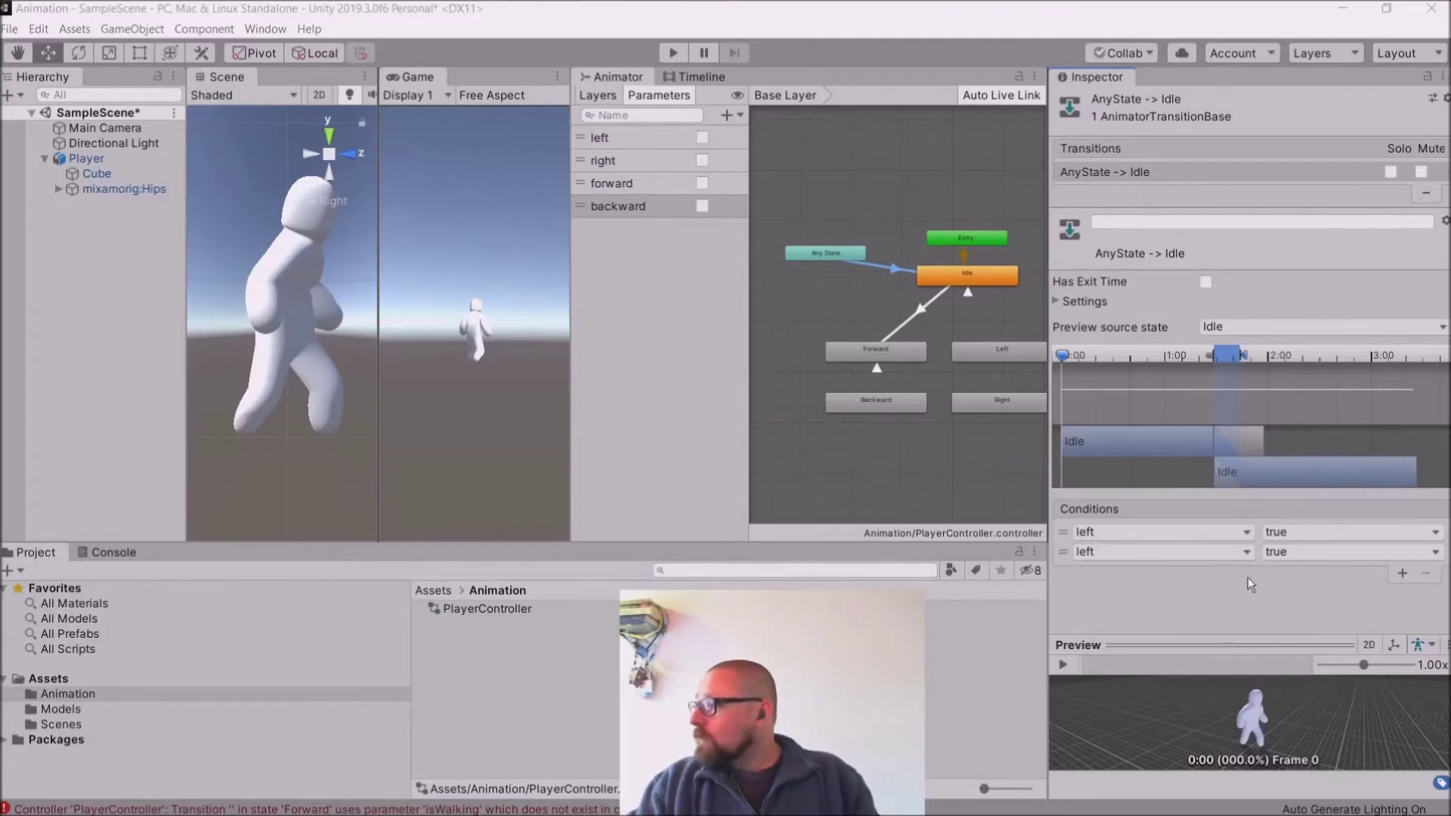
Step: Add two more conditions to the Any State to Idle transition and set the last three parameters to right, forward and backward
{"action": "left_click", "coordinate": [1402, 573]}
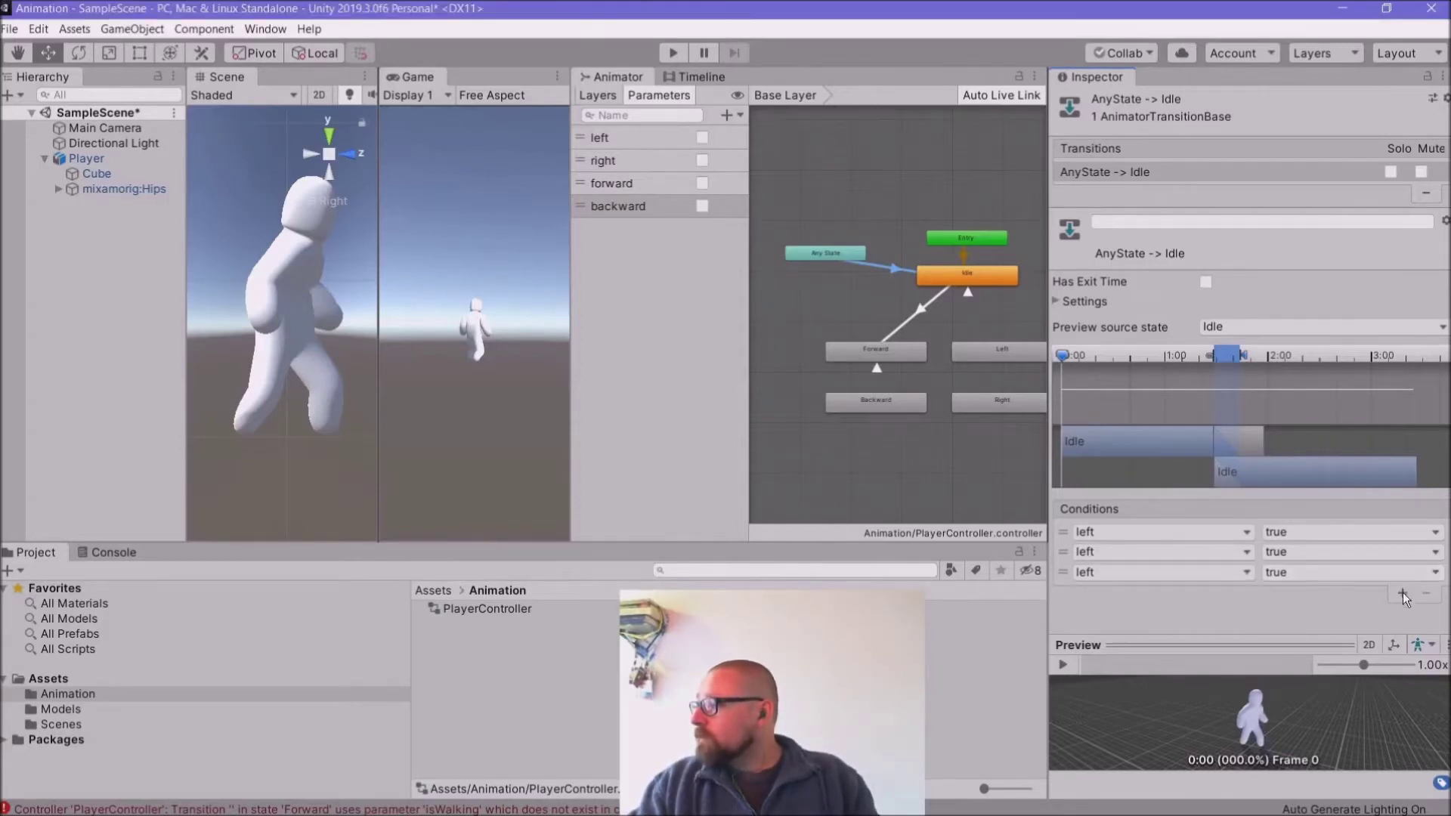
{"action": "left_click", "coordinate": [1403, 593]}
{"action": "left_click", "coordinate": [1247, 552]}
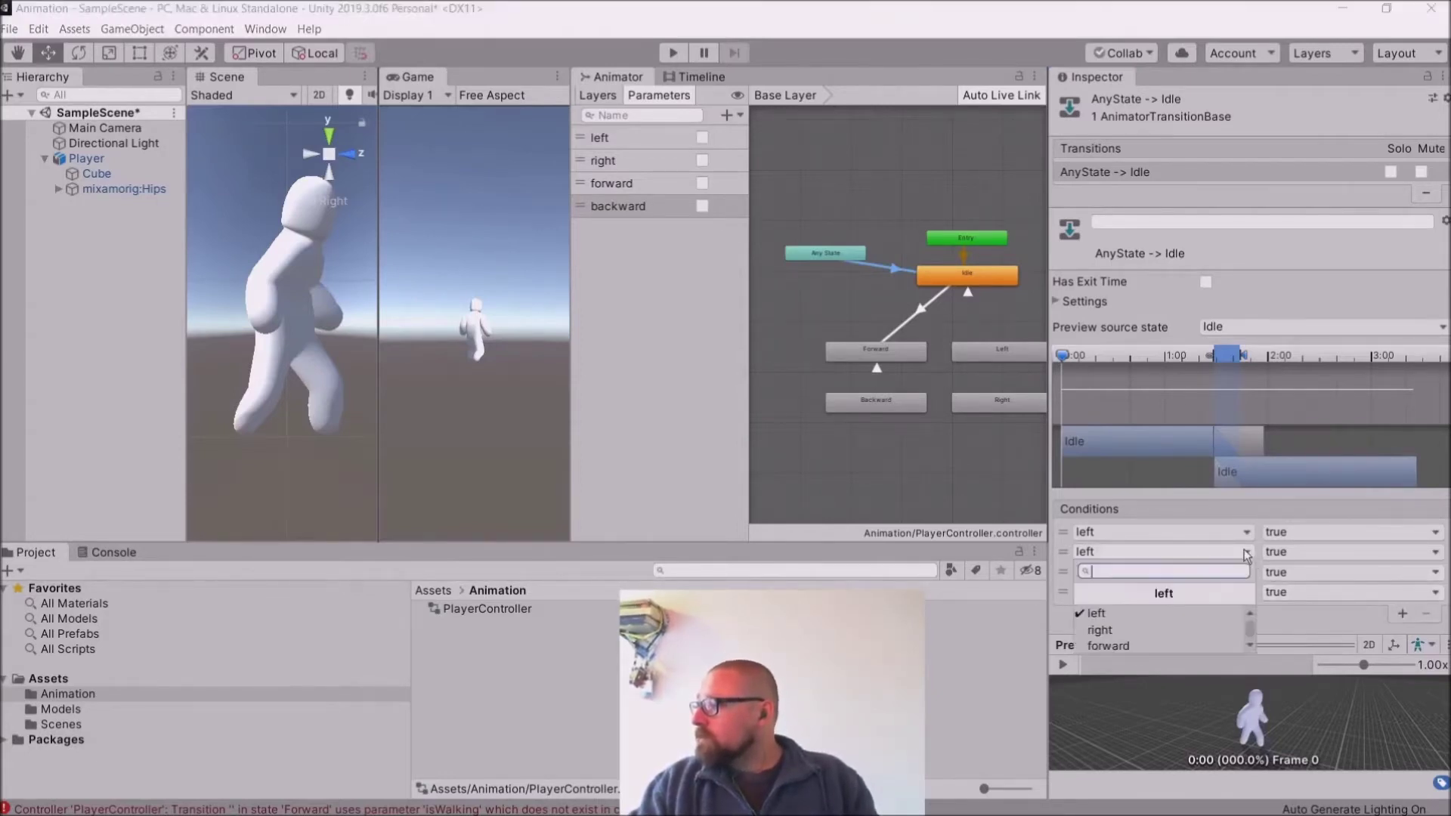
{"action": "left_click", "coordinate": [1182, 626]}
{"action": "left_click", "coordinate": [1213, 593]}
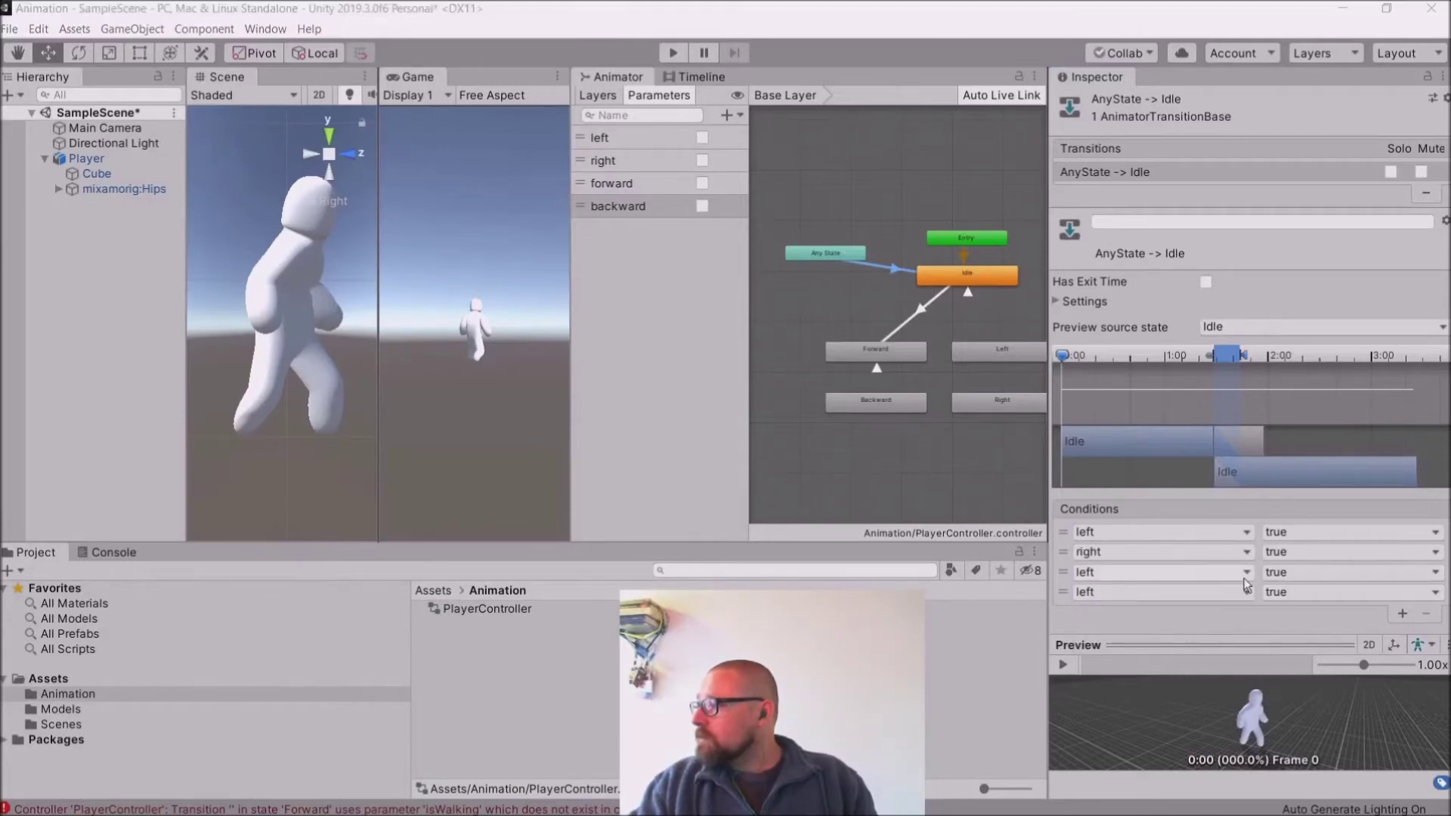
{"action": "left_click", "coordinate": [1204, 665]}
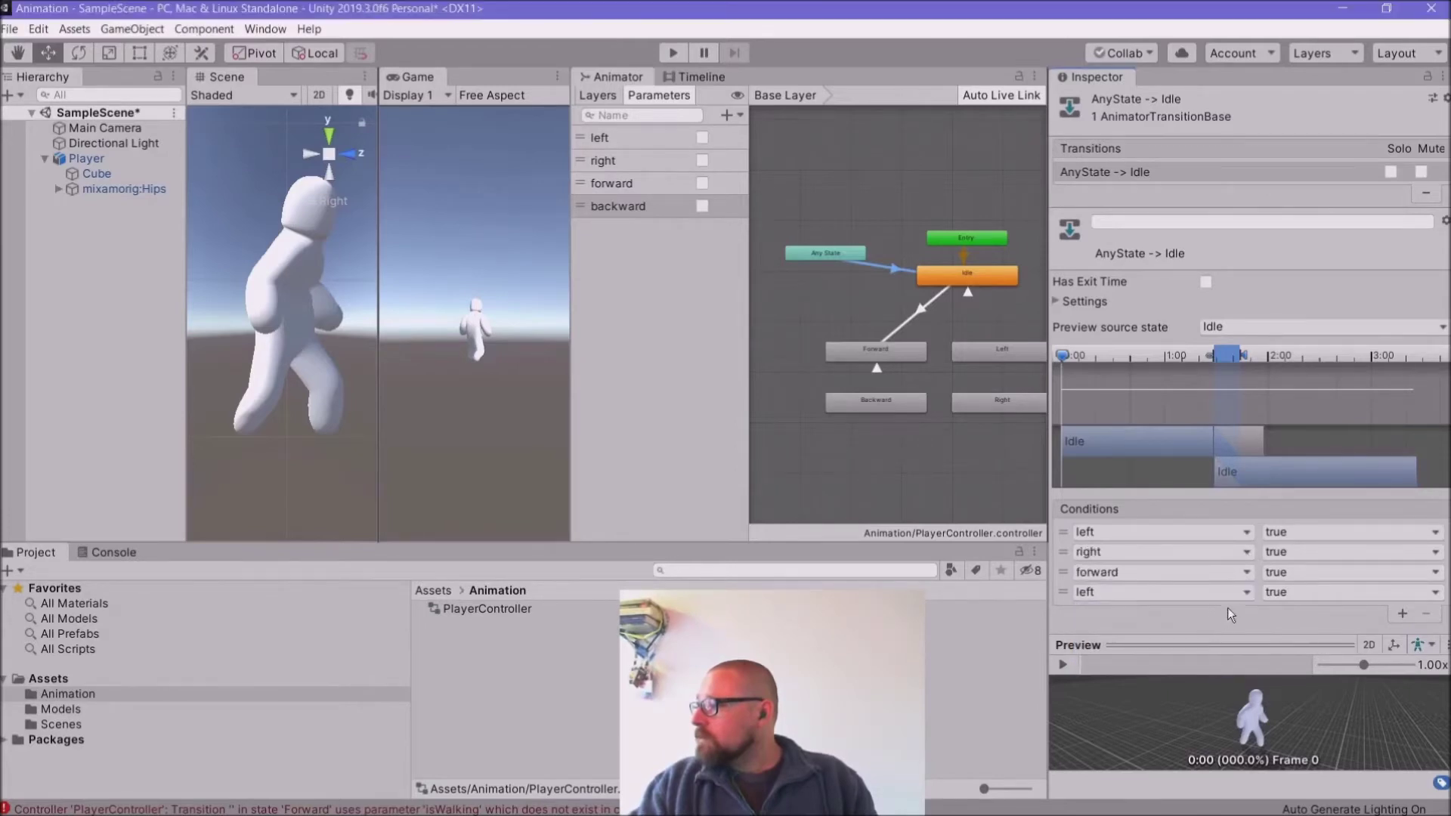
{"action": "left_click", "coordinate": [1221, 594]}
{"action": "scroll", "coordinate": [1194, 686], "scroll_direction": "down", "scroll_amount": 1}
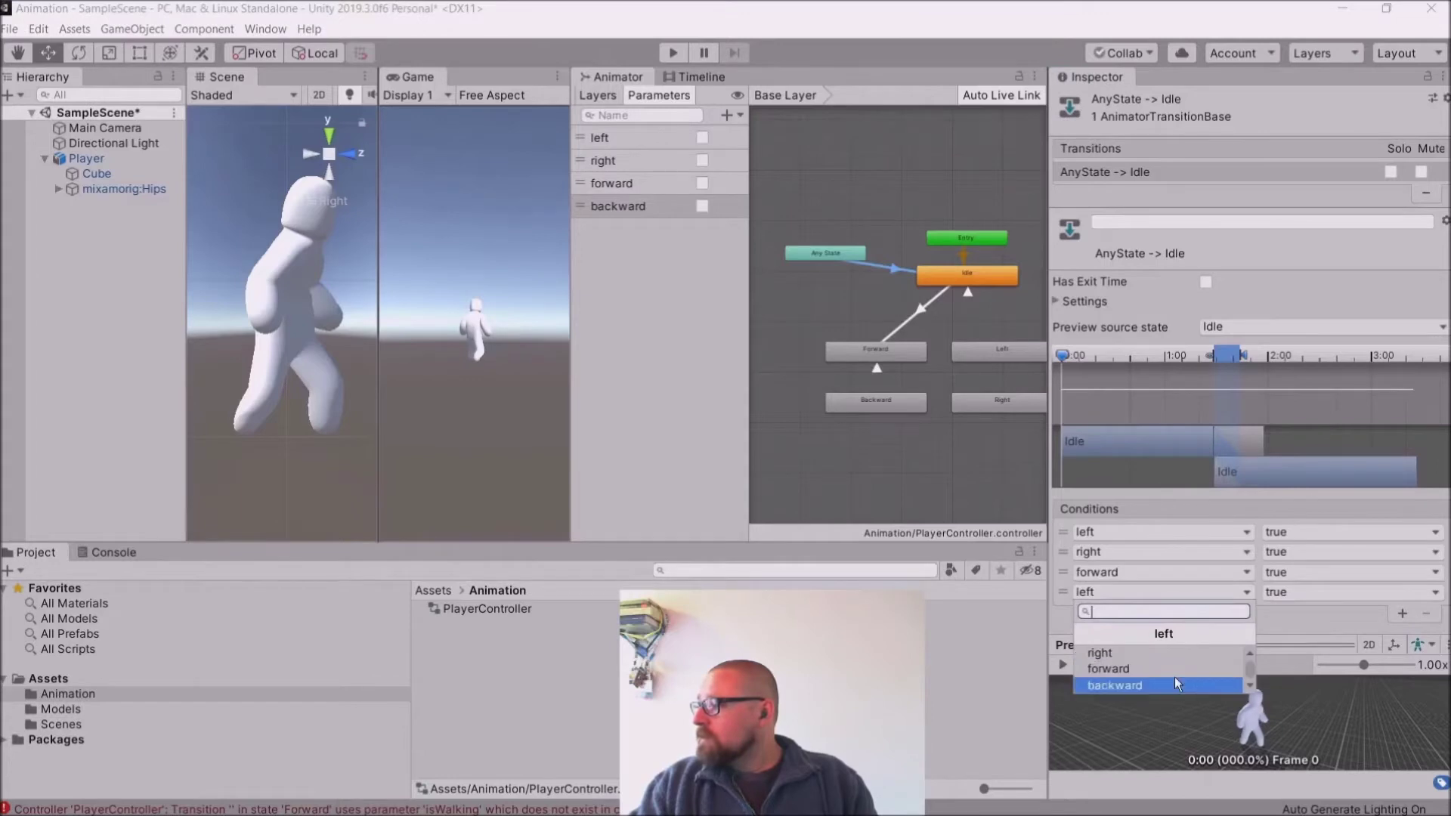
{"action": "left_click", "coordinate": [1175, 680]}
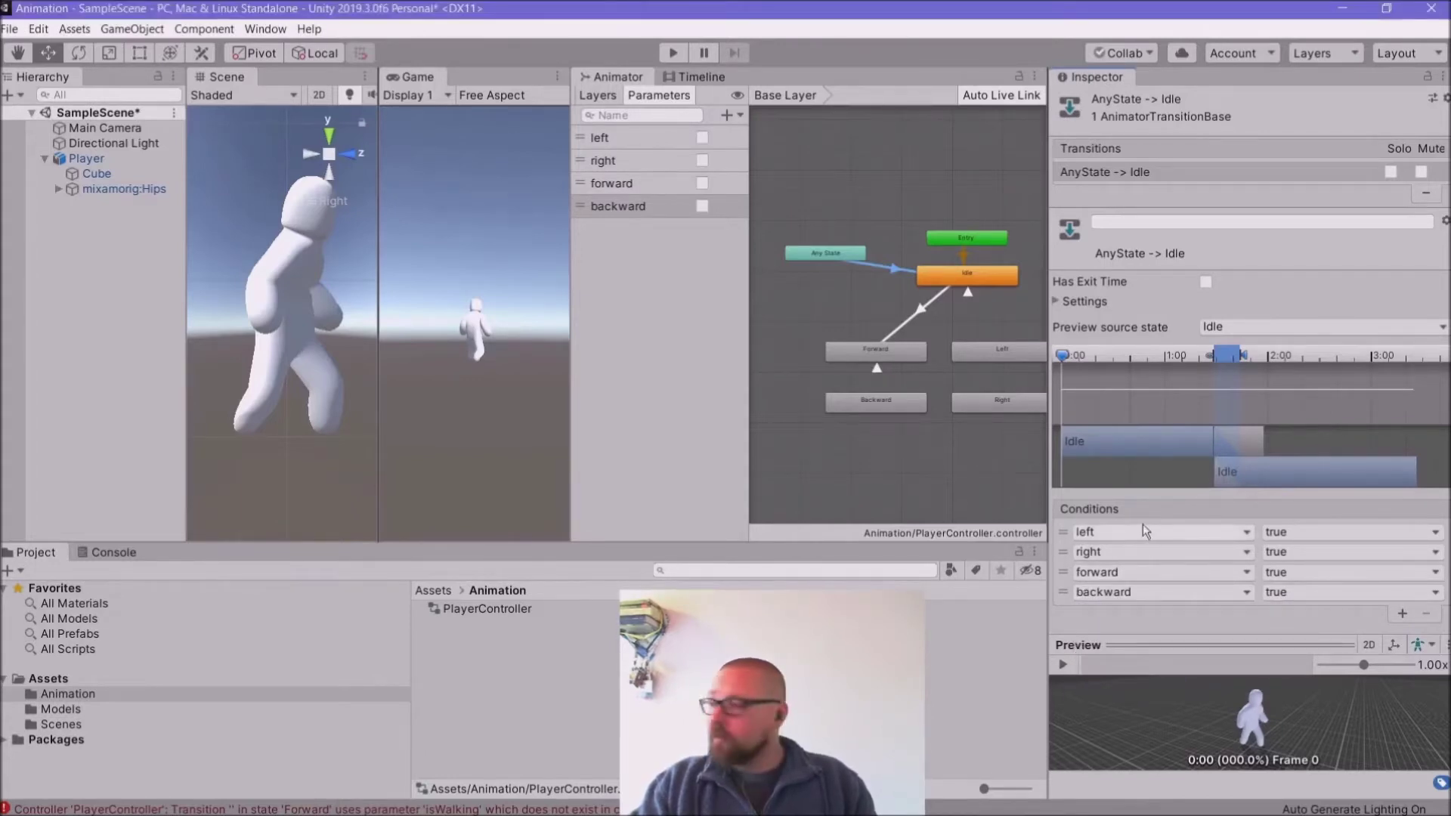
Step: Set the left, right, forward and backward conditions of the Any State to Idle transition to false
{"action": "left_click", "coordinate": [1300, 536]}
{"action": "left_click", "coordinate": [1301, 570]}
{"action": "left_click", "coordinate": [1298, 551]}
{"action": "left_click", "coordinate": [1300, 588]}
{"action": "left_click", "coordinate": [1296, 574]}
{"action": "left_click", "coordinate": [1300, 611]}
{"action": "left_click", "coordinate": [1297, 592]}
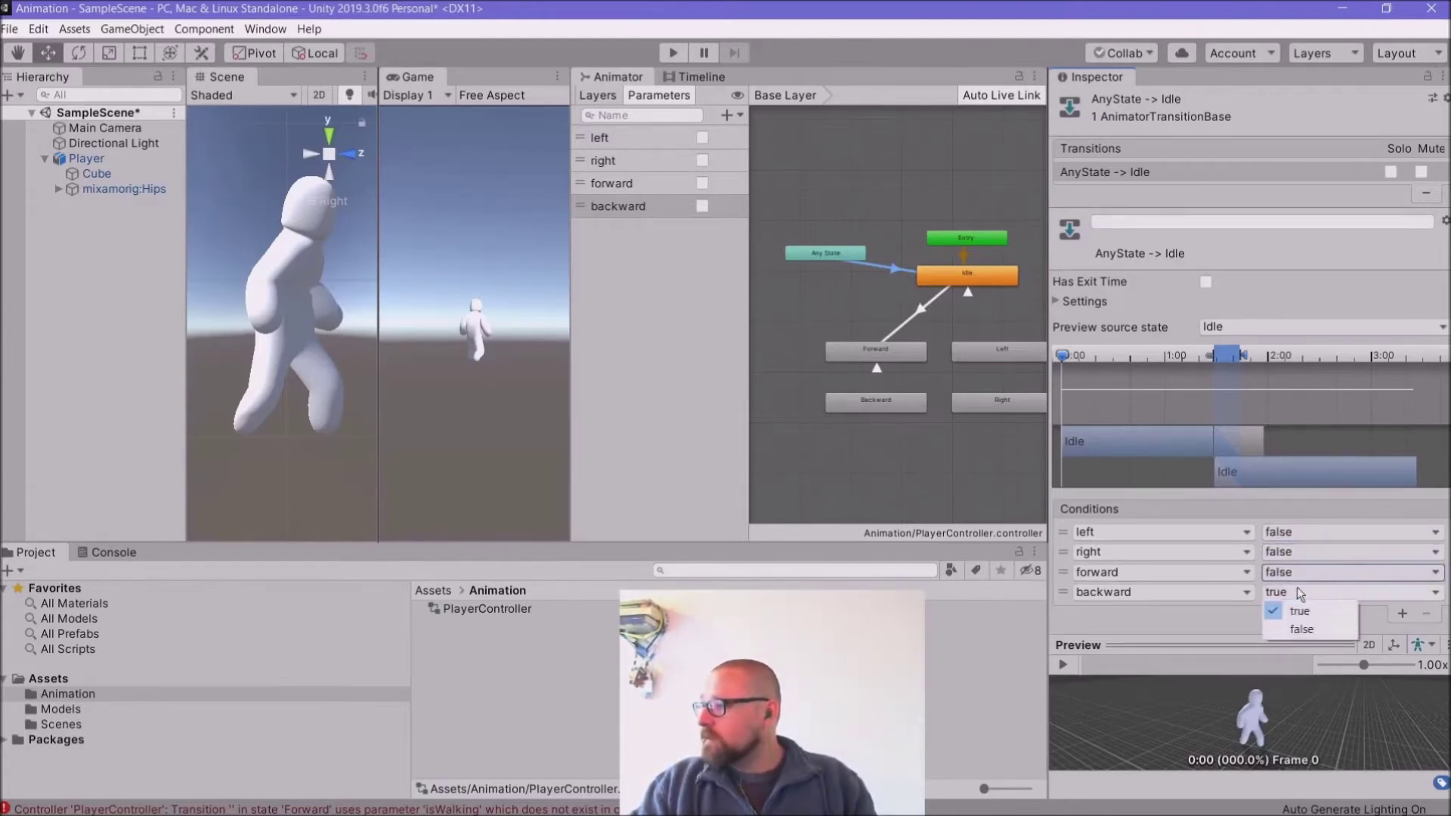
{"action": "left_click", "coordinate": [1300, 630]}
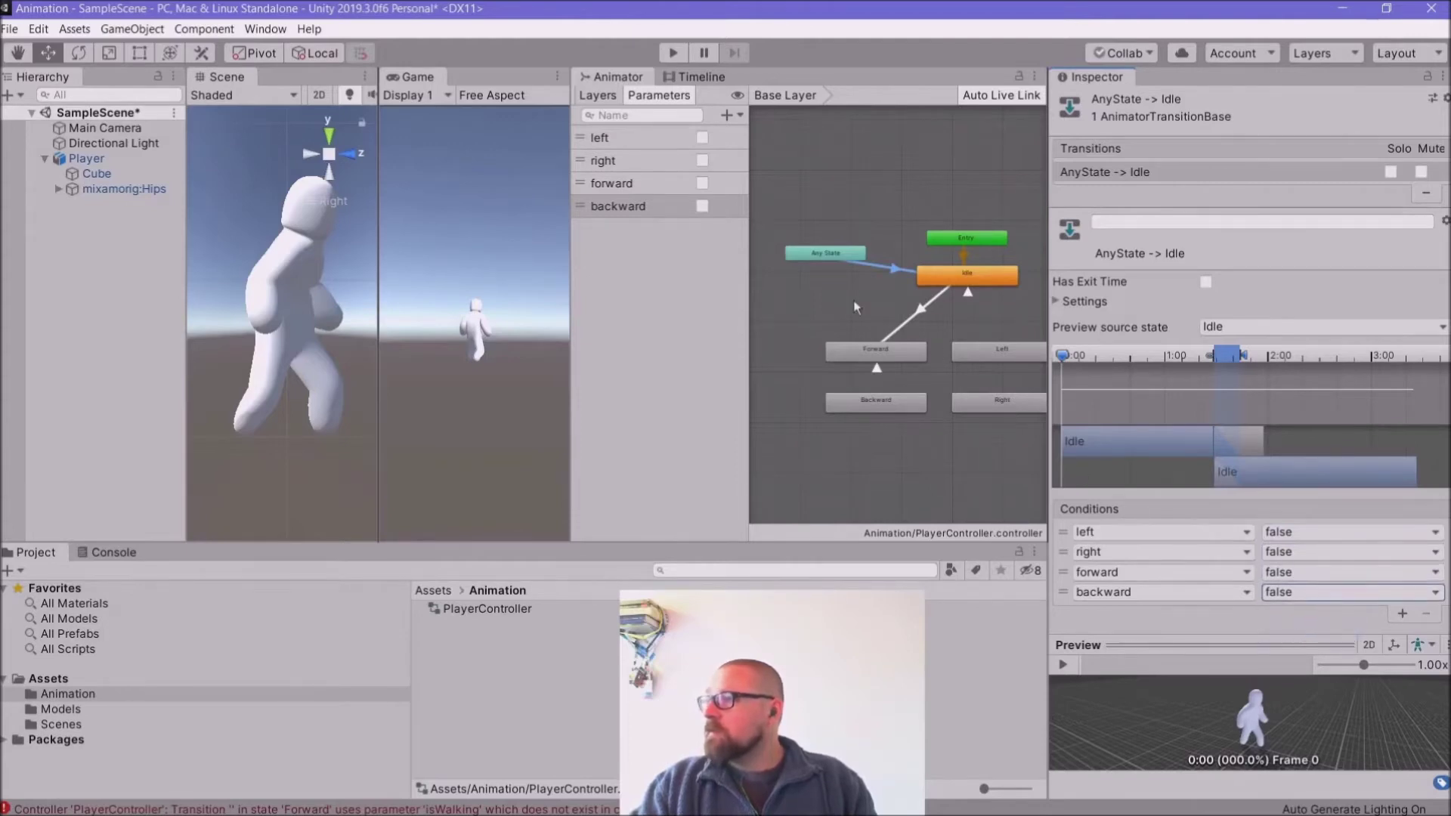
Step: Review the Idle state's own transitions and the conditions on the Any State to Idle transition
{"action": "left_click", "coordinate": [963, 278]}
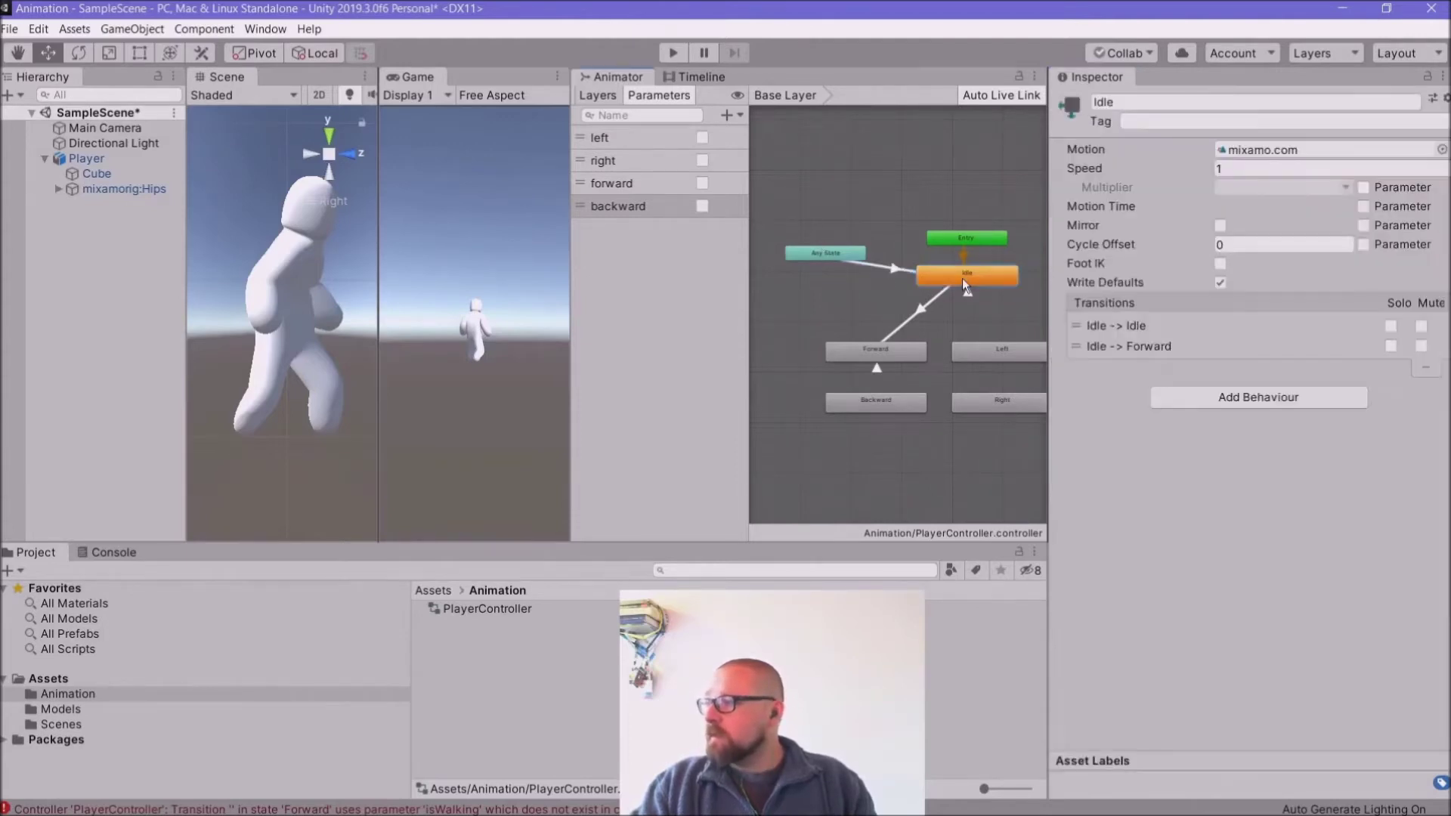
{"action": "left_click", "coordinate": [862, 255]}
{"action": "left_click", "coordinate": [930, 276]}
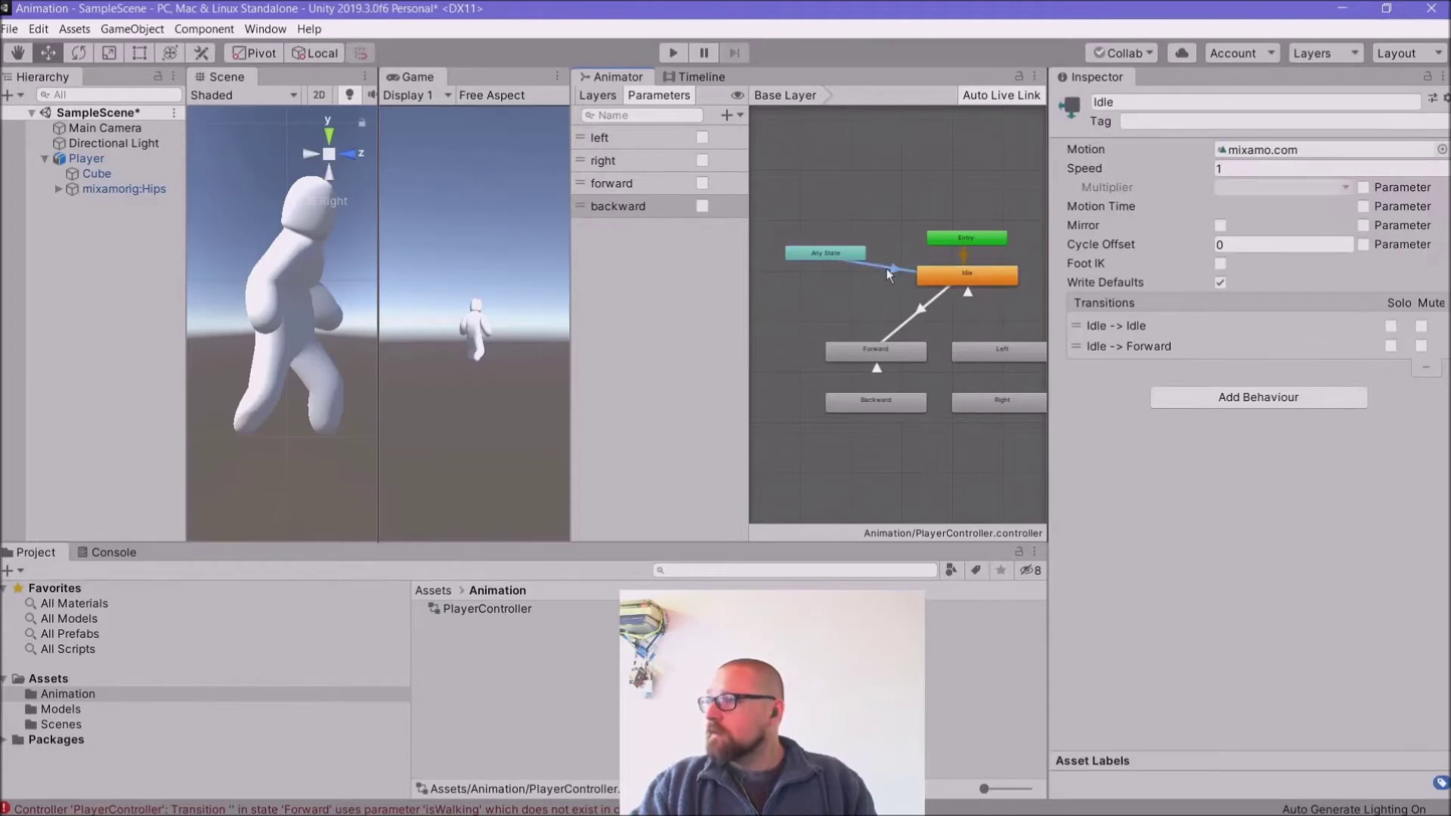
{"action": "left_click", "coordinate": [887, 270]}
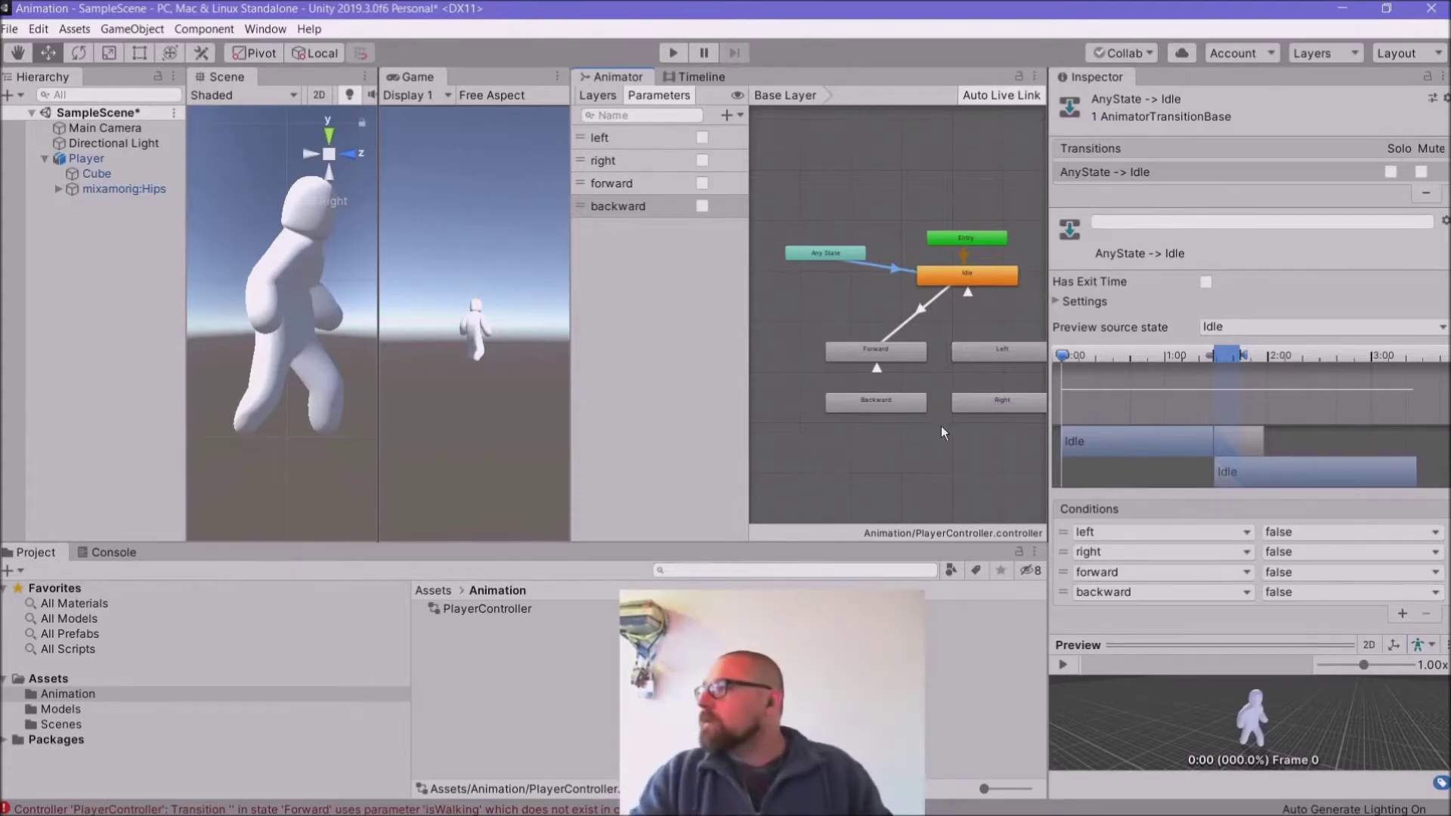
{"action": "left_click", "coordinate": [968, 291]}
{"action": "left_click", "coordinate": [901, 272]}
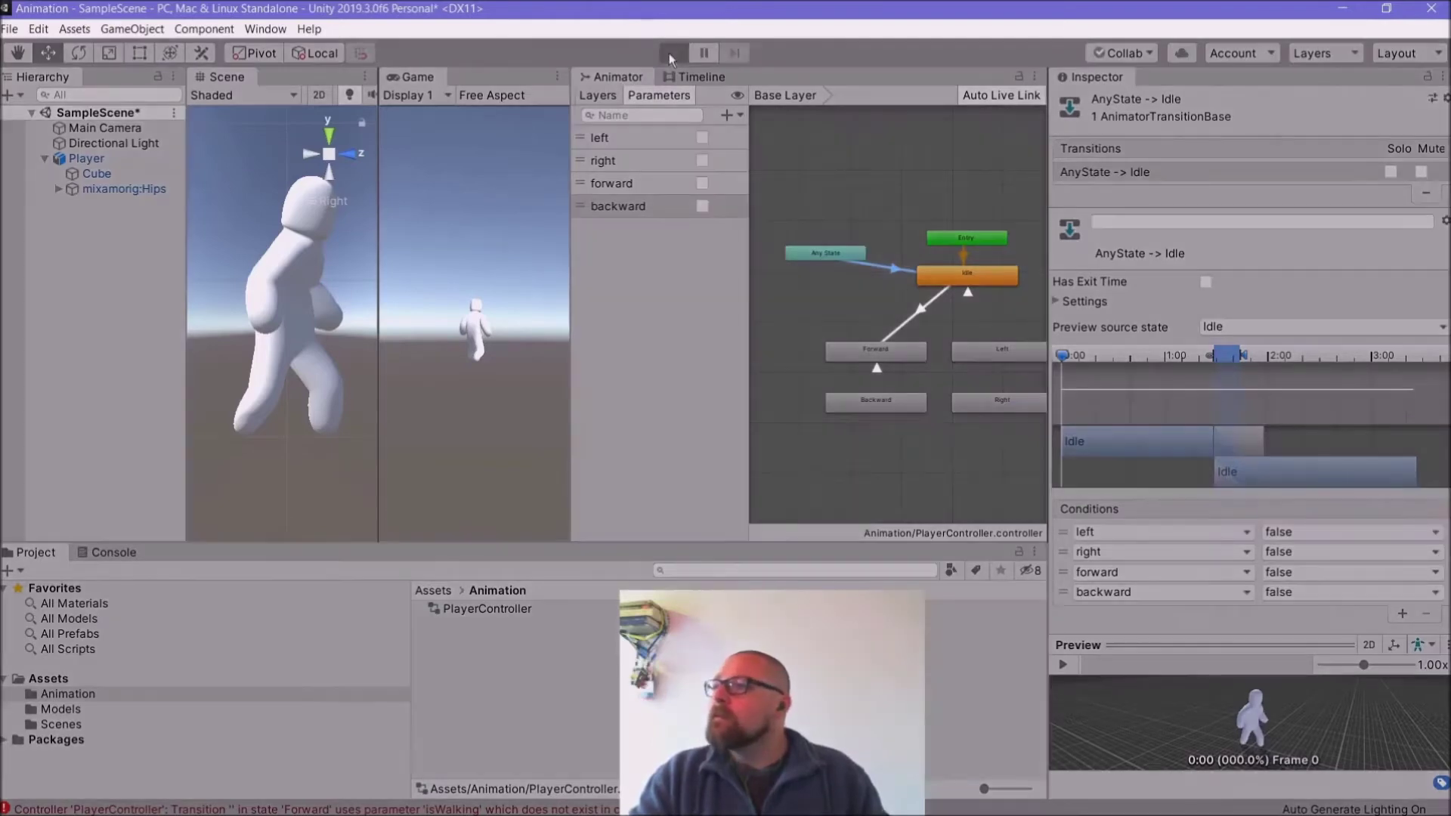
Step: Run the scene and set the Idle state's motion to the mixamo.com clip from Models/Hip Hop Dancing.fbx
{"action": "left_click", "coordinate": [669, 53]}
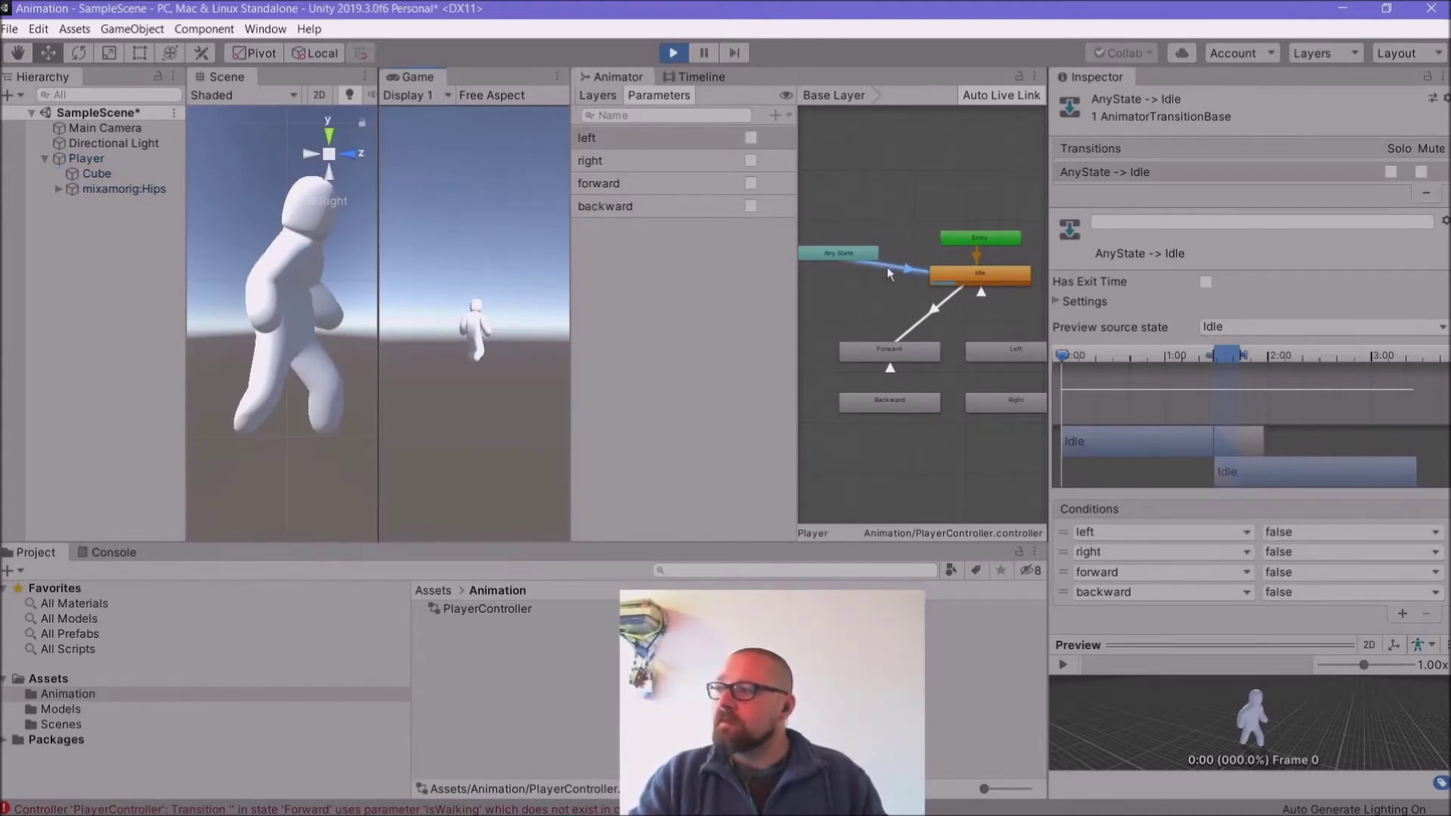
{"action": "left_click", "coordinate": [966, 281]}
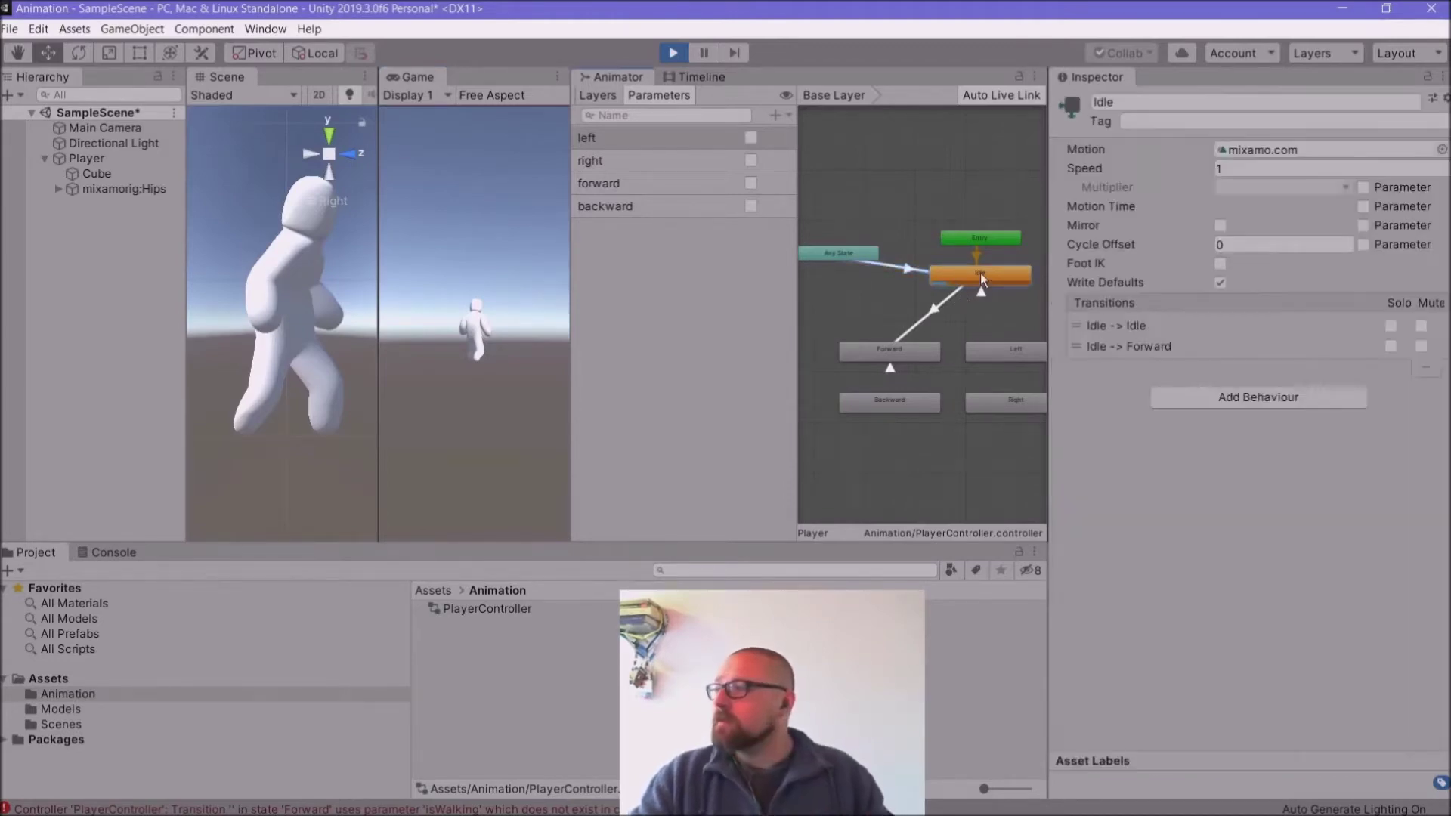
{"action": "left_click", "coordinate": [1442, 150]}
{"action": "left_click", "coordinate": [765, 243]}
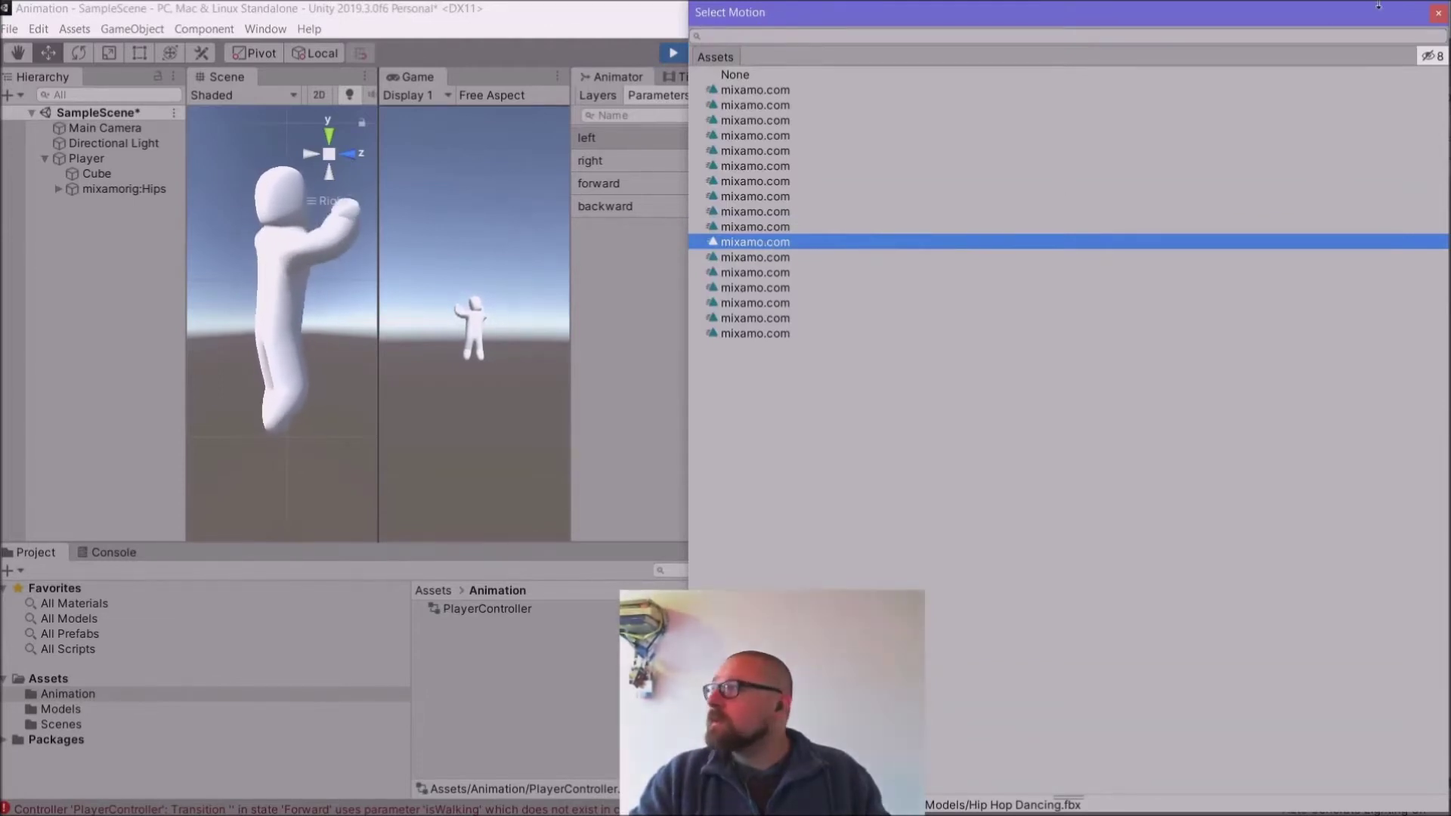
{"action": "left_click", "coordinate": [1436, 14]}
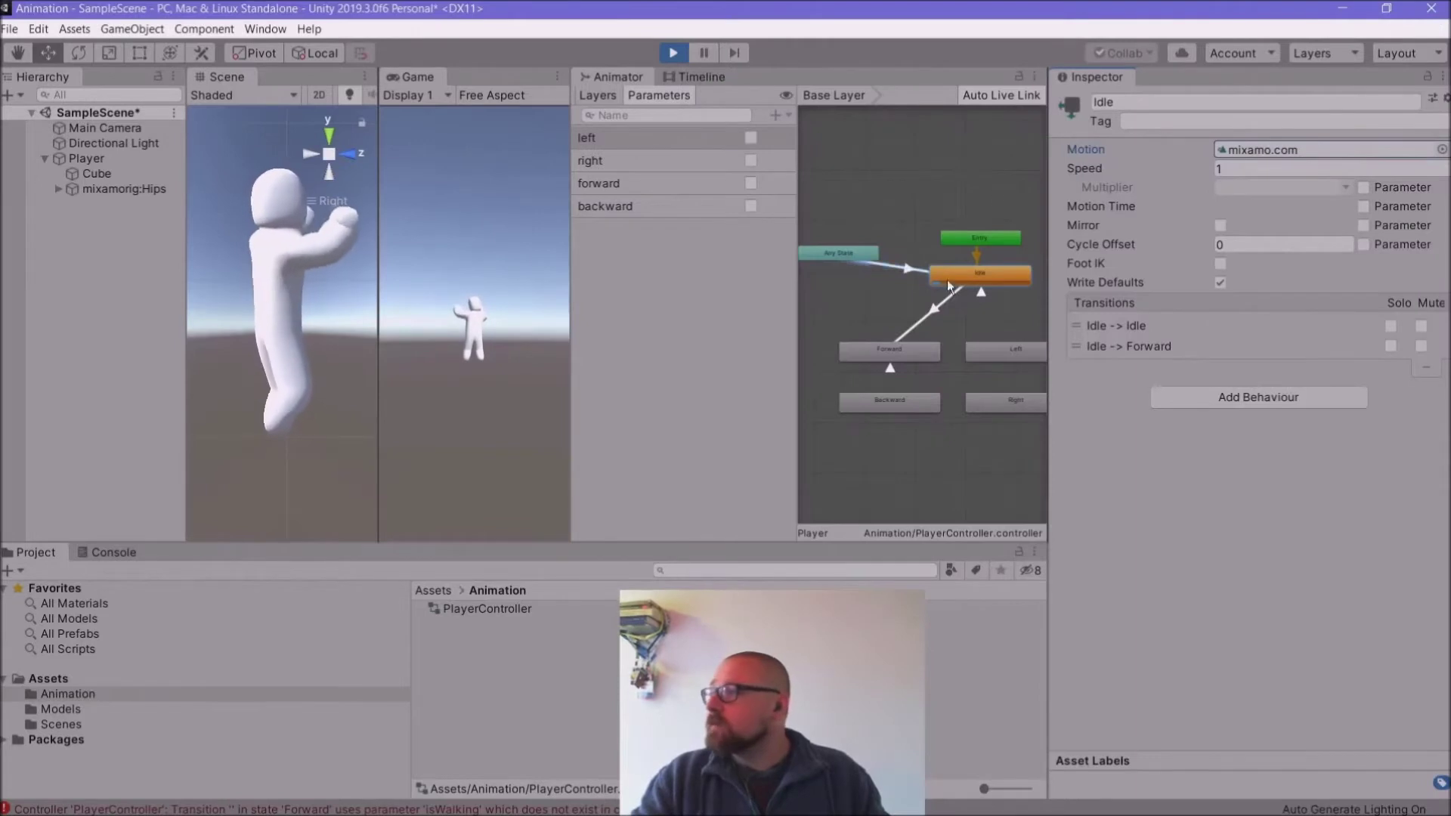
Step: Inspect the Any State to Idle transition and the Idle self-transition during play, and stop the test run
{"action": "left_click", "coordinate": [836, 250]}
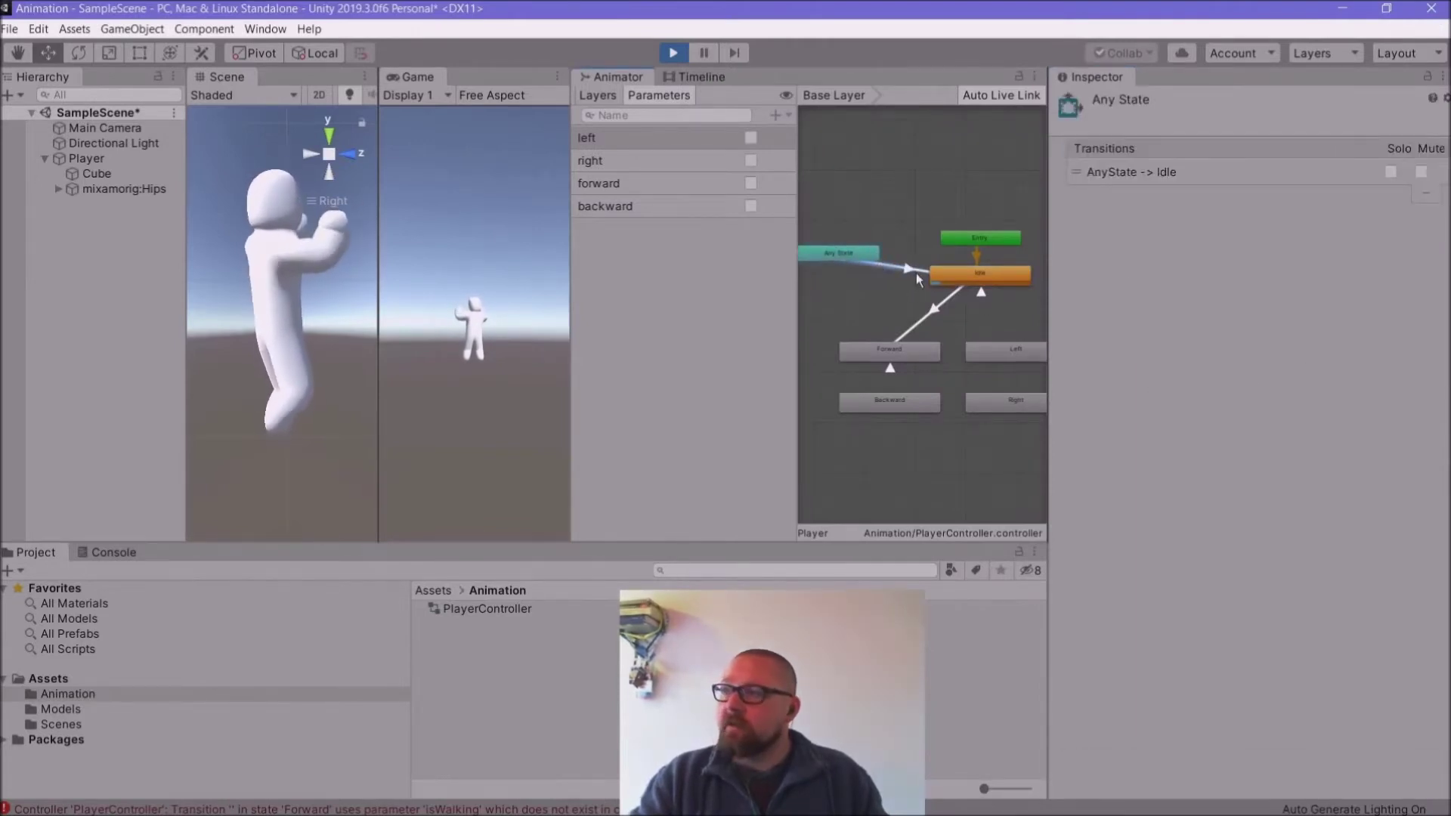
{"action": "left_click", "coordinate": [894, 266]}
{"action": "left_click_drag", "start_coordinate": [1261, 473], "coordinate": [1267, 481]}
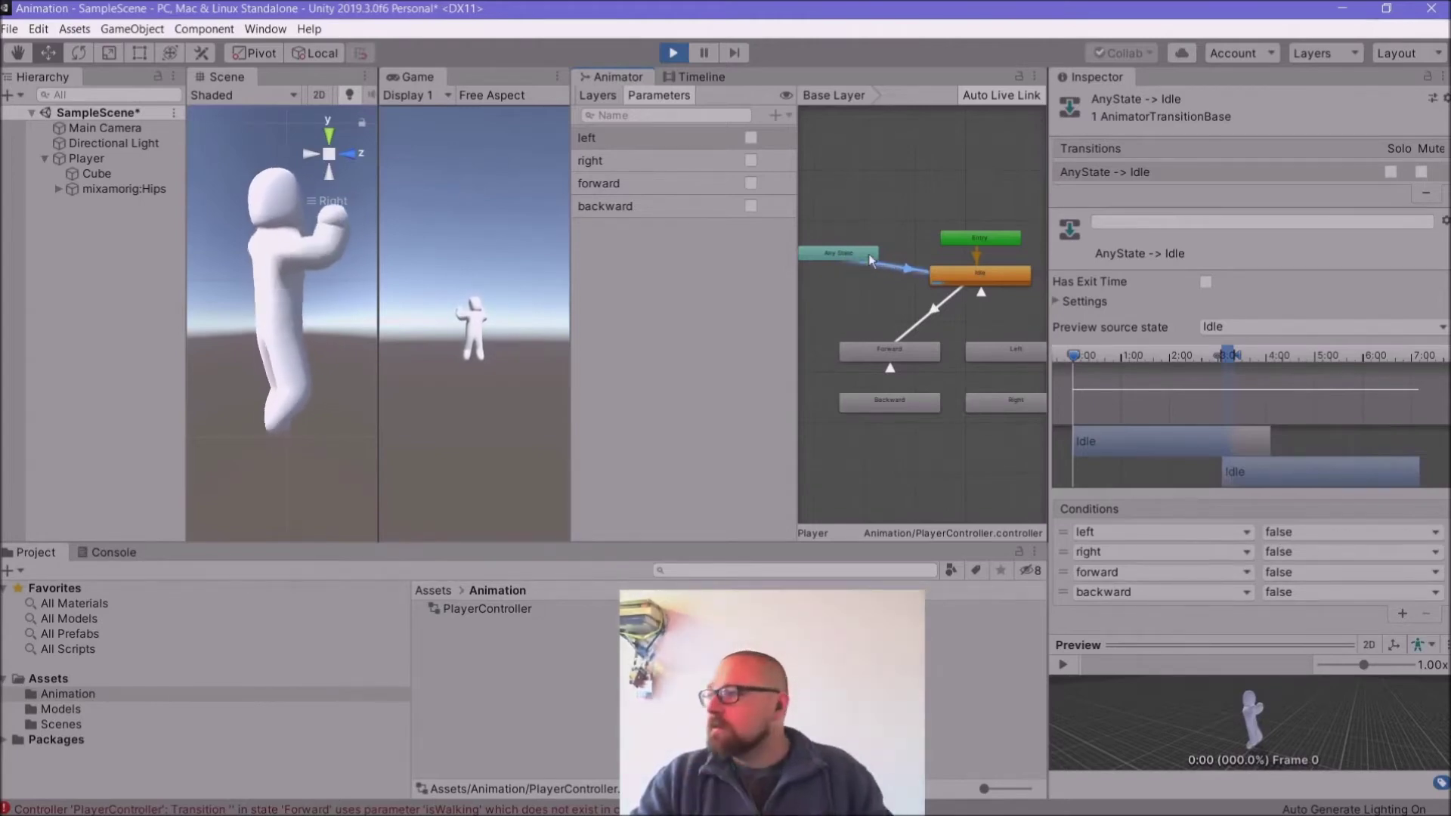
{"action": "left_click", "coordinate": [981, 292]}
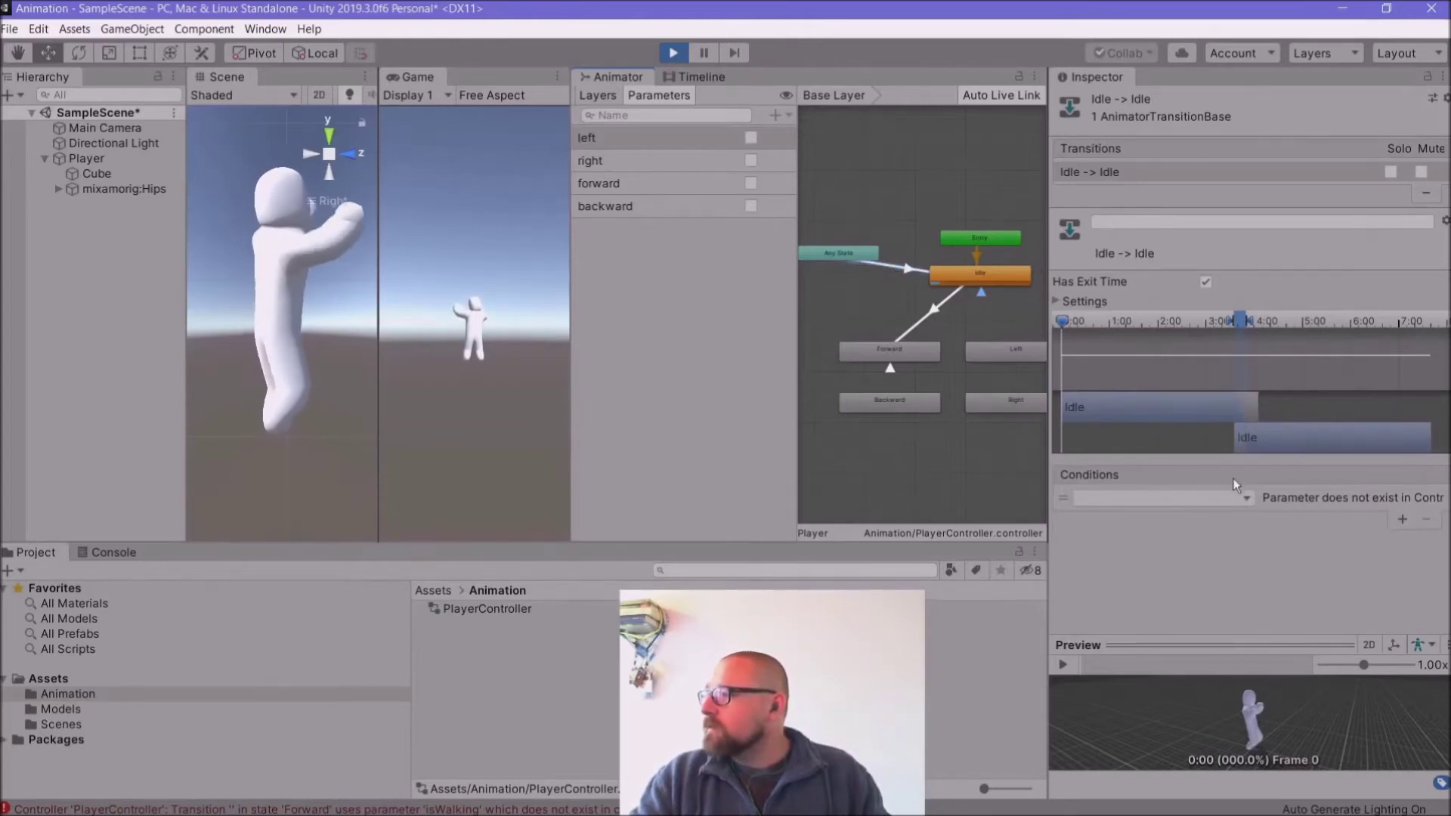
{"action": "left_click", "coordinate": [670, 51]}
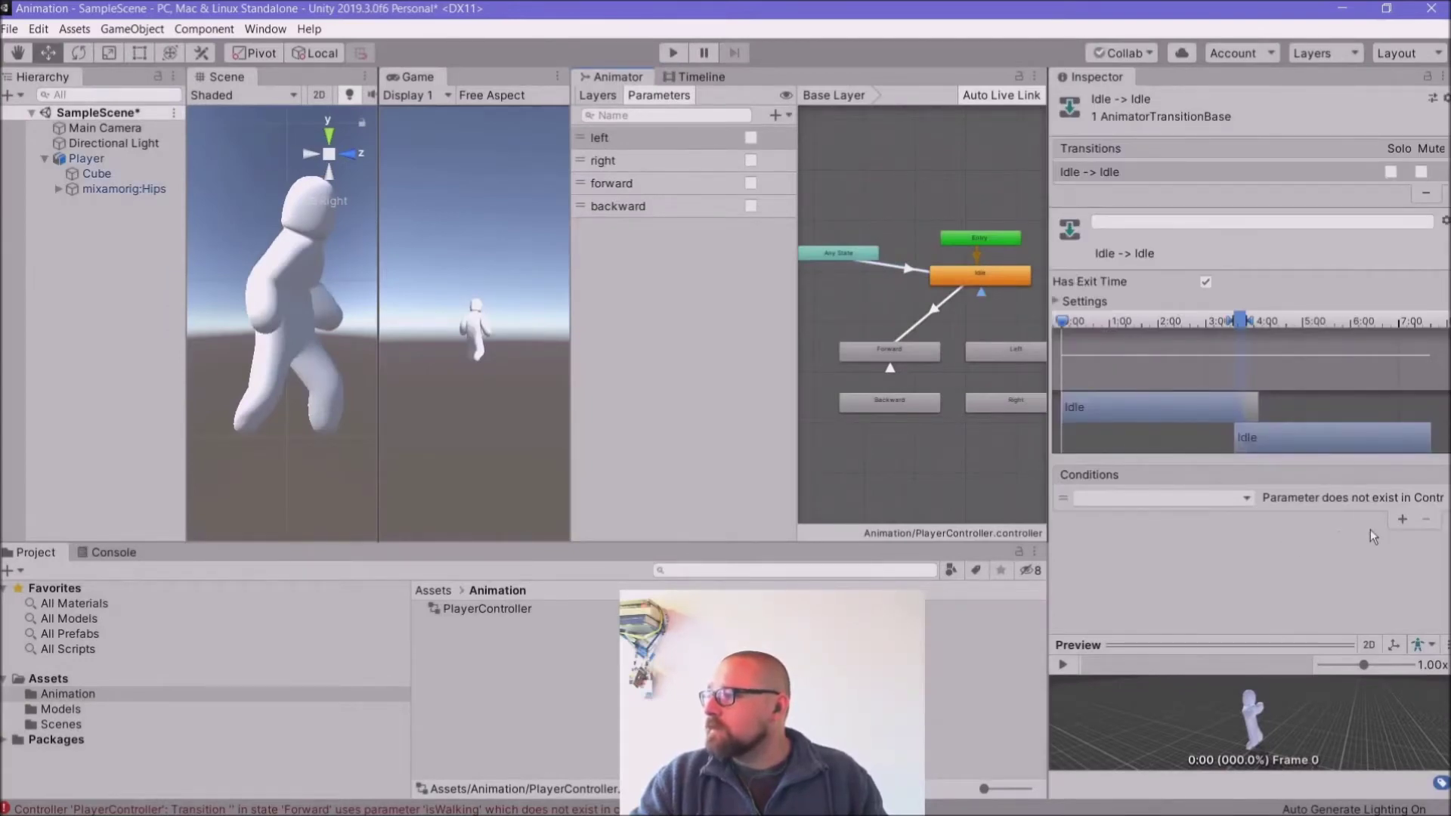
Step: Add four more conditions to the Idle self-transition
{"action": "left_click", "coordinate": [1404, 520]}
{"action": "left_click", "coordinate": [1404, 536]}
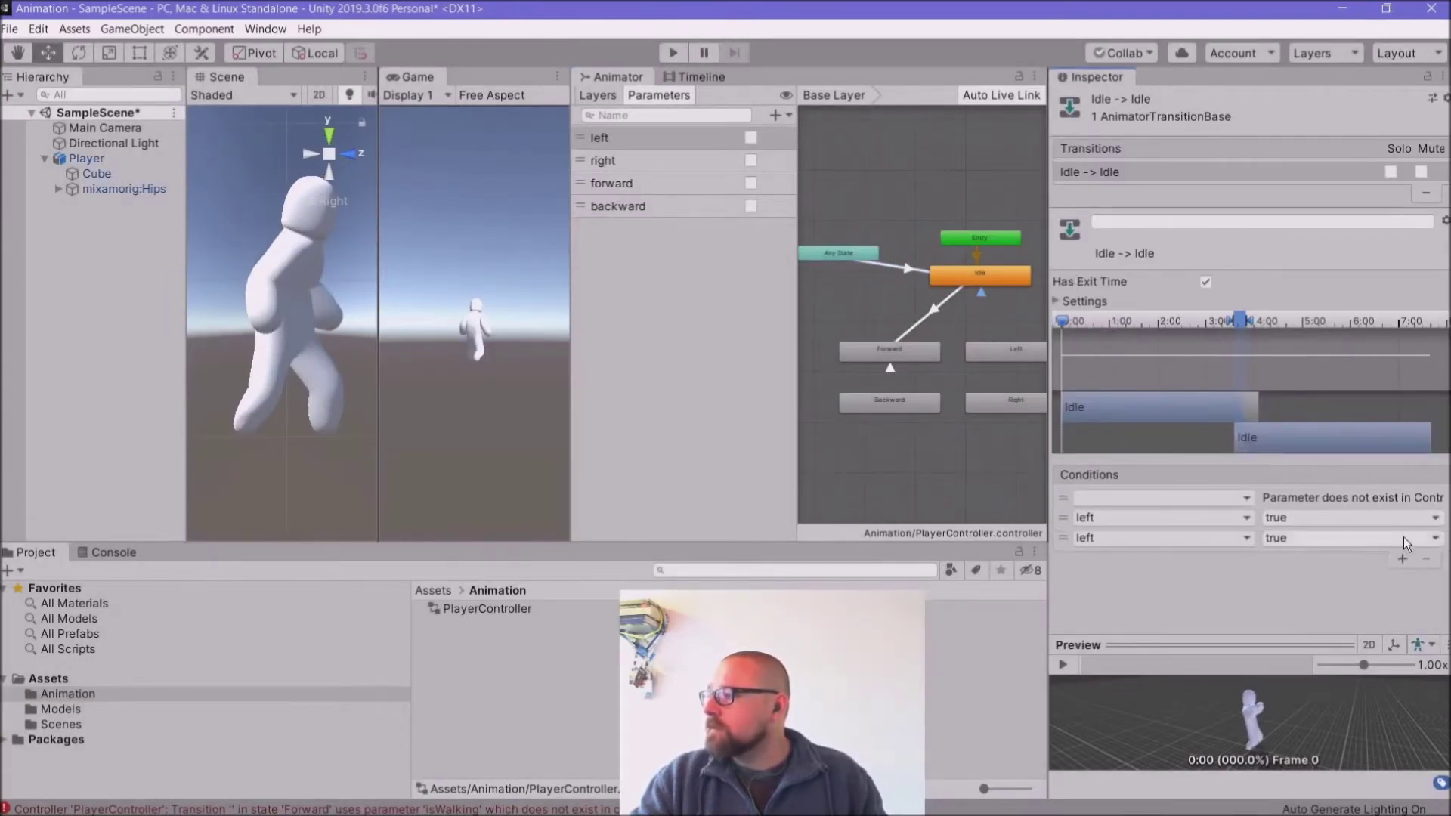
{"action": "left_click", "coordinate": [1403, 538]}
{"action": "left_click", "coordinate": [1400, 554]}
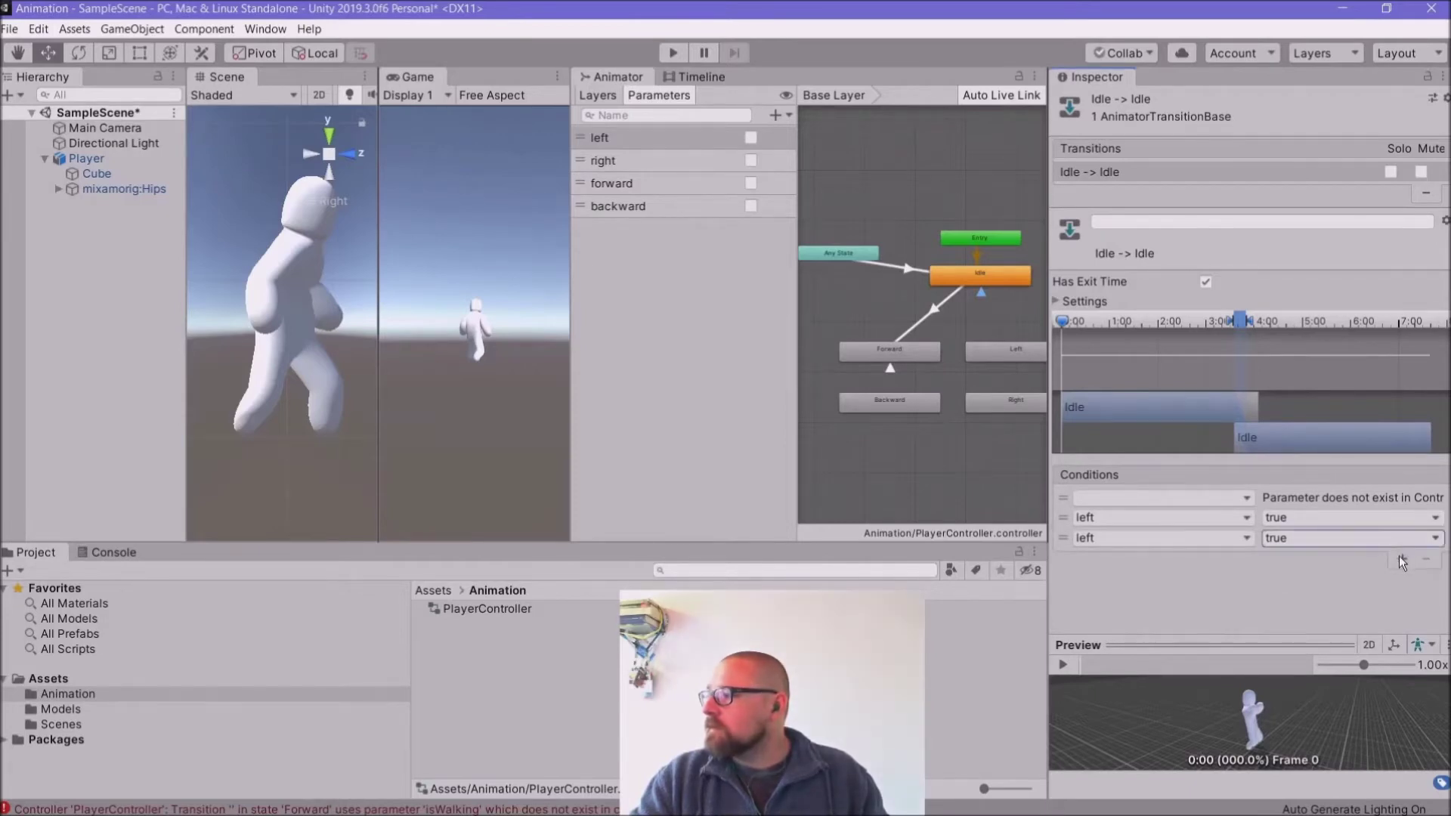
{"action": "left_click", "coordinate": [1399, 559]}
{"action": "left_click", "coordinate": [1398, 559]}
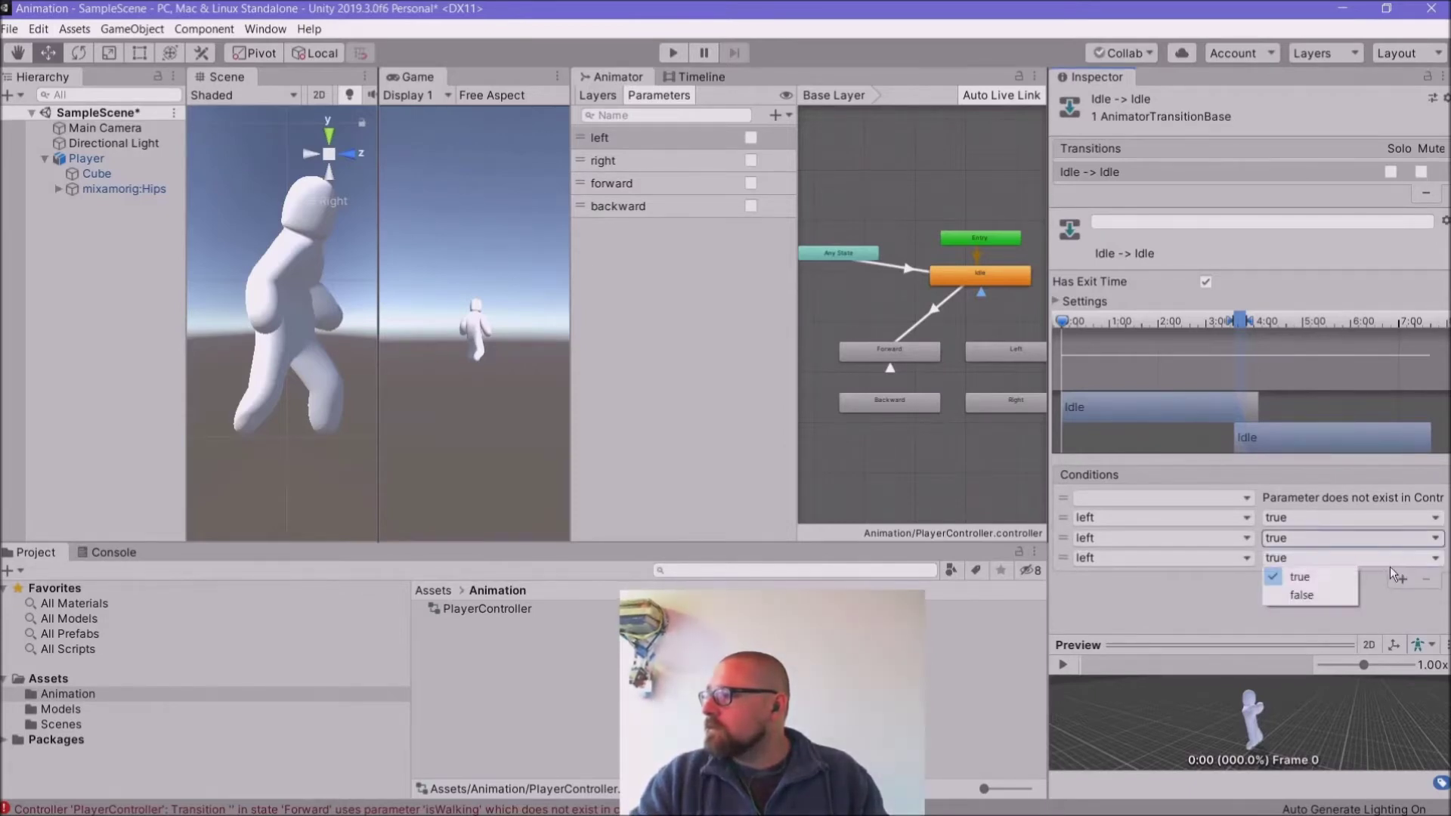
{"action": "left_click", "coordinate": [1404, 581]}
{"action": "left_click", "coordinate": [1404, 580]}
Step: Set the last three condition parameters of the Idle self-transition to right, forward and backward
{"action": "left_click", "coordinate": [1210, 578]}
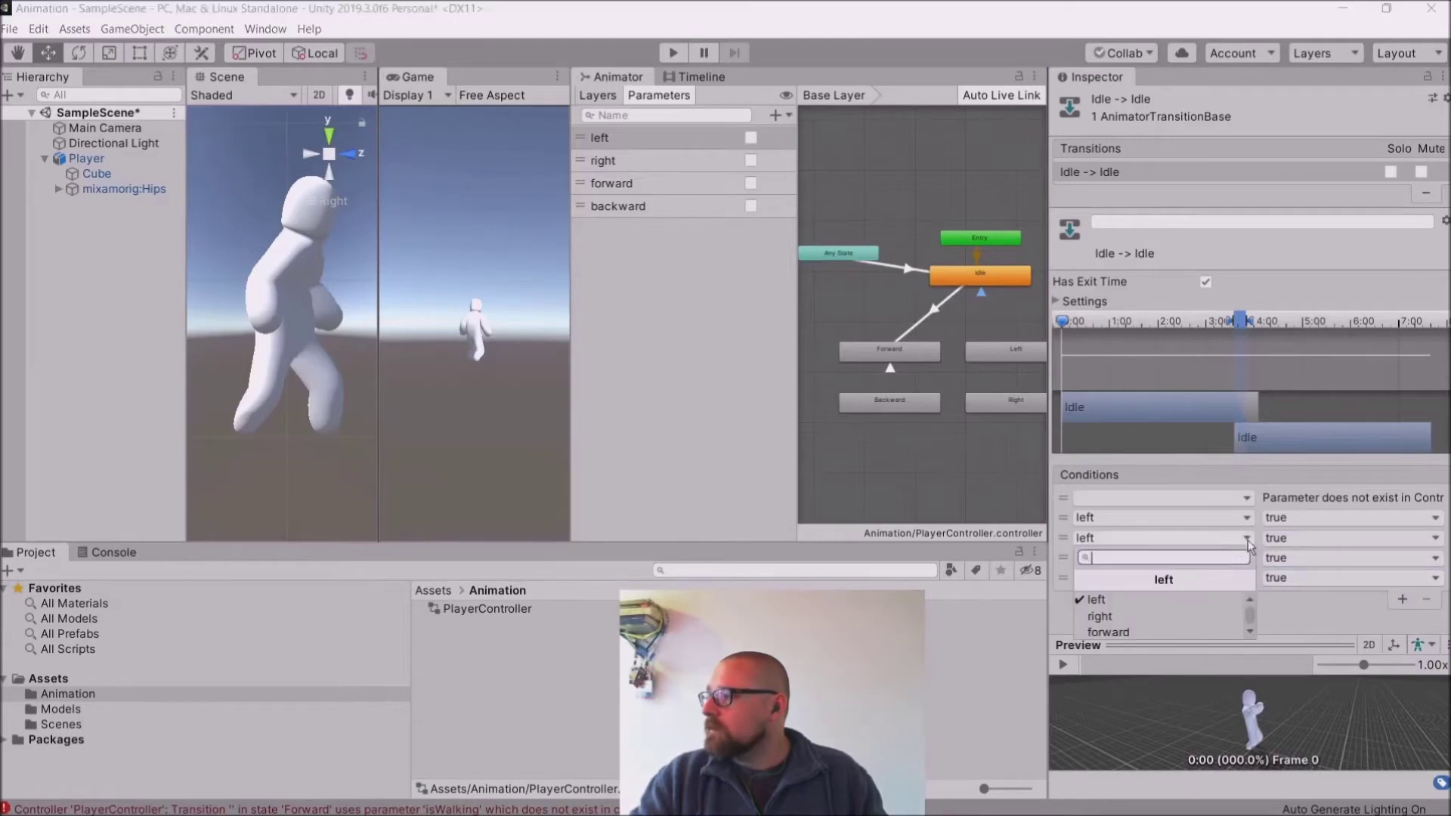
{"action": "left_click", "coordinate": [1214, 615]}
{"action": "left_click", "coordinate": [1247, 560]}
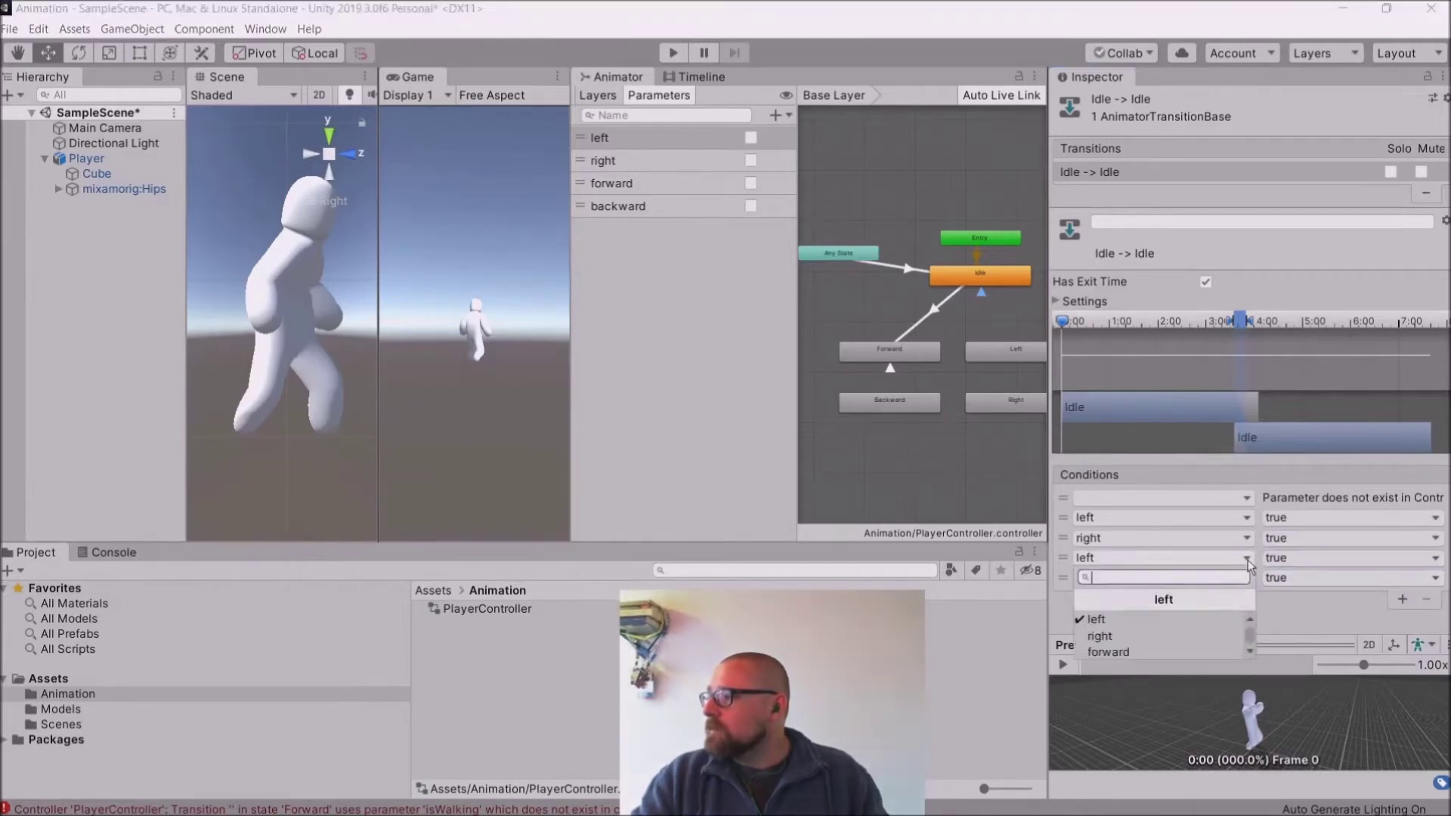
{"action": "left_click", "coordinate": [1218, 637]}
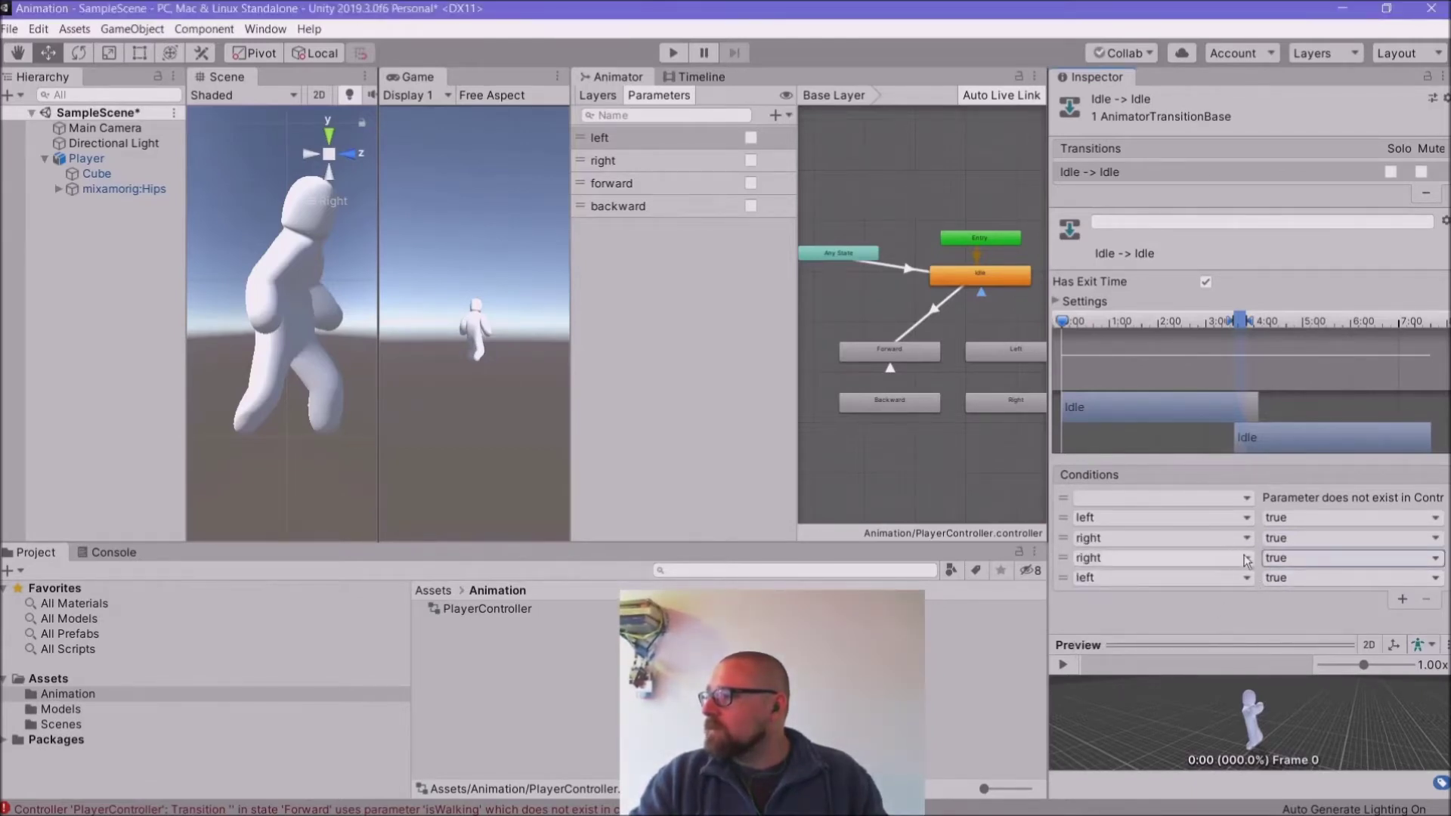
{"action": "left_click", "coordinate": [1225, 559]}
{"action": "left_click", "coordinate": [1191, 650]}
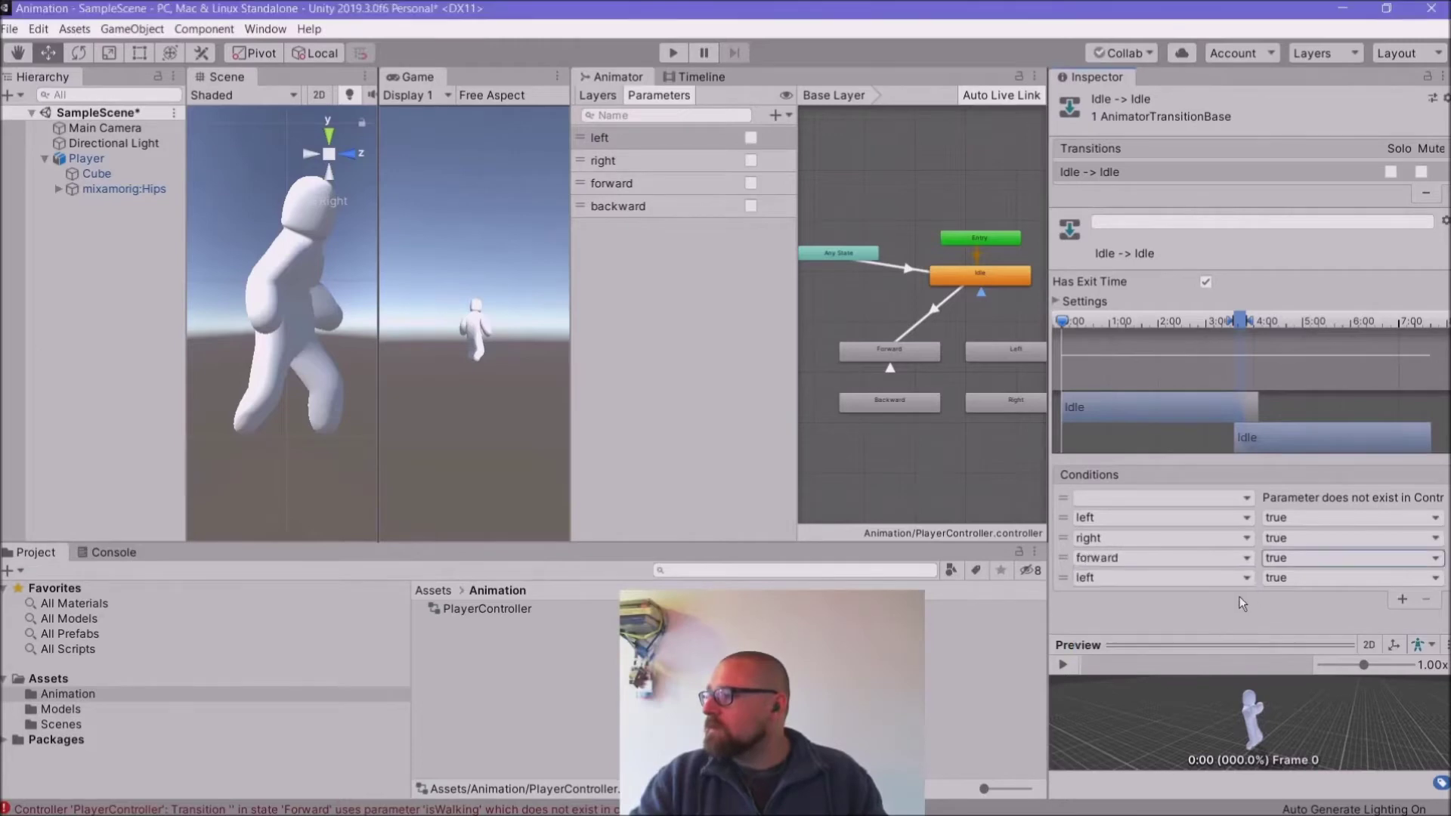
{"action": "left_click", "coordinate": [1248, 580]}
{"action": "scroll", "coordinate": [1232, 645], "scroll_direction": "down", "scroll_amount": 1}
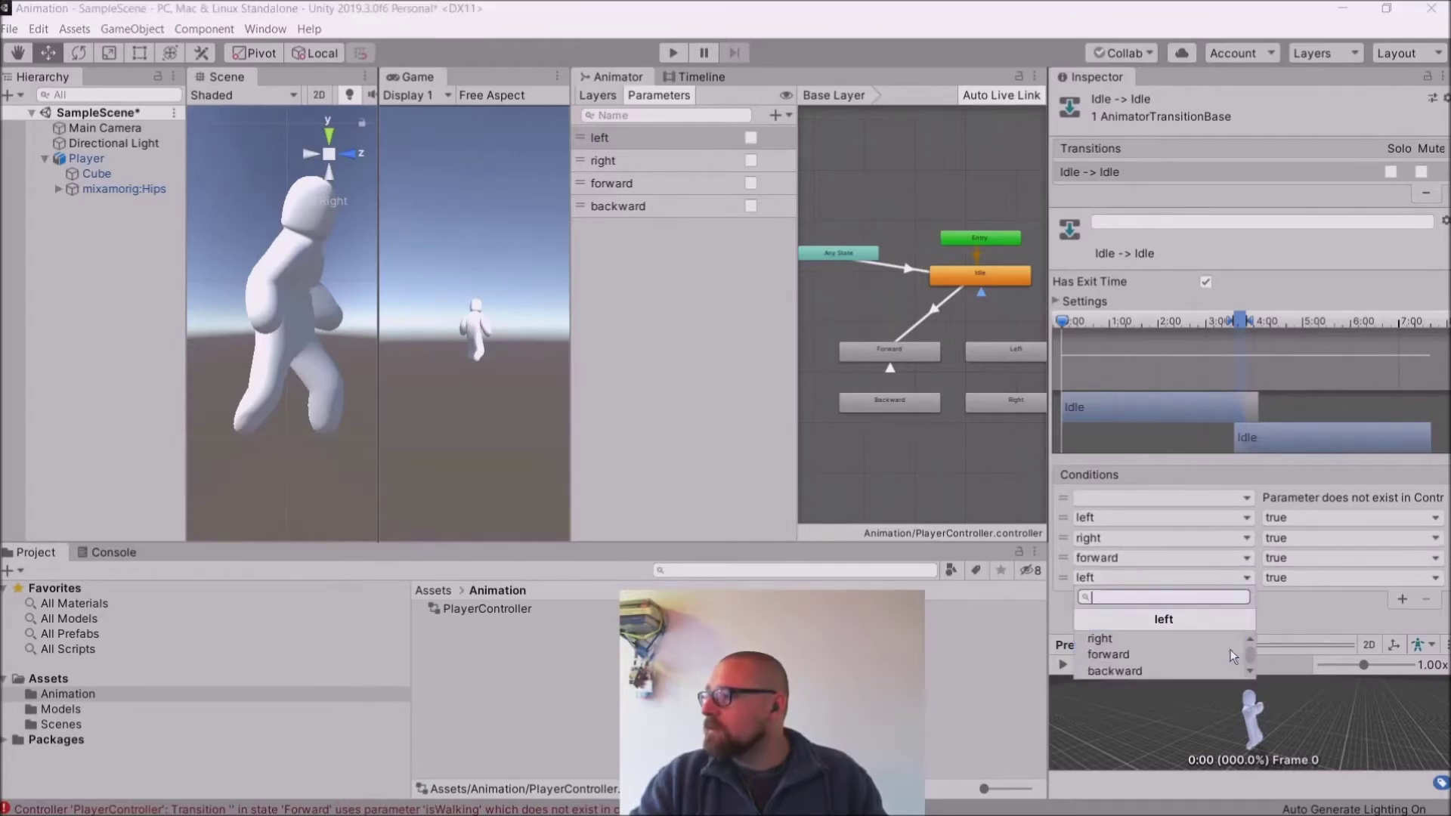
{"action": "left_click", "coordinate": [1161, 670]}
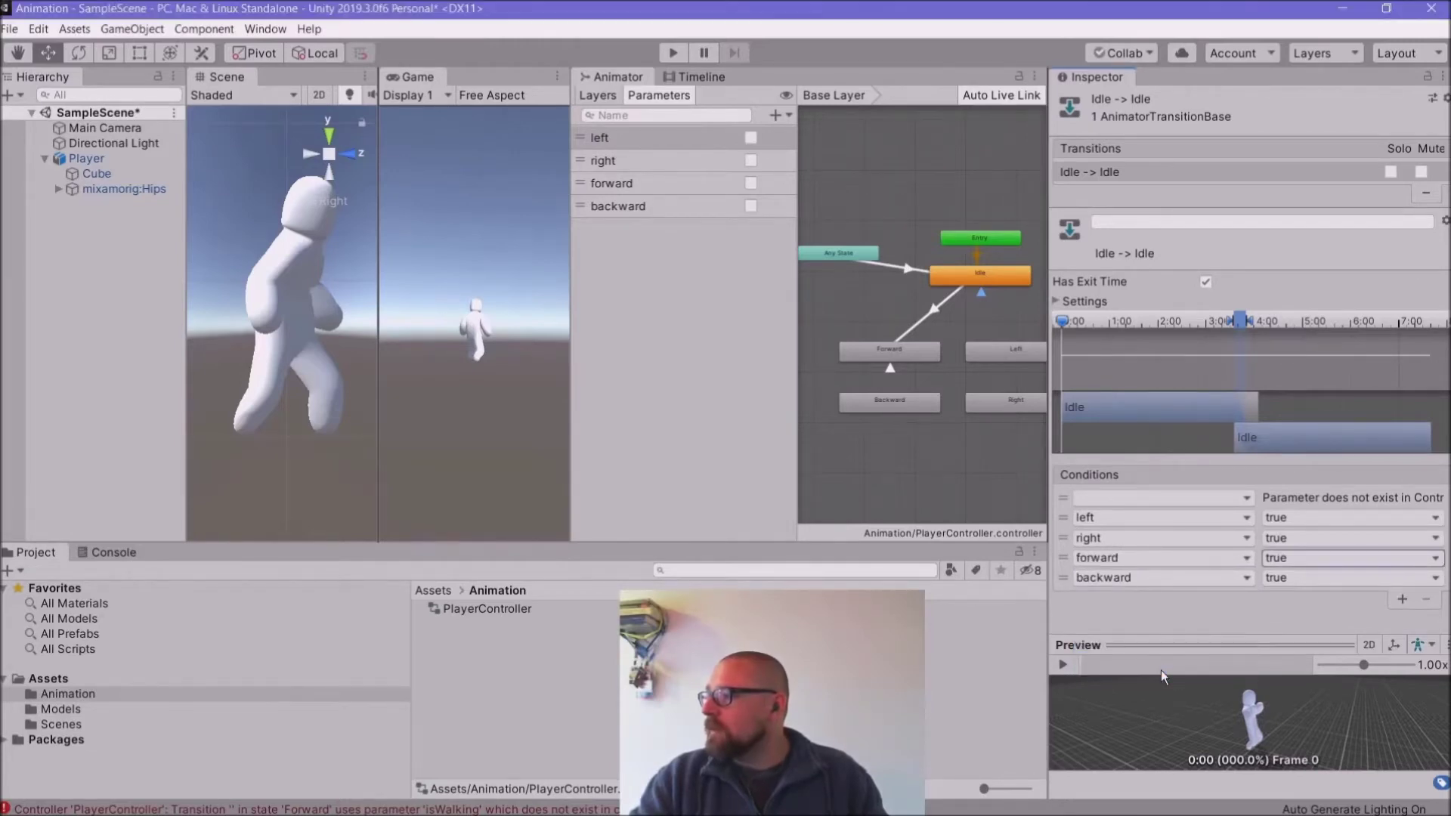
Step: Set the left, right, forward and backward conditions of the Idle self-transition to false
{"action": "left_click", "coordinate": [1294, 519]}
{"action": "left_click", "coordinate": [1297, 556]}
{"action": "left_click", "coordinate": [1294, 540]}
{"action": "left_click", "coordinate": [1298, 574]}
{"action": "left_click", "coordinate": [1299, 567]}
{"action": "left_click", "coordinate": [1297, 595]}
{"action": "left_click", "coordinate": [1283, 579]}
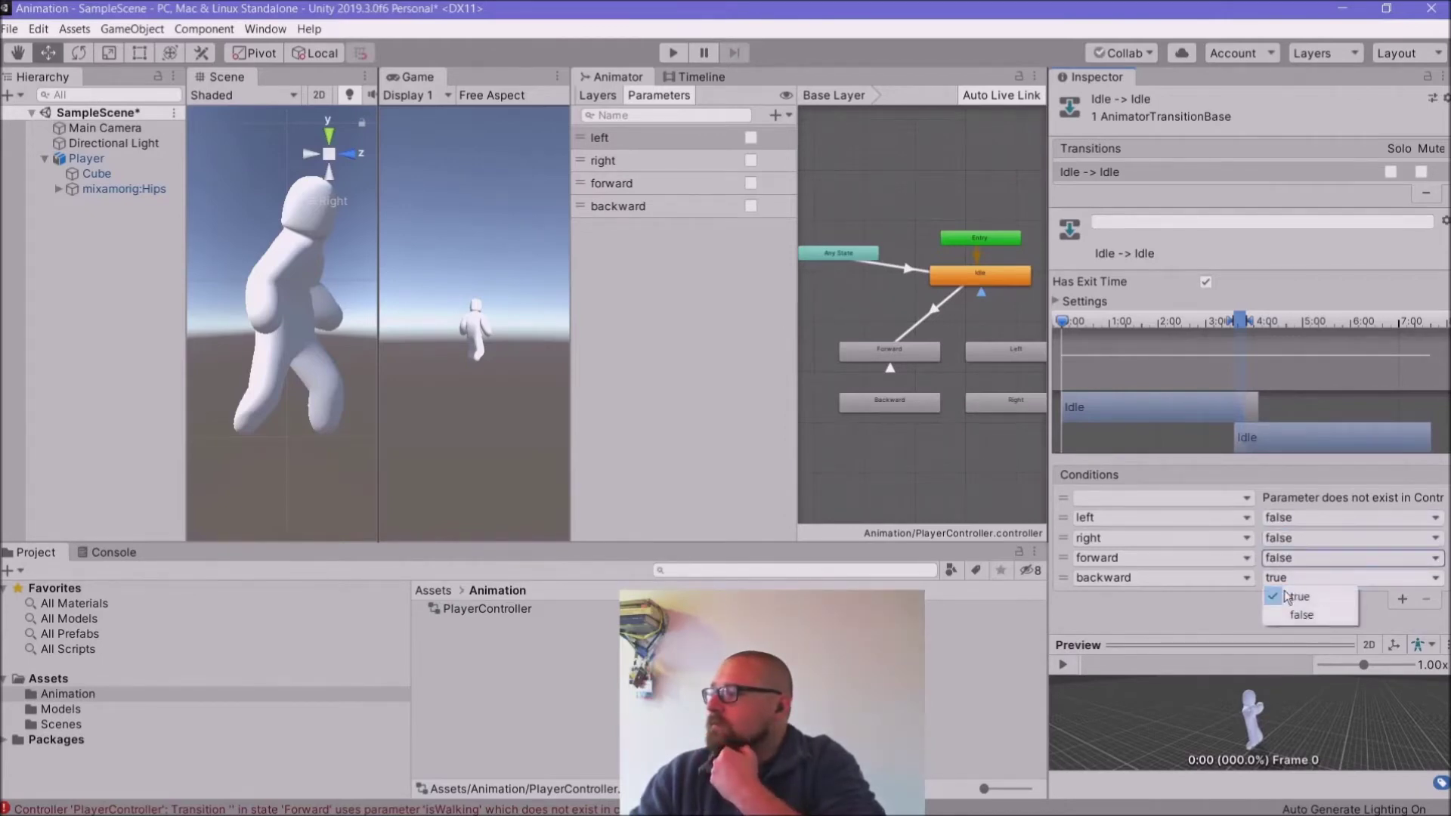
{"action": "left_click", "coordinate": [1285, 615]}
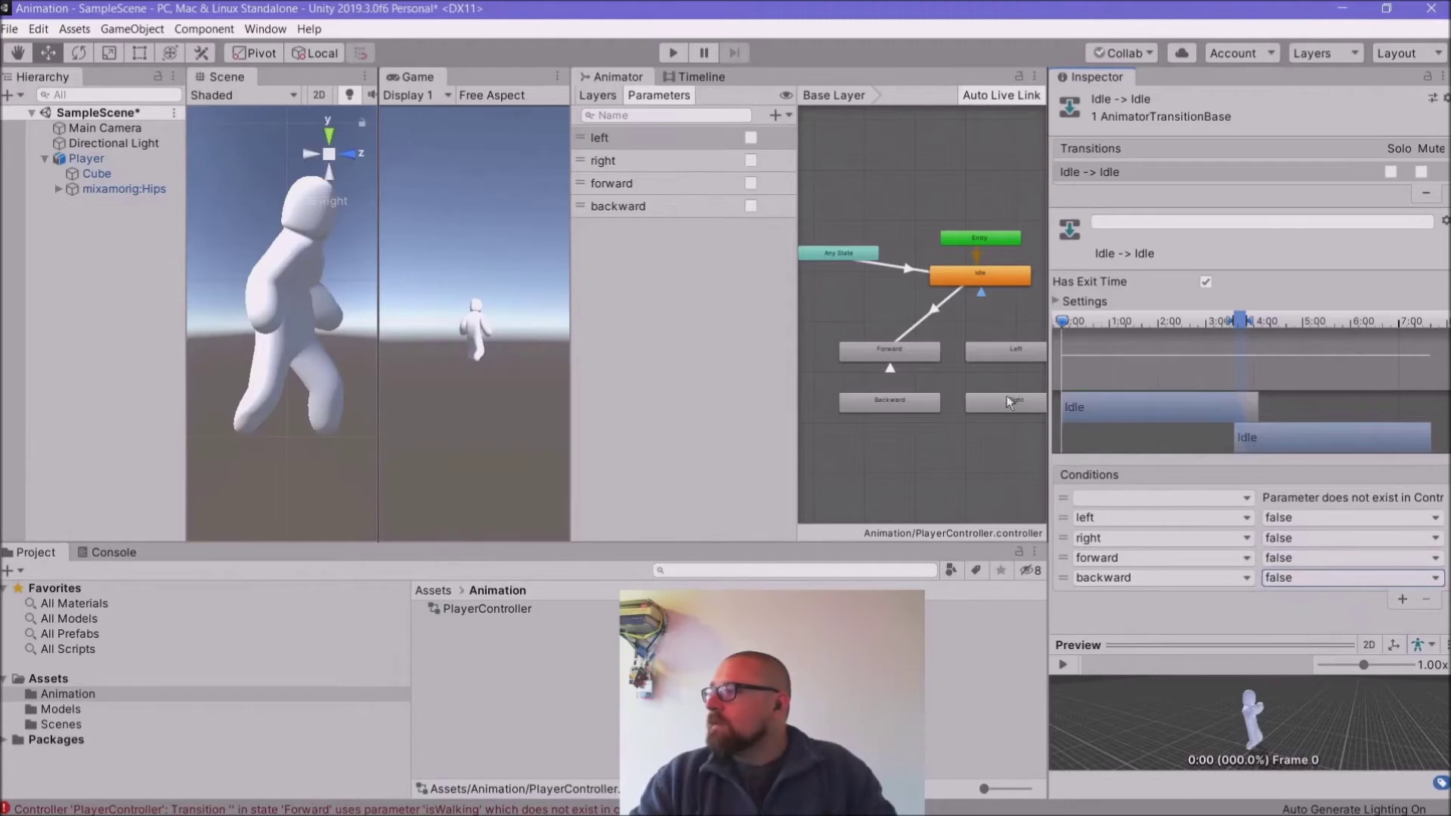
Step: Test-run the scene briefly and disable Can Transition To Self in the Any State to Idle transition's settings
{"action": "left_click", "coordinate": [669, 52]}
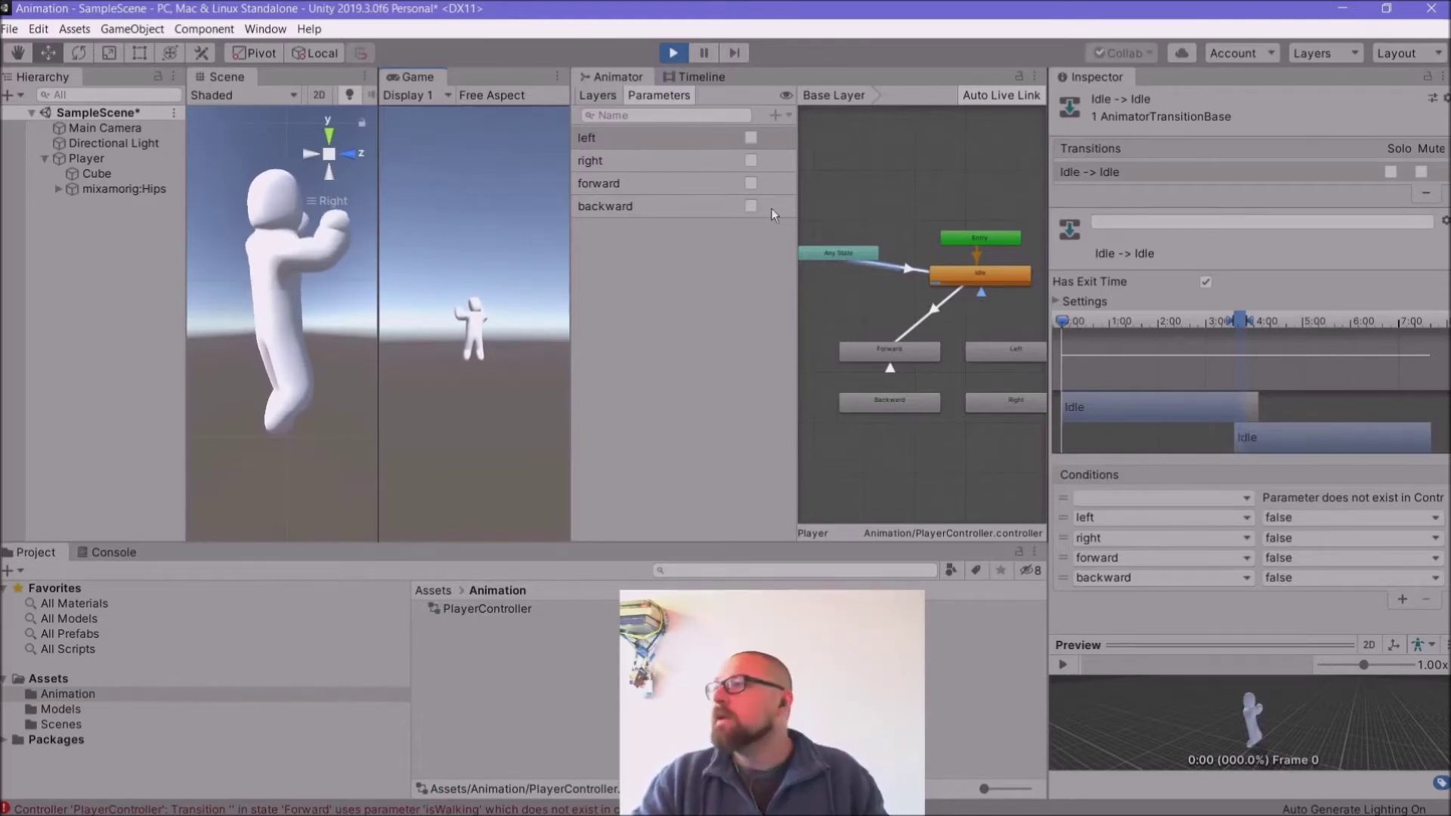
{"action": "left_click", "coordinate": [672, 52]}
{"action": "left_click", "coordinate": [883, 267]}
{"action": "left_click", "coordinate": [1056, 301]}
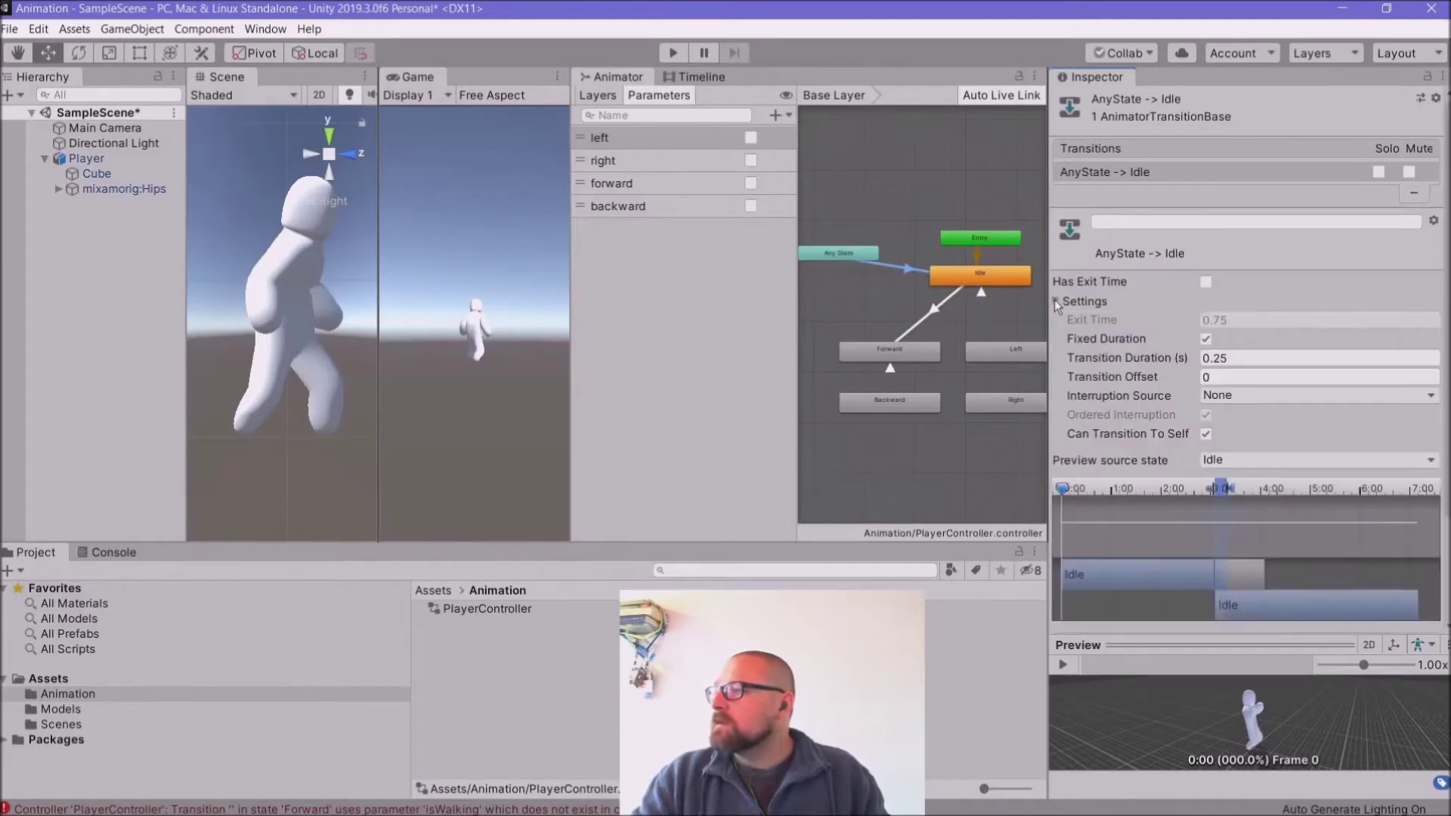
{"action": "left_click", "coordinate": [1205, 434]}
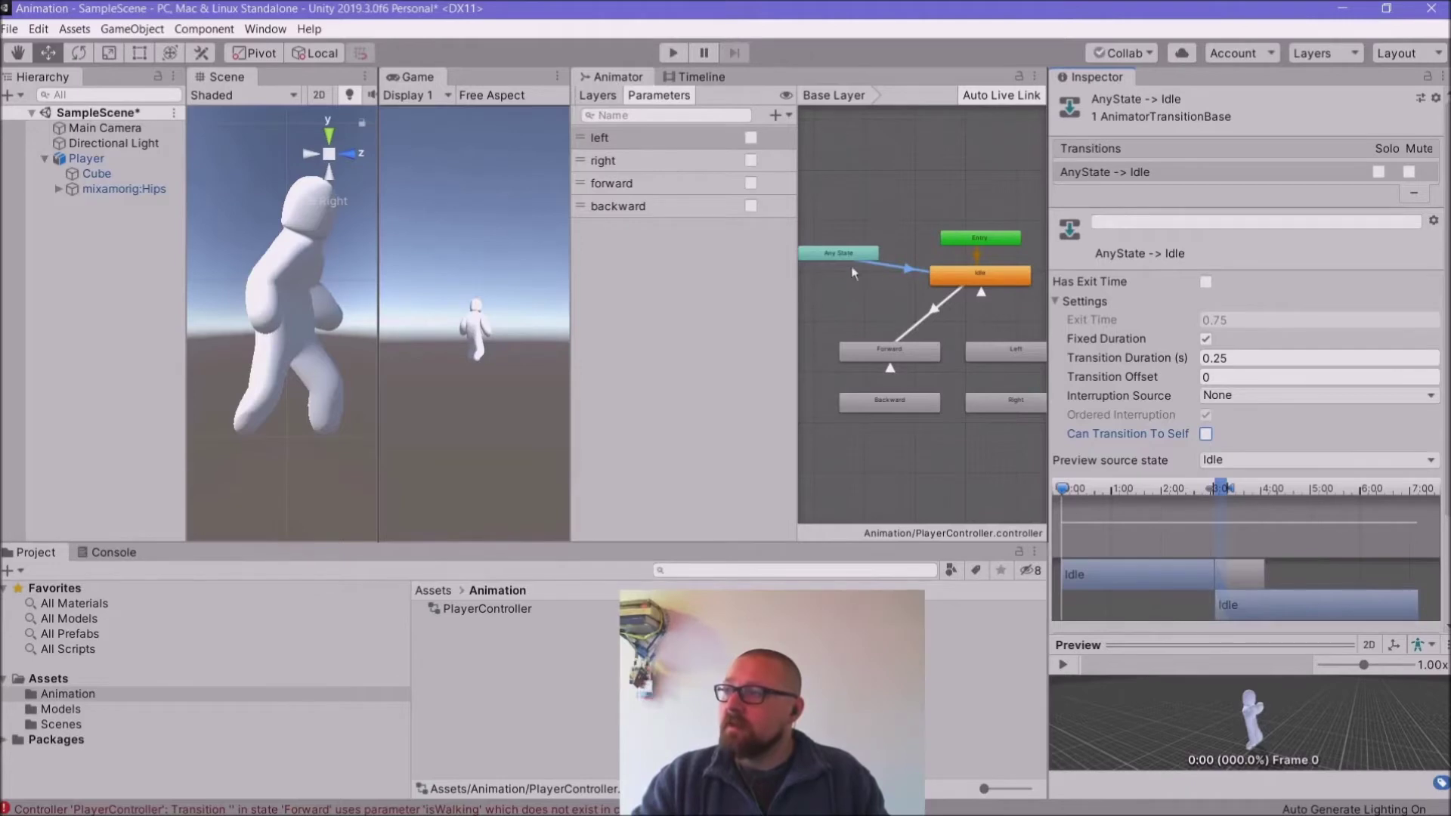
Step: Play-test the idle animation, and check the Idle state and its self-transition
{"action": "left_click", "coordinate": [981, 293]}
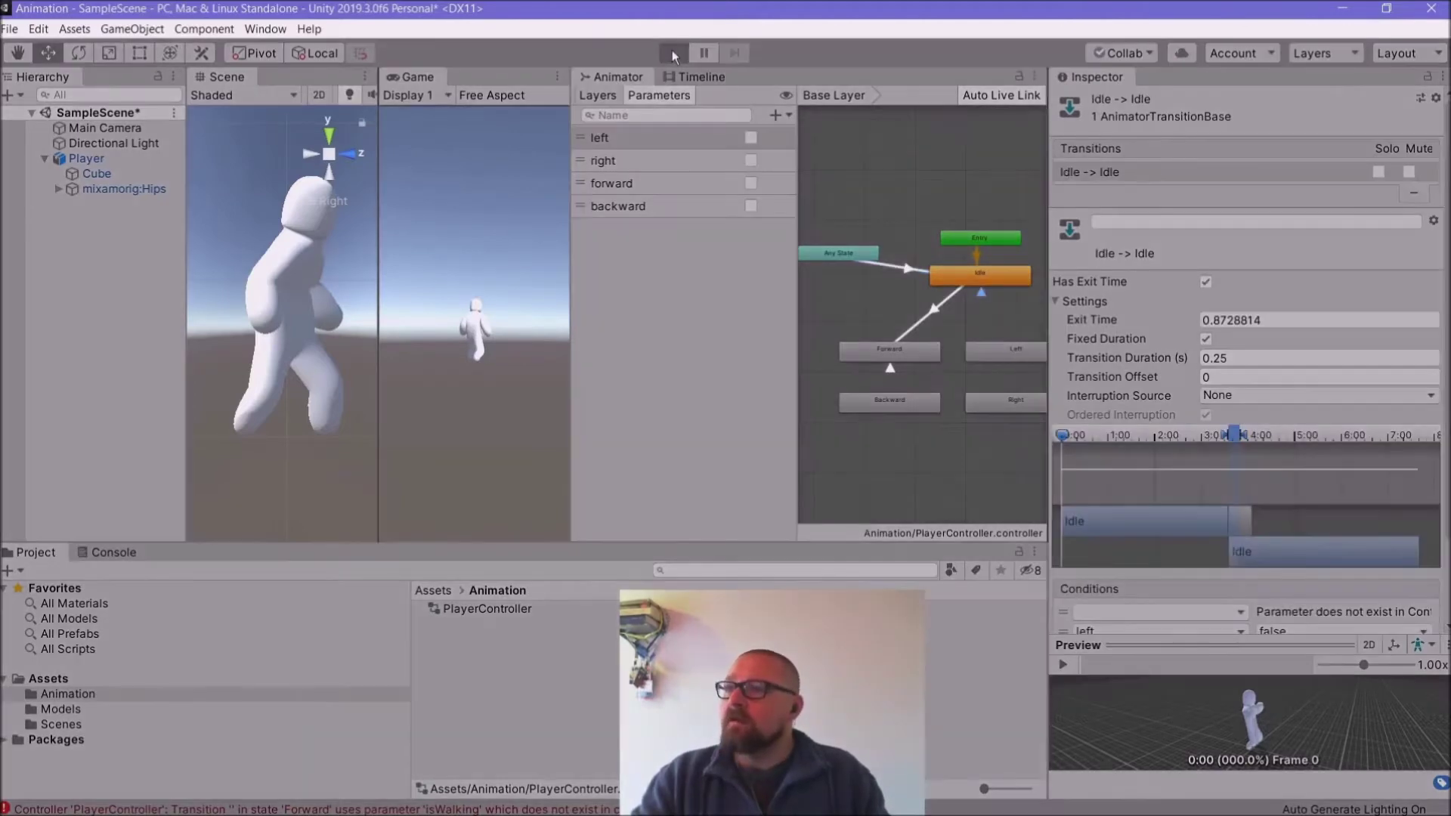
{"action": "left_click", "coordinate": [673, 53]}
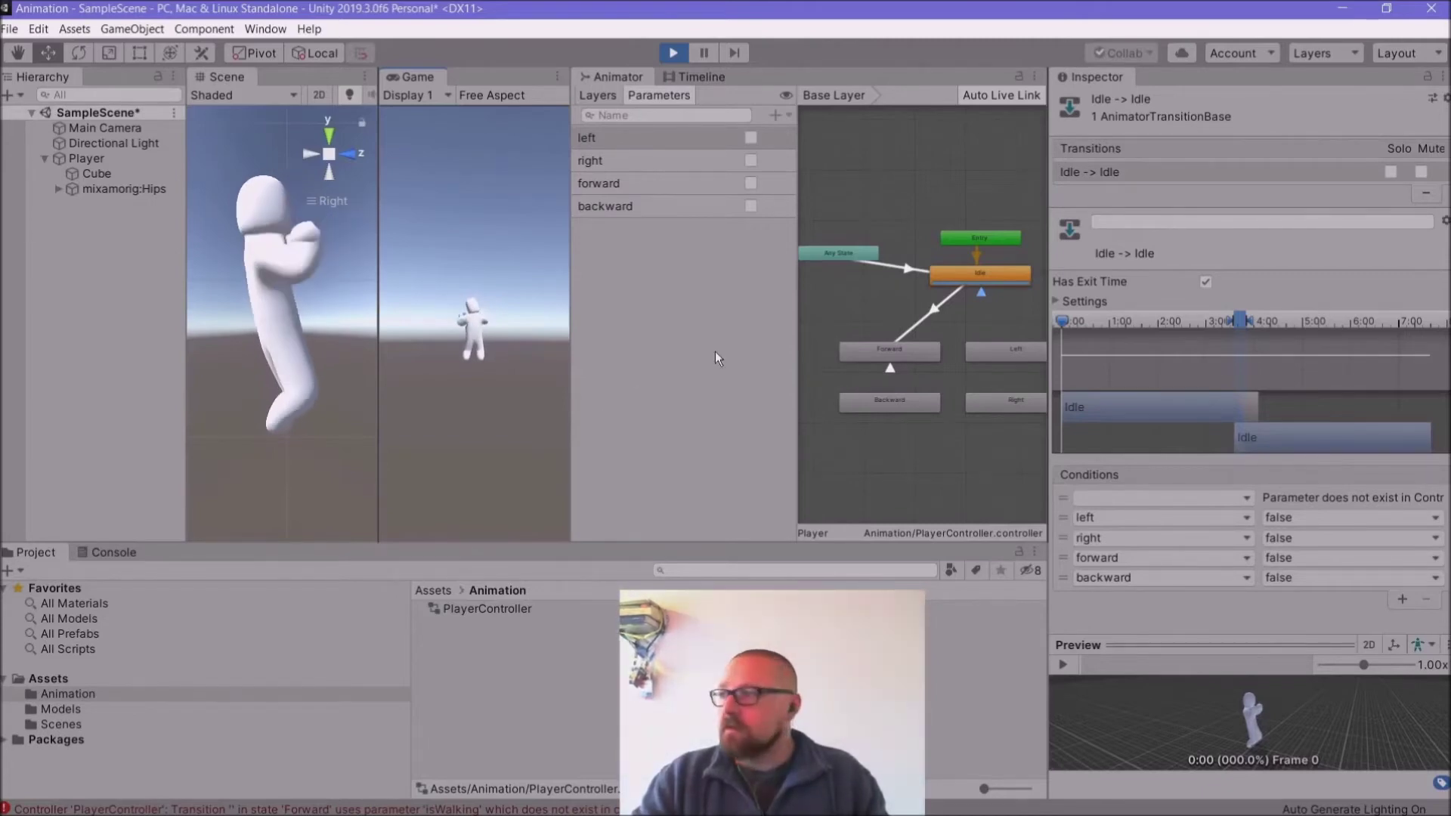
{"action": "left_click", "coordinate": [954, 279]}
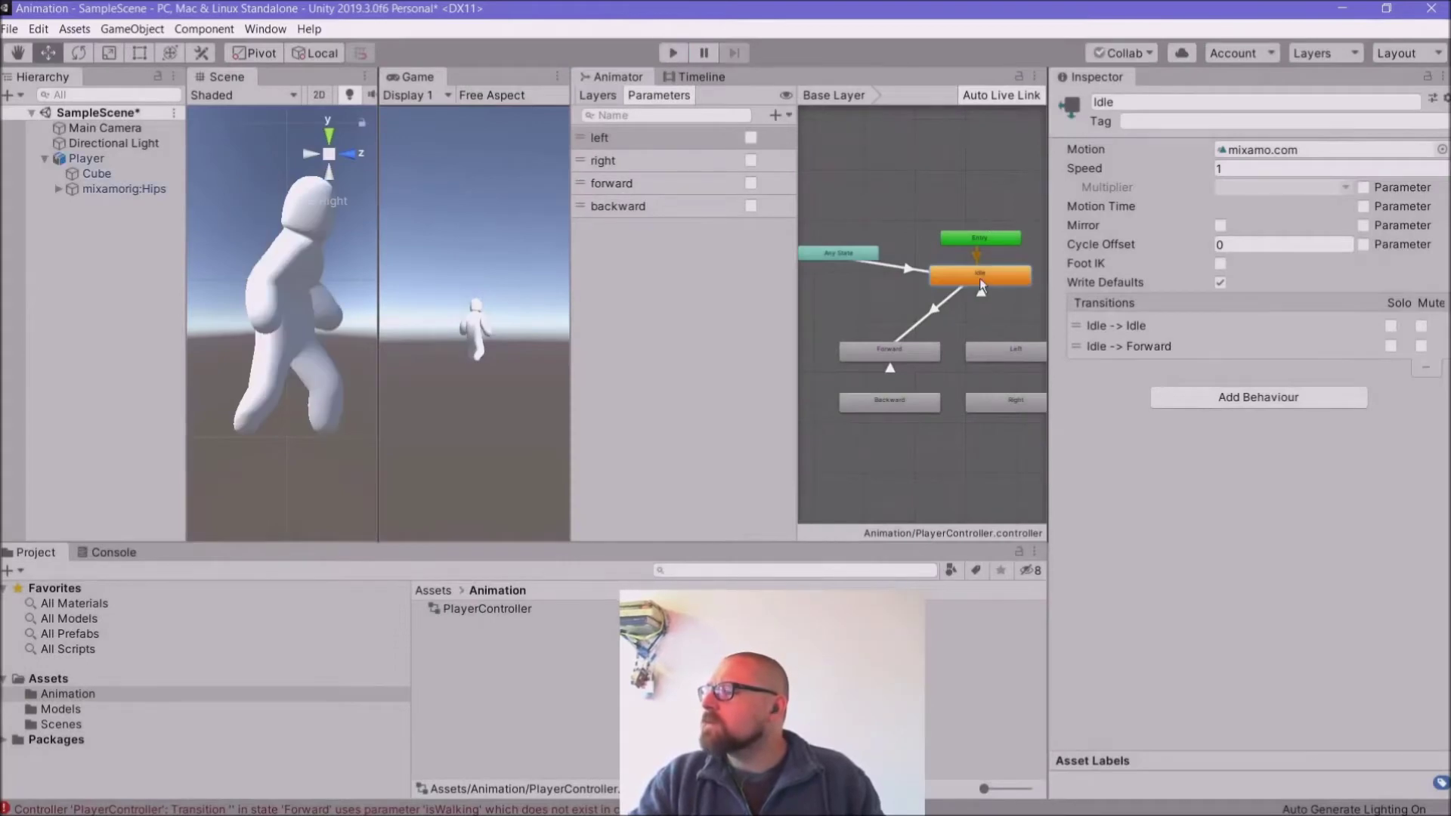
{"action": "left_click", "coordinate": [983, 293]}
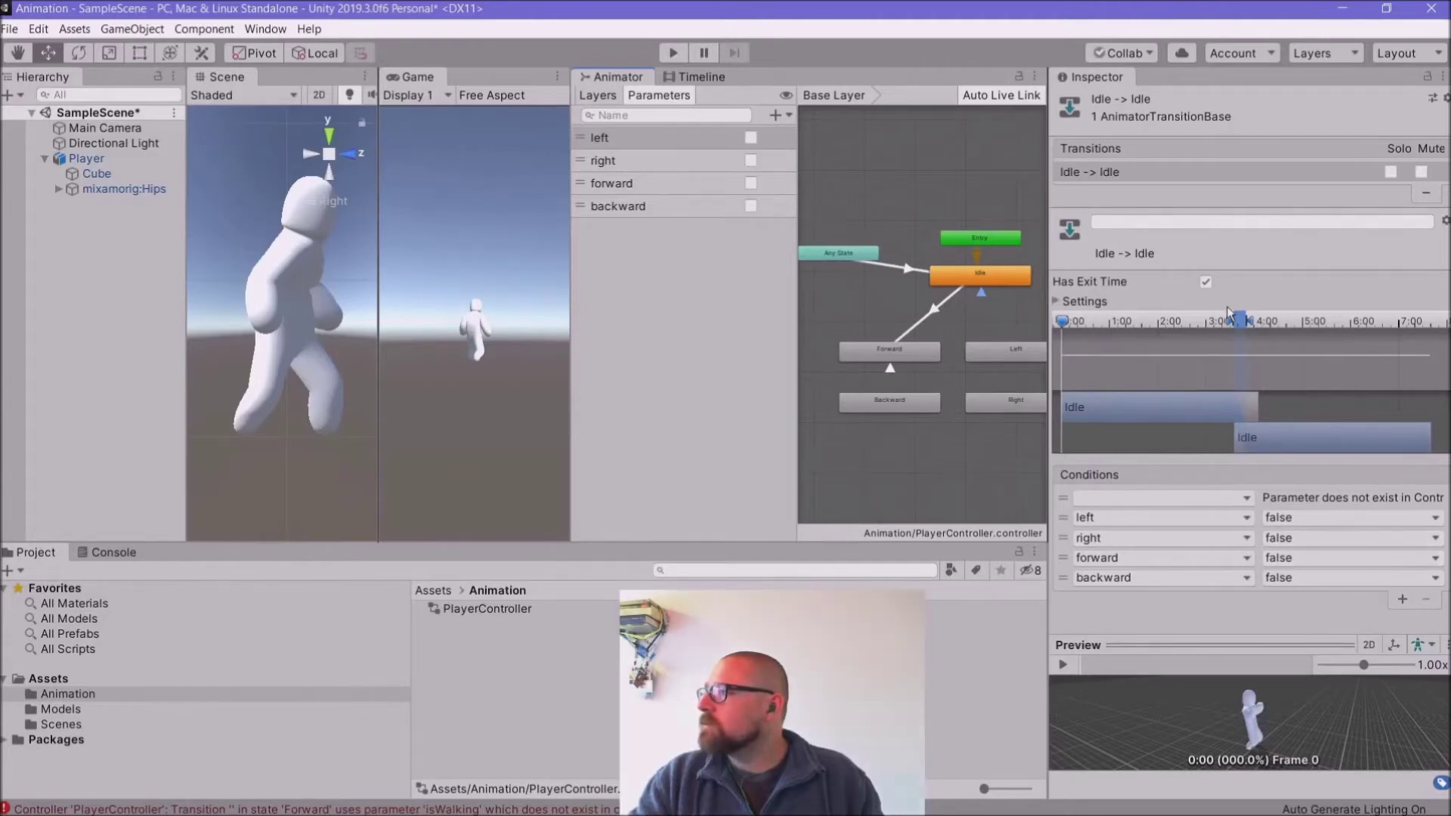
Step: Delete the Idle to Forward transition and run the scene again
{"action": "left_click", "coordinate": [931, 314]}
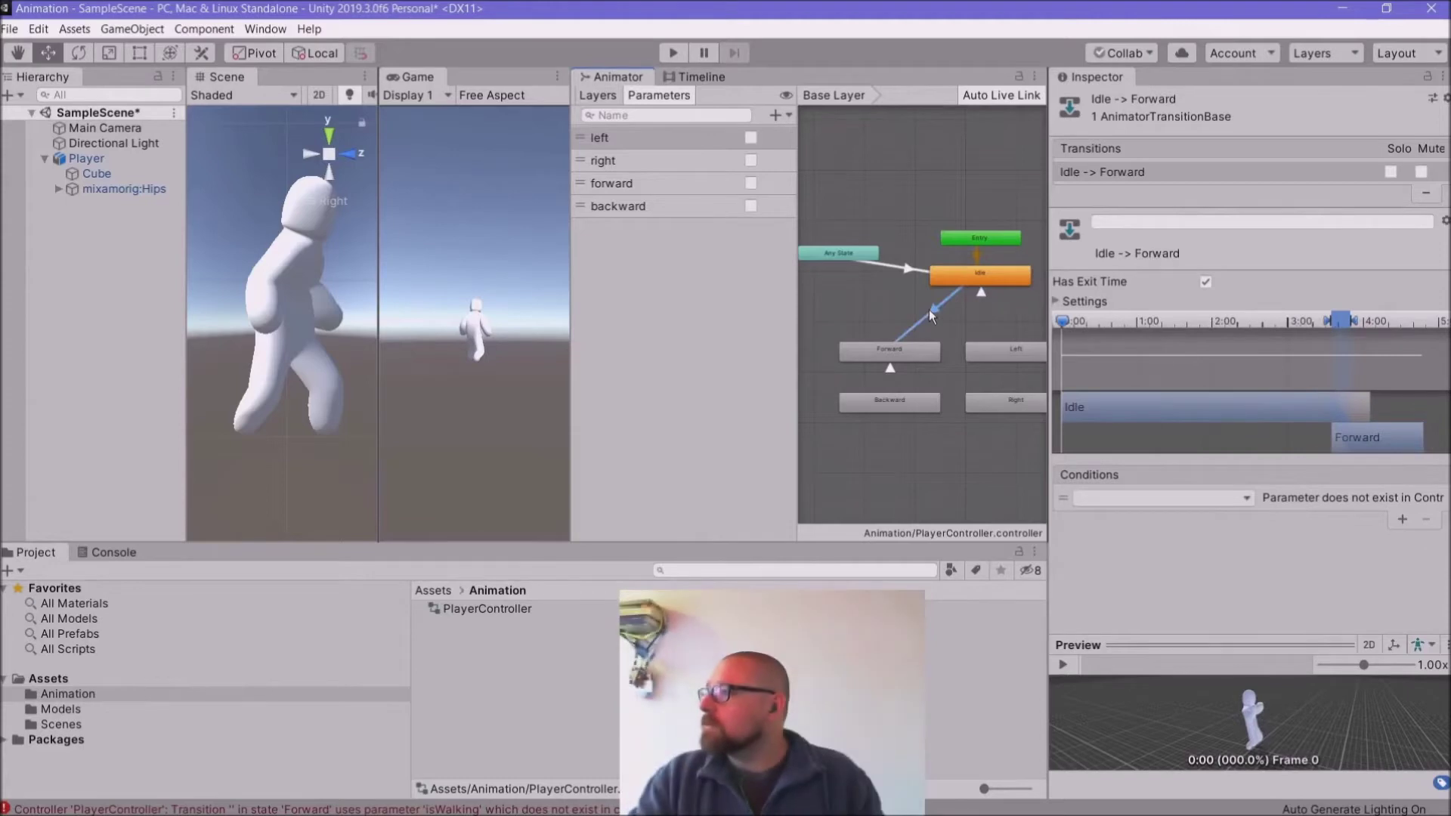
{"action": "key", "text": "Delete"}
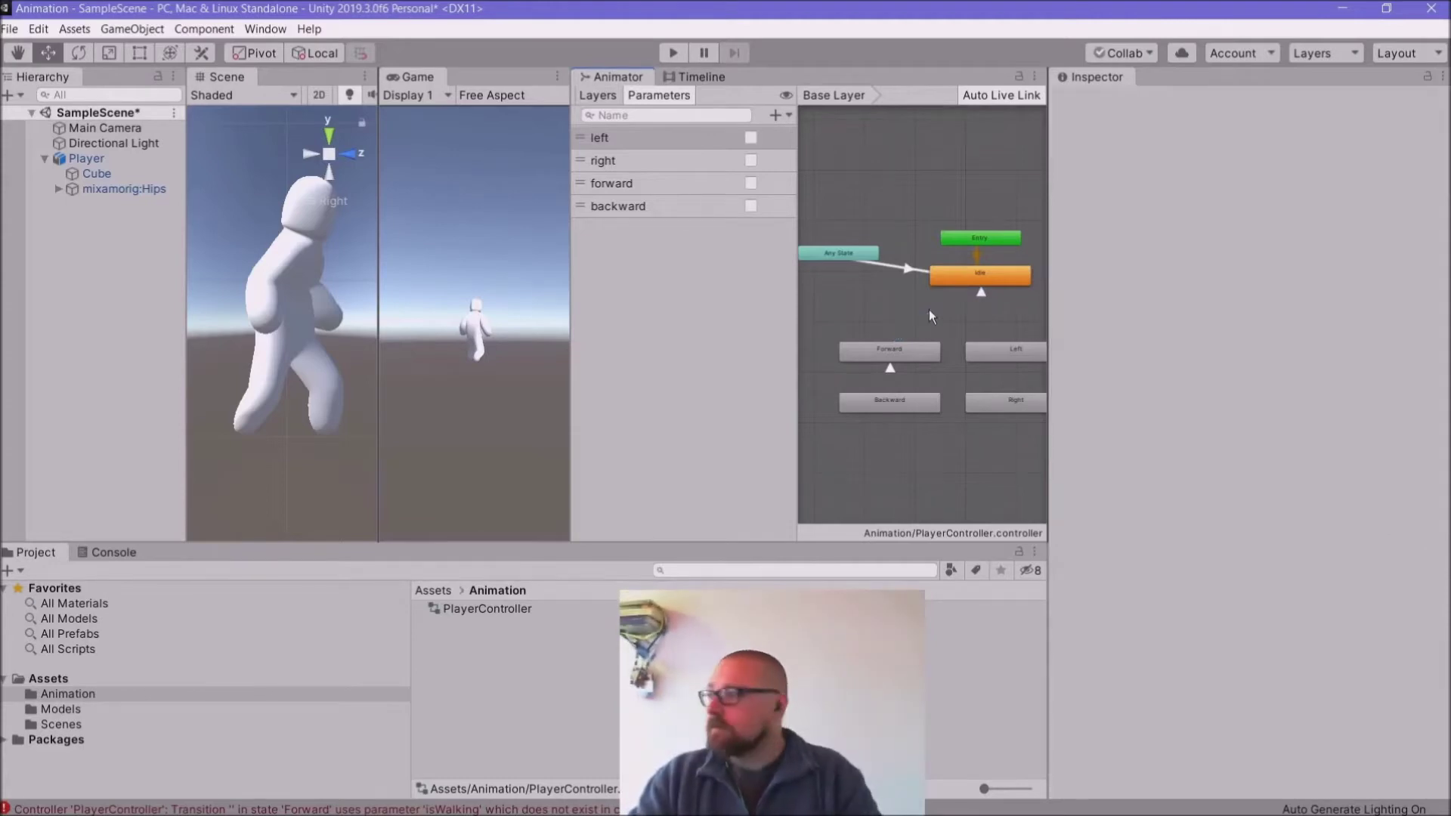
{"action": "left_click", "coordinate": [675, 54]}
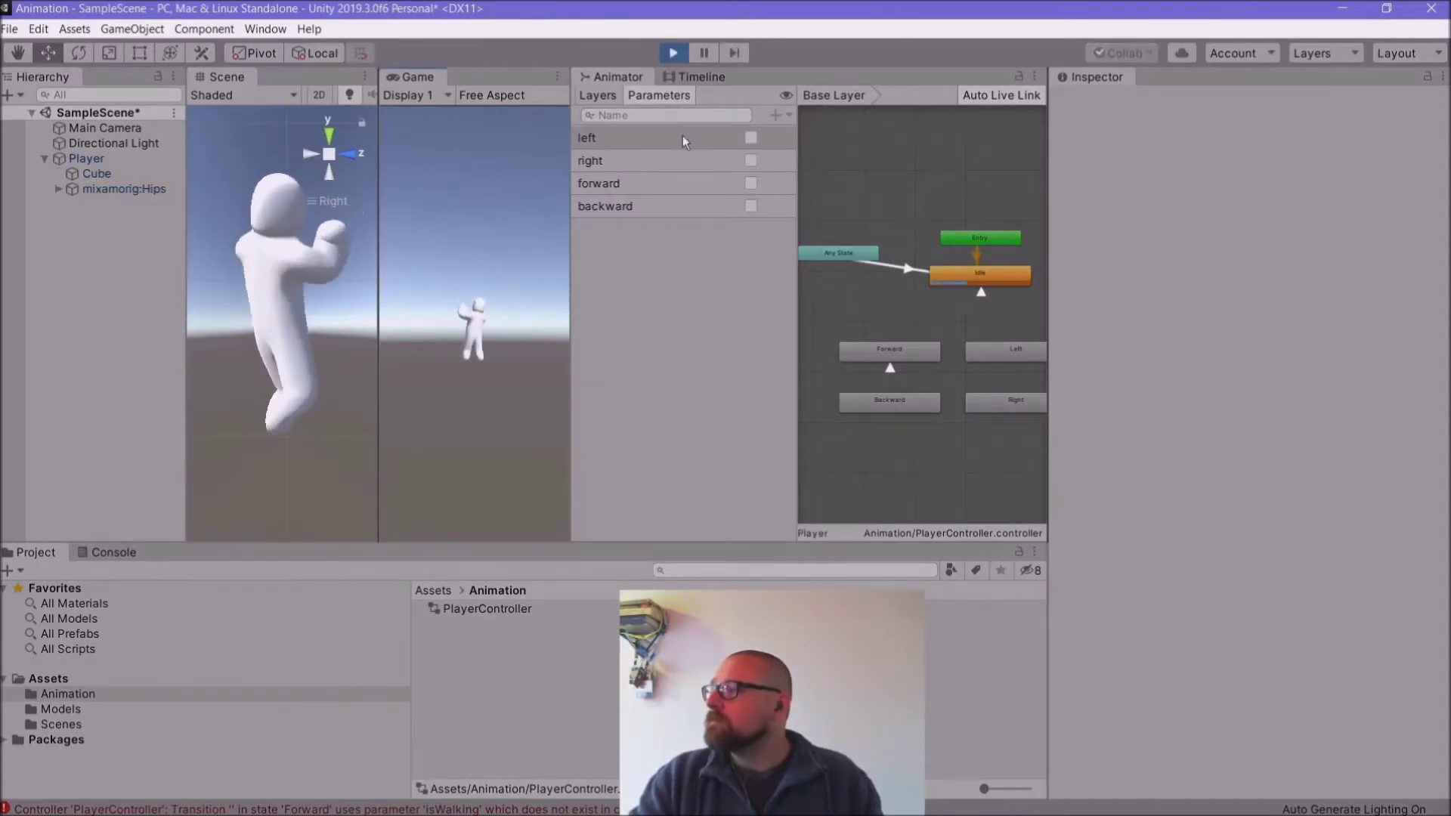
Step: Examine the Idle state and its self-transition's timing settings and conditions, and end the play test
{"action": "left_click", "coordinate": [984, 276]}
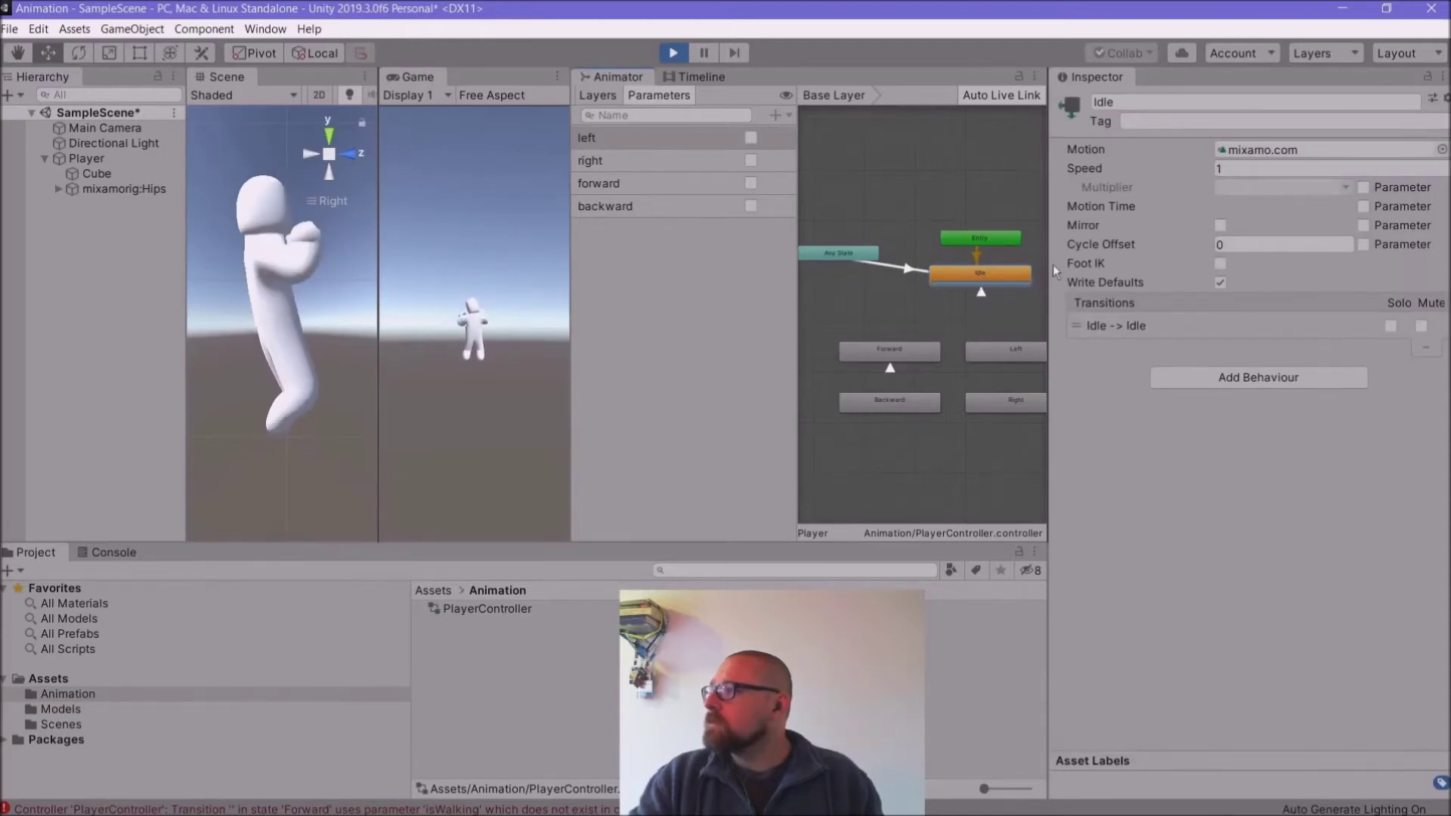
{"action": "left_click", "coordinate": [982, 296]}
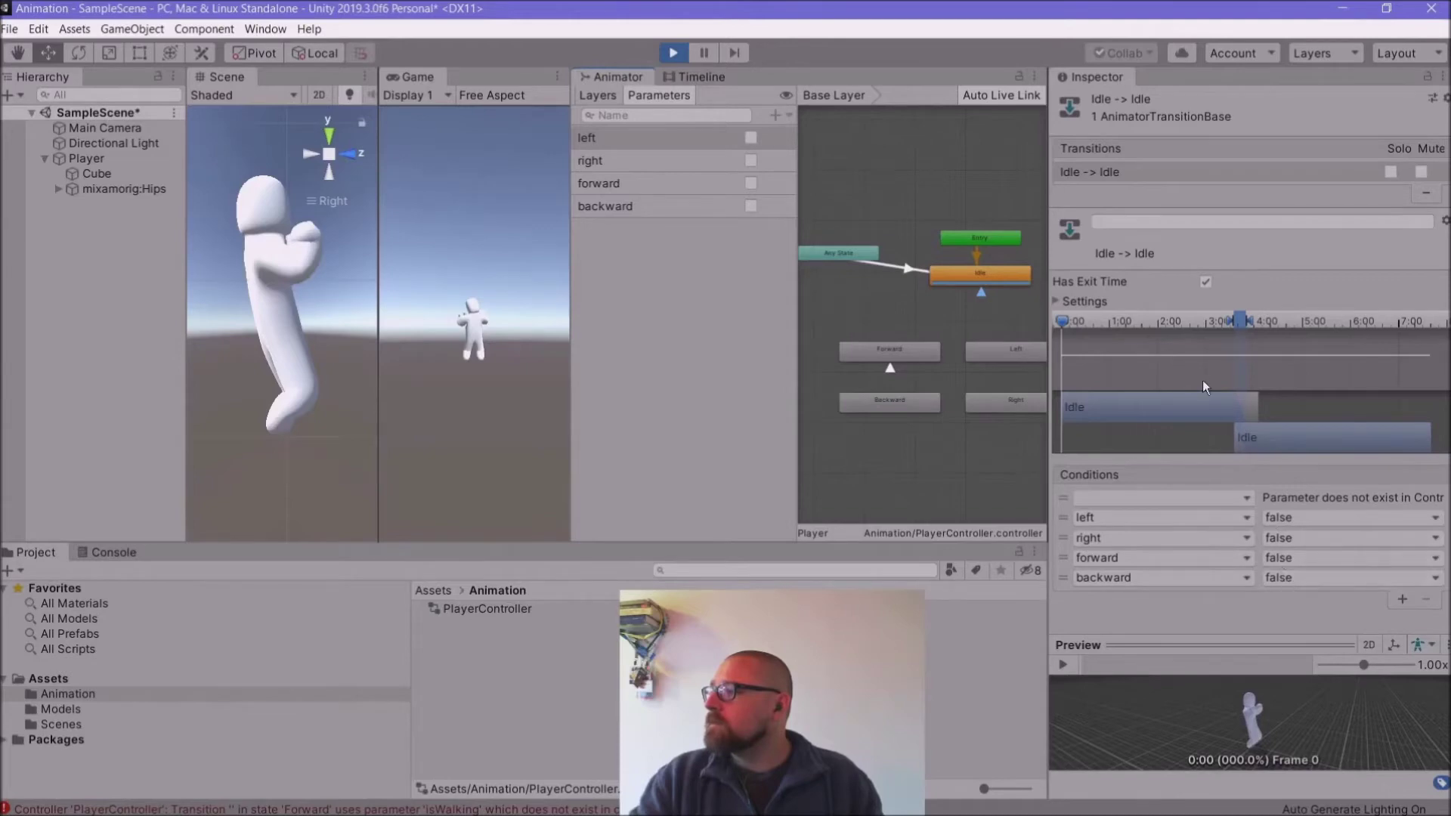
{"action": "left_click", "coordinate": [1056, 301]}
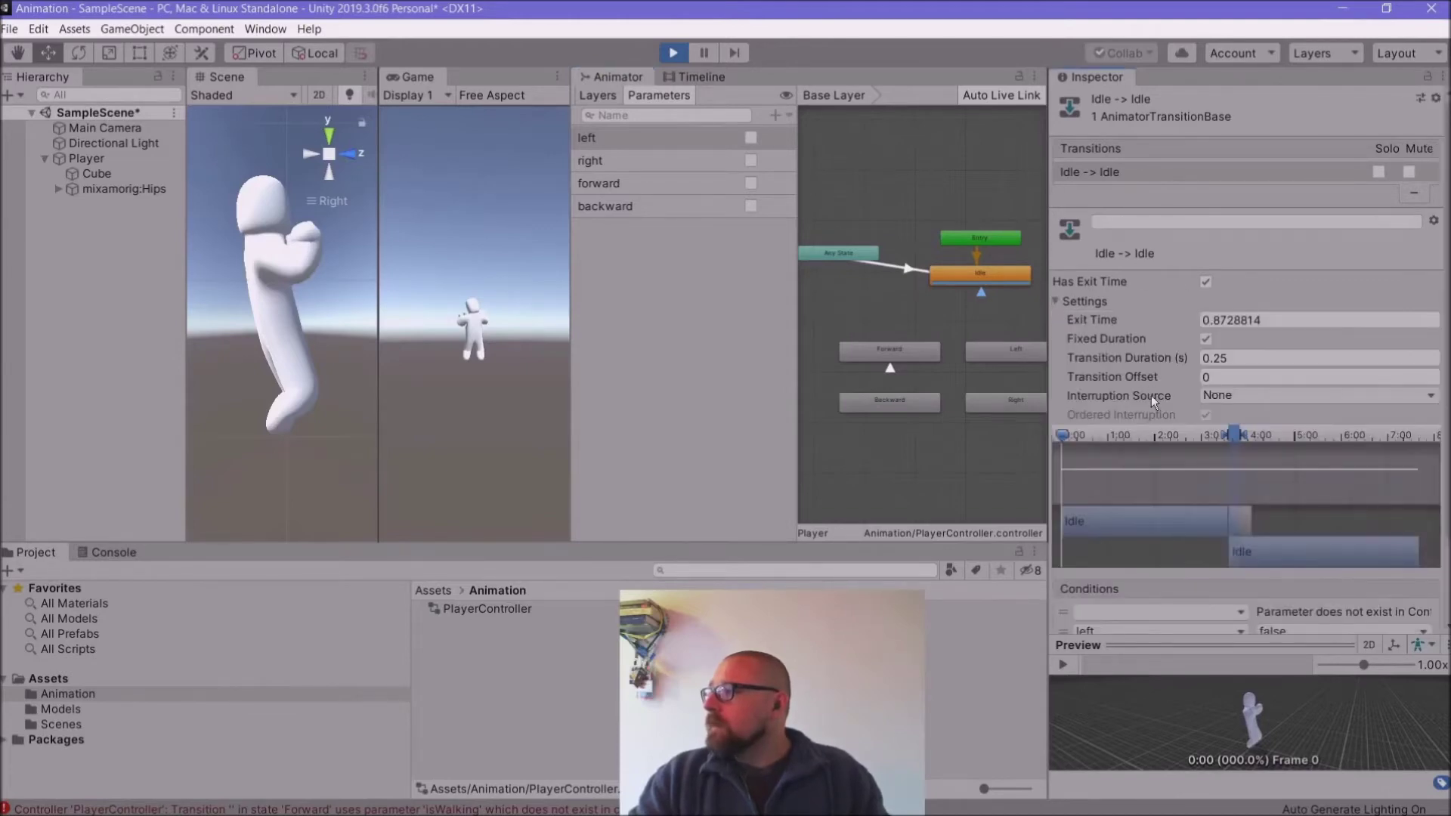
{"action": "scroll", "coordinate": [1199, 402], "scroll_direction": "down", "scroll_amount": 3}
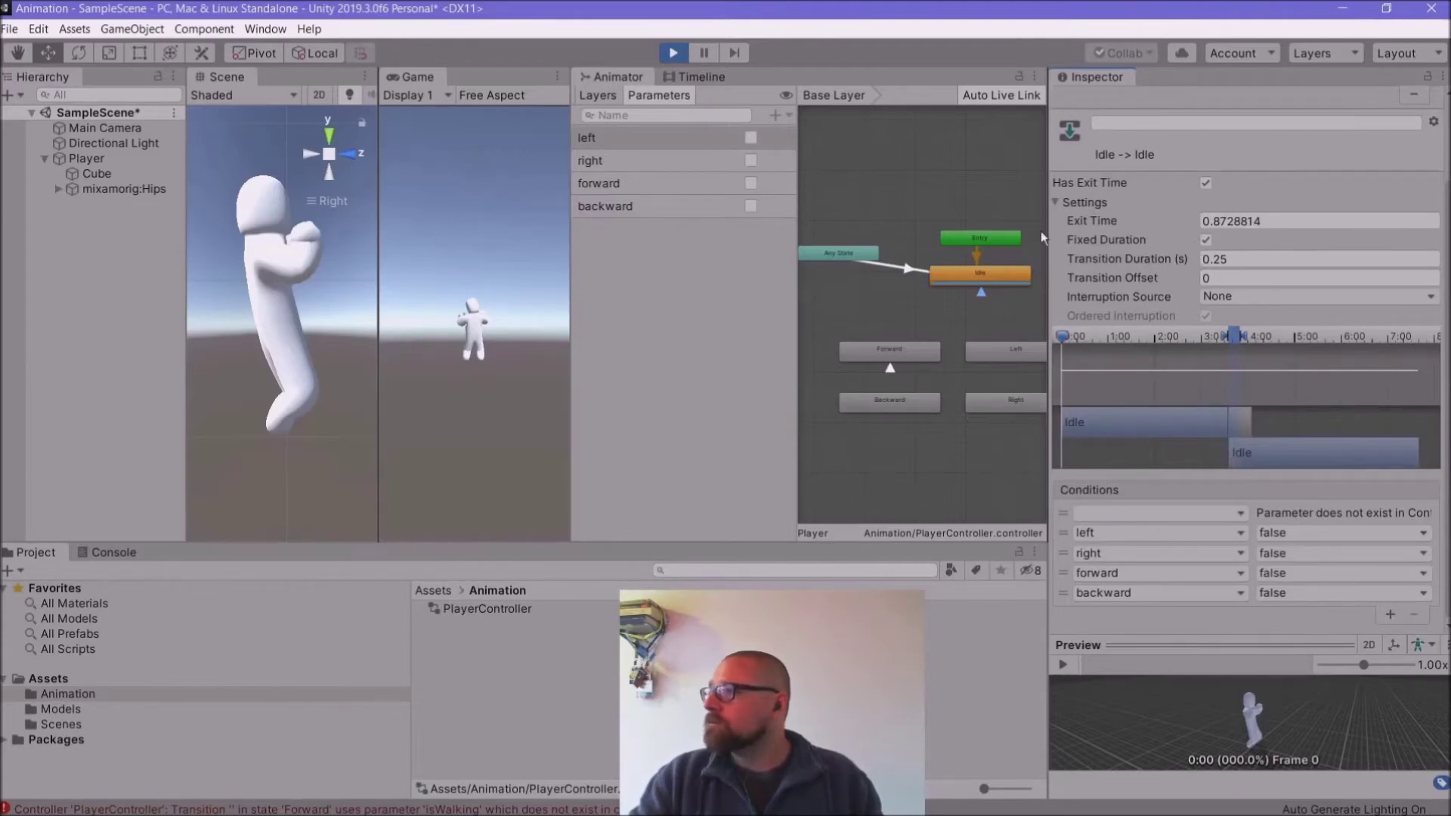
{"action": "left_click", "coordinate": [675, 53]}
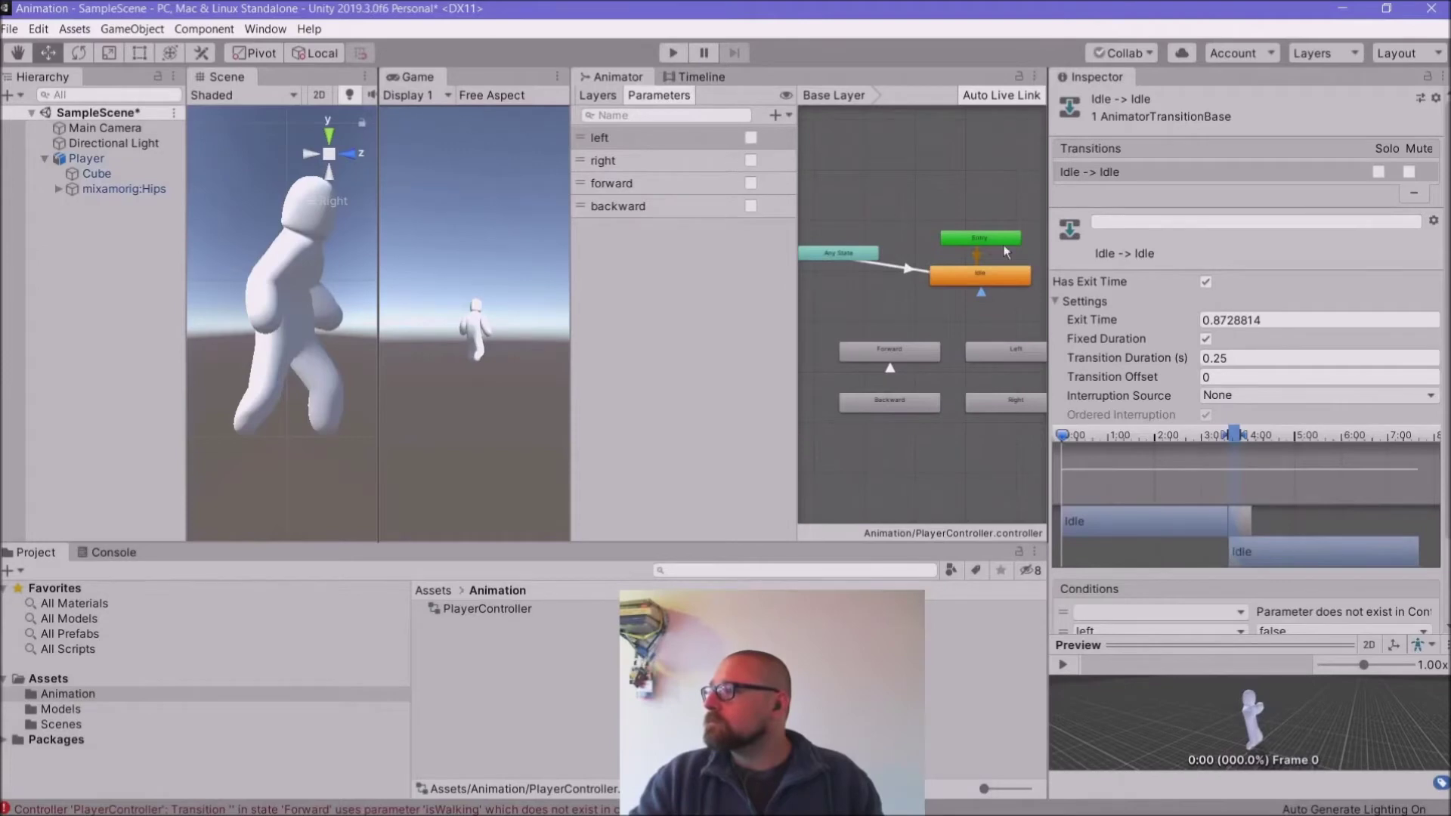
{"action": "left_click", "coordinate": [956, 278]}
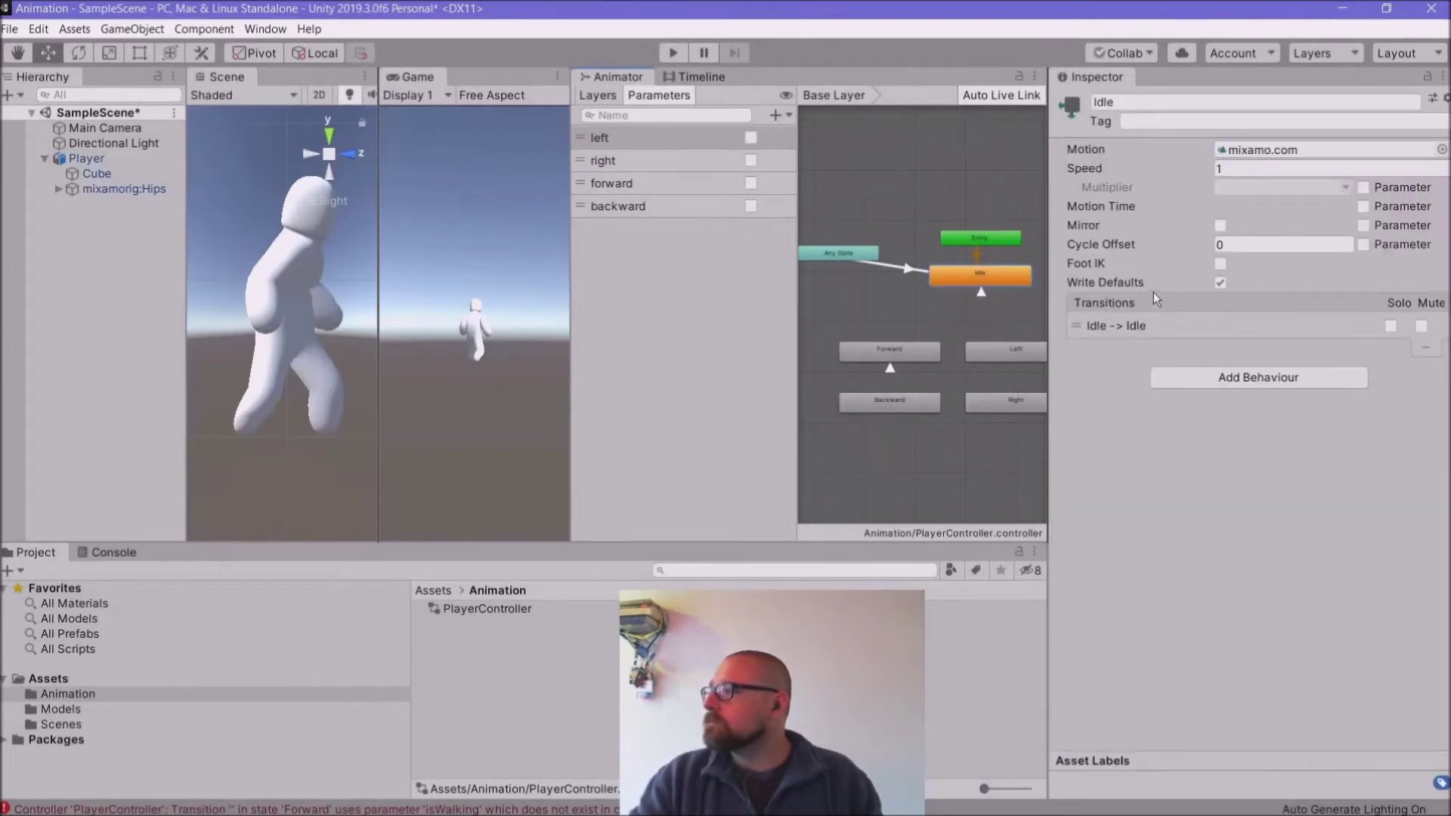
Step: Examine the Any State to Idle transition, the Idle state and its self-transition, and run the scene briefly
{"action": "left_click", "coordinate": [911, 267]}
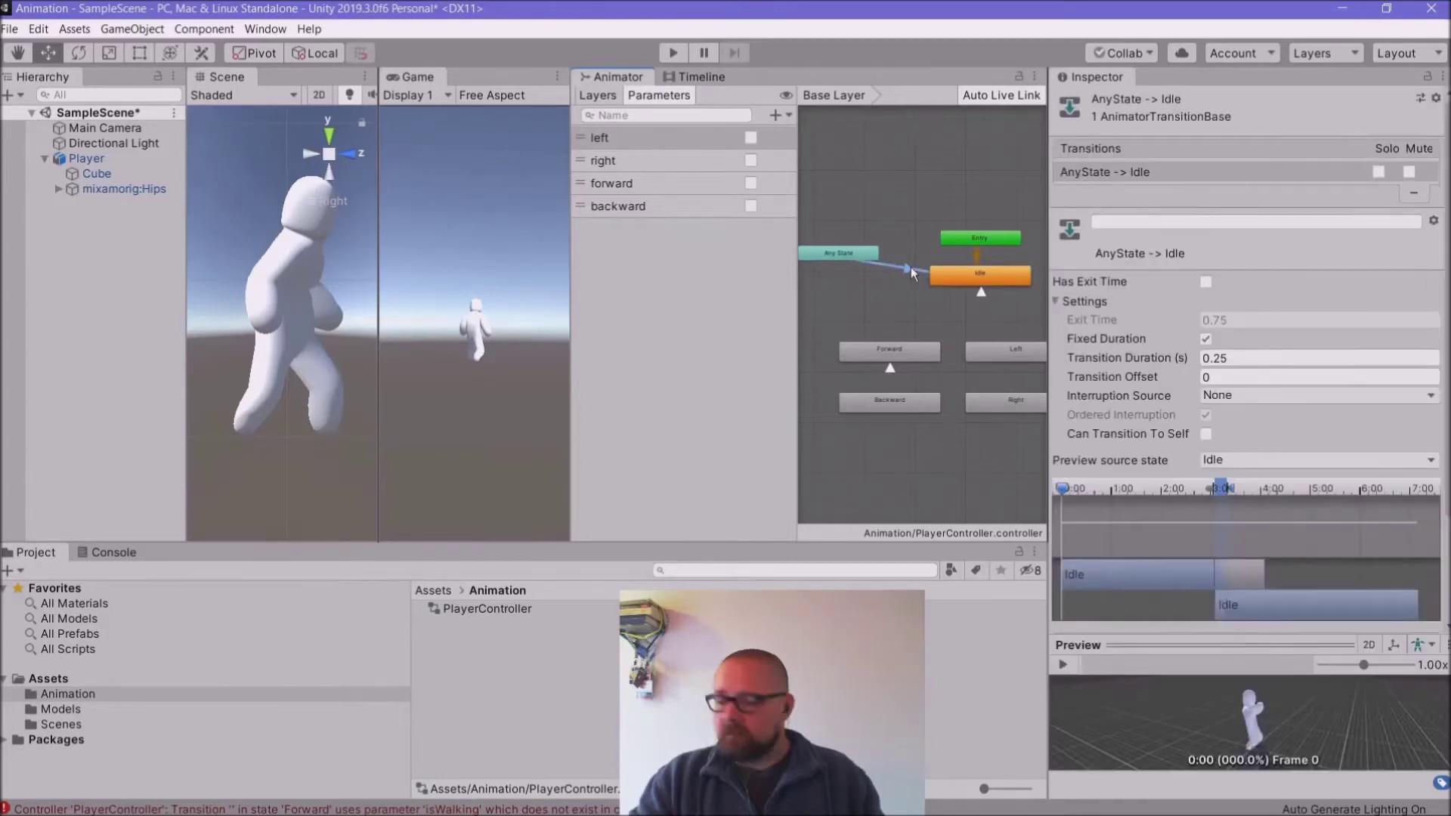
{"action": "scroll", "coordinate": [1282, 401], "scroll_direction": "down", "scroll_amount": 3}
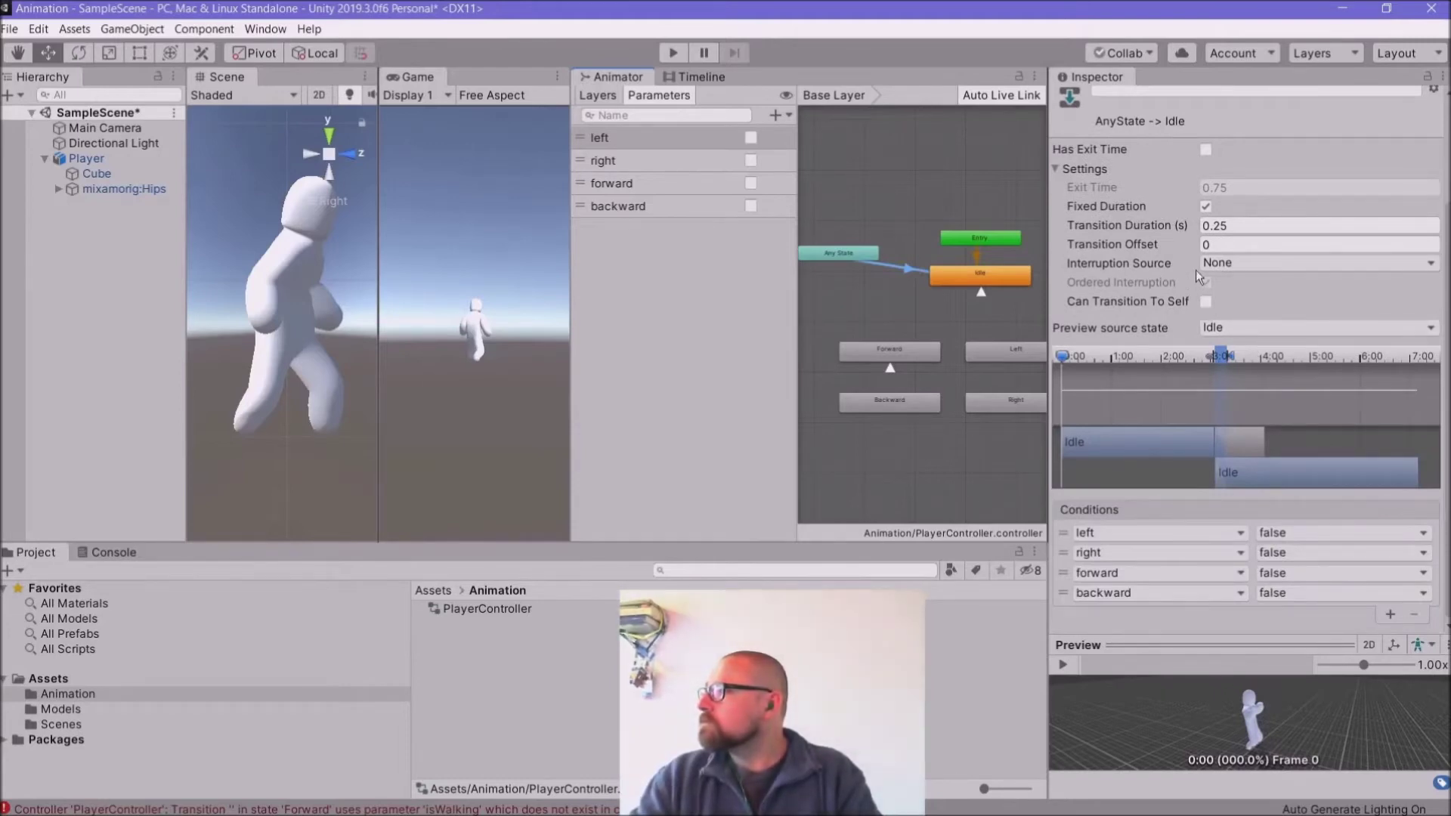
{"action": "scroll", "coordinate": [1191, 183], "scroll_direction": "up", "scroll_amount": 3}
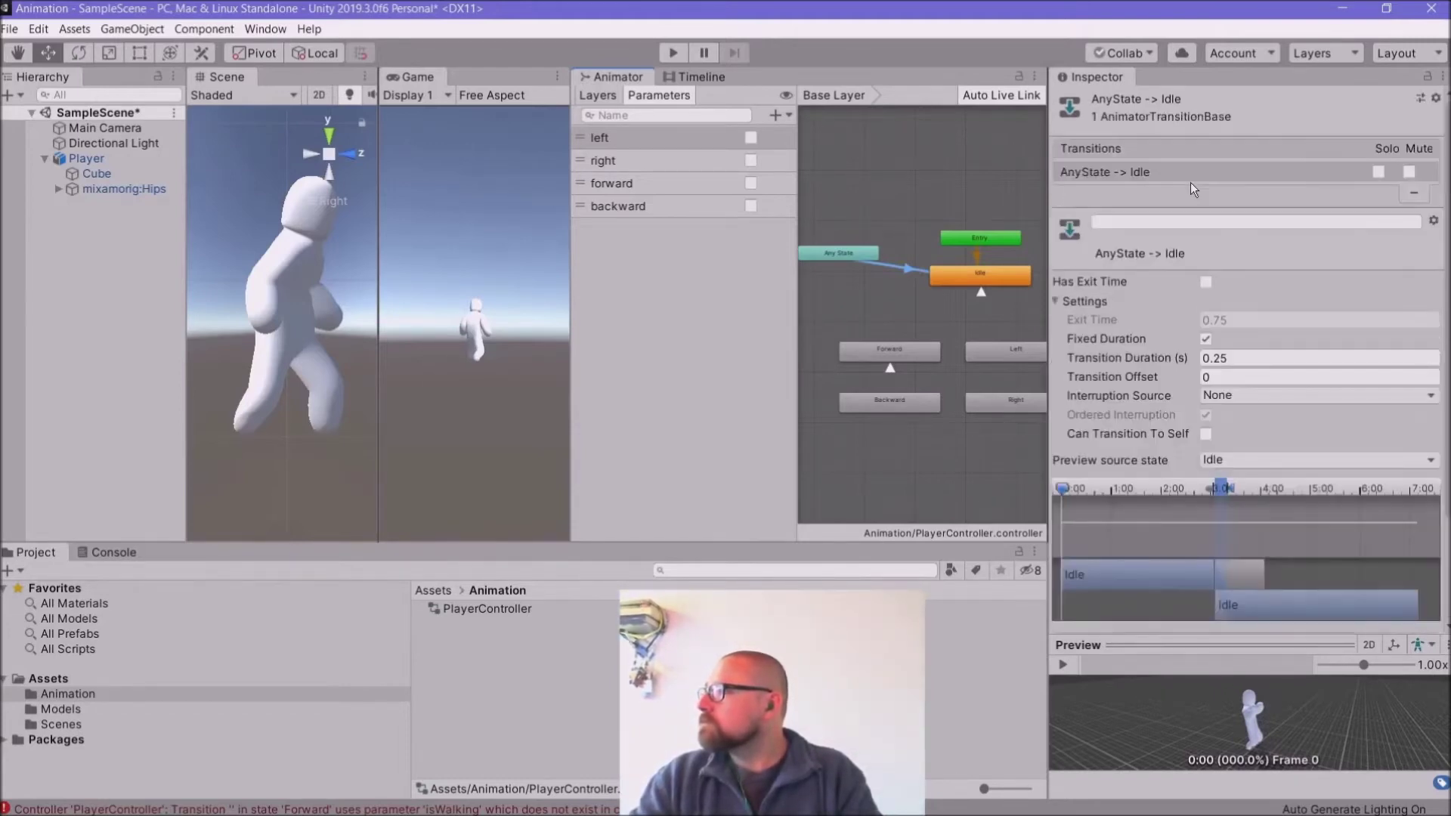
{"action": "left_click", "coordinate": [993, 271]}
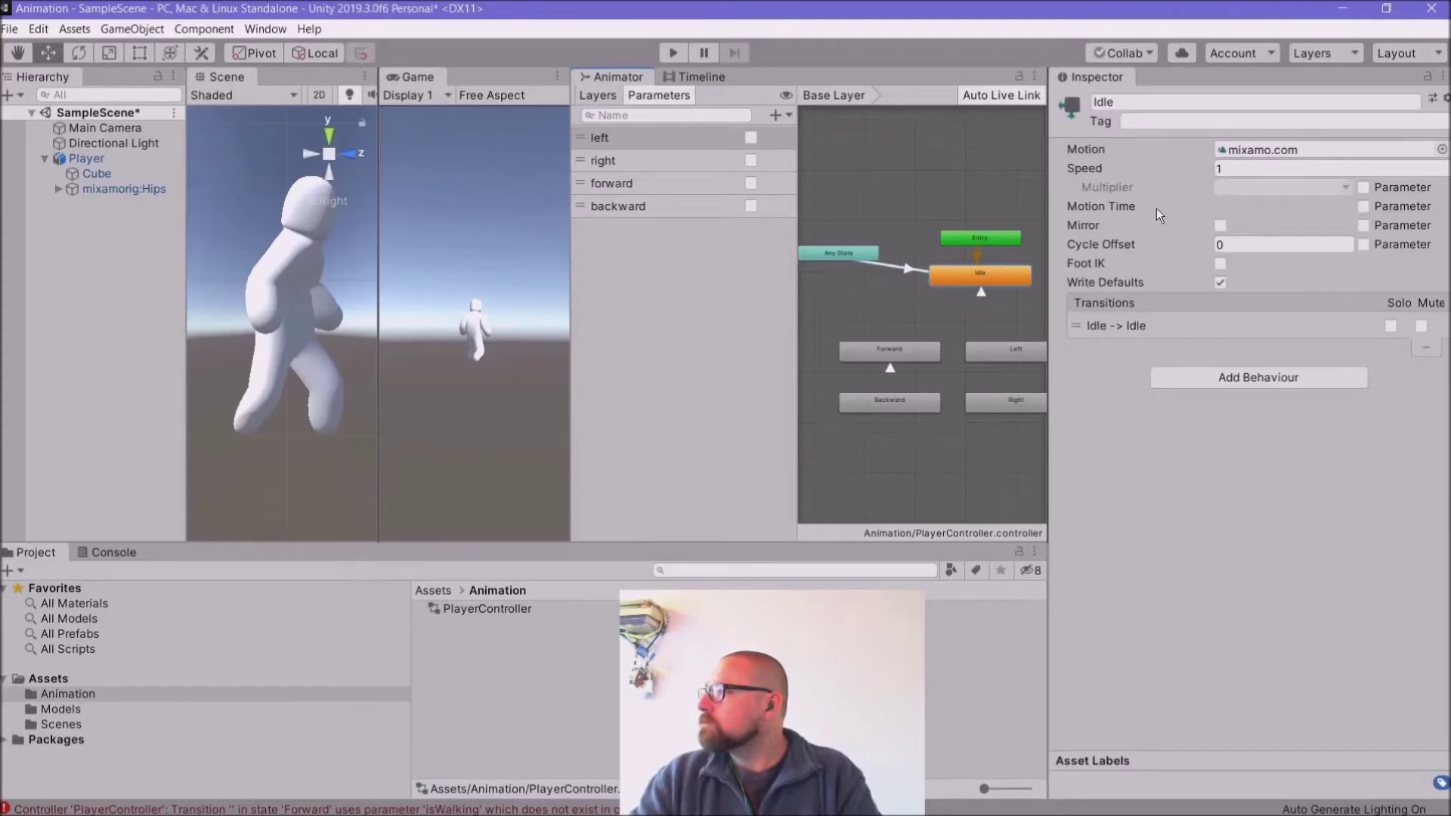
{"action": "left_click", "coordinate": [979, 293]}
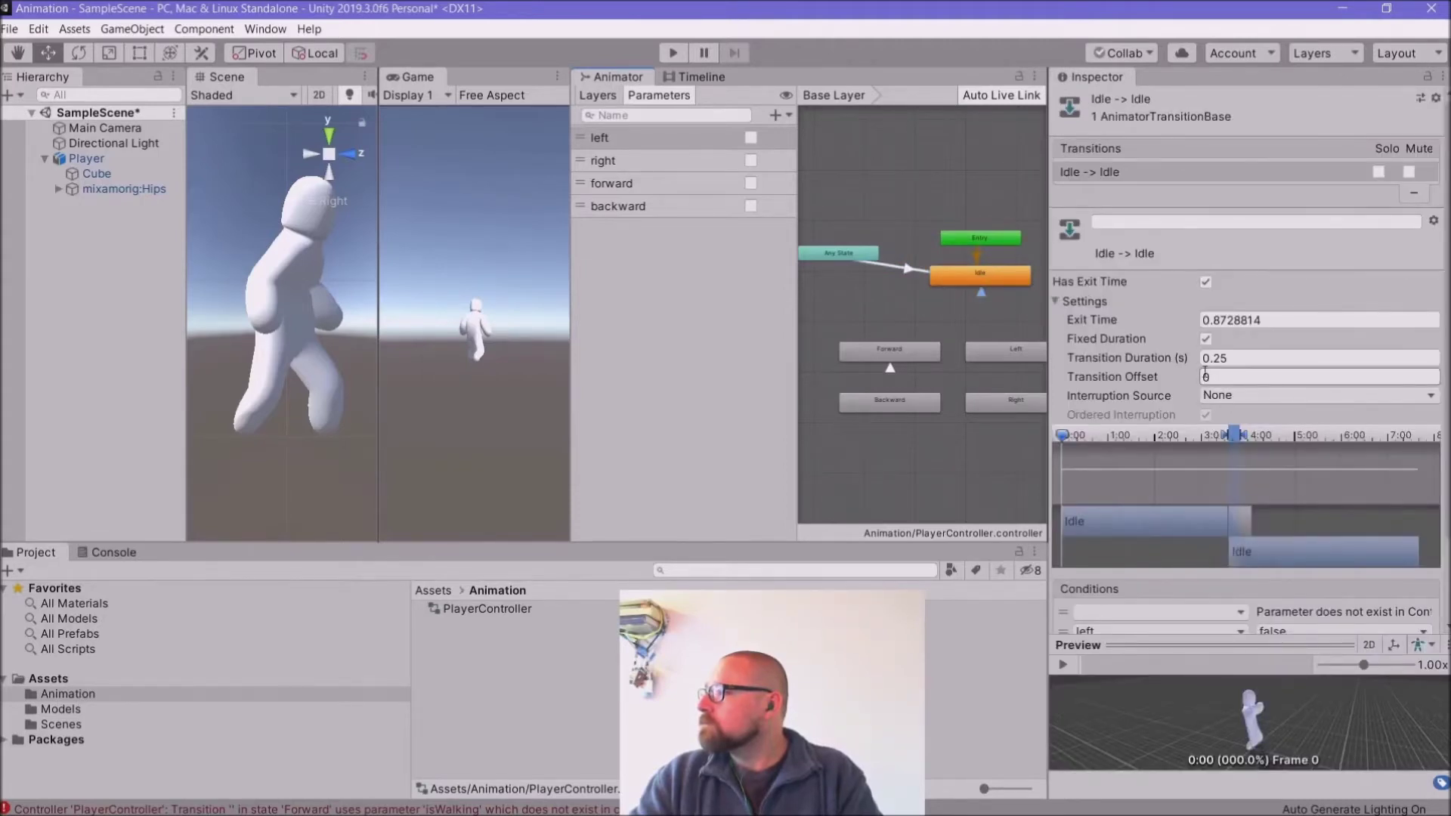
{"action": "left_click", "coordinate": [913, 268]}
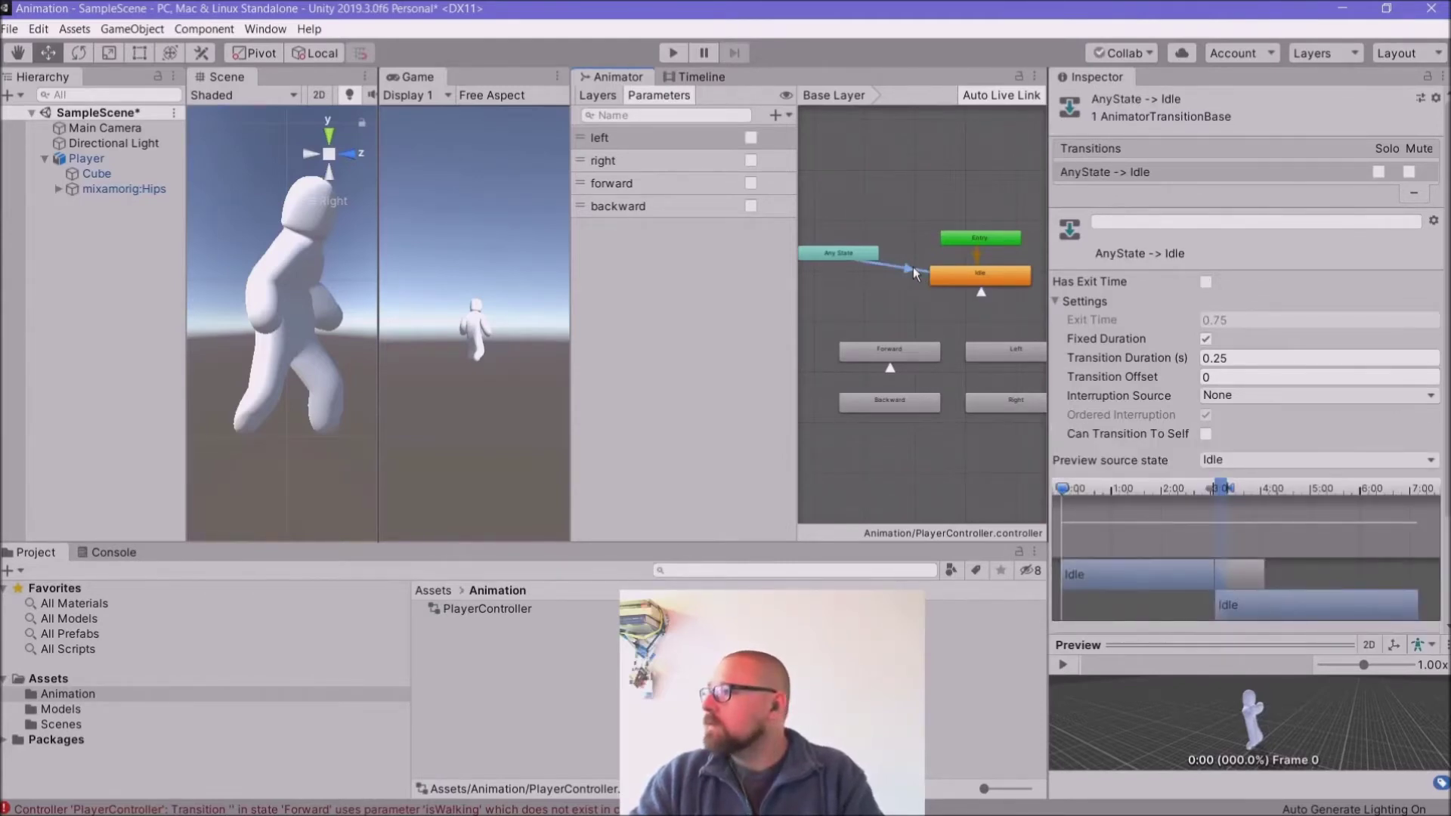
{"action": "left_click", "coordinate": [957, 280]}
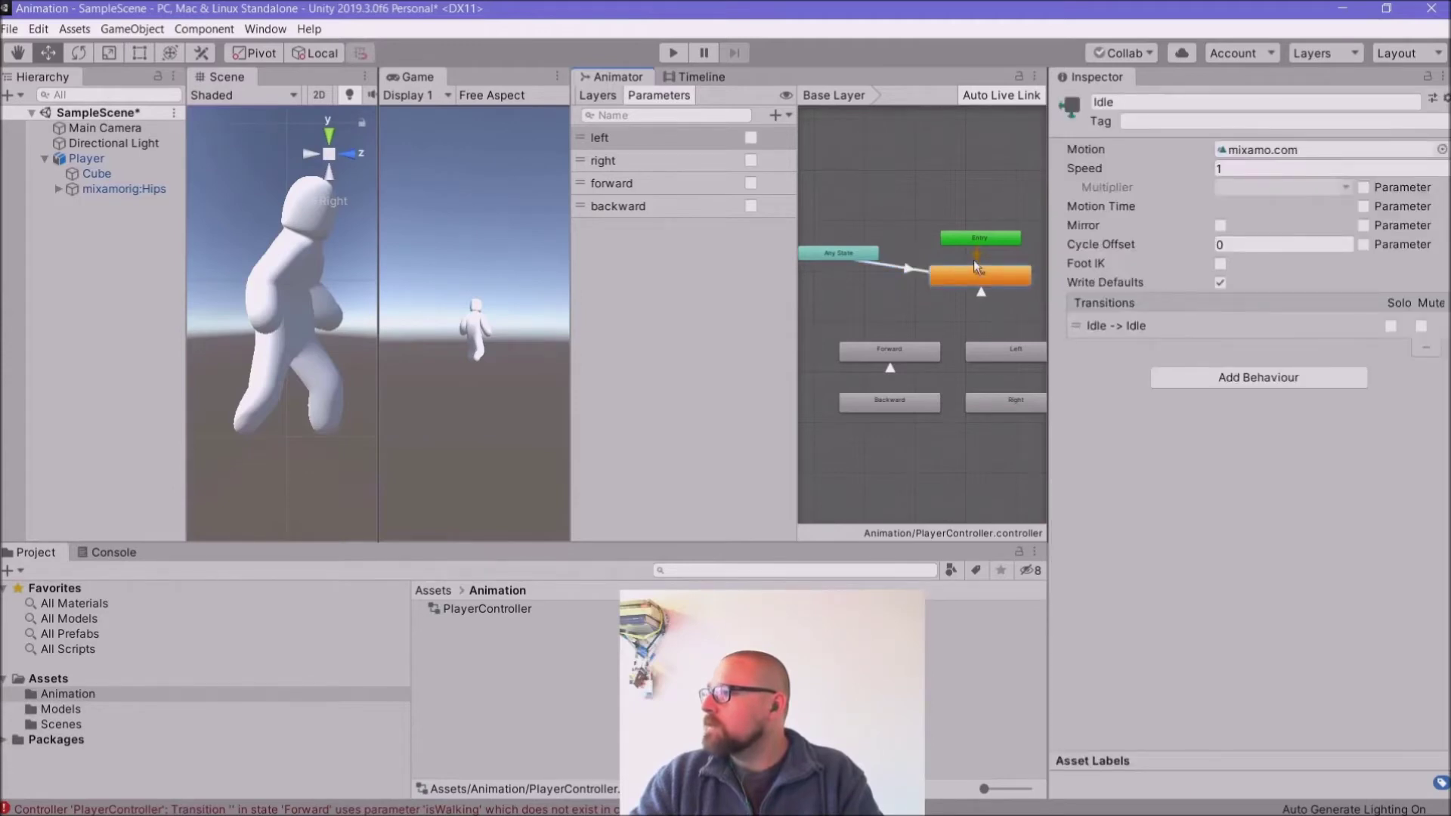
{"action": "left_click", "coordinate": [670, 52]}
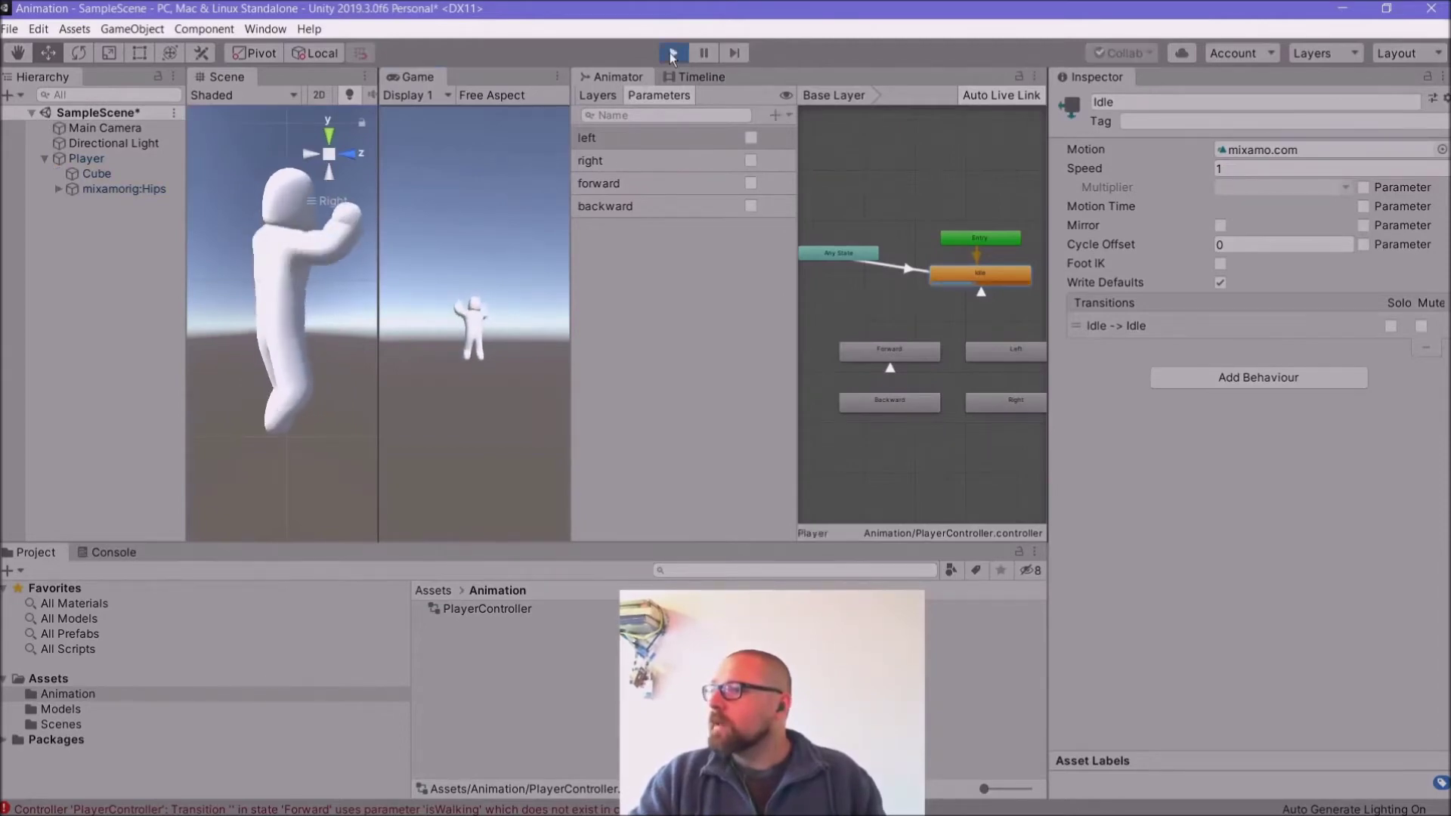
{"action": "left_click", "coordinate": [672, 53]}
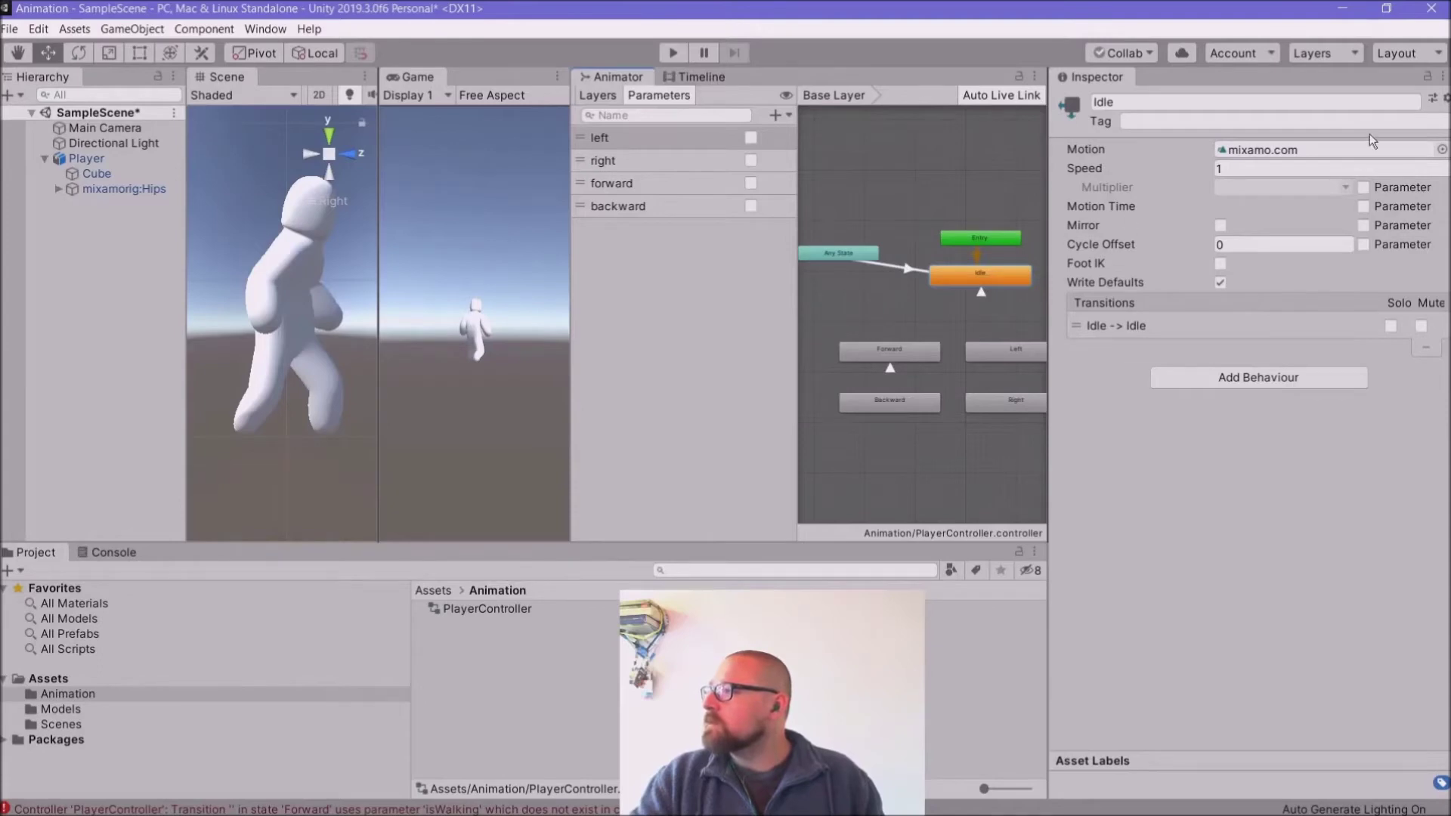
Step: Set the Idle state's motion to the mixamo.com clip from Models/Idle.fbx and run the scene
{"action": "left_click", "coordinate": [1443, 149]}
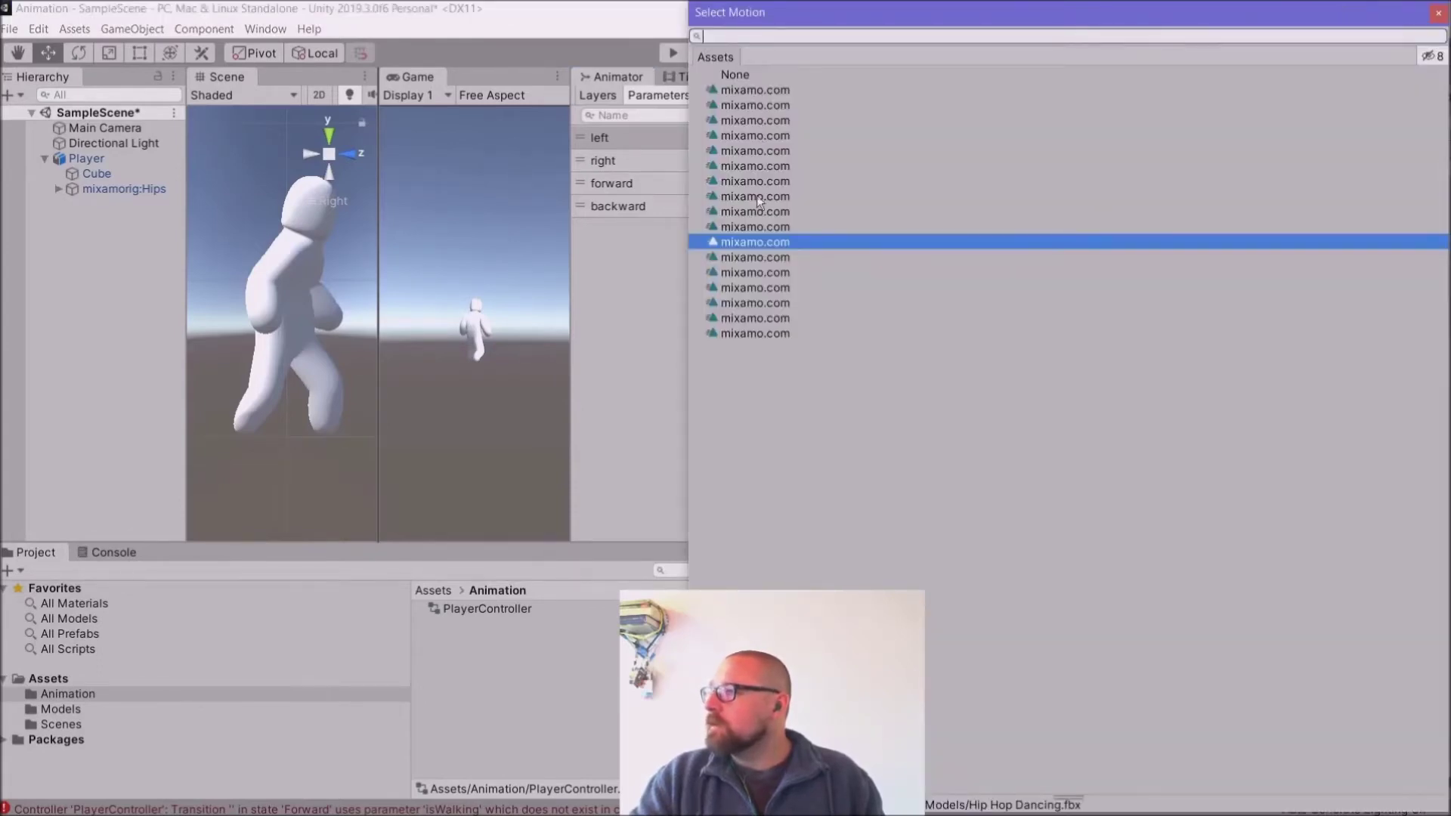
{"action": "left_click", "coordinate": [760, 227]}
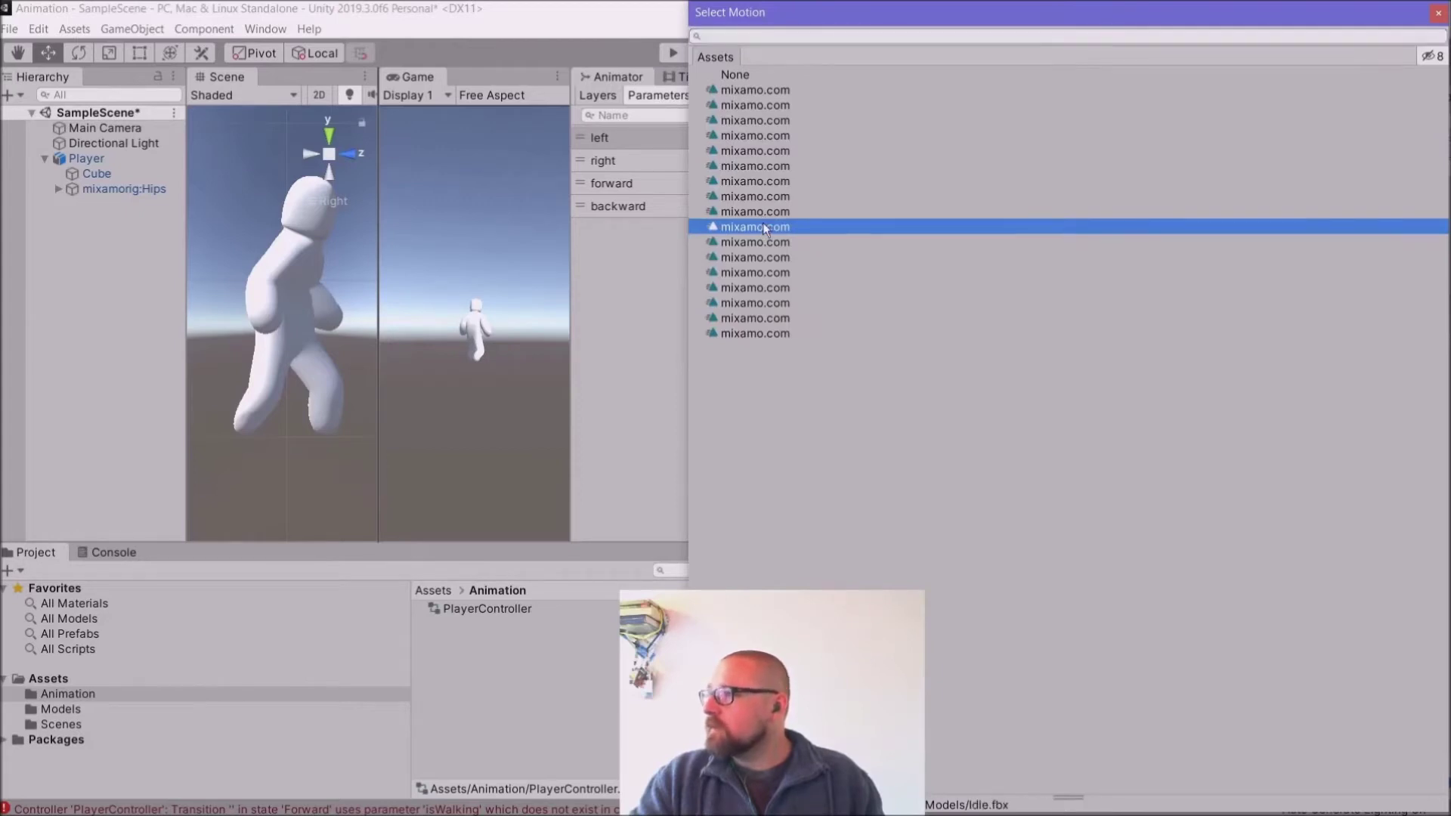
{"action": "double_click", "coordinate": [763, 224]}
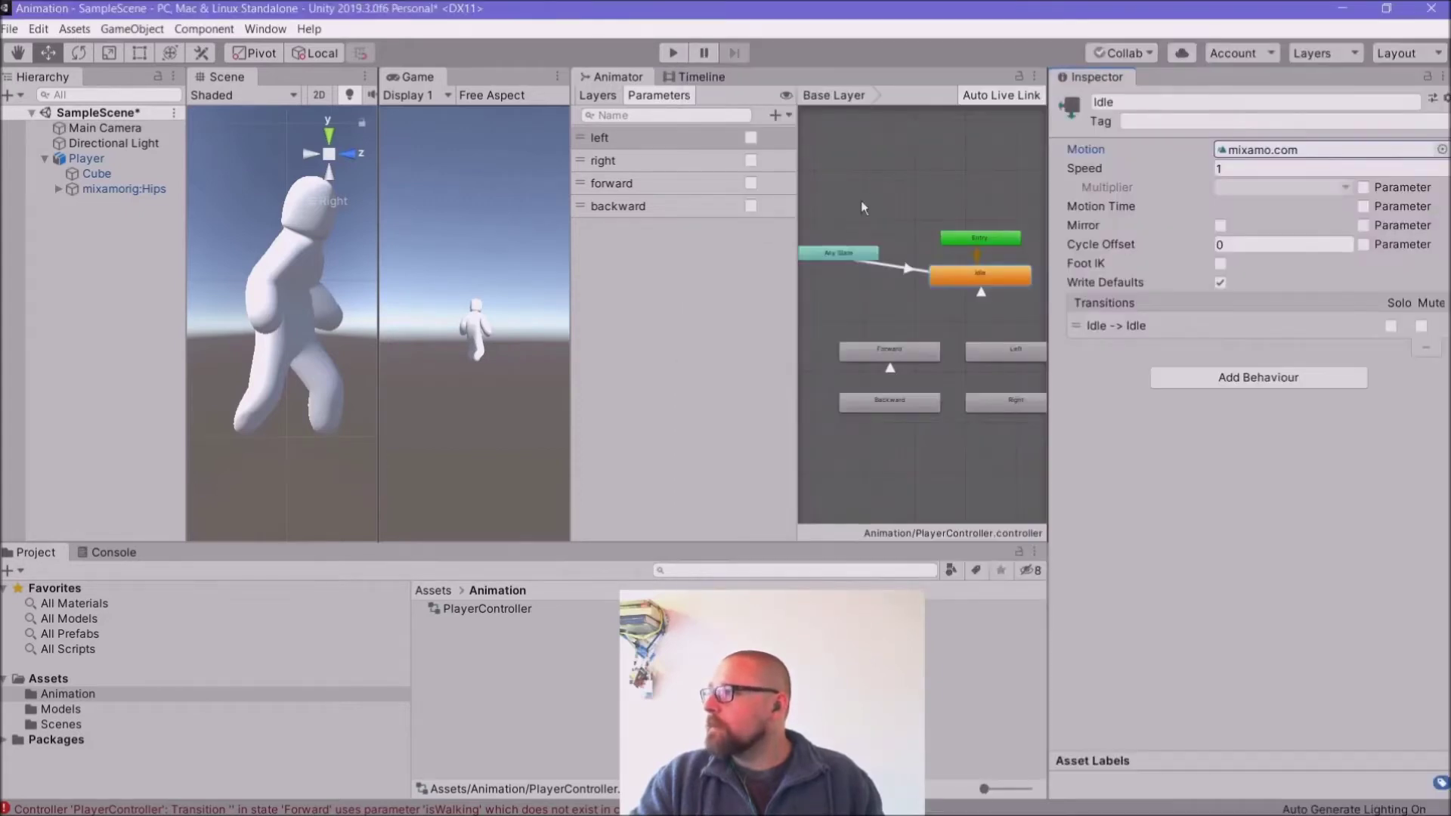
{"action": "left_click", "coordinate": [675, 55]}
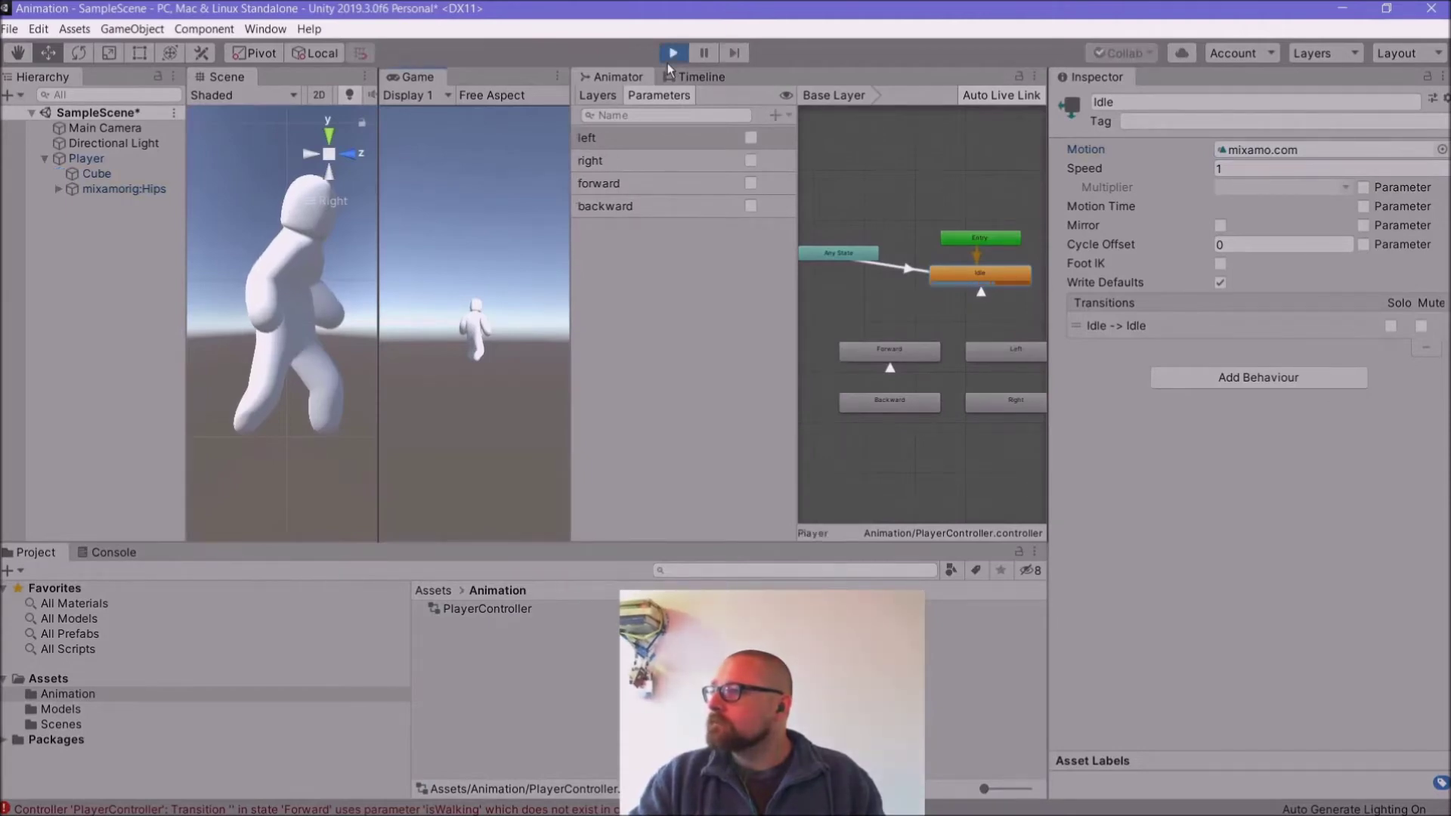
Step: Remove the condition with the missing parameter from the Idle self-transition and end the play test
{"action": "left_click", "coordinate": [979, 292]}
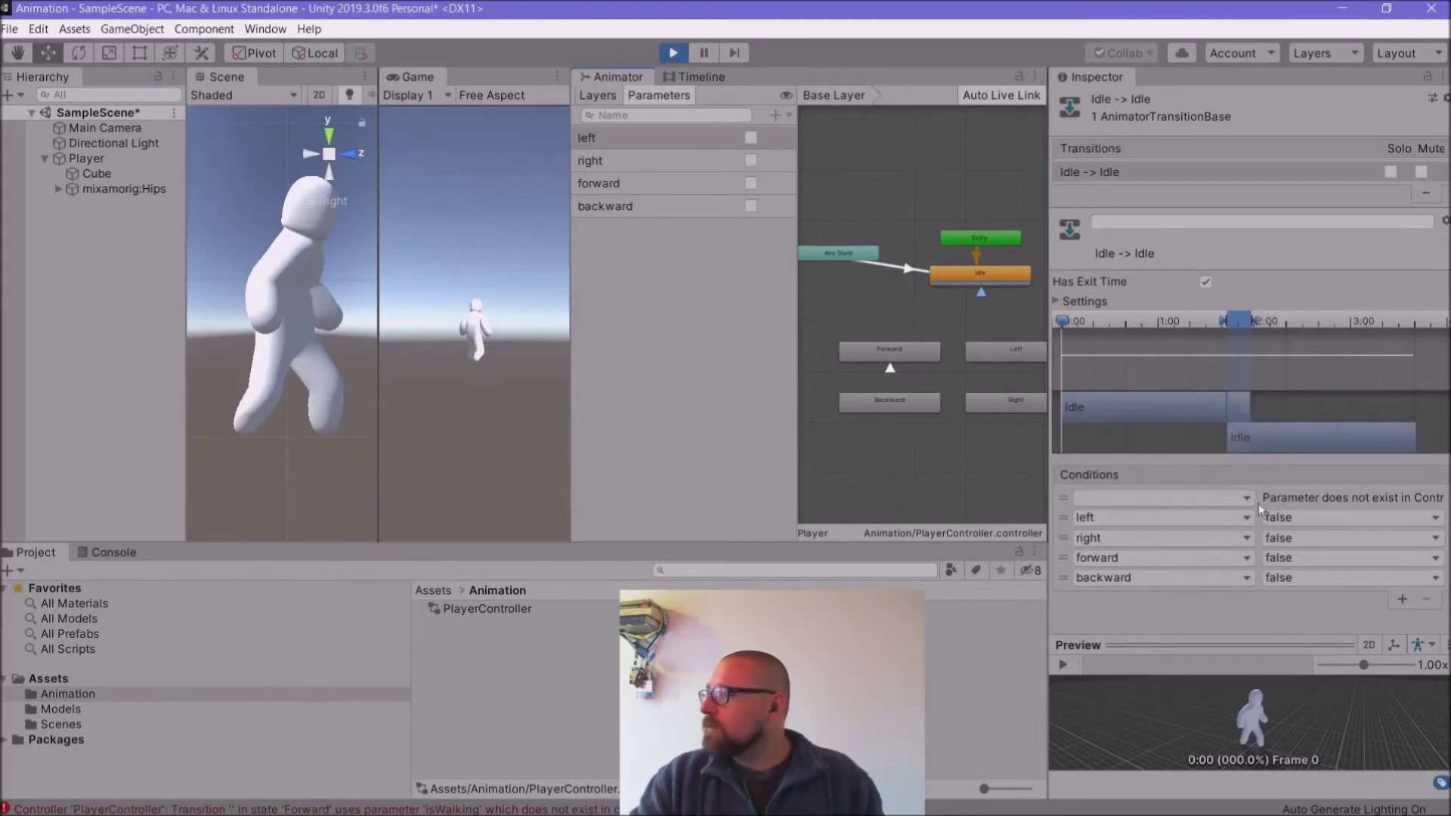
{"action": "left_click", "coordinate": [1279, 496]}
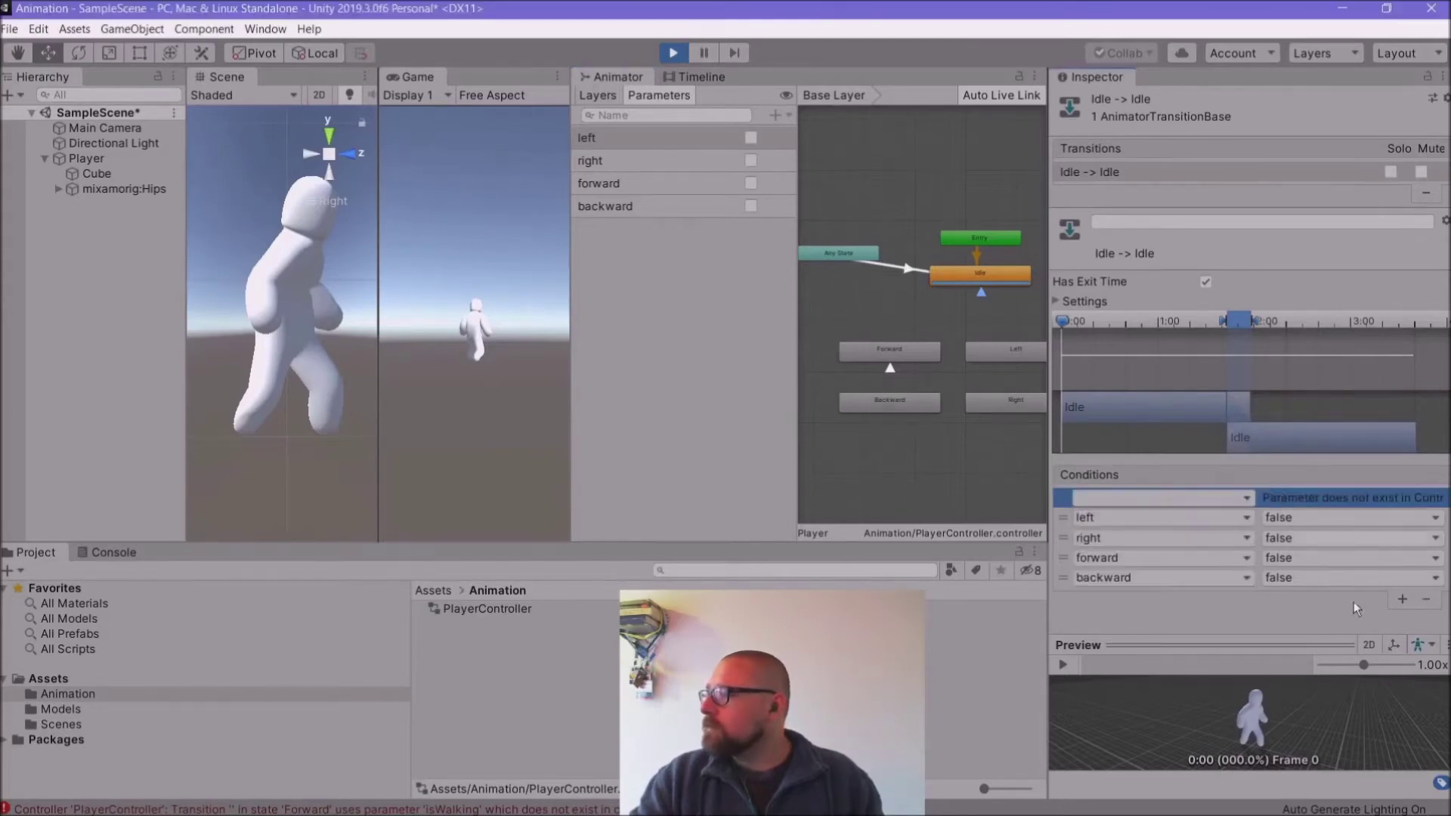
{"action": "left_click", "coordinate": [1427, 599]}
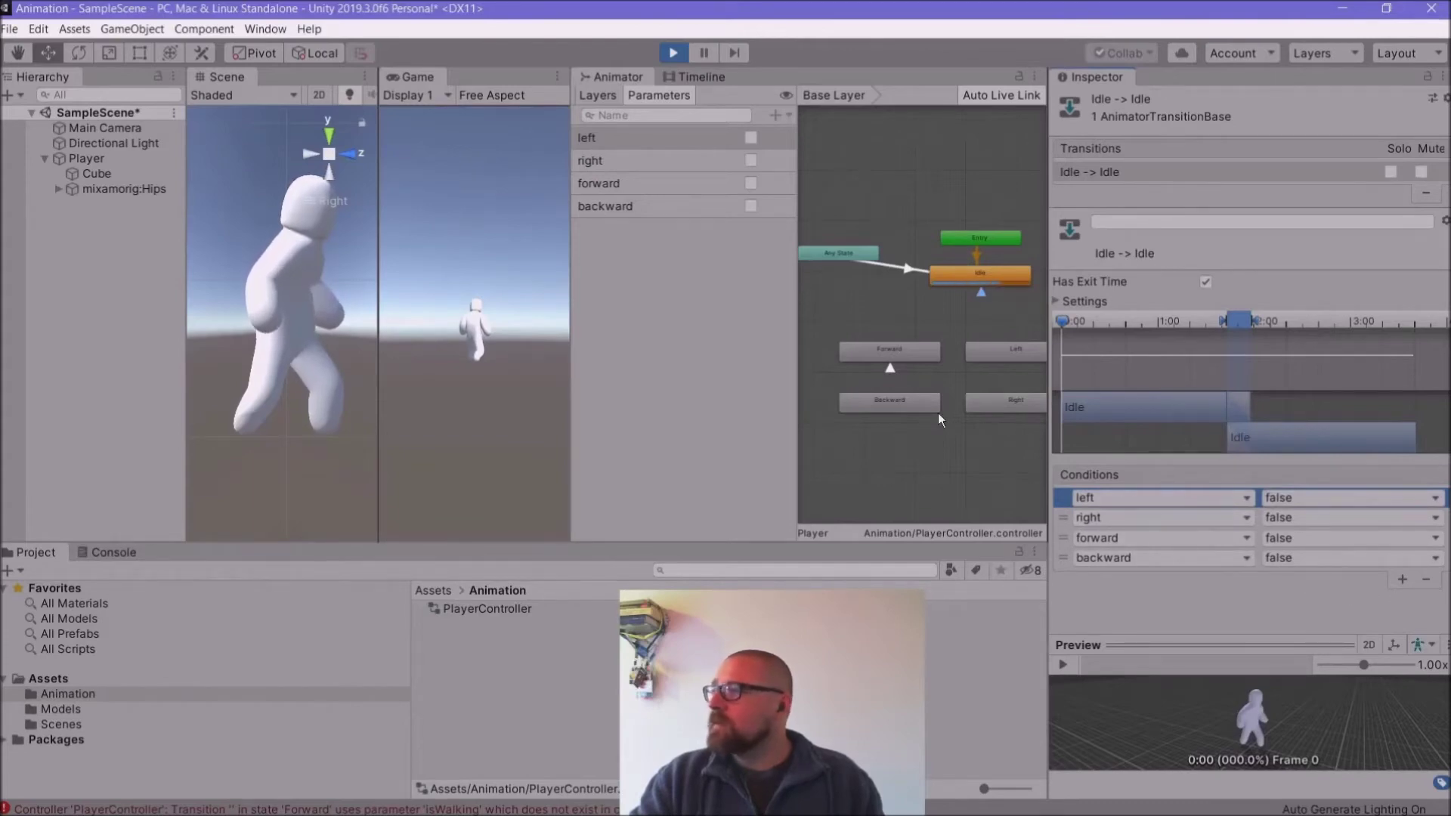
{"action": "left_click", "coordinate": [674, 52]}
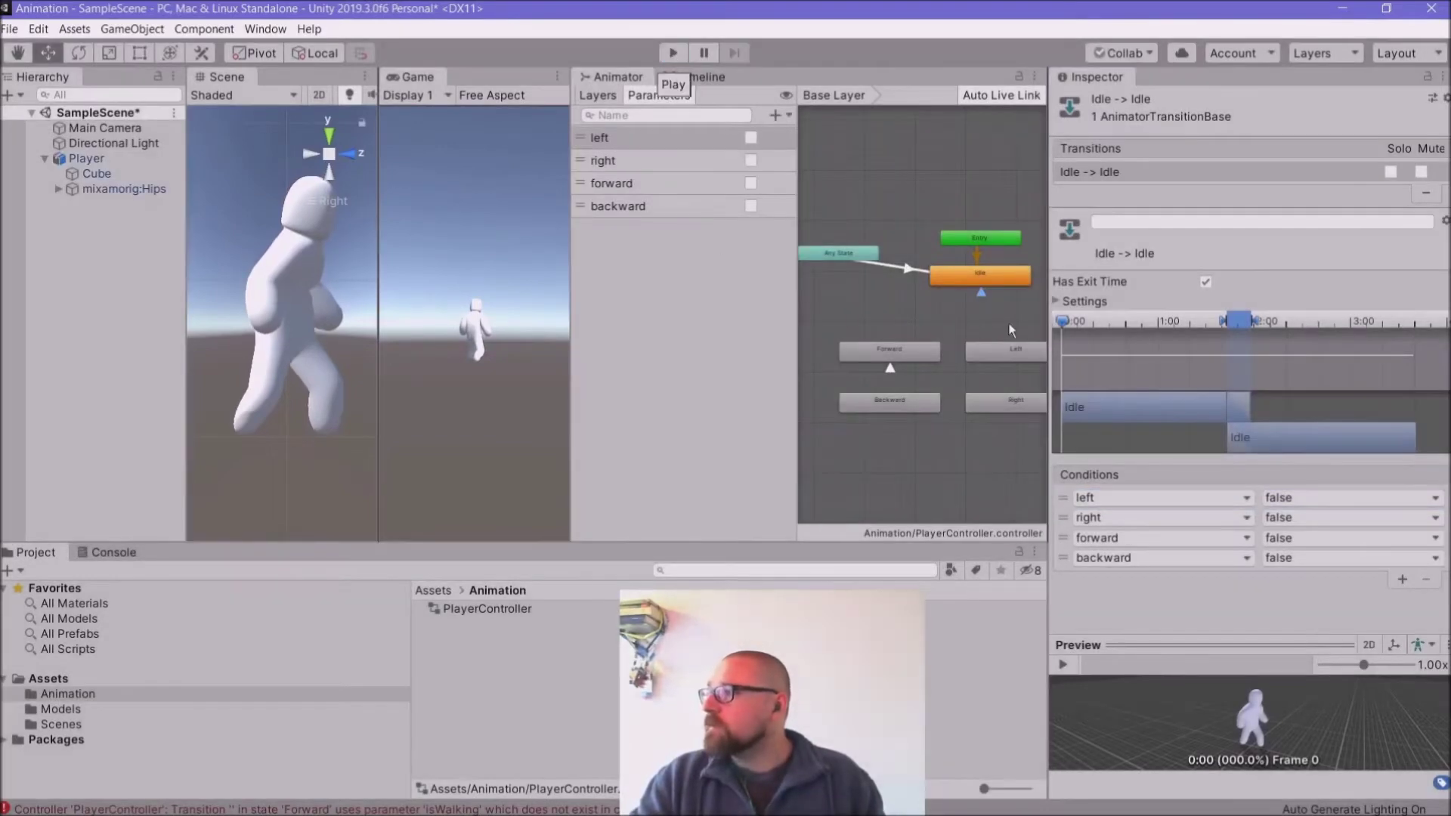
Step: Compare the Any State to Idle transition with Idle's self-transition, and play-test the idle animation from an angled scene view
{"action": "left_click", "coordinate": [893, 268]}
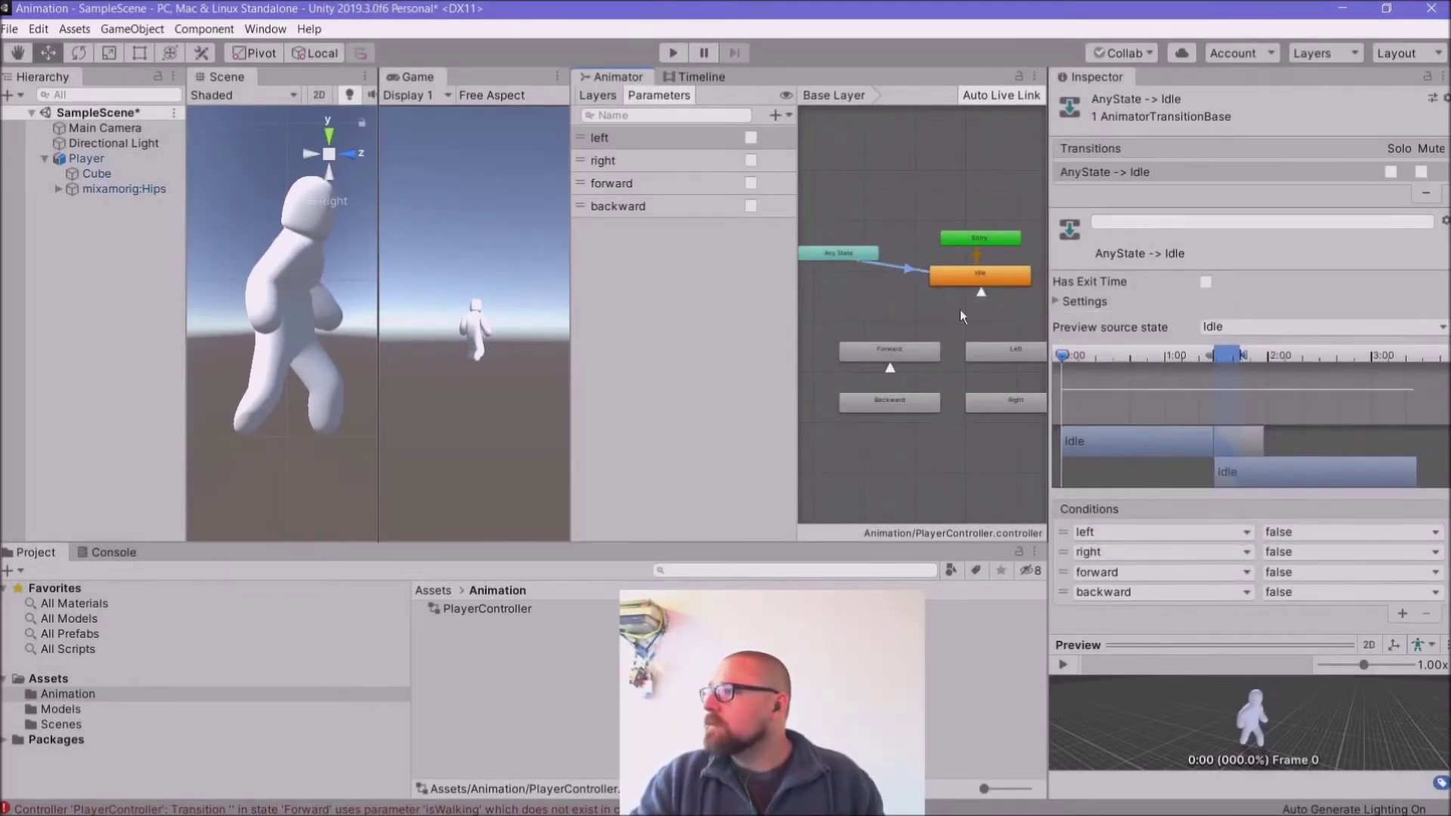
{"action": "left_click", "coordinate": [980, 291]}
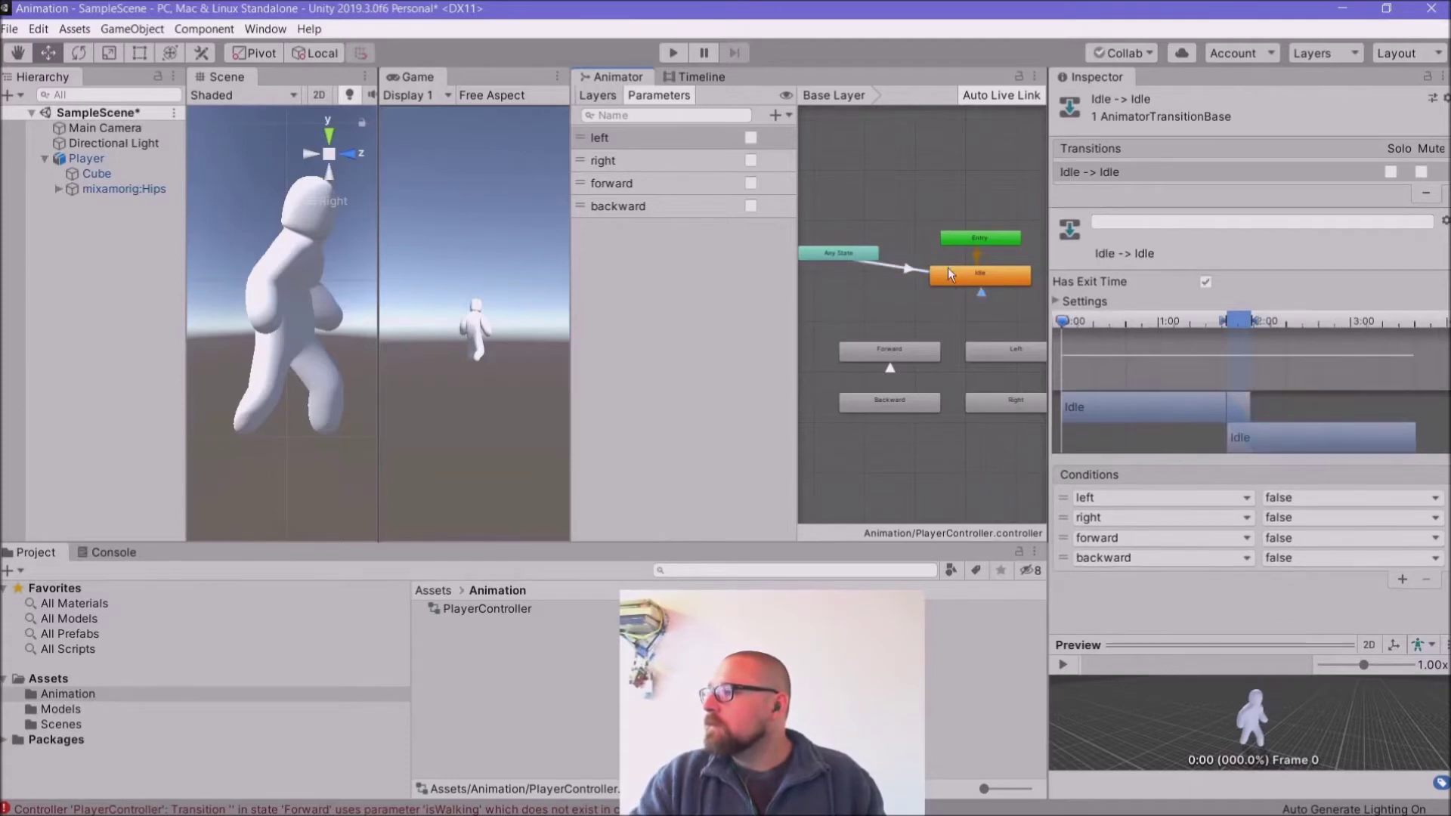
{"action": "left_click", "coordinate": [679, 52]}
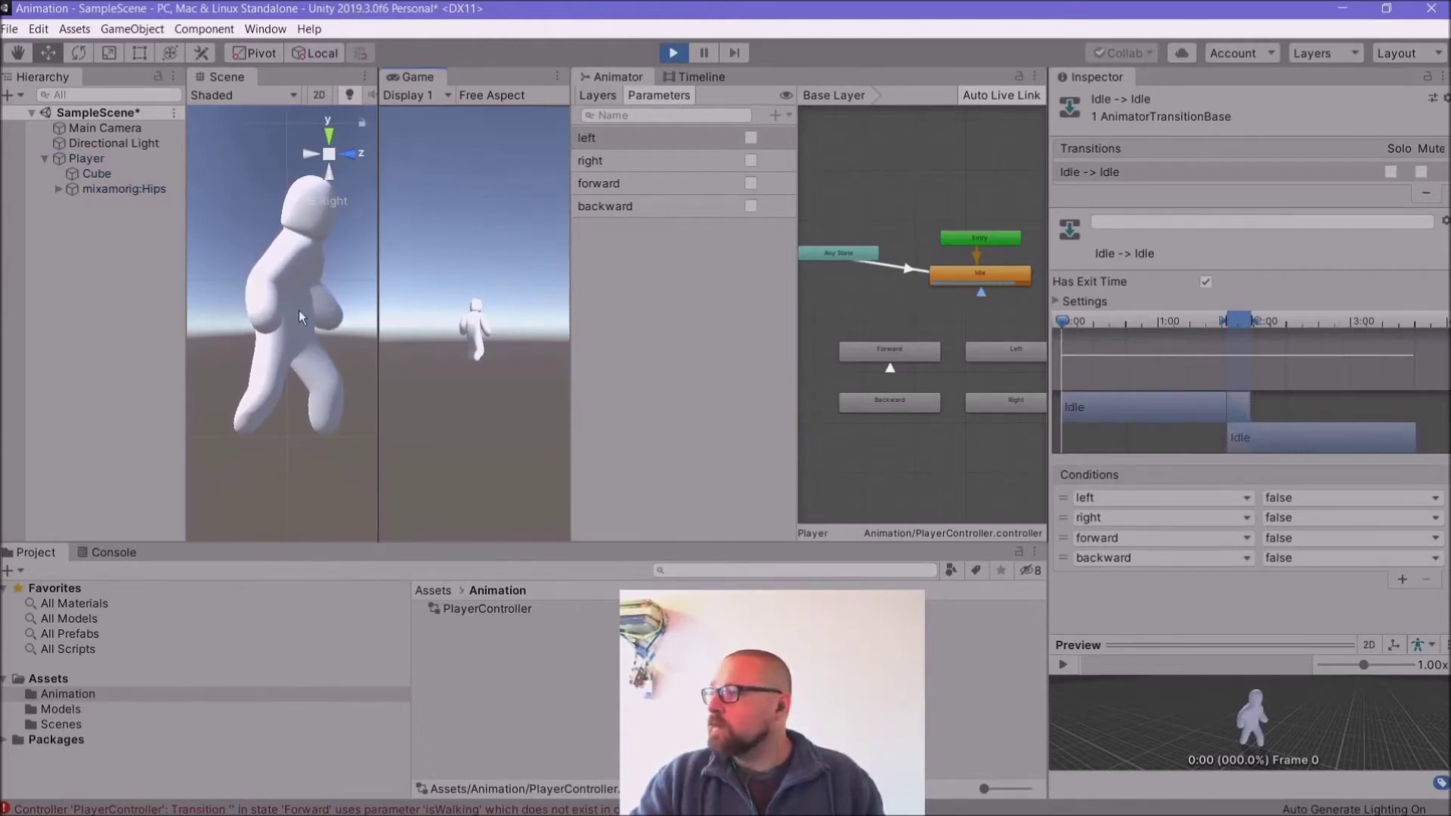
{"action": "left_click_drag", "start_coordinate": [318, 410], "coordinate": [93, 442], "text": "alt"}
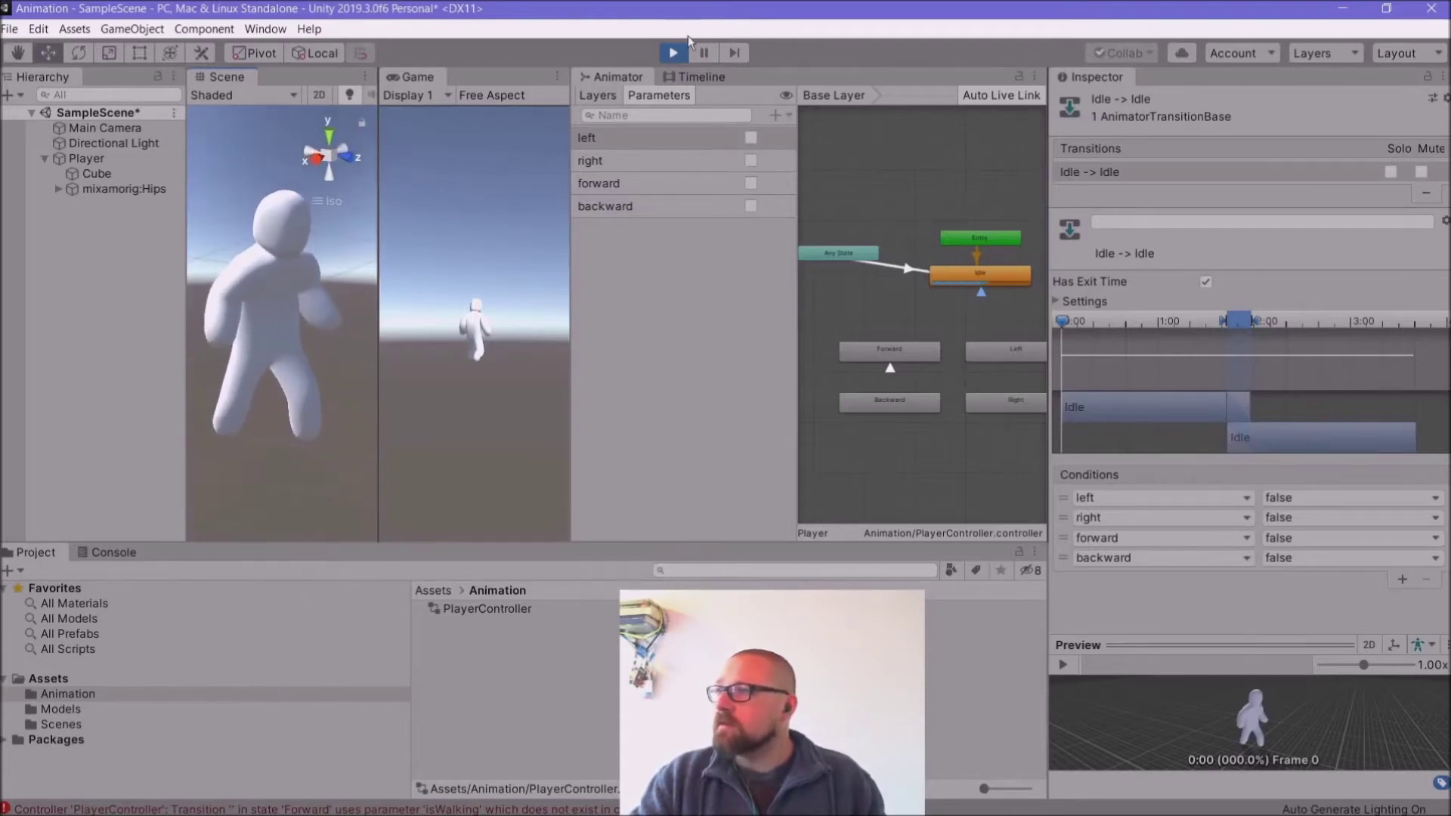
{"action": "left_click", "coordinate": [673, 52]}
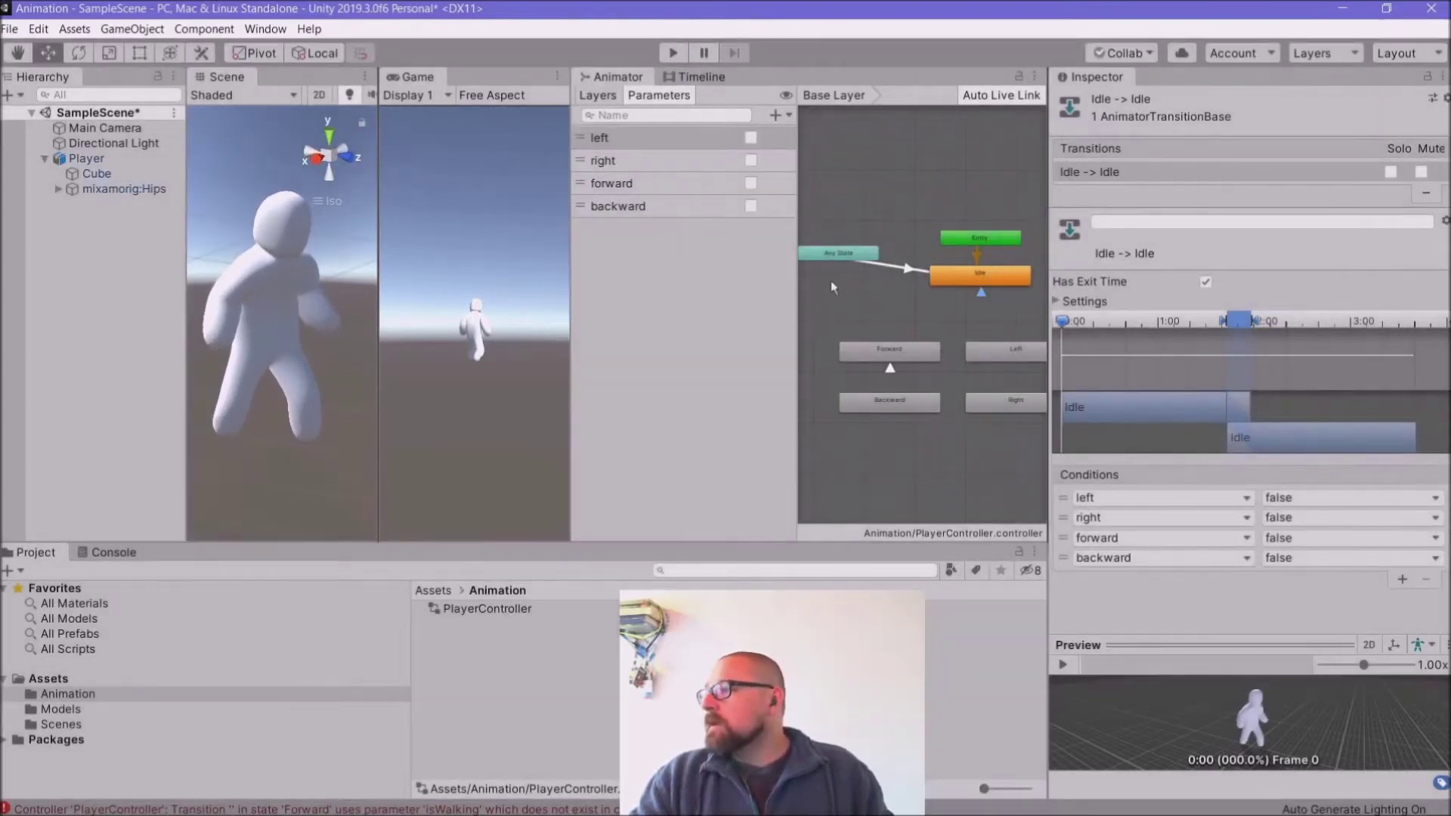
Step: Switch to Visual Studio and review the charController.Move call and the charAnimator field in Character.cs
{"action": "left_click", "coordinate": [502, 810]}
{"action": "scroll", "coordinate": [785, 391], "scroll_direction": "down", "scroll_amount": 1}
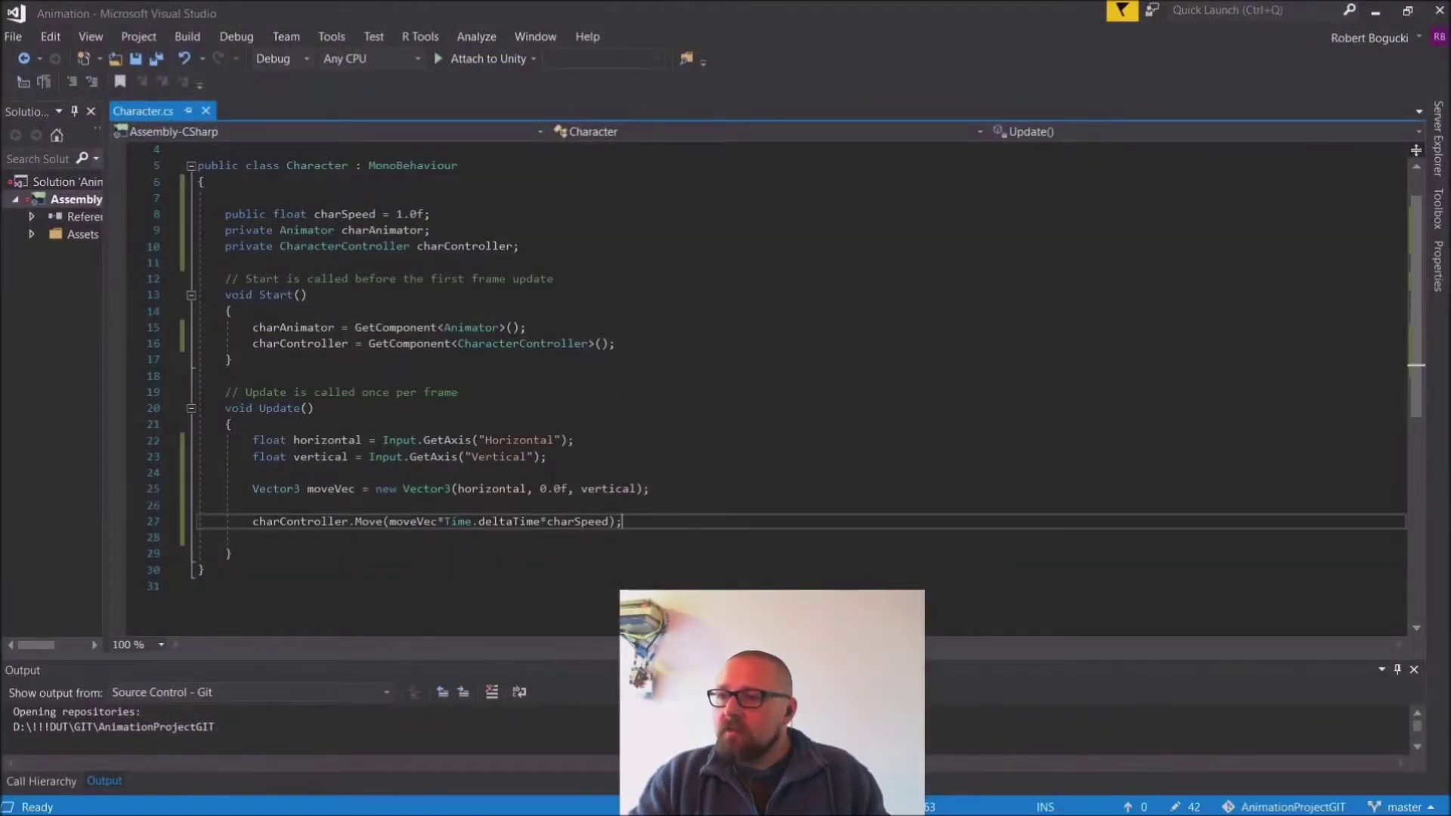
{"action": "left_click", "coordinate": [545, 457]}
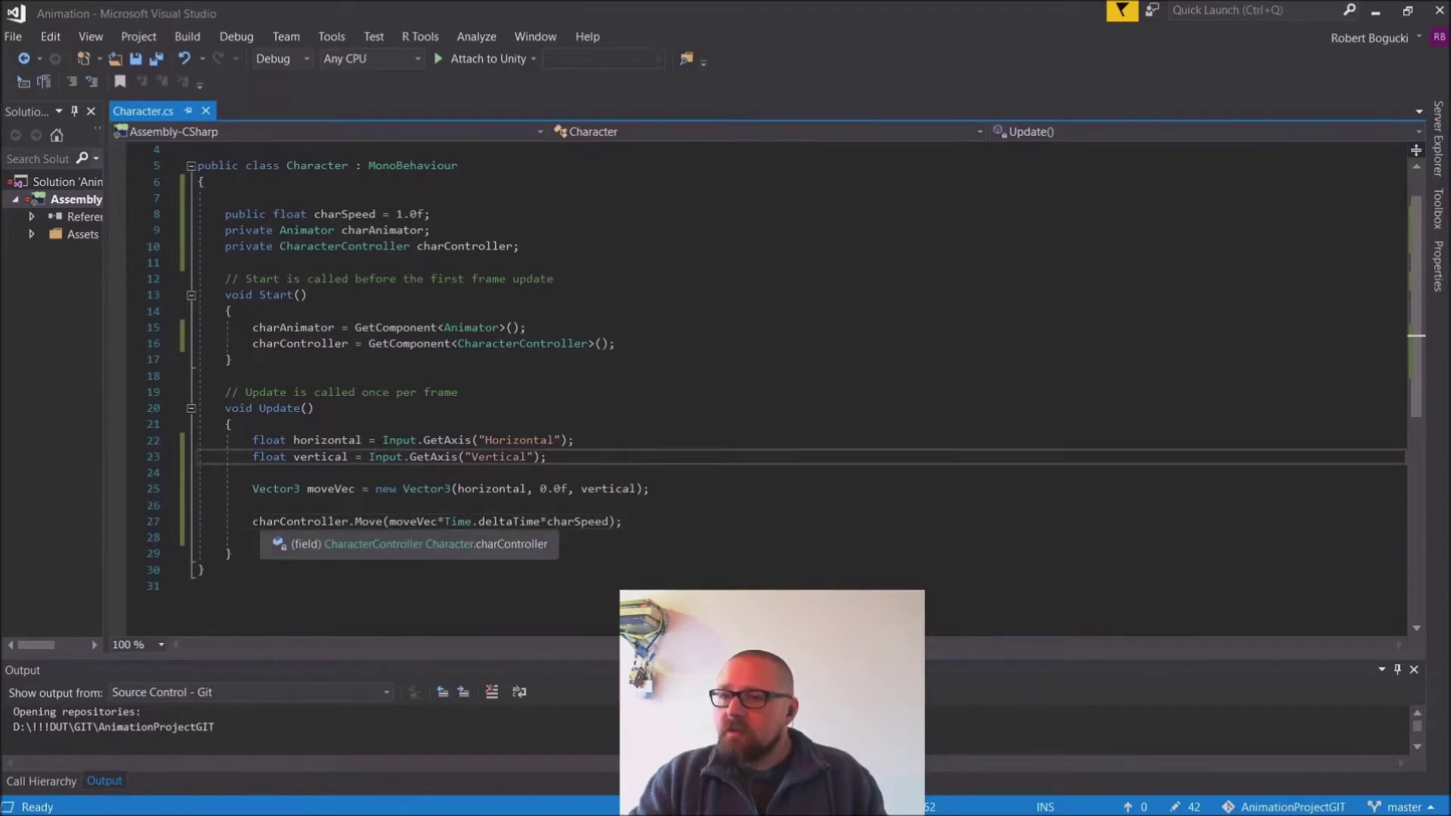
{"action": "left_click_drag", "start_coordinate": [252, 521], "coordinate": [328, 521]}
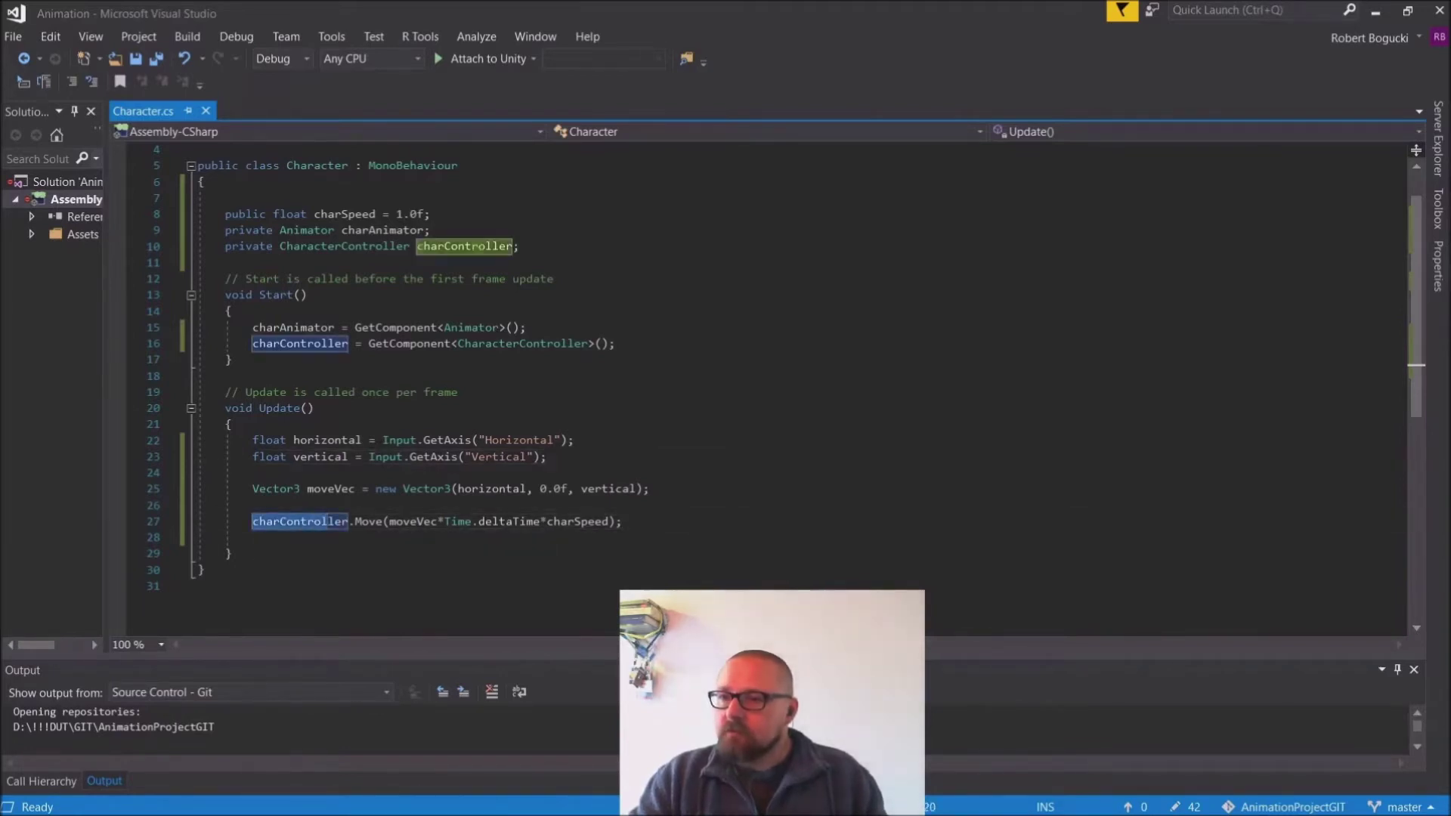
{"action": "left_click", "coordinate": [306, 230]}
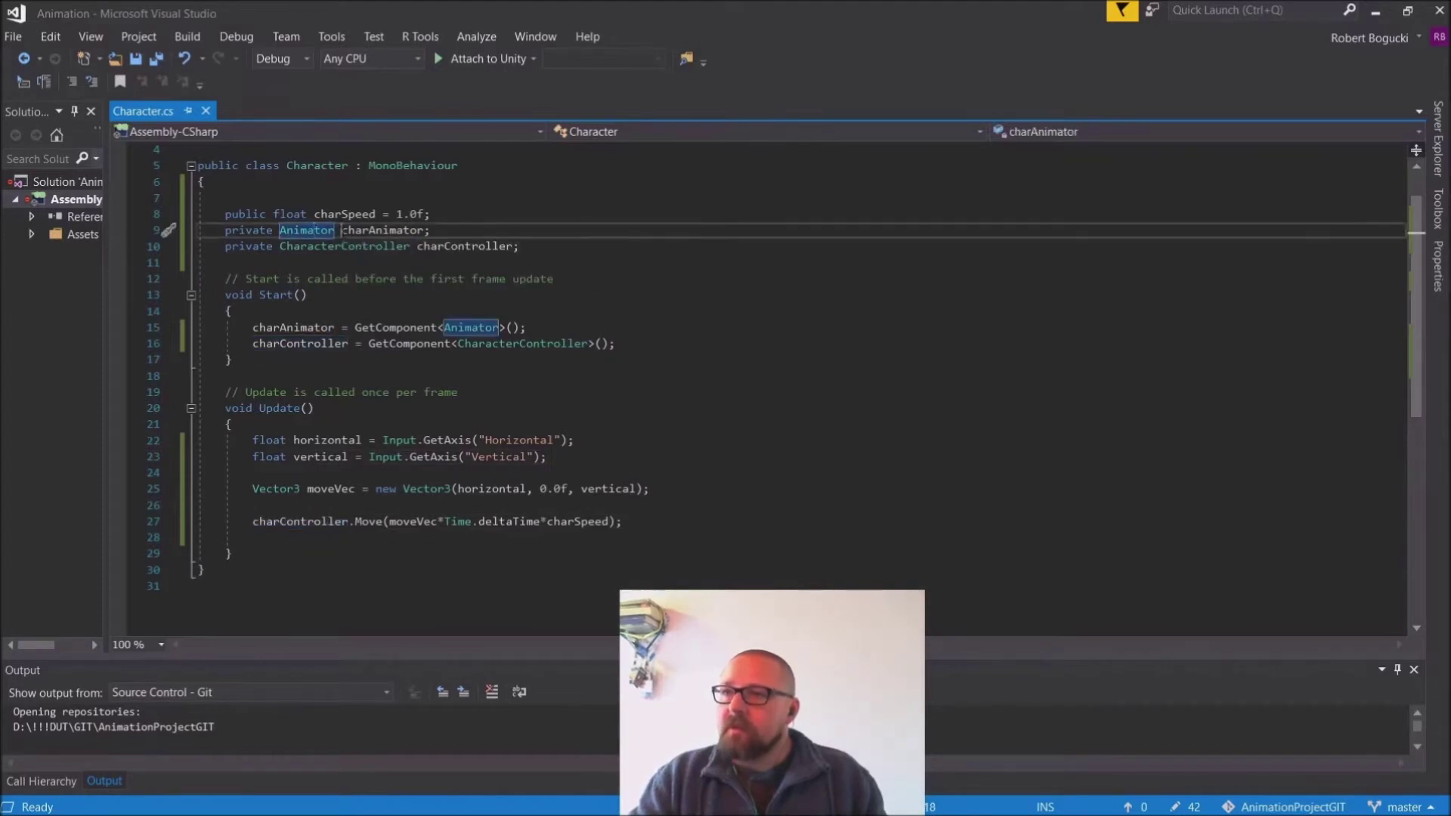
{"action": "left_click", "coordinate": [424, 229]}
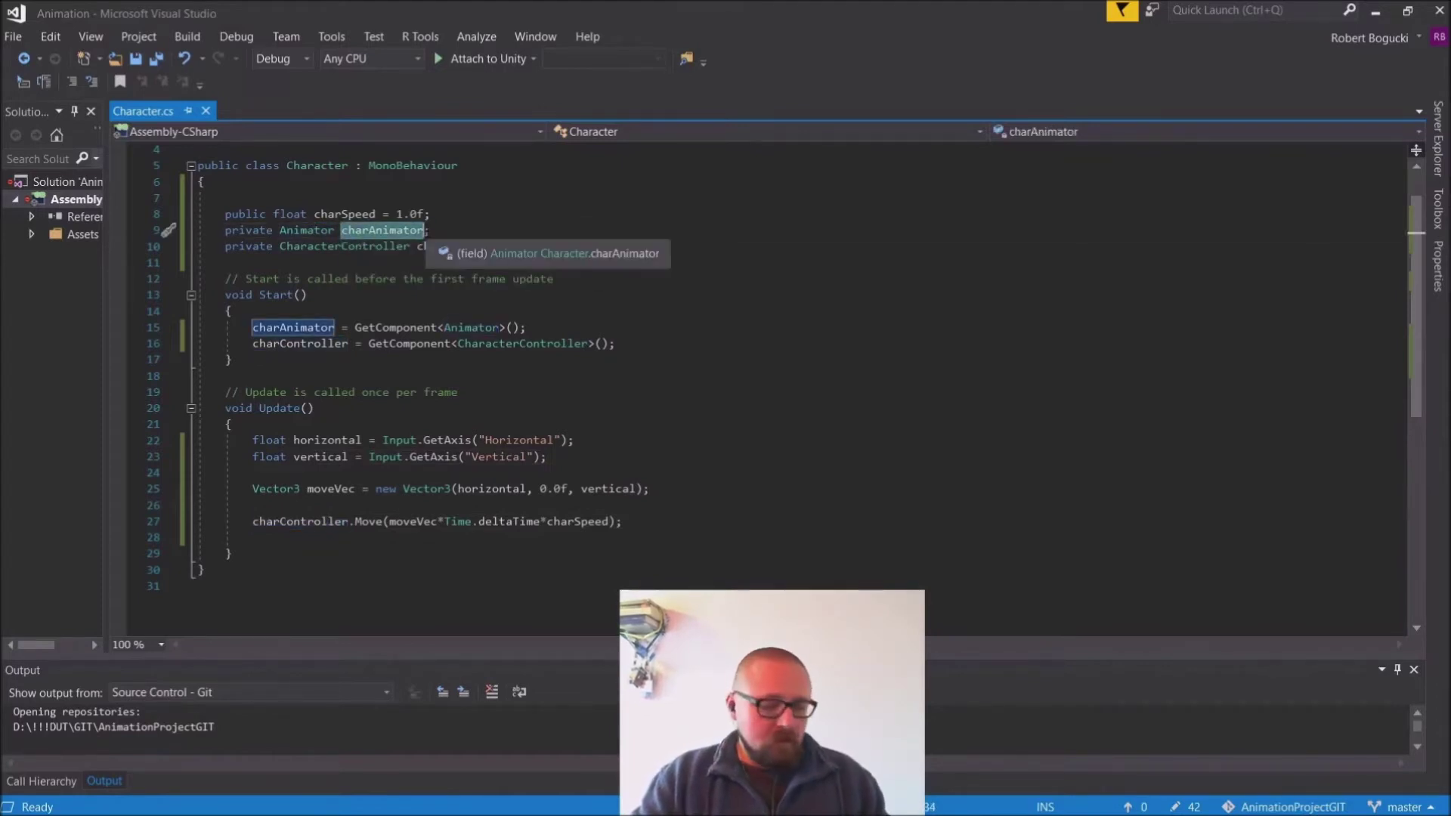
Step: Add blank lines in Update between the moveVec declaration and the charController.Move call
{"action": "left_click", "coordinate": [253, 472]}
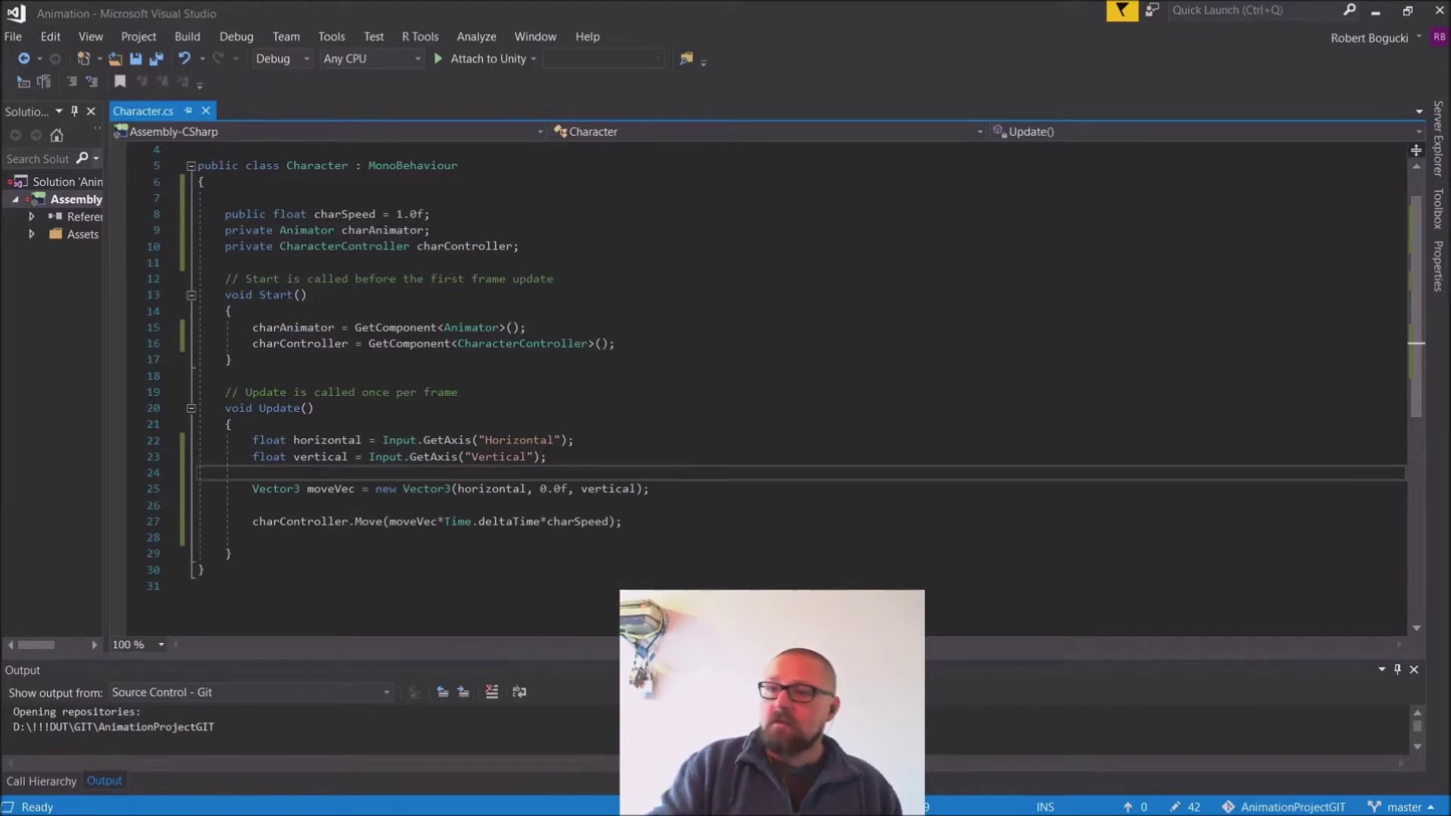
{"action": "key", "text": "Down"}
{"action": "key", "text": "Down"}
{"action": "key", "text": "Return"}
{"action": "key", "text": "Return"}
{"action": "key", "text": "Up"}
{"action": "key", "text": "Up"}
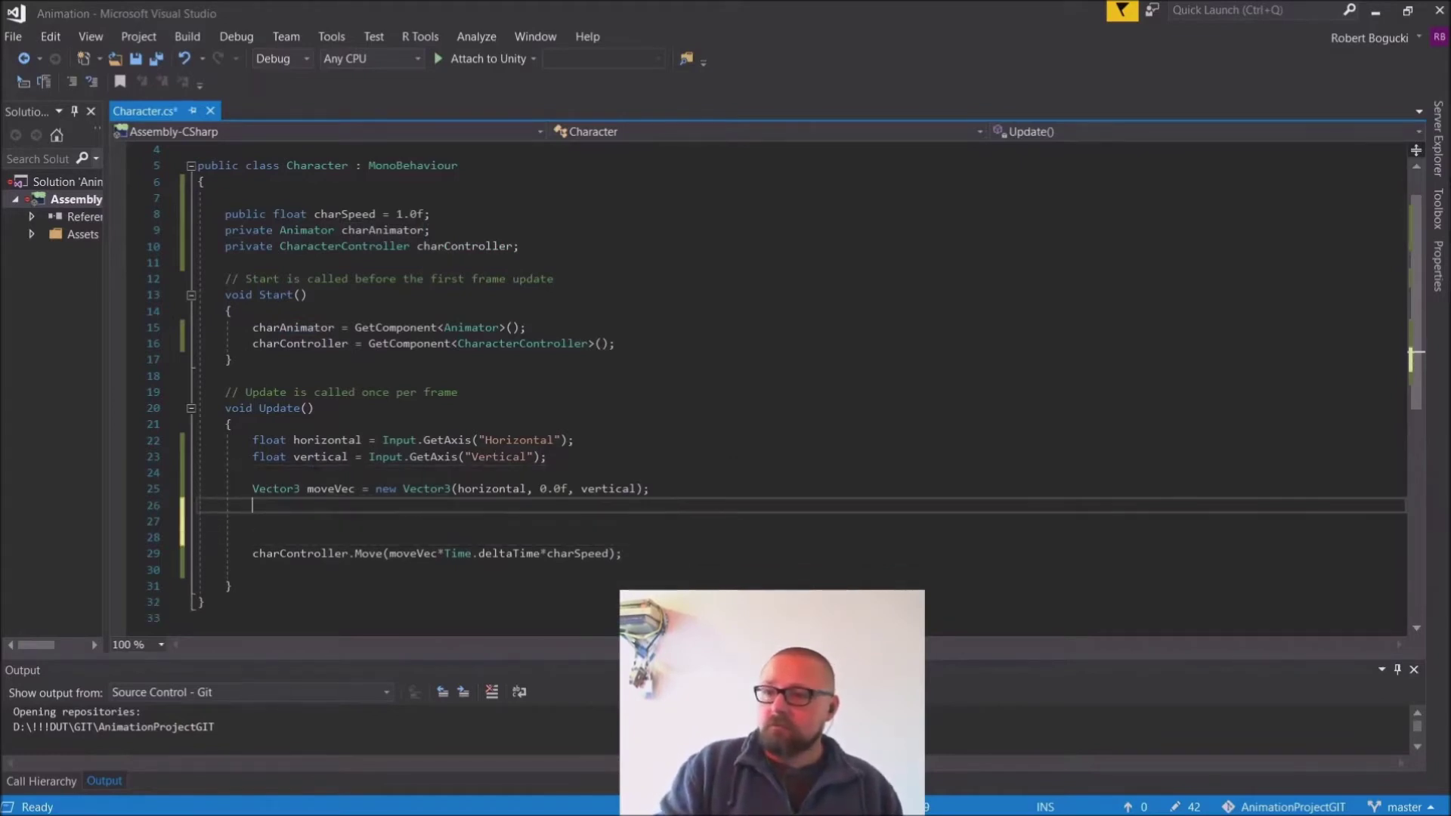
{"action": "key", "text": "Return"}
Step: Start a charAnimator.SetBool call in Update below the moveVec declaration, with "forward" as its first argument
{"action": "type", "text": "charAnimator."}
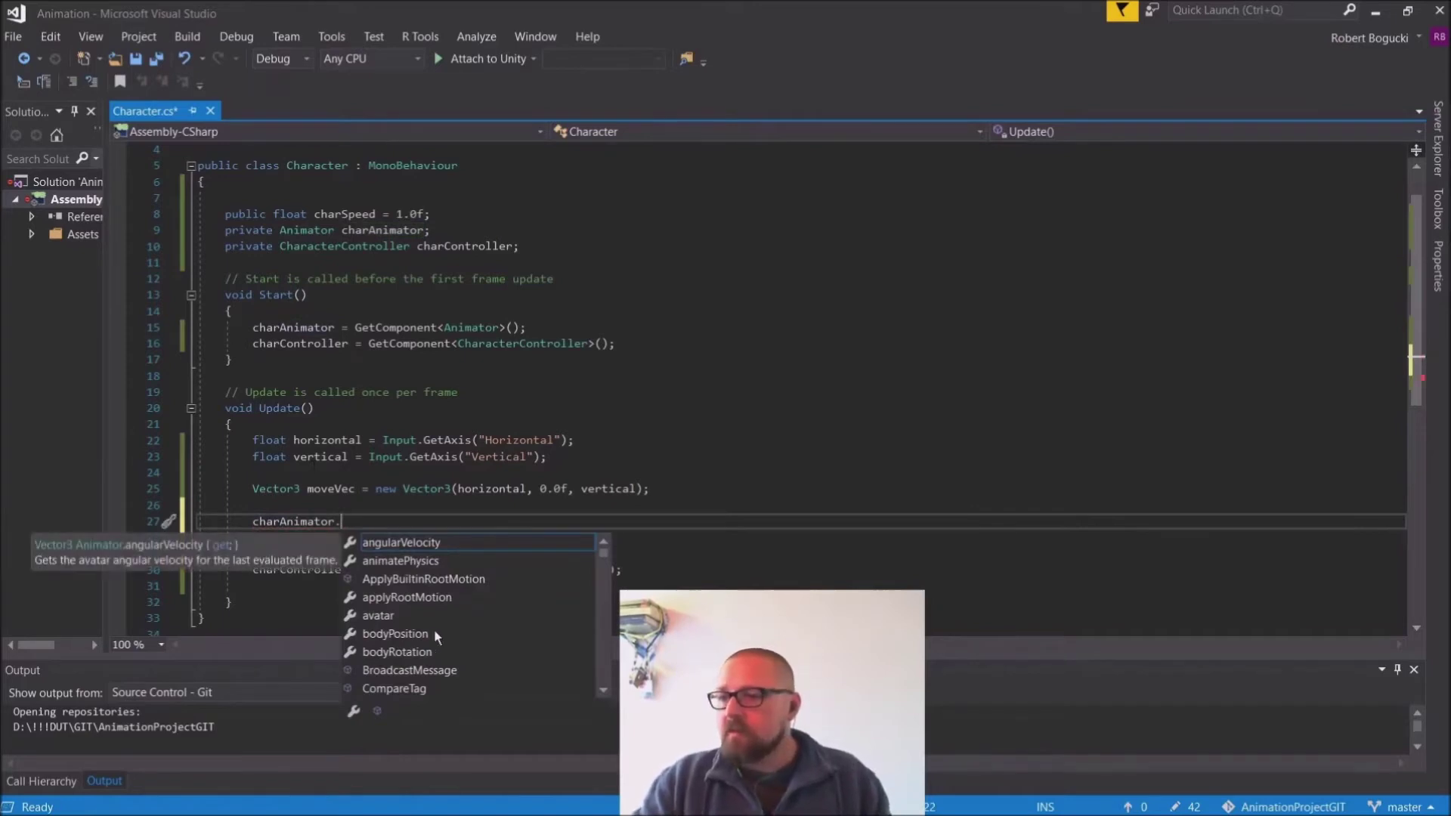
{"action": "scroll", "coordinate": [425, 601], "scroll_direction": "down", "scroll_amount": 15}
{"action": "scroll", "coordinate": [424, 601], "scroll_direction": "down", "scroll_amount": 10}
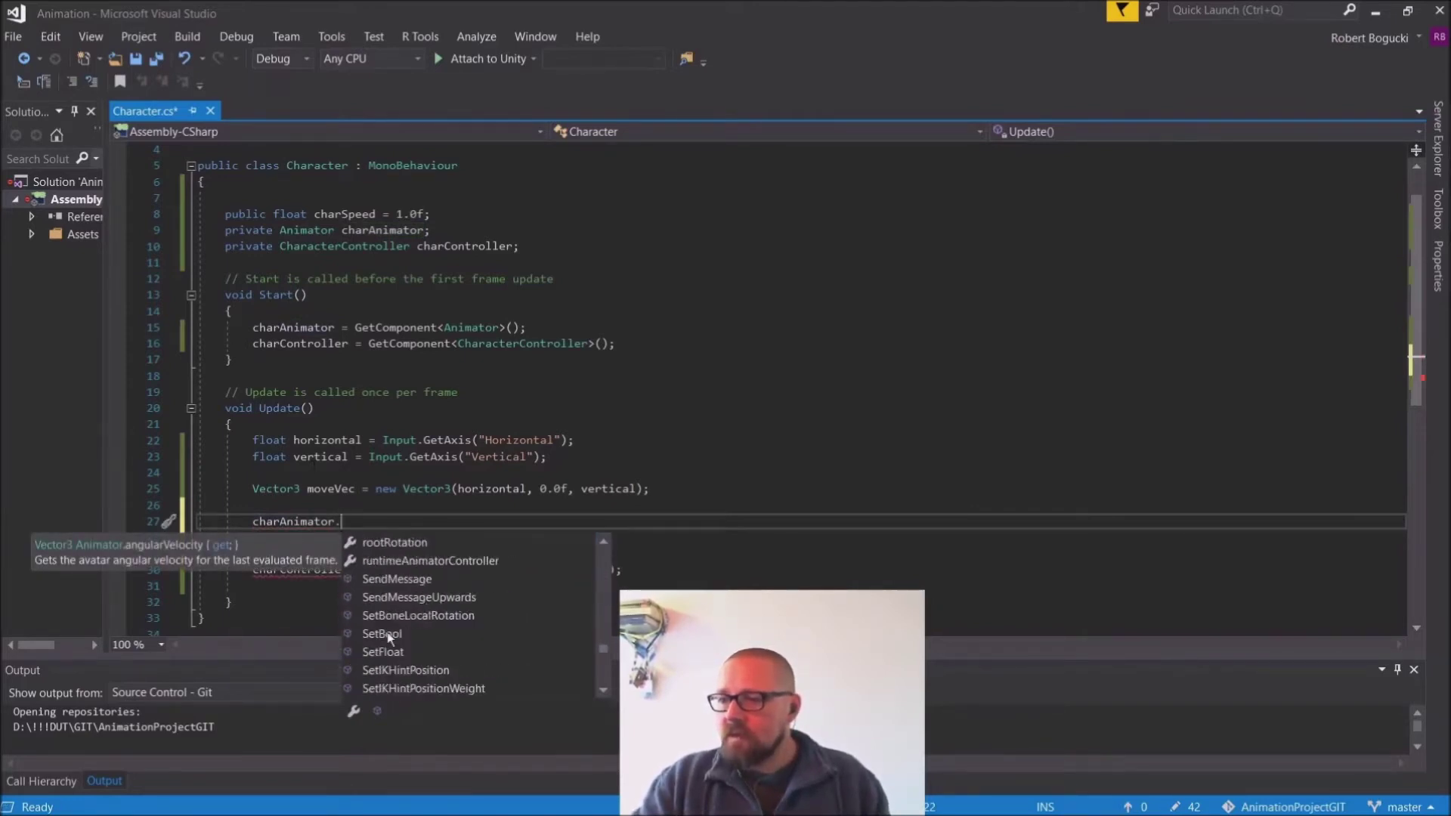
{"action": "double_click", "coordinate": [383, 634]}
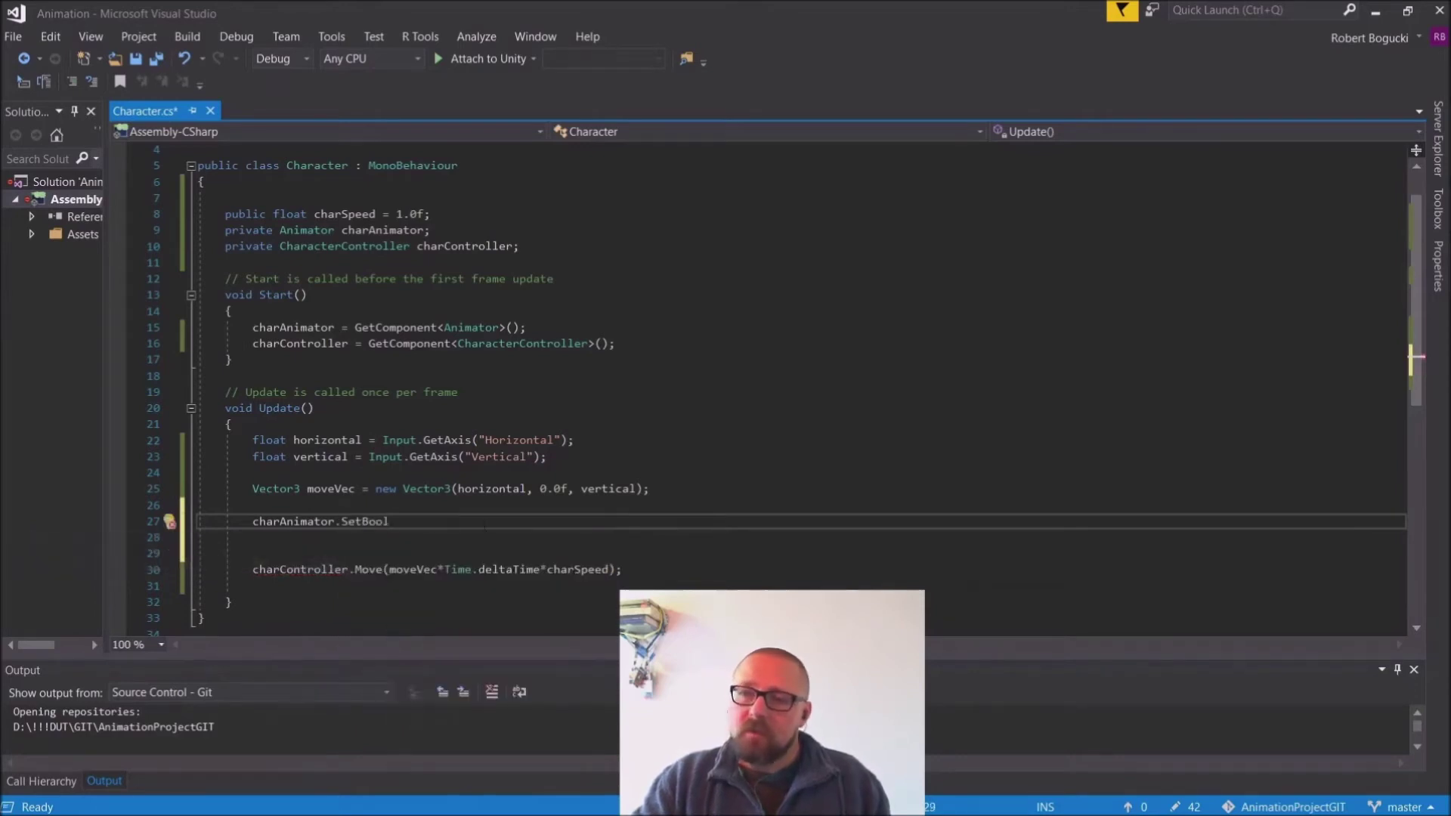
{"action": "type", "text": "("}
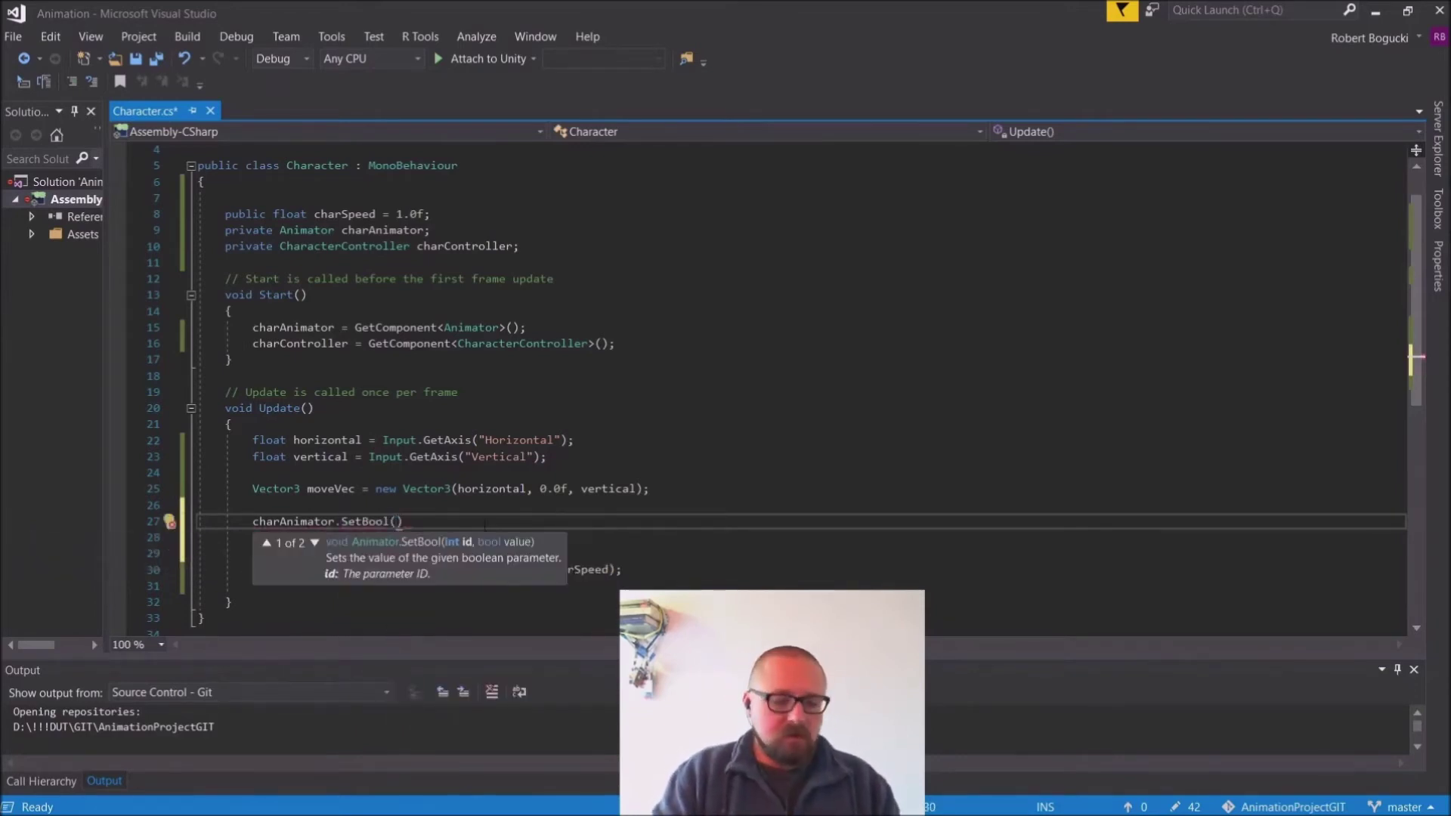
{"action": "type", "text": "\""}
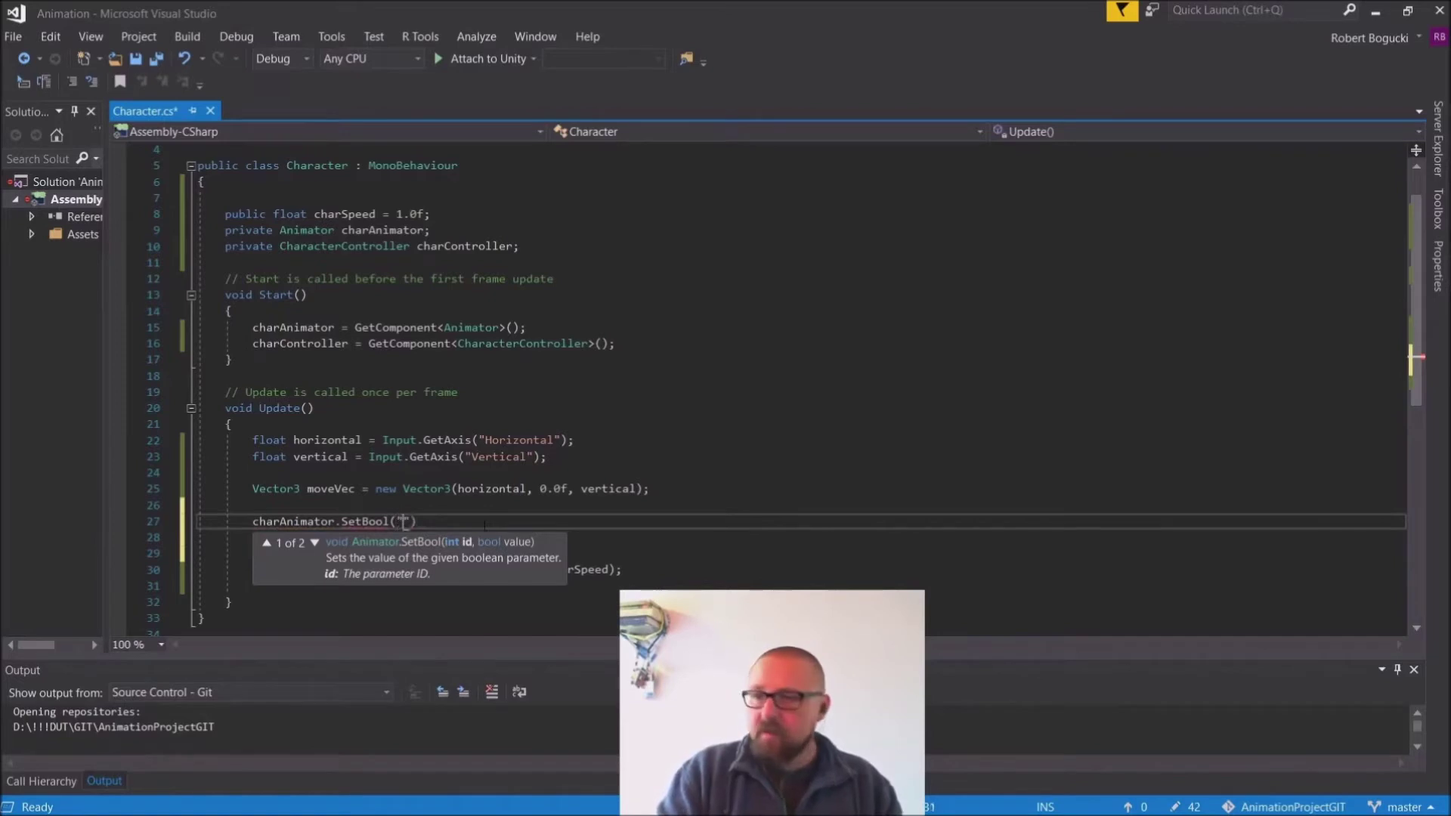
{"action": "type", "text": "forward"}
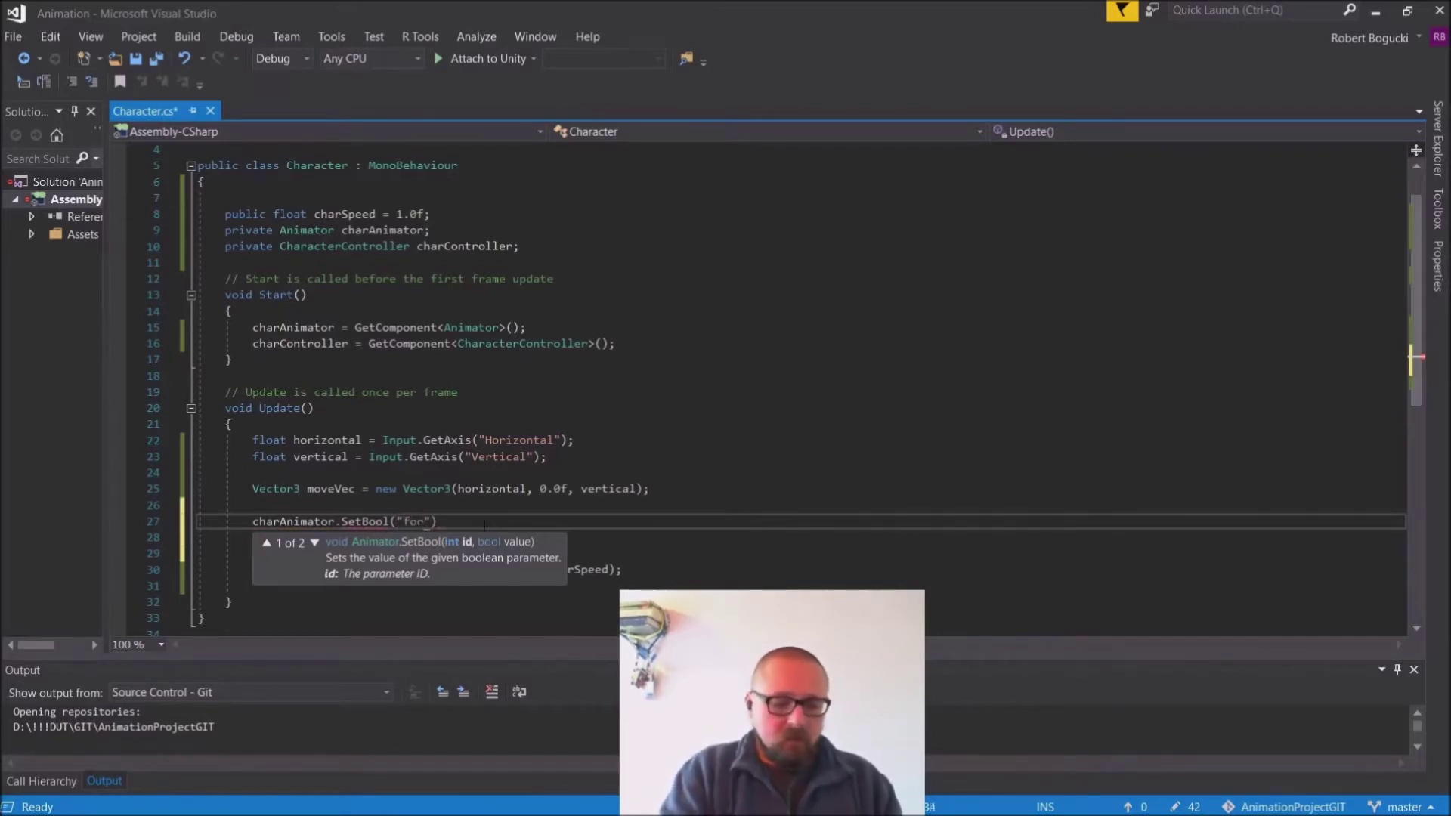
{"action": "type", "text": "\""}
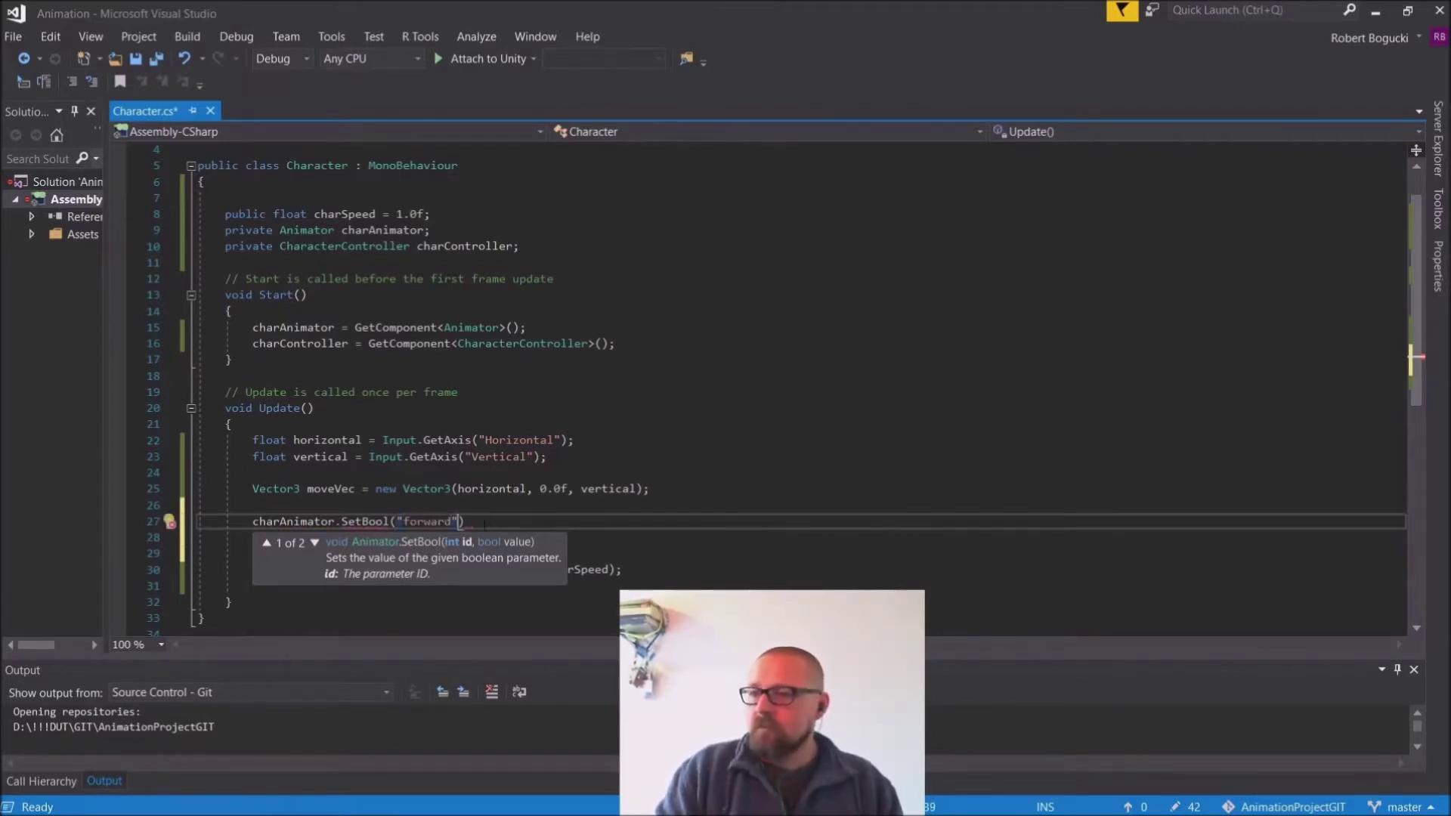
{"action": "type", "text": ","}
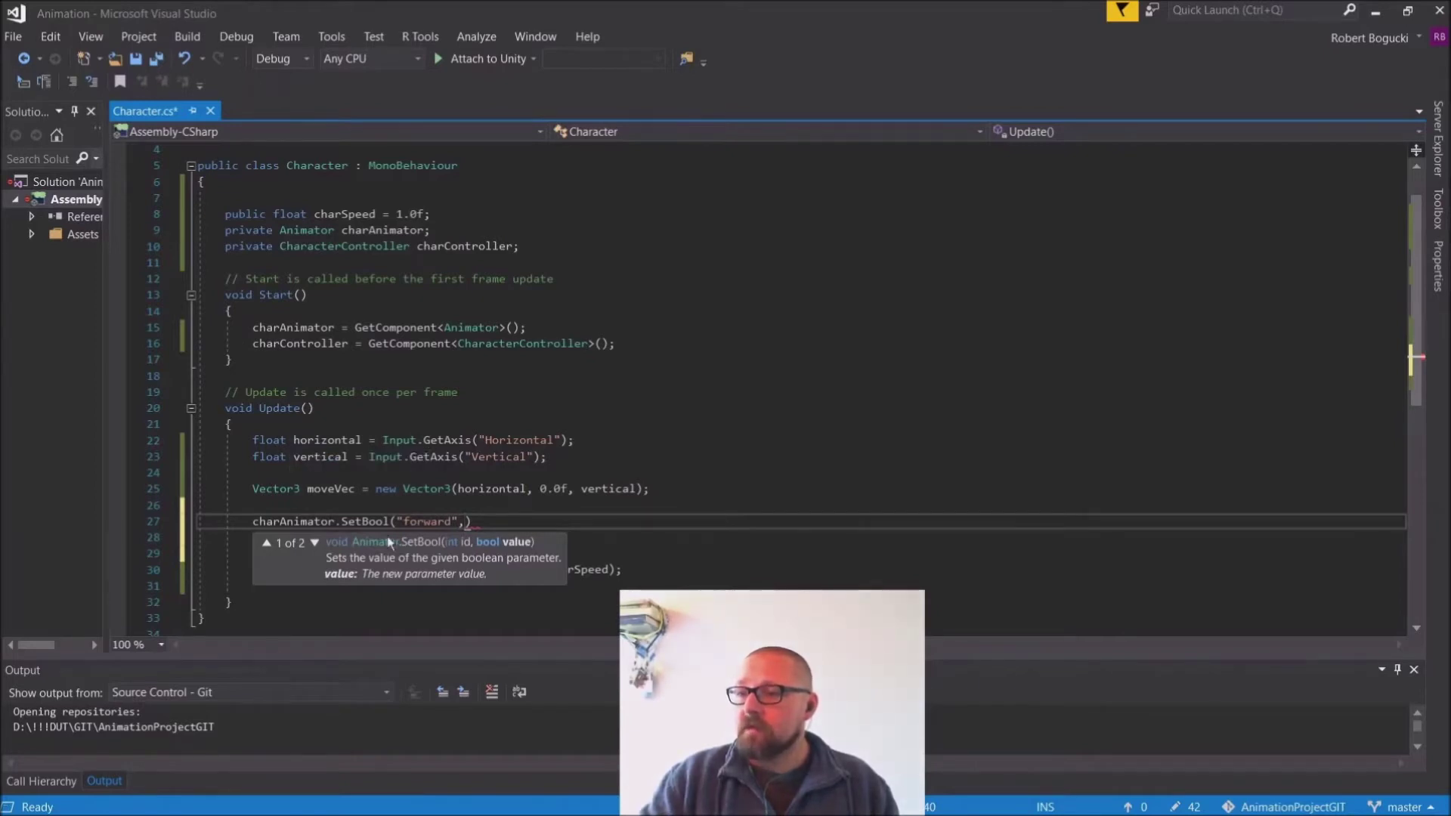
Step: Complete the "forward" SetBool call with the value argument (vertical > 0.1f) and end the statement
{"action": "left_click", "coordinate": [320, 457]}
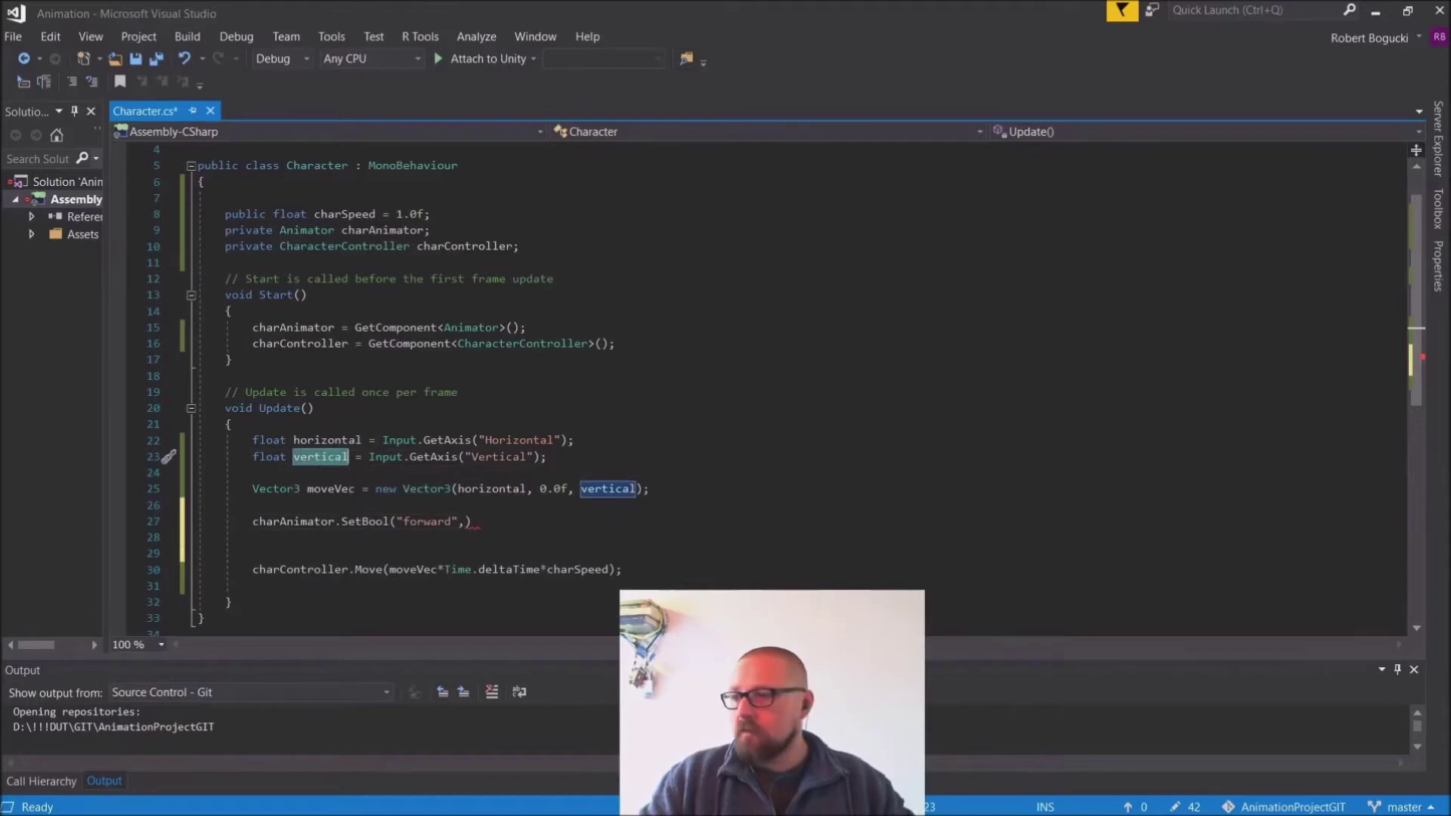
{"action": "left_click", "coordinate": [464, 521]}
{"action": "type", "text": "("}
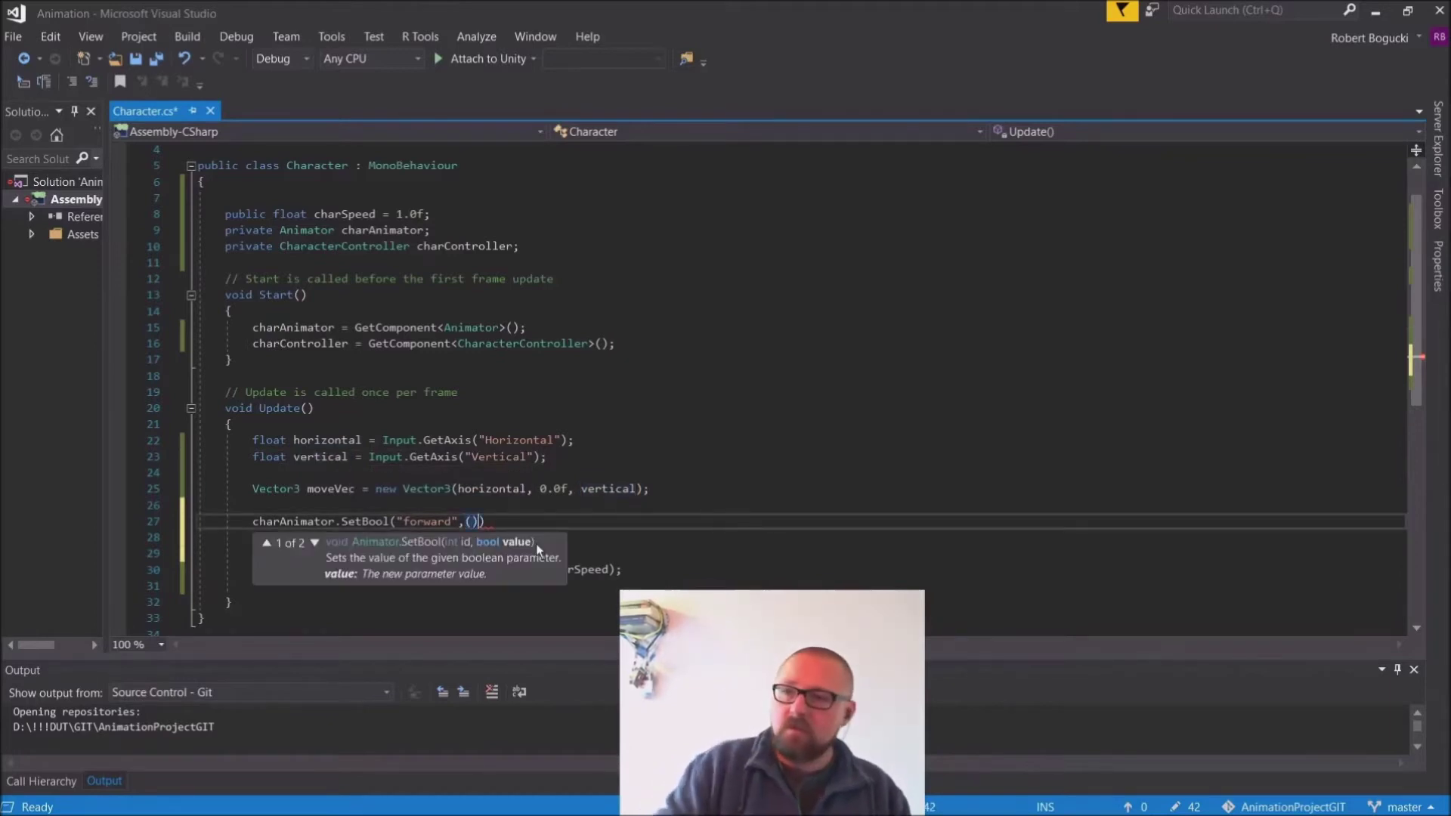
{"action": "type", "text": "vertical "}
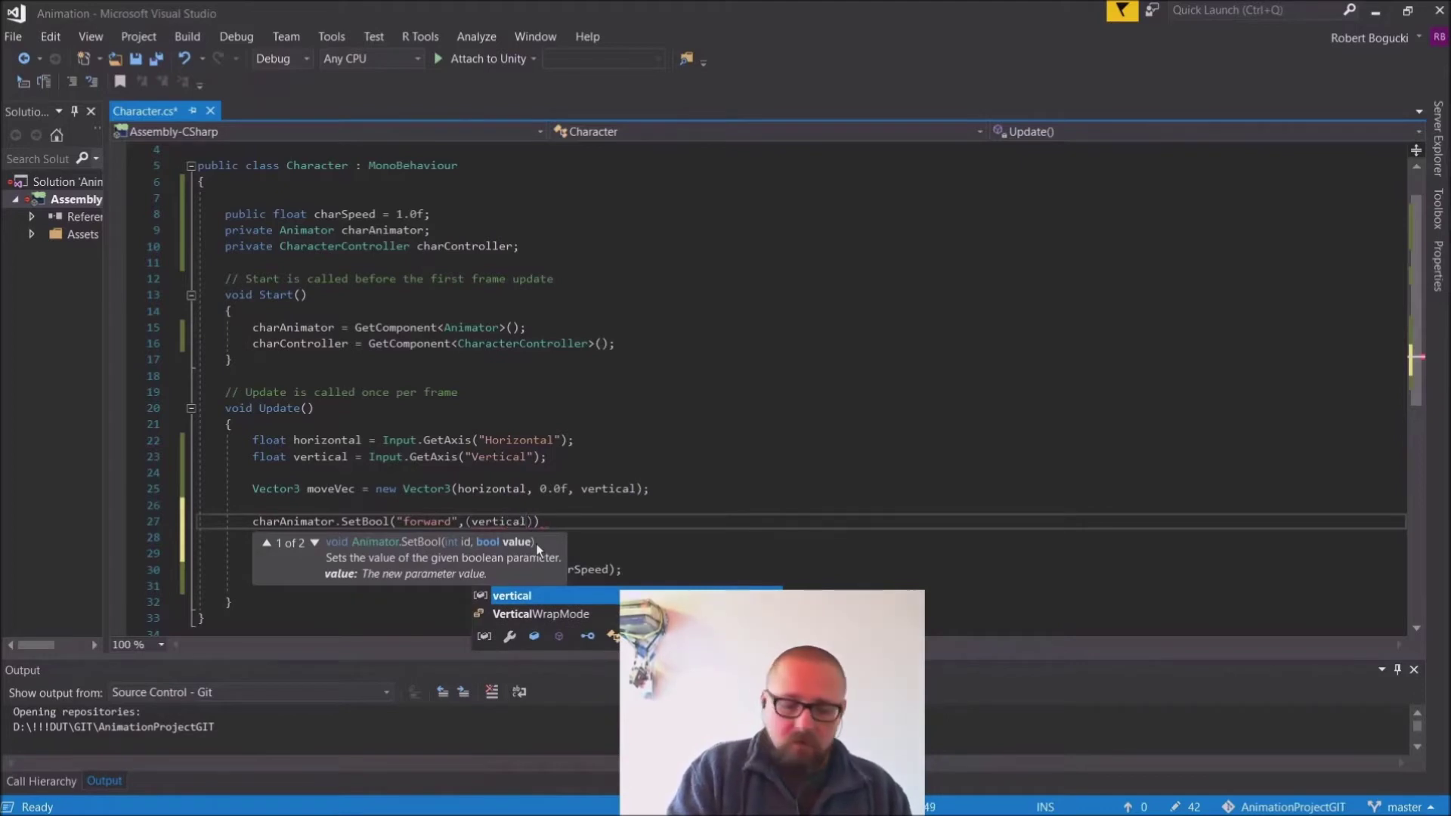
{"action": "type", "text": "> "}
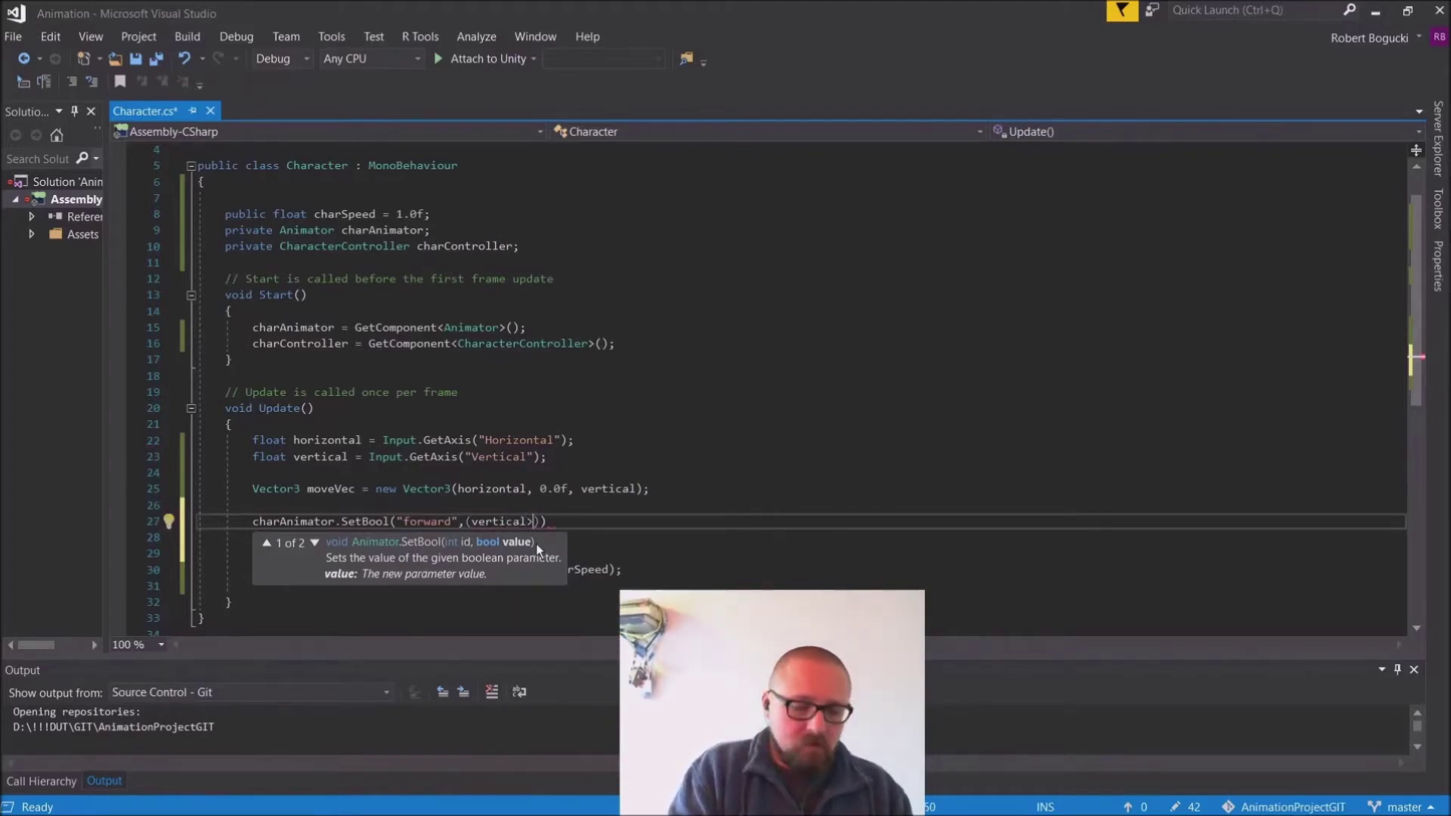
{"action": "type", "text": "0.1"}
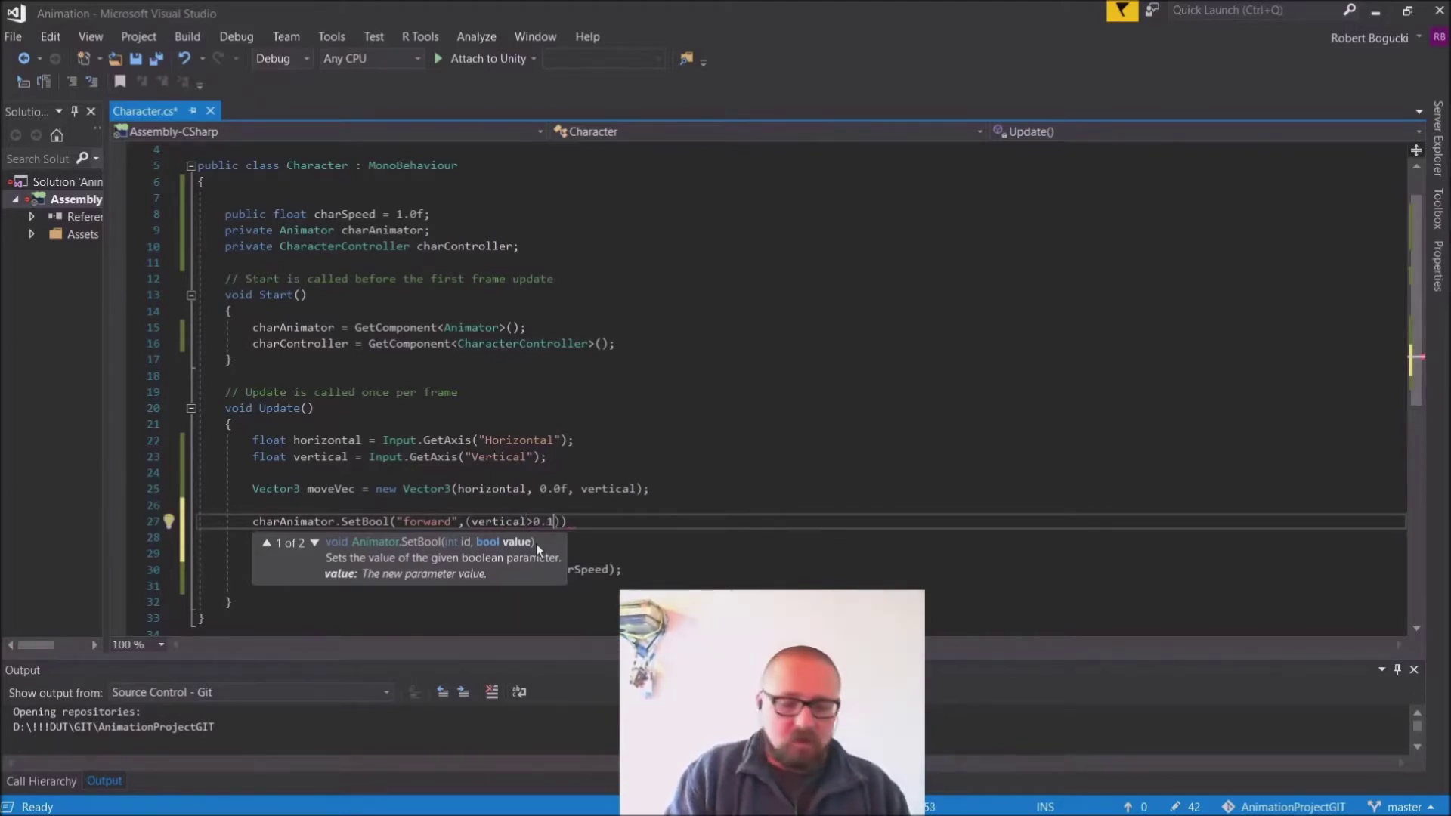
{"action": "type", "text": "f))"}
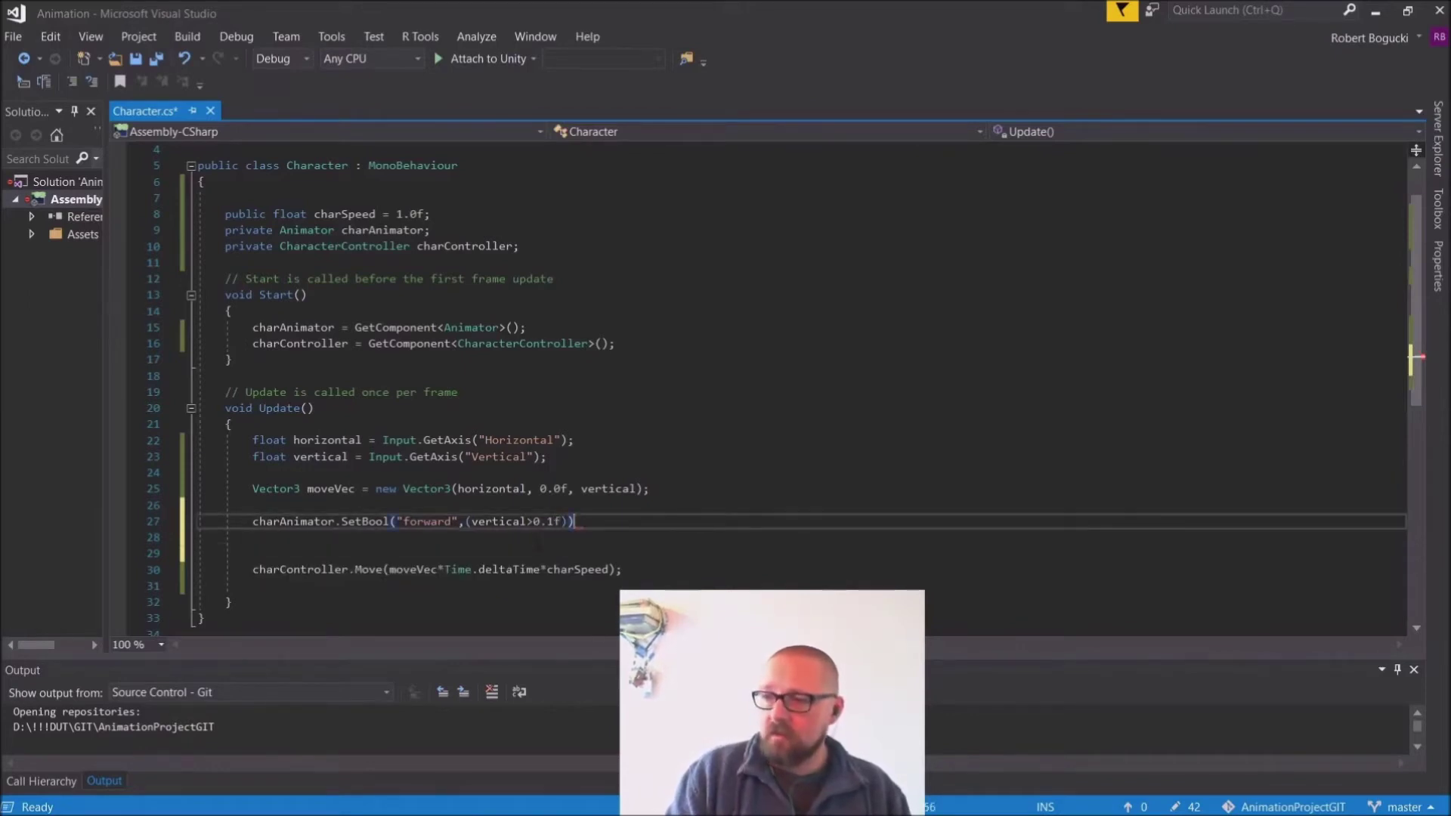
{"action": "type", "text": ";"}
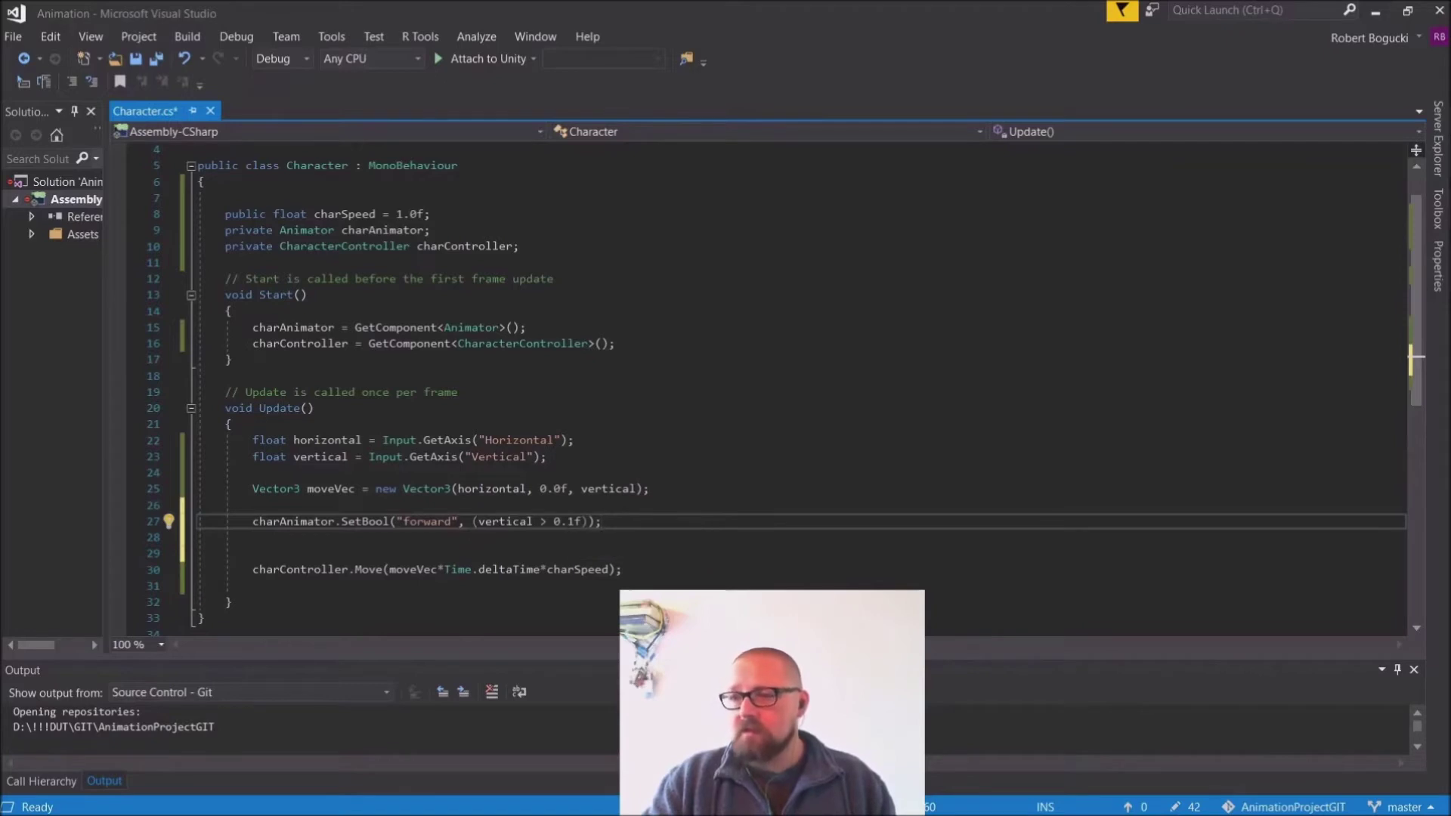
{"action": "left_click_drag", "start_coordinate": [472, 521], "coordinate": [589, 521]}
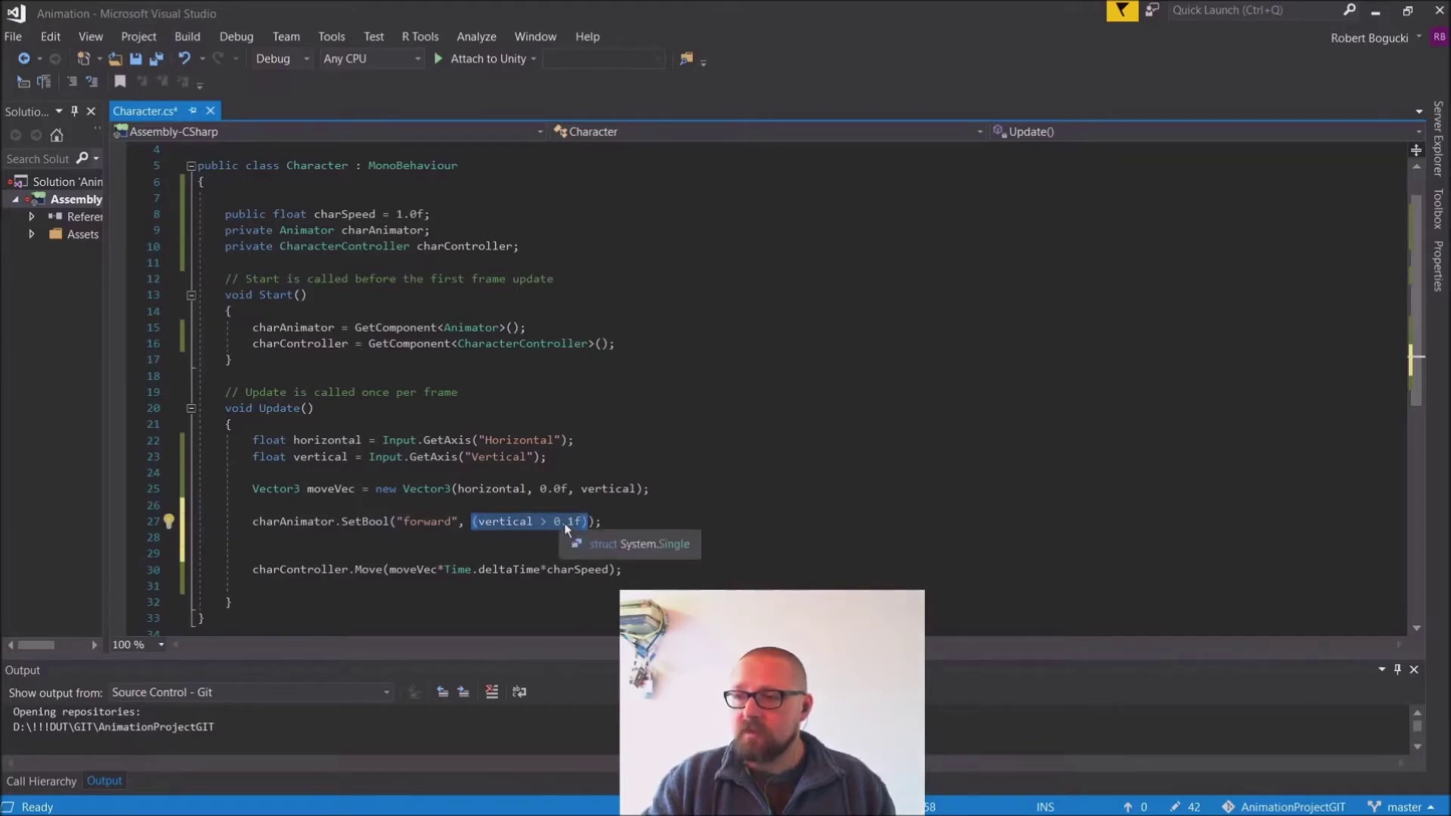
Step: Duplicate the "forward" SetBool line below itself, rename its parameter to "backward", and check the name against Unity's Animator parameters
{"action": "key", "text": "Home"}
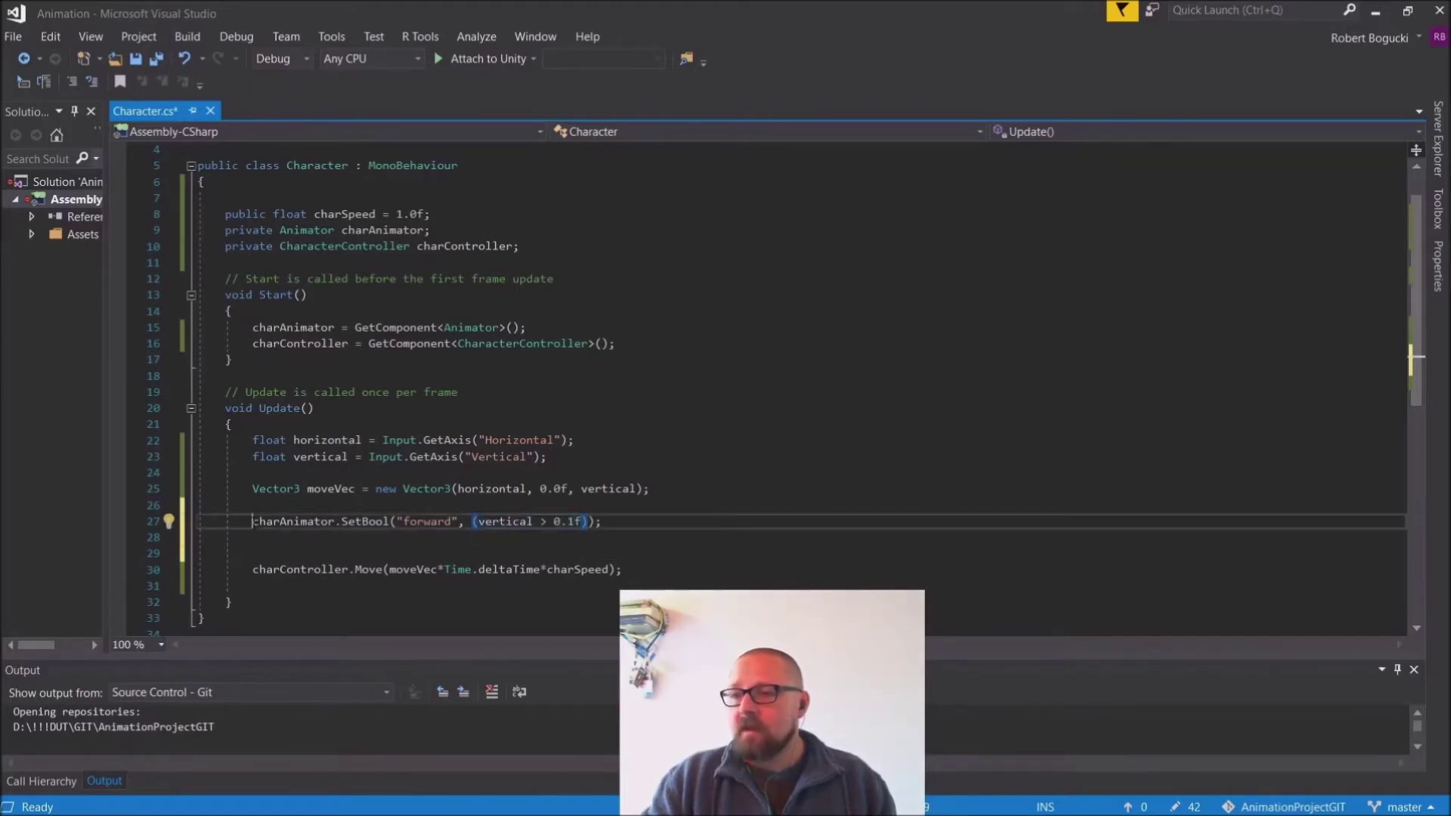
{"action": "key", "text": "shift+End"}
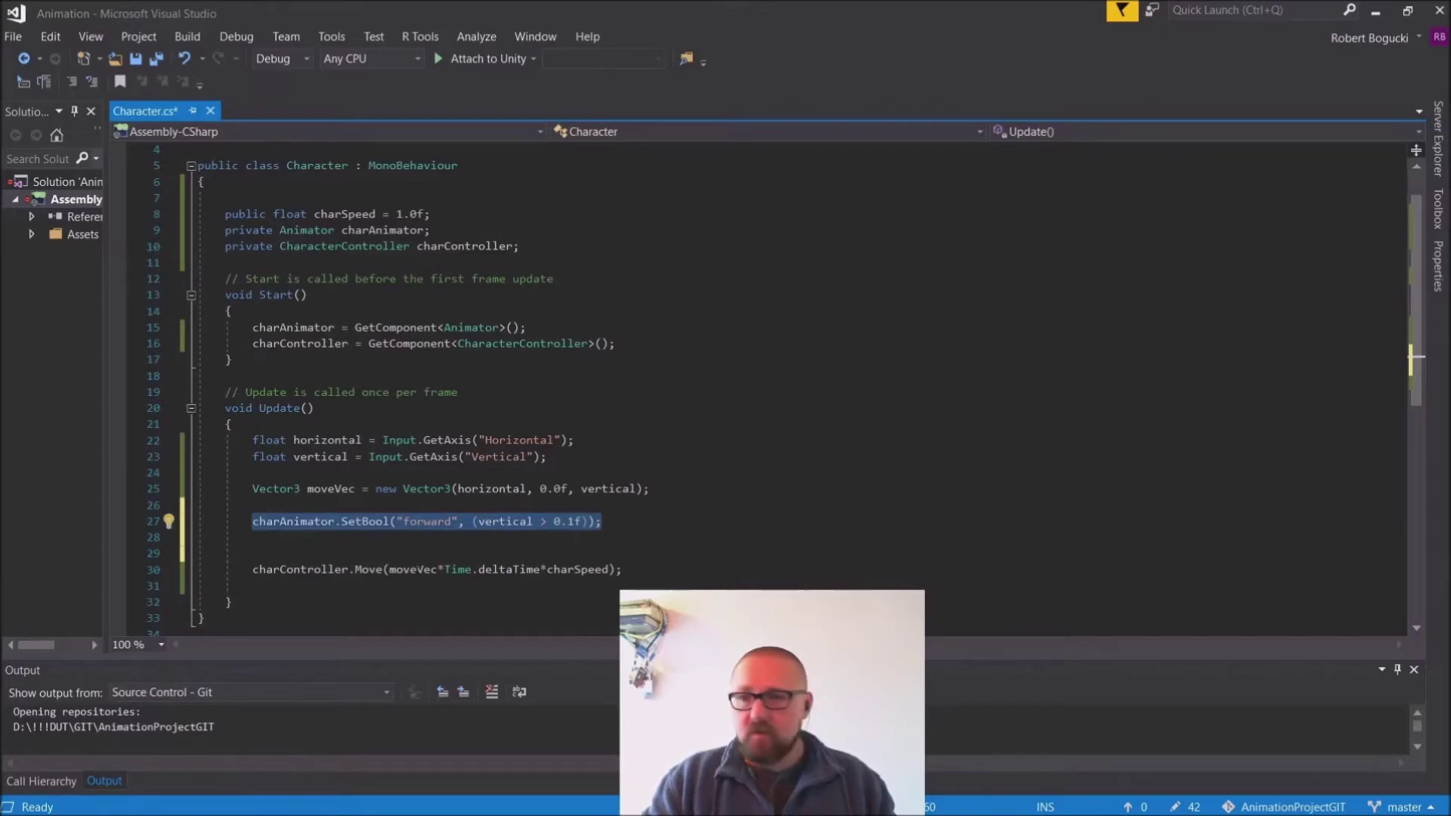
{"action": "key", "text": "ctrl+c"}
{"action": "key", "text": "Down"}
{"action": "key", "text": "ctrl+v"}
{"action": "double_click", "coordinate": [427, 537]}
{"action": "type", "text": "backward"}
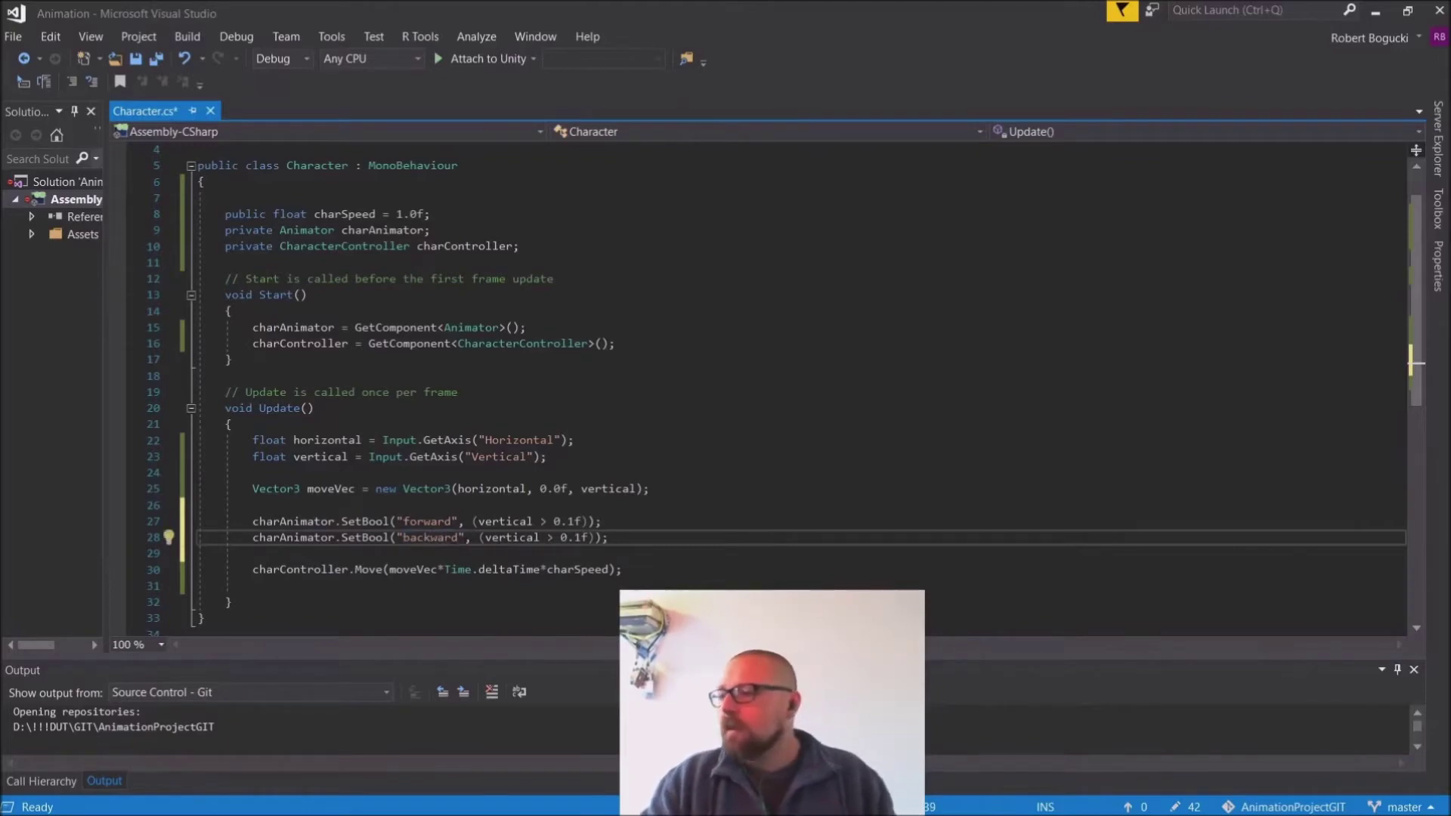
{"action": "left_click", "coordinate": [401, 805]}
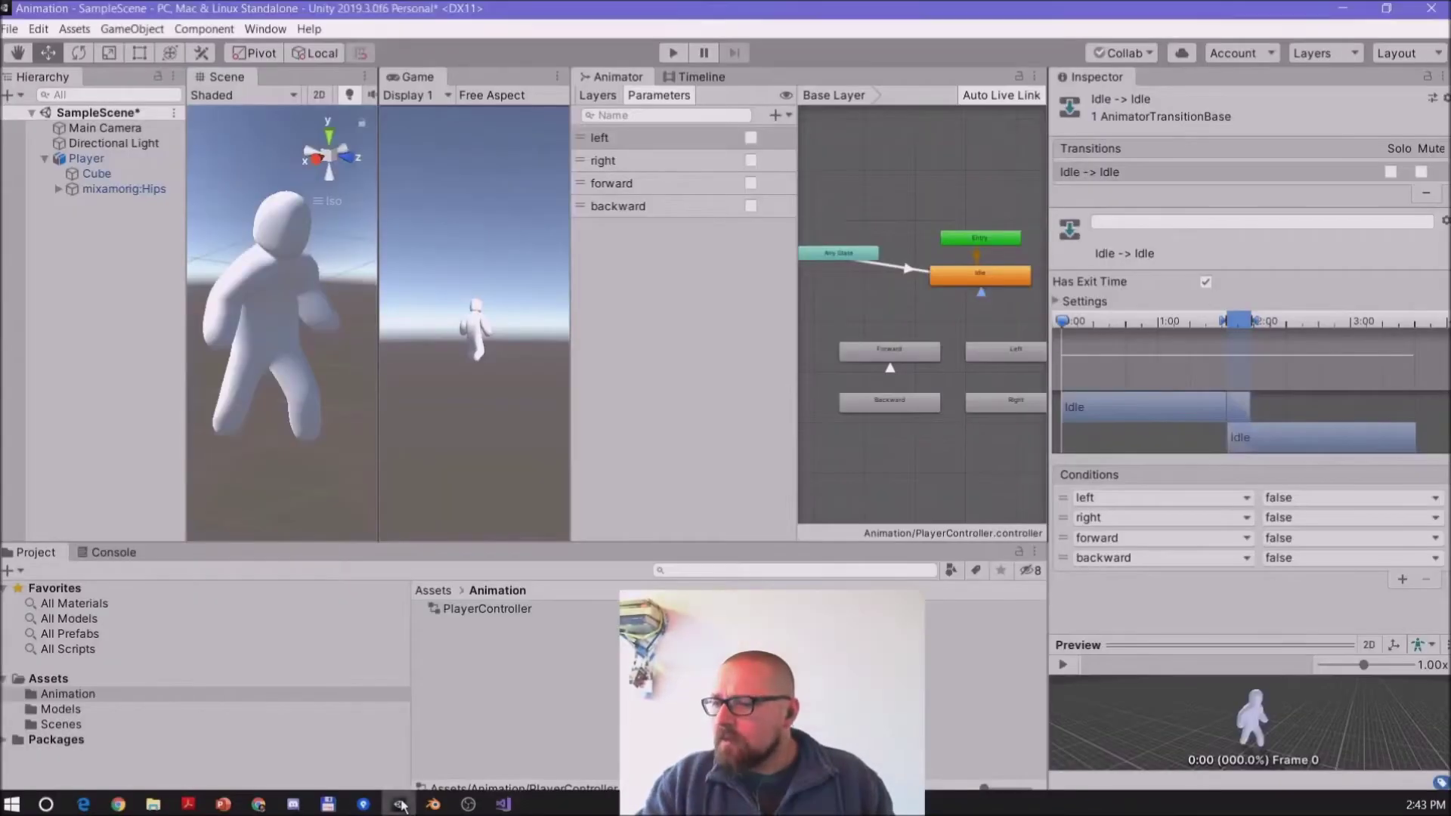
{"action": "left_click", "coordinate": [1343, 9]}
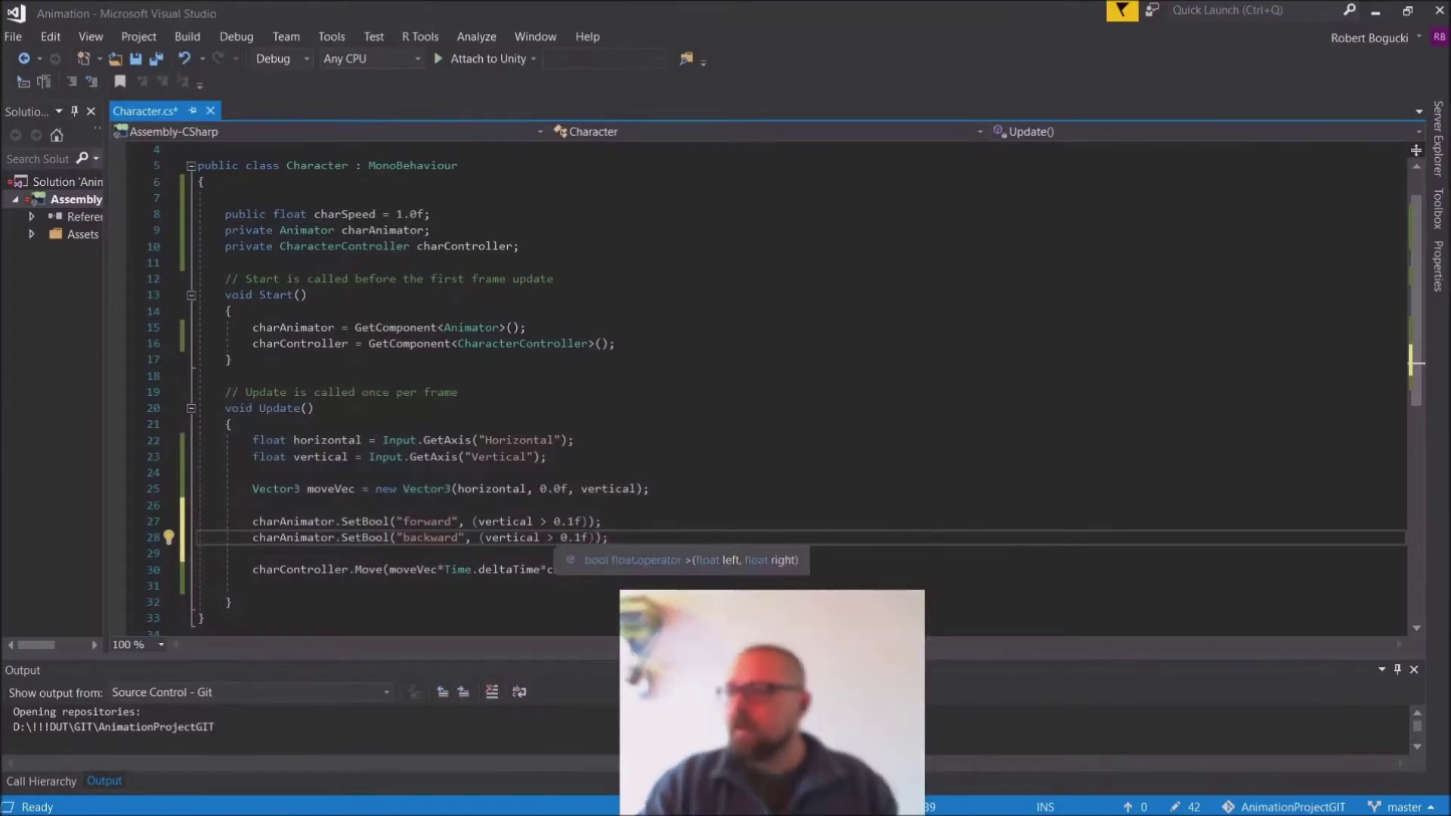
Step: Change the "backward" call's comparison to vertical < -0.1f and save Character.cs
{"action": "left_click", "coordinate": [552, 538]}
{"action": "key", "text": "BackSpace"}
{"action": "type", "text": "< "}
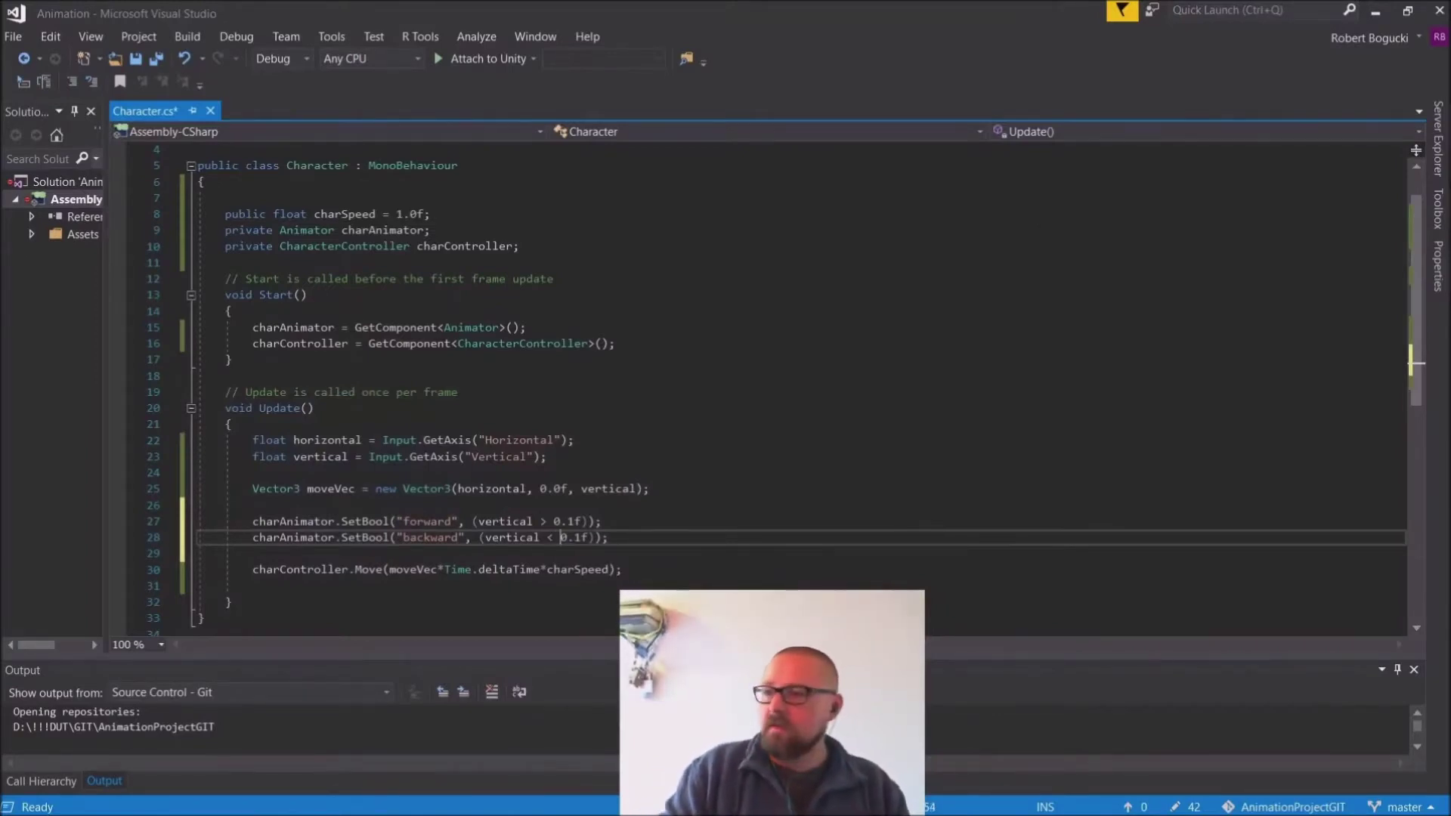
{"action": "type", "text": "-"}
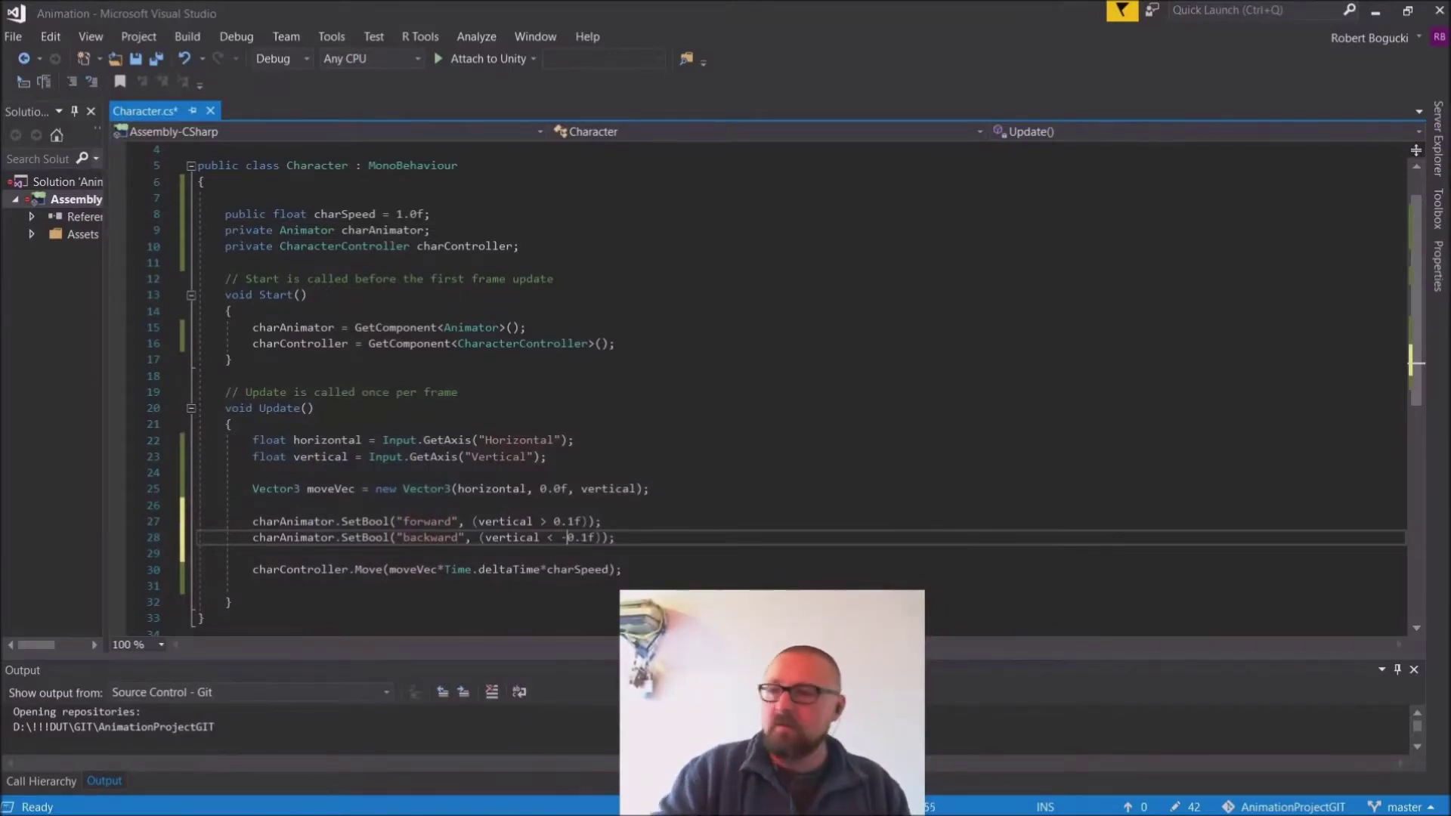
{"action": "left_click", "coordinate": [14, 38]}
{"action": "left_click", "coordinate": [46, 216]}
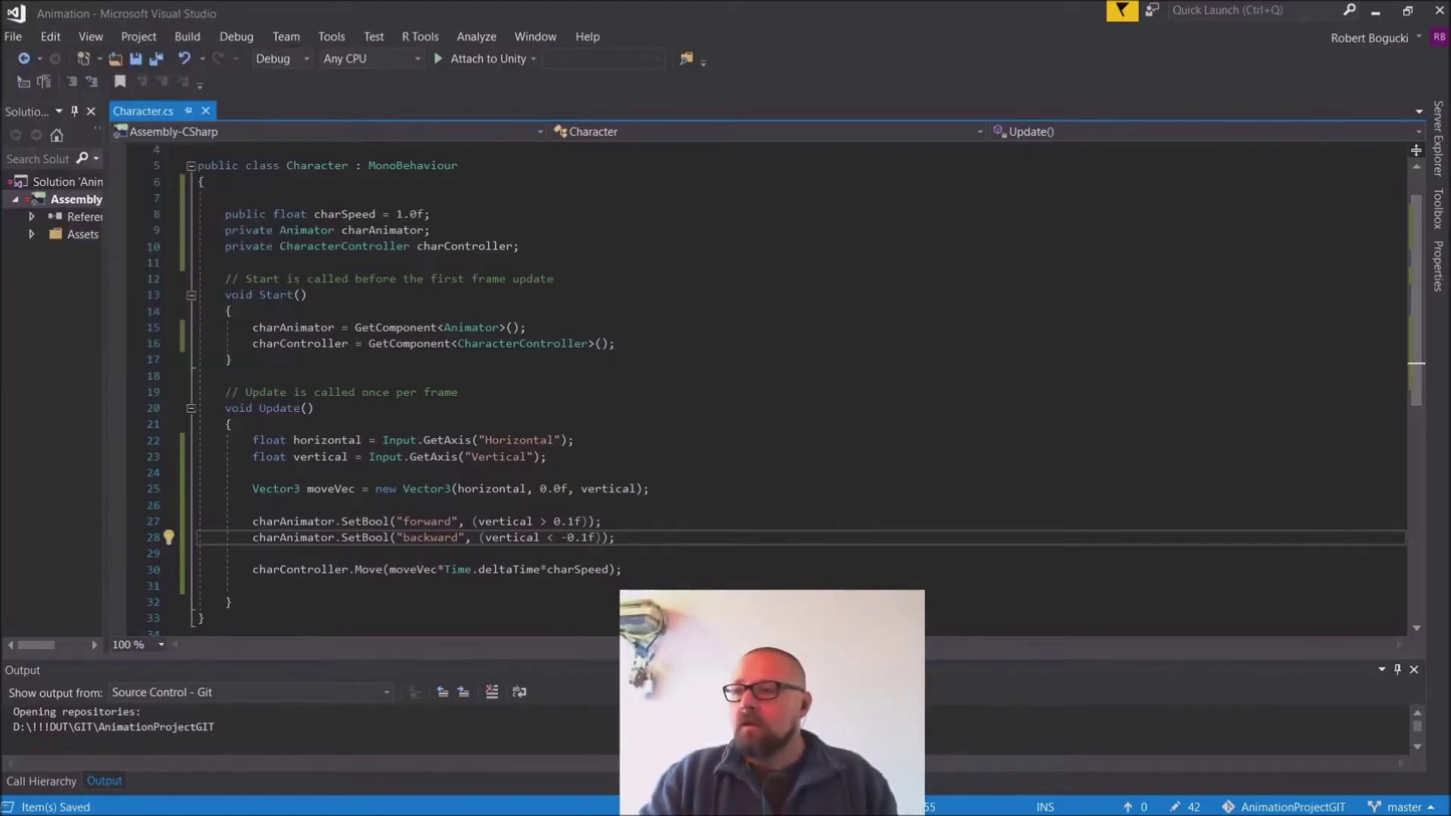
Step: Minimize Visual Studio and switch to the Unity editor with the PlayerController Animator
{"action": "left_click", "coordinate": [1388, 15]}
{"action": "mouse_move", "coordinate": [312, 810]}
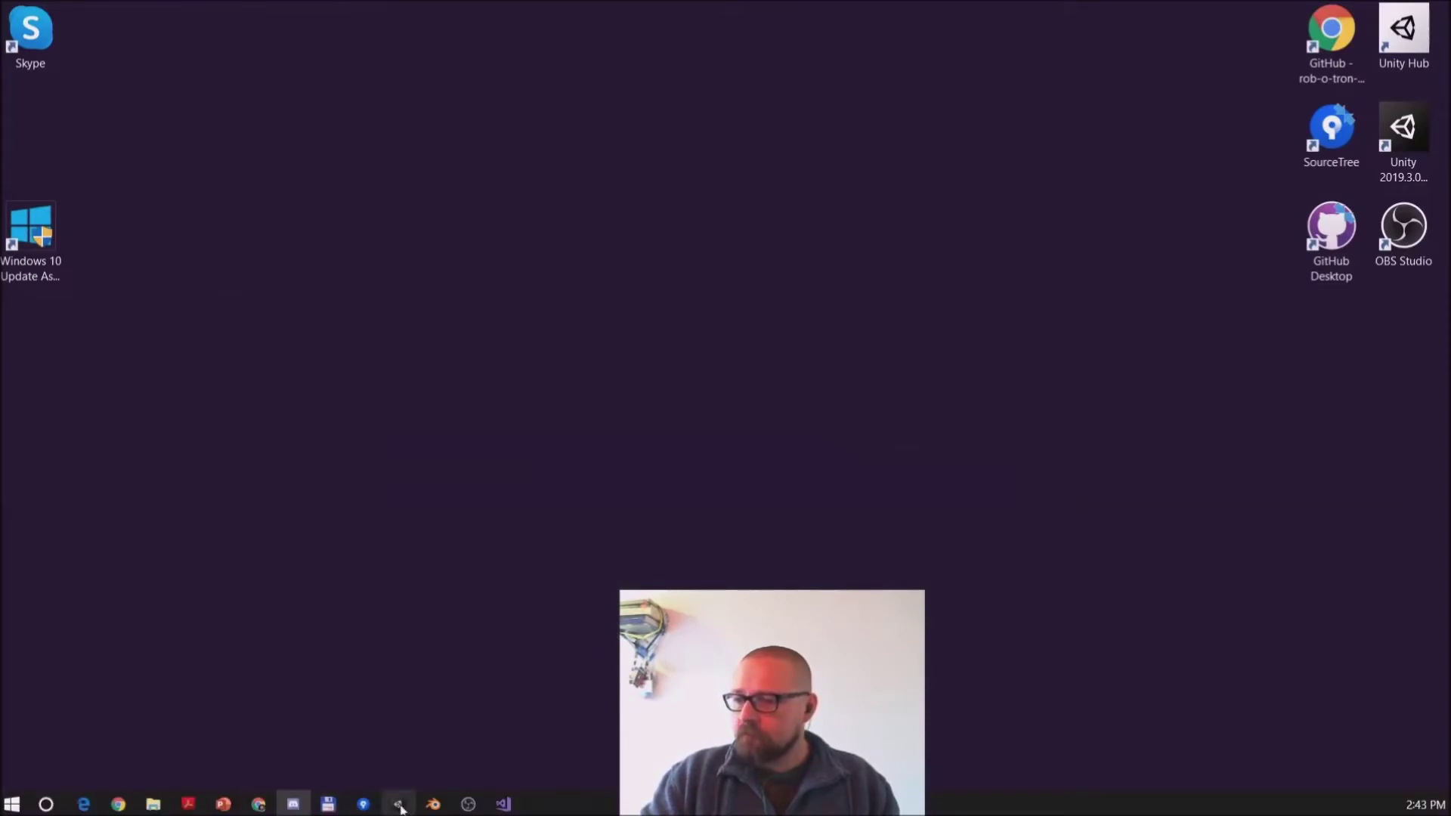
{"action": "key", "text": "alt+Tab"}
{"action": "key", "text": "alt+Tab"}
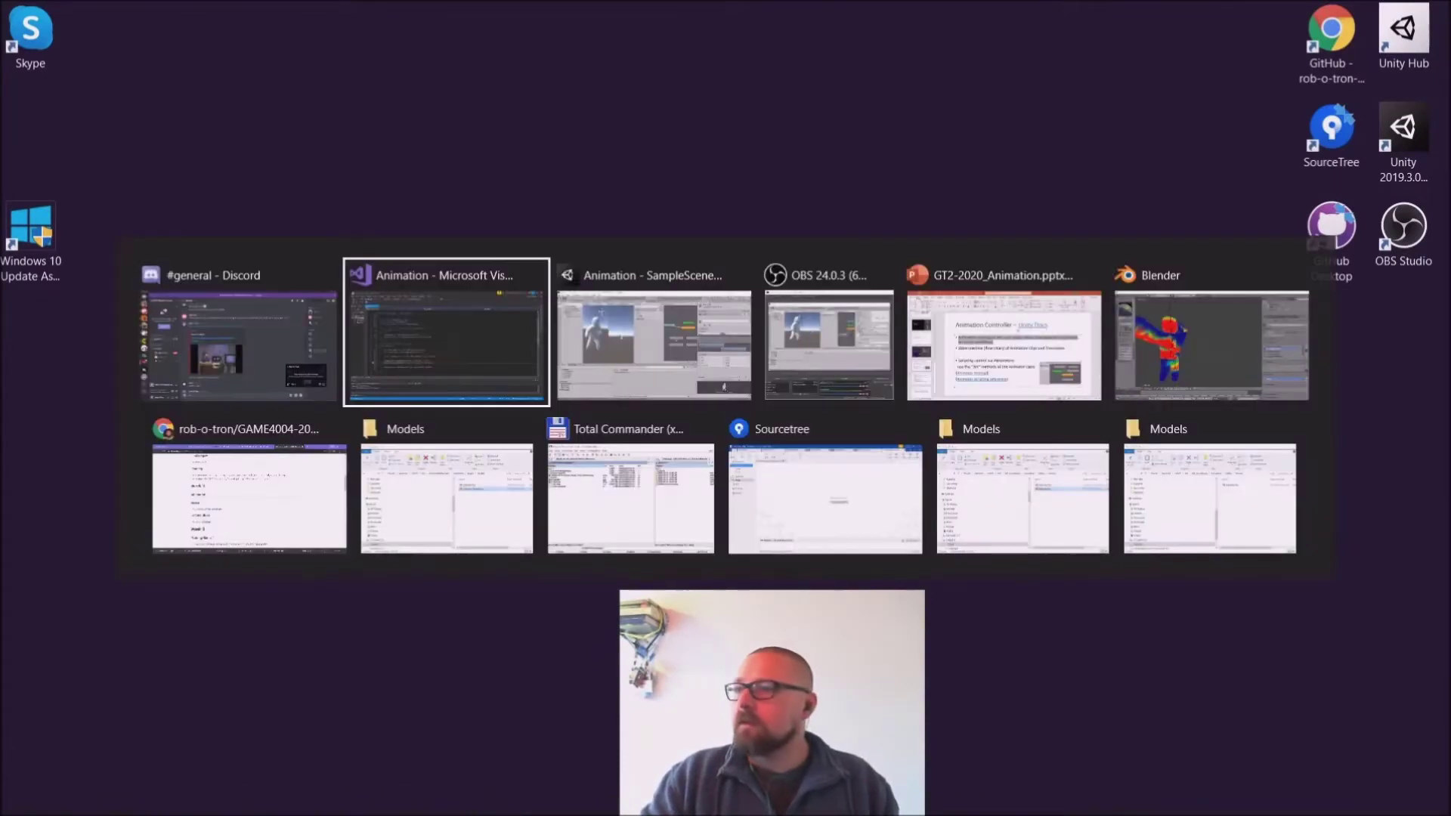
{"action": "key", "text": "alt+Tab"}
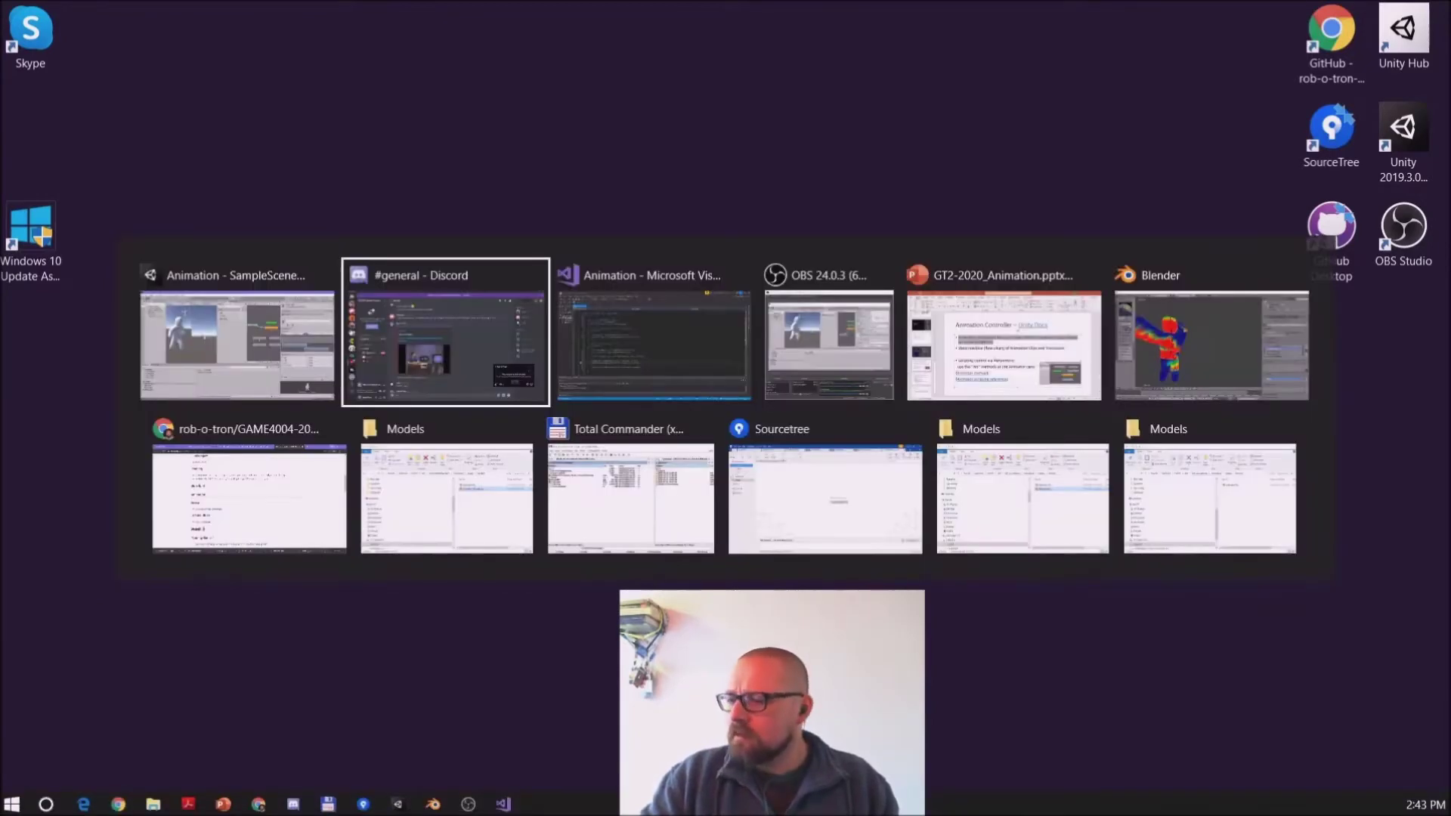
{"action": "key", "text": "alt+Tab"}
{"action": "key", "text": "Escape"}
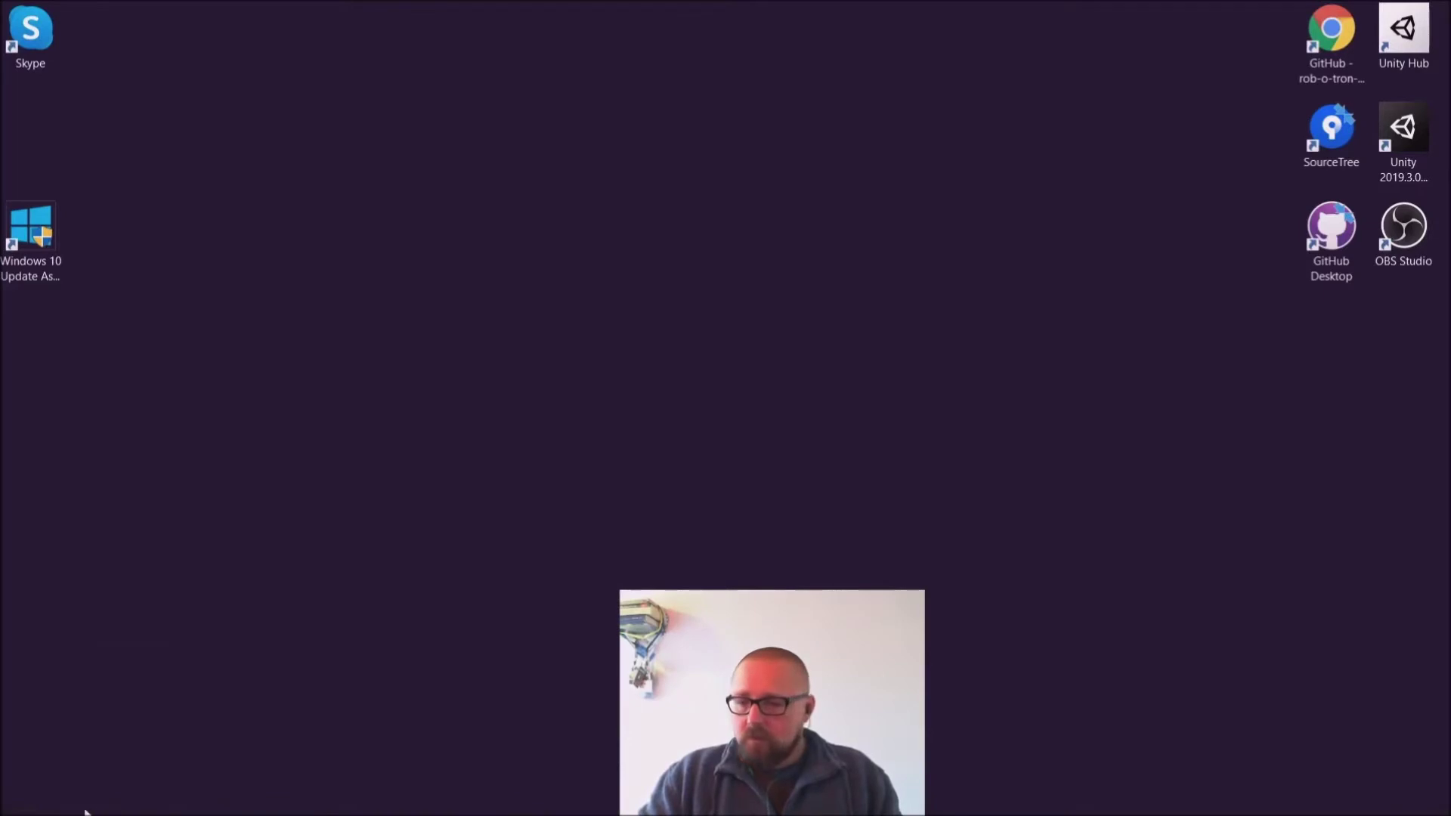
{"action": "mouse_move", "coordinate": [70, 812]}
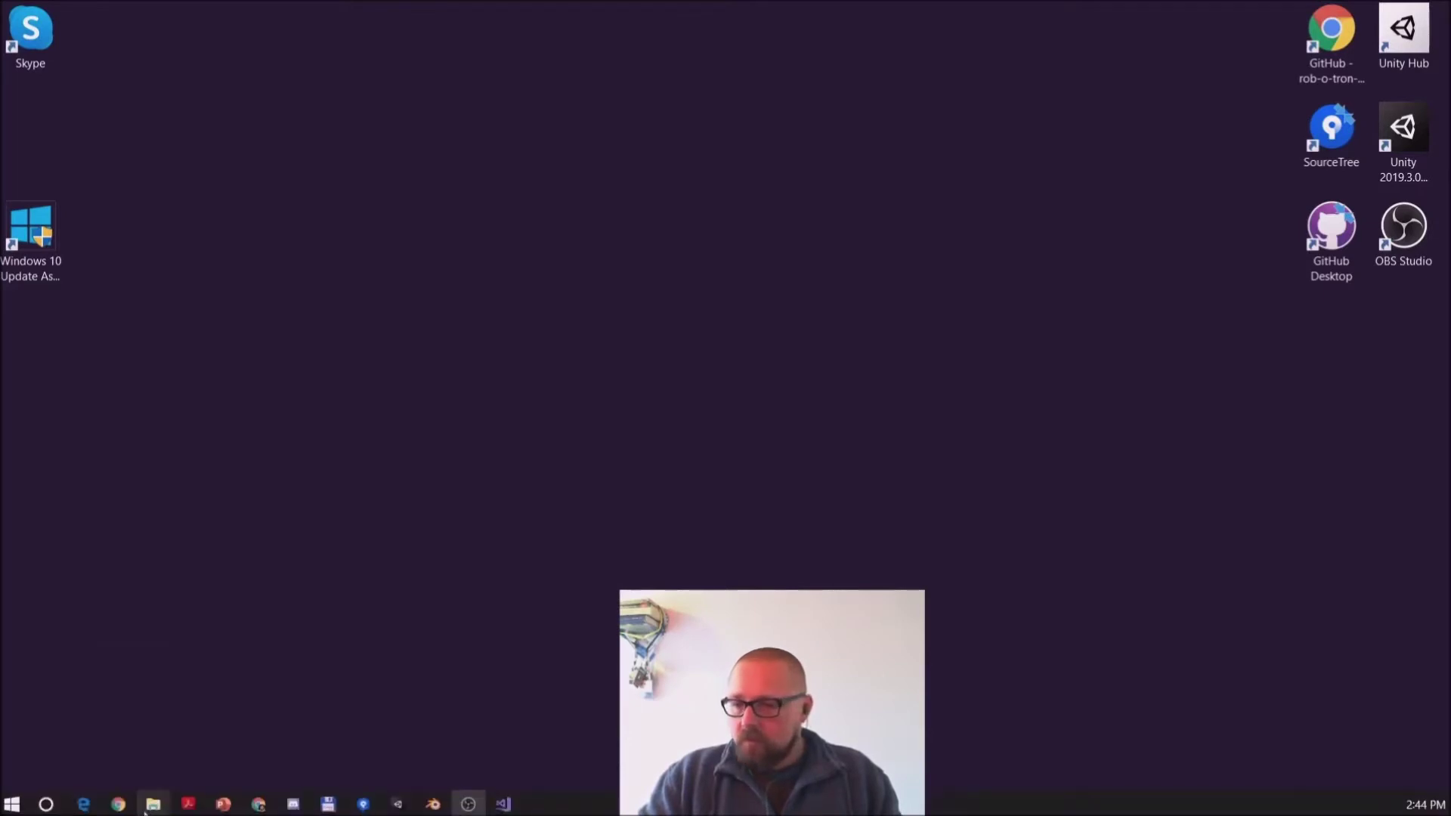
{"action": "left_click", "coordinate": [400, 806]}
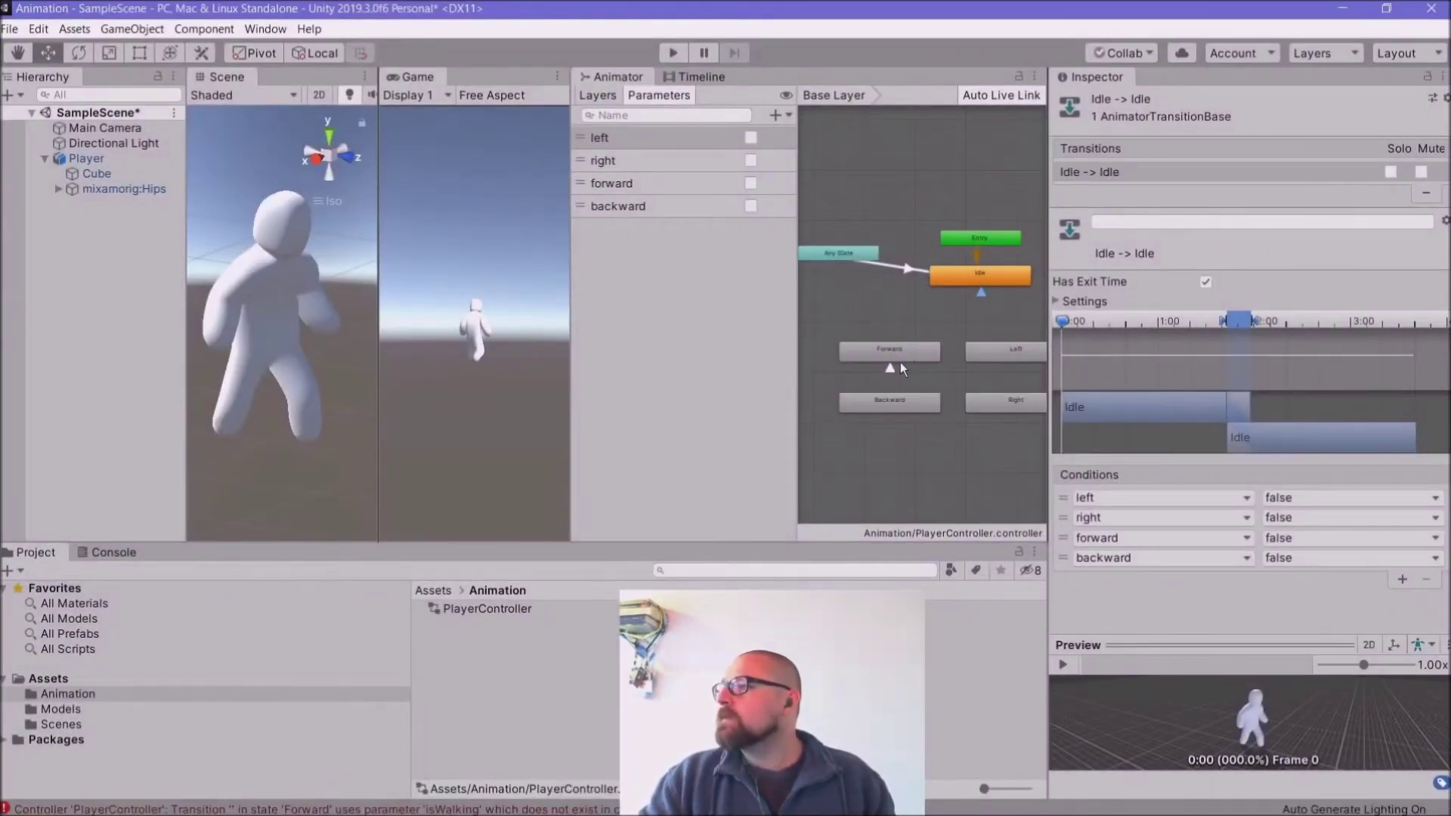
Step: Create a transition from Any State to the Forward state in the Animator graph
{"action": "left_click", "coordinate": [839, 253]}
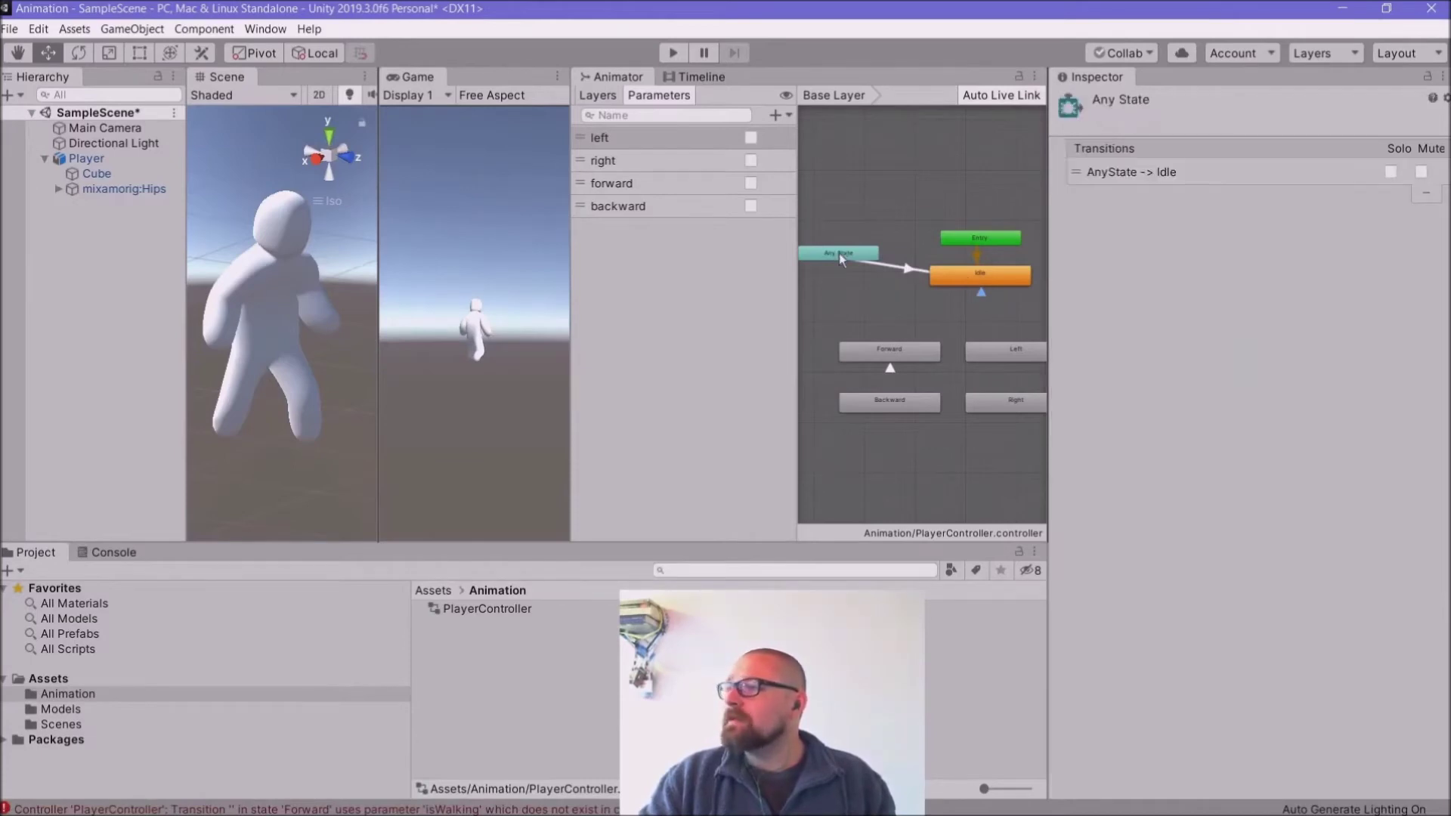
{"action": "right_click", "coordinate": [839, 253]}
{"action": "left_click", "coordinate": [877, 262]}
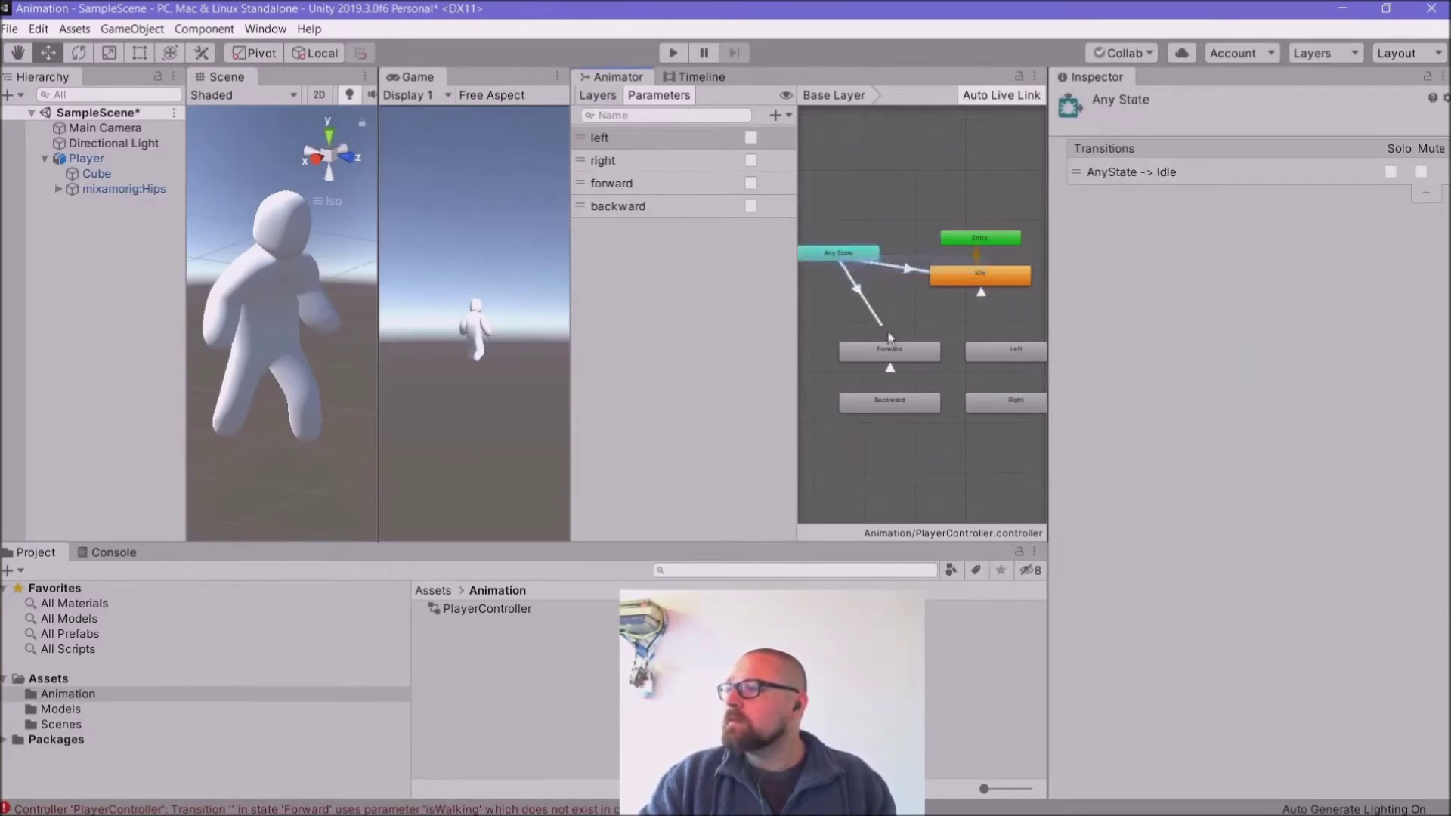
{"action": "left_click", "coordinate": [893, 352]}
Step: Add a condition to the AnyState -> Forward transition requiring forward to be true
{"action": "left_click", "coordinate": [862, 303]}
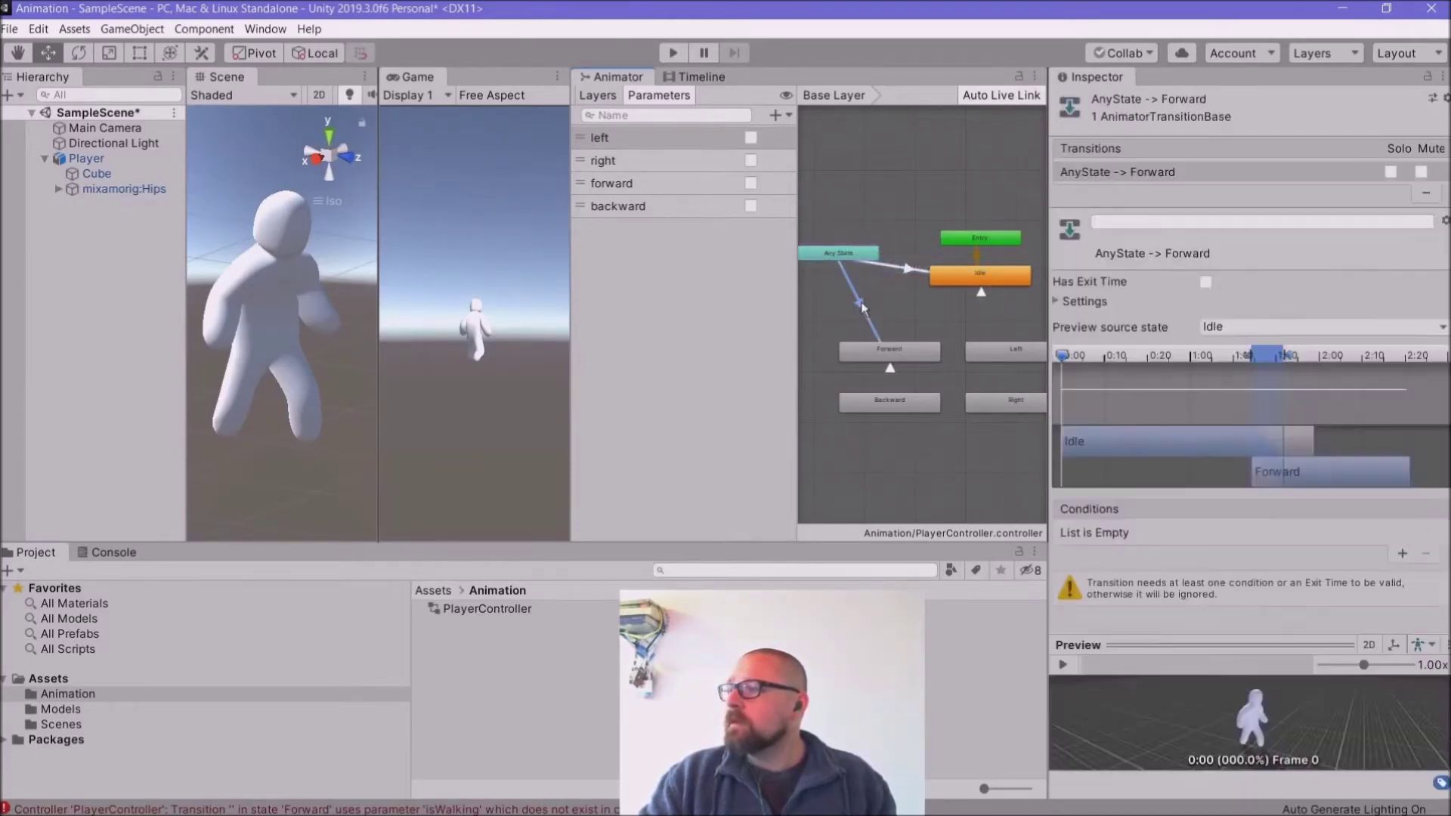
{"action": "left_click", "coordinate": [1398, 554]}
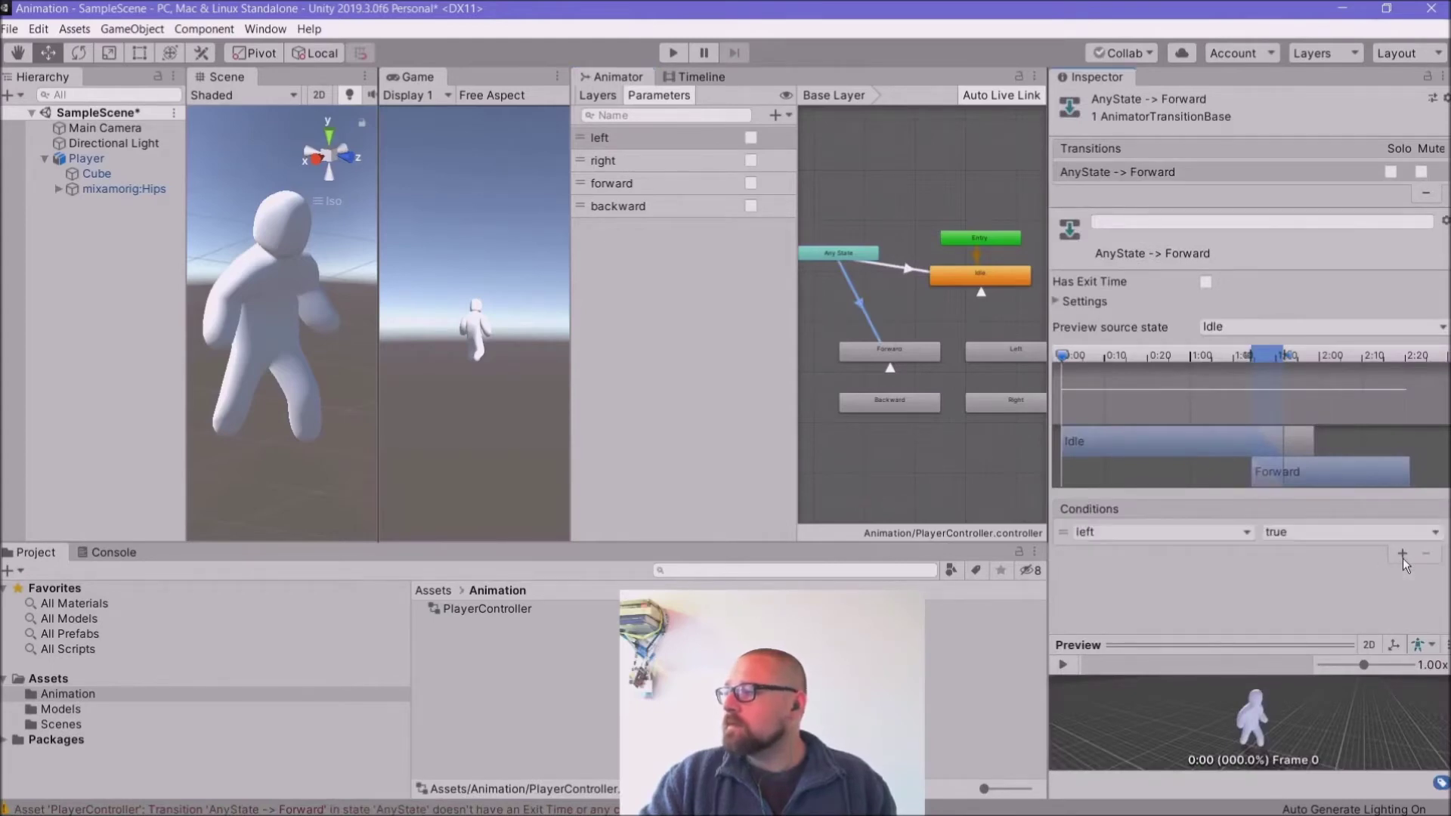
{"action": "left_click", "coordinate": [1246, 534]}
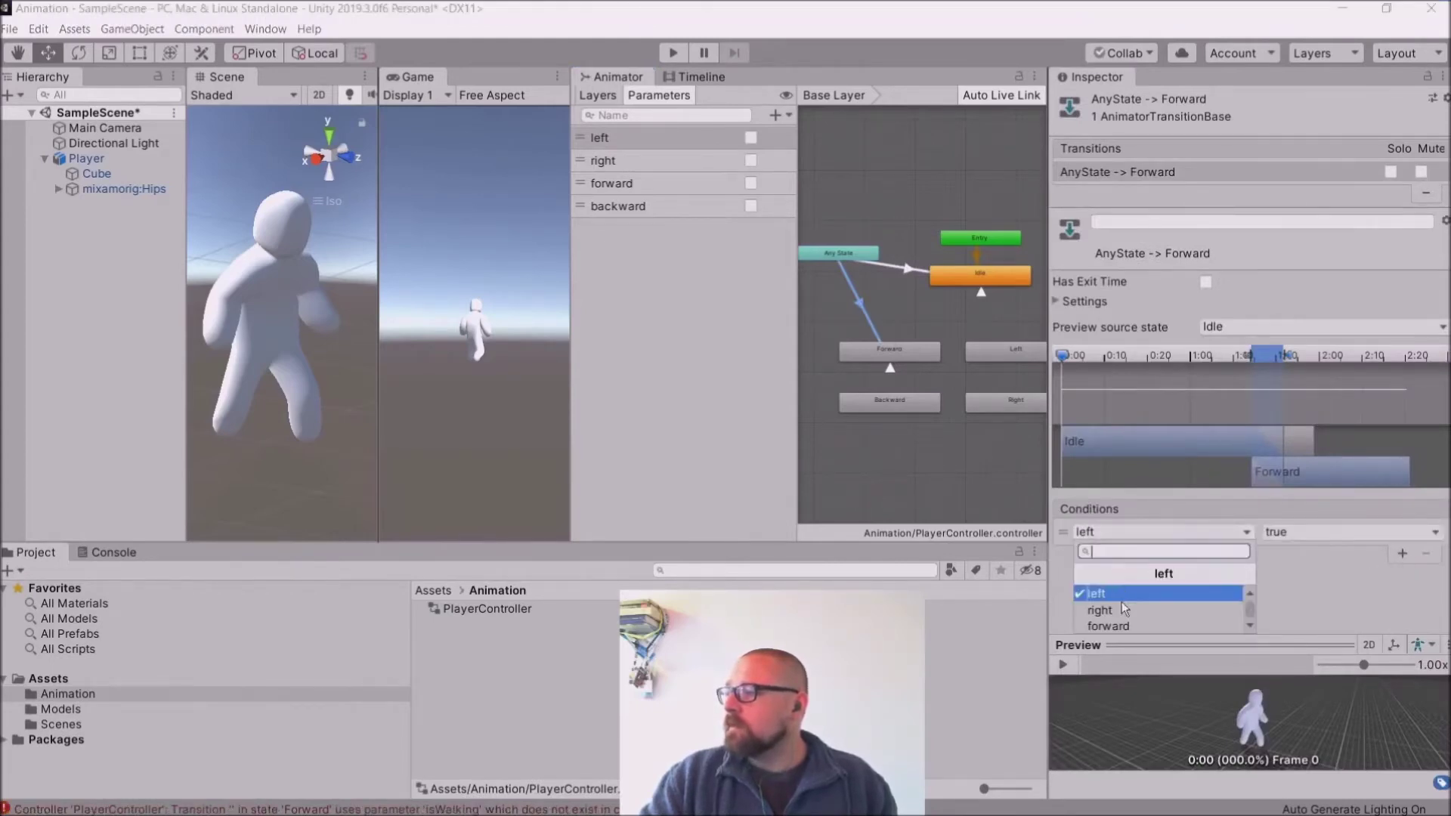
{"action": "left_click", "coordinate": [1108, 626]}
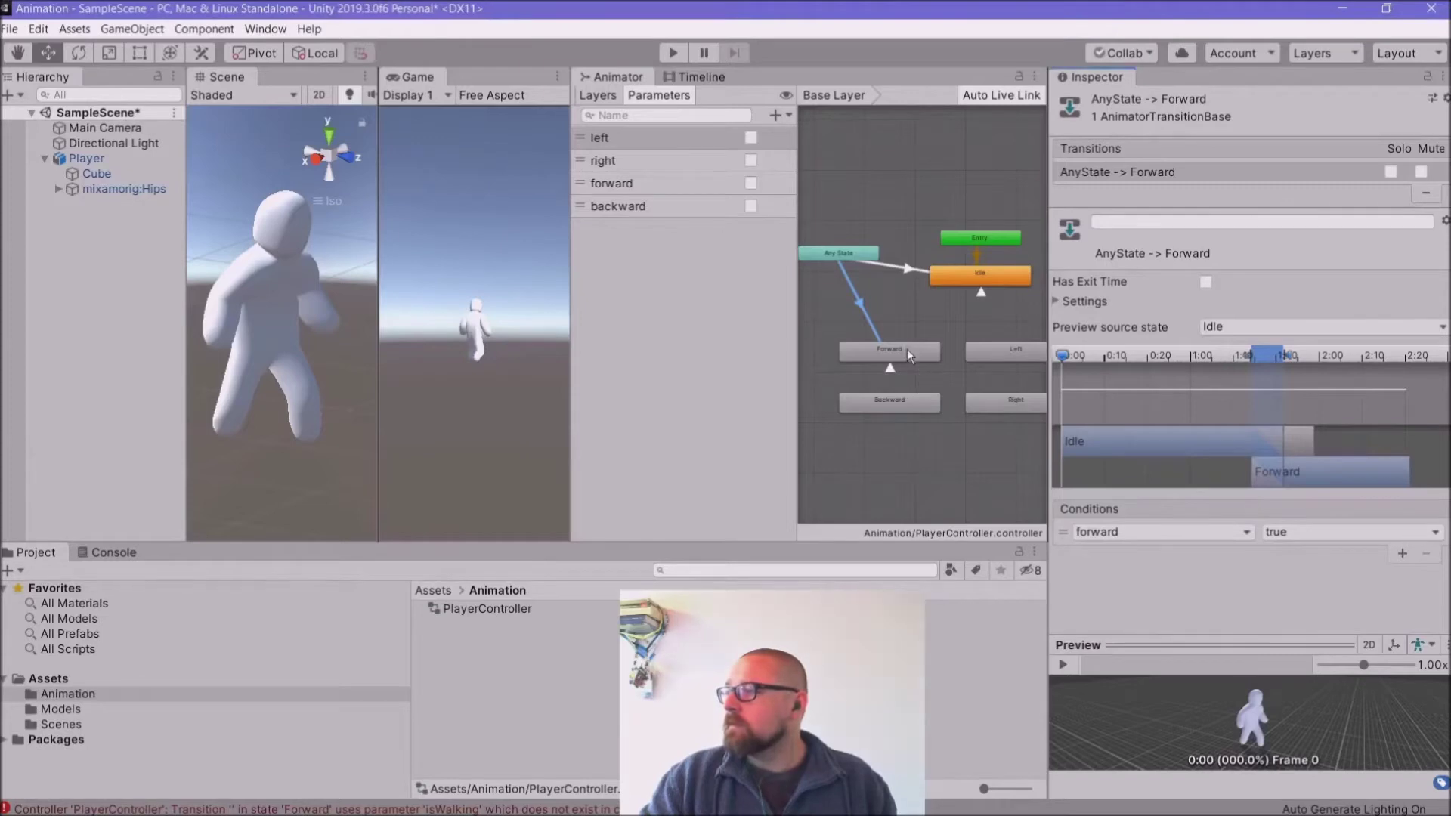
Step: Move the Forward state directly beneath Any State and disable Can Transition To Self on the AnyState -> Forward transition
{"action": "left_click_drag", "start_coordinate": [906, 347], "coordinate": [865, 348]}
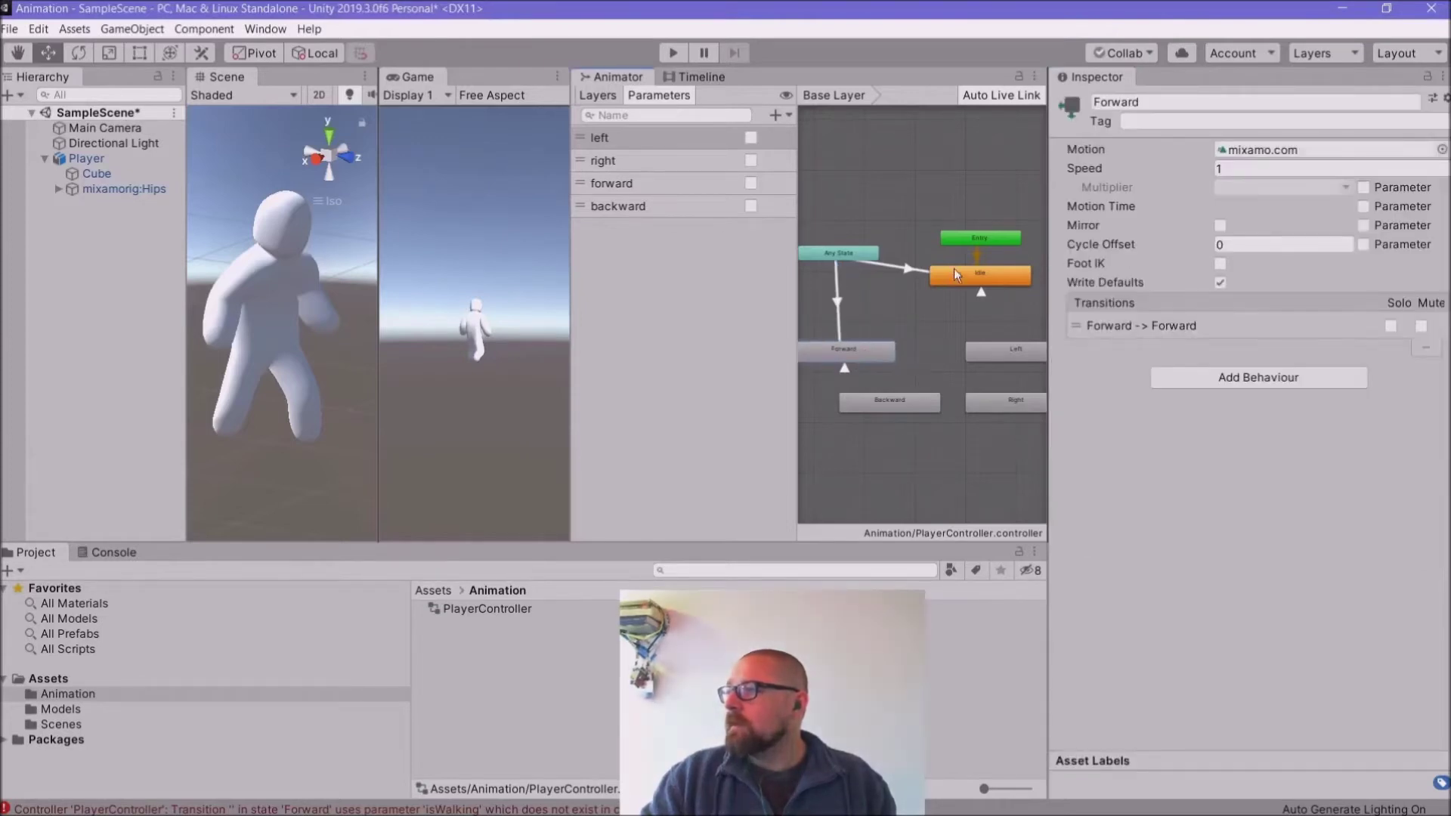
{"action": "left_click", "coordinate": [838, 304]}
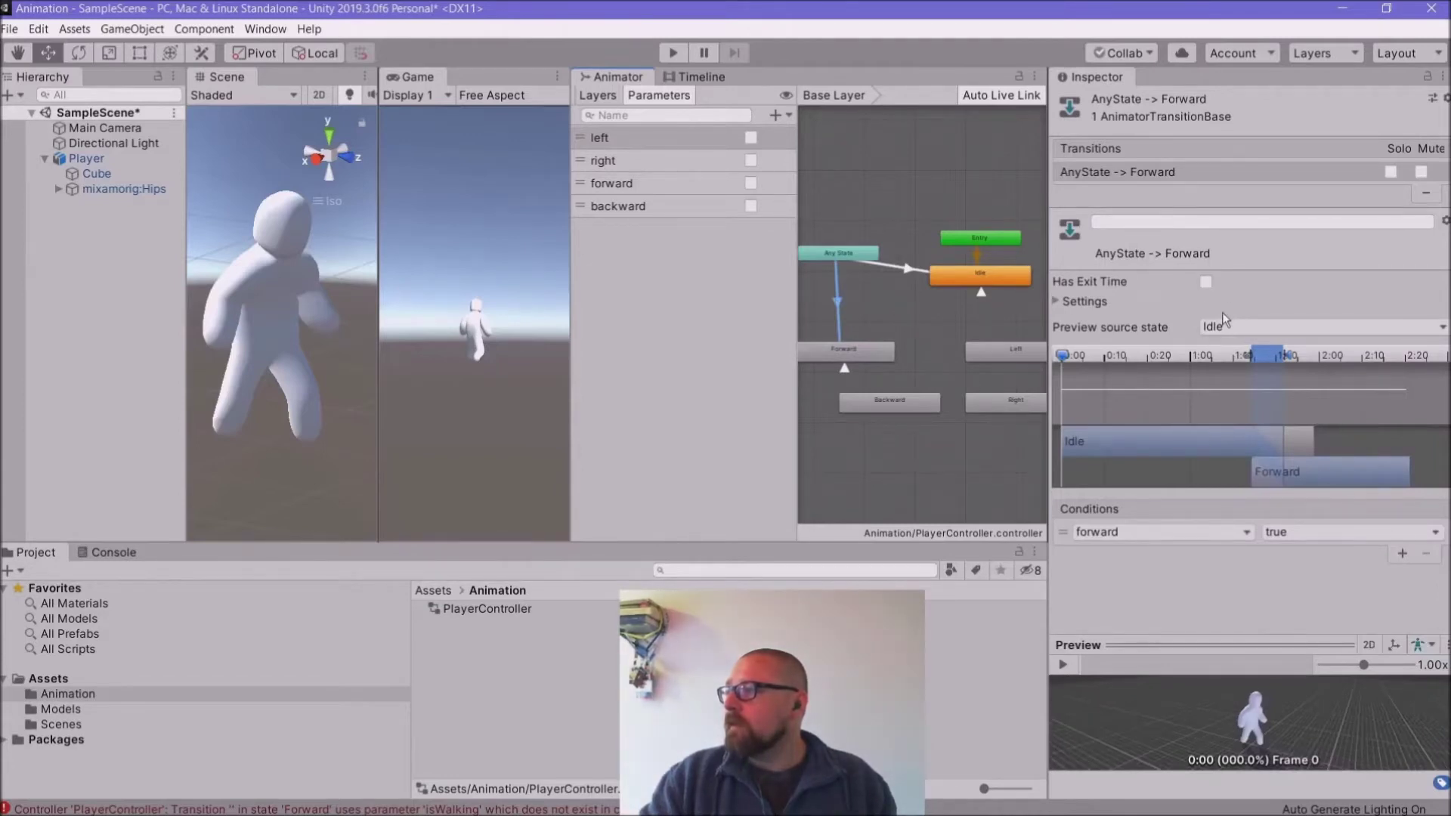
{"action": "left_click", "coordinate": [1066, 301]}
{"action": "left_click", "coordinate": [1207, 434]}
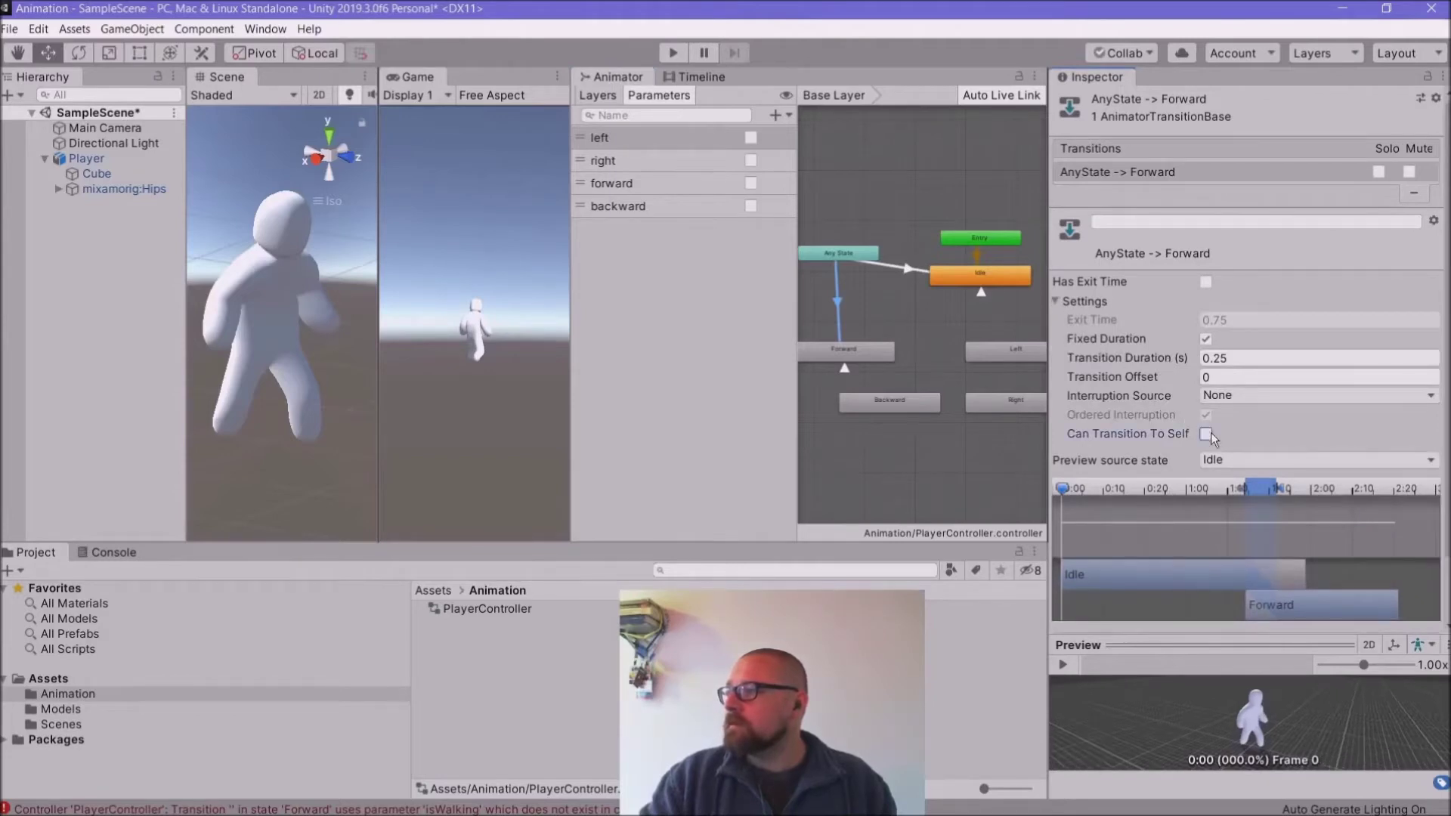
Step: Replace the invalid condition on the Forward -> Forward self-transition with forward set to true
{"action": "left_click", "coordinate": [843, 370]}
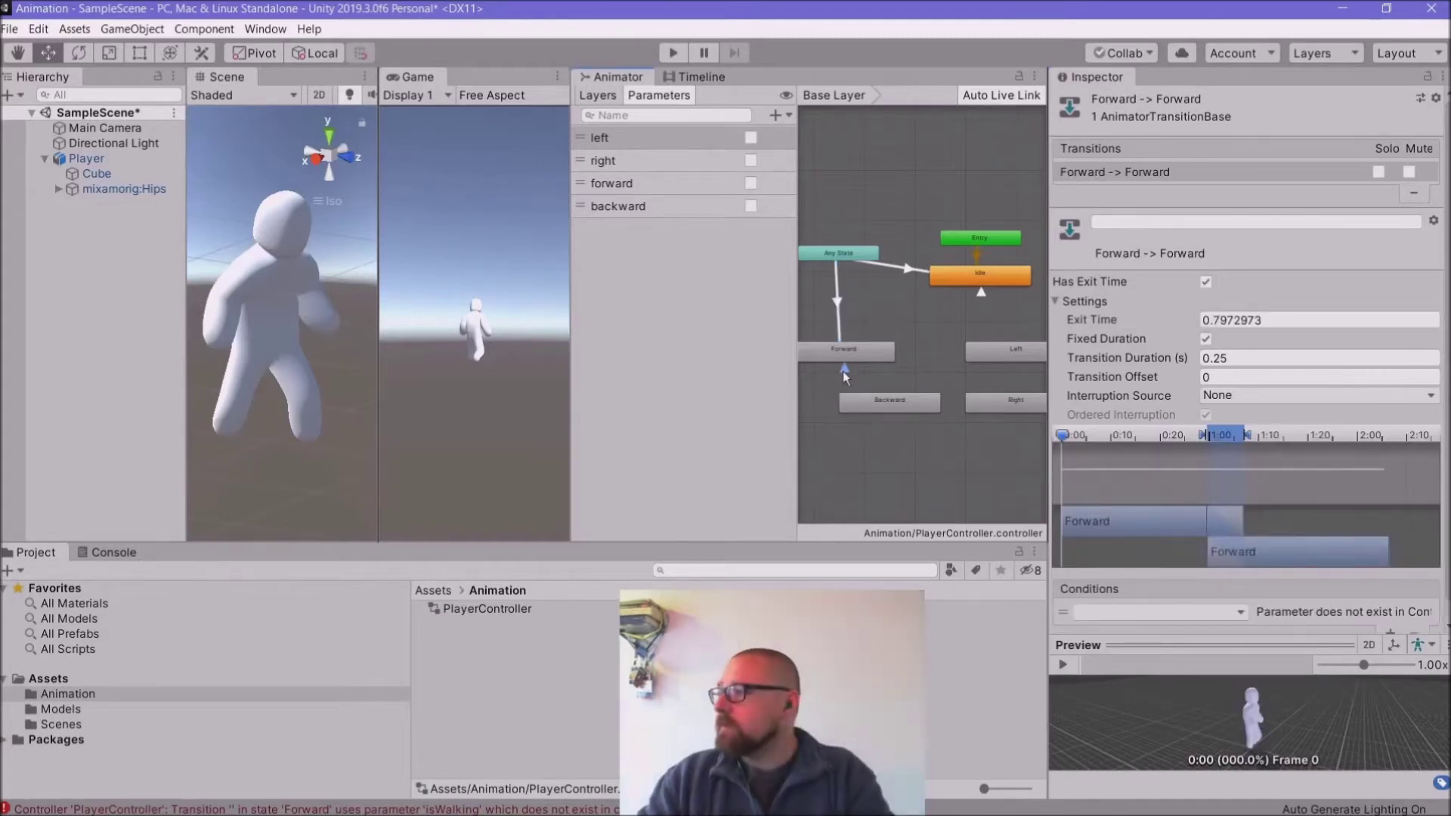
{"action": "scroll", "coordinate": [1174, 297], "scroll_direction": "down", "scroll_amount": 1}
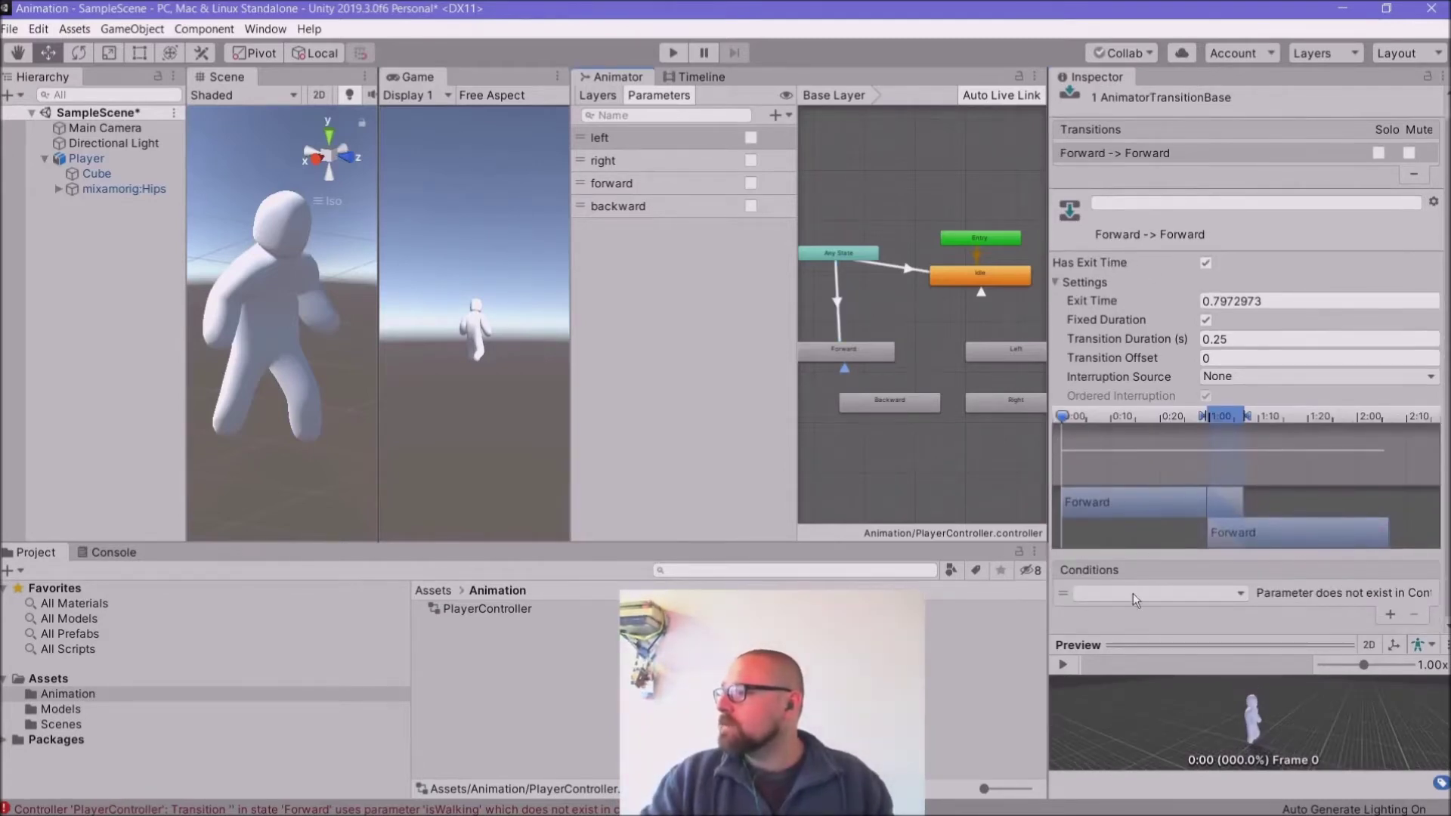
{"action": "left_click", "coordinate": [1400, 599]}
{"action": "left_click", "coordinate": [1415, 615]}
{"action": "left_click", "coordinate": [1391, 614]}
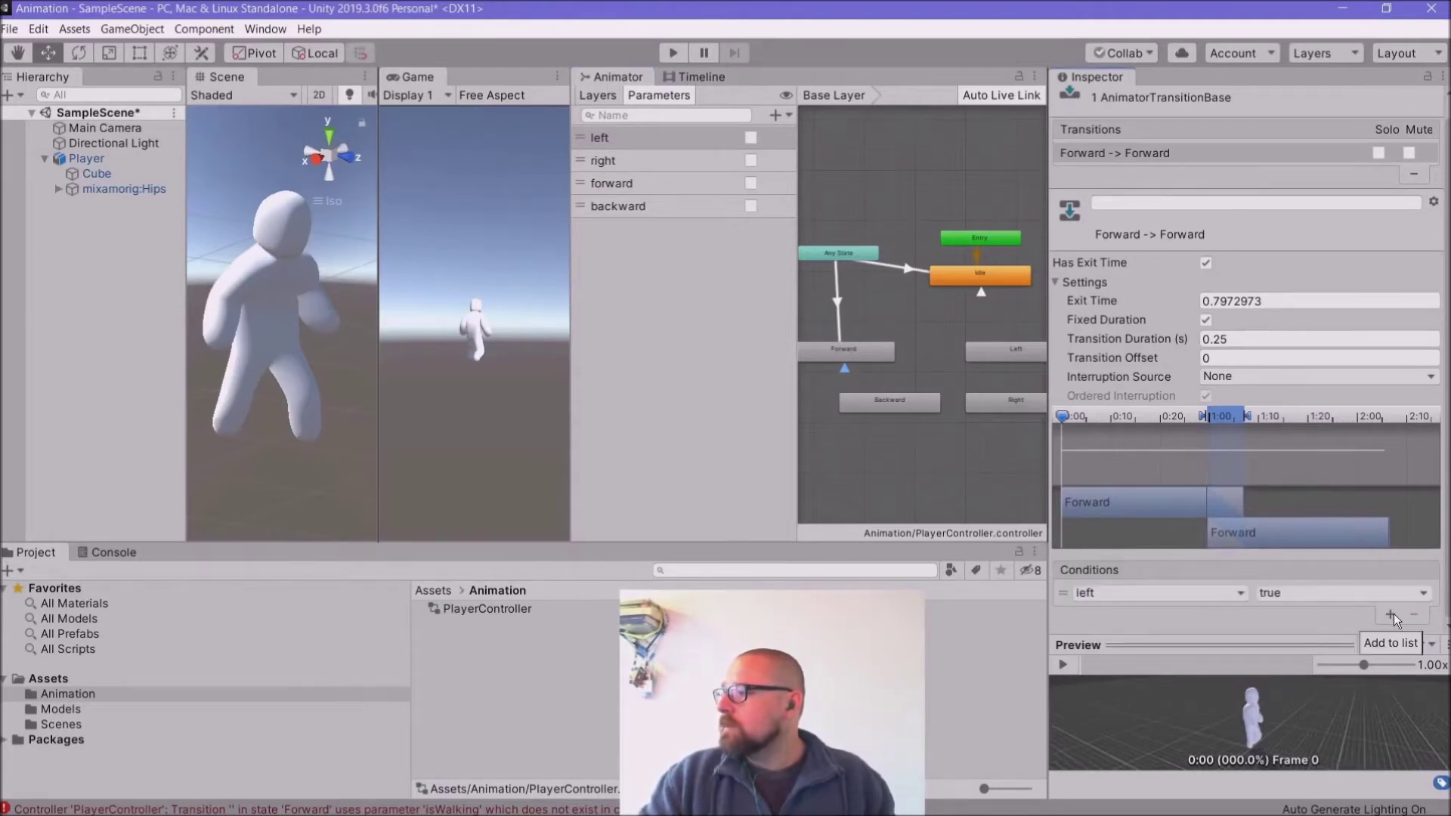
{"action": "left_click", "coordinate": [1240, 594]}
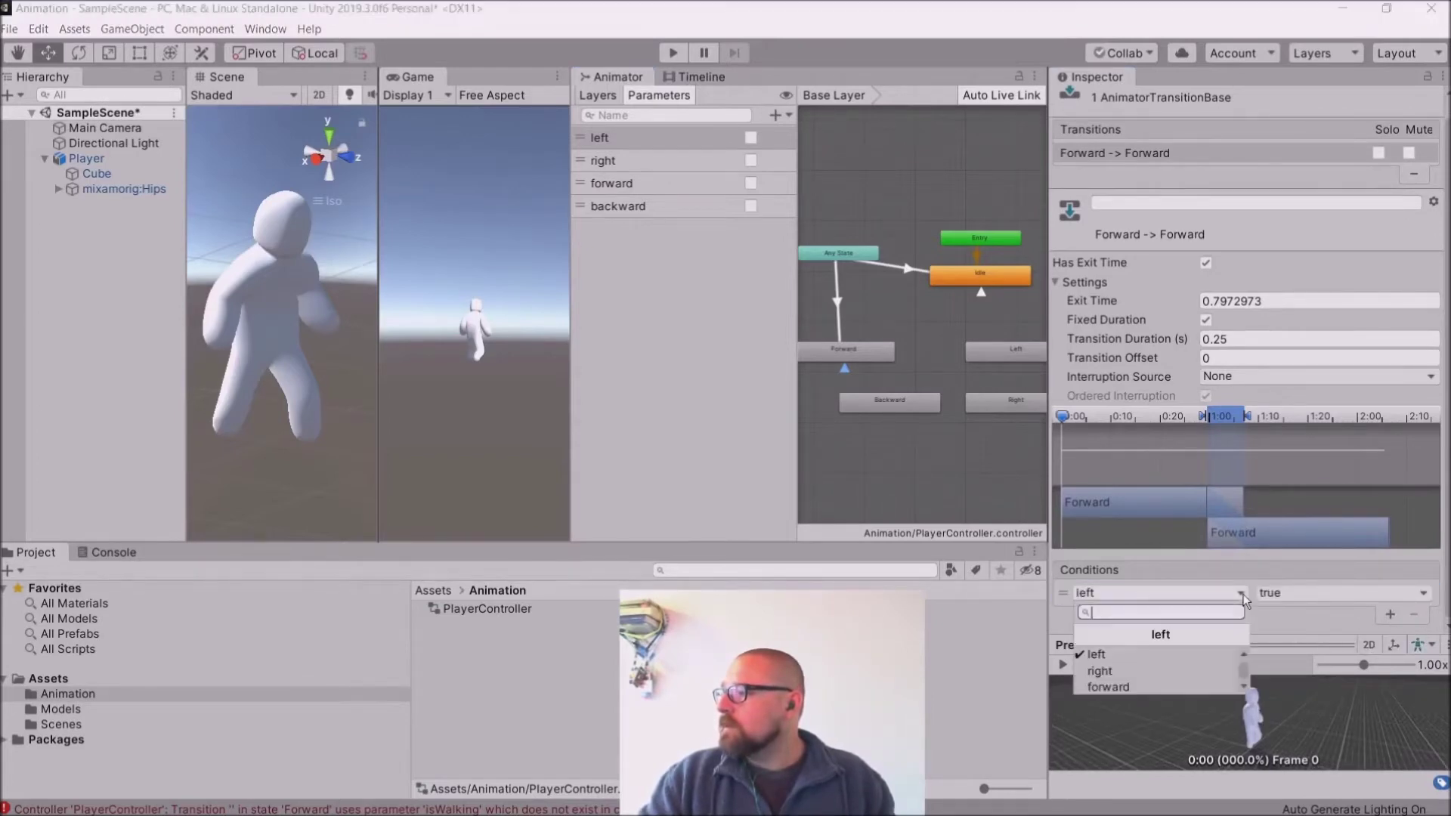
{"action": "left_click", "coordinate": [1151, 684]}
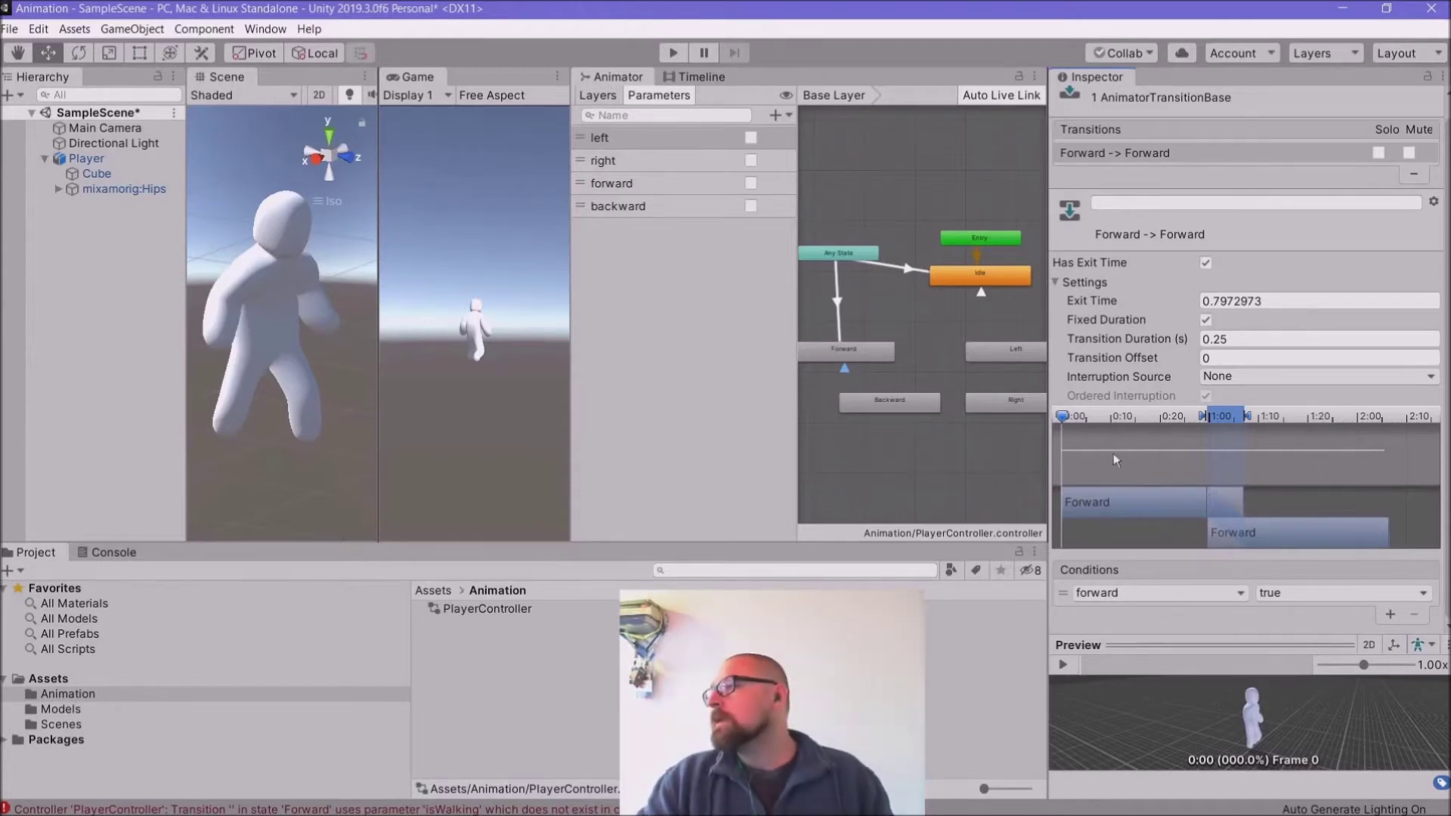
Step: Create a transition from Any State to the Backward state in the Animator graph
{"action": "left_click", "coordinate": [838, 254]}
{"action": "right_click", "coordinate": [837, 251]}
{"action": "left_click", "coordinate": [908, 260]}
{"action": "left_click", "coordinate": [901, 402]}
{"action": "left_click", "coordinate": [855, 330]}
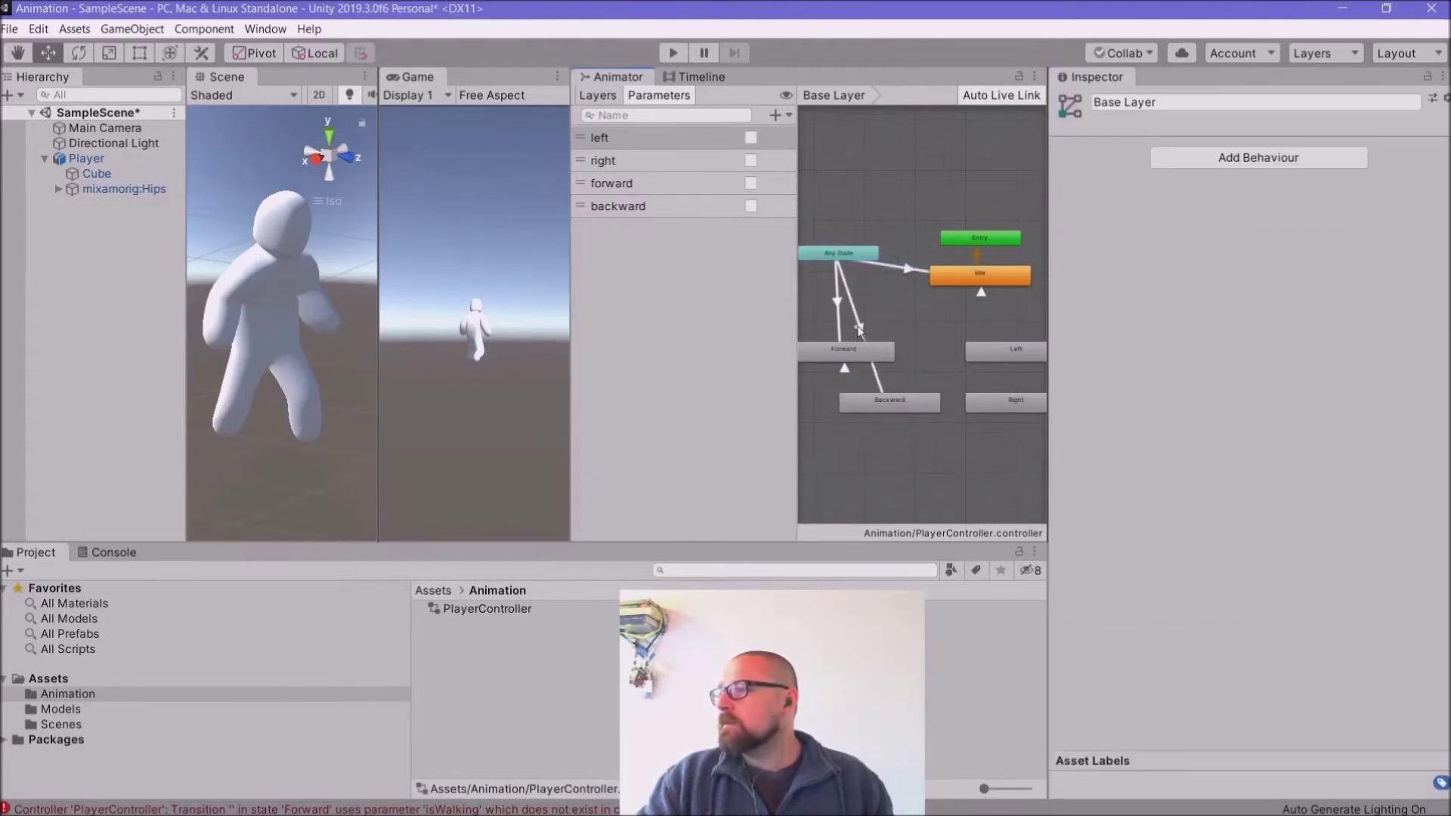
Step: Give the AnyState -> Backward transition the condition backward = true and disable its Can Transition To Self option
{"action": "left_click", "coordinate": [859, 329]}
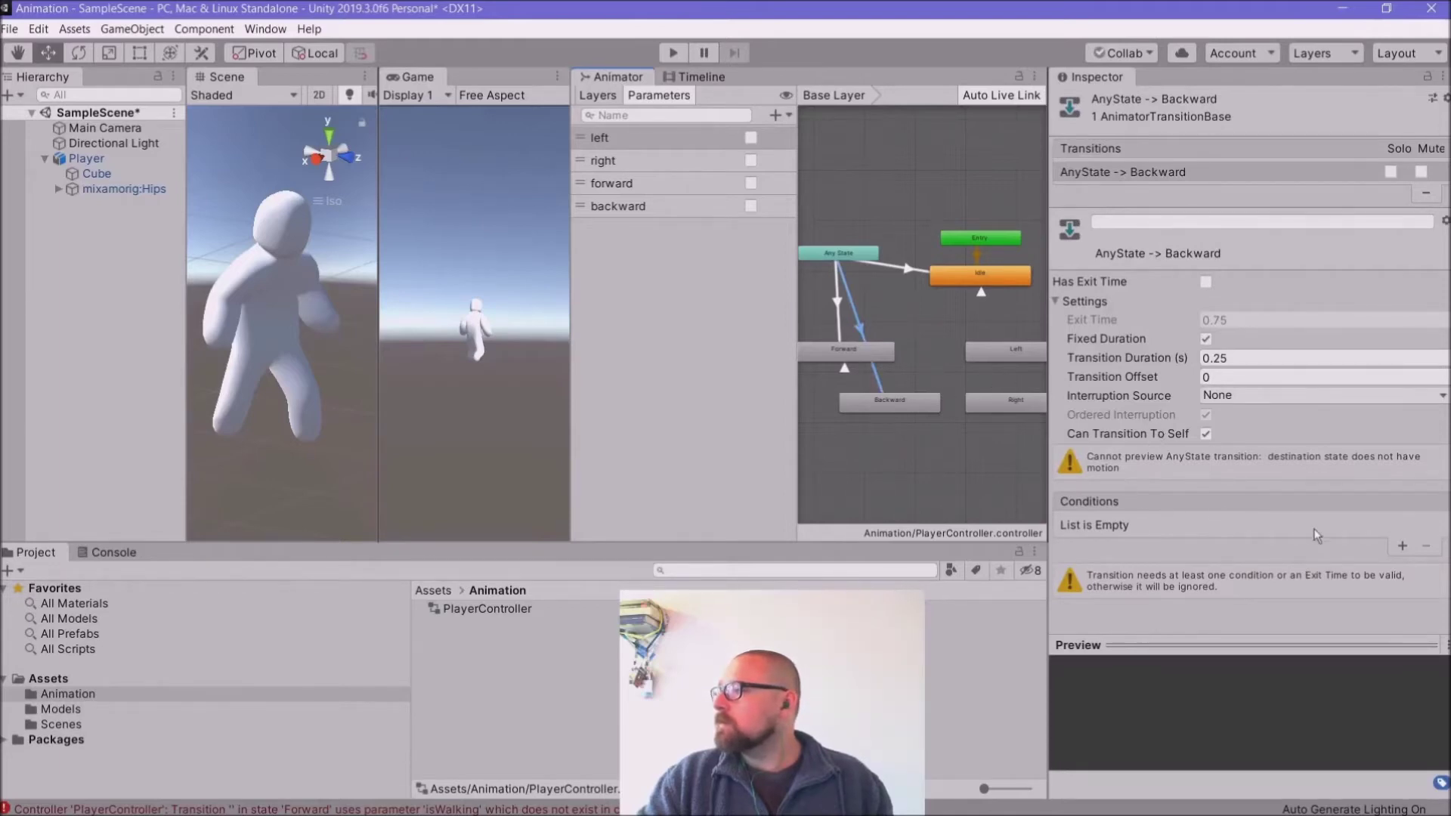
{"action": "left_click", "coordinate": [1400, 545]}
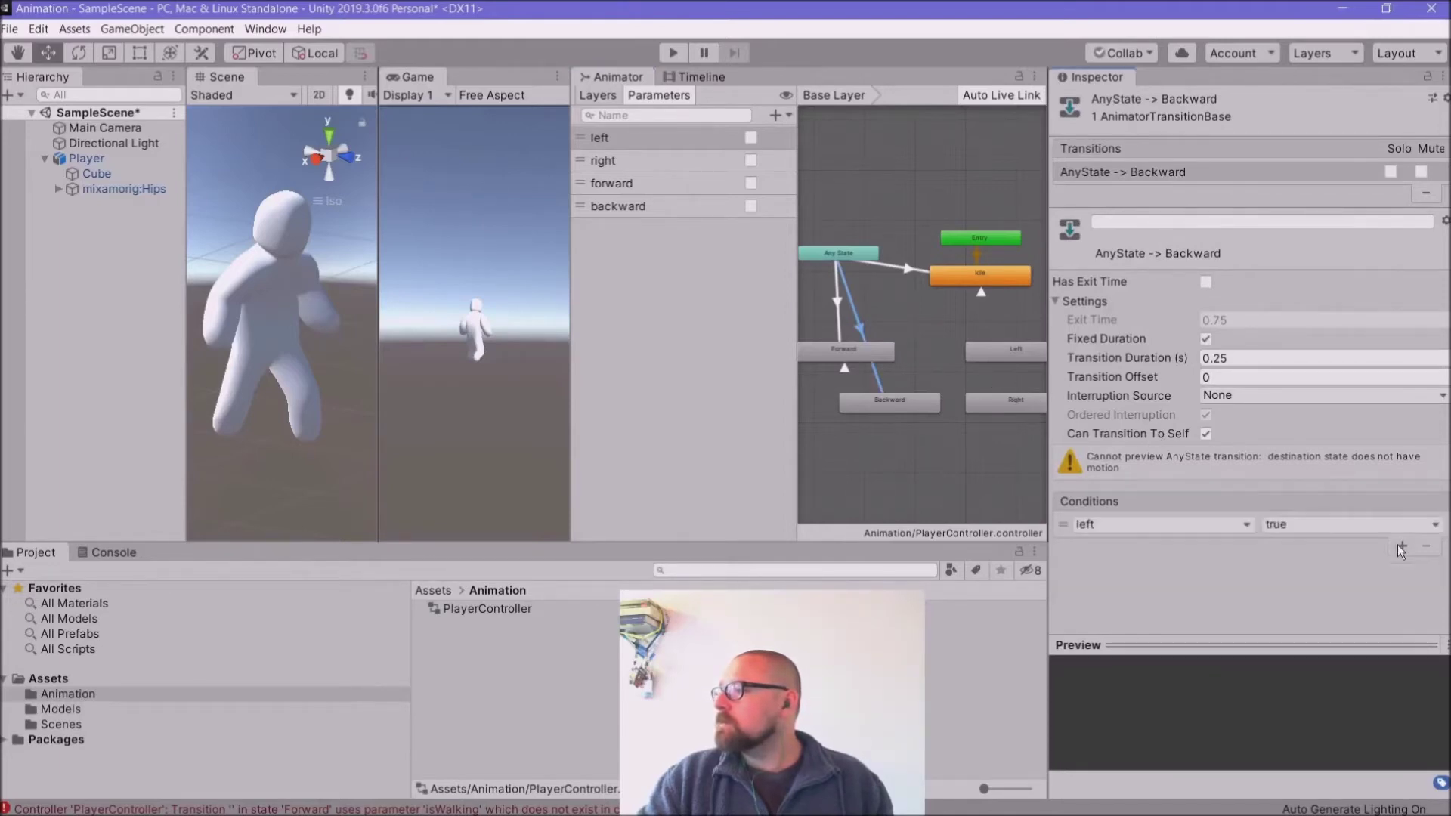
{"action": "left_click", "coordinate": [1246, 525]}
{"action": "key", "text": "Down"}
{"action": "key", "text": "Down"}
{"action": "key", "text": "Down"}
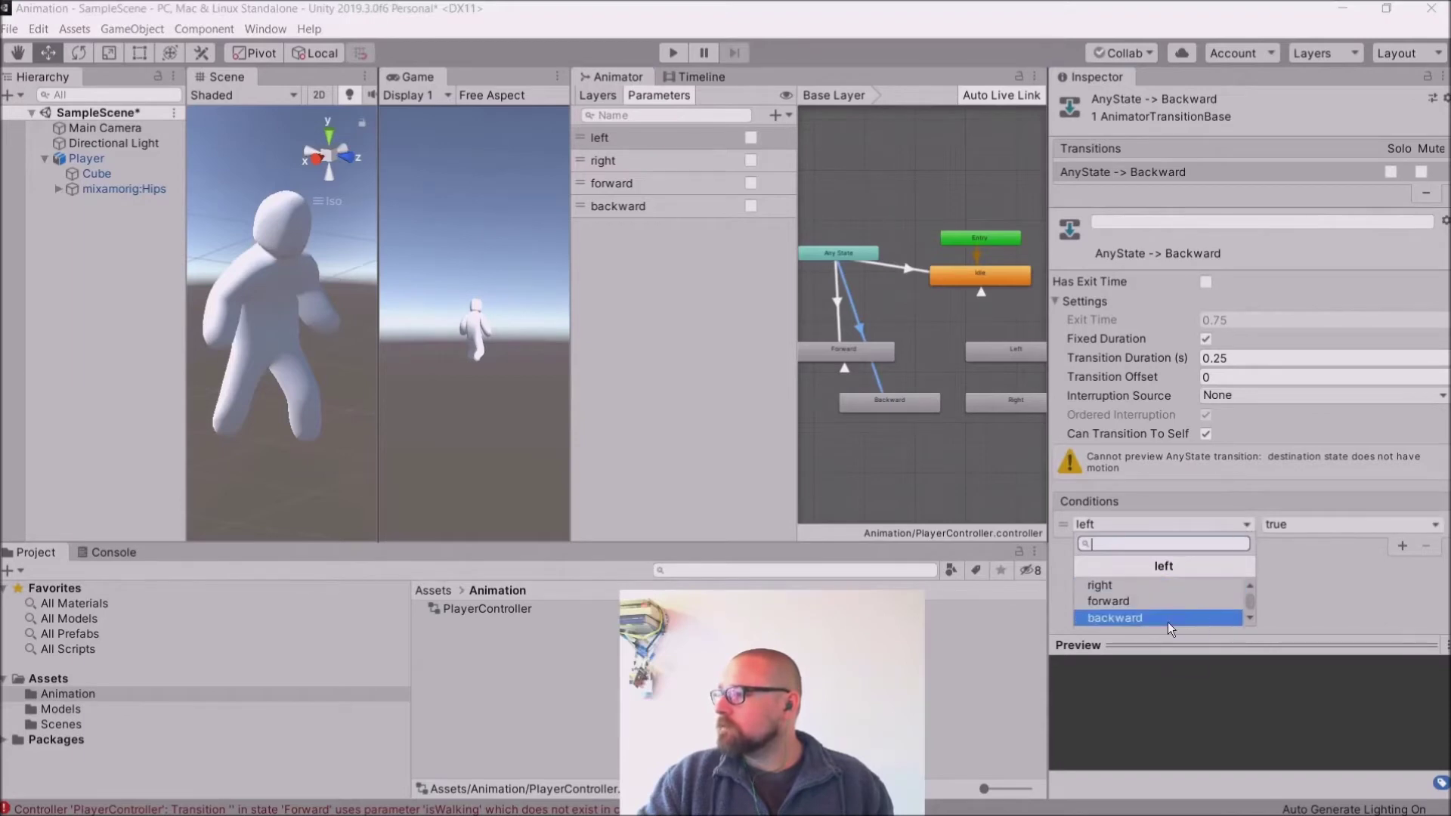
{"action": "key", "text": "Return"}
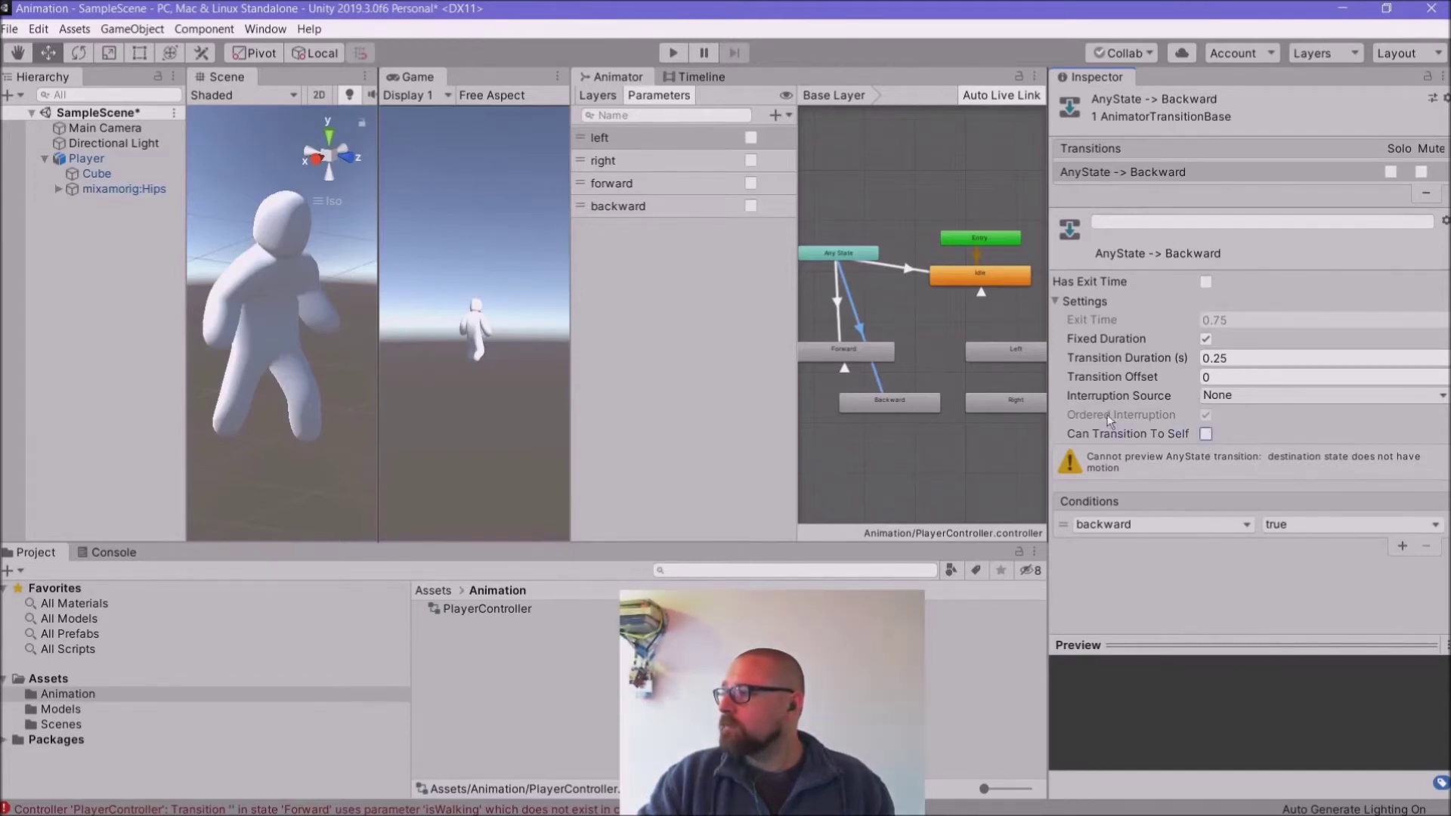
Step: Create a self-transition on the Backward state in the Animator graph
{"action": "left_click", "coordinate": [879, 402]}
{"action": "right_click", "coordinate": [878, 402]}
{"action": "left_click", "coordinate": [886, 411]}
{"action": "left_click", "coordinate": [904, 403]}
Step: Add the condition backward = true to the Backward -> Backward transition, and select the Backward state
{"action": "left_click", "coordinate": [890, 420]}
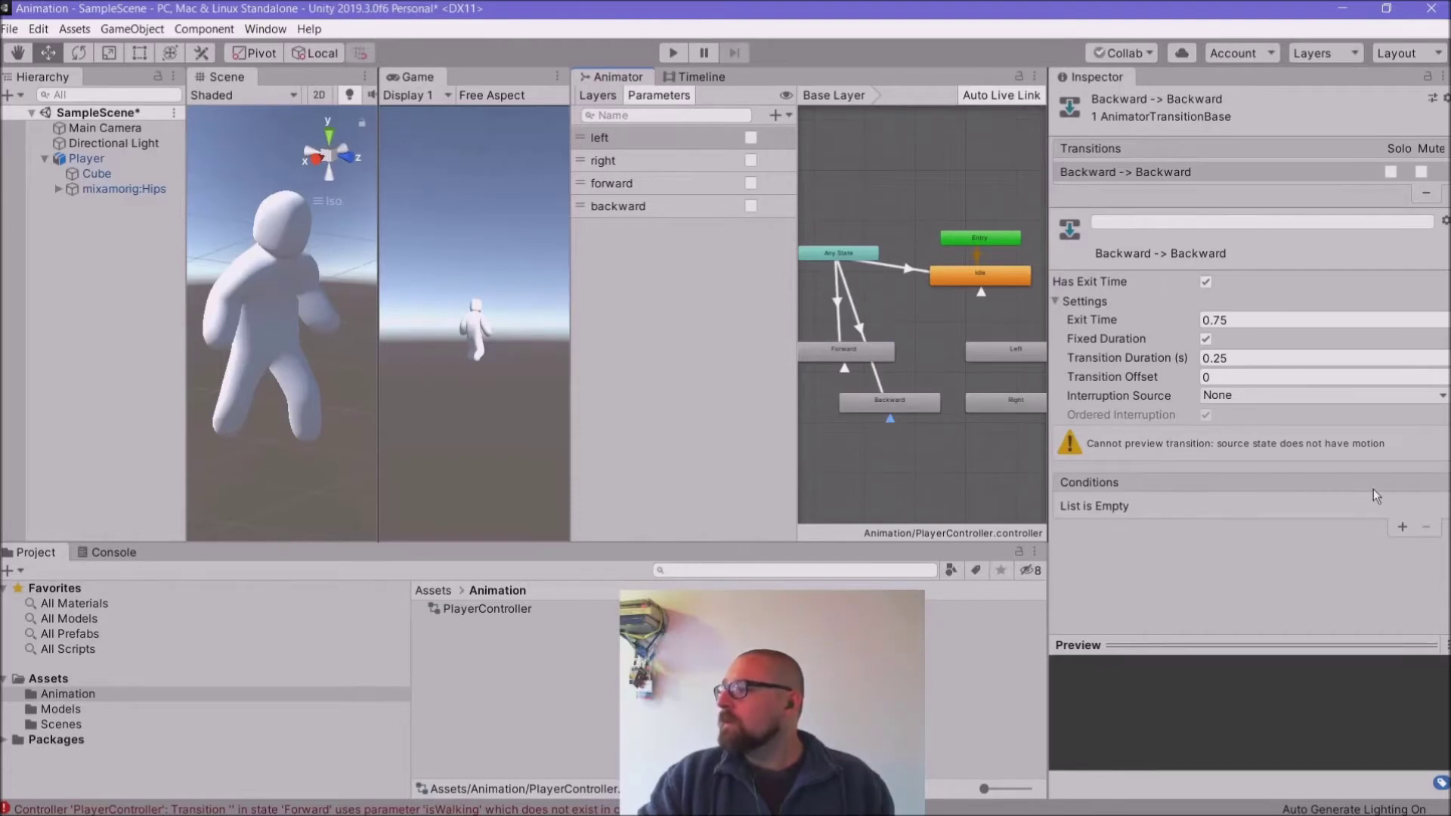
{"action": "left_click", "coordinate": [1403, 527]}
{"action": "left_click", "coordinate": [1225, 505]}
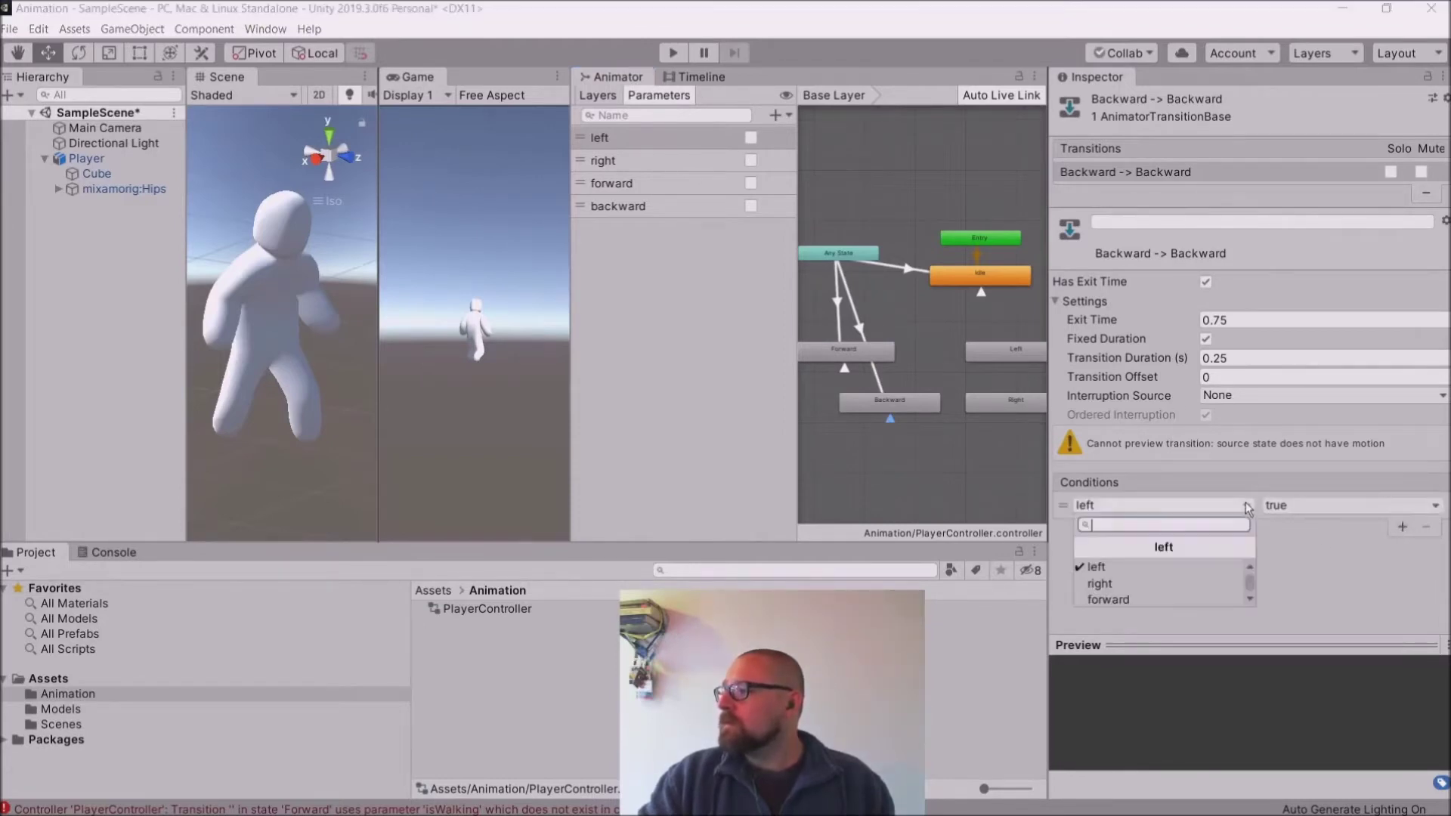
{"action": "scroll", "coordinate": [1222, 575], "scroll_direction": "down", "scroll_amount": 1}
{"action": "left_click", "coordinate": [1178, 596]}
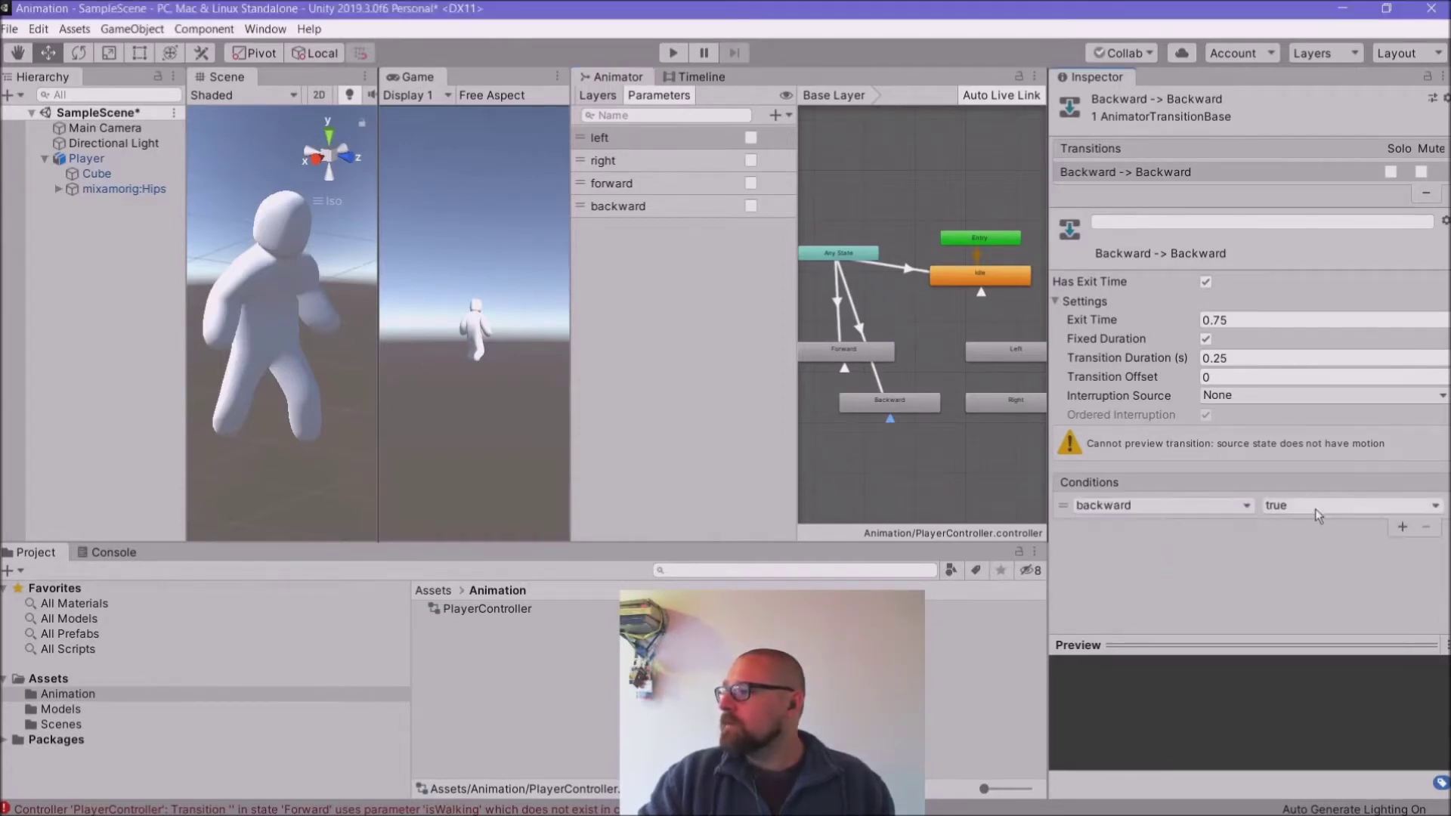
{"action": "left_click", "coordinate": [911, 446]}
{"action": "left_click", "coordinate": [870, 408]}
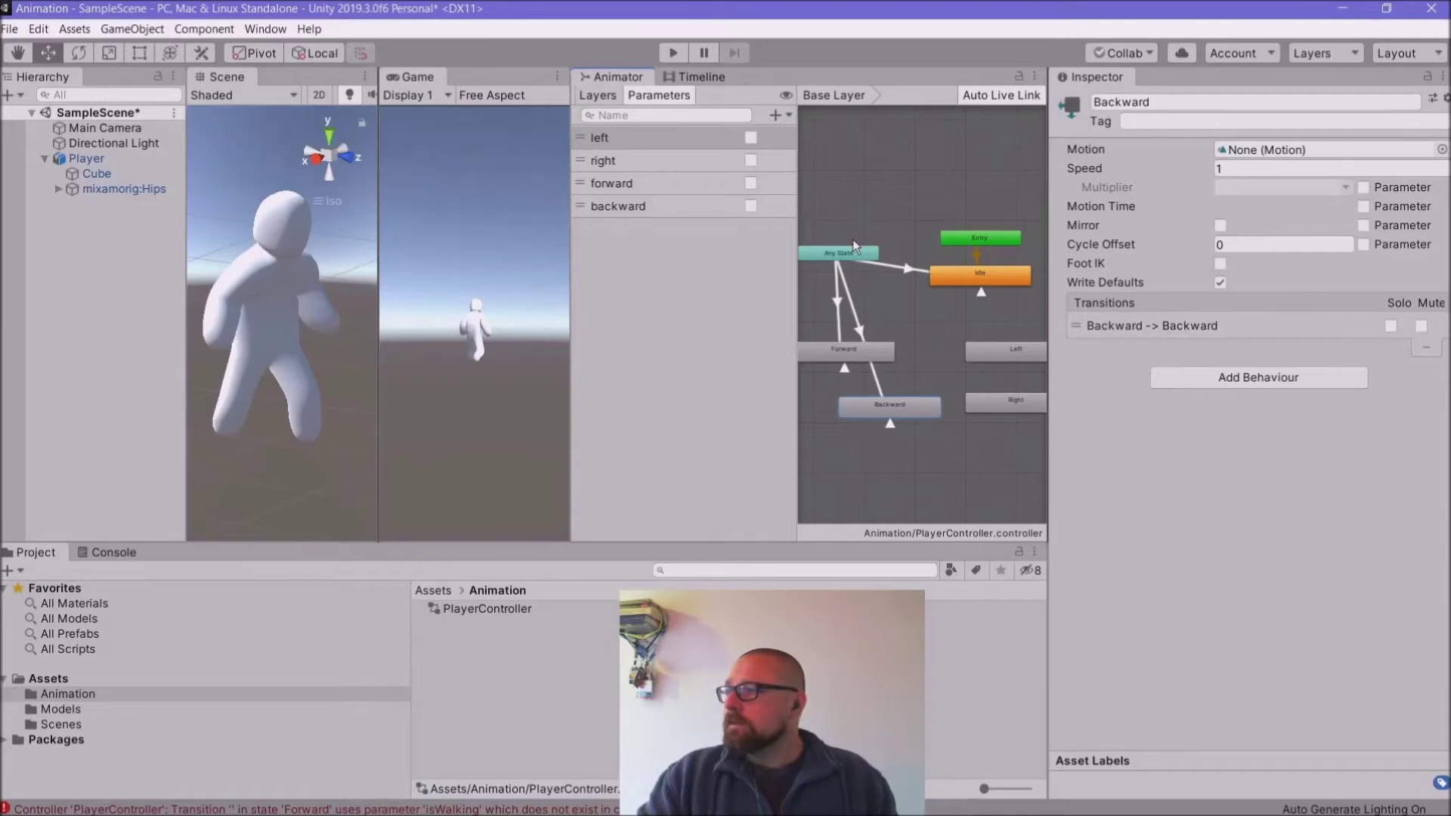
Step: Run the scene in Play mode, test forward and backward movement while watching the Animator states, and stop it
{"action": "left_click", "coordinate": [674, 53]}
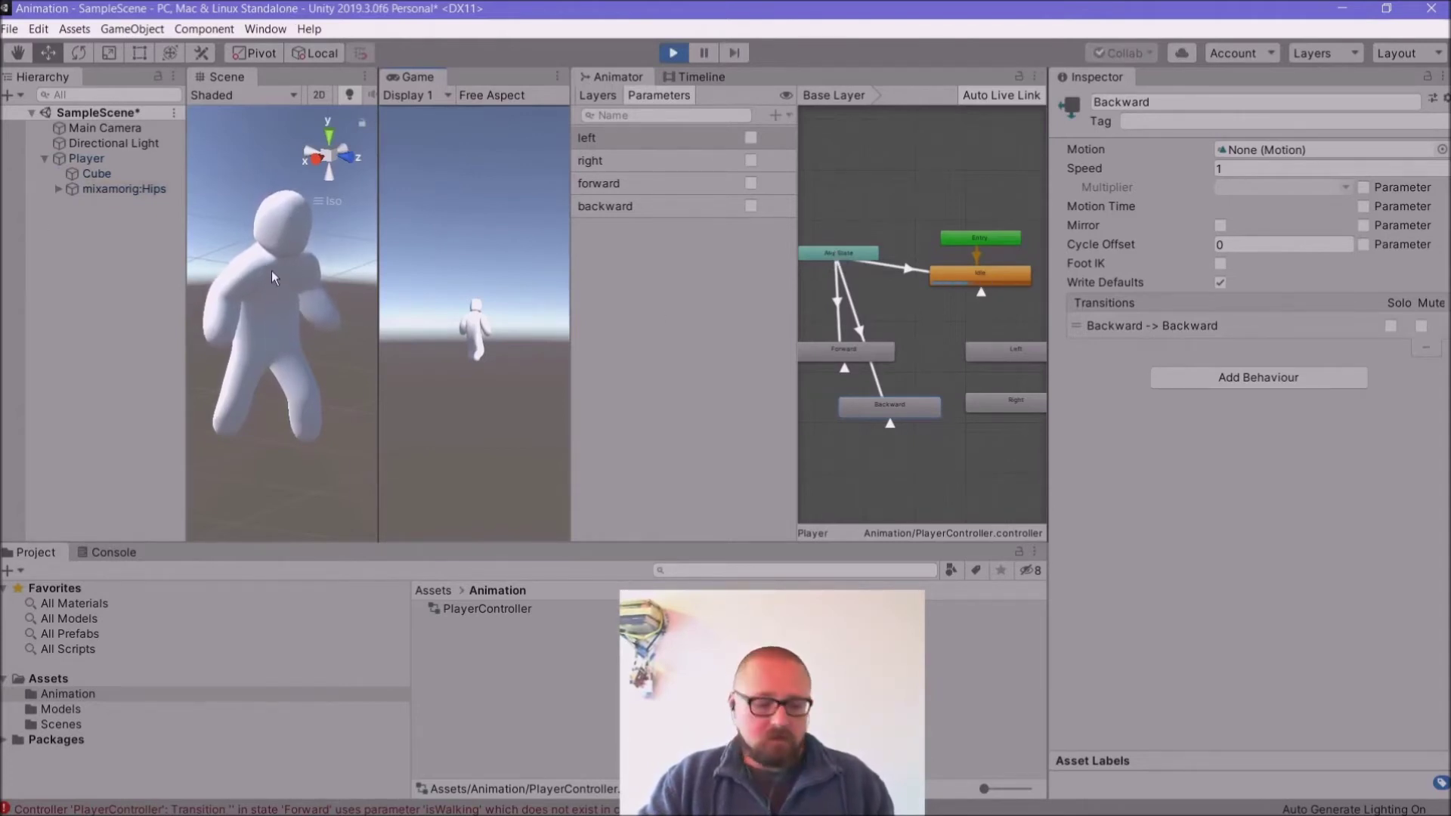
{"action": "key", "text": "w"}
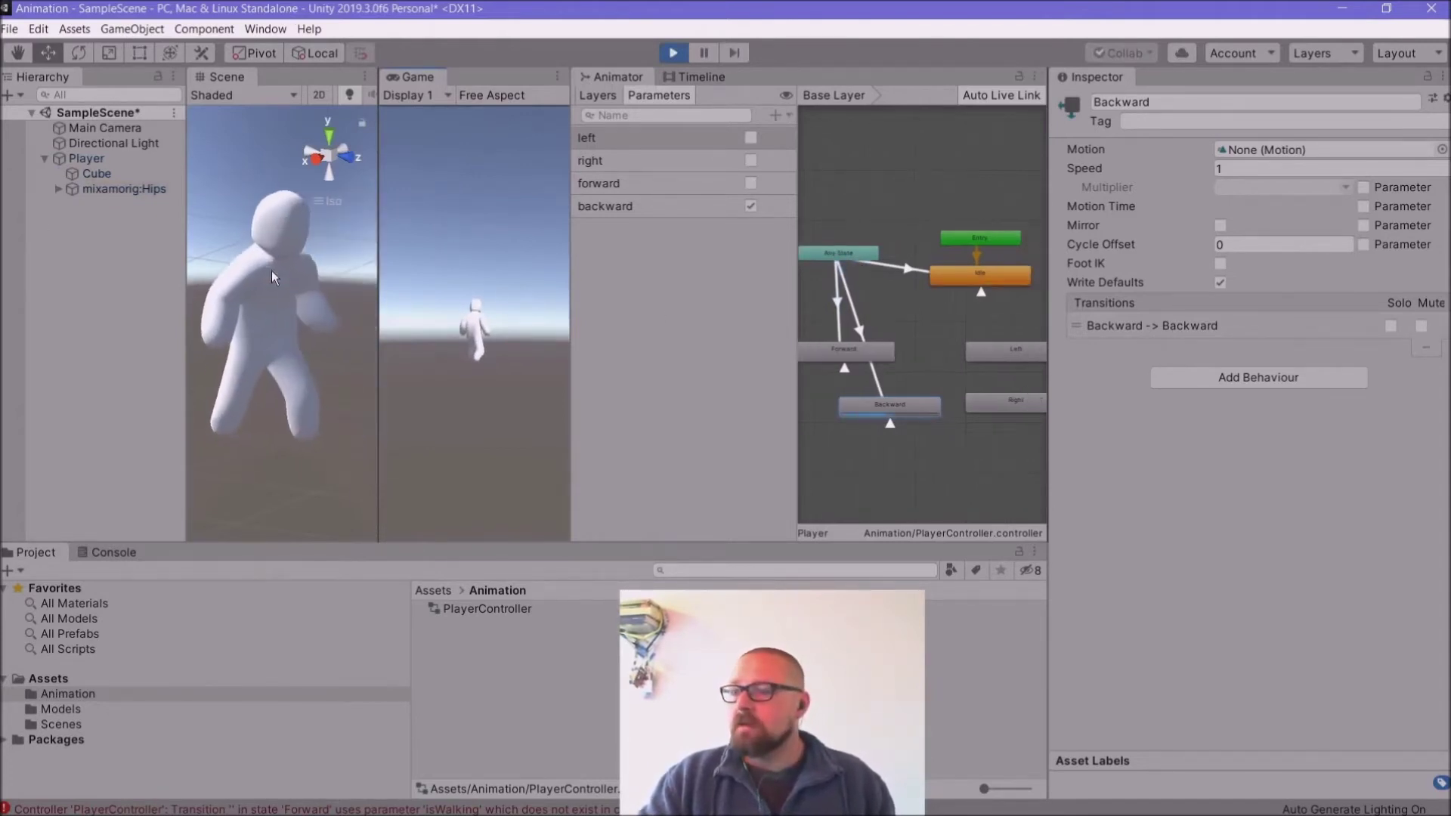
{"action": "key", "text": "s"}
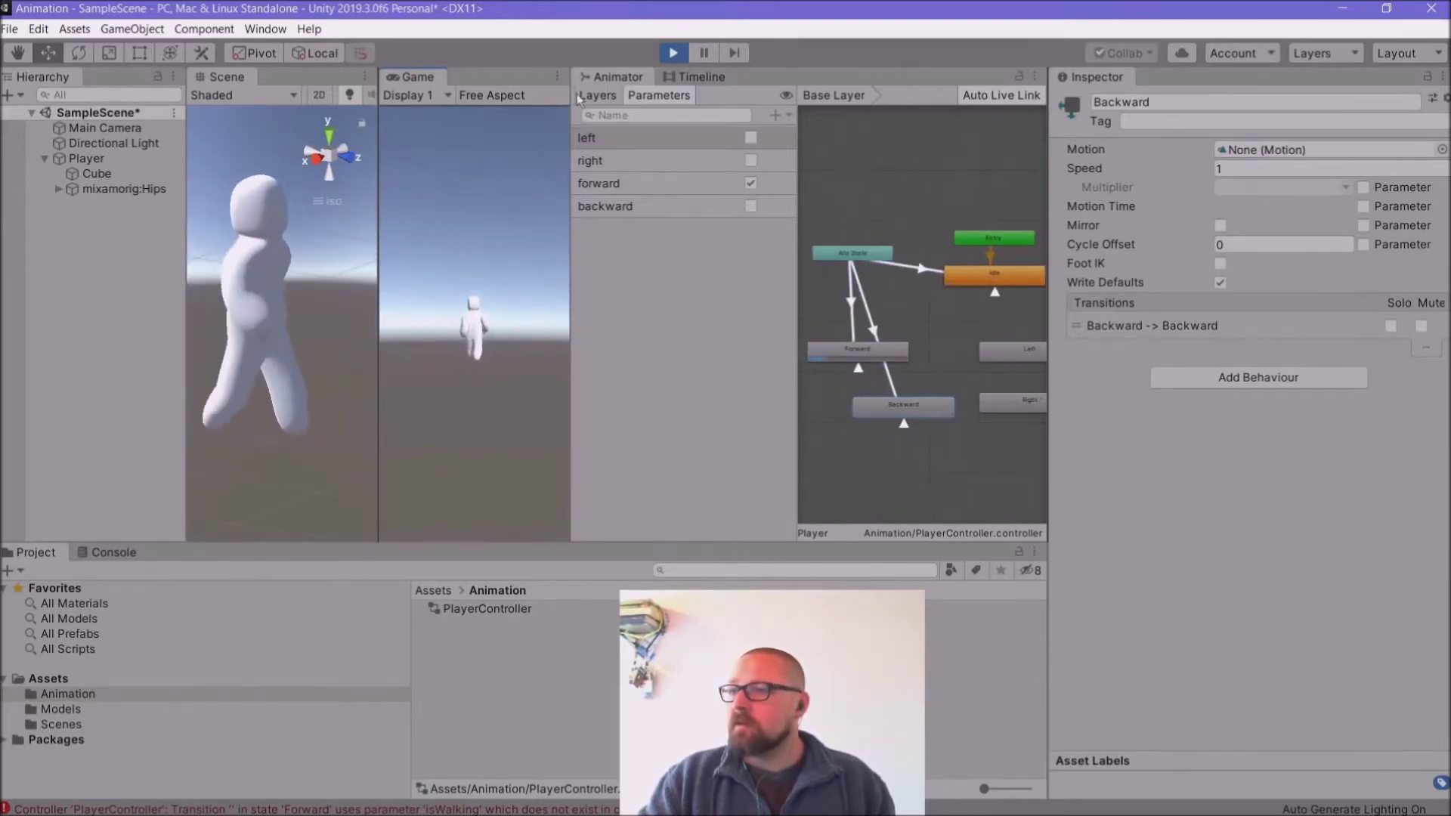
{"action": "left_click", "coordinate": [680, 55]}
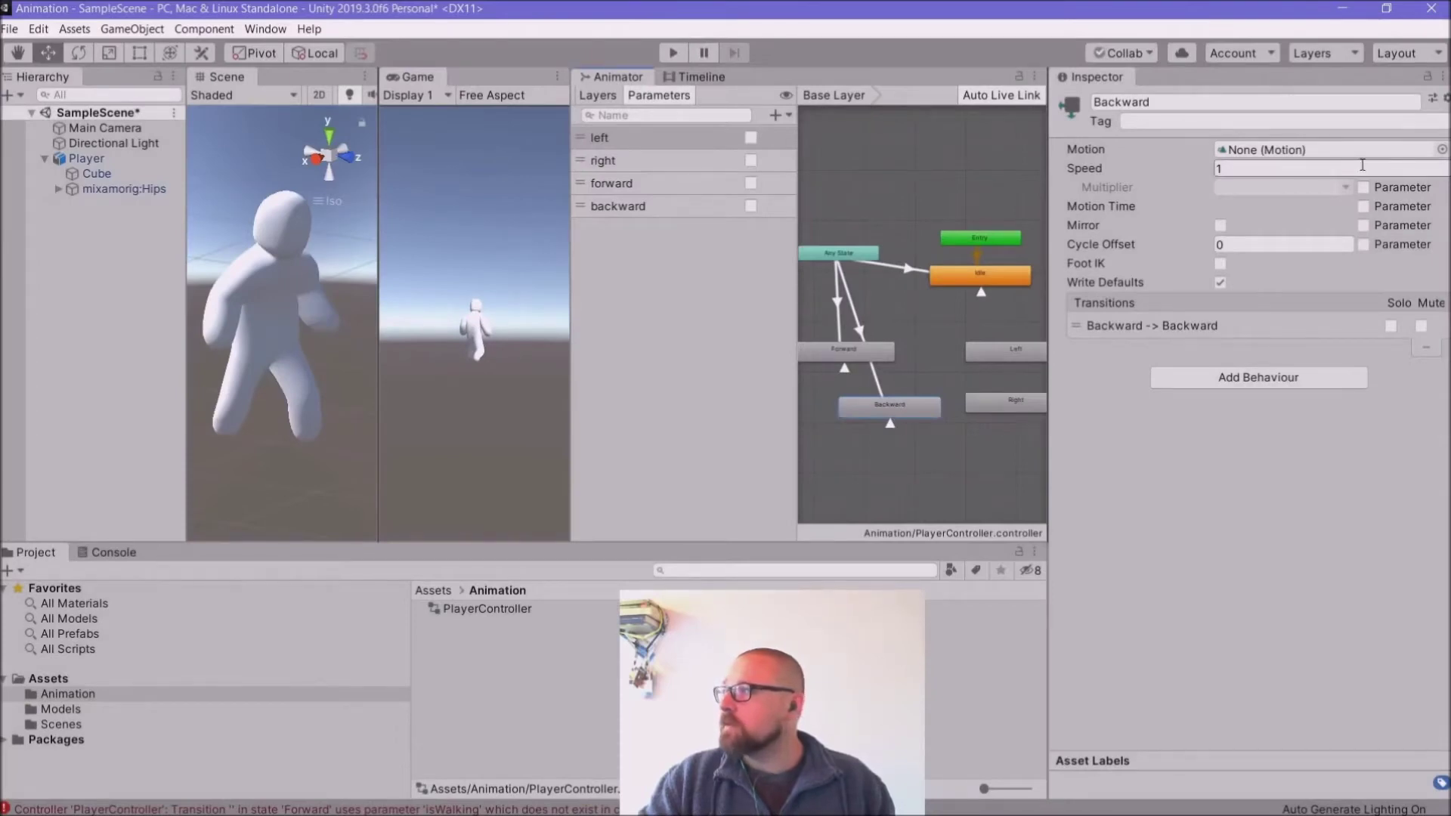
Step: Assign the mixamo.com clip from Models/Walking Backward.fbx as the Backward state's motion
{"action": "left_click", "coordinate": [1442, 149]}
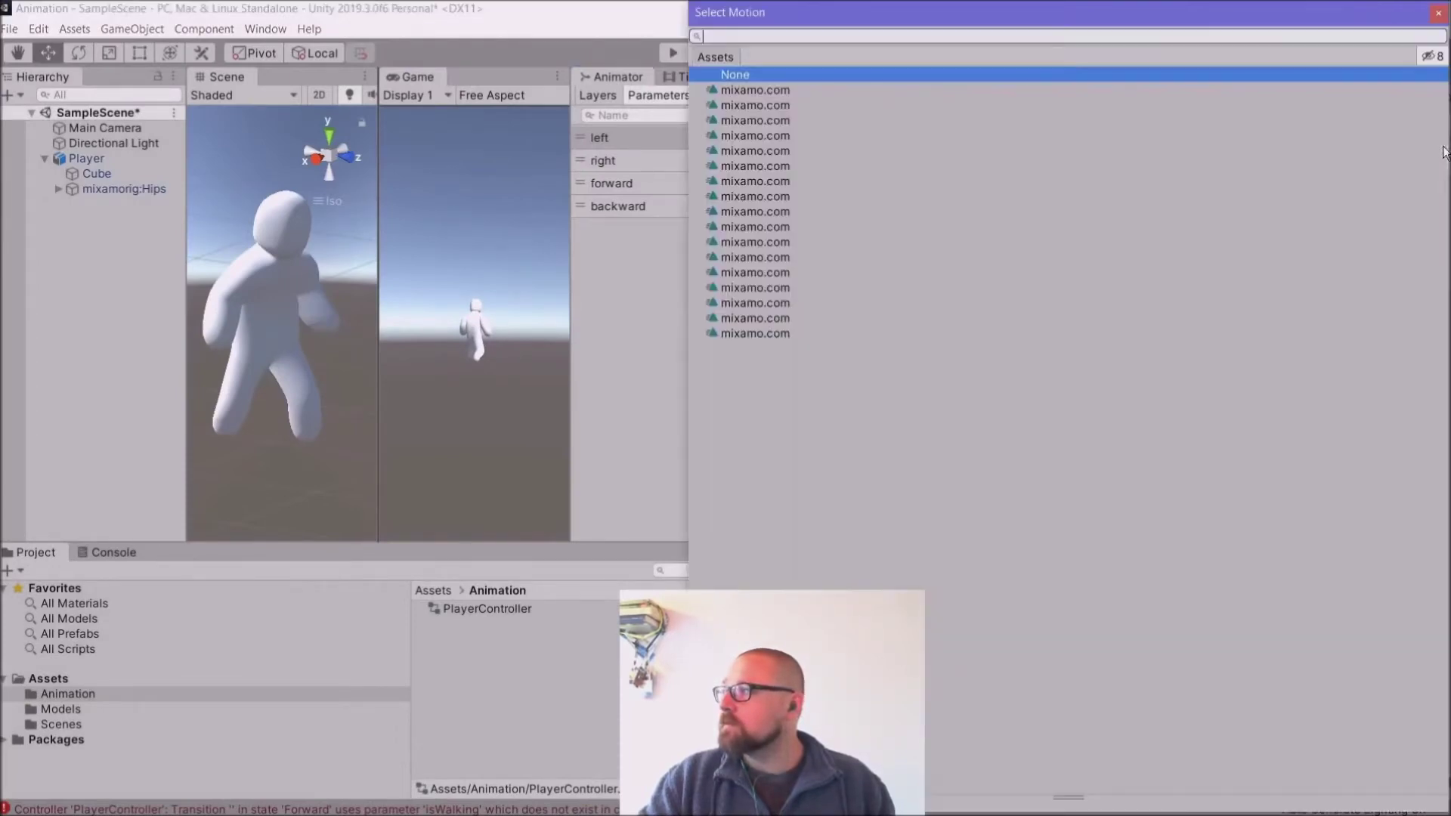
{"action": "left_click", "coordinate": [785, 336]}
{"action": "key", "text": "Up"}
{"action": "key", "text": "Up"}
{"action": "key", "text": "Up"}
{"action": "key", "text": "Up"}
{"action": "key", "text": "Up"}
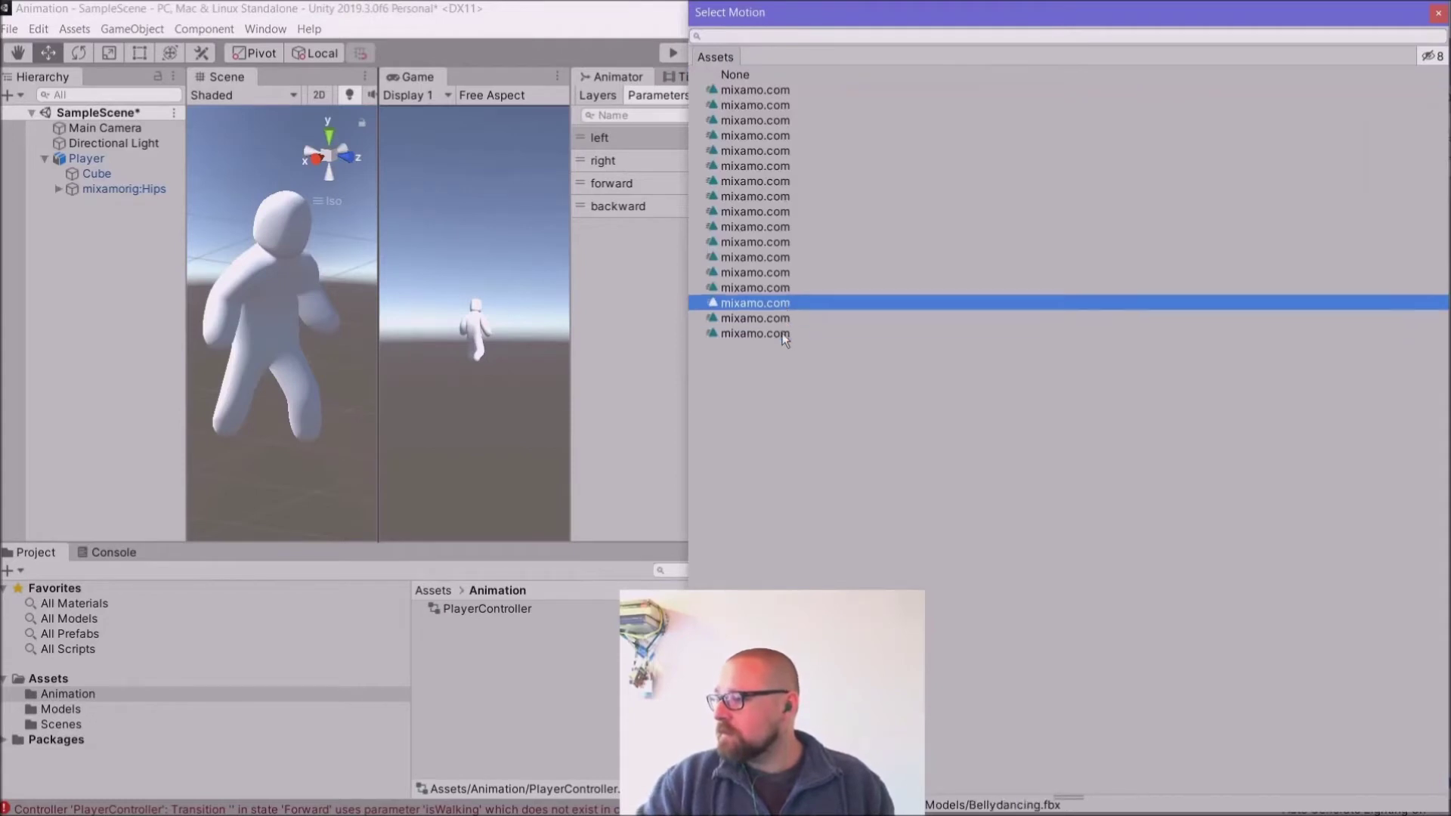
{"action": "key", "text": "Up"}
{"action": "key", "text": "Up"}
{"action": "key", "text": "Up"}
{"action": "key", "text": "Up"}
{"action": "key", "text": "Up"}
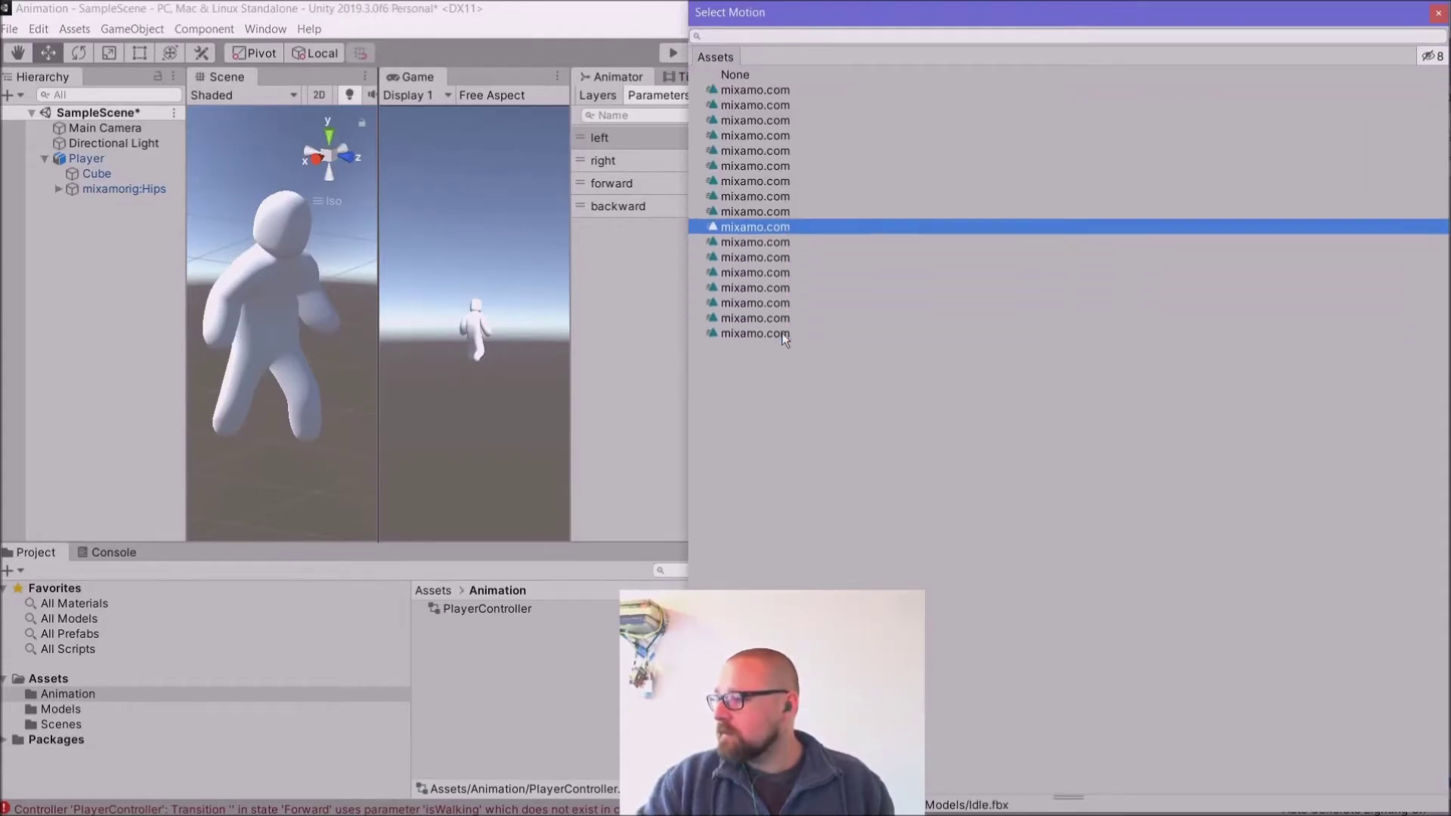
{"action": "key", "text": "Down"}
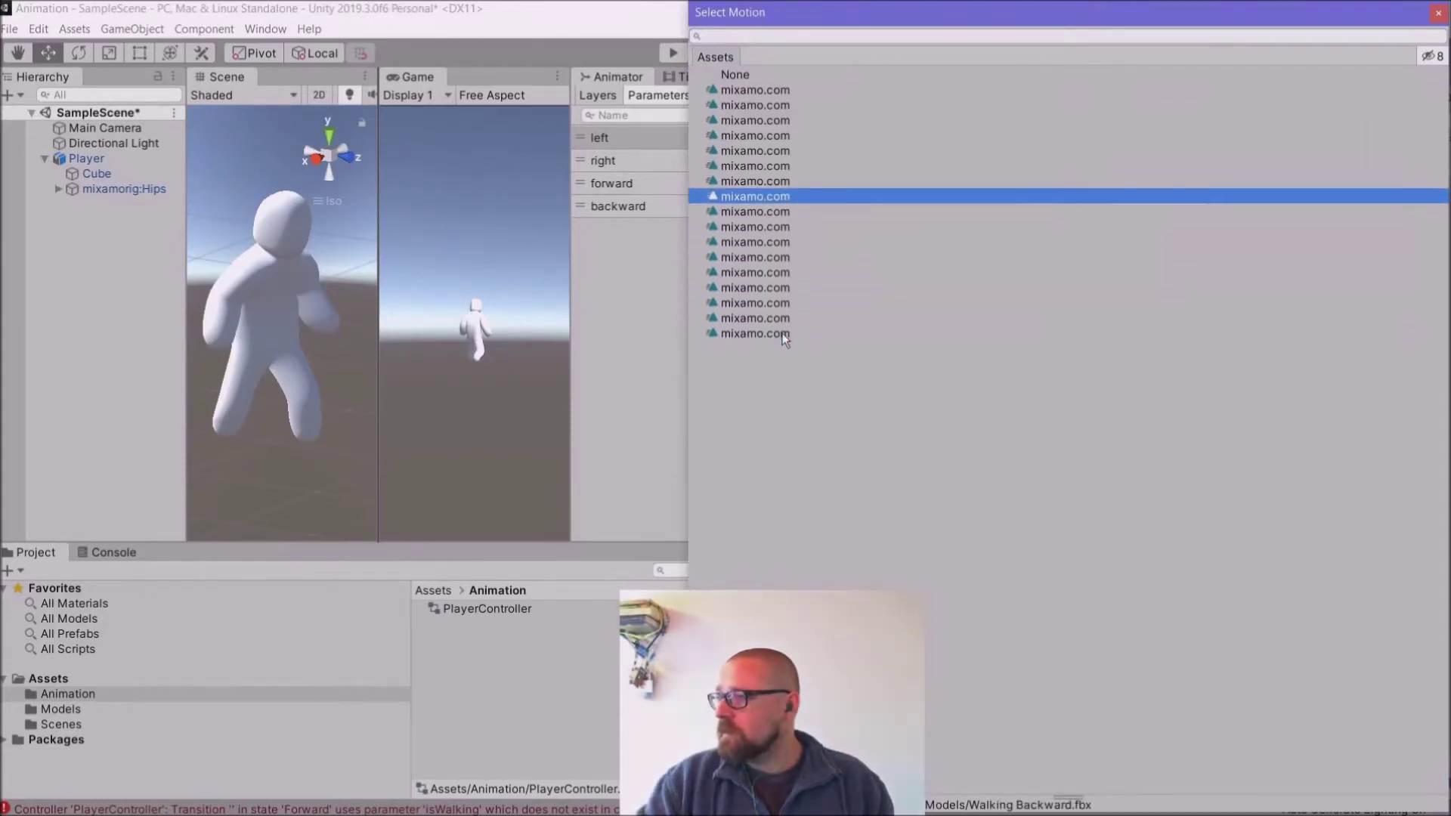
{"action": "double_click", "coordinate": [731, 198]}
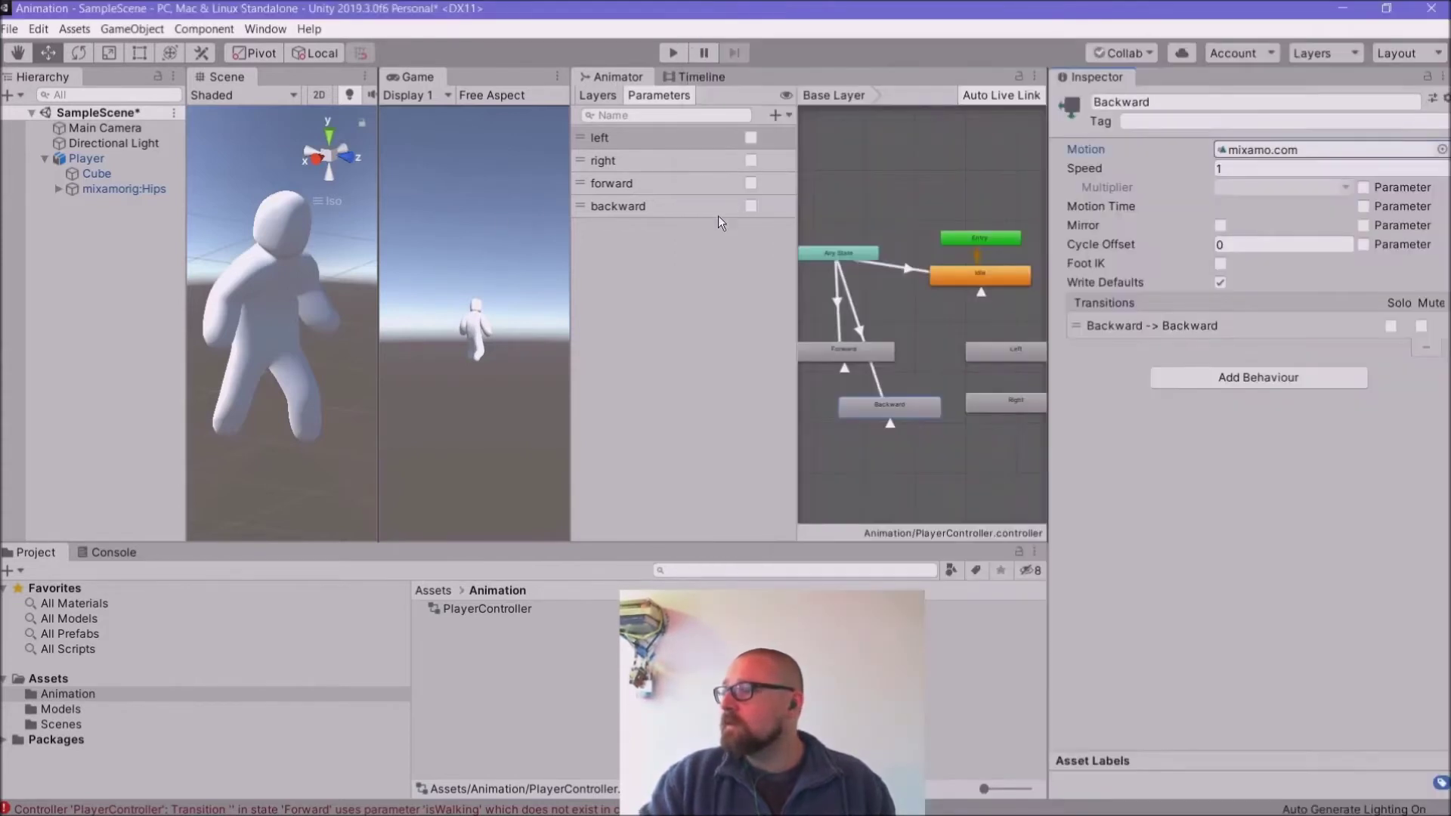
Step: Start Play mode again and test the character's backward and forward walking animations
{"action": "left_click", "coordinate": [679, 62]}
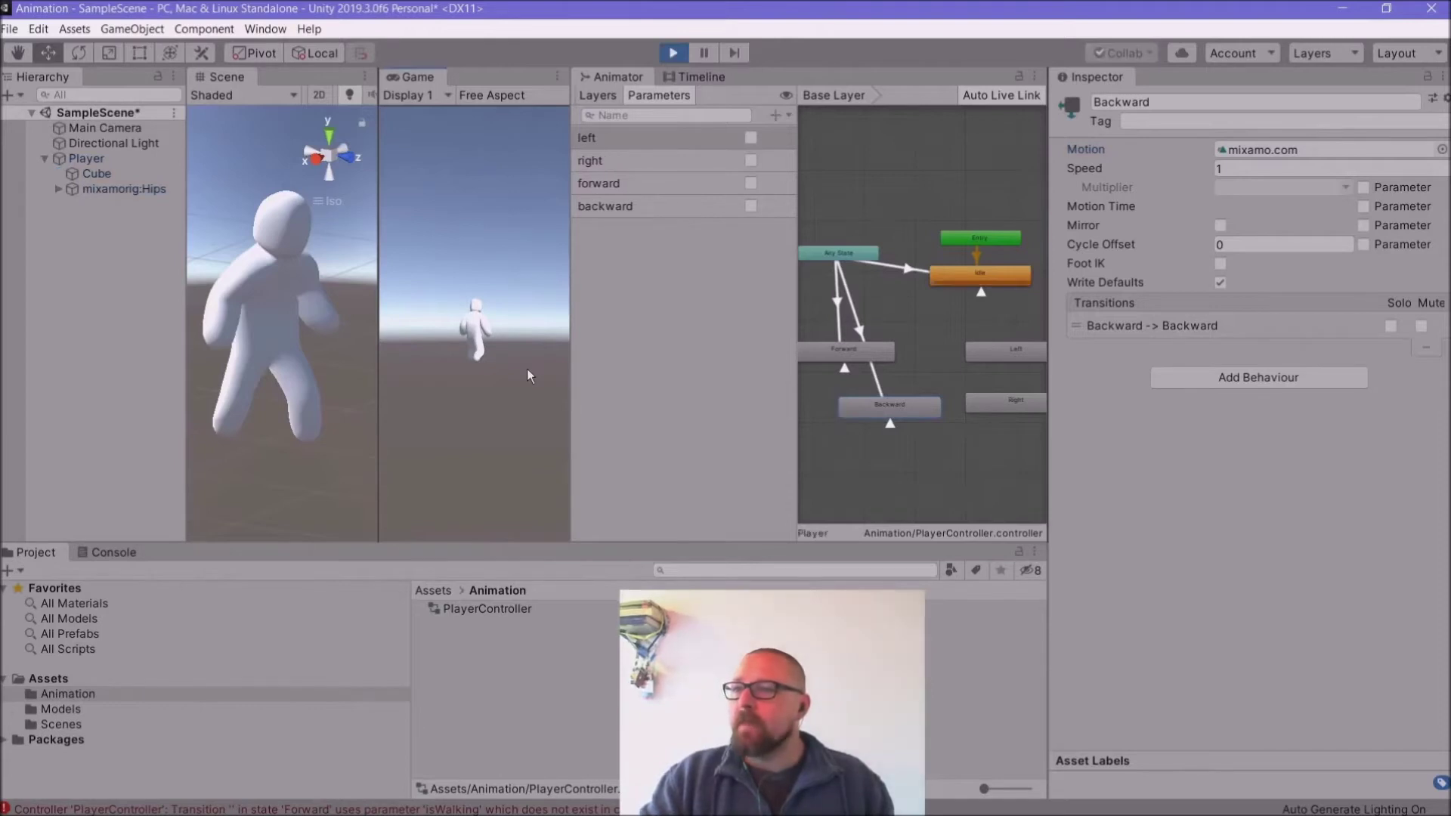
{"action": "key", "text": "s"}
{"action": "key", "text": "w"}
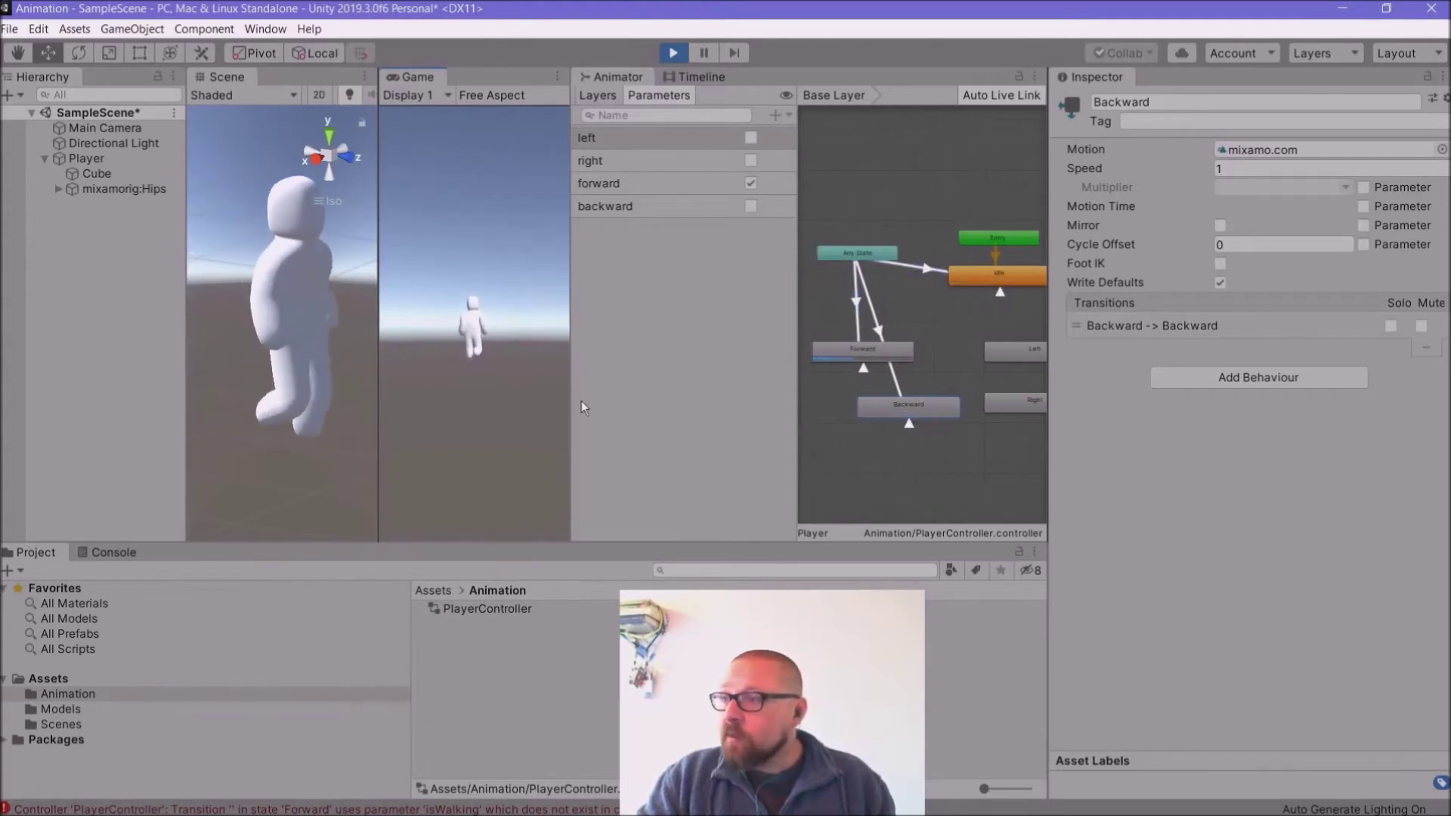
Step: Widen the Game and Scene views, select the character's Cube mesh in the Scene, and return focus to the running game
{"action": "left_click_drag", "start_coordinate": [573, 405], "coordinate": [757, 404]}
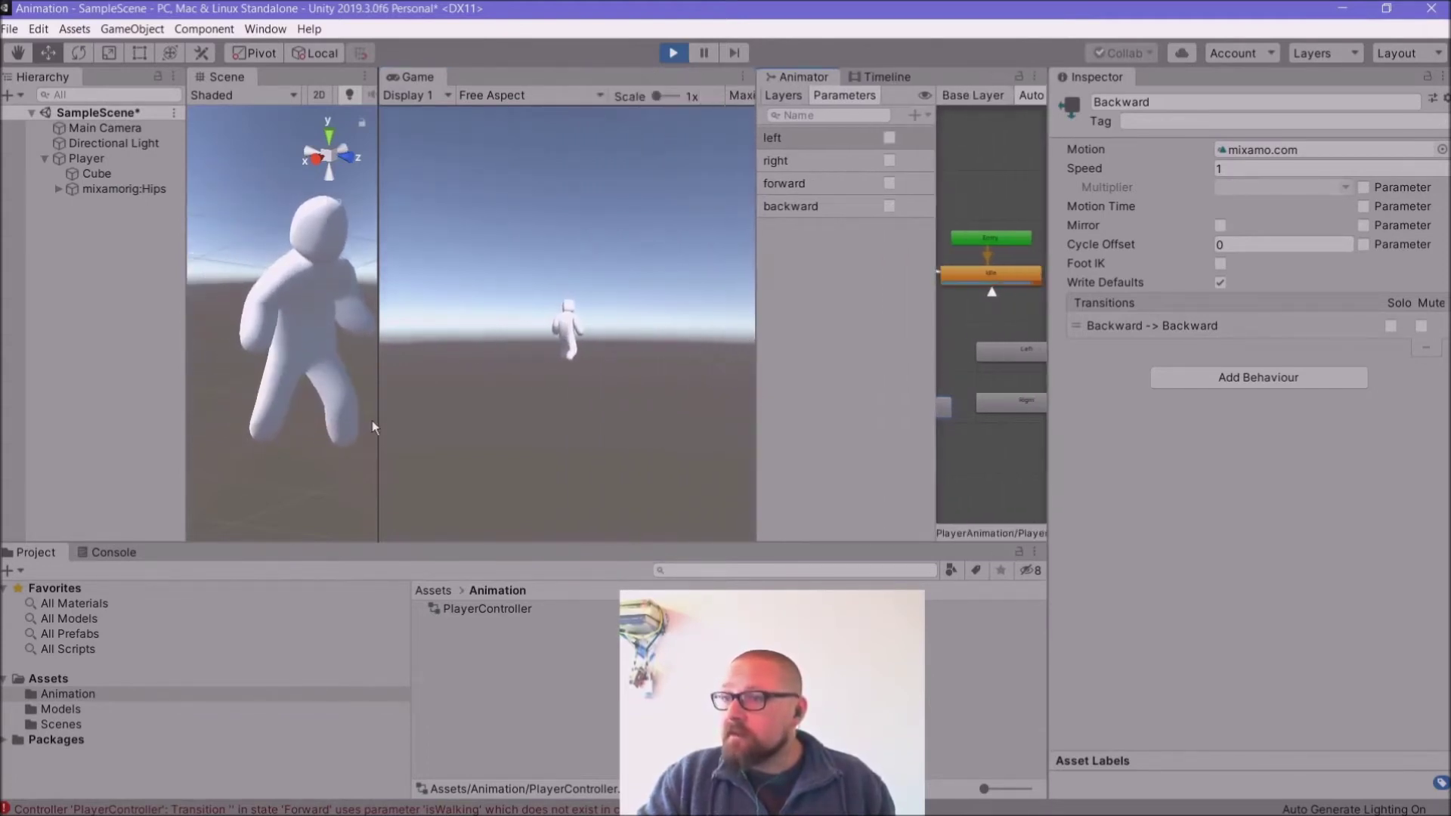
{"action": "left_click_drag", "start_coordinate": [378, 422], "coordinate": [527, 420]}
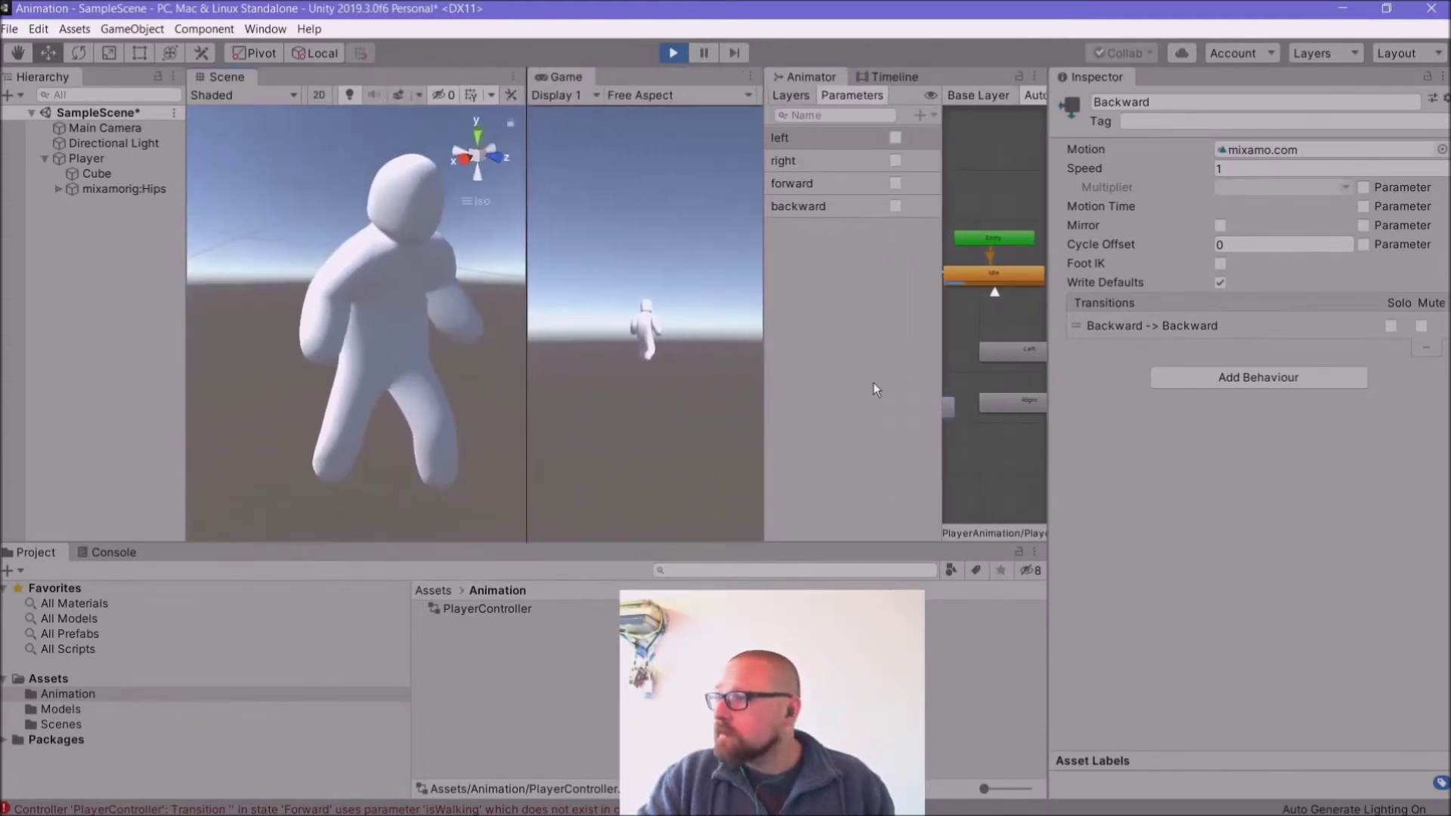
{"action": "left_click", "coordinate": [408, 355]}
{"action": "left_click", "coordinate": [671, 376]}
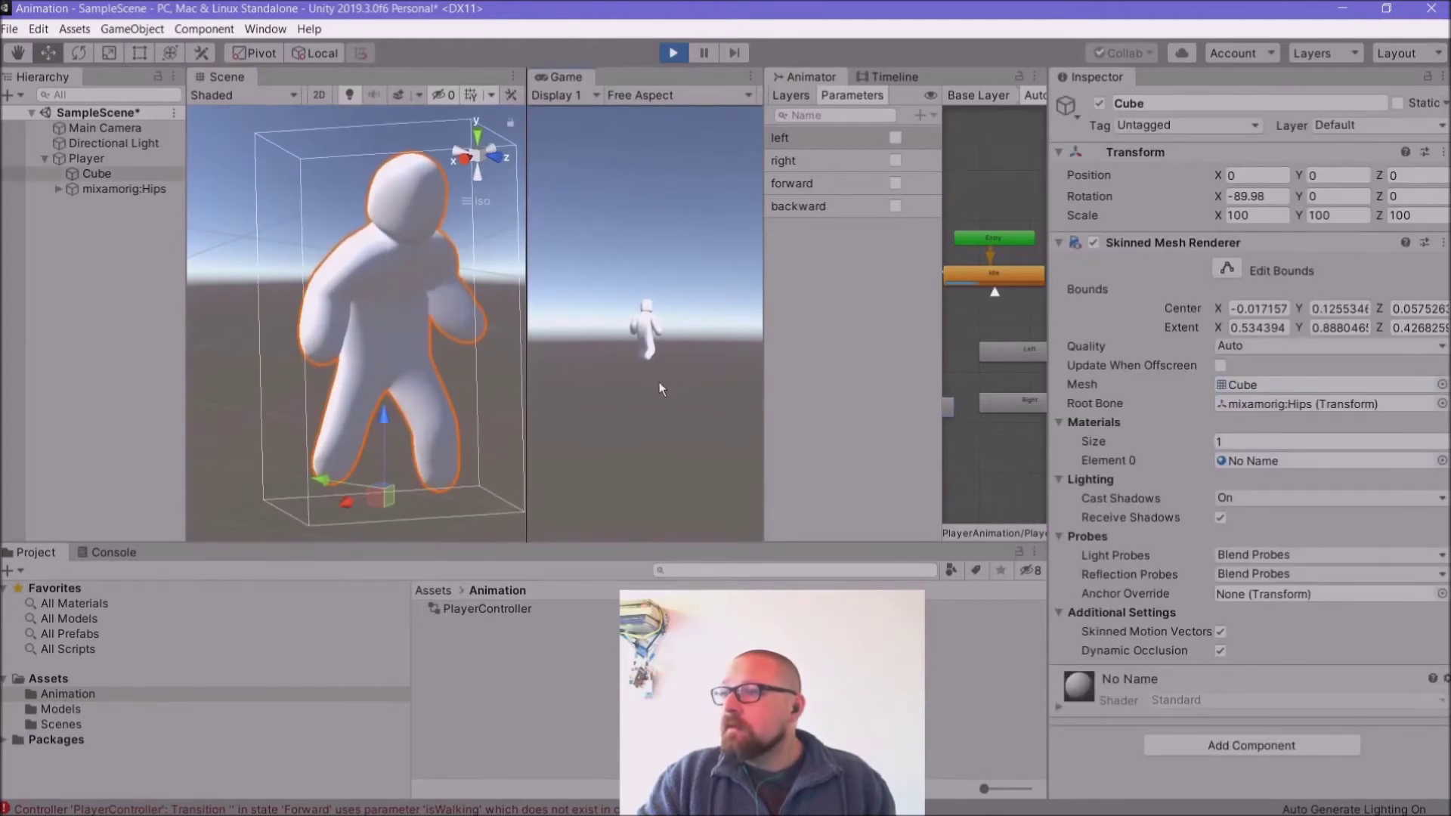
Step: Test the character's backward walk in the running game and widen the Animator window to show more of the state graph
{"action": "key", "text": "s"}
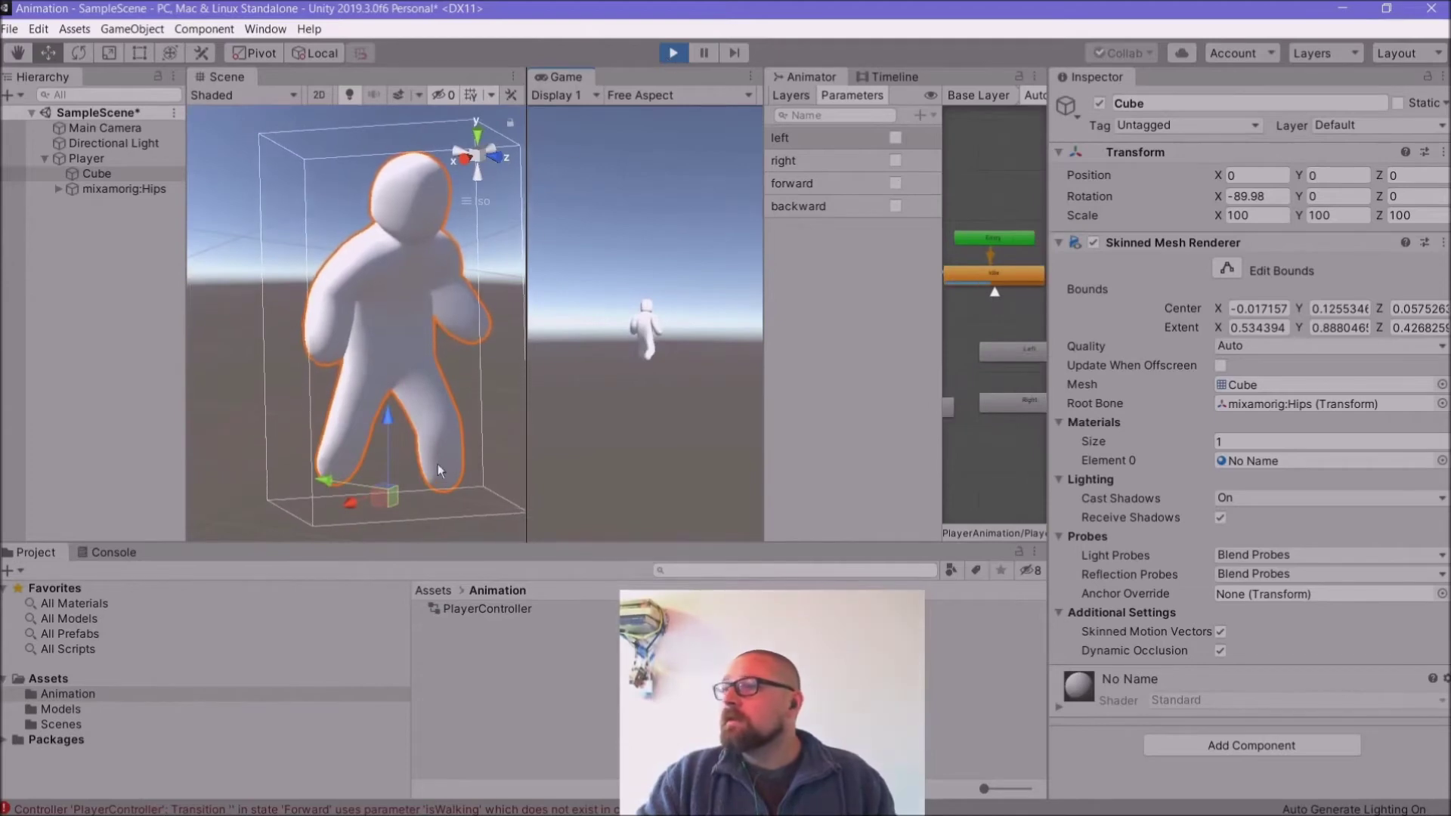
{"action": "key", "text": "s"}
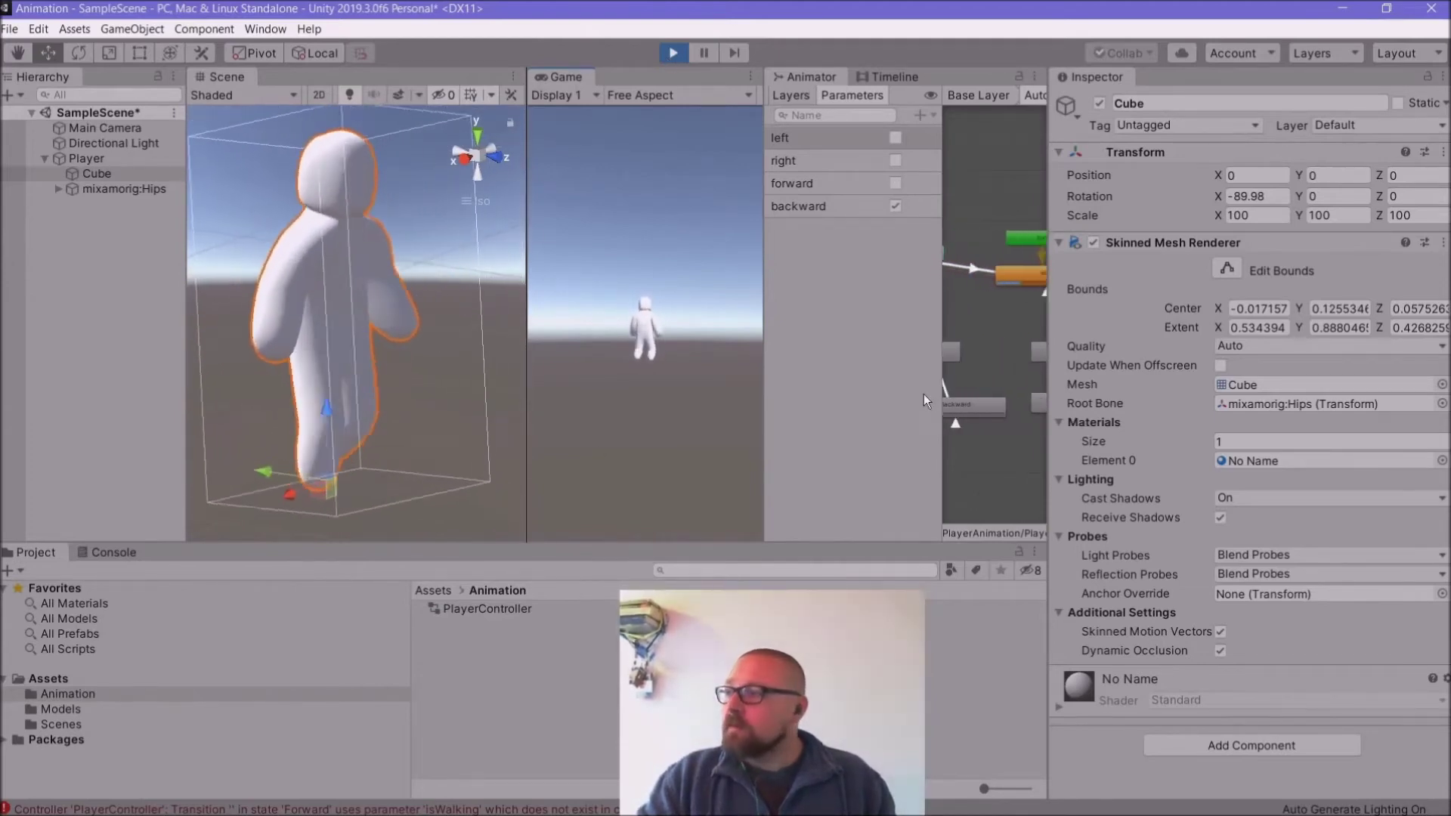
{"action": "left_click_drag", "start_coordinate": [942, 397], "coordinate": [907, 408]}
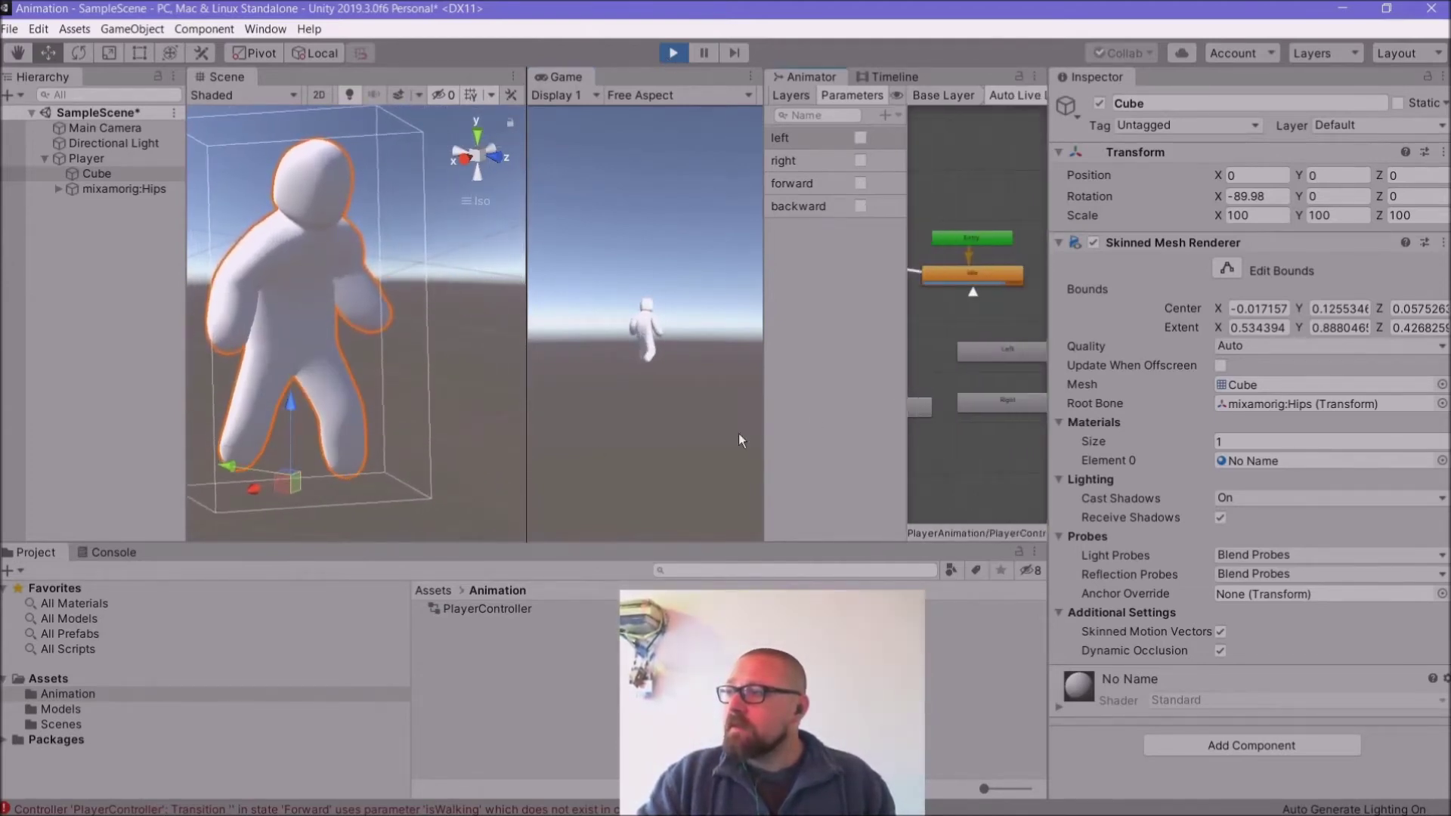
{"action": "left_click_drag", "start_coordinate": [763, 442], "coordinate": [594, 458]}
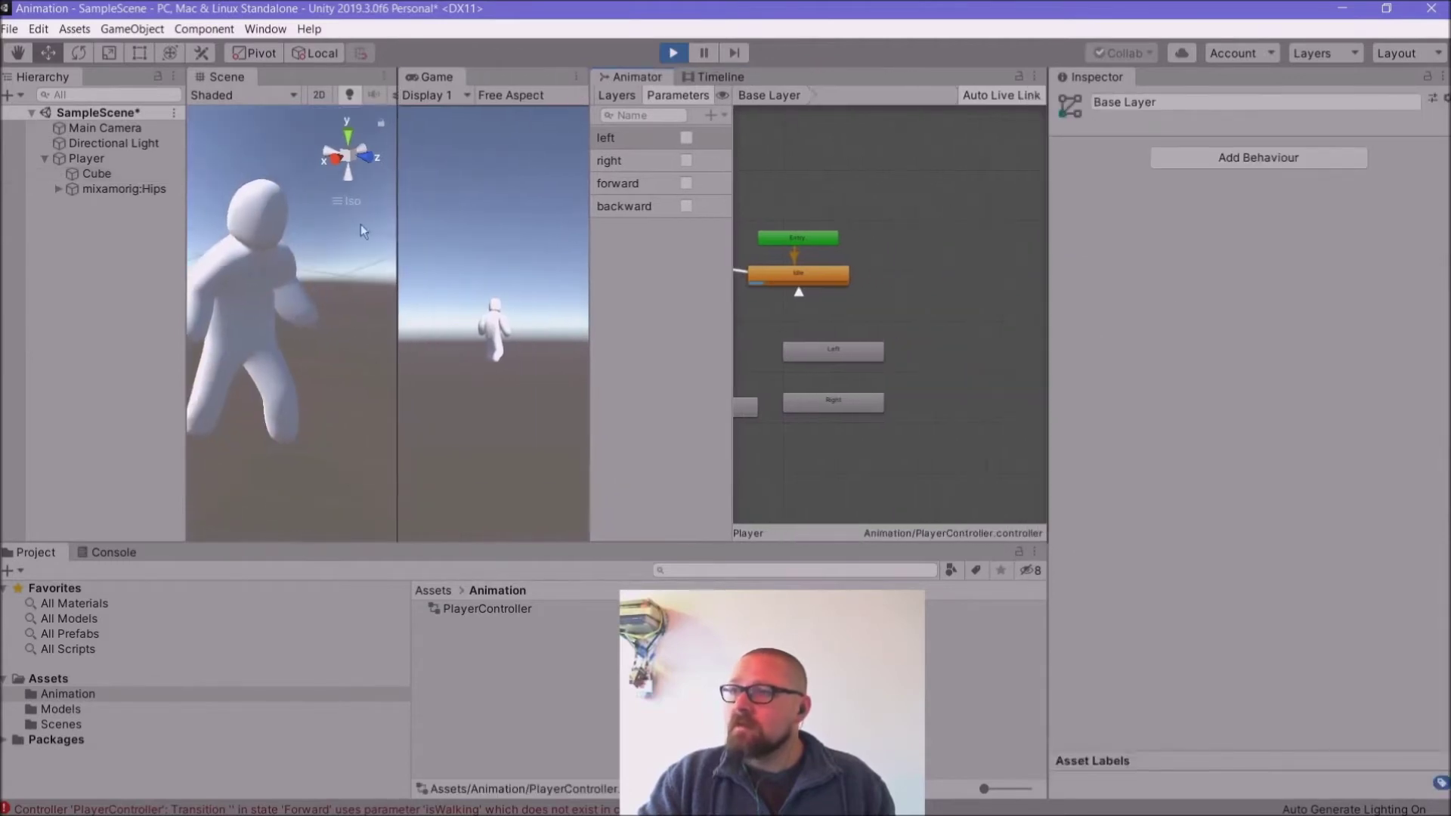
Step: Align the Scene view to the character's back, test its movement once more from that angle, and stop Play mode
{"action": "left_click", "coordinate": [347, 172]}
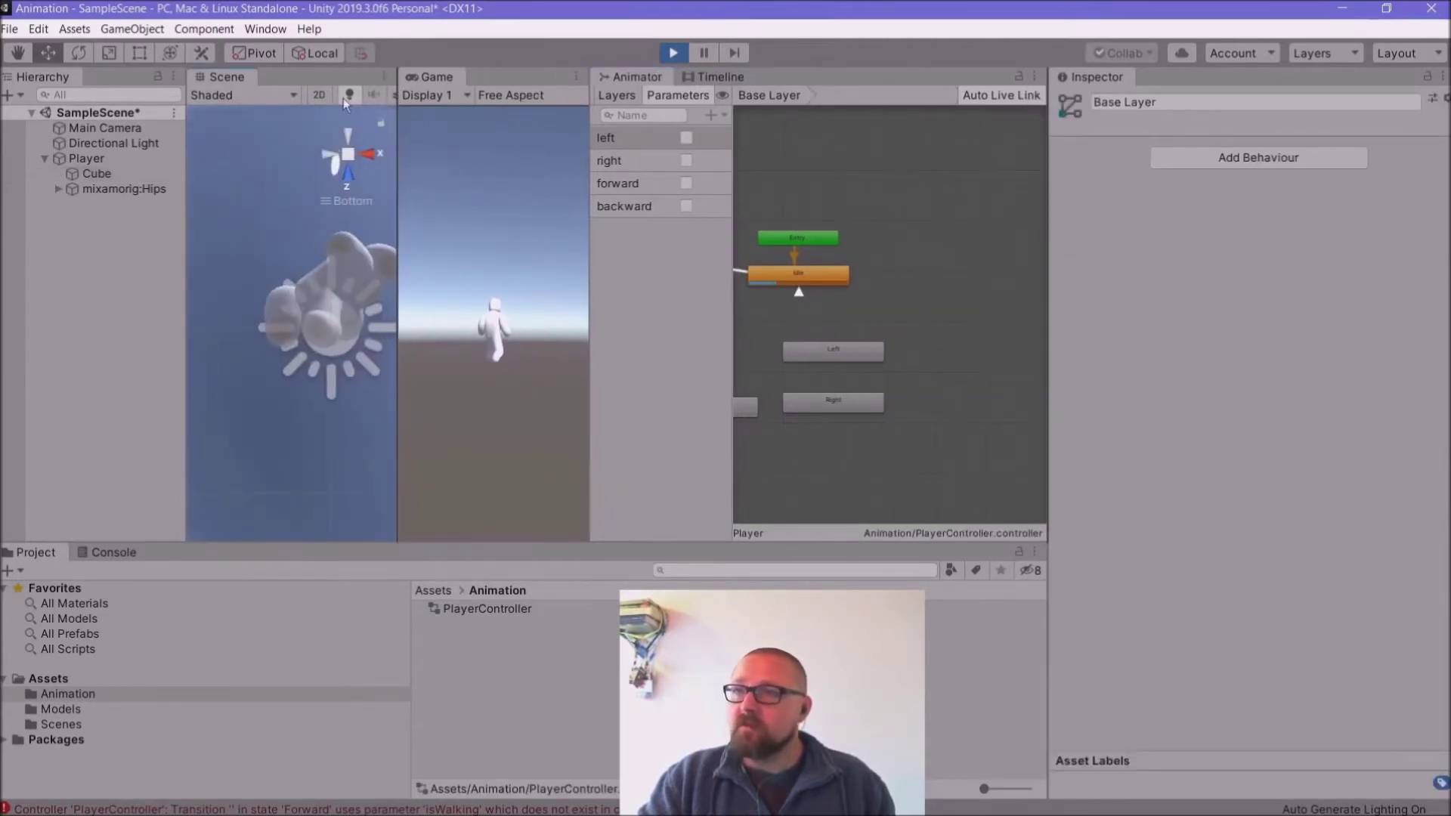
{"action": "left_click", "coordinate": [345, 136]}
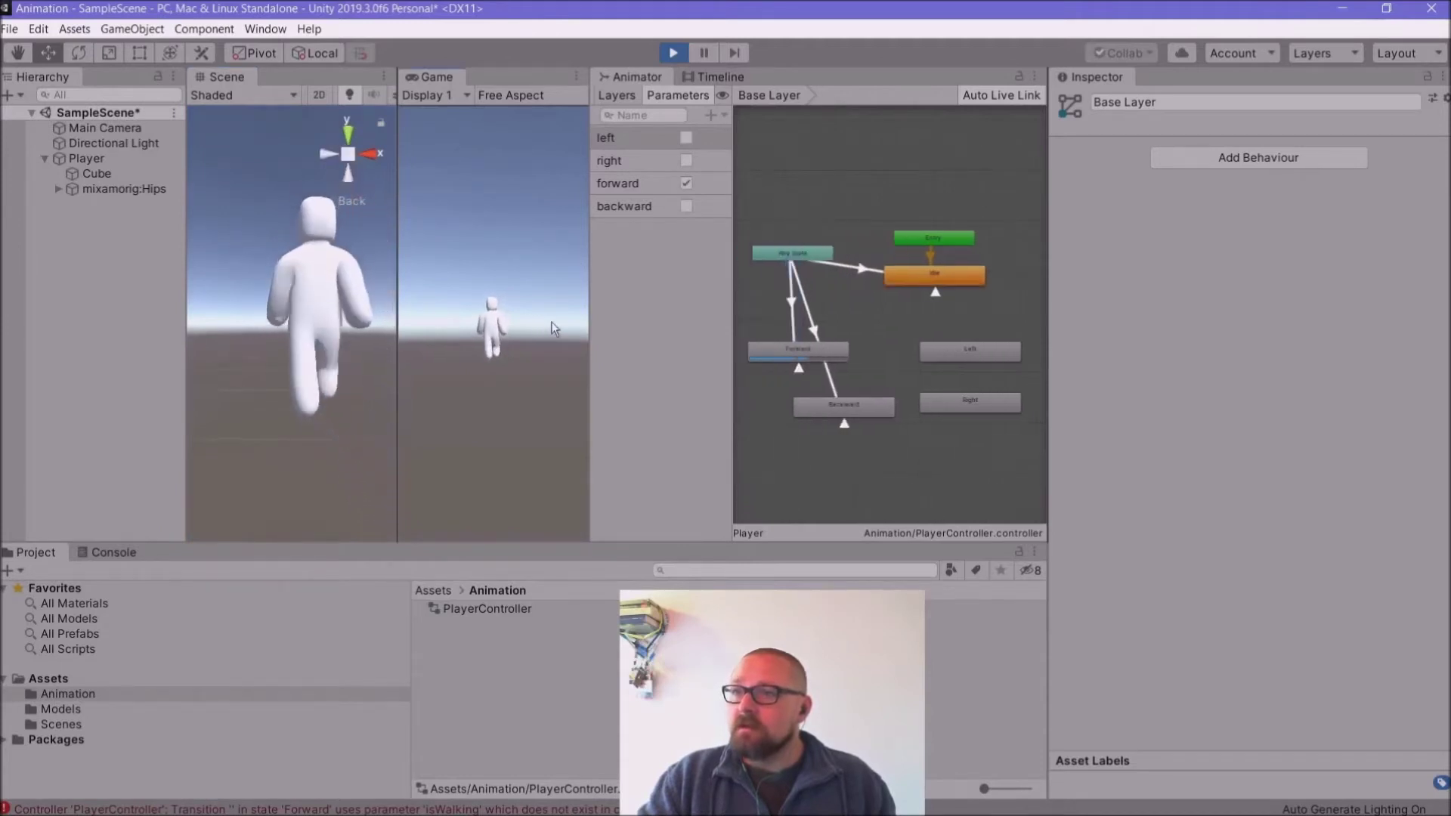
{"action": "key", "text": "s"}
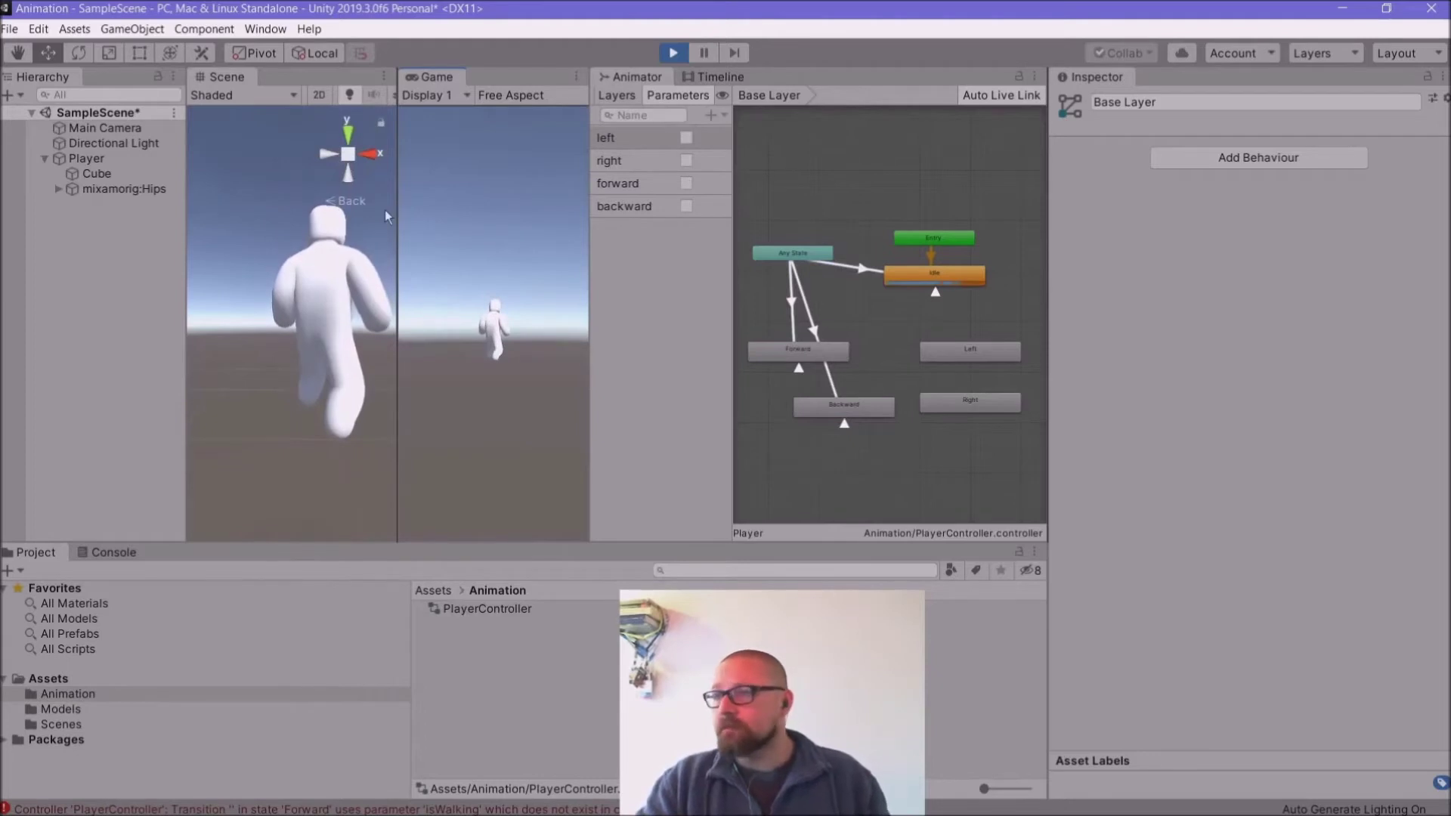
{"action": "left_click", "coordinate": [672, 53]}
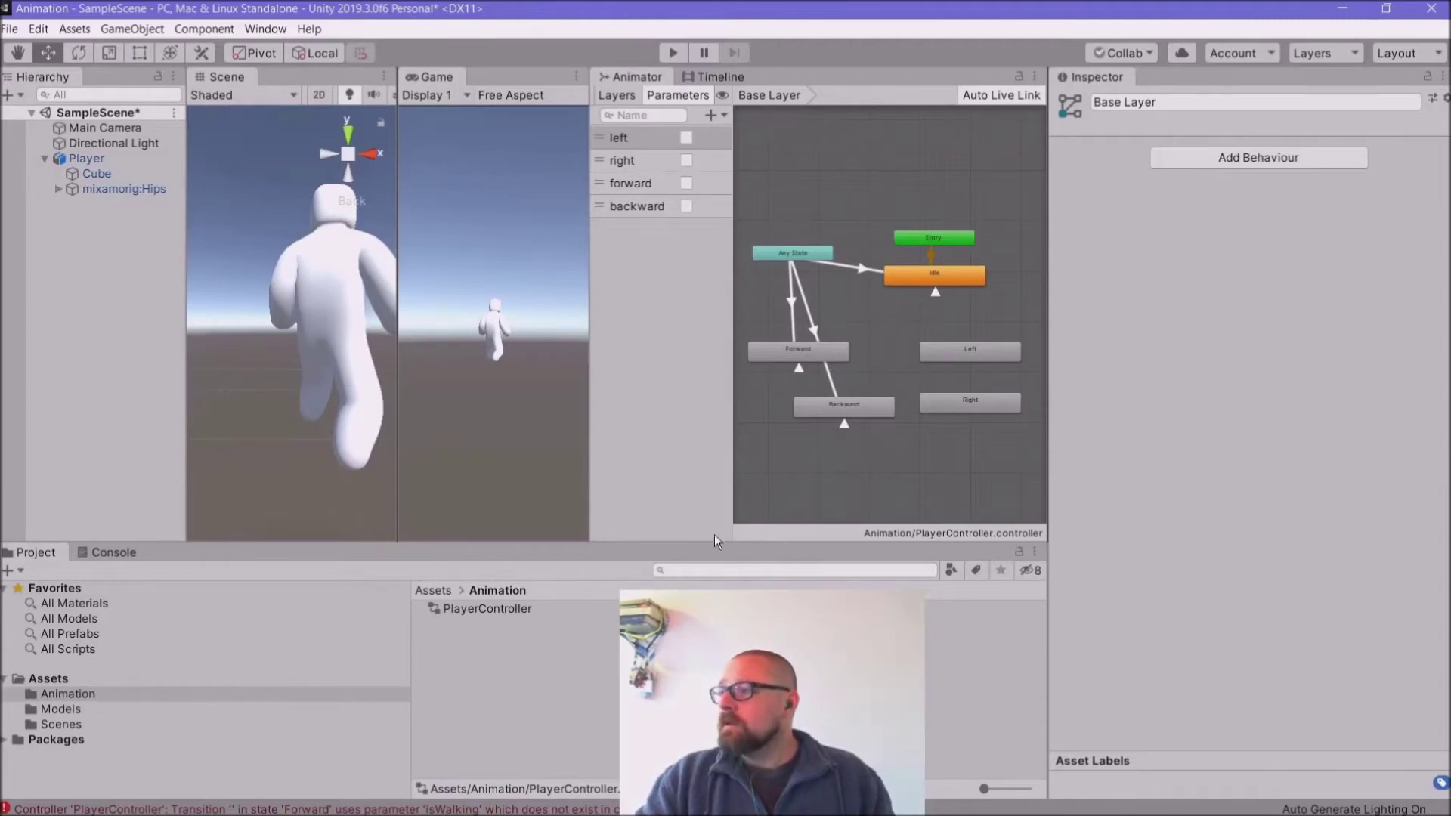
Step: Switch to Visual Studio and duplicate the "forward" and "backward" SetBool lines below the originals in Character.cs's Update()
{"action": "mouse_move", "coordinate": [718, 813]}
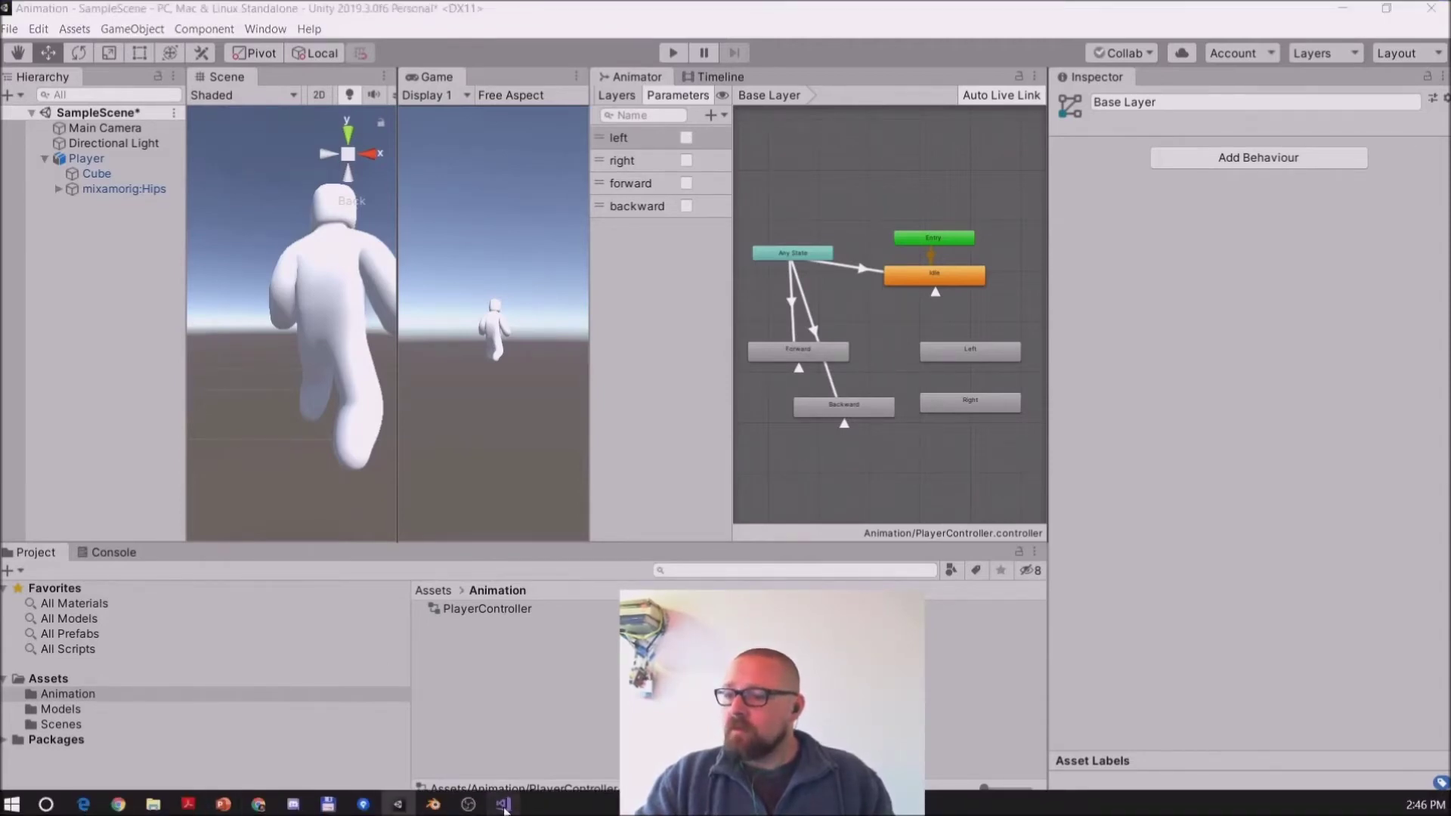
{"action": "left_click", "coordinate": [503, 804]}
{"action": "scroll", "coordinate": [756, 378], "scroll_direction": "down", "scroll_amount": 3}
{"action": "scroll", "coordinate": [756, 378], "scroll_direction": "down", "scroll_amount": 1}
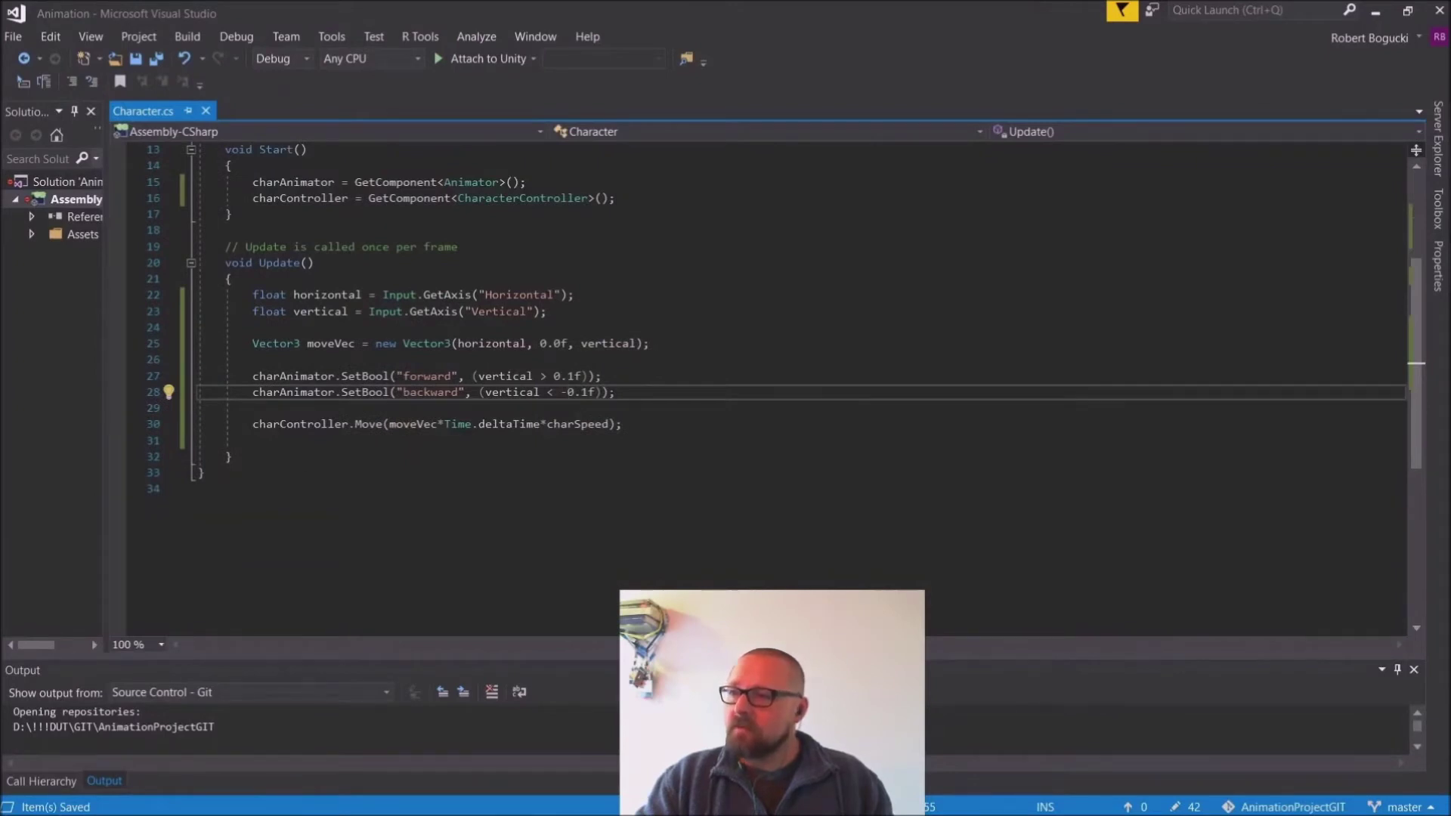
{"action": "left_click_drag", "start_coordinate": [615, 391], "coordinate": [198, 375]}
{"action": "key", "text": "ctrl+c"}
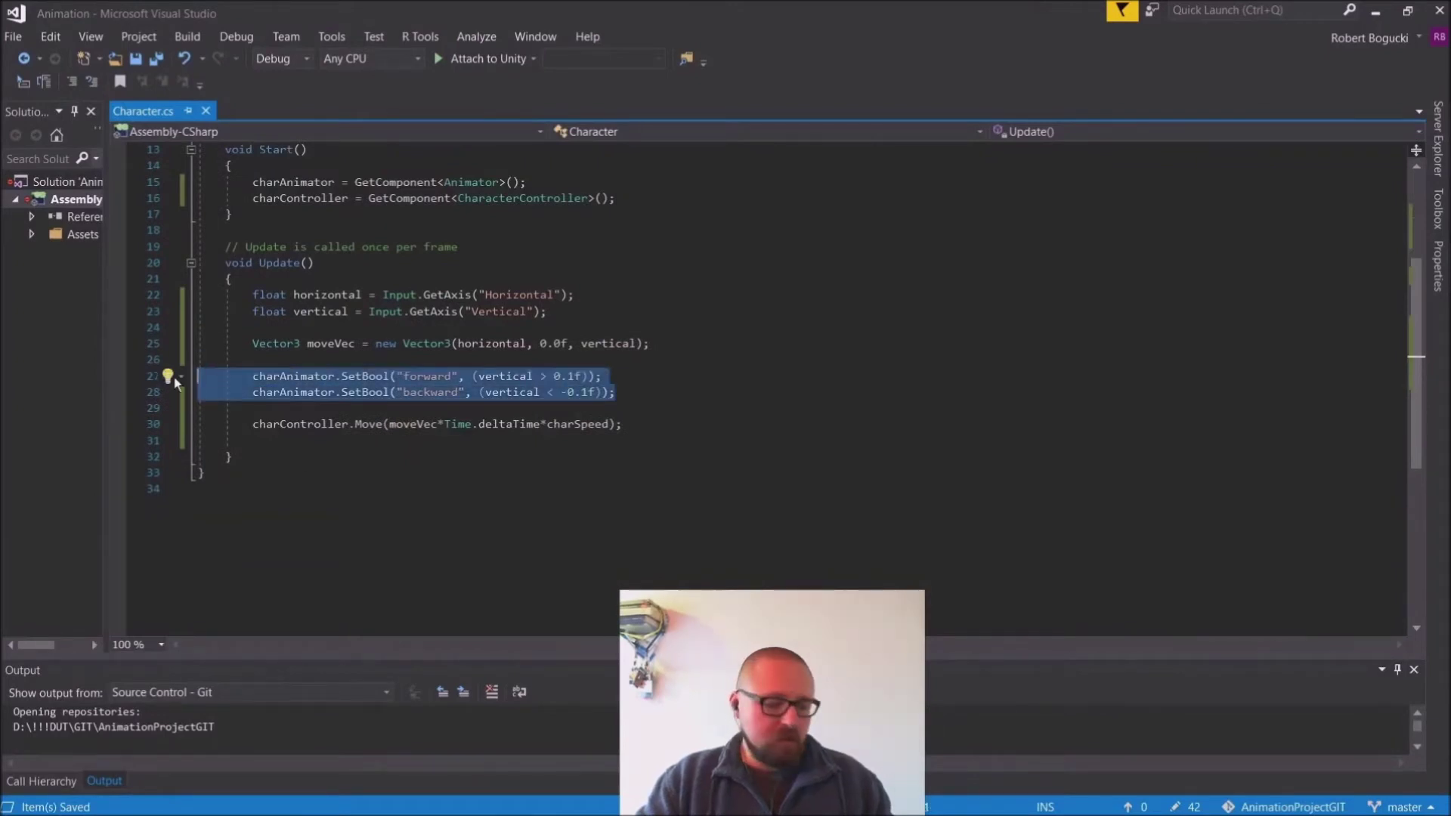
{"action": "left_click", "coordinate": [253, 408]}
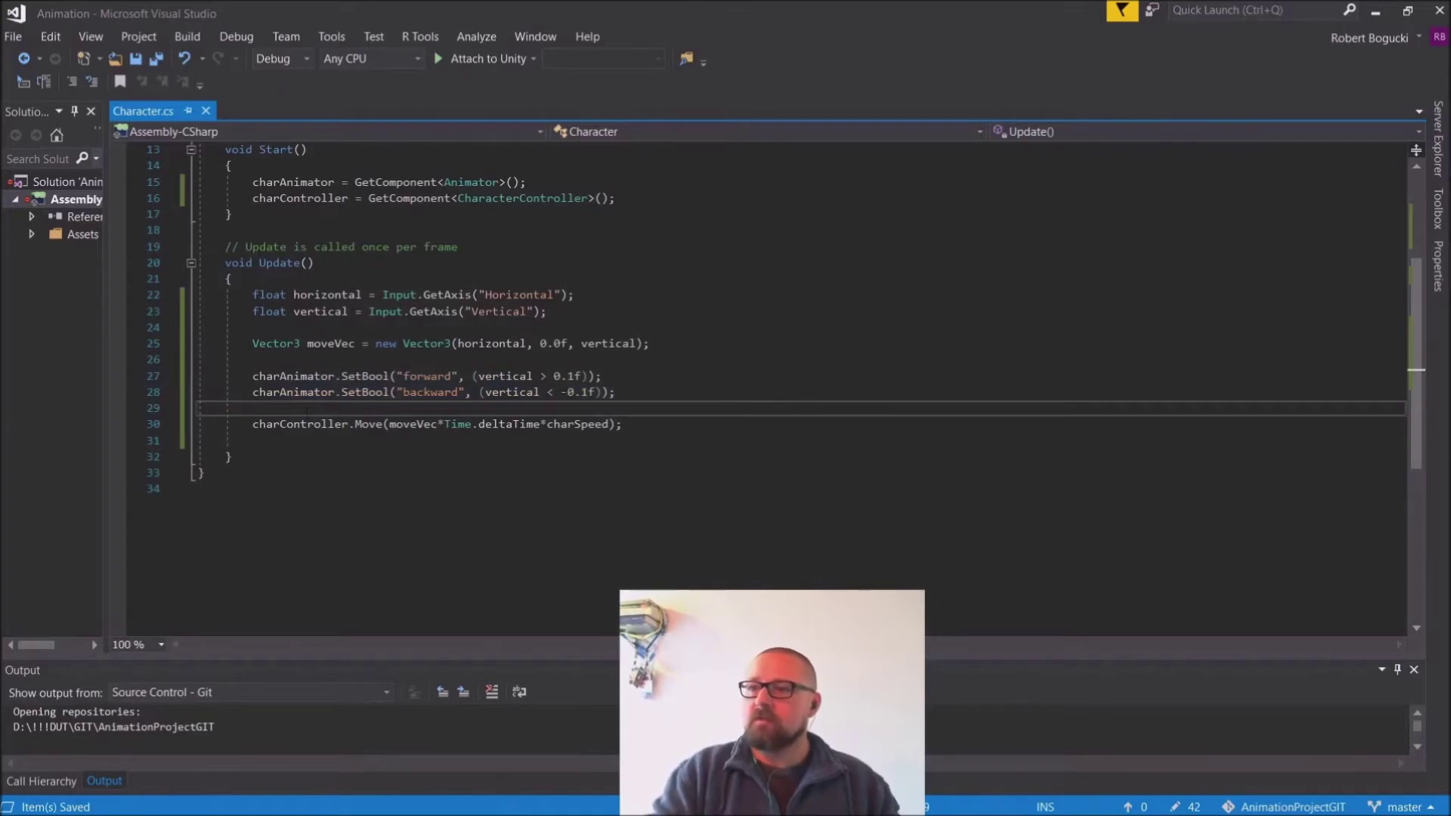
{"action": "key", "text": "Return"}
{"action": "key", "text": "Return"}
{"action": "key", "text": "Up"}
{"action": "key", "text": "ctrl+v"}
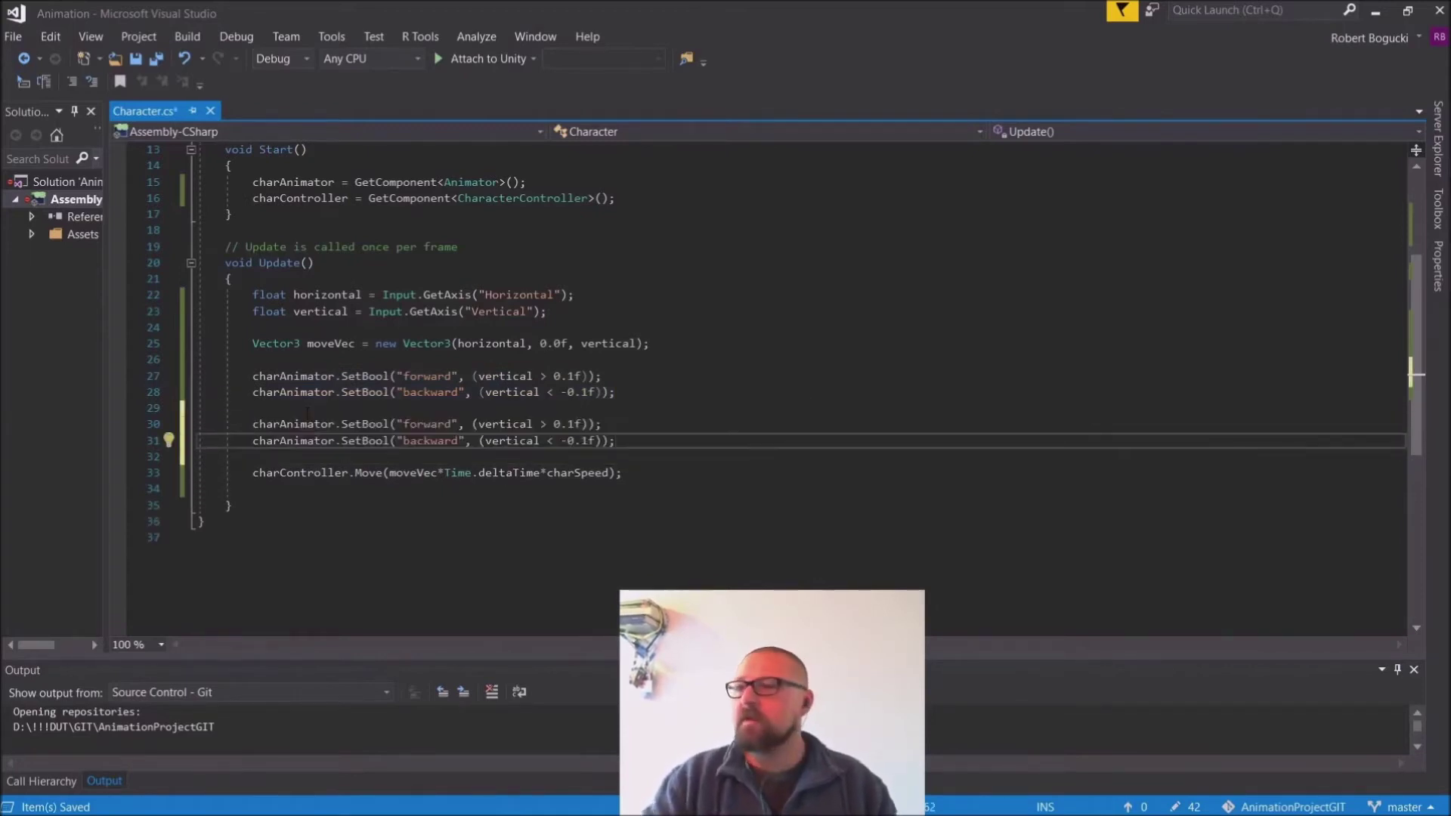
Step: Rename the parameters in the two copied SetBool lines to "left" and "right", in that order
{"action": "double_click", "coordinate": [427, 424]}
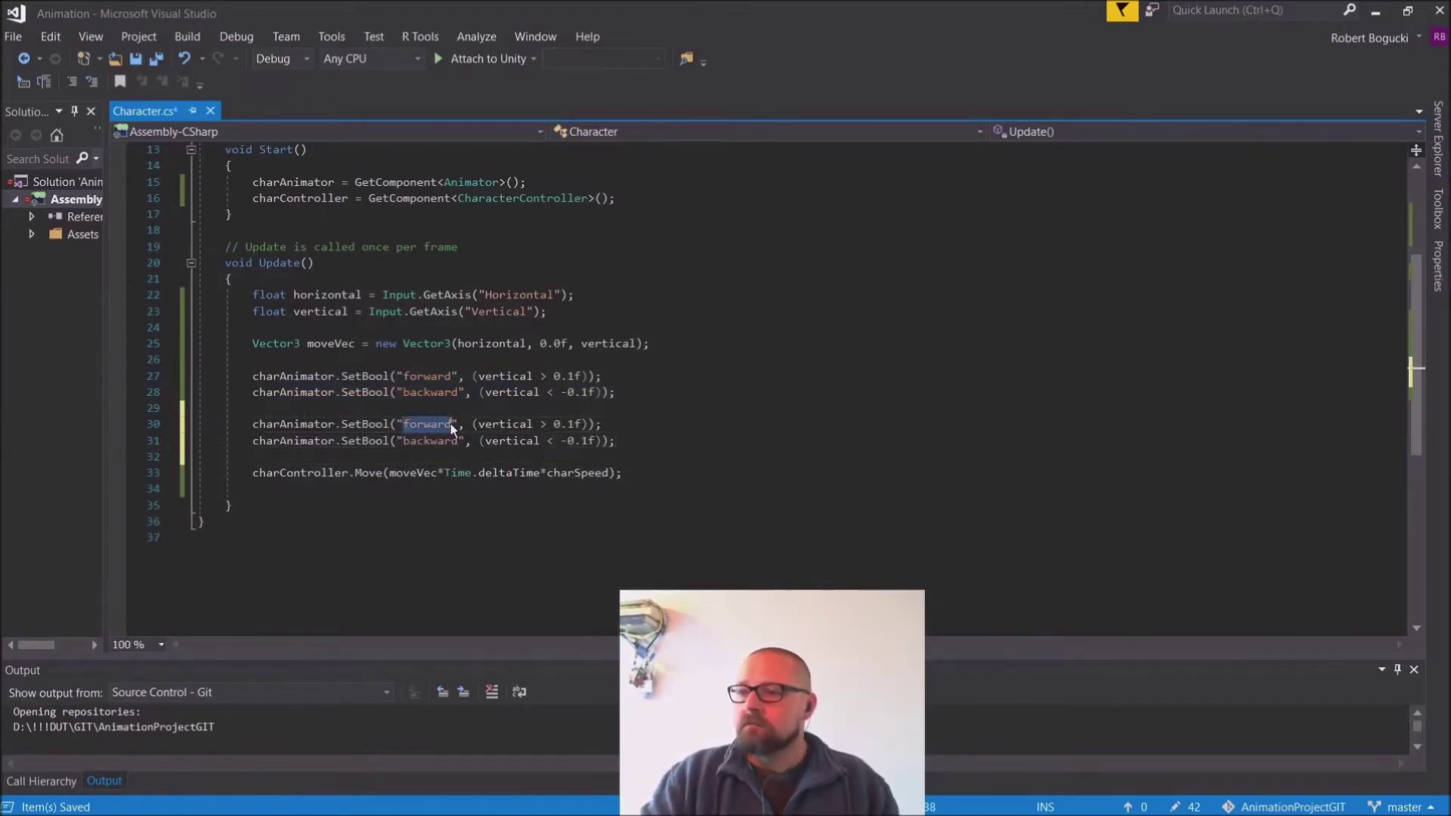
{"action": "type", "text": "left"}
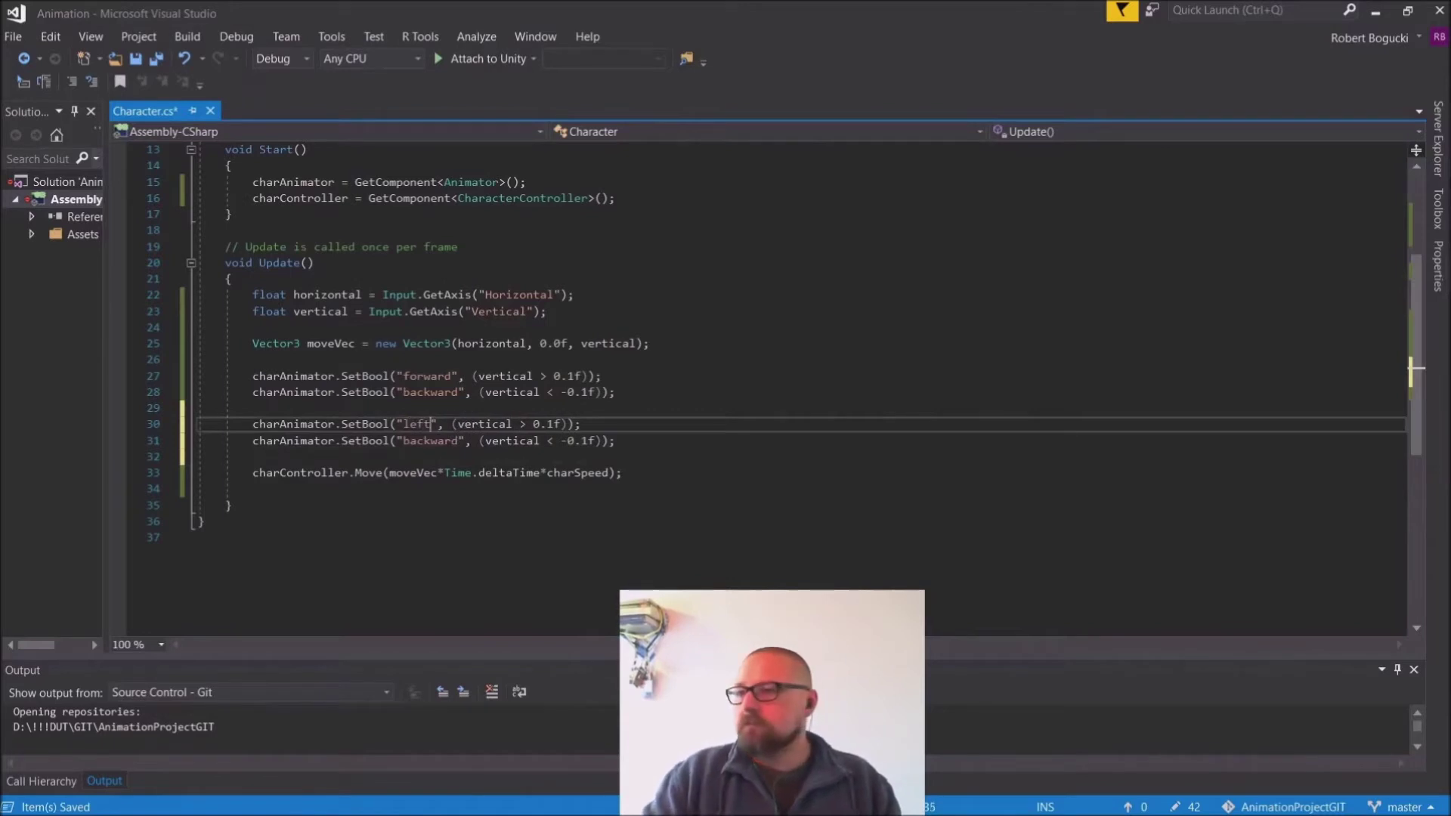
{"action": "left_click_drag", "start_coordinate": [408, 441], "coordinate": [254, 456]}
{"action": "double_click", "coordinate": [427, 441]}
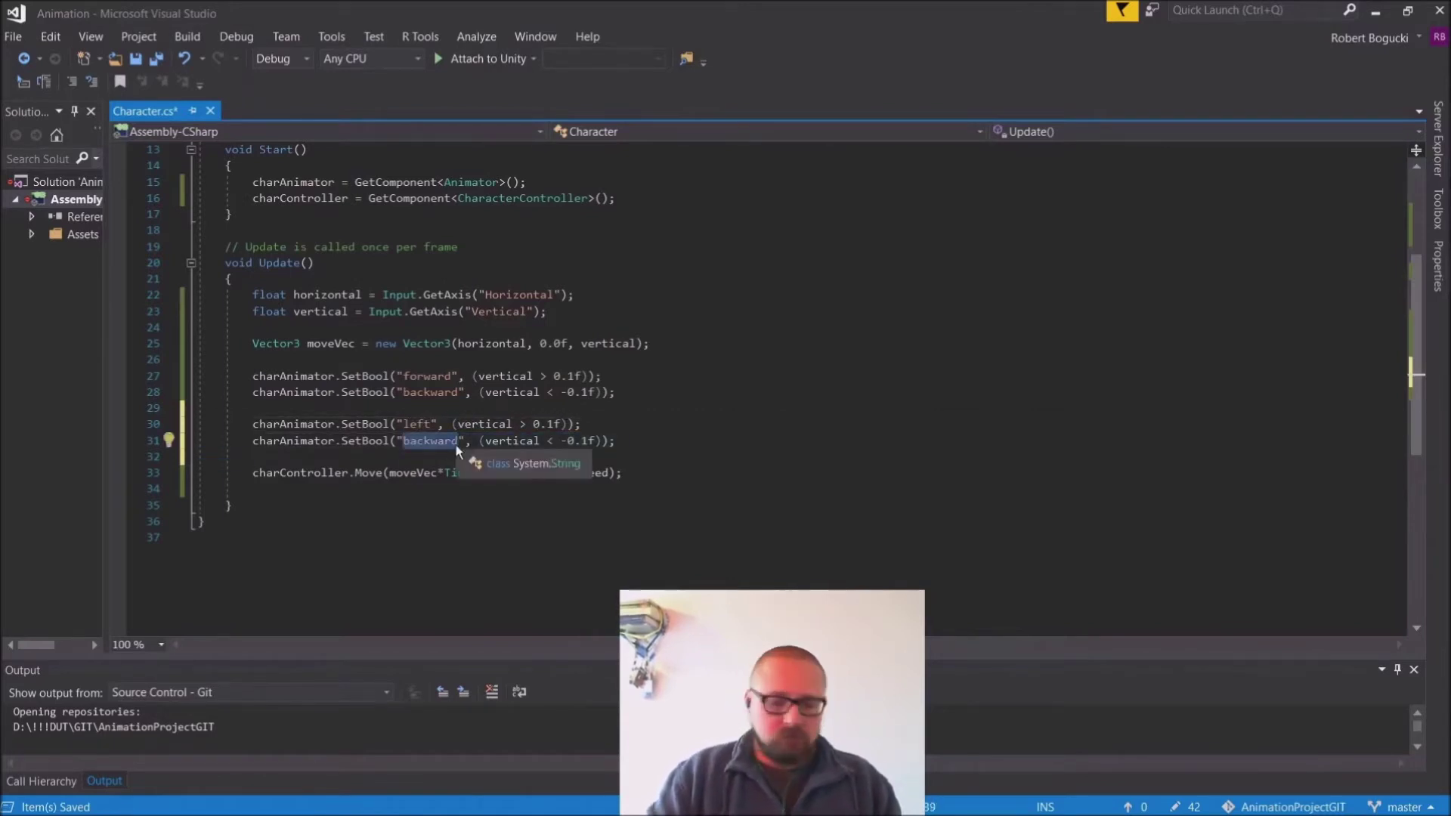
{"action": "type", "text": "right"}
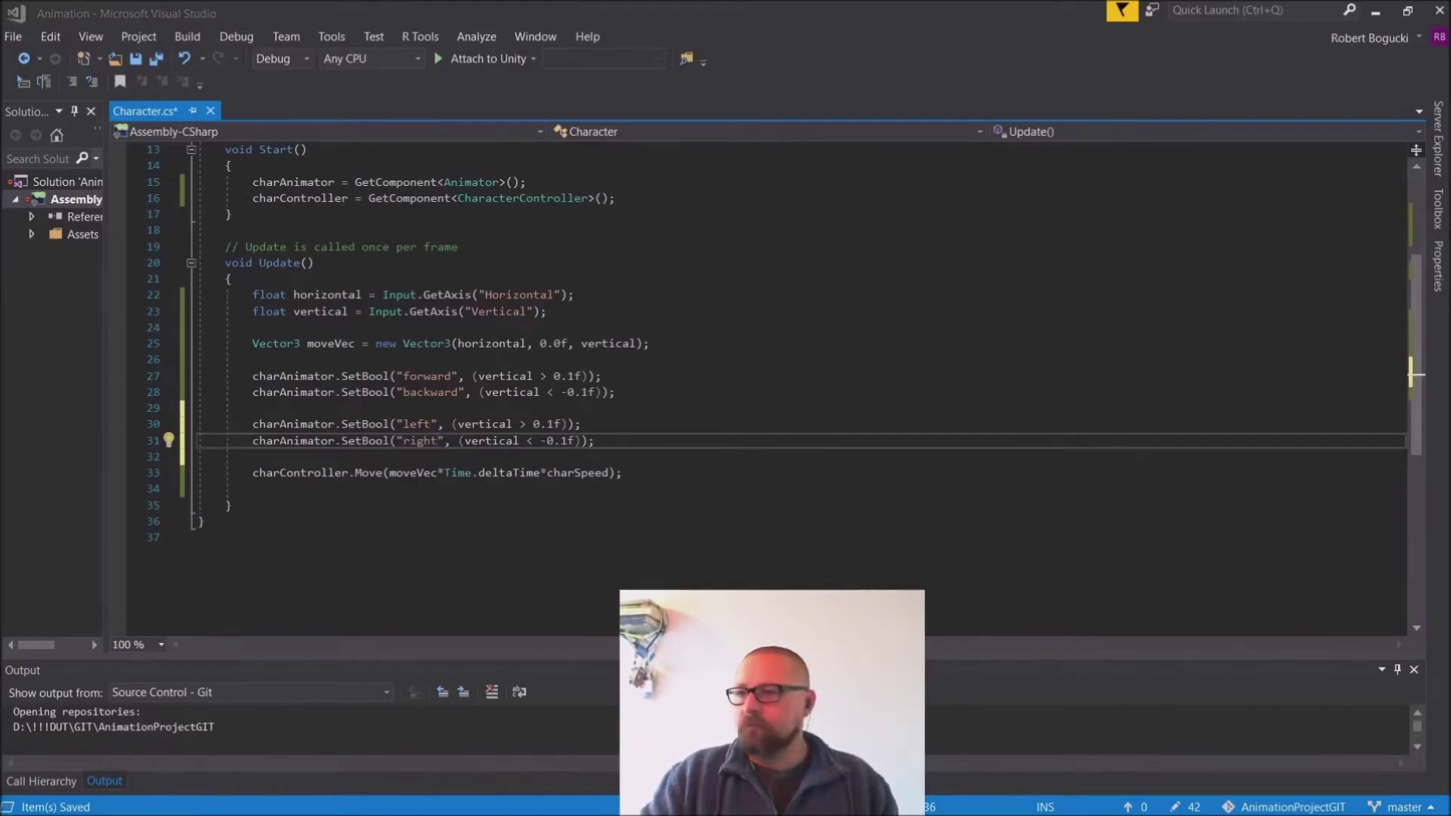
Step: Make the first copied SetBool line set "right" when horizontal > 0.1f
{"action": "left_click", "coordinate": [483, 424]}
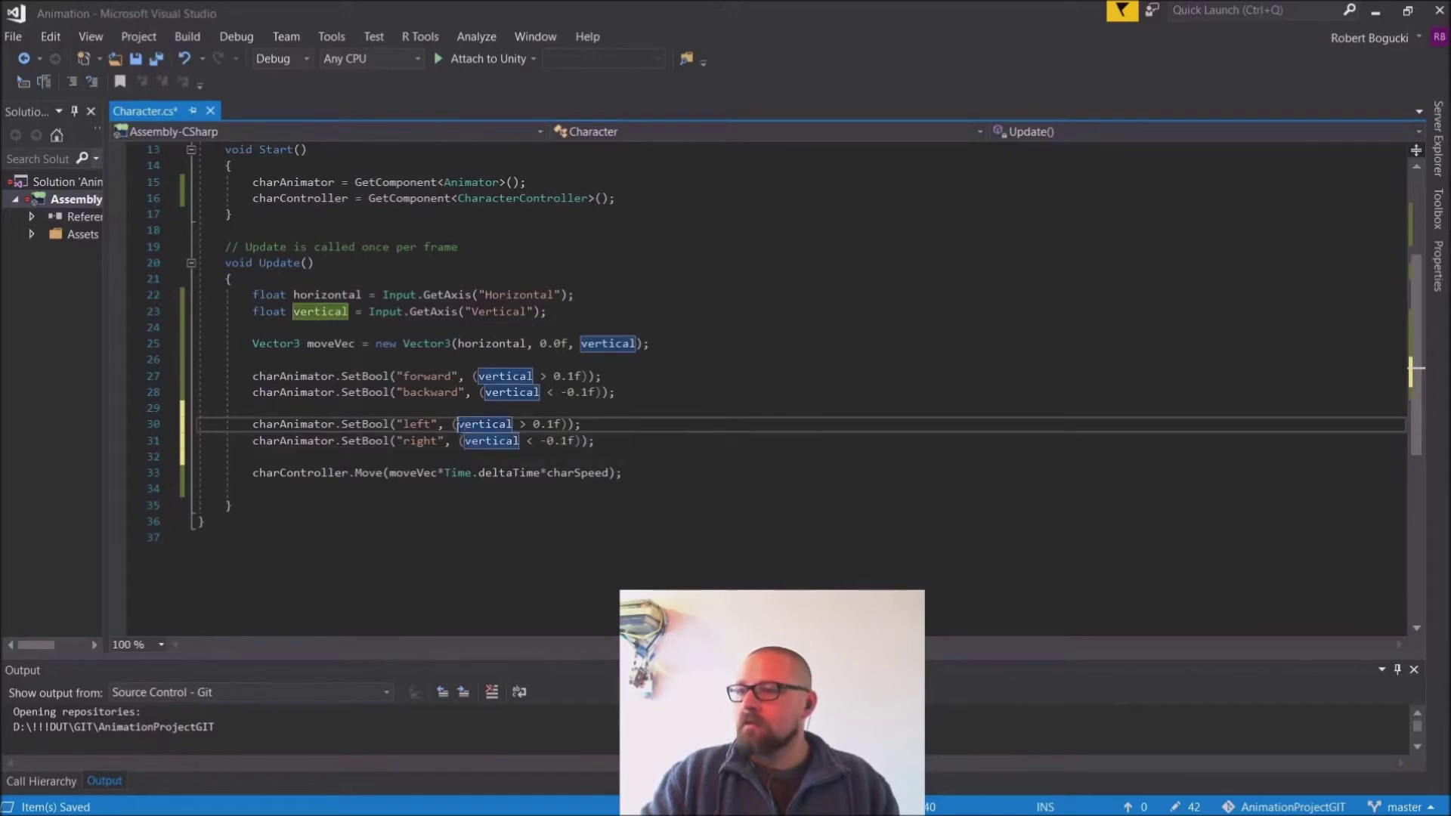
{"action": "double_click", "coordinate": [484, 424]}
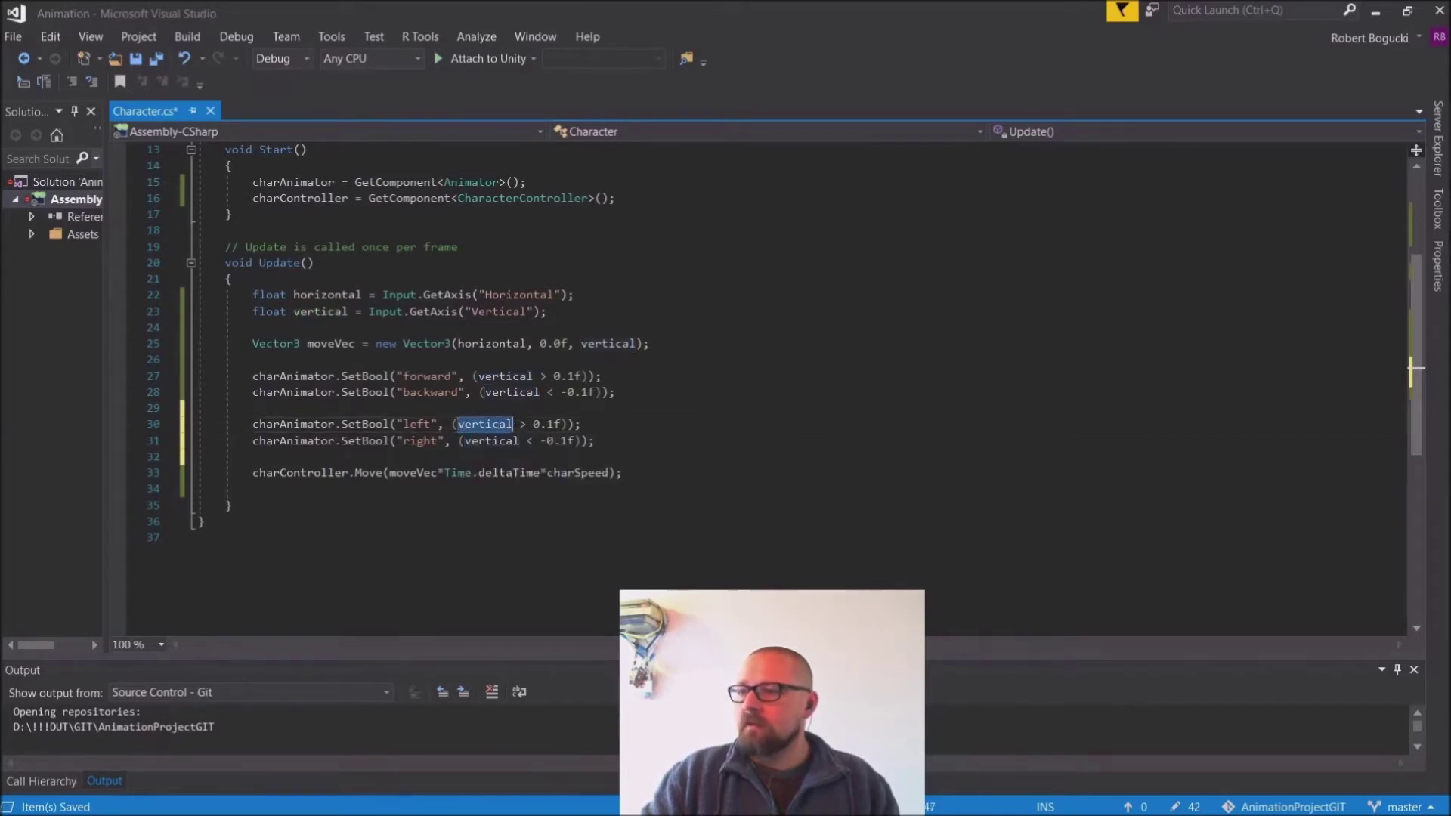
{"action": "type", "text": "horizontal"}
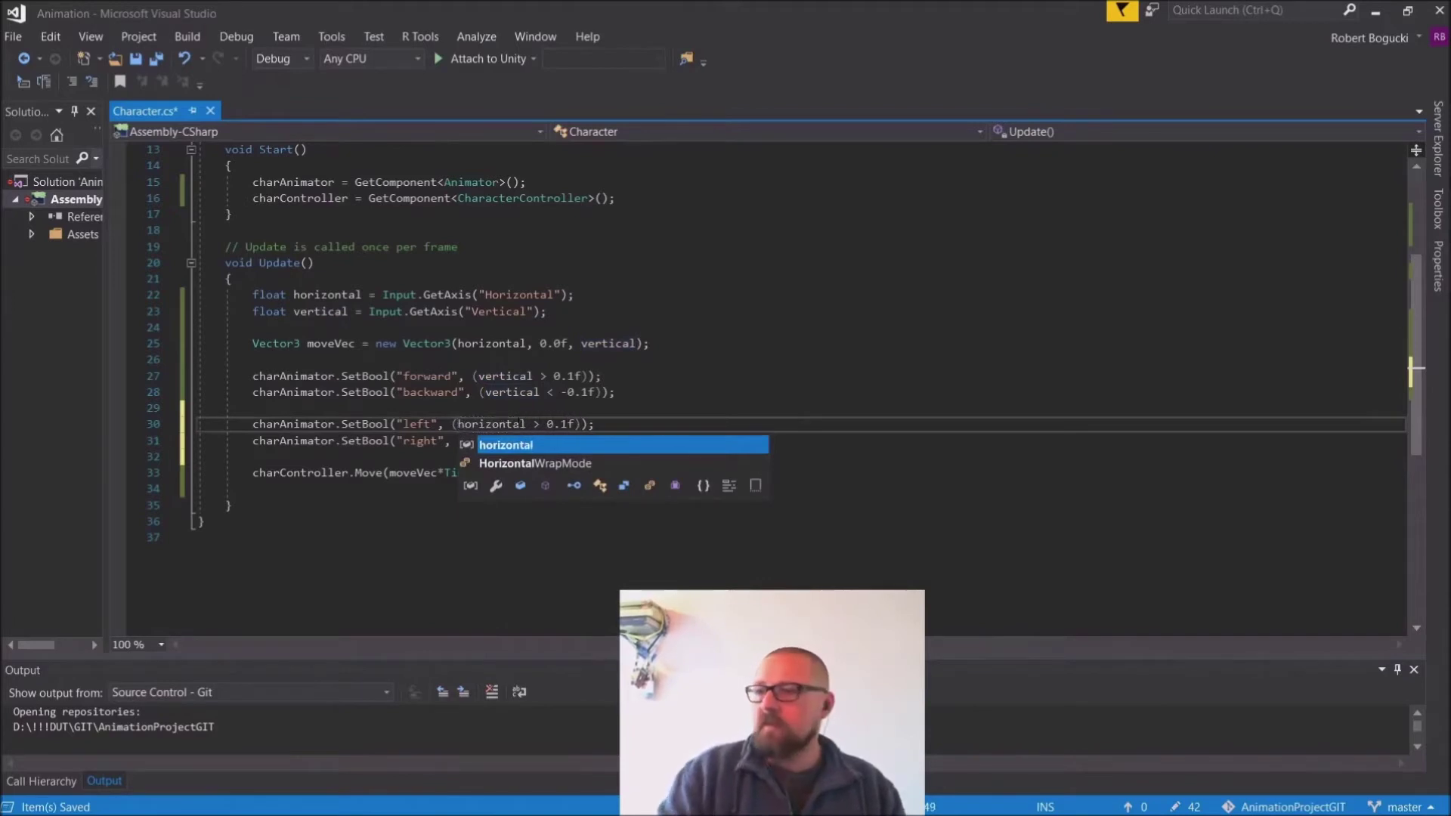
{"action": "left_click", "coordinate": [415, 441]}
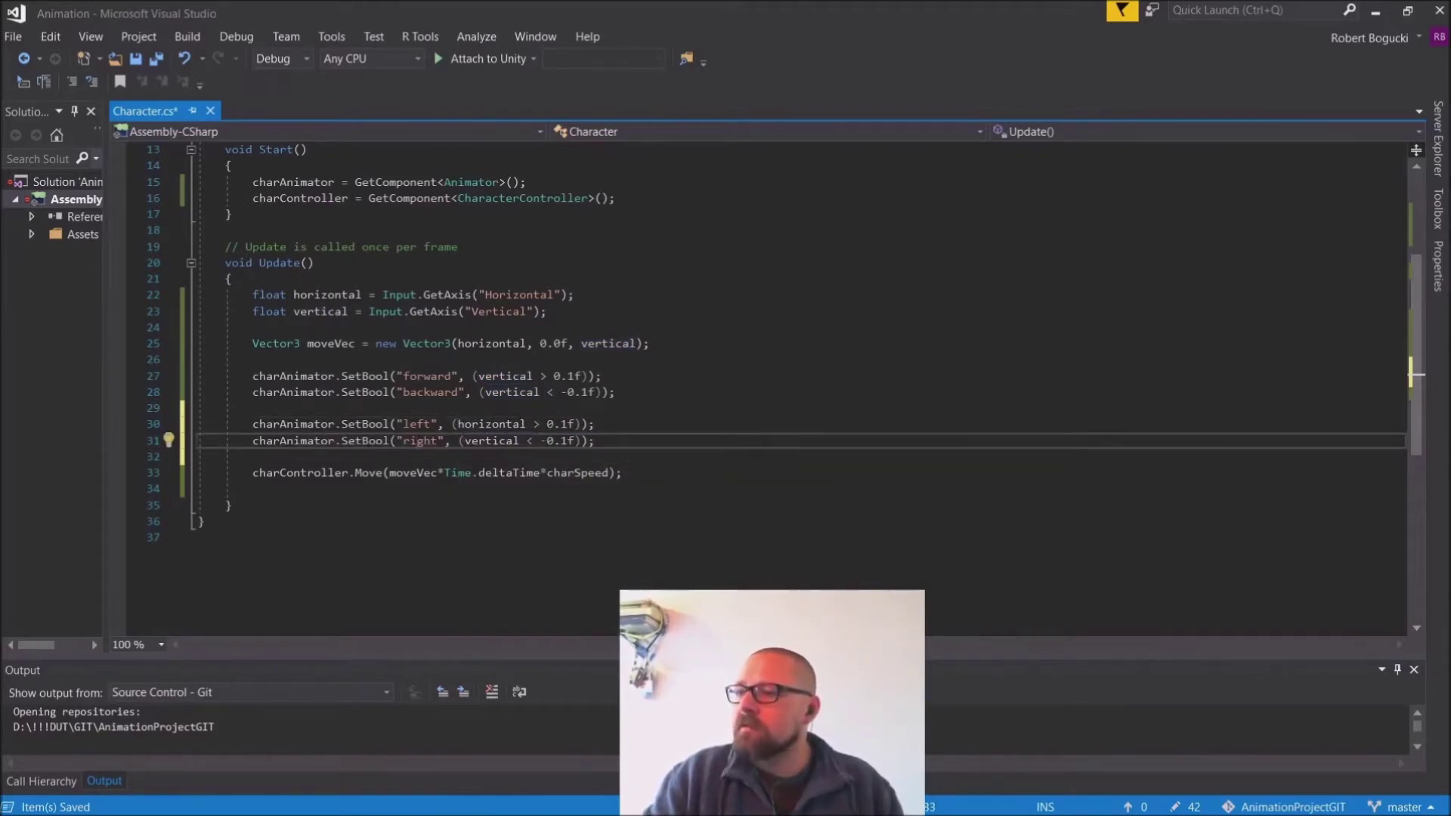
{"action": "double_click", "coordinate": [428, 424]}
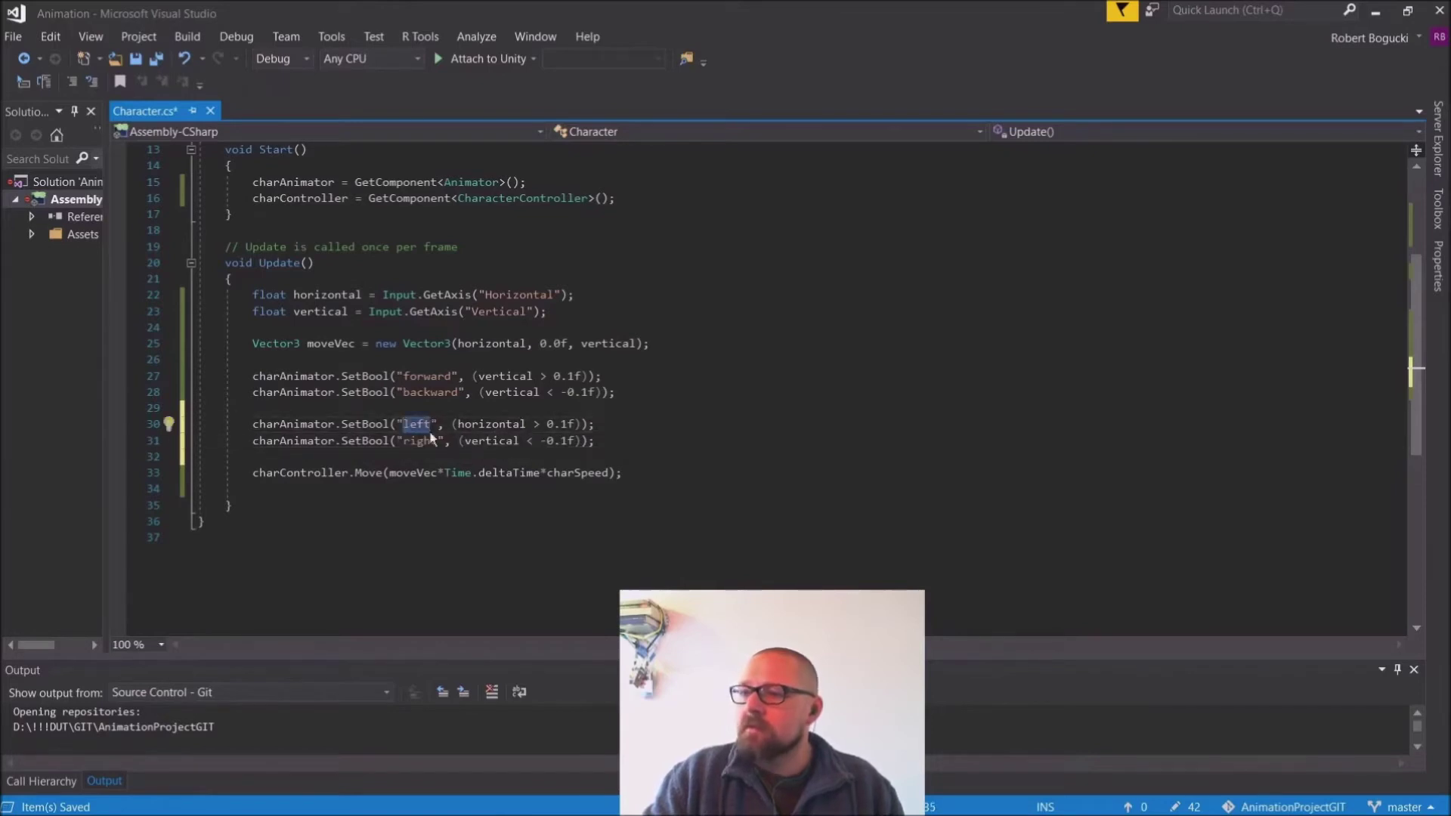
{"action": "type", "text": "right"}
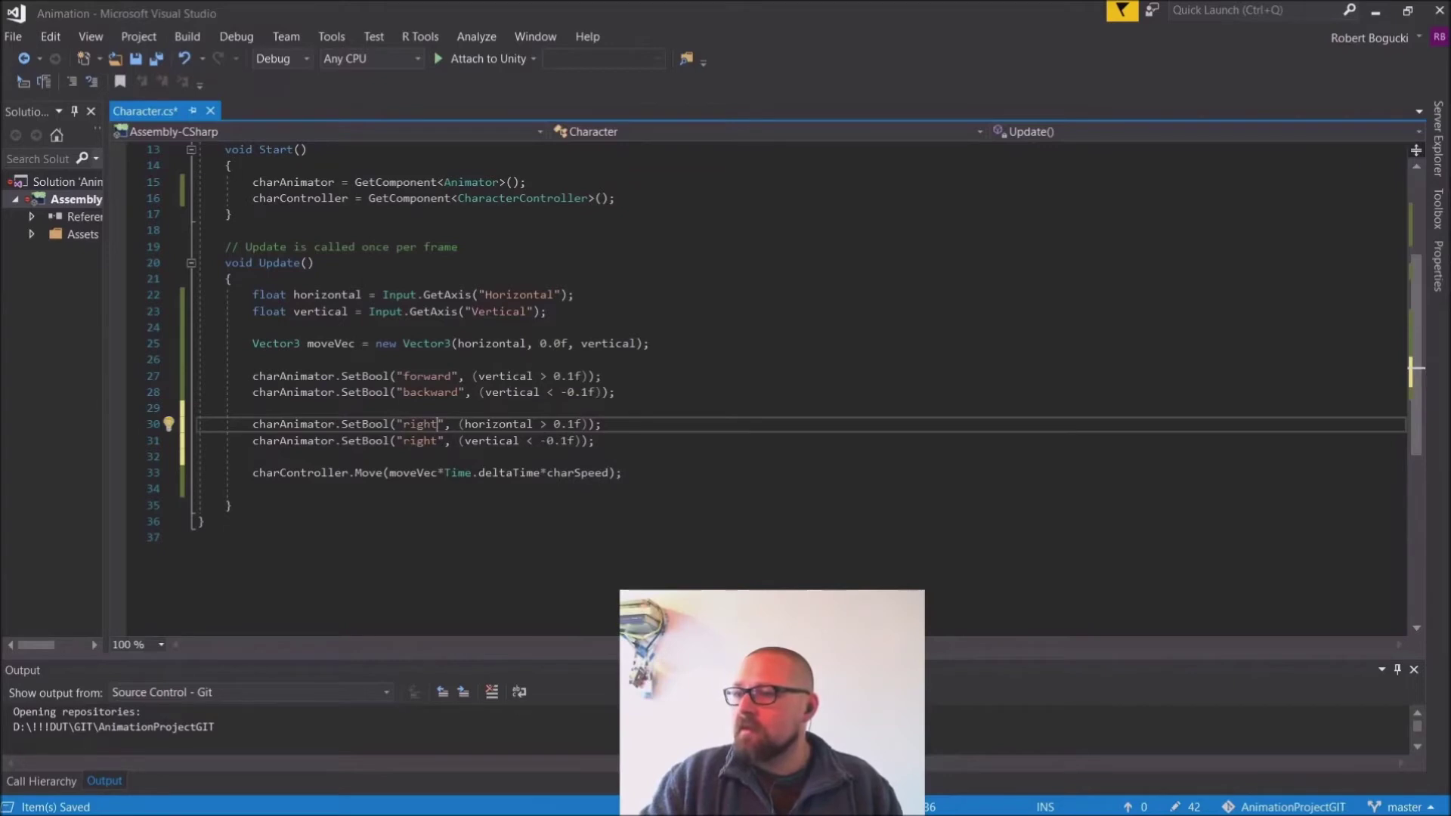
Step: Make the second copied SetBool line set "left" when horizontal < -0.1f
{"action": "double_click", "coordinate": [420, 440]}
{"action": "type", "text": "lefft"}
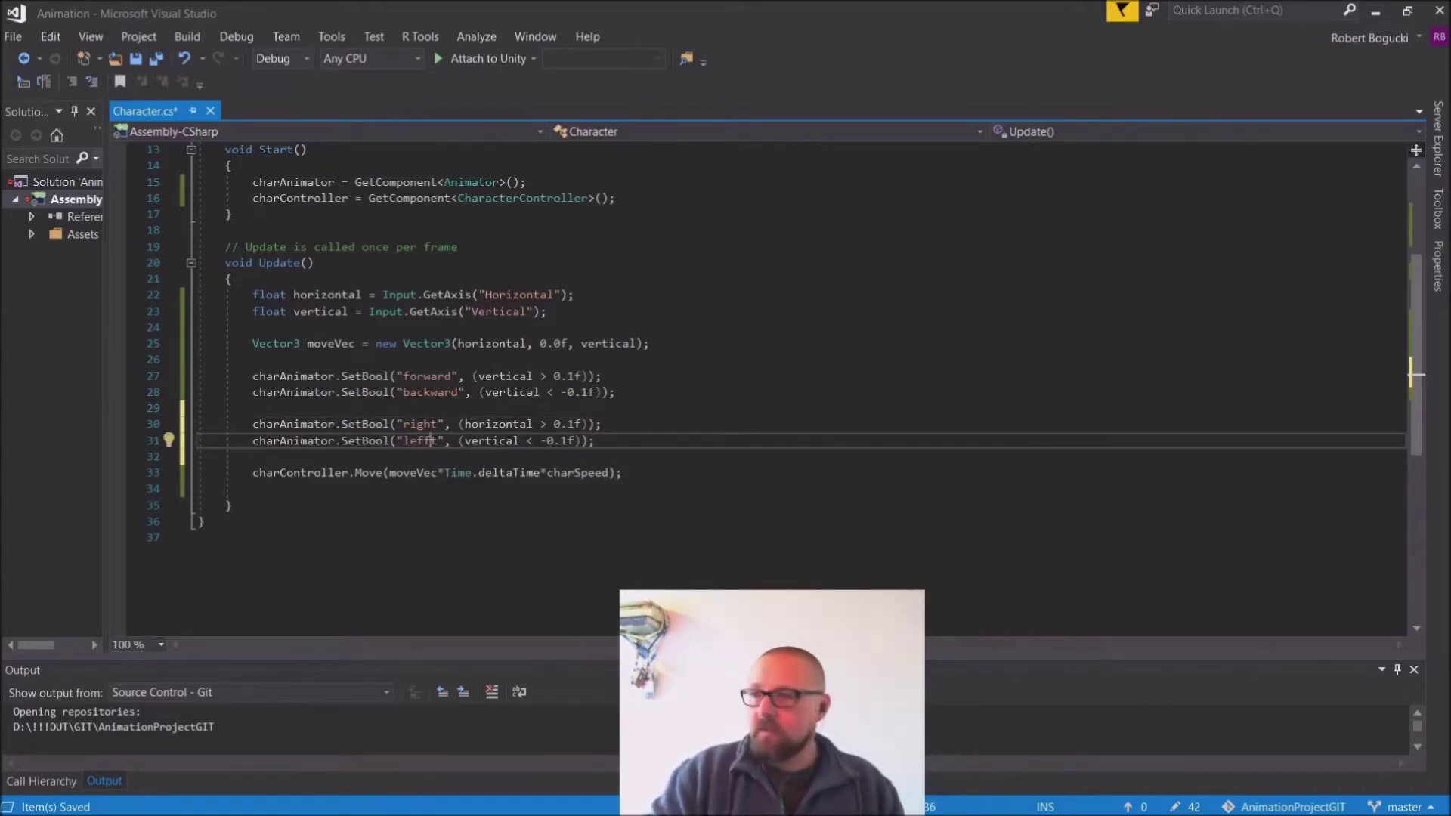
{"action": "key", "text": "BackSpace"}
{"action": "double_click", "coordinate": [483, 441]}
{"action": "type", "text": "horizonta"}
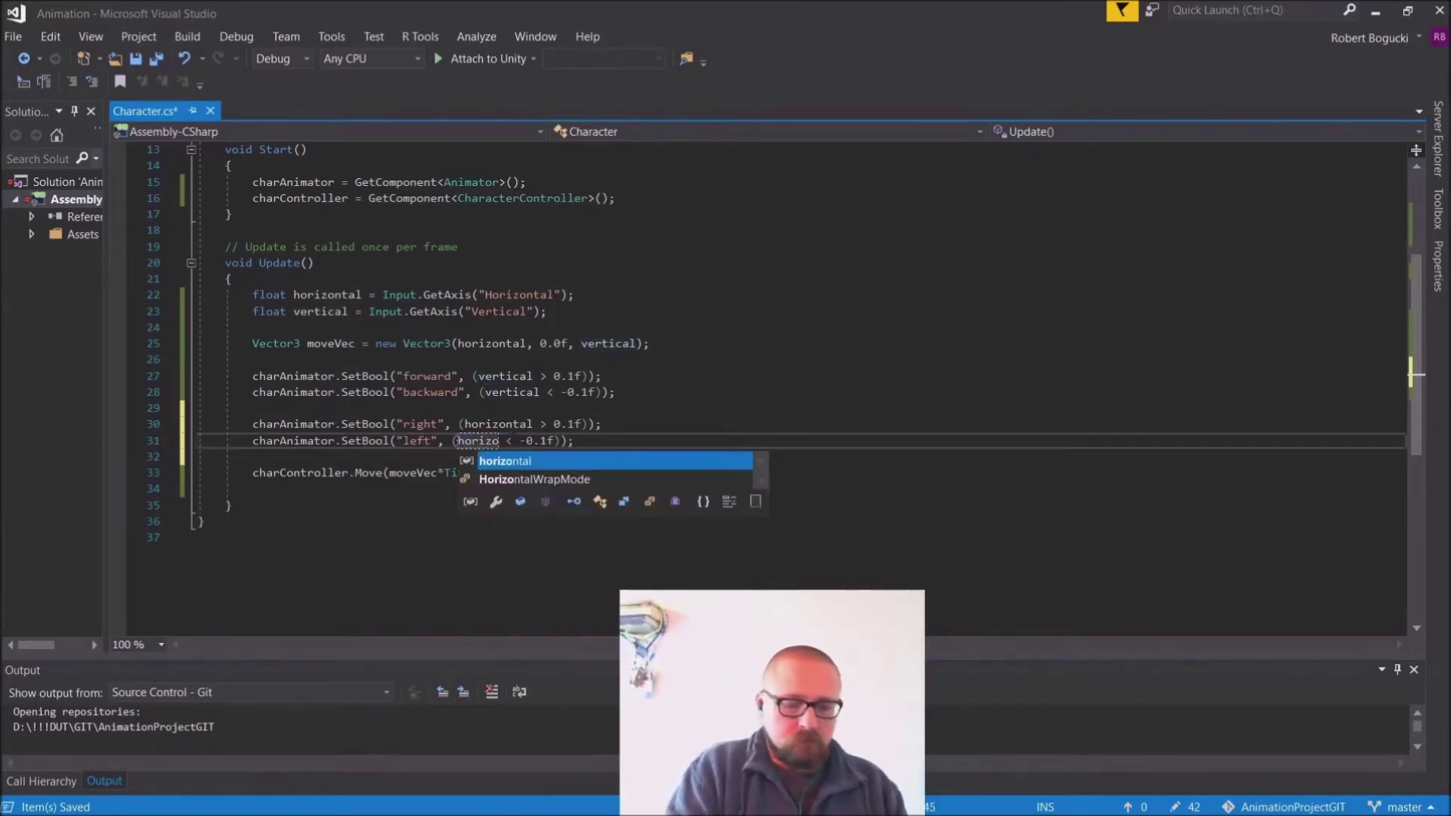
{"action": "type", "text": "l"}
Step: Save the Character.cs script and return to Unity
{"action": "left_click", "coordinate": [378, 327]}
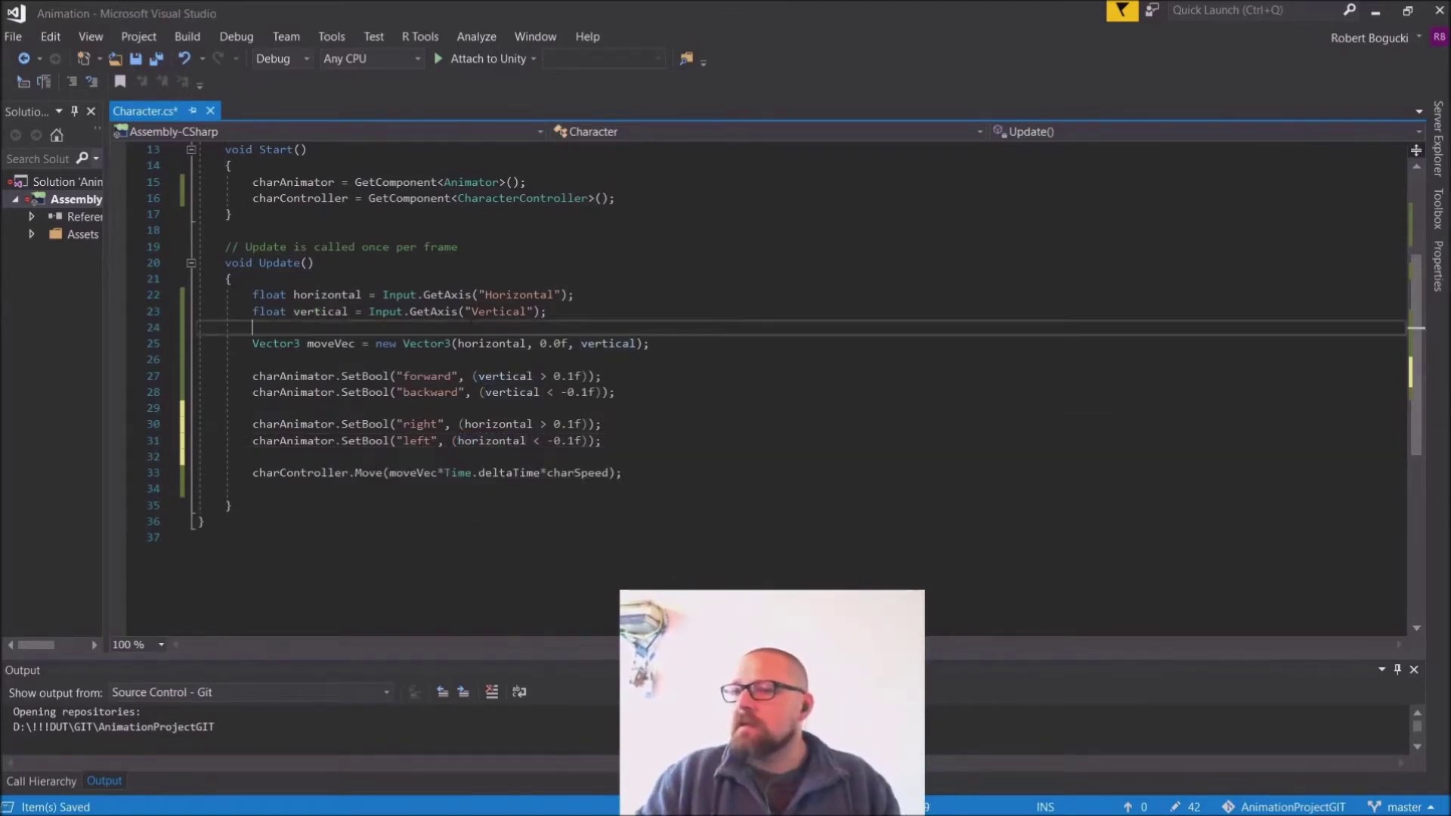
{"action": "left_click", "coordinate": [13, 36]}
{"action": "left_click", "coordinate": [53, 214]}
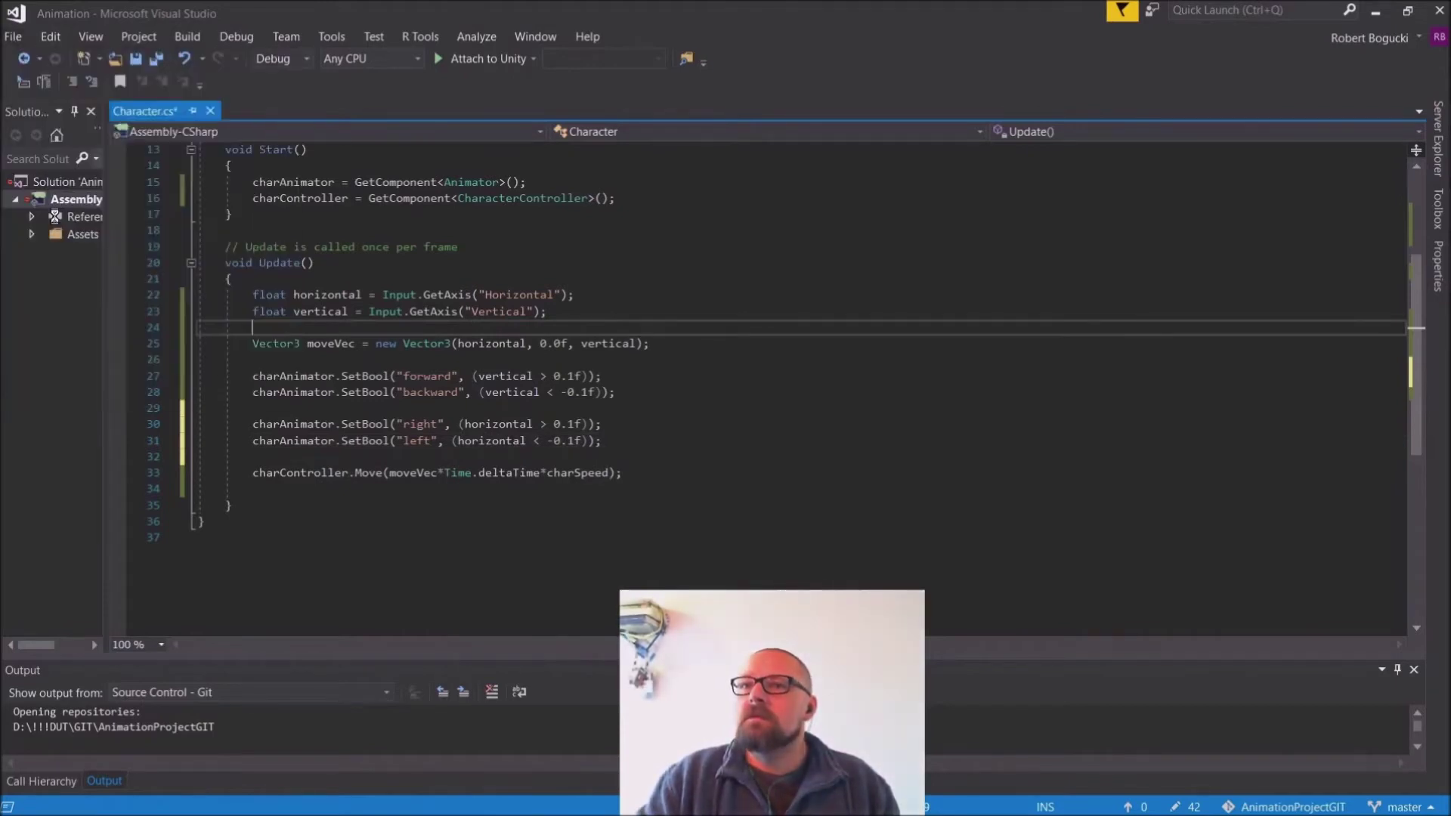
{"action": "left_click", "coordinate": [1376, 11]}
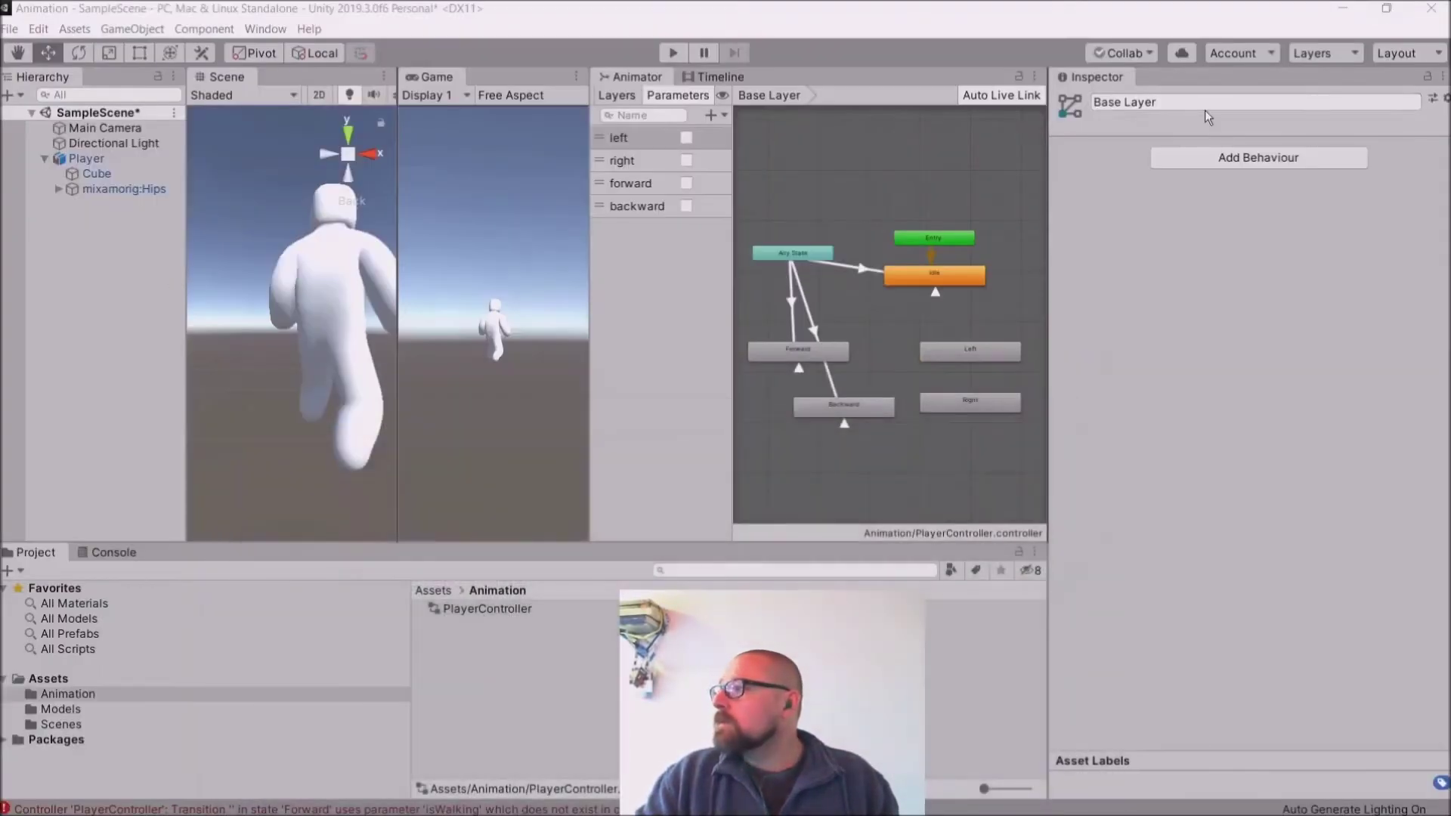
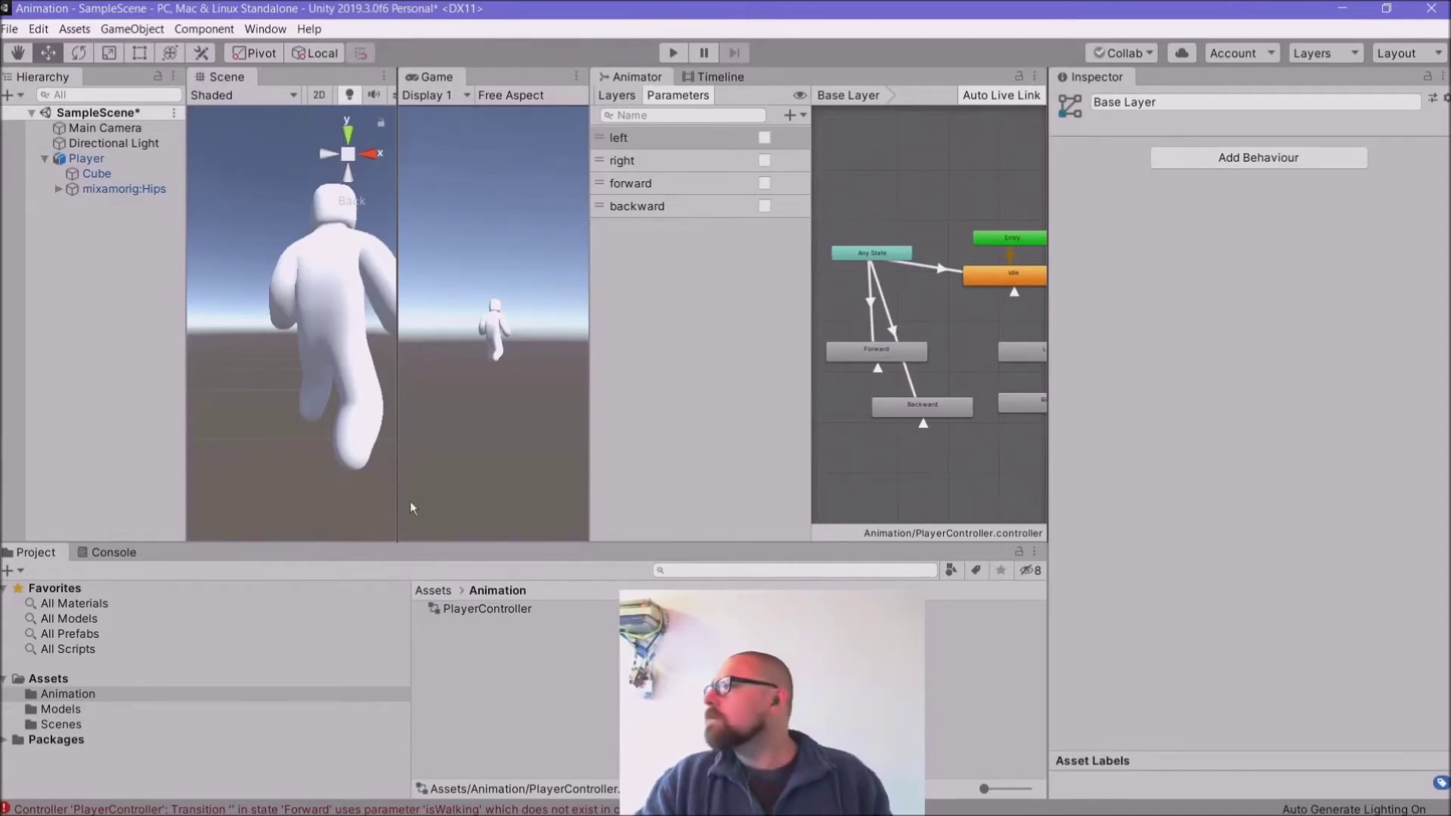
Step: Assign the mixamo.com clip from Models/Walk Strafe Left.fbx as the Left state's motion
{"action": "left_click", "coordinate": [1022, 353]}
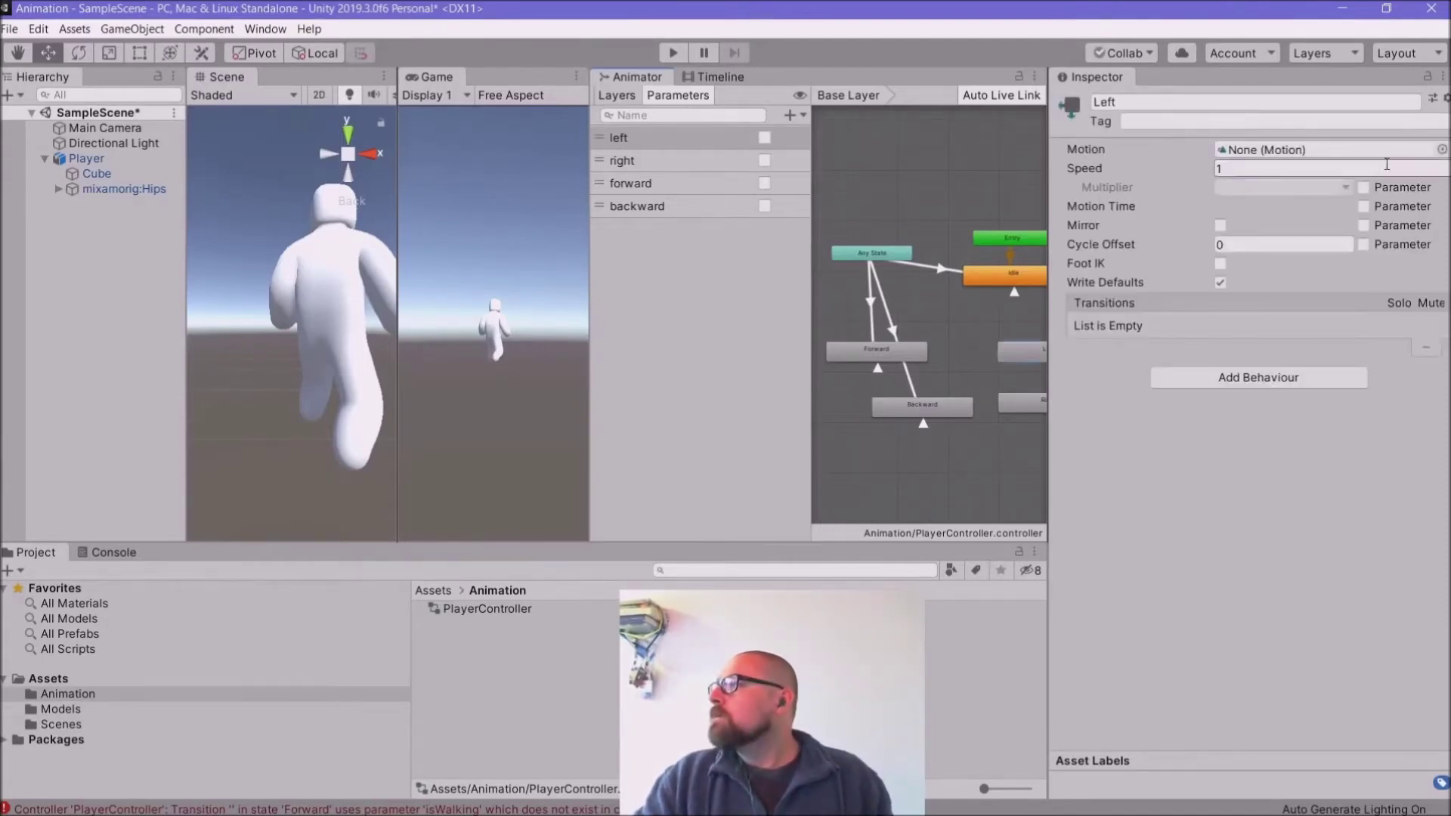
{"action": "left_click", "coordinate": [1442, 150]}
{"action": "left_click", "coordinate": [768, 212]}
{"action": "left_click", "coordinate": [767, 227]}
{"action": "left_click", "coordinate": [767, 257]}
{"action": "left_click", "coordinate": [766, 302]}
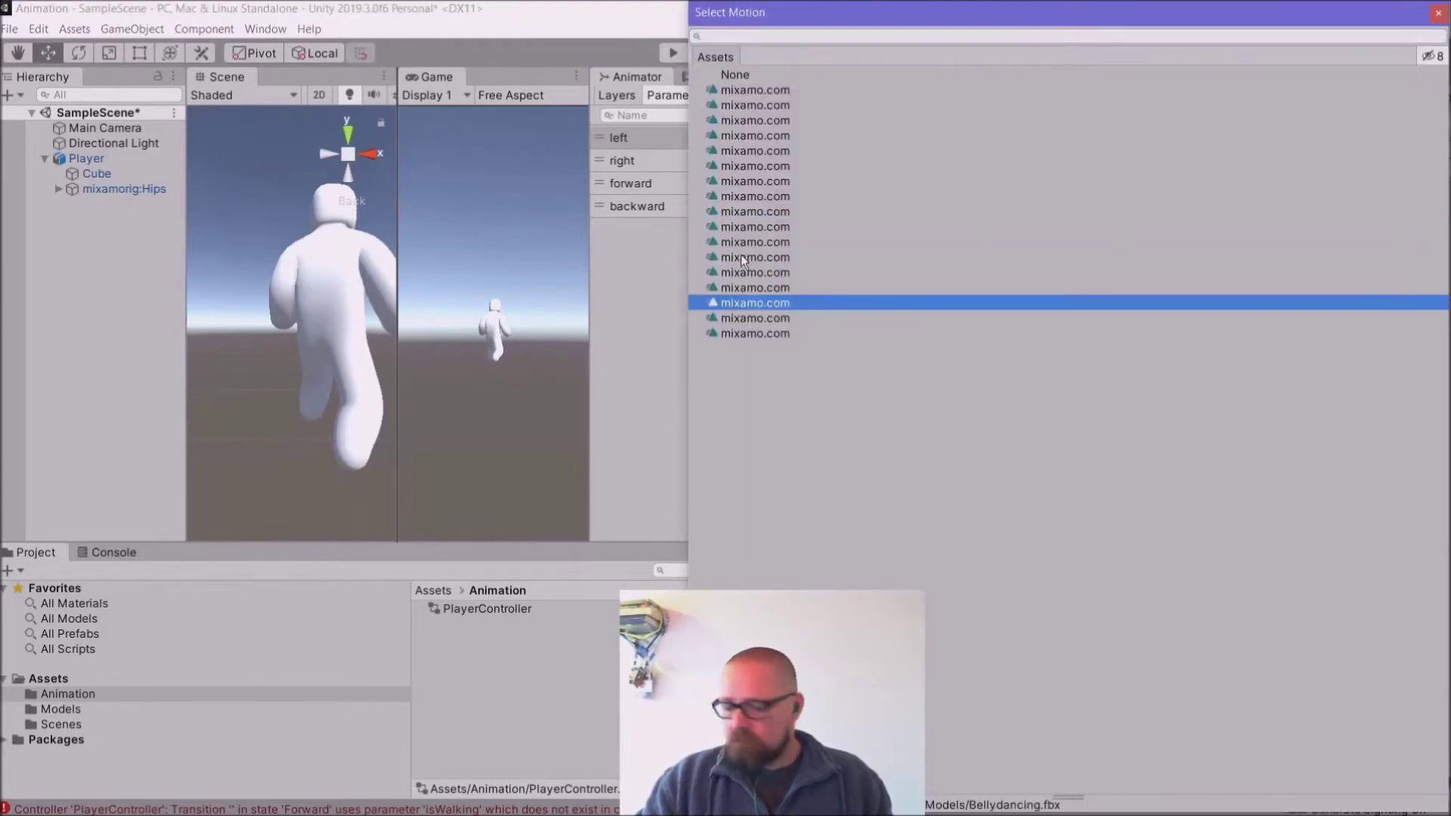
{"action": "key", "text": "Up"}
{"action": "key", "text": "Up"}
{"action": "key", "text": "Up"}
{"action": "key", "text": "Up"}
{"action": "key", "text": "Up"}
{"action": "key", "text": "Up"}
{"action": "key", "text": "Up"}
{"action": "key", "text": "Up"}
{"action": "key", "text": "Up"}
{"action": "key", "text": "Up"}
{"action": "key", "text": "Up"}
{"action": "key", "text": "Up"}
{"action": "key", "text": "Up"}
{"action": "key", "text": "Down"}
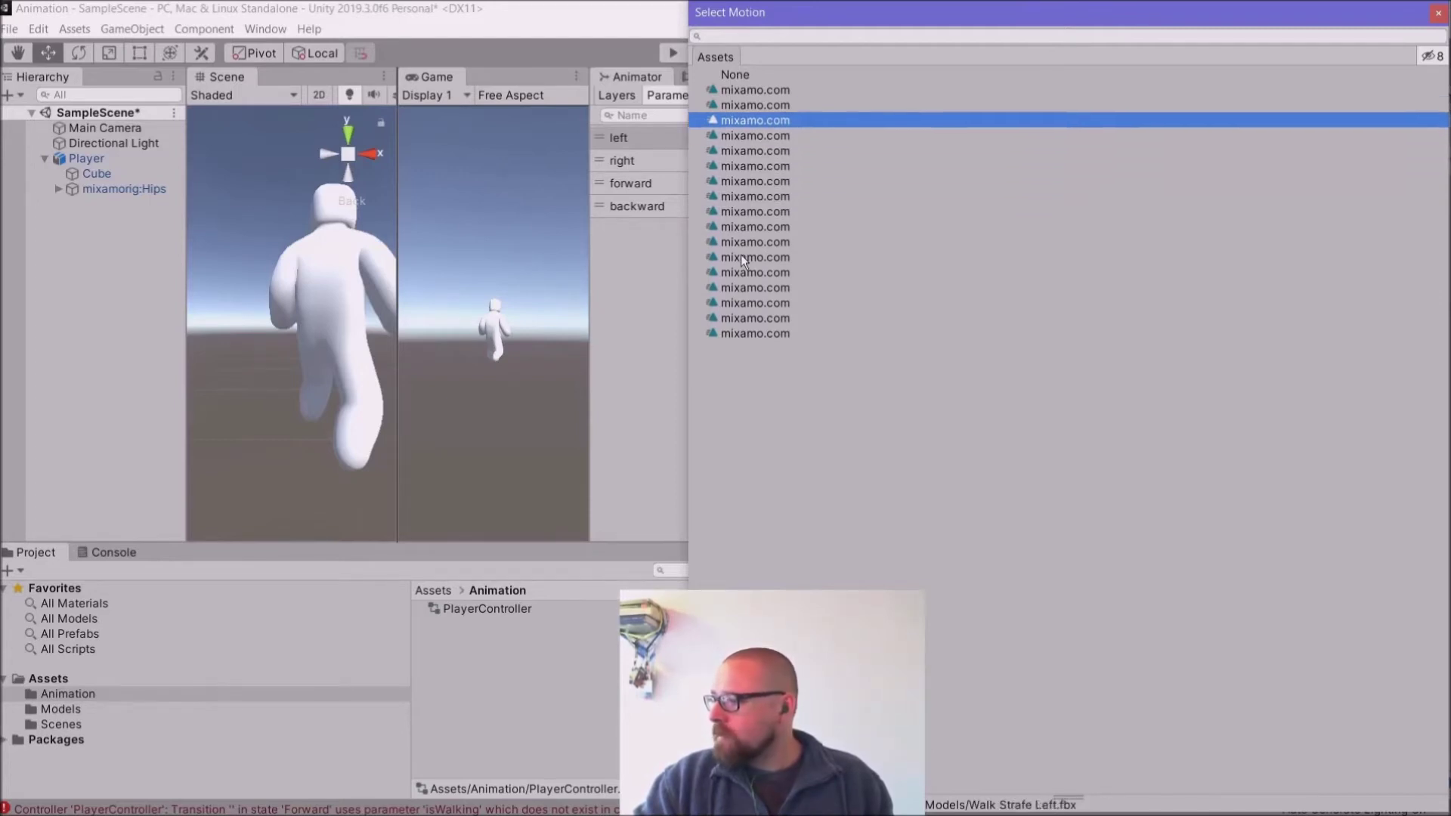
{"action": "double_click", "coordinate": [750, 120]}
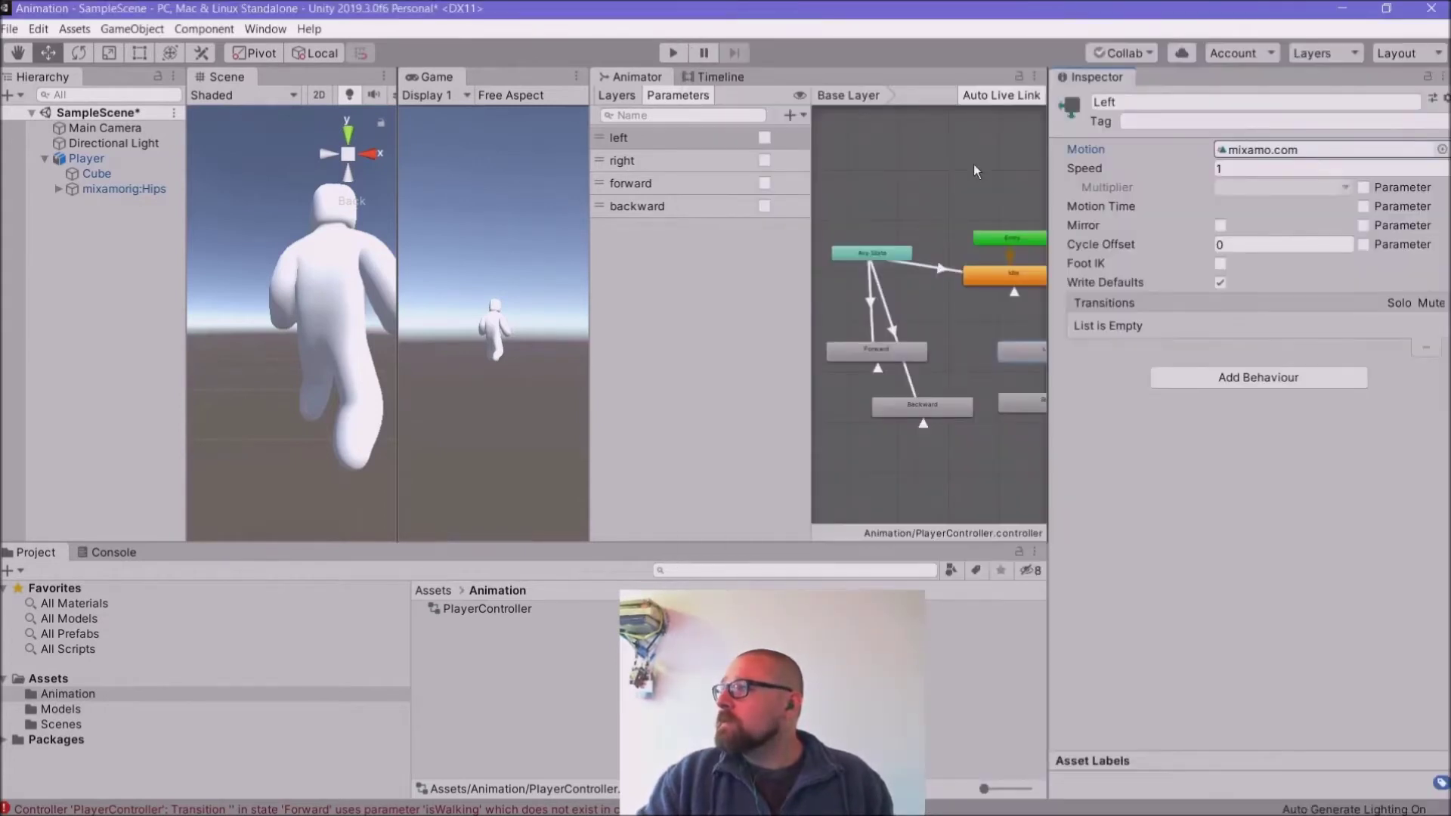
Step: Assign the mixamo.com clip from Models/Walk Strafe Right.fbx as the Right state's motion
{"action": "left_click", "coordinate": [1024, 403]}
{"action": "left_click", "coordinate": [1442, 150]}
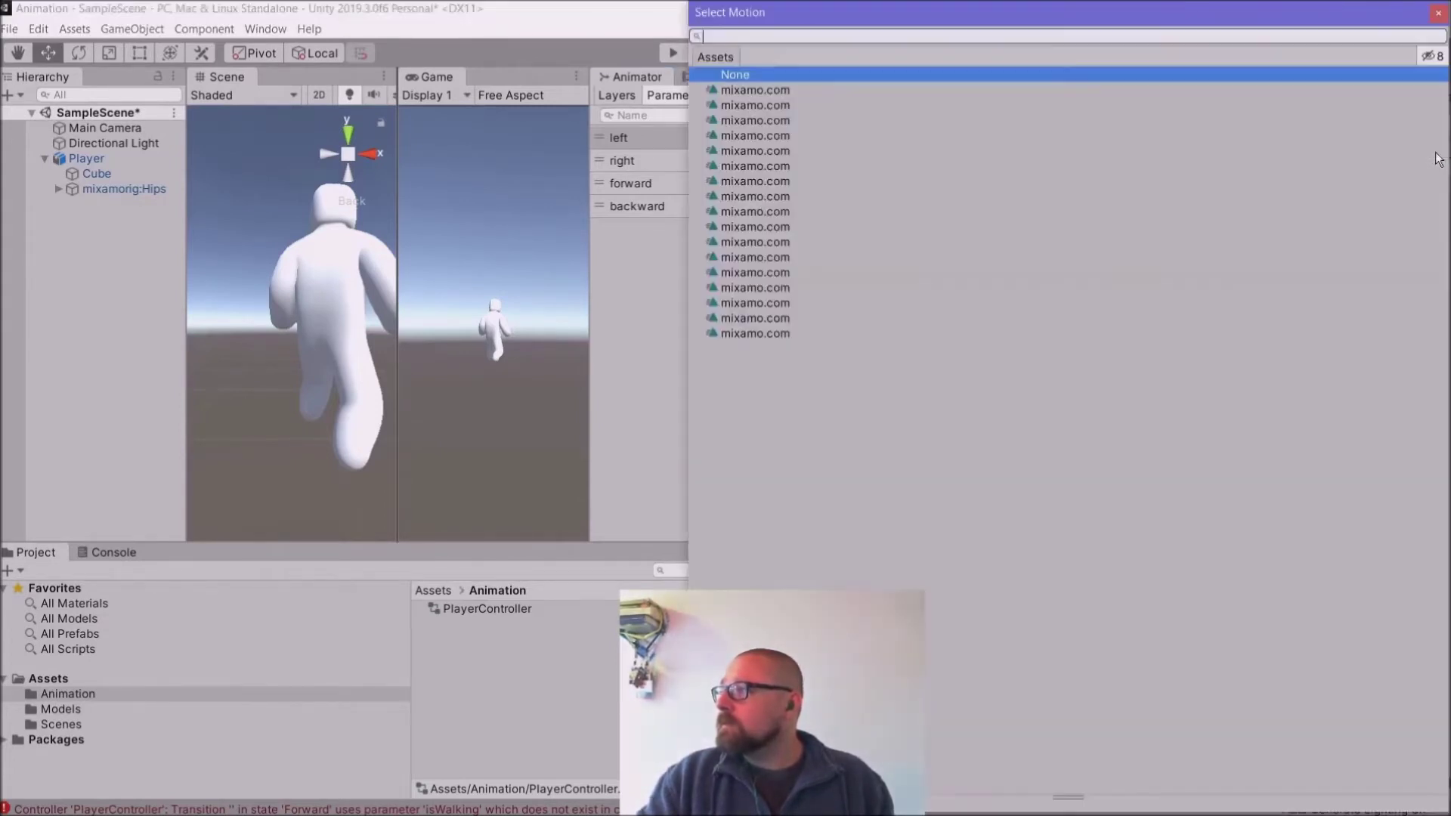
{"action": "left_click", "coordinate": [761, 91]}
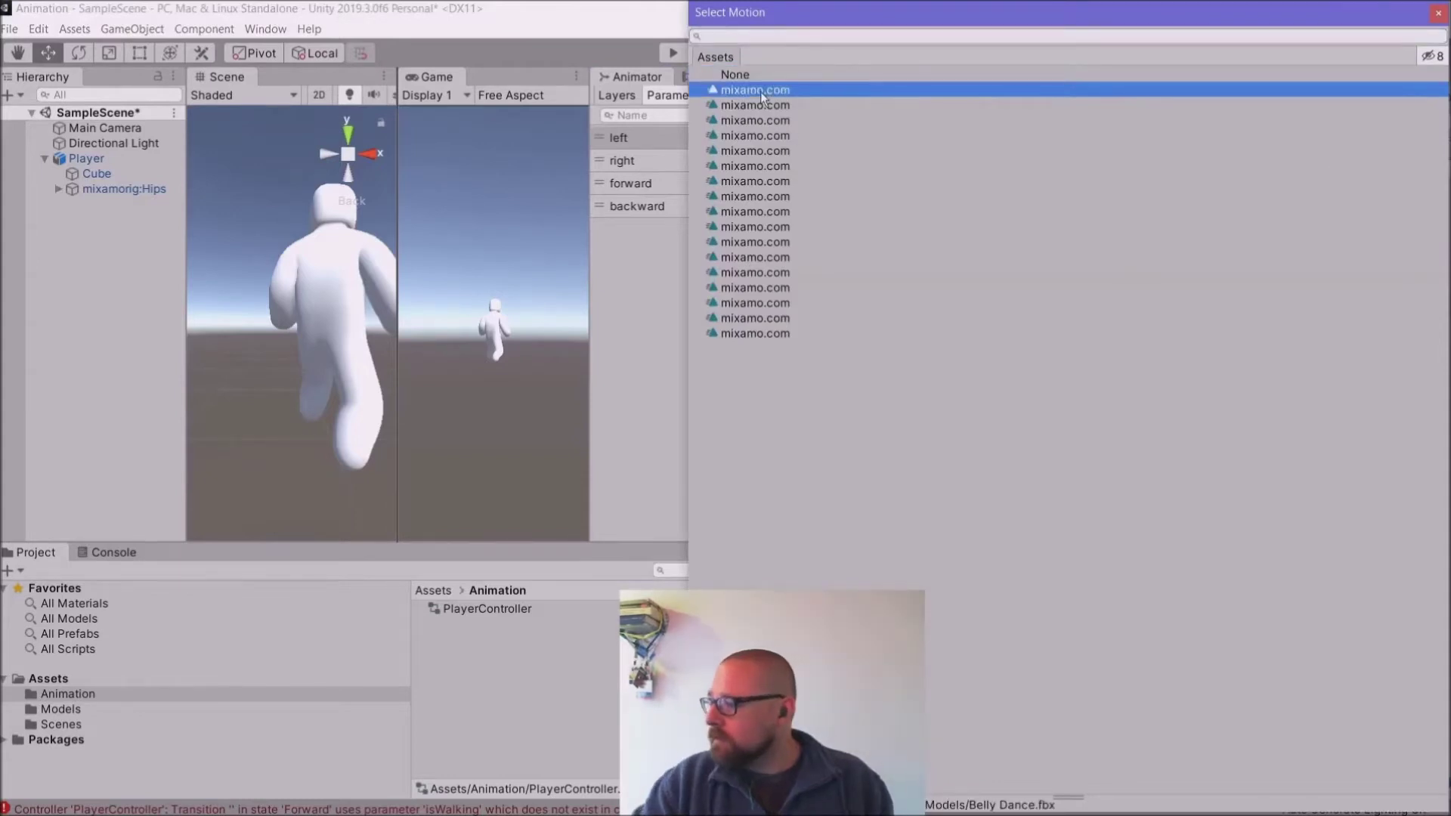
{"action": "key", "text": "Down"}
{"action": "key", "text": "Down"}
{"action": "key", "text": "Down"}
{"action": "key", "text": "Down"}
{"action": "key", "text": "Up"}
{"action": "key", "text": "Up"}
{"action": "key", "text": "Up"}
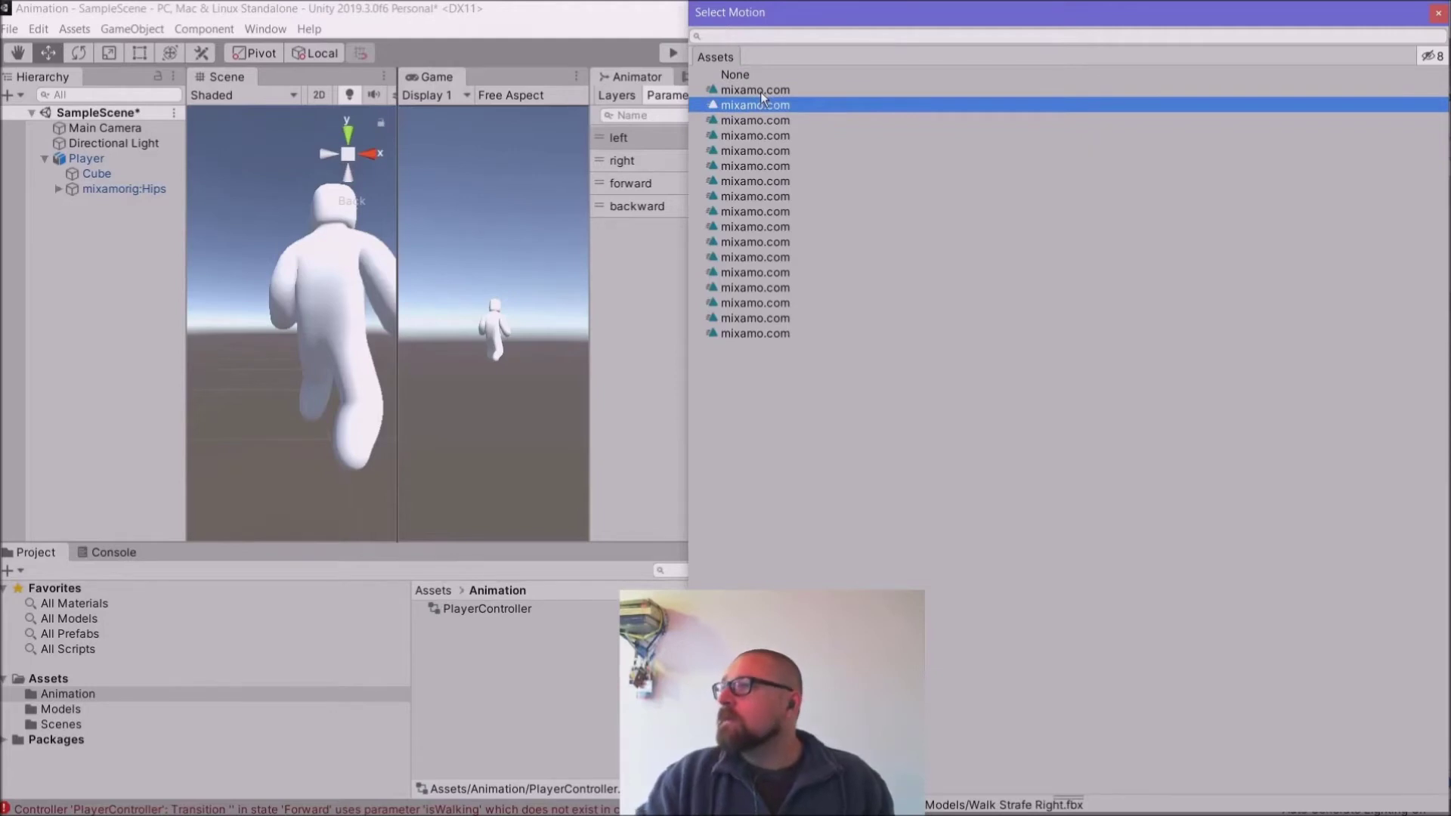
{"action": "double_click", "coordinate": [760, 103]}
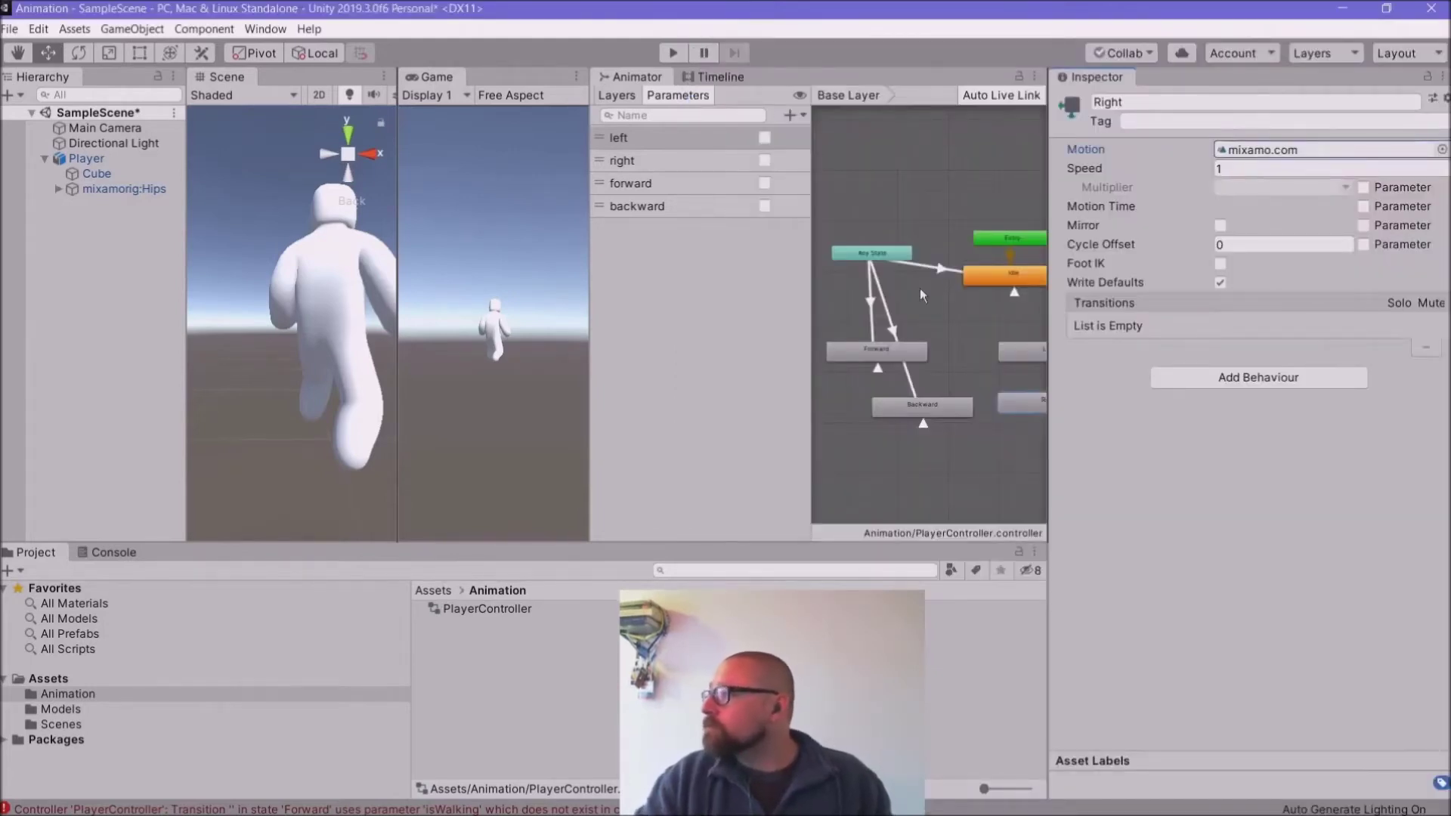
Step: Enlarge the Animator graph area and create a transition from Any State to the Left state
{"action": "left_click_drag", "start_coordinate": [1049, 311], "coordinate": [1126, 311]}
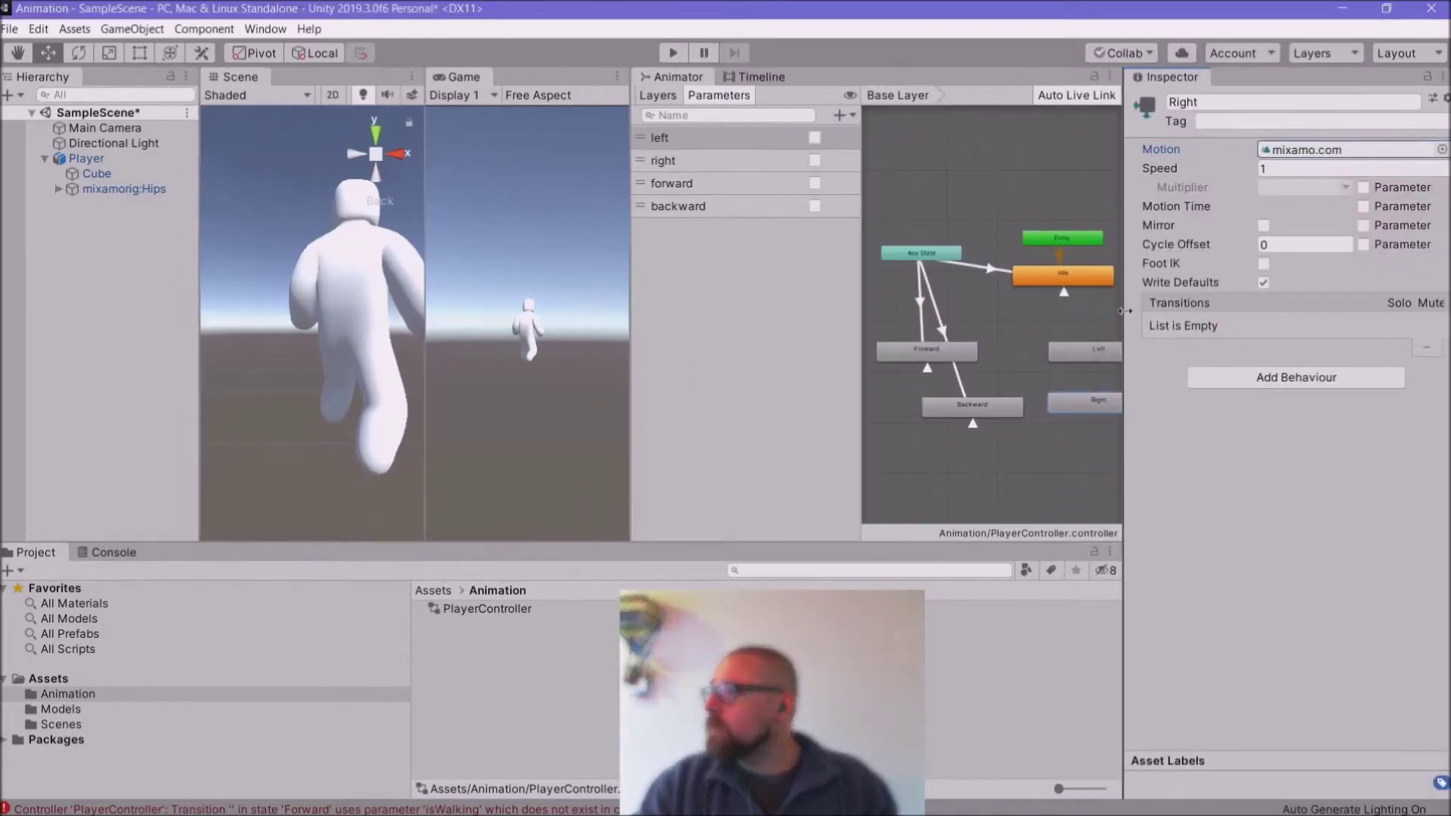
{"action": "left_click_drag", "start_coordinate": [861, 342], "coordinate": [780, 346]}
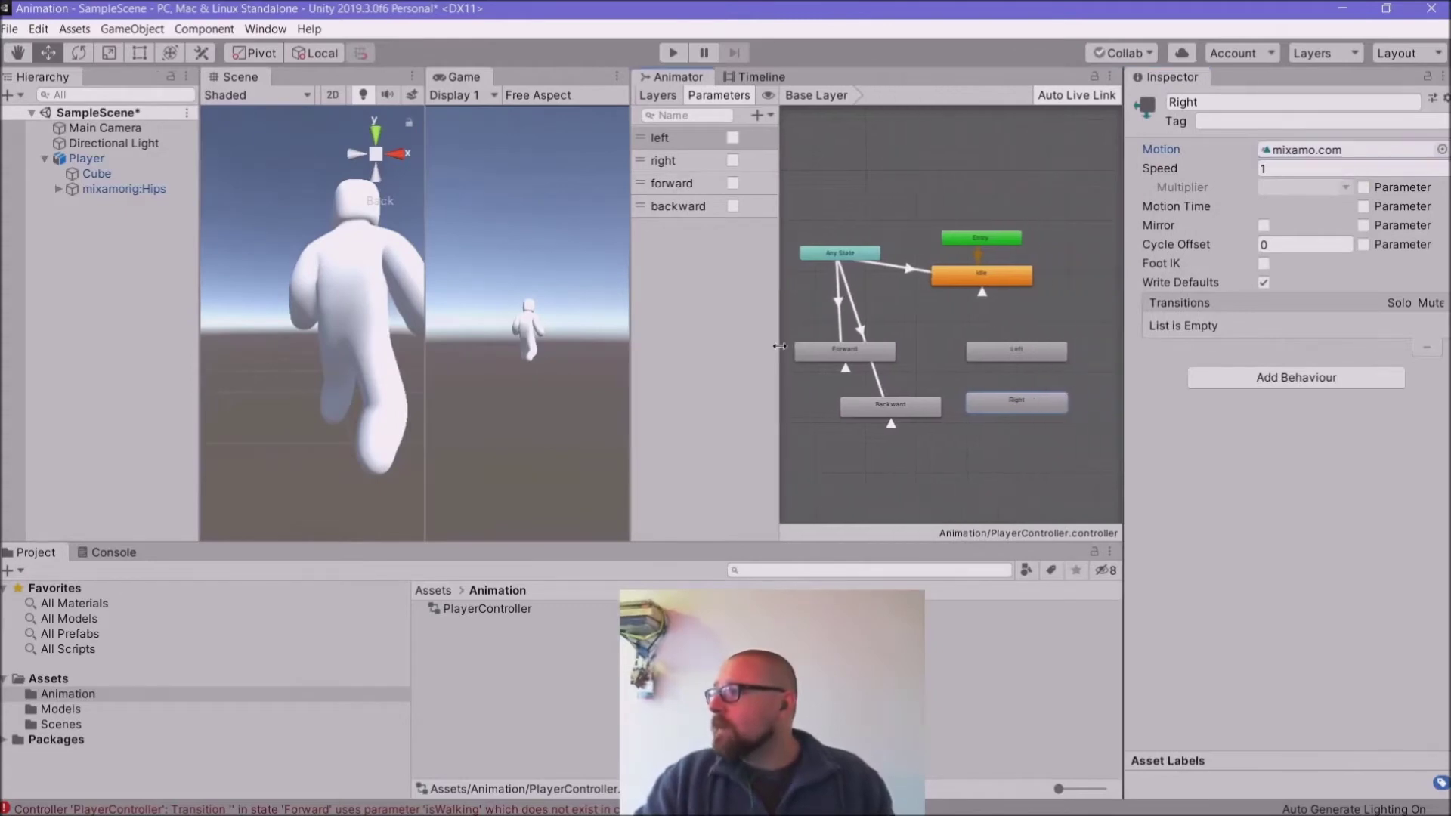
{"action": "left_click", "coordinate": [1018, 349]}
{"action": "left_click", "coordinate": [1018, 391]}
{"action": "left_click", "coordinate": [1017, 392]}
{"action": "left_click", "coordinate": [1000, 370]}
{"action": "right_click", "coordinate": [852, 257]}
{"action": "left_click", "coordinate": [894, 274]}
{"action": "left_click", "coordinate": [1009, 353]}
Step: Create a transition from Any State to the Right state
{"action": "right_click", "coordinate": [839, 257]}
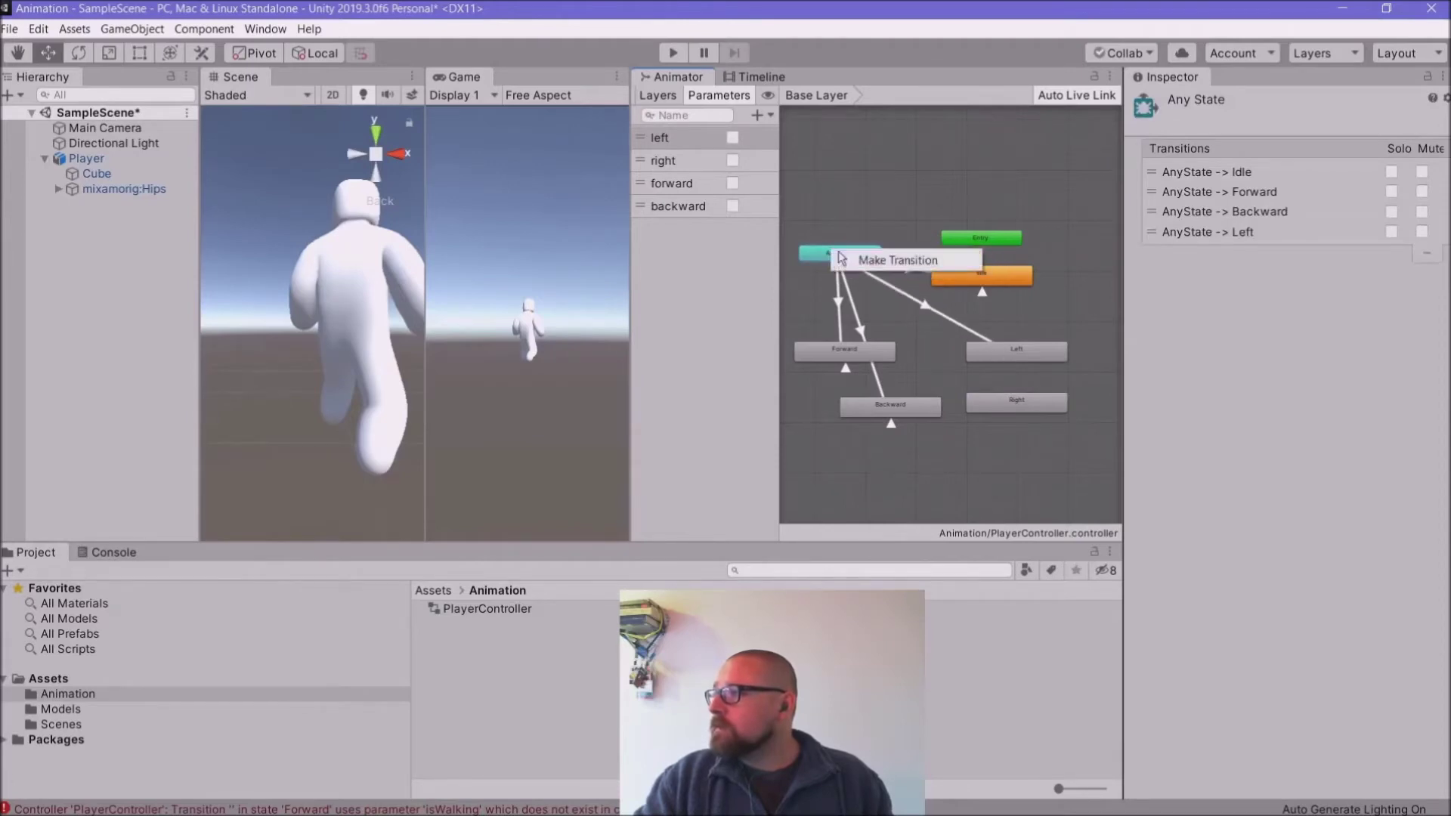
{"action": "left_click", "coordinate": [870, 261]}
{"action": "left_click", "coordinate": [1017, 398]}
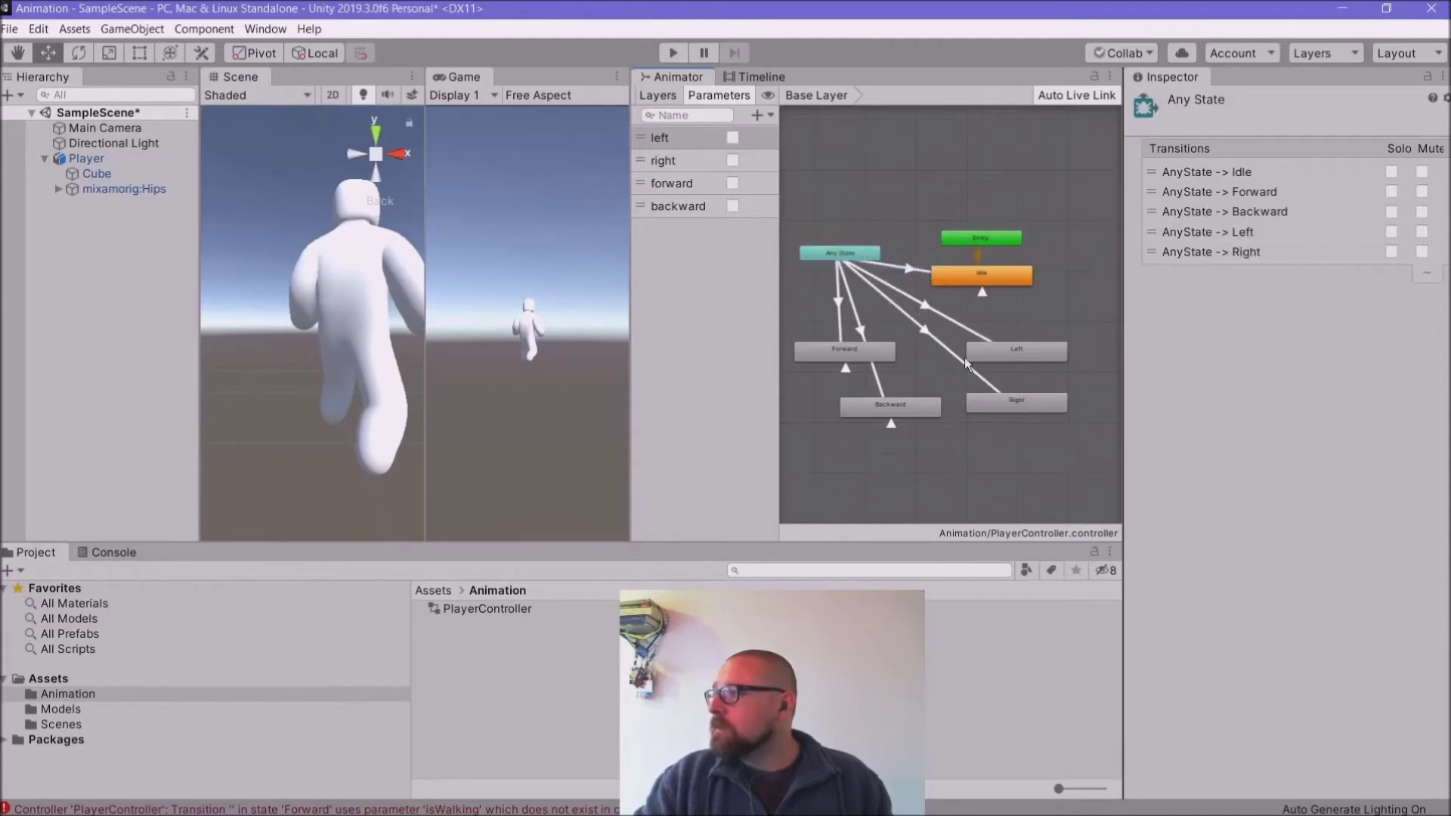
Step: Add the condition left = true to the transition from Any State to Left
{"action": "left_click", "coordinate": [928, 306]}
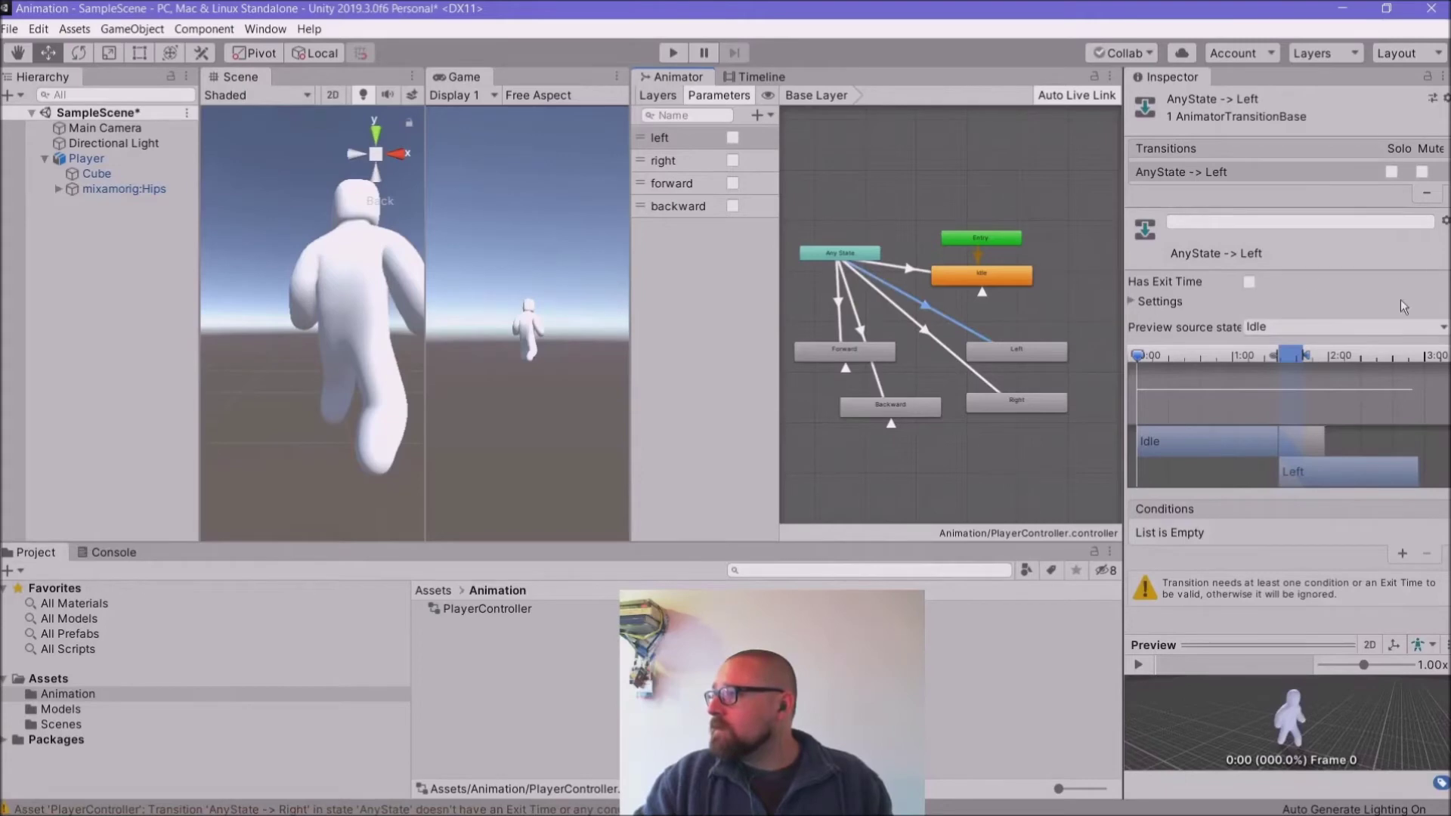
{"action": "left_click", "coordinate": [1404, 553]}
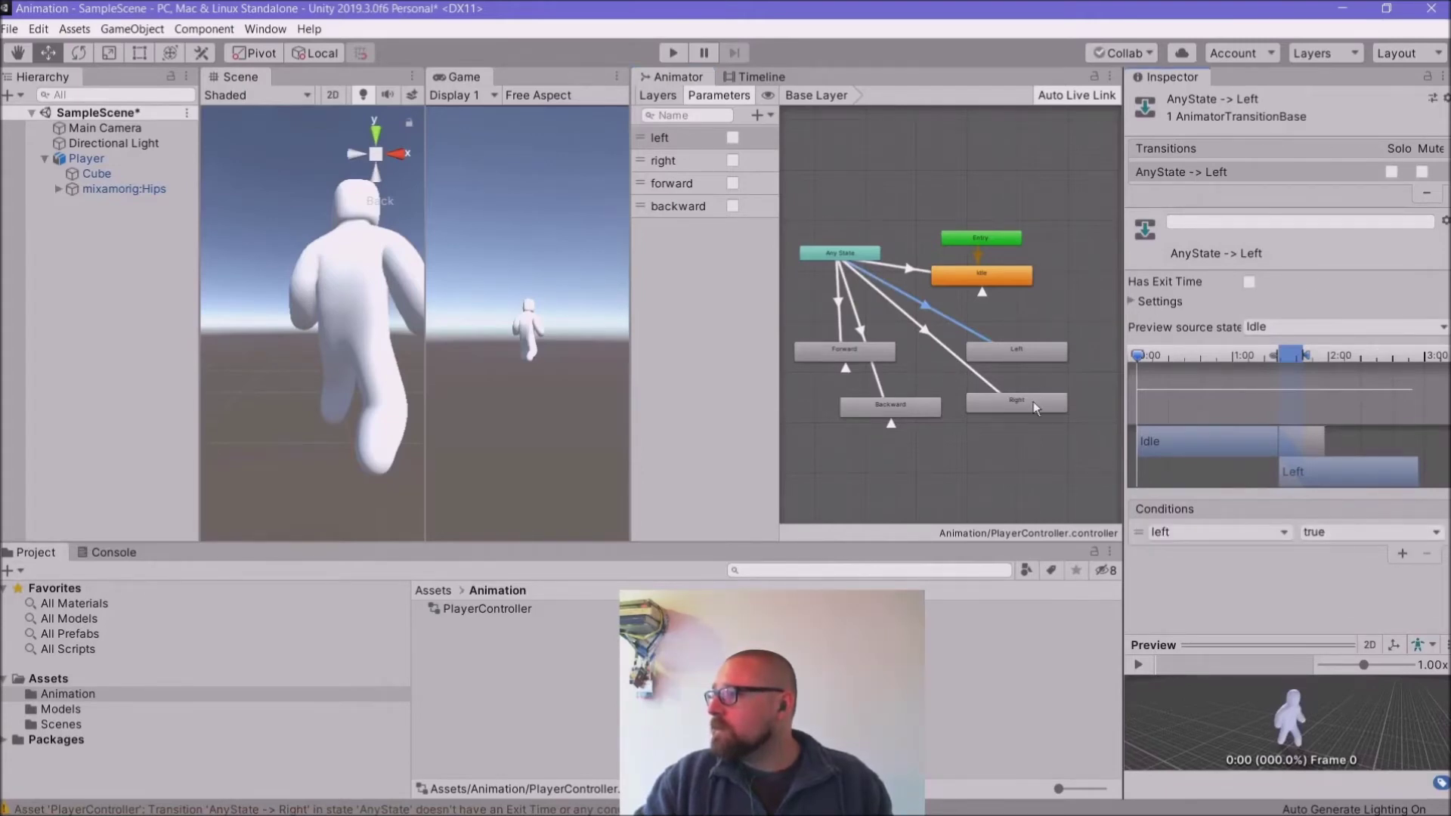
Step: Select the transition from Any State to Right for editing
{"action": "left_click", "coordinate": [959, 360]}
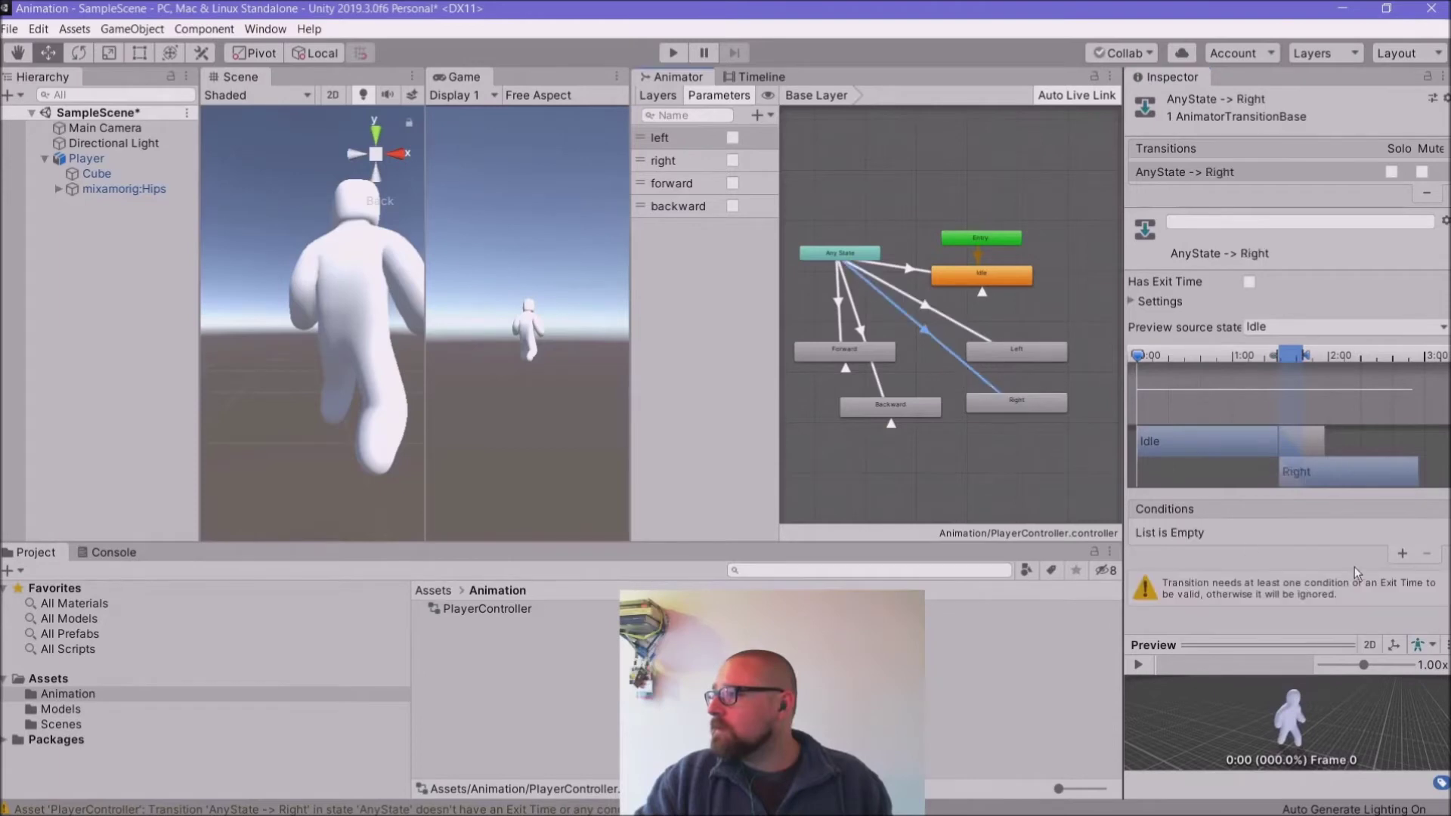
Step: Add a condition requiring right to be true to the AnyState -> Right transition
{"action": "left_click", "coordinate": [1402, 554]}
{"action": "left_click", "coordinate": [1276, 534]}
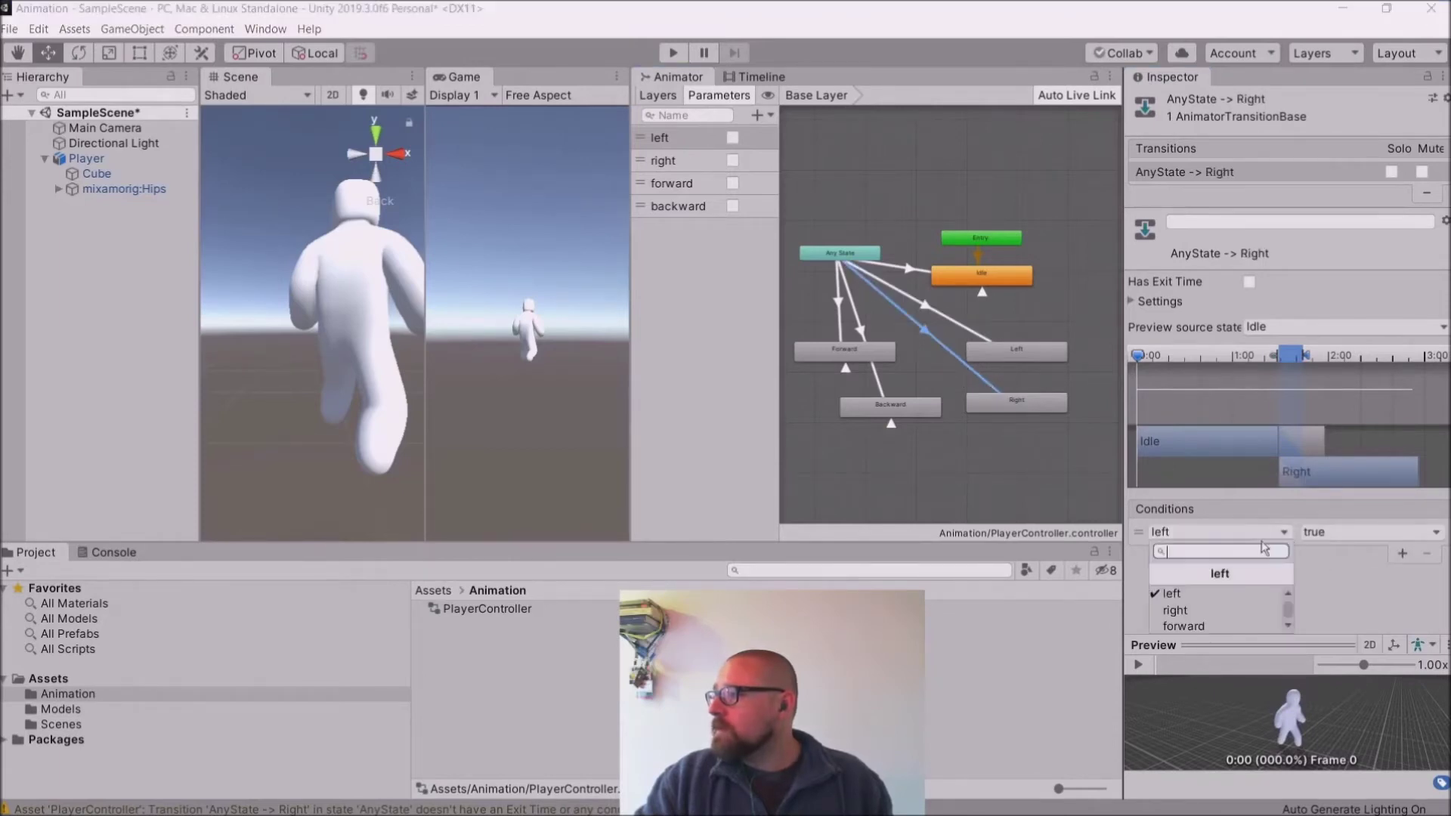
{"action": "left_click", "coordinate": [1202, 593]}
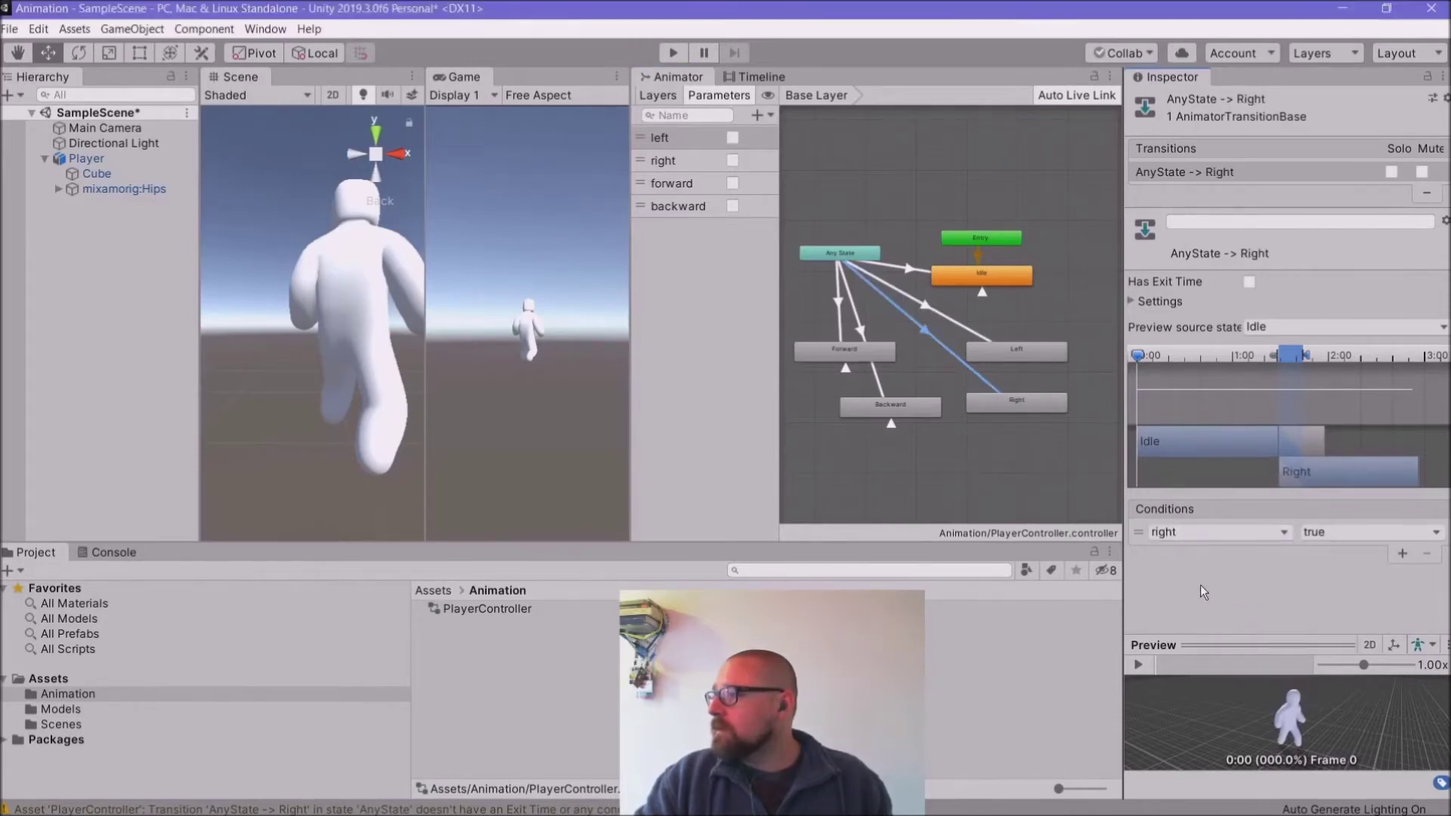
Step: Create a transition from the Left state to itself and another from the Right state to itself
{"action": "left_click", "coordinate": [1034, 452]}
{"action": "left_click", "coordinate": [1013, 351]}
{"action": "right_click", "coordinate": [1014, 352]}
{"action": "left_click", "coordinate": [1037, 363]}
{"action": "left_click", "coordinate": [1030, 356]}
{"action": "left_click", "coordinate": [1036, 406]}
{"action": "right_click", "coordinate": [1037, 408]}
{"action": "left_click", "coordinate": [1046, 412]}
{"action": "left_click", "coordinate": [1019, 402]}
Step: Add a condition requiring left to be true to the Left -> Left transition
{"action": "left_click", "coordinate": [1017, 369]}
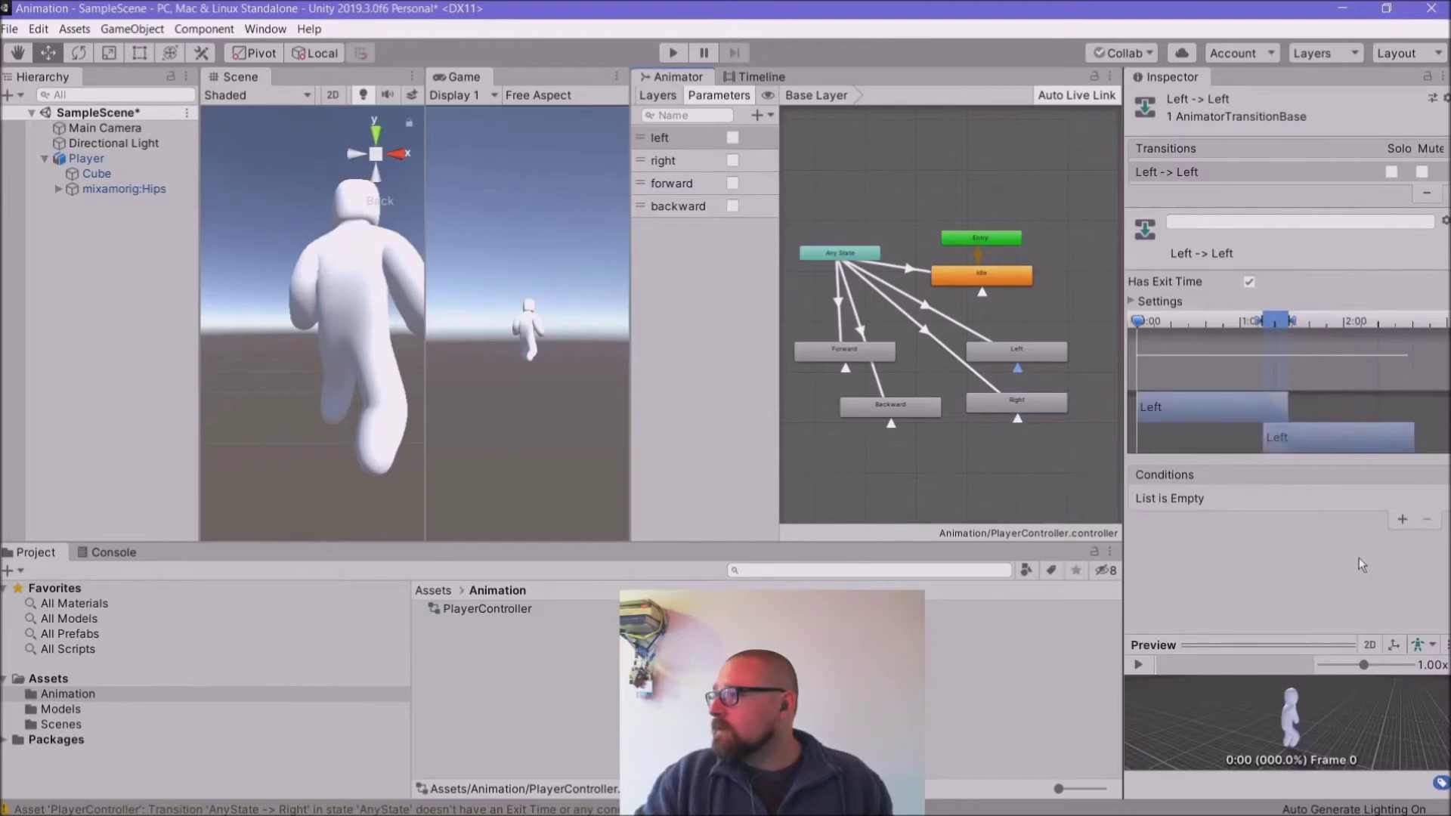
{"action": "left_click", "coordinate": [1403, 520]}
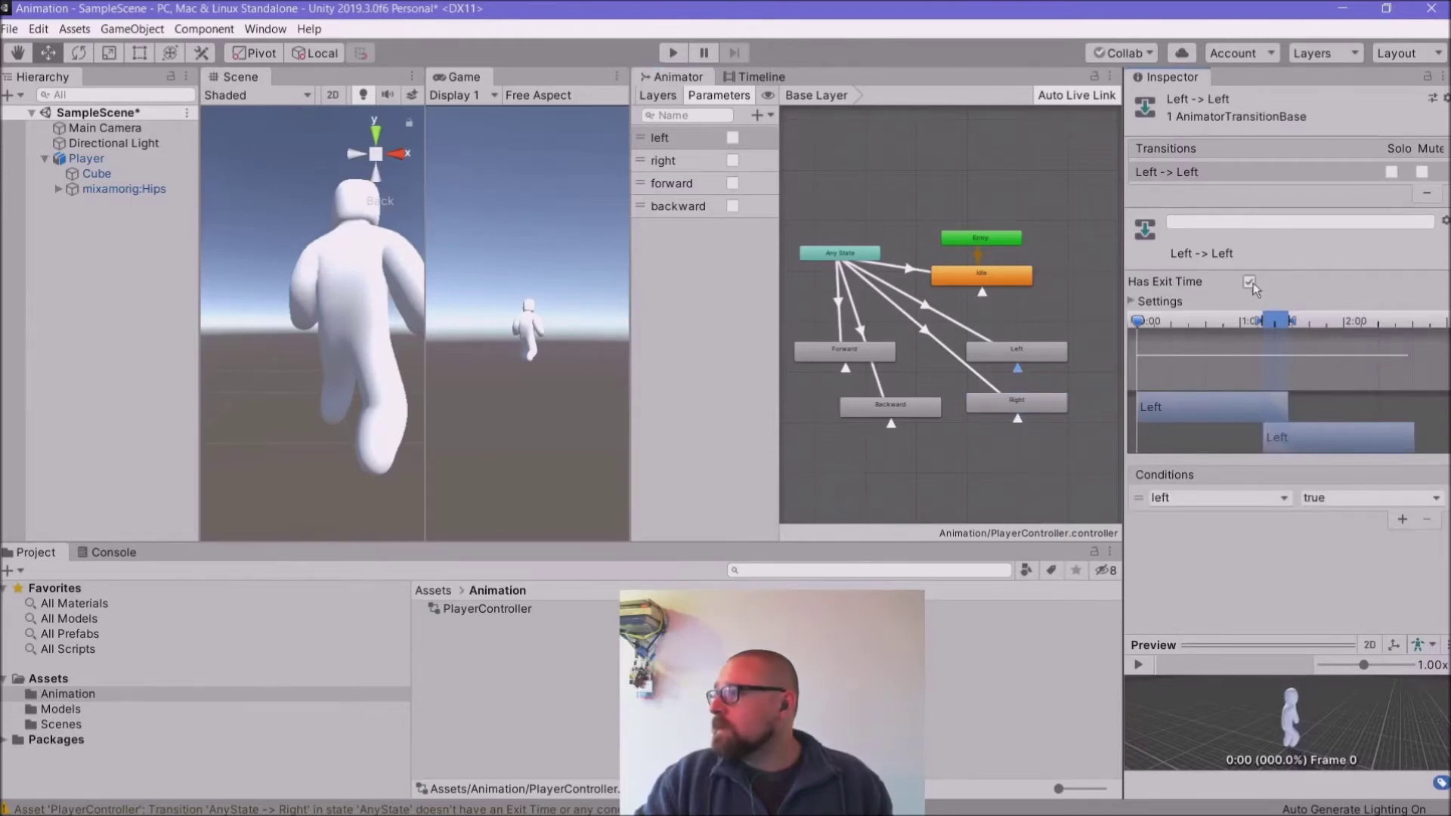
Step: Disable Can Transition To Self in the settings of the AnyState -> Left and AnyState -> Right transitions
{"action": "left_click", "coordinate": [946, 317]}
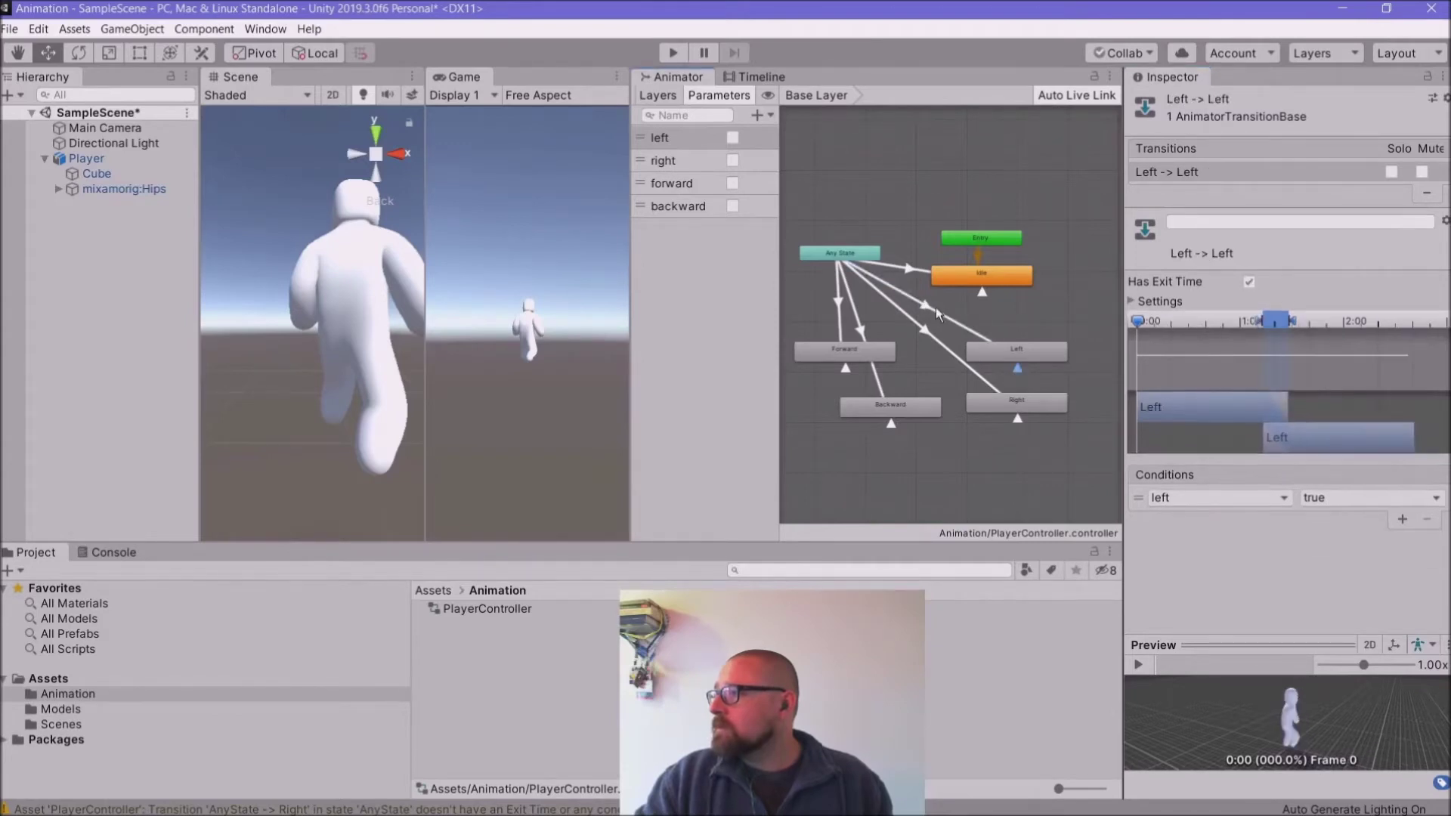
{"action": "left_click", "coordinate": [1126, 301]}
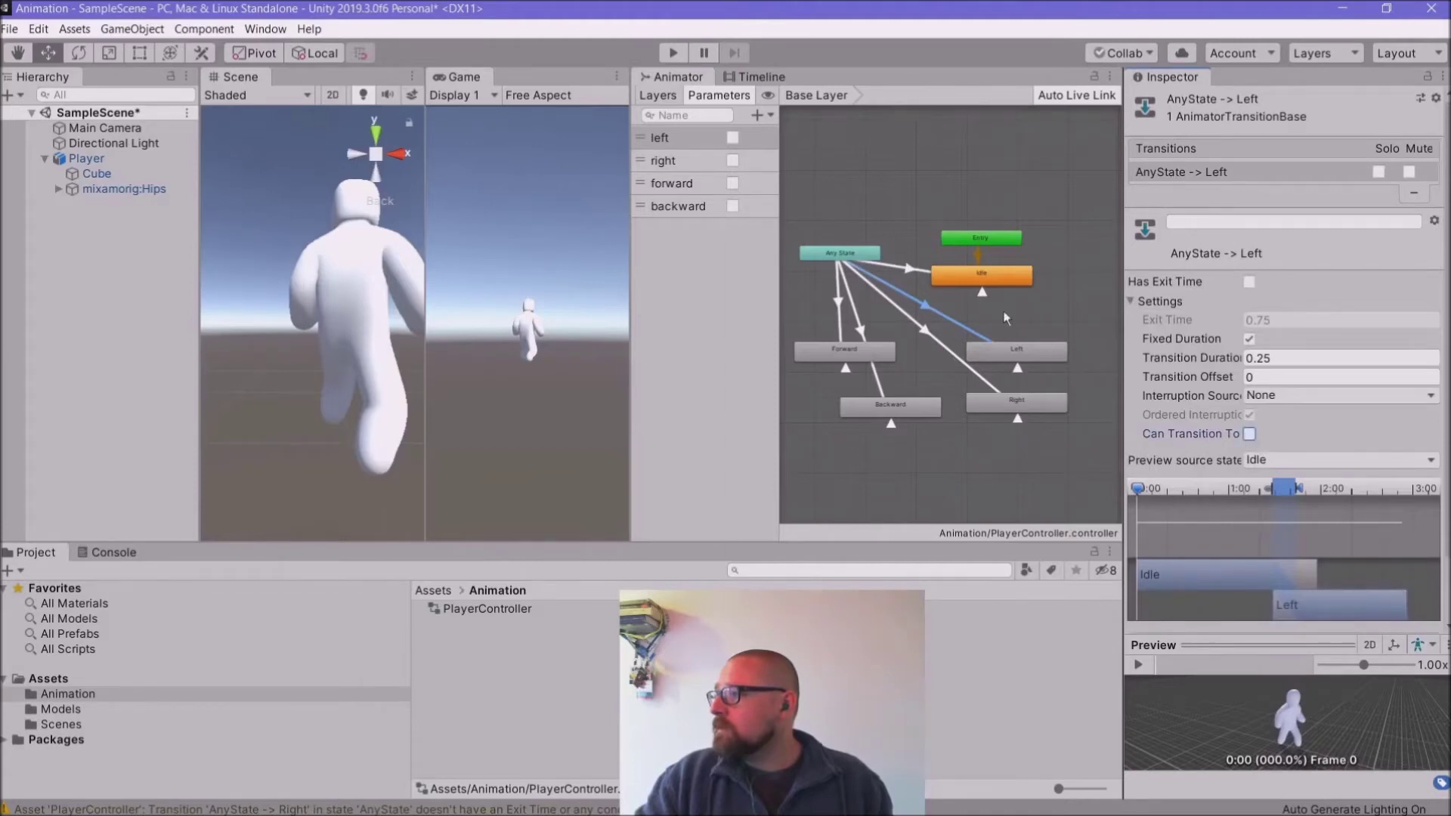
{"action": "left_click", "coordinate": [941, 344]}
{"action": "left_click", "coordinate": [940, 337]}
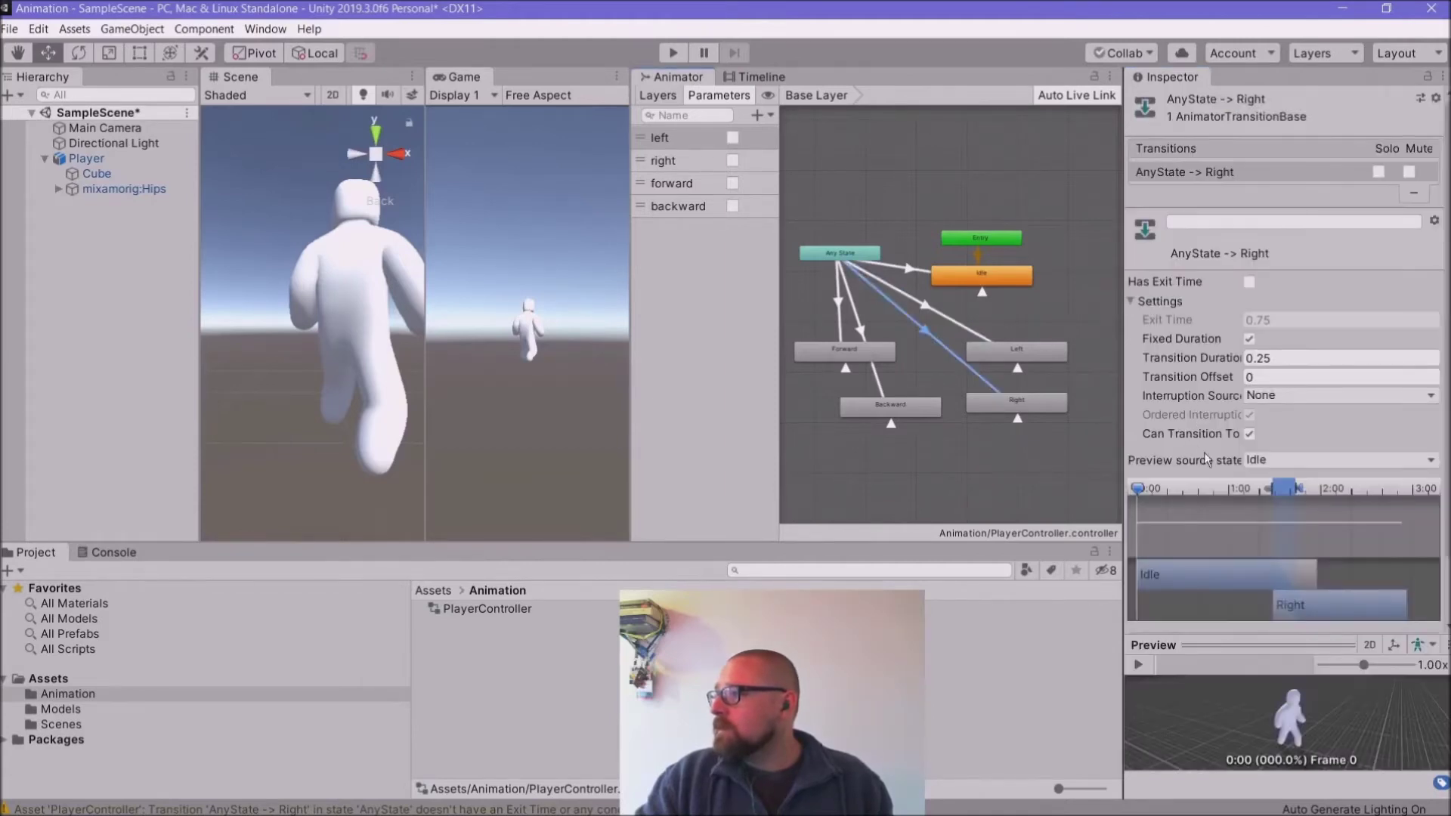
{"action": "left_click", "coordinate": [1250, 435]}
Step: Add a condition requiring right to be true to the Right -> Right transition
{"action": "left_click", "coordinate": [1024, 429]}
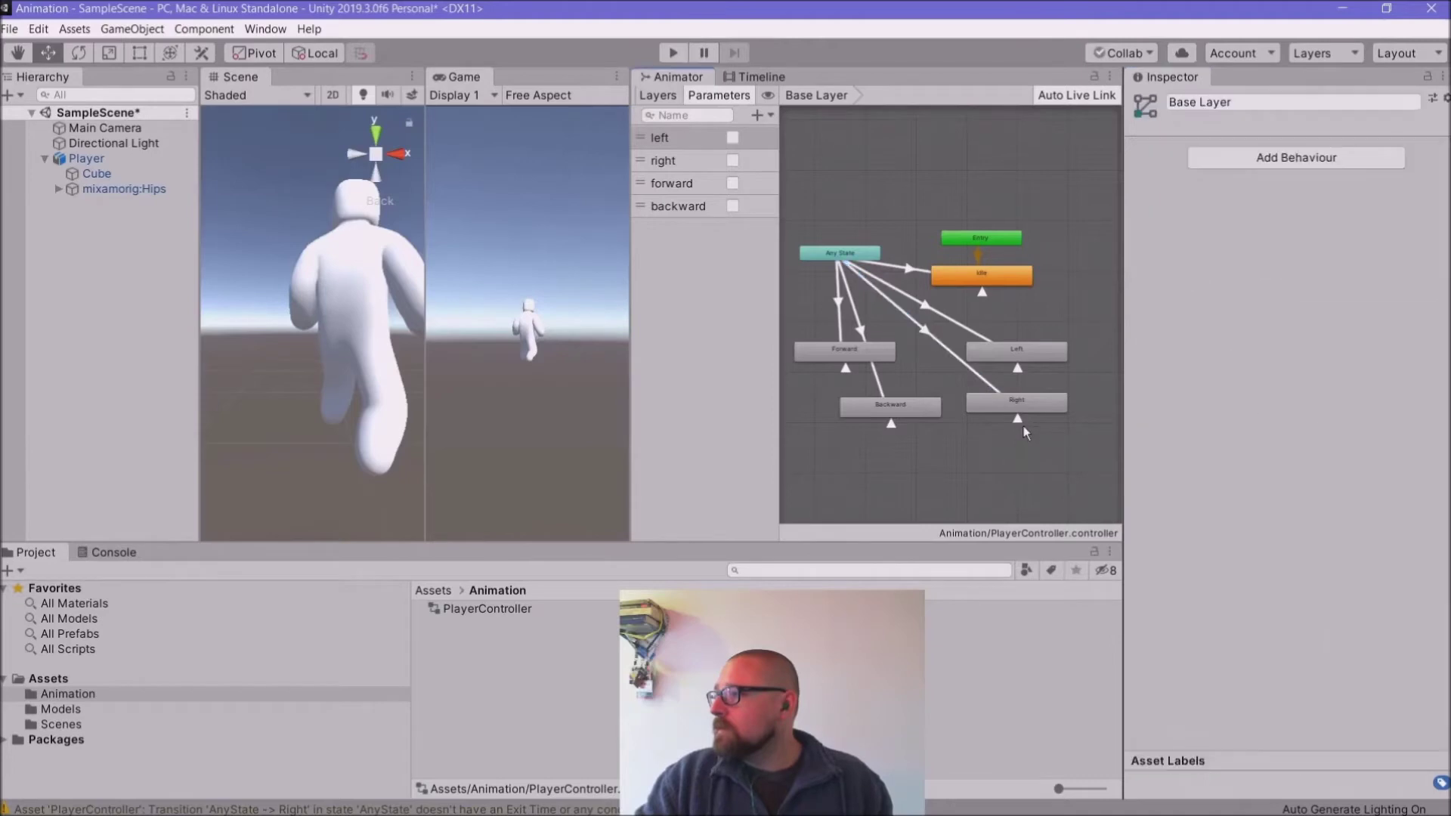
{"action": "left_click", "coordinate": [1019, 418]}
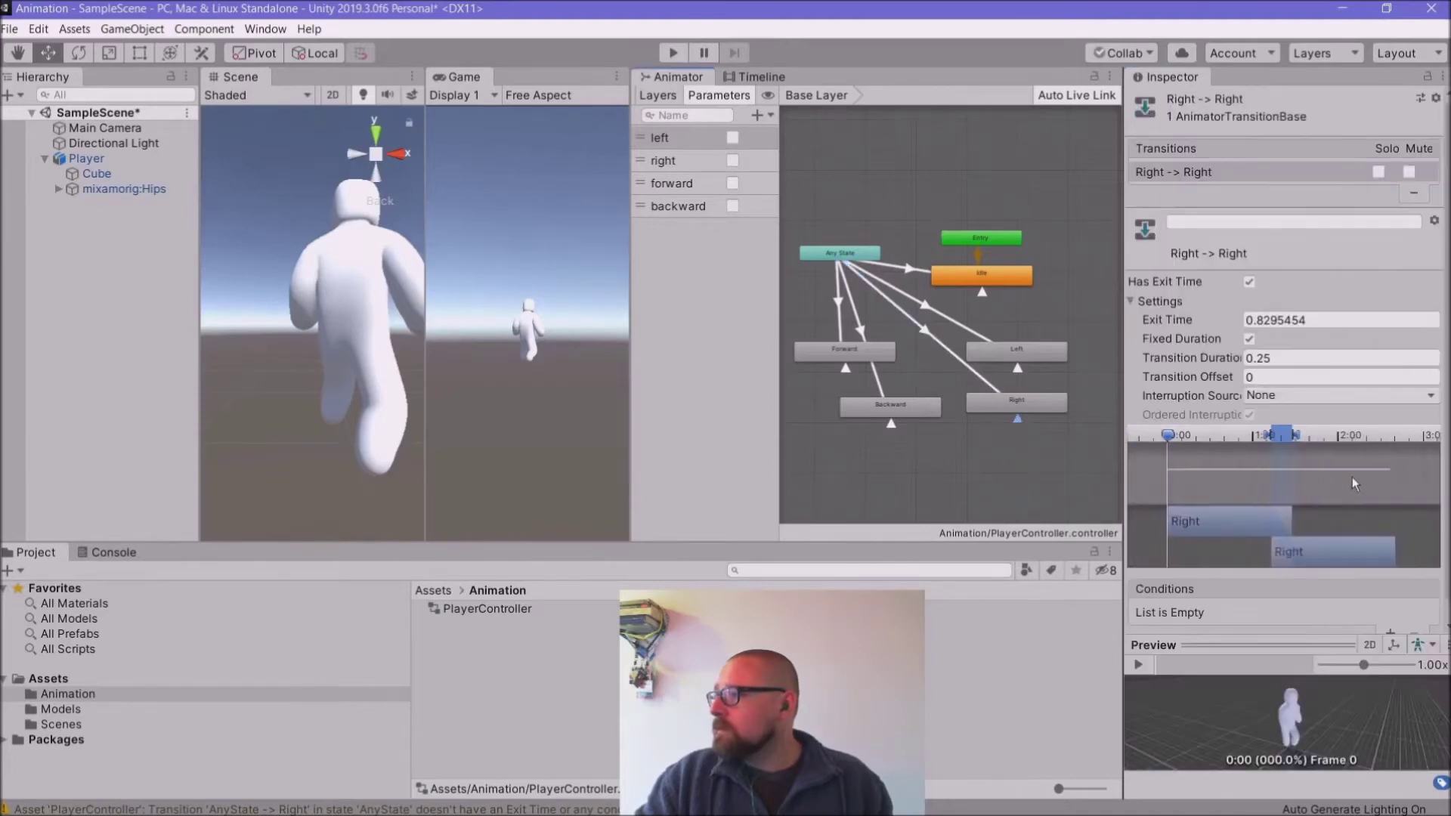
{"action": "left_click", "coordinate": [1391, 631]}
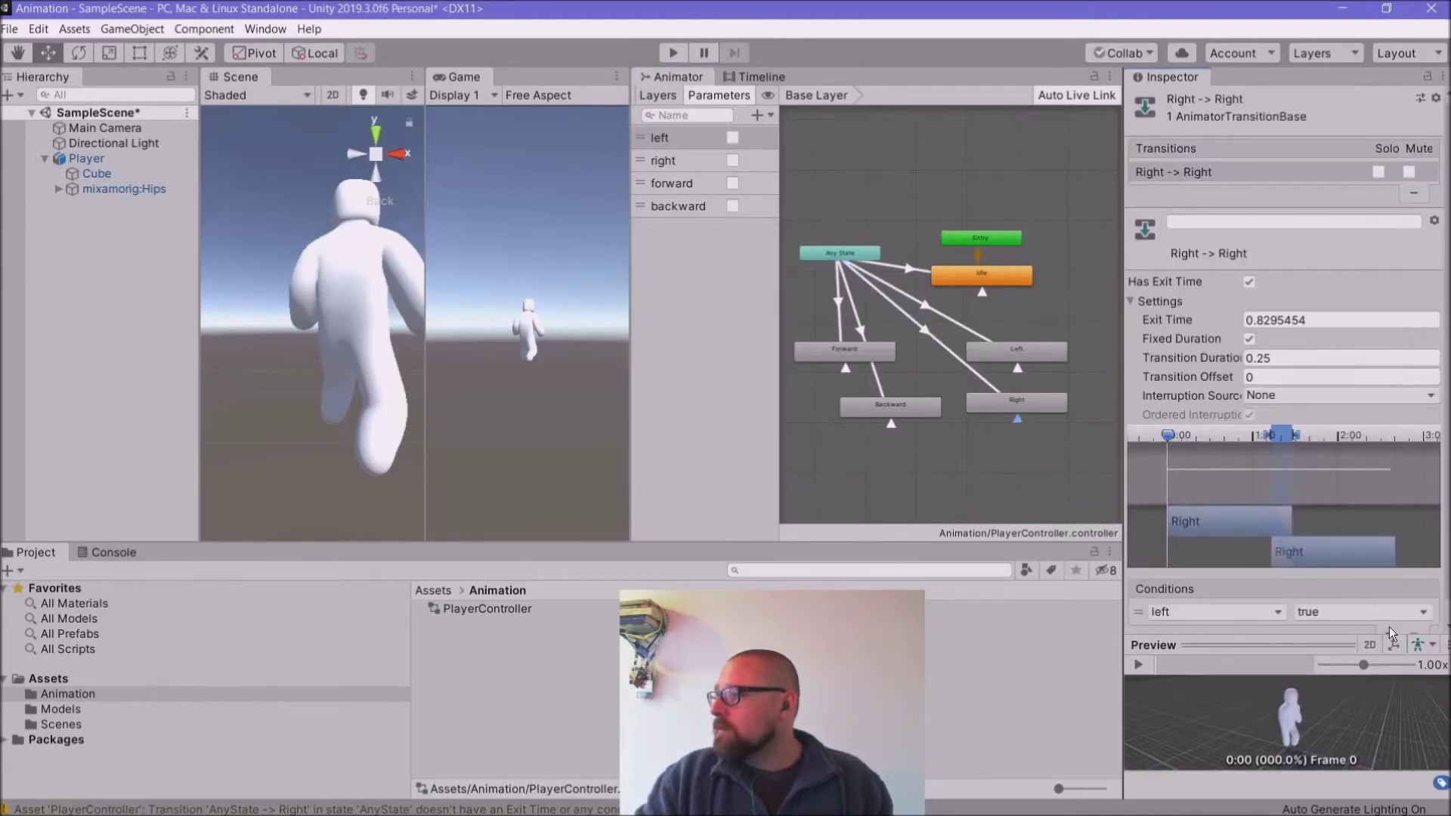
{"action": "left_click", "coordinate": [1274, 613]}
{"action": "left_click", "coordinate": [1235, 689]}
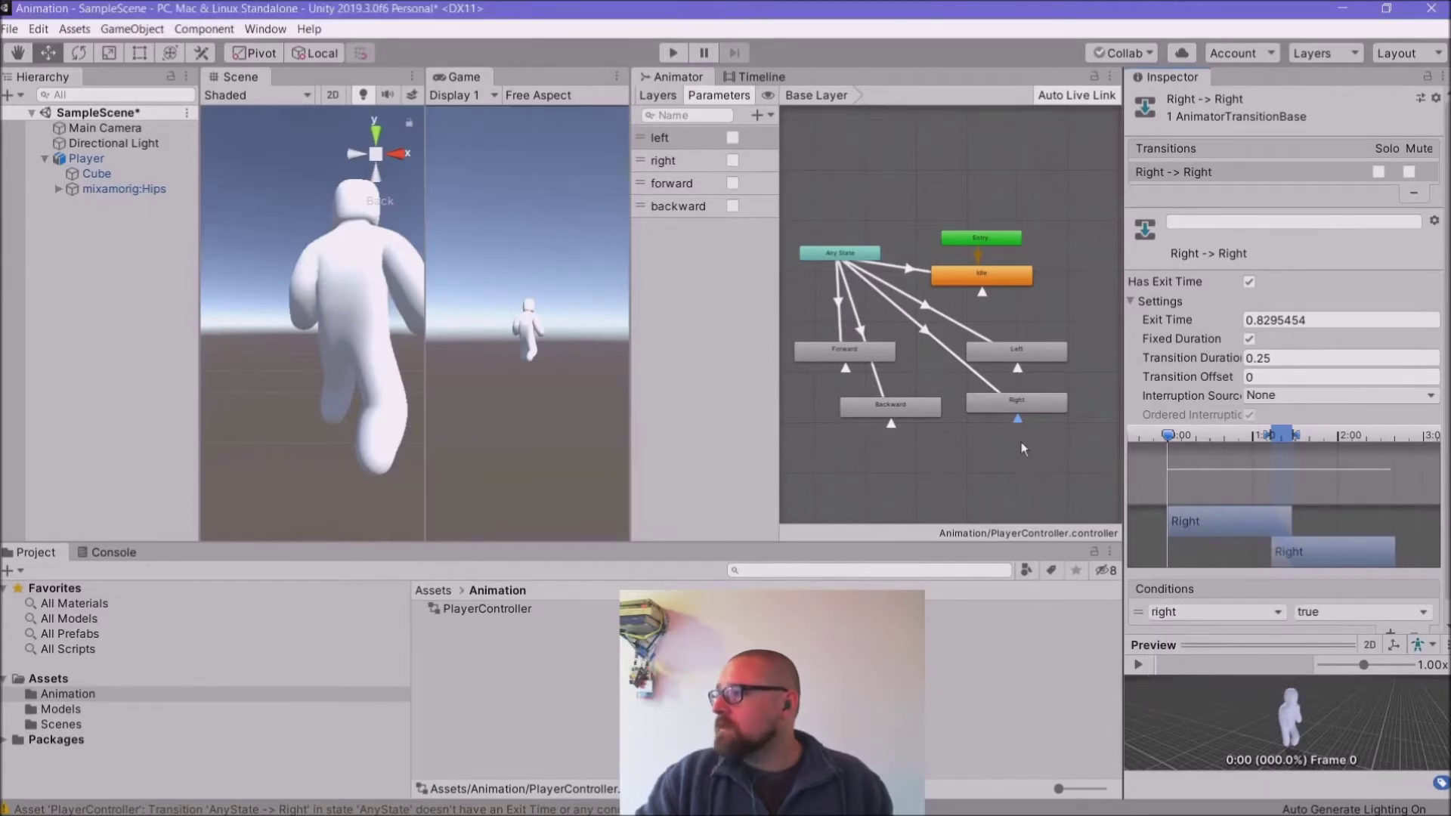
{"action": "left_click", "coordinate": [839, 155]}
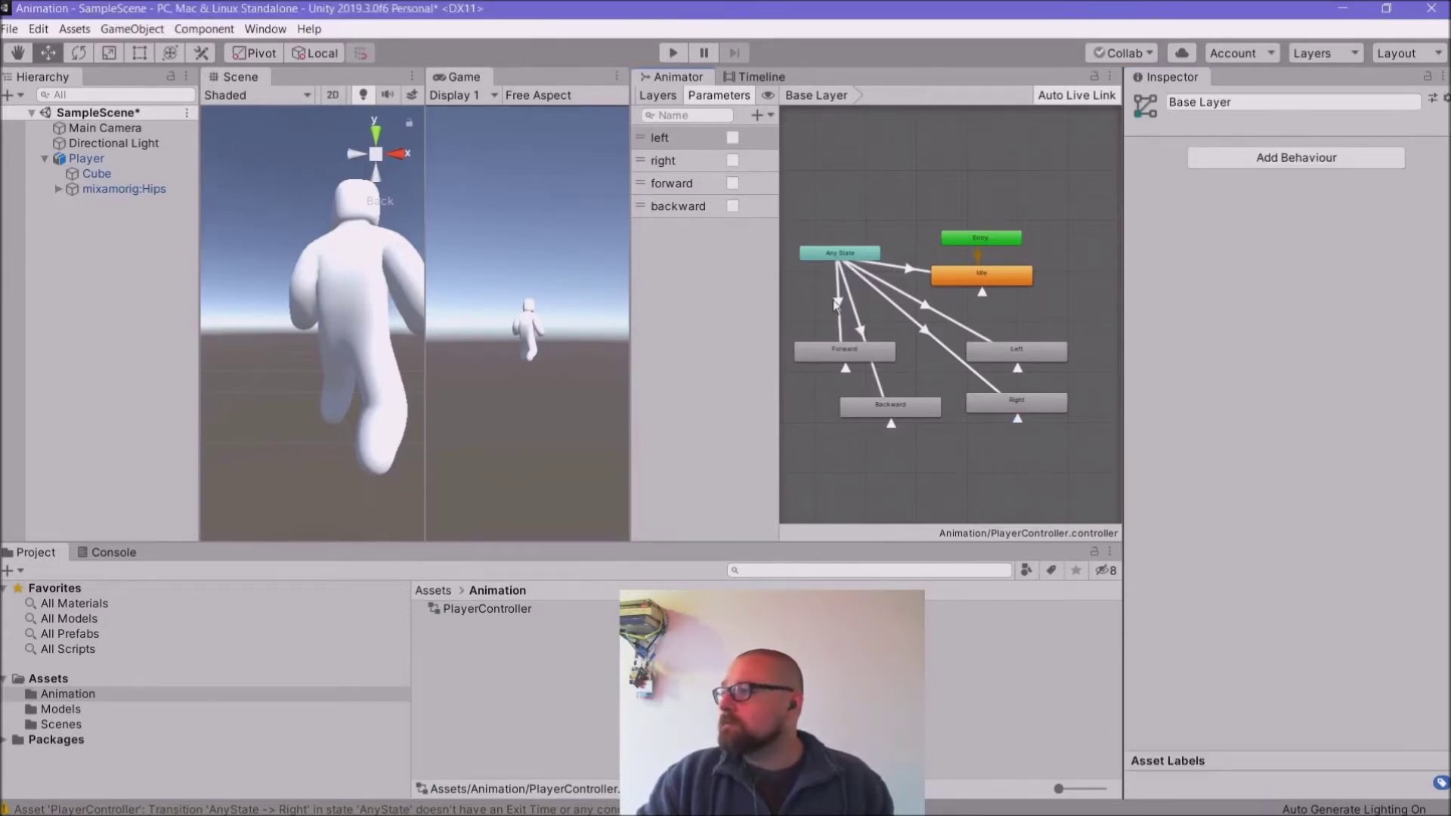
Step: Save the scene as CharacterController in the project's Scenes folder
{"action": "left_click", "coordinate": [9, 29]}
{"action": "left_click", "coordinate": [31, 97]}
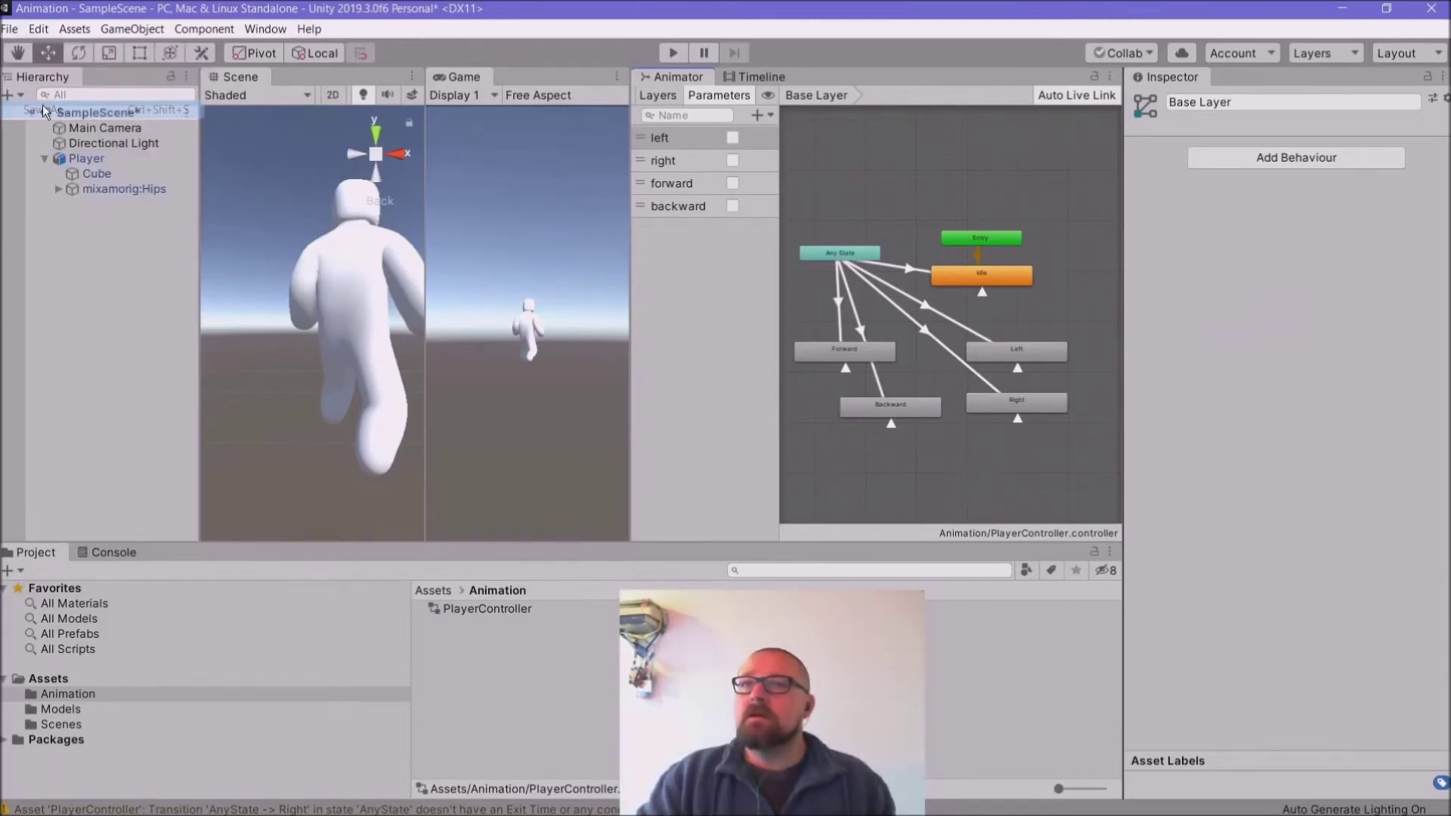
{"action": "left_click", "coordinate": [209, 202]}
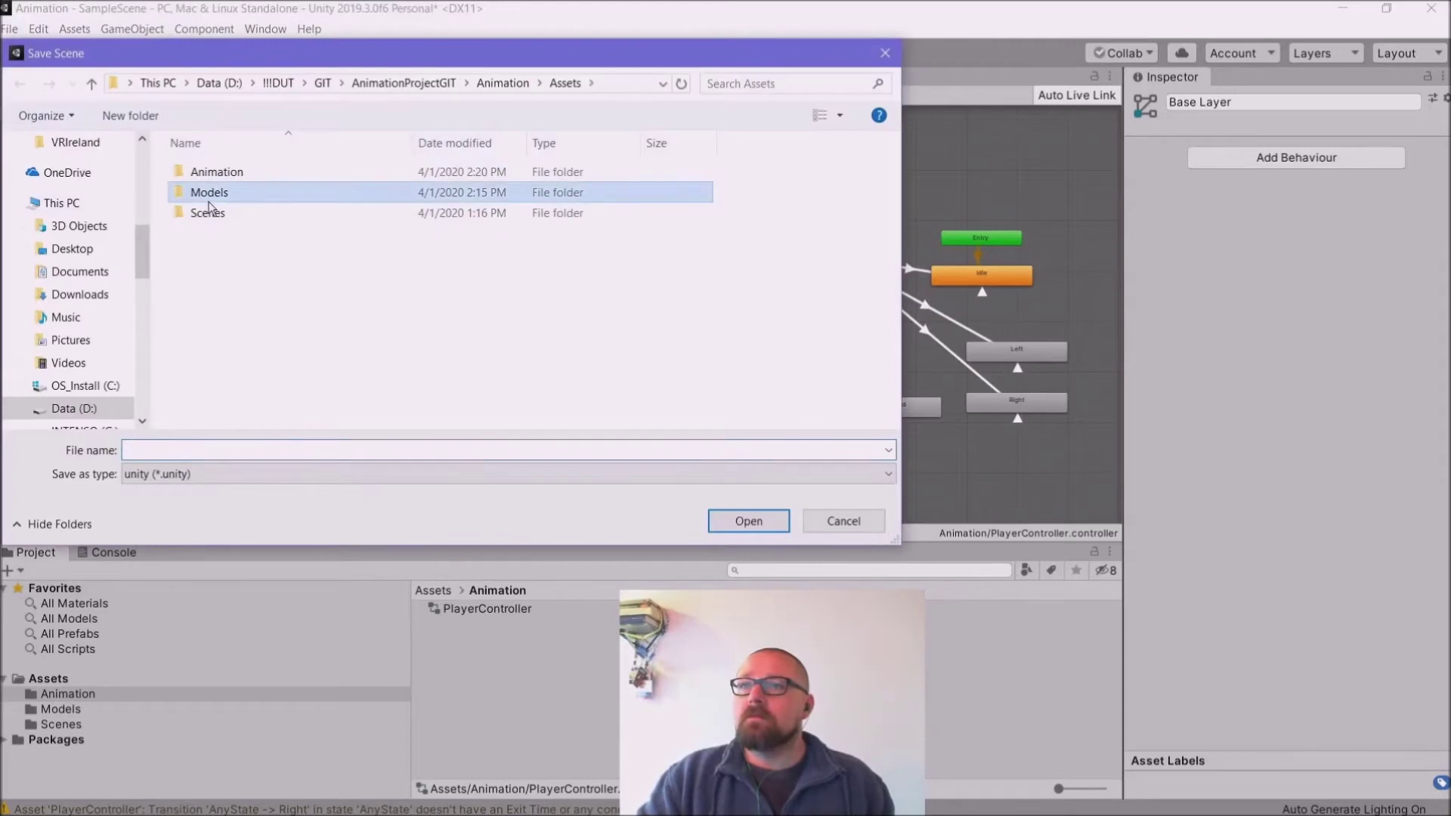
{"action": "double_click", "coordinate": [210, 214]}
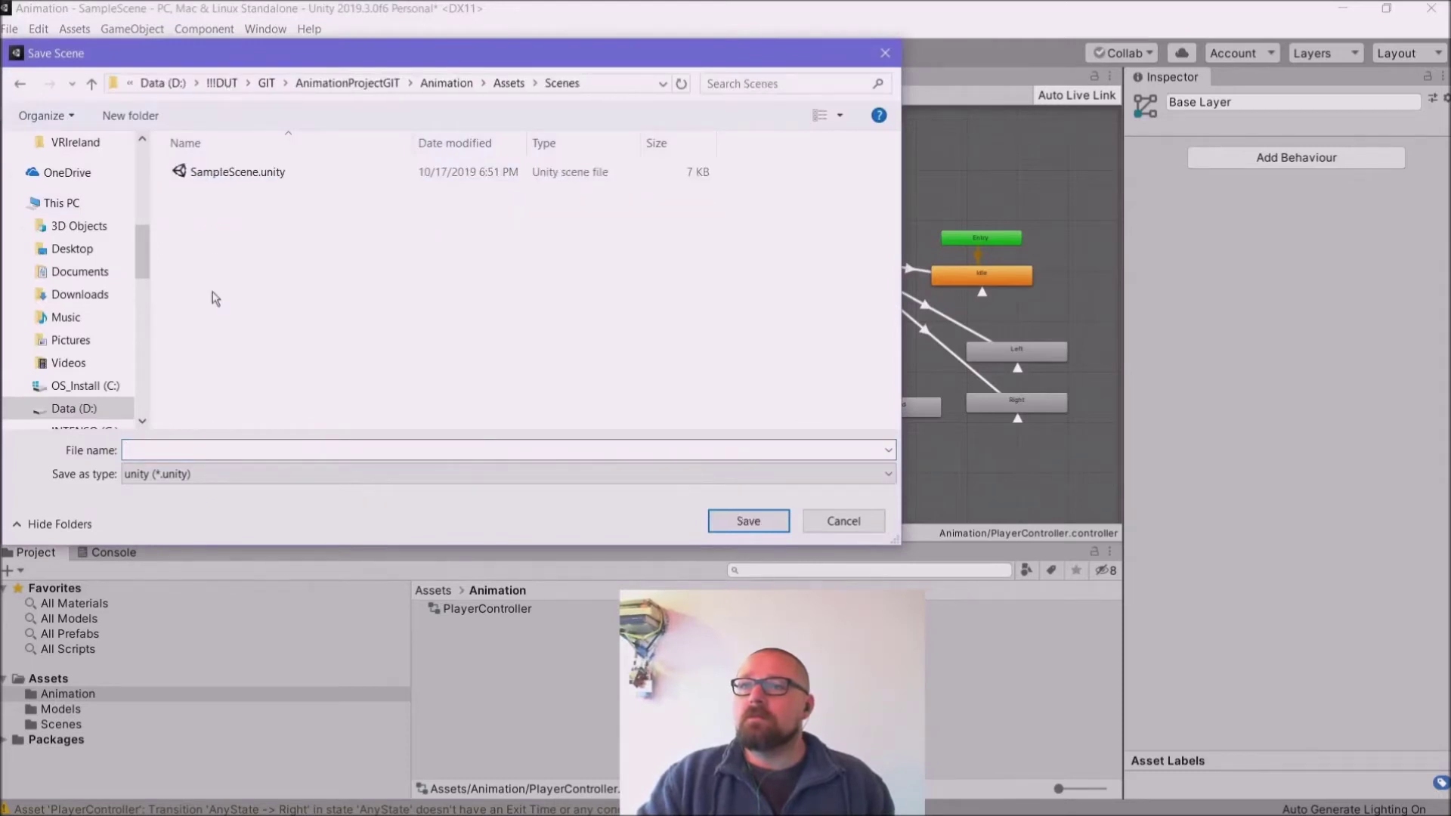
{"action": "left_click", "coordinate": [223, 452]}
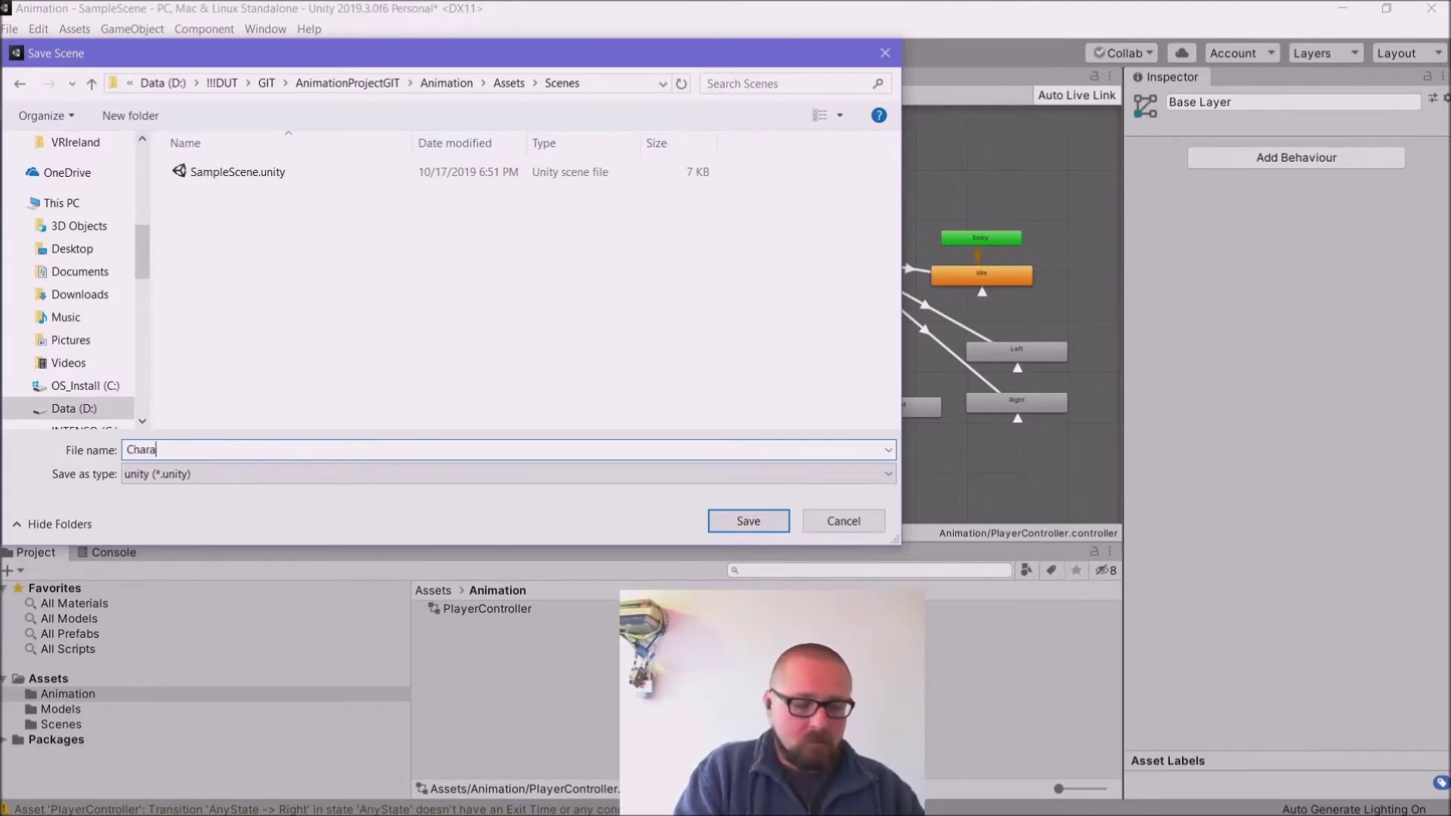
{"action": "type", "text": "CharacterContro"}
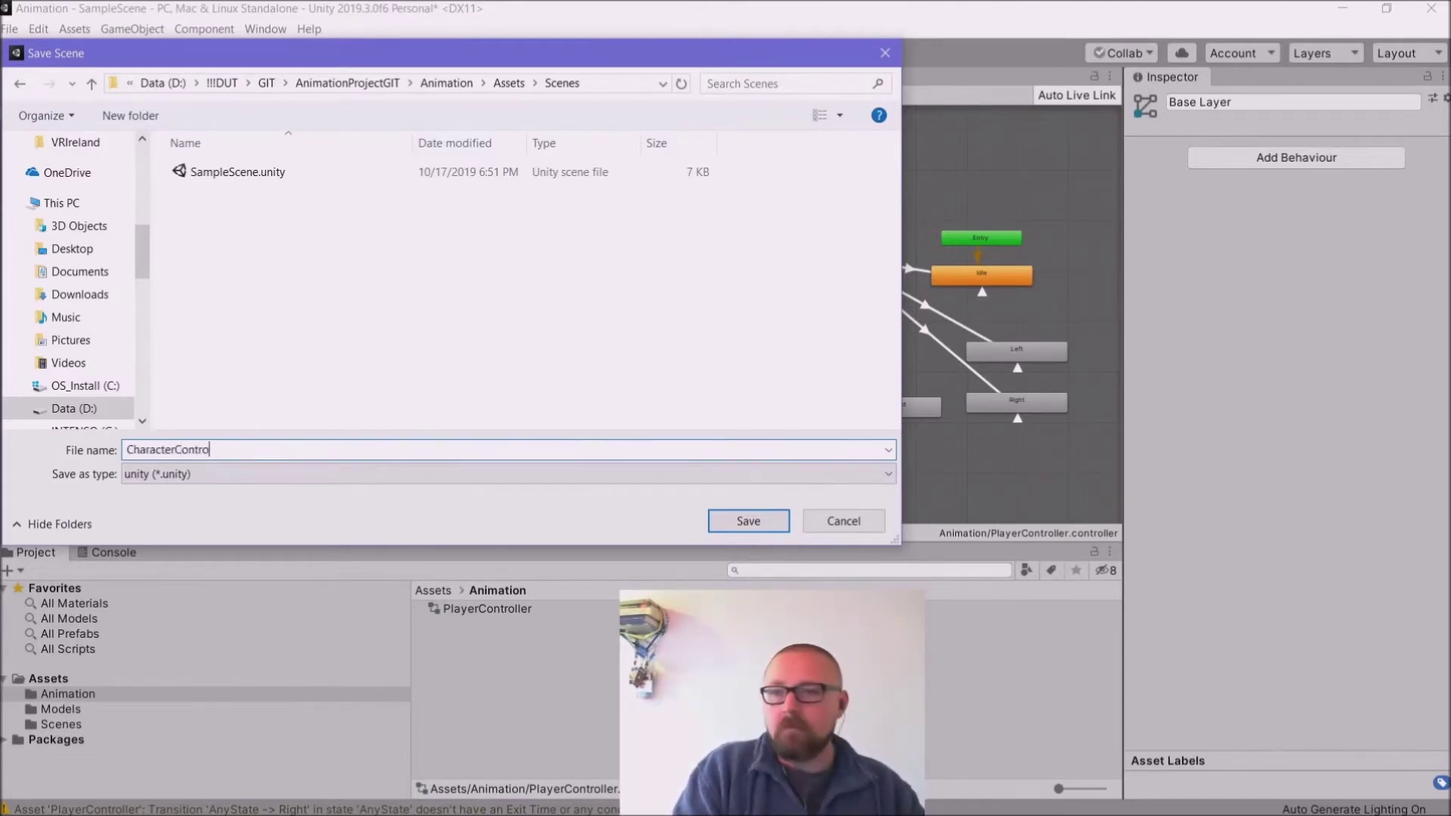
{"action": "type", "text": "ller"}
{"action": "key", "text": "Return"}
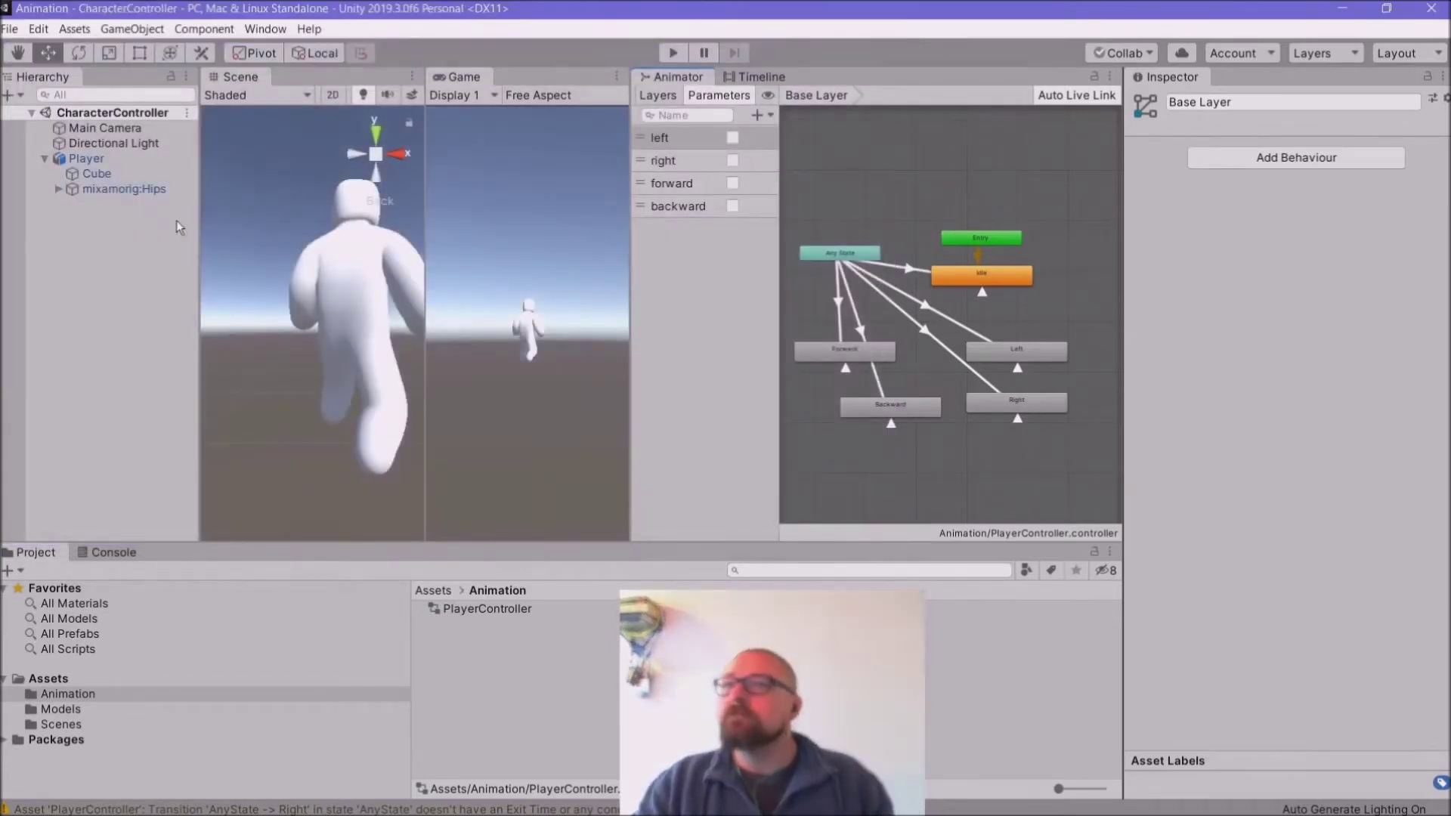
Step: Run the scene with wider Scene and Game views and test the player's forward, left and right movement
{"action": "left_click", "coordinate": [672, 53]}
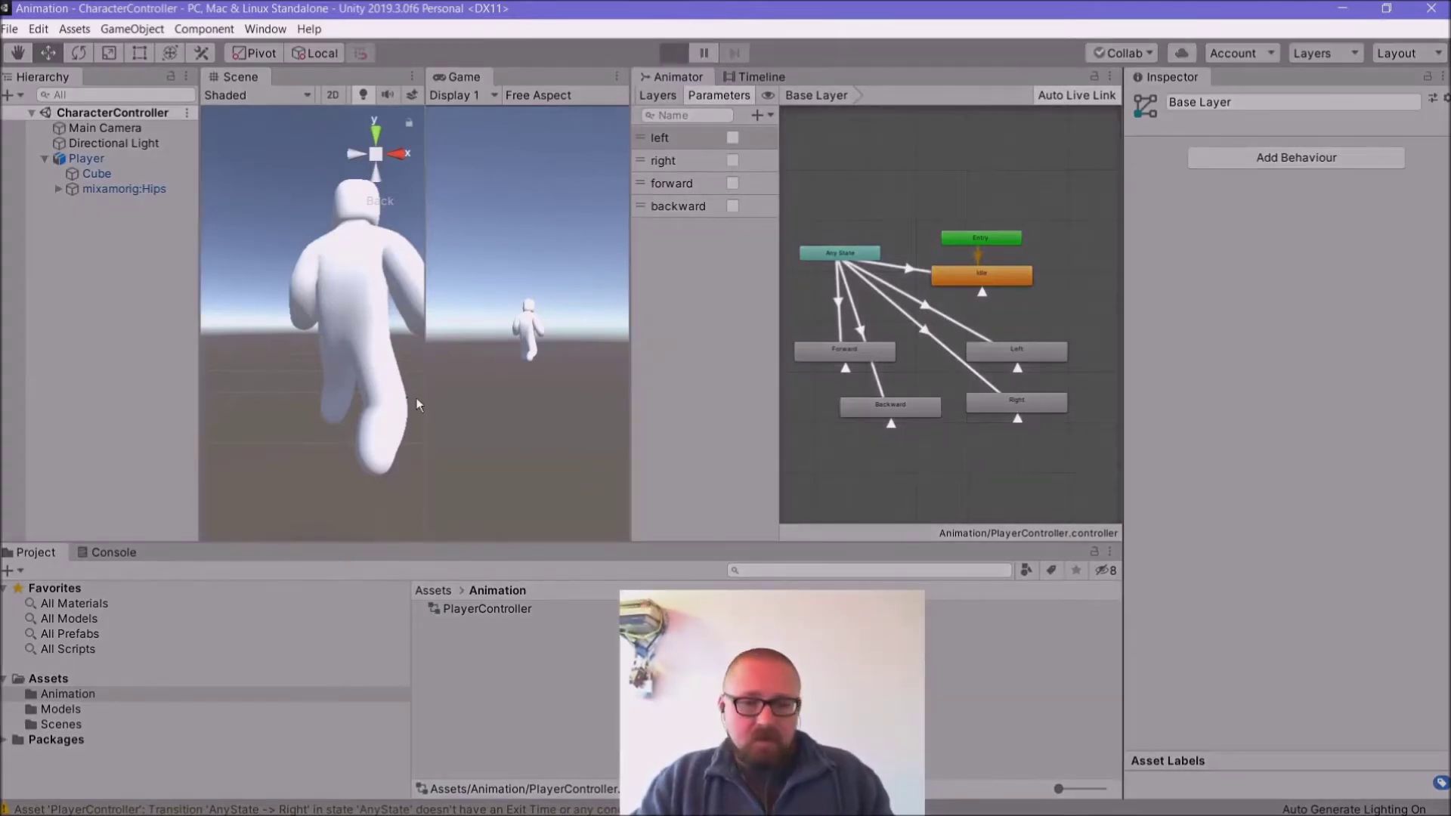
{"action": "left_click_drag", "start_coordinate": [426, 415], "coordinate": [505, 429]}
{"action": "key", "text": "w"}
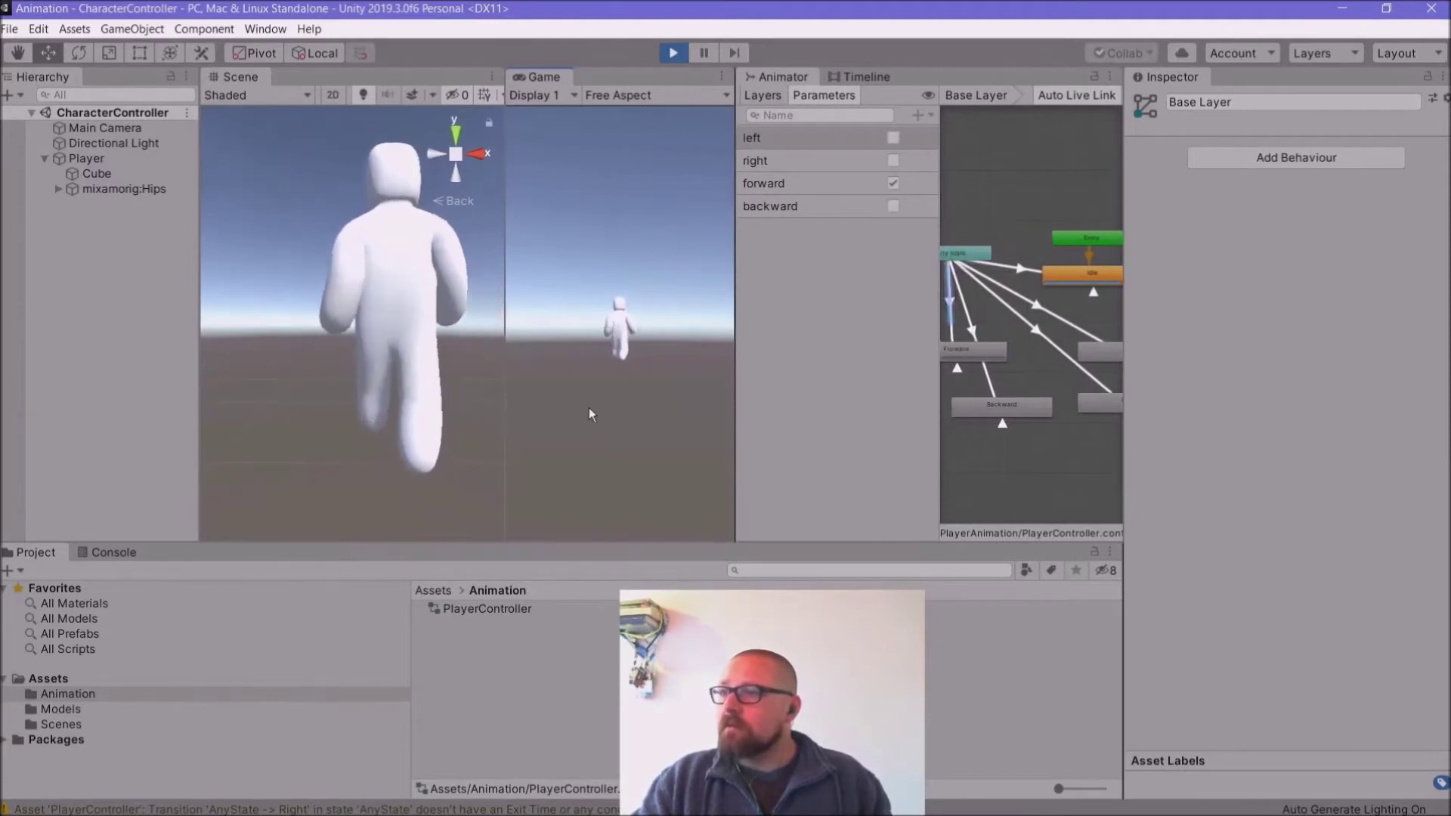
{"action": "key", "text": "a"}
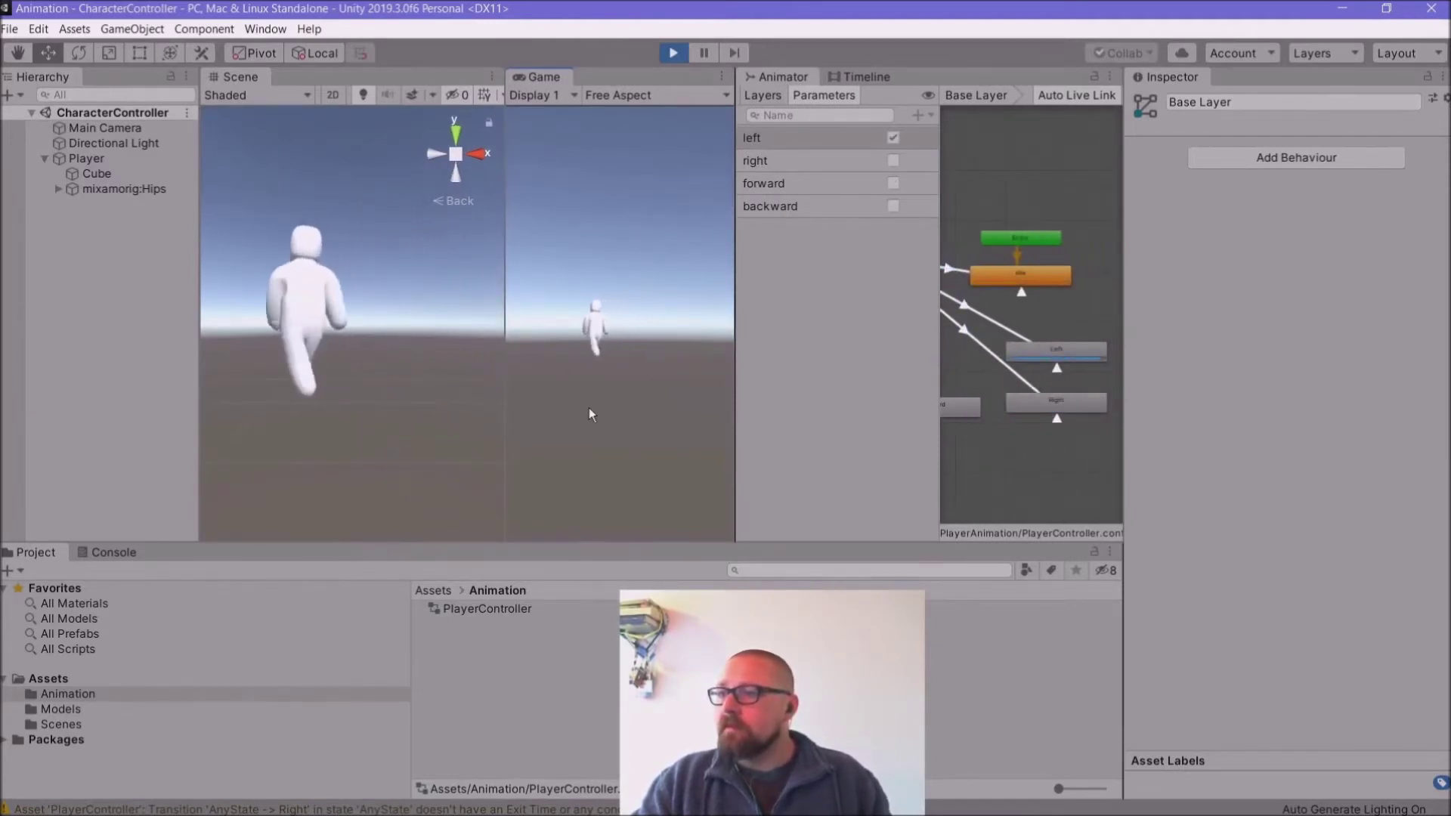
{"action": "key", "text": "d"}
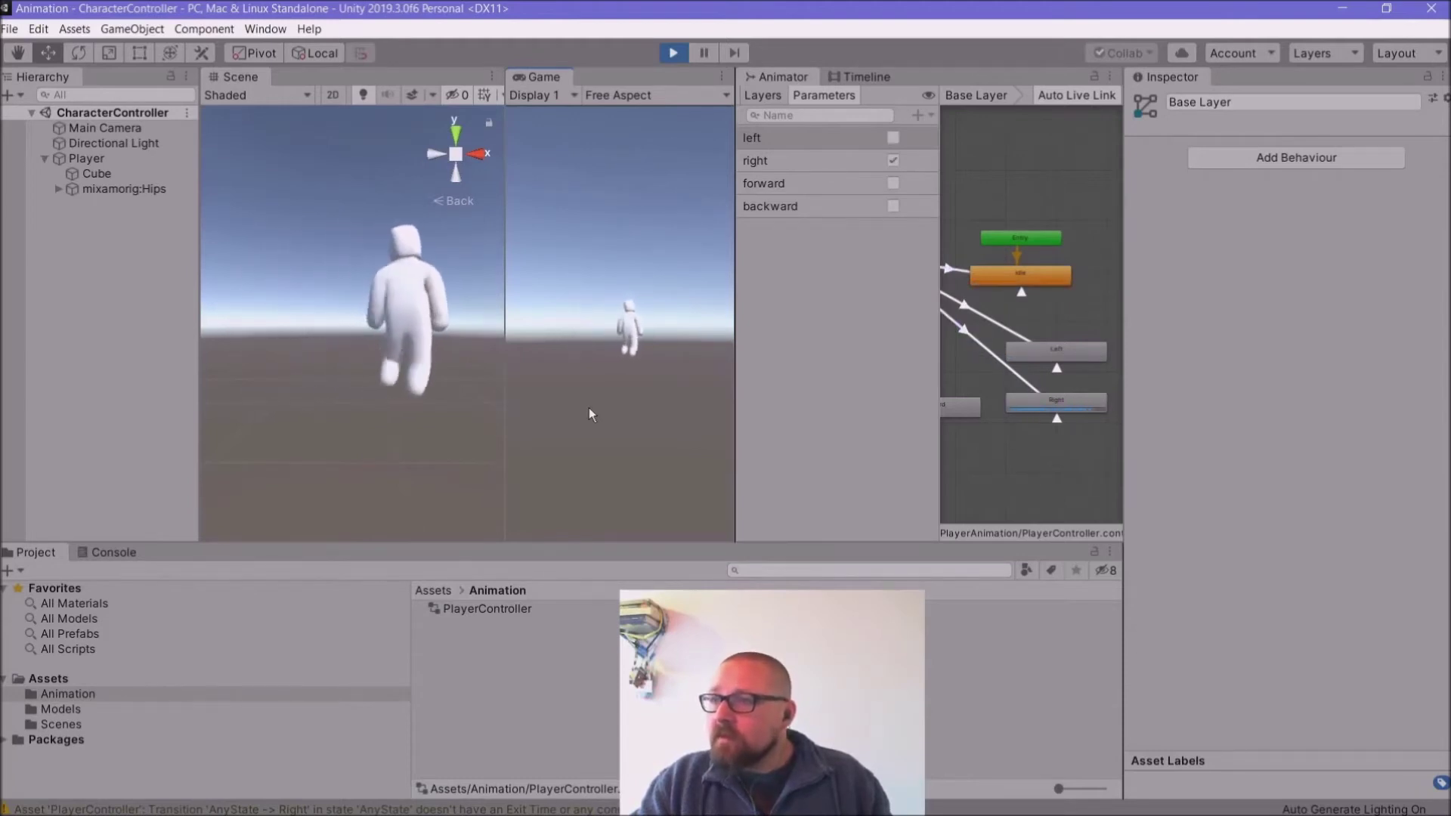
{"action": "key", "text": "d"}
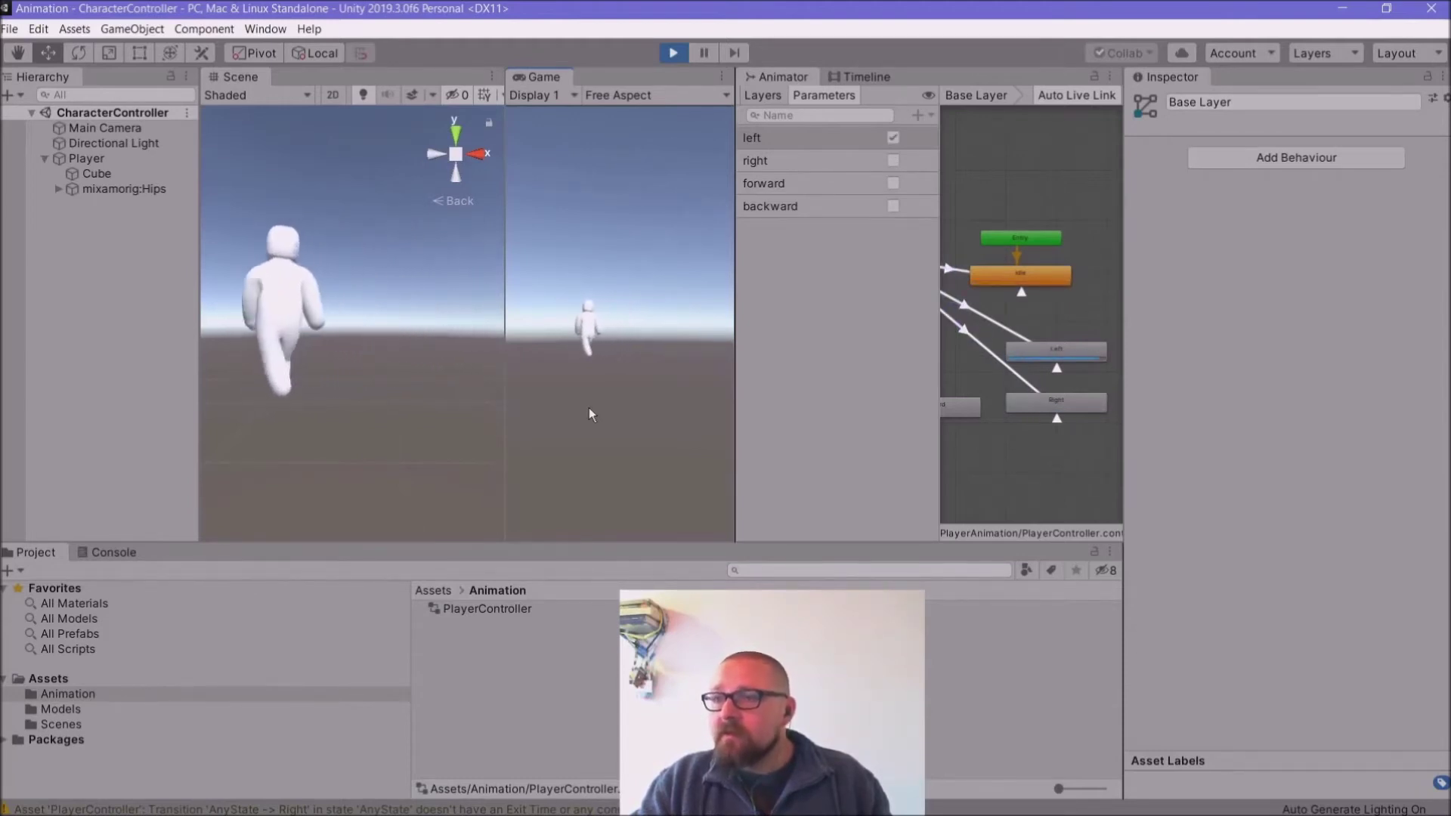
{"action": "key", "text": "a"}
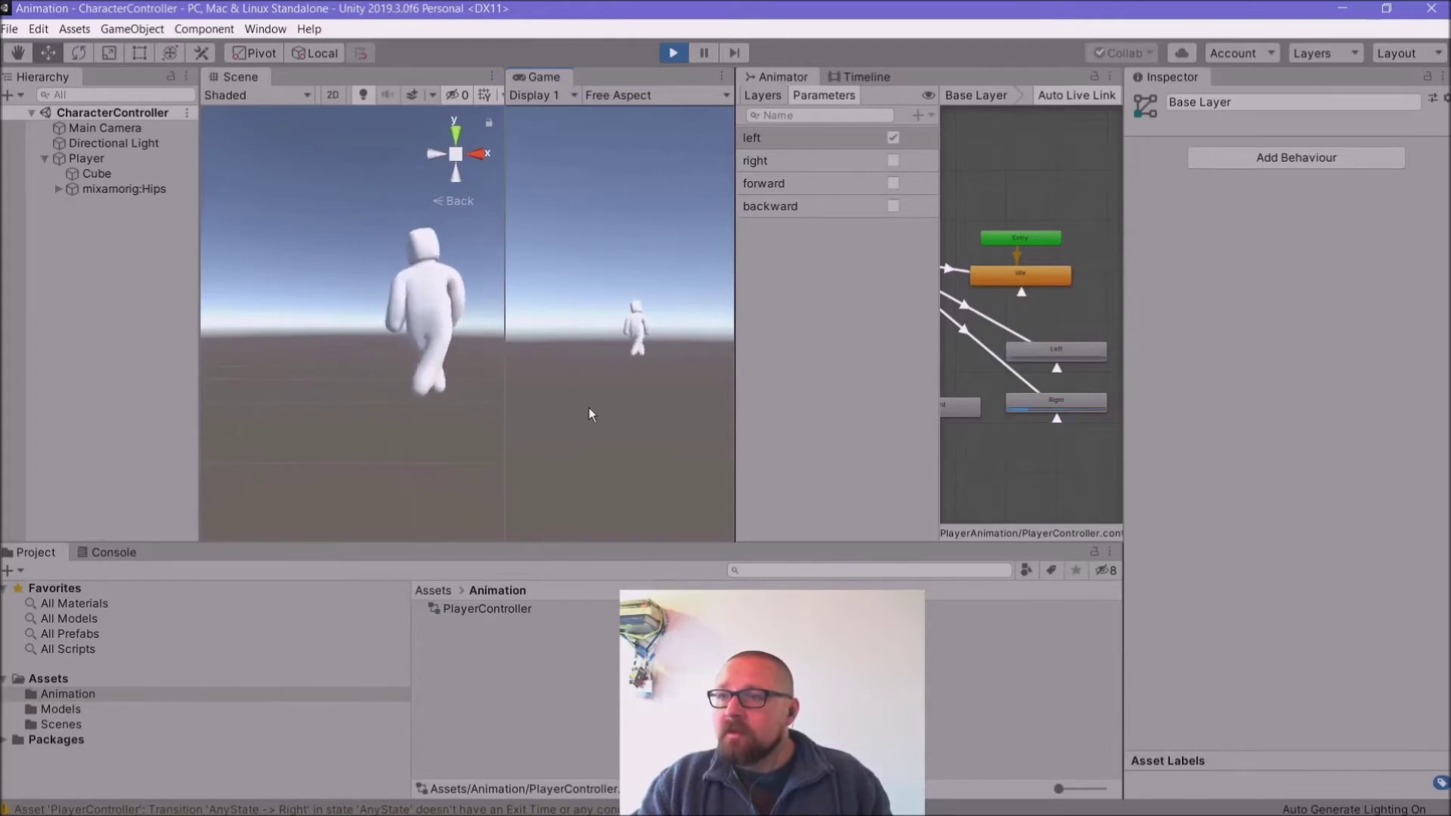
{"action": "key", "text": "d"}
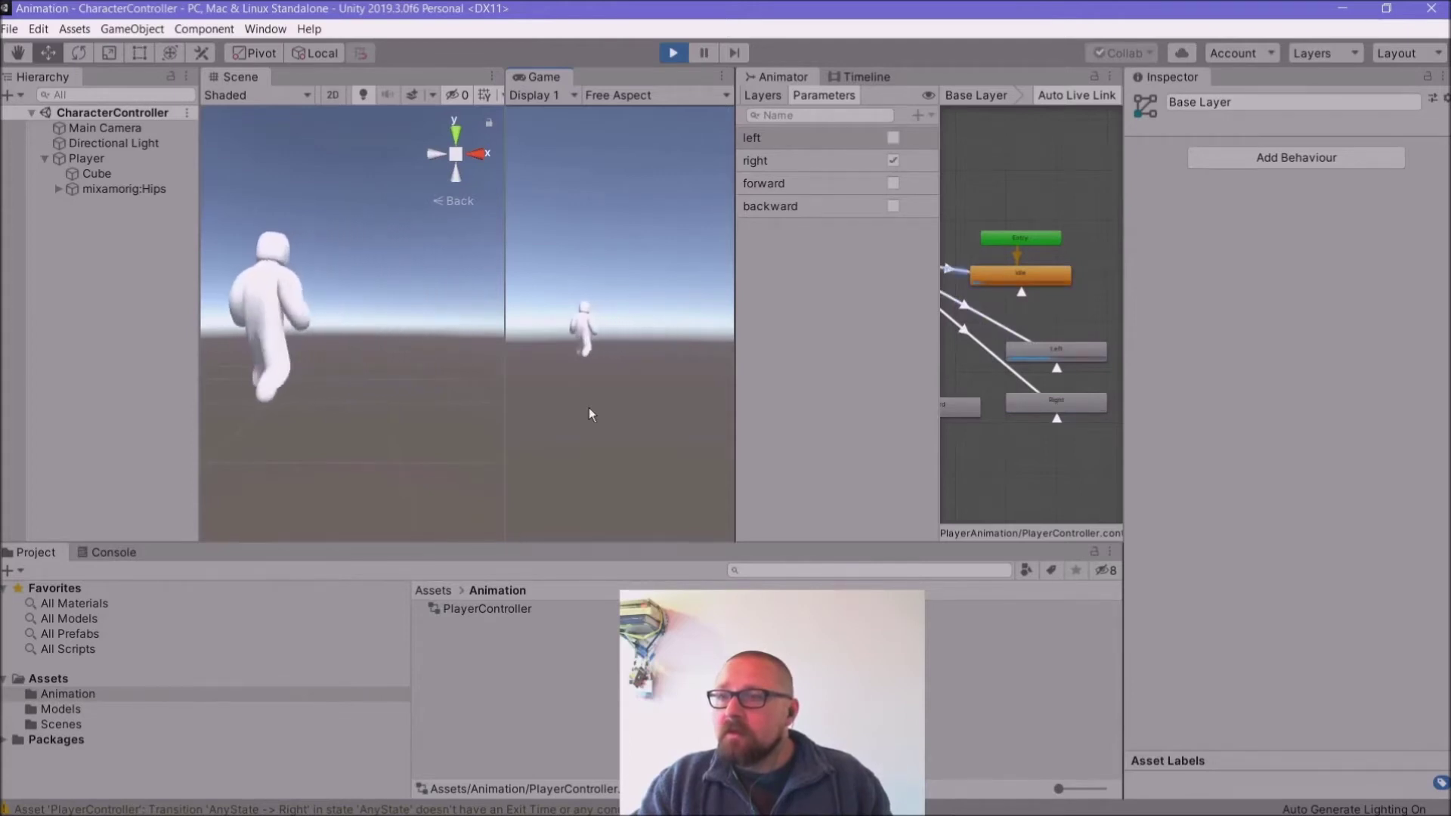
Step: Test the player's backward, forward and left movement, exit play mode and check the animator's state graph
{"action": "key", "text": "s"}
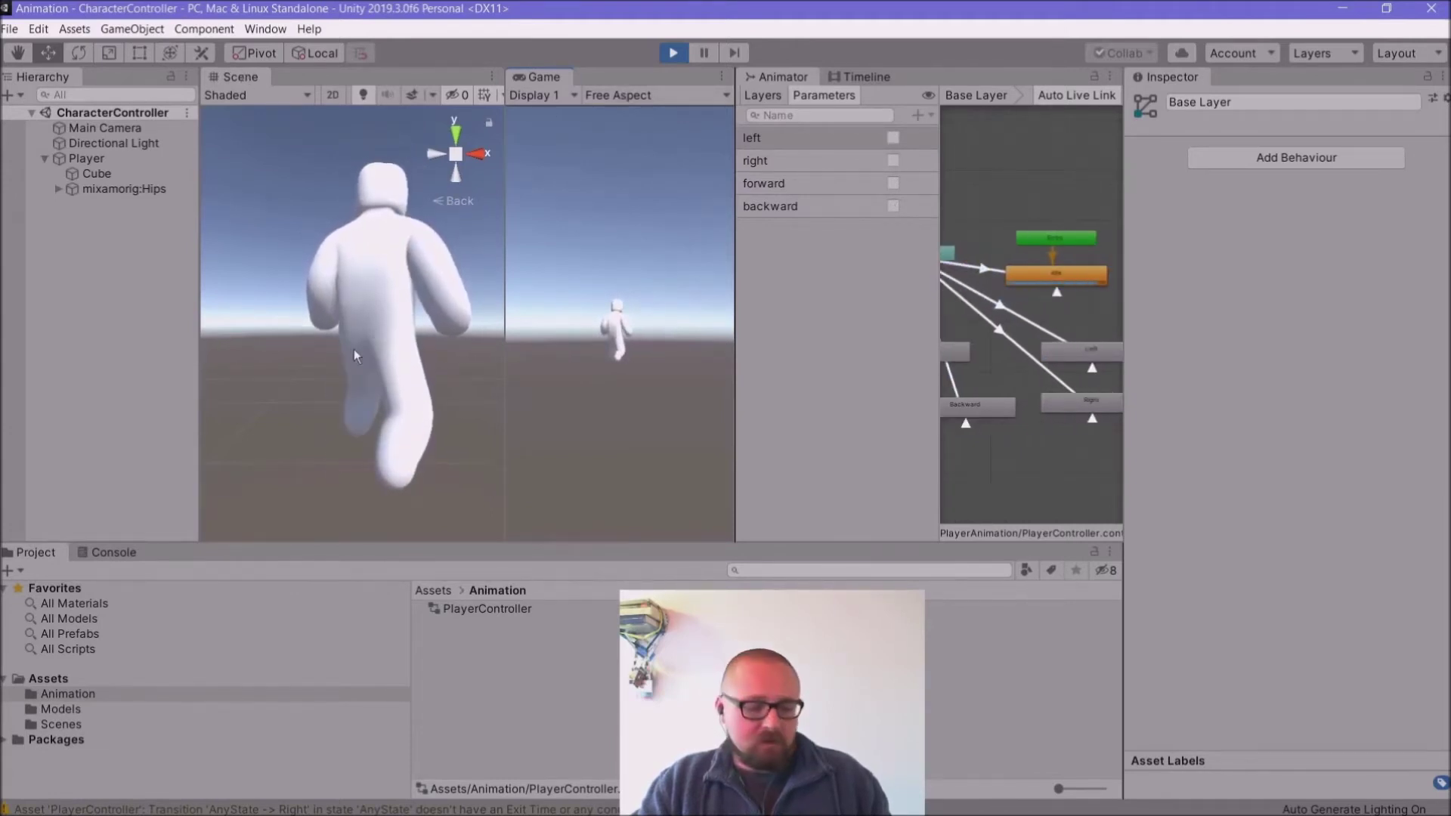
{"action": "key", "text": "w"}
{"action": "key", "text": "a"}
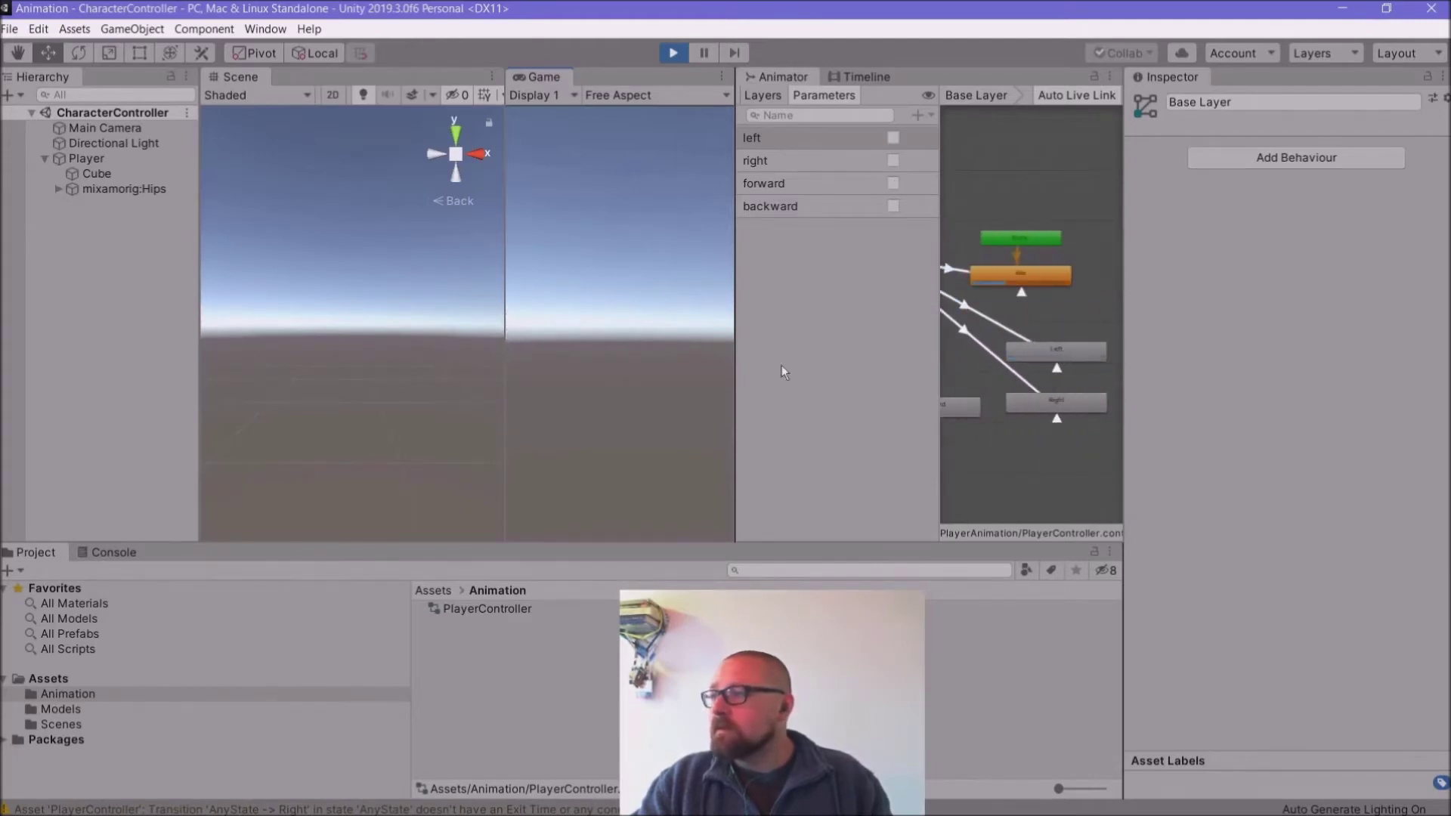
{"action": "left_click", "coordinate": [286, 488]}
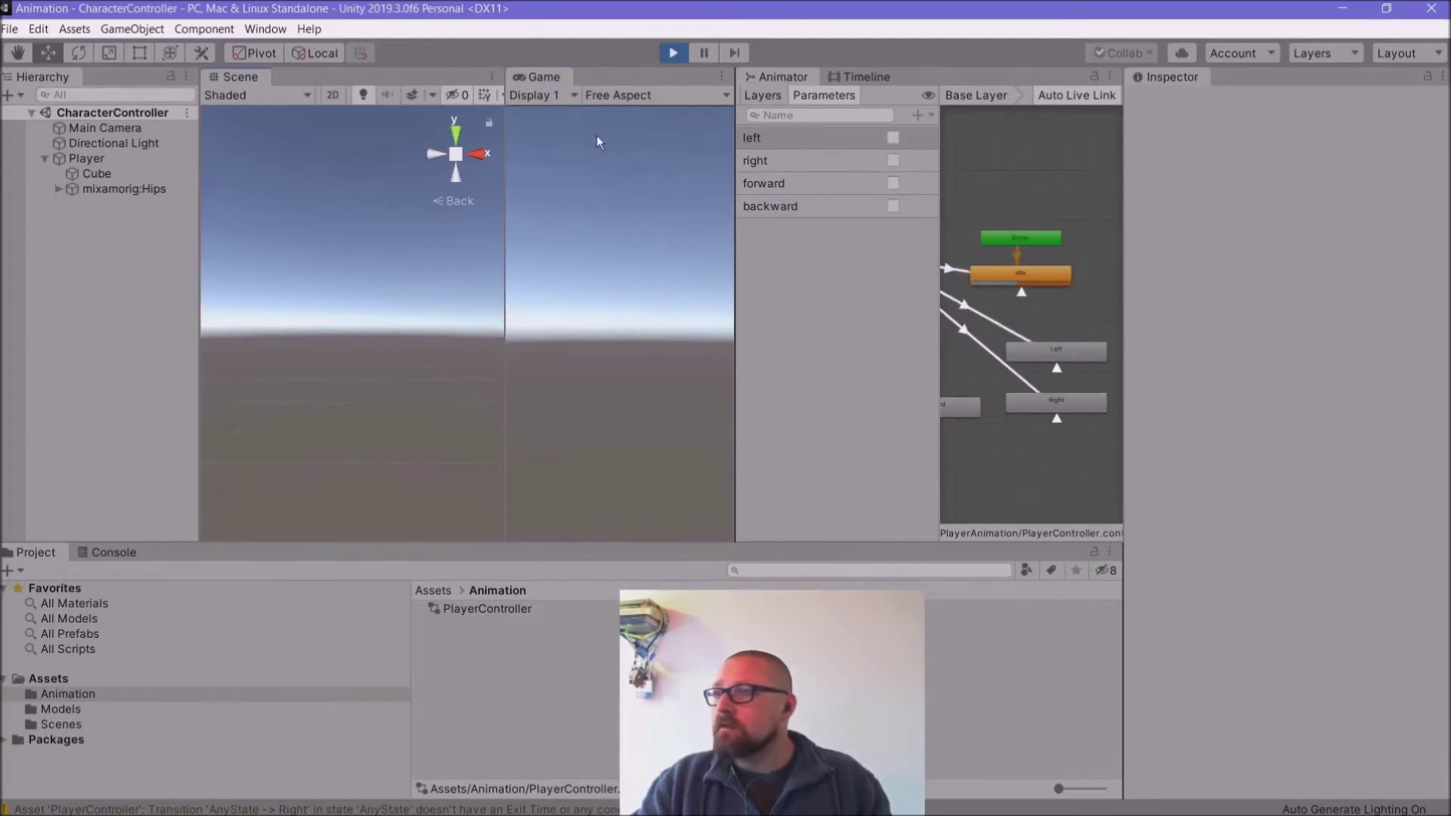
{"action": "right_click_drag", "start_coordinate": [415, 398], "coordinate": [320, 392]}
{"action": "left_click", "coordinate": [678, 55]}
{"action": "scroll", "coordinate": [1031, 375], "scroll_direction": "down", "scroll_amount": 5}
{"action": "middle_click_drag", "start_coordinate": [1009, 455], "coordinate": [1045, 435]}
{"action": "scroll", "coordinate": [1045, 436], "scroll_direction": "up", "scroll_amount": 4}
{"action": "scroll", "coordinate": [1044, 411], "scroll_direction": "down", "scroll_amount": 1}
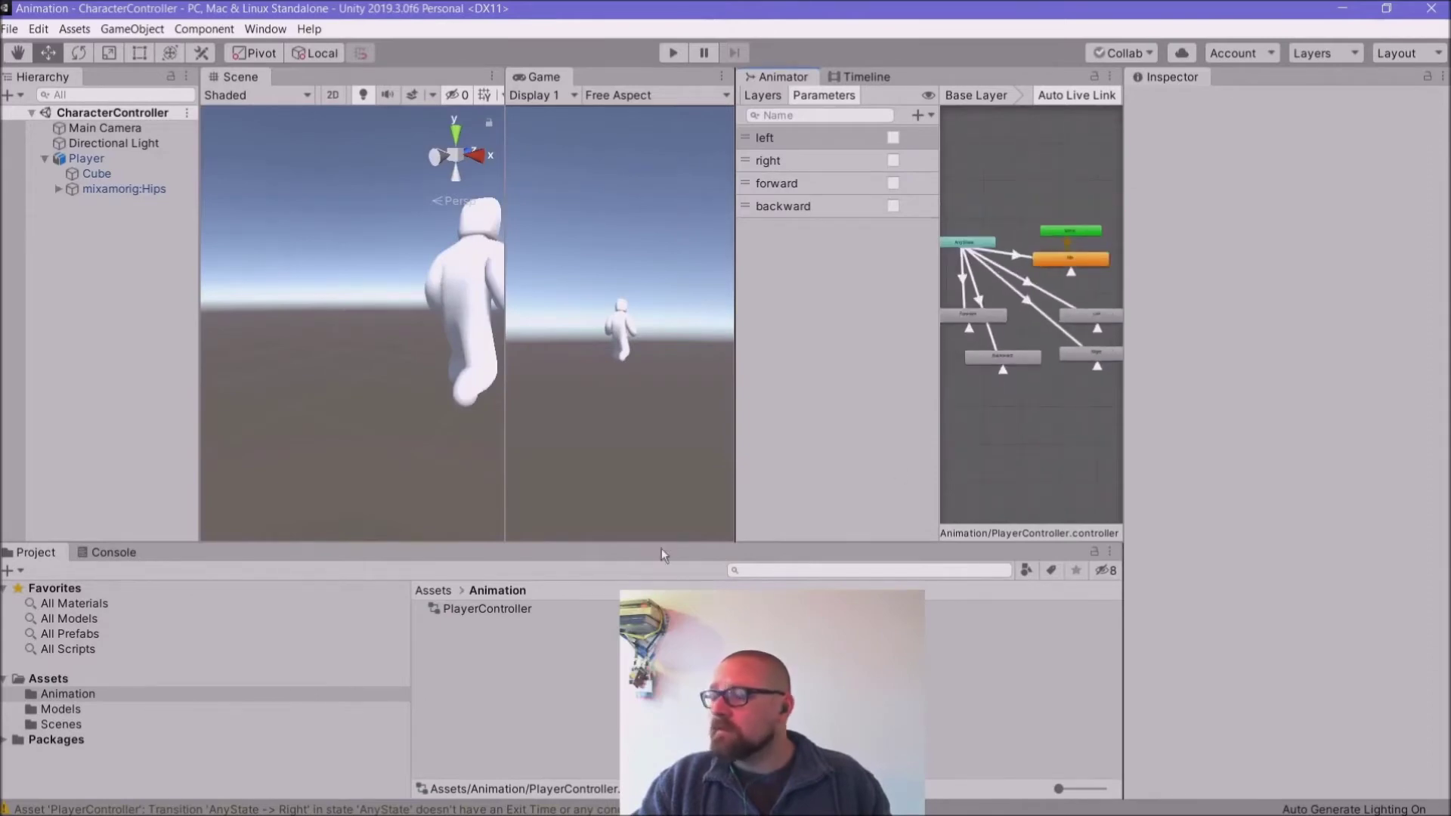
Step: Switch to Visual Studio and start an empty if statement above the "right" and "left" SetBool lines in Update()
{"action": "left_click", "coordinate": [492, 804]}
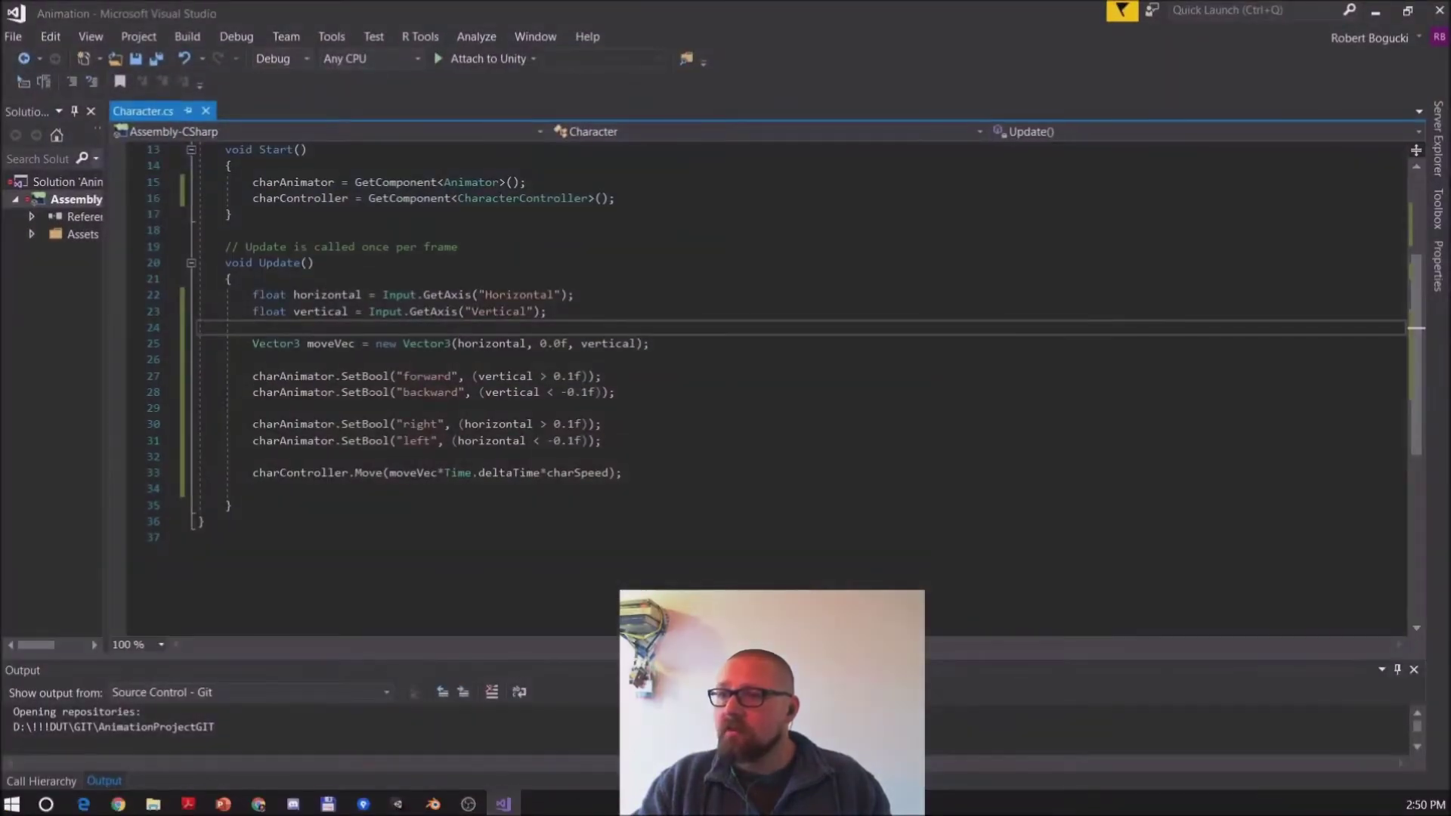
{"action": "left_click", "coordinate": [254, 408]}
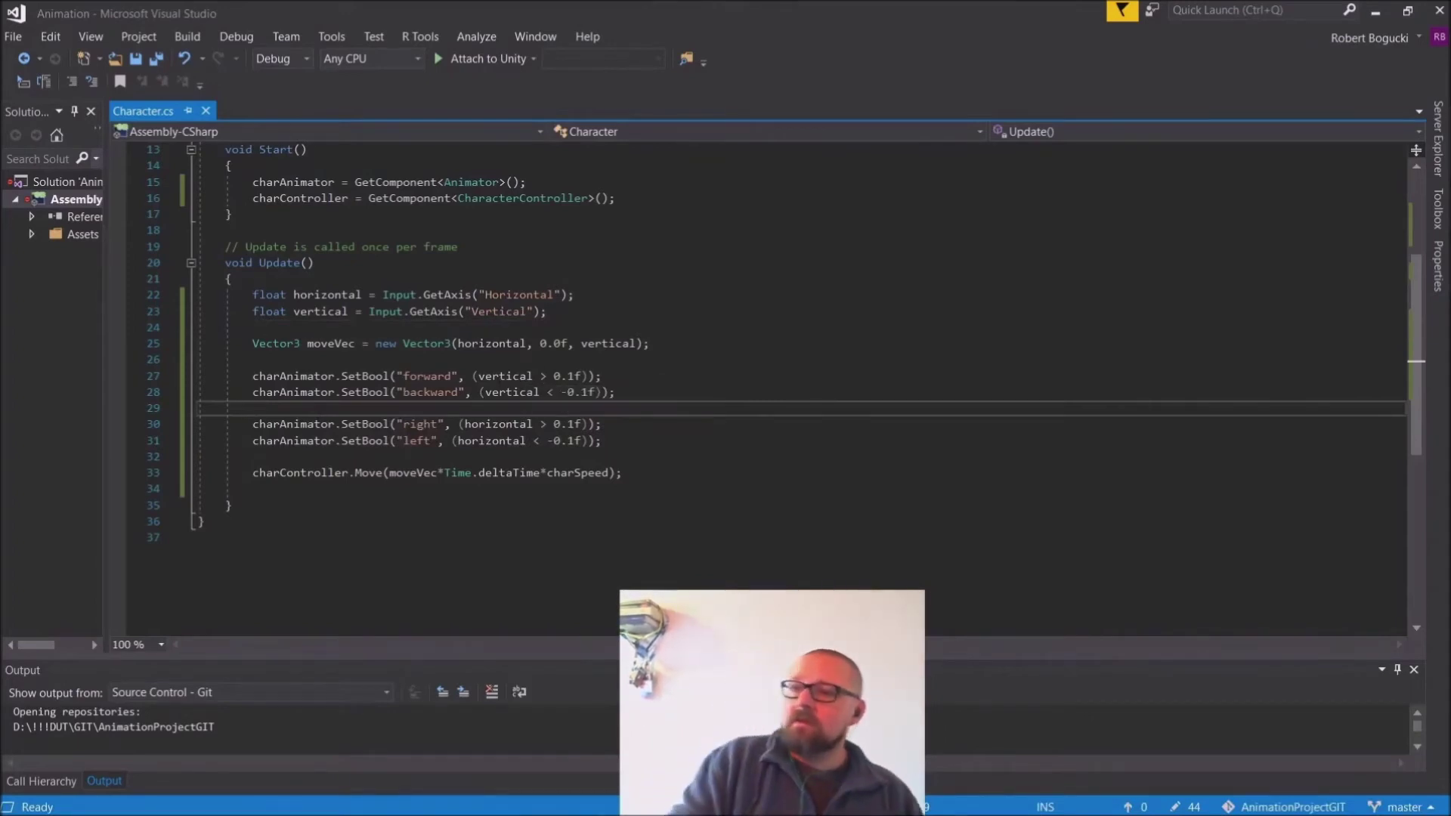
{"action": "key", "text": "Return"}
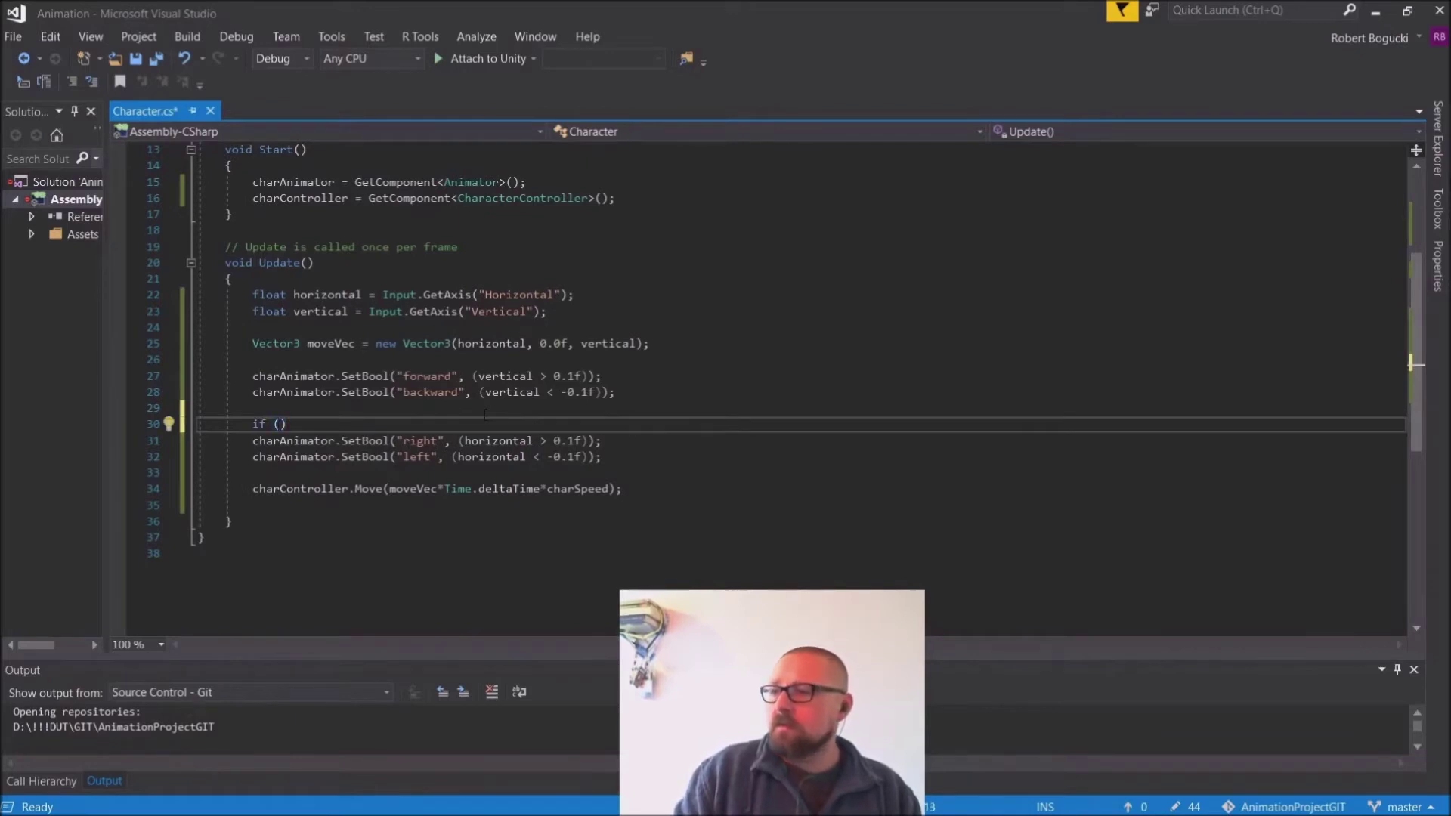
Step: Fill the empty if condition with (vertical < 0.1f), based on the forward line's vertical comparison
{"action": "left_click_drag", "start_coordinate": [473, 375], "coordinate": [589, 376]}
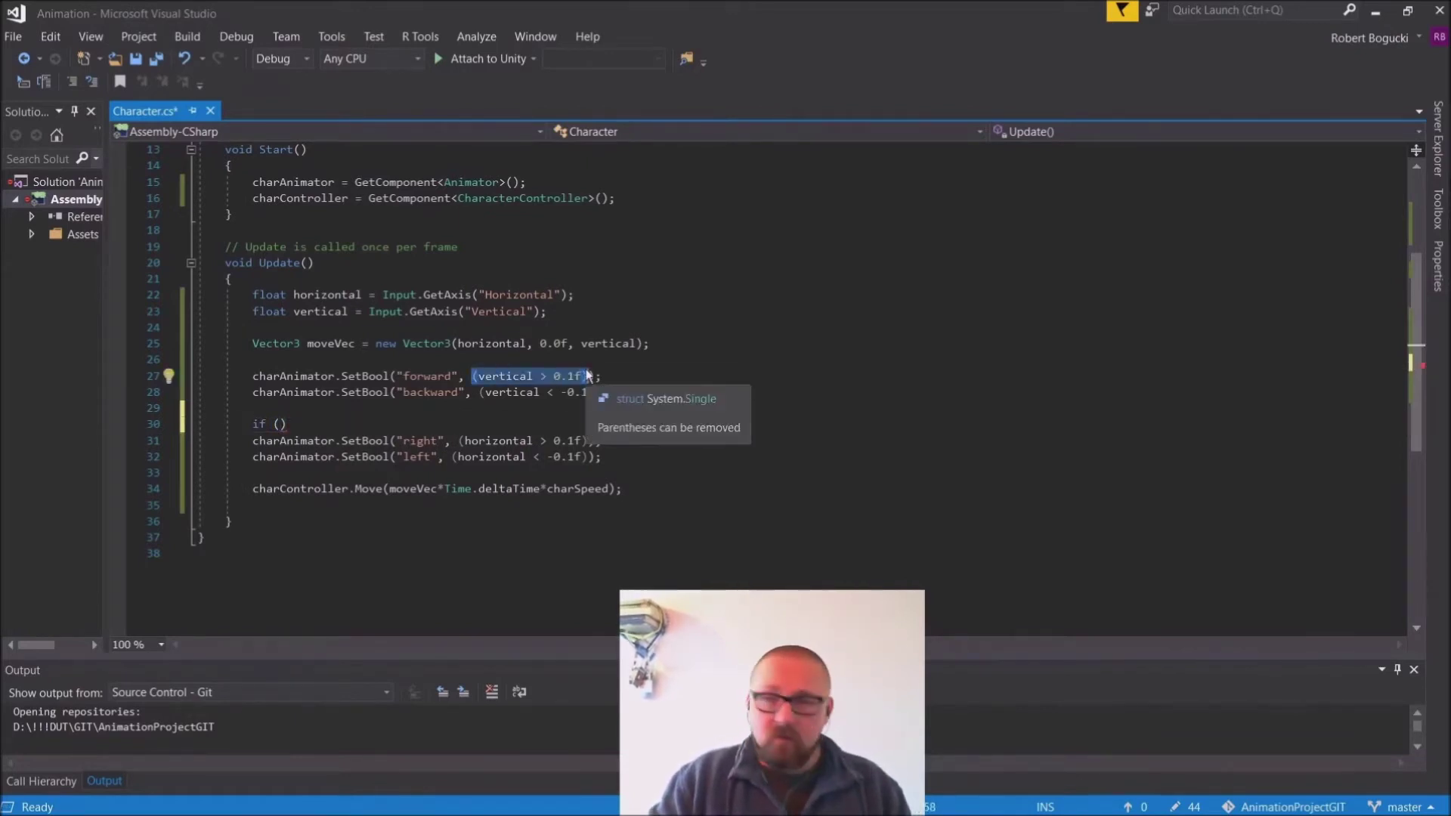
{"action": "key", "text": "ctrl+c"}
{"action": "left_click", "coordinate": [280, 424]}
{"action": "key", "text": "ctrl+v"}
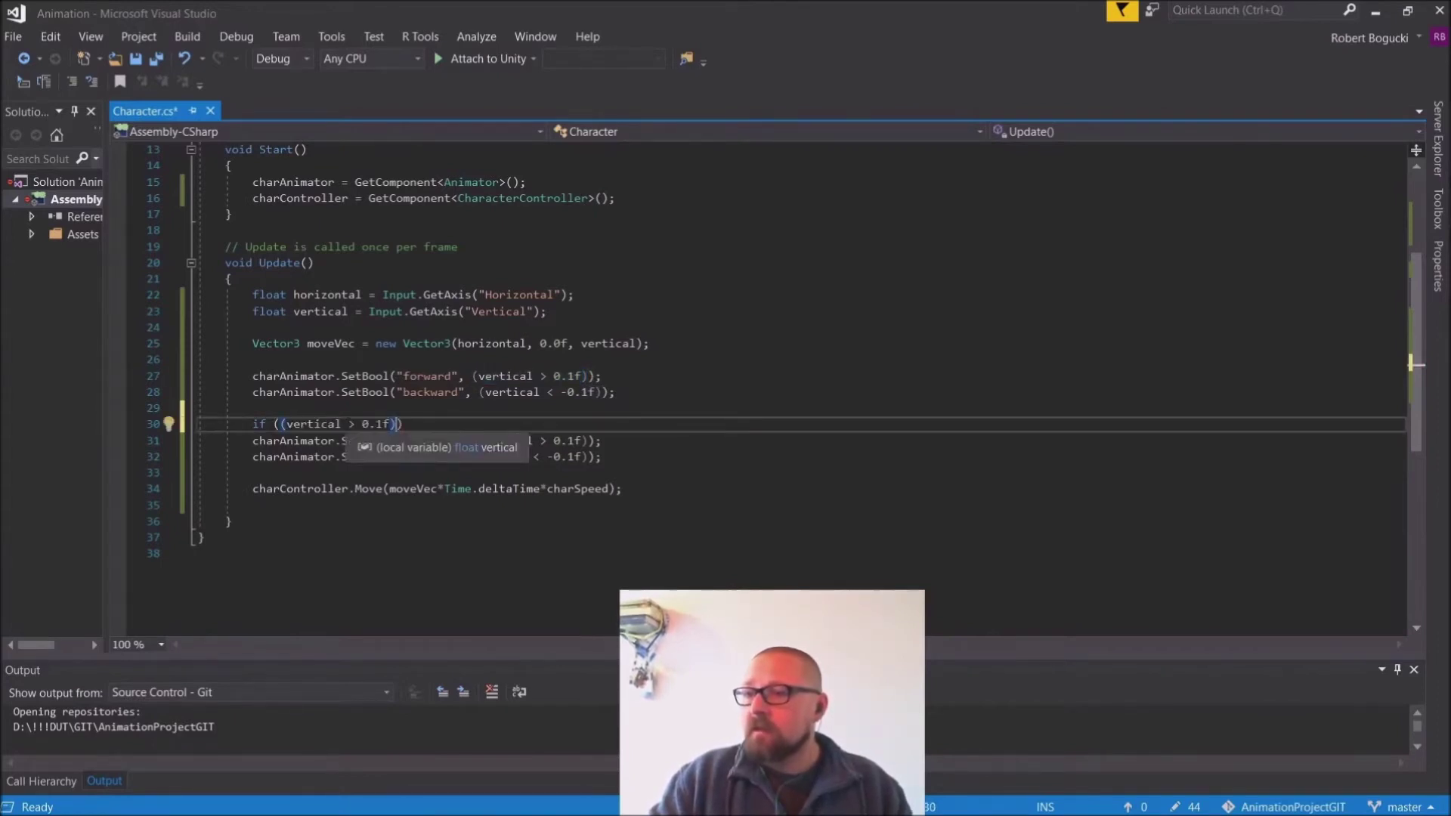
{"action": "key", "text": "BackSpace"}
{"action": "type", "text": "<"}
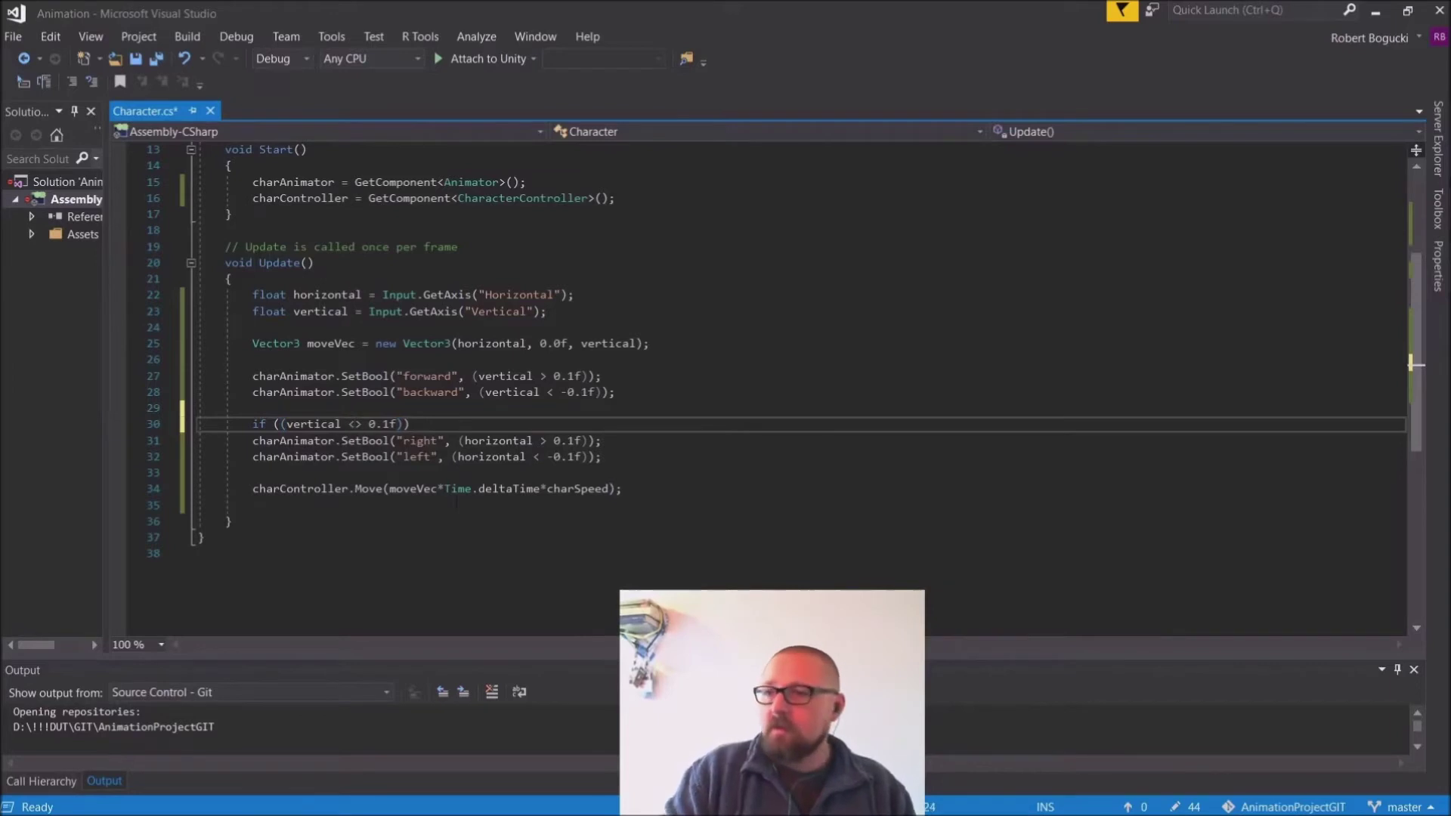
{"action": "left_click", "coordinate": [396, 424]}
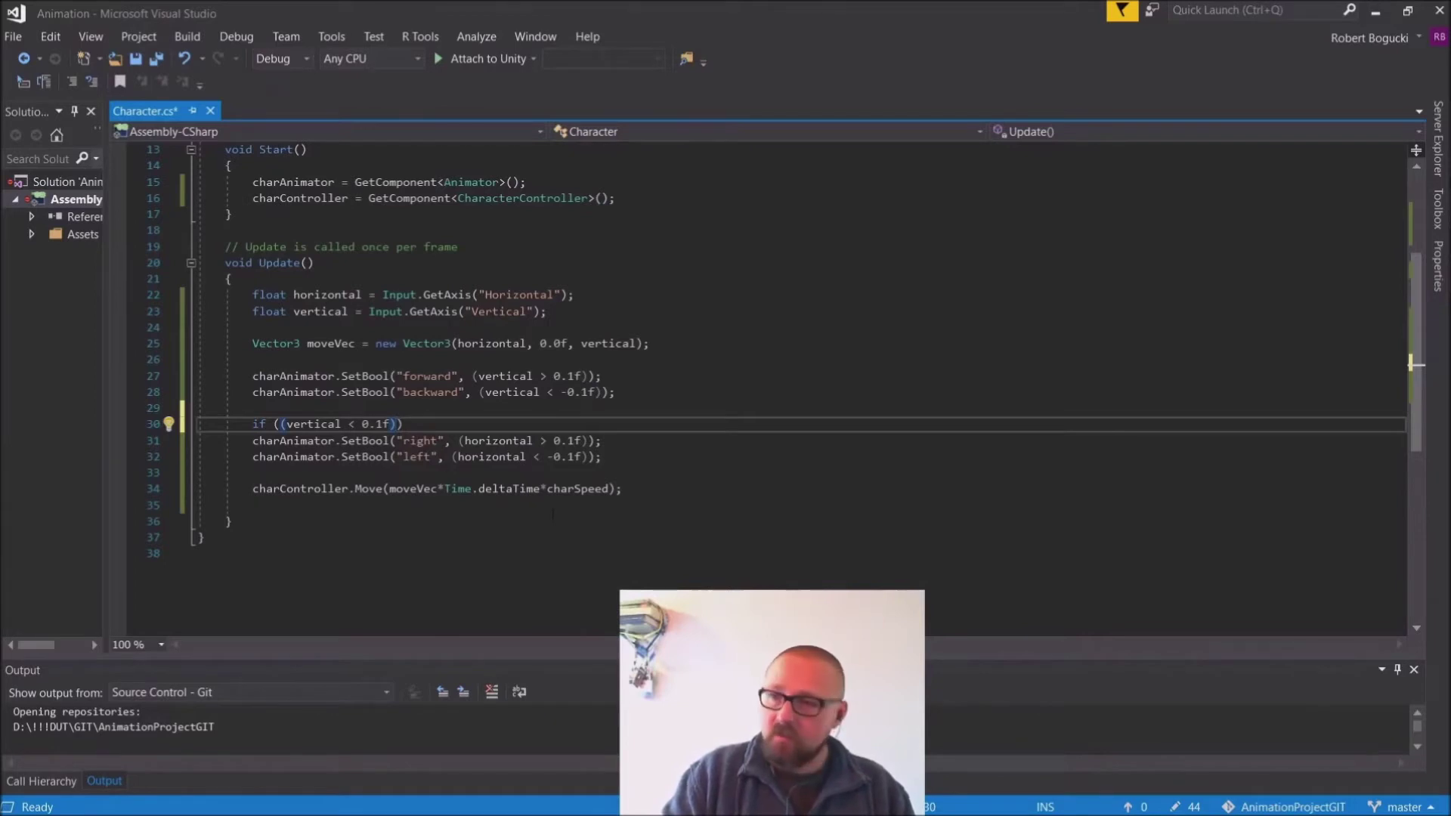
Step: Extend the if condition with &&(vertical > -0.1f) so it covers only near-zero vertical input
{"action": "type", "text": "||"}
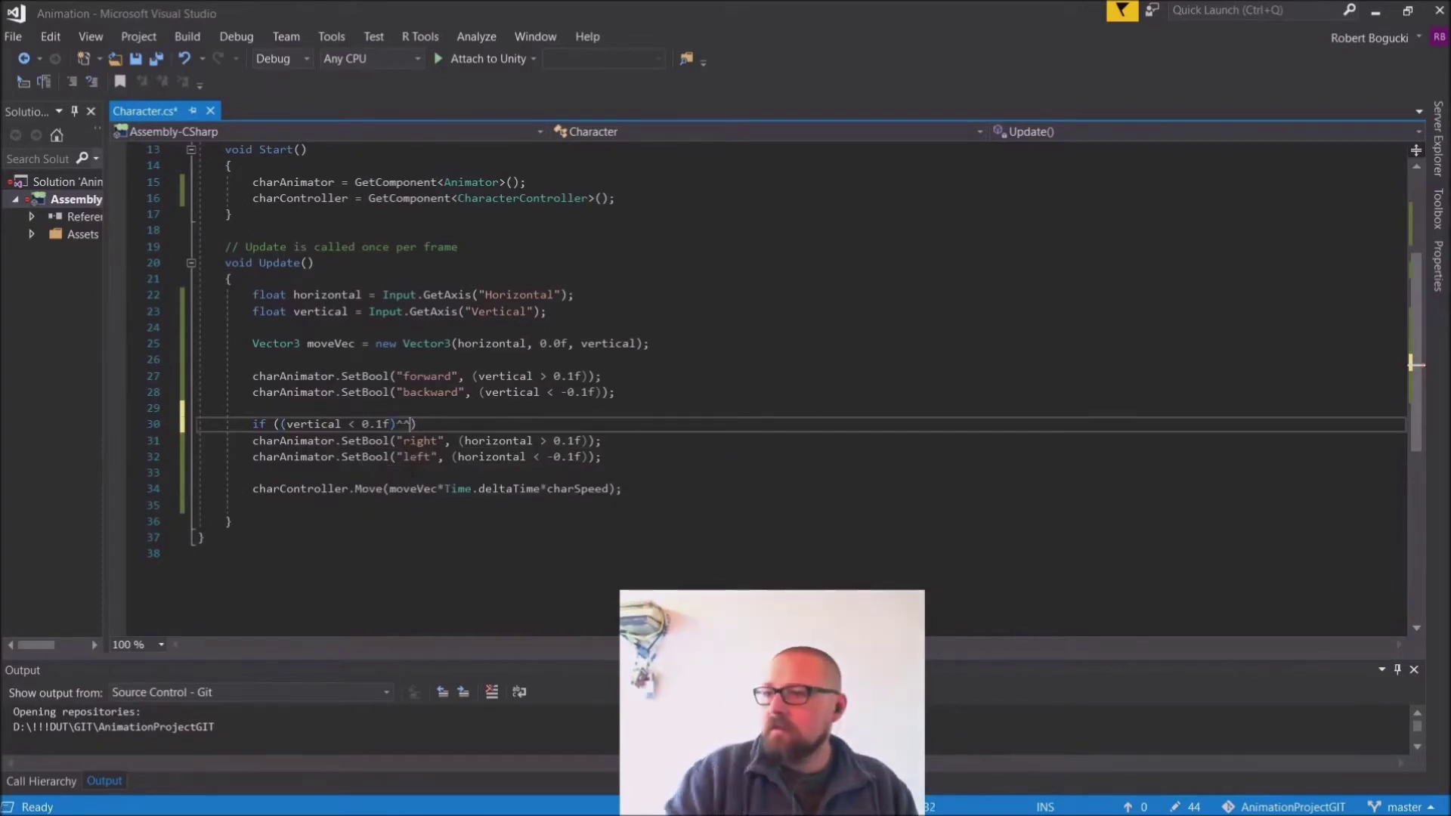
{"action": "type", "text": "&&"}
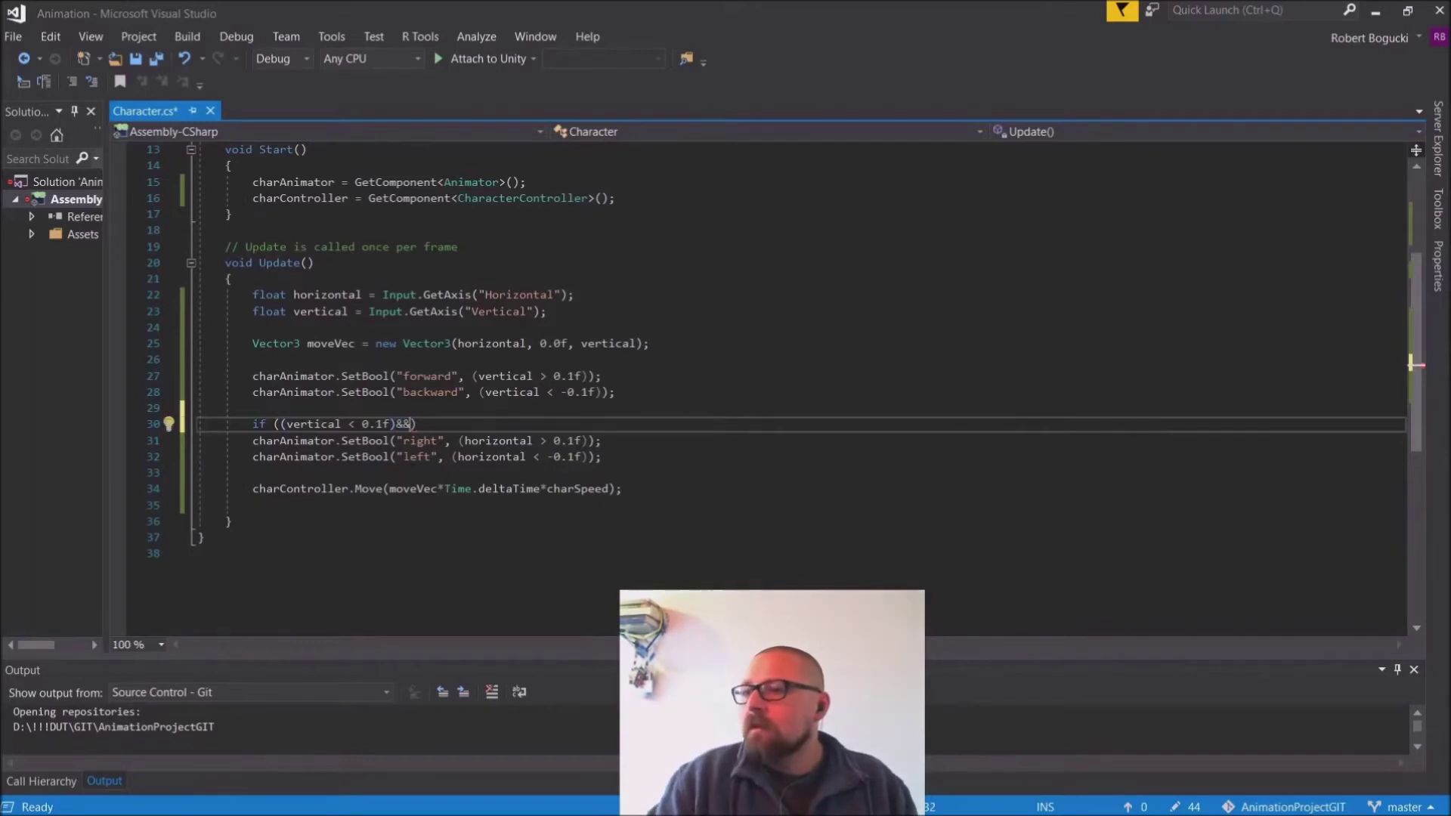
{"action": "left_click_drag", "start_coordinate": [280, 424], "coordinate": [396, 424]}
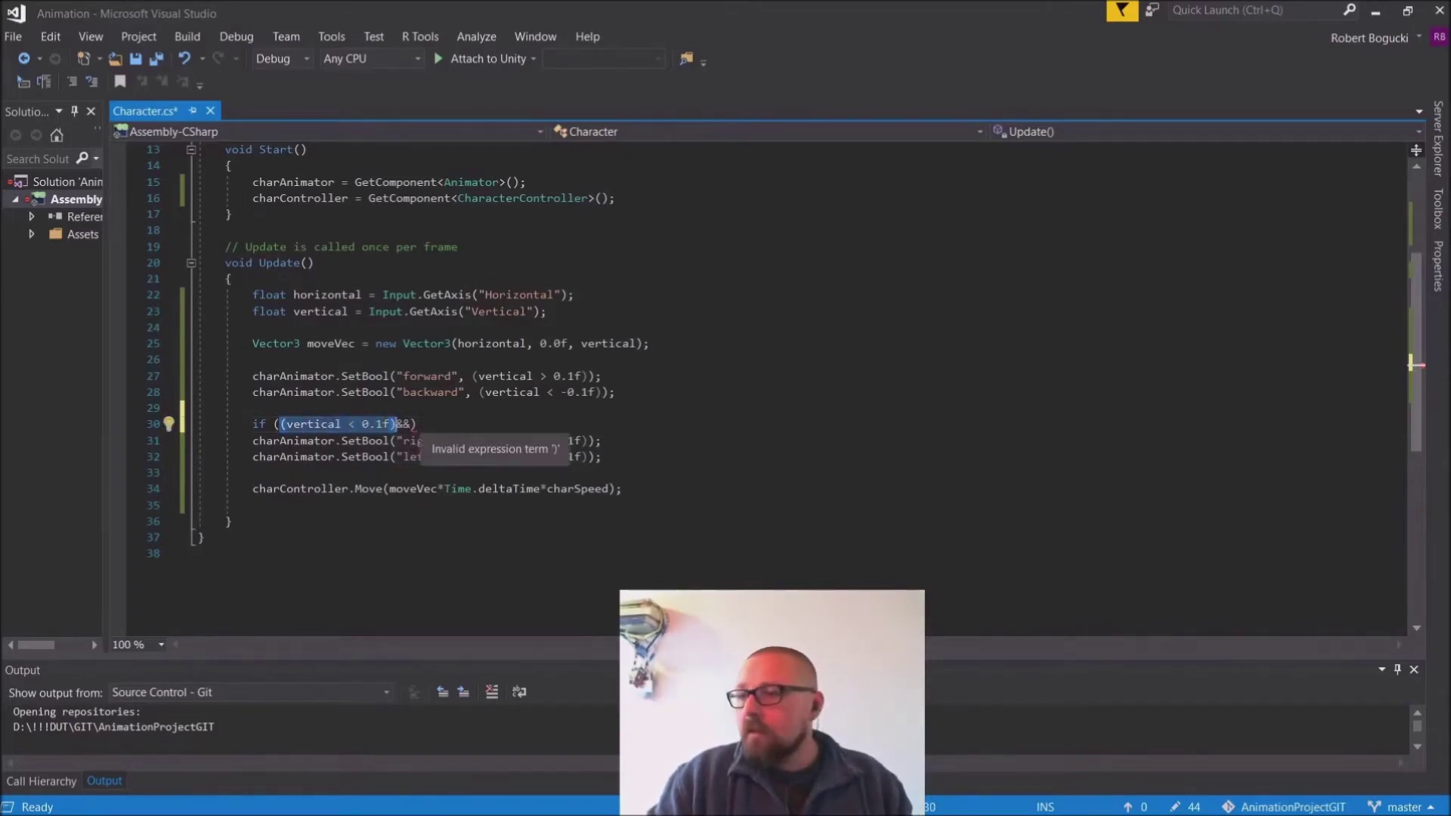
{"action": "left_click", "coordinate": [409, 424]}
{"action": "key", "text": "ctrl+v"}
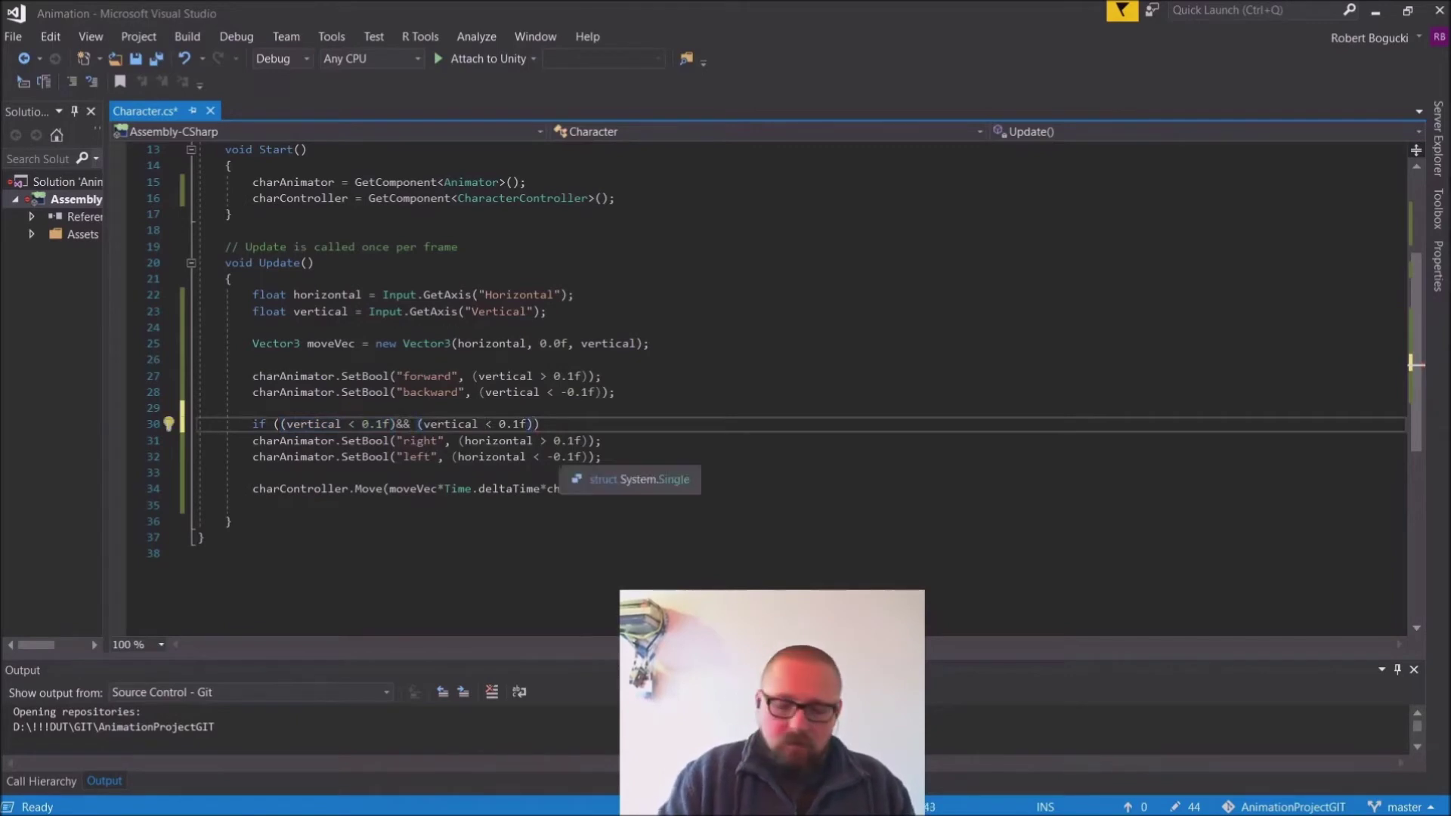
{"action": "type", "text": ">"}
{"action": "key", "text": "Delete"}
{"action": "key", "text": "Right"}
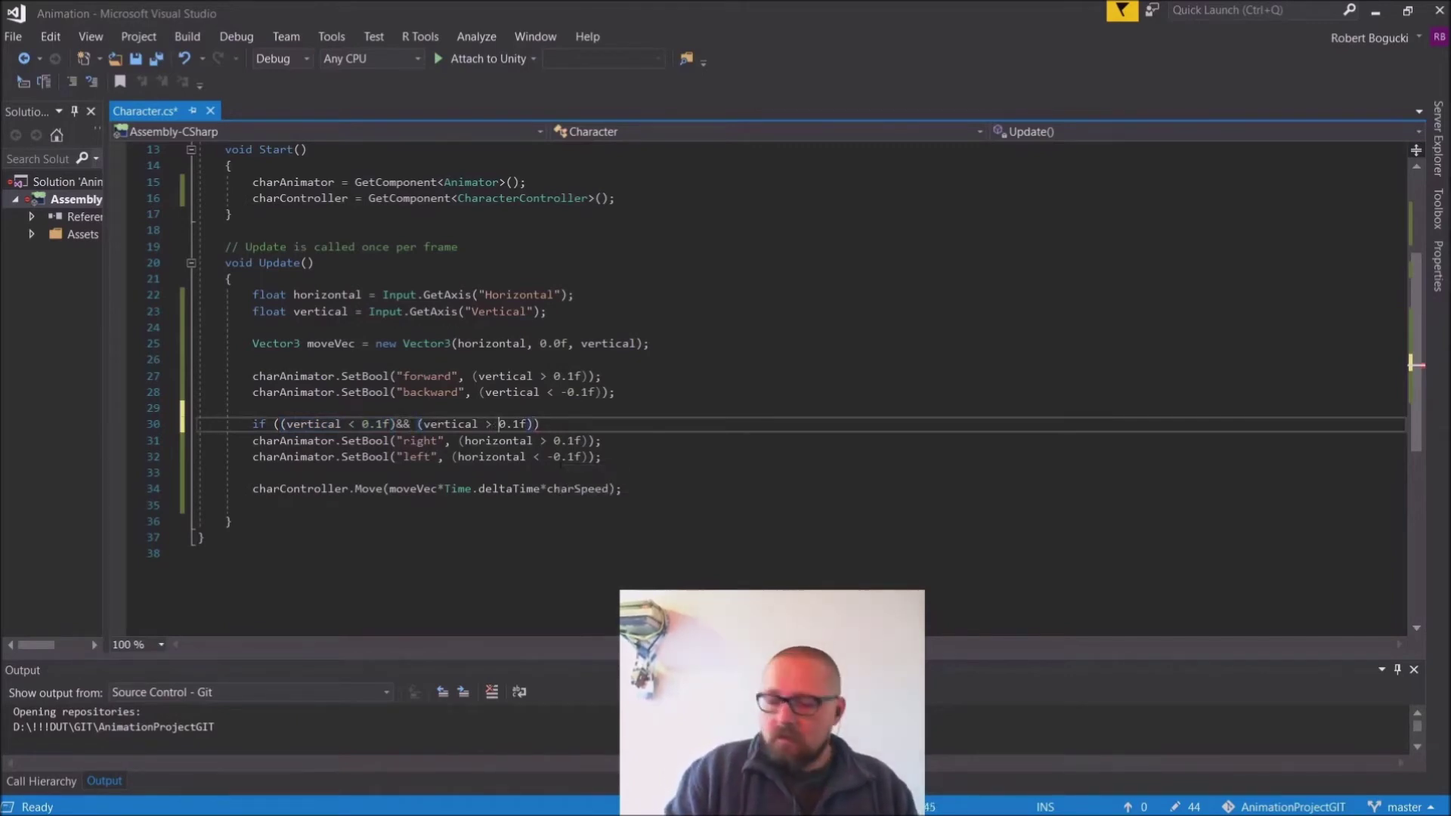
{"action": "type", "text": "-"}
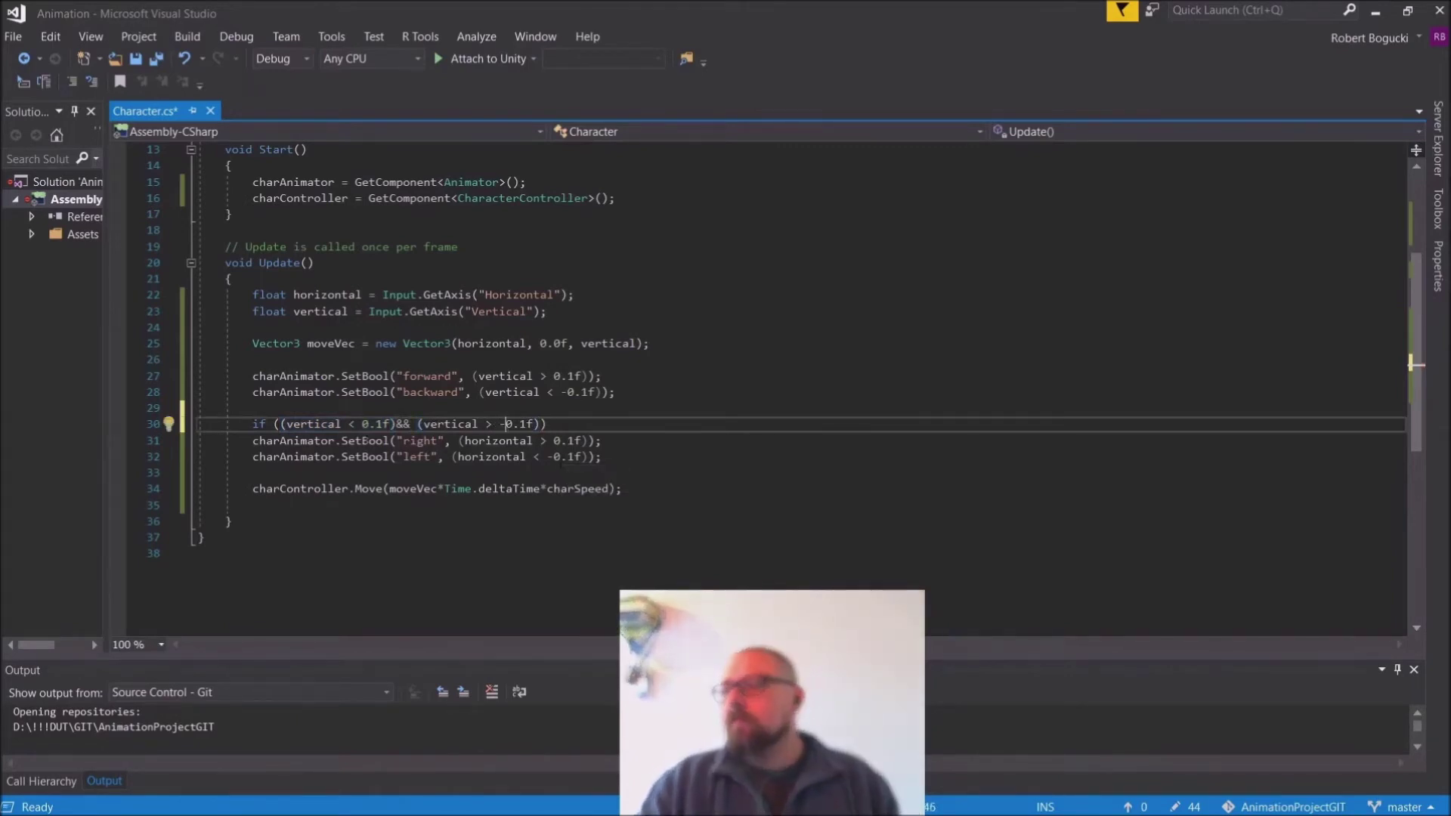
{"action": "left_click", "coordinate": [409, 424]}
{"action": "key", "text": "Delete"}
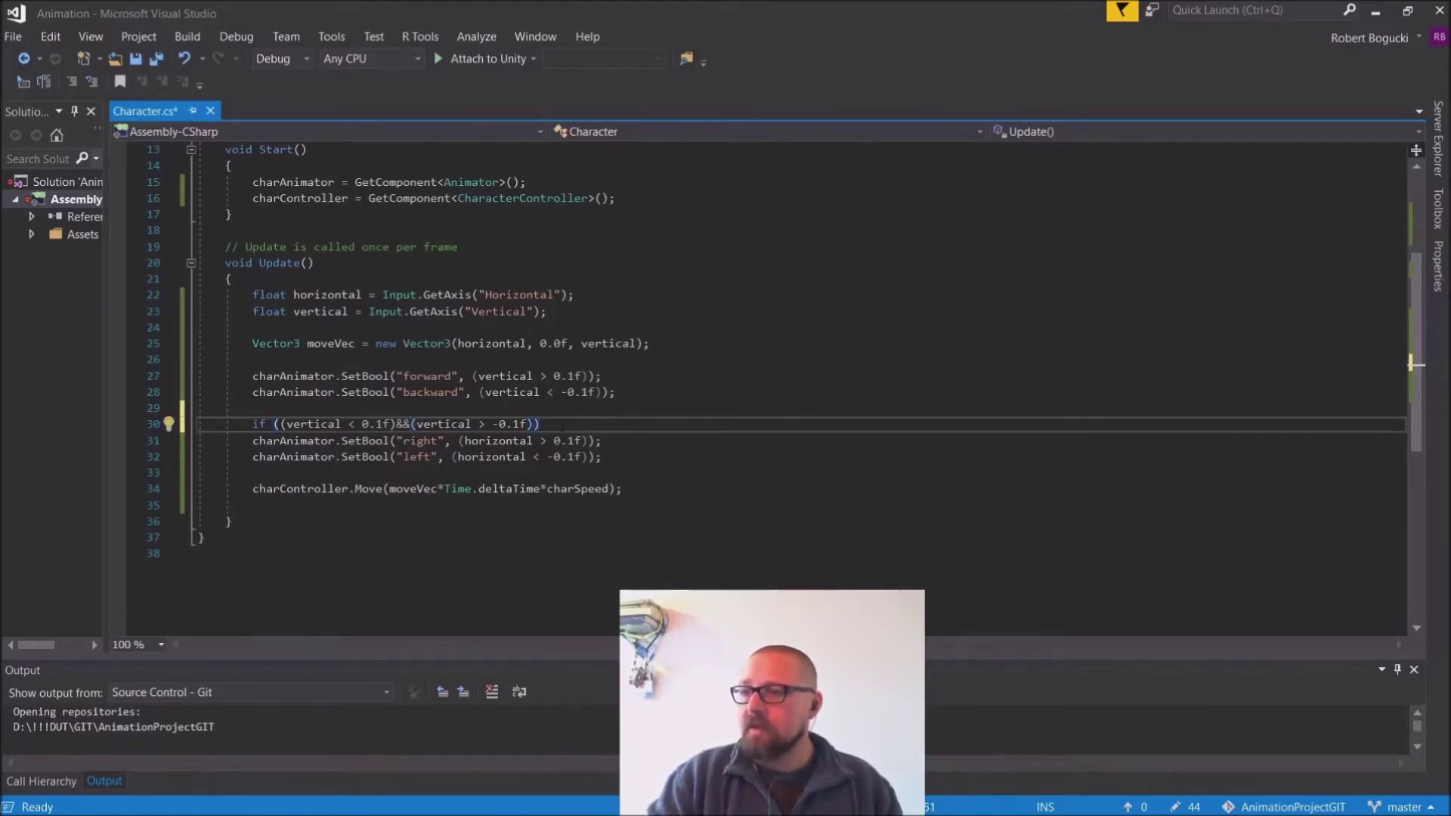
Step: Add braces under the if statement and move the "right" and "left" SetBool lines inside, indented one level
{"action": "key", "text": "Return"}
{"action": "type", "text": "{"}
{"action": "key", "text": "Return"}
{"action": "left_click_drag", "start_coordinate": [200, 521], "coordinate": [198, 489]}
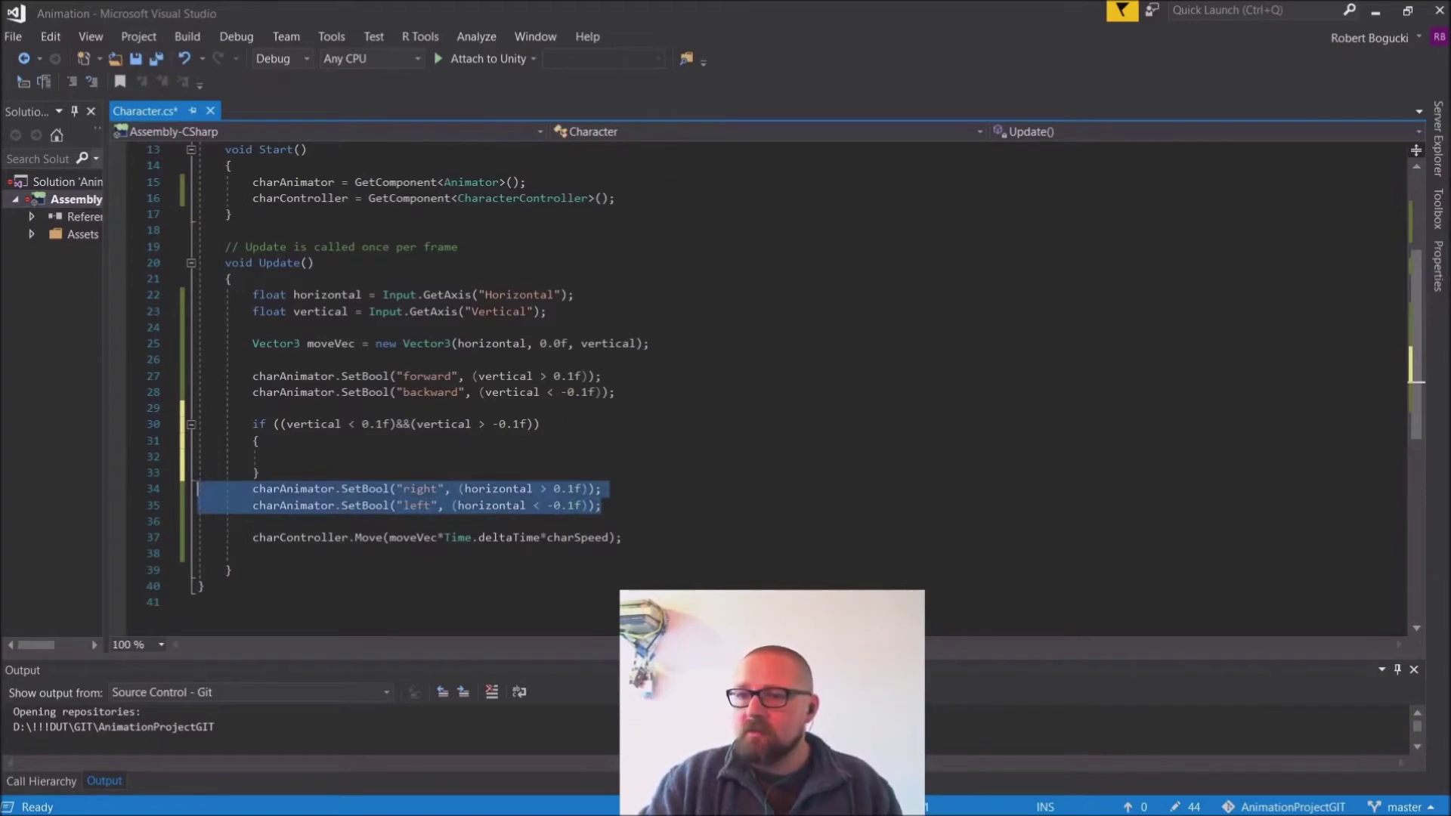
{"action": "left_click_drag", "start_coordinate": [296, 490], "coordinate": [294, 455]}
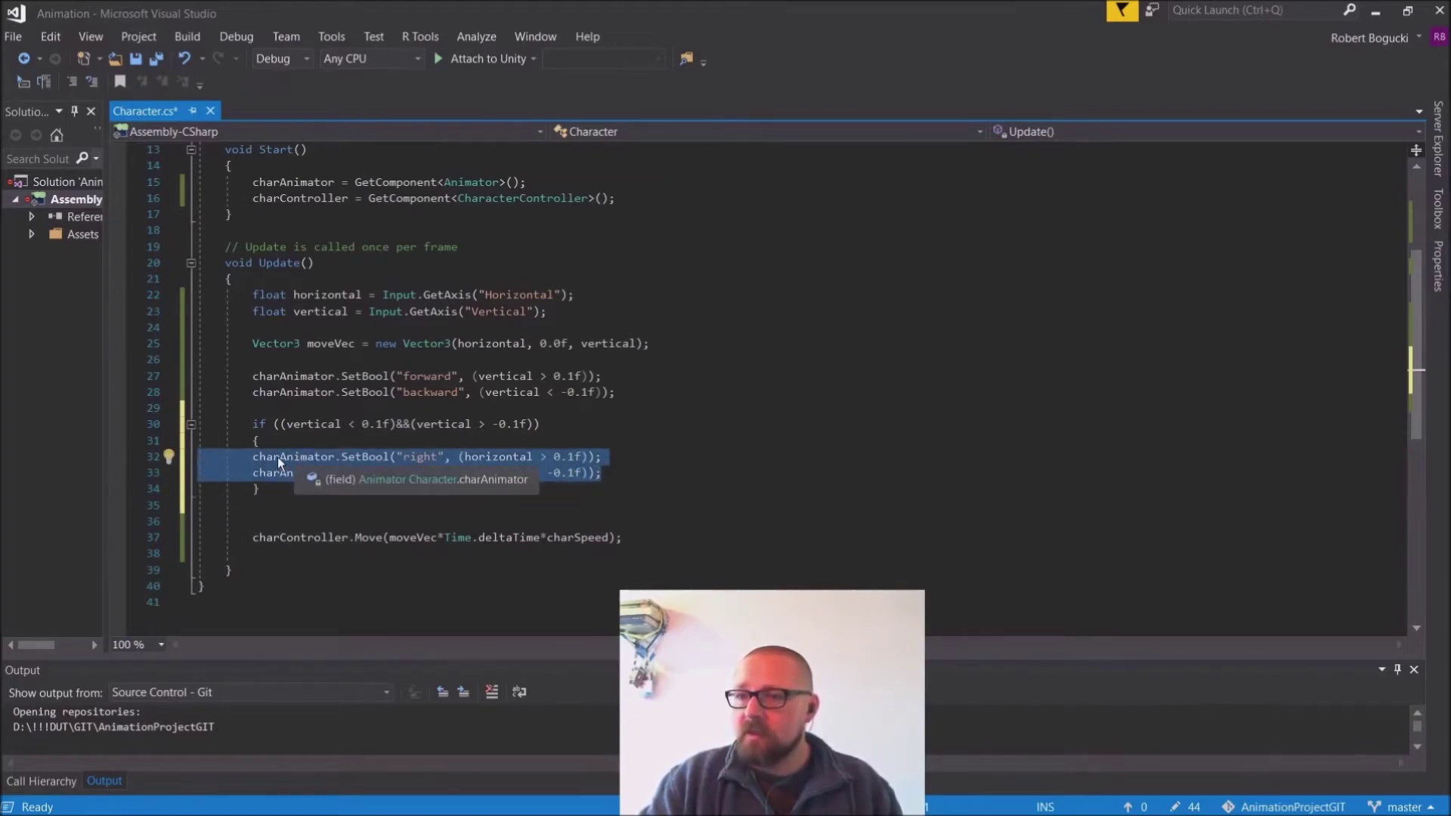
{"action": "key", "text": "Tab"}
{"action": "key", "text": "Down"}
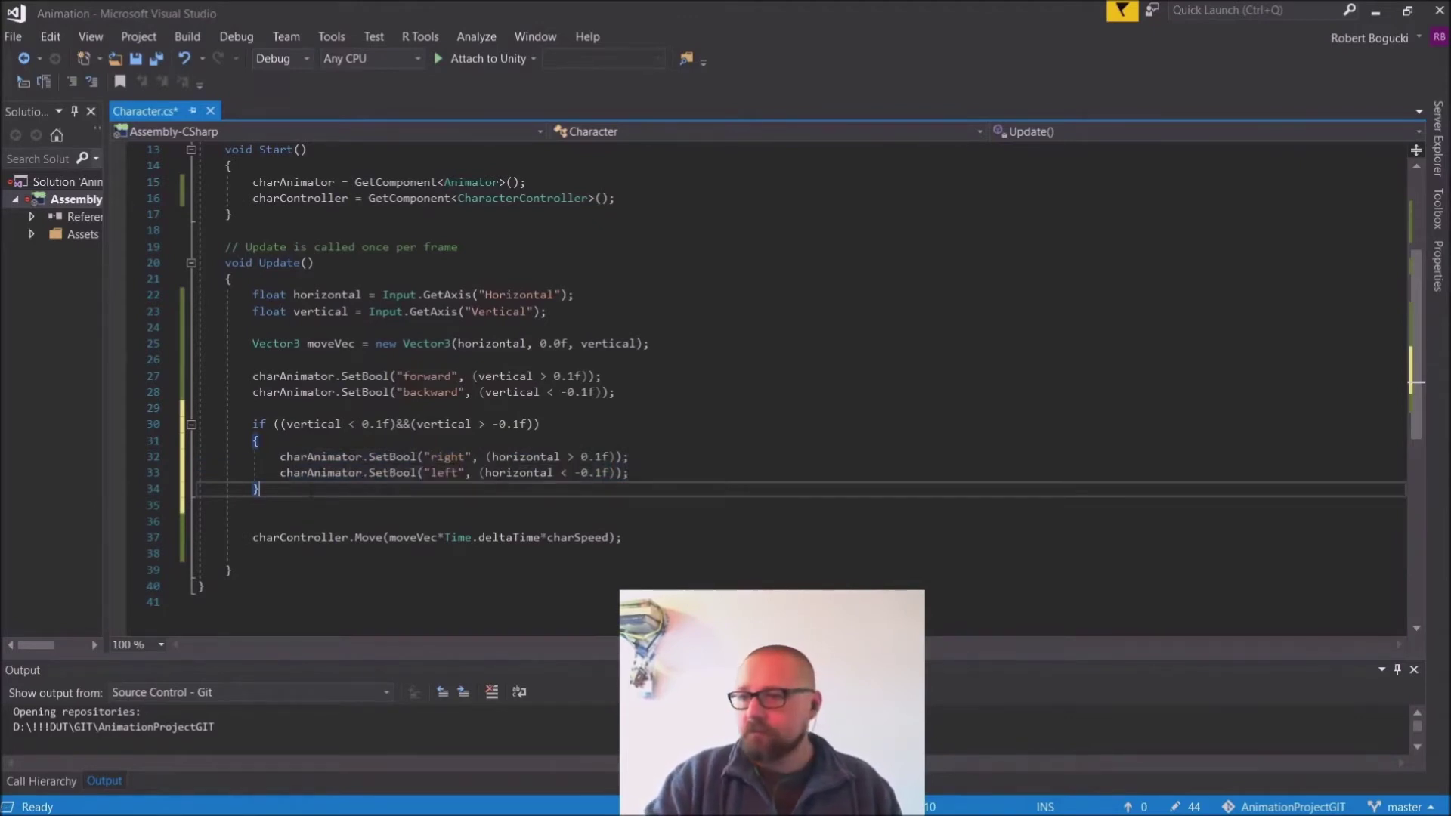
Step: Add an else block after the if block containing copies of the "right" and "left" SetBool lines
{"action": "key", "text": "Return"}
{"action": "type", "text": "else"}
{"action": "key", "text": "Return"}
{"action": "type", "text": "{"}
{"action": "key", "text": "Return"}
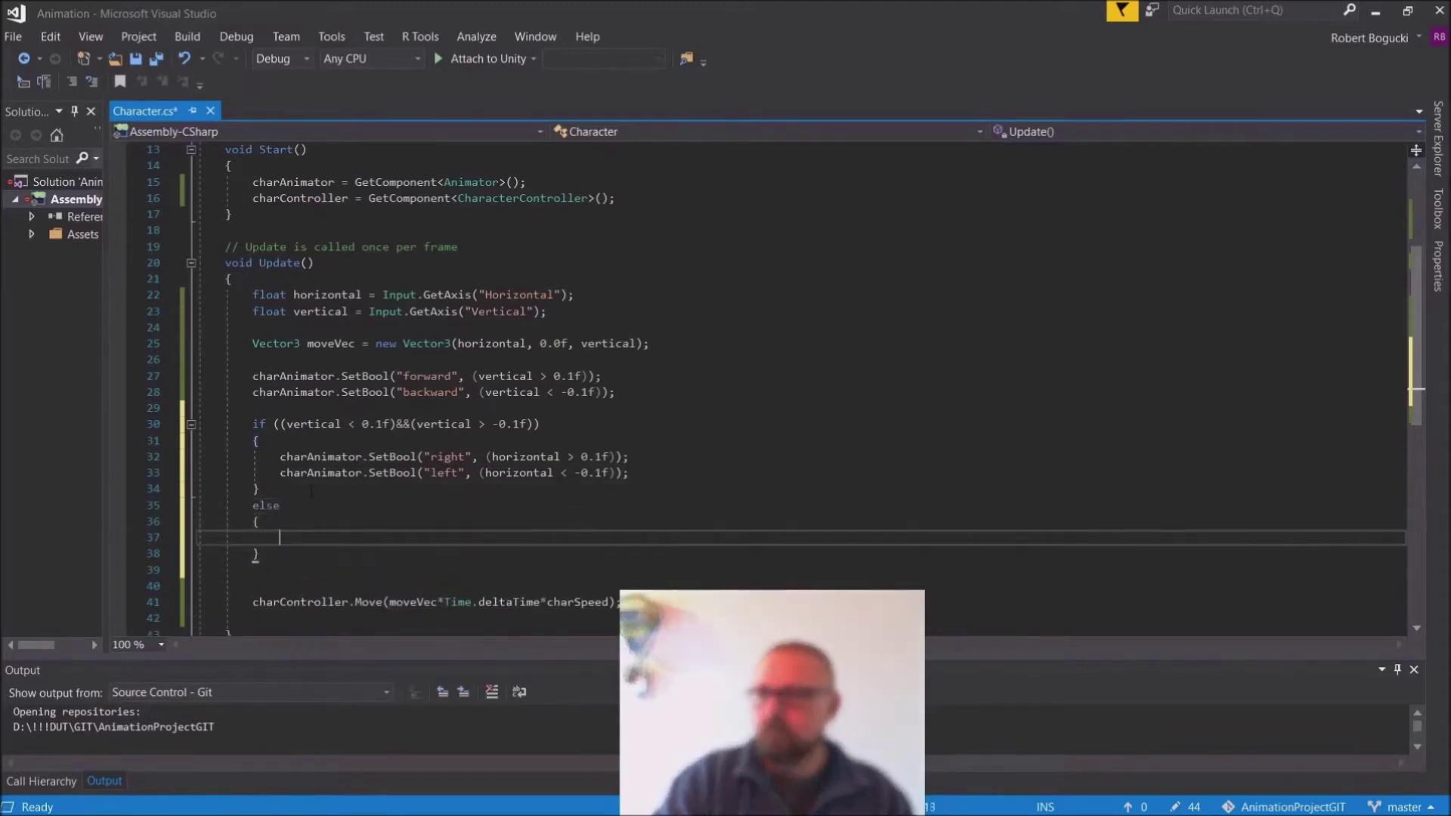
{"action": "left_click_drag", "start_coordinate": [198, 489], "coordinate": [198, 457]}
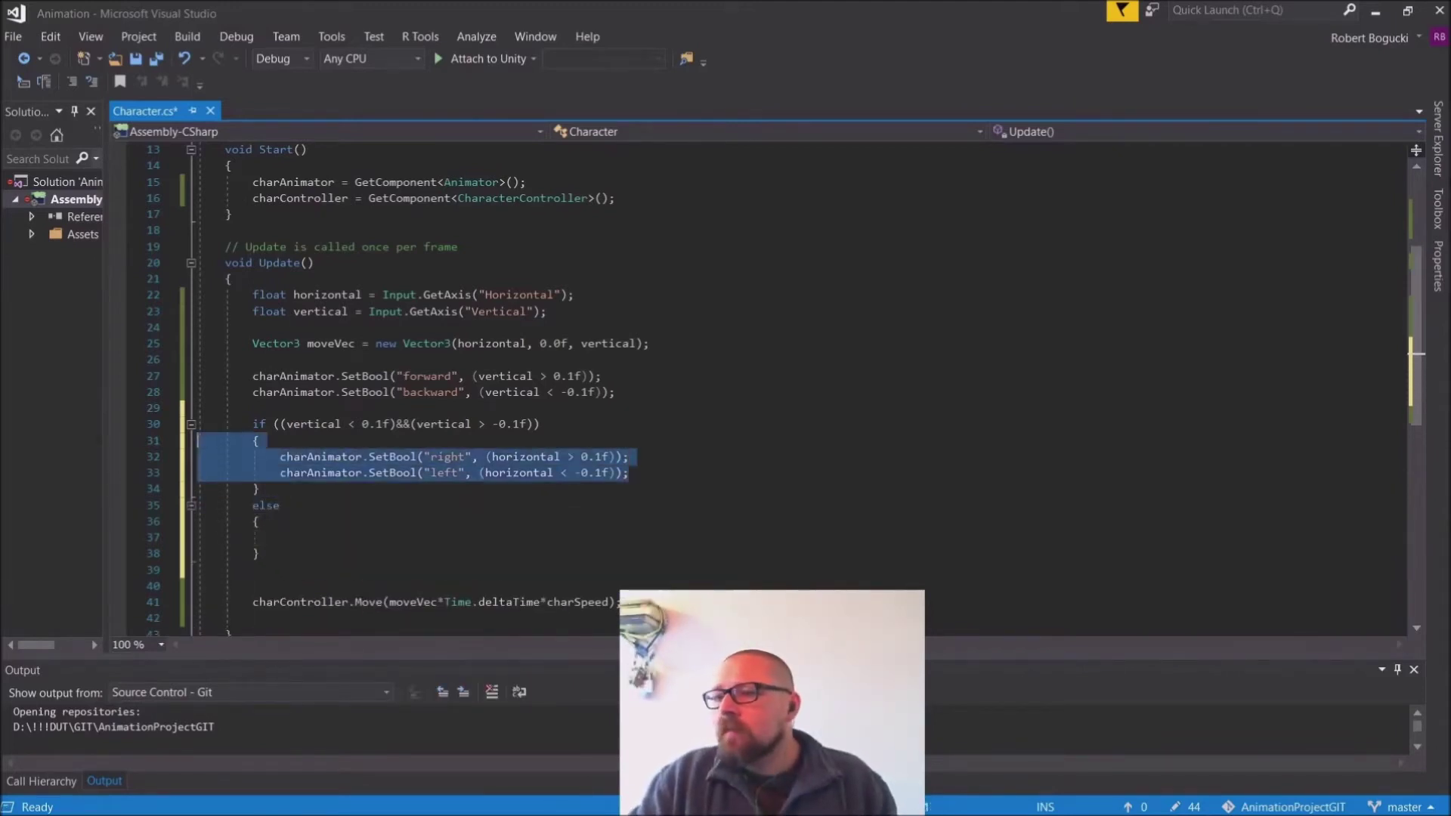
{"action": "key", "text": "ctrl+c"}
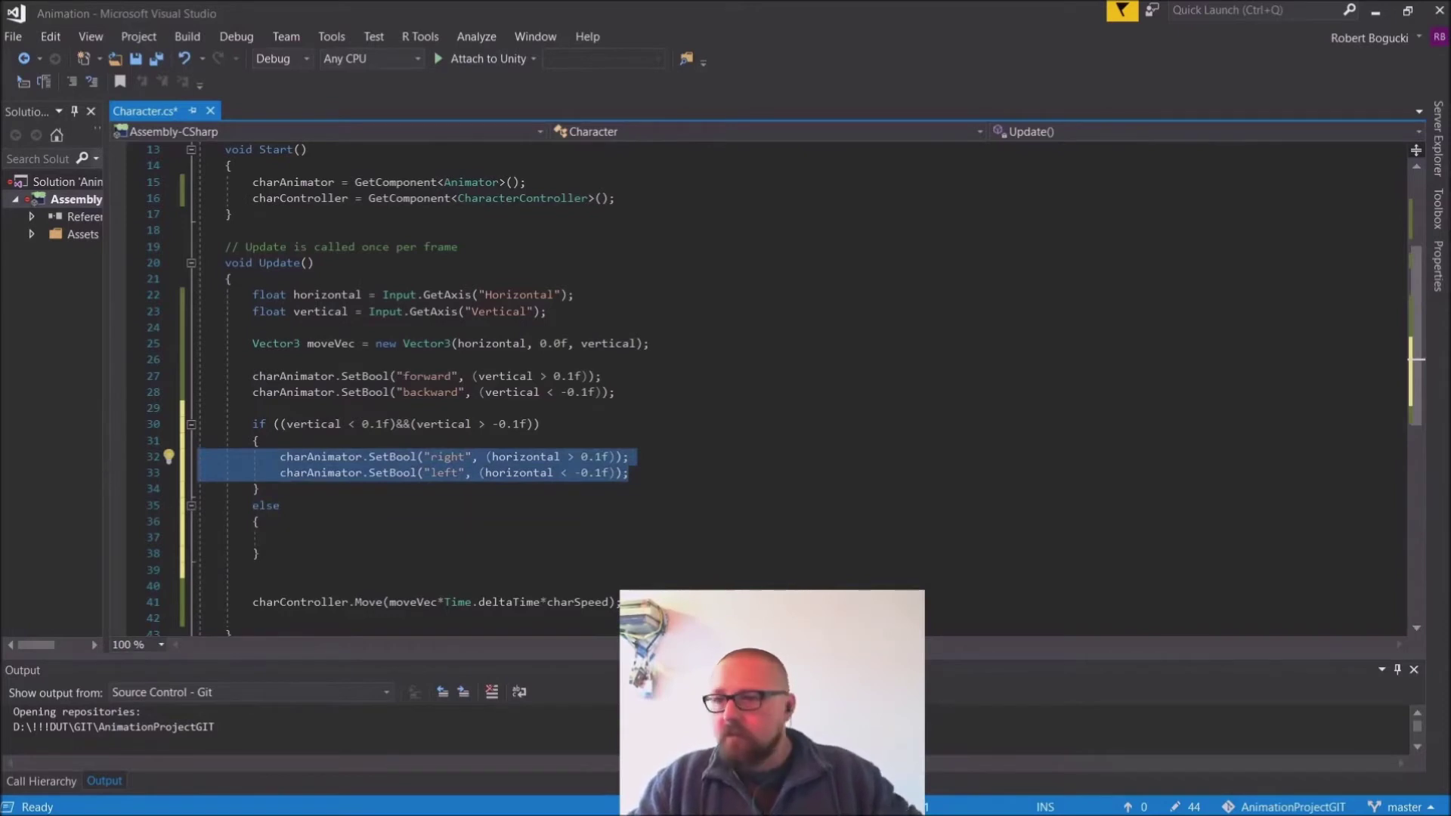
{"action": "left_click", "coordinate": [281, 537]}
{"action": "key", "text": "ctrl+v"}
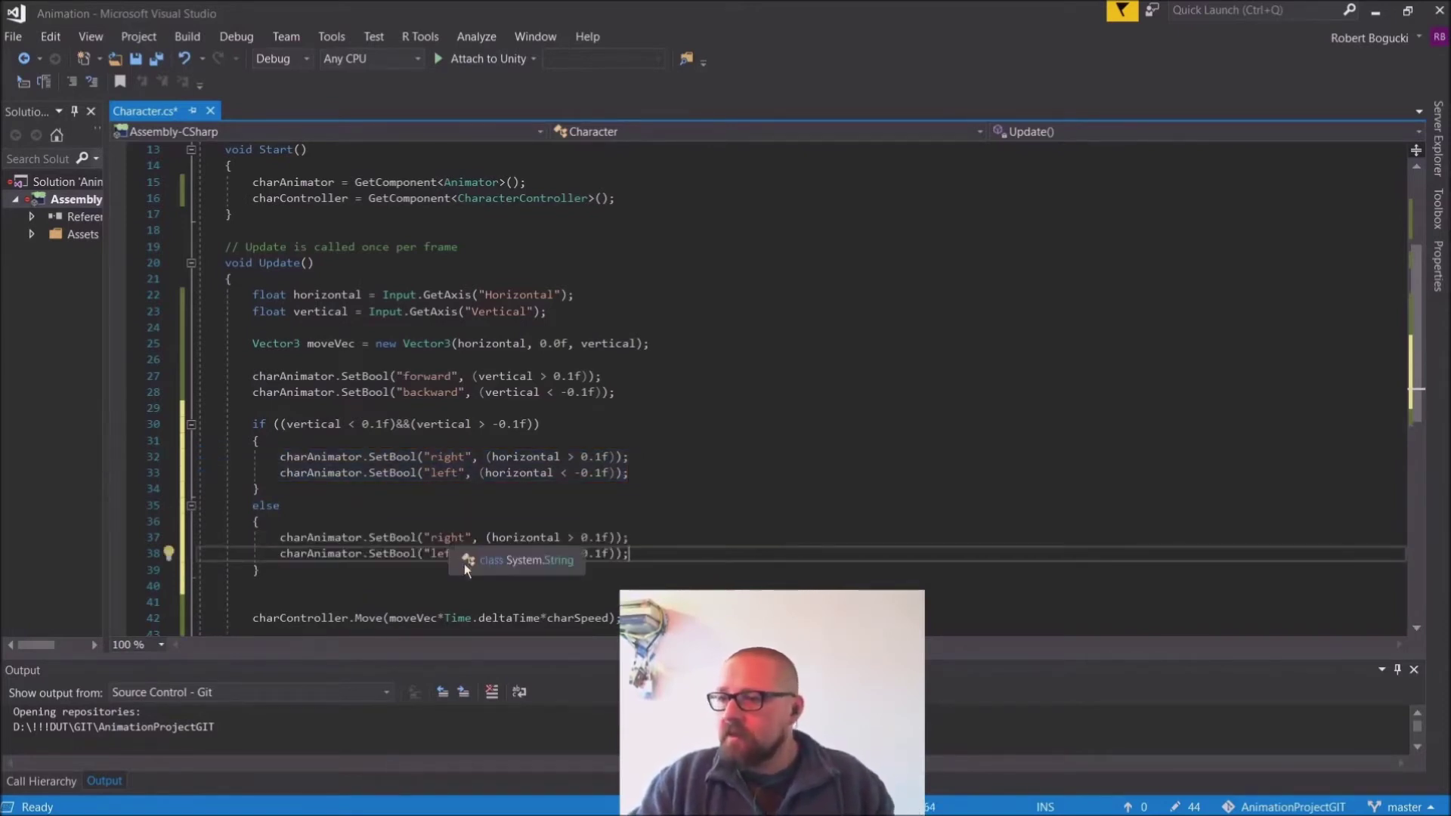
Step: Replace the horizontal comparisons in the else block's "right" and "left" SetBool calls with false
{"action": "left_click_drag", "start_coordinate": [486, 538], "coordinate": [596, 537]}
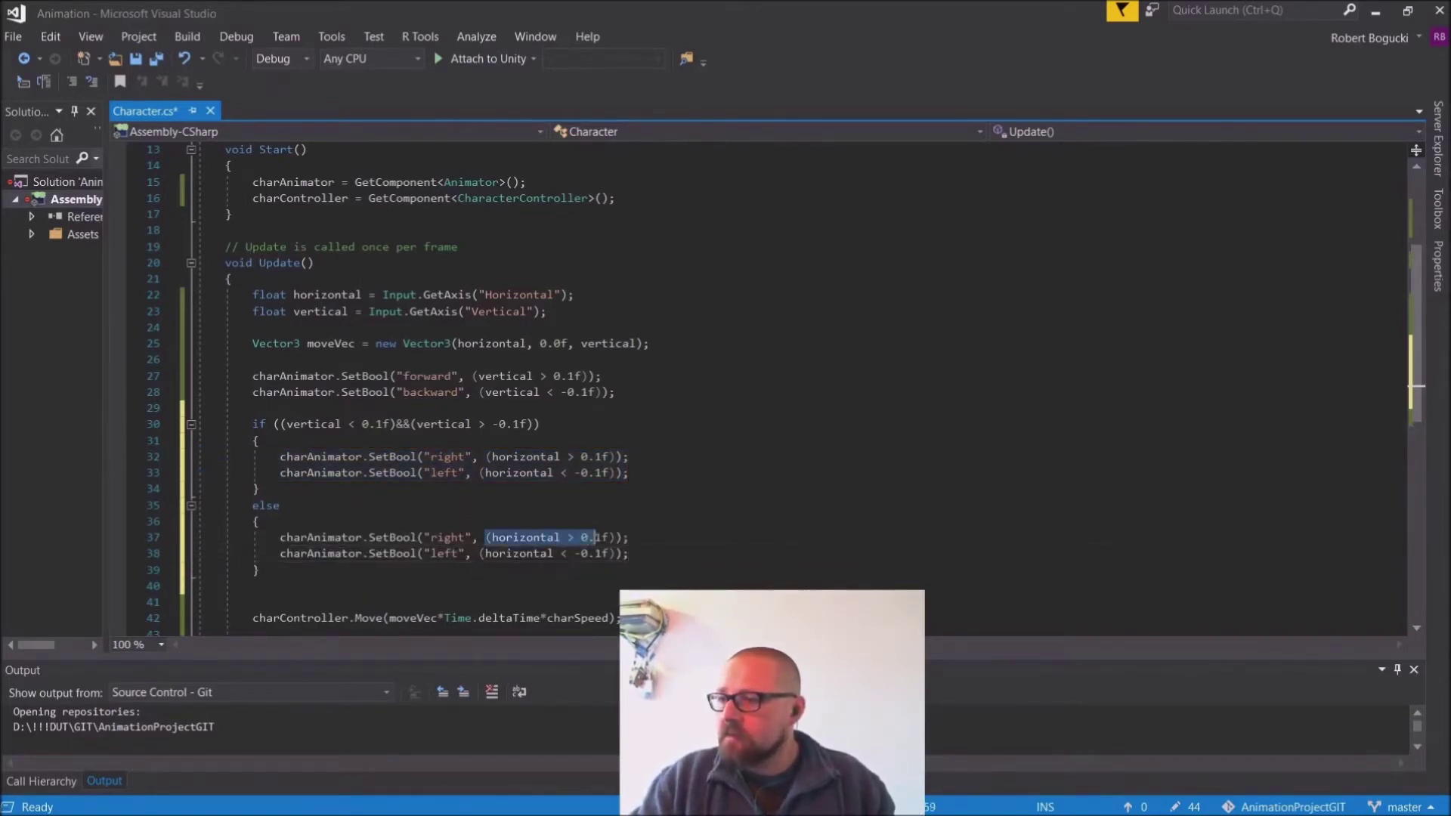
{"action": "type", "text": "false"}
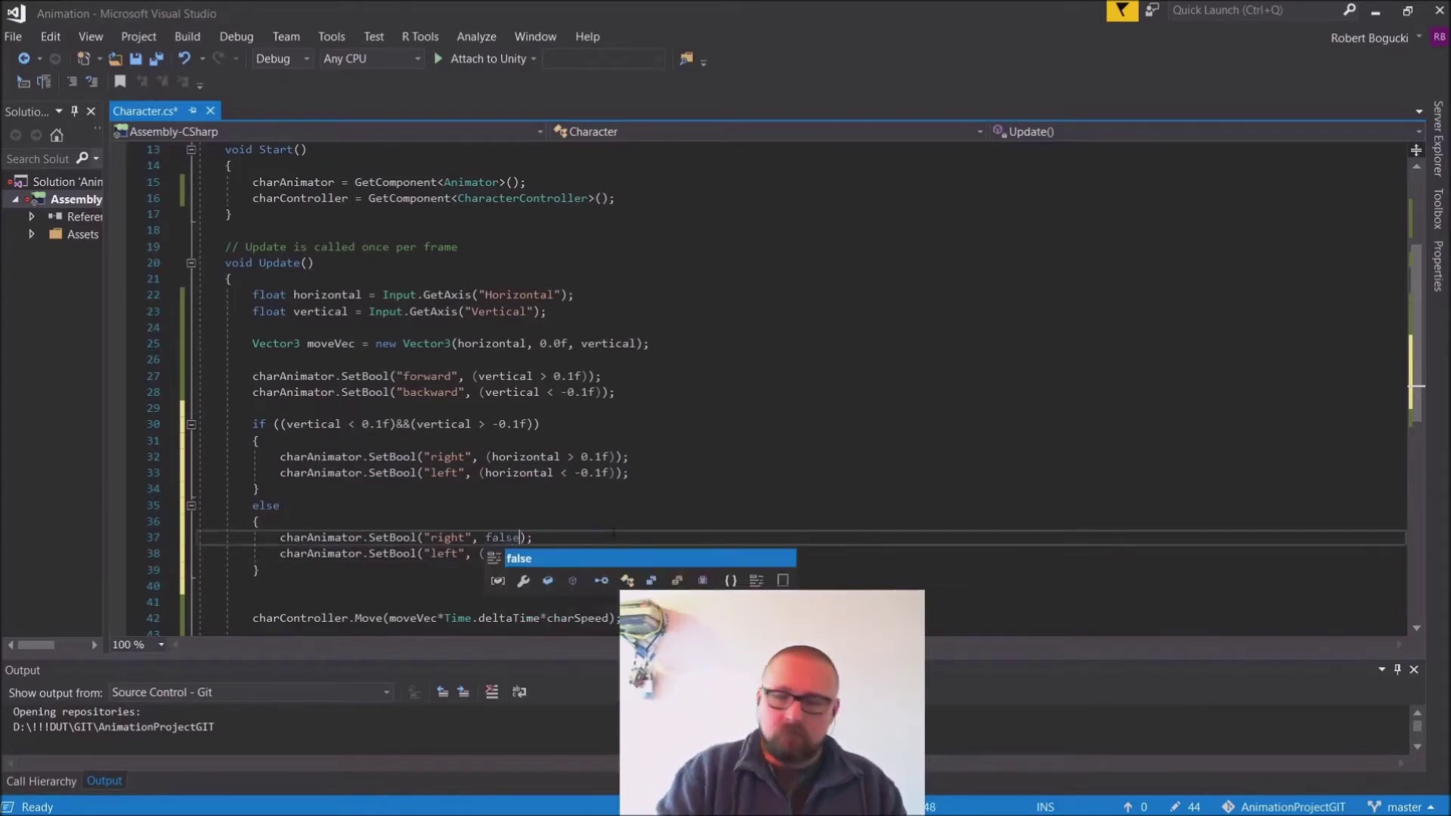
{"action": "left_click", "coordinate": [385, 537]}
{"action": "left_click_drag", "start_coordinate": [479, 553], "coordinate": [617, 553]}
{"action": "type", "text": "false"}
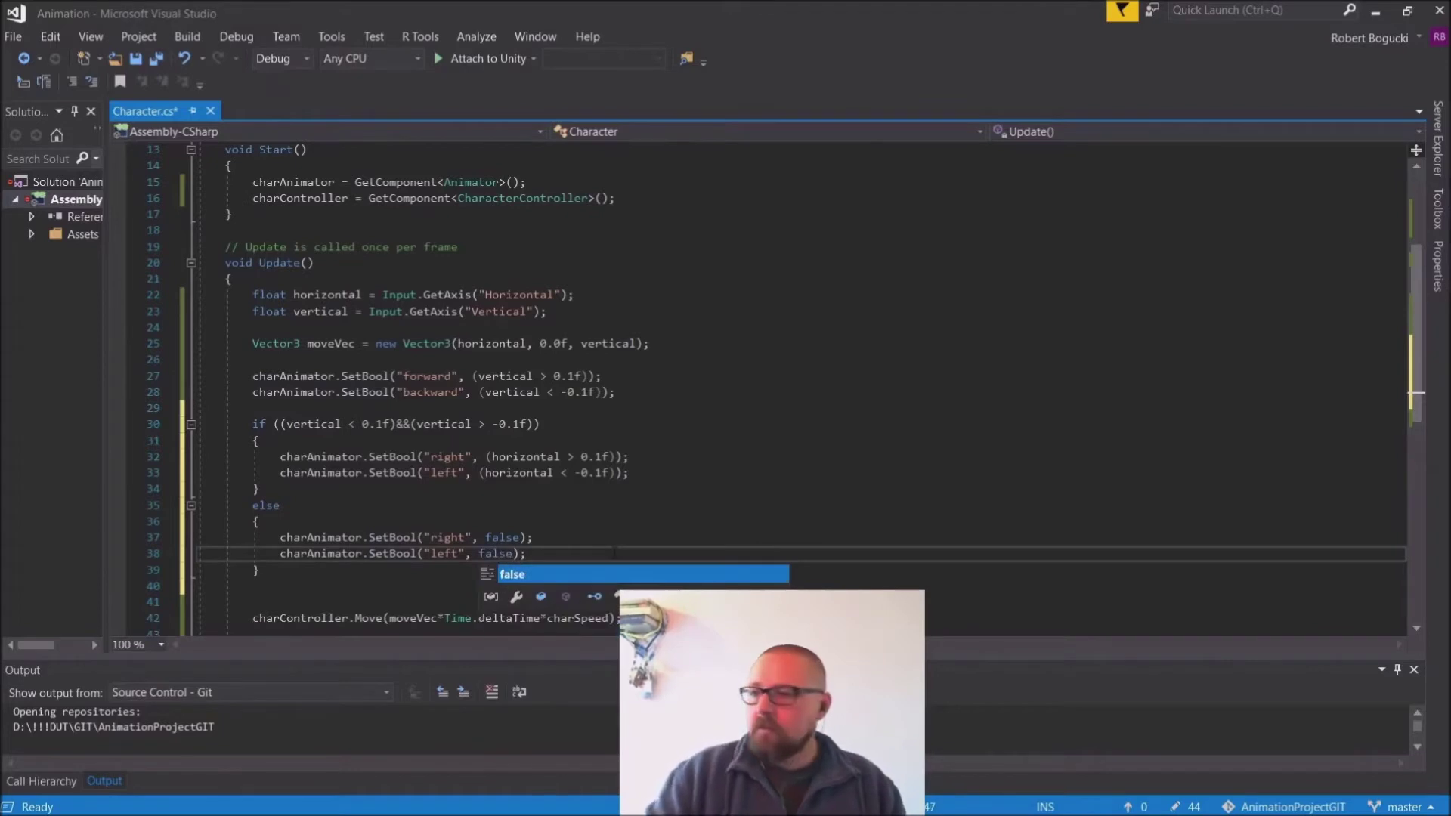
Step: Save the edited Character.cs script
{"action": "left_click", "coordinate": [212, 231]}
{"action": "left_click", "coordinate": [13, 36]}
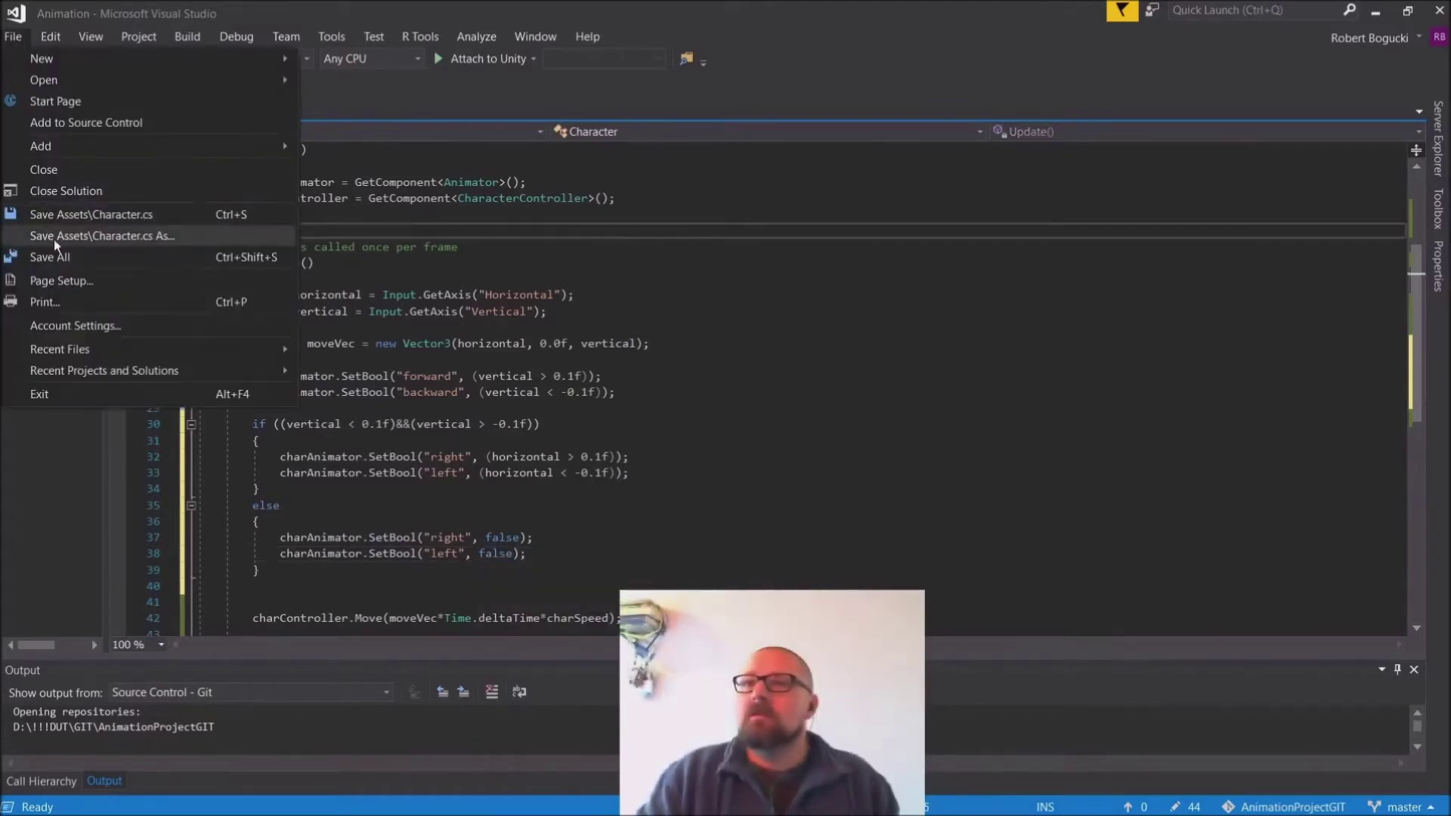
{"action": "left_click", "coordinate": [49, 209]}
{"action": "left_click", "coordinate": [675, 570]}
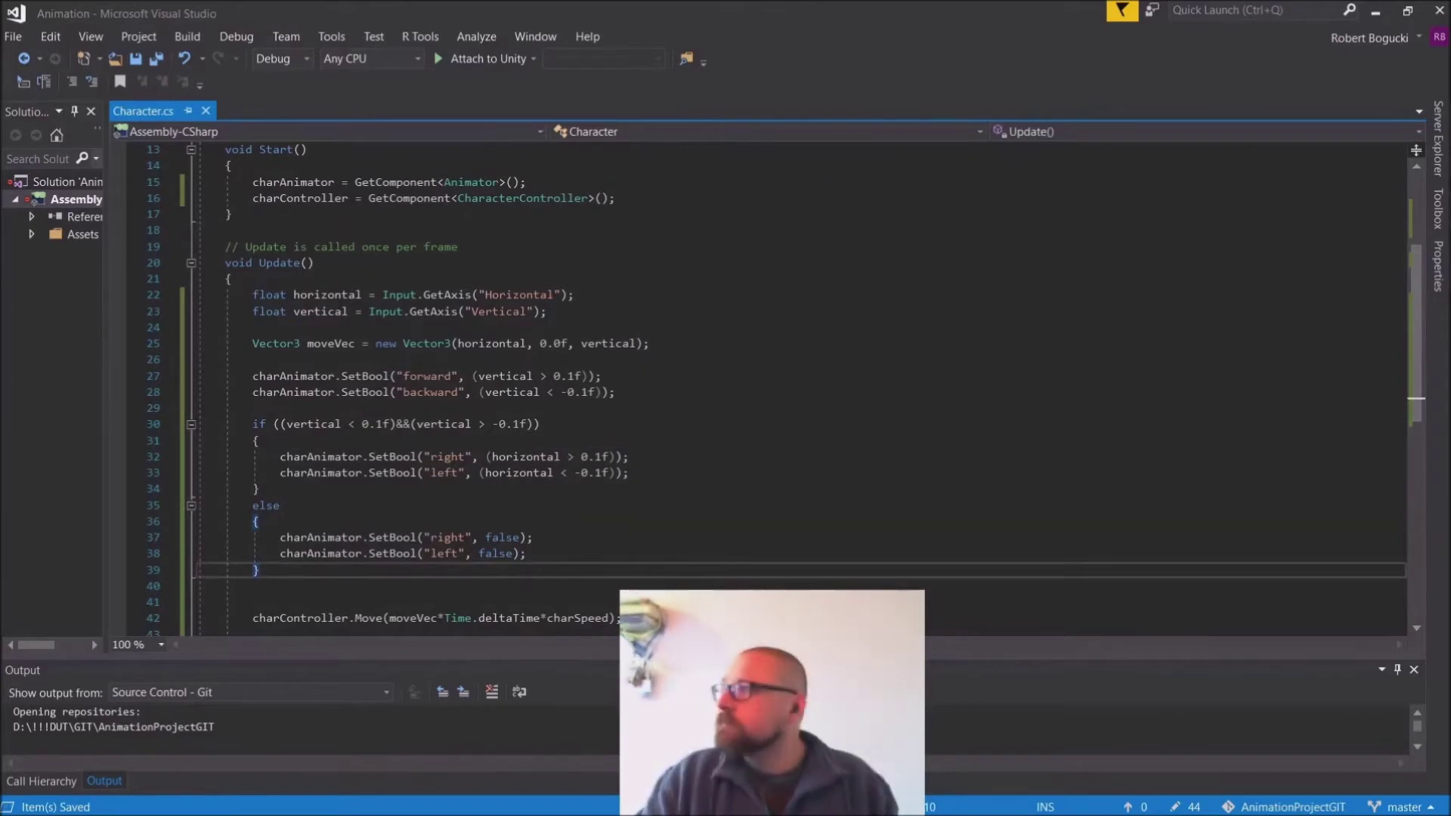
Step: Switch to Unity, run the scene and test the player's forward, backward, right and left movement against the animator parameters
{"action": "left_click", "coordinate": [1375, 12]}
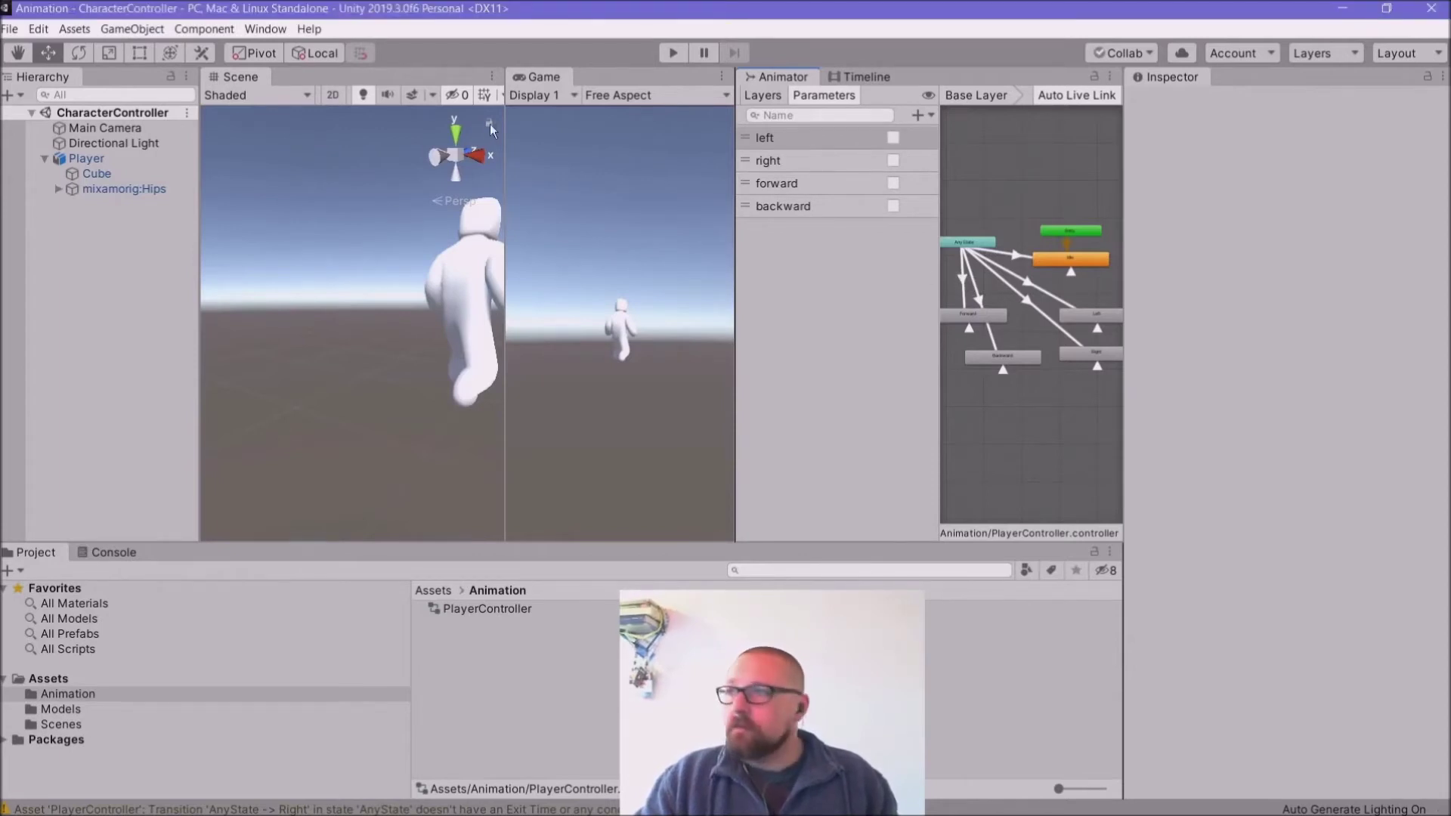
{"action": "left_click", "coordinate": [674, 52]}
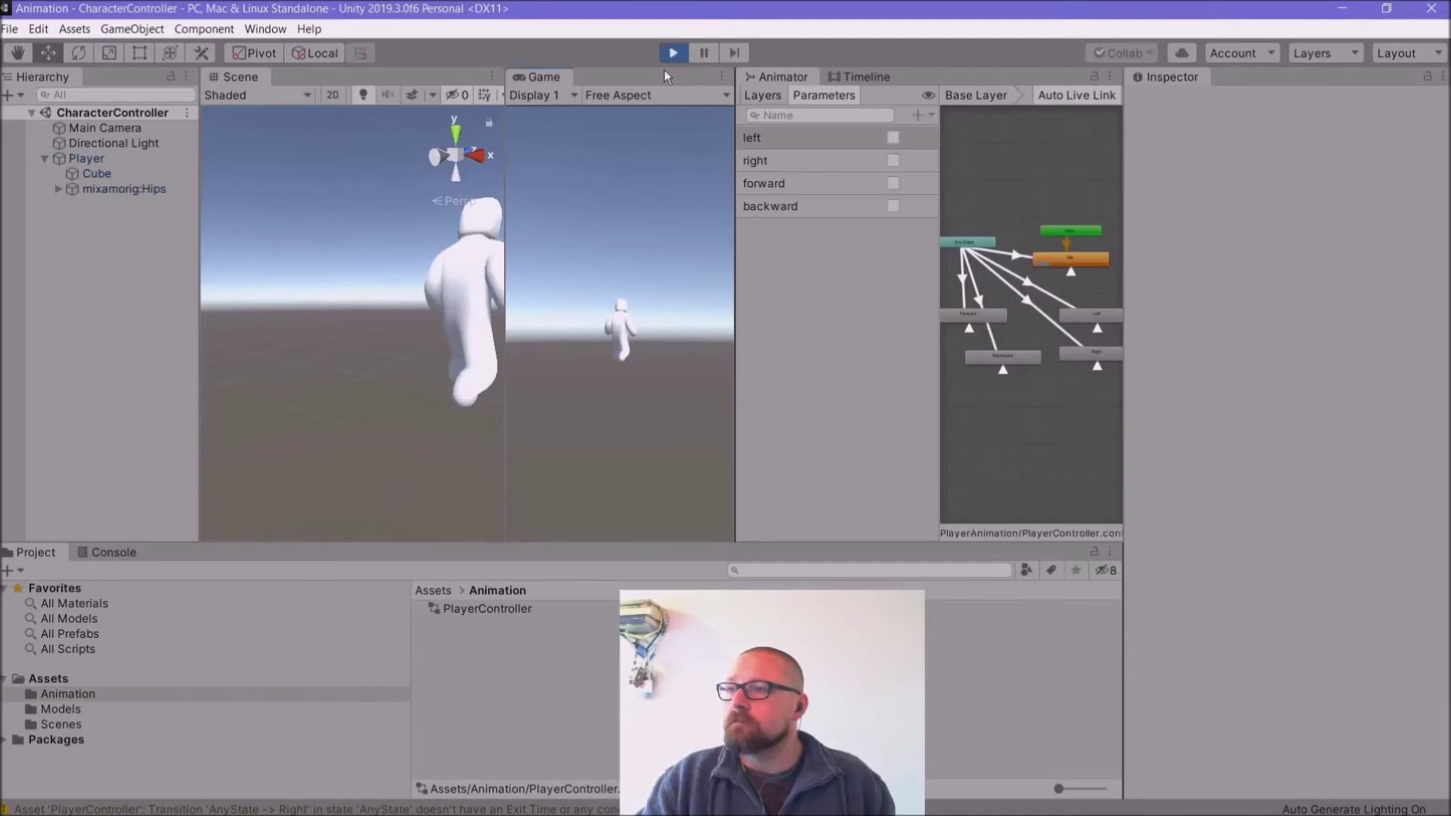
{"action": "key", "text": "w"}
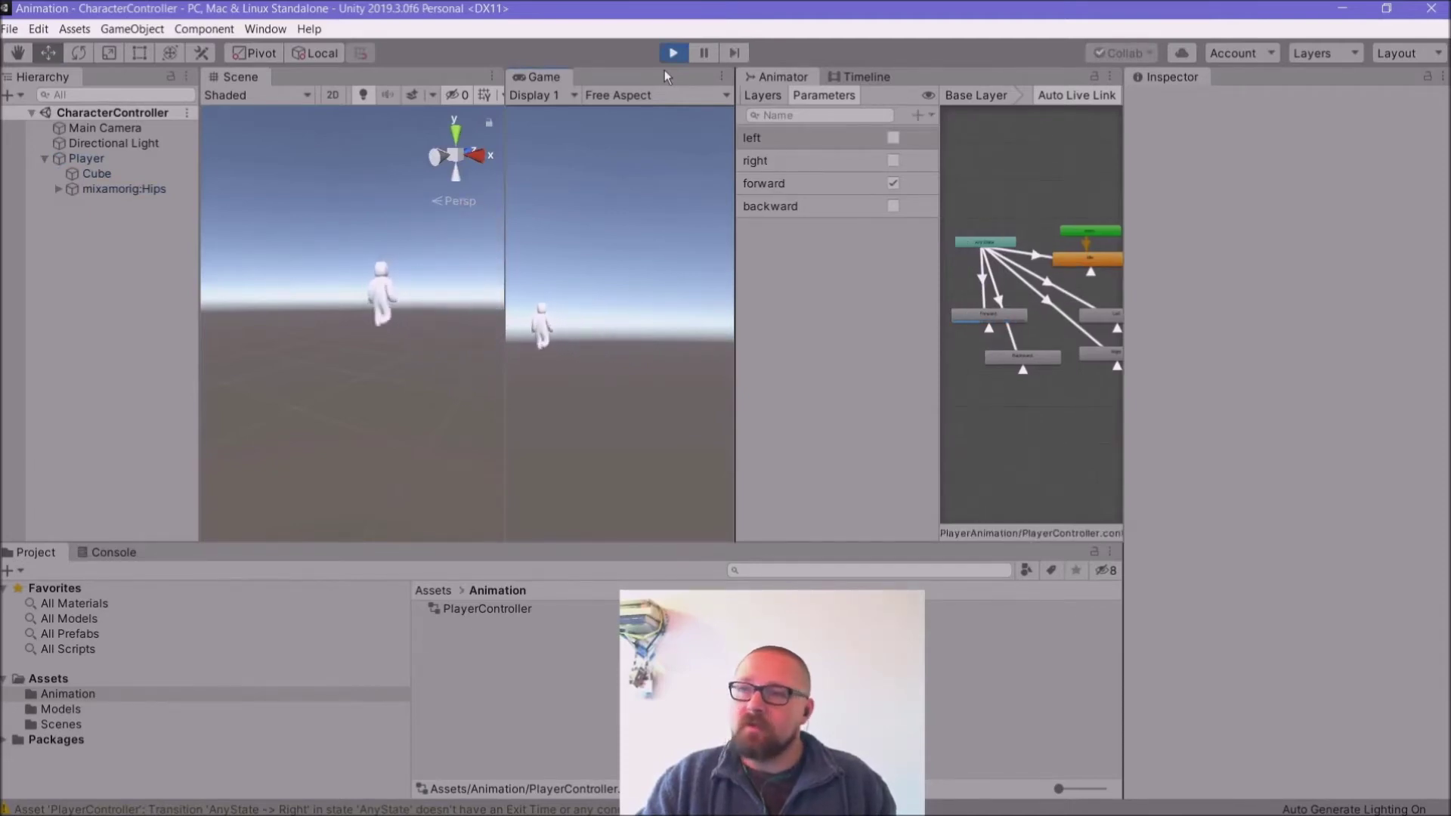
{"action": "key", "text": "s"}
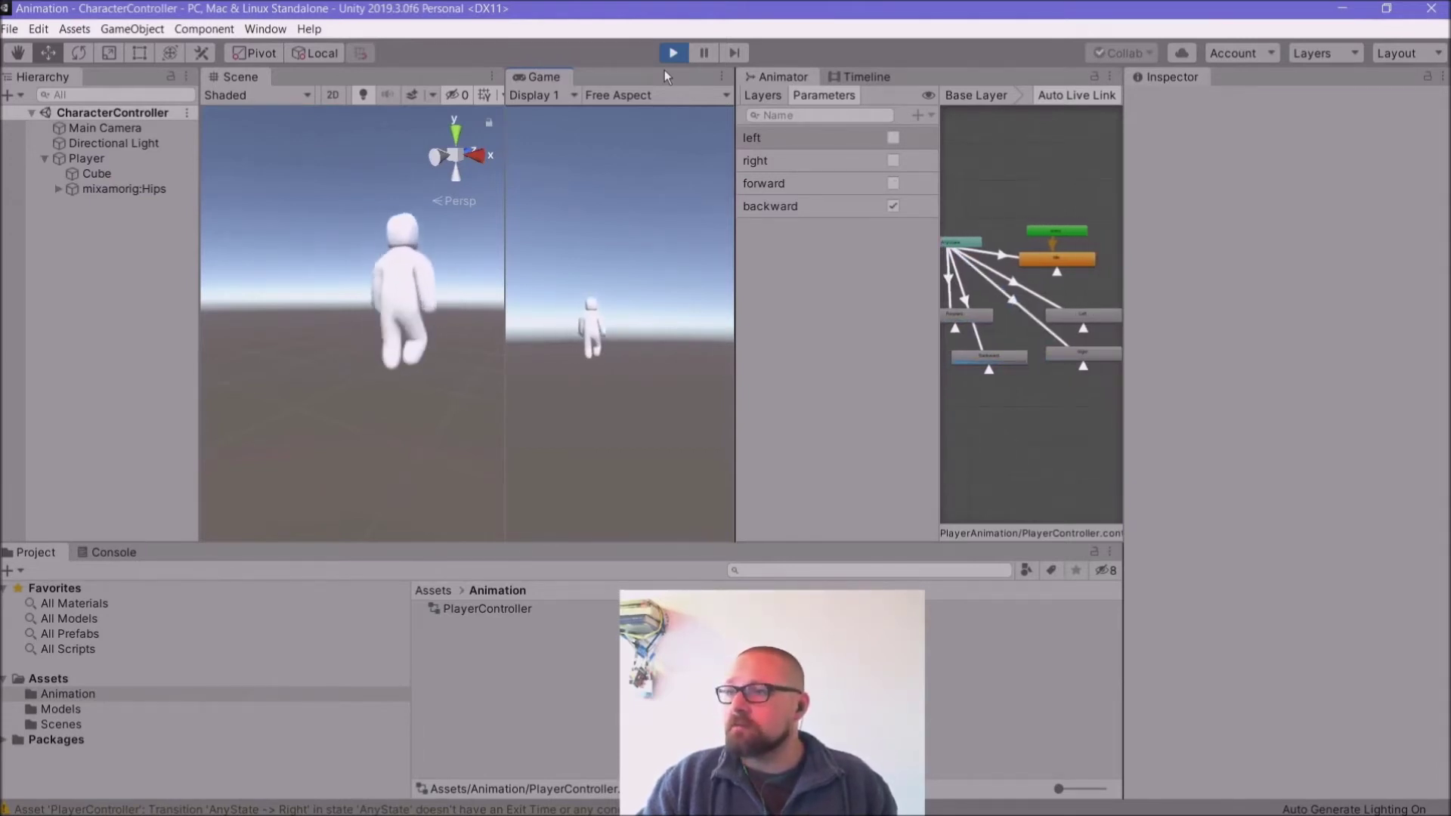
{"action": "key", "text": "d"}
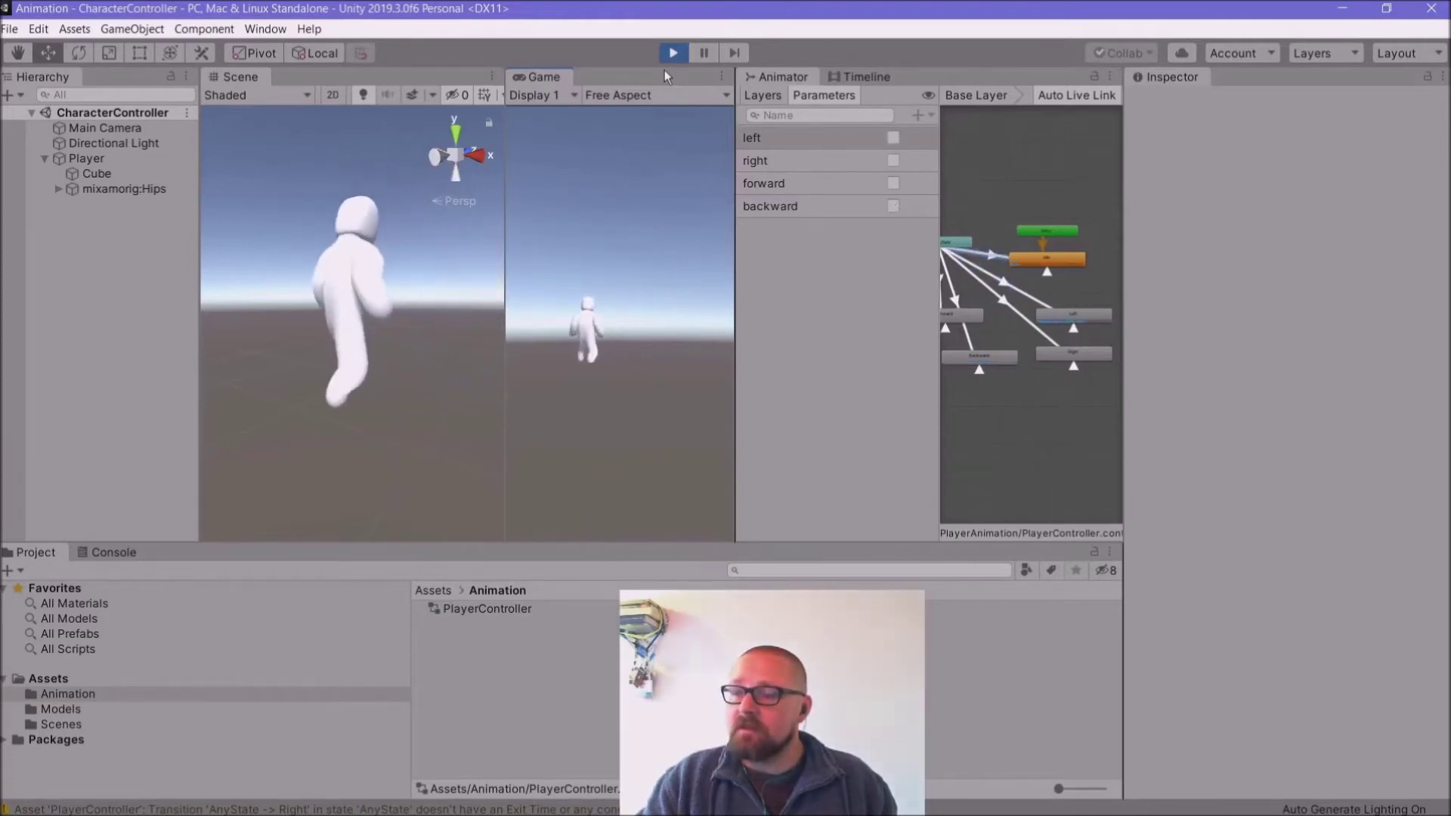
{"action": "key", "text": "a"}
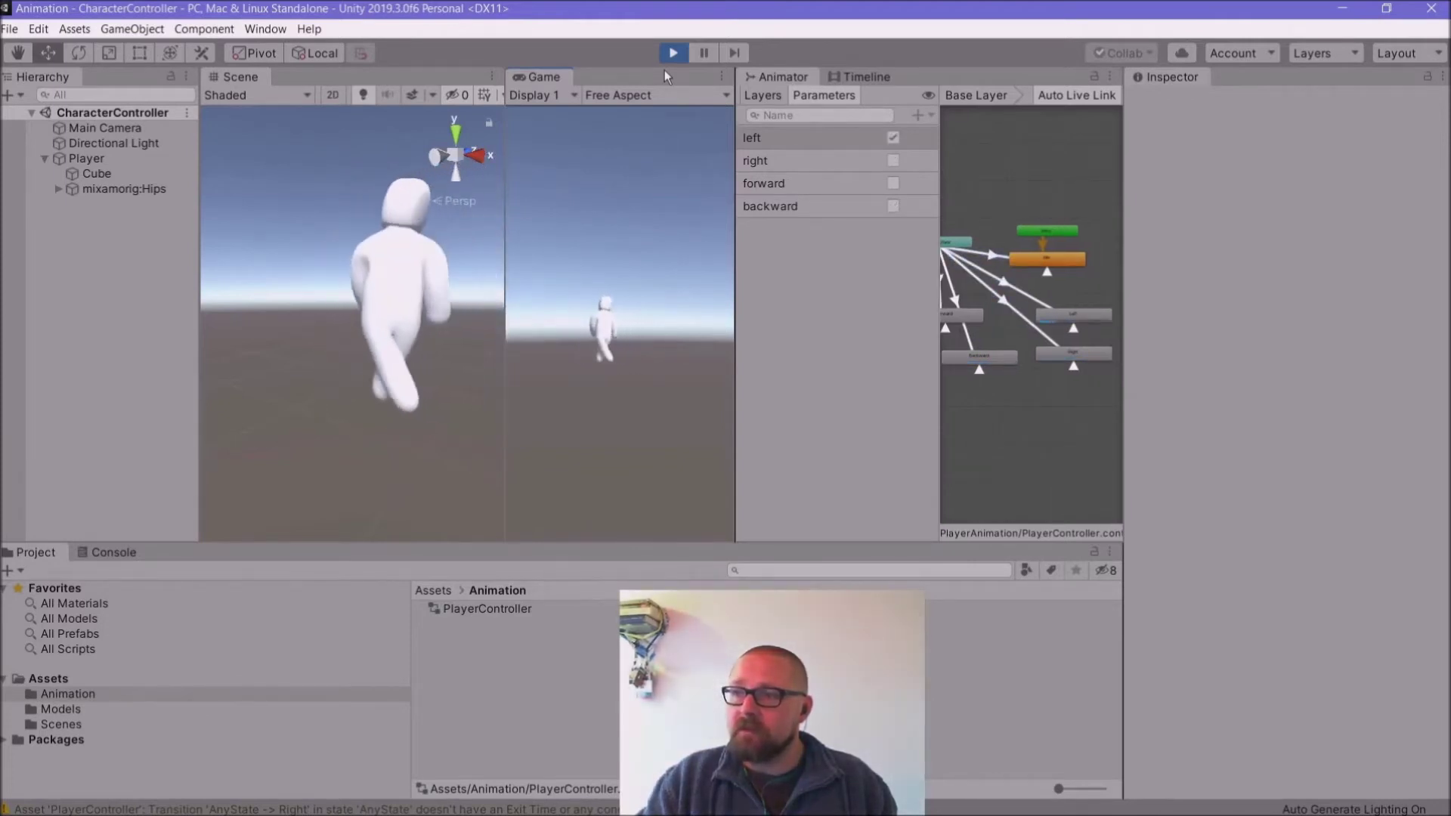
{"action": "key", "text": "w"}
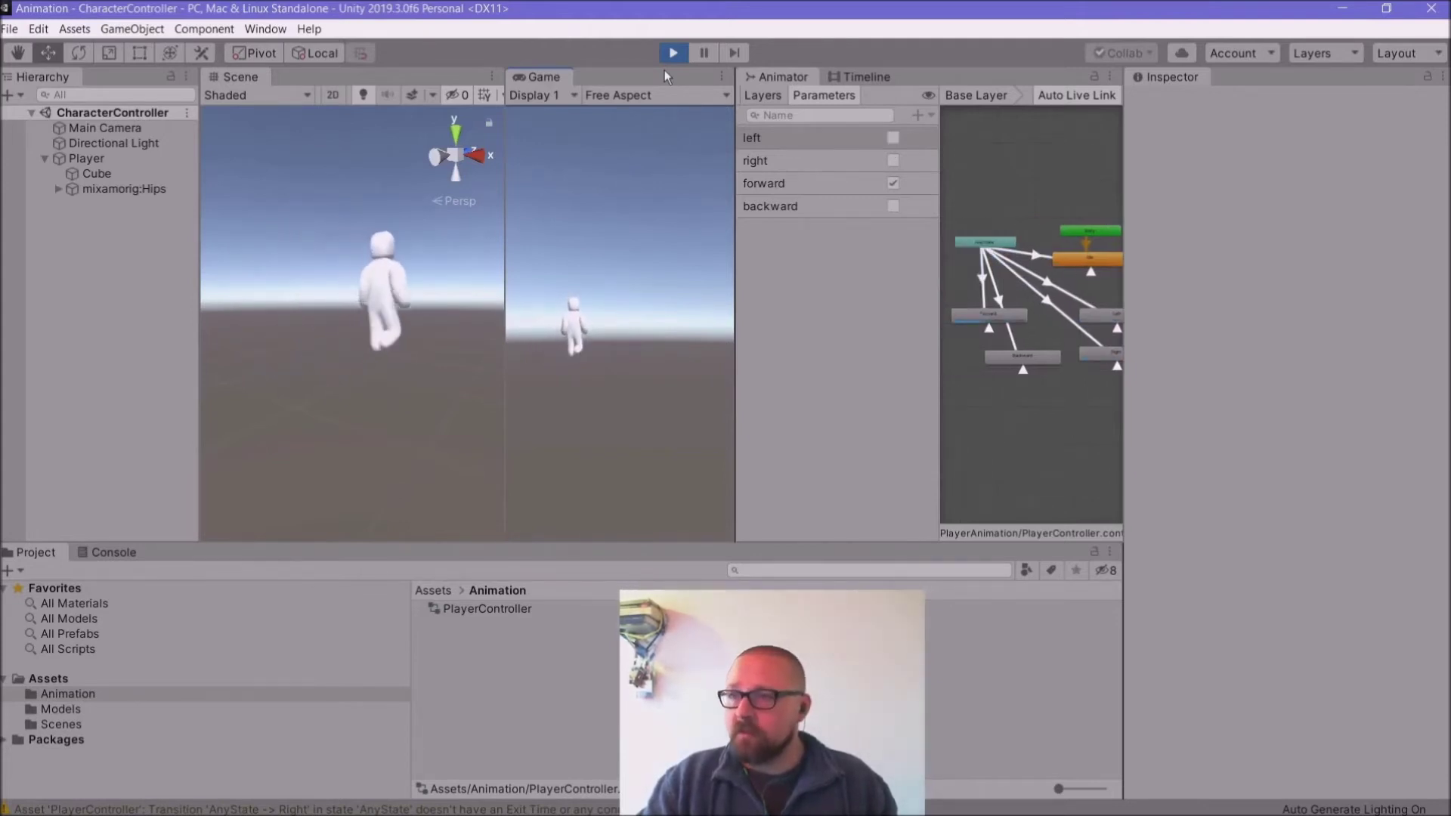
{"action": "key", "text": "s"}
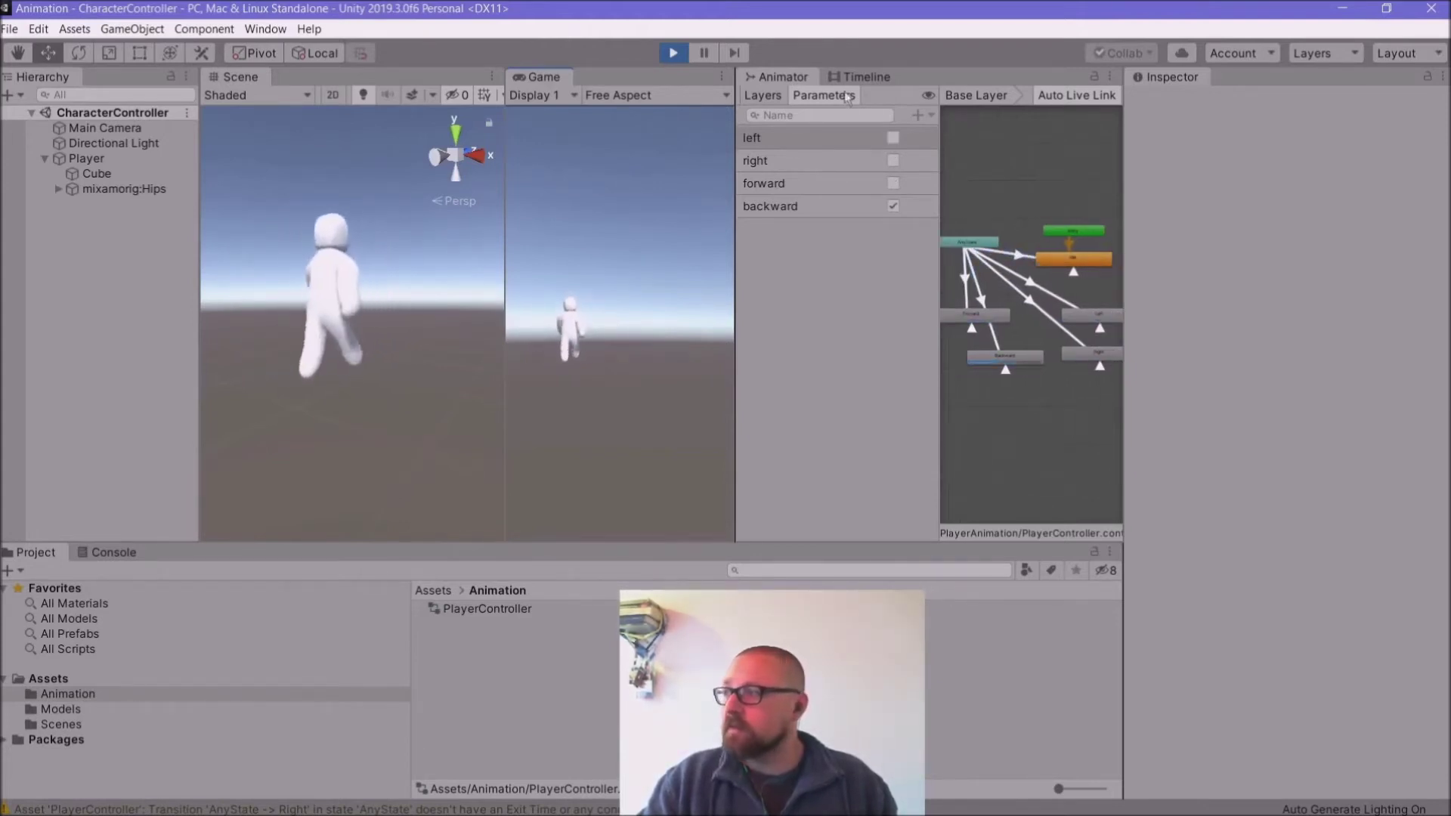
Step: Widen the animator's state graph area beside the parameters list and examine the Idle, Left and Right states
{"action": "scroll", "coordinate": [1068, 346], "scroll_direction": "down", "scroll_amount": 5}
{"action": "scroll", "coordinate": [1053, 322], "scroll_direction": "up", "scroll_amount": 2}
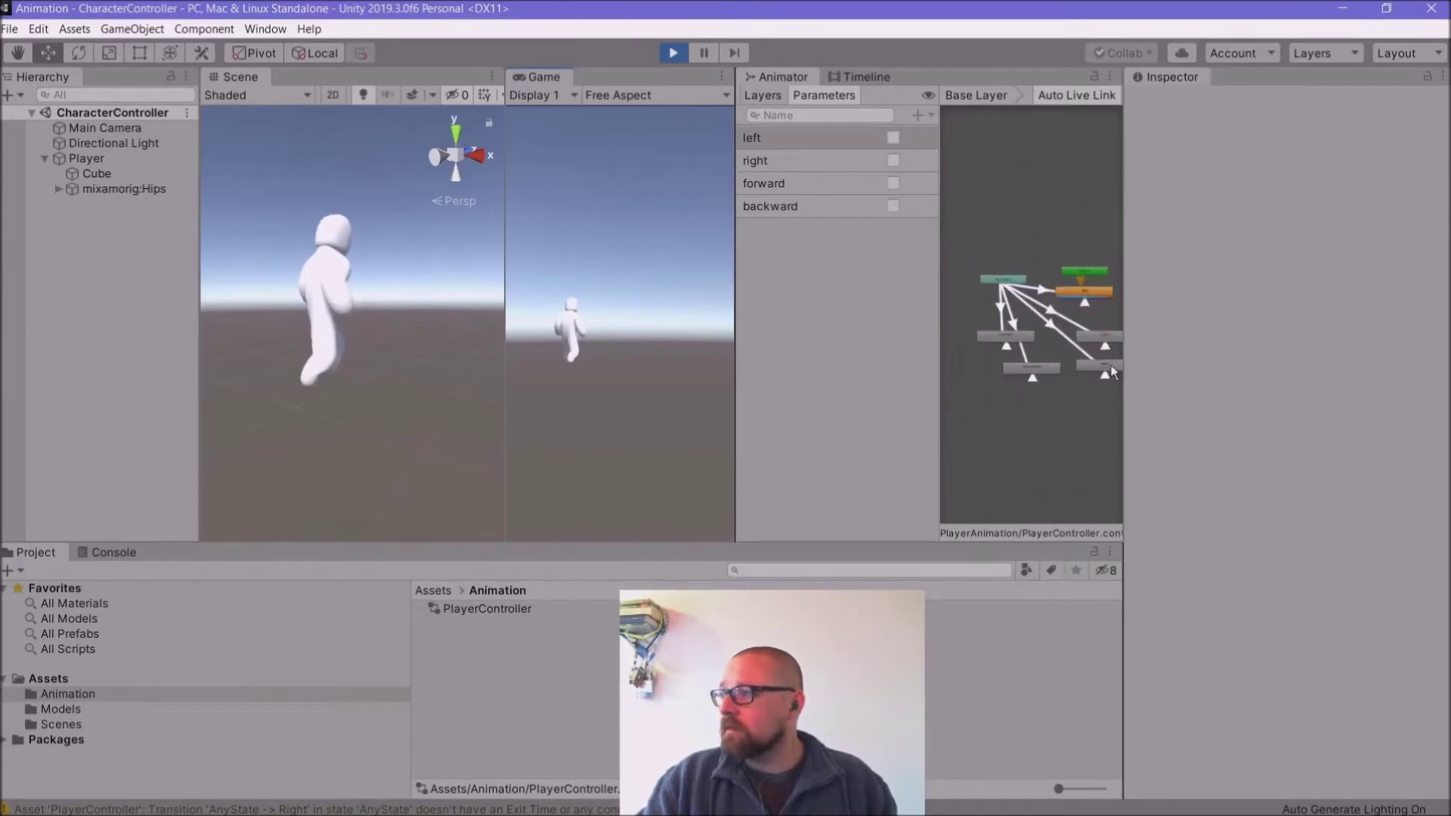
{"action": "left_click", "coordinate": [1121, 404]}
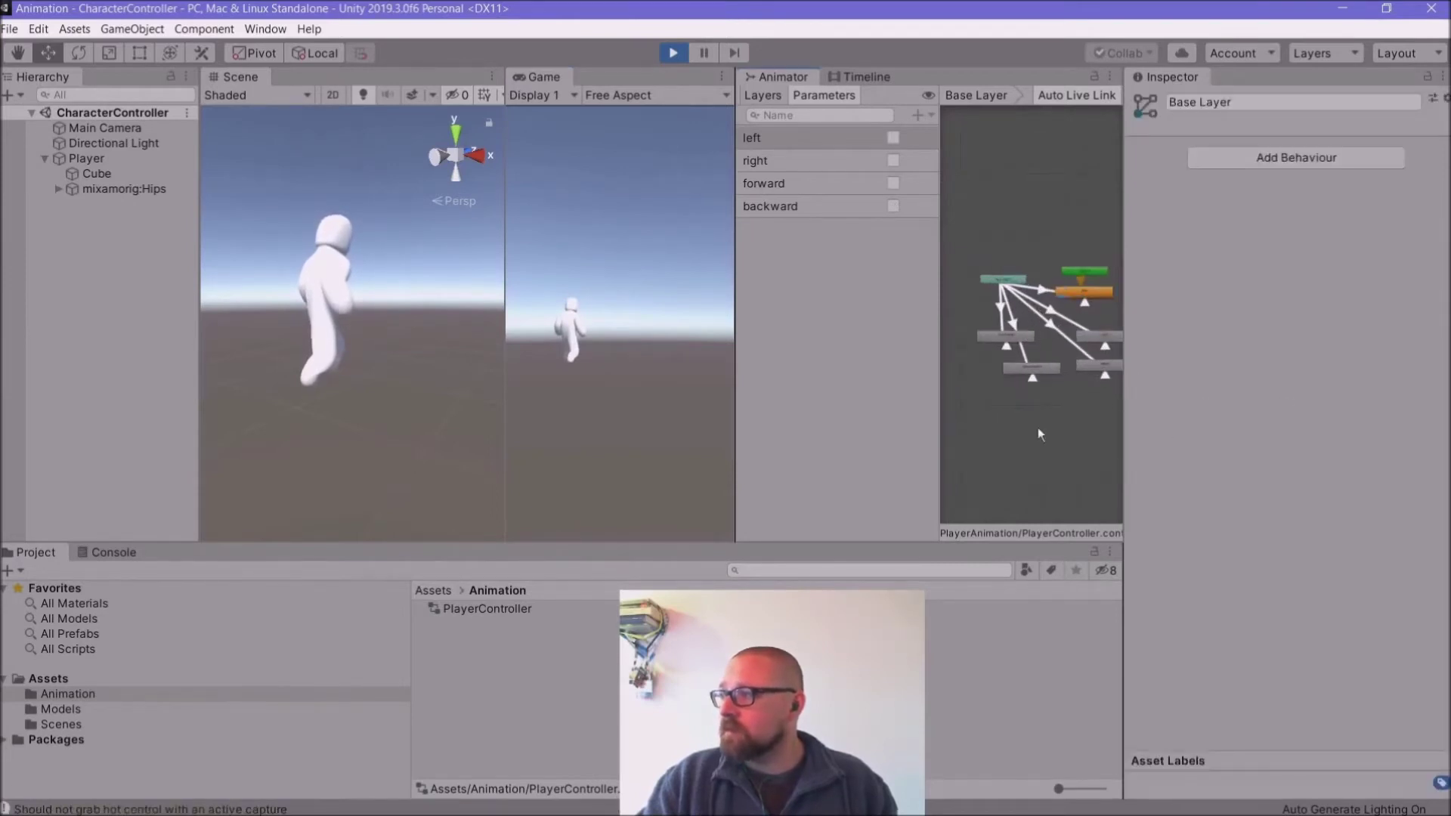
{"action": "left_click_drag", "start_coordinate": [938, 411], "coordinate": [772, 396]}
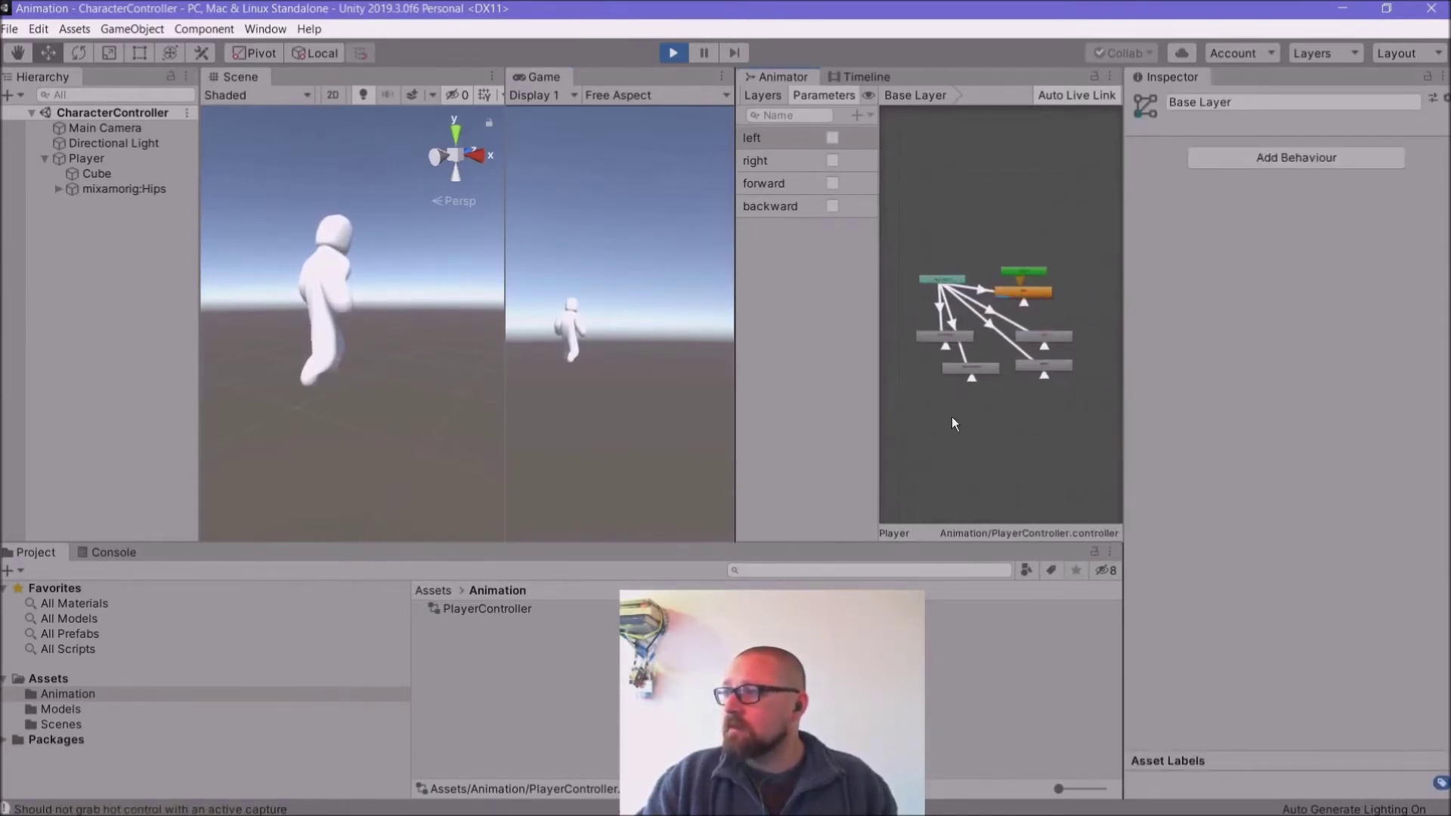
{"action": "scroll", "coordinate": [959, 407], "scroll_direction": "up", "scroll_amount": 6}
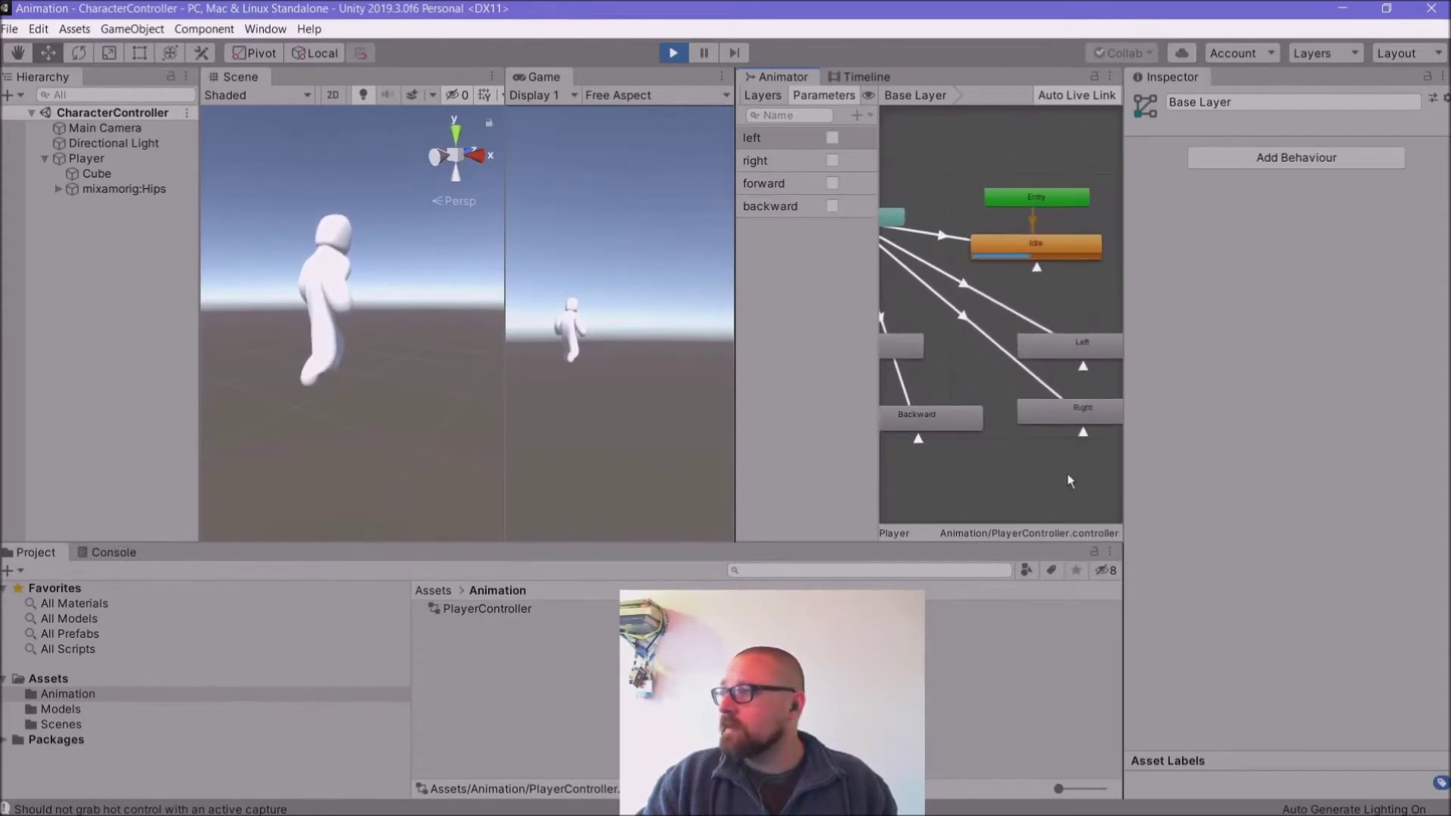
Step: Restart the scene with the player framed in the Scene view and test its forward, left, right and backward movement
{"action": "left_click", "coordinate": [673, 53]}
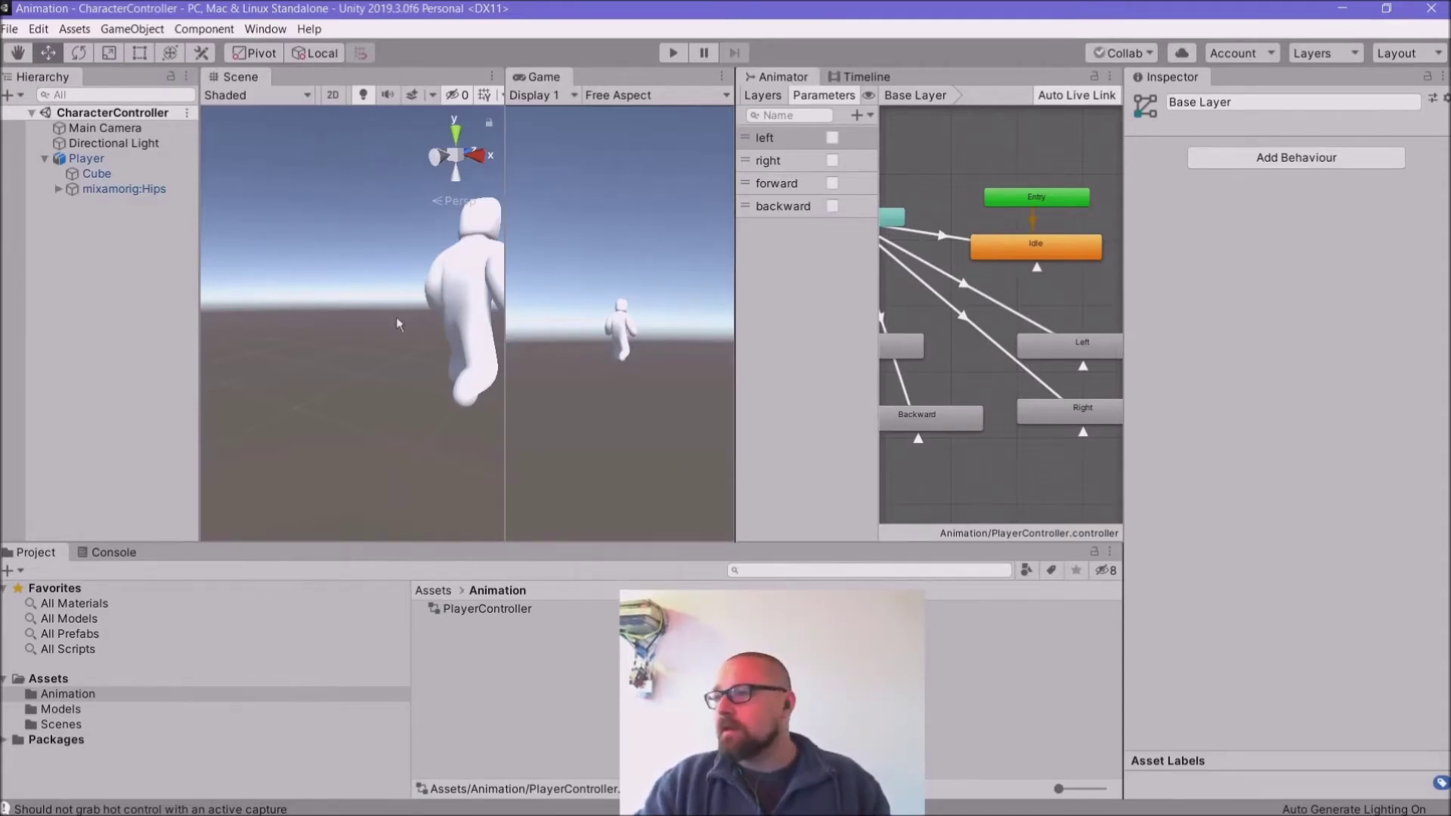
{"action": "left_click_drag", "start_coordinate": [287, 331], "coordinate": [378, 369], "text": "alt"}
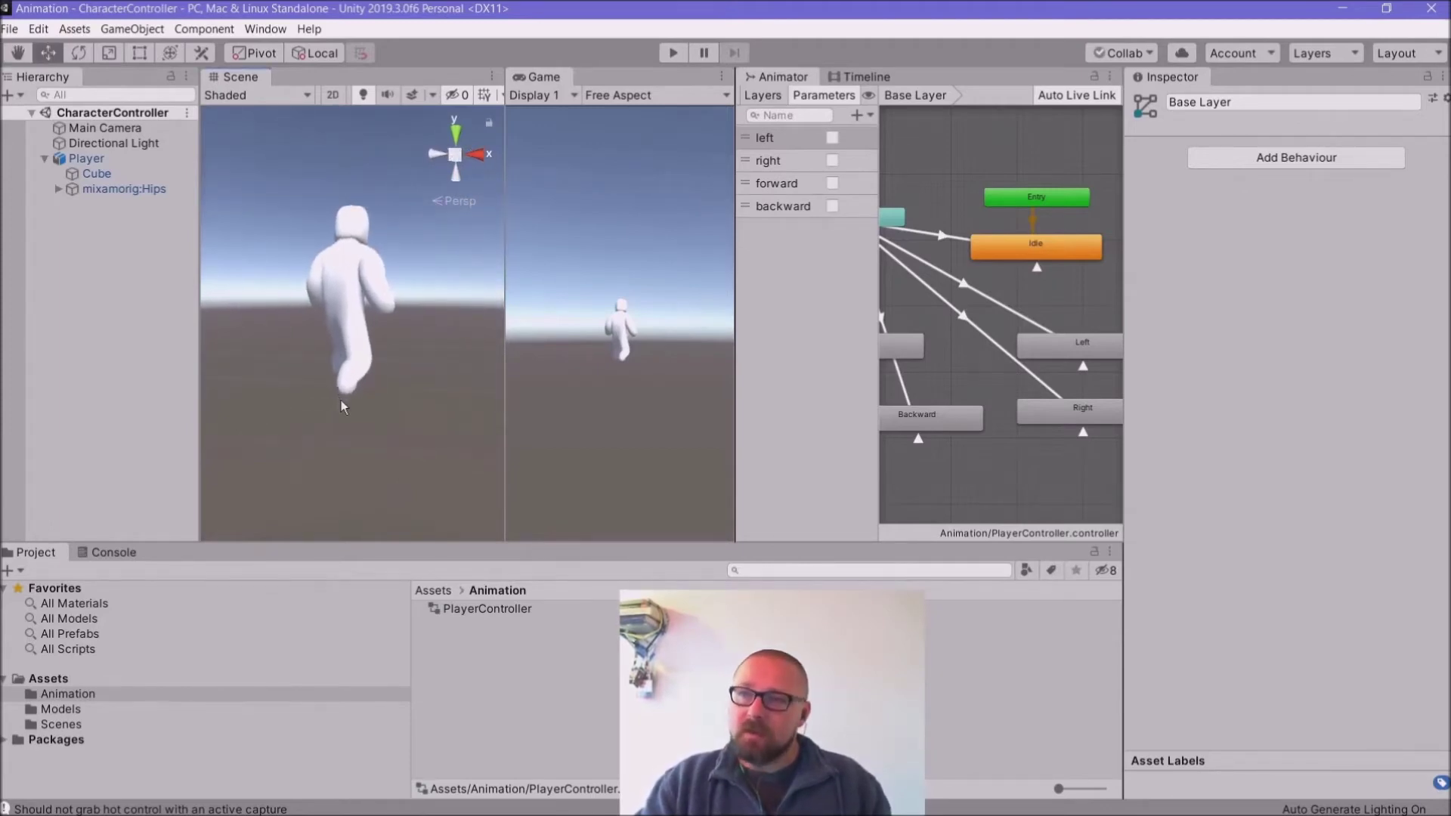
{"action": "middle_click_drag", "start_coordinate": [338, 396], "coordinate": [351, 439]}
{"action": "scroll", "coordinate": [352, 439], "scroll_direction": "up", "scroll_amount": 3}
{"action": "scroll", "coordinate": [351, 439], "scroll_direction": "down", "scroll_amount": 2}
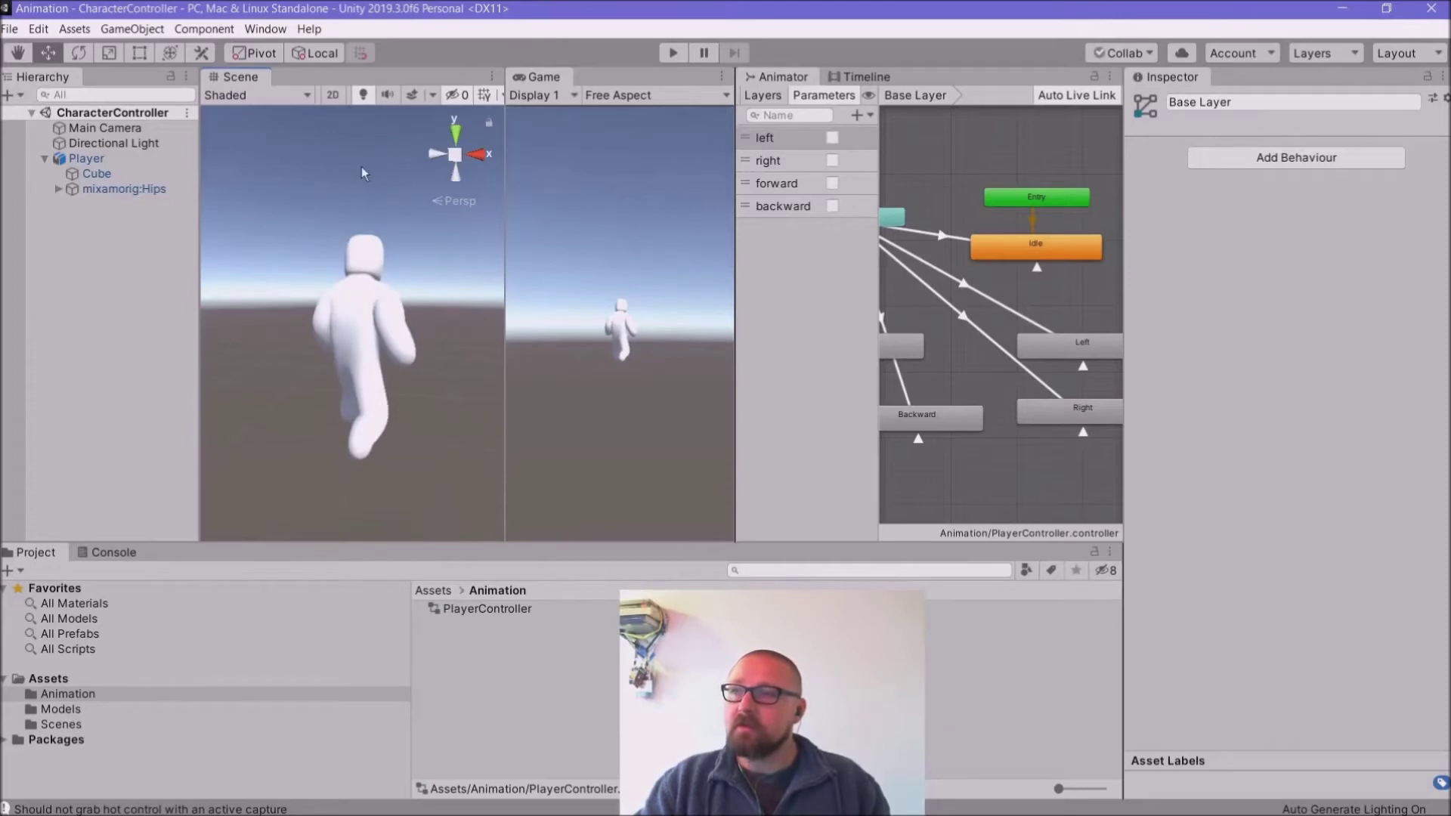
{"action": "left_click", "coordinate": [673, 52]}
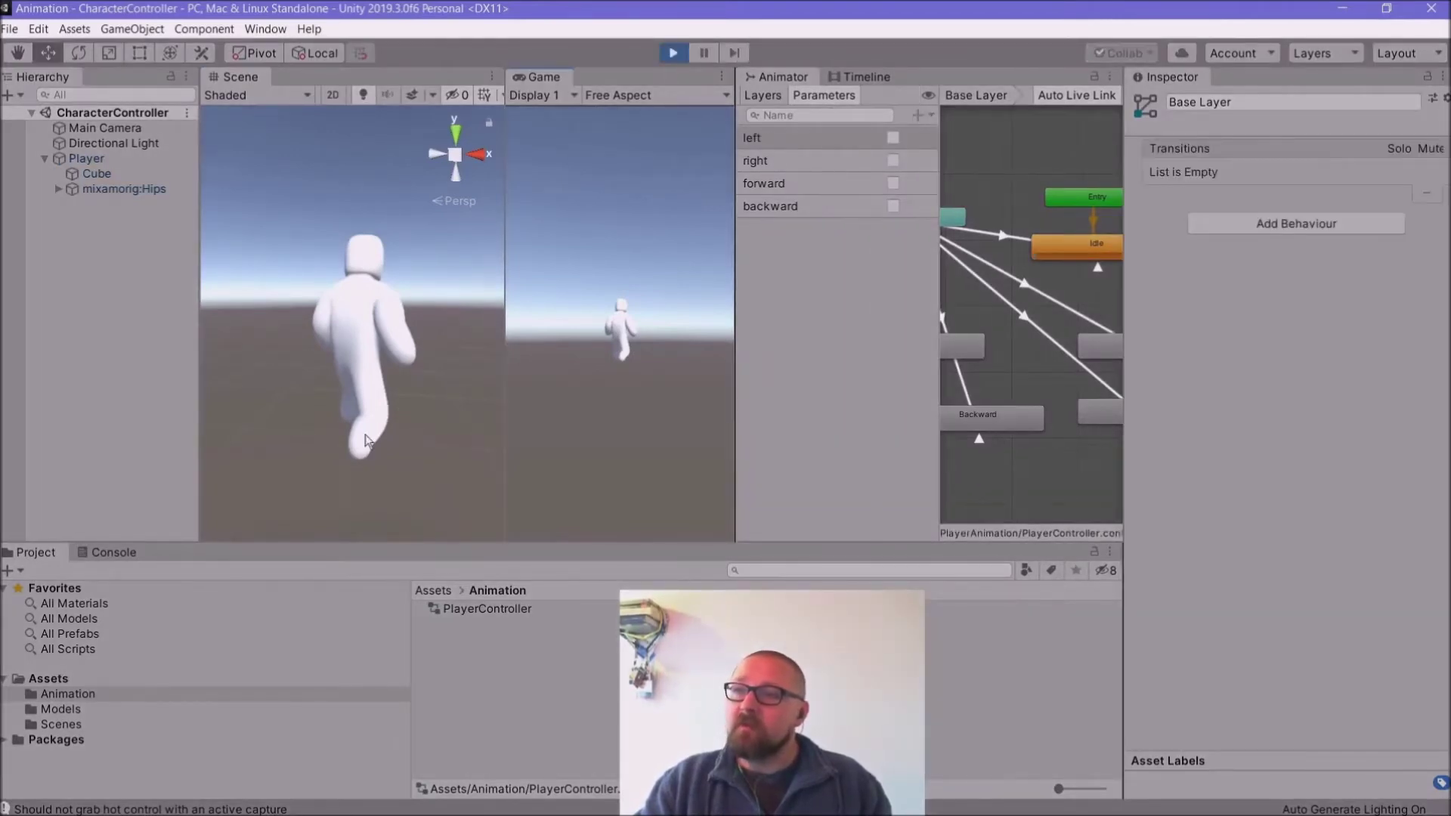
{"action": "key", "text": "w"}
{"action": "key", "text": "a"}
{"action": "key", "text": "d"}
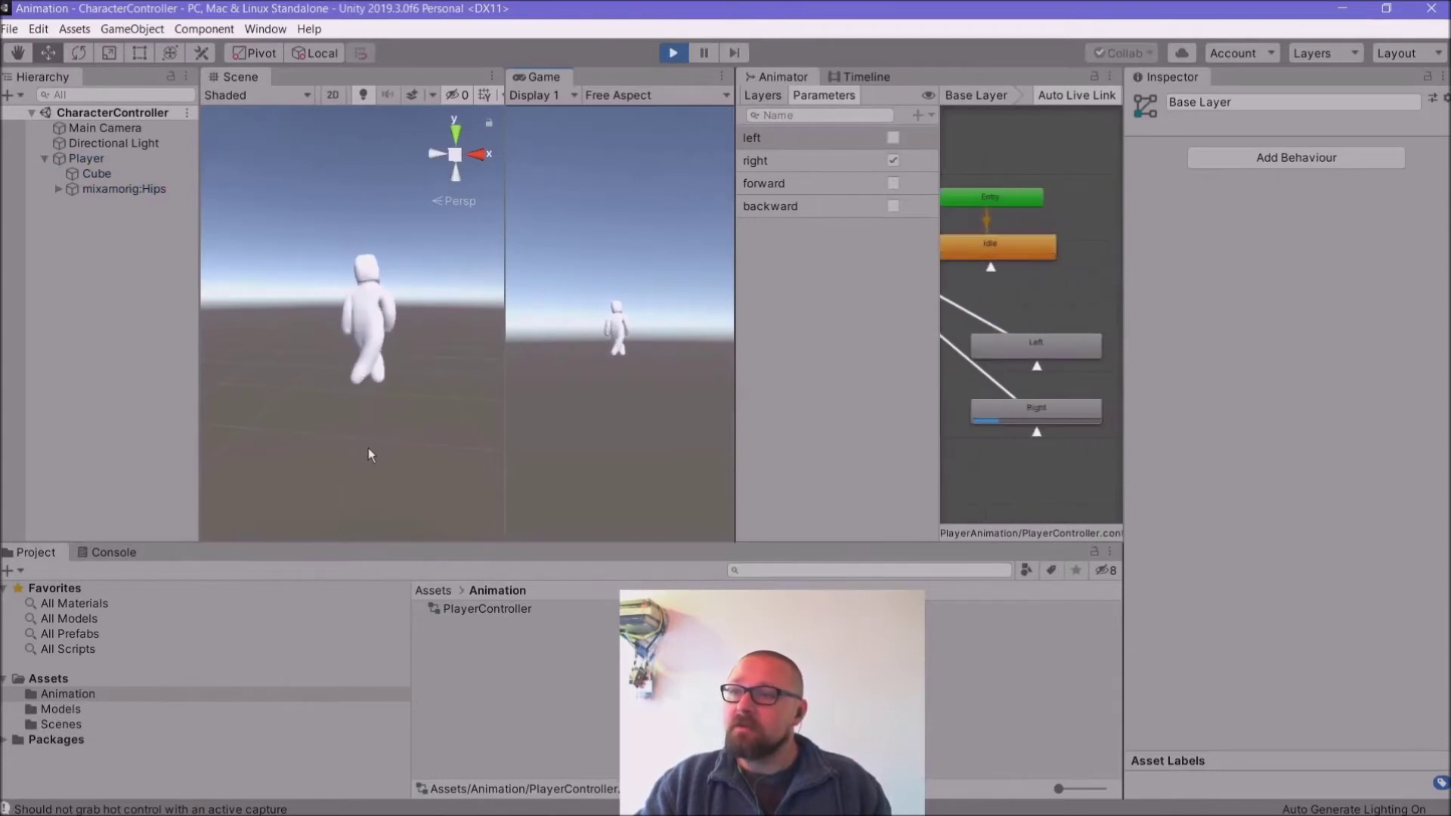
{"action": "key", "text": "s"}
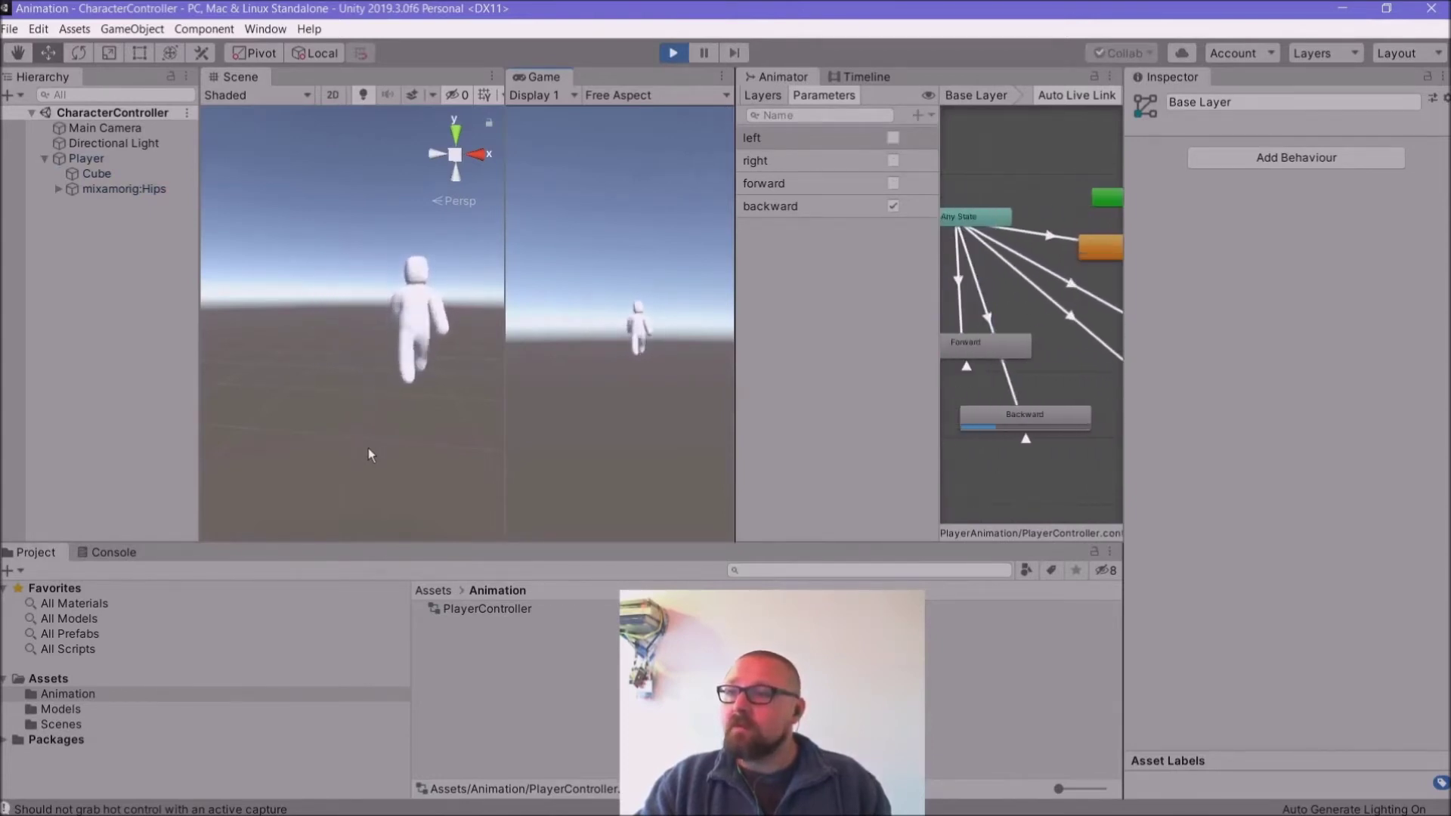
{"action": "key", "text": "a"}
Step: Examine the player in the Scene view from an oblique angle behind it and stop the running scene
{"action": "right_click_drag", "start_coordinate": [269, 310], "coordinate": [515, 364]}
{"action": "middle_click_drag", "start_coordinate": [282, 344], "coordinate": [552, 379]}
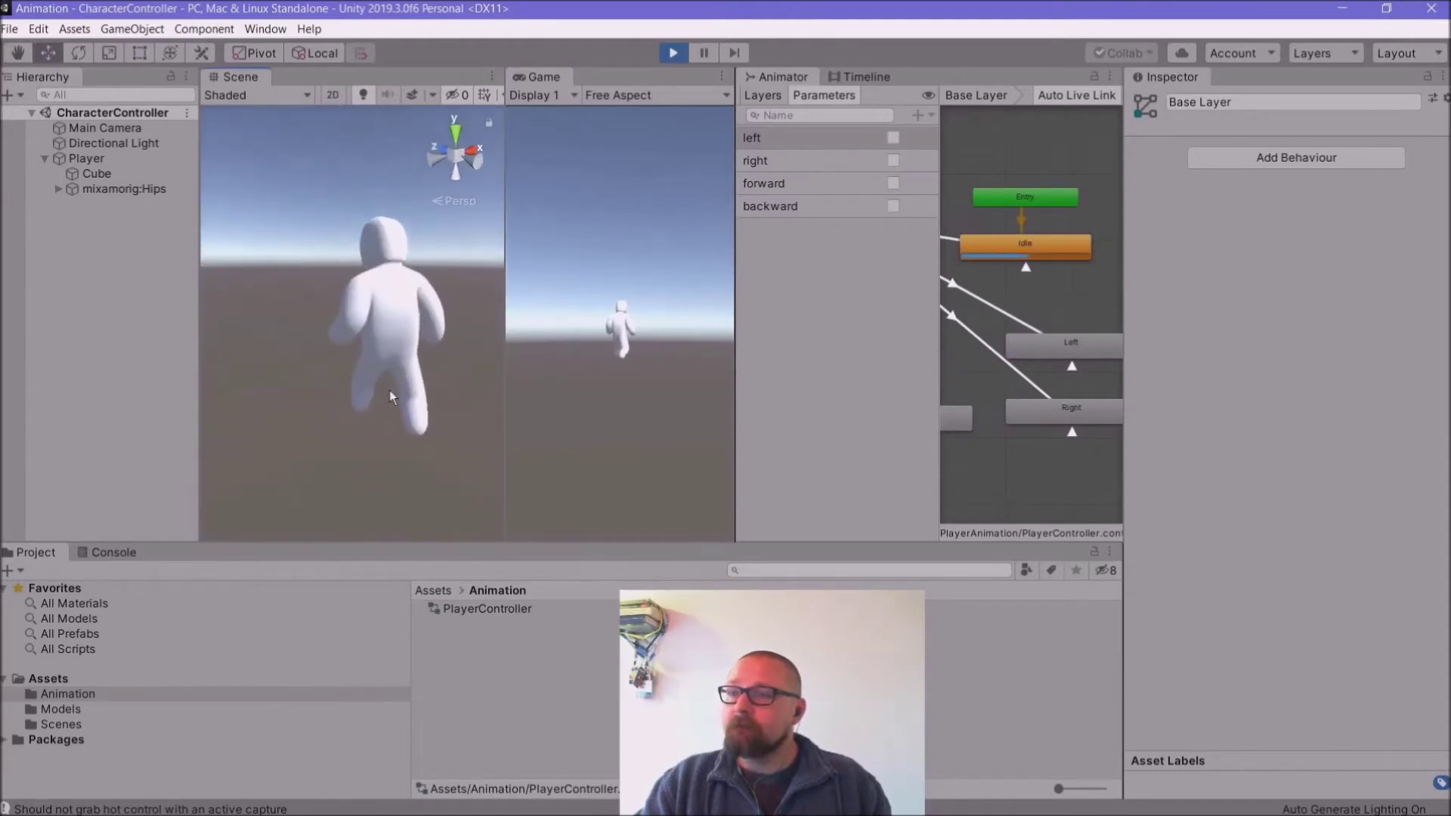
{"action": "left_click", "coordinate": [295, 232]}
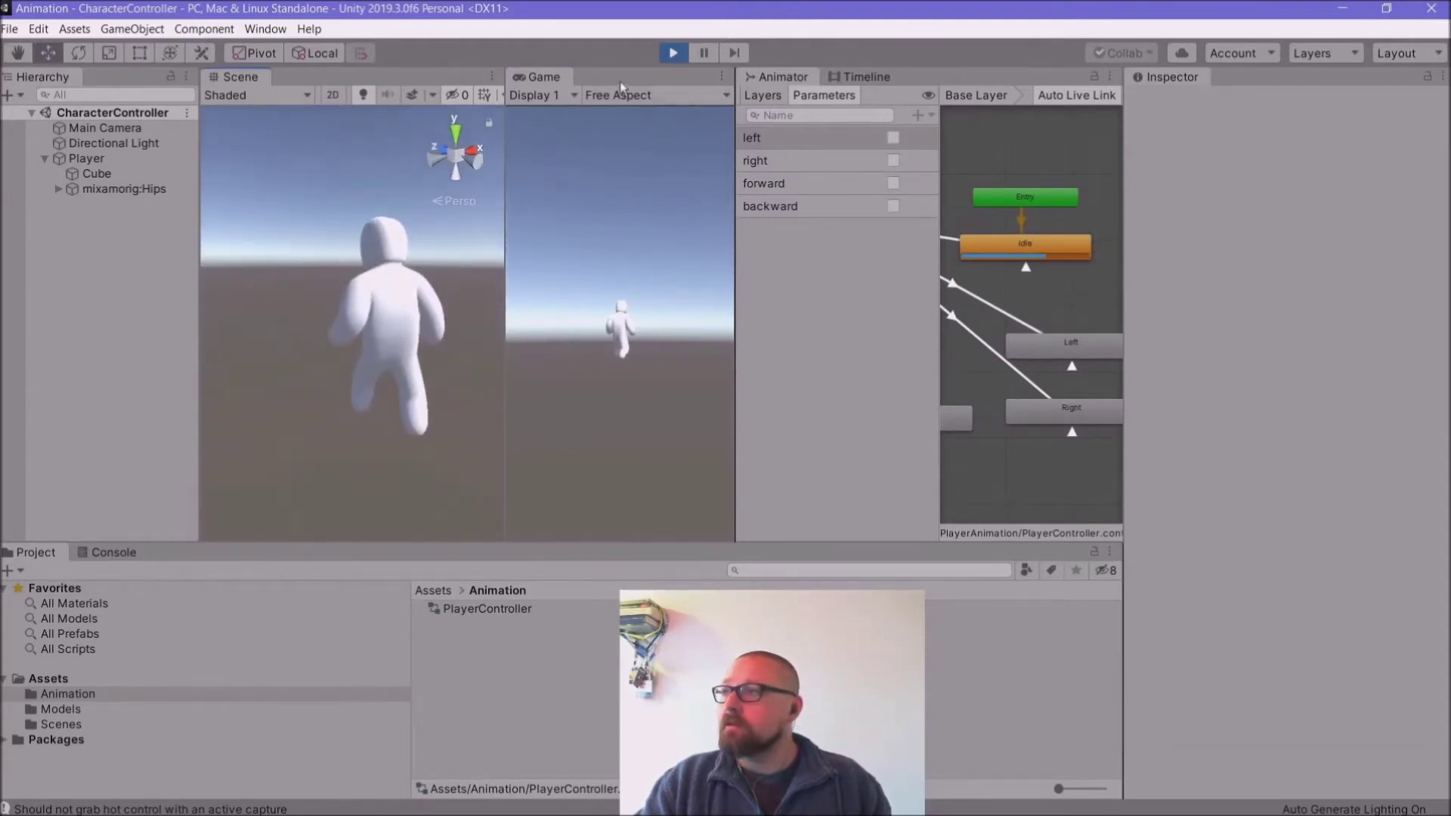
{"action": "left_click", "coordinate": [674, 53]}
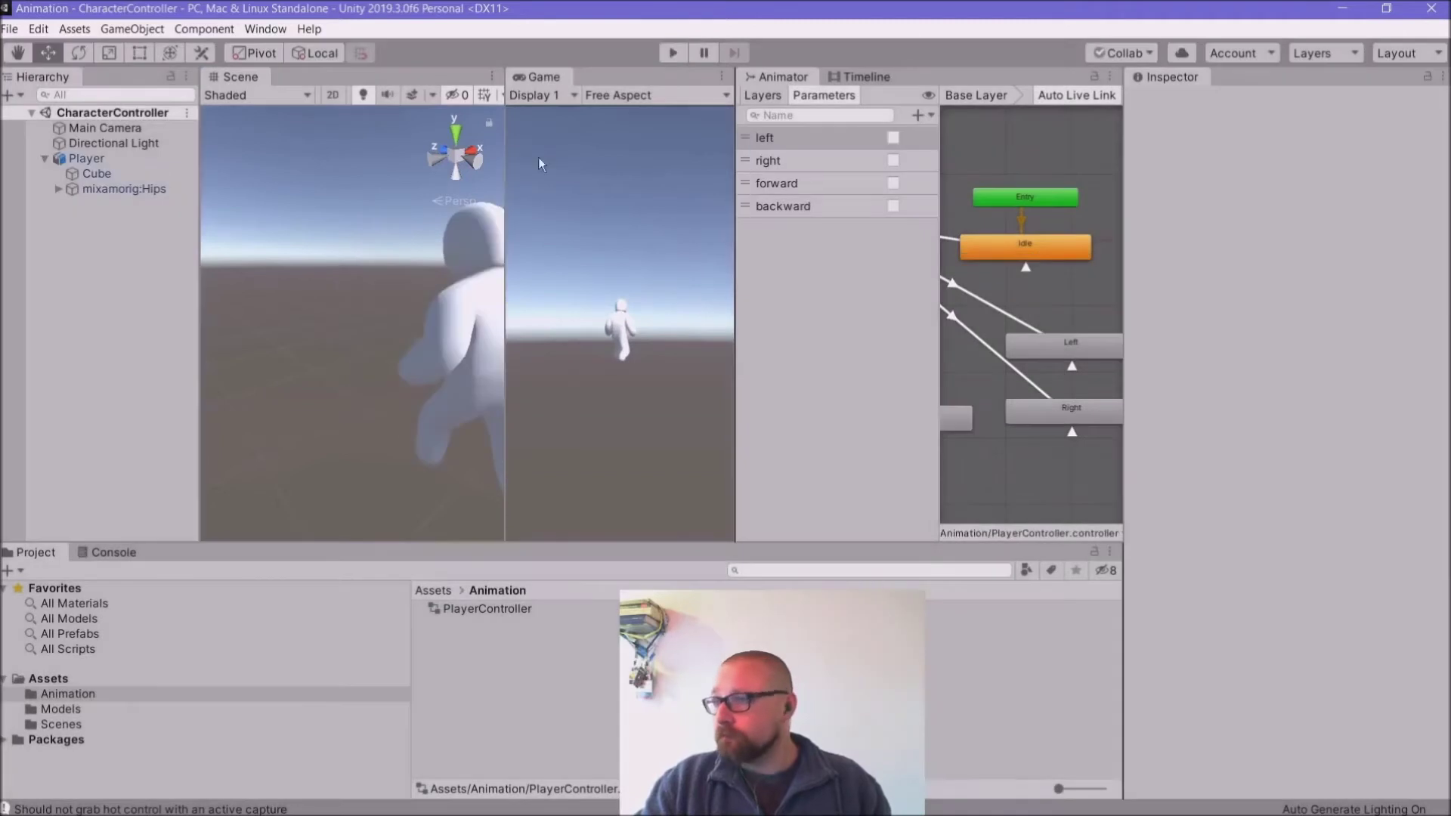
{"action": "middle_click_drag", "start_coordinate": [322, 320], "coordinate": [287, 396]}
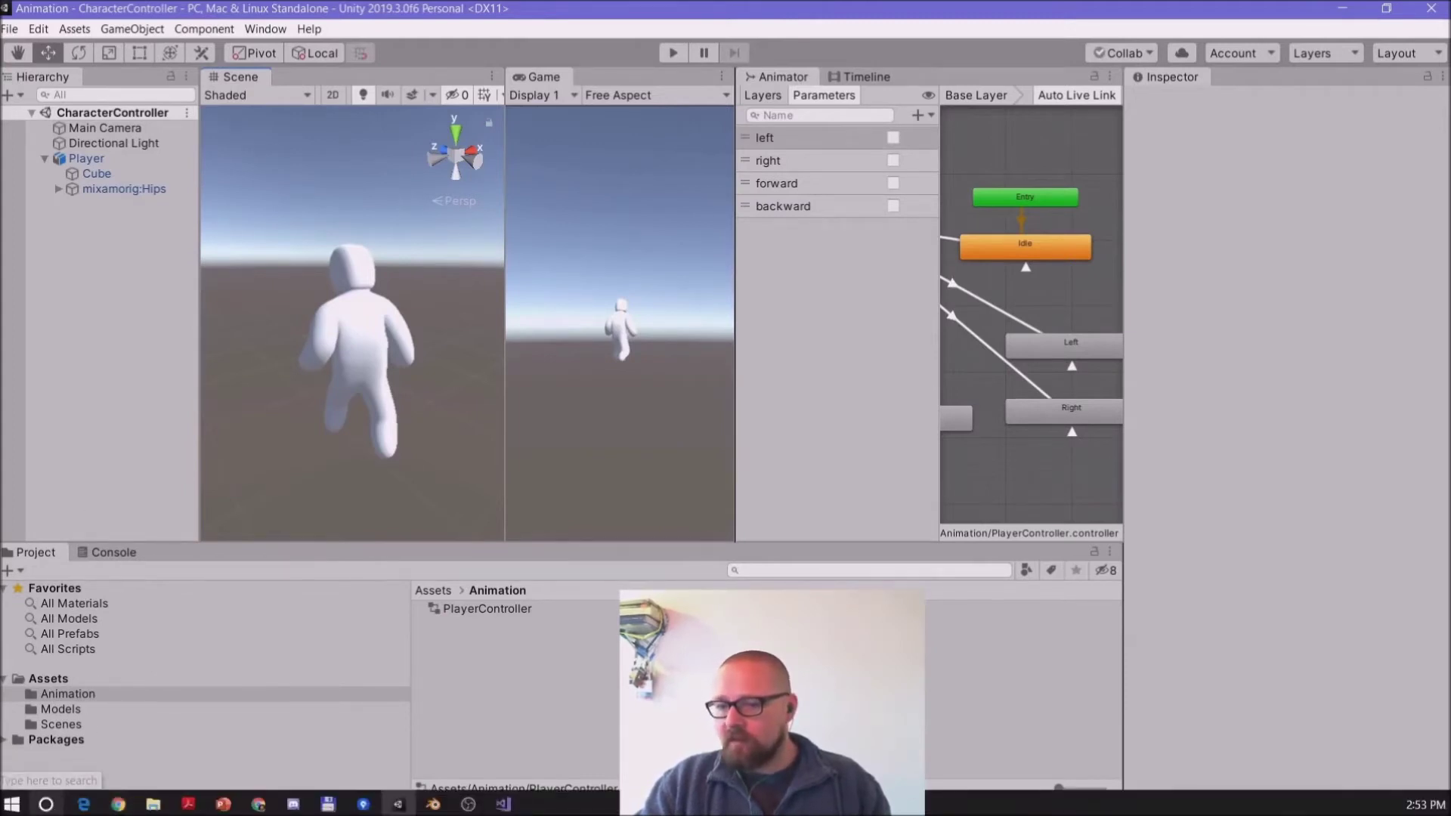
Step: Switch to Paint 3D and create a new blank project
{"action": "left_click", "coordinate": [46, 804]}
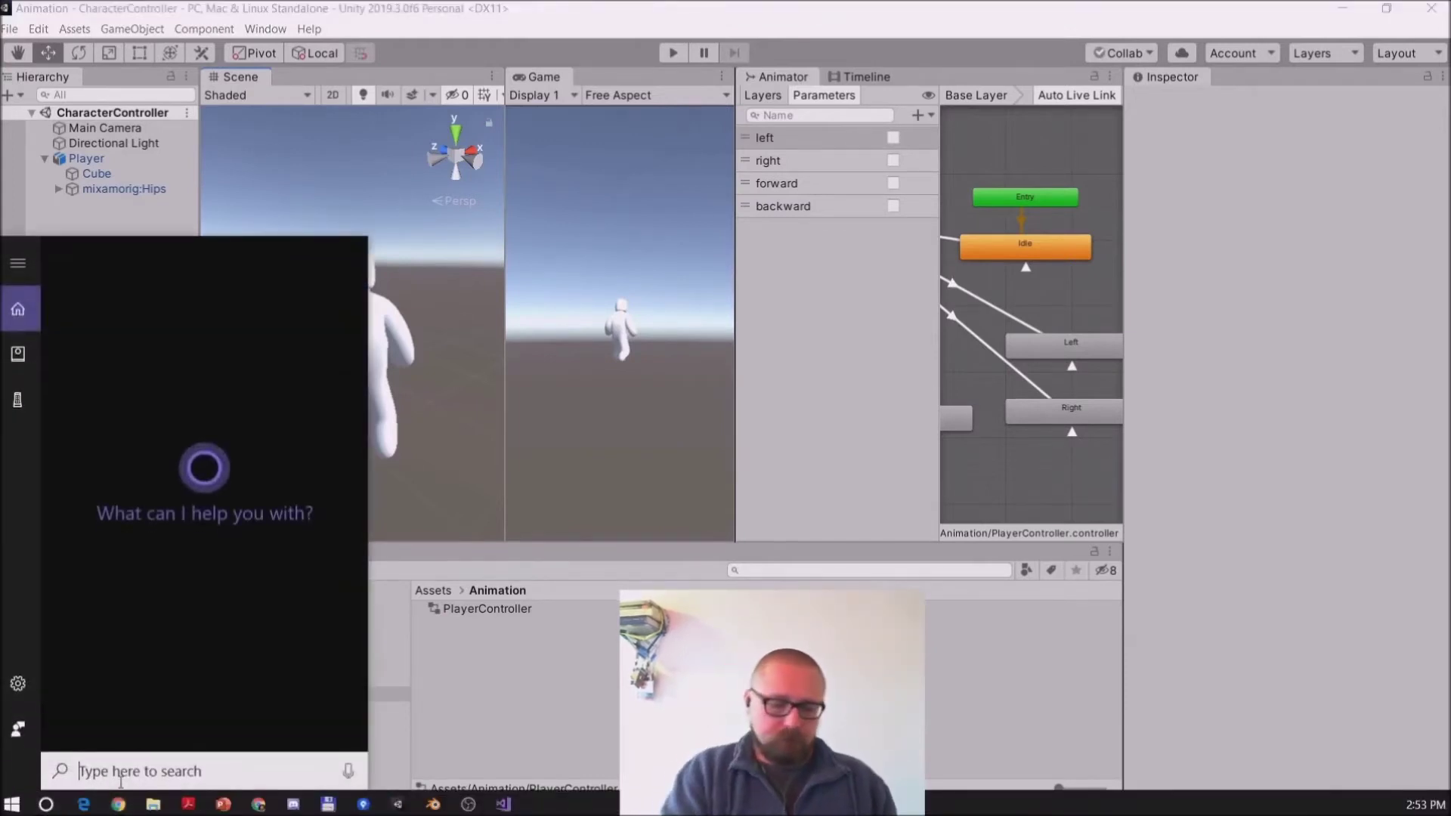
{"action": "type", "text": "pain"}
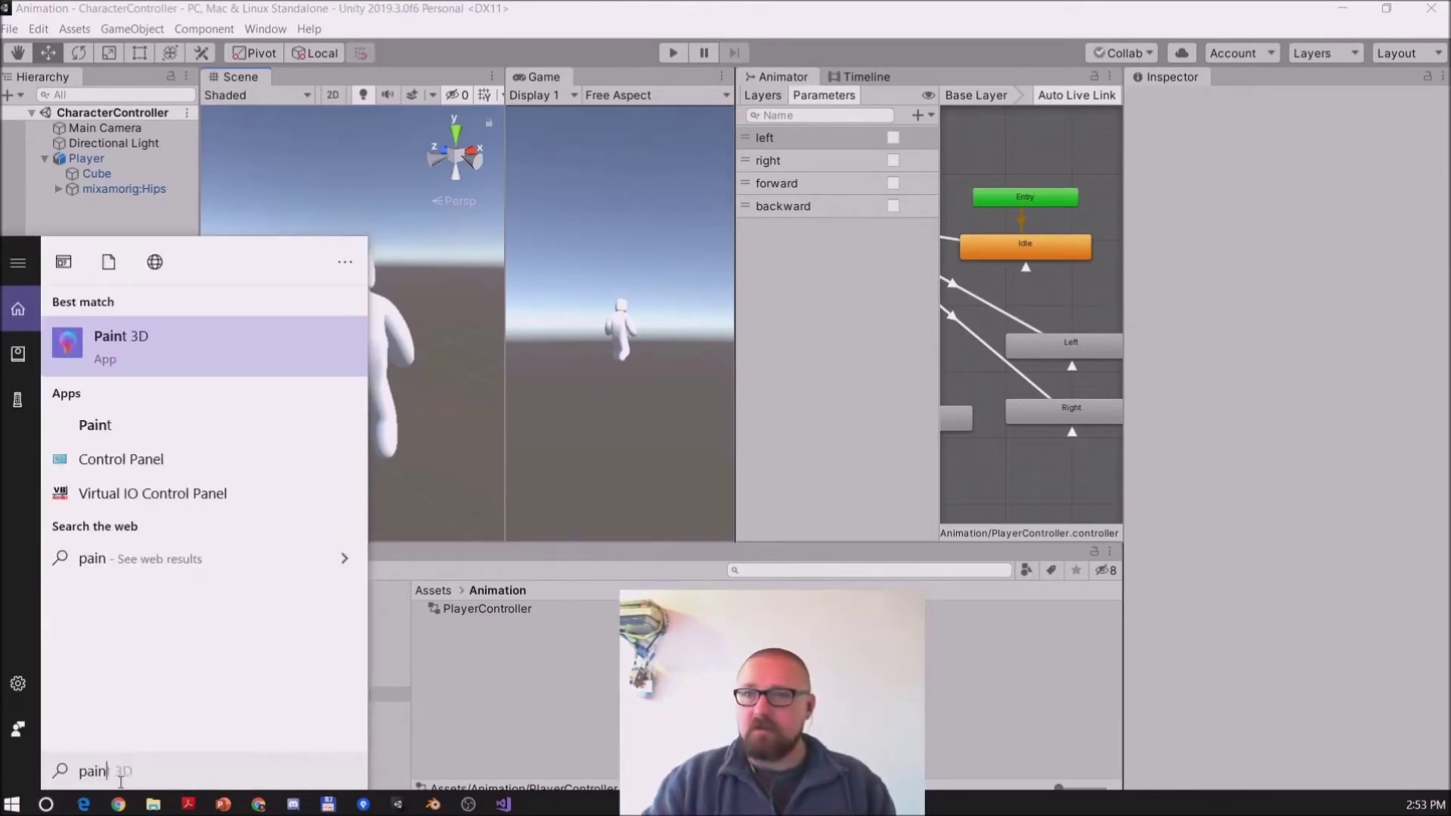
{"action": "left_click", "coordinate": [83, 352]}
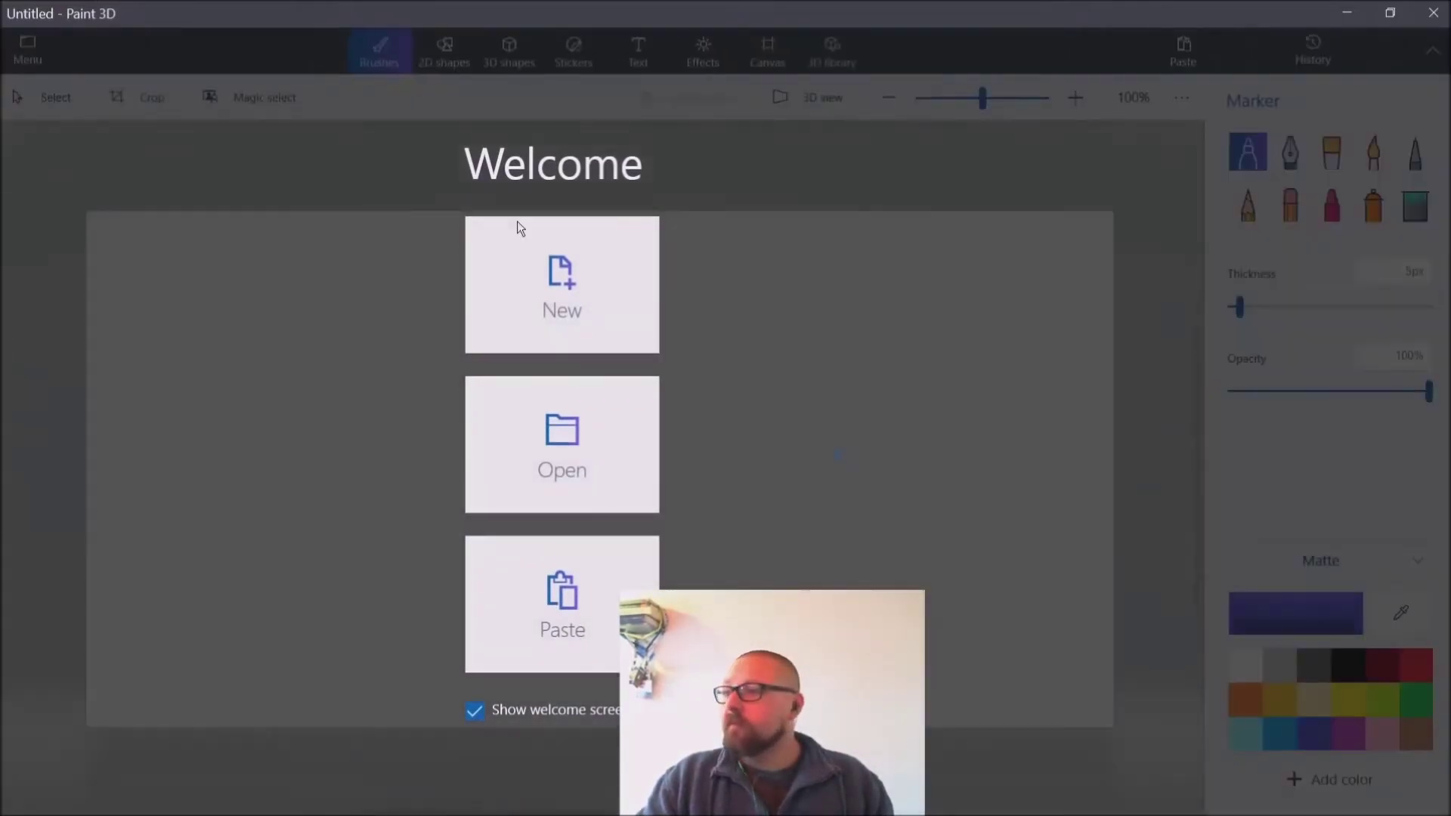
{"action": "left_click", "coordinate": [522, 230]}
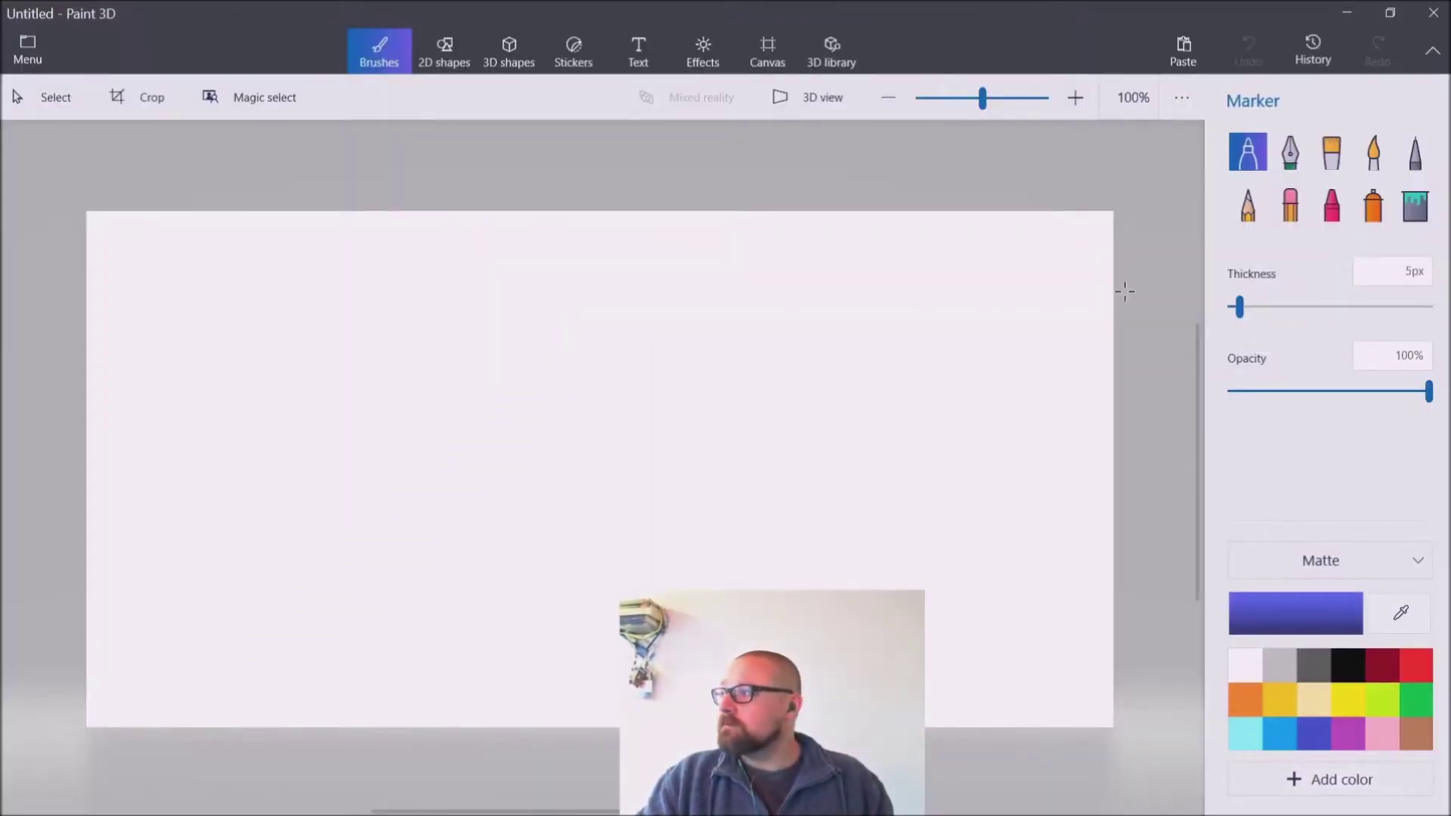
Step: Place a blue matte 3D sphere in the upper middle of the canvas as the figure's head
{"action": "left_click", "coordinate": [521, 50]}
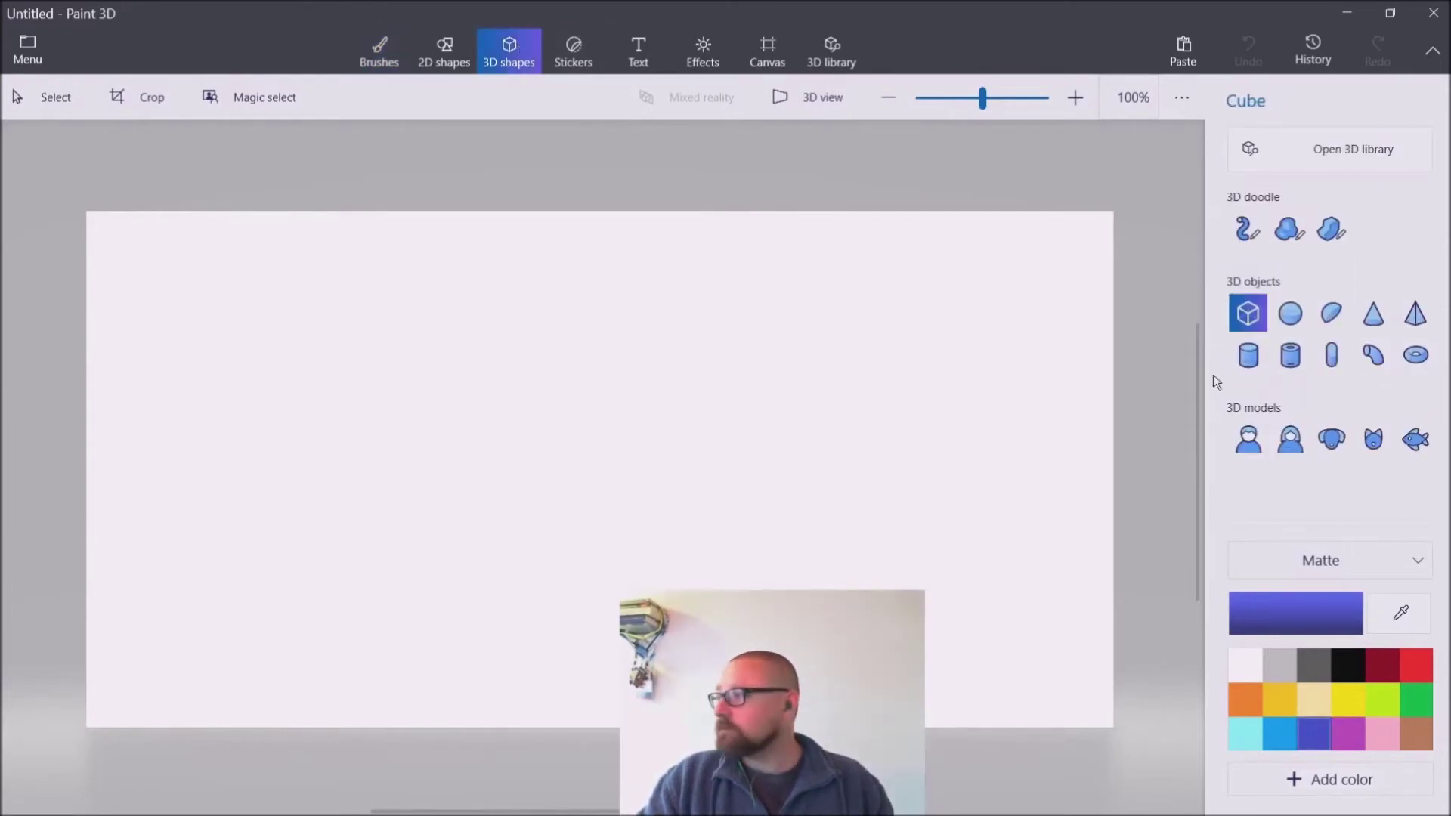
{"action": "left_click", "coordinate": [1279, 320]}
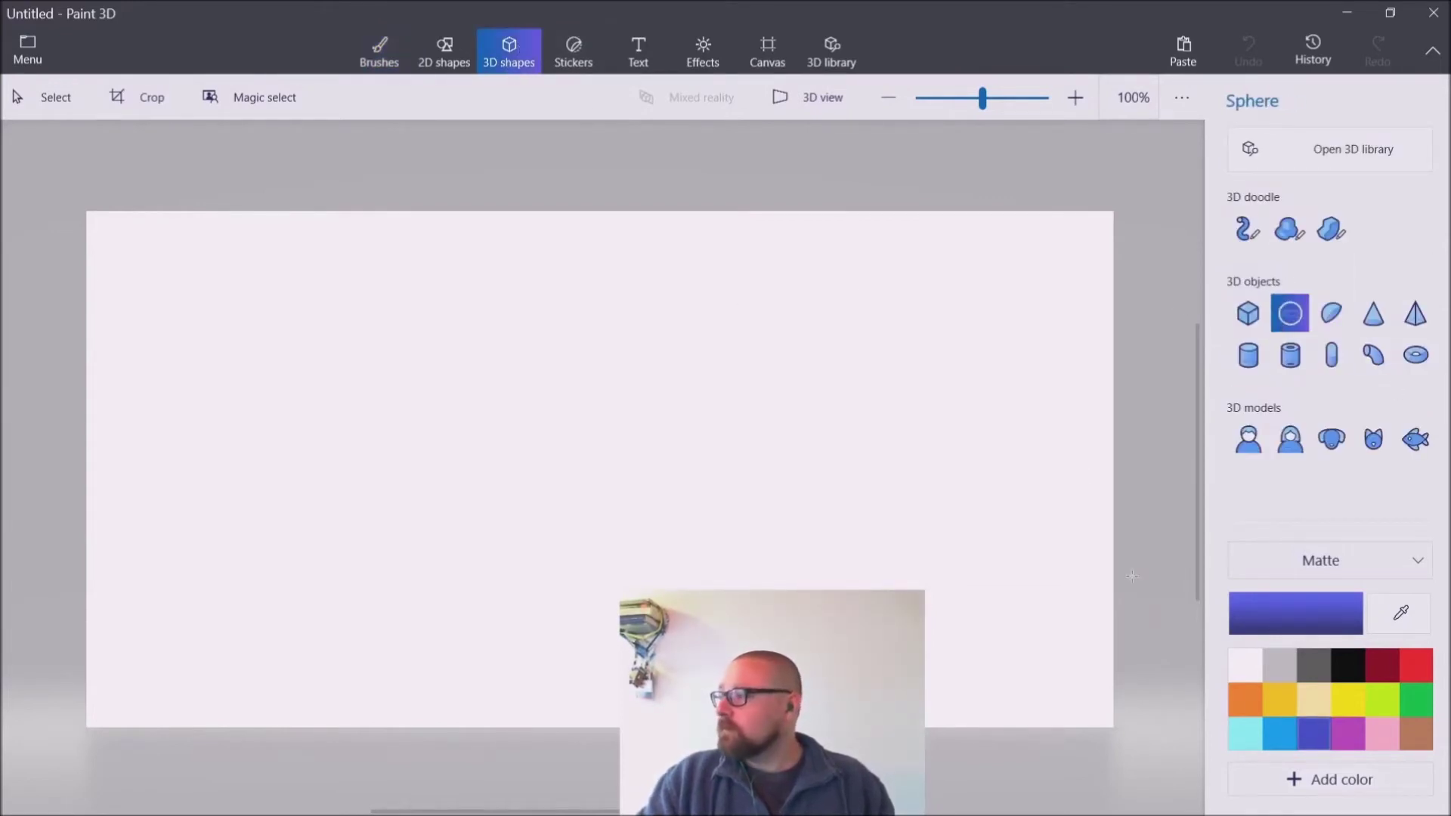
{"action": "left_click", "coordinate": [1283, 739]}
{"action": "mouse_move", "coordinate": [579, 341]}
{"action": "left_mouse_down"}
{"action": "mouse_move", "coordinate": [645, 385]}
{"action": "mouse_move", "coordinate": [656, 418]}
{"action": "mouse_move", "coordinate": [580, 315]}
{"action": "left_mouse_up"}
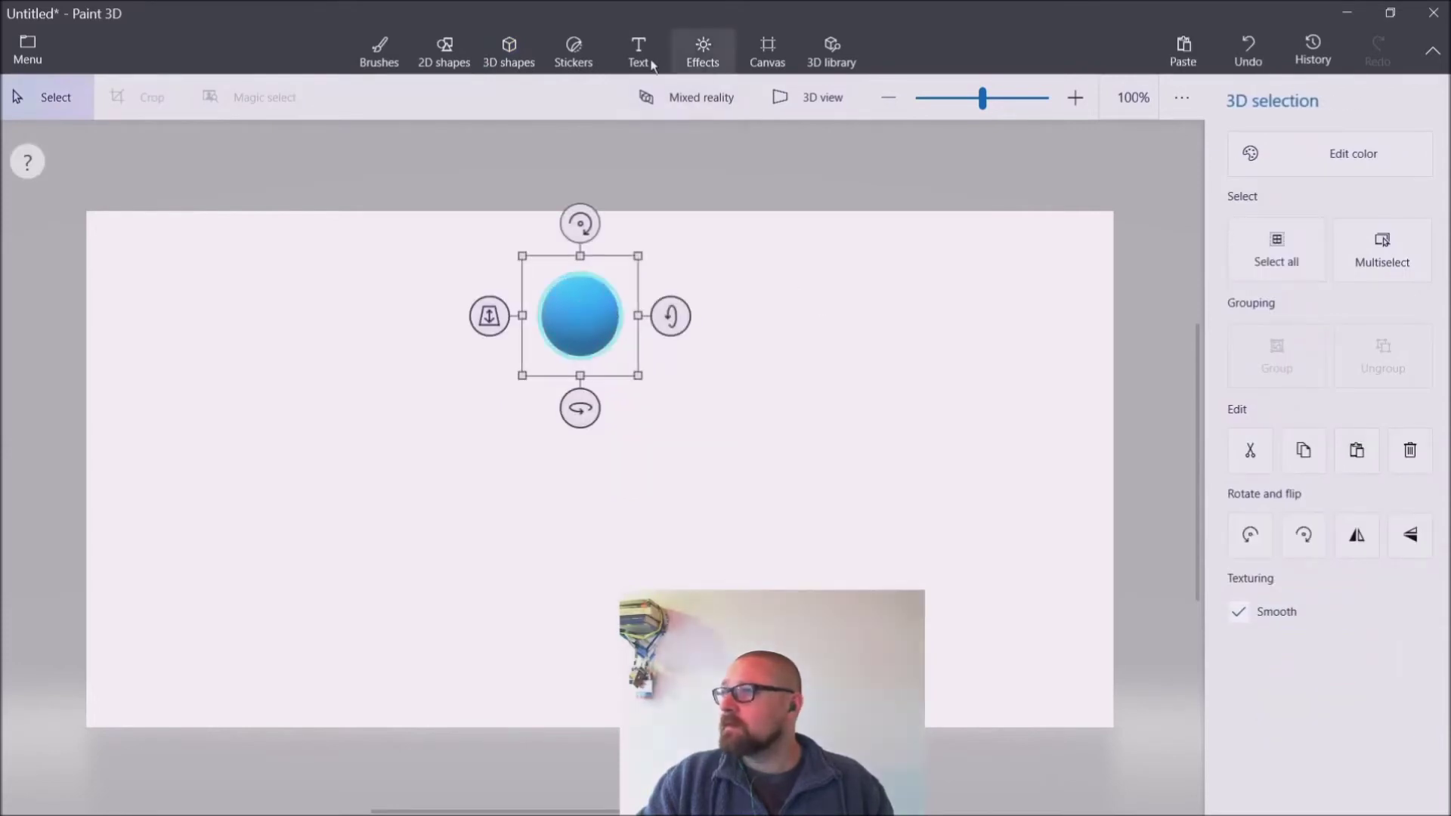
Step: Choose the tube brush among the 3D doodle tools
{"action": "left_click", "coordinate": [508, 65]}
{"action": "left_click", "coordinate": [1247, 229]}
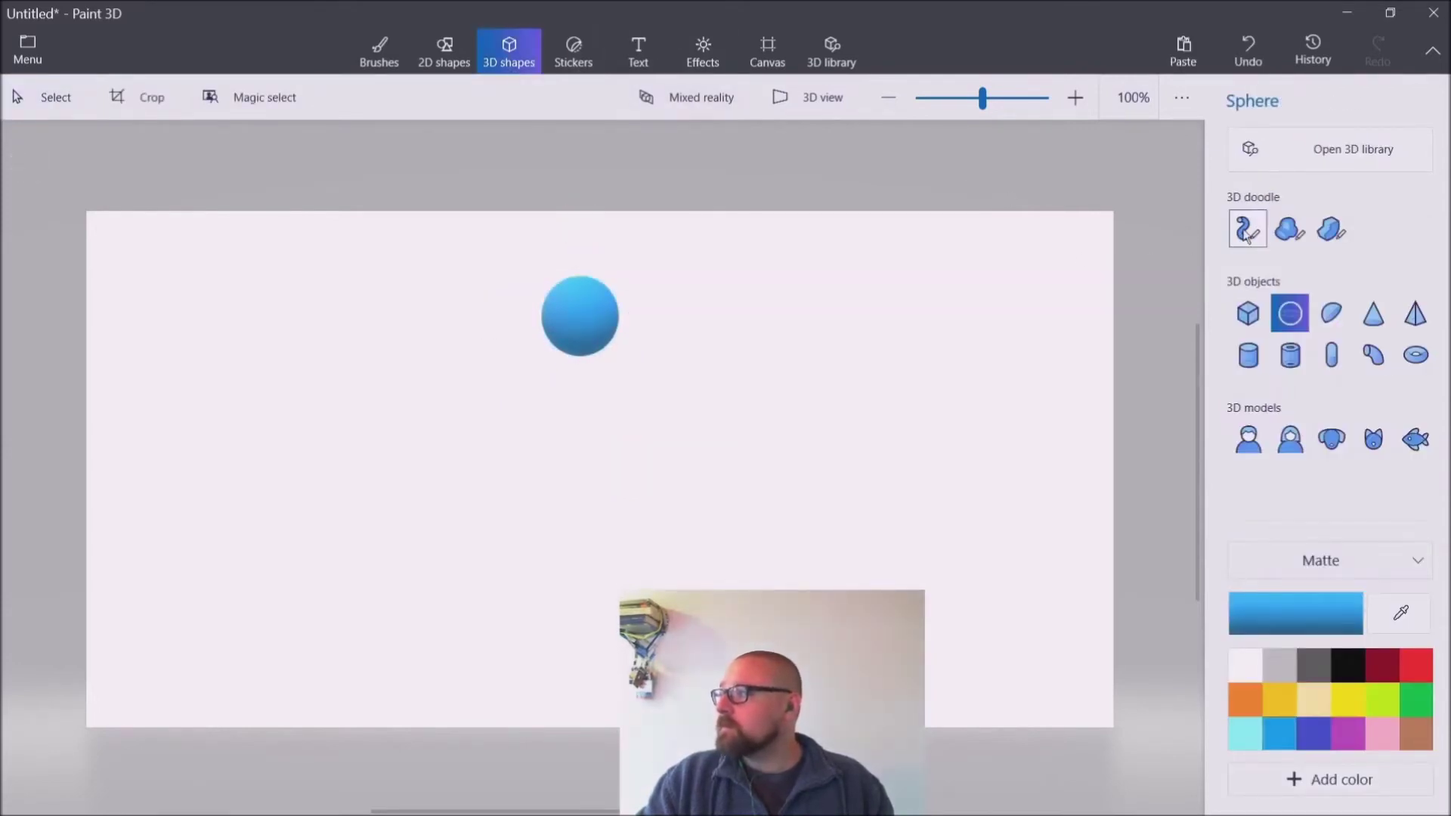
{"action": "mouse_move", "coordinate": [1283, 421]}
{"action": "left_mouse_down"}
{"action": "mouse_move", "coordinate": [1268, 409]}
{"action": "mouse_move", "coordinate": [1282, 416]}
{"action": "left_mouse_up"}
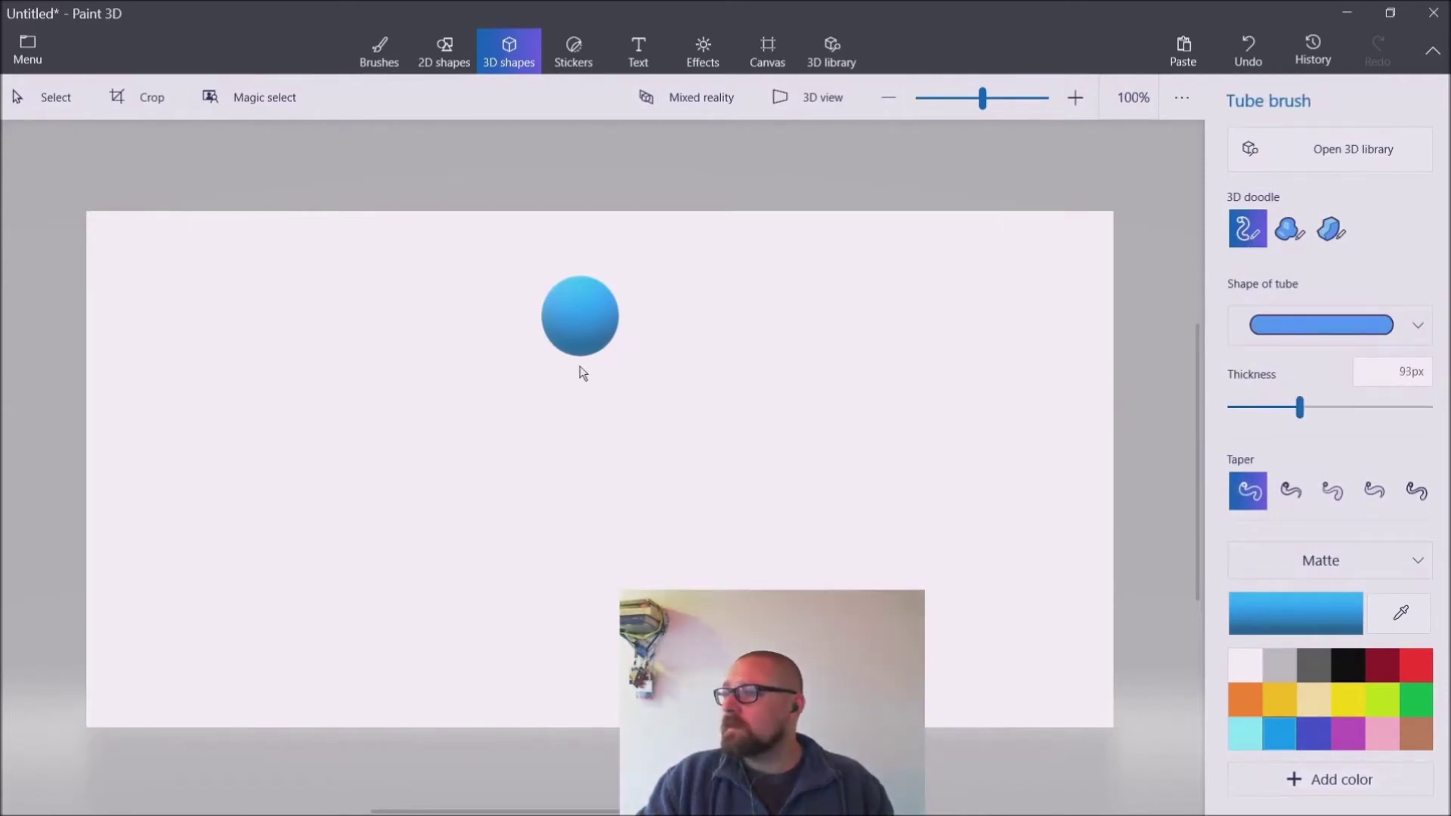
{"action": "left_click_drag", "start_coordinate": [1301, 410], "coordinate": [1277, 415]}
{"action": "left_click_drag", "start_coordinate": [586, 359], "coordinate": [584, 390]}
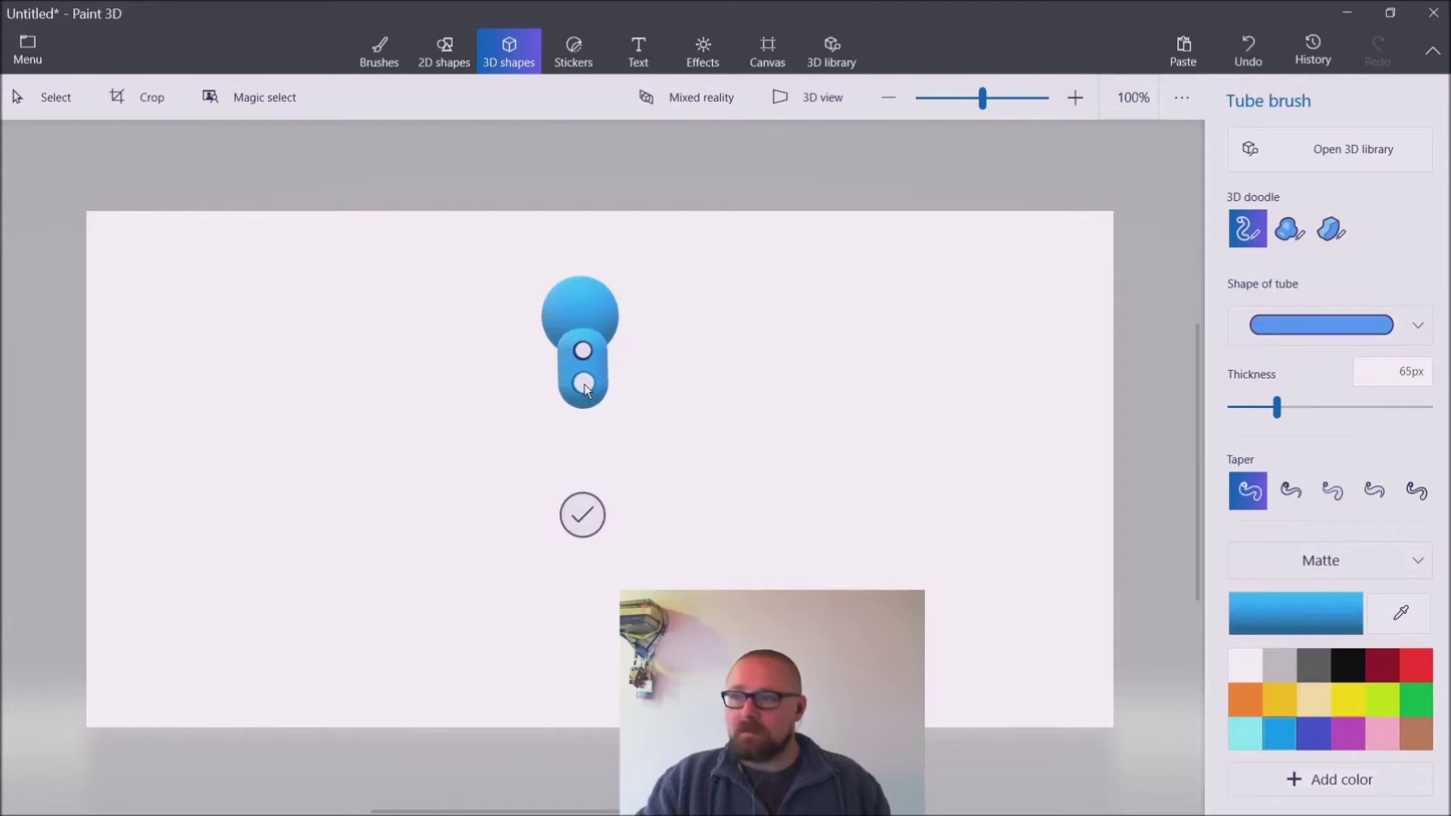
{"action": "left_click_drag", "start_coordinate": [1278, 409], "coordinate": [1275, 409]}
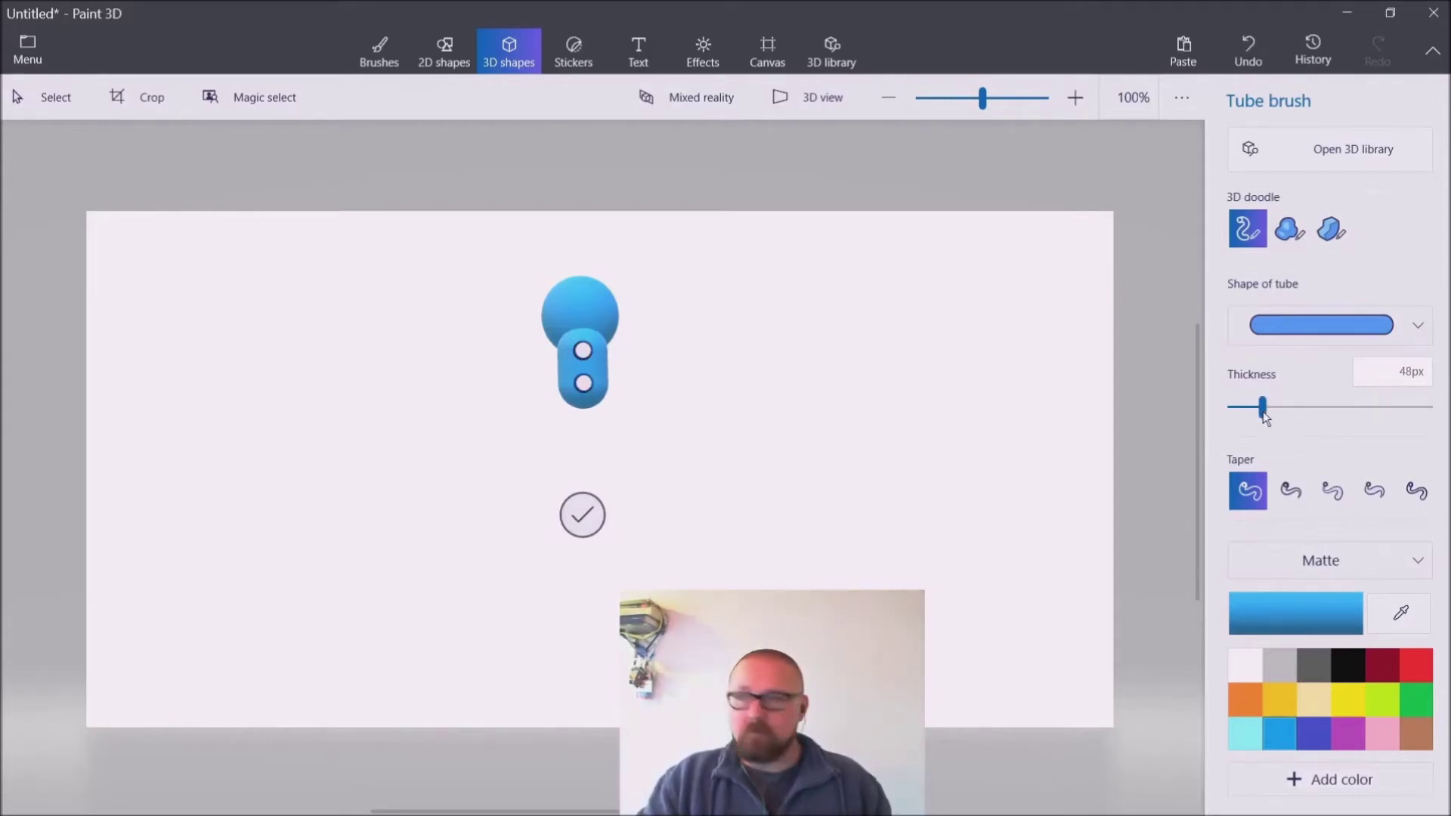
{"action": "key", "text": "ctrl+z"}
Step: Draw a 36 px neck tube below the head and a 57 px torso tube beneath it, and reset the thickness to 36 px
{"action": "left_click_drag", "start_coordinate": [1276, 415], "coordinate": [1259, 409]}
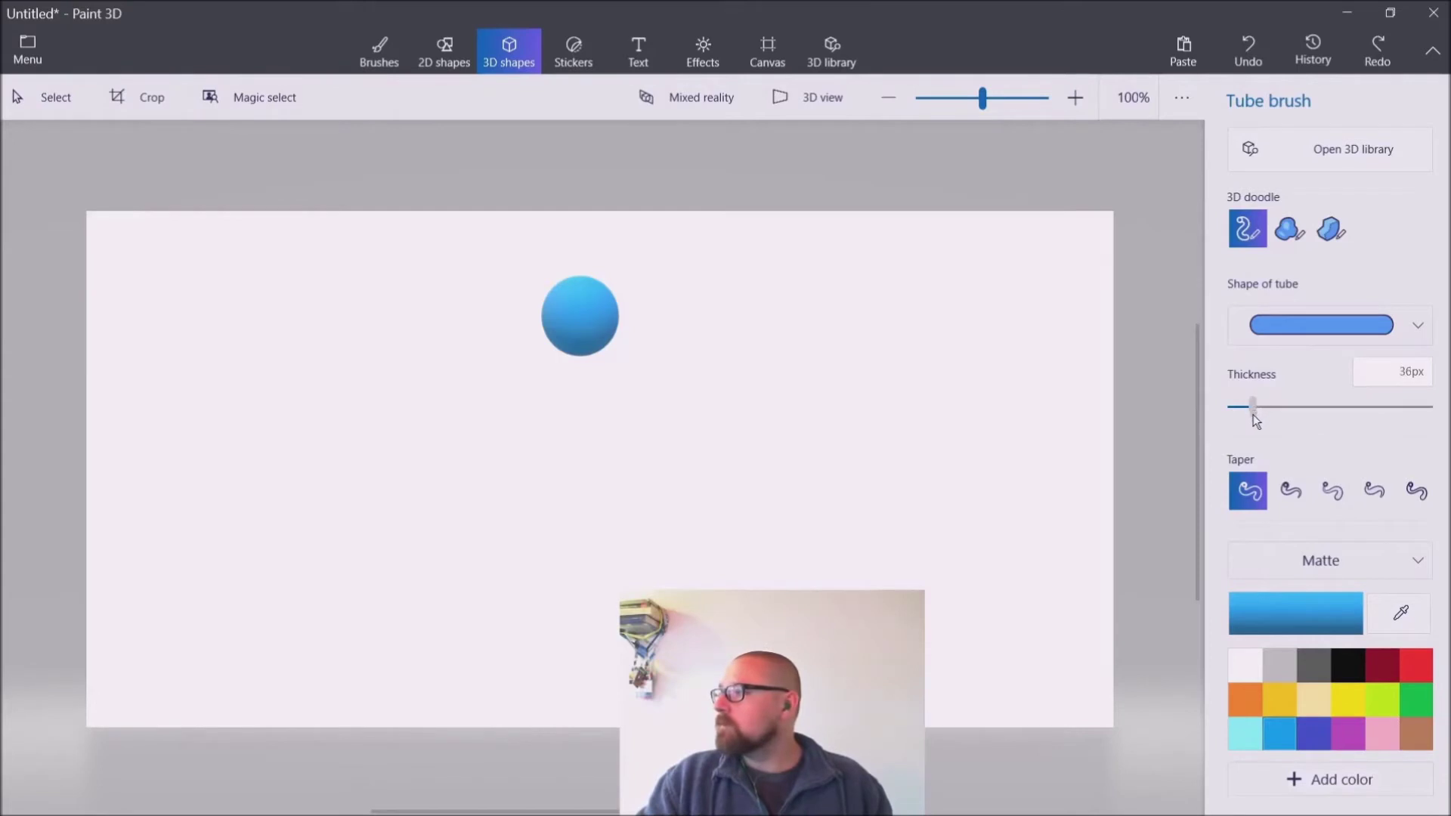
{"action": "left_click_drag", "start_coordinate": [580, 329], "coordinate": [584, 390]}
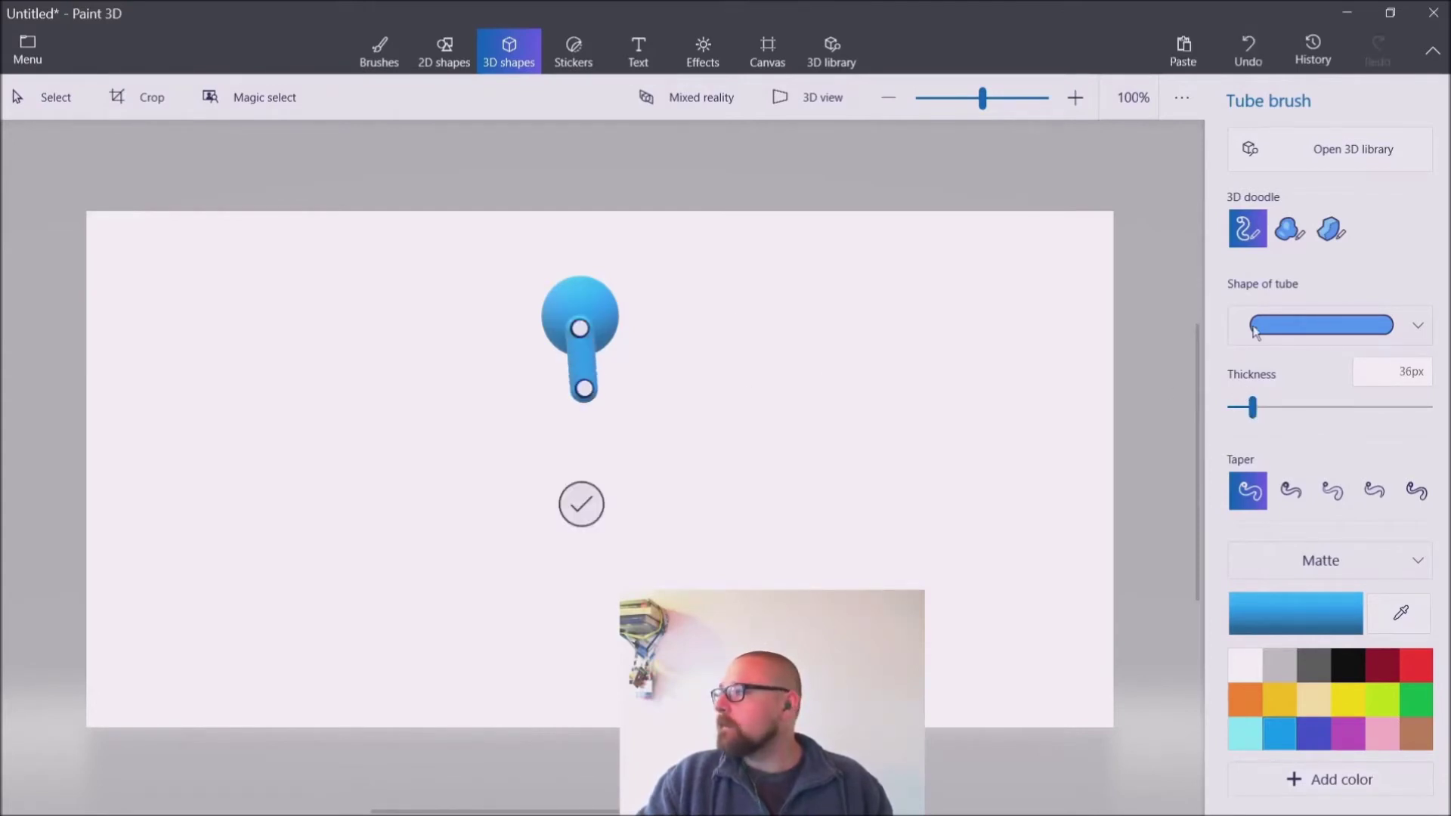
{"action": "left_click_drag", "start_coordinate": [1254, 408], "coordinate": [1270, 409]}
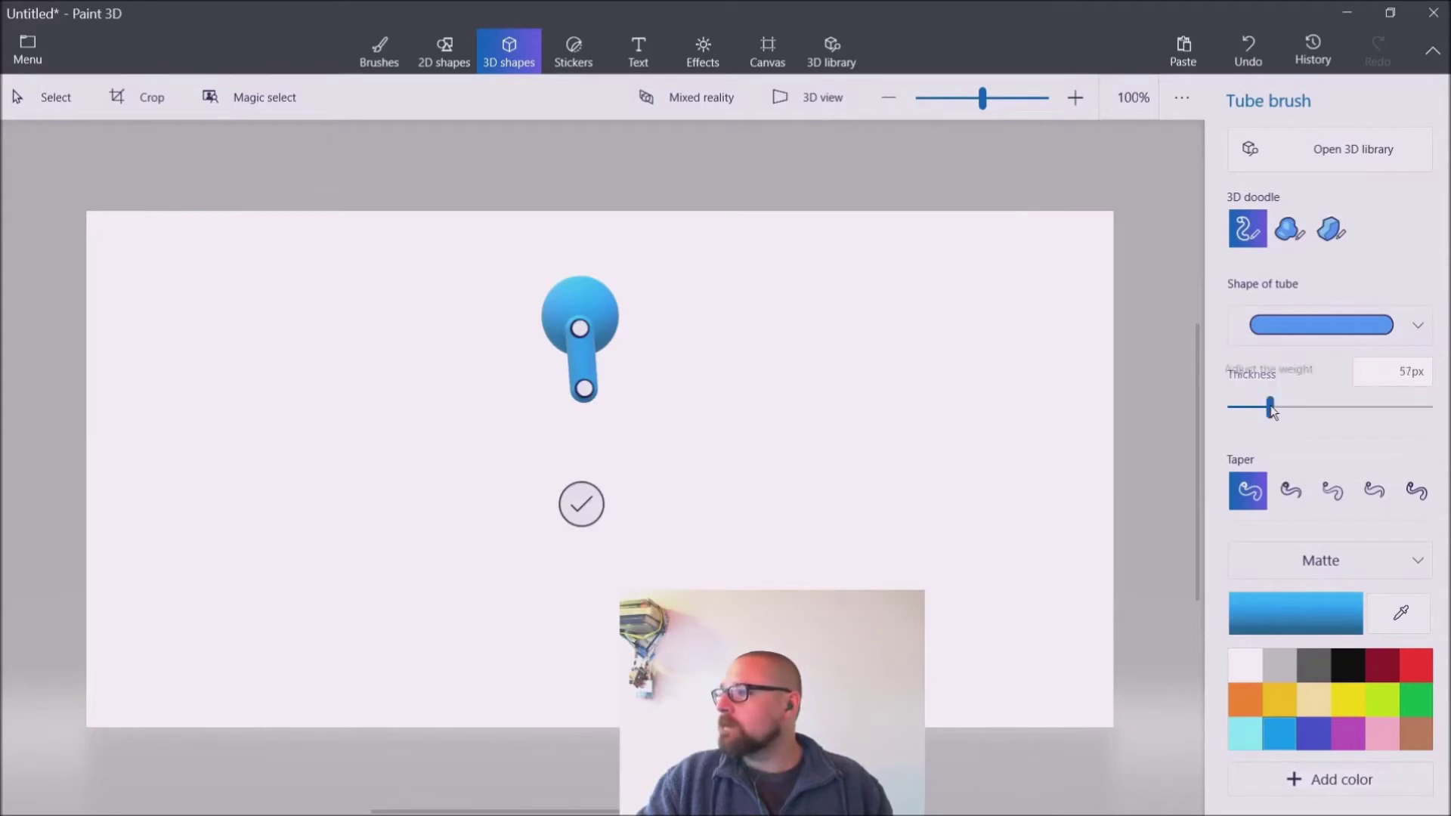
{"action": "left_click_drag", "start_coordinate": [583, 387], "coordinate": [587, 472]}
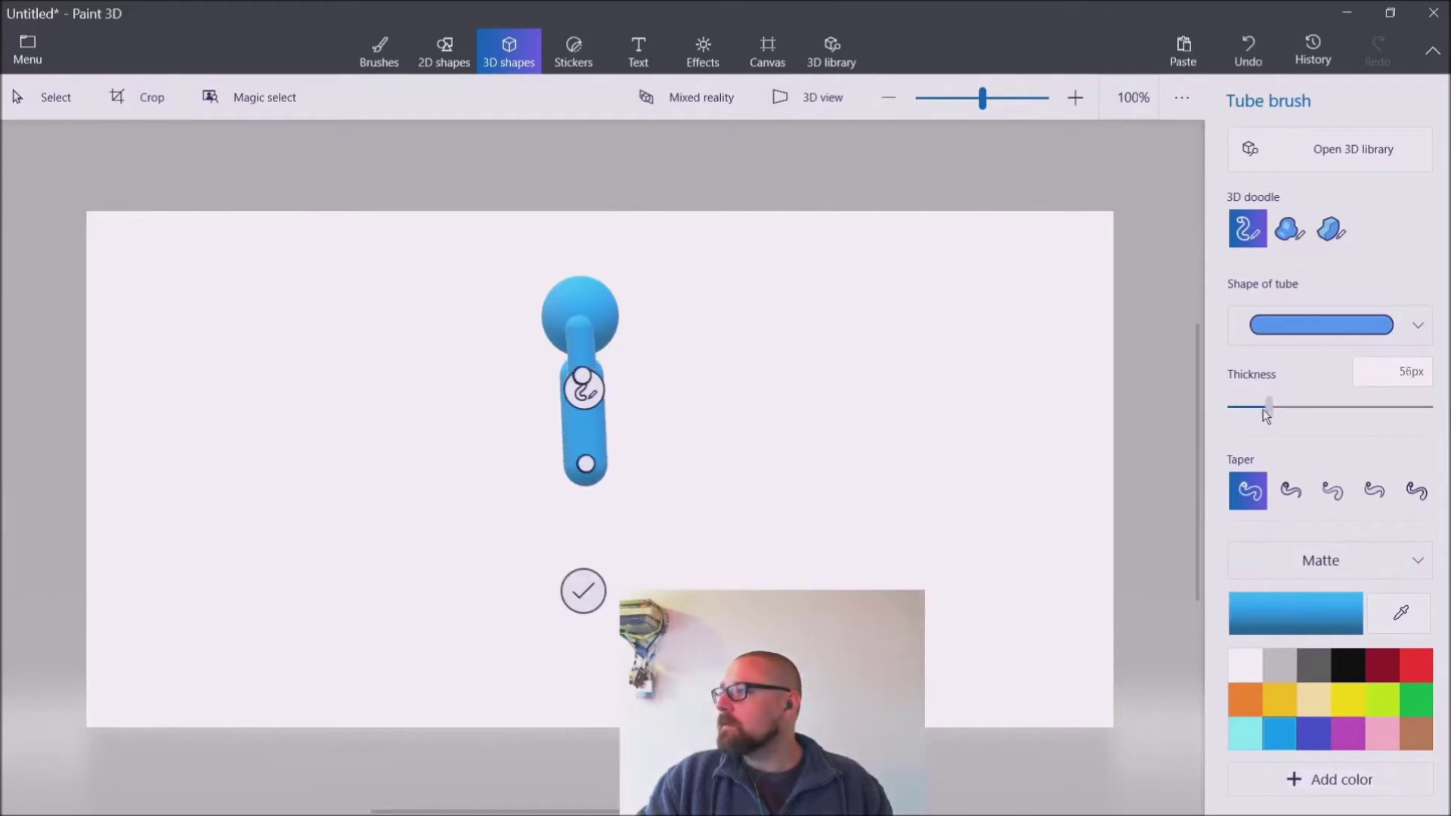
{"action": "left_click_drag", "start_coordinate": [1250, 414], "coordinate": [1249, 414]}
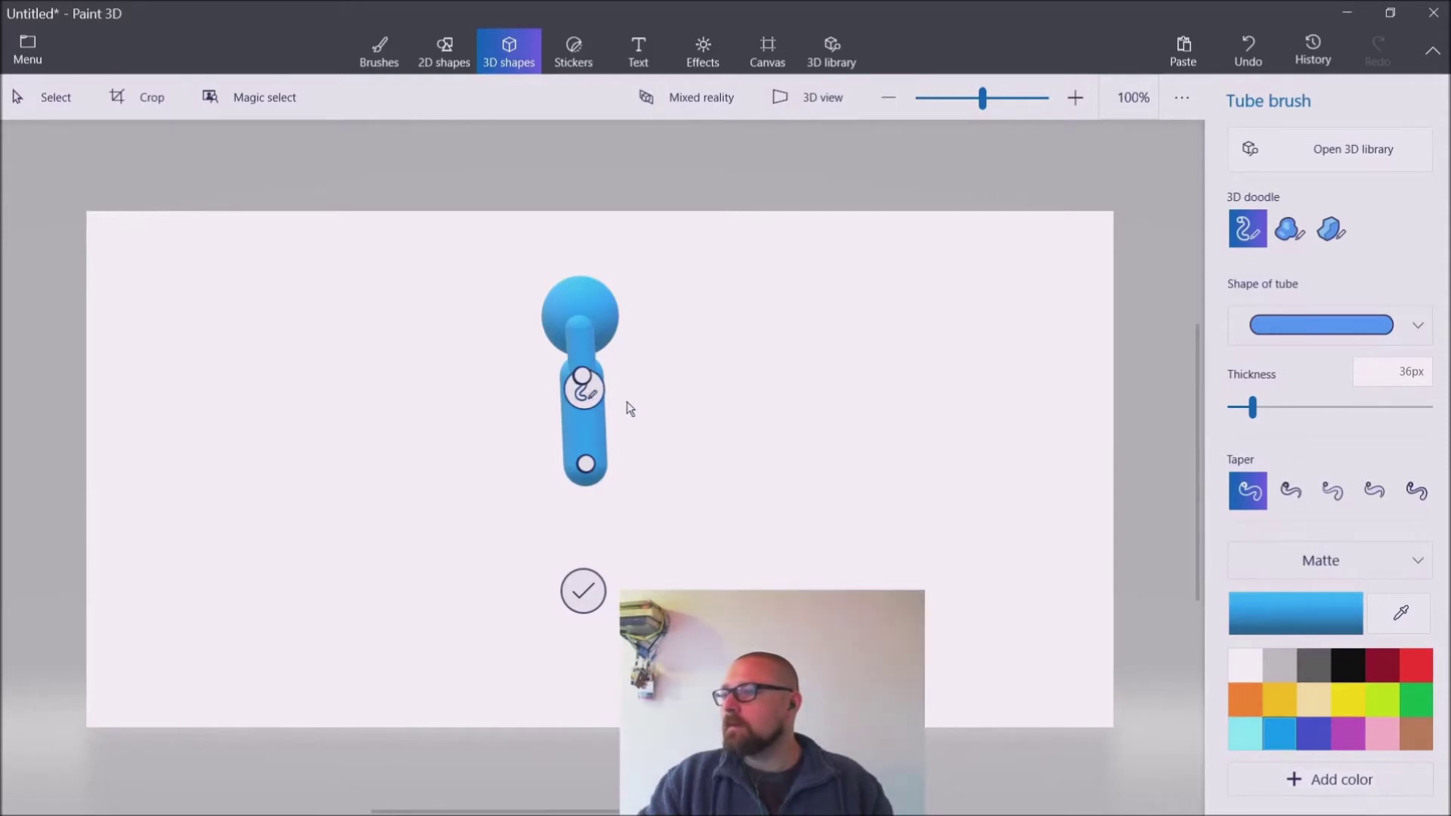
{"action": "left_click", "coordinate": [583, 590]}
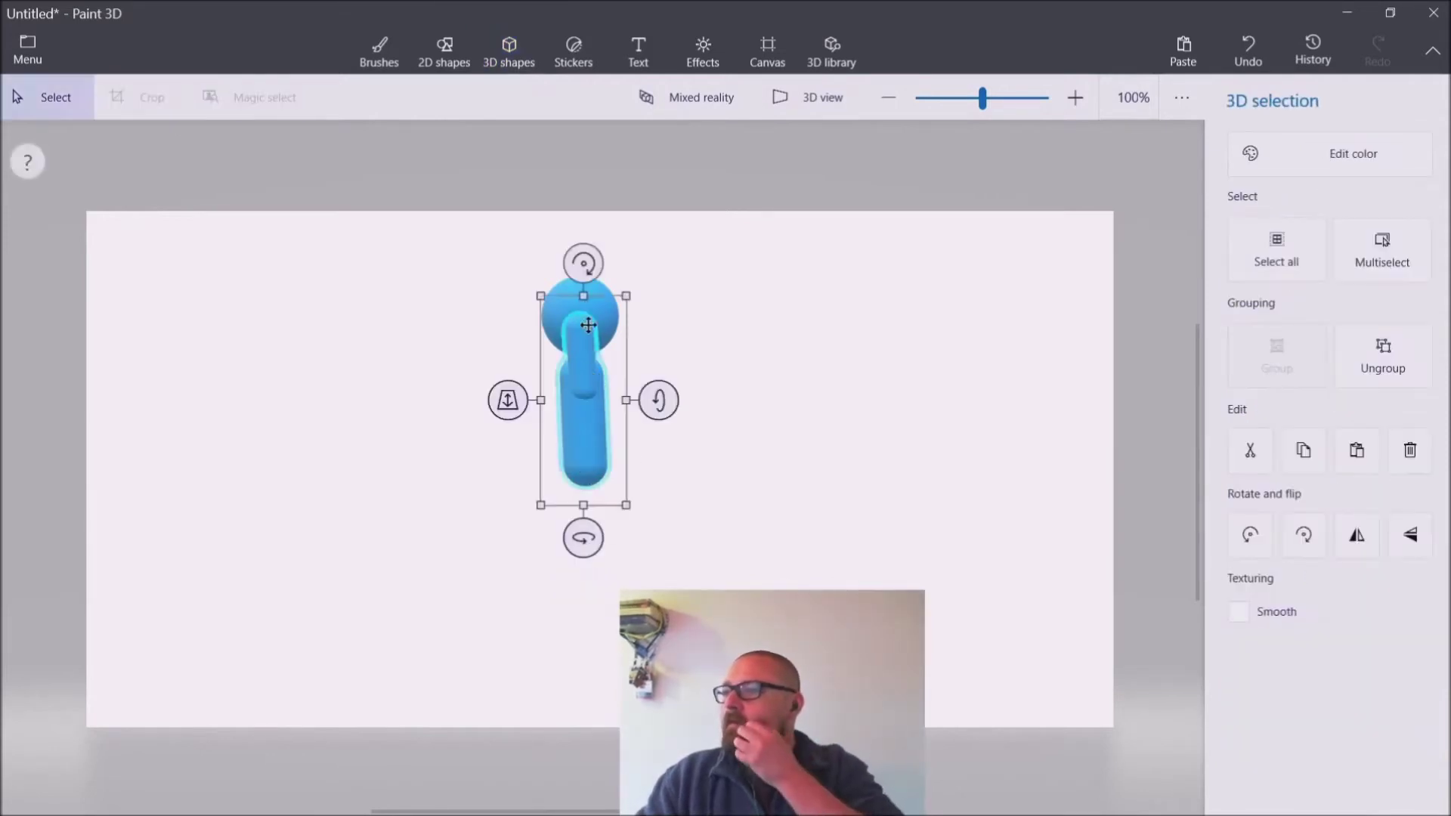
Step: Rotate the neck-and-torso group, adjust its depth and centre it beneath the head
{"action": "mouse_move", "coordinate": [659, 400]}
{"action": "left_mouse_down"}
{"action": "mouse_move", "coordinate": [666, 475]}
{"action": "mouse_move", "coordinate": [652, 378]}
{"action": "mouse_move", "coordinate": [647, 390]}
{"action": "left_mouse_up"}
{"action": "left_click", "coordinate": [600, 448]}
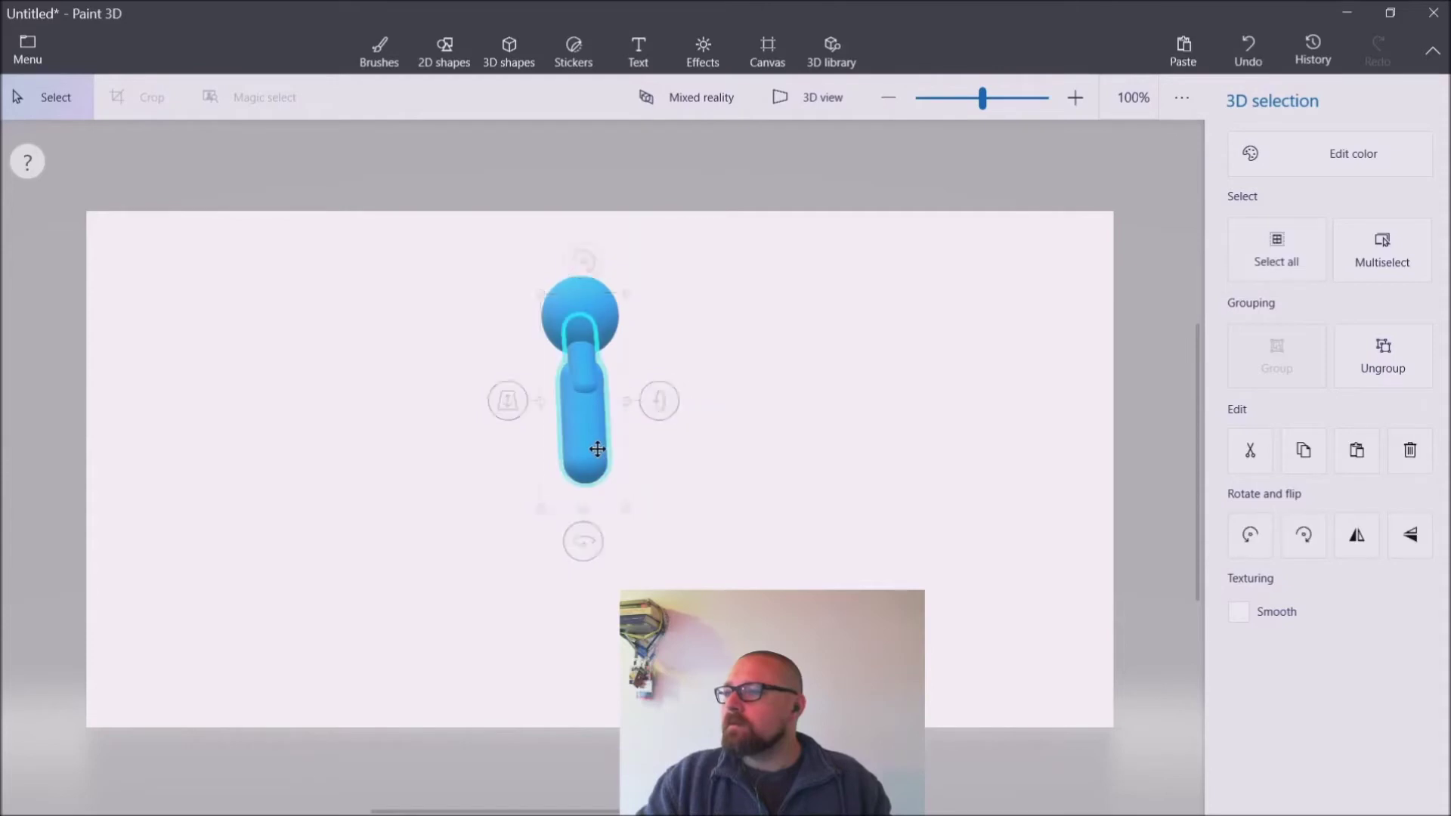
{"action": "middle_click_drag", "start_coordinate": [417, 378], "coordinate": [383, 380]}
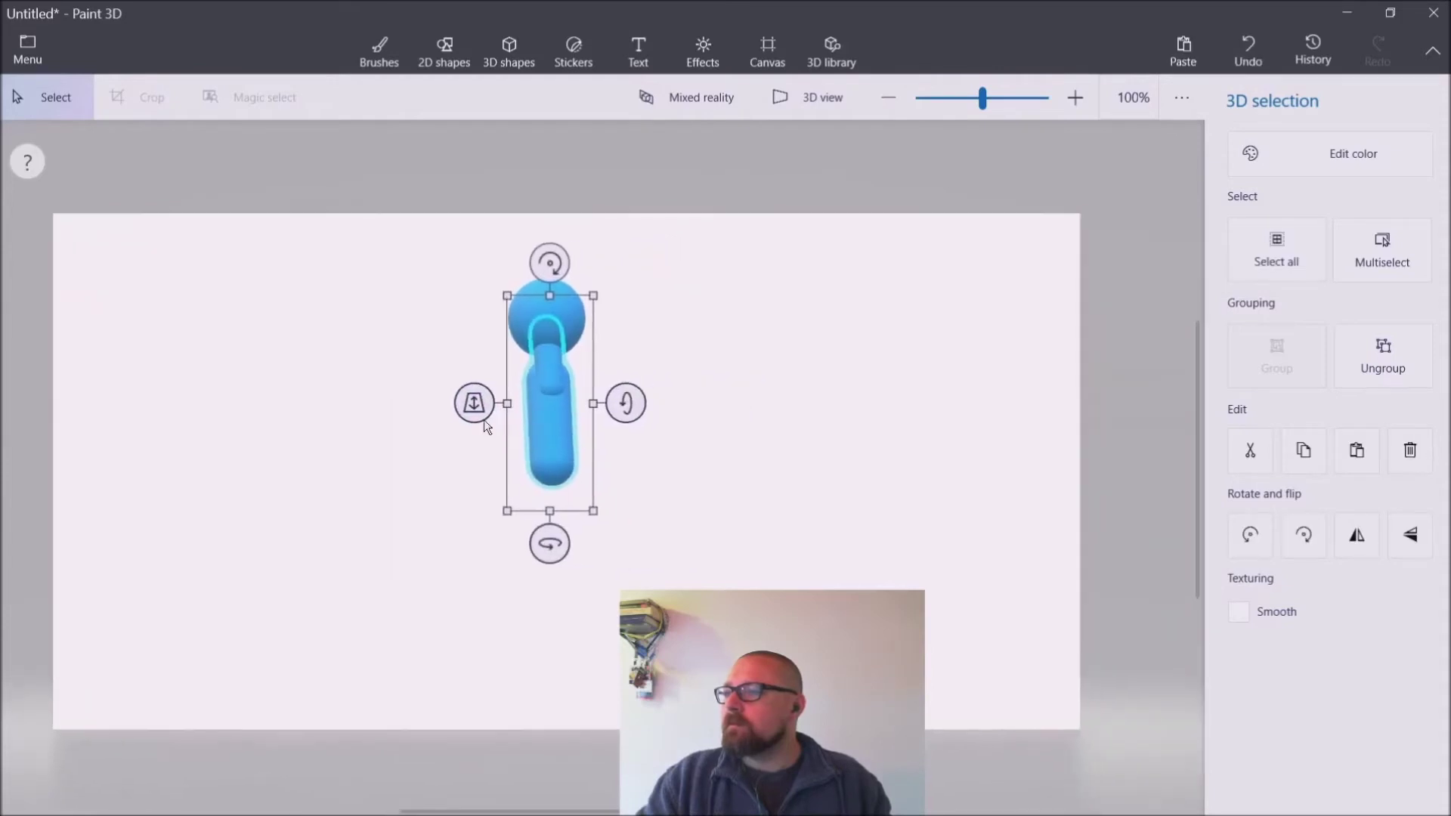
{"action": "left_click_drag", "start_coordinate": [549, 543], "coordinate": [594, 529]}
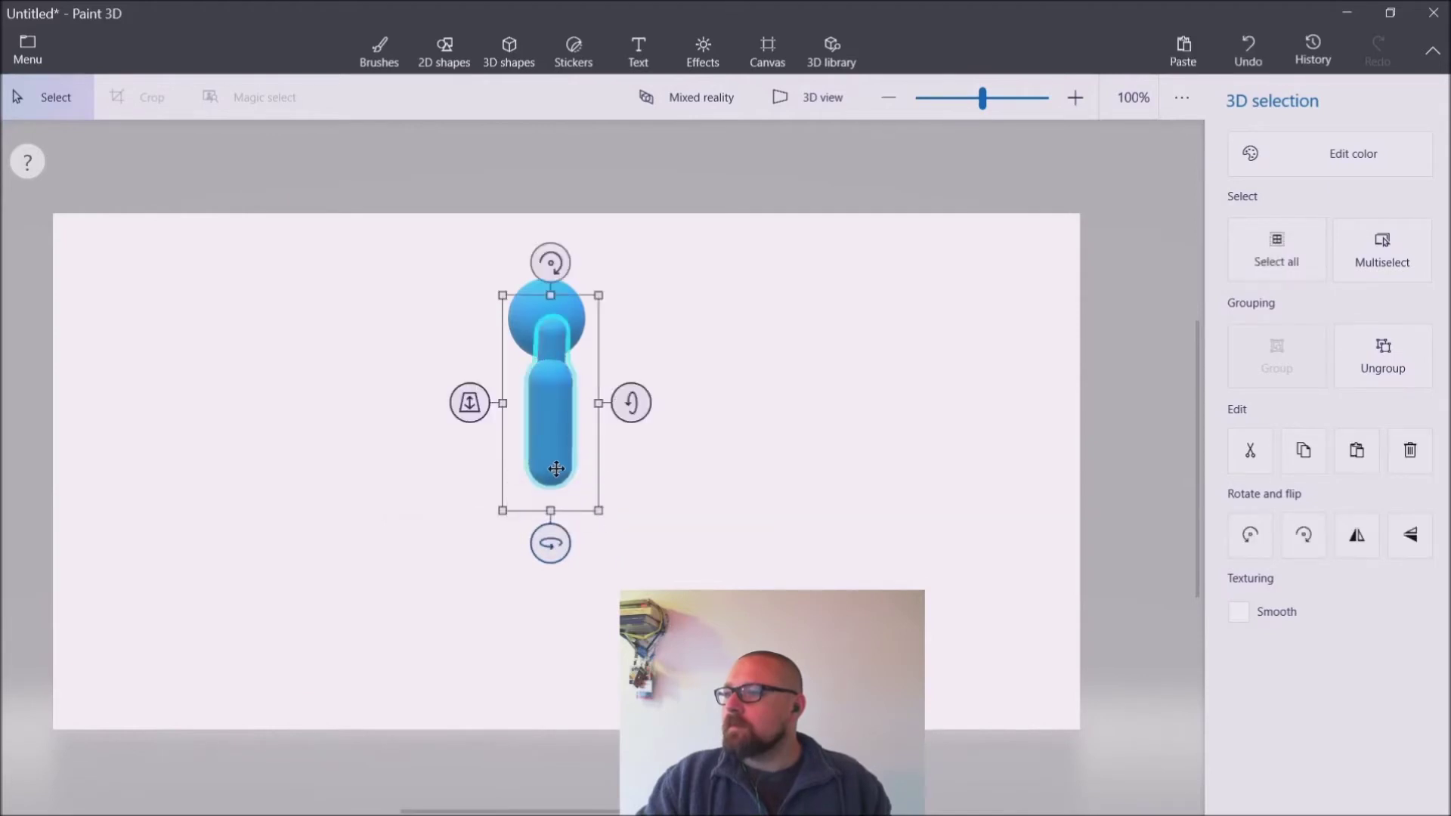
{"action": "left_click_drag", "start_coordinate": [469, 403], "coordinate": [469, 368]}
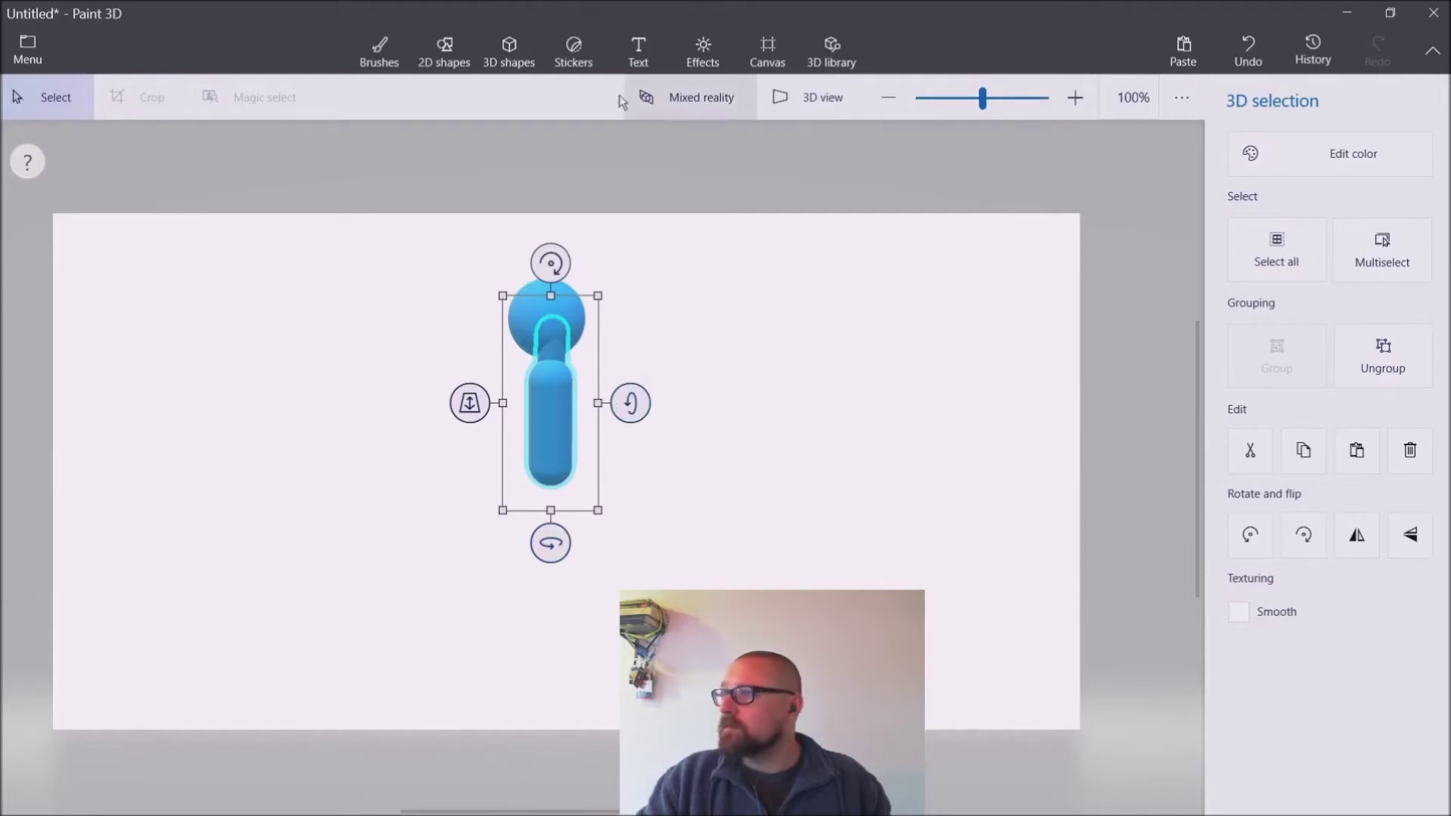
{"action": "left_click_drag", "start_coordinate": [558, 431], "coordinate": [551, 430]}
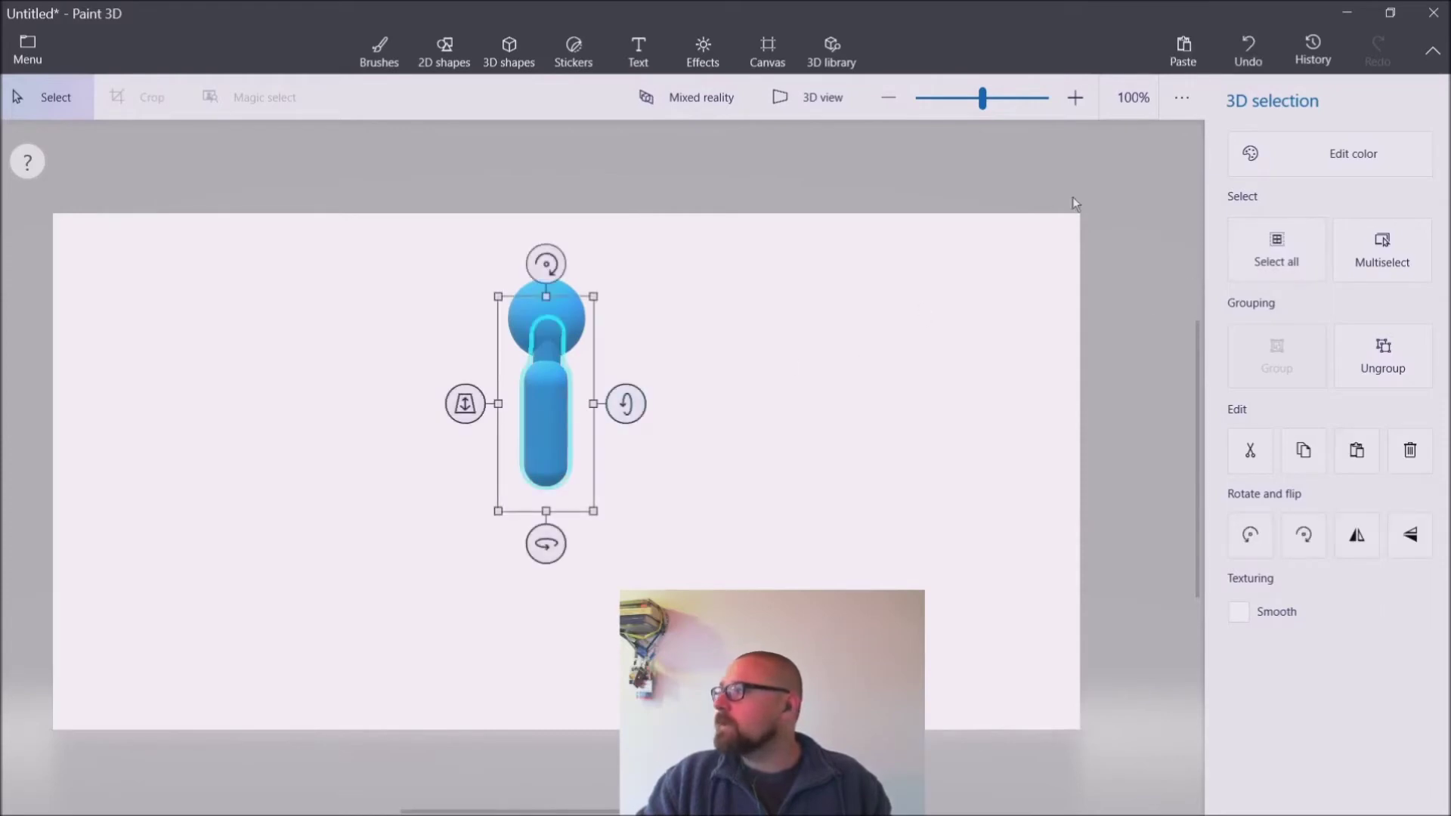
Step: Draw two outstretched arms from the upper torso and two bent, spread legs from its lower end with the tube brush
{"action": "left_click", "coordinate": [492, 70]}
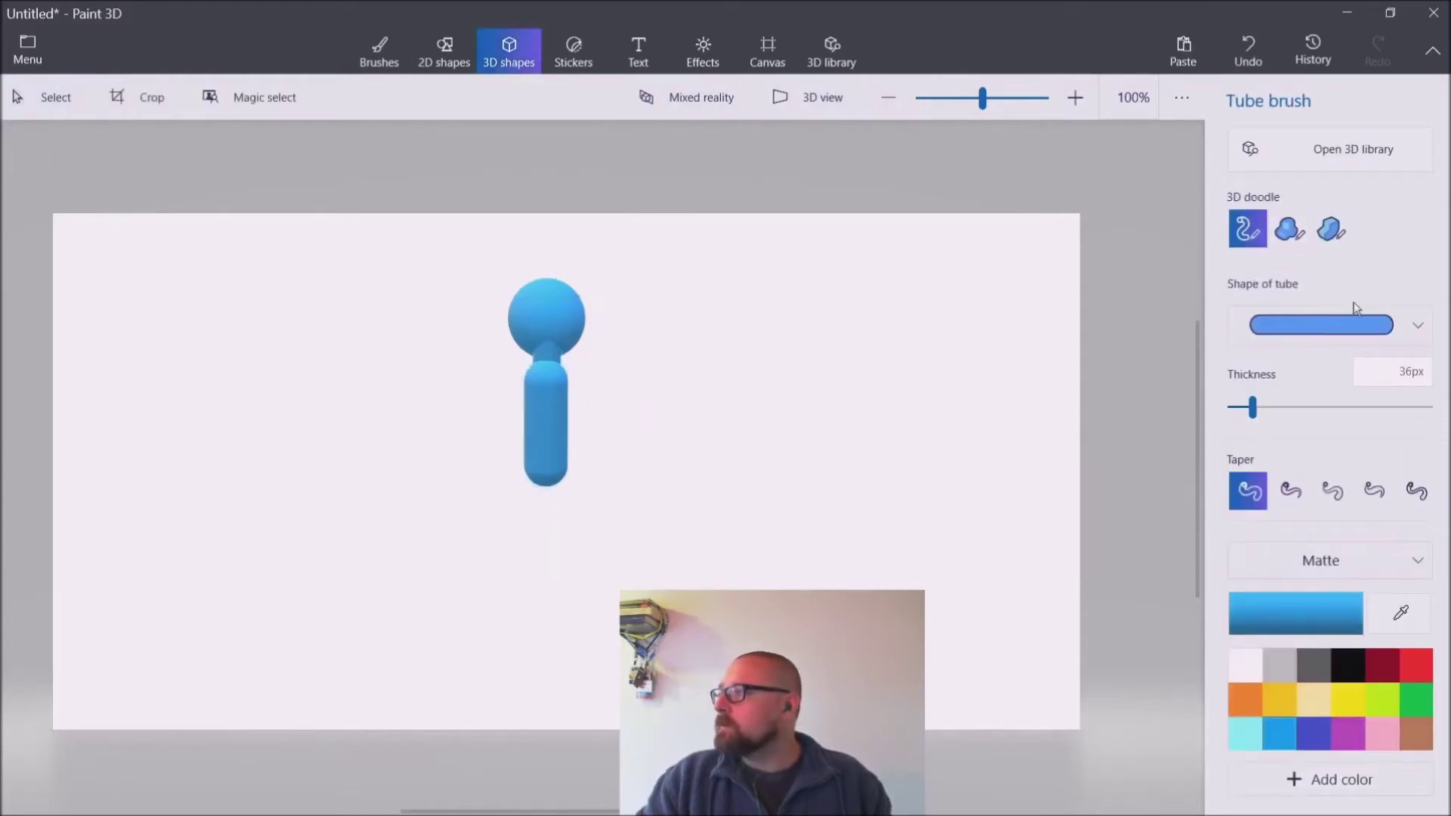
{"action": "left_click_drag", "start_coordinate": [558, 393], "coordinate": [652, 380]}
{"action": "left_click_drag", "start_coordinate": [537, 393], "coordinate": [453, 382]}
{"action": "left_click_drag", "start_coordinate": [531, 469], "coordinate": [441, 591]}
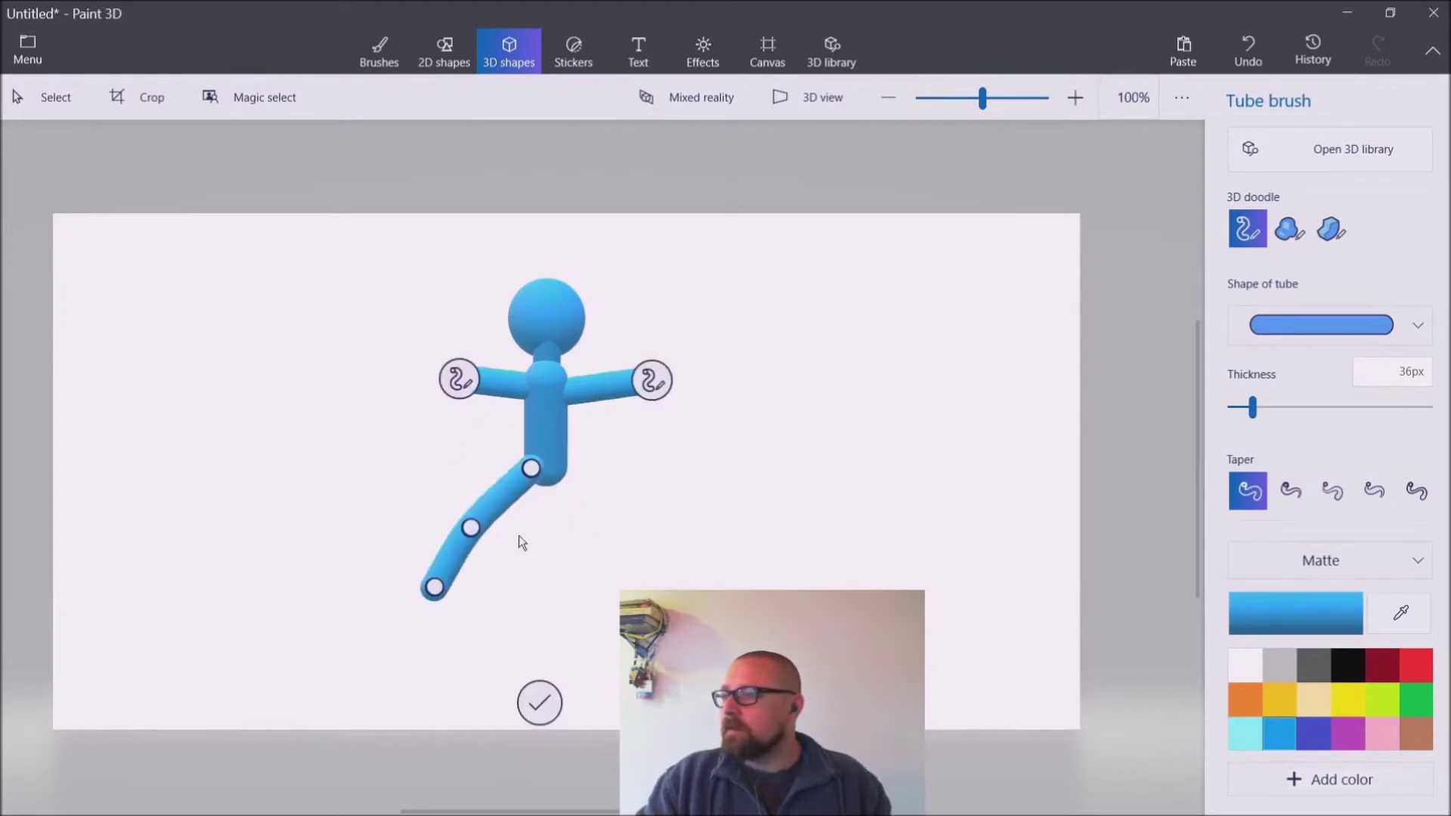
{"action": "left_click_drag", "start_coordinate": [559, 470], "coordinate": [636, 559]}
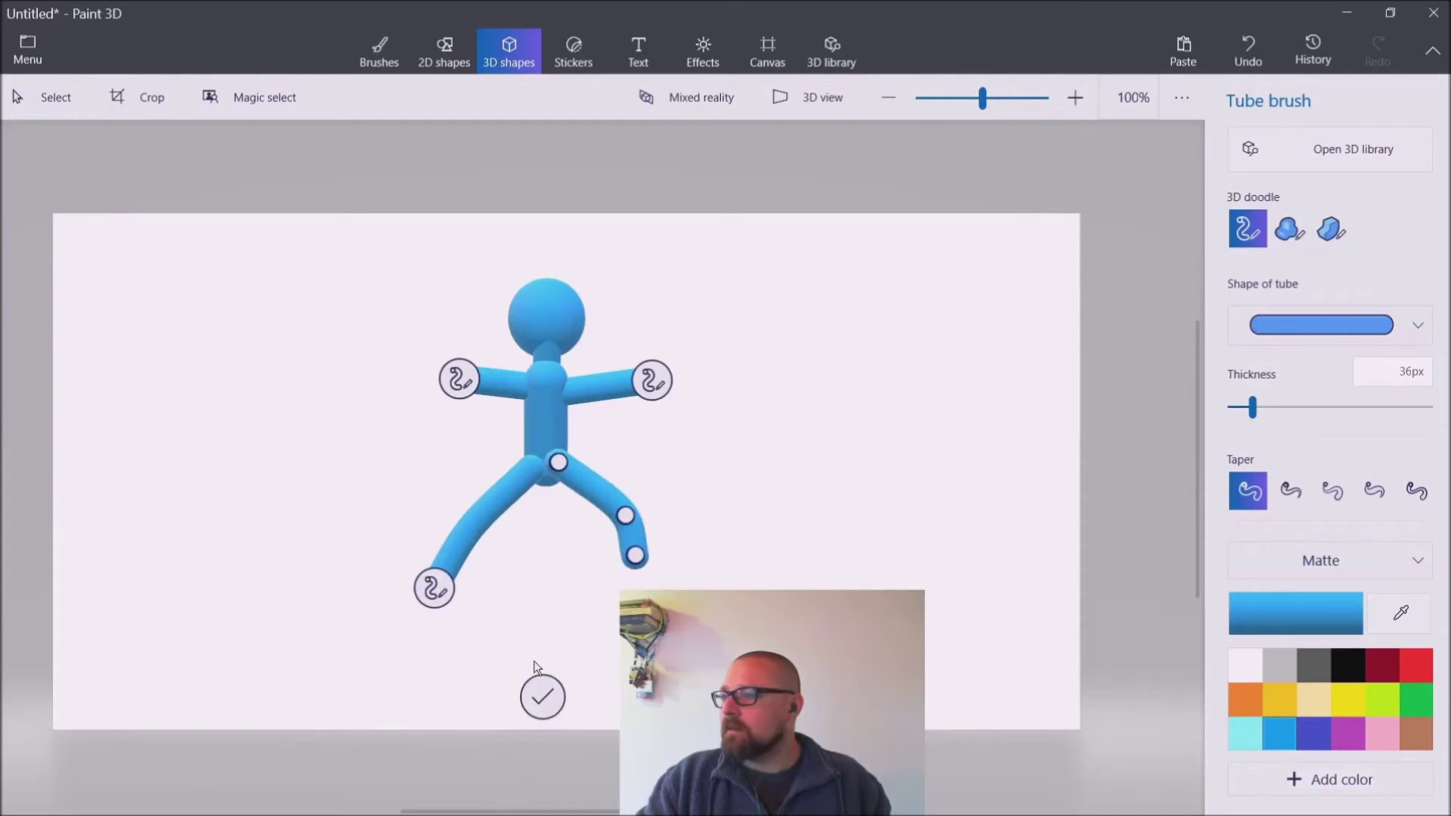
Step: Lengthen the shin of the sharply bent leg downwards and finish the arms-and-legs tube doodle
{"action": "left_click_drag", "start_coordinate": [633, 556], "coordinate": [637, 601]}
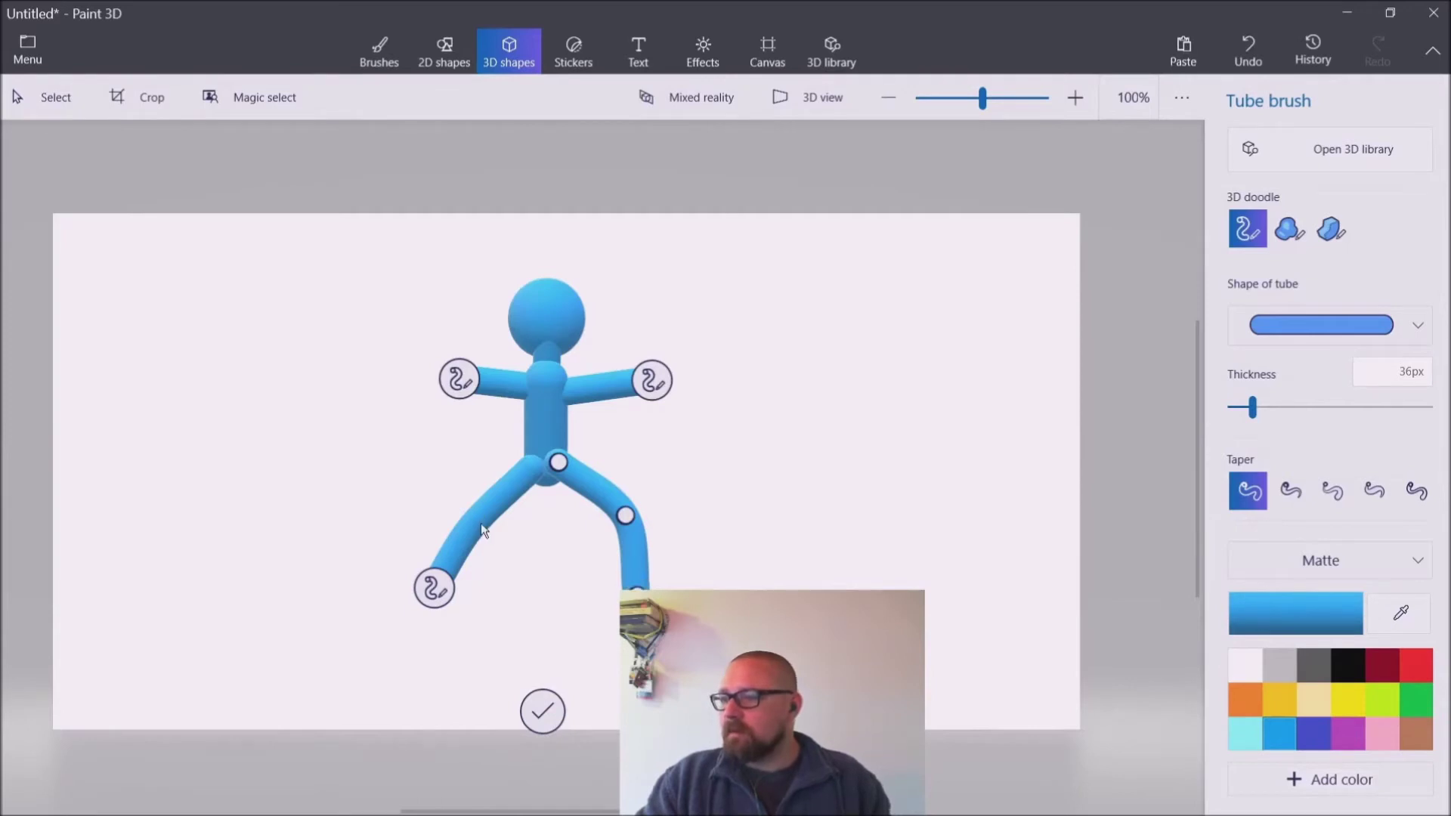
{"action": "left_click", "coordinate": [505, 576]}
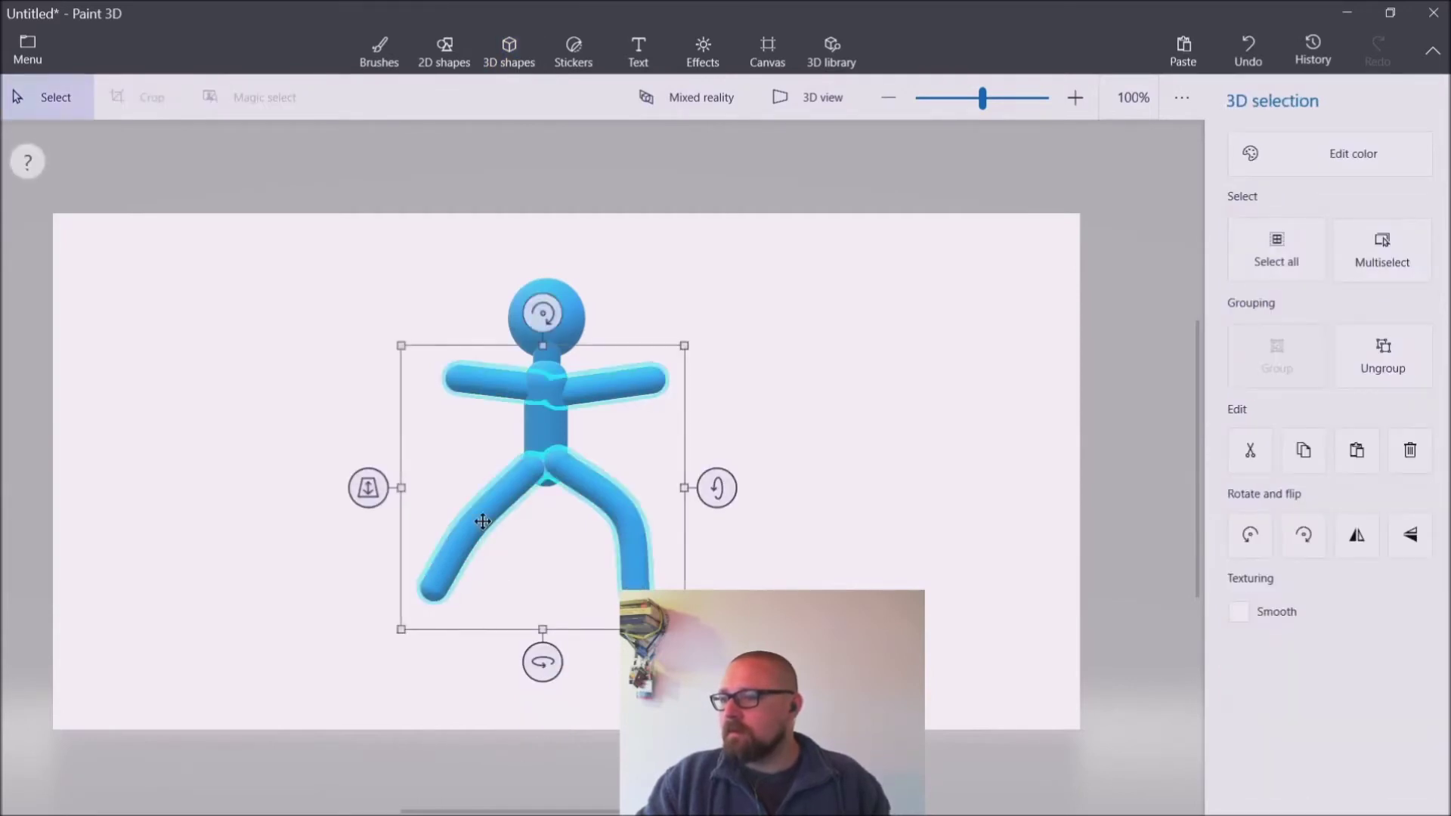
{"action": "left_click", "coordinate": [438, 578]}
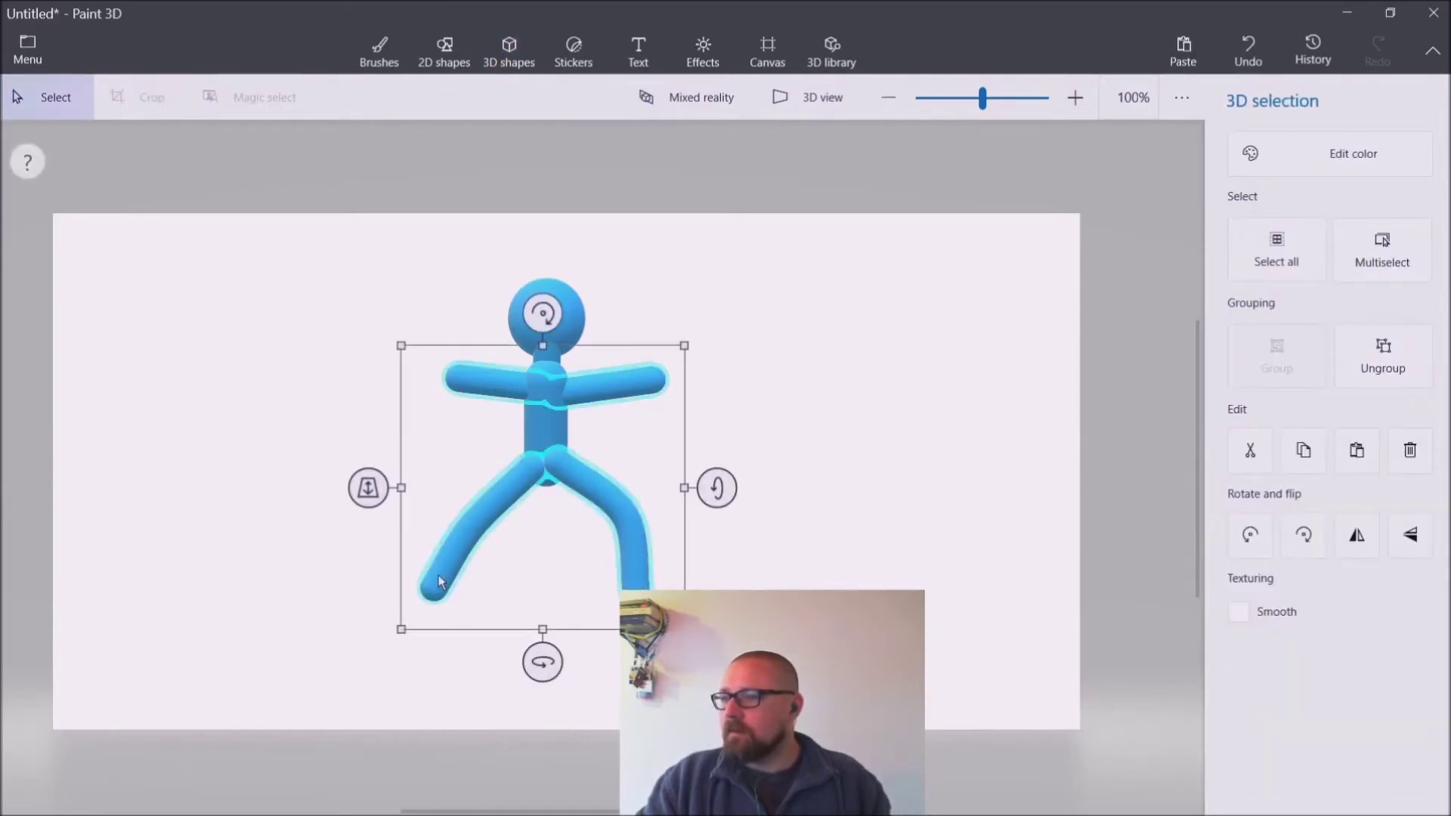
{"action": "left_click", "coordinate": [350, 448]}
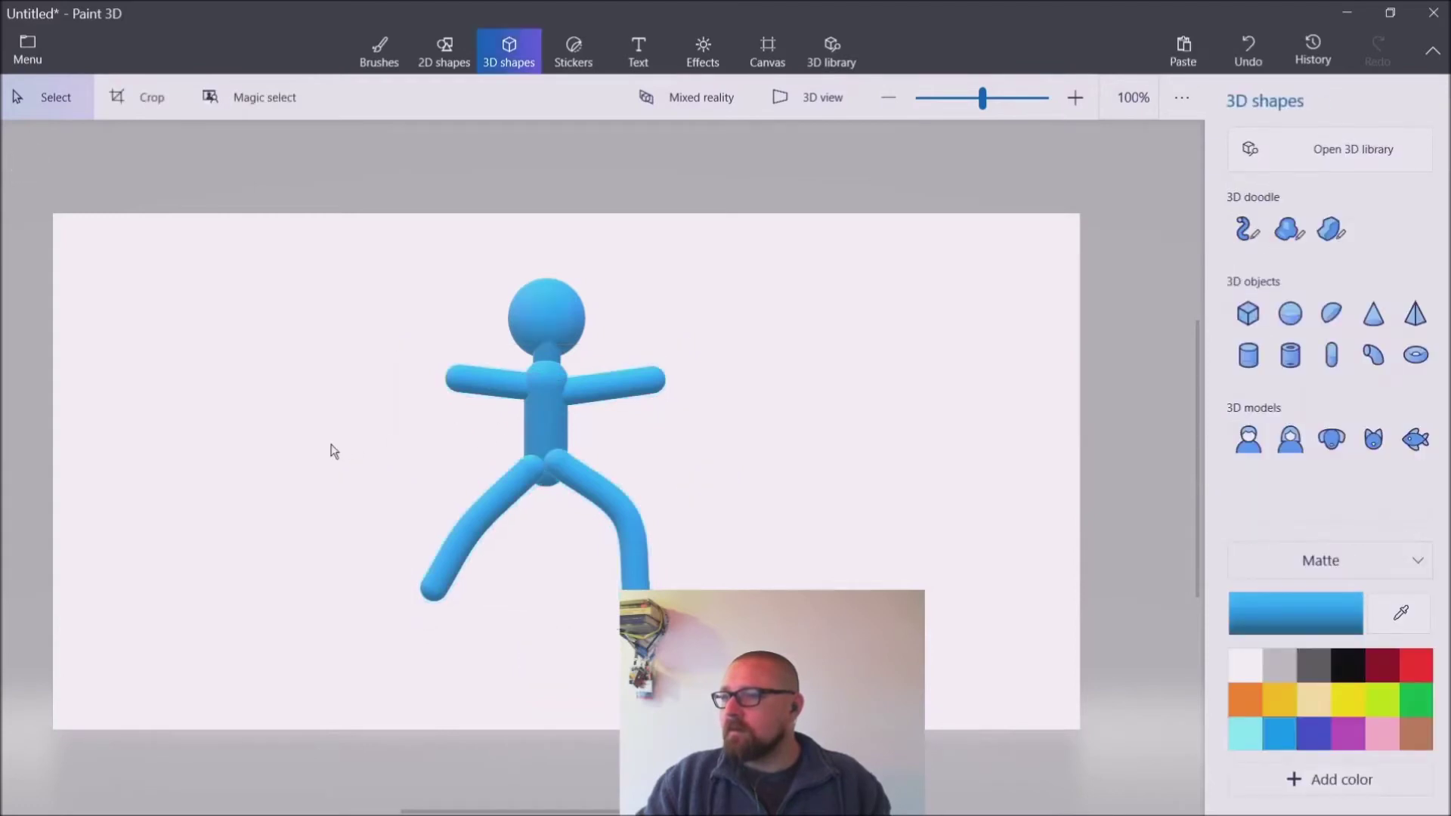
Step: Select the arms-and-legs group and fine-tune its depth so the limbs line up with the torso
{"action": "left_click", "coordinate": [558, 458]}
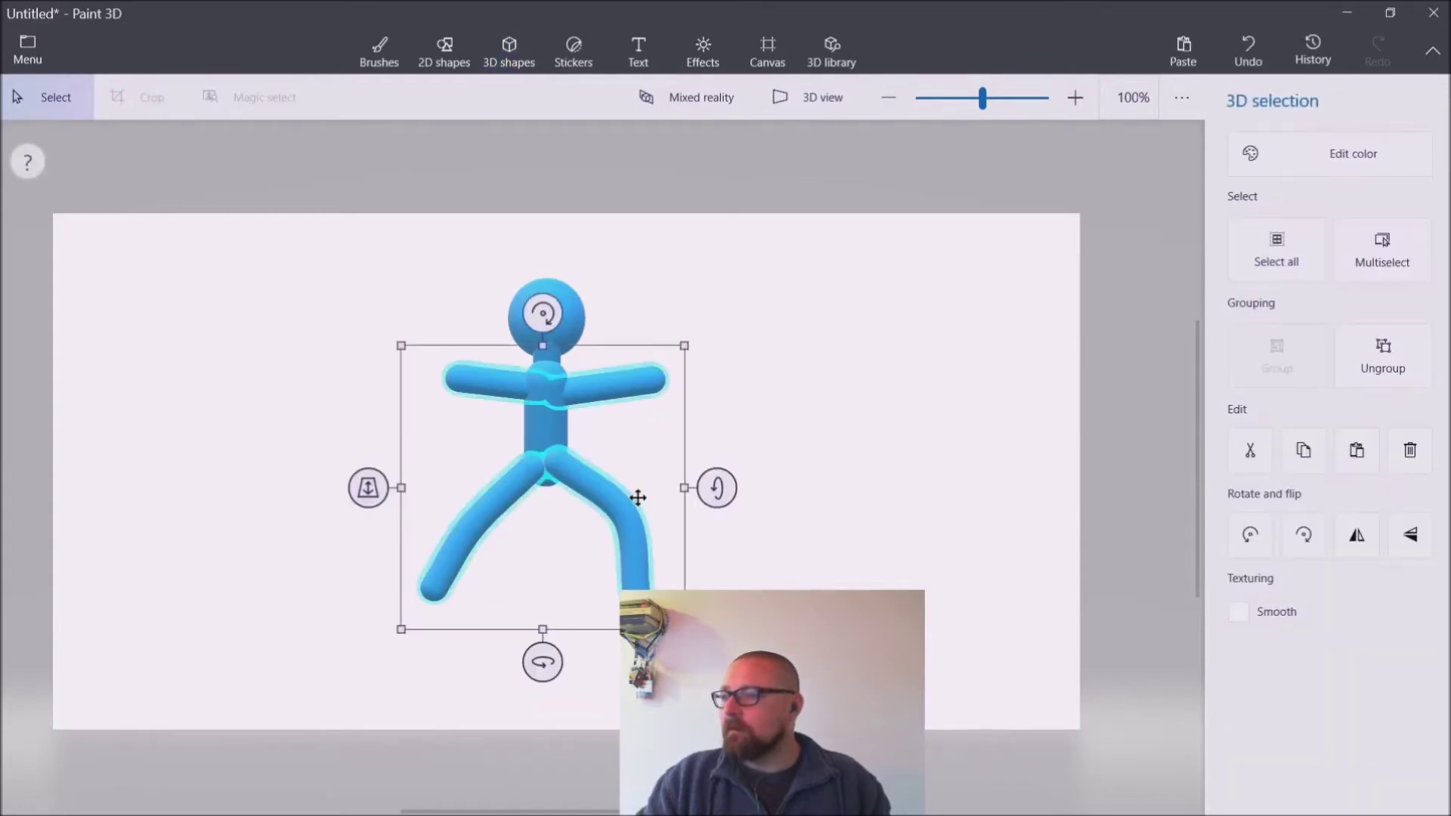
{"action": "left_click_drag", "start_coordinate": [368, 488], "coordinate": [369, 487]}
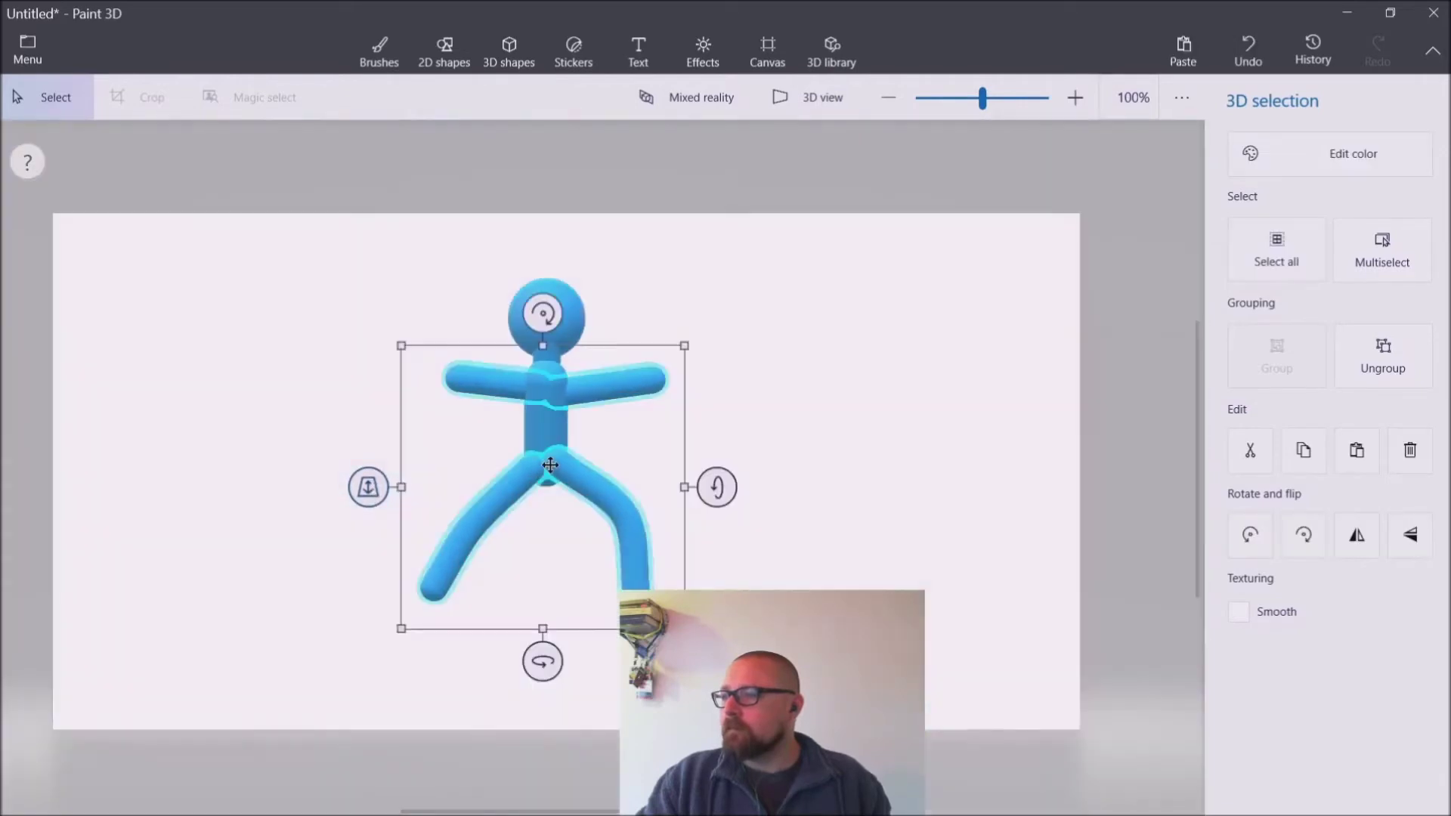
{"action": "left_click", "coordinate": [291, 413]}
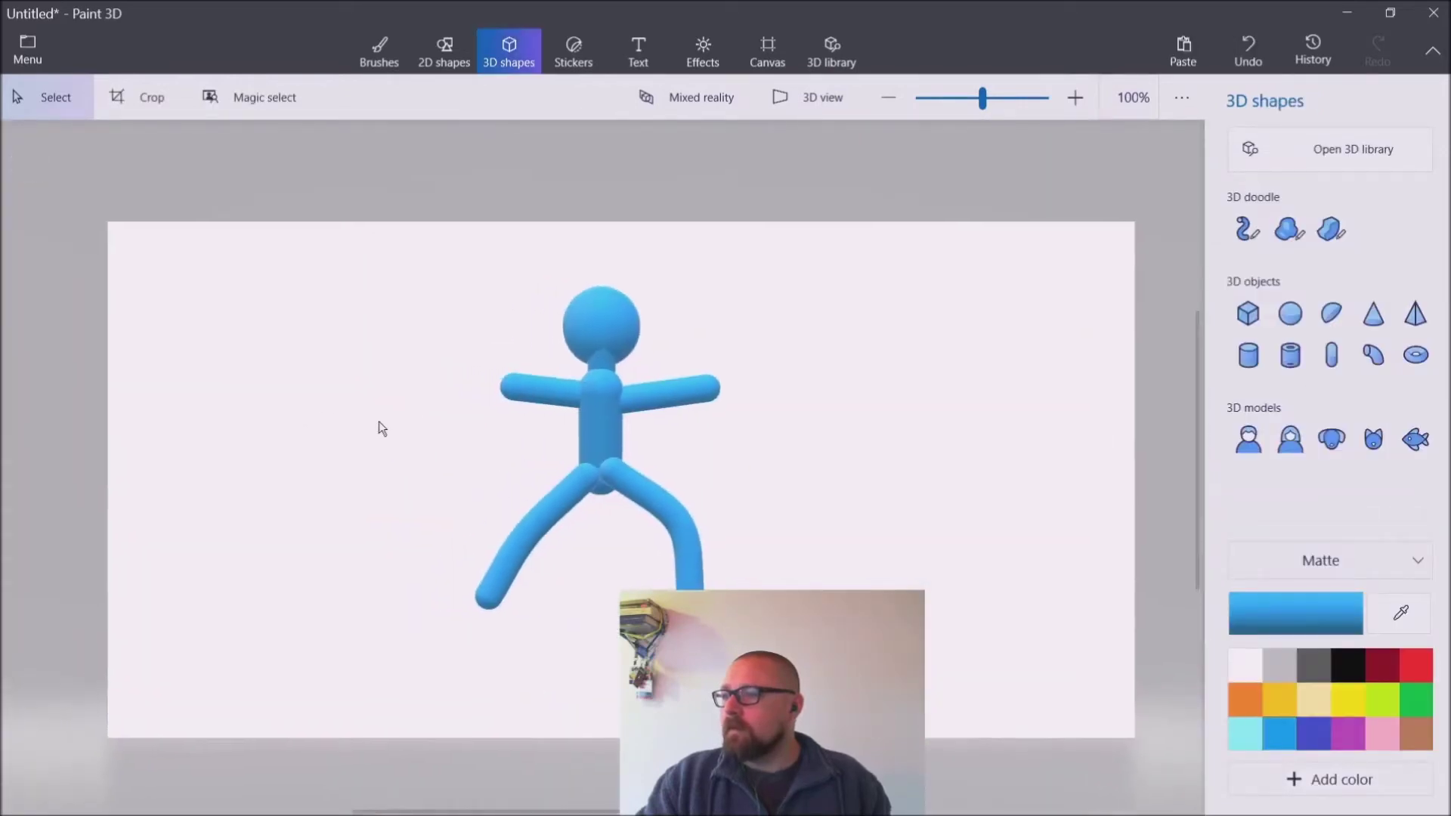
{"action": "left_click", "coordinate": [443, 590]}
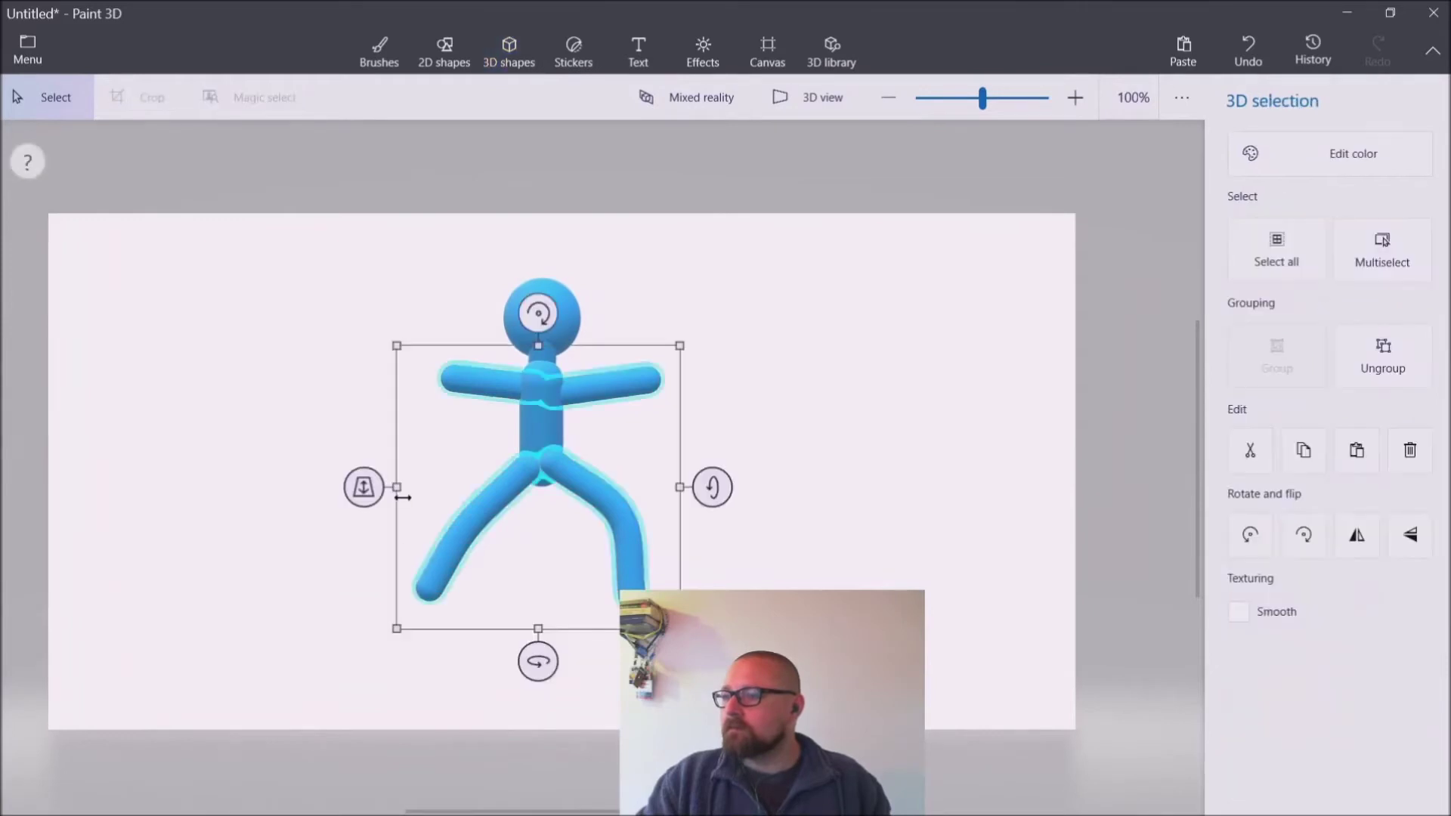
{"action": "left_click_drag", "start_coordinate": [365, 487], "coordinate": [363, 485]}
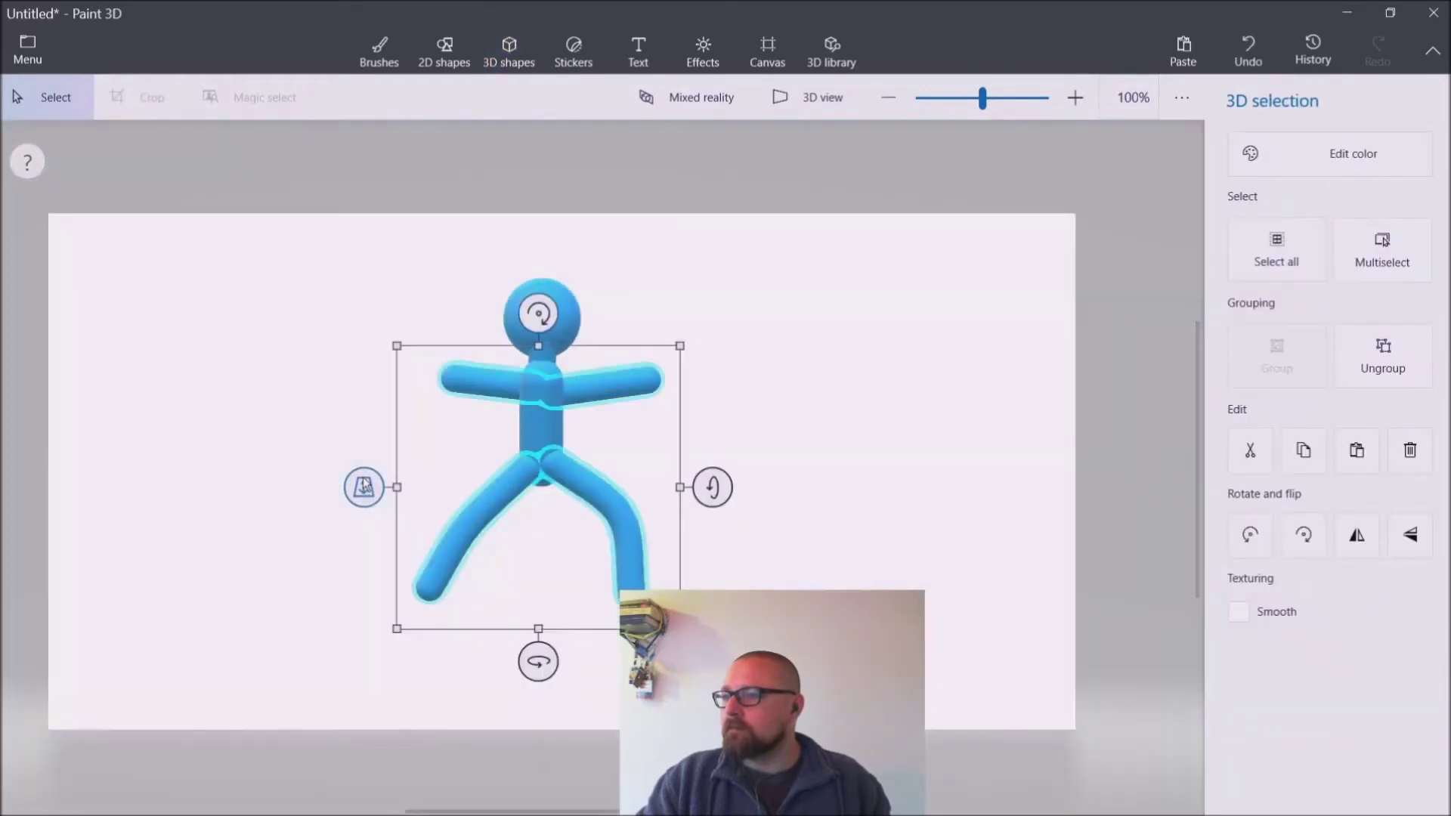
{"action": "left_click", "coordinate": [281, 398]}
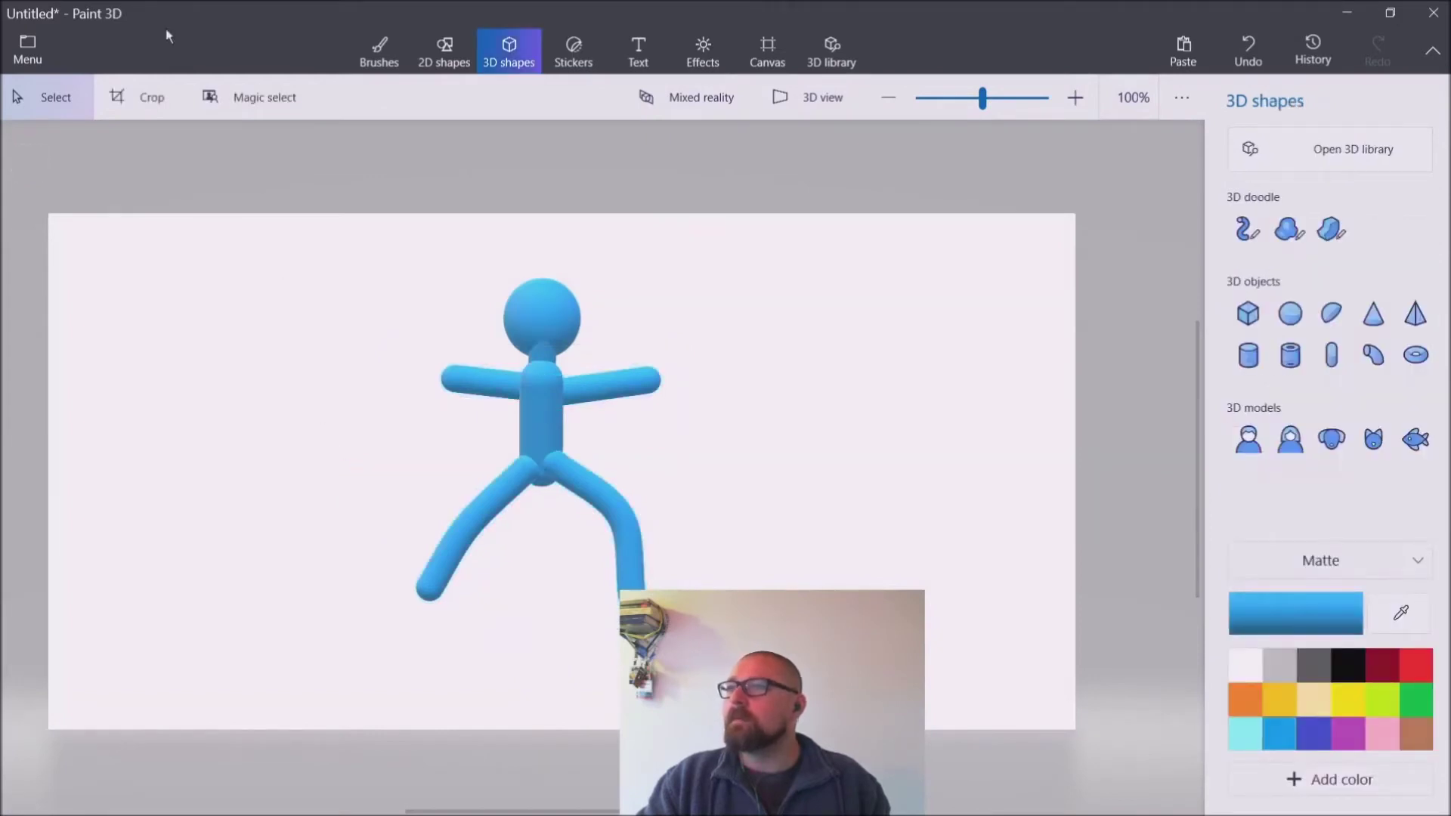
Step: Export the figure as a 3D model in FBX format named stickman5.fbx in the Animation\paint folder
{"action": "left_click", "coordinate": [27, 47]}
{"action": "left_click", "coordinate": [89, 290]}
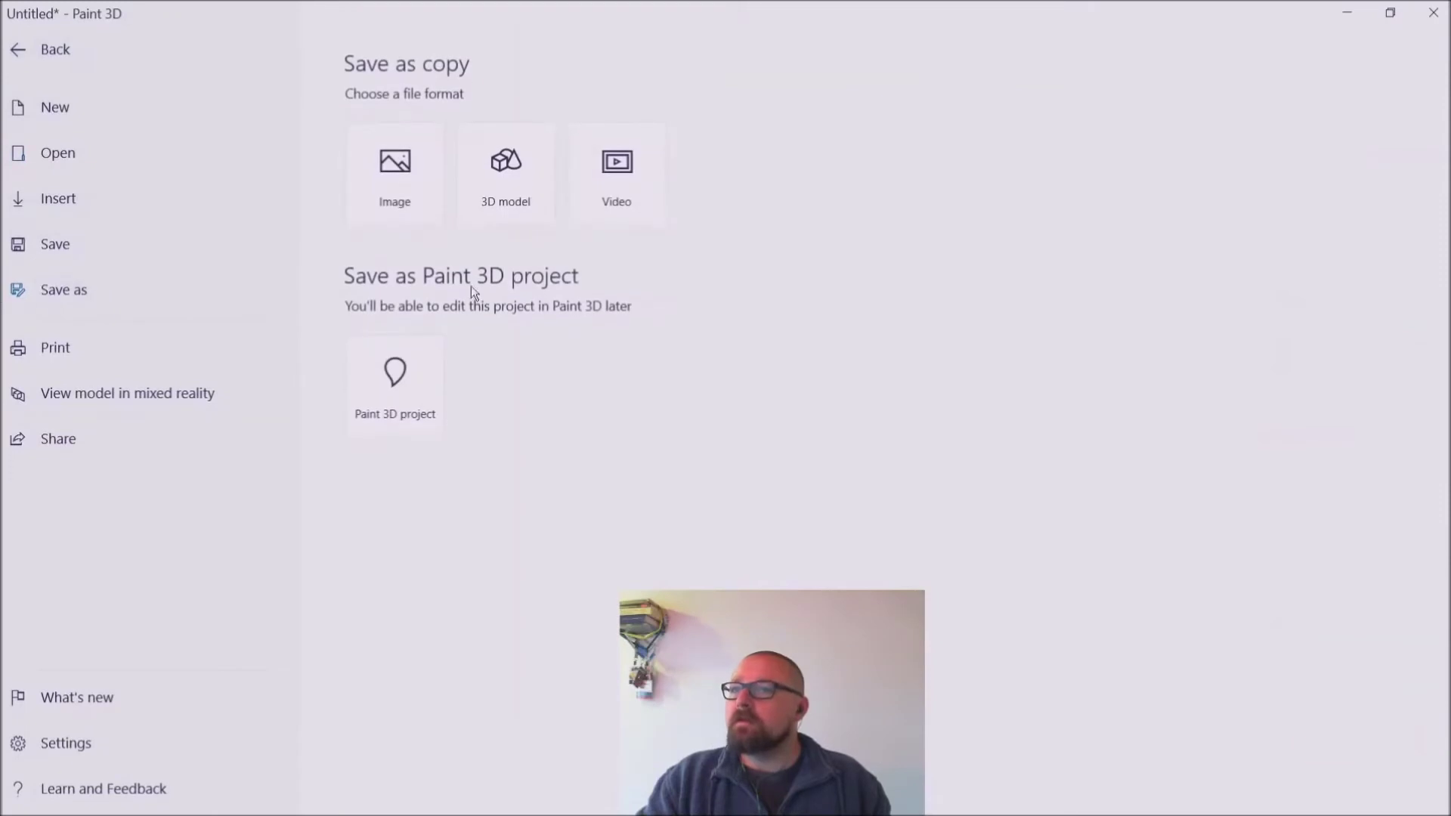
{"action": "left_click", "coordinate": [520, 177]}
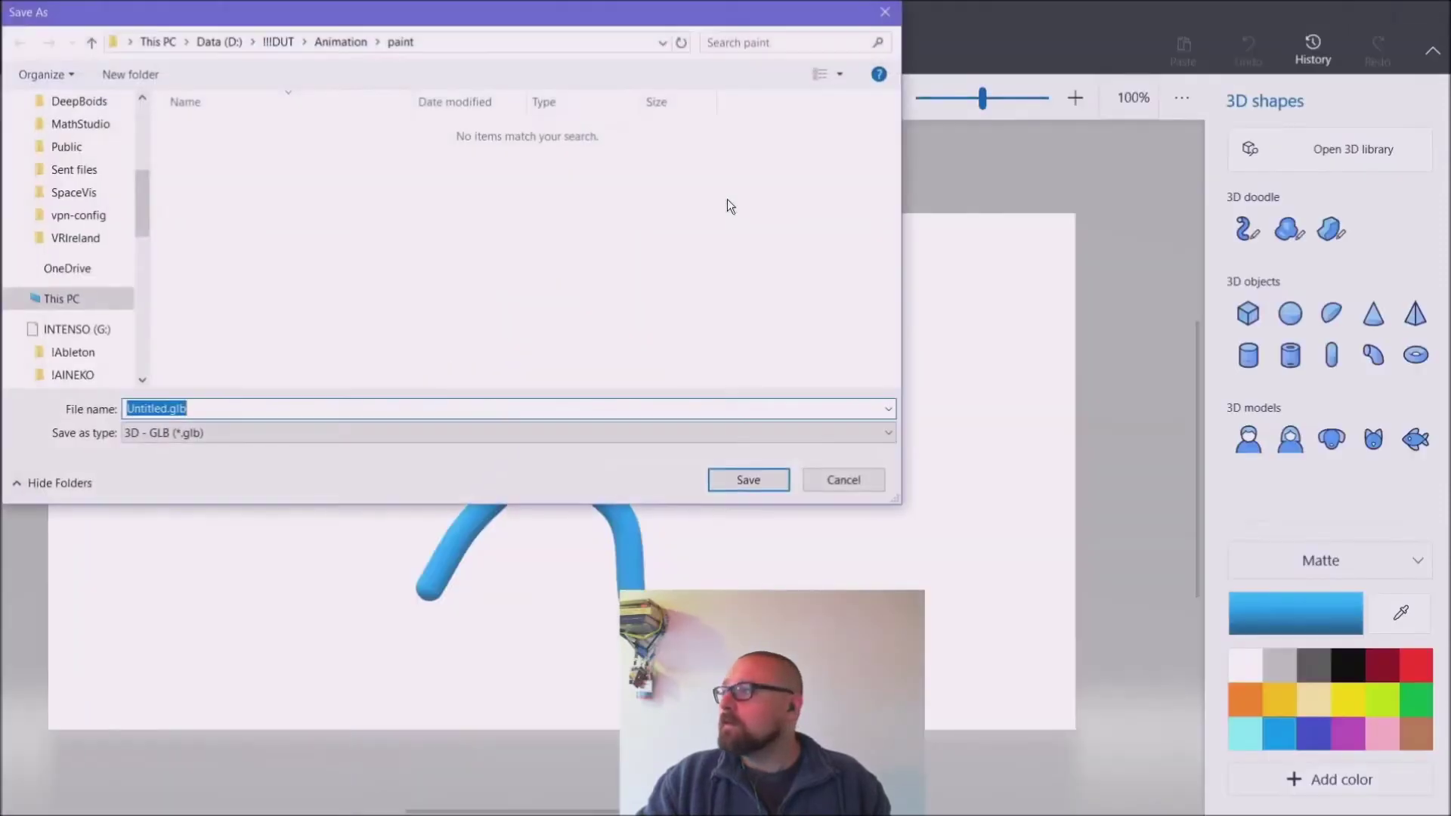
{"action": "left_click", "coordinate": [312, 434]}
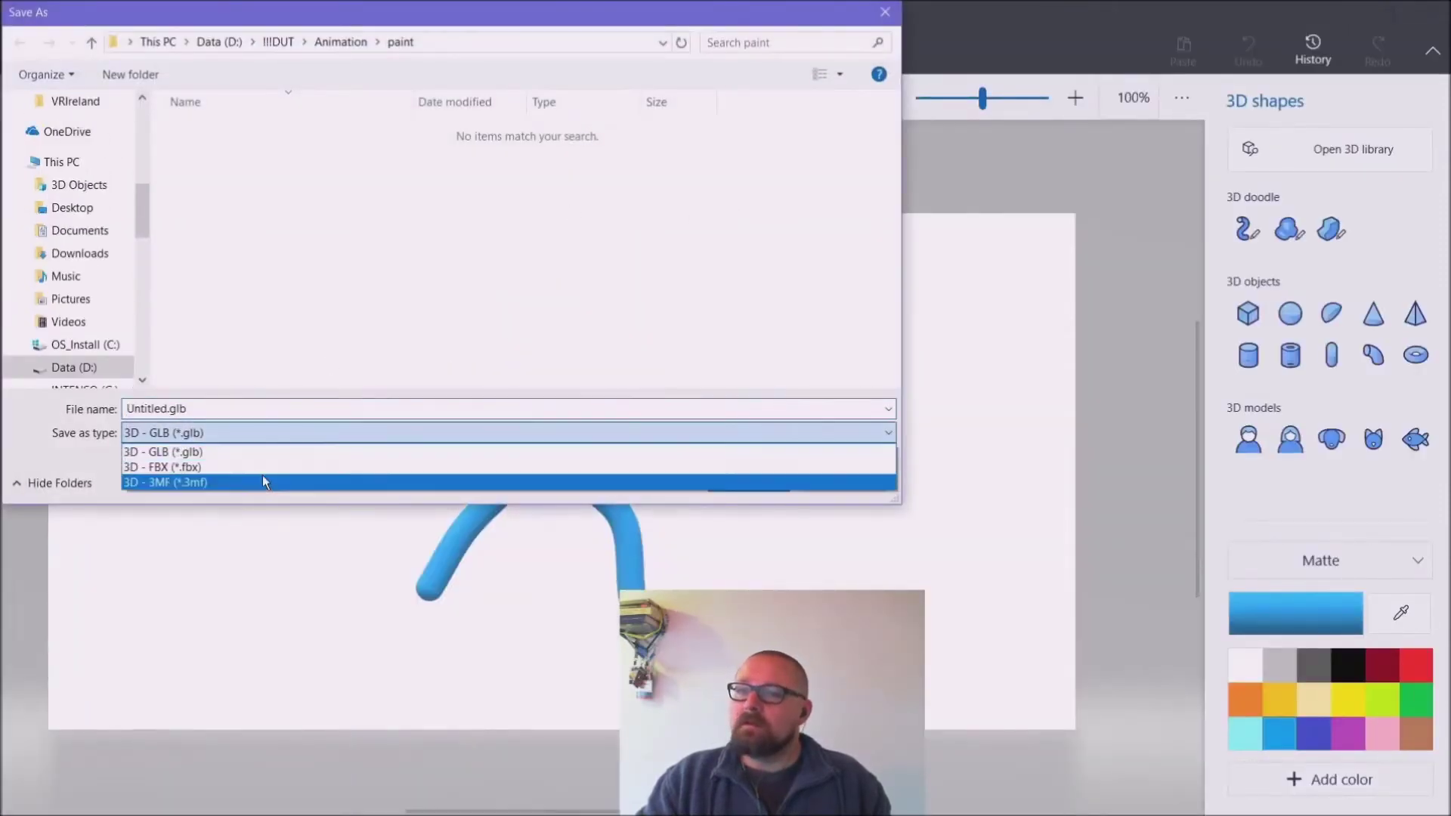
{"action": "left_click", "coordinate": [260, 466]}
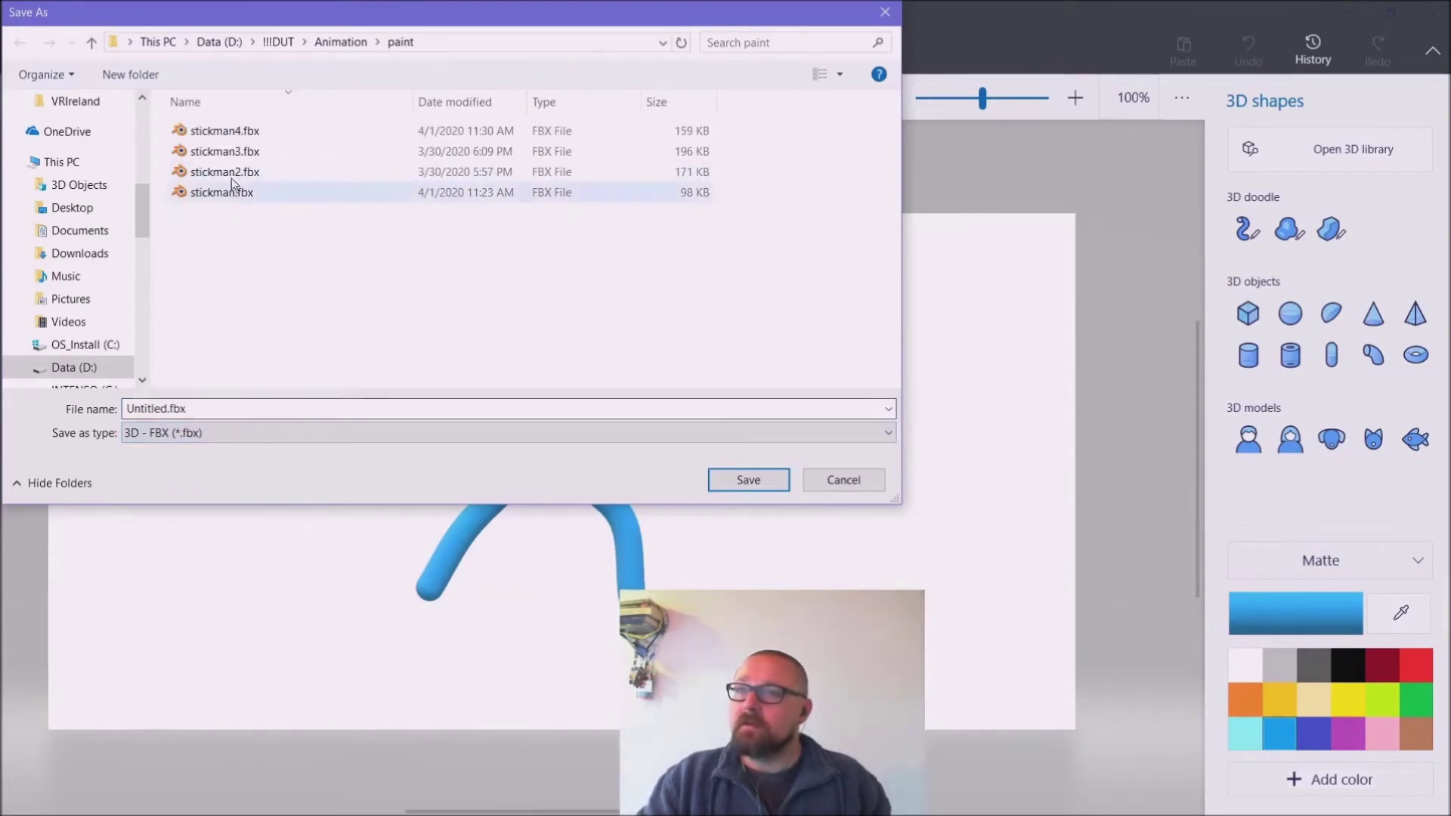
{"action": "left_click", "coordinate": [221, 132]}
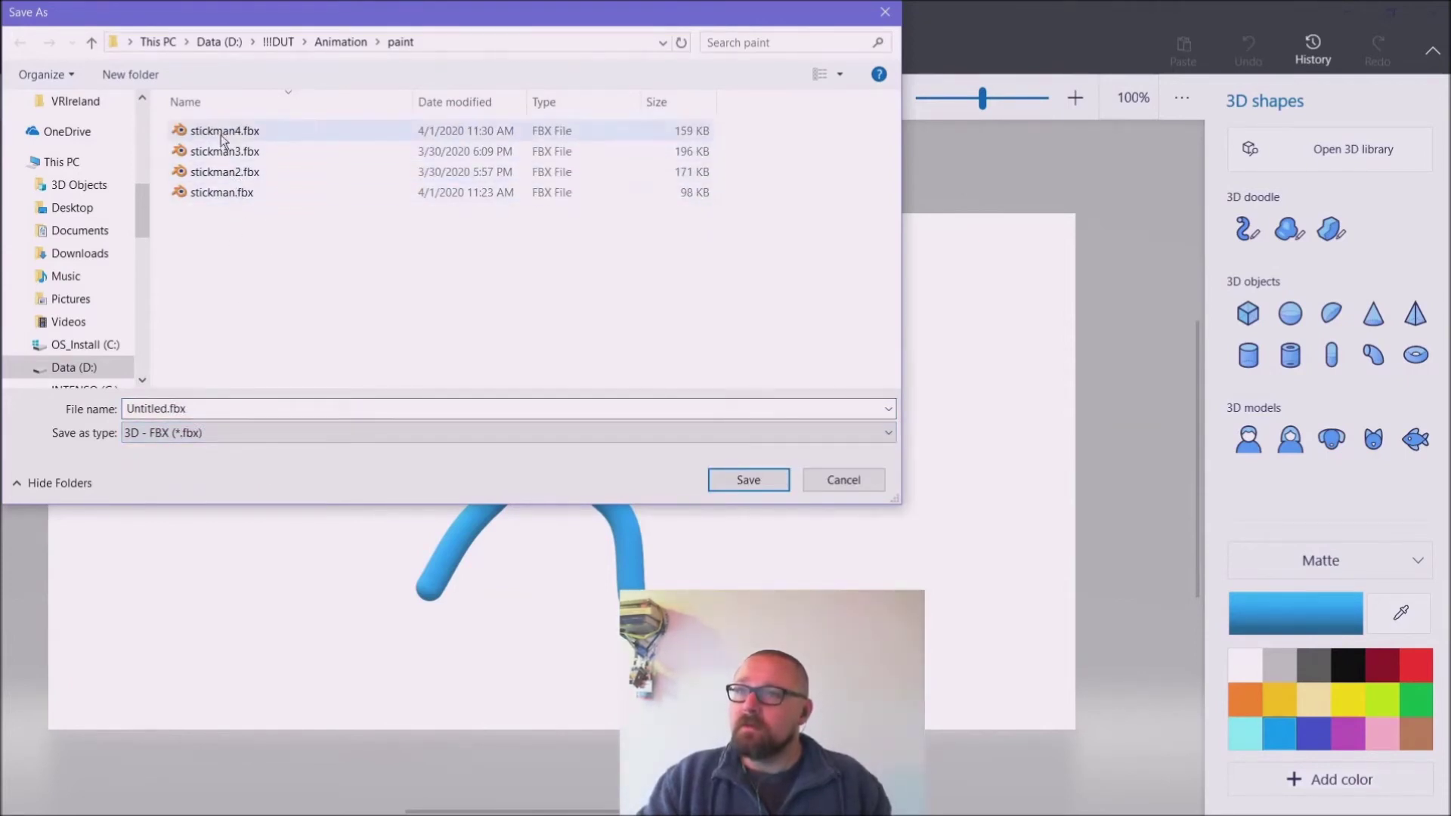
{"action": "double_click", "coordinate": [171, 413]}
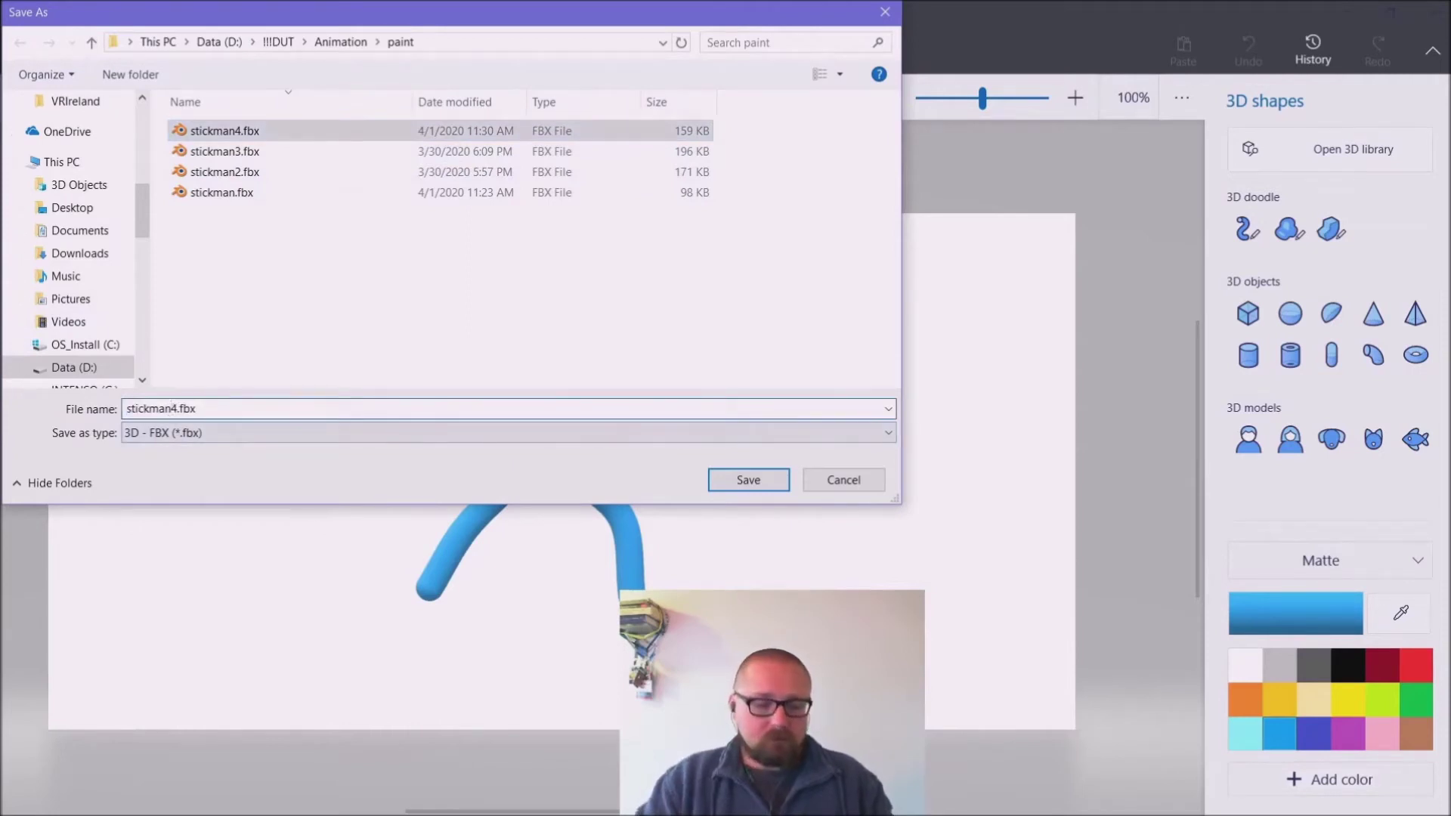
{"action": "key", "text": "Return"}
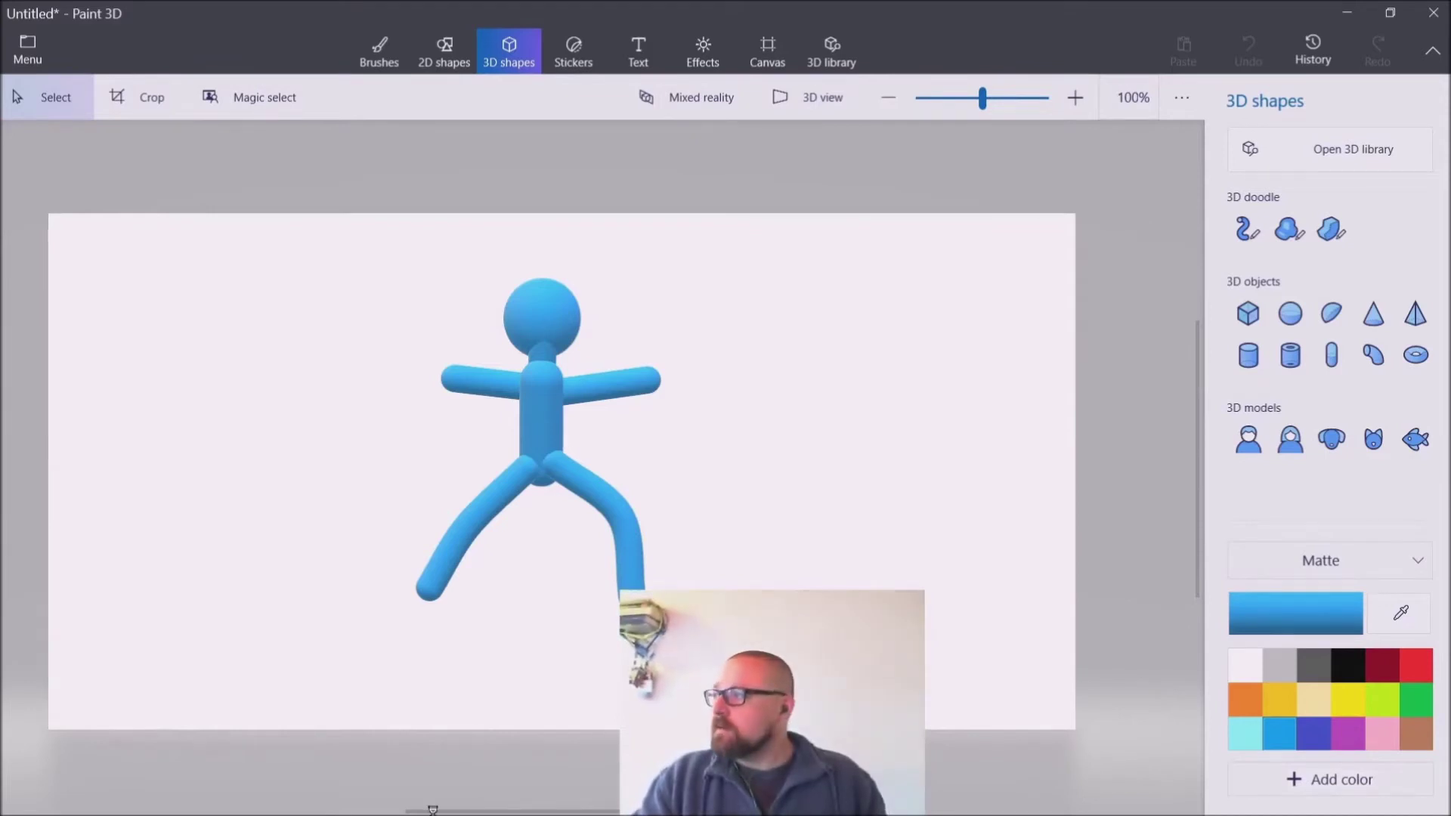
Step: Switch to Blender and reload the start-up file, discarding the weight-painted character
{"action": "mouse_move", "coordinate": [106, 805]}
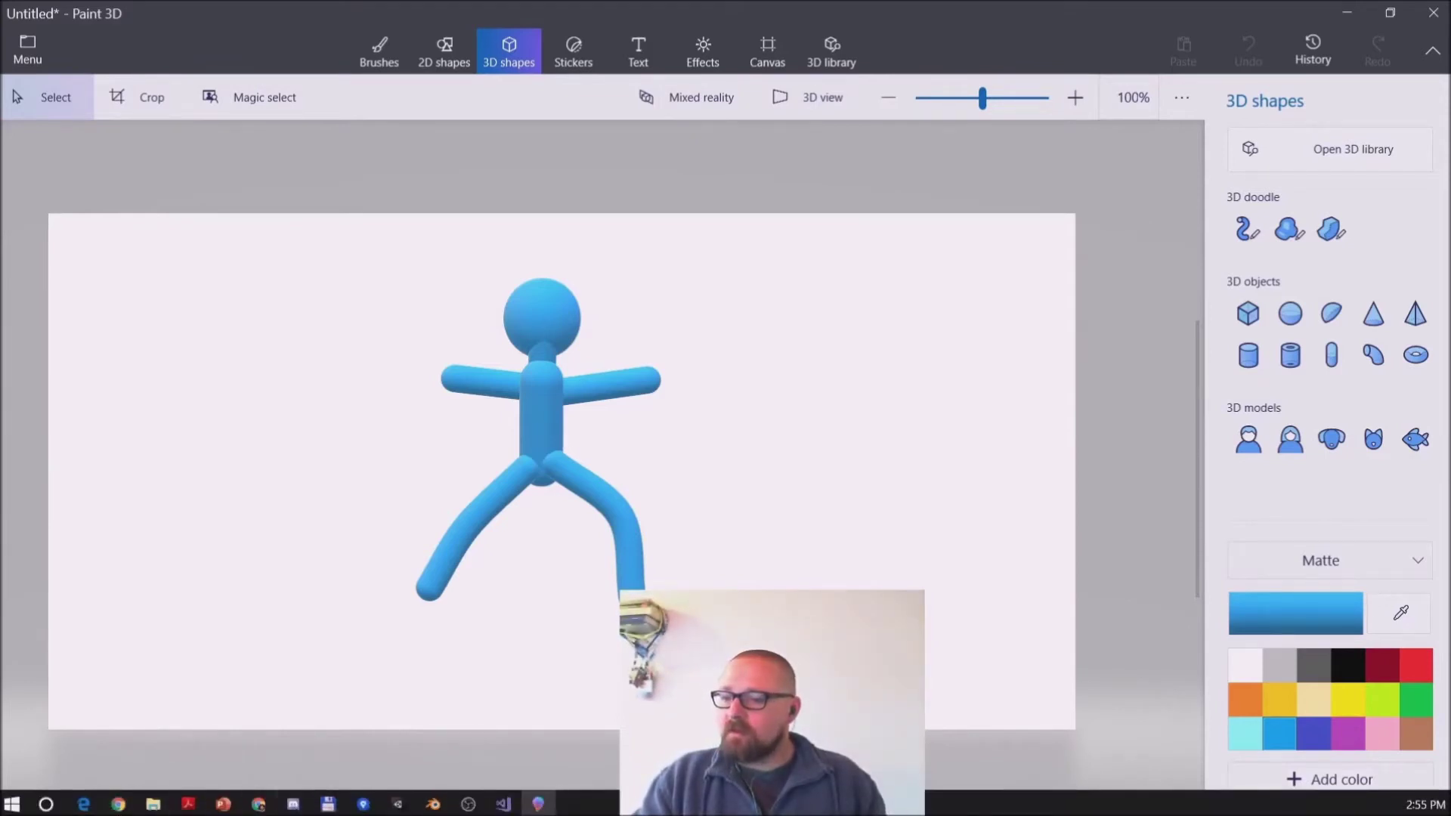
{"action": "left_click", "coordinate": [433, 805]}
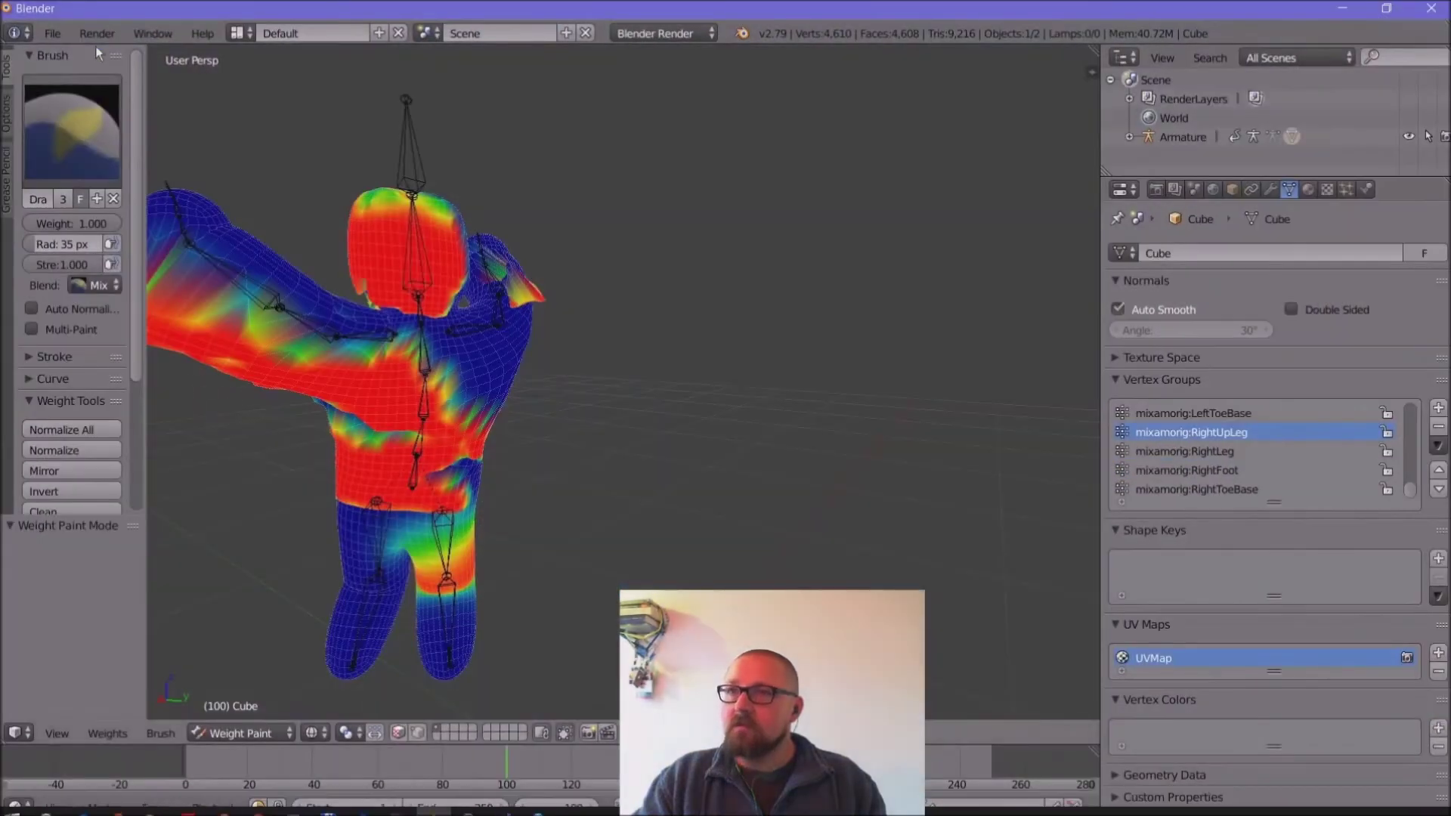
{"action": "left_click", "coordinate": [56, 34]}
{"action": "left_click", "coordinate": [76, 57]}
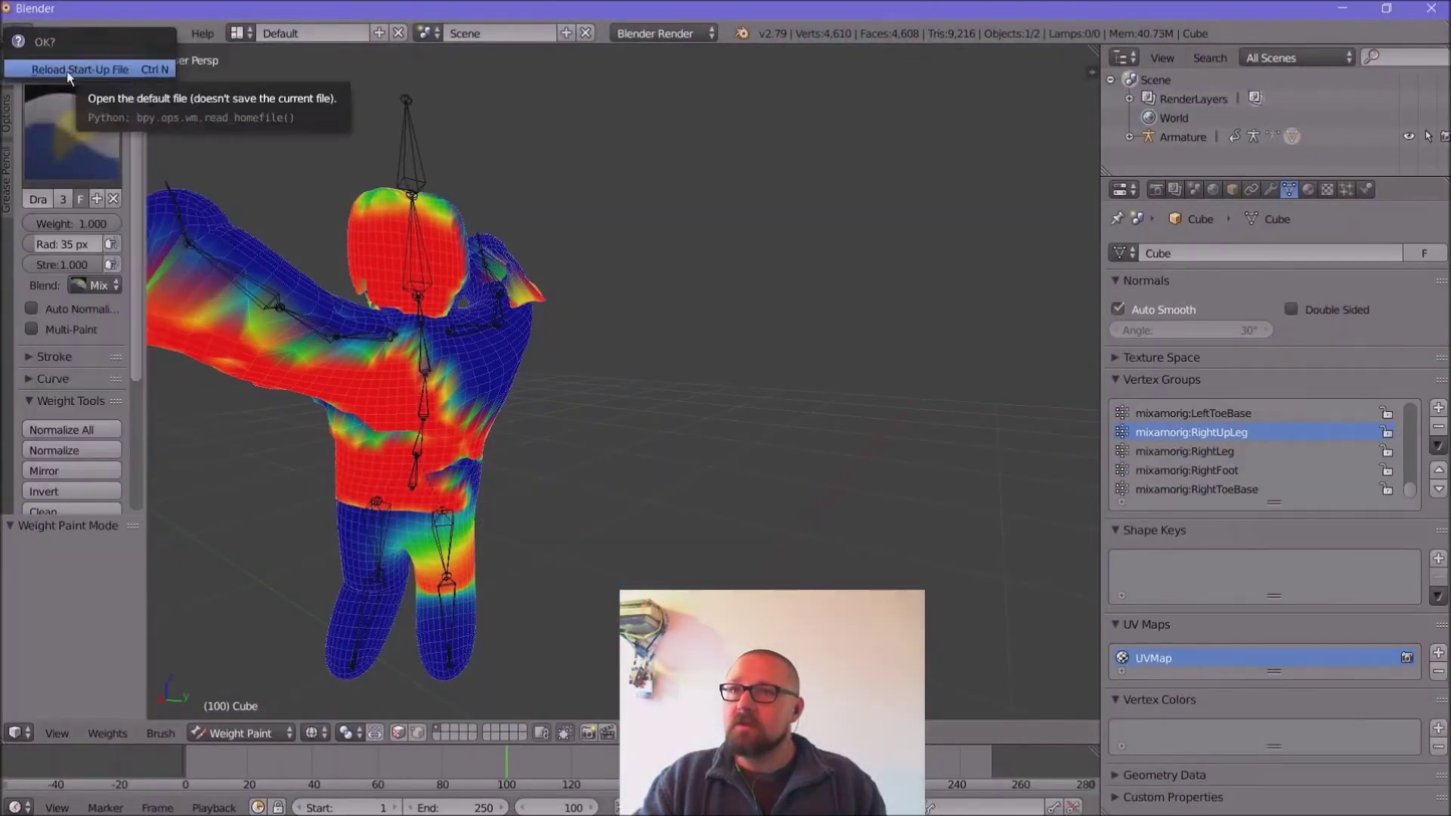
{"action": "left_click", "coordinate": [67, 71]}
Step: Import the FBX model stickman5.fbx from D:\!!!DUT\Animation\paint
{"action": "left_click", "coordinate": [52, 34]}
{"action": "mouse_move", "coordinate": [114, 393]}
{"action": "left_click", "coordinate": [299, 453]}
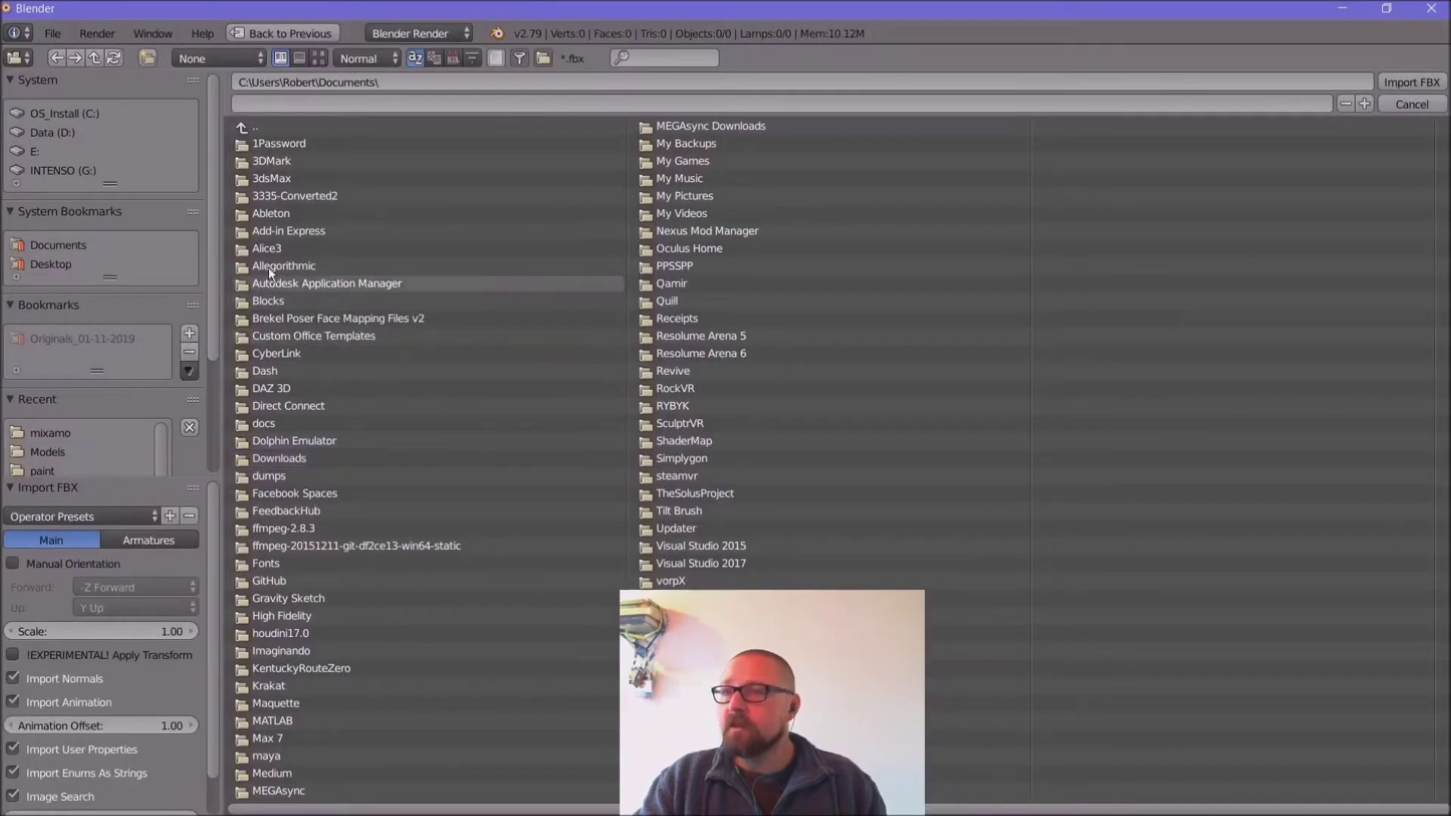
{"action": "left_click", "coordinate": [42, 136]}
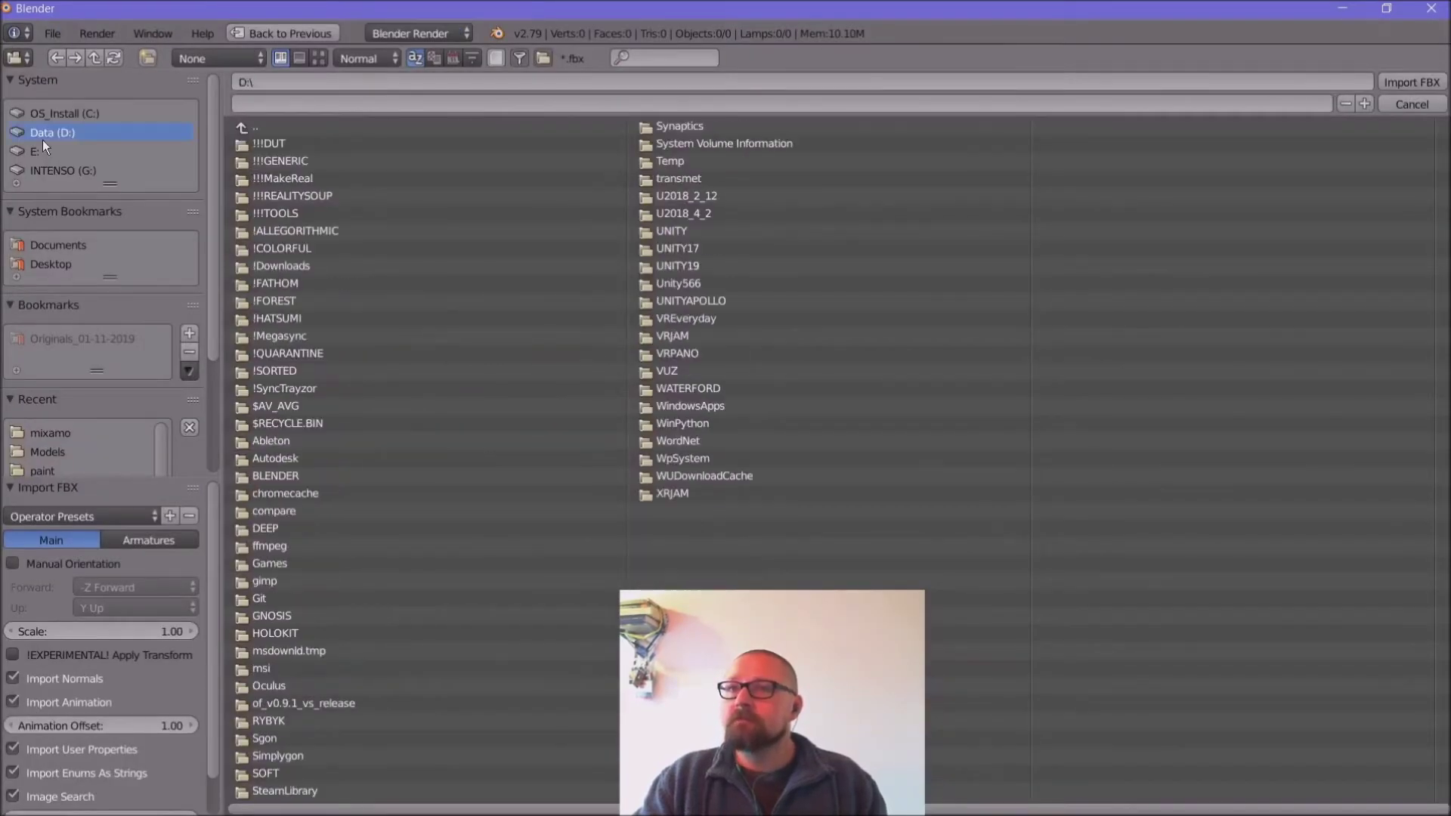
{"action": "left_click", "coordinate": [280, 144]}
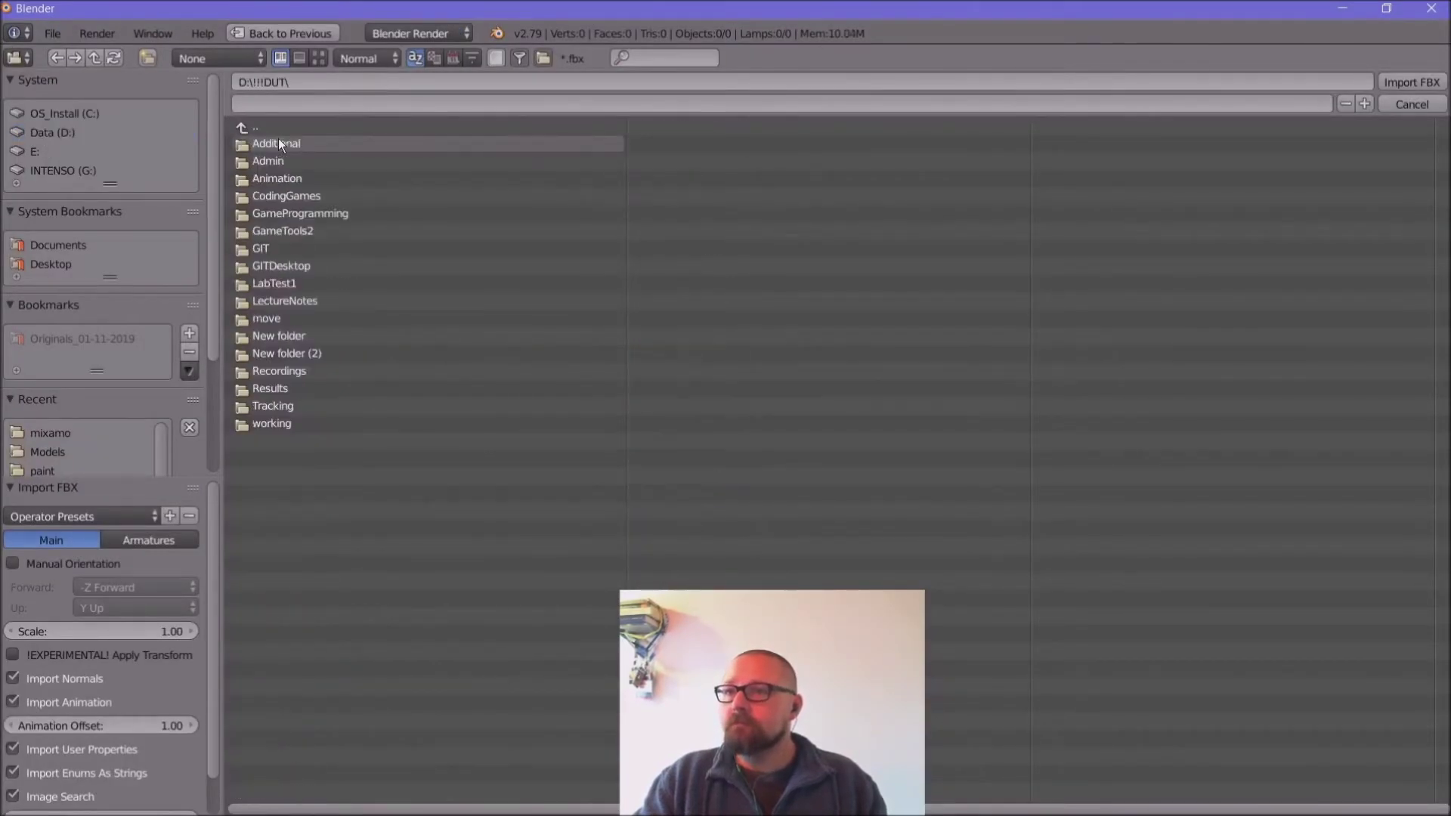
{"action": "left_click", "coordinate": [281, 177]}
{"action": "left_click", "coordinate": [275, 179]}
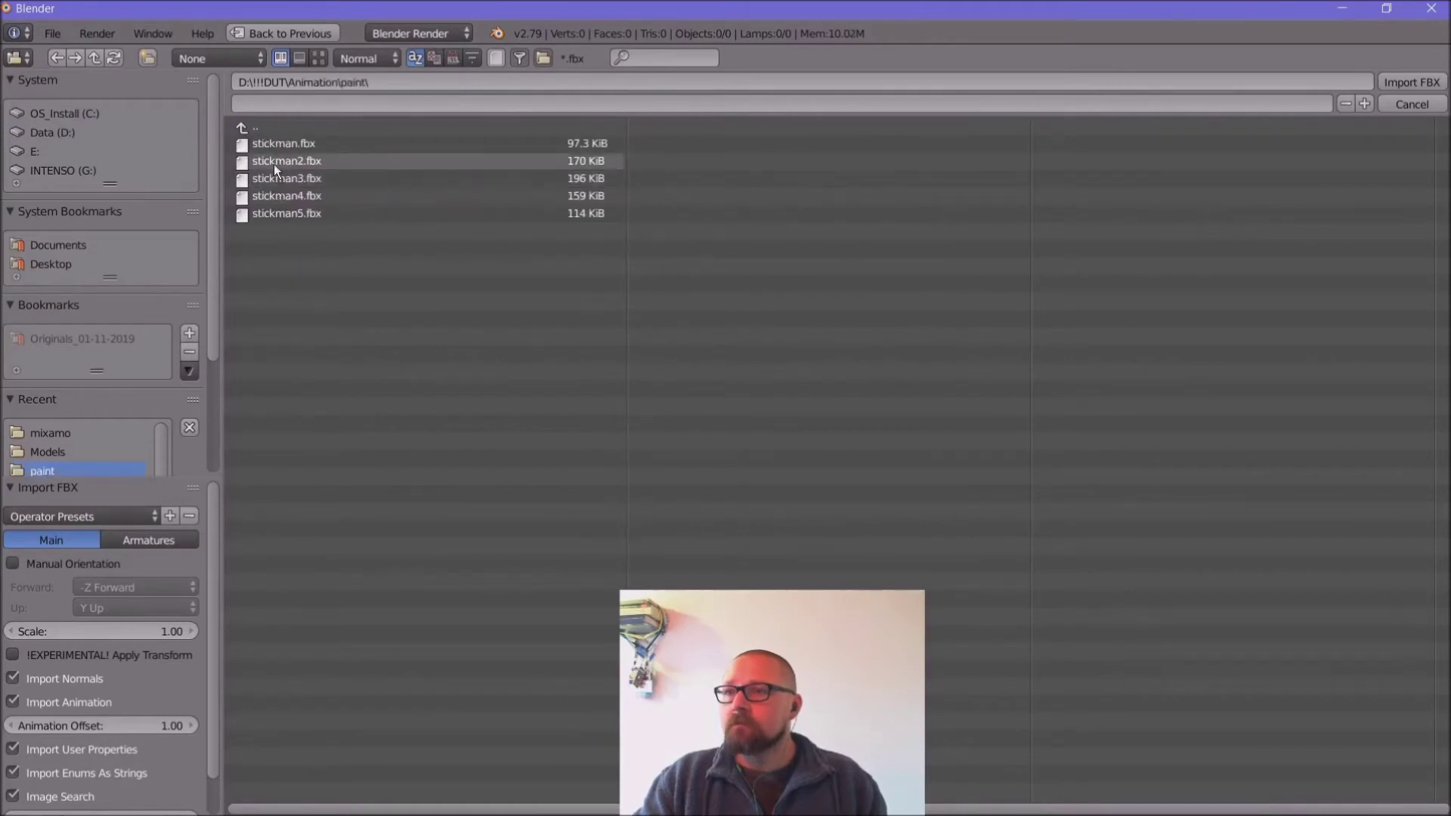
{"action": "left_click", "coordinate": [277, 215]}
{"action": "double_click", "coordinate": [277, 216]}
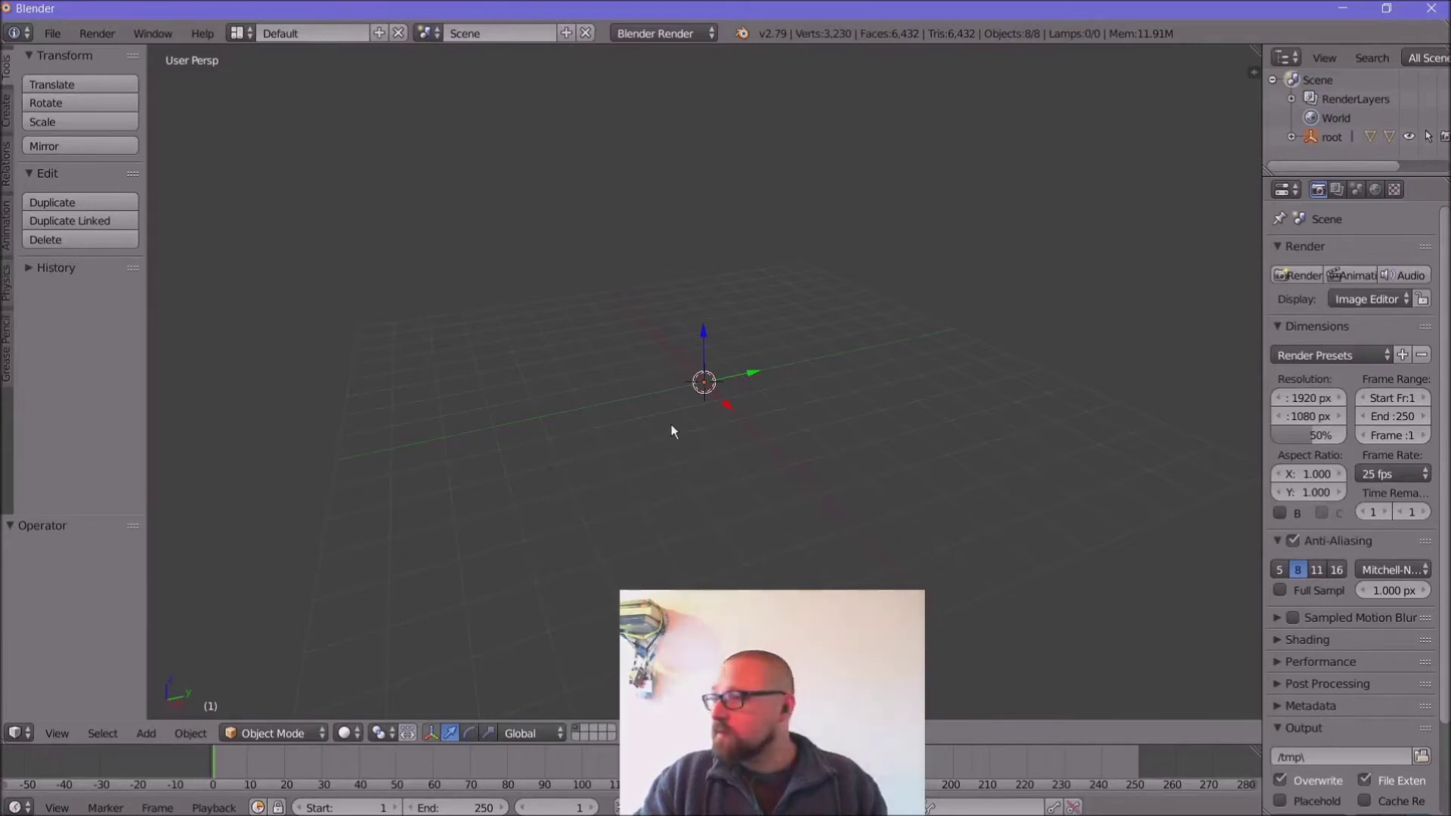
Step: Scale the imported figure up by a factor of about 97, and again by exactly 20
{"action": "key", "text": "s"}
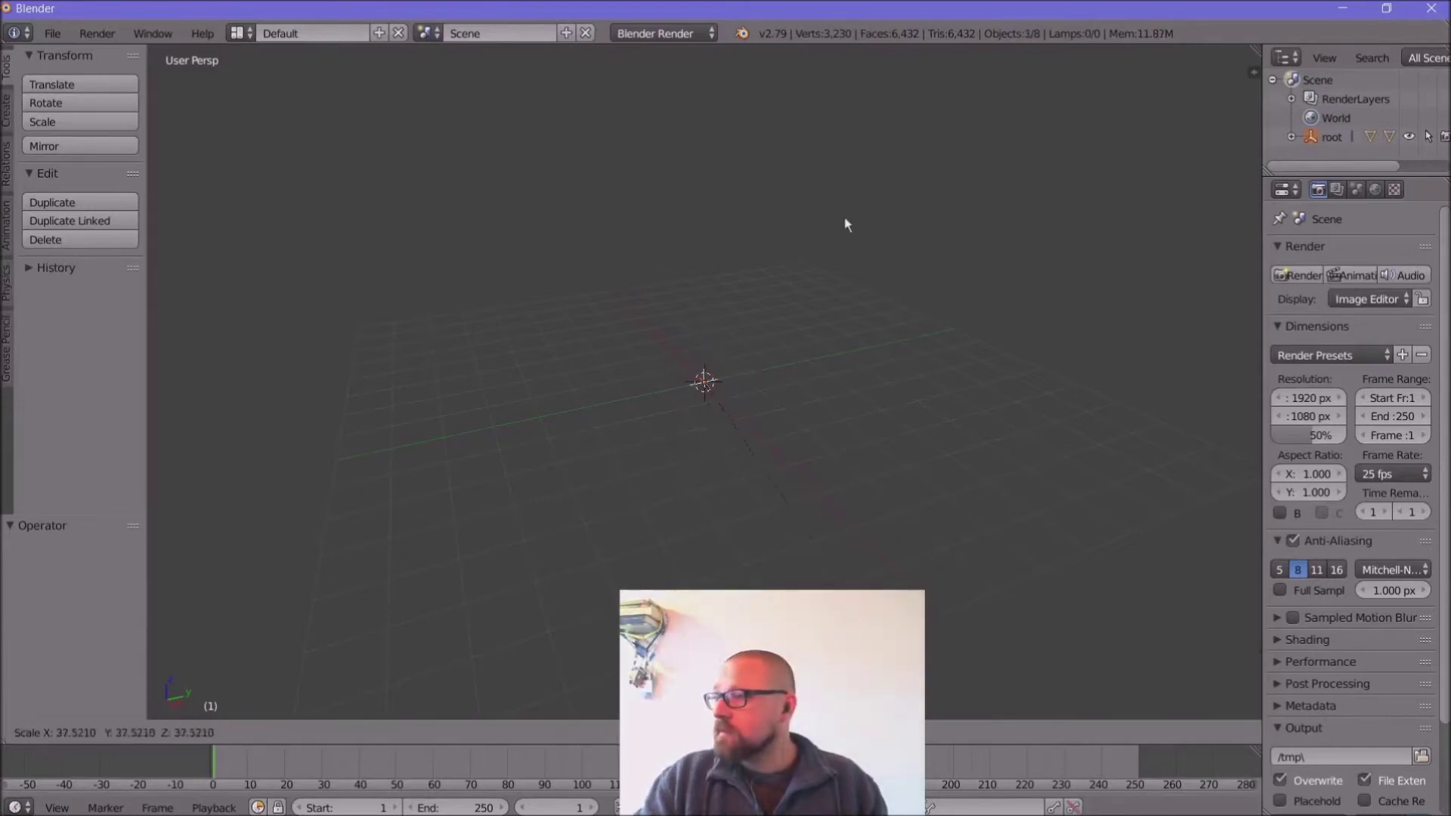
{"action": "left_click", "coordinate": [745, 389]}
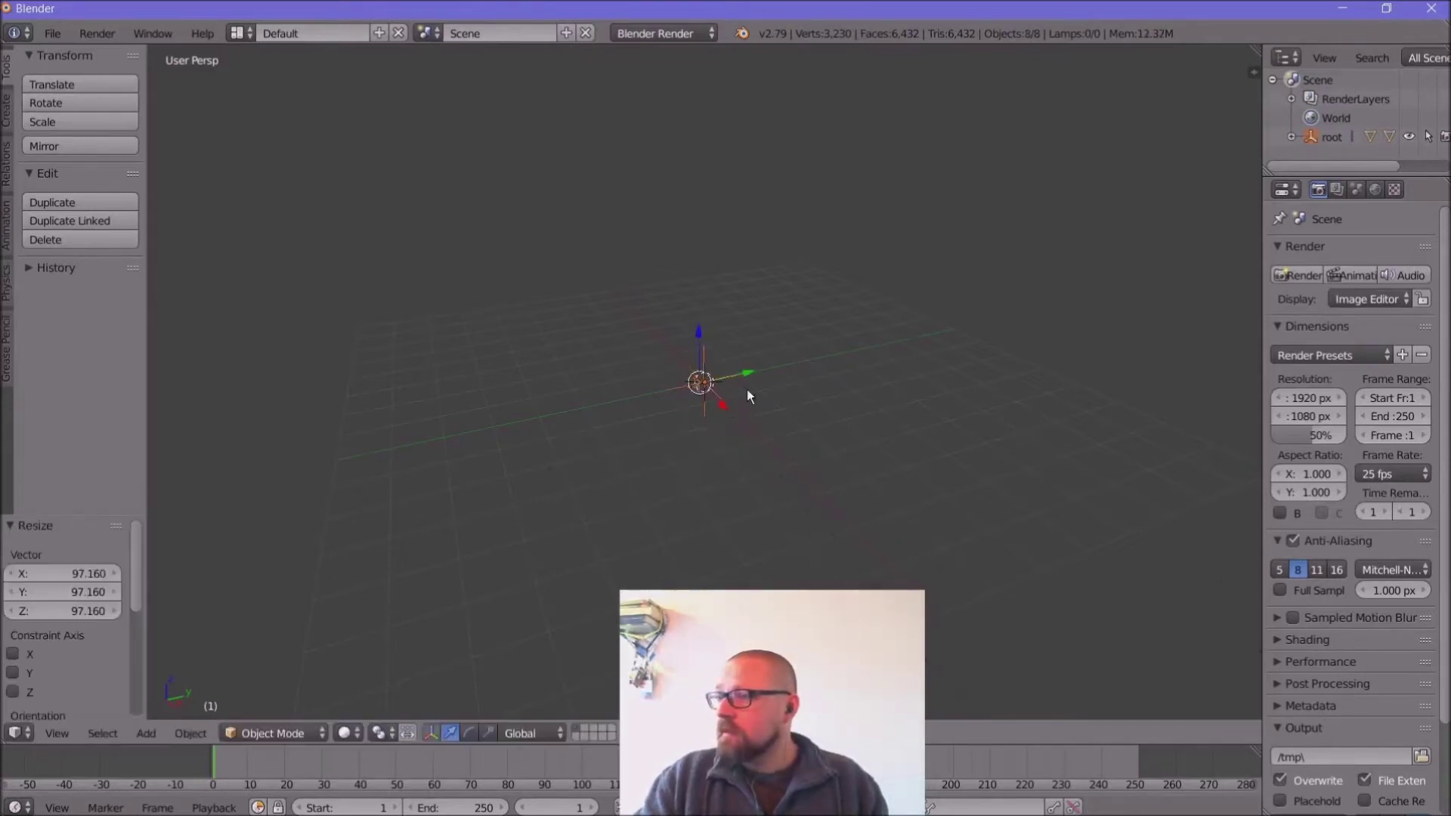
{"action": "type", "text": "s20"}
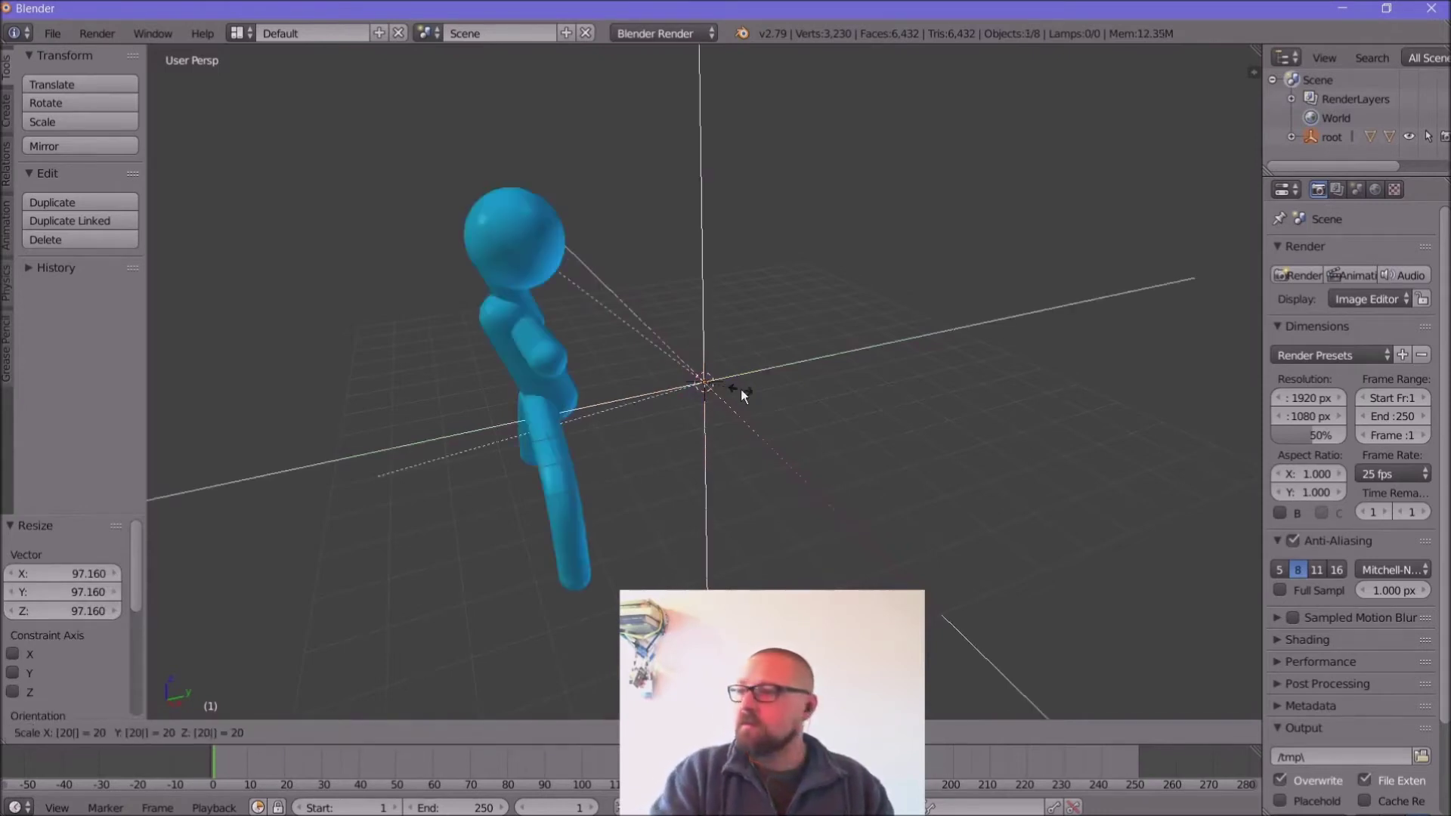
{"action": "key", "text": "Return"}
Step: Move the figure about 4 units along Y and 0.5 units up to bring it over the scene origin
{"action": "middle_click_drag", "start_coordinate": [257, 301], "coordinate": [439, 374]}
{"action": "right_click", "coordinate": [438, 376]}
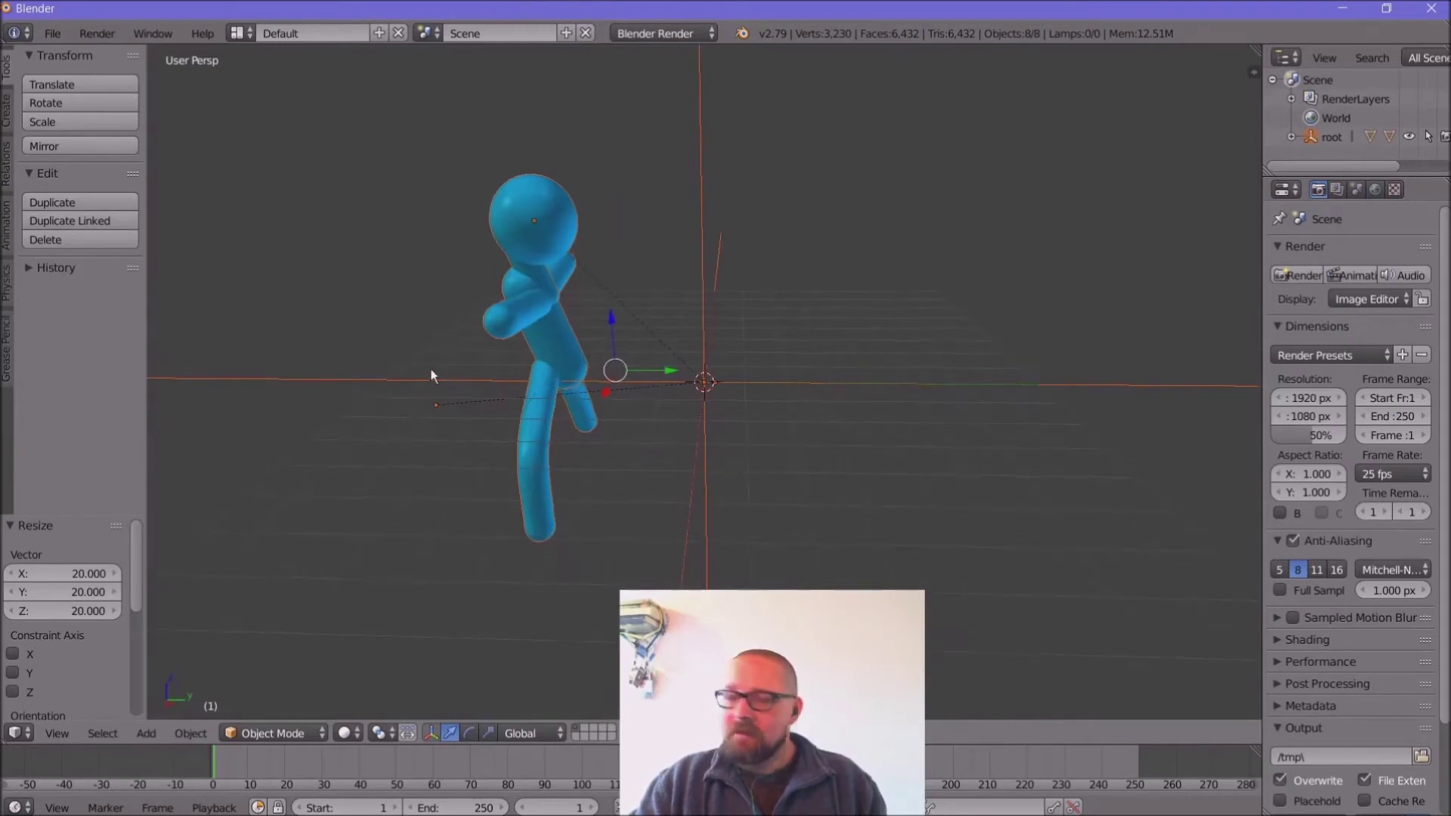
{"action": "key", "text": "g"}
{"action": "left_click", "coordinate": [614, 317]}
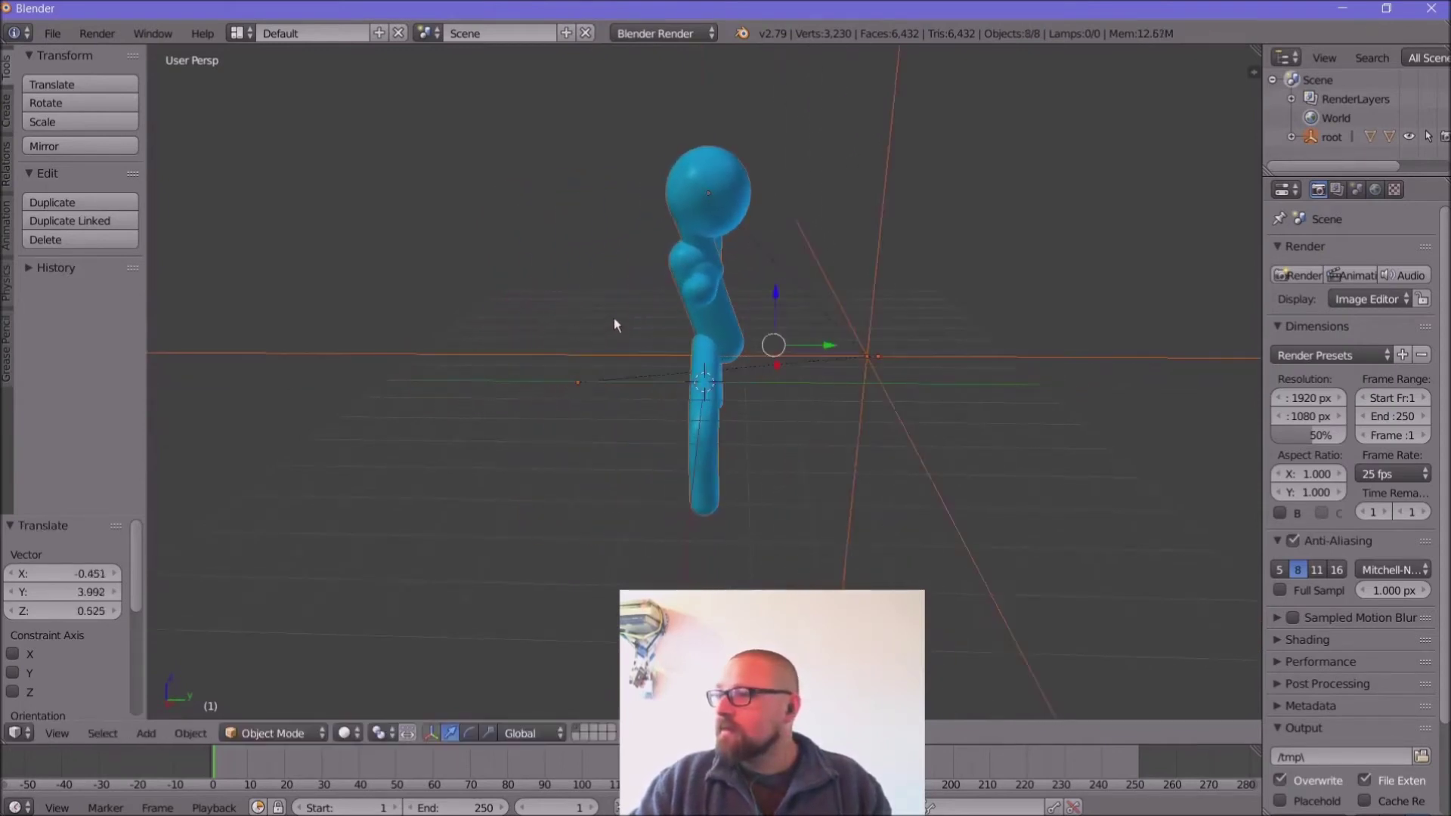
Step: Switch the viewport shading to wireframe and inspect the figure's mesh from the front
{"action": "middle_click_drag", "start_coordinate": [620, 320], "coordinate": [677, 361]}
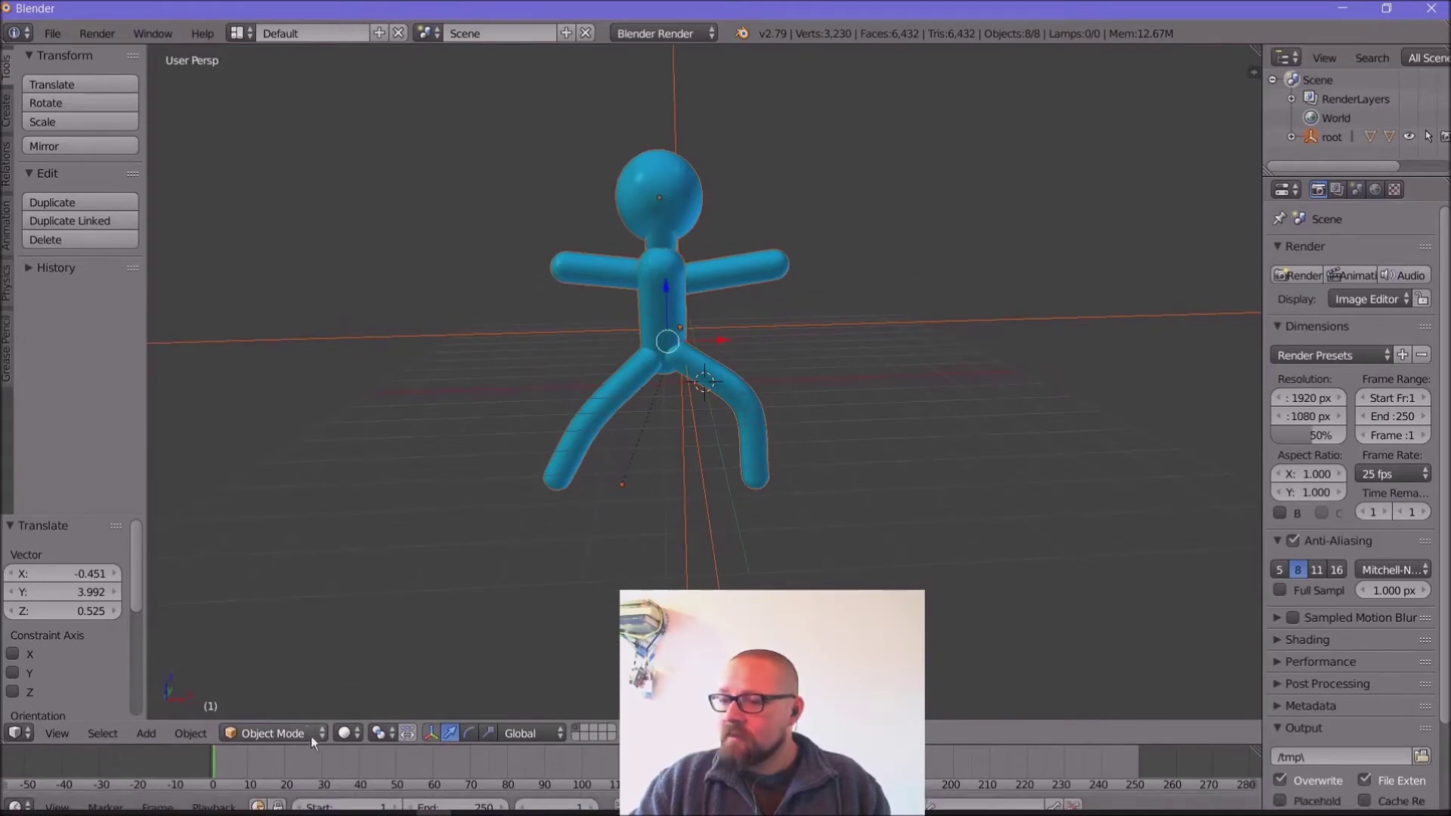
{"action": "left_click", "coordinate": [346, 733]}
{"action": "left_click", "coordinate": [385, 690]}
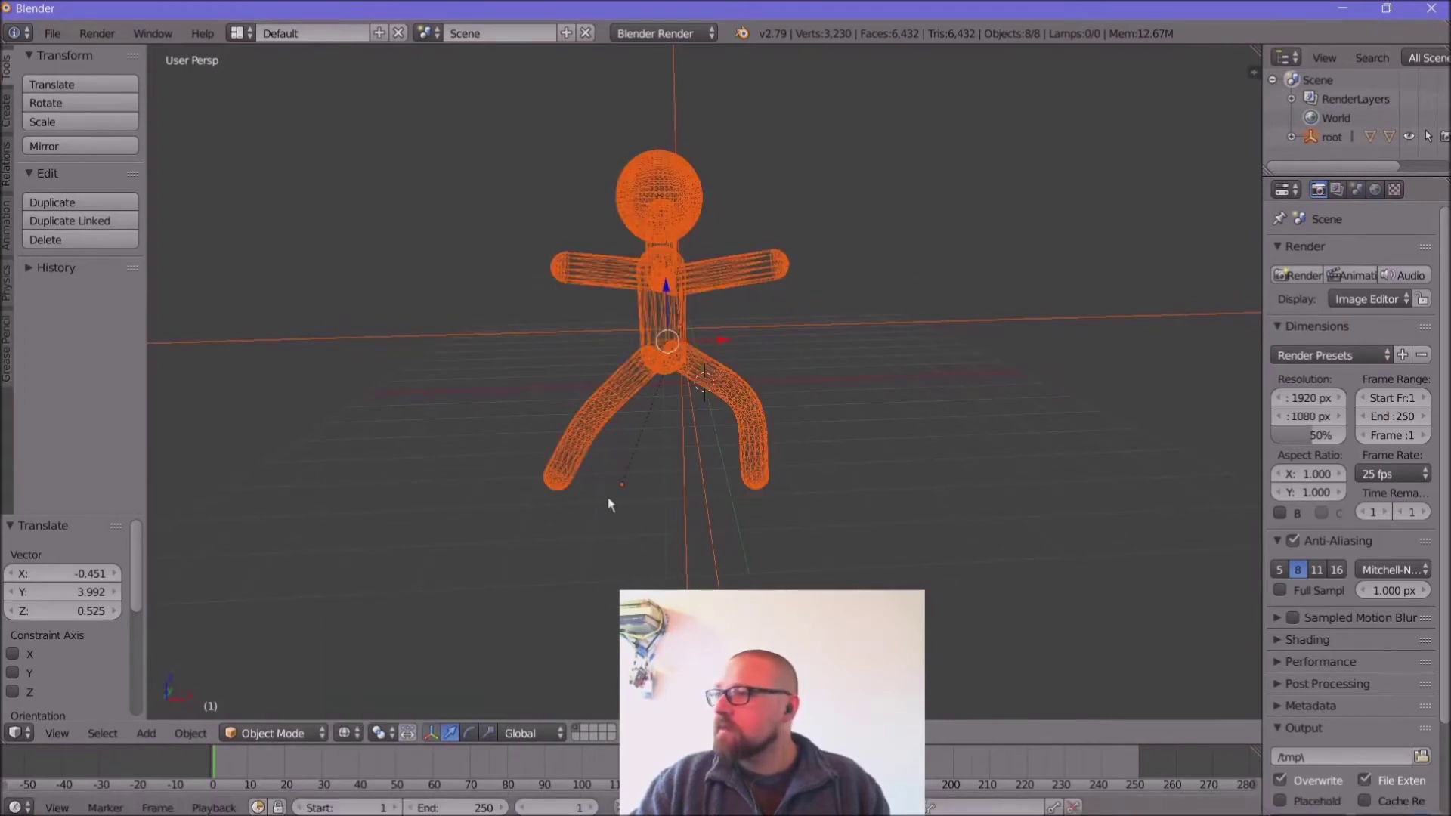
{"action": "scroll", "coordinate": [611, 505], "scroll_direction": "up", "scroll_amount": 3}
{"action": "scroll", "coordinate": [614, 501], "scroll_direction": "down", "scroll_amount": 2}
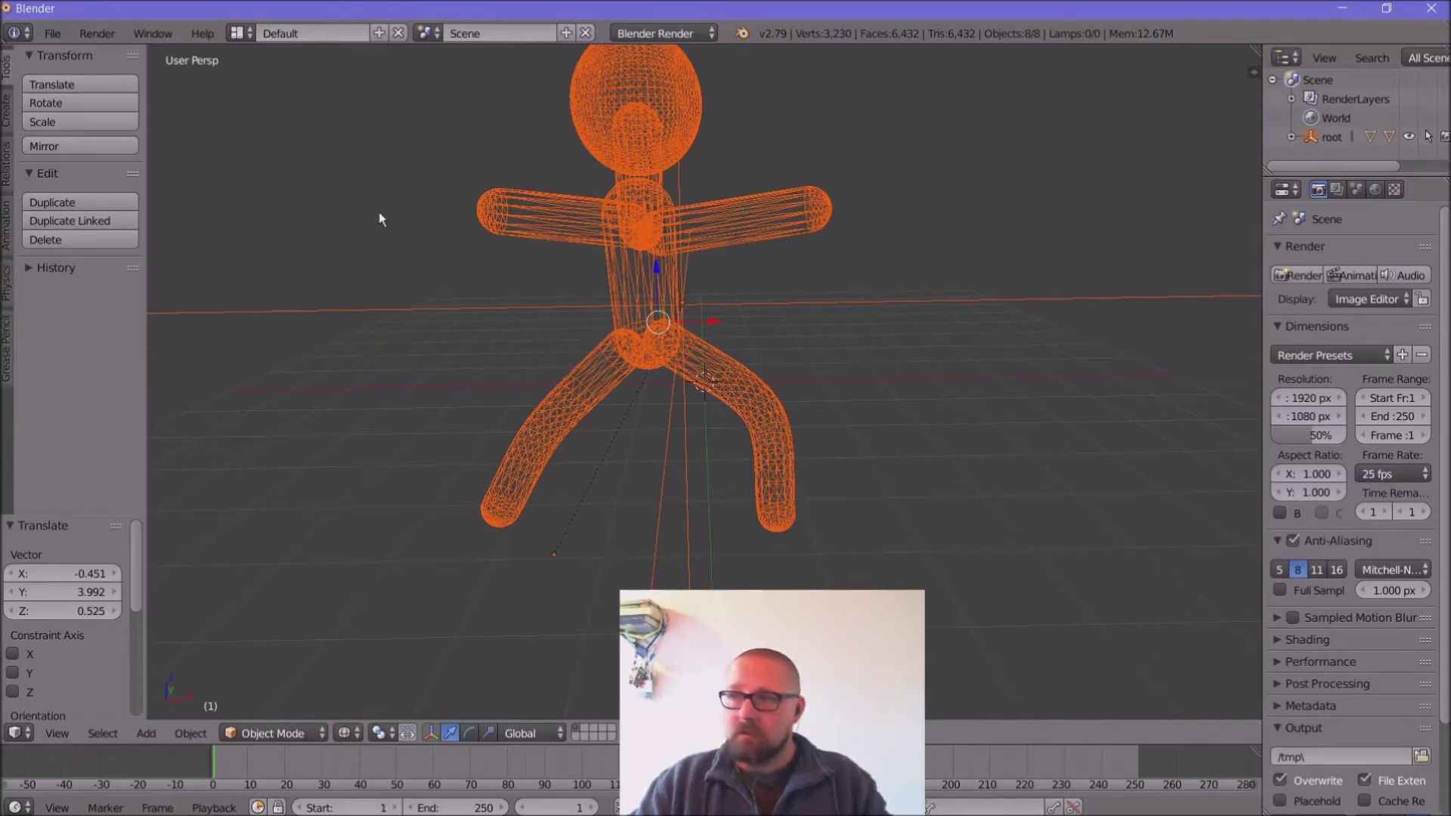
Step: Move the whole figure about 1.2 units along X, 0.5 along Y and 2.1 units up
{"action": "left_click", "coordinate": [53, 33]}
{"action": "middle_click_drag", "start_coordinate": [392, 250], "coordinate": [324, 359]}
{"action": "scroll", "coordinate": [502, 386], "scroll_direction": "up", "scroll_amount": 3}
{"action": "scroll", "coordinate": [541, 427], "scroll_direction": "down", "scroll_amount": 3}
{"action": "scroll", "coordinate": [324, 360], "scroll_direction": "down", "scroll_amount": 2}
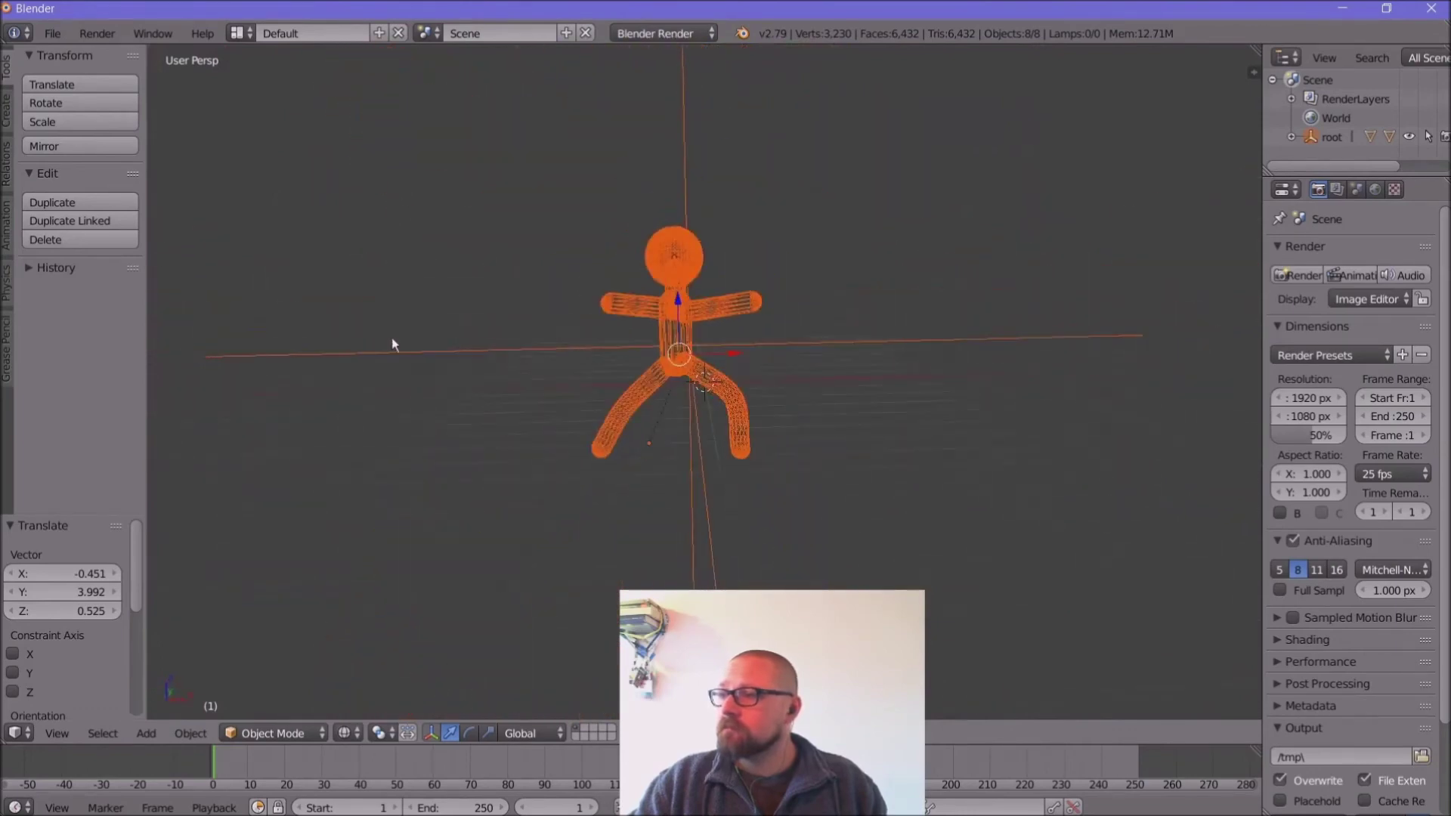
{"action": "key", "text": "g"}
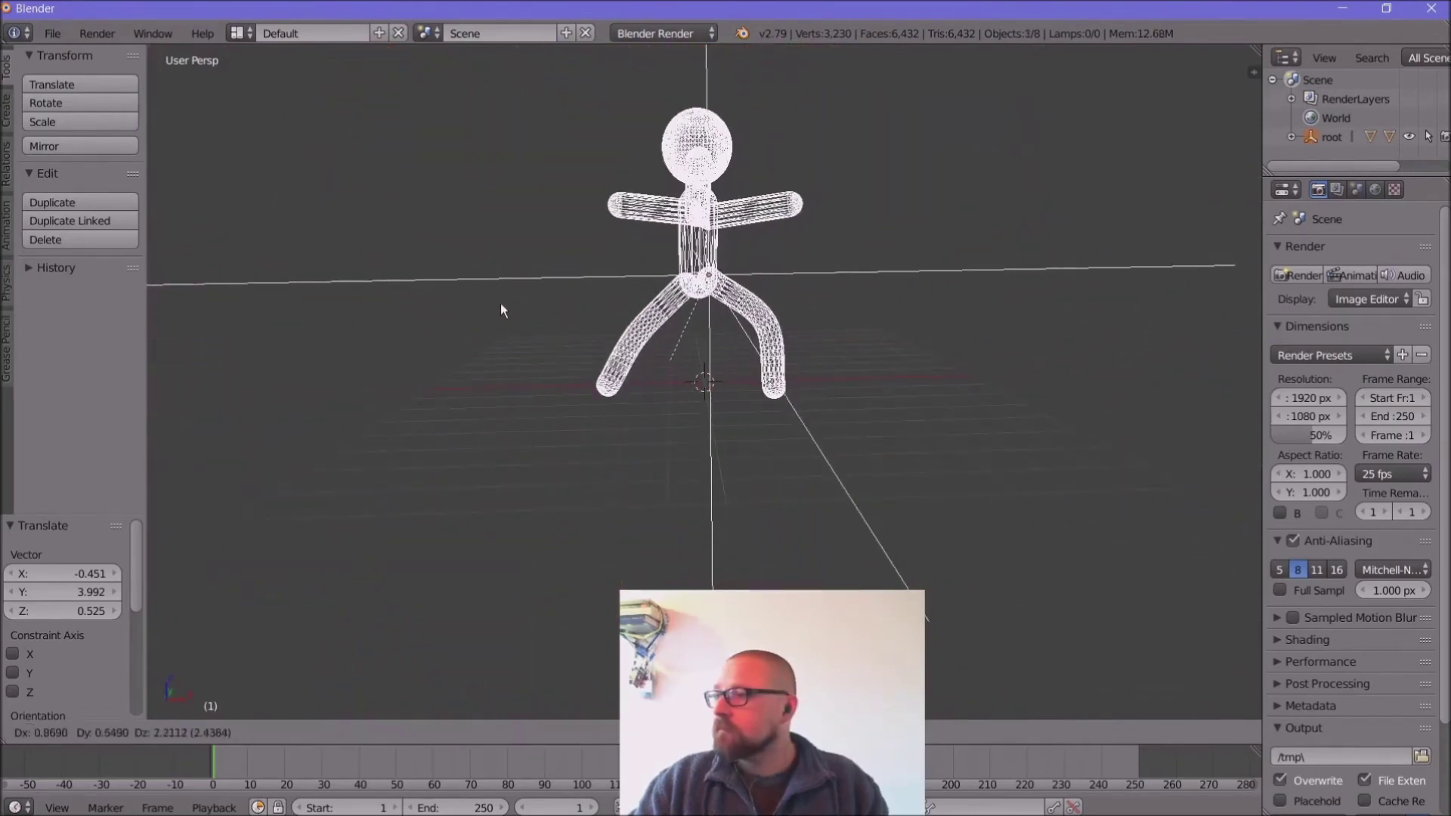
{"action": "left_click", "coordinate": [509, 306]}
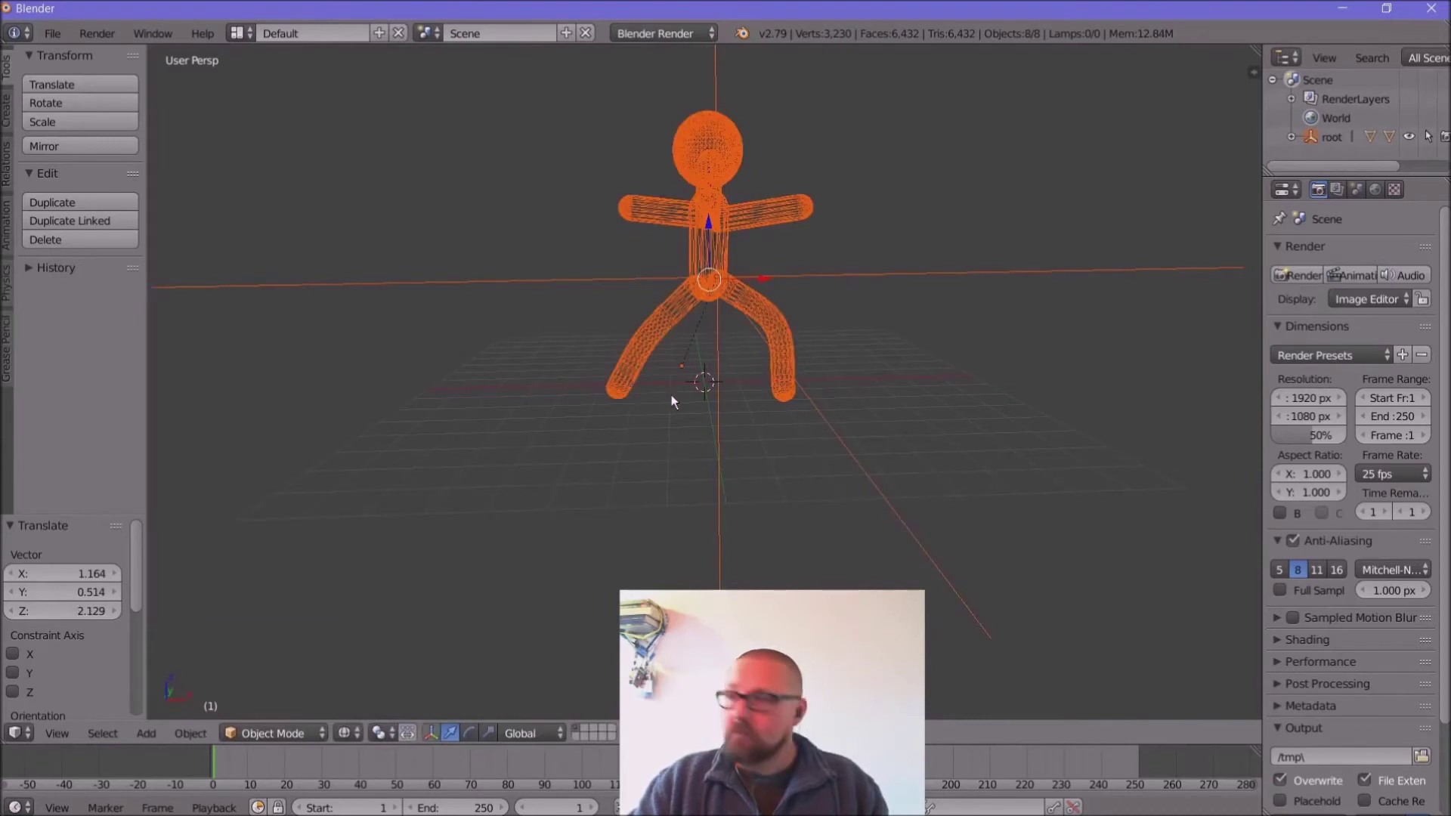
Step: Scale the figure down by a factor of about 0.61 and lower it about 1.3 units toward the grid
{"action": "key", "text": "s"}
{"action": "left_click", "coordinate": [673, 340]}
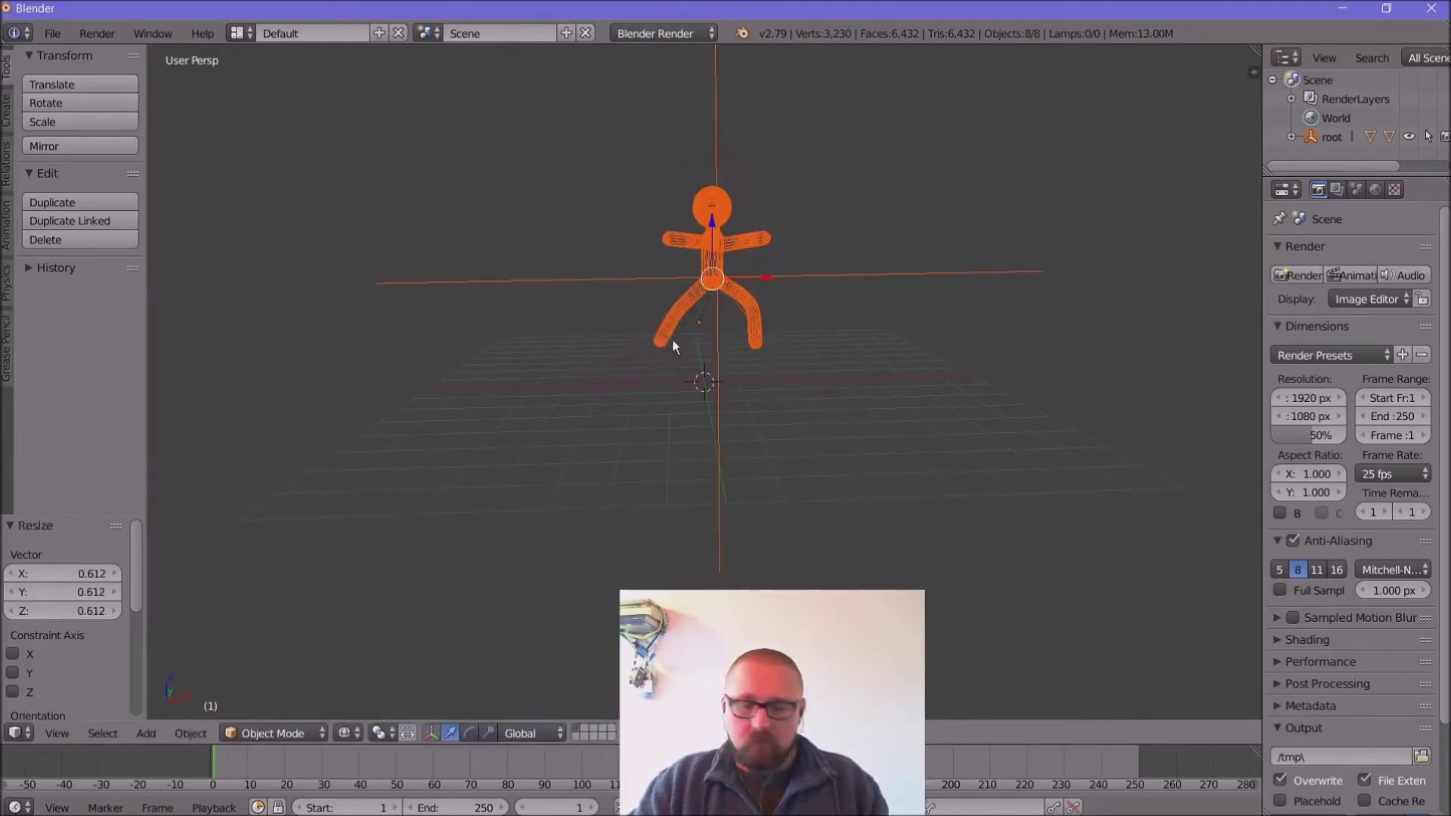
{"action": "key", "text": "g"}
{"action": "left_click", "coordinate": [674, 381]}
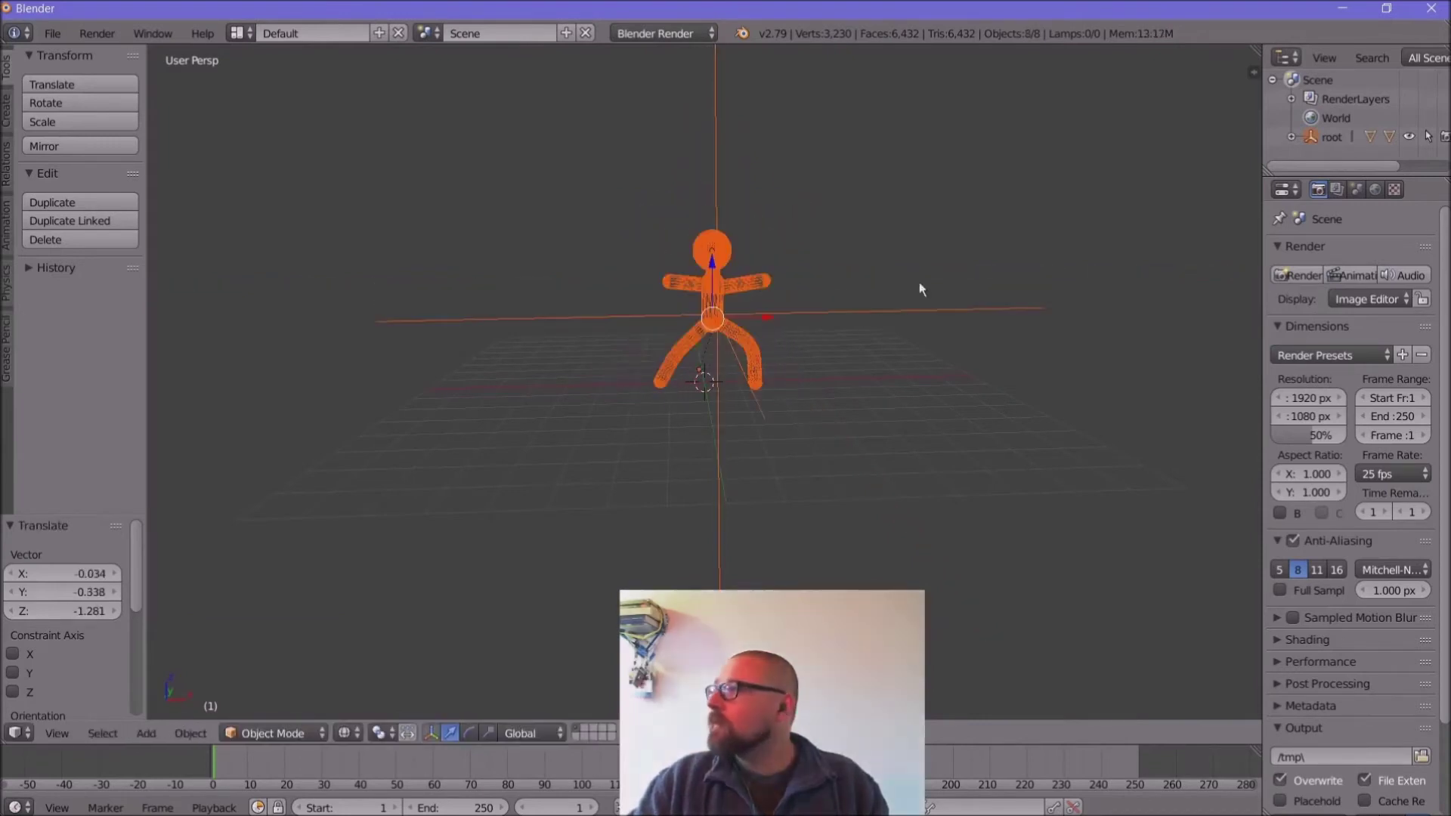
Step: Show the 3D viewport's properties sidebar
{"action": "left_click", "coordinate": [1252, 70]}
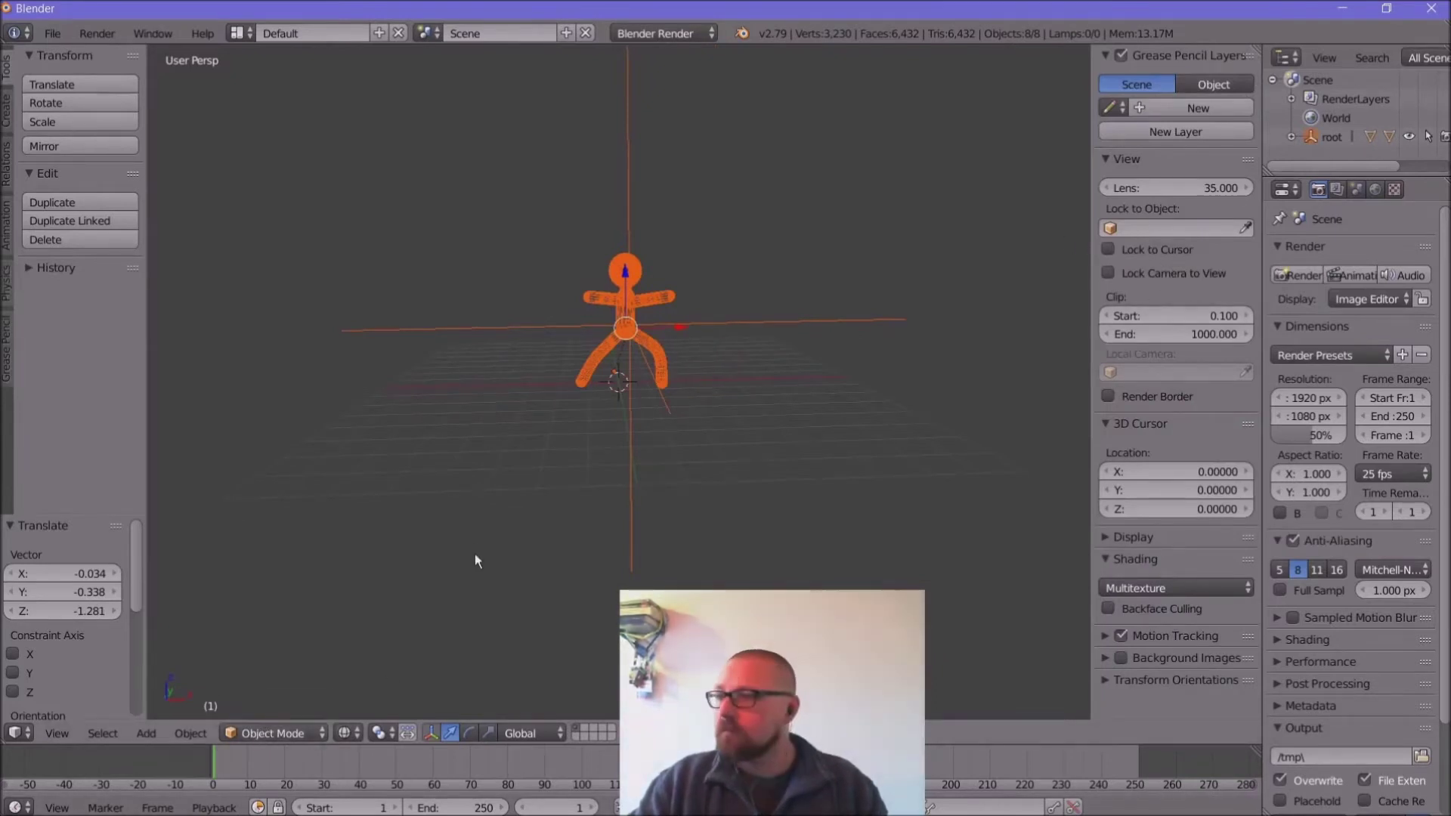
{"action": "left_click", "coordinate": [289, 734]}
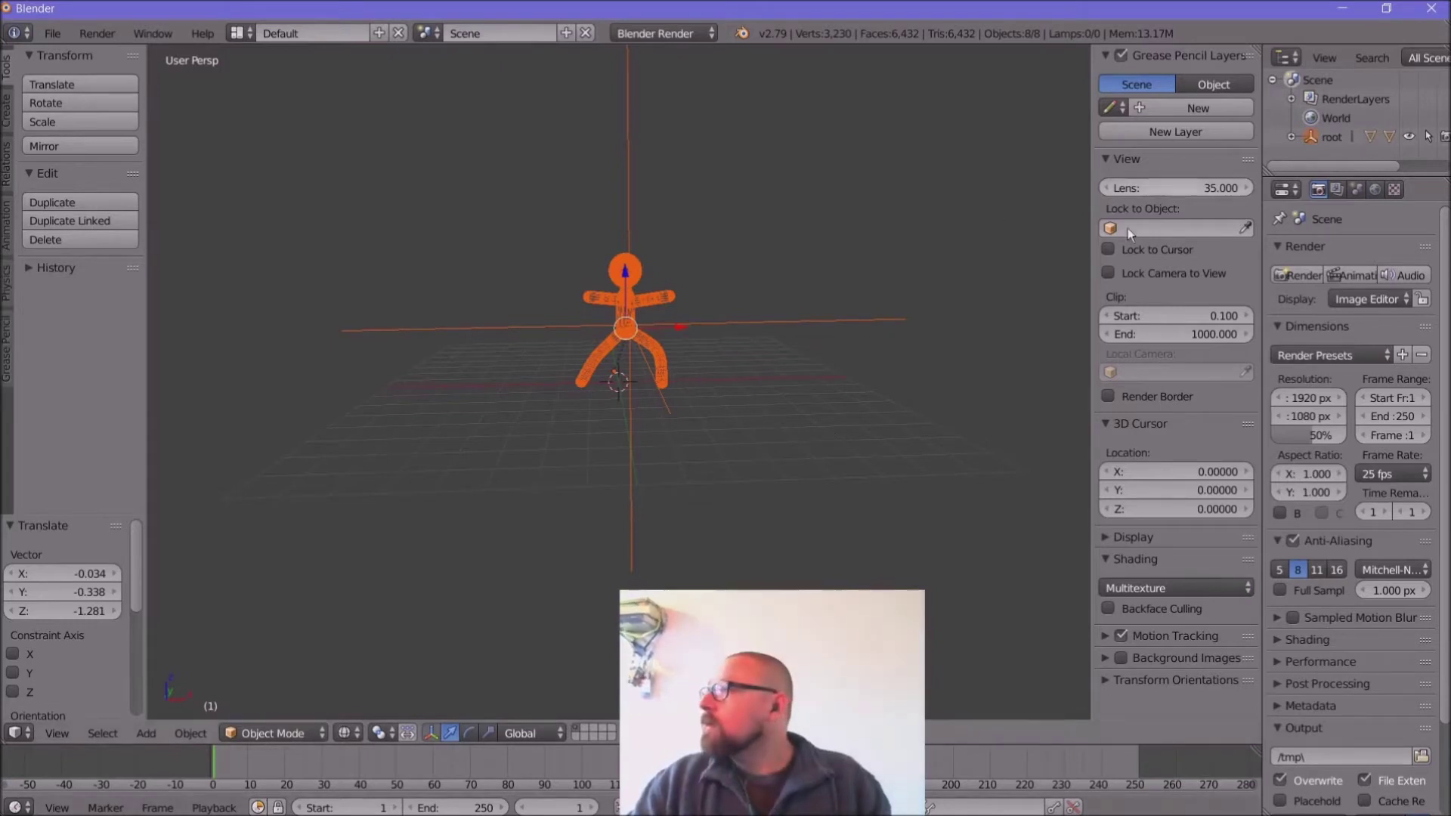
{"action": "left_click", "coordinate": [967, 269]}
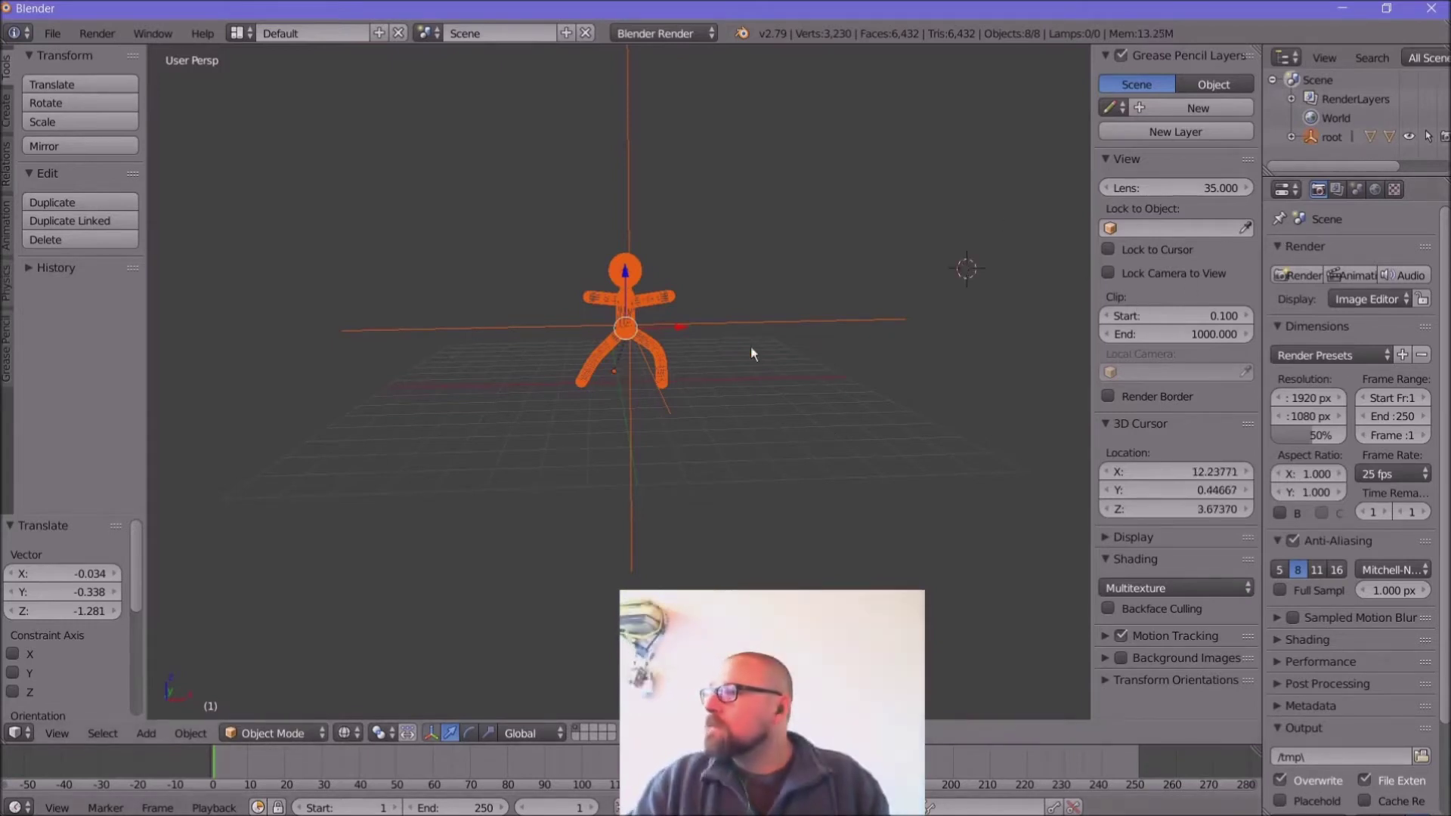
Step: Select the figure's head, both arms, torso and both legs together
{"action": "right_click", "coordinate": [632, 272]}
{"action": "right_click", "coordinate": [631, 282]}
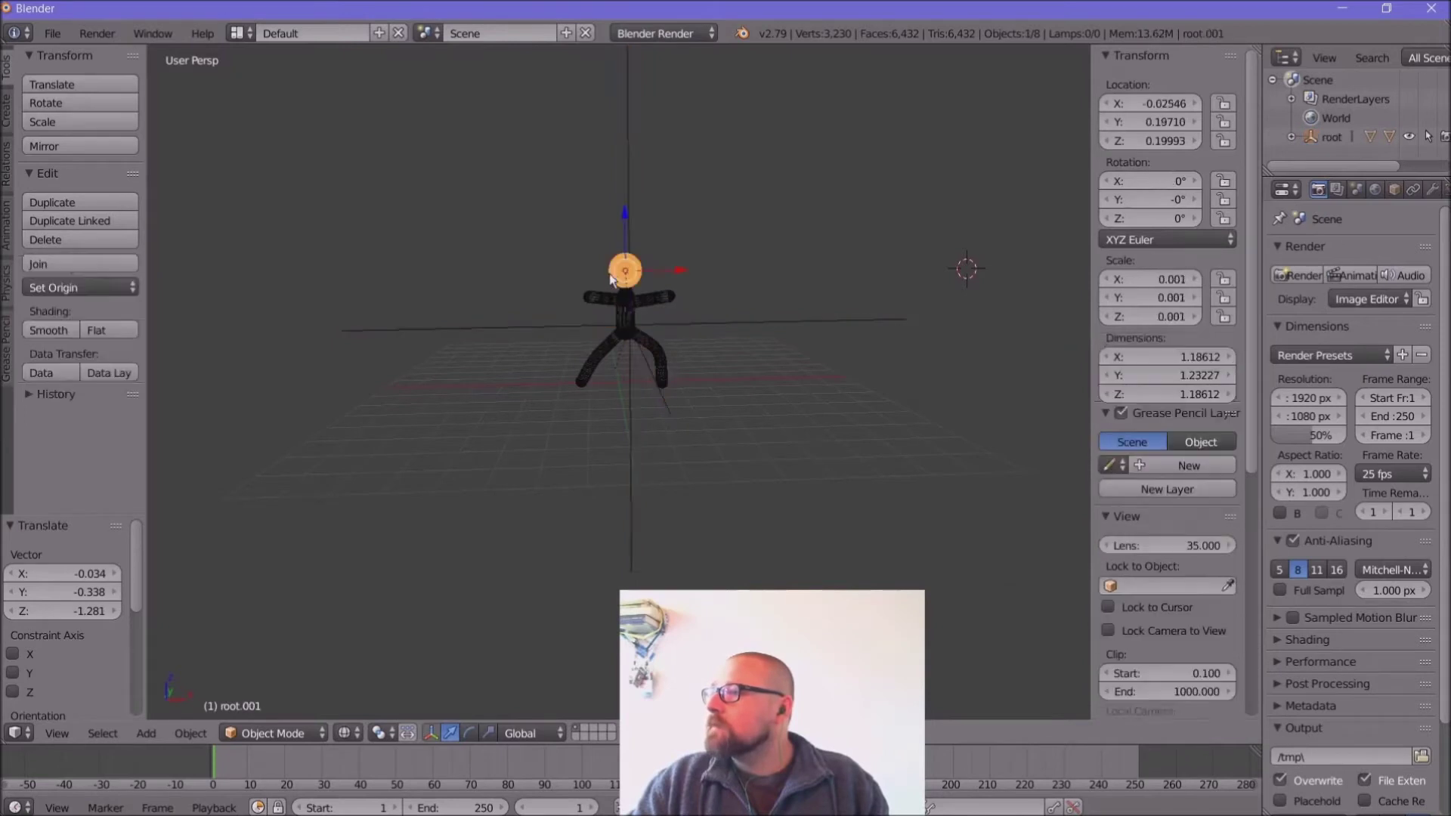
{"action": "scroll", "coordinate": [614, 316], "scroll_direction": "up", "scroll_amount": 5}
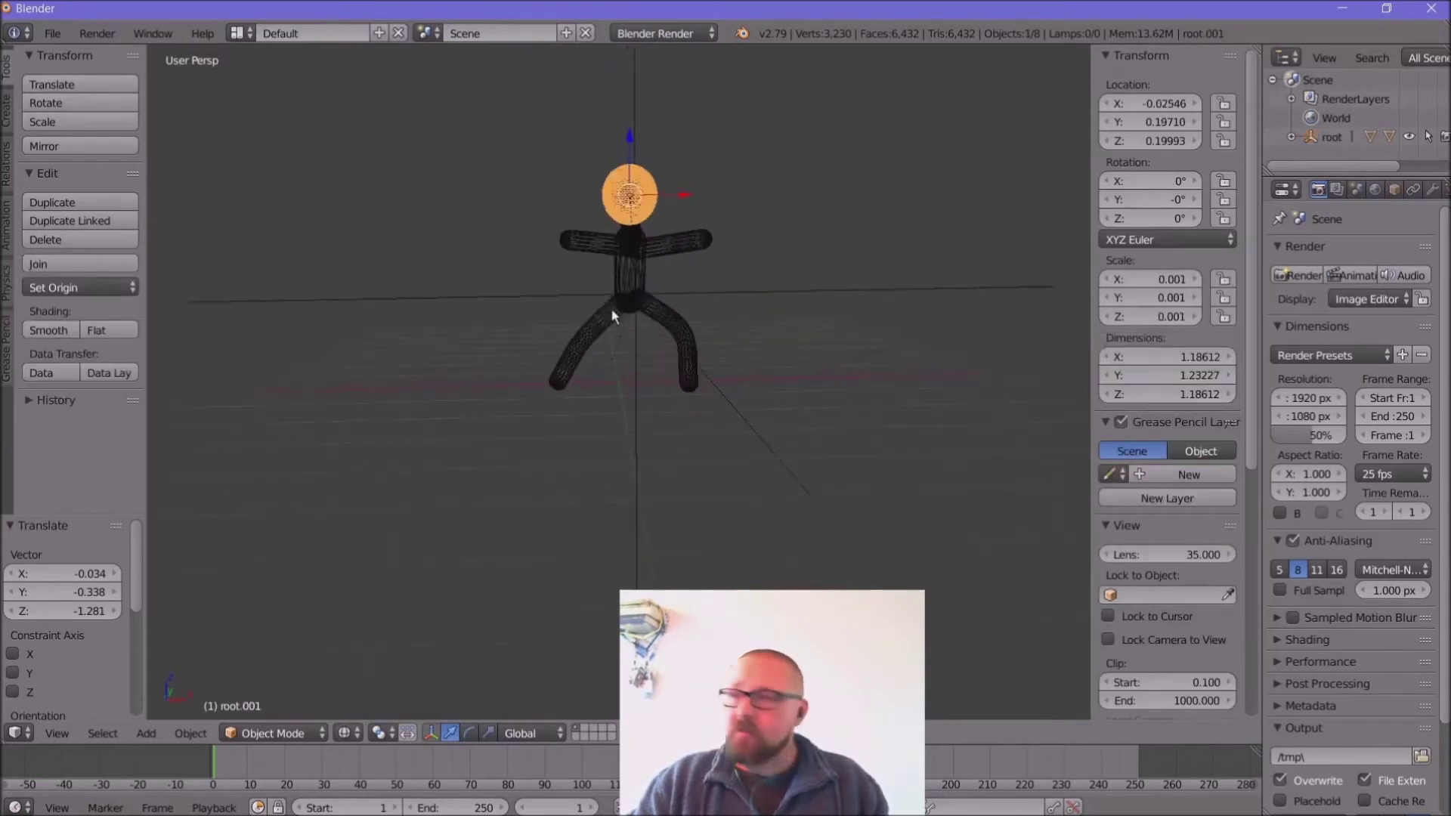
{"action": "scroll", "coordinate": [655, 340], "scroll_direction": "up", "scroll_amount": 2}
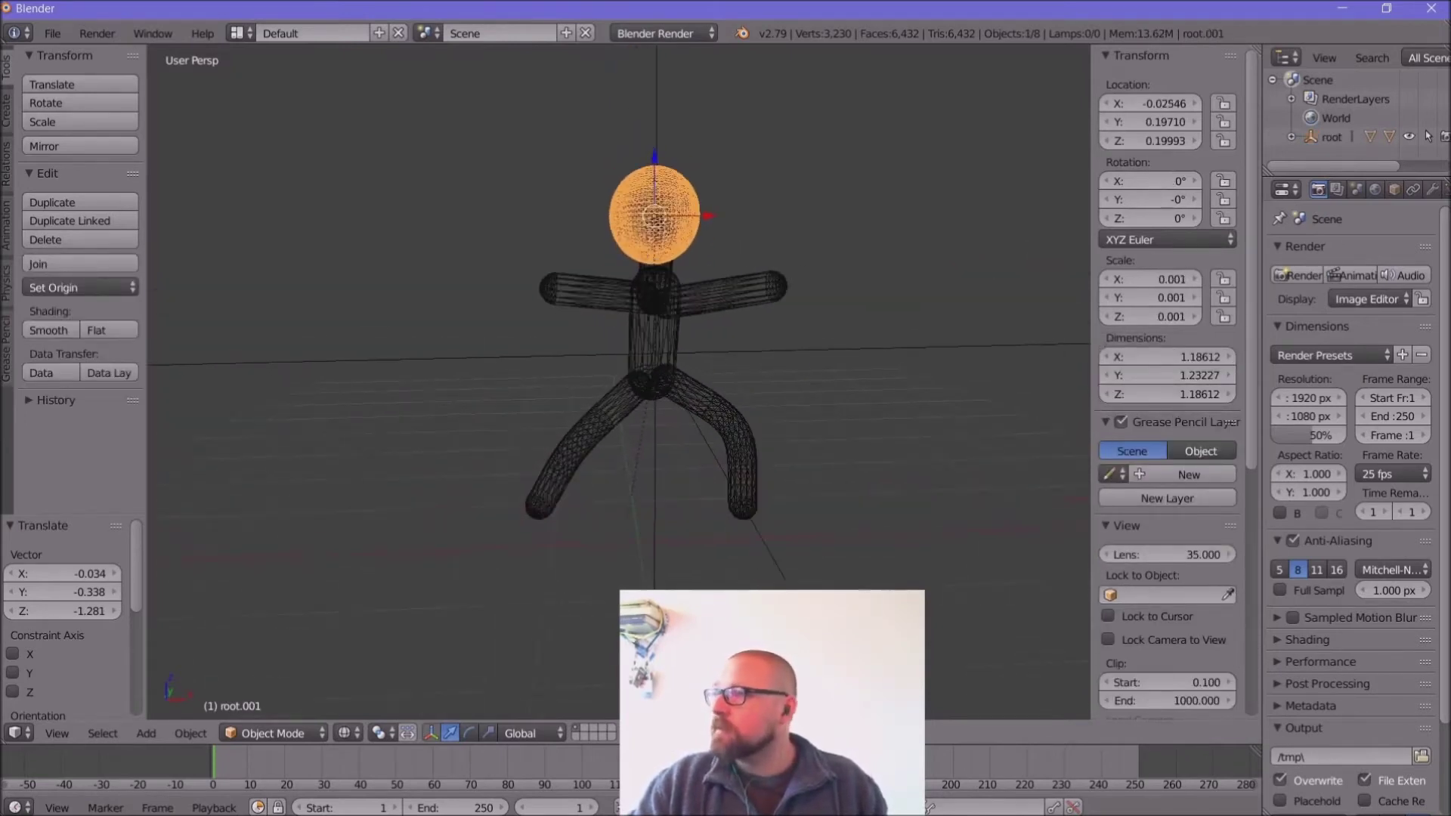
{"action": "right_click", "coordinate": [606, 285], "text": "shift"}
{"action": "right_click", "coordinate": [707, 307], "text": "shift"}
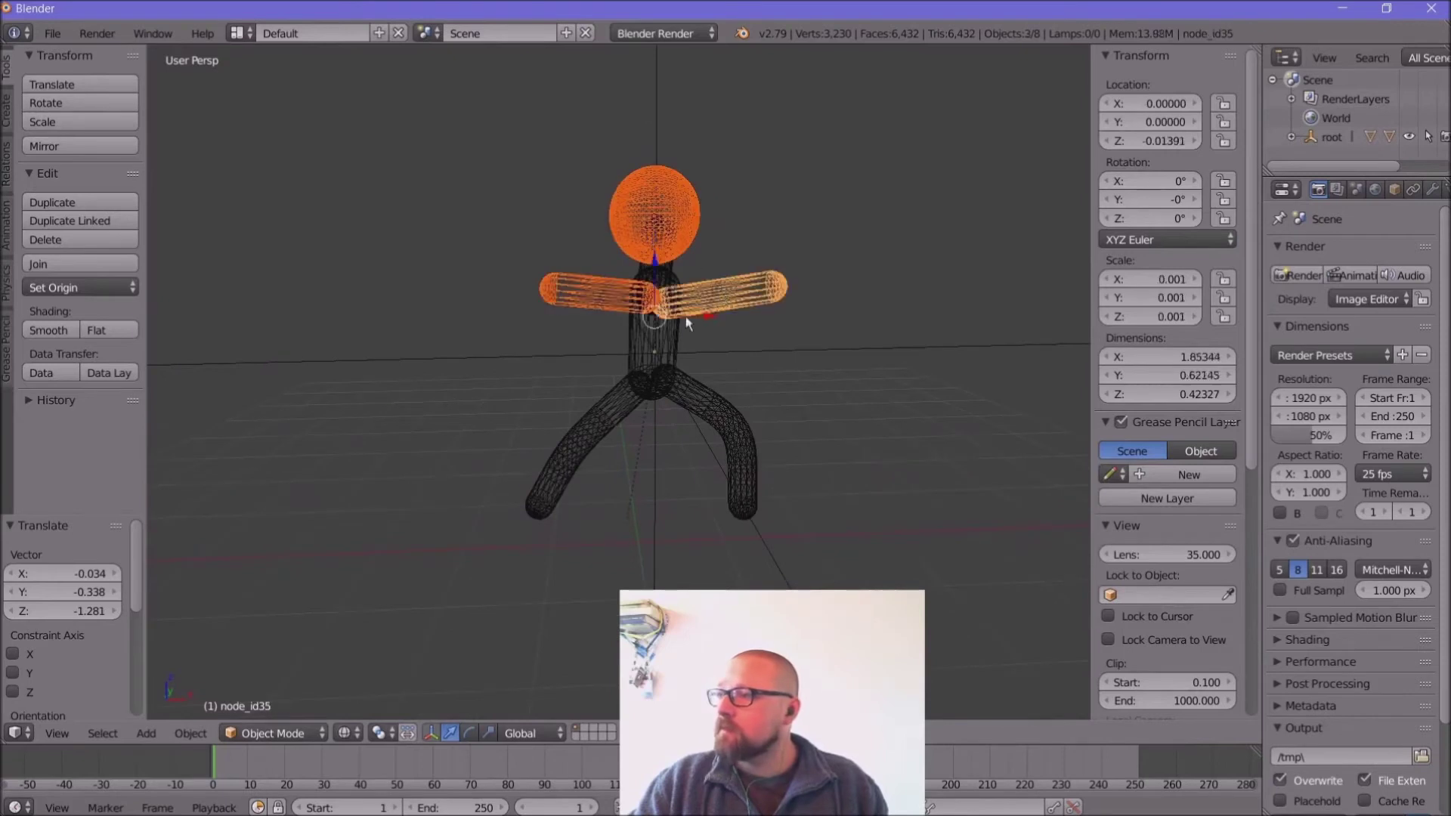
{"action": "right_click", "coordinate": [659, 335], "text": "shift"}
{"action": "right_click", "coordinate": [620, 423], "text": "shift"}
{"action": "right_click", "coordinate": [704, 405], "text": "shift"}
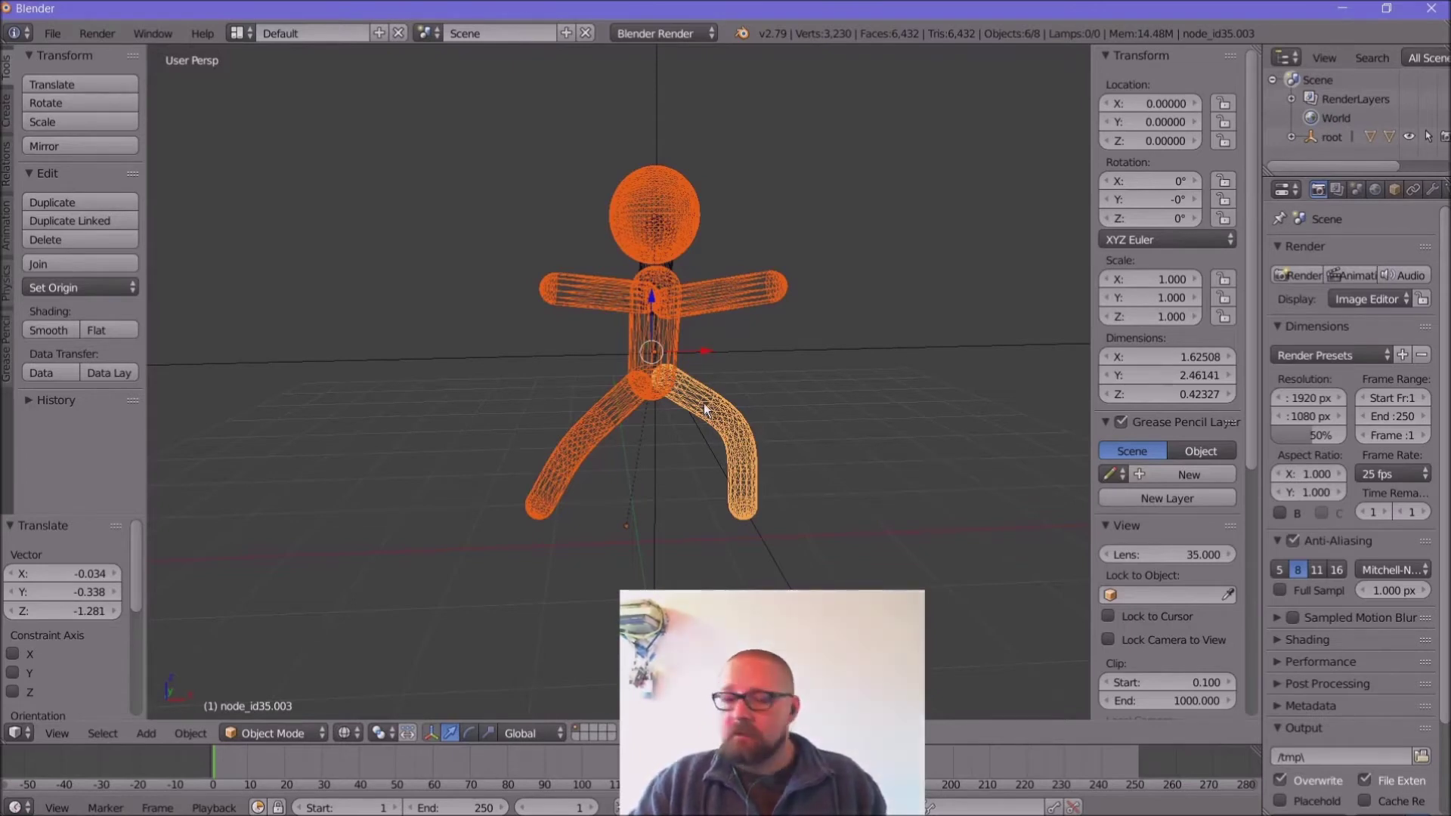
Step: Try to join the selected body parts into one object, and undo the join
{"action": "key", "text": "alt+Tab"}
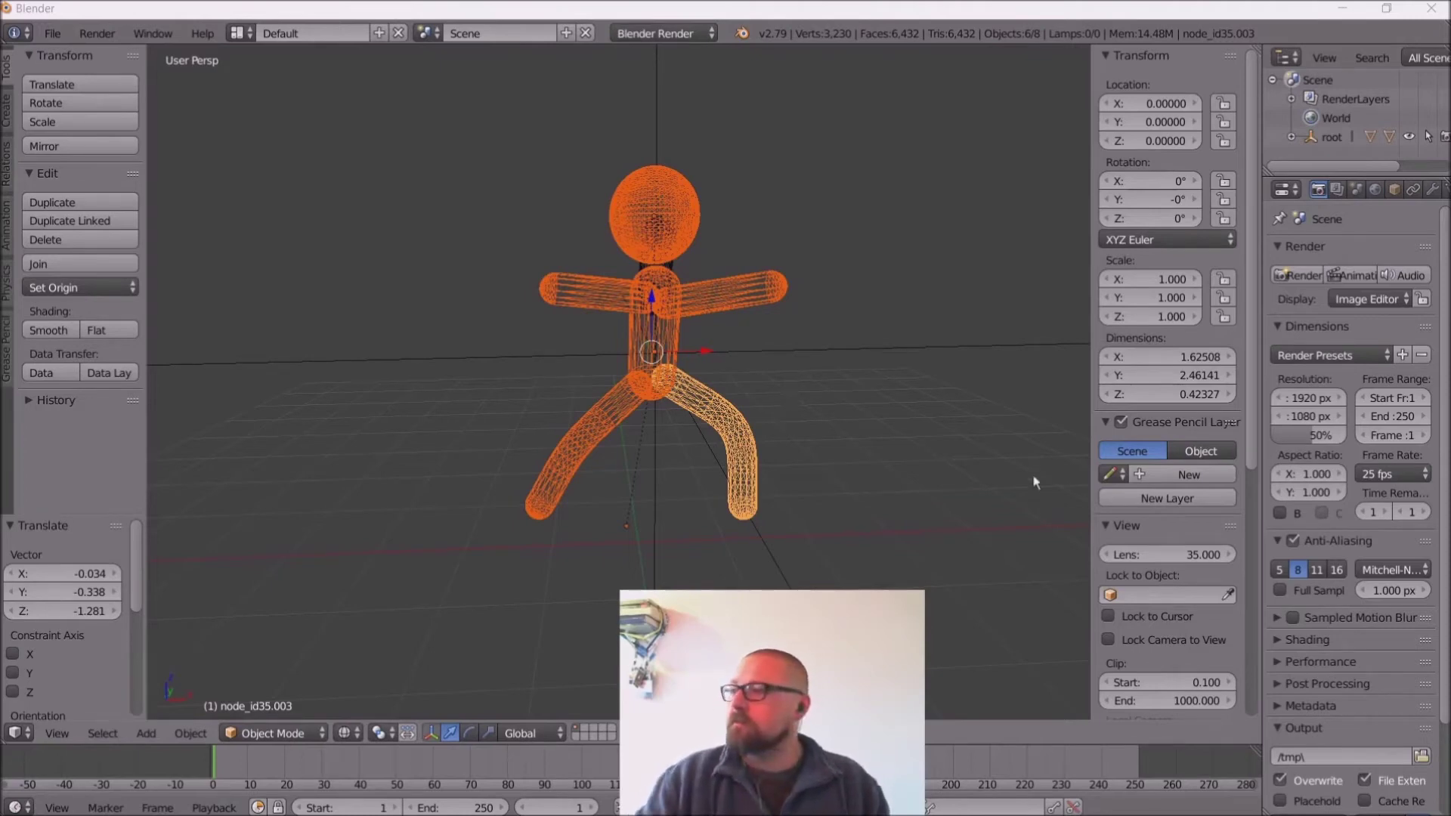
{"action": "double_click", "coordinate": [716, 7]}
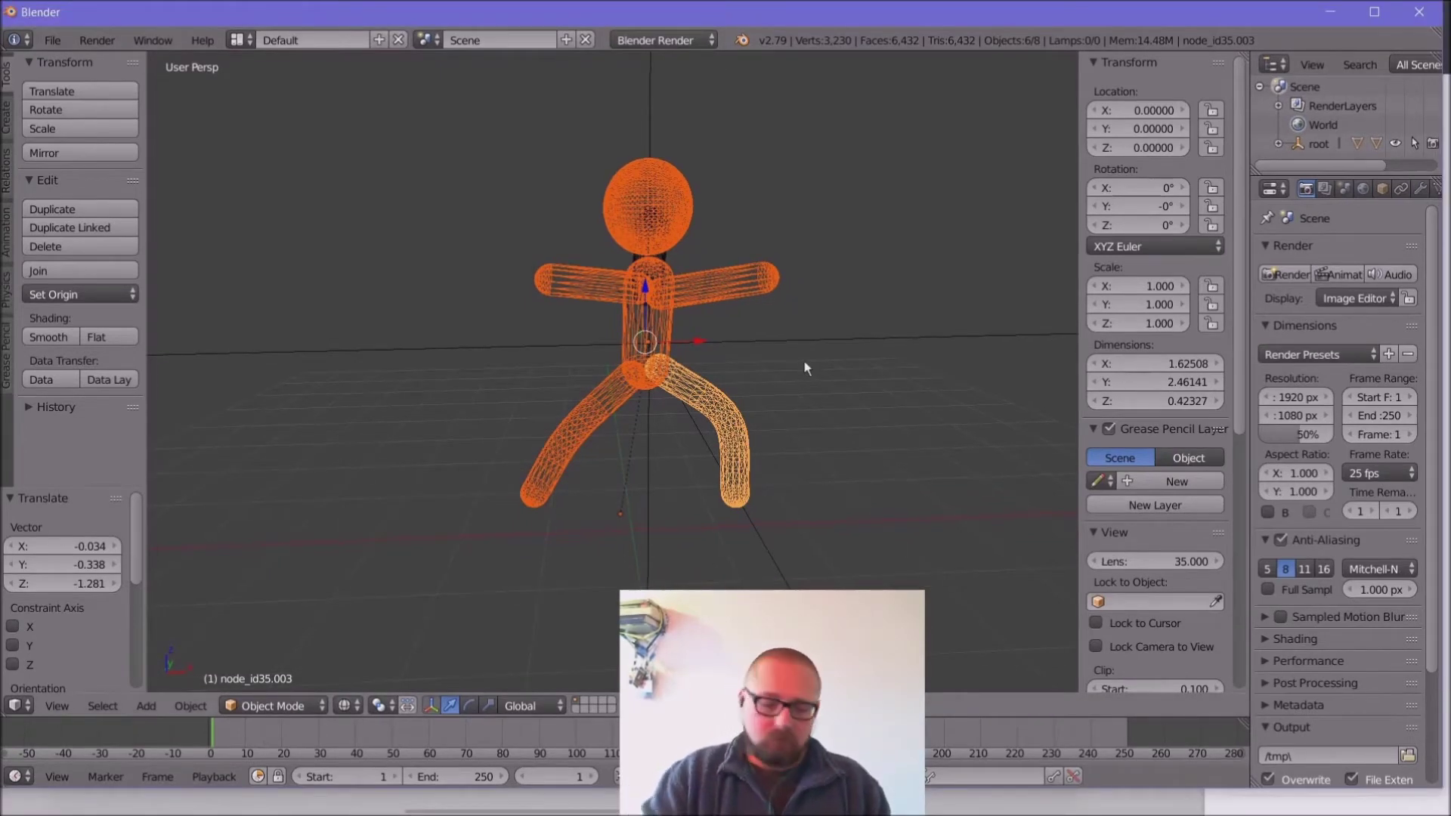
{"action": "key", "text": "ctrl+j"}
{"action": "key", "text": "ctrl+z"}
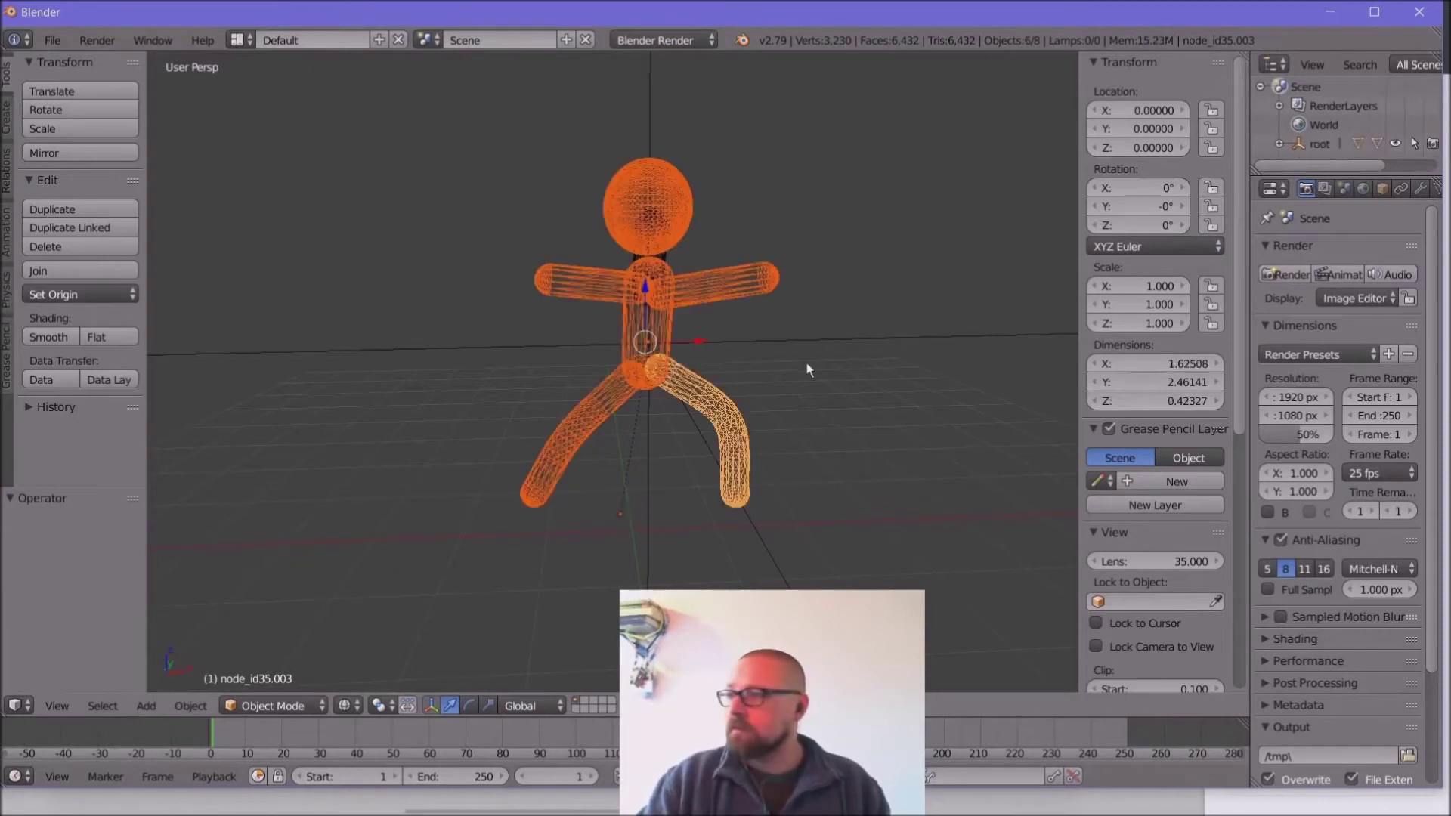
{"action": "key", "text": "ctrl+j"}
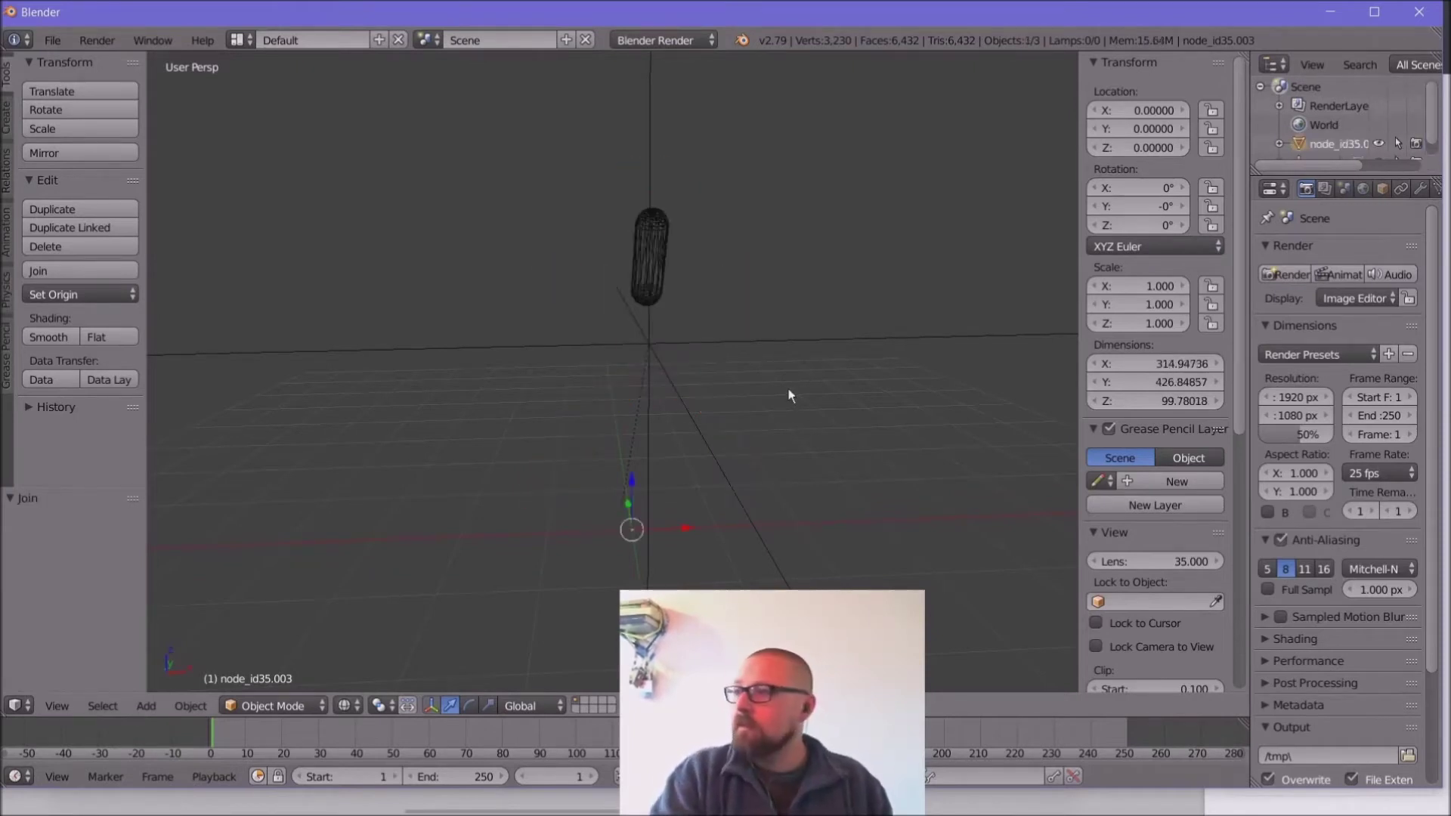
{"action": "key", "text": "ctrl+z"}
Step: Select the neck, arms, torso, head and legs together and try to join them into one object
{"action": "right_click", "coordinate": [660, 261]}
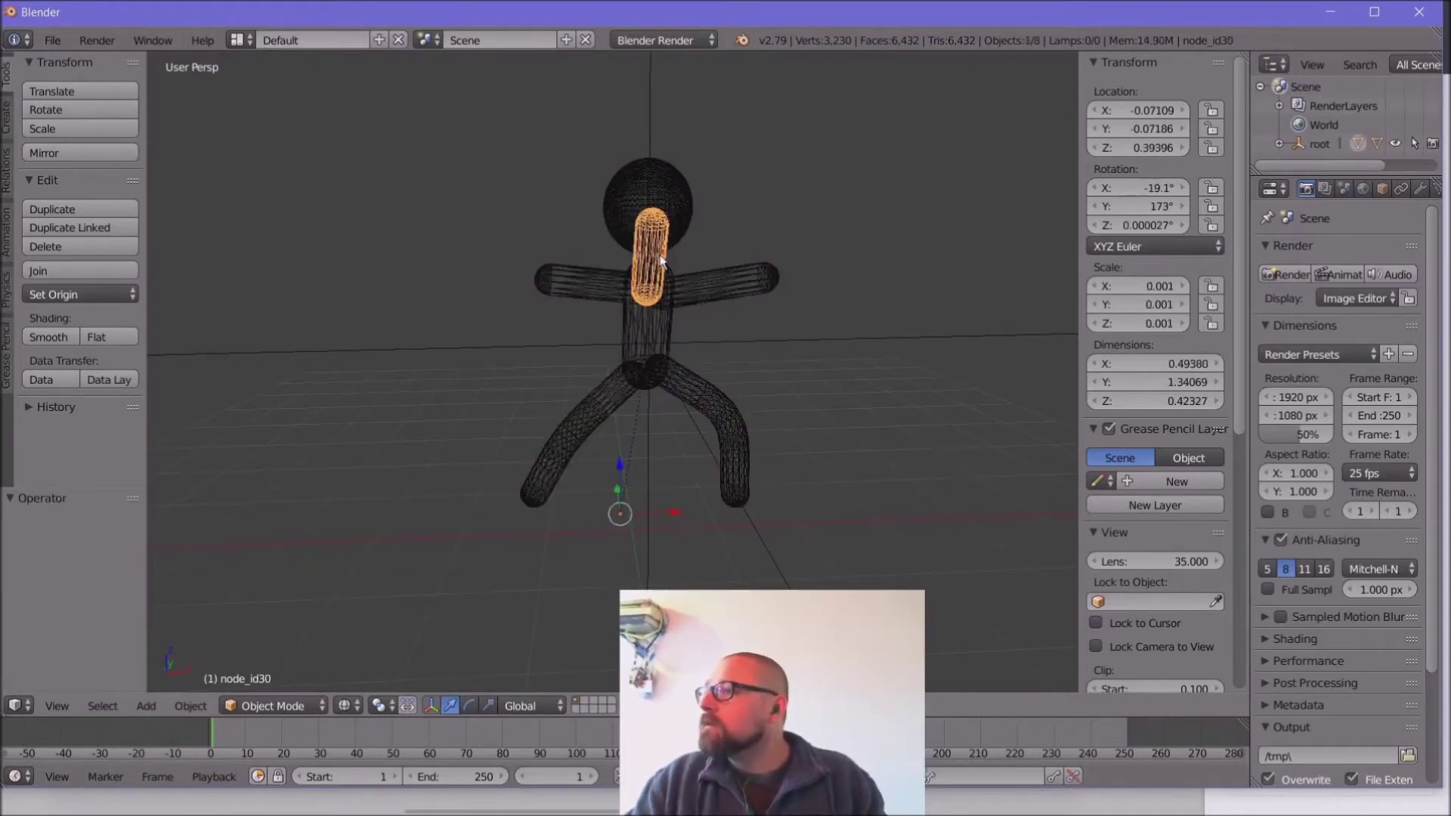
{"action": "right_click", "coordinate": [597, 278], "text": "shift"}
{"action": "right_click", "coordinate": [693, 275], "text": "shift"}
{"action": "right_click", "coordinate": [659, 322], "text": "shift"}
{"action": "right_click", "coordinate": [679, 198], "text": "shift"}
{"action": "right_click", "coordinate": [722, 408], "text": "shift"}
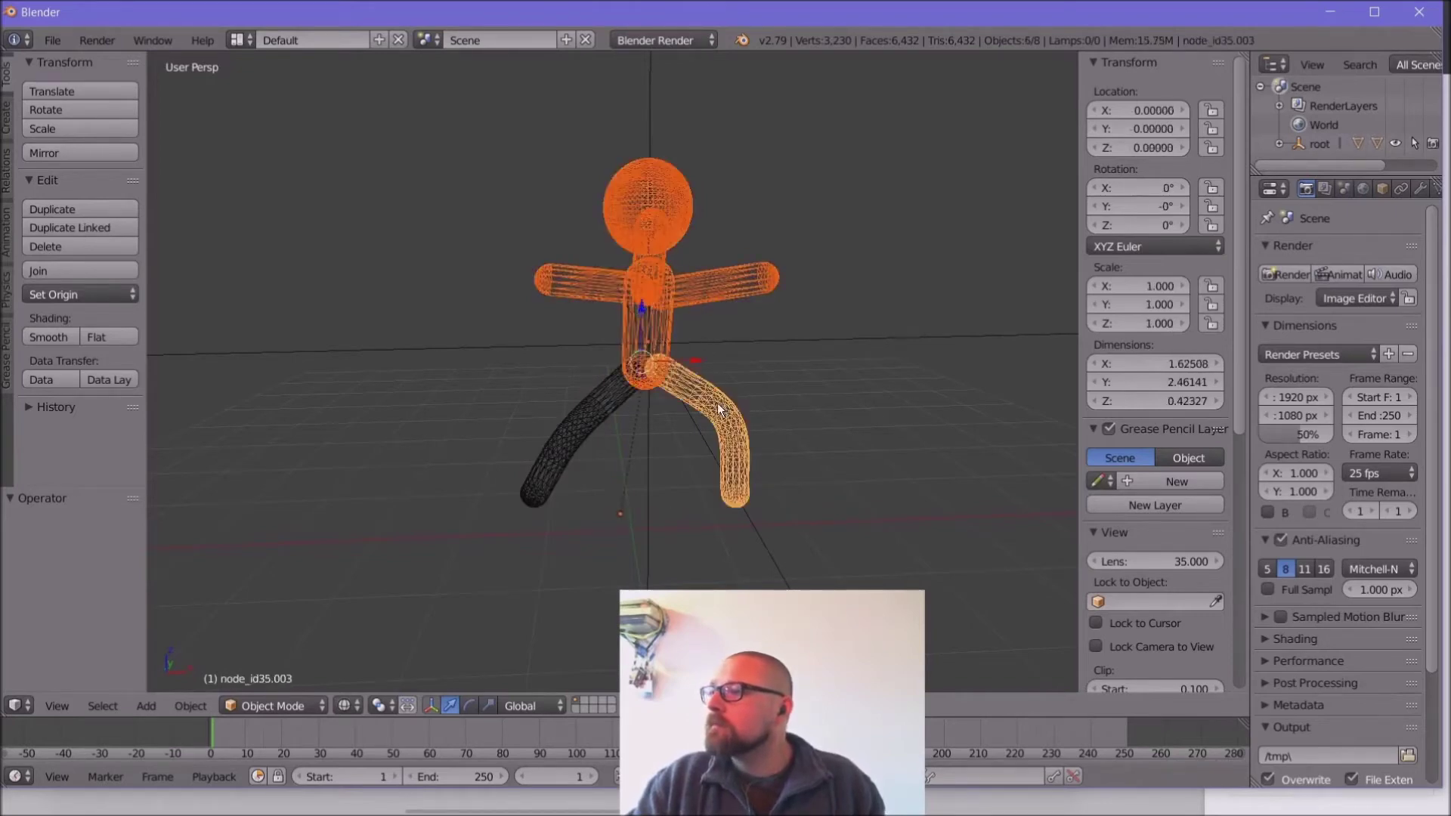
{"action": "right_click", "coordinate": [568, 429], "text": "shift"}
{"action": "key", "text": "ctrl+j"}
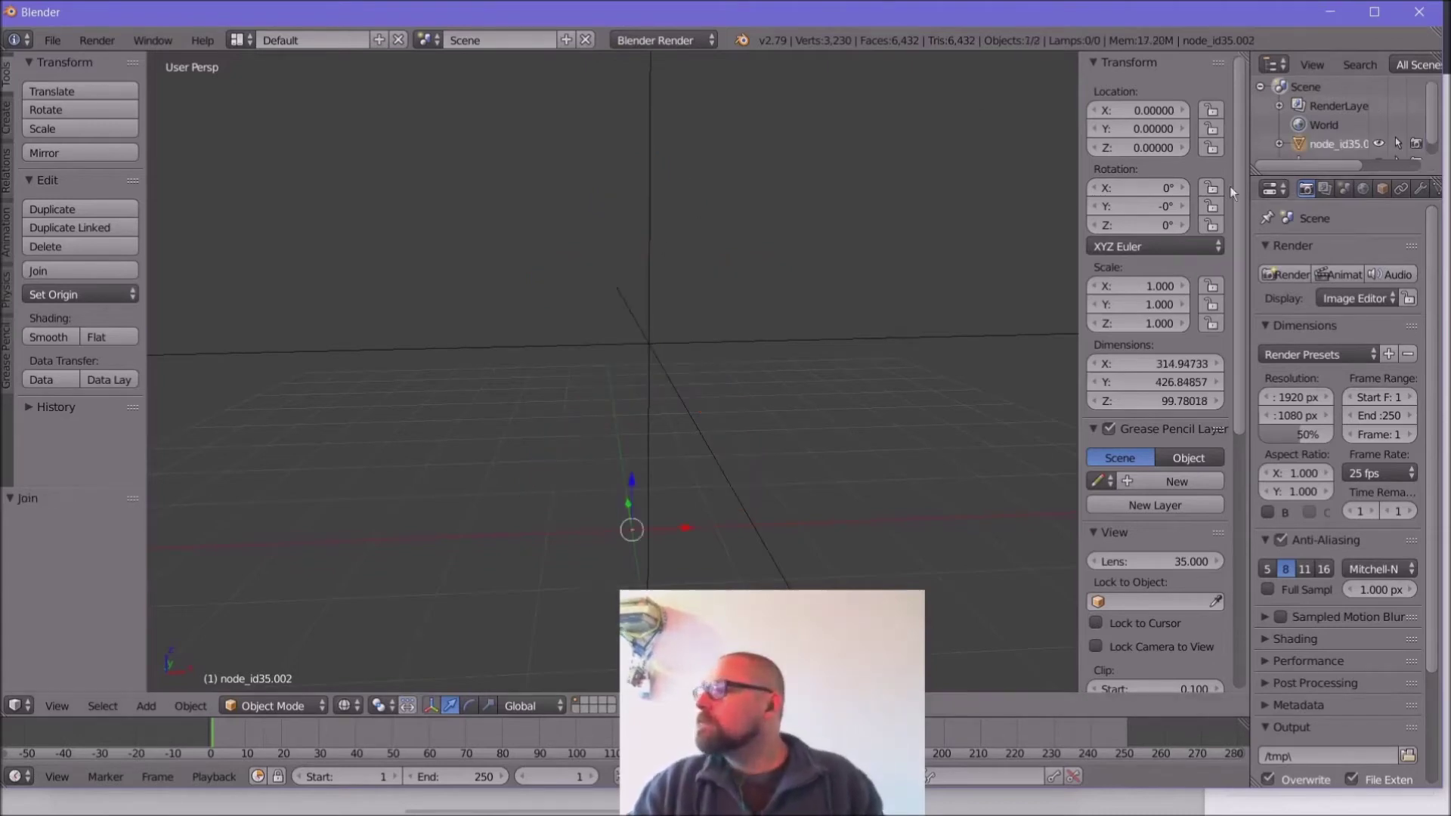
Step: Enlarge the outliner to check the separate root object, and undo the join of the body parts
{"action": "left_click_drag", "start_coordinate": [1312, 172], "coordinate": [1312, 323]}
{"action": "left_click", "coordinate": [1315, 164]}
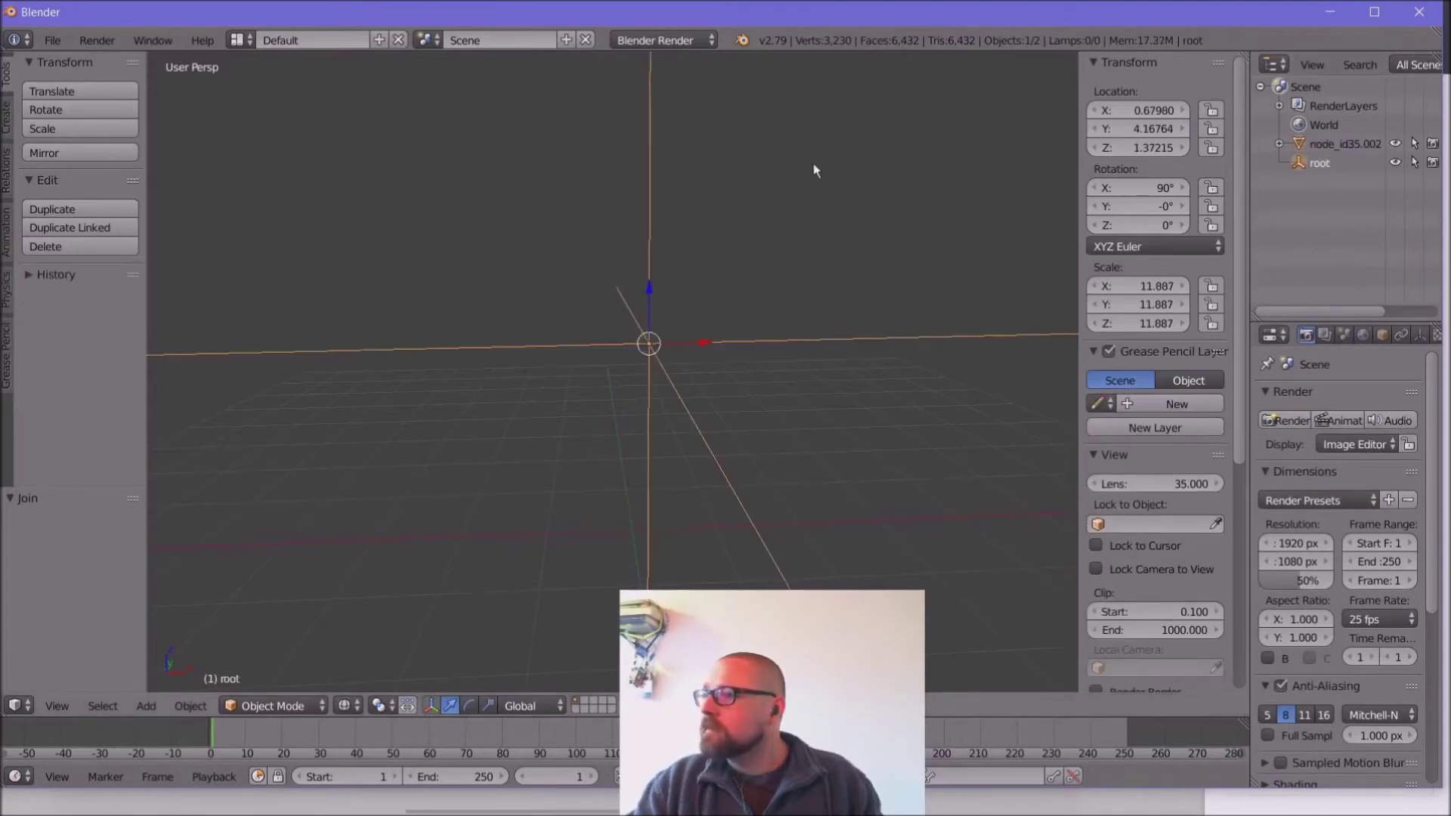
{"action": "scroll", "coordinate": [884, 280], "scroll_direction": "down", "scroll_amount": 2}
{"action": "scroll", "coordinate": [884, 281], "scroll_direction": "up", "scroll_amount": 9}
{"action": "scroll", "coordinate": [883, 280], "scroll_direction": "down", "scroll_amount": 1}
{"action": "scroll", "coordinate": [883, 279], "scroll_direction": "down", "scroll_amount": 5}
{"action": "key", "text": "s"}
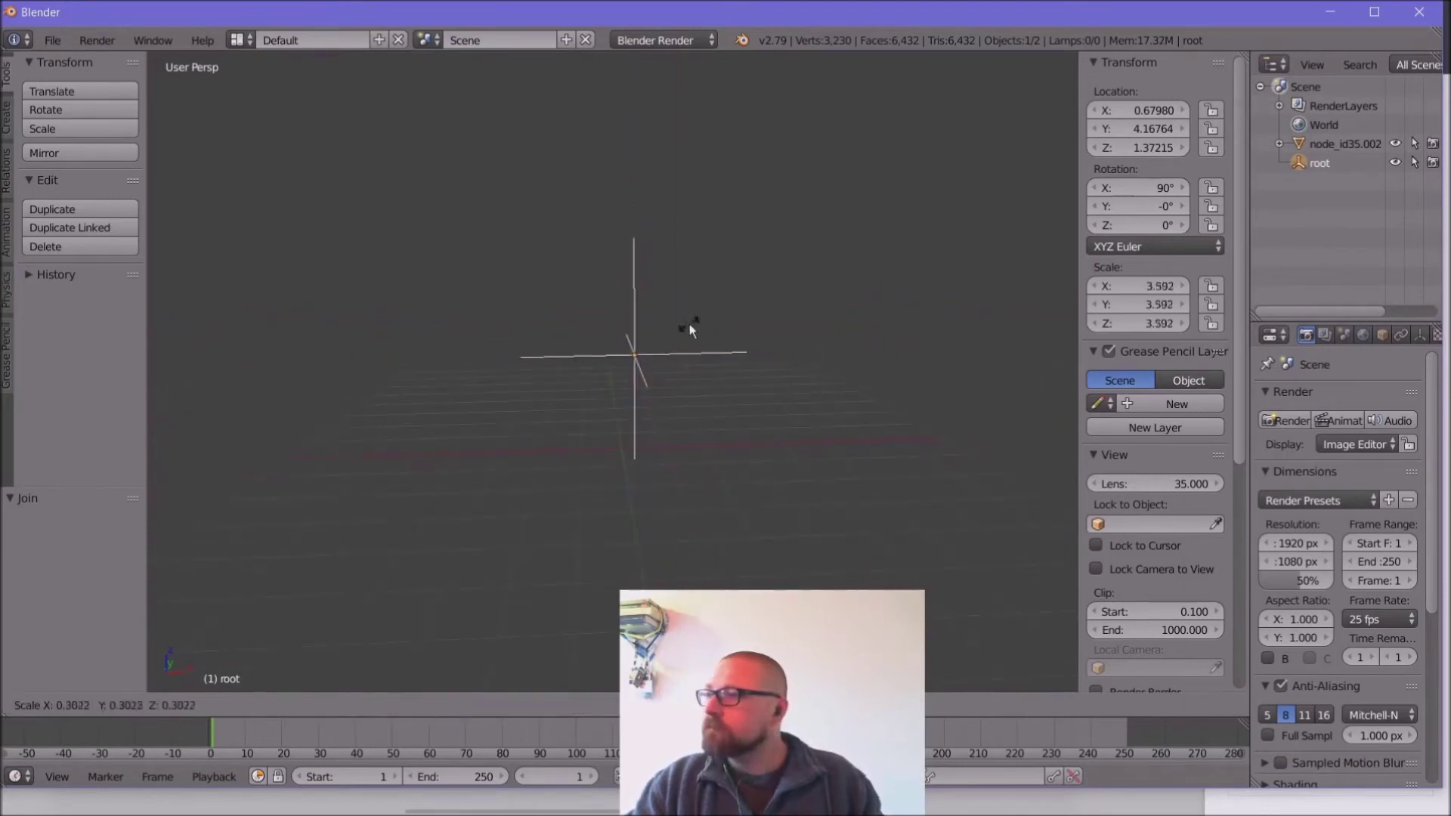
{"action": "key", "text": "Escape"}
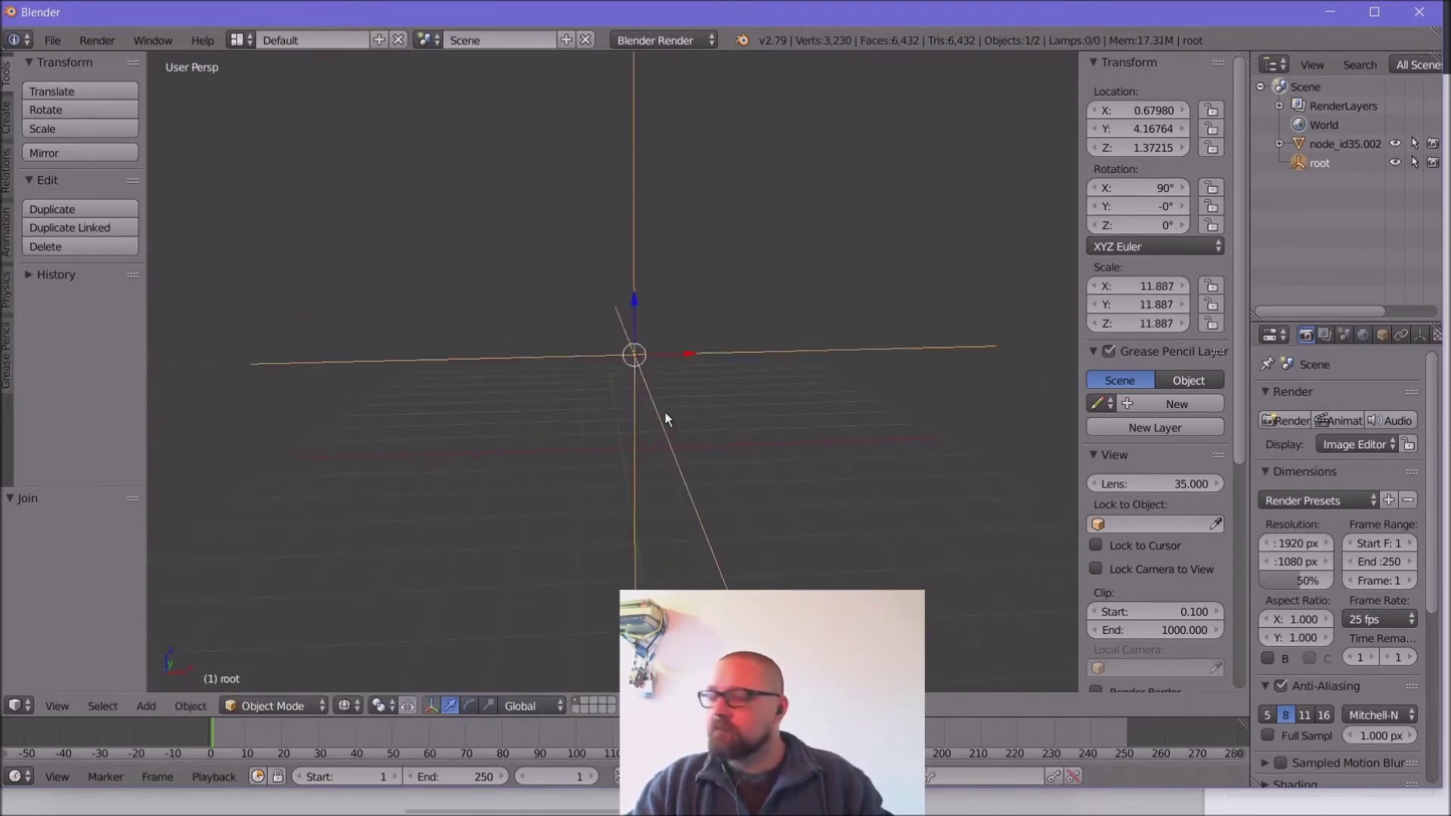
{"action": "key", "text": "ctrl+z"}
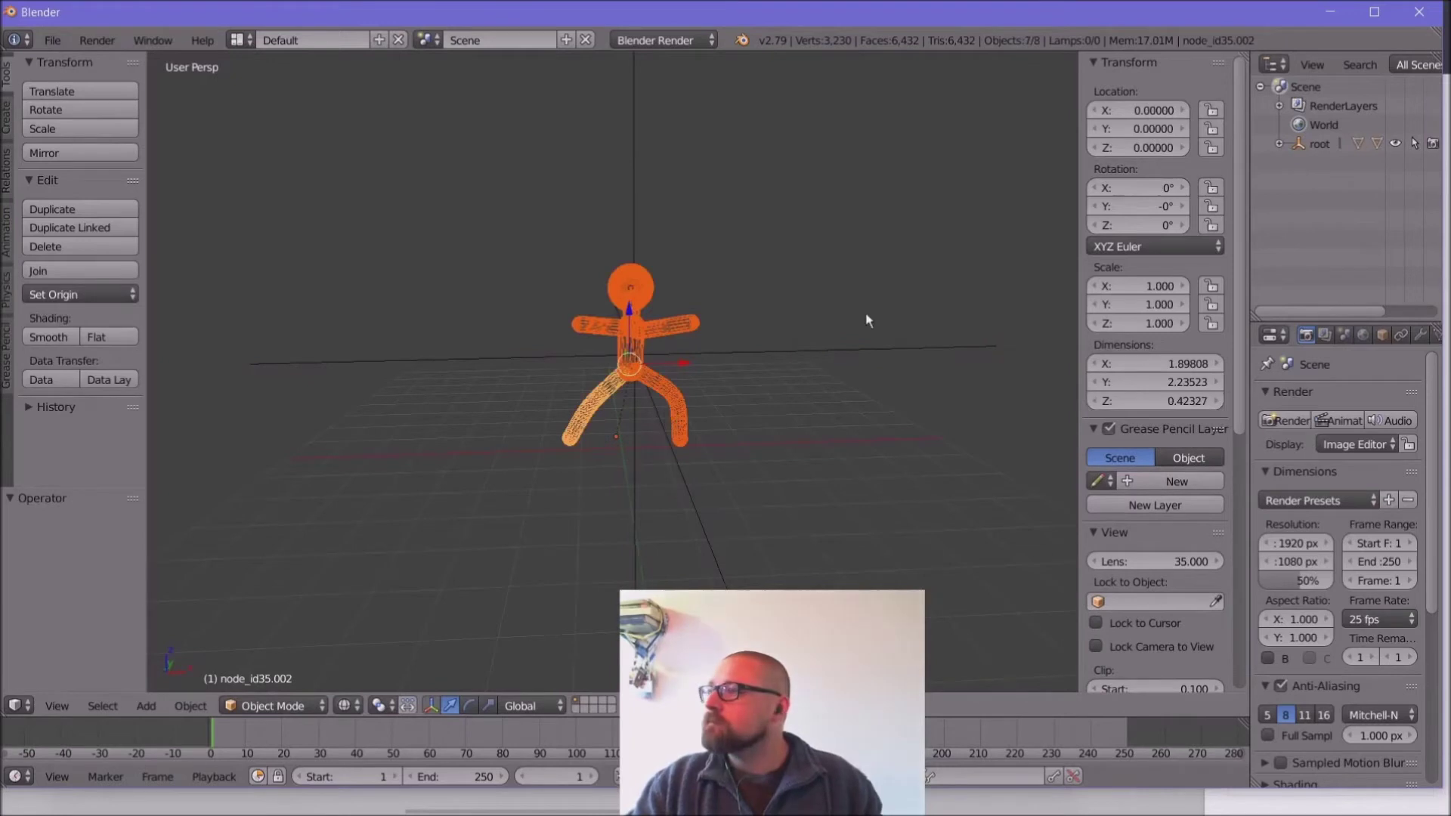
Step: Apply location, rotation and scale to all objects, and join the body parts into a single mesh
{"action": "key", "text": "a"}
{"action": "key", "text": "a"}
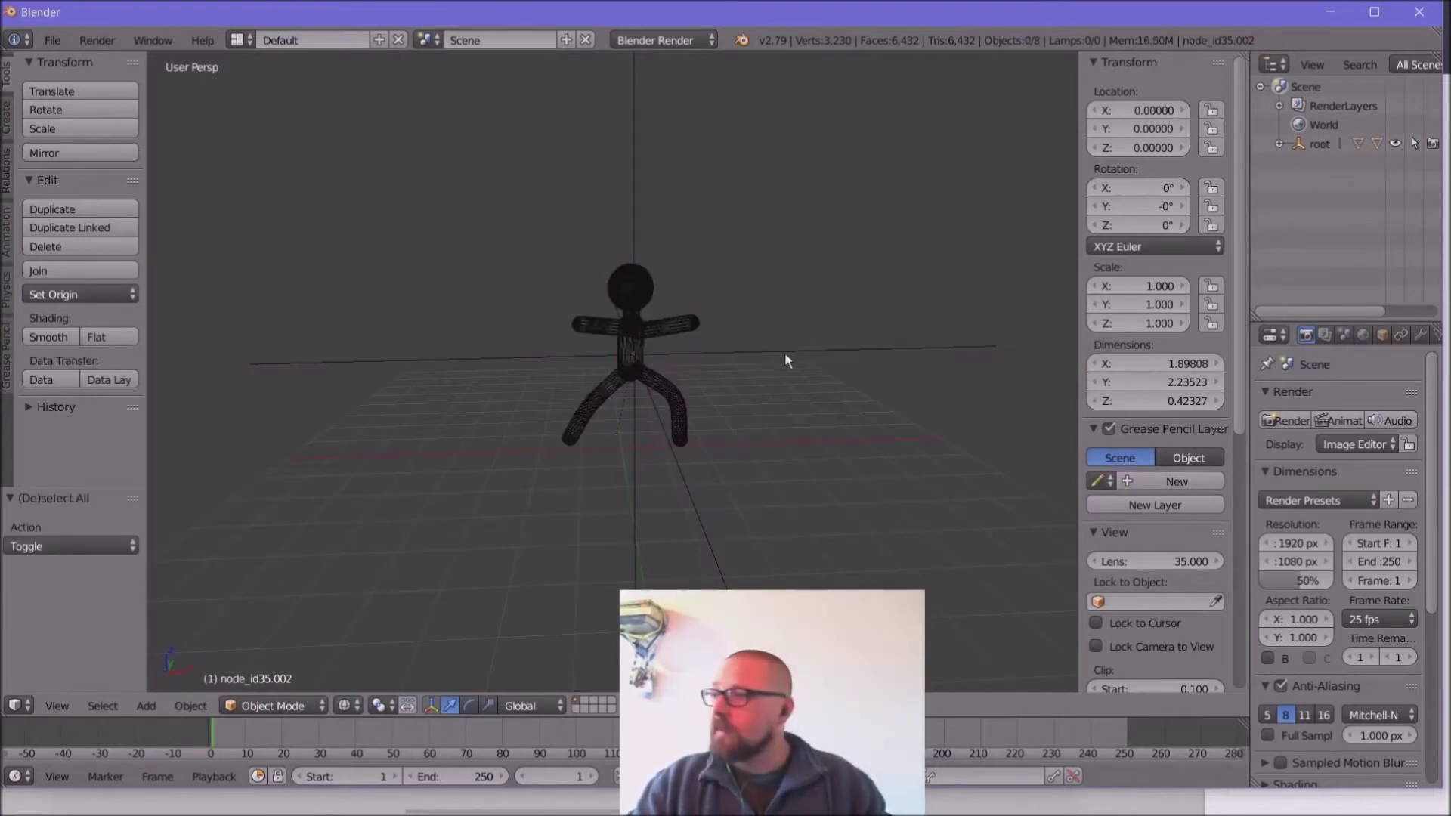
{"action": "key", "text": "ctrl+a"}
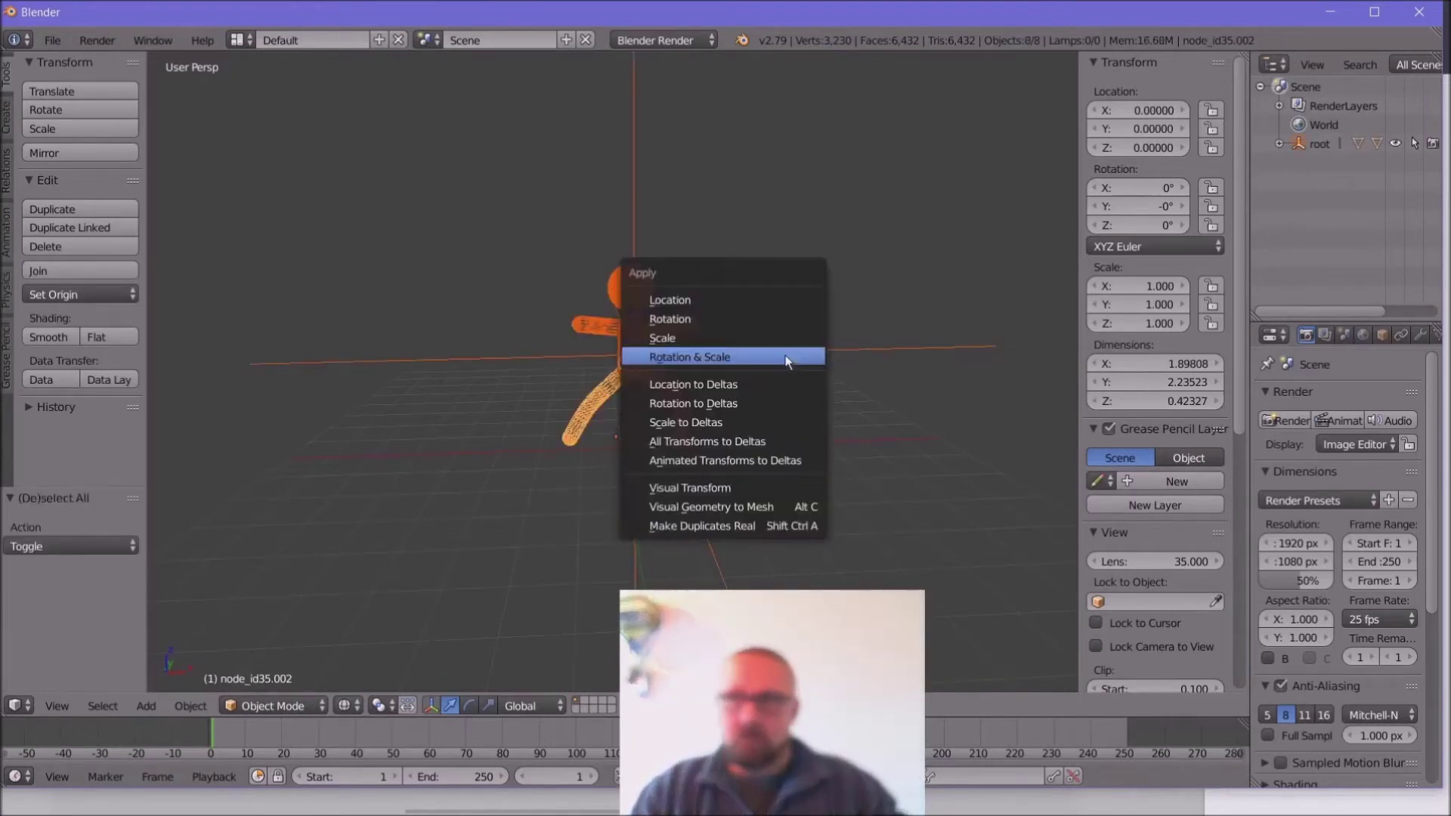
{"action": "left_click", "coordinate": [740, 295]}
{"action": "key", "text": "ctrl+a"}
{"action": "left_click", "coordinate": [745, 352]}
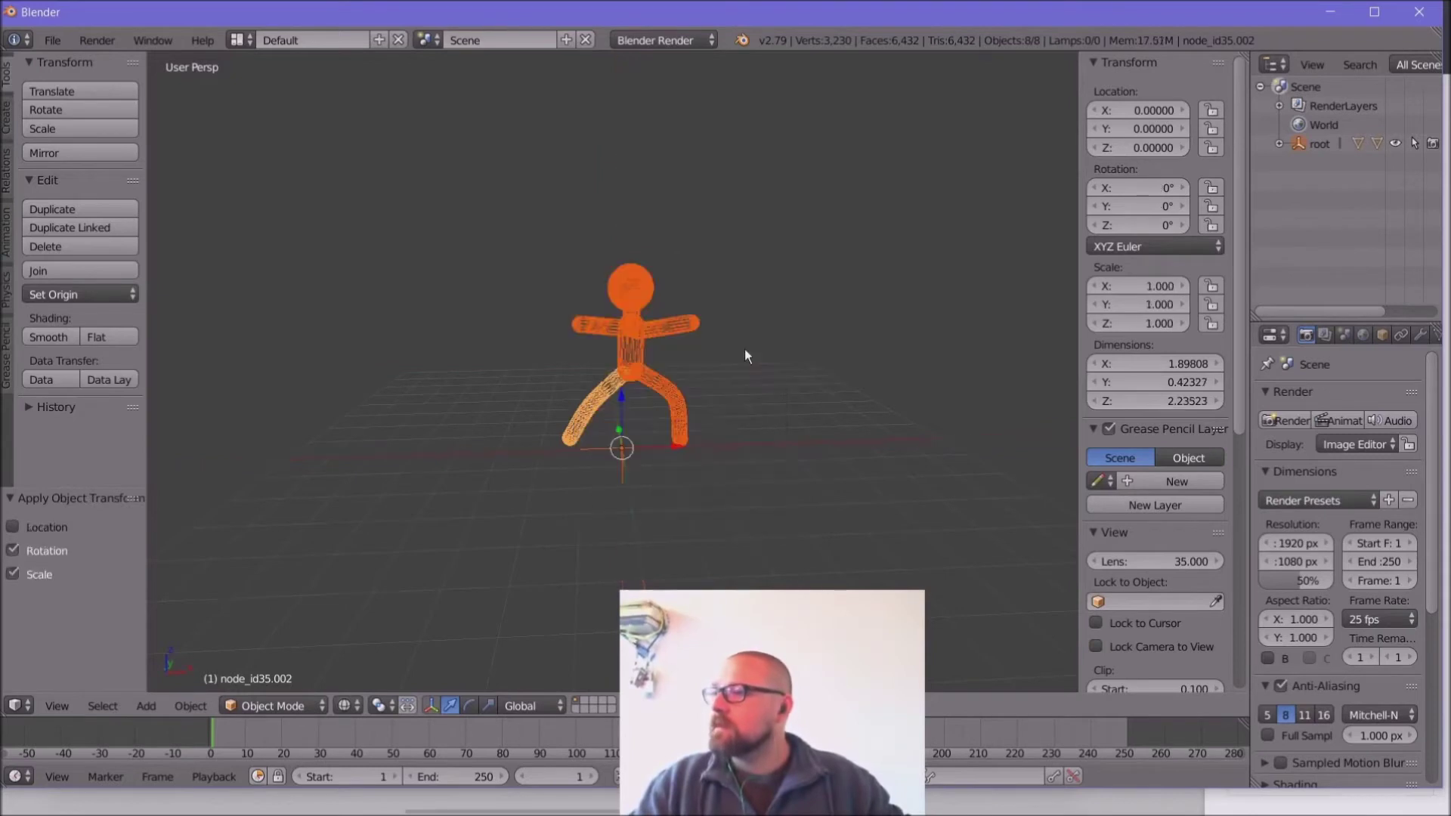
{"action": "key", "text": "ctrl+j"}
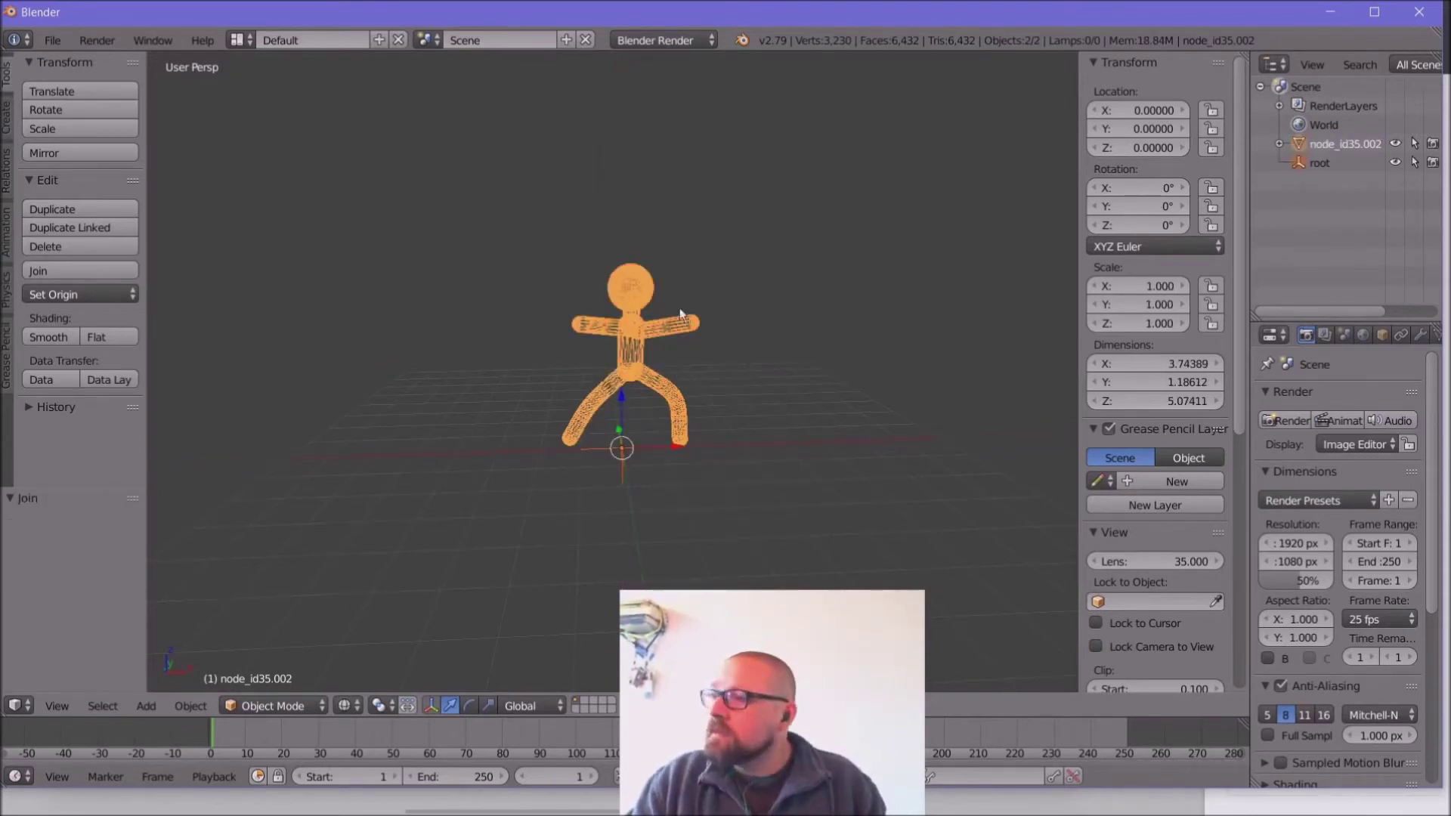
Step: Export the joined figure as the FBX file stickman6.fbx in D:\!!!DUT\Animation\paint
{"action": "left_click", "coordinate": [55, 40]}
{"action": "mouse_move", "coordinate": [100, 418]}
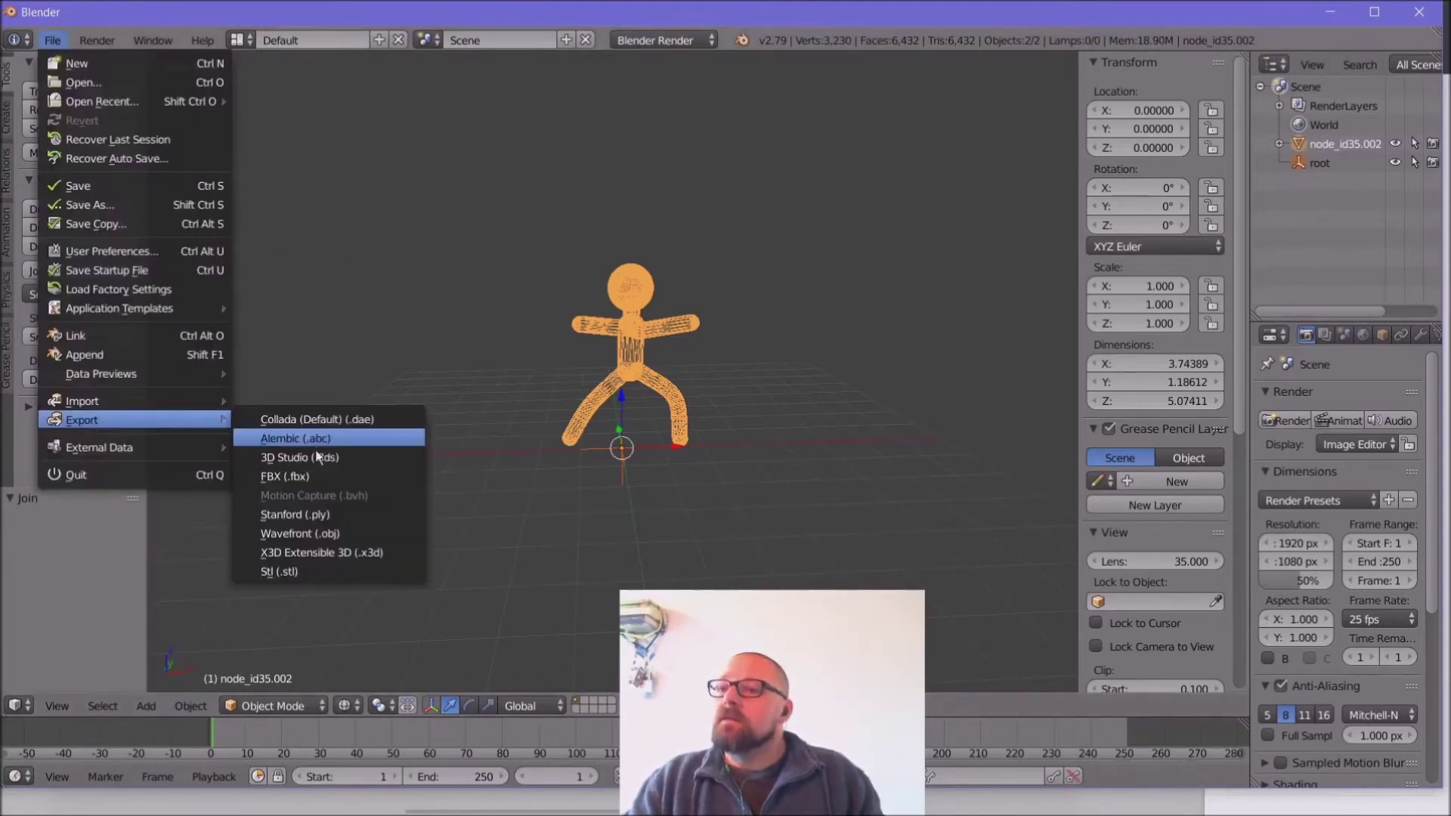
{"action": "left_click", "coordinate": [310, 472]}
{"action": "left_click", "coordinate": [80, 139]}
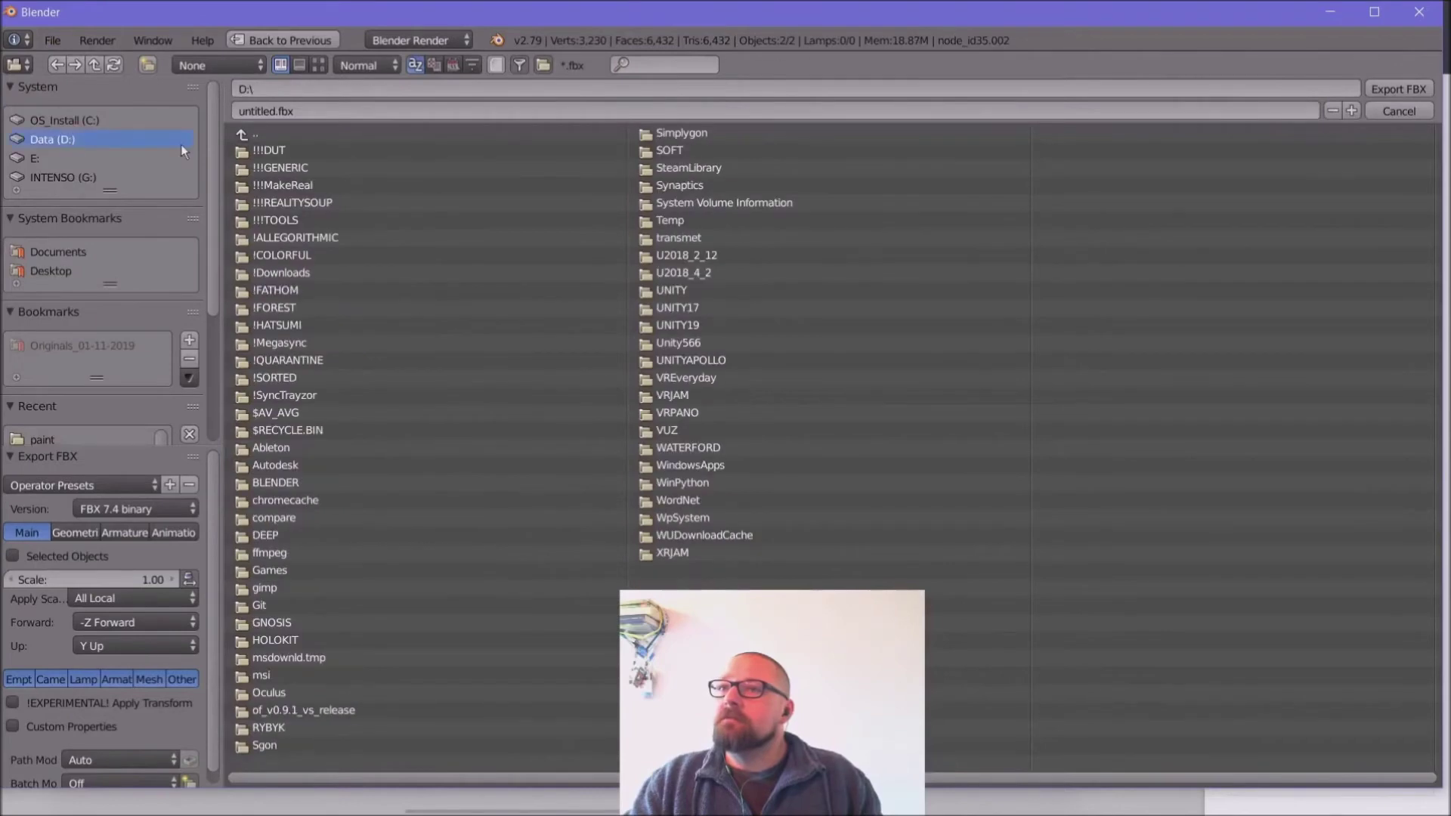
{"action": "left_click", "coordinate": [307, 152]}
{"action": "left_click", "coordinate": [291, 188]}
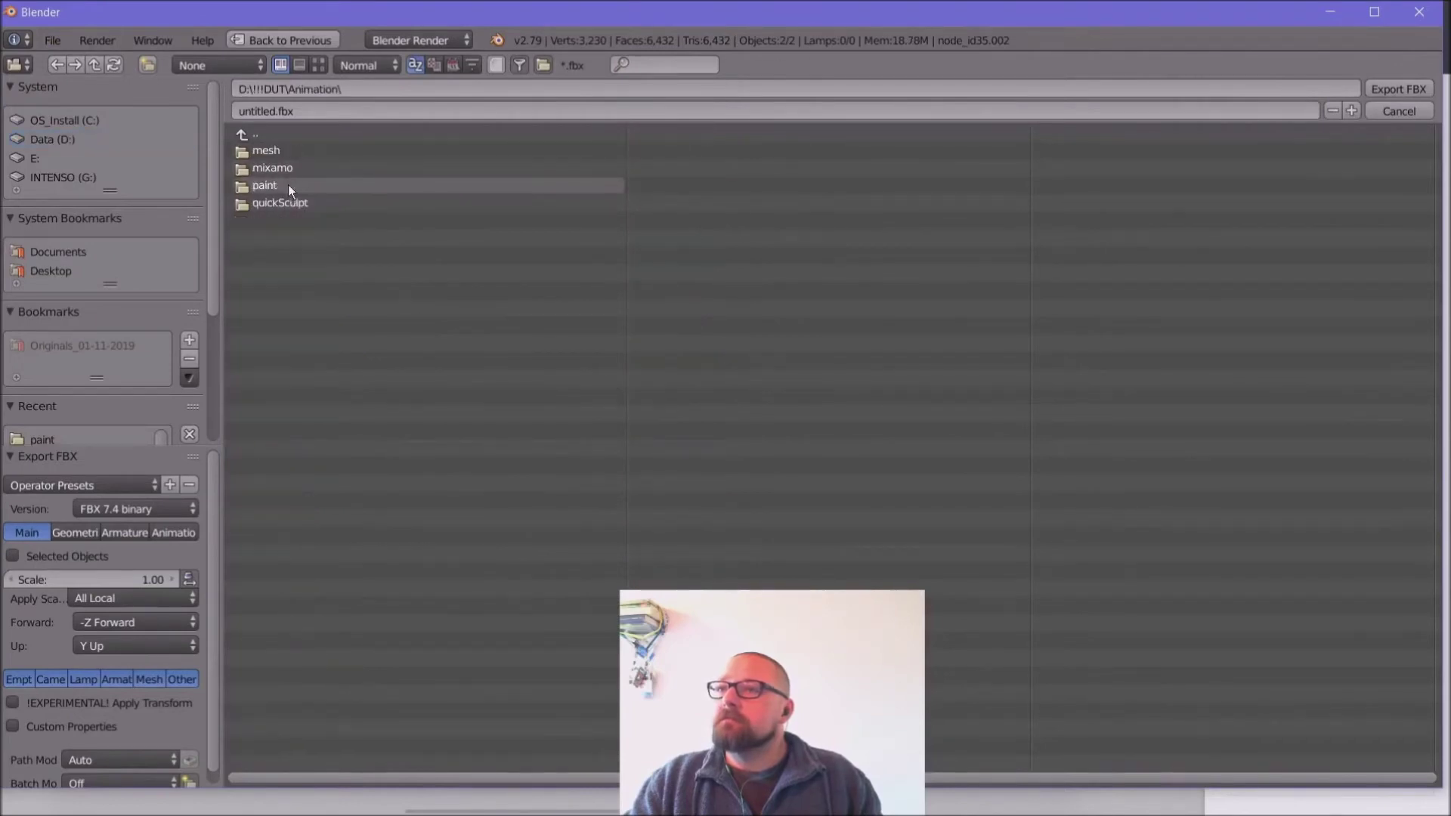
{"action": "left_click", "coordinate": [288, 184]}
{"action": "left_click", "coordinate": [278, 220]}
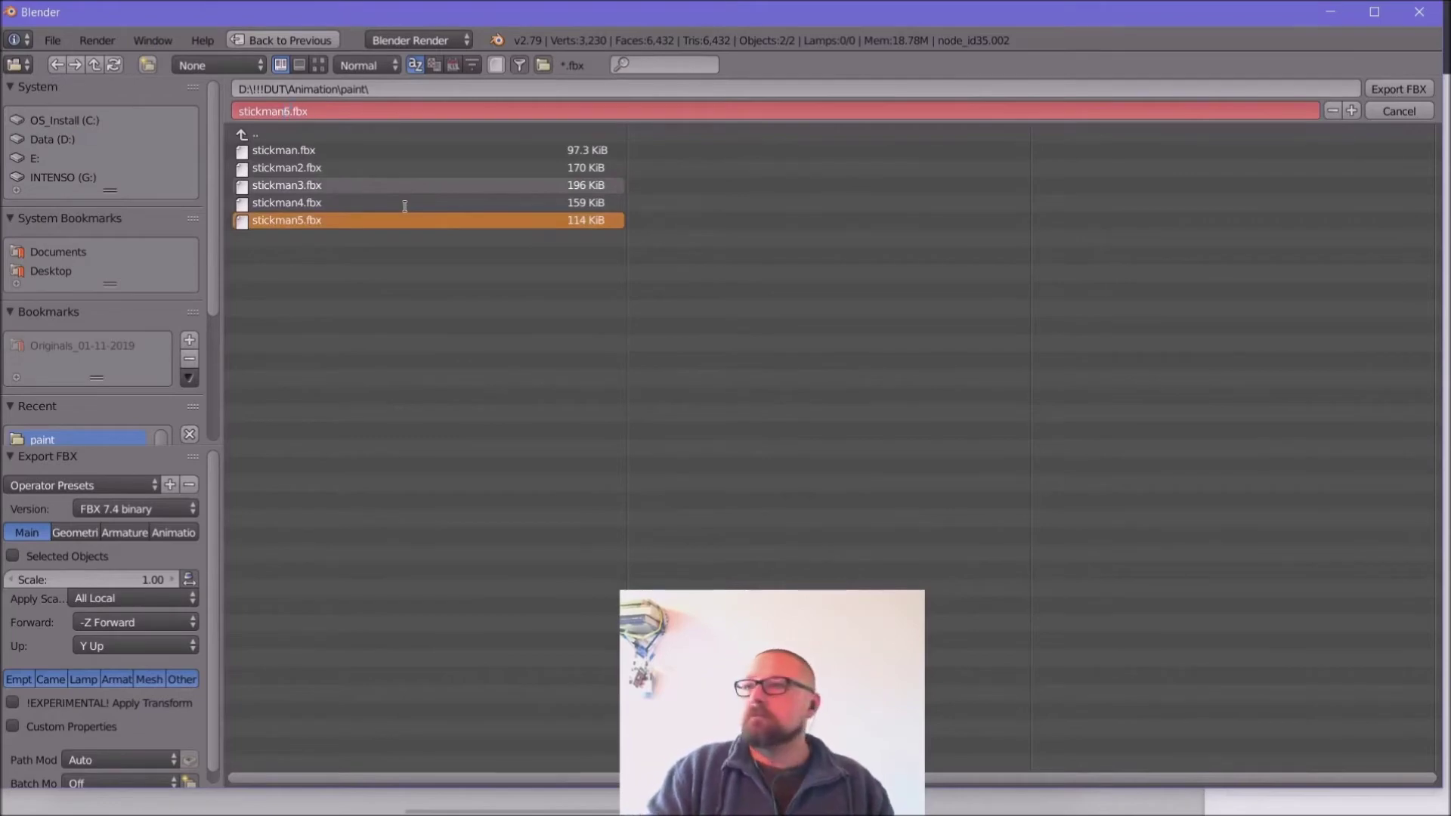
{"action": "key", "text": "Return"}
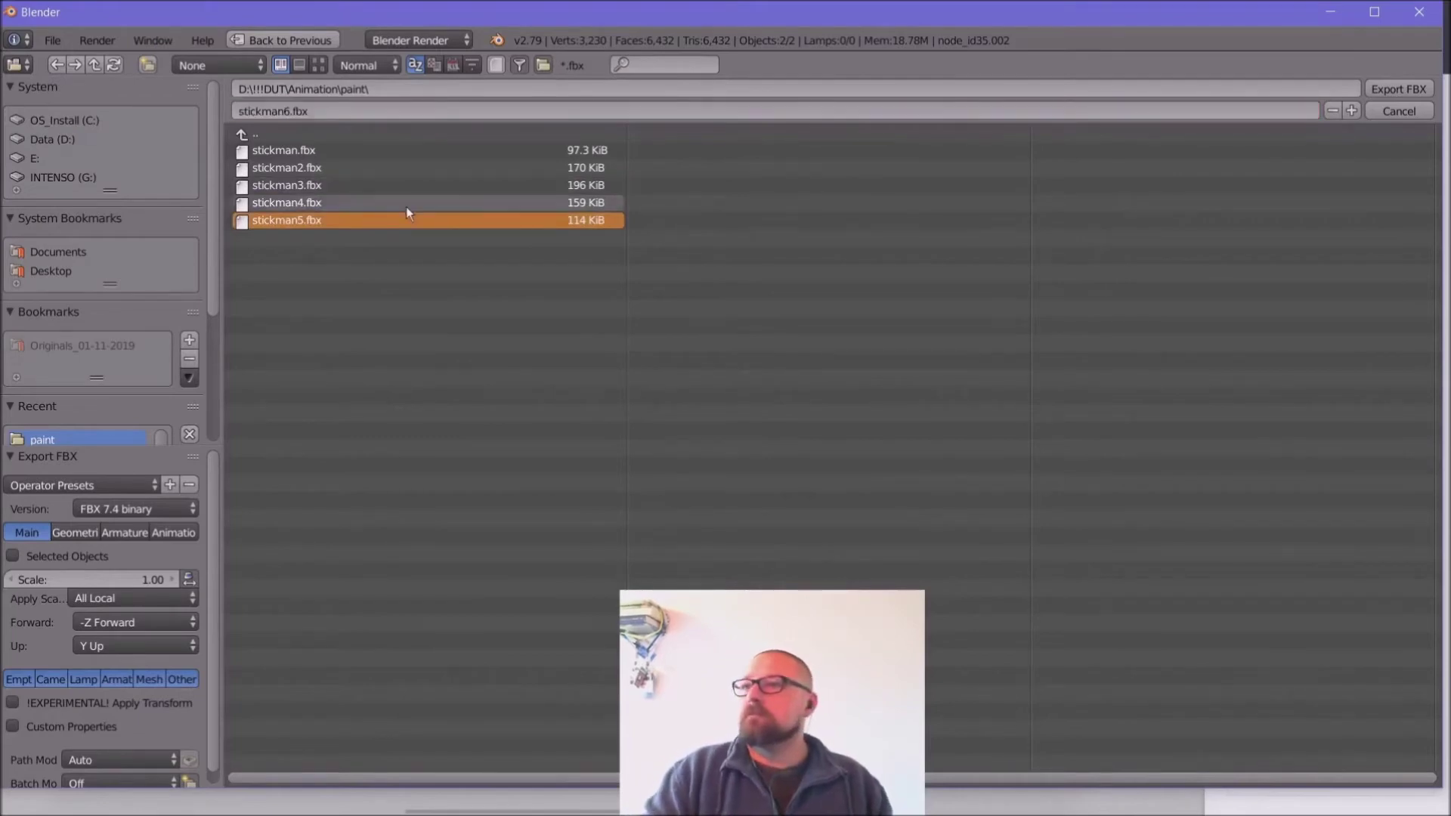
{"action": "left_click", "coordinate": [1390, 89]}
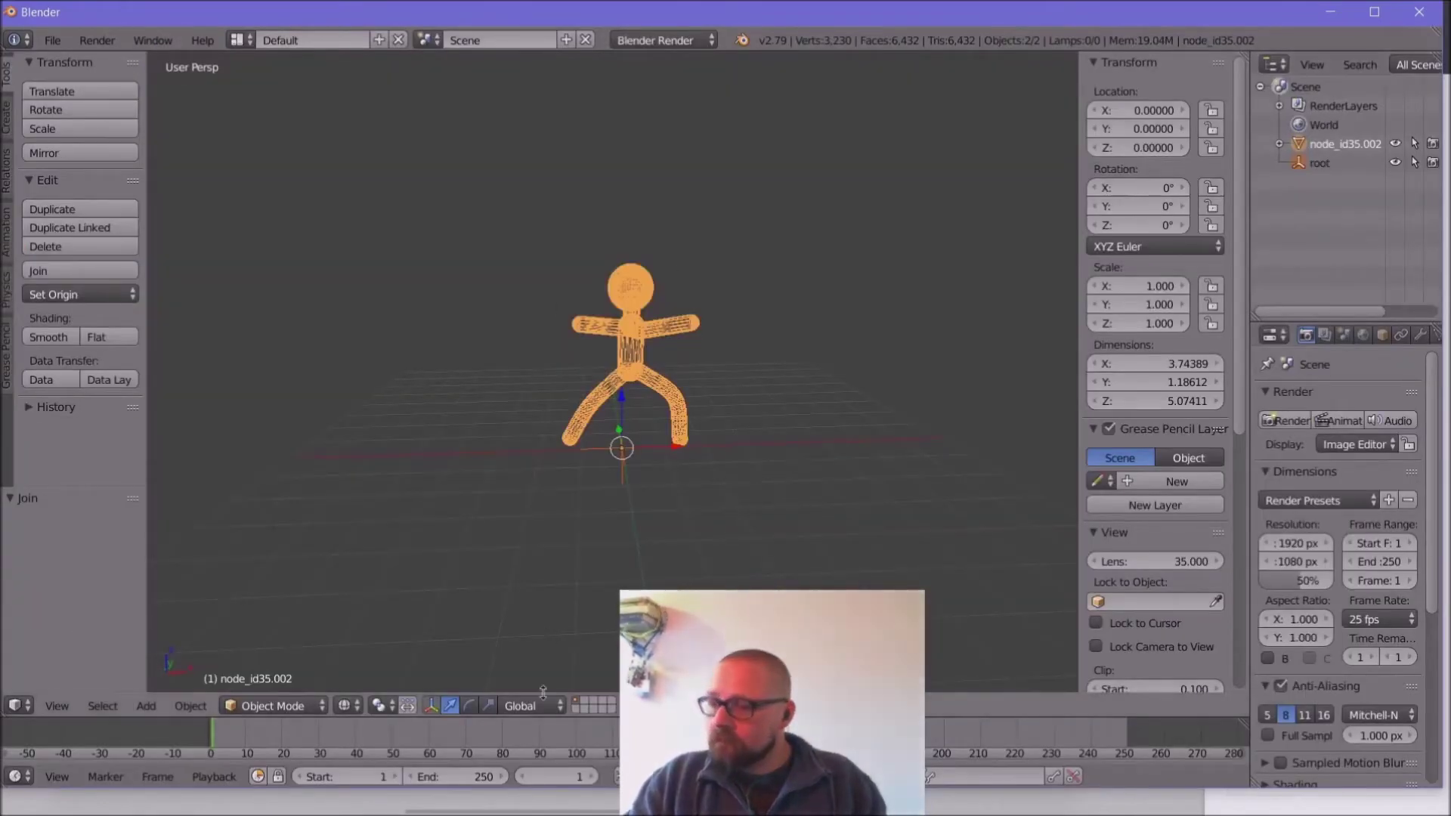
Step: Switch to Chrome, search the web for mixamo in a new tab, and open the Mixamo website
{"action": "left_click", "coordinate": [258, 806]}
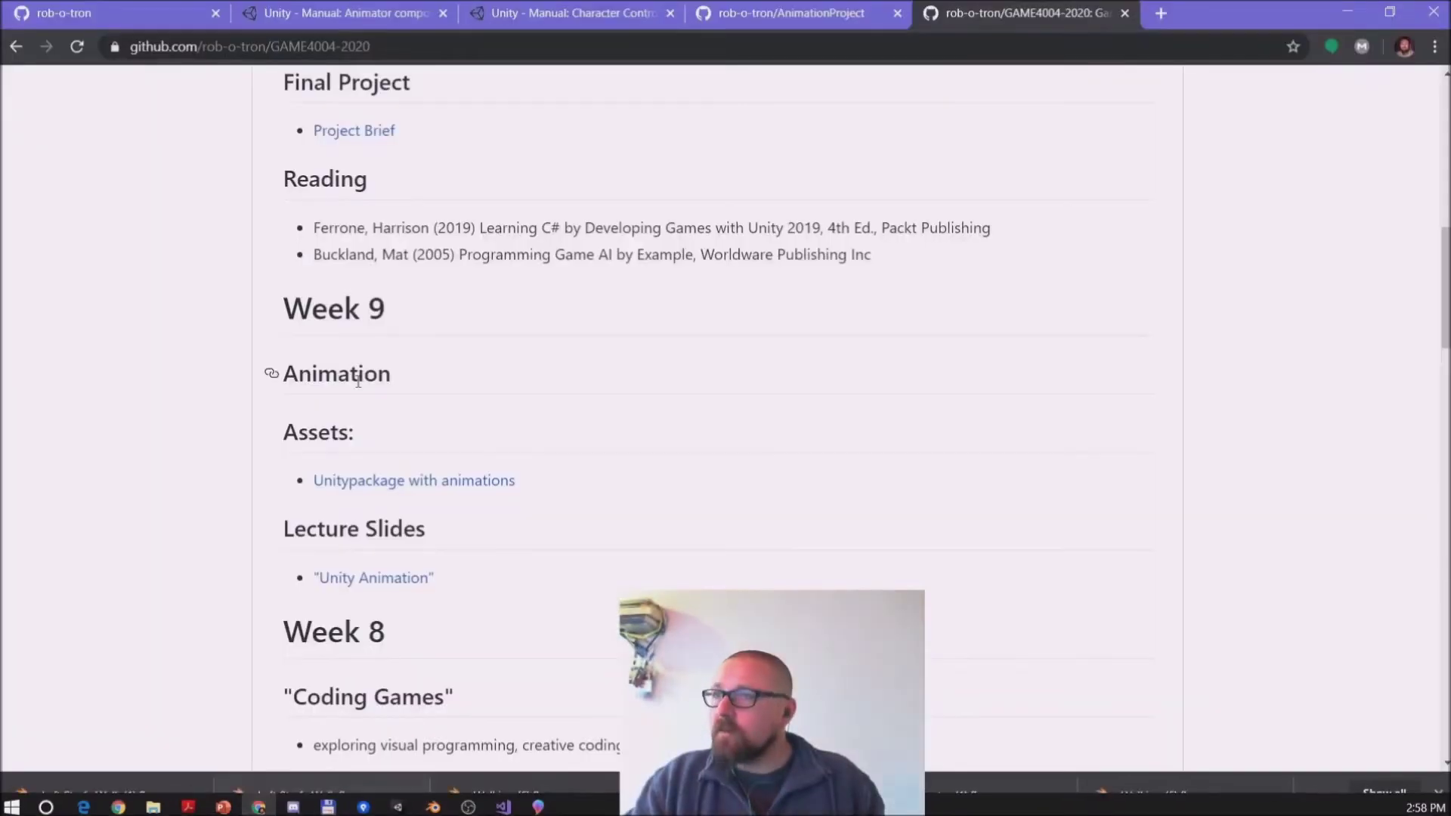
{"action": "left_click", "coordinate": [1162, 12]}
{"action": "type", "text": "mixa"}
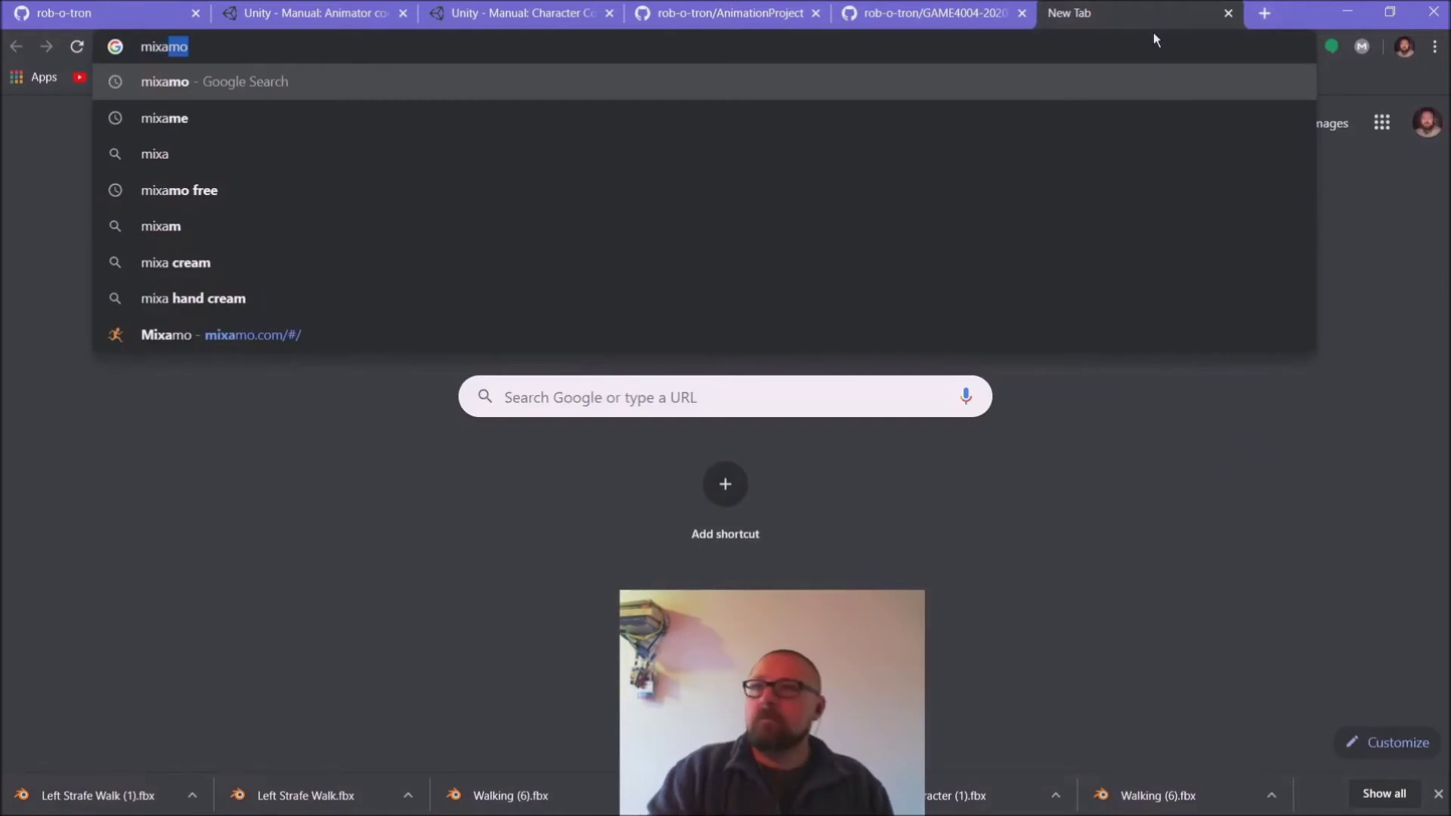
{"action": "key", "text": "Return"}
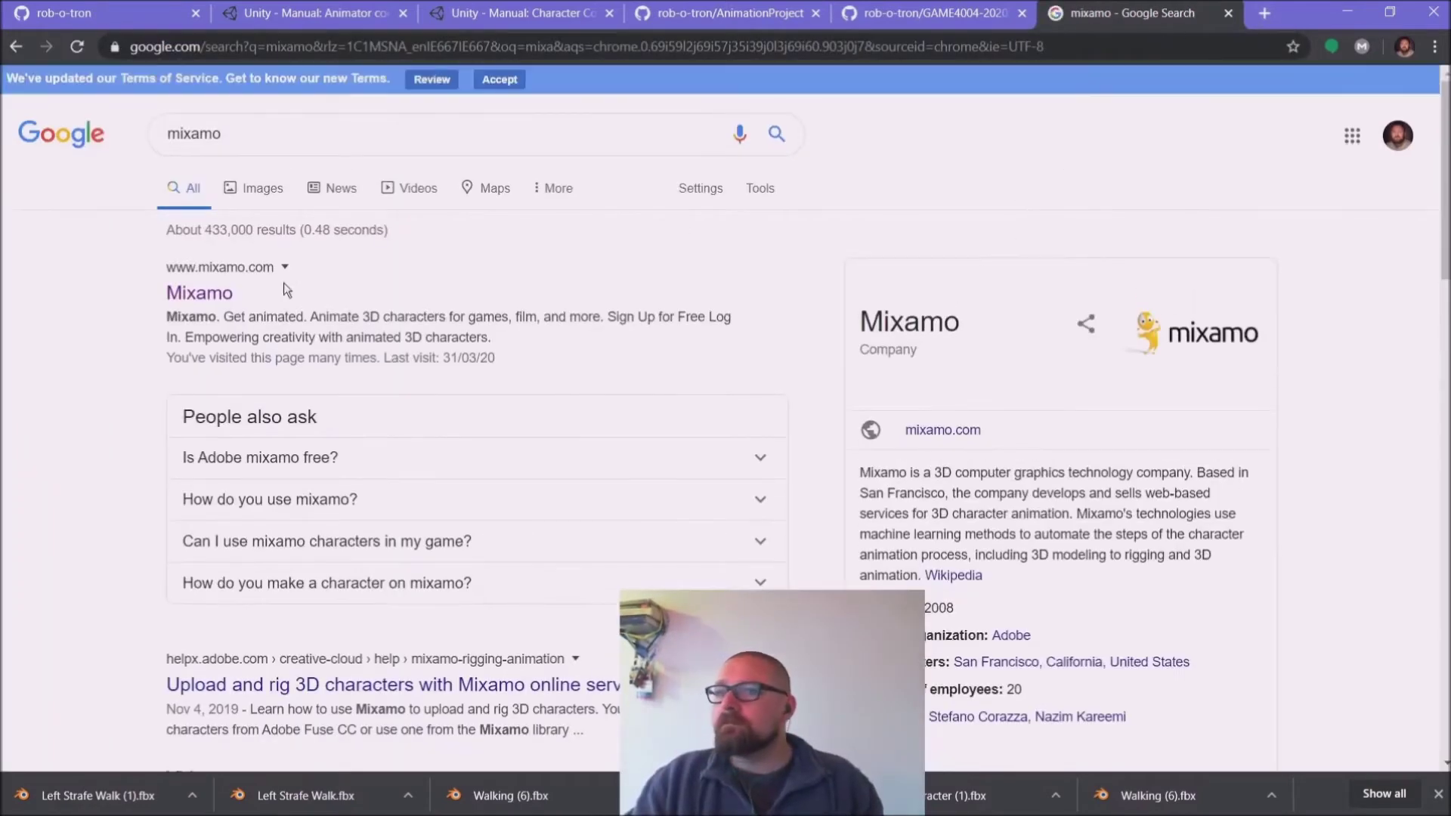
{"action": "left_click", "coordinate": [217, 292]}
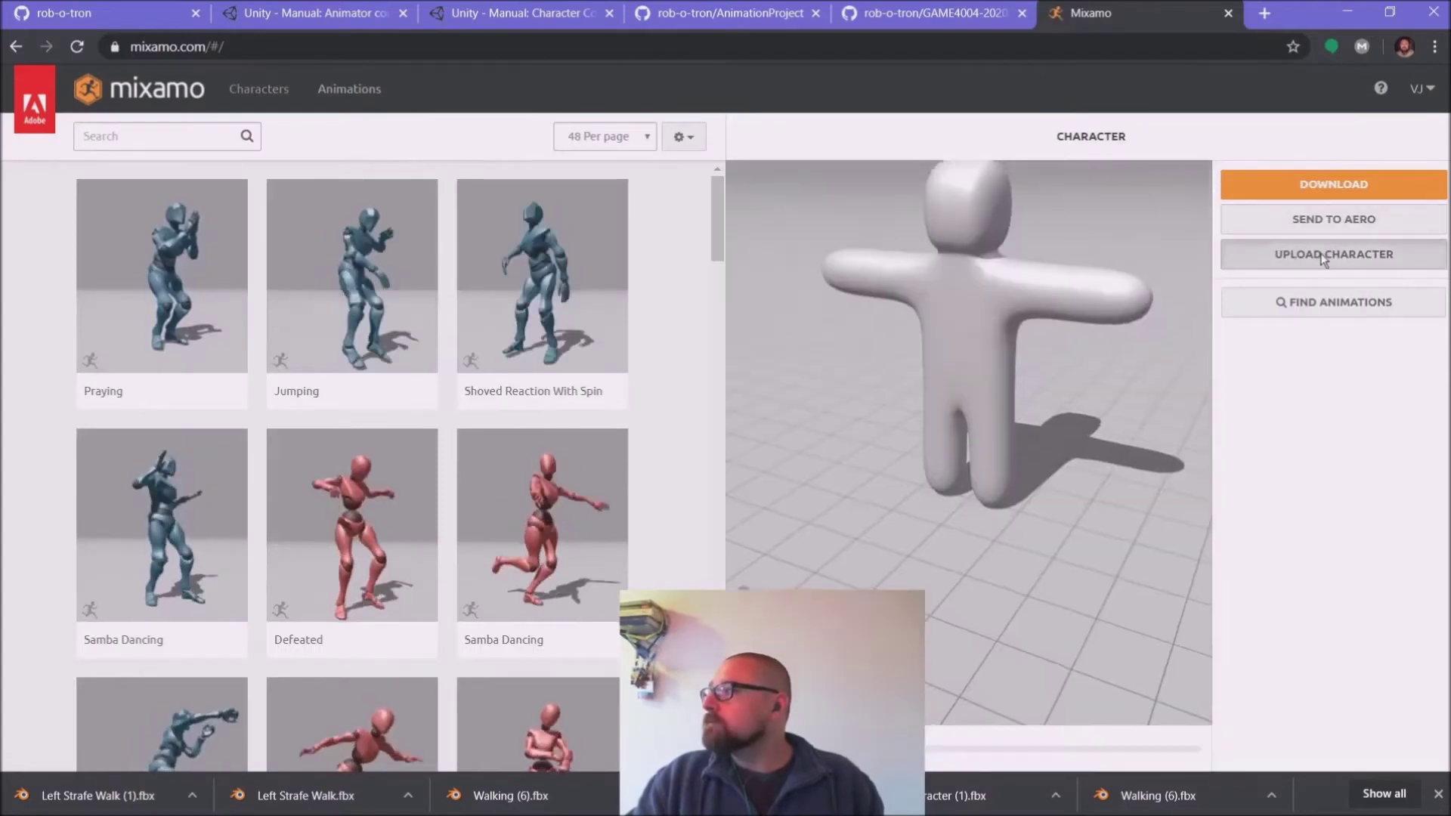
Step: Upload stickman6.fbx from D:\!!!DUT\Animation\paint as a new Mixamo character
{"action": "left_click", "coordinate": [1326, 256]}
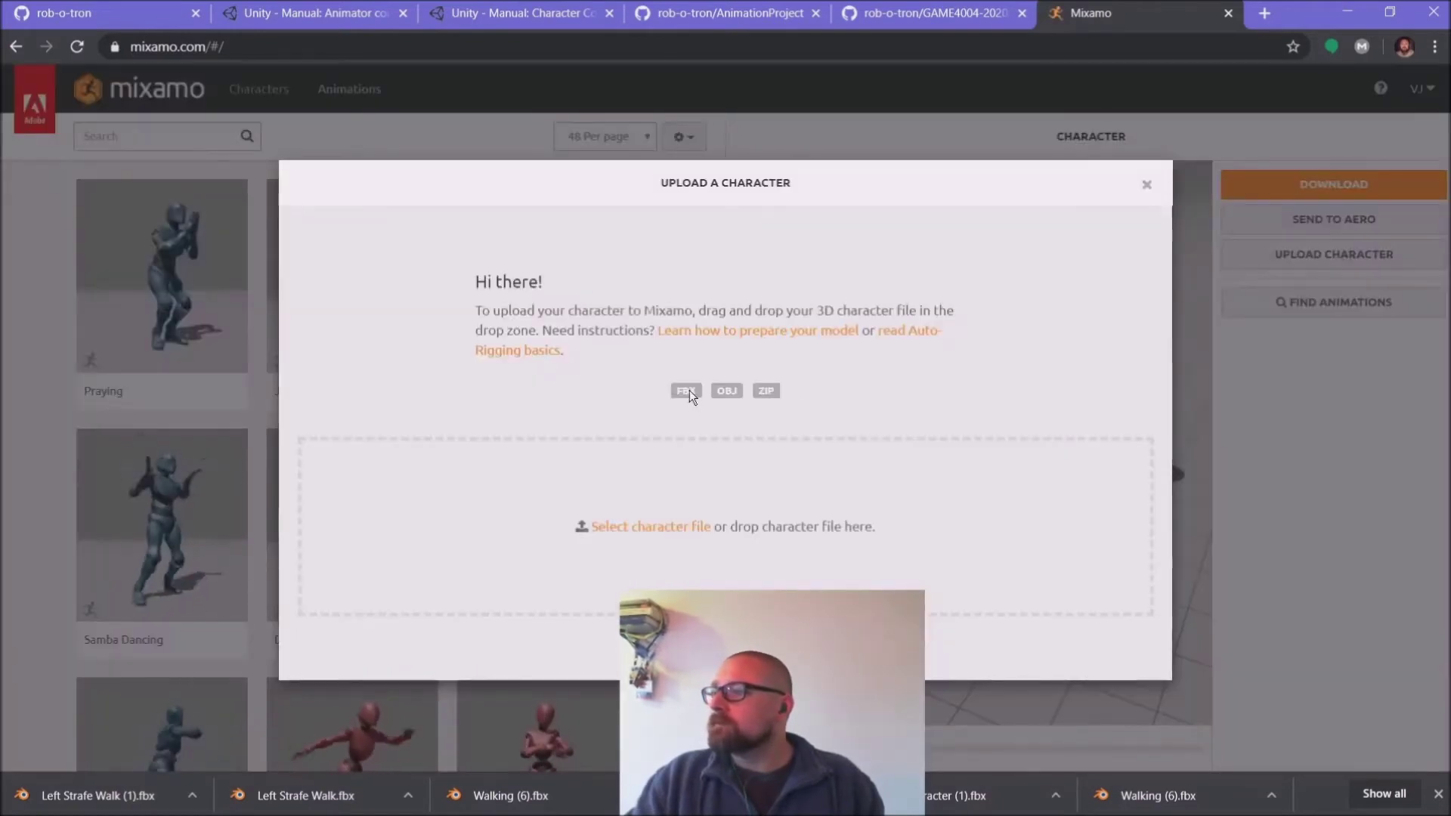
{"action": "left_click", "coordinate": [627, 527]}
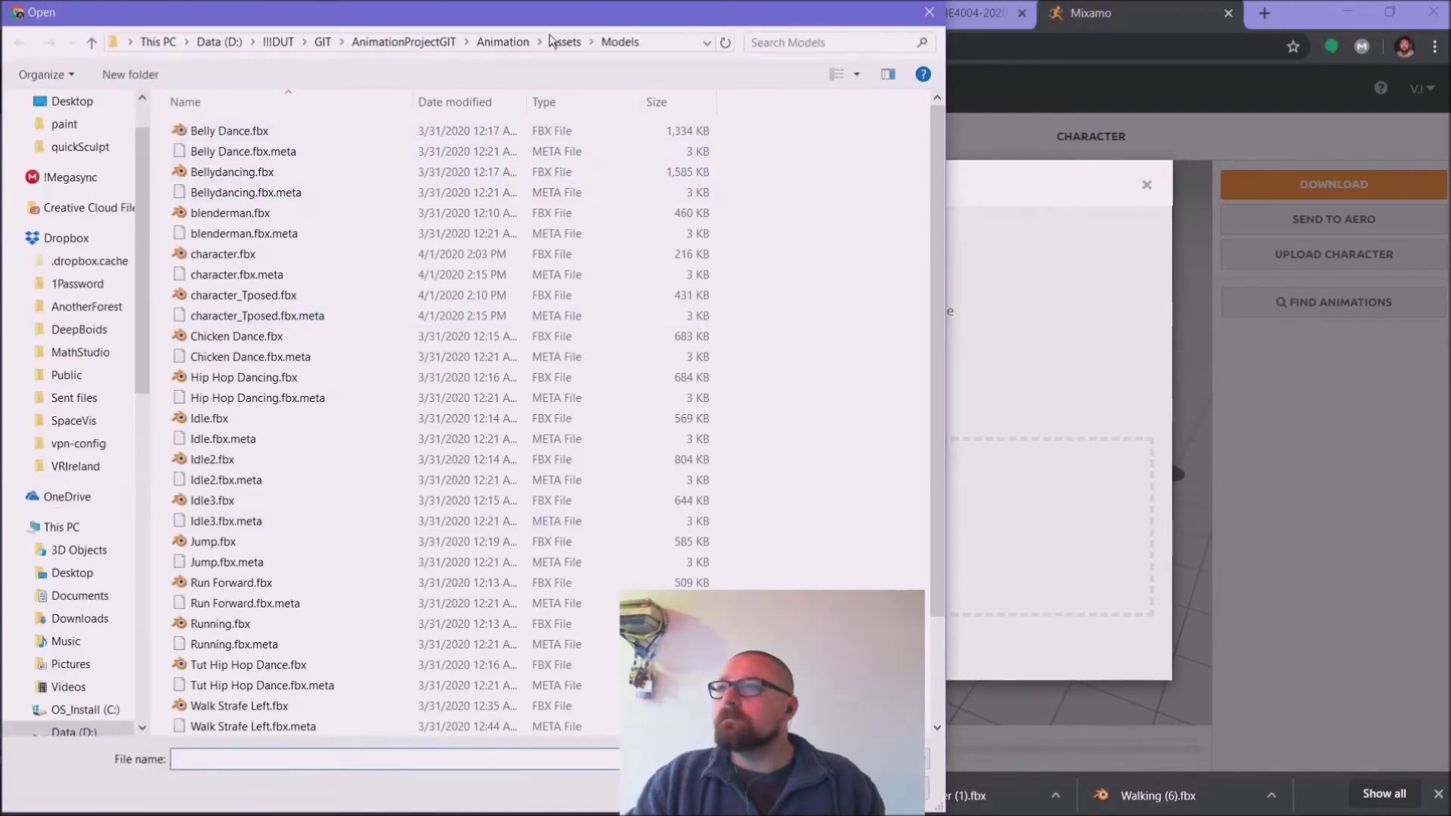
{"action": "left_click", "coordinate": [509, 46]}
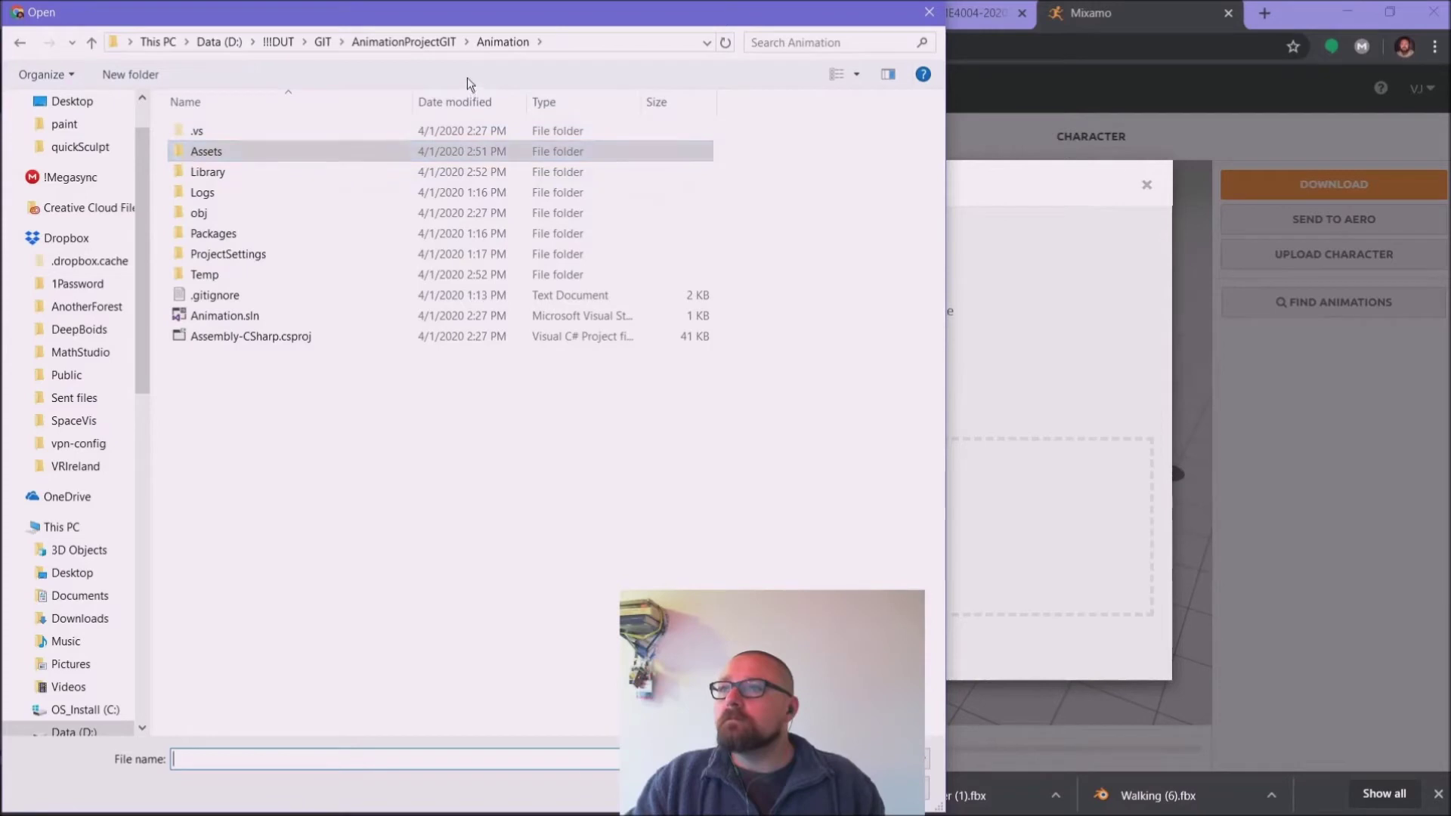
{"action": "left_click", "coordinate": [362, 42]}
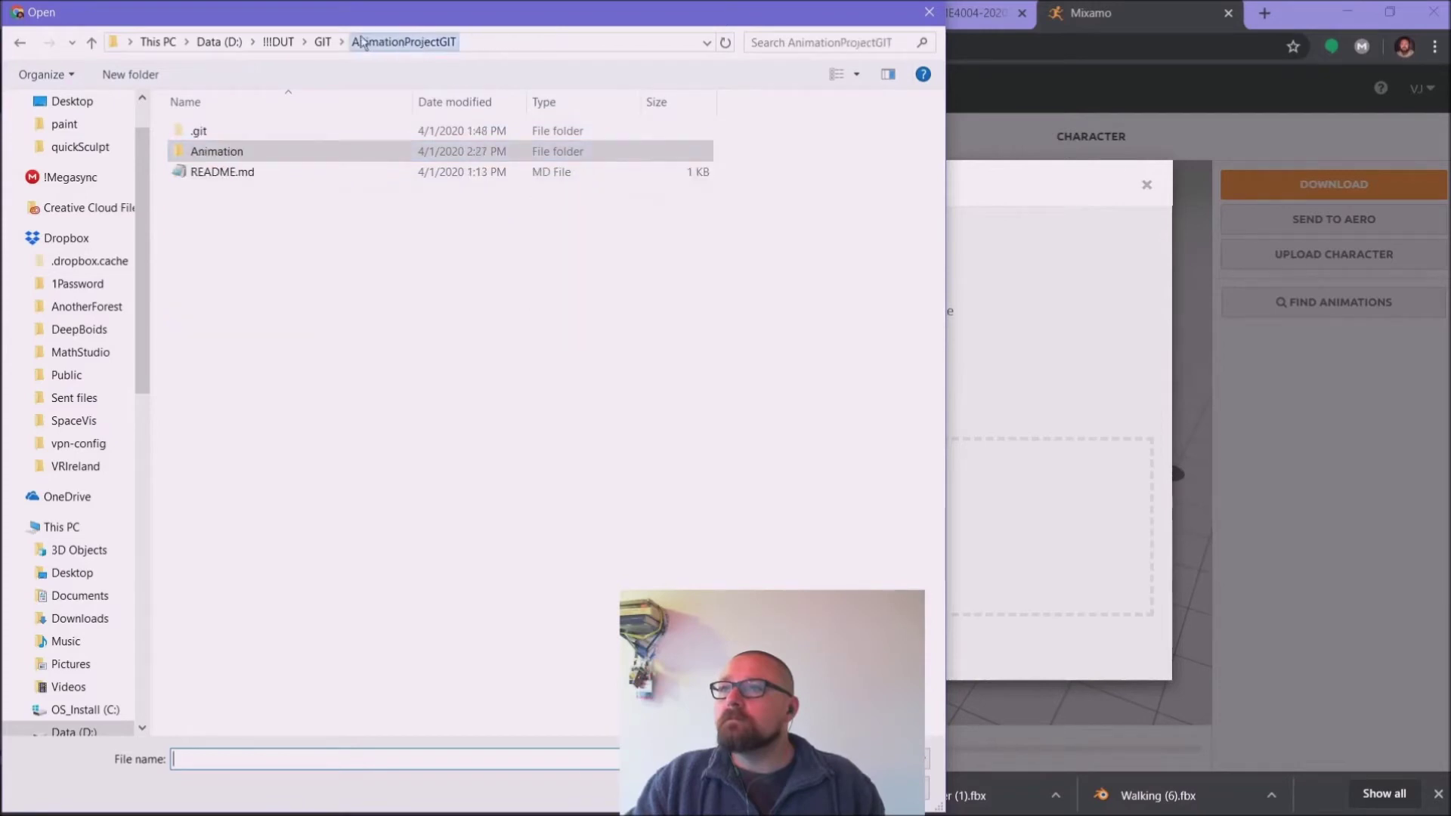
{"action": "left_click", "coordinate": [286, 42]}
{"action": "double_click", "coordinate": [224, 172]}
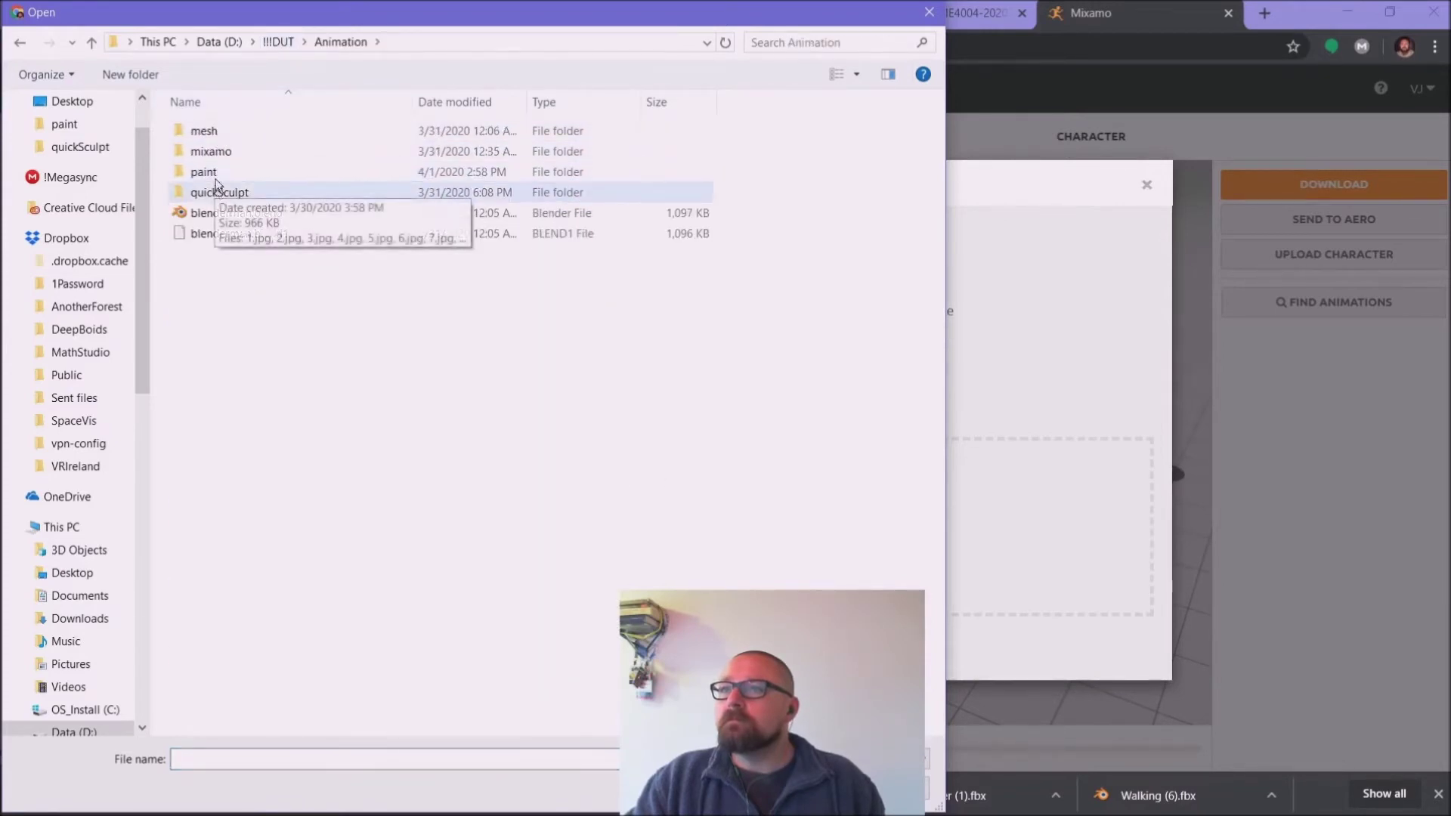
{"action": "double_click", "coordinate": [216, 172]}
{"action": "double_click", "coordinate": [218, 130]}
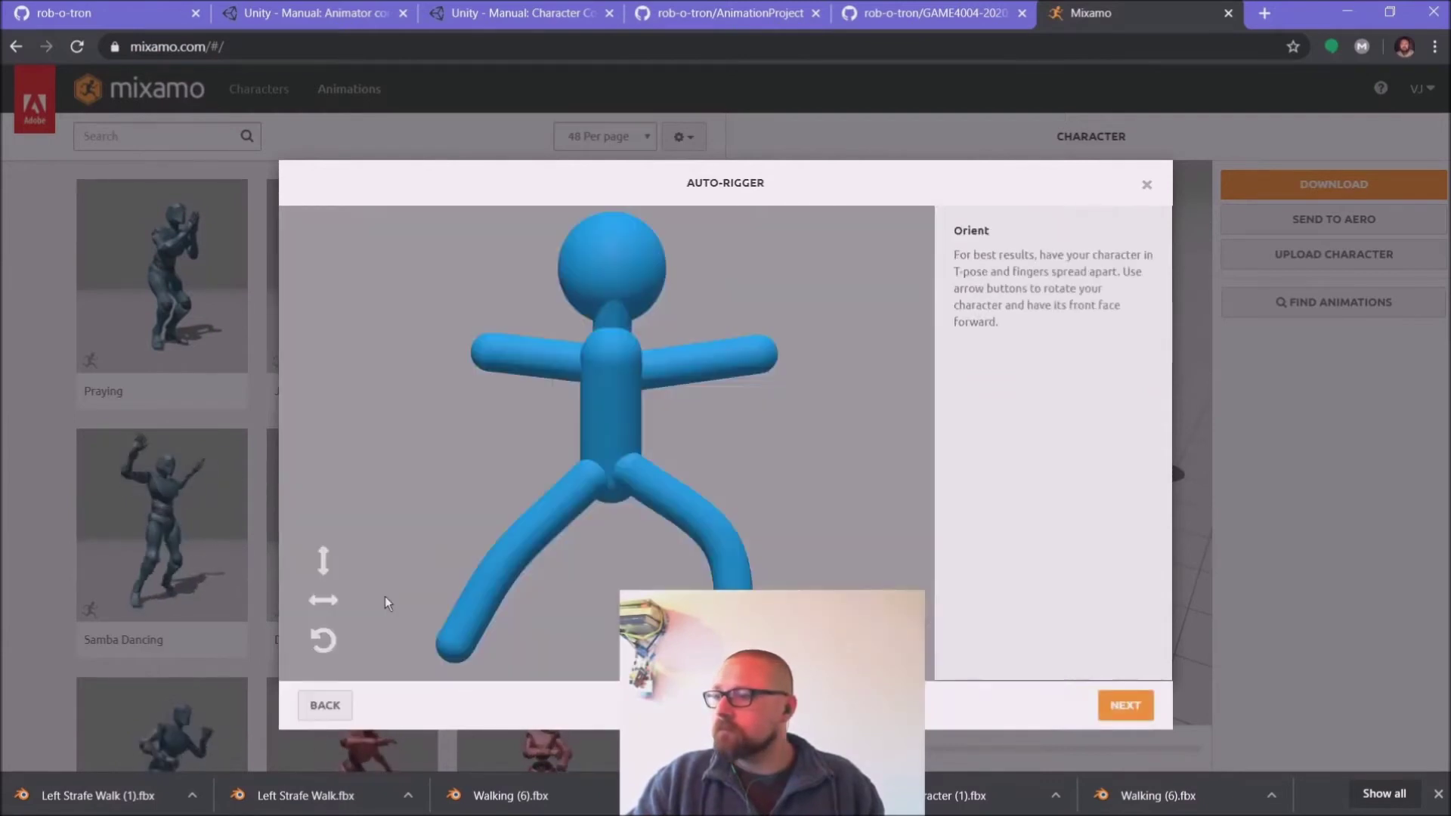
Step: Accept the figure's orientation and place the auto-rigger markers on its chin, both wrists, both elbows, both knees and groin
{"action": "left_click", "coordinate": [1111, 707]}
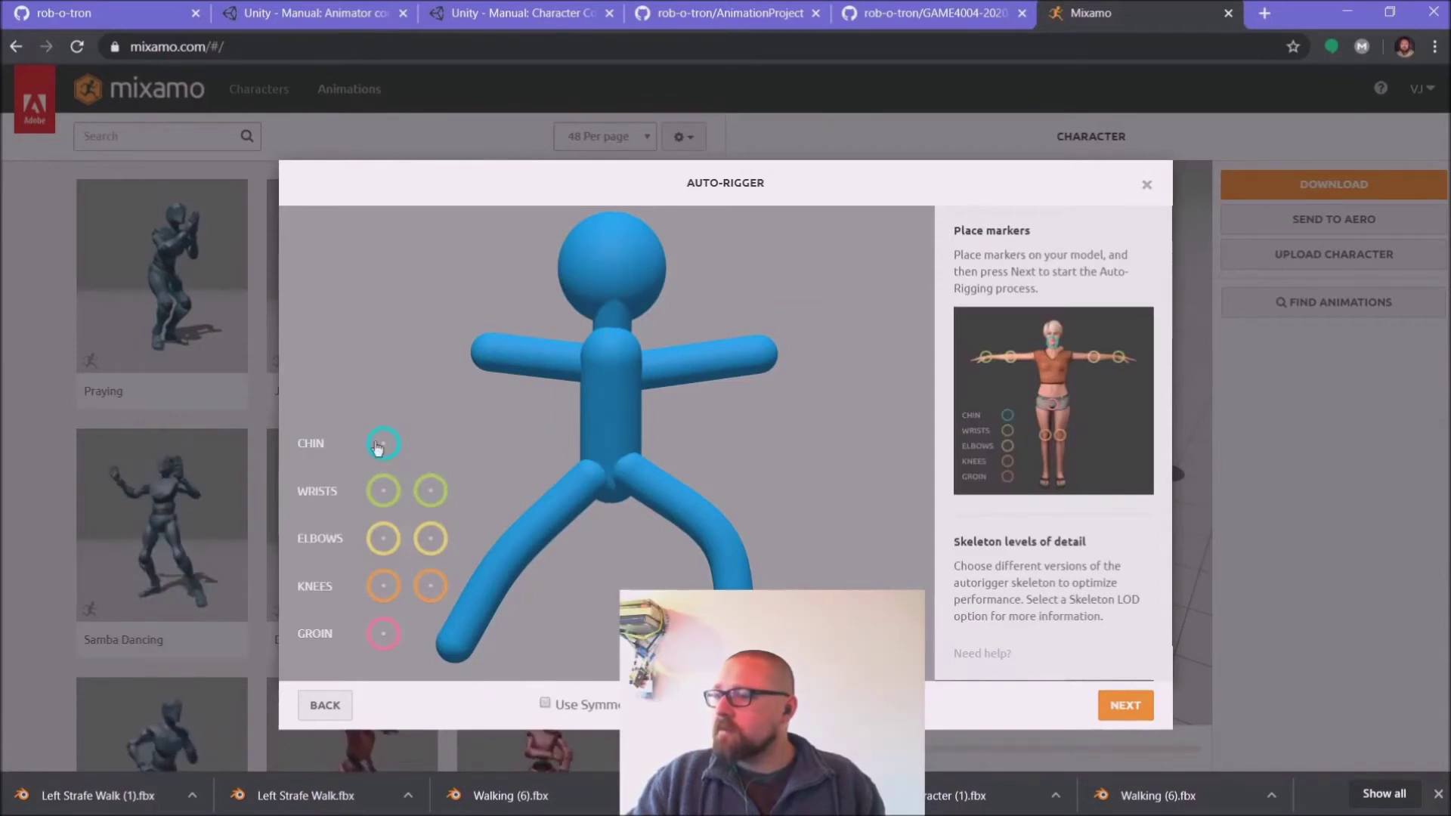
{"action": "mouse_move", "coordinate": [374, 442]}
{"action": "left_mouse_down"}
{"action": "mouse_move", "coordinate": [502, 350]}
{"action": "mouse_move", "coordinate": [618, 306]}
{"action": "left_mouse_up"}
{"action": "left_click_drag", "start_coordinate": [384, 491], "coordinate": [494, 357]}
{"action": "left_click_drag", "start_coordinate": [383, 539], "coordinate": [539, 356]}
{"action": "left_click_drag", "start_coordinate": [440, 551], "coordinate": [694, 362]}
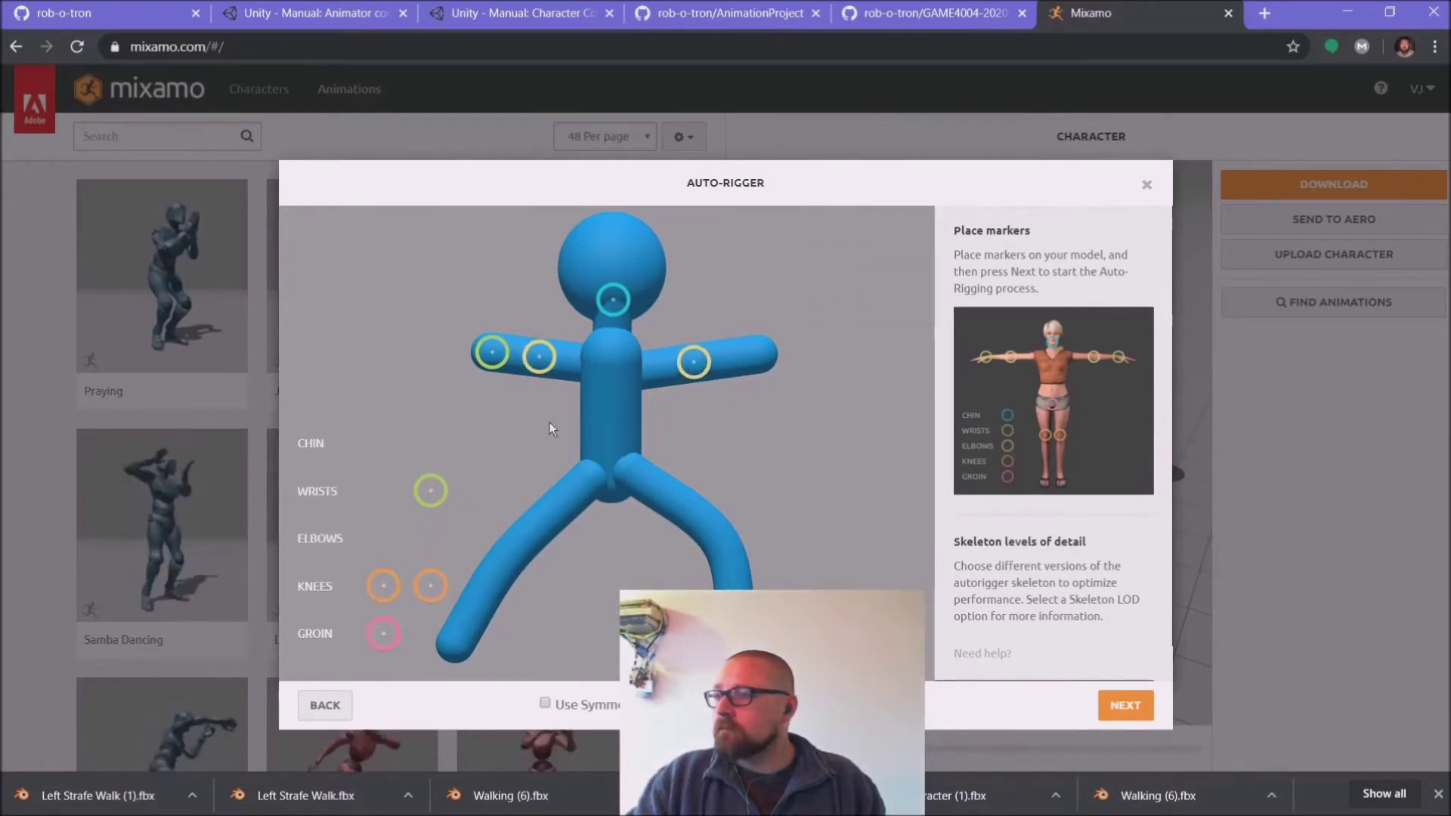
{"action": "mouse_move", "coordinate": [431, 491]}
{"action": "left_mouse_down"}
{"action": "mouse_move", "coordinate": [784, 329]}
{"action": "mouse_move", "coordinate": [759, 358]}
{"action": "left_mouse_up"}
{"action": "left_click_drag", "start_coordinate": [384, 587], "coordinate": [505, 562]}
{"action": "left_click_drag", "start_coordinate": [381, 637], "coordinate": [454, 646]}
{"action": "left_click_drag", "start_coordinate": [503, 595], "coordinate": [609, 470]}
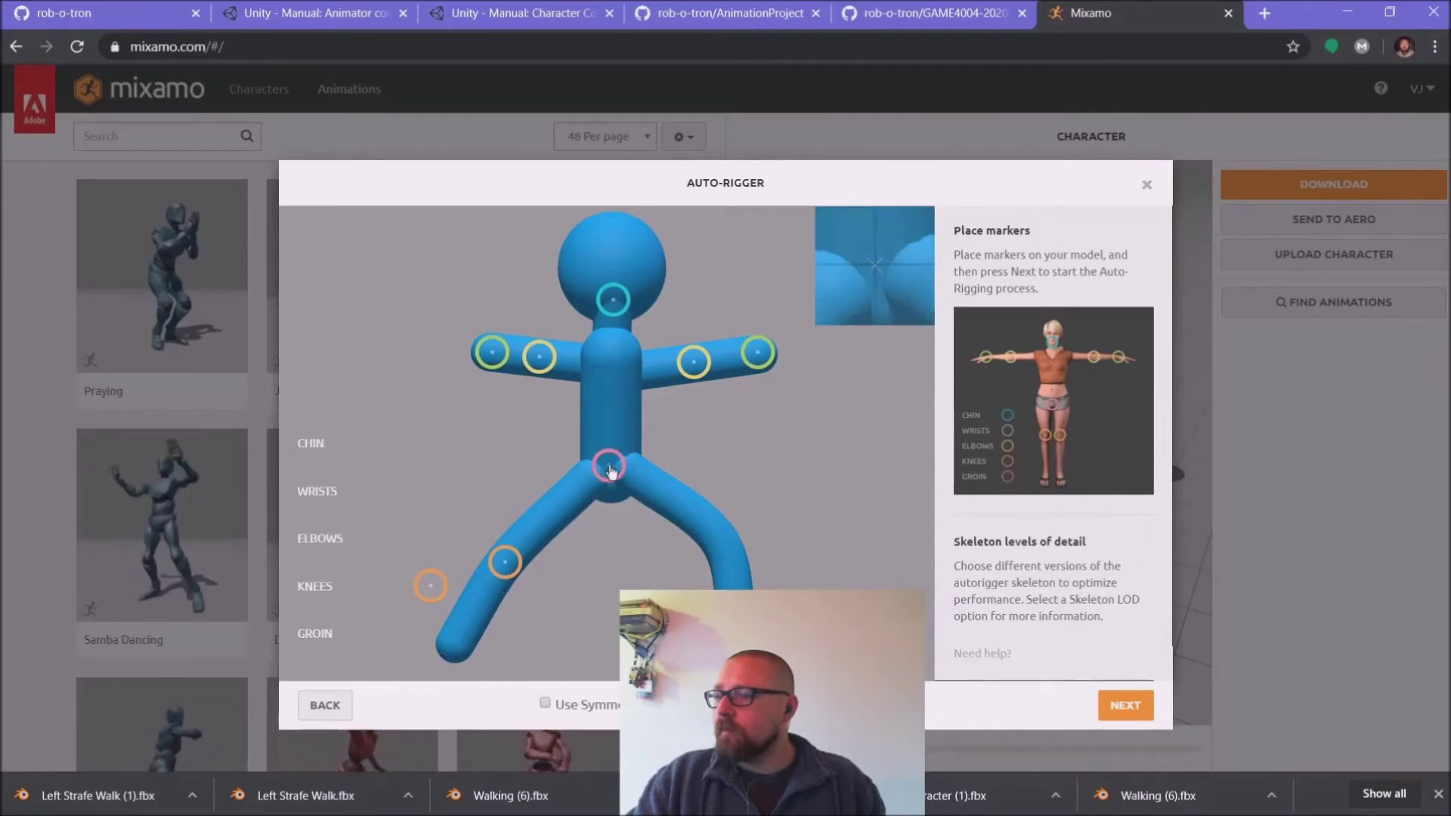
{"action": "mouse_move", "coordinate": [430, 586]}
{"action": "left_mouse_down"}
{"action": "mouse_move", "coordinate": [445, 635]}
{"action": "mouse_move", "coordinate": [725, 547]}
{"action": "left_mouse_up"}
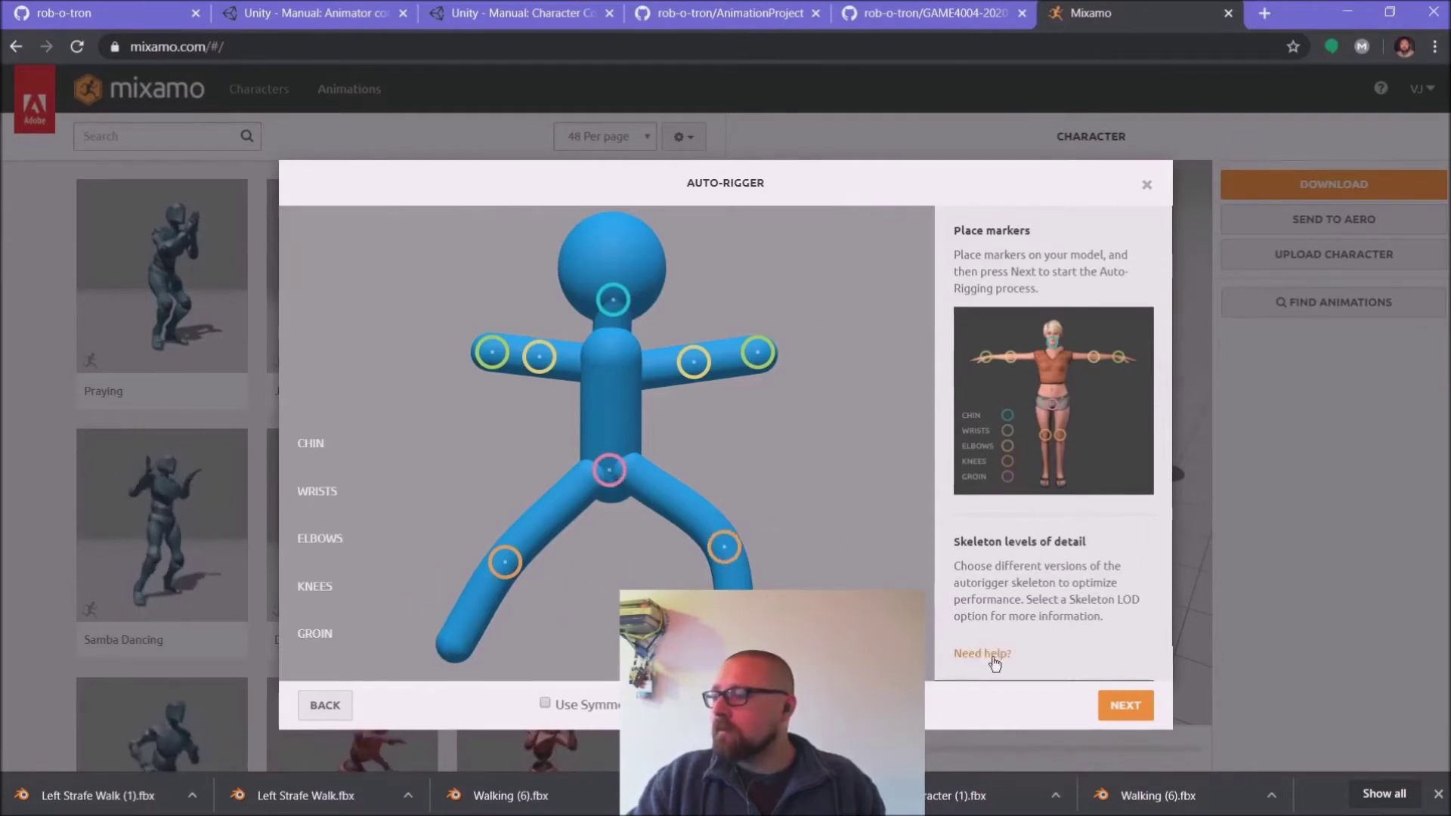
Step: Run the auto-rigger with the placed markers, accept the rigged preview, and close the change-character dialog without proceeding
{"action": "left_click", "coordinate": [1122, 705]}
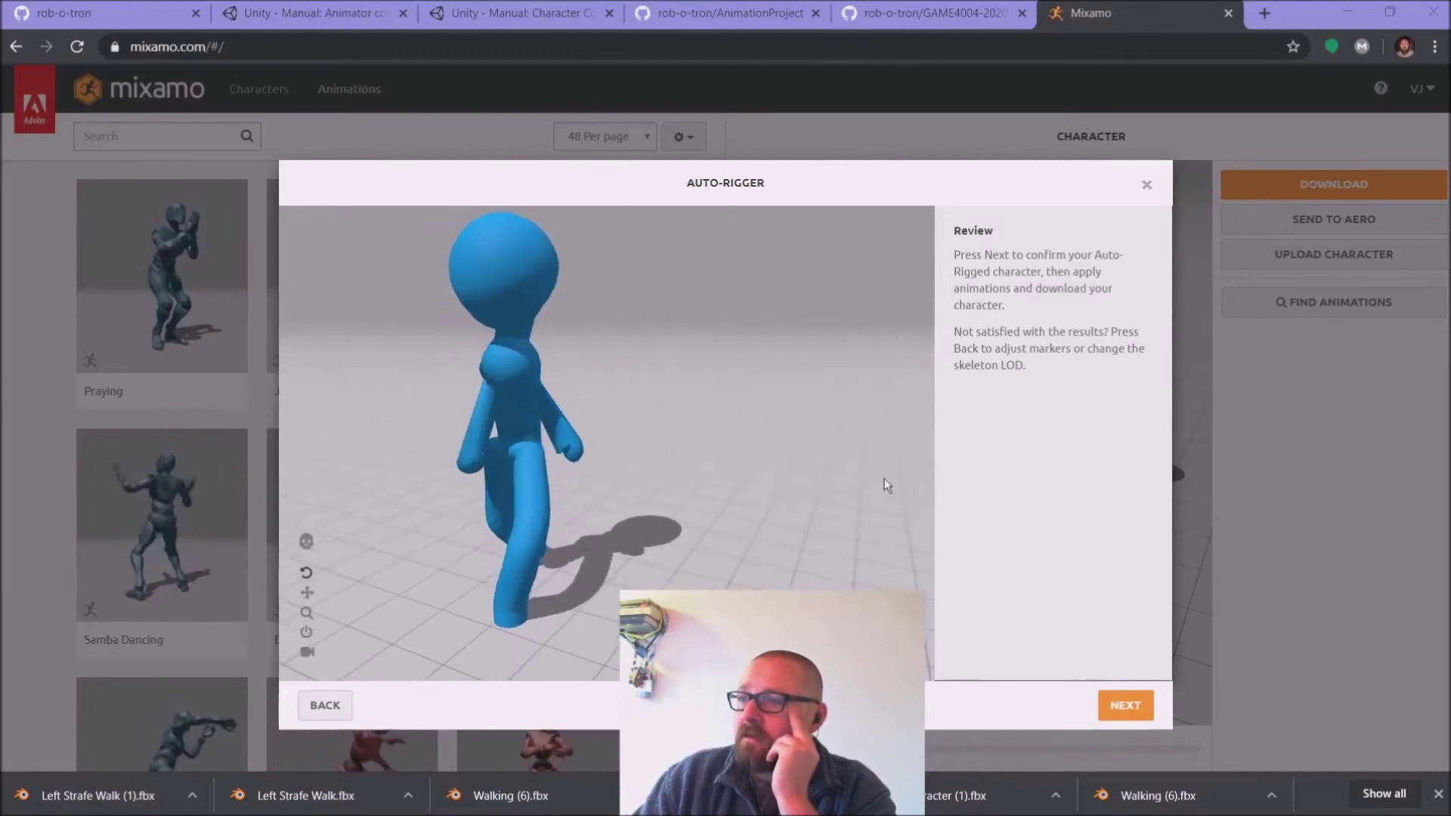
{"action": "left_click", "coordinate": [1121, 705]}
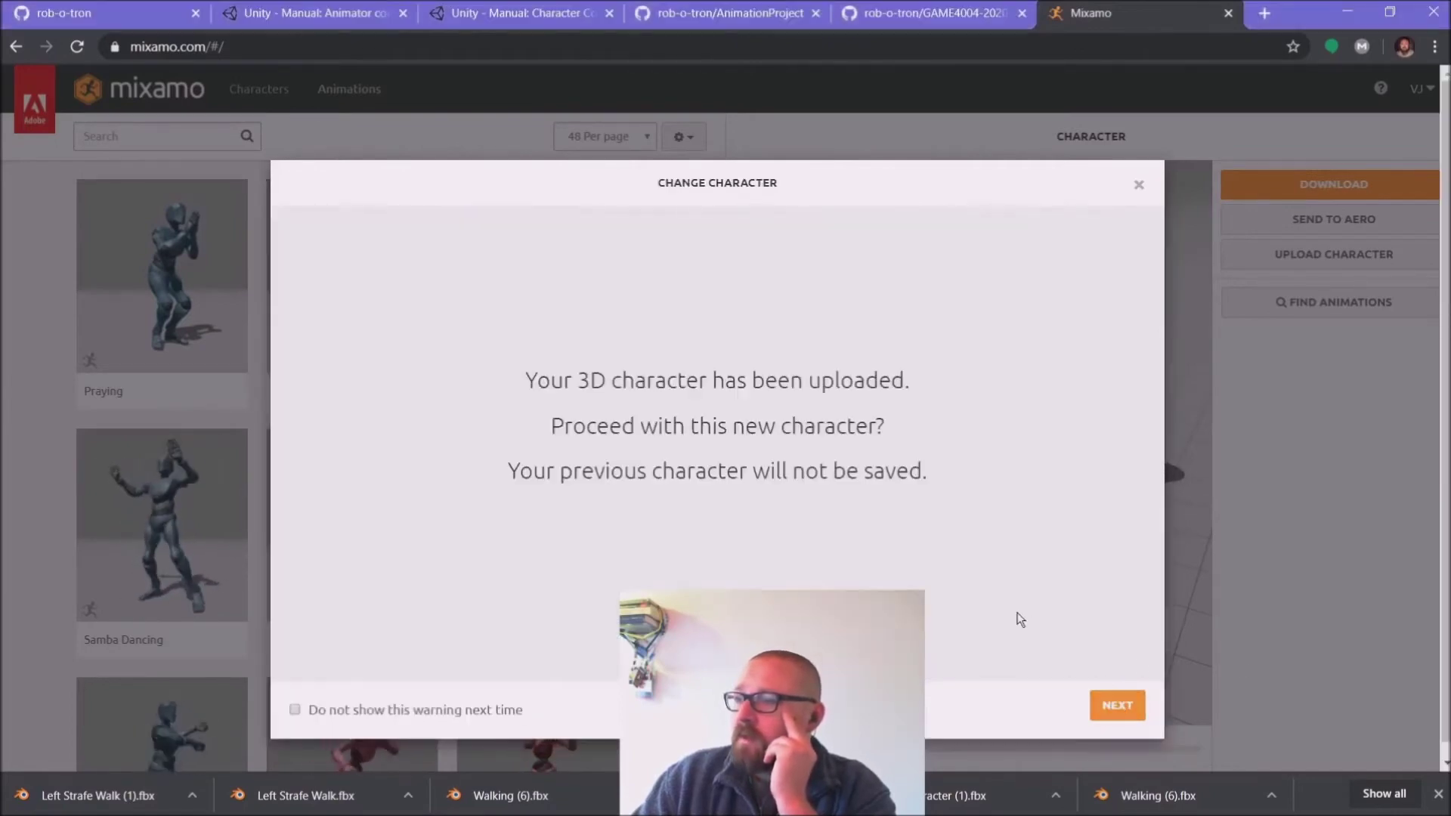
{"action": "left_click", "coordinate": [1138, 186]}
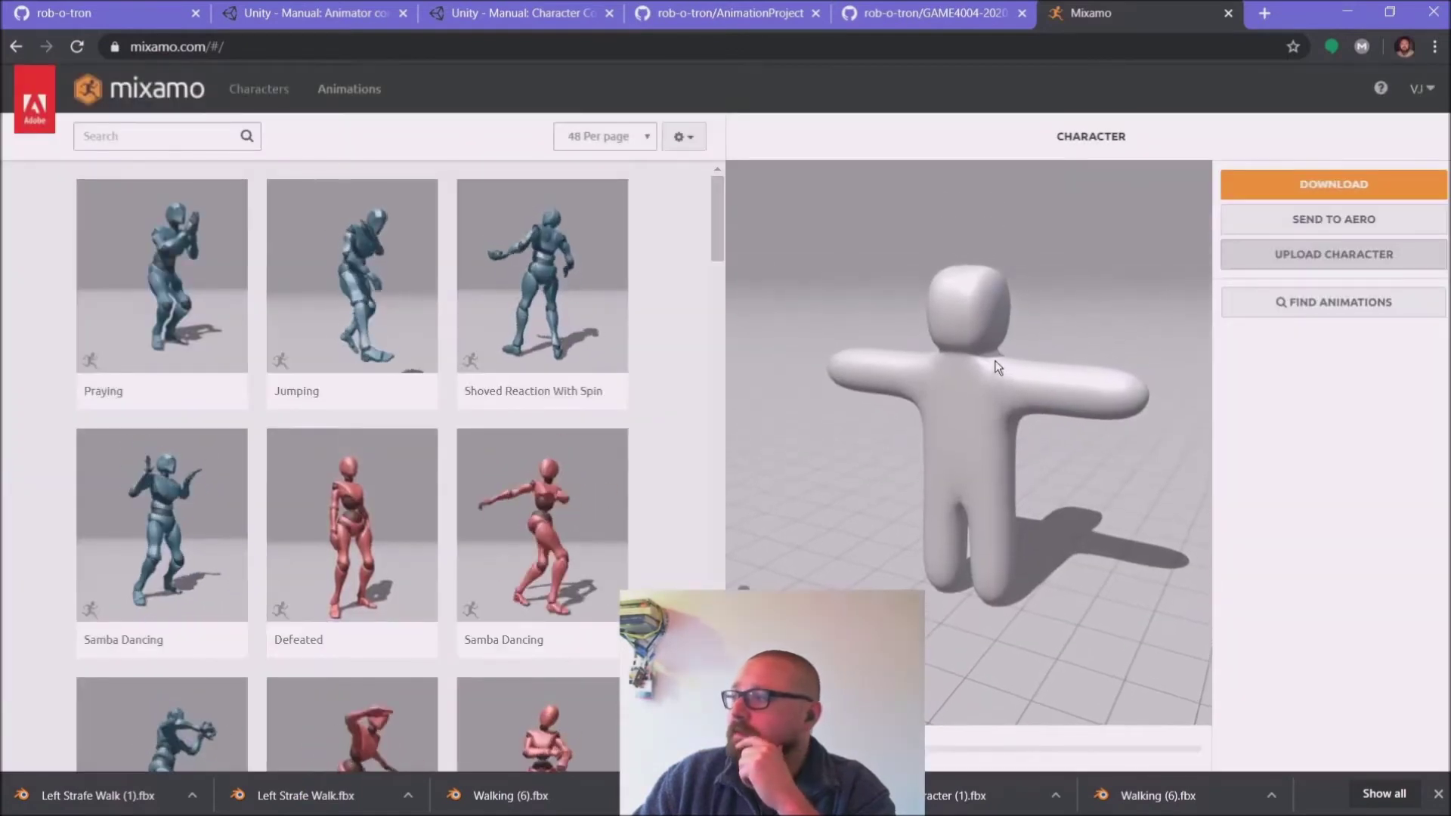
Step: Upload stickman6.fbx from the paint folder again and accept its orientation in the auto-rigger
{"action": "left_click", "coordinate": [1282, 257]}
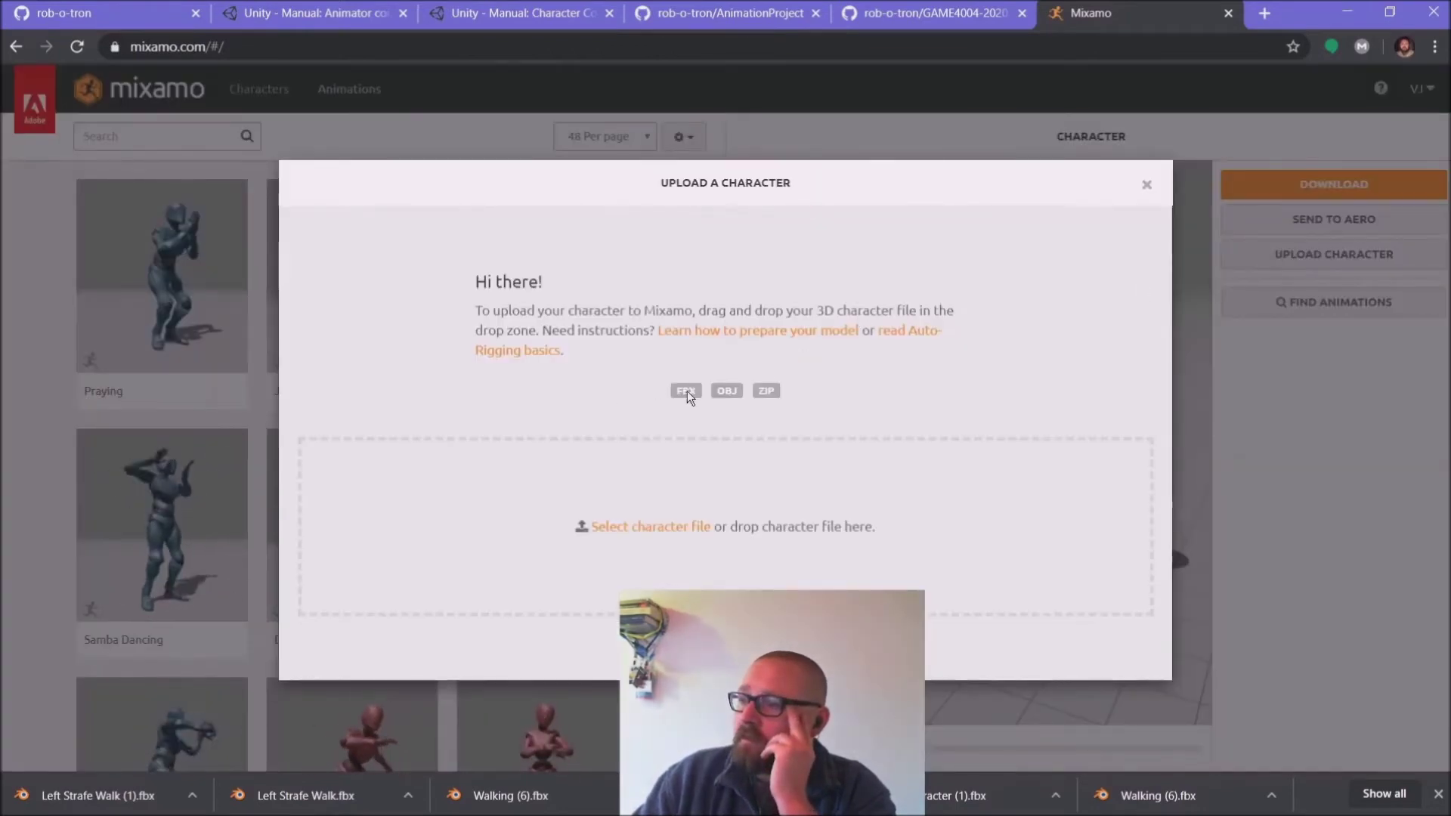
{"action": "left_click", "coordinate": [645, 525]}
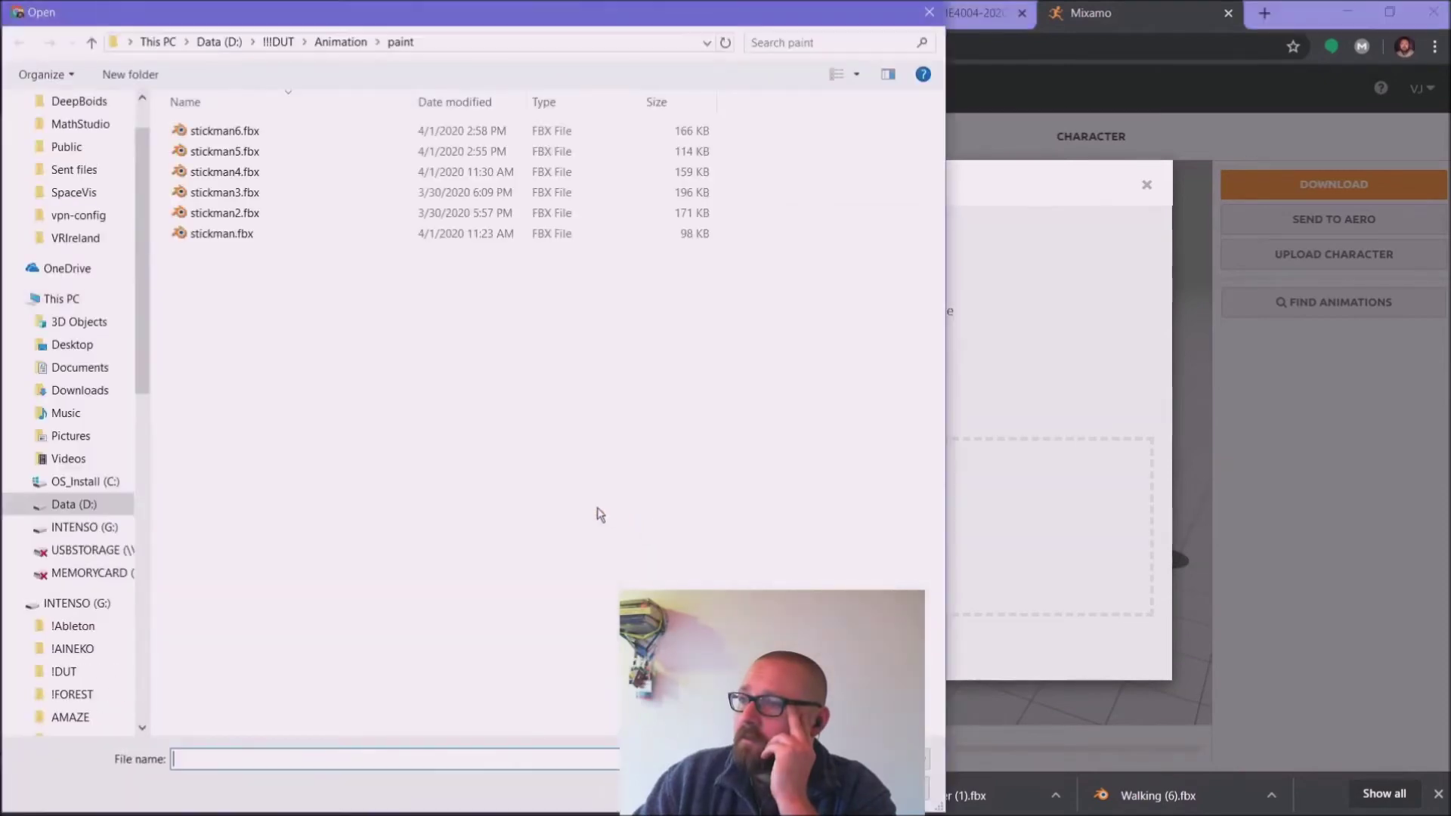
{"action": "double_click", "coordinate": [232, 135]}
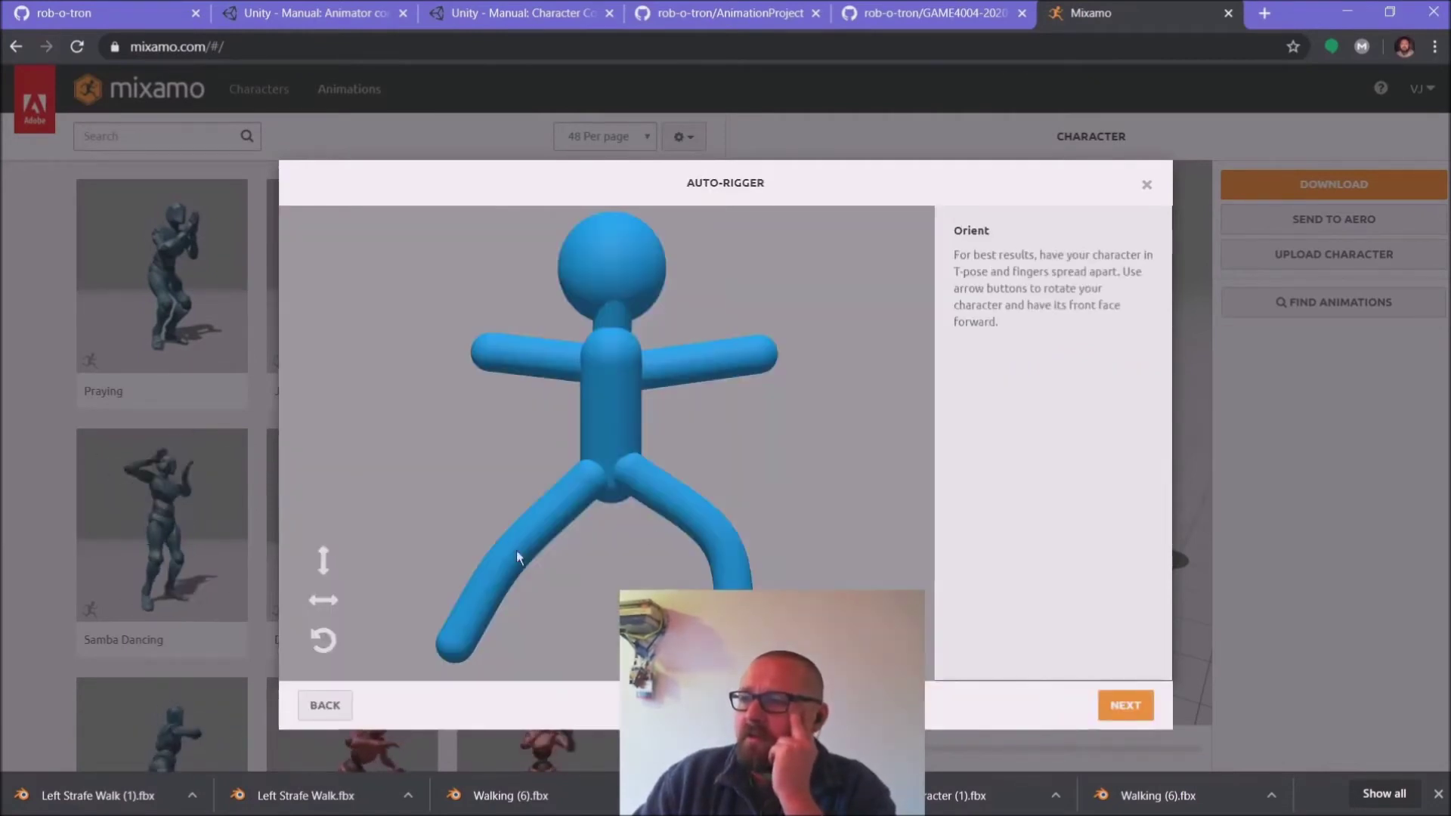
{"action": "left_click", "coordinate": [1123, 707]}
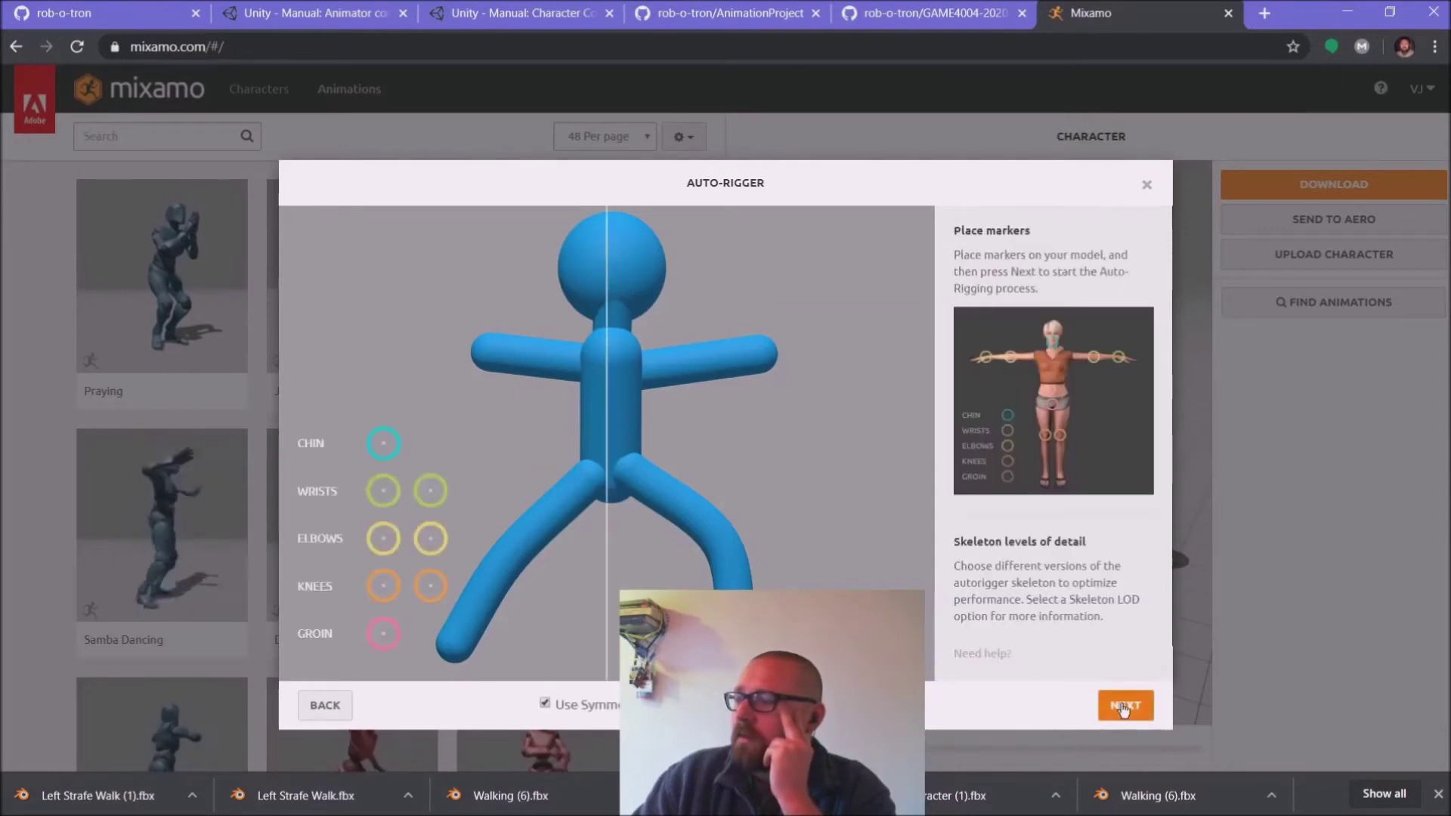
Step: Turn off Use Symmetry and place the chin, wrist, elbow, knee and groin markers on the stick figure
{"action": "left_click", "coordinate": [545, 706]}
{"action": "left_click_drag", "start_coordinate": [391, 451], "coordinate": [612, 303]}
{"action": "mouse_move", "coordinate": [383, 490]}
{"action": "left_mouse_down"}
{"action": "mouse_move", "coordinate": [434, 450]}
{"action": "mouse_move", "coordinate": [497, 357]}
{"action": "left_mouse_up"}
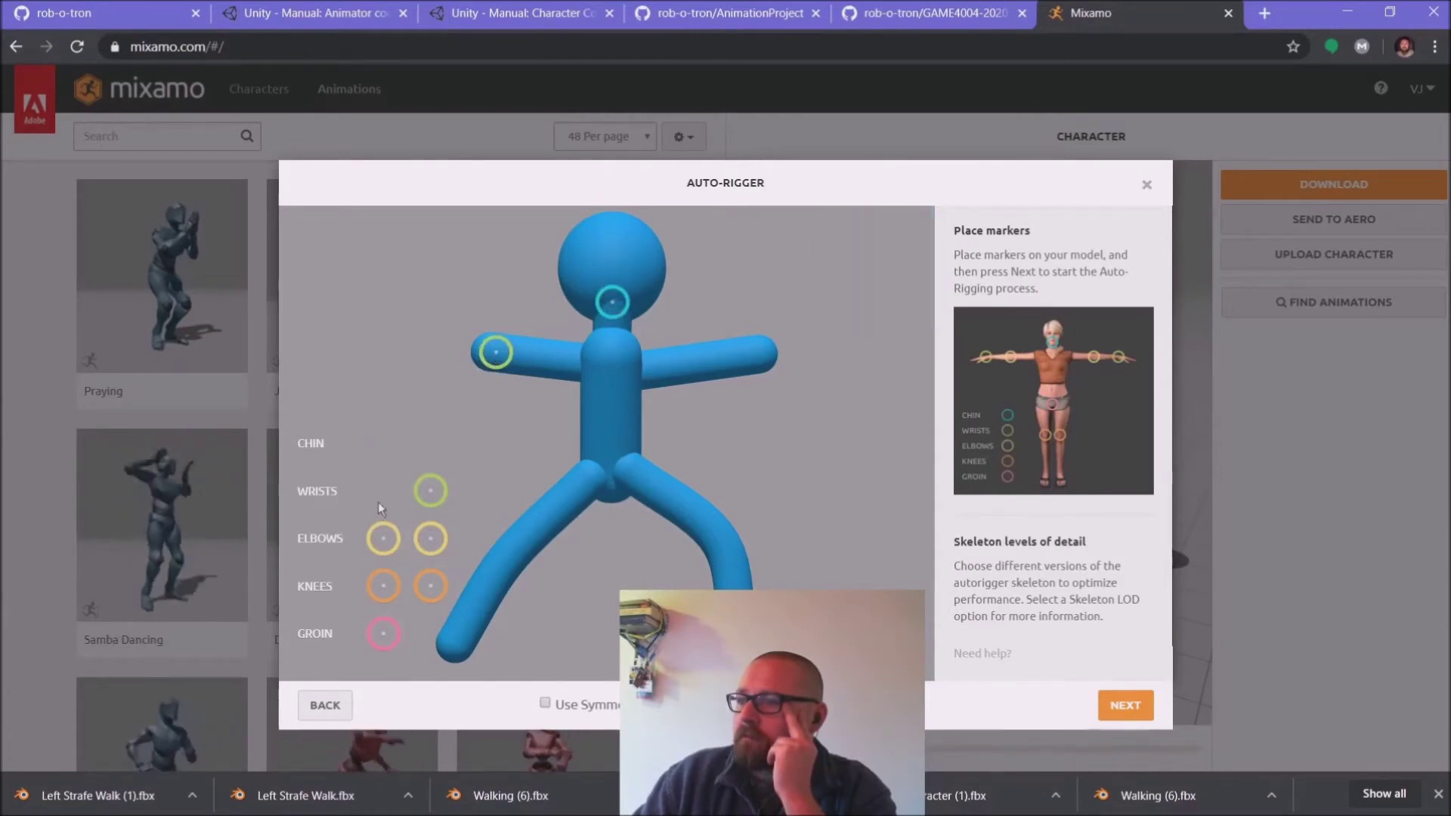
{"action": "mouse_move", "coordinate": [431, 490]}
{"action": "left_mouse_down"}
{"action": "mouse_move", "coordinate": [567, 395]}
{"action": "mouse_move", "coordinate": [750, 354]}
{"action": "left_mouse_up"}
{"action": "left_click_drag", "start_coordinate": [383, 539], "coordinate": [539, 355]}
{"action": "mouse_move", "coordinate": [435, 551]}
{"action": "left_mouse_down"}
{"action": "mouse_move", "coordinate": [639, 380]}
{"action": "mouse_move", "coordinate": [696, 362]}
{"action": "left_mouse_up"}
{"action": "mouse_move", "coordinate": [398, 587]}
{"action": "left_mouse_down"}
{"action": "mouse_move", "coordinate": [502, 559]}
{"action": "mouse_move", "coordinate": [509, 582]}
{"action": "mouse_move", "coordinate": [726, 551]}
{"action": "left_mouse_up"}
{"action": "left_click_drag", "start_coordinate": [380, 636], "coordinate": [613, 474]}
Step: Run the auto-rigging, accept the reviewed result, and replace the previous character with the rigged stick figure
{"action": "left_click", "coordinate": [1152, 709]}
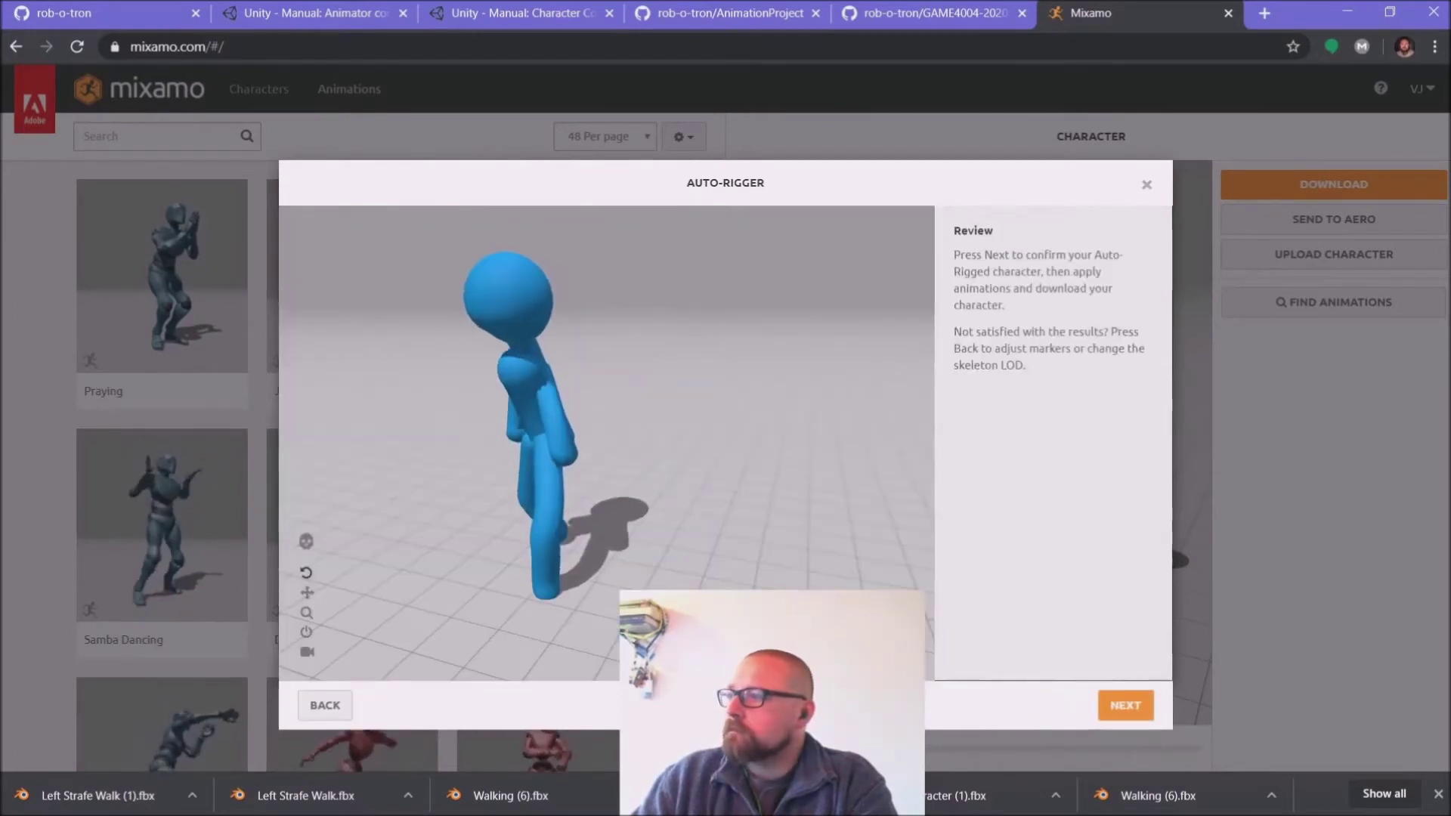
{"action": "left_click", "coordinate": [1120, 704]}
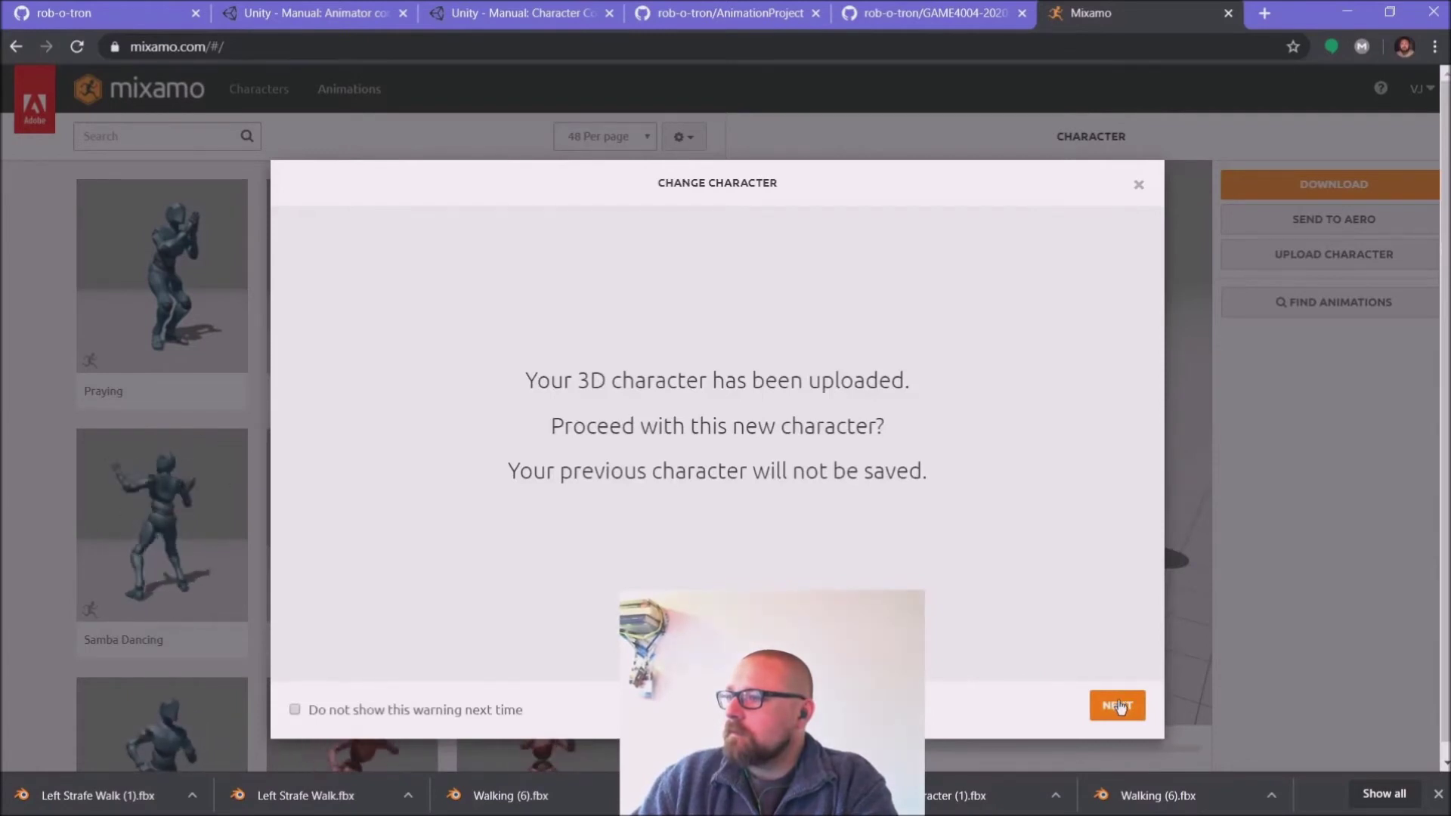
{"action": "left_click", "coordinate": [1119, 705]}
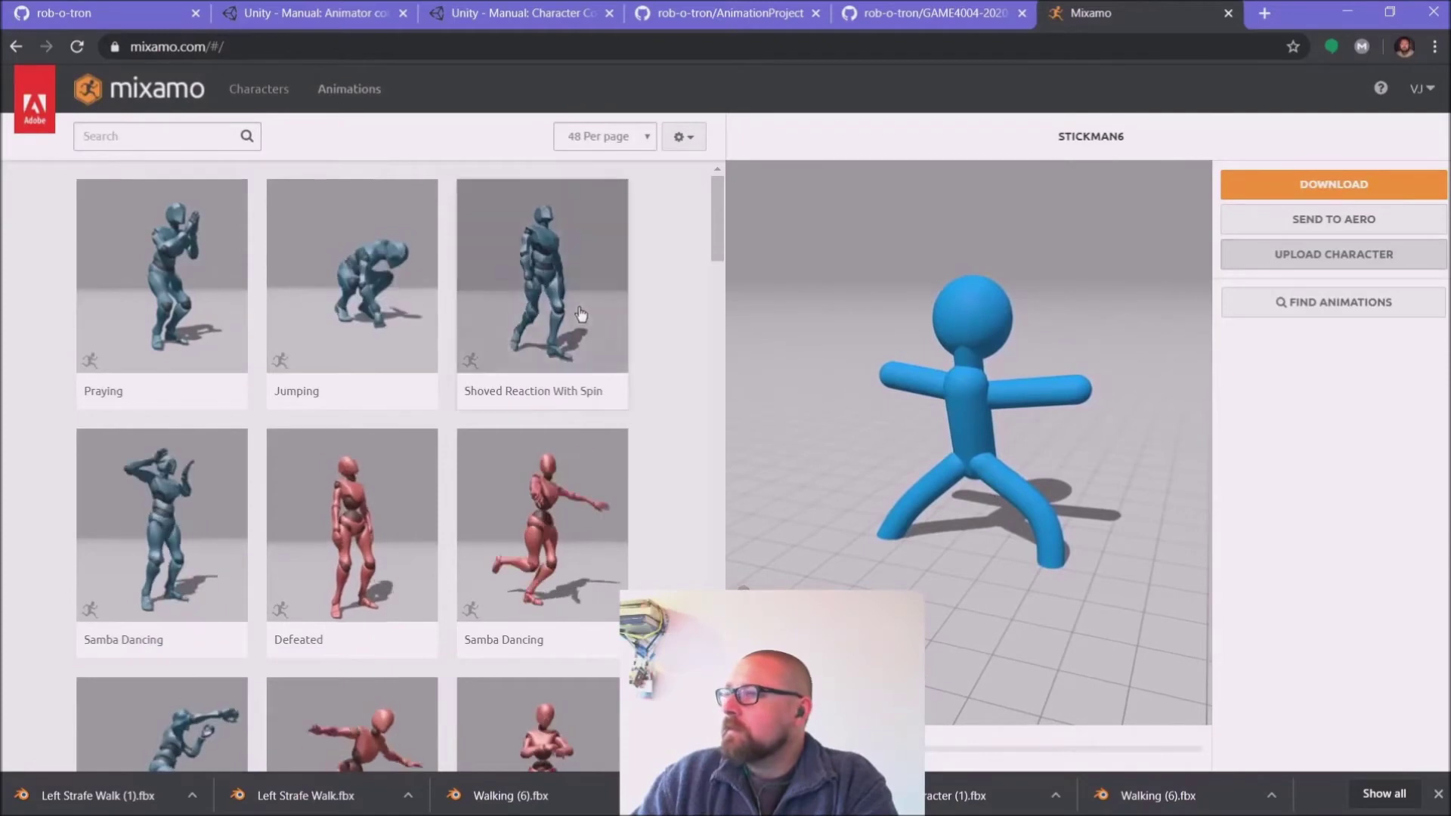
Step: Try the red Samba Dancing and Defeated animations on the stick figure, and apply the blue-figure Samba Dancing animation
{"action": "left_click", "coordinate": [539, 540]}
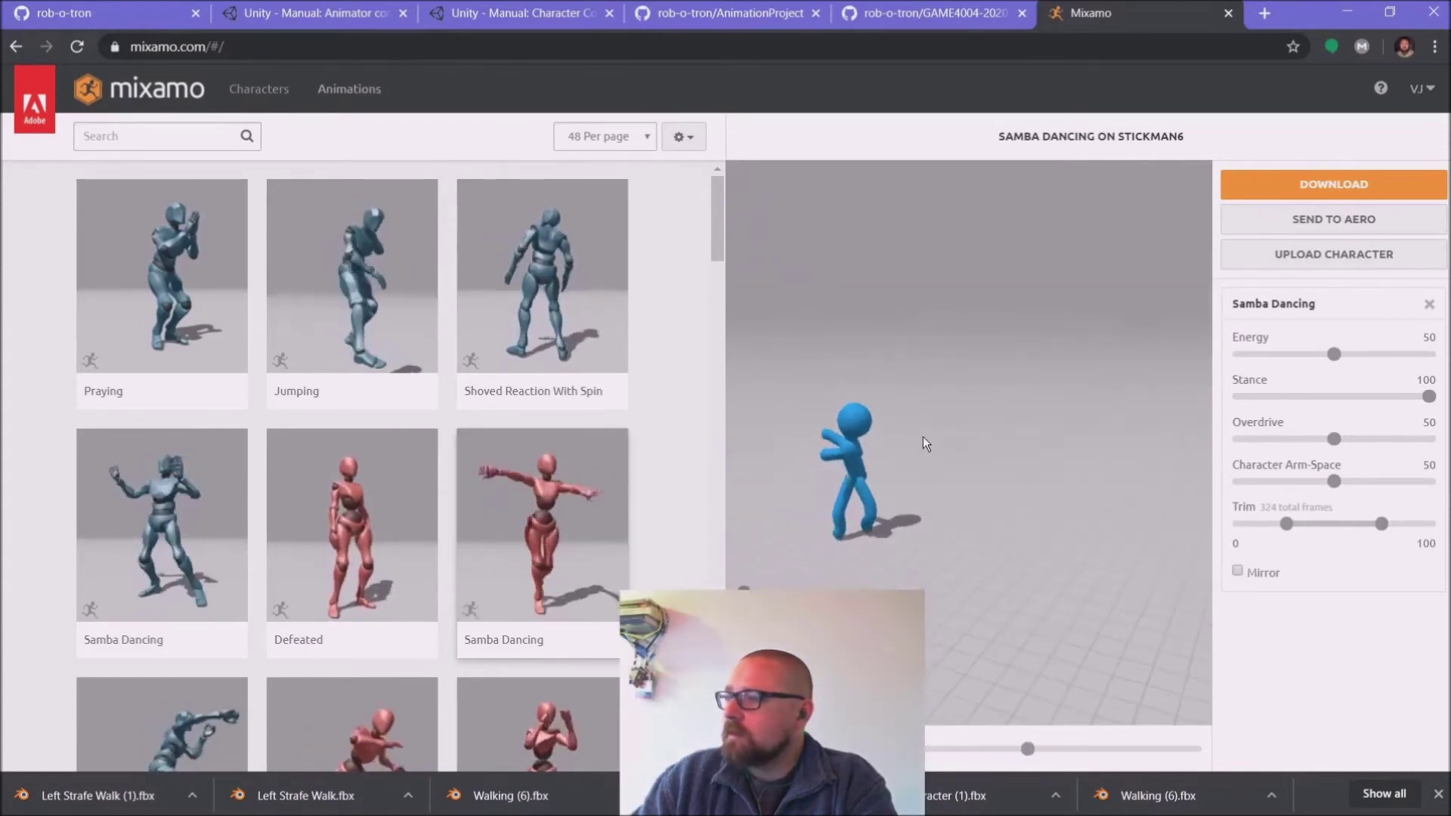
{"action": "left_click", "coordinate": [370, 499]}
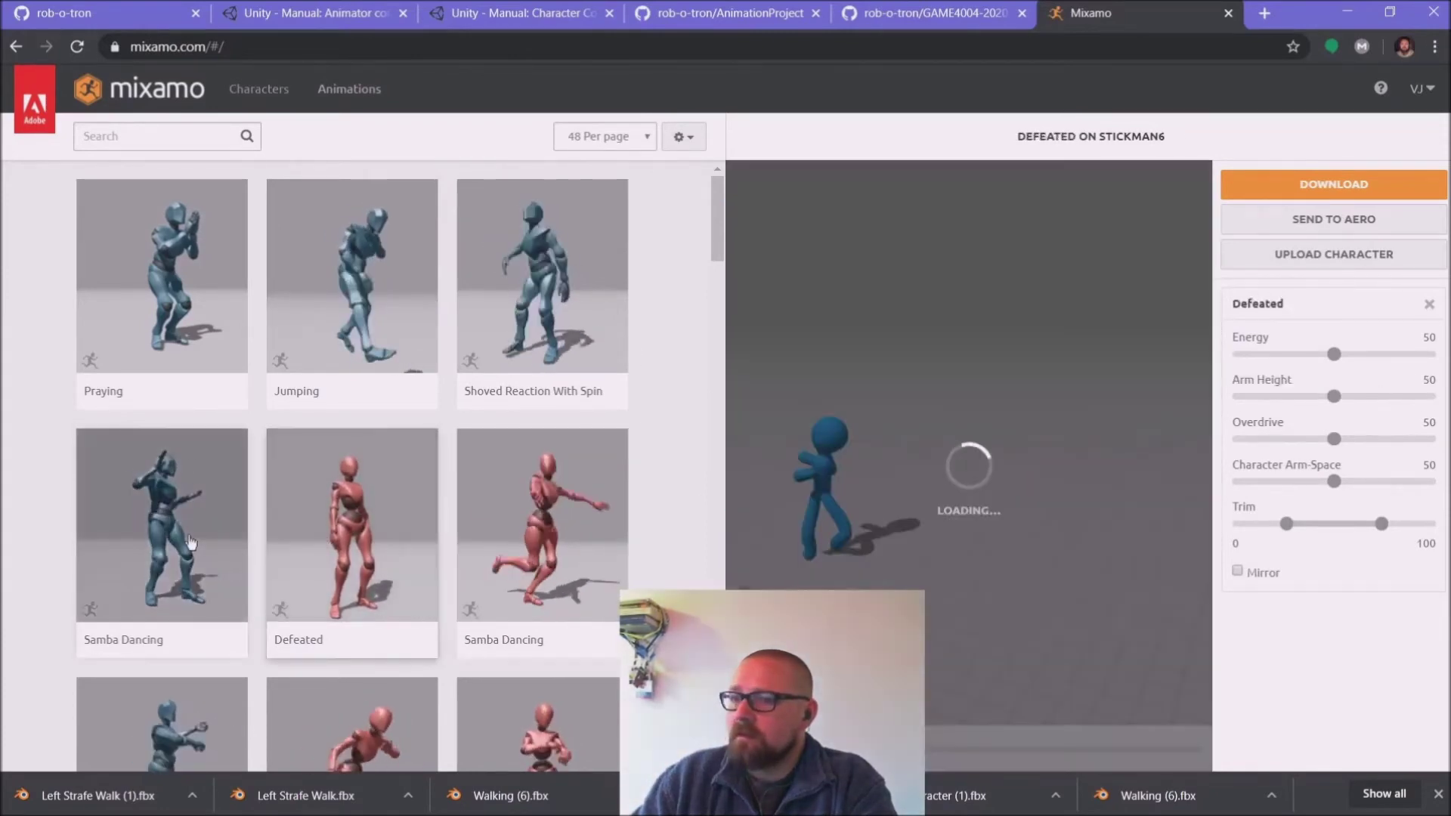
{"action": "left_click", "coordinate": [191, 543]}
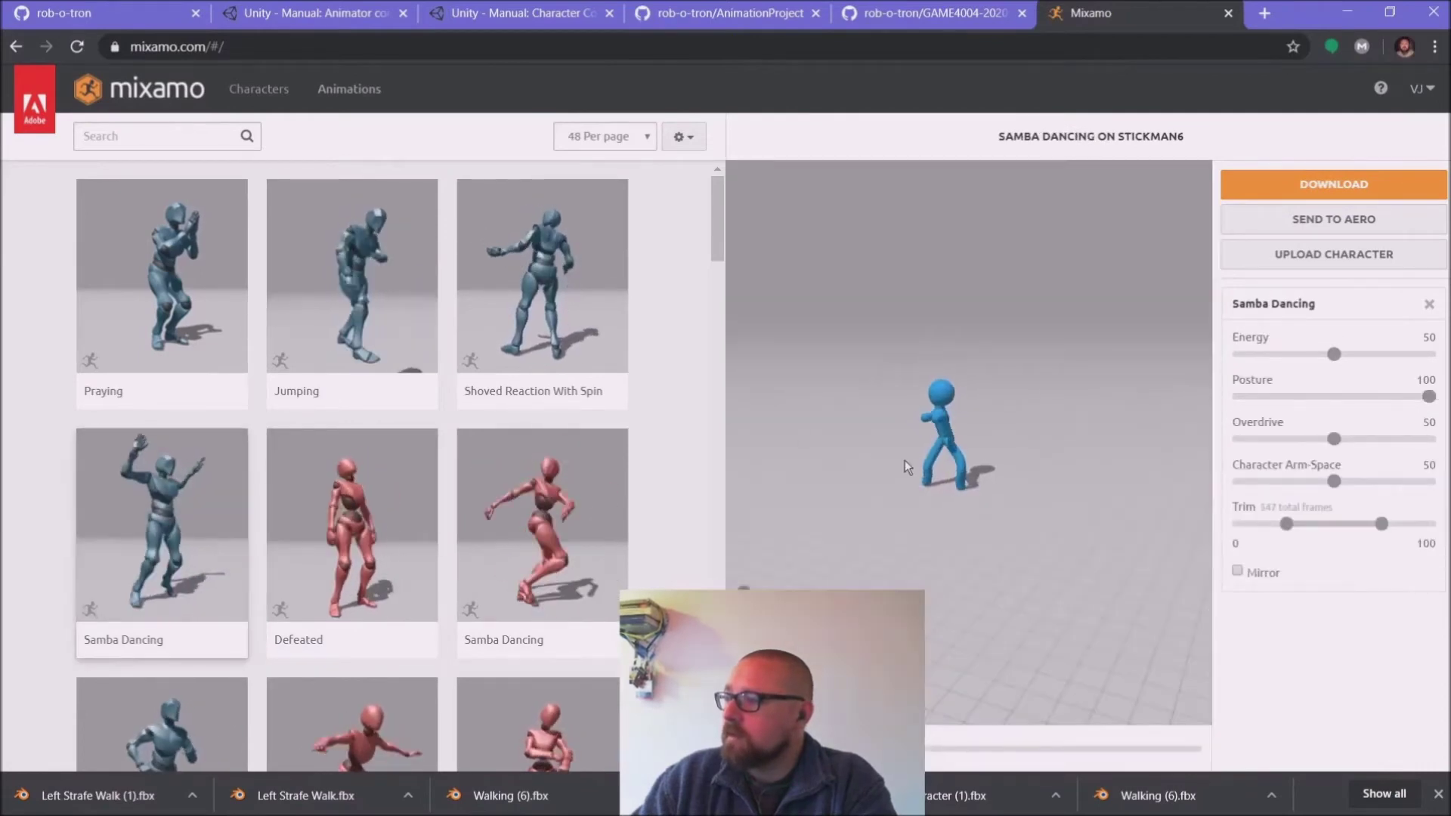
{"action": "scroll", "coordinate": [916, 444], "scroll_direction": "up", "scroll_amount": 5}
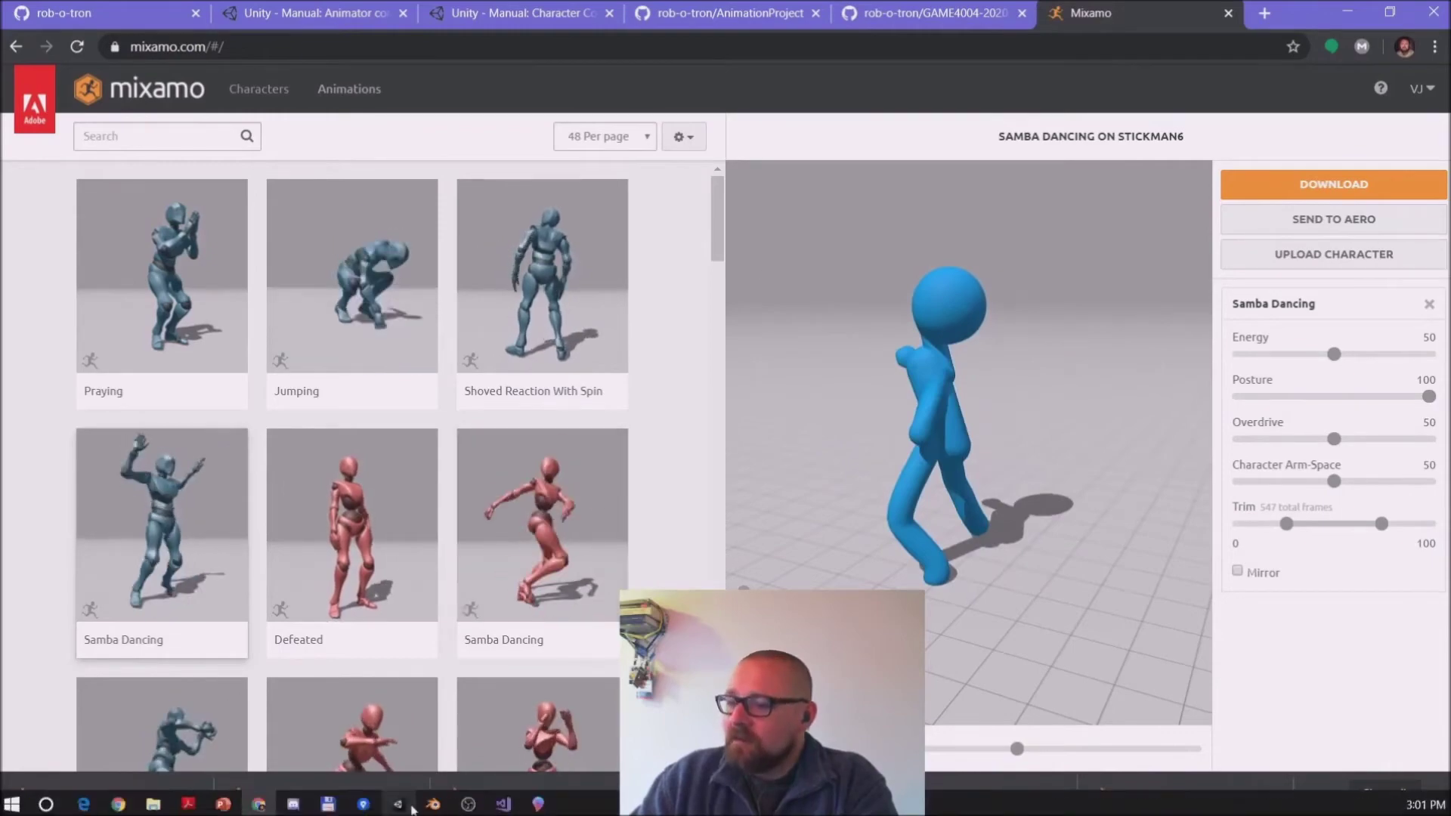
Step: Switch to Blender, put the joined stick figure mesh into Edit Mode, and deselect all its geometry
{"action": "key", "text": "alt+Tab"}
{"action": "scroll", "coordinate": [689, 305], "scroll_direction": "up", "scroll_amount": 3}
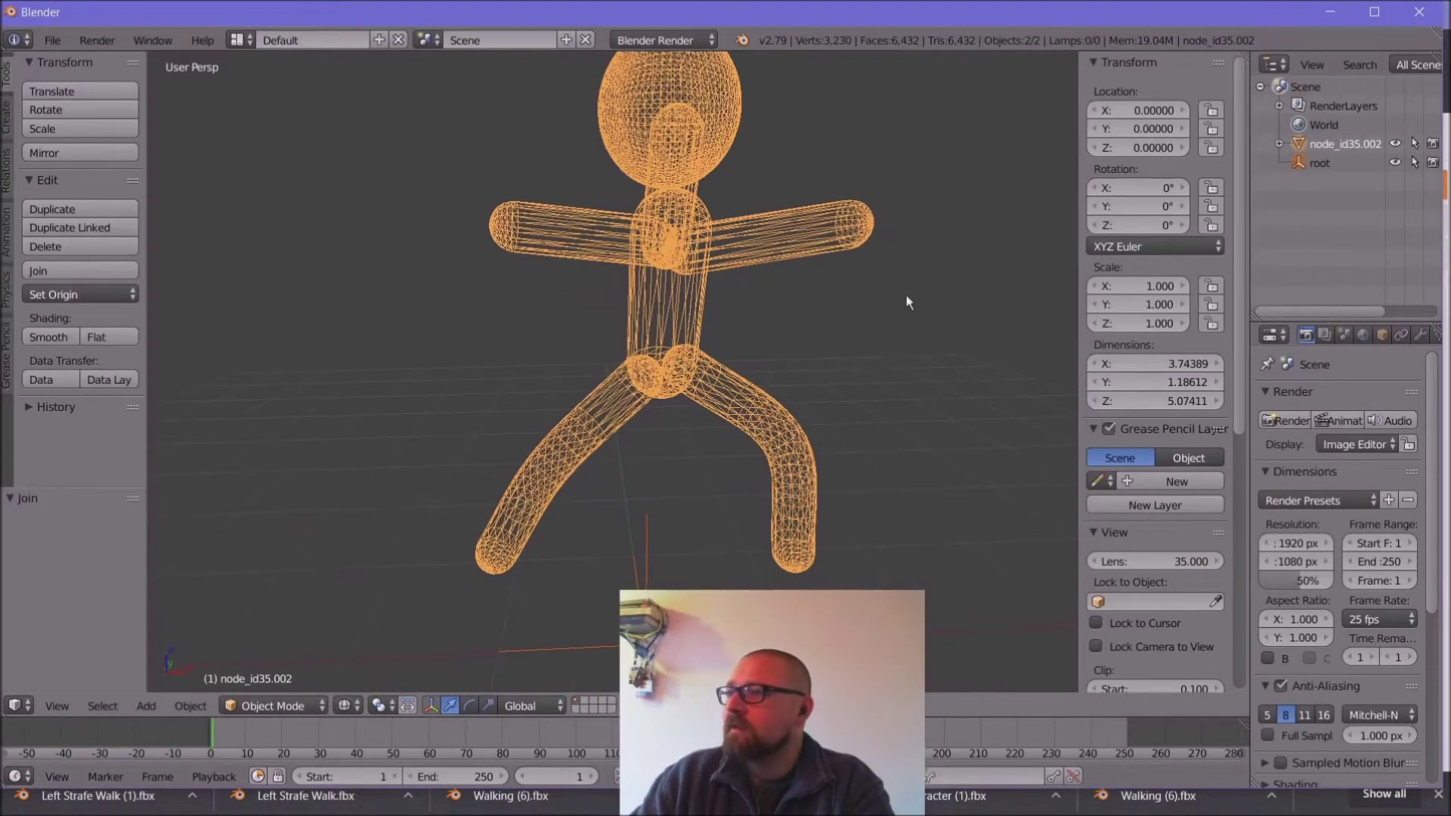
{"action": "middle_click_drag", "start_coordinate": [861, 324], "coordinate": [759, 421]}
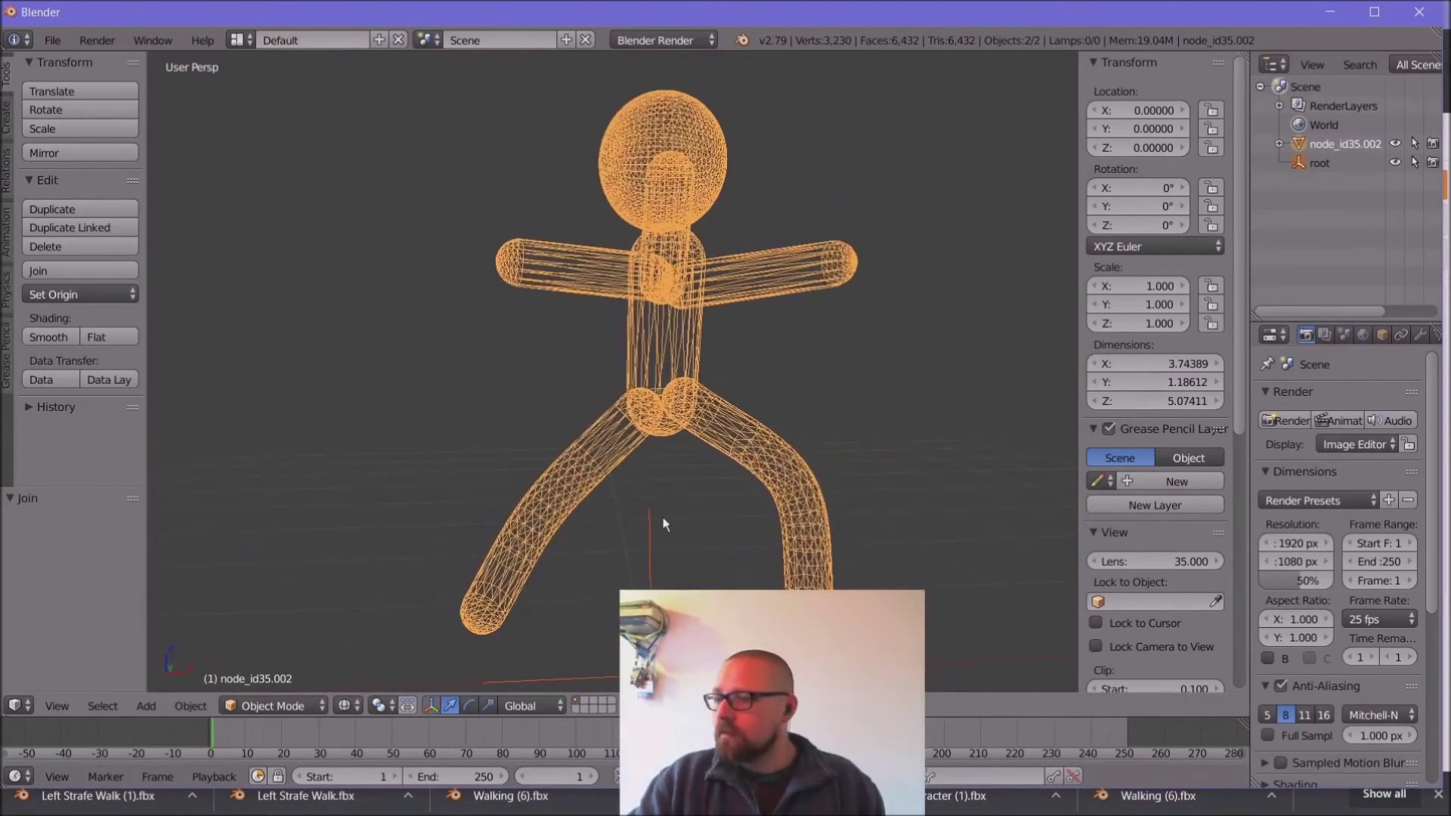
{"action": "left_click", "coordinate": [274, 706]}
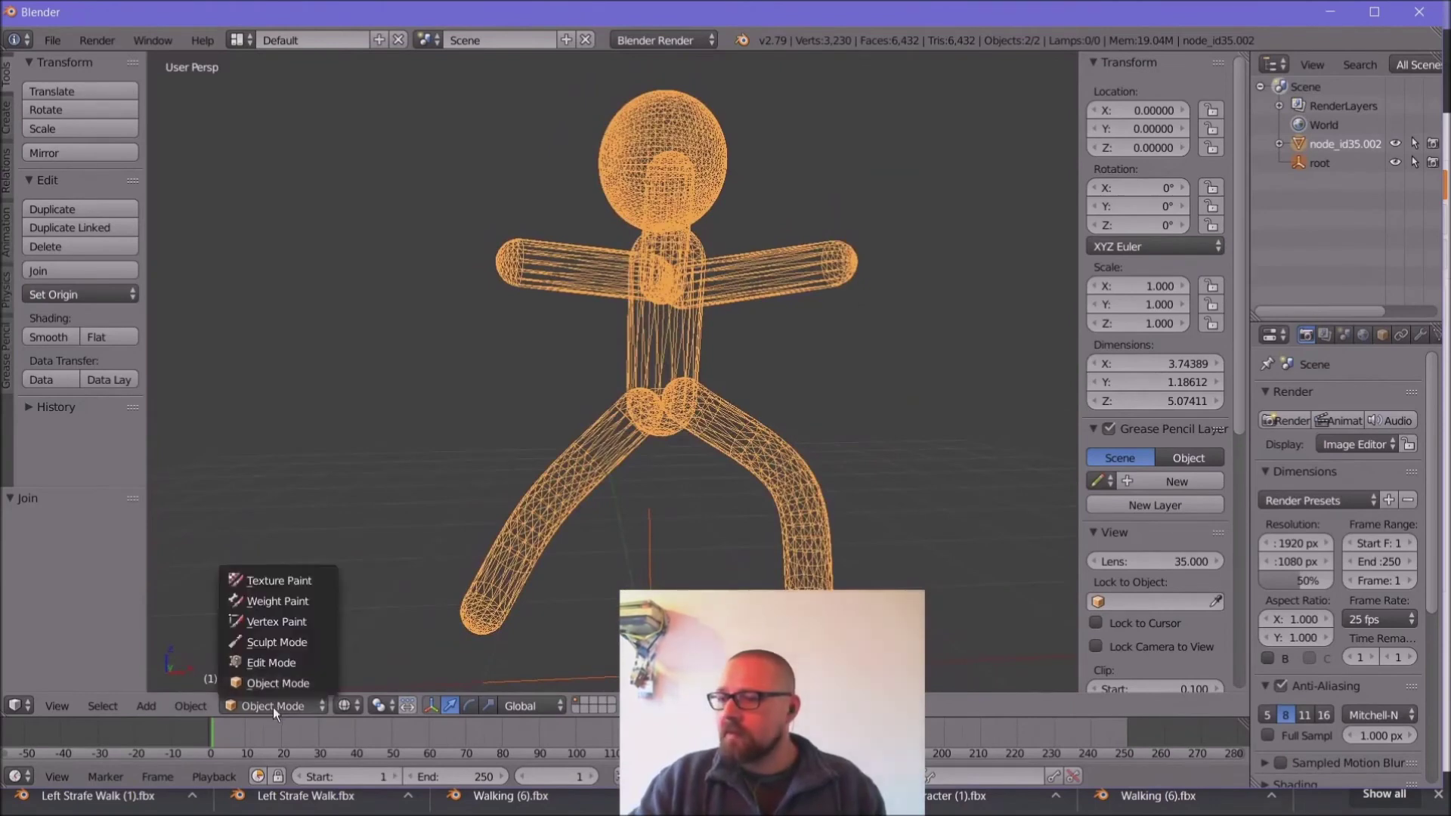
{"action": "left_click", "coordinate": [266, 656]}
{"action": "key", "text": "a"}
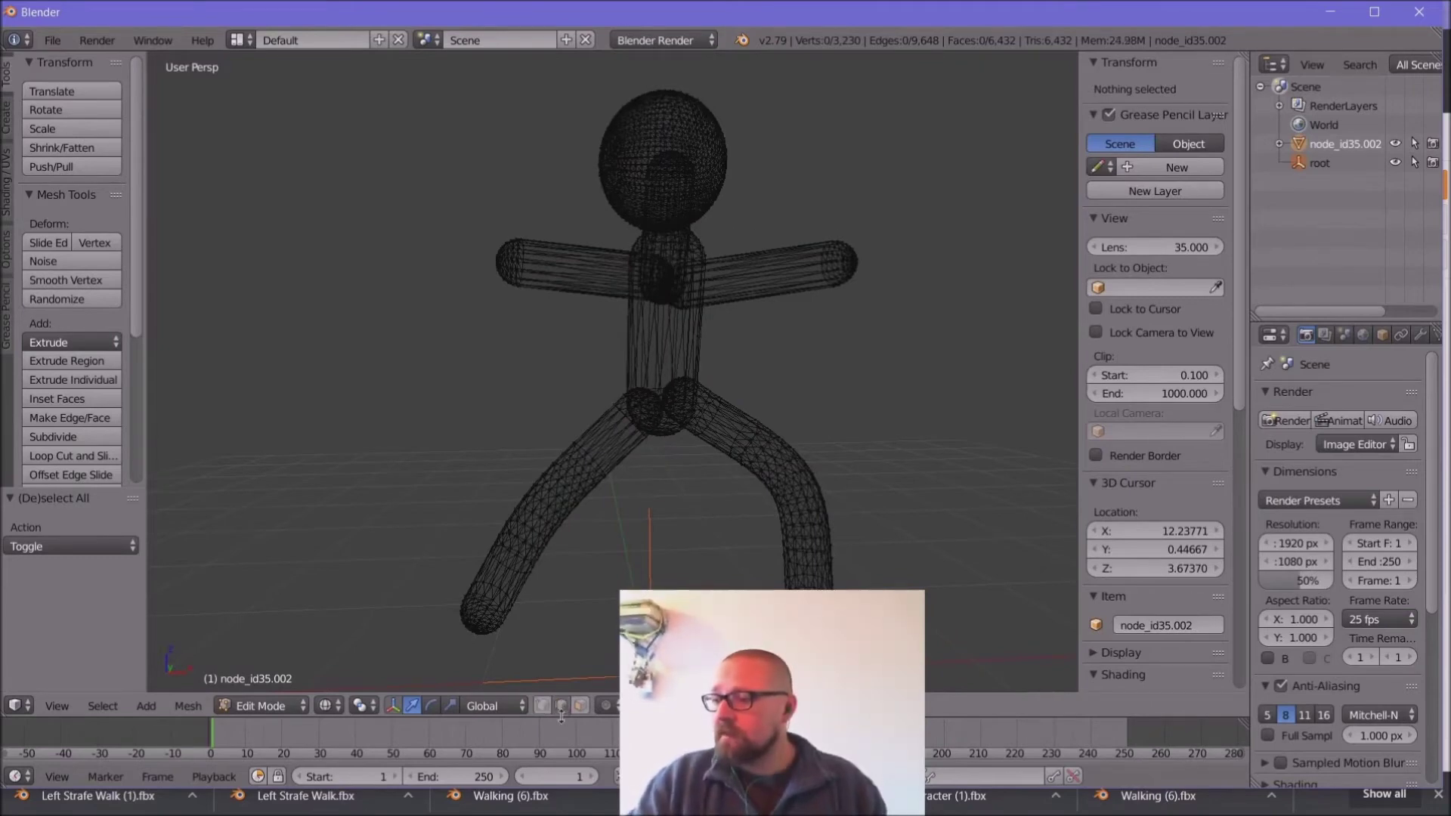
Step: Select the long edges of the stick figure's right-hand arm as seen in the view and subdivide them with 10 cuts
{"action": "key", "text": "b"}
{"action": "left_click_drag", "start_coordinate": [754, 217], "coordinate": [793, 355]}
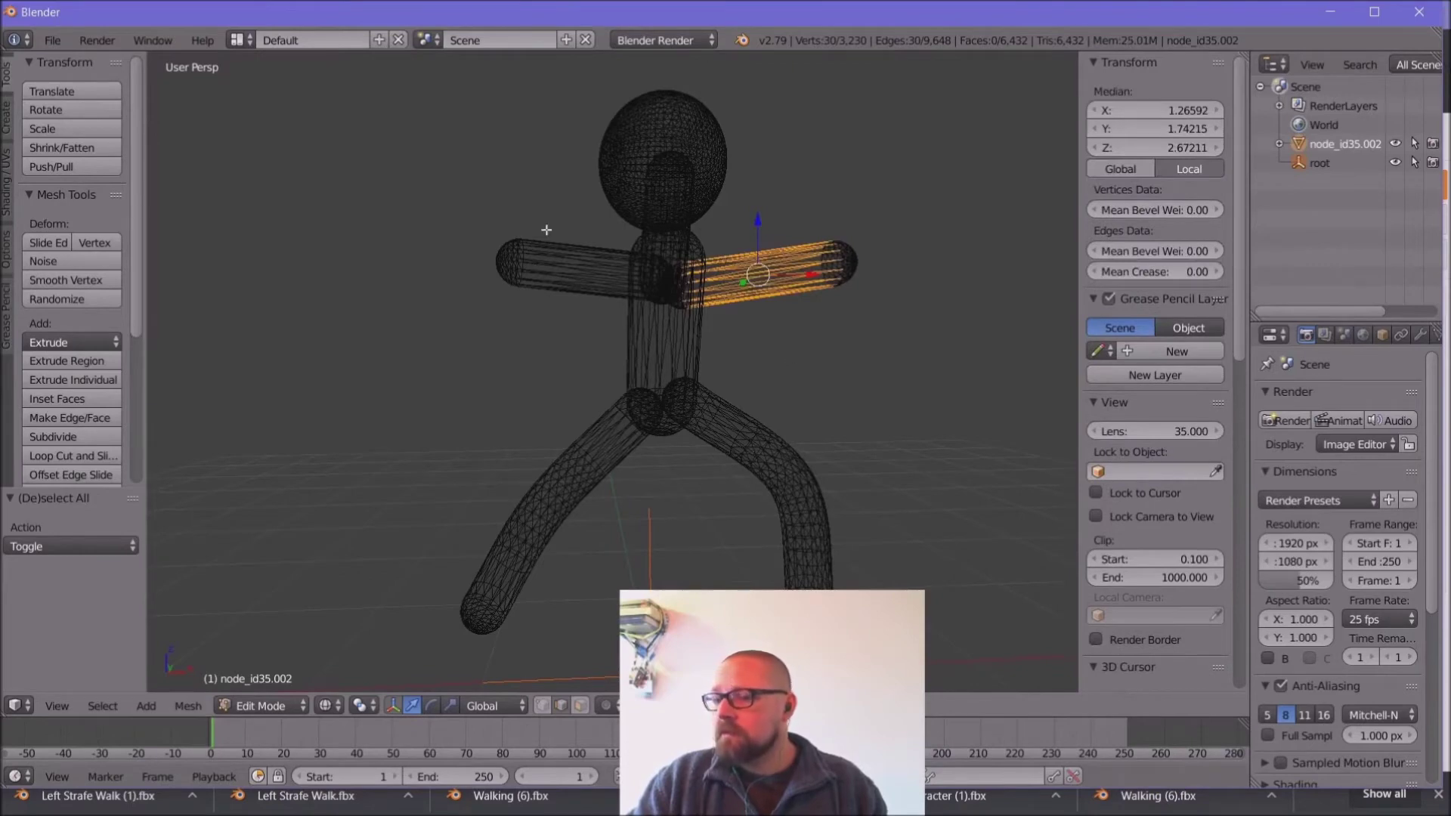
{"action": "left_click", "coordinate": [182, 709]}
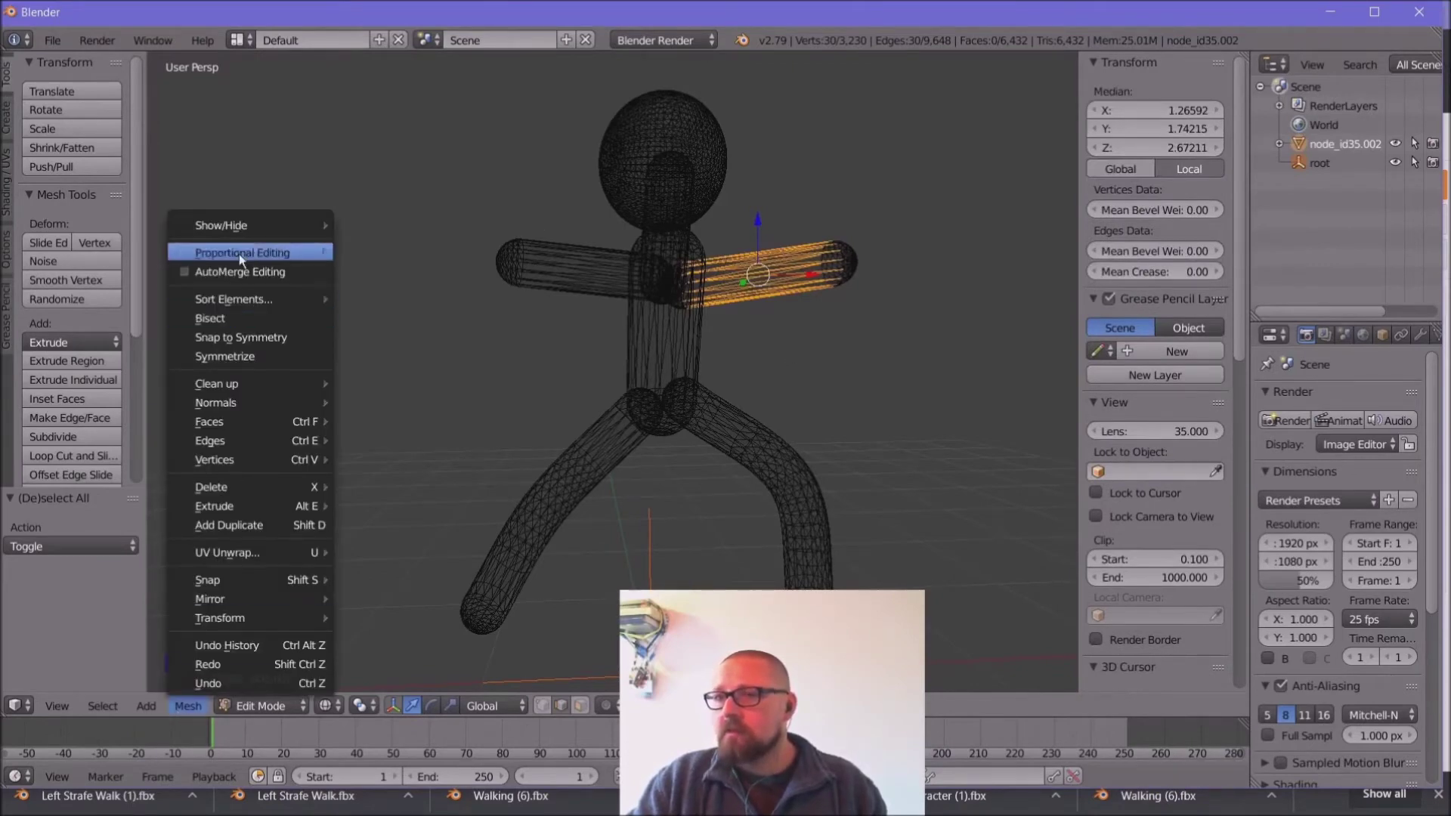
{"action": "mouse_move", "coordinate": [248, 443]}
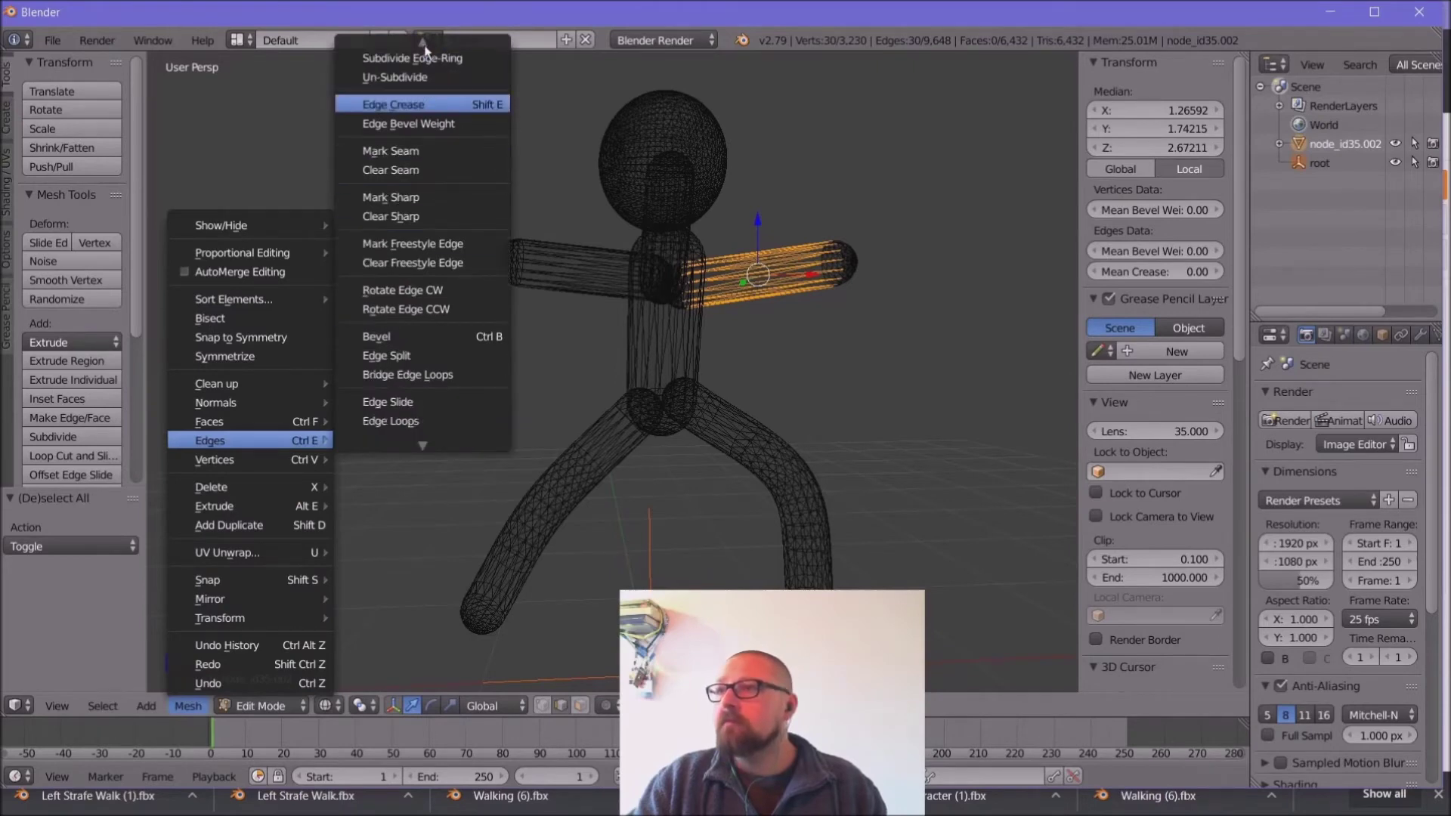
{"action": "left_click", "coordinate": [393, 68]}
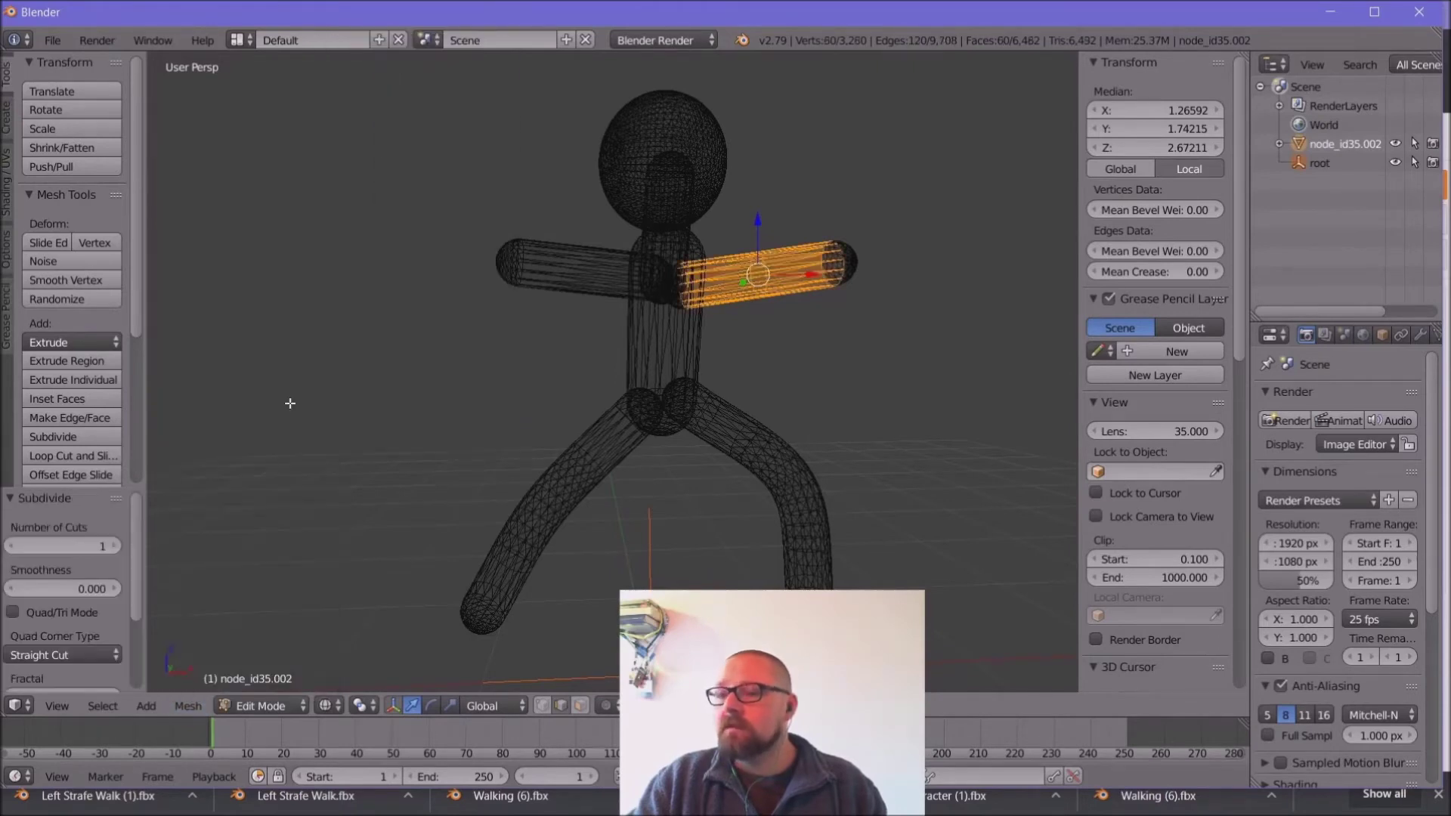
{"action": "left_click", "coordinate": [113, 547]}
{"action": "left_click", "coordinate": [112, 547]}
{"action": "left_click", "coordinate": [111, 548]}
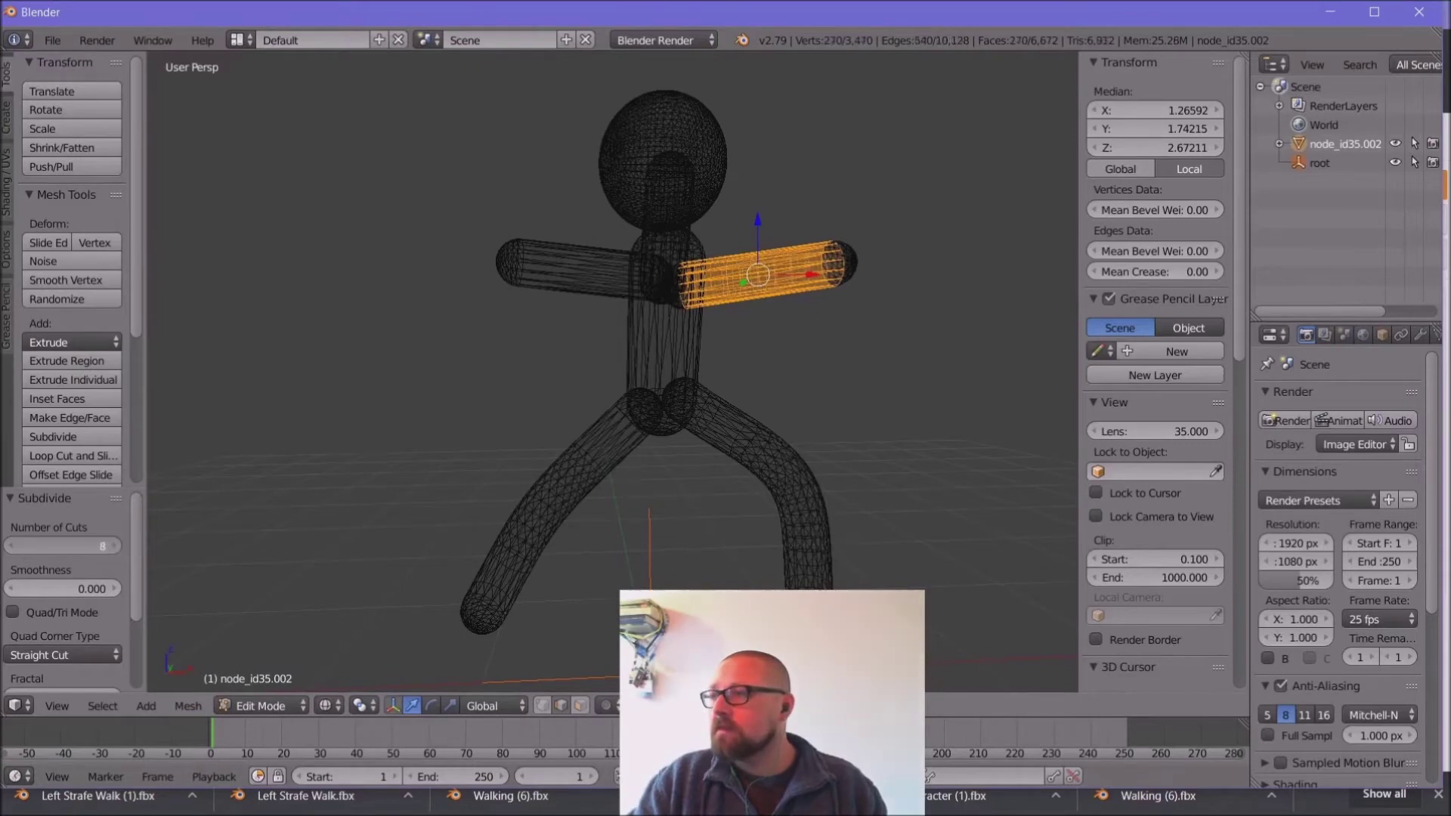
{"action": "left_click", "coordinate": [112, 547]}
{"action": "left_click", "coordinate": [112, 548]}
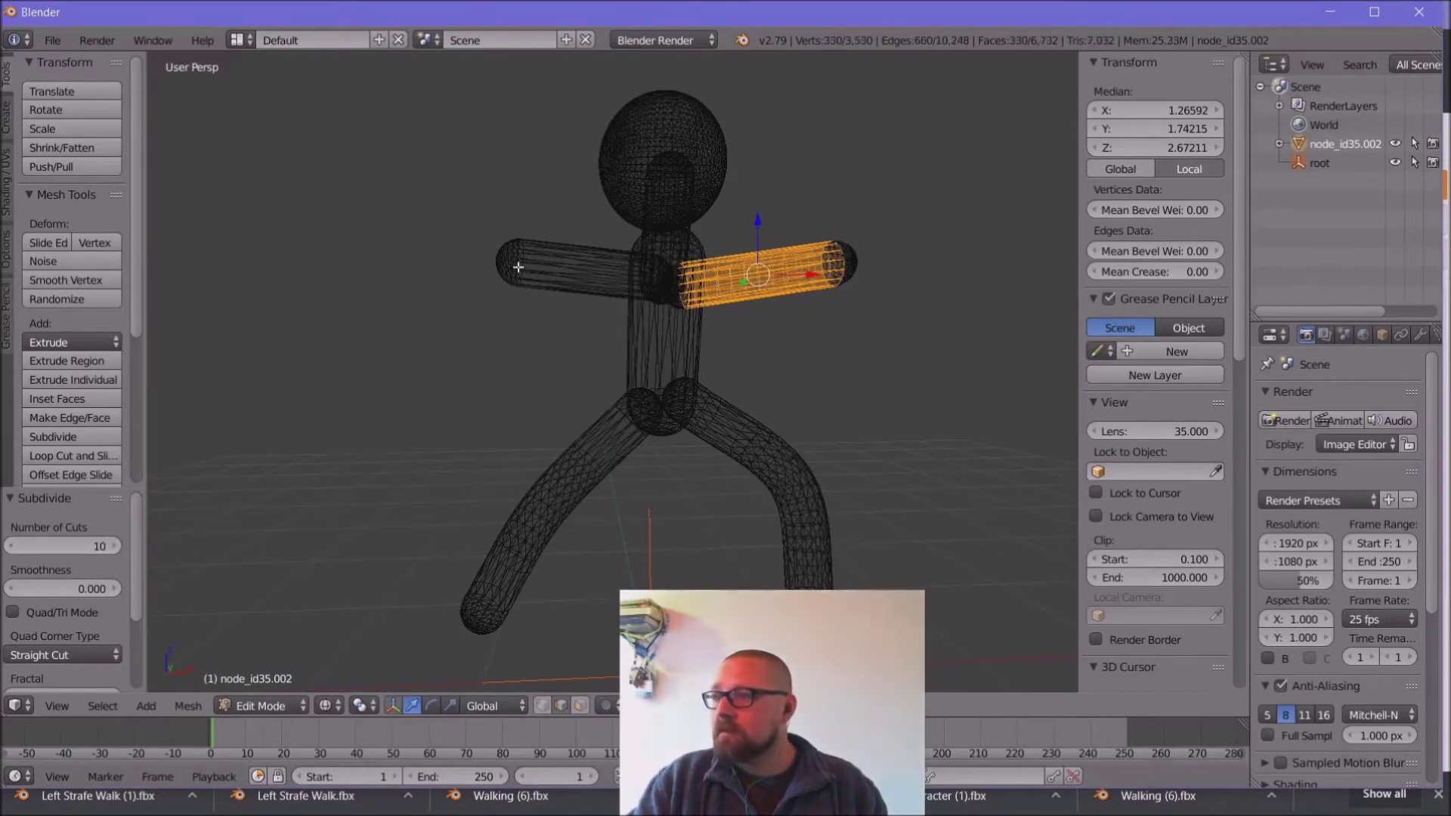
Step: Select only the long edges of the opposite, left-hand arm in the view and subdivide them with 10 cuts
{"action": "key", "text": "a"}
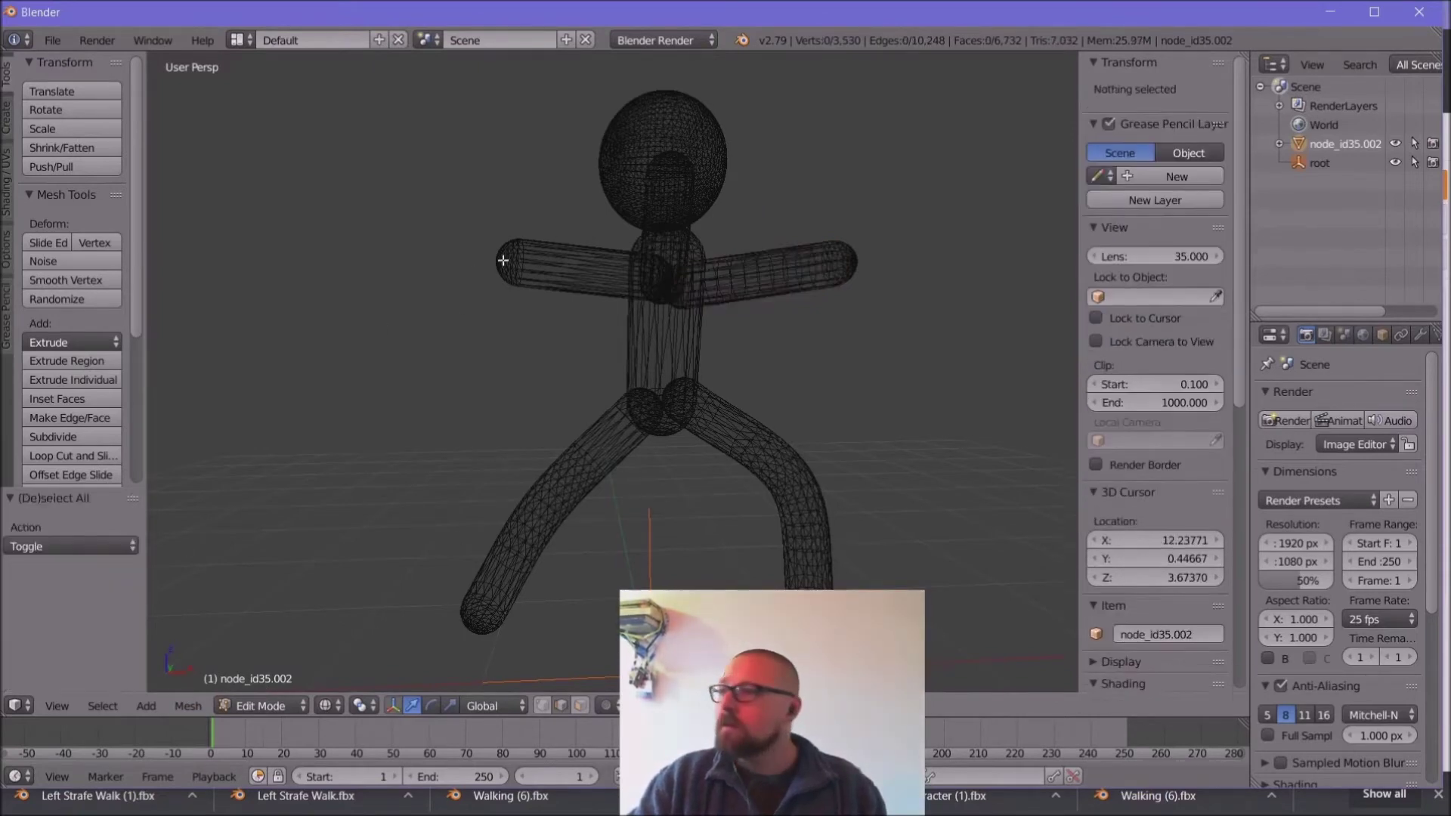
{"action": "left_click_drag", "start_coordinate": [555, 225], "coordinate": [594, 327]}
{"action": "left_click", "coordinate": [201, 705]}
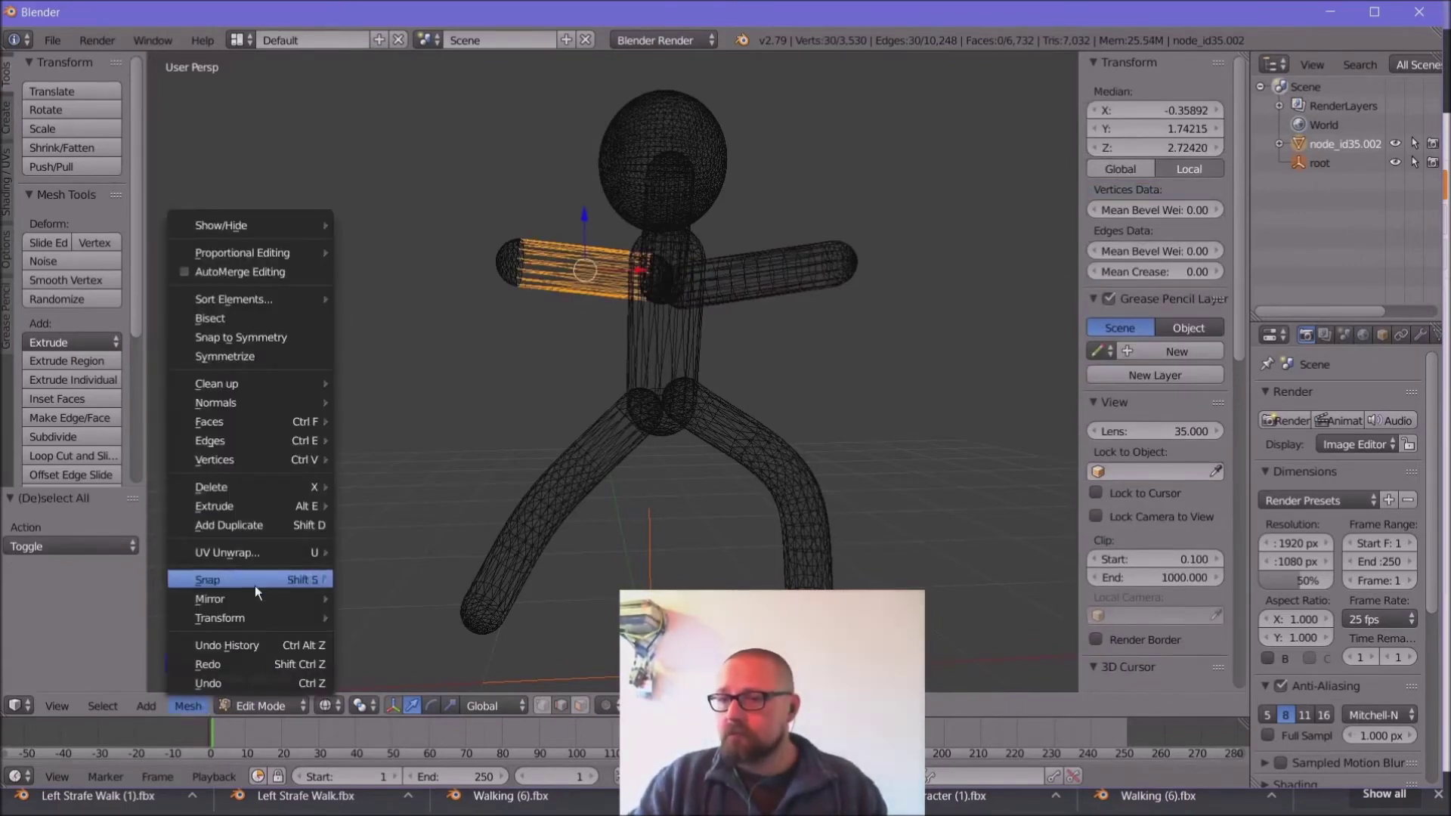
{"action": "mouse_move", "coordinate": [237, 441]}
{"action": "mouse_move", "coordinate": [455, 40]}
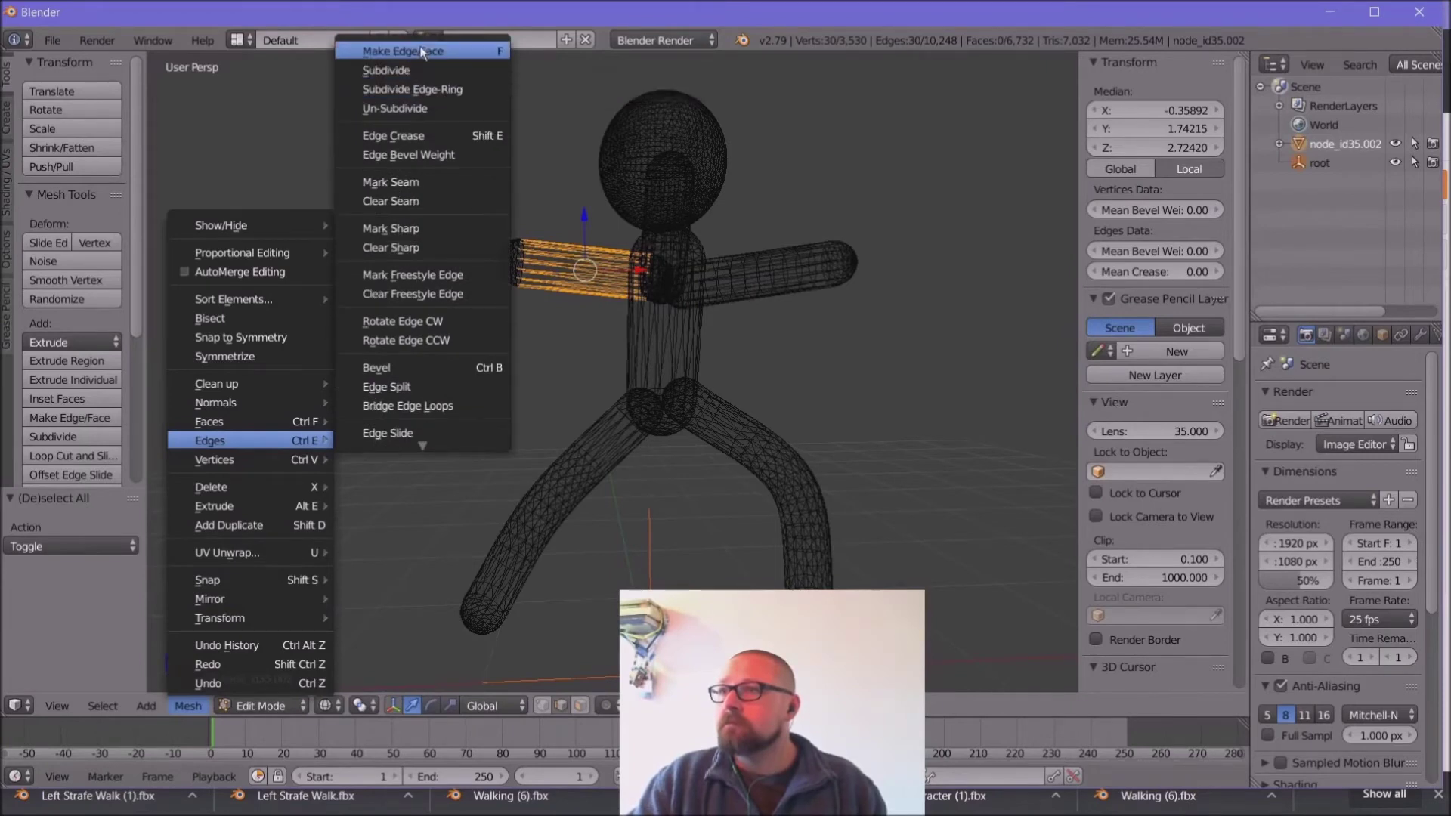
{"action": "left_click", "coordinate": [411, 66]}
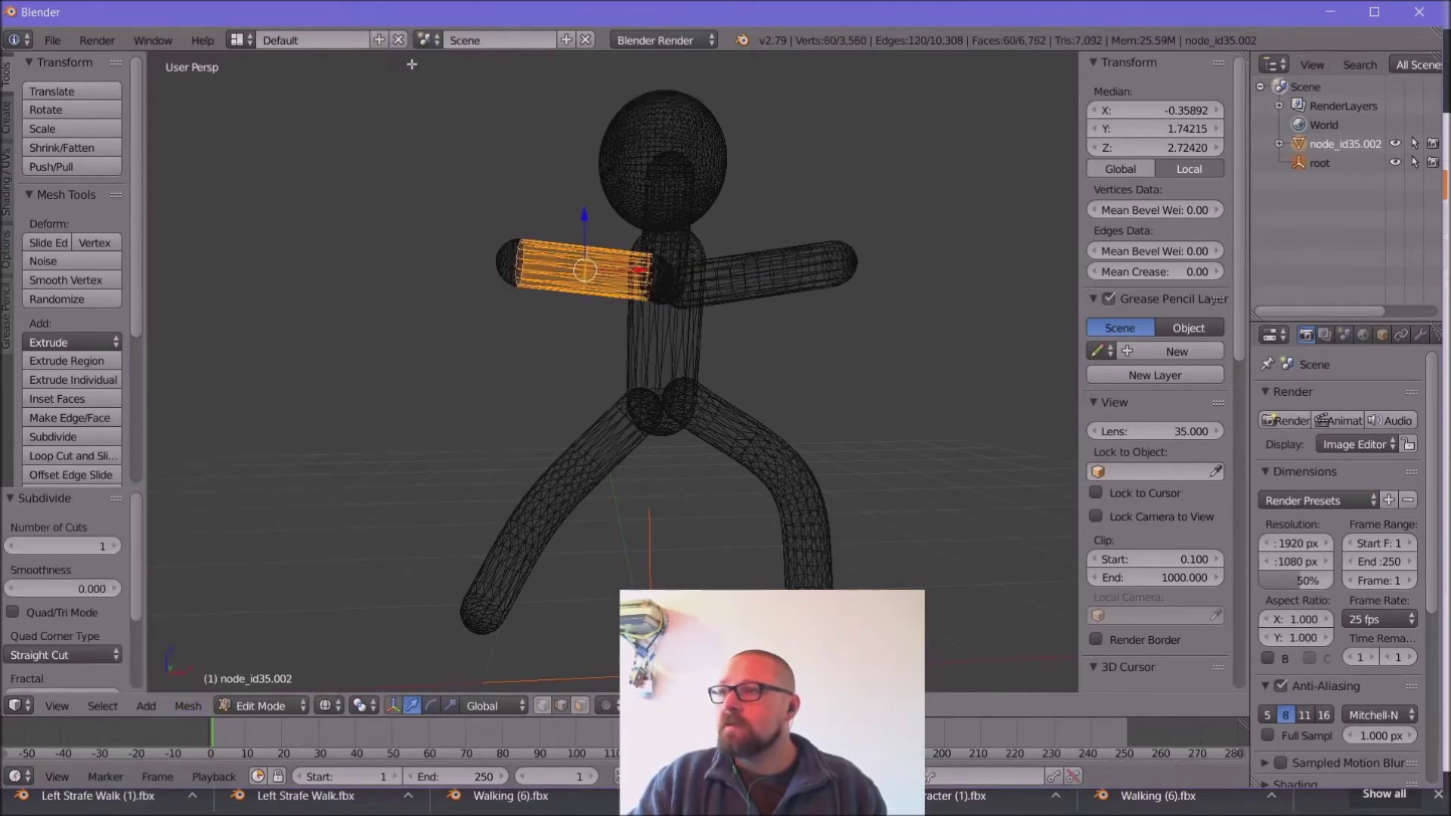
{"action": "double_click", "coordinate": [116, 545]}
{"action": "left_click_drag", "start_coordinate": [60, 546], "coordinate": [76, 546]}
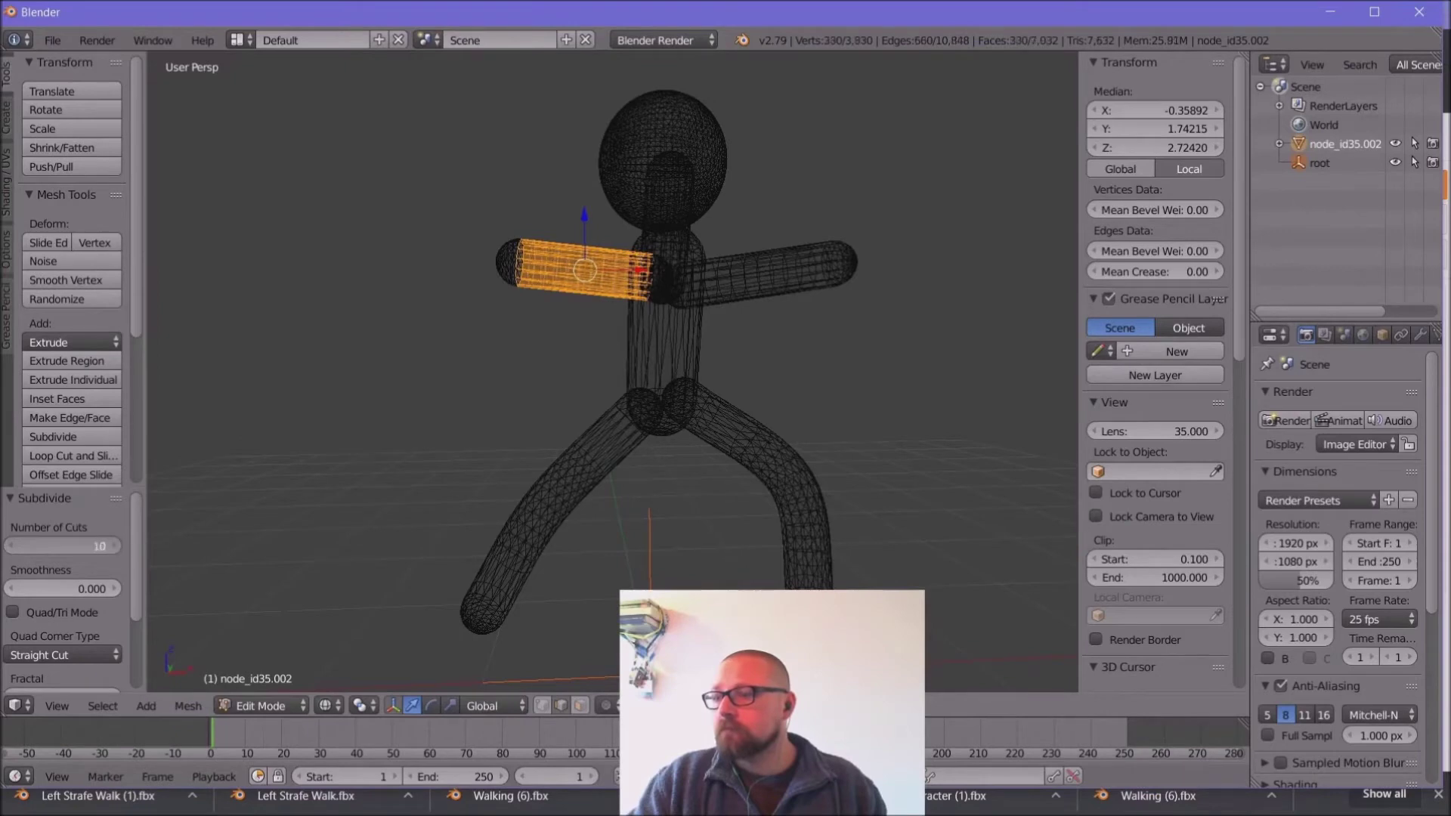
Step: Return the stick figure to Object Mode and export it as stickman7.fbx in the paint folder
{"action": "left_click", "coordinate": [251, 706]}
{"action": "left_click", "coordinate": [255, 687]}
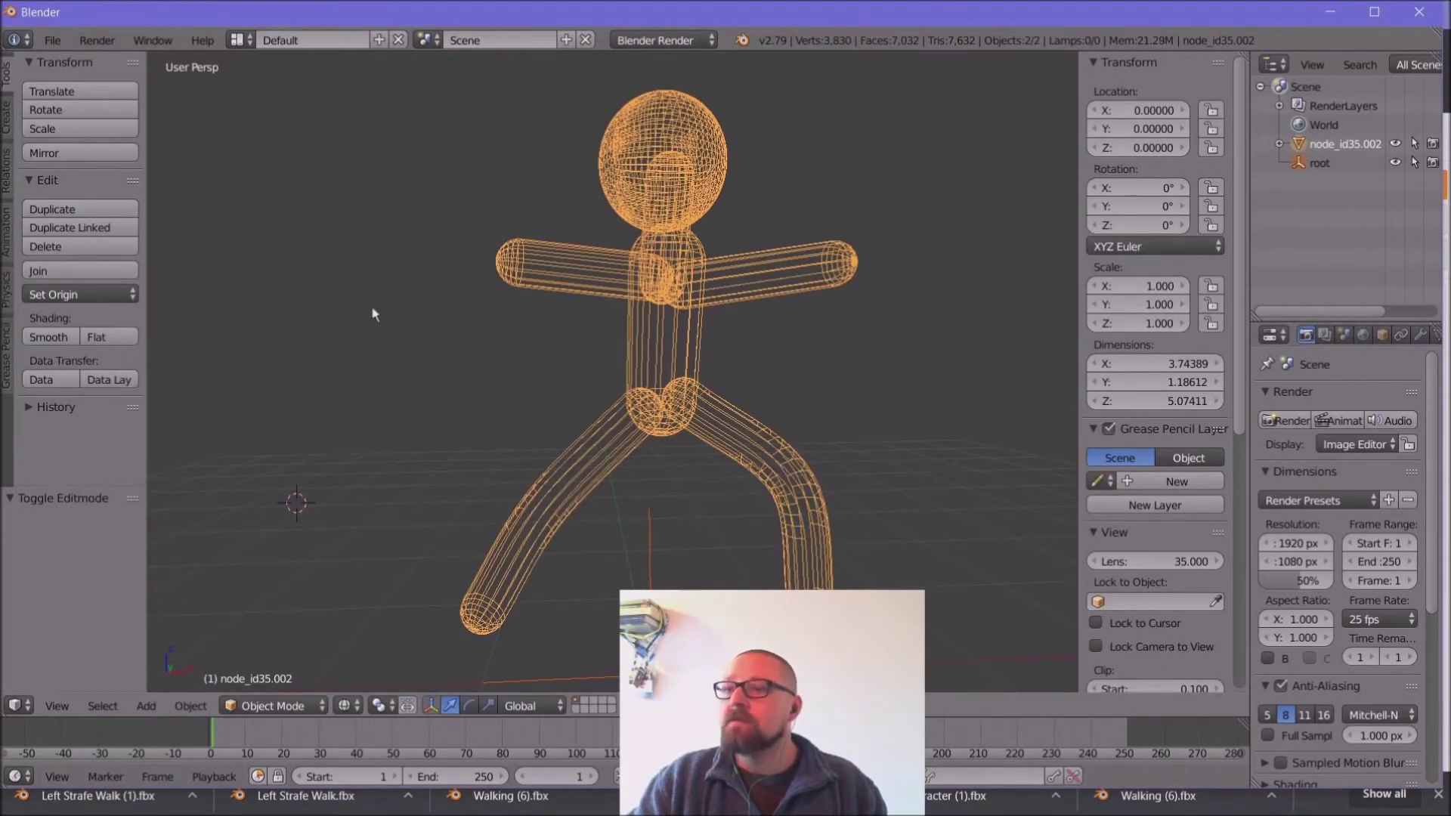
{"action": "left_click", "coordinate": [47, 40]}
{"action": "mouse_move", "coordinate": [83, 418]}
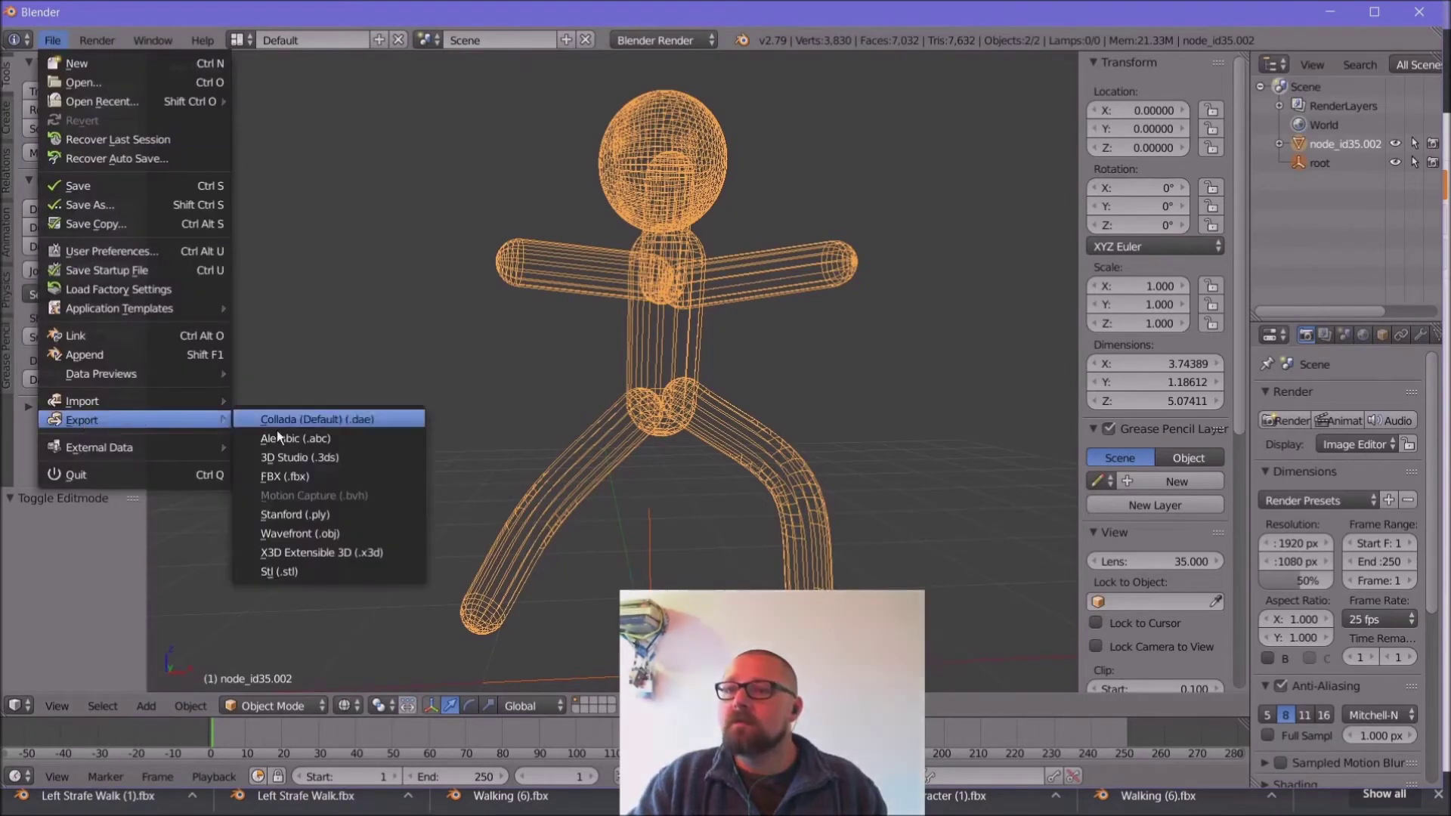
{"action": "left_click", "coordinate": [291, 475]}
{"action": "left_click", "coordinate": [308, 239]}
{"action": "left_click", "coordinate": [291, 112]}
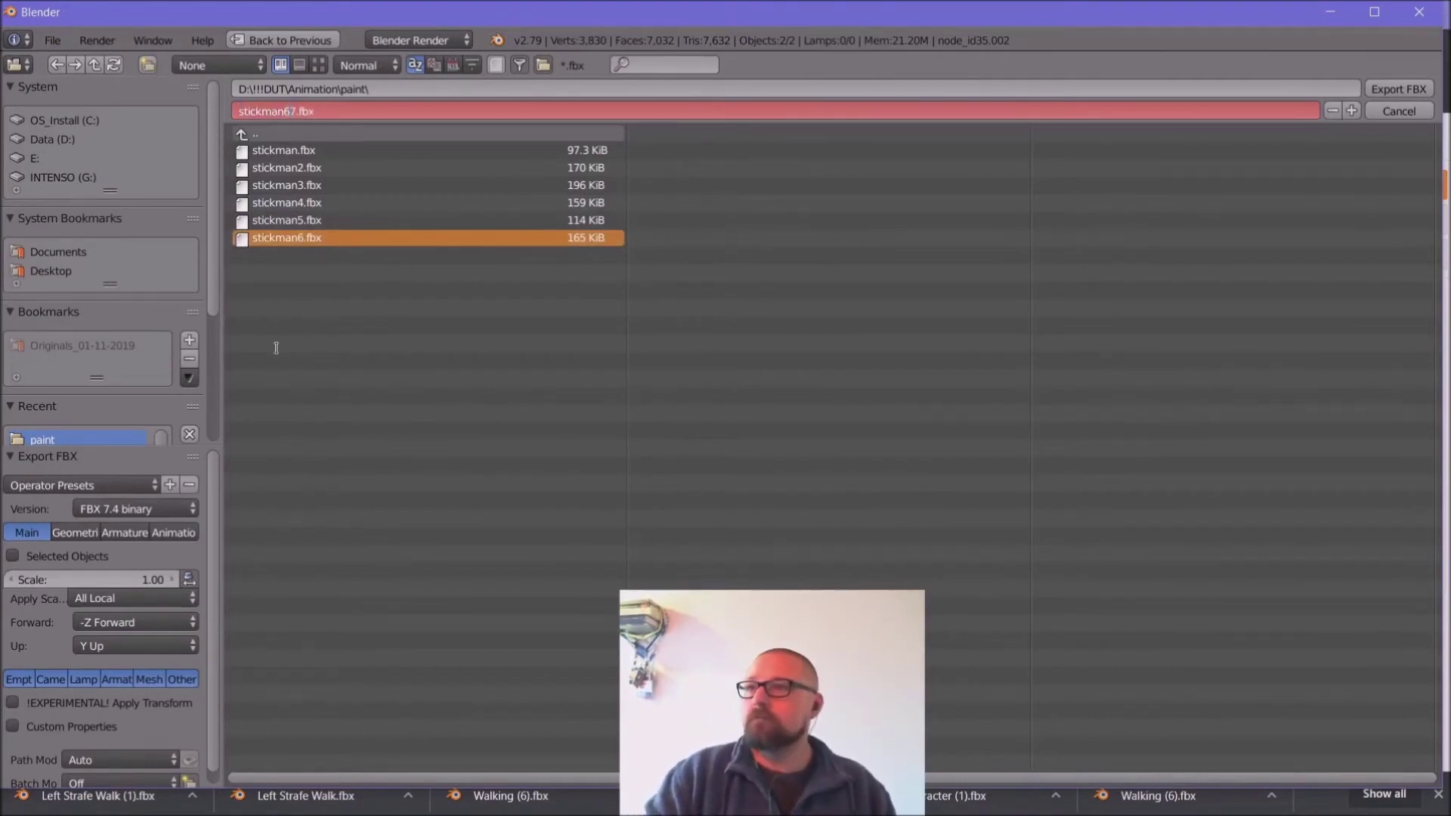
{"action": "key", "text": "Return"}
{"action": "left_click", "coordinate": [1386, 90]}
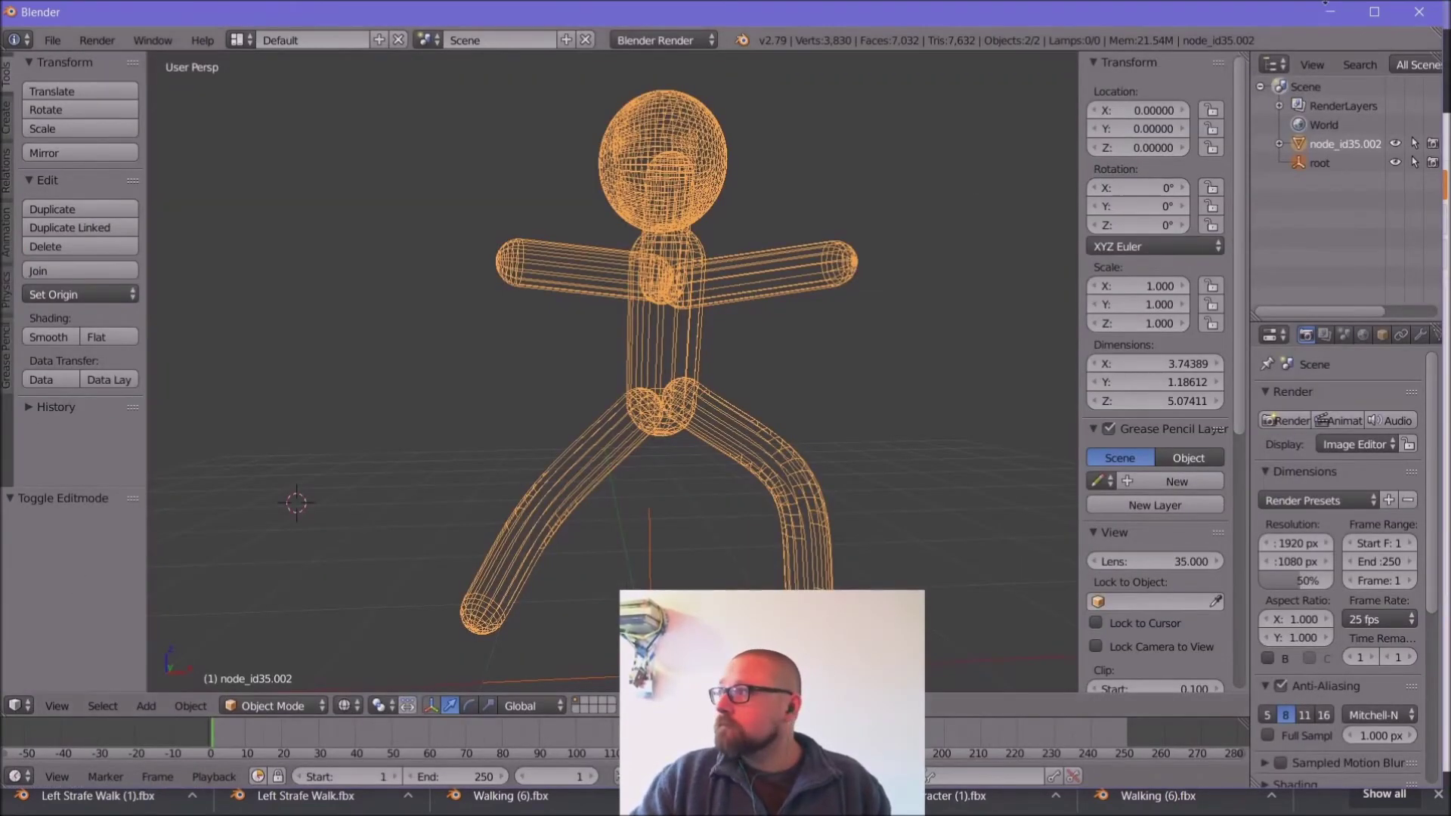
Step: Switch to Mixamo and upload stickman7.fbx as a new character
{"action": "left_click", "coordinate": [1335, 13]}
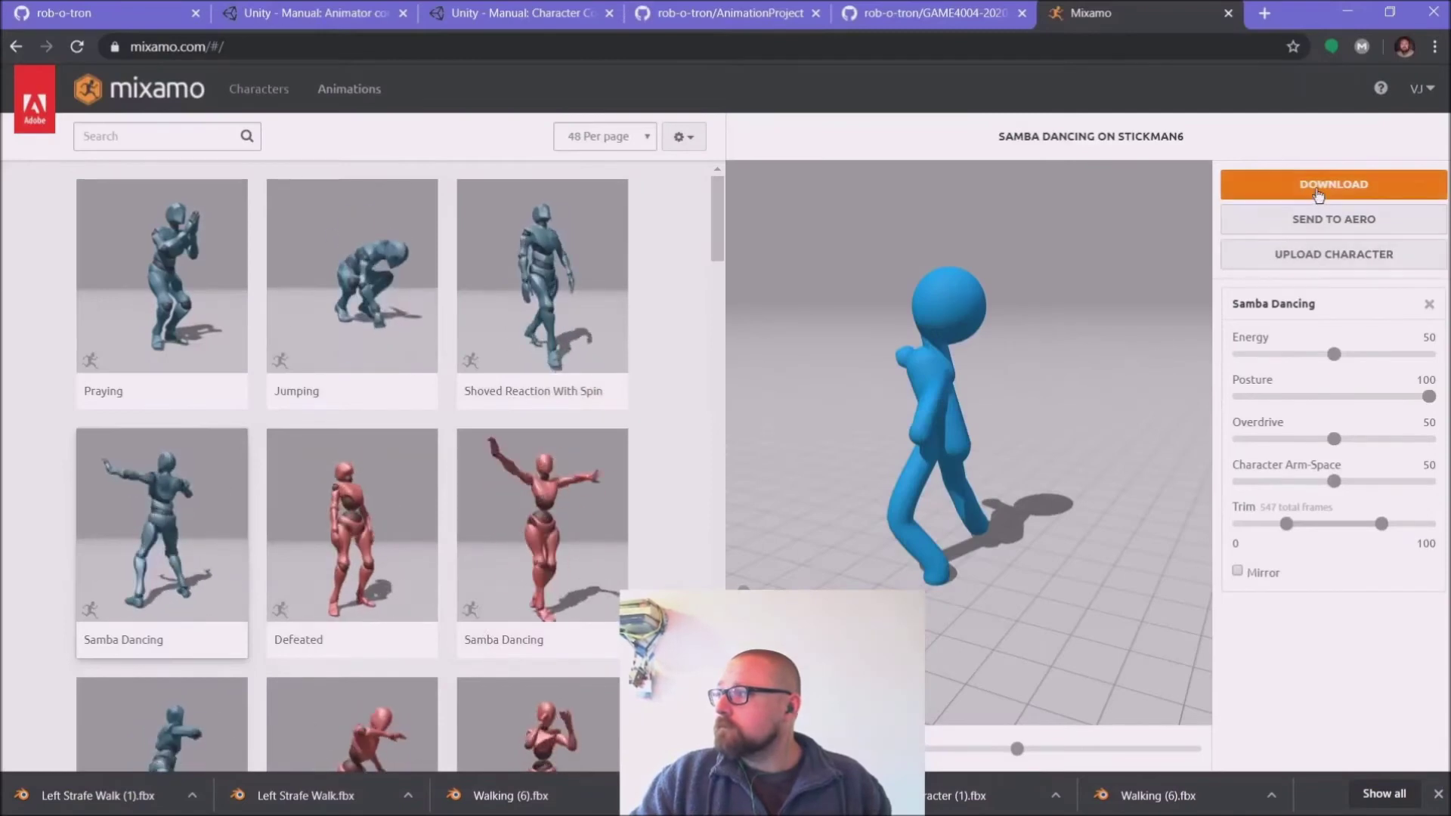
{"action": "left_click", "coordinate": [1288, 258]}
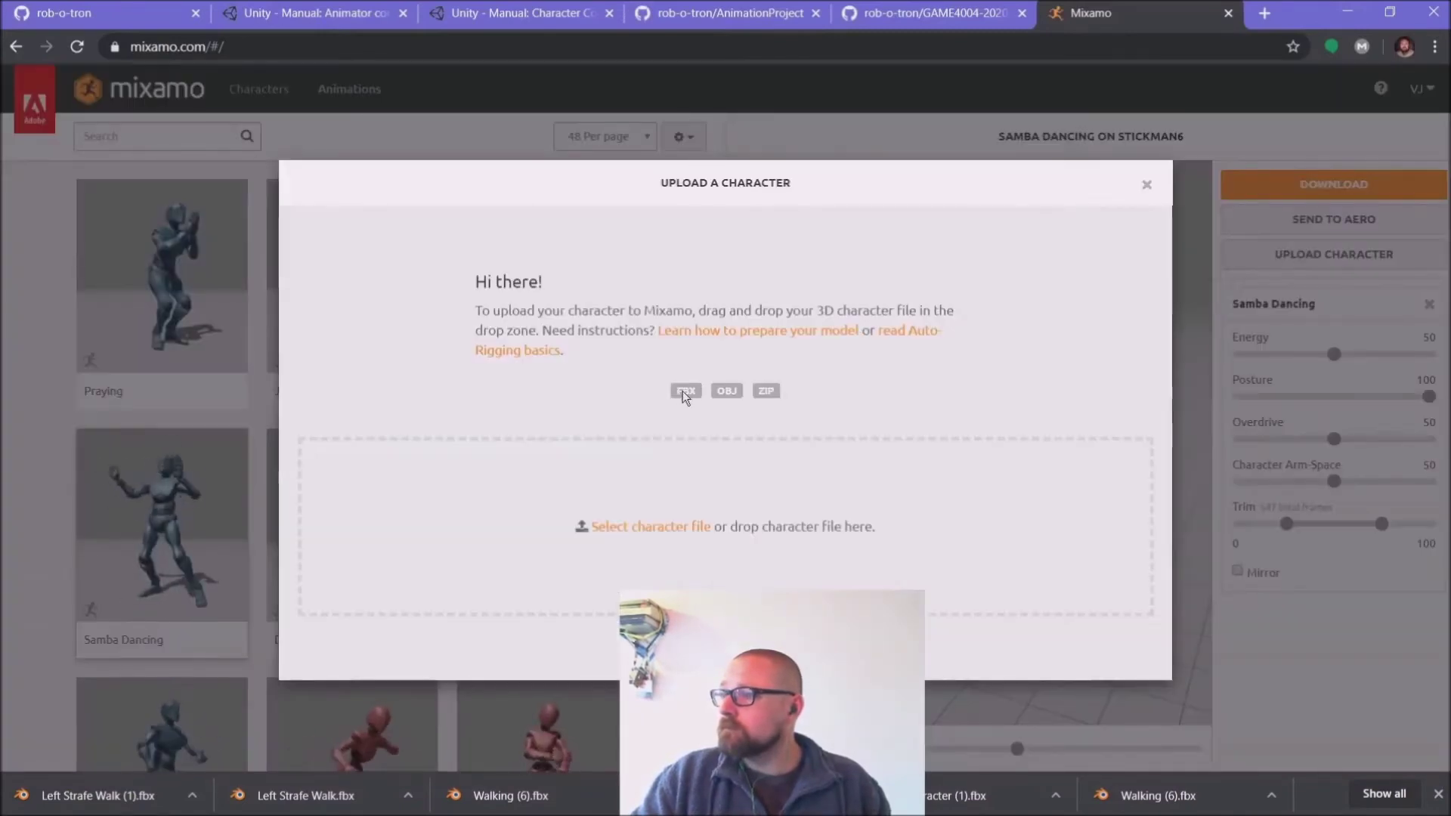
{"action": "mouse_move", "coordinate": [395, 807]}
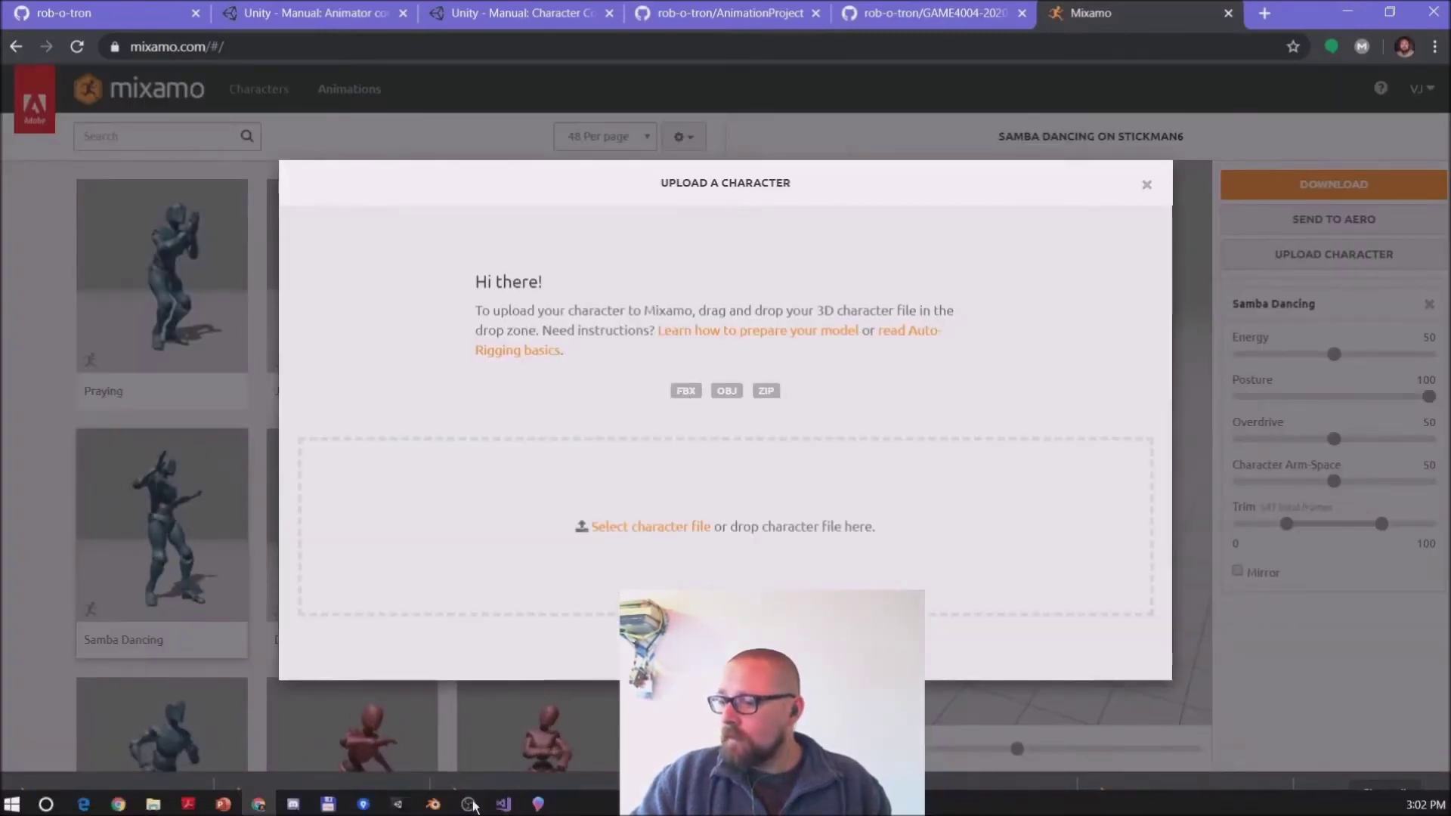
{"action": "left_click", "coordinate": [430, 806]}
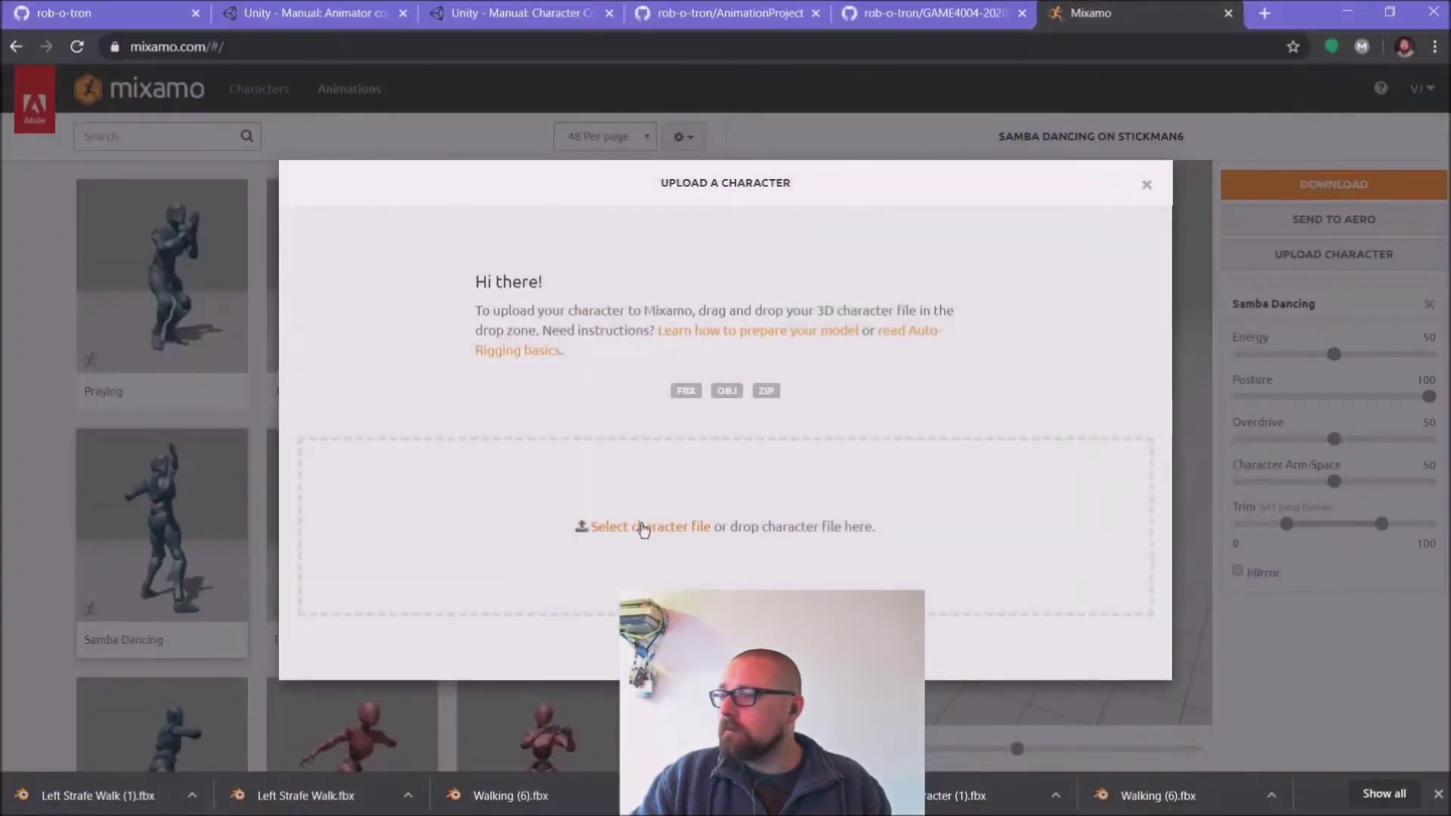
{"action": "left_click", "coordinate": [642, 528]}
{"action": "left_click", "coordinate": [240, 138]}
{"action": "double_click", "coordinate": [240, 136]}
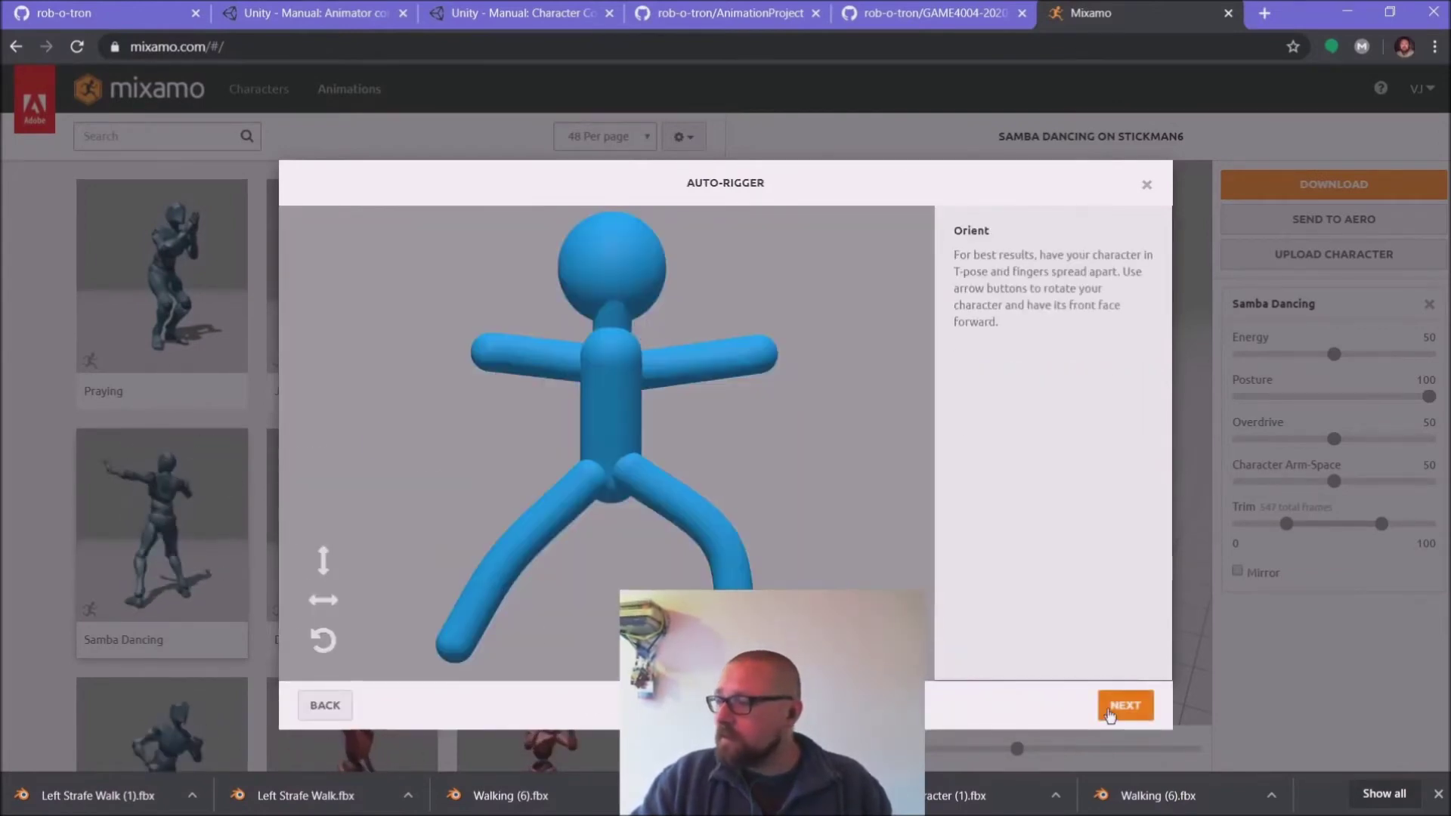
Step: Accept the character's orientation, turn off Use Symmetry, and place the chin, wrist, elbow, knee and groin markers
{"action": "left_click", "coordinate": [1109, 710]}
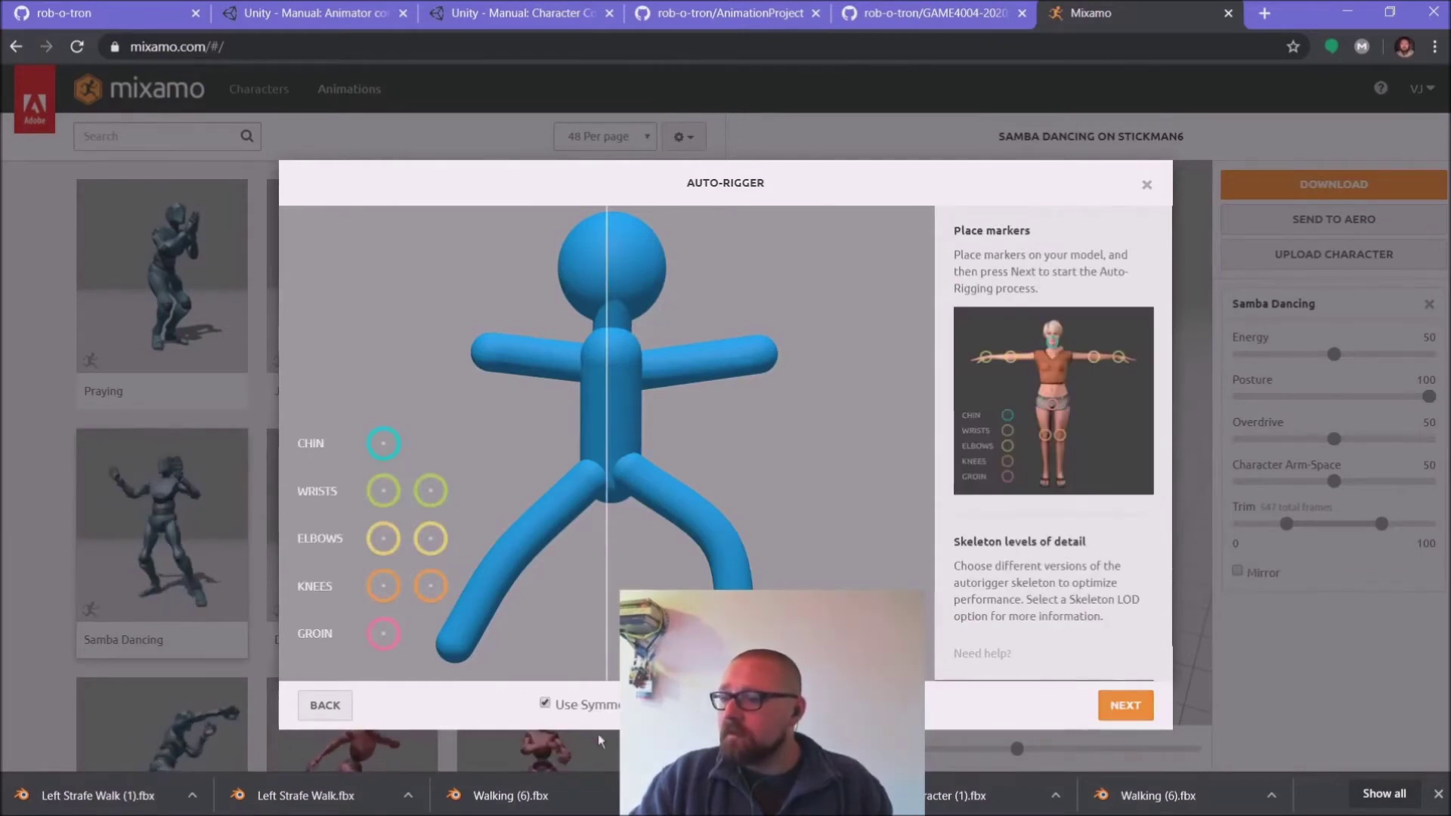
{"action": "mouse_move", "coordinate": [383, 444]}
{"action": "left_mouse_down"}
{"action": "mouse_move", "coordinate": [625, 282]}
{"action": "mouse_move", "coordinate": [617, 302]}
{"action": "left_mouse_up"}
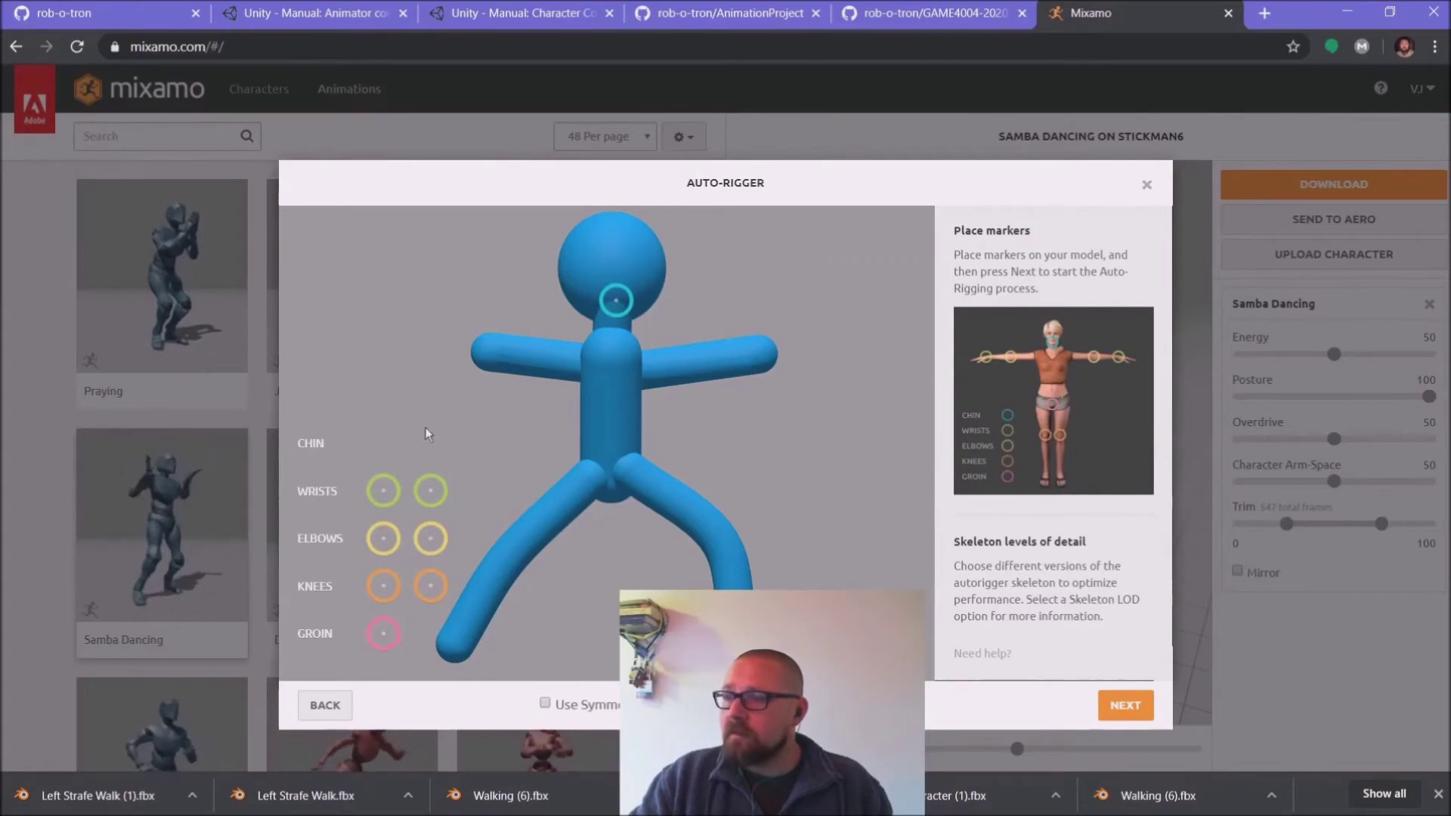
{"action": "left_click_drag", "start_coordinate": [387, 495], "coordinate": [492, 353]}
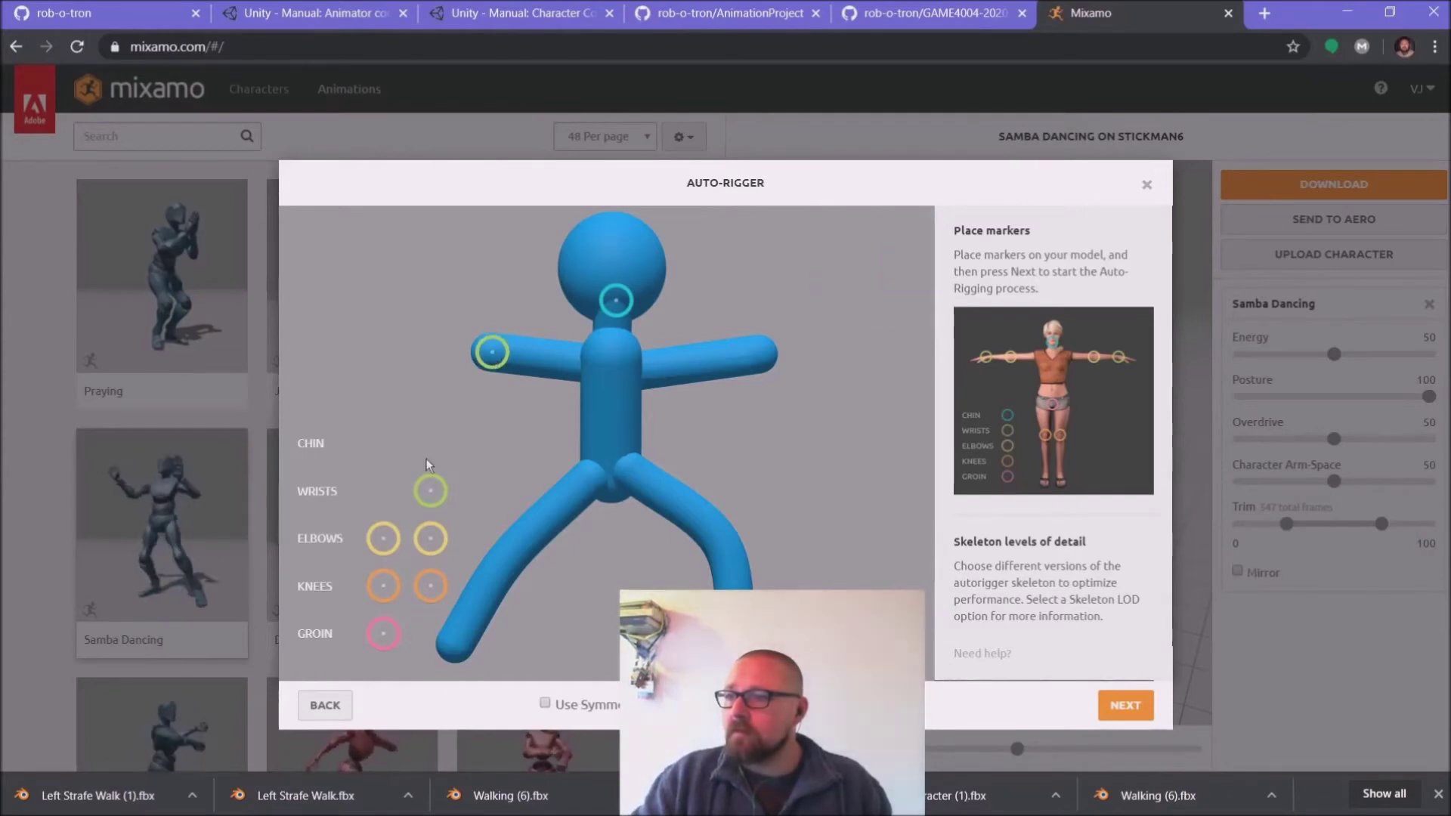
{"action": "mouse_move", "coordinate": [435, 494]}
{"action": "left_mouse_down"}
{"action": "mouse_move", "coordinate": [776, 319]}
{"action": "mouse_move", "coordinate": [756, 359]}
{"action": "left_mouse_up"}
{"action": "mouse_move", "coordinate": [384, 538]}
{"action": "left_mouse_down"}
{"action": "mouse_move", "coordinate": [434, 437]}
{"action": "mouse_move", "coordinate": [542, 325]}
{"action": "mouse_move", "coordinate": [538, 355]}
{"action": "left_mouse_up"}
{"action": "mouse_move", "coordinate": [430, 538]}
{"action": "left_mouse_down"}
{"action": "mouse_move", "coordinate": [749, 318]}
{"action": "mouse_move", "coordinate": [698, 366]}
{"action": "left_mouse_up"}
{"action": "left_click_drag", "start_coordinate": [690, 369], "coordinate": [692, 367]}
{"action": "mouse_move", "coordinate": [377, 592]}
{"action": "left_mouse_down"}
{"action": "mouse_move", "coordinate": [484, 544]}
{"action": "mouse_move", "coordinate": [494, 563]}
{"action": "mouse_move", "coordinate": [729, 554]}
{"action": "left_mouse_up"}
{"action": "mouse_move", "coordinate": [383, 634]}
{"action": "left_mouse_down"}
{"action": "mouse_move", "coordinate": [638, 470]}
{"action": "mouse_move", "coordinate": [619, 462]}
{"action": "left_mouse_up"}
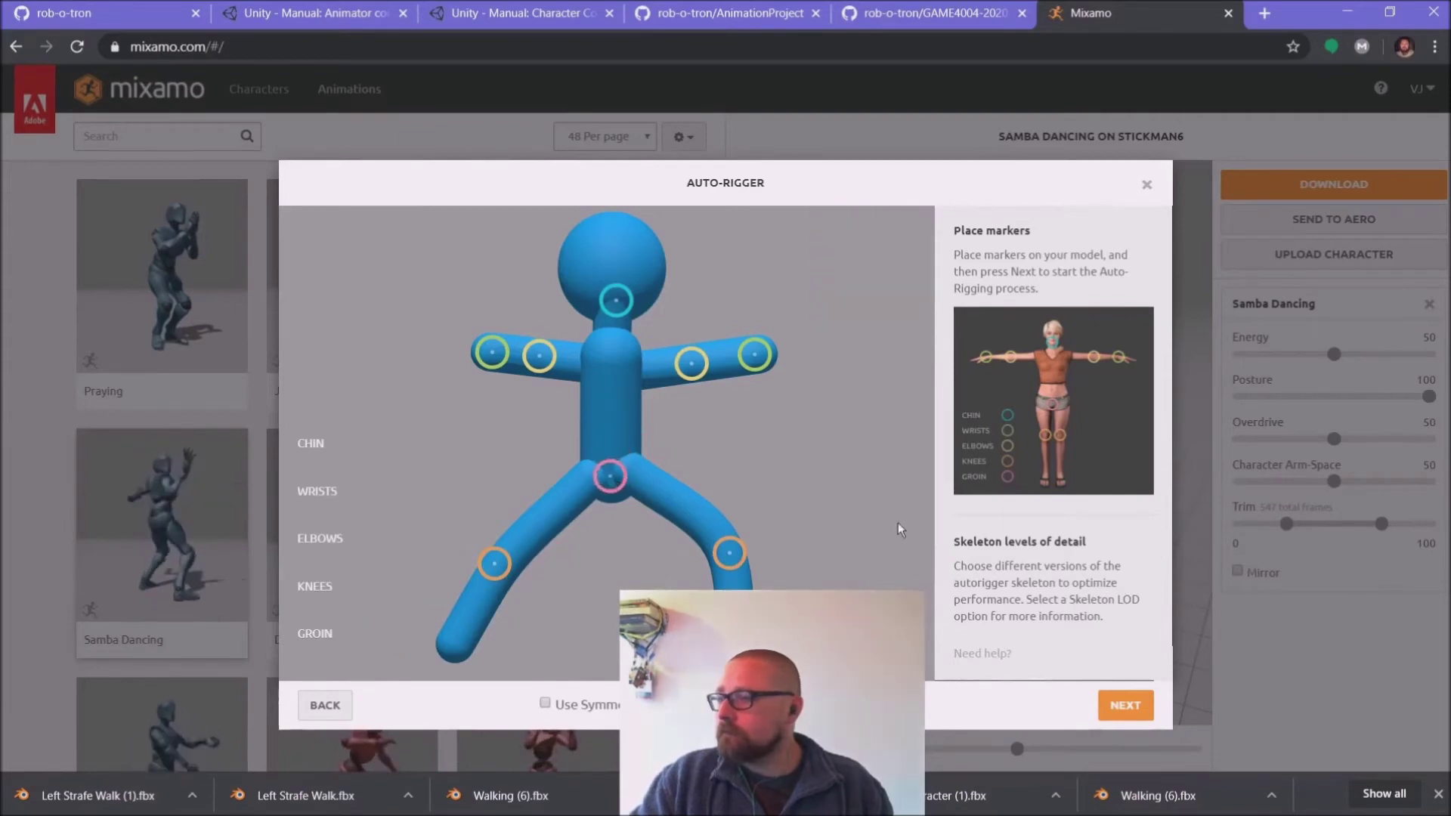
Step: Run the auto-rigger on the subdivided stick figure, accept the result, and replace the current character with it
{"action": "left_click", "coordinate": [1117, 705]}
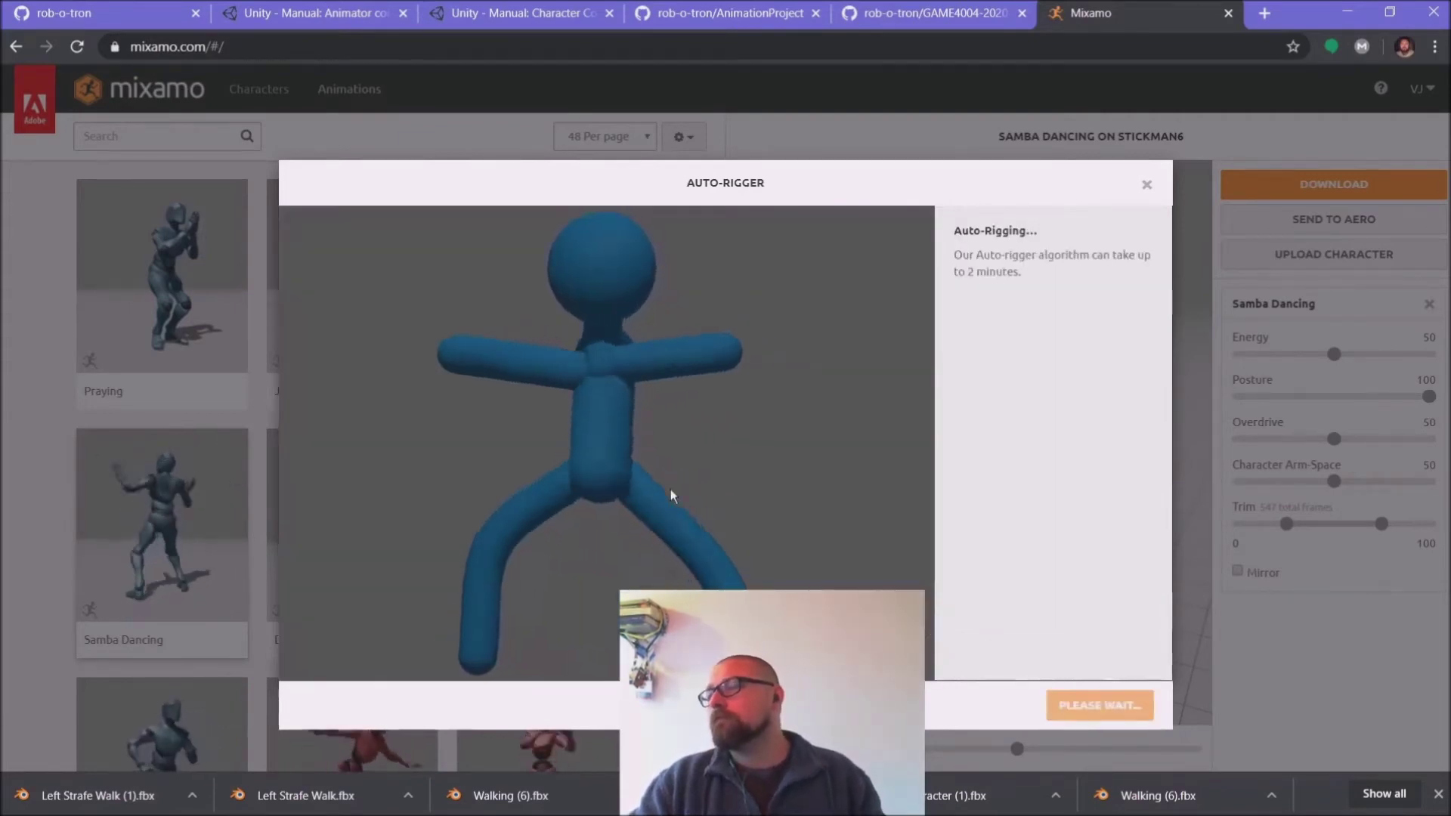
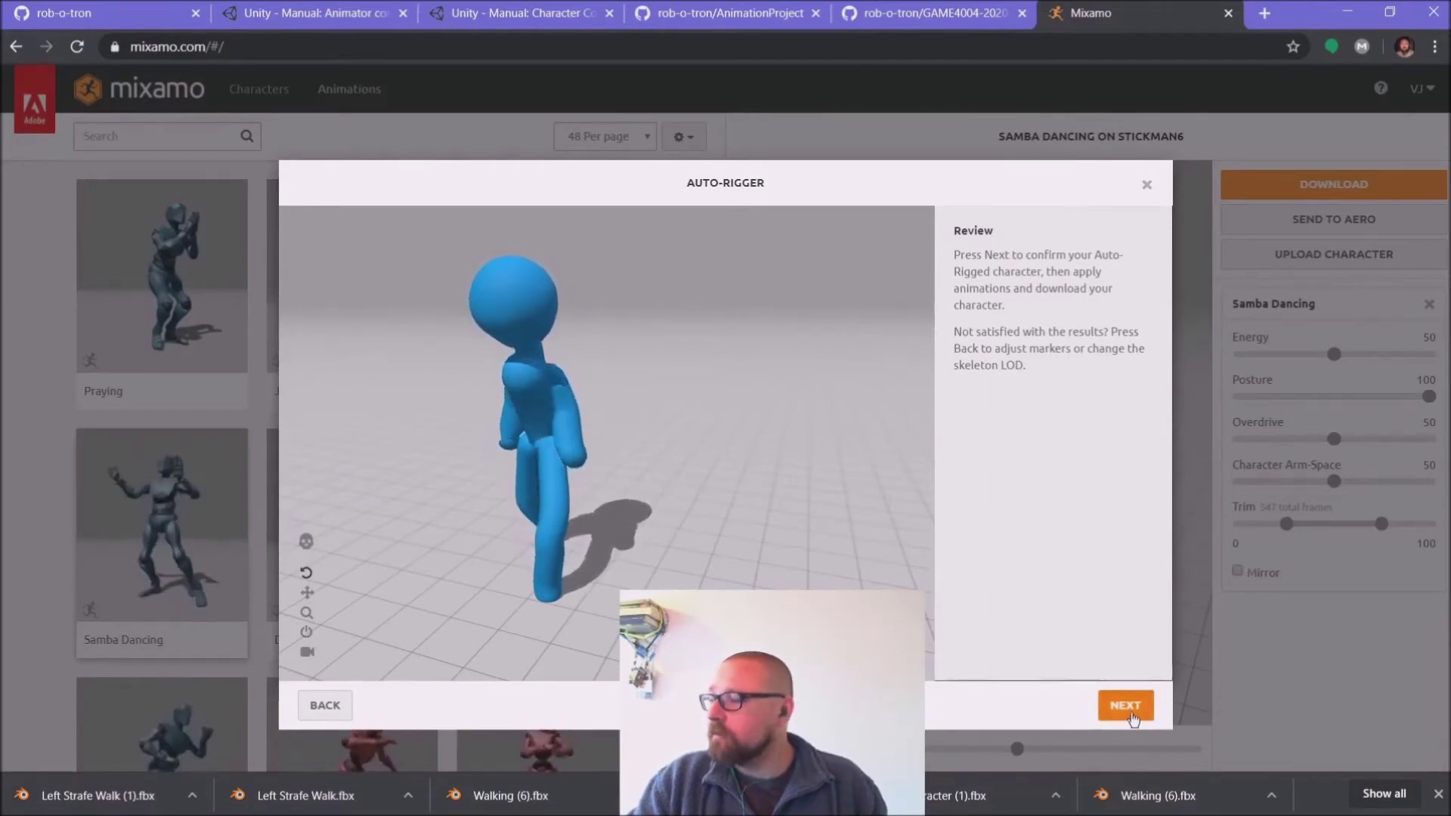
{"action": "left_click", "coordinate": [1126, 707]}
{"action": "left_click", "coordinate": [1117, 707]}
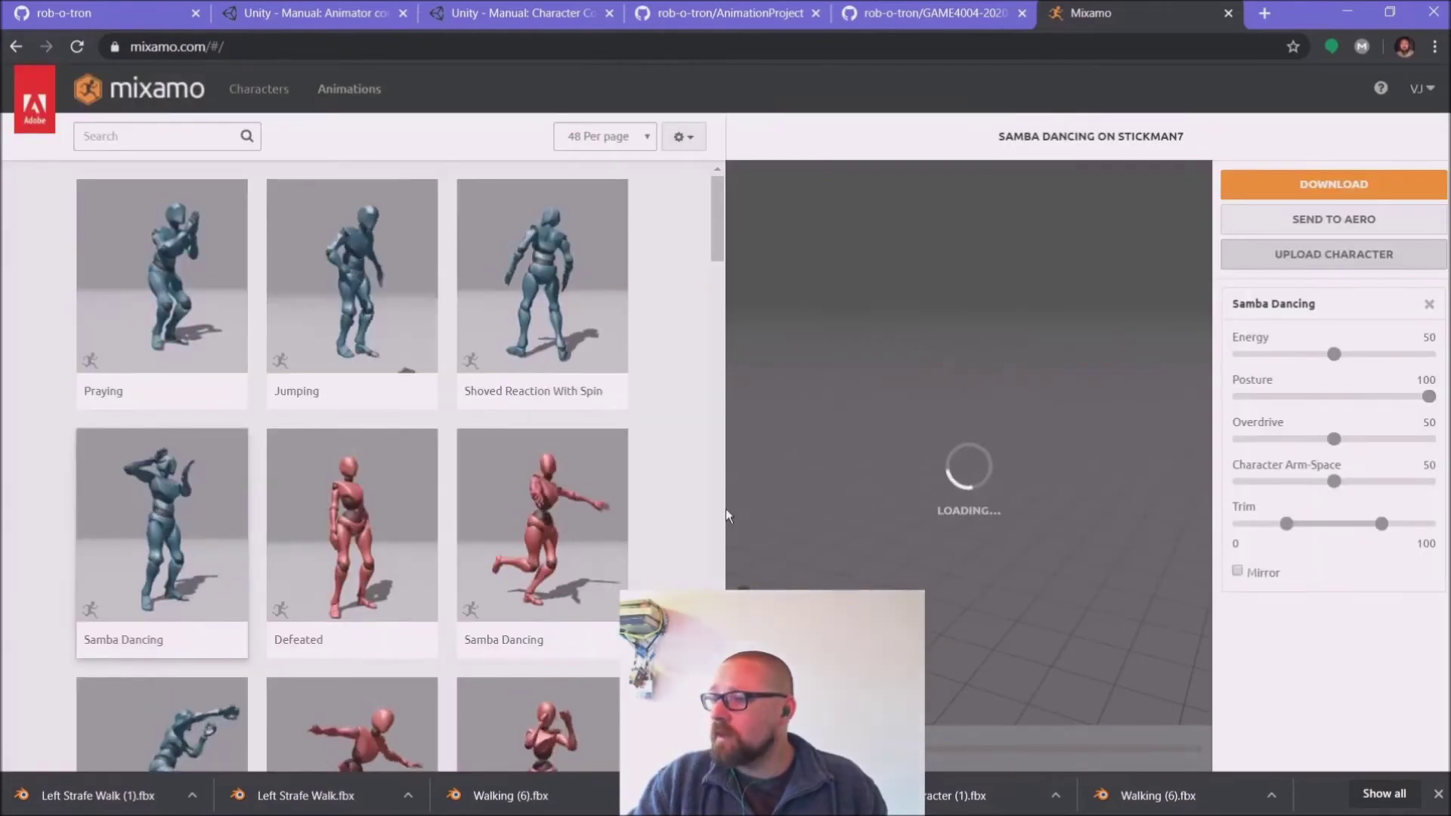
Step: Search the animations for "bell" and apply Belly Dance to the stick figure
{"action": "left_click", "coordinate": [149, 139]}
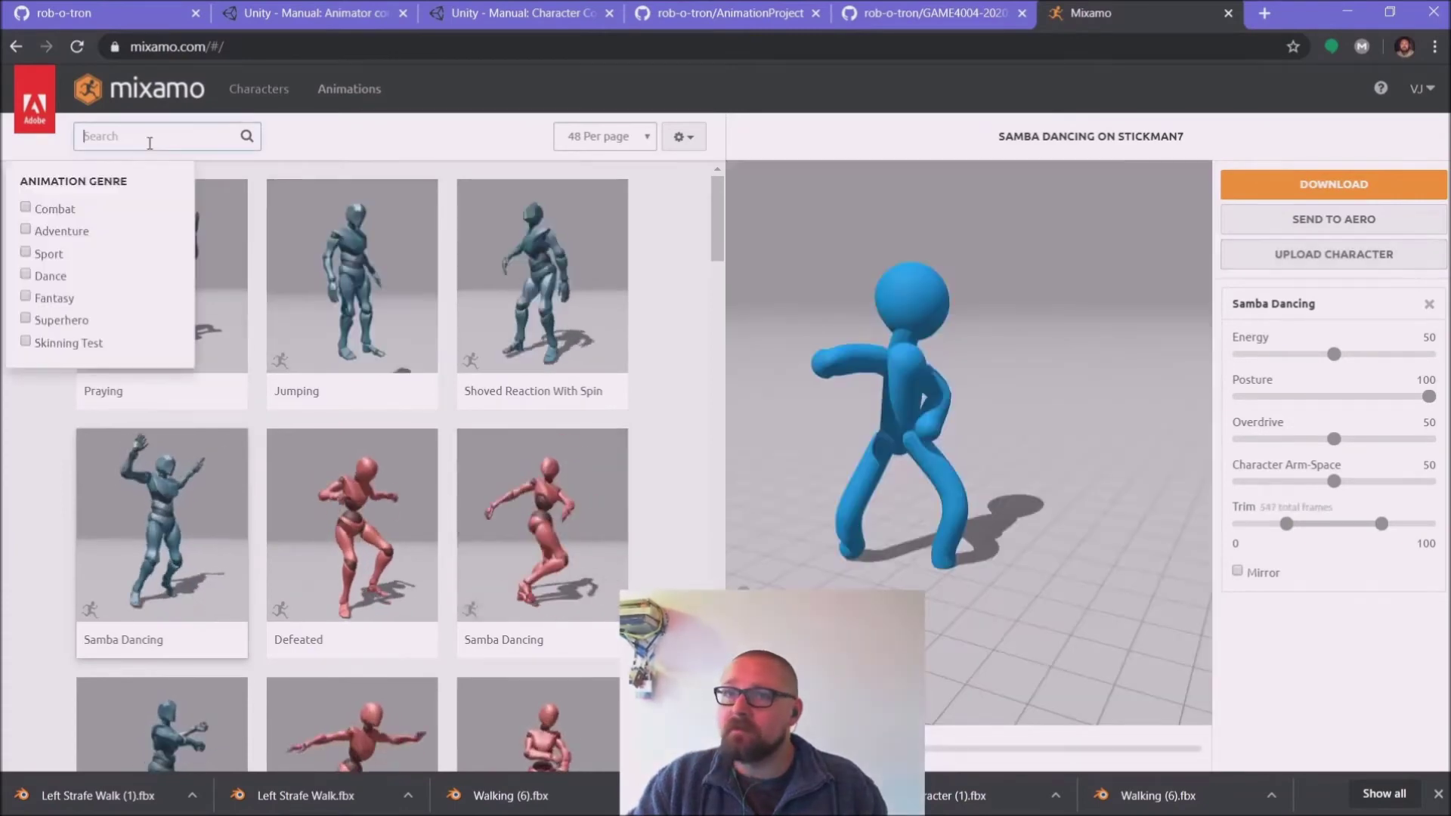
{"action": "type", "text": "bell"}
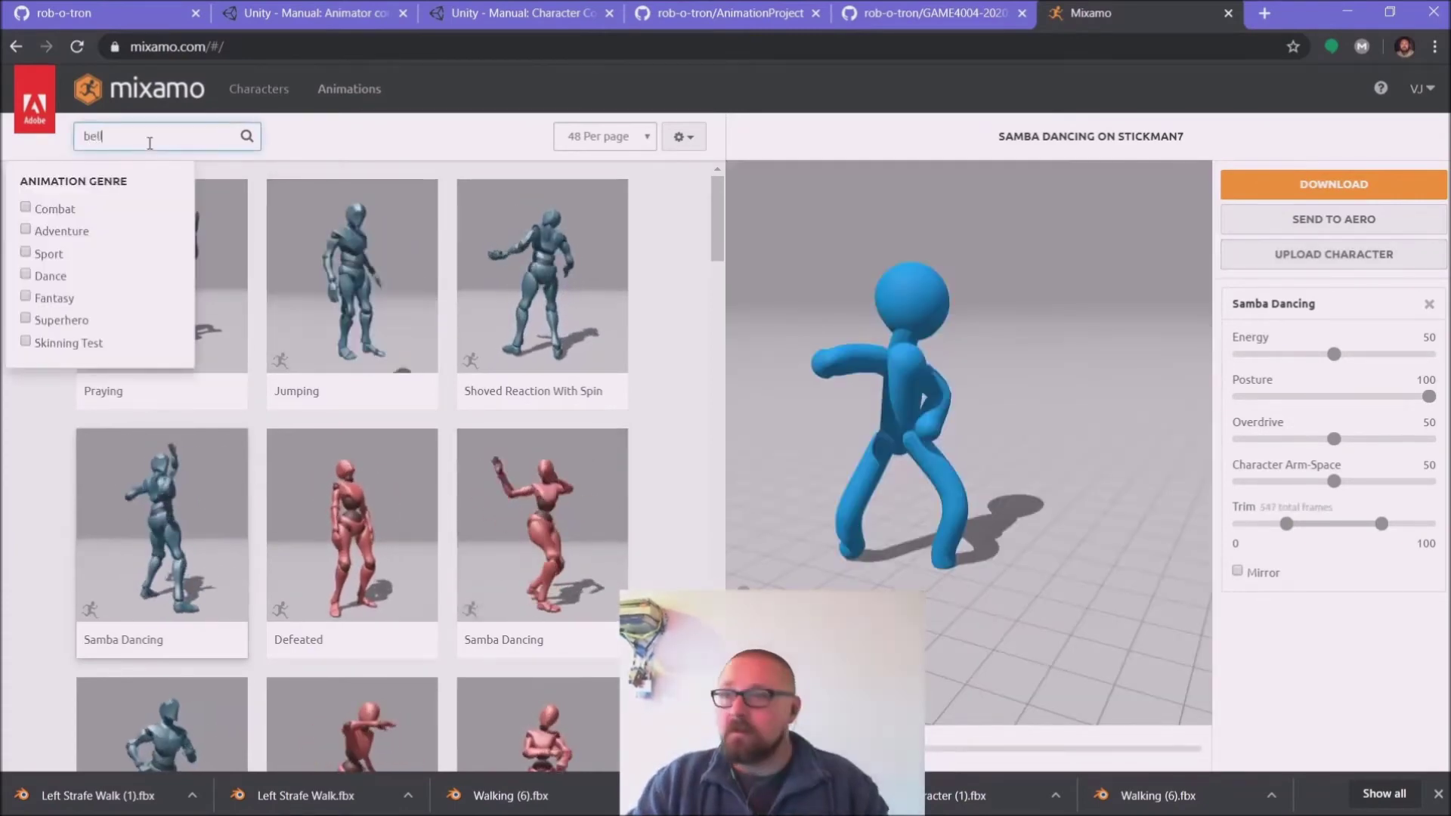
{"action": "key", "text": "Return"}
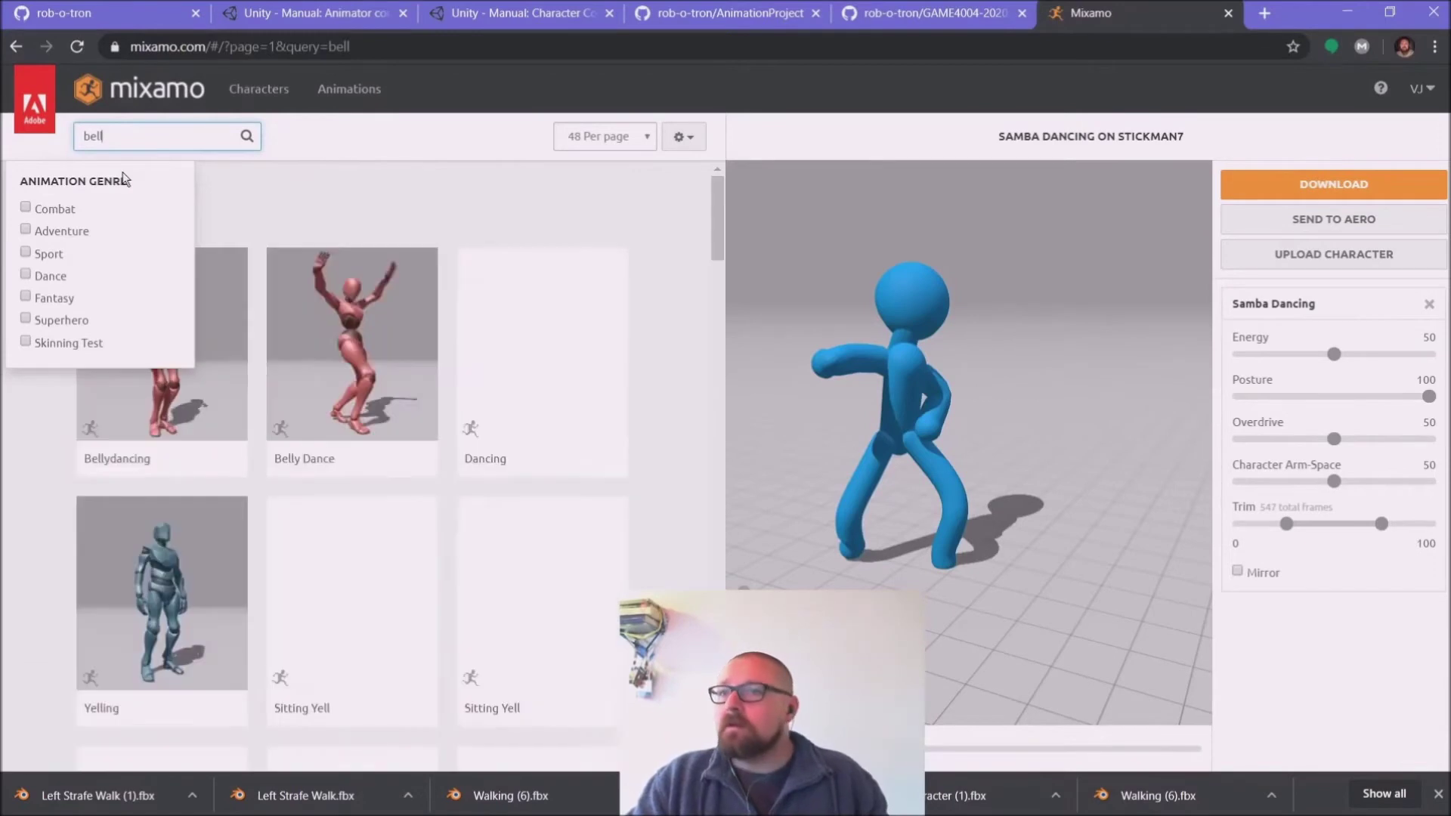
{"action": "left_click", "coordinate": [355, 379]}
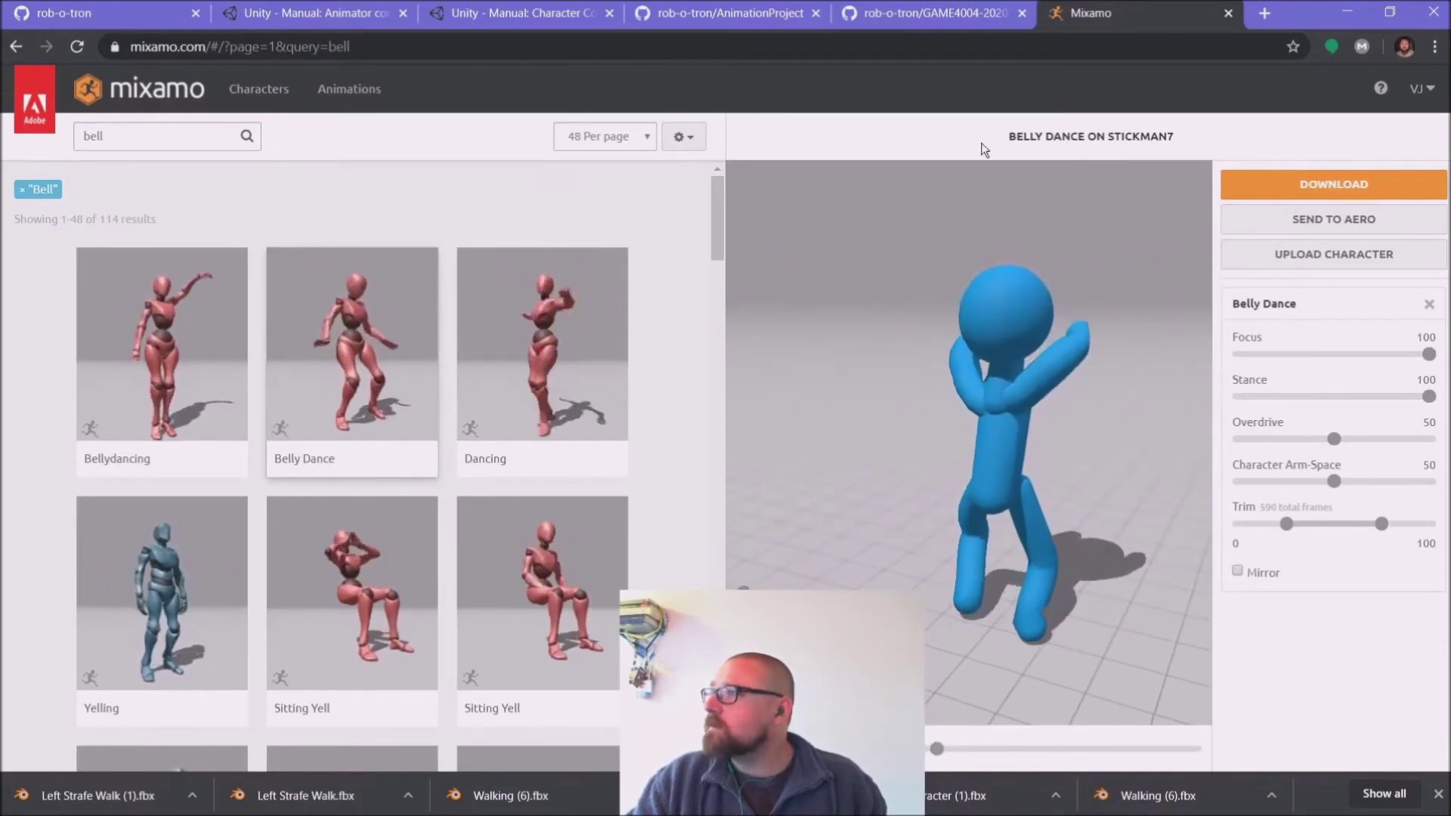
Step: Close Mixamo, close Paint 3D without saving the drawing, and switch to the CharacterController scene in Unity
{"action": "left_click", "coordinate": [1229, 13]}
{"action": "left_click", "coordinate": [1348, 15]}
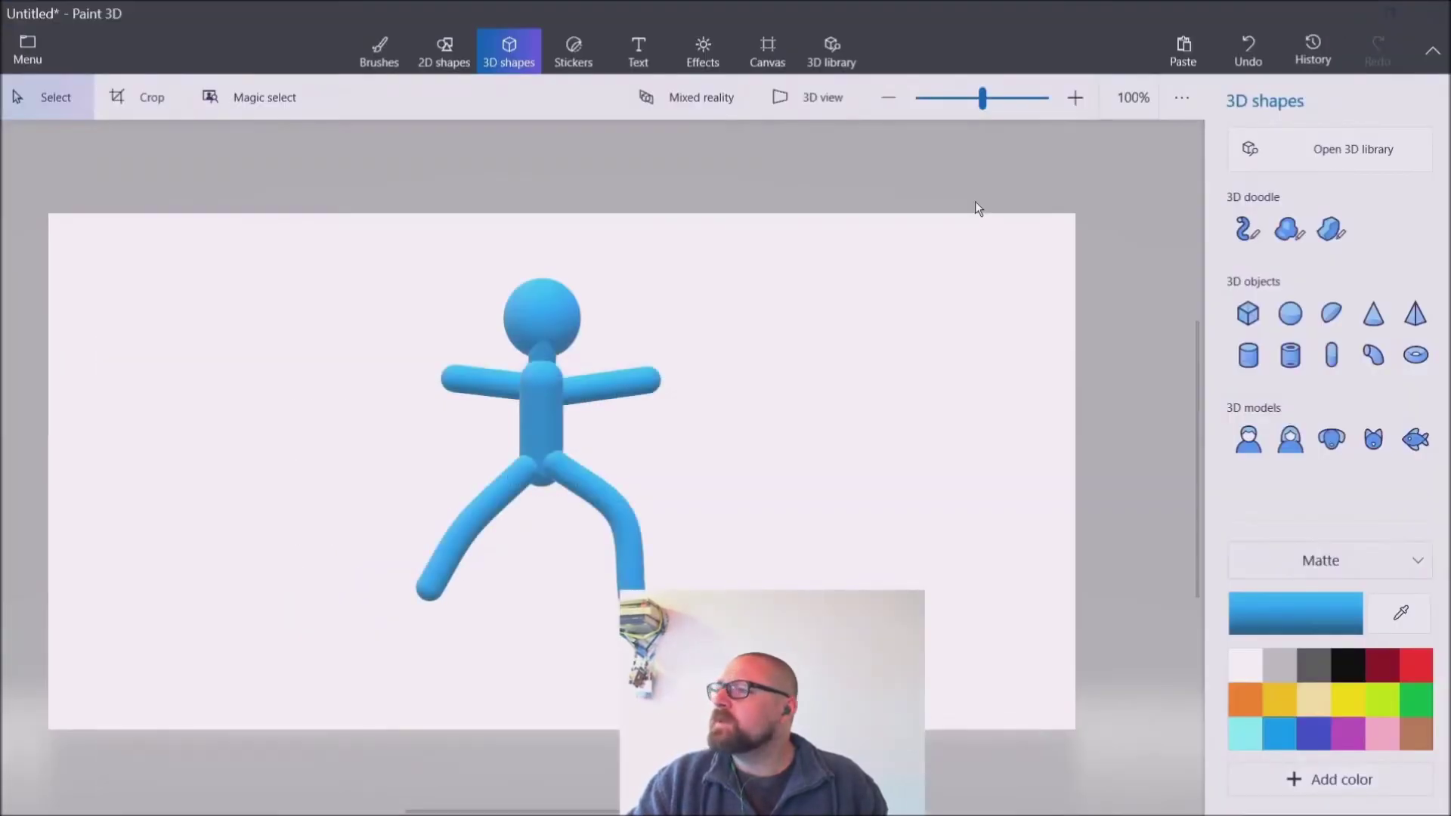
{"action": "left_click", "coordinate": [1434, 13]}
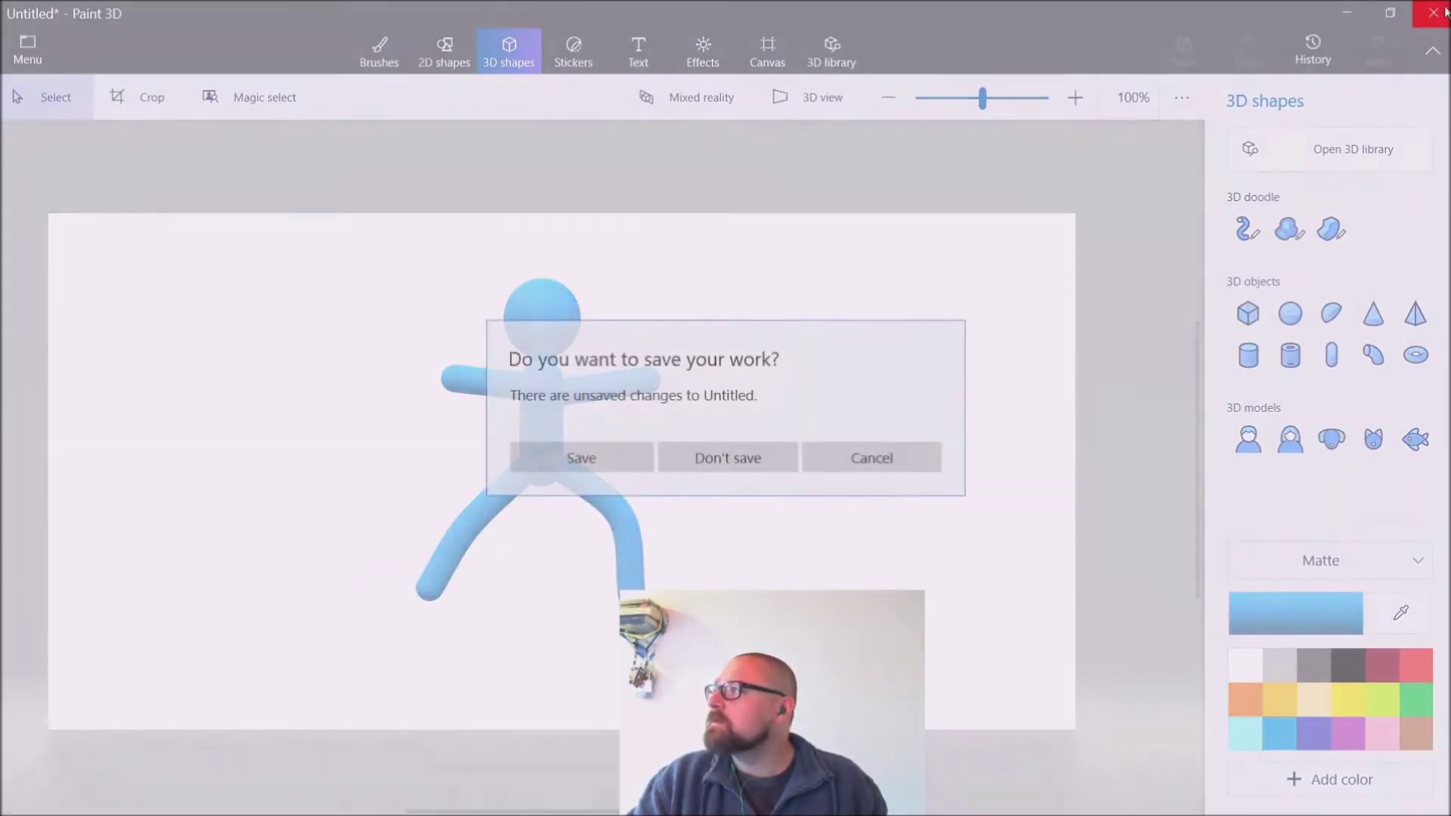
{"action": "left_click", "coordinate": [778, 455]}
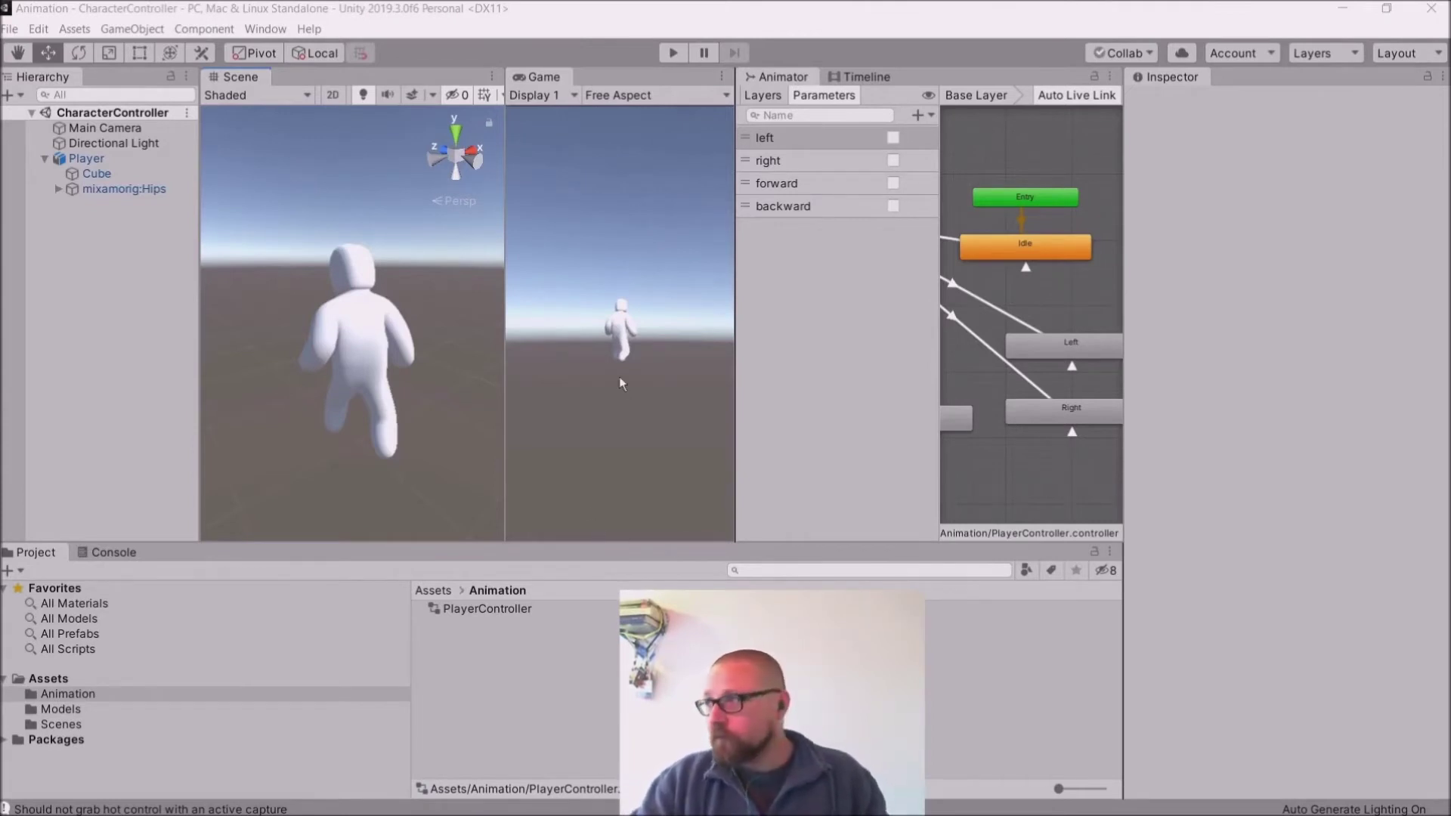
{"action": "left_click", "coordinate": [1233, 442]}
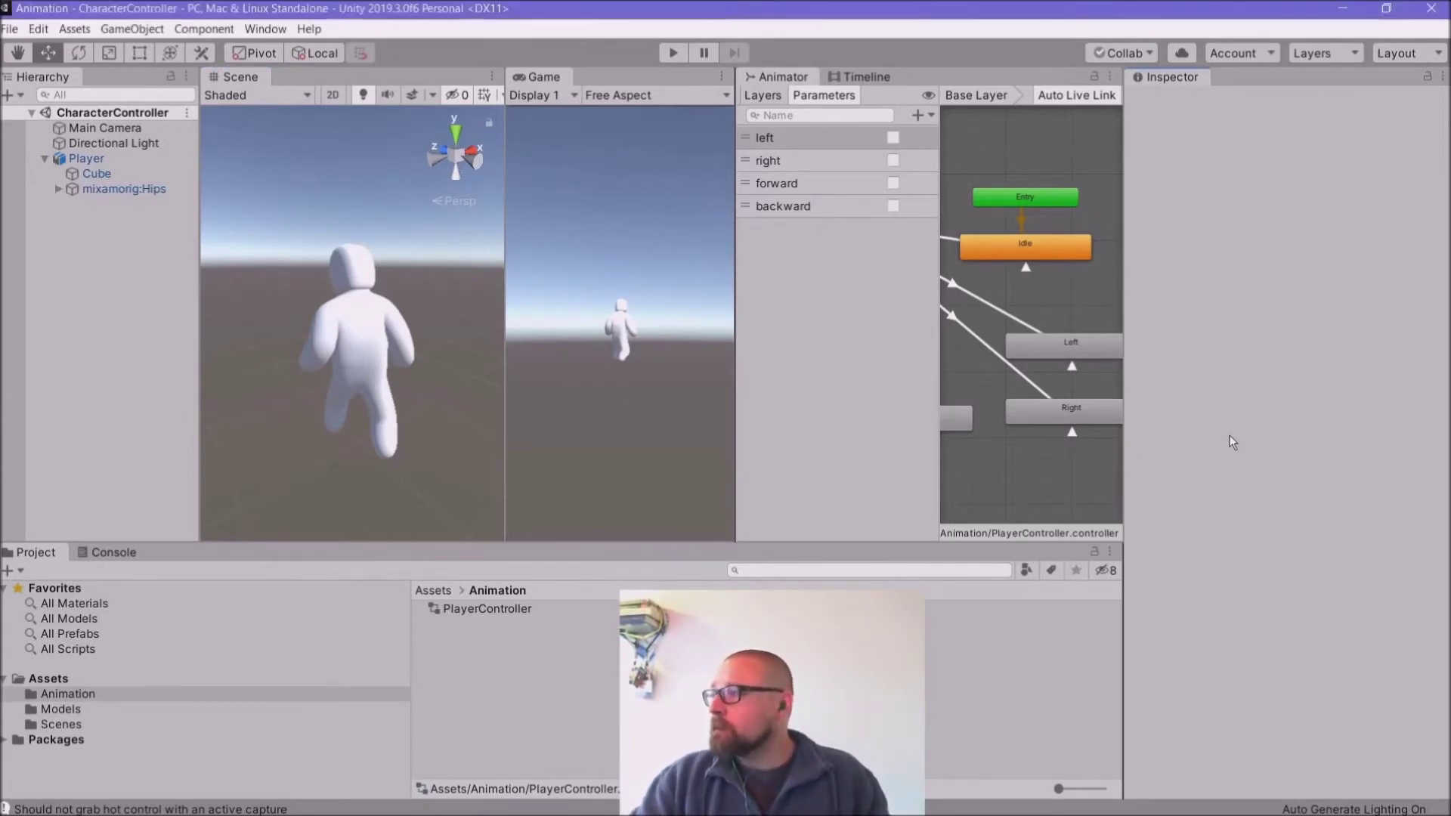
Step: Review the Timeline animation slide in PowerPoint, return to Unity and show the Timeline window
{"action": "left_click", "coordinate": [1039, 357]}
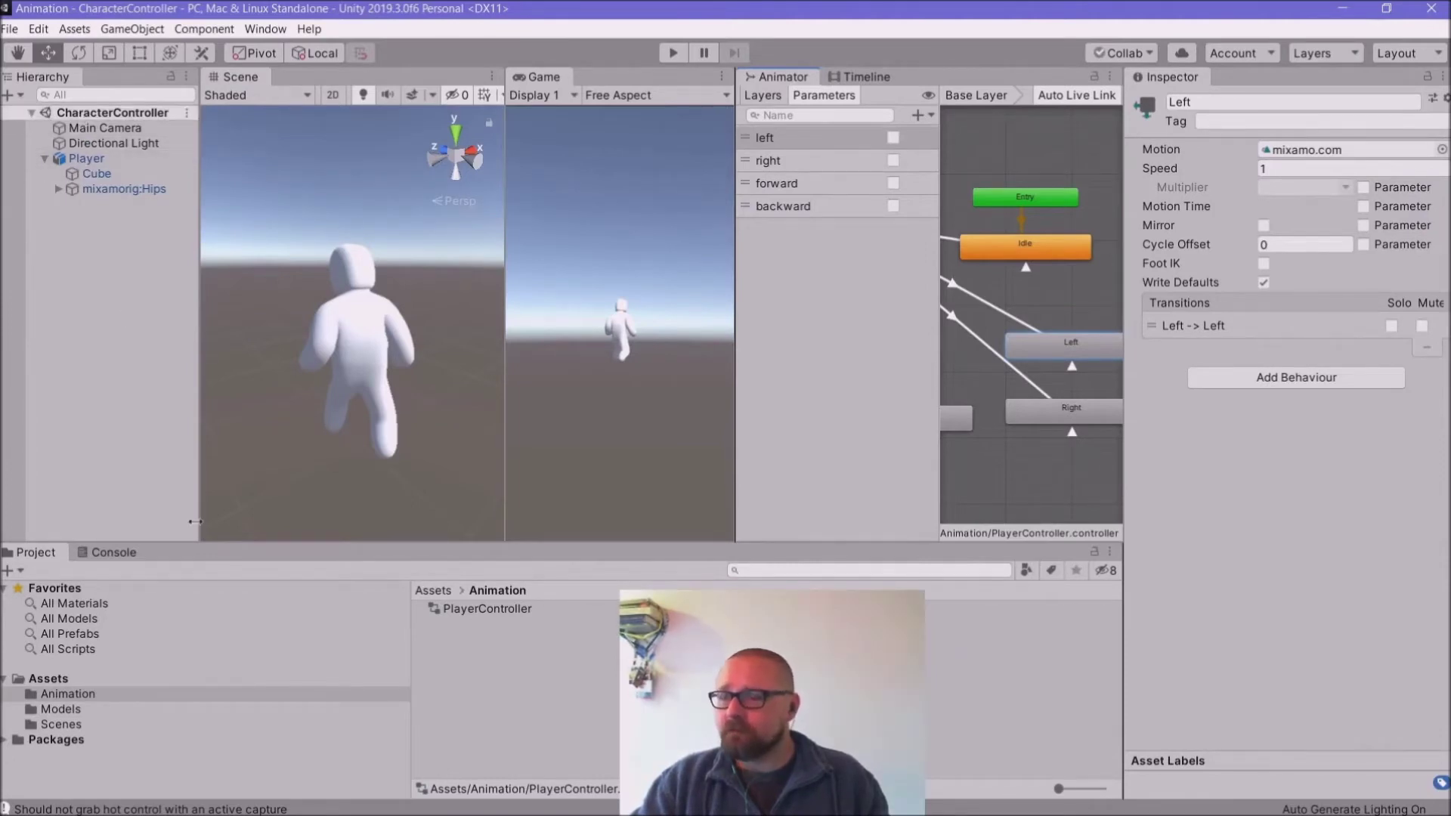
{"action": "left_click", "coordinate": [250, 803]}
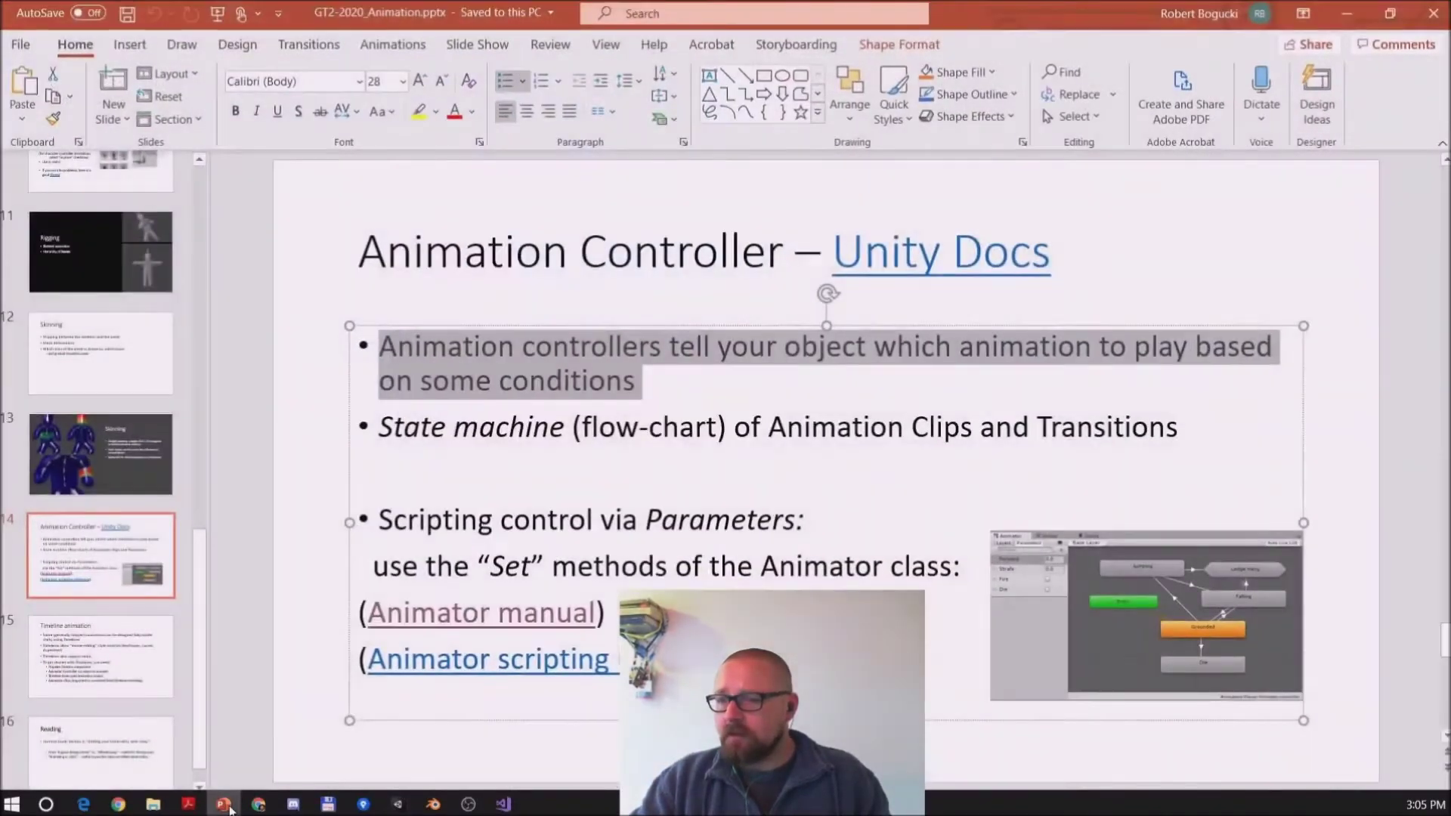
{"action": "left_click", "coordinate": [81, 649]}
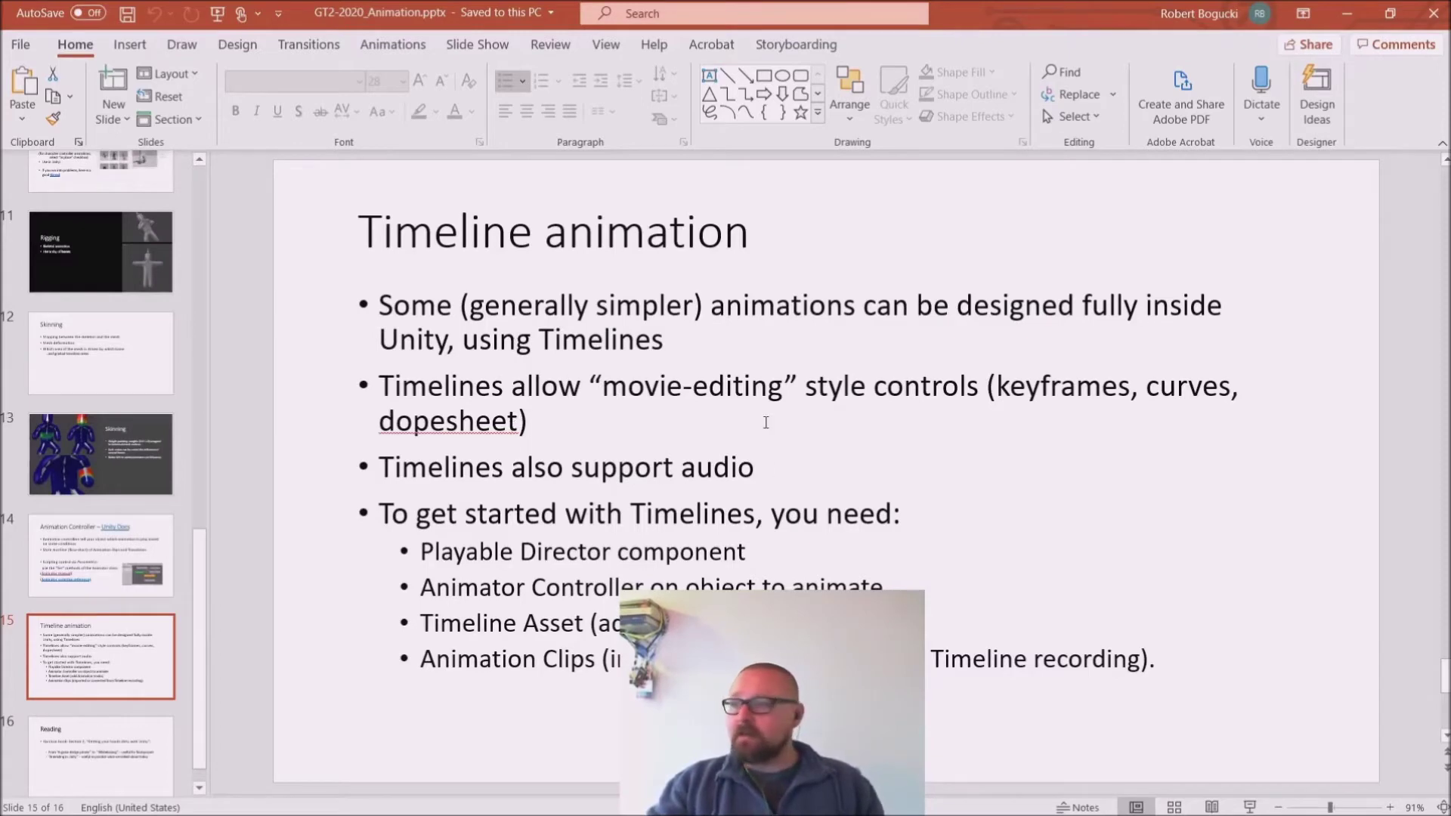
{"action": "left_click", "coordinate": [1345, 12]}
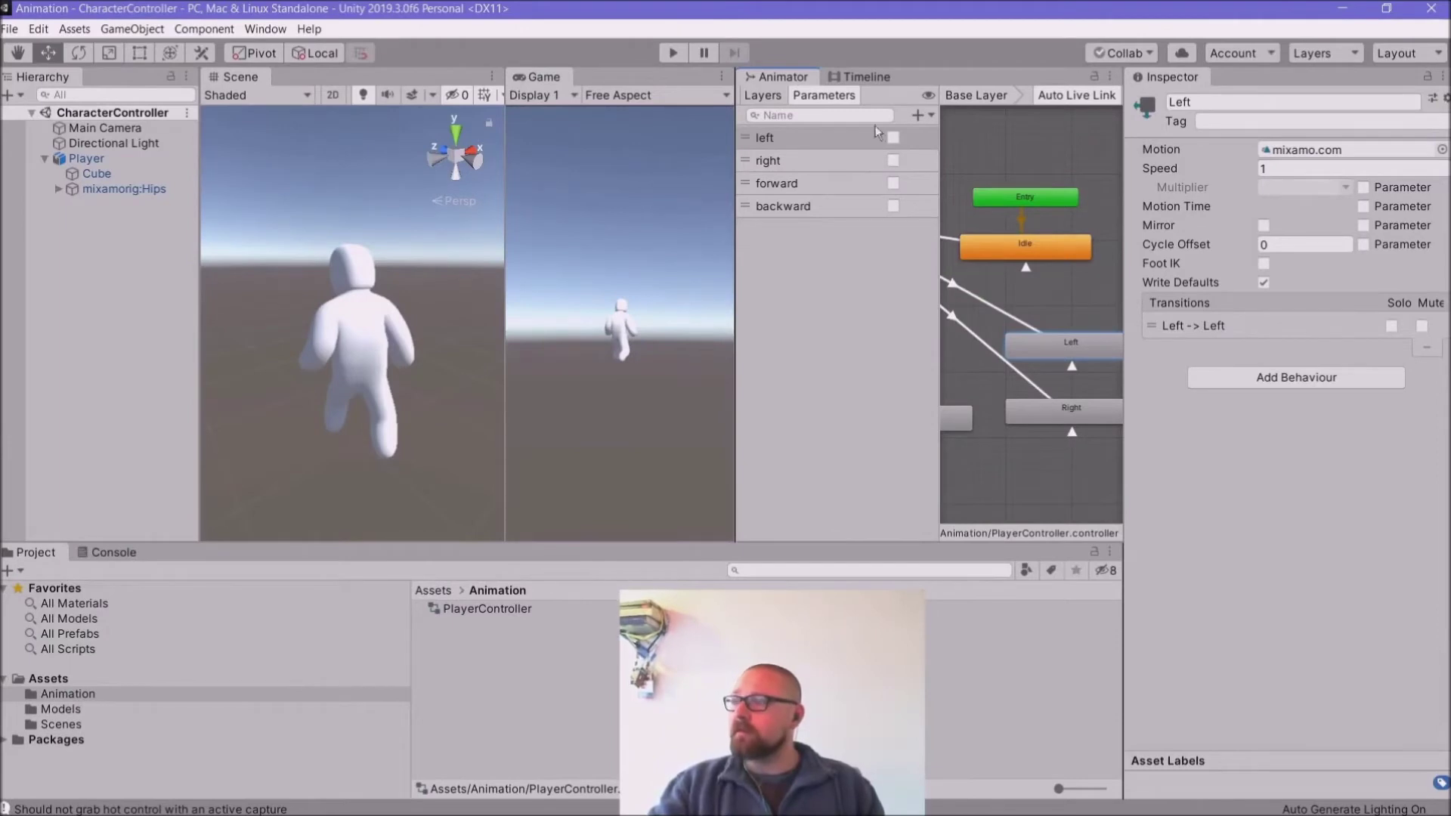
{"action": "left_click", "coordinate": [867, 78]}
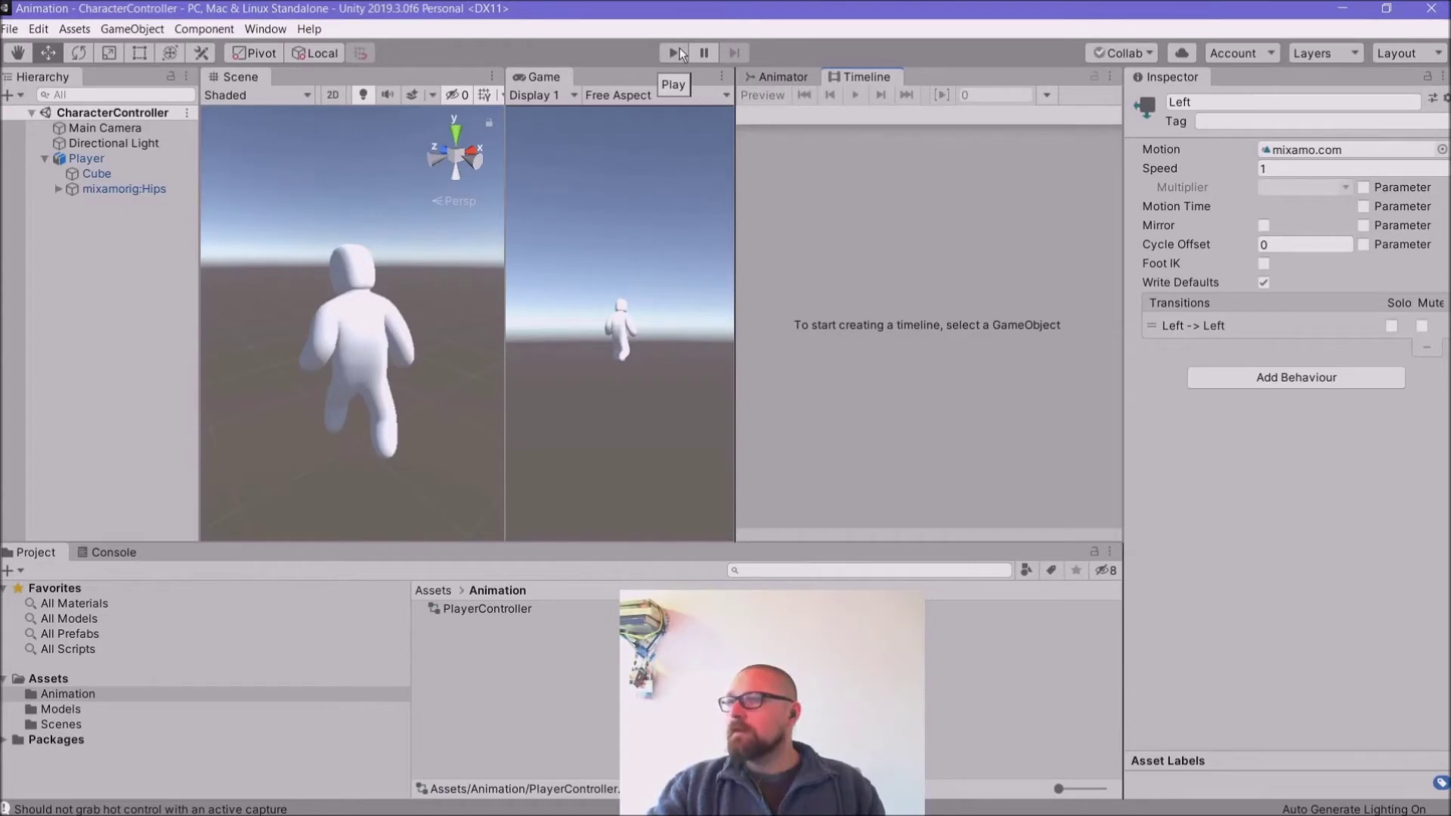
{"action": "left_click", "coordinate": [675, 52]}
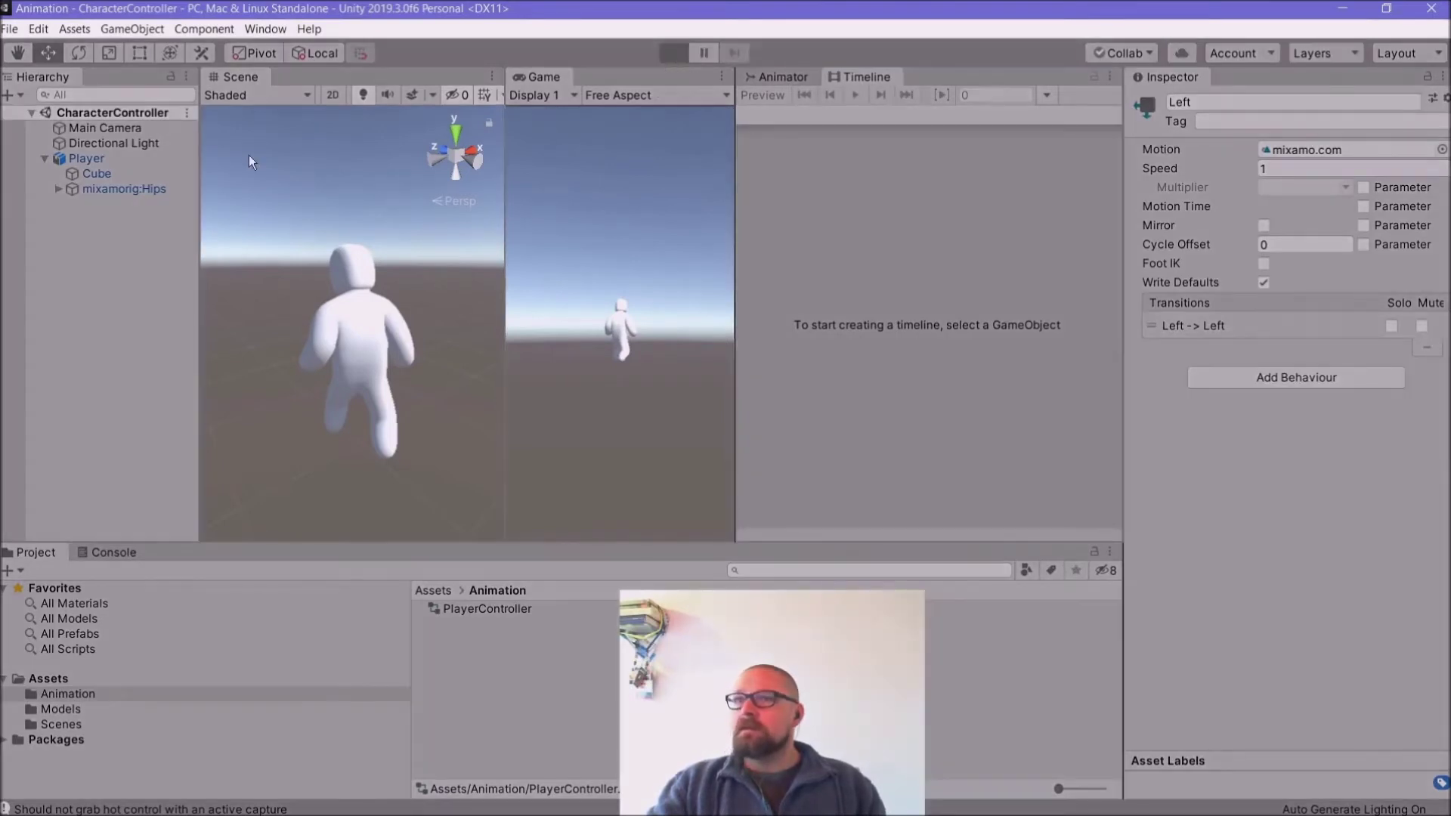
{"action": "left_click", "coordinate": [4, 32]}
{"action": "left_click", "coordinate": [5, 31]}
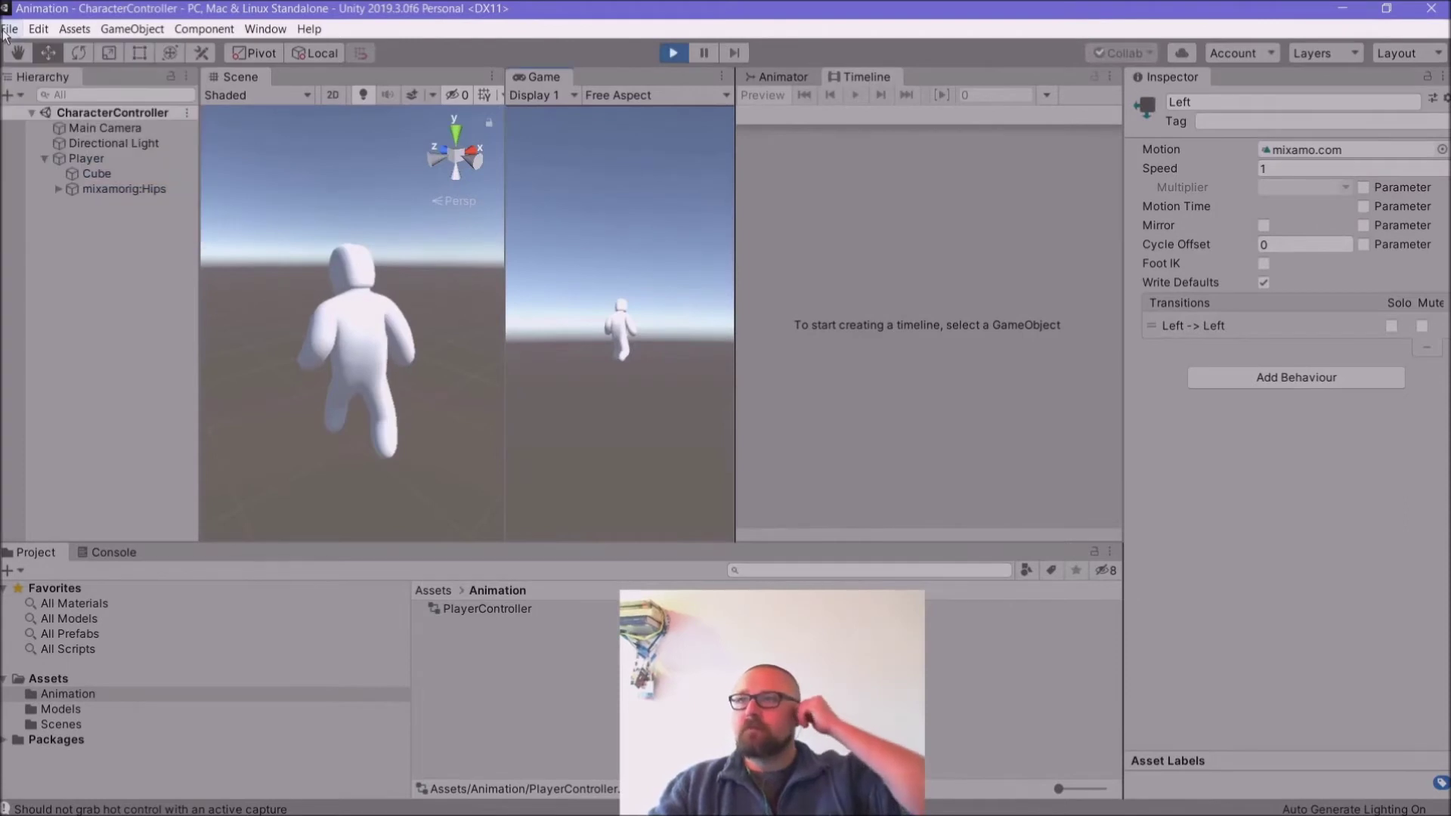
{"action": "left_click", "coordinate": [673, 52]}
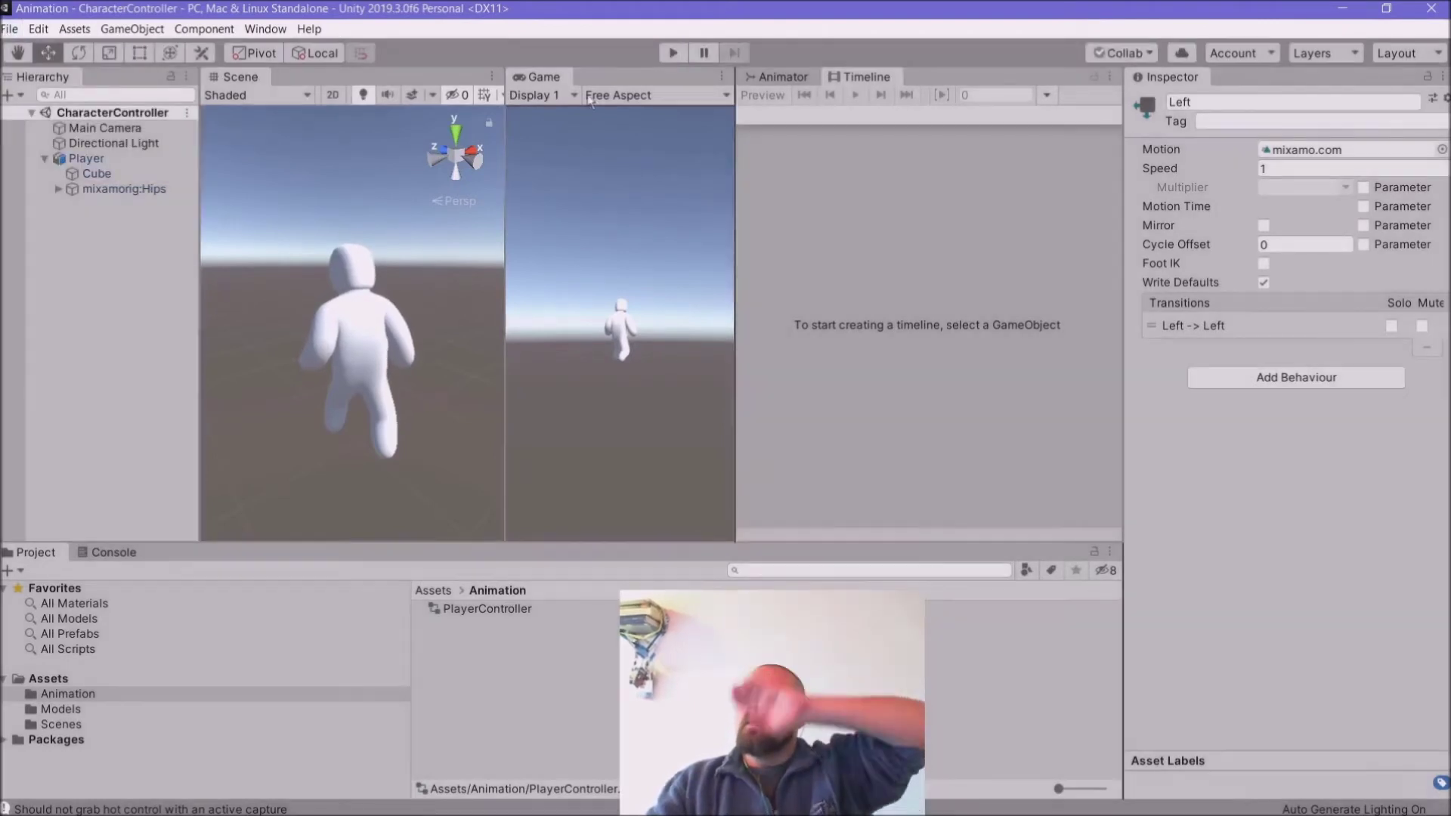
Step: Save the current scene as a new scene named Timeline
{"action": "left_click", "coordinate": [9, 28]}
{"action": "left_click", "coordinate": [10, 26]}
{"action": "left_click", "coordinate": [10, 26]}
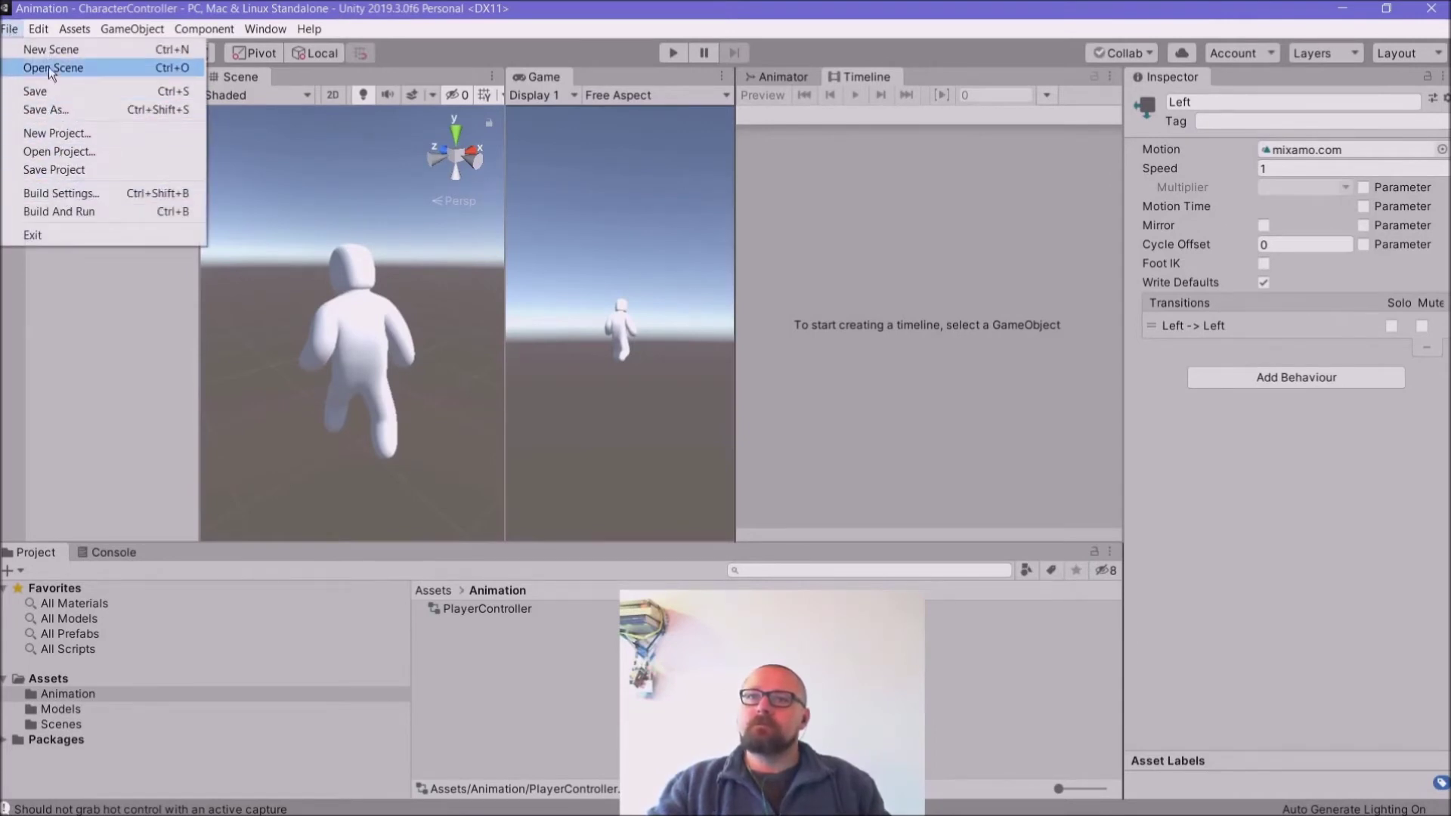
{"action": "left_click", "coordinate": [56, 111]}
{"action": "double_click", "coordinate": [227, 213]}
{"action": "type", "text": "Timeline"}
{"action": "key", "text": "Return"}
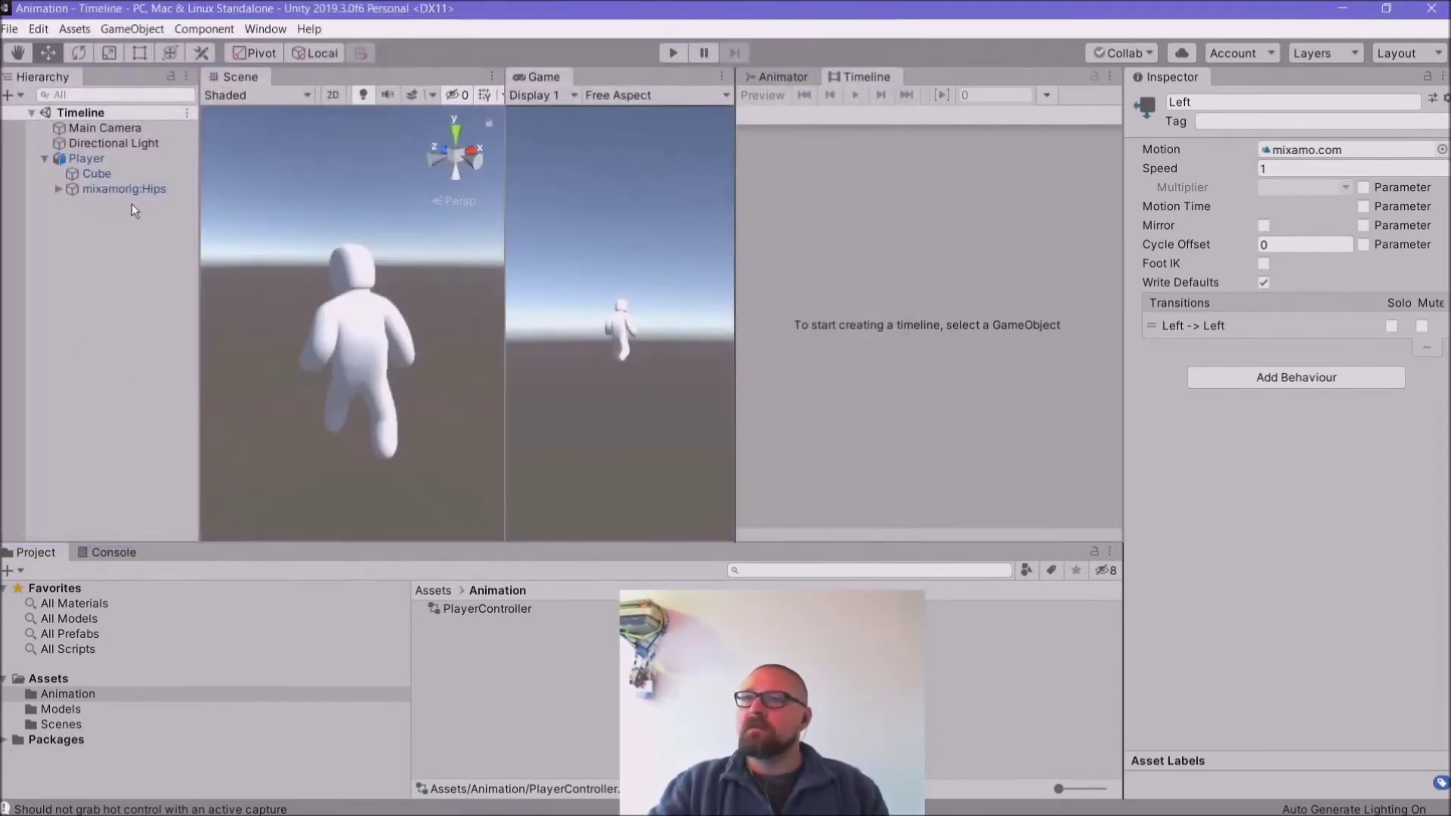
Step: Add a 3D plane to the Timeline scene and widen the Game view
{"action": "right_click", "coordinate": [89, 118]}
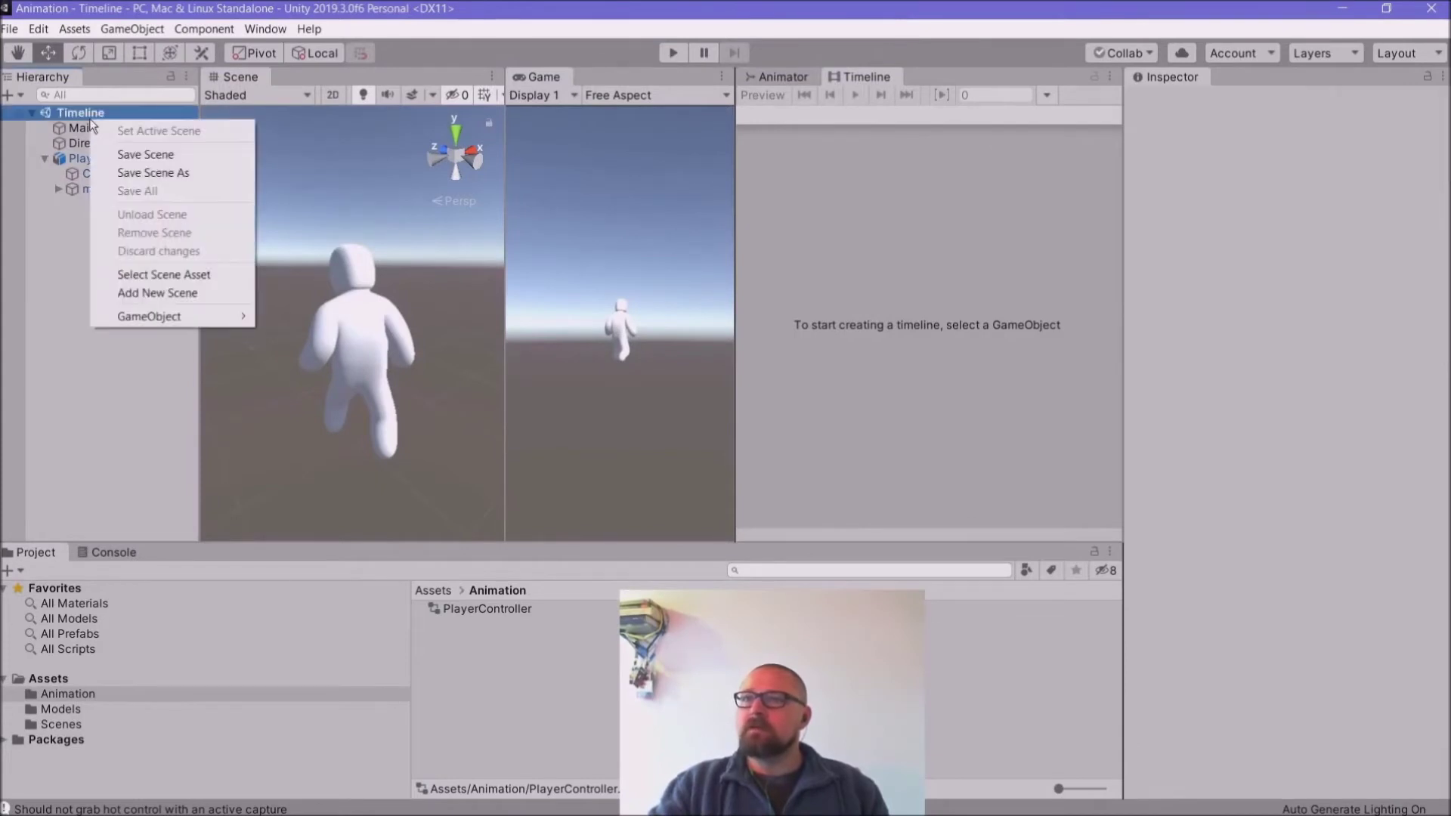
{"action": "mouse_move", "coordinate": [180, 329]}
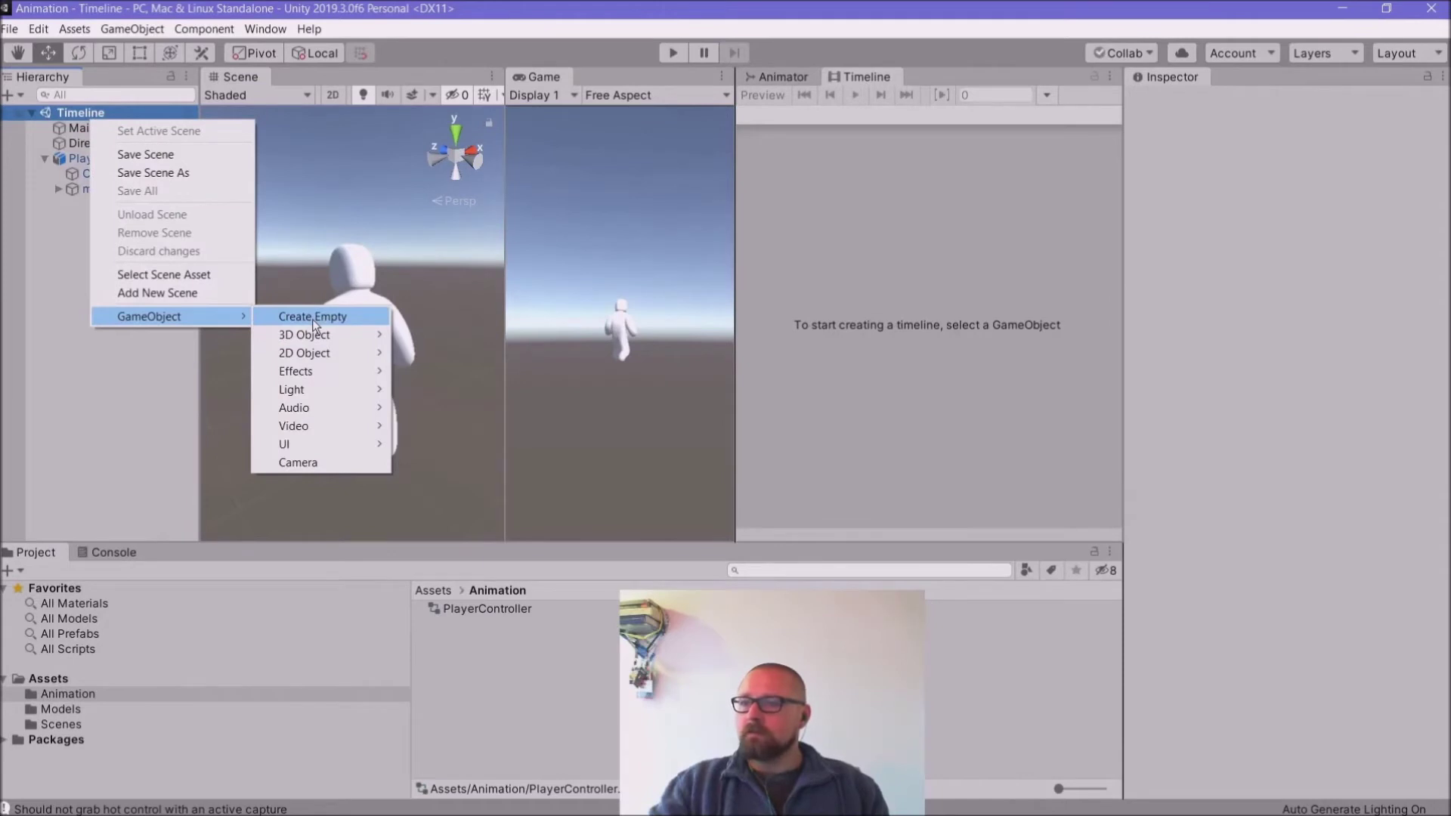
{"action": "mouse_move", "coordinate": [314, 337]}
{"action": "left_click", "coordinate": [443, 407]}
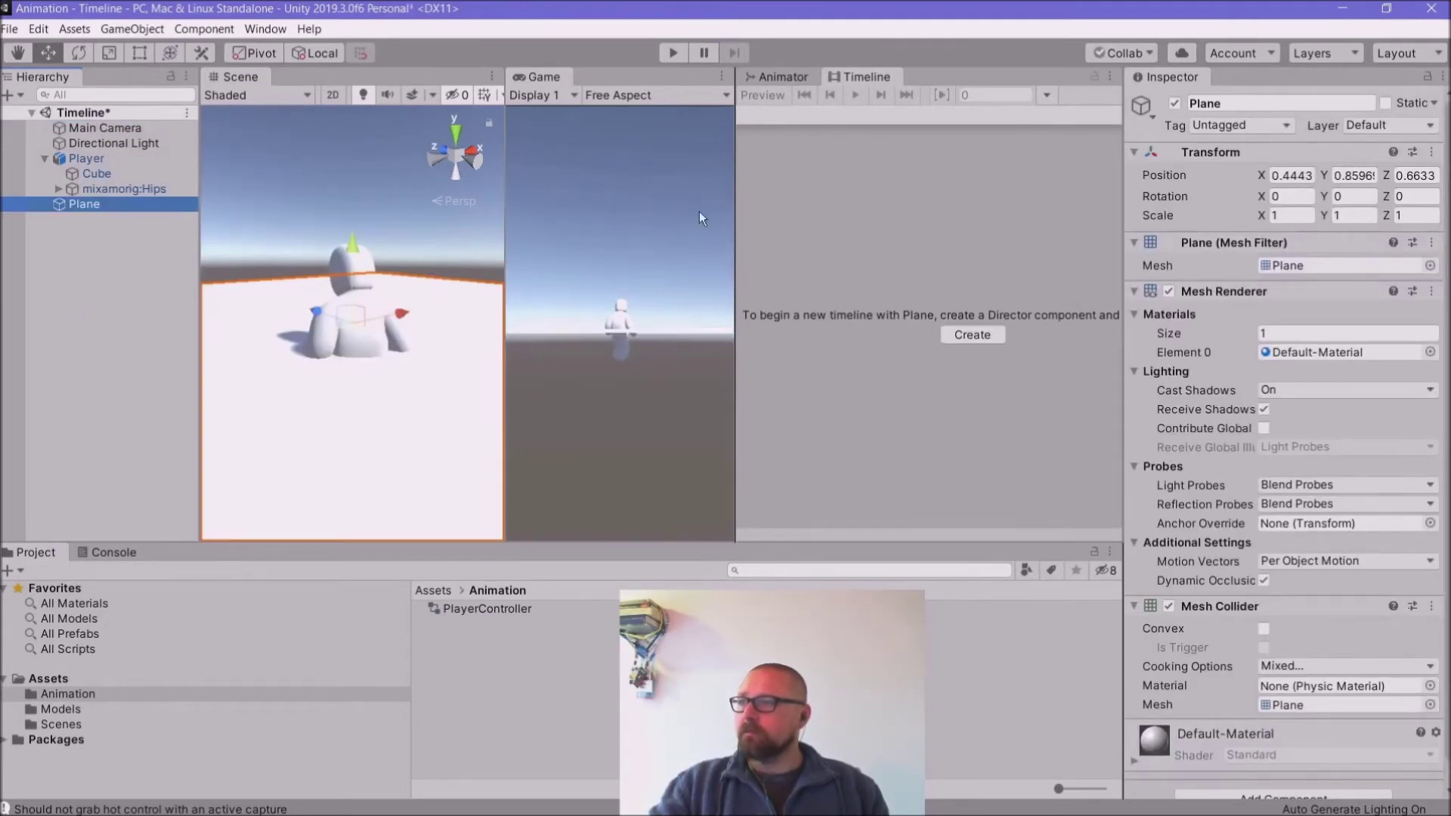
{"action": "left_click_drag", "start_coordinate": [735, 227], "coordinate": [937, 228]}
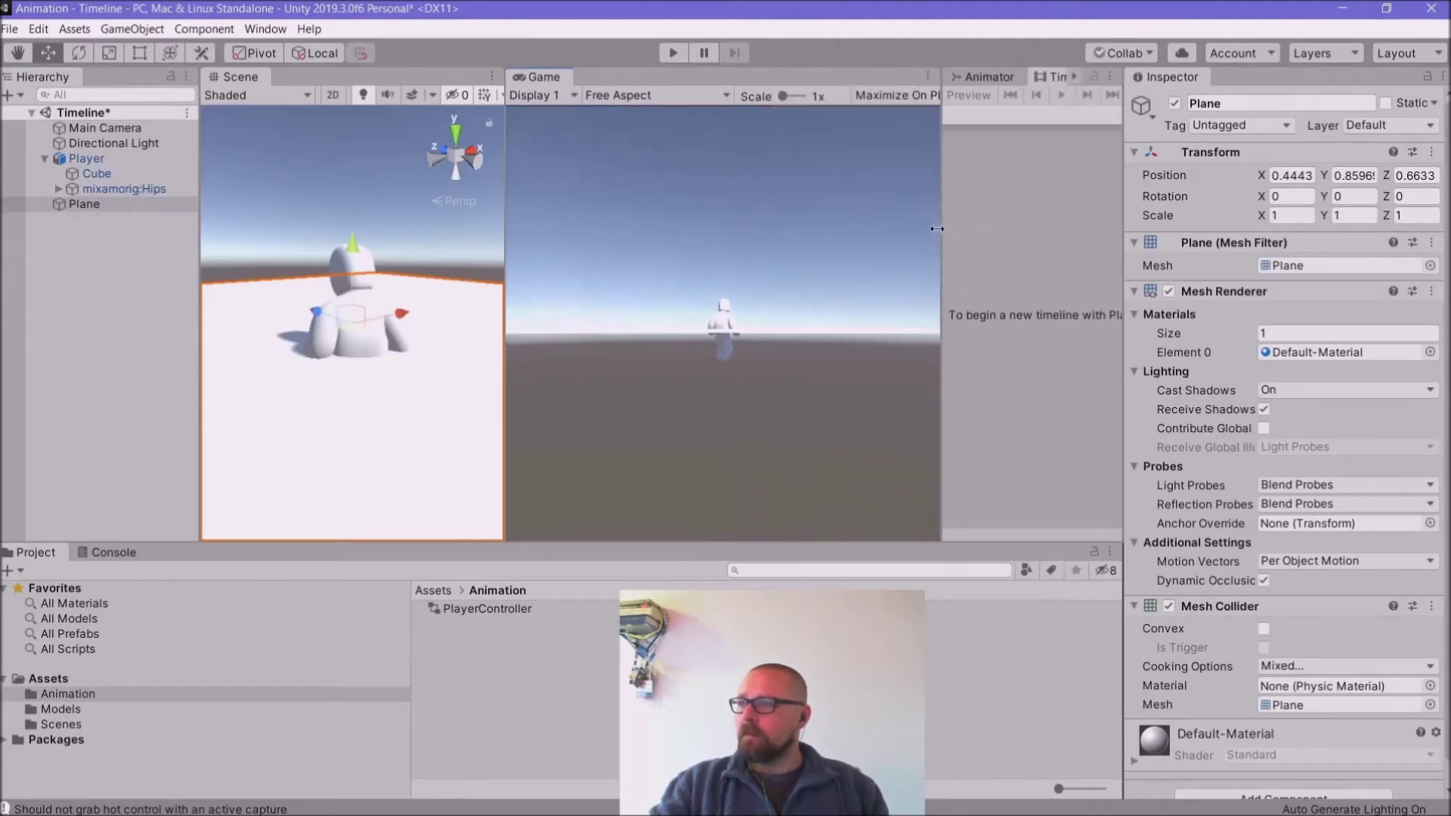
Step: Reset the plane's transform and scale it uniformly to about 9.47
{"action": "left_click", "coordinate": [1434, 153]}
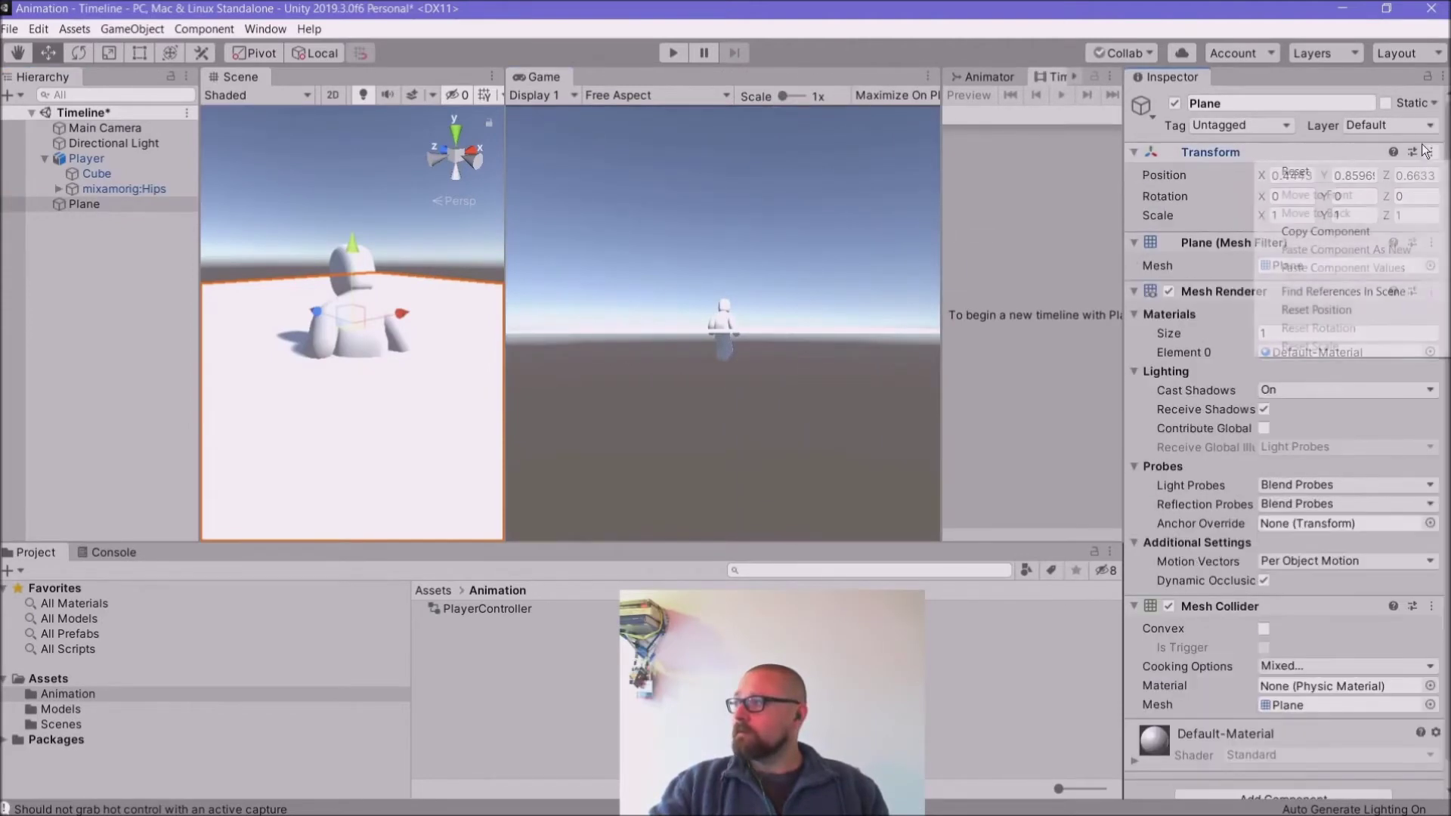
{"action": "left_click", "coordinate": [1367, 174]}
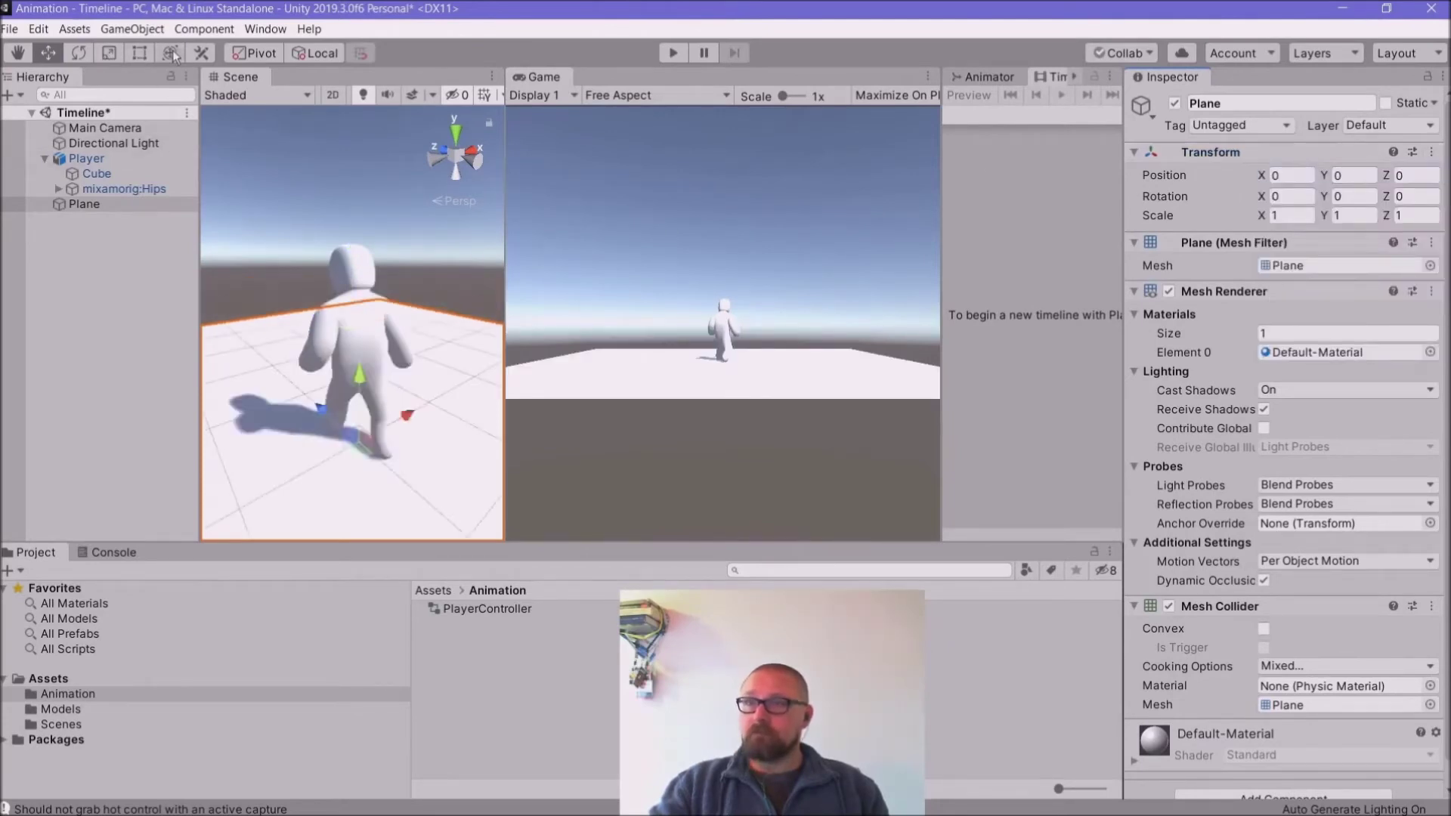
{"action": "left_click", "coordinate": [108, 54]}
{"action": "left_click_drag", "start_coordinate": [357, 443], "coordinate": [646, 477]}
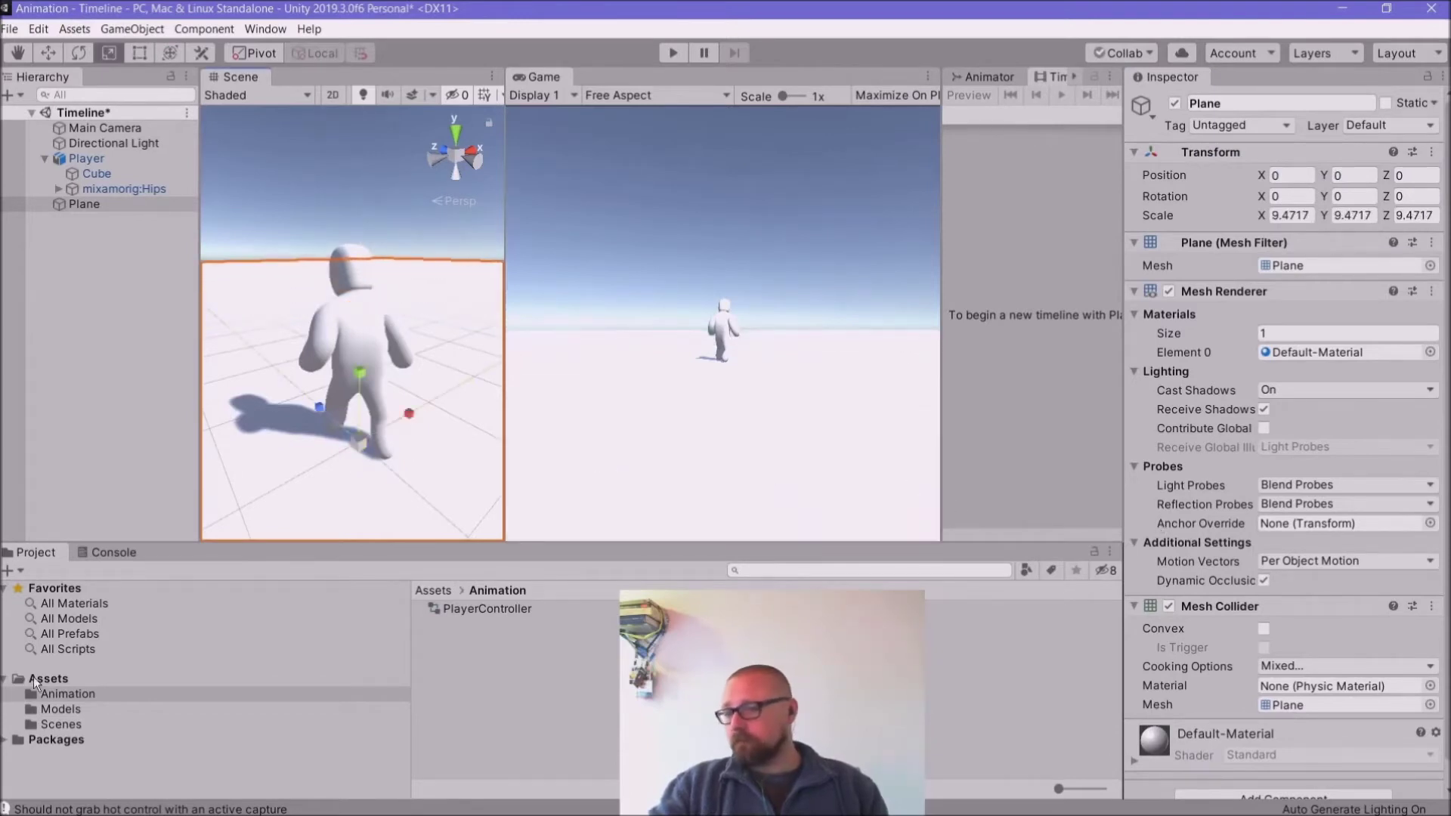
Step: Create a new material in the project's root Assets folder
{"action": "left_click", "coordinate": [33, 677]}
{"action": "right_click", "coordinate": [496, 709]}
{"action": "mouse_move", "coordinate": [591, 305]}
{"action": "left_click", "coordinate": [877, 402]}
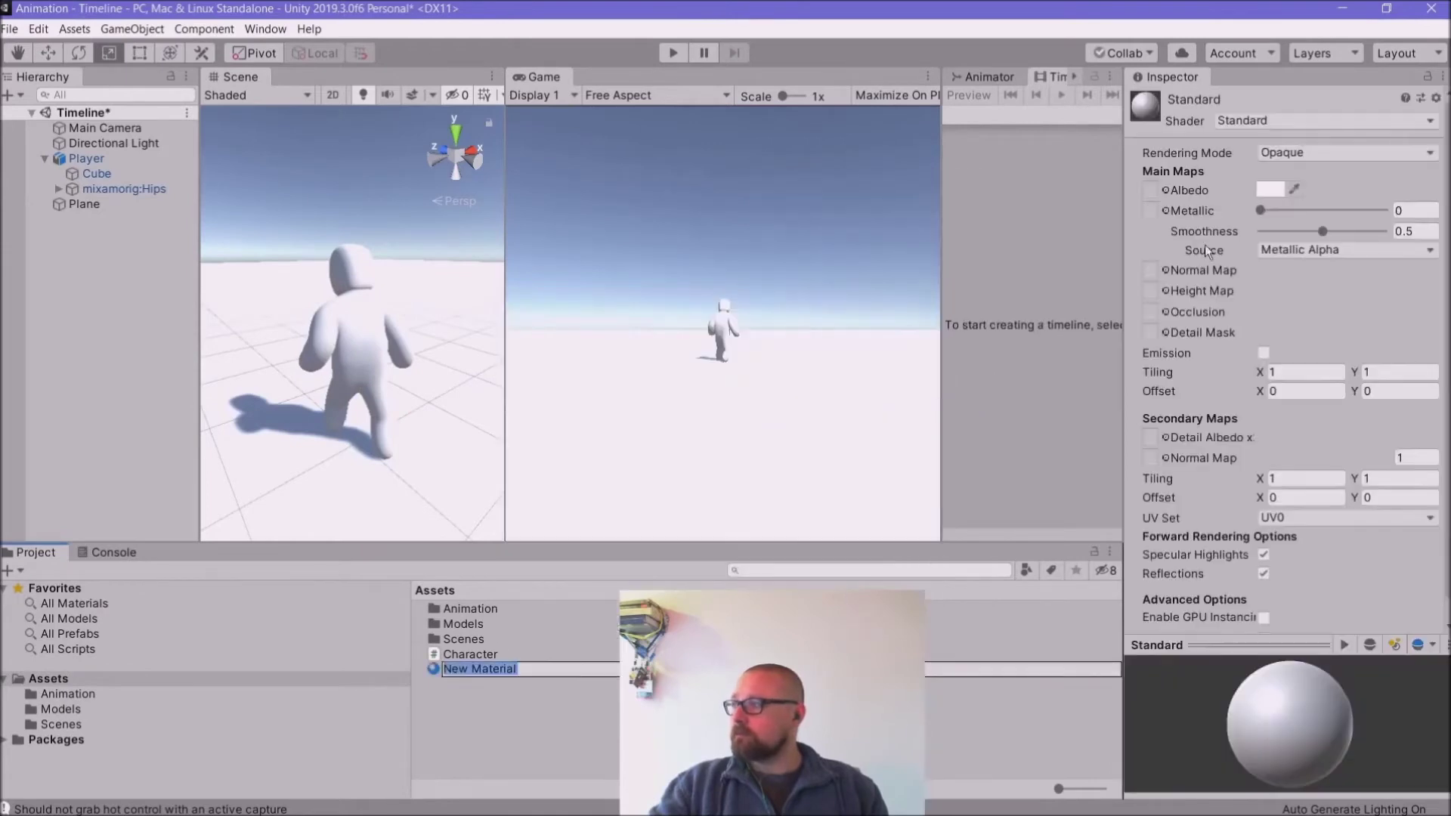
Step: Set the new material's albedo to dark green (036100) and apply it to the ground plane
{"action": "left_click", "coordinate": [1270, 190]}
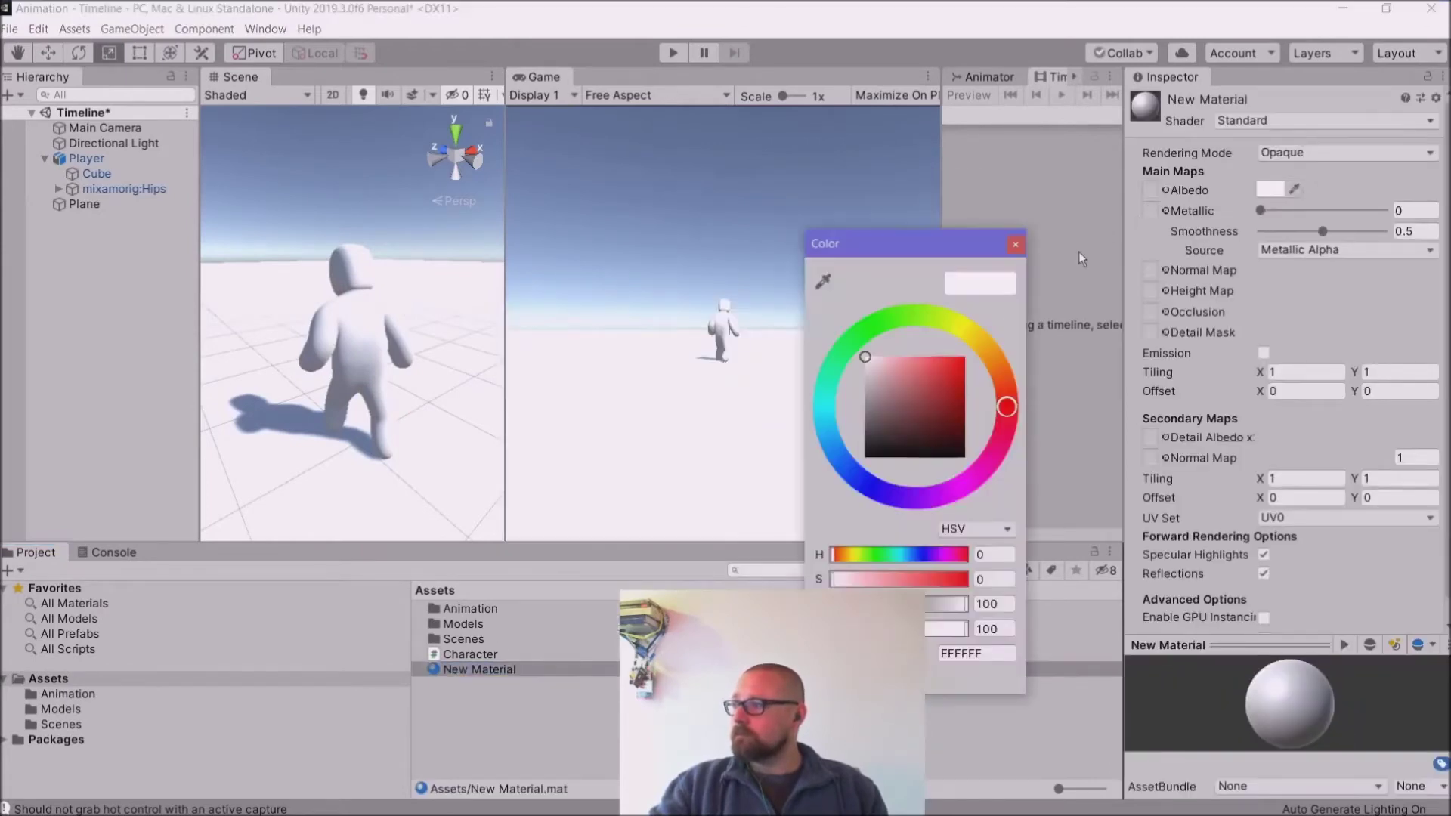
{"action": "left_click", "coordinate": [874, 337]}
{"action": "left_click_drag", "start_coordinate": [945, 370], "coordinate": [975, 419]}
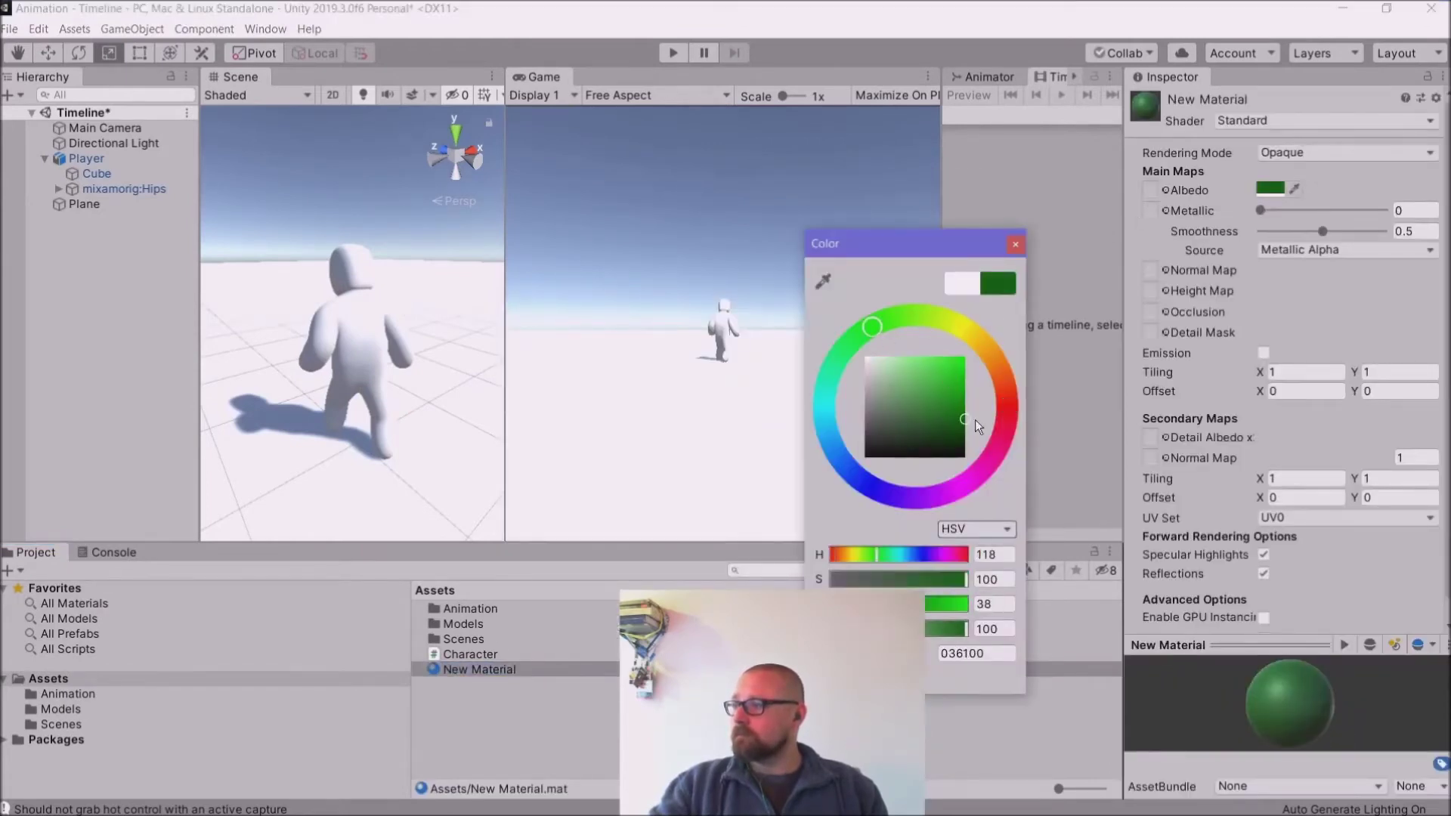
{"action": "left_click", "coordinate": [1016, 244]}
{"action": "left_click_drag", "start_coordinate": [438, 678], "coordinate": [408, 475]}
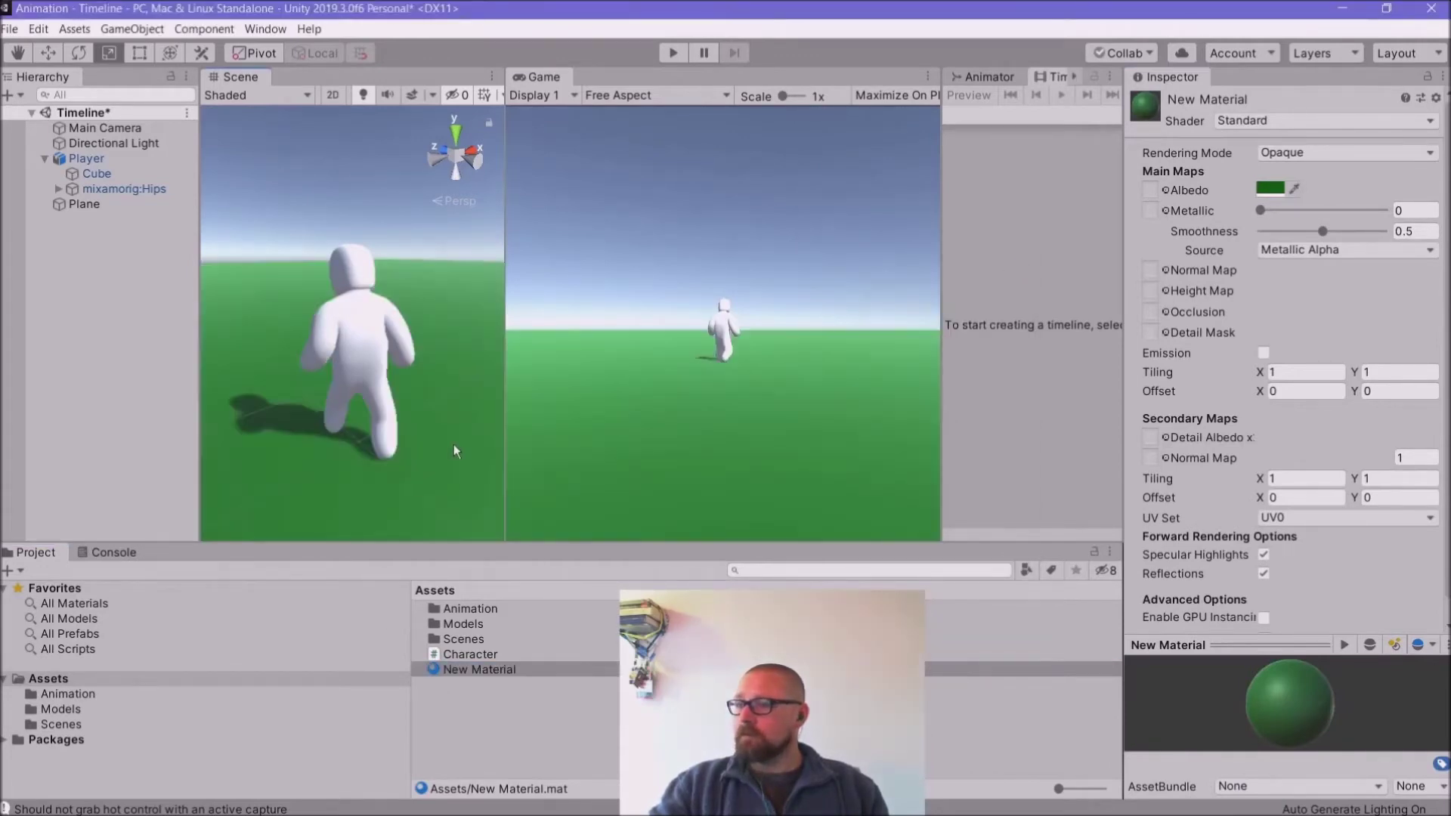
Step: Add a 3D sphere to the Timeline scene while viewing the character from the front
{"action": "left_click", "coordinate": [428, 156]}
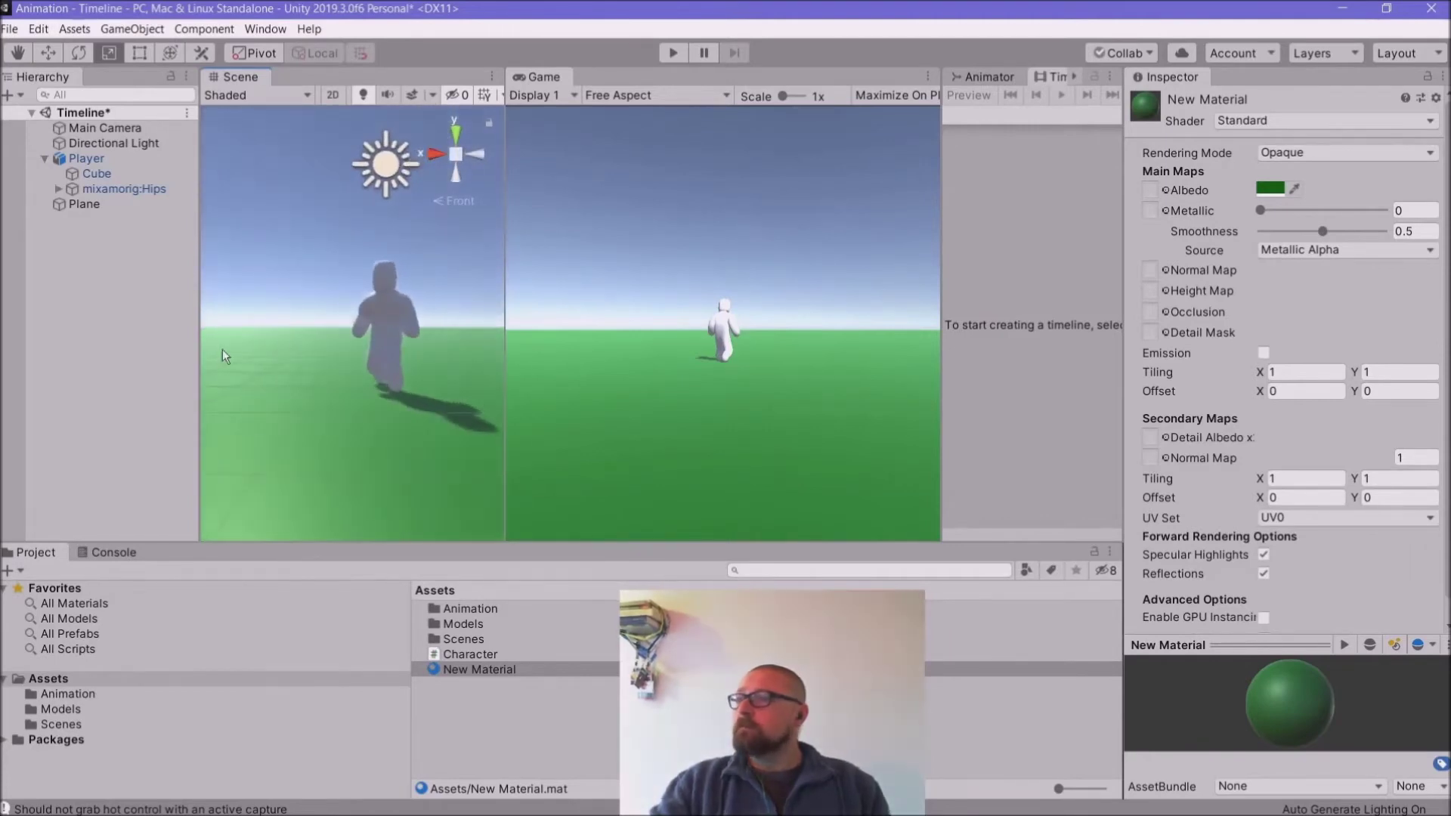
{"action": "left_click", "coordinate": [66, 111]}
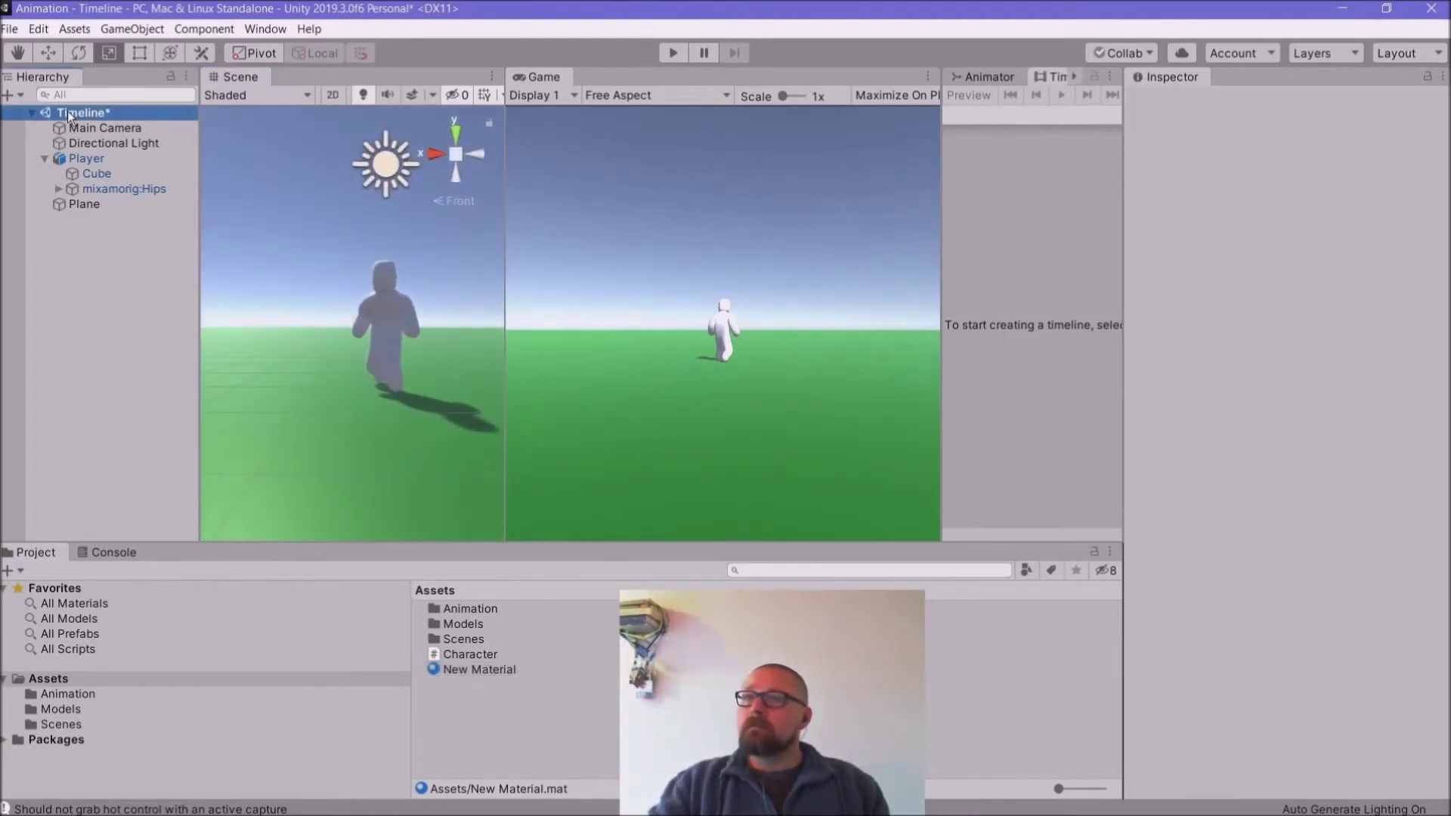
{"action": "right_click", "coordinate": [67, 110]}
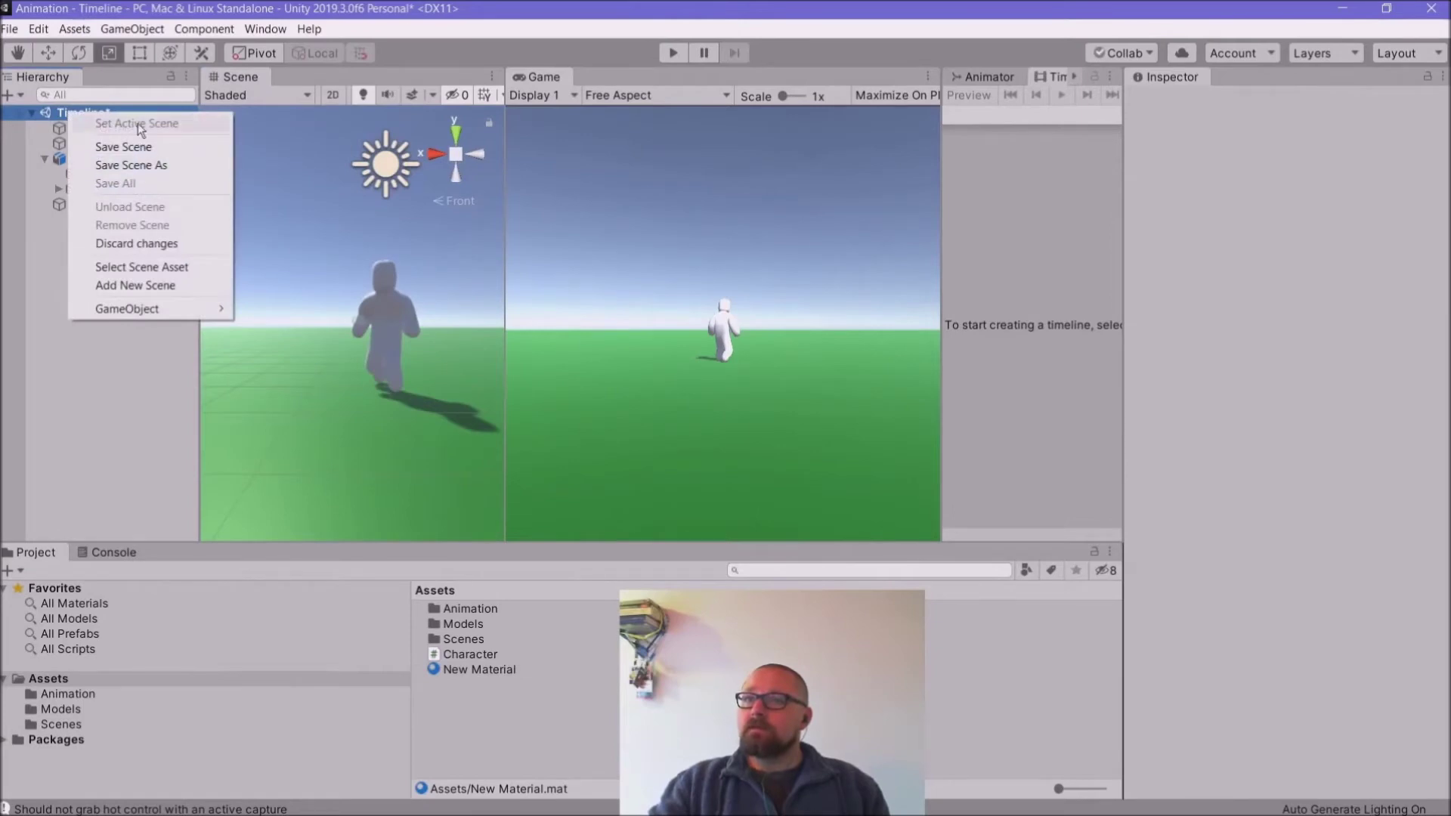
{"action": "mouse_move", "coordinate": [155, 308]}
{"action": "mouse_move", "coordinate": [296, 330]}
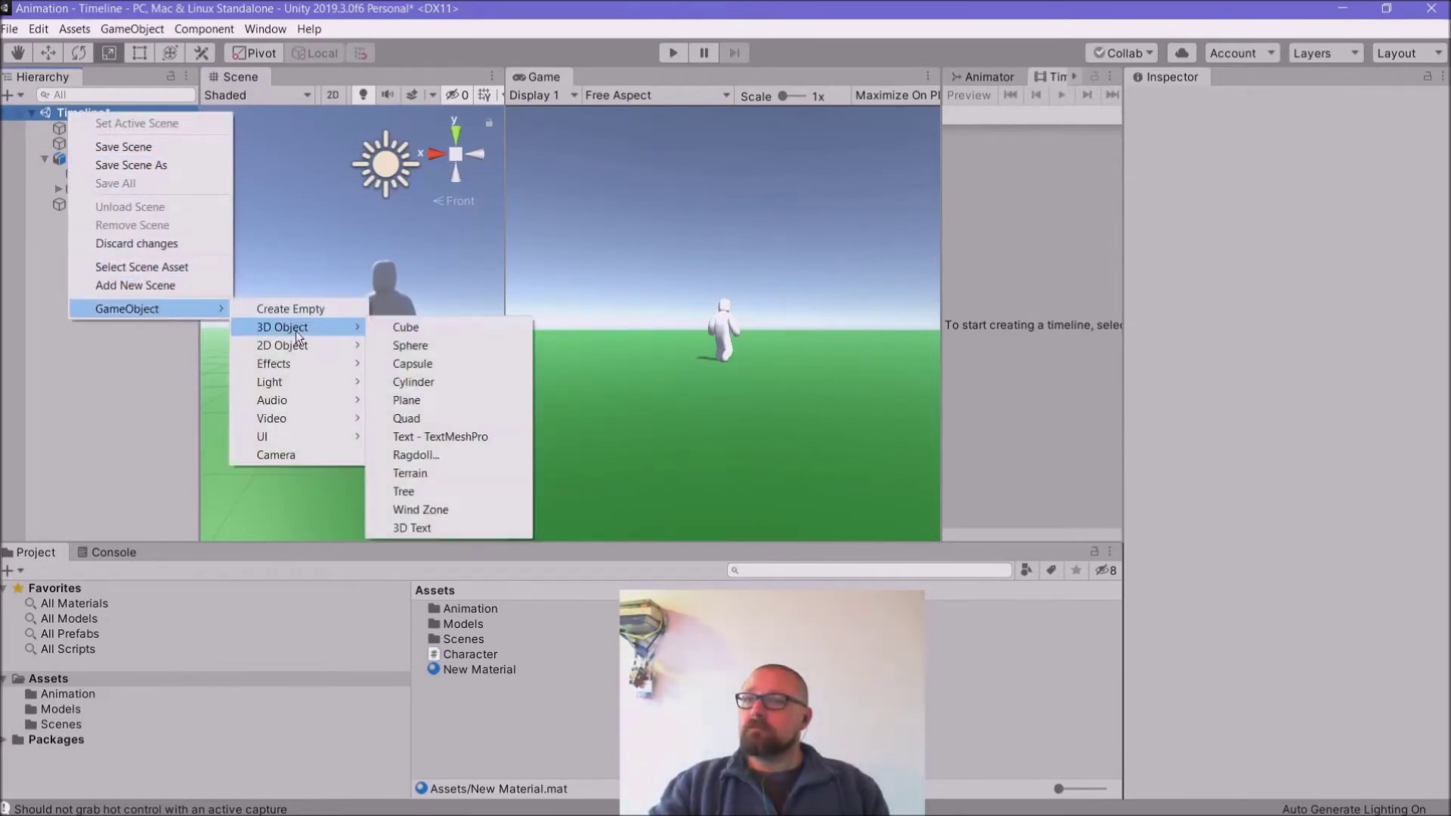
{"action": "left_click", "coordinate": [423, 347]}
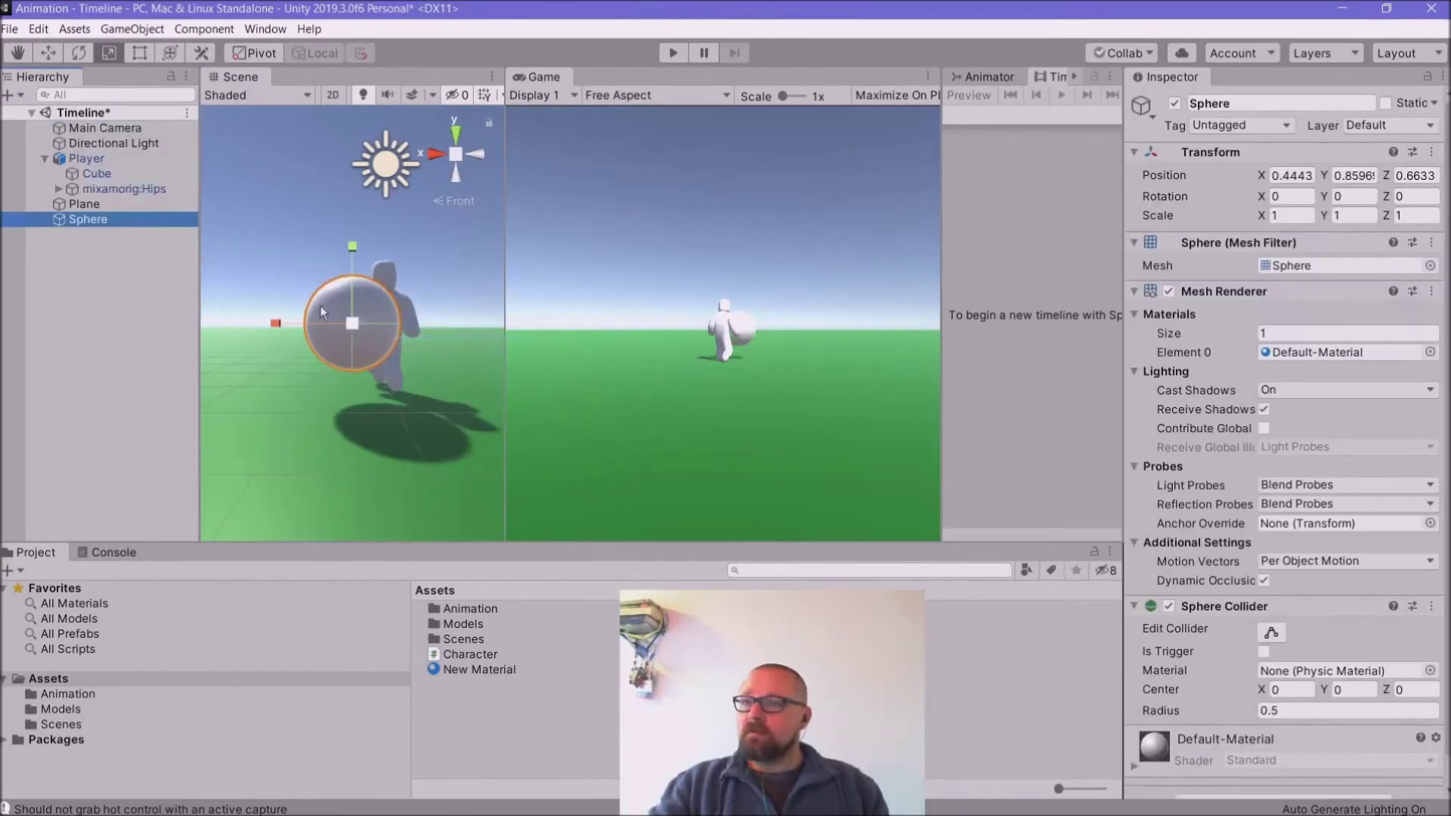
Step: Move the sphere beside the player to about X 1.18 and lower it to about Y 0.46, near the ground plane
{"action": "left_click", "coordinate": [59, 53]}
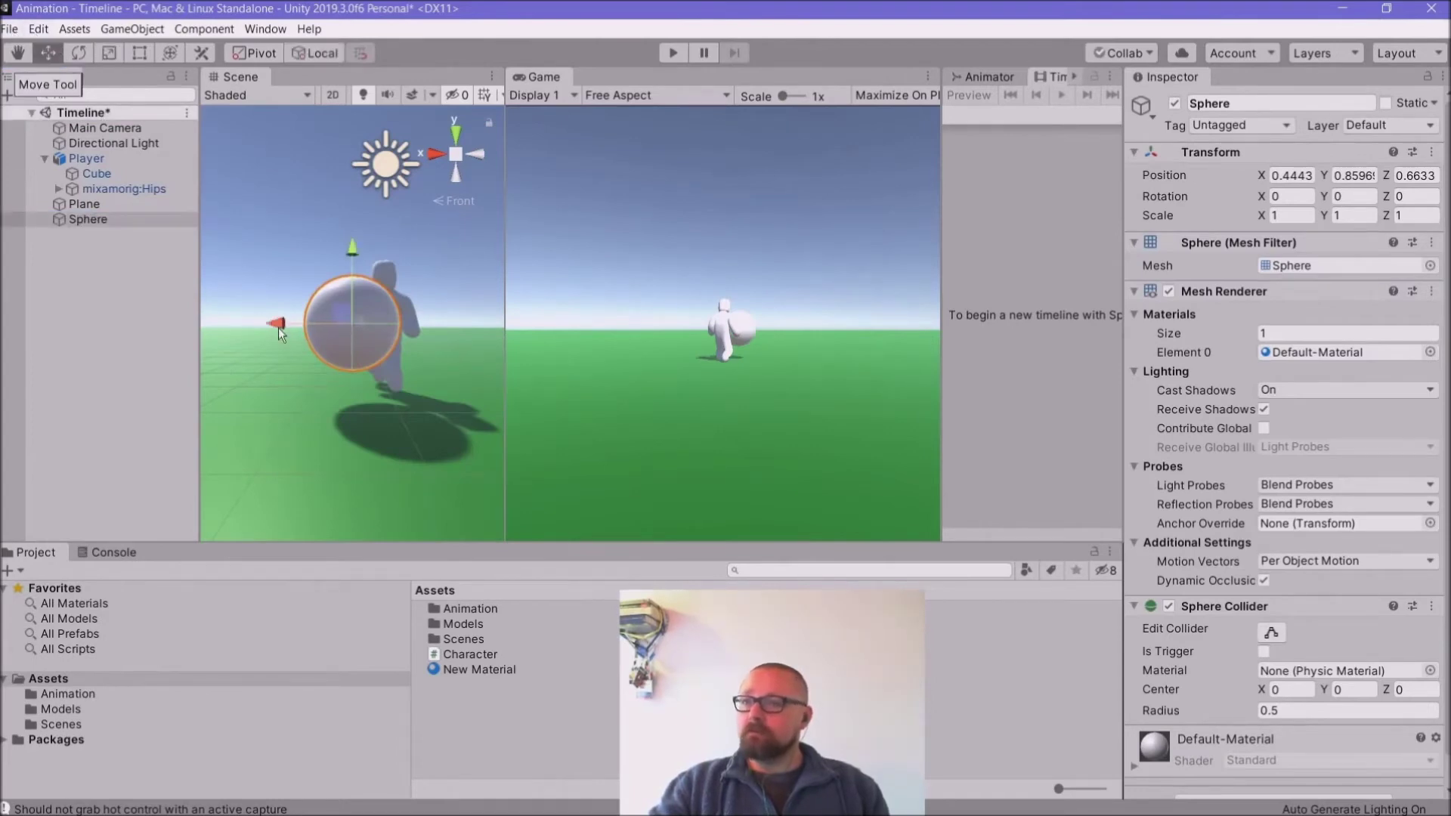
{"action": "left_click_drag", "start_coordinate": [279, 325], "coordinate": [212, 346]}
{"action": "left_click_drag", "start_coordinate": [282, 246], "coordinate": [360, 250]}
{"action": "left_click", "coordinate": [453, 152]}
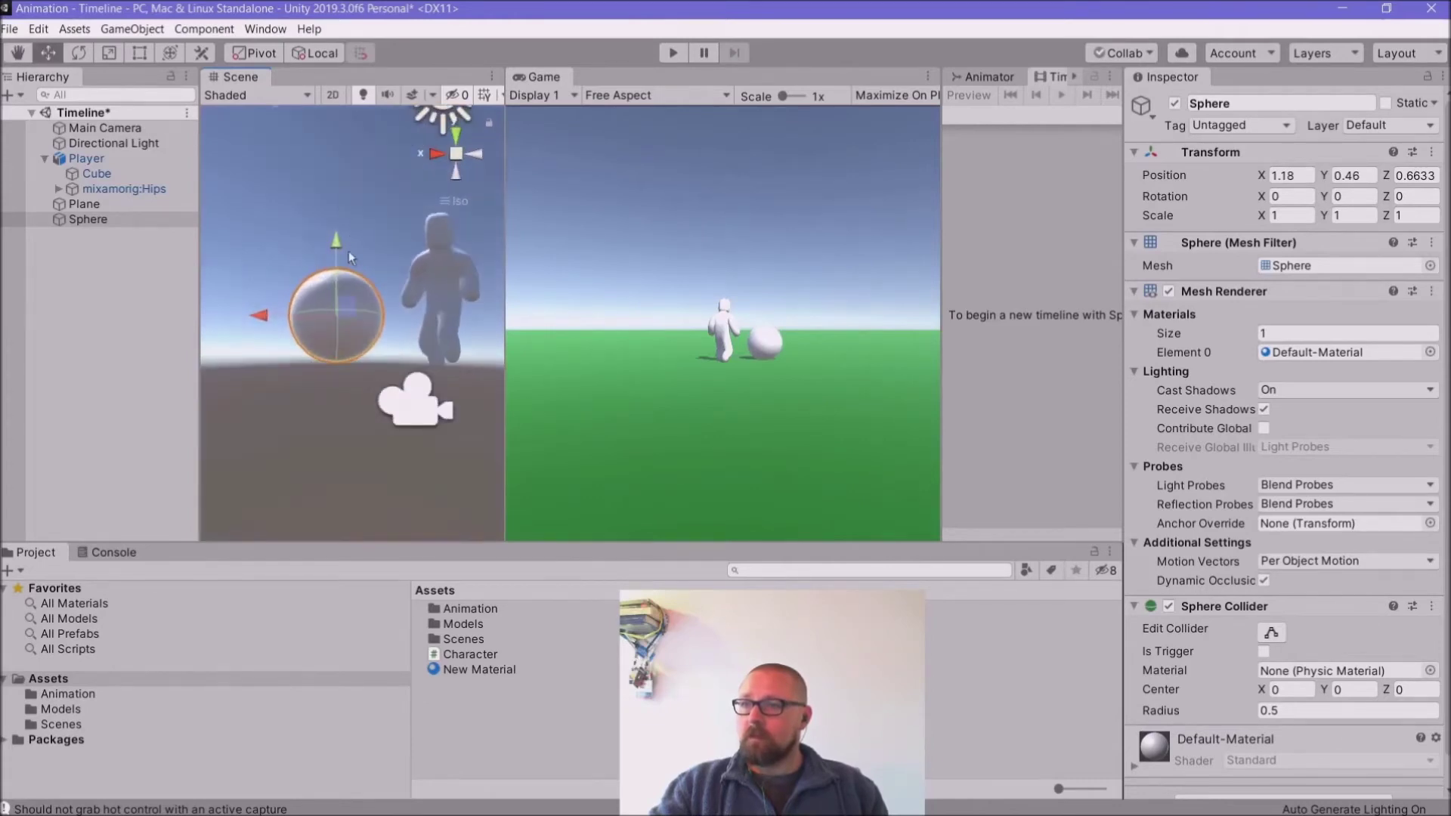
{"action": "left_click", "coordinate": [461, 148]}
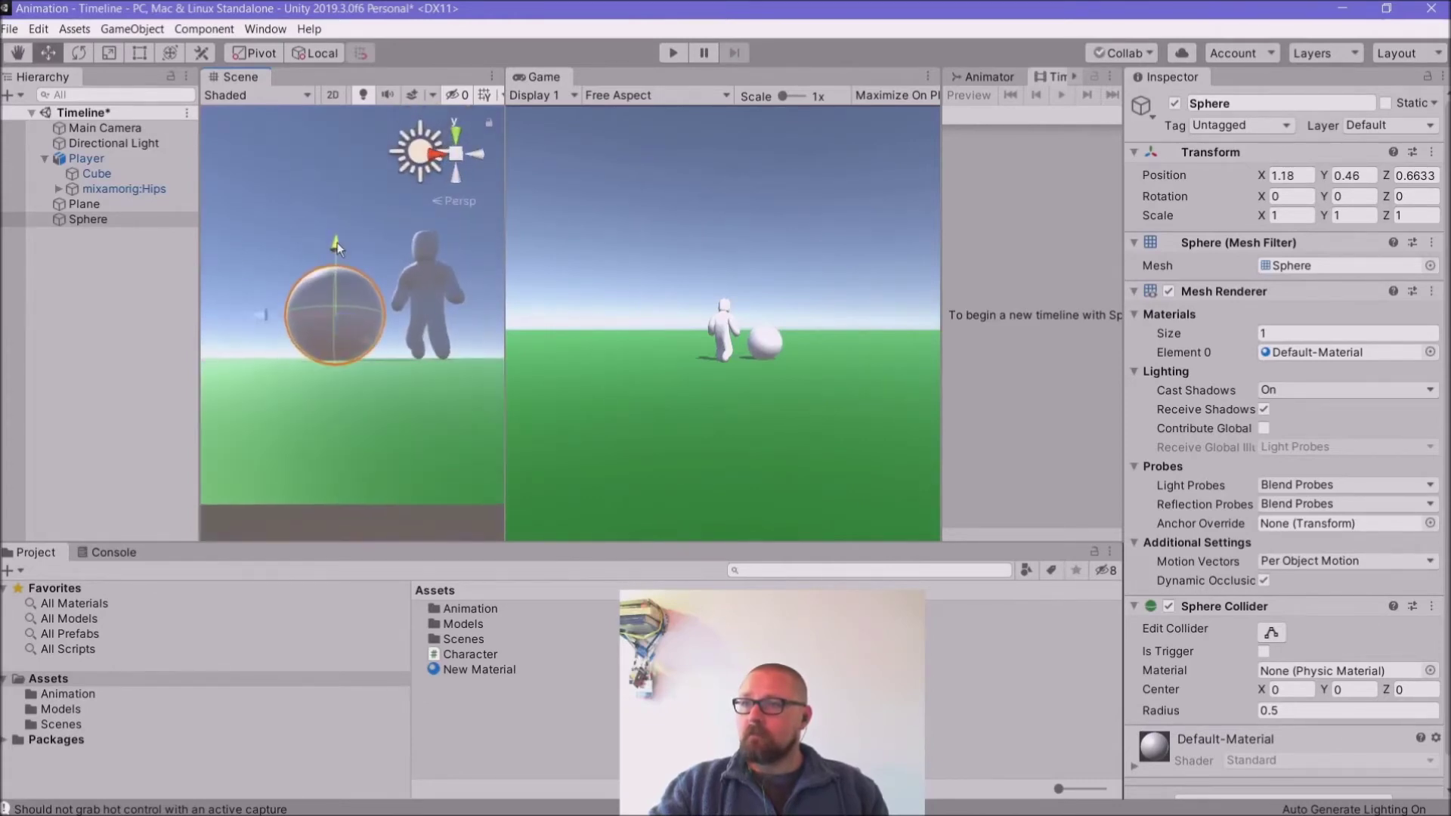
{"action": "left_click_drag", "start_coordinate": [338, 242], "coordinate": [337, 238]}
{"action": "left_click_drag", "start_coordinate": [324, 319], "coordinate": [320, 402], "text": "alt"}
{"action": "scroll", "coordinate": [310, 428], "scroll_direction": "up", "scroll_amount": 3}
{"action": "middle_click_drag", "start_coordinate": [321, 401], "coordinate": [352, 355]}
Step: Create a new material named Orange in the root Assets folder
{"action": "right_click", "coordinate": [461, 696]}
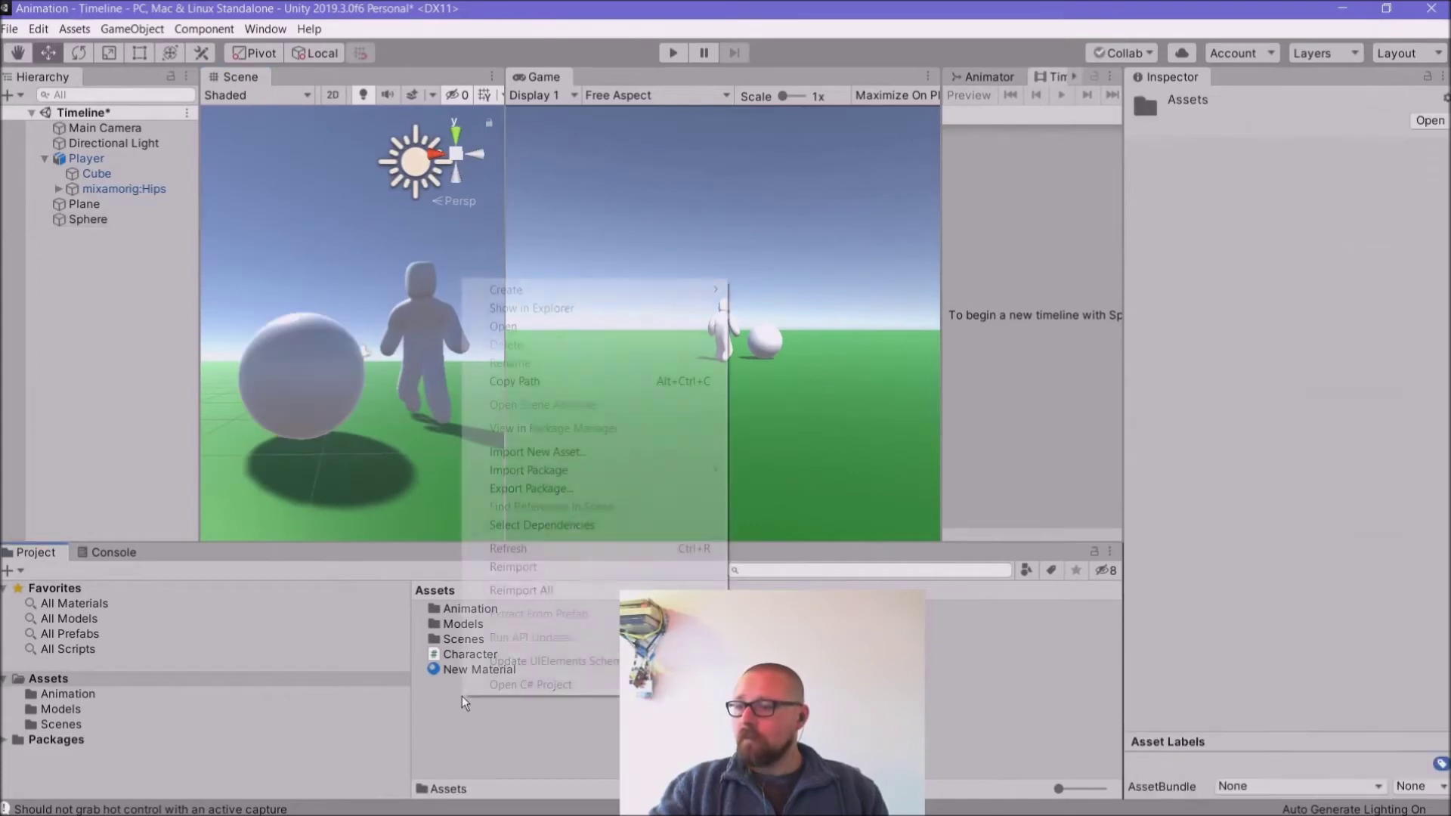
{"action": "left_click", "coordinate": [515, 275]}
{"action": "right_click", "coordinate": [496, 762]}
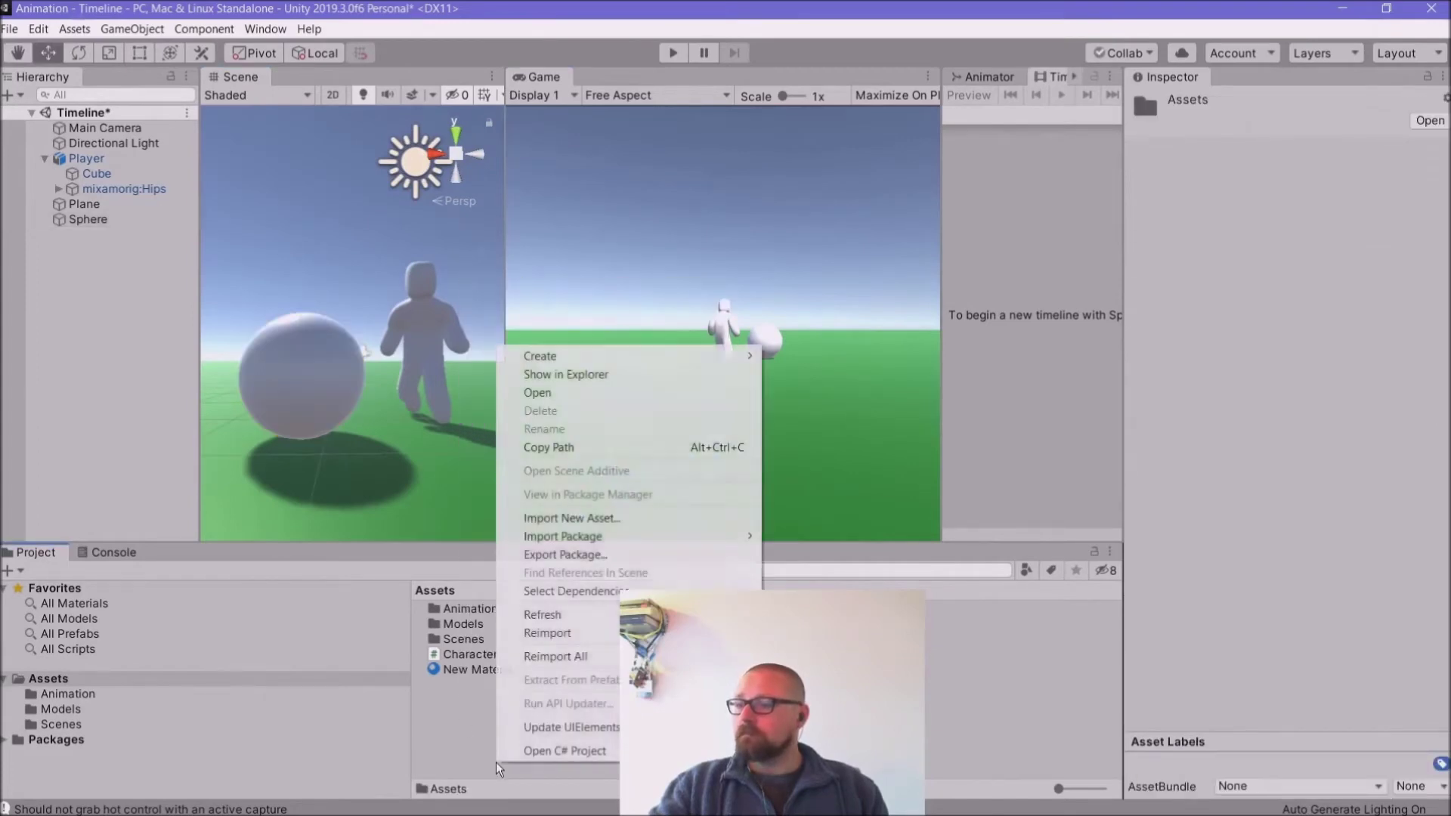
{"action": "mouse_move", "coordinate": [546, 357]}
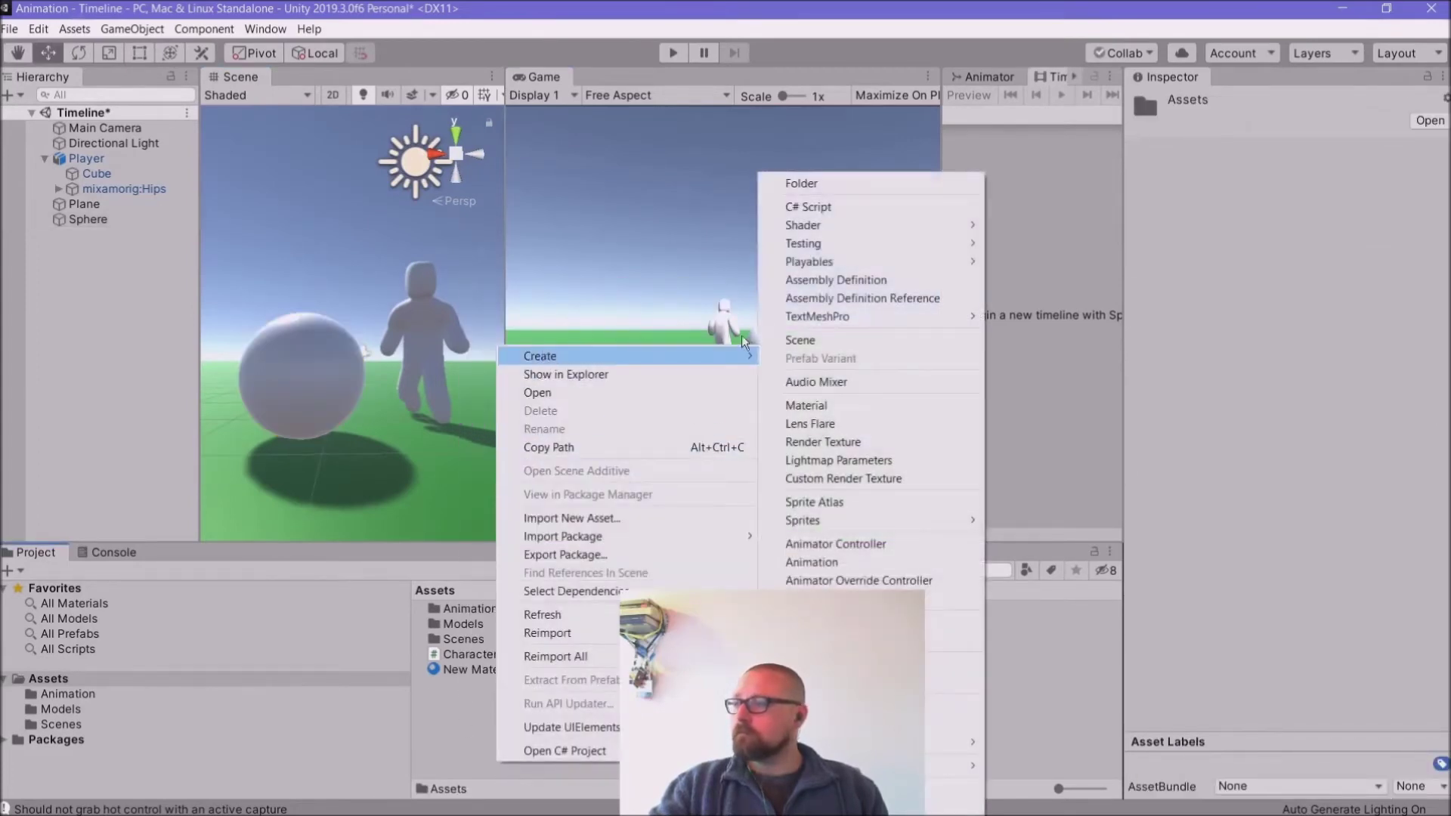
{"action": "left_click", "coordinate": [791, 404]}
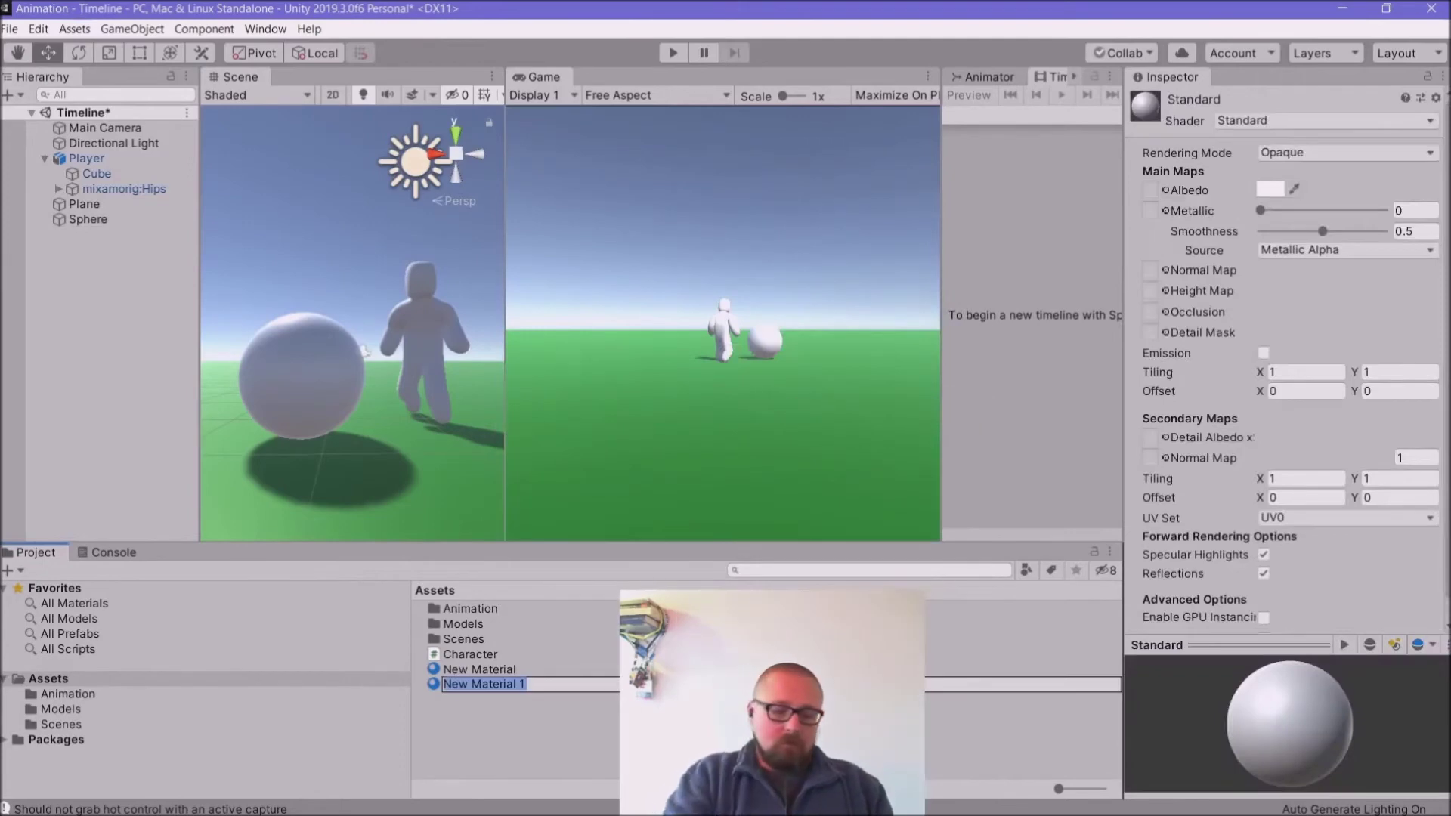
{"action": "type", "text": "Orange"}
{"action": "key", "text": "Return"}
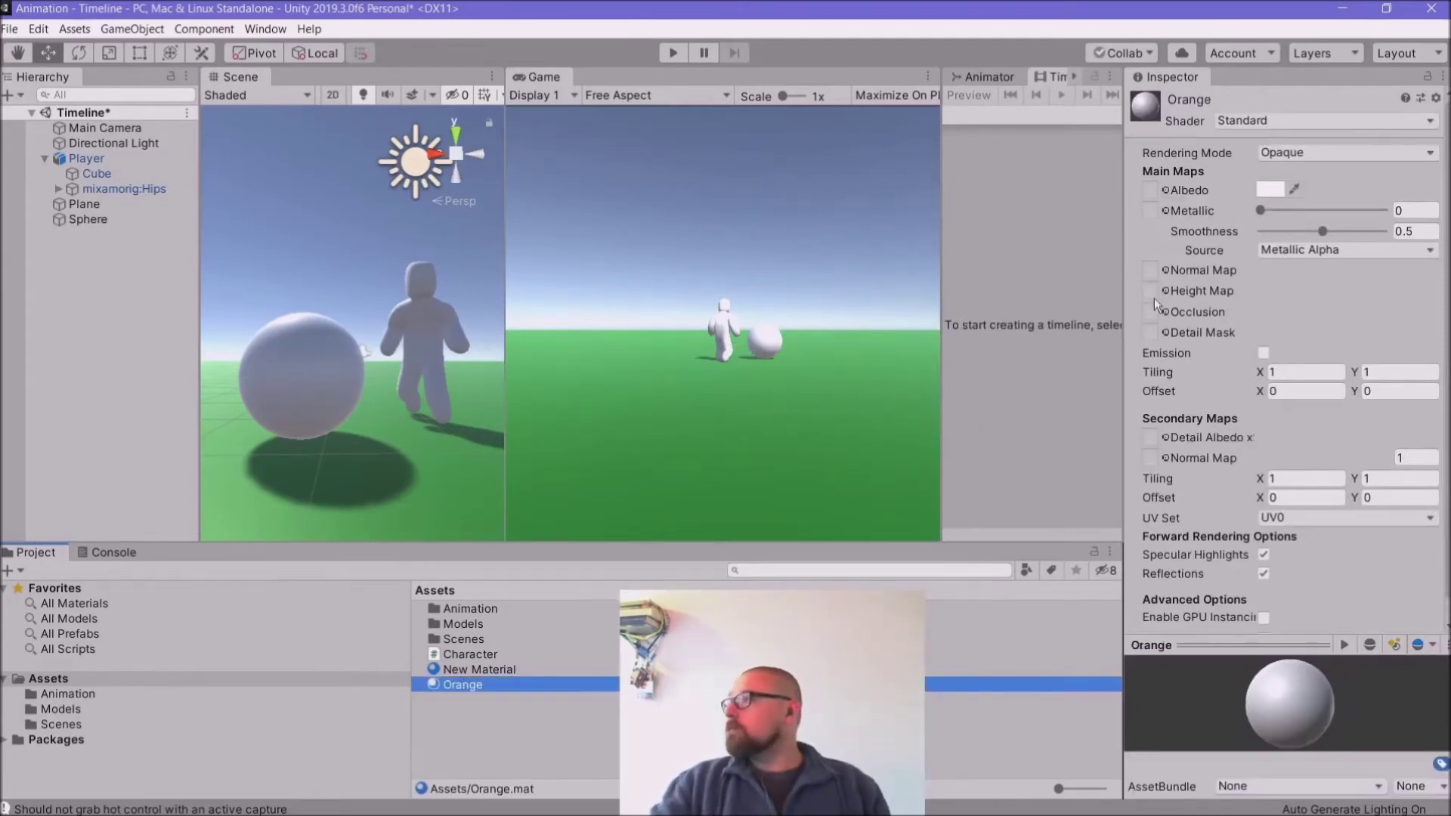
Step: Set the Orange material's albedo to a bright orange and apply it to the sphere
{"action": "left_click", "coordinate": [1272, 195]}
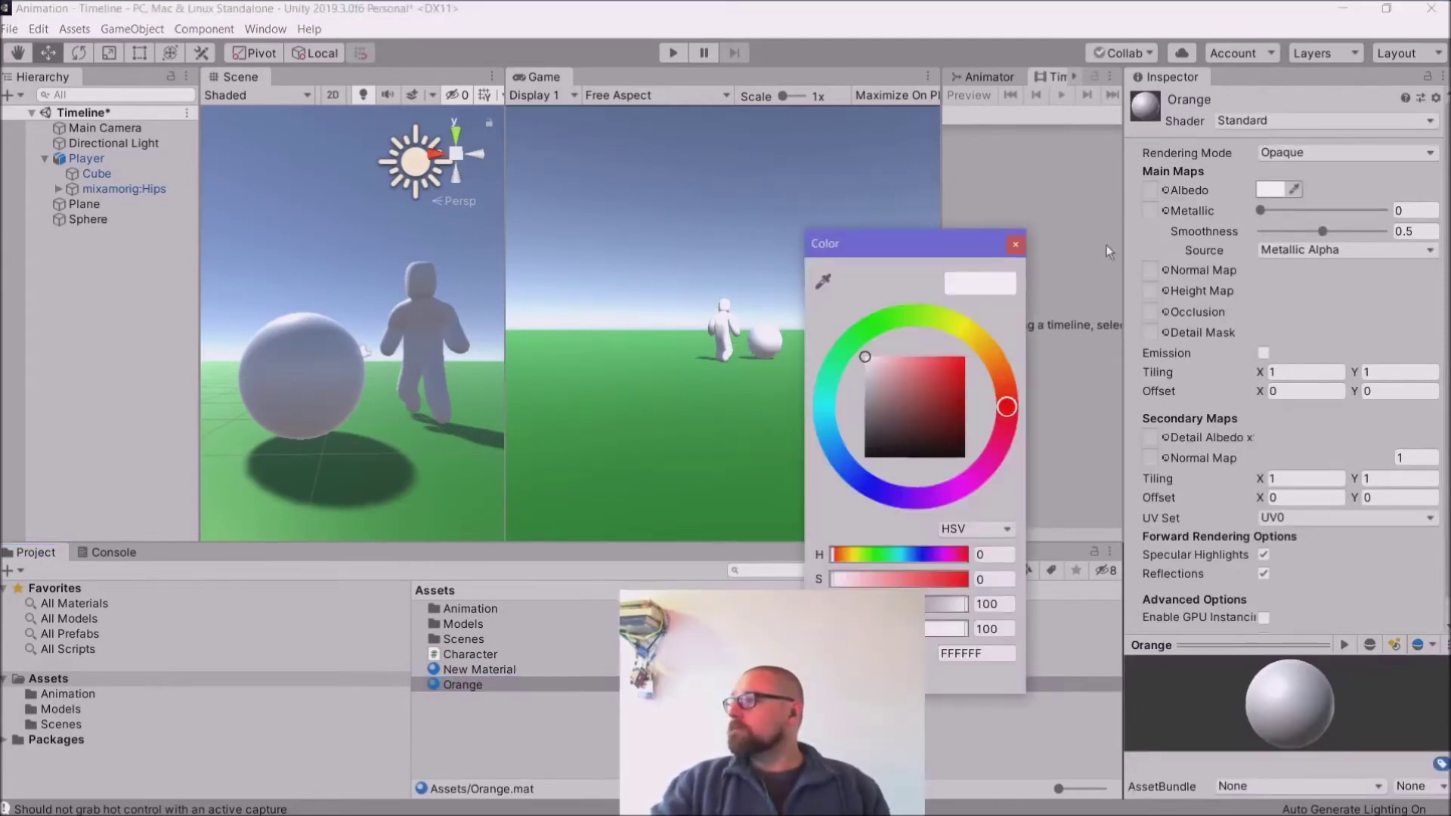
{"action": "left_click", "coordinate": [997, 357]}
{"action": "left_click_drag", "start_coordinate": [956, 401], "coordinate": [995, 304]}
{"action": "left_click", "coordinate": [1016, 245]}
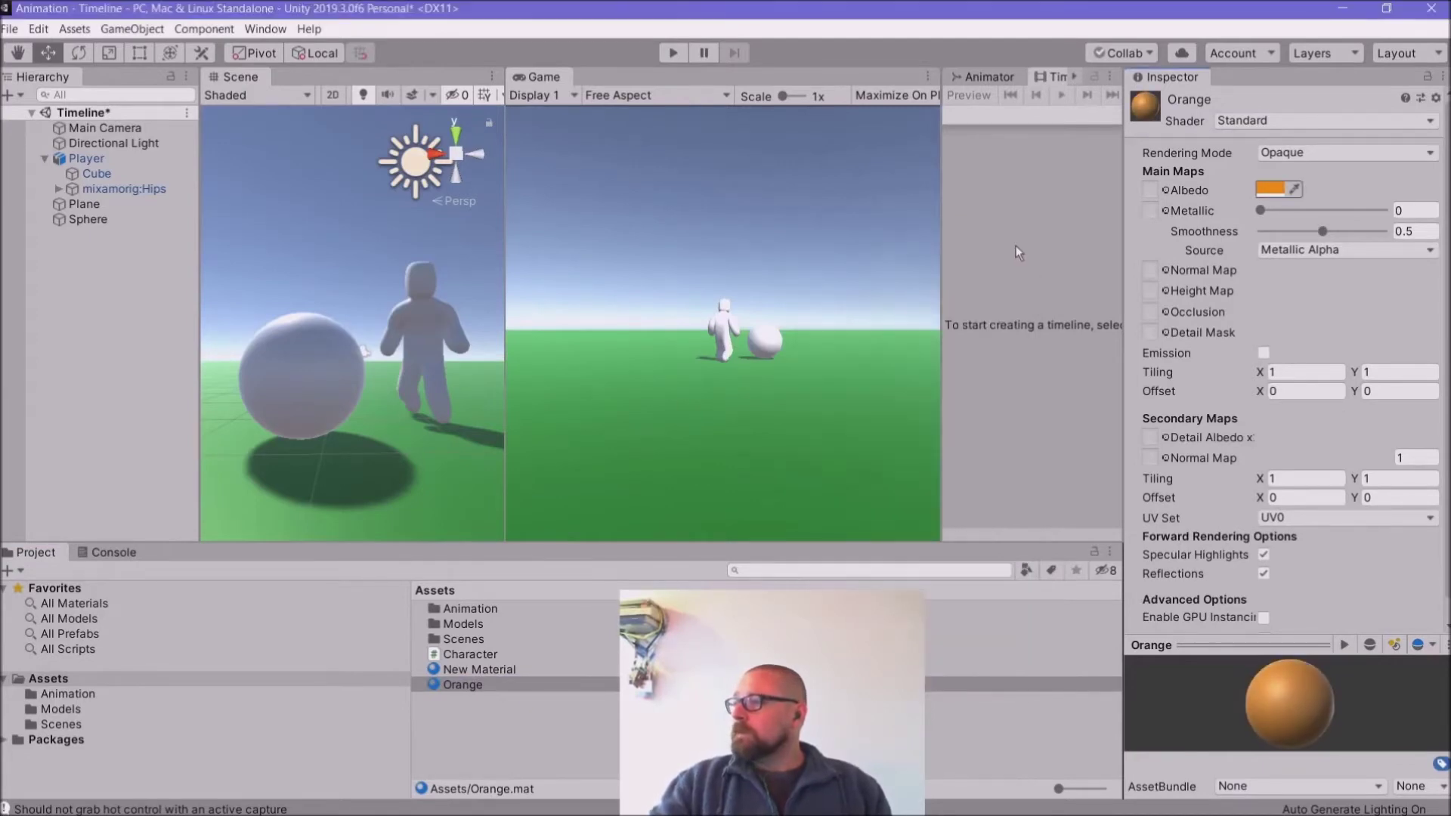
{"action": "left_click_drag", "start_coordinate": [452, 687], "coordinate": [273, 374]}
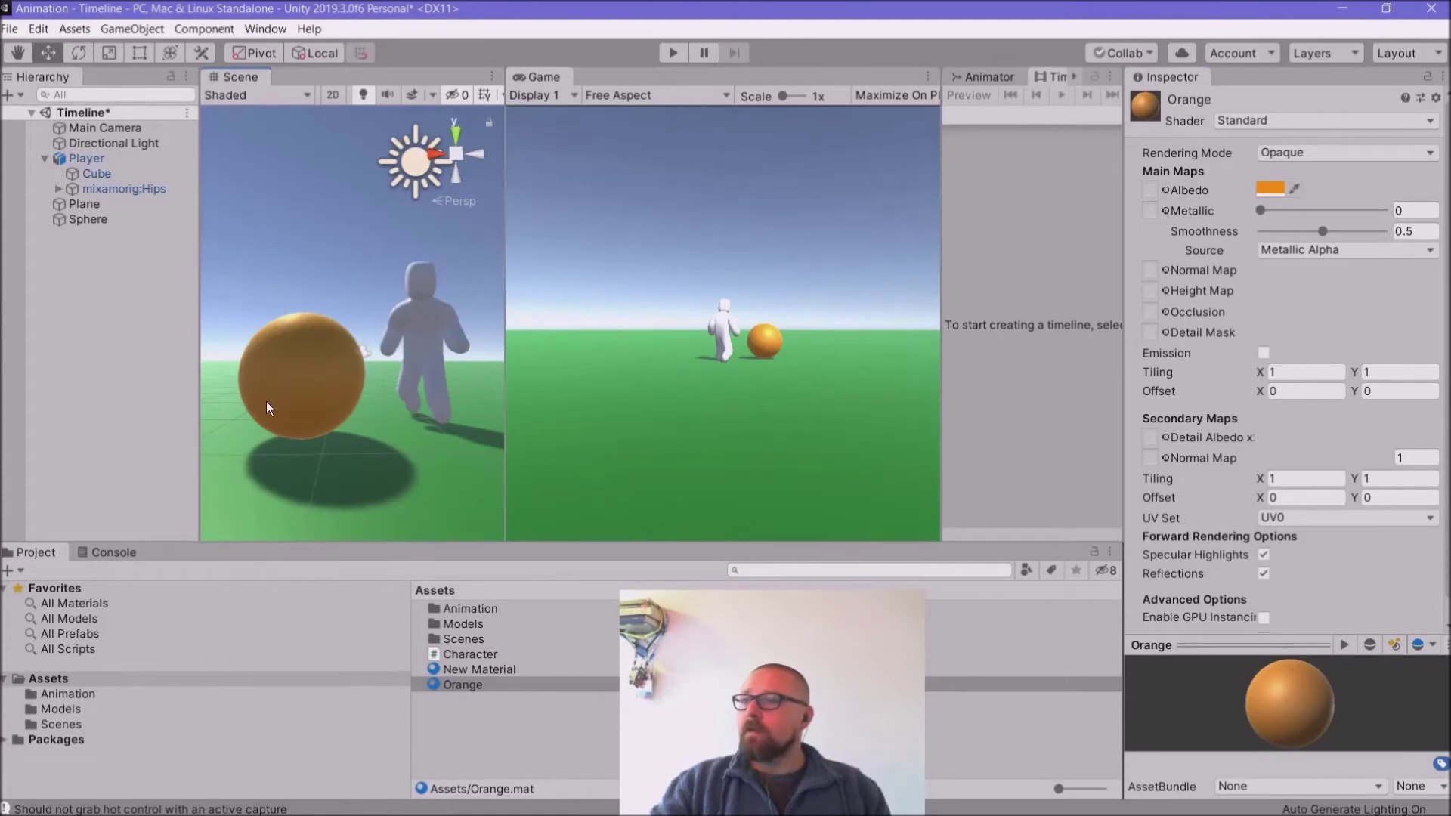
Step: Rotate the directional light to about 135.15 on Y so it lights the front of the player and sphere
{"action": "left_click", "coordinate": [91, 144]}
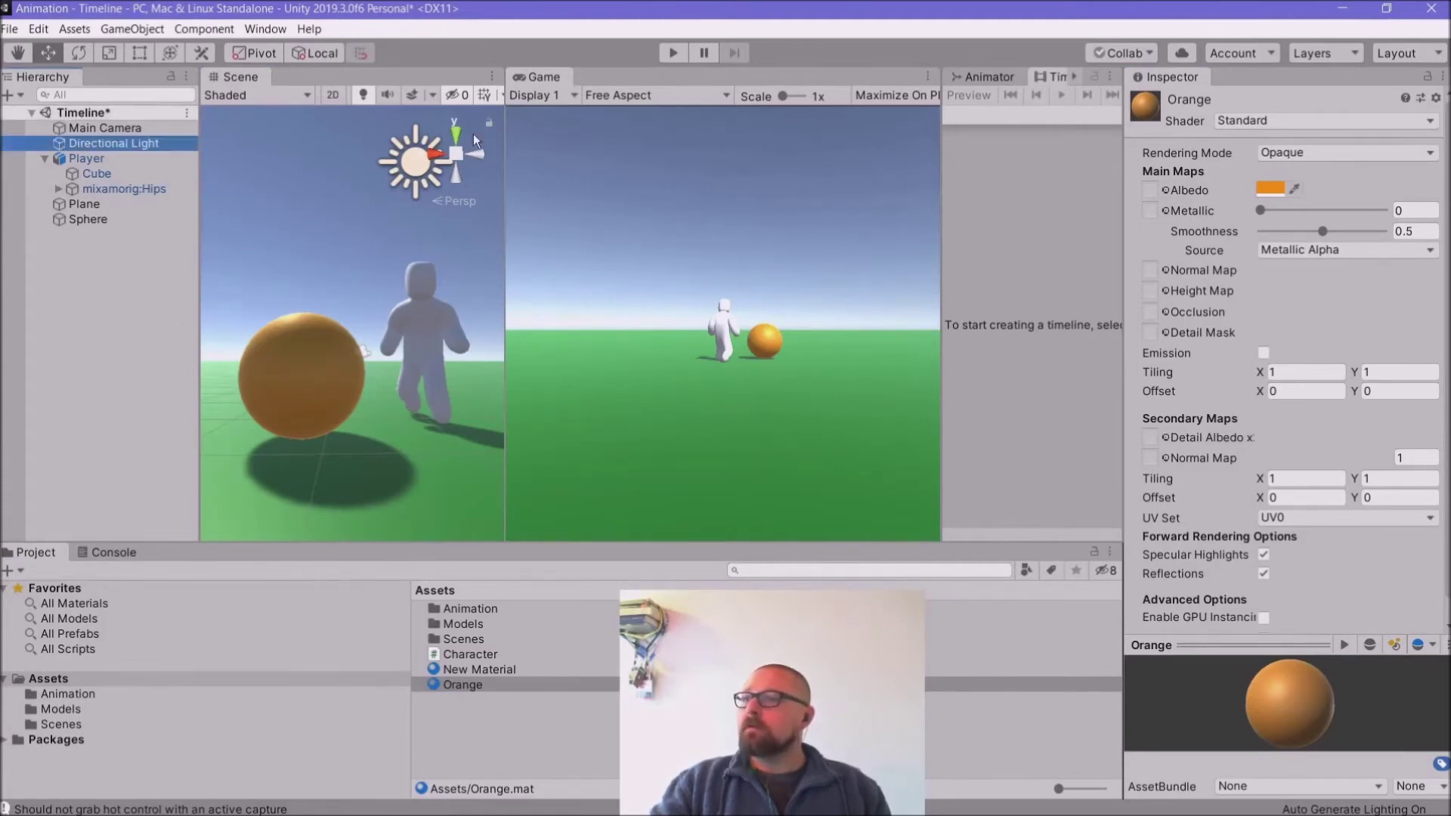
{"action": "left_click_drag", "start_coordinate": [1326, 202], "coordinate": [1387, 203]}
{"action": "left_click_drag", "start_coordinate": [358, 208], "coordinate": [805, 255]}
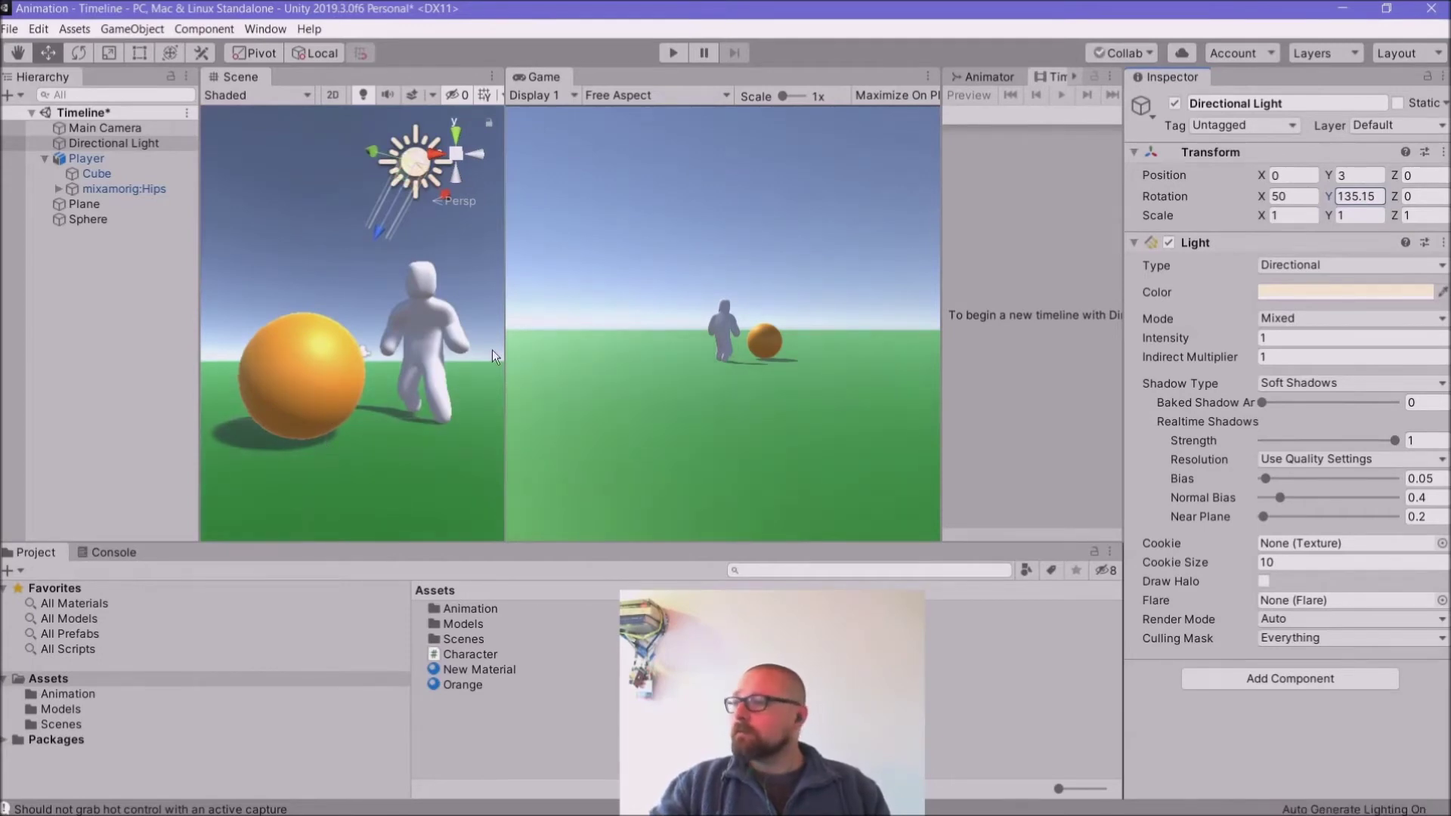
Step: Create another new material in the root Assets folder for the player
{"action": "right_click", "coordinate": [463, 733]}
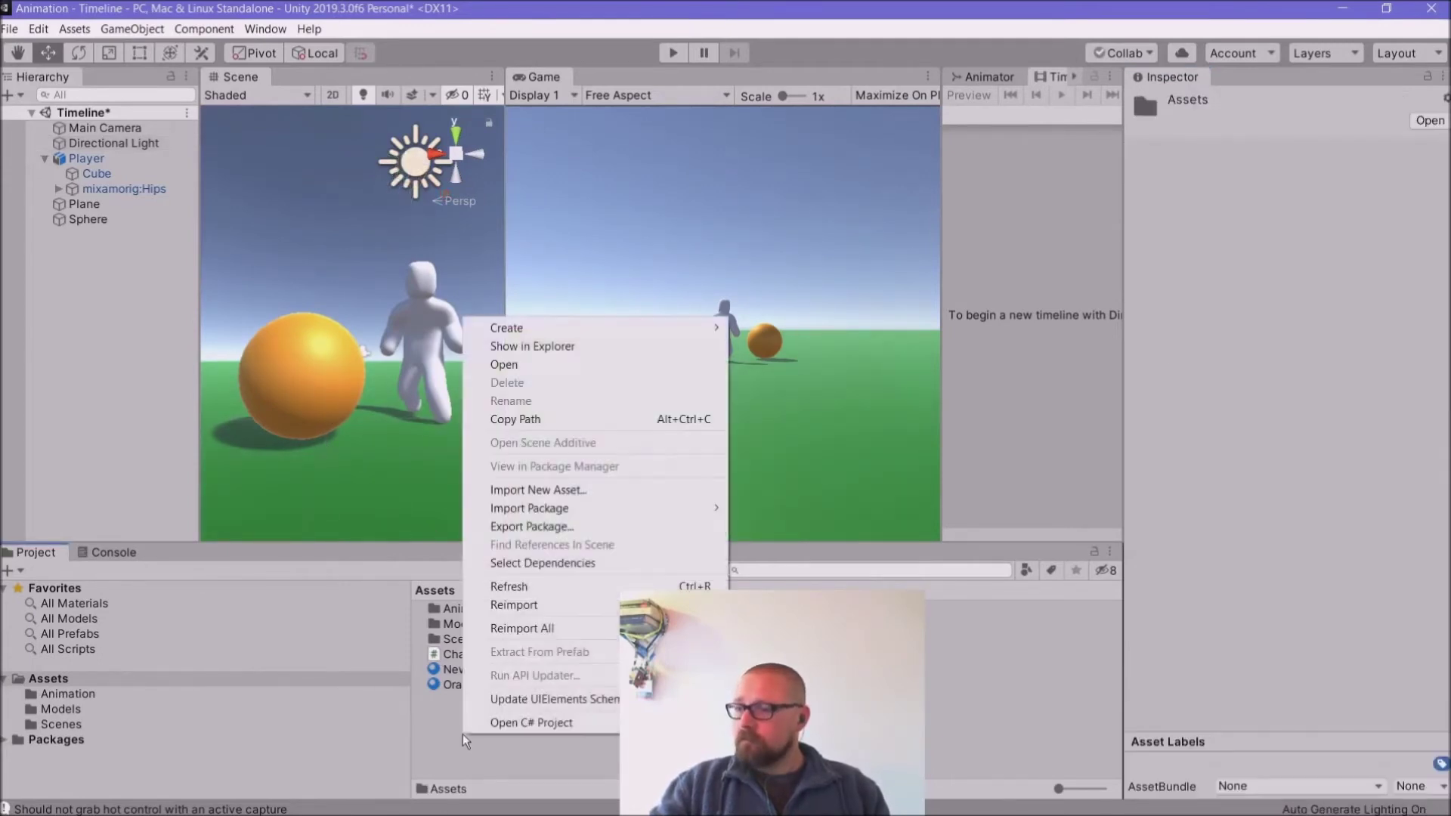
{"action": "mouse_move", "coordinate": [529, 327]}
{"action": "left_click", "coordinate": [750, 396]}
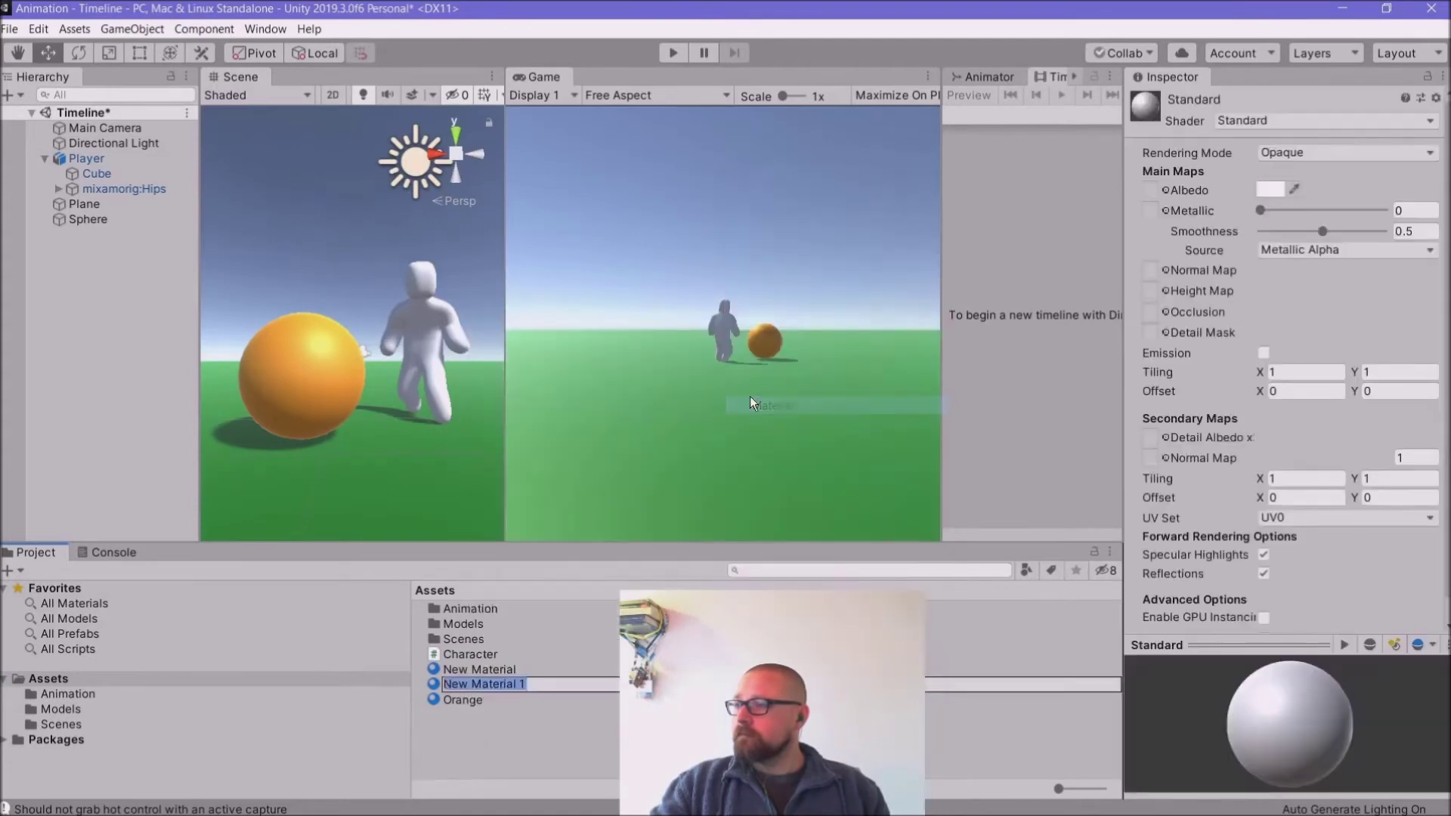
Step: Try to set the unnamed white material's albedo to blue (0022DE)
{"action": "left_click", "coordinate": [1266, 191]}
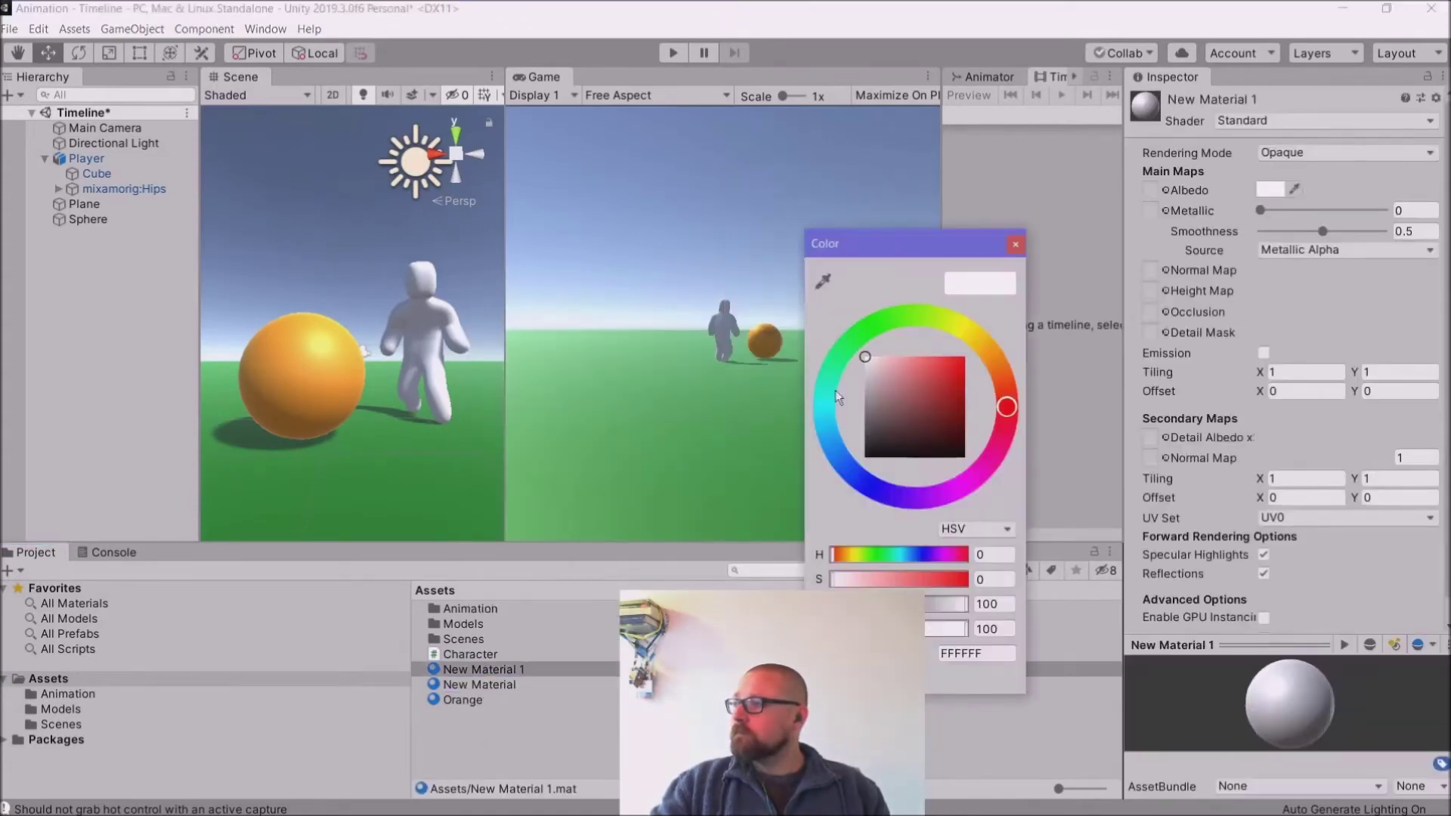
{"action": "left_click", "coordinate": [856, 481]}
{"action": "left_click", "coordinate": [966, 370]}
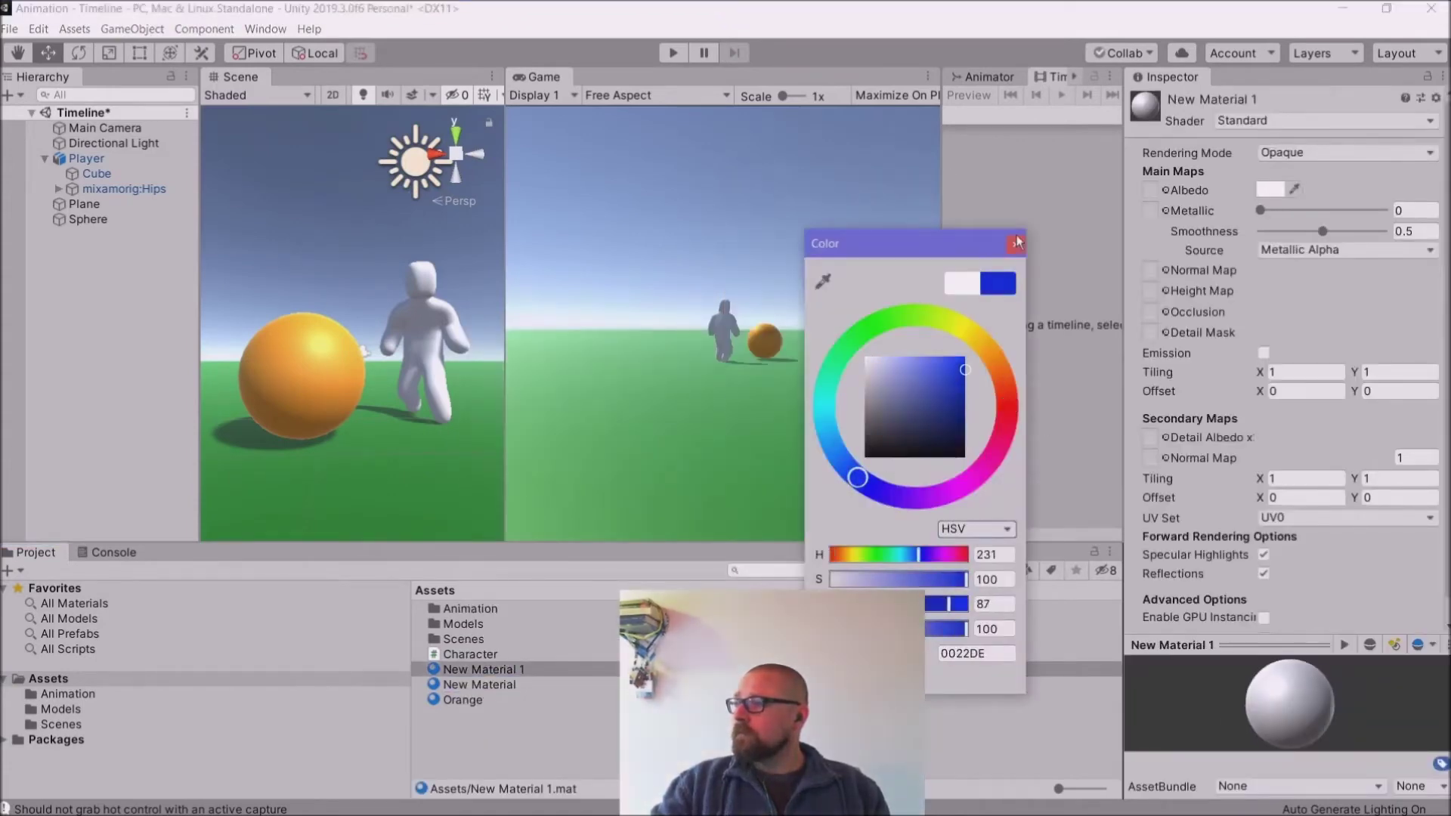
{"action": "left_click", "coordinate": [1015, 245]}
Step: Rename the newly created white material as Blue
{"action": "left_click", "coordinate": [497, 669]}
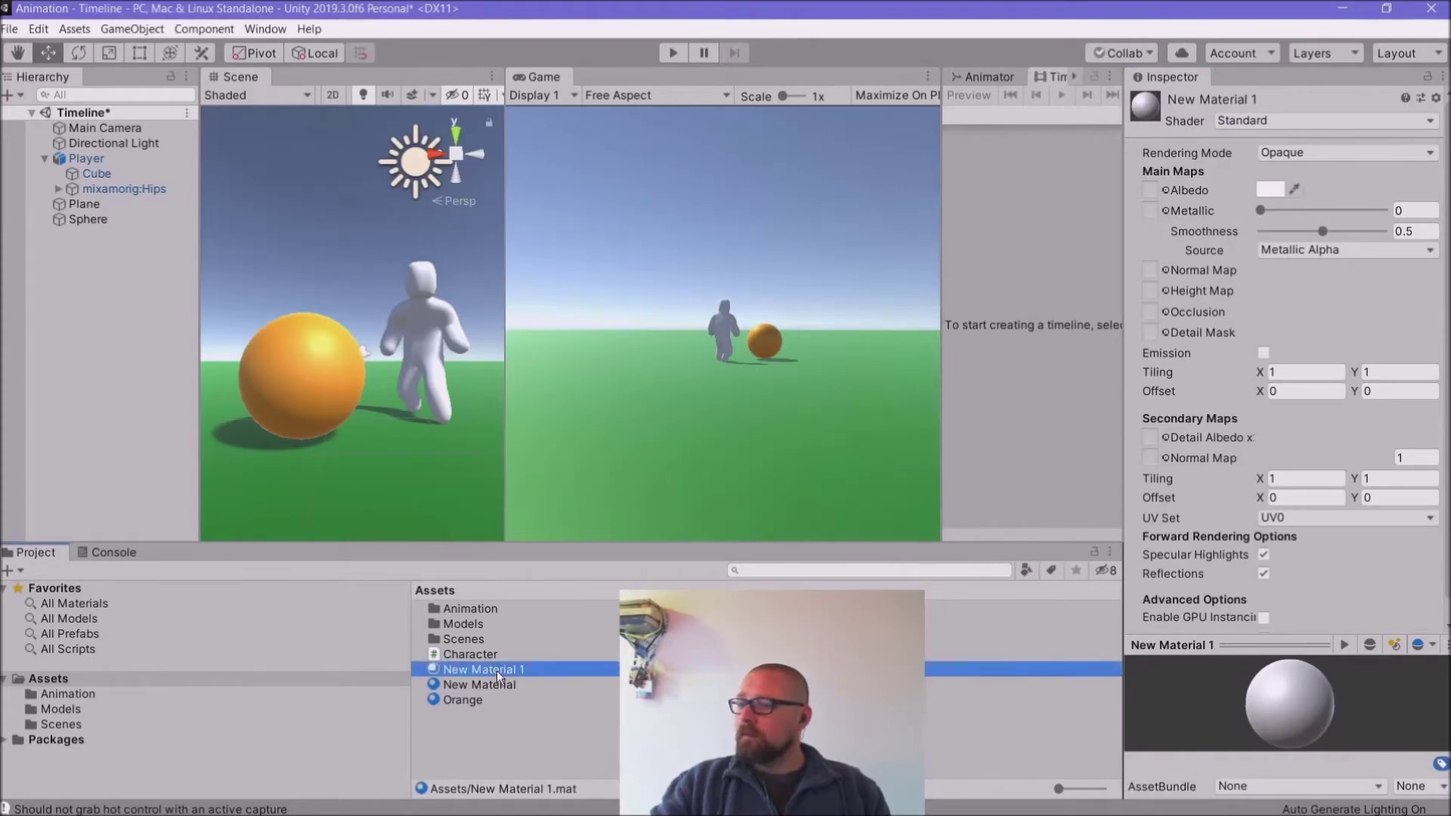
{"action": "left_click", "coordinate": [496, 669]}
{"action": "key", "text": "BackSpace"}
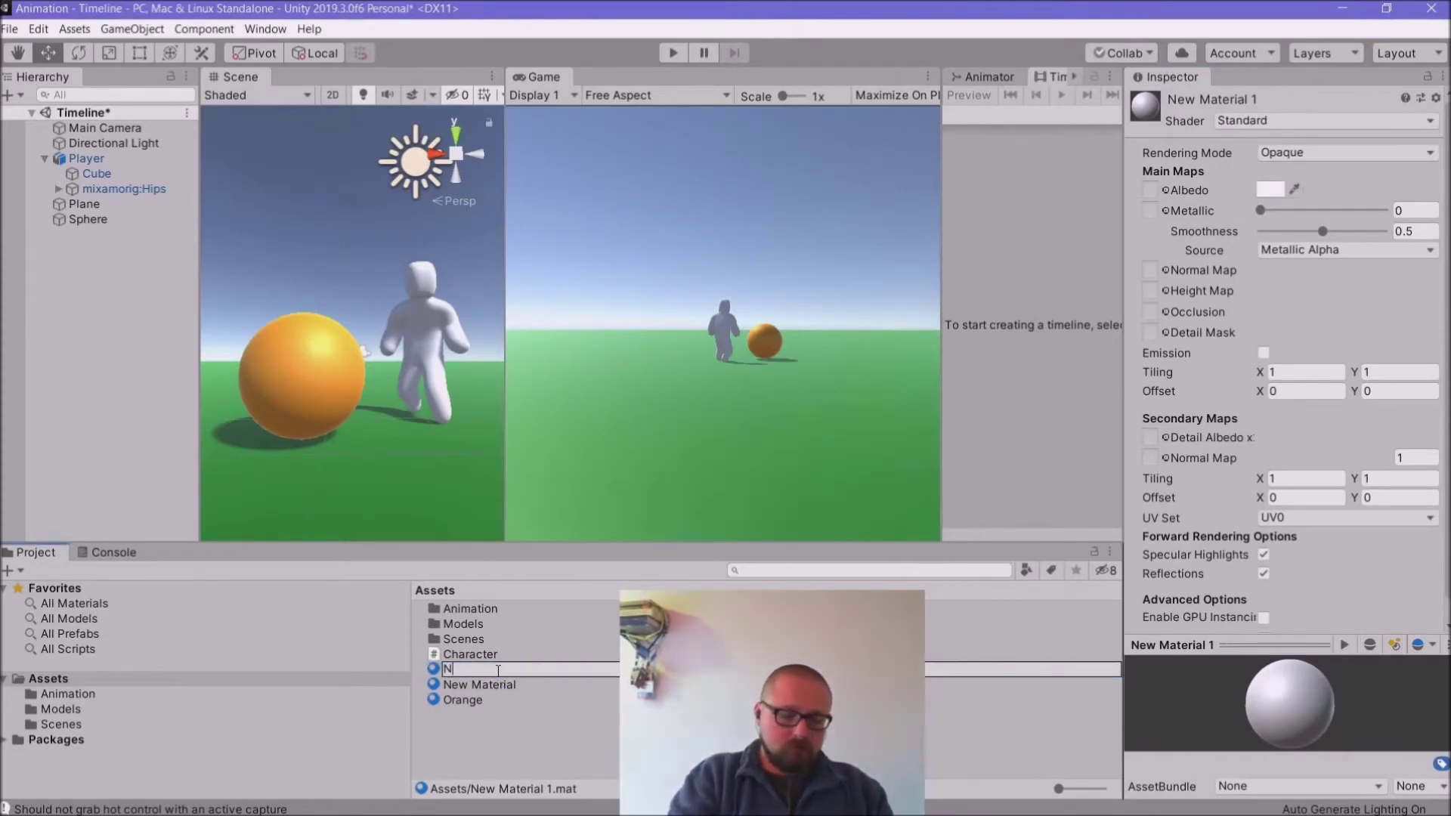
{"action": "type", "text": "Blue"}
{"action": "key", "text": "Return"}
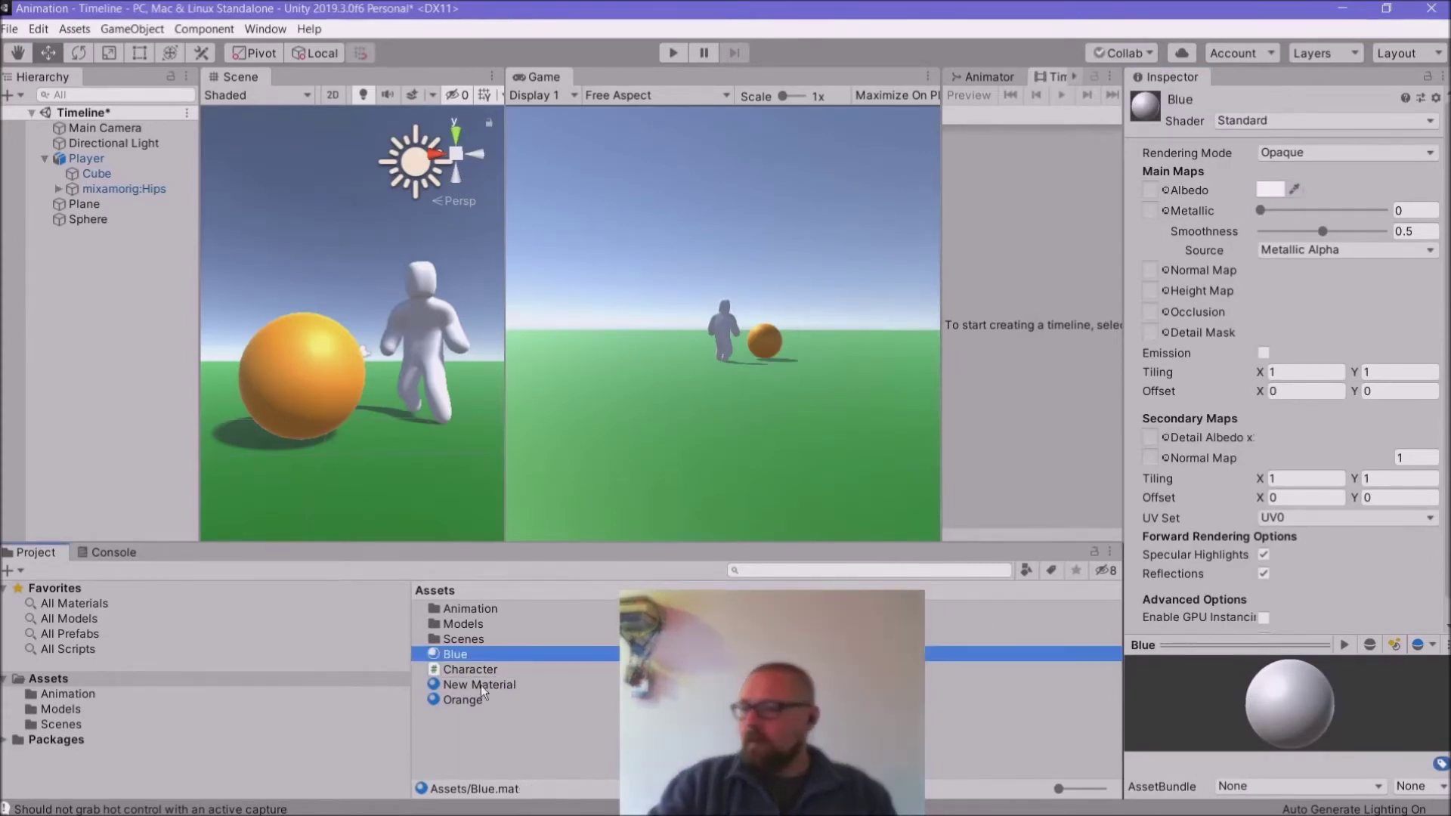
Step: Rename the ground plane's material as Green
{"action": "right_click", "coordinate": [482, 690]}
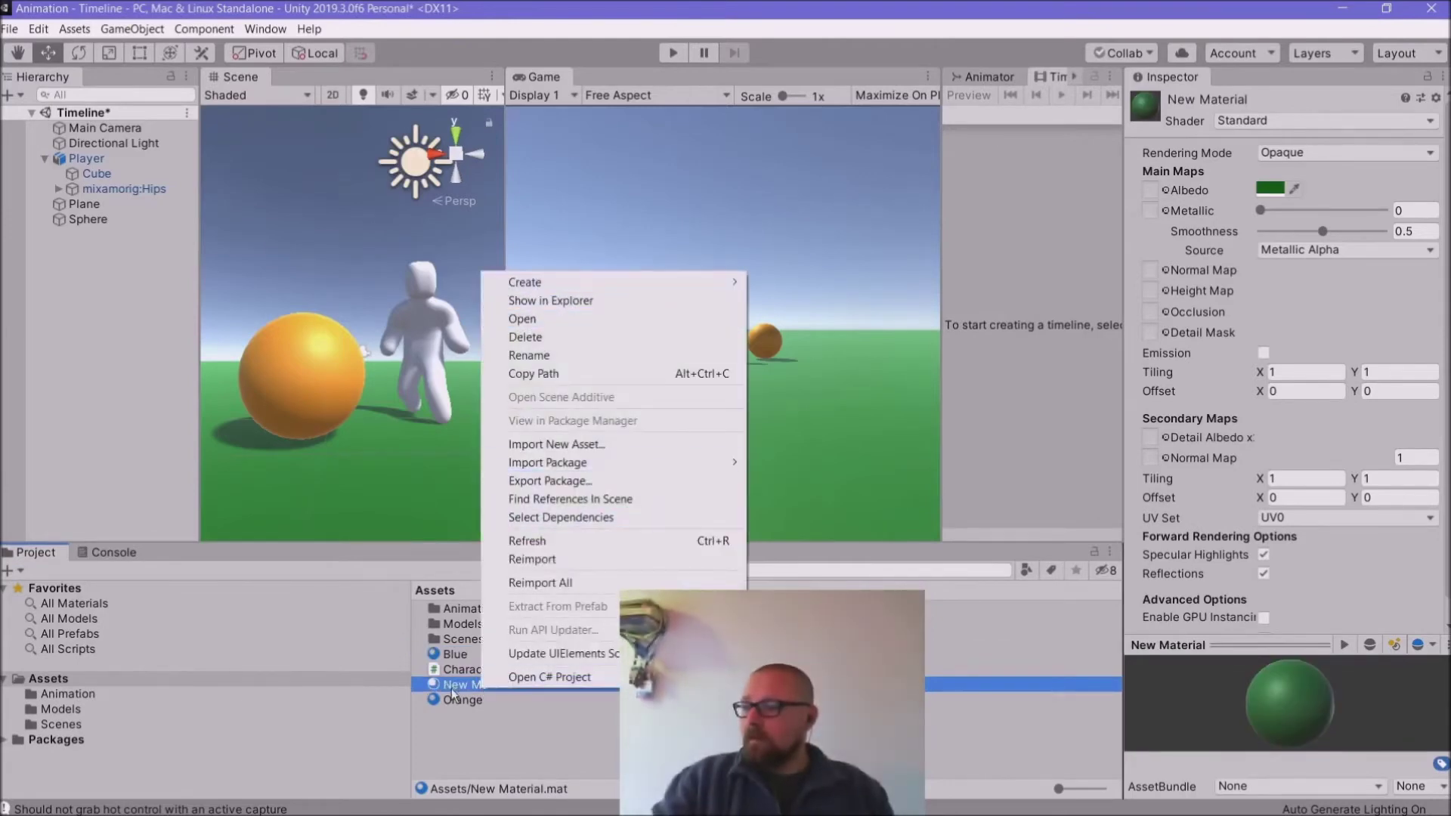
{"action": "left_click", "coordinate": [454, 690]}
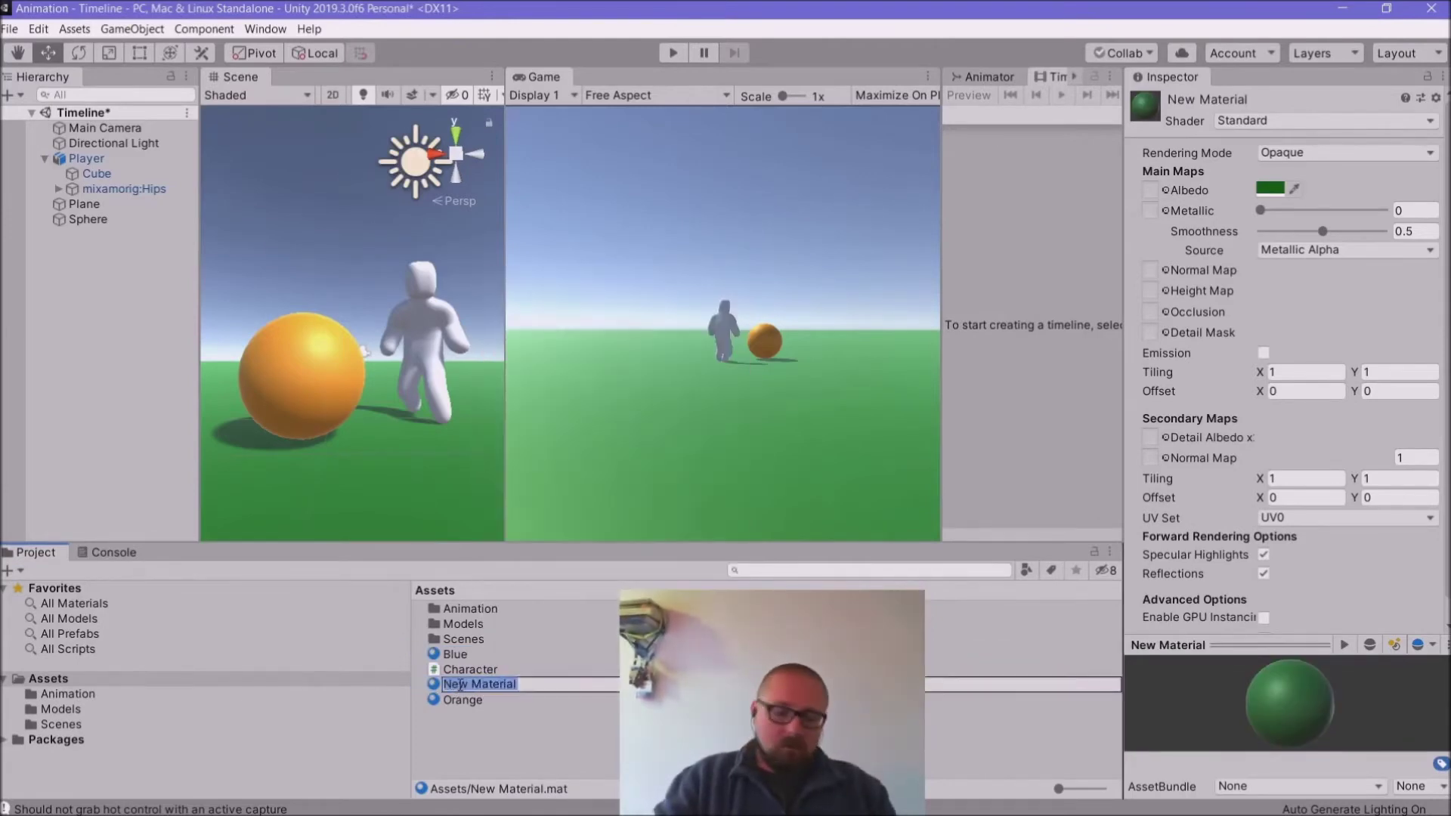
{"action": "type", "text": "Green"}
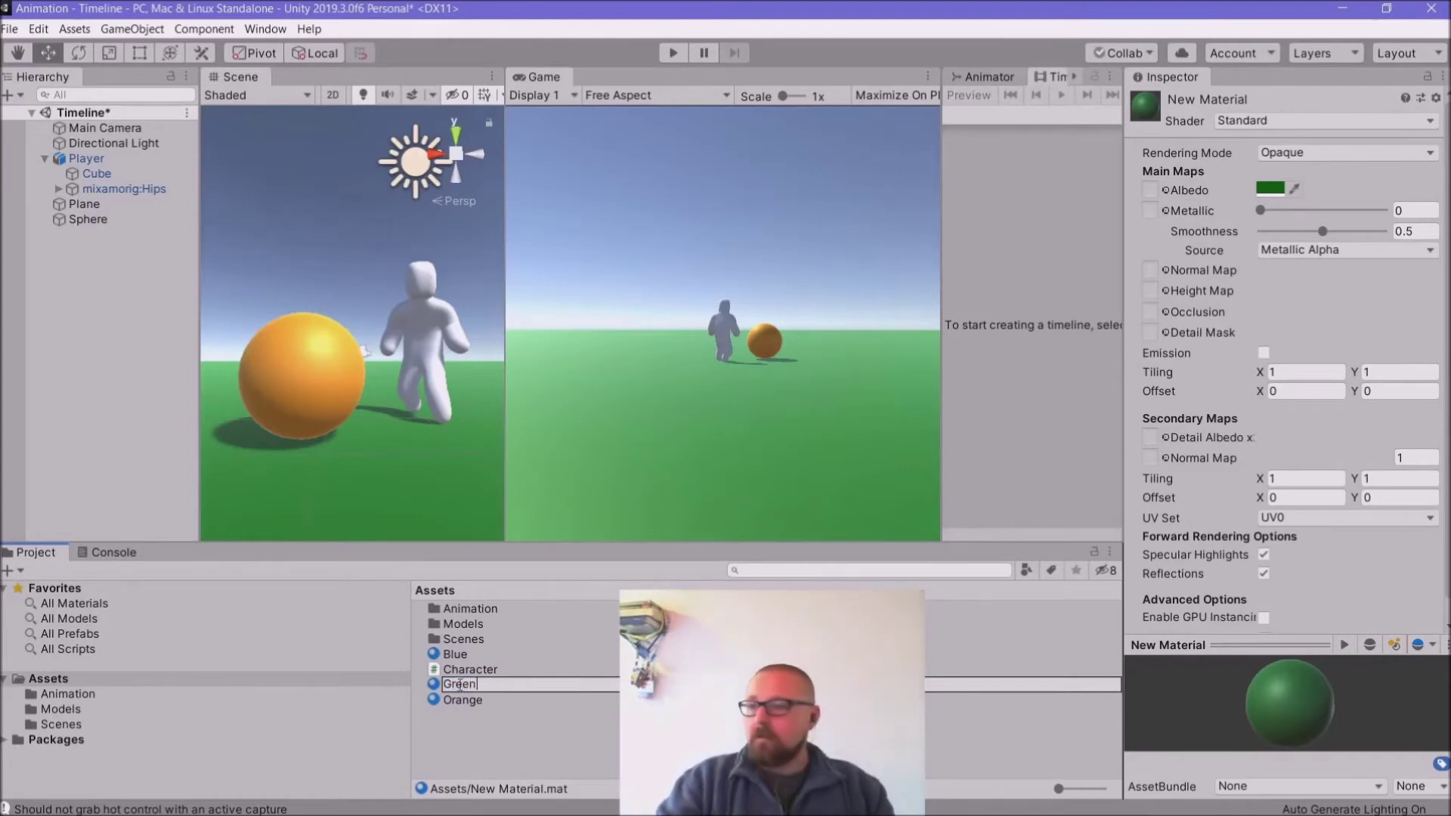
{"action": "key", "text": "Return"}
Step: Apply the Blue material to the player character in the scene
{"action": "left_click_drag", "start_coordinate": [453, 684], "coordinate": [412, 348]}
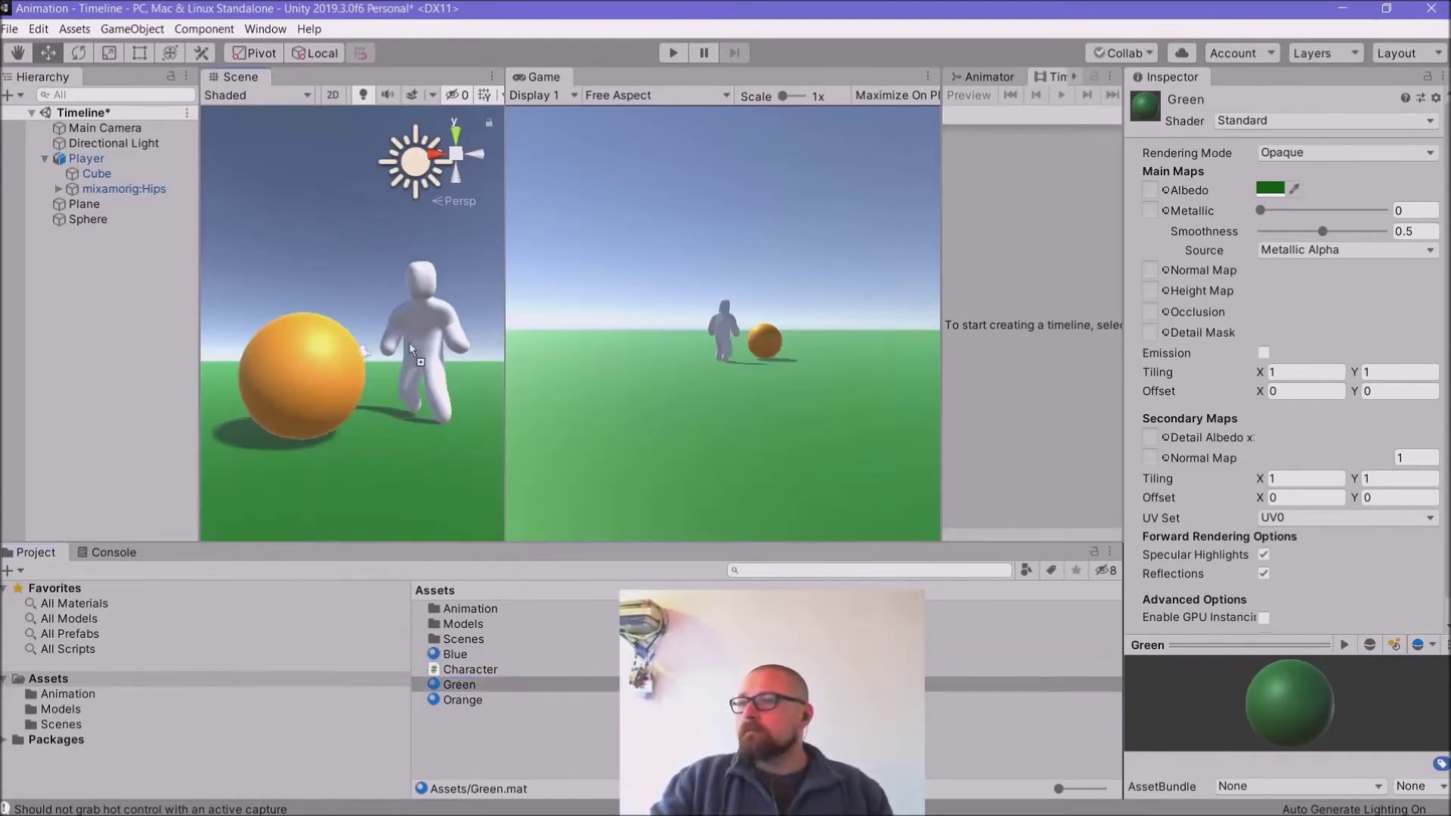
{"action": "left_click", "coordinate": [454, 654]}
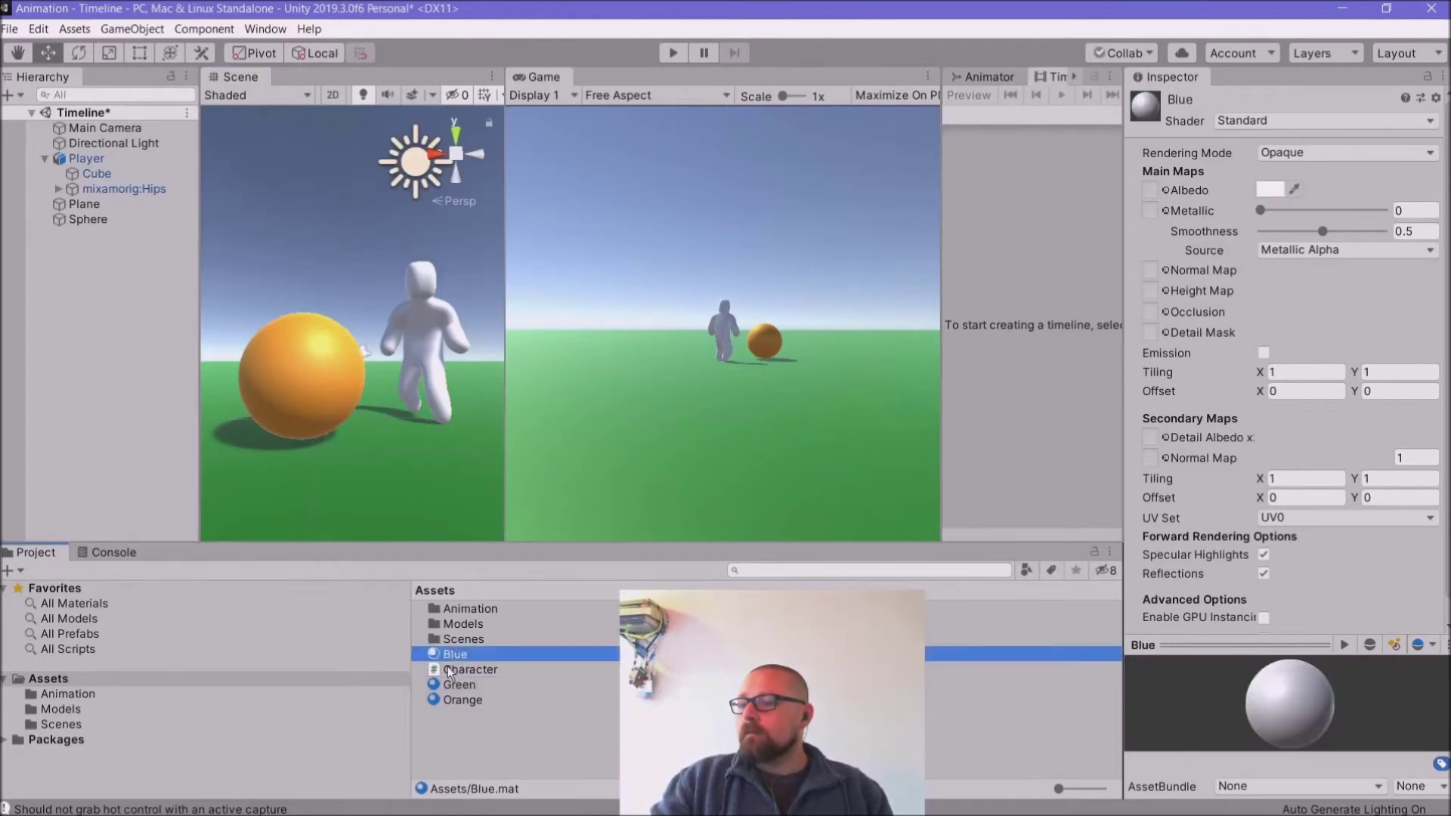
{"action": "left_click_drag", "start_coordinate": [441, 659], "coordinate": [421, 299]}
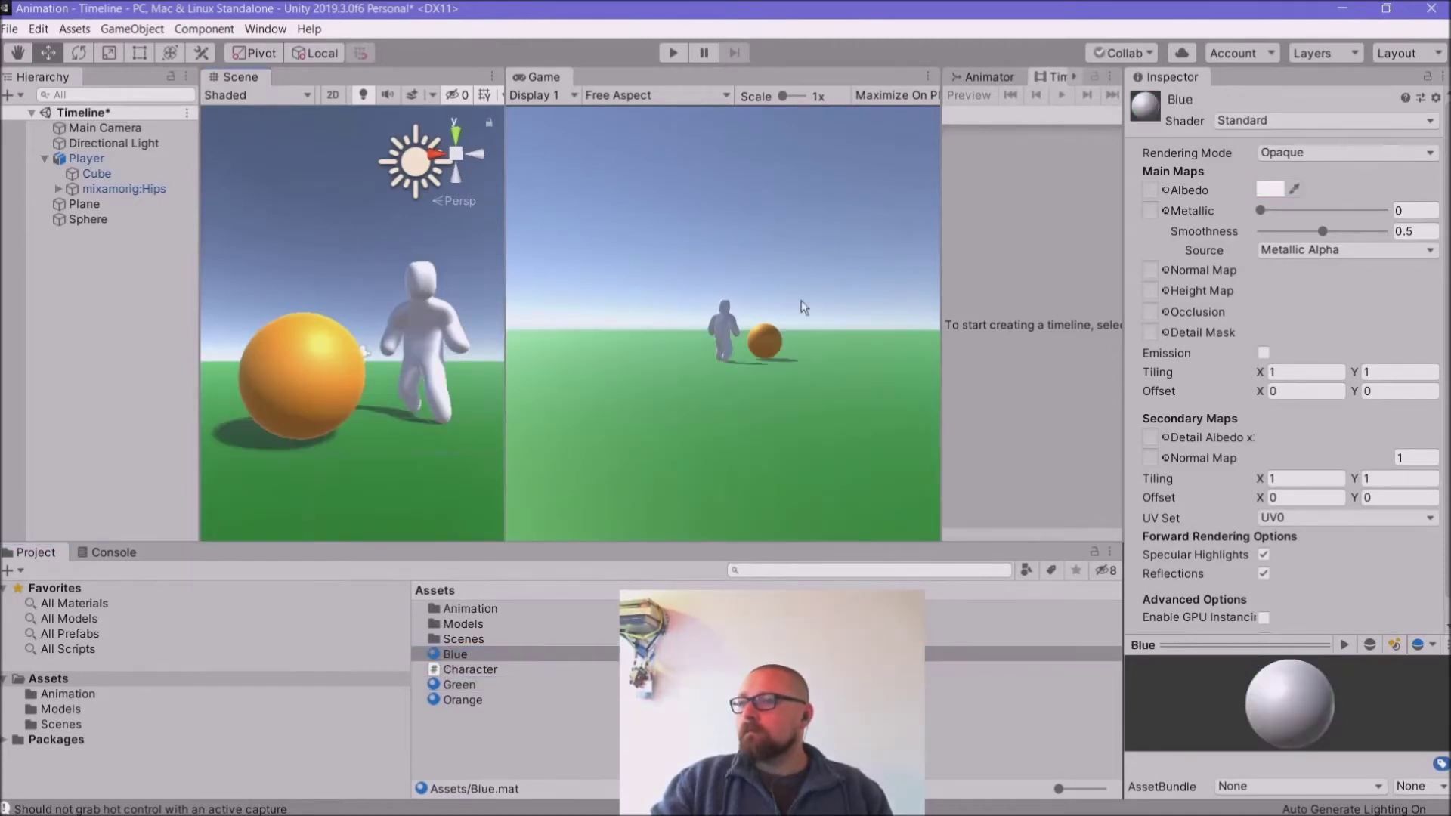
Step: Set the Blue material's albedo to a light violet-blue and raise its smoothness to about 0.972
{"action": "left_click", "coordinate": [1273, 190]}
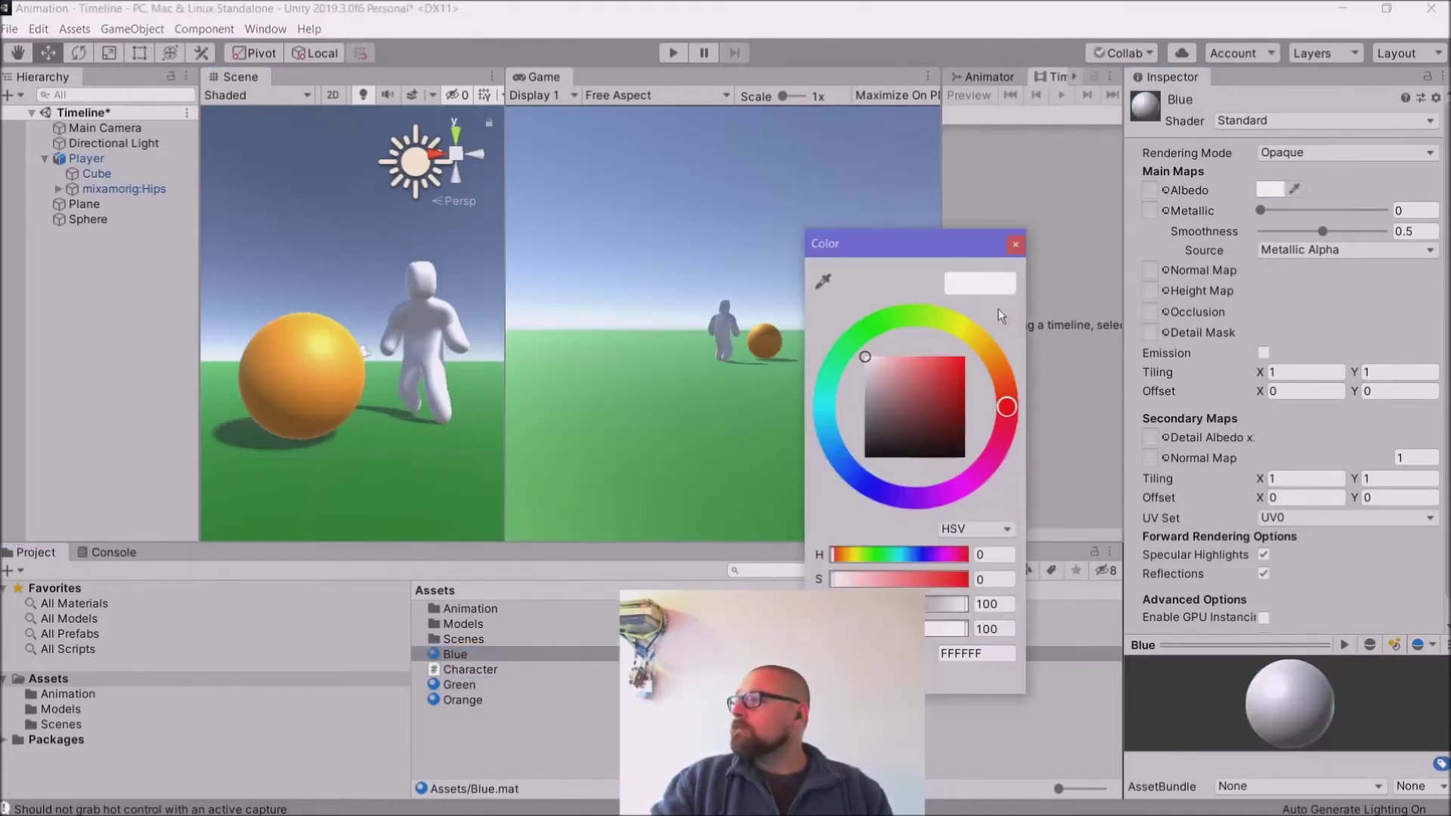
{"action": "left_click", "coordinate": [867, 485]}
{"action": "left_click_drag", "start_coordinate": [959, 421], "coordinate": [929, 342]}
{"action": "left_click", "coordinate": [1016, 244]}
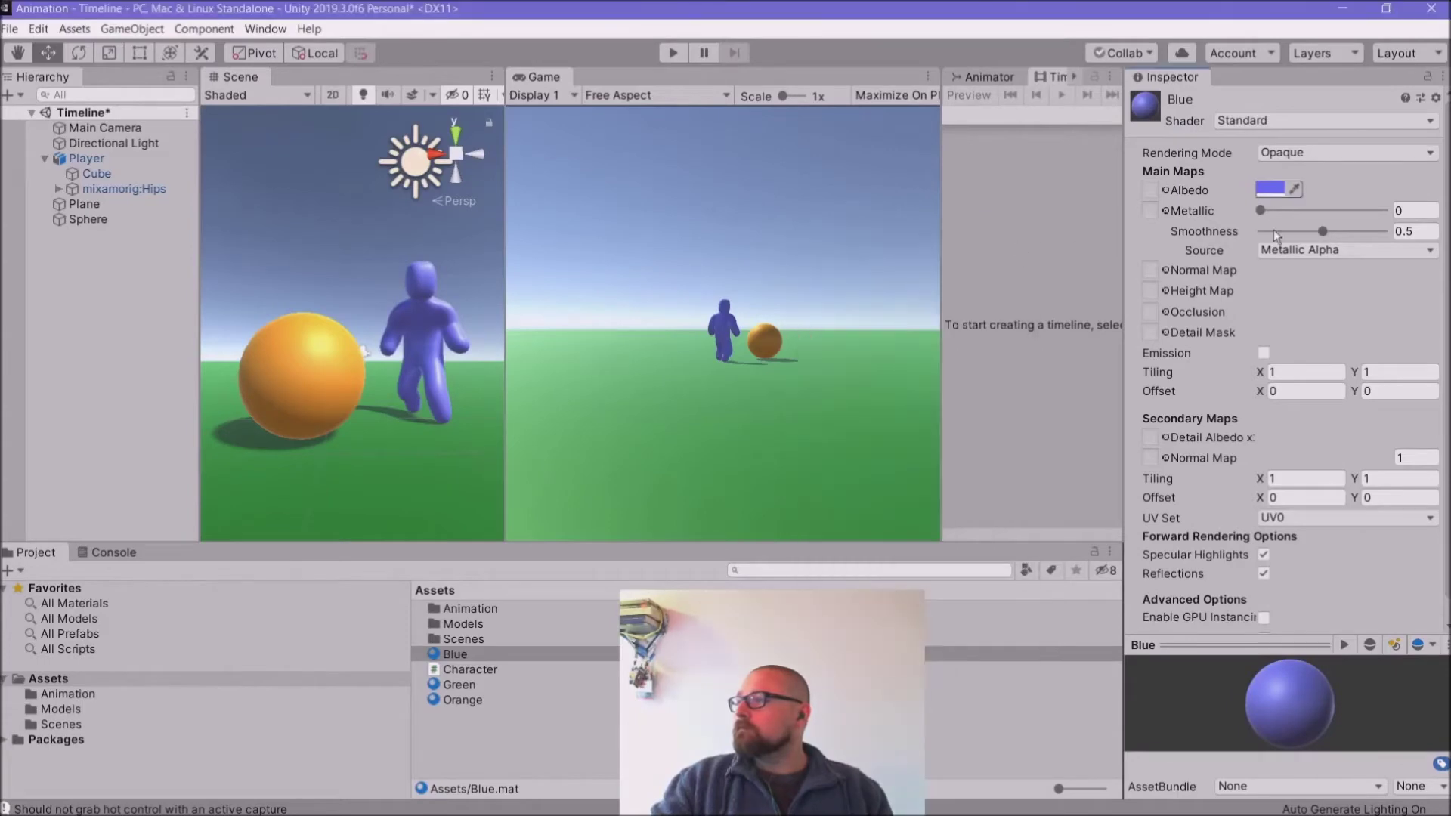
{"action": "left_click_drag", "start_coordinate": [1323, 232], "coordinate": [1378, 211]}
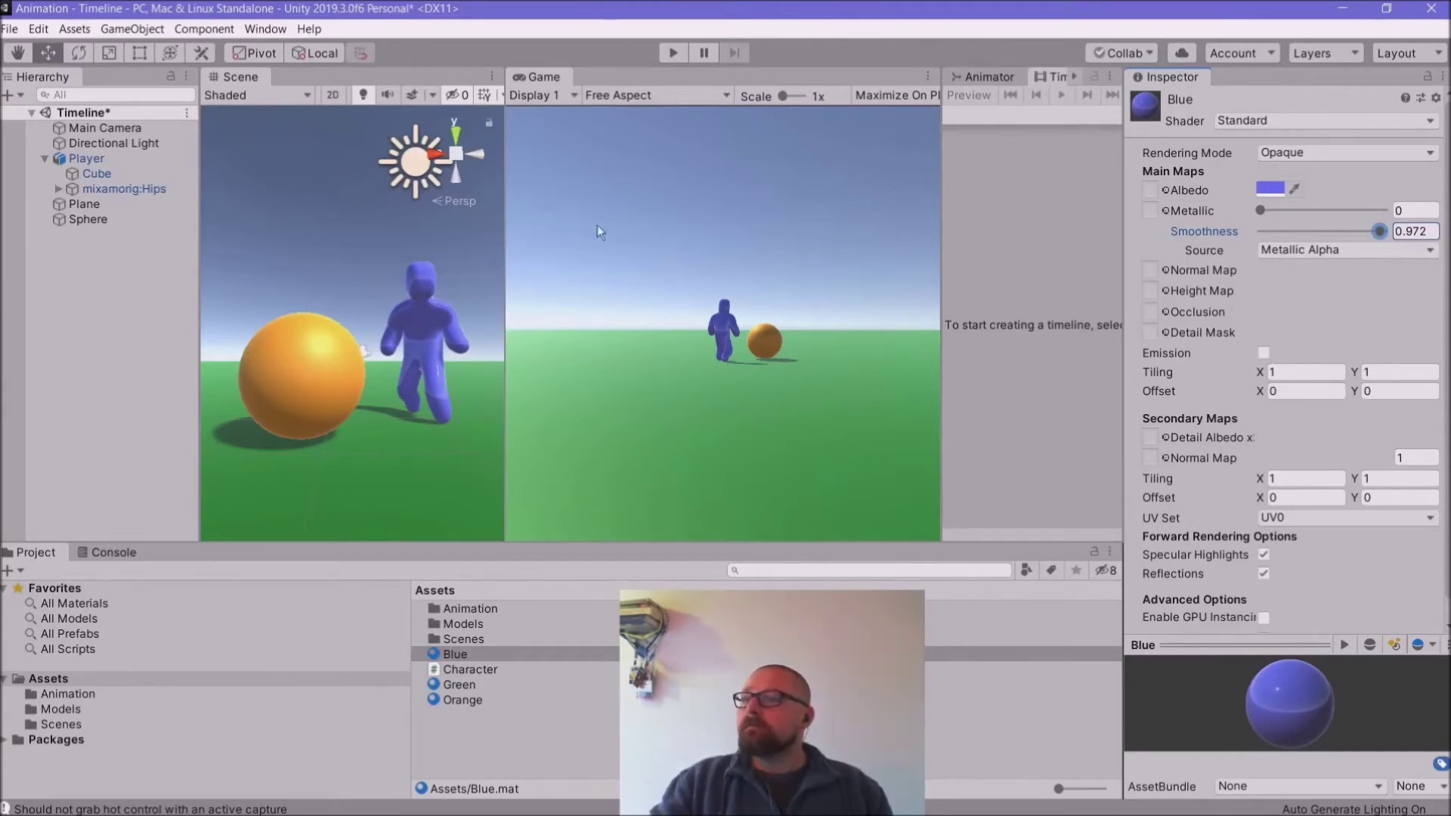
Step: Create an animator controller named BellyDance in the Animation folder and open it in a widened Animator view
{"action": "left_click", "coordinate": [72, 159]}
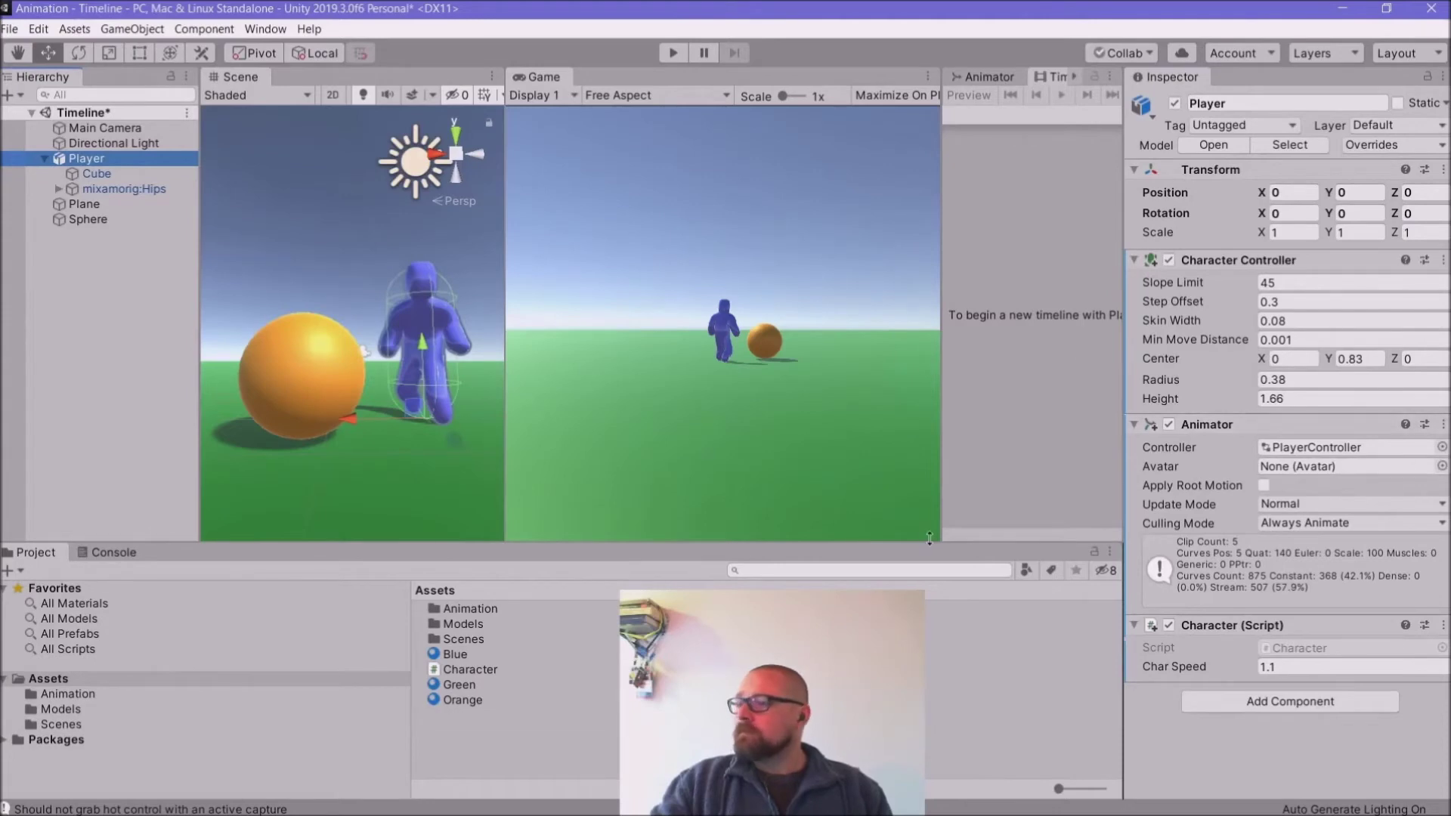
{"action": "left_click", "coordinate": [65, 692]}
{"action": "right_click", "coordinate": [467, 662]}
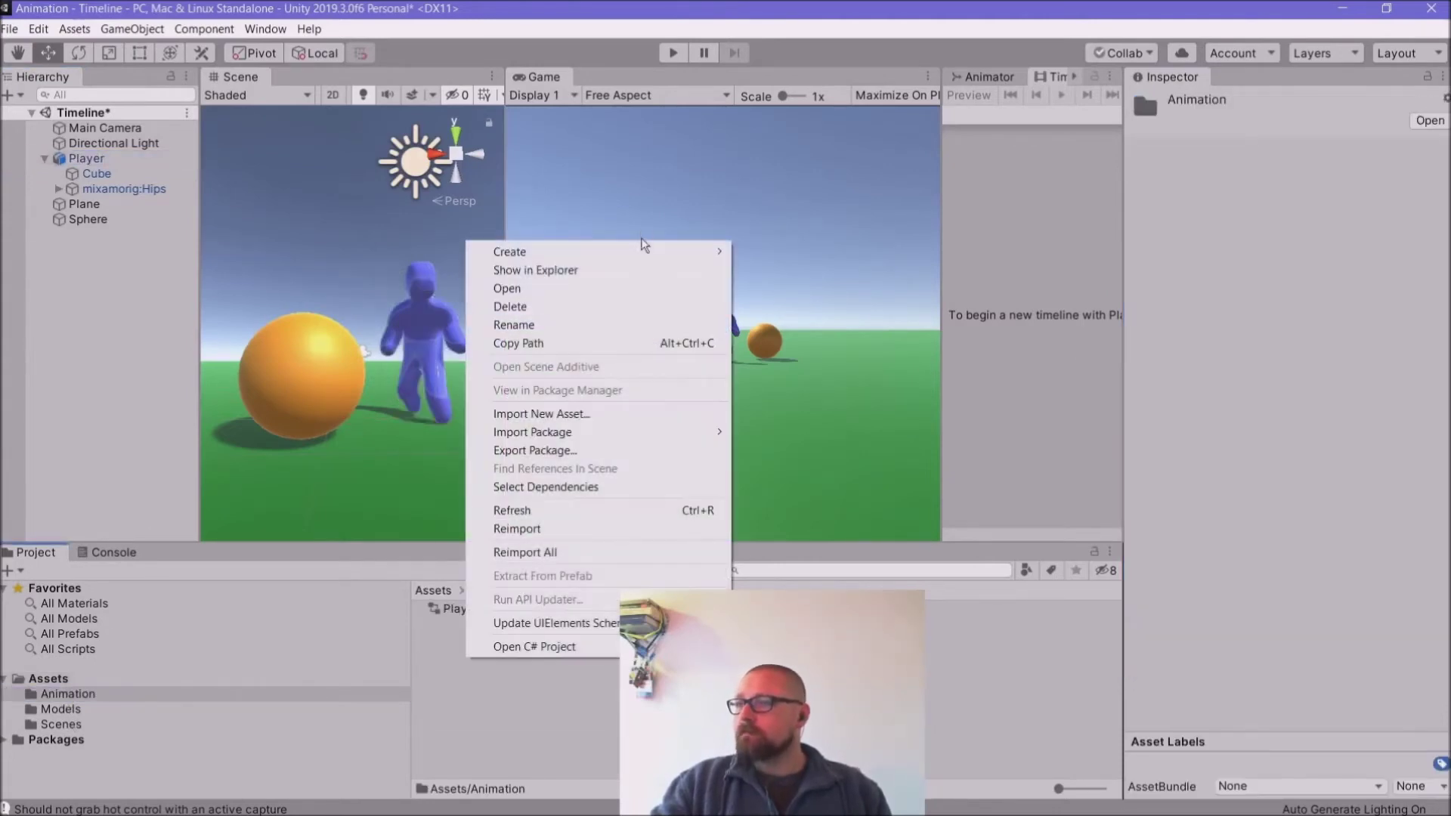
{"action": "mouse_move", "coordinate": [641, 252]}
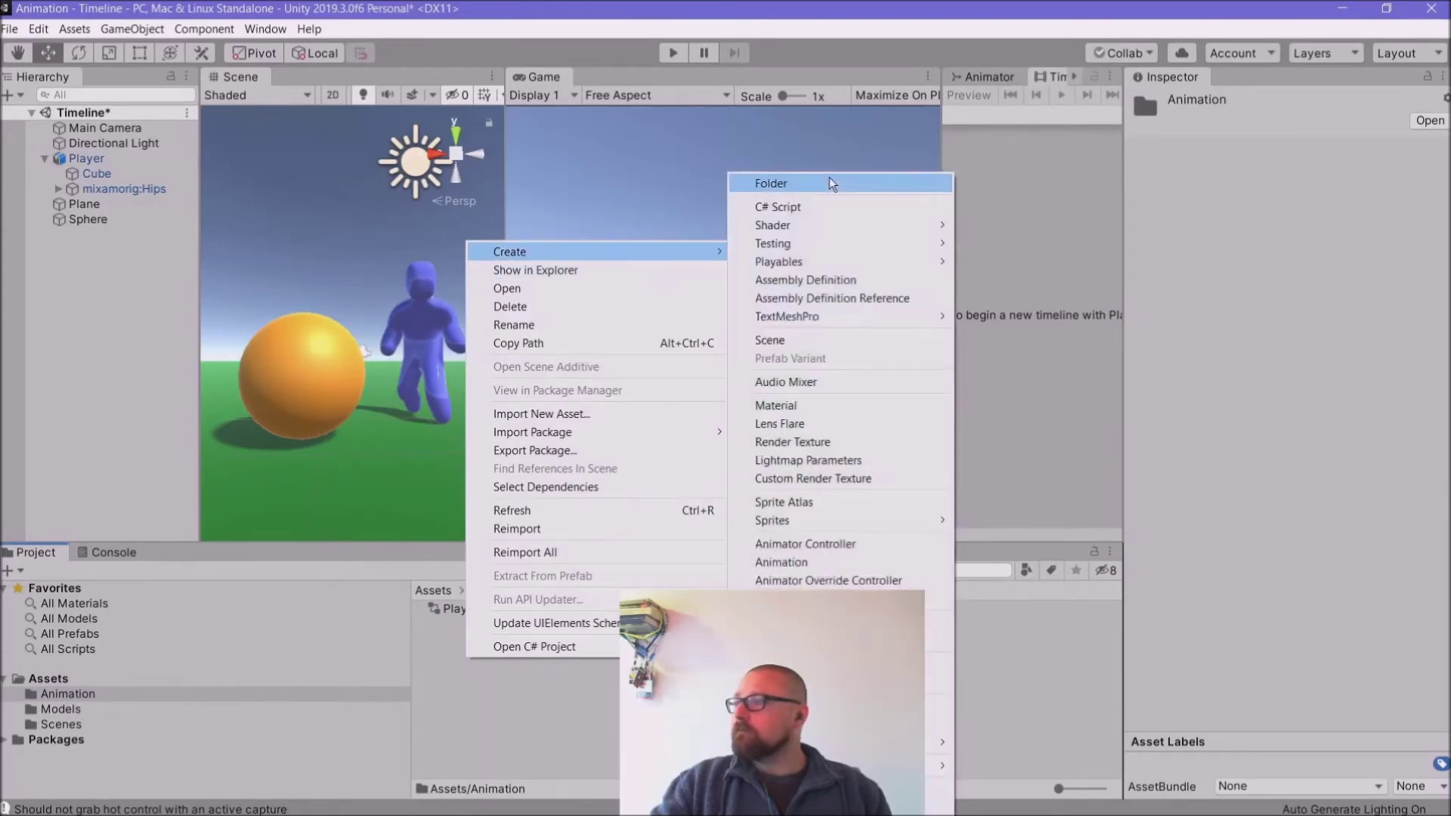
{"action": "left_click", "coordinate": [780, 544]}
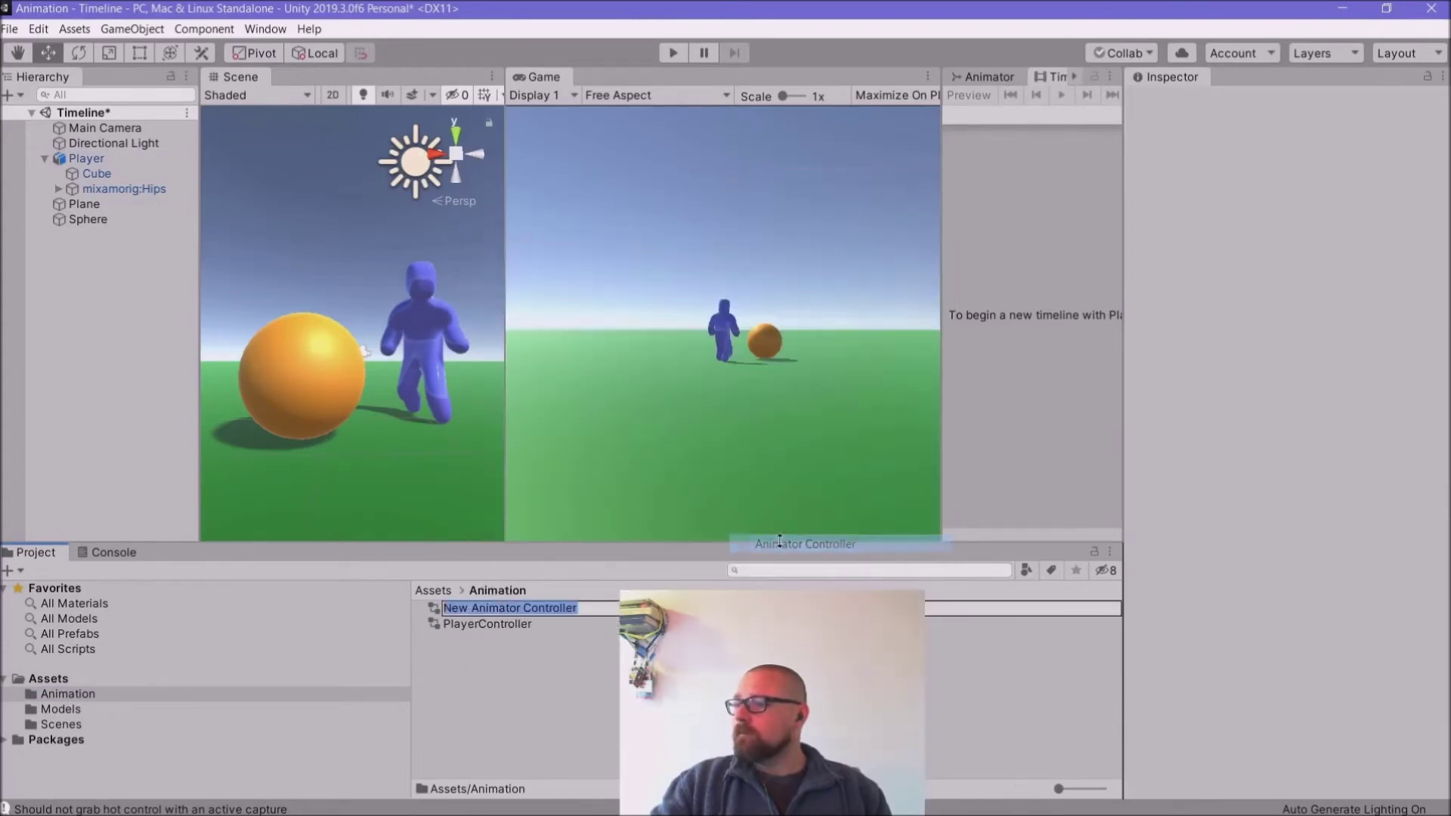
{"action": "type", "text": "BellyDa"}
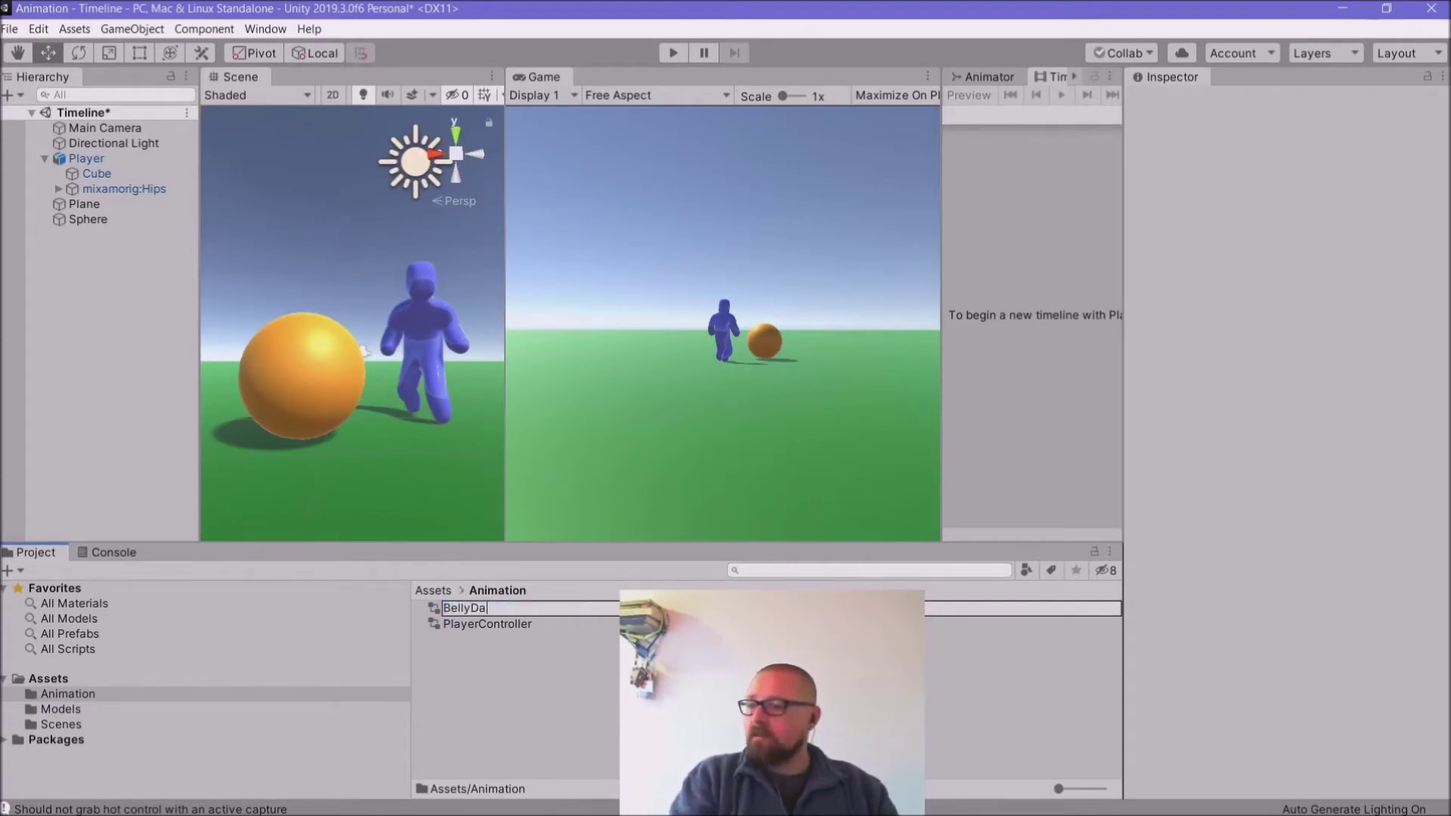
{"action": "type", "text": "ncew"}
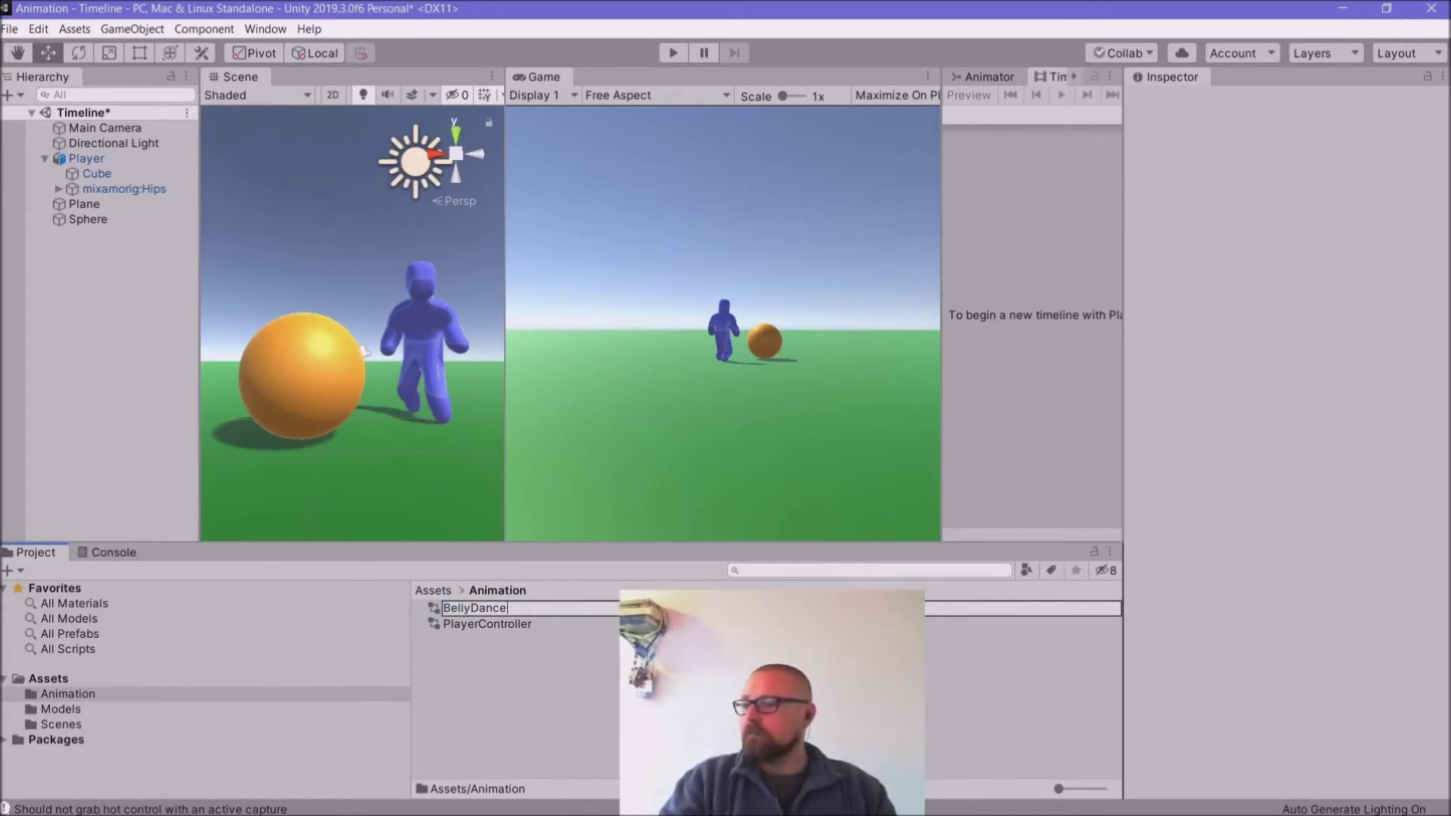
{"action": "key", "text": "Return"}
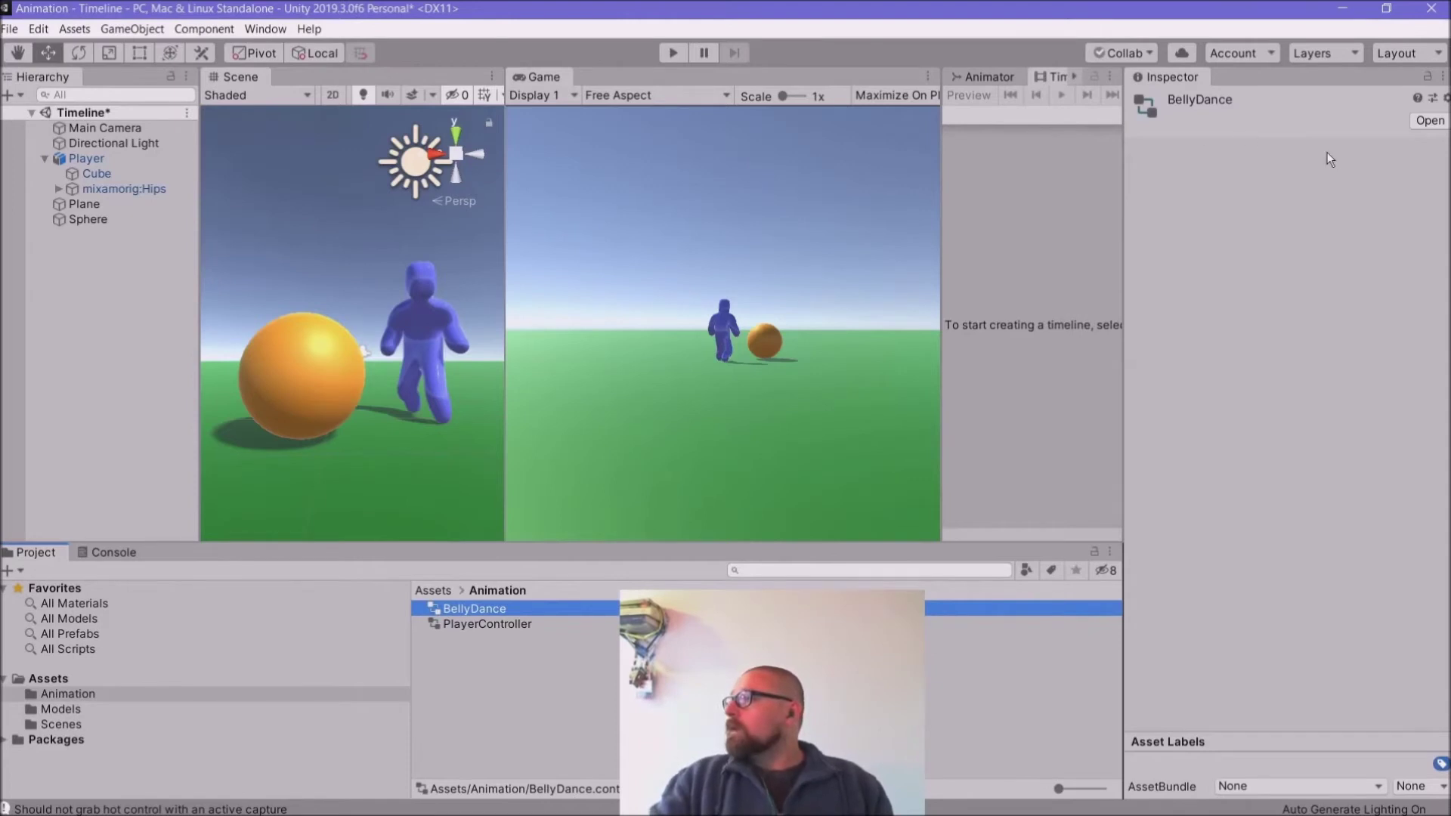
{"action": "left_click", "coordinate": [1439, 122]}
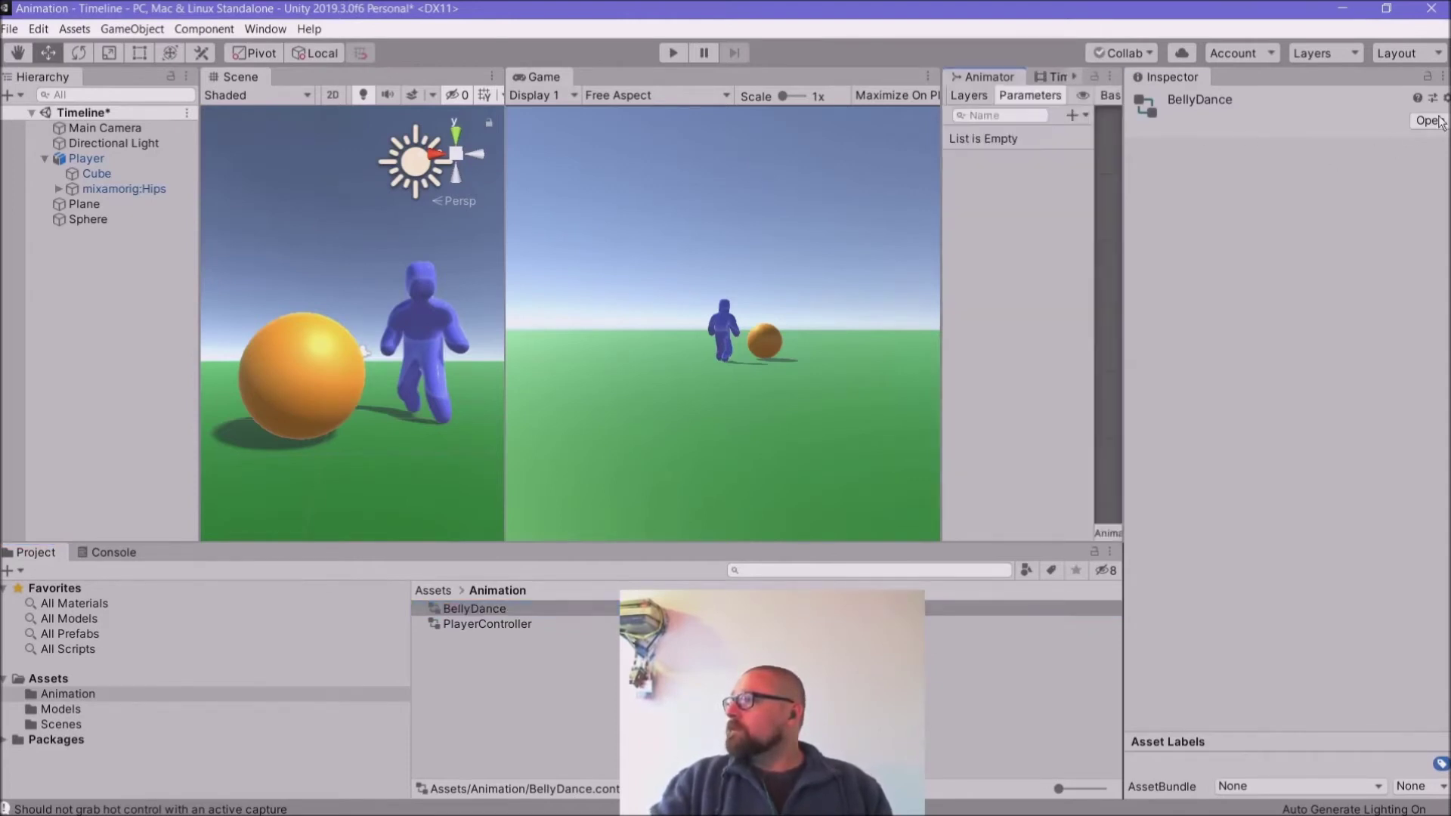
{"action": "left_click_drag", "start_coordinate": [940, 250], "coordinate": [695, 238]}
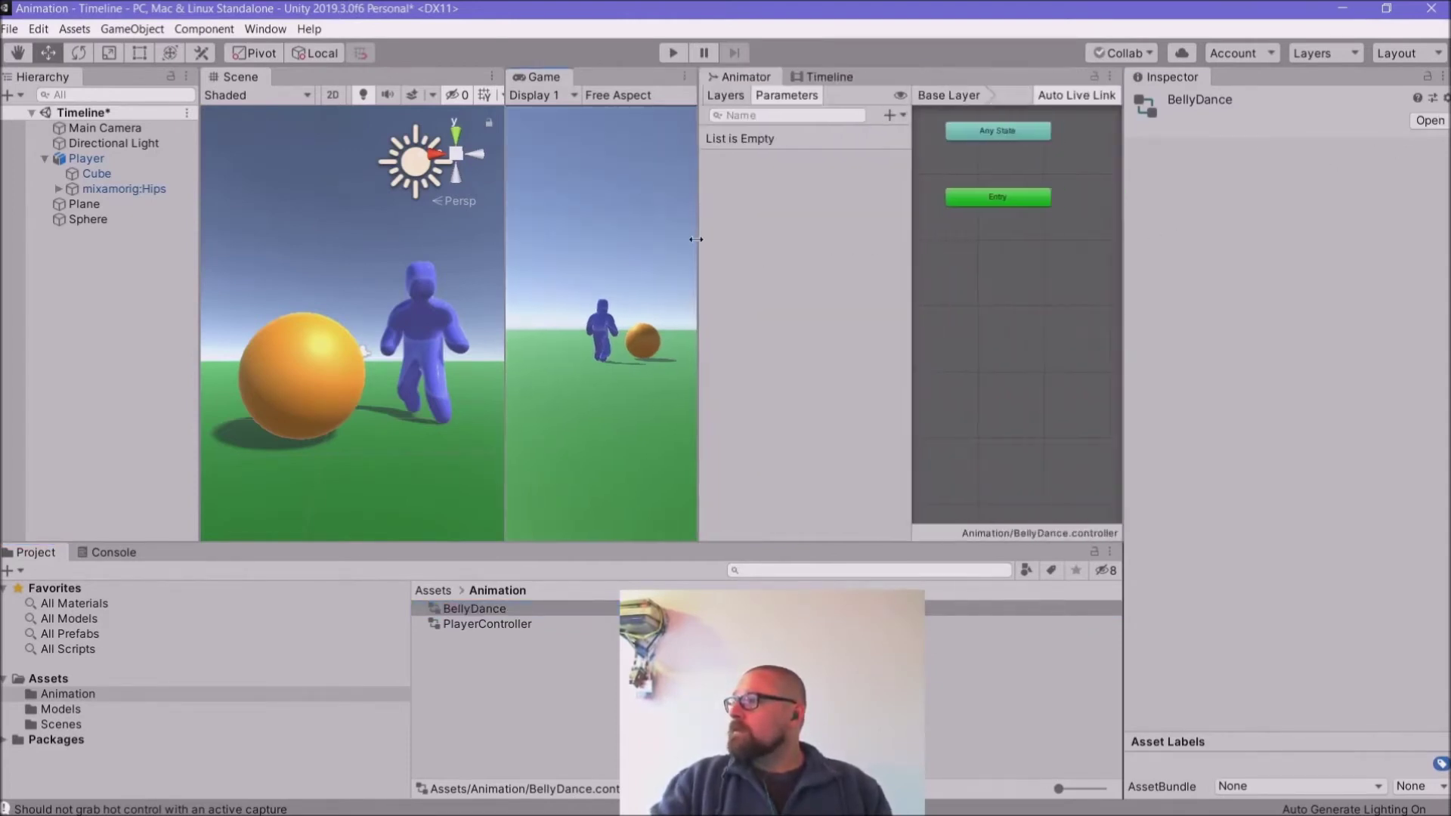
Step: Create an empty state below Entry in the BellyDance controller and assign the first mixamo.com clip as its motion
{"action": "left_click", "coordinate": [987, 200]}
{"action": "right_click", "coordinate": [990, 201]}
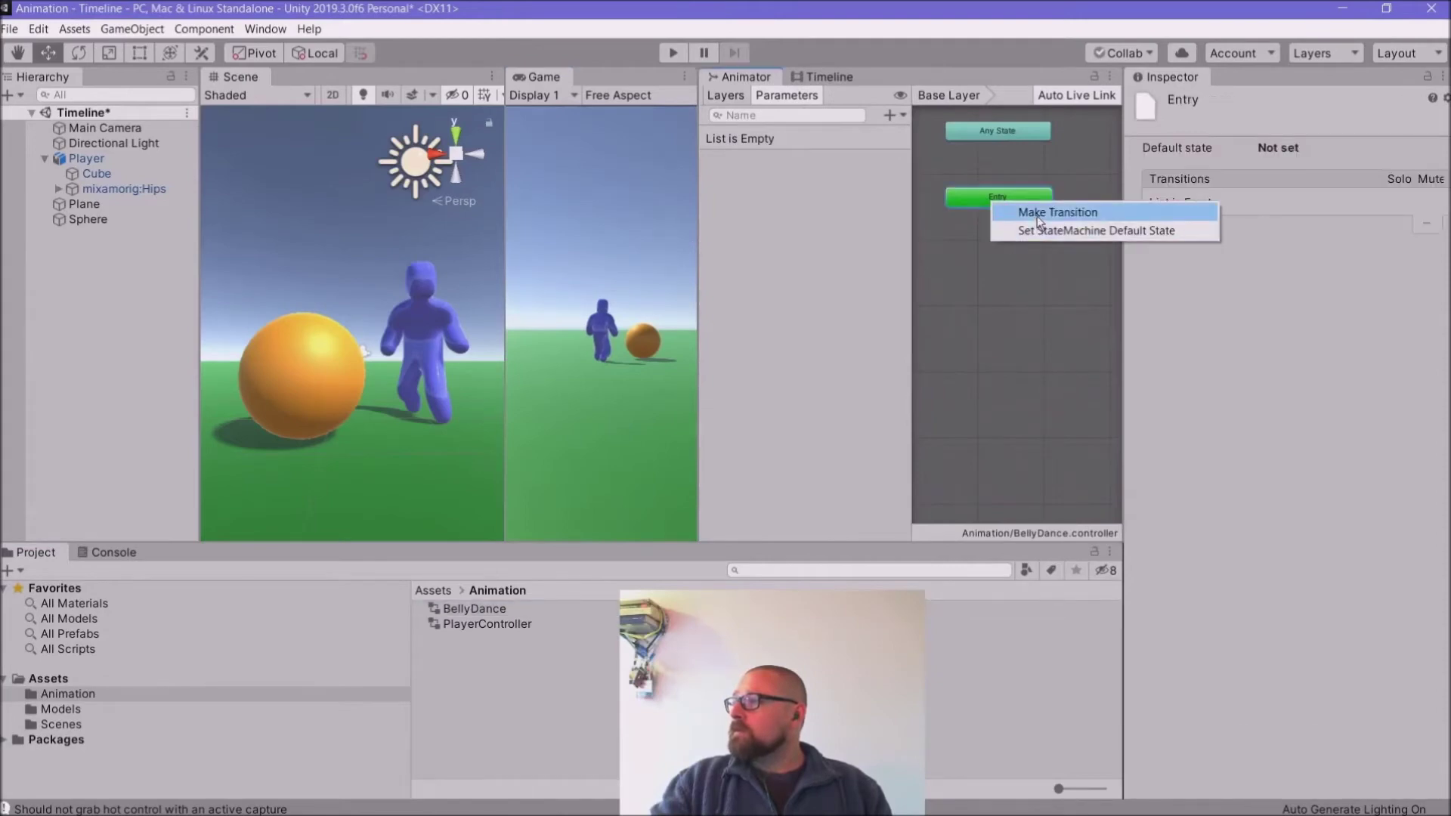
{"action": "left_click", "coordinate": [1039, 213]}
{"action": "right_click", "coordinate": [986, 298]}
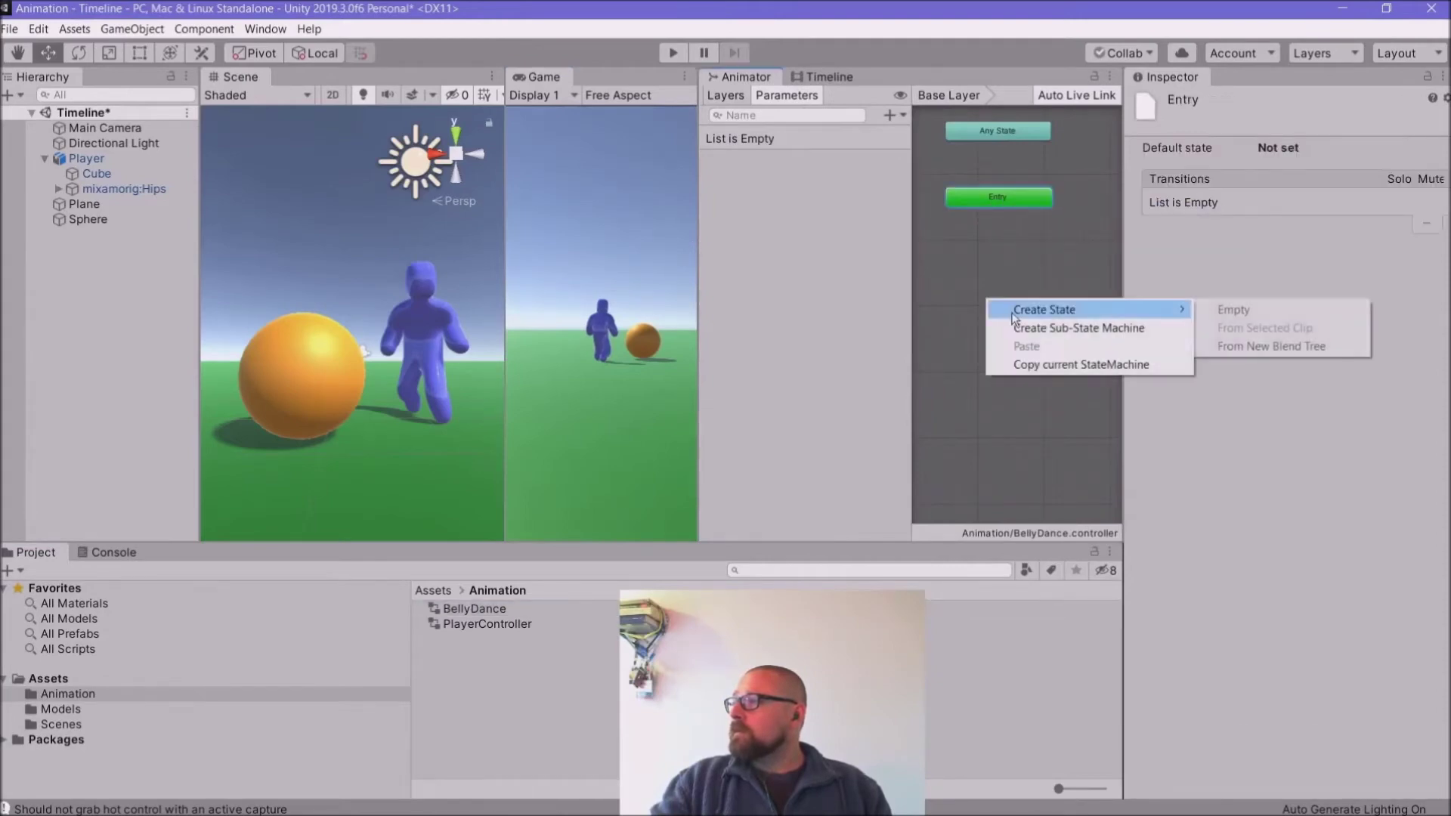
{"action": "left_click", "coordinate": [1212, 314]}
{"action": "left_click_drag", "start_coordinate": [1037, 312], "coordinate": [971, 288]}
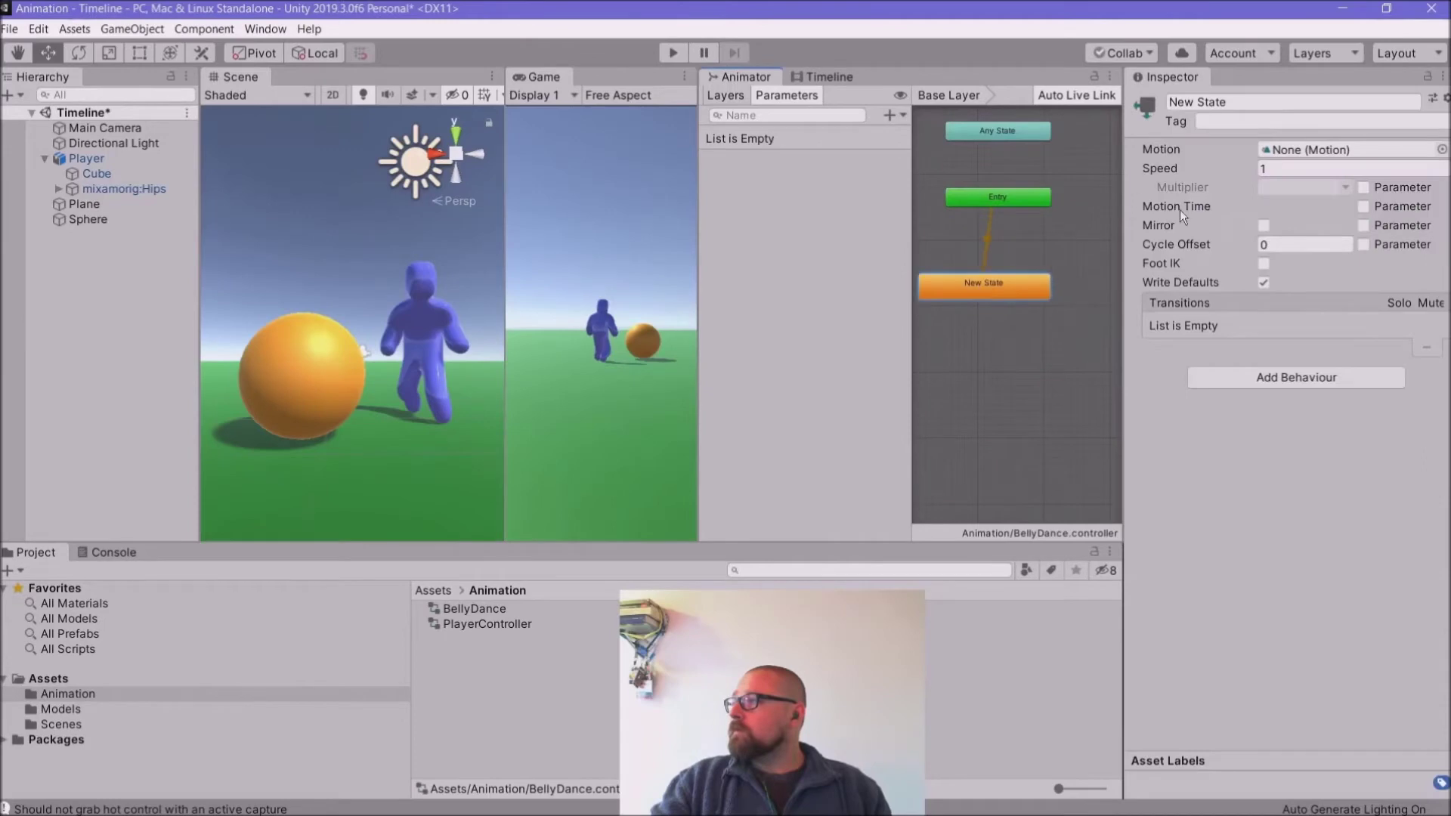
{"action": "left_click", "coordinate": [1442, 150]}
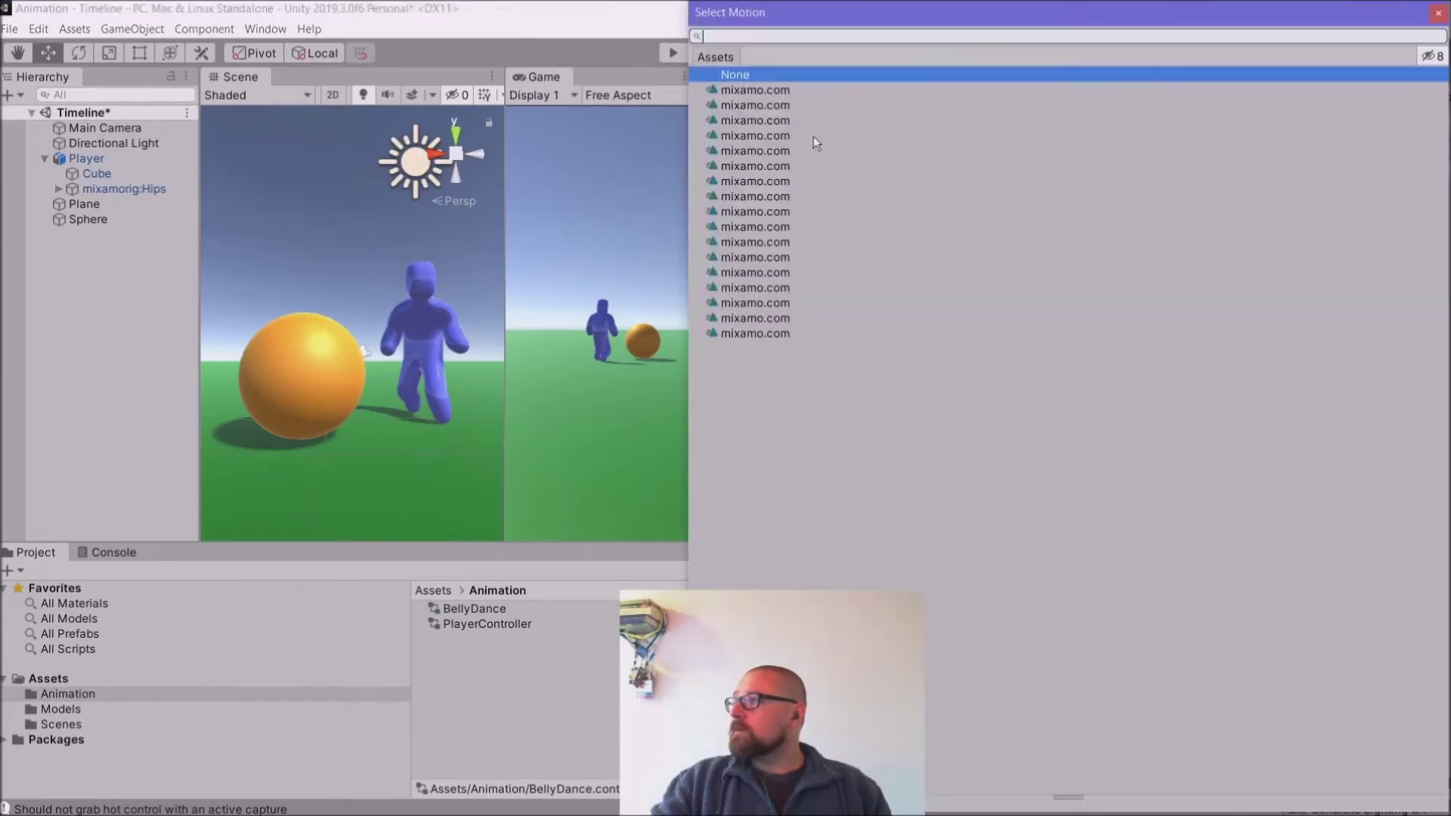
{"action": "double_click", "coordinate": [755, 88]}
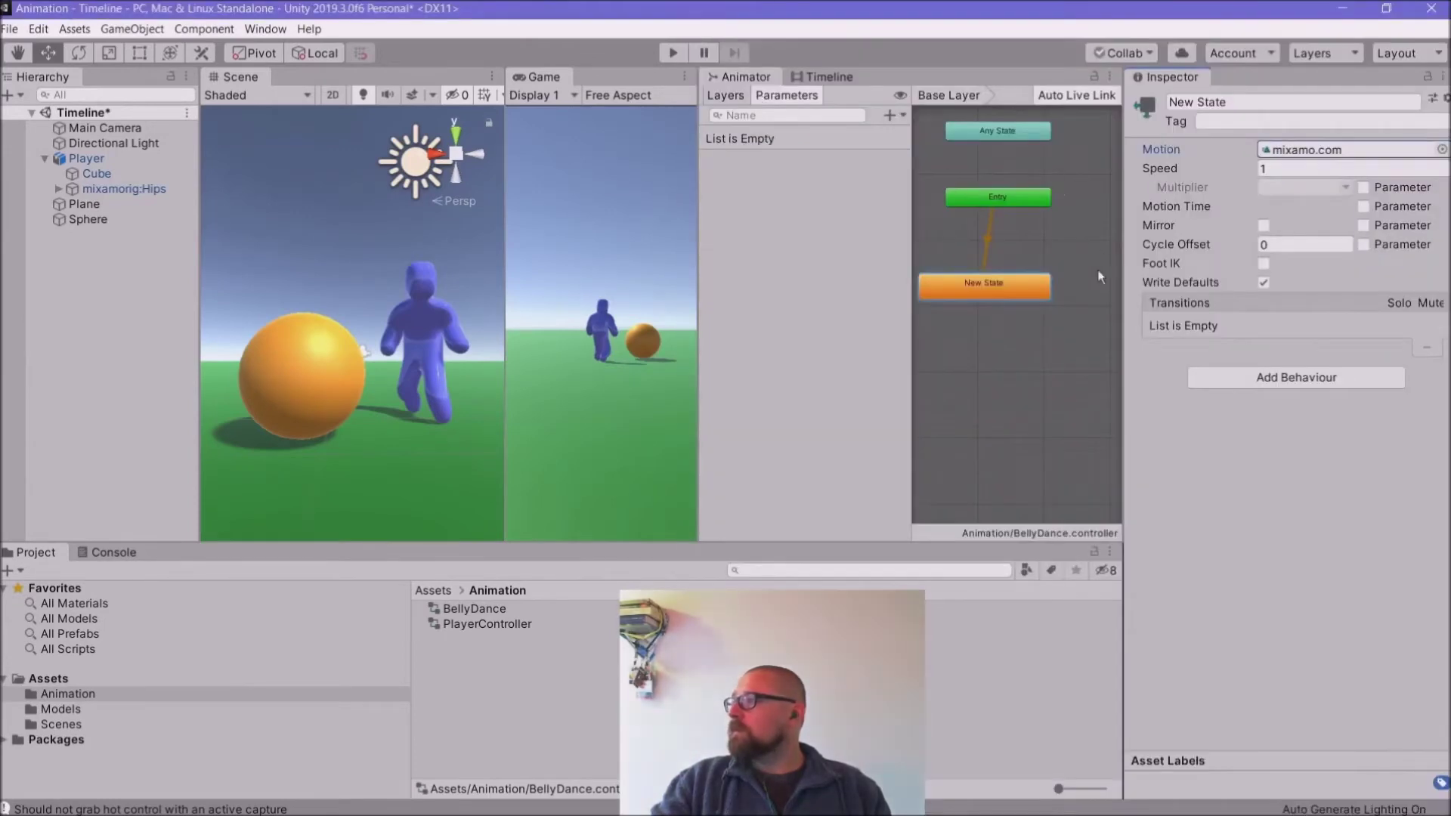
Step: Align New State directly beneath Entry, add a transition from the state back to itself and select that transition
{"action": "left_click_drag", "start_coordinate": [1005, 286], "coordinate": [1018, 272]}
{"action": "right_click", "coordinate": [1017, 273]}
{"action": "left_click", "coordinate": [1047, 281]}
{"action": "left_click", "coordinate": [1013, 271]}
{"action": "left_click", "coordinate": [998, 293]}
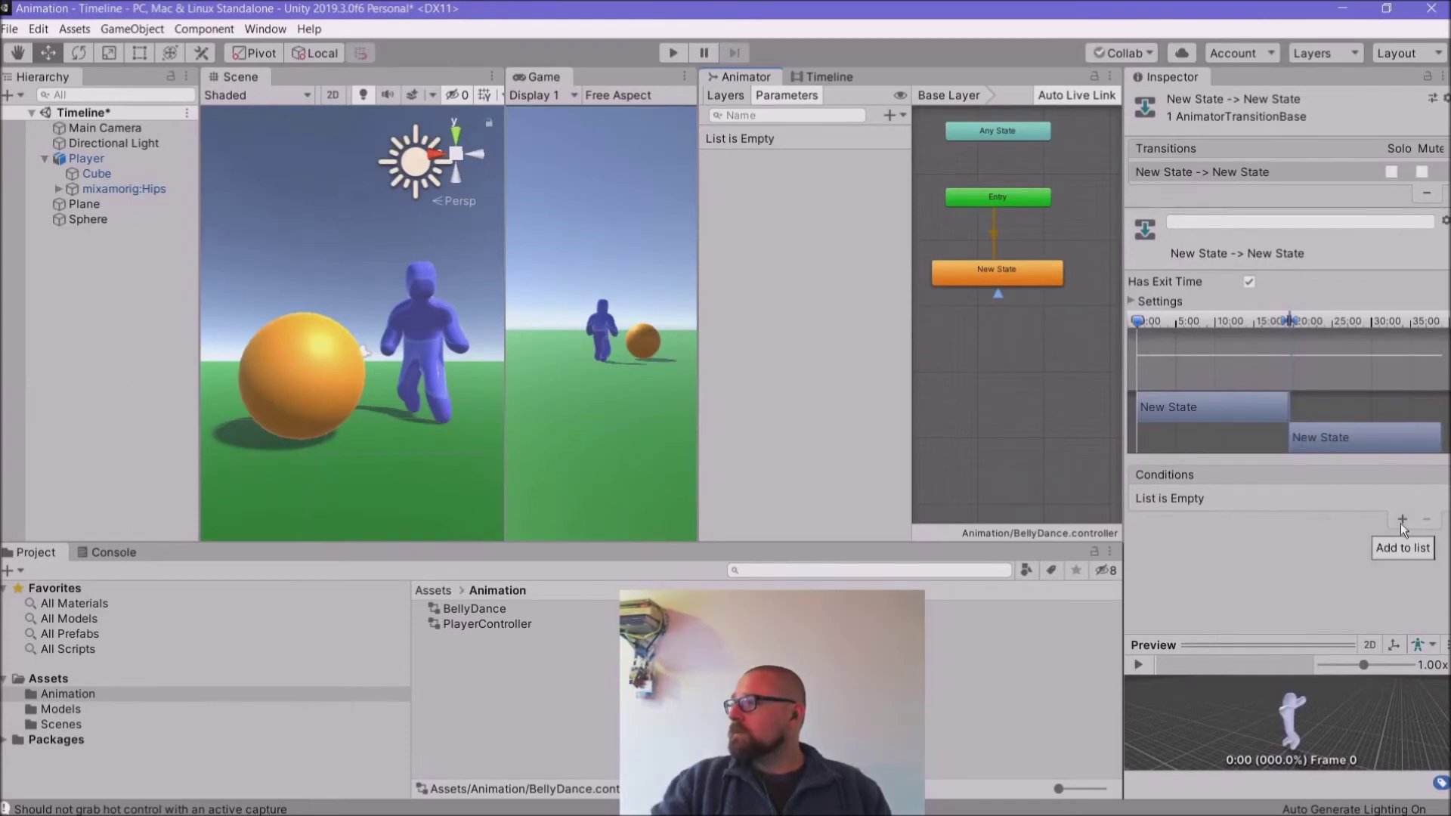
Step: Assign BellyDance as the Player's animator controller and play-test the scene
{"action": "left_click", "coordinate": [672, 52]}
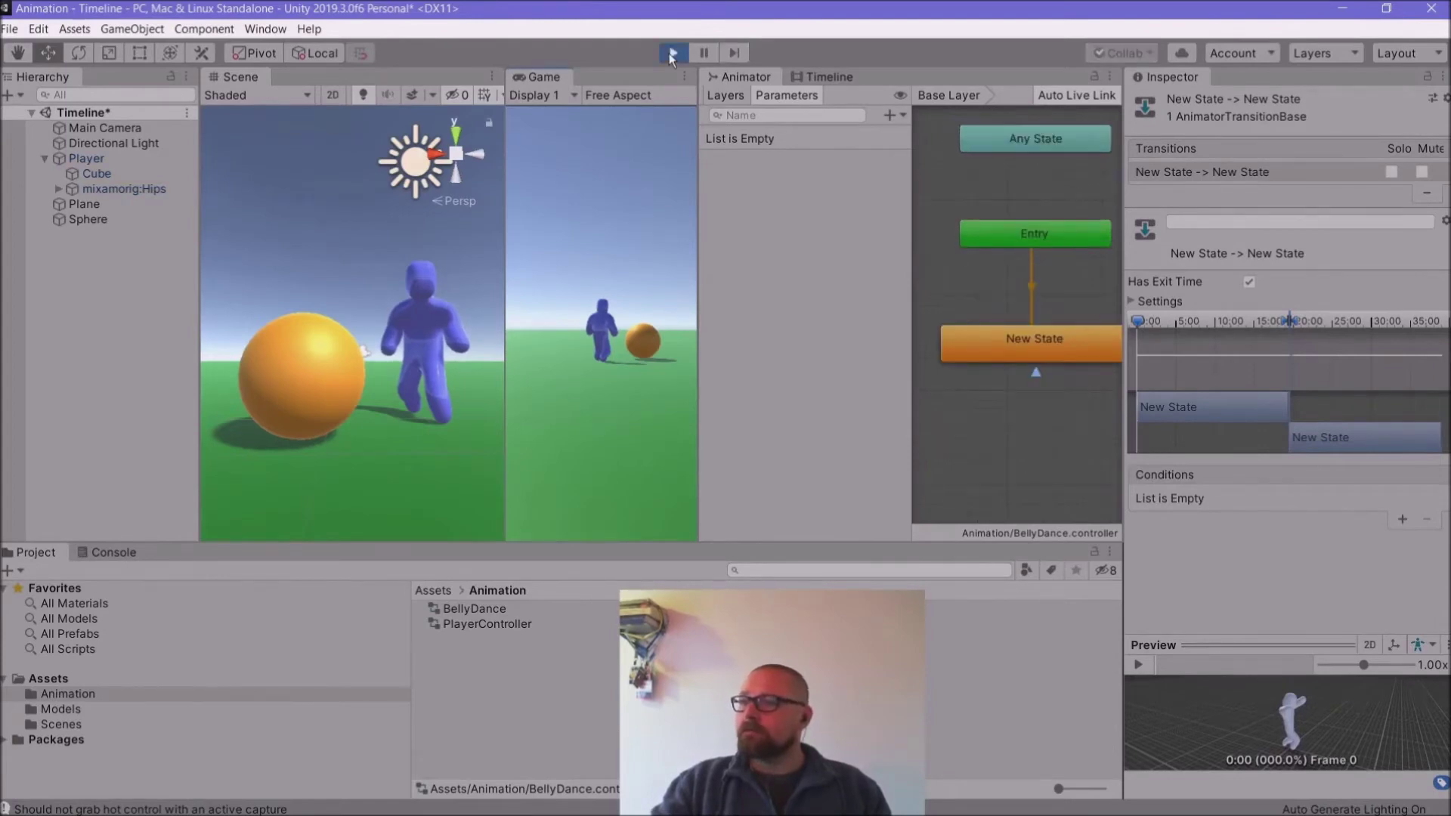
{"action": "left_click", "coordinate": [669, 56]}
{"action": "left_click", "coordinate": [89, 159]}
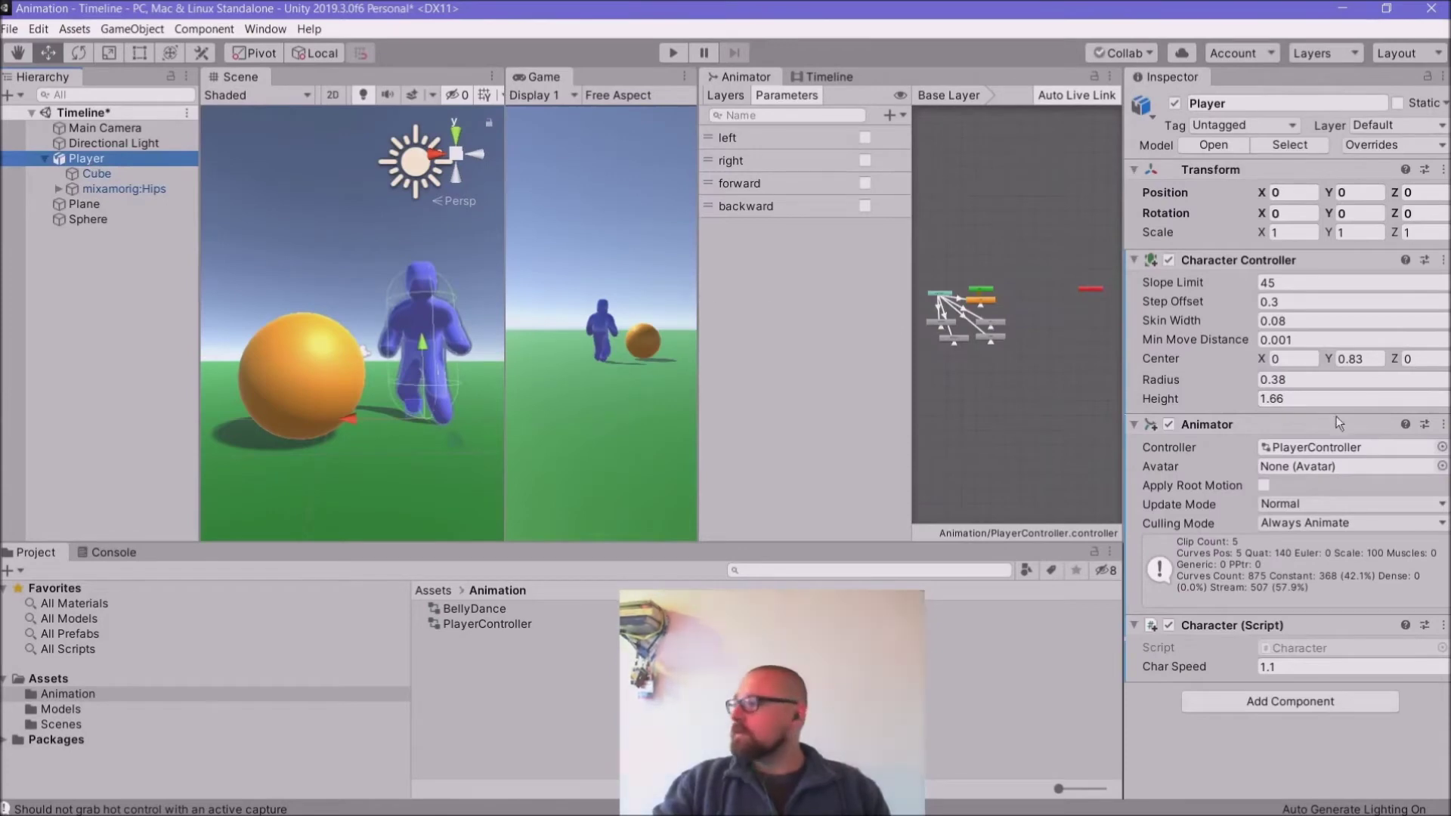
{"action": "left_click", "coordinate": [1442, 447]}
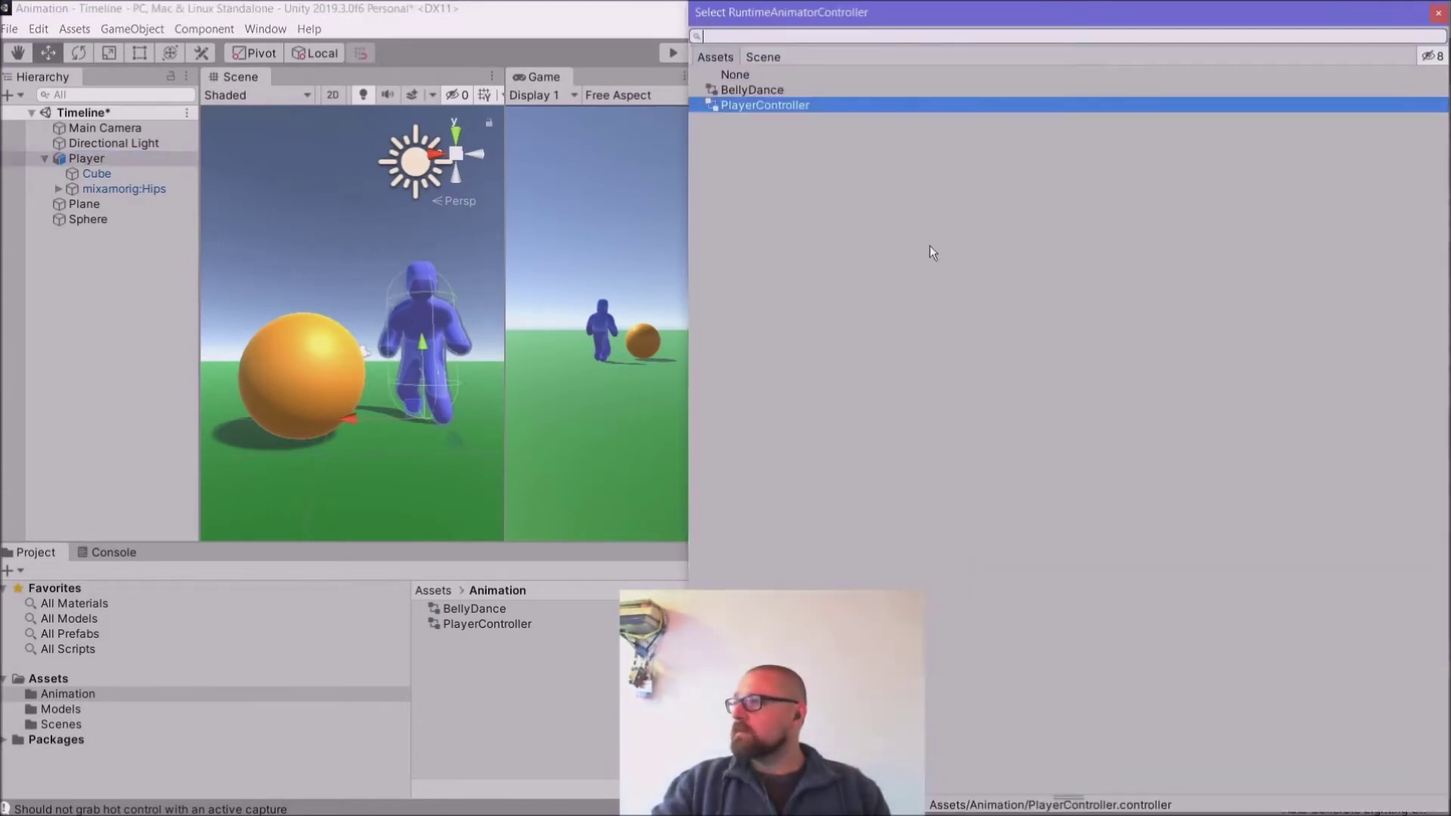
{"action": "double_click", "coordinate": [774, 91]}
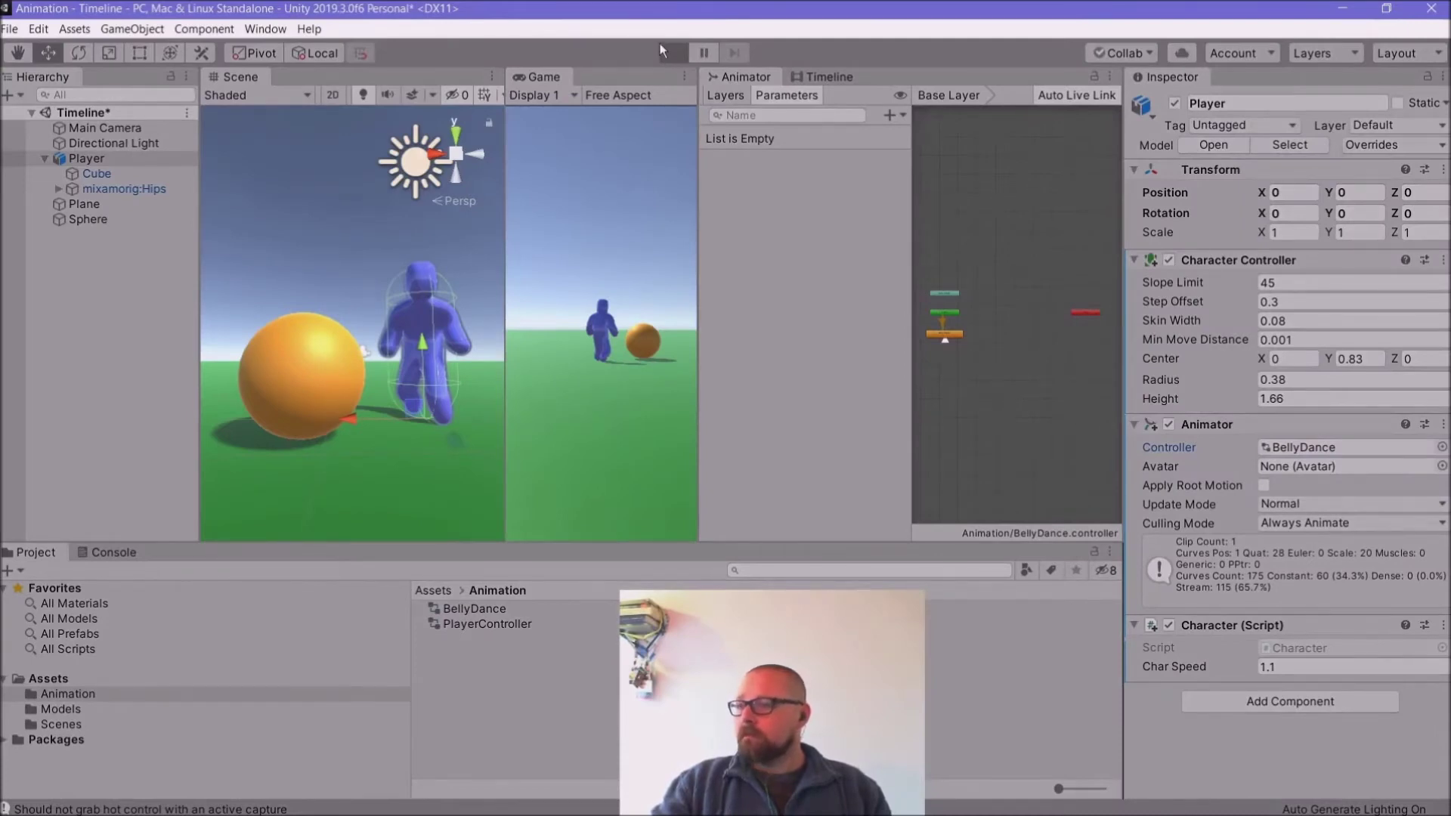
{"action": "left_click", "coordinate": [660, 43]}
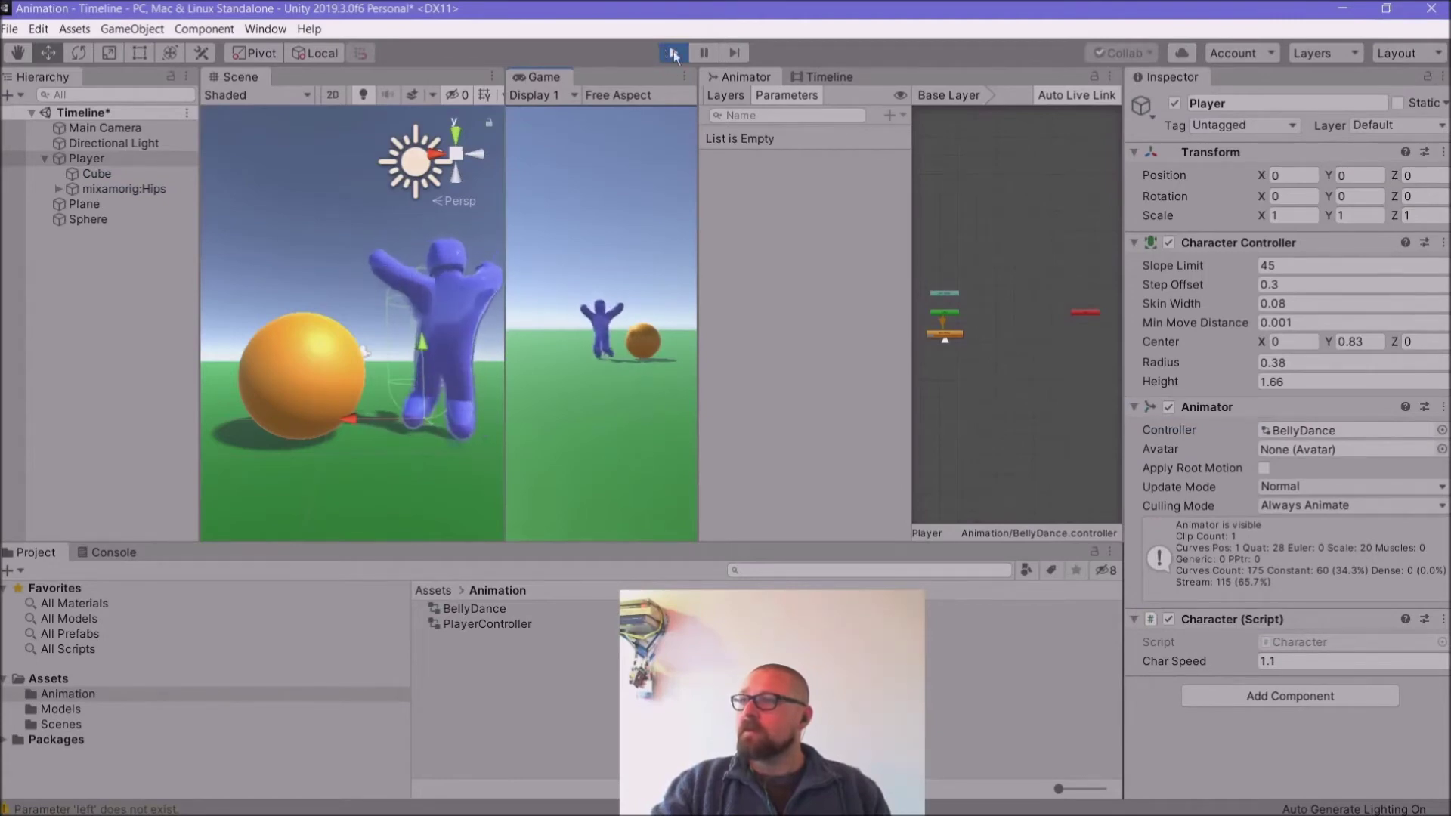
{"action": "left_click", "coordinate": [673, 51]}
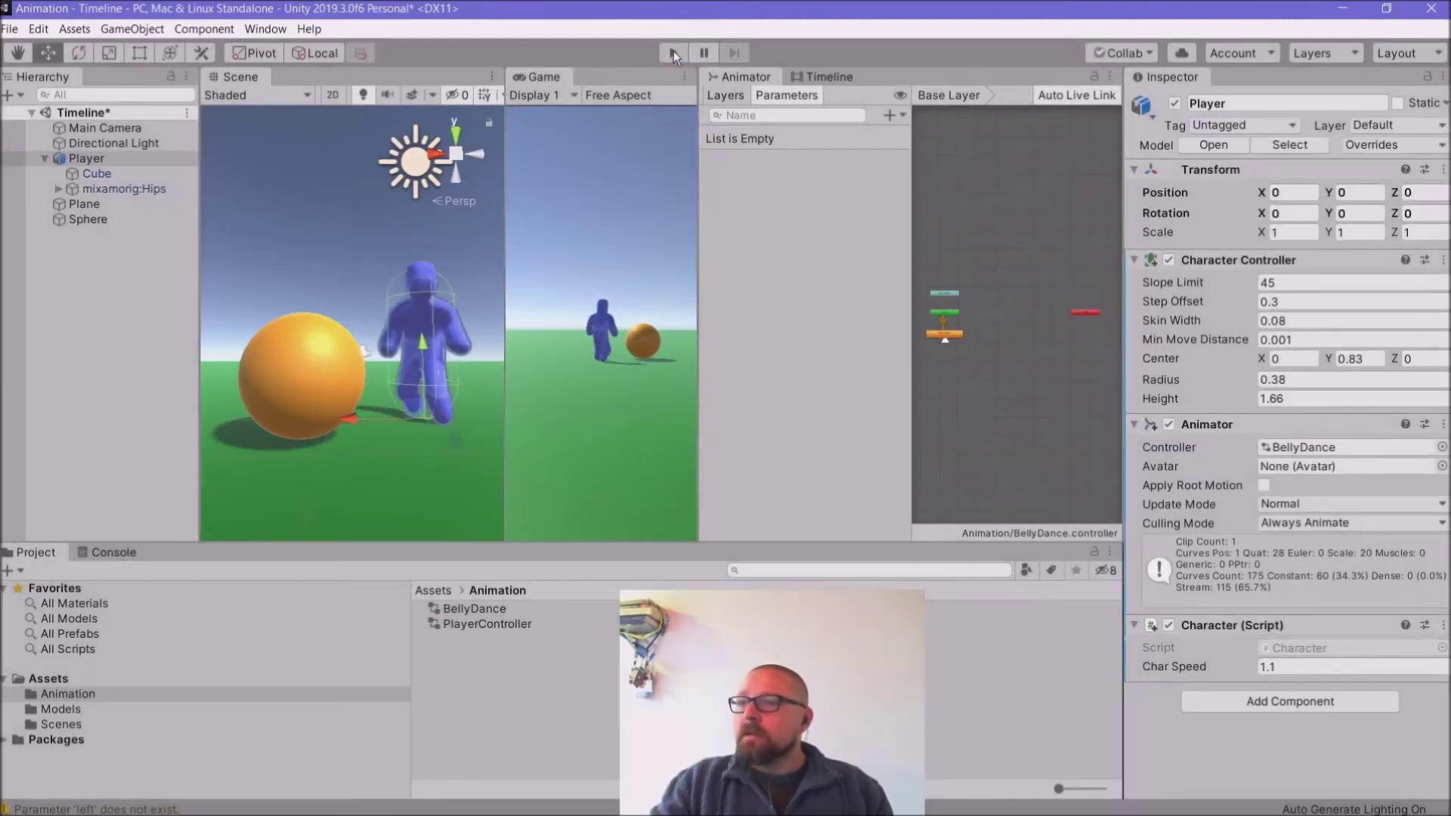
Step: Create a timeline asset named MyTimeline in the Animation folder and open it in the Timeline view
{"action": "left_click", "coordinate": [83, 219]}
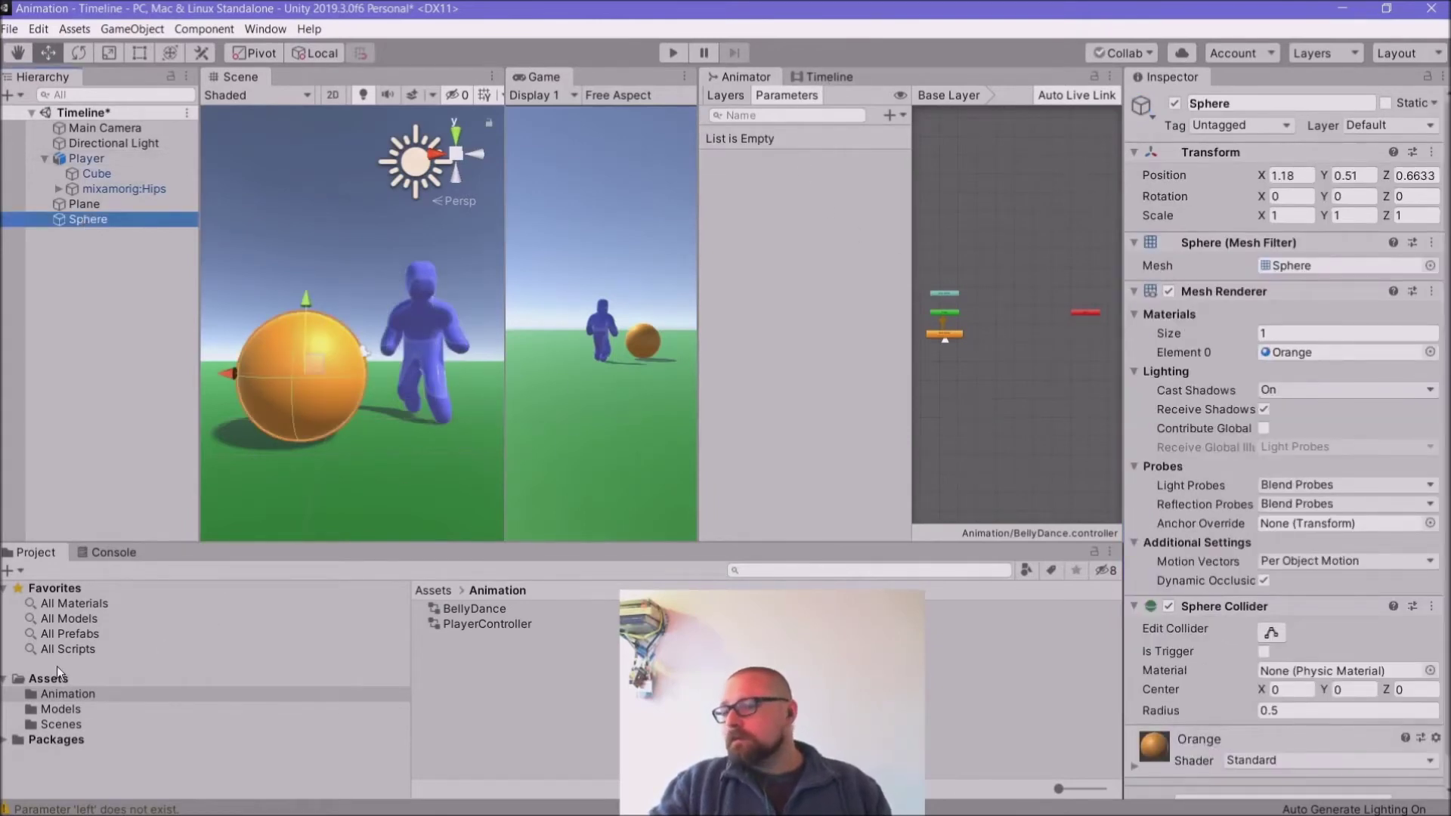
{"action": "left_click", "coordinate": [64, 691]}
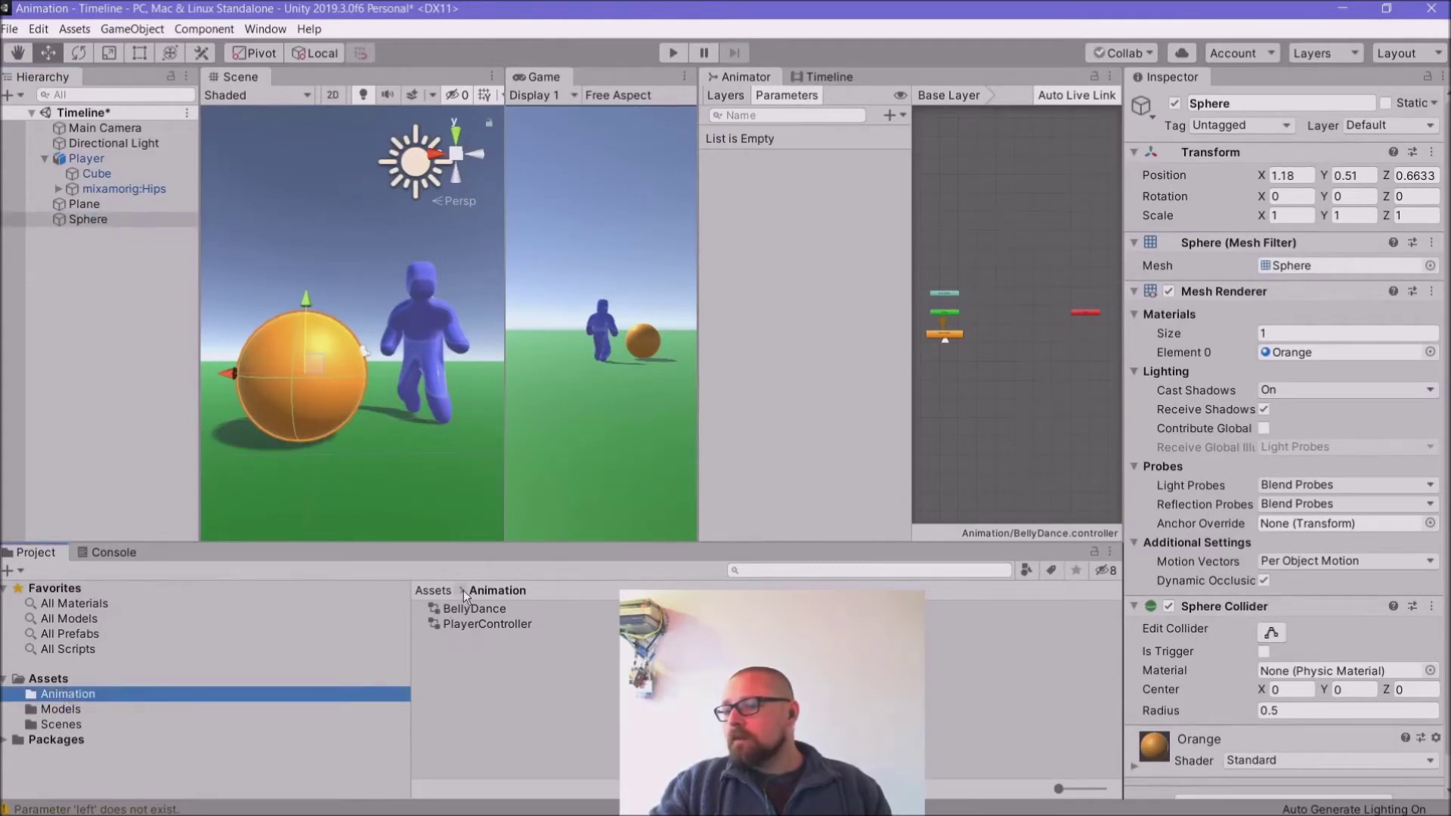
{"action": "right_click", "coordinate": [469, 647]}
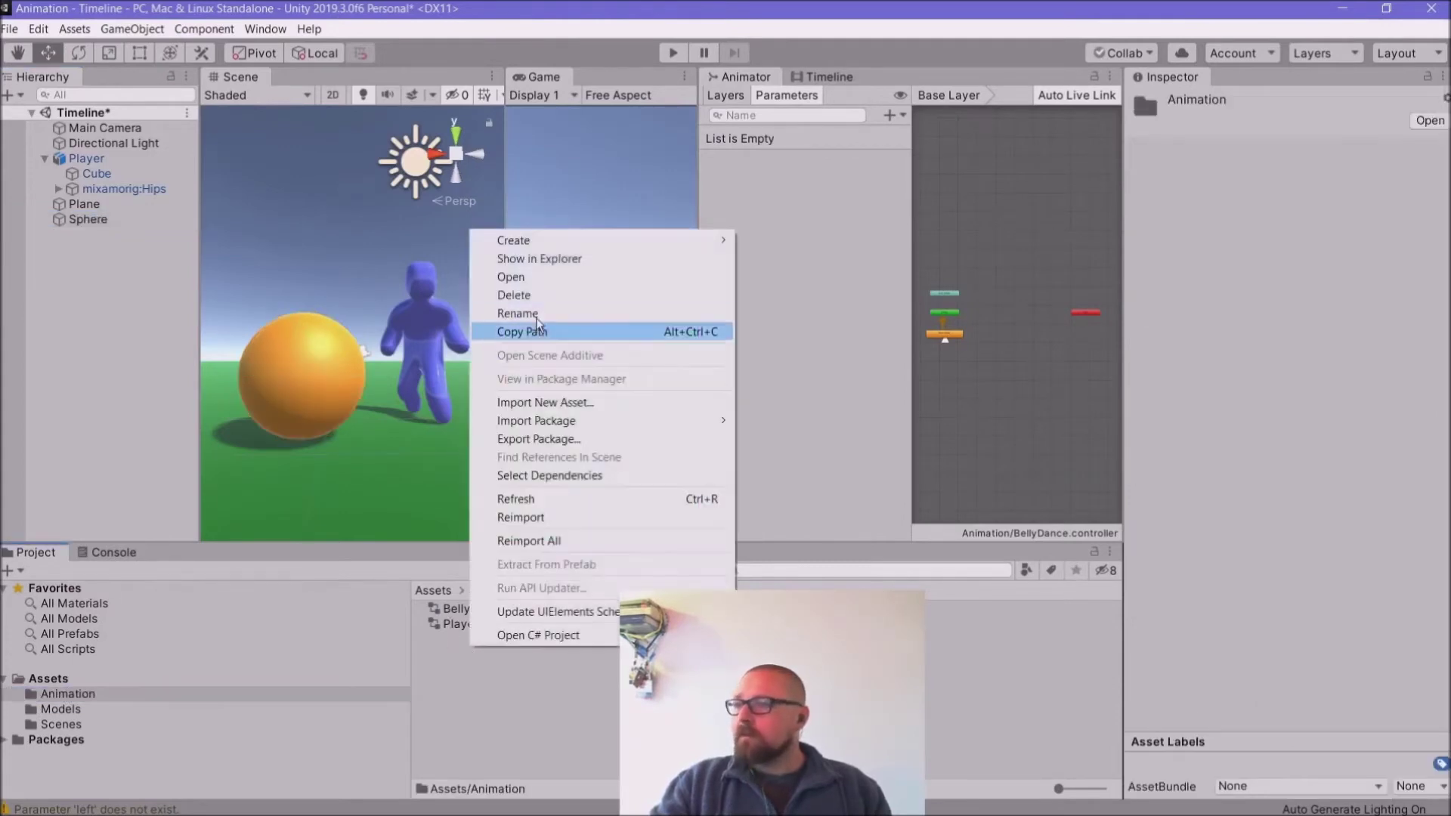
{"action": "mouse_move", "coordinate": [520, 239]}
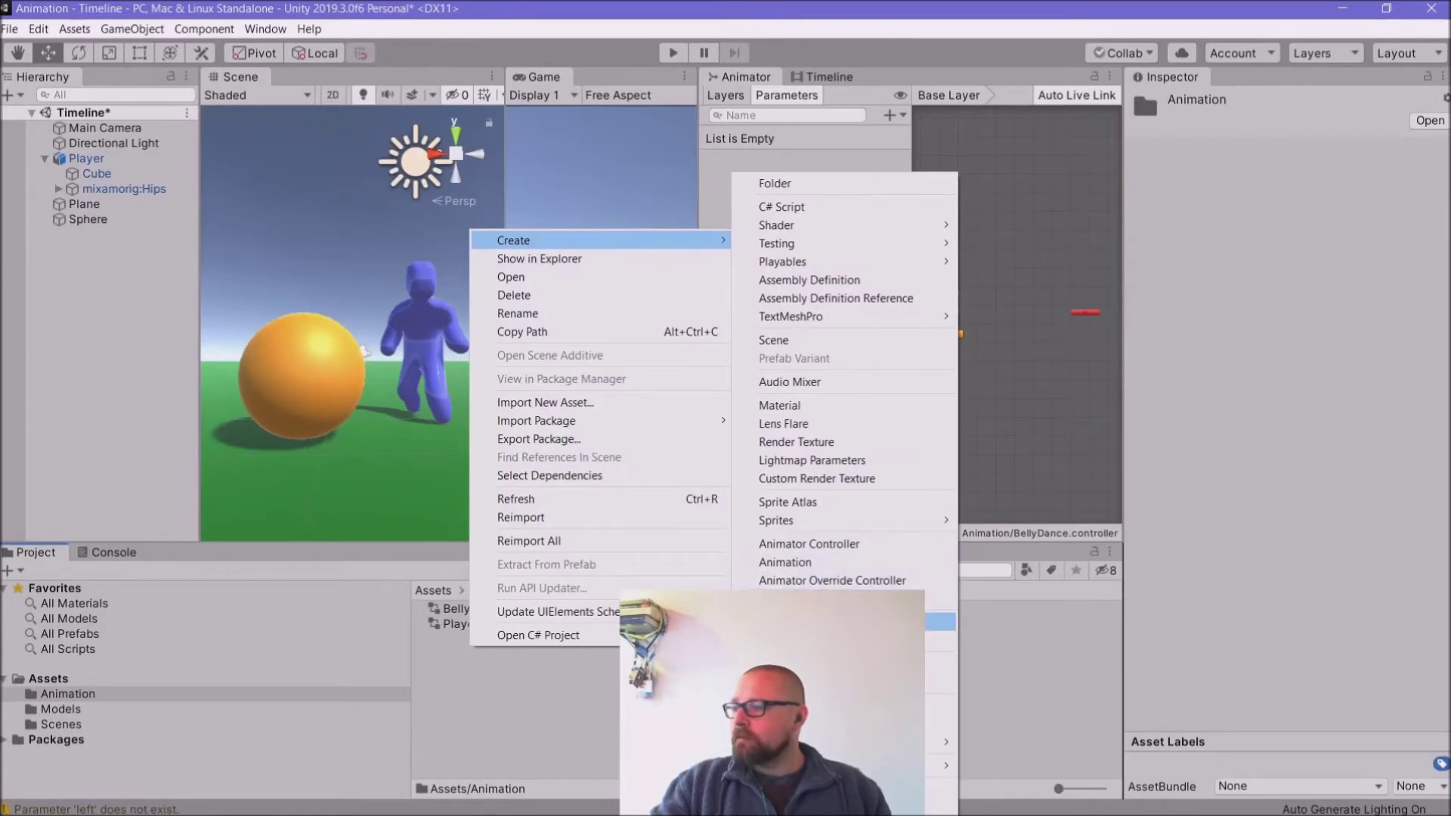
{"action": "left_click", "coordinate": [831, 622]}
{"action": "type", "text": "MyTimeline"}
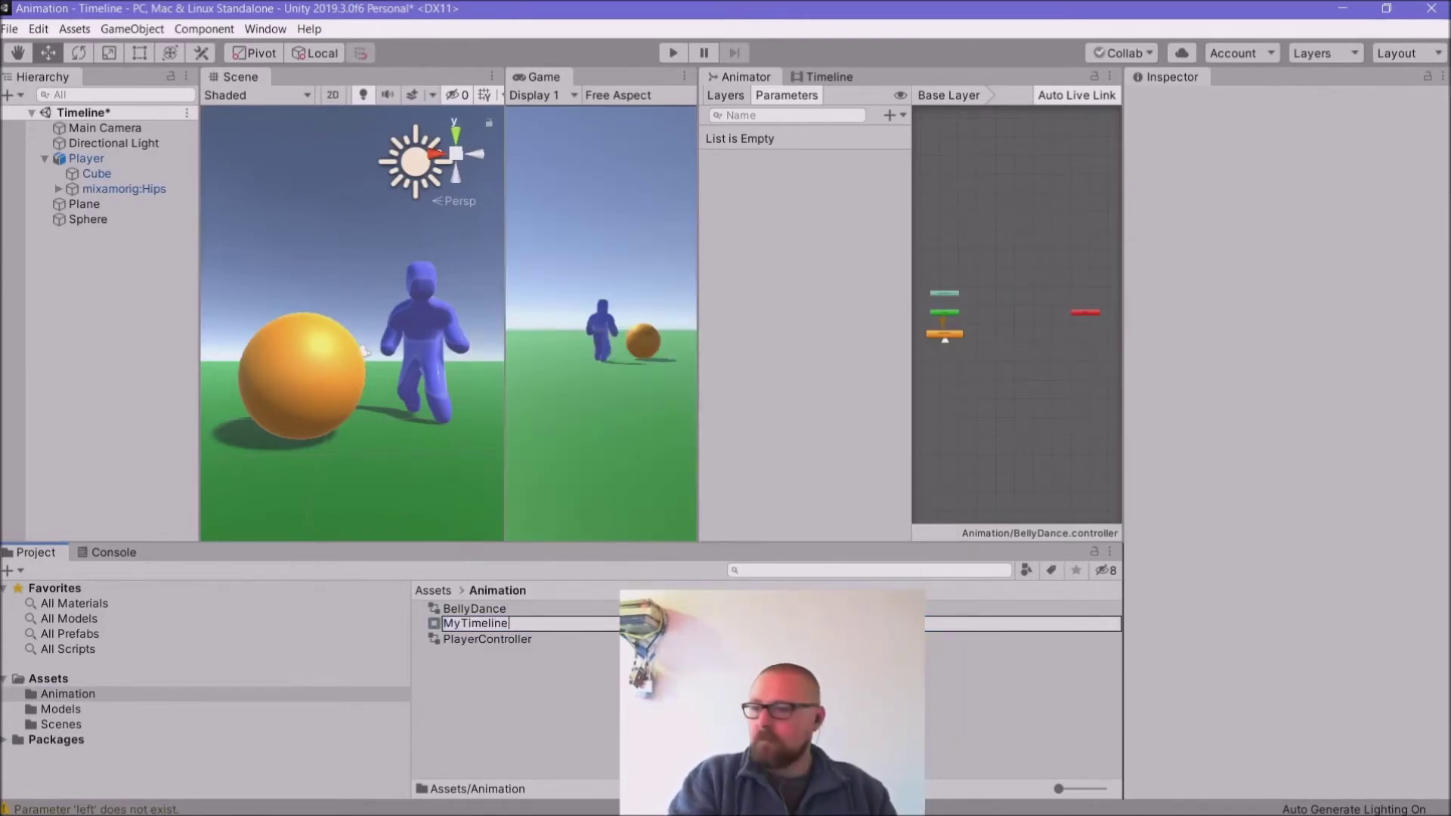
{"action": "key", "text": "Return"}
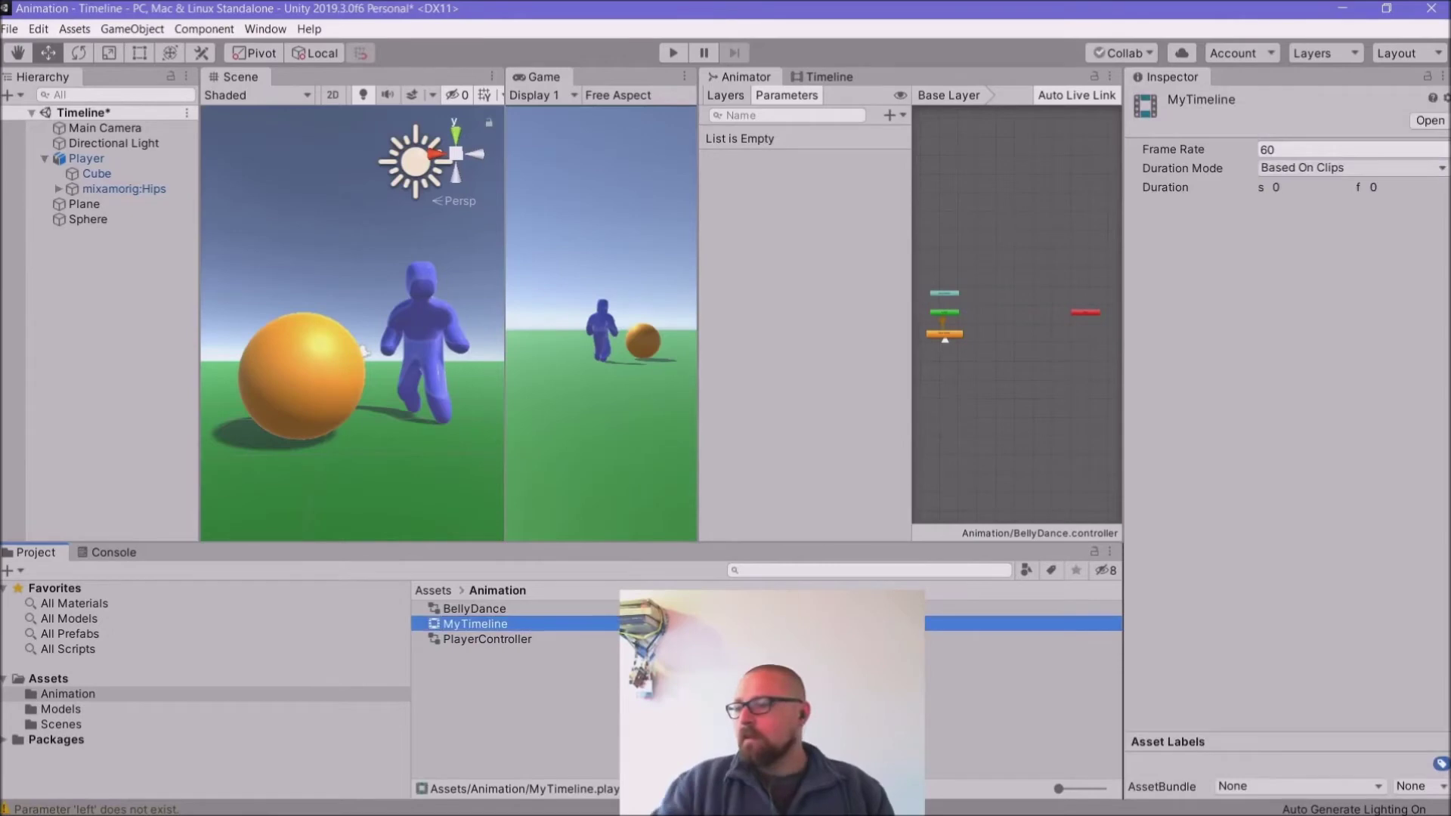
{"action": "double_click", "coordinate": [492, 623]}
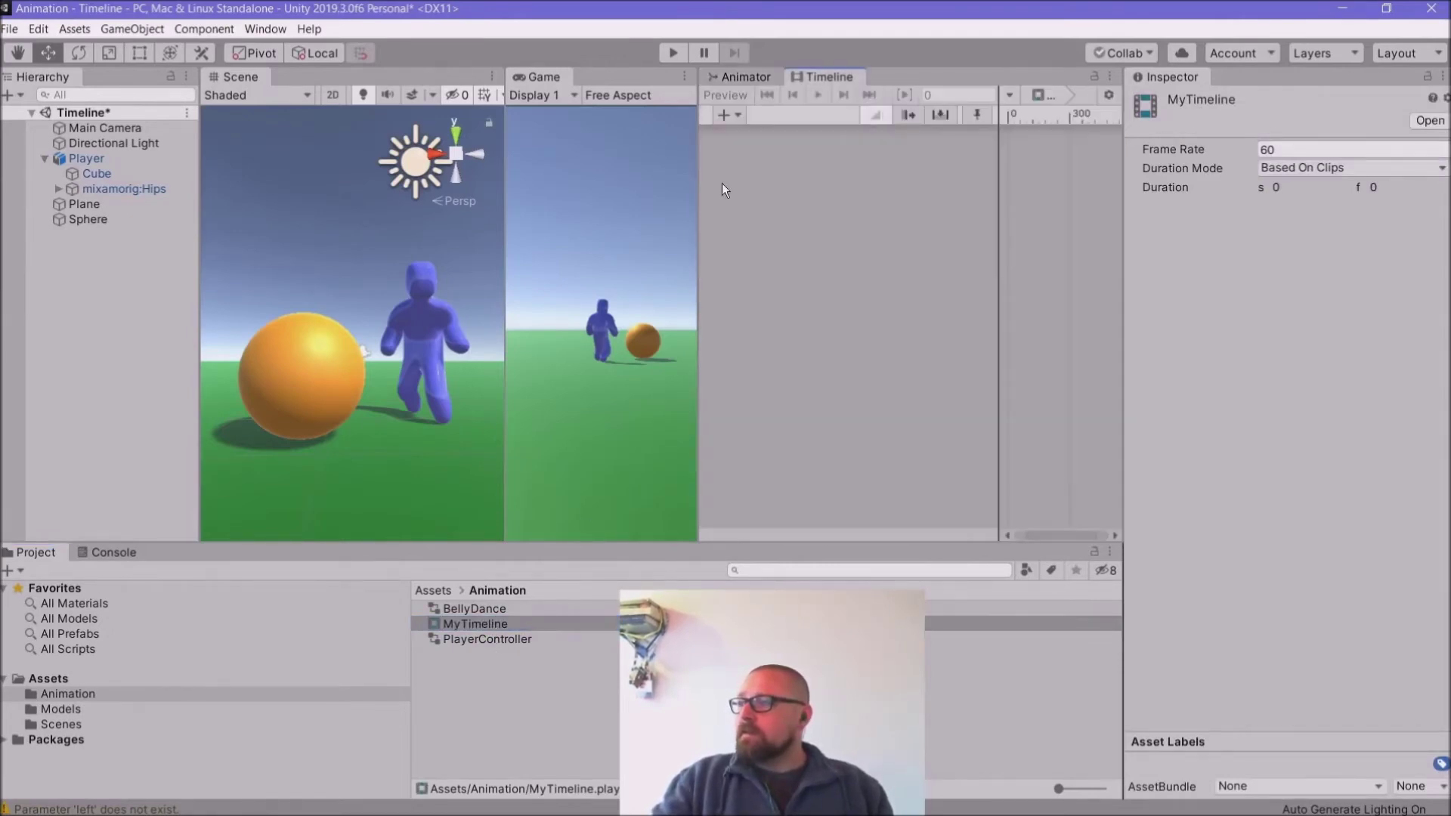
{"action": "left_click", "coordinate": [1002, 185]}
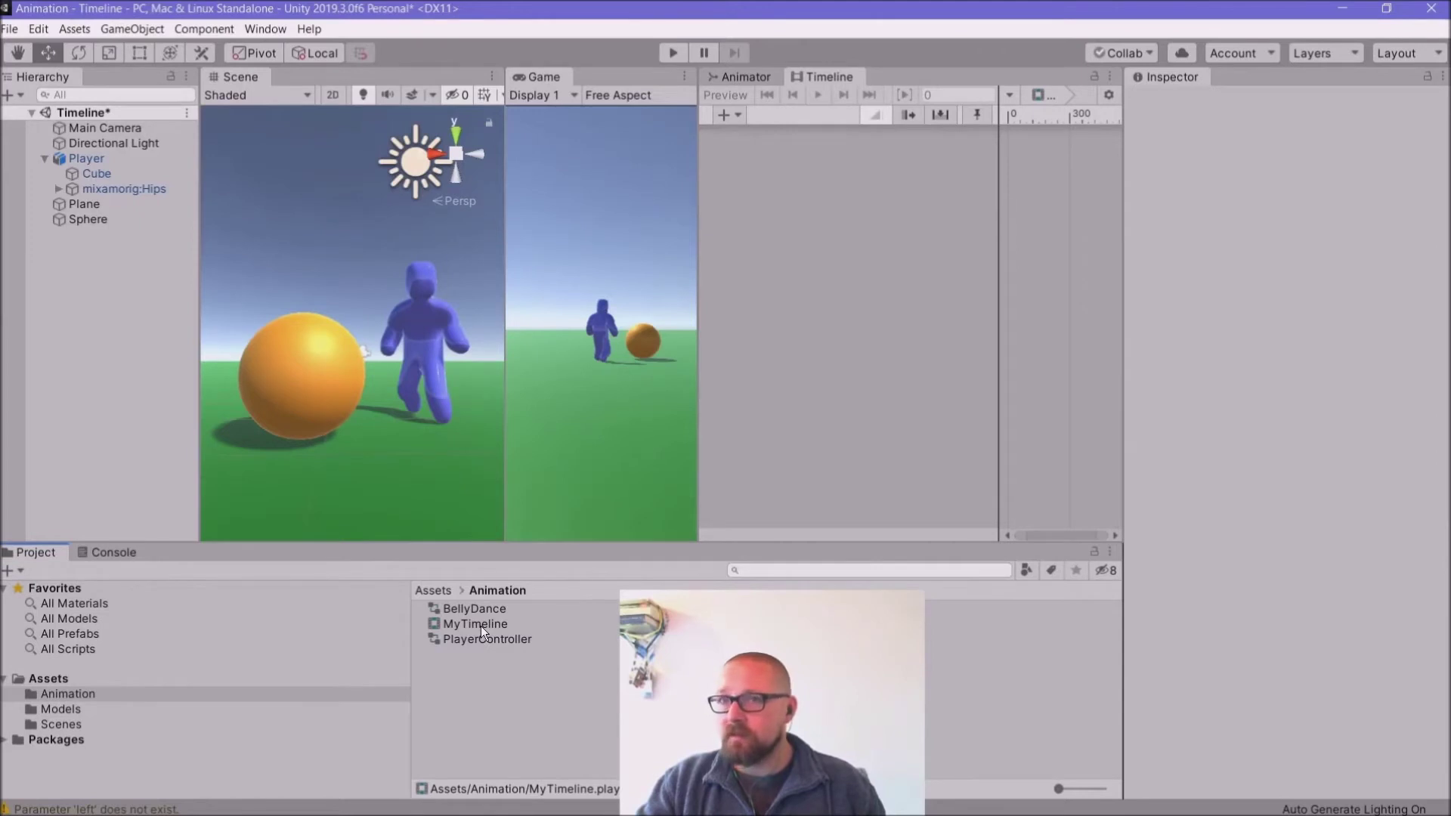
Step: Add an empty game object to the scene and name it Timeline
{"action": "right_click", "coordinate": [94, 113]}
{"action": "mouse_move", "coordinate": [166, 307]}
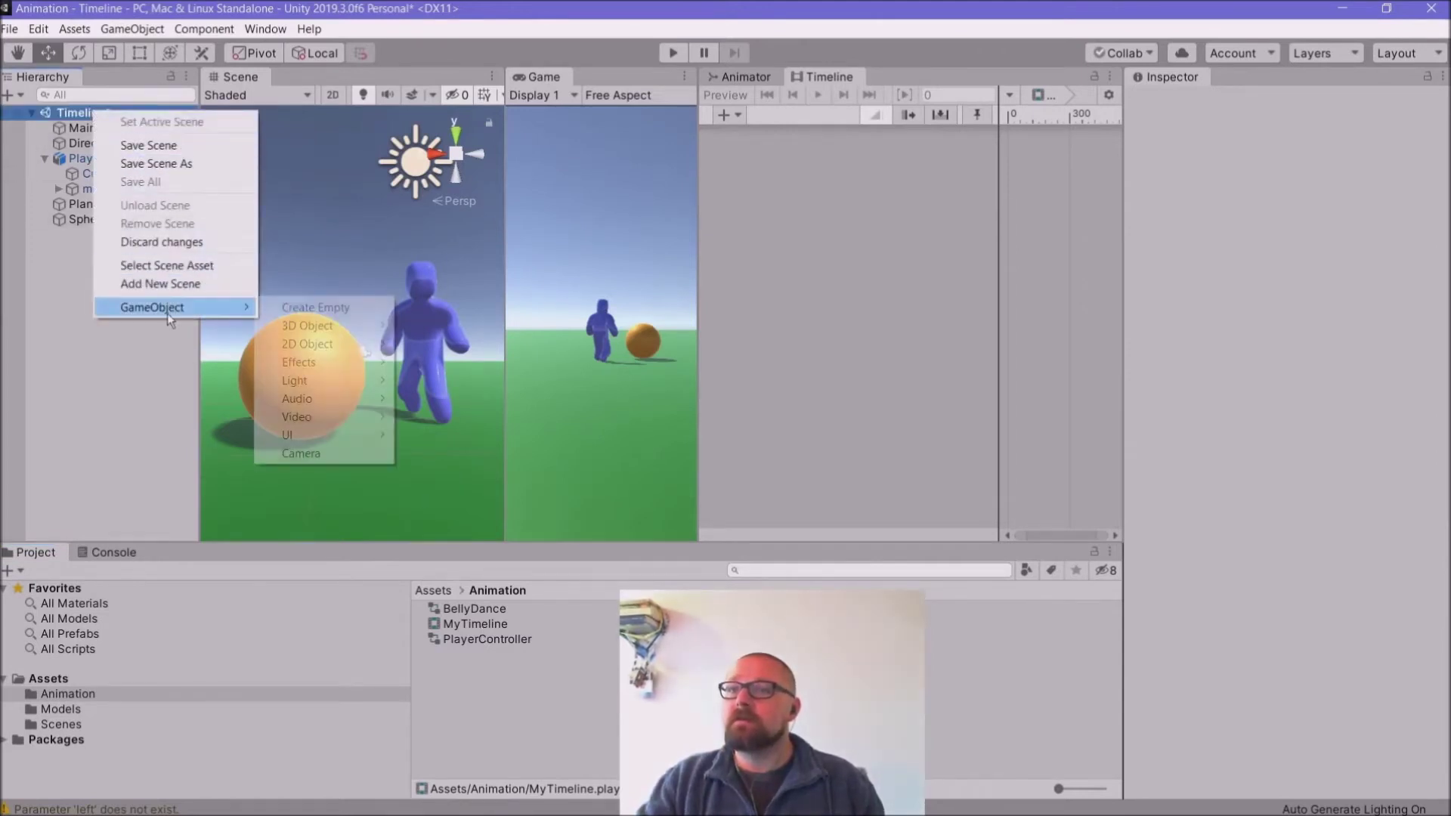
{"action": "left_click", "coordinate": [306, 307]}
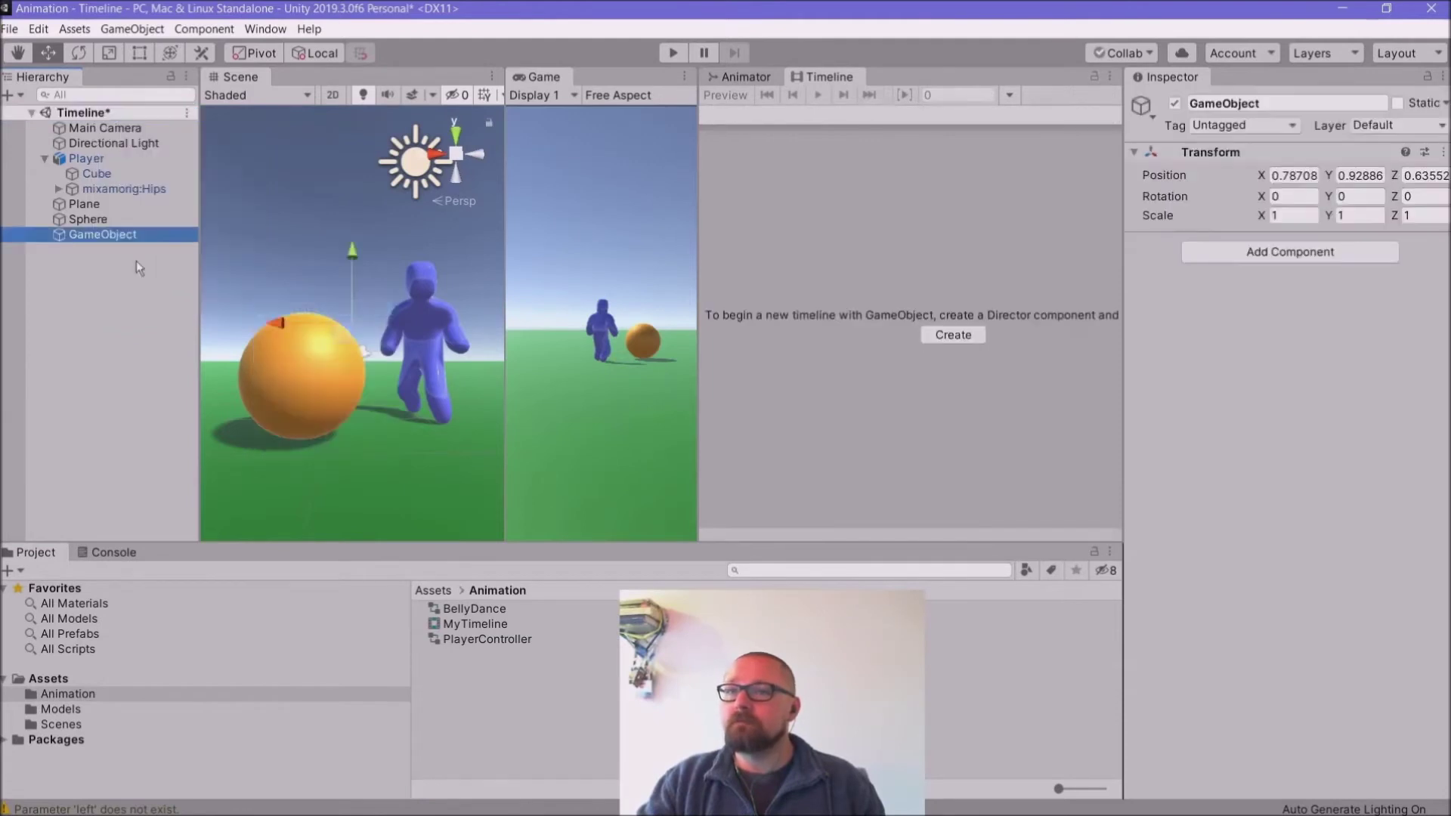
{"action": "double_click", "coordinate": [115, 239]}
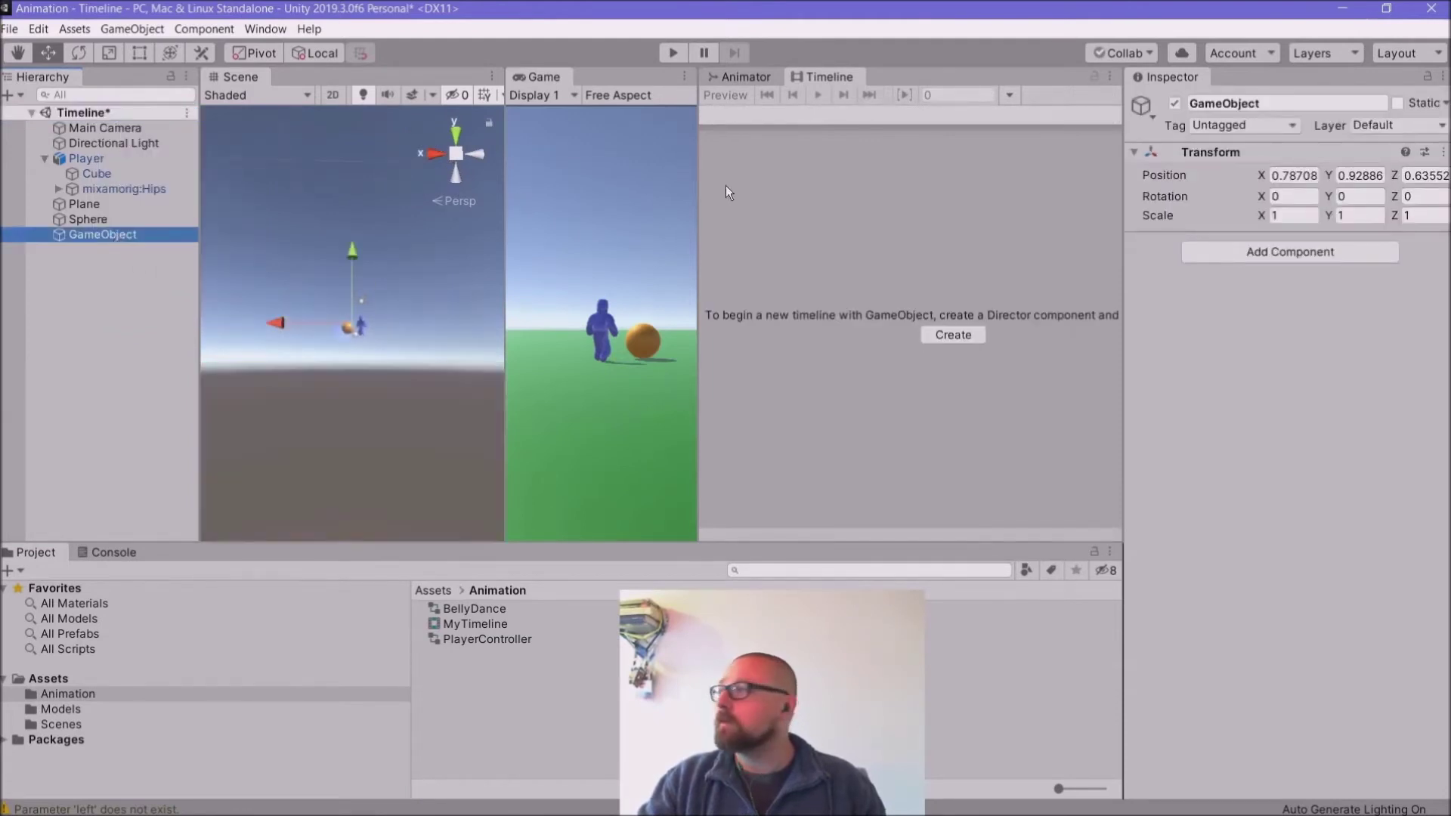
{"action": "left_click", "coordinate": [1317, 103]}
{"action": "type", "text": "Timeline"}
{"action": "key", "text": "Return"}
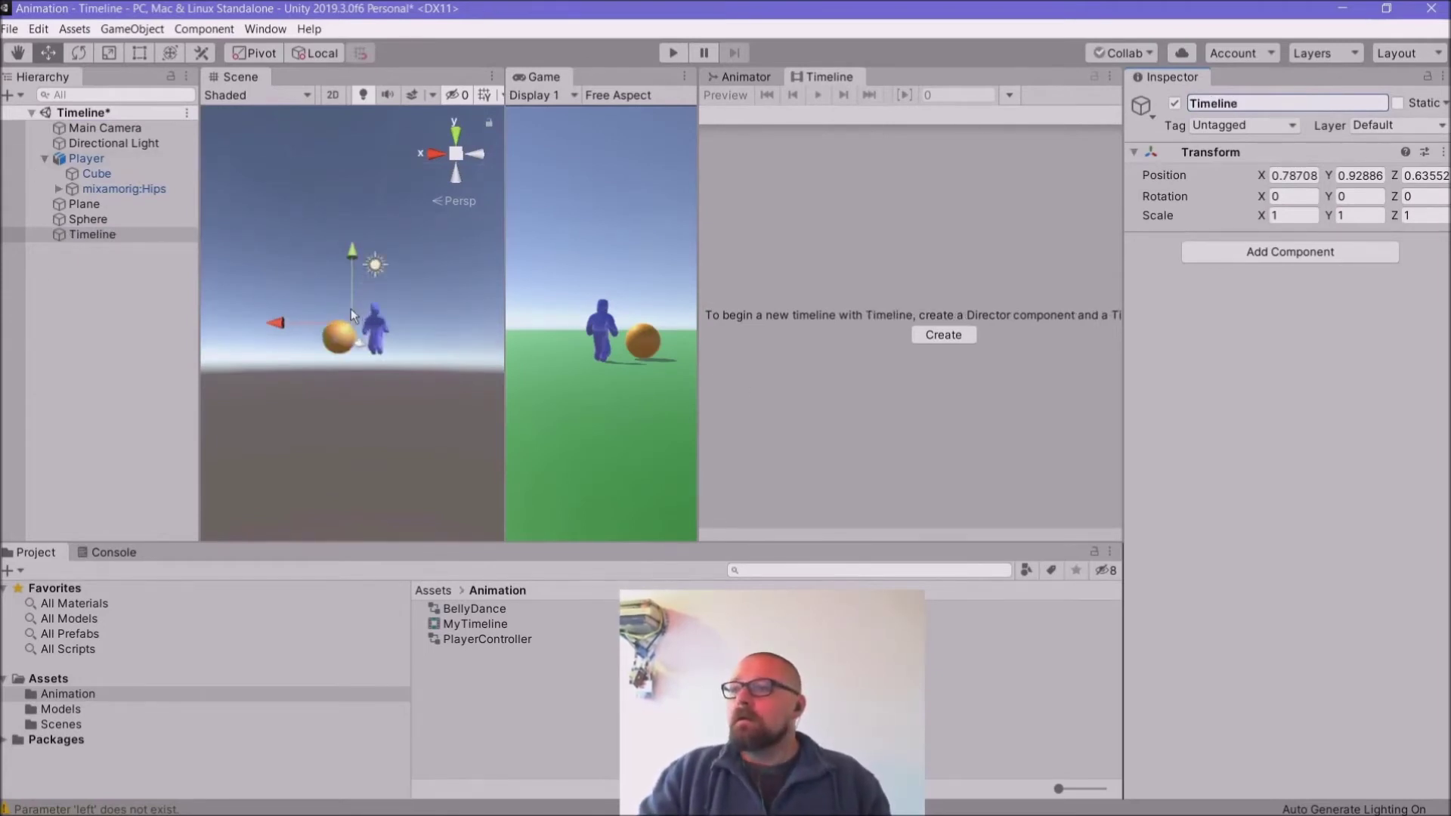
{"action": "key", "text": "f"}
{"action": "left_click", "coordinate": [103, 239]}
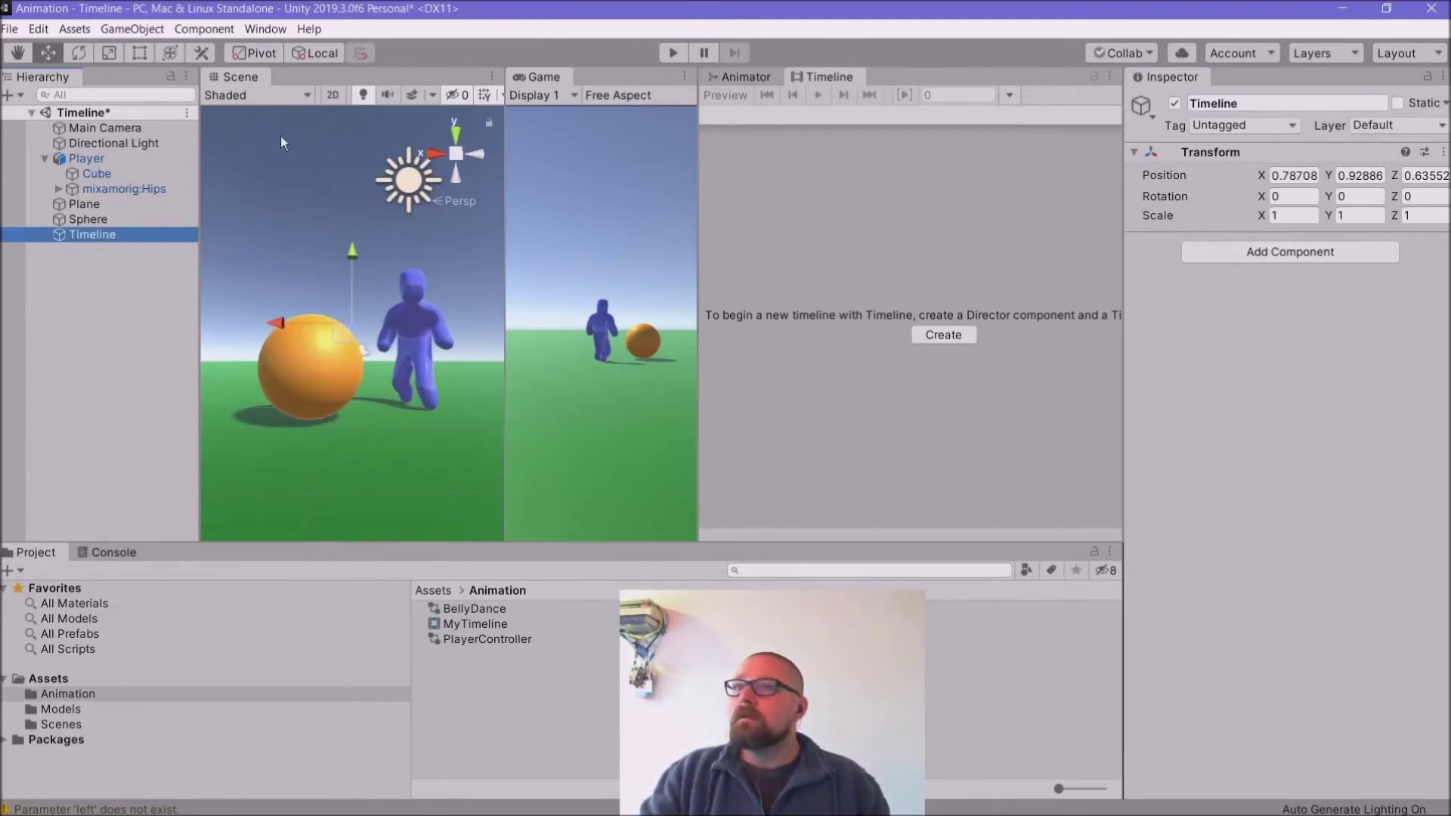
Step: Move the Main Camera past the player and sphere to about Z 4.14 and set its Y rotation to 180
{"action": "left_click", "coordinate": [80, 128]}
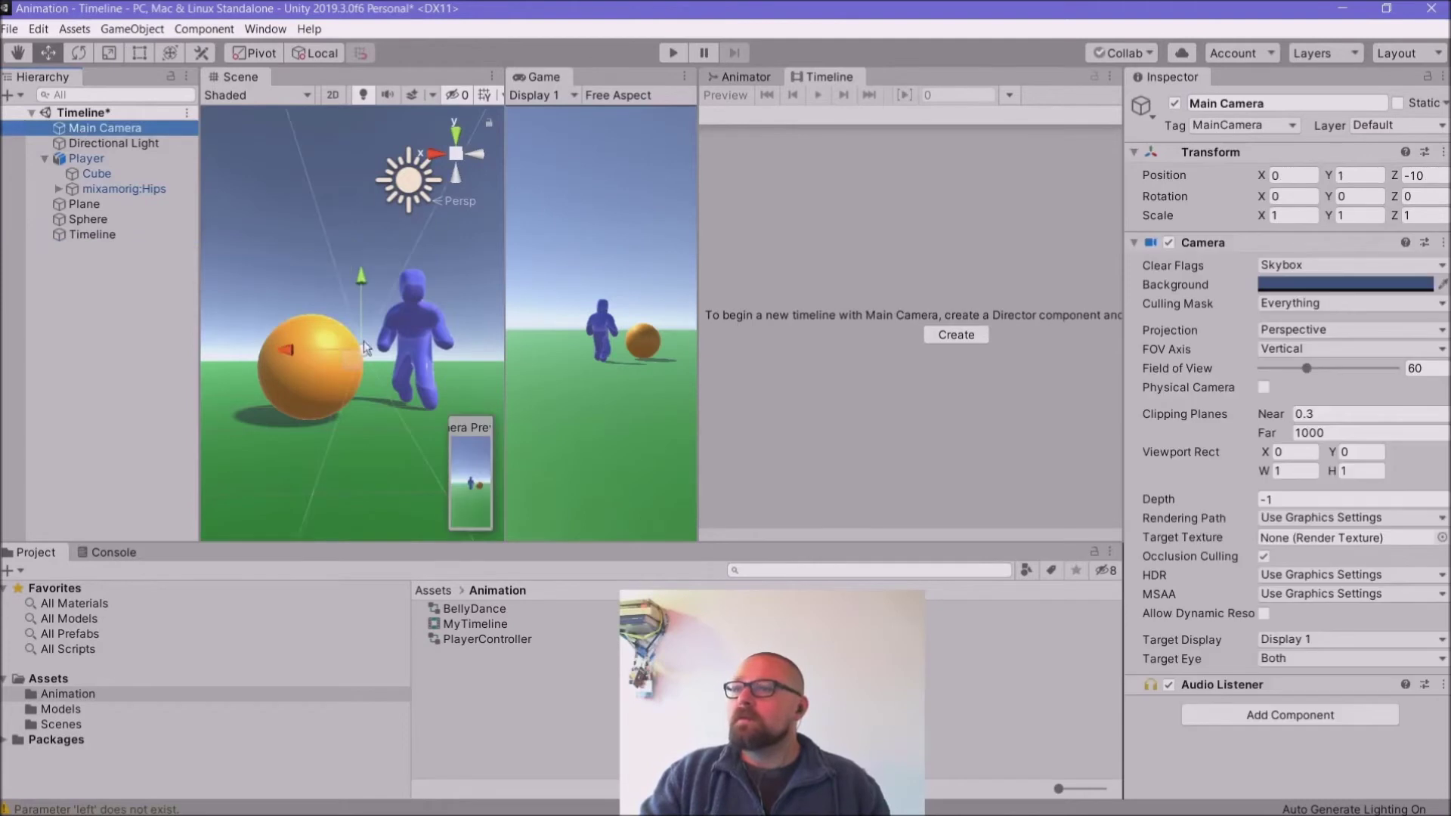
{"action": "left_click", "coordinate": [457, 135]}
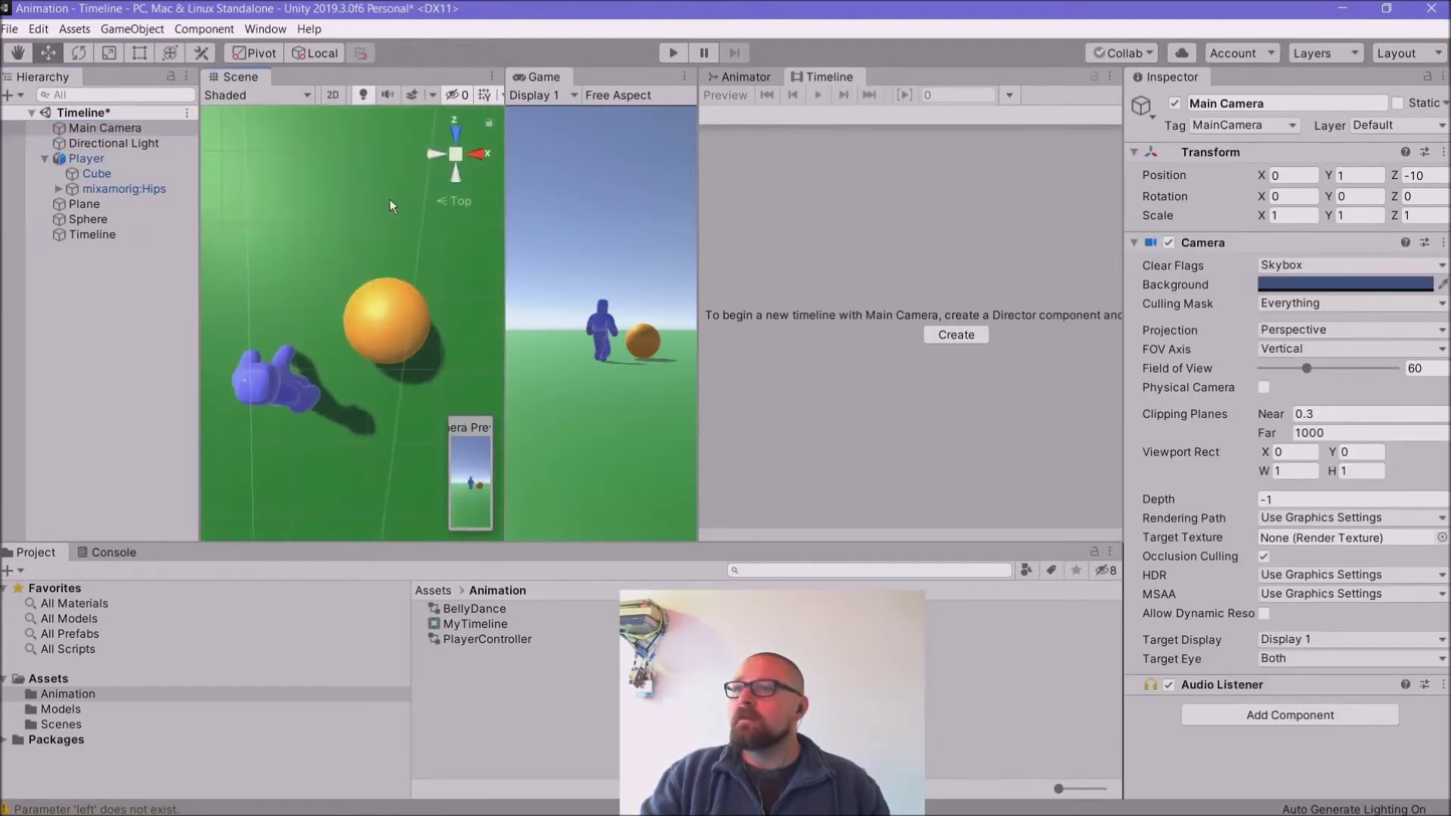
{"action": "scroll", "coordinate": [310, 310], "scroll_direction": "down", "scroll_amount": 4}
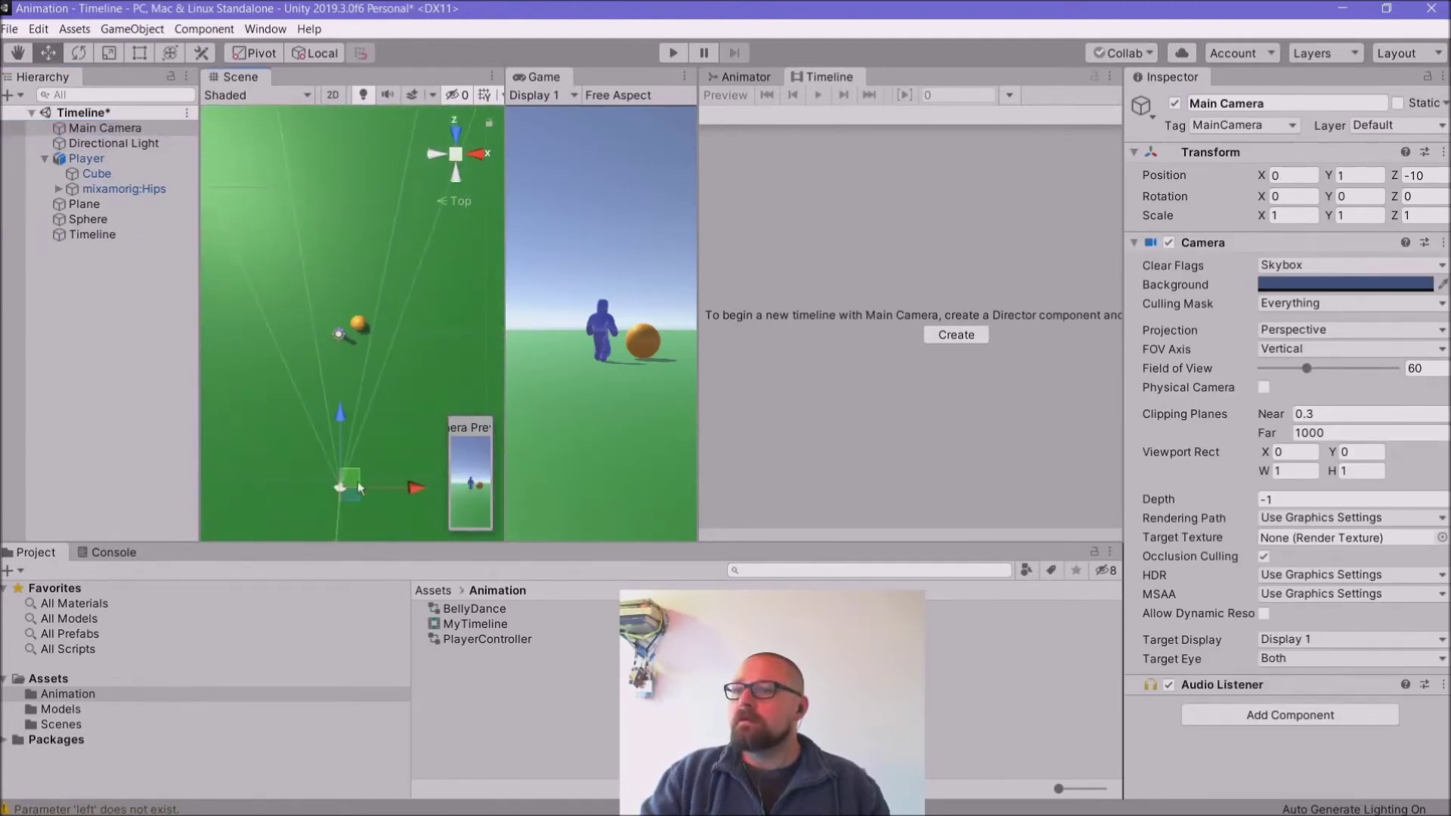
{"action": "left_click_drag", "start_coordinate": [346, 410], "coordinate": [346, 193]}
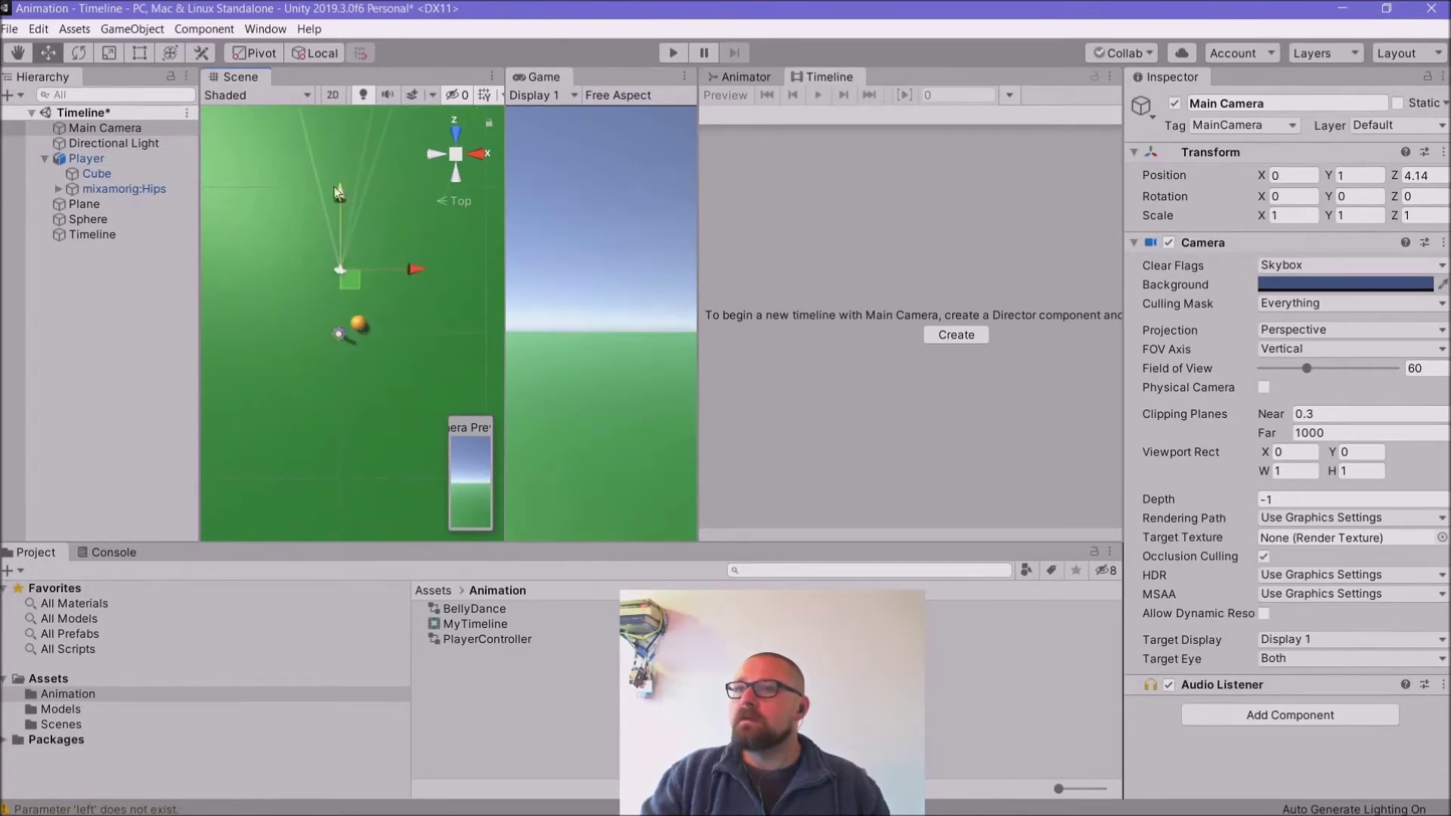
{"action": "key", "text": "e"}
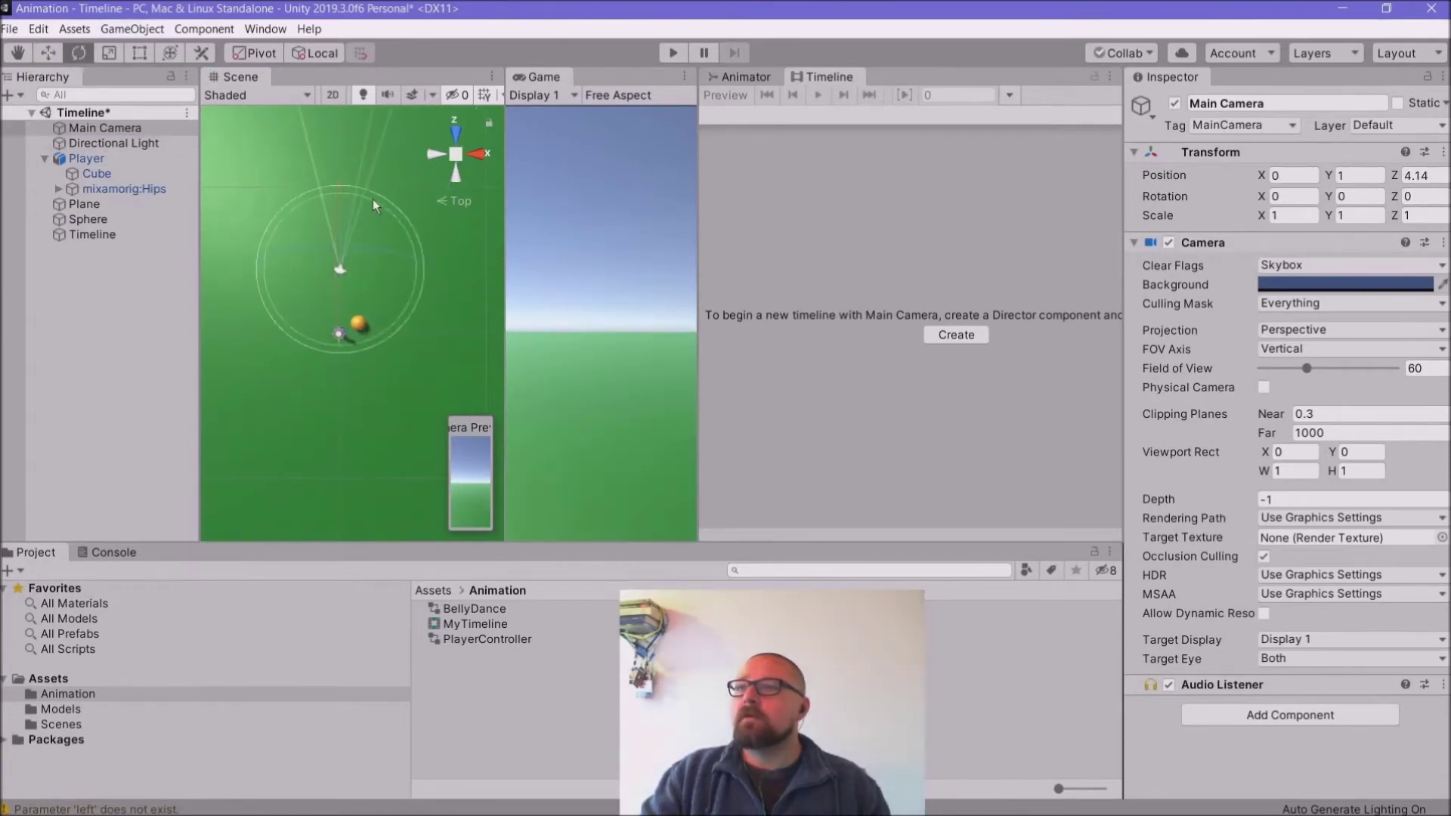
{"action": "left_click", "coordinate": [1359, 198]}
{"action": "type", "text": "180"}
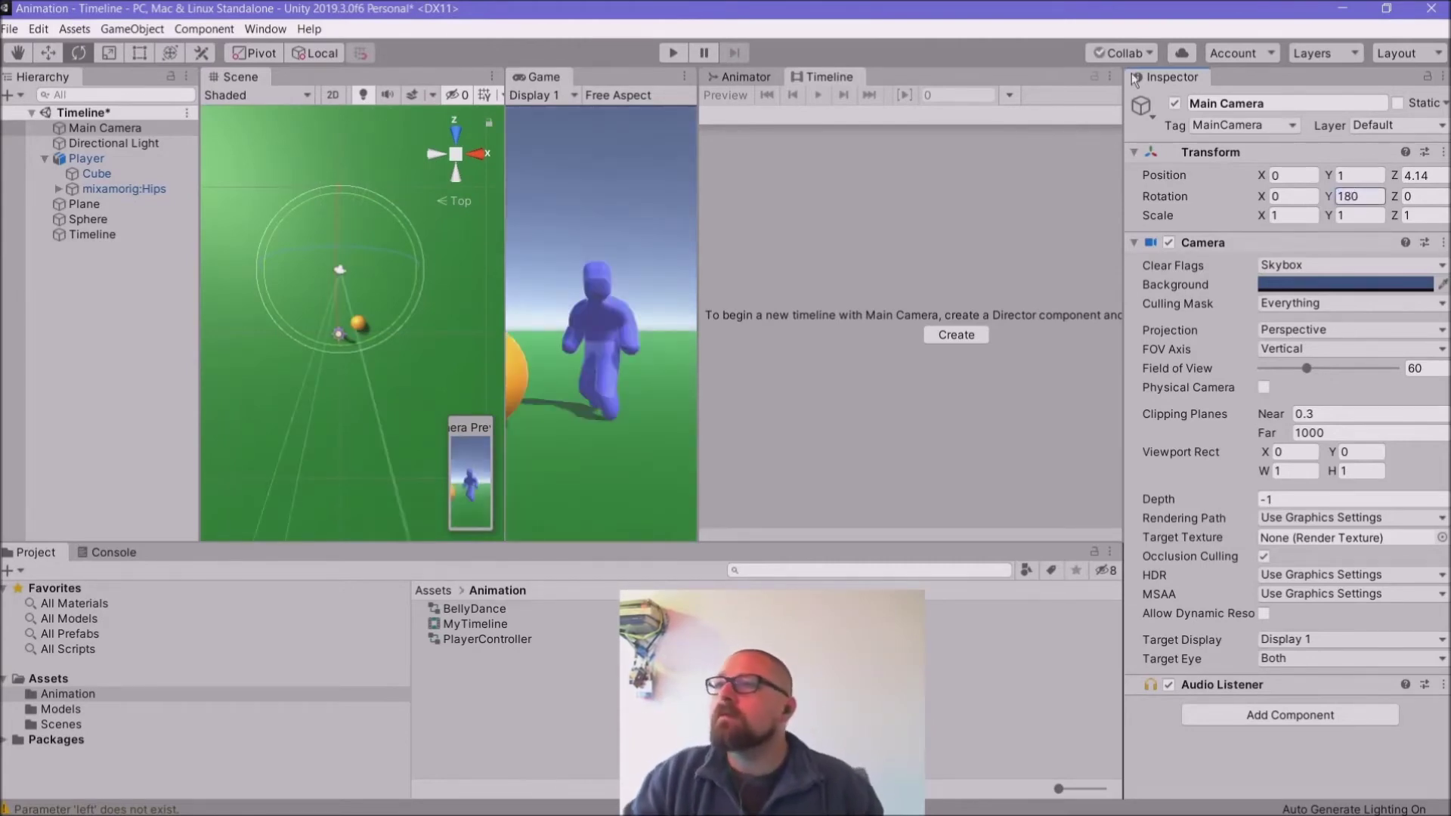
Step: Reposition the Main Camera to about X 0.75 and Z 2.84 to frame the sphere and player, and widen the Game view
{"action": "left_click", "coordinate": [48, 52]}
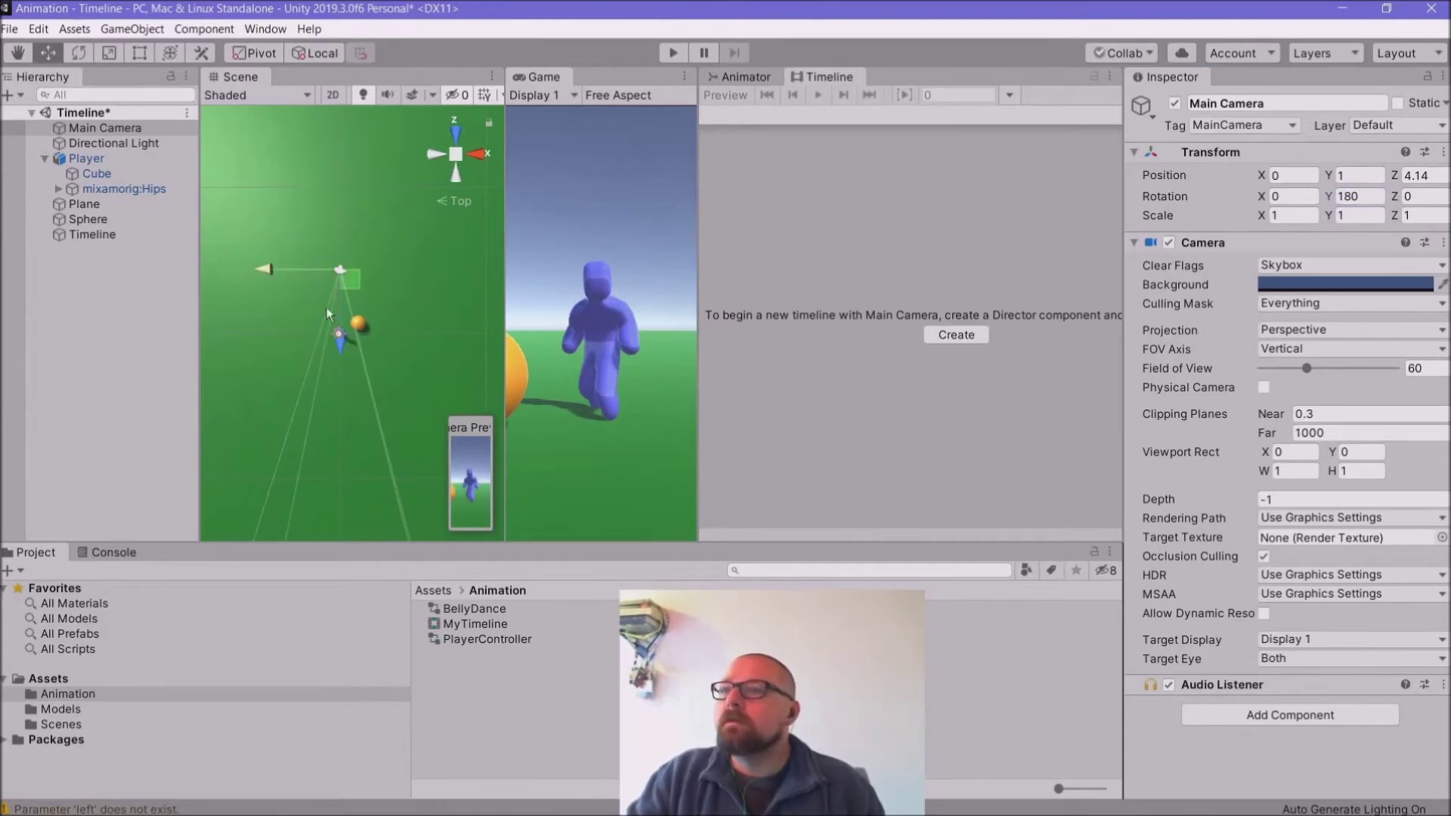
{"action": "left_click_drag", "start_coordinate": [337, 351], "coordinate": [337, 371]}
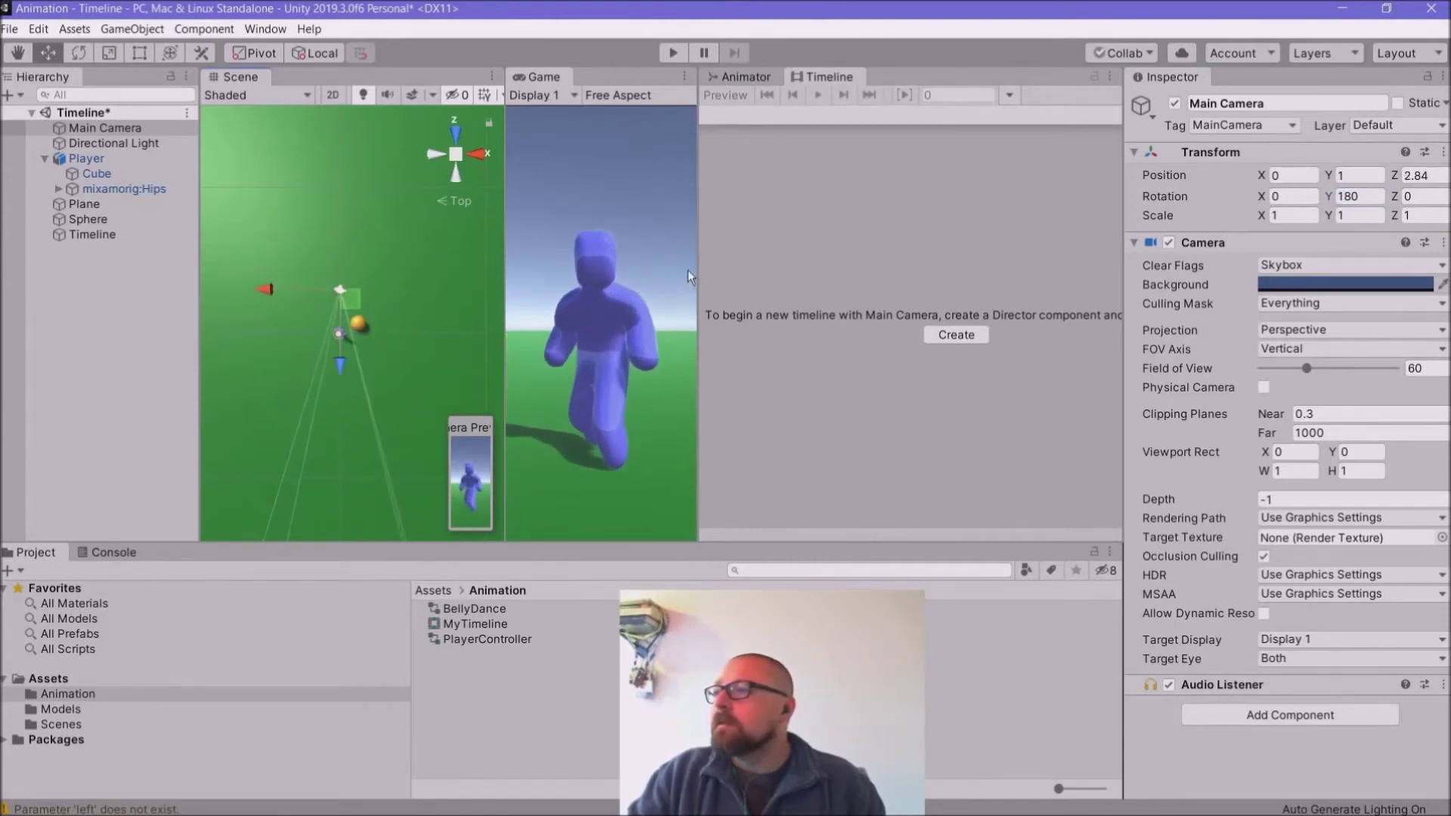
{"action": "left_click_drag", "start_coordinate": [700, 272], "coordinate": [848, 271]}
{"action": "left_click_drag", "start_coordinate": [507, 277], "coordinate": [408, 284]}
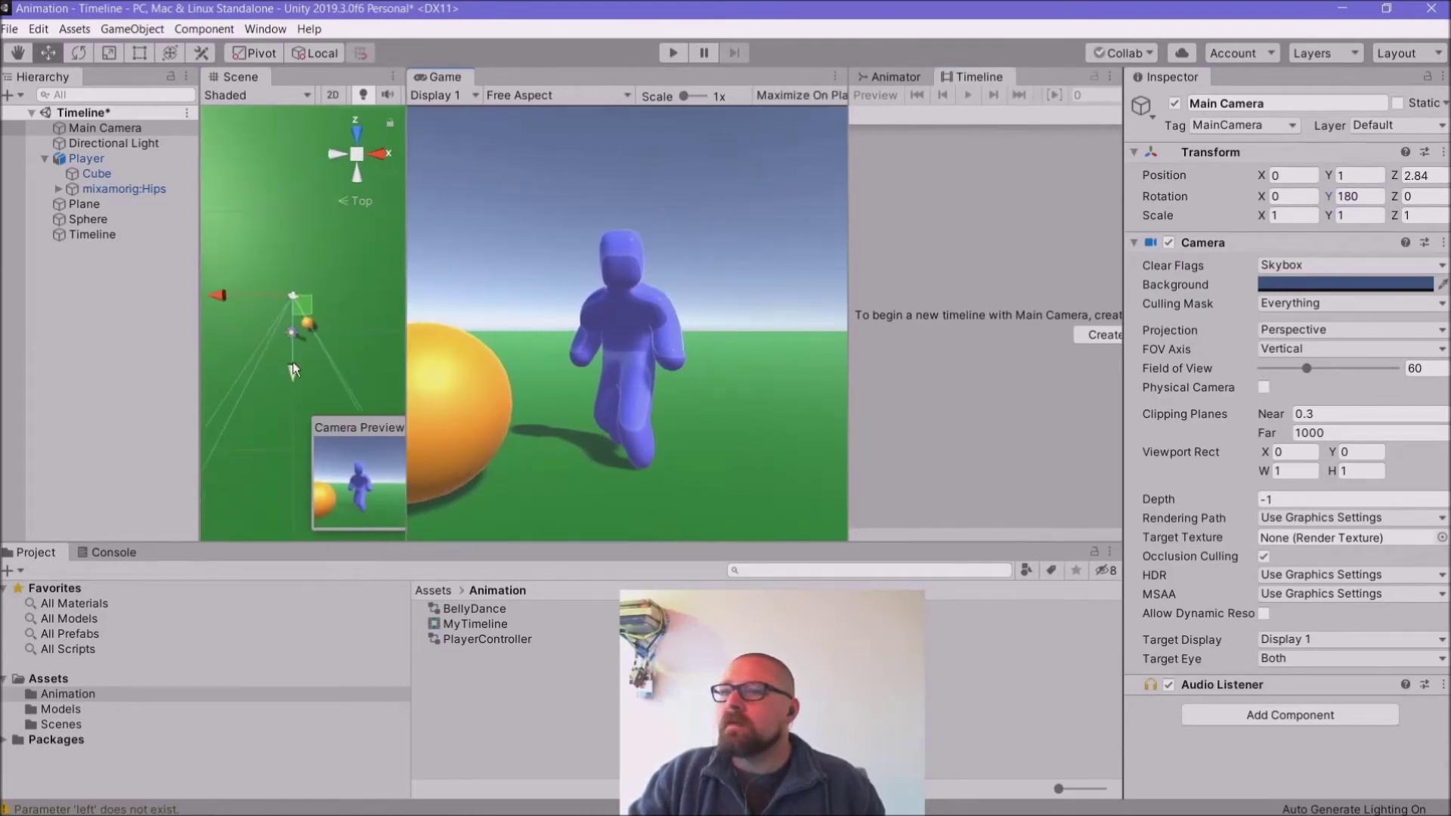
{"action": "left_click_drag", "start_coordinate": [213, 295], "coordinate": [222, 313]}
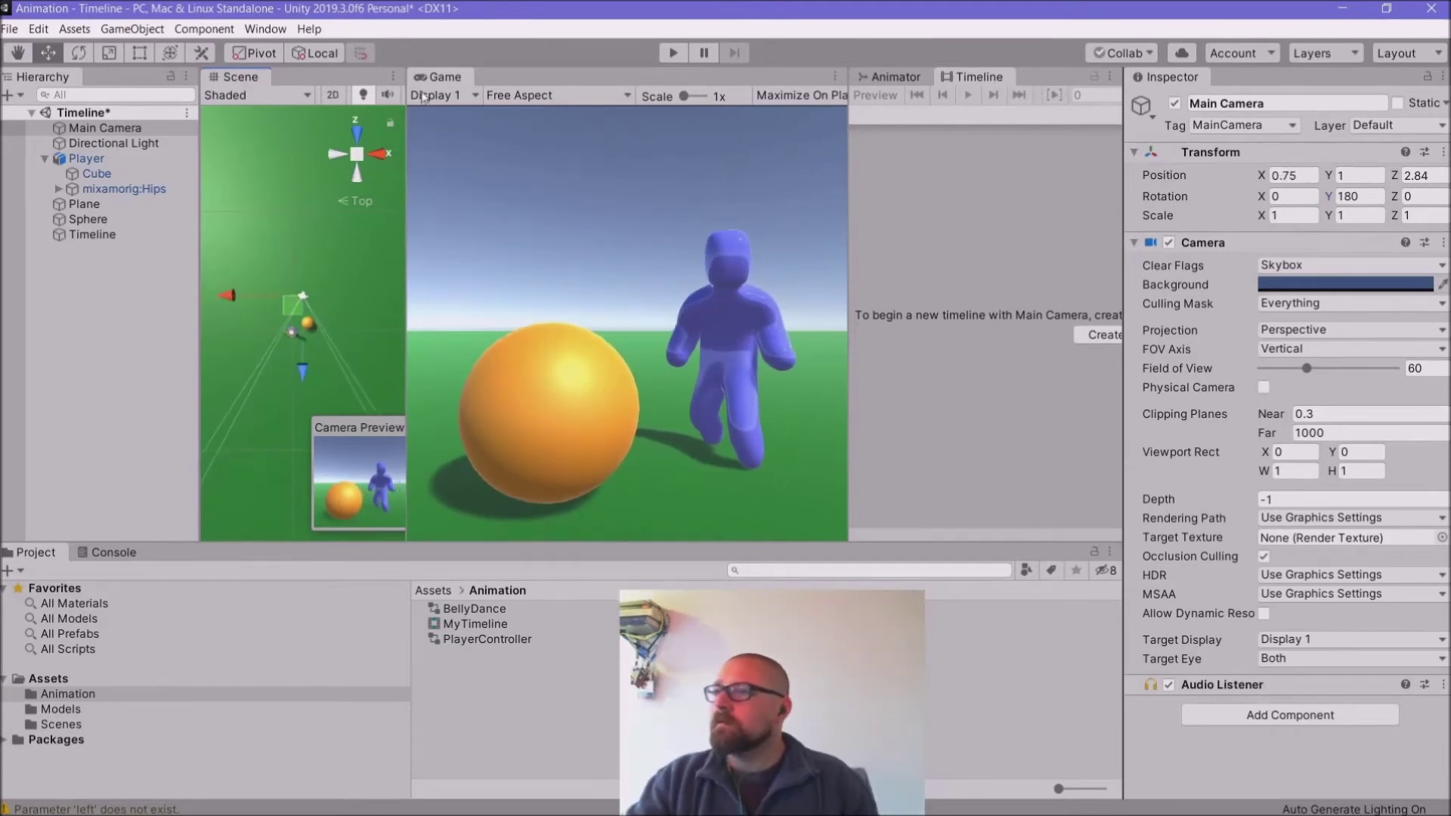
{"action": "left_click_drag", "start_coordinate": [81, 220], "coordinate": [84, 236]}
{"action": "left_click", "coordinate": [85, 238]}
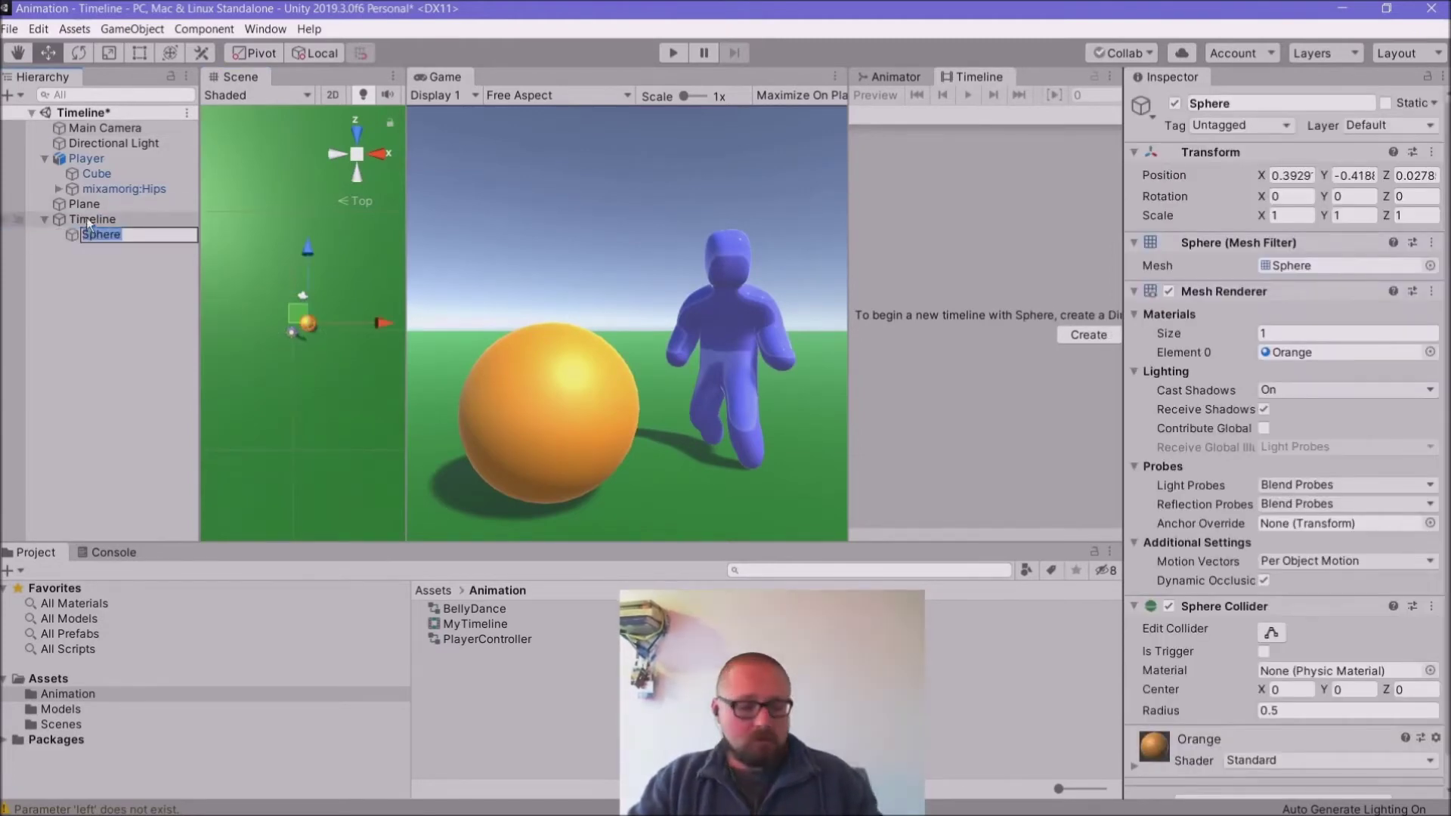
{"action": "key", "text": "ctrl+z"}
Step: Add a Playable Director component to the Timeline game object and keep that object selected
{"action": "left_click", "coordinate": [88, 233]}
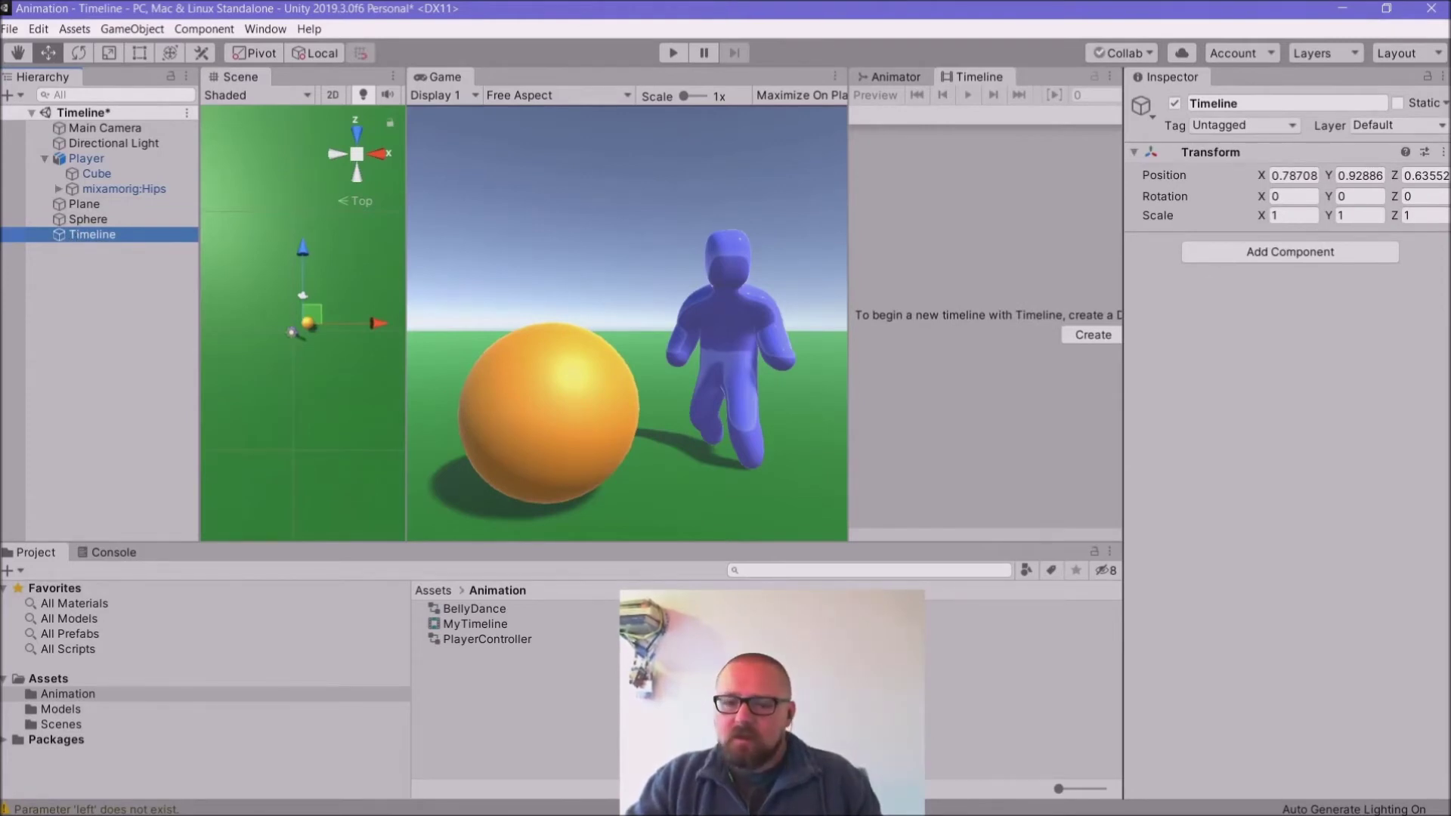
{"action": "left_click", "coordinate": [1308, 257]}
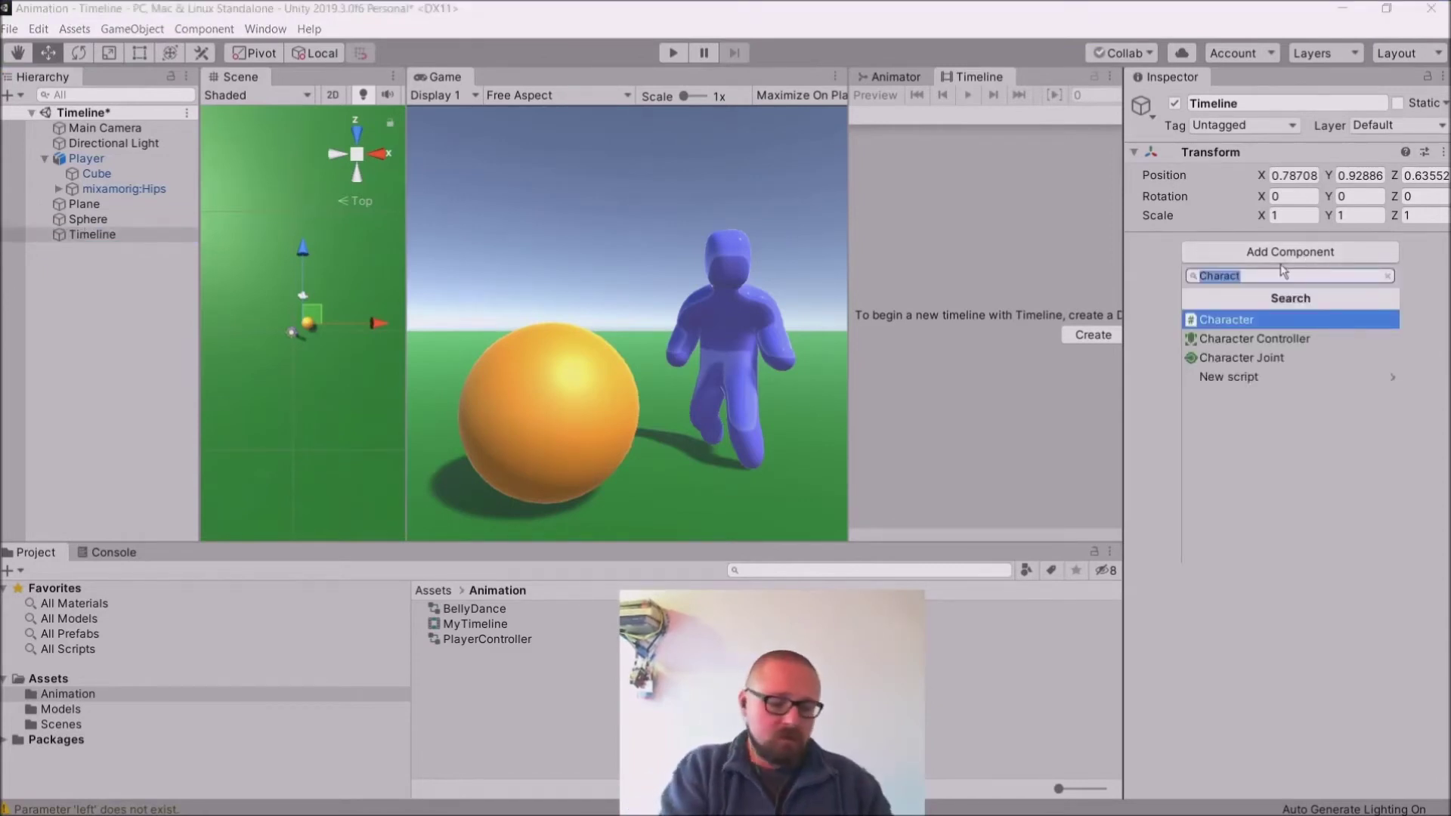
{"action": "type", "text": "Play"}
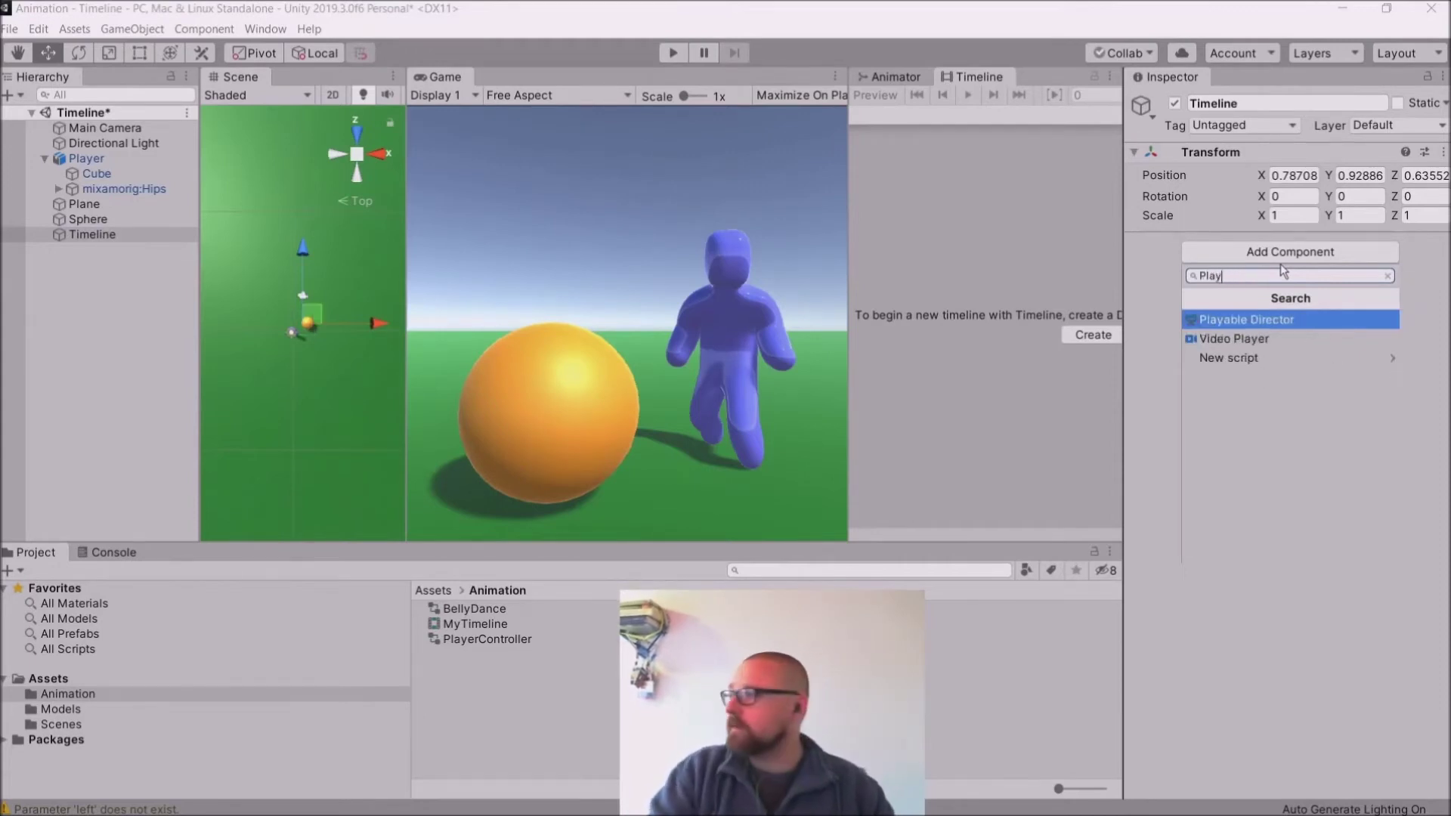
{"action": "key", "text": "Return"}
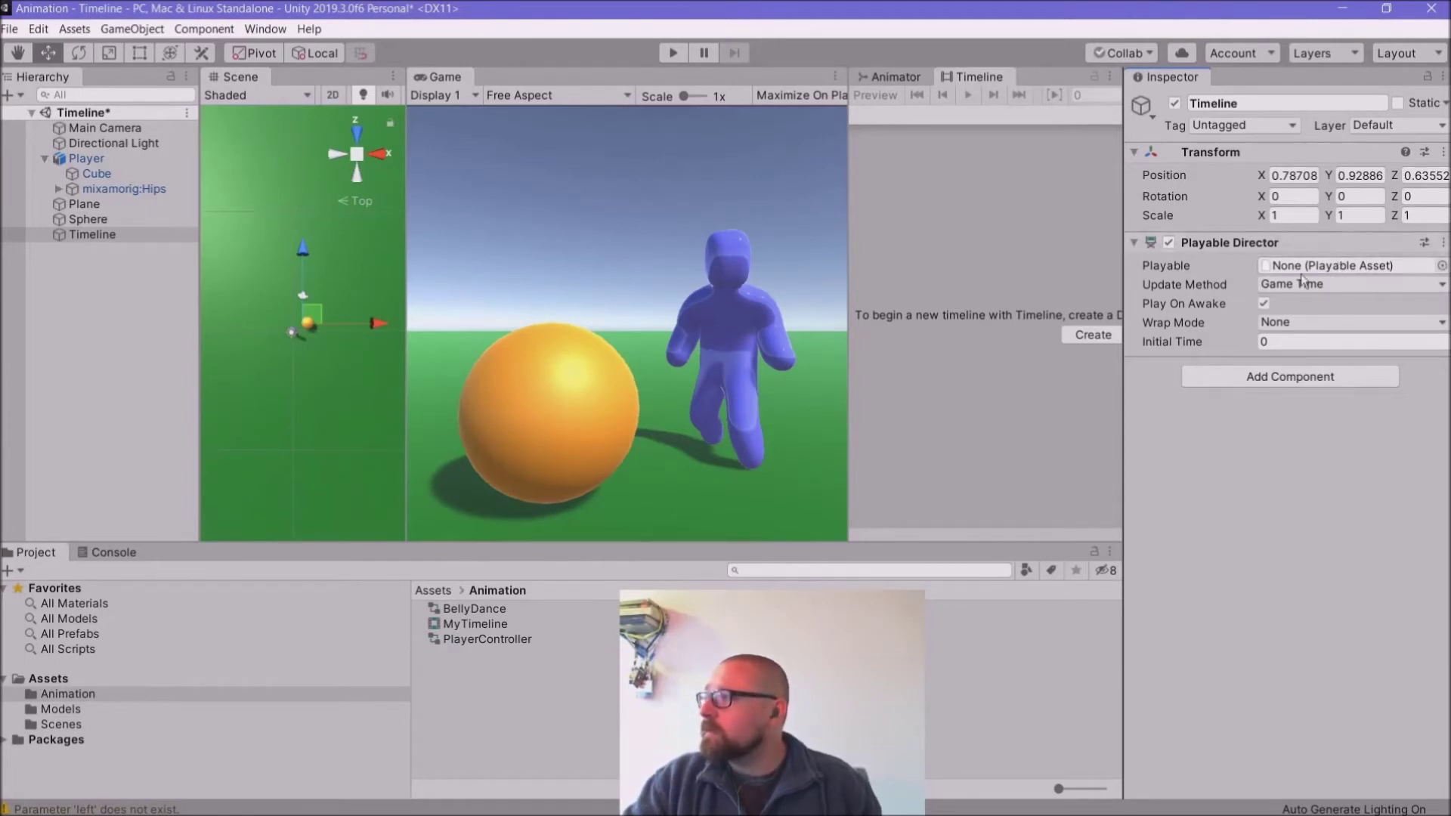
{"action": "left_click", "coordinate": [95, 160]}
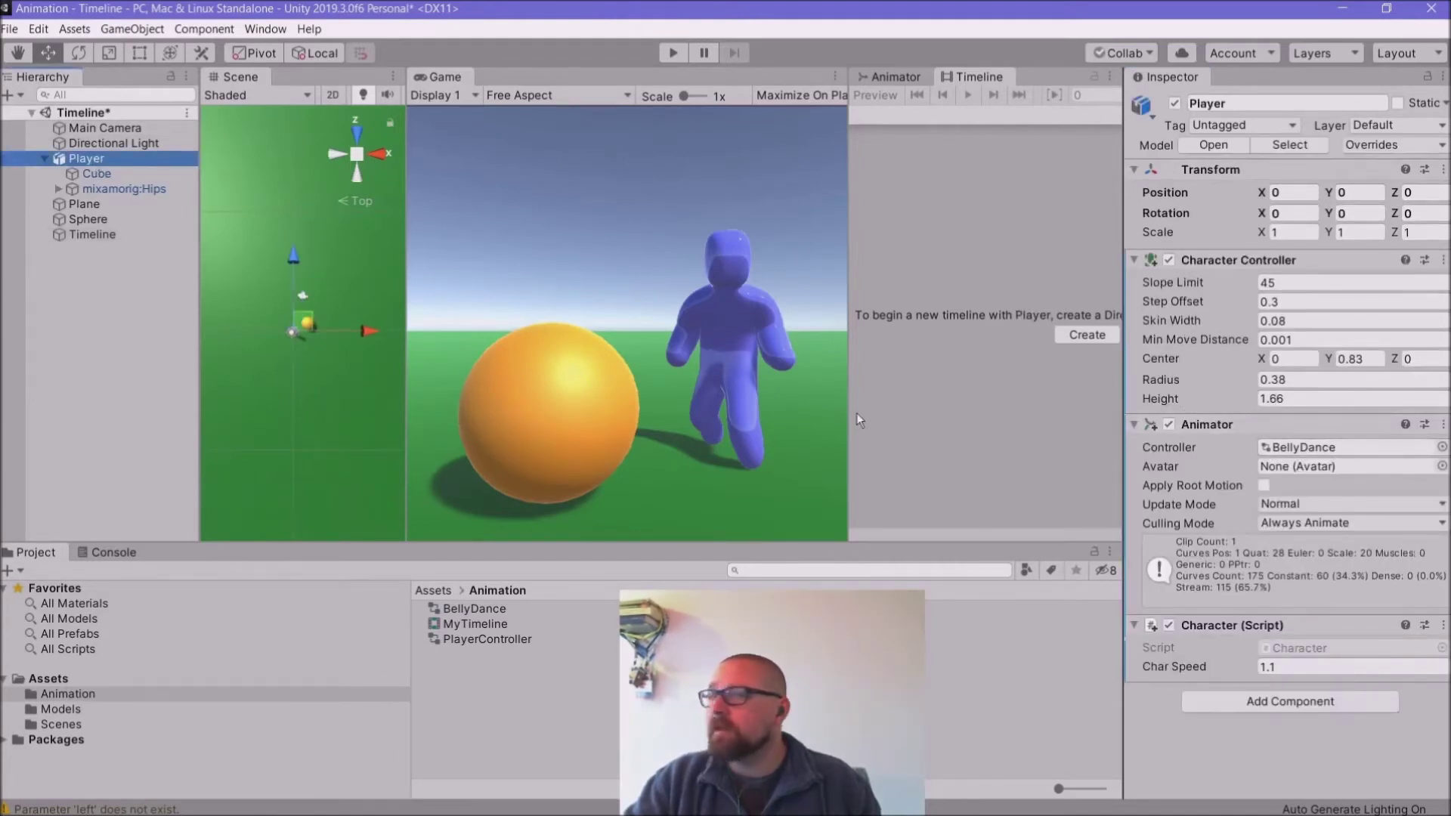
{"action": "left_click", "coordinate": [91, 236]}
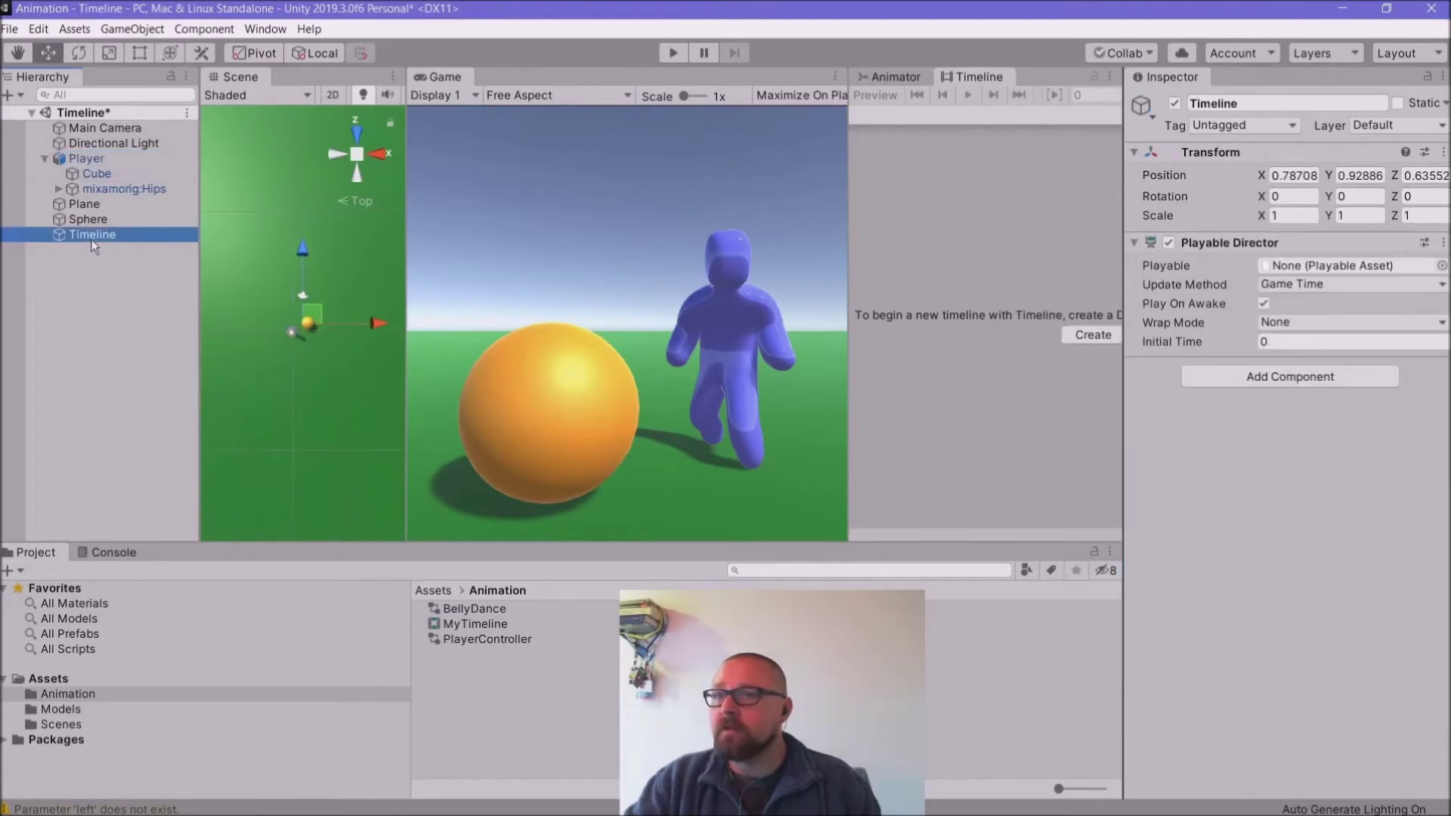
Step: Assign the MyTimeline asset as the Timeline object's playable and show that object in a widened Timeline window
{"action": "left_click", "coordinate": [1442, 265]}
{"action": "double_click", "coordinate": [750, 92]}
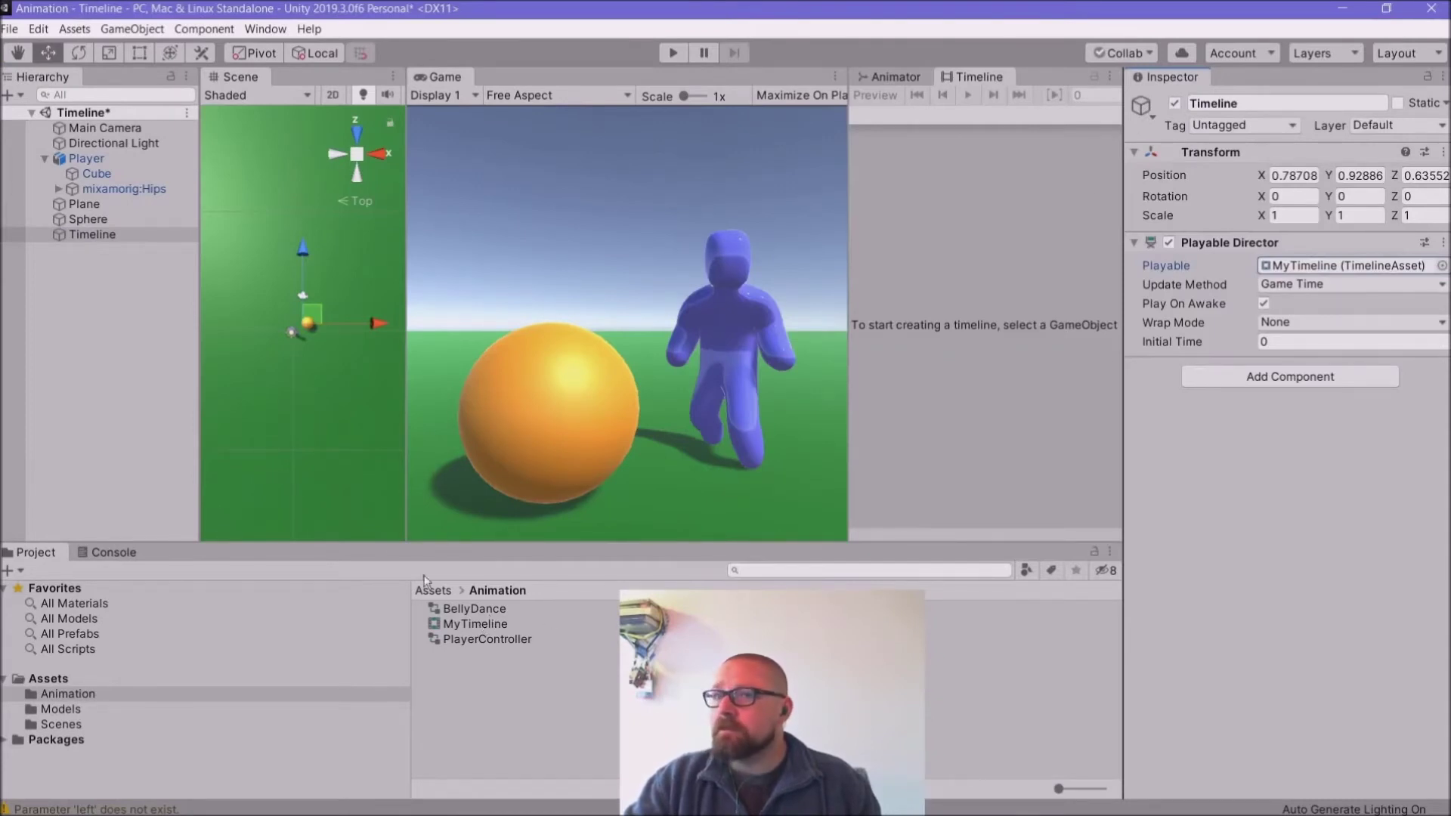
{"action": "left_click", "coordinate": [472, 625]}
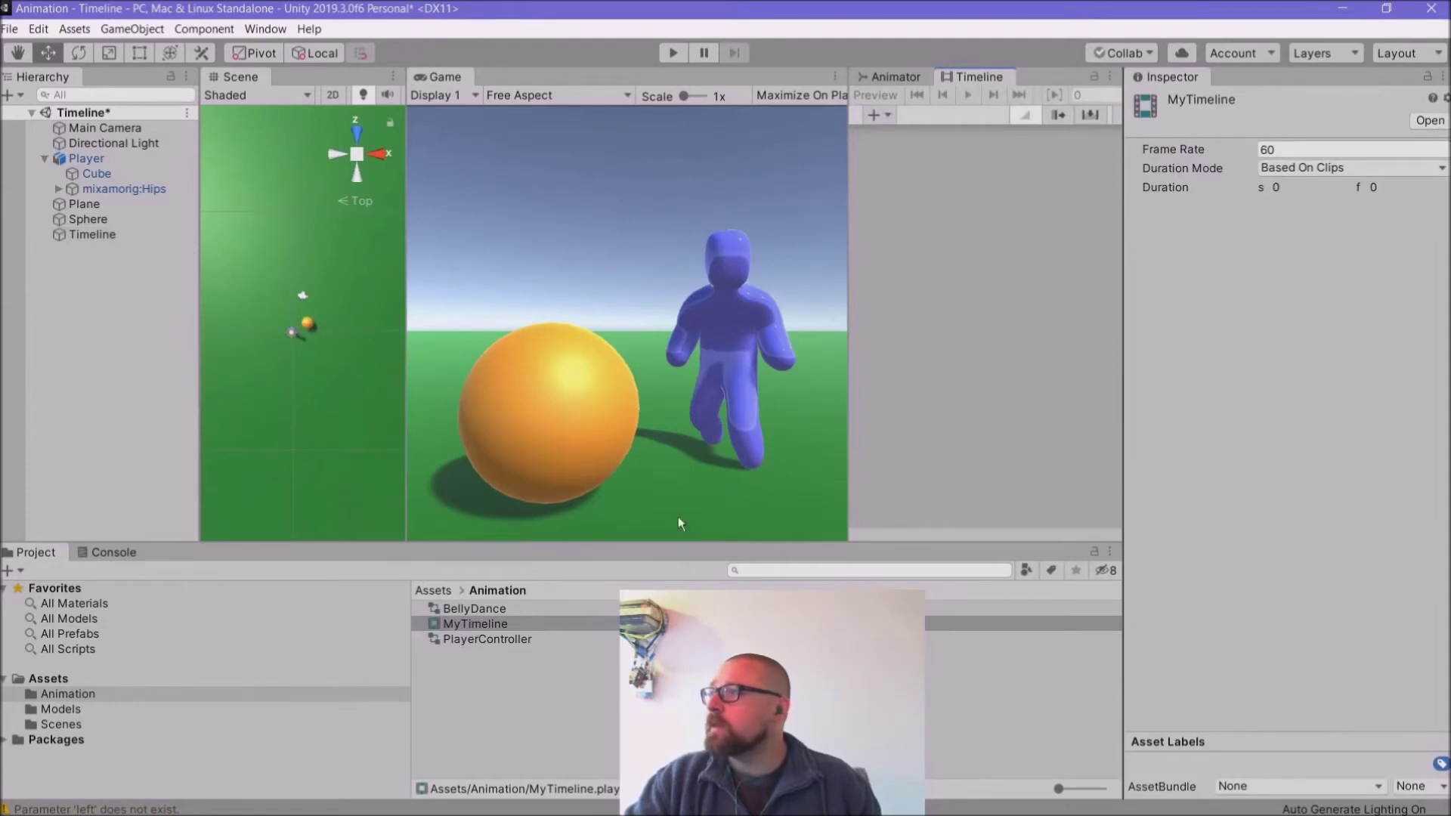
{"action": "left_click", "coordinate": [77, 235]}
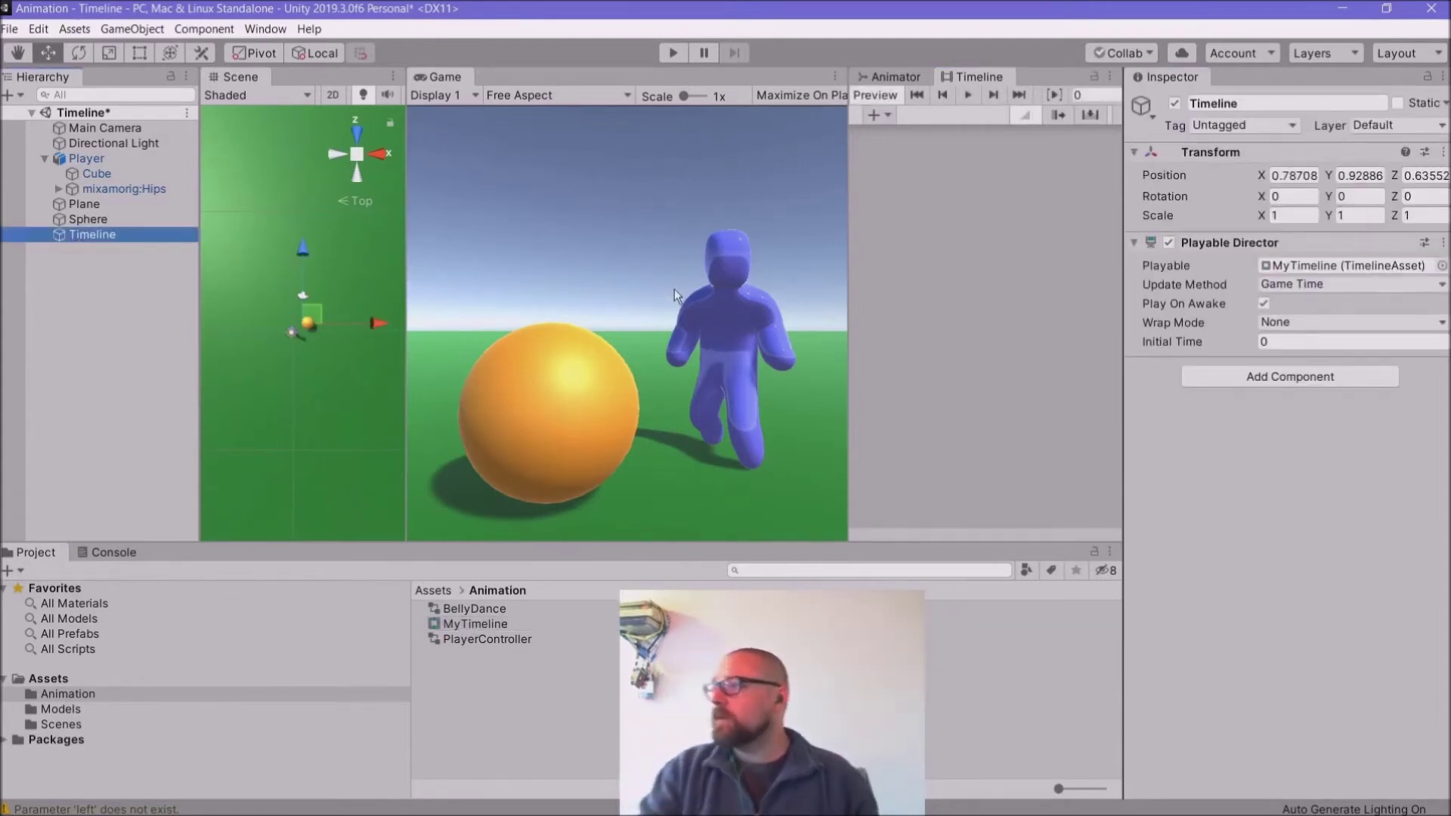
{"action": "left_click_drag", "start_coordinate": [848, 257], "coordinate": [806, 260]}
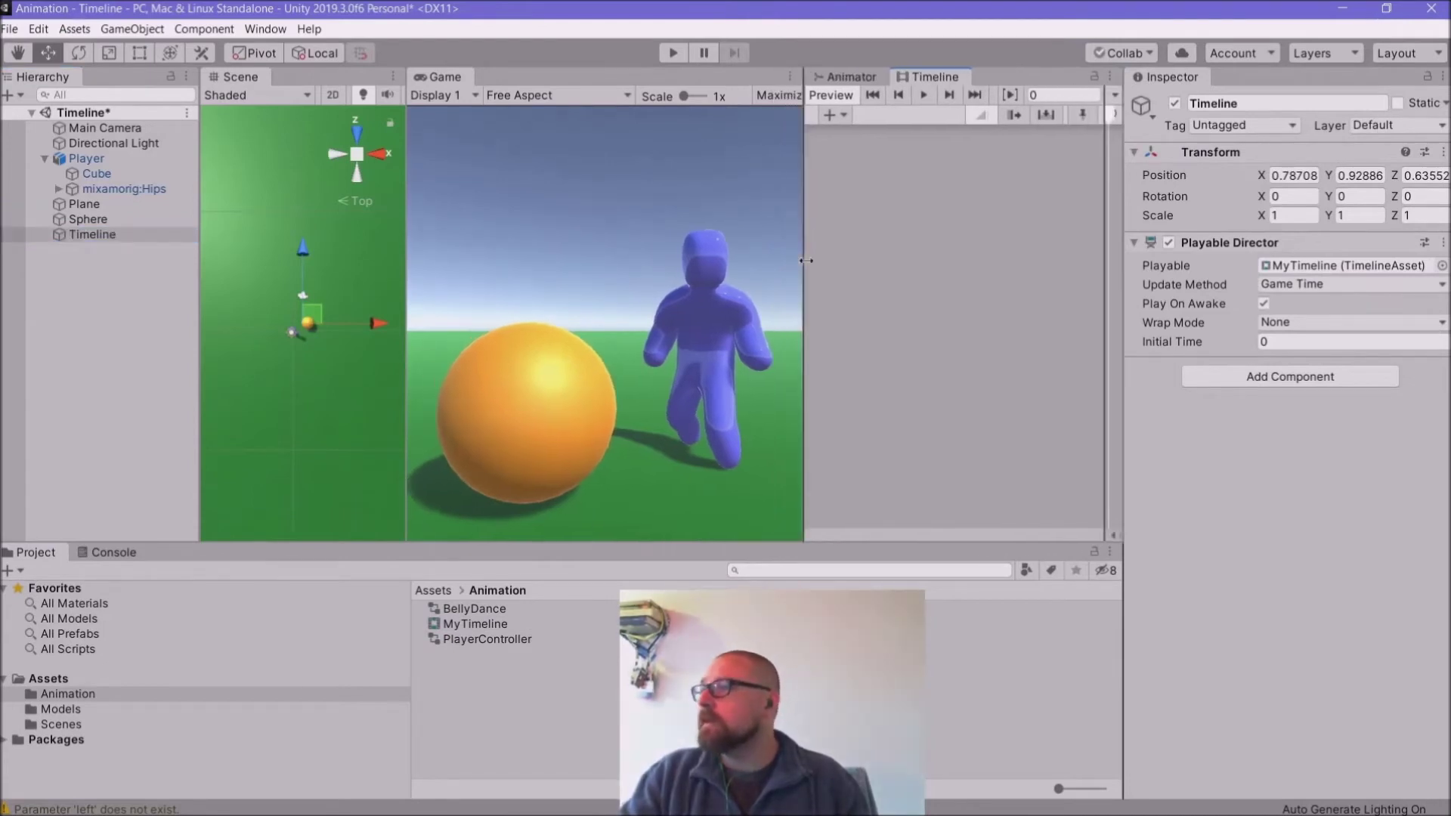
Step: Add an Animation Track to MyTimeline, leaving its Animator binding unassigned
{"action": "left_click", "coordinate": [845, 116]}
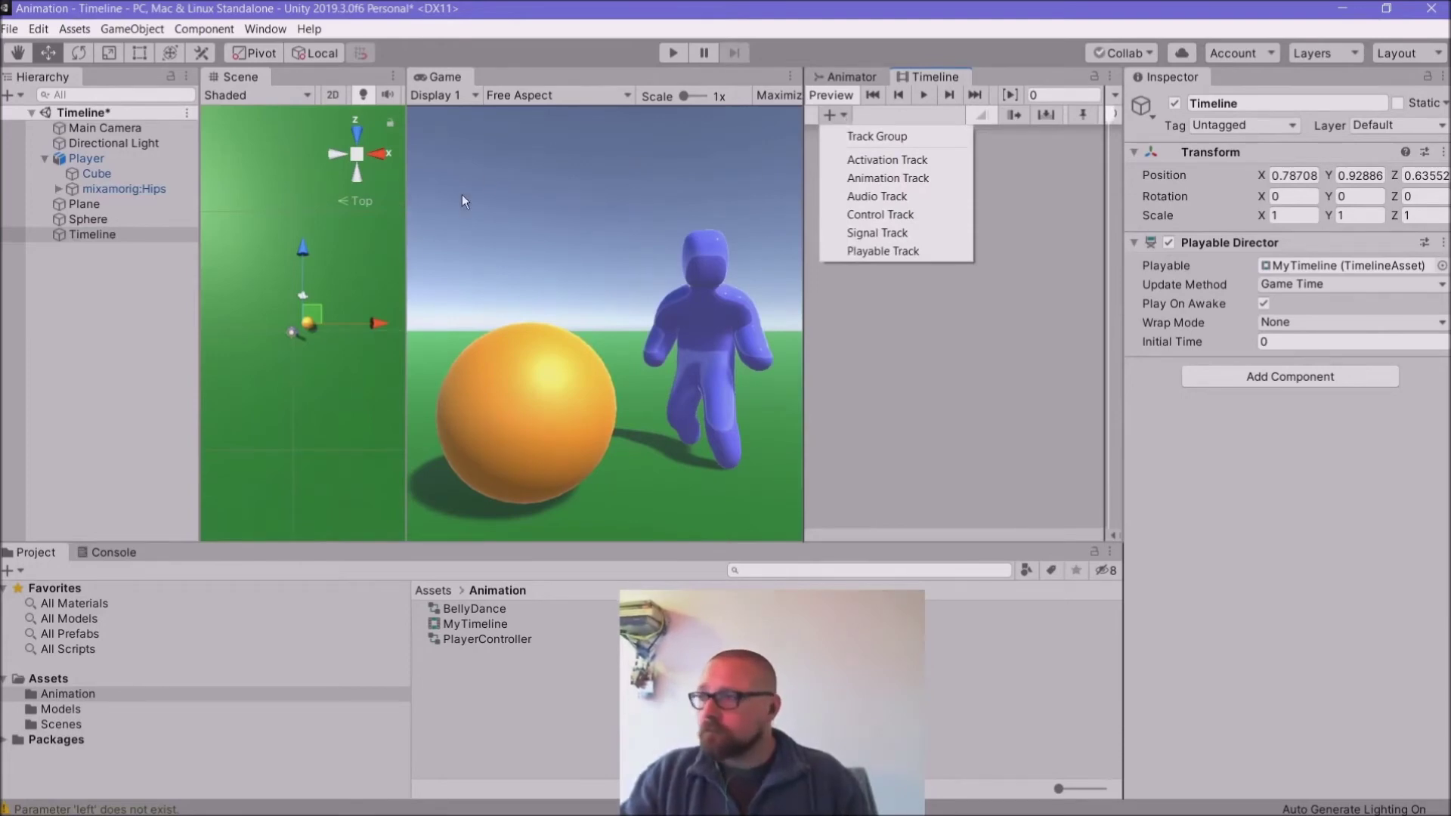
{"action": "left_click", "coordinate": [882, 178]}
{"action": "left_click", "coordinate": [990, 140]}
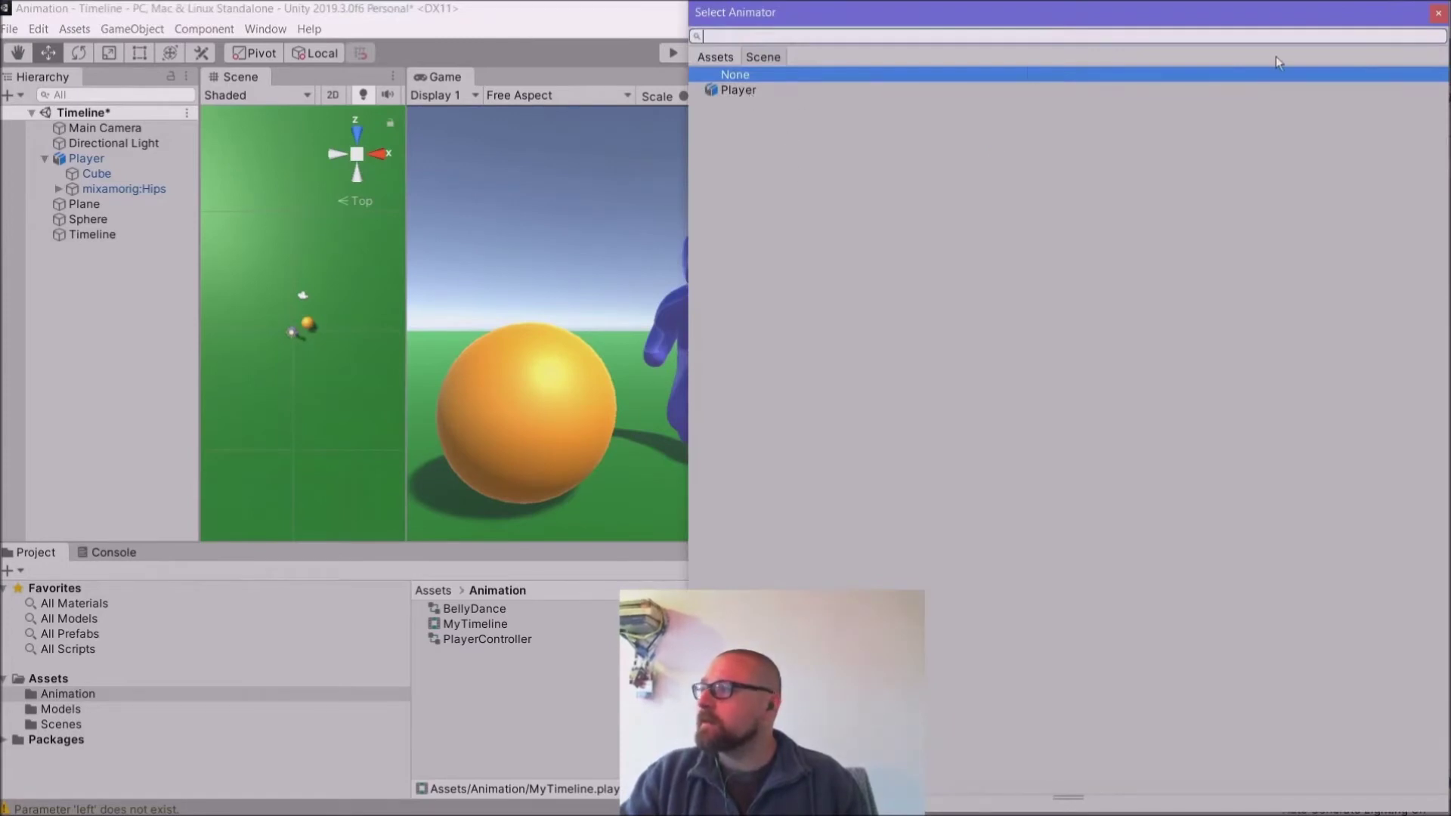
{"action": "left_click", "coordinate": [1439, 13]}
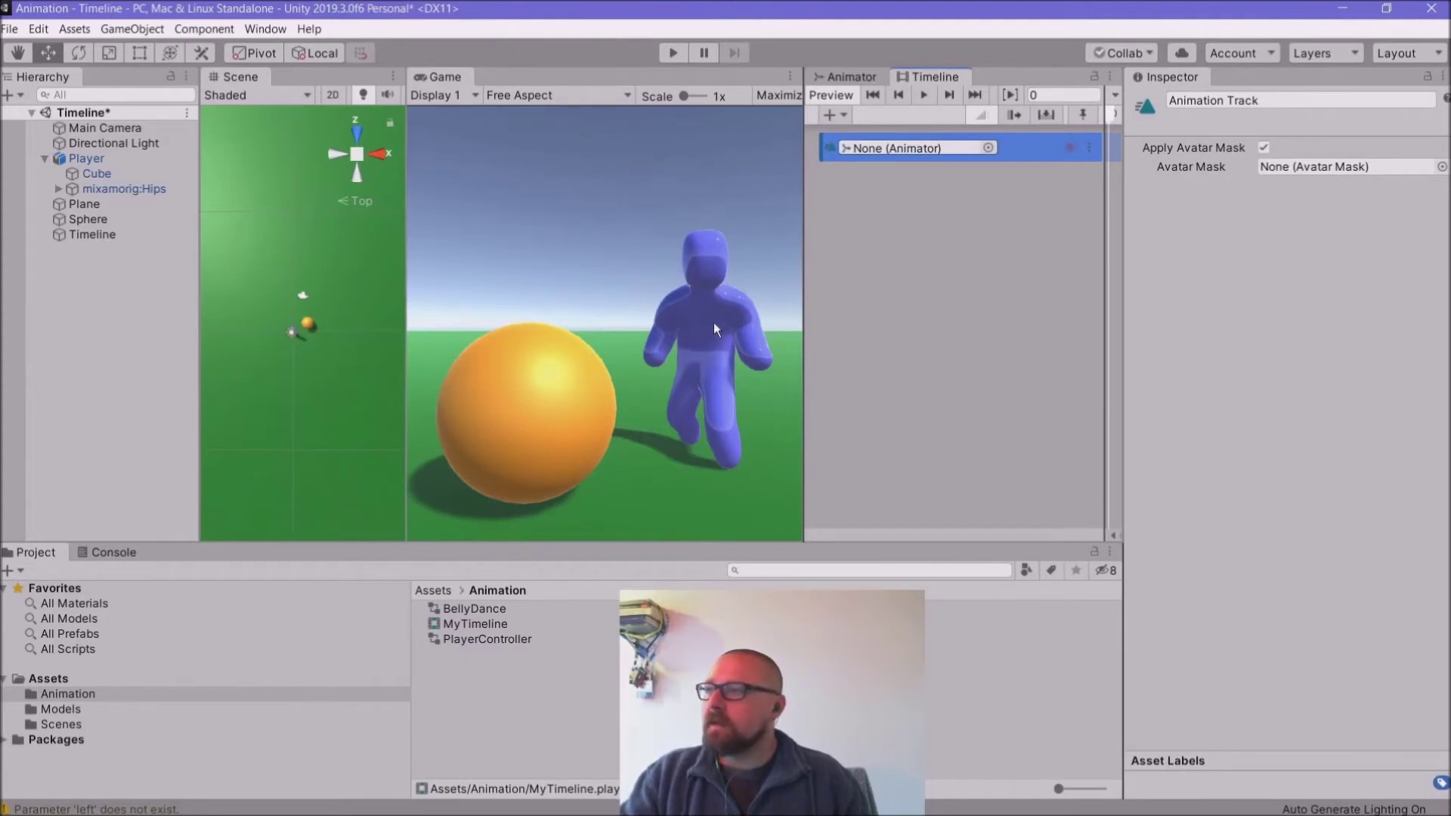
Step: Remove the Sphere Collider from the Sphere and add an Animator component to it
{"action": "left_click", "coordinate": [84, 220]}
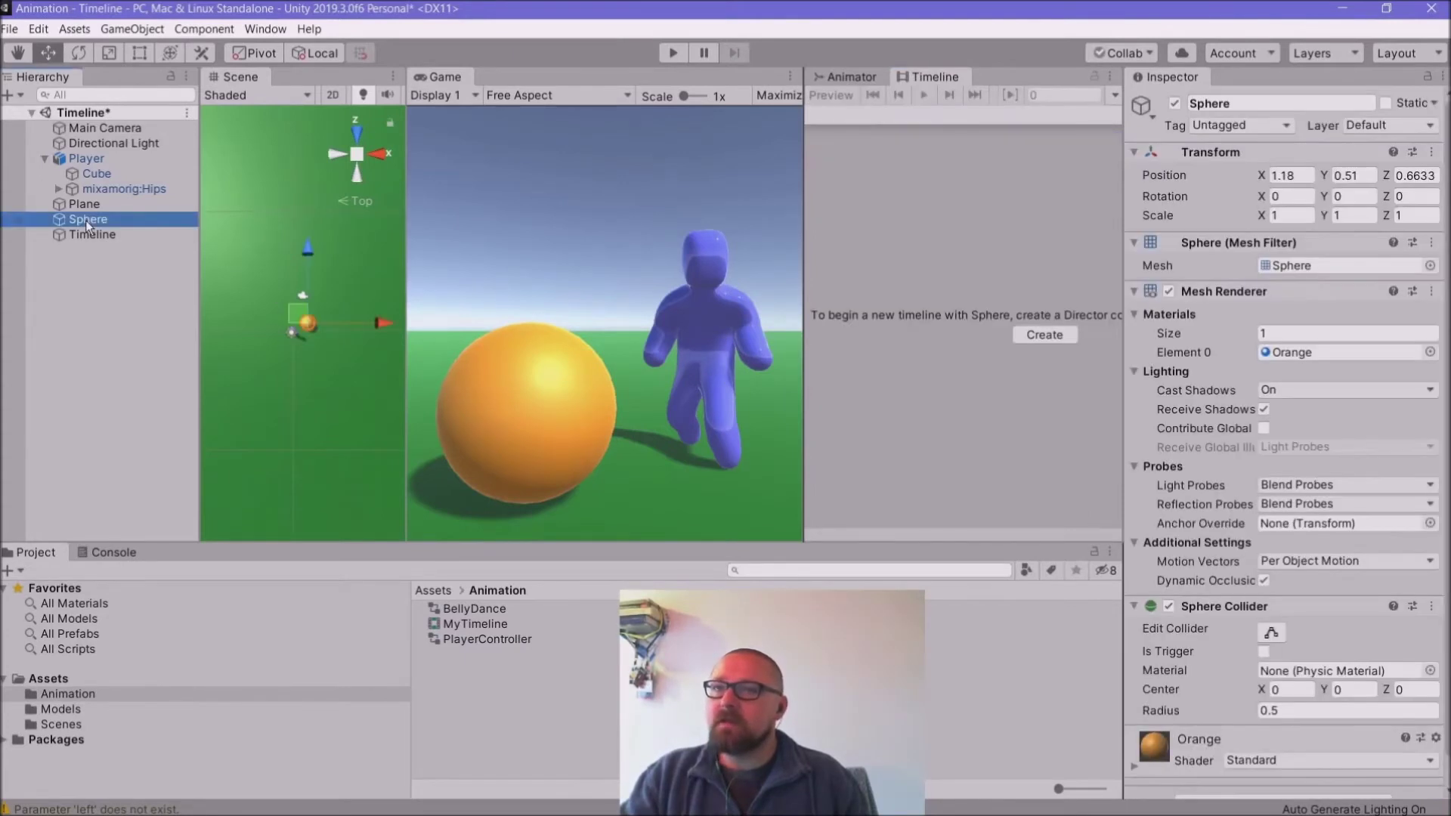
{"action": "scroll", "coordinate": [1205, 615], "scroll_direction": "down", "scroll_amount": 1}
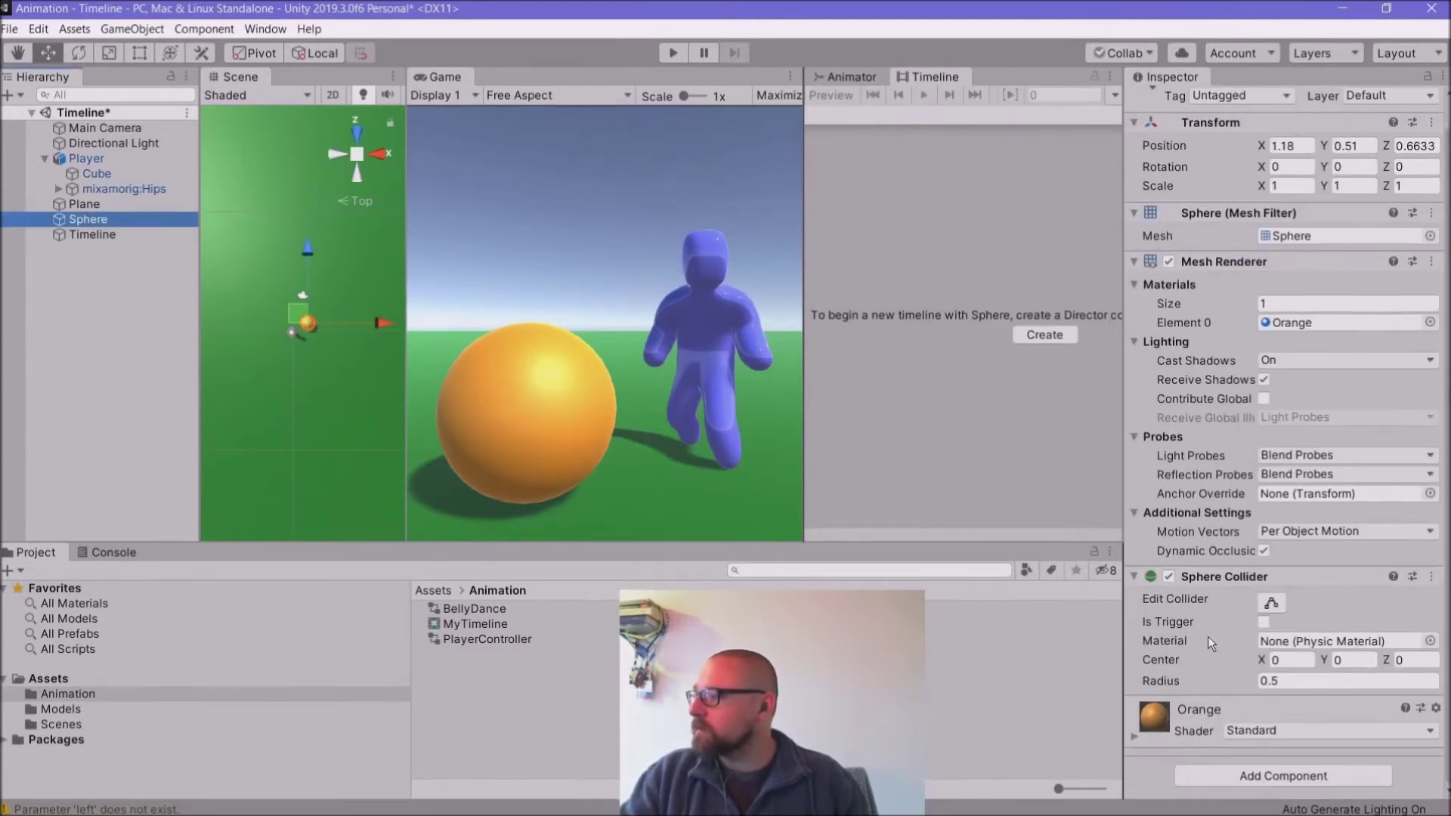
{"action": "left_click", "coordinate": [1432, 576]}
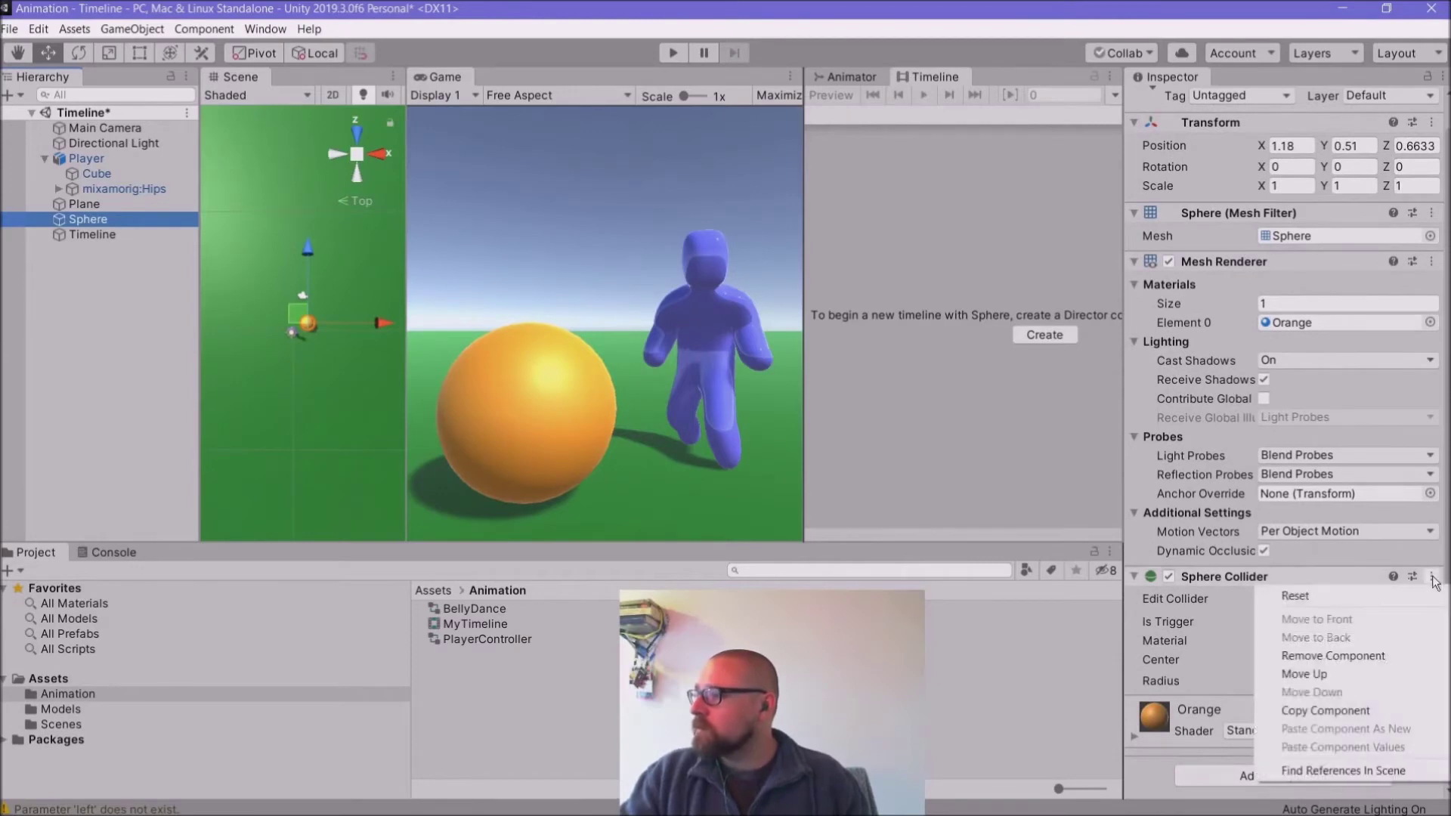
{"action": "left_click", "coordinate": [1333, 656]}
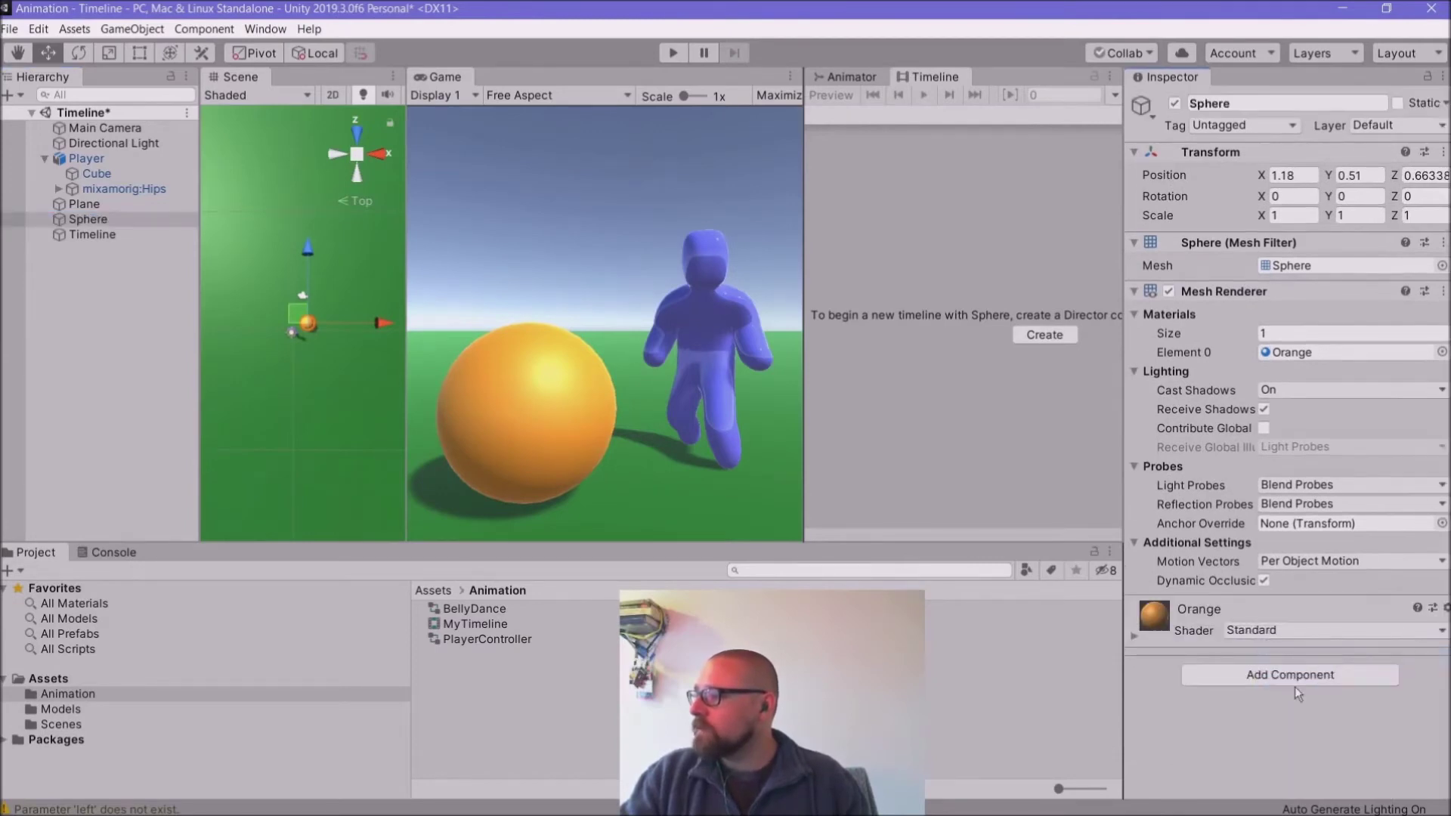
{"action": "left_click", "coordinate": [1294, 675]}
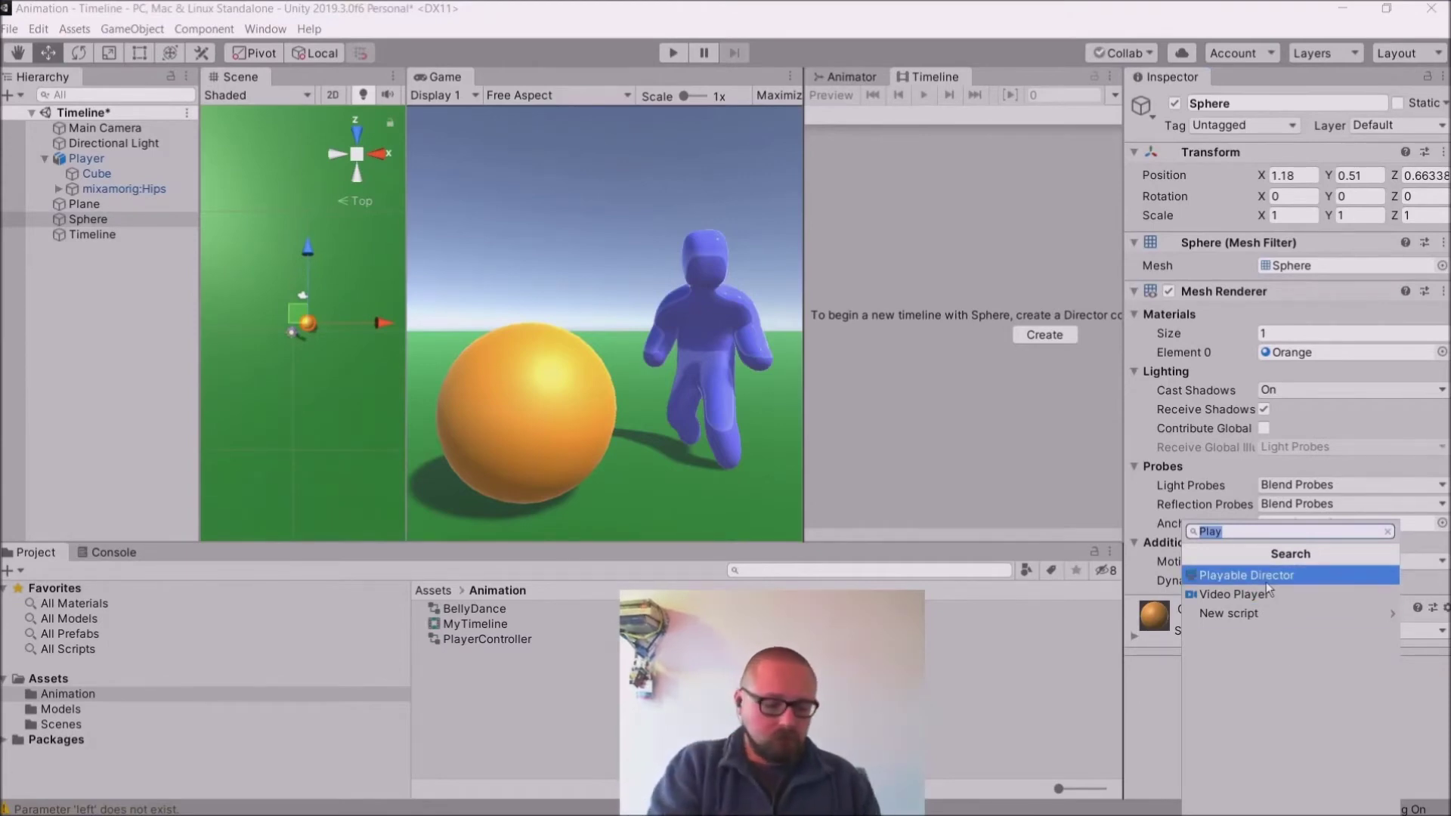
{"action": "type", "text": "Anim"}
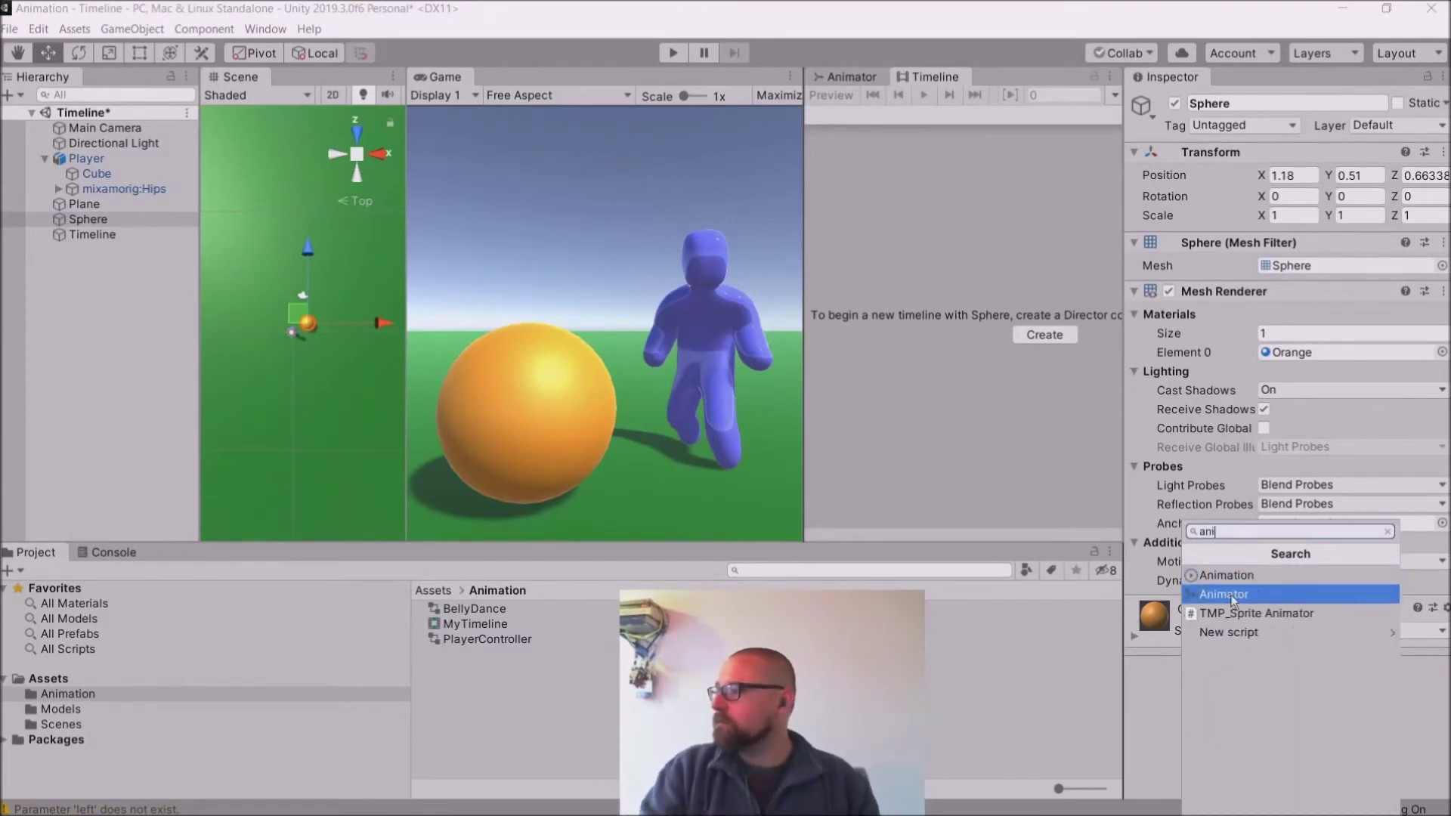
{"action": "left_click", "coordinate": [1231, 595]}
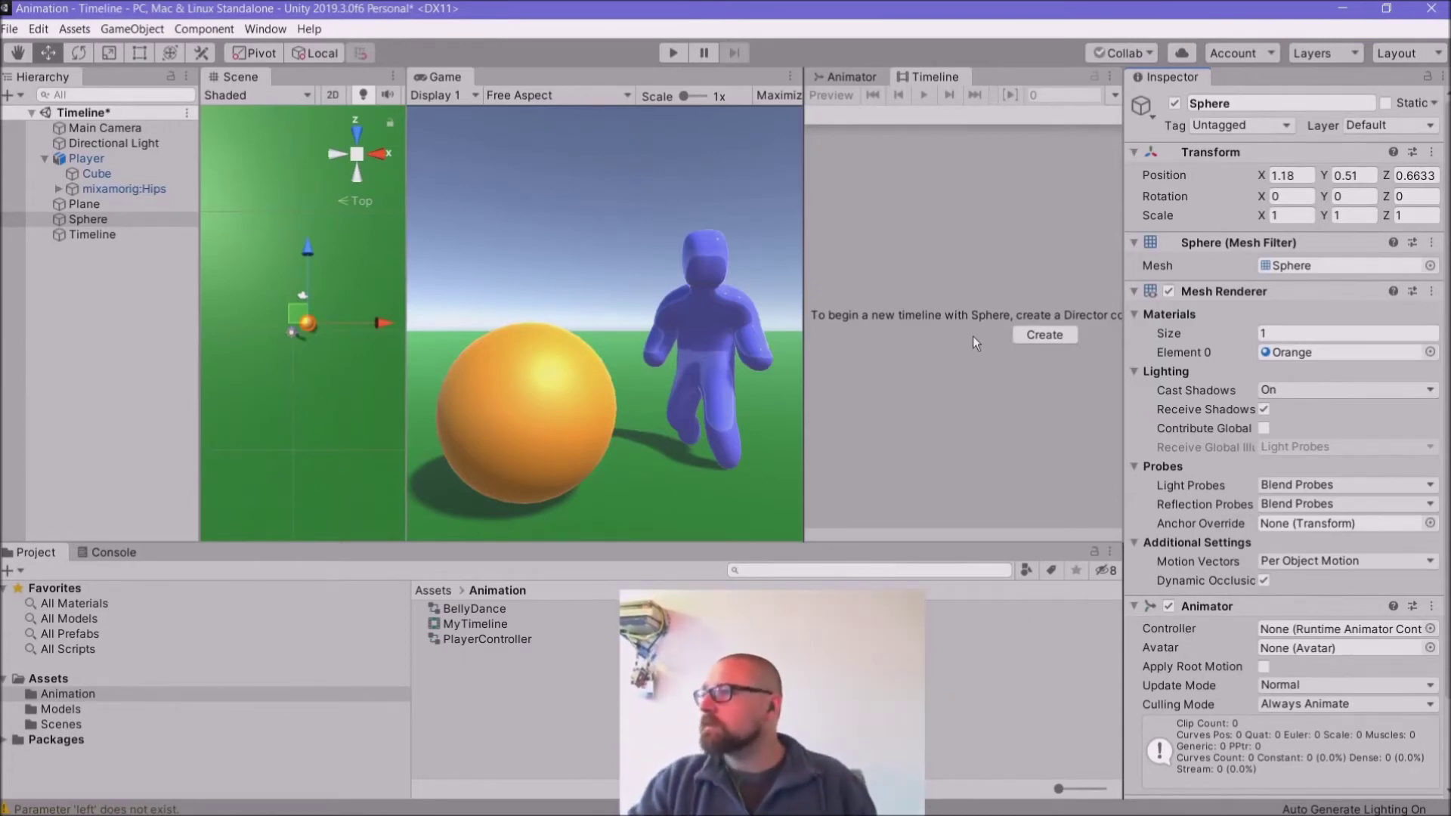
Step: Bind the Sphere's Animator to the animation track of the Timeline object
{"action": "left_click", "coordinate": [90, 236]}
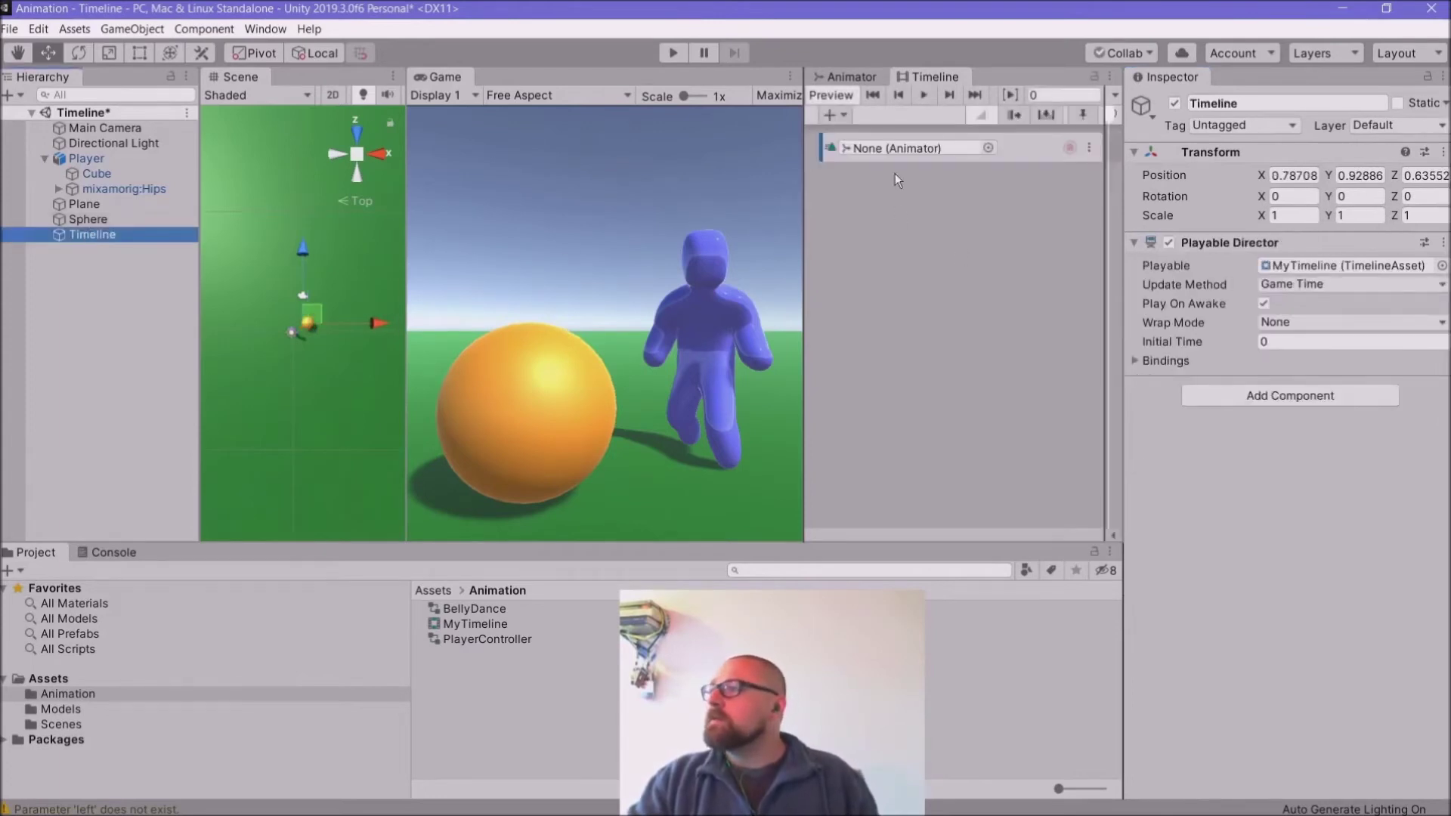
{"action": "left_click", "coordinate": [989, 148]}
{"action": "double_click", "coordinate": [743, 107]}
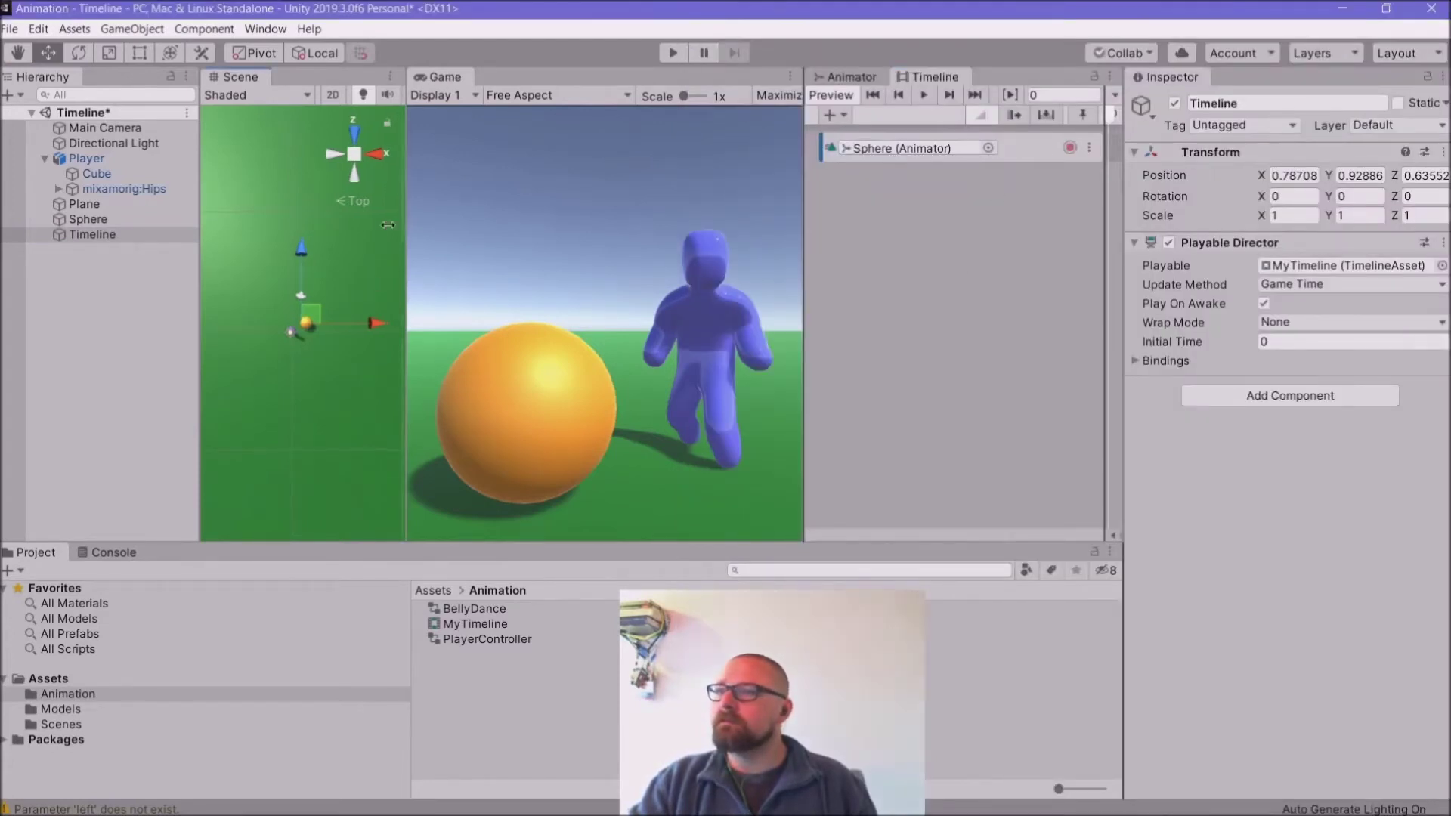
Step: Rearrange the layout by docking the Inspector beside the Project window and giving the Timeline window the freed width
{"action": "left_click_drag", "start_coordinate": [406, 222], "coordinate": [298, 230]}
{"action": "left_click_drag", "start_coordinate": [803, 167], "coordinate": [737, 180]}
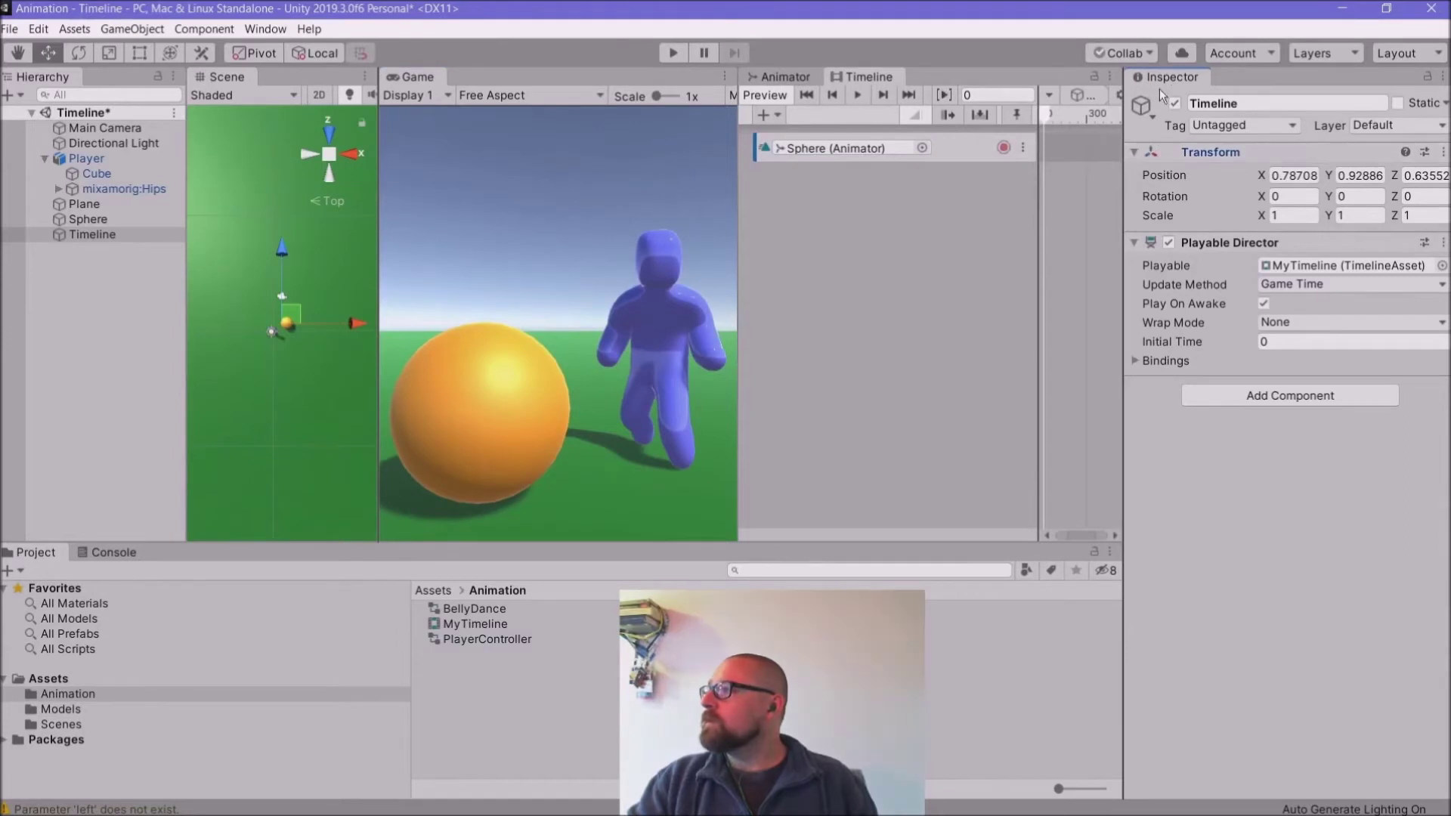
{"action": "left_click_drag", "start_coordinate": [1168, 77], "coordinate": [1073, 765]}
{"action": "left_click_drag", "start_coordinate": [957, 423], "coordinate": [739, 389]}
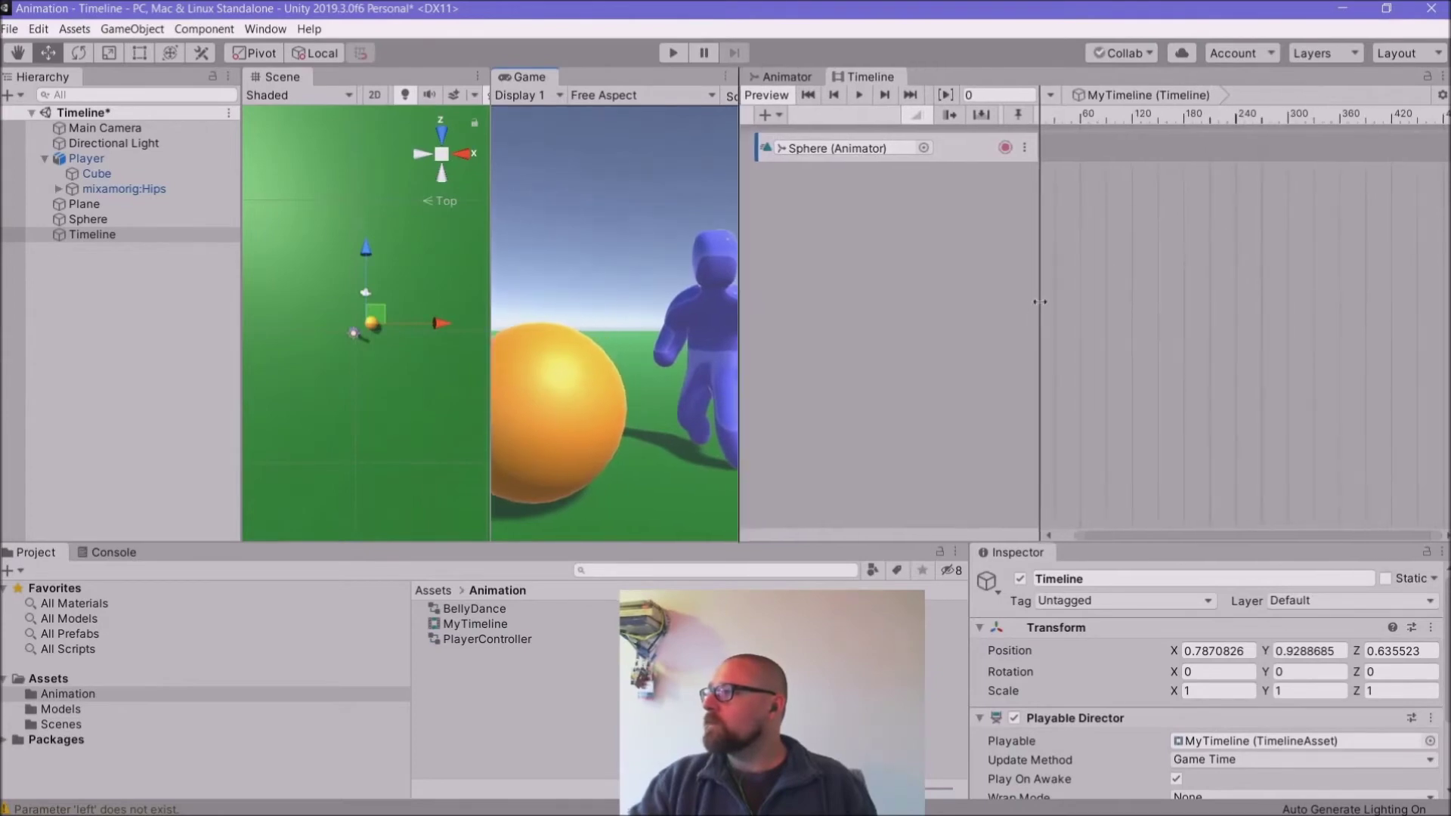
Step: Start recording on the Timeline object's Sphere track and switch the time ruler to seconds
{"action": "left_click", "coordinate": [1032, 306]}
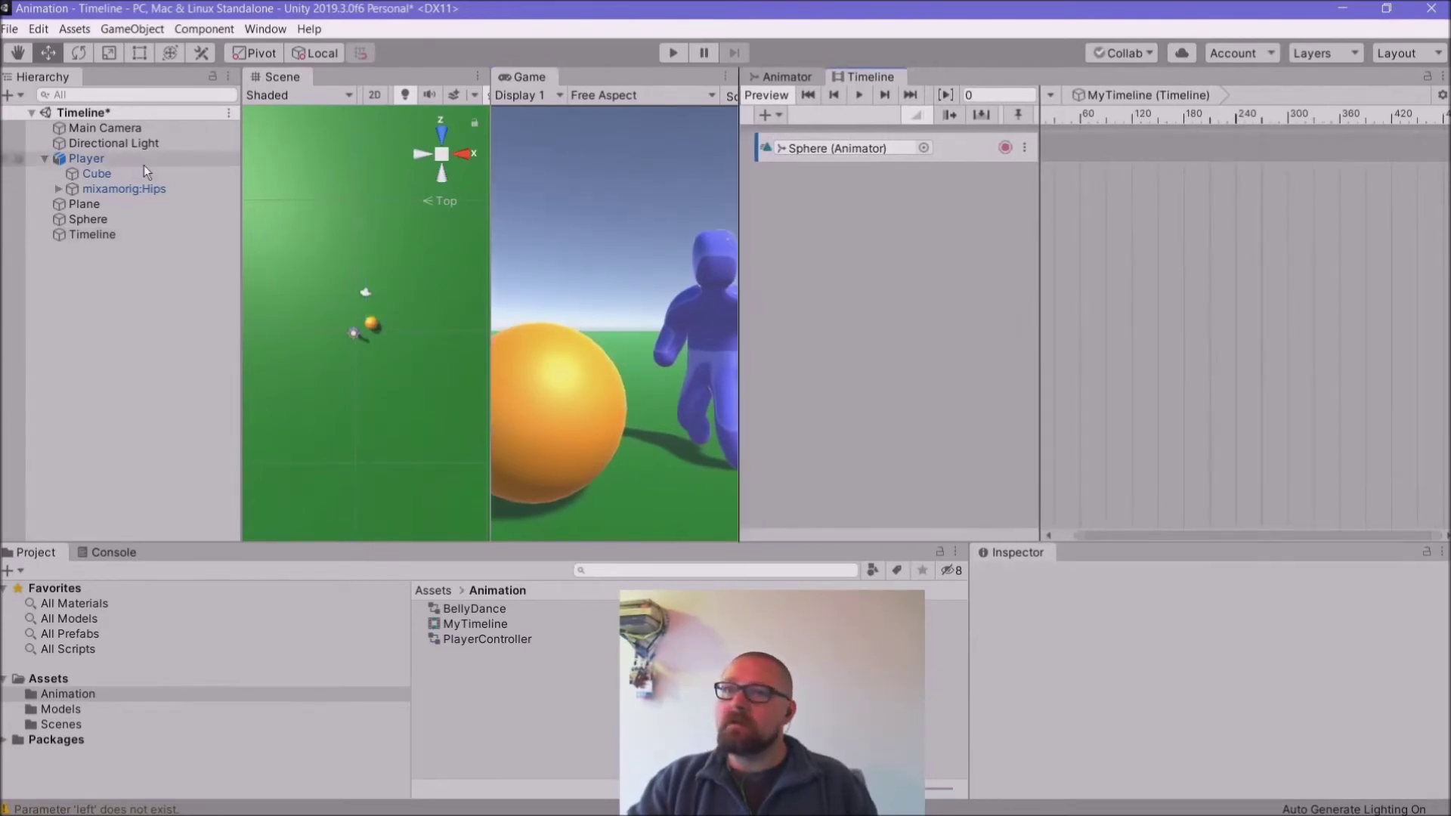
{"action": "left_click", "coordinate": [101, 233]}
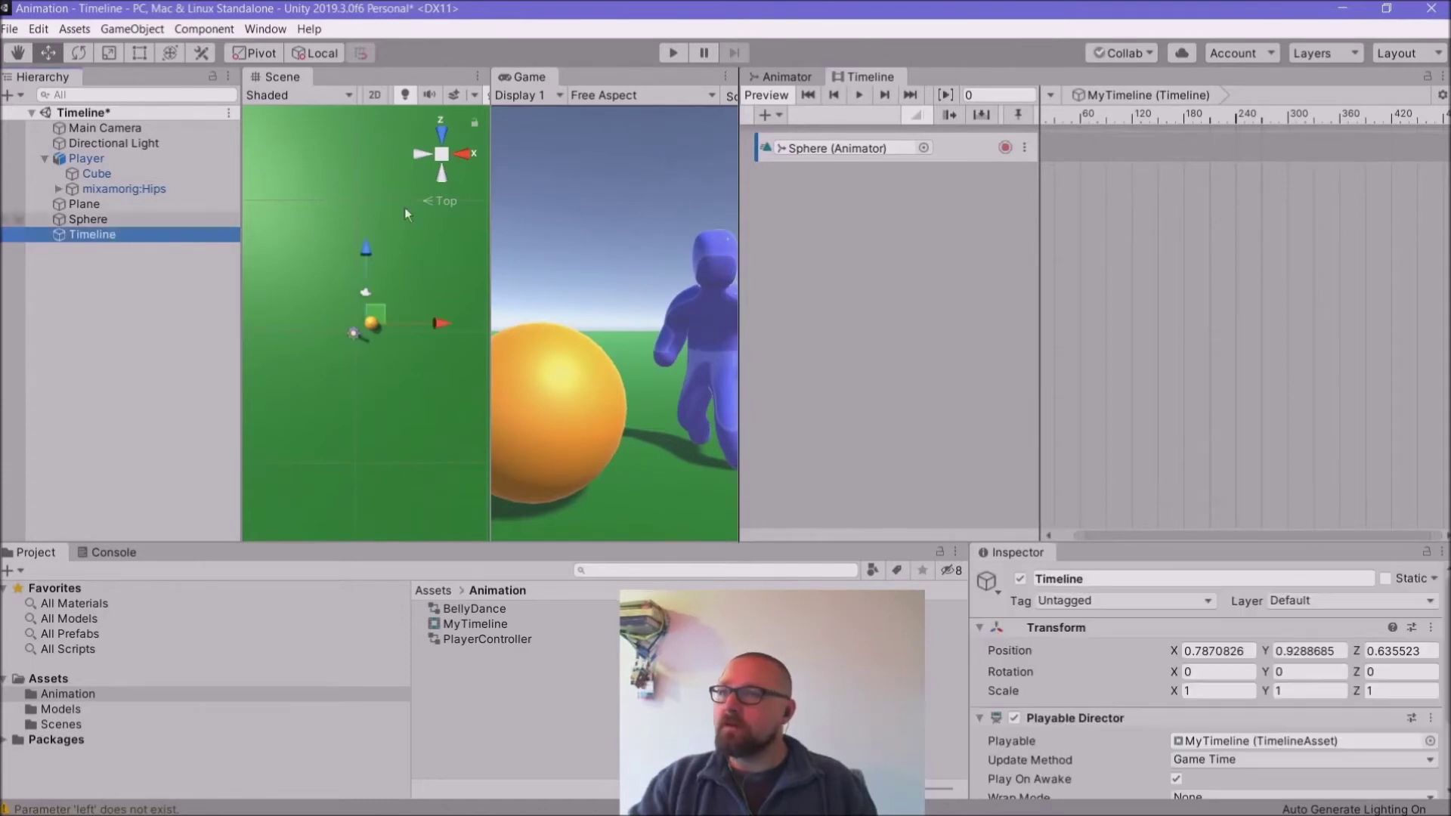
{"action": "left_click", "coordinate": [1006, 147]}
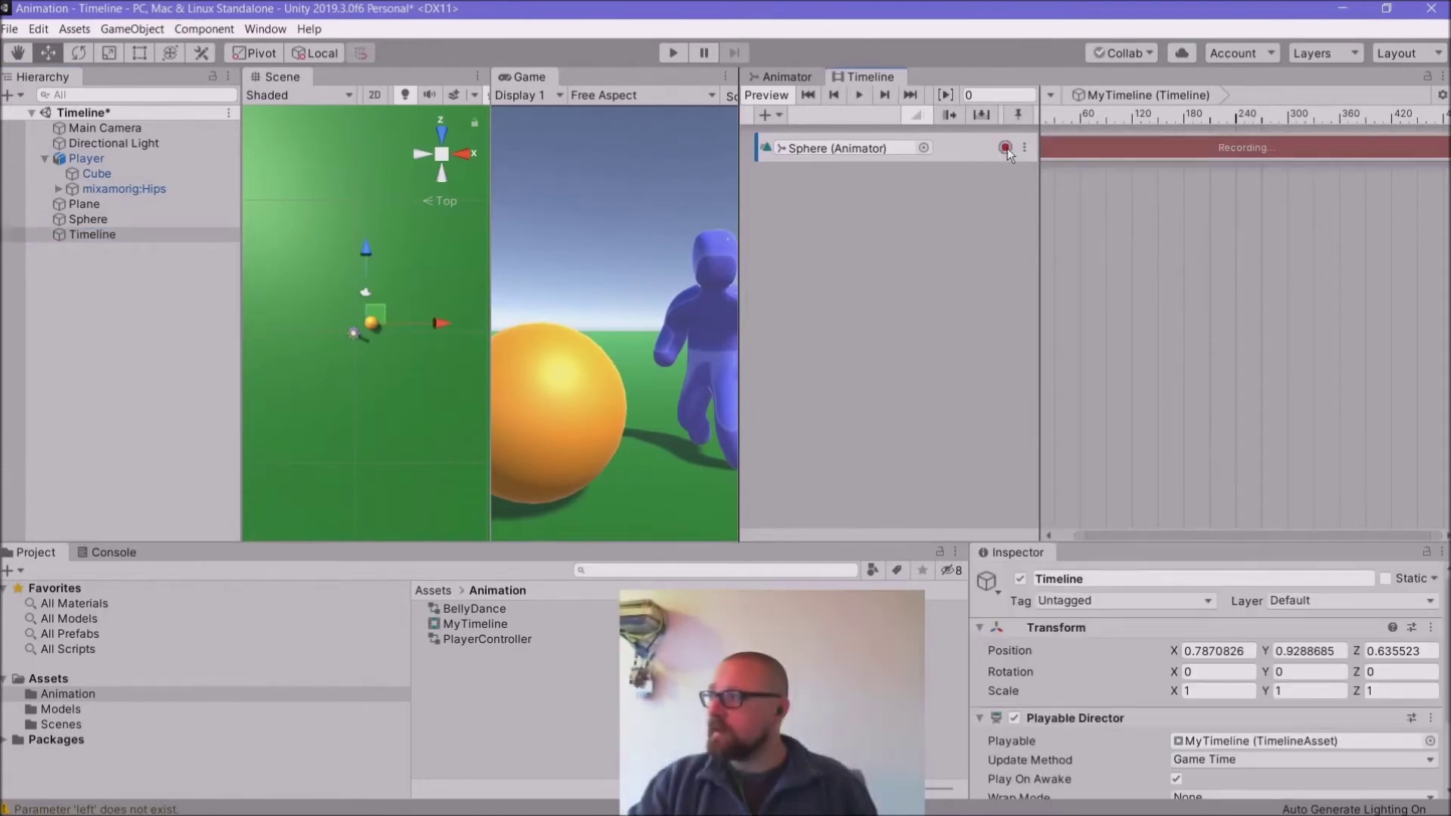
{"action": "scroll", "coordinate": [1149, 205], "scroll_direction": "down", "scroll_amount": 5}
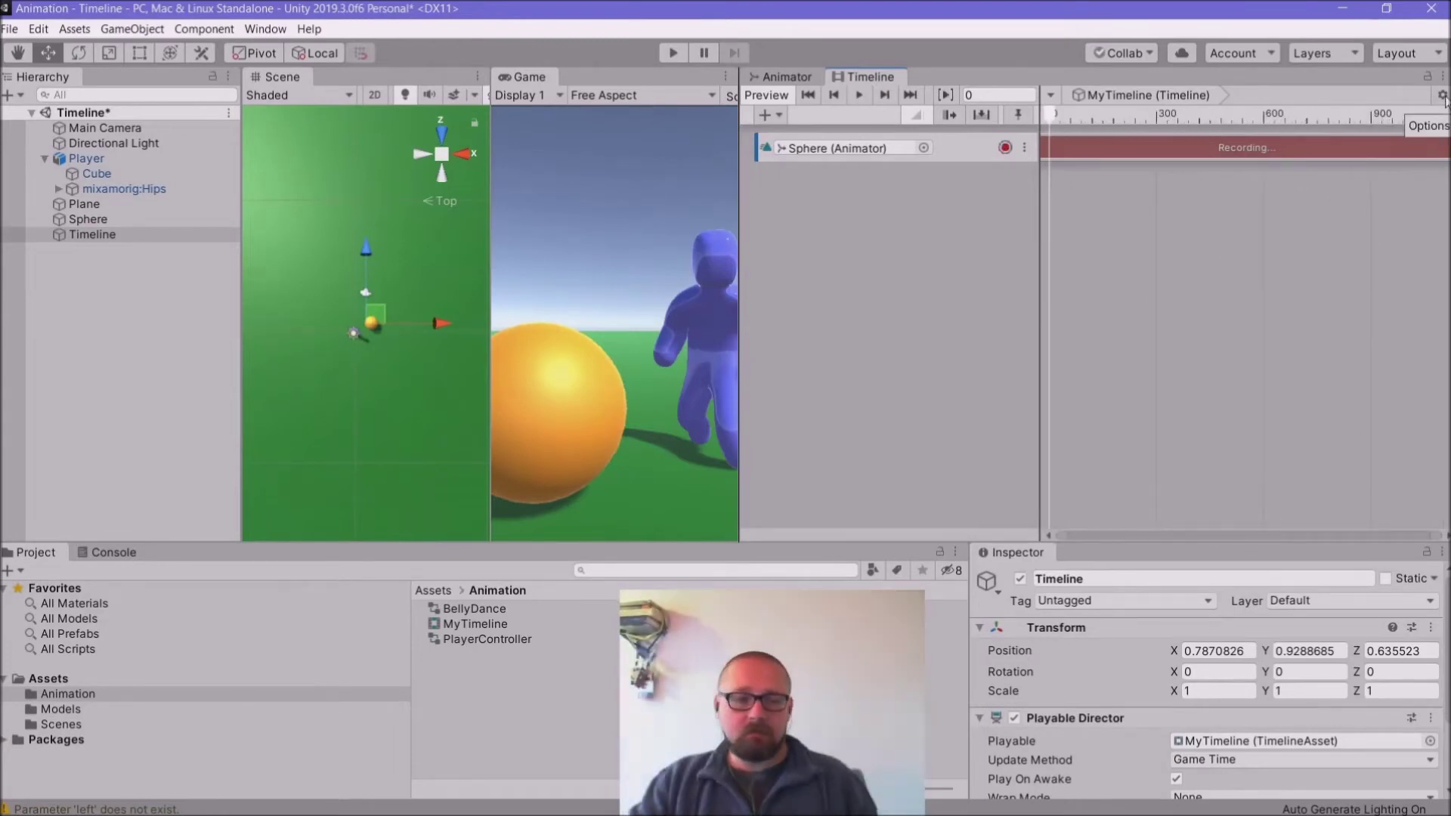
{"action": "left_click", "coordinate": [1443, 96]}
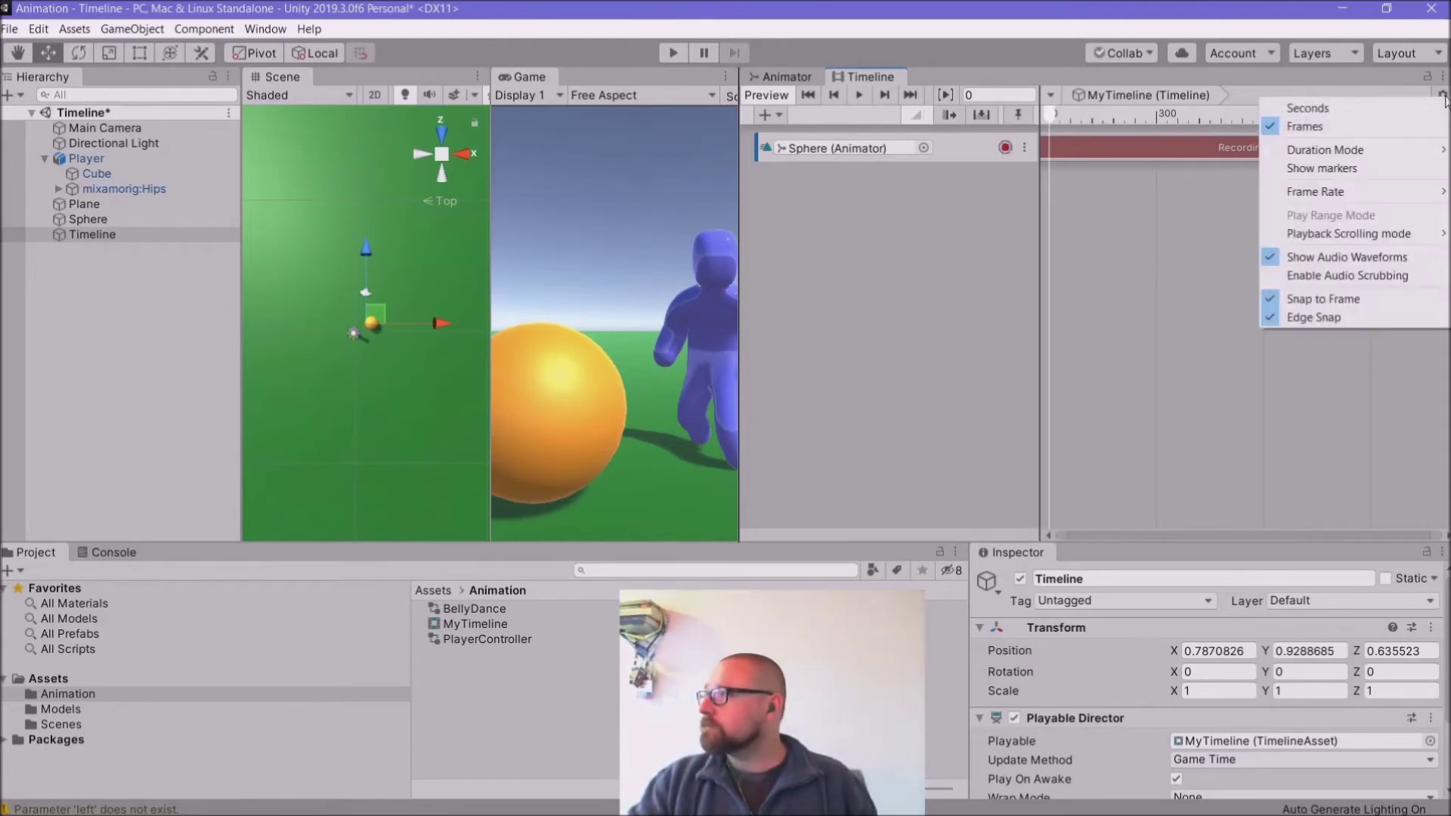
{"action": "left_click", "coordinate": [1345, 110]}
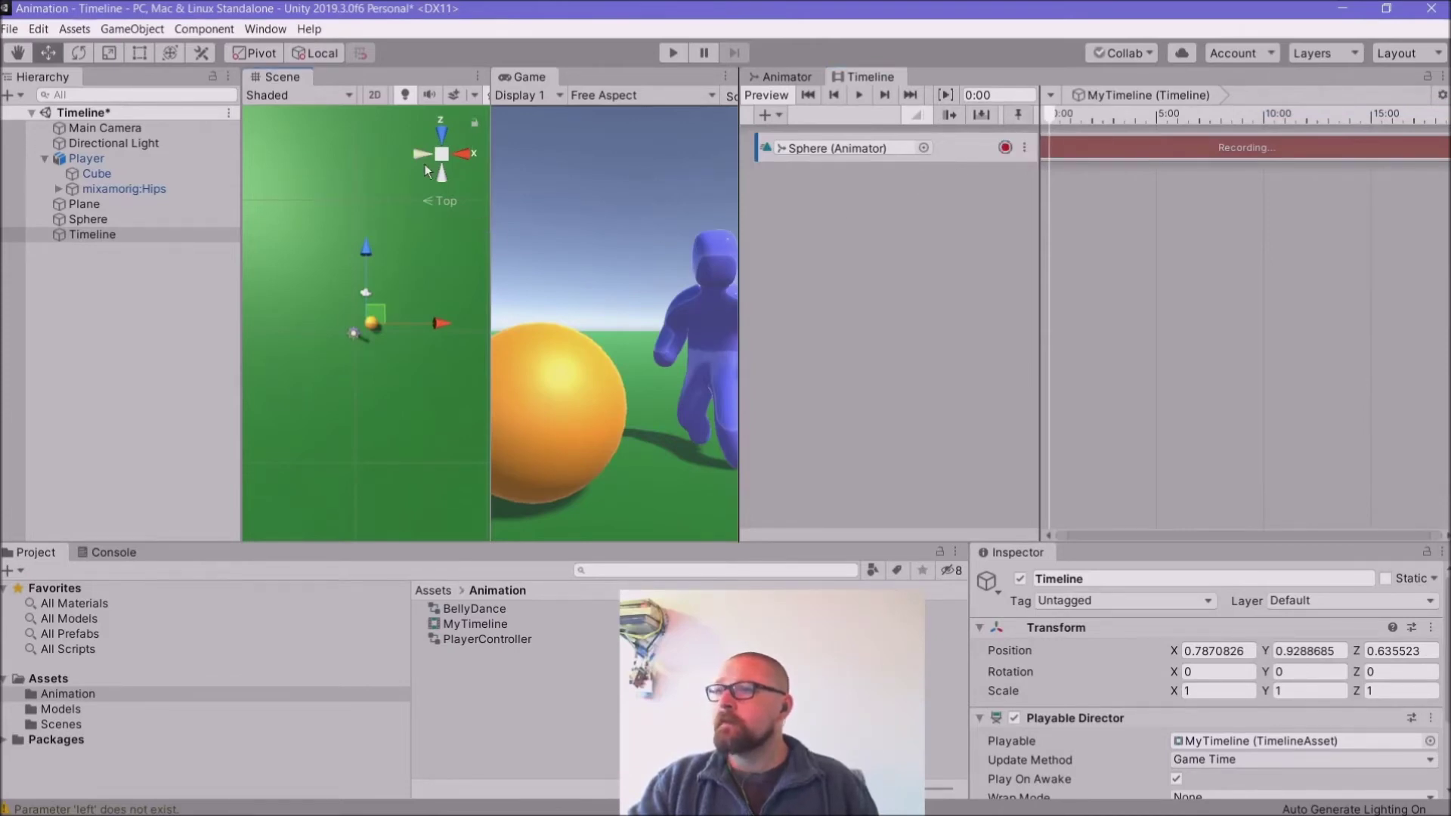
Step: View the sphere from the back in the Scene and move the Timeline playhead to 1:00
{"action": "left_click", "coordinate": [442, 173]}
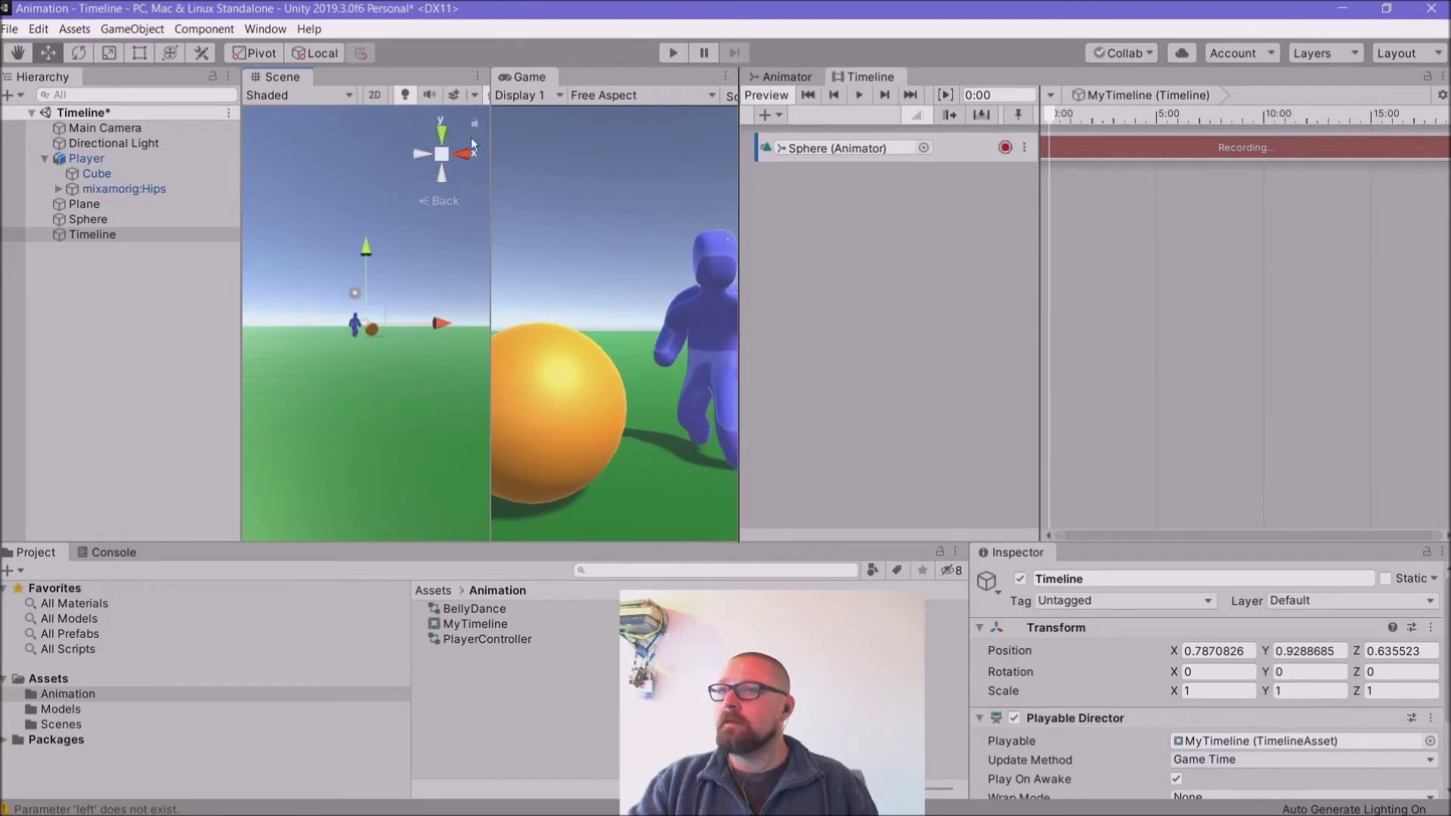
{"action": "left_click", "coordinate": [442, 154]}
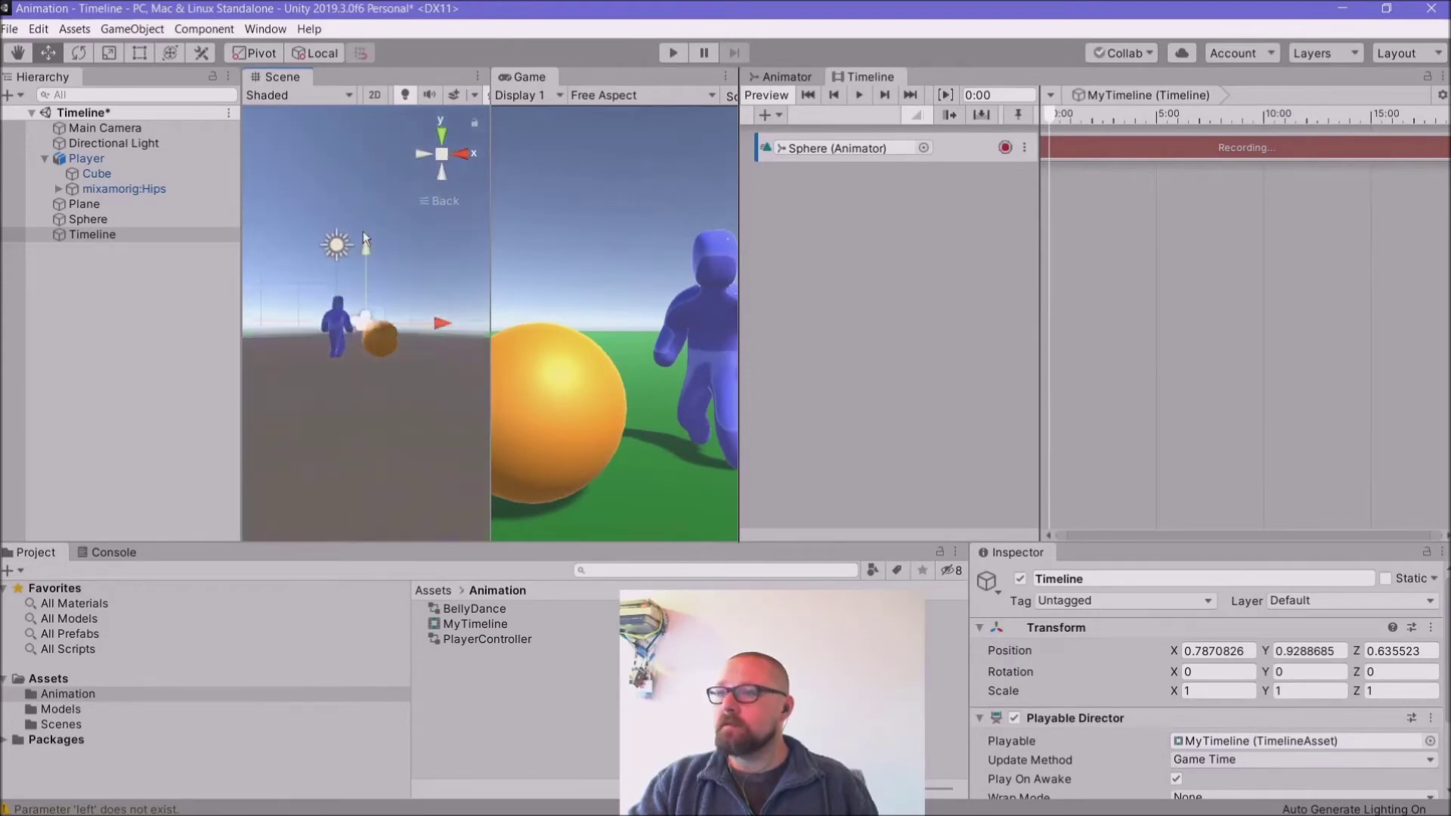
{"action": "scroll", "coordinate": [371, 243], "scroll_direction": "up", "scroll_amount": 5}
{"action": "middle_click_drag", "start_coordinate": [418, 278], "coordinate": [356, 274]}
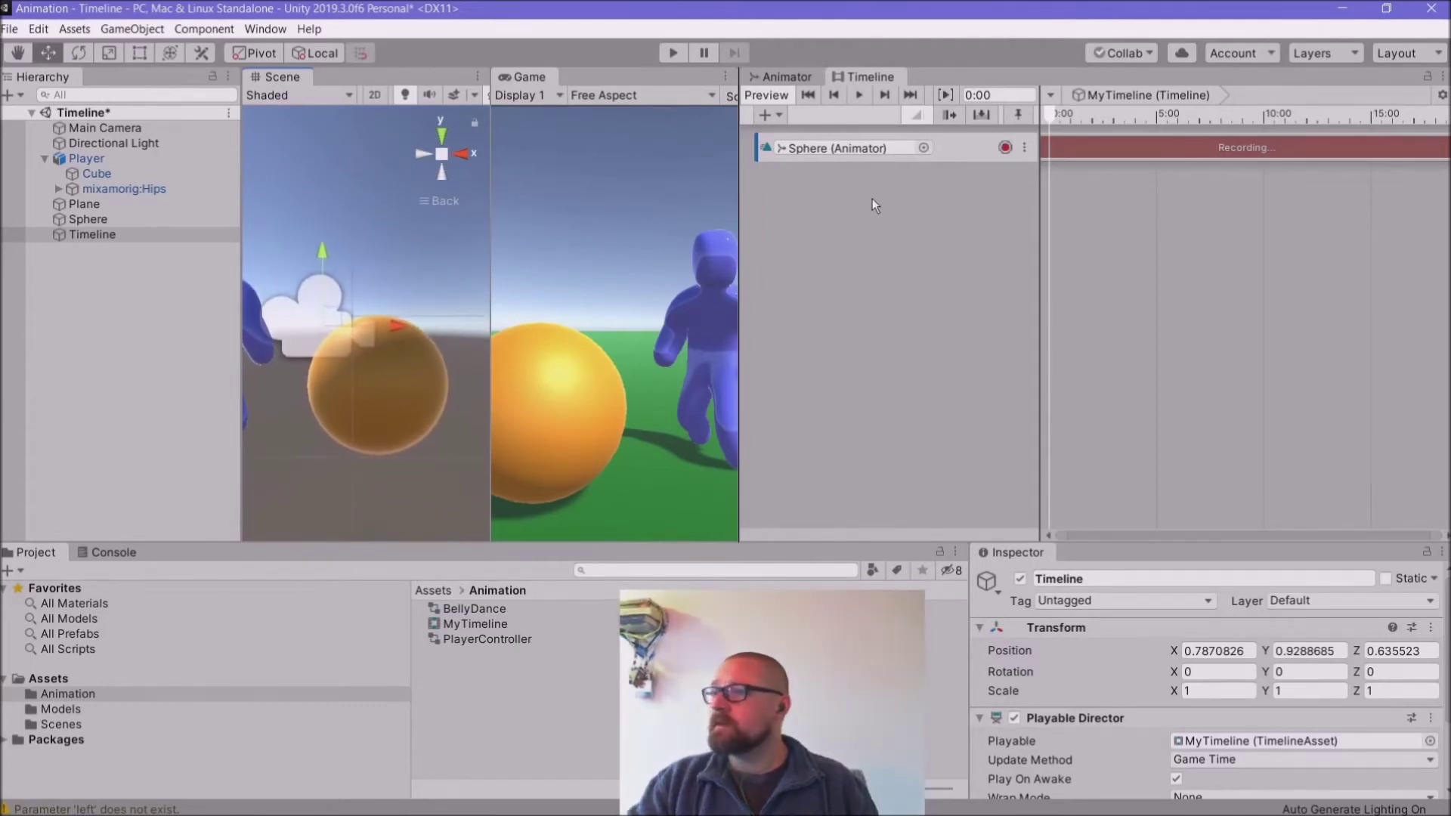
{"action": "scroll", "coordinate": [1118, 218], "scroll_direction": "up", "scroll_amount": 5}
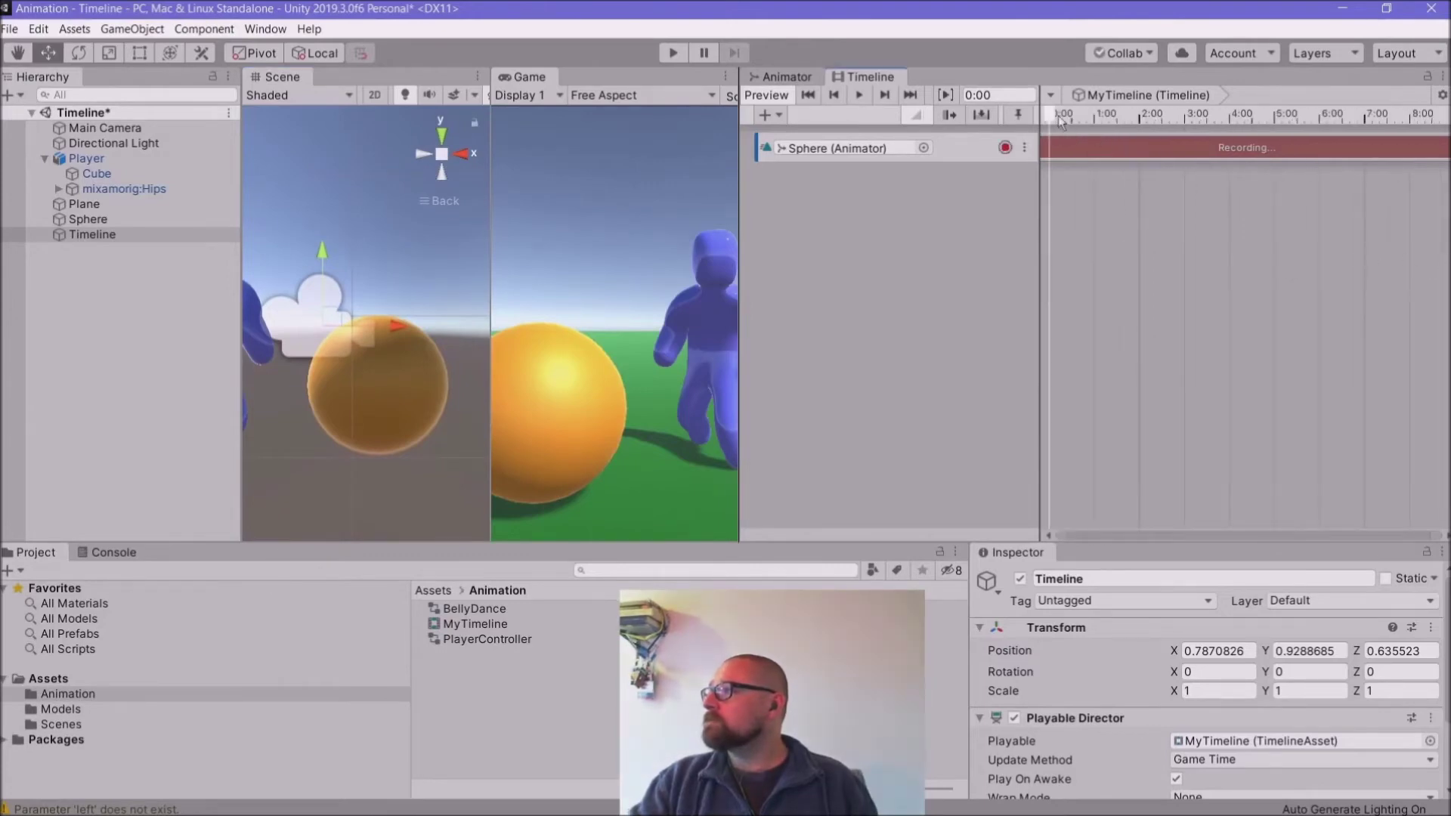
{"action": "left_click_drag", "start_coordinate": [1052, 115], "coordinate": [1095, 112]}
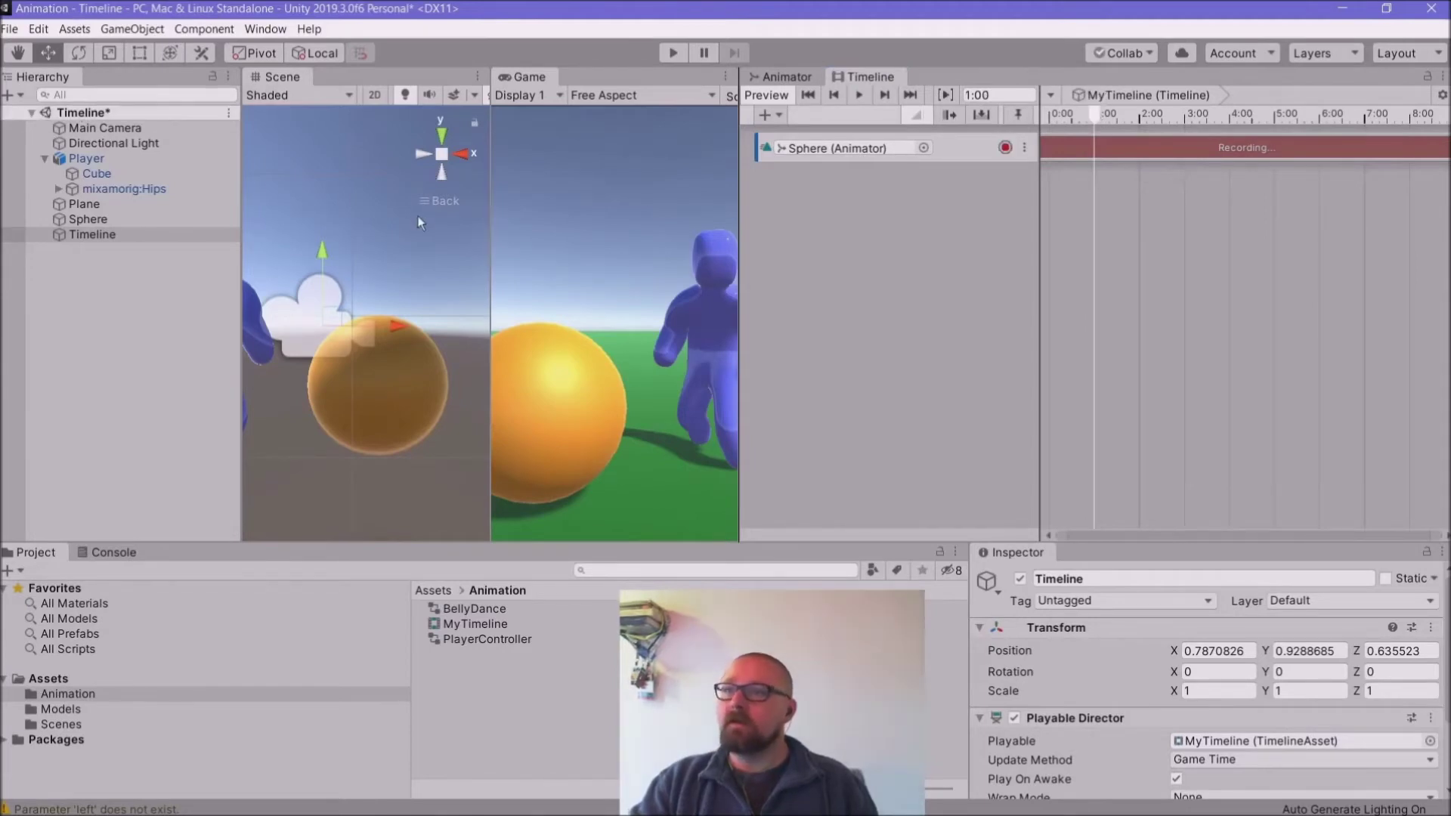
{"action": "left_click_drag", "start_coordinate": [325, 248], "coordinate": [329, 145]}
{"action": "key", "text": "ctrl+z"}
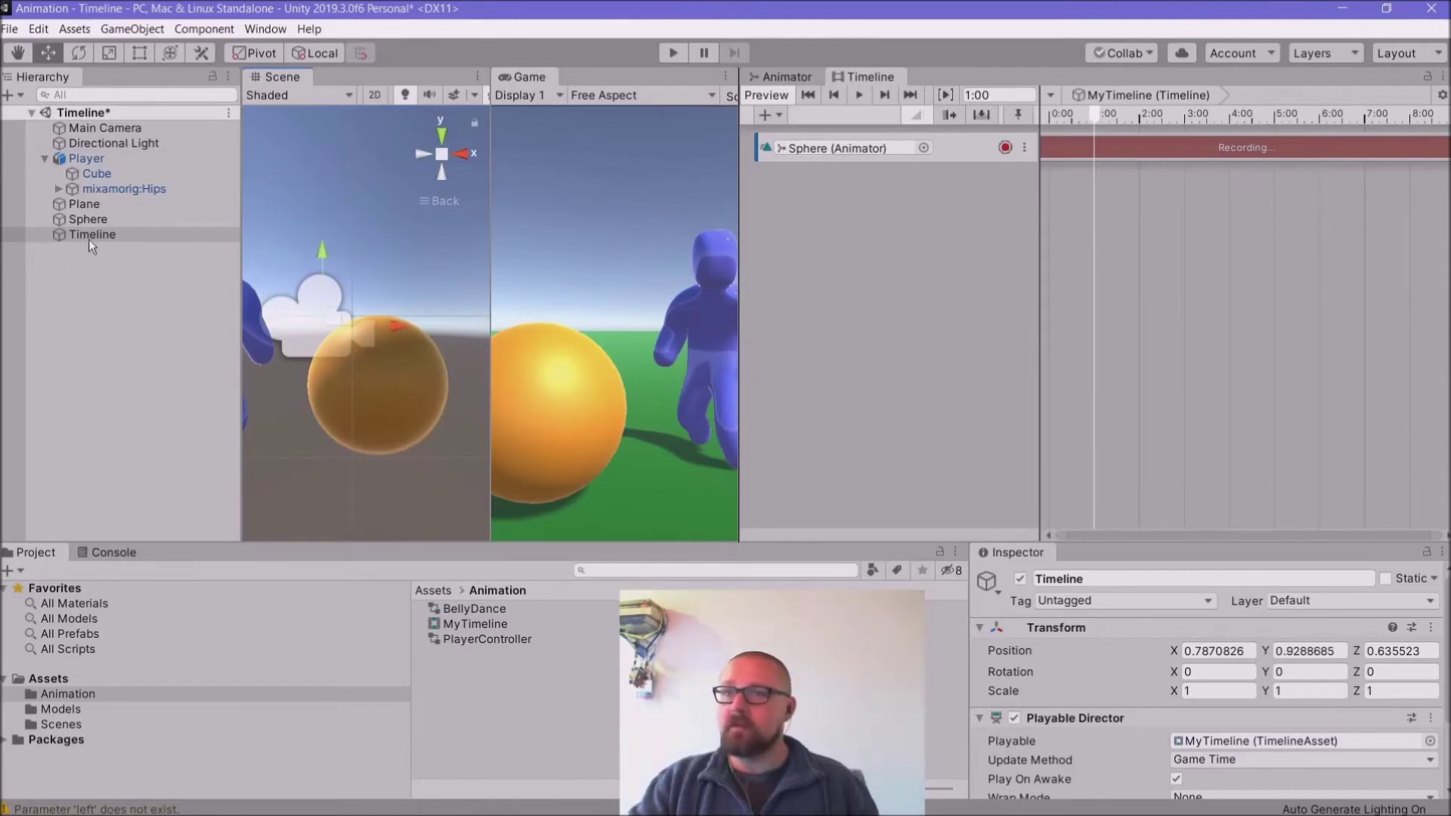
Step: Lock the Timeline window and record a keyframe at 1:00 with the Sphere raised to about Y 1.52
{"action": "left_click", "coordinate": [87, 220]}
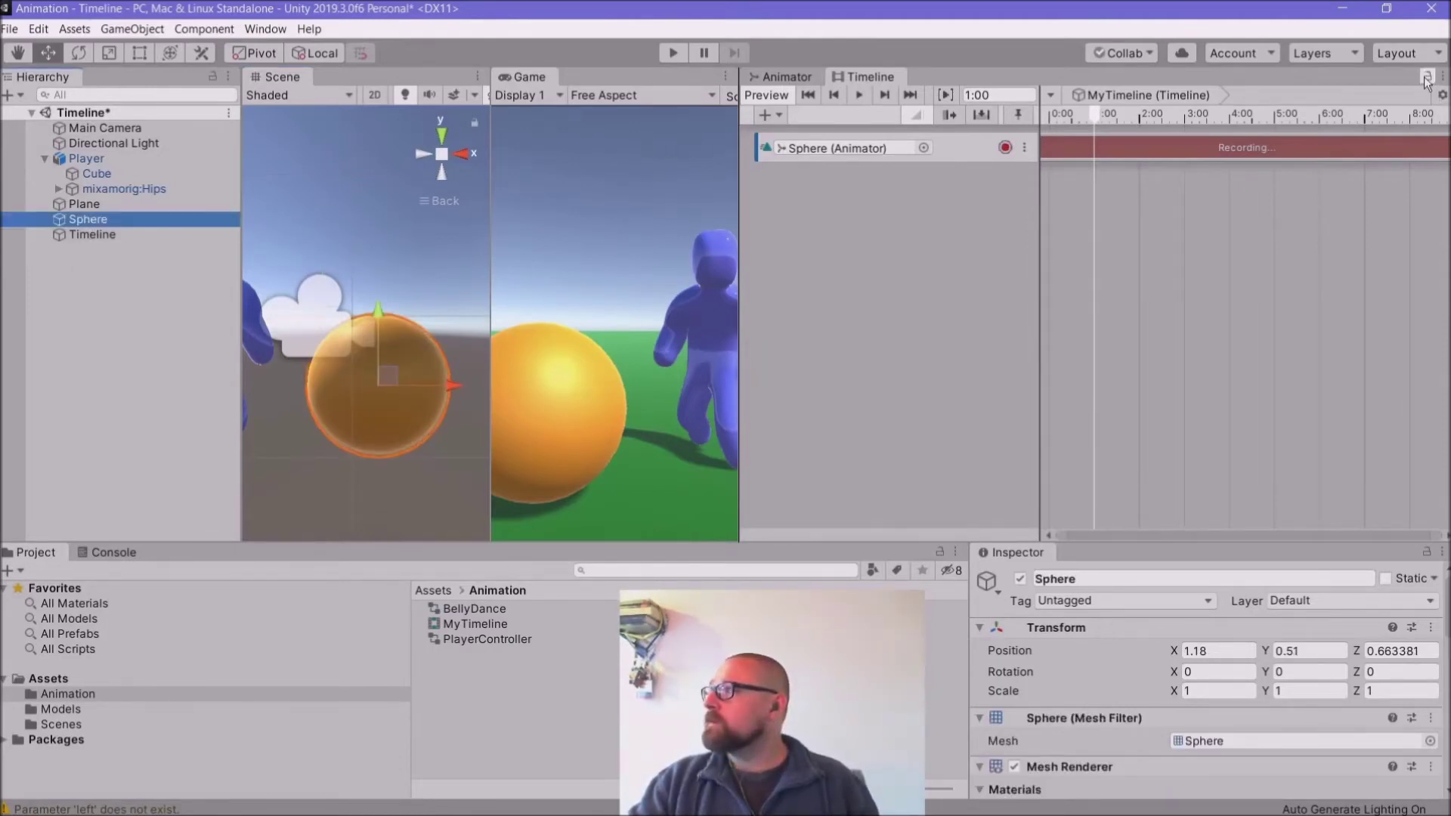
{"action": "left_click", "coordinate": [1426, 78]}
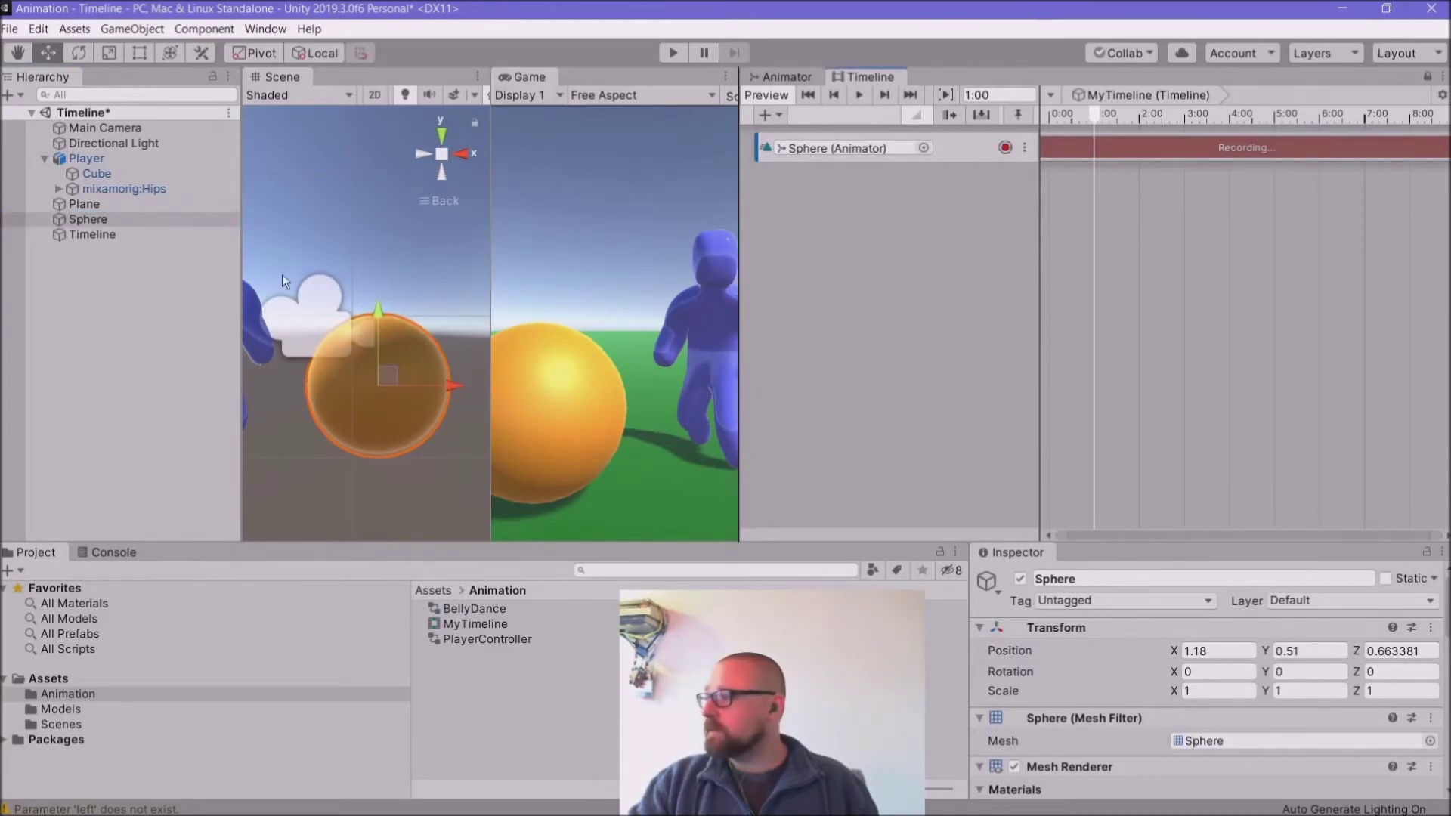
{"action": "left_click", "coordinate": [71, 219]}
{"action": "left_click_drag", "start_coordinate": [378, 310], "coordinate": [379, 167]}
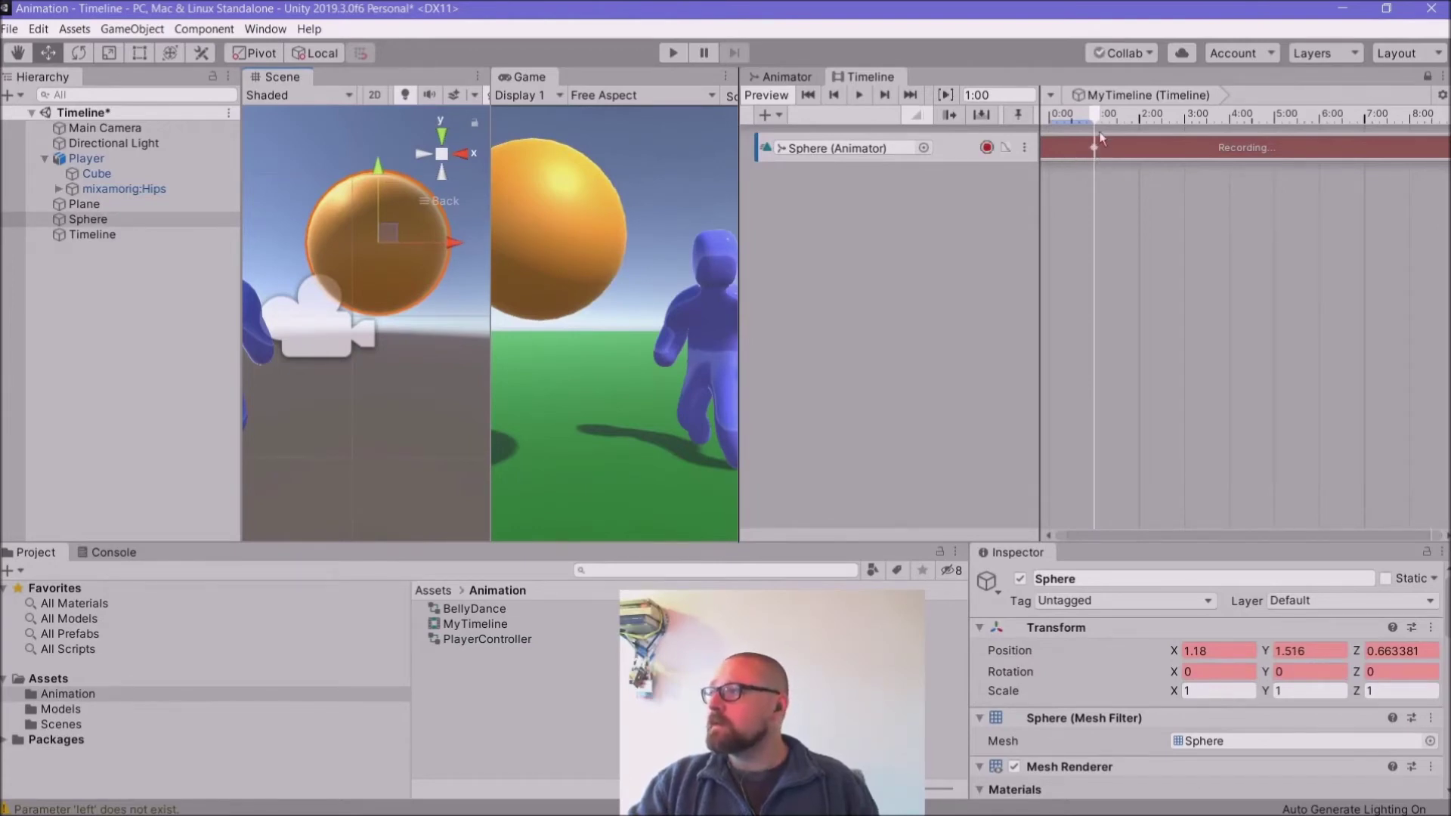
Step: Record a keyframe at 0:00 with the Sphere lowered to about Y 0.53
{"action": "left_click_drag", "start_coordinate": [1097, 121], "coordinate": [1043, 119]}
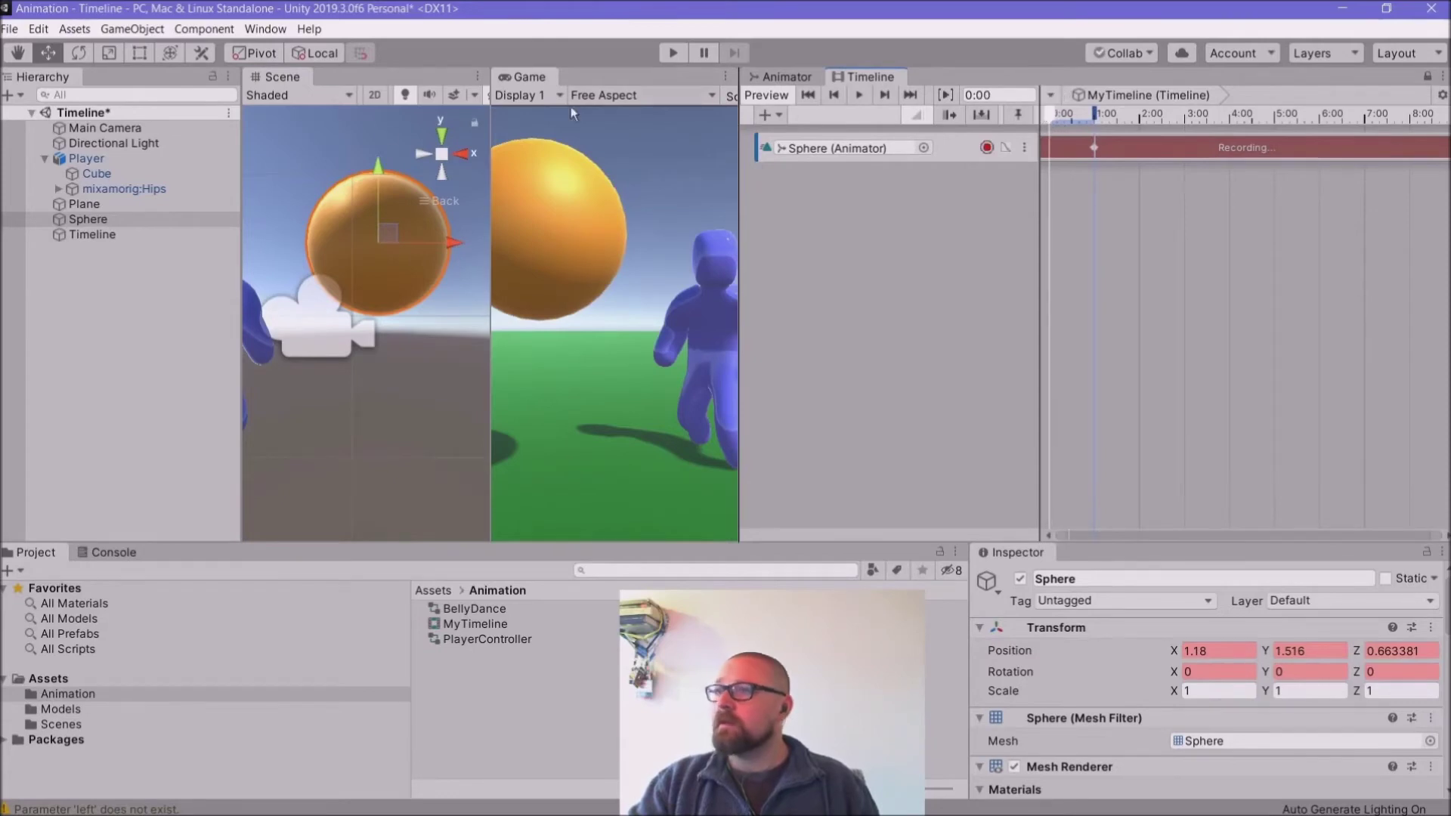
{"action": "left_click_drag", "start_coordinate": [378, 166], "coordinate": [386, 306]}
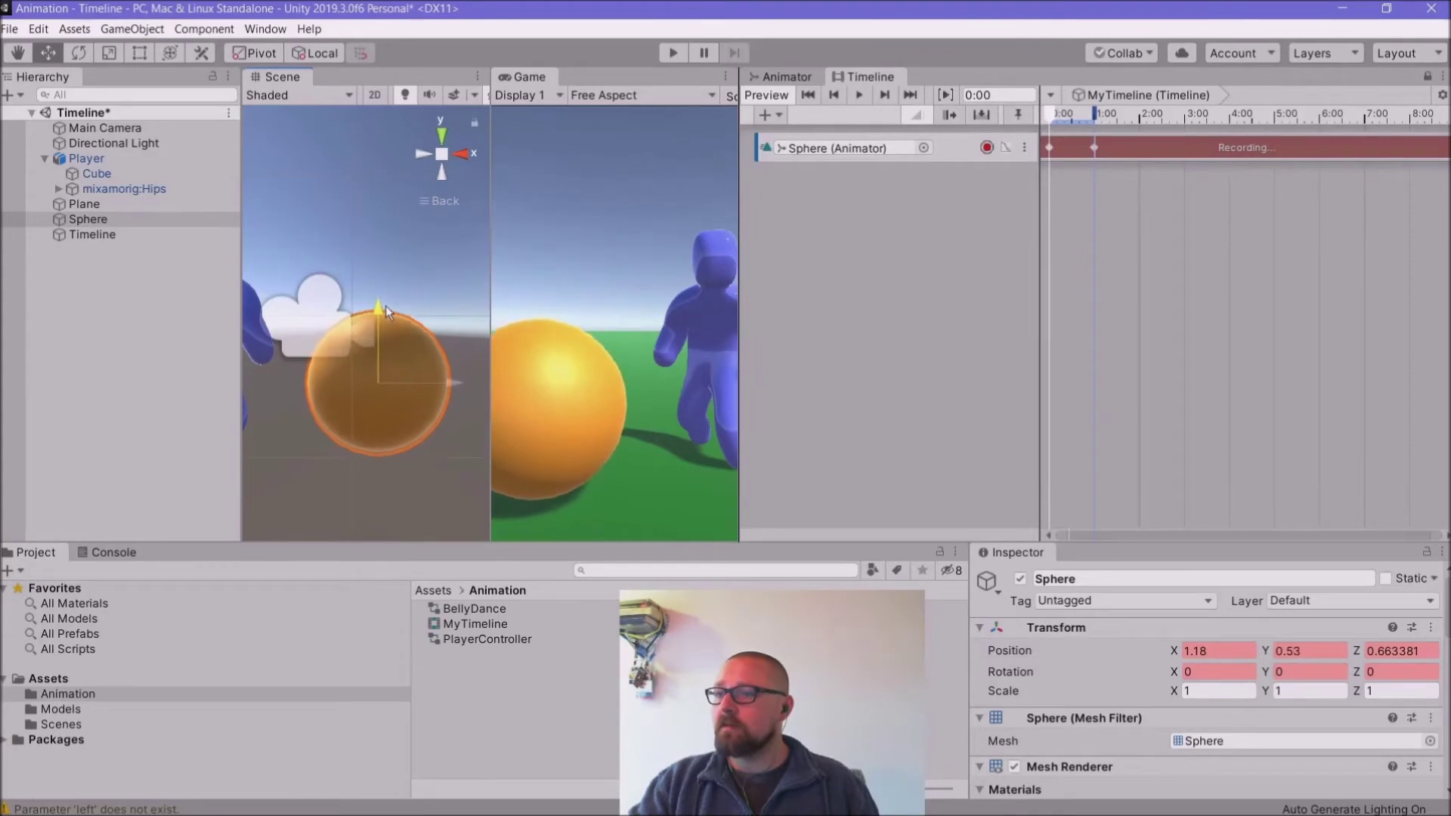
Step: Record a keyframe at 2:00 with the Sphere lowered to about Y 0.52 and stop recording
{"action": "left_click", "coordinate": [1058, 114]}
{"action": "left_click_drag", "start_coordinate": [1058, 118], "coordinate": [1140, 110]}
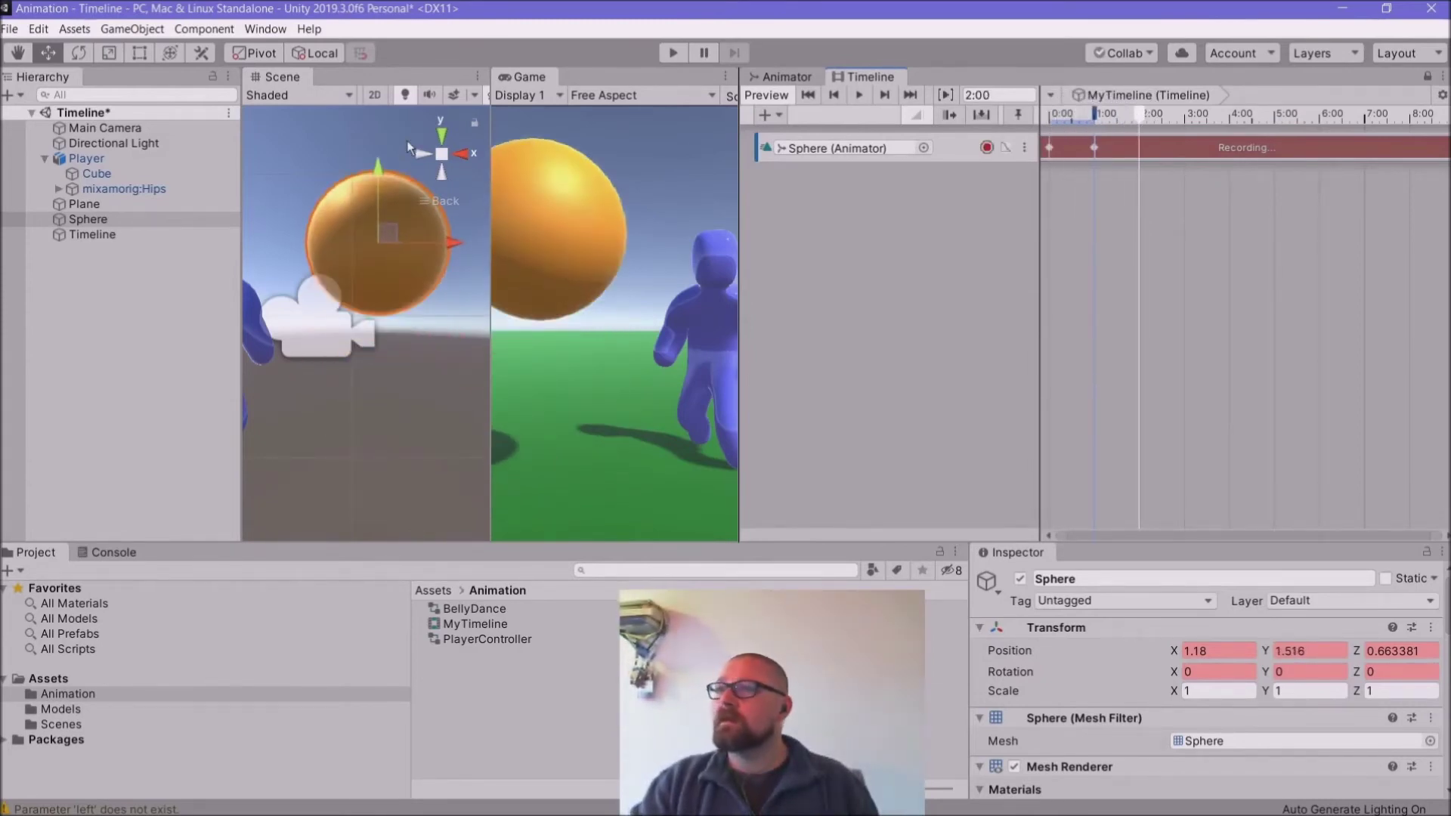
{"action": "left_click_drag", "start_coordinate": [378, 166], "coordinate": [397, 310]}
{"action": "left_click", "coordinate": [987, 149]}
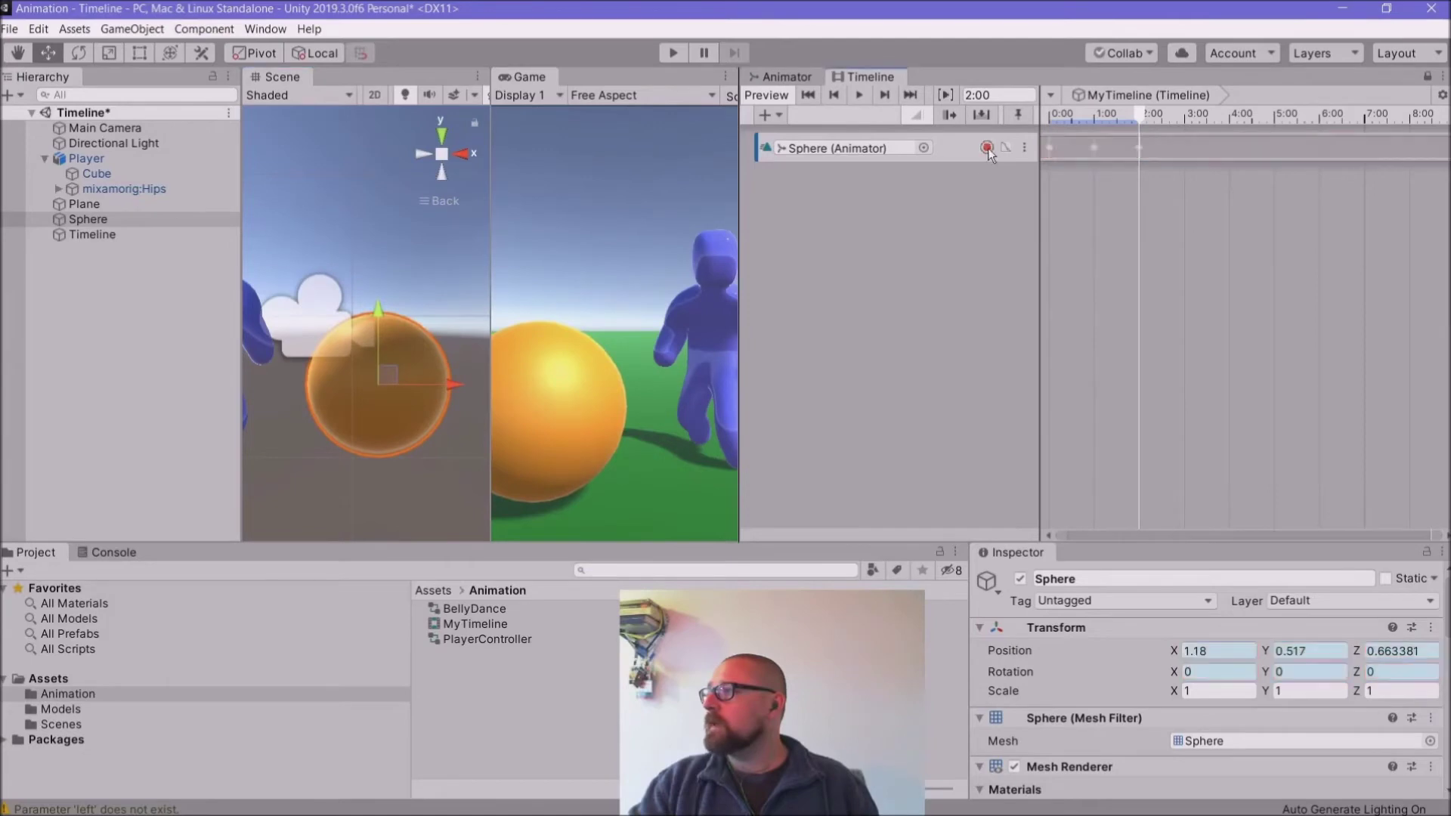
Step: Show the Sphere track's animation curves in an enlarged curve area and play the timeline from 0:00
{"action": "left_click_drag", "start_coordinate": [1140, 113], "coordinate": [1031, 140]}
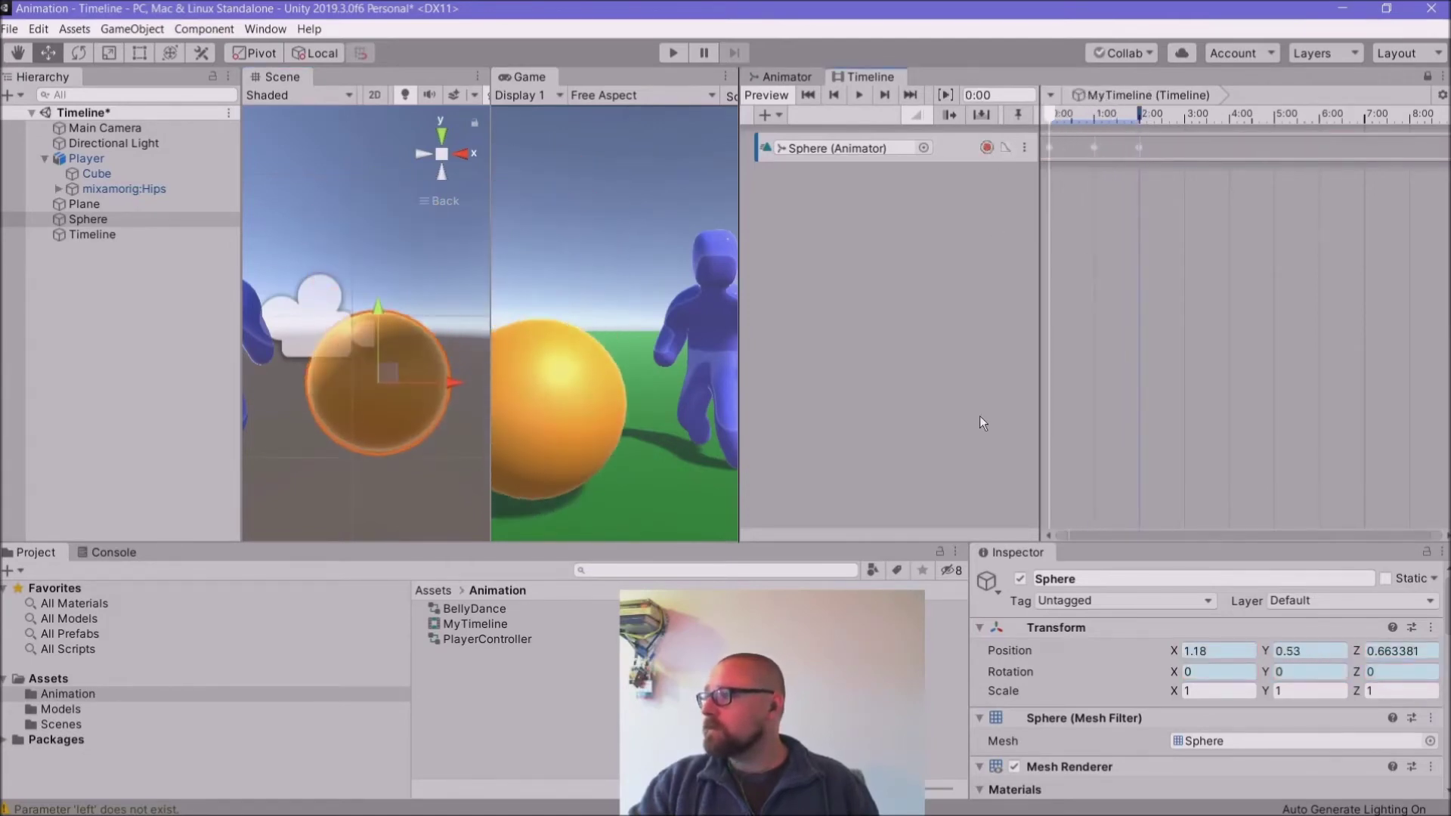
{"action": "left_click", "coordinate": [1004, 148]}
{"action": "scroll", "coordinate": [1111, 196], "scroll_direction": "up", "scroll_amount": 3}
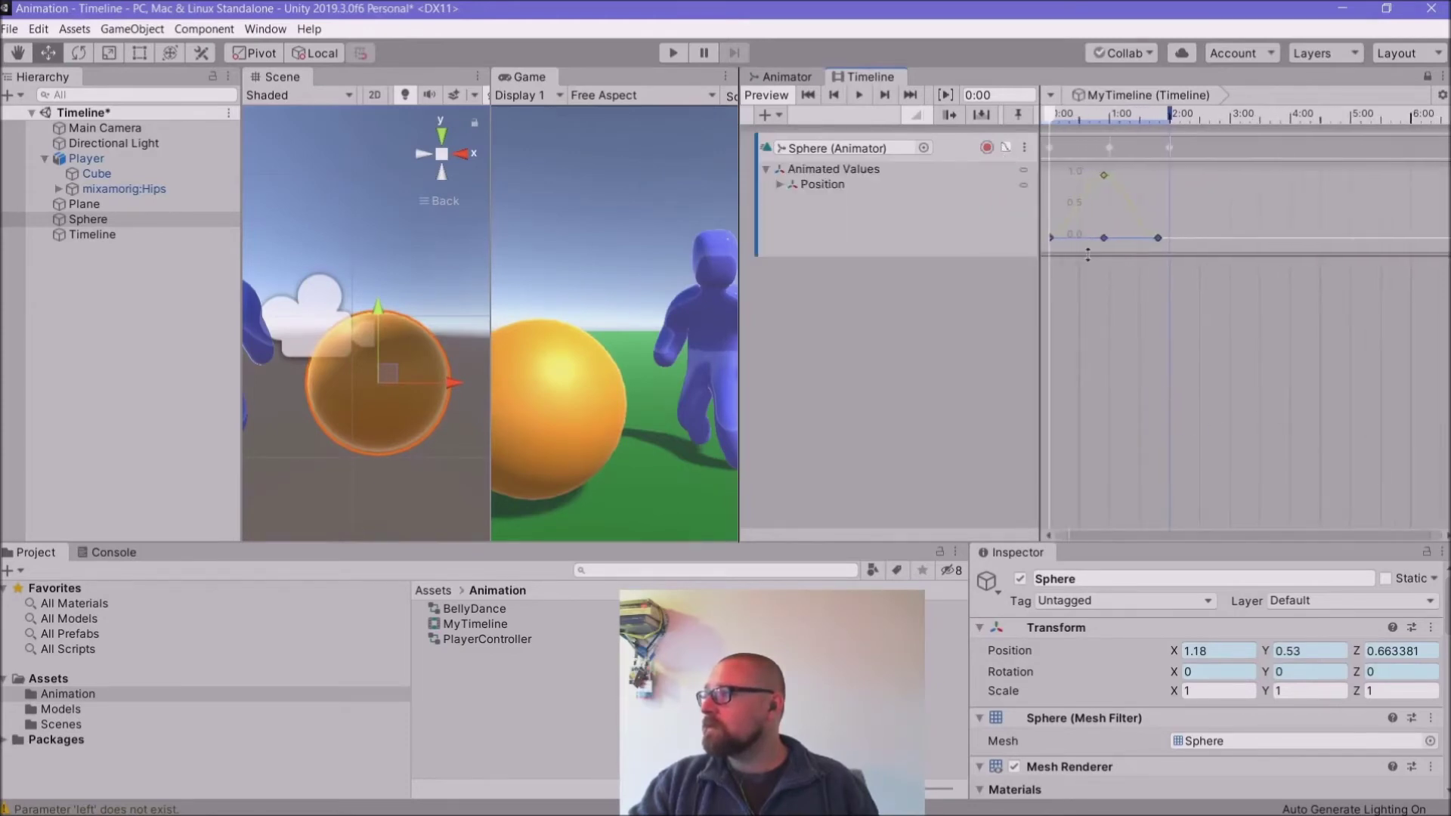
{"action": "left_click_drag", "start_coordinate": [1089, 253], "coordinate": [1111, 418]}
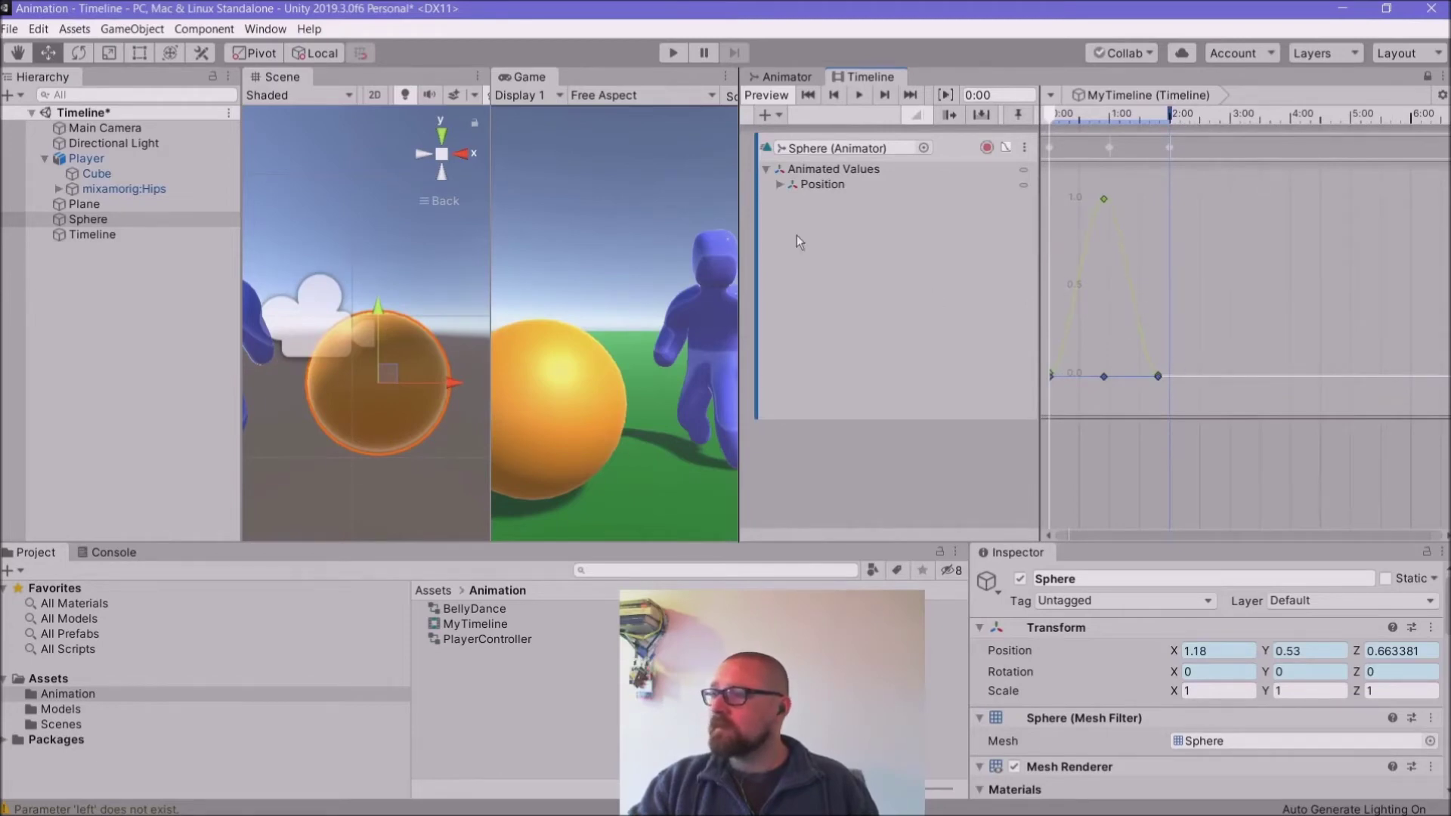
{"action": "left_click", "coordinate": [858, 95]}
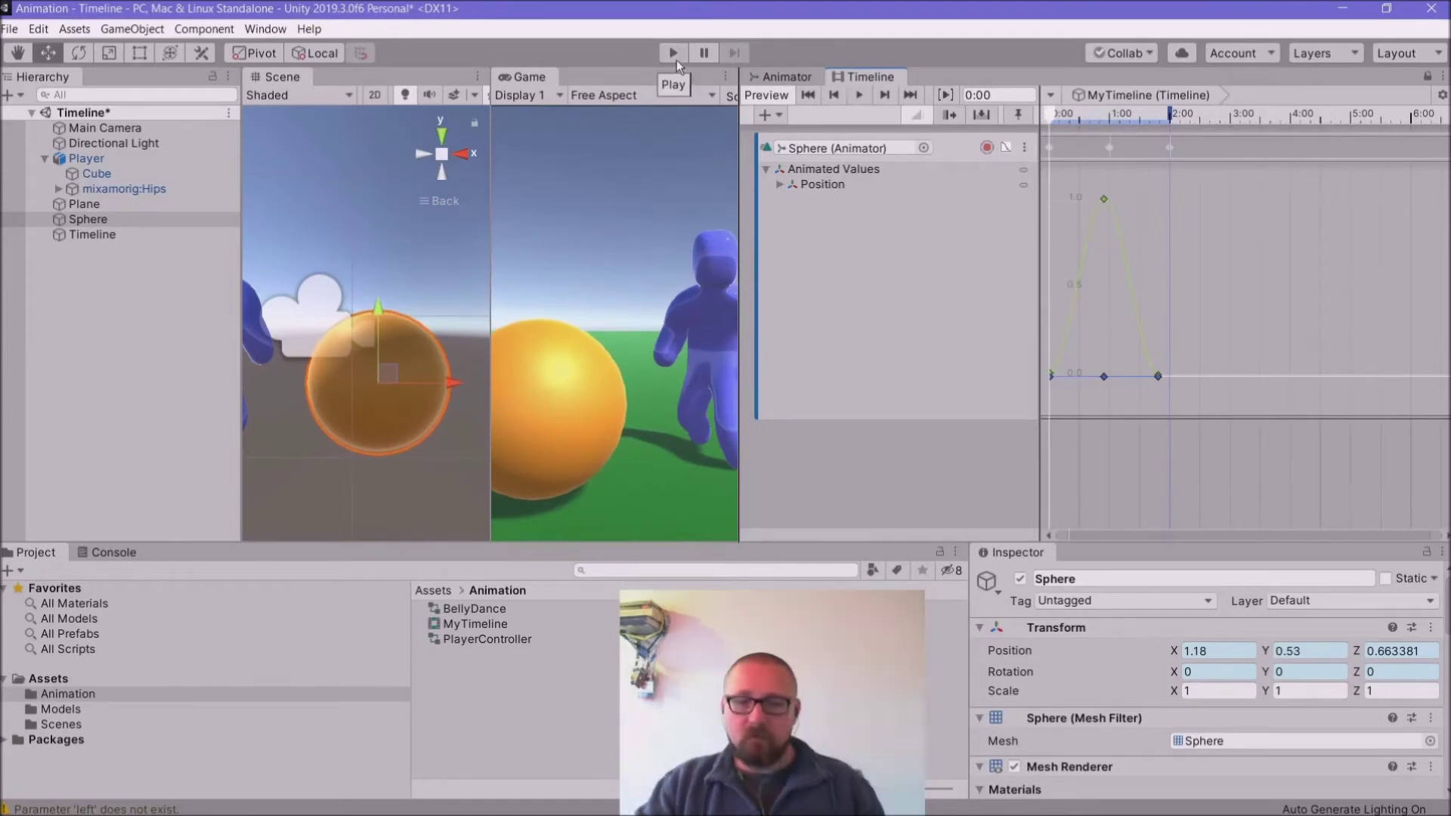
Step: Set both tangents of the Y position curve's peak key to Linear and play the timeline
{"action": "left_click", "coordinate": [1104, 200]}
{"action": "right_click", "coordinate": [1104, 199]}
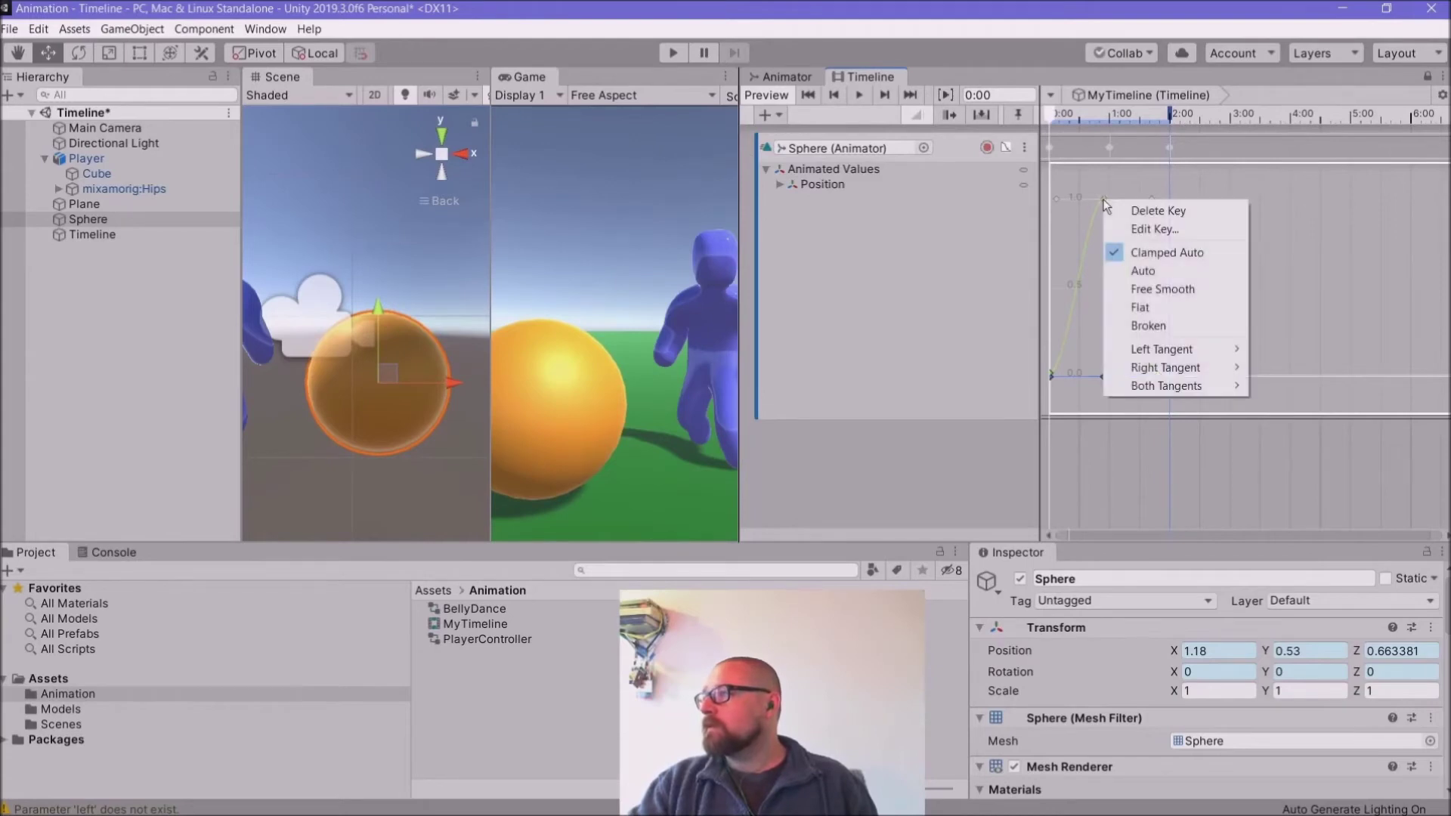
{"action": "mouse_move", "coordinate": [1144, 386]}
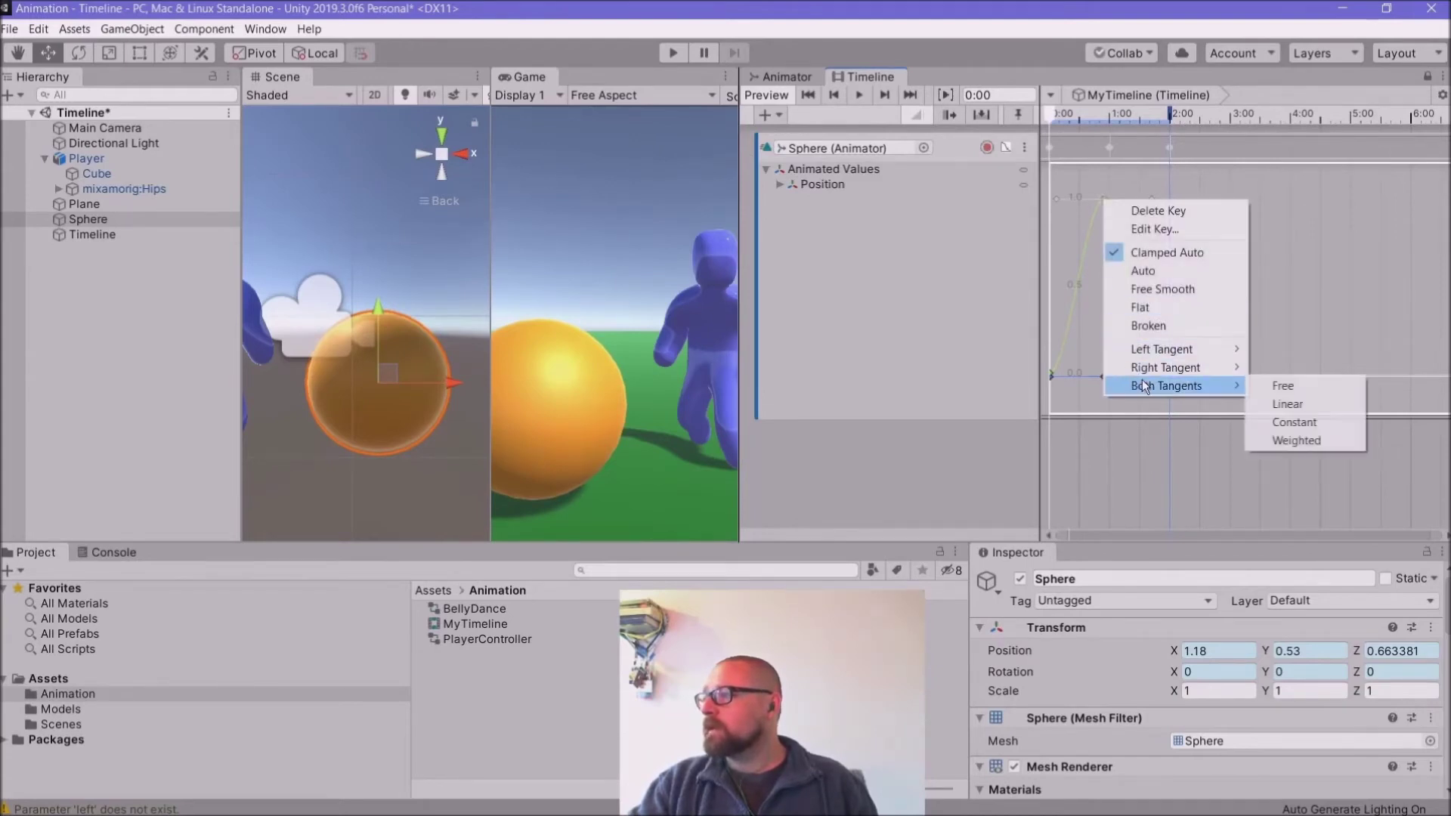
{"action": "left_click", "coordinate": [1297, 404]}
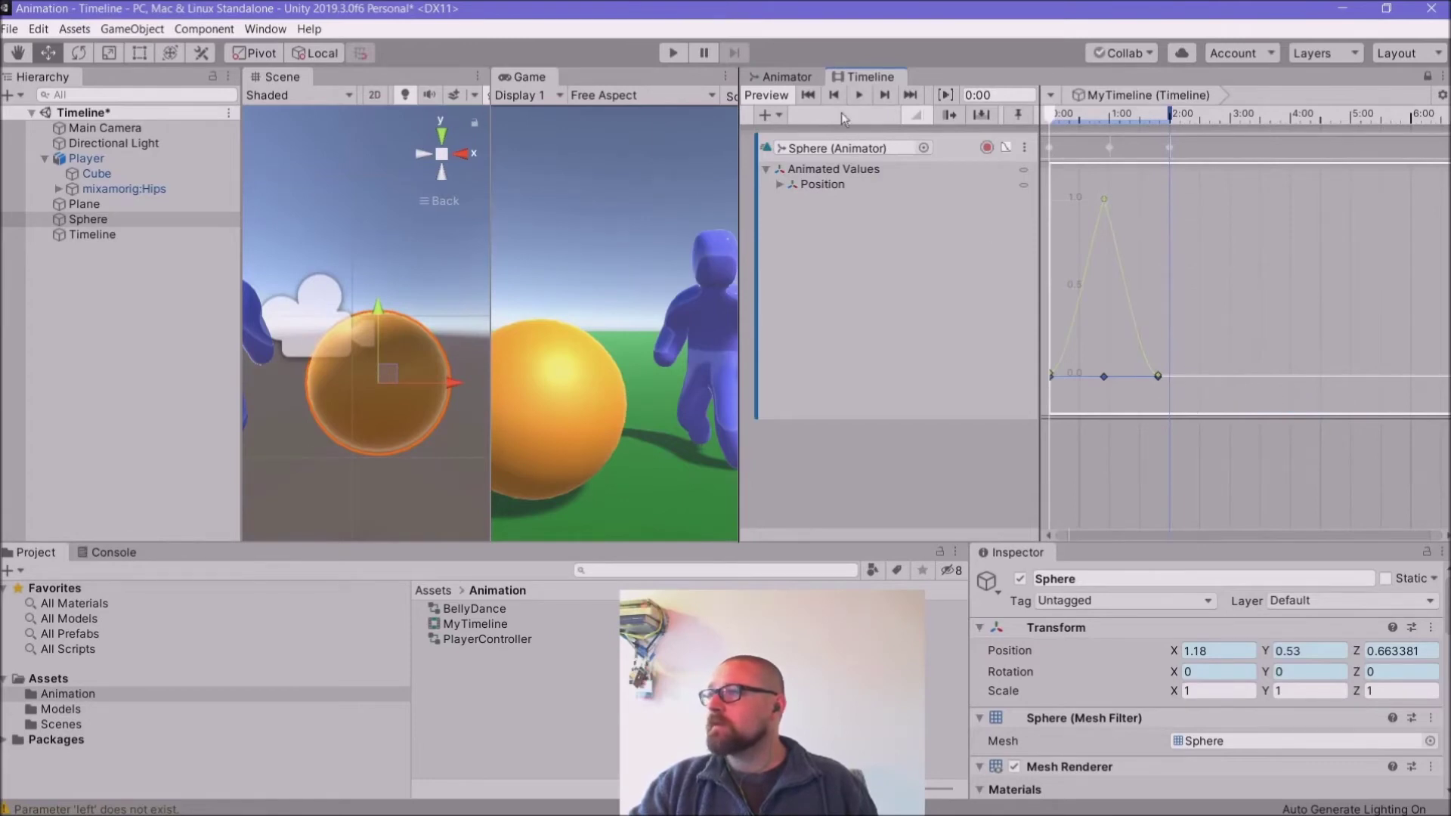
{"action": "left_click", "coordinate": [859, 95]}
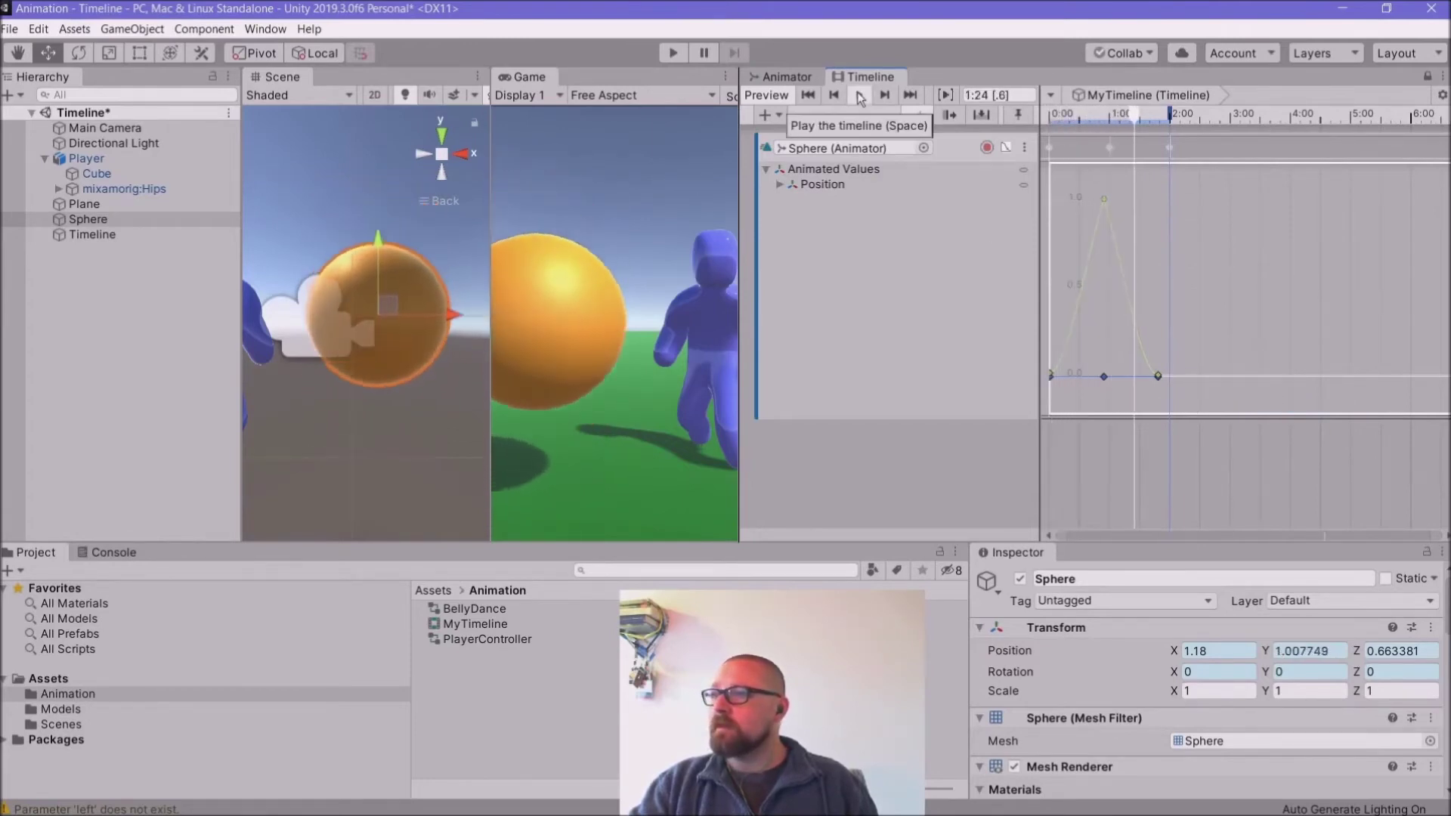
Step: Set the Y position curve's peak key to Auto tangents
{"action": "right_click", "coordinate": [1104, 201]}
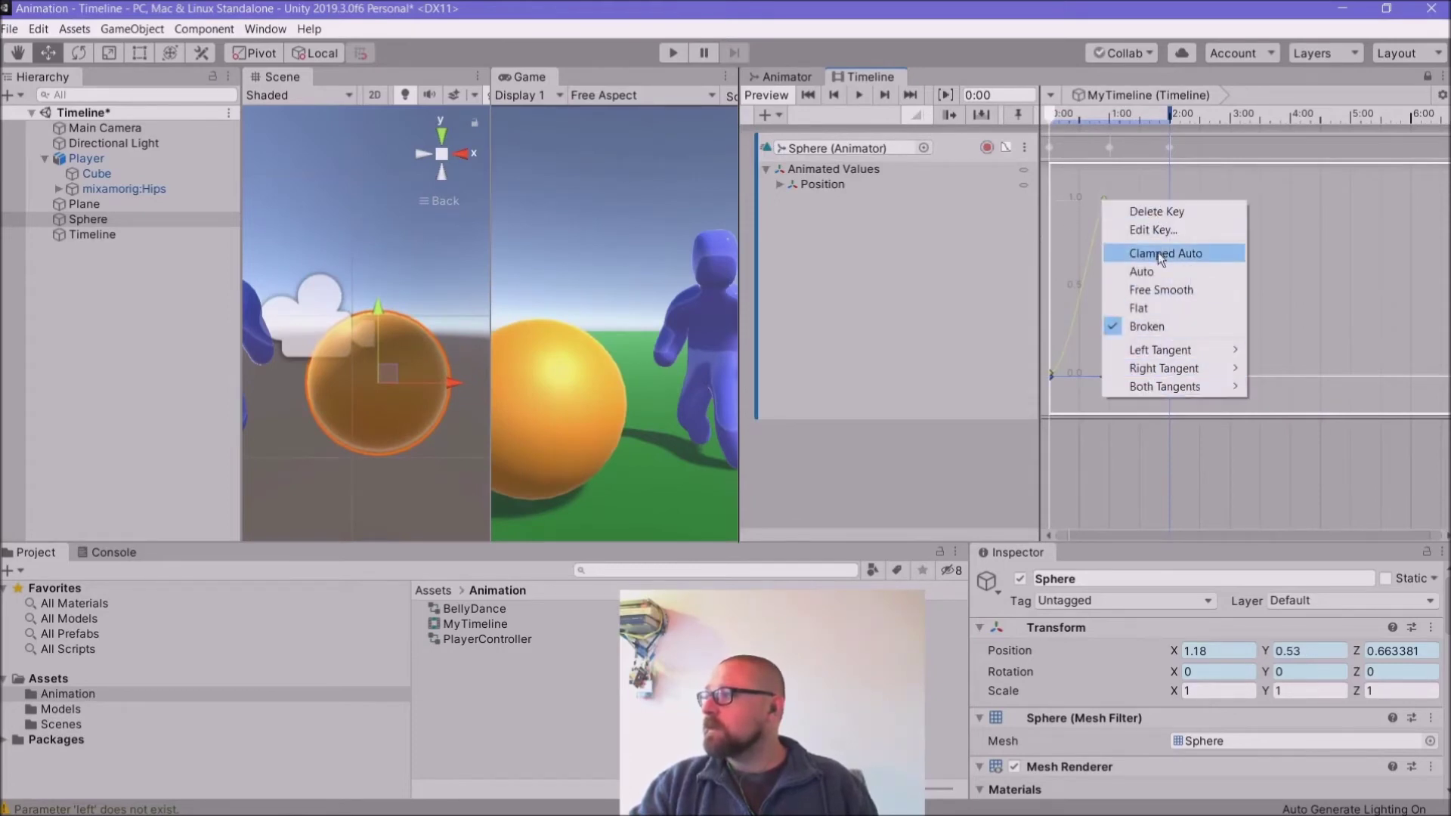
{"action": "left_click", "coordinate": [1161, 272]}
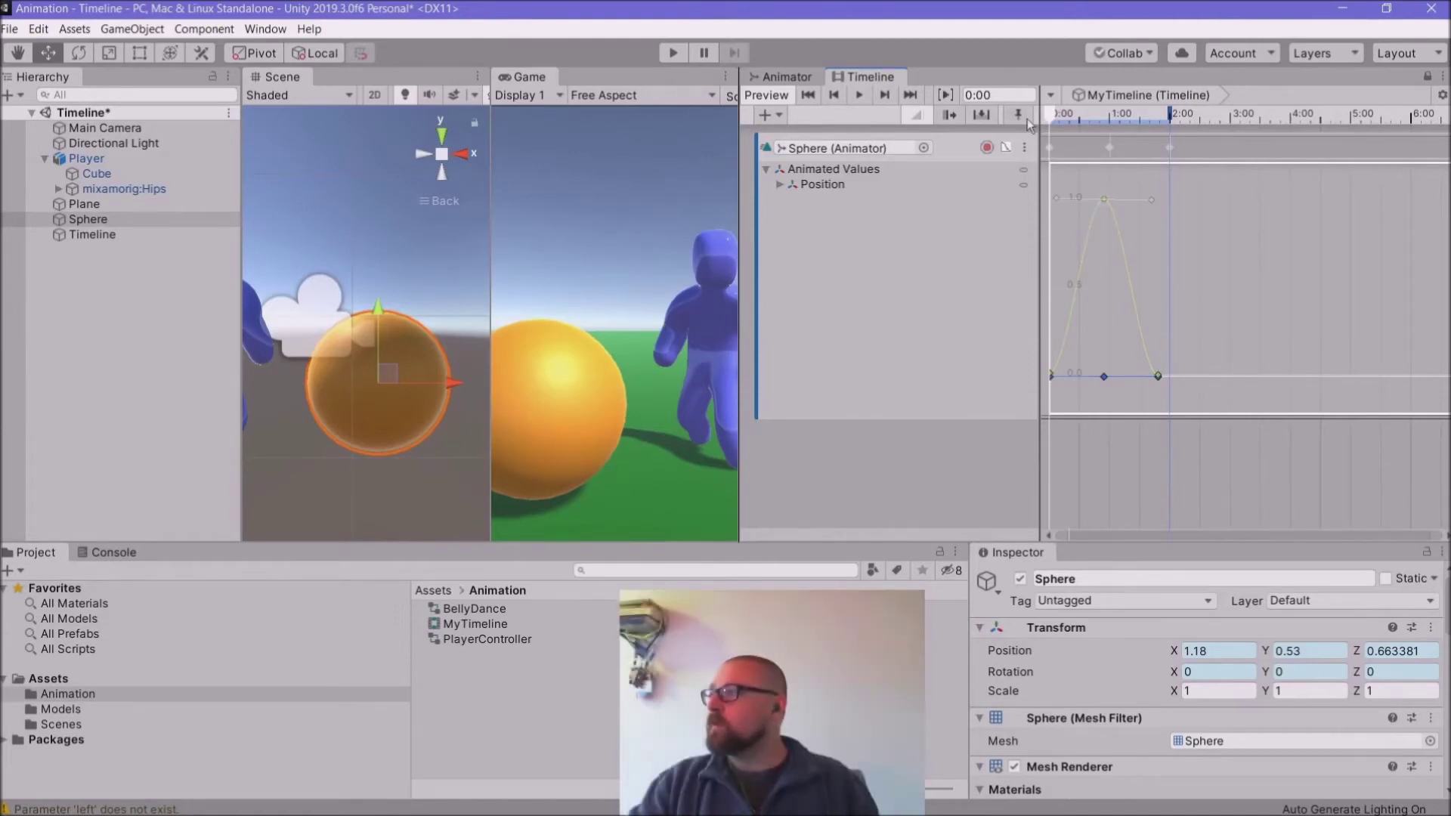
Step: Resume recording and key a squashed Sphere at 0:00, with Scale Y about 0.86 and Position Y about 0.44
{"action": "left_click", "coordinate": [987, 148]}
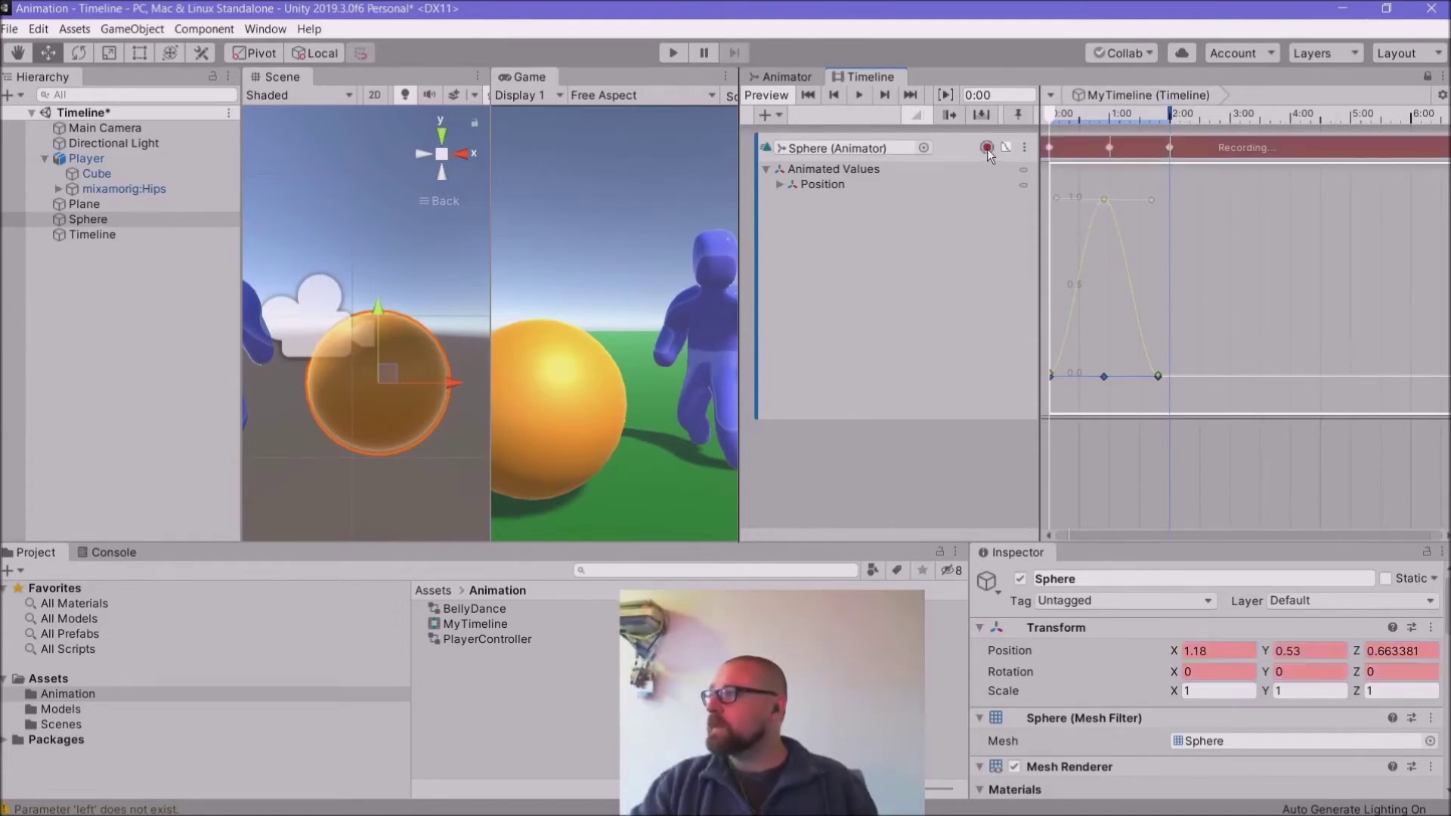
{"action": "left_click_drag", "start_coordinate": [1167, 113], "coordinate": [1037, 159]}
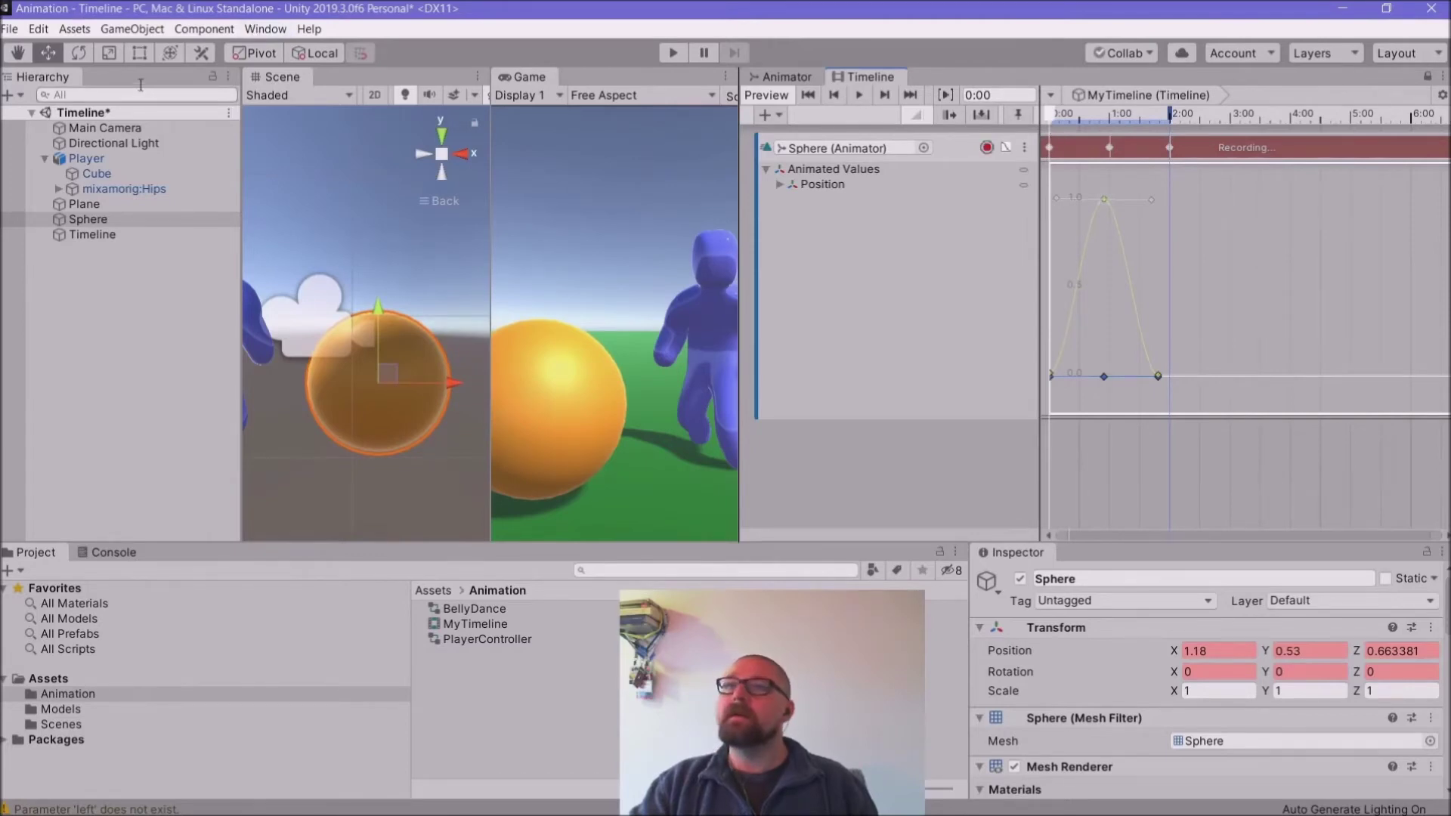
{"action": "left_click", "coordinate": [111, 59]}
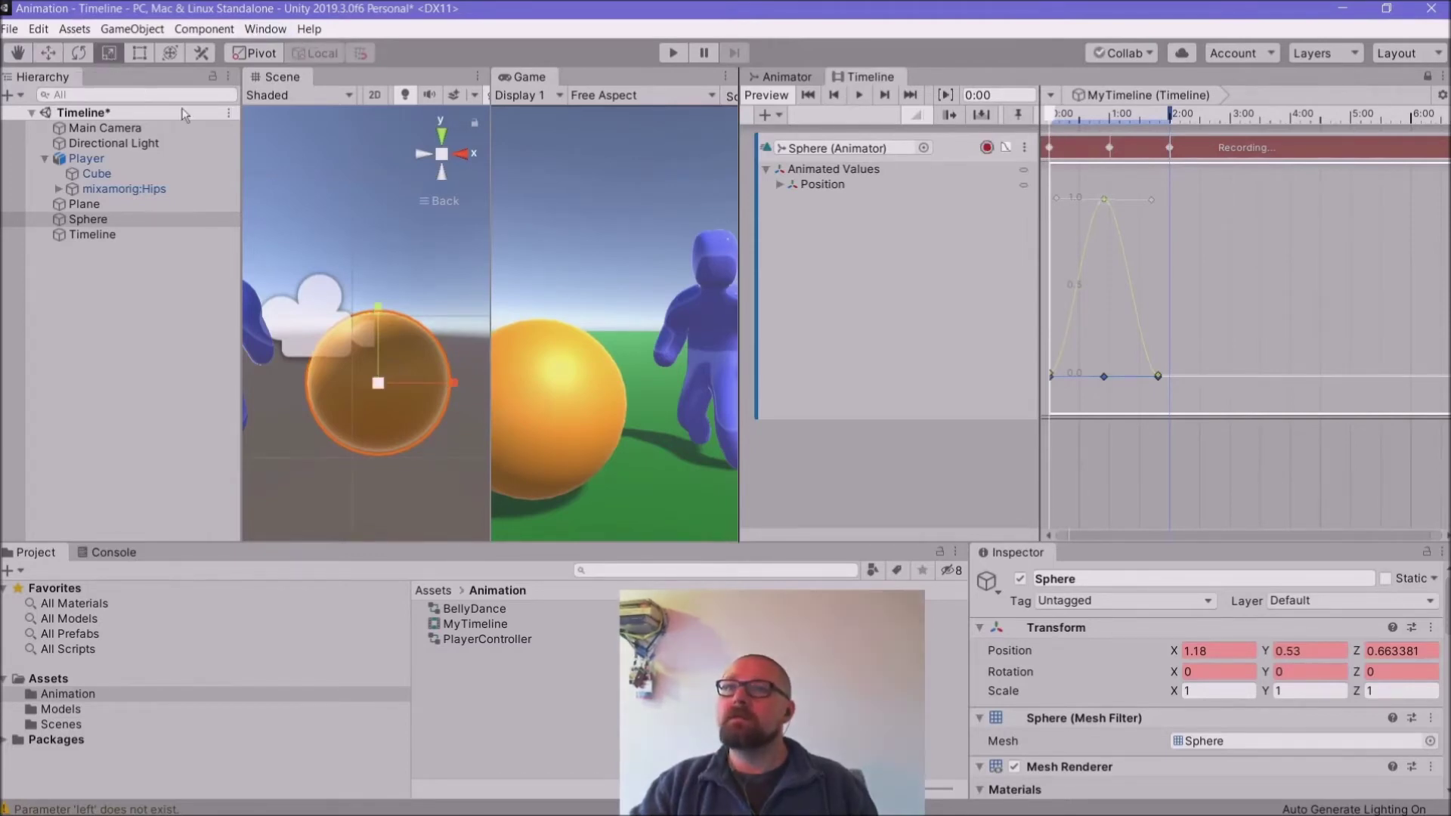
{"action": "left_click_drag", "start_coordinate": [380, 314], "coordinate": [379, 320]}
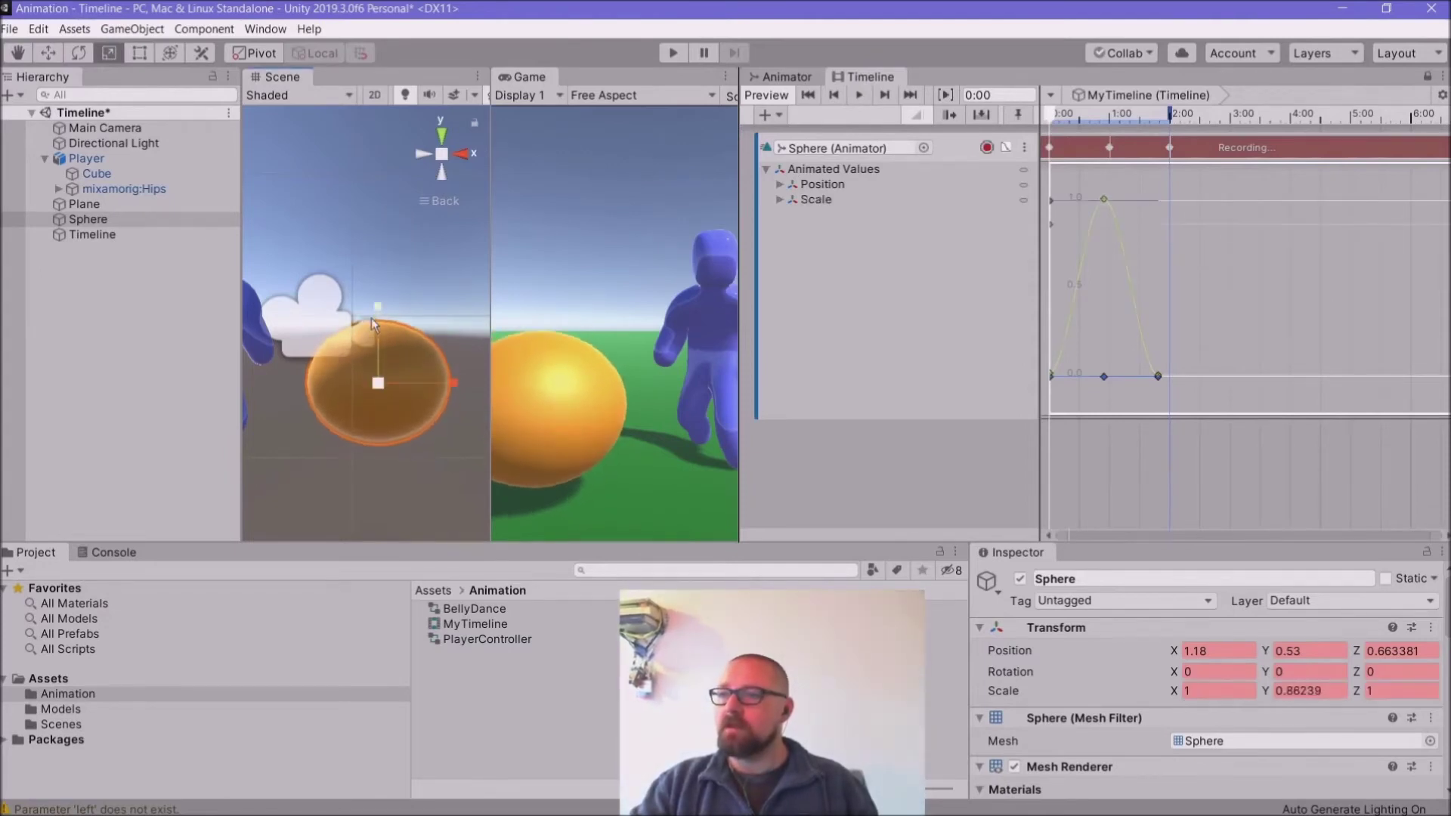
{"action": "left_click", "coordinate": [47, 59]}
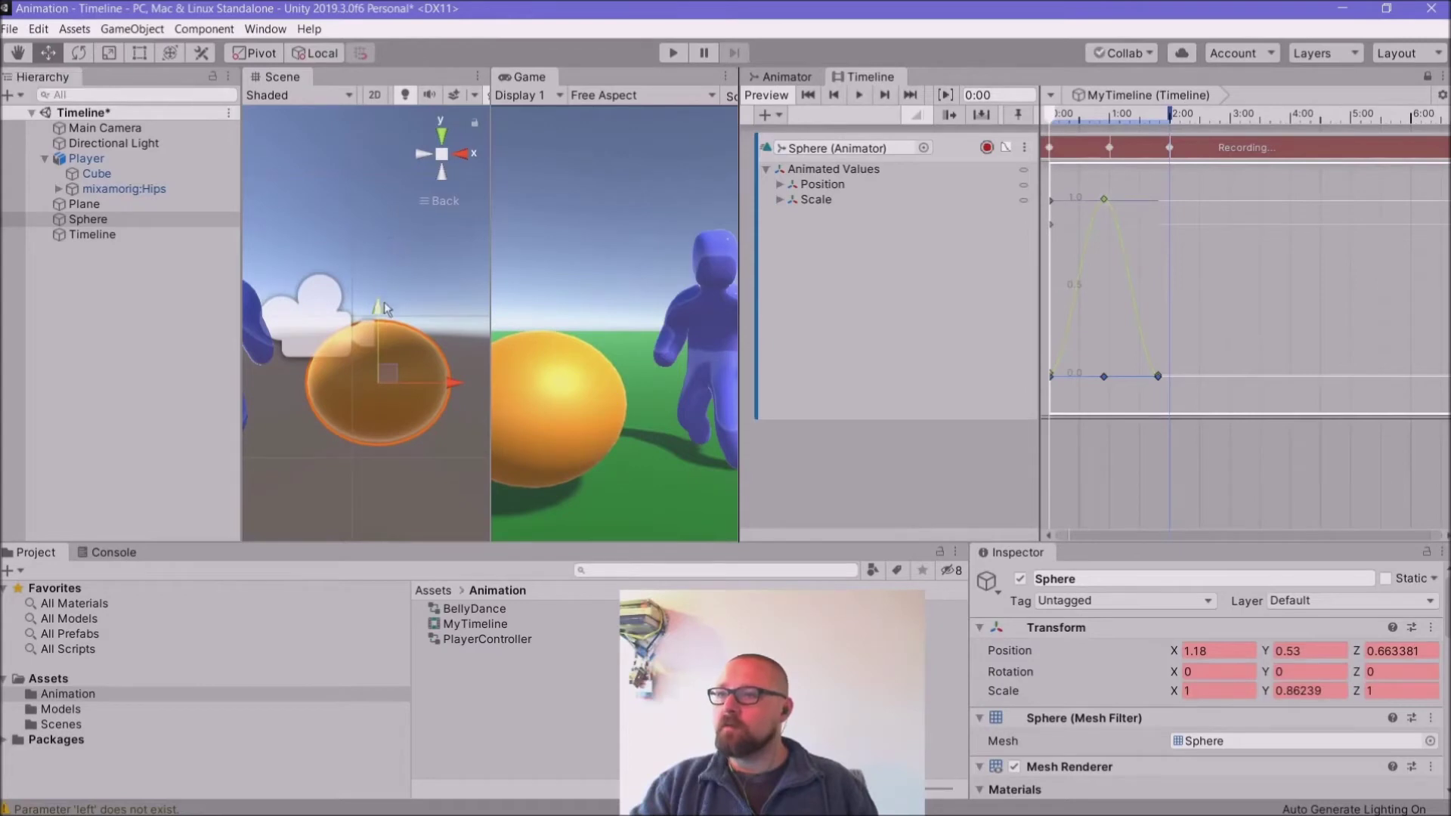
{"action": "left_click_drag", "start_coordinate": [379, 315], "coordinate": [379, 326]}
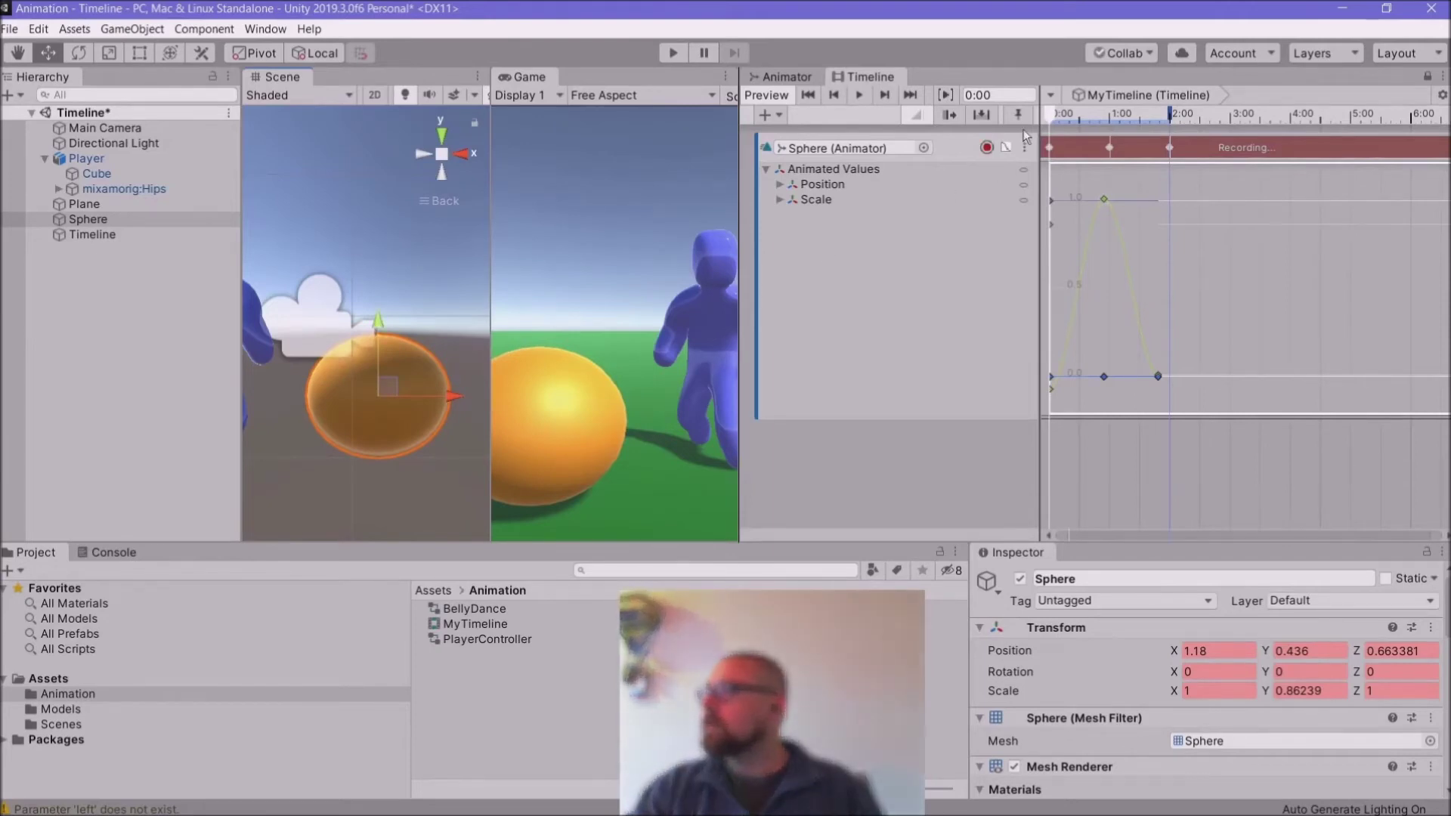
Step: Record Sphere scale keyframes with Y about 1.06 at 0:13 and about 1.00 at 0:19
{"action": "left_click_drag", "start_coordinate": [1051, 121], "coordinate": [1065, 118]}
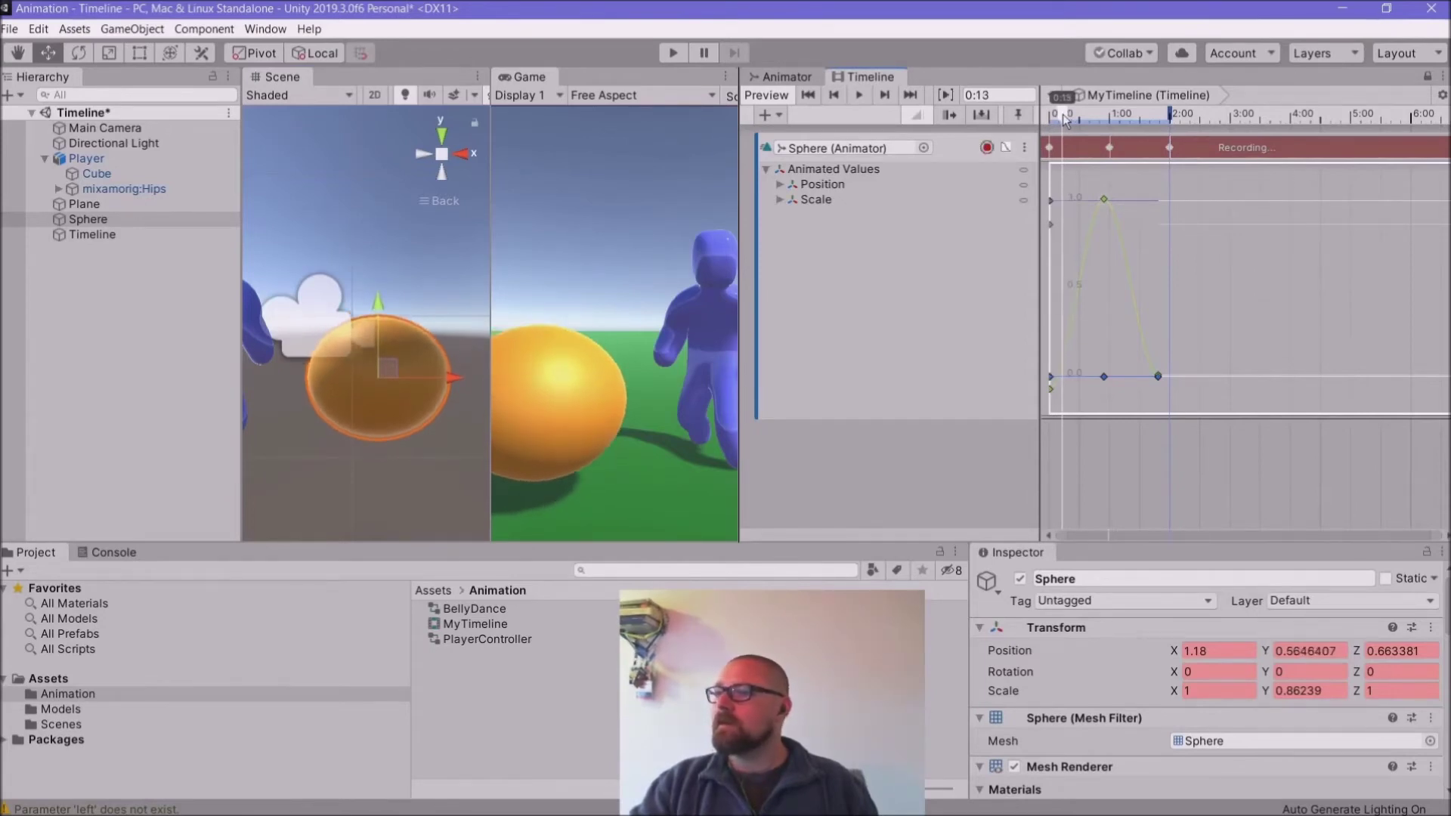
{"action": "left_click", "coordinate": [109, 53]}
{"action": "left_click_drag", "start_coordinate": [377, 306], "coordinate": [376, 287]}
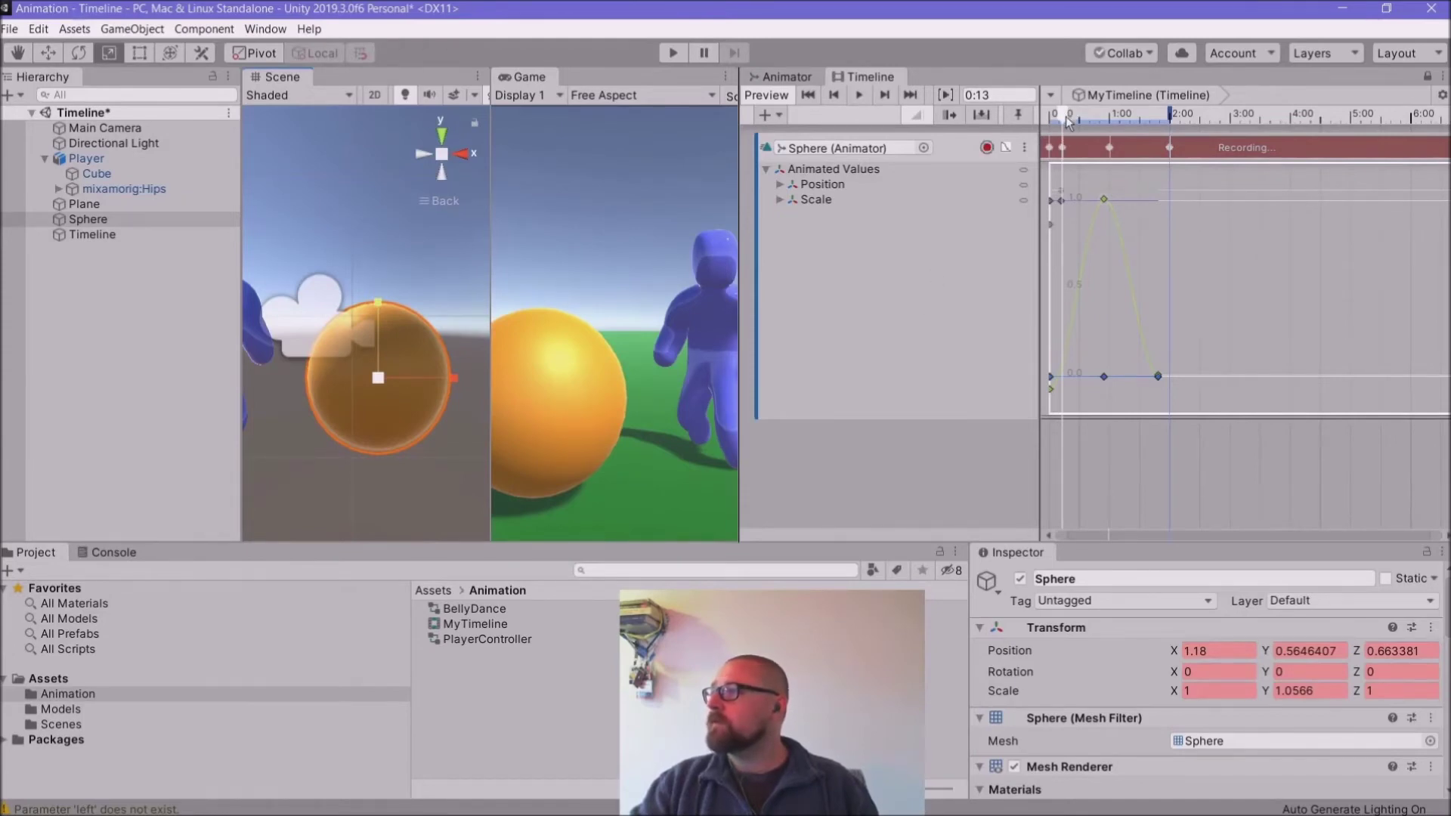
{"action": "left_click_drag", "start_coordinate": [1069, 117], "coordinate": [1069, 117]}
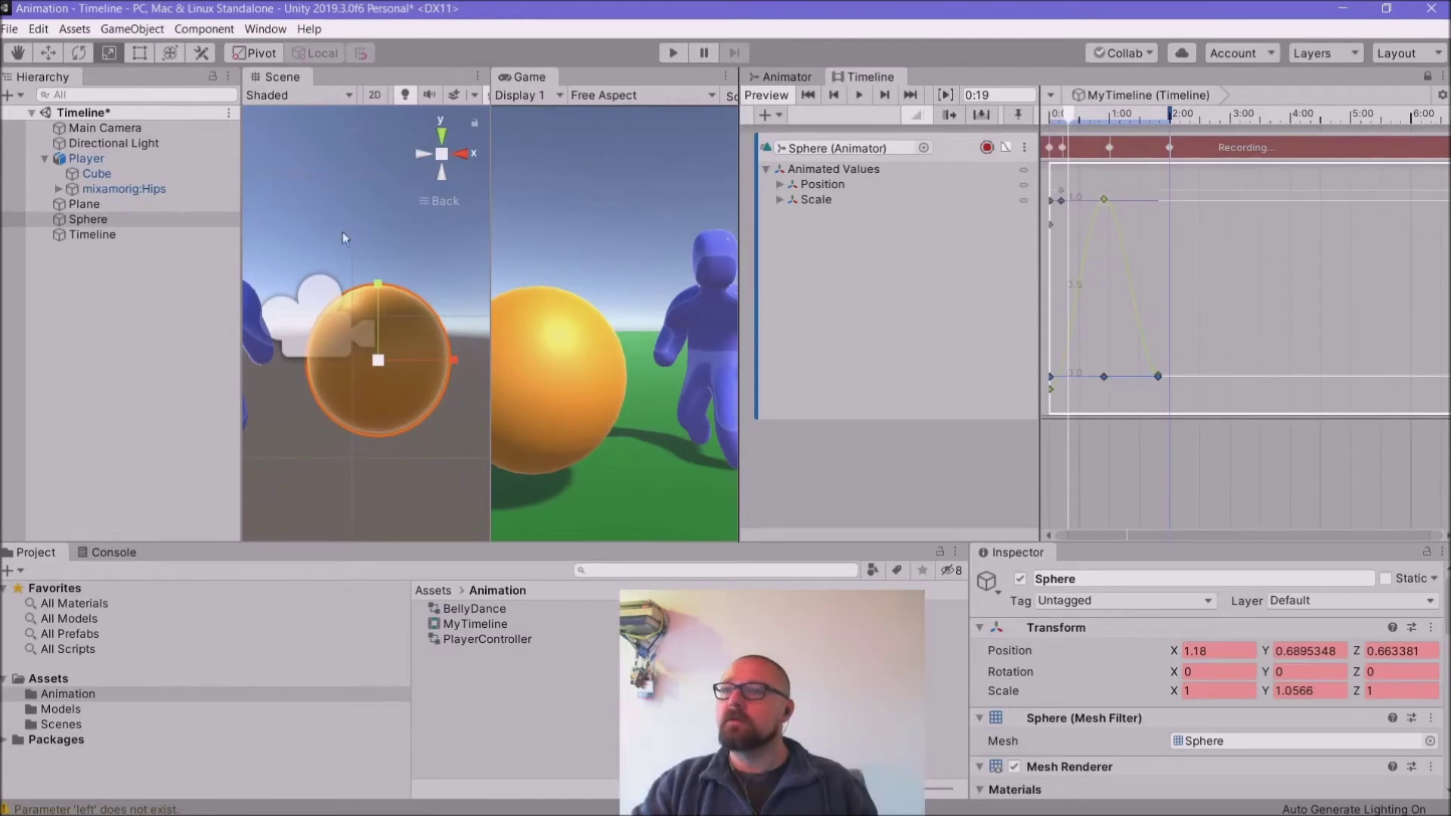
{"action": "left_click_drag", "start_coordinate": [378, 290], "coordinate": [379, 291]}
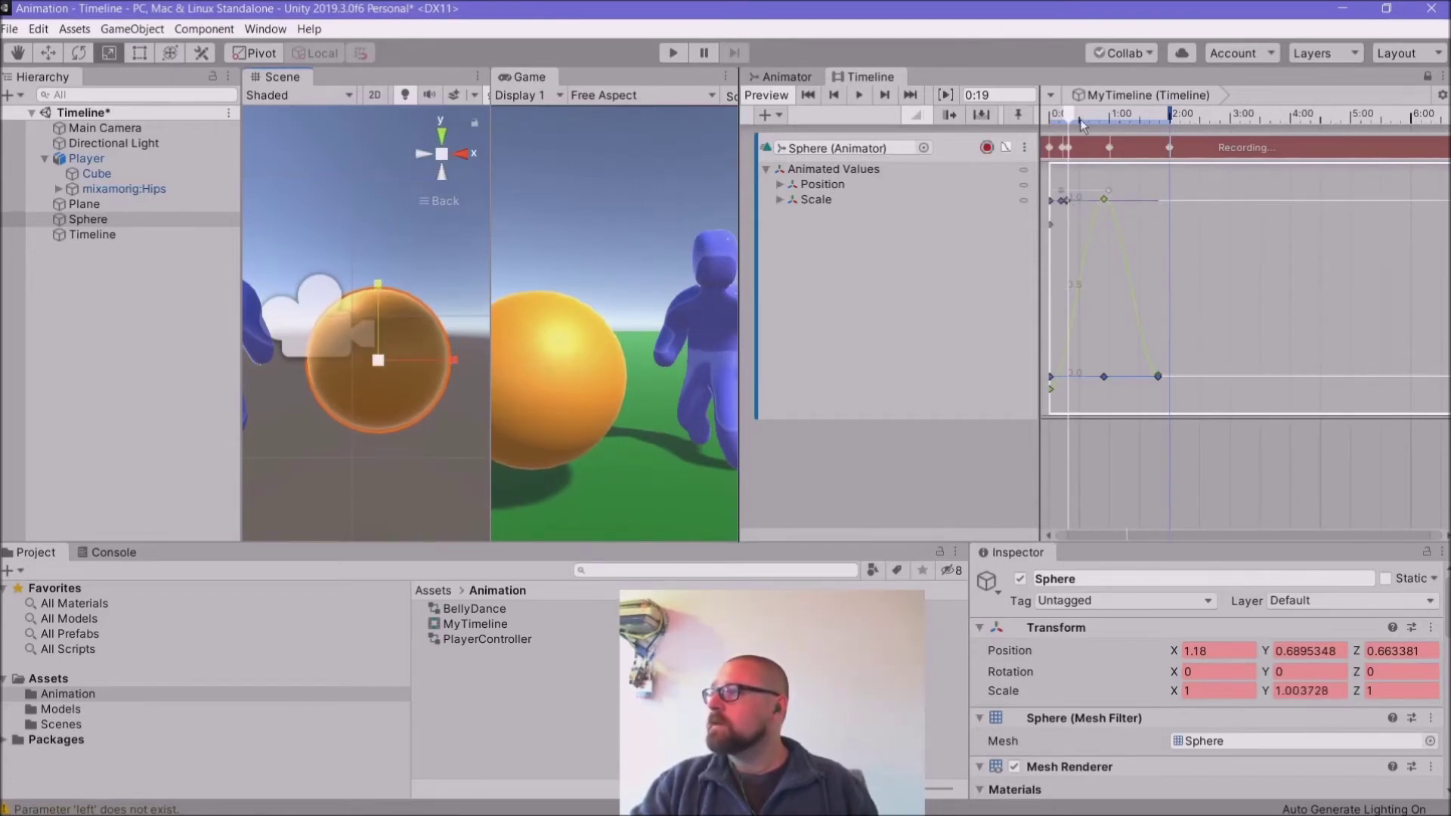
Step: Record a squashed Sphere keyframe at 2:00 with Scale Y about 0.85 and Position Y about 0.44
{"action": "left_click_drag", "start_coordinate": [1068, 121], "coordinate": [1140, 120]}
{"action": "left_click_drag", "start_coordinate": [1139, 117], "coordinate": [1163, 119]}
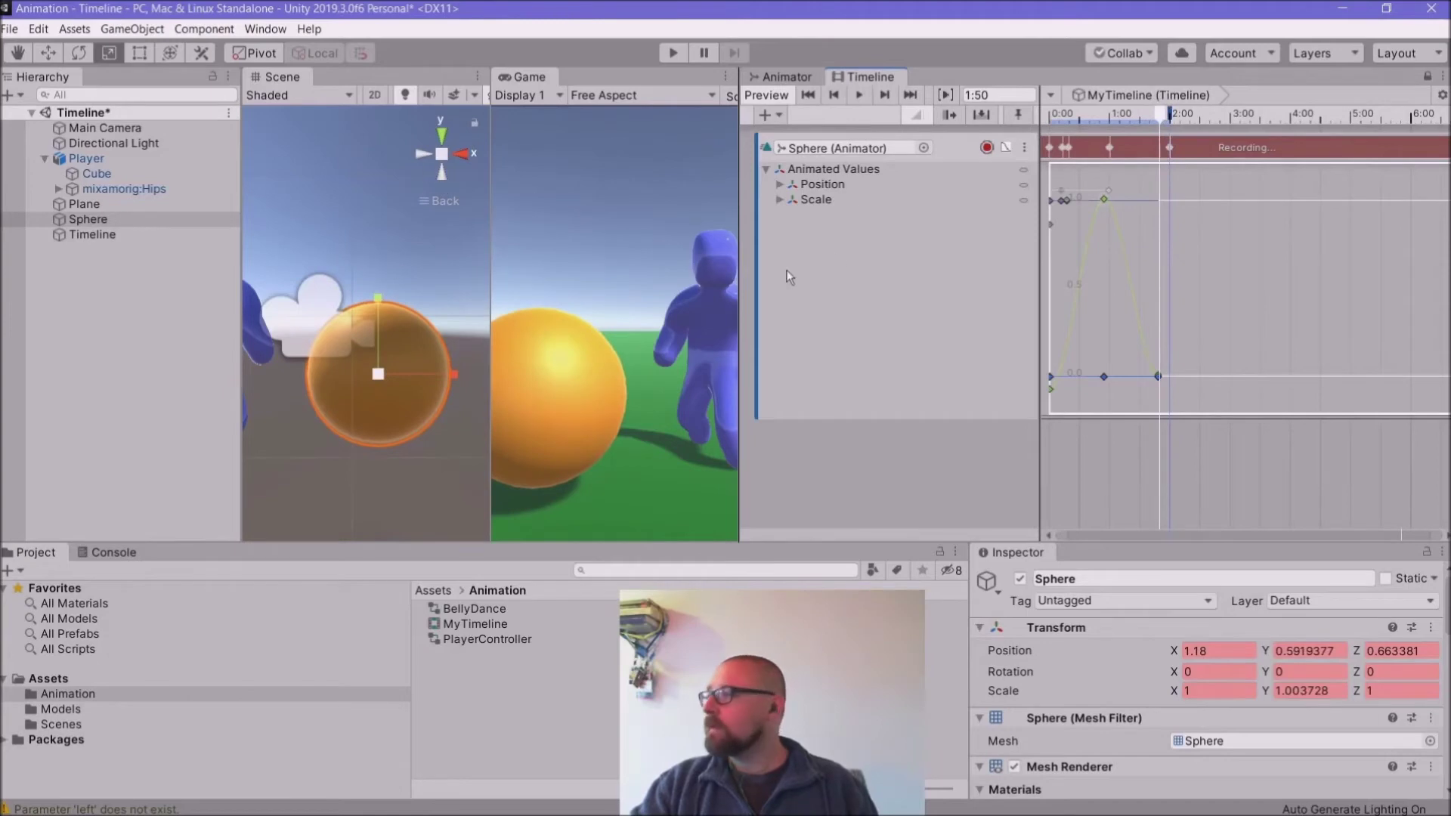
{"action": "mouse_move", "coordinate": [1168, 117]}
{"action": "left_mouse_down"}
{"action": "mouse_move", "coordinate": [1197, 115]}
{"action": "mouse_move", "coordinate": [1170, 117]}
{"action": "left_mouse_up"}
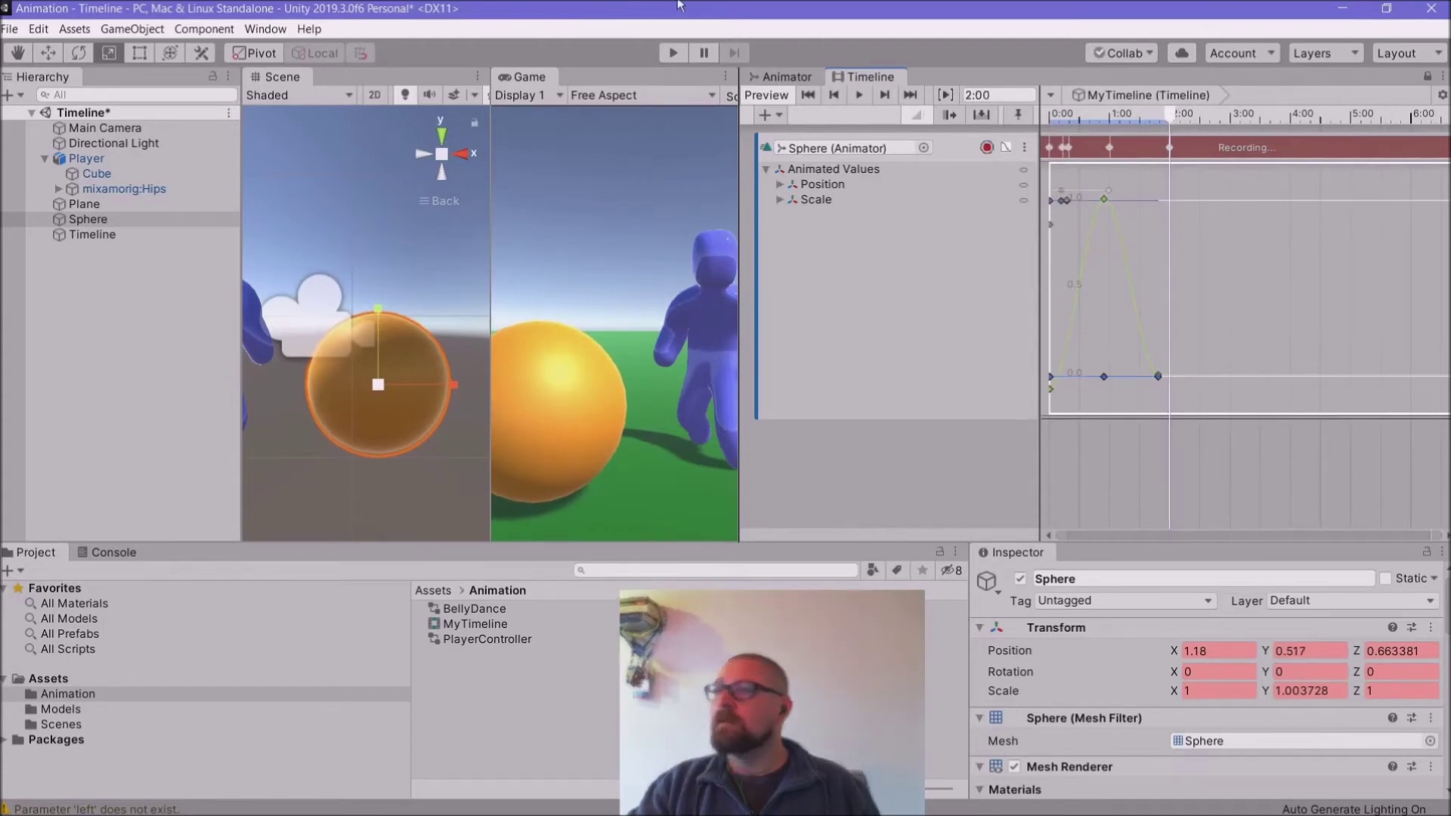
{"action": "mouse_move", "coordinate": [380, 313]}
{"action": "left_mouse_down"}
{"action": "mouse_move", "coordinate": [379, 344]}
{"action": "mouse_move", "coordinate": [374, 306]}
{"action": "mouse_move", "coordinate": [376, 325]}
{"action": "left_mouse_up"}
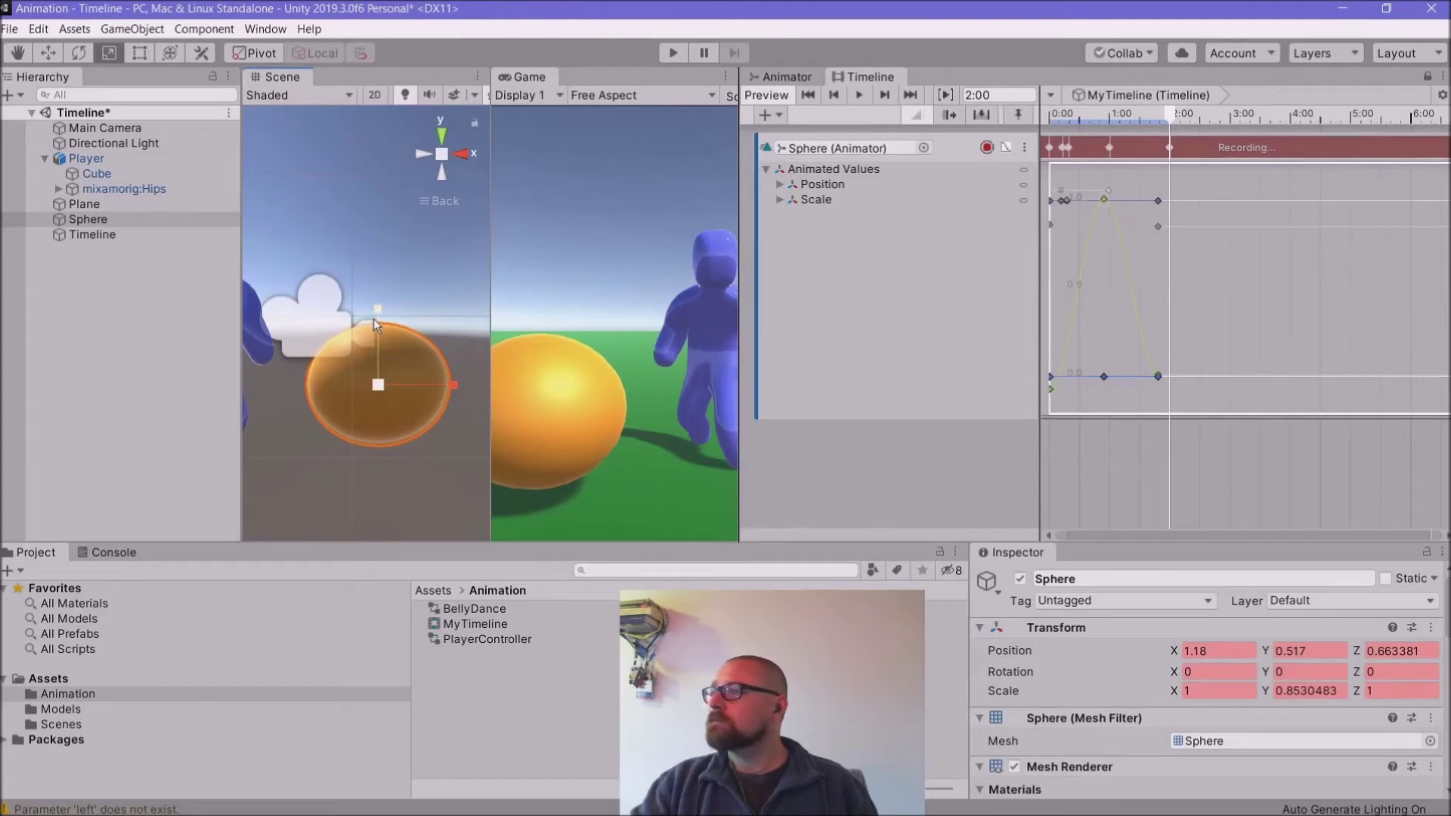
{"action": "left_click", "coordinate": [47, 52]}
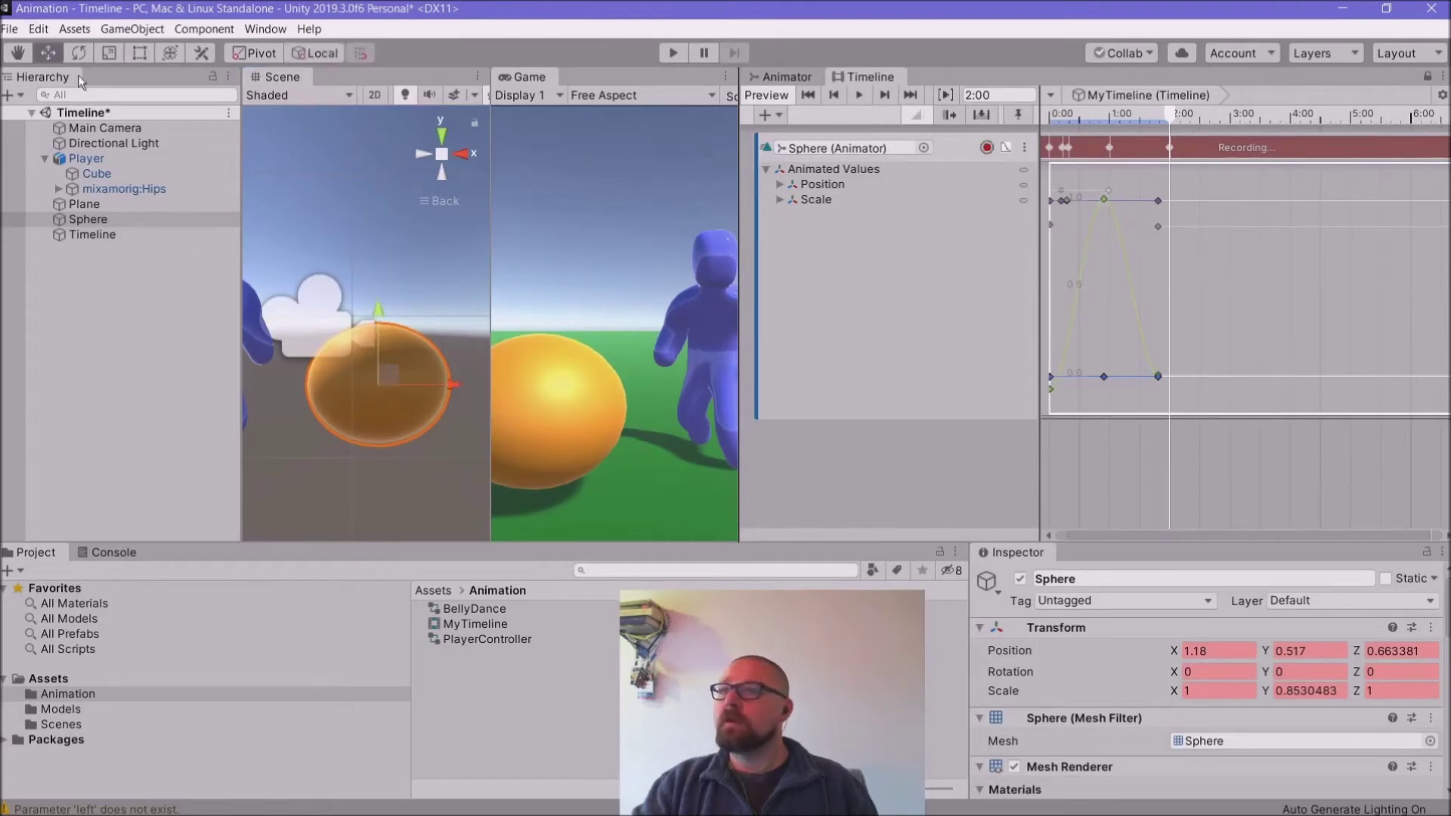
{"action": "left_click_drag", "start_coordinate": [378, 310], "coordinate": [381, 323]}
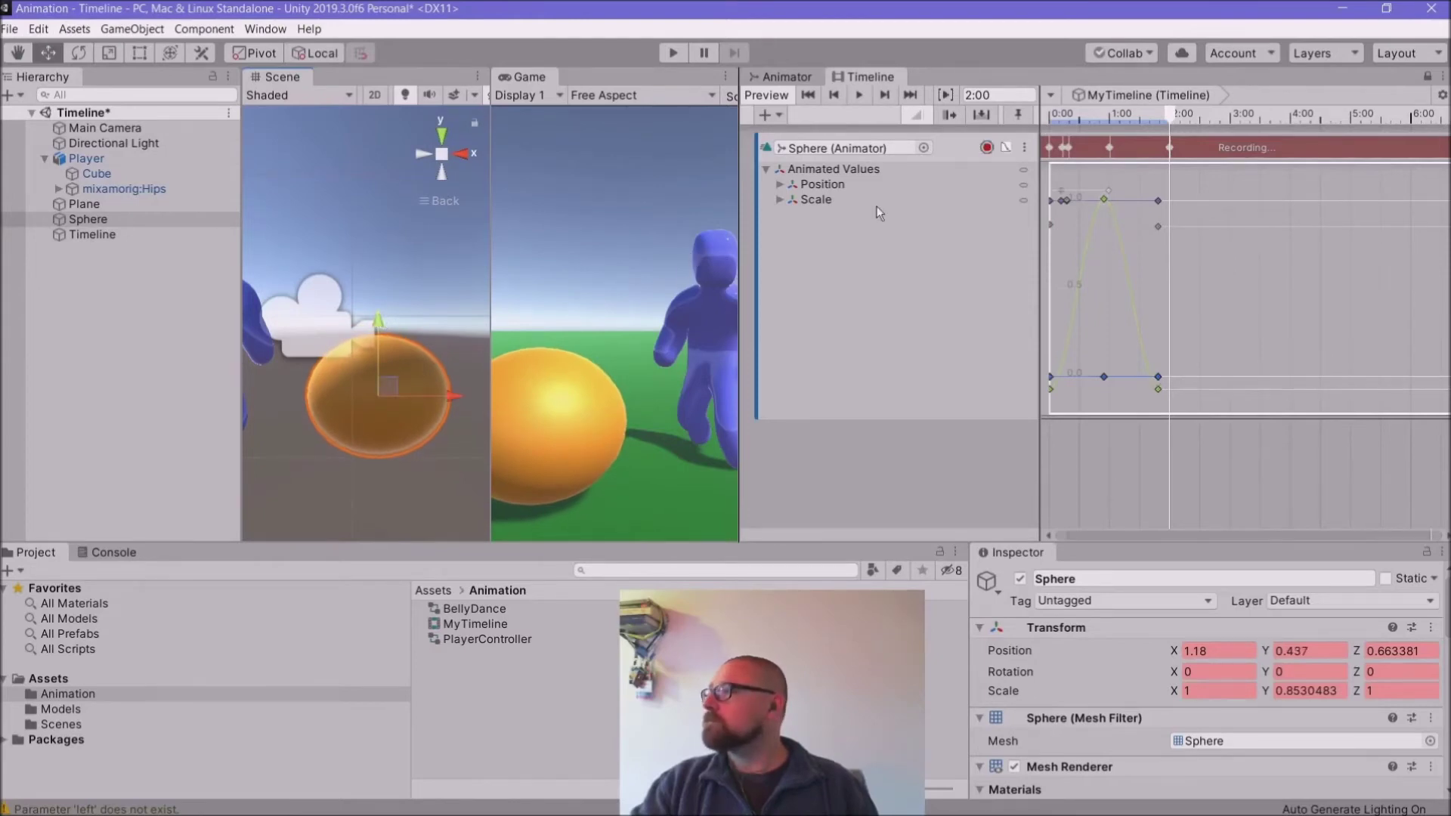
Step: Record Sphere scale keyframes with Y about 1.11 at 1:42 and about 1.00 at 1:31
{"action": "left_click_drag", "start_coordinate": [1168, 119], "coordinate": [1153, 120]}
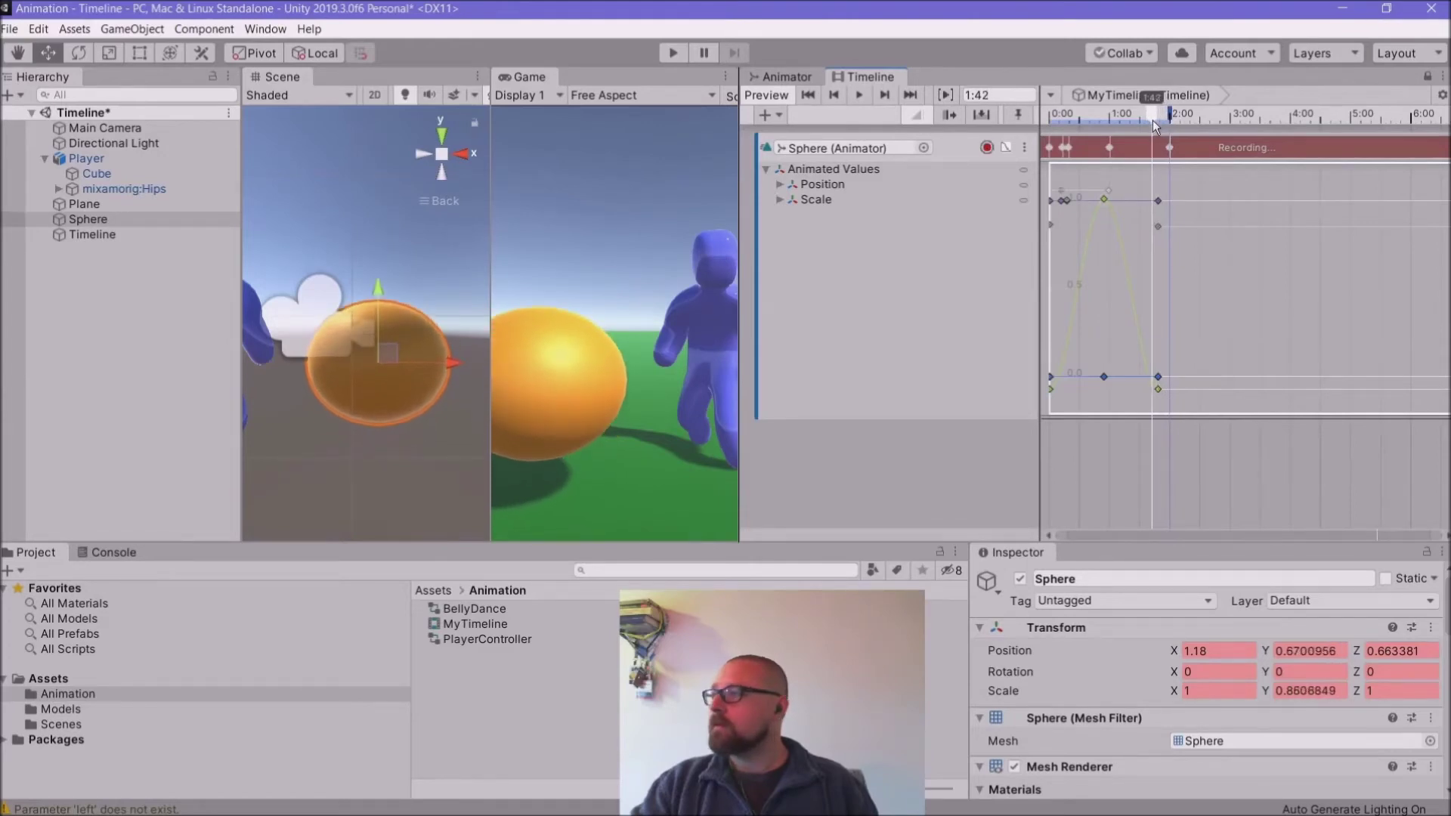
{"action": "left_click", "coordinate": [109, 53]}
{"action": "left_click_drag", "start_coordinate": [378, 289], "coordinate": [379, 267]}
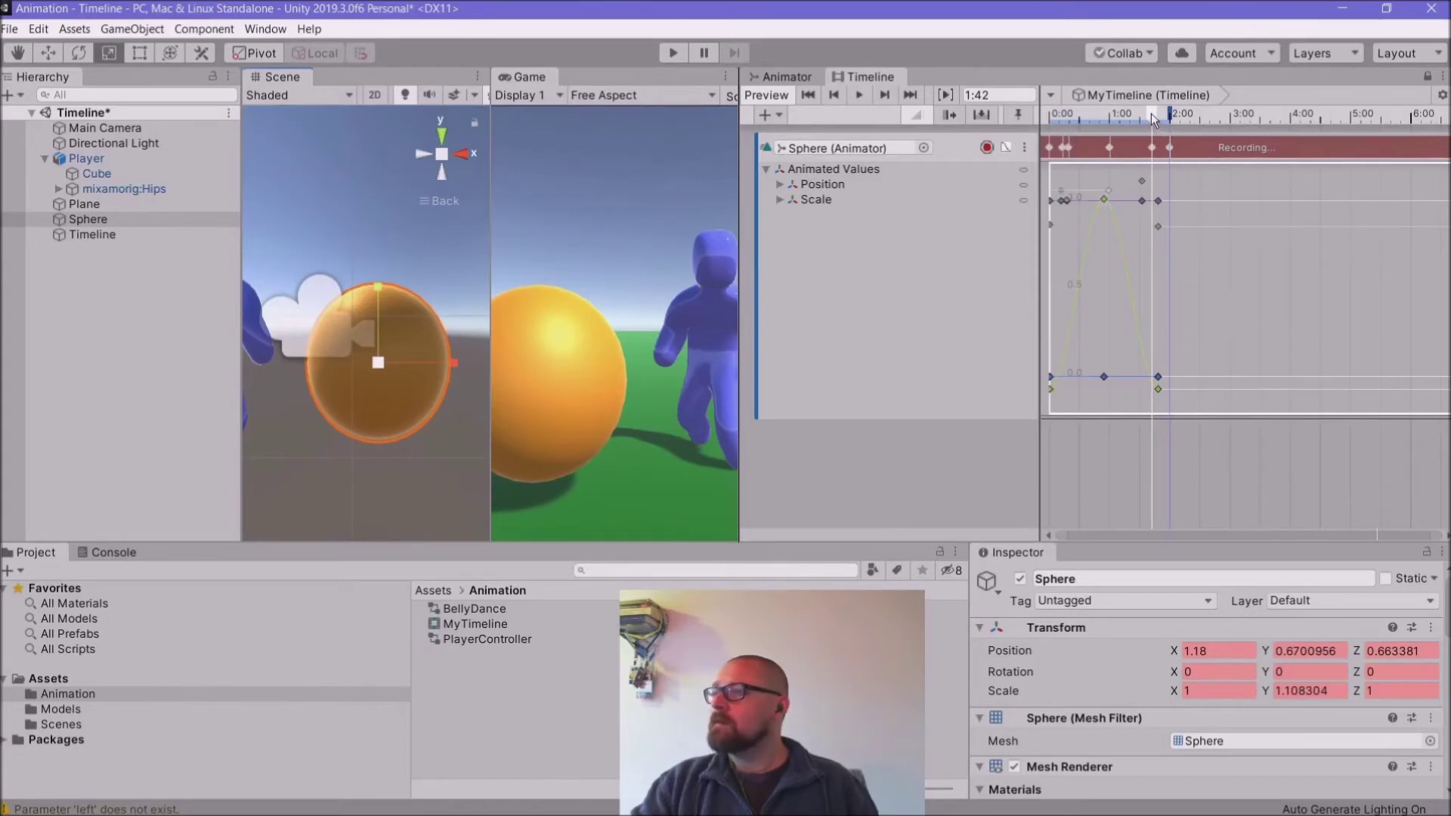
{"action": "left_click_drag", "start_coordinate": [1153, 120], "coordinate": [1142, 123]}
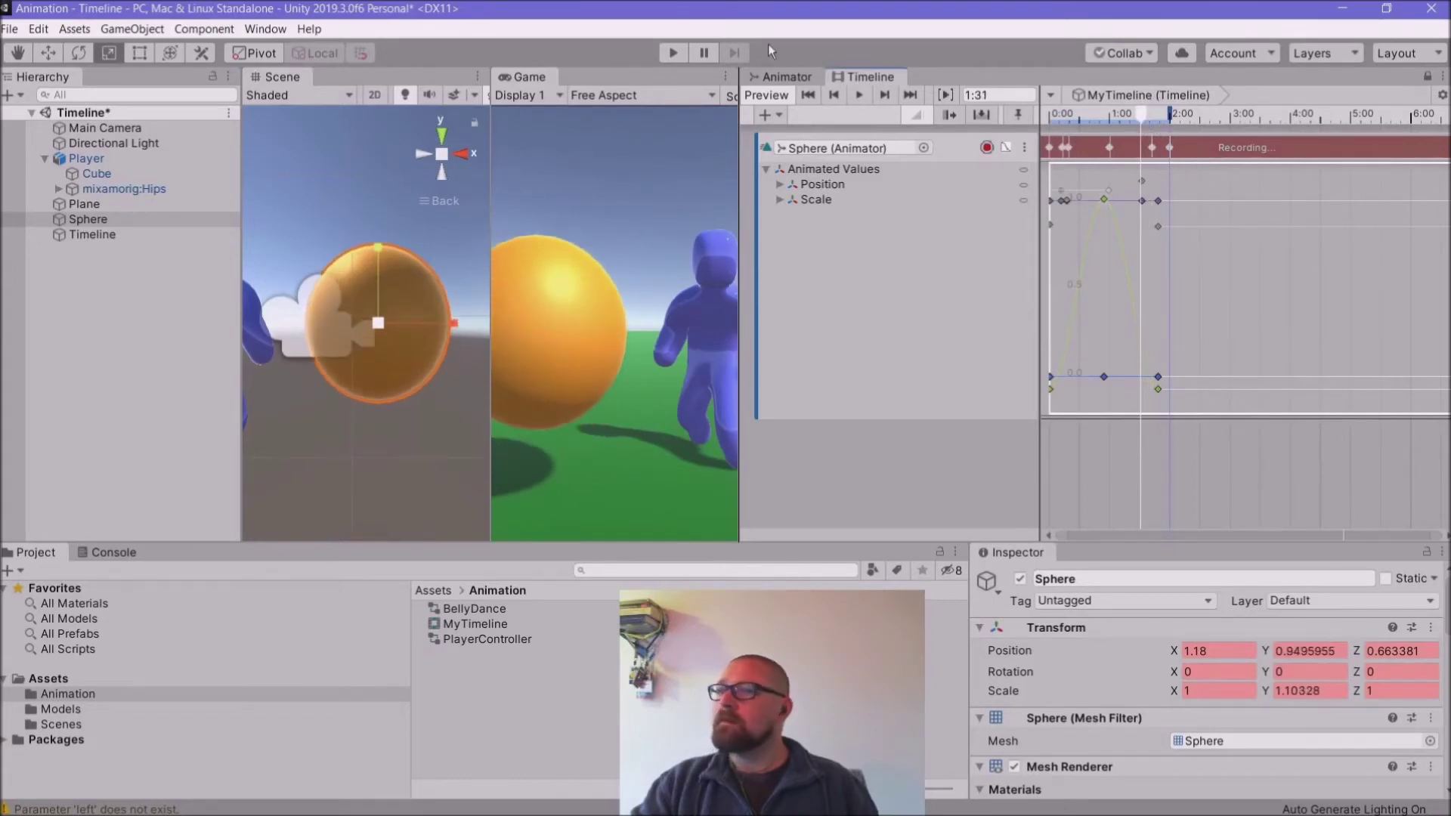
{"action": "left_click_drag", "start_coordinate": [377, 251], "coordinate": [378, 249]}
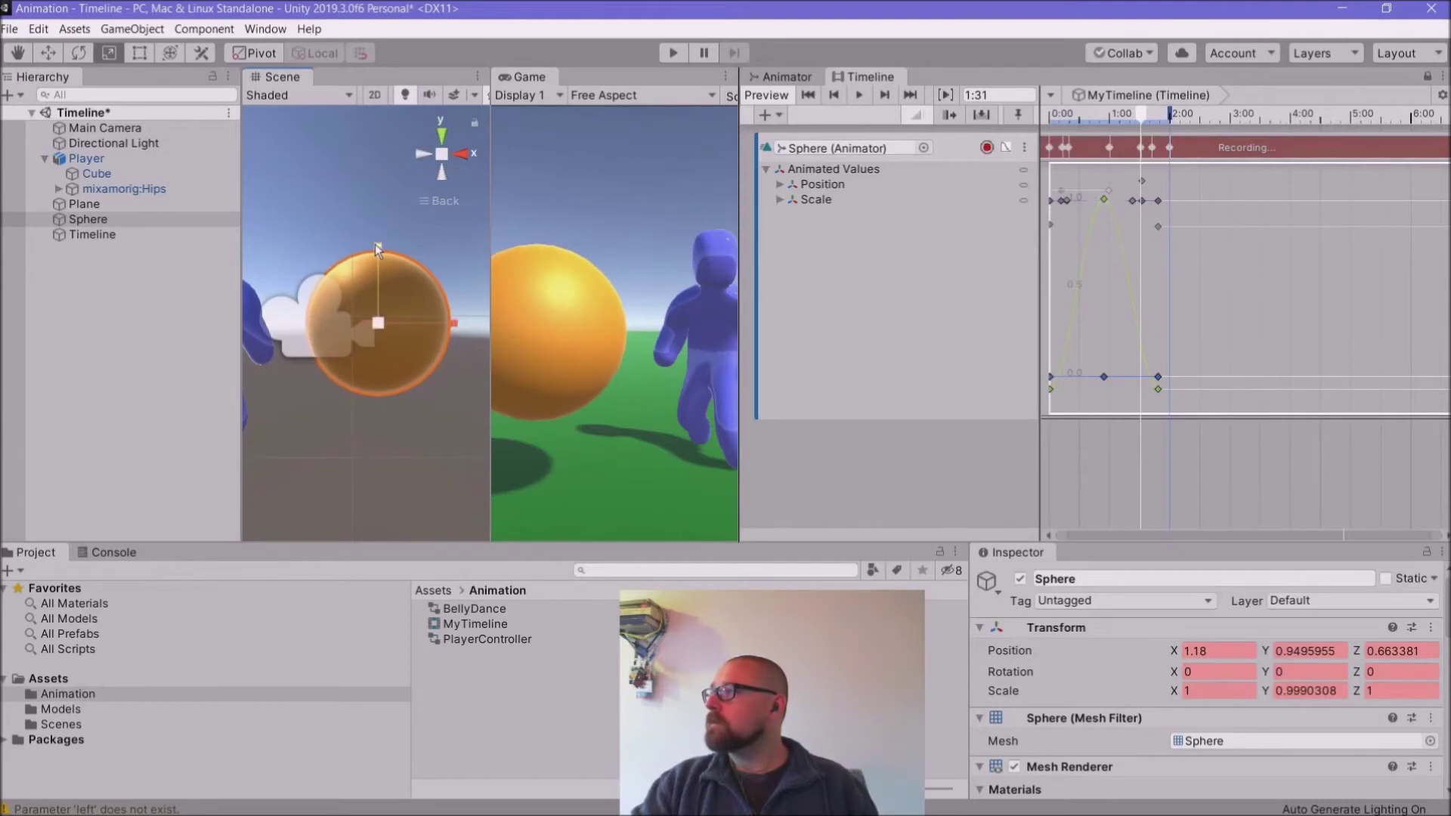
Step: Return the playhead to 0:00, stop recording and play the timeline
{"action": "left_click_drag", "start_coordinate": [1138, 114], "coordinate": [1007, 113]}
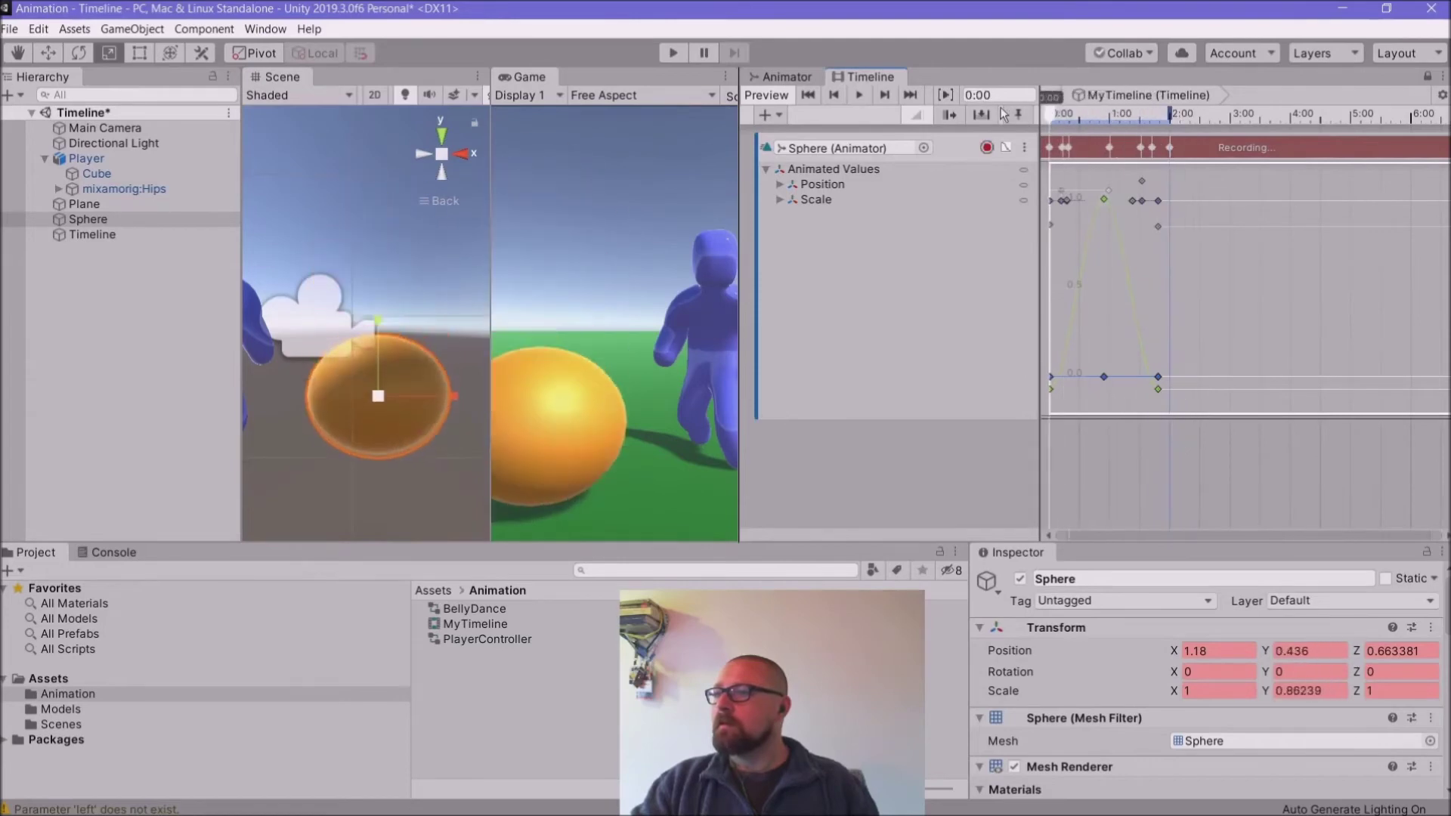
{"action": "left_click", "coordinate": [987, 148]}
{"action": "left_click", "coordinate": [859, 95]}
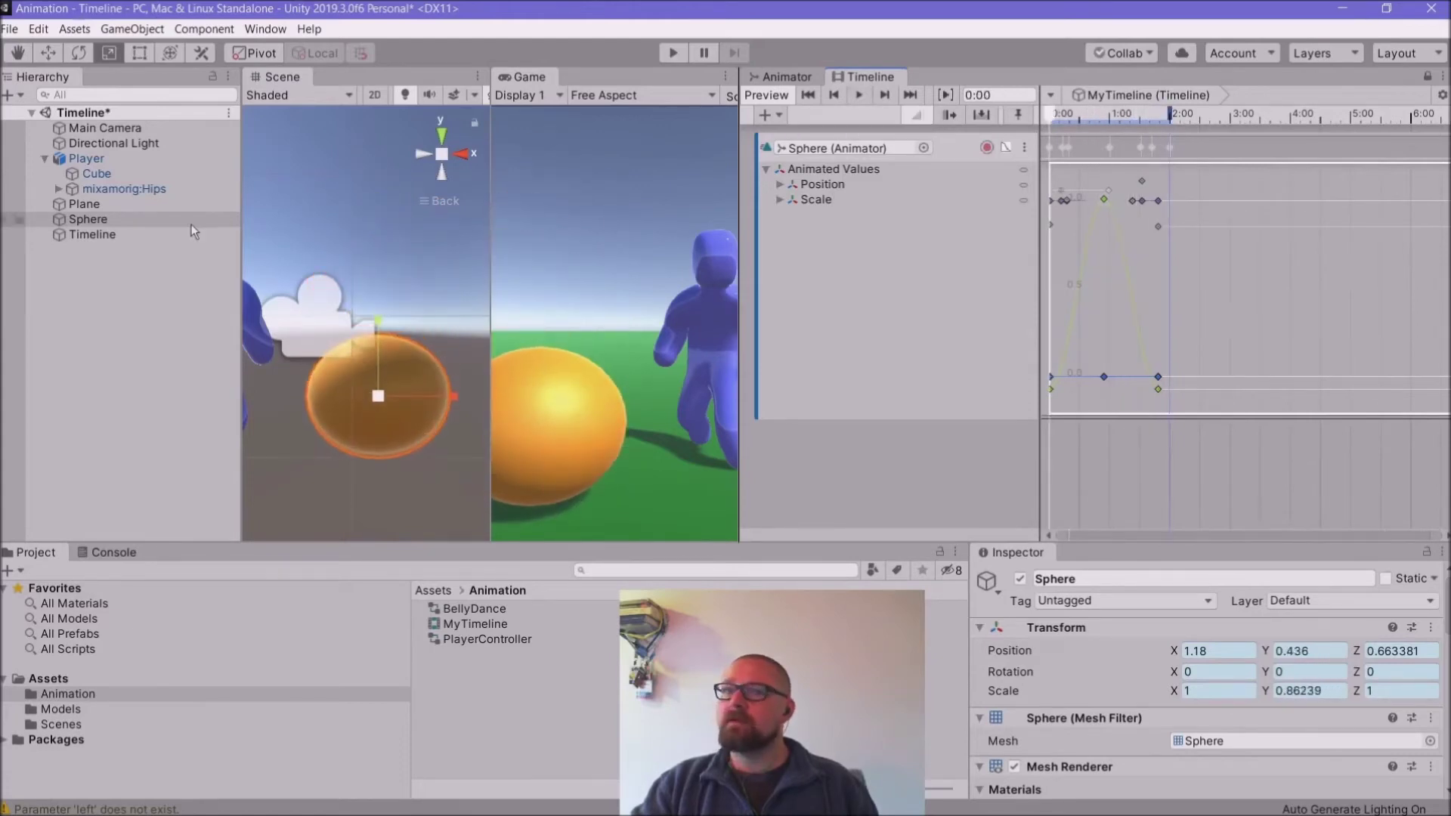
Step: Set the Timeline object's Playable Director Wrap Mode to Loop and test the scene in Play mode
{"action": "left_click", "coordinate": [99, 236]}
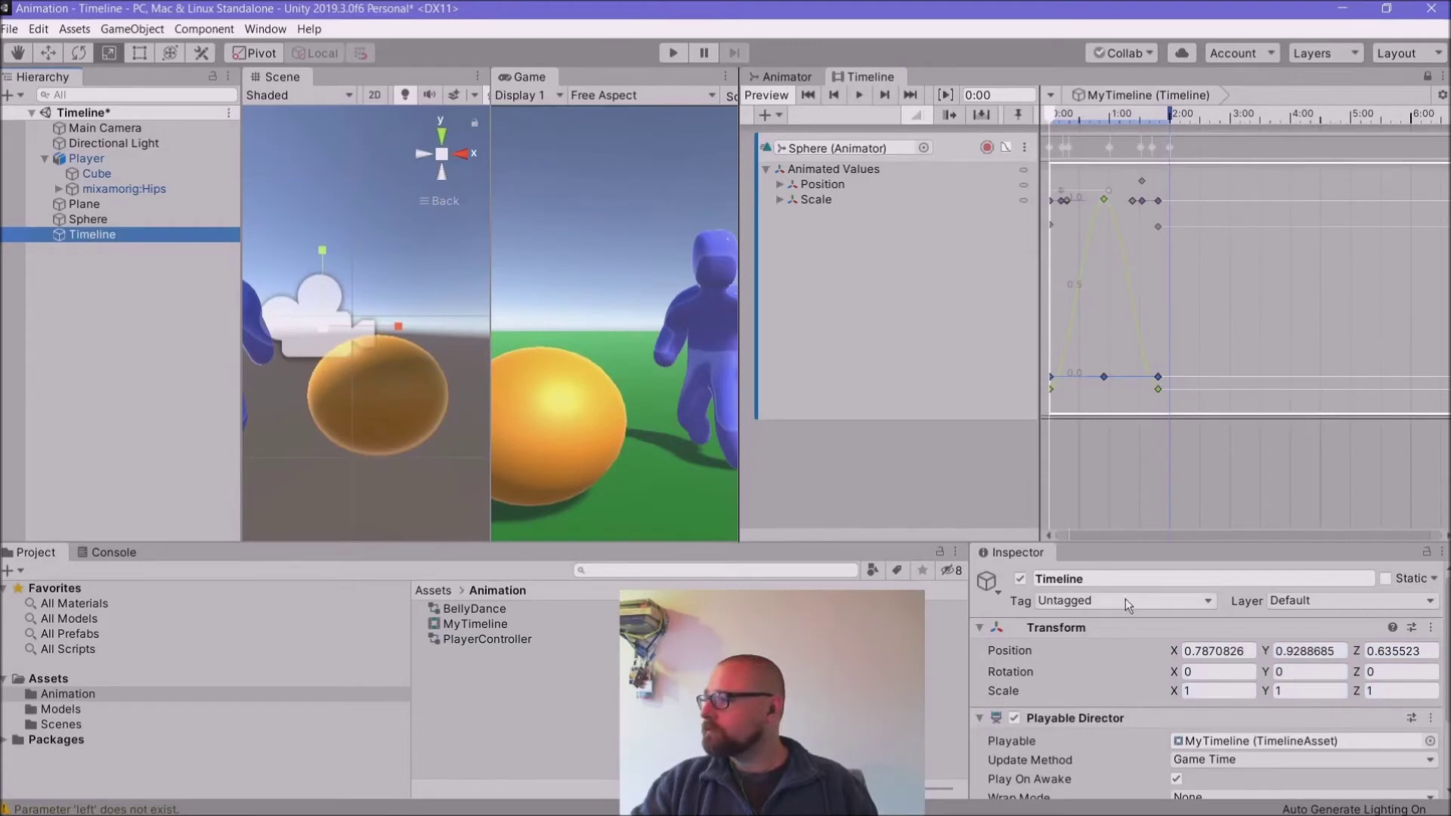
{"action": "left_click_drag", "start_coordinate": [1110, 542], "coordinate": [1110, 336]}
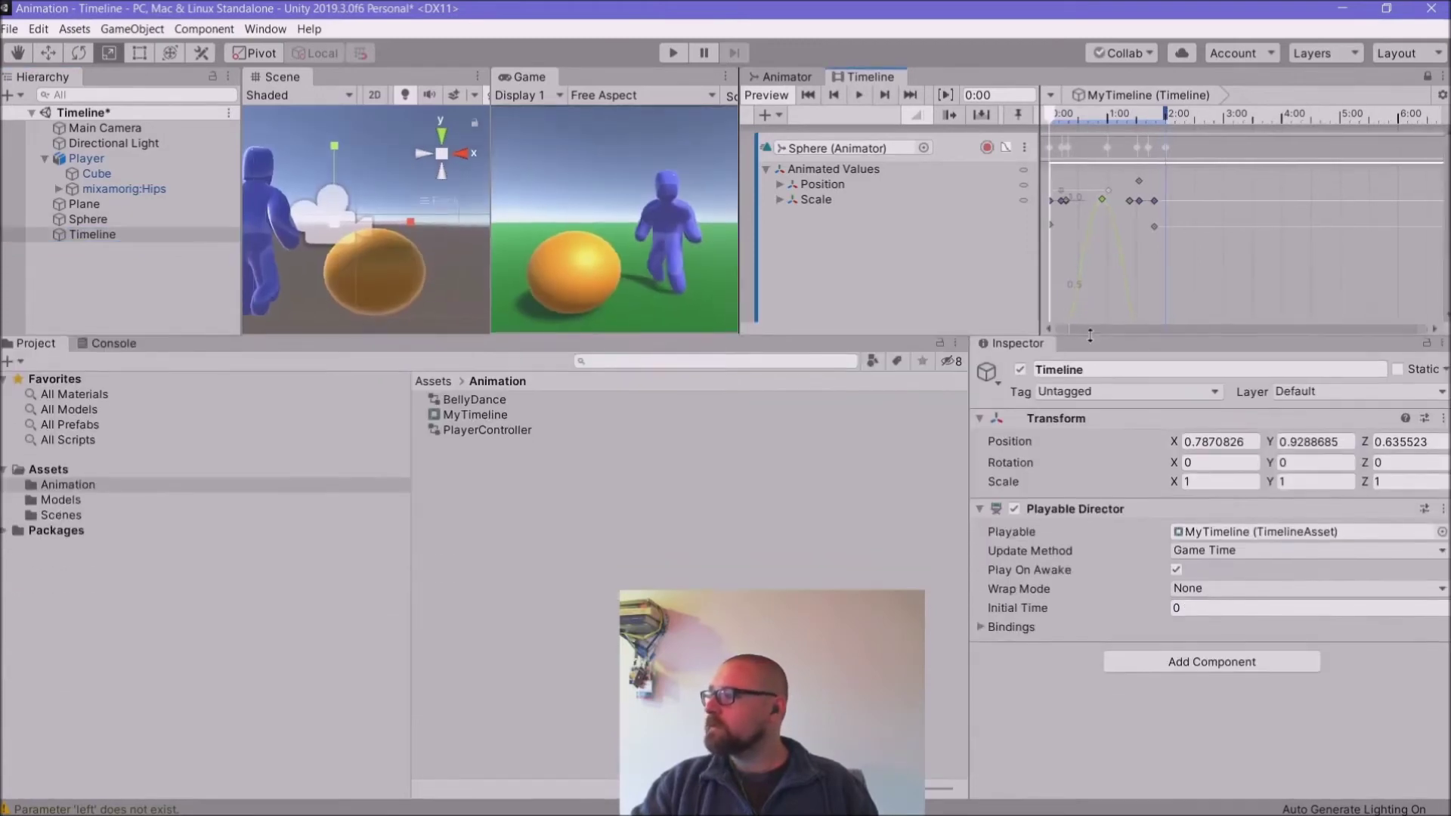
{"action": "left_click", "coordinate": [1330, 591]}
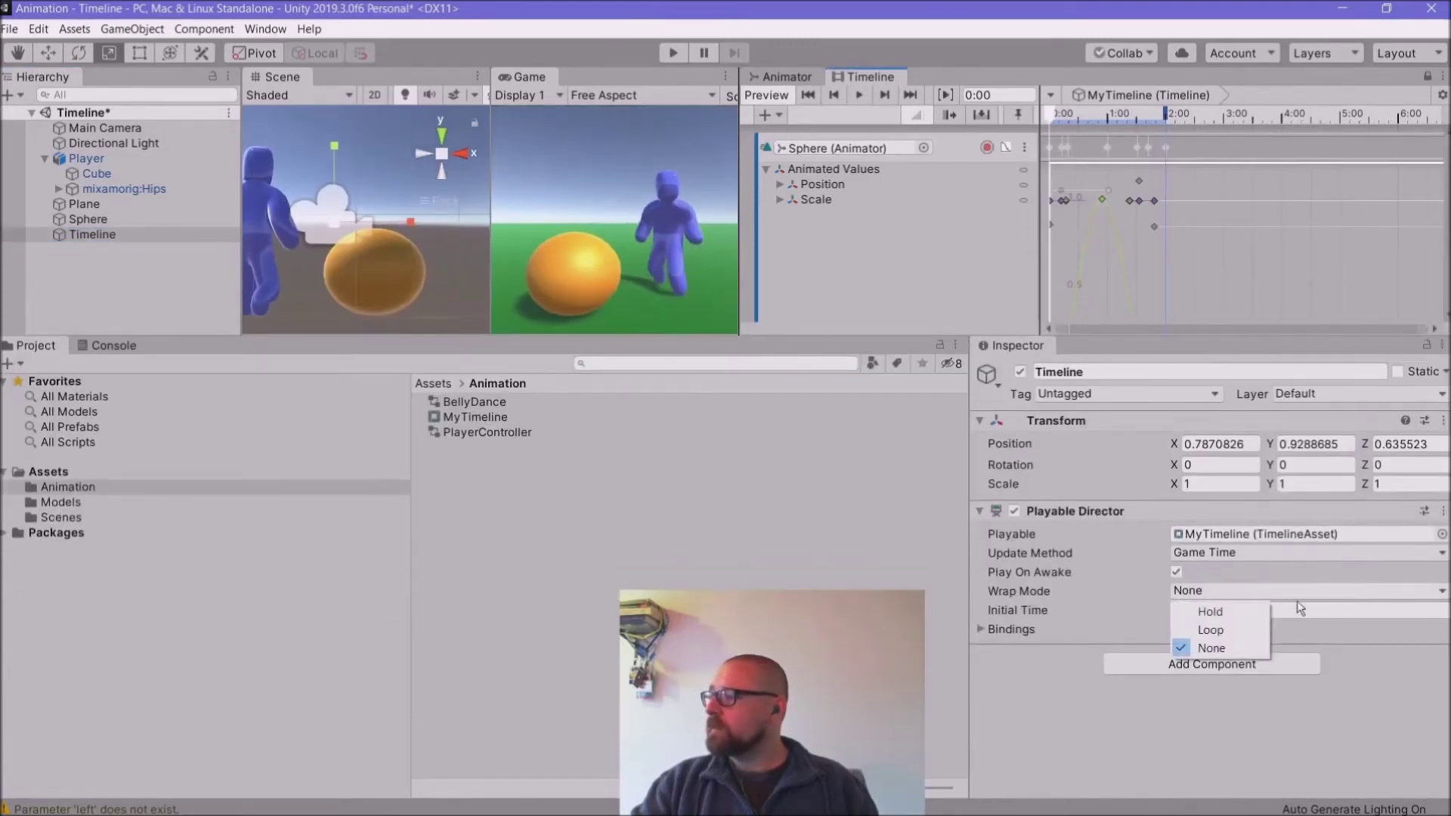
{"action": "left_click", "coordinate": [1235, 624]}
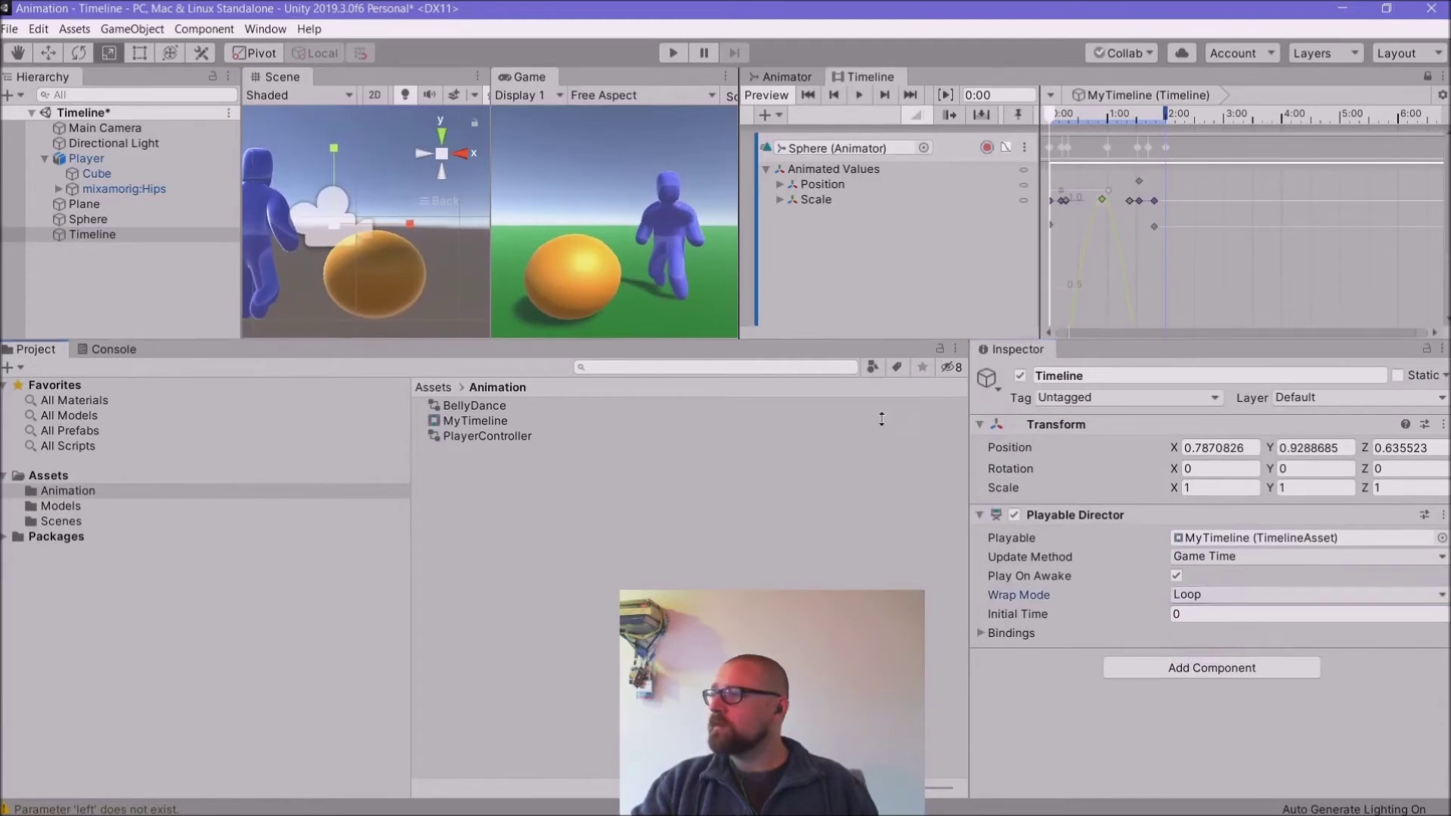
{"action": "left_click_drag", "start_coordinate": [881, 336], "coordinate": [913, 554]}
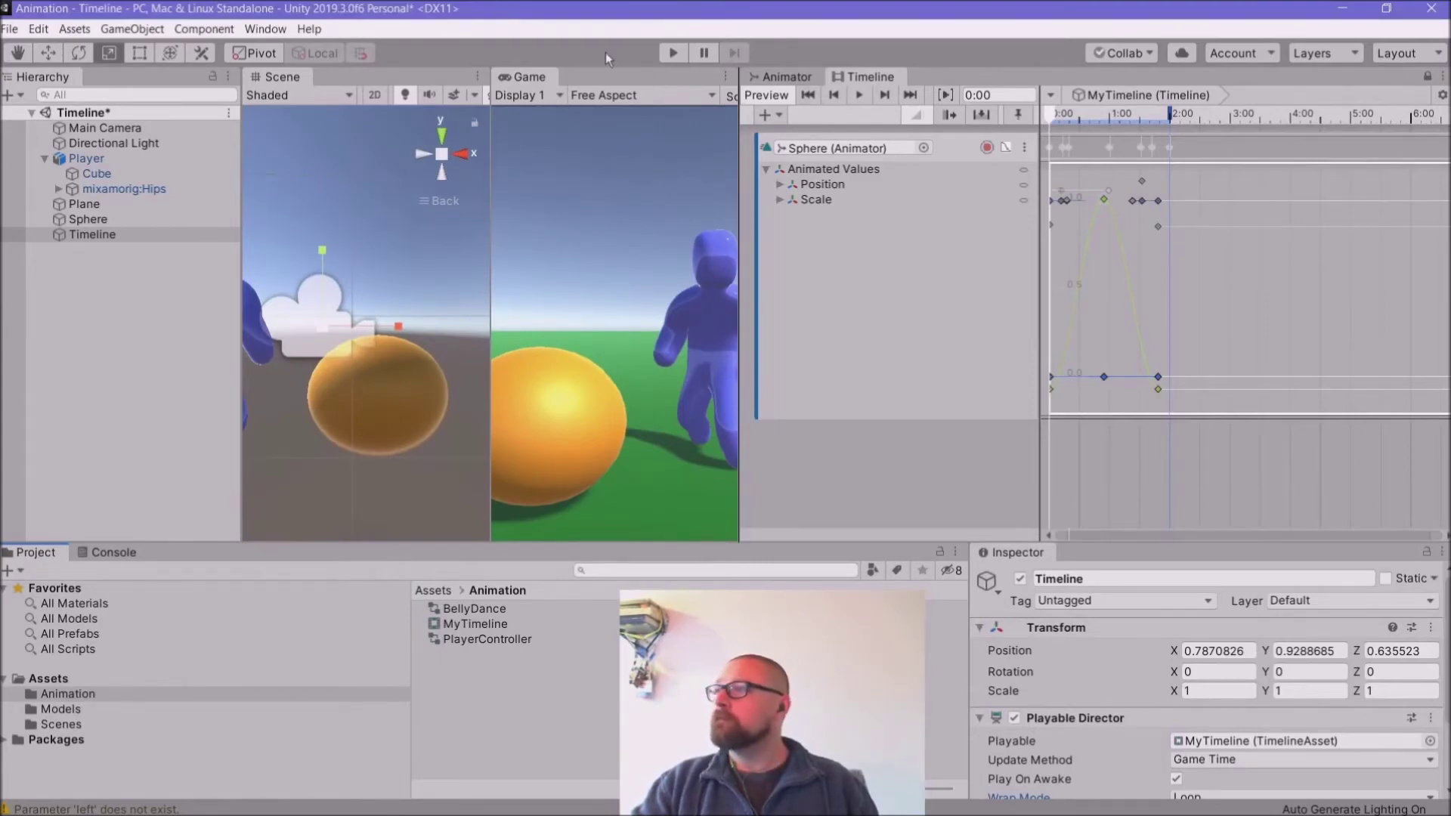
{"action": "left_click", "coordinate": [669, 56]}
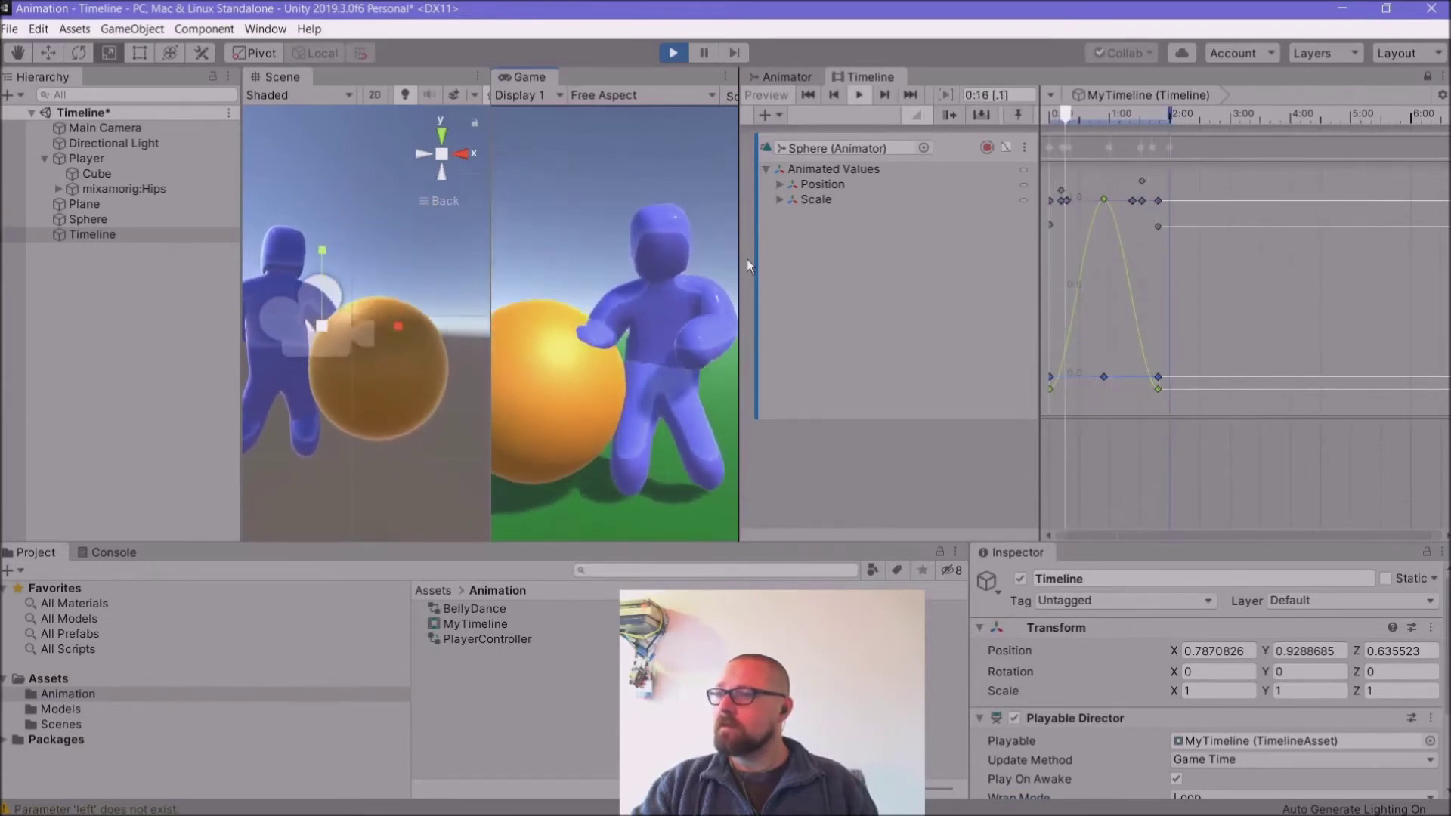
{"action": "left_click", "coordinate": [672, 53]}
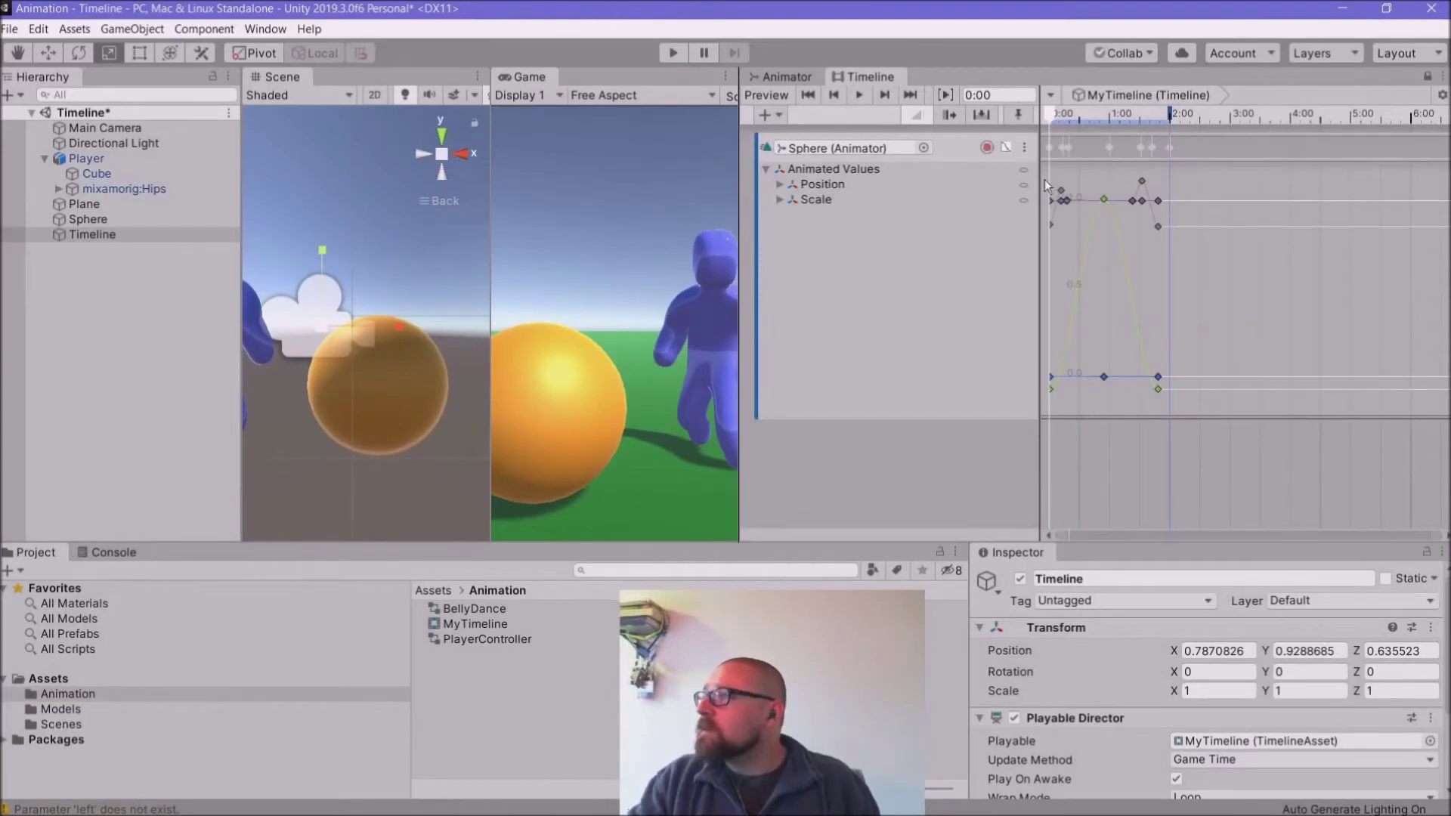
Step: Convert the Sphere's recorded animation to a clip track and open the Recorded clip in a resized Animation window
{"action": "right_click", "coordinate": [1099, 143]}
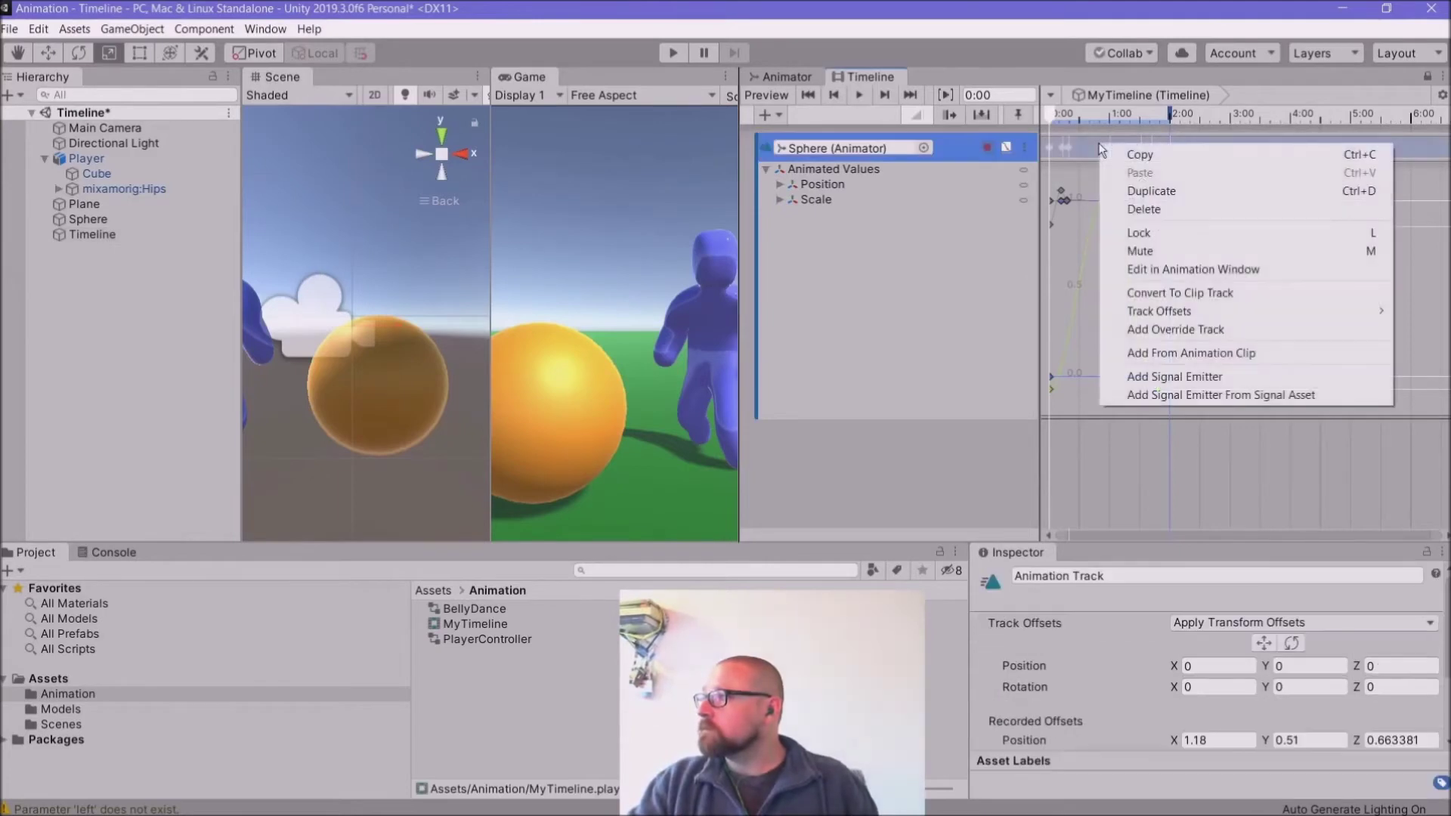
{"action": "left_click", "coordinate": [1153, 298]}
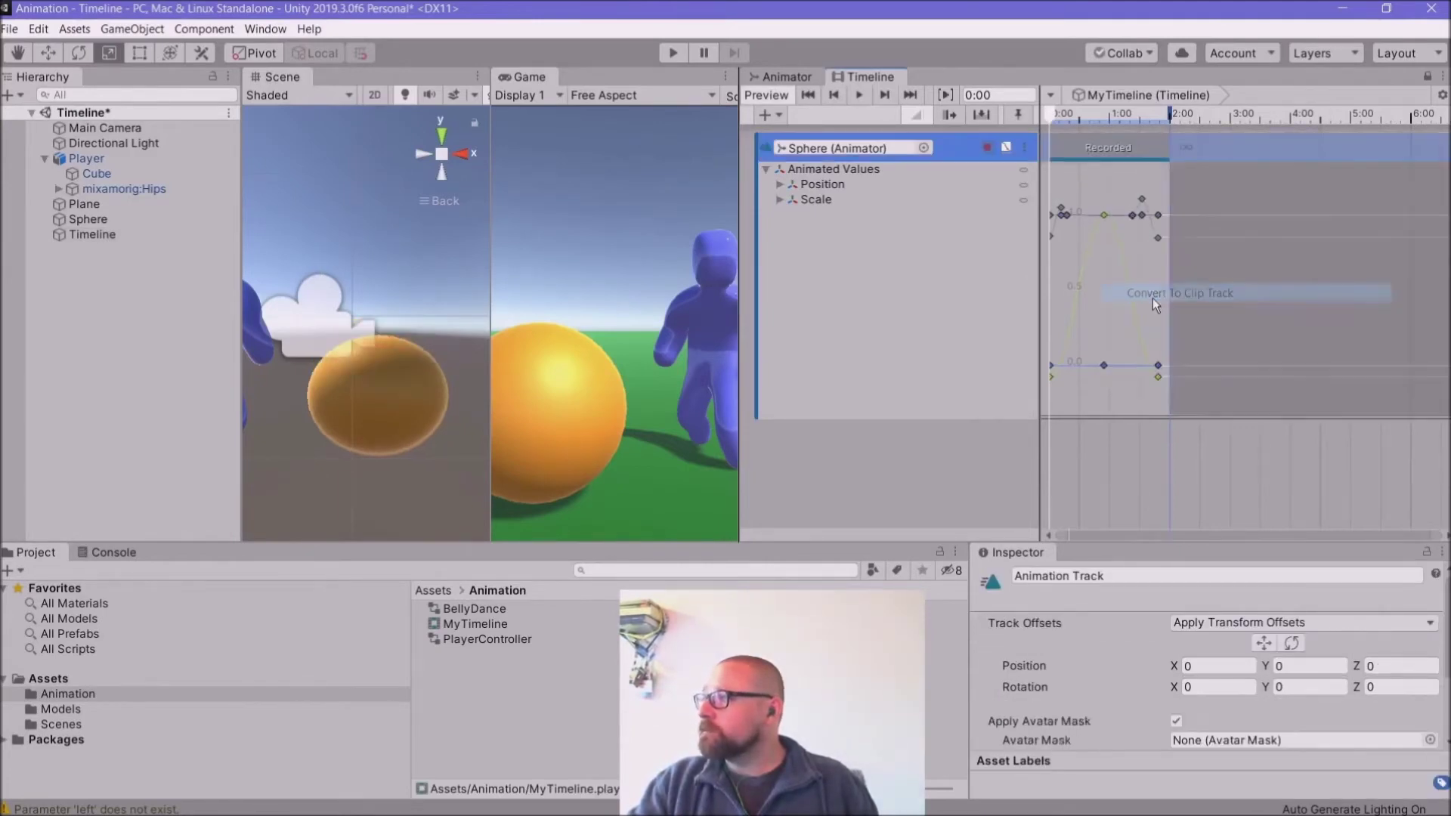
{"action": "right_click", "coordinate": [1123, 147]}
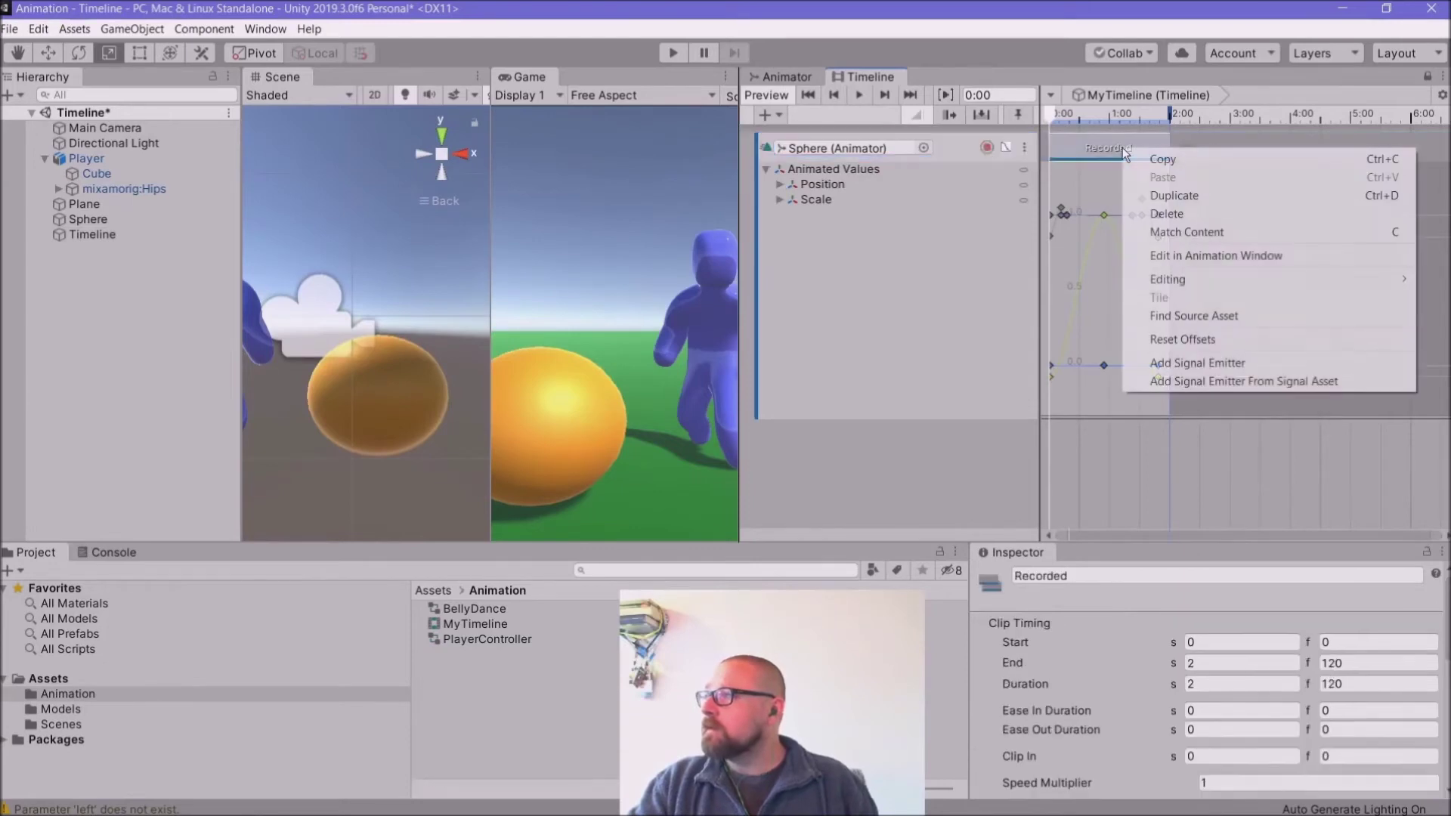
{"action": "left_click", "coordinate": [1168, 256]}
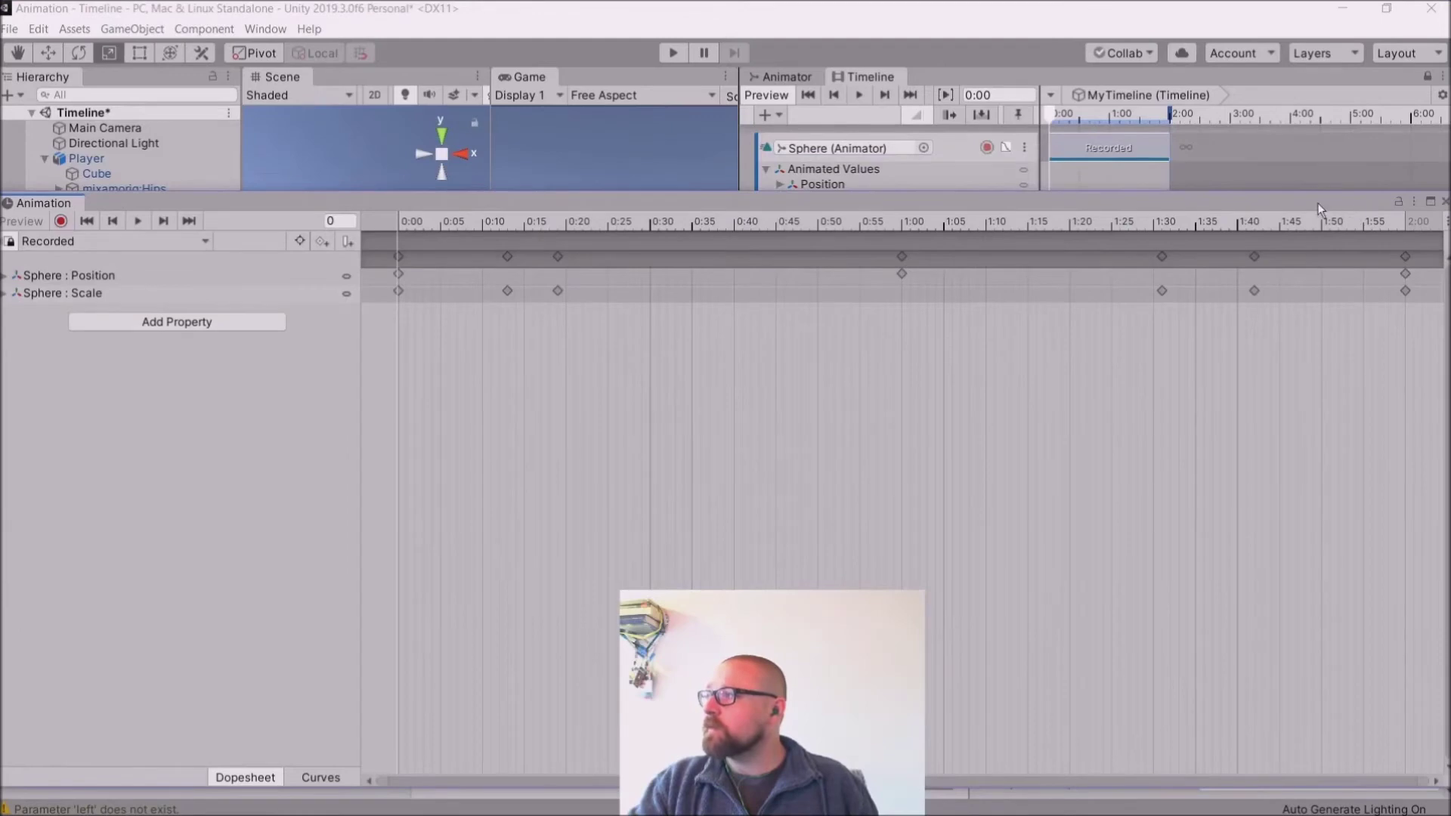
{"action": "left_click_drag", "start_coordinate": [1315, 195], "coordinate": [1231, 183]}
{"action": "left_click_drag", "start_coordinate": [1407, 302], "coordinate": [1194, 352]}
{"action": "left_click_drag", "start_coordinate": [756, 181], "coordinate": [862, 145]}
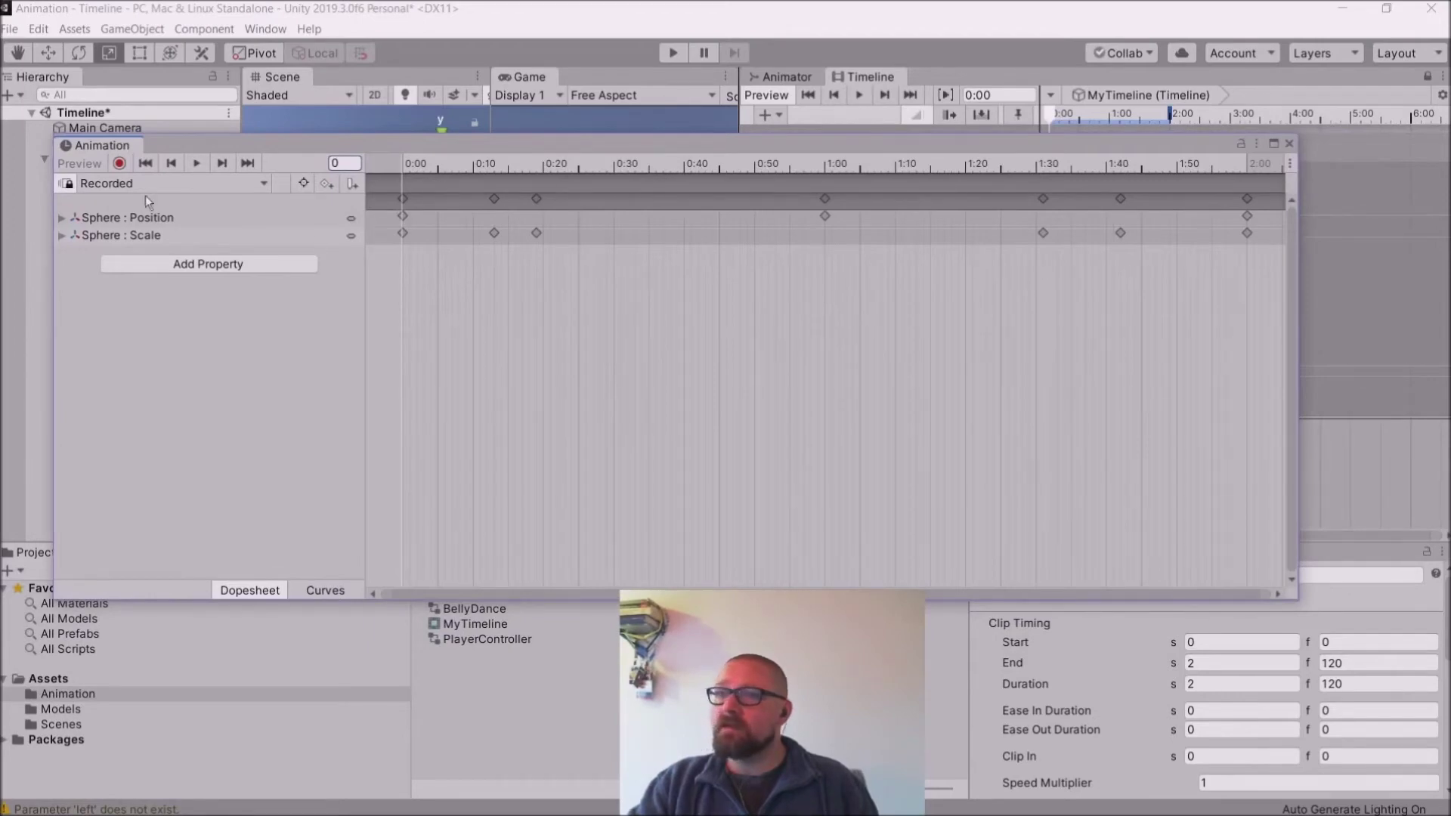
Step: Examine the Recorded clip's position channels and the additional Transform and Mesh Renderer properties available for animating the Sphere
{"action": "left_click", "coordinate": [62, 218]}
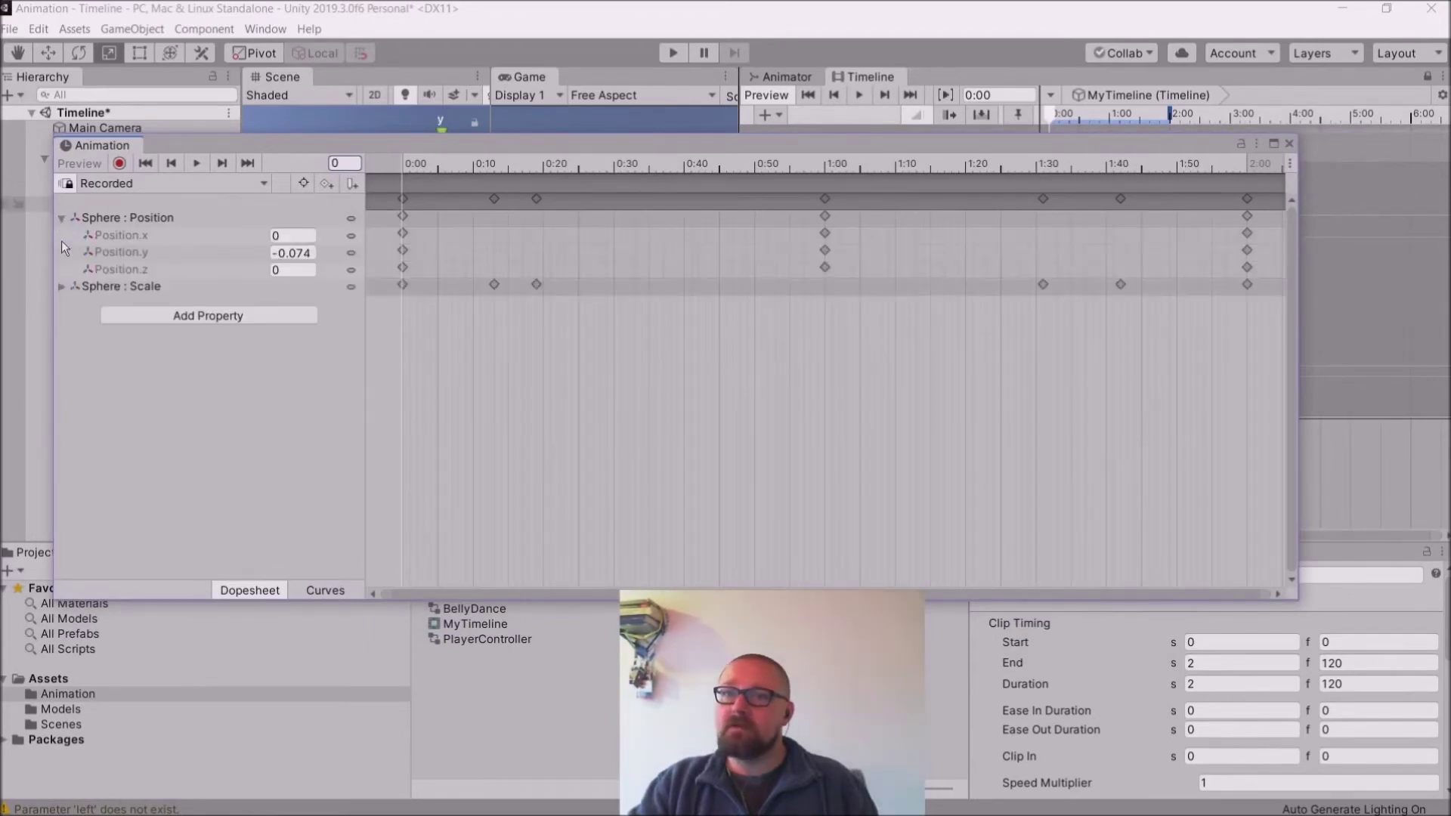
{"action": "left_click", "coordinate": [68, 286]}
{"action": "left_click", "coordinate": [212, 316]}
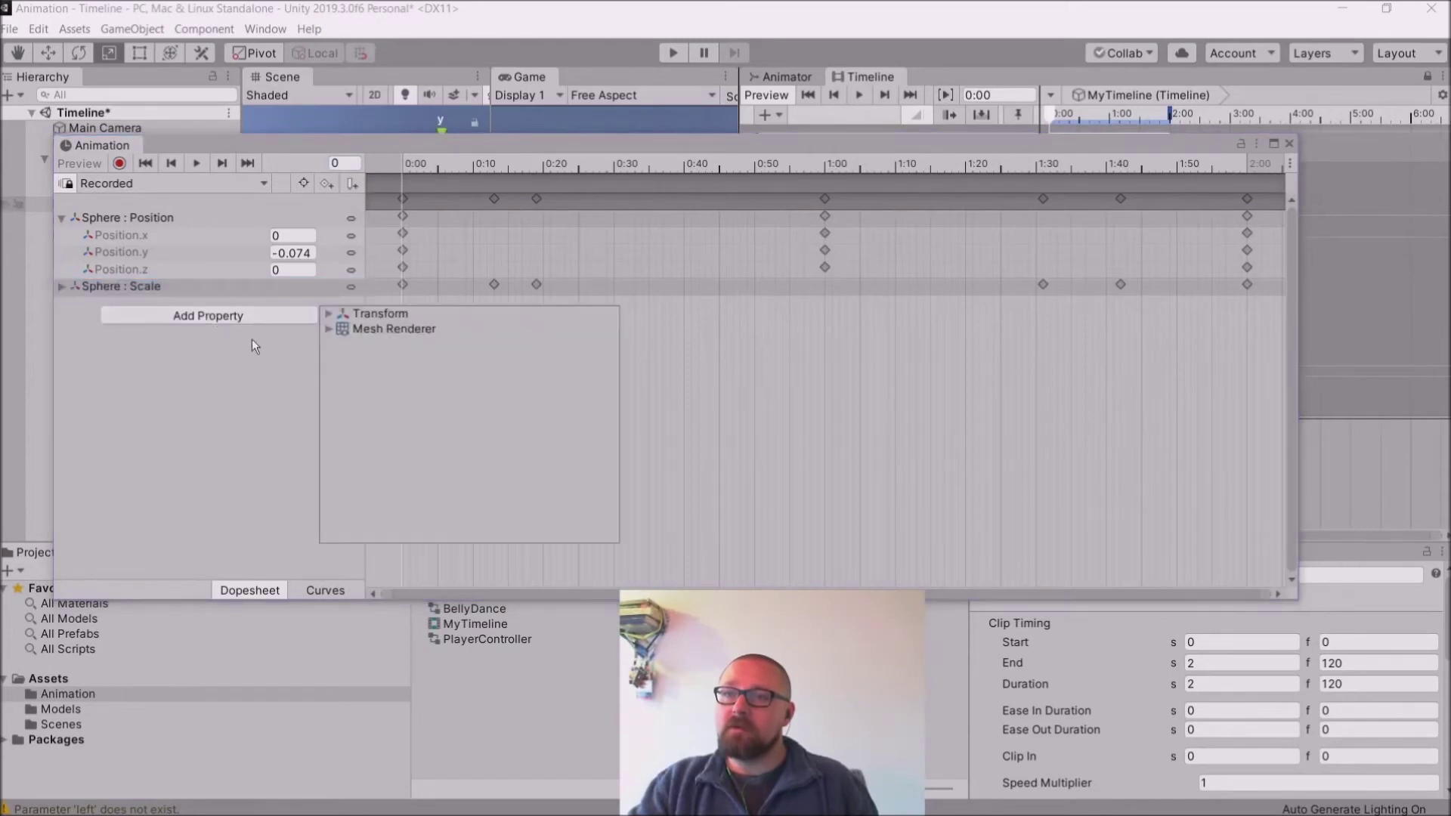
{"action": "left_click", "coordinate": [330, 315]}
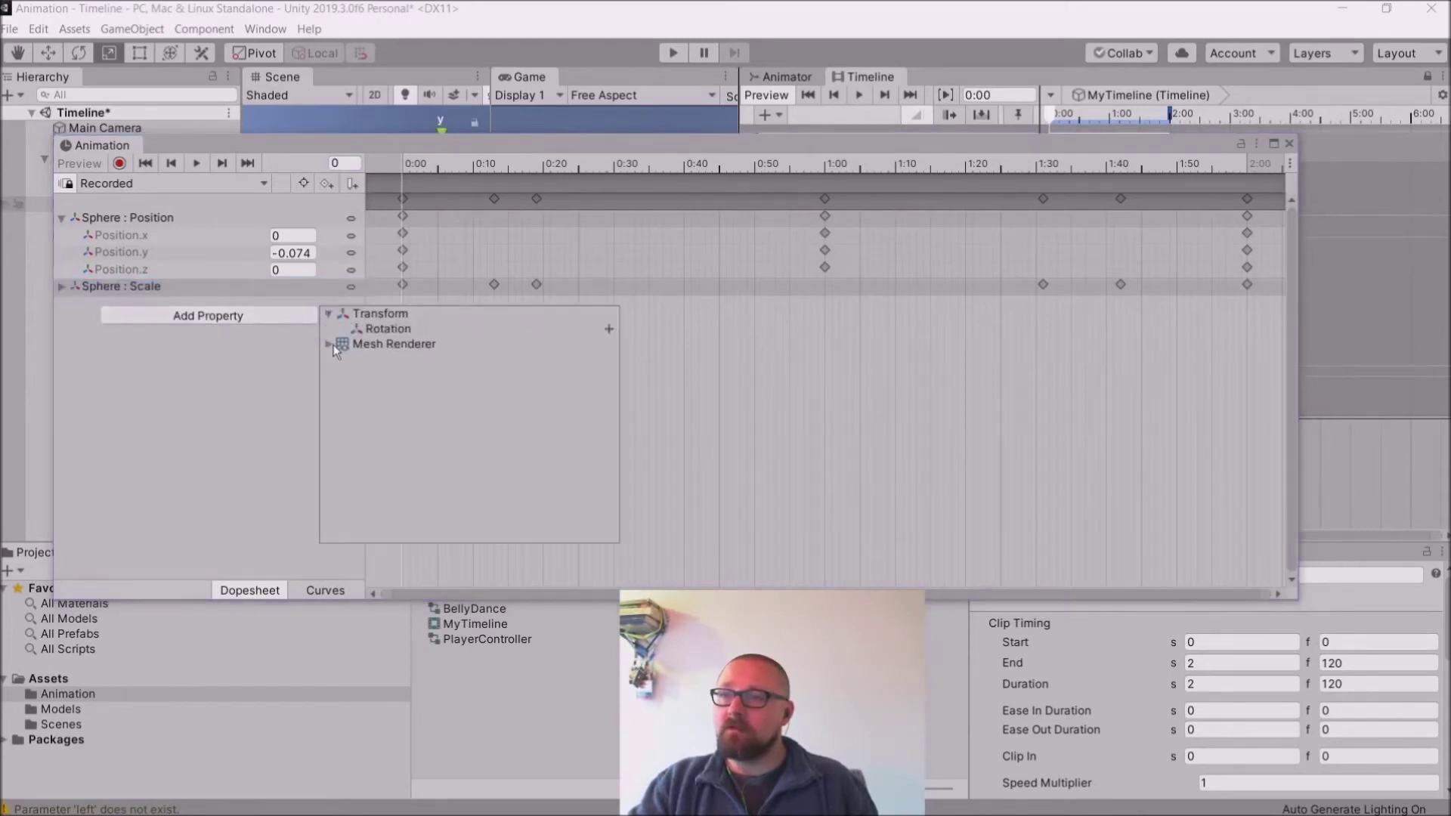
{"action": "left_click", "coordinate": [323, 344]}
{"action": "left_click", "coordinate": [326, 346]}
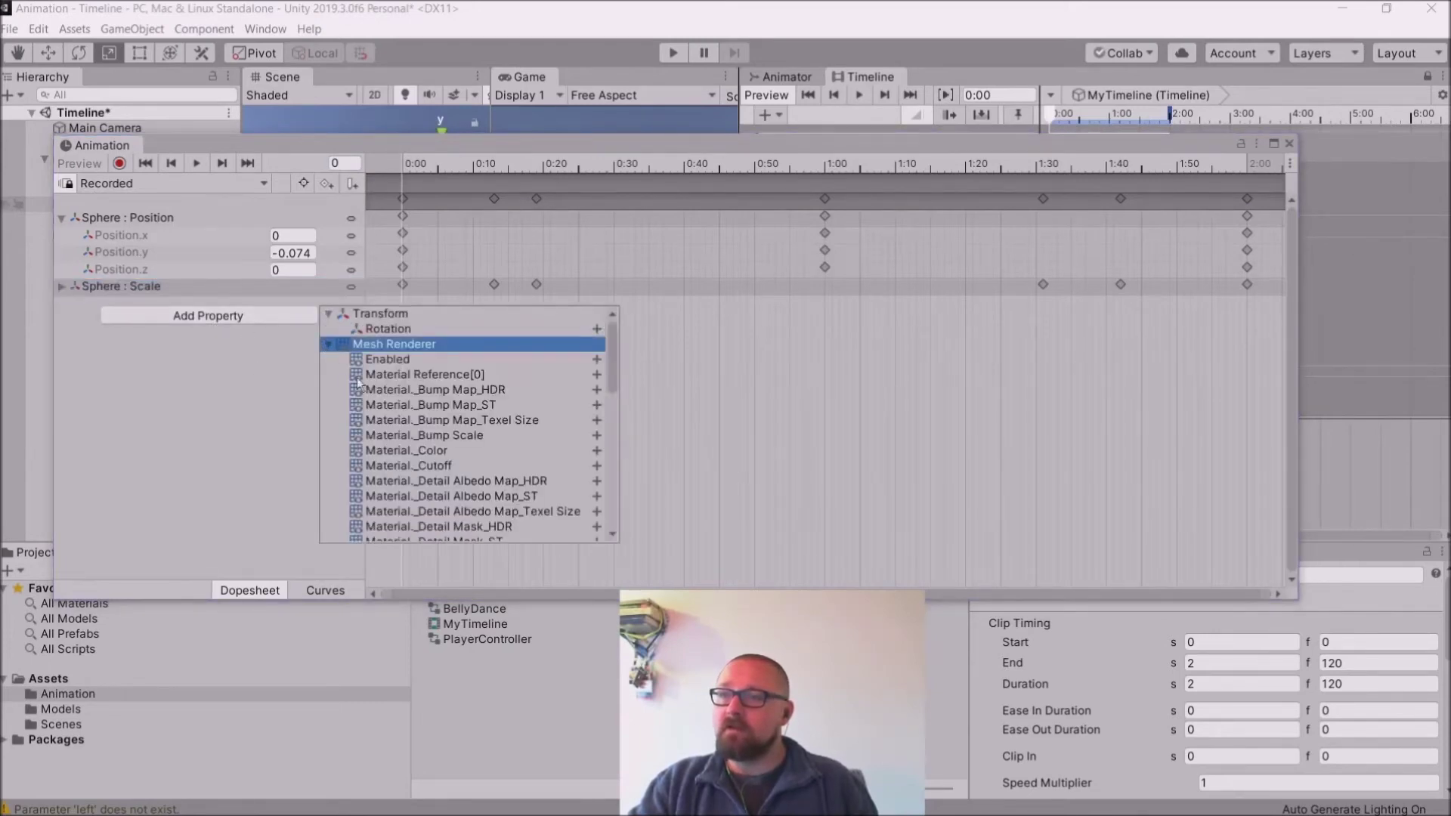
{"action": "scroll", "coordinate": [365, 352], "scroll_direction": "down", "scroll_amount": 6}
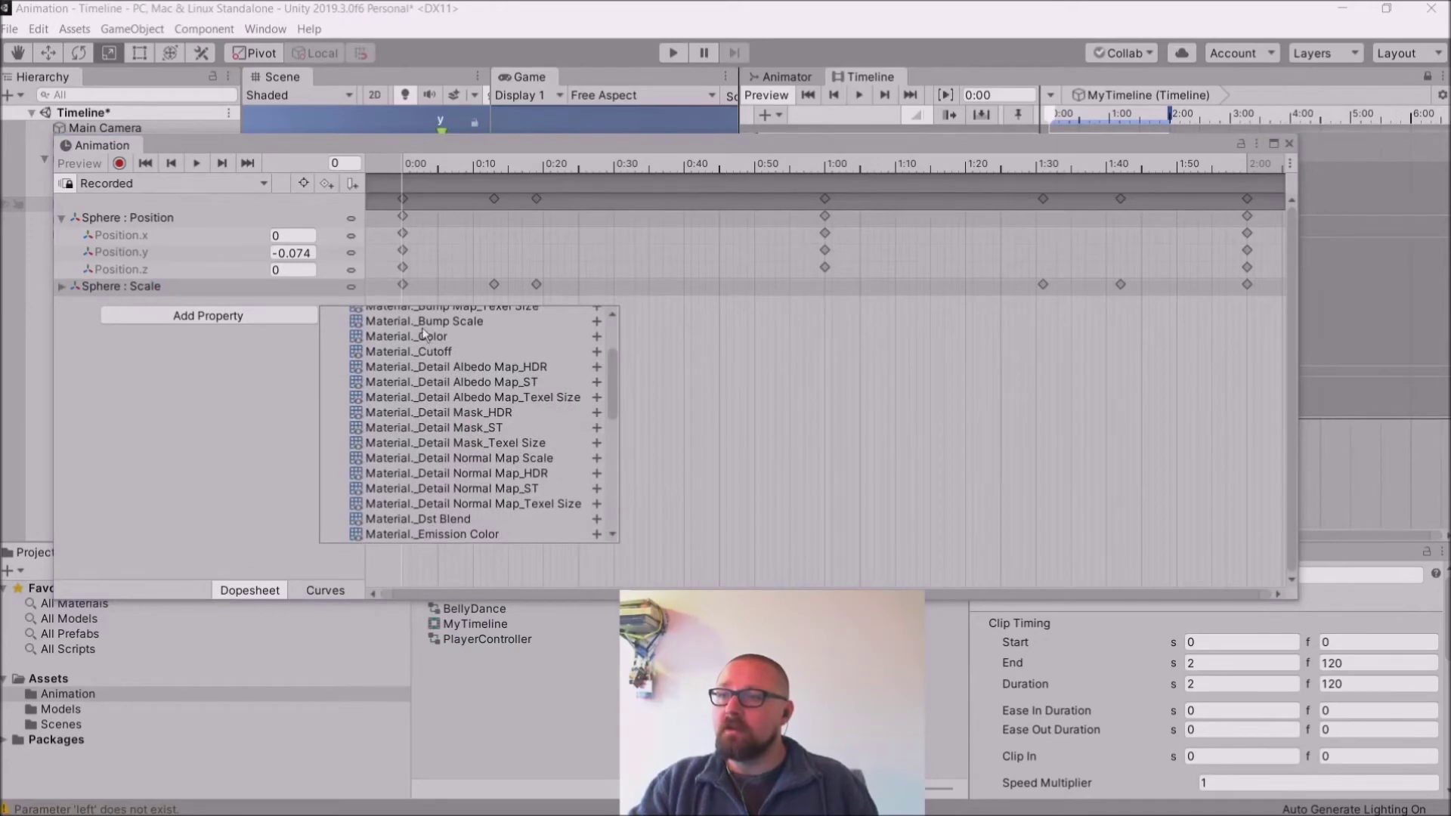
{"action": "left_click", "coordinate": [225, 423]}
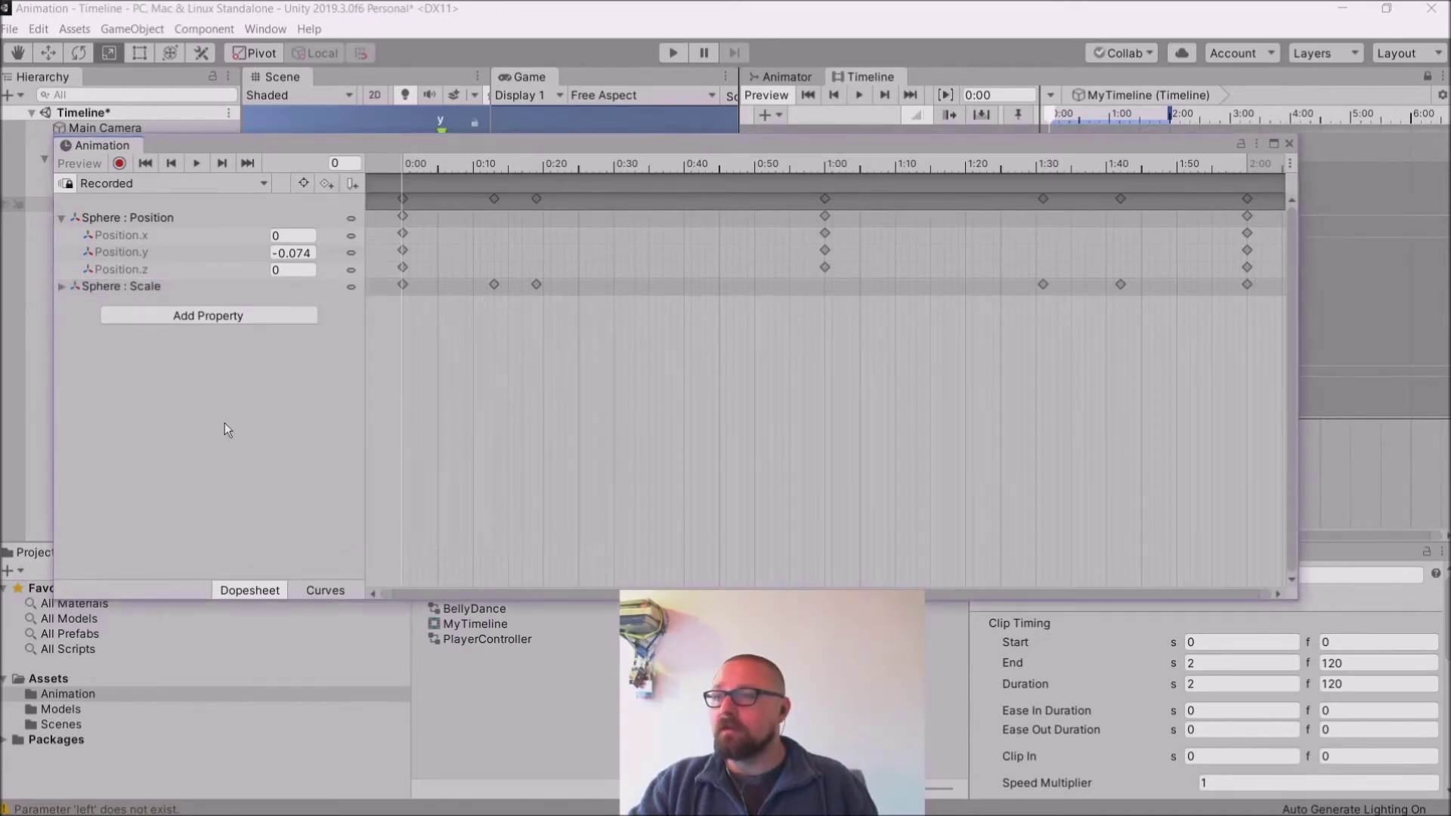
{"action": "left_click", "coordinate": [61, 217]}
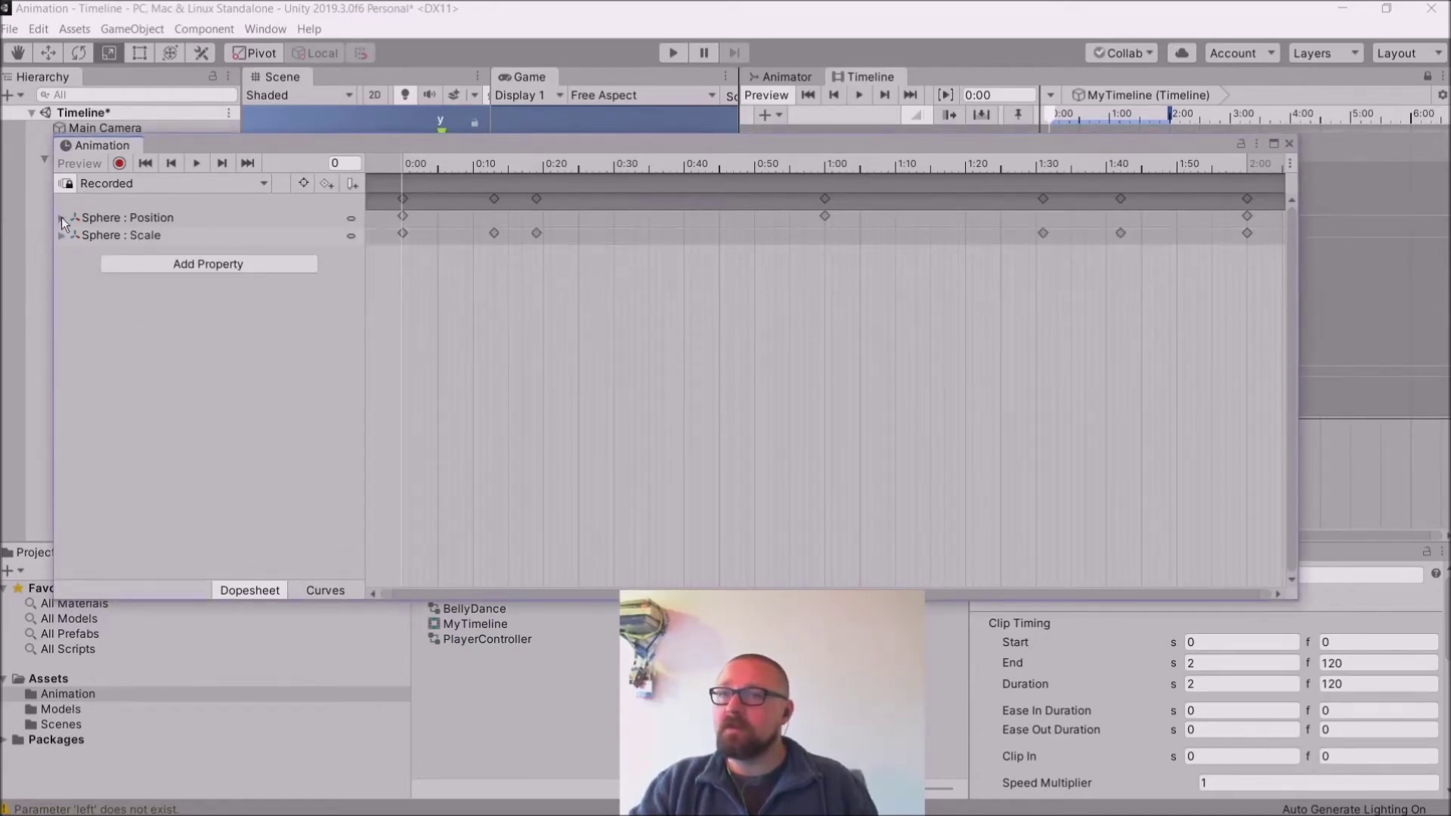
Step: View the Recorded clip's position and scale keyframes as curves, then close the Animation window
{"action": "left_click", "coordinate": [339, 596]}
{"action": "scroll", "coordinate": [1064, 485], "scroll_direction": "down", "scroll_amount": 1}
{"action": "left_click_drag", "start_coordinate": [1292, 562], "coordinate": [1263, 459]}
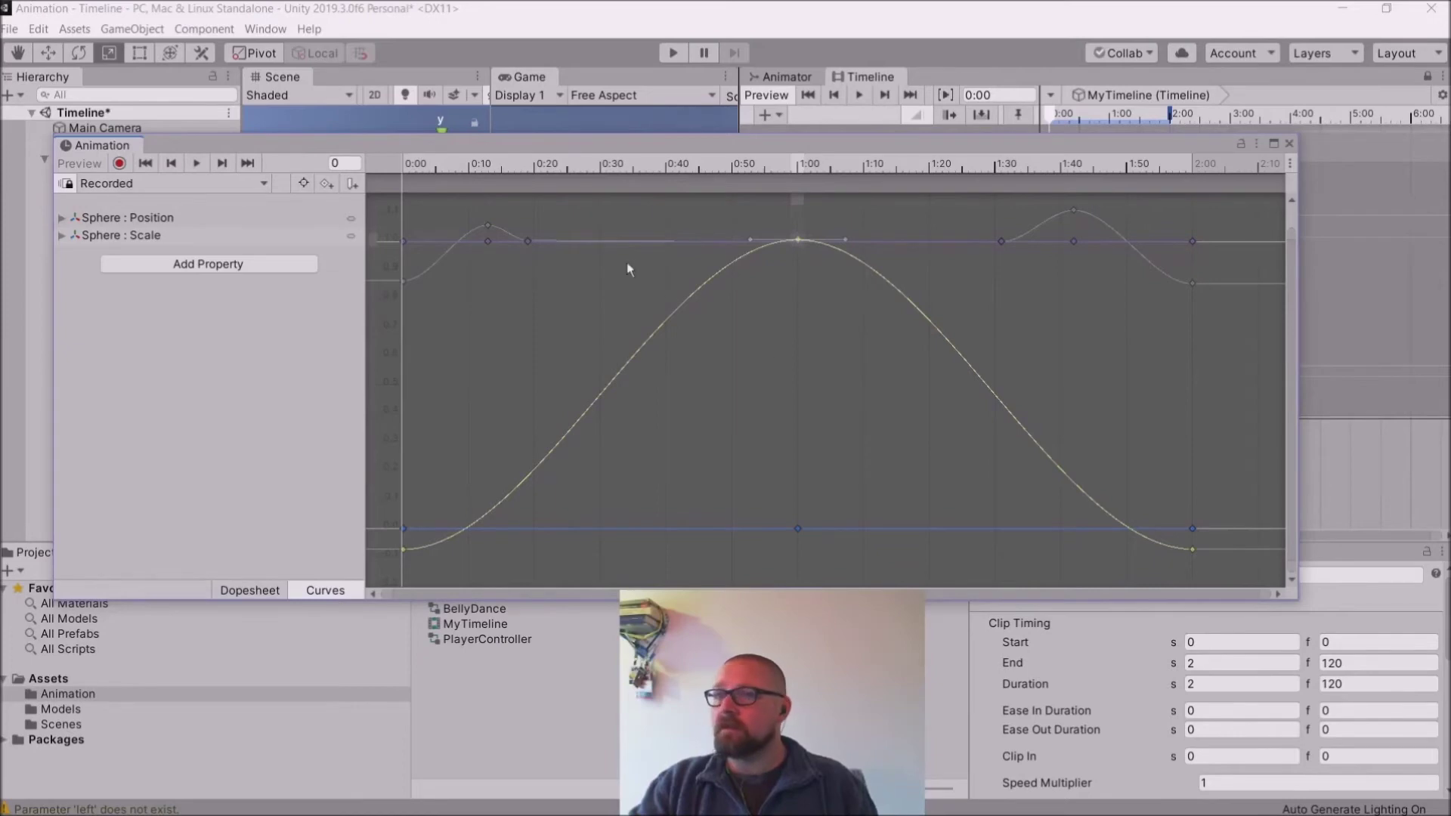
{"action": "left_click", "coordinate": [1290, 143]}
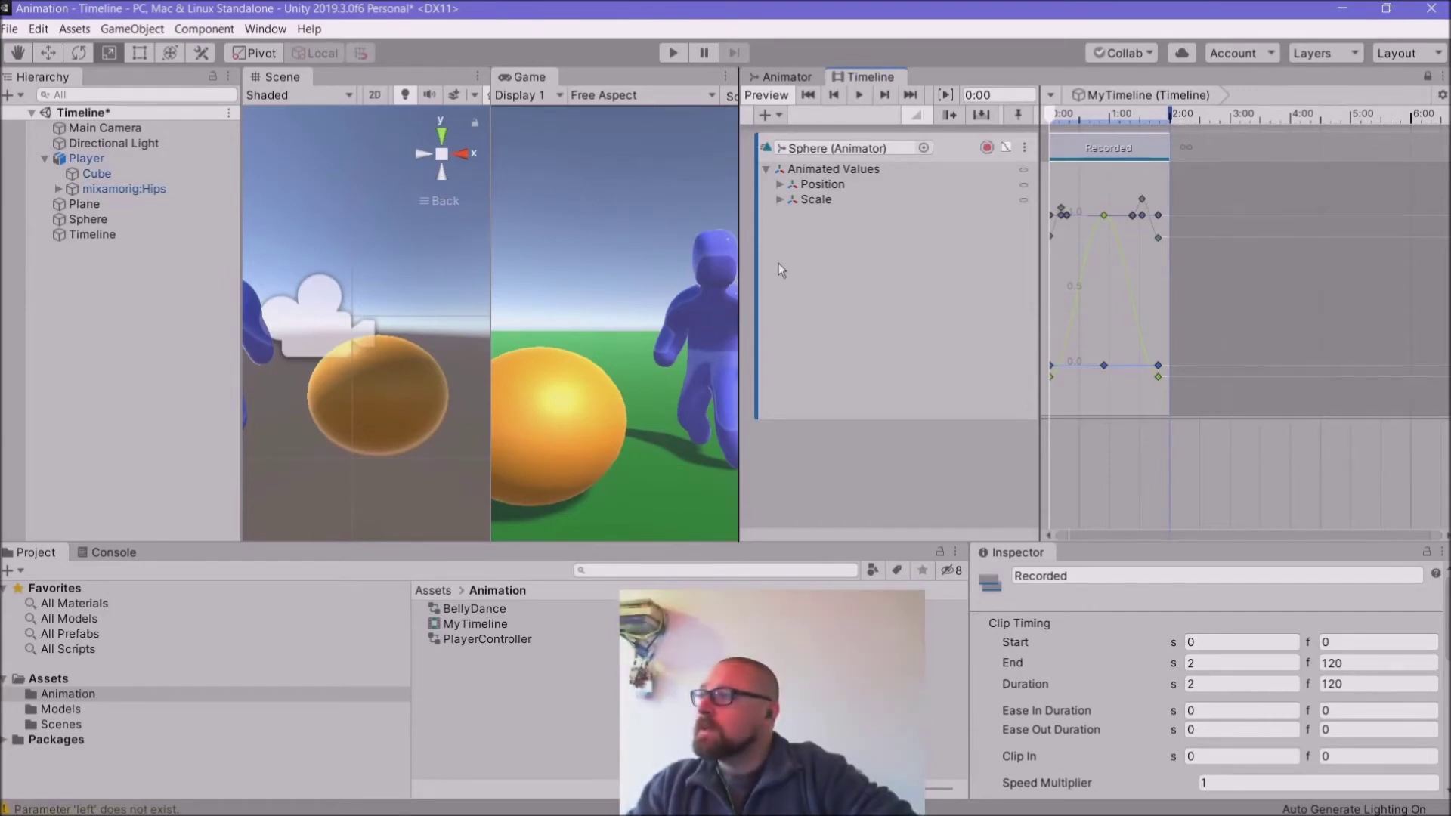
Step: Open the Player's mixamo.com clip in the Animation window and enlarge the window to show more bone tracks
{"action": "left_click", "coordinate": [88, 161]}
{"action": "left_click", "coordinate": [268, 30]}
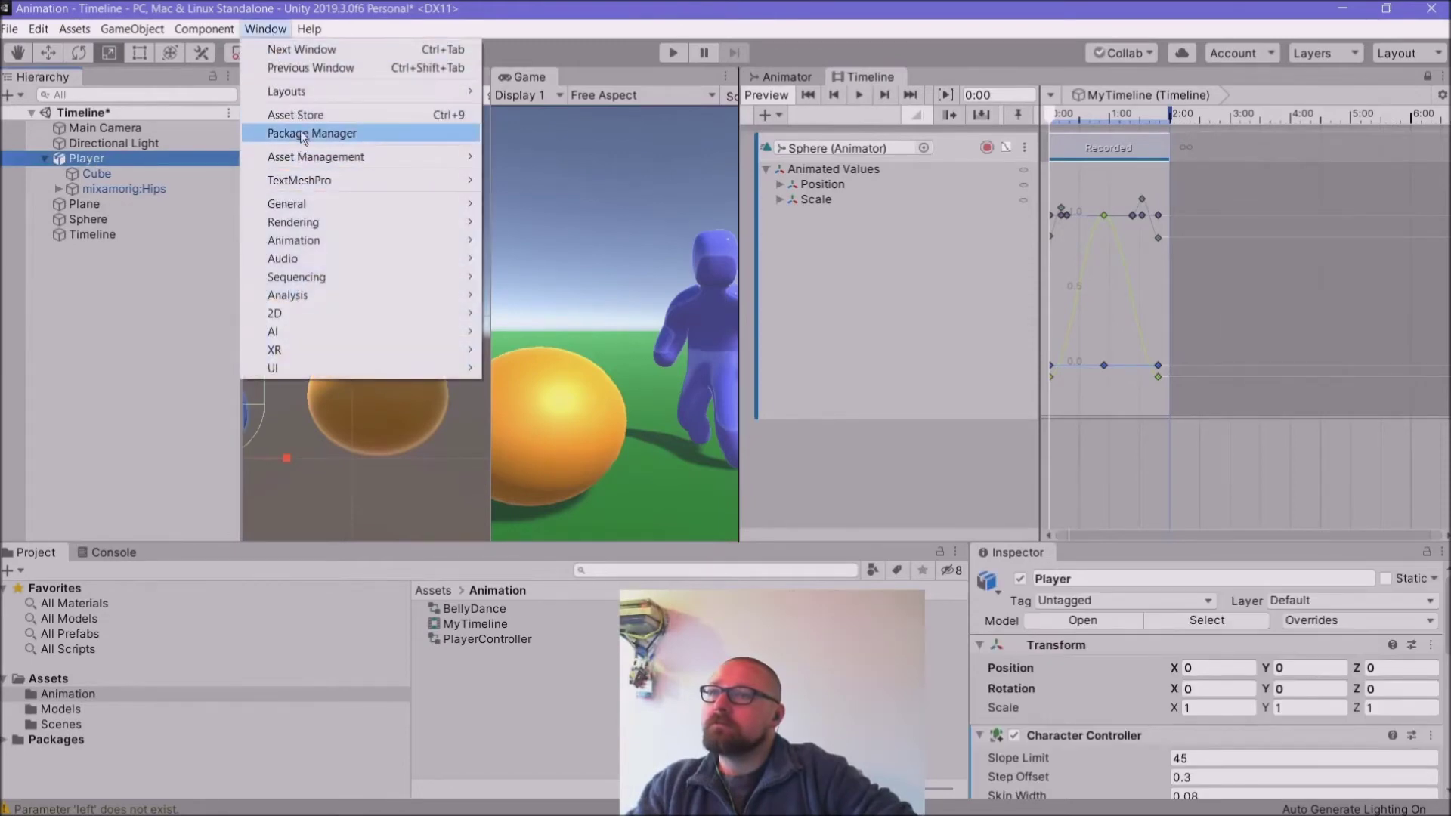
{"action": "mouse_move", "coordinate": [321, 243]}
{"action": "left_click", "coordinate": [514, 246]}
{"action": "left_click_drag", "start_coordinate": [244, 152], "coordinate": [433, 243]}
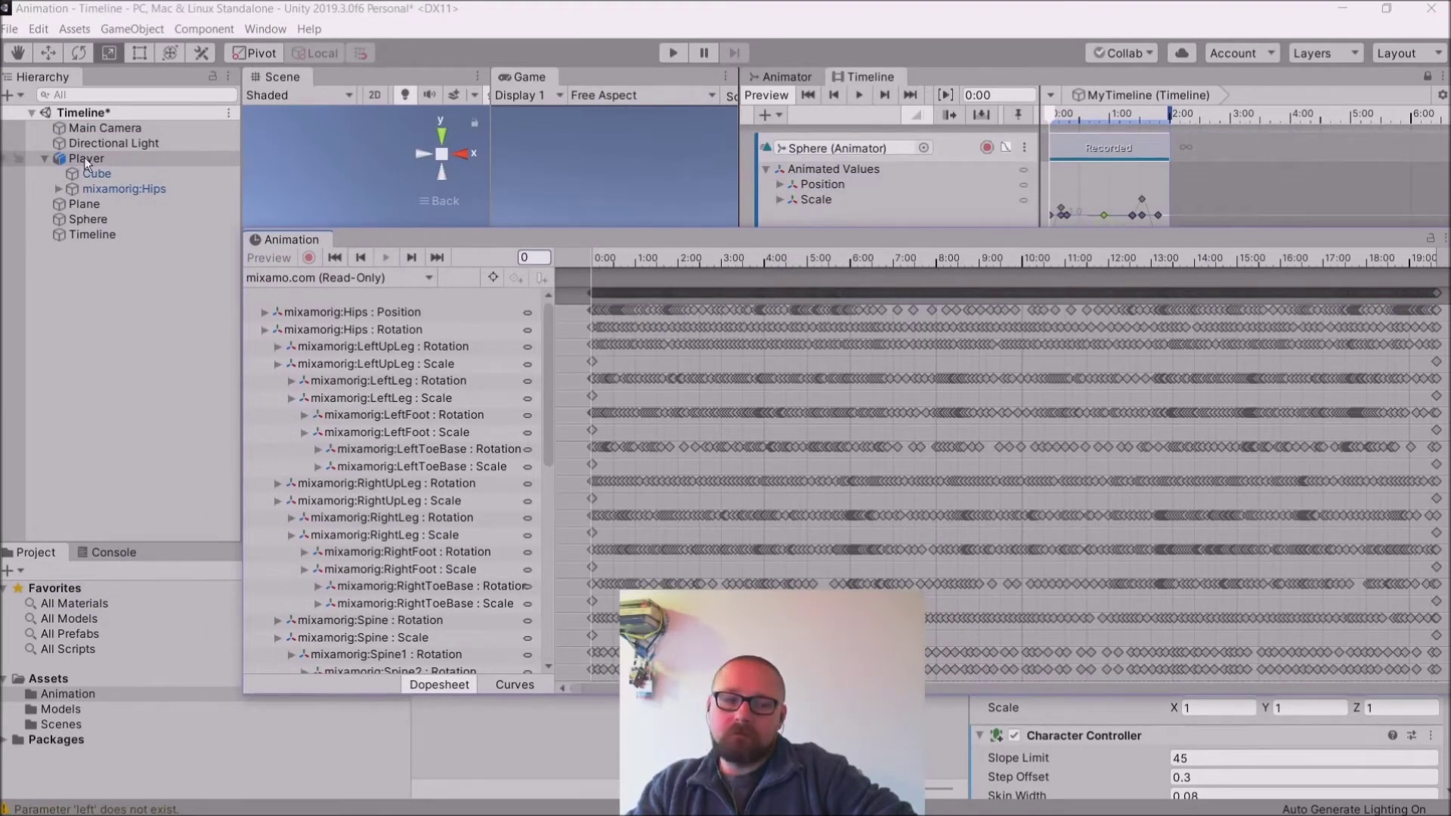
{"action": "left_click_drag", "start_coordinate": [514, 237], "coordinate": [443, 133]}
{"action": "left_click", "coordinate": [358, 173]}
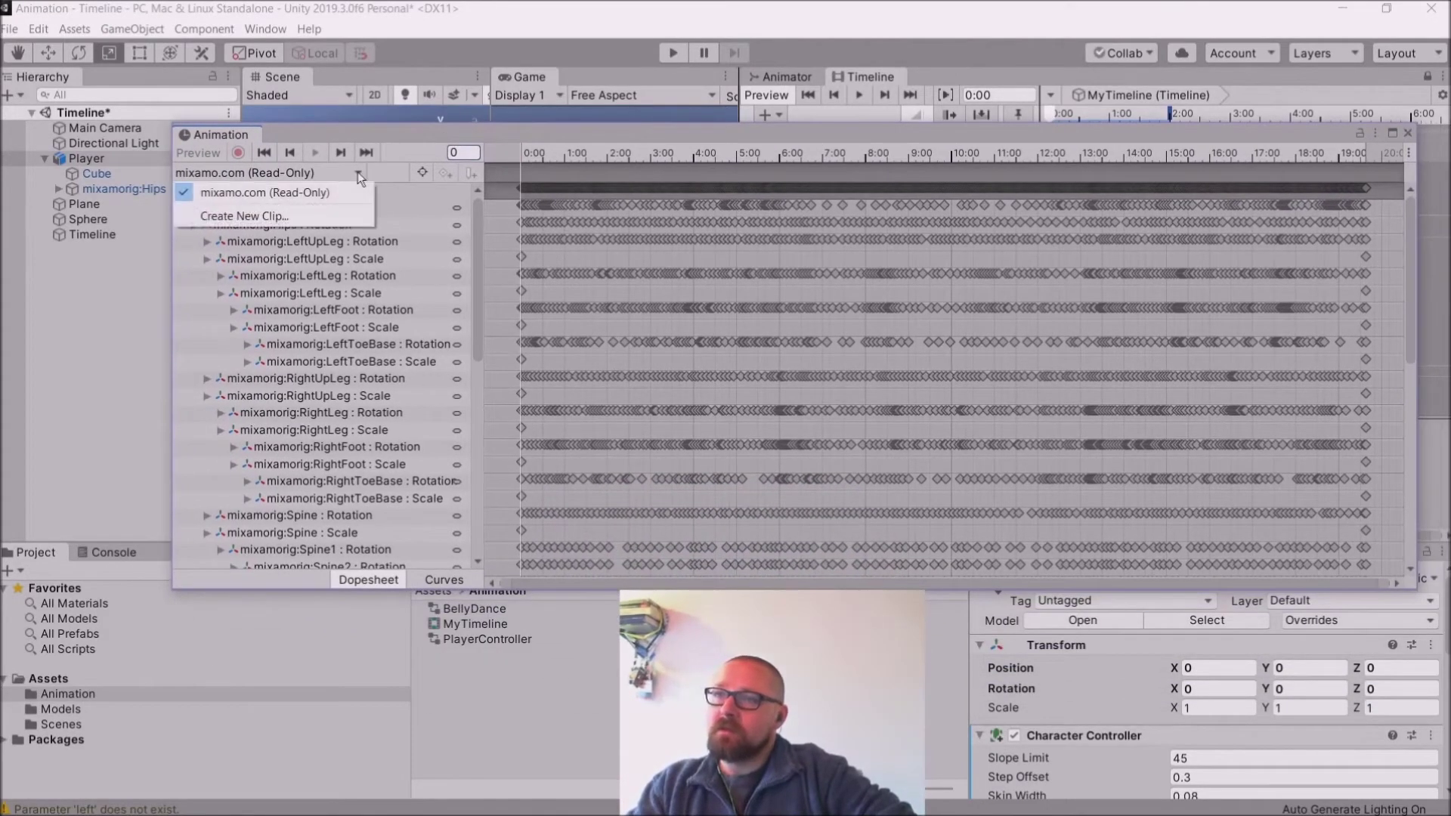
{"action": "left_click", "coordinate": [257, 192]}
{"action": "left_click_drag", "start_coordinate": [632, 586], "coordinate": [632, 765]}
{"action": "scroll", "coordinate": [627, 412], "scroll_direction": "down", "scroll_amount": 2}
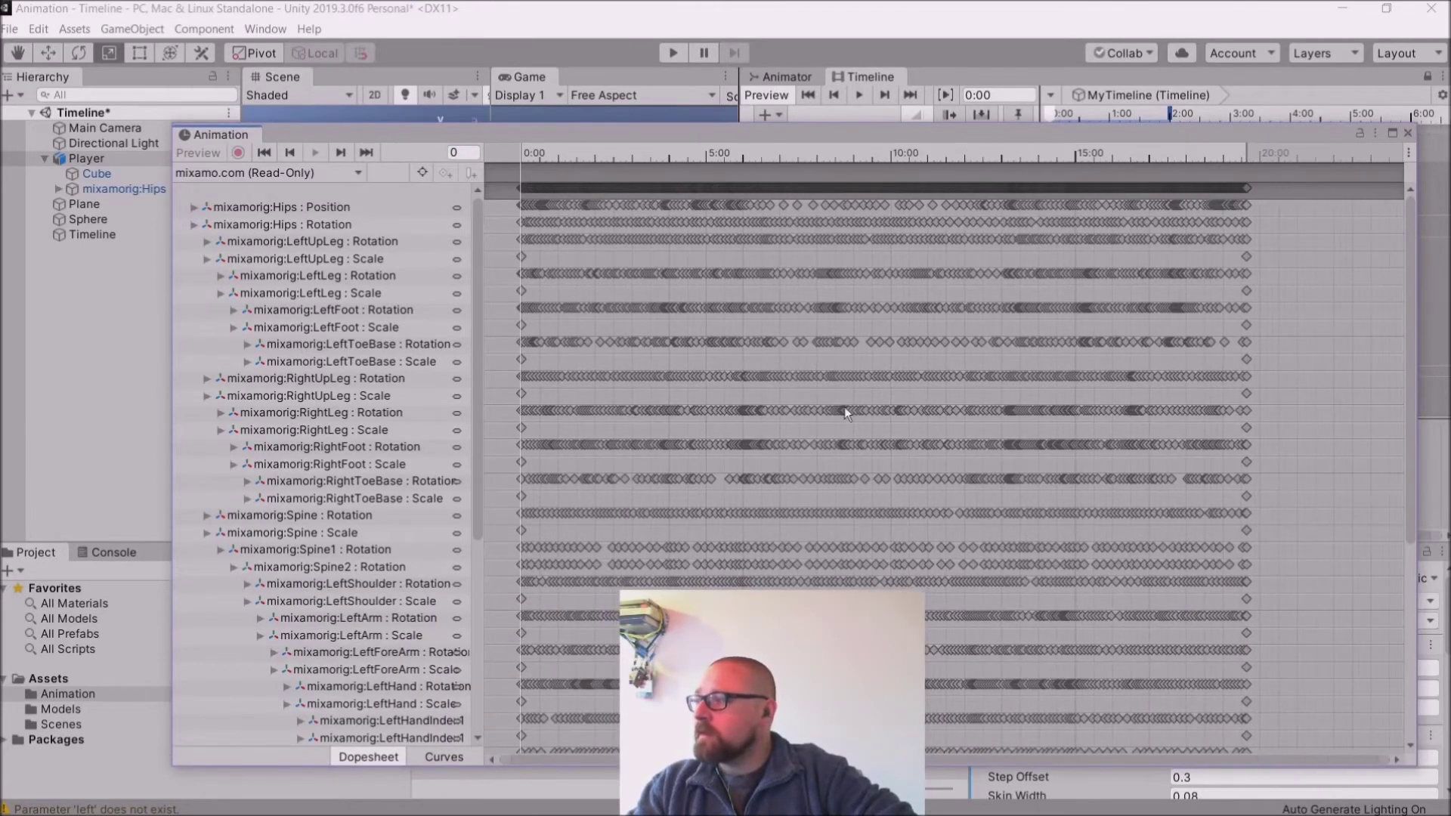
{"action": "left_click_drag", "start_coordinate": [1256, 124], "coordinate": [1233, 49]}
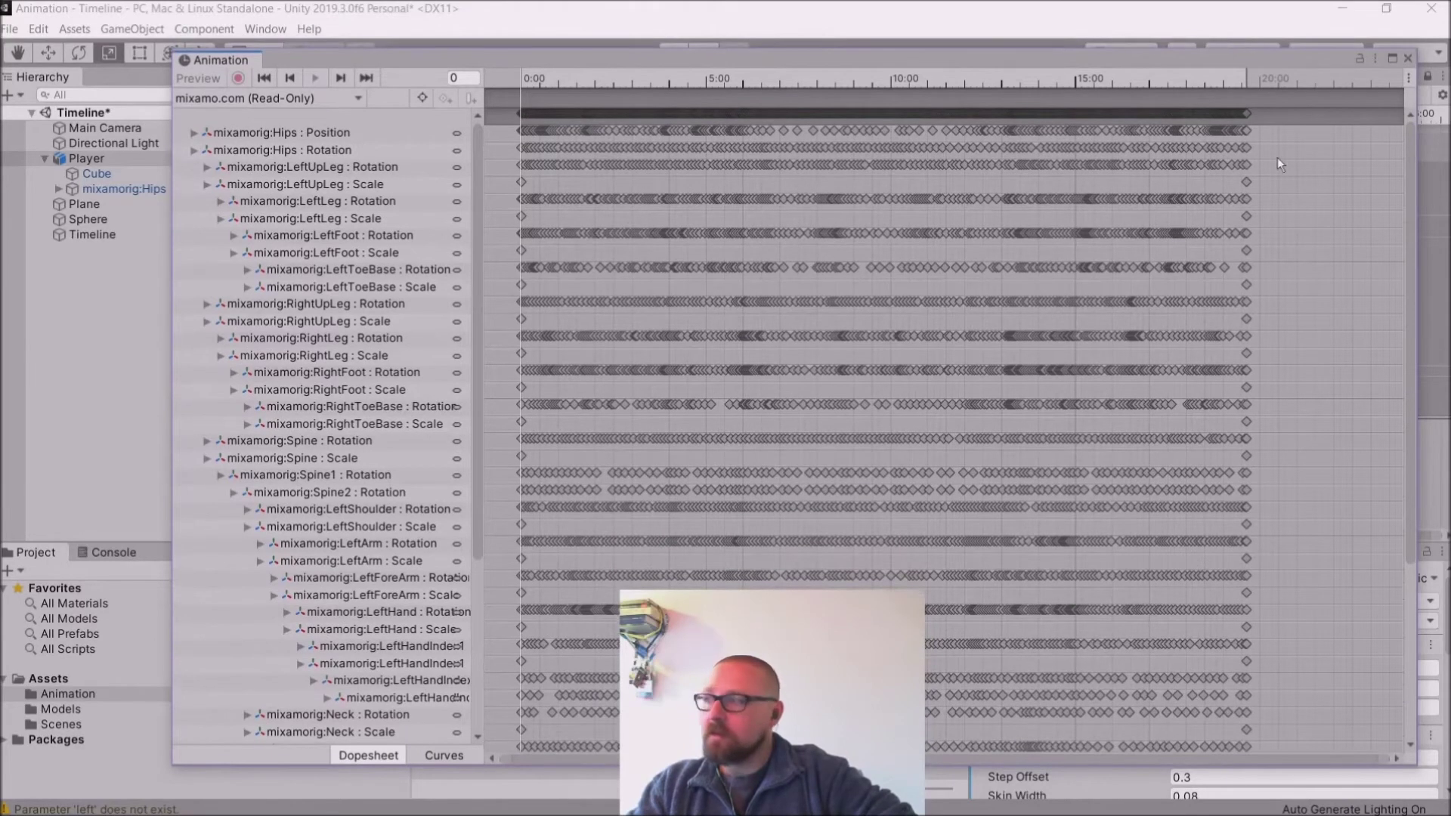
Step: Examine the keyframes of all mixamorig bones over the full length of the mixamo.com clip, selecting a left-hand index finger keyframe
{"action": "left_click_drag", "start_coordinate": [1409, 351], "coordinate": [1412, 569]}
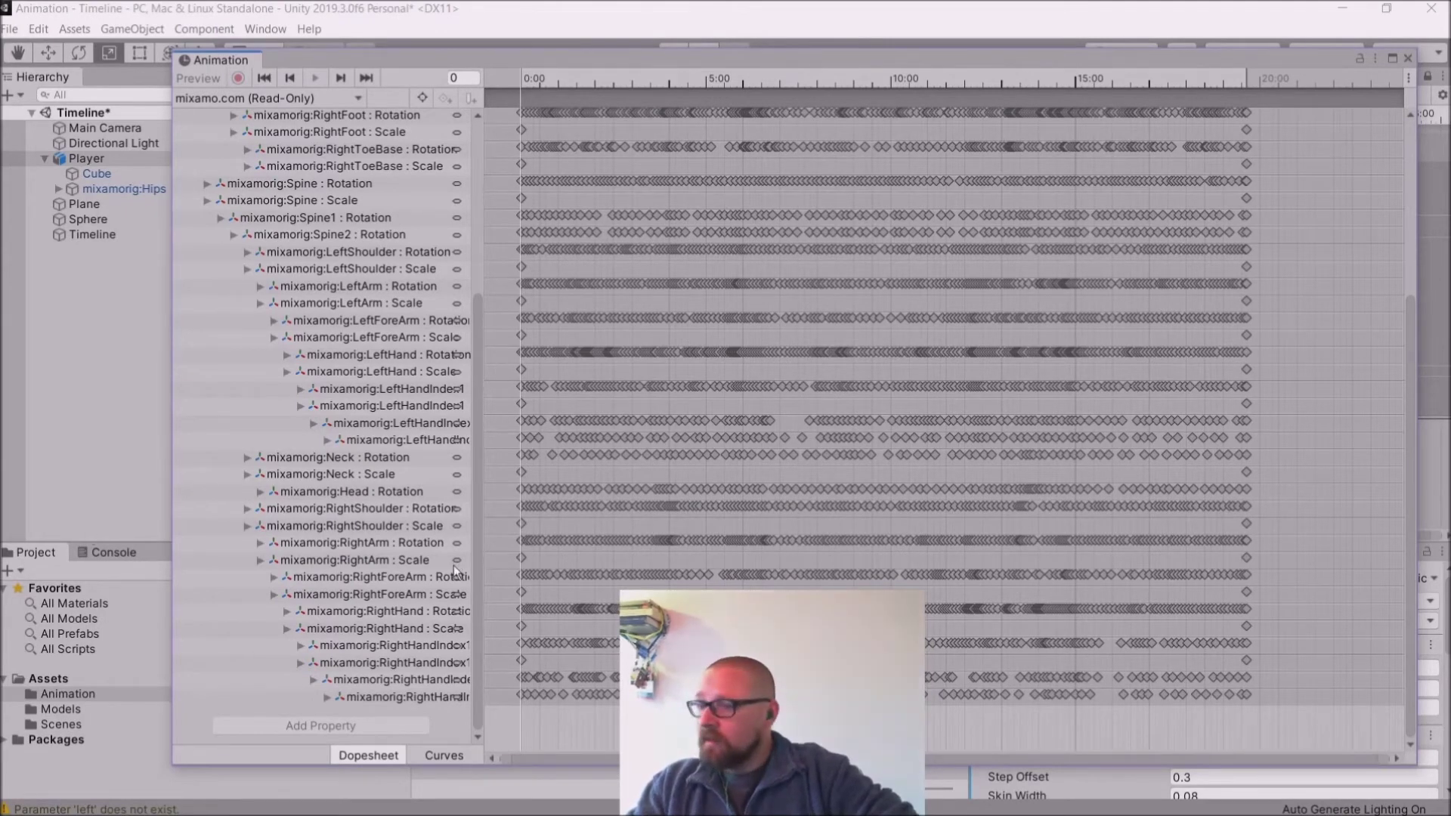
{"action": "left_click", "coordinate": [786, 438]}
{"action": "scroll", "coordinate": [818, 387], "scroll_direction": "down", "scroll_amount": 3}
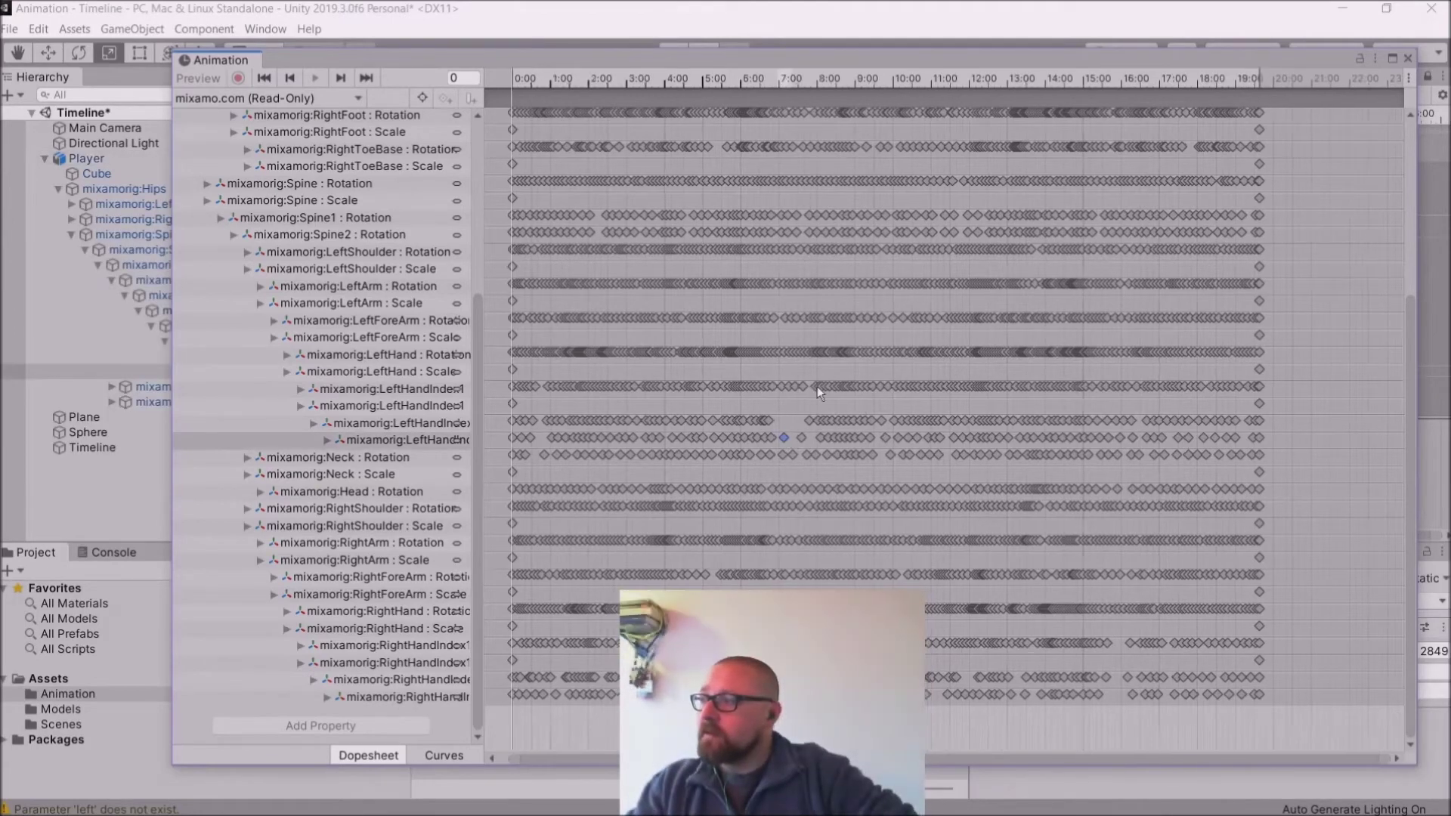
{"action": "scroll", "coordinate": [818, 387], "scroll_direction": "down", "scroll_amount": 1}
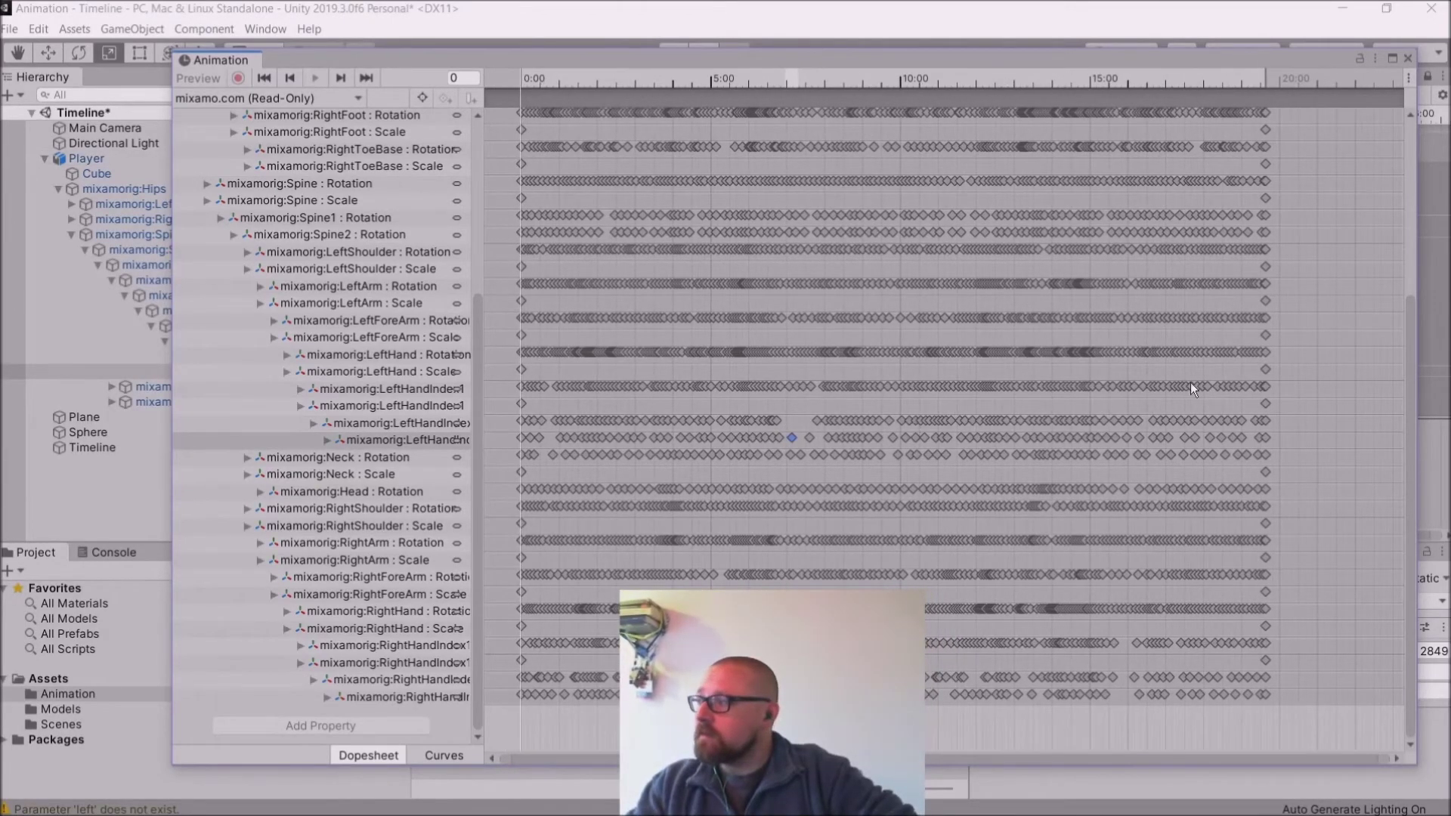
{"action": "left_click_drag", "start_coordinate": [1414, 519], "coordinate": [1368, 275]}
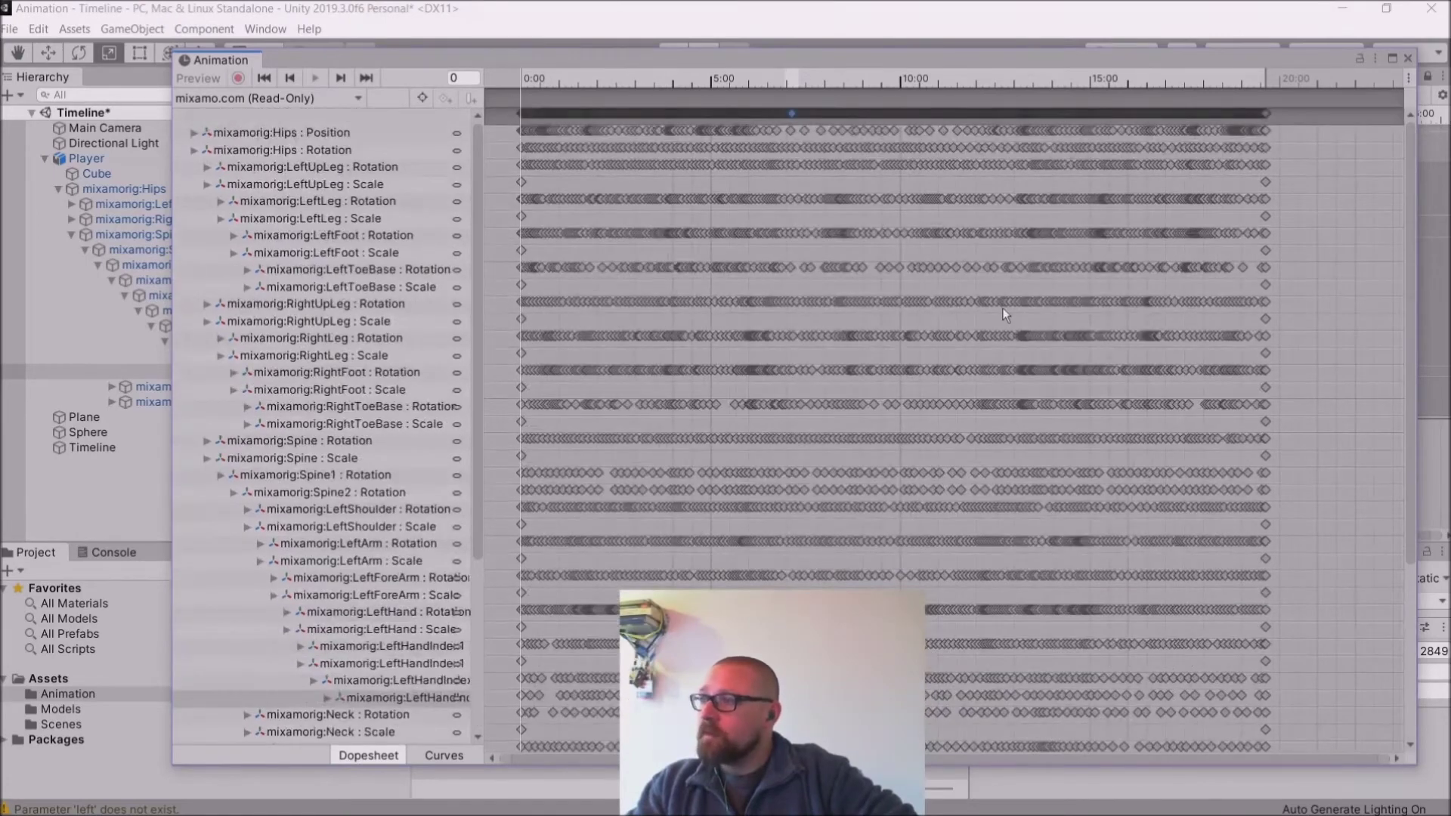
Step: Inspect the left-hand index finger's animation curves and select a key near 1:00, then return to the Dopesheet view
{"action": "left_click", "coordinate": [436, 756]}
{"action": "left_click_drag", "start_coordinate": [1410, 536], "coordinate": [1409, 351]}
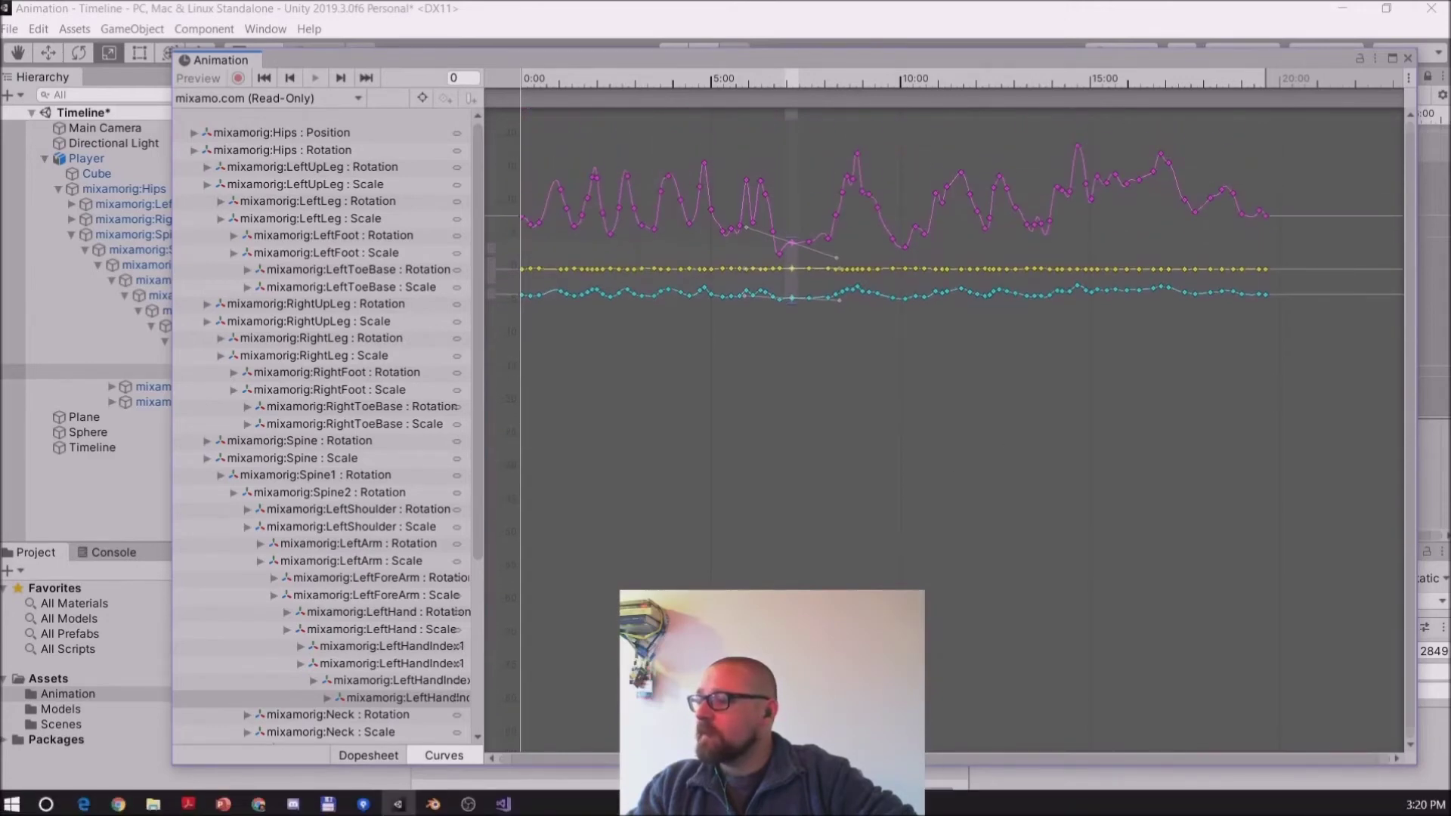
{"action": "left_click_drag", "start_coordinate": [1388, 757], "coordinate": [690, 367]}
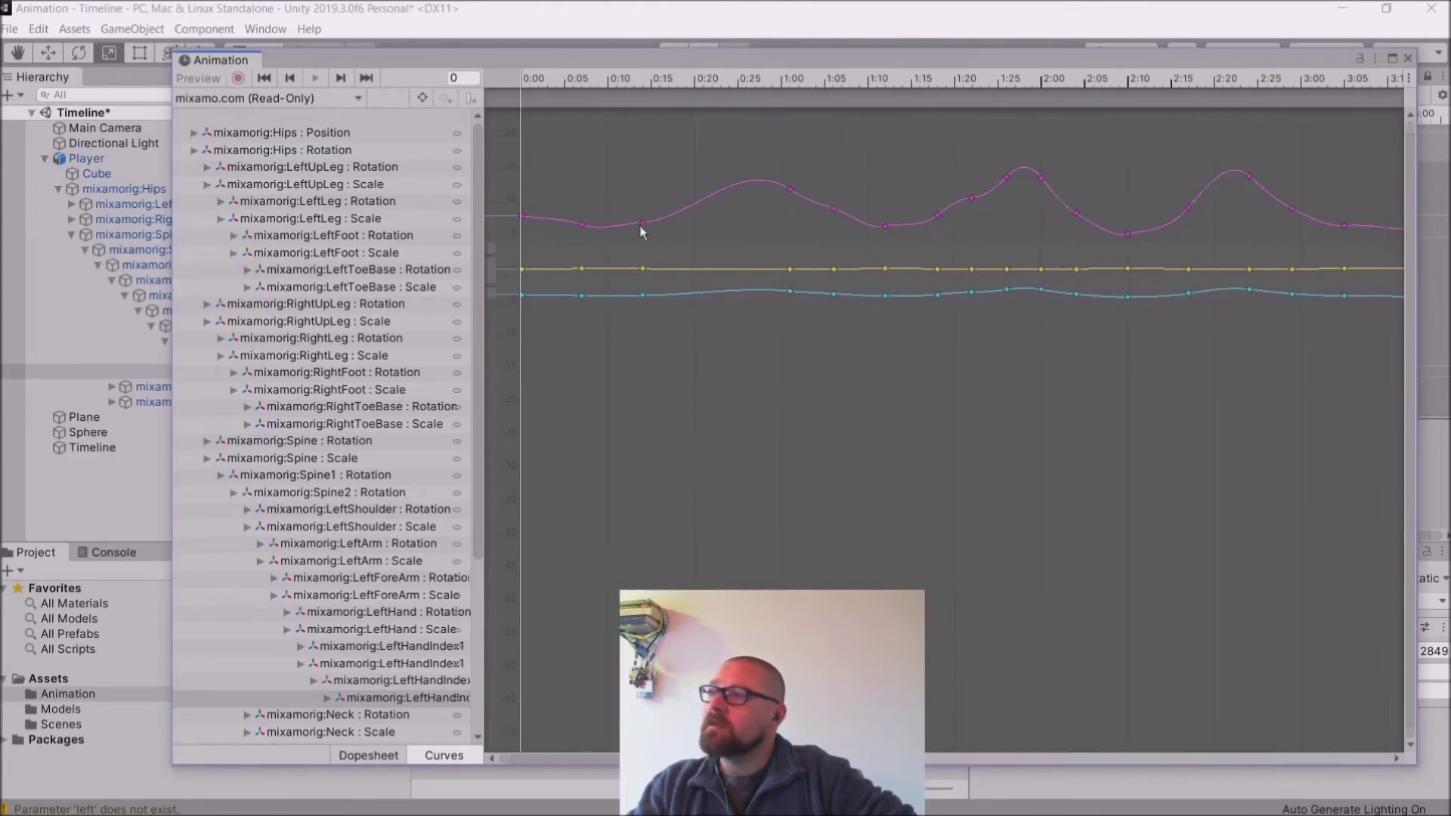
{"action": "left_click", "coordinate": [790, 192]}
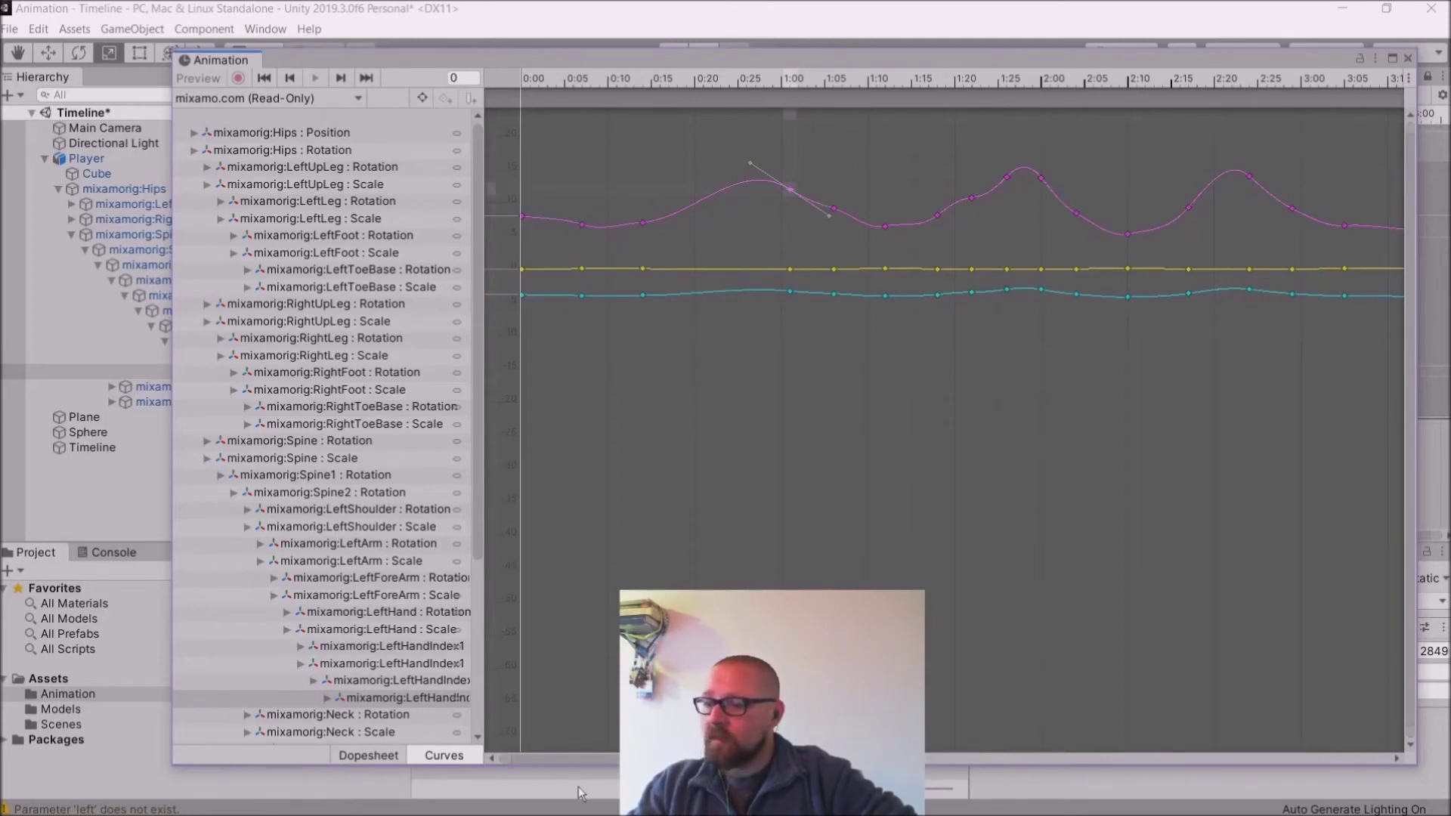
{"action": "left_click", "coordinate": [368, 756]}
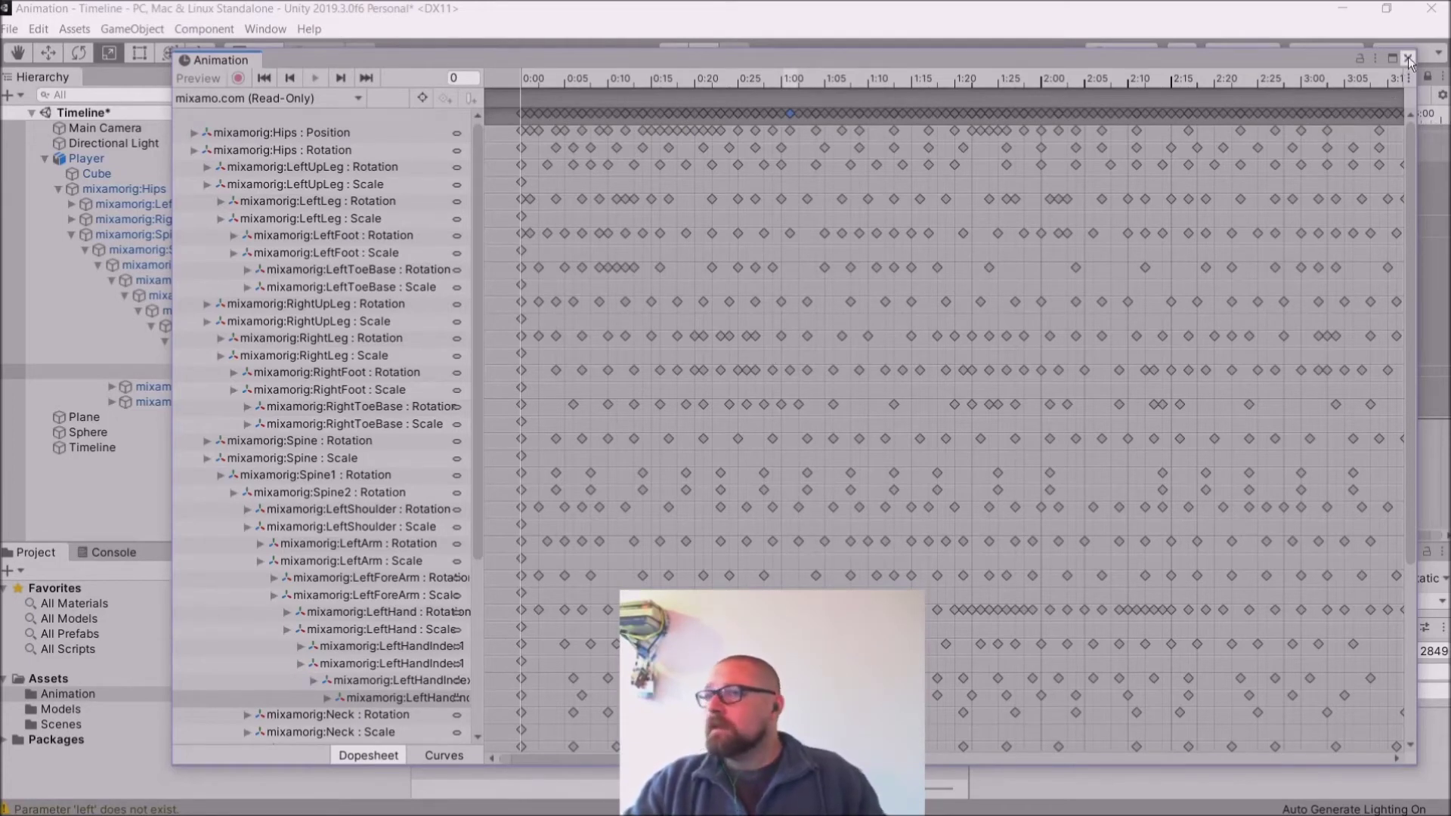
{"action": "scroll", "coordinate": [1125, 265], "scroll_direction": "down", "scroll_amount": 5}
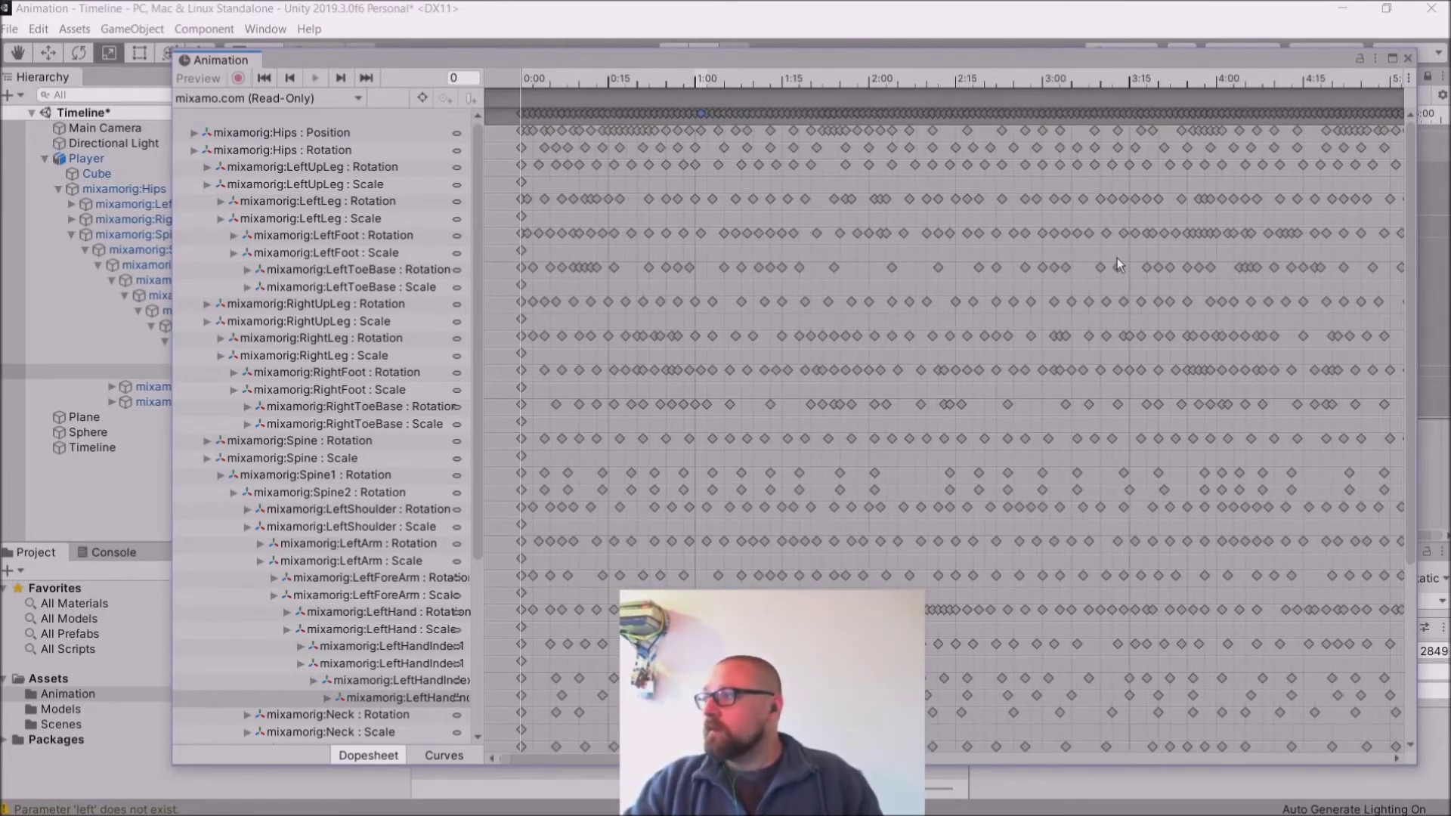
Step: Review the mixamo.com clip's keyframes over its full length, select the RightToeBase rotation track, and close the Animation window
{"action": "scroll", "coordinate": [1119, 263], "scroll_direction": "down", "scroll_amount": 8}
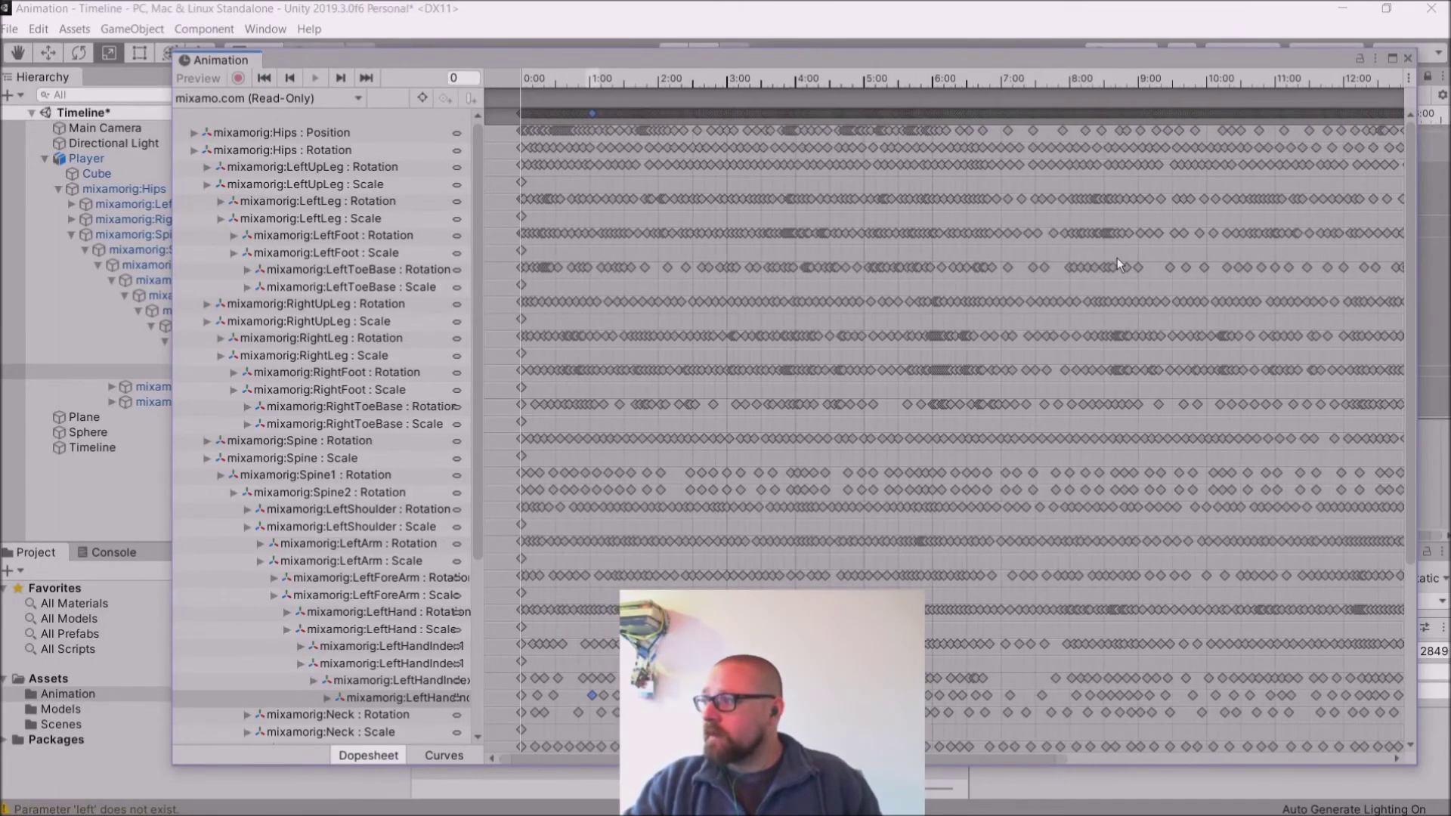
{"action": "scroll", "coordinate": [1117, 261], "scroll_direction": "down", "scroll_amount": 3}
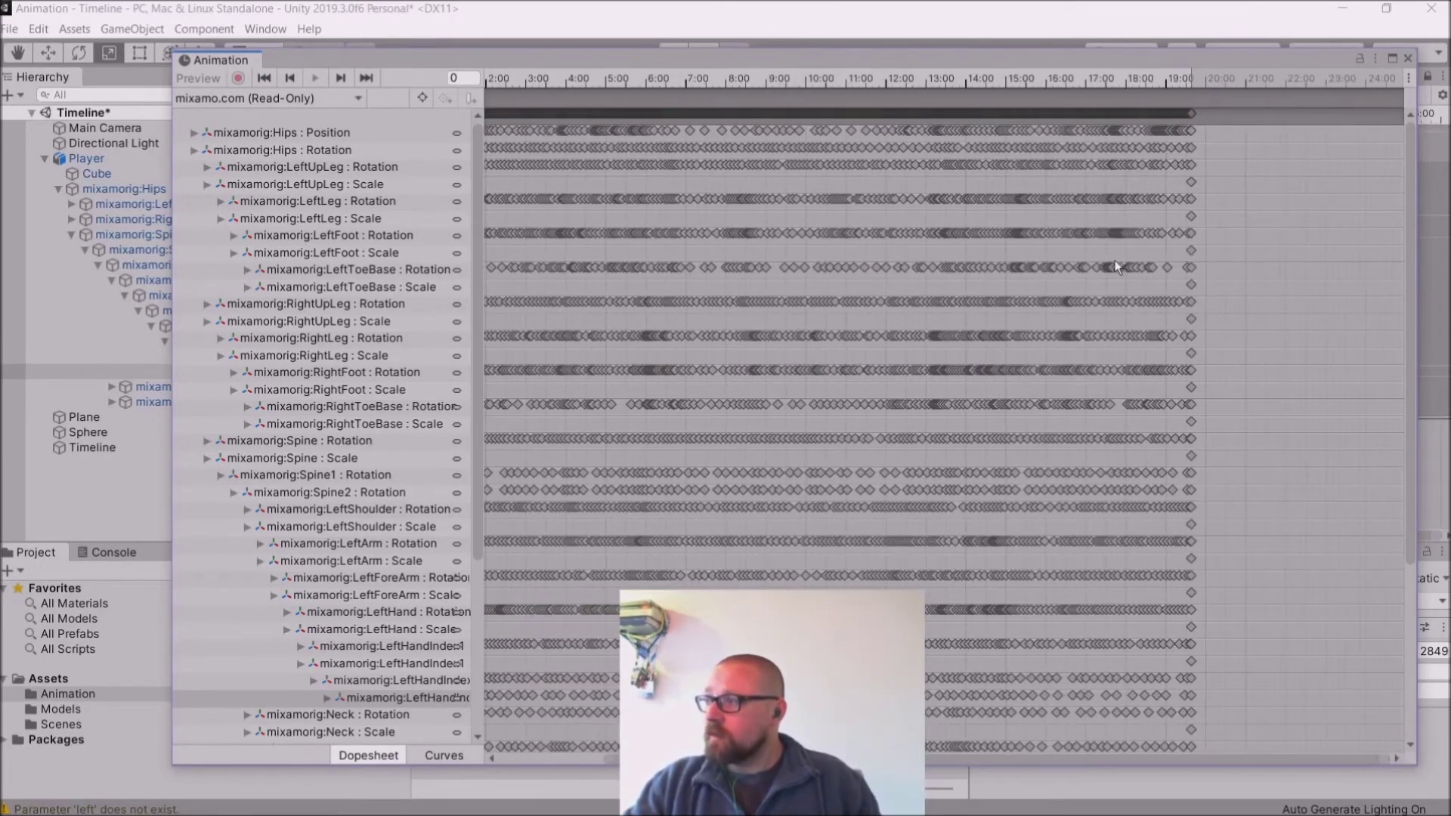
{"action": "key", "text": "a"}
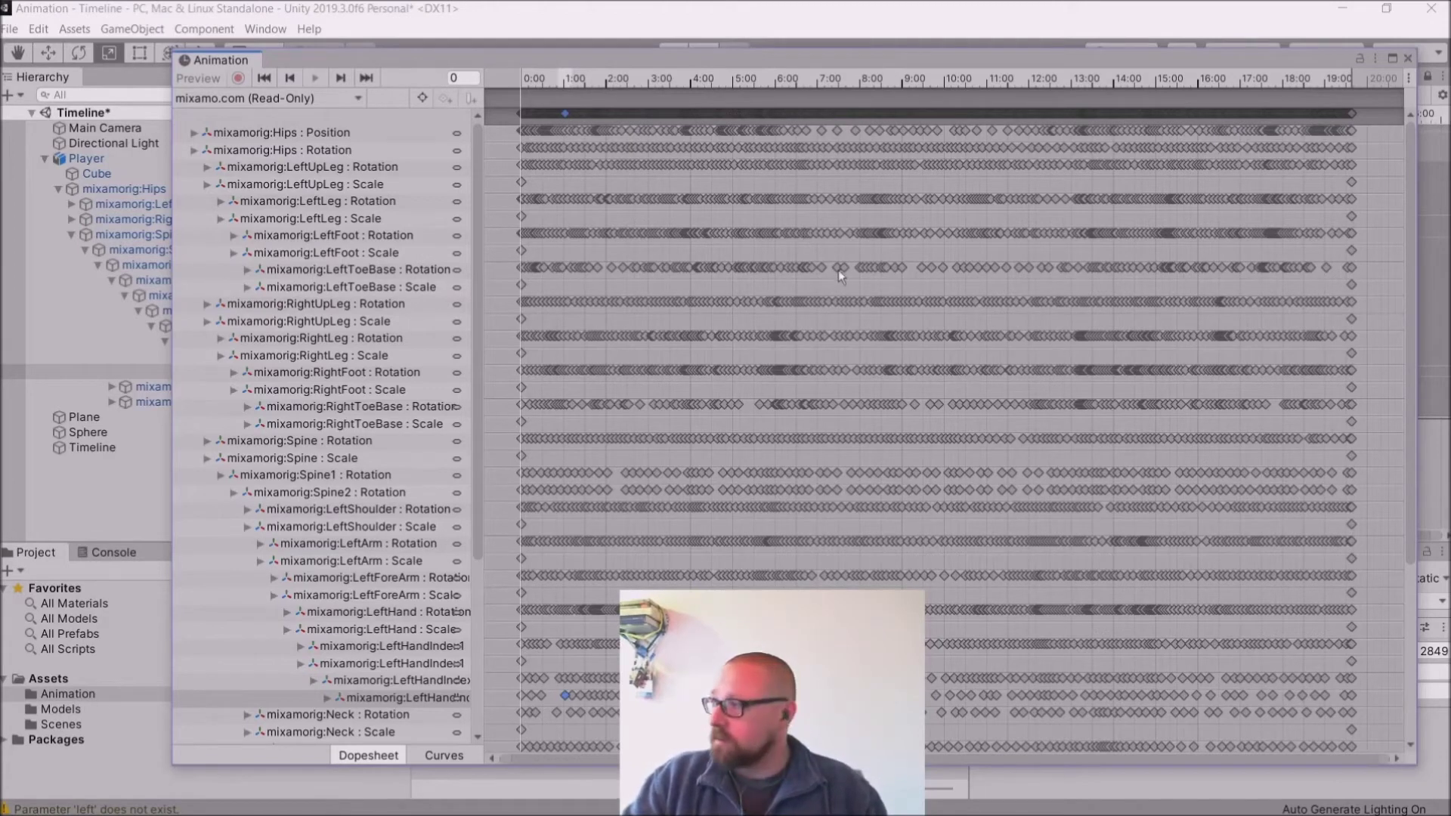
{"action": "left_click", "coordinate": [358, 495]}
{"action": "left_click", "coordinate": [352, 407]}
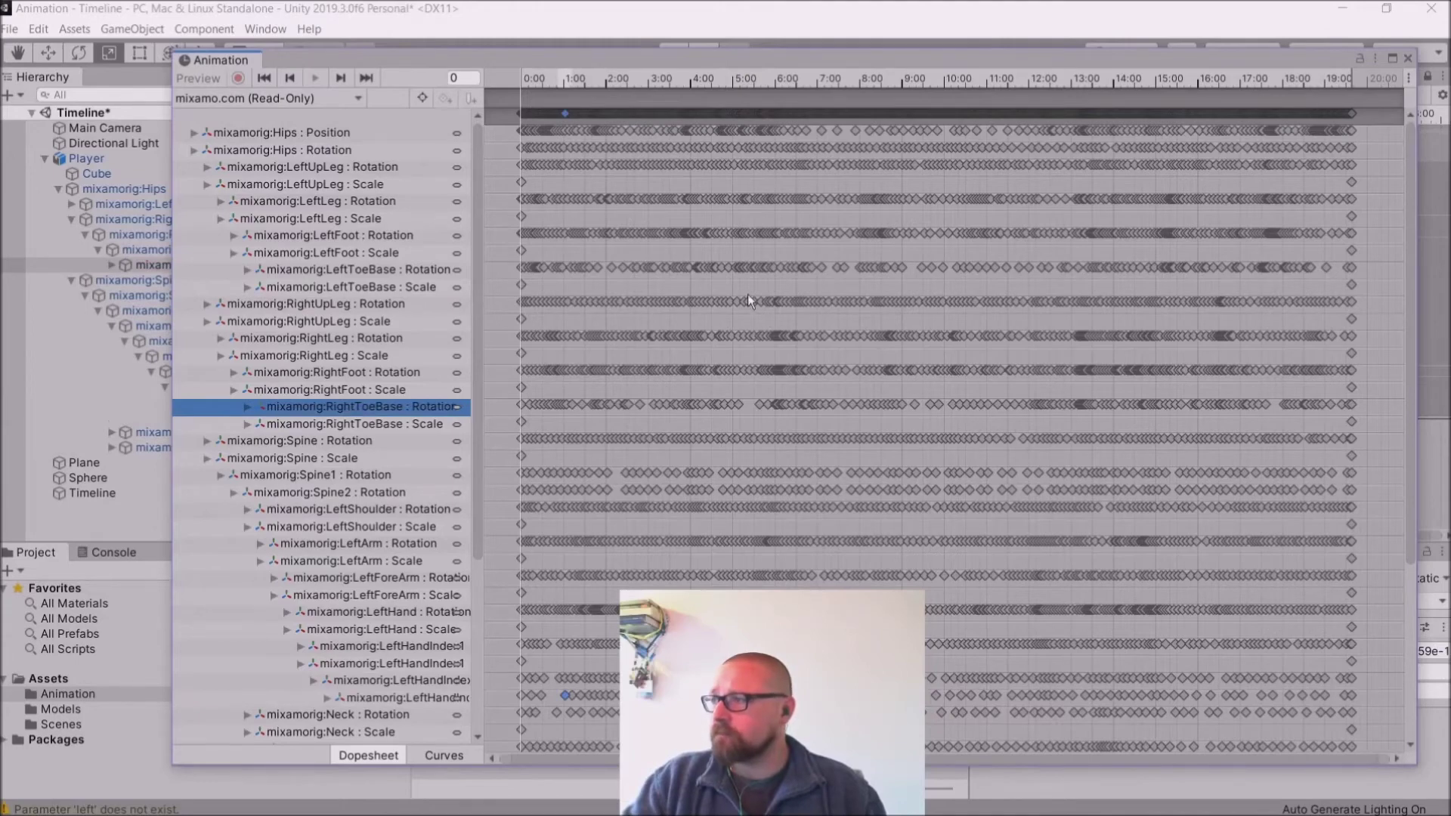
{"action": "scroll", "coordinate": [759, 297], "scroll_direction": "down", "scroll_amount": 3}
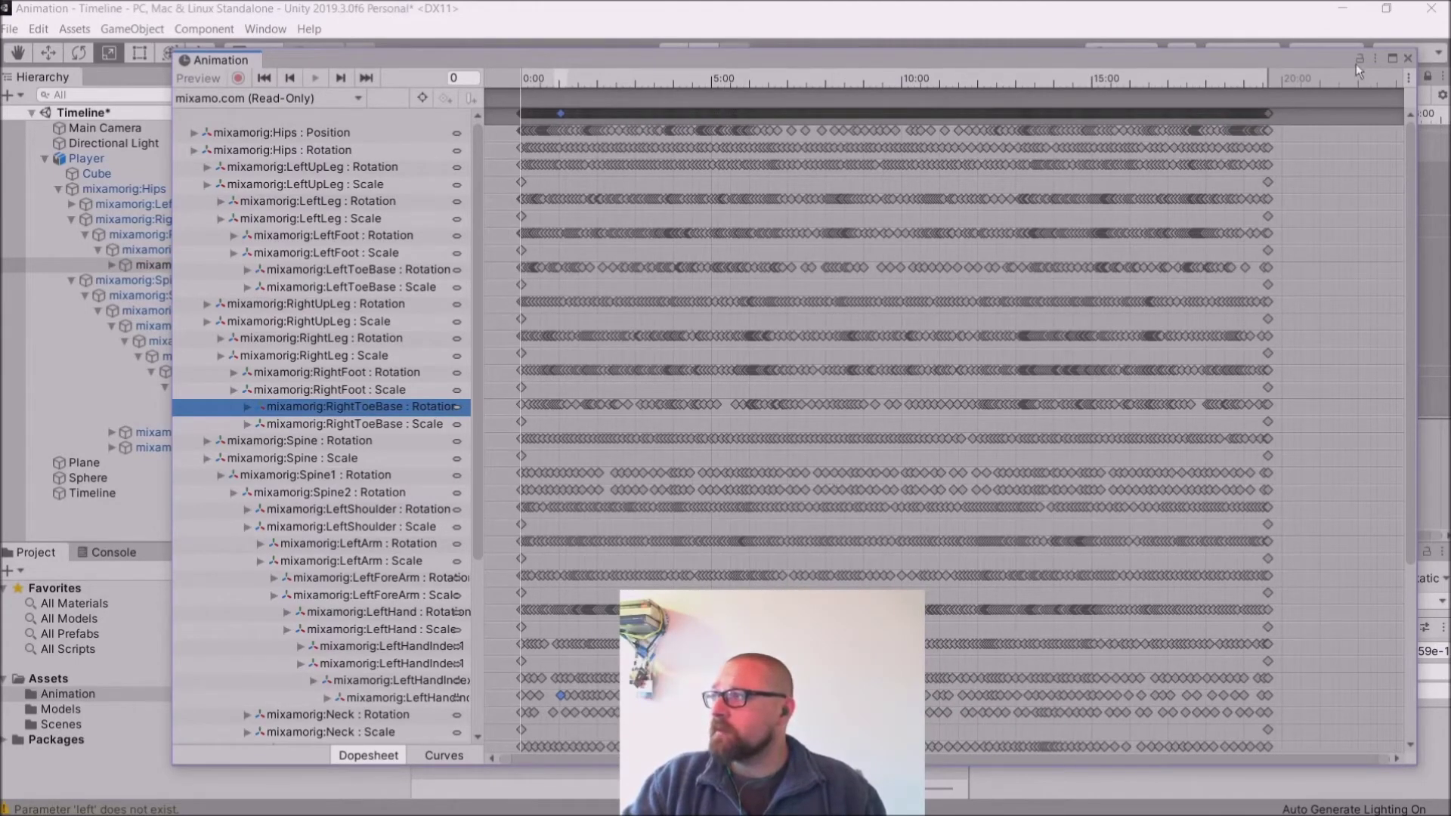
{"action": "left_click", "coordinate": [1407, 59]}
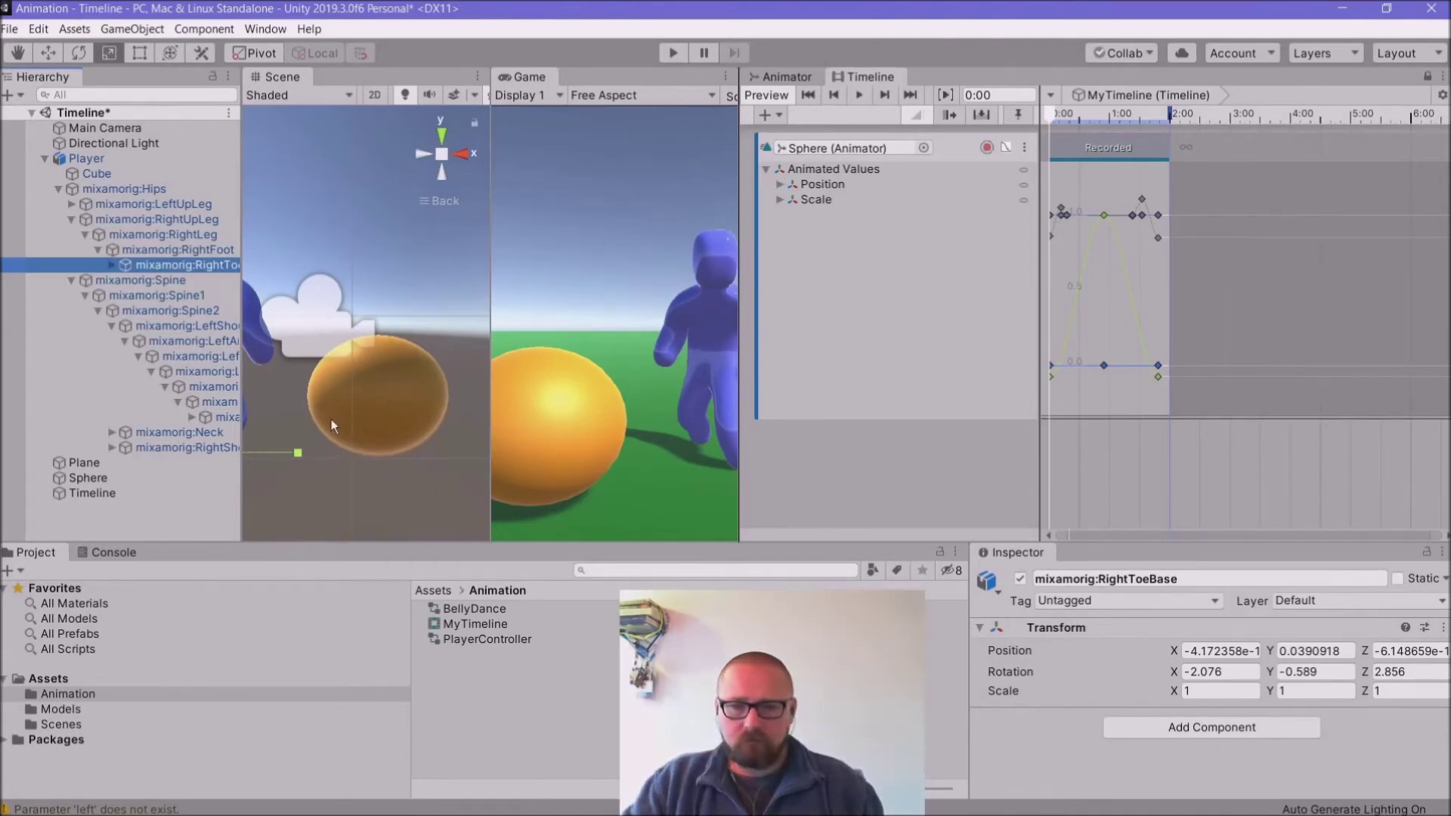
Step: Turn the Scene view to look at the Player and Sphere from the right side, and save the scene
{"action": "left_click_drag", "start_coordinate": [736, 272], "coordinate": [832, 259]}
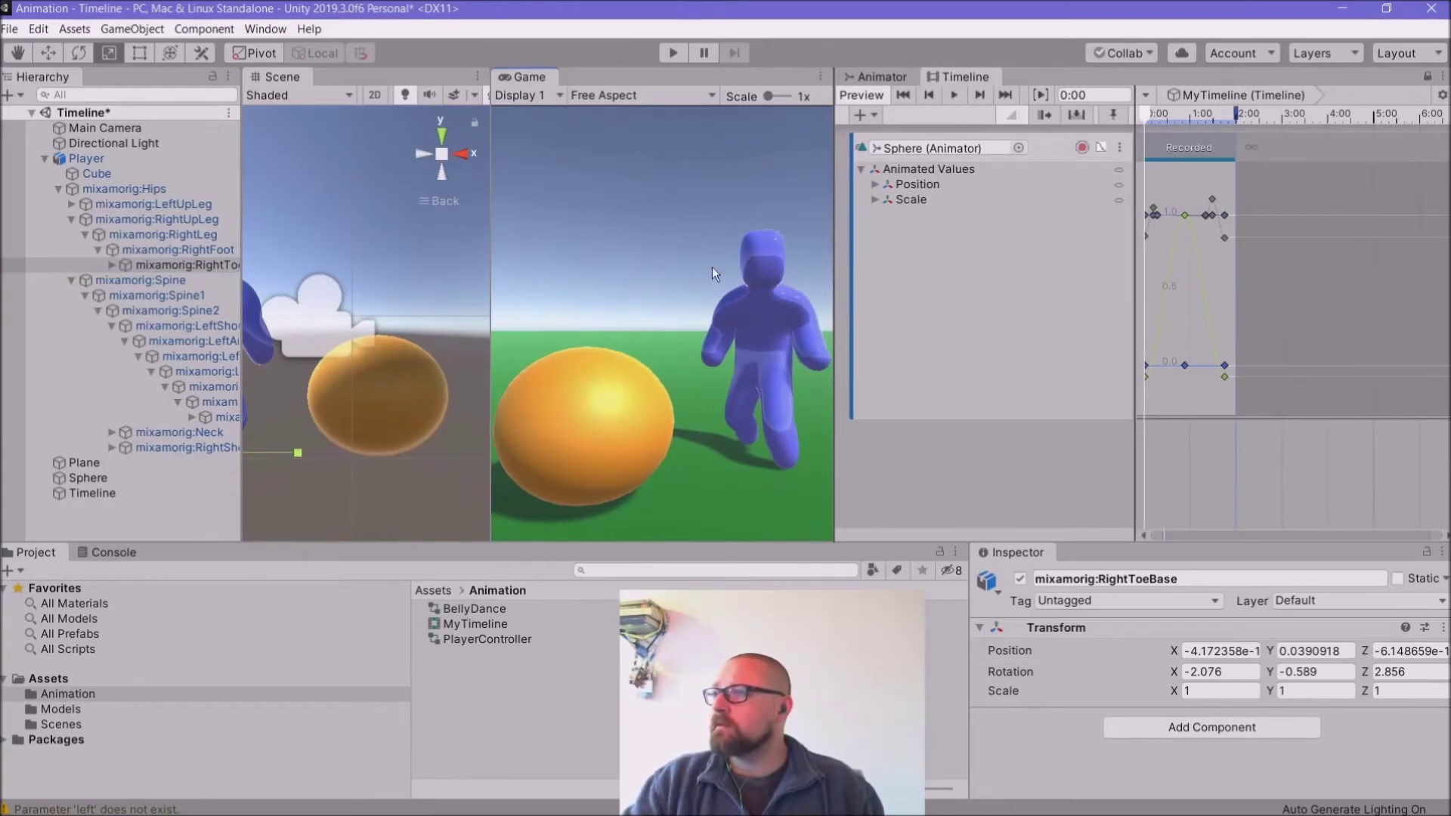
{"action": "left_click_drag", "start_coordinate": [492, 255], "coordinate": [647, 255]}
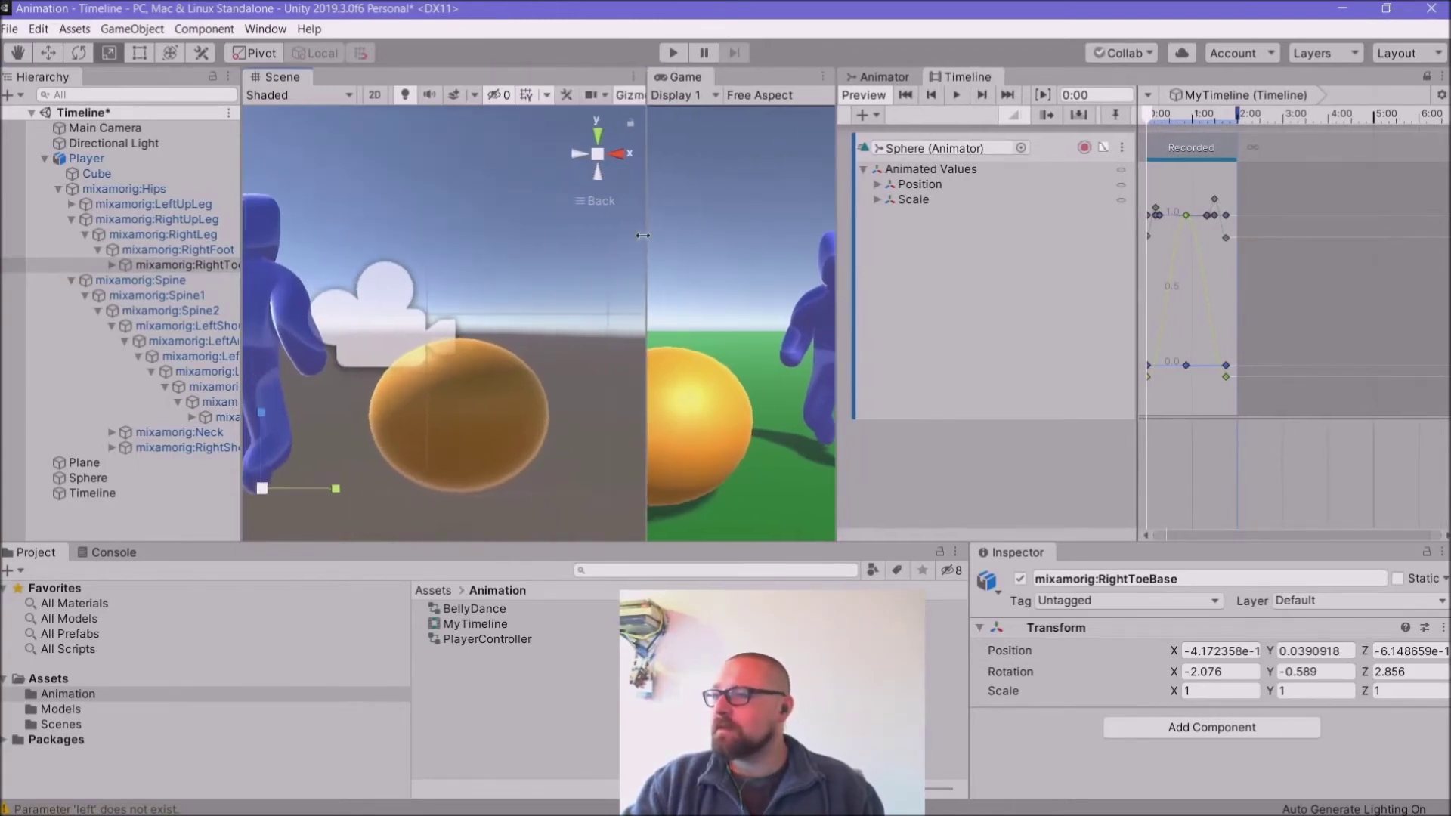
{"action": "left_click", "coordinate": [619, 156]}
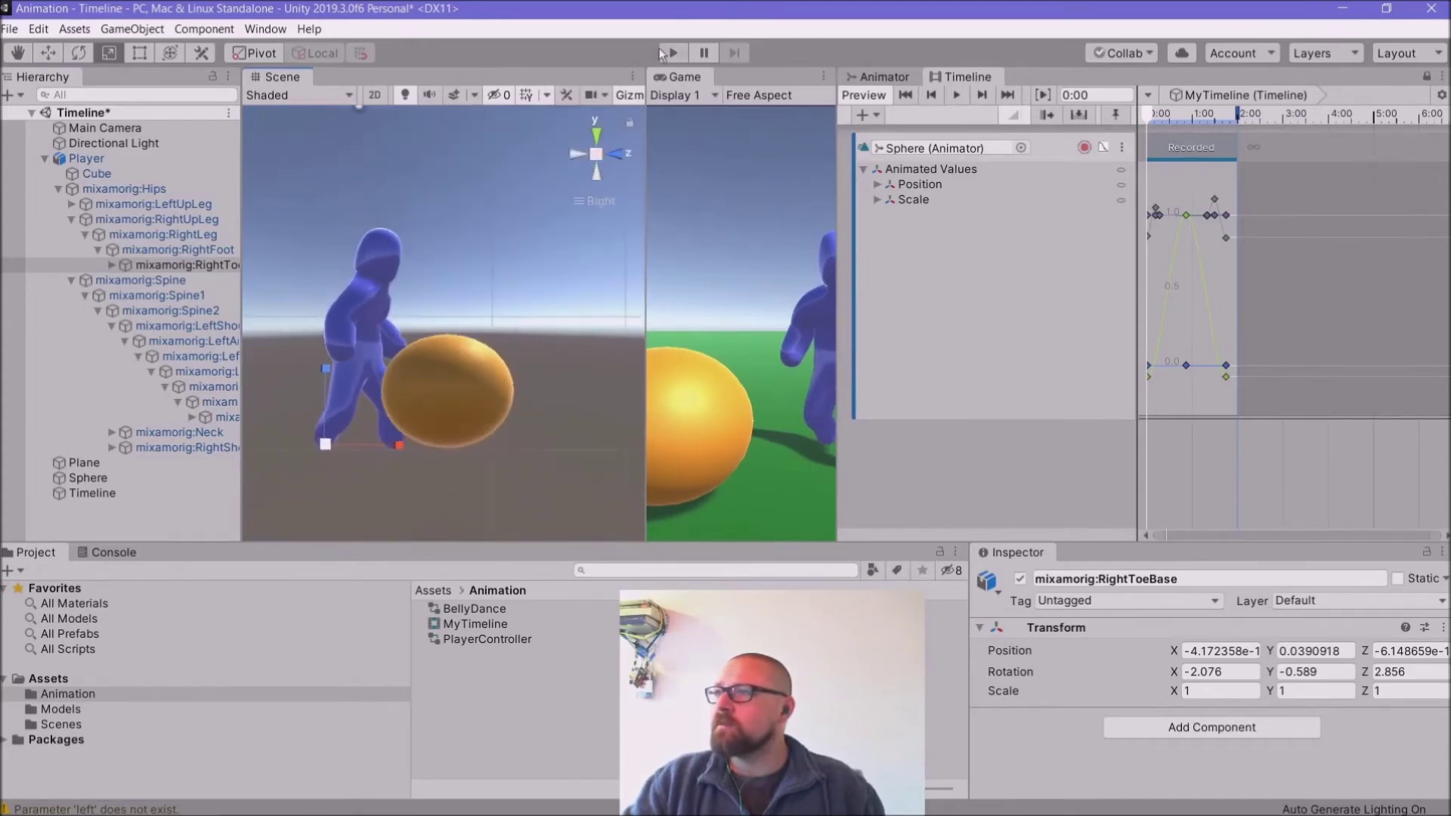
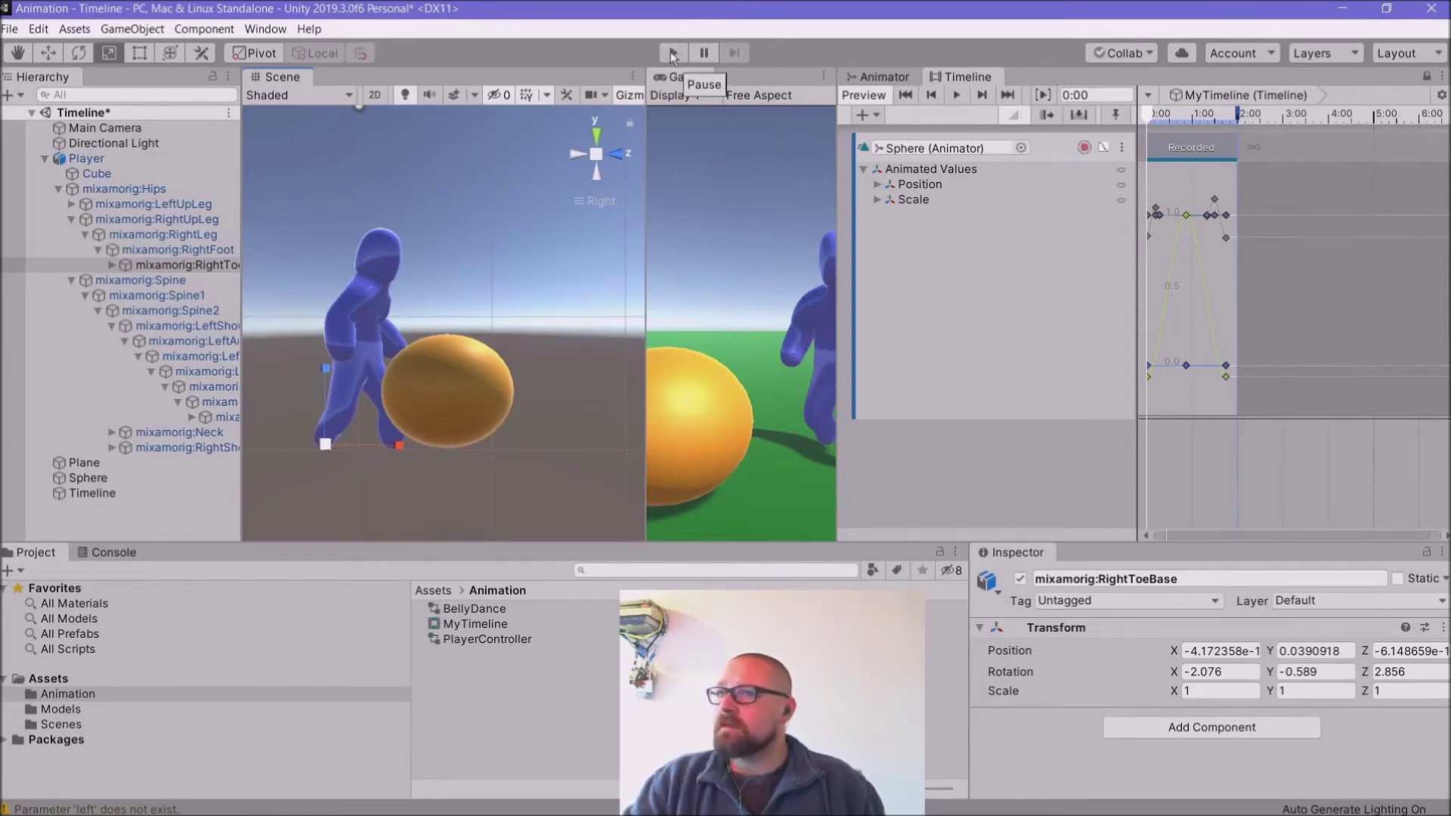
{"action": "left_click", "coordinate": [10, 29]}
{"action": "left_click", "coordinate": [30, 91]}
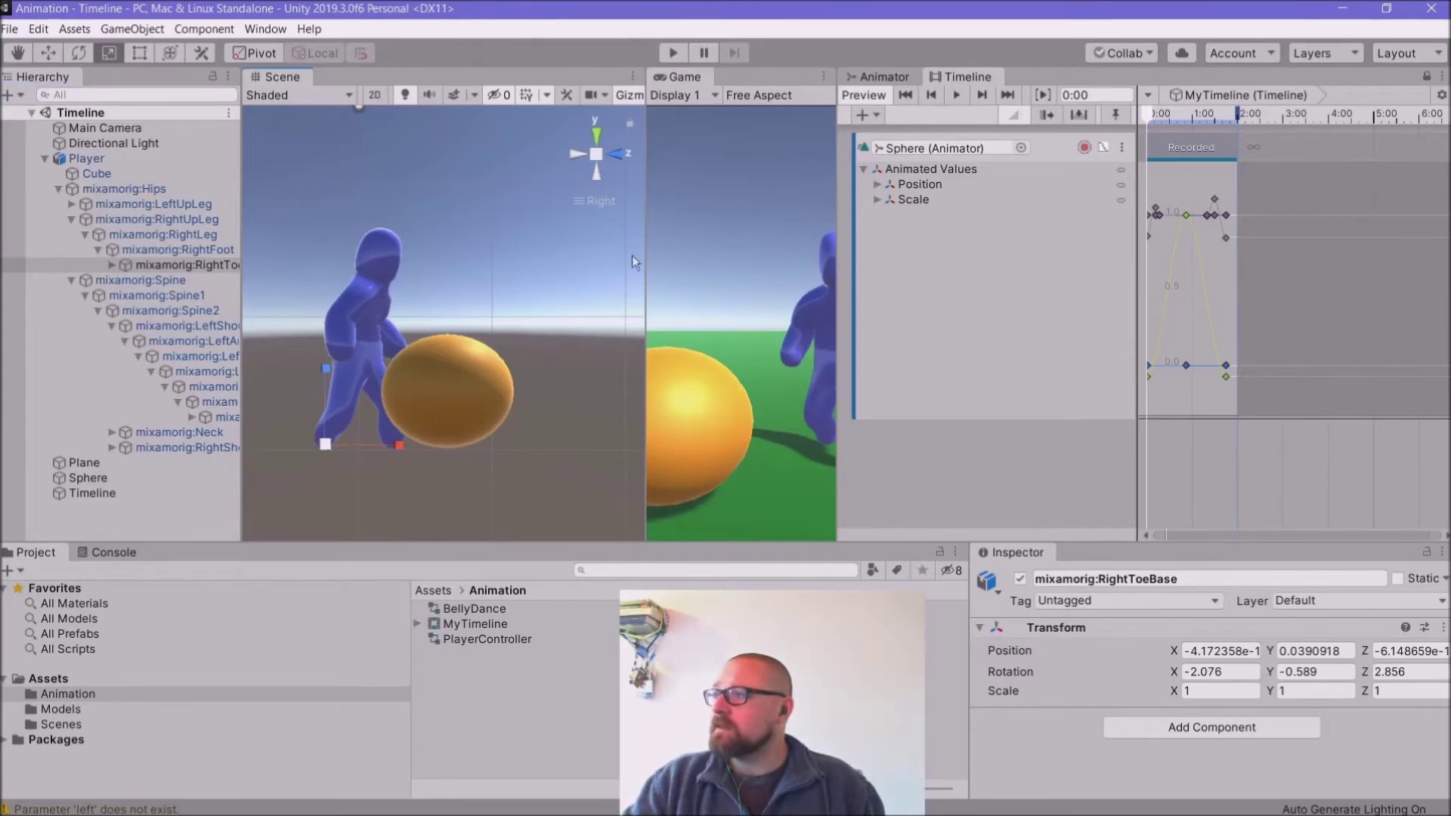
Step: Hide the Sphere track's animation curves in MyTimeline and add an Audio Track to the timeline
{"action": "left_click_drag", "start_coordinate": [647, 254], "coordinate": [484, 264]}
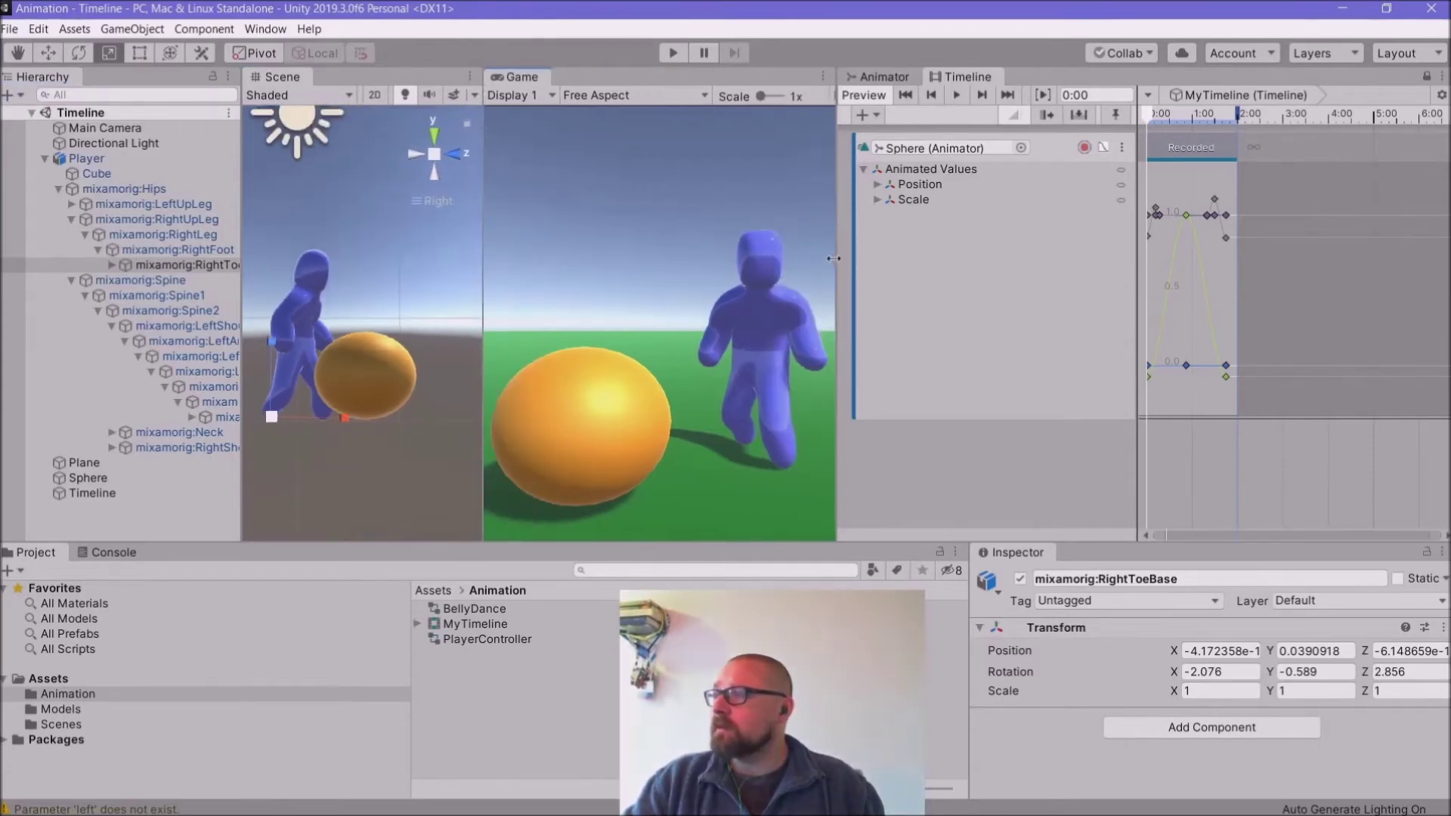
{"action": "left_click_drag", "start_coordinate": [836, 265], "coordinate": [686, 272]}
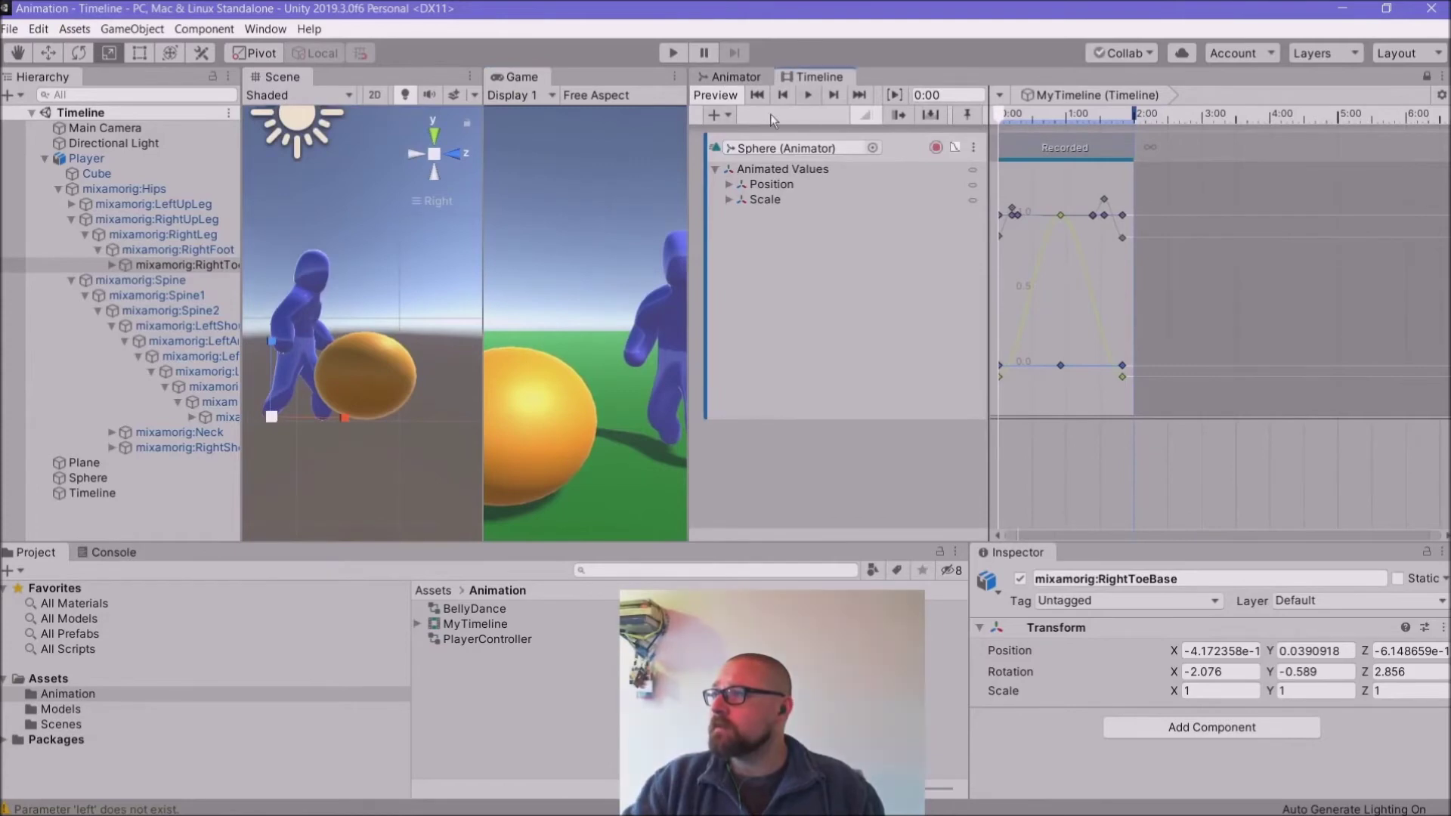
{"action": "left_click", "coordinate": [716, 170]}
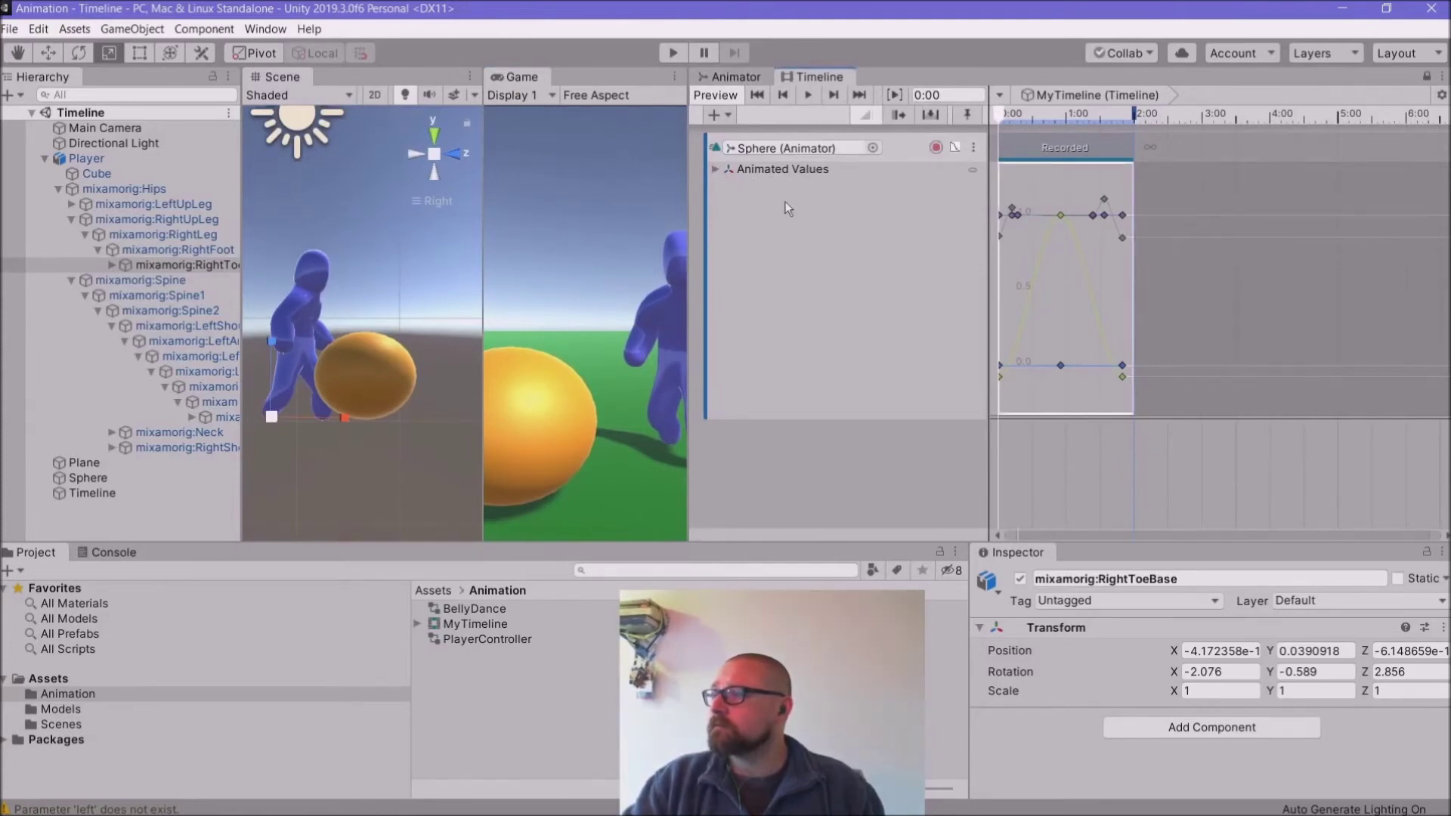
{"action": "left_click", "coordinate": [953, 147]}
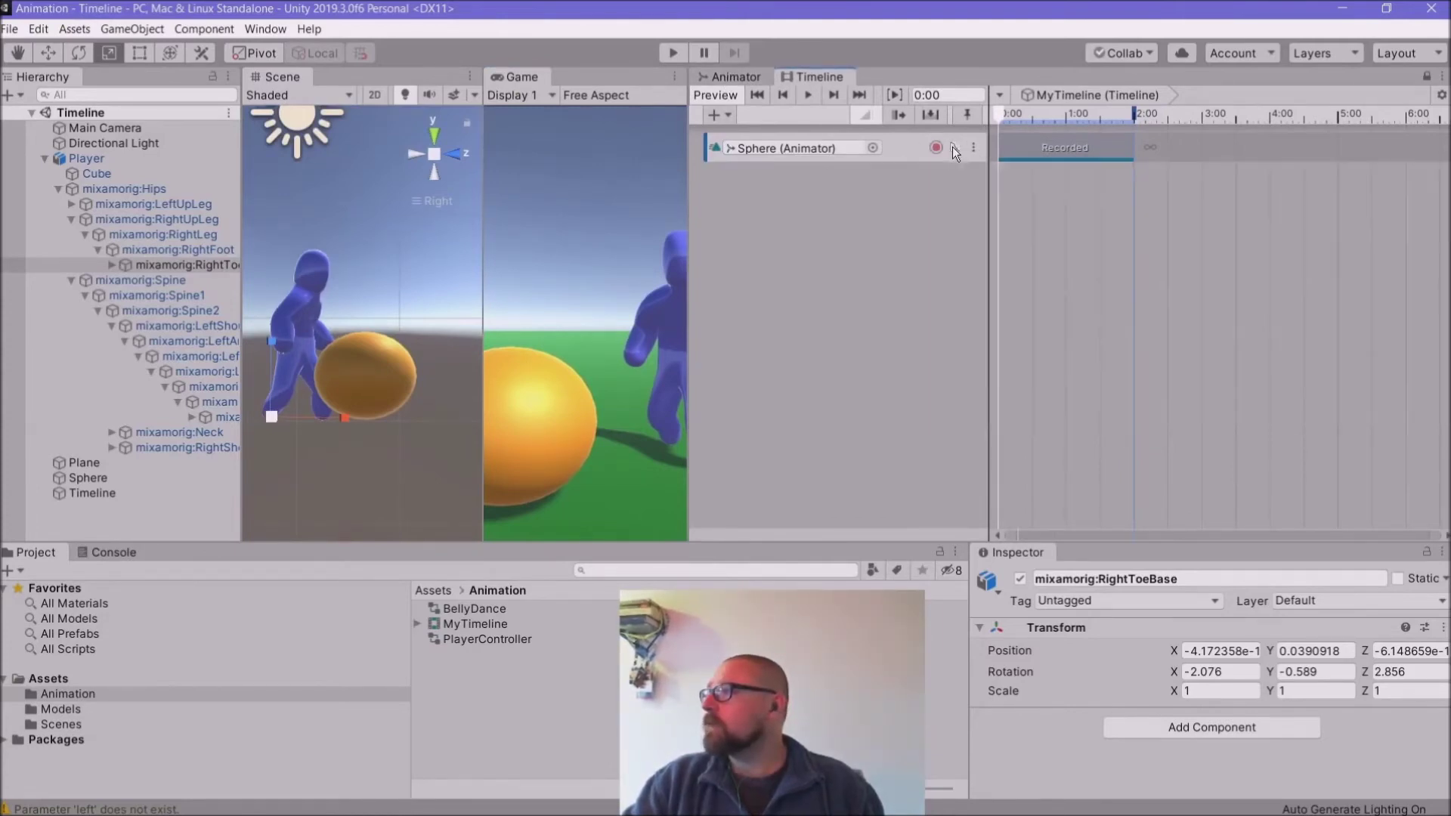
{"action": "right_click", "coordinate": [788, 208]}
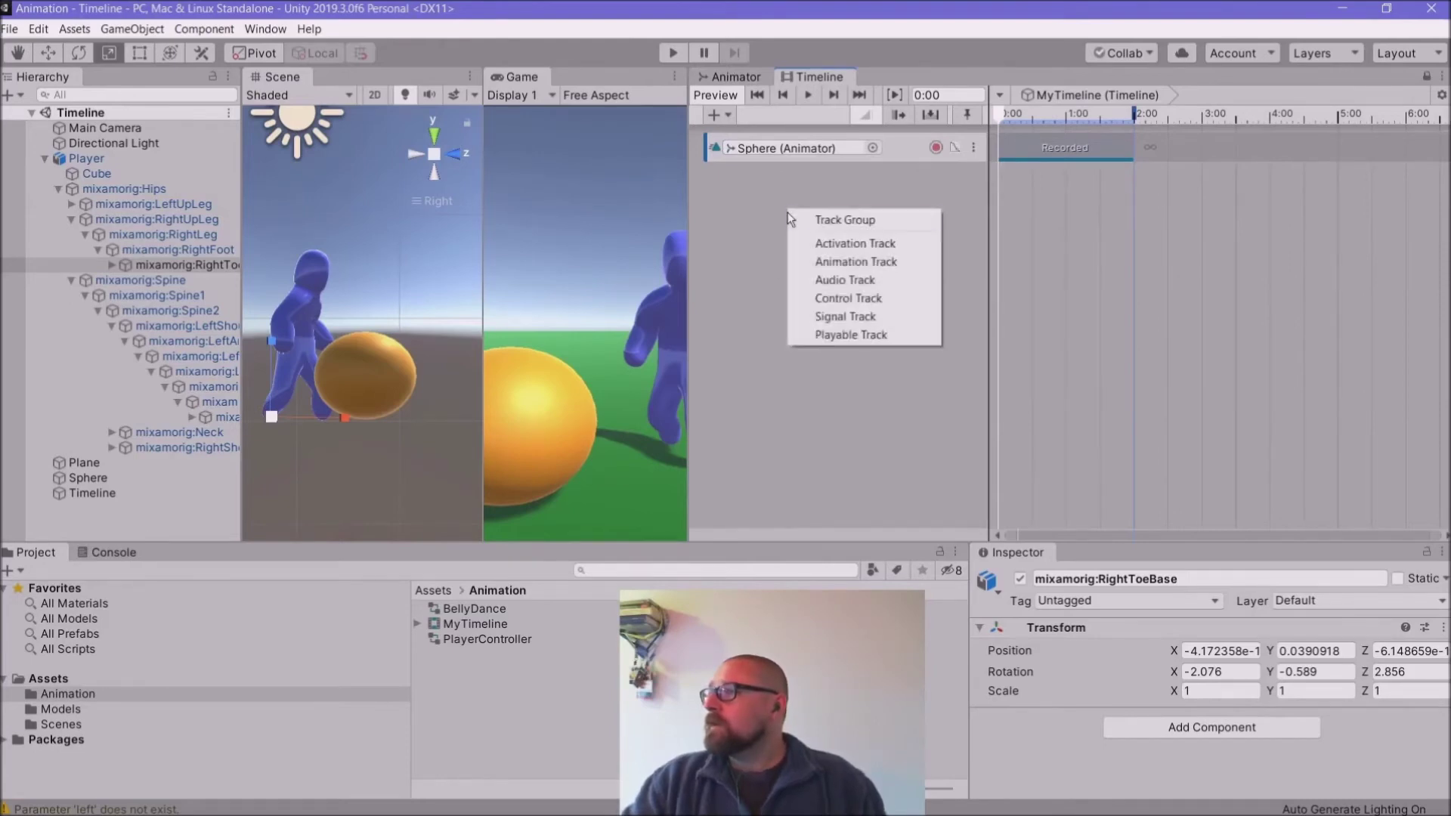
{"action": "left_click", "coordinate": [836, 284]}
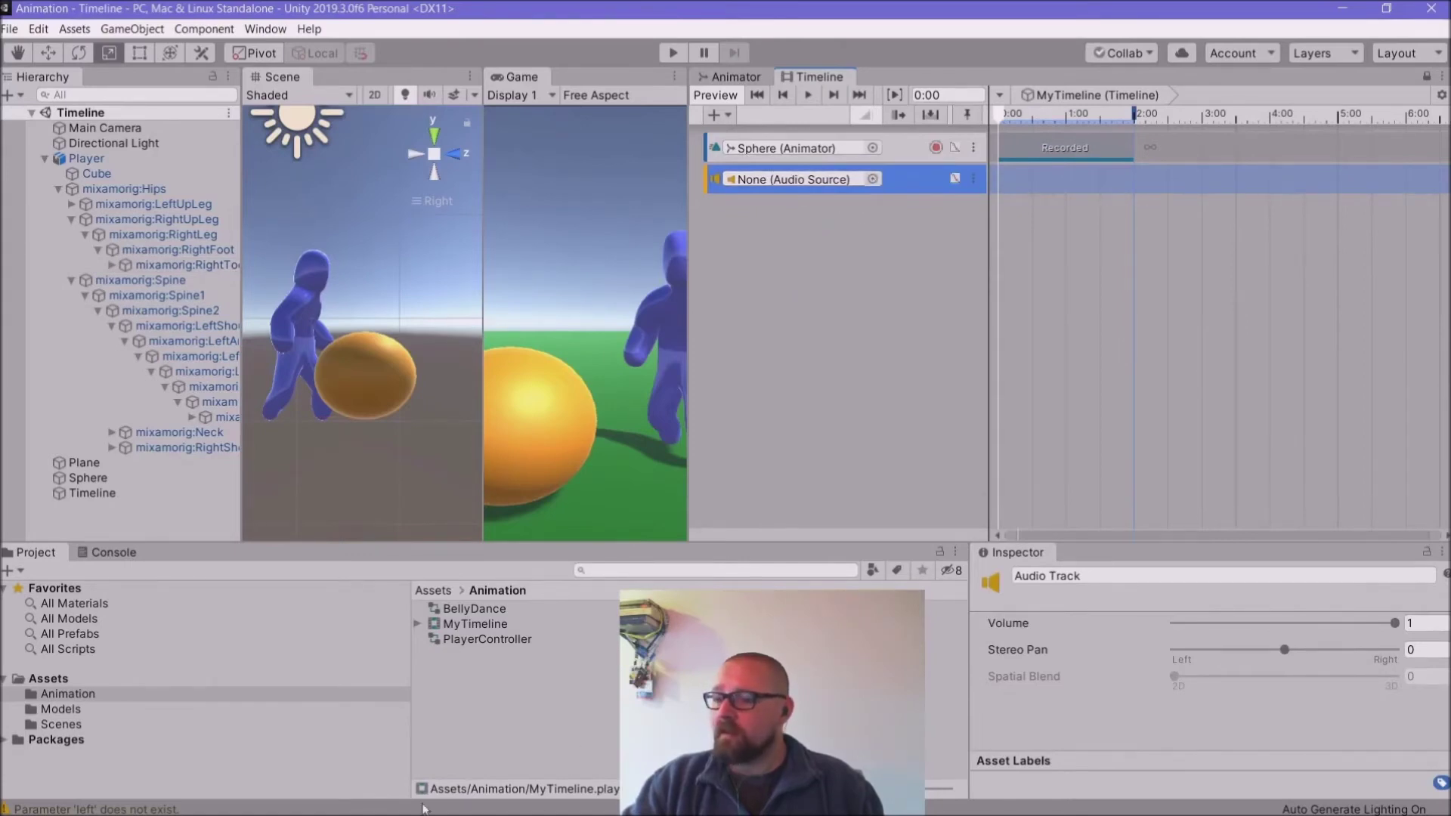
Step: Switch to Total Commander and open the AnimationProjectGIT\Animation\Assets\Animation folder on drive d as the copy destination
{"action": "left_click", "coordinate": [328, 806]}
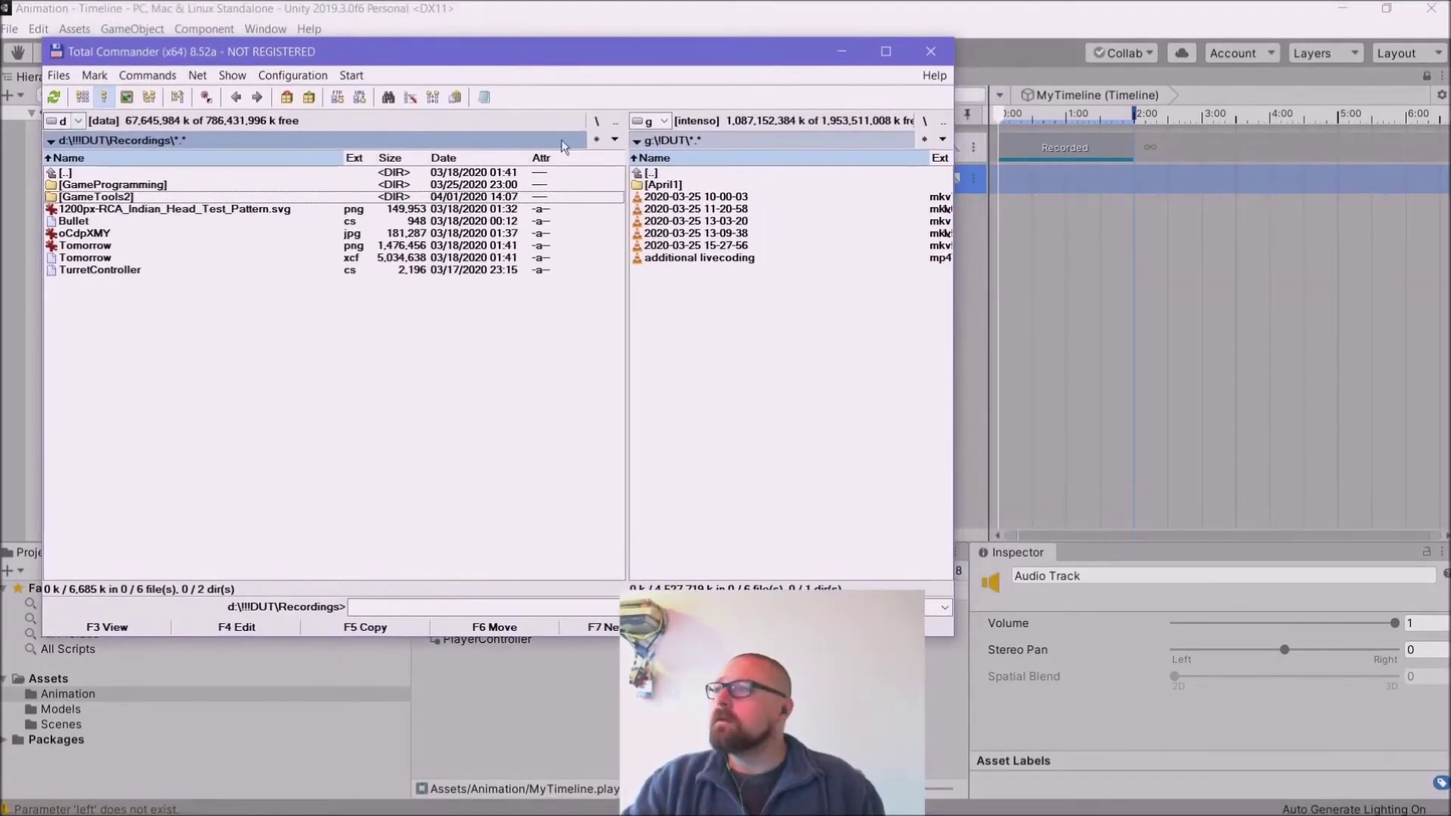
{"action": "double_click", "coordinate": [670, 173]}
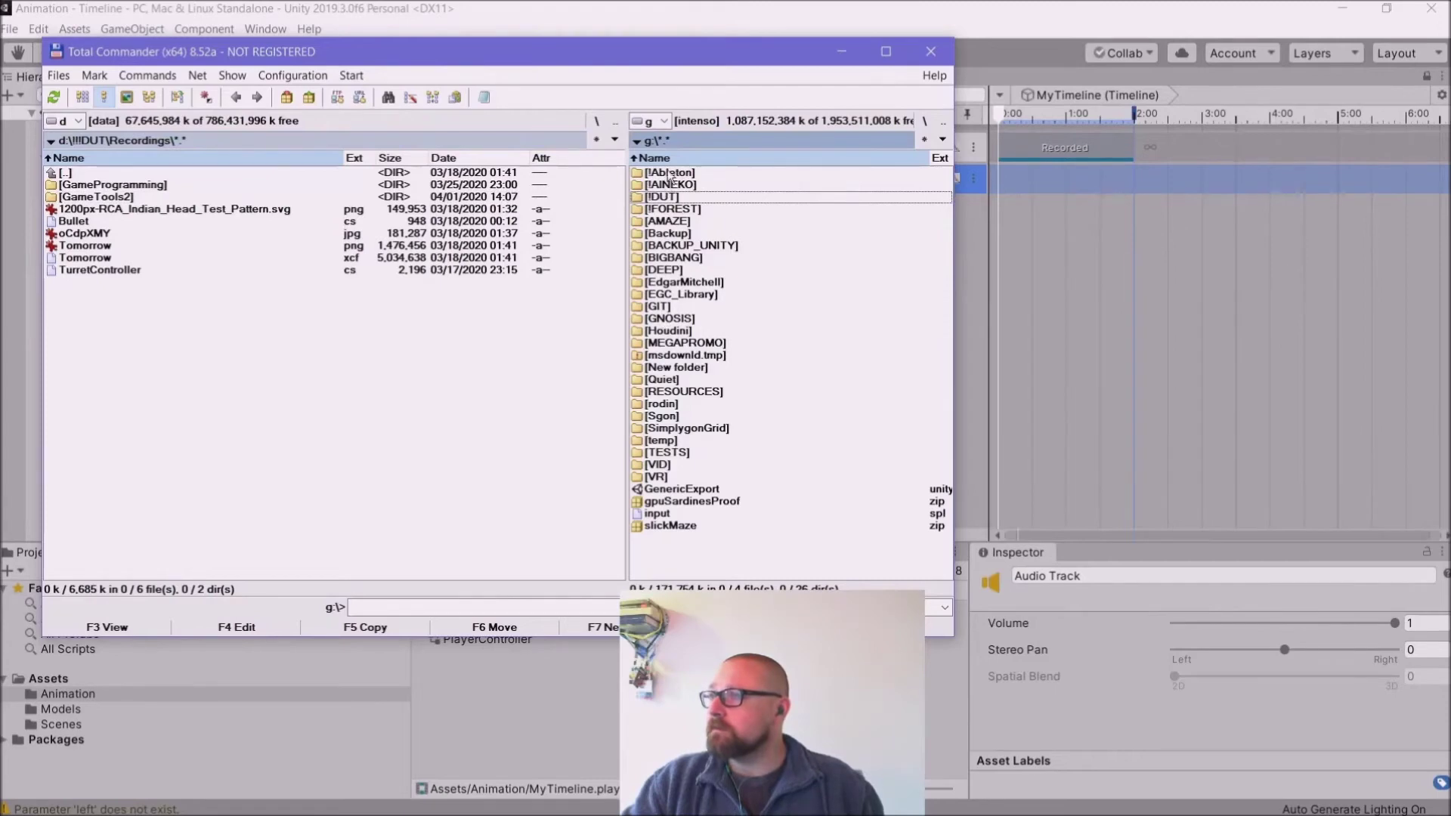
{"action": "left_click", "coordinate": [661, 122]}
{"action": "left_click", "coordinate": [661, 155]}
{"action": "double_click", "coordinate": [655, 173]}
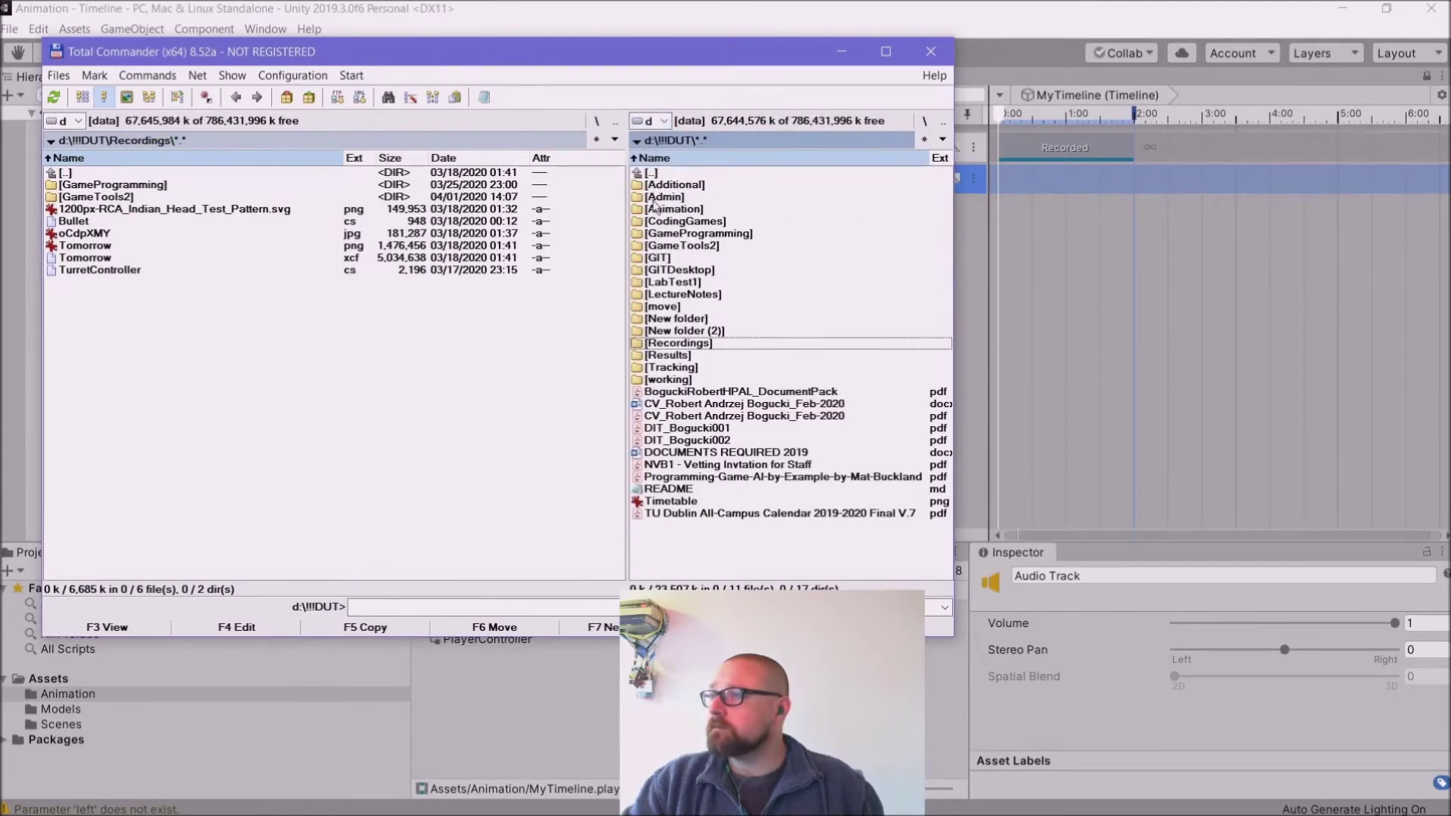
{"action": "double_click", "coordinate": [663, 260]}
{"action": "double_click", "coordinate": [675, 185]}
{"action": "left_click", "coordinate": [673, 198]}
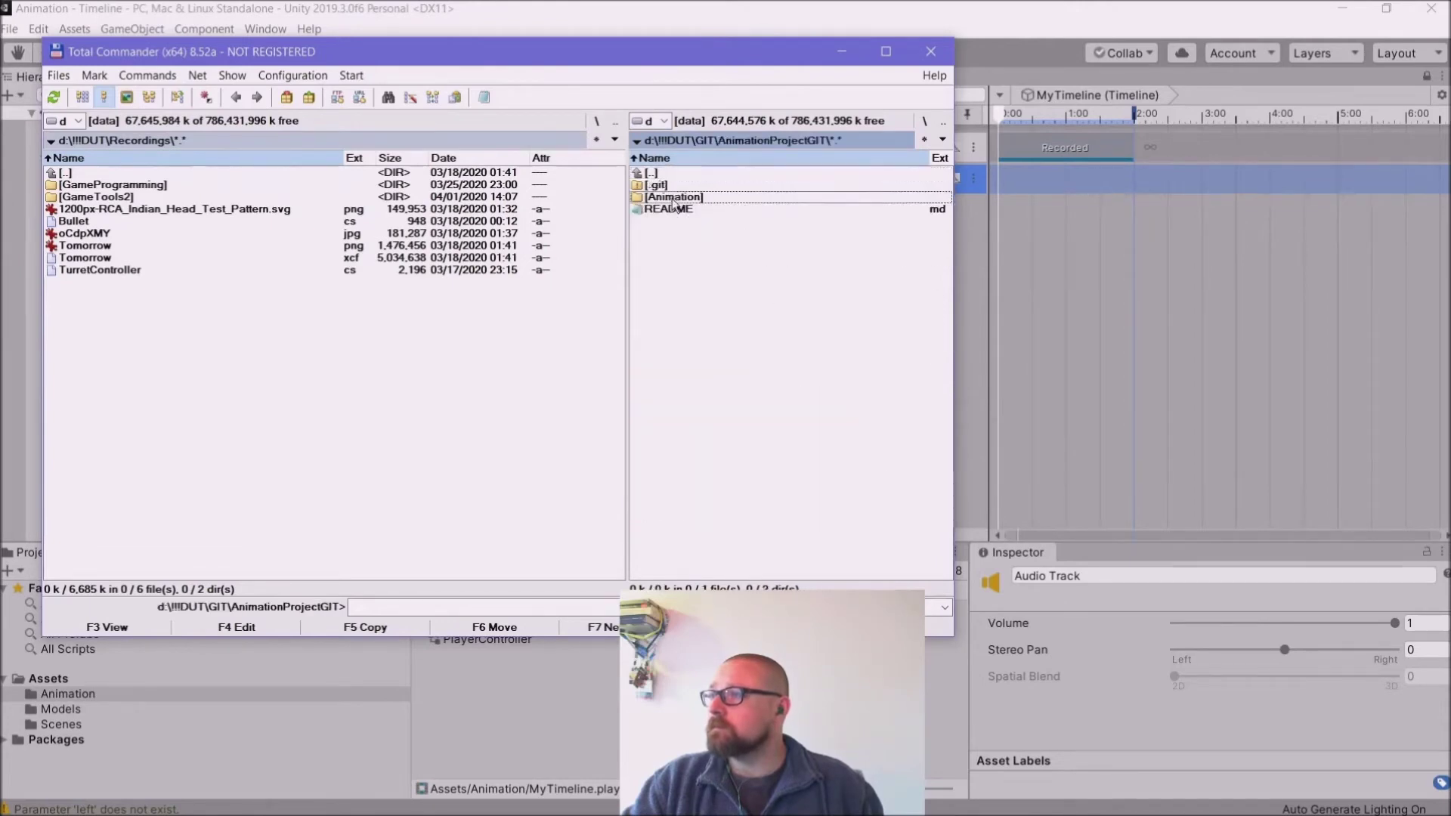
{"action": "double_click", "coordinate": [673, 198]}
{"action": "double_click", "coordinate": [674, 198]}
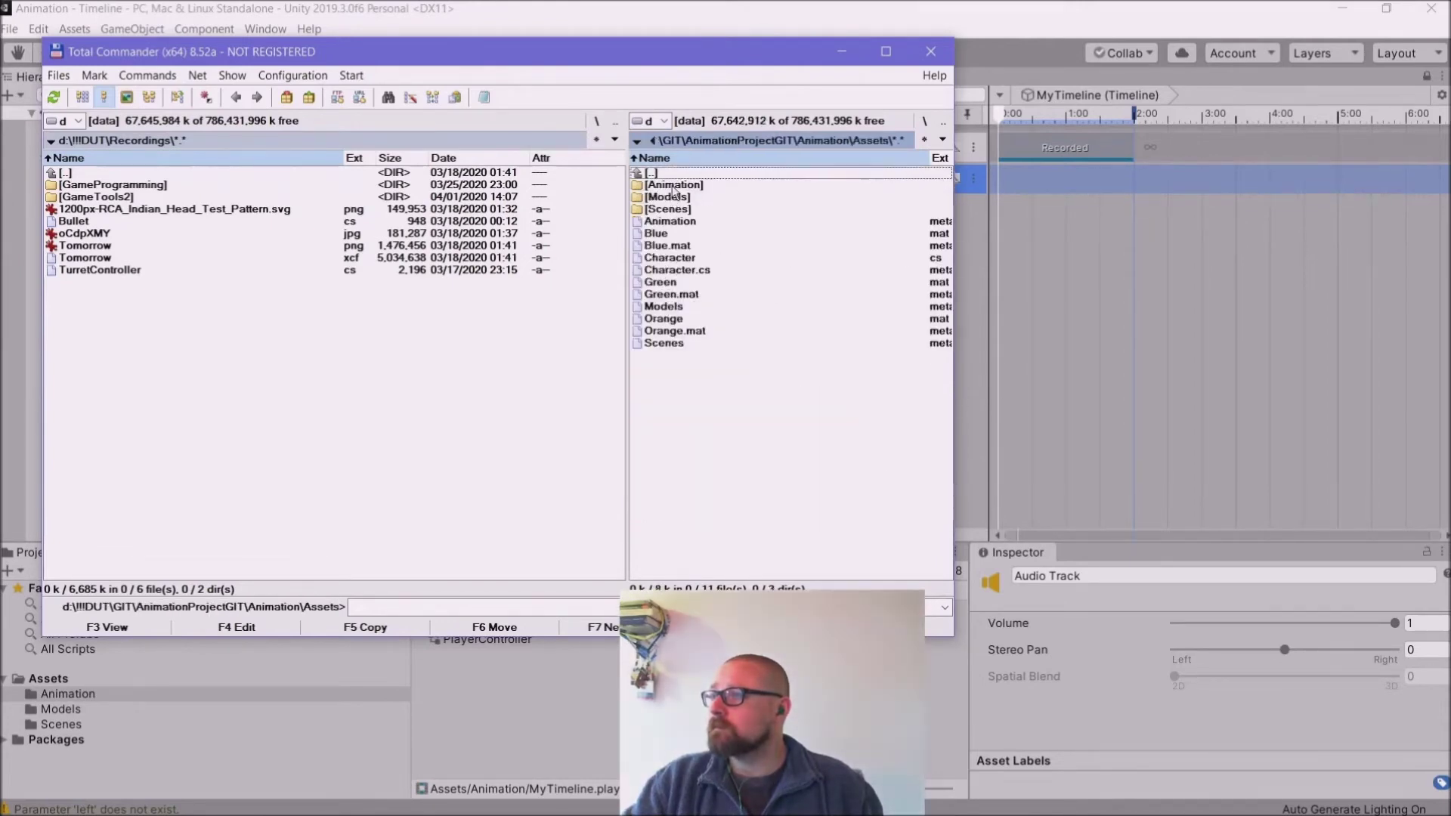
{"action": "double_click", "coordinate": [672, 187]}
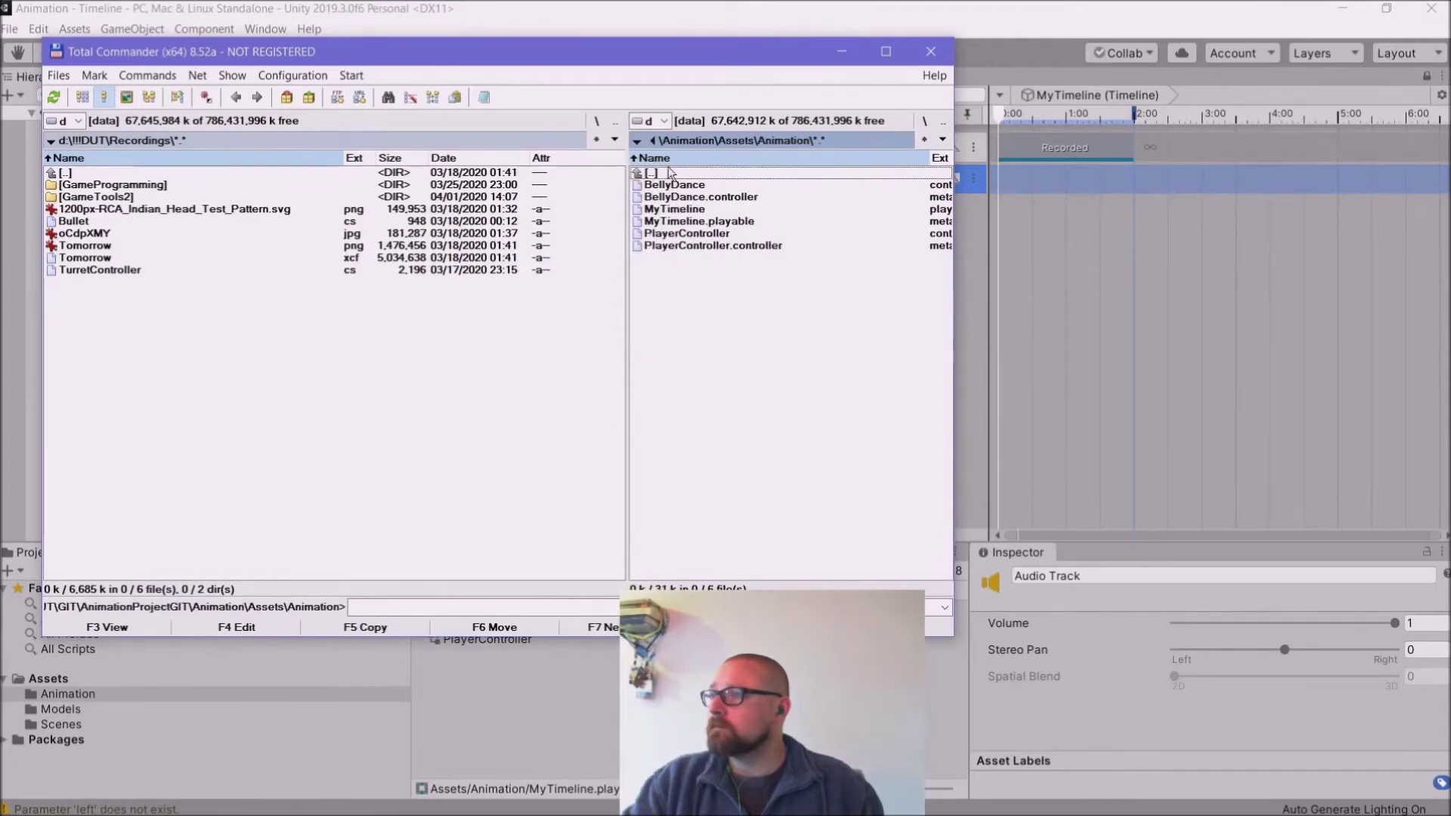
Step: Open the d:\UNITY folder as the source location and look through its project folders for one with audio
{"action": "double_click", "coordinate": [128, 175]}
{"action": "double_click", "coordinate": [129, 176]}
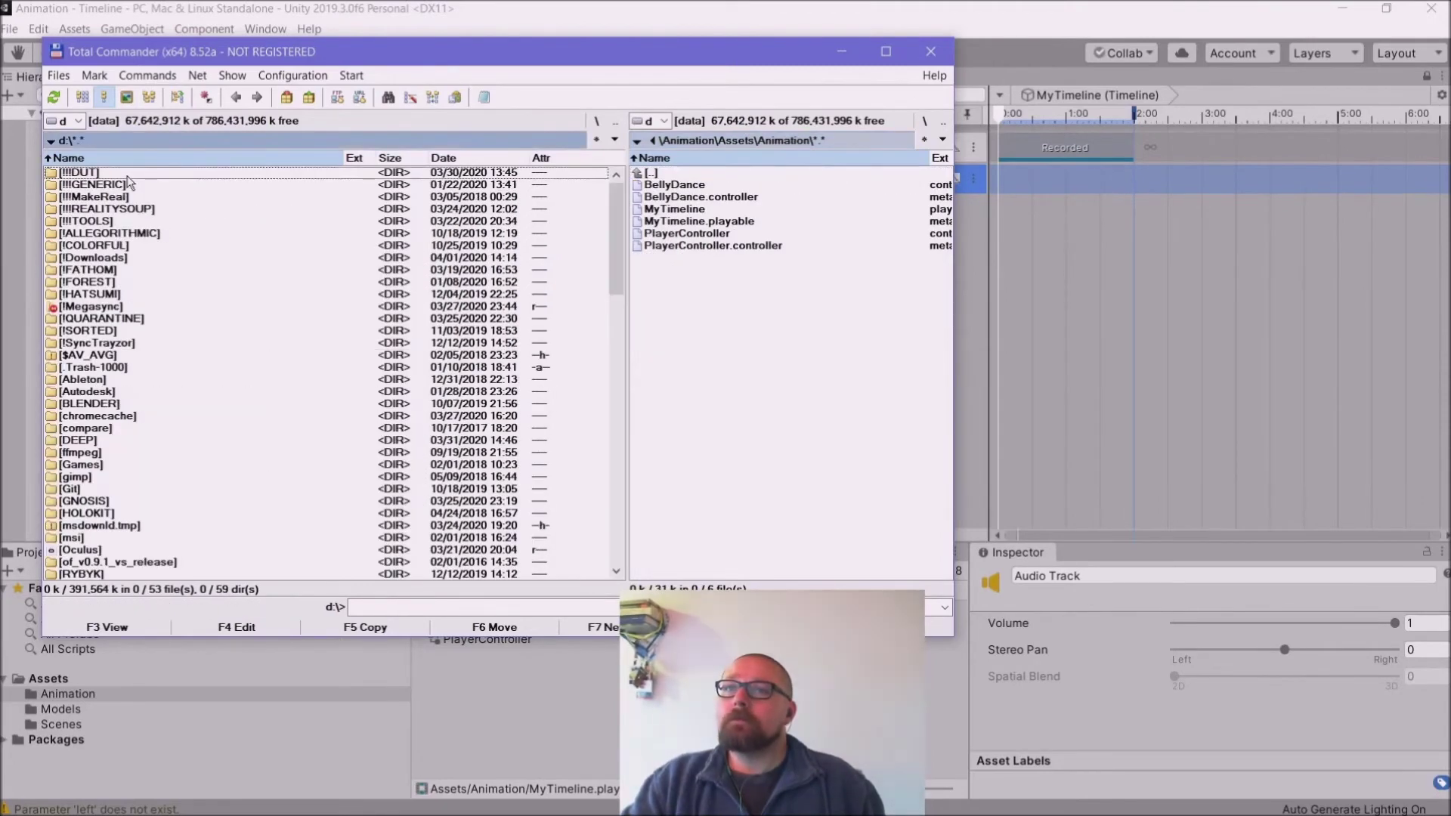
{"action": "scroll", "coordinate": [130, 407], "scroll_direction": "down", "scroll_amount": 7}
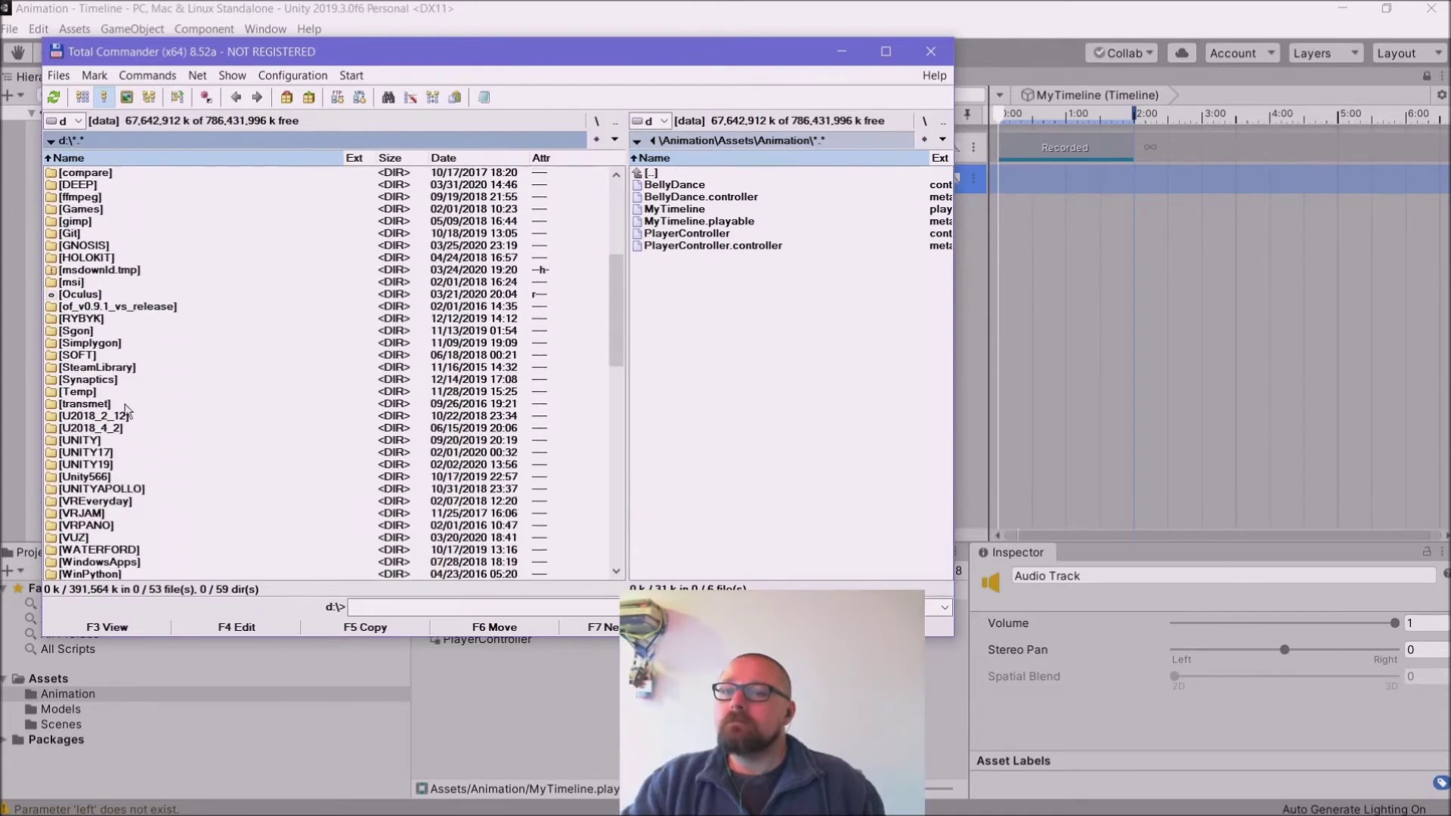
{"action": "double_click", "coordinate": [84, 441]}
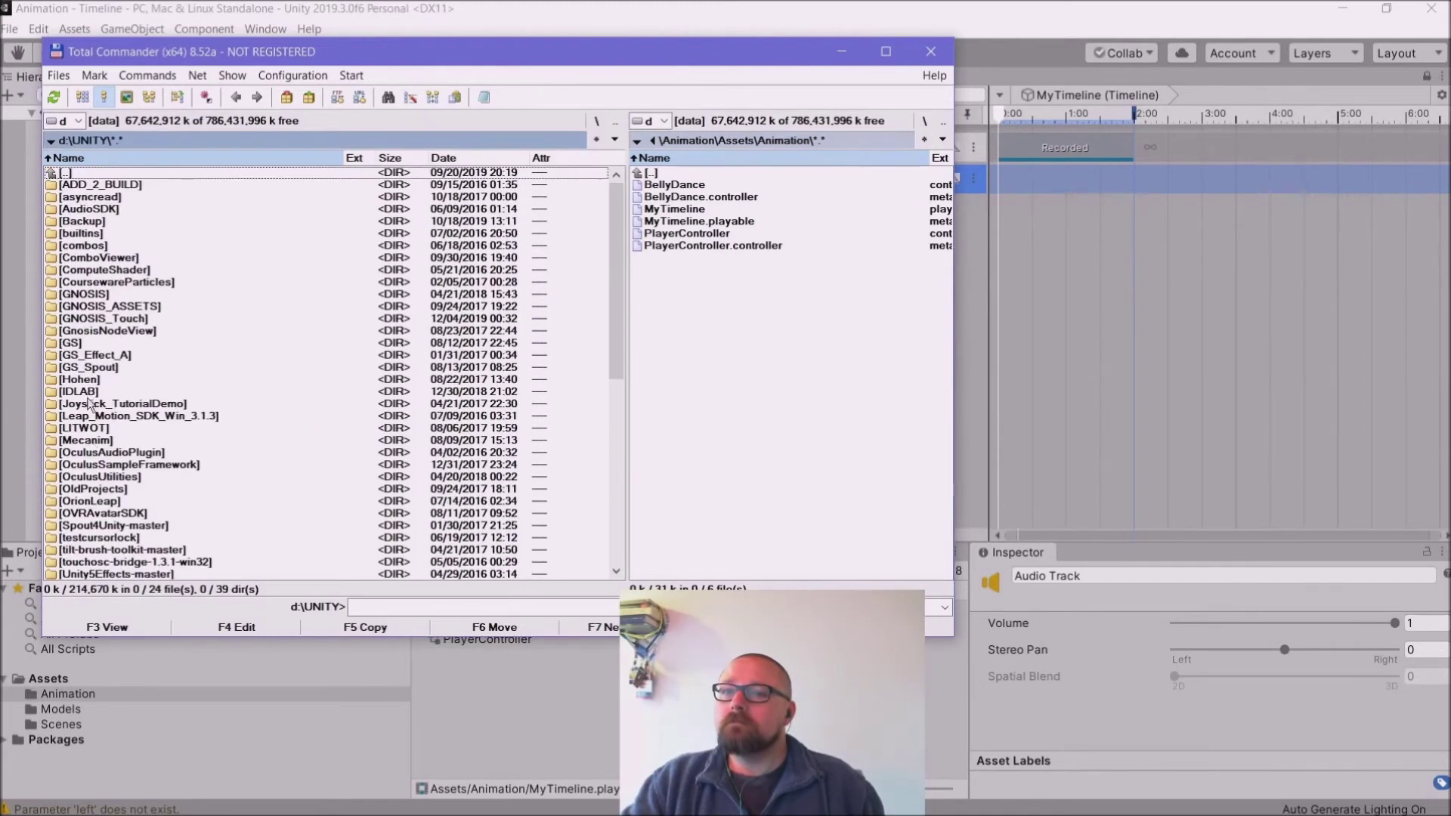
{"action": "scroll", "coordinate": [91, 423], "scroll_direction": "down", "scroll_amount": 2}
{"action": "scroll", "coordinate": [91, 424], "scroll_direction": "down", "scroll_amount": 3}
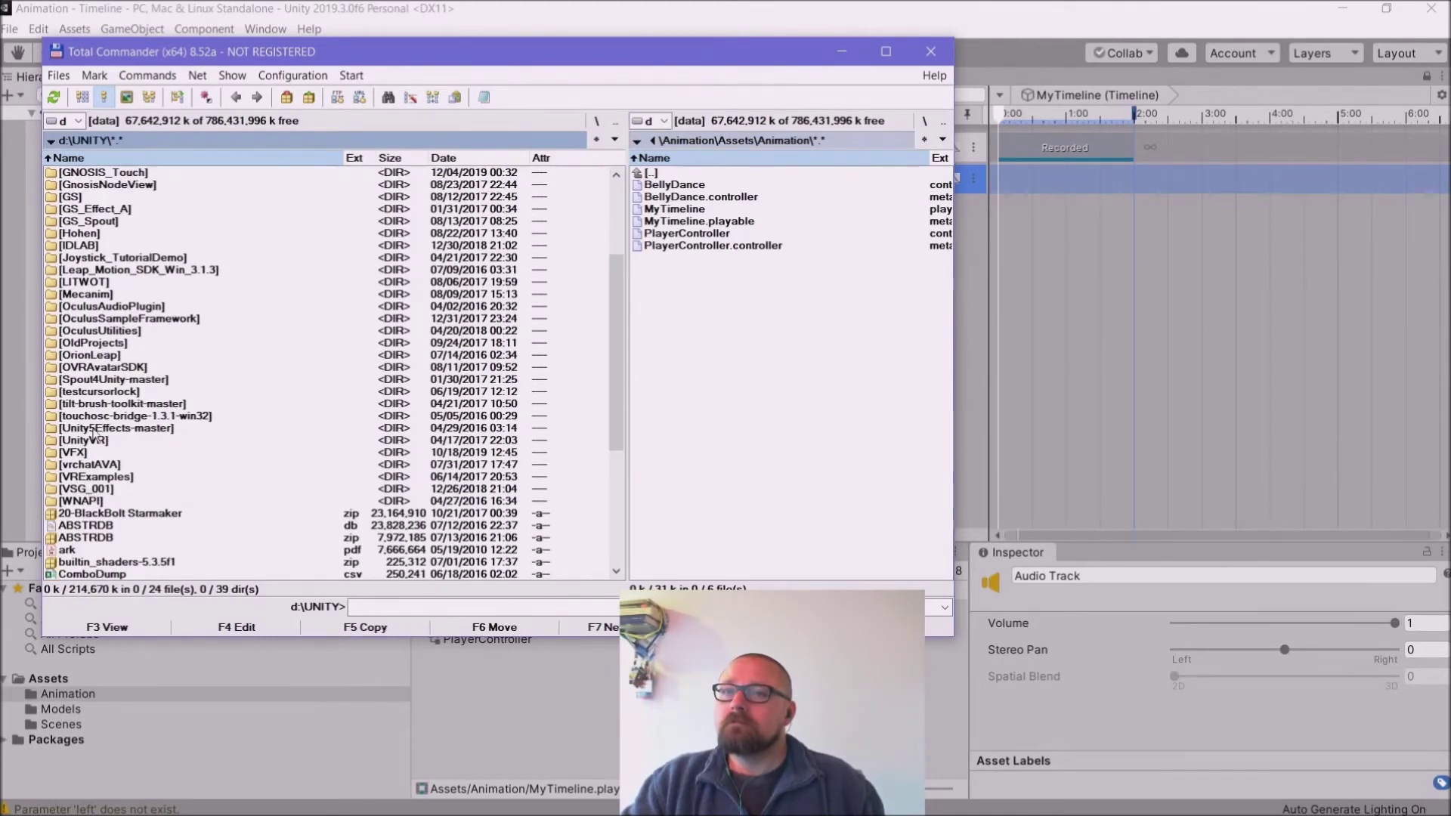
{"action": "scroll", "coordinate": [94, 437], "scroll_direction": "down", "scroll_amount": 3}
{"action": "scroll", "coordinate": [96, 433], "scroll_direction": "up", "scroll_amount": 3}
{"action": "scroll", "coordinate": [96, 433], "scroll_direction": "up", "scroll_amount": 3}
Step: Open GNOSIS_Touch\Assets\AUDIO\AM Stems\10-Outside Spacetime as the source folder for the music file
{"action": "double_click", "coordinate": [97, 270]}
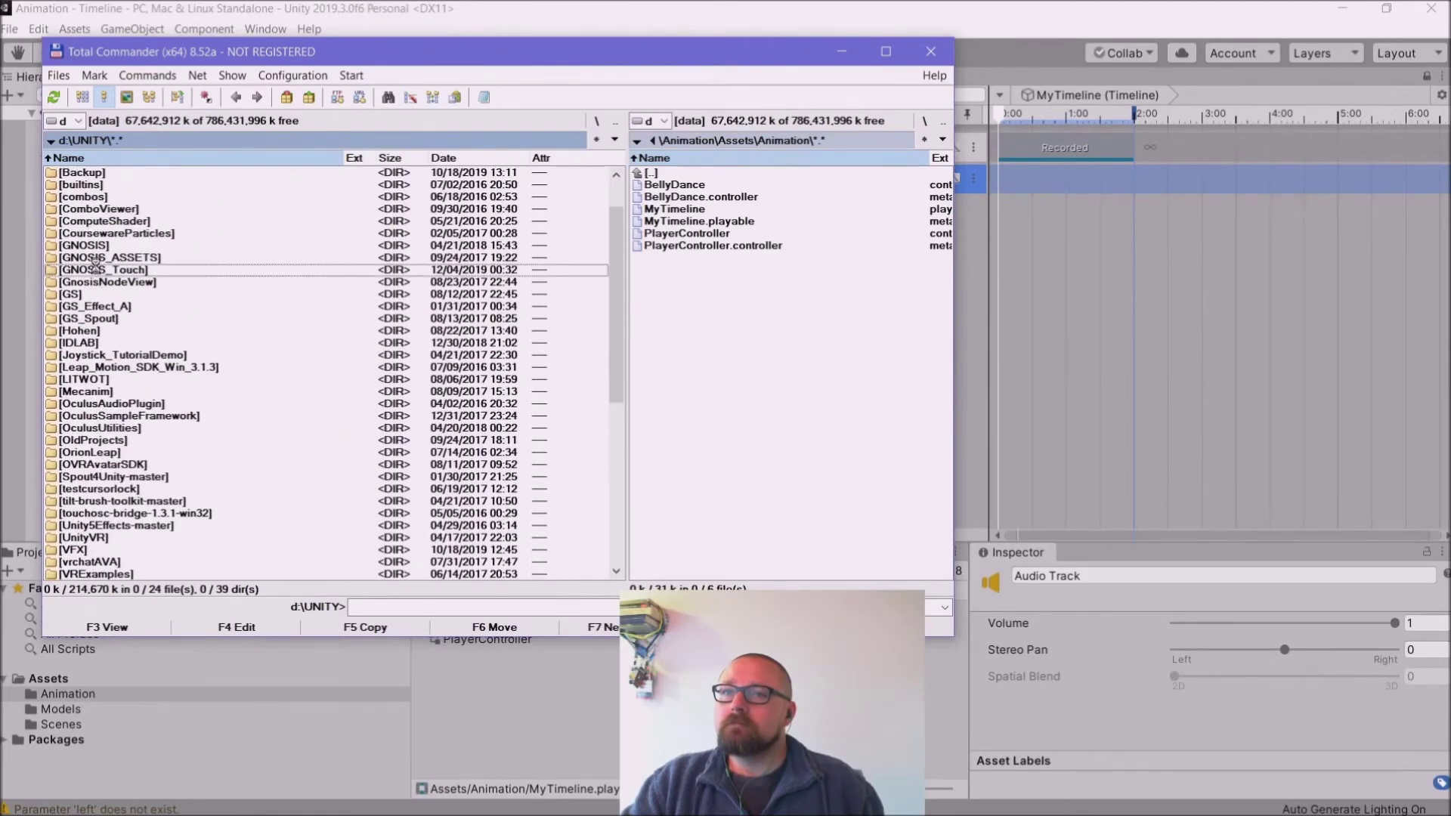
{"action": "double_click", "coordinate": [83, 198]}
{"action": "double_click", "coordinate": [85, 198]}
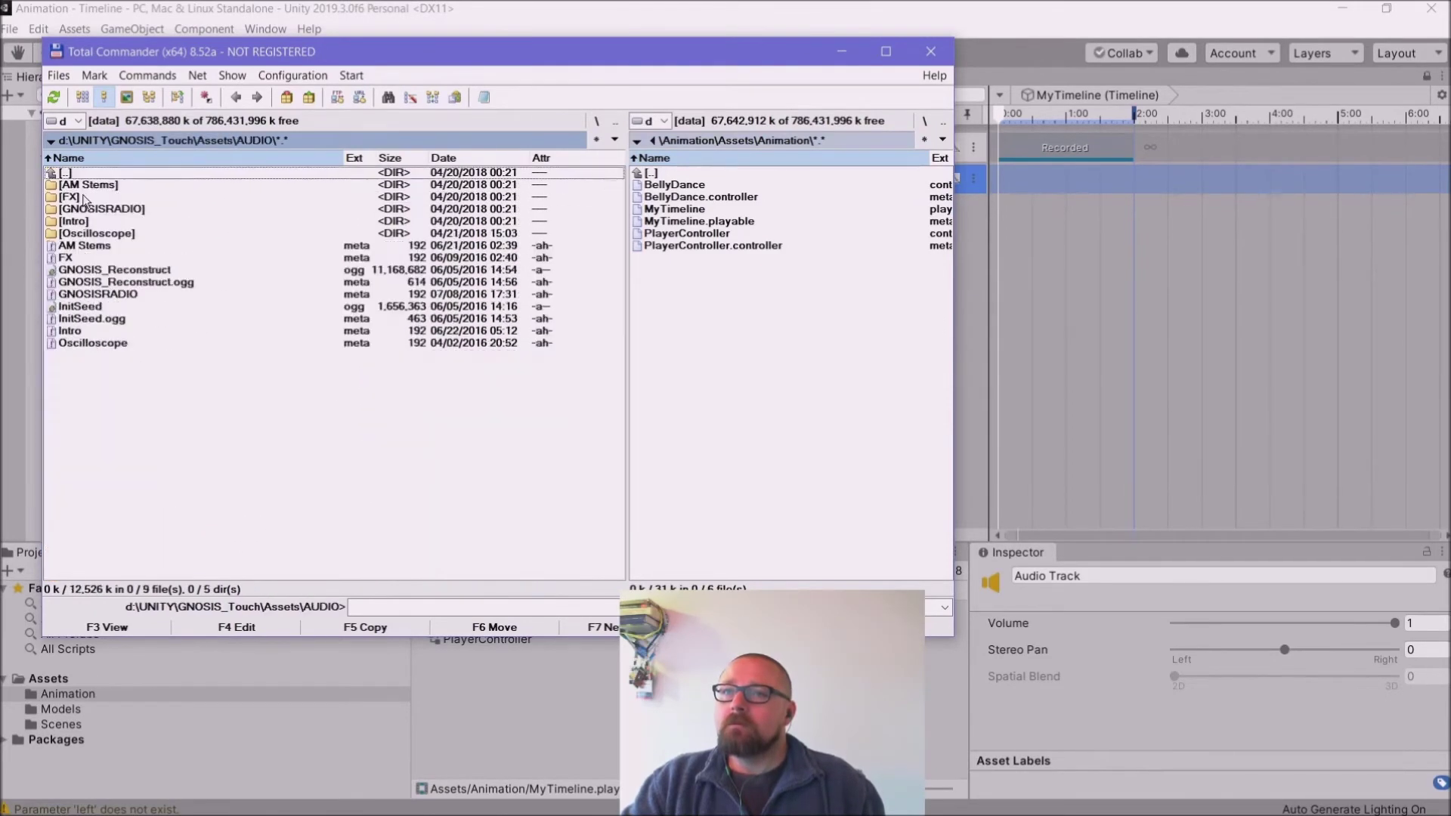
{"action": "double_click", "coordinate": [80, 186]}
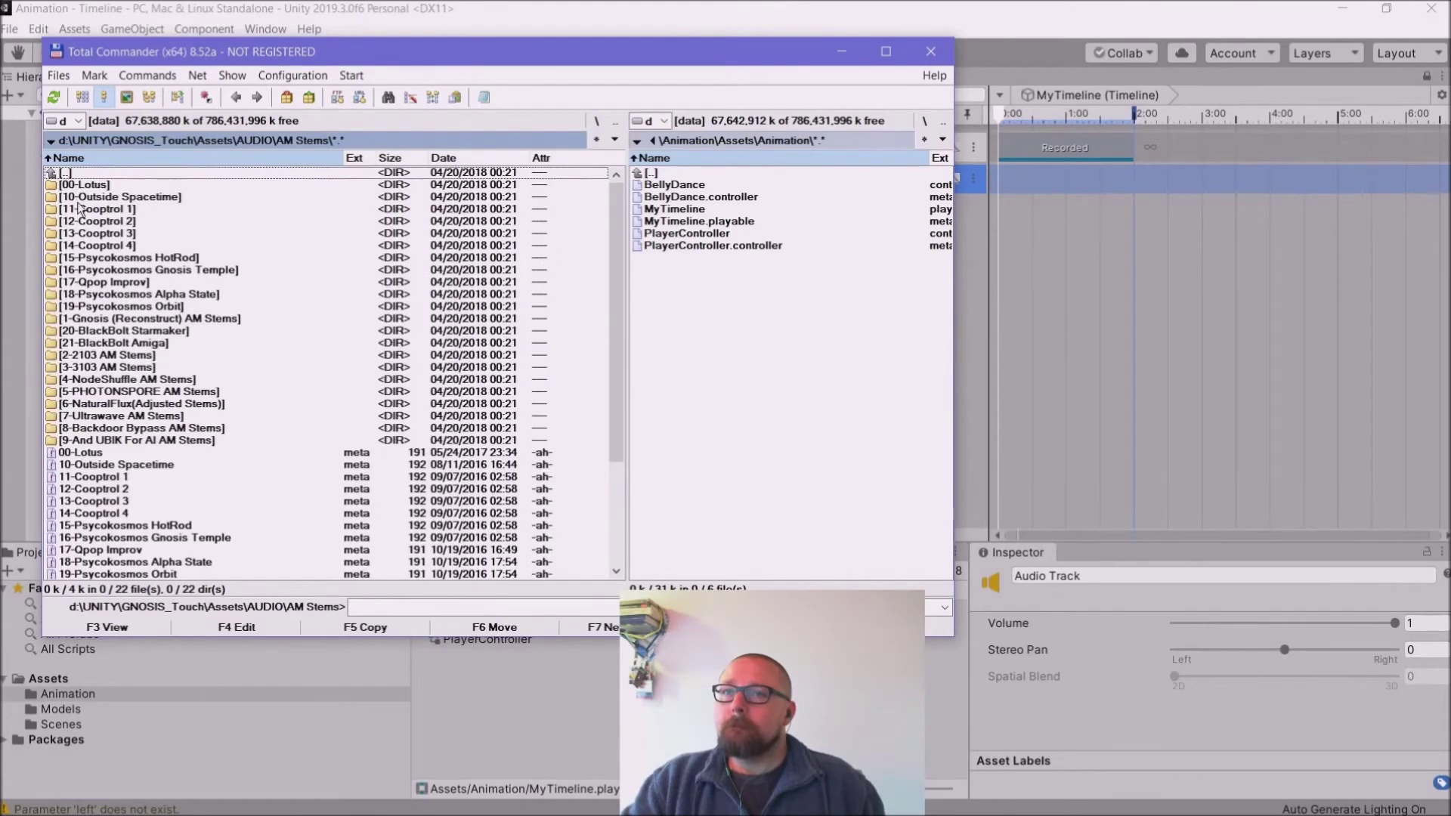
{"action": "double_click", "coordinate": [77, 198]}
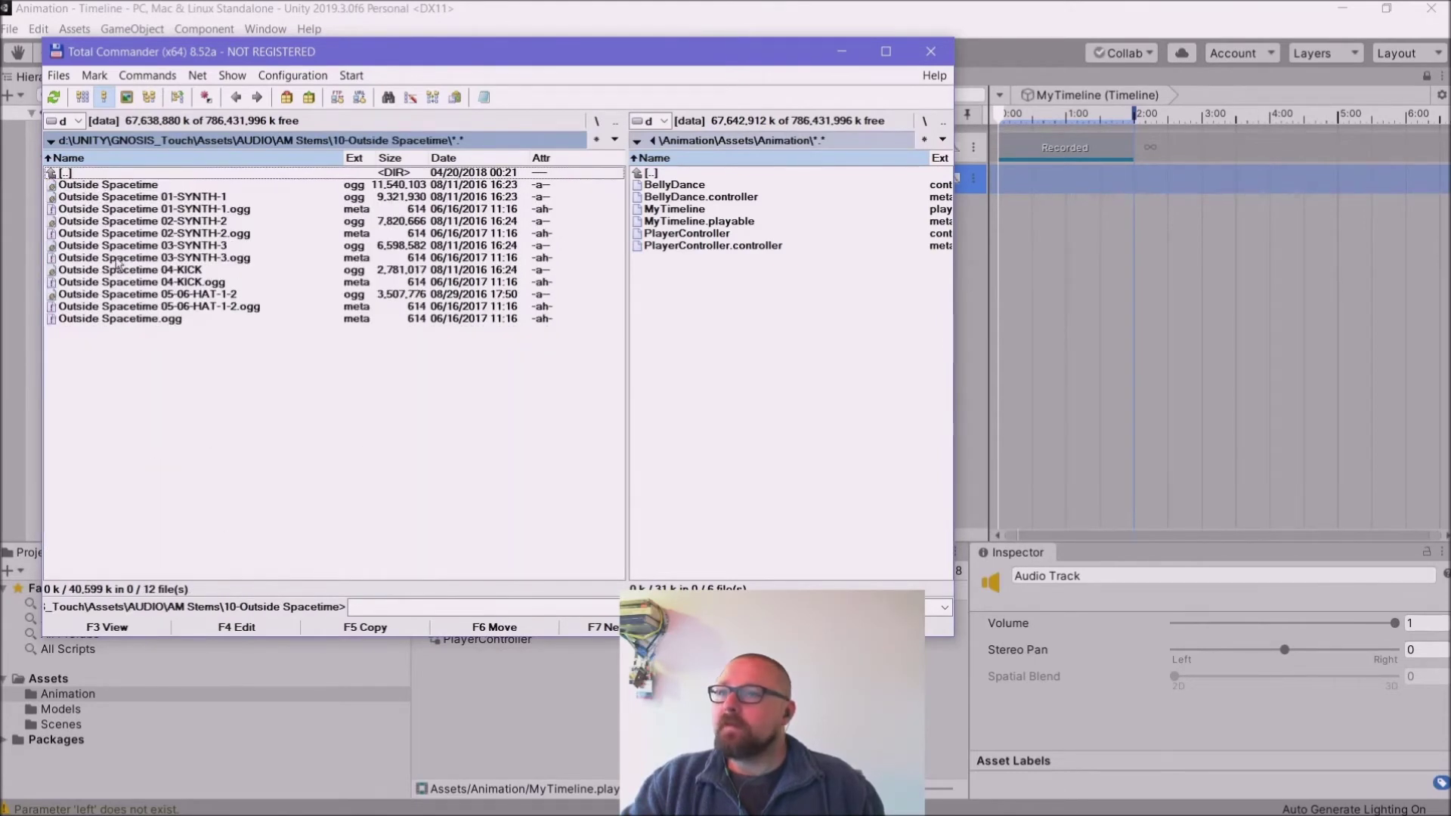
Step: Copy Outside Spacetime.ogg into the project's Animation folder and return to Unity so the file is imported
{"action": "left_click", "coordinate": [131, 187]}
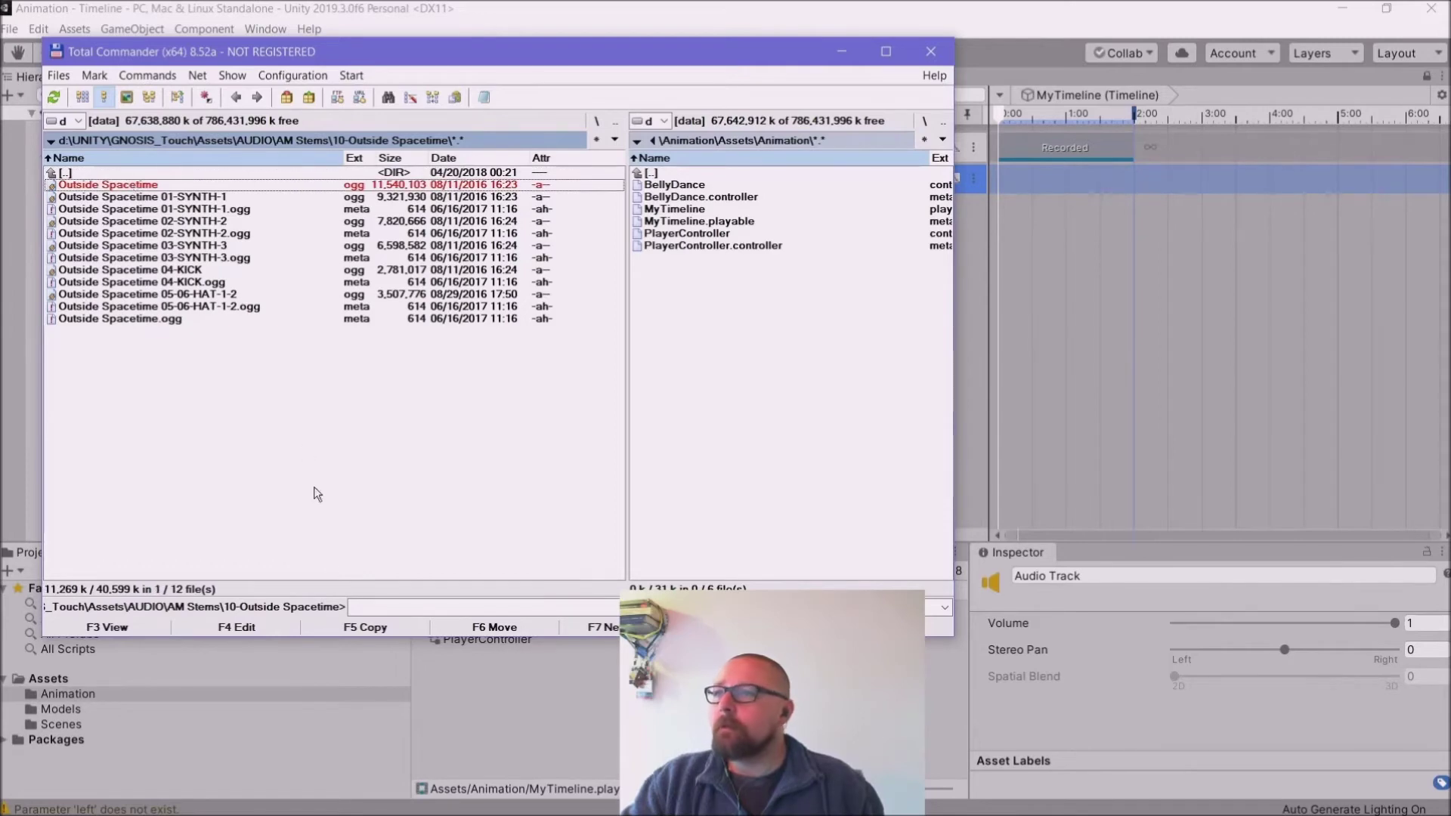
{"action": "left_click", "coordinate": [362, 629]}
{"action": "left_click", "coordinate": [302, 408]}
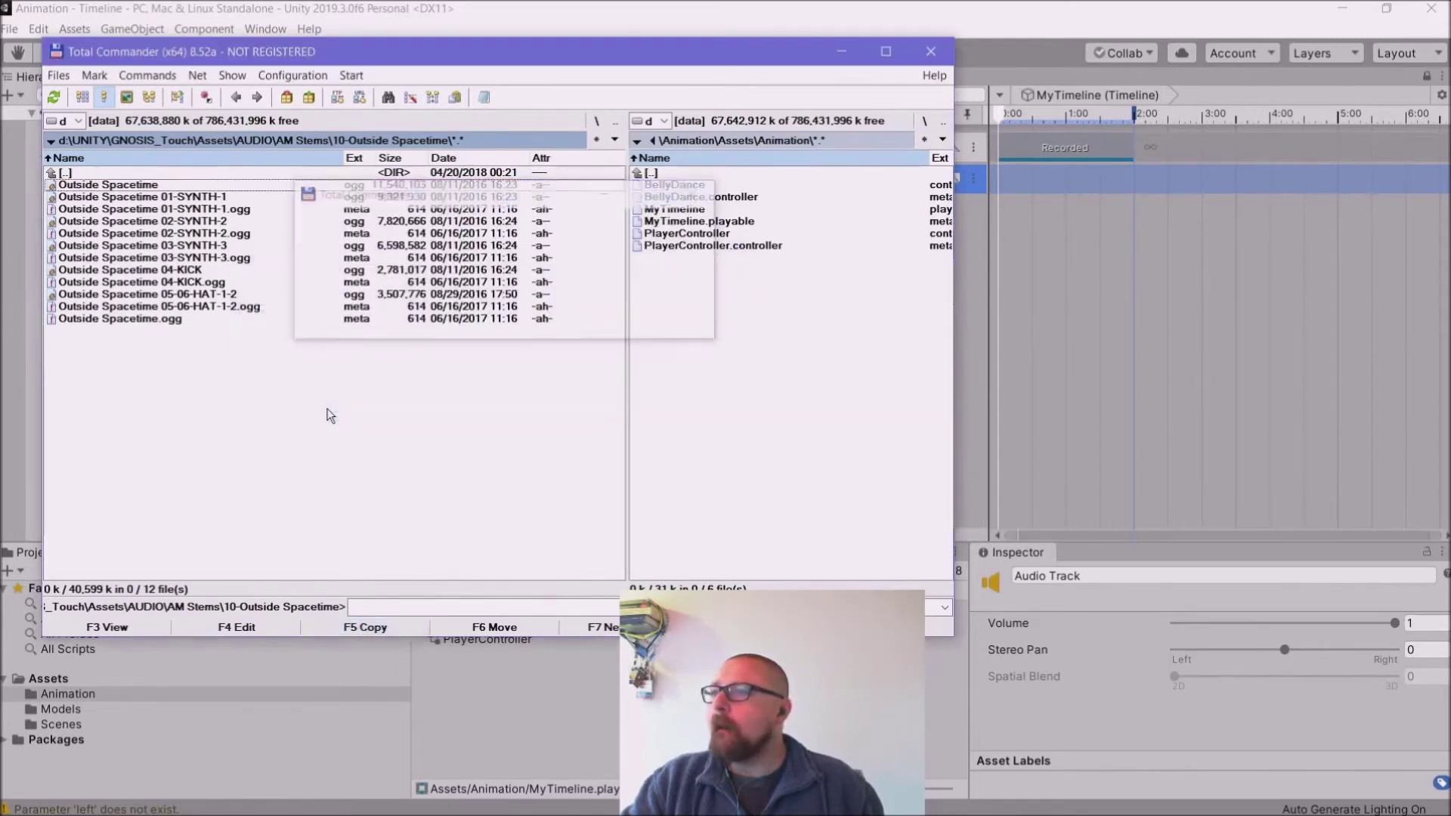
{"action": "left_click", "coordinate": [842, 51]}
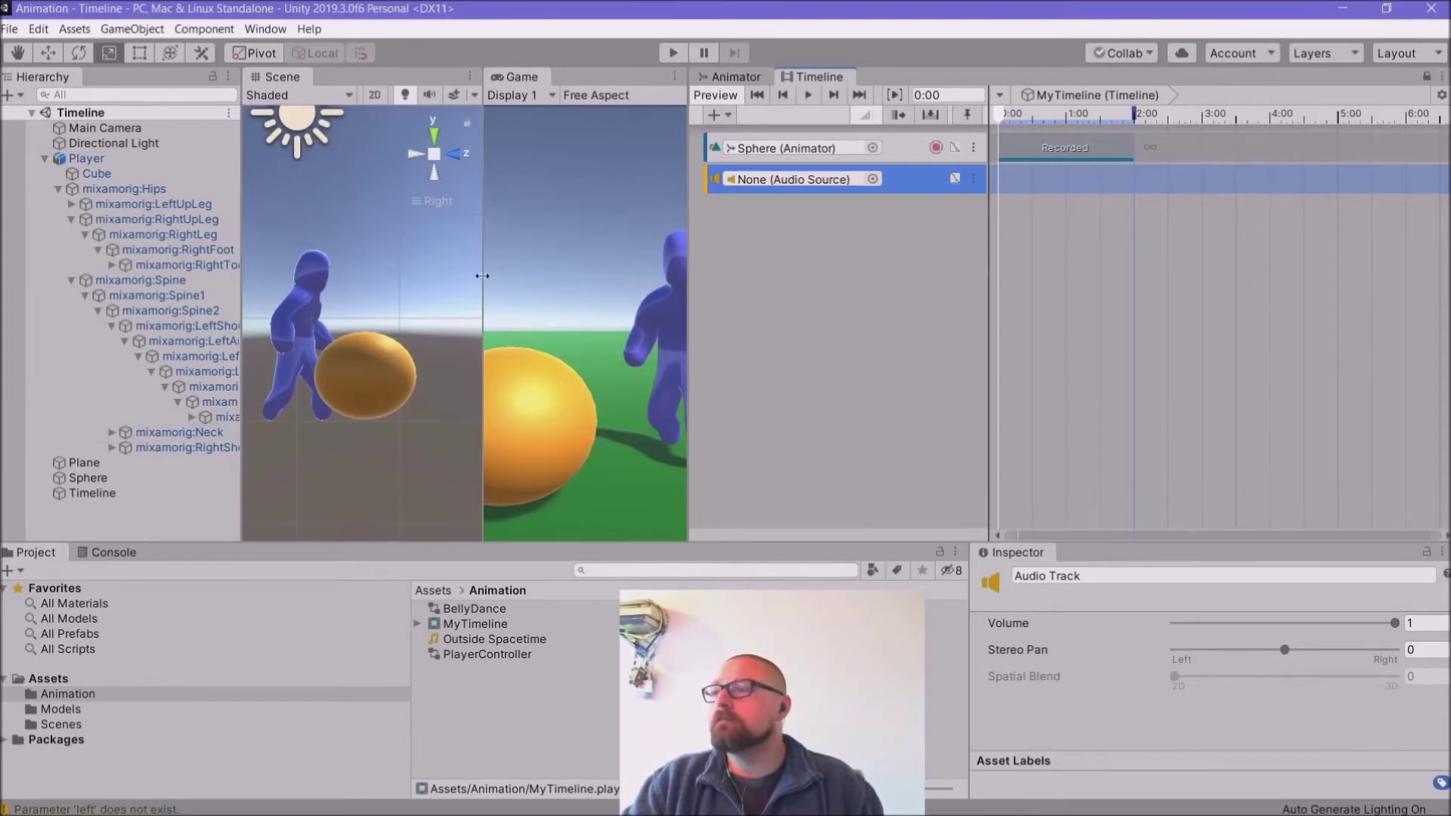
Step: Dock the Inspector as a tall column beside the Timeline and add an Audio Source component to the Main Camera
{"action": "left_click", "coordinate": [92, 130]}
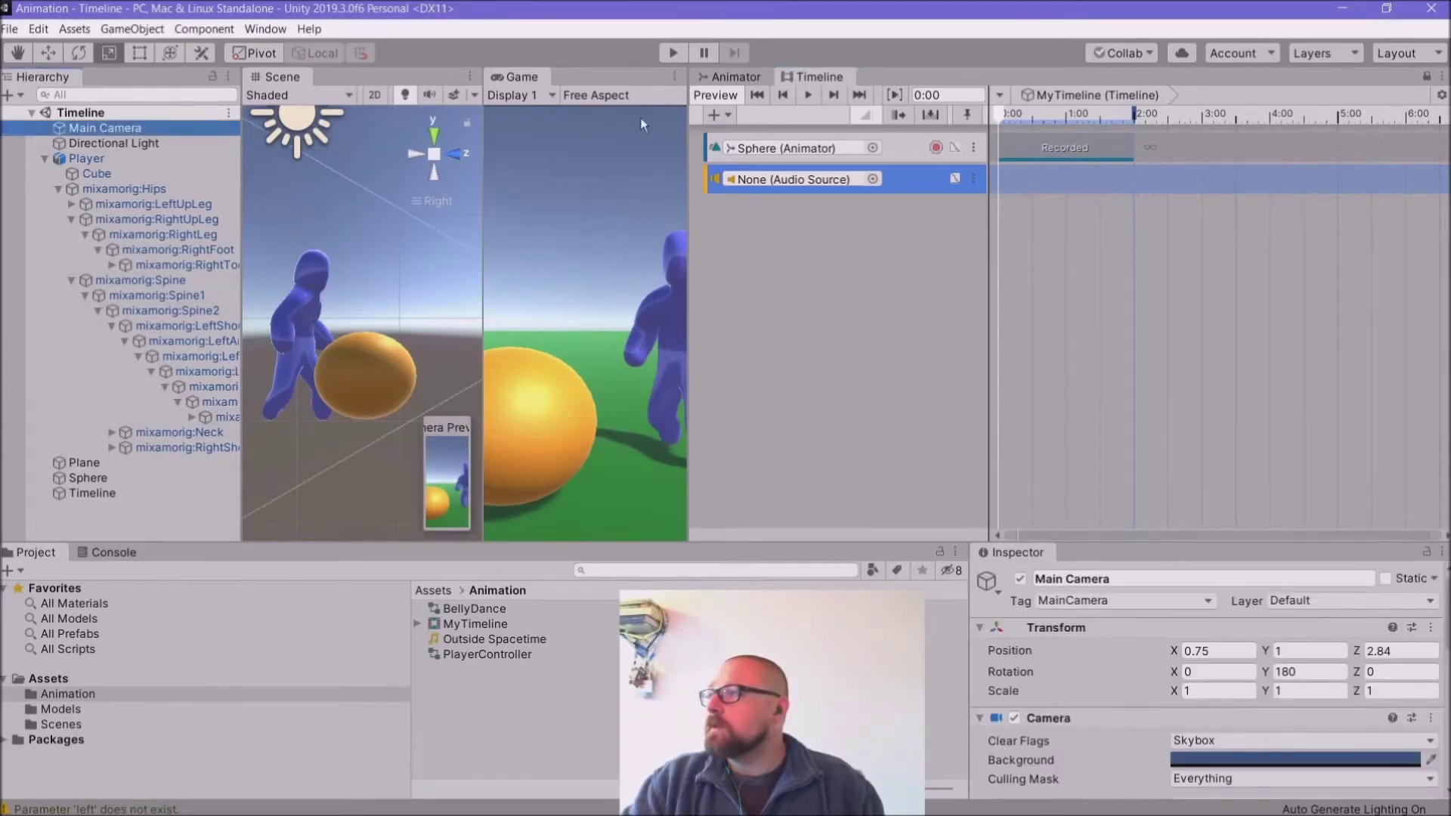
{"action": "left_click_drag", "start_coordinate": [1018, 555], "coordinate": [1414, 350]}
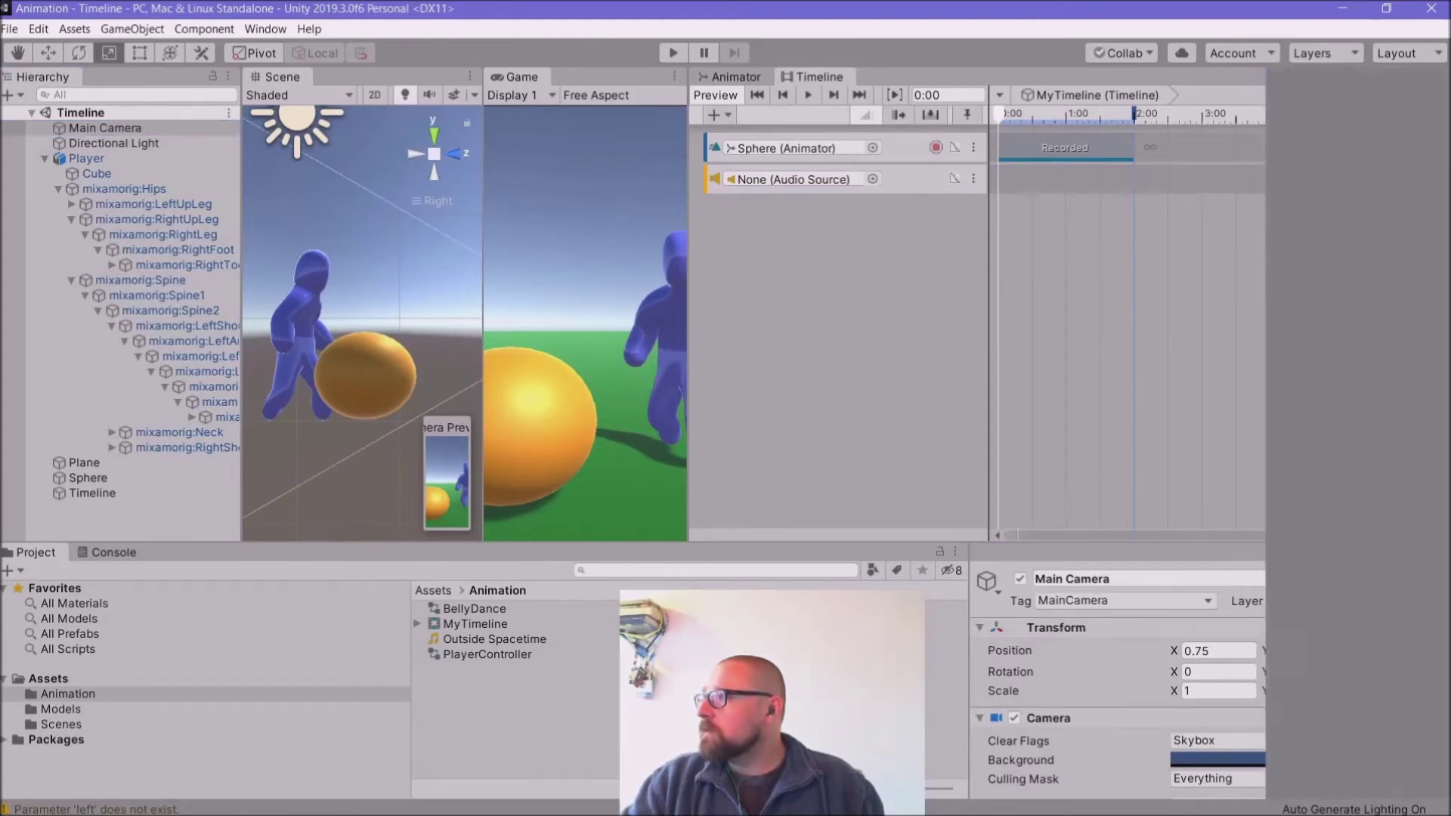
{"action": "left_click", "coordinate": [1268, 731]}
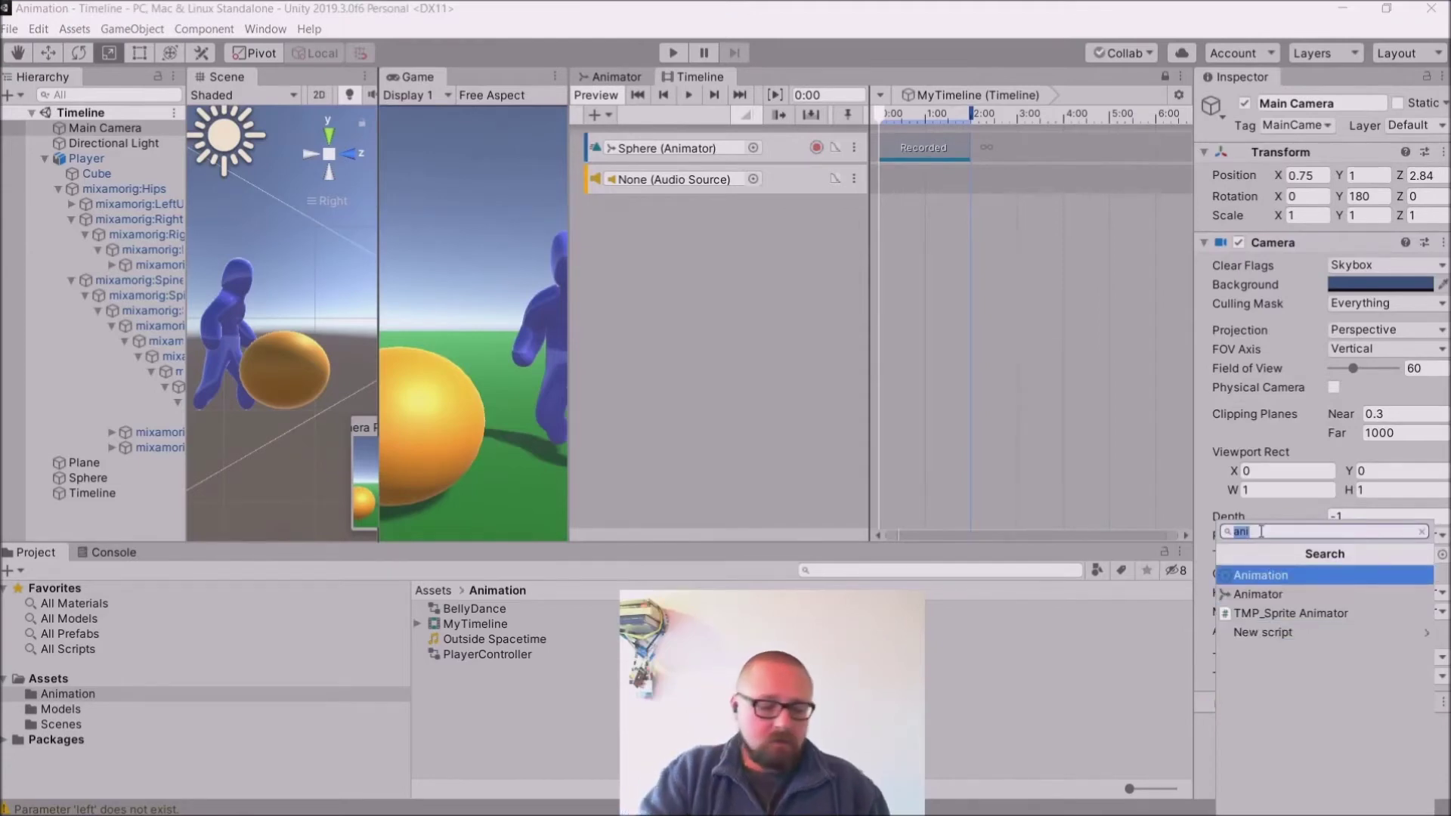
{"action": "type", "text": "audio"}
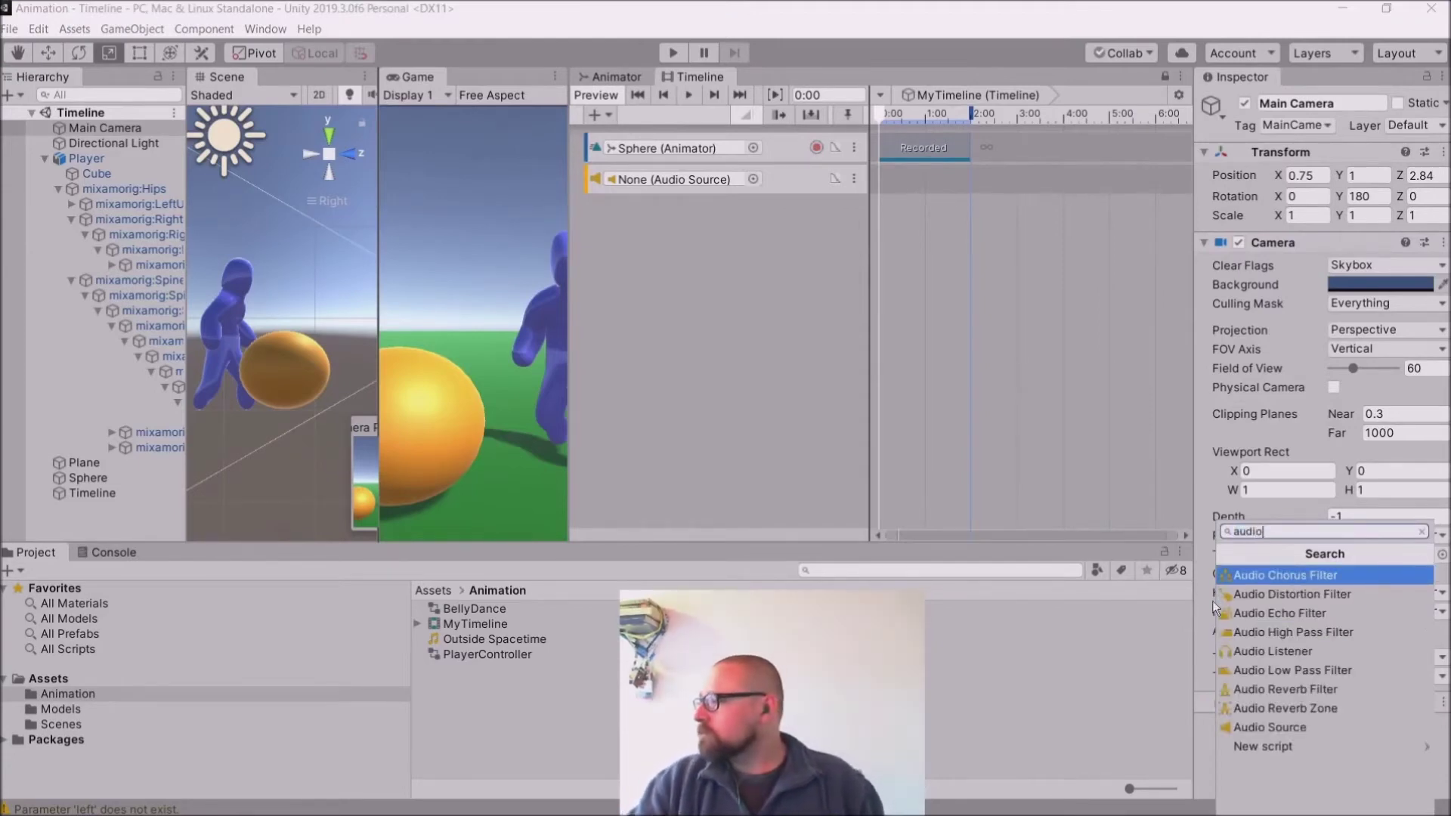
{"action": "left_click", "coordinate": [1260, 727]}
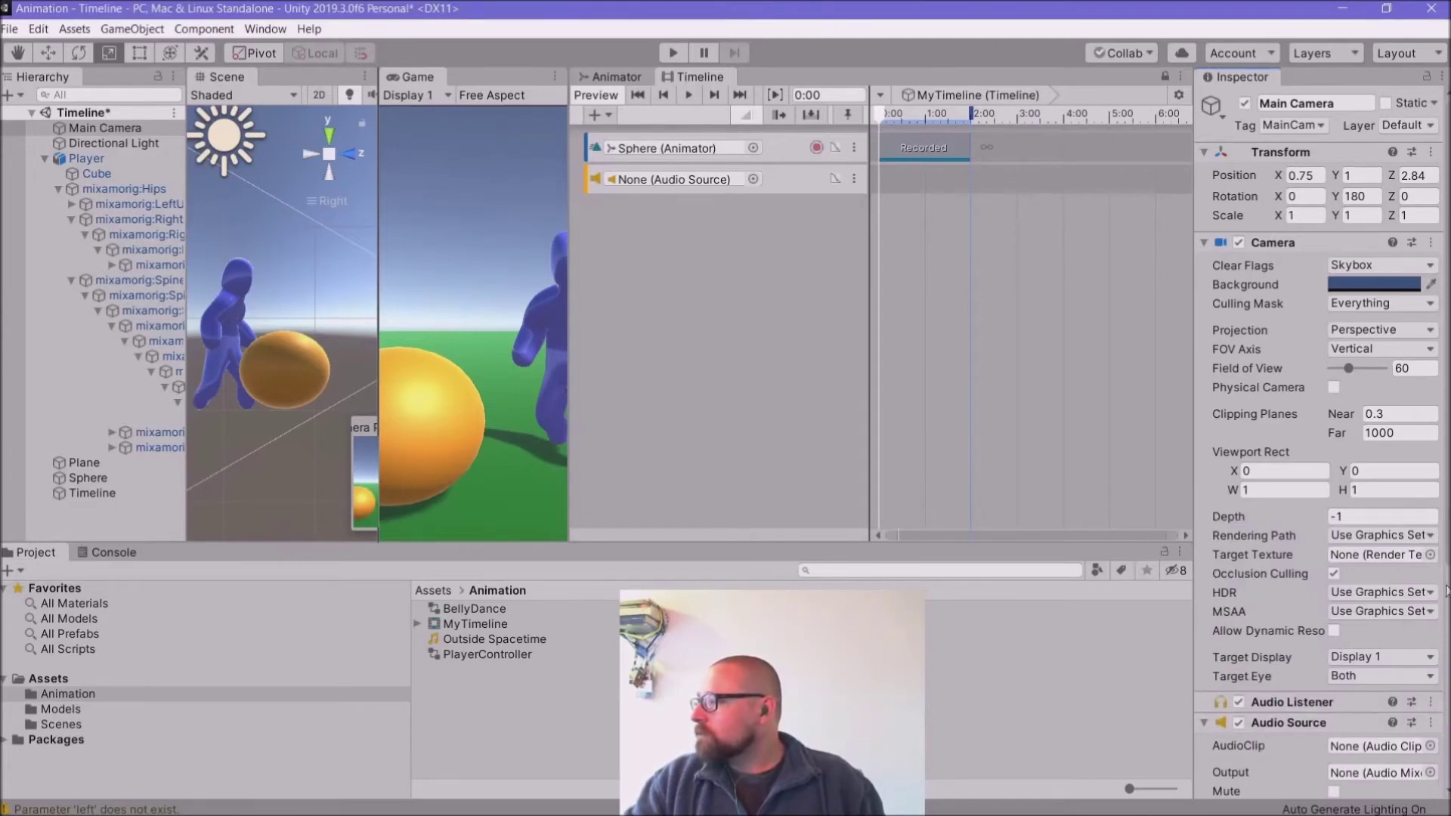
{"action": "scroll", "coordinate": [1319, 453], "scroll_direction": "down", "scroll_amount": 5}
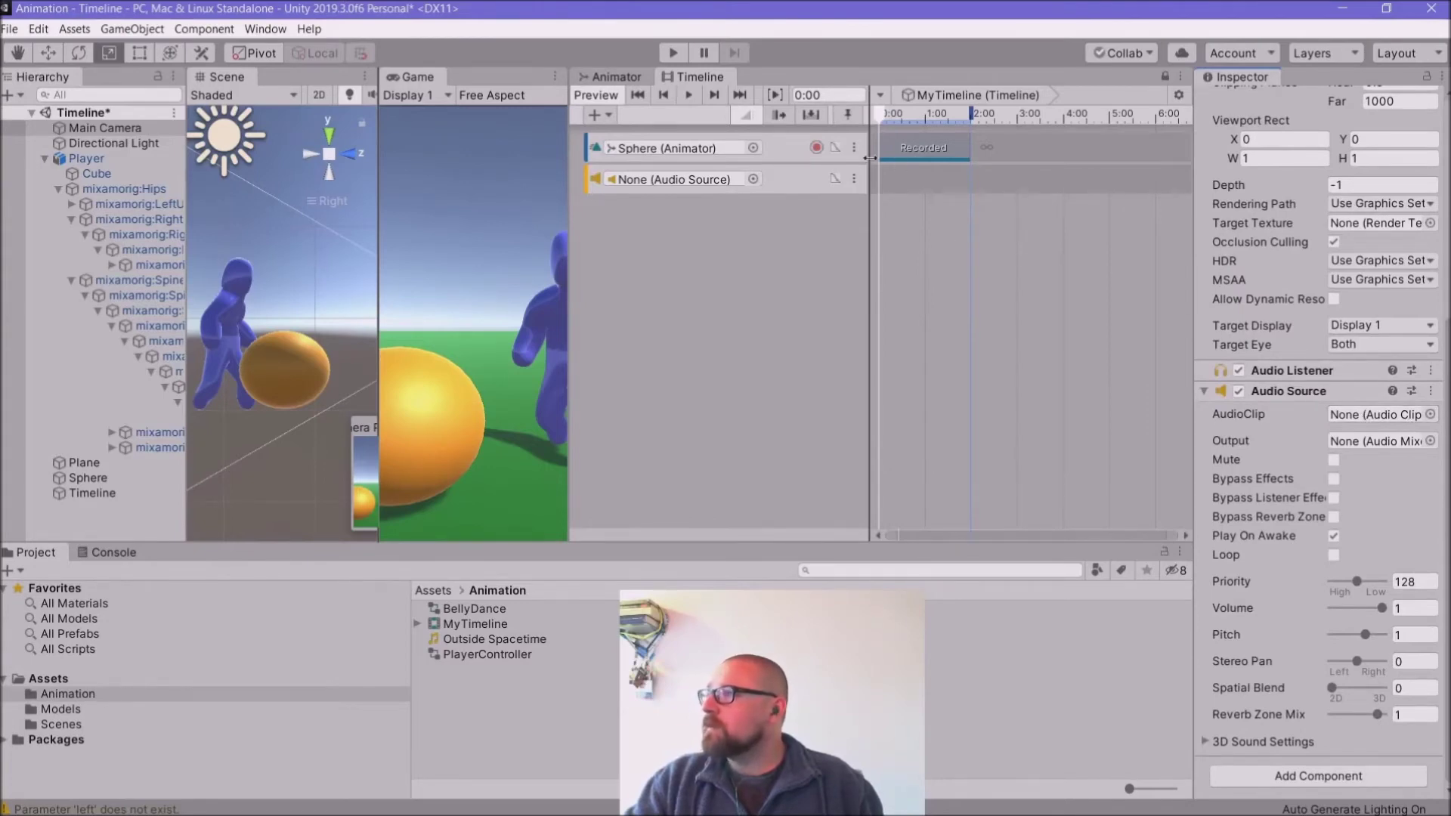
Step: Bind the Audio Track to the Main Camera's Audio Source and select the Timeline object
{"action": "left_click", "coordinate": [754, 178]}
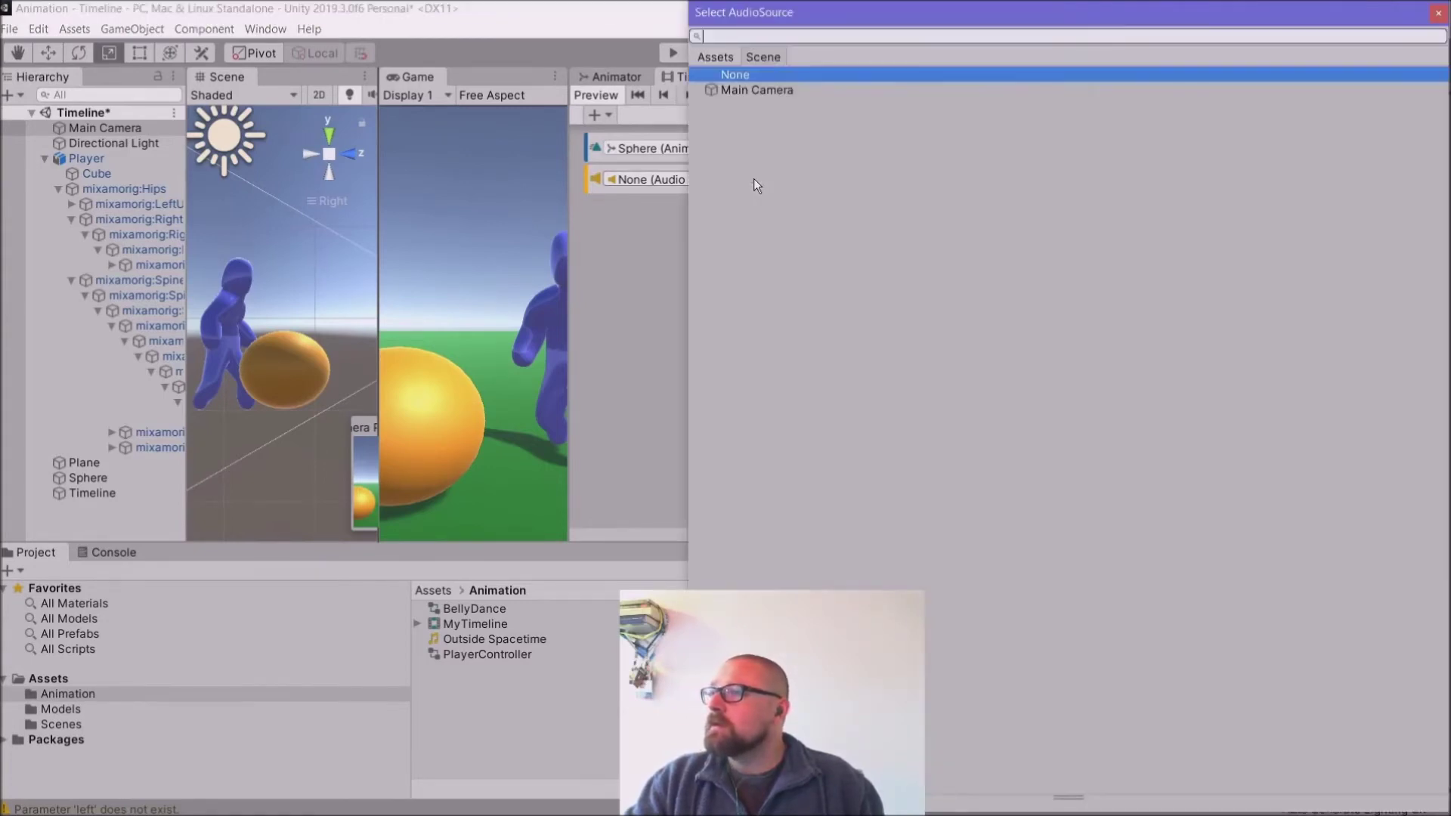
{"action": "double_click", "coordinate": [747, 89]}
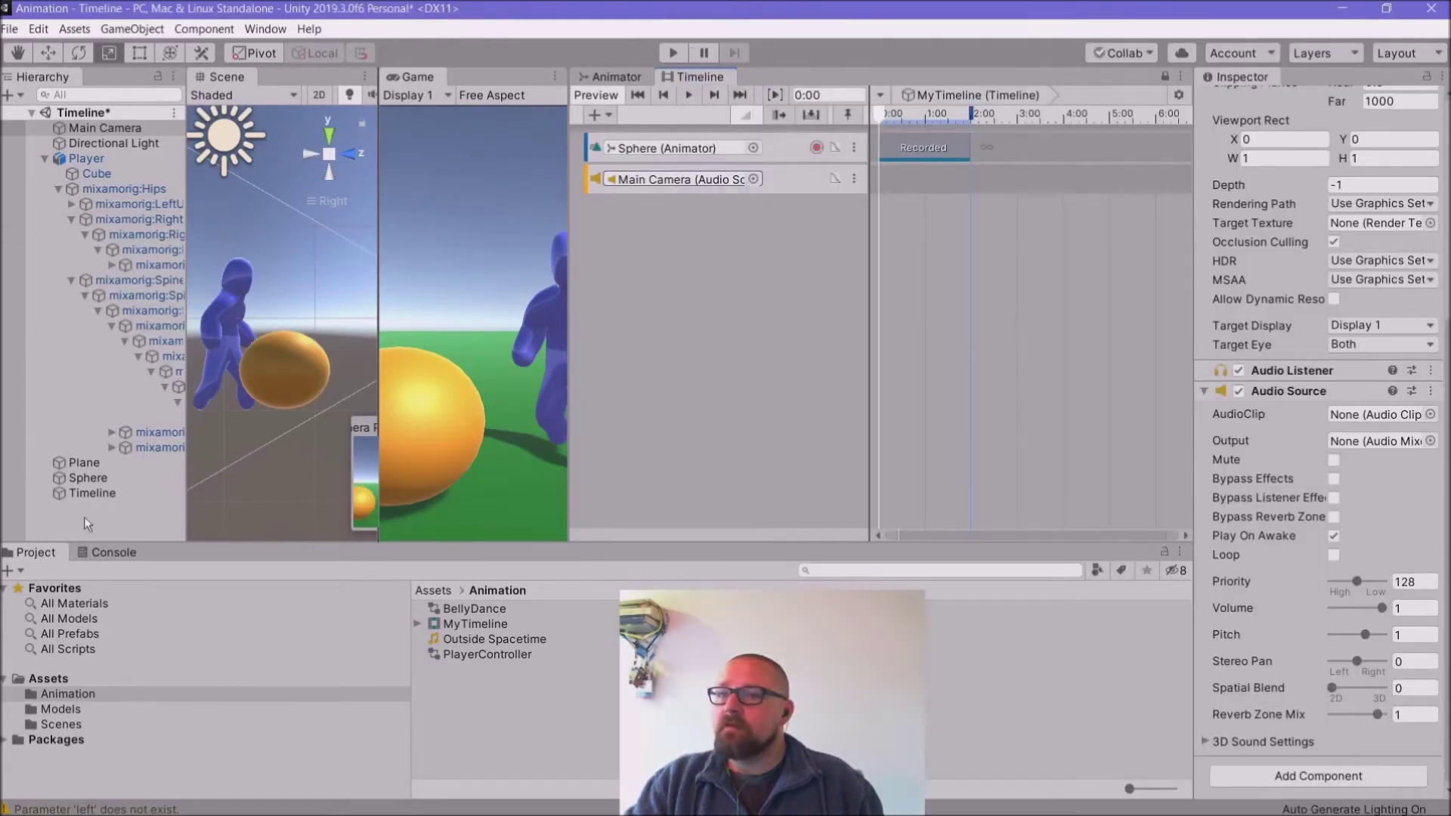
{"action": "left_click", "coordinate": [84, 492]}
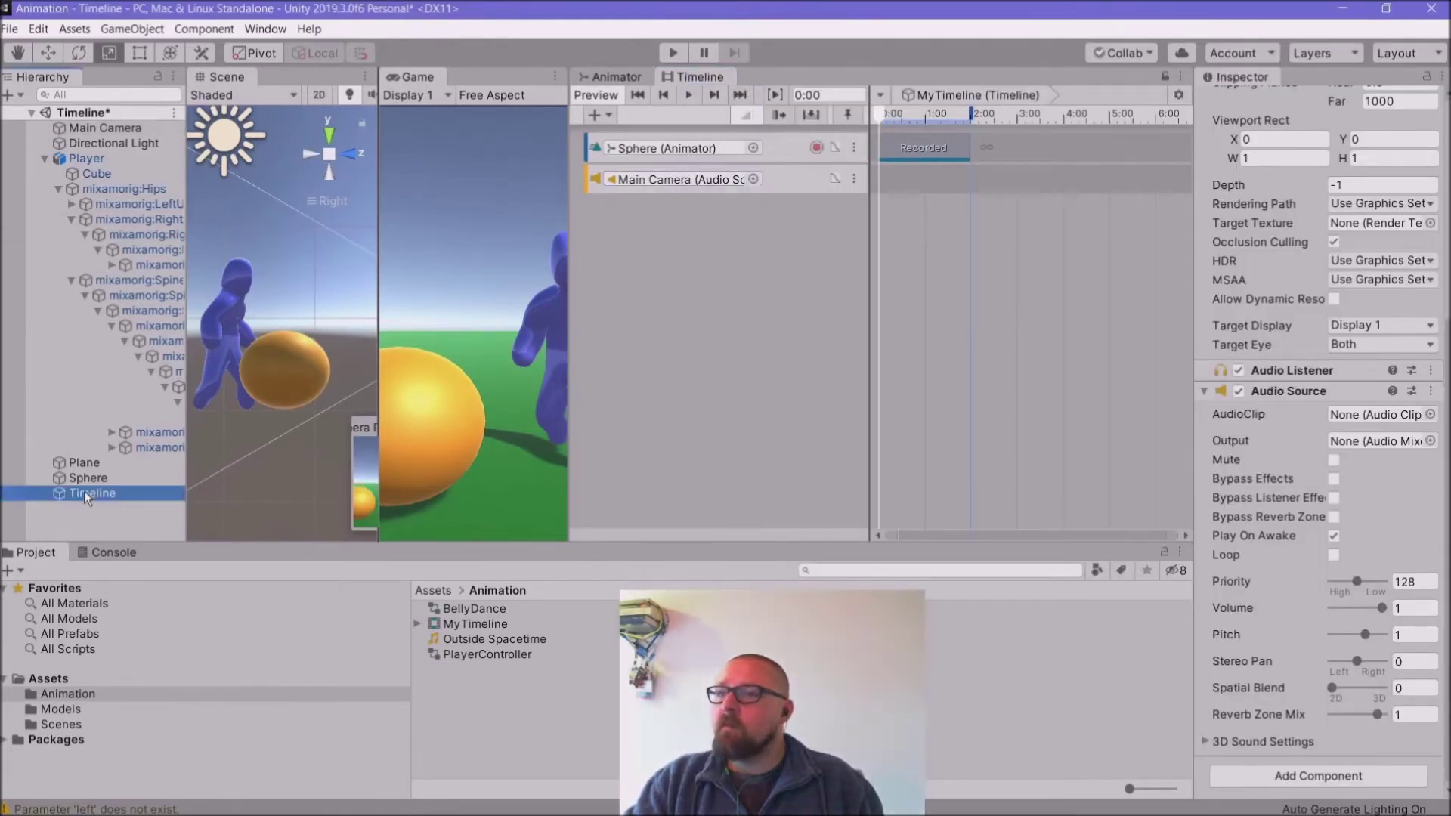
Step: Expand the waveform preview of the Outside Spacetime audio asset and play a part from its middle
{"action": "left_click", "coordinate": [461, 641]}
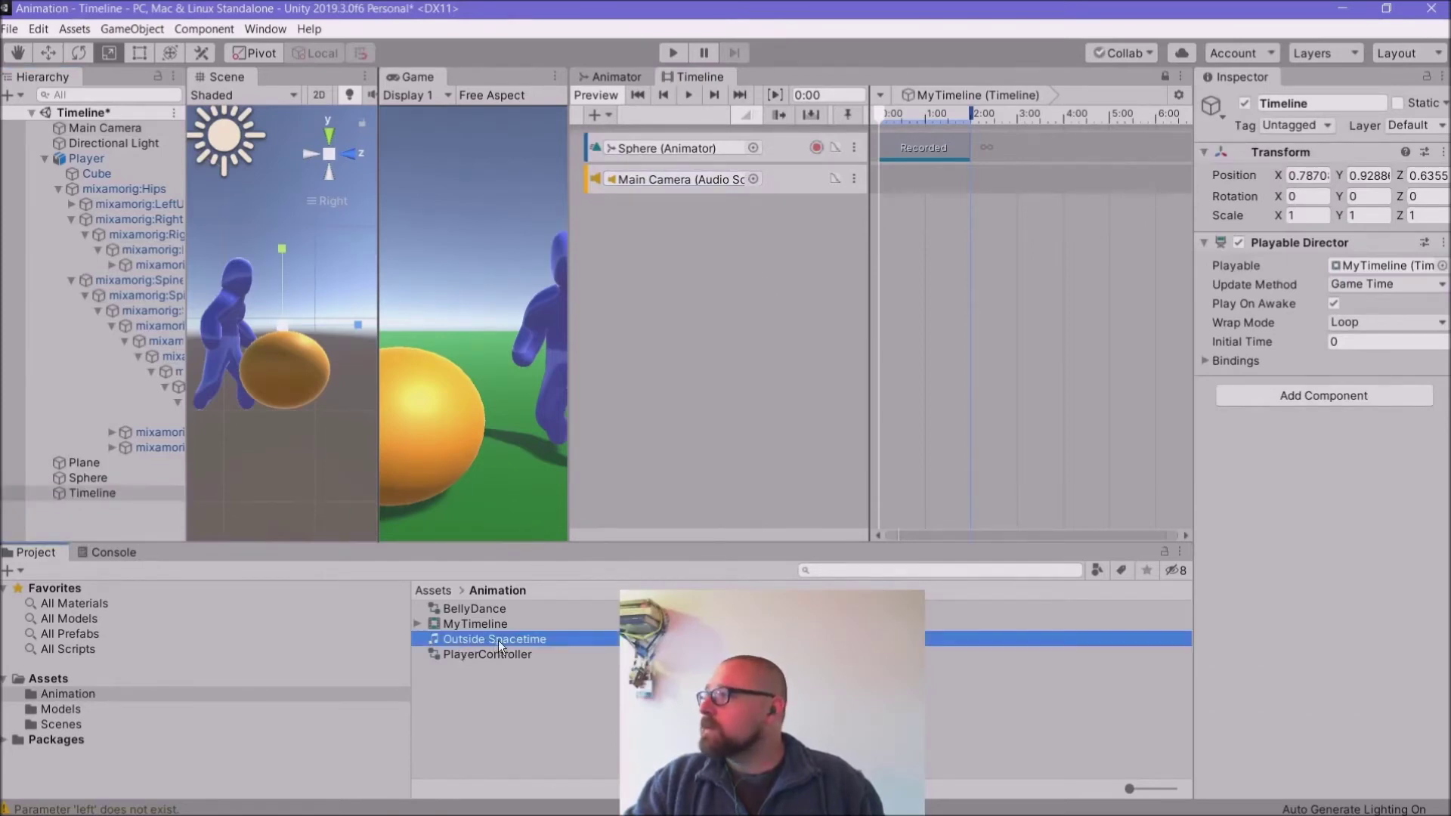
{"action": "left_click", "coordinate": [1377, 645]}
{"action": "left_click", "coordinate": [1346, 645]}
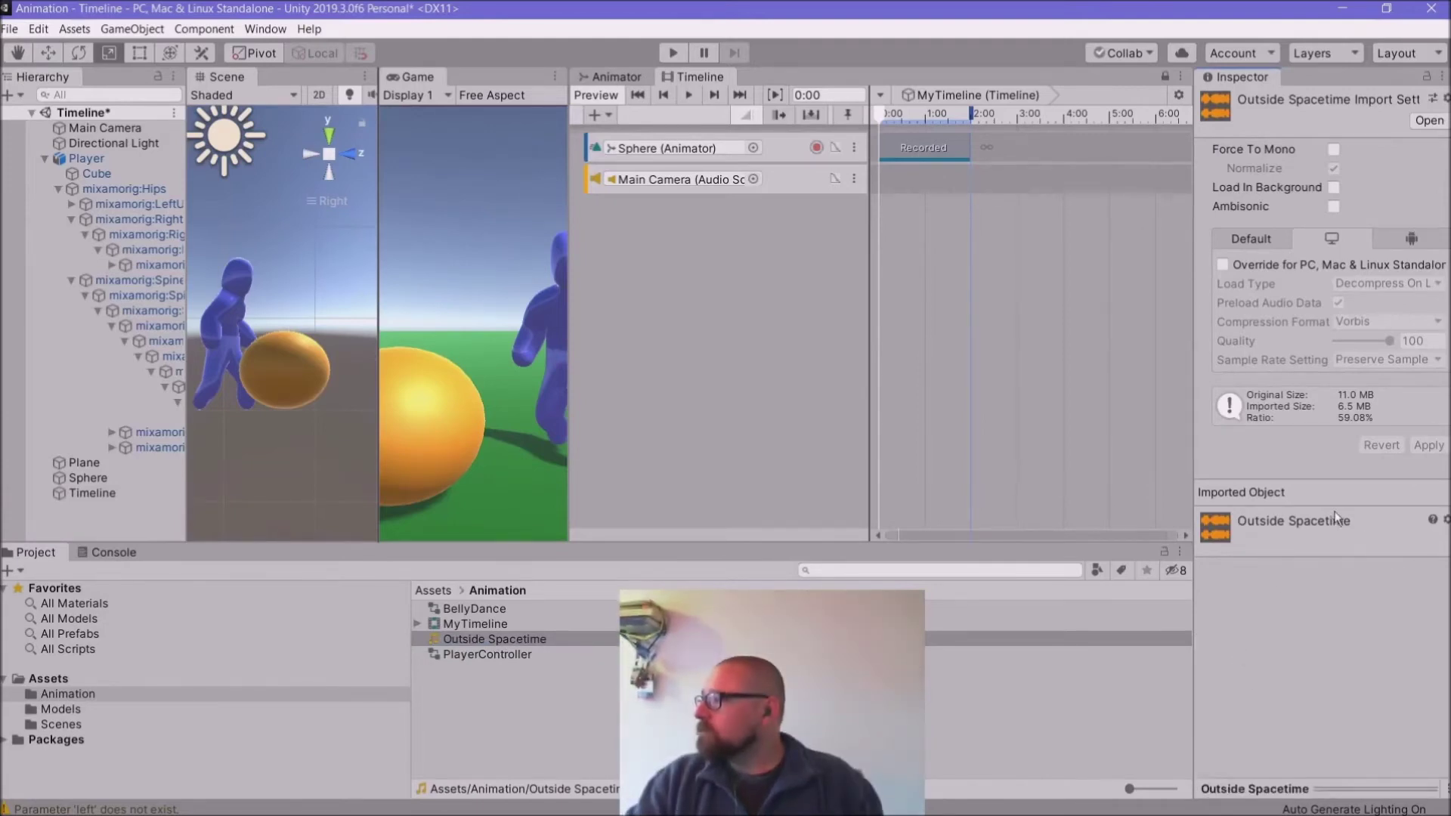
{"action": "left_click_drag", "start_coordinate": [1353, 786], "coordinate": [1340, 576]}
{"action": "left_click", "coordinate": [1328, 626]}
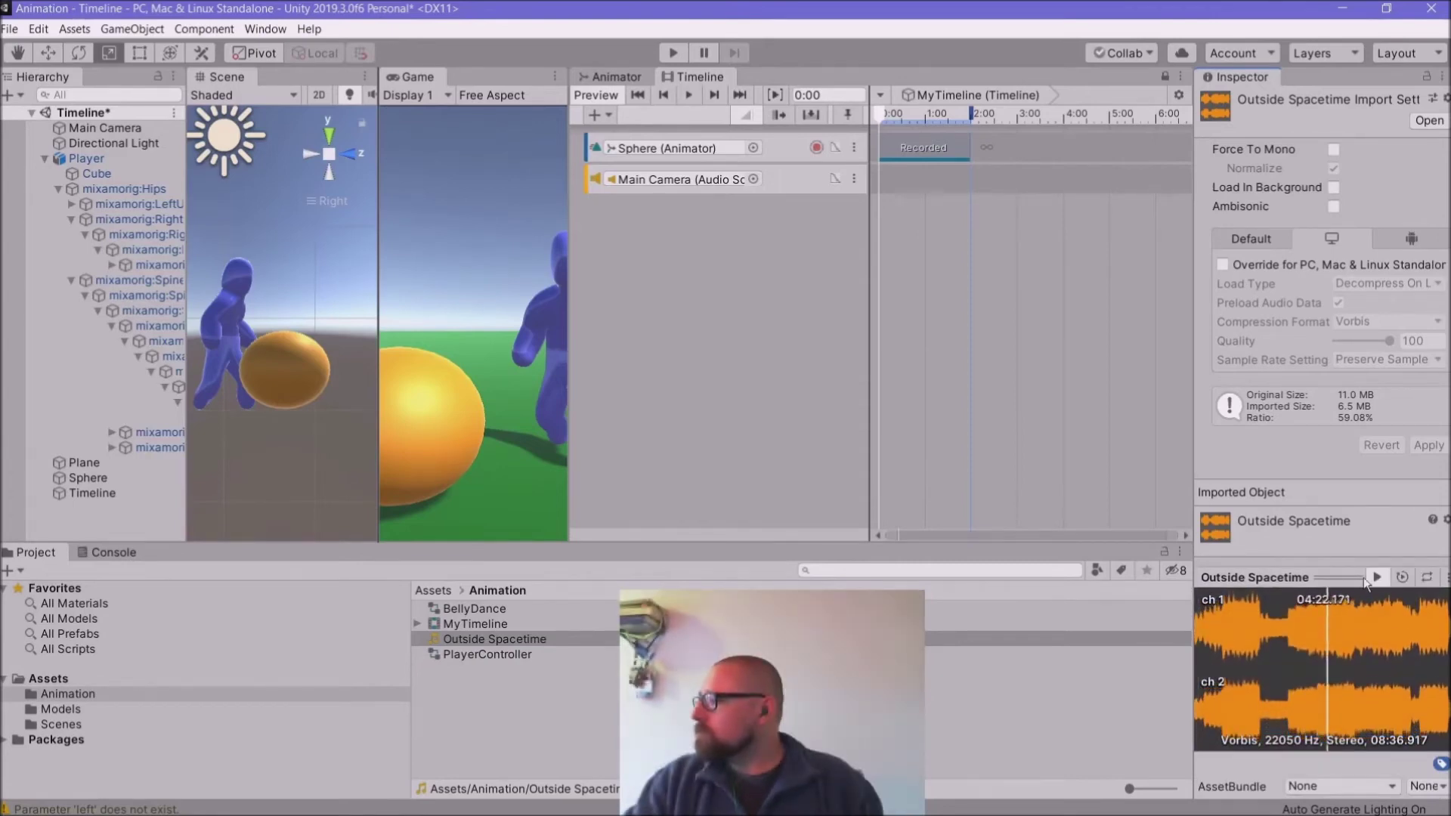
{"action": "left_click", "coordinate": [1377, 576]}
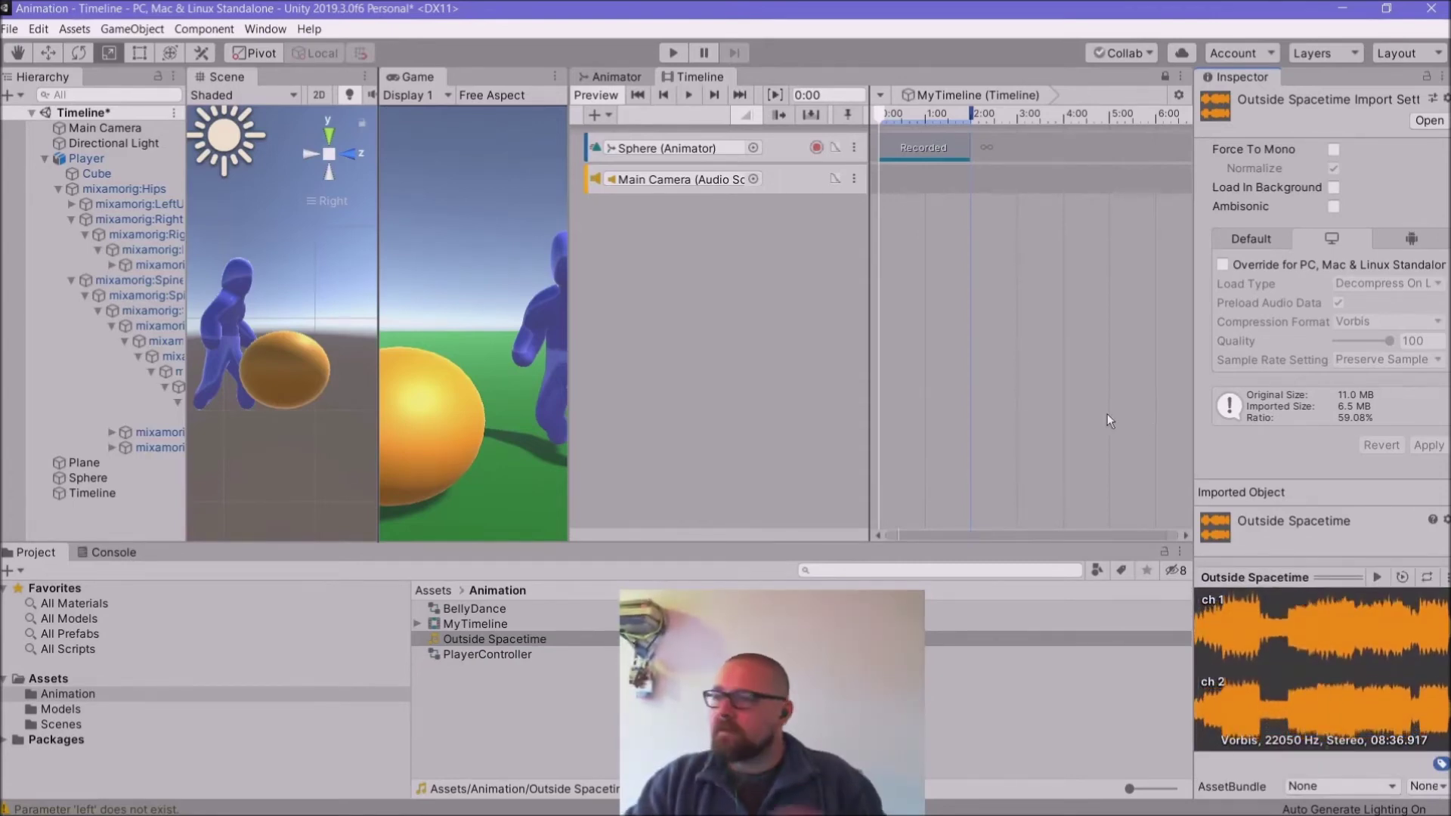
Step: Place the Outside Spacetime clip on the Main Camera audio track so that it starts at 0 seconds
{"action": "left_click_drag", "start_coordinate": [482, 638], "coordinate": [932, 233]}
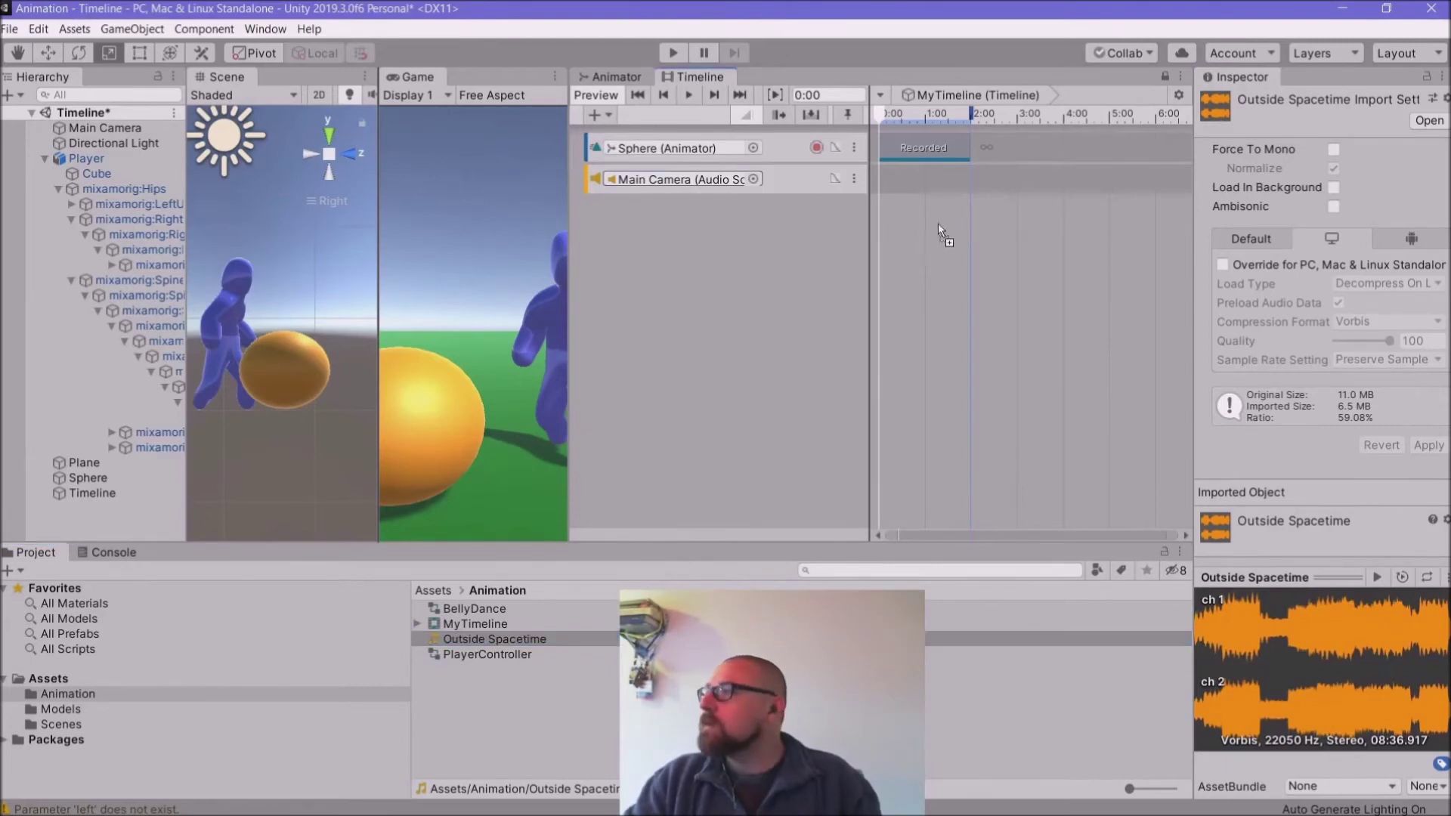
{"action": "left_click_drag", "start_coordinate": [926, 178], "coordinate": [879, 183]}
{"action": "scroll", "coordinate": [941, 240], "scroll_direction": "down", "scroll_amount": 4}
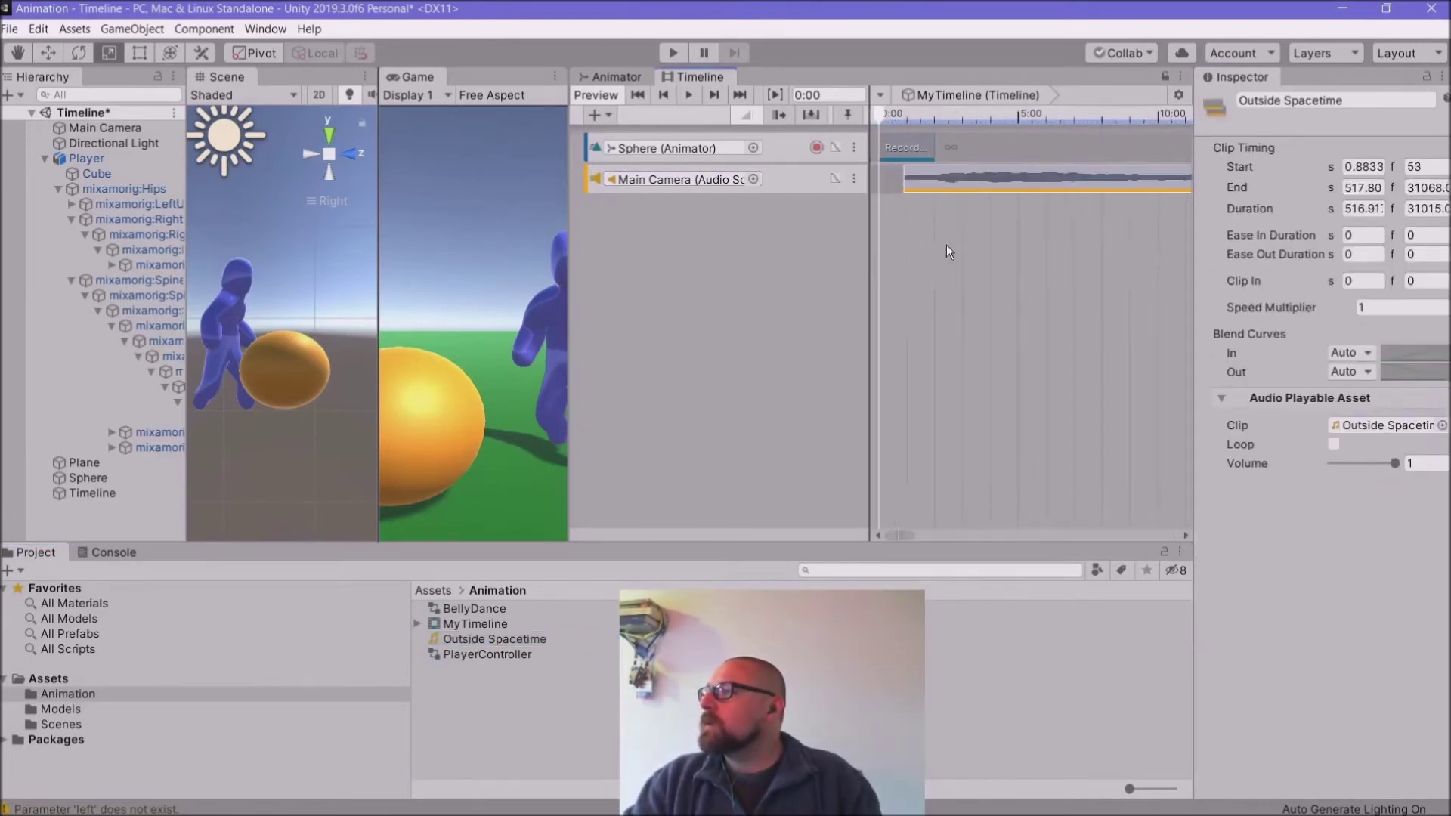
{"action": "left_click_drag", "start_coordinate": [958, 179], "coordinate": [945, 182]}
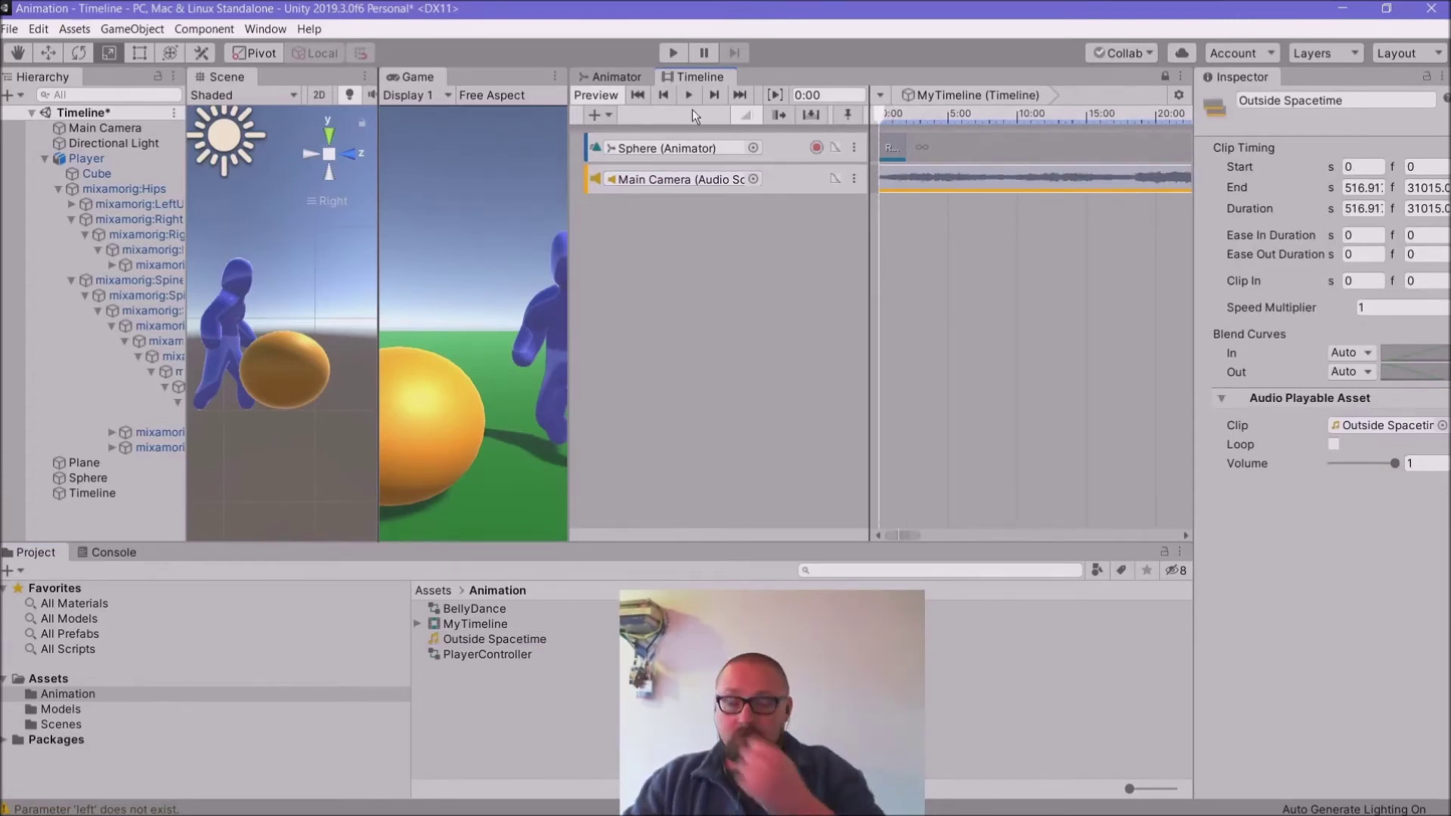
Step: Run the scene in a widened Game view to check the music with the animation, and stop it
{"action": "left_click", "coordinate": [671, 52]}
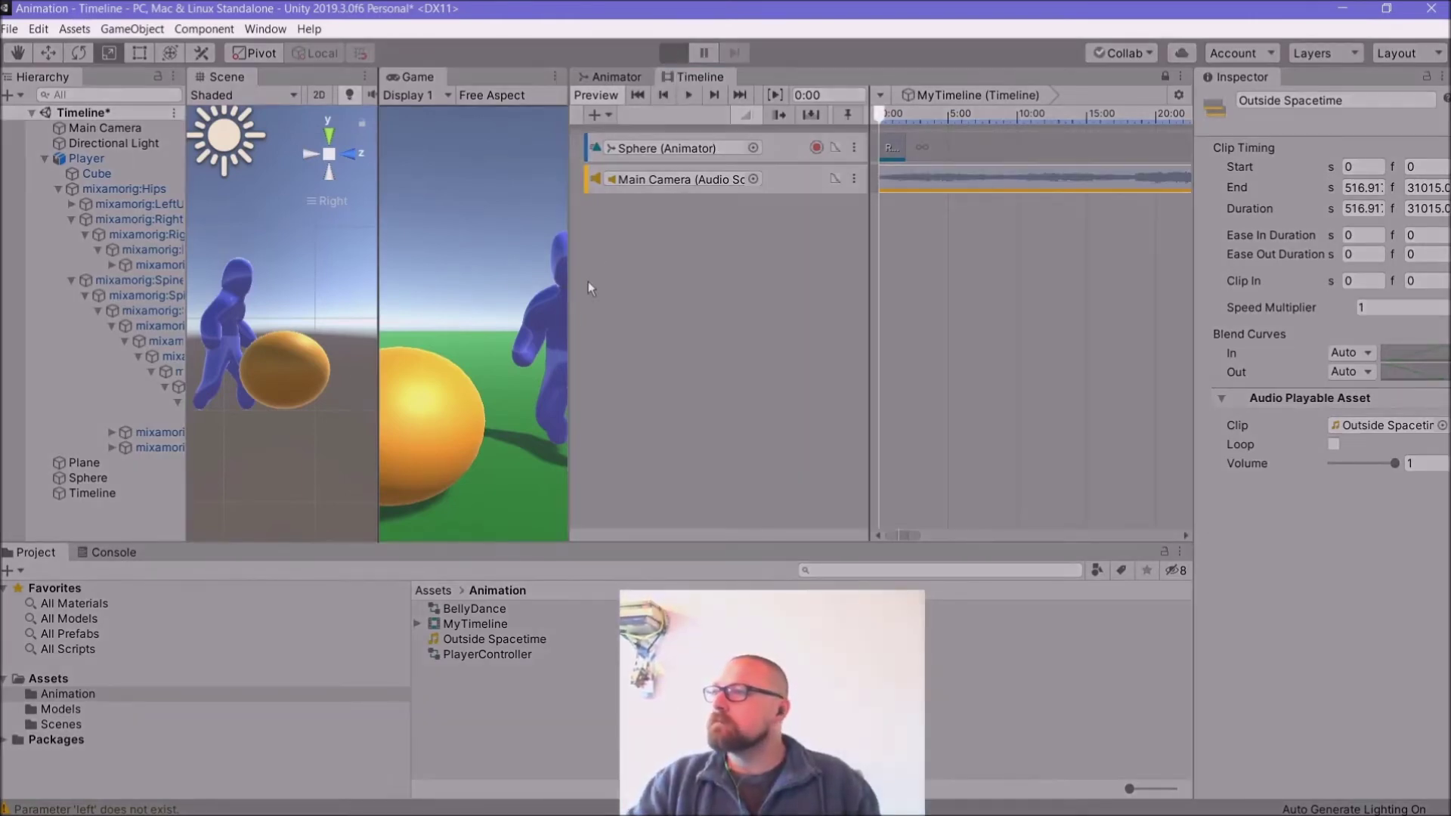
{"action": "left_click_drag", "start_coordinate": [569, 344], "coordinate": [734, 345]}
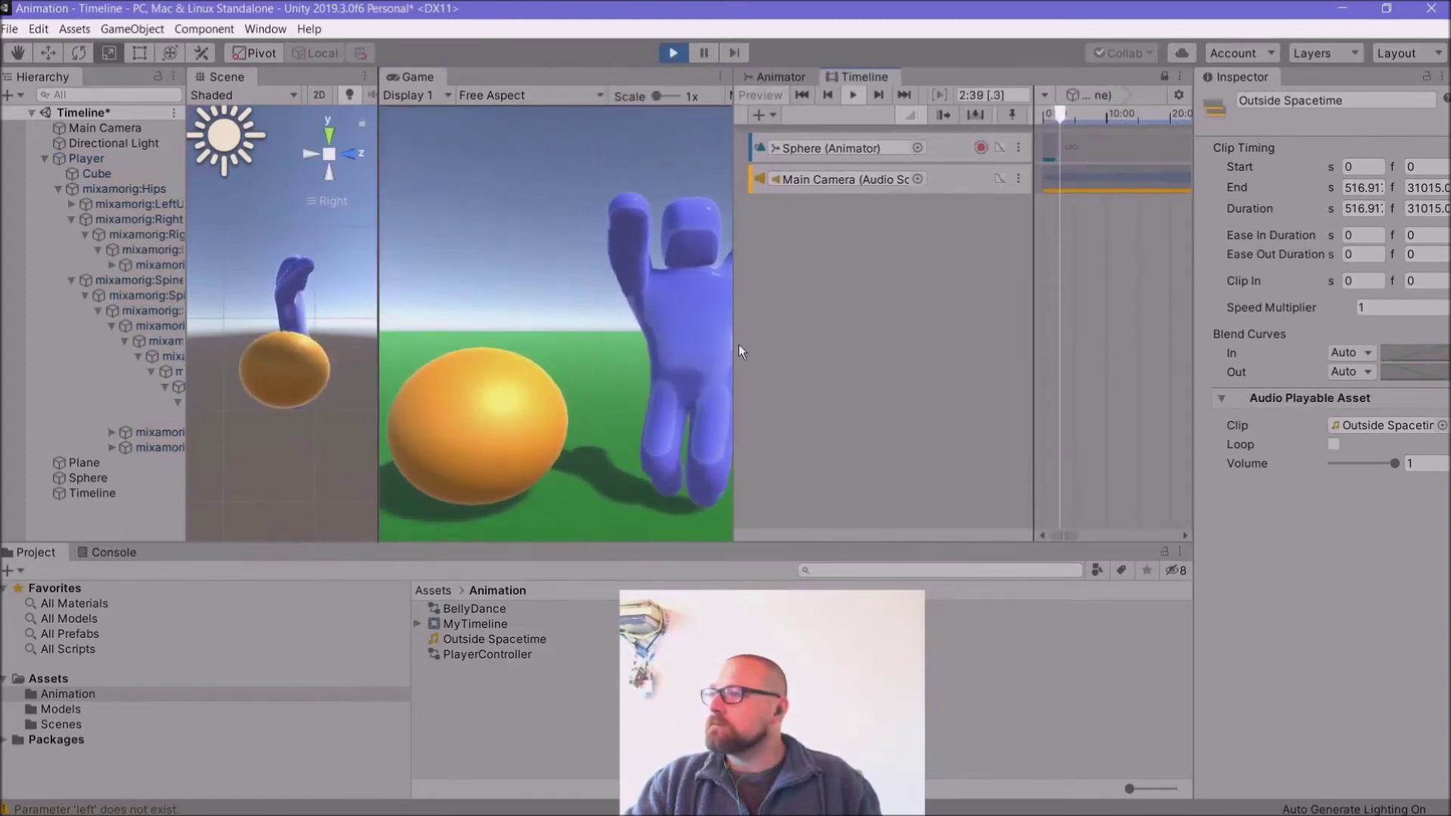
{"action": "left_click", "coordinate": [673, 52]}
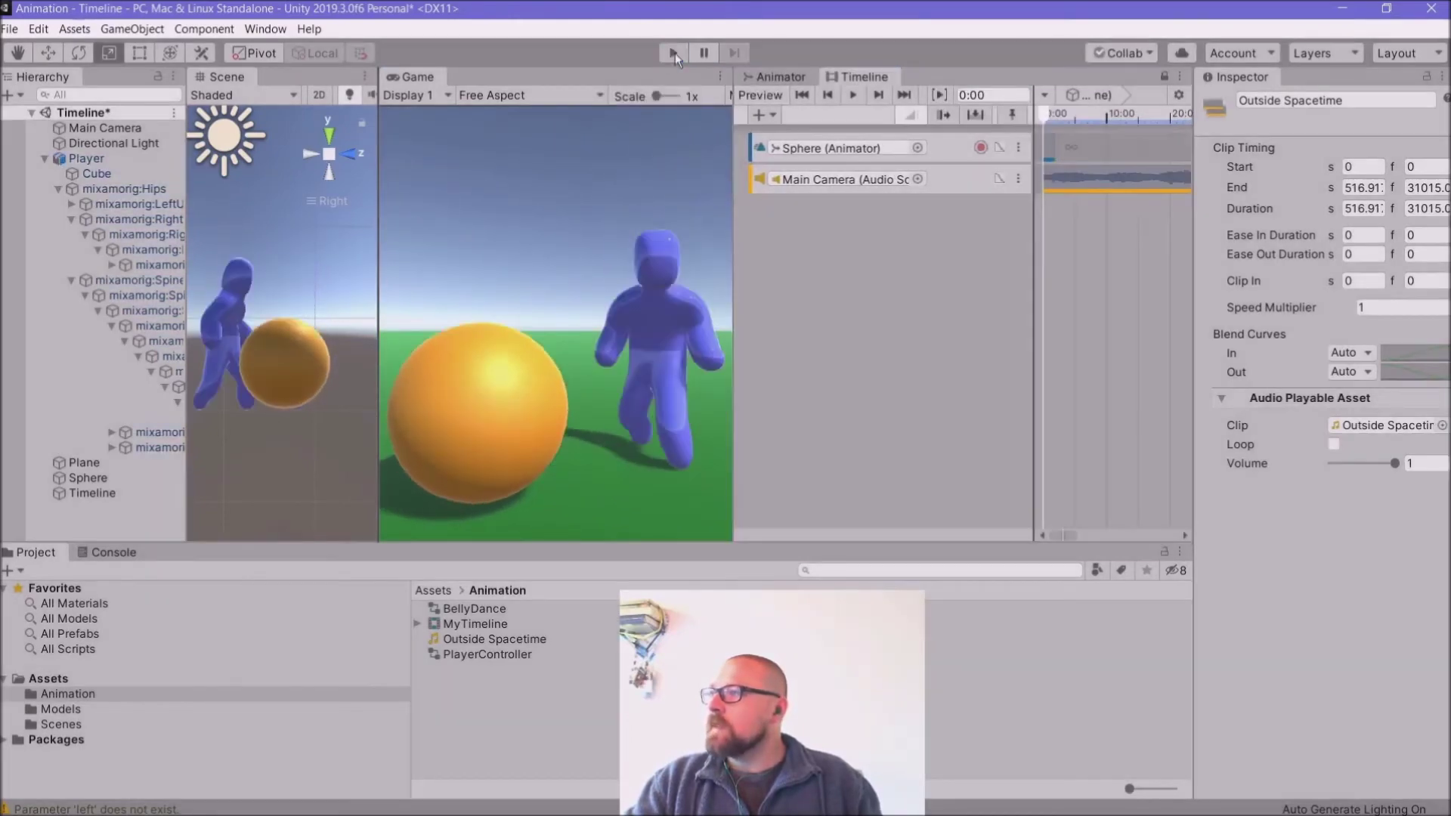
Step: Set the Post-Extrapolate mode of the Sphere track's Recorded clip to Ping Pong
{"action": "left_click", "coordinate": [1051, 149]}
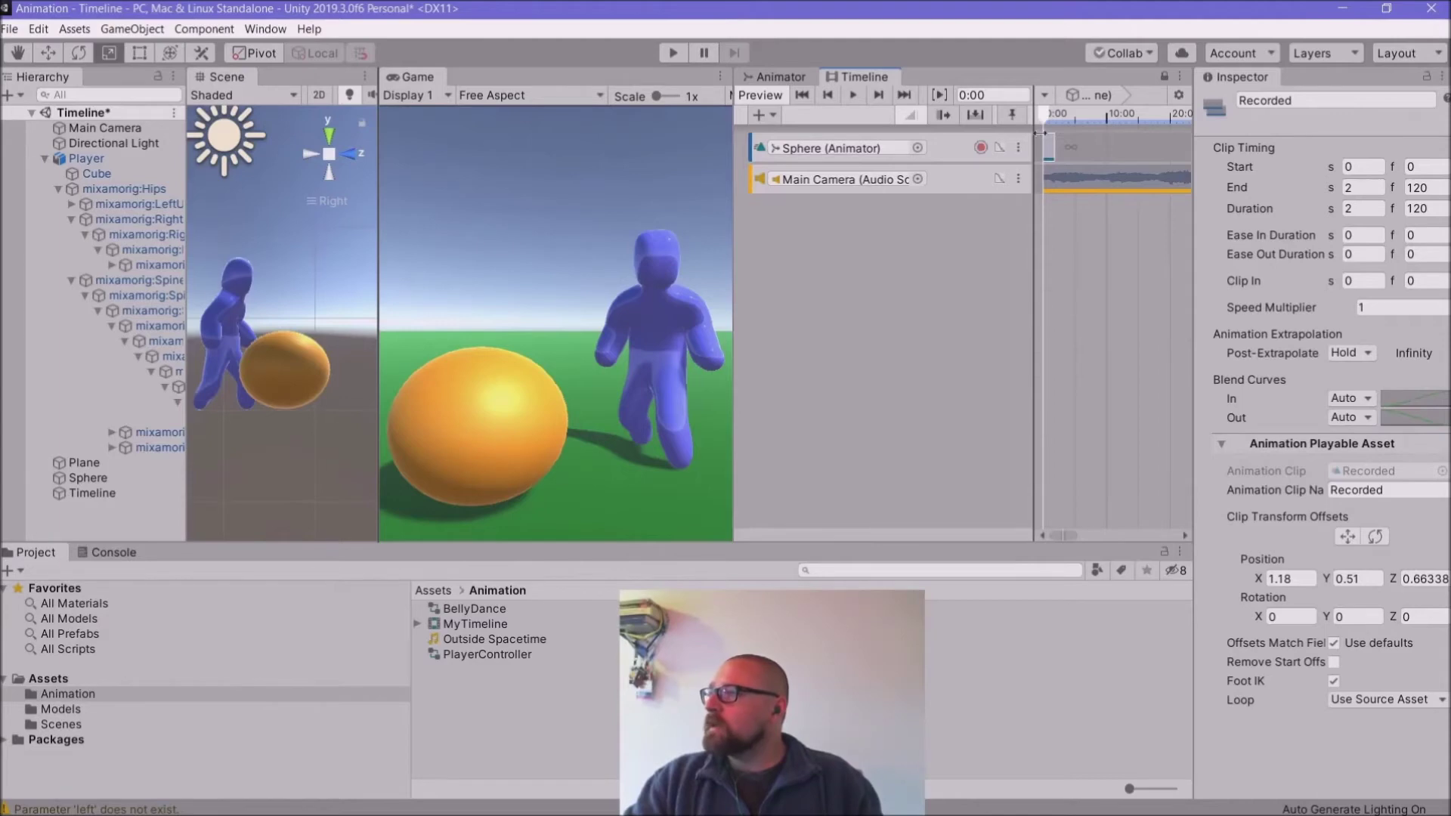
{"action": "left_click", "coordinate": [964, 144]}
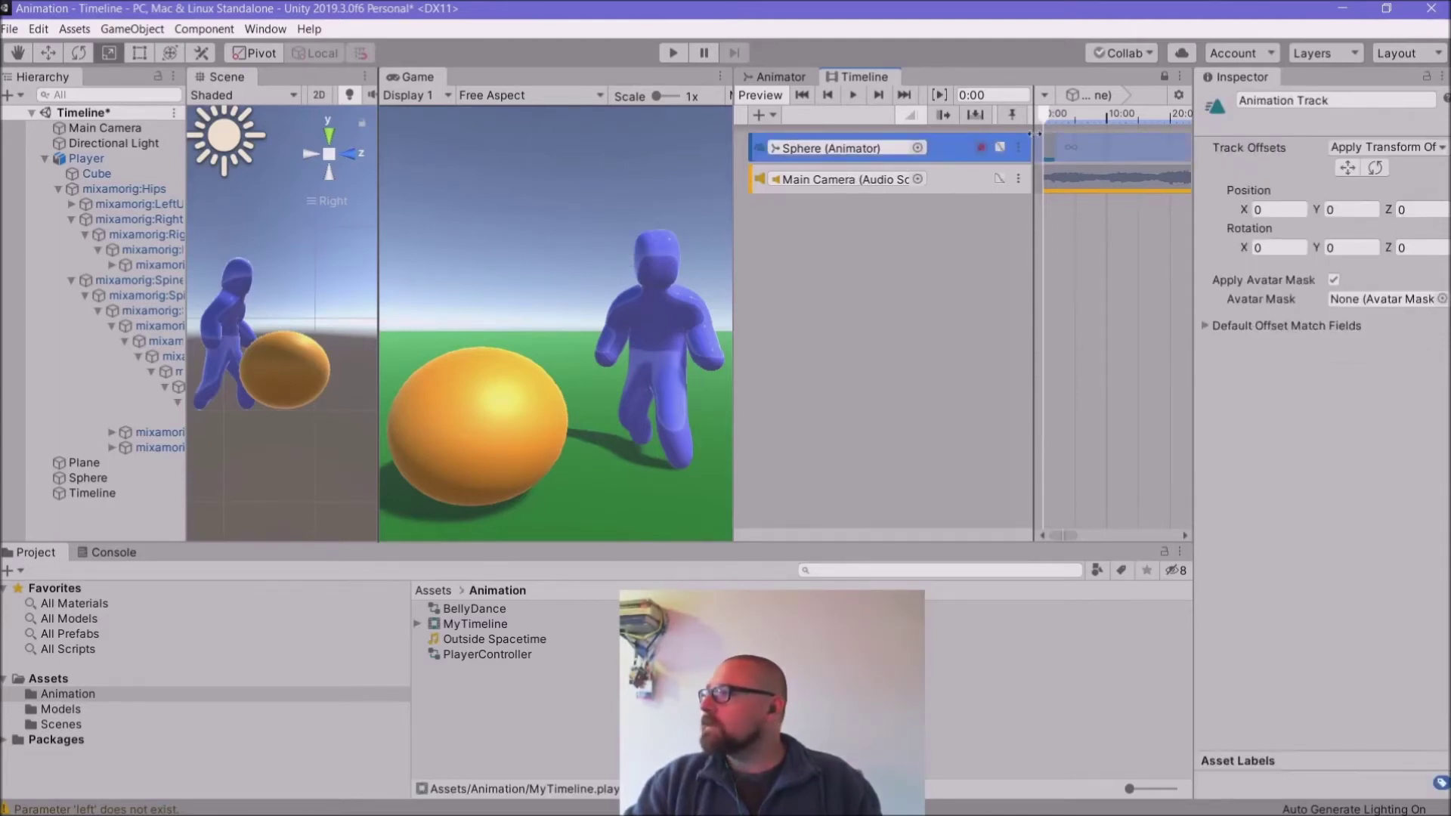
{"action": "left_click", "coordinate": [1047, 142]}
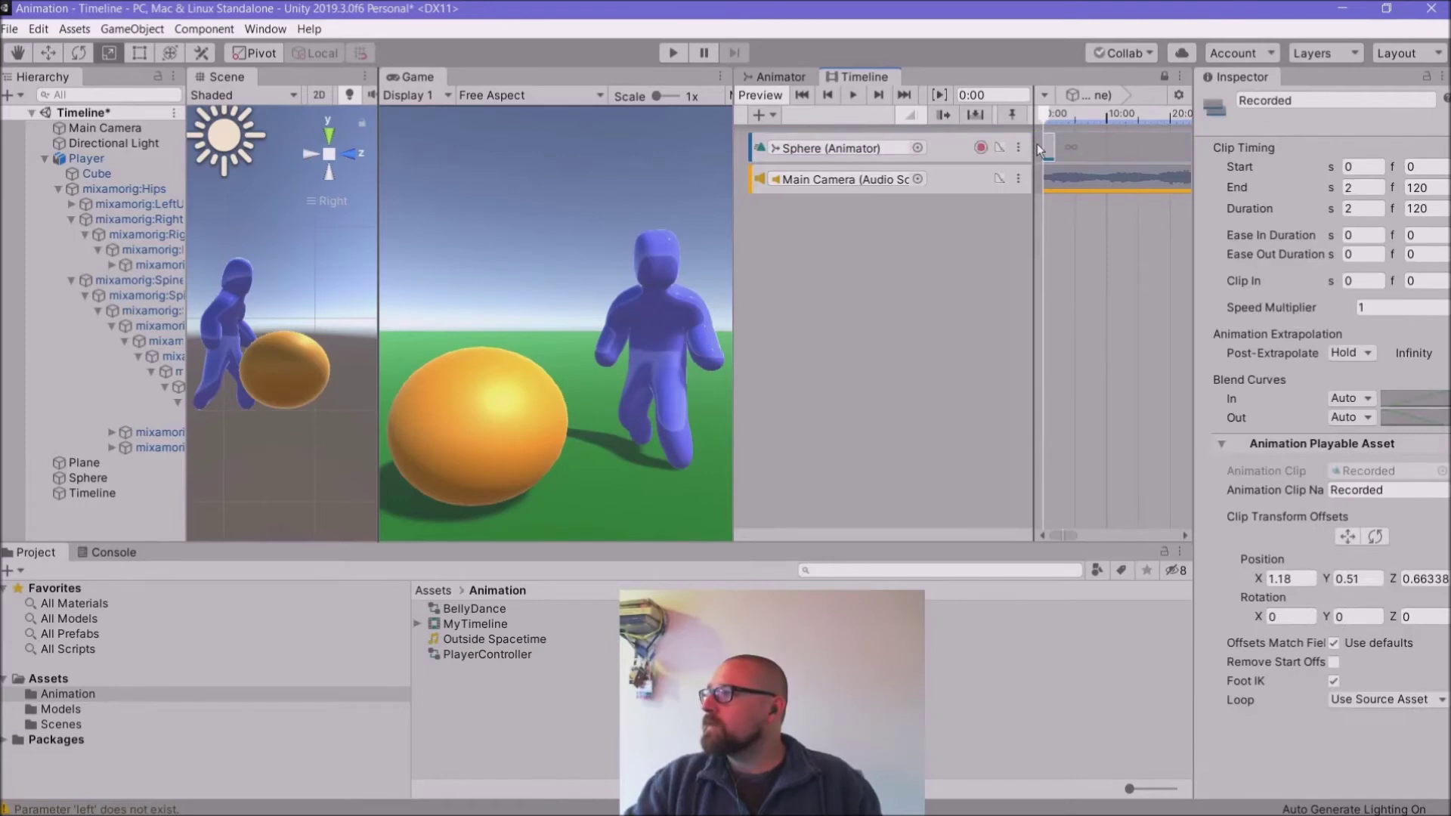
{"action": "left_click", "coordinate": [1372, 353]}
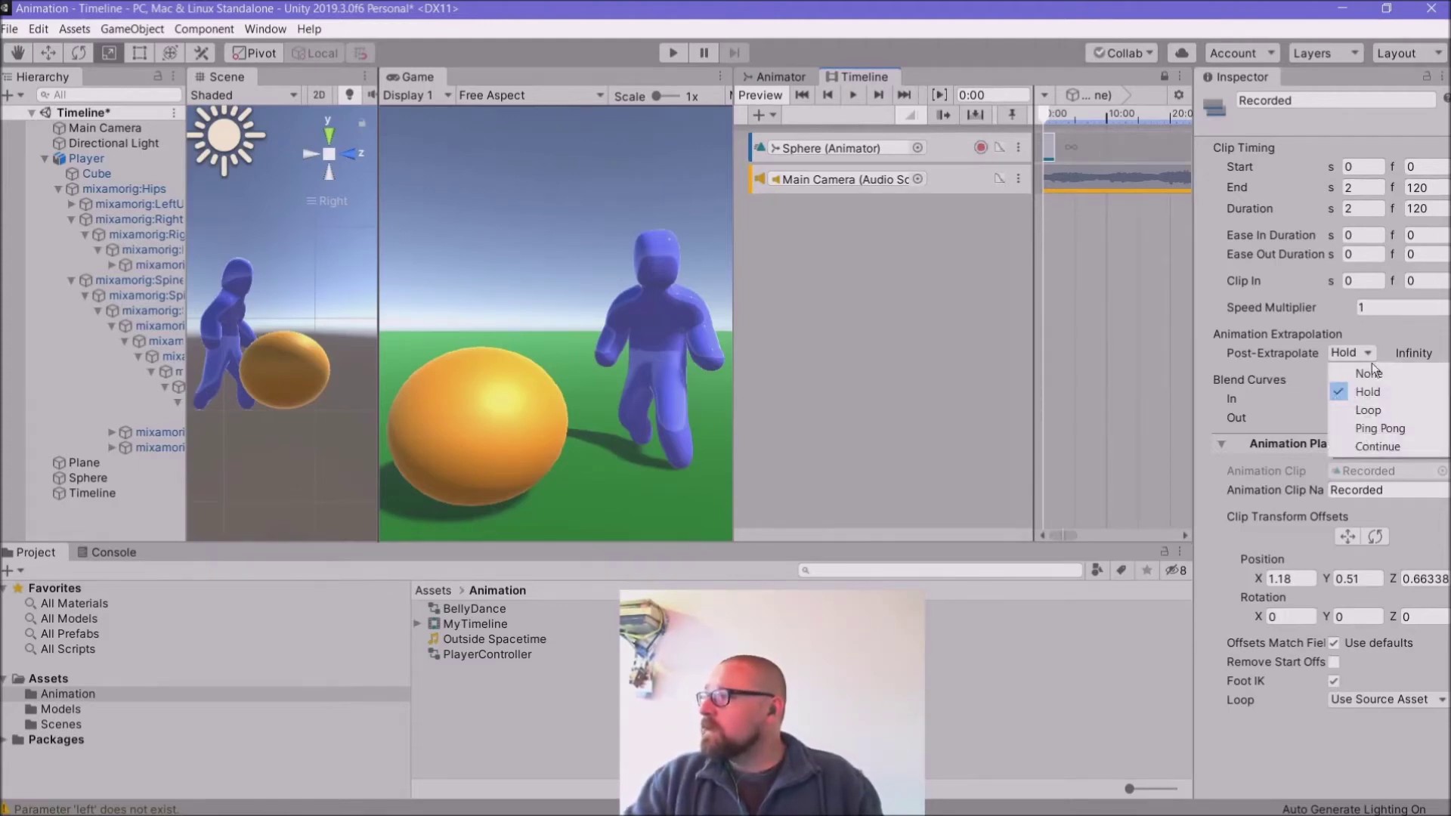
{"action": "left_click", "coordinate": [1372, 427]}
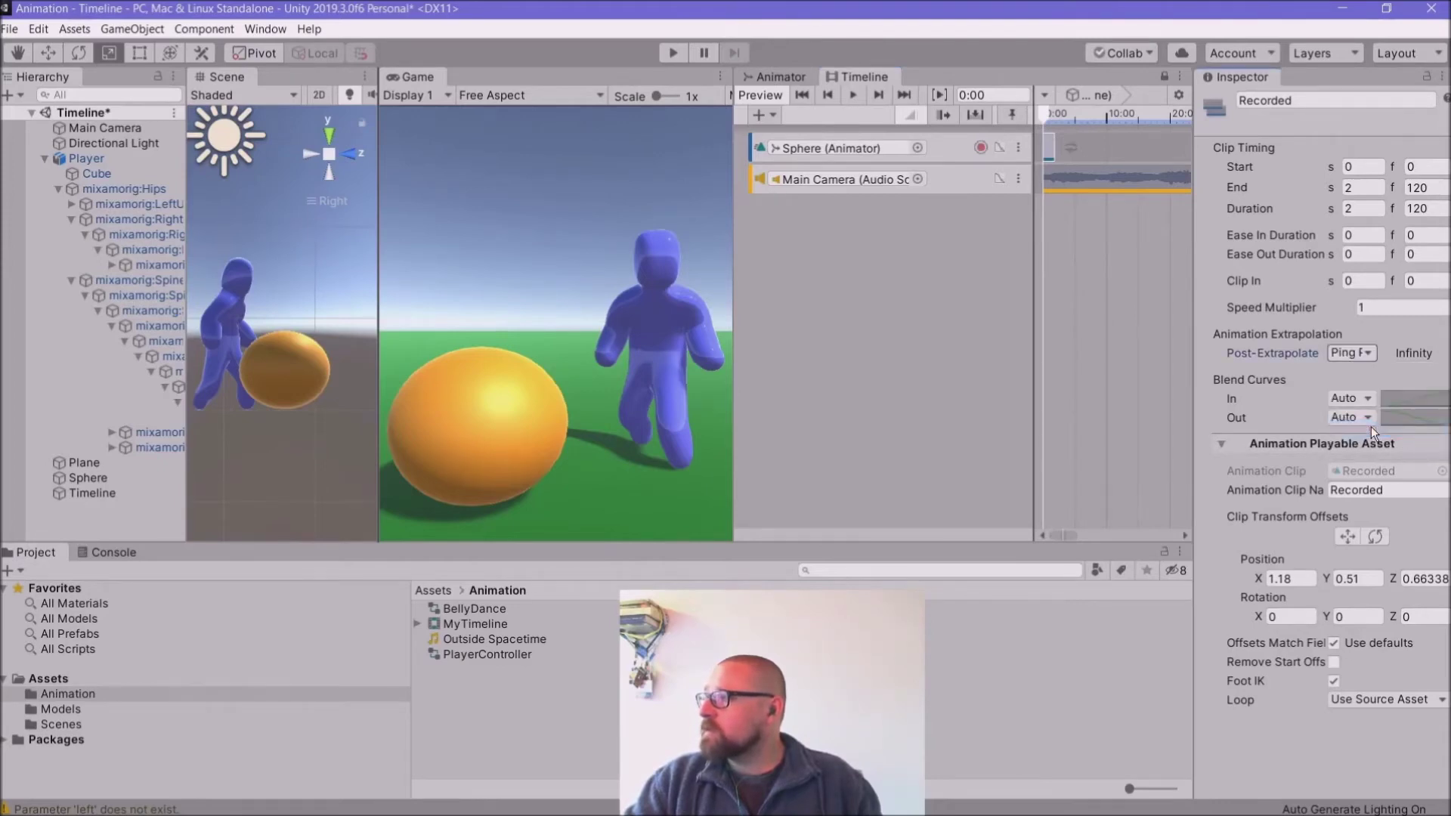
Step: Run the scene to watch the Sphere's ping-pong motion in an enlarged Game view, stop it and narrow the view again
{"action": "left_click", "coordinate": [671, 55]}
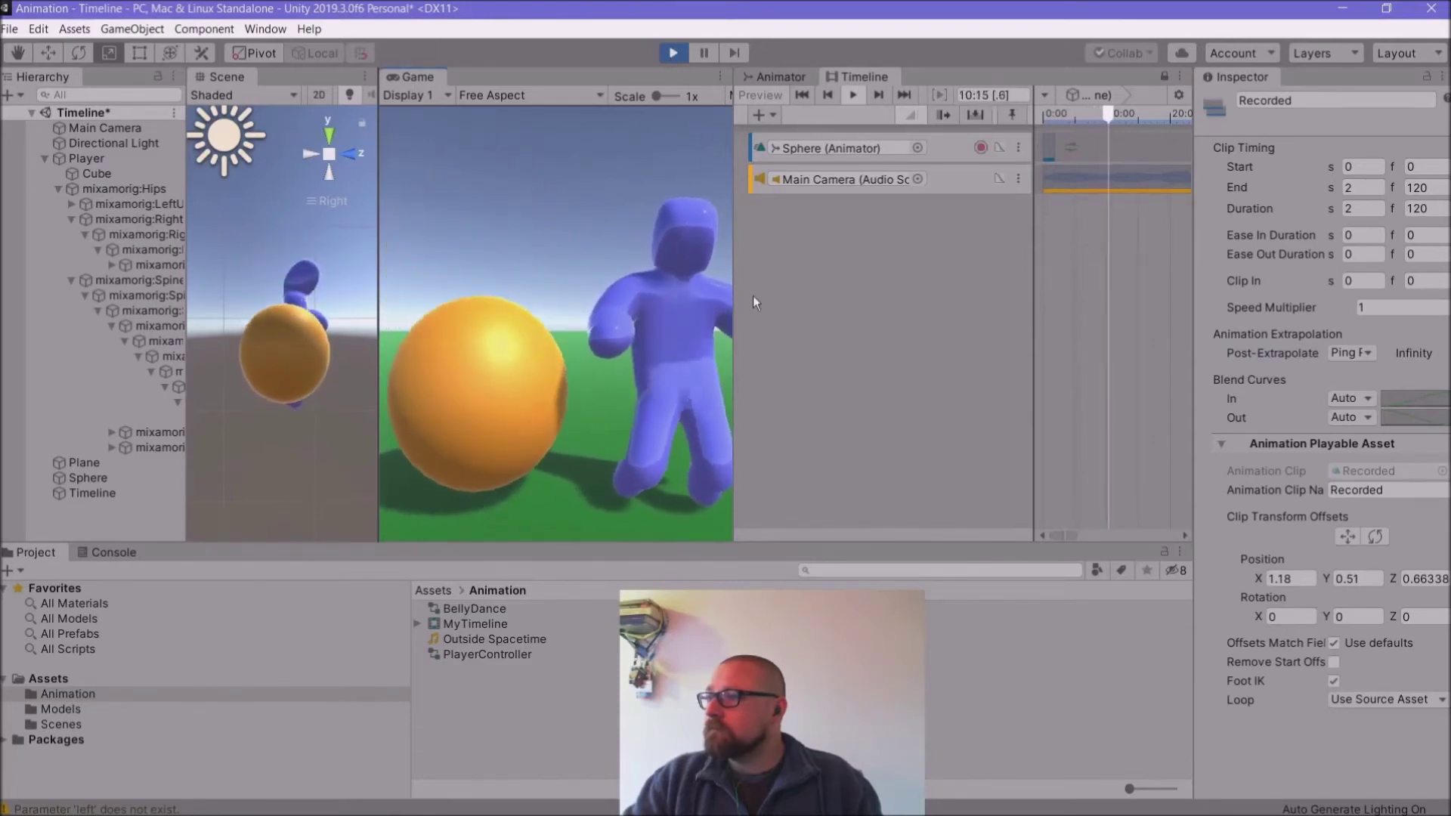
{"action": "left_click_drag", "start_coordinate": [734, 294], "coordinate": [867, 281]}
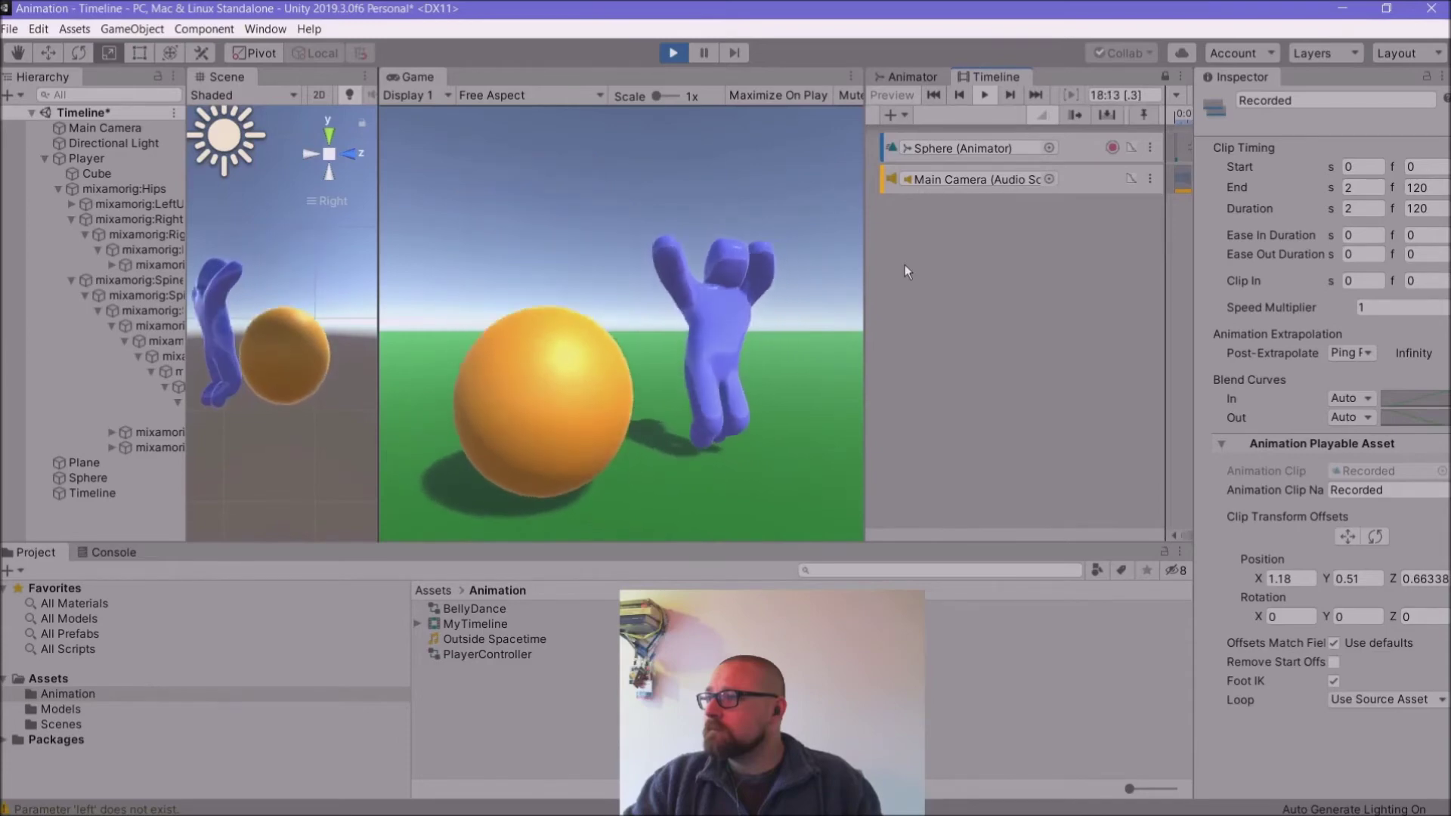
{"action": "left_click", "coordinate": [672, 53]}
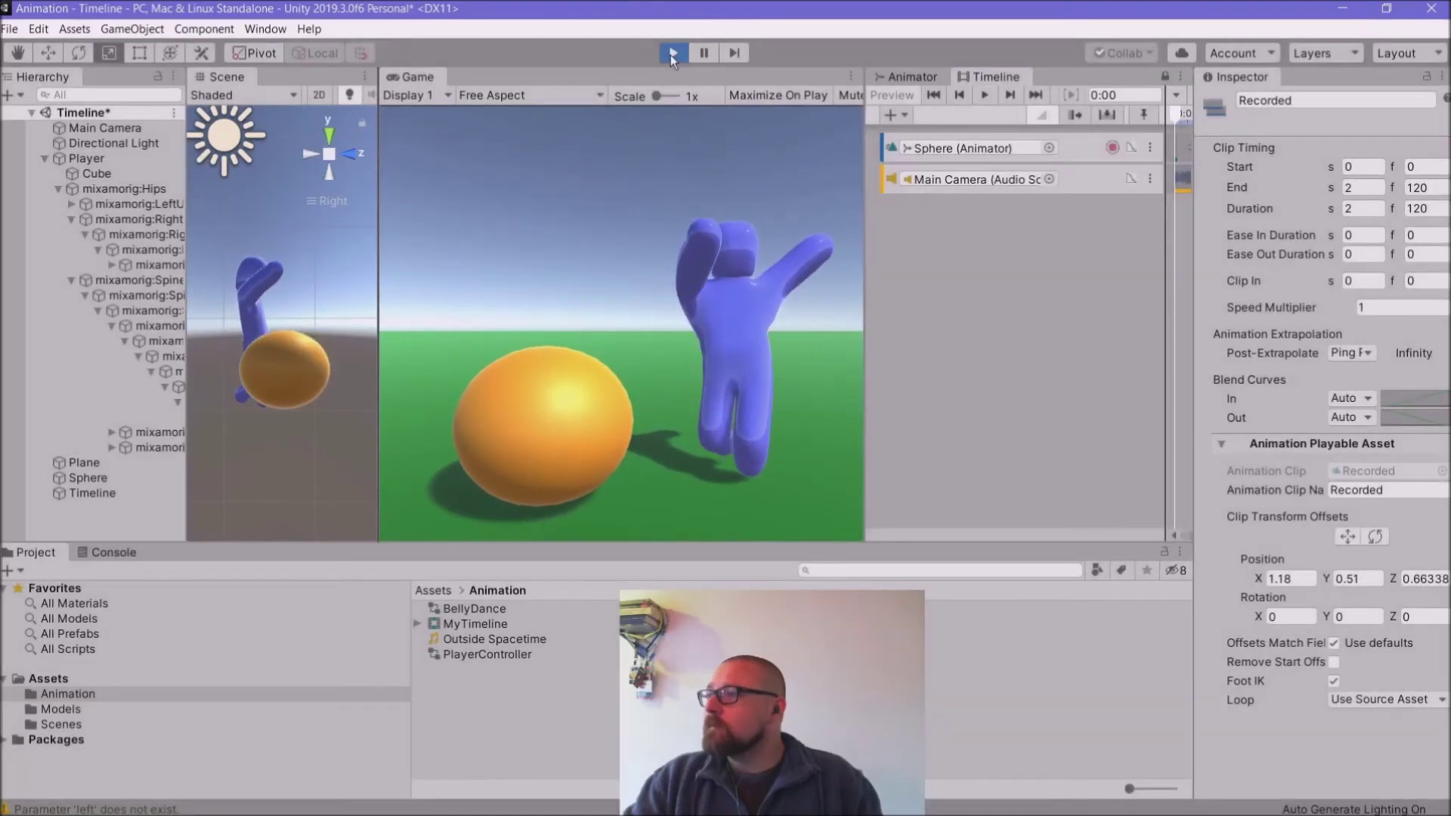
{"action": "left_click_drag", "start_coordinate": [864, 296], "coordinate": [730, 310]}
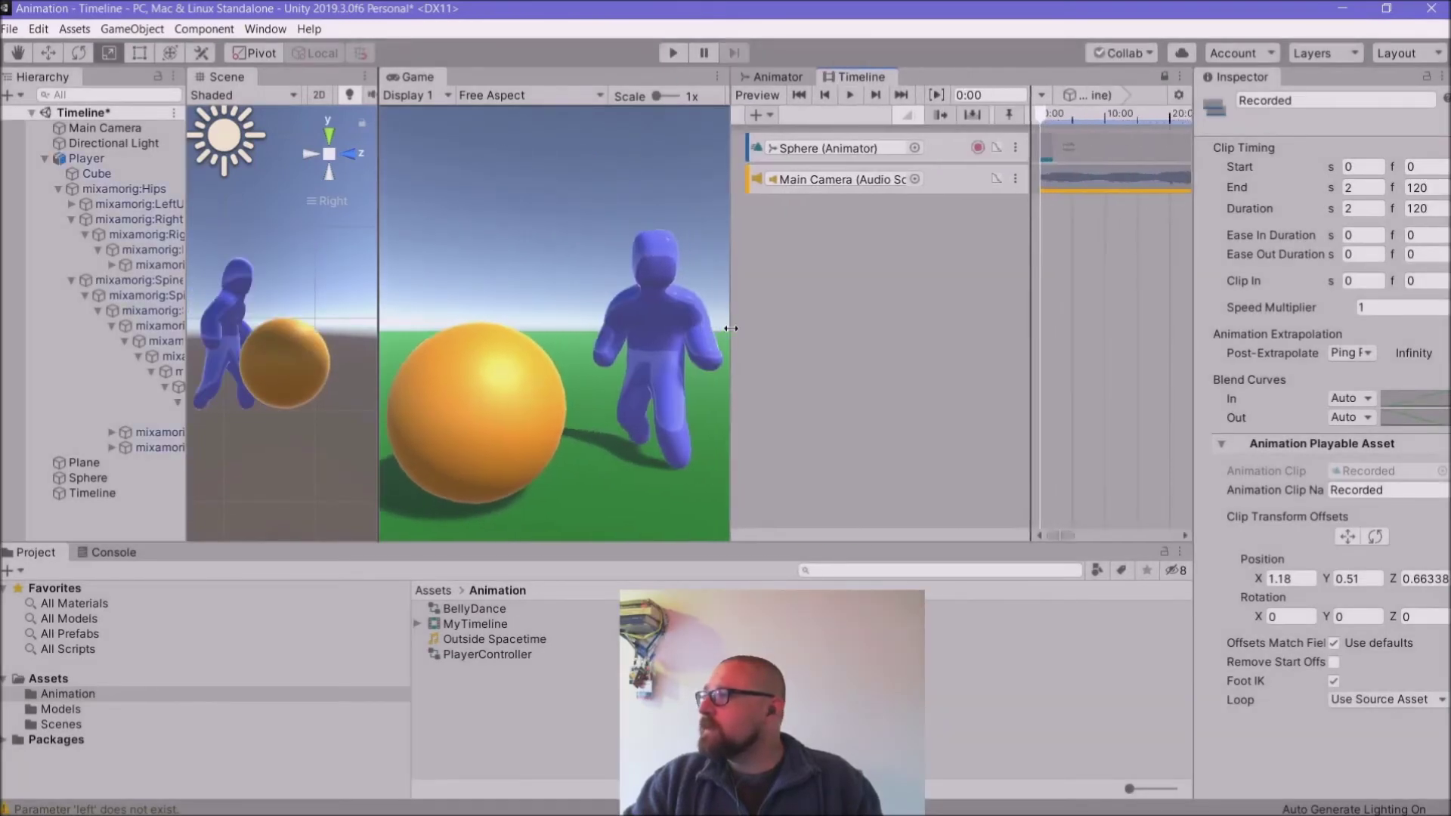
{"action": "left_click", "coordinate": [1005, 270]}
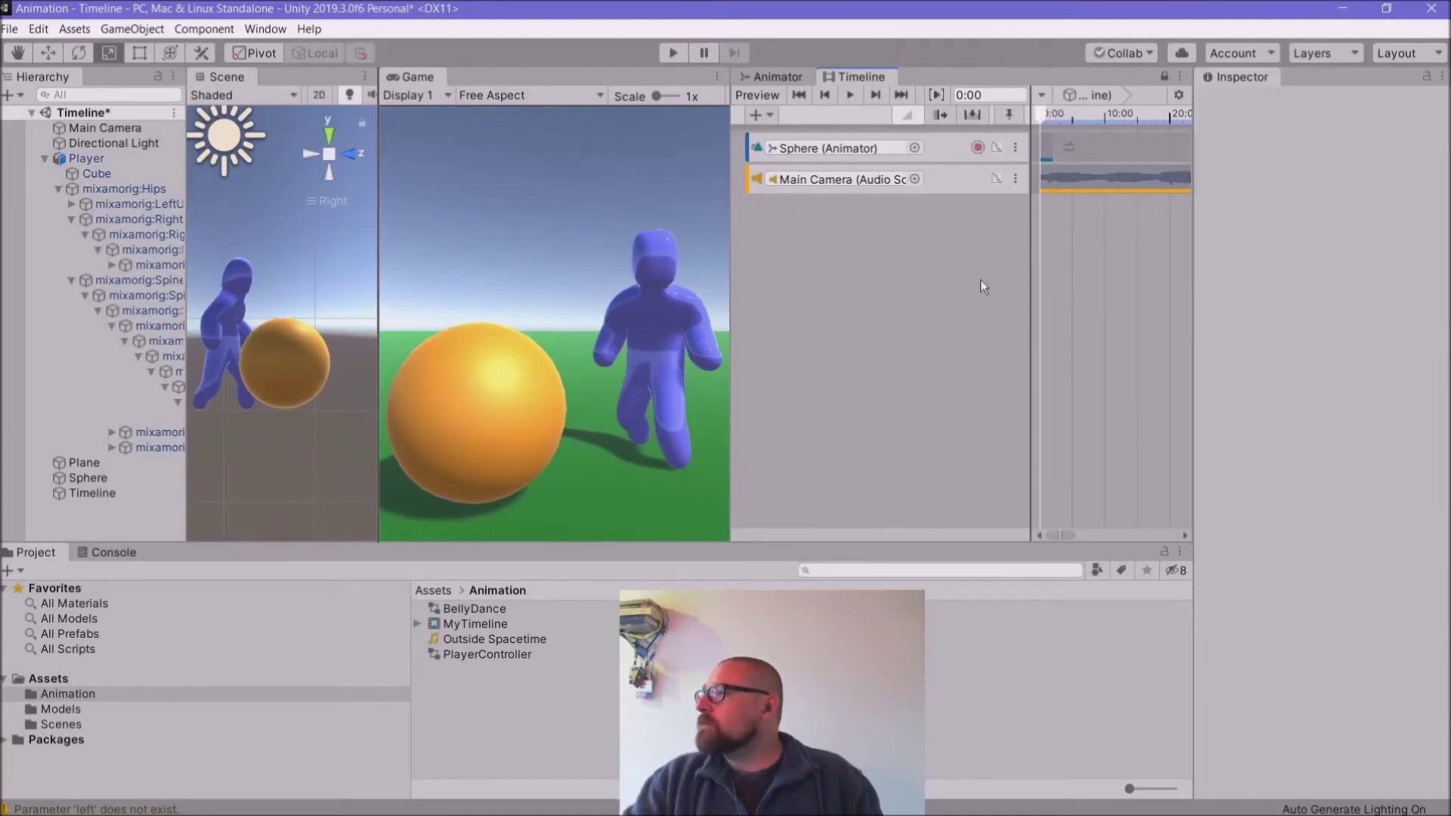
{"action": "mouse_move", "coordinate": [1029, 262]}
{"action": "left_mouse_down"}
{"action": "mouse_move", "coordinate": [1046, 267]}
{"action": "mouse_move", "coordinate": [1031, 269]}
{"action": "left_mouse_up"}
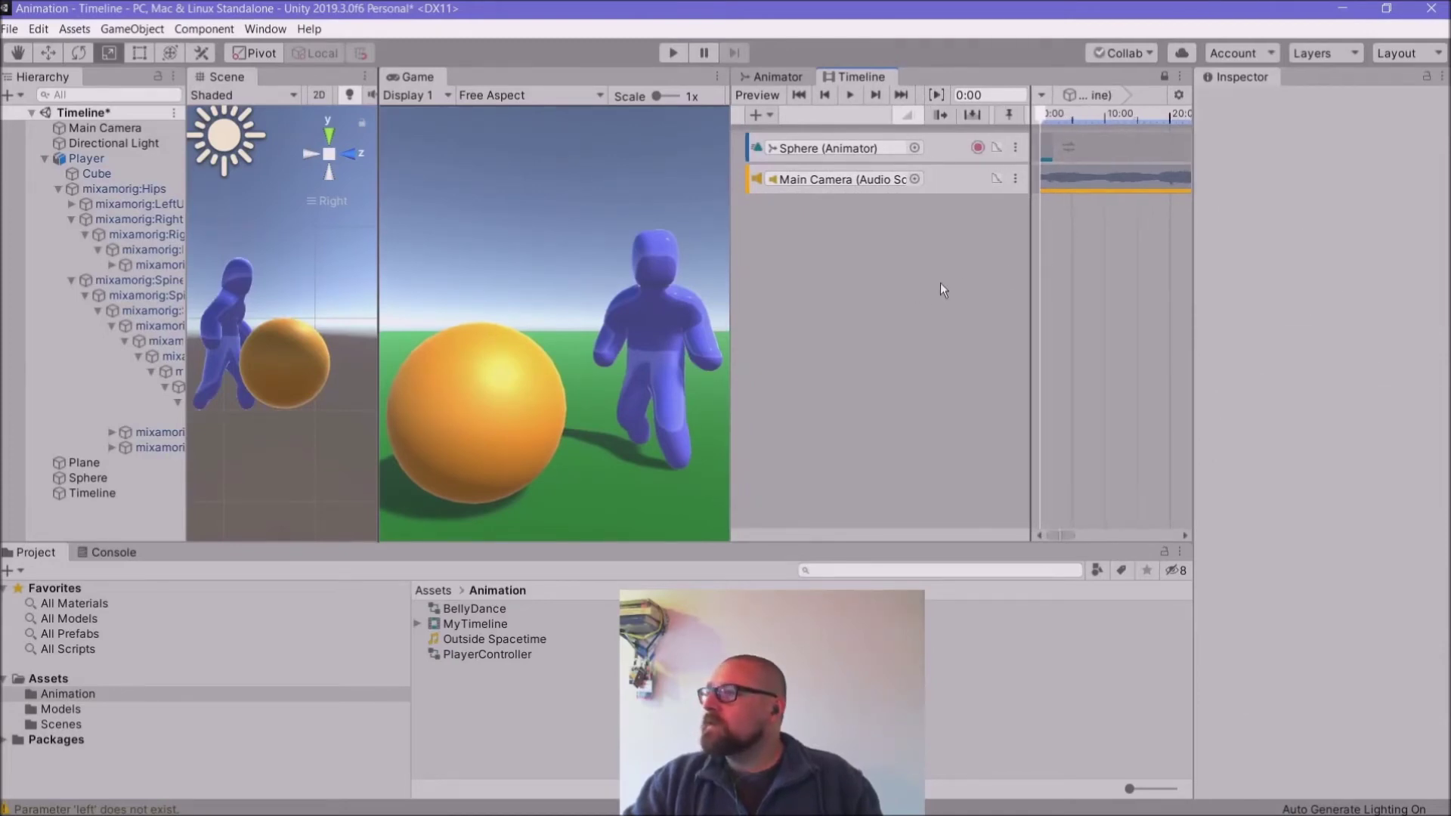
Step: Run the scene and set the Speed Multiplier of the Sphere track's Recorded clip to 2
{"action": "left_click", "coordinate": [959, 149]}
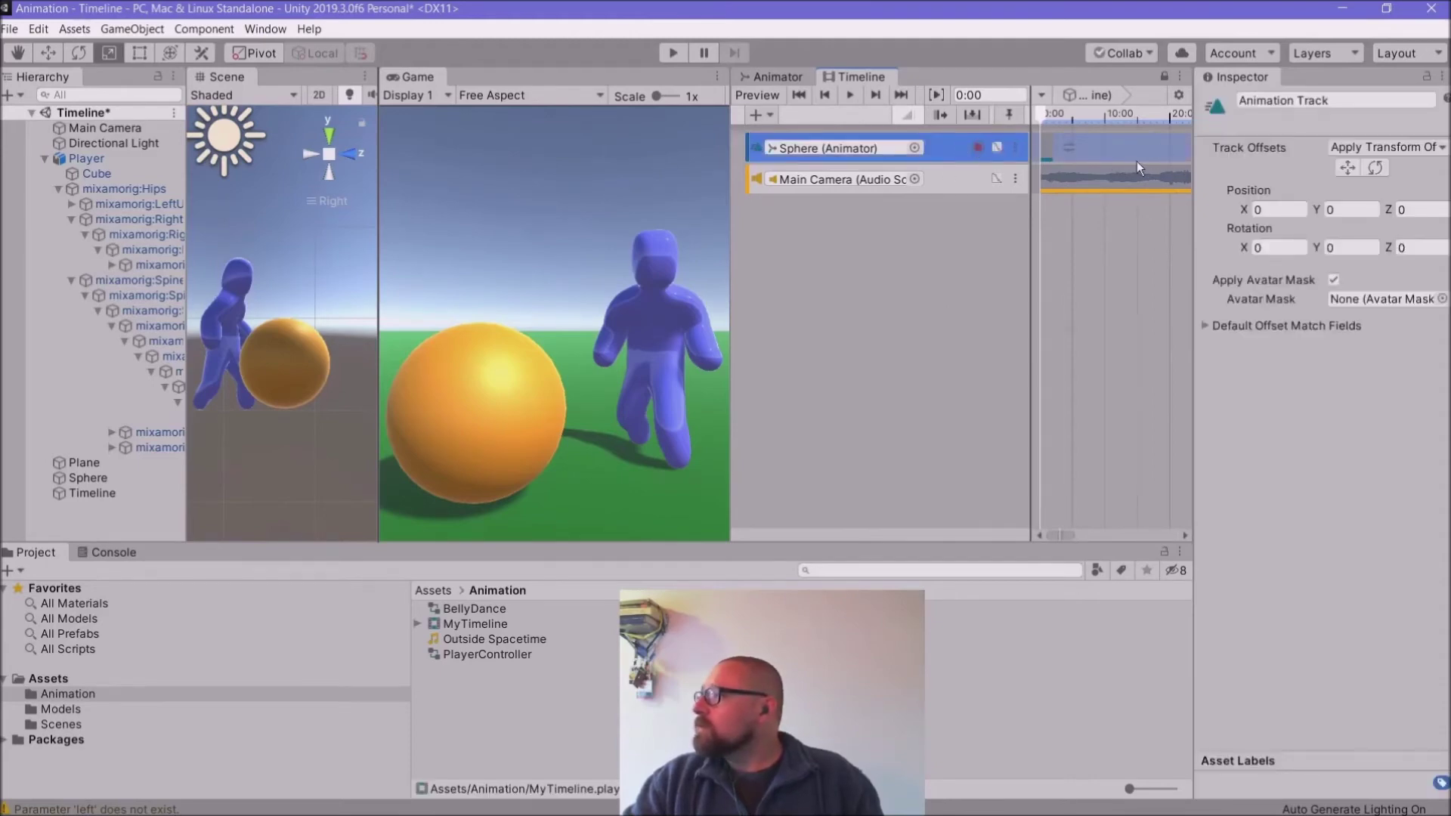
{"action": "left_click", "coordinate": [1050, 141]}
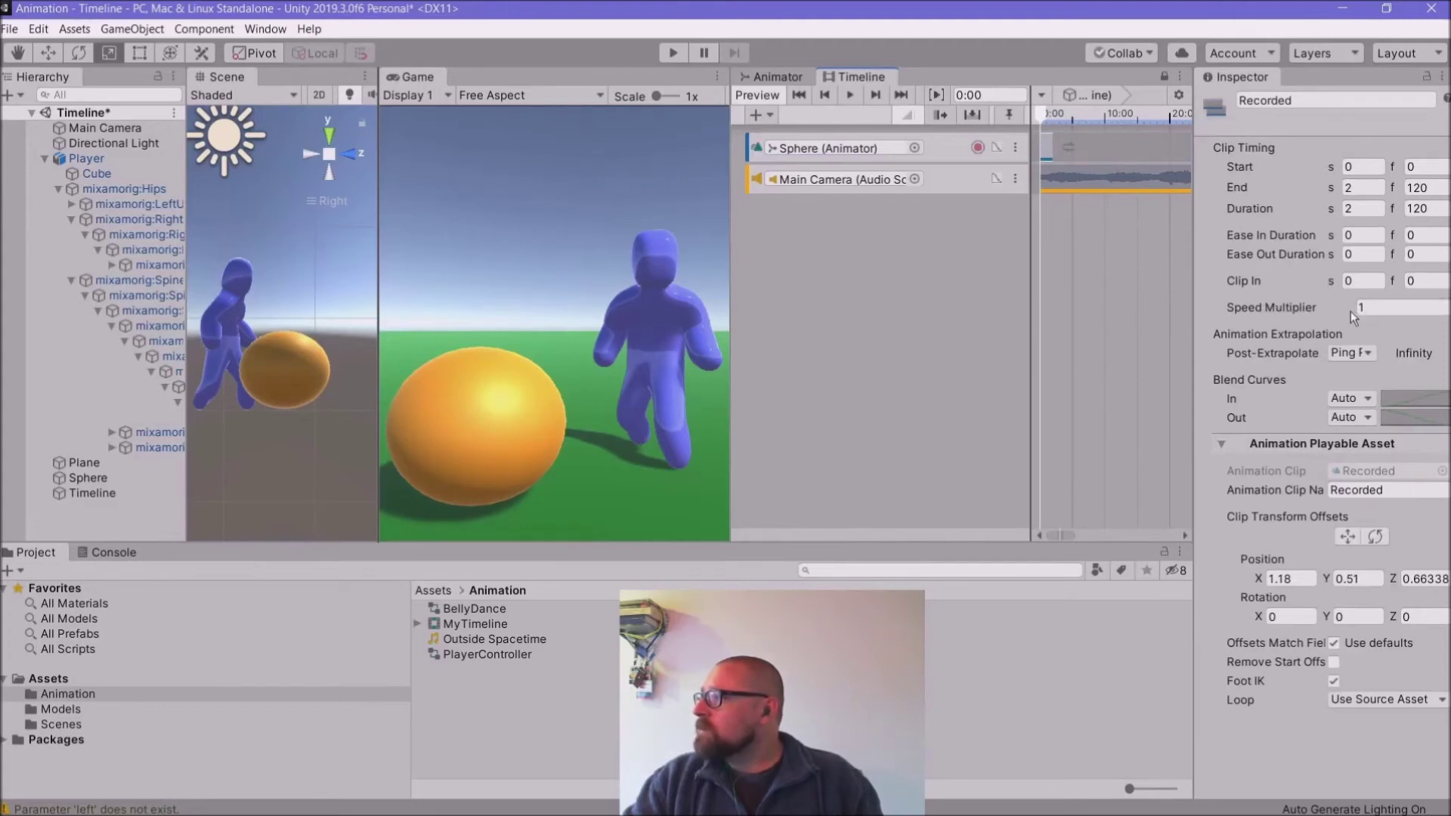
{"action": "left_click", "coordinate": [673, 54]}
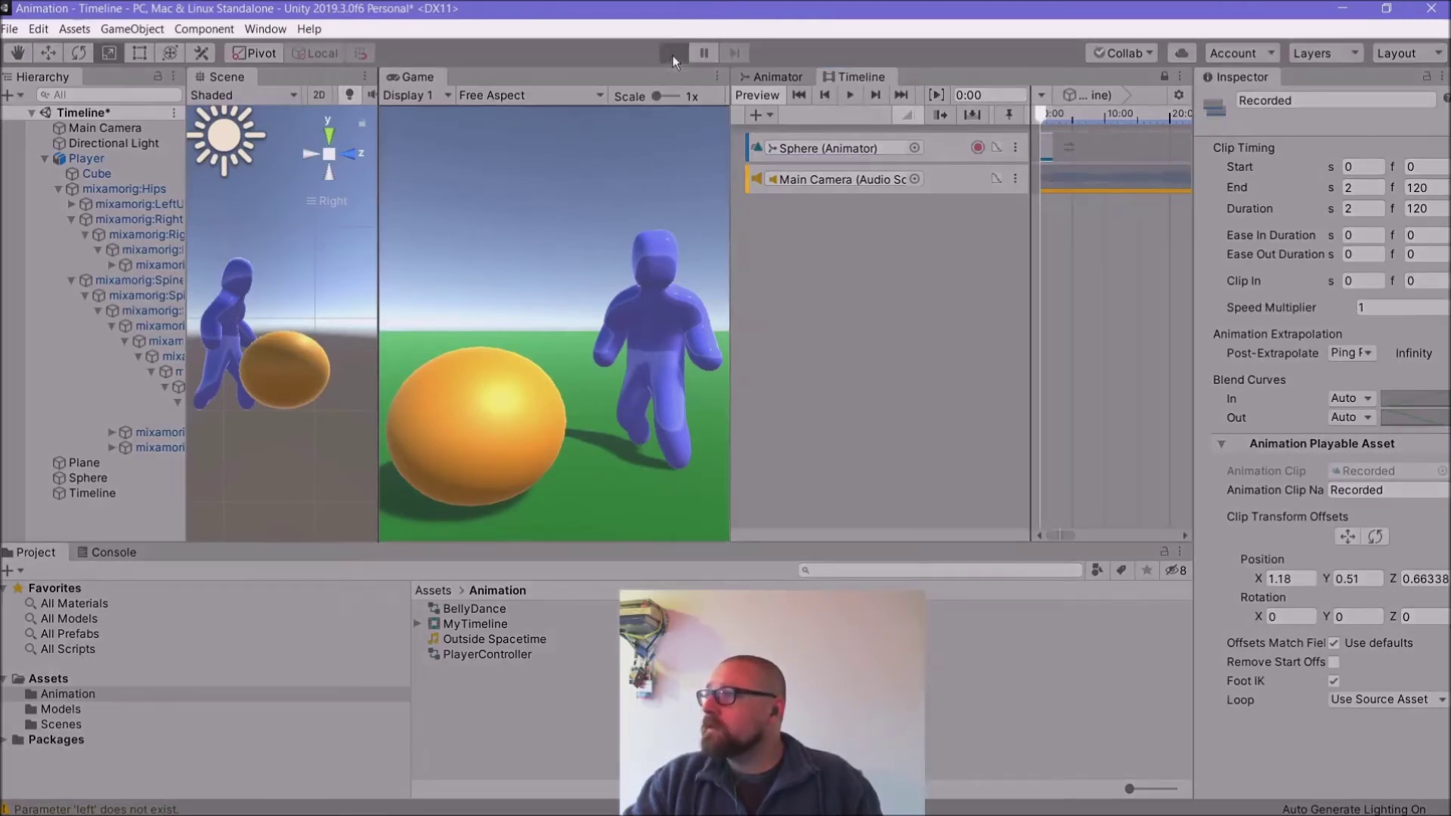
{"action": "left_click", "coordinate": [1358, 307]}
{"action": "type", "text": "2"}
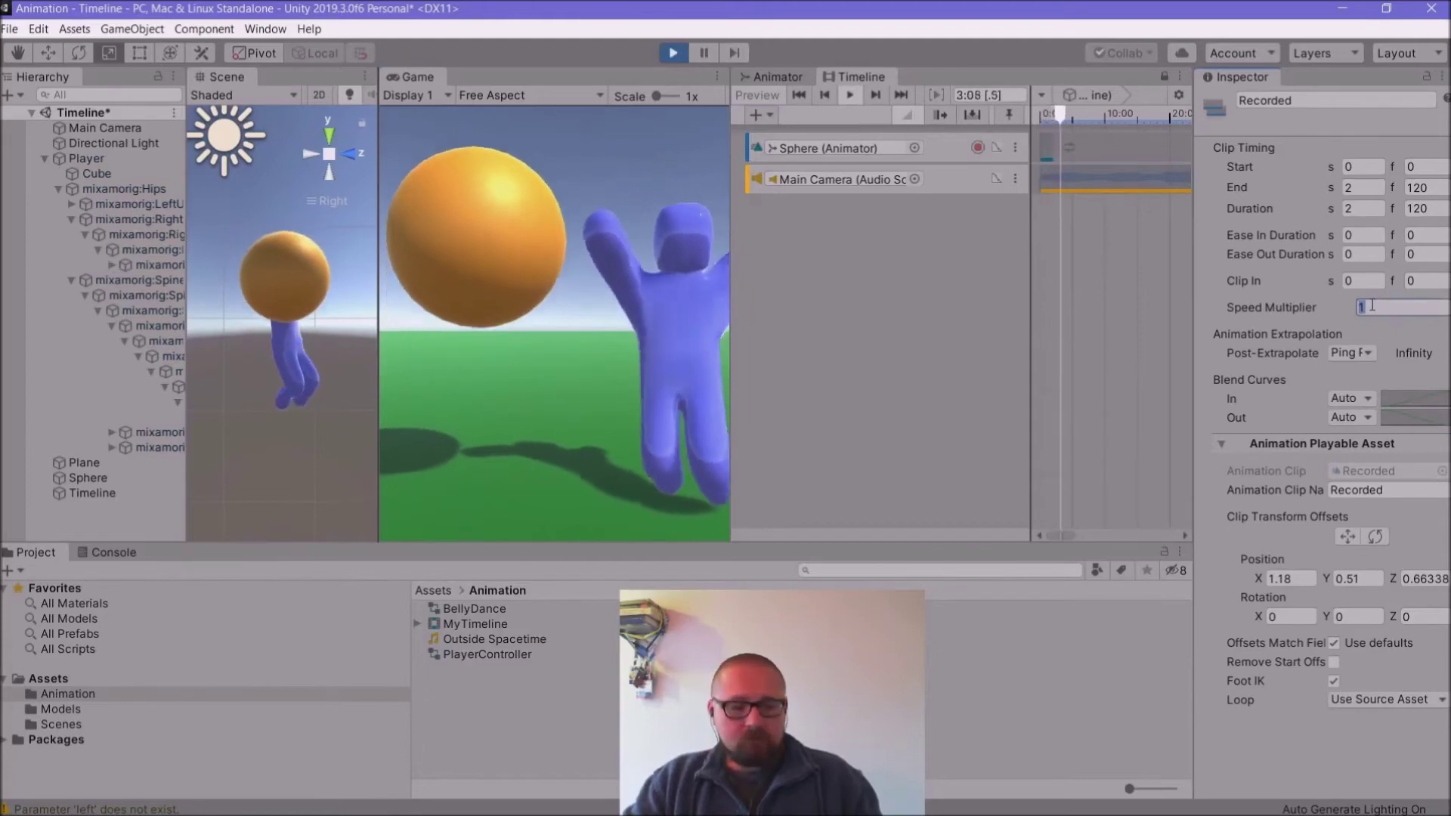
{"action": "key", "text": "Return"}
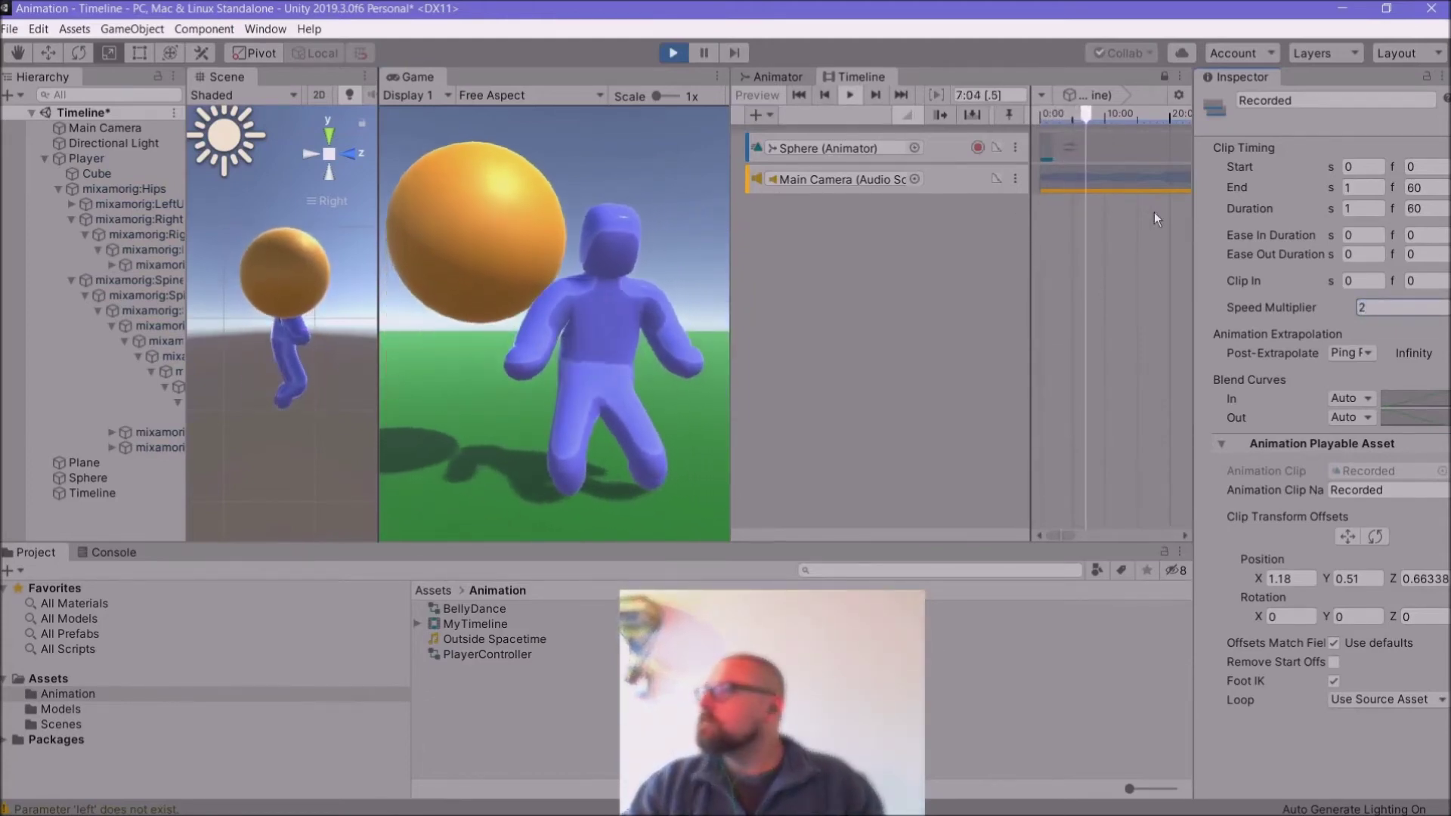
Step: Try a Speed Multiplier of 20 on the Sphere track's Recorded clip, rerunning the scene to check the motion
{"action": "left_click", "coordinate": [1385, 306]}
{"action": "type", "text": "0"}
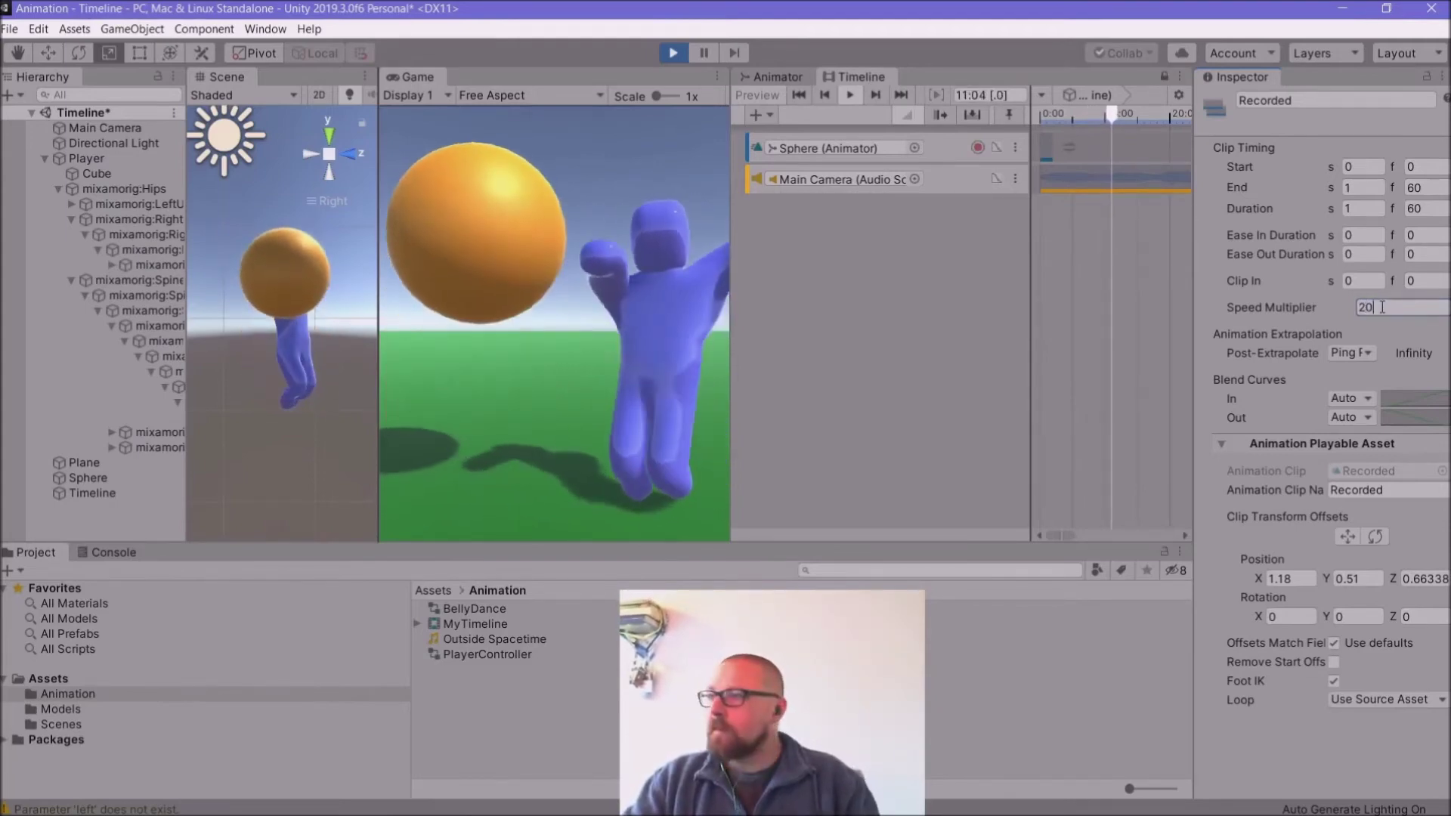
{"action": "left_click", "coordinate": [674, 53]}
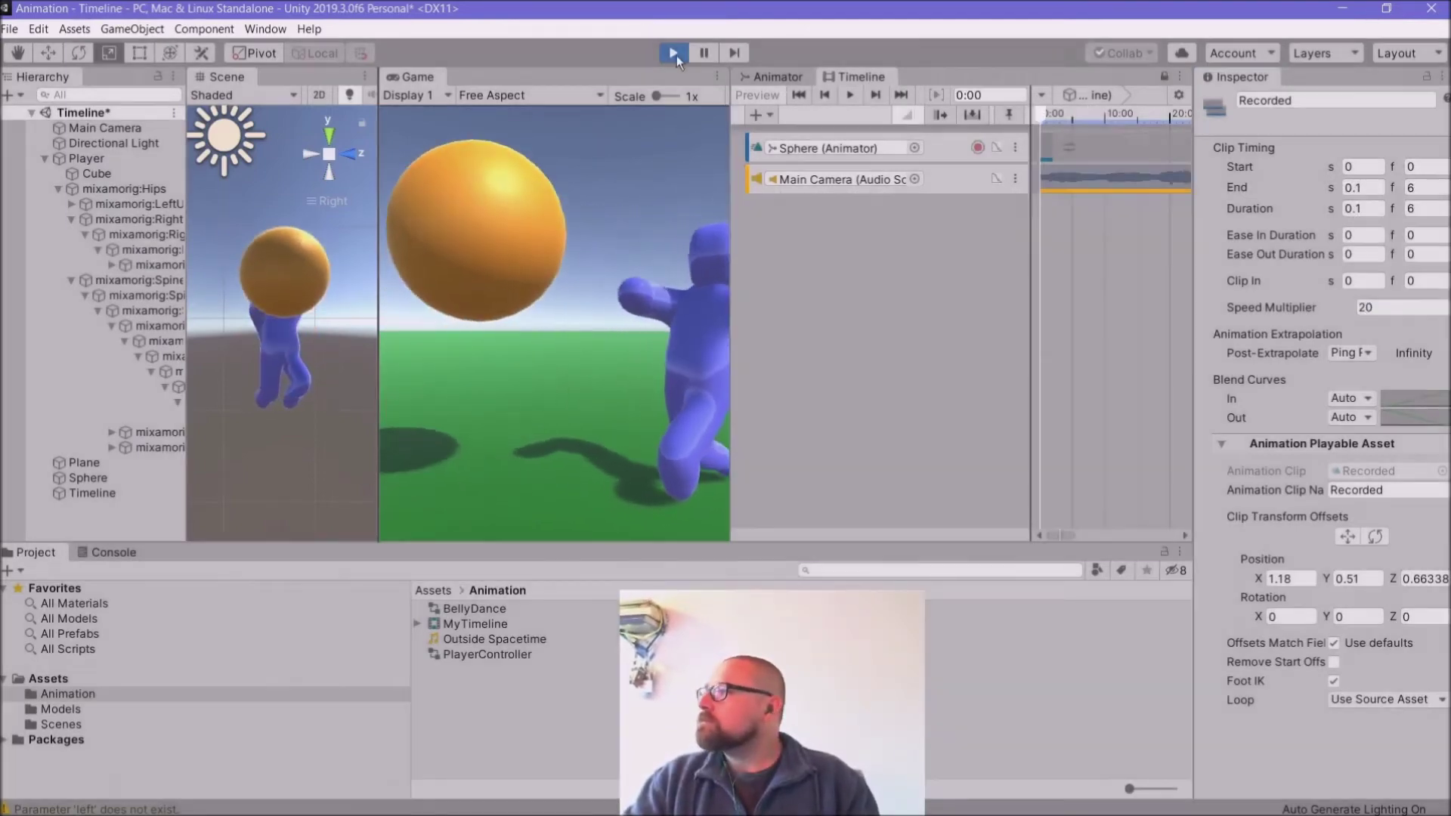
{"action": "left_click", "coordinate": [1381, 301]}
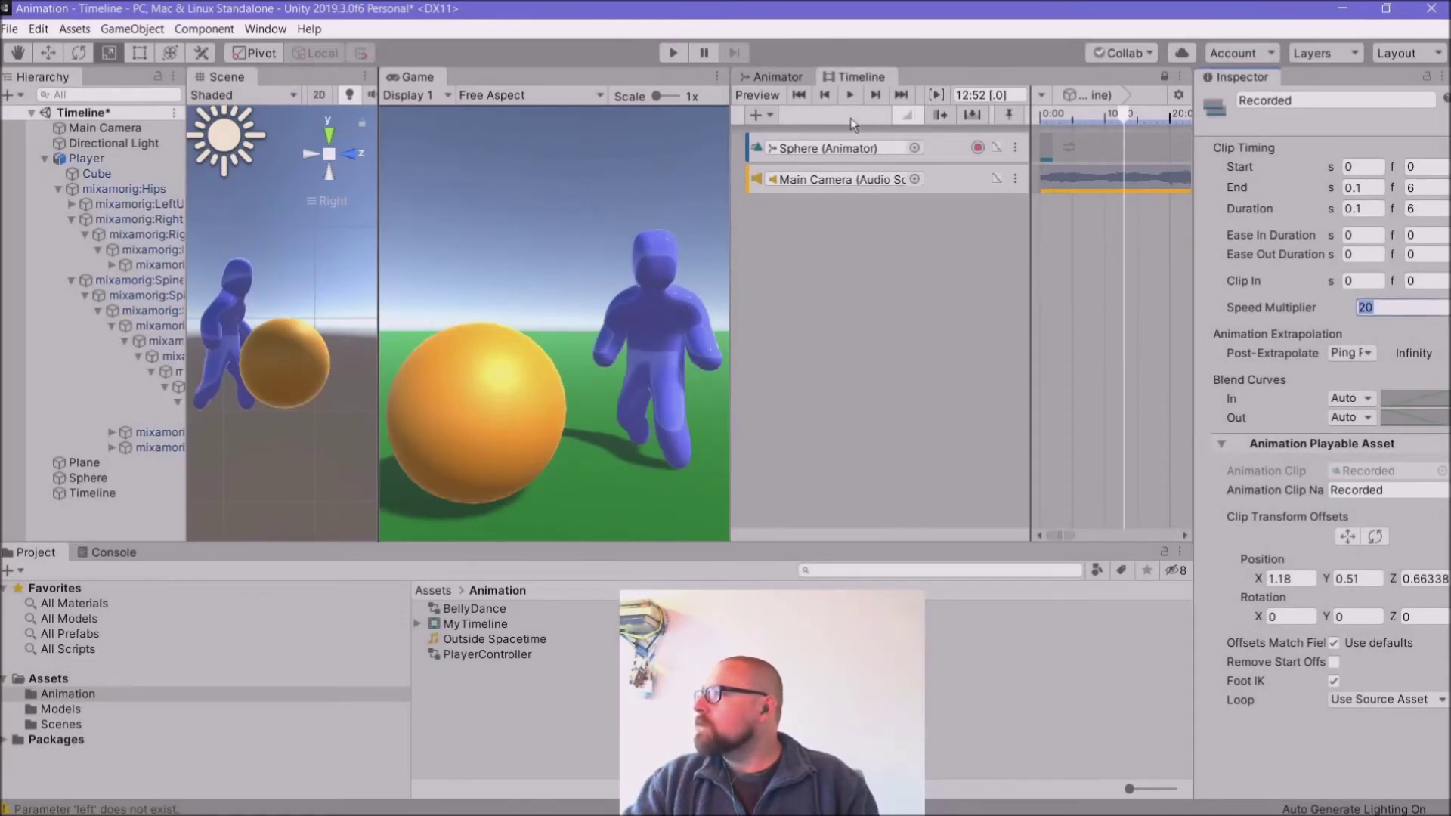
{"action": "left_click", "coordinate": [663, 49]}
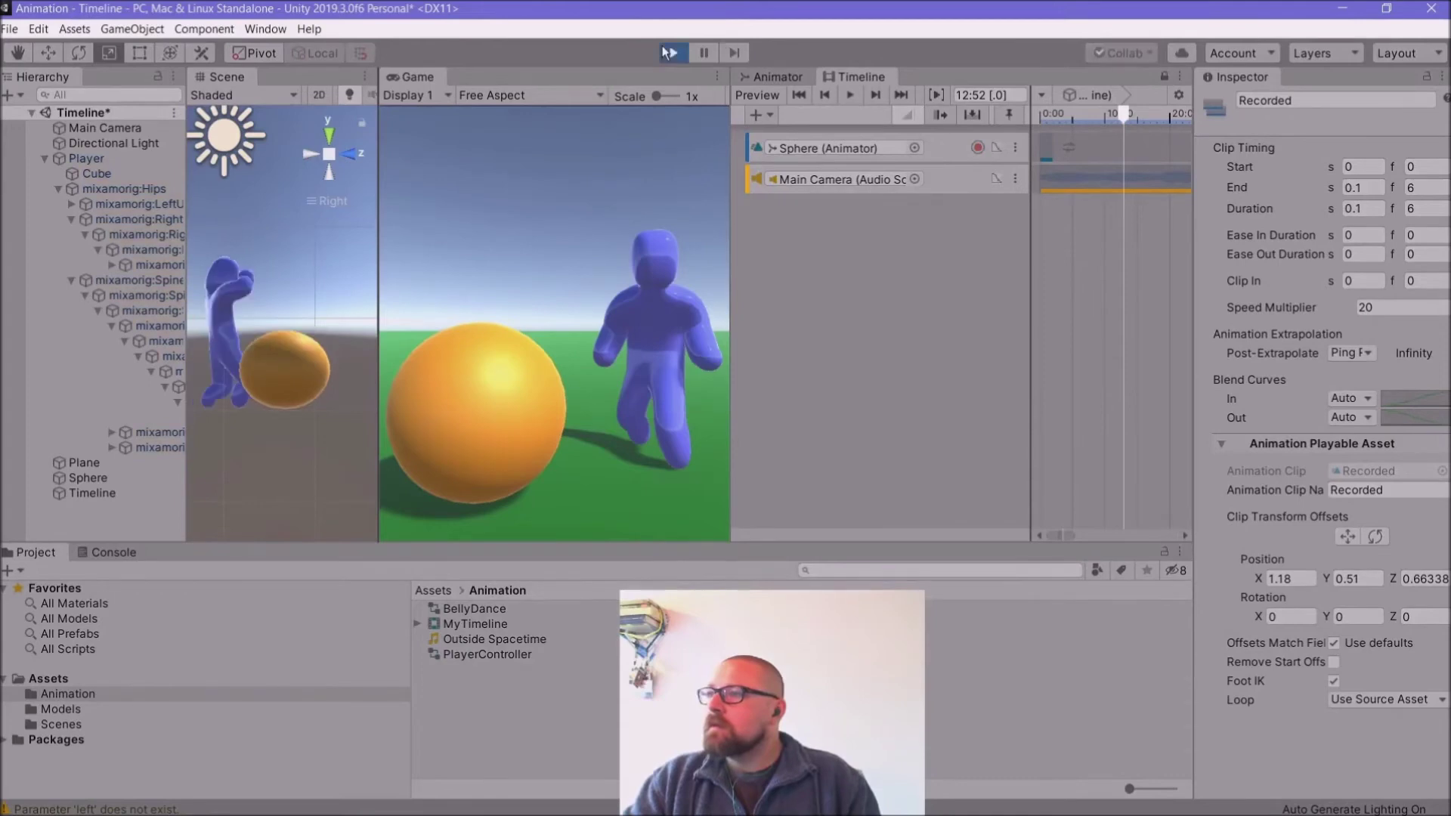
{"action": "left_click", "coordinate": [673, 53]}
Step: Set the Speed Multiplier of the Sphere track's Recorded clip to 1 and keep the clip selected
{"action": "left_click", "coordinate": [1407, 309]}
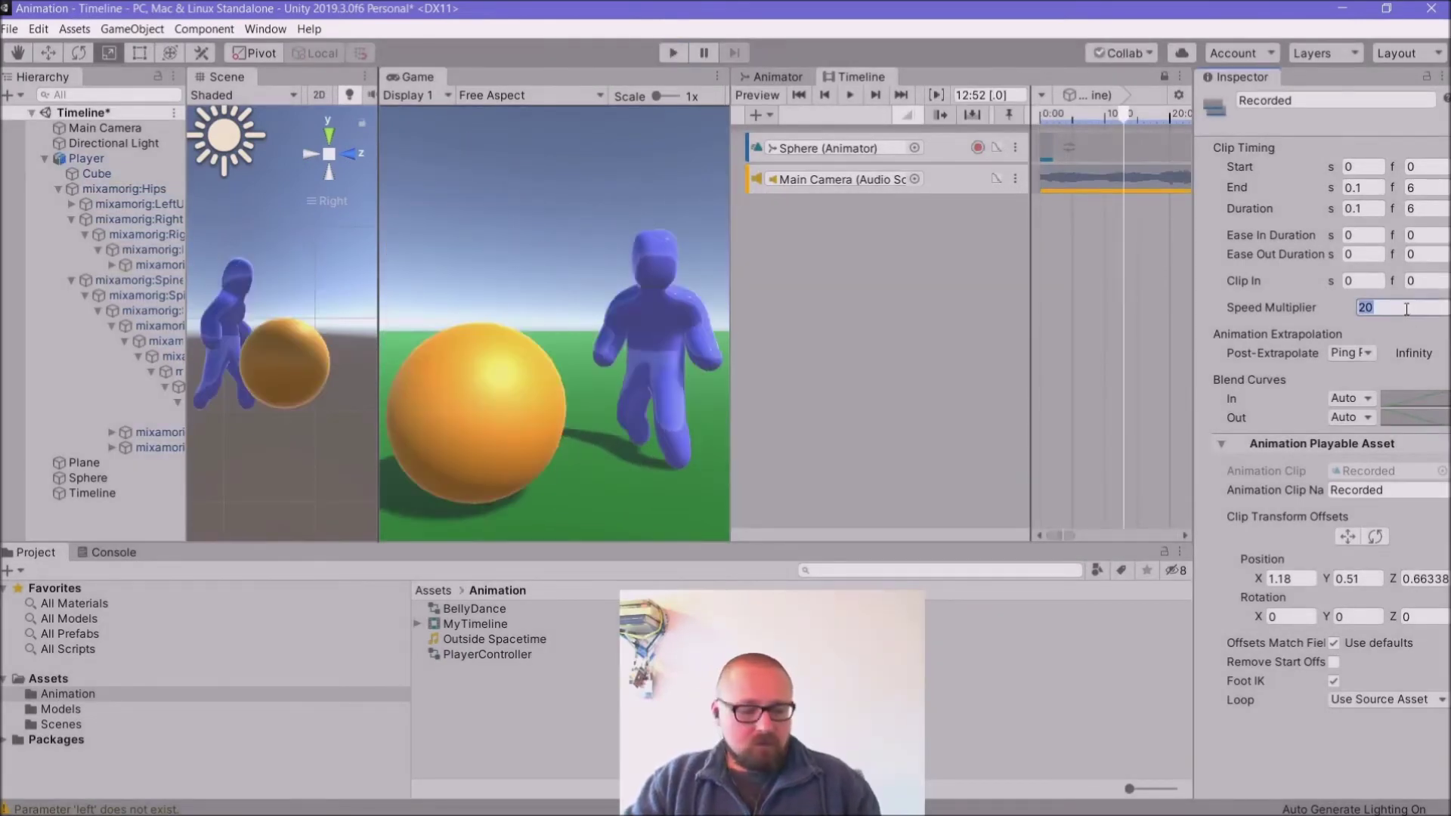
{"action": "type", "text": "1"}
{"action": "key", "text": "Return"}
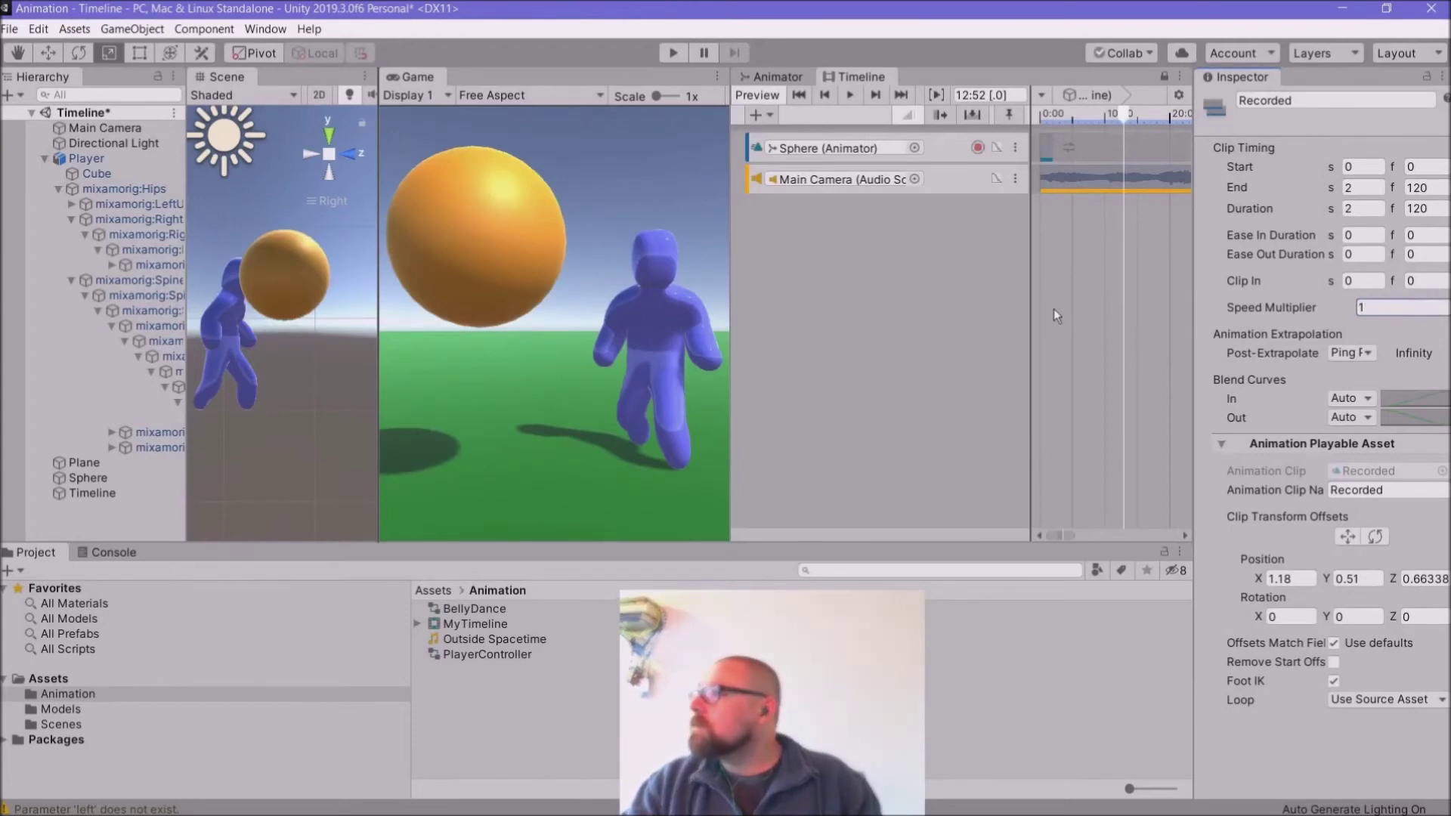
{"action": "left_click", "coordinate": [952, 144]}
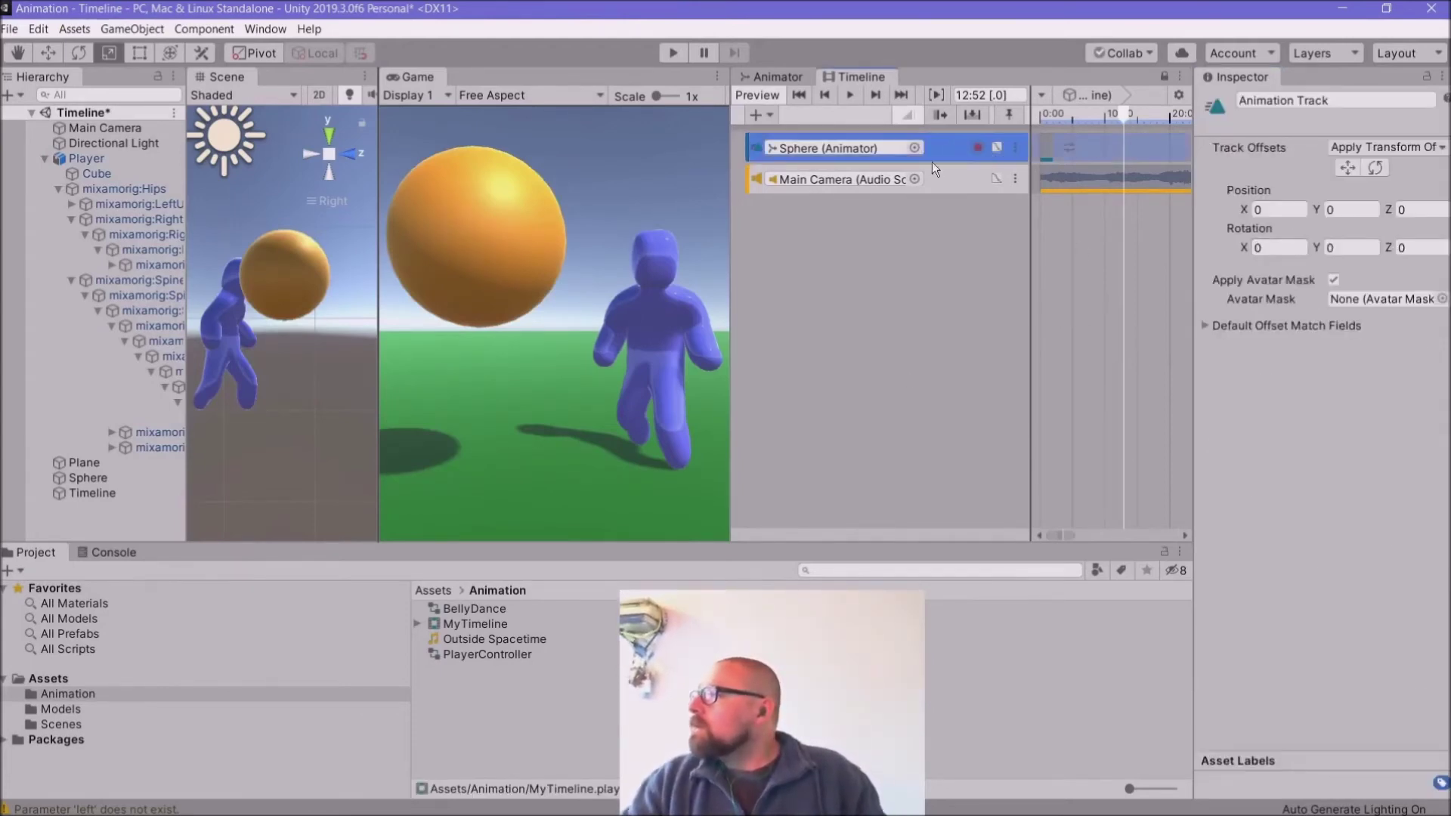
{"action": "left_click", "coordinate": [1049, 145]}
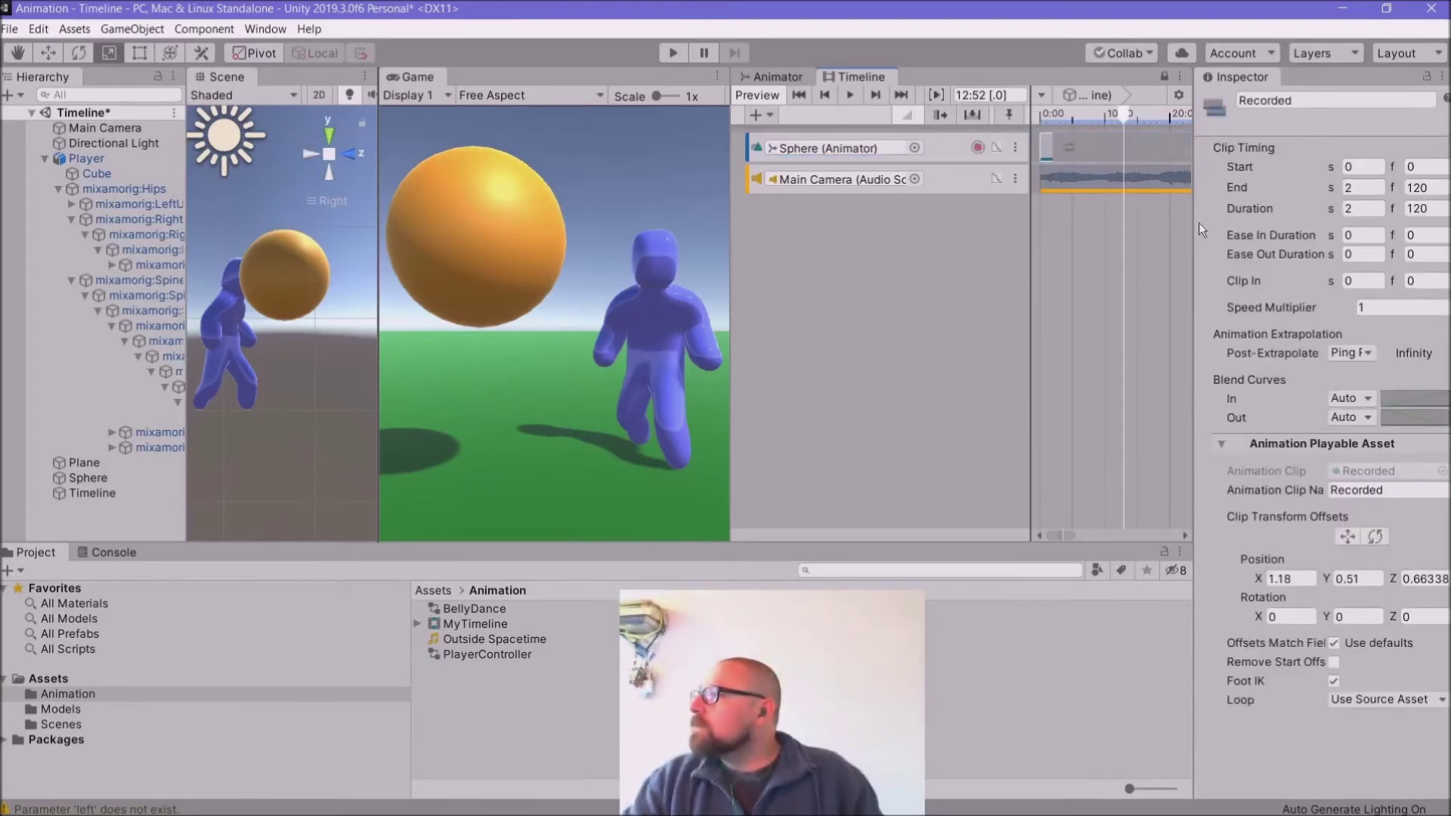
{"action": "left_click", "coordinate": [46, 30]}
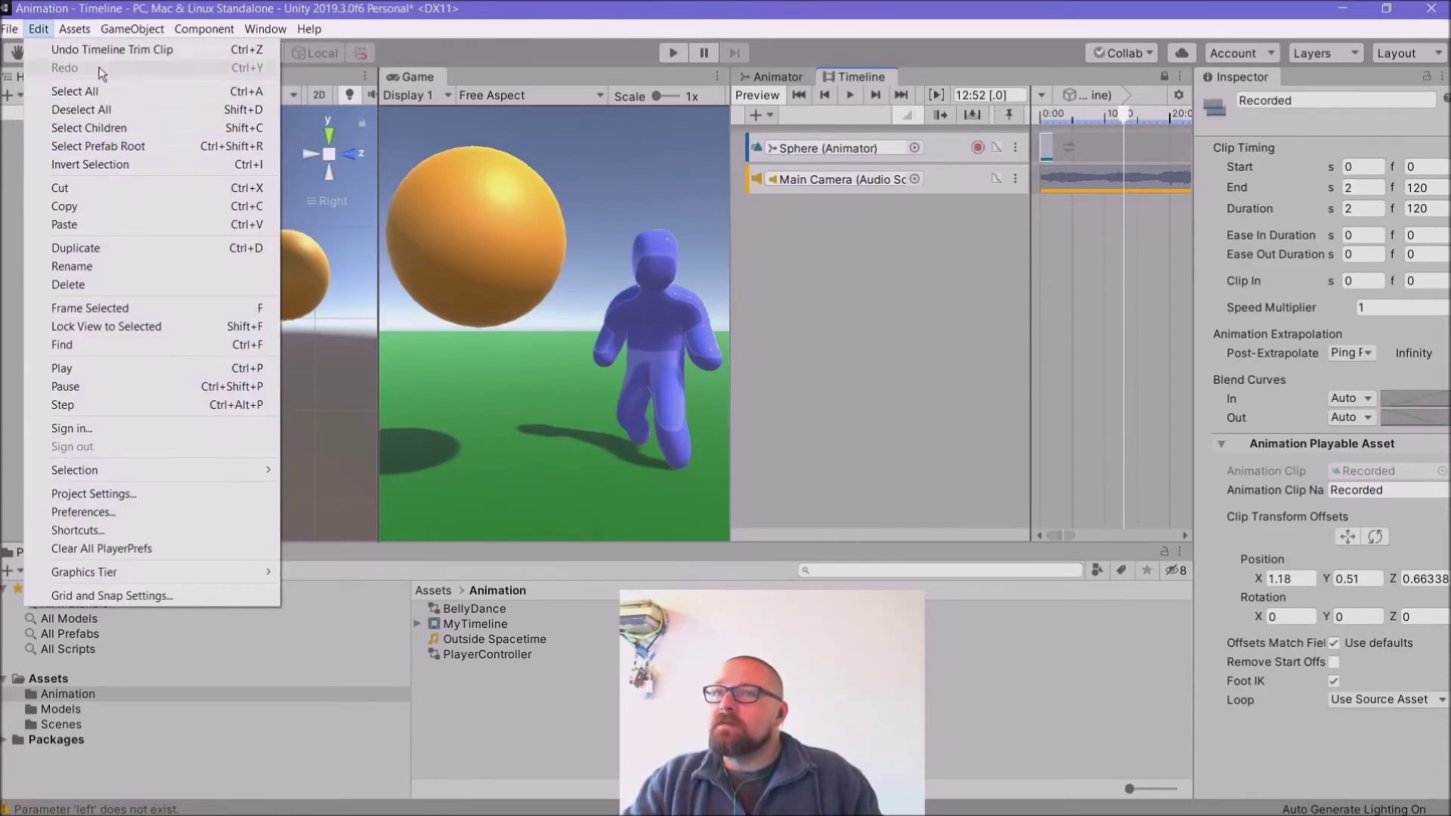
{"action": "left_click", "coordinate": [161, 515]}
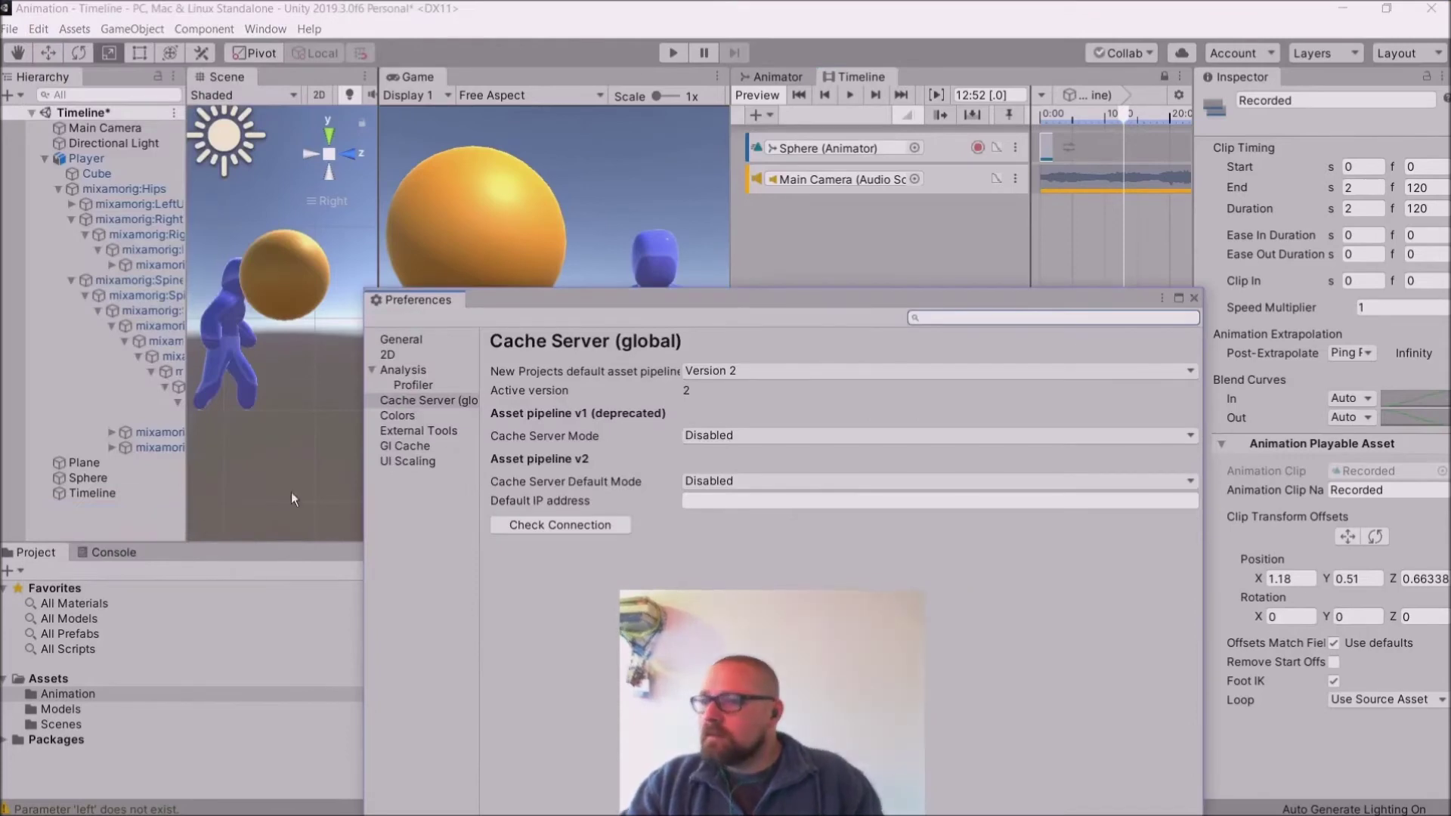
{"action": "left_click", "coordinate": [1193, 297]}
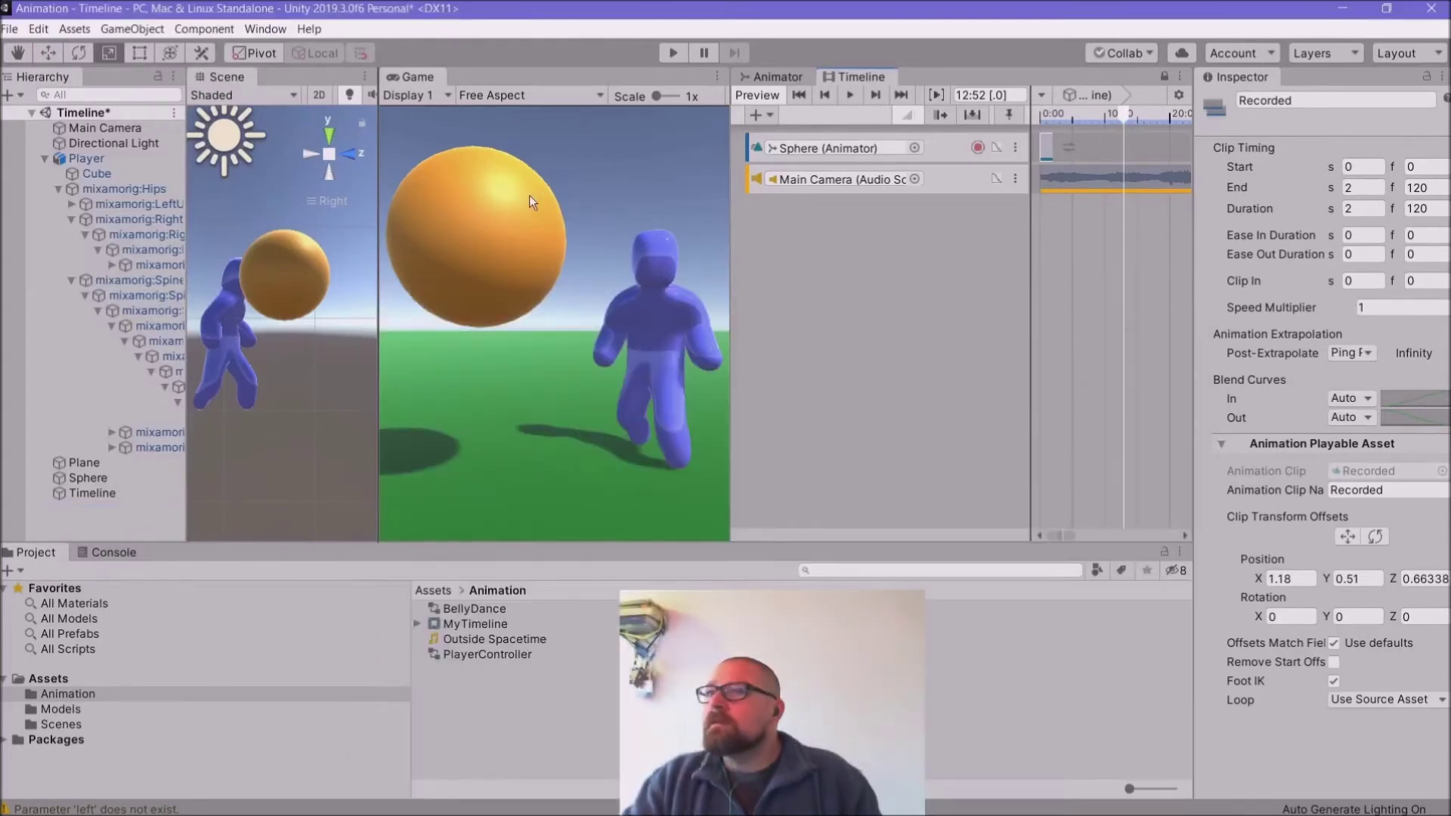
Step: Open the Time category of the Project Settings and move the window clear of the running animation
{"action": "left_click", "coordinate": [38, 29]}
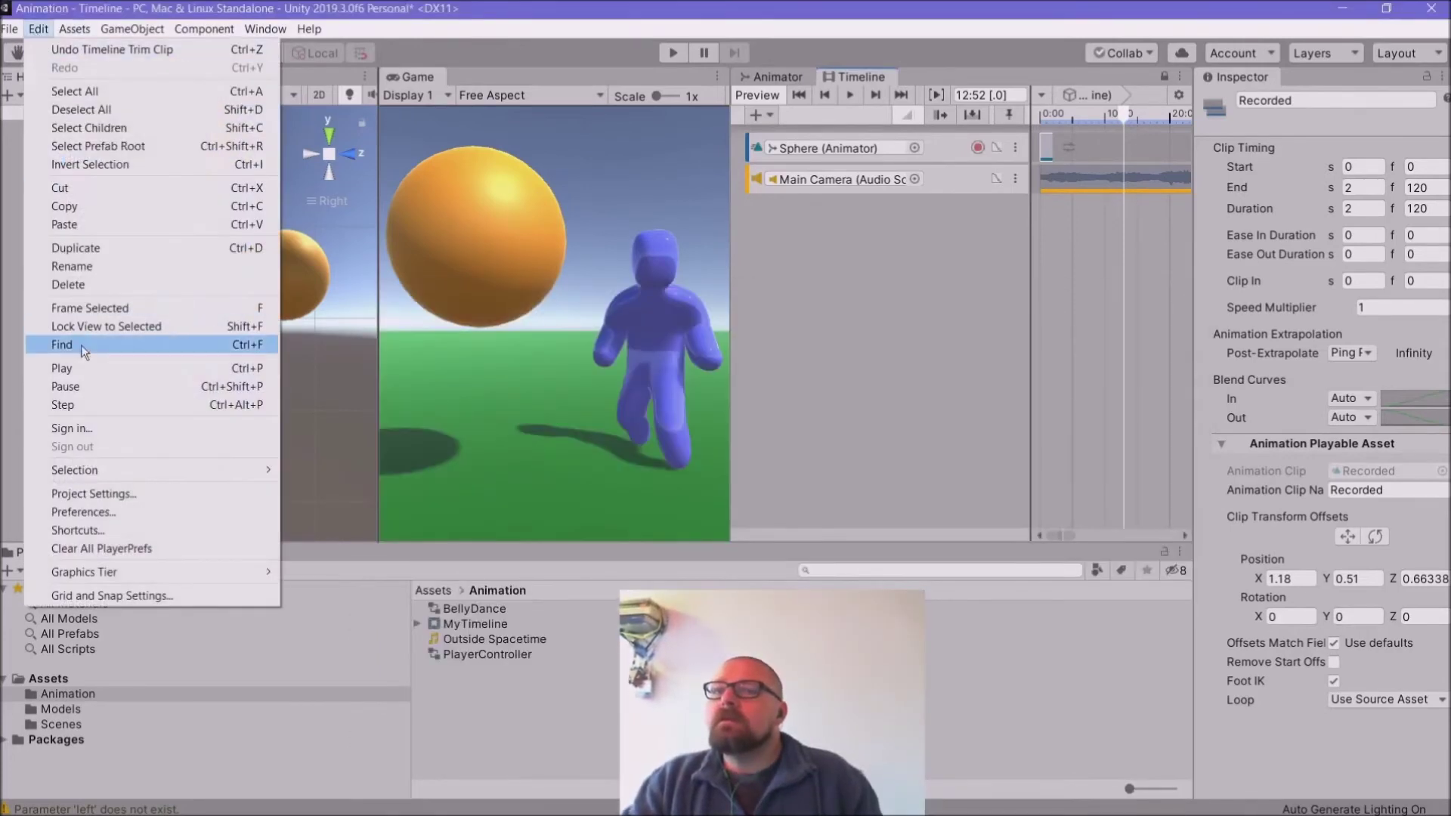
{"action": "left_click", "coordinate": [92, 494]}
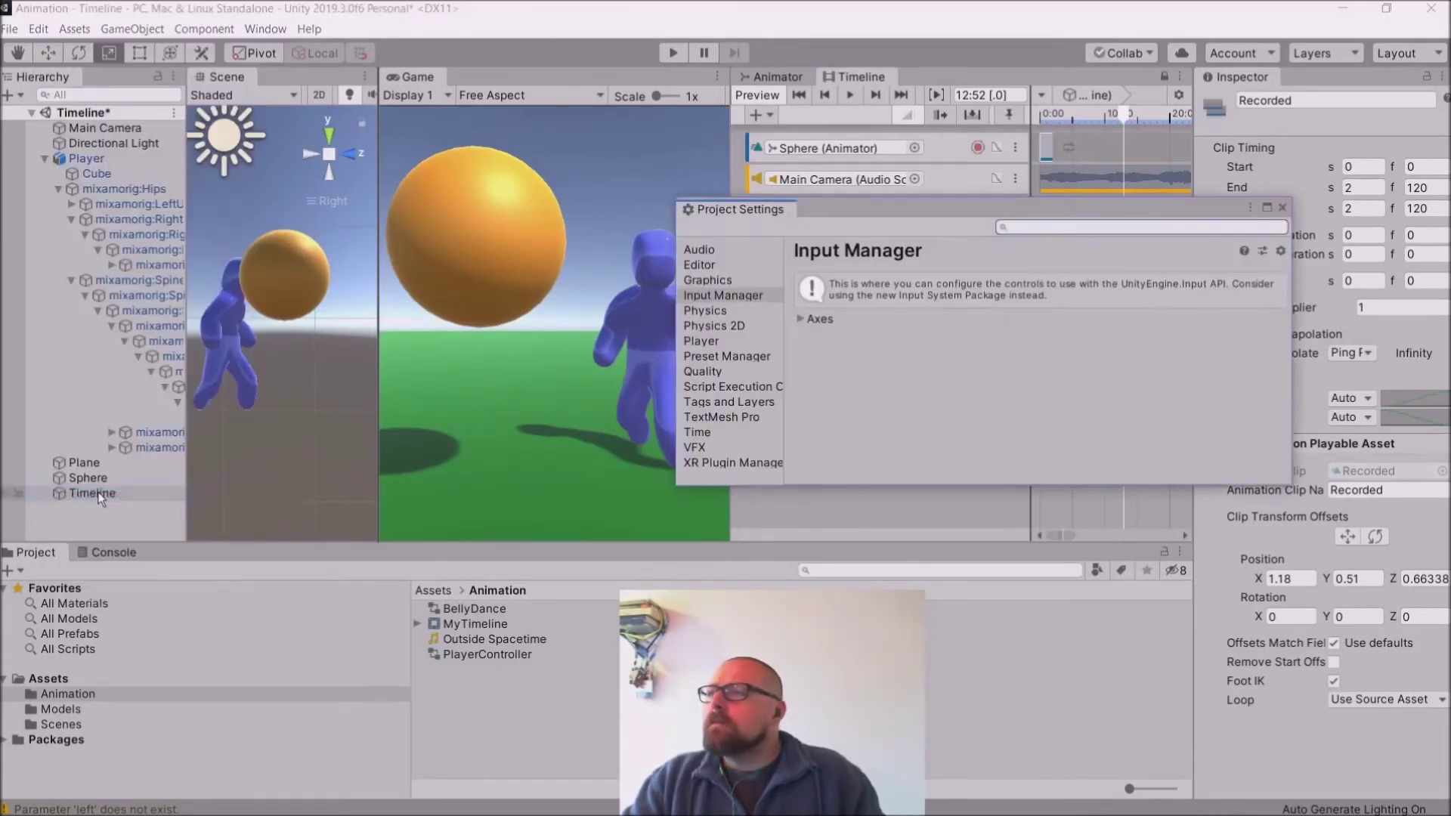
{"action": "left_click", "coordinate": [696, 434]}
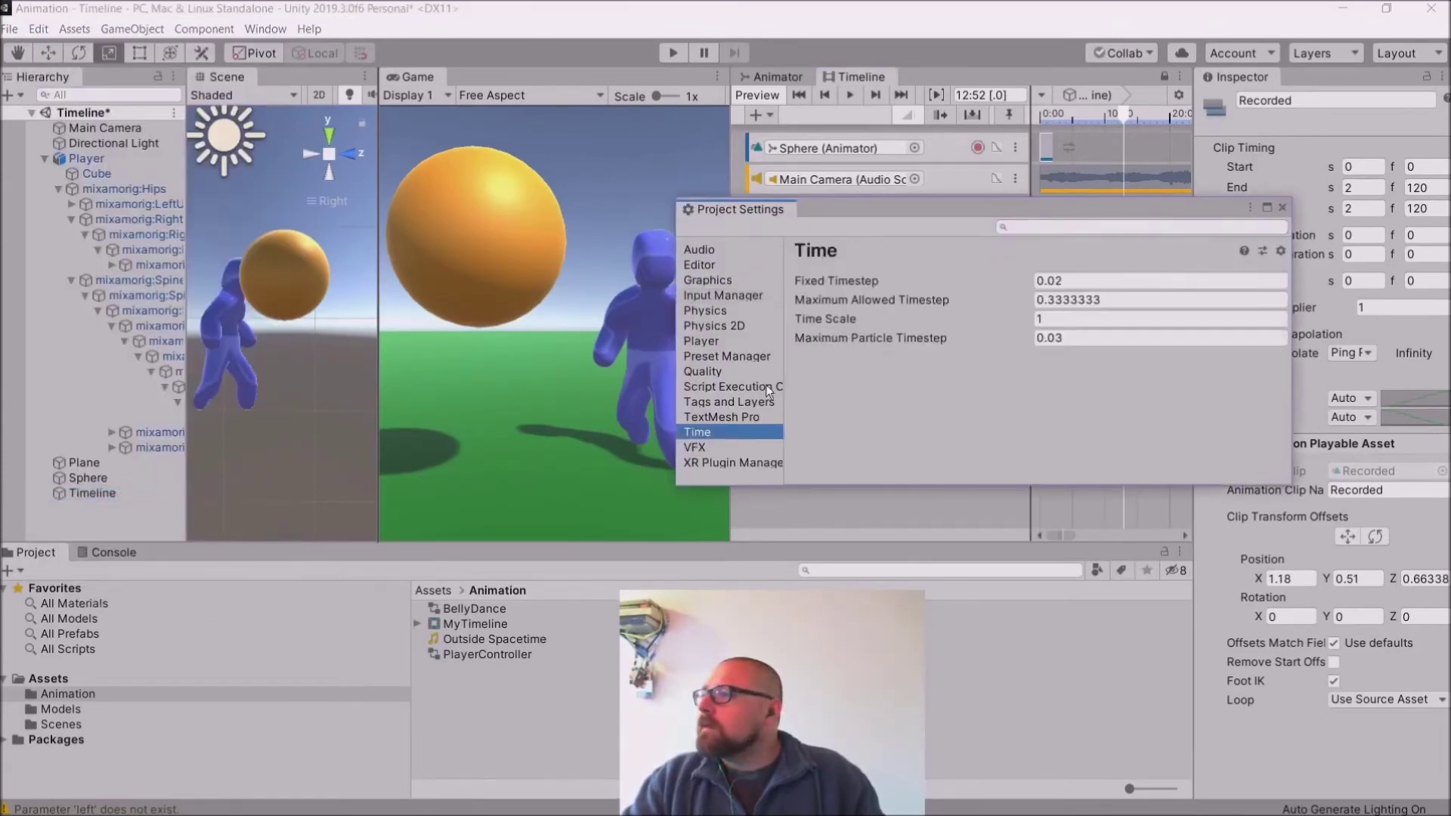
{"action": "left_click_drag", "start_coordinate": [859, 211], "coordinate": [709, 287]}
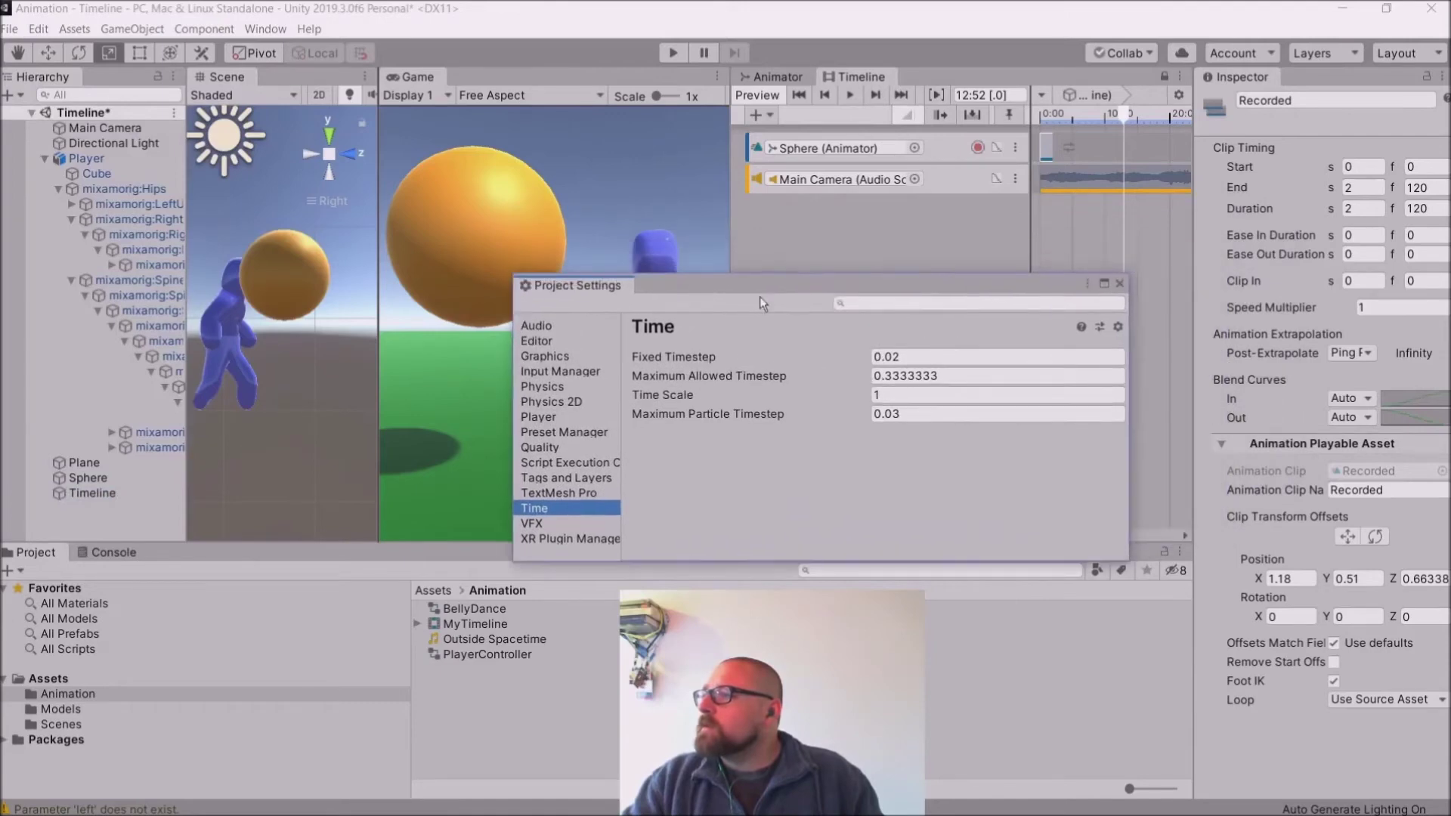
{"action": "left_click_drag", "start_coordinate": [821, 289], "coordinate": [816, 458]}
Step: Run the scene while trying a Time Scale of 1.11, stop it and close the Project Settings
{"action": "left_click", "coordinate": [671, 52]}
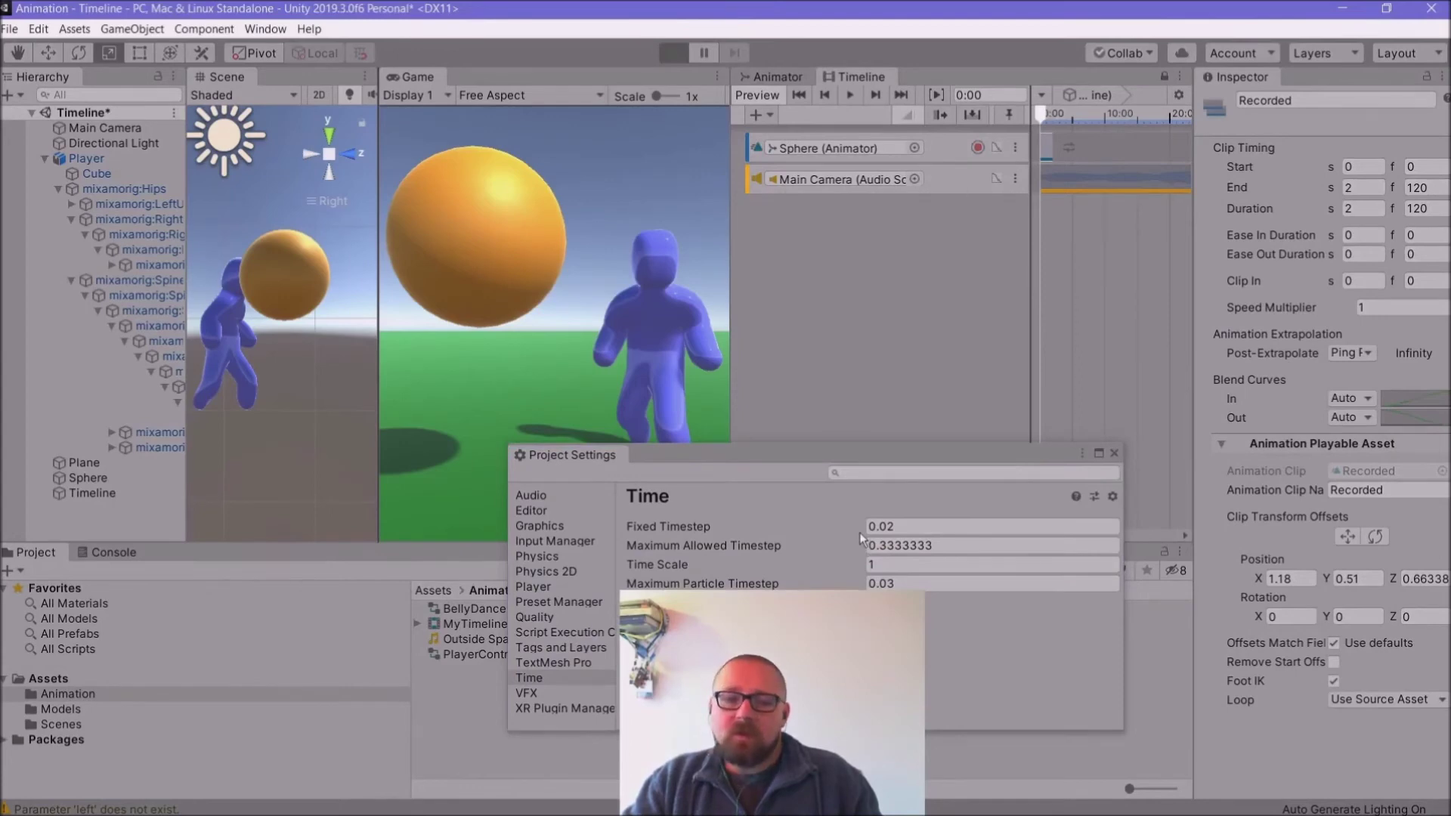
{"action": "mouse_move", "coordinate": [862, 560]}
{"action": "left_mouse_down"}
{"action": "mouse_move", "coordinate": [823, 570]}
{"action": "mouse_move", "coordinate": [1027, 535]}
{"action": "mouse_move", "coordinate": [824, 585]}
{"action": "mouse_move", "coordinate": [943, 579]}
{"action": "mouse_move", "coordinate": [862, 585]}
{"action": "left_mouse_up"}
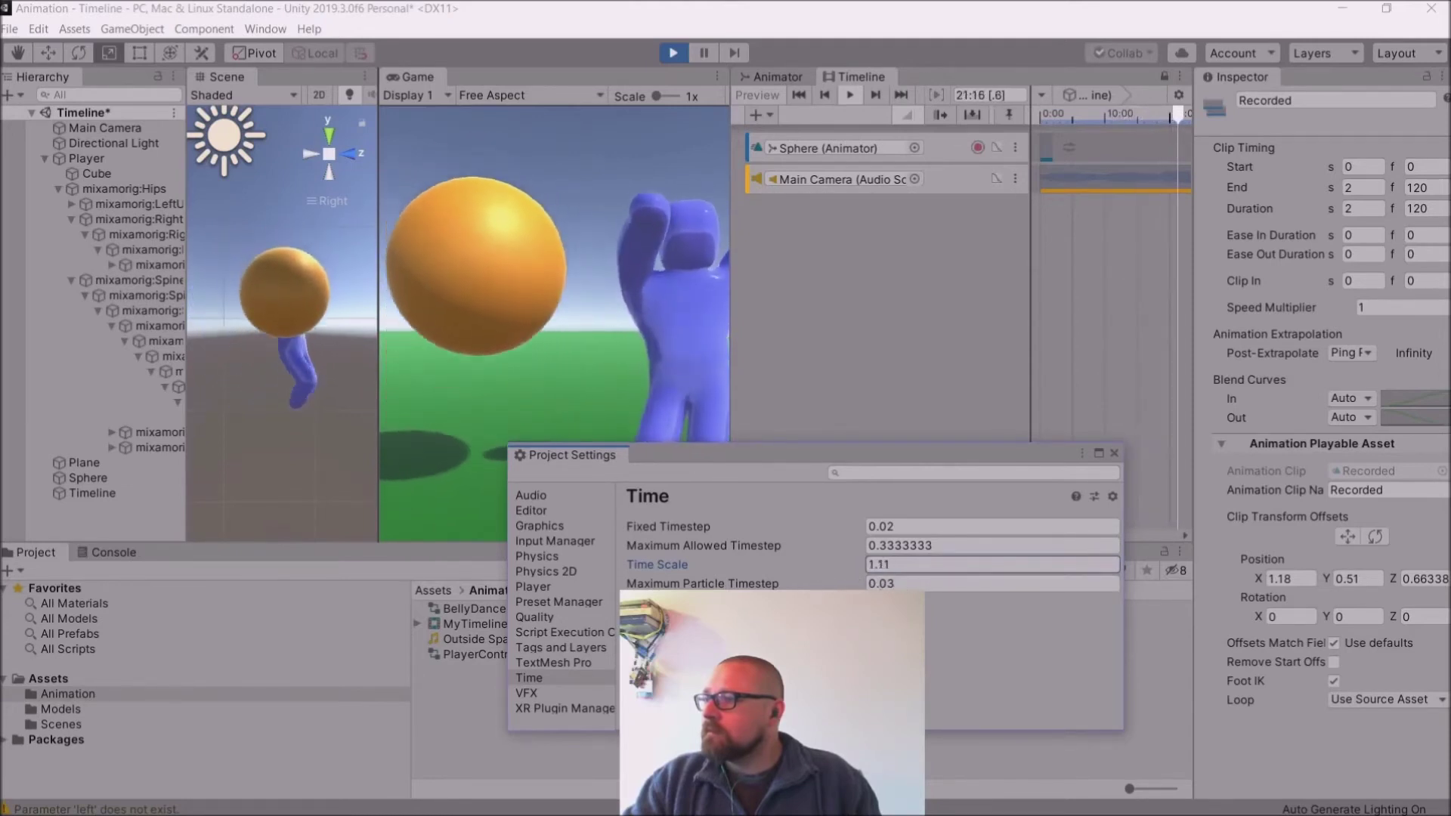
{"action": "left_click", "coordinate": [673, 54]}
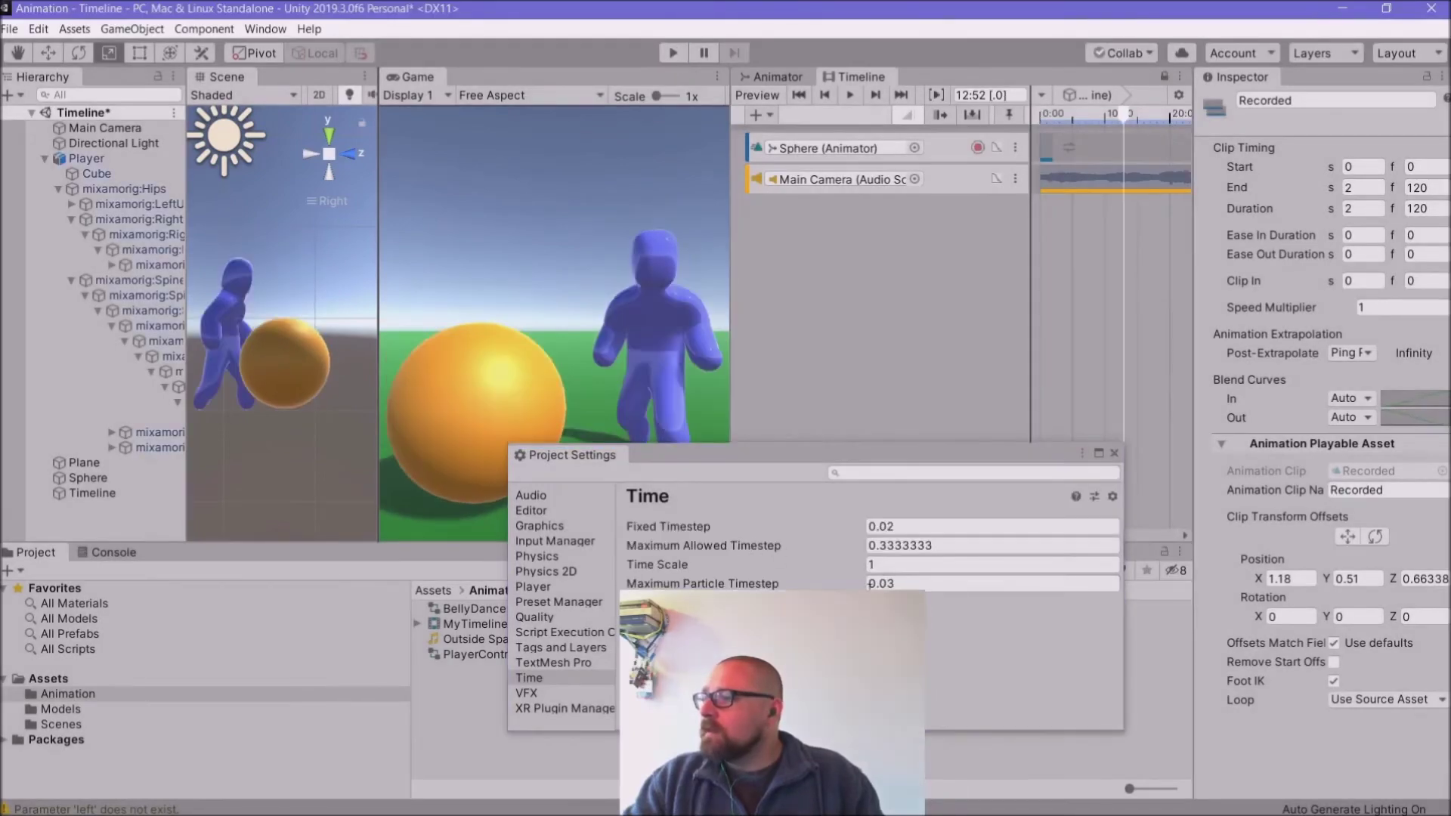
{"action": "left_click", "coordinate": [1115, 454]}
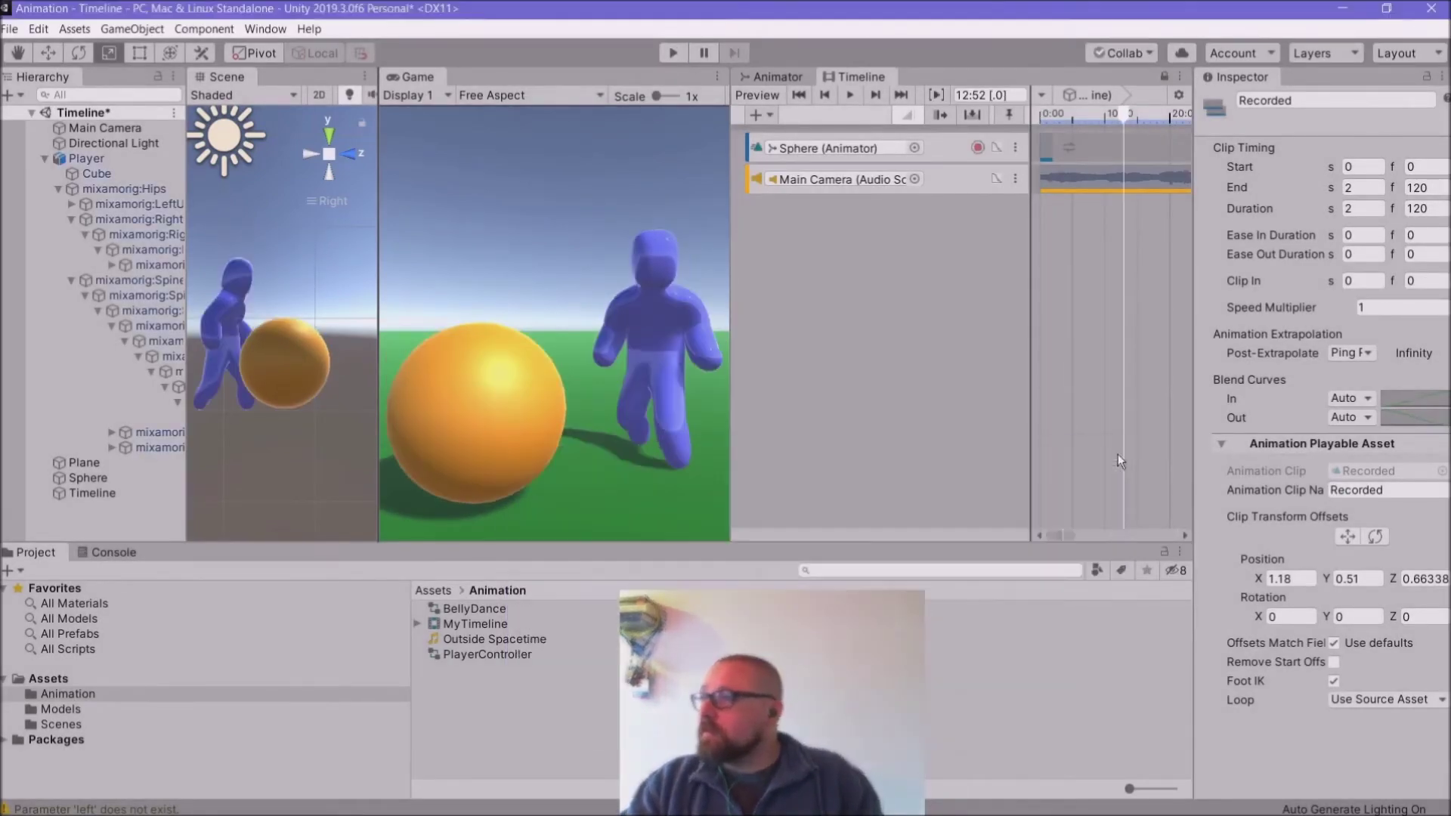
Step: Deselect the Recorded clip and move the Timeline playhead back to 0:00
{"action": "left_click", "coordinate": [1034, 291]}
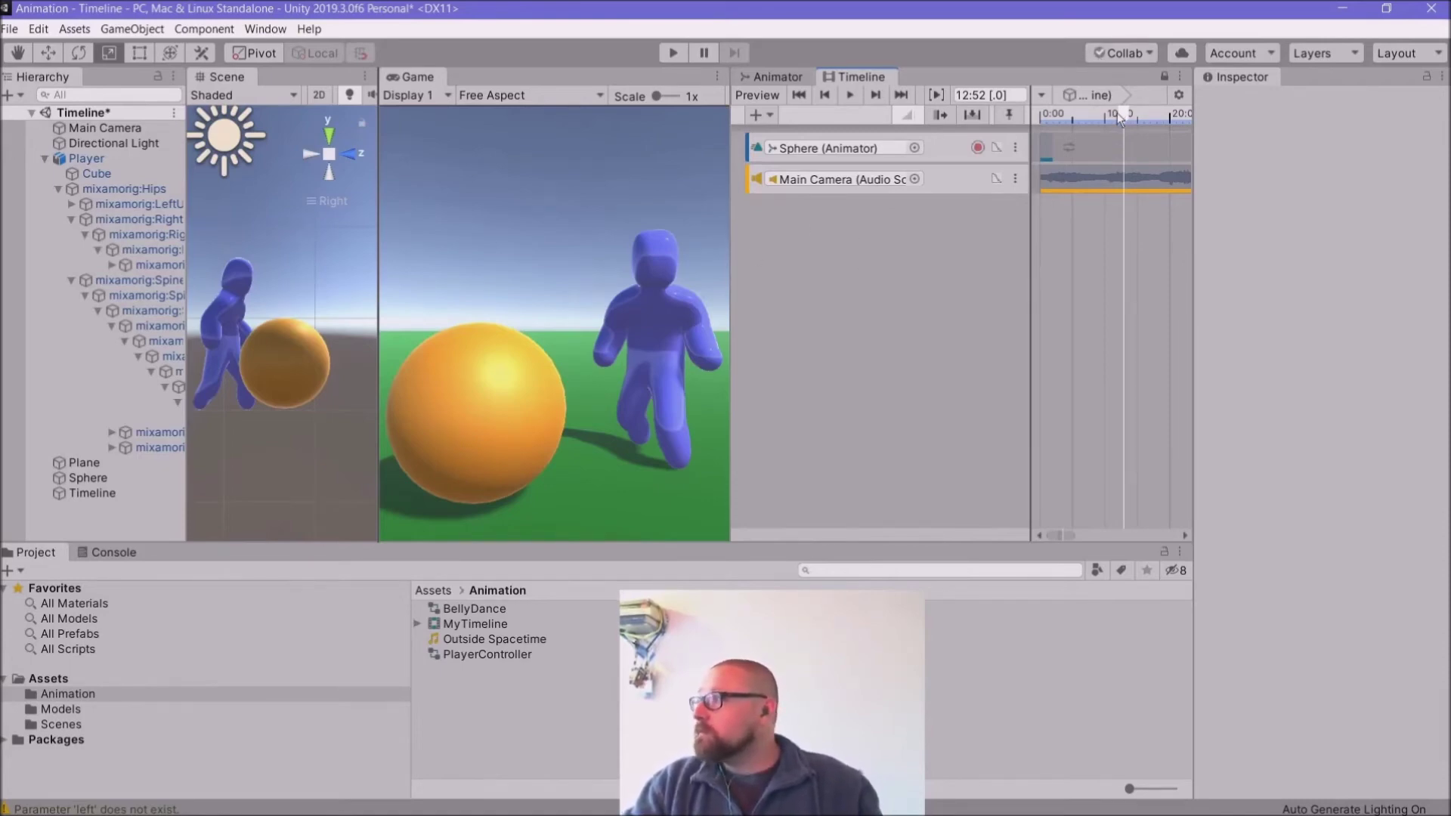
{"action": "left_click_drag", "start_coordinate": [1121, 115], "coordinate": [1032, 126]}
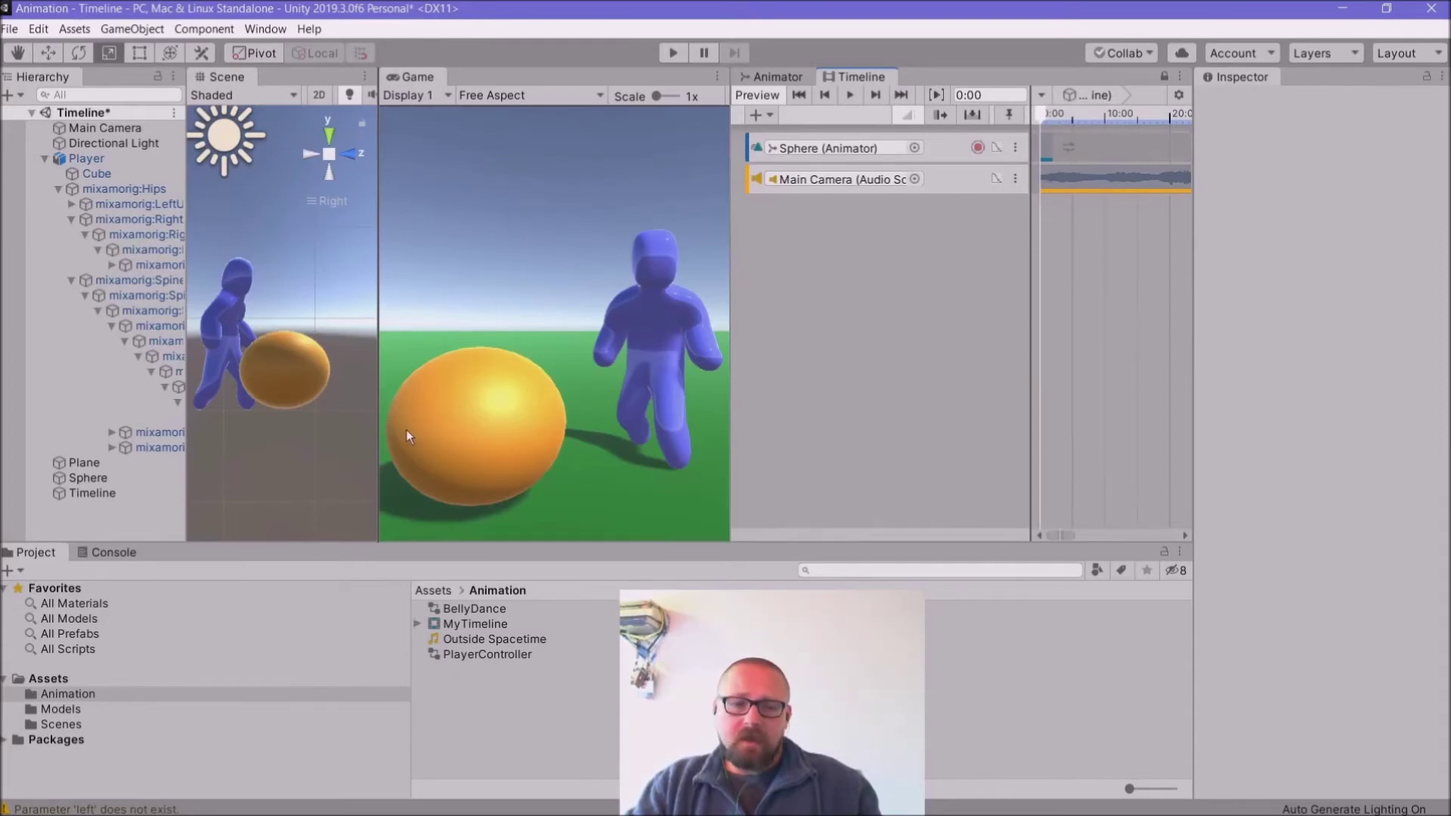
Step: Switch to Blender and quit it without saving its changes
{"action": "mouse_move", "coordinate": [470, 805]}
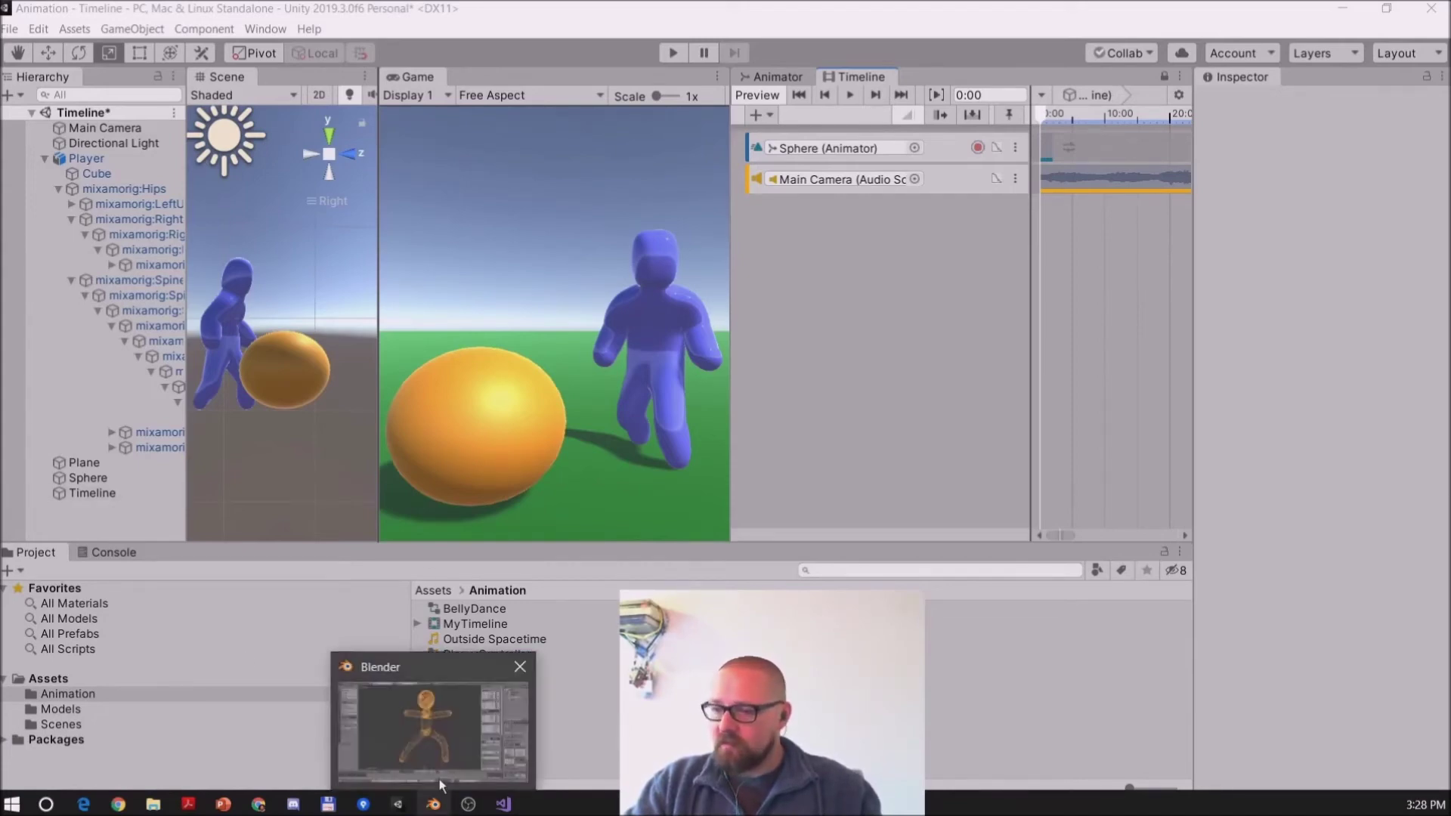
{"action": "left_click", "coordinate": [451, 691]}
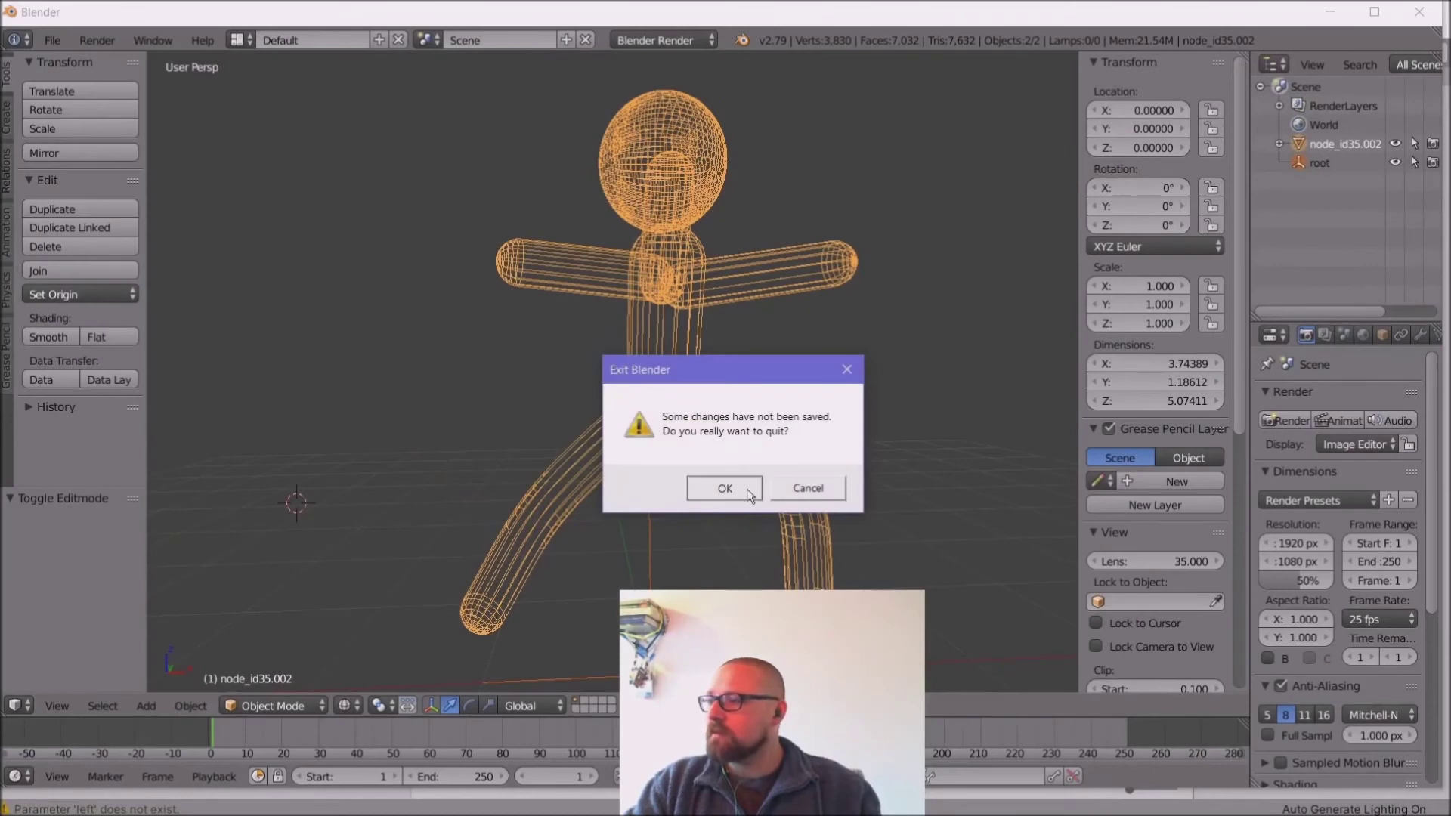
{"action": "left_click", "coordinate": [725, 489]}
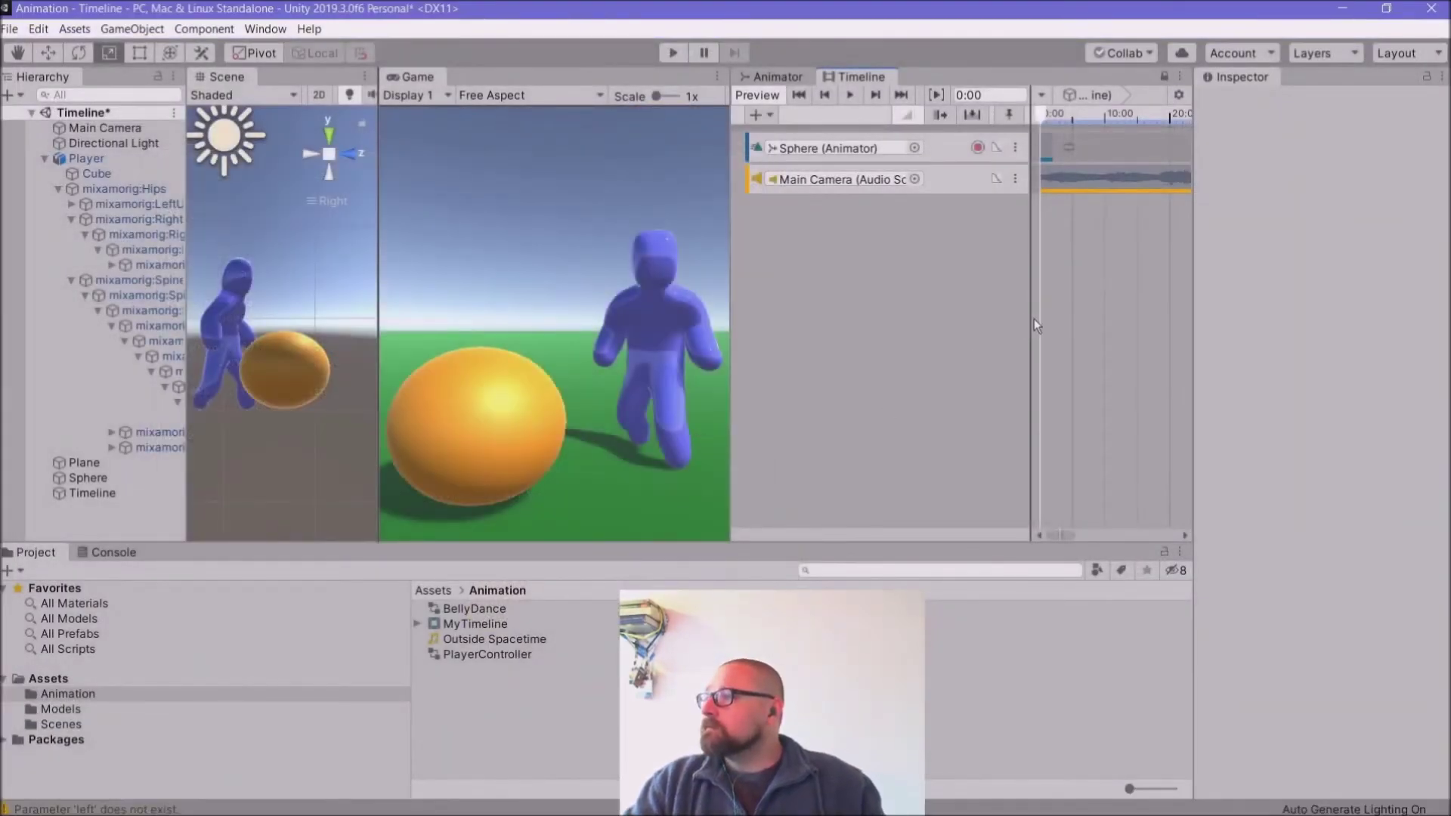
Step: Select the Sphere track's Recorded clip and widen the Inspector to show its full settings
{"action": "left_click", "coordinate": [953, 139]}
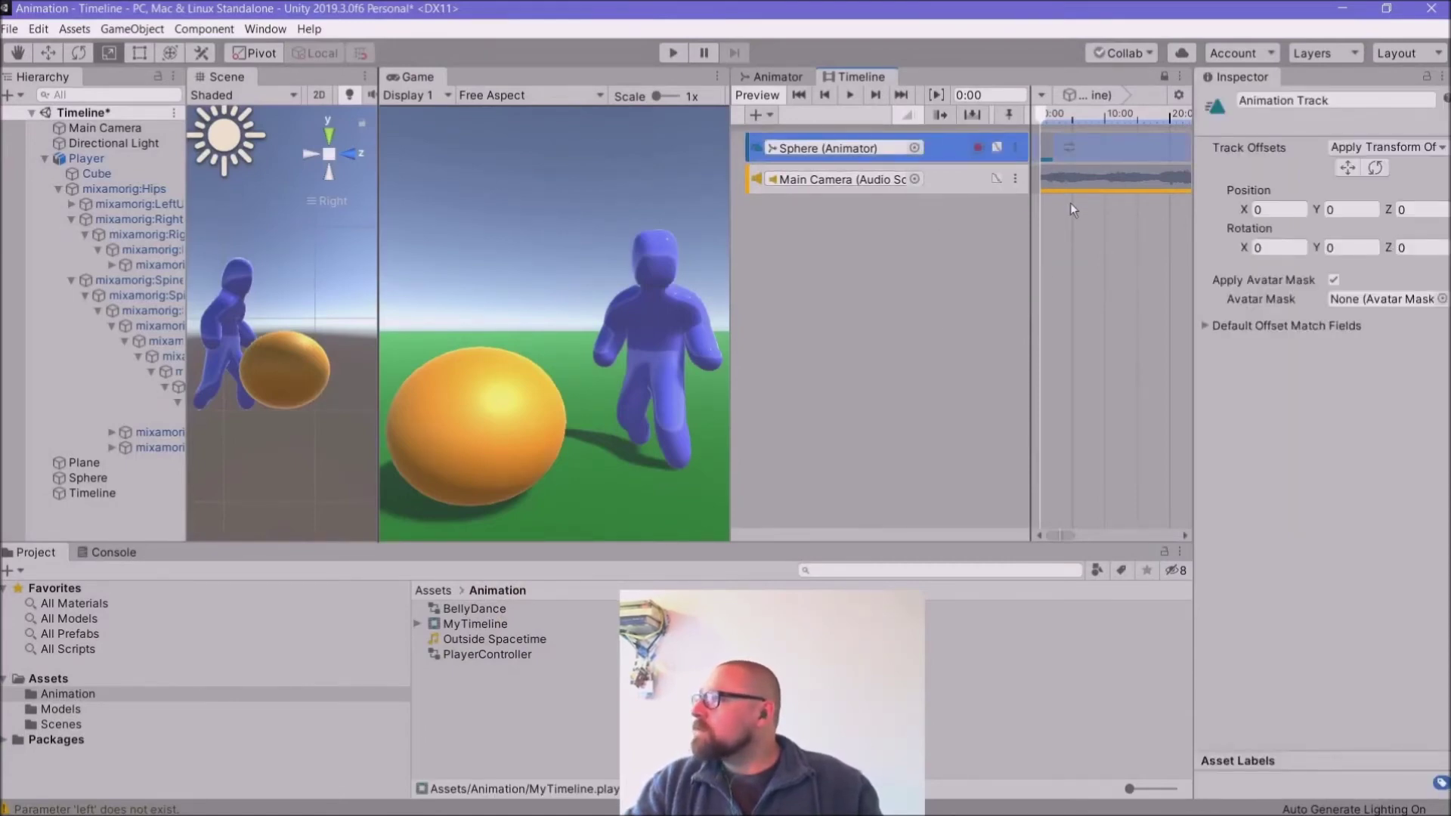
{"action": "left_click", "coordinate": [1052, 148]}
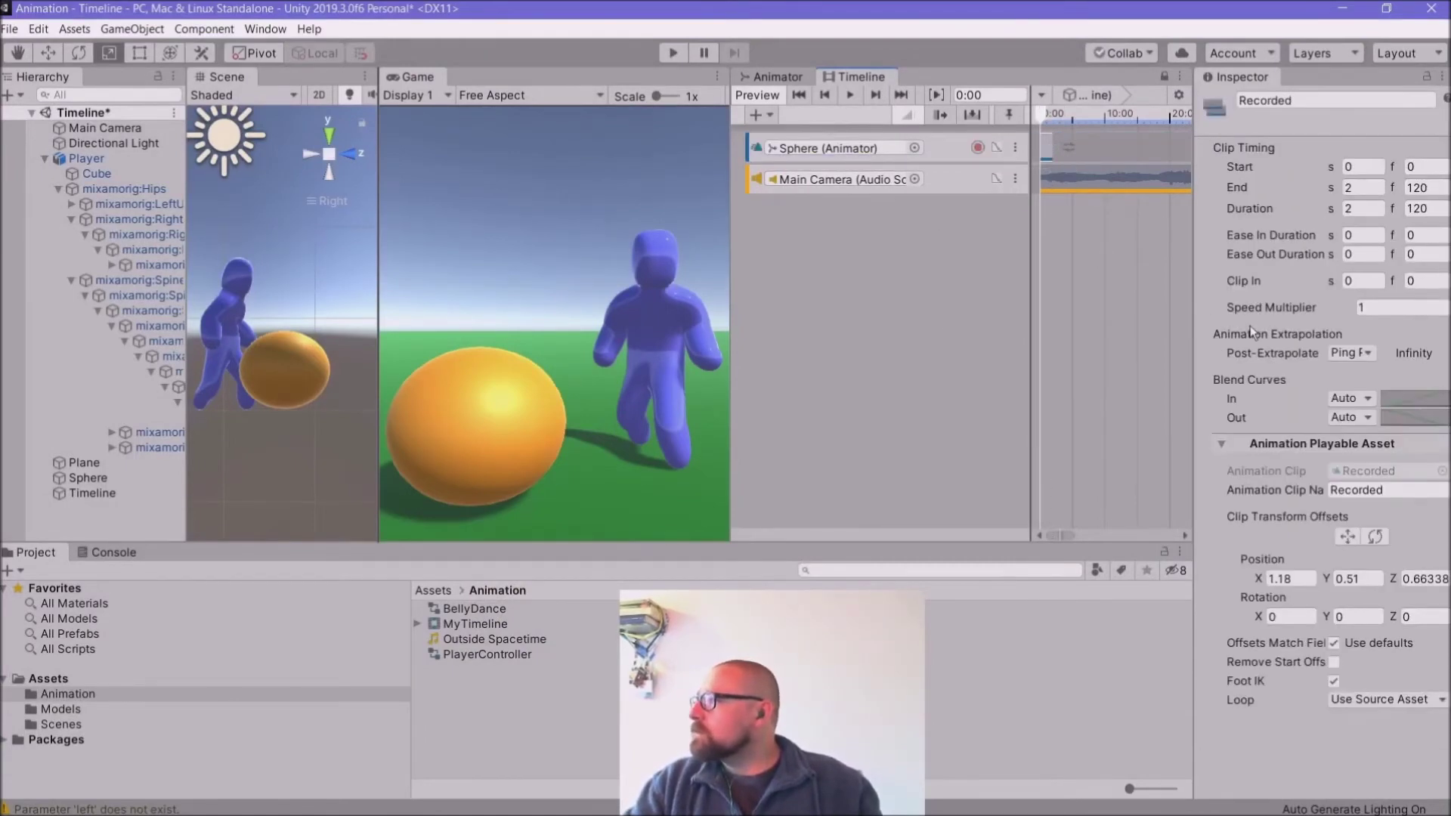
{"action": "left_click_drag", "start_coordinate": [1193, 351], "coordinate": [983, 354]}
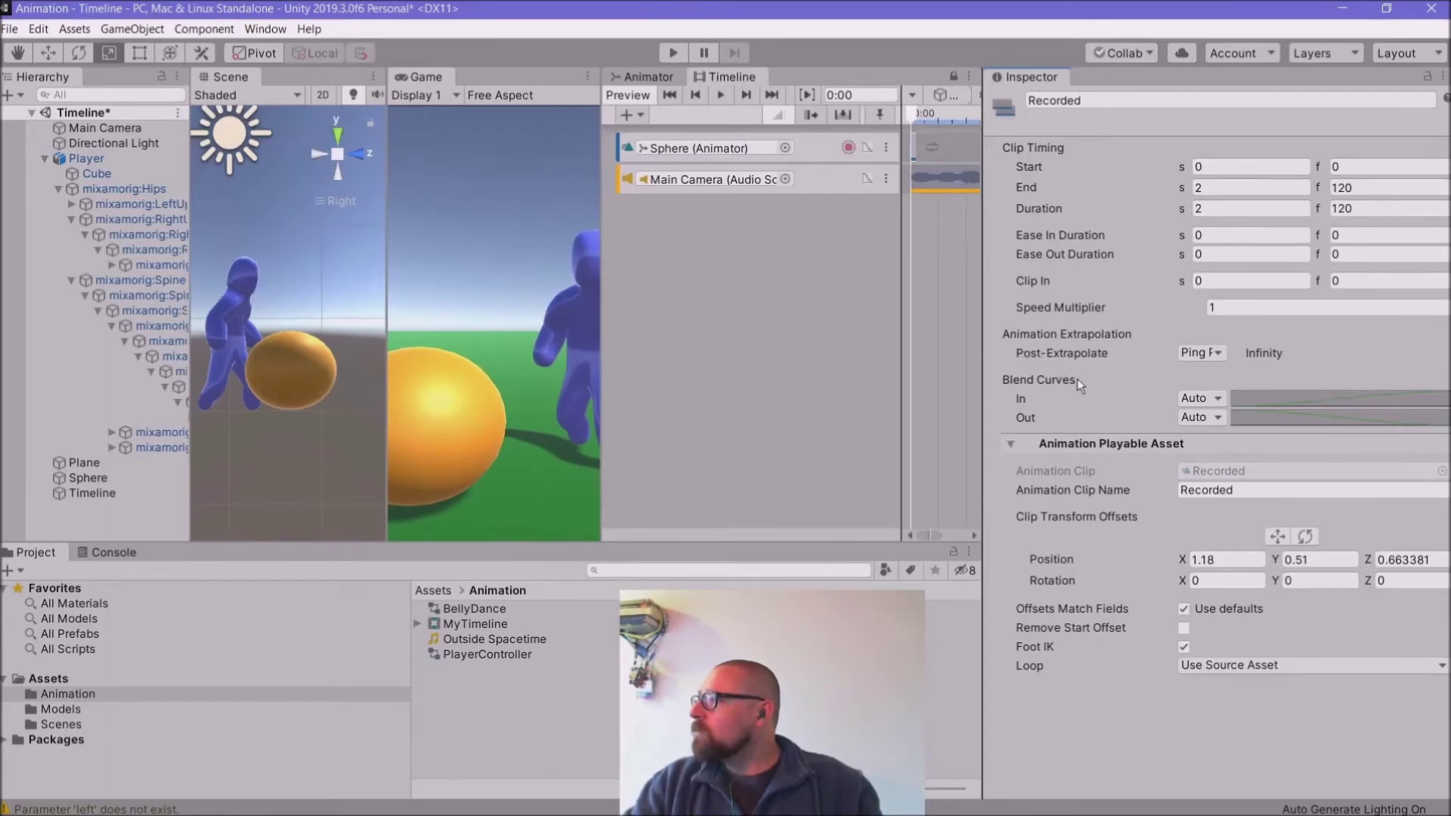
Step: Examine the Recorded clip's Position and Scale keyframes and their tangent options in the Animation window, and close it
{"action": "double_click", "coordinate": [913, 139]}
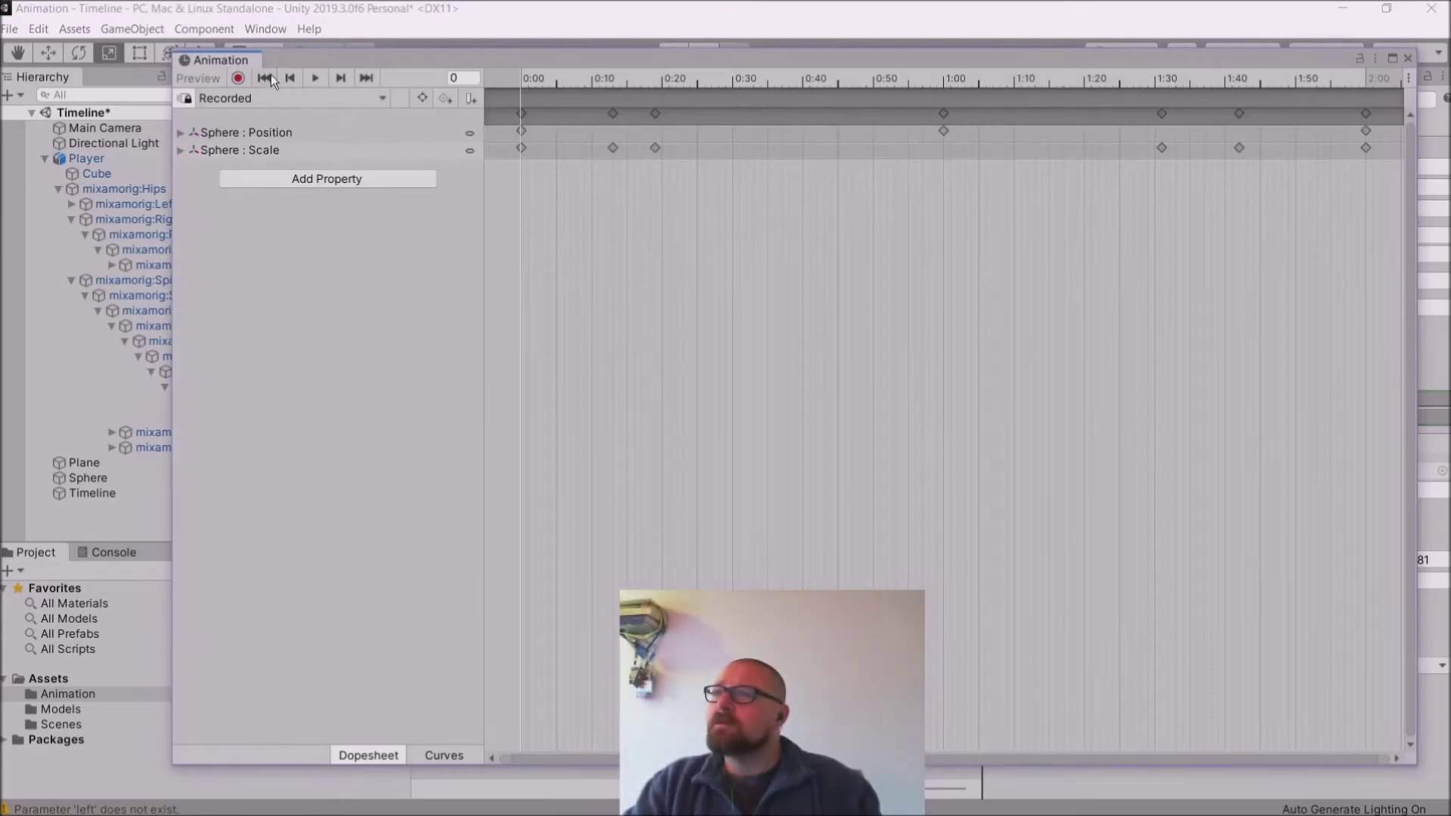
{"action": "left_click_drag", "start_coordinate": [1379, 243], "coordinate": [481, 52]}
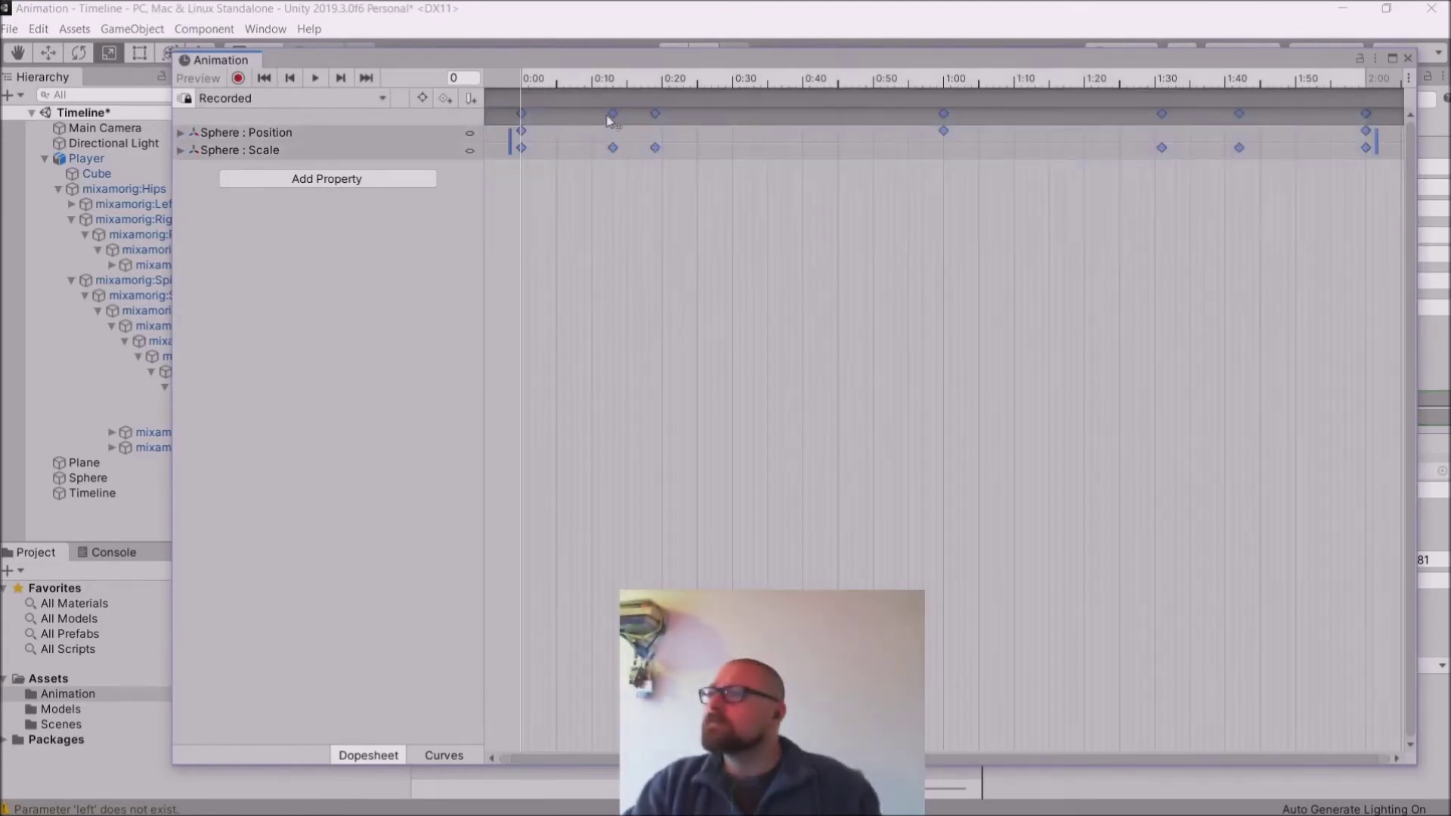
{"action": "right_click", "coordinate": [613, 115]}
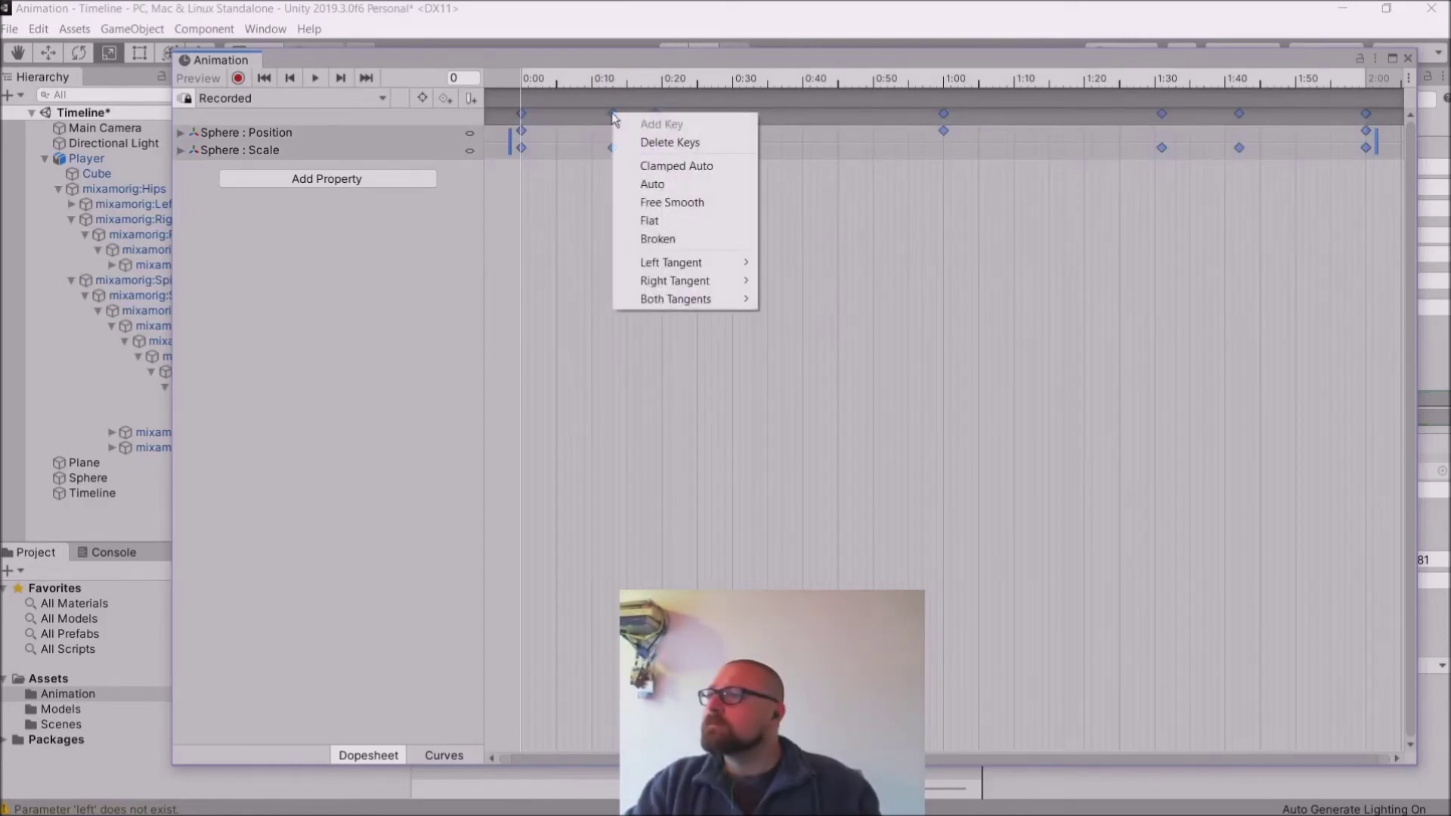
{"action": "left_click", "coordinate": [580, 304]}
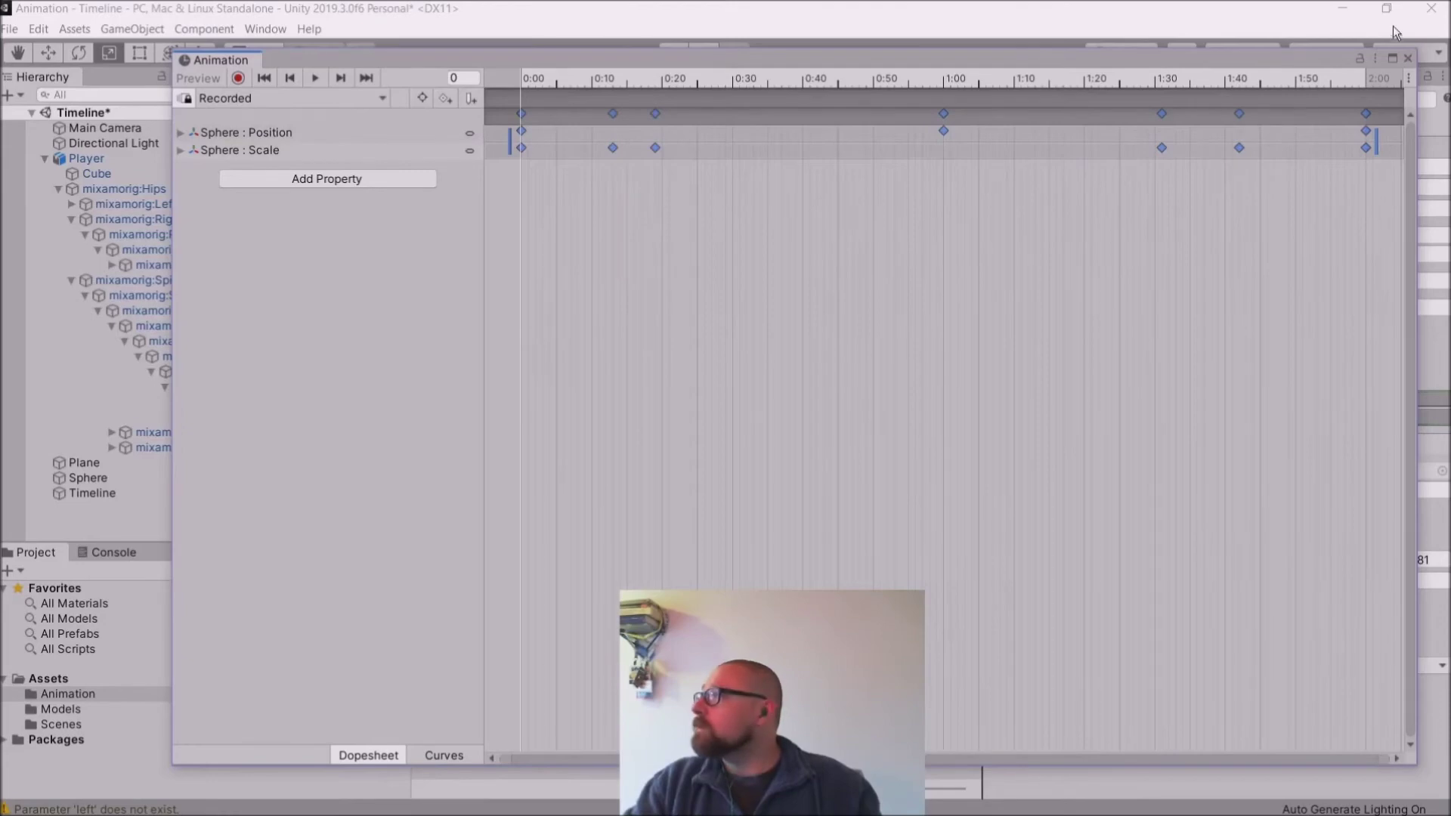
{"action": "left_click", "coordinate": [1407, 58]}
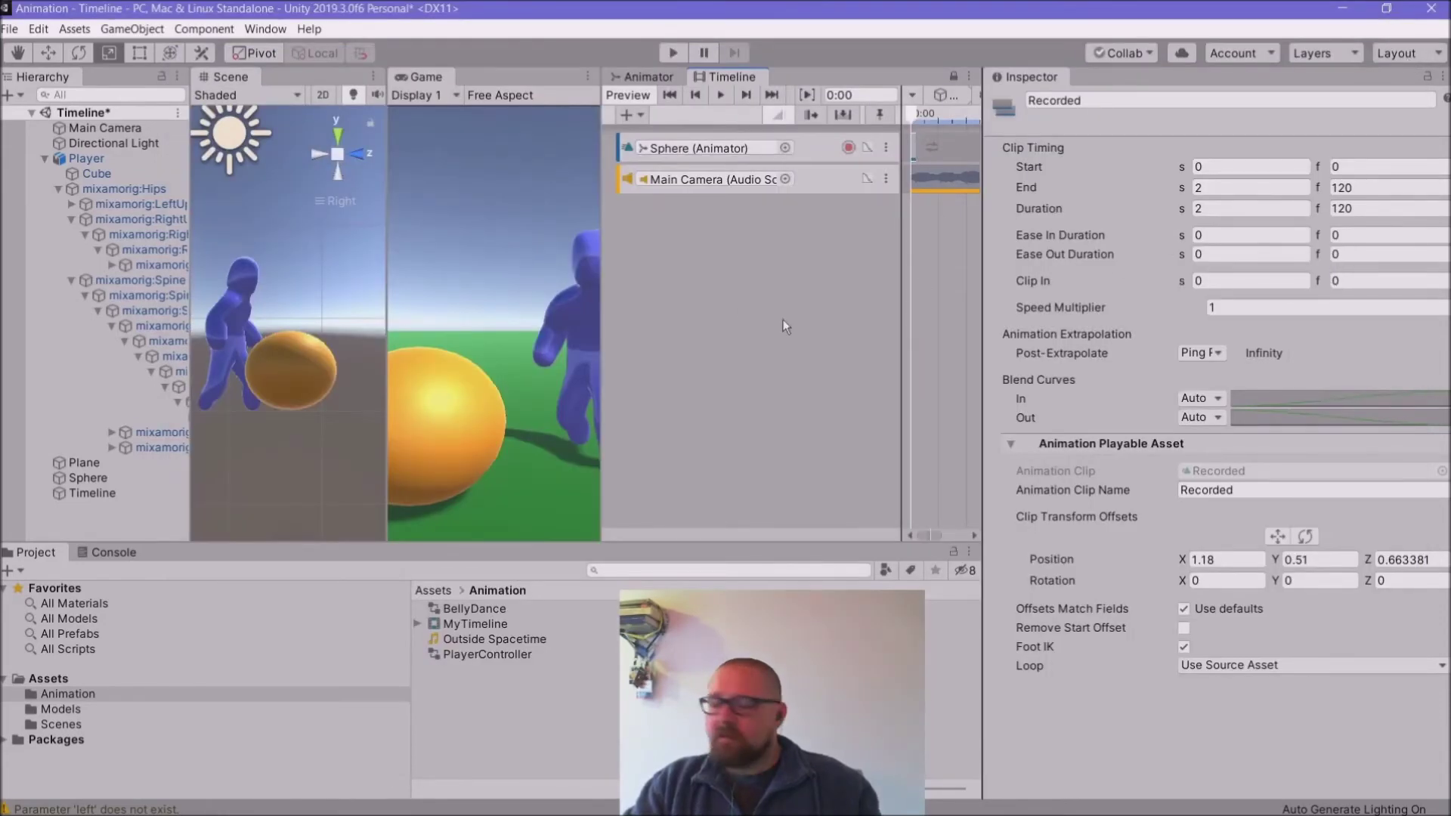
Step: Deselect the Recorded clip and narrow the Inspector to give the Timeline more room
{"action": "scroll", "coordinate": [933, 226], "scroll_direction": "down", "scroll_amount": 5}
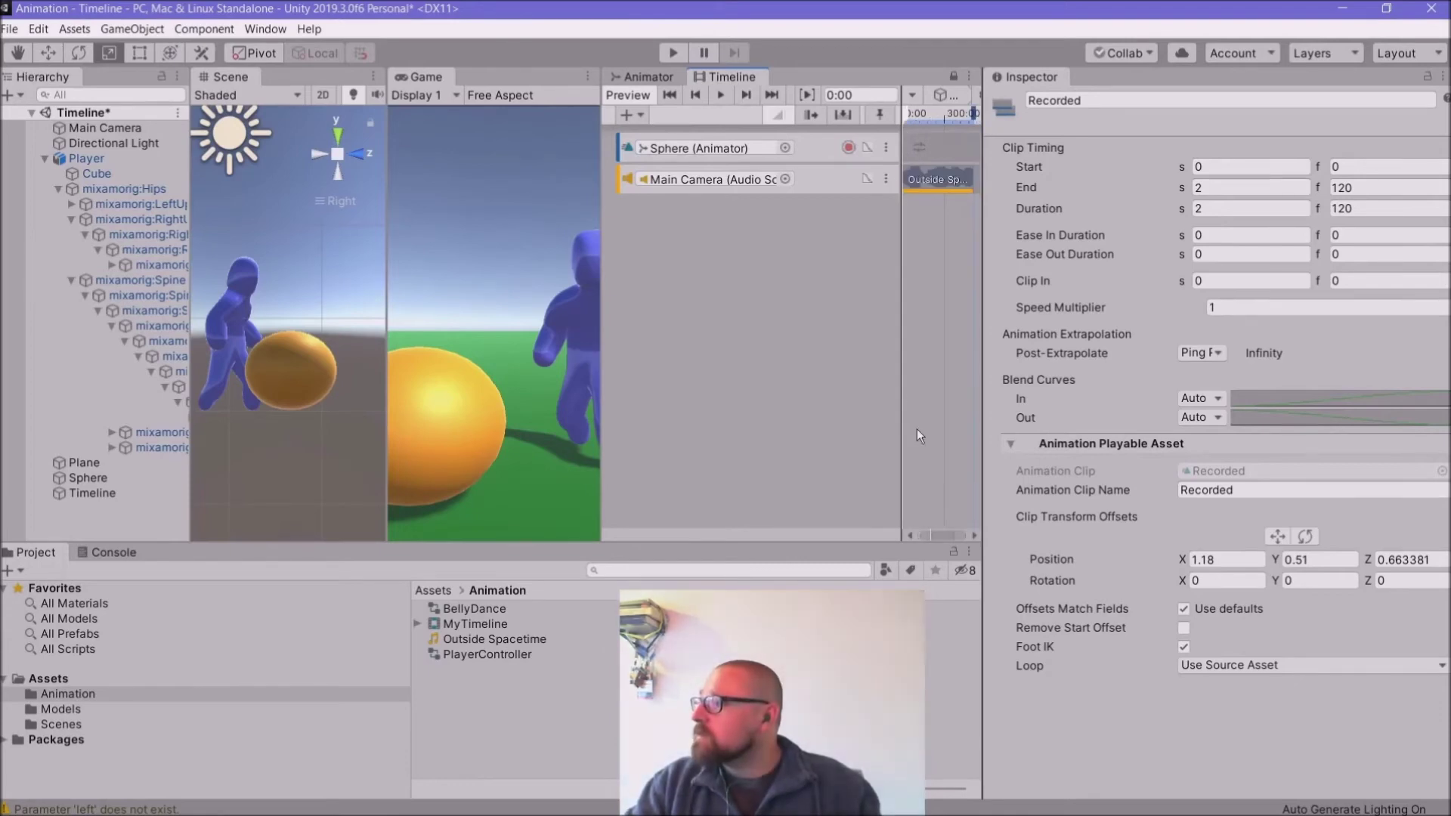
{"action": "left_click", "coordinate": [897, 298]}
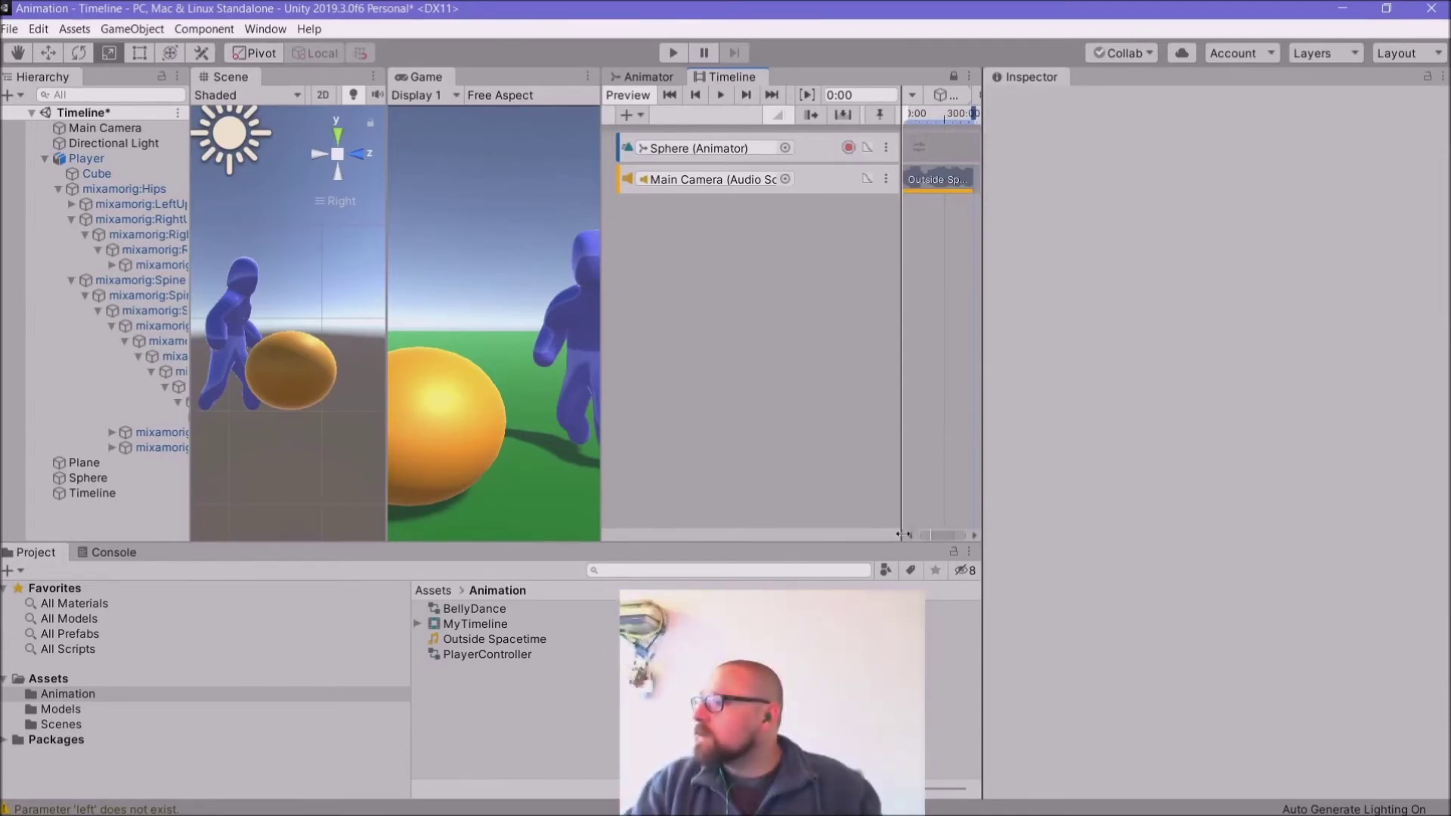
{"action": "left_click", "coordinate": [986, 392]}
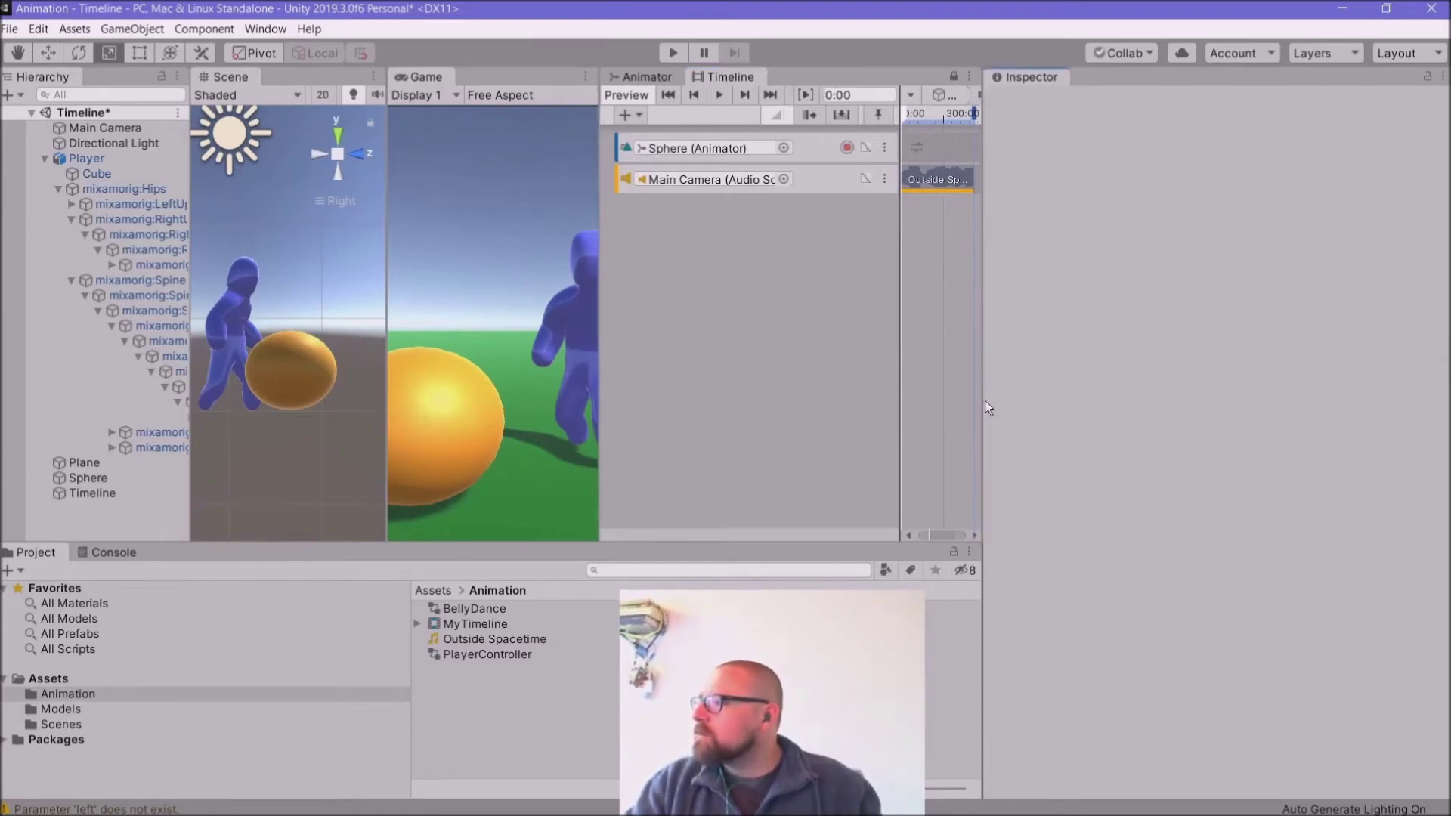
{"action": "left_click_drag", "start_coordinate": [983, 406], "coordinate": [1195, 396]}
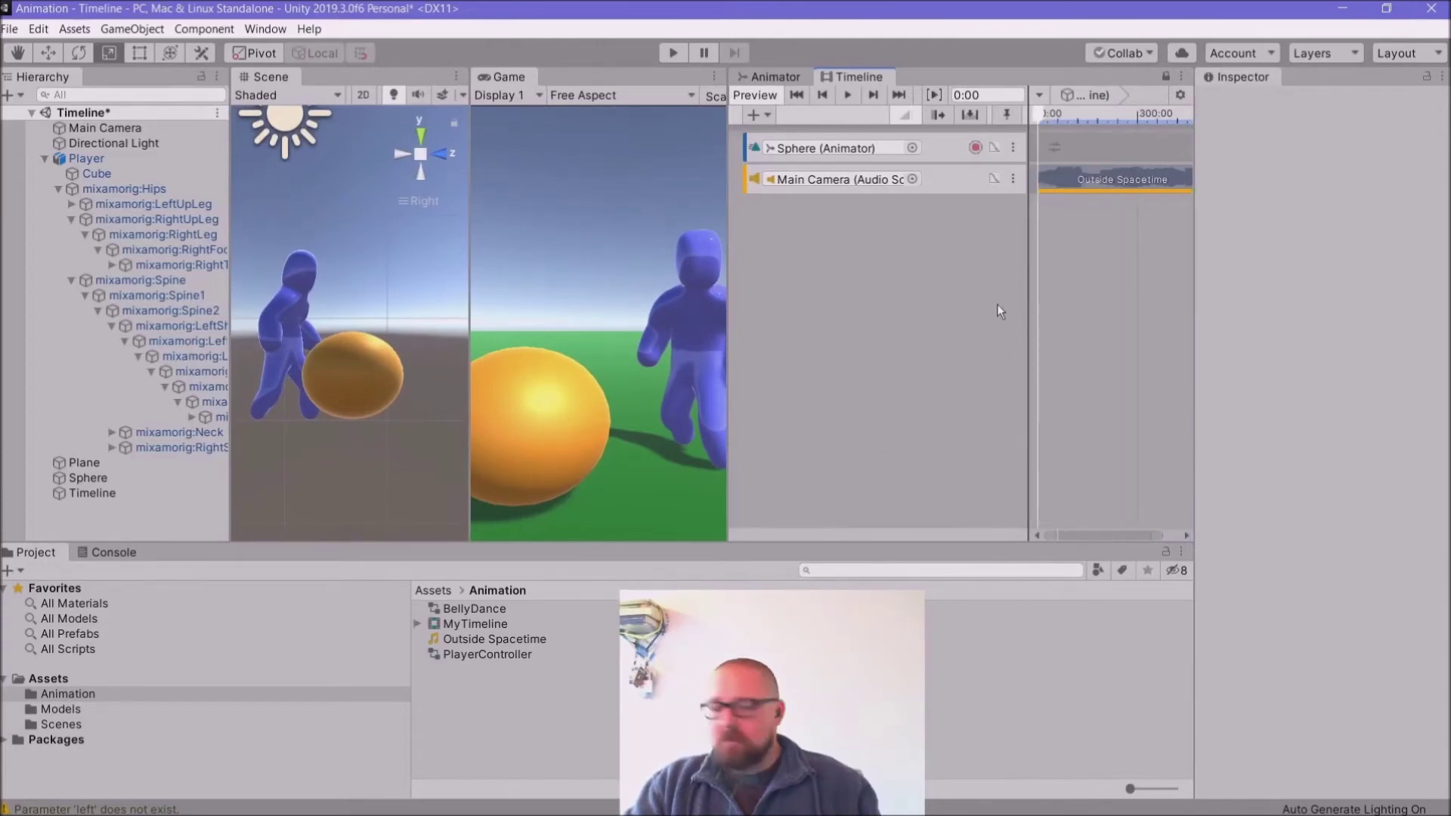
Step: Select the Sphere track in the Timeline and play the scene to check the sphere's bounce, stopping it when done
{"action": "key", "text": "Left"}
{"action": "key", "text": "Left"}
{"action": "scroll", "coordinate": [1113, 230], "scroll_direction": "down", "scroll_amount": 5}
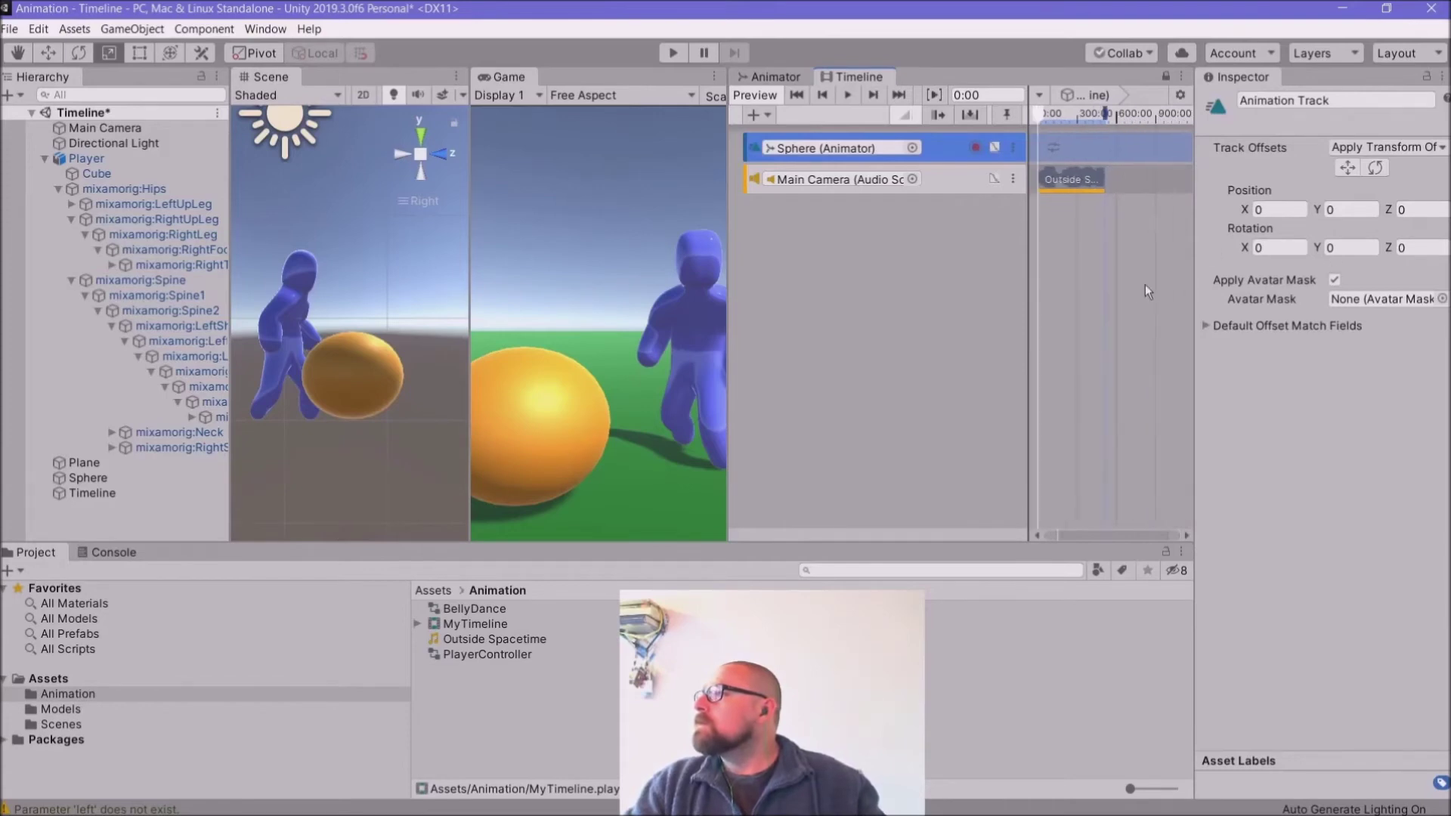
{"action": "key", "text": "Right"}
{"action": "key", "text": "Left"}
{"action": "left_click", "coordinate": [680, 50]}
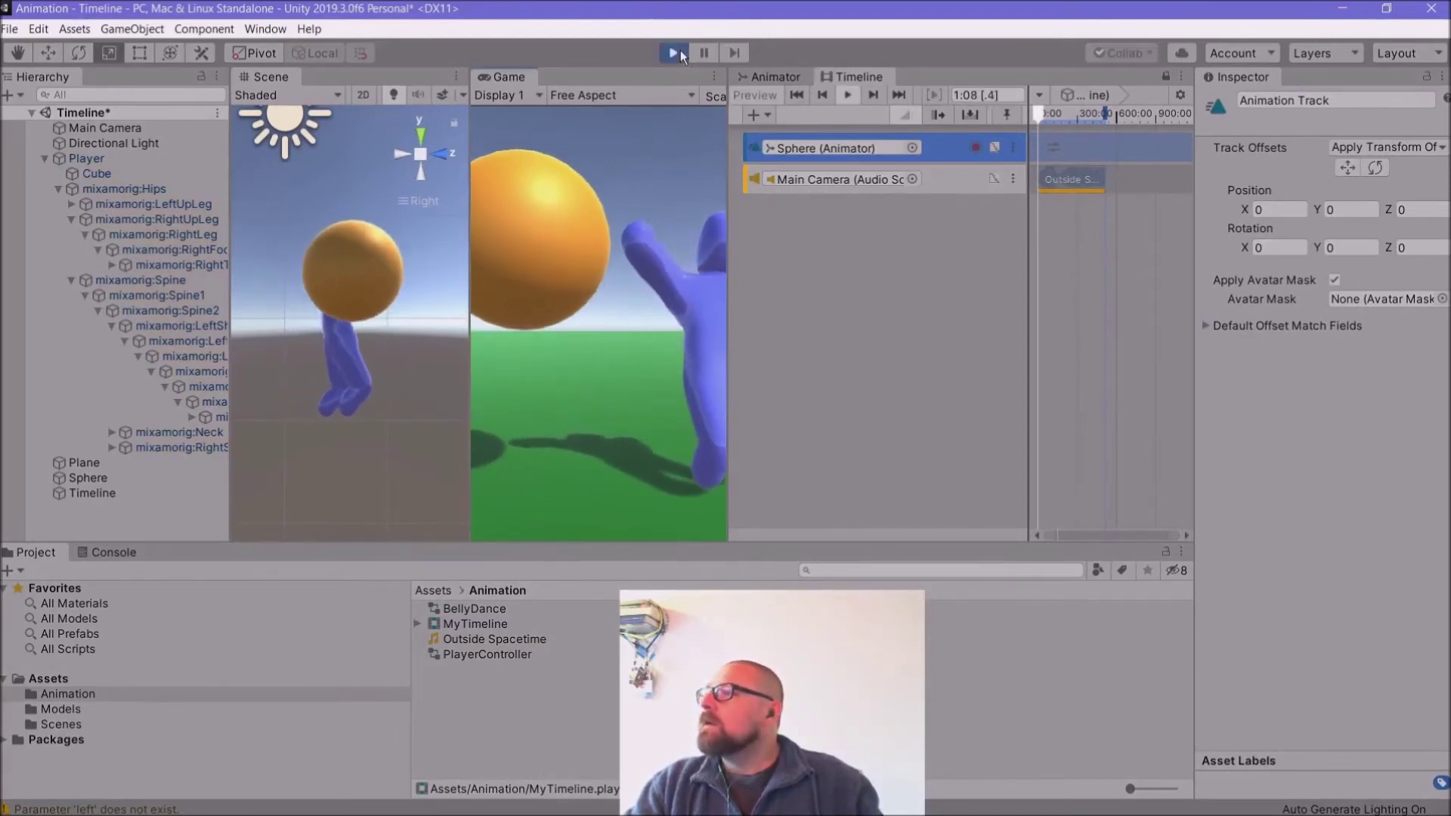
{"action": "left_click", "coordinate": [676, 57]}
Step: Select the Sphere track's Recorded clip and set its speed multiplier to 0.1
{"action": "scroll", "coordinate": [1111, 299], "scroll_direction": "up", "scroll_amount": 5}
{"action": "scroll", "coordinate": [1068, 310], "scroll_direction": "up", "scroll_amount": 5}
{"action": "scroll", "coordinate": [1088, 273], "scroll_direction": "up", "scroll_amount": 5}
{"action": "scroll", "coordinate": [1103, 265], "scroll_direction": "up", "scroll_amount": 2}
{"action": "left_click", "coordinate": [1051, 150]}
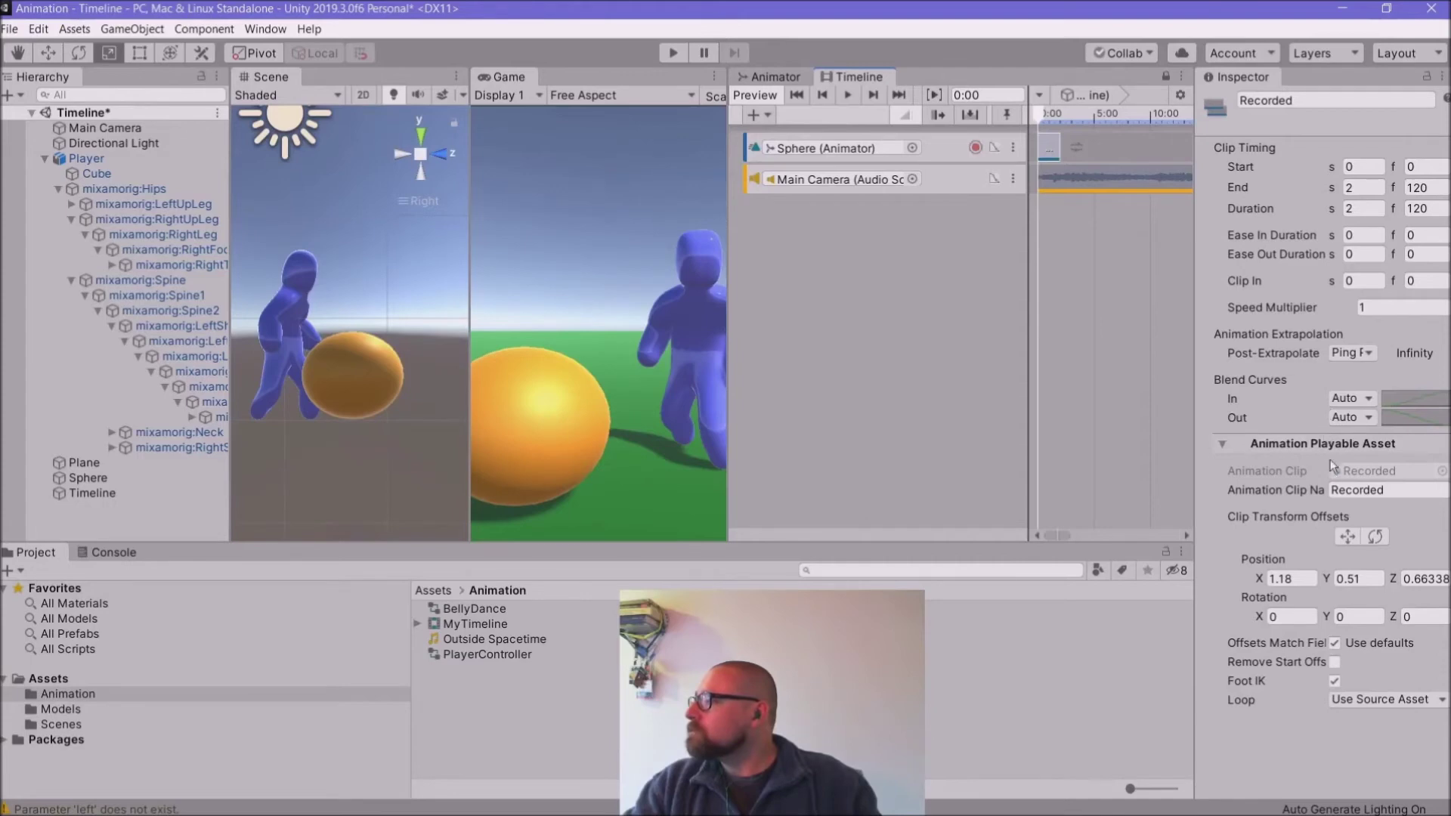
{"action": "left_click", "coordinate": [1375, 308]}
{"action": "type", "text": "0.1"}
{"action": "key", "text": "Return"}
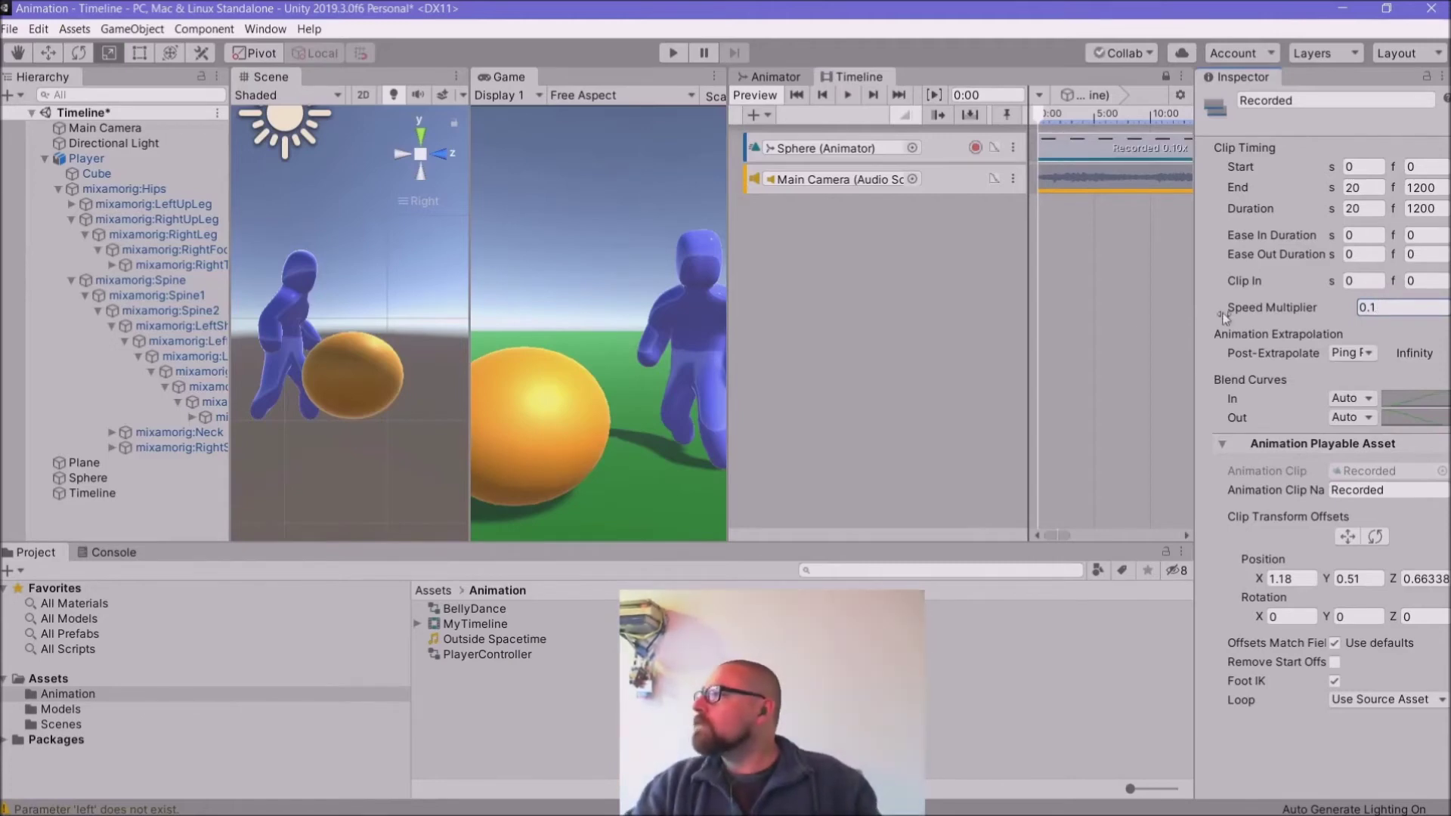
{"action": "scroll", "coordinate": [1145, 260], "scroll_direction": "down", "scroll_amount": 3}
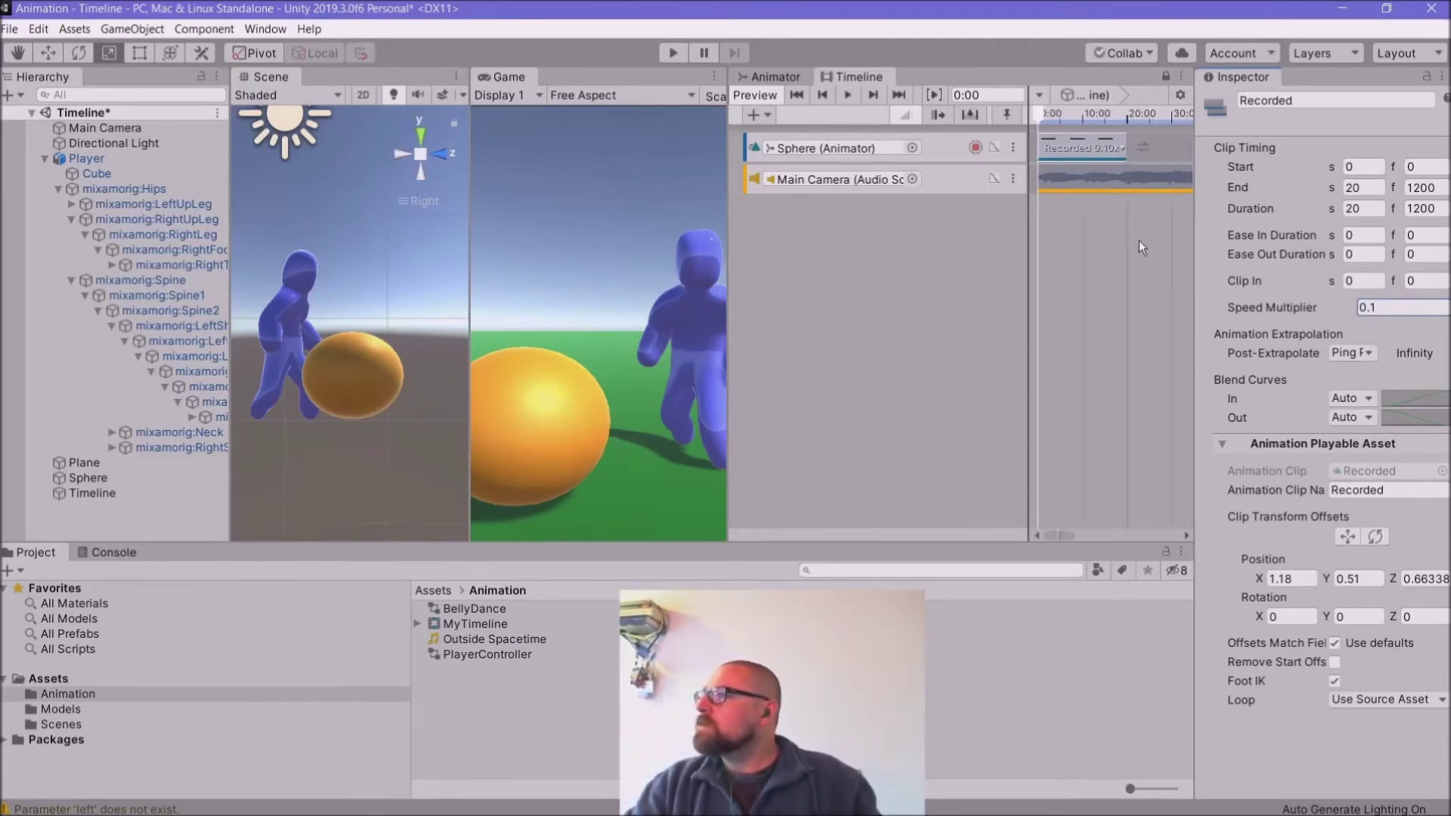
Step: Set the Recorded clip's speed multiplier to 2 and play-test the scene, stopping it when done
{"action": "left_click", "coordinate": [1387, 308]}
{"action": "type", "text": "2"}
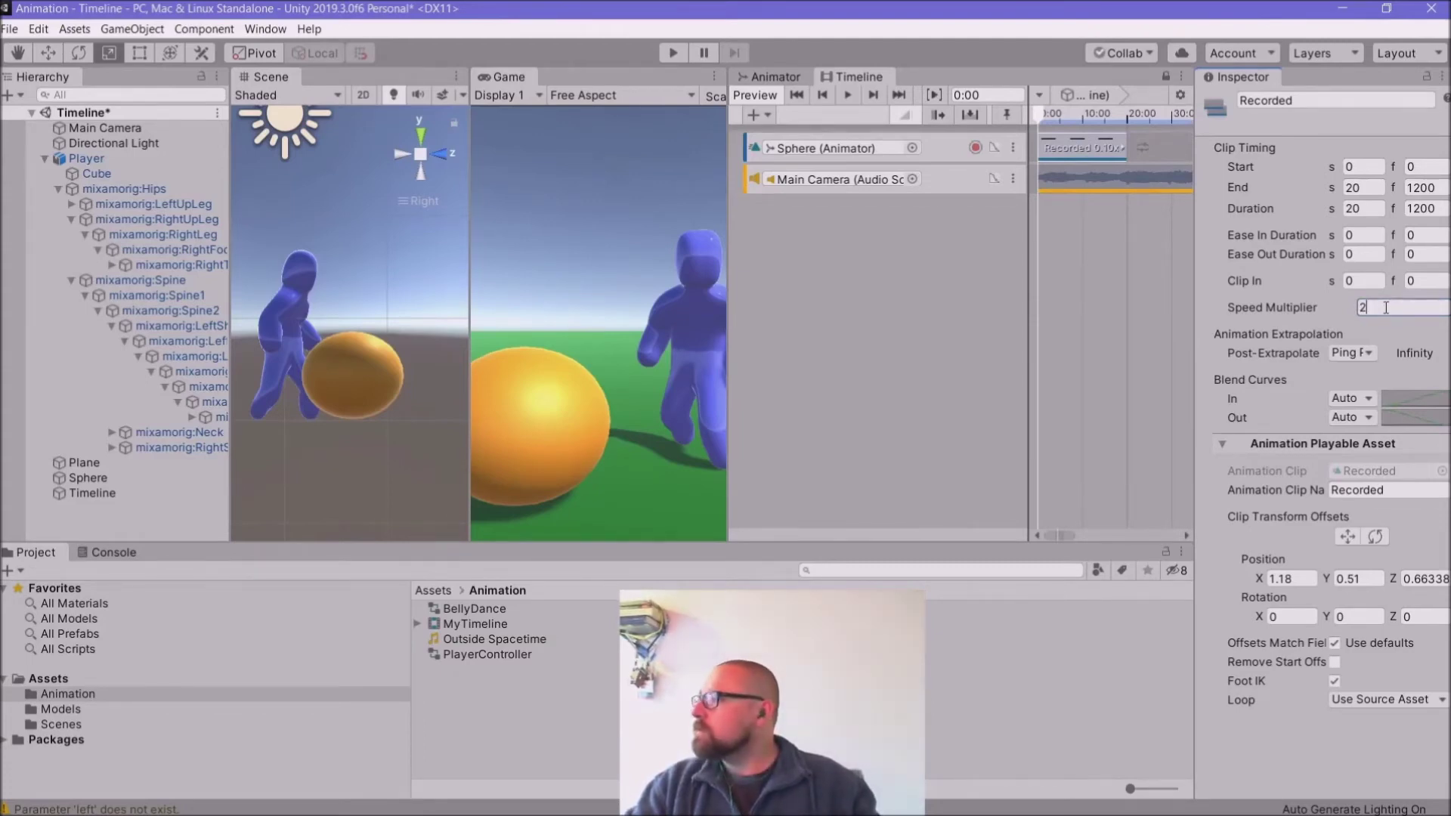
{"action": "key", "text": "Return"}
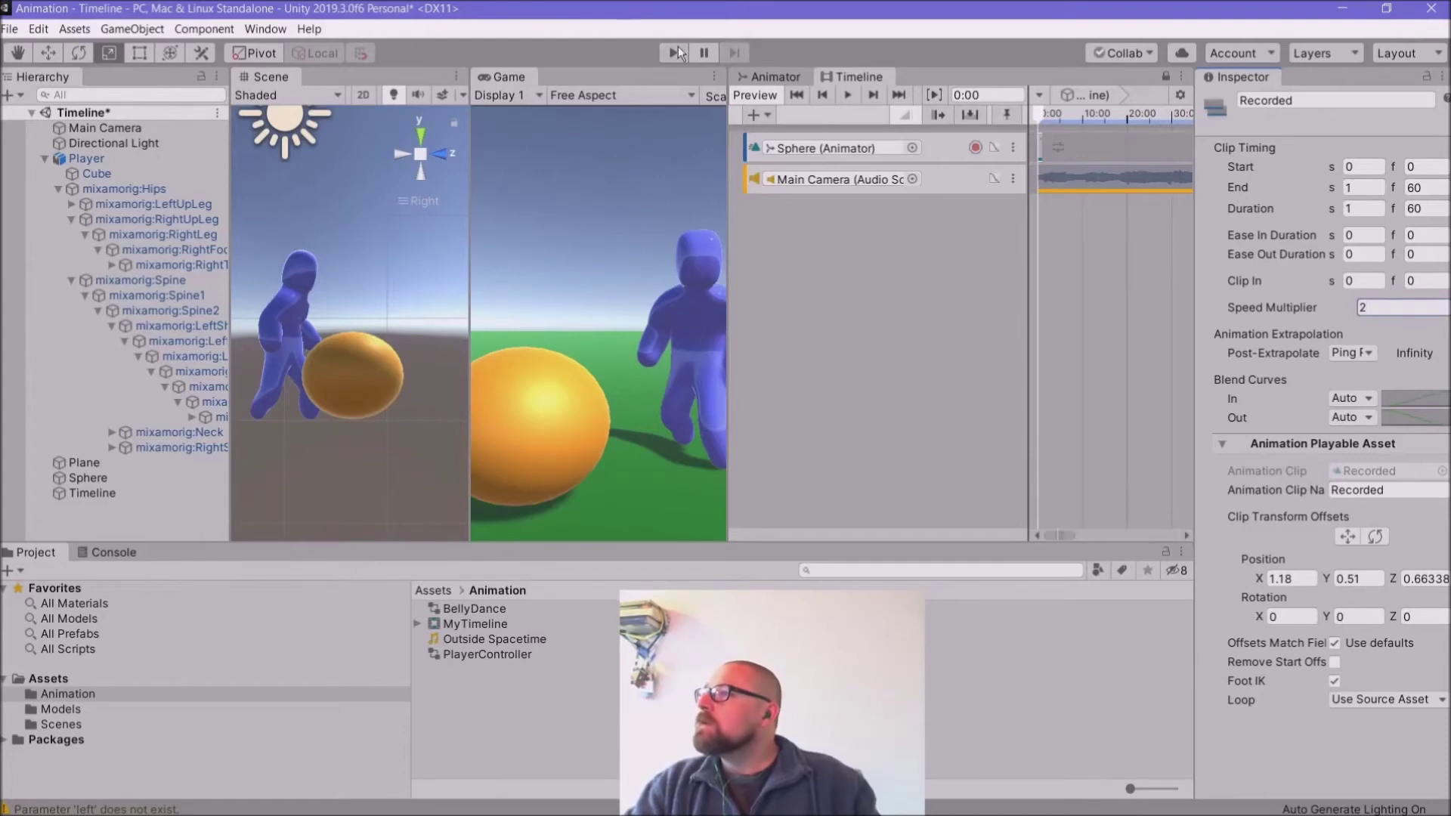
{"action": "scroll", "coordinate": [1061, 198], "scroll_direction": "up", "scroll_amount": 4}
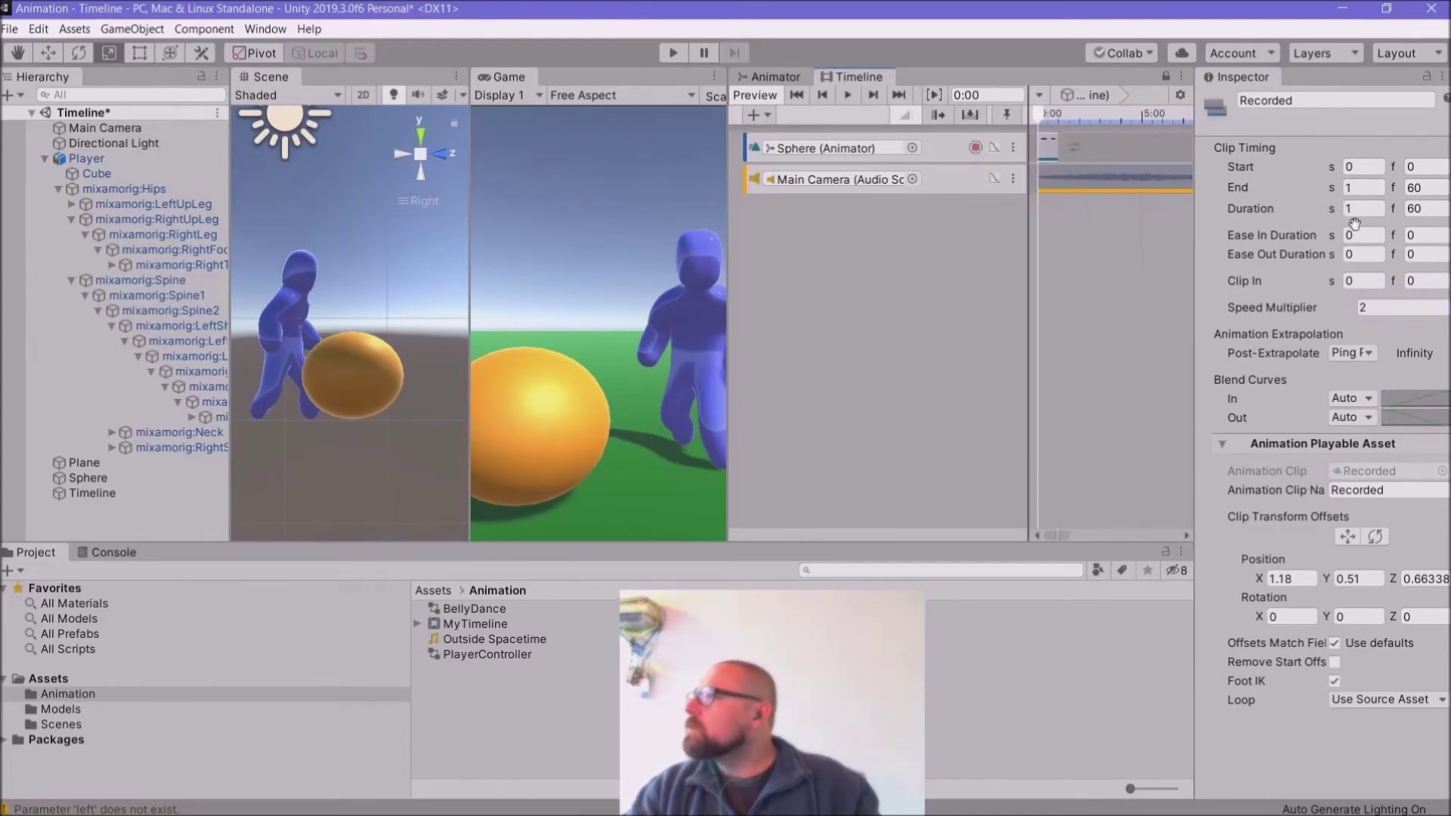
{"action": "scroll", "coordinate": [1054, 262], "scroll_direction": "up", "scroll_amount": 1}
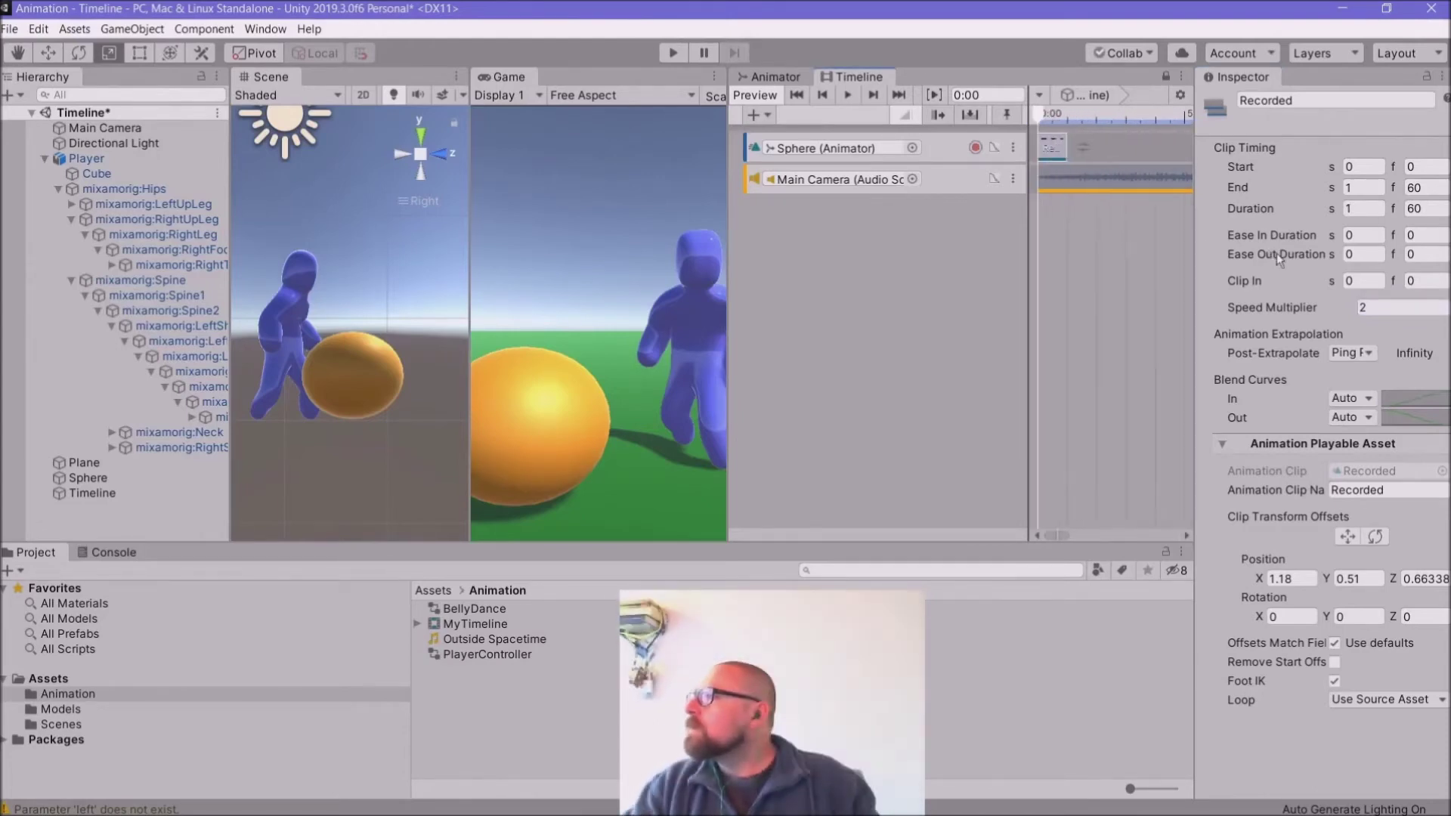
{"action": "left_click", "coordinate": [681, 56]}
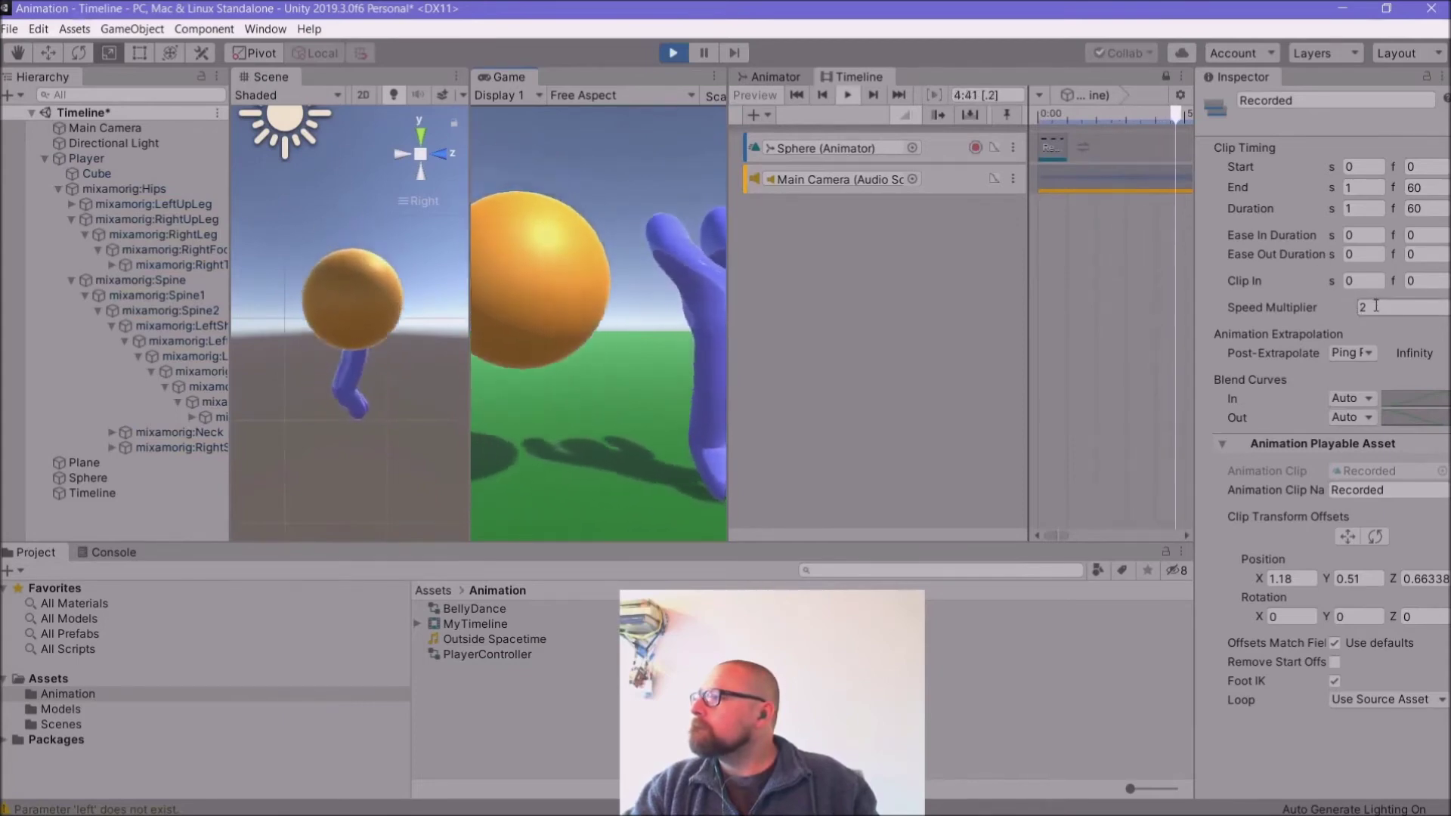
{"action": "left_click", "coordinate": [673, 53]}
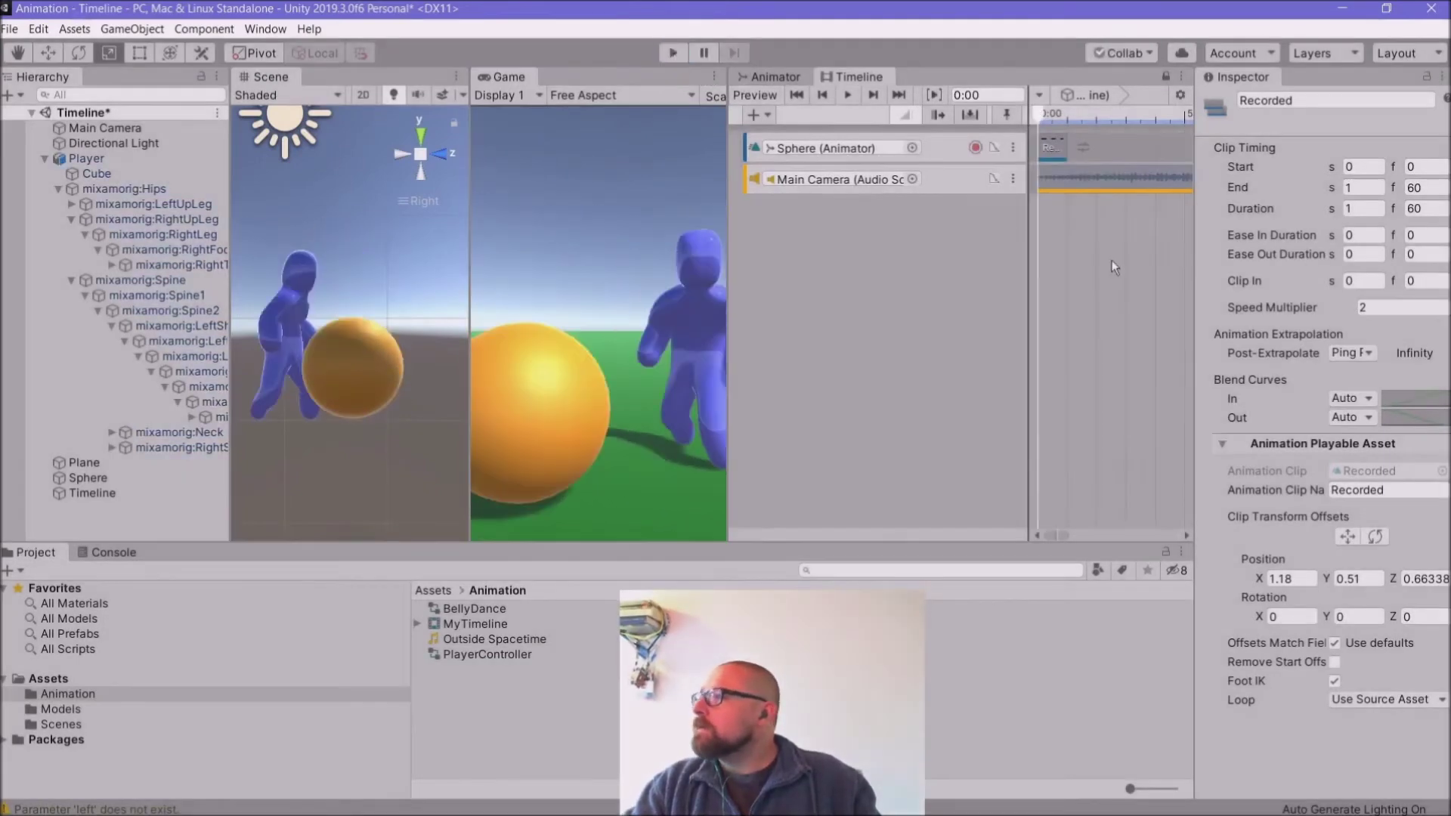
Step: Set the Recorded clip's speed multiplier to 3 and play-test the faster bounce
{"action": "left_click", "coordinate": [1377, 308]}
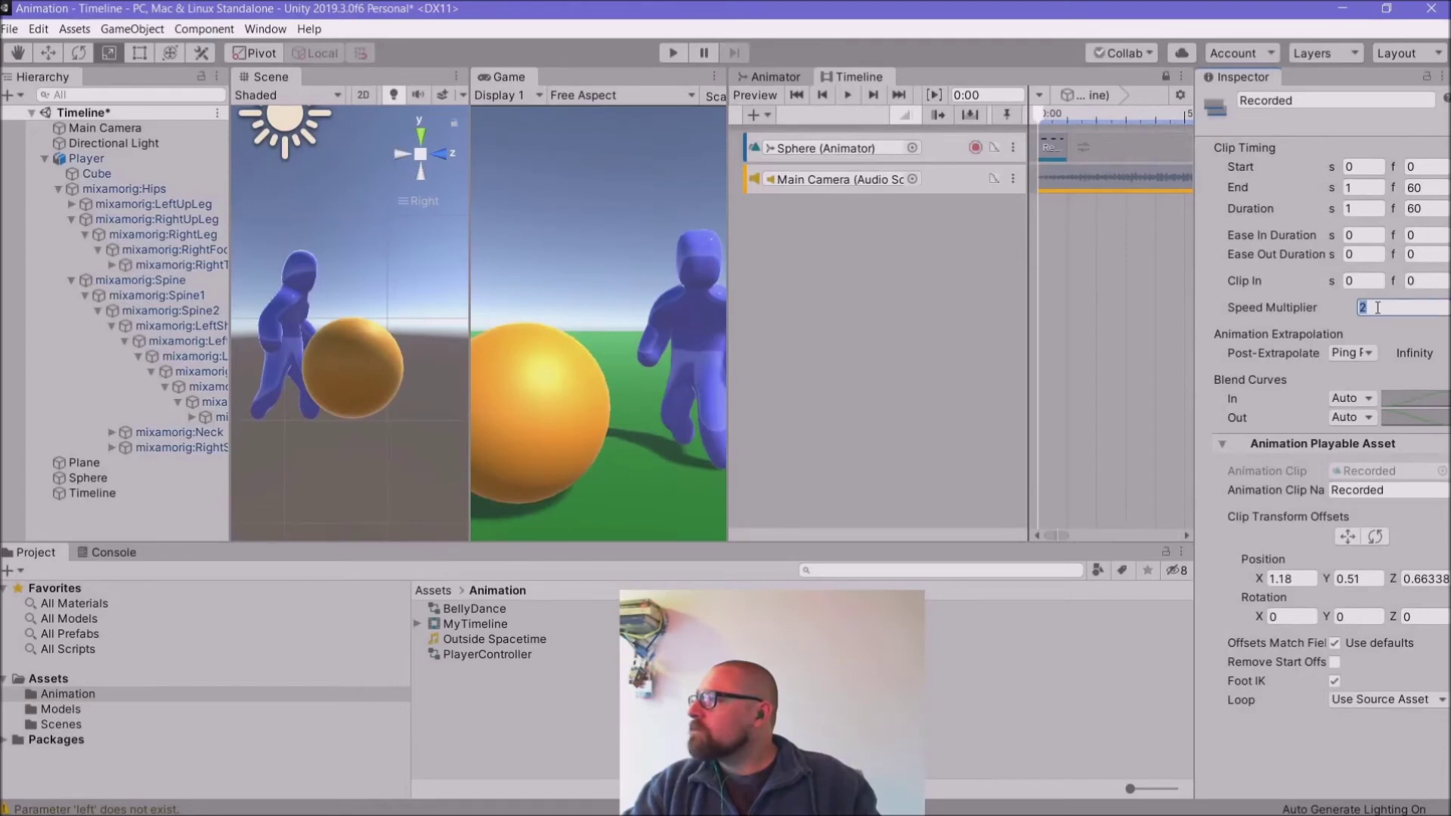
{"action": "type", "text": "3"}
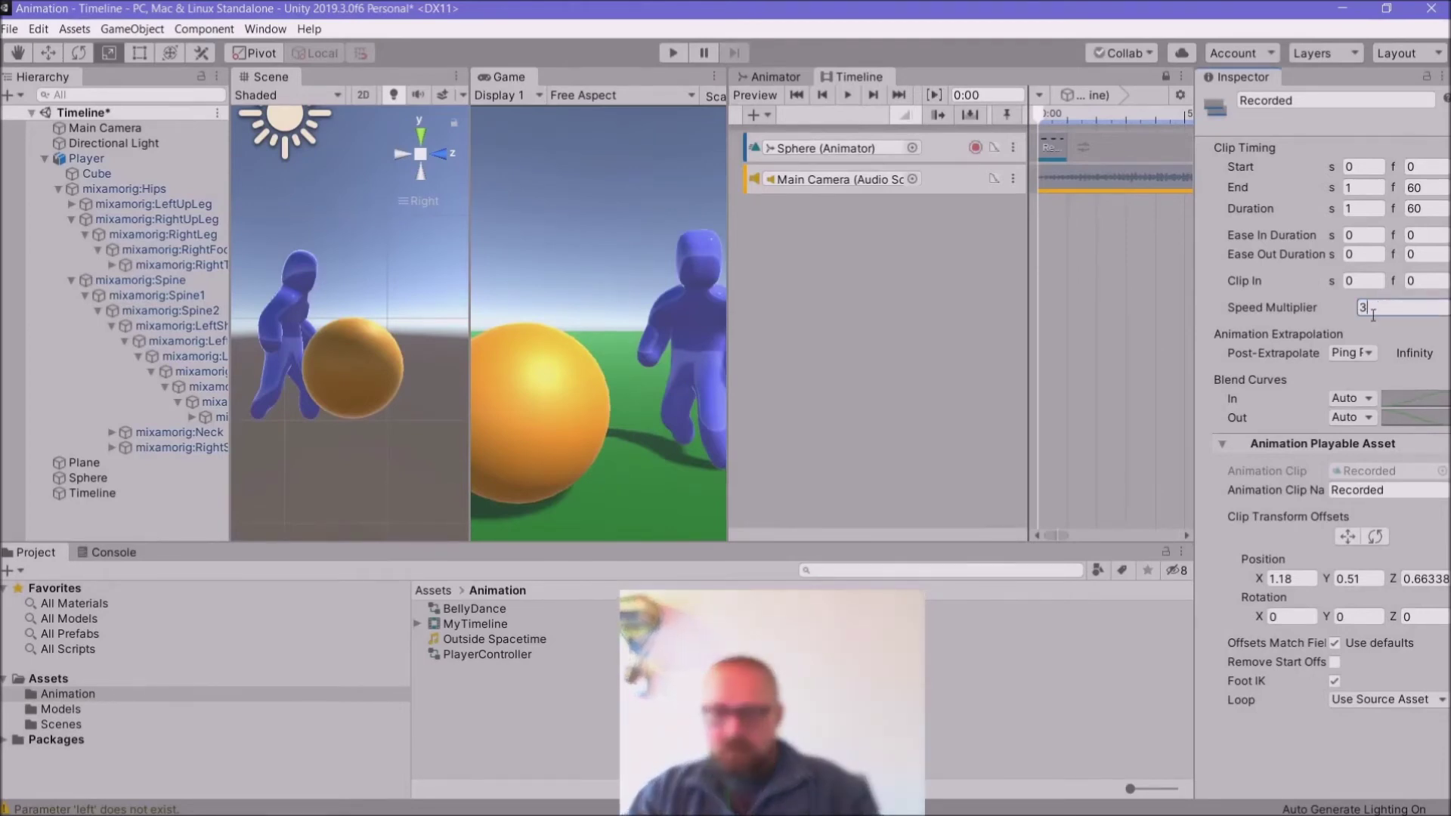
{"action": "key", "text": "Return"}
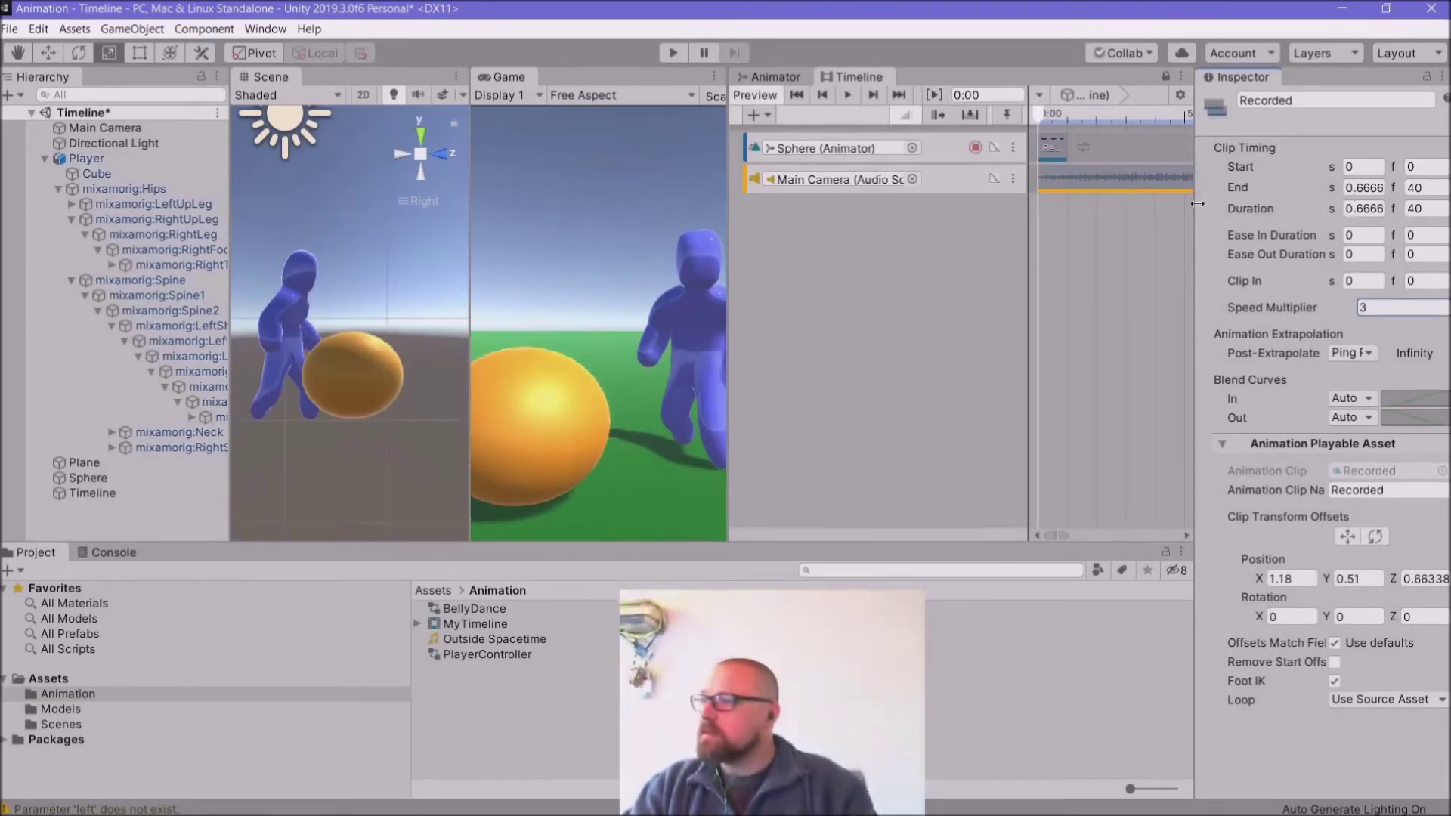
{"action": "left_click", "coordinate": [677, 53]}
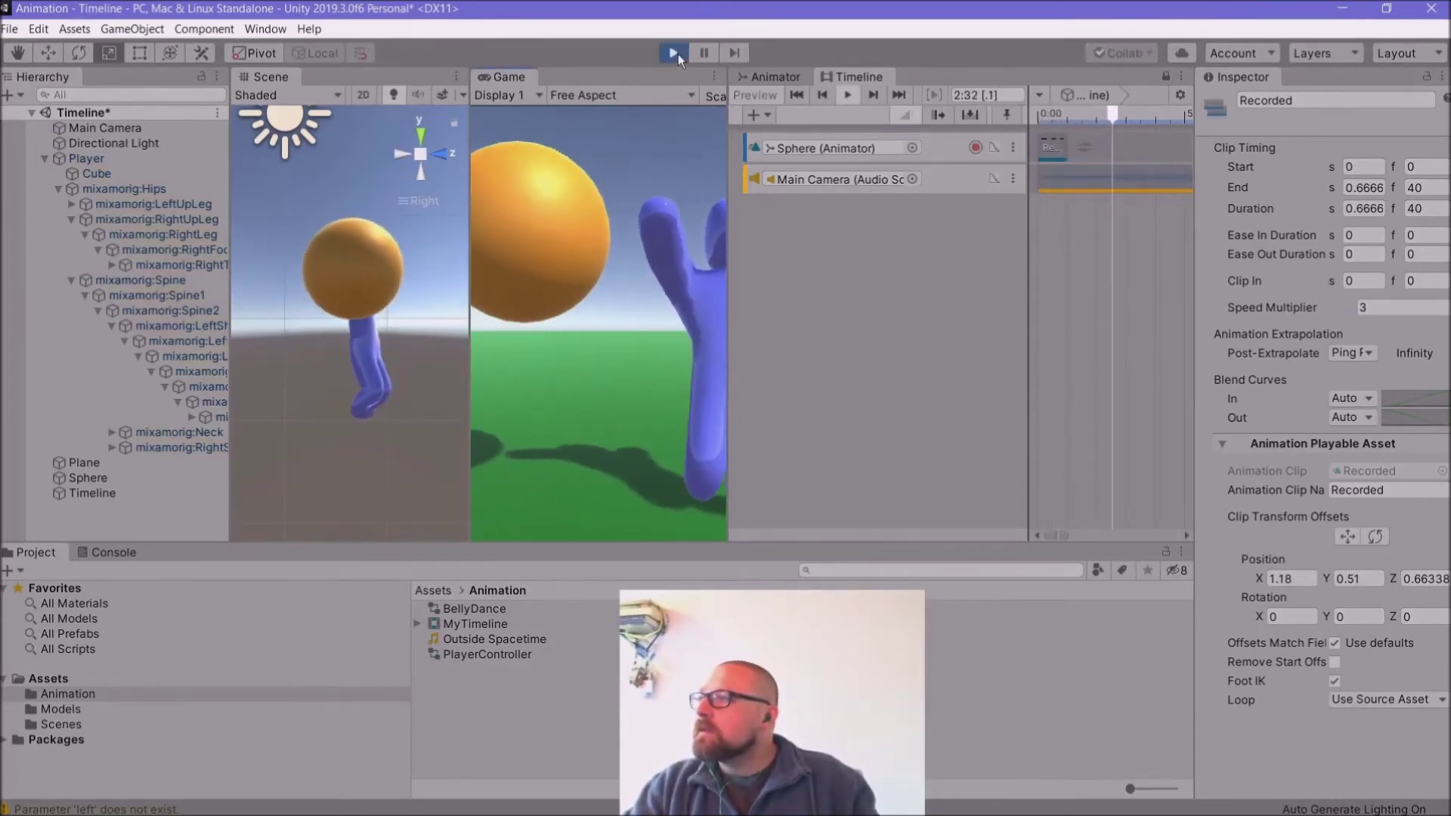
{"action": "left_click", "coordinate": [674, 53]}
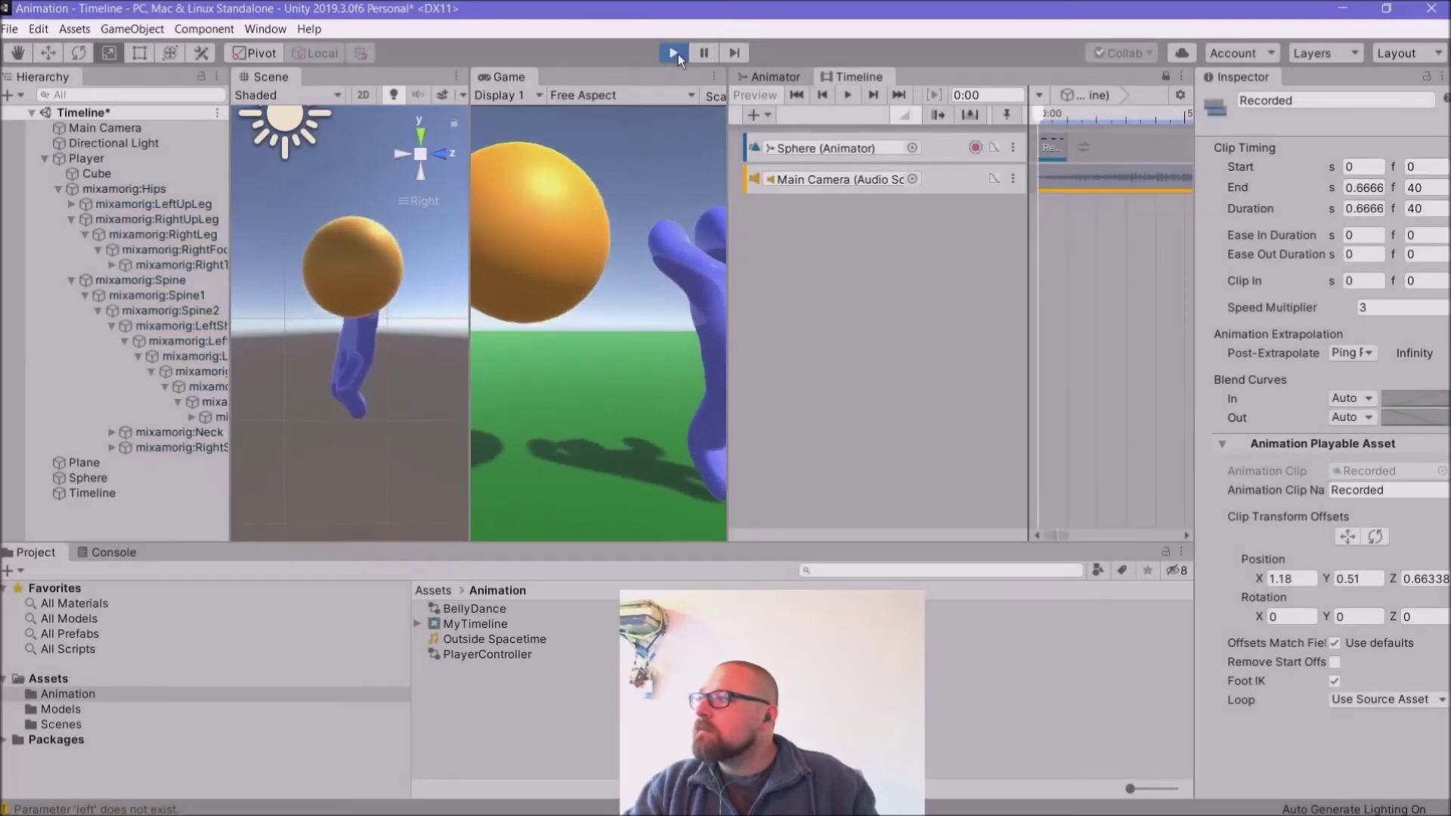
Step: Reselect the Recorded clip, set its speed multiplier to 5 and play-test the scene
{"action": "left_click", "coordinate": [1388, 306]}
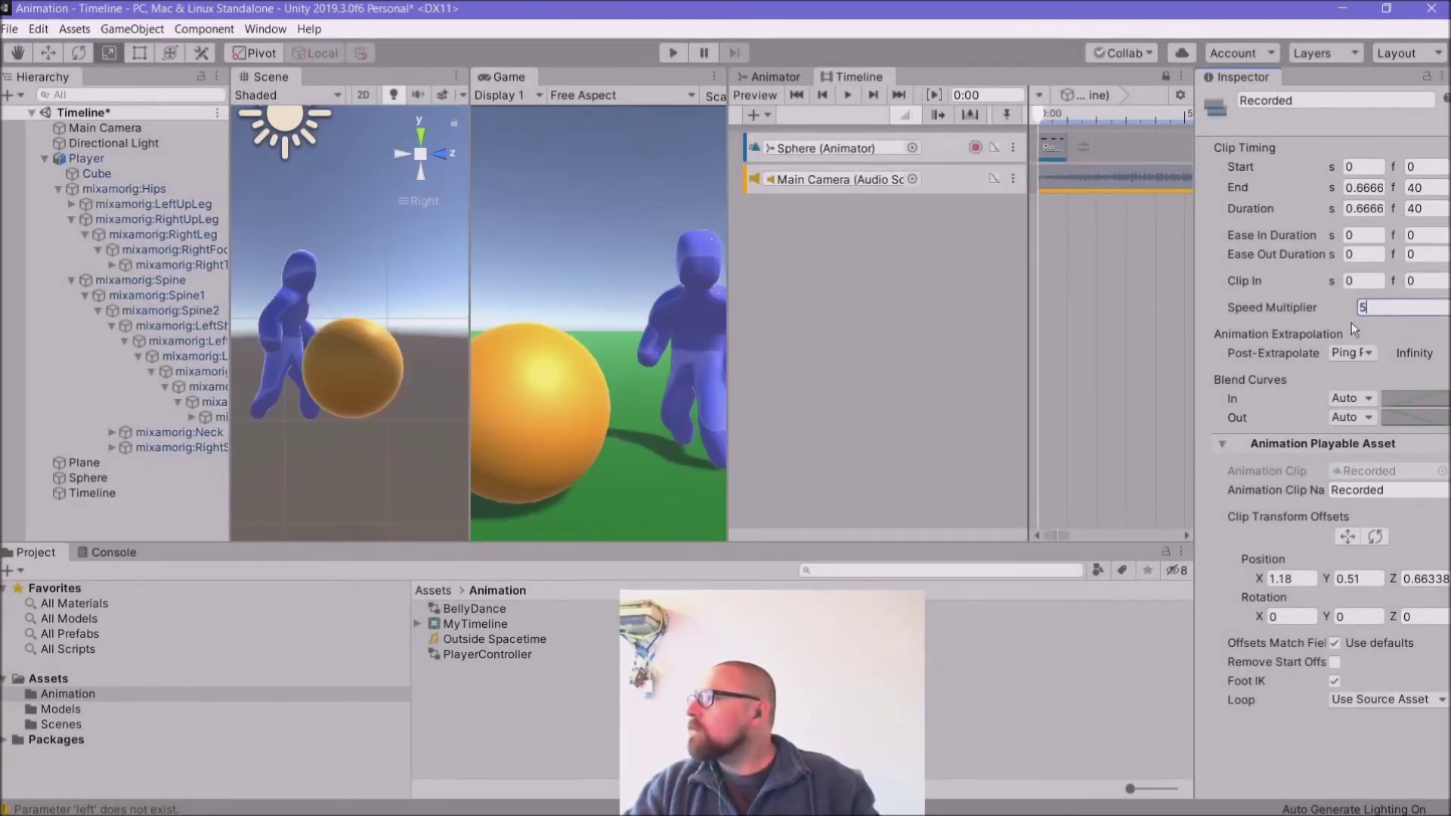
{"action": "left_click", "coordinate": [1082, 156]}
{"action": "left_click", "coordinate": [1053, 147]}
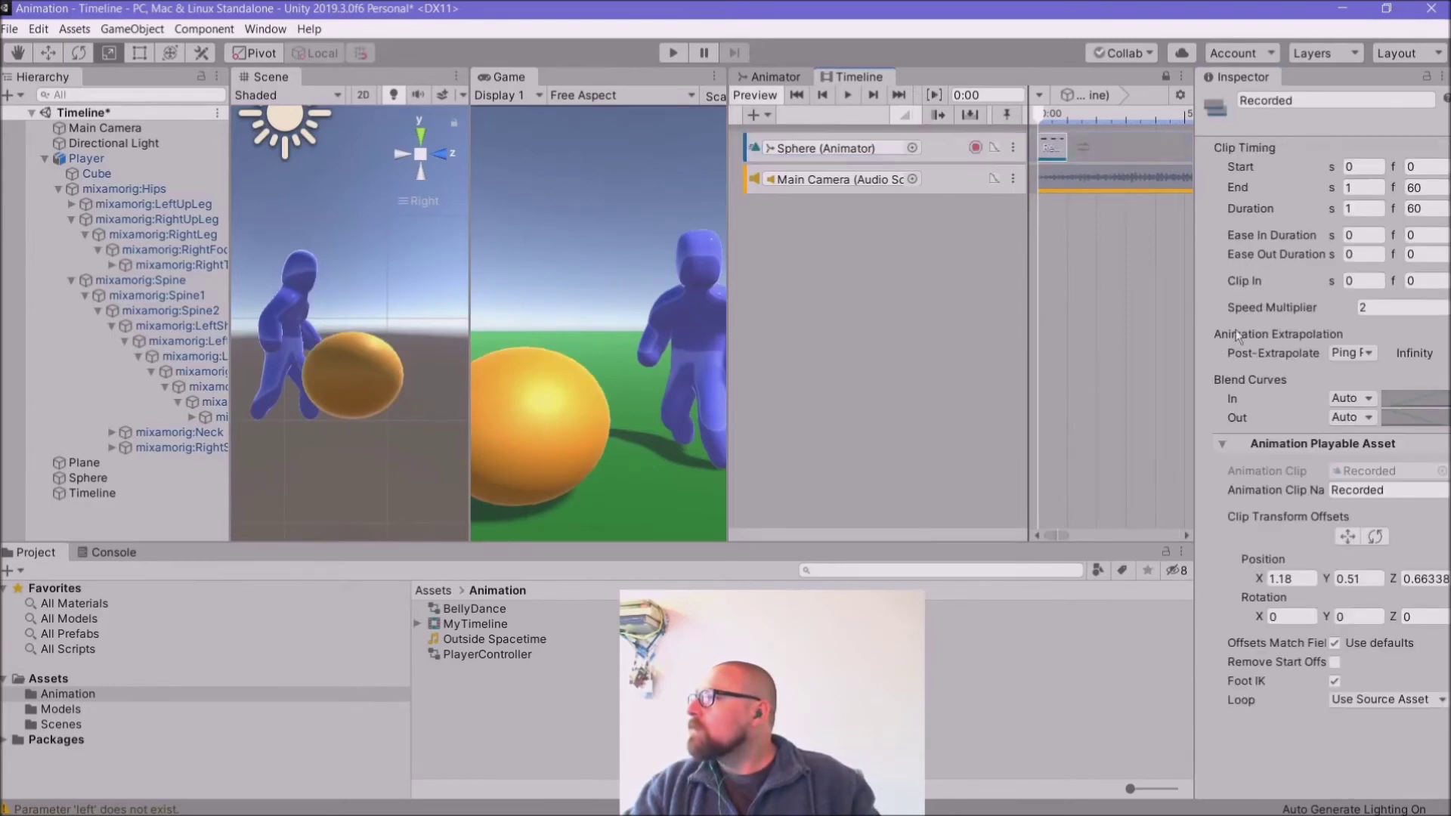
{"action": "left_click", "coordinate": [1372, 307]}
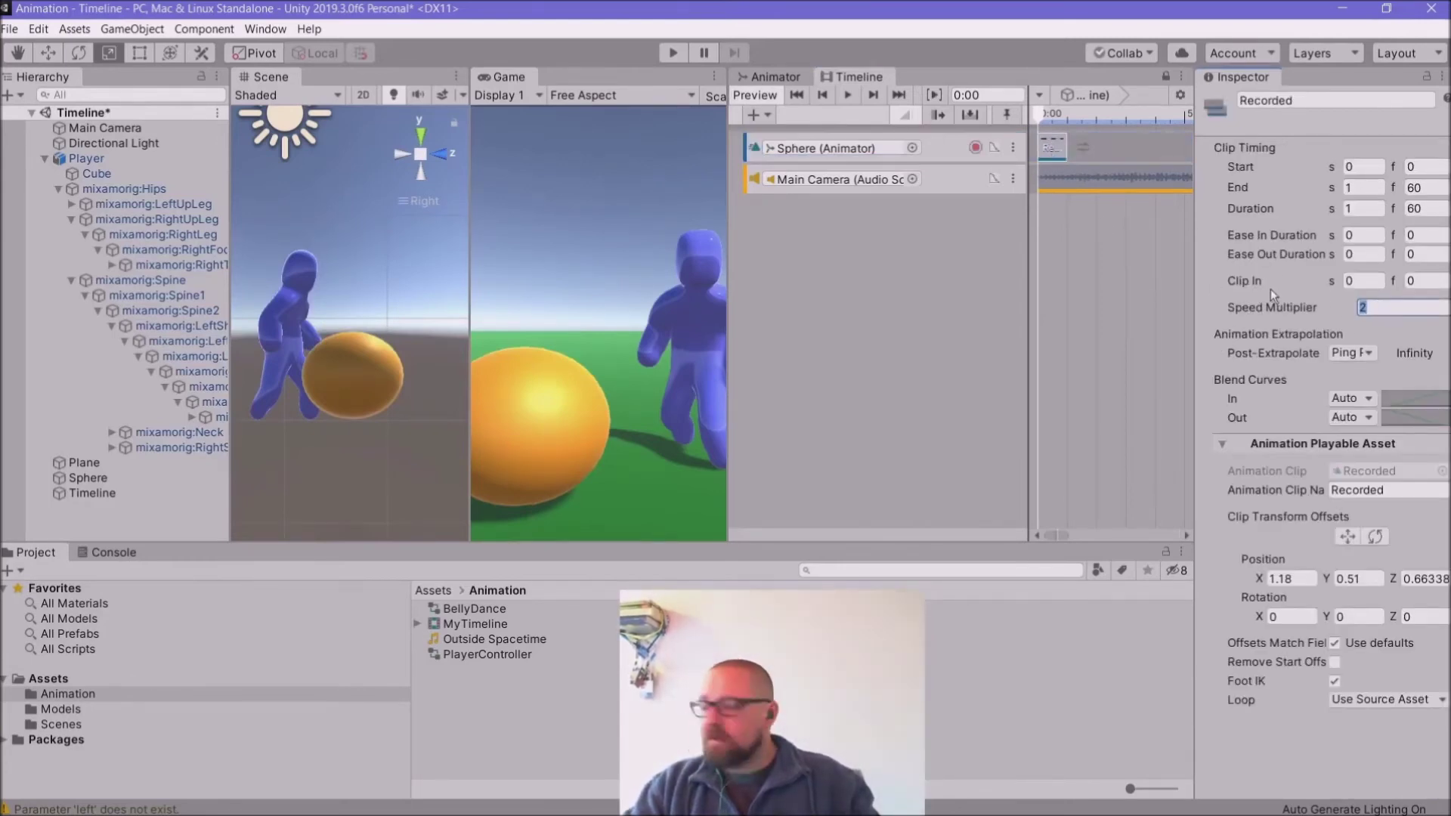
{"action": "type", "text": "5"}
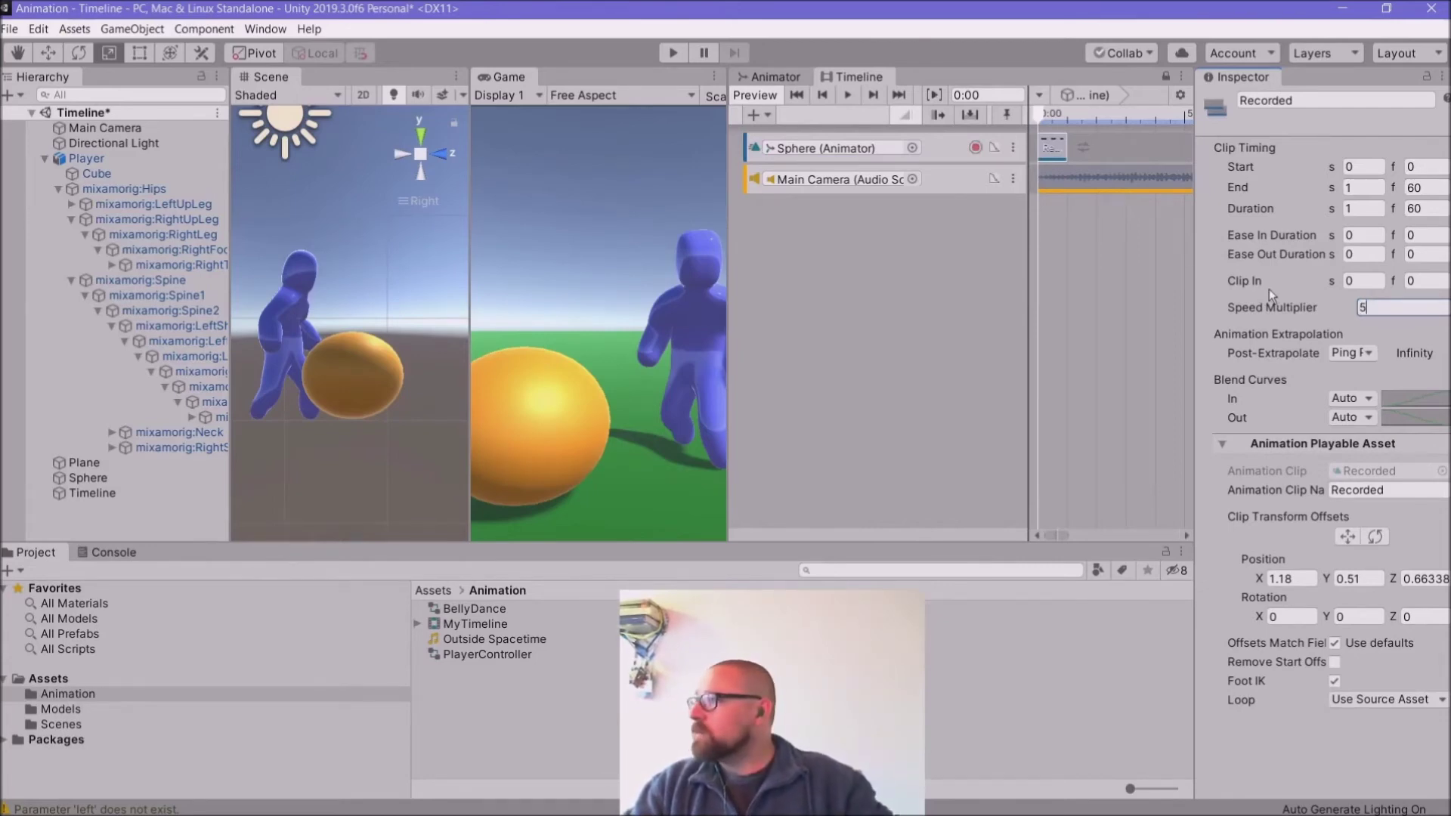
{"action": "key", "text": "Return"}
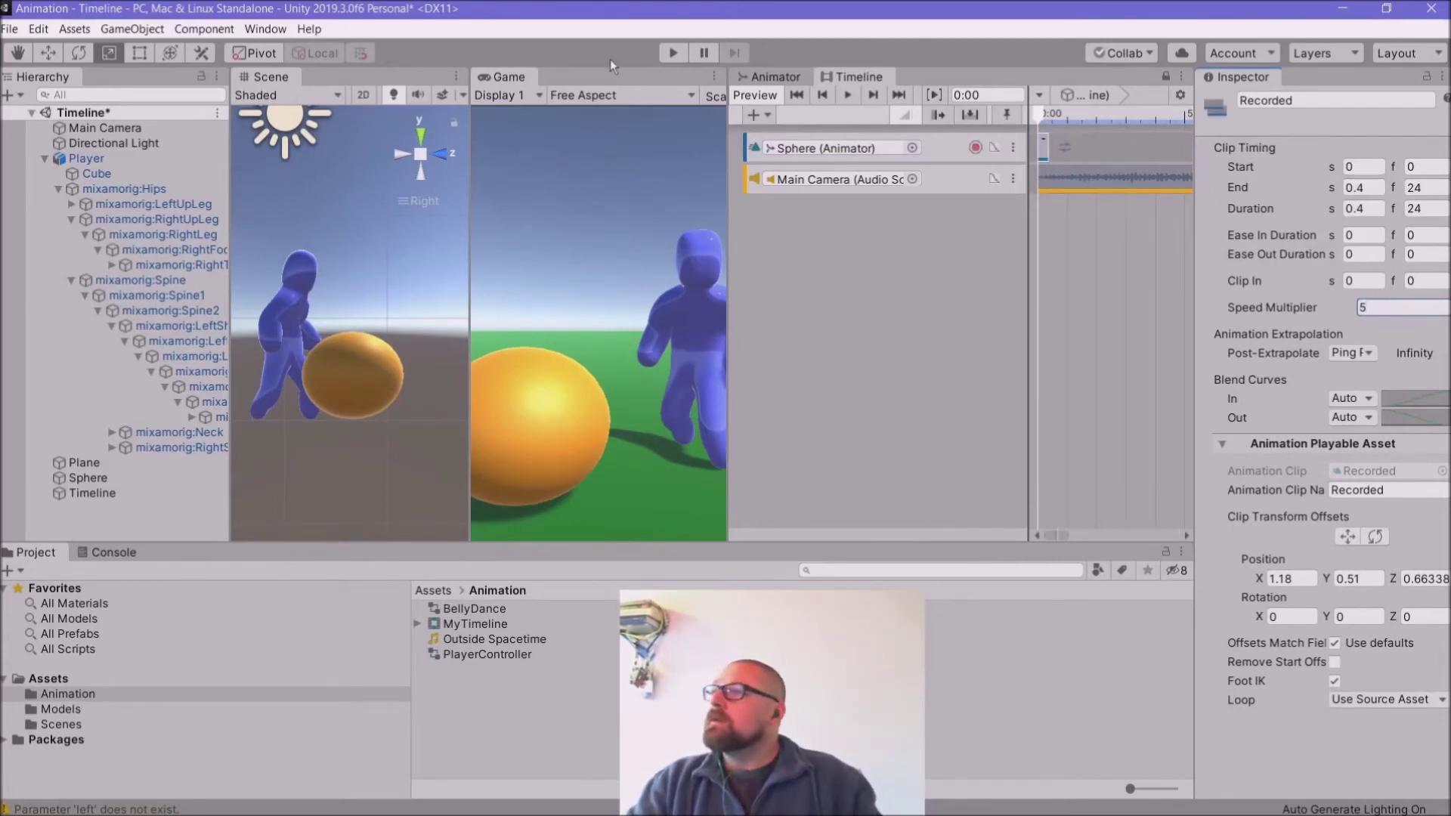
{"action": "left_click", "coordinate": [671, 53]}
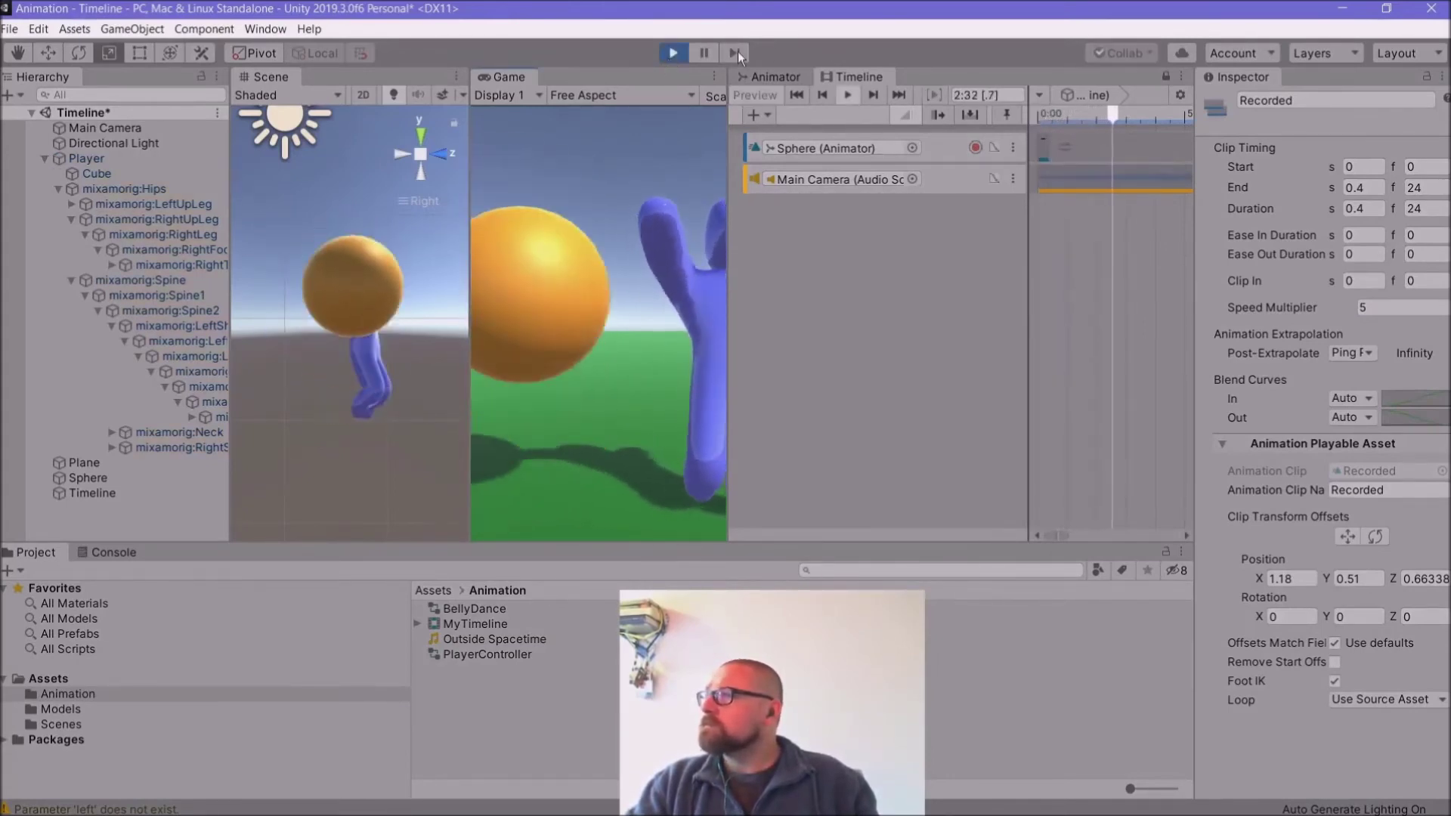
{"action": "left_click", "coordinate": [673, 53]}
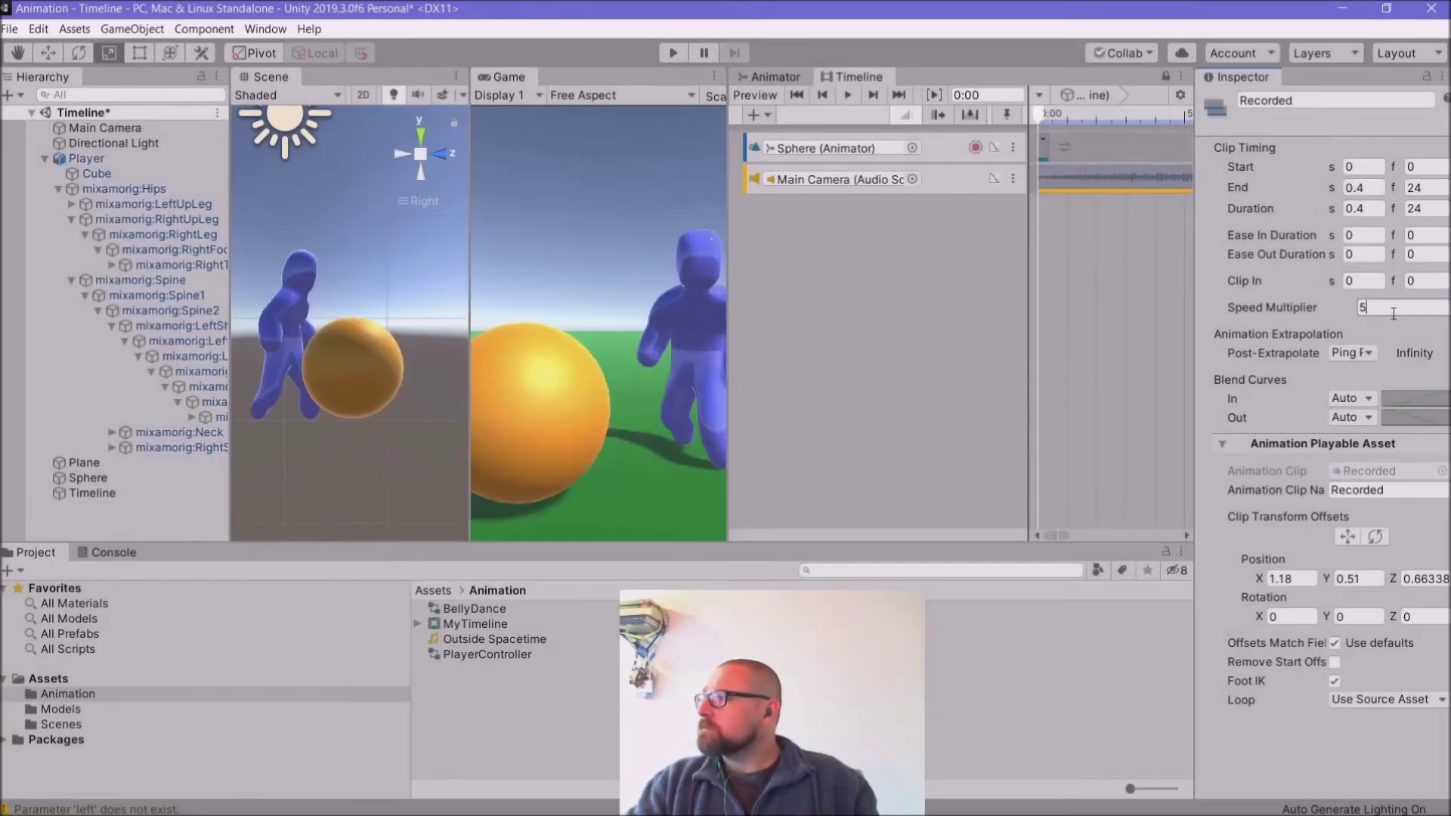
Step: Try setting the Recorded clip's speed multiplier to 4, reselect the clip and play-test the scene
{"action": "left_click", "coordinate": [1394, 308]}
{"action": "key", "text": "Return"}
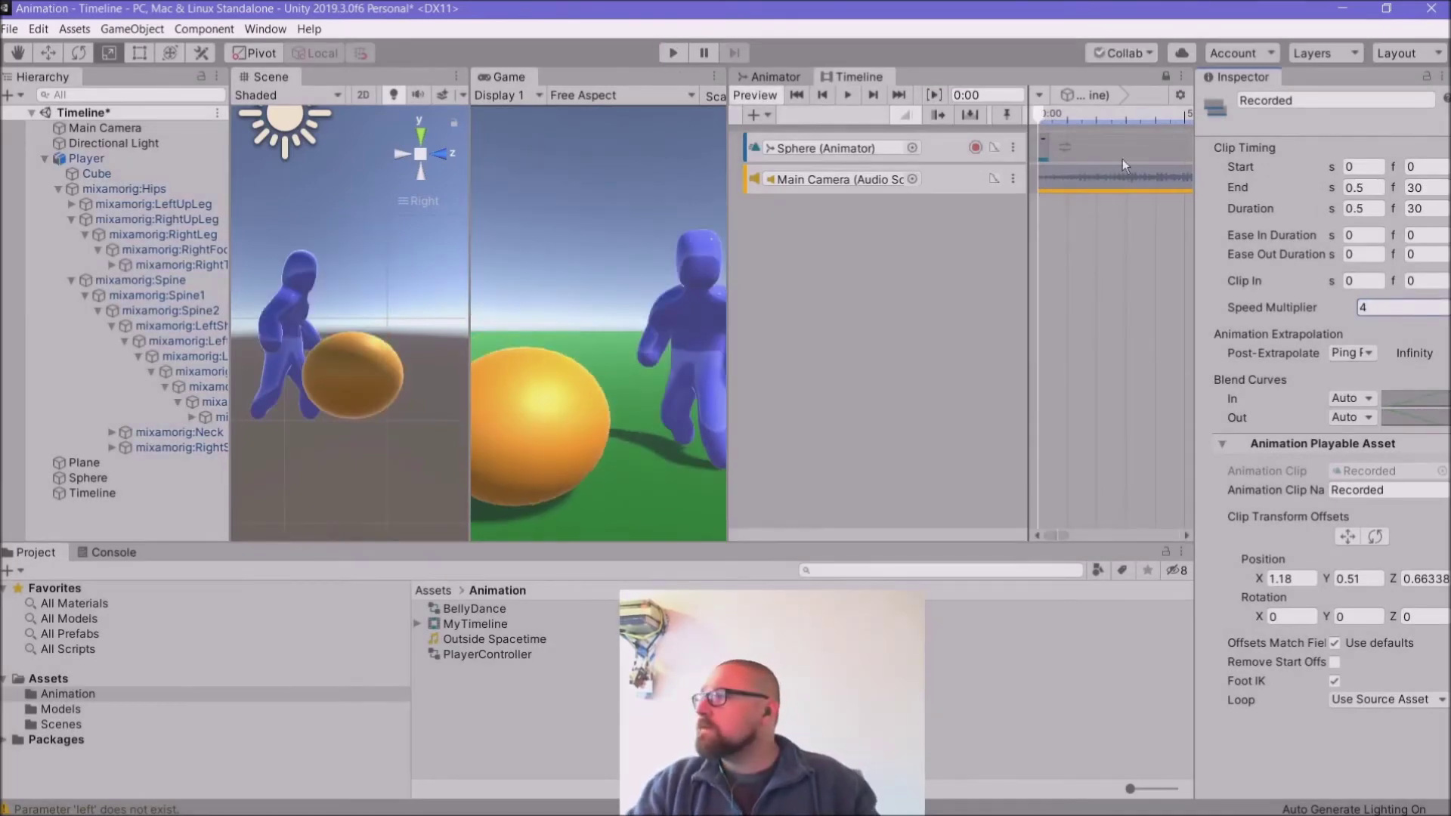
{"action": "left_click", "coordinate": [974, 269]}
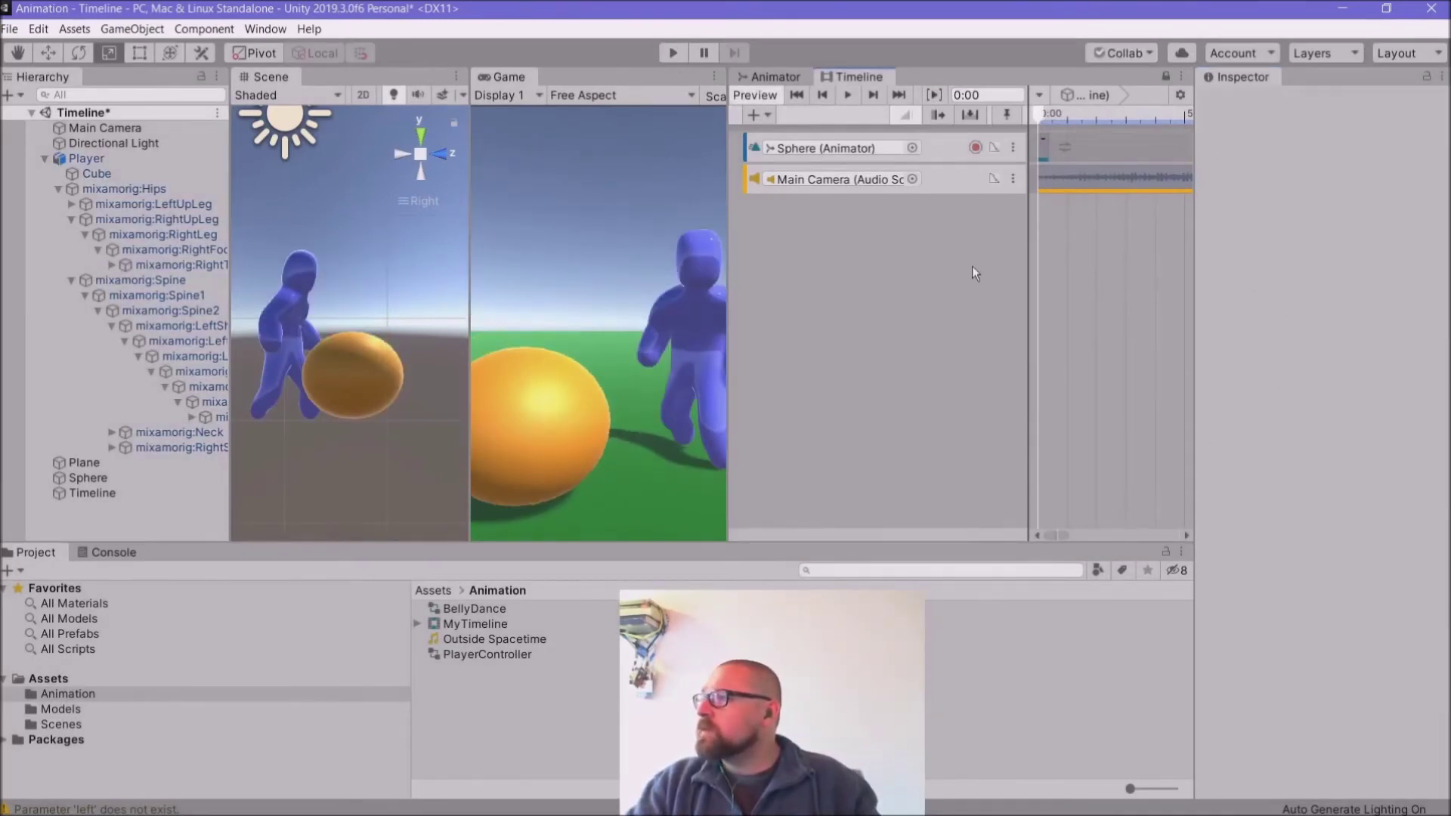
{"action": "left_click", "coordinate": [1046, 149]}
{"action": "left_click", "coordinate": [674, 52]}
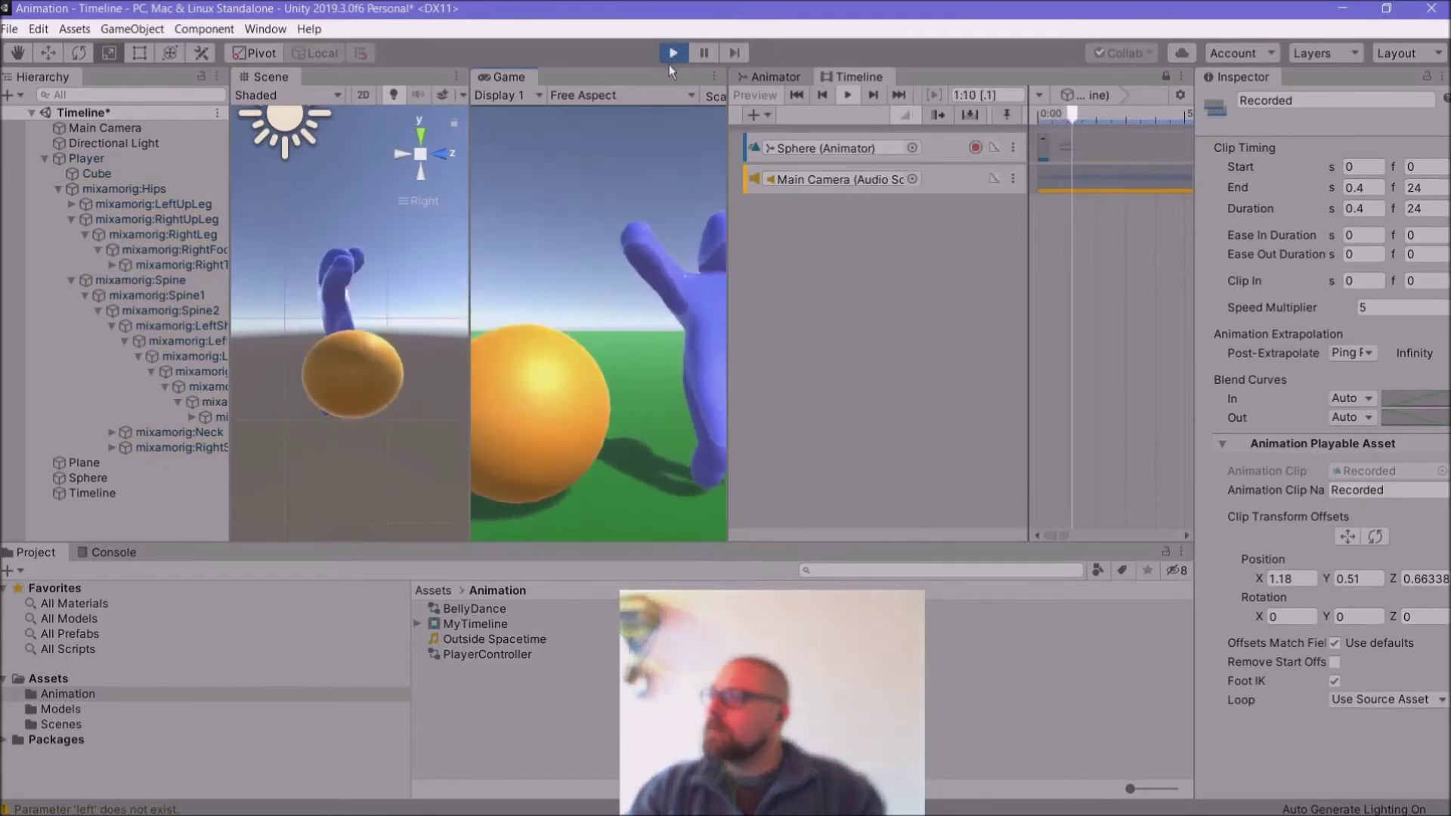
{"action": "left_click", "coordinate": [673, 53]}
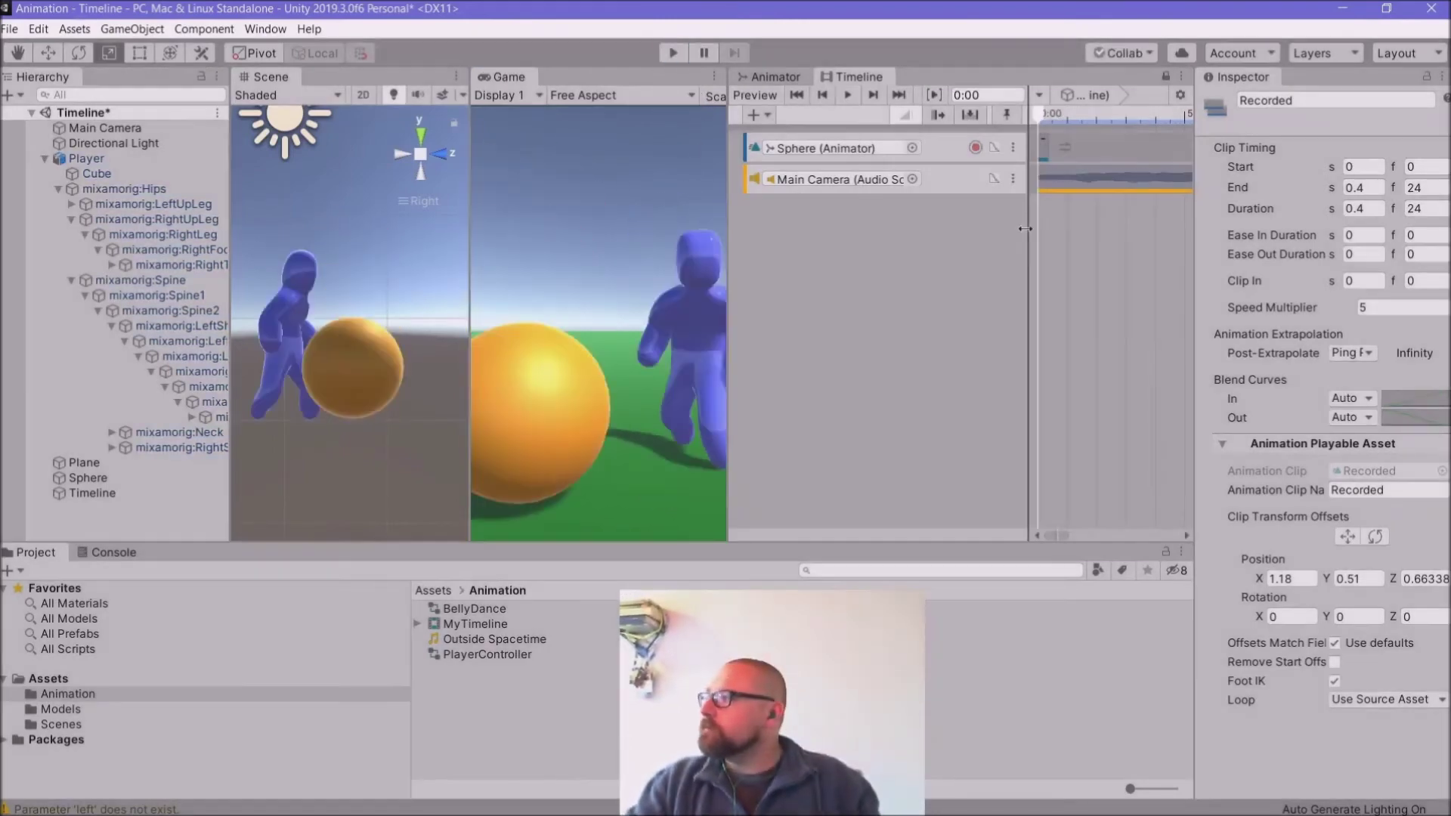
Step: Set the Recorded clip's speed multiplier back to 3 and run the scene briefly to check the bounce
{"action": "left_click", "coordinate": [1385, 306]}
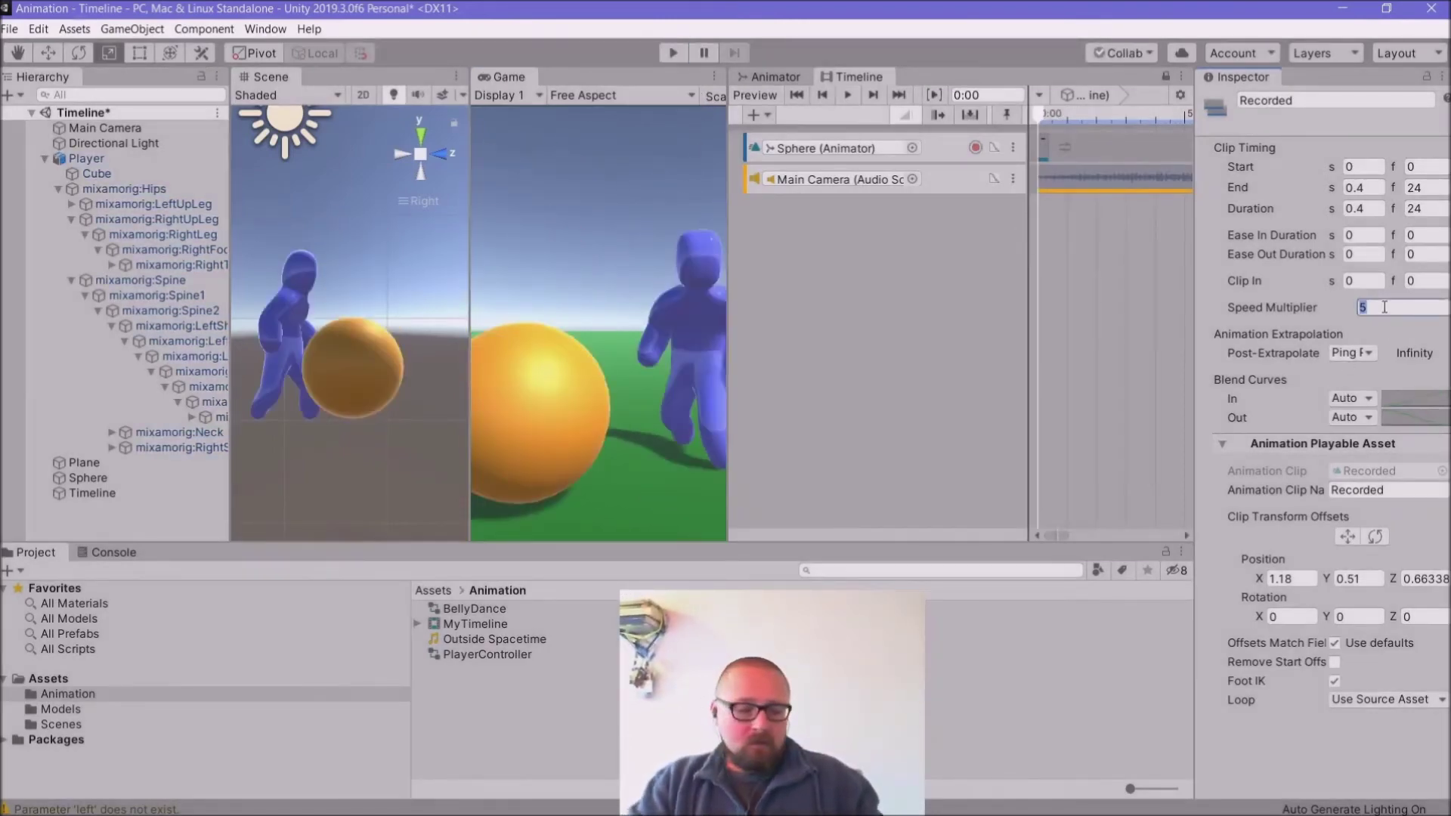
{"action": "type", "text": "3"}
{"action": "left_click", "coordinate": [683, 51]}
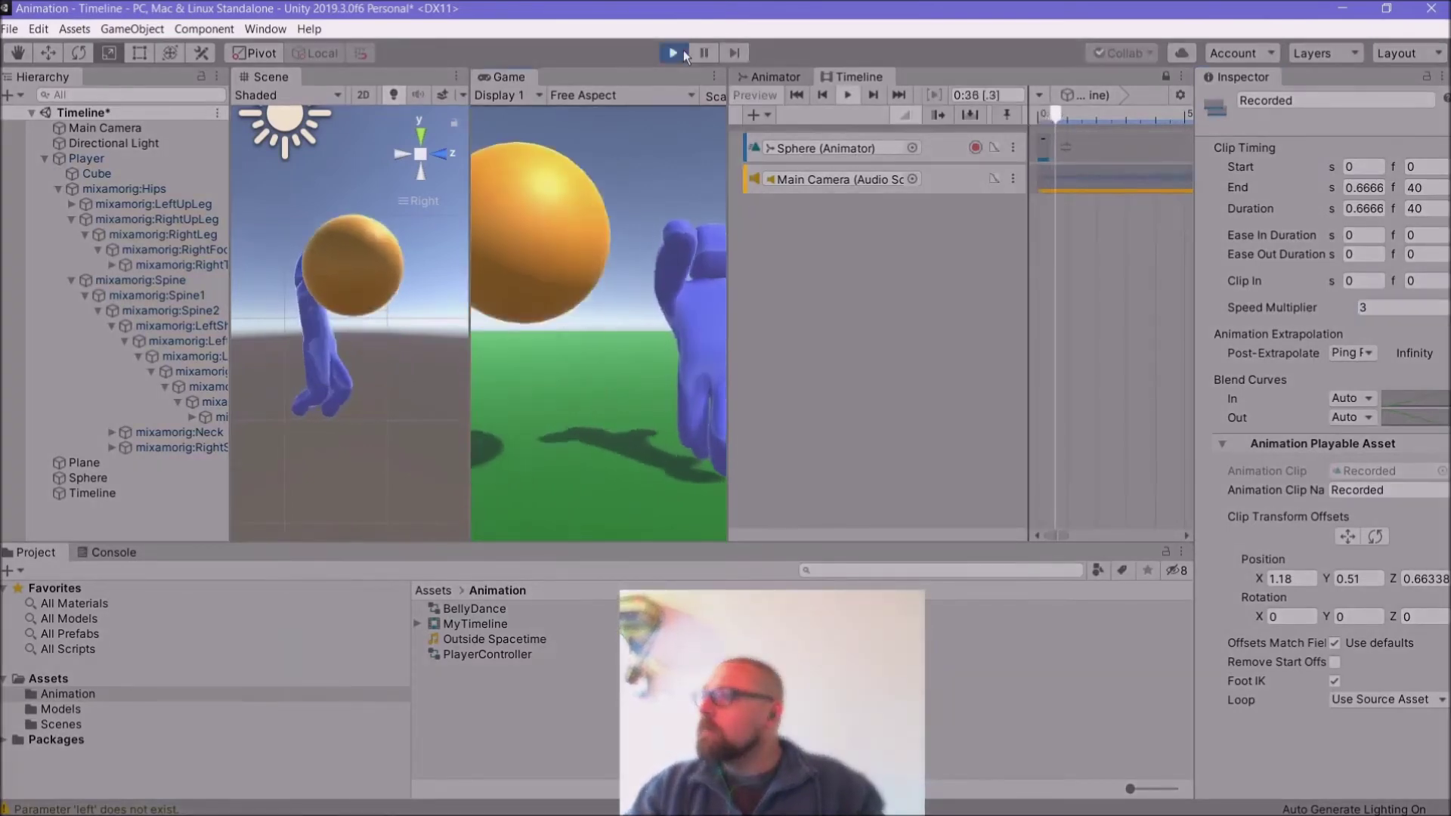
{"action": "left_click", "coordinate": [673, 52]}
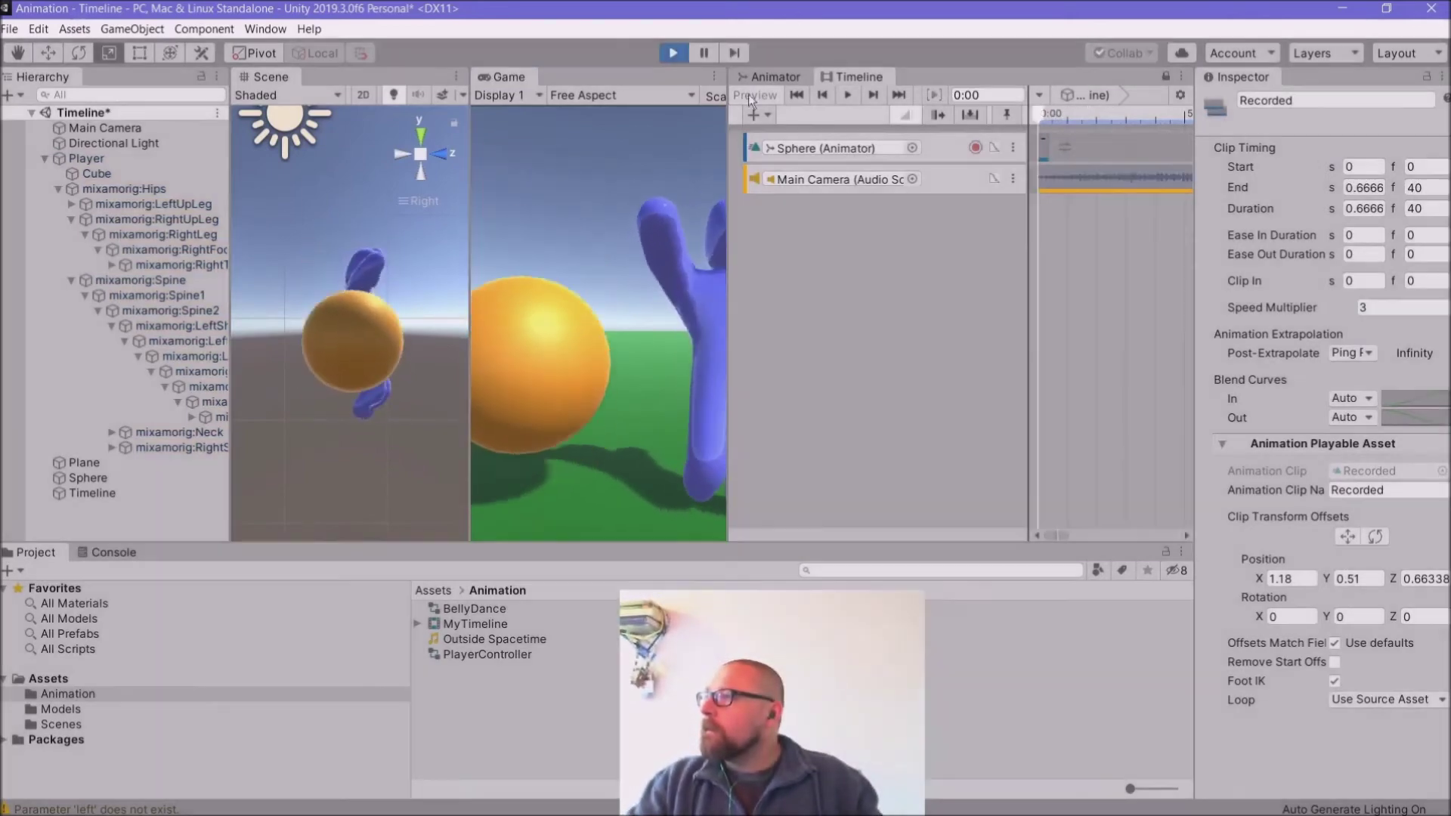
Step: Try setting the Recorded clip's speed multiplier to 2 and play-test the scene
{"action": "left_click", "coordinate": [1398, 308]}
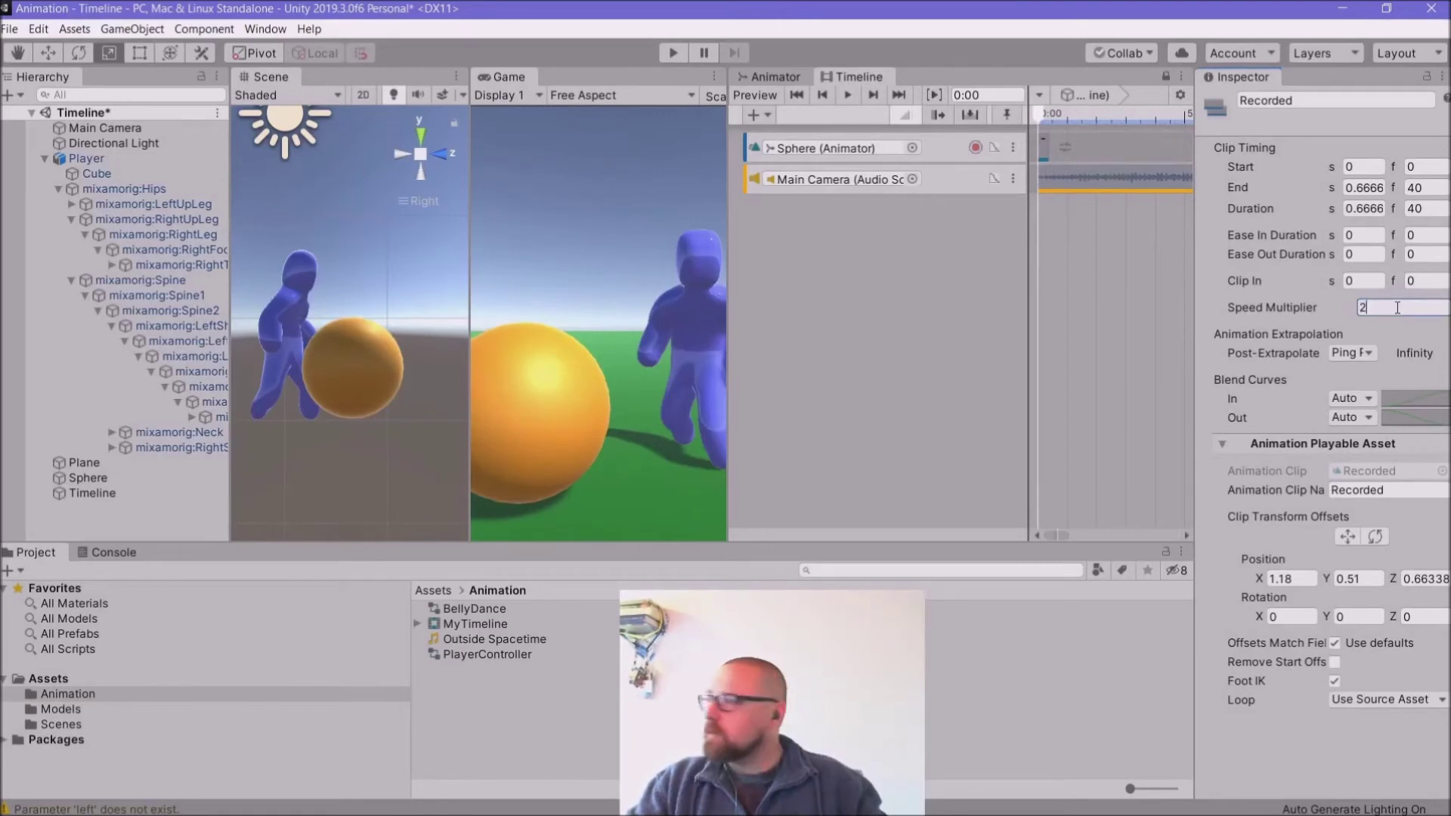
{"action": "type", "text": "2"}
{"action": "key", "text": "Return"}
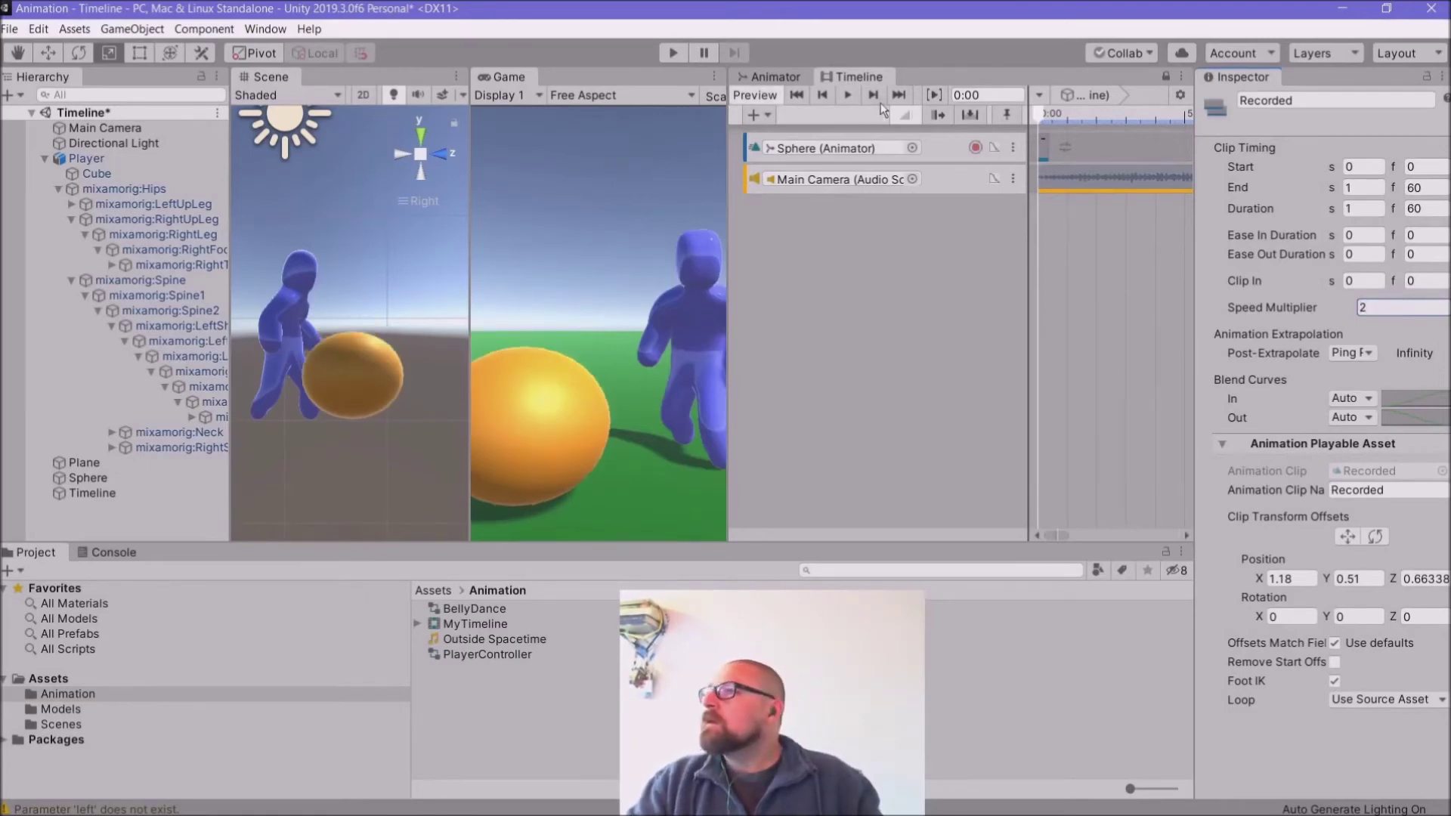
{"action": "left_click", "coordinate": [679, 51]}
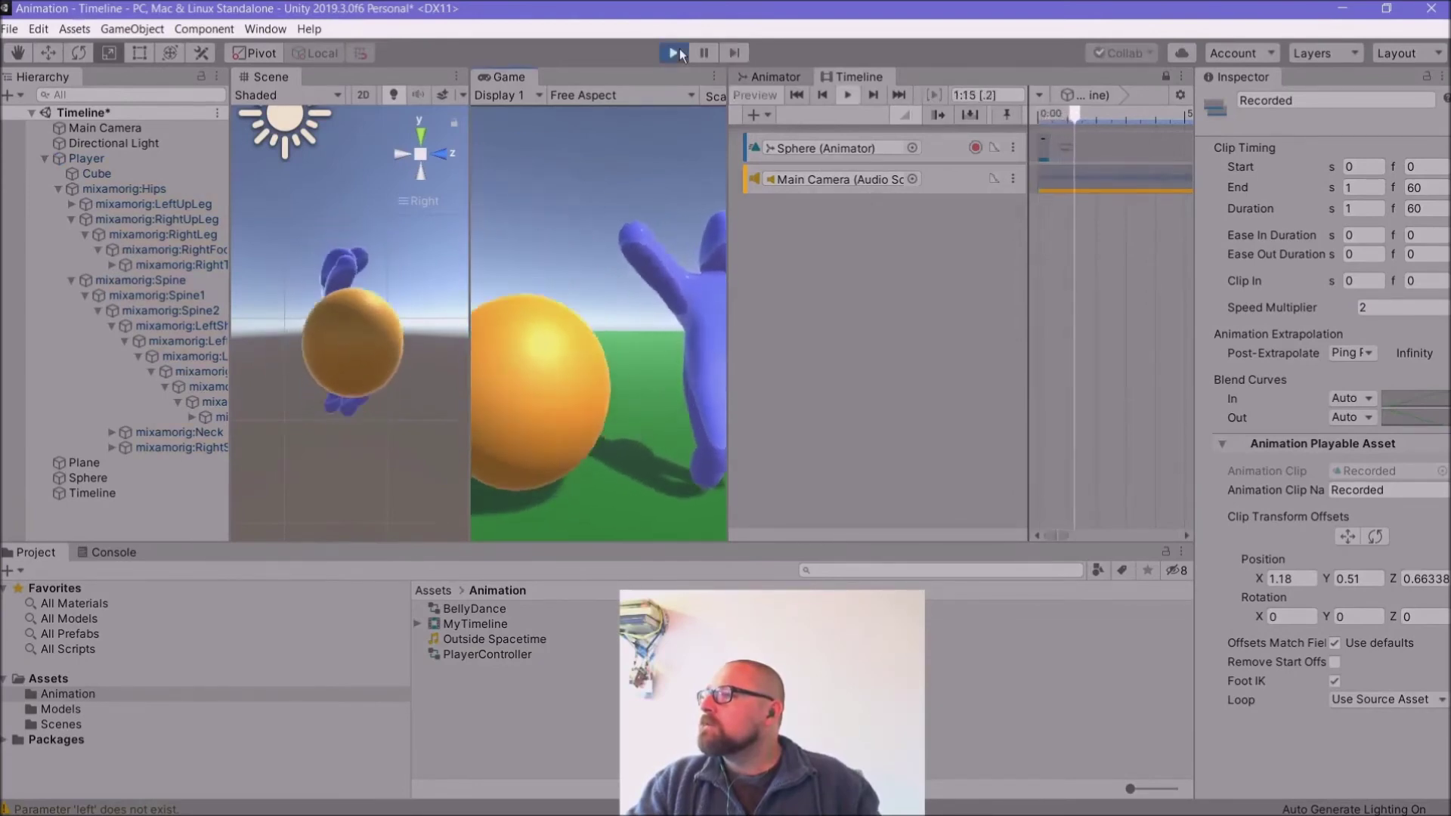
{"action": "left_click", "coordinate": [678, 50]}
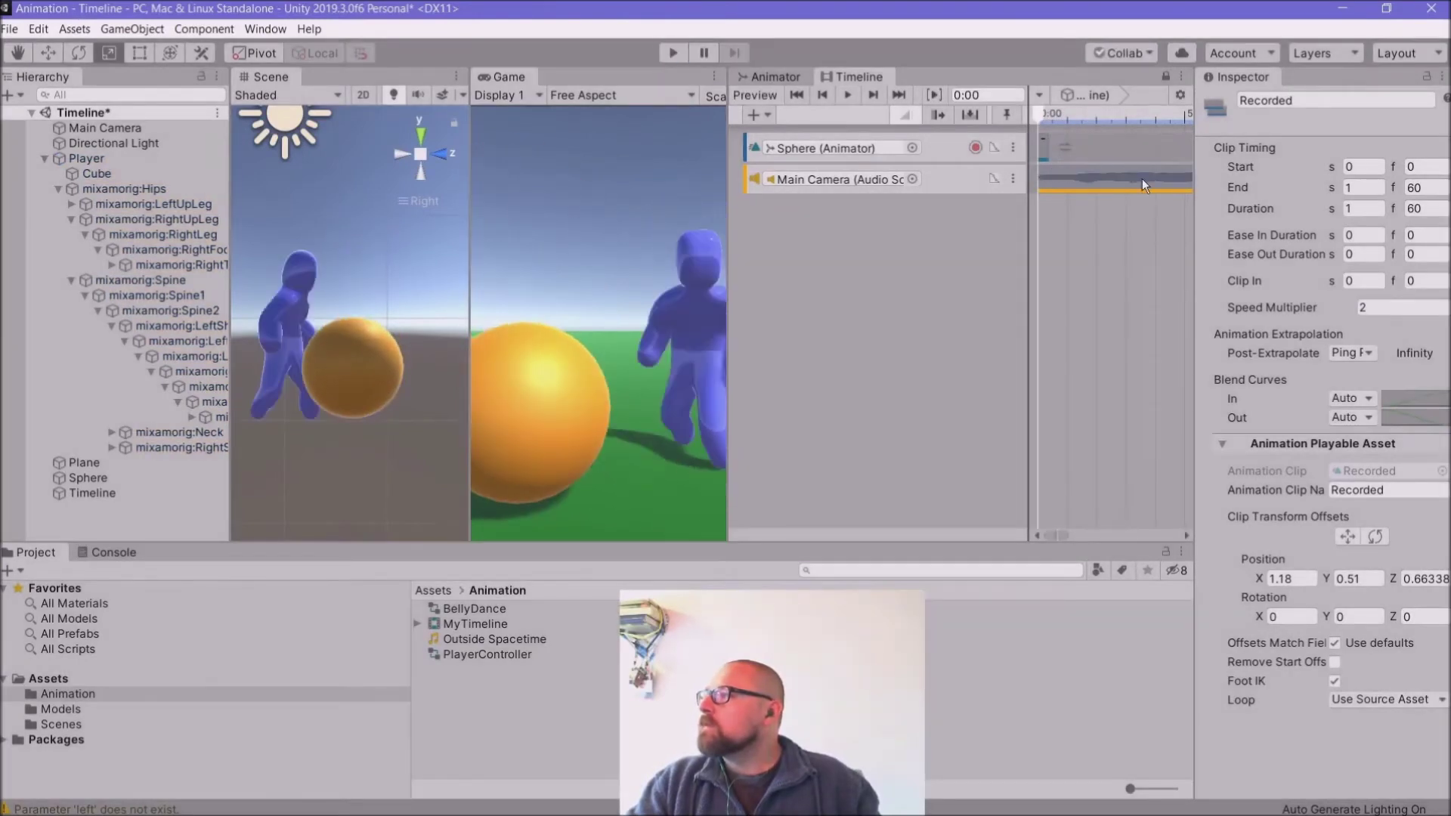
Step: Try a slower speed multiplier of 1.2 on the Recorded clip and play-test the scene
{"action": "left_click", "coordinate": [1379, 309]}
{"action": "type", "text": "1."}
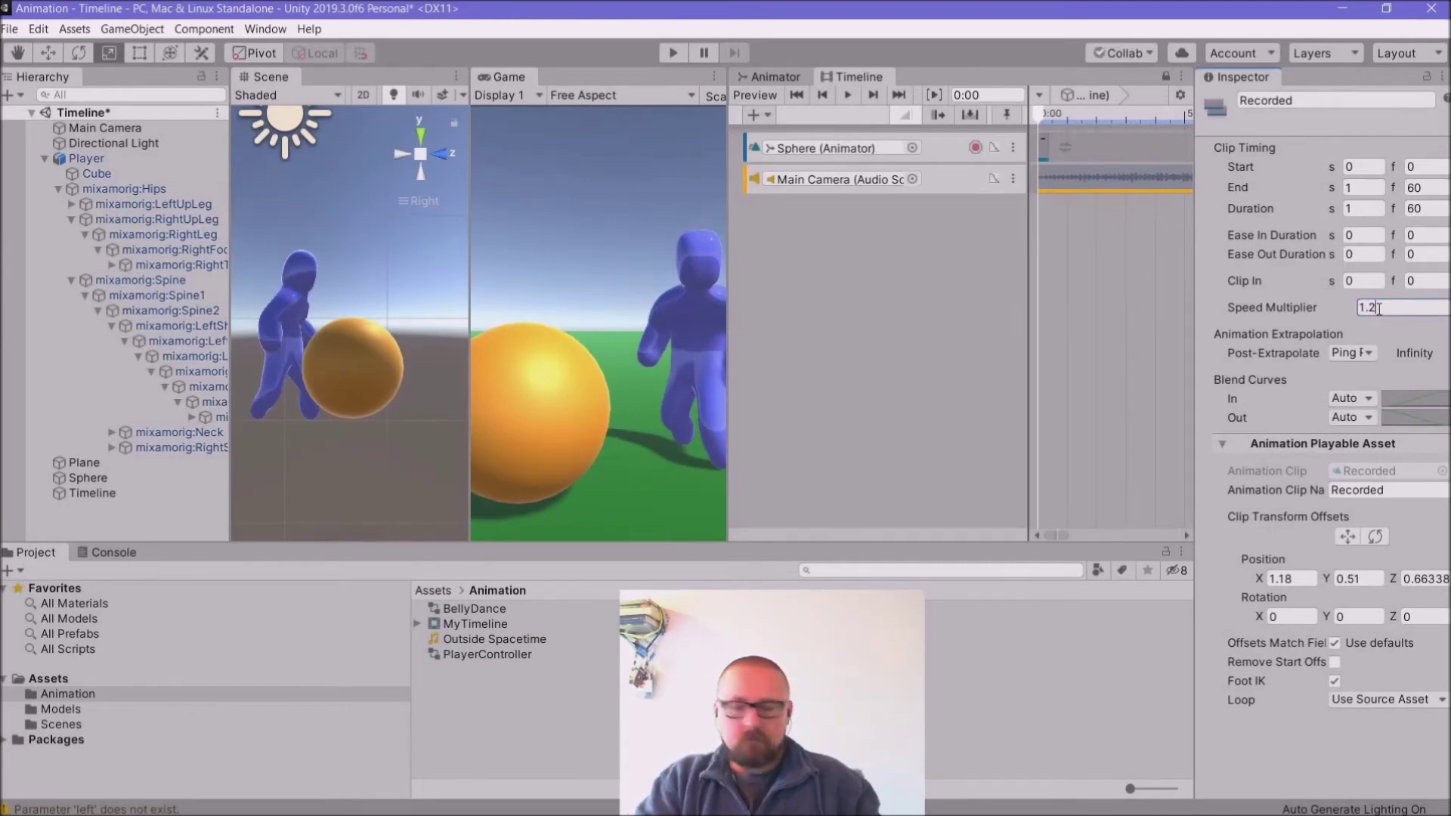
{"action": "type", "text": "2"}
{"action": "key", "text": "Return"}
{"action": "left_click", "coordinate": [674, 53]}
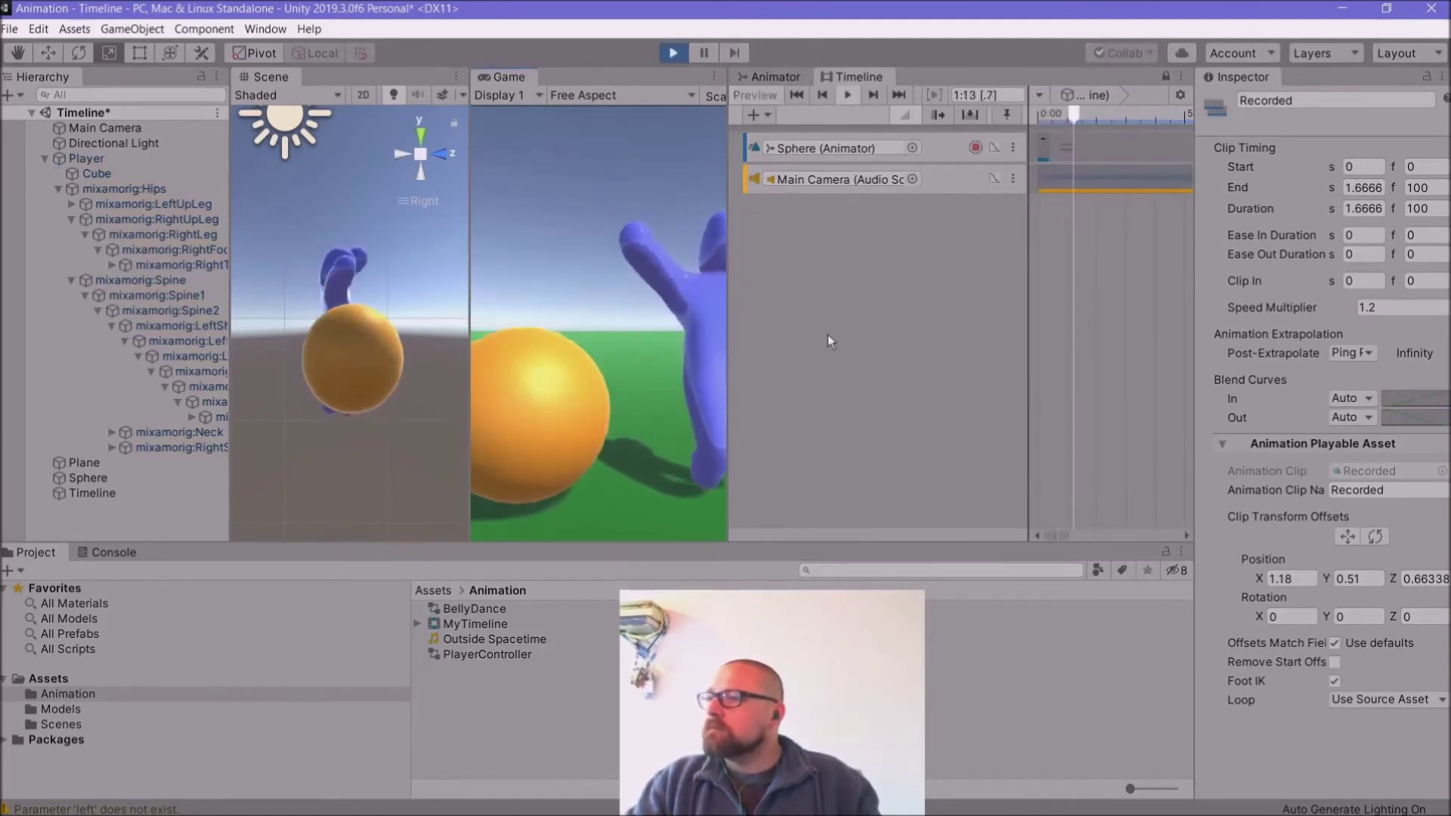
{"action": "left_click", "coordinate": [673, 53]}
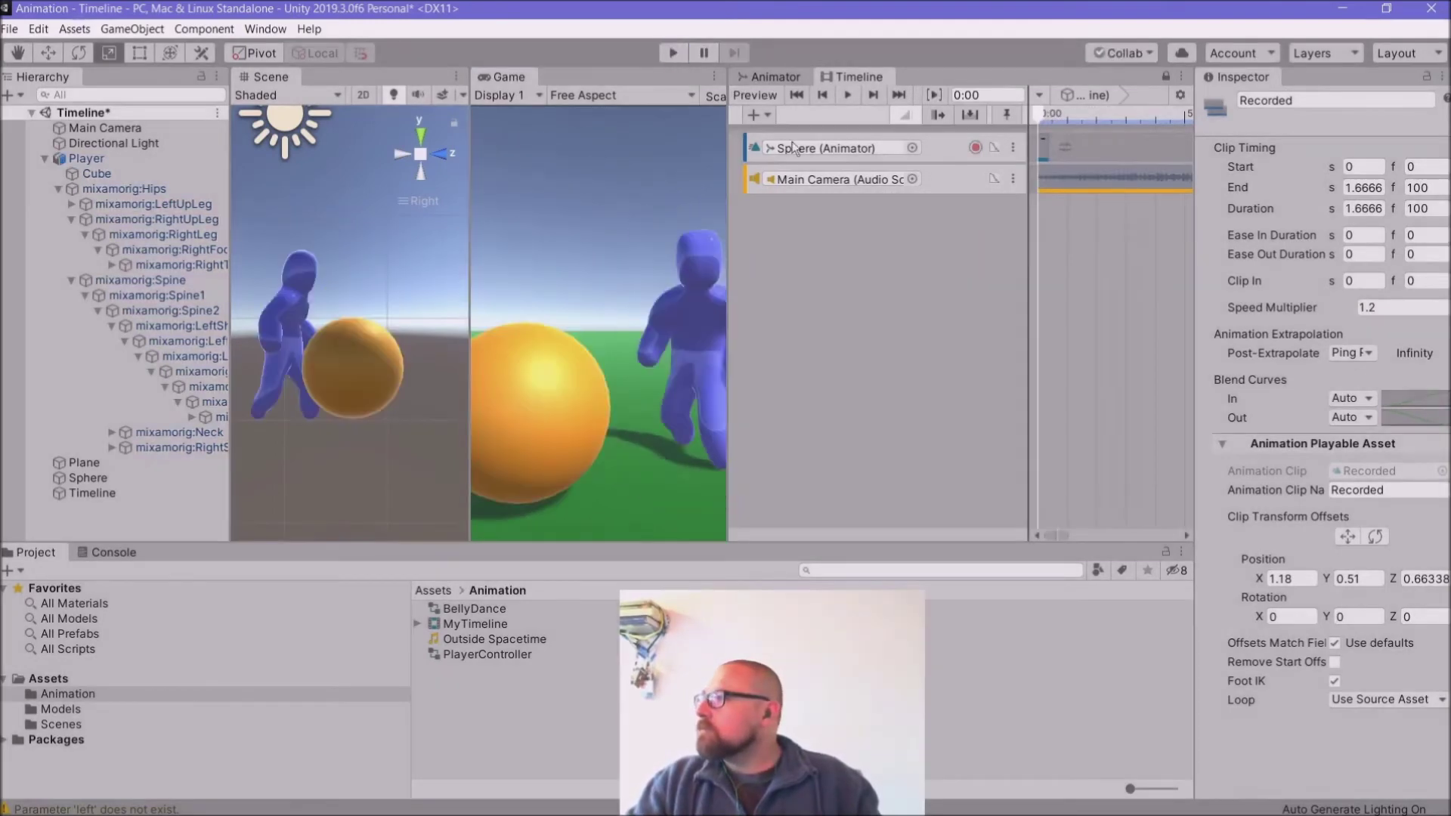
Step: Set the Recorded clip's speed multiplier back to 2, play-test the bounce and deselect the clip
{"action": "left_click", "coordinate": [1372, 306]}
{"action": "type", "text": "5"}
{"action": "key", "text": "Return"}
{"action": "type", "text": "2"}
{"action": "key", "text": "Return"}
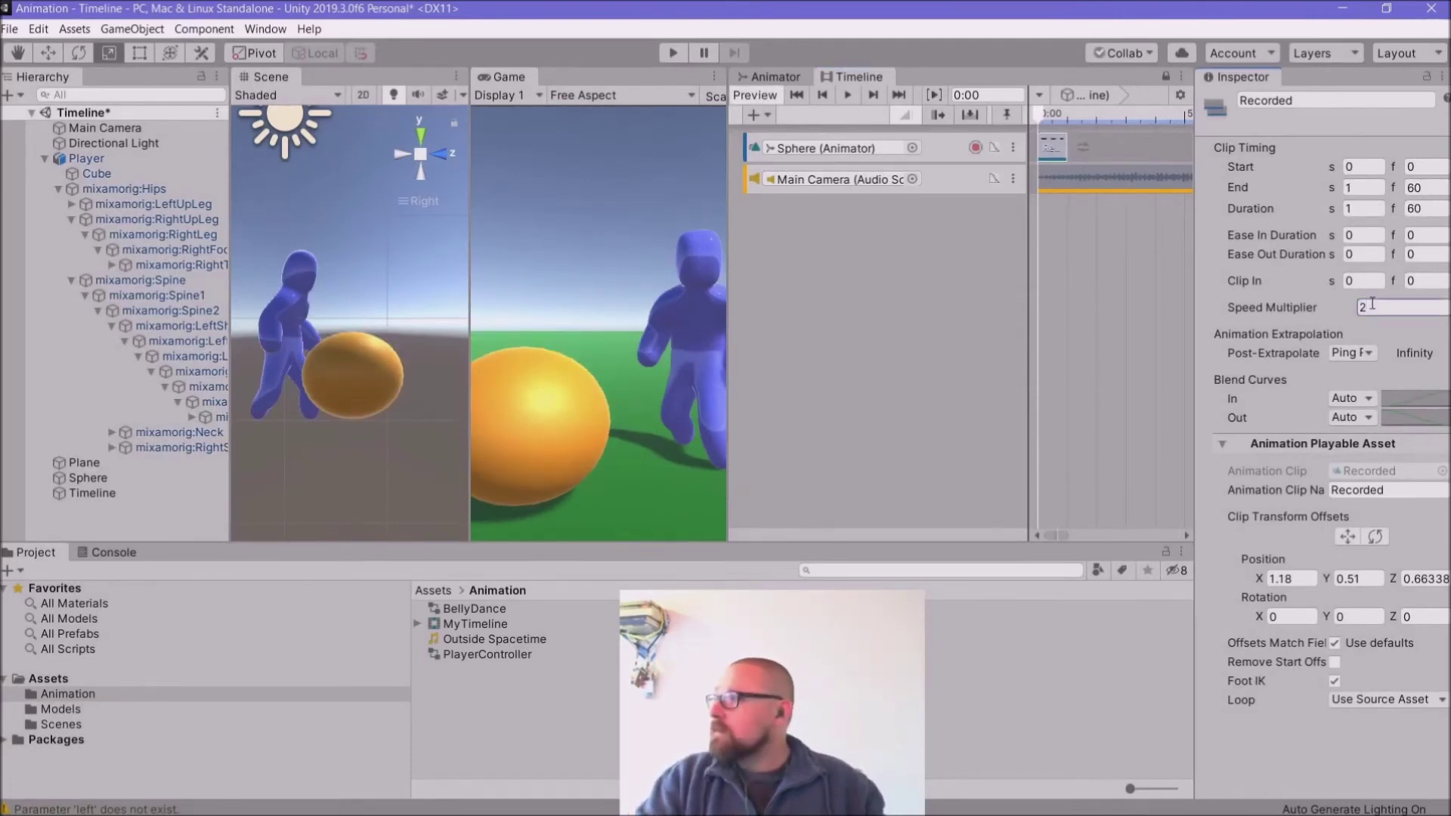
{"action": "left_click", "coordinate": [673, 52]}
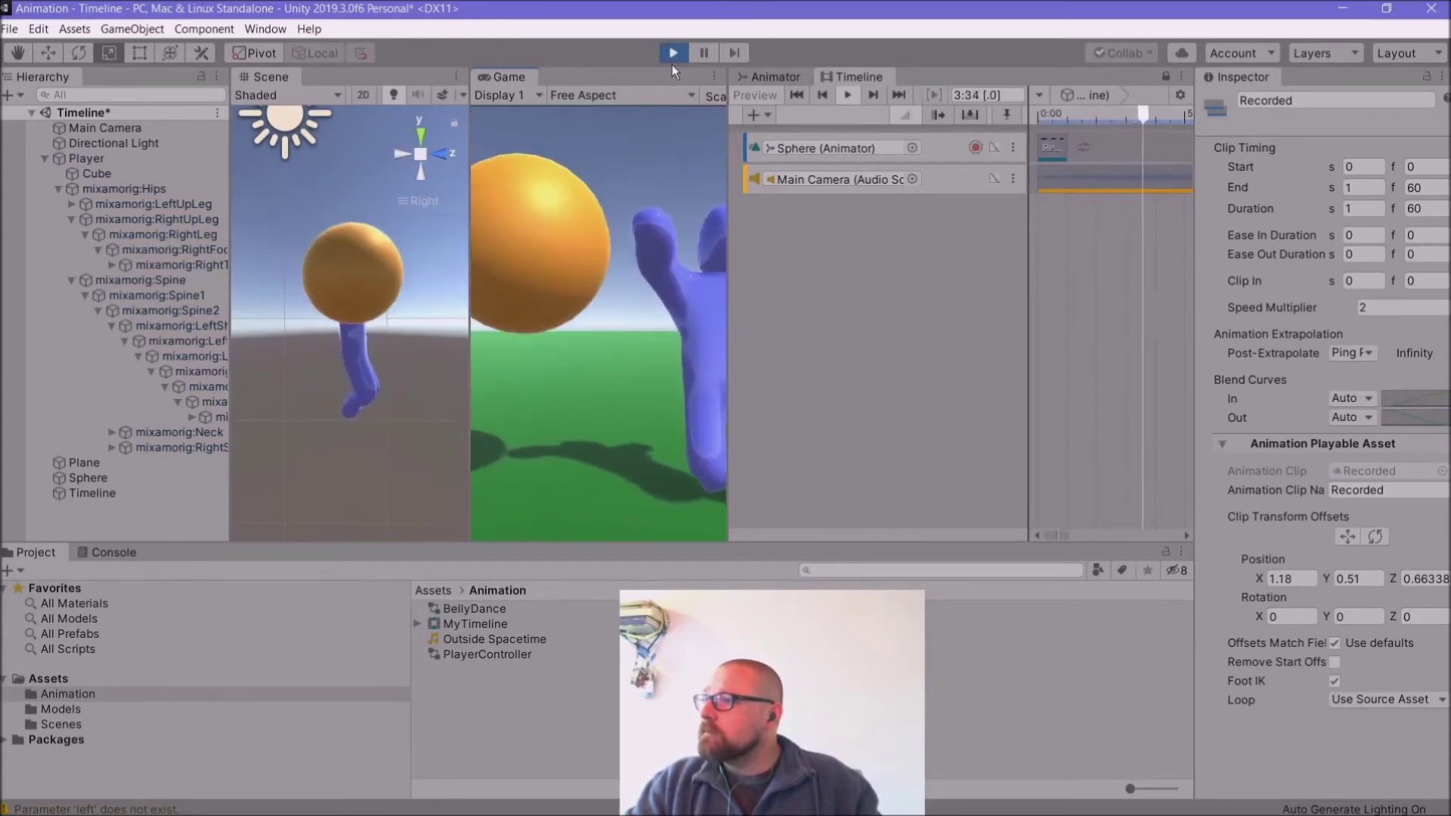
{"action": "left_click", "coordinate": [673, 53]}
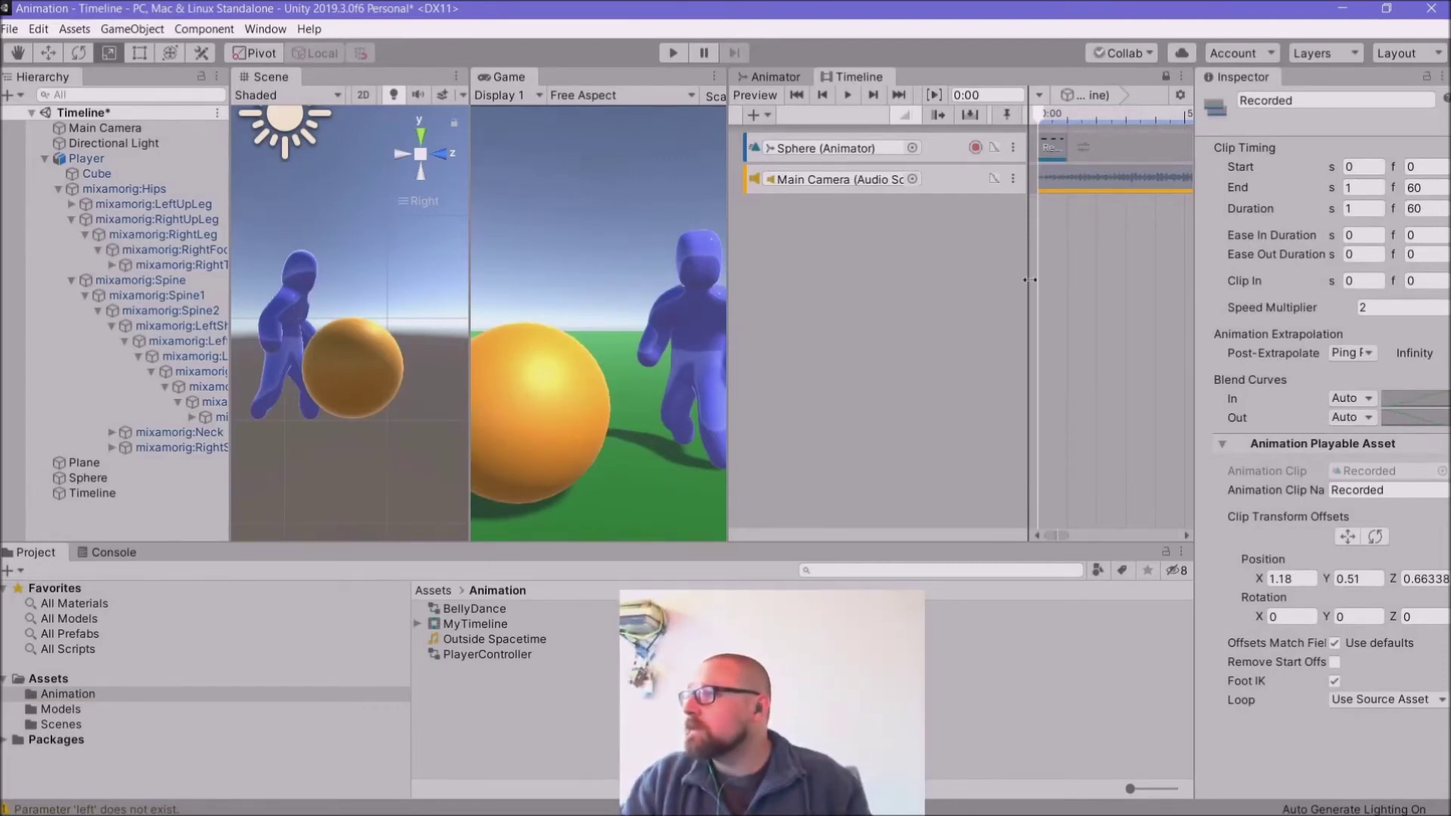
{"action": "left_click", "coordinate": [972, 290]}
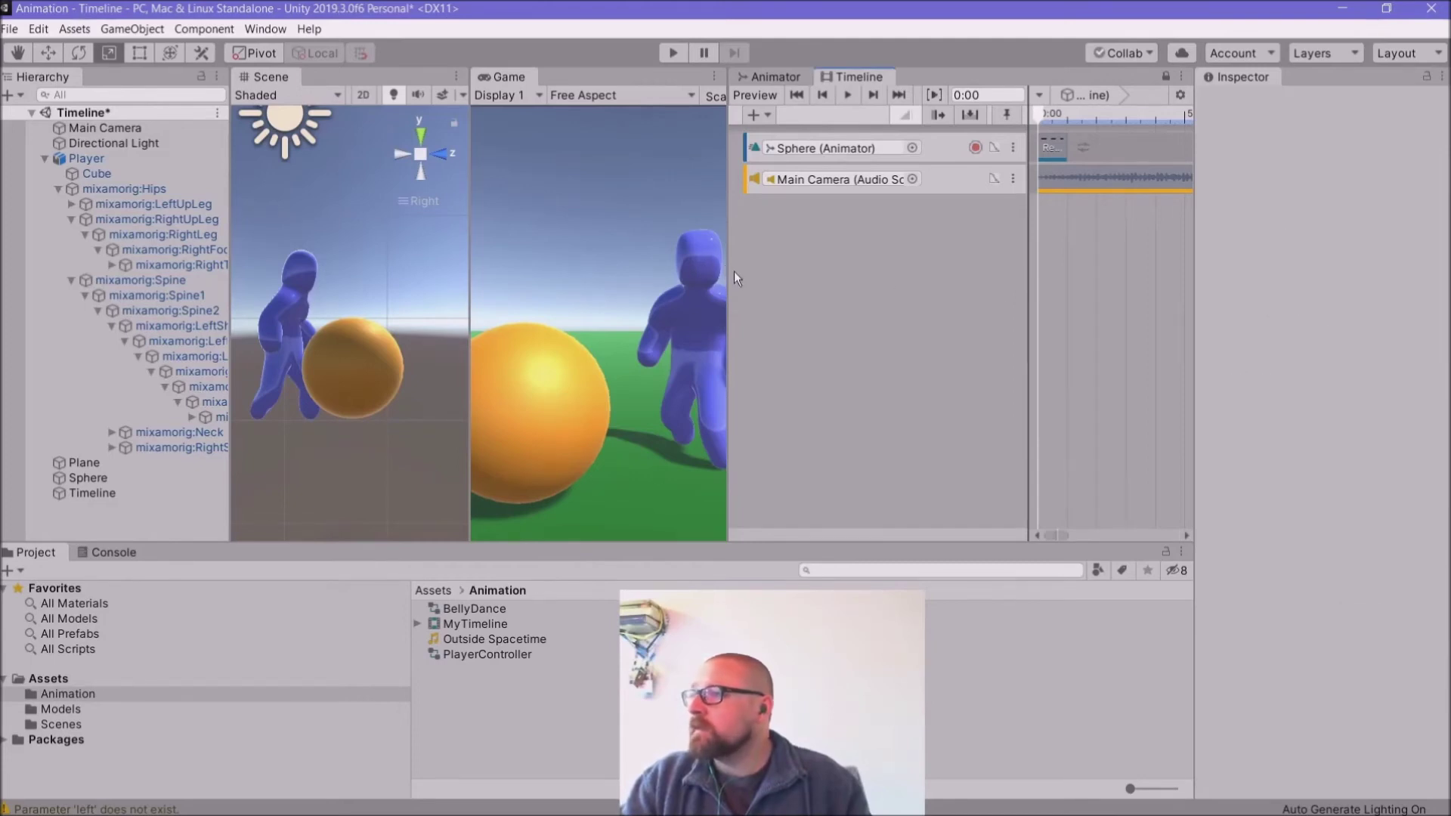
Step: Add an Animator component to the Main Camera, collapsing its Audio Source and Camera components
{"action": "left_click_drag", "start_coordinate": [728, 287], "coordinate": [835, 267]}
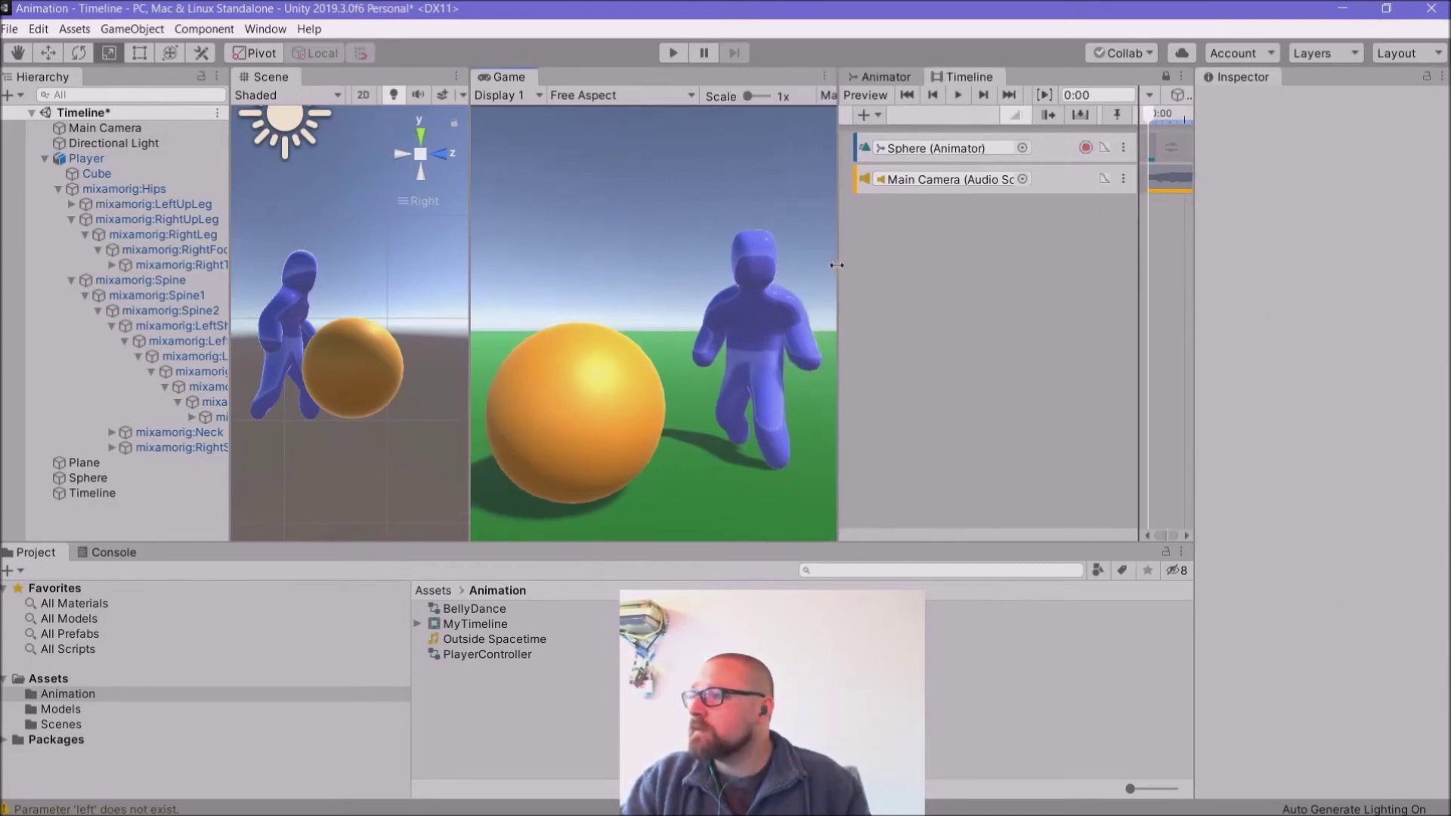
{"action": "left_click", "coordinate": [62, 126]}
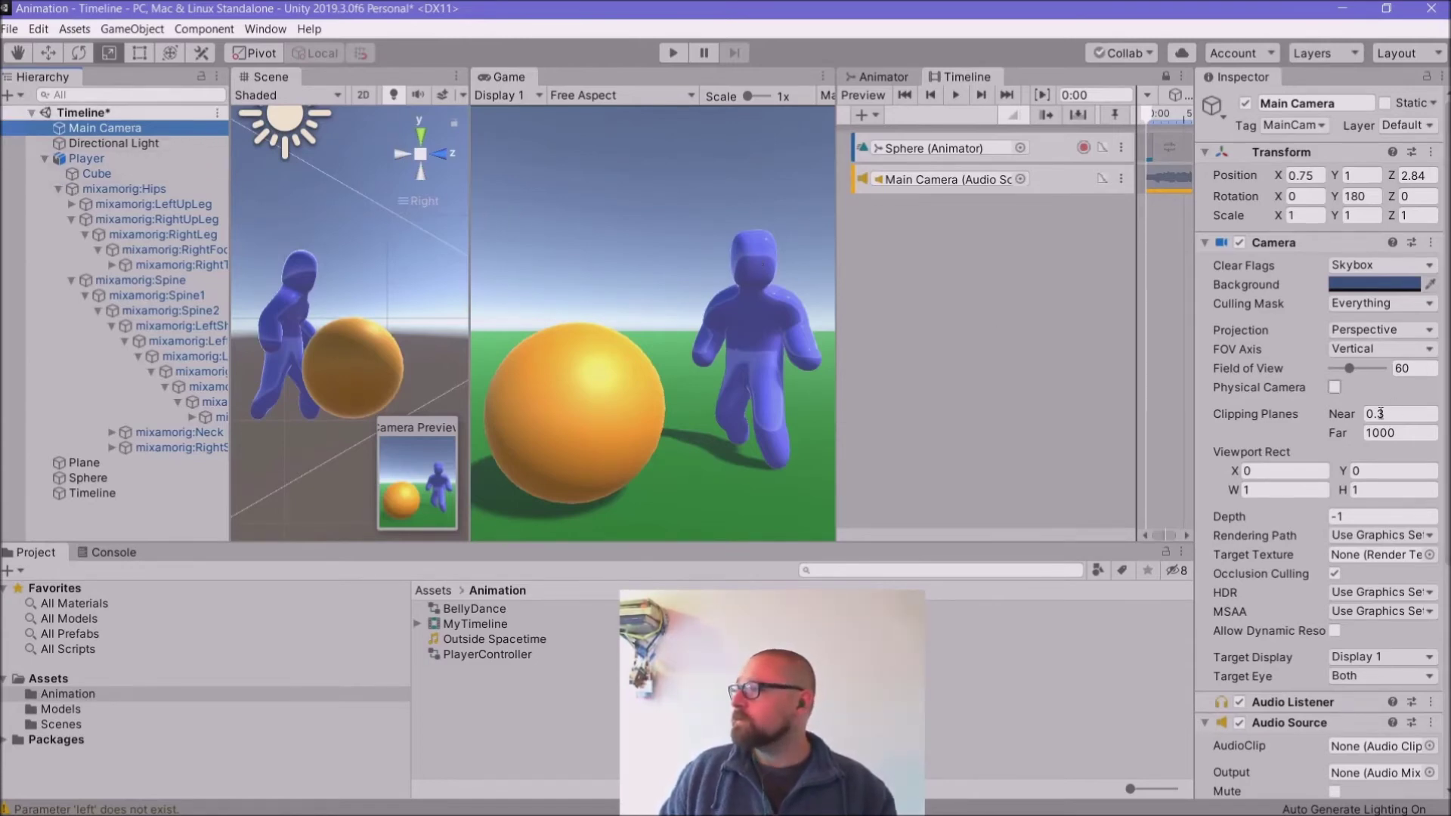
{"action": "left_click", "coordinate": [1446, 259]}
{"action": "scroll", "coordinate": [1446, 259], "scroll_direction": "down", "scroll_amount": 5}
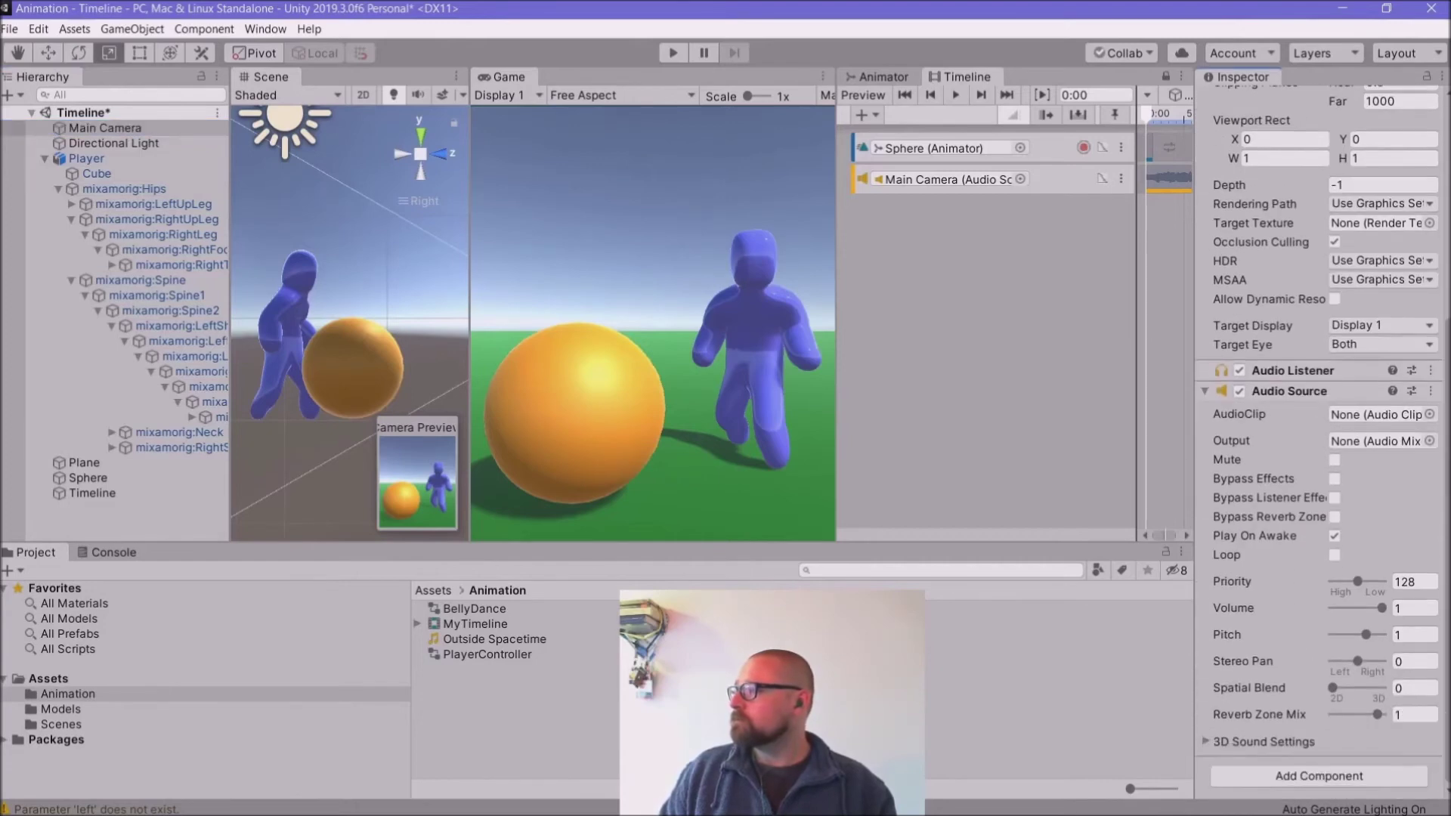
{"action": "left_click", "coordinate": [1205, 391]}
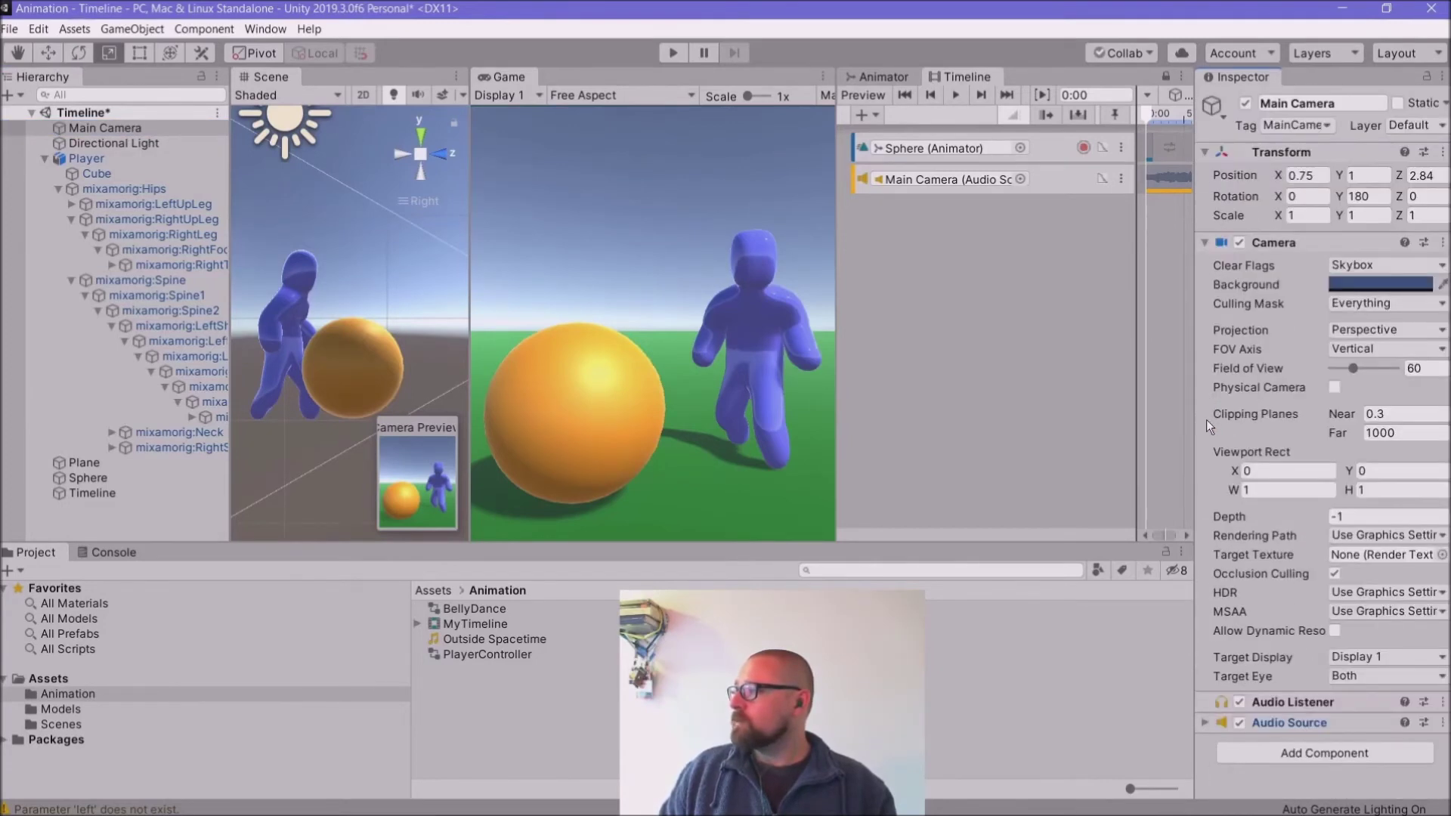
{"action": "left_click", "coordinate": [1205, 242]}
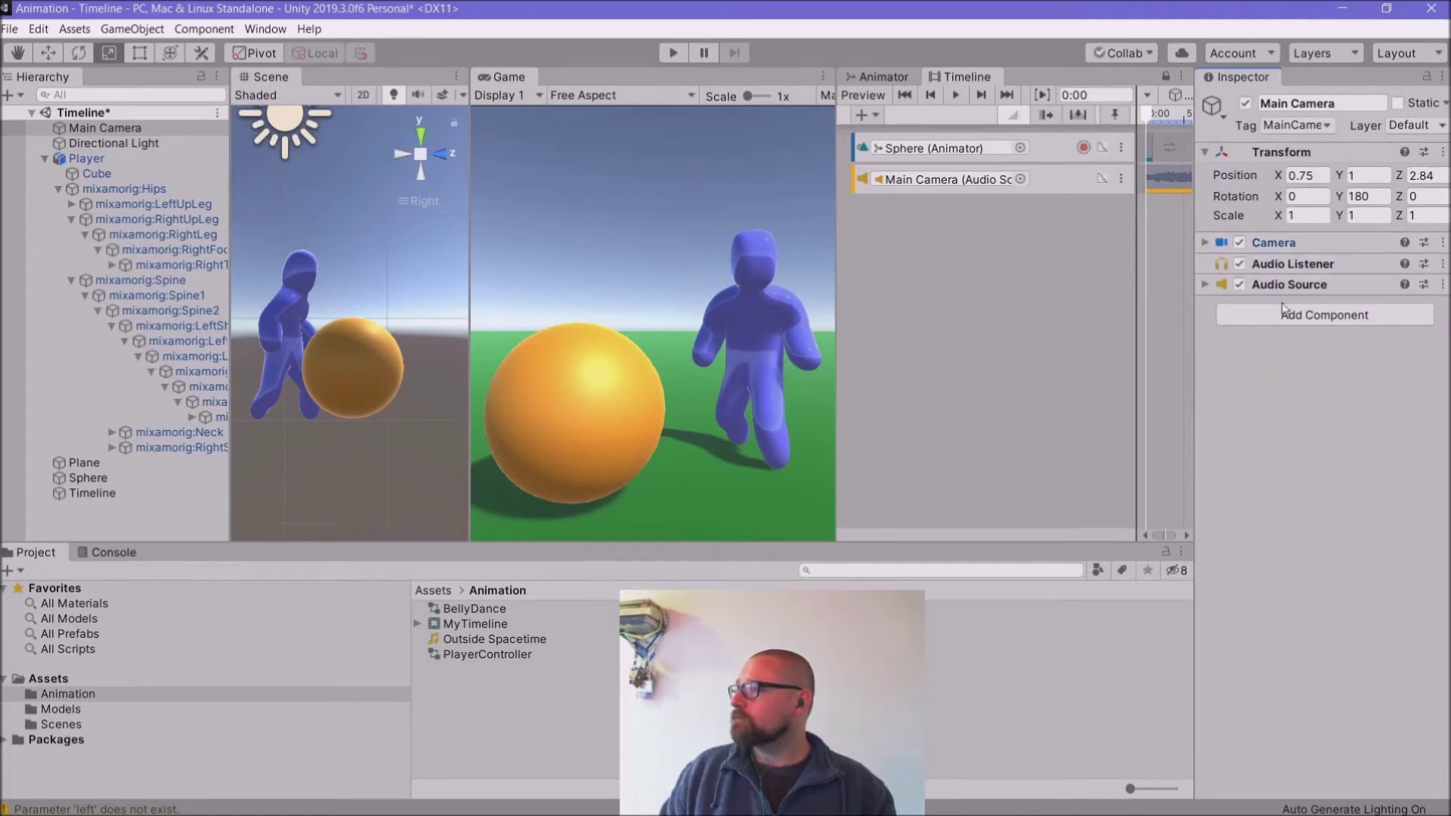
{"action": "left_click", "coordinate": [1299, 324]}
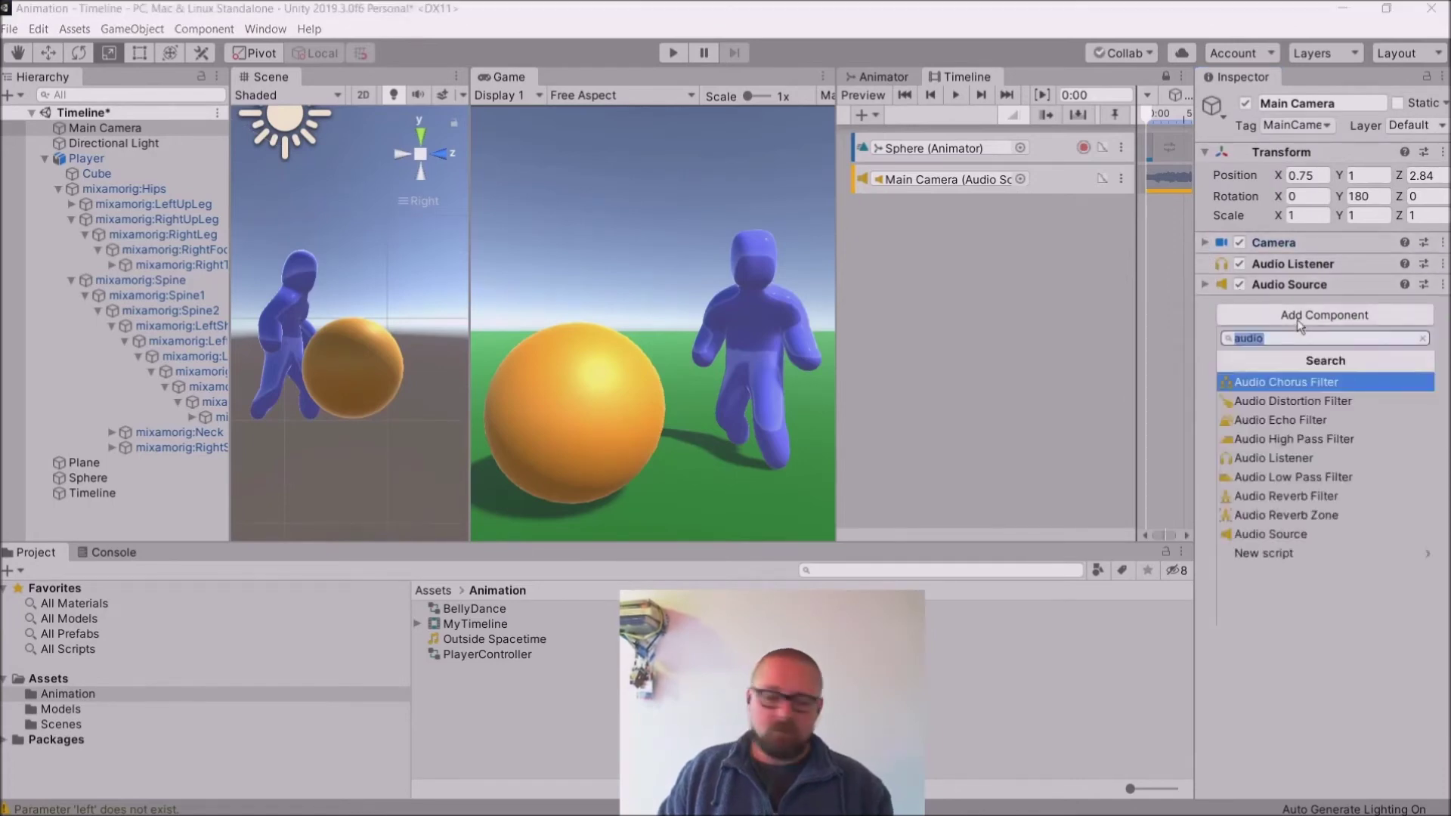
{"action": "type", "text": "Animator"}
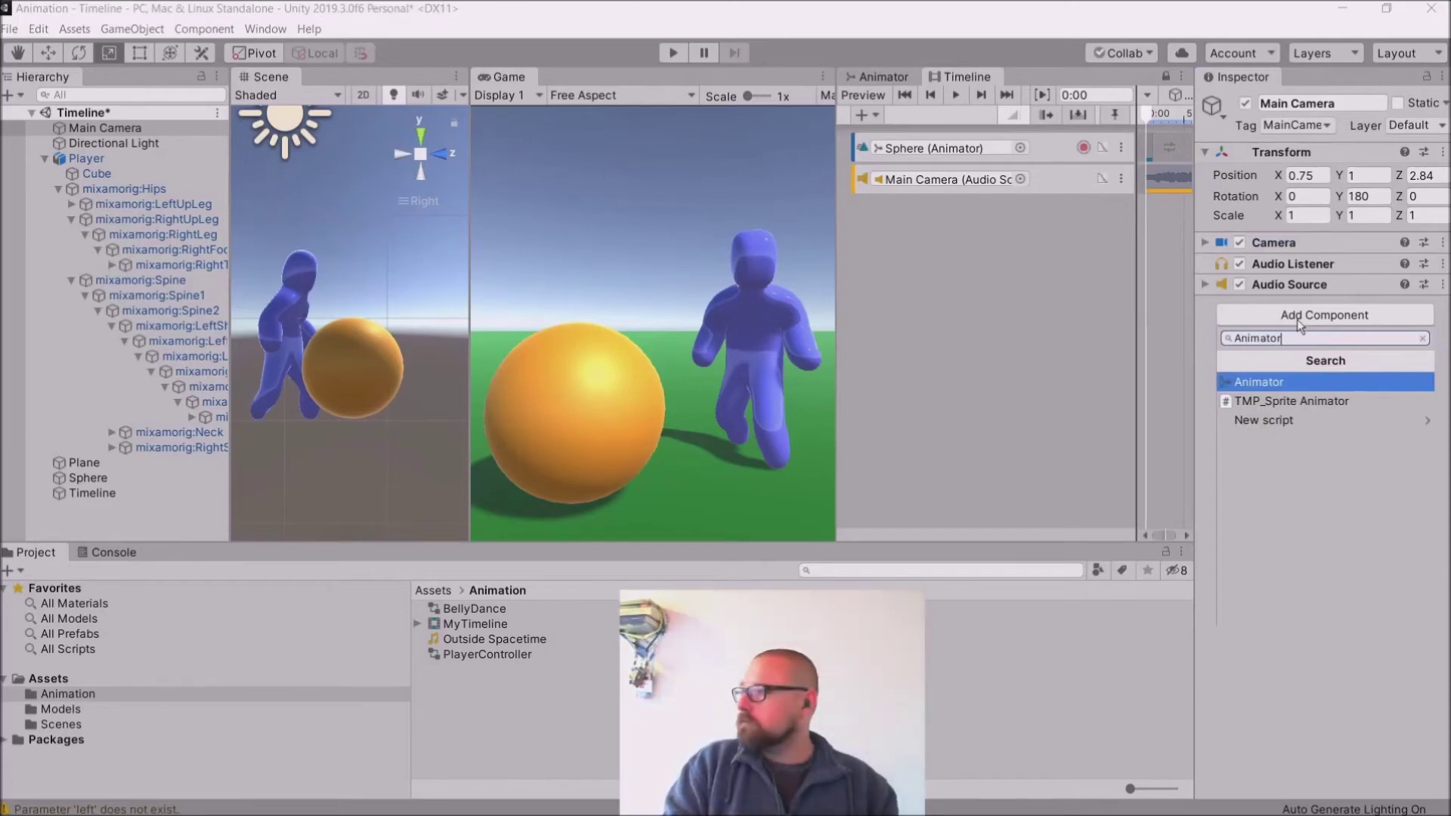
{"action": "key", "text": "Return"}
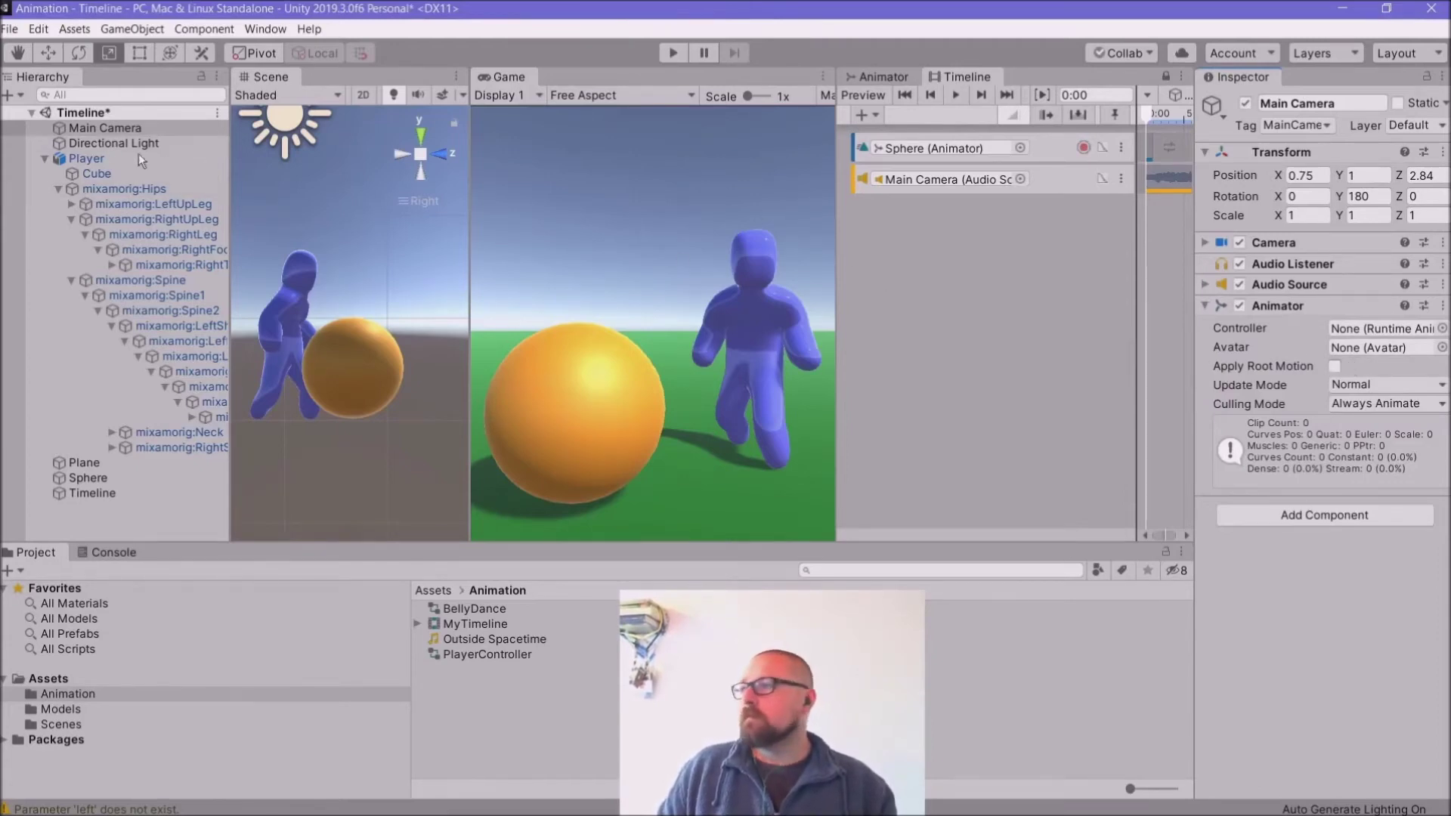
Step: Add an Animation Track to MyTimeline and bind it to the Main Camera's Animator
{"action": "left_click", "coordinate": [88, 129]}
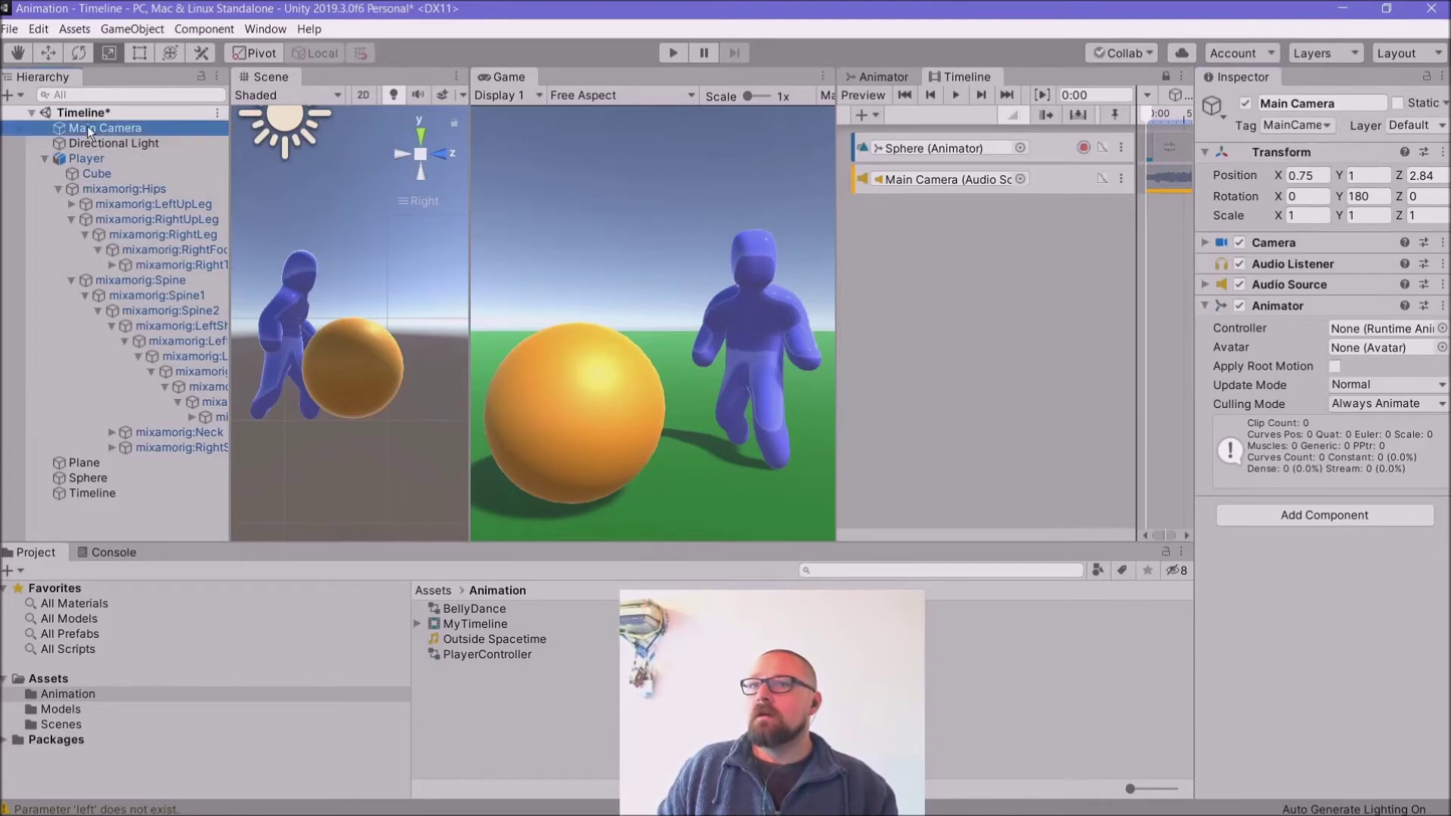
{"action": "left_click", "coordinate": [871, 116]}
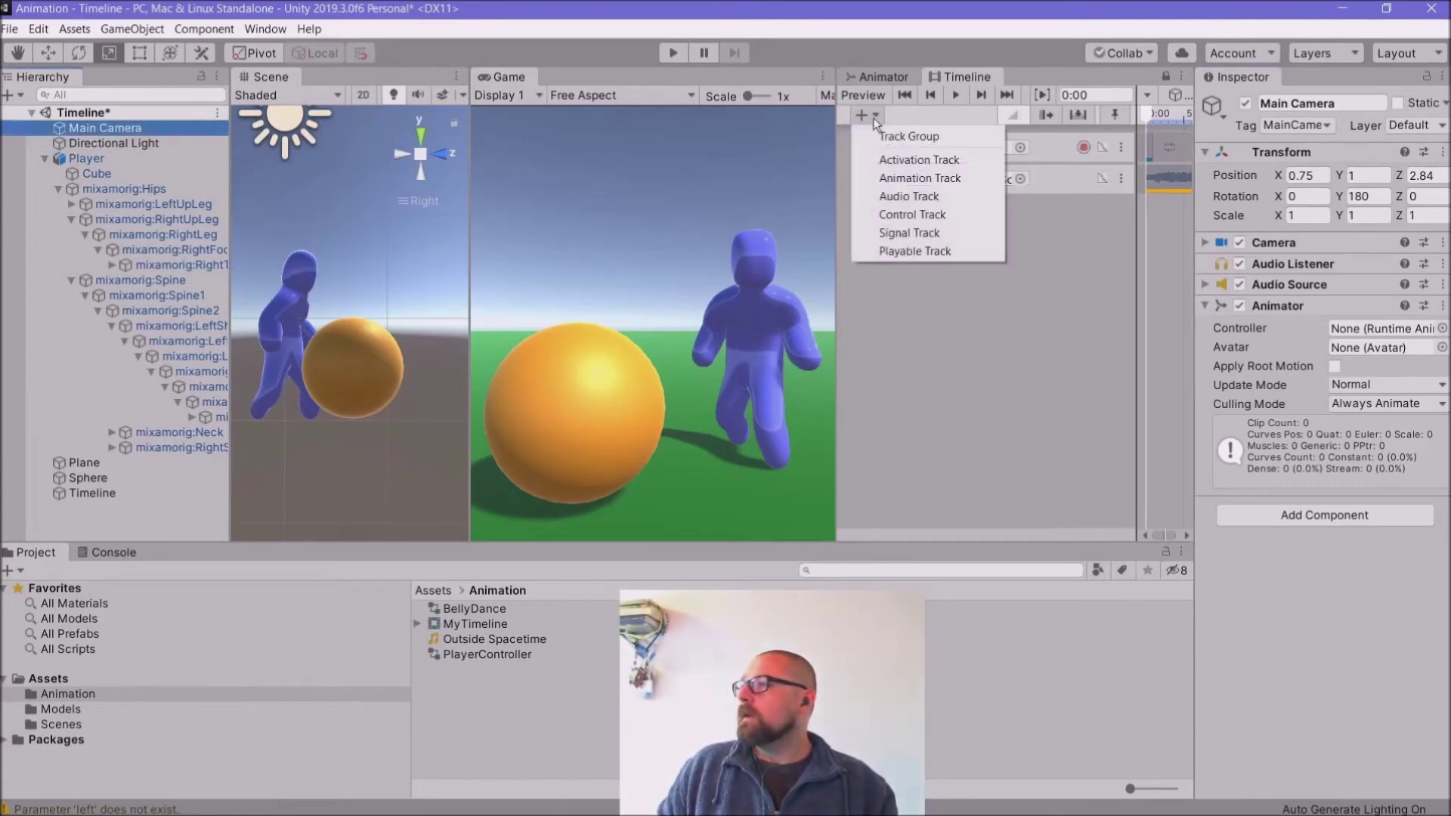
{"action": "left_click", "coordinate": [896, 178]}
{"action": "left_click", "coordinate": [1018, 209]}
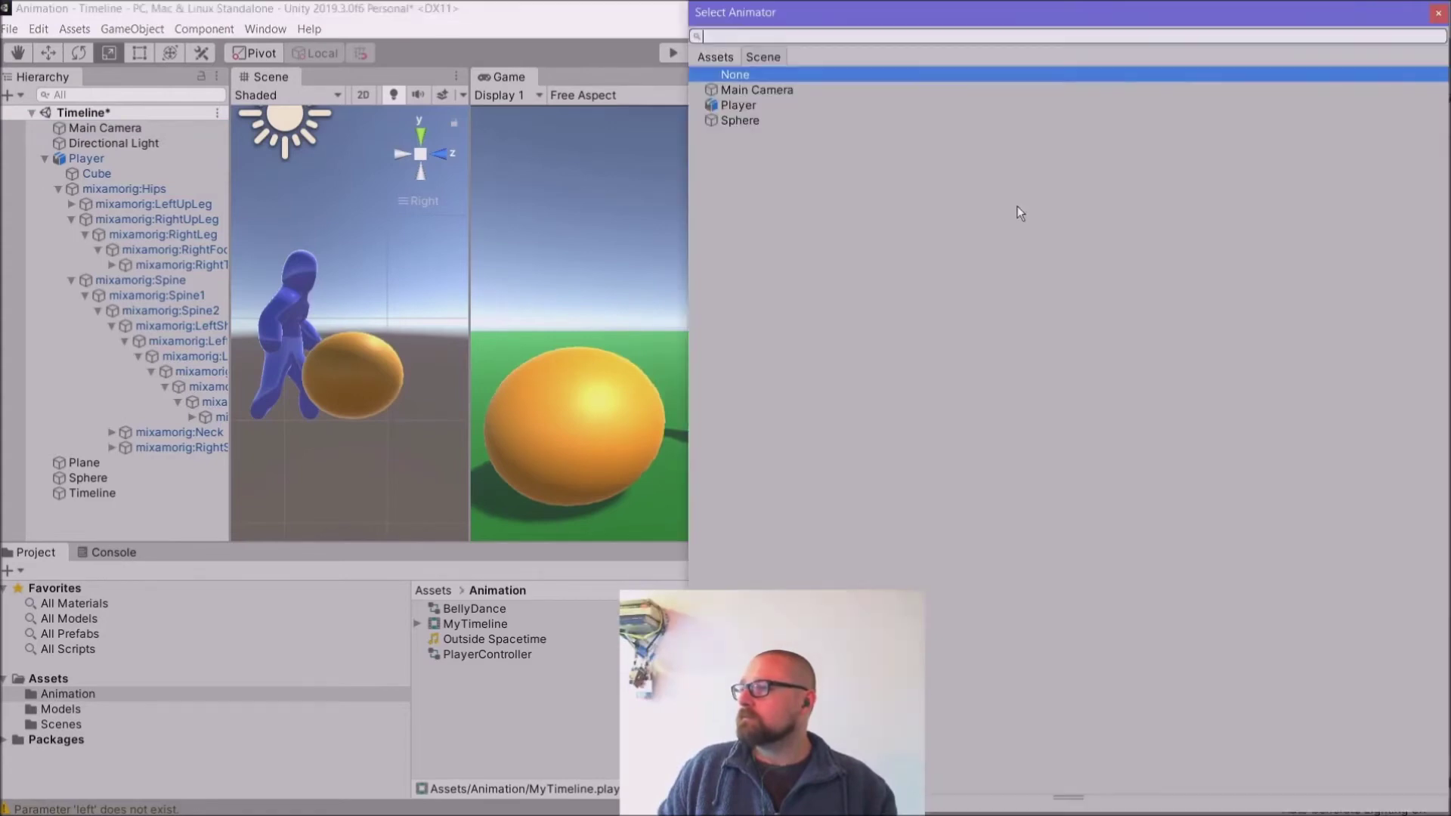
{"action": "left_click", "coordinate": [731, 93]}
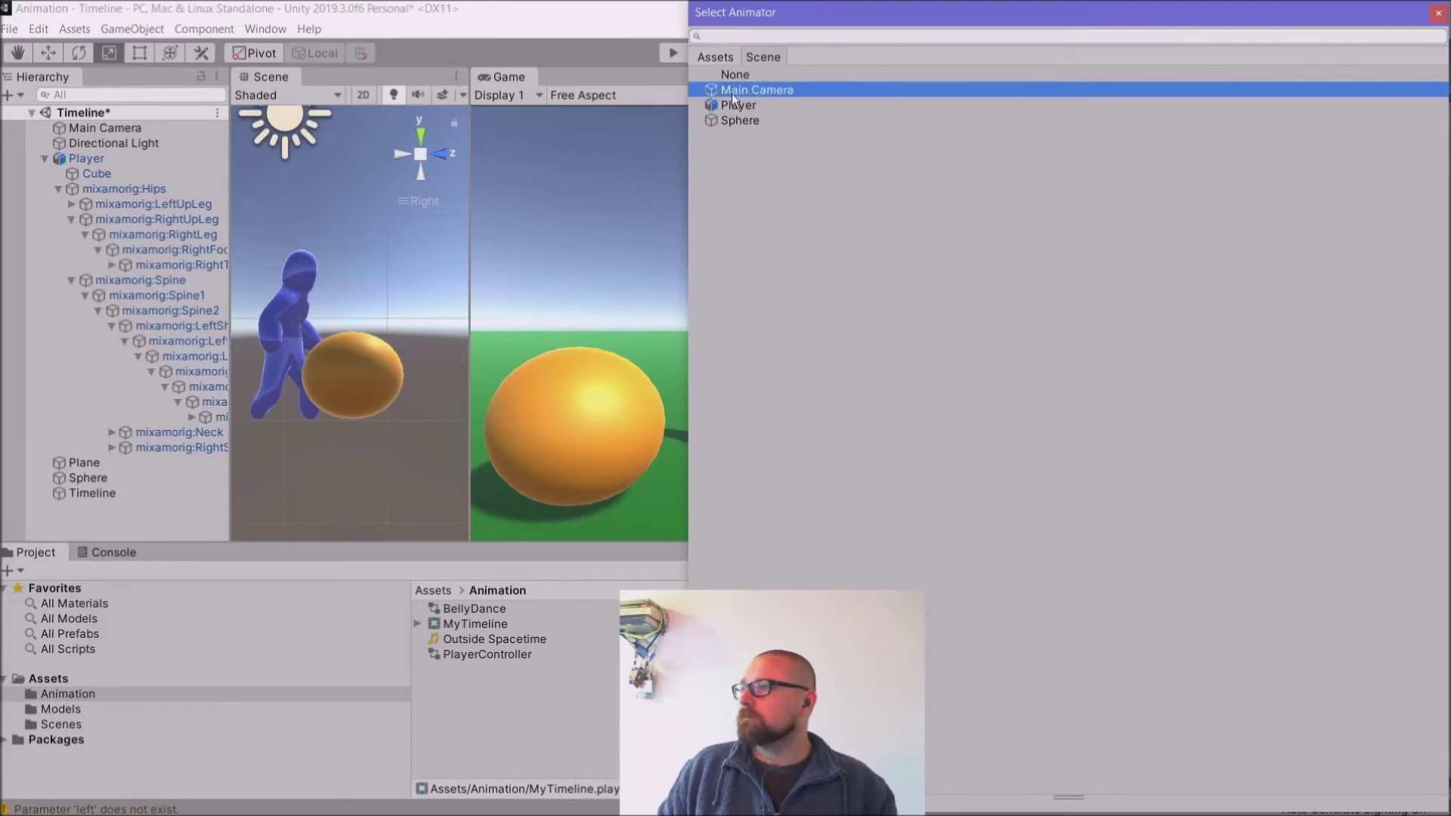
{"action": "double_click", "coordinate": [732, 93]}
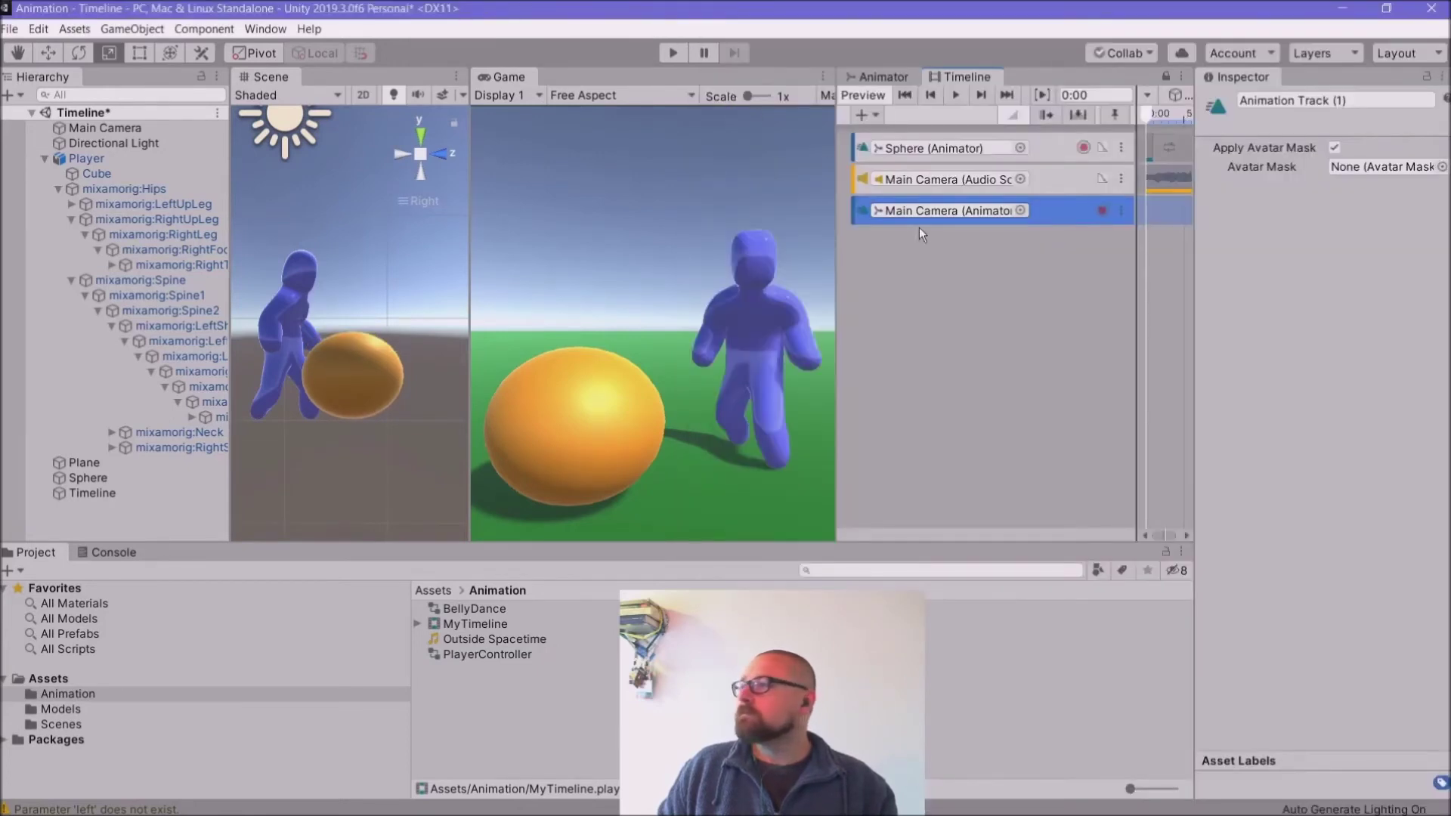
Step: Widen the Timeline area and start recording on the Main Camera's animation track at 0:00
{"action": "left_click_drag", "start_coordinate": [836, 301], "coordinate": [672, 301]}
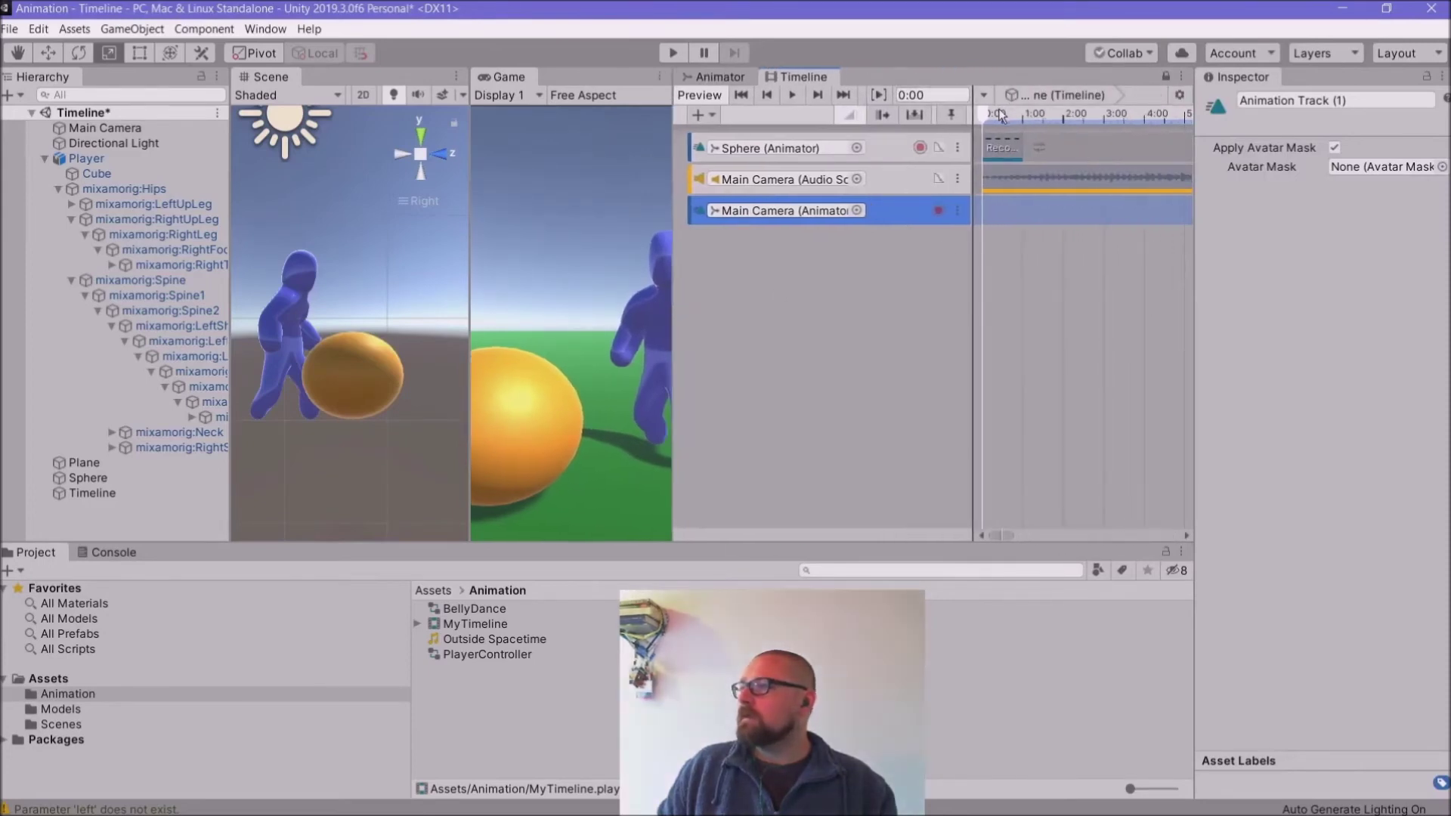
{"action": "left_click_drag", "start_coordinate": [987, 112], "coordinate": [933, 128]}
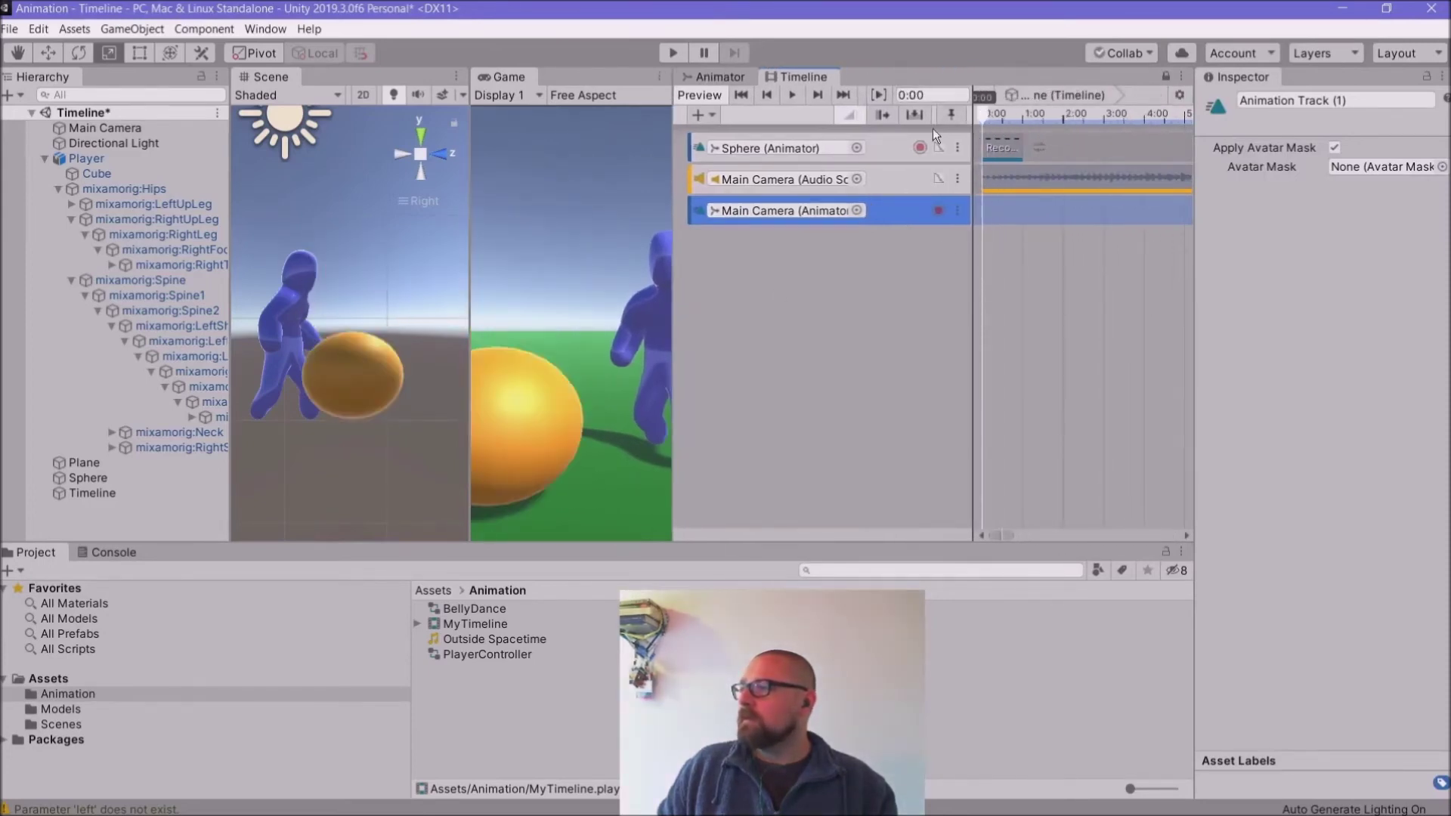
{"action": "left_click", "coordinate": [939, 210]}
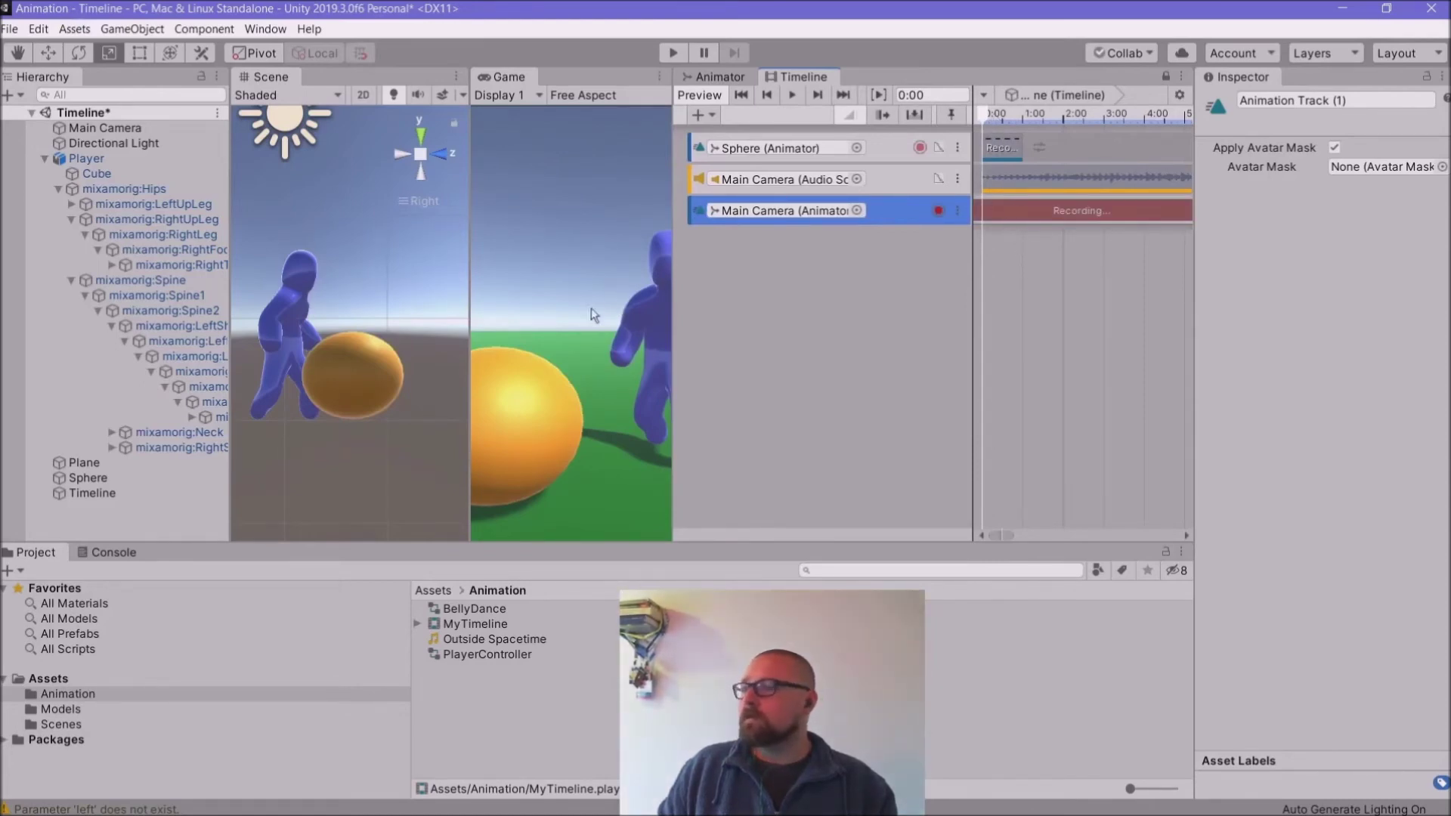
Step: Show the scene from above with the Main Camera selected
{"action": "scroll", "coordinate": [361, 172], "scroll_direction": "down", "scroll_amount": 5}
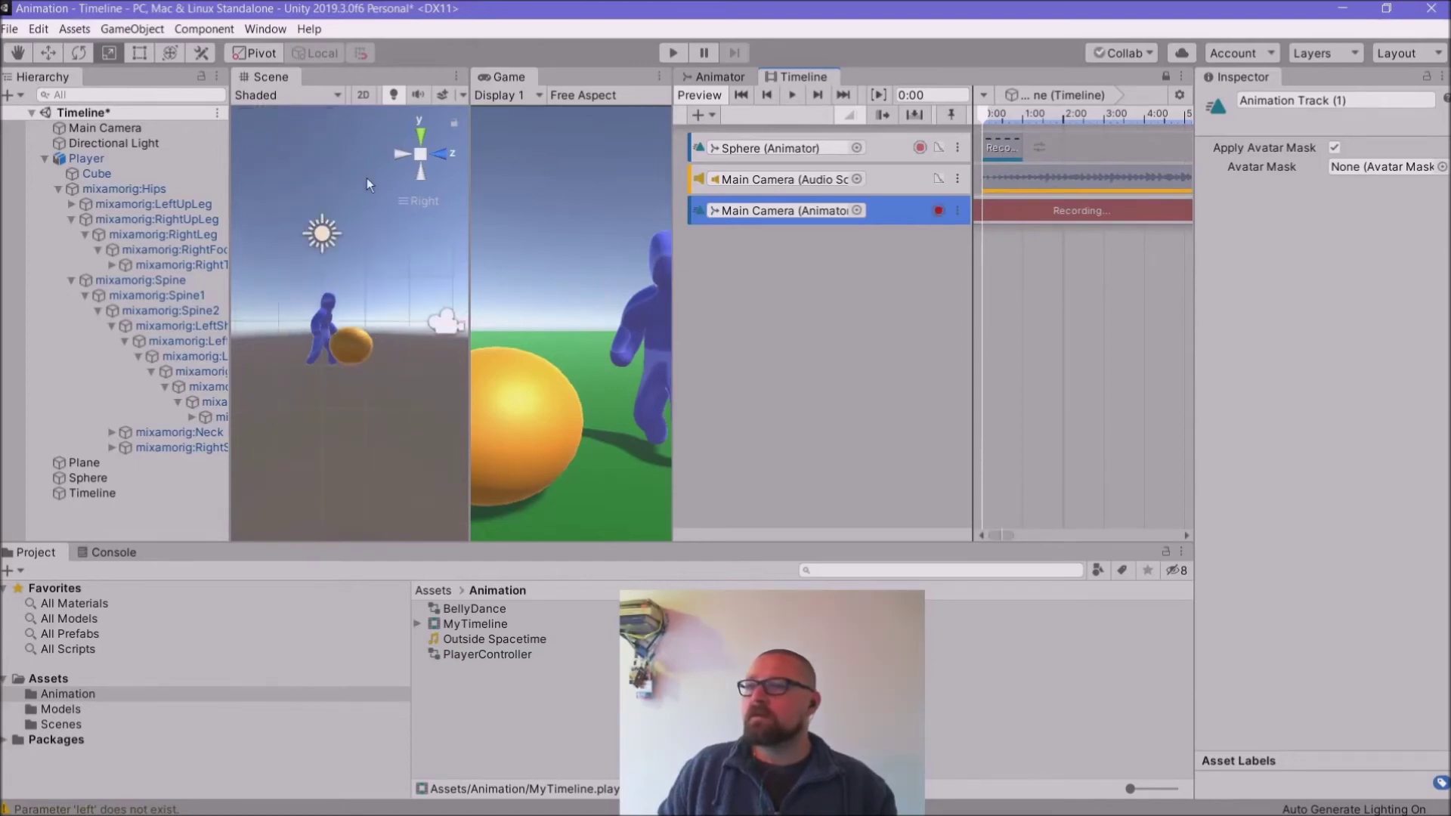
{"action": "left_click", "coordinate": [126, 130]}
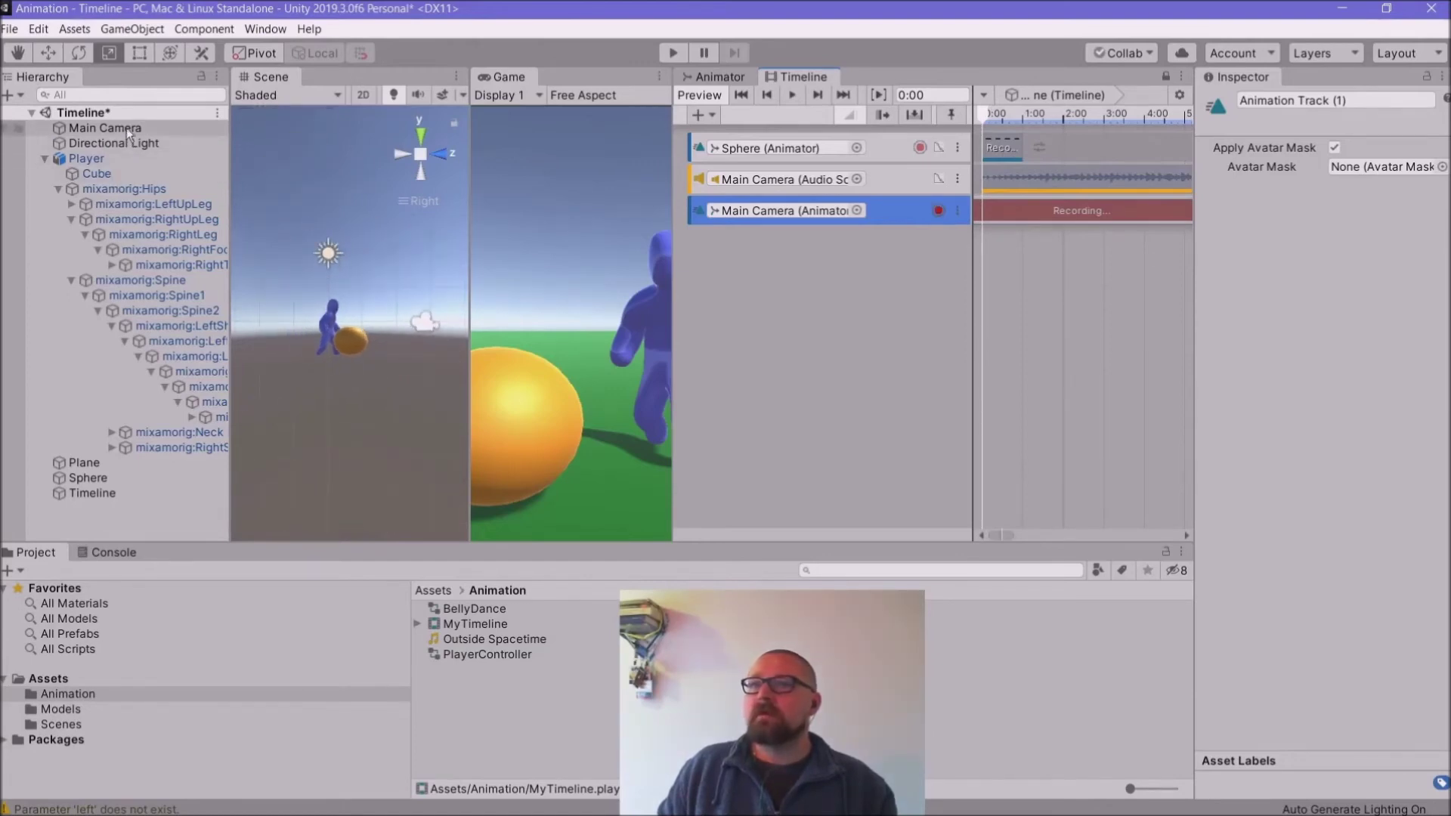
{"action": "left_click", "coordinate": [422, 138]}
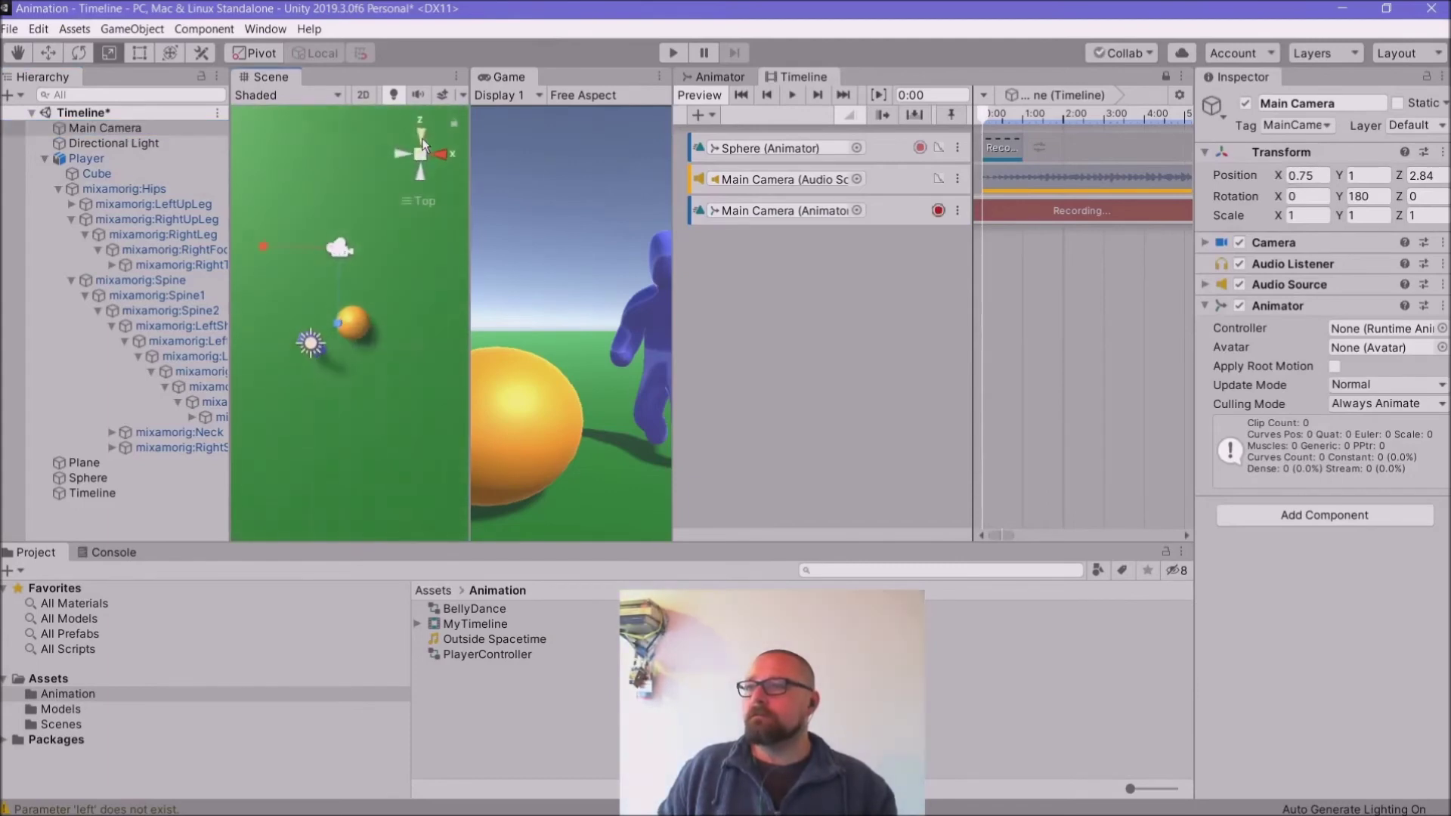
{"action": "left_click", "coordinate": [130, 128]}
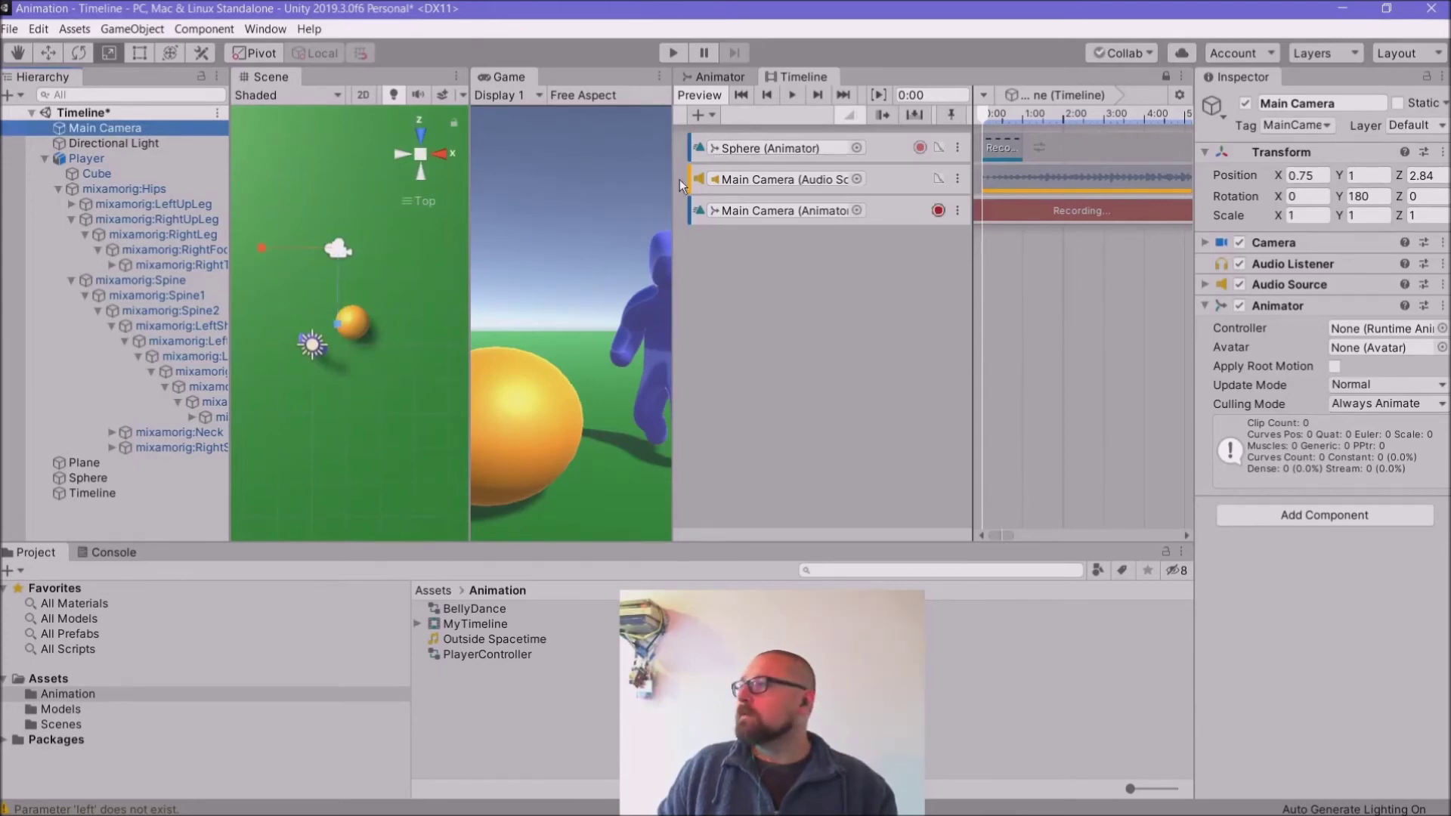
Step: Dock the Inspector beside the Project window and widen the Game view to show both the sphere and the player
{"action": "left_click_drag", "start_coordinate": [1243, 76], "coordinate": [1141, 741]}
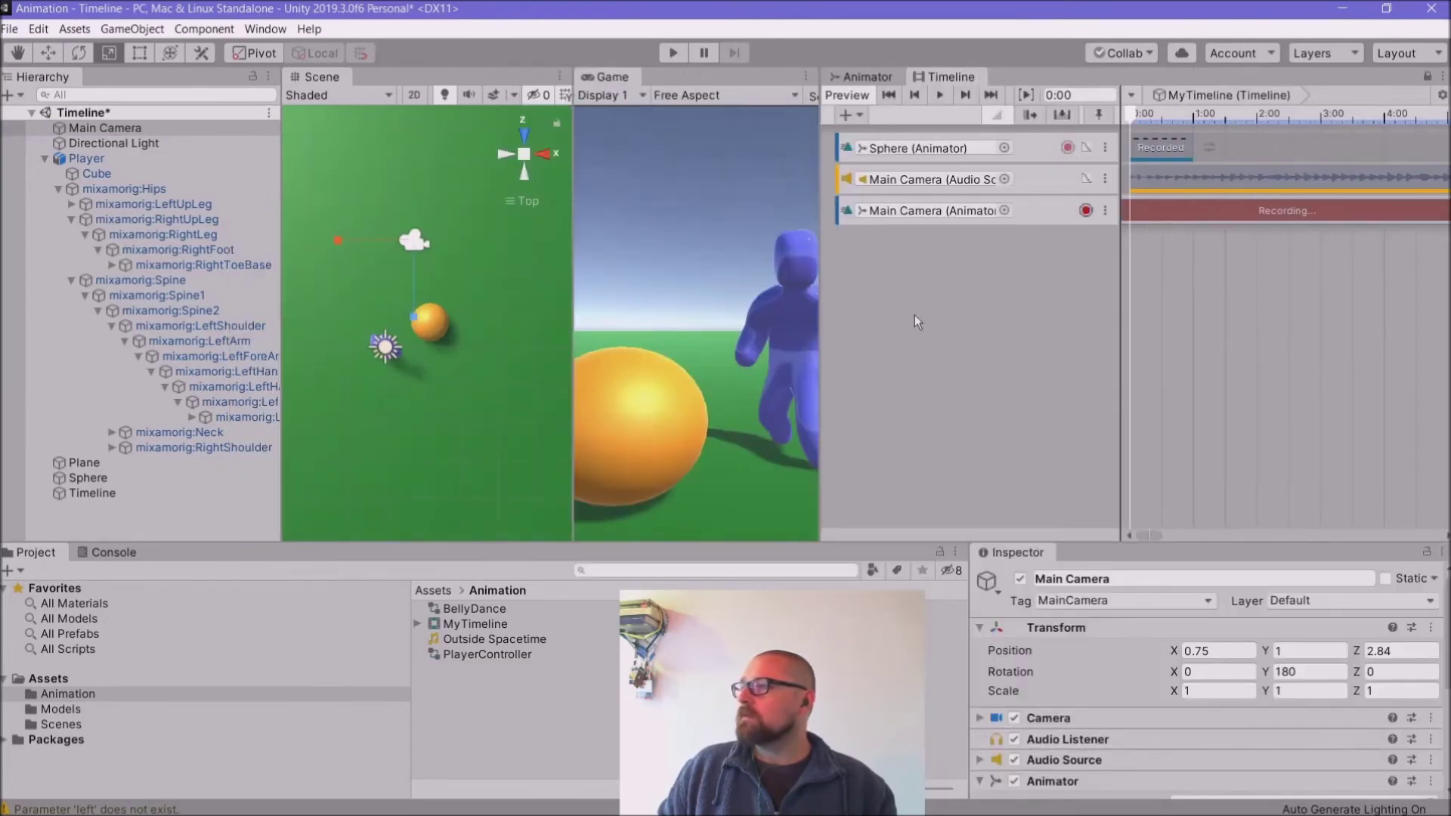
{"action": "left_click_drag", "start_coordinate": [817, 305], "coordinate": [974, 310]}
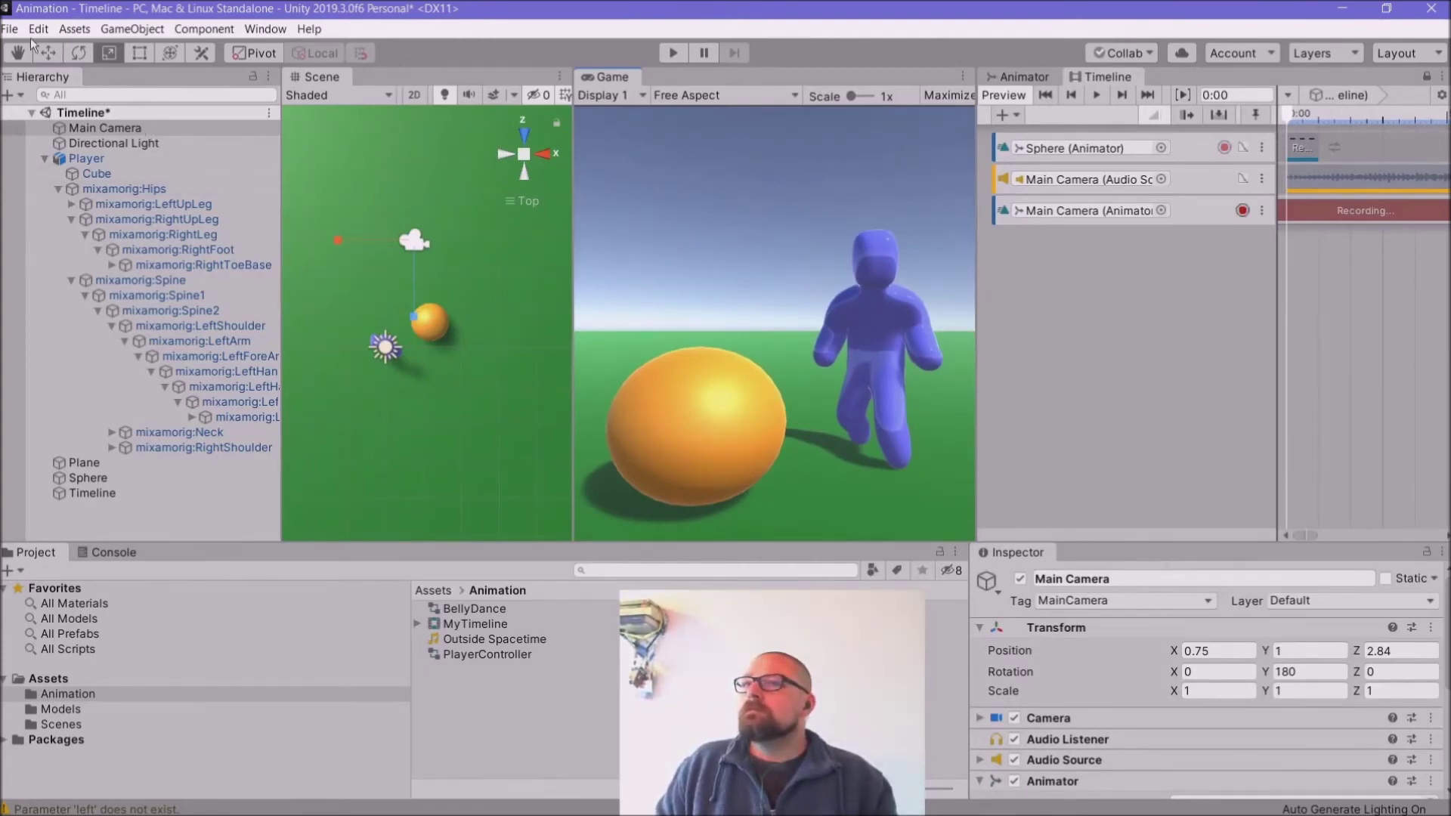
Step: Record a starting keyframe for the Main Camera at 0:00, moving it back to about Z 3.04
{"action": "left_click", "coordinate": [45, 51]}
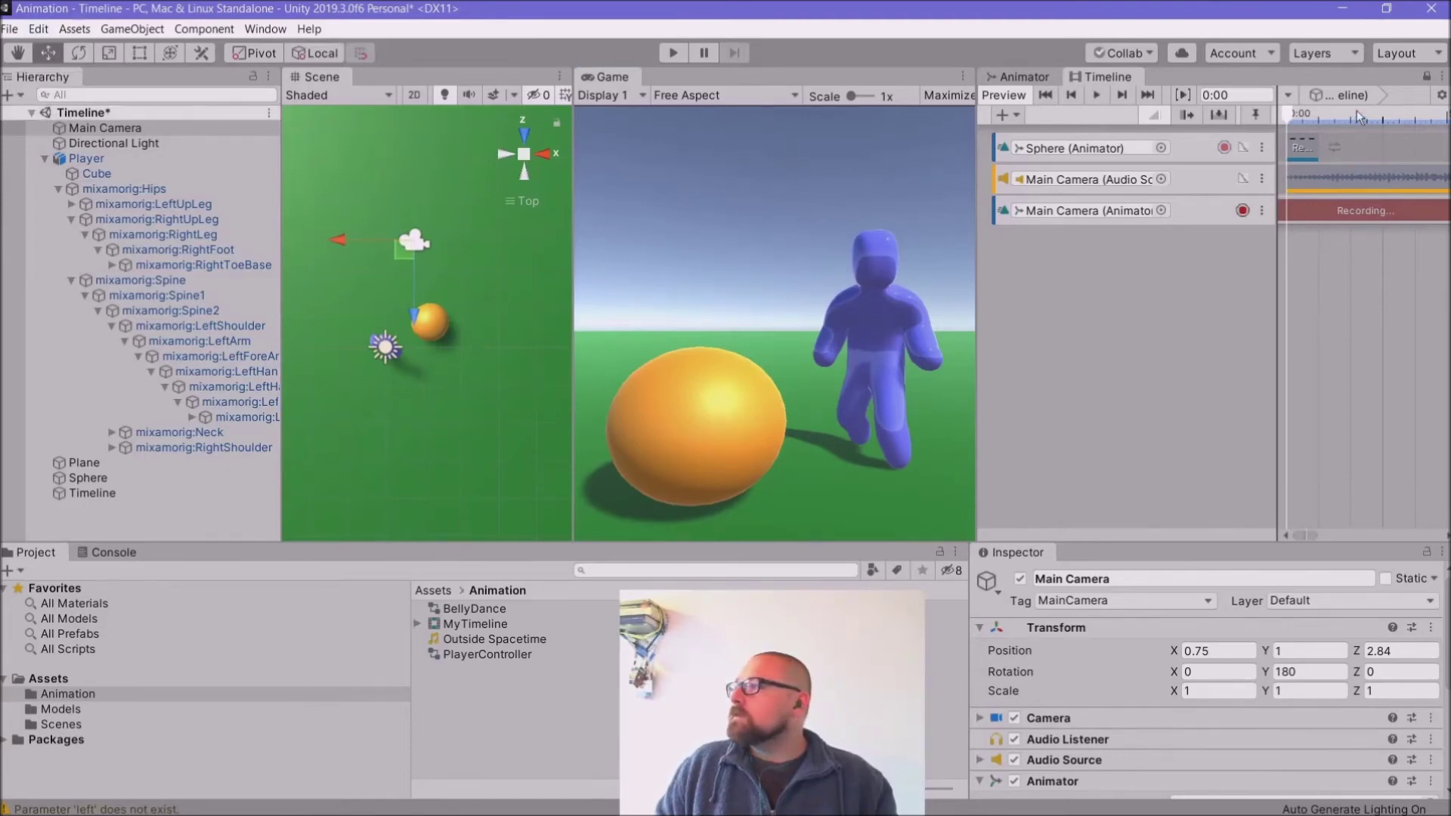
{"action": "scroll", "coordinate": [1317, 178], "scroll_direction": "up", "scroll_amount": 2}
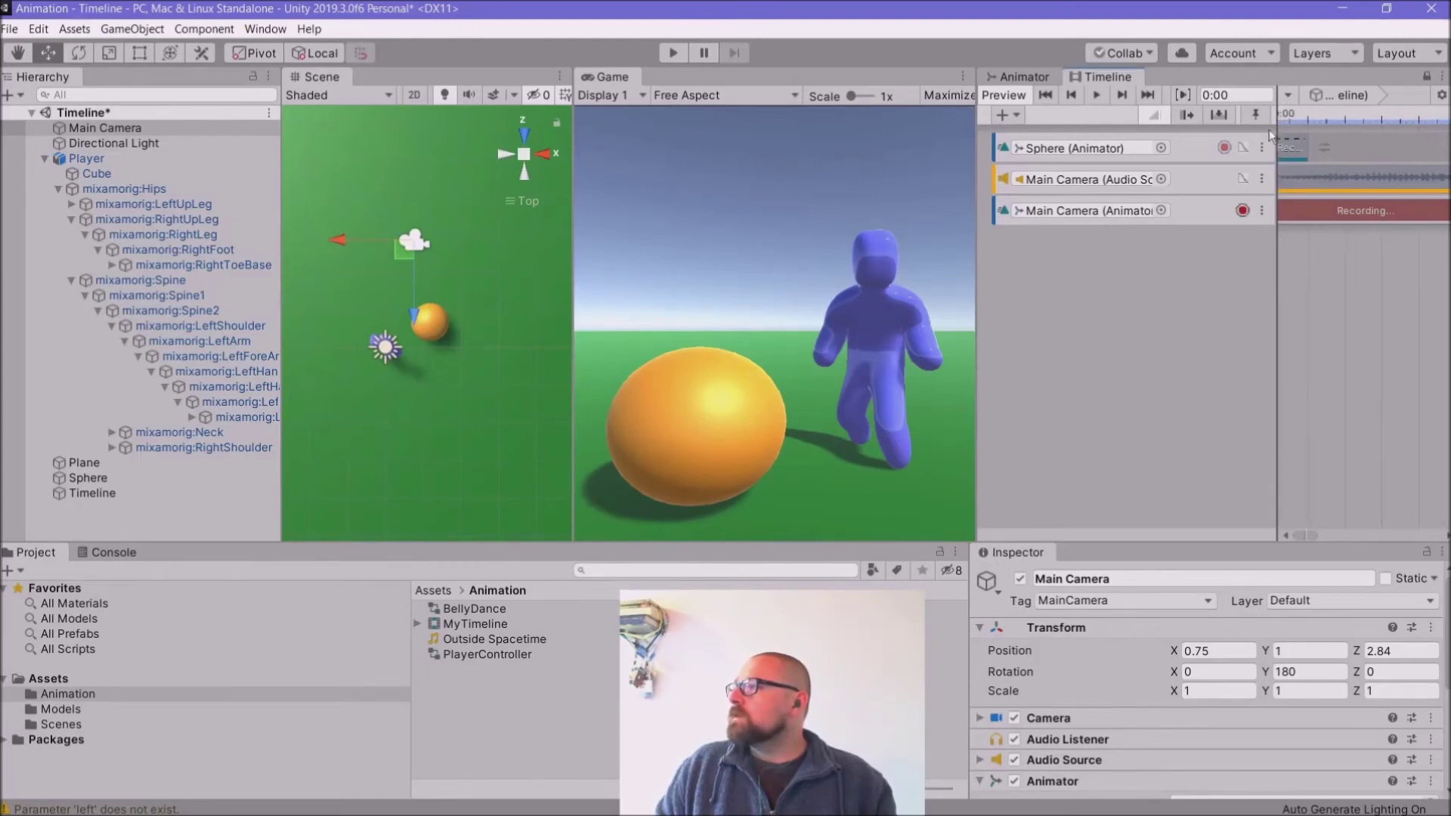
{"action": "middle_click_drag", "start_coordinate": [1285, 244], "coordinate": [1426, 252]}
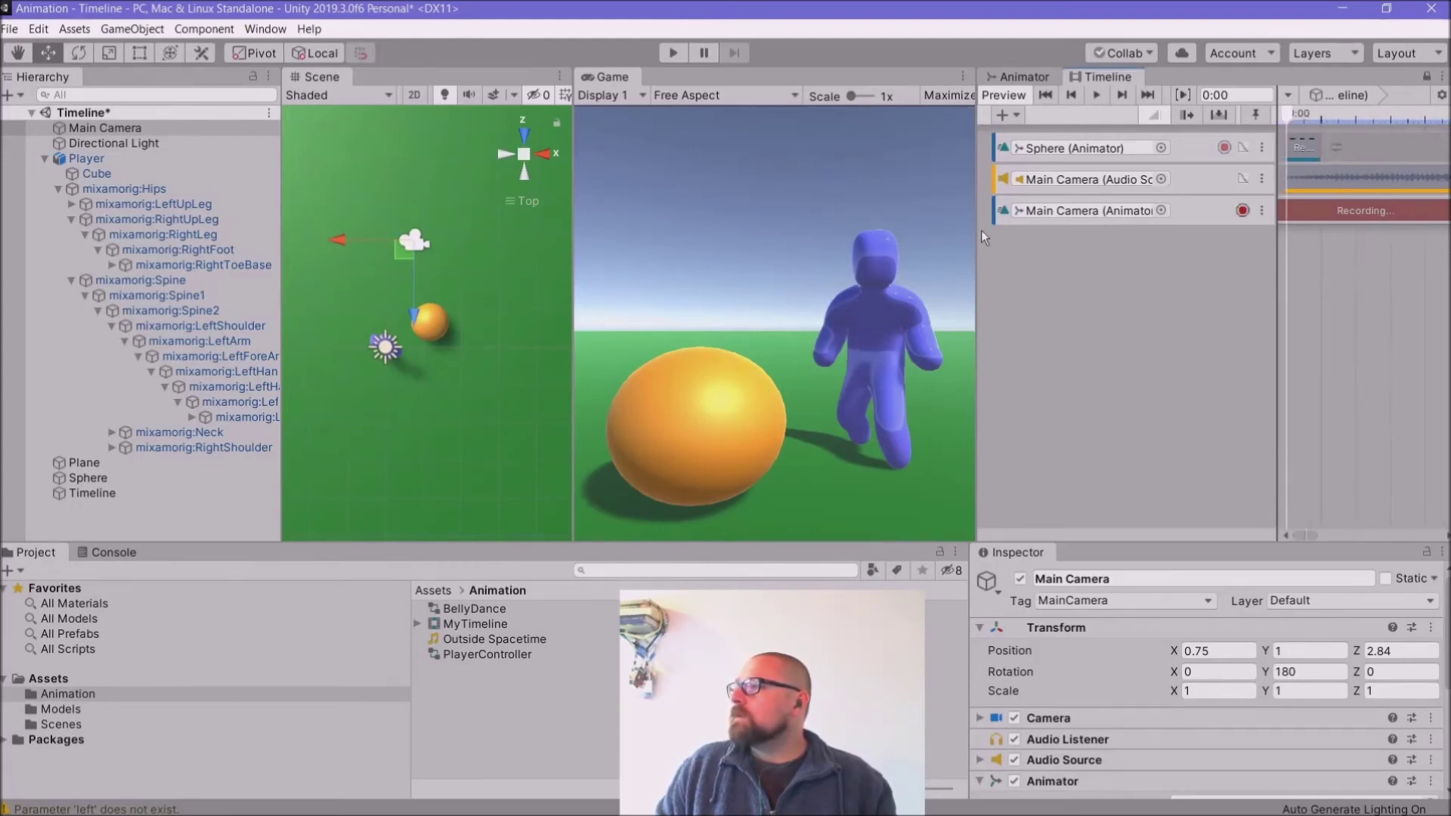
{"action": "left_click_drag", "start_coordinate": [415, 317], "coordinate": [410, 309]}
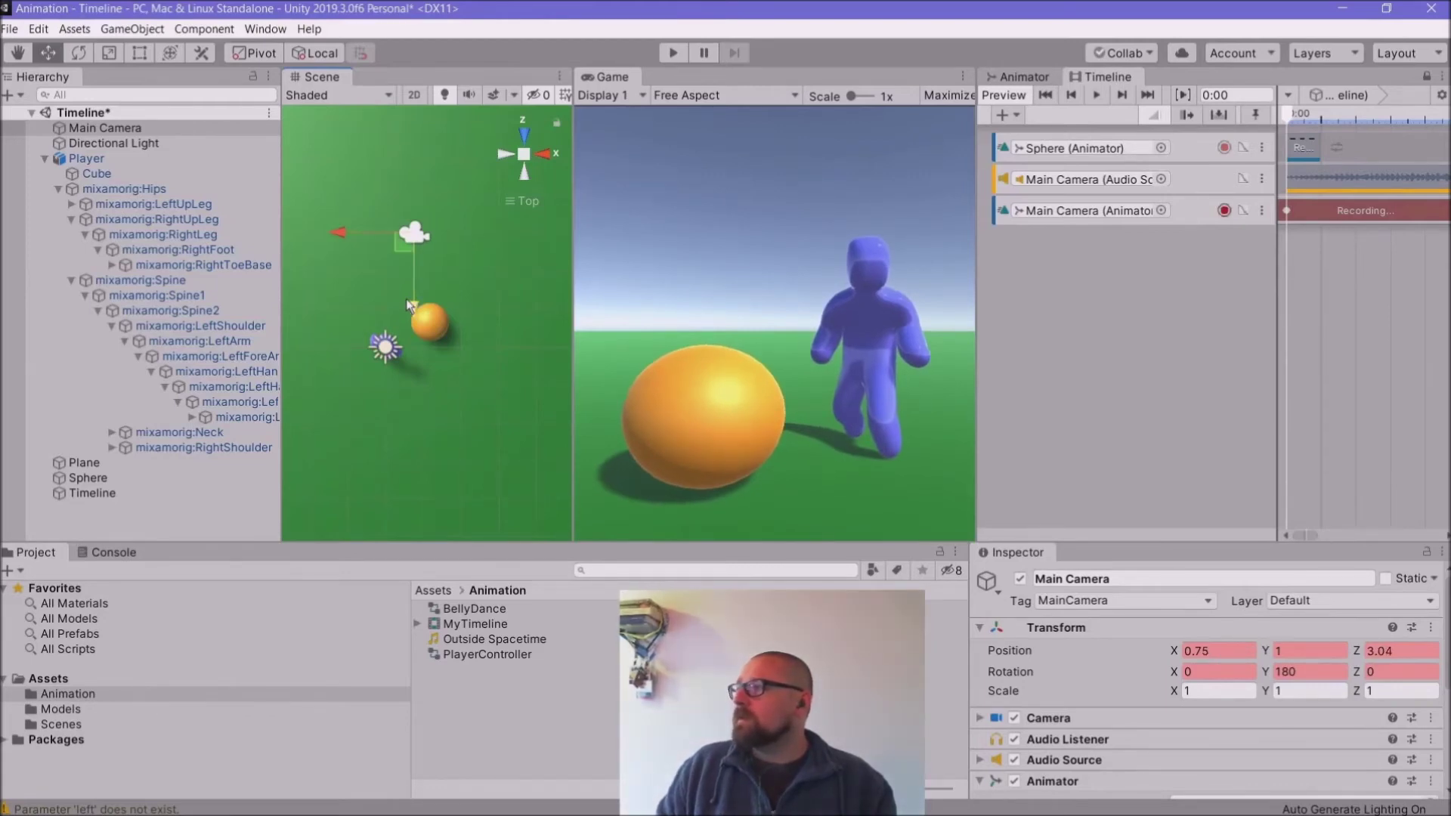
Step: Record a Main Camera keyframe at 1:09, moving it toward the sphere and player to about Z 2.71
{"action": "left_click", "coordinate": [1321, 114]}
{"action": "mouse_move", "coordinate": [1328, 115]}
{"action": "left_mouse_down"}
{"action": "mouse_move", "coordinate": [1389, 112]}
{"action": "mouse_move", "coordinate": [1312, 119]}
{"action": "left_mouse_up"}
{"action": "scroll", "coordinate": [1345, 139], "scroll_direction": "down", "scroll_amount": 3}
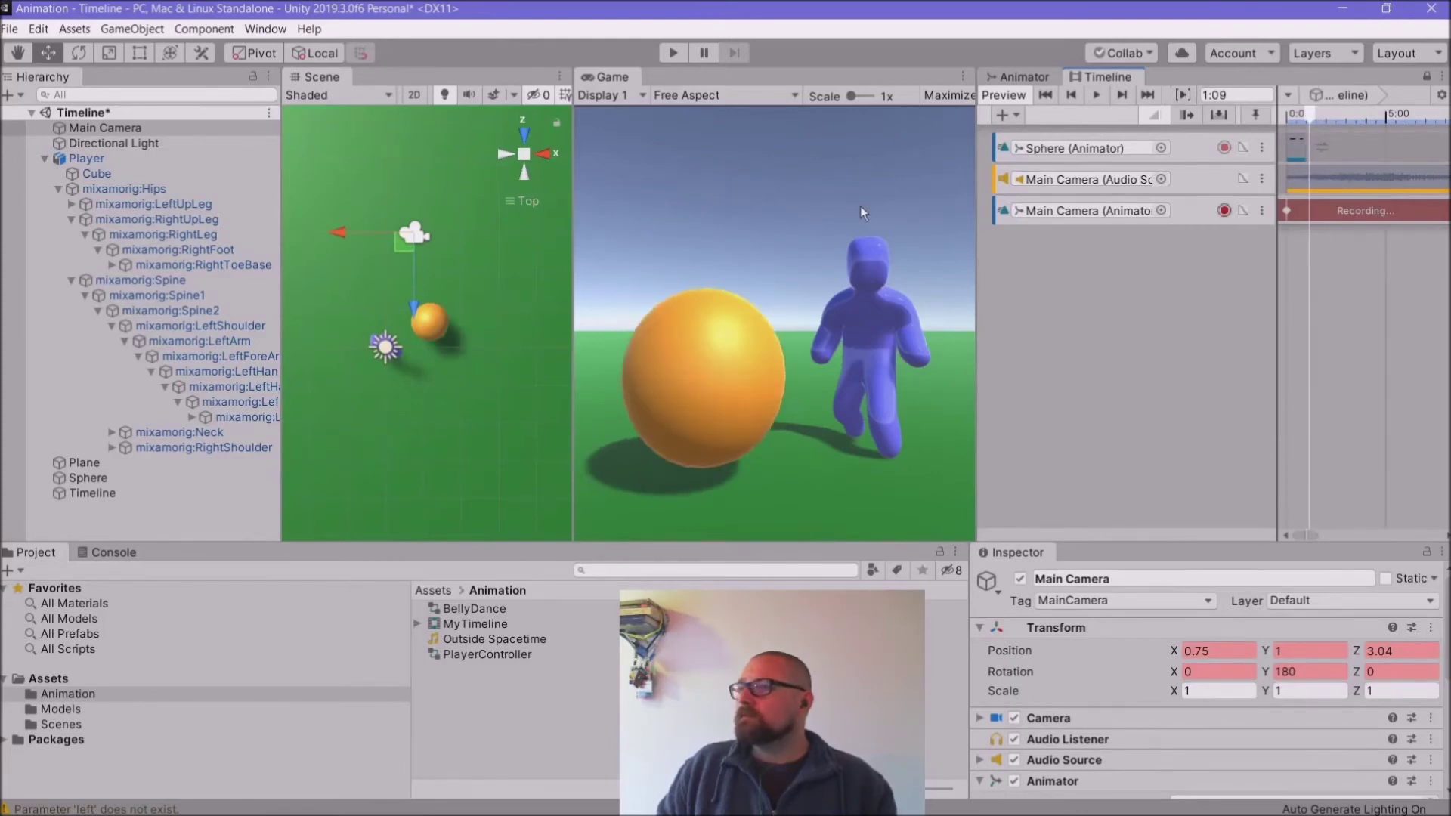
{"action": "left_click_drag", "start_coordinate": [413, 312], "coordinate": [410, 325]}
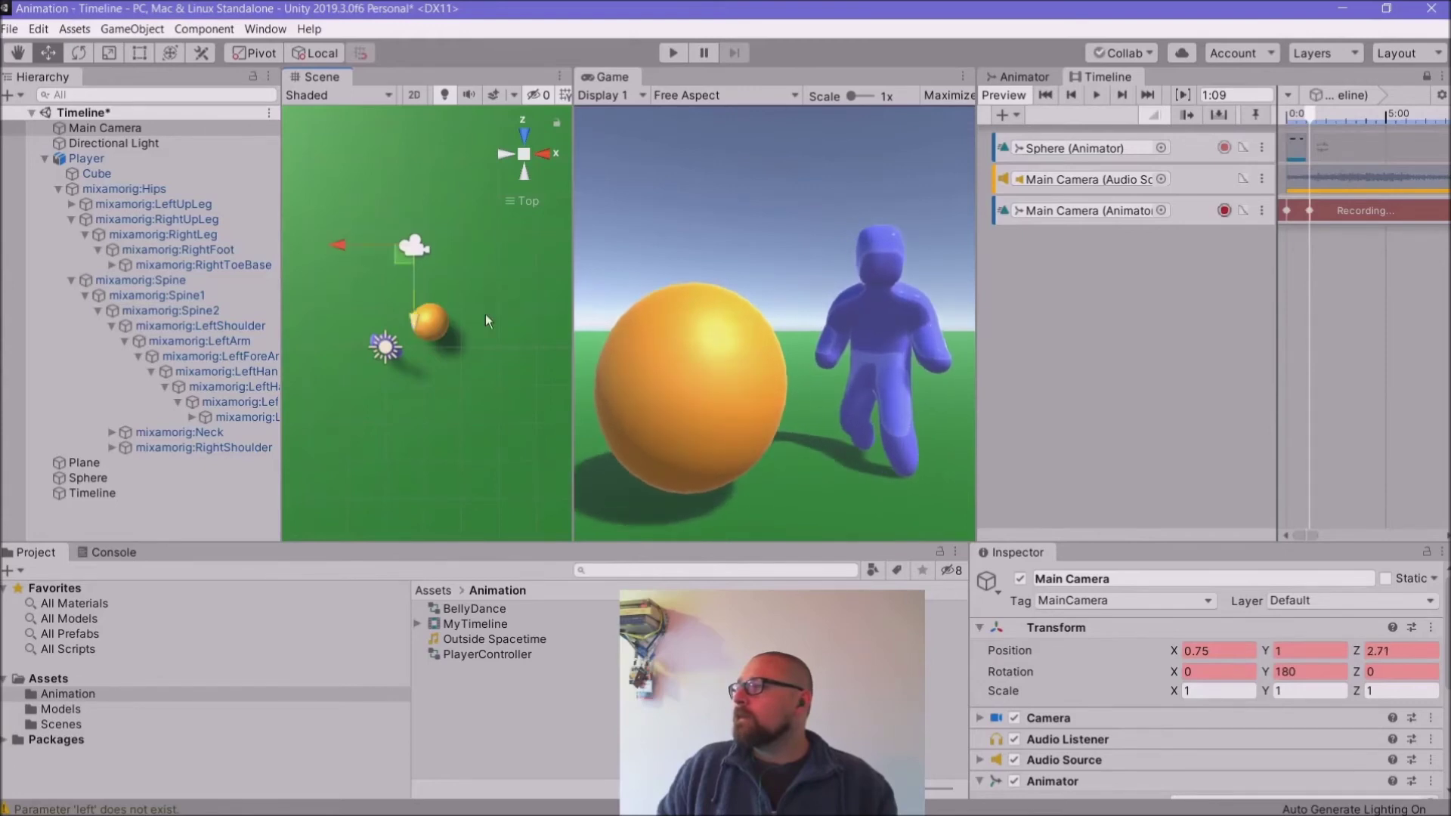
Step: Record a Main Camera keyframe at 2:52 in front of the player, at about X -0.05 and Z 1.83
{"action": "left_click", "coordinate": [1340, 113]}
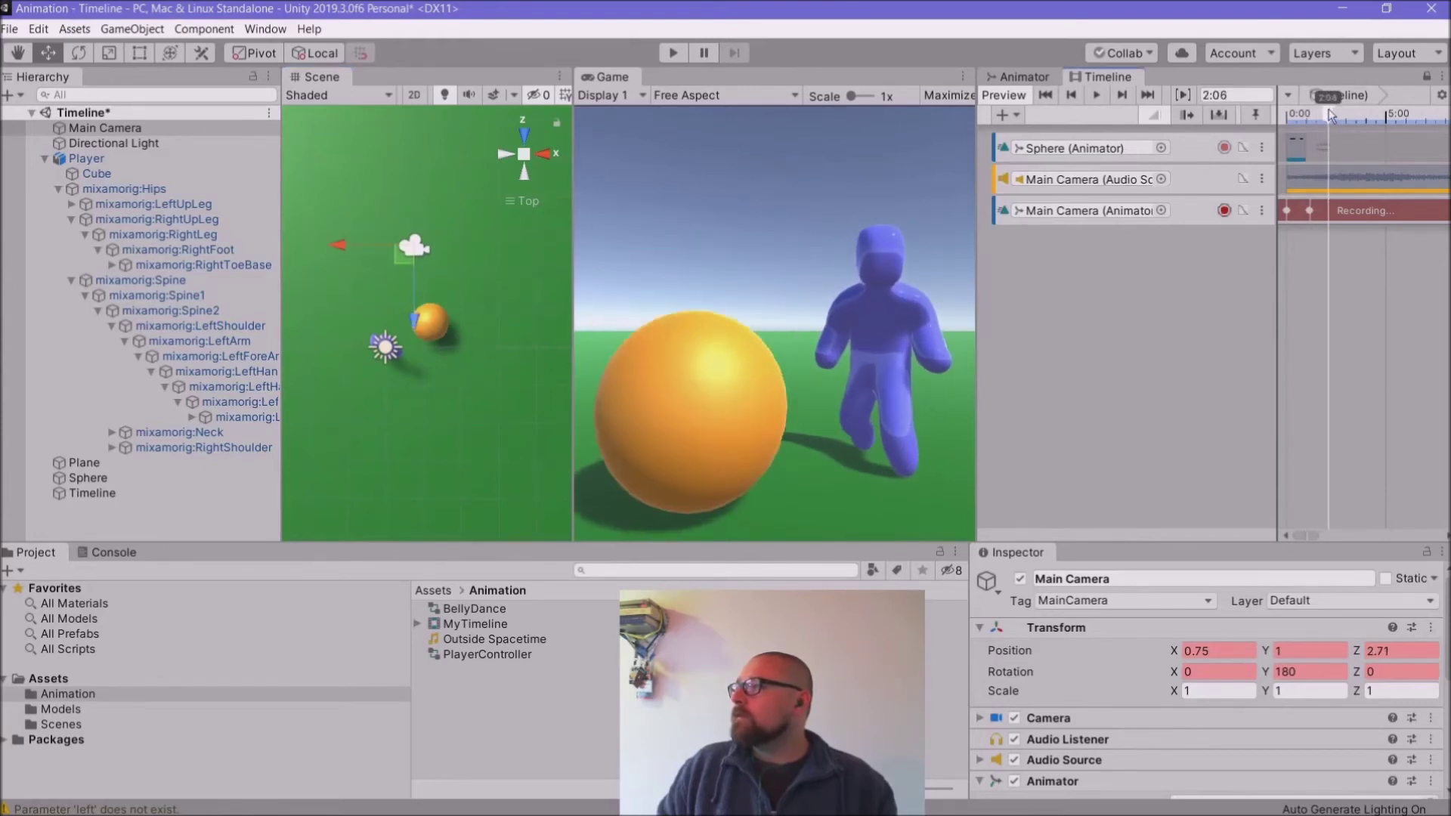
{"action": "left_click_drag", "start_coordinate": [1339, 109], "coordinate": [1345, 109]}
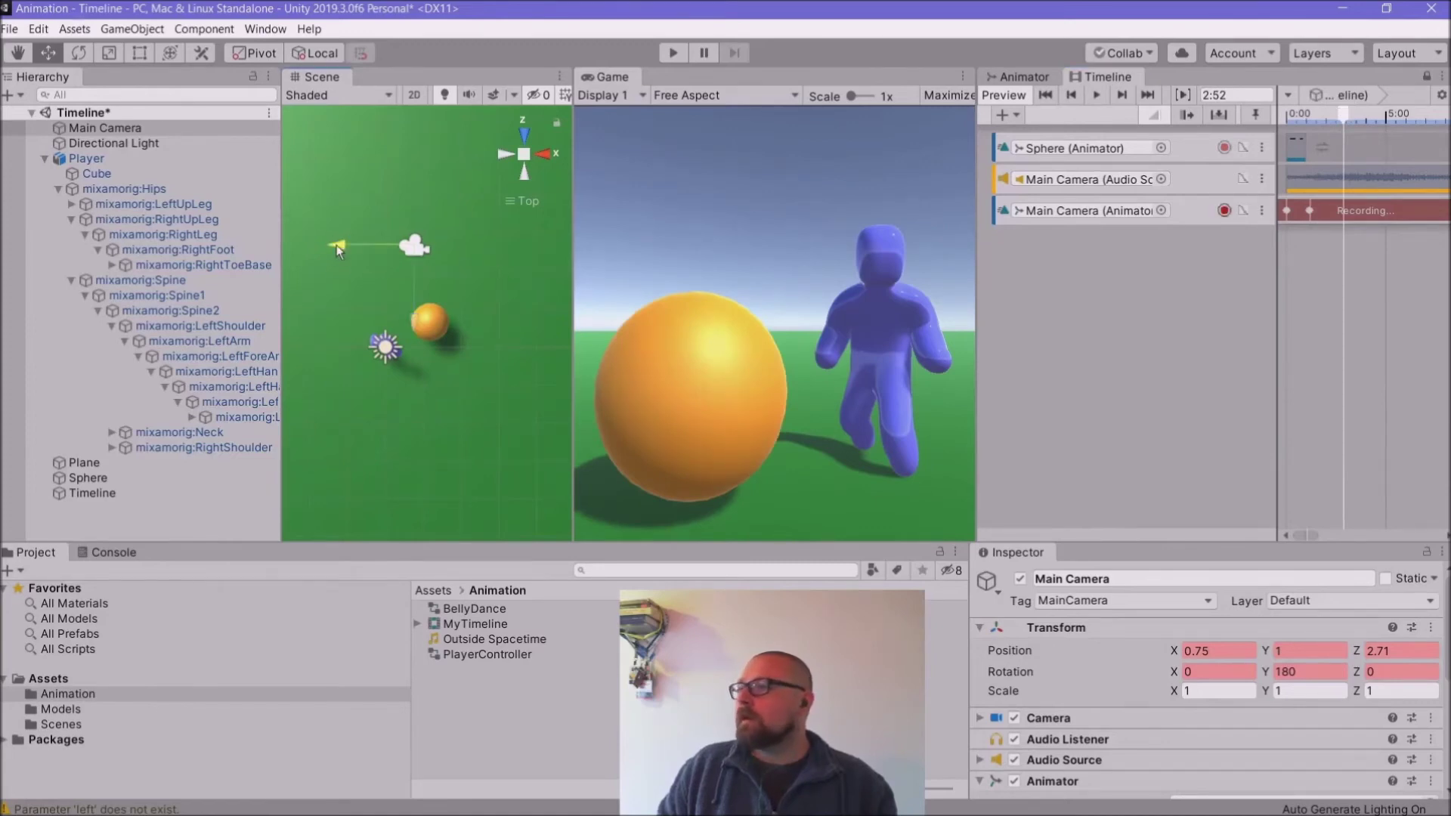
{"action": "left_click_drag", "start_coordinate": [337, 245], "coordinate": [300, 252]}
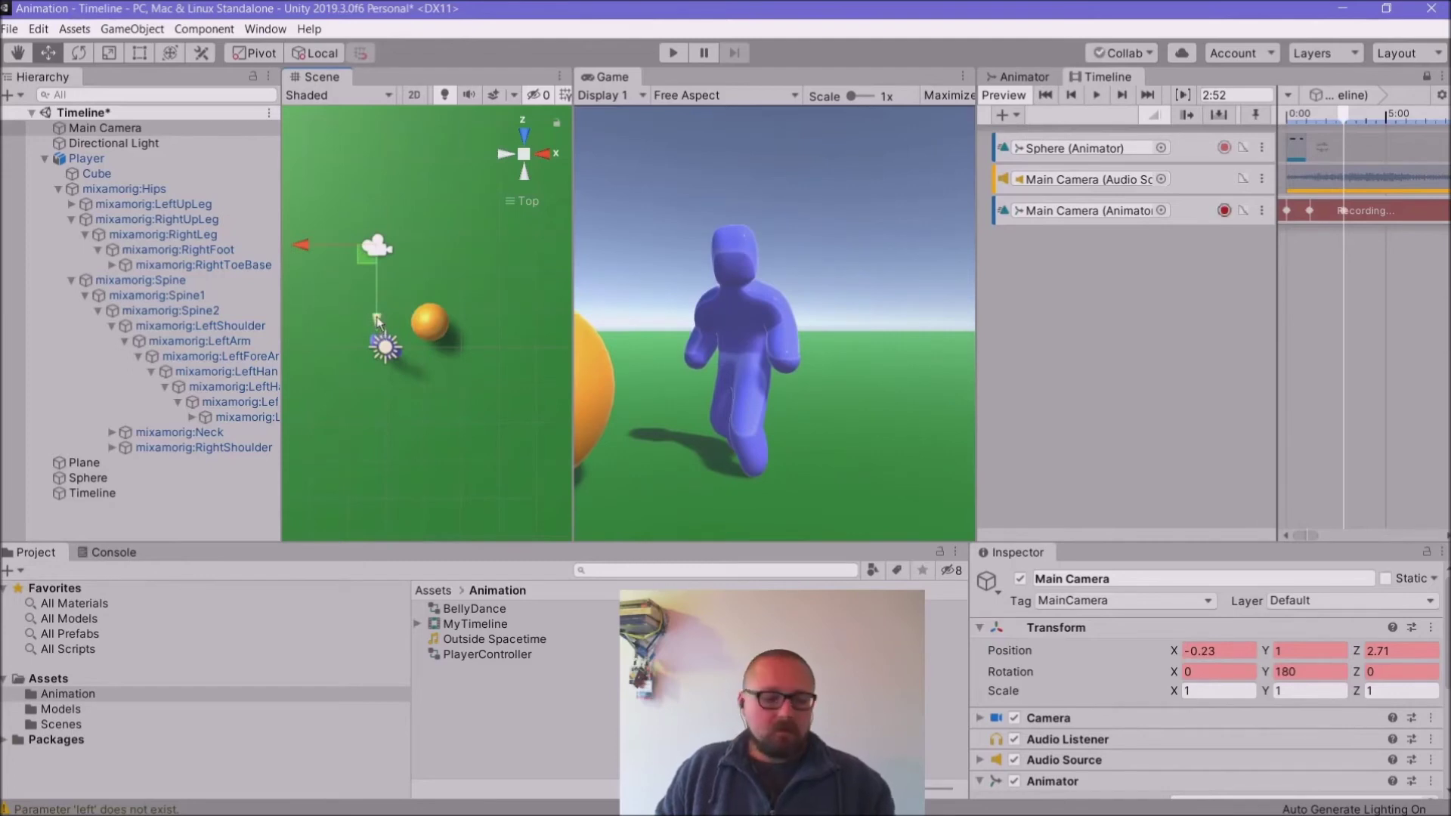
{"action": "left_click_drag", "start_coordinate": [377, 322], "coordinate": [379, 359]}
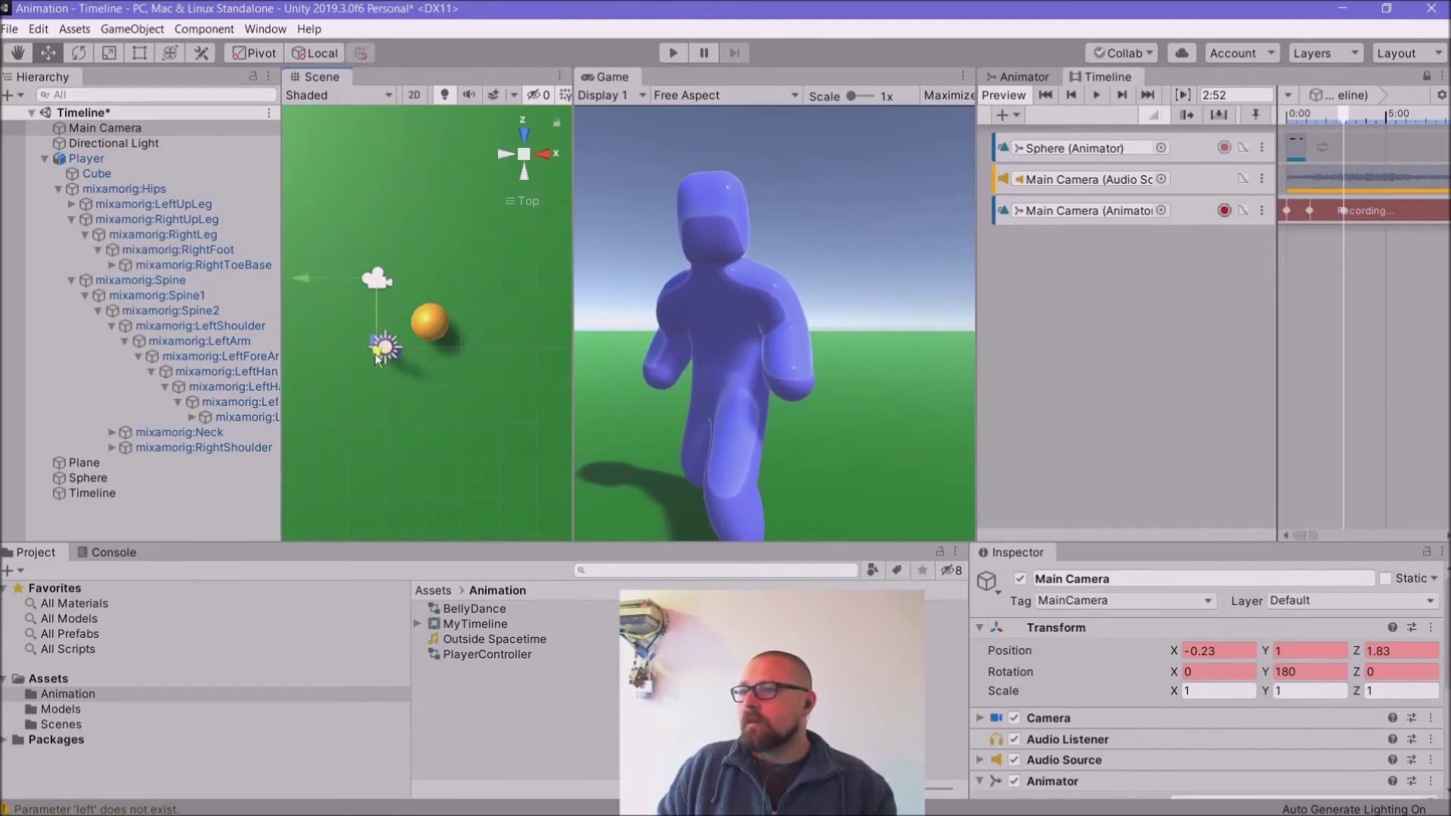
{"action": "left_click_drag", "start_coordinate": [295, 285], "coordinate": [307, 284]}
Step: Lower the Main Camera to about Y 0.57 and bring it closer to the player at about Z 1.4
{"action": "left_click", "coordinate": [525, 174]}
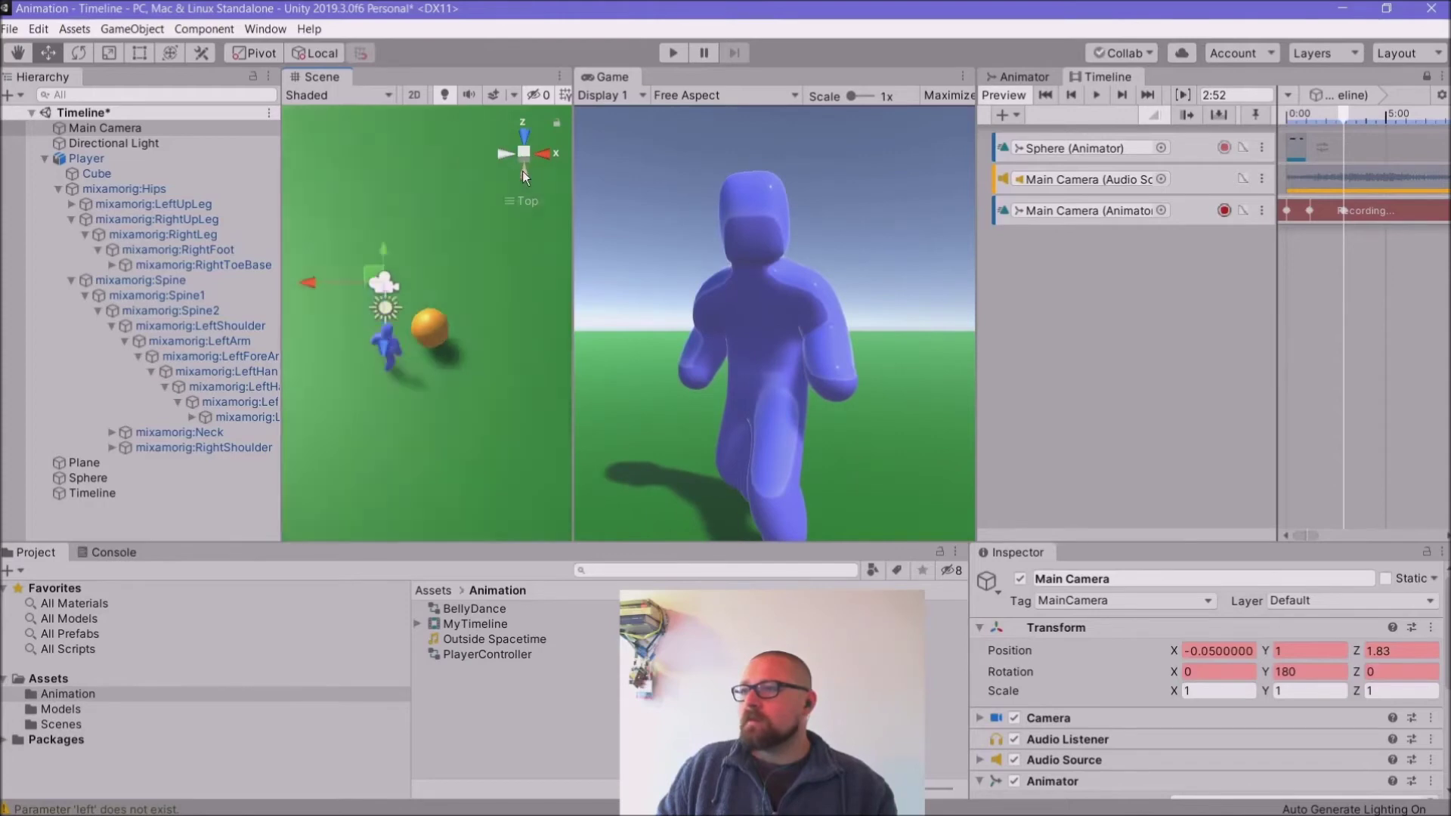
{"action": "left_click_drag", "start_coordinate": [386, 252], "coordinate": [391, 269]}
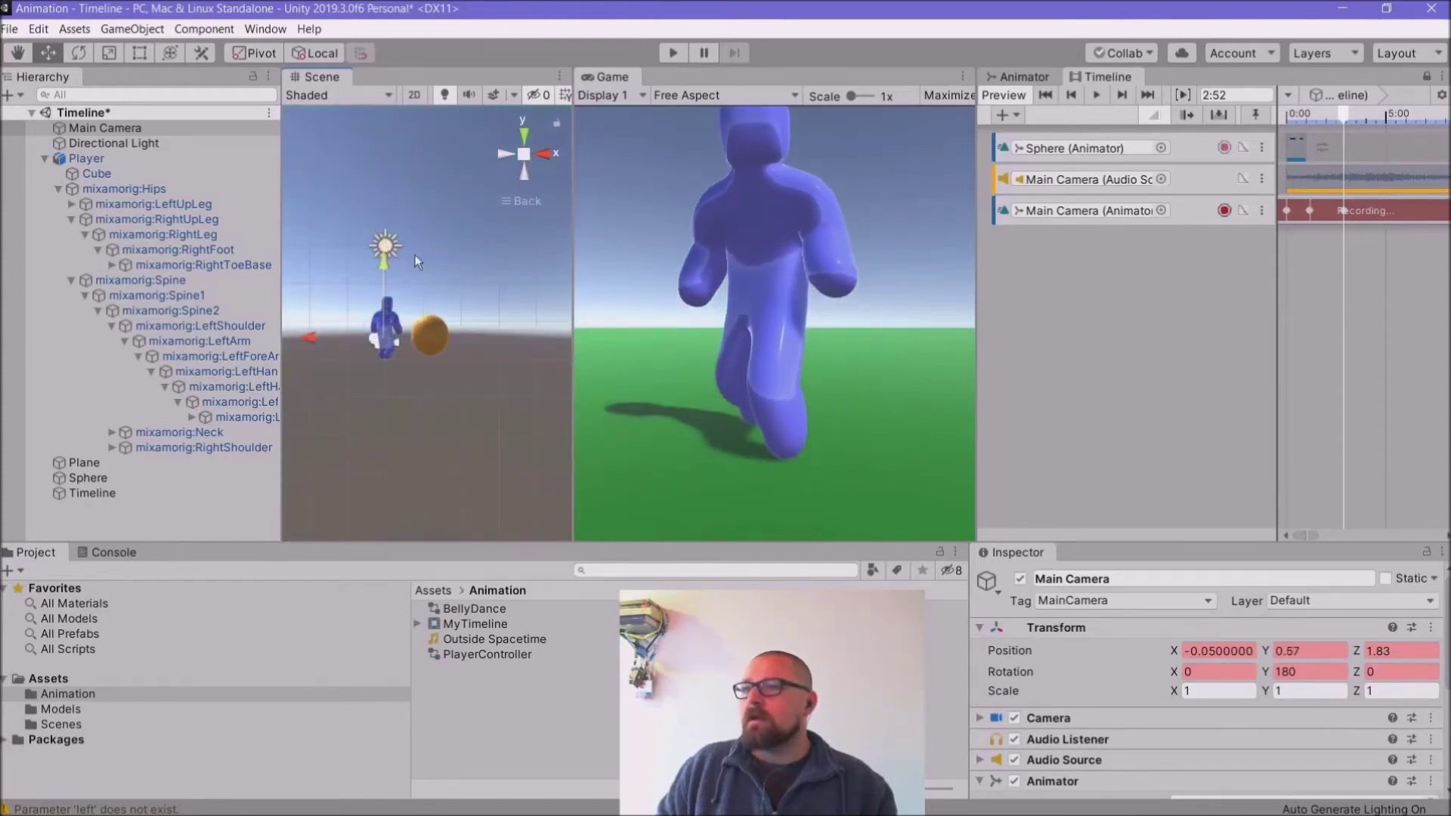
{"action": "left_click", "coordinate": [519, 134]}
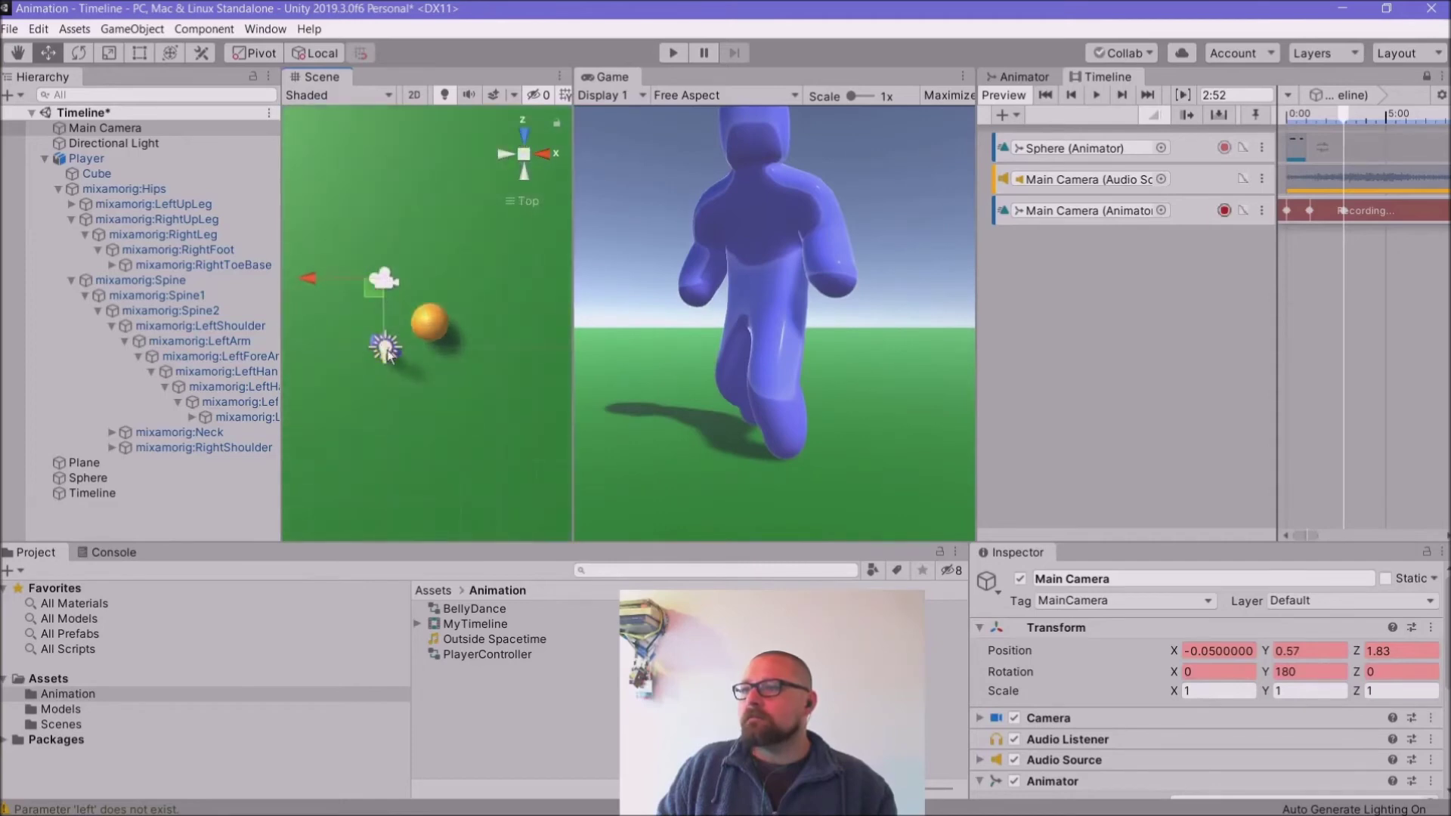
{"action": "left_click_drag", "start_coordinate": [387, 361], "coordinate": [385, 377]}
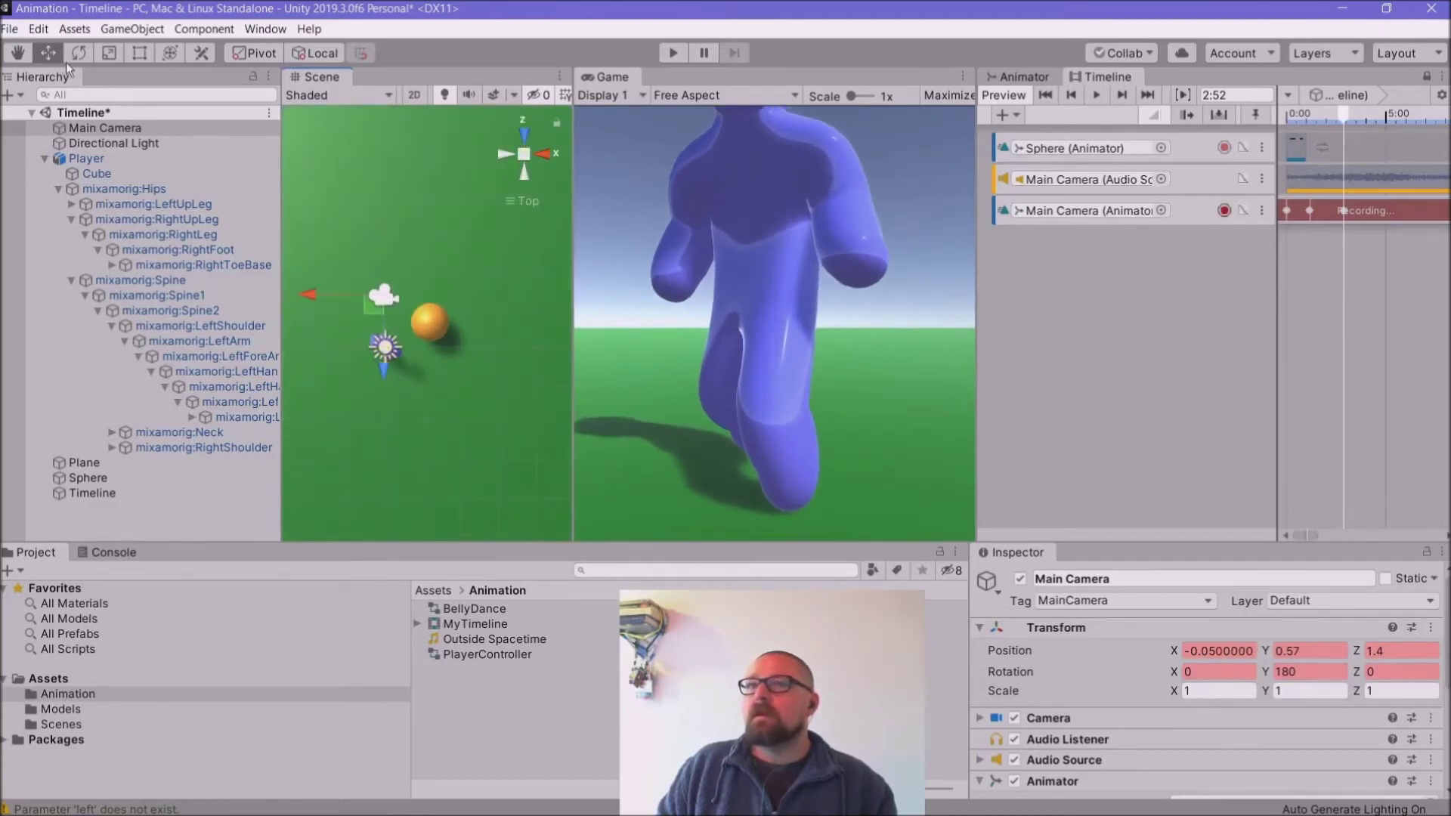
Step: Tilt the Main Camera upward at the player from the side view, to an X rotation of about 344.18
{"action": "left_click", "coordinate": [505, 156]}
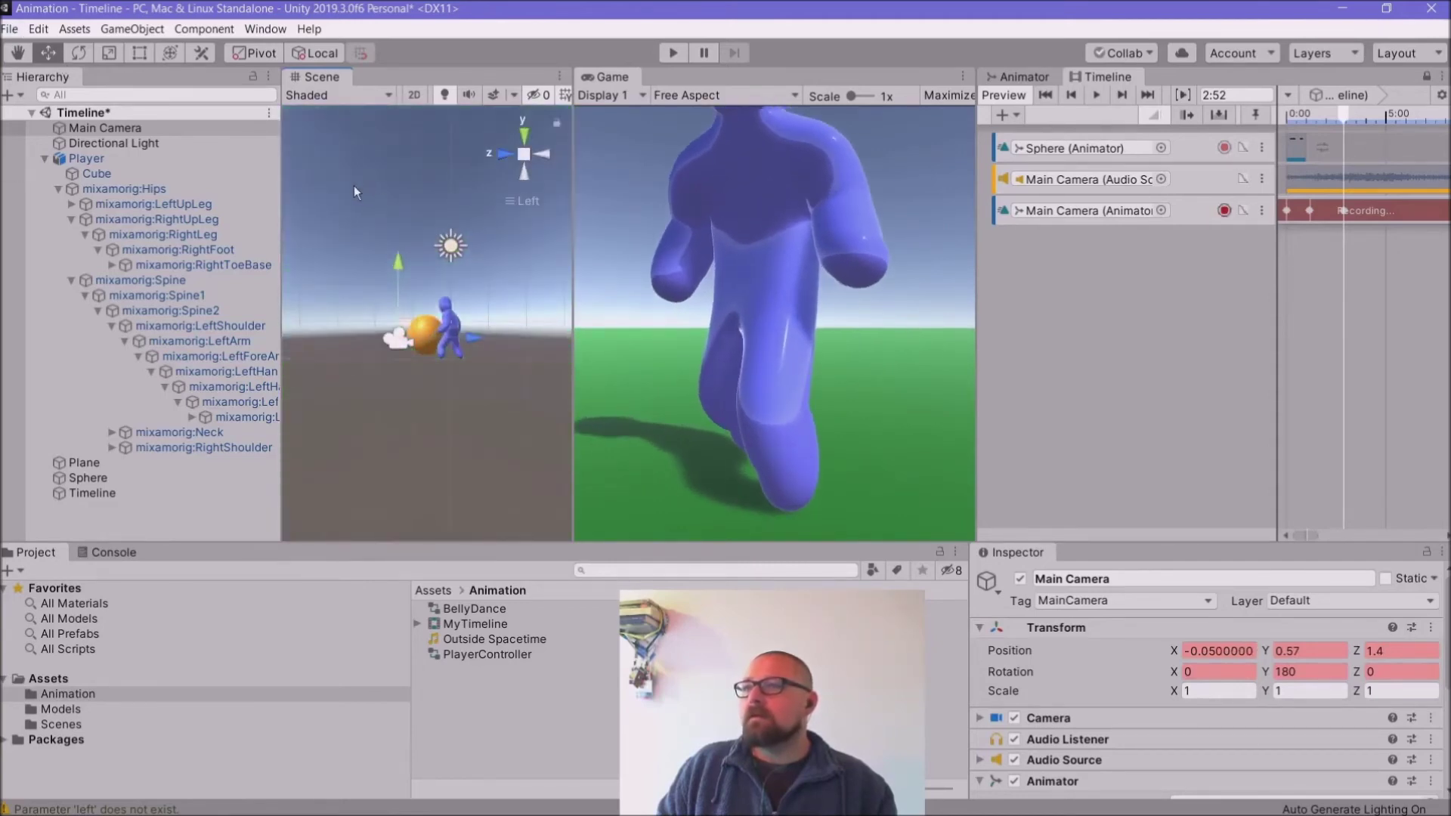
{"action": "key", "text": "e"}
{"action": "left_click_drag", "start_coordinate": [475, 338], "coordinate": [470, 297]}
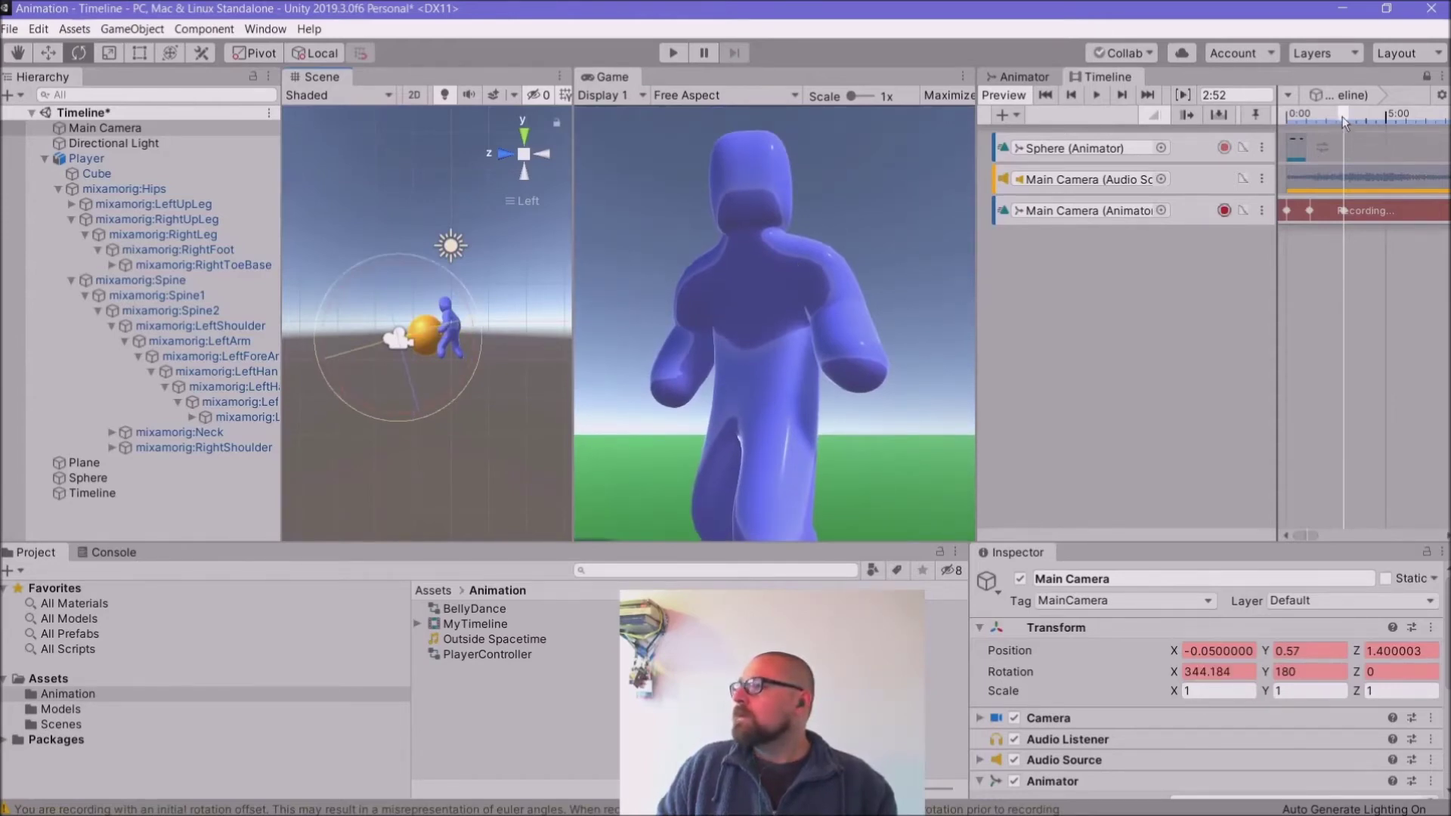
Step: Record a Main Camera keyframe at 6:42 with a slight height change to about Y 0.54, Z 1.39
{"action": "left_click_drag", "start_coordinate": [1342, 112], "coordinate": [1445, 110]}
{"action": "key", "text": "w"}
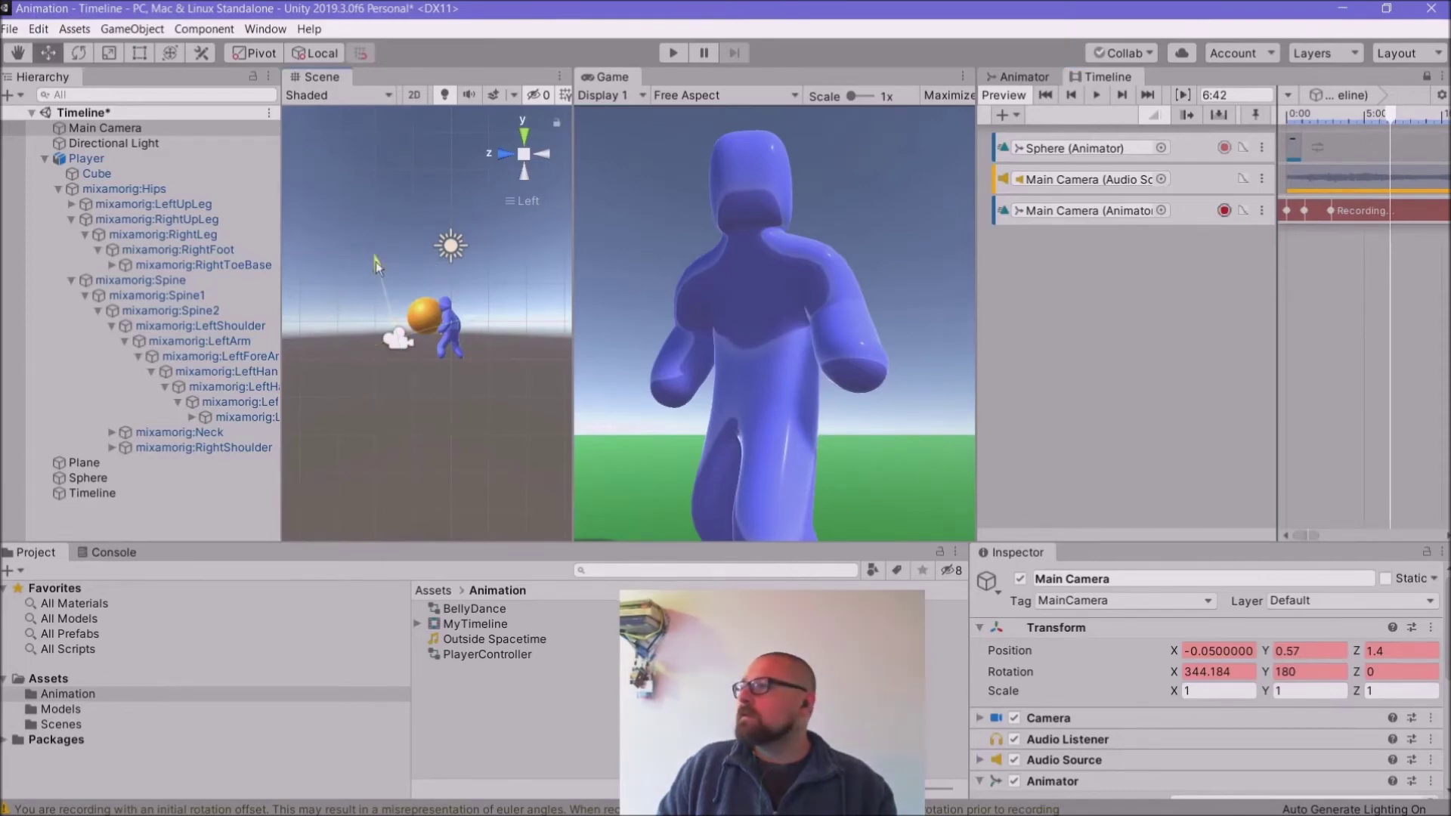
{"action": "left_click_drag", "start_coordinate": [378, 266], "coordinate": [376, 258]}
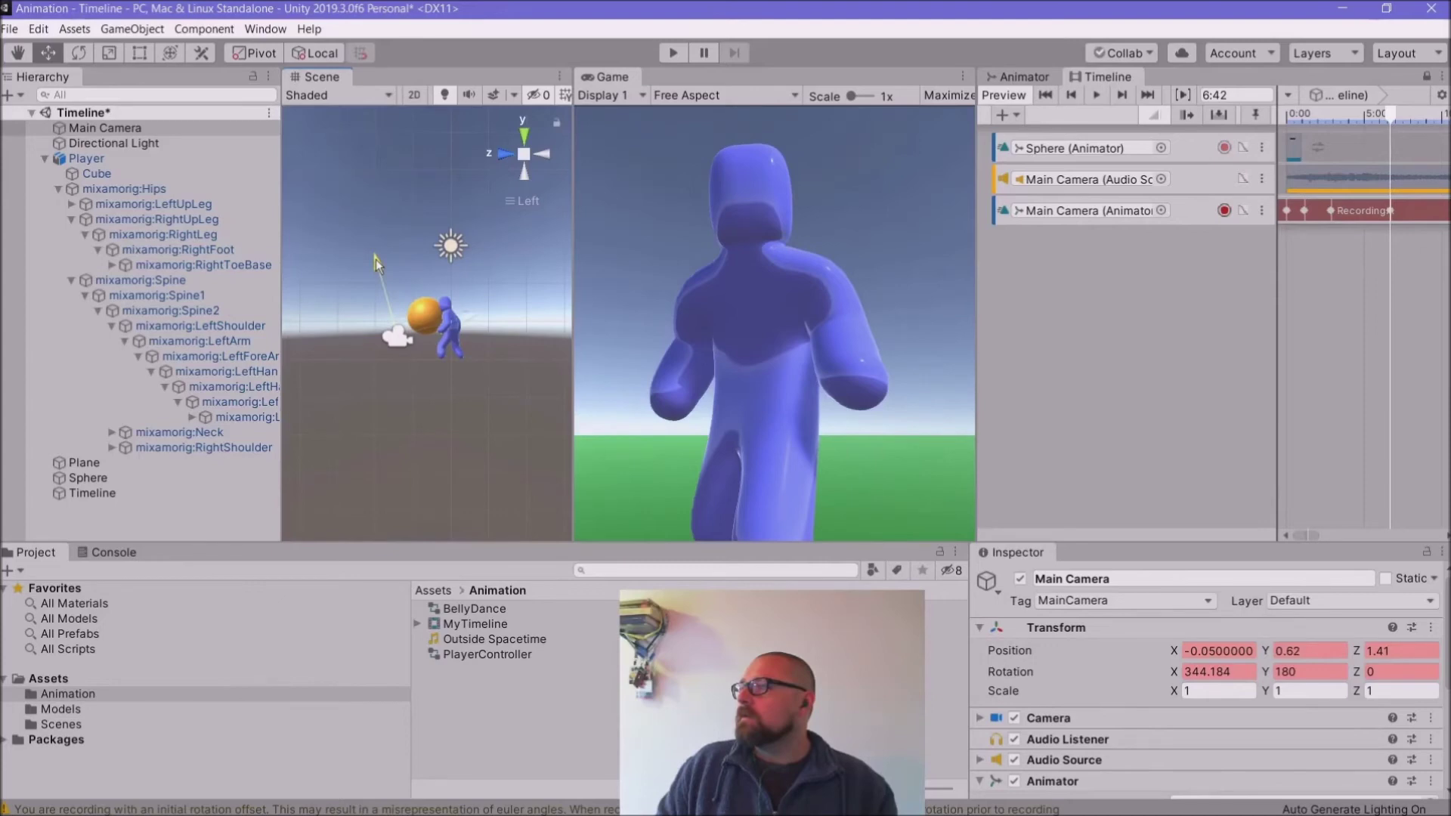
{"action": "left_click_drag", "start_coordinate": [375, 260], "coordinate": [376, 262]}
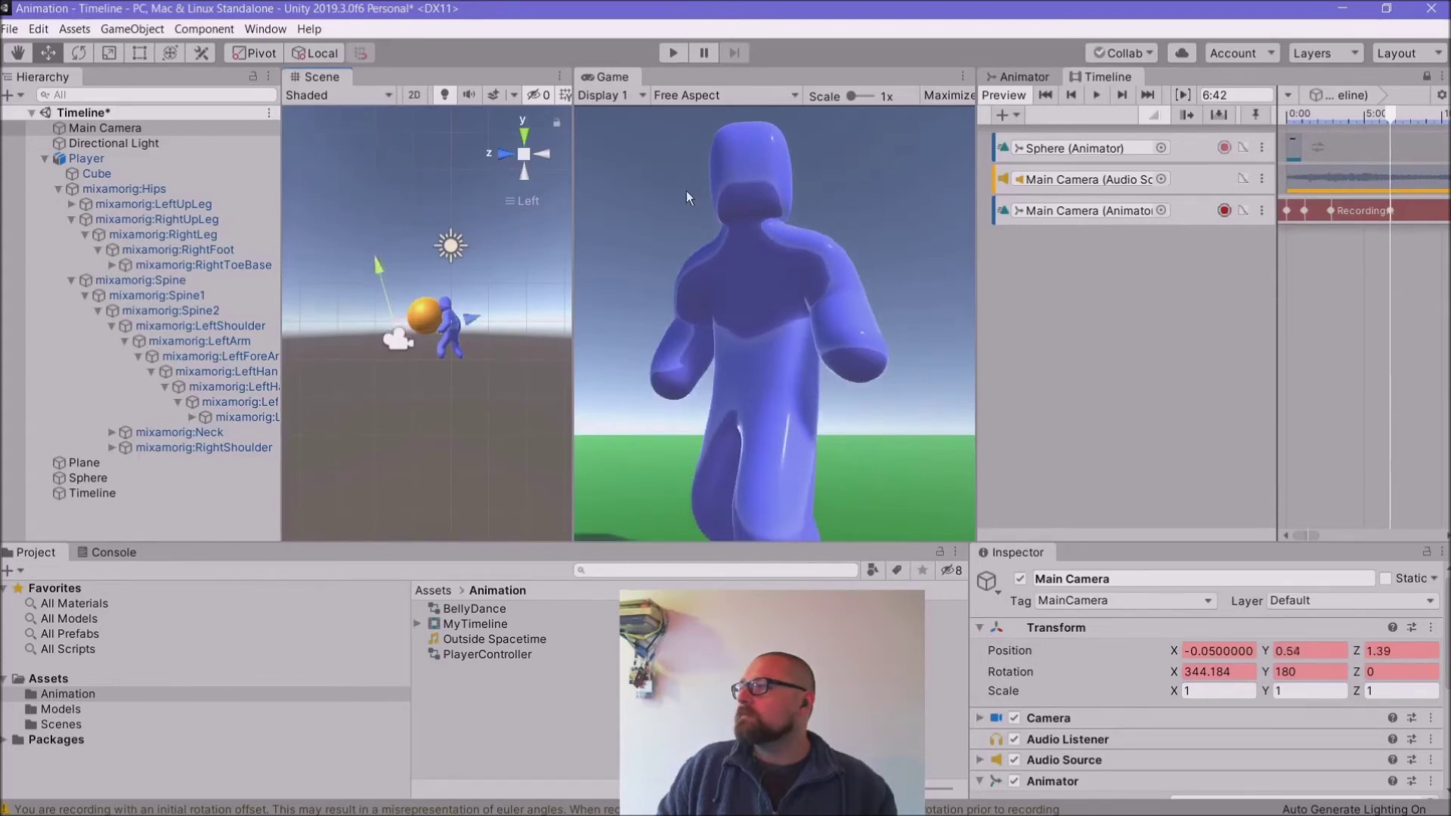
Step: Record a Main Camera keyframe at 19:54, pulling it back and up to about Y 2.61, Z 8
{"action": "scroll", "coordinate": [1384, 269], "scroll_direction": "down", "scroll_amount": 3}
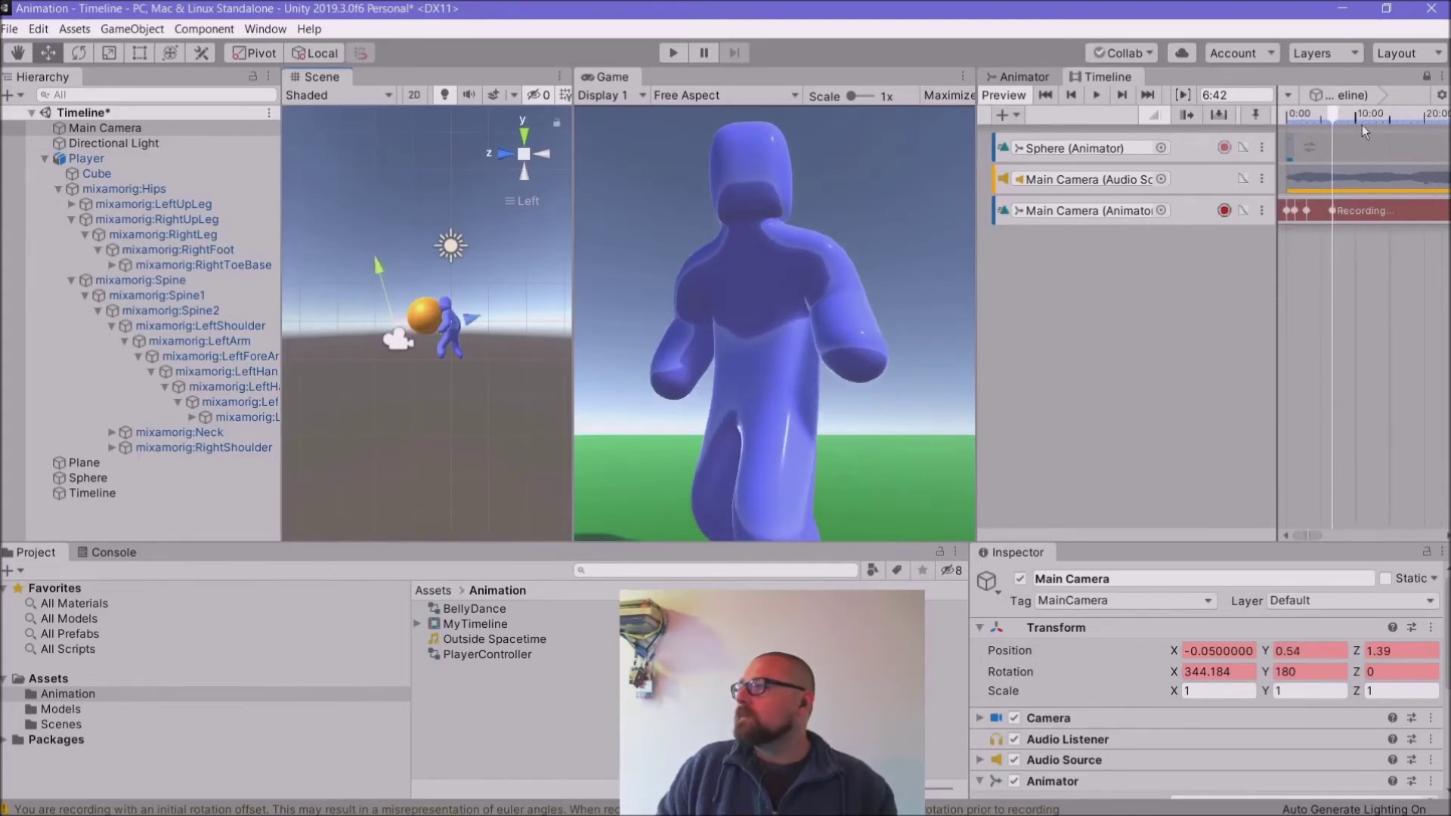
{"action": "left_click_drag", "start_coordinate": [1335, 112], "coordinate": [1424, 114]}
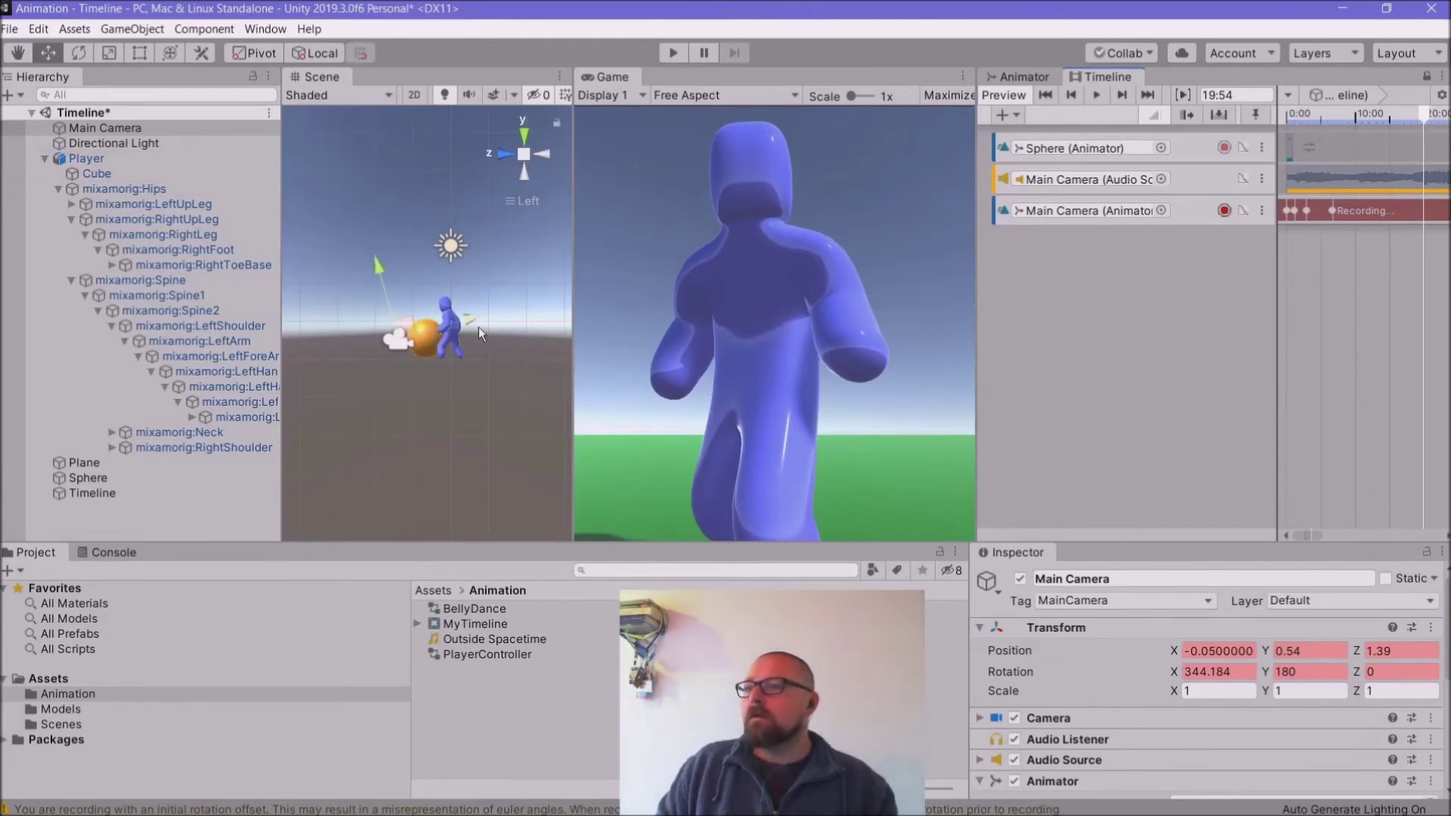
{"action": "left_click_drag", "start_coordinate": [474, 319], "coordinate": [343, 328]}
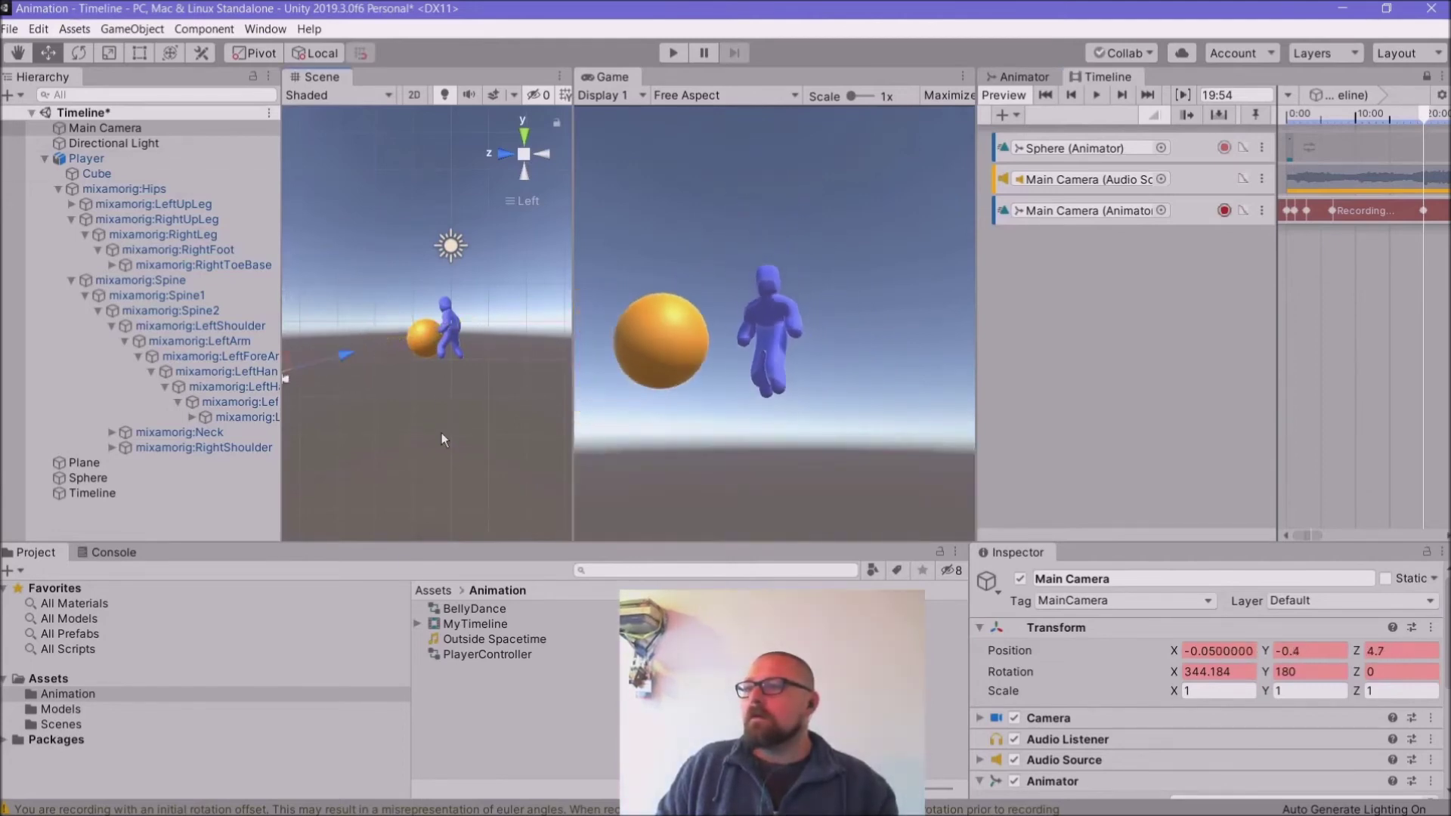
{"action": "middle_click_drag", "start_coordinate": [441, 433], "coordinate": [564, 463]}
{"action": "left_click_drag", "start_coordinate": [384, 334], "coordinate": [285, 206]}
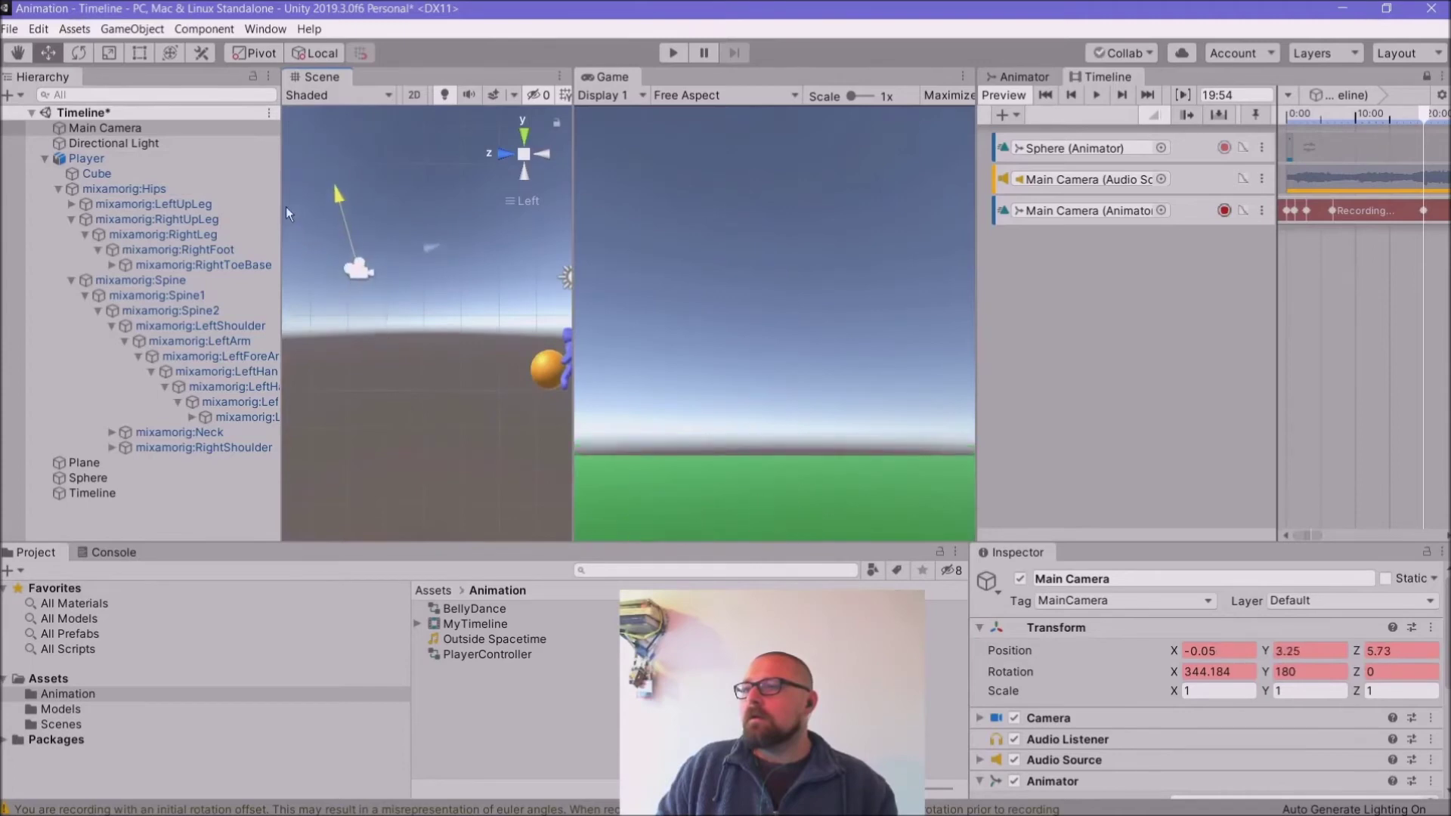
{"action": "left_click_drag", "start_coordinate": [431, 253], "coordinate": [334, 237]}
Step: Tilt the Main Camera down to about 380.03 on X and reposition it to about X 0.55, Y 3.62, Z 7.63
{"action": "left_click", "coordinate": [78, 53]}
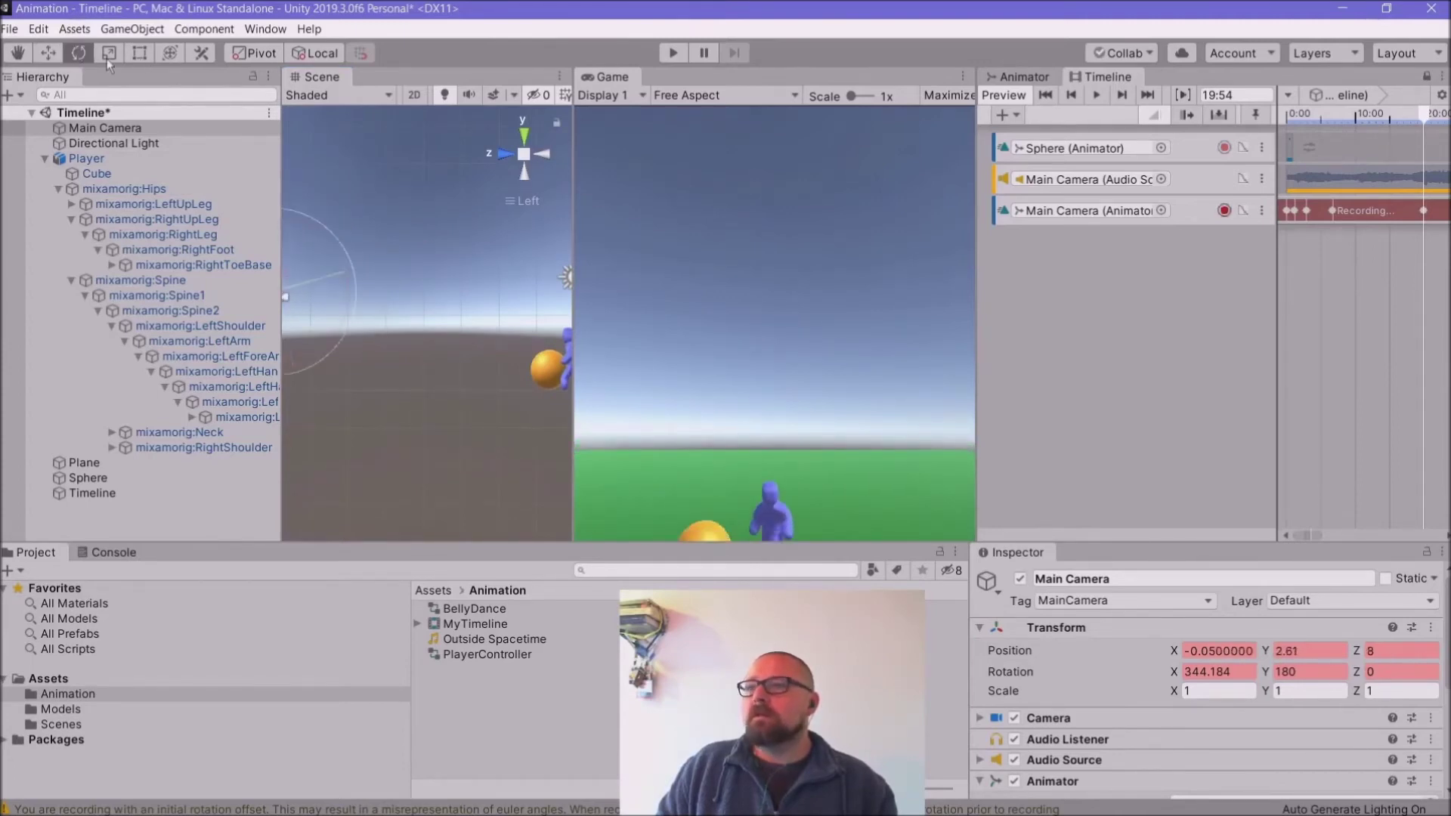
{"action": "left_click_drag", "start_coordinate": [325, 240], "coordinate": [377, 302]}
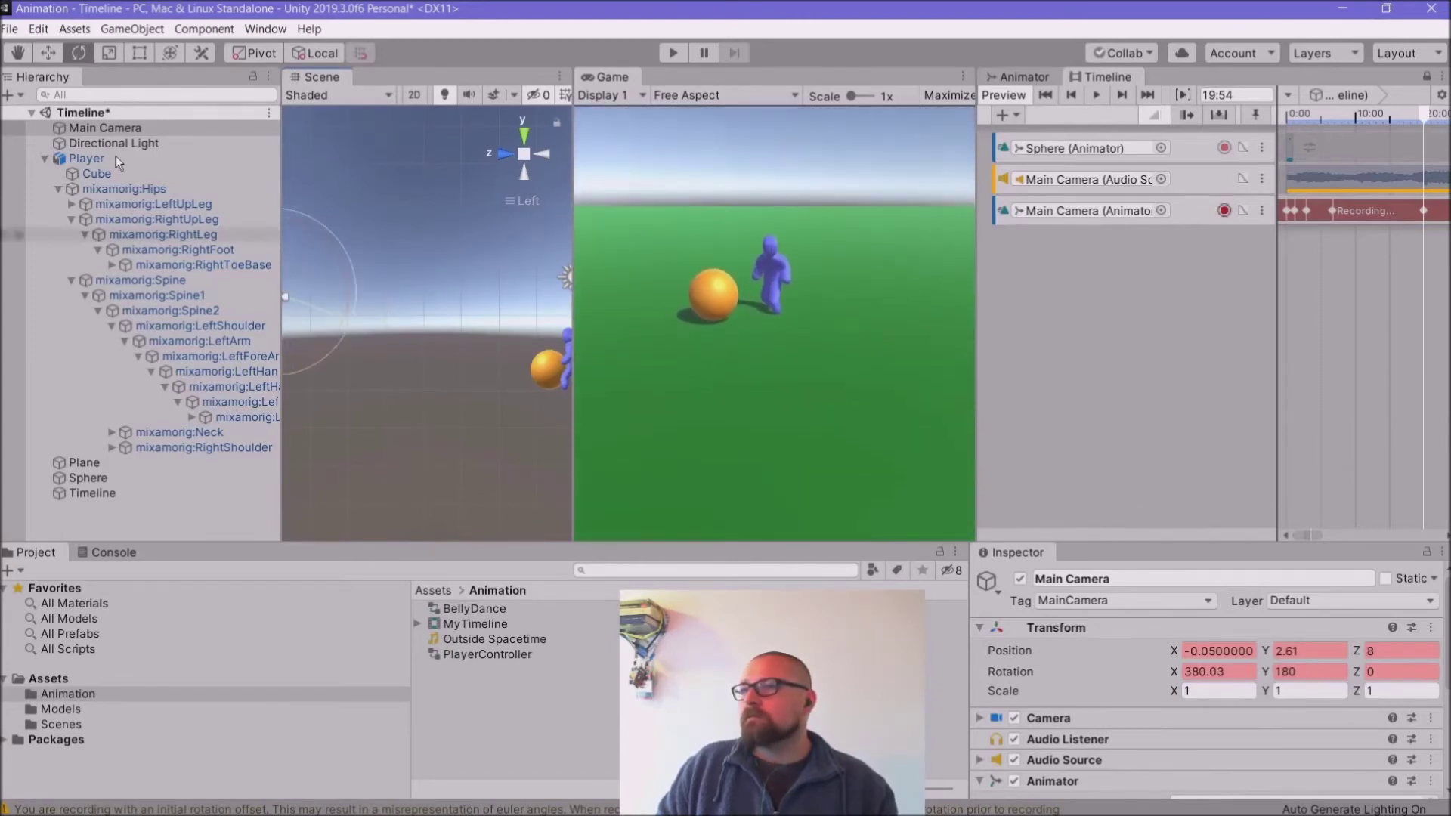
{"action": "left_click", "coordinate": [44, 54]}
{"action": "left_click_drag", "start_coordinate": [317, 221], "coordinate": [318, 183]}
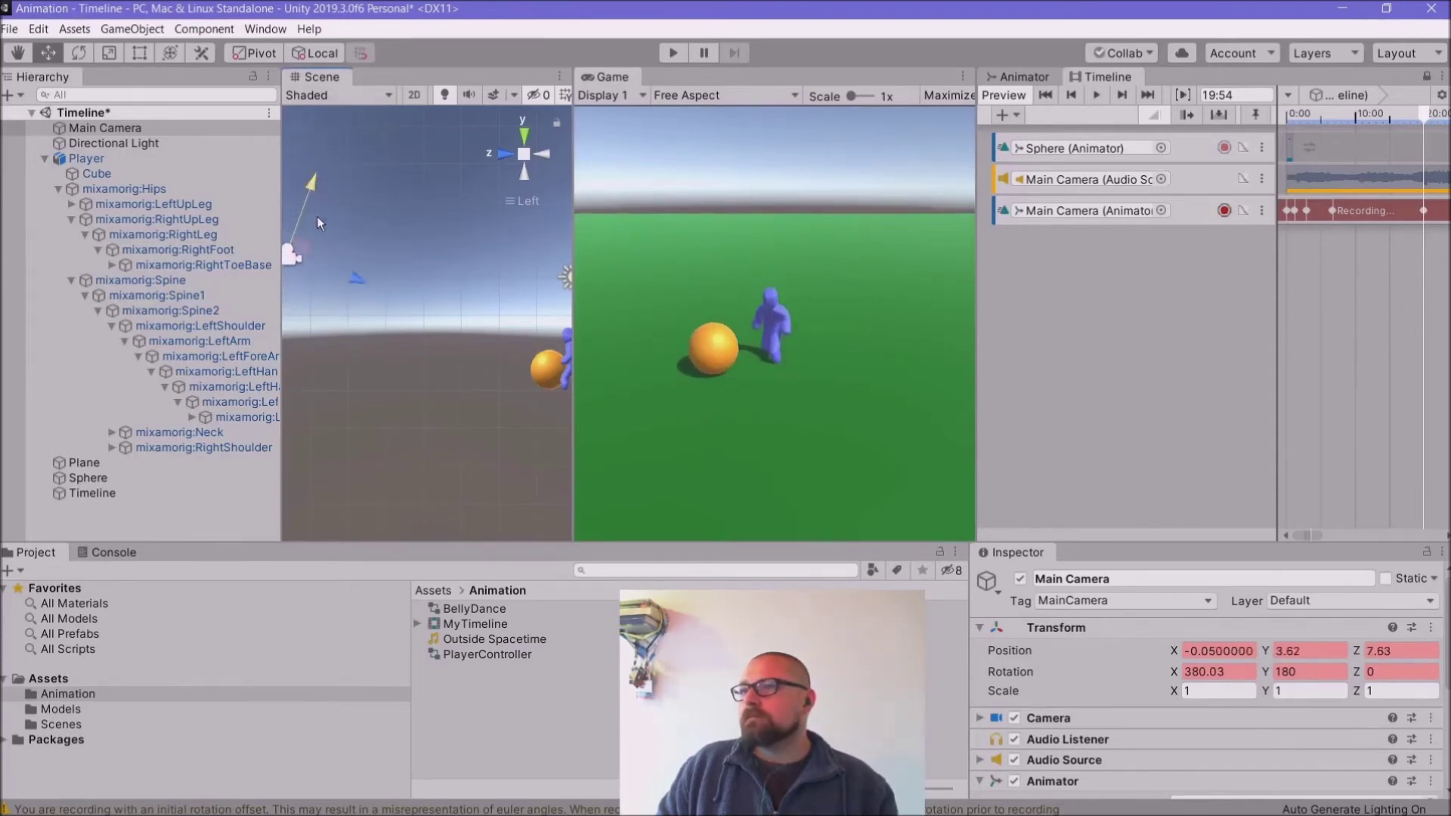
{"action": "left_click", "coordinate": [529, 140]}
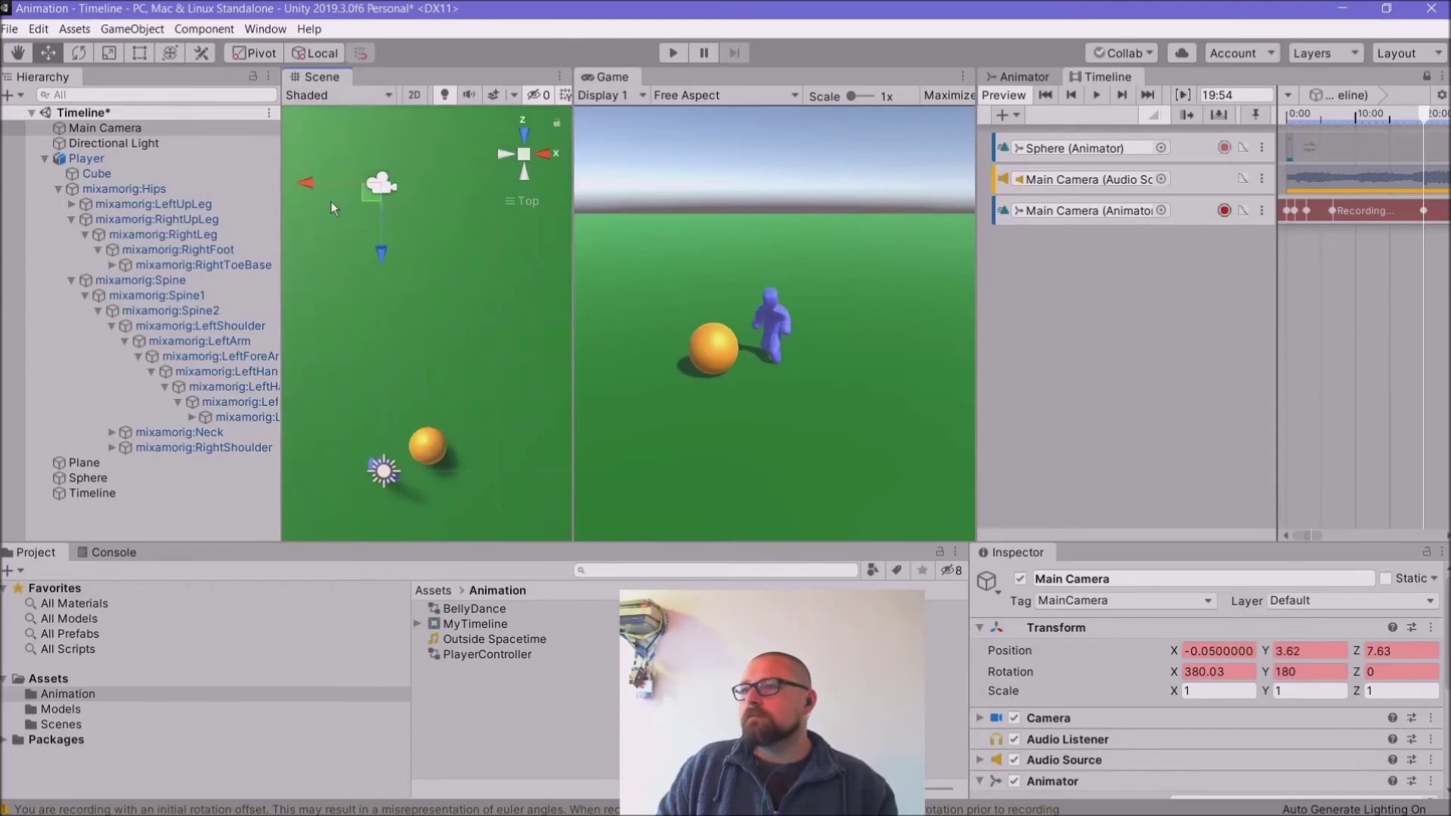
{"action": "left_click_drag", "start_coordinate": [305, 175], "coordinate": [328, 175]}
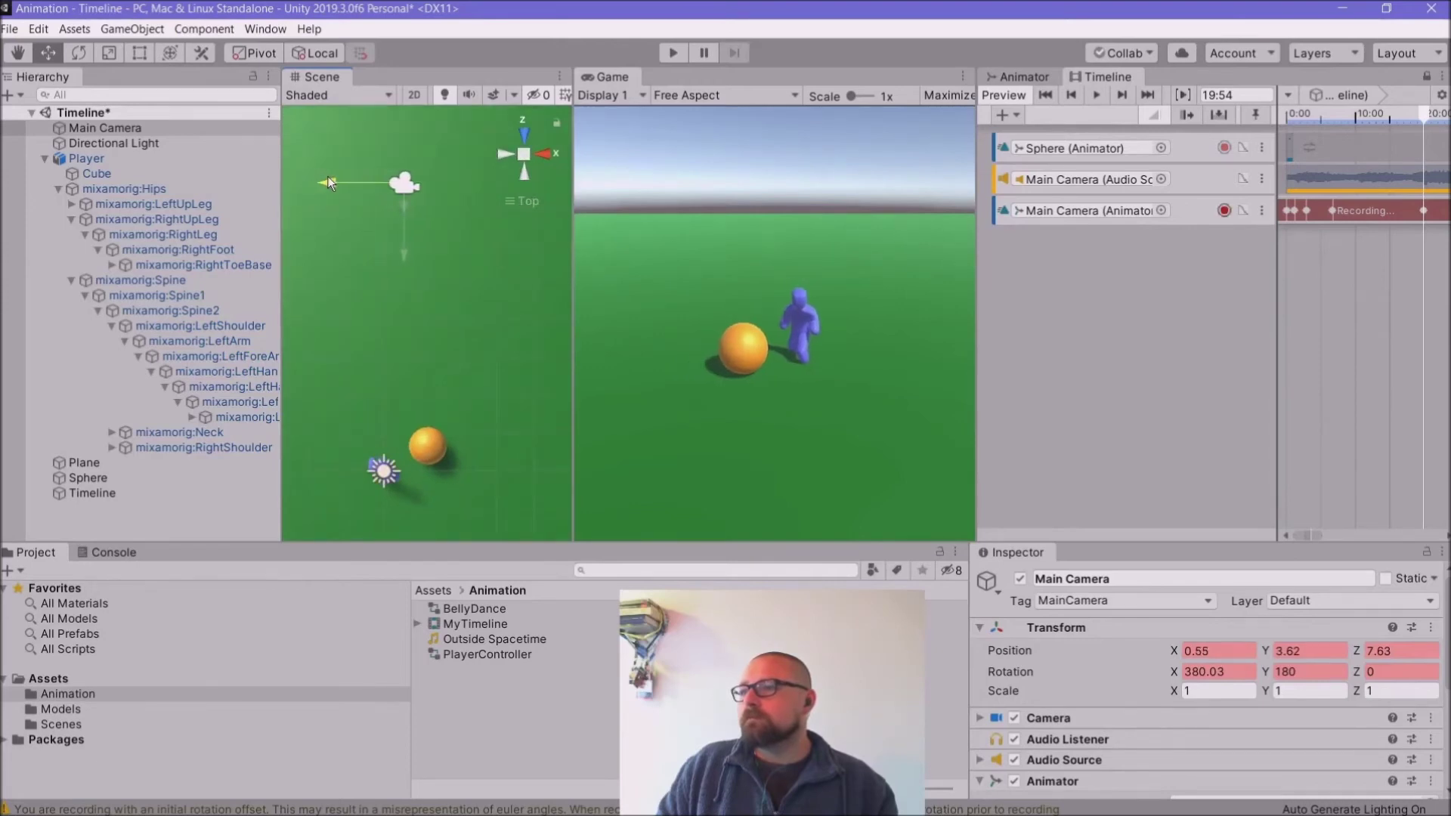
Step: Stop recording, widen the Timeline area and convert the Main Camera's animation track to a clip track
{"action": "left_click", "coordinate": [1225, 211]}
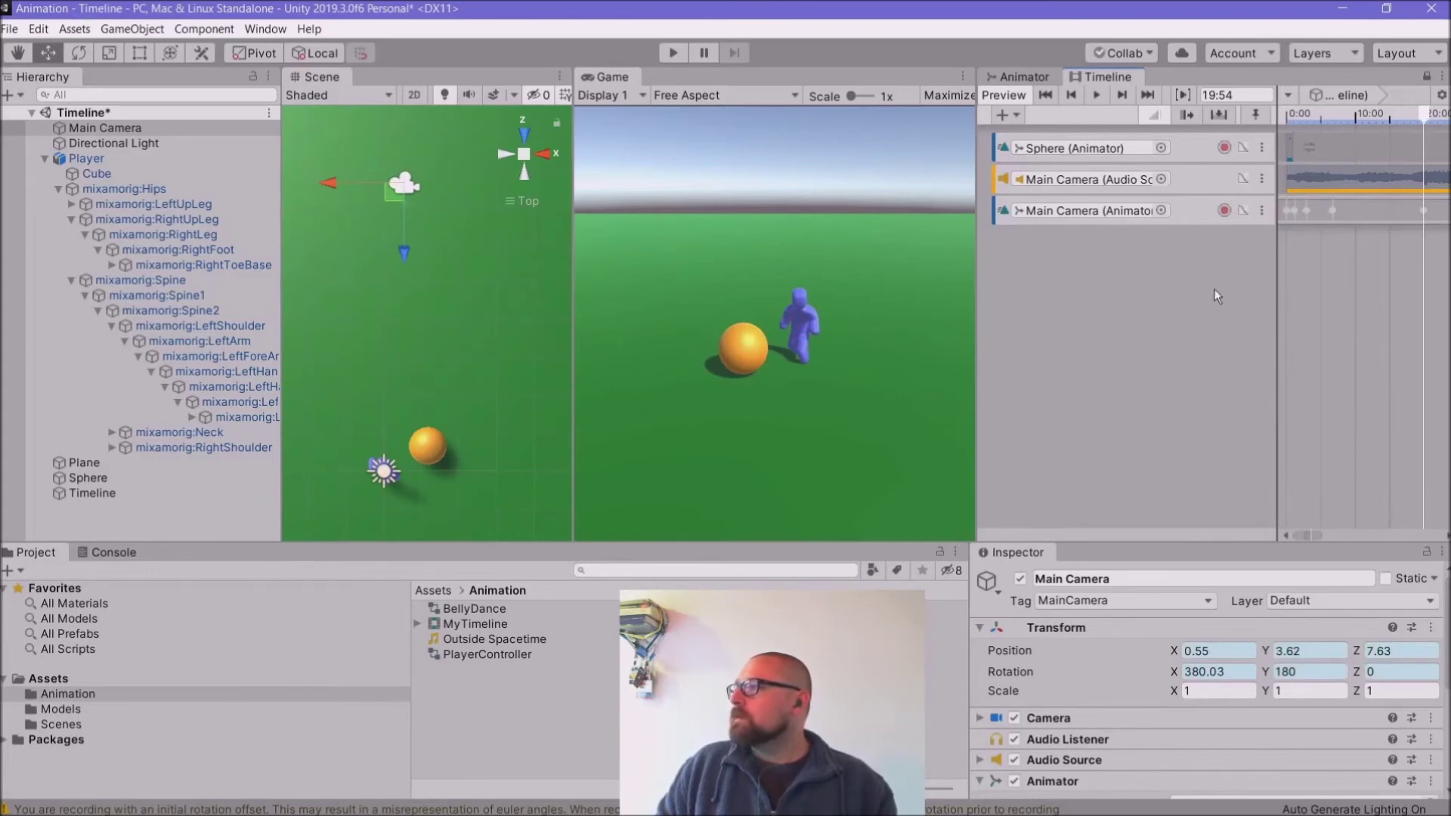
{"action": "left_click_drag", "start_coordinate": [976, 324], "coordinate": [733, 314]}
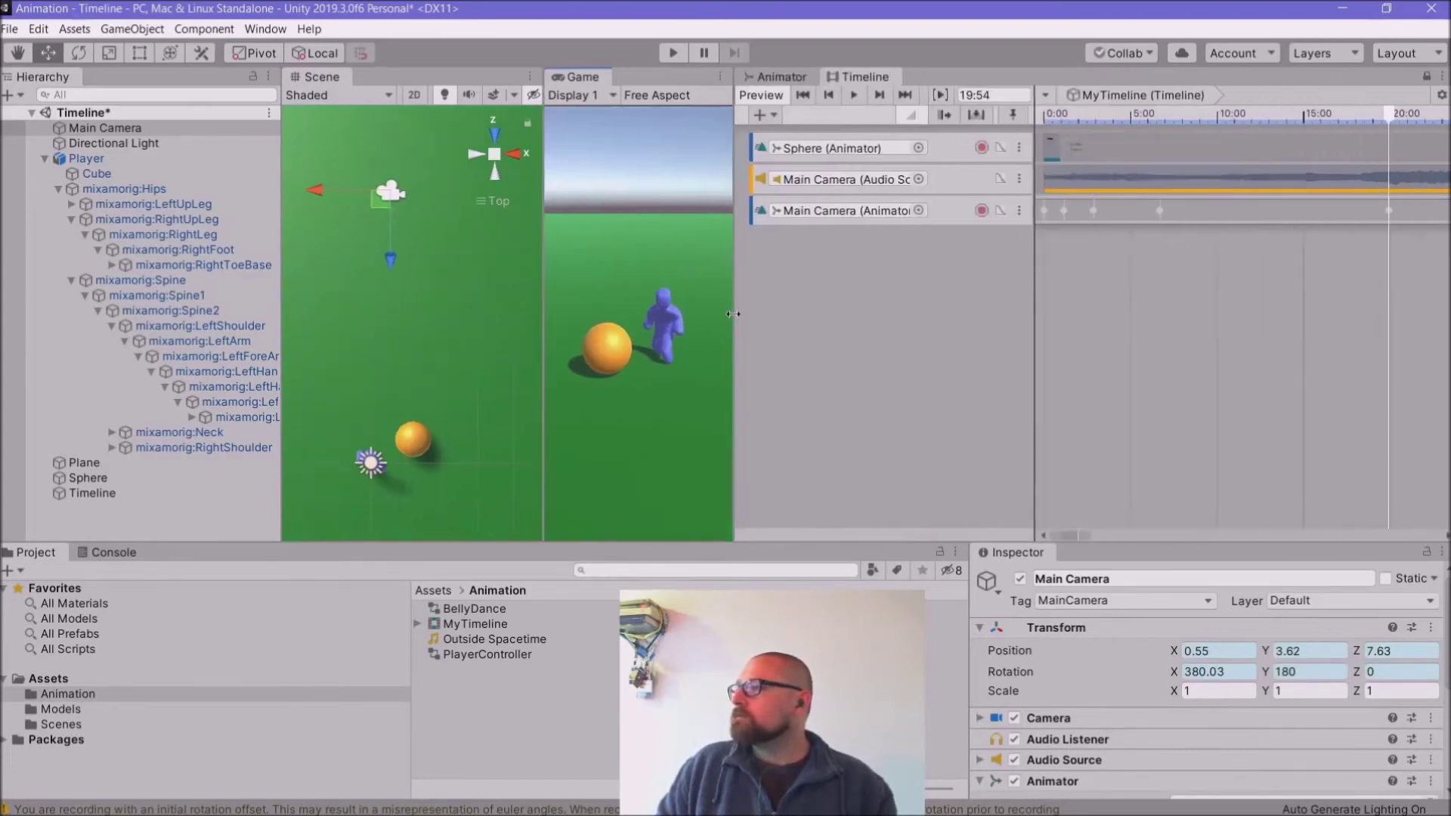
{"action": "right_click", "coordinate": [1164, 212]}
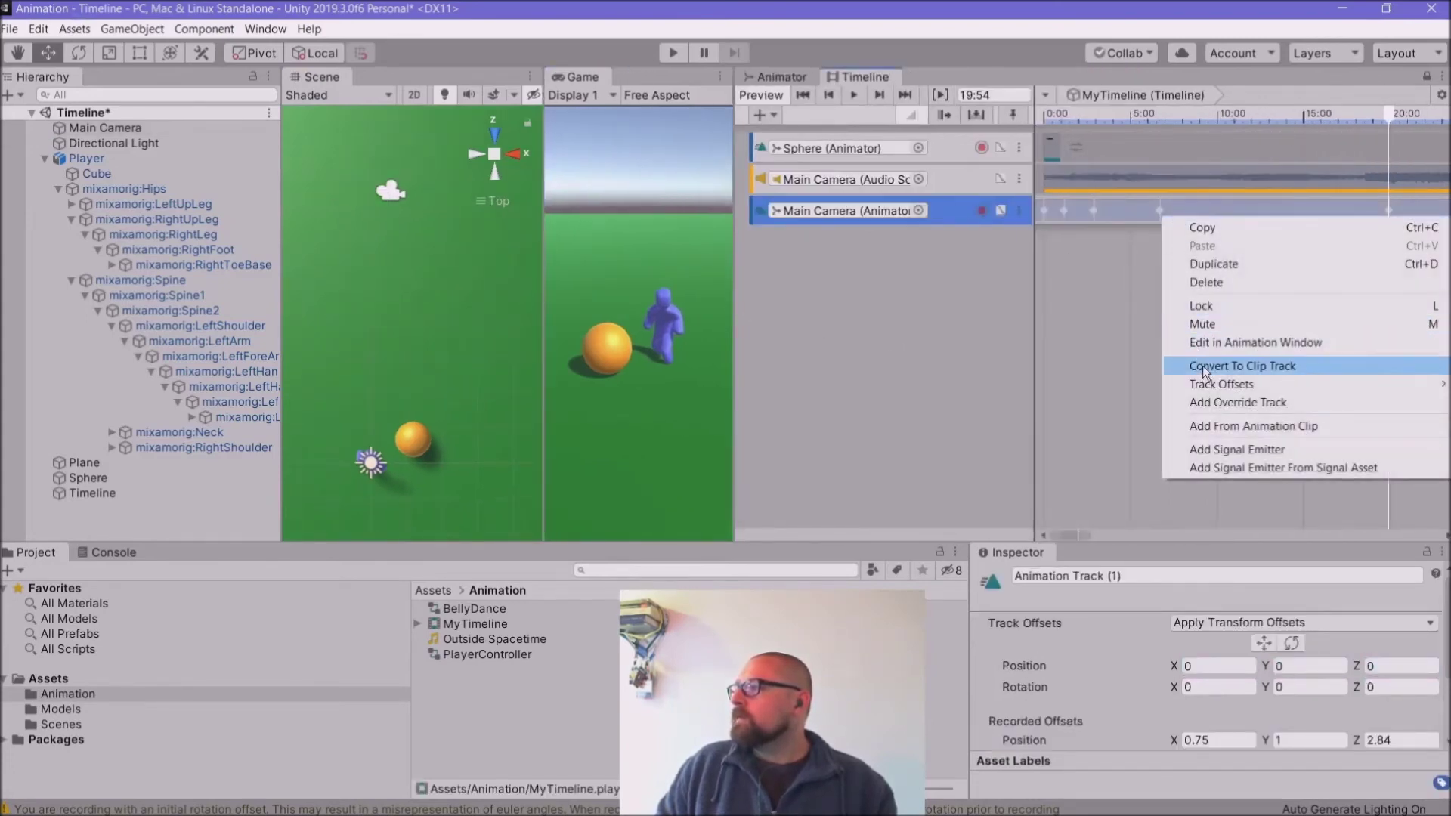
{"action": "left_click", "coordinate": [1203, 366]}
Step: Set the Main Camera clip's Post-Extrapolate to Ping Pong, enlarging the Inspector for the change and restoring the layout
{"action": "left_click", "coordinate": [1173, 211]}
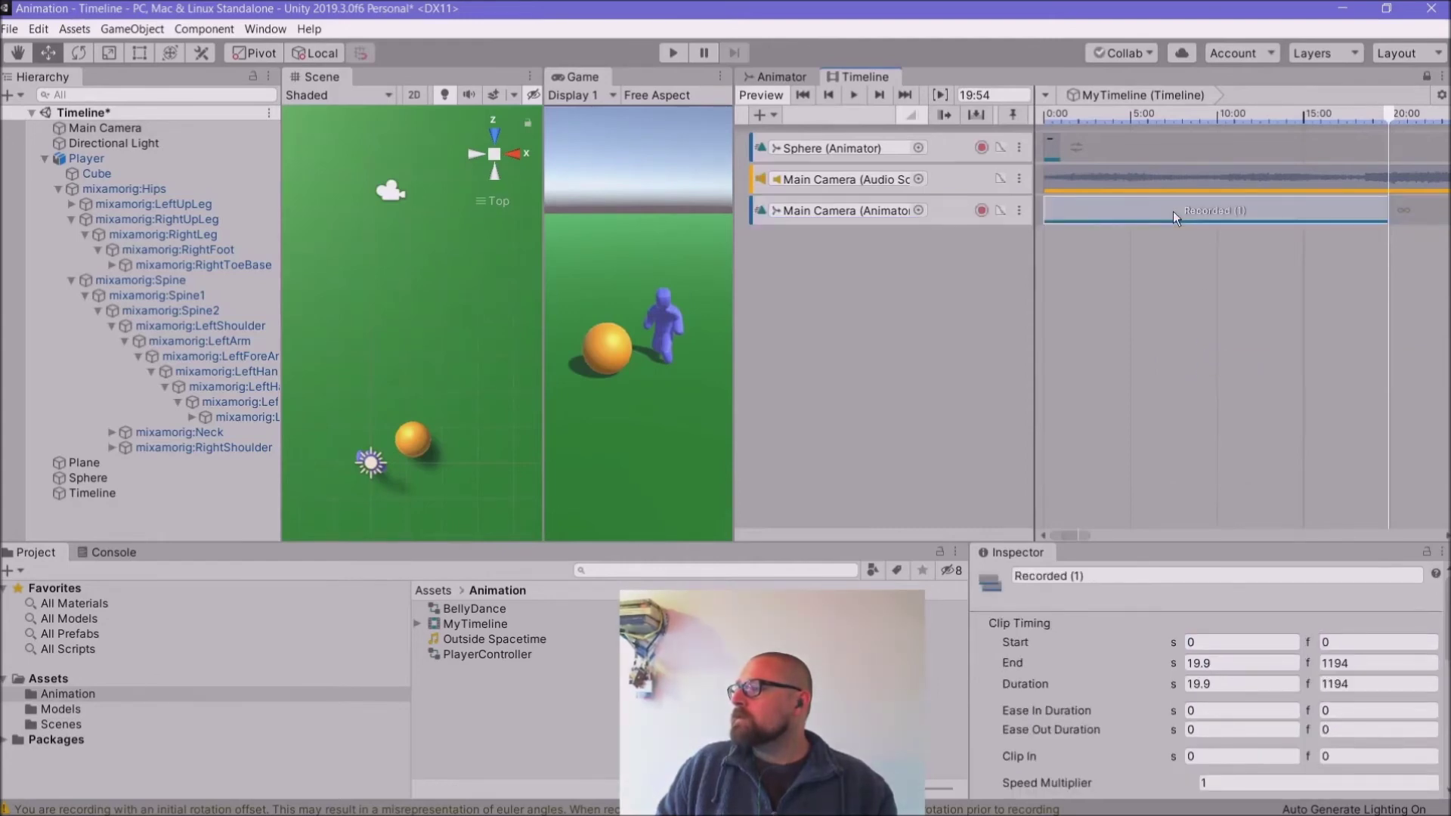
{"action": "left_click_drag", "start_coordinate": [1163, 545], "coordinate": [1161, 395]}
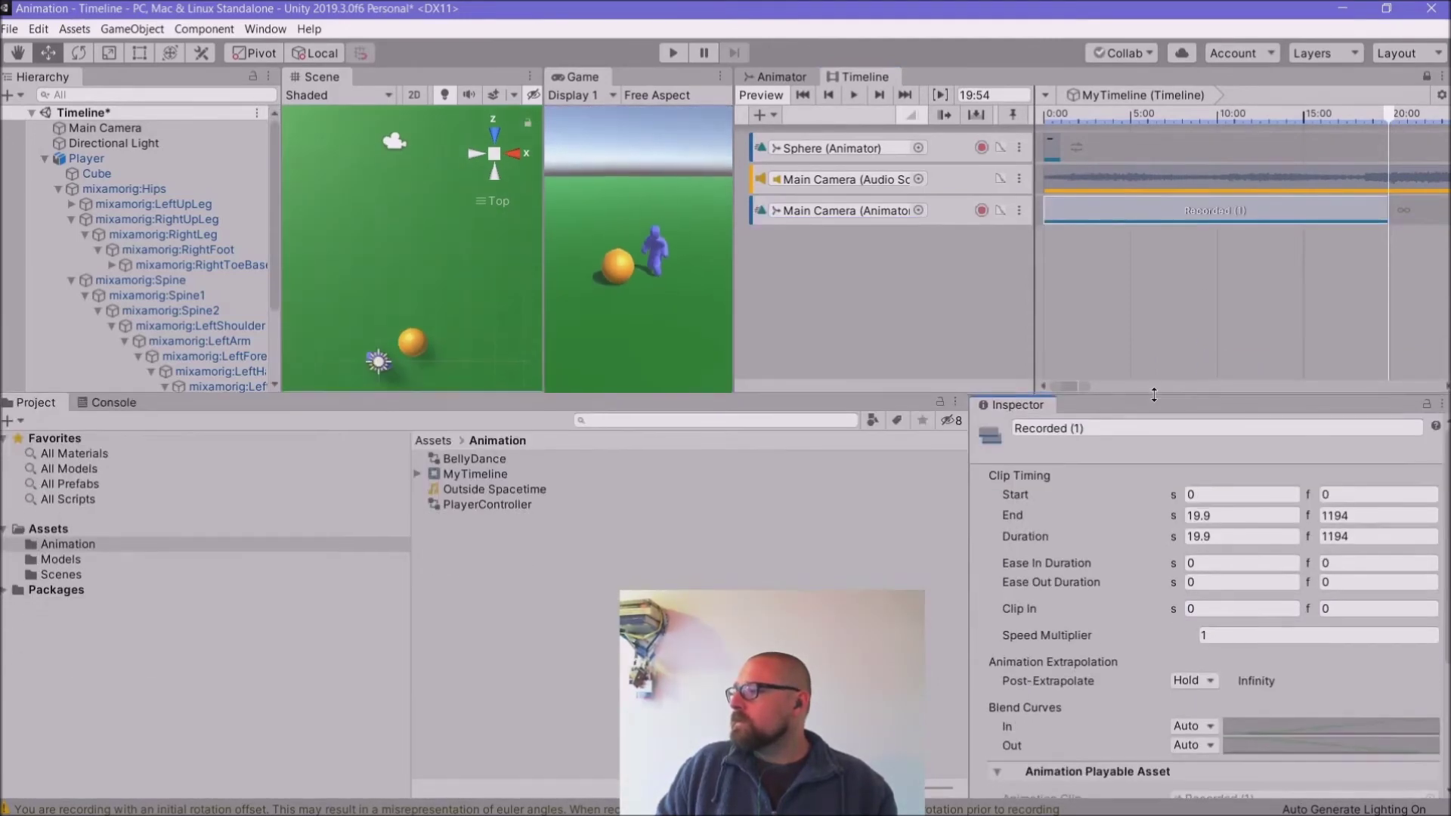
{"action": "left_click", "coordinate": [1211, 679]}
{"action": "left_click", "coordinate": [1213, 752]}
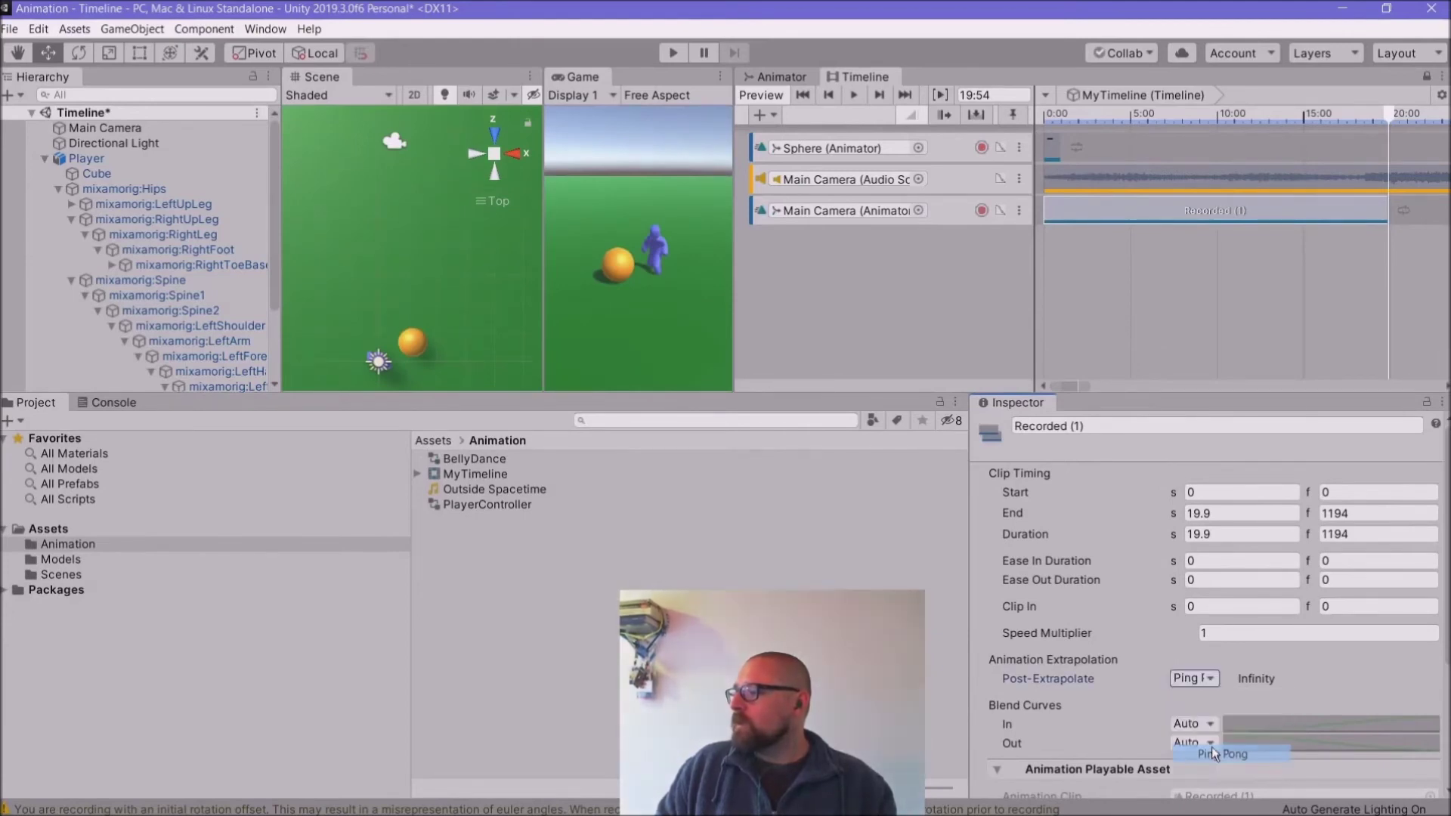
{"action": "left_click_drag", "start_coordinate": [1107, 393], "coordinate": [945, 542]}
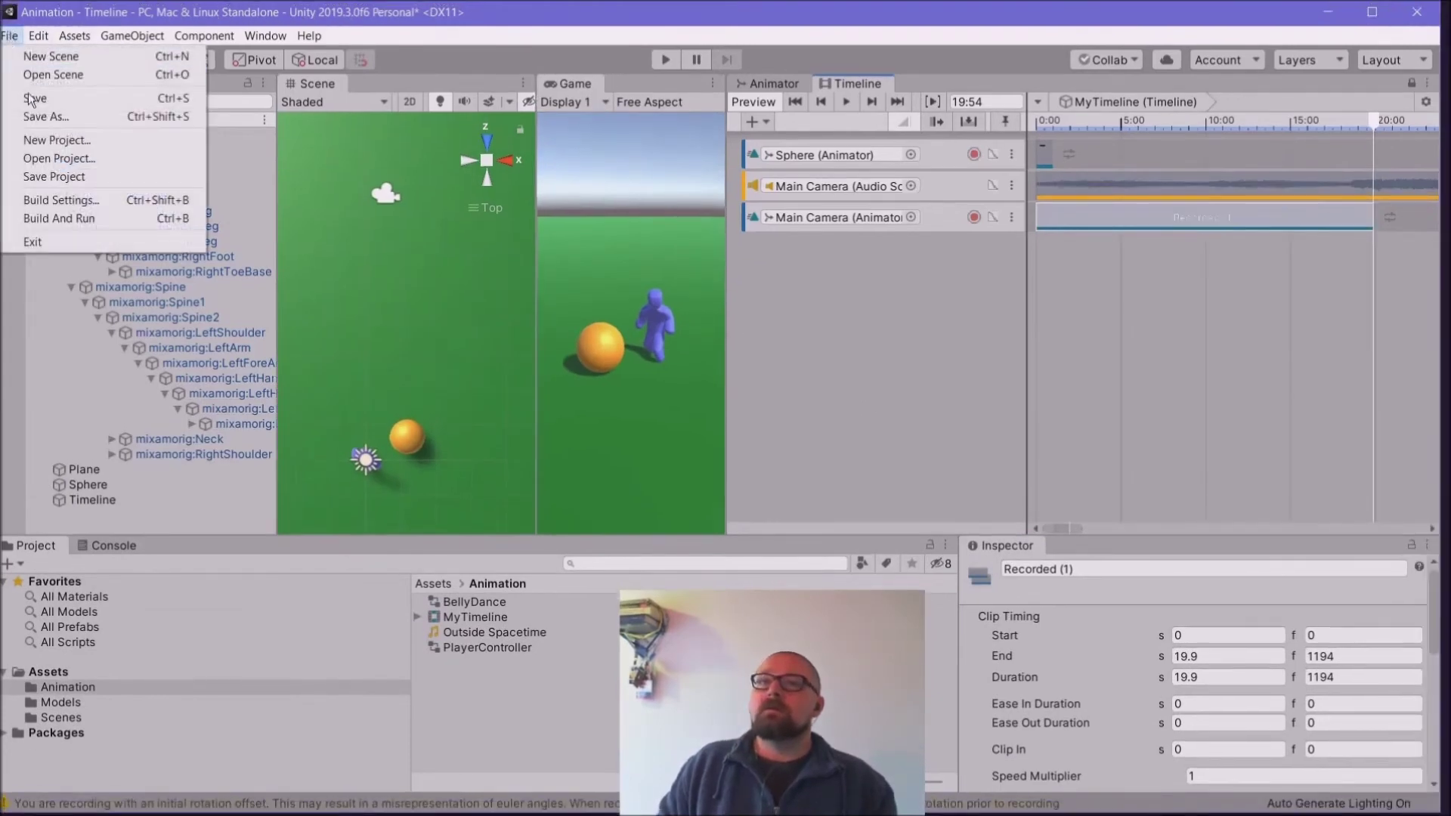
Step: Save the scene and play it, watching the timeline run in an undocked, enlarged Game view
{"action": "left_click", "coordinate": [34, 98]}
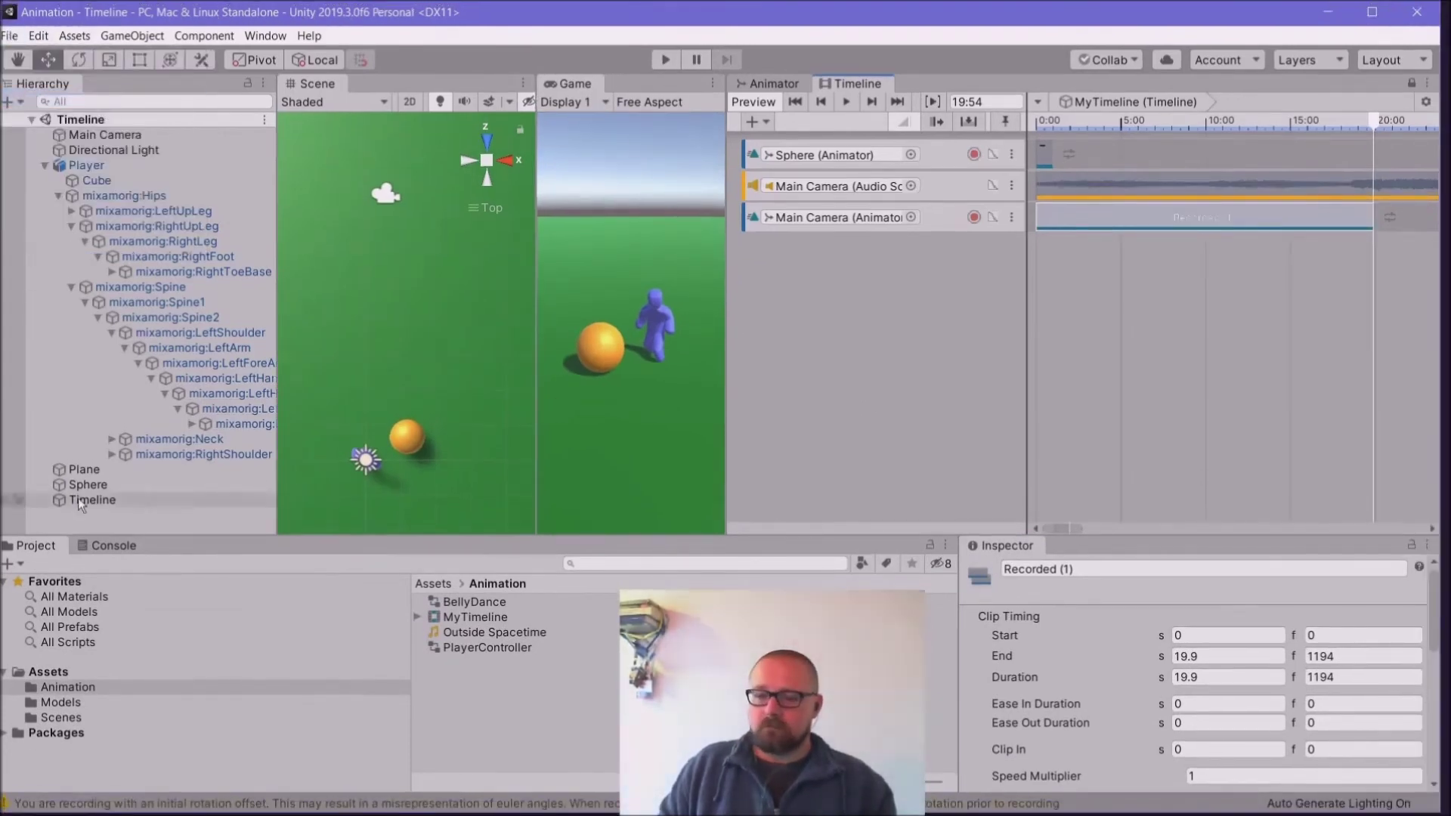
{"action": "left_click", "coordinate": [665, 61]}
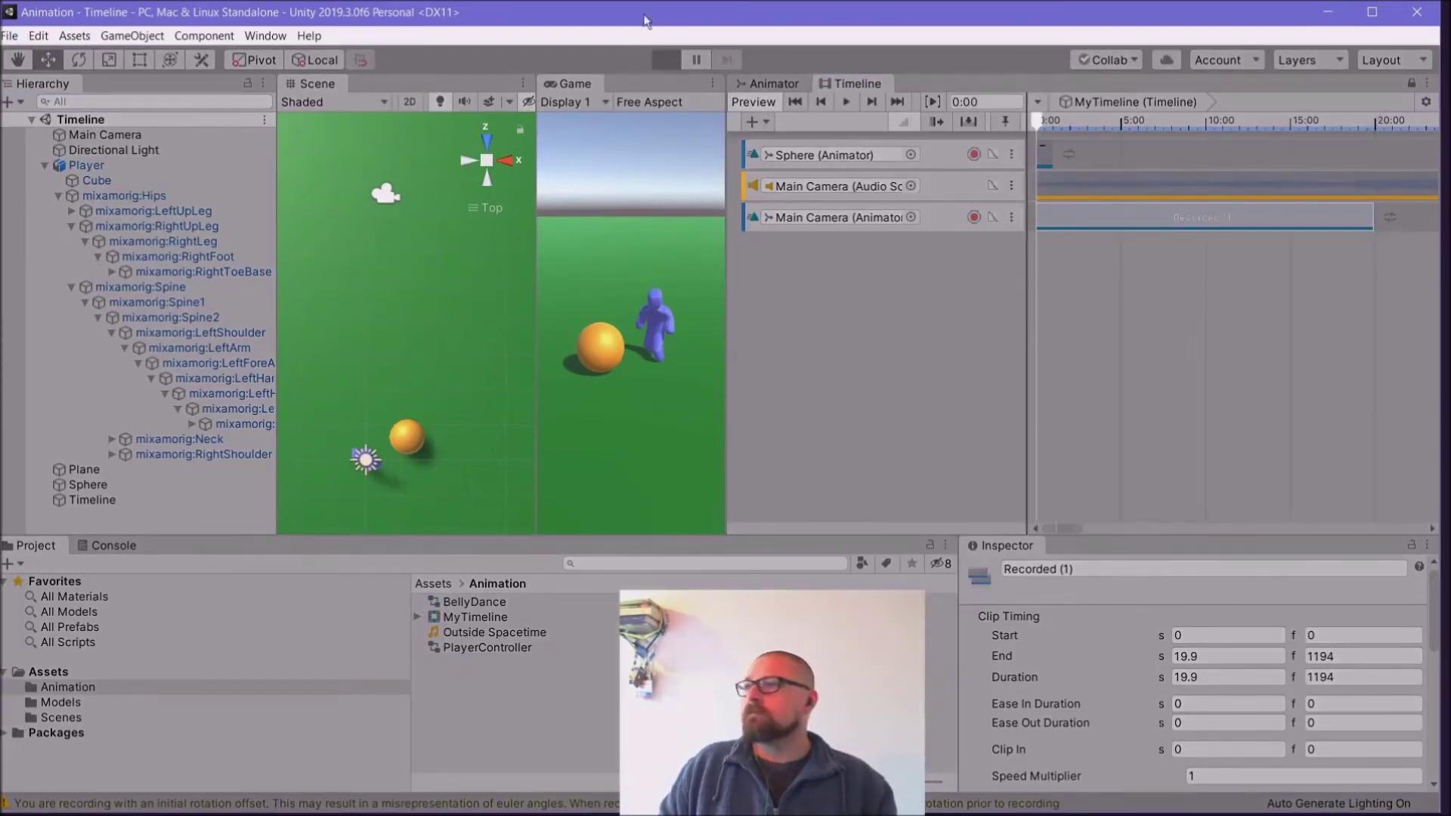
{"action": "left_click_drag", "start_coordinate": [578, 86], "coordinate": [656, 234]}
{"action": "left_click", "coordinate": [706, 128]}
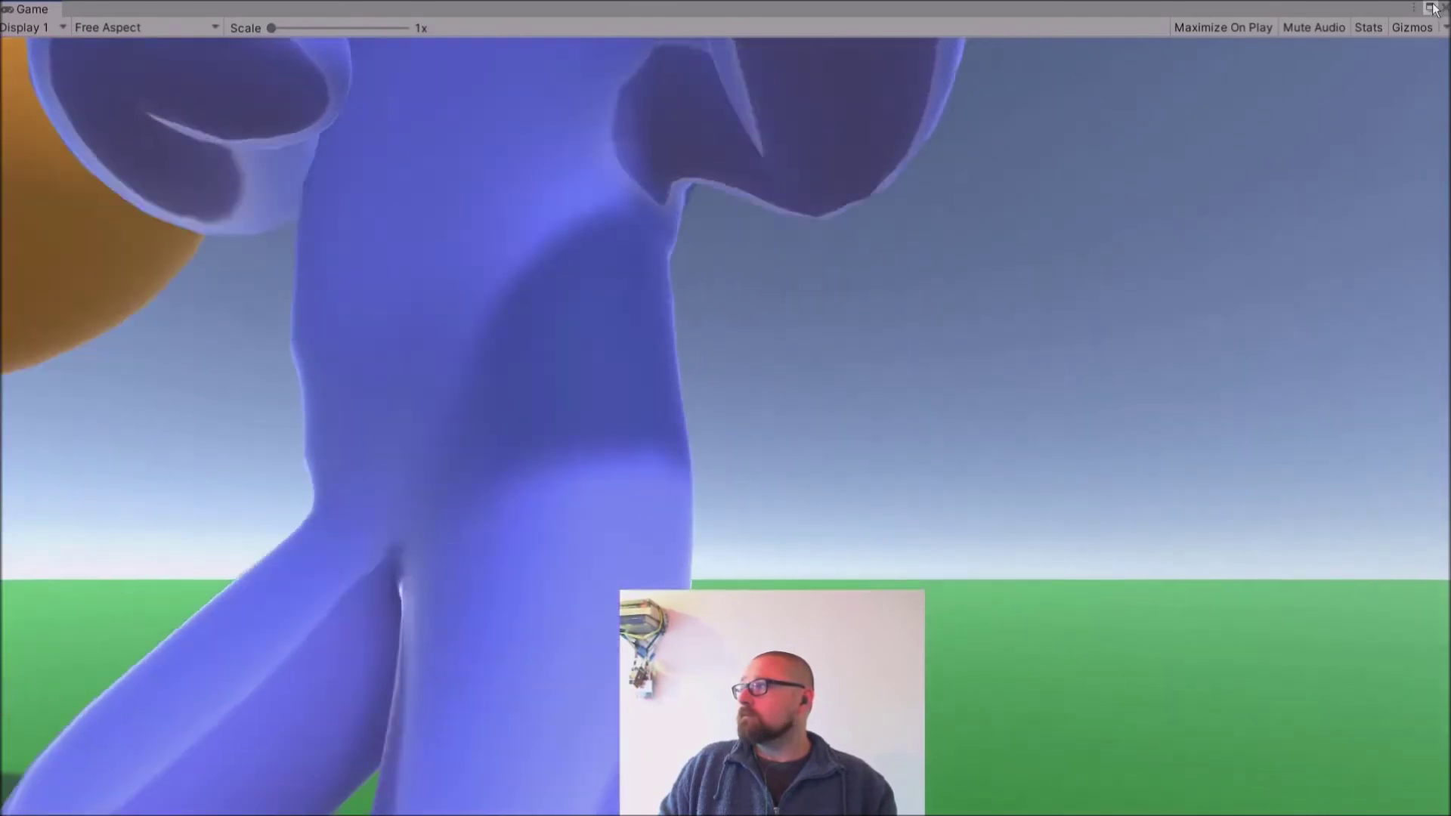
{"action": "left_click", "coordinate": [1430, 8]}
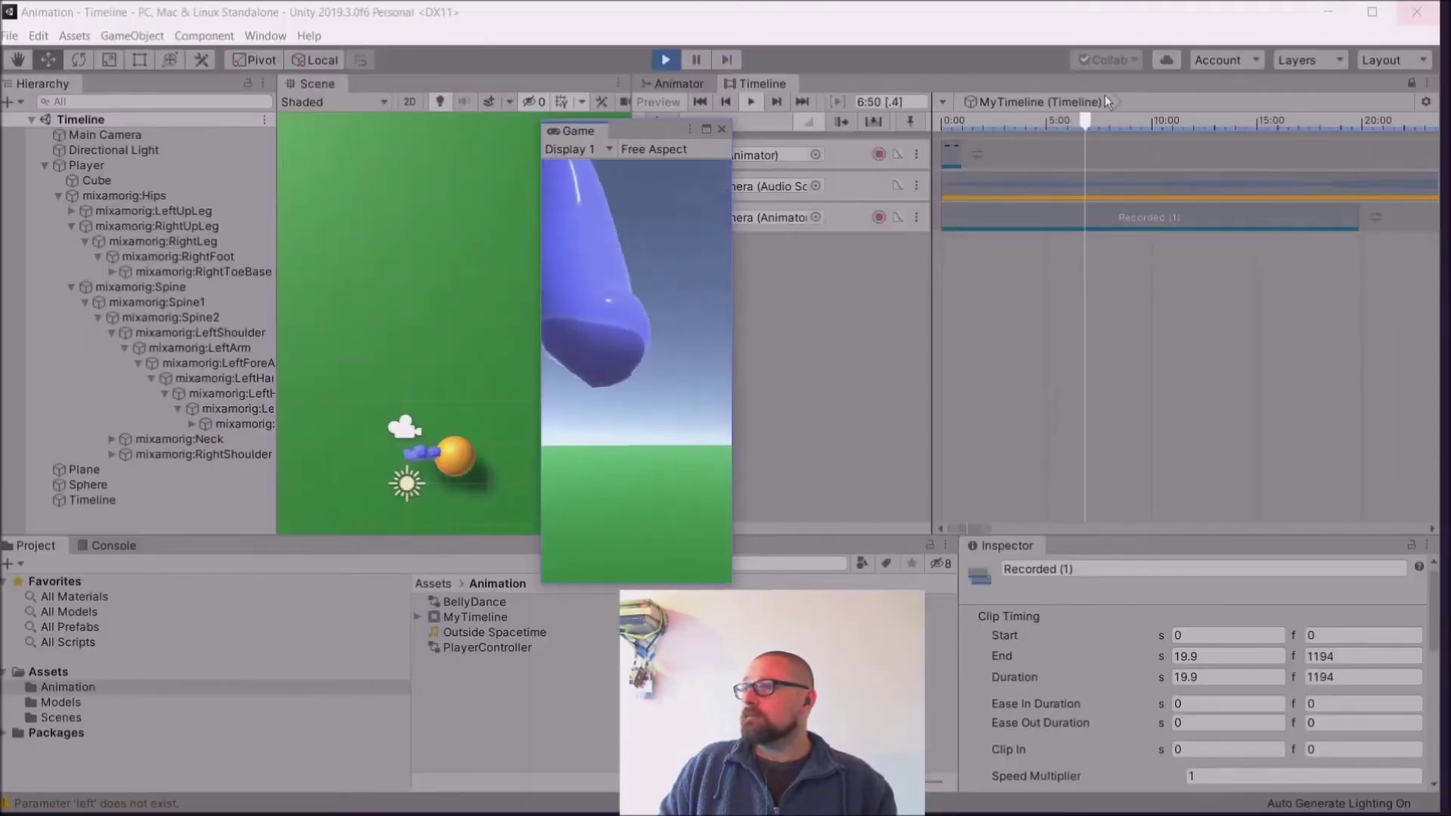
{"action": "left_click_drag", "start_coordinate": [732, 312], "coordinate": [1156, 246]}
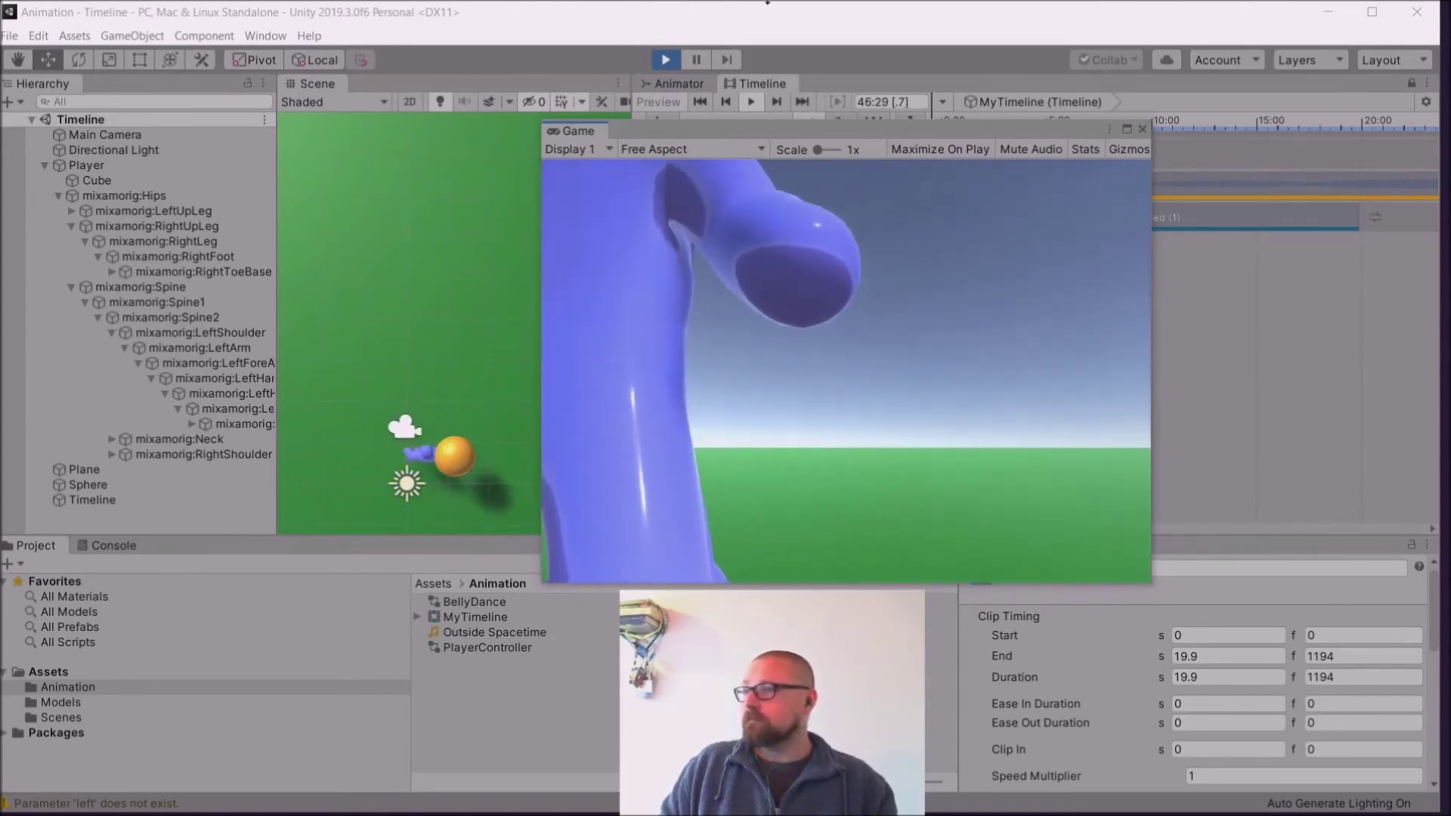
Step: Stop the playback and dock the Game view beside the Scene view
{"action": "left_click", "coordinate": [665, 60]}
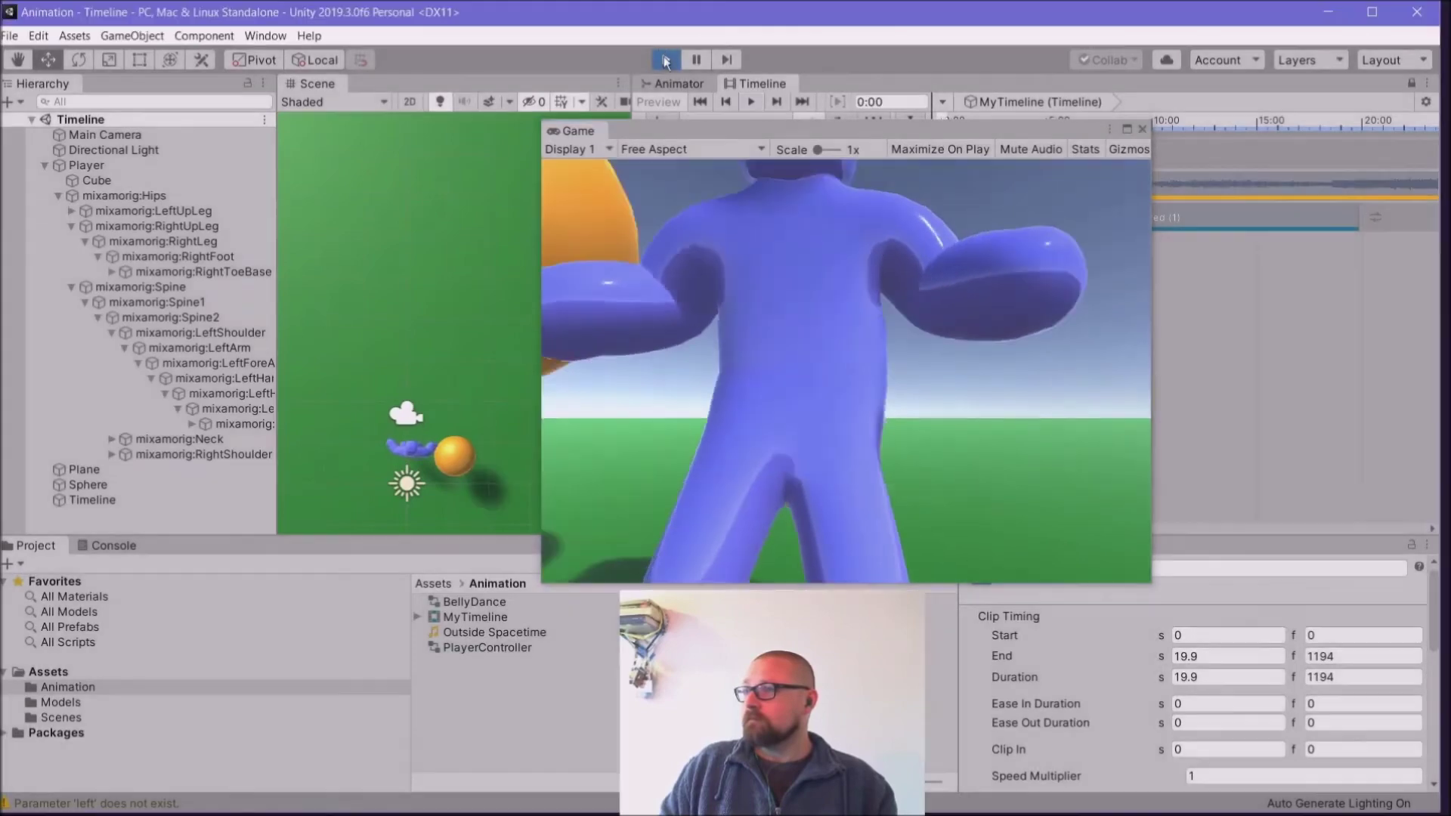
{"action": "left_click_drag", "start_coordinate": [805, 134], "coordinate": [646, 213]}
{"action": "left_click_drag", "start_coordinate": [408, 212], "coordinate": [392, 98]}
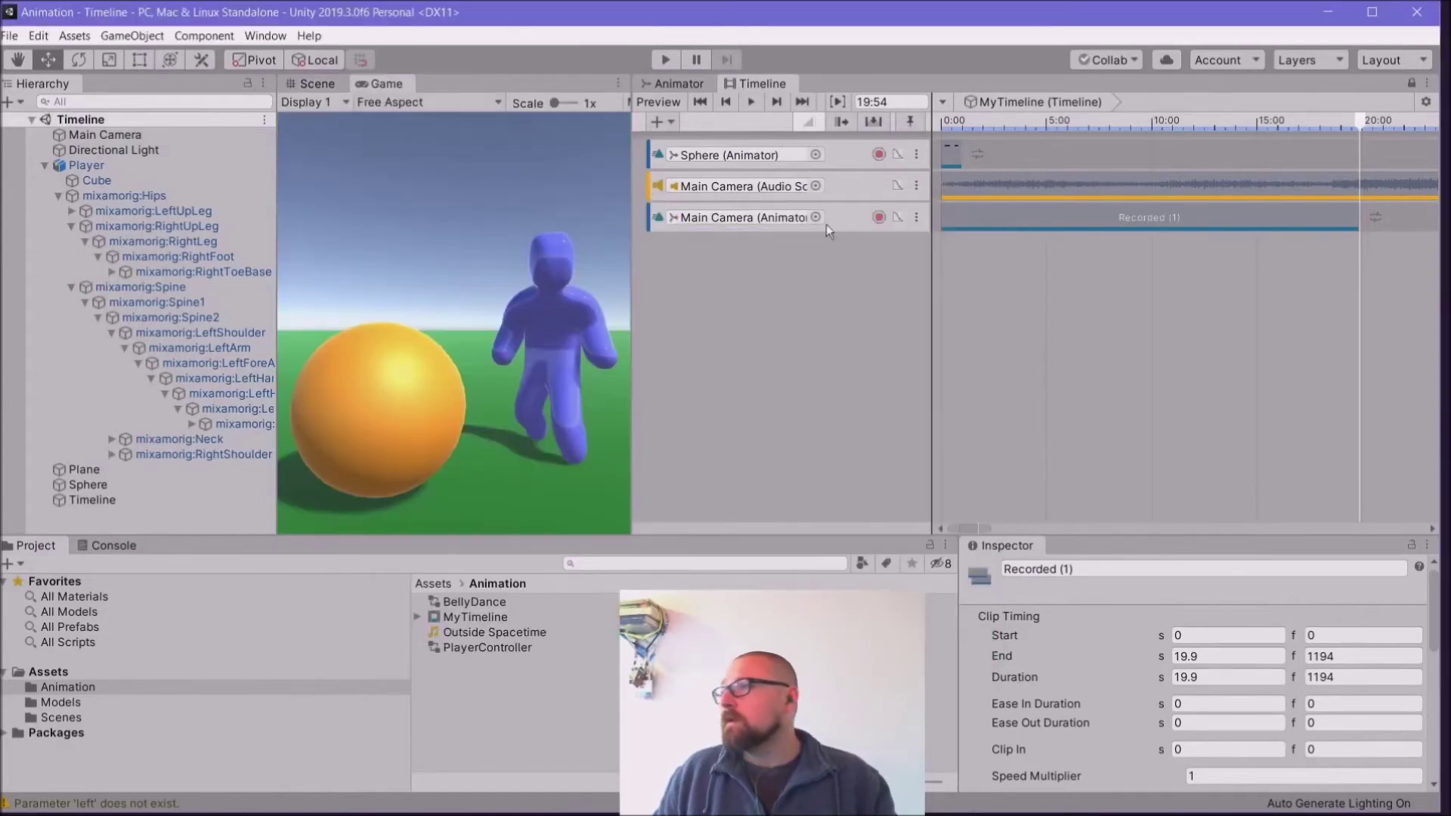
Step: Add an Activation Track to MyTimeline below the Main Camera tracks
{"action": "left_click", "coordinate": [807, 271]}
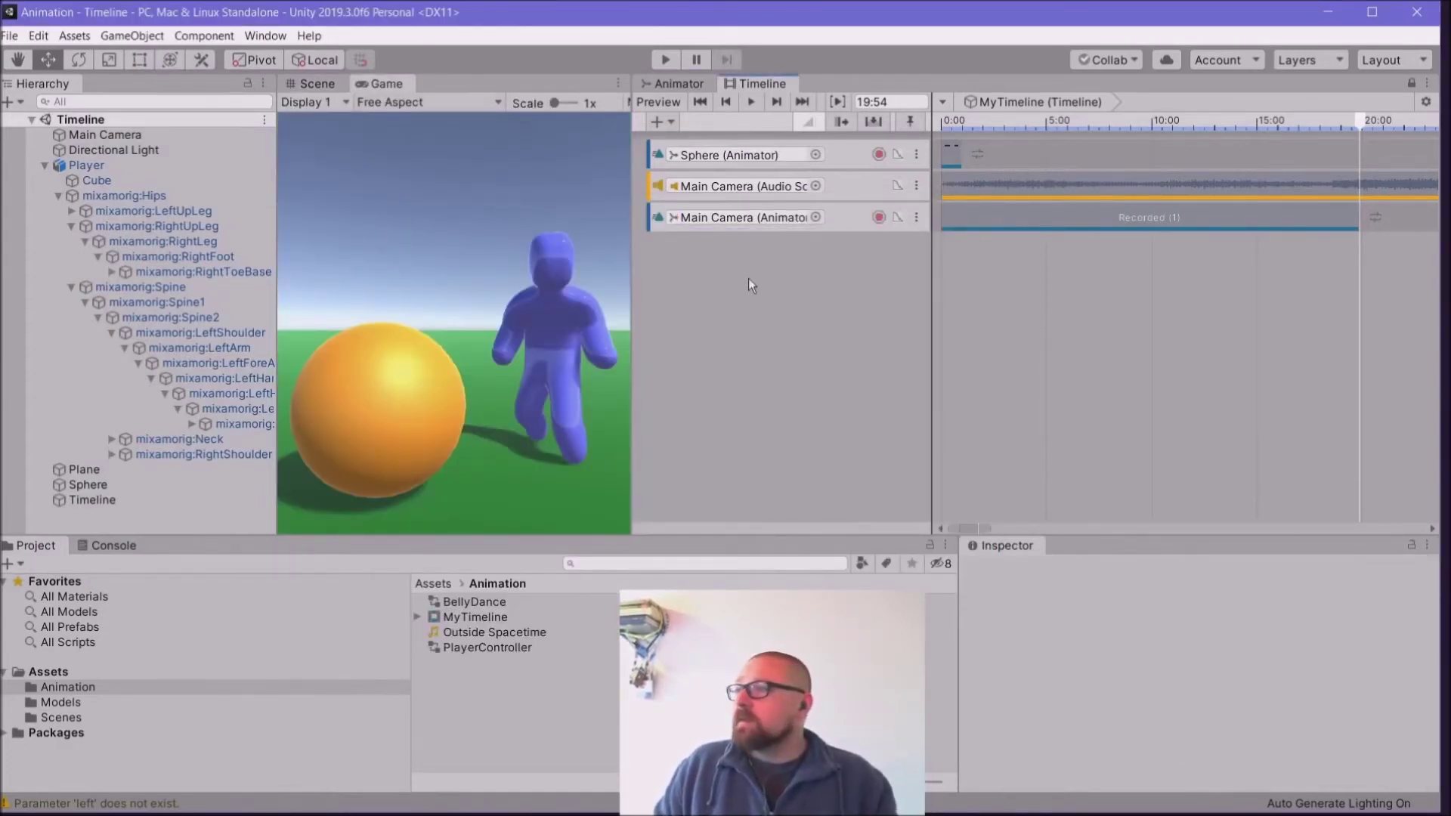
{"action": "right_click", "coordinate": [703, 264]}
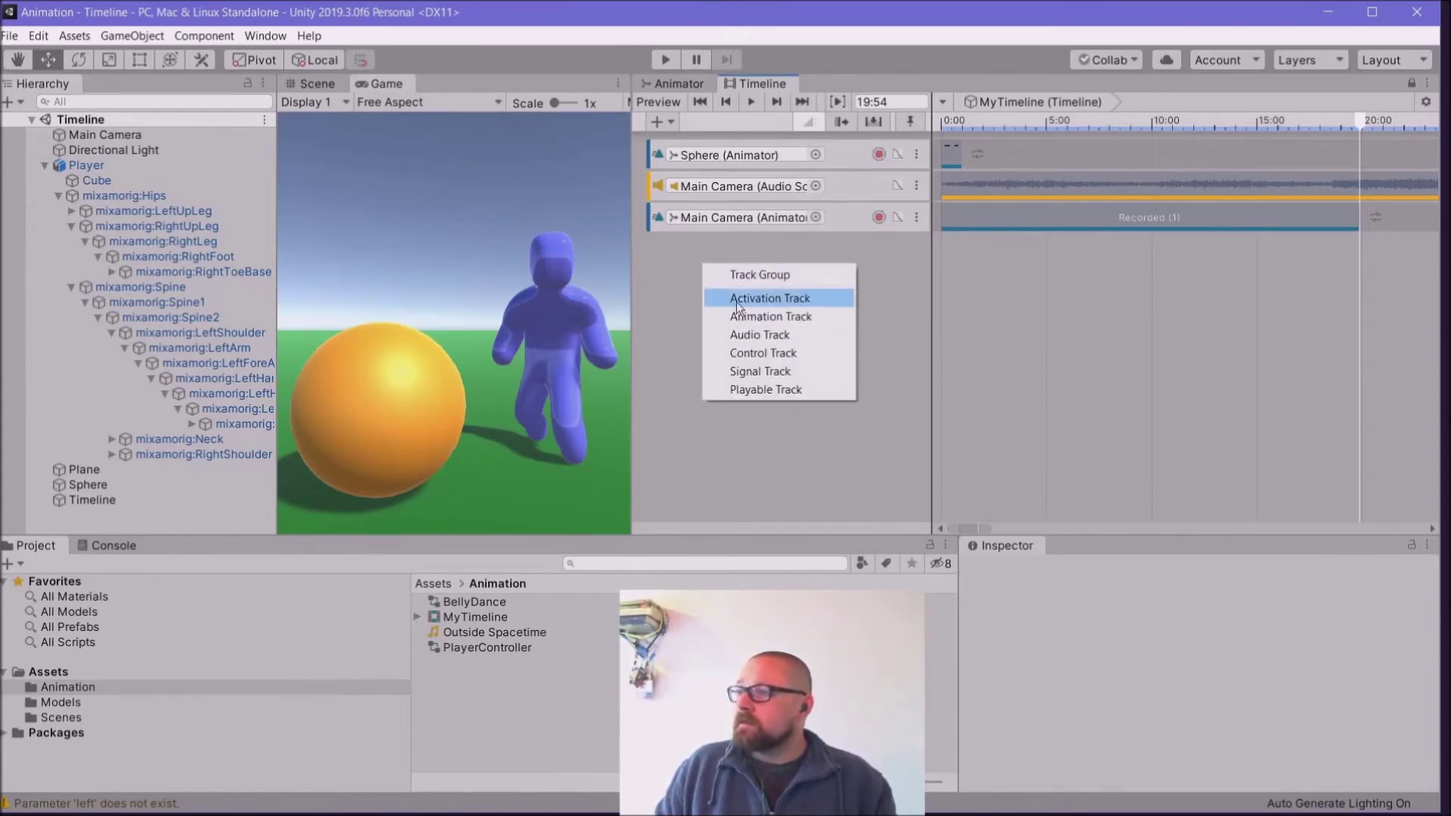
{"action": "left_click", "coordinate": [738, 302]}
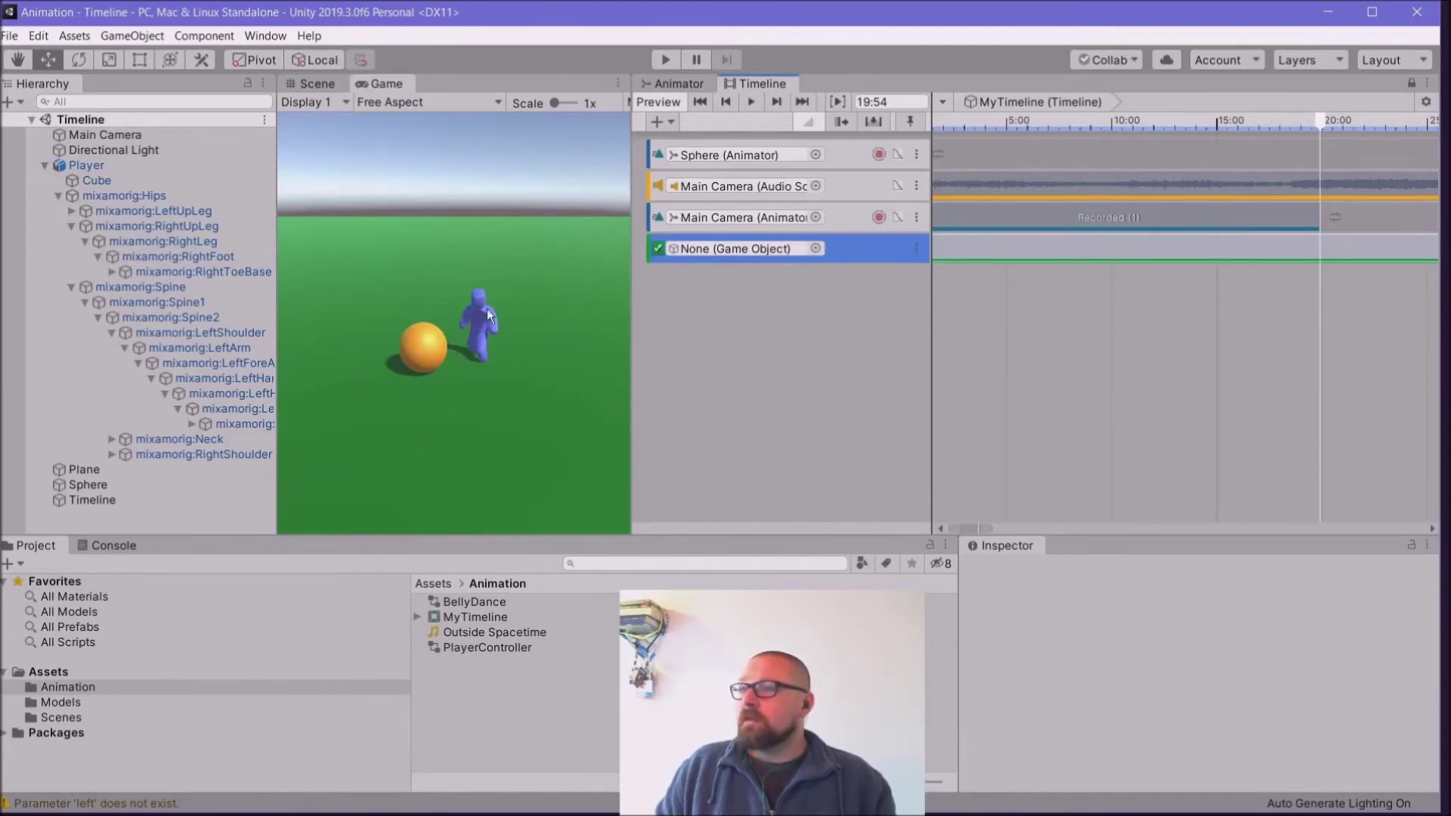
Step: Add a Spotlight game object to the Timeline scene
{"action": "right_click", "coordinate": [86, 123]}
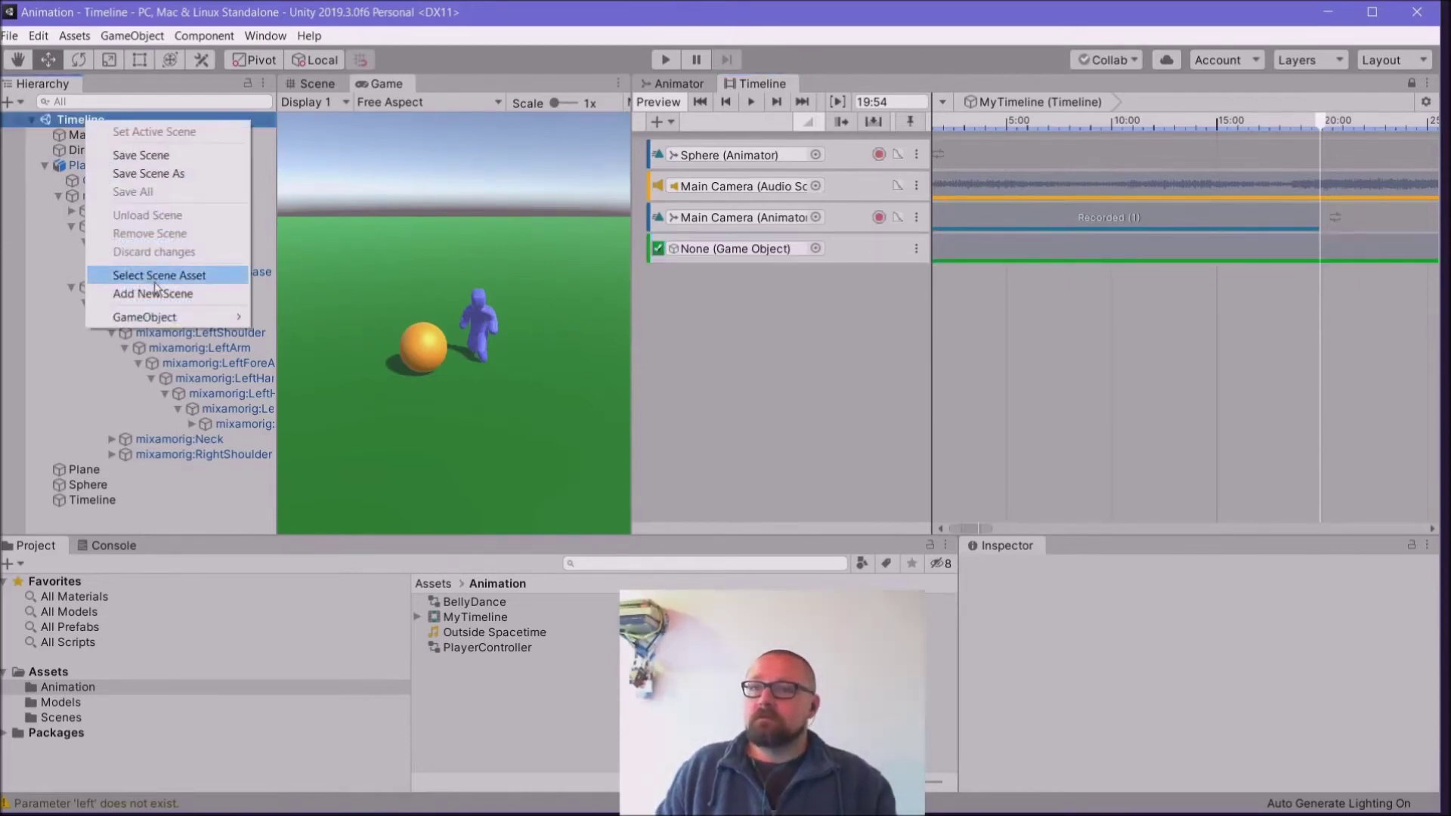
{"action": "mouse_move", "coordinate": [165, 319]}
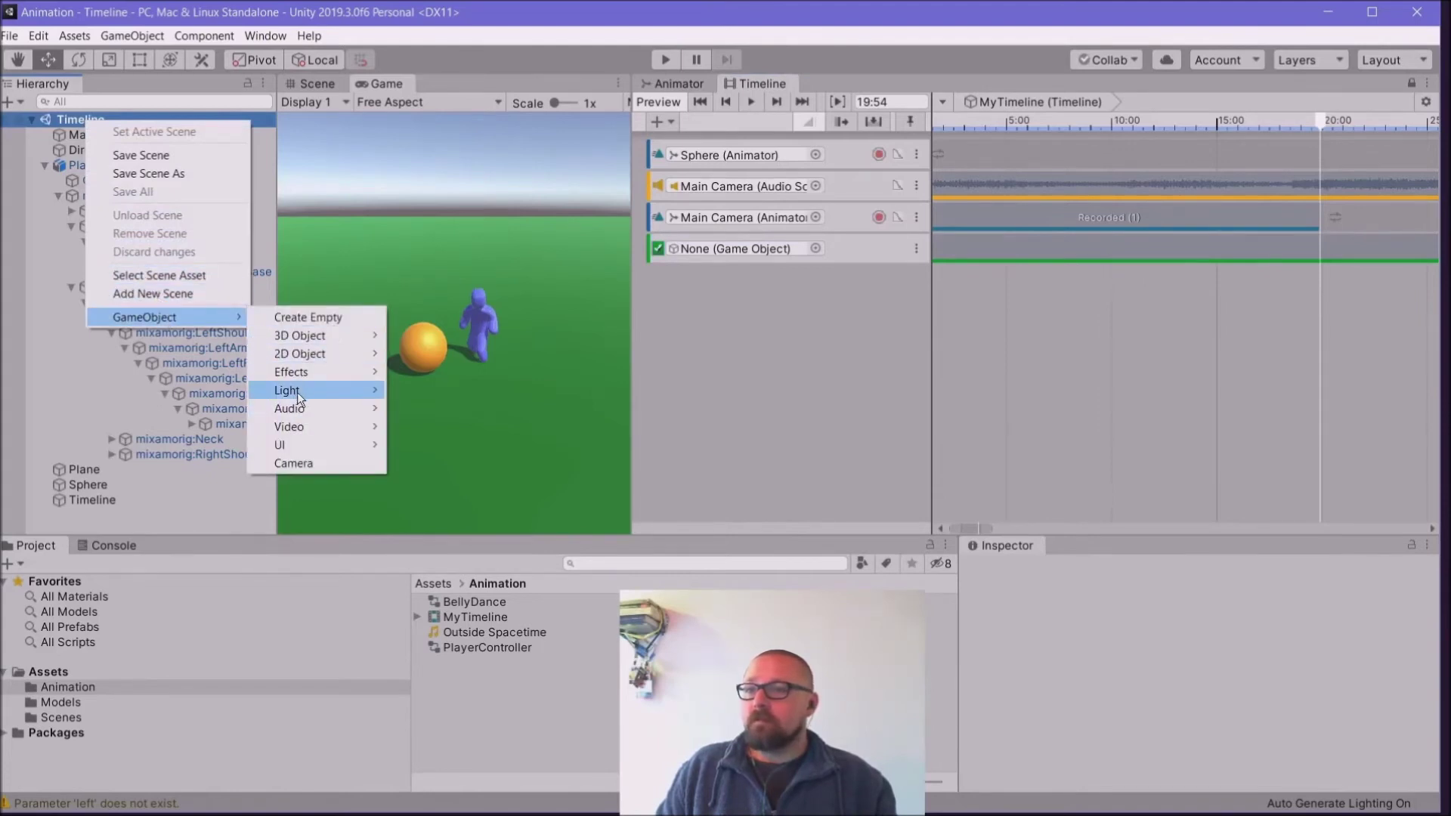
{"action": "mouse_move", "coordinate": [296, 390]}
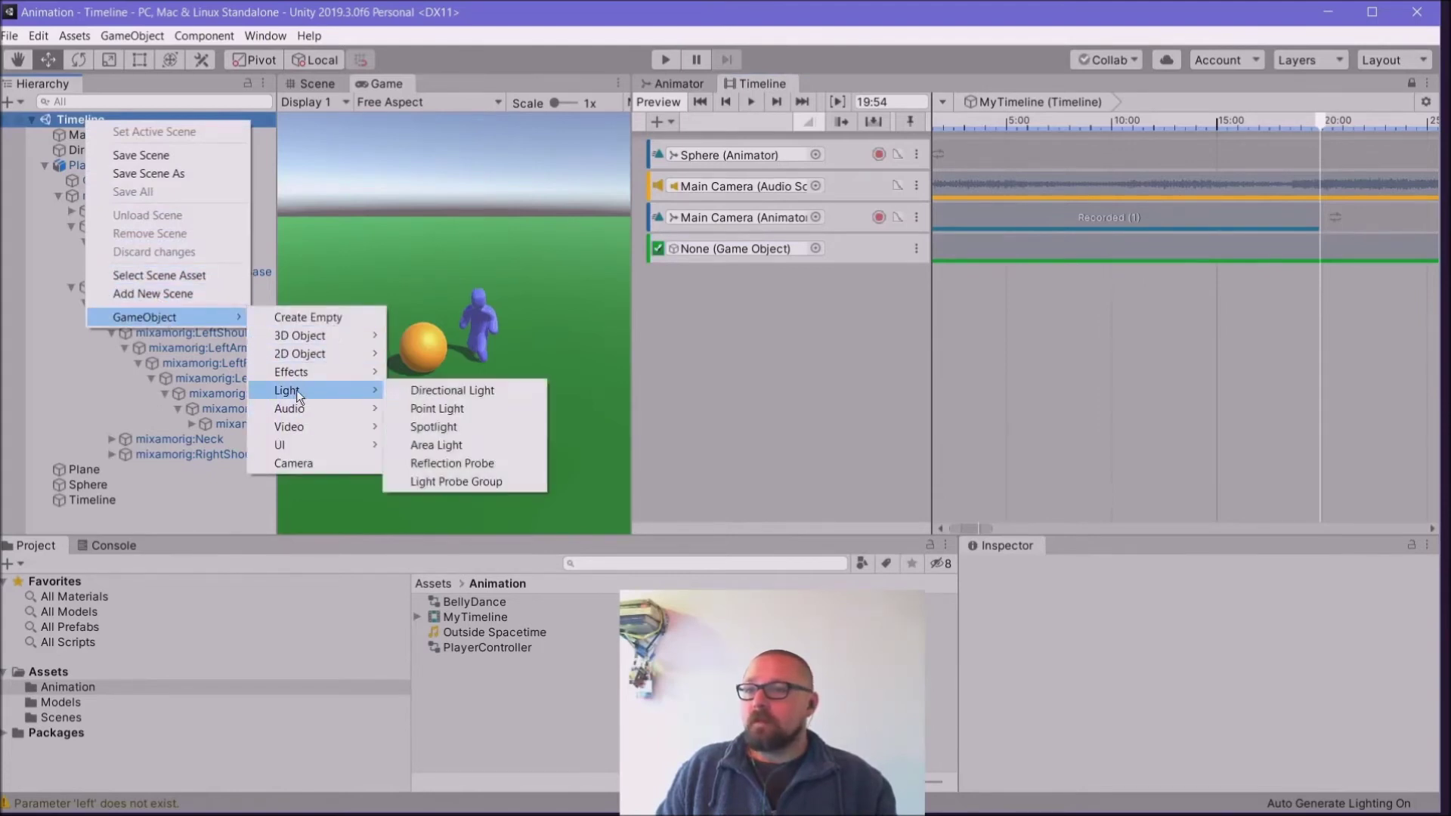
{"action": "left_click", "coordinate": [443, 428]}
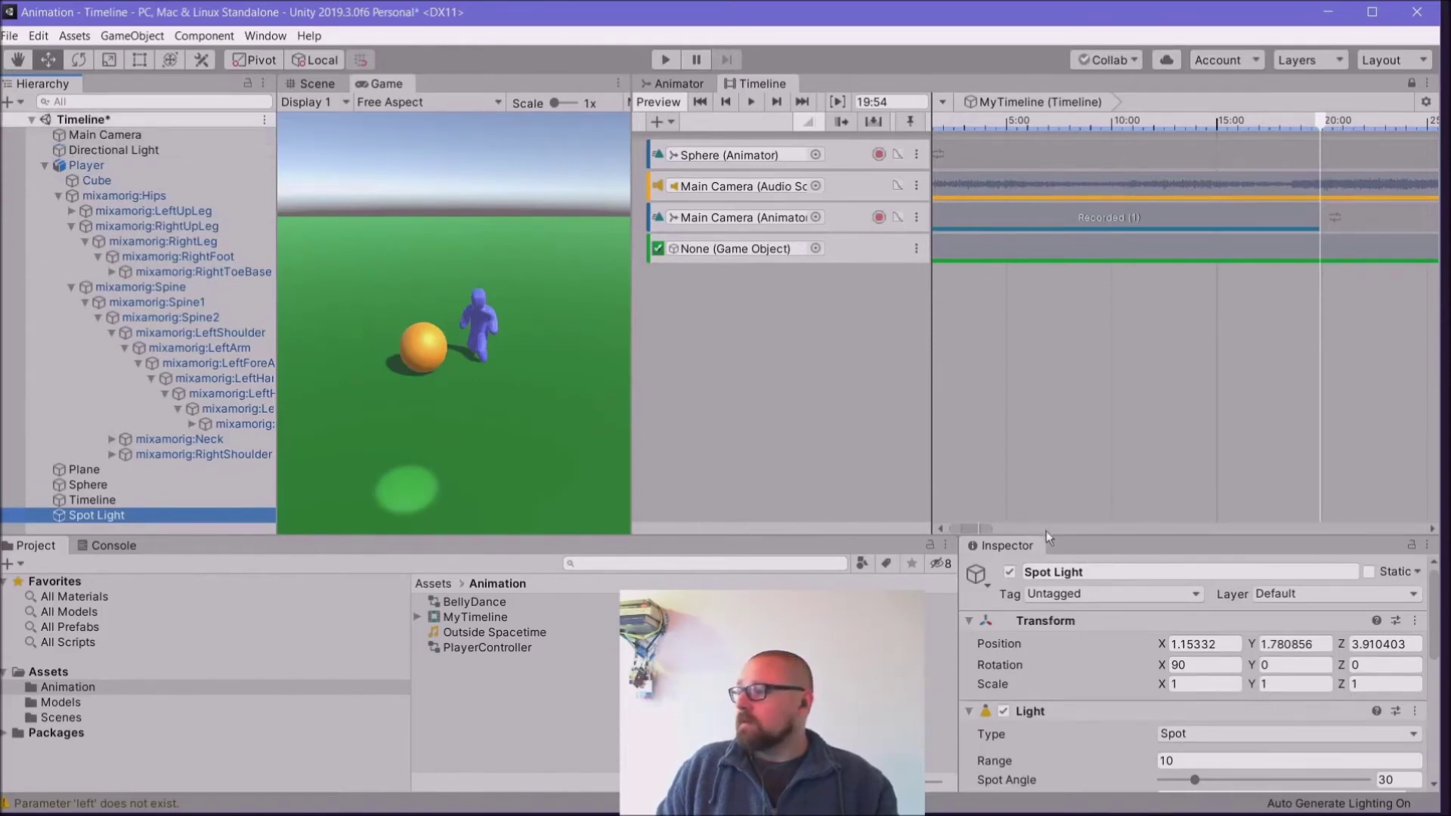
Step: Raise the Spot Light to about Y 5.03 and set its Range to about 27.59
{"action": "left_click_drag", "start_coordinate": [1046, 529], "coordinate": [1050, 372]}
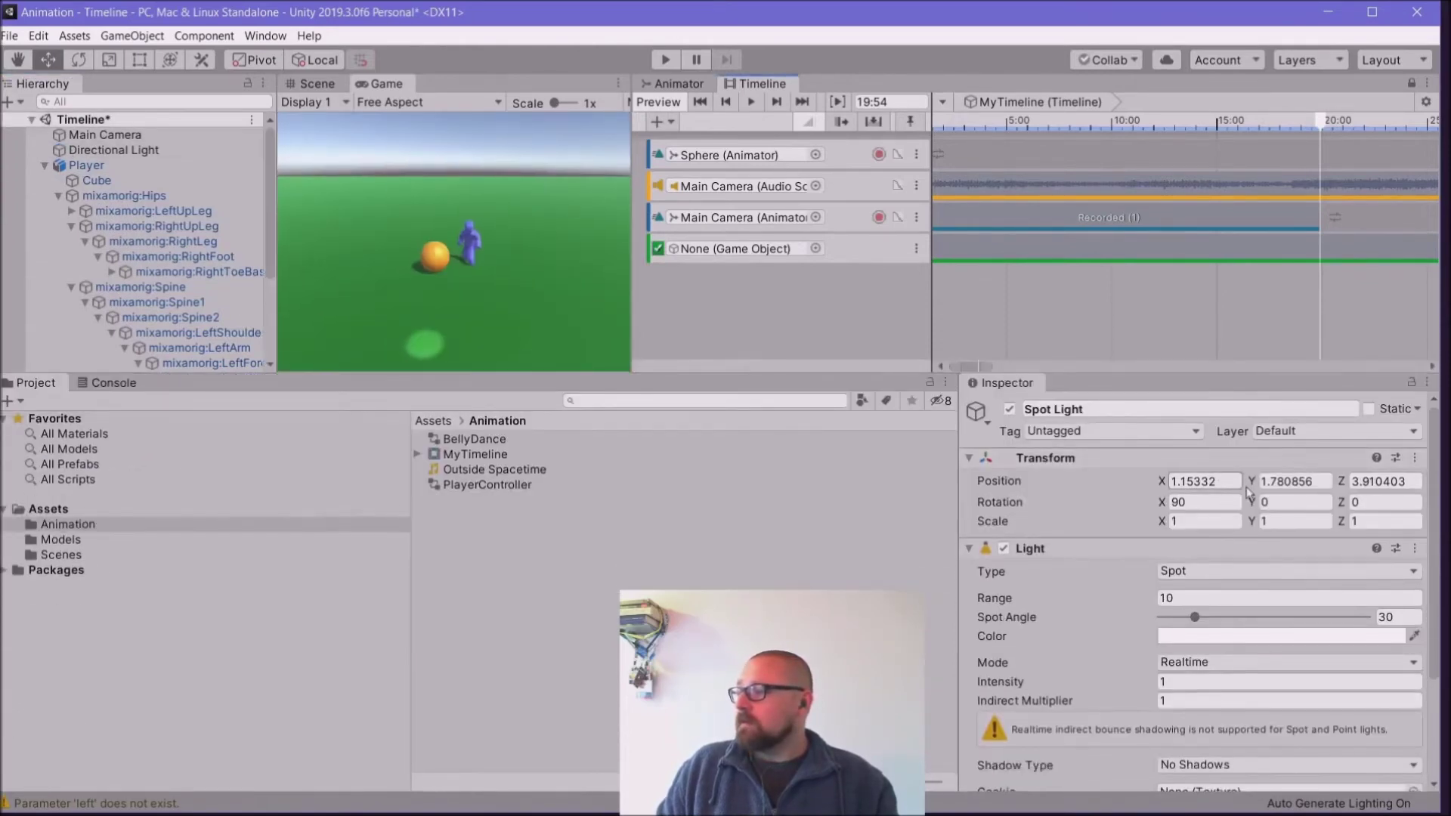
{"action": "left_click_drag", "start_coordinate": [1254, 486], "coordinate": [1355, 469]}
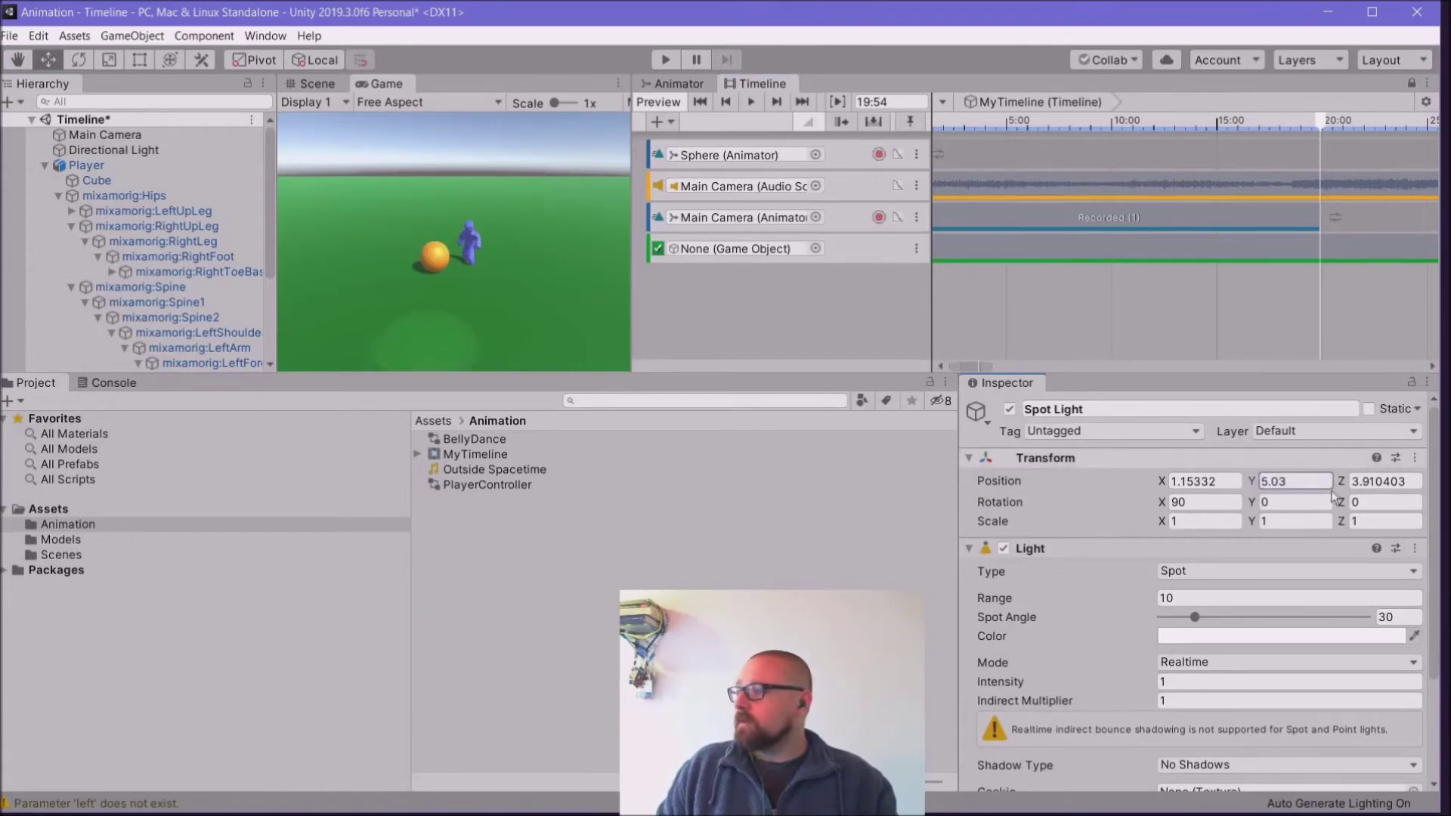
{"action": "left_click_drag", "start_coordinate": [1136, 600], "coordinate": [90, 563]}
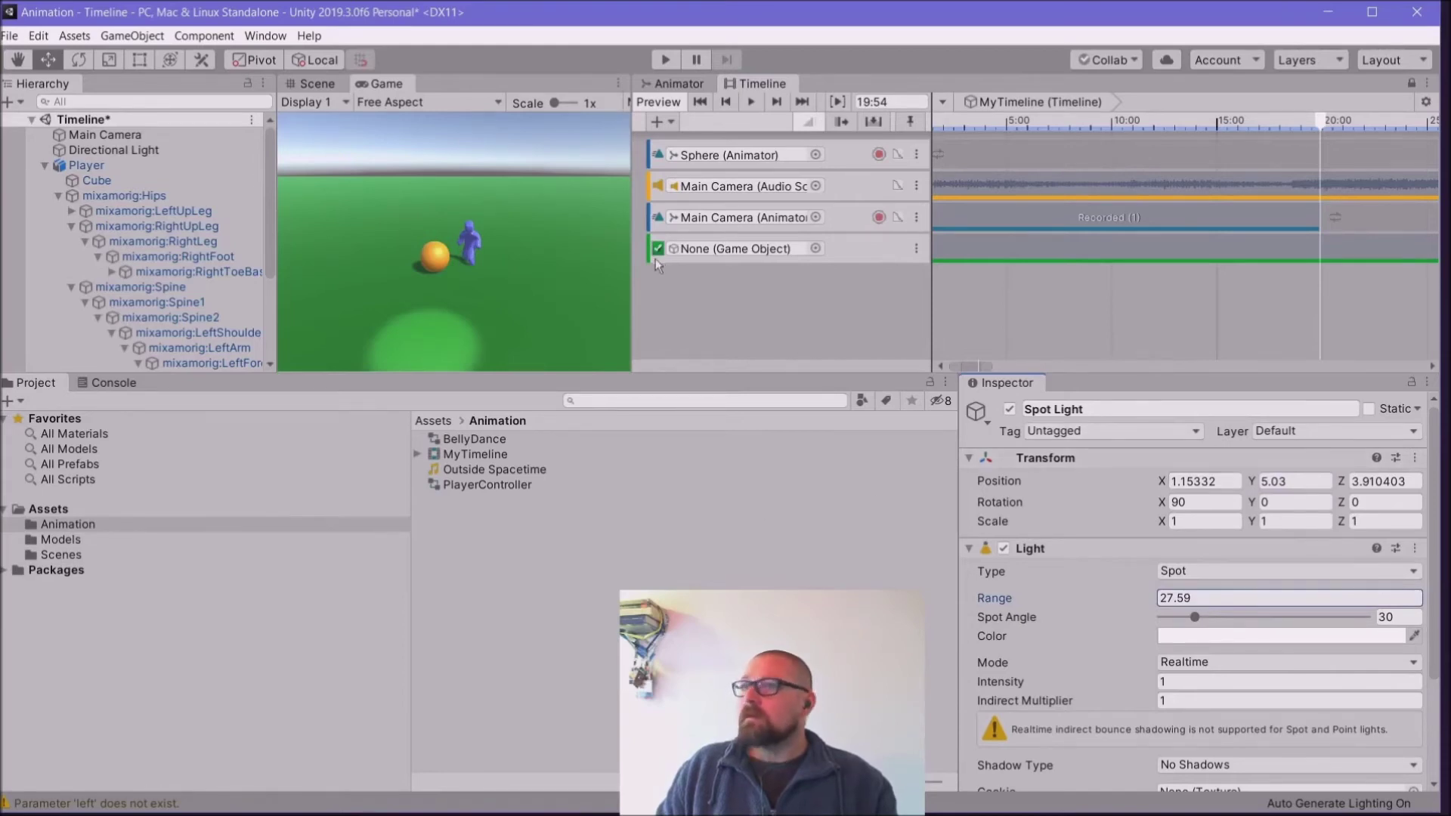
Step: Move the Spot Light sideways in the back view of the Scene to line up with the Player, at about X 0.09
{"action": "left_click", "coordinate": [310, 85]}
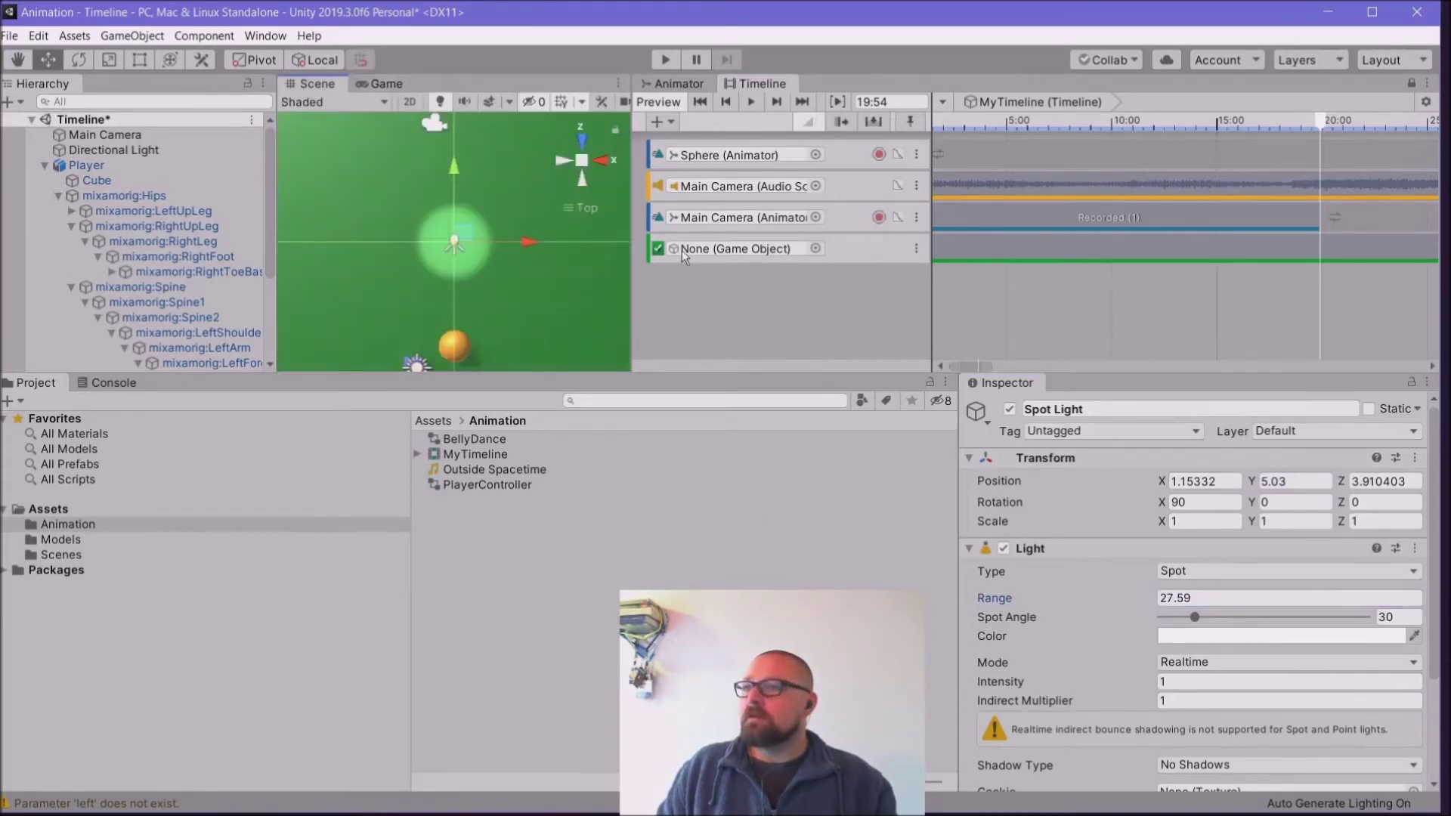
{"action": "left_click", "coordinate": [582, 182]}
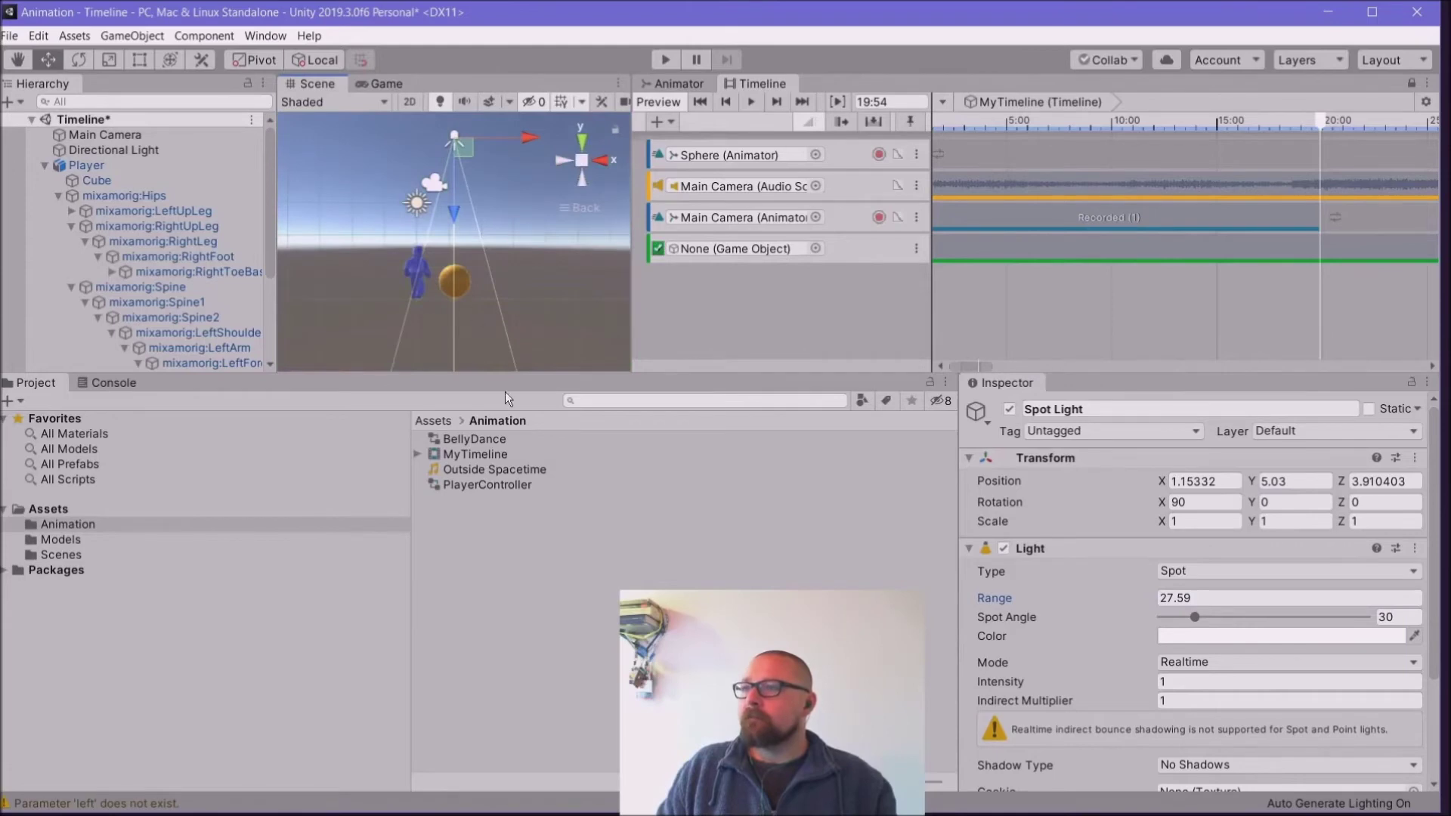
{"action": "left_click_drag", "start_coordinate": [496, 374], "coordinate": [496, 519]}
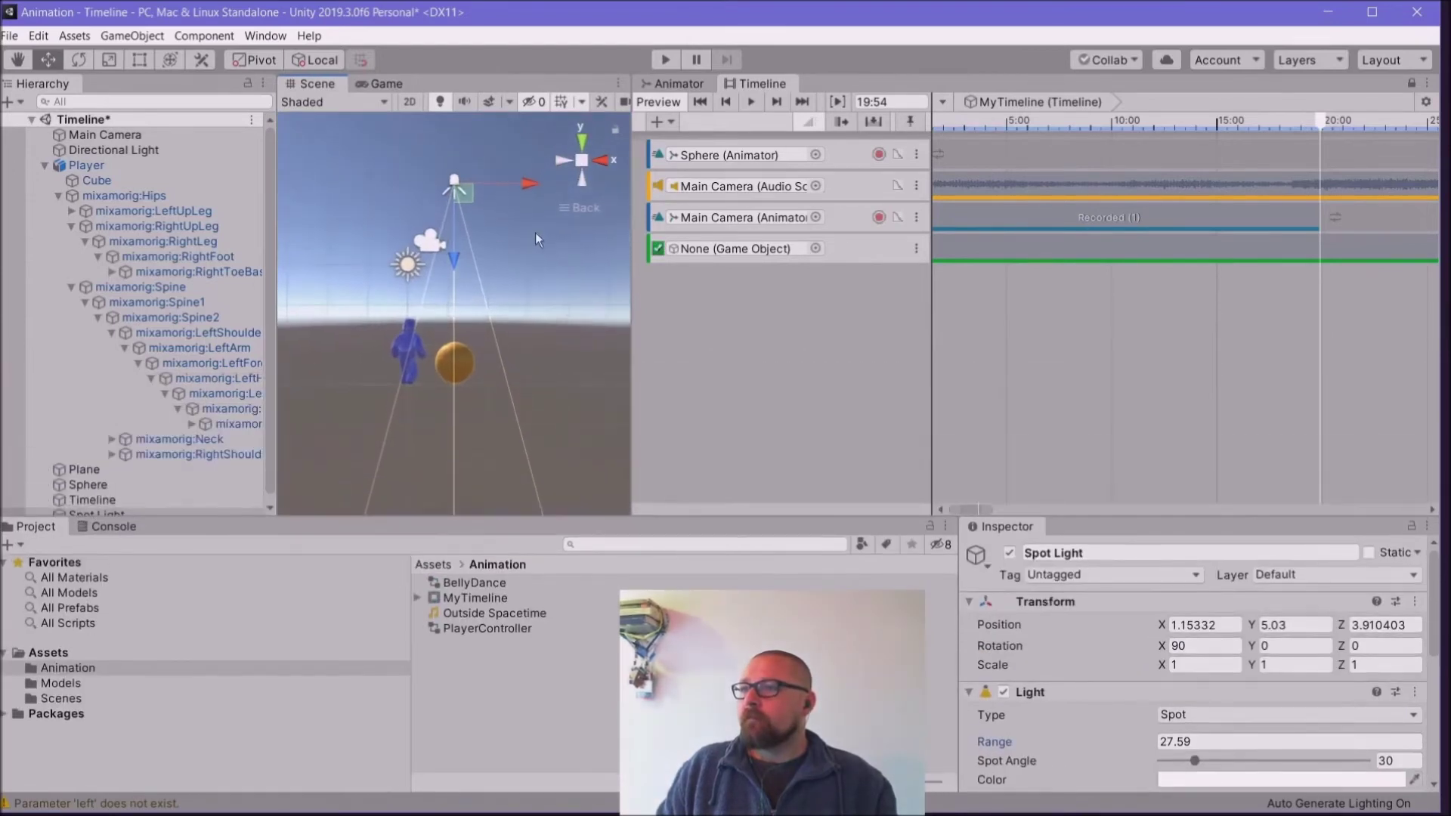
{"action": "left_click_drag", "start_coordinate": [525, 168], "coordinate": [483, 174]}
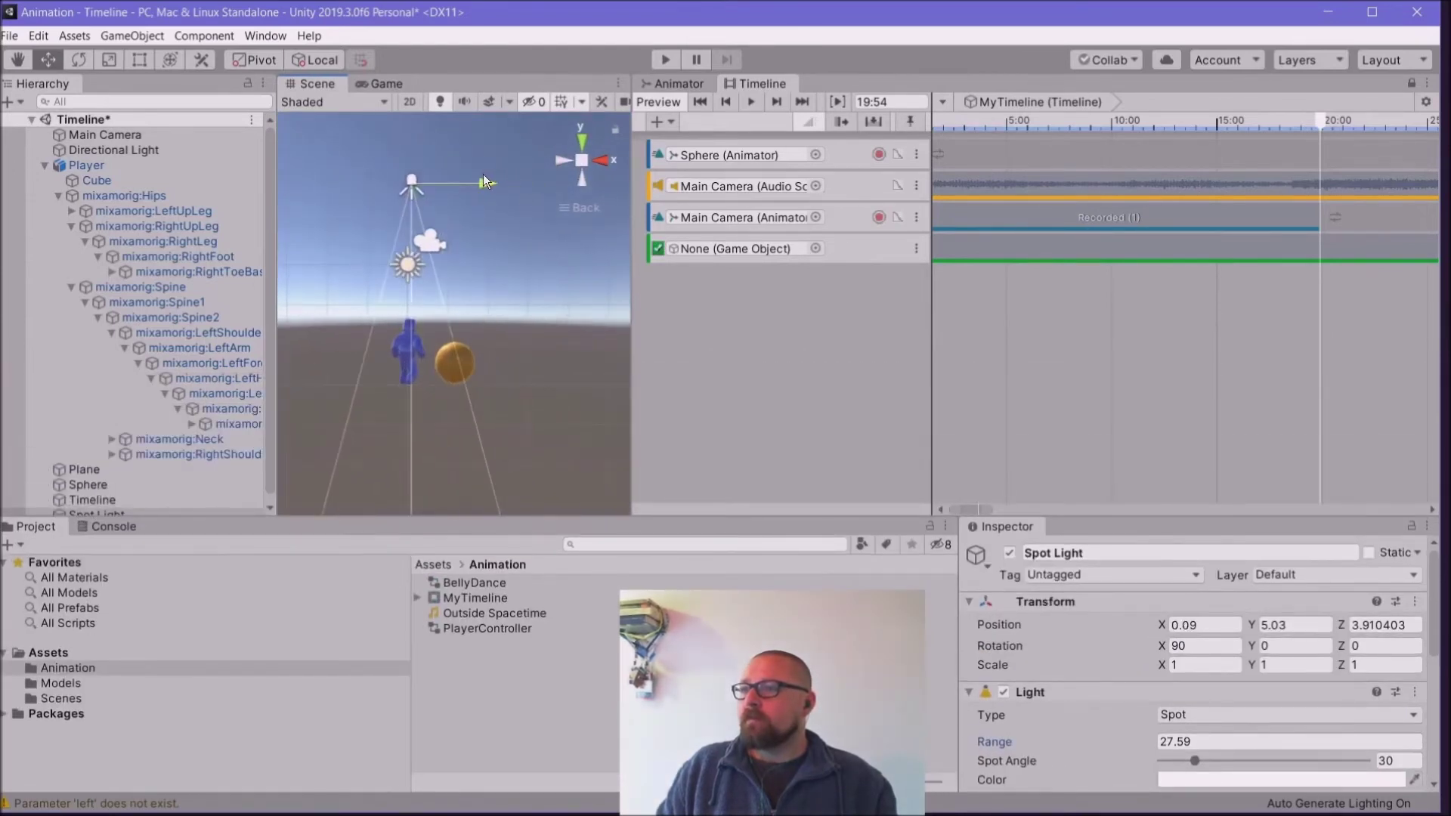
{"action": "left_click_drag", "start_coordinate": [409, 261], "coordinate": [409, 258]}
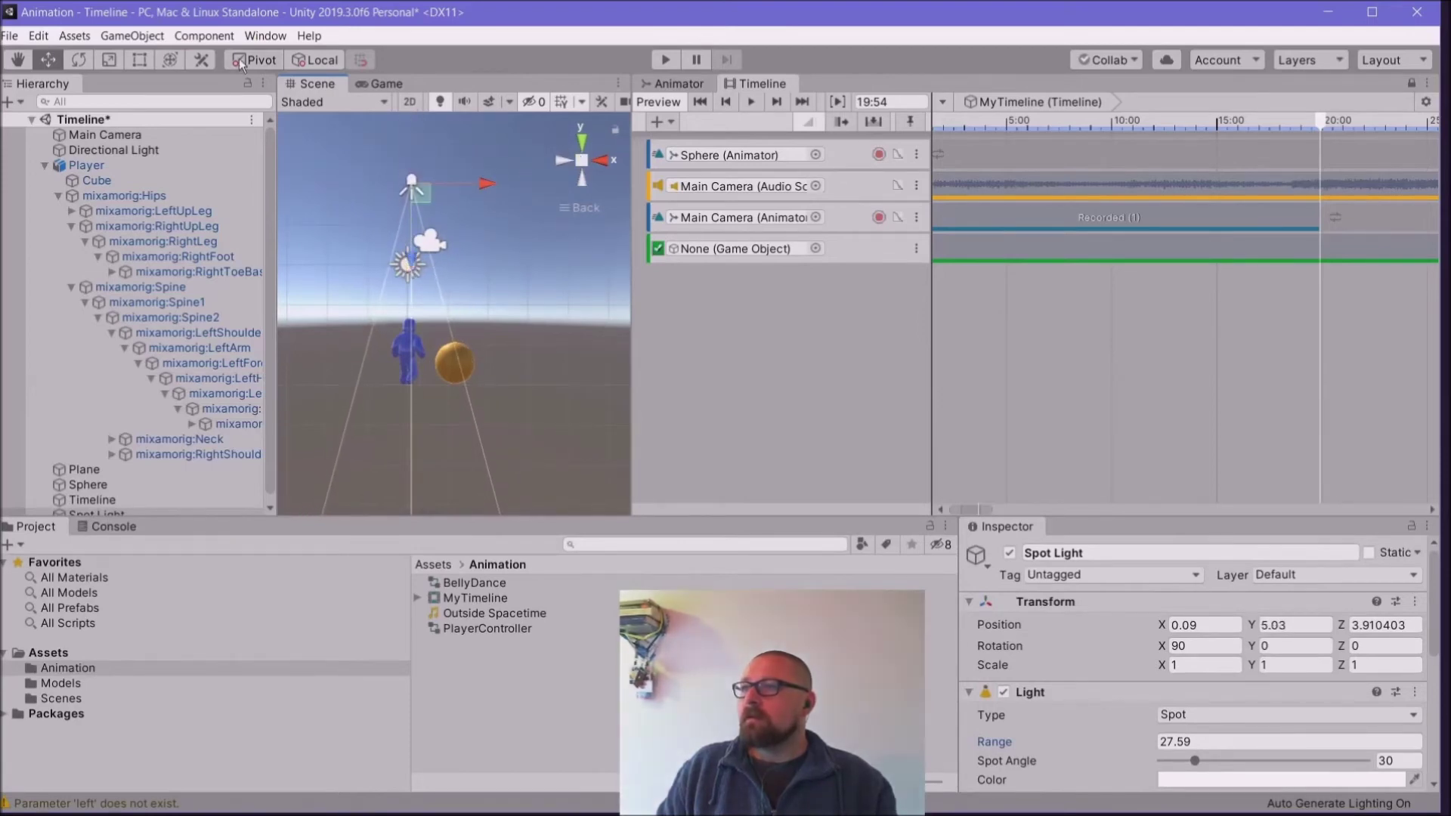
Step: Center the Spot Light over the Player from the top view, at about X 0.02 and Z 0
{"action": "left_click", "coordinate": [387, 84]}
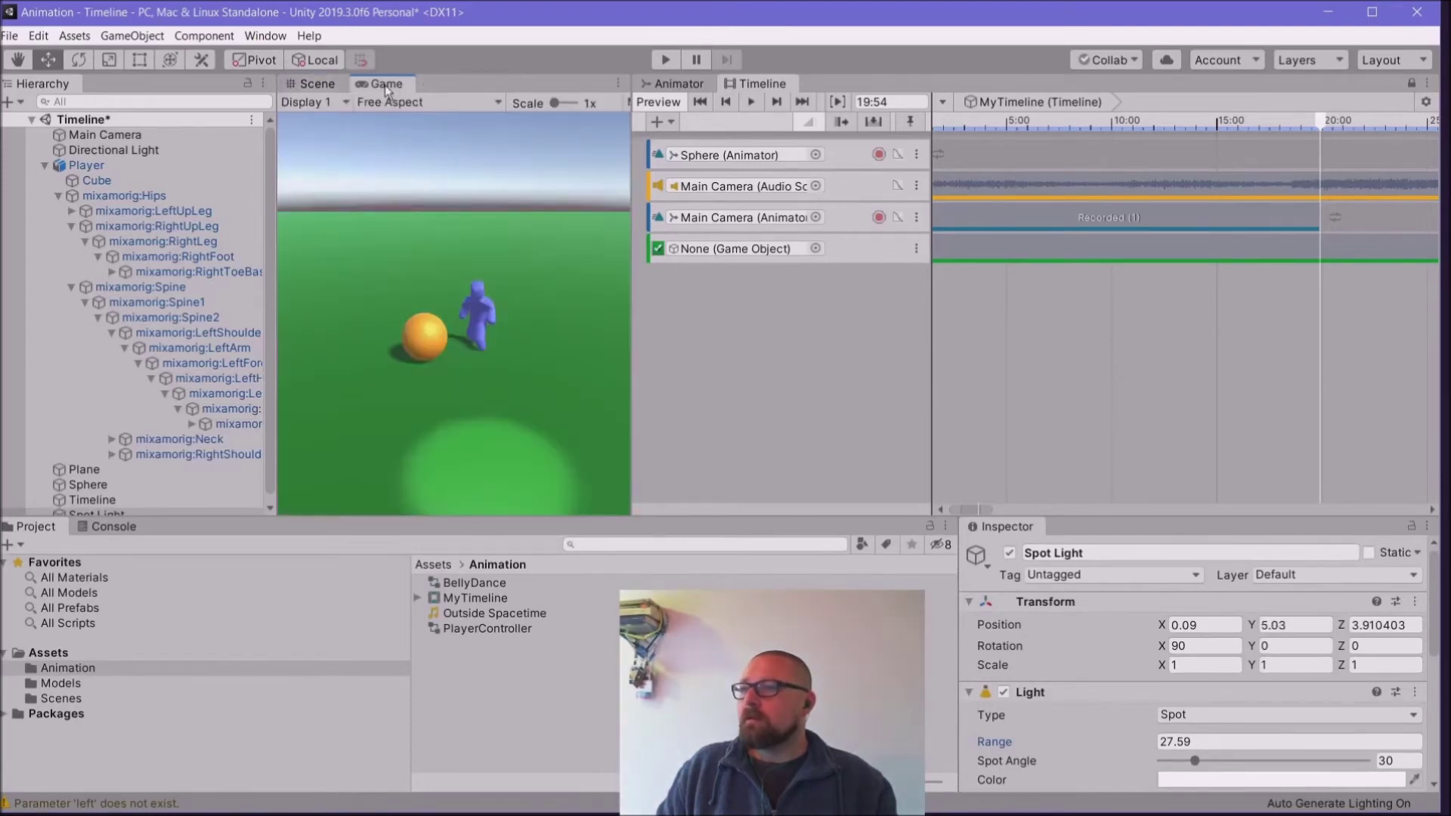
{"action": "left_click", "coordinate": [317, 84]}
{"action": "left_click", "coordinate": [576, 144]}
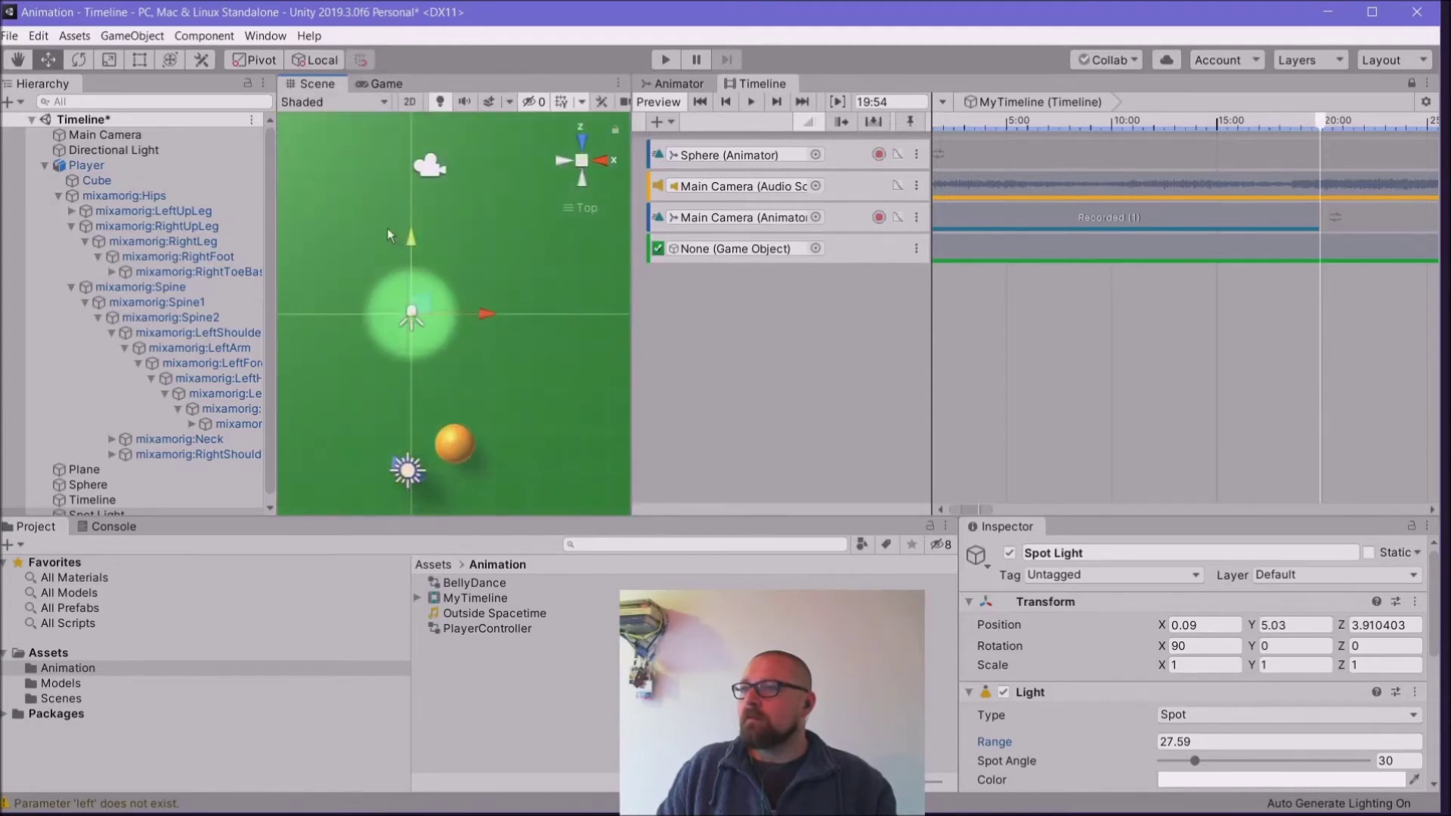
{"action": "left_click_drag", "start_coordinate": [411, 239], "coordinate": [417, 394]}
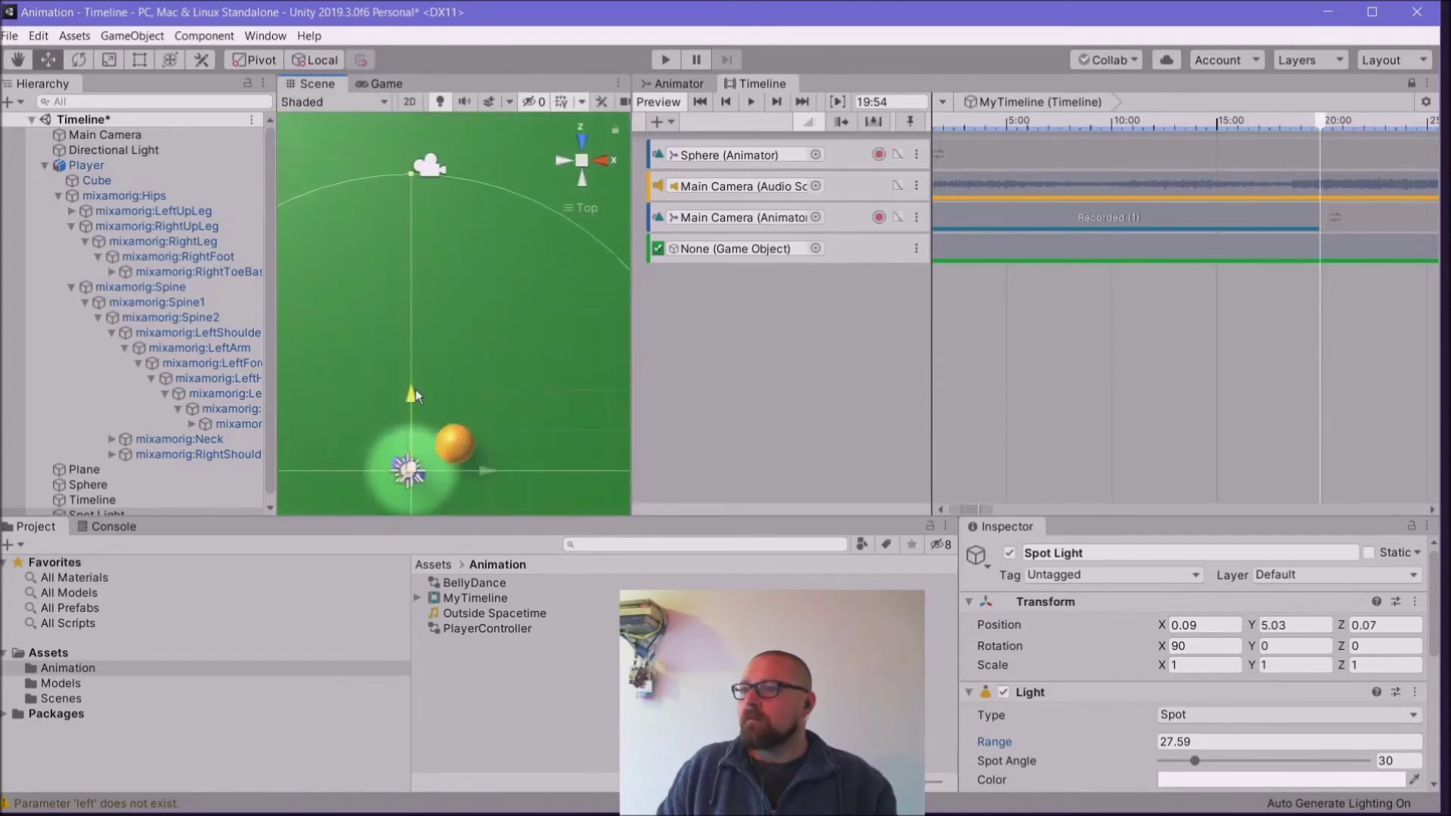
{"action": "left_click_drag", "start_coordinate": [490, 469], "coordinate": [482, 471]}
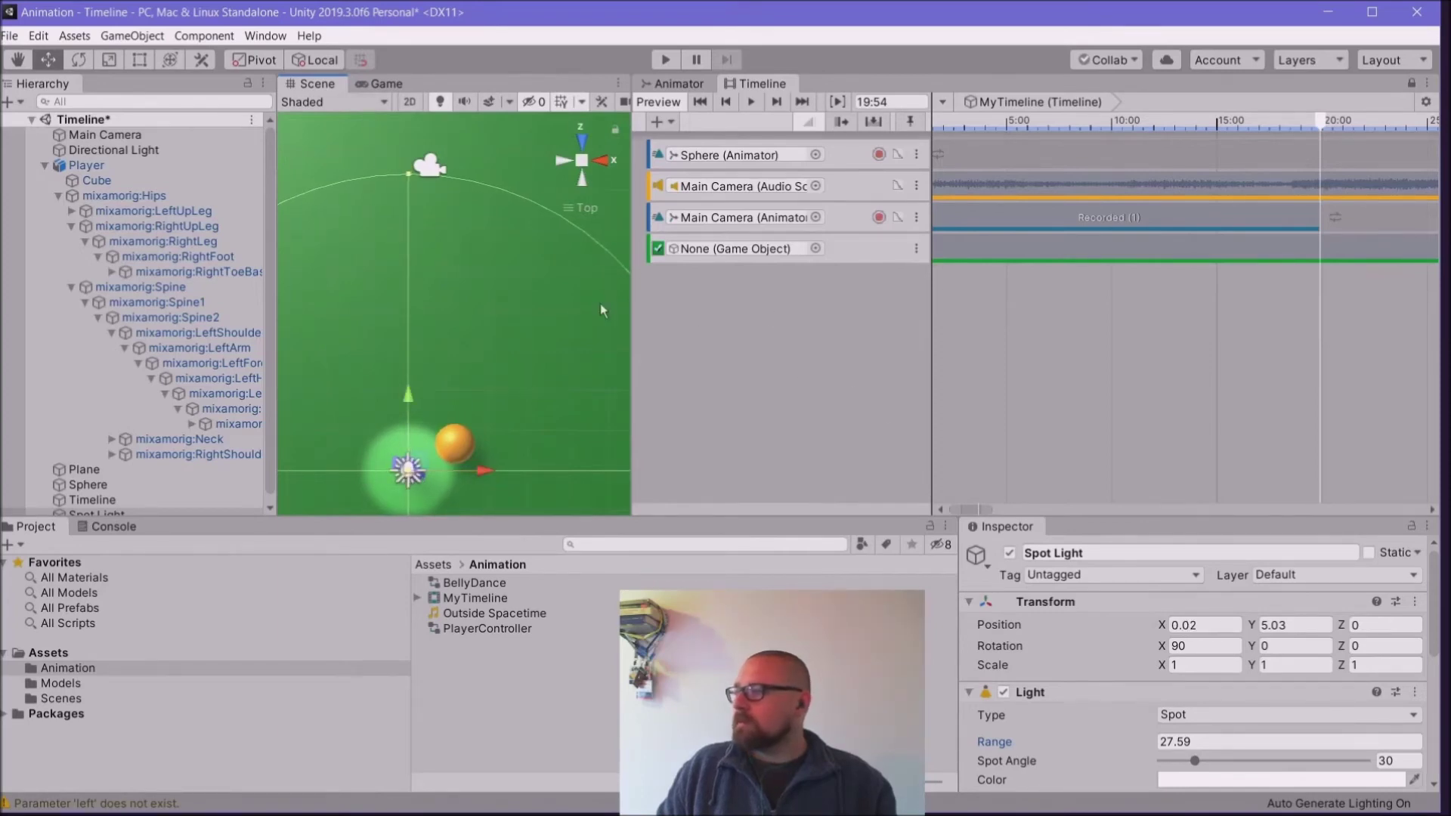
{"action": "left_click_drag", "start_coordinate": [571, 319], "coordinate": [407, 286], "text": "alt"}
{"action": "scroll", "coordinate": [406, 290], "scroll_direction": "up", "scroll_amount": 5}
{"action": "middle_click_drag", "start_coordinate": [408, 291], "coordinate": [552, 295]}
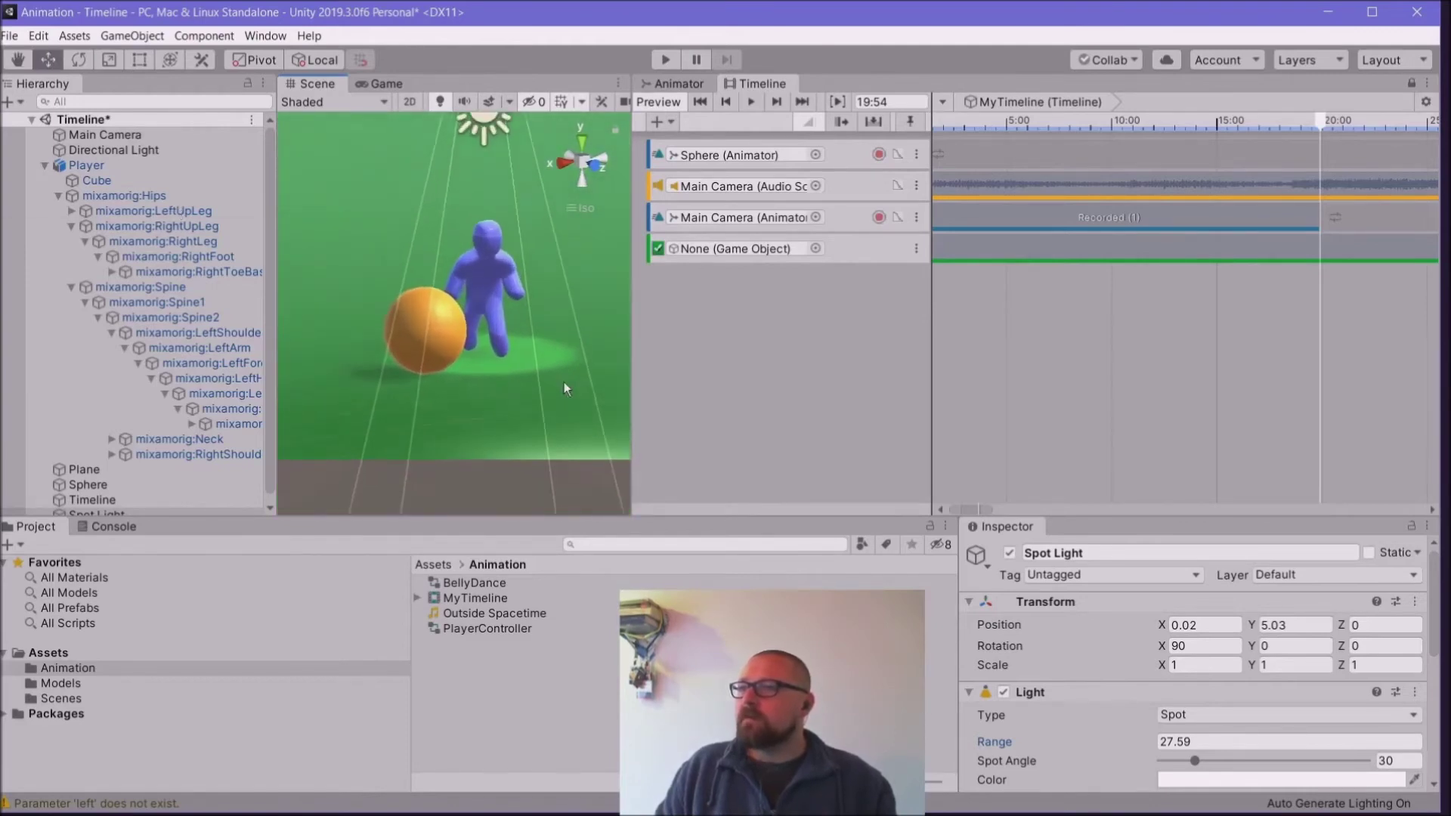
Step: Inspect the Player's components and the Models folder, and select the Blue material in the Assets folder
{"action": "left_click", "coordinate": [491, 284]}
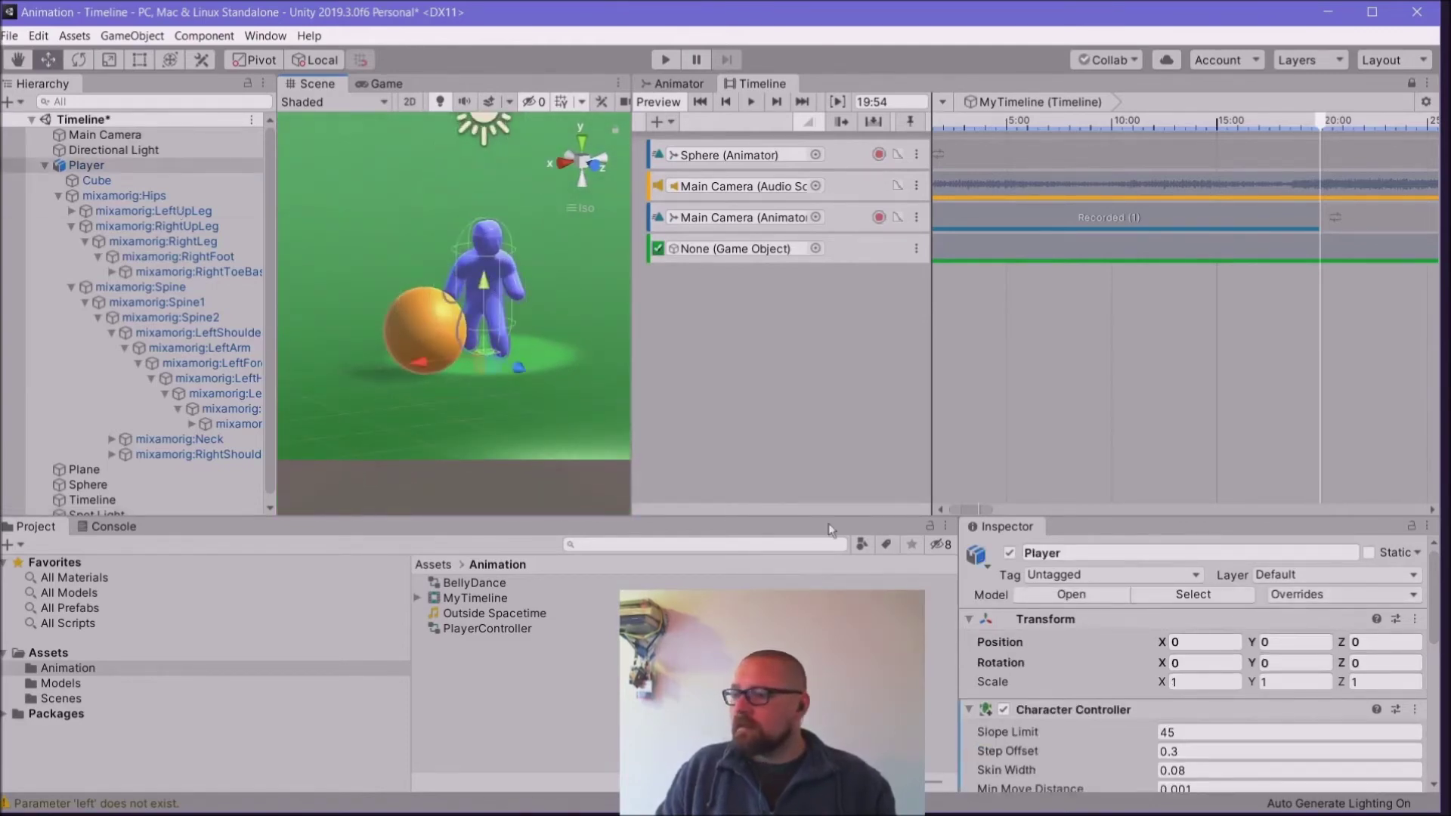
{"action": "left_click", "coordinate": [53, 683]}
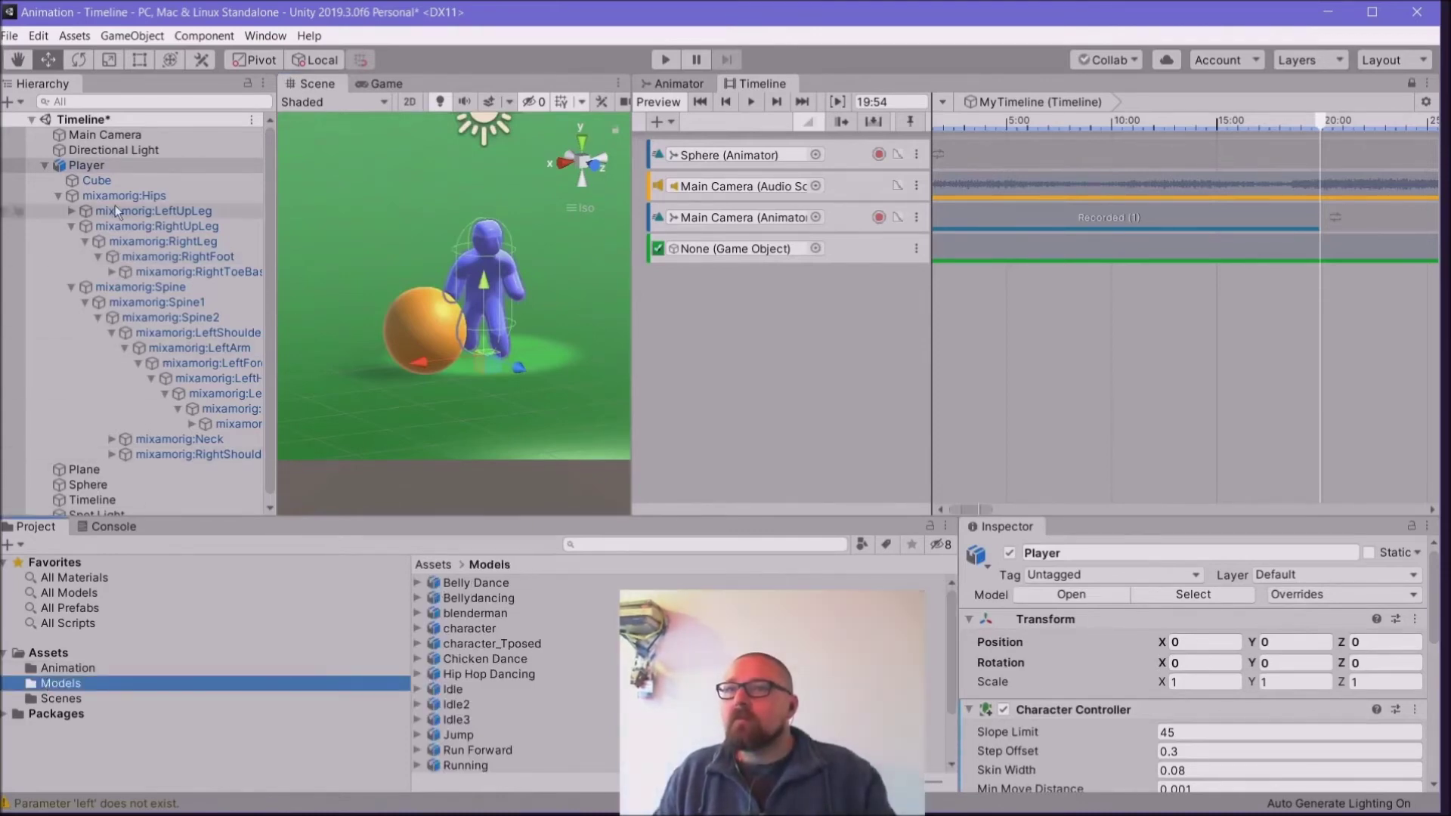
{"action": "left_click", "coordinate": [101, 167]}
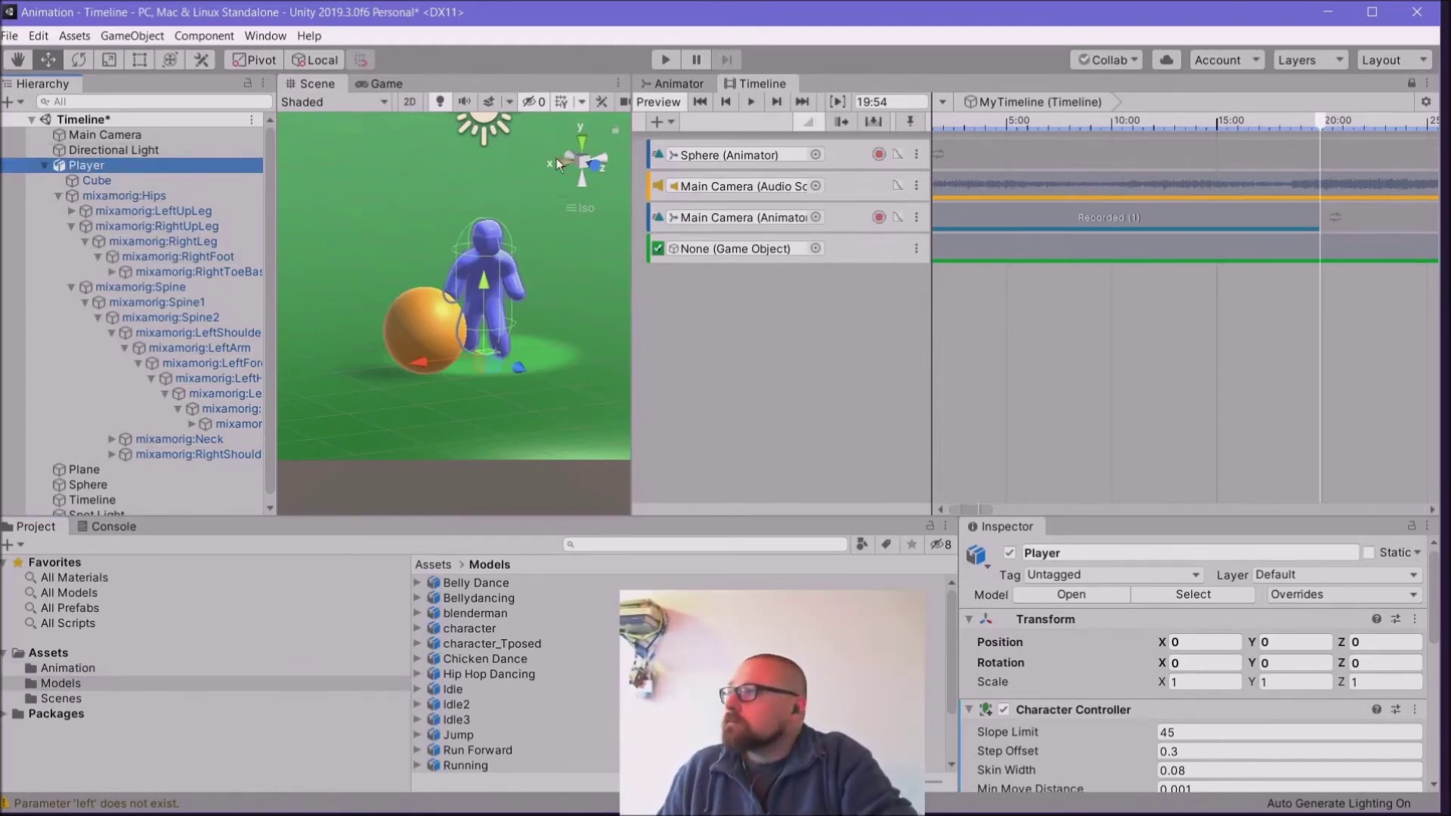
{"action": "left_click_drag", "start_coordinate": [1185, 517], "coordinate": [1185, 312]}
{"action": "scroll", "coordinate": [1104, 689], "scroll_direction": "down", "scroll_amount": 4}
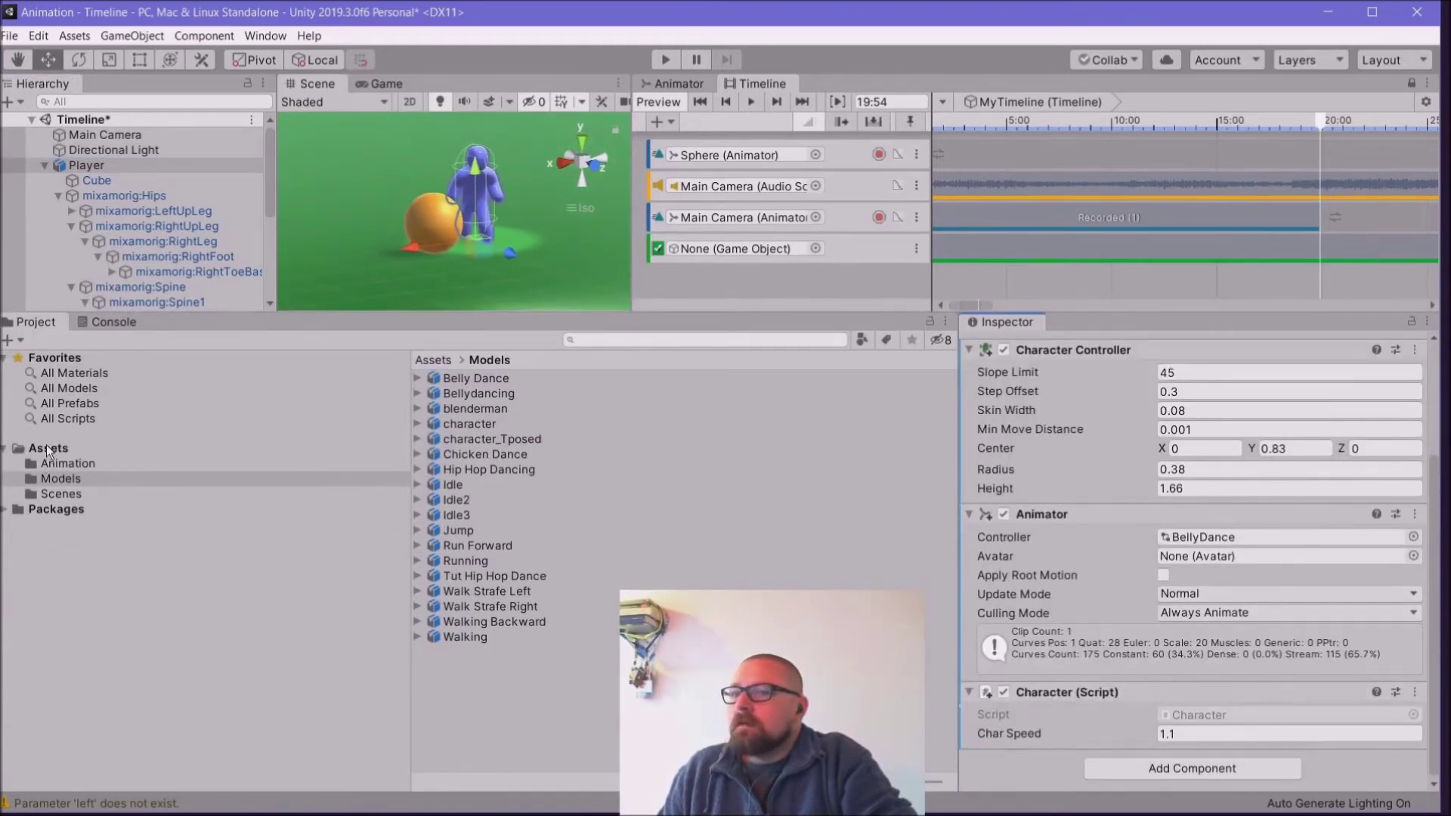
{"action": "left_click", "coordinate": [47, 451]}
{"action": "left_click", "coordinate": [446, 424]}
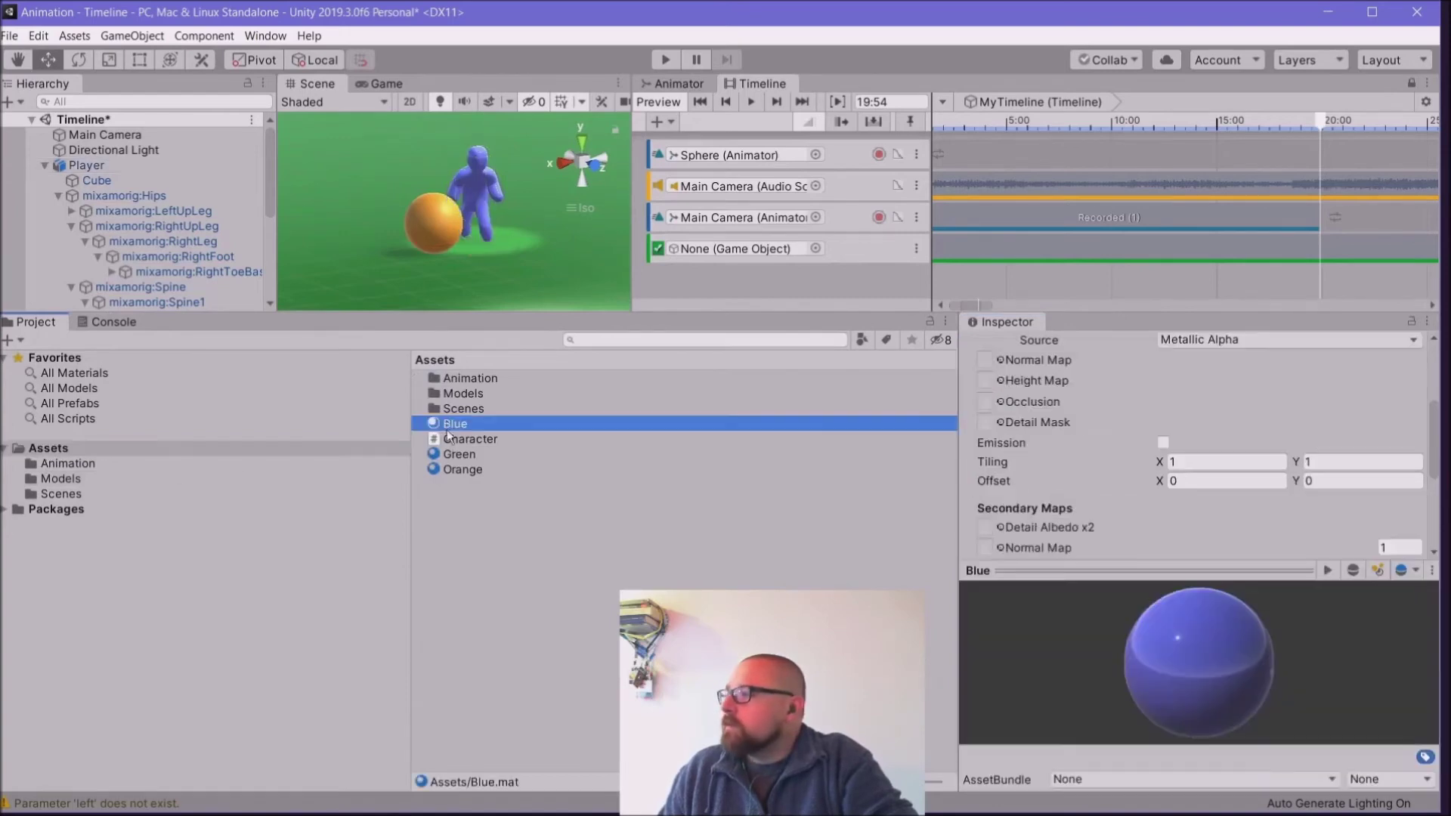
{"action": "scroll", "coordinate": [1172, 520], "scroll_direction": "down", "scroll_amount": 3}
{"action": "scroll", "coordinate": [1171, 520], "scroll_direction": "up", "scroll_amount": 8}
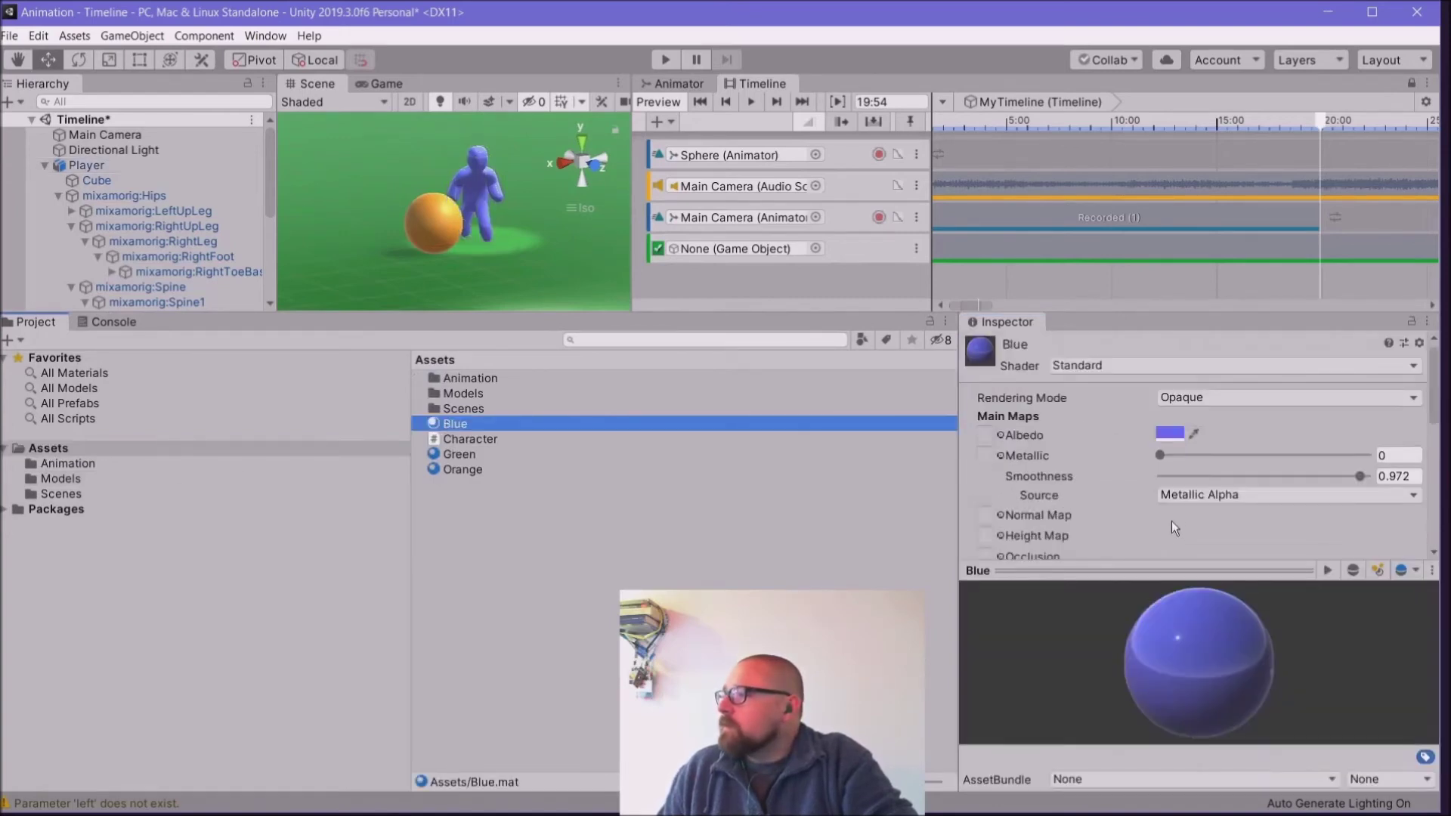
Step: Set the Blue material's Metallic to about 0.475 and Smoothness to about 0.414, and enlarge the Scene view around the Player
{"action": "left_click_drag", "start_coordinate": [1161, 454], "coordinate": [1197, 467]}
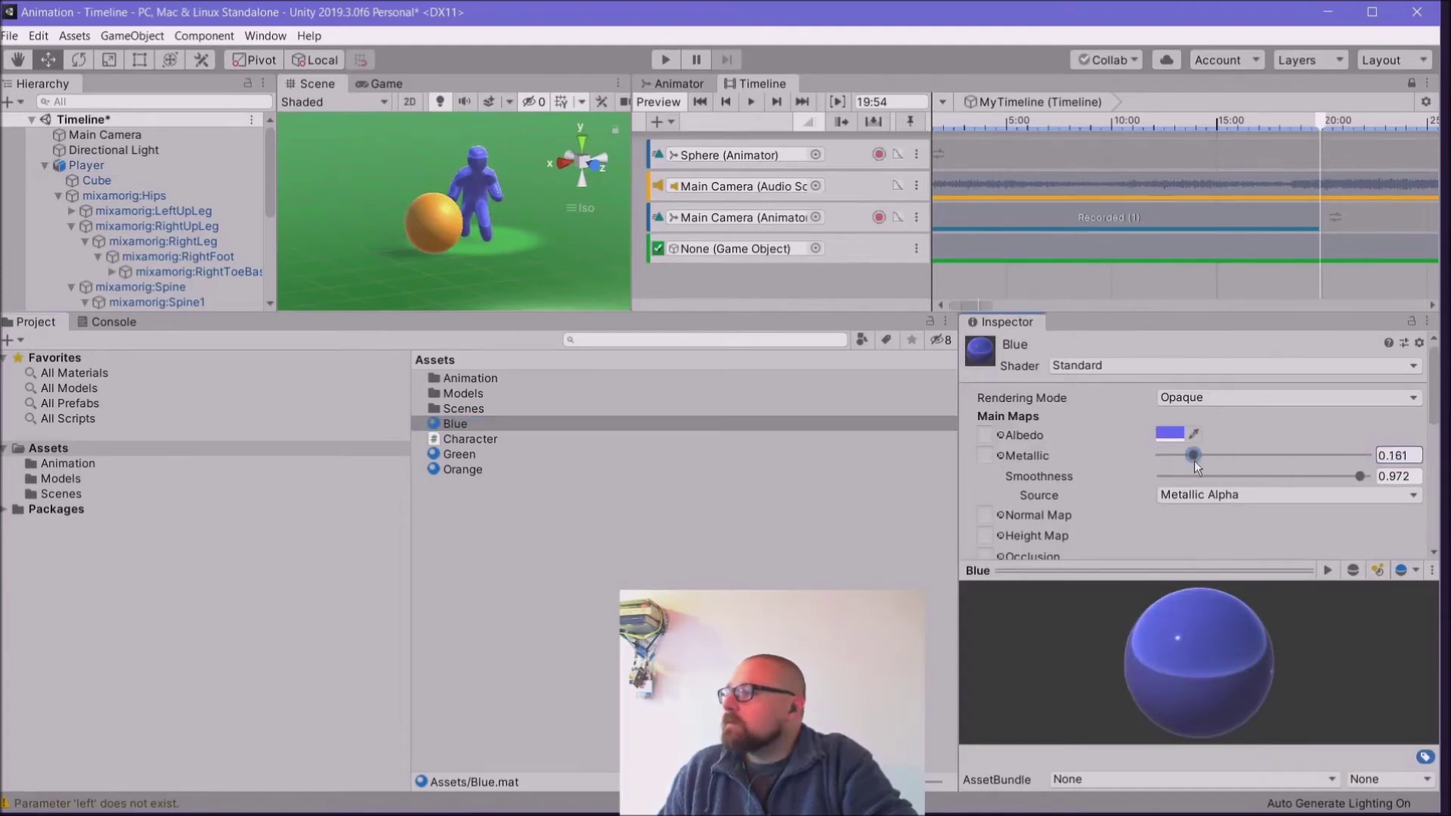
{"action": "left_click_drag", "start_coordinate": [1361, 477], "coordinate": [1236, 497]}
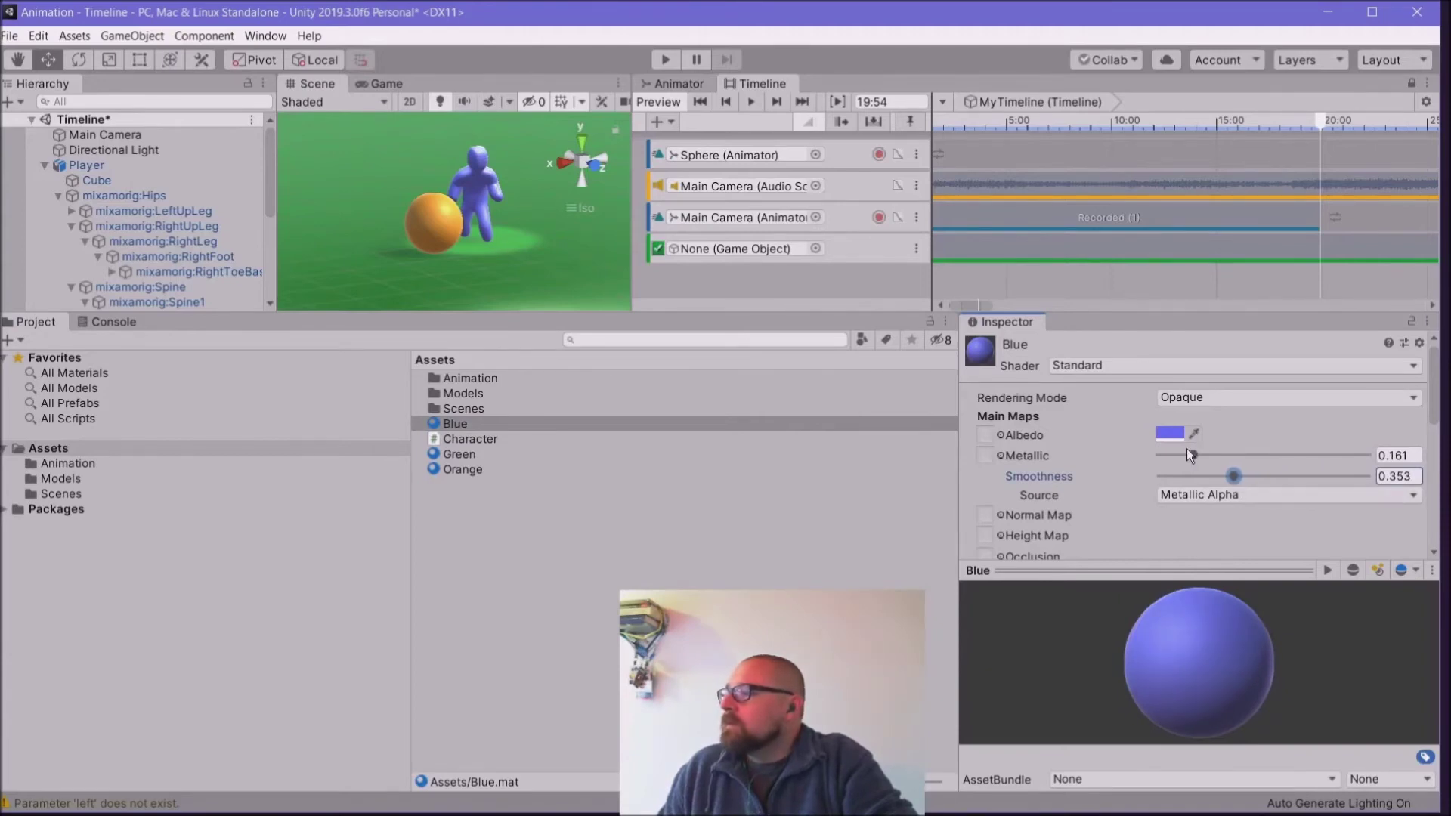
{"action": "mouse_move", "coordinate": [1263, 455]}
{"action": "left_mouse_down"}
{"action": "mouse_move", "coordinate": [1229, 478]}
{"action": "mouse_move", "coordinate": [1247, 478]}
{"action": "left_mouse_up"}
{"action": "scroll", "coordinate": [538, 203], "scroll_direction": "up", "scroll_amount": 4}
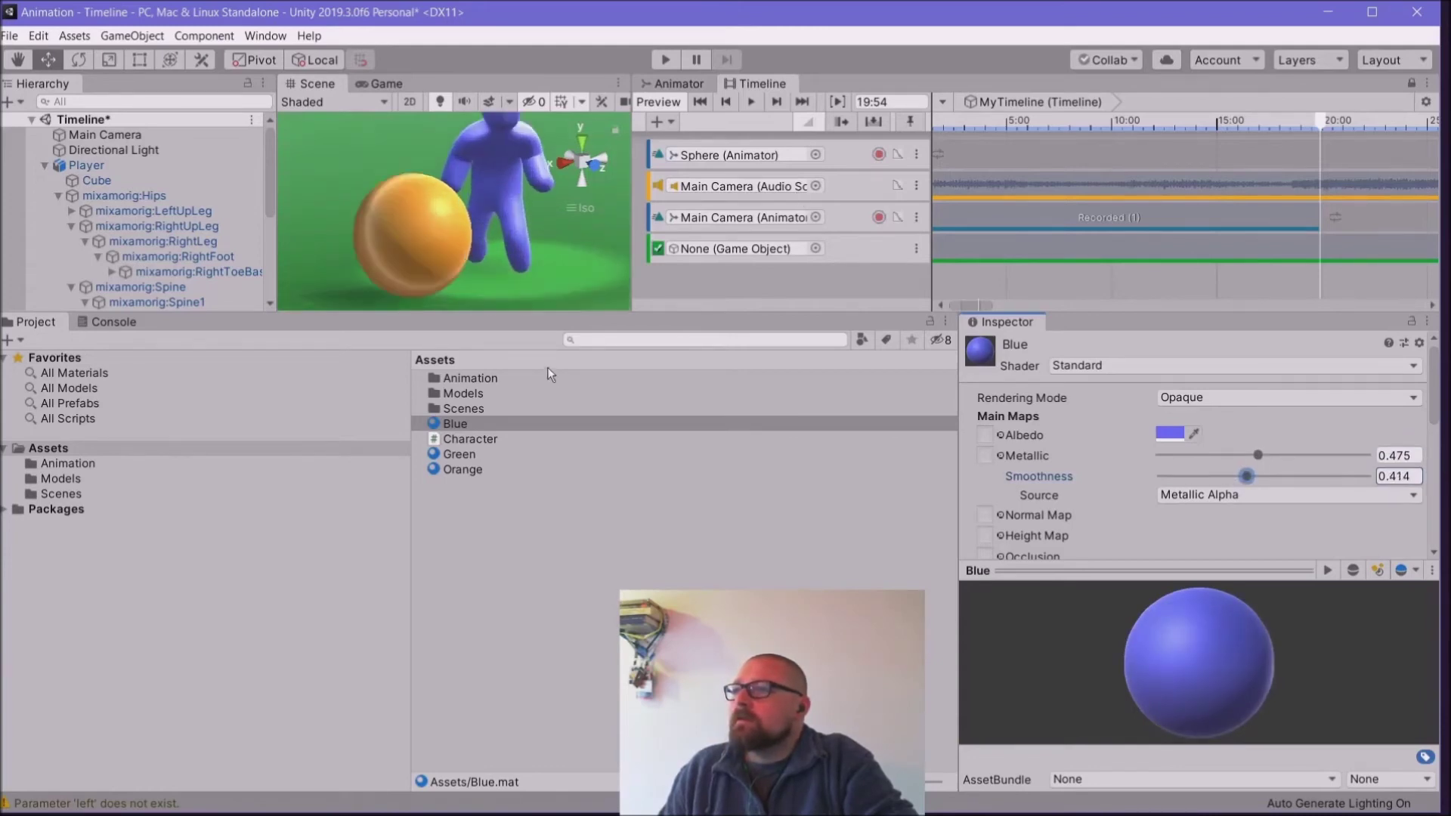
{"action": "left_click_drag", "start_coordinate": [537, 309], "coordinate": [541, 672]}
{"action": "left_click_drag", "start_coordinate": [549, 456], "coordinate": [553, 423], "text": "alt"}
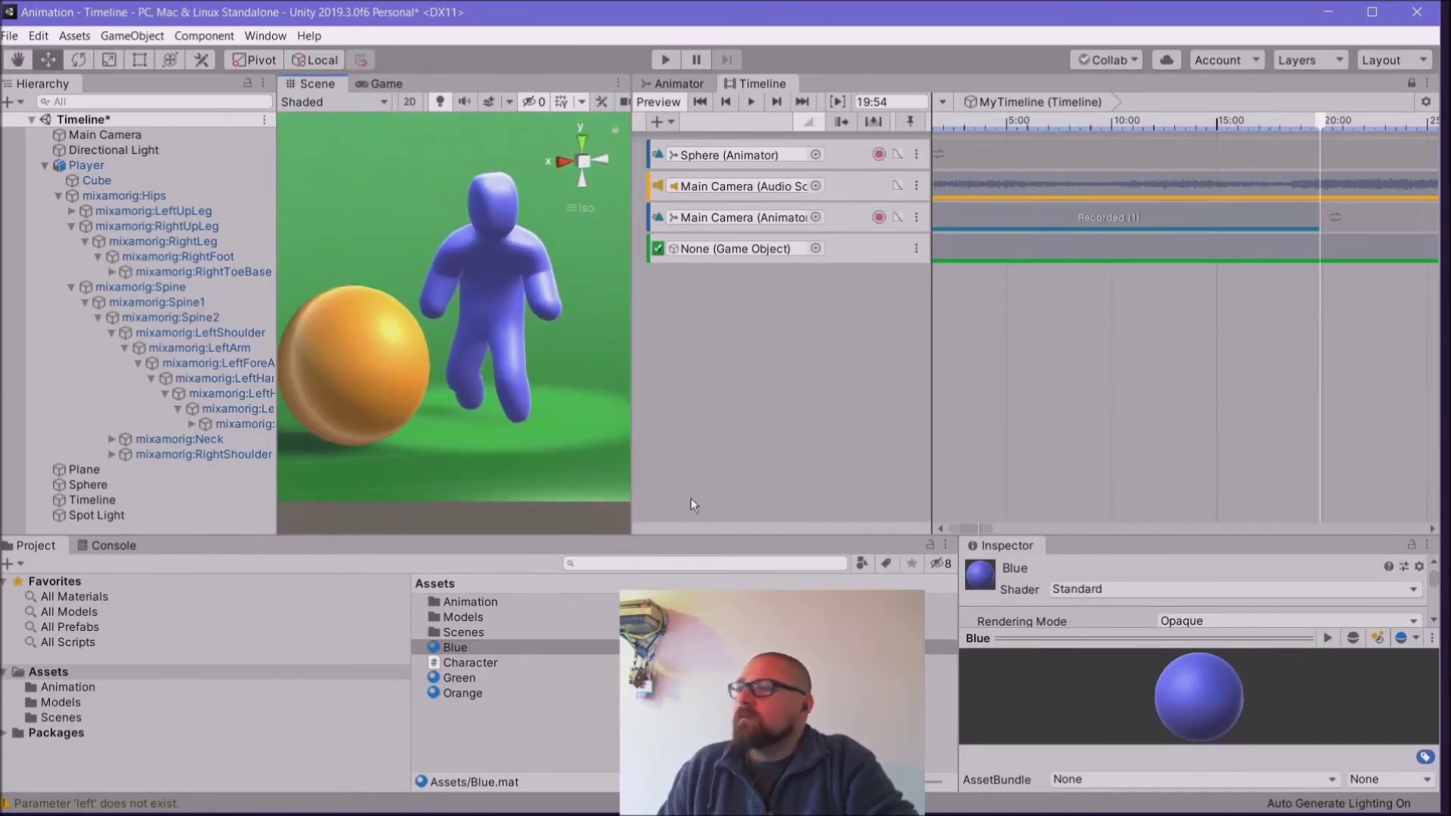
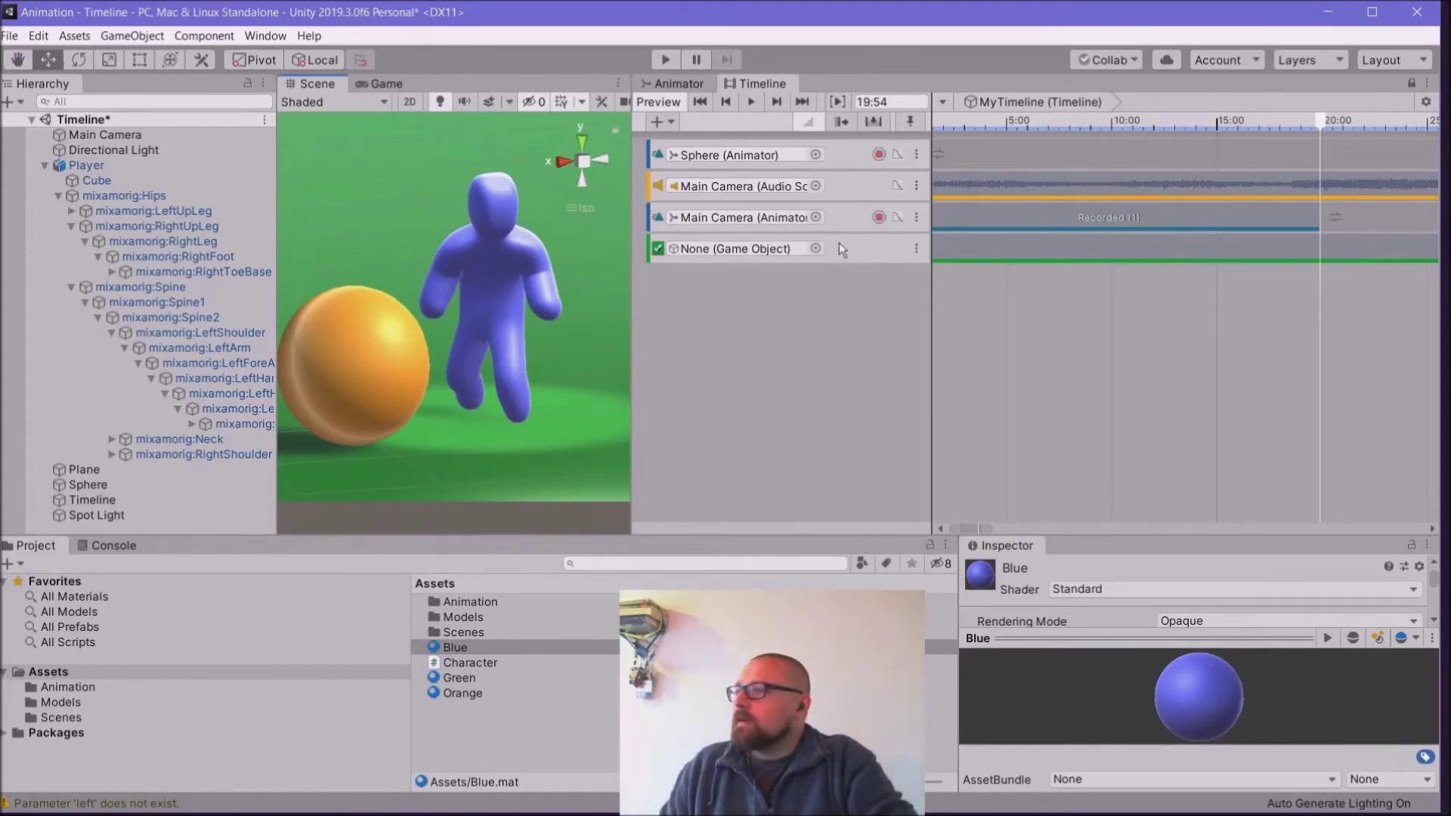
Step: Assign the Spot Light object to the empty activation track in the timeline
{"action": "left_click", "coordinate": [815, 248]}
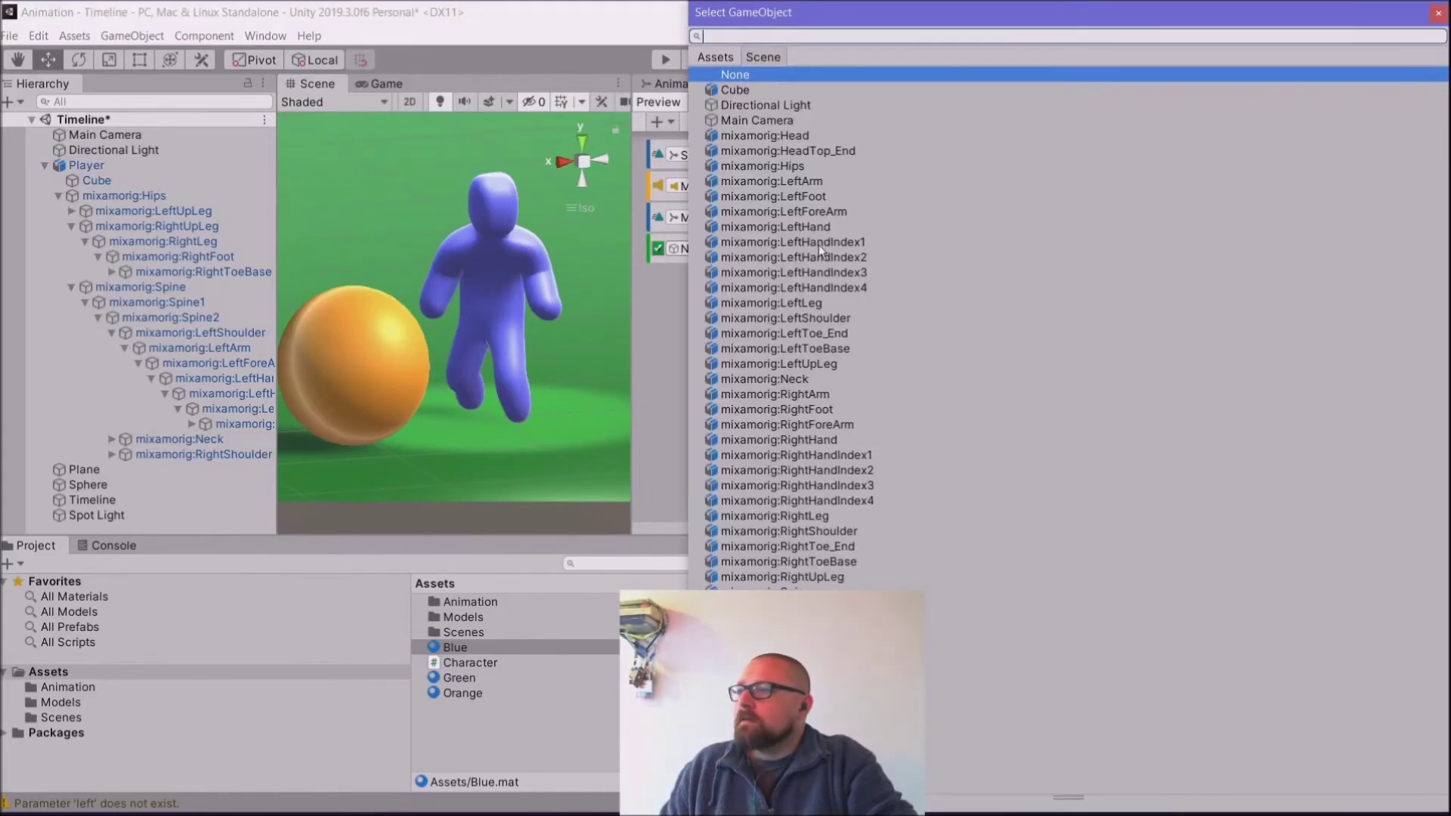
{"action": "double_click", "coordinate": [793, 682]}
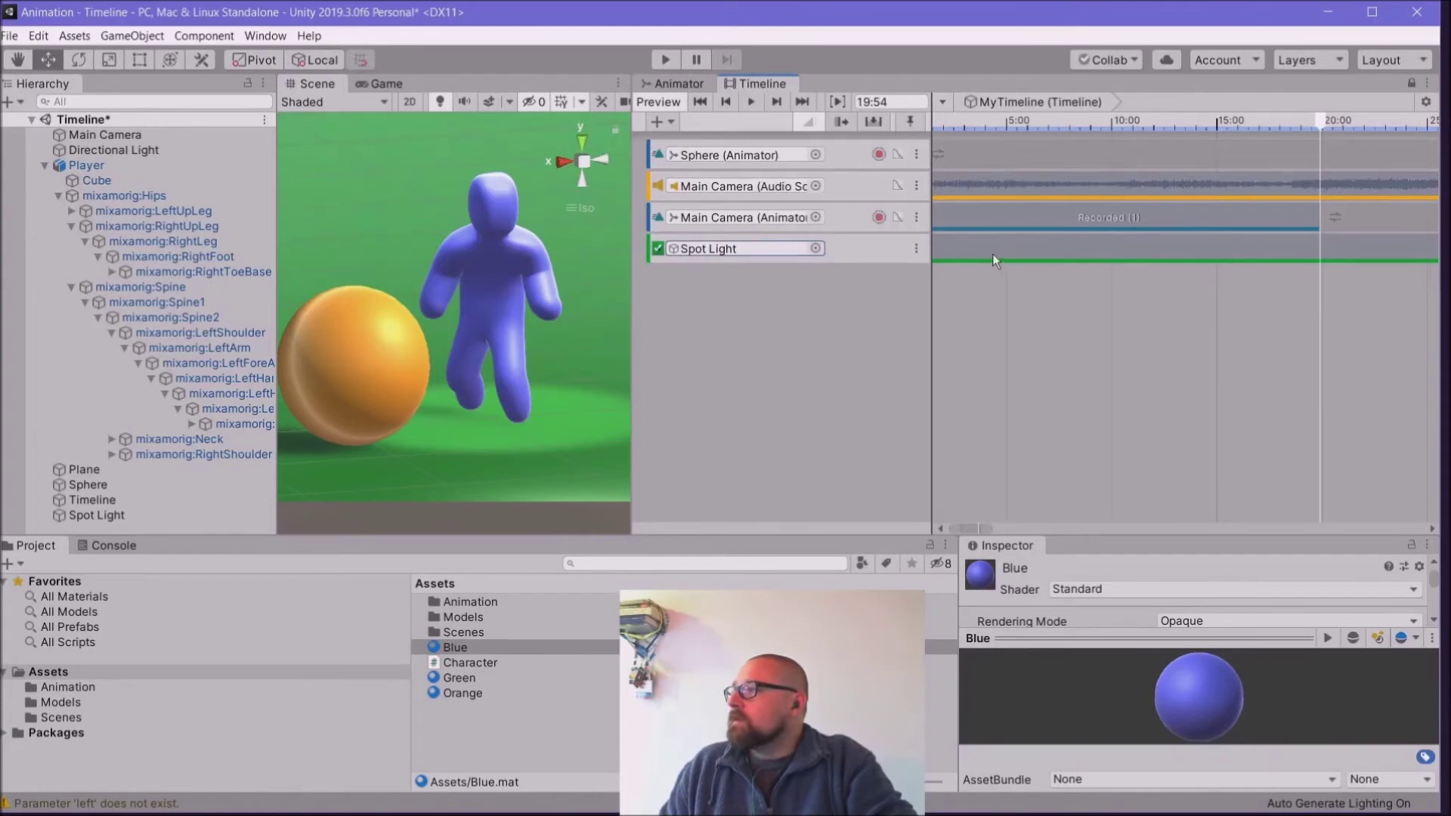
{"action": "left_click_drag", "start_coordinate": [1325, 119], "coordinate": [988, 175]}
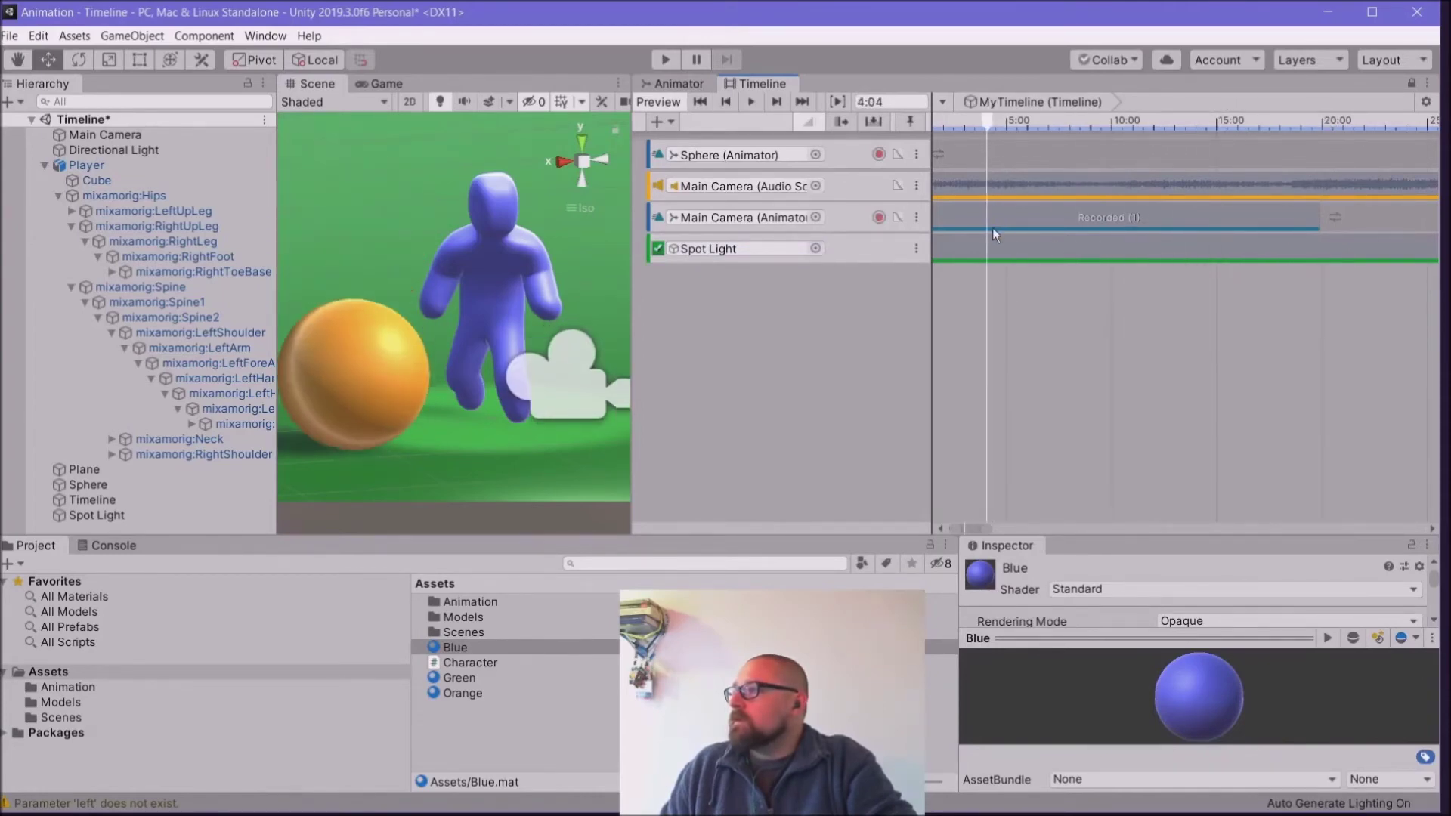
{"action": "left_click", "coordinate": [990, 248]}
{"action": "right_click", "coordinate": [990, 247]}
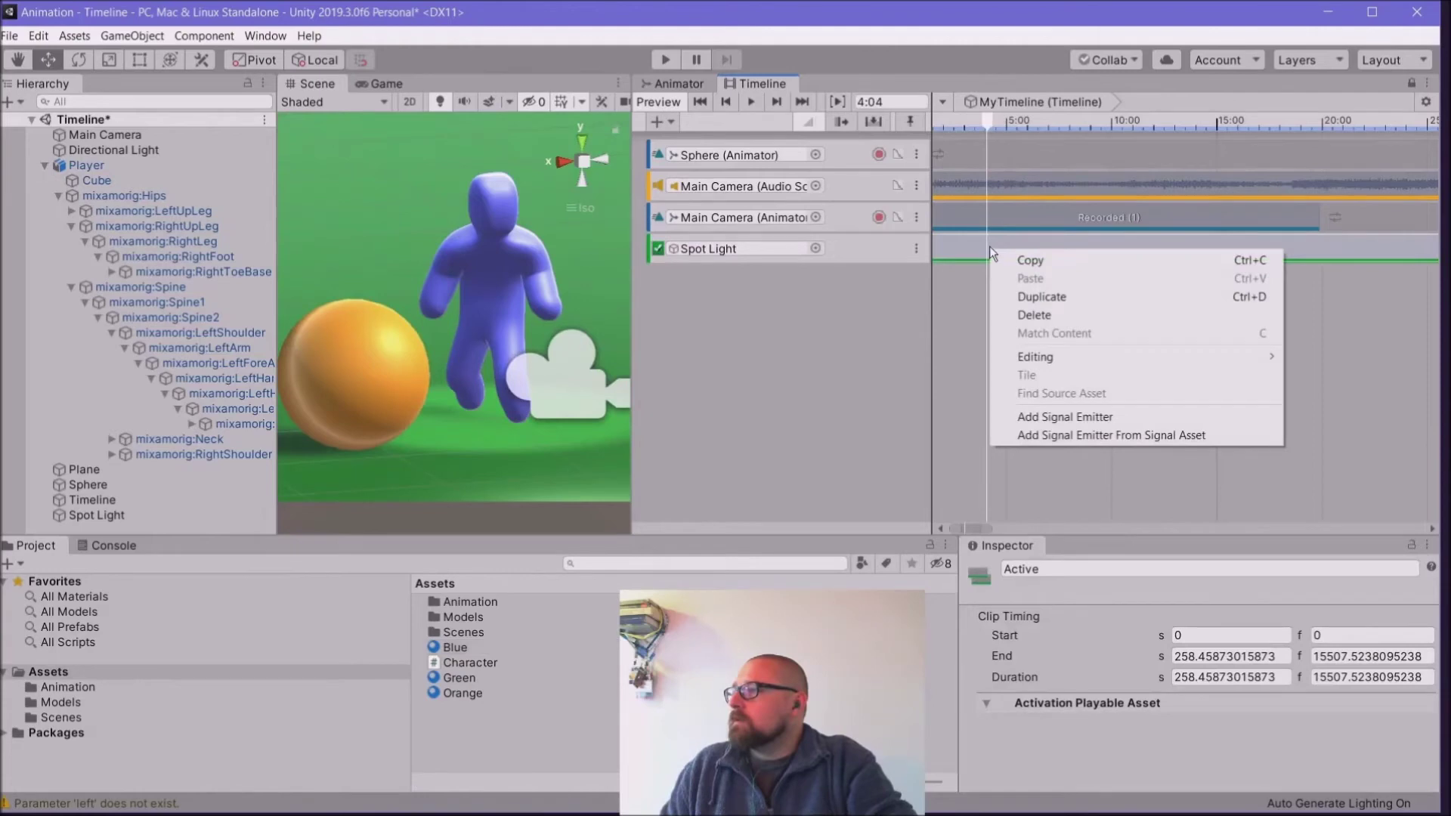
{"action": "left_click", "coordinate": [938, 295]}
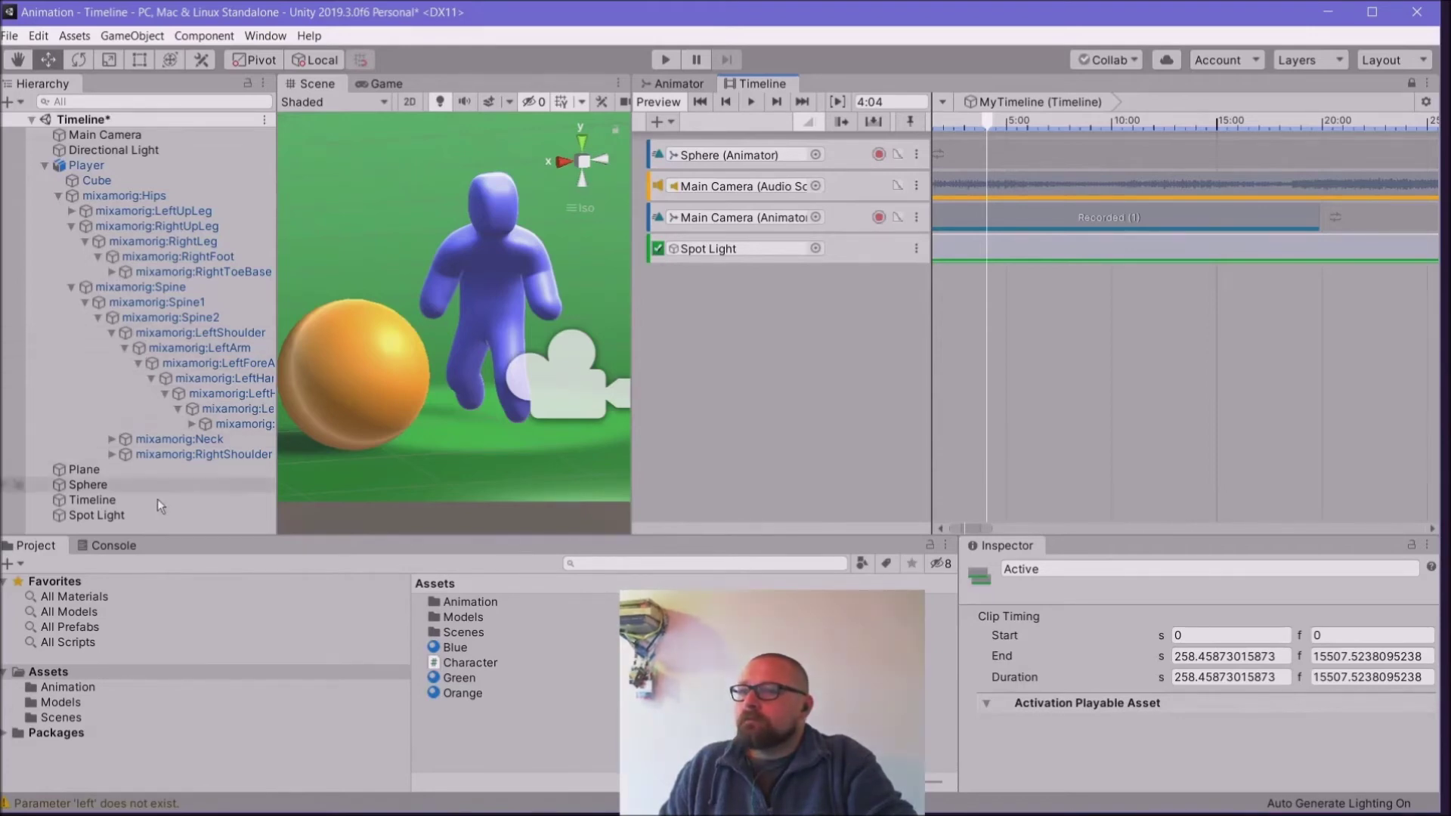
{"action": "left_click_drag", "start_coordinate": [990, 123], "coordinate": [951, 173]}
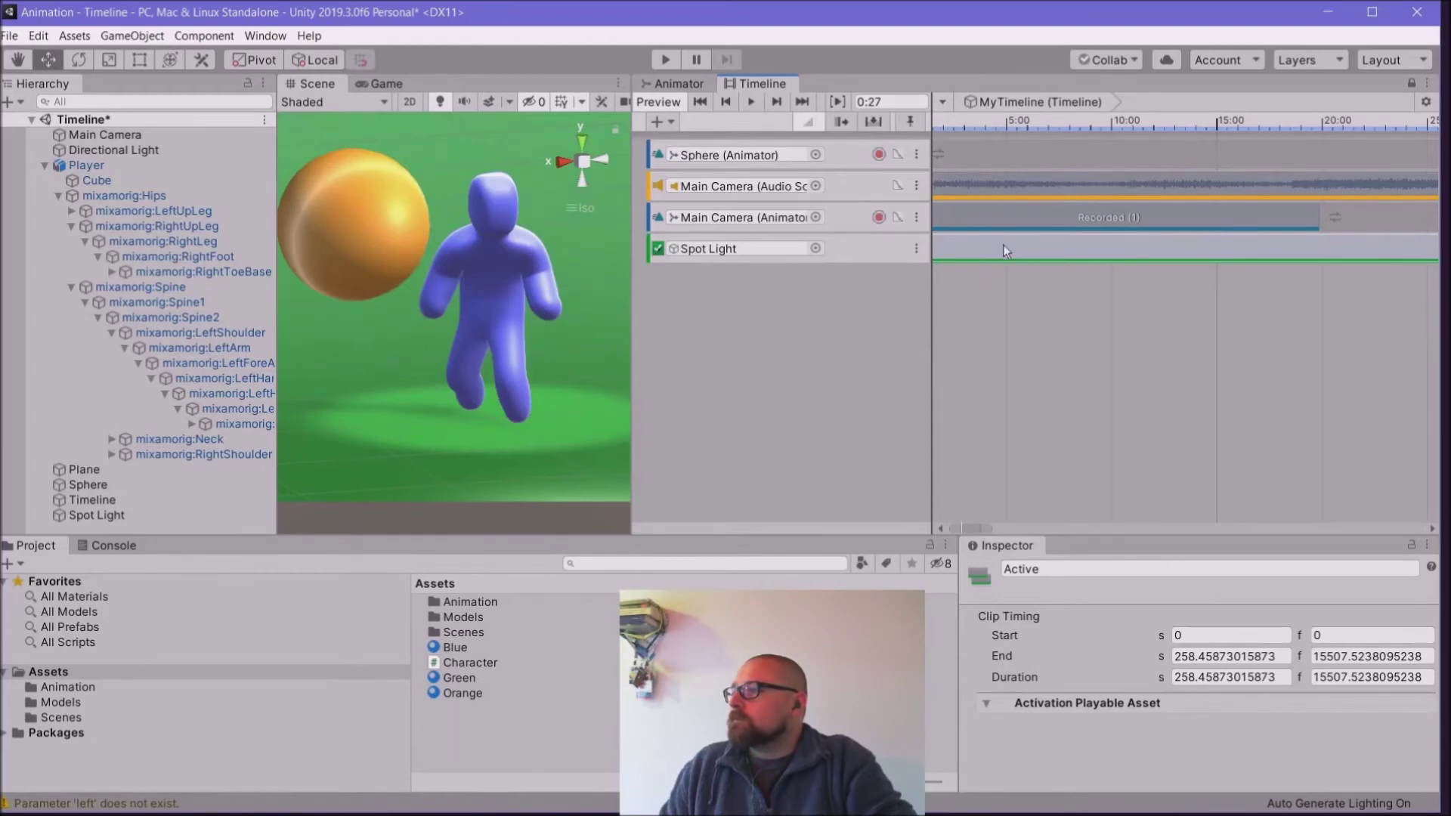
Step: Deactivate the Spot Light object in the scene
{"action": "left_click", "coordinate": [87, 515]}
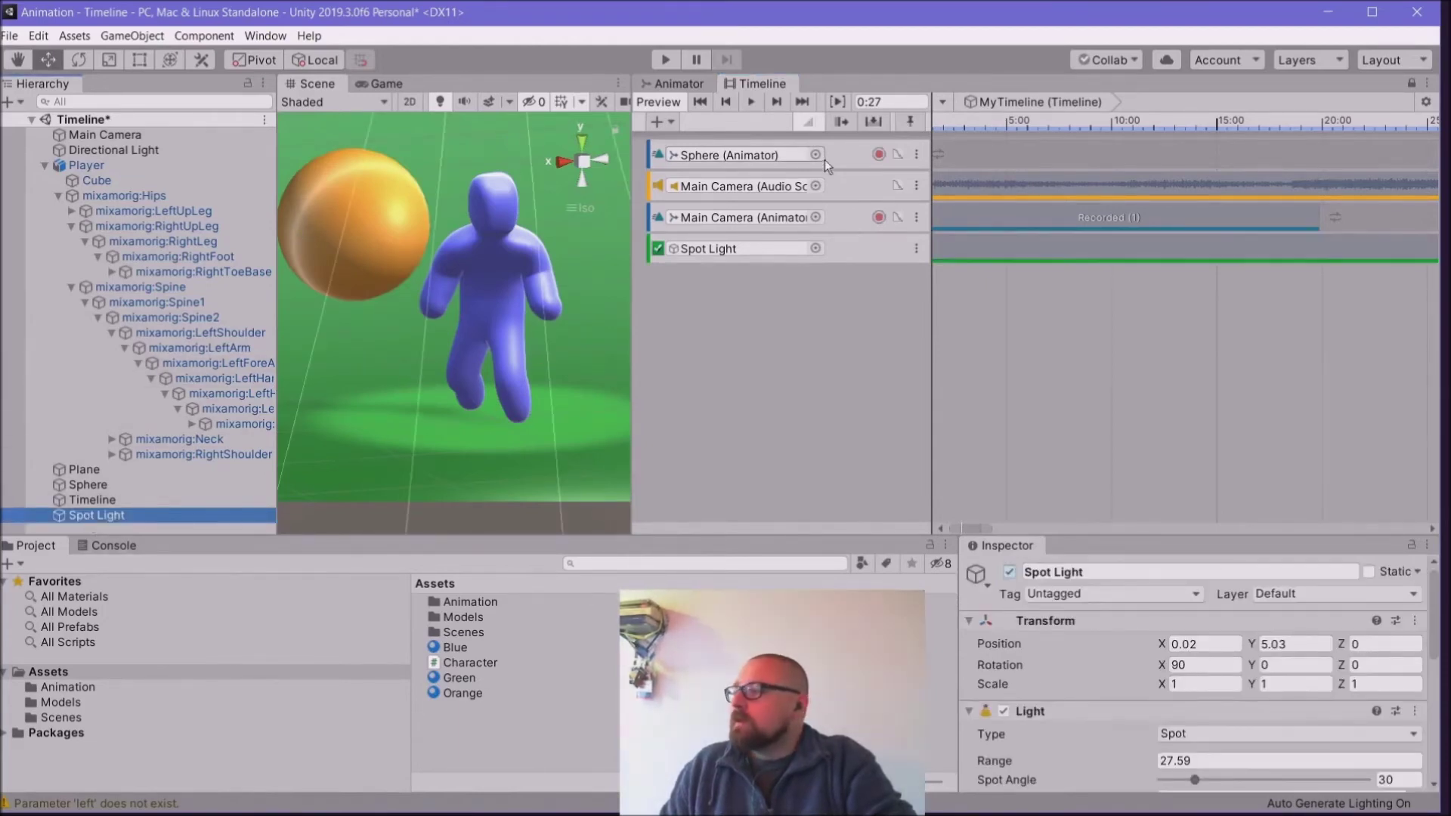
{"action": "left_click", "coordinate": [1009, 573]}
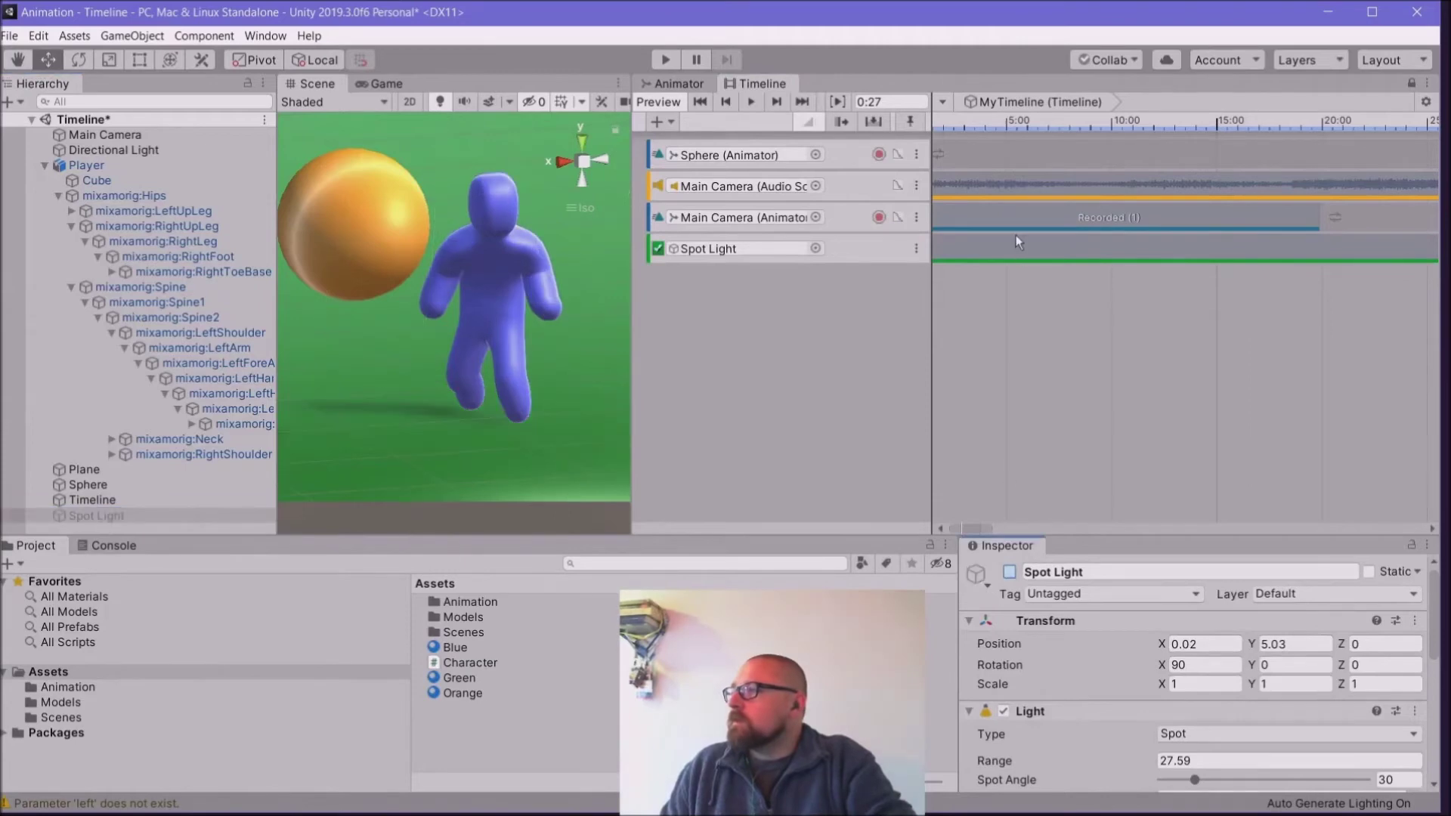
{"action": "left_click", "coordinate": [1006, 256]}
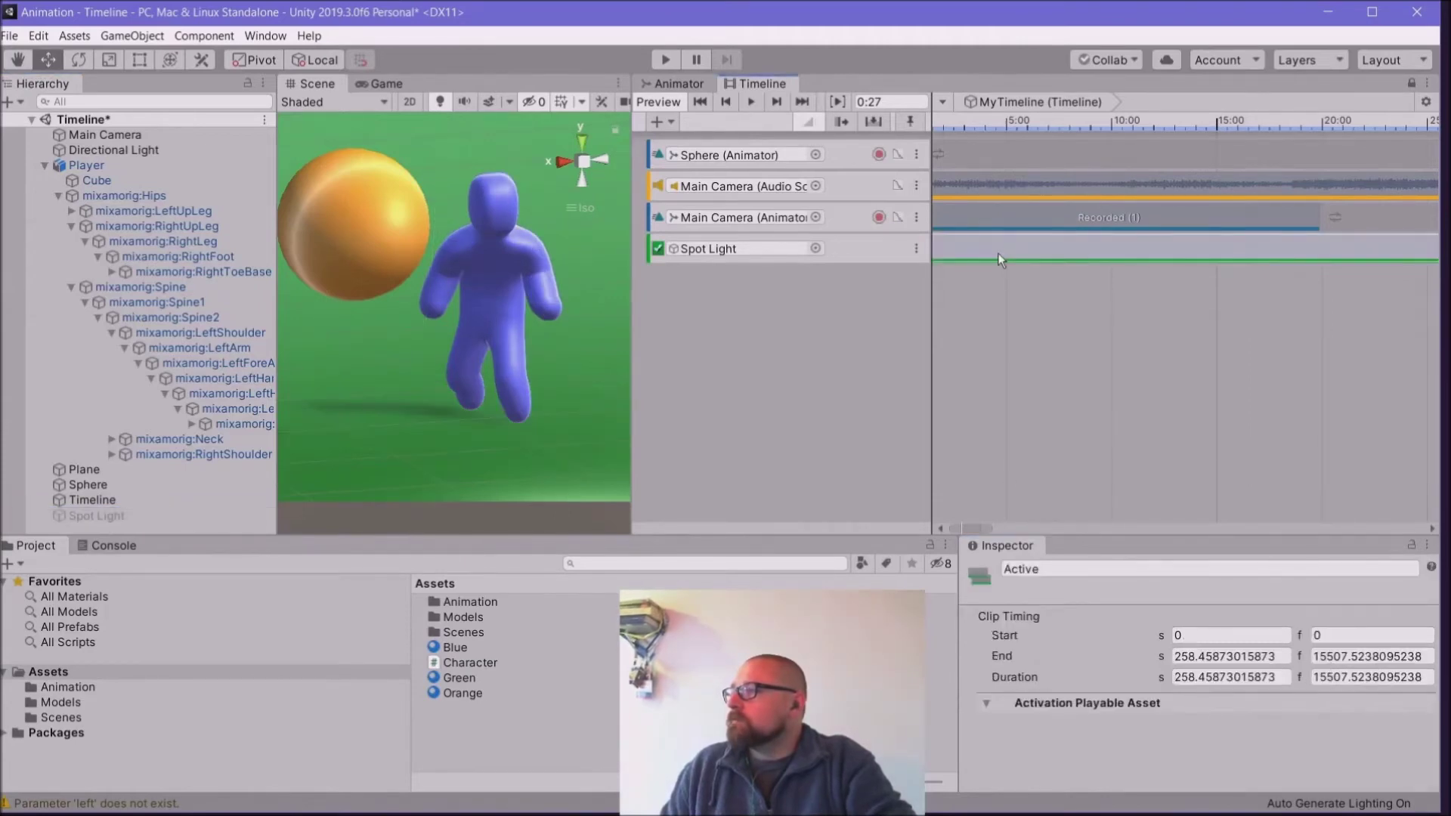
{"action": "right_click", "coordinate": [998, 257]}
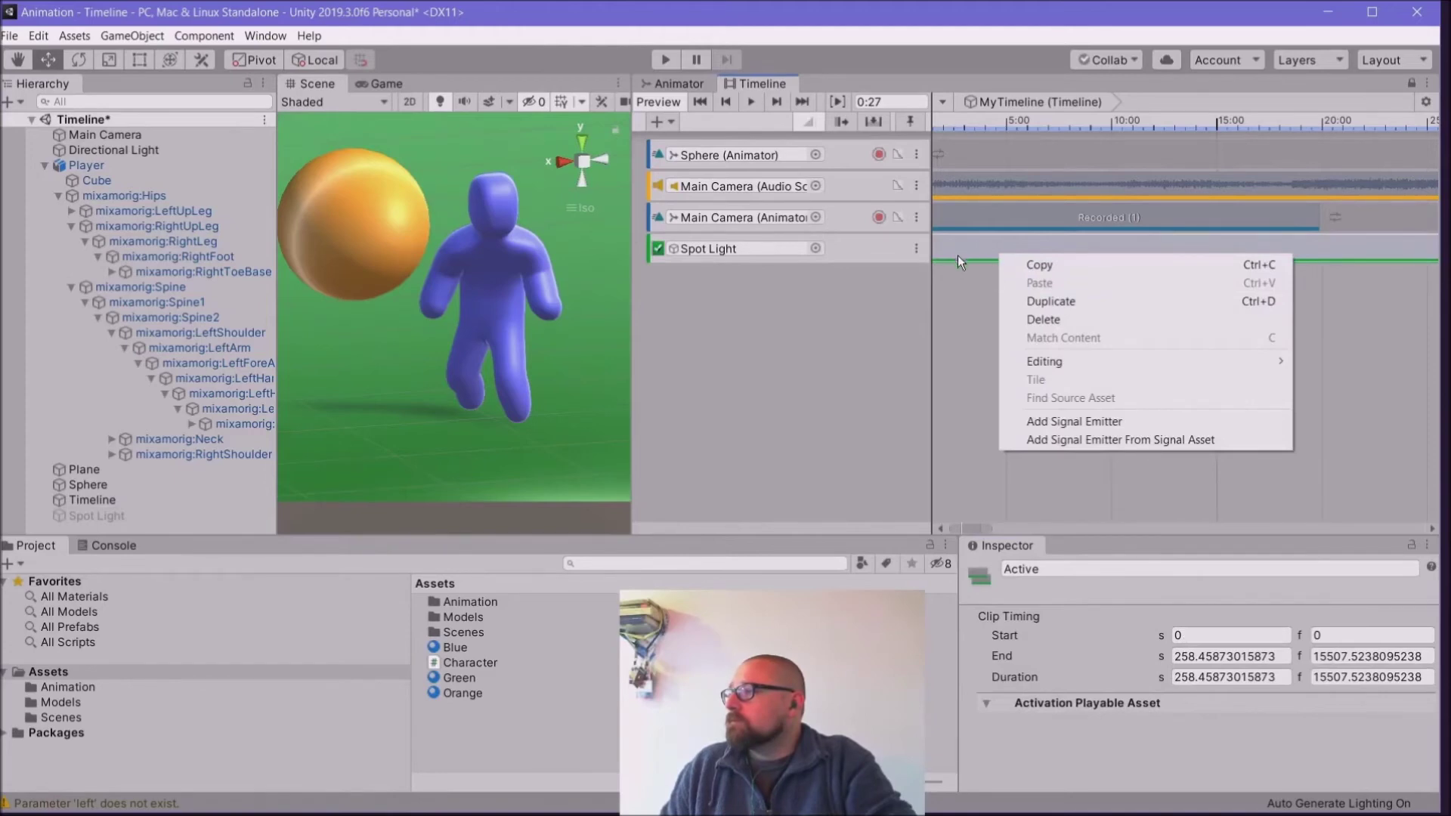
{"action": "mouse_move", "coordinate": [1034, 368]}
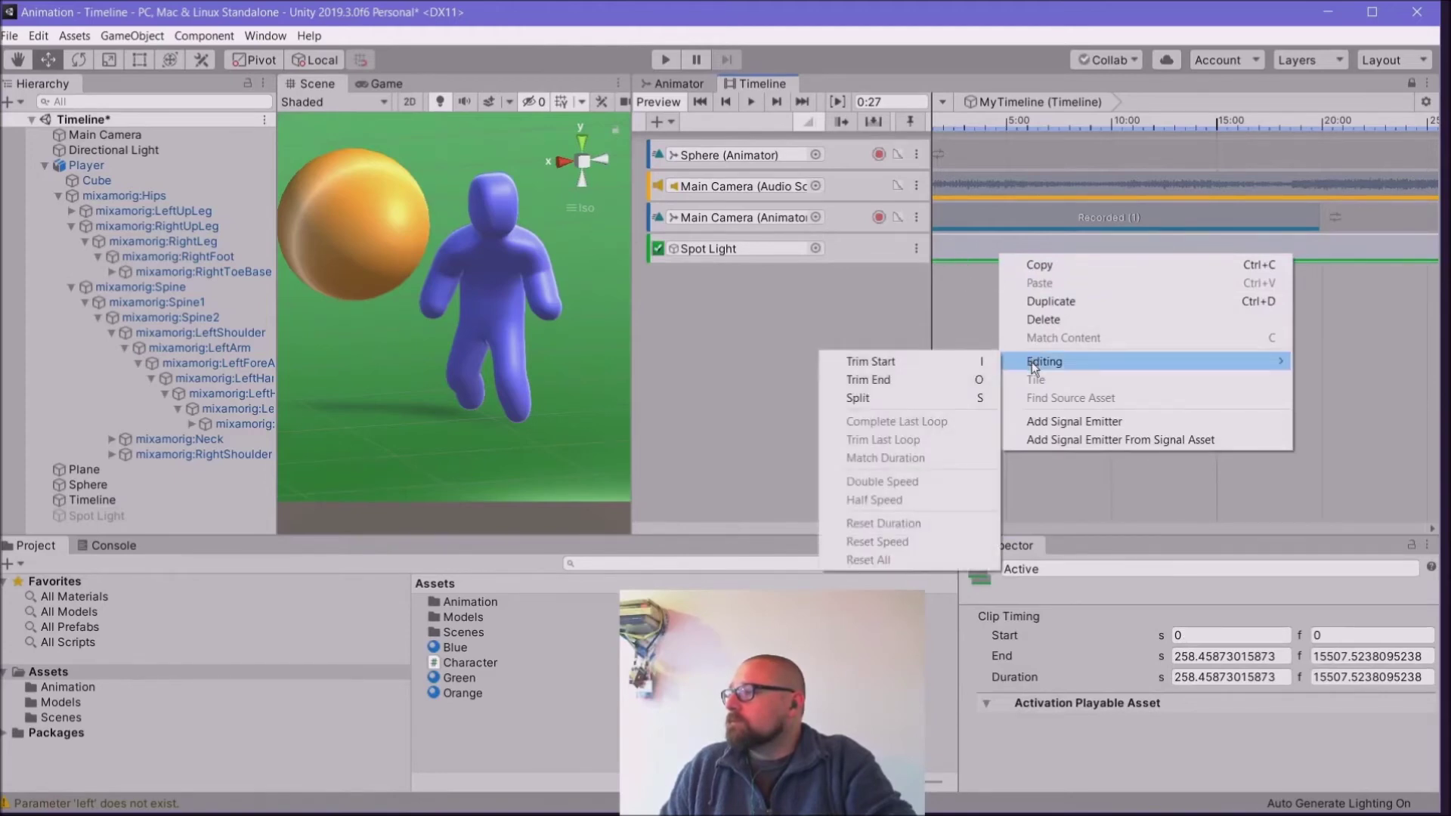
{"action": "key", "text": "Escape"}
Step: Move the Spot Light's activation clip to start at about 19.9 s and return the playhead to 0:00
{"action": "scroll", "coordinate": [1019, 317], "scroll_direction": "down", "scroll_amount": 5}
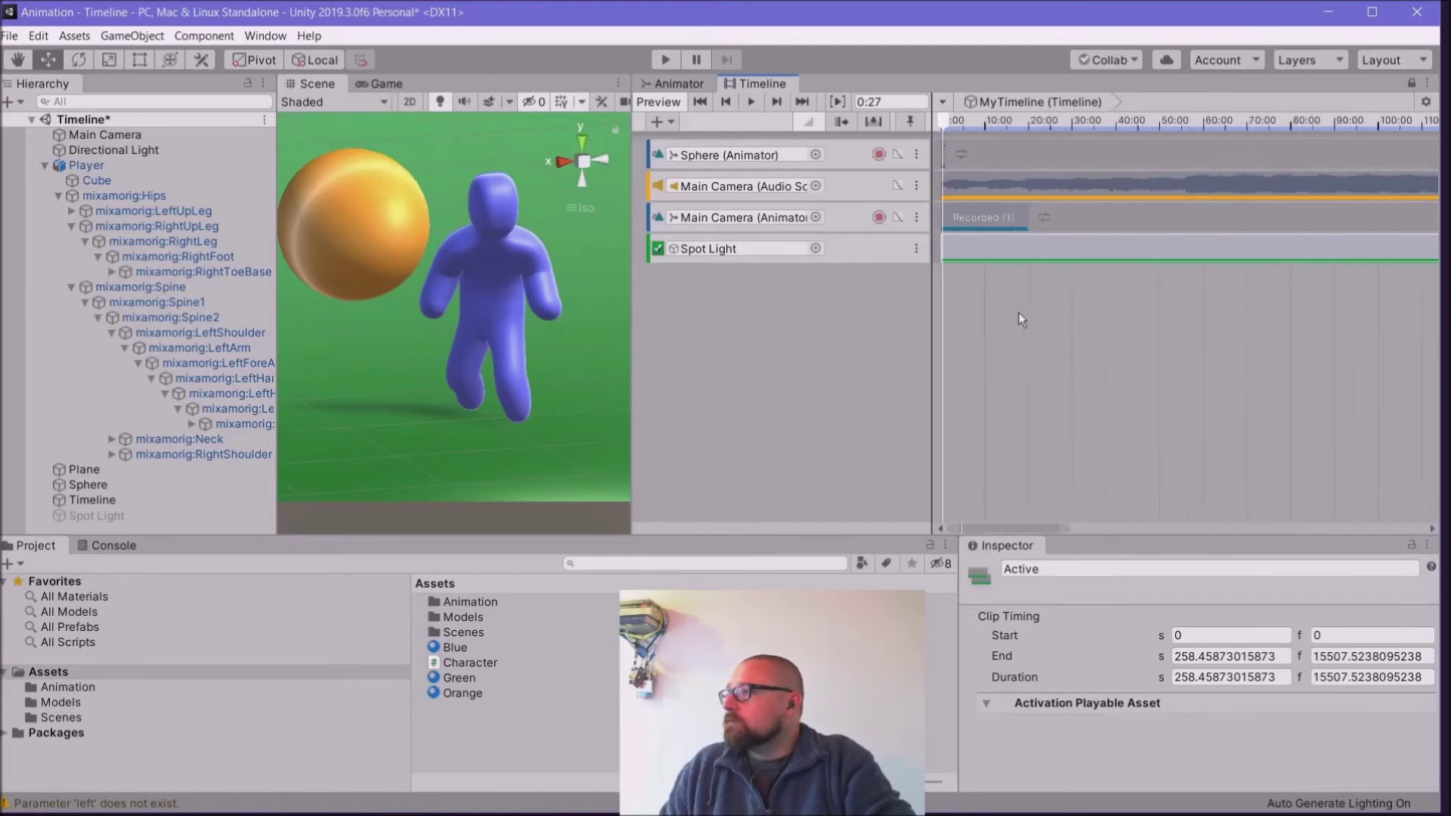
{"action": "scroll", "coordinate": [1019, 311], "scroll_direction": "down", "scroll_amount": 4}
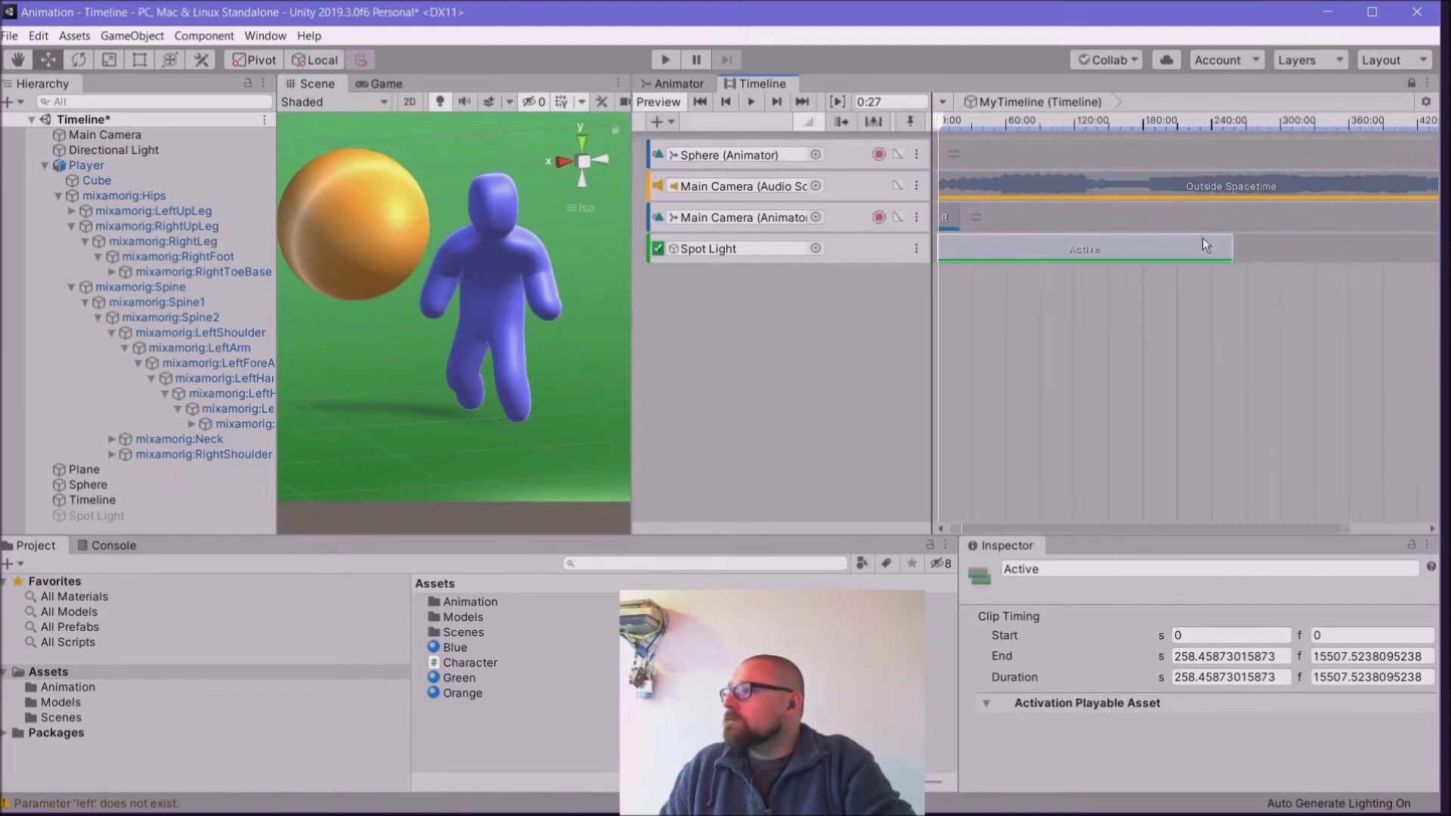
{"action": "left_click_drag", "start_coordinate": [943, 253], "coordinate": [987, 242]}
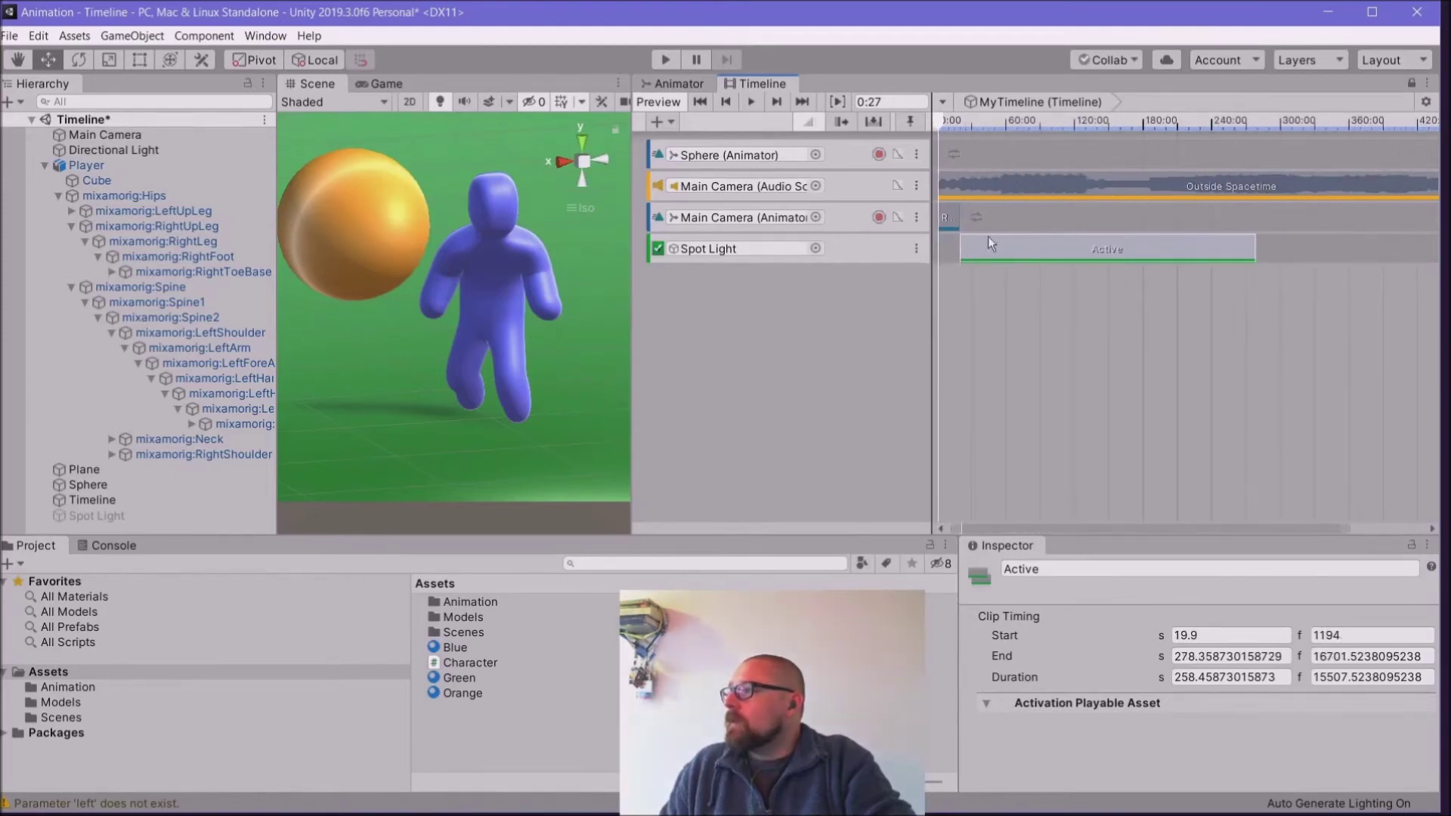
{"action": "mouse_move", "coordinate": [939, 121]}
{"action": "left_mouse_down"}
{"action": "mouse_move", "coordinate": [1107, 121]}
{"action": "mouse_move", "coordinate": [928, 133]}
{"action": "left_mouse_up"}
{"action": "scroll", "coordinate": [1055, 229], "scroll_direction": "up", "scroll_amount": 3}
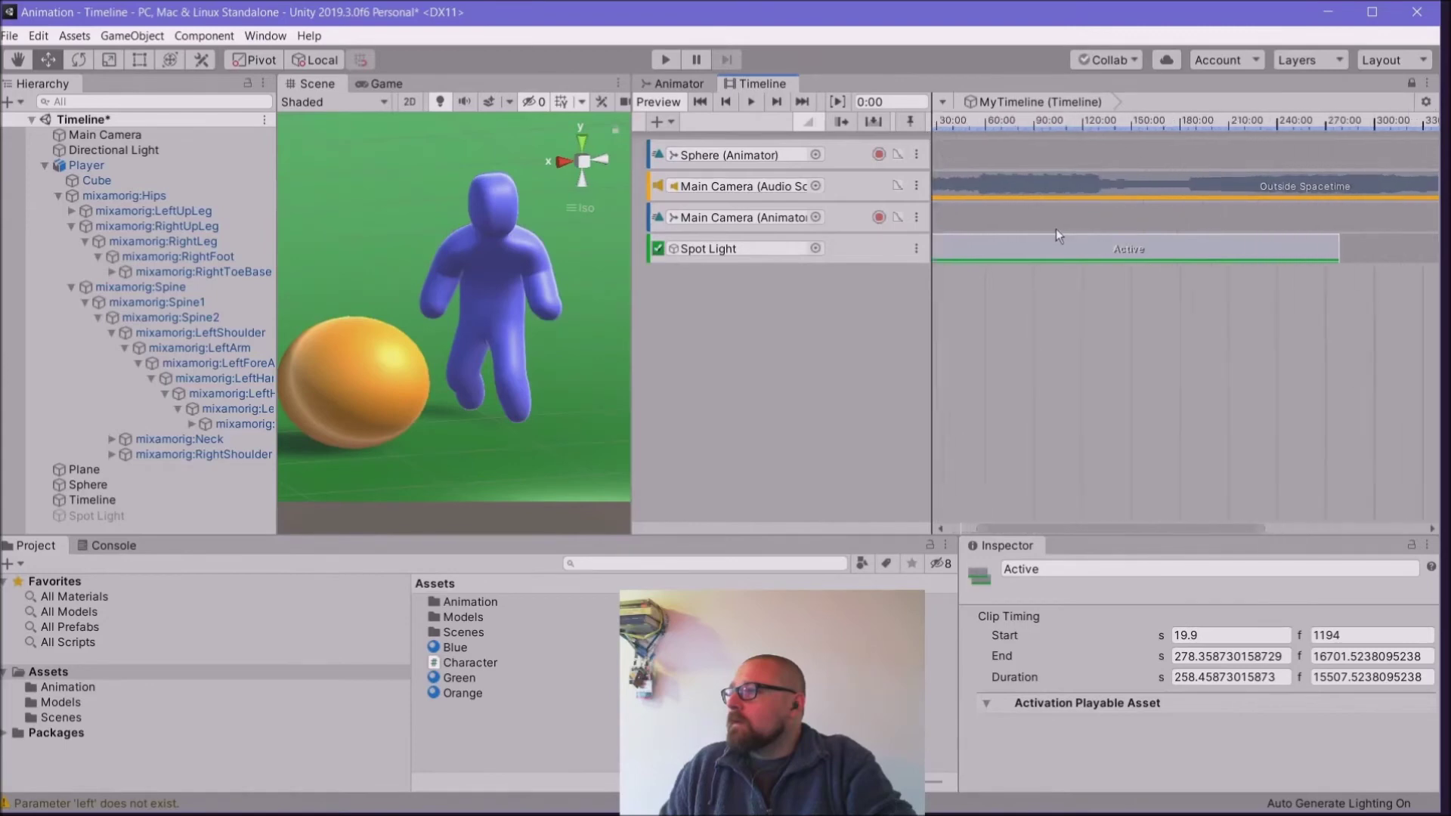
{"action": "scroll", "coordinate": [1067, 355], "scroll_direction": "up", "scroll_amount": 5}
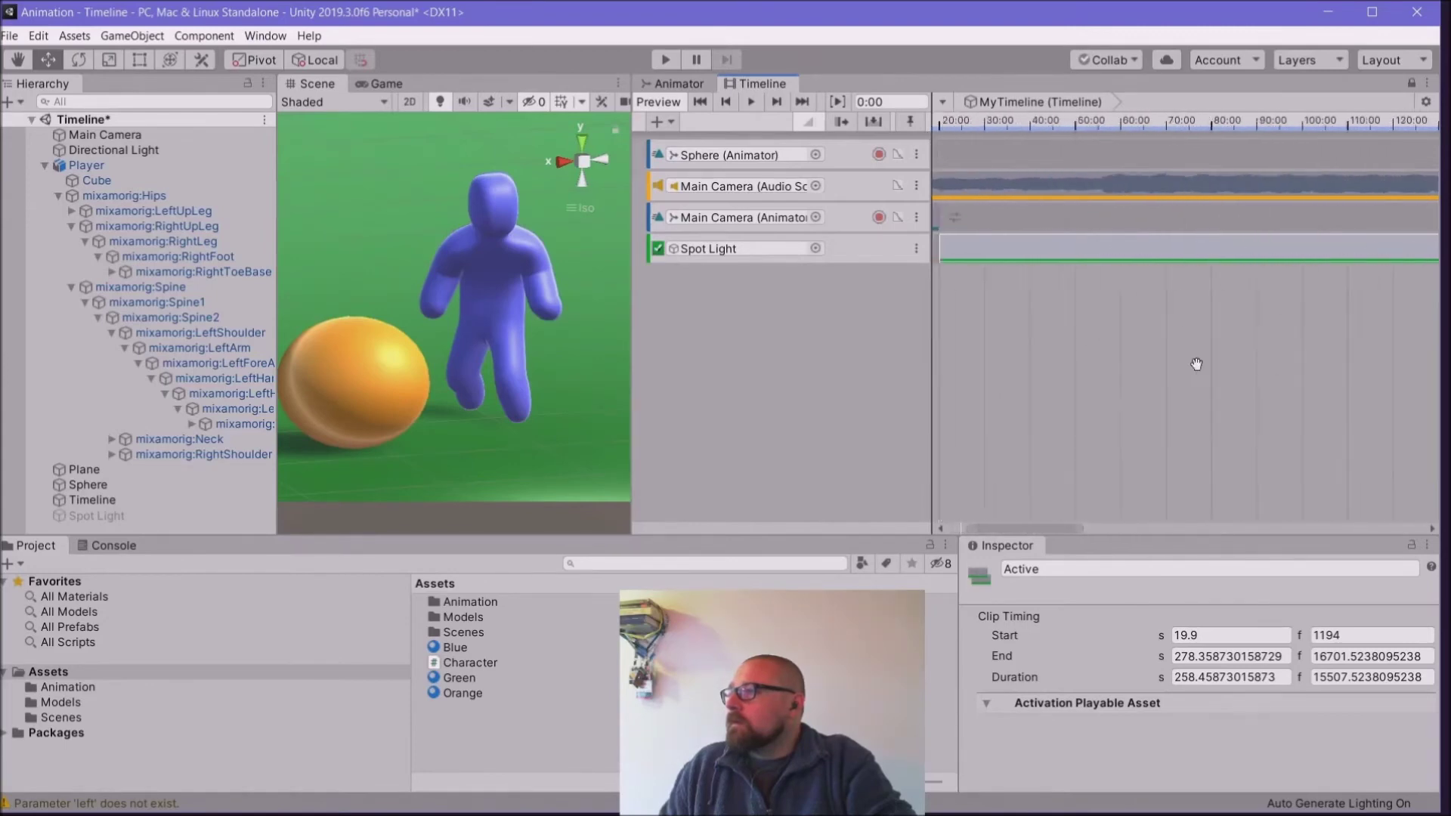
{"action": "scroll", "coordinate": [1249, 363], "scroll_direction": "down", "scroll_amount": 8}
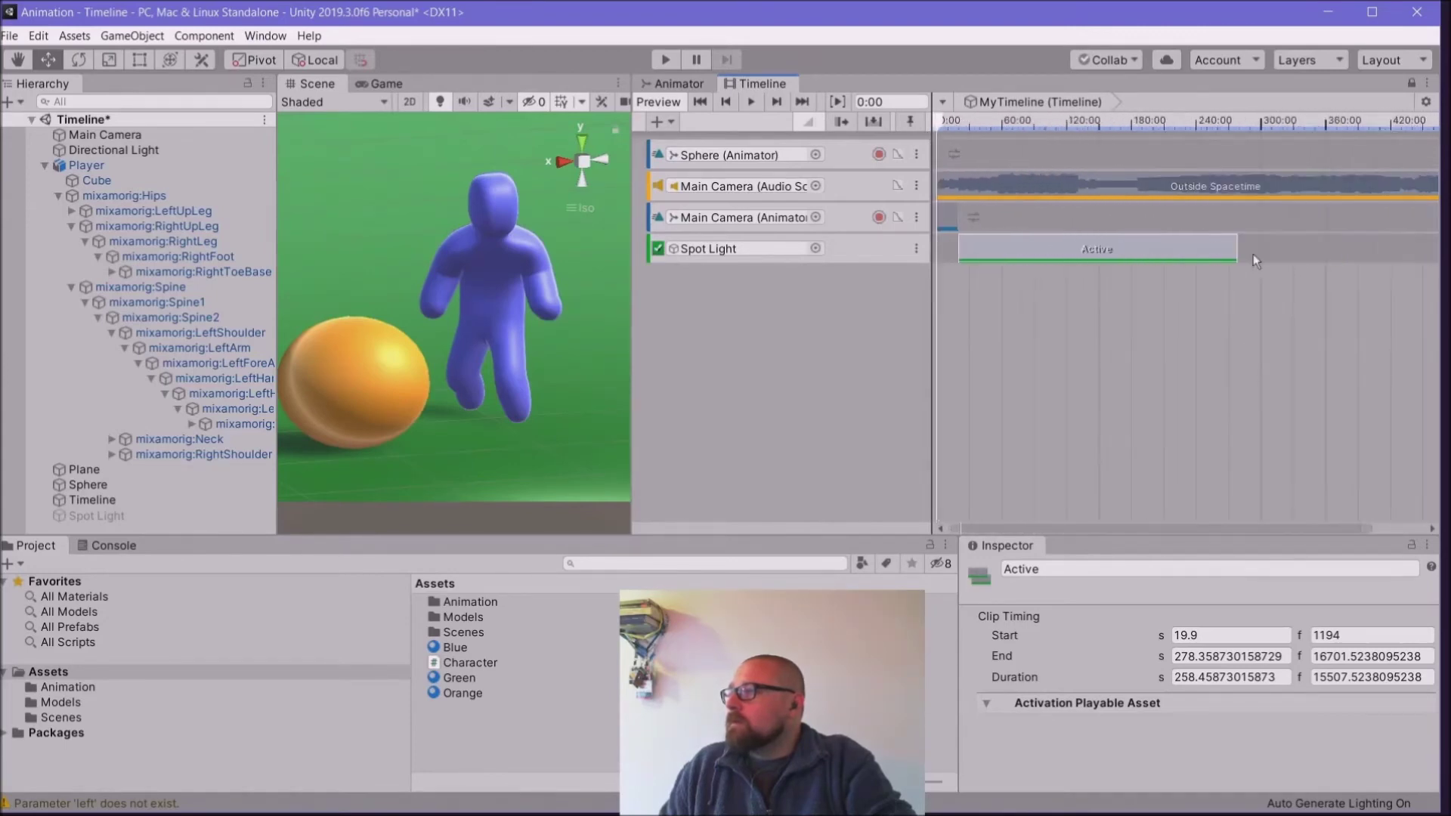
Step: Shorten the Spot Light's activation clip to about 23.3 s and move it to start at about 5.4 s
{"action": "left_click_drag", "start_coordinate": [1234, 249], "coordinate": [988, 250]}
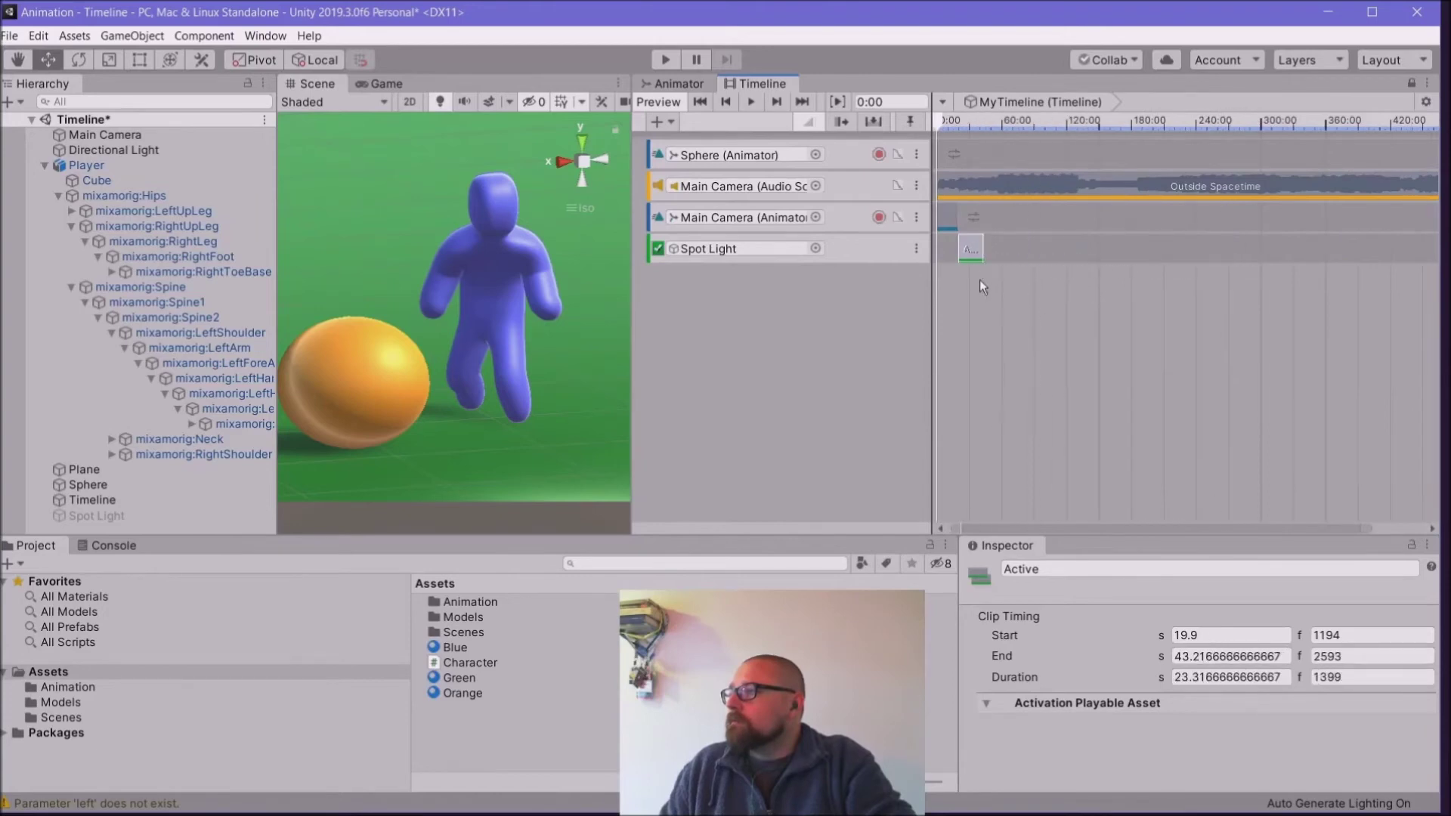
{"action": "scroll", "coordinate": [948, 295], "scroll_direction": "up", "scroll_amount": 4}
{"action": "scroll", "coordinate": [948, 295], "scroll_direction": "up", "scroll_amount": 3}
{"action": "middle_click_drag", "start_coordinate": [951, 297], "coordinate": [1138, 330]}
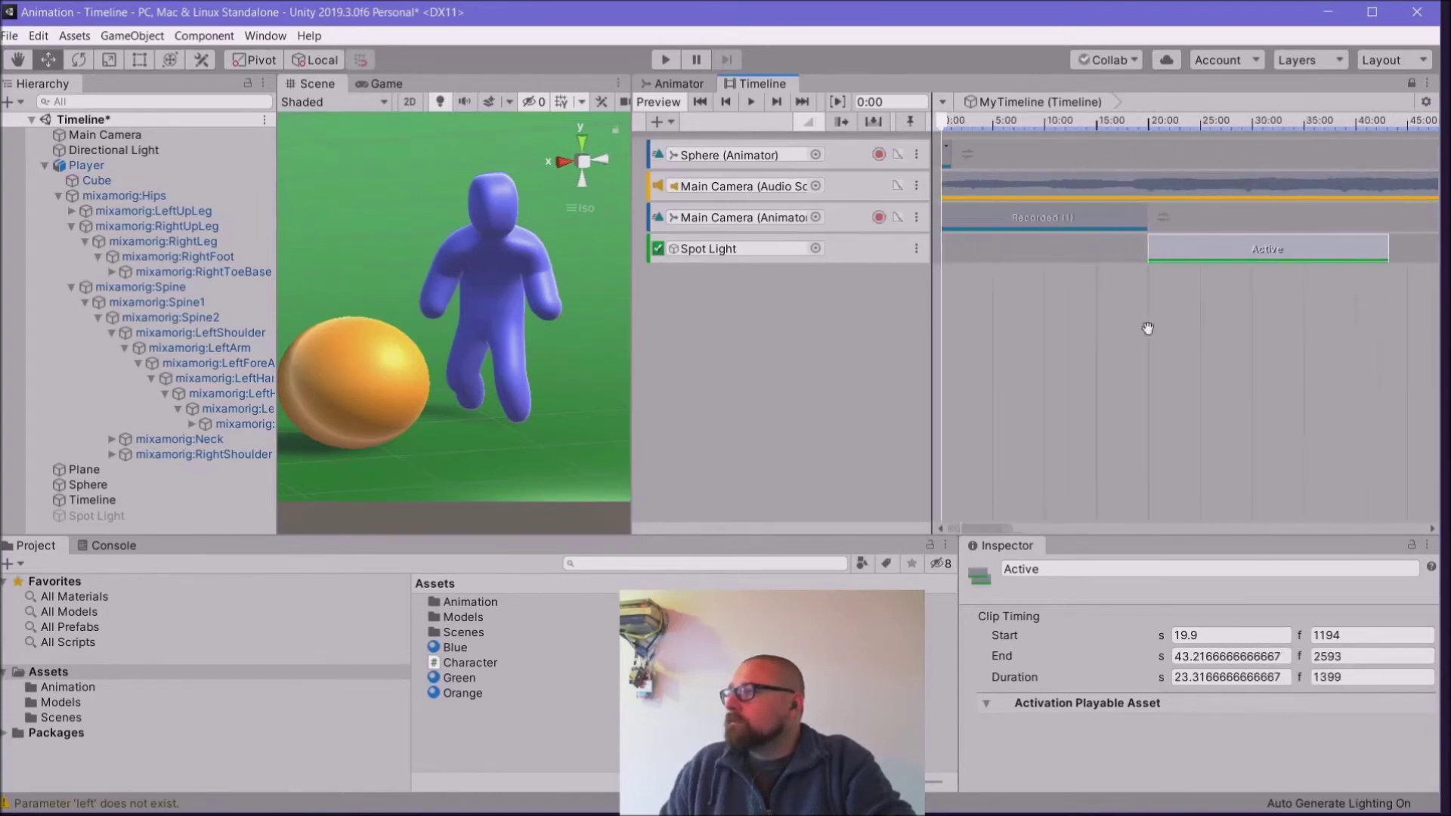
{"action": "left_click_drag", "start_coordinate": [1213, 256], "coordinate": [1069, 251]}
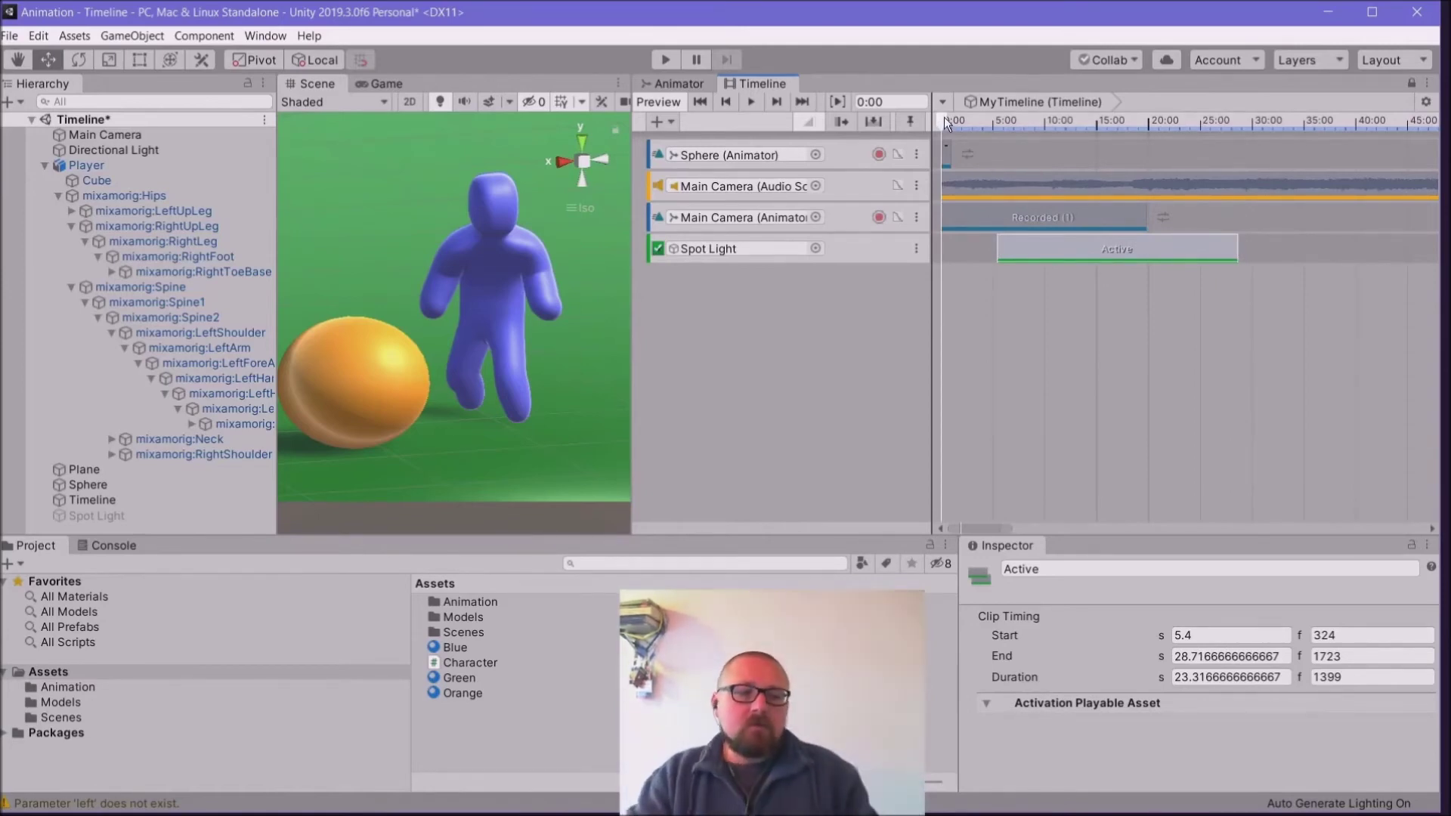
Step: Preview the light switching on, trim the activation clip's end to about 13.95 s, and return the playhead to 0:00
{"action": "left_click_drag", "start_coordinate": [942, 122], "coordinate": [1001, 127]}
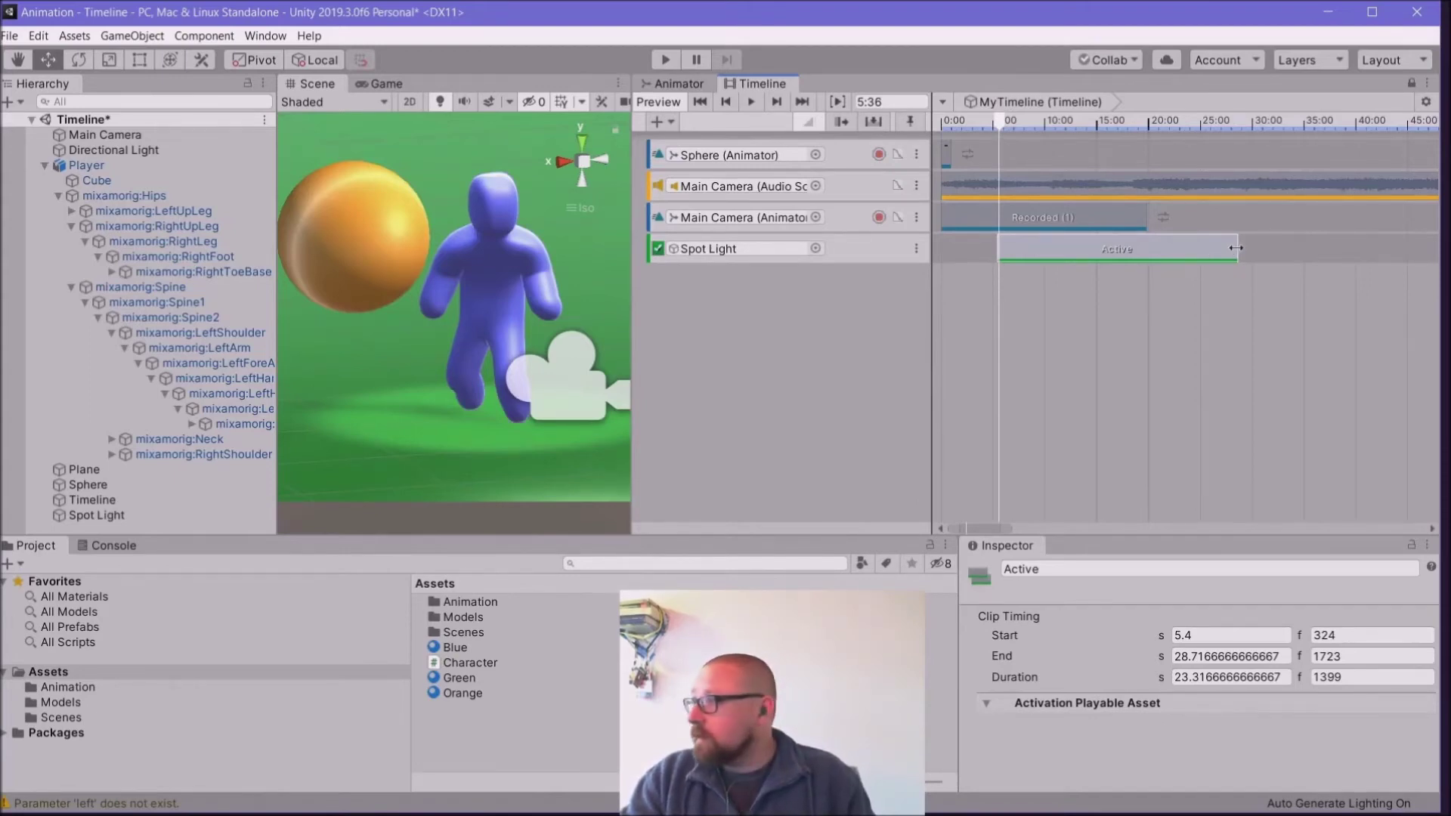
{"action": "left_click_drag", "start_coordinate": [1236, 248], "coordinate": [1086, 269]}
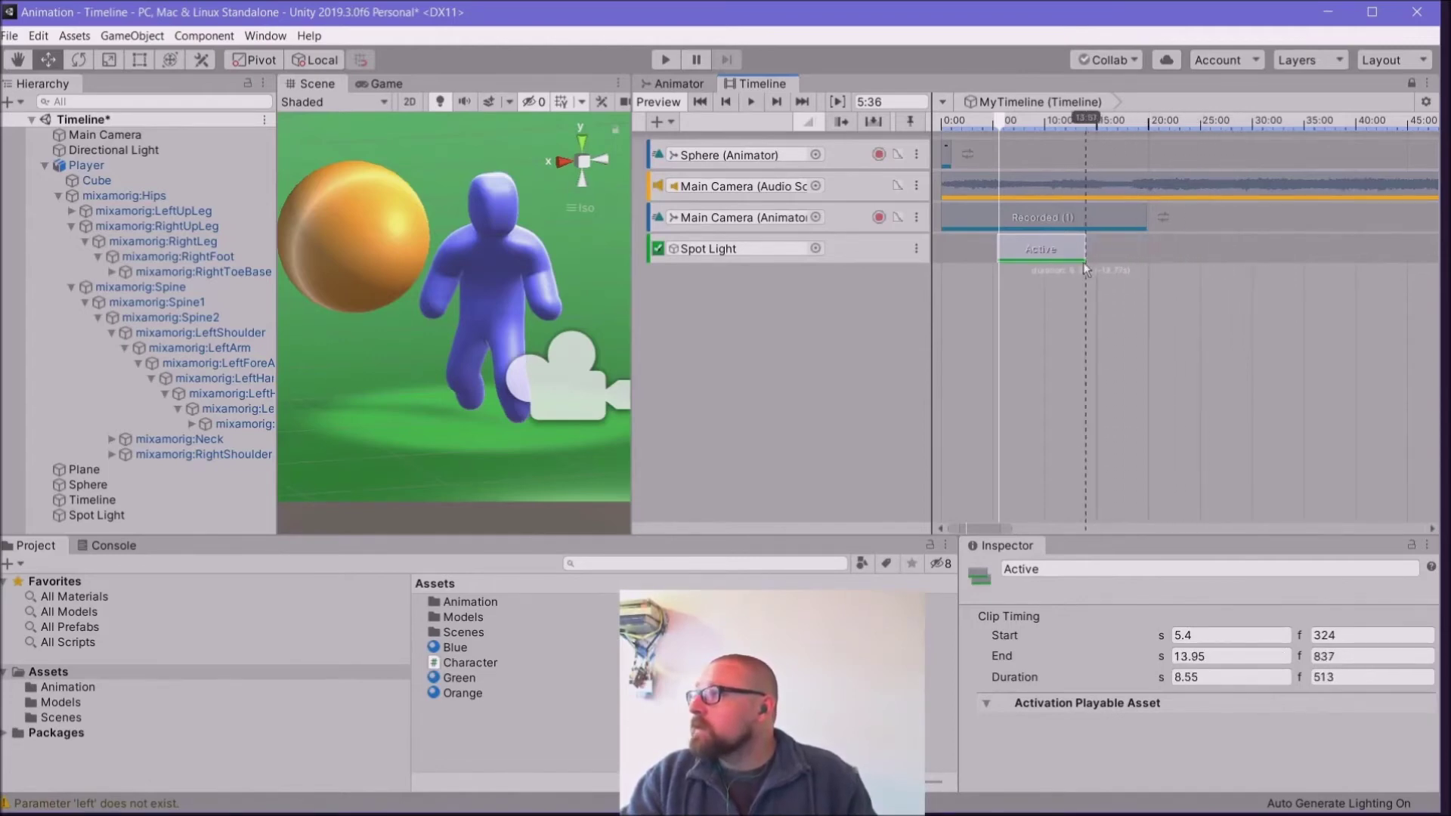
{"action": "left_click_drag", "start_coordinate": [1002, 126], "coordinate": [938, 124]}
Step: Add a new animation track to the timeline below the Spot Light's activation track
{"action": "left_click", "coordinate": [695, 292]}
{"action": "left_click", "coordinate": [672, 121]}
{"action": "left_click", "coordinate": [714, 185]}
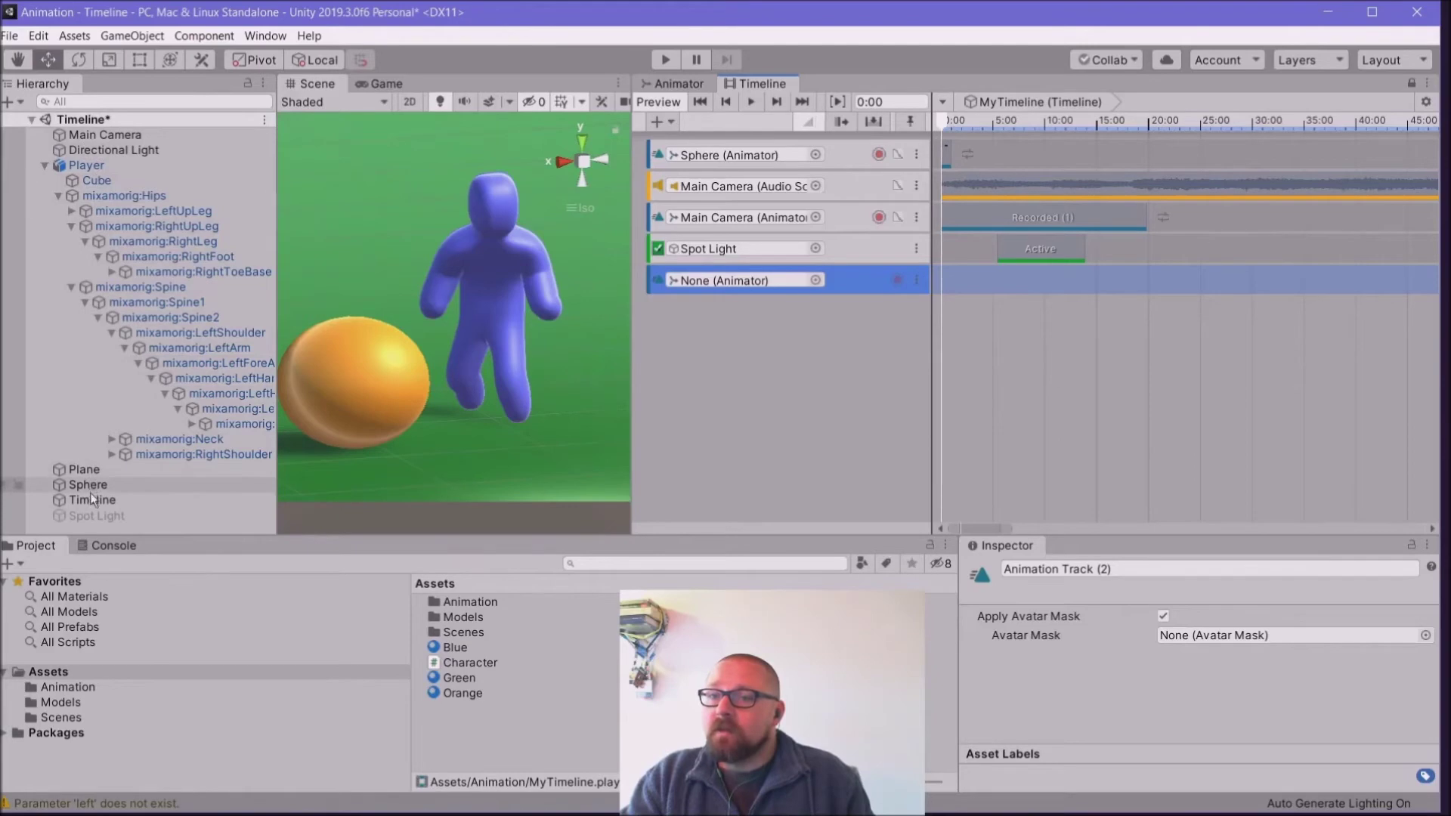
Step: Add an Animator component to the Spot Light object
{"action": "left_click", "coordinate": [90, 514]}
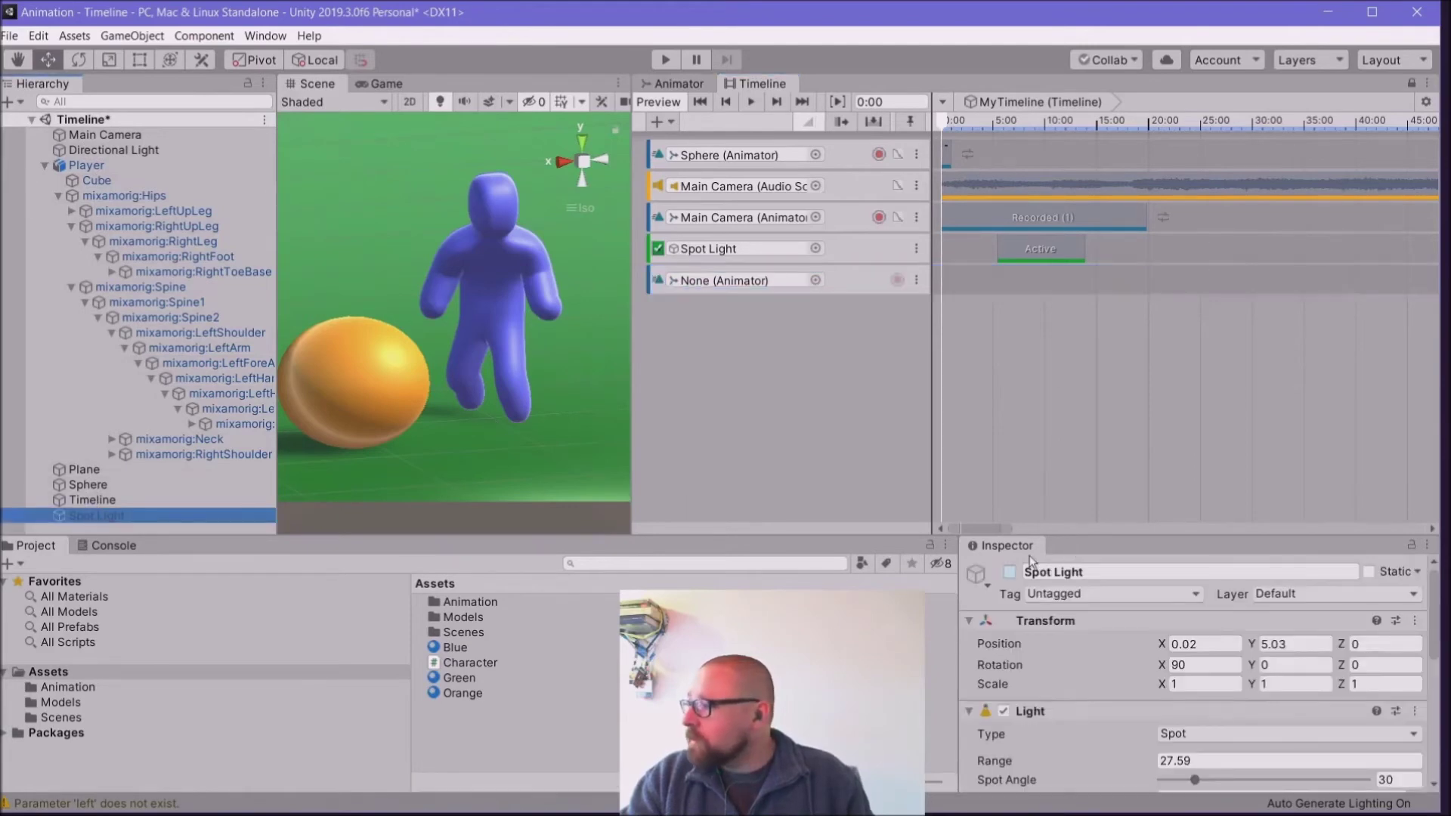
{"action": "left_click_drag", "start_coordinate": [1075, 538], "coordinate": [1073, 286]}
{"action": "scroll", "coordinate": [1063, 669], "scroll_direction": "down", "scroll_amount": 2}
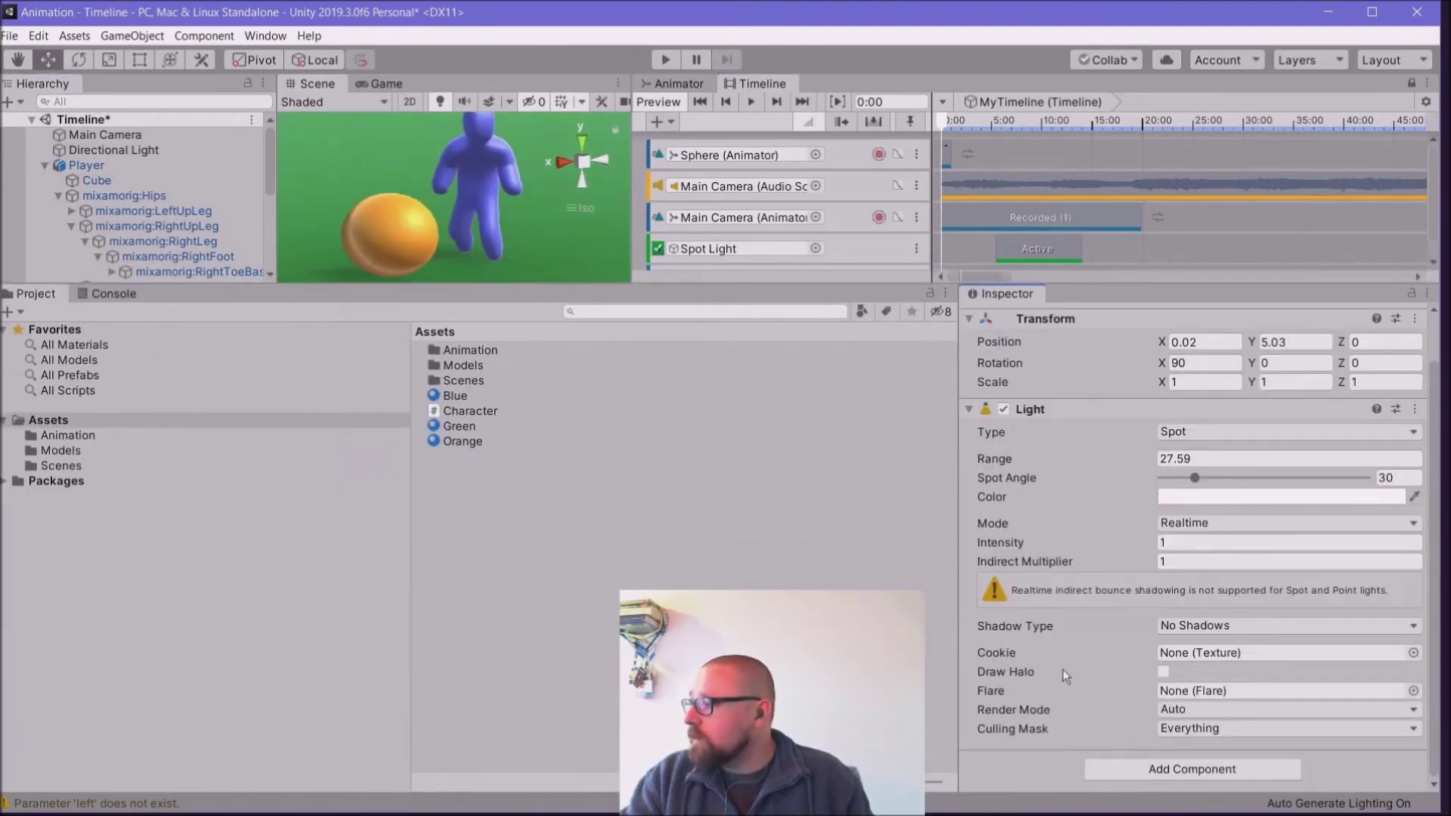
{"action": "left_click", "coordinate": [1092, 771]}
{"action": "left_click", "coordinate": [1122, 575]}
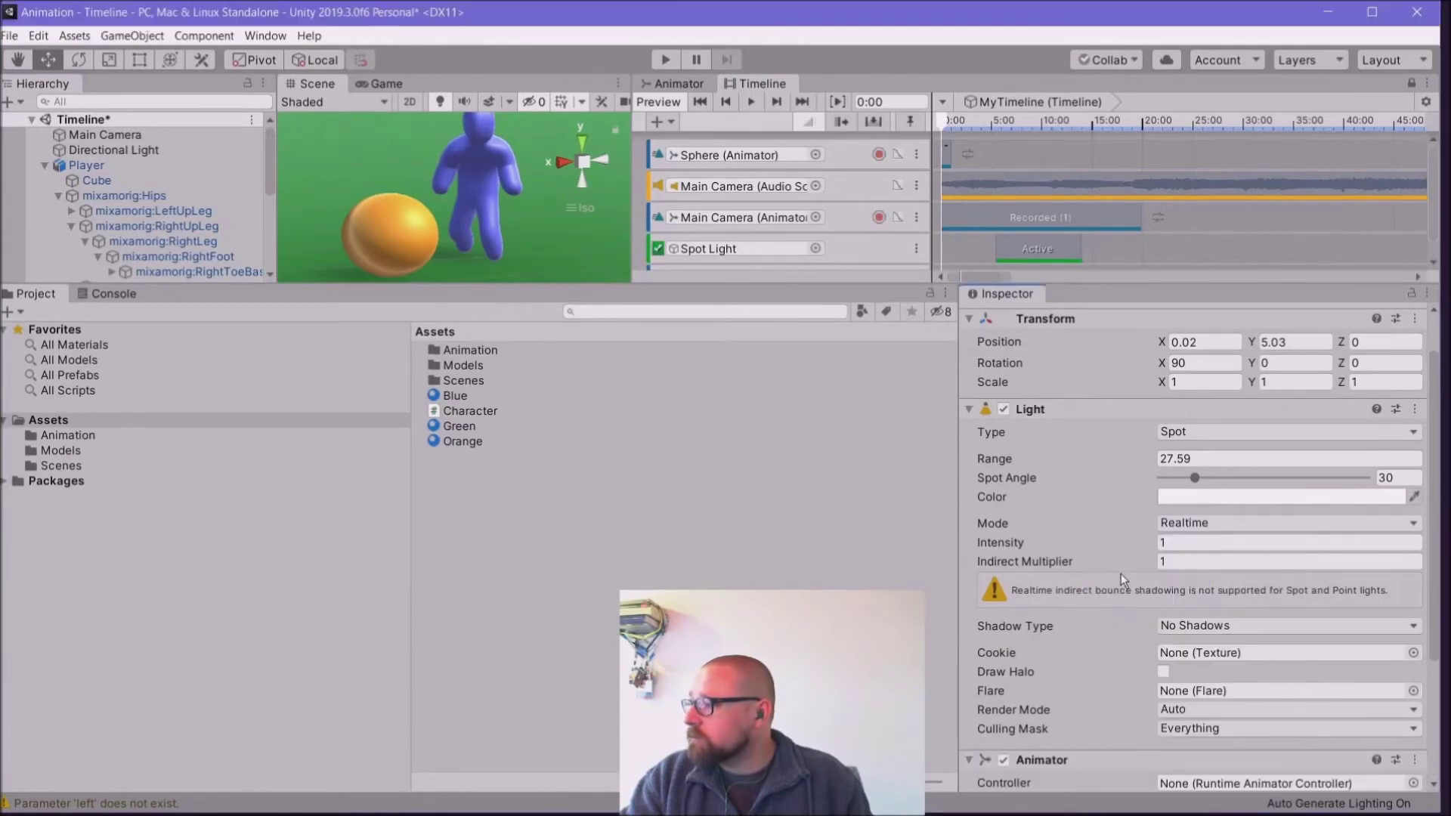
Step: Assign the Spot Light's Animator to the new empty animation track
{"action": "left_click_drag", "start_coordinate": [810, 285], "coordinate": [811, 535]}
{"action": "left_click", "coordinate": [816, 280]}
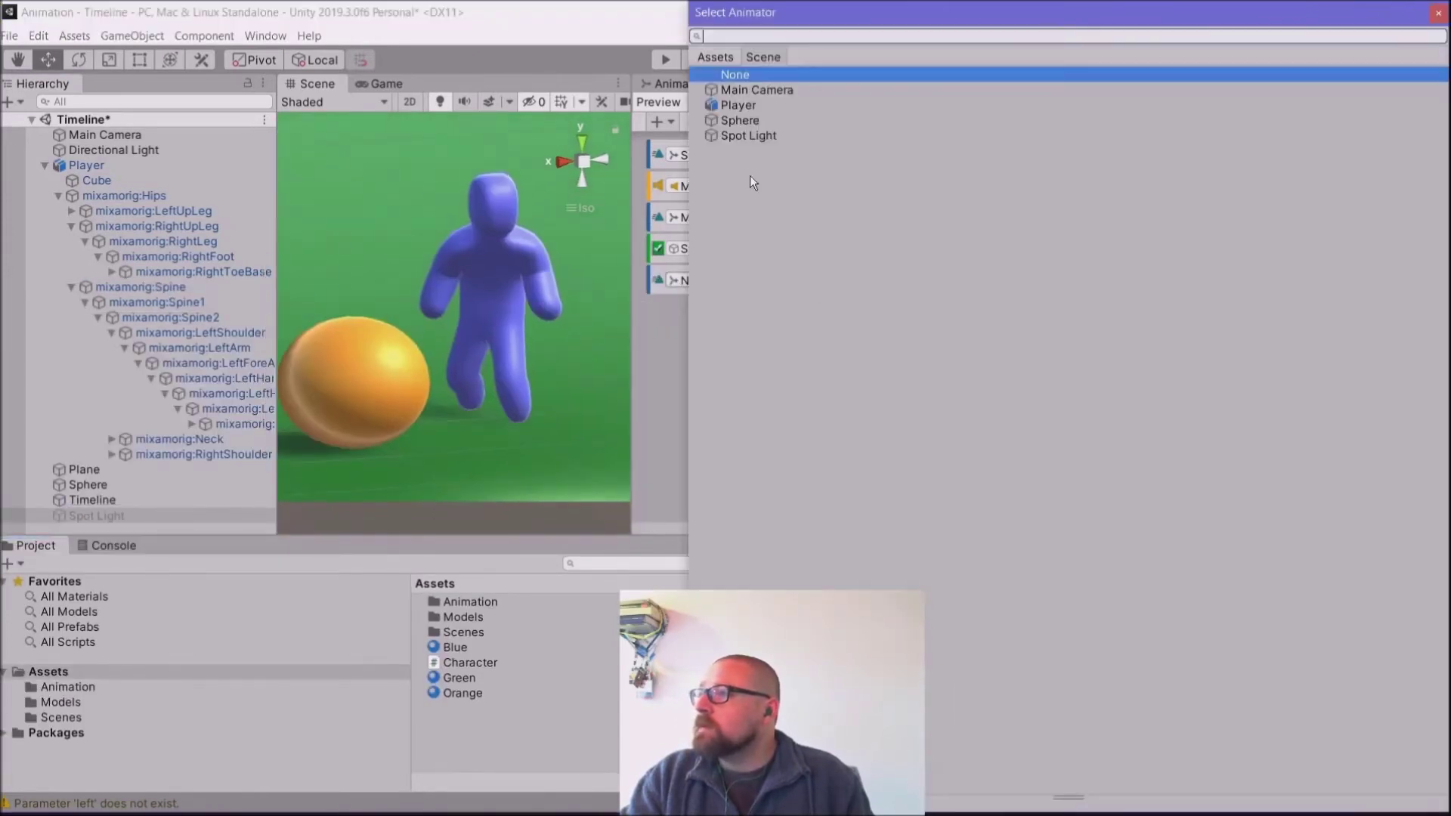
{"action": "double_click", "coordinate": [726, 135]}
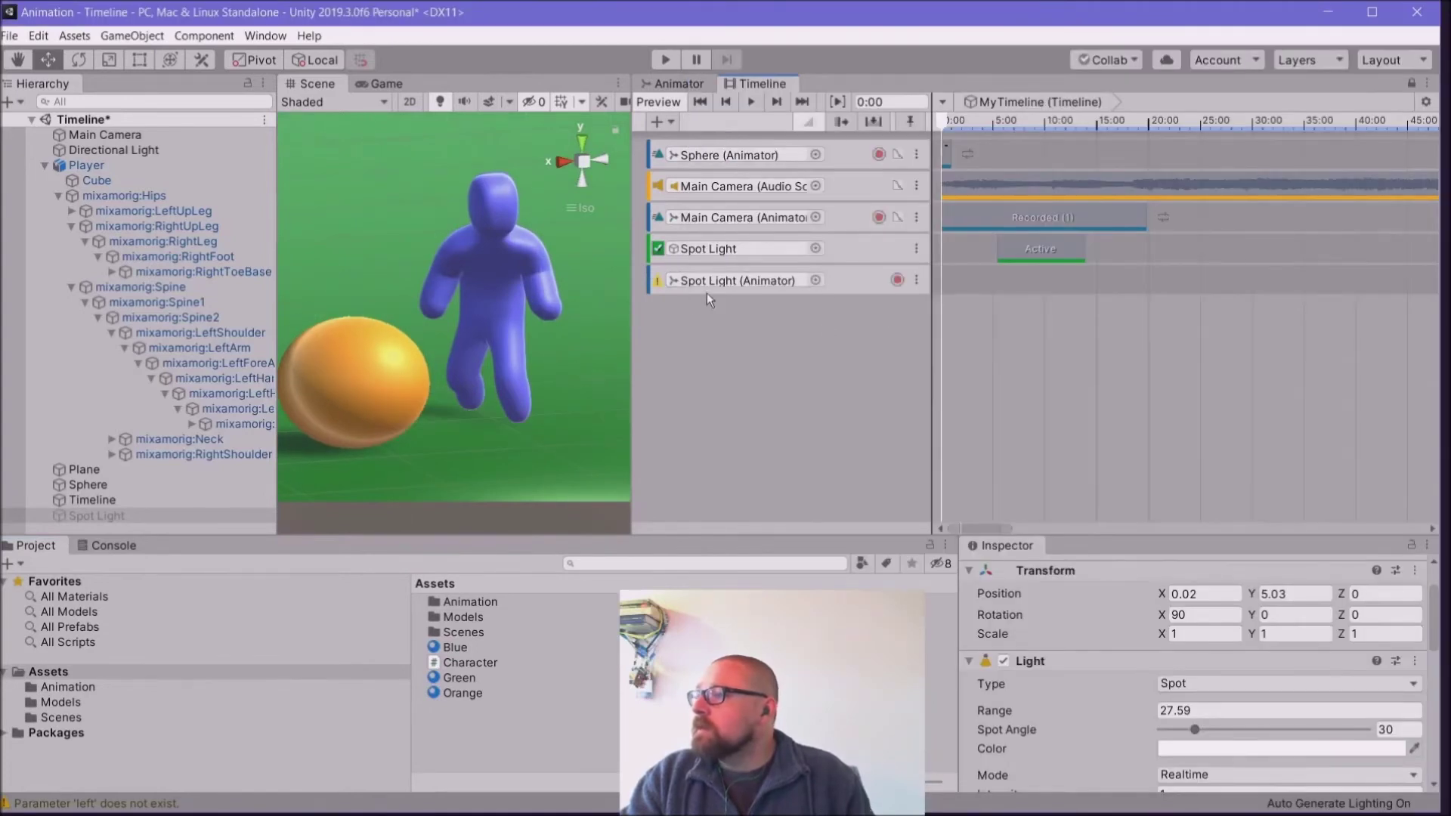
Step: Start recording on the Spot Light's animation track and key the light's intensity at 0 at time 0:00
{"action": "left_click", "coordinate": [898, 281]}
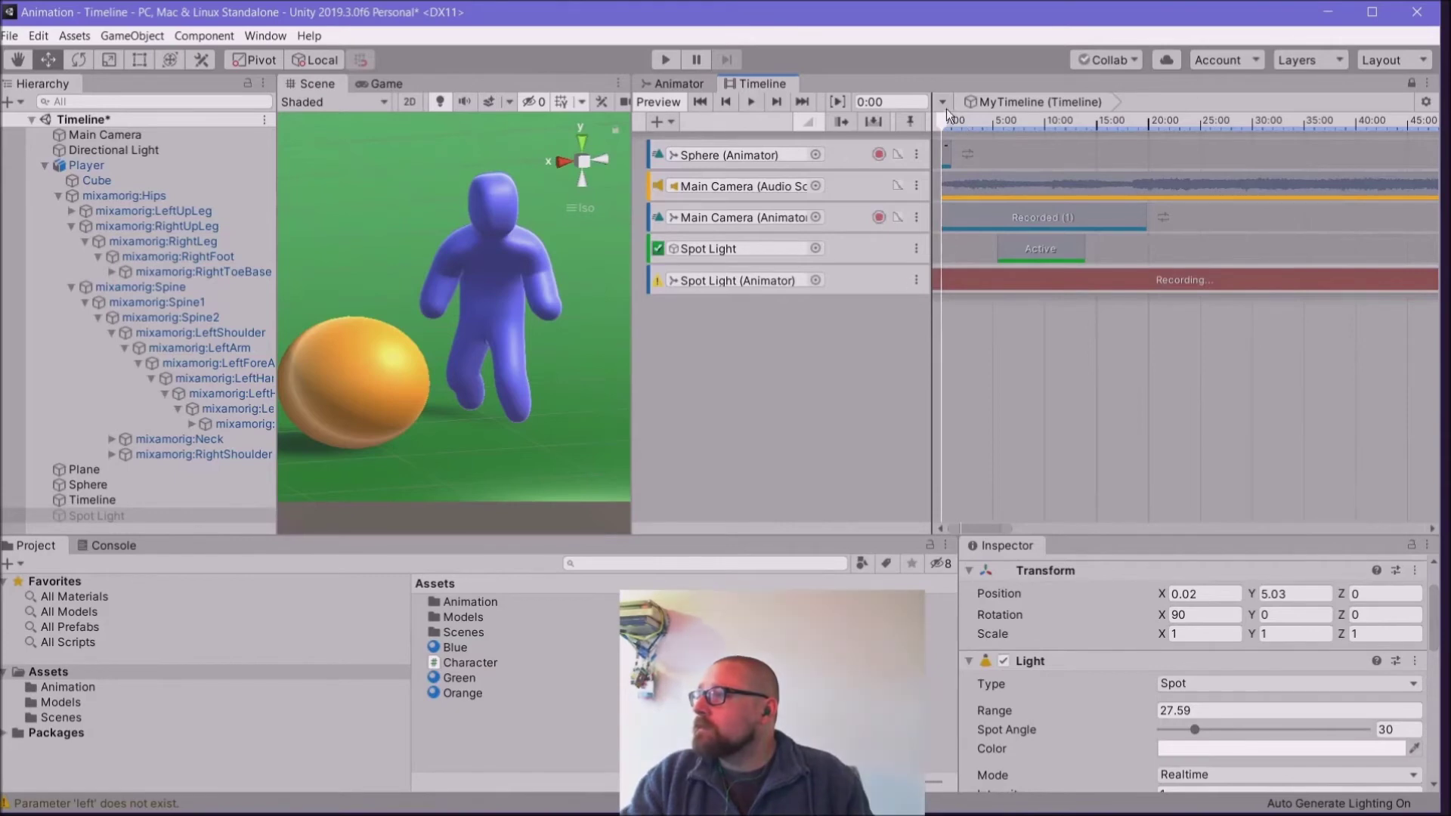
{"action": "mouse_move", "coordinate": [942, 120]}
{"action": "left_mouse_down"}
{"action": "mouse_move", "coordinate": [987, 121]}
{"action": "mouse_move", "coordinate": [913, 122]}
{"action": "left_mouse_up"}
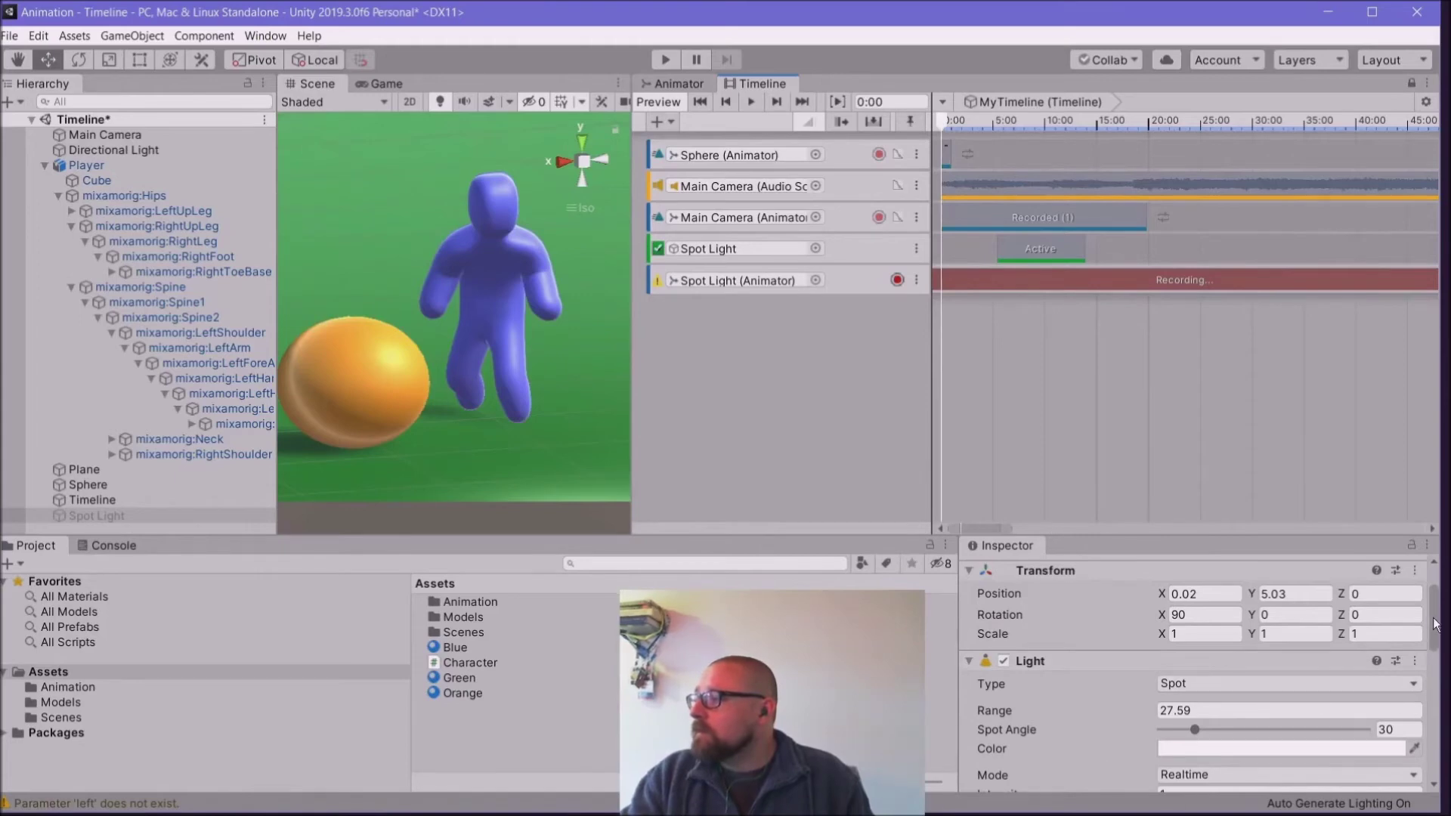
{"action": "scroll", "coordinate": [1161, 650], "scroll_direction": "down", "scroll_amount": 5}
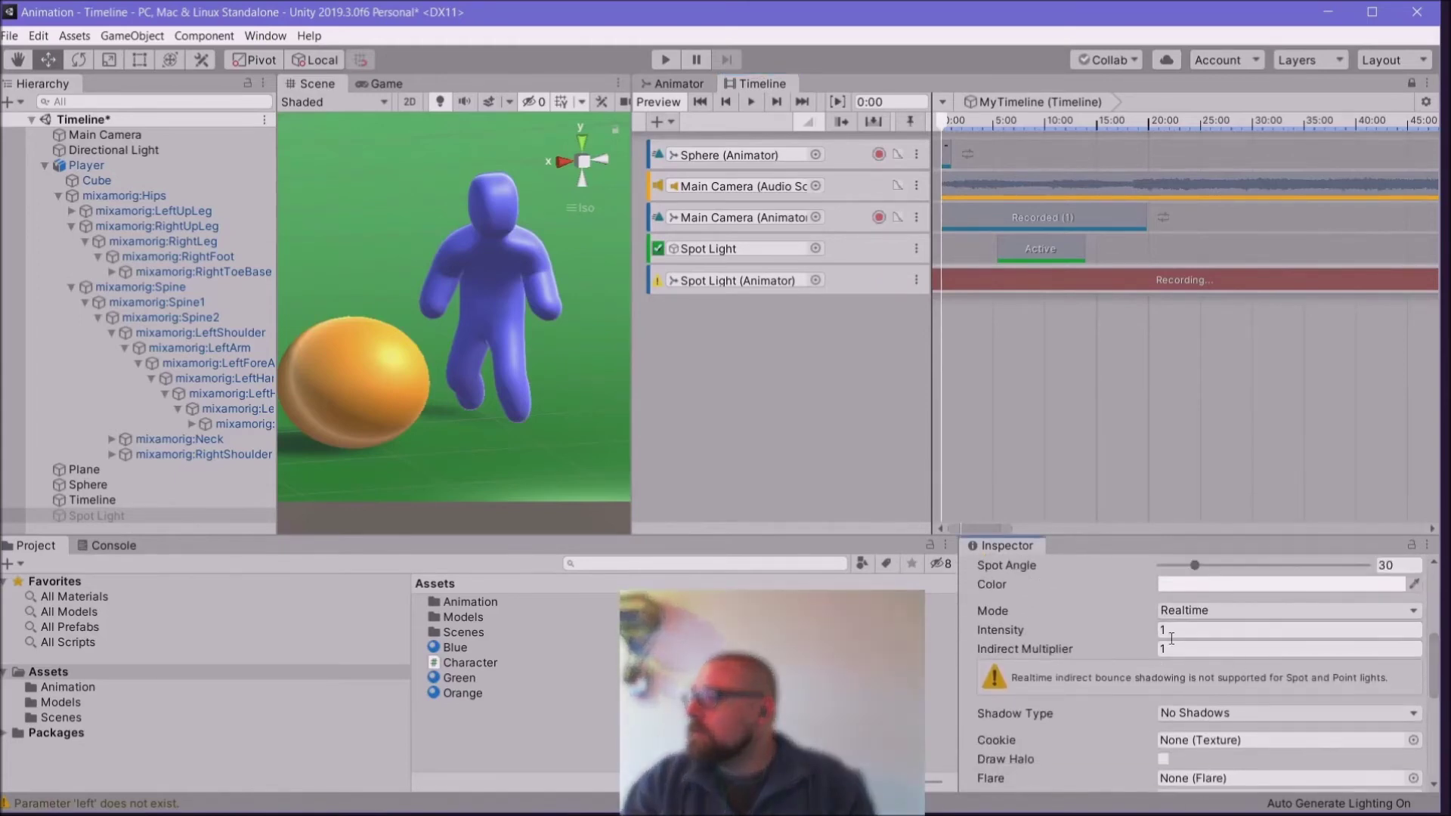
{"action": "left_click", "coordinate": [1173, 632]}
{"action": "type", "text": "0"}
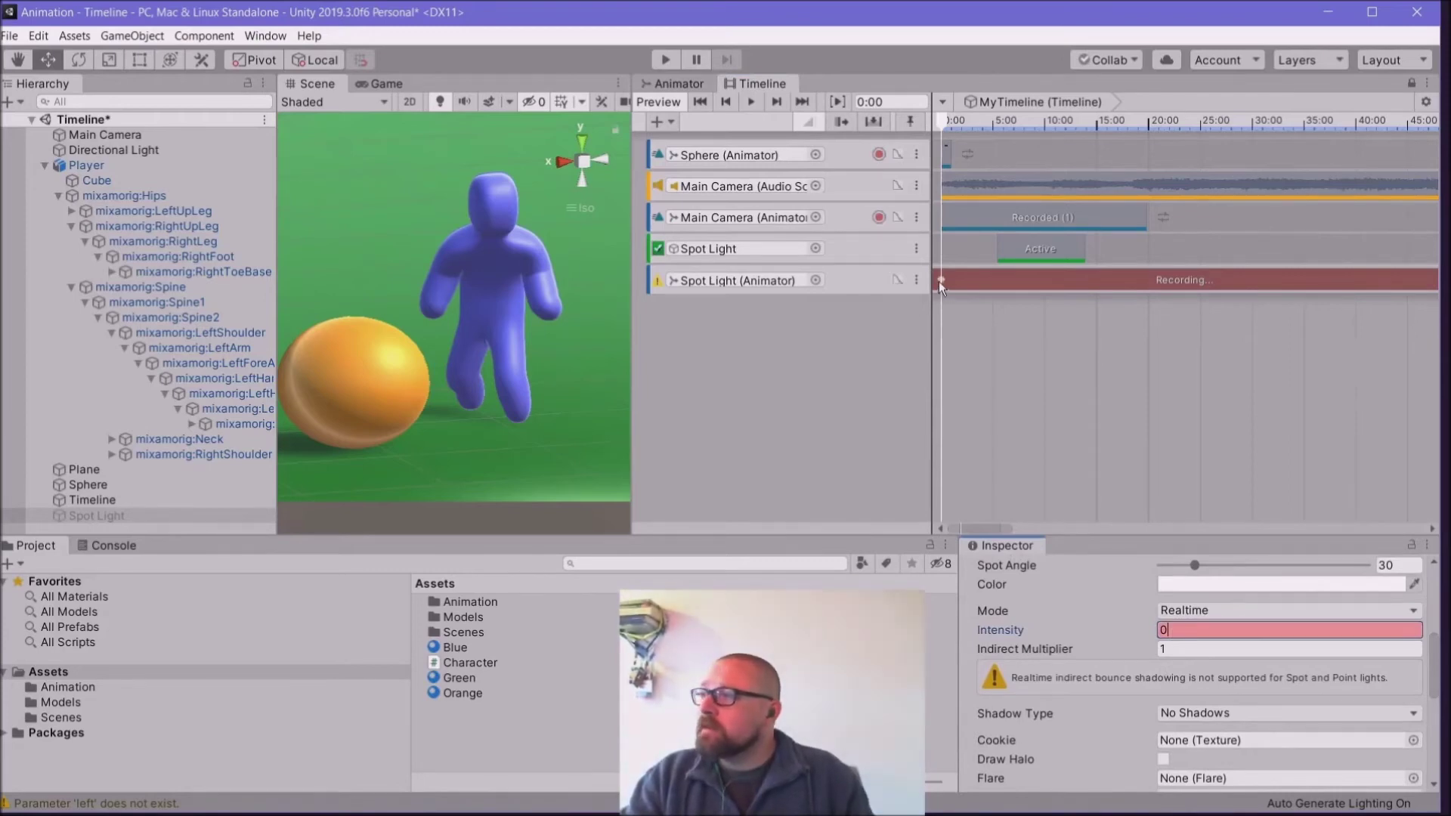
Step: Key the Spot Light's intensity at 0 at time 5:19, near the start of its activation clip
{"action": "left_click_drag", "start_coordinate": [937, 124], "coordinate": [1000, 132]}
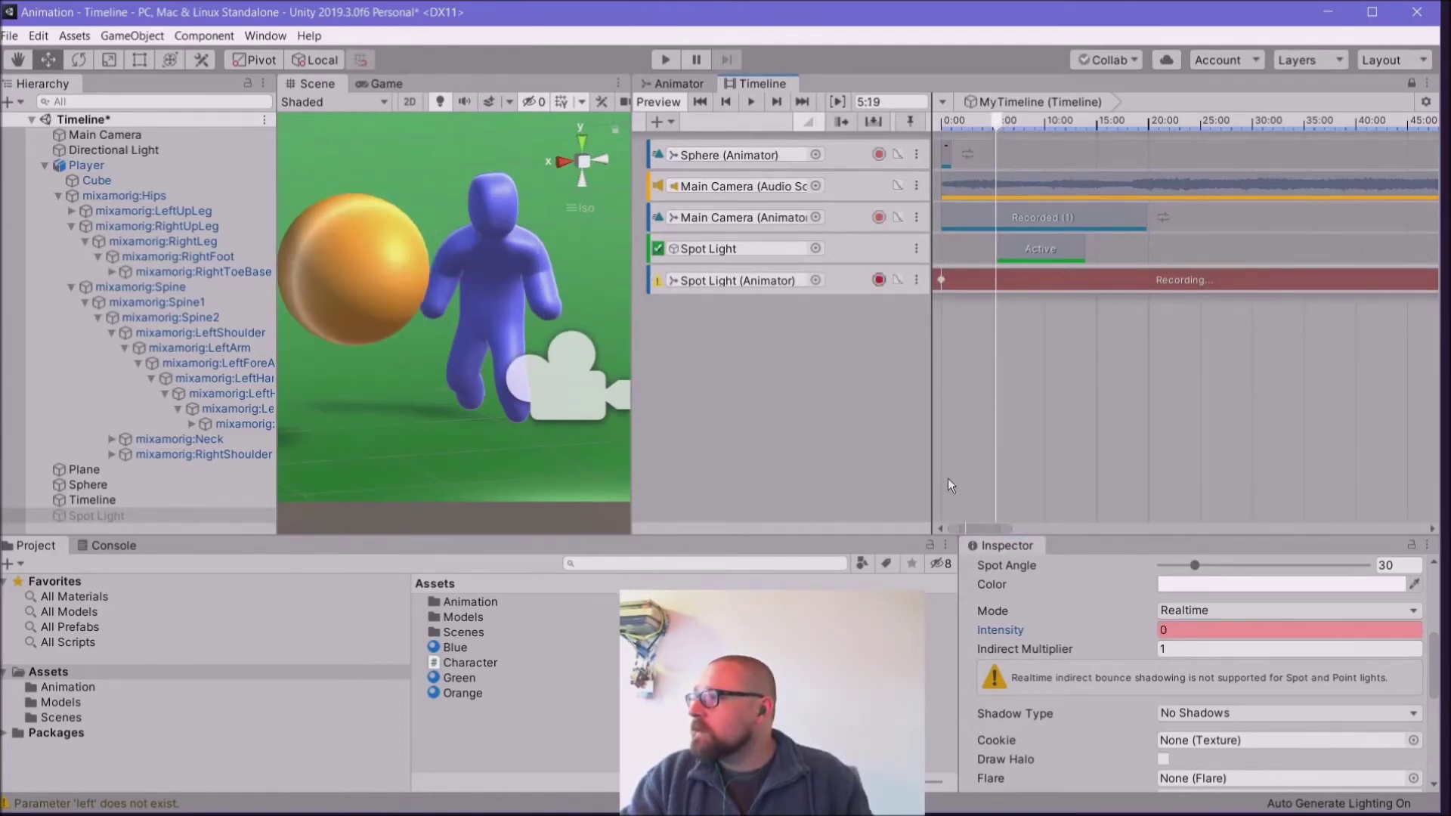
{"action": "left_click", "coordinate": [1177, 632]}
{"action": "type", "text": "0"}
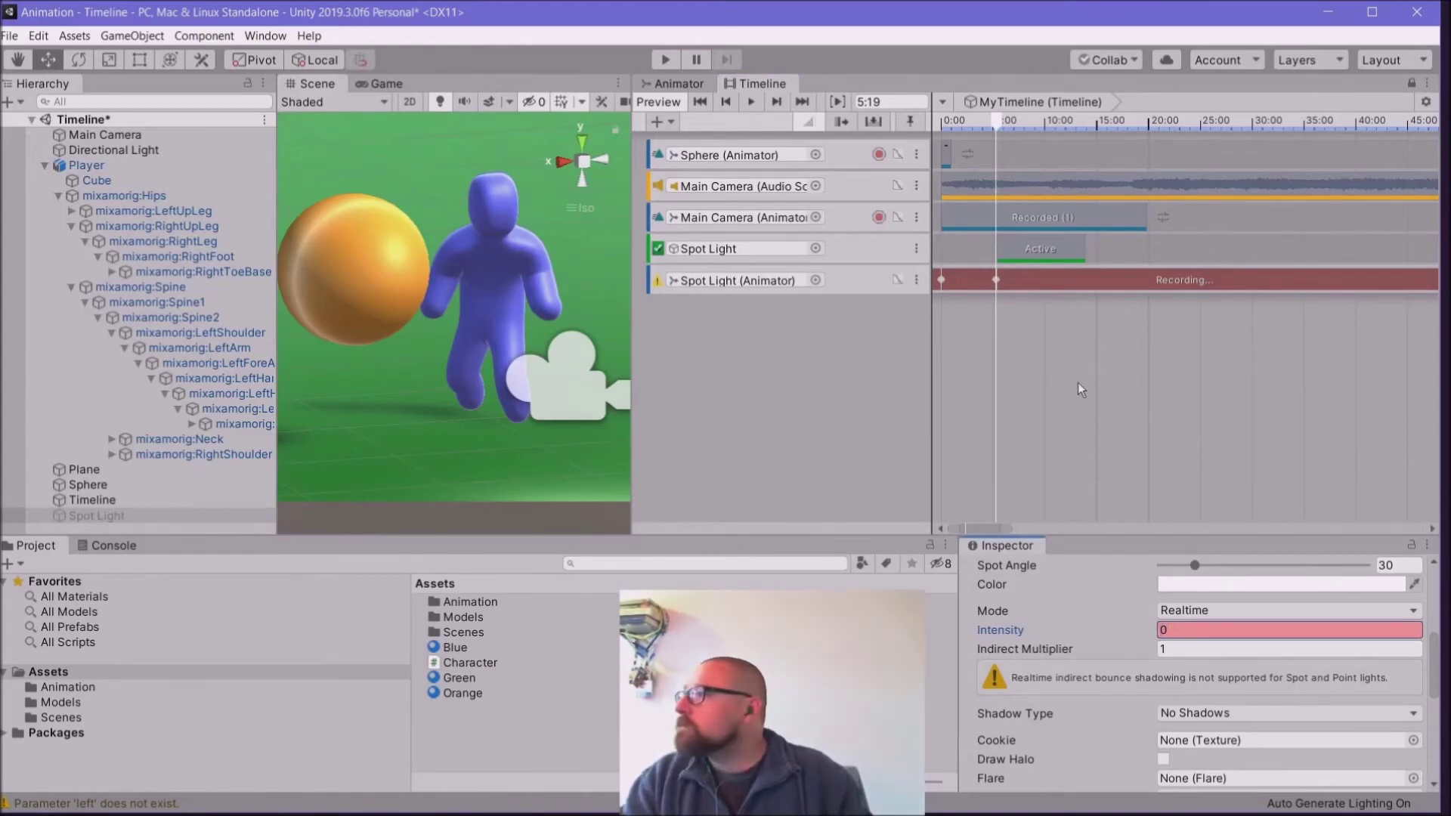
Step: Key the Spot Light's intensity at 1 at time 6:47 on its recording animation track
{"action": "left_click_drag", "start_coordinate": [996, 121], "coordinate": [1014, 123]}
{"action": "left_click", "coordinate": [1182, 631]}
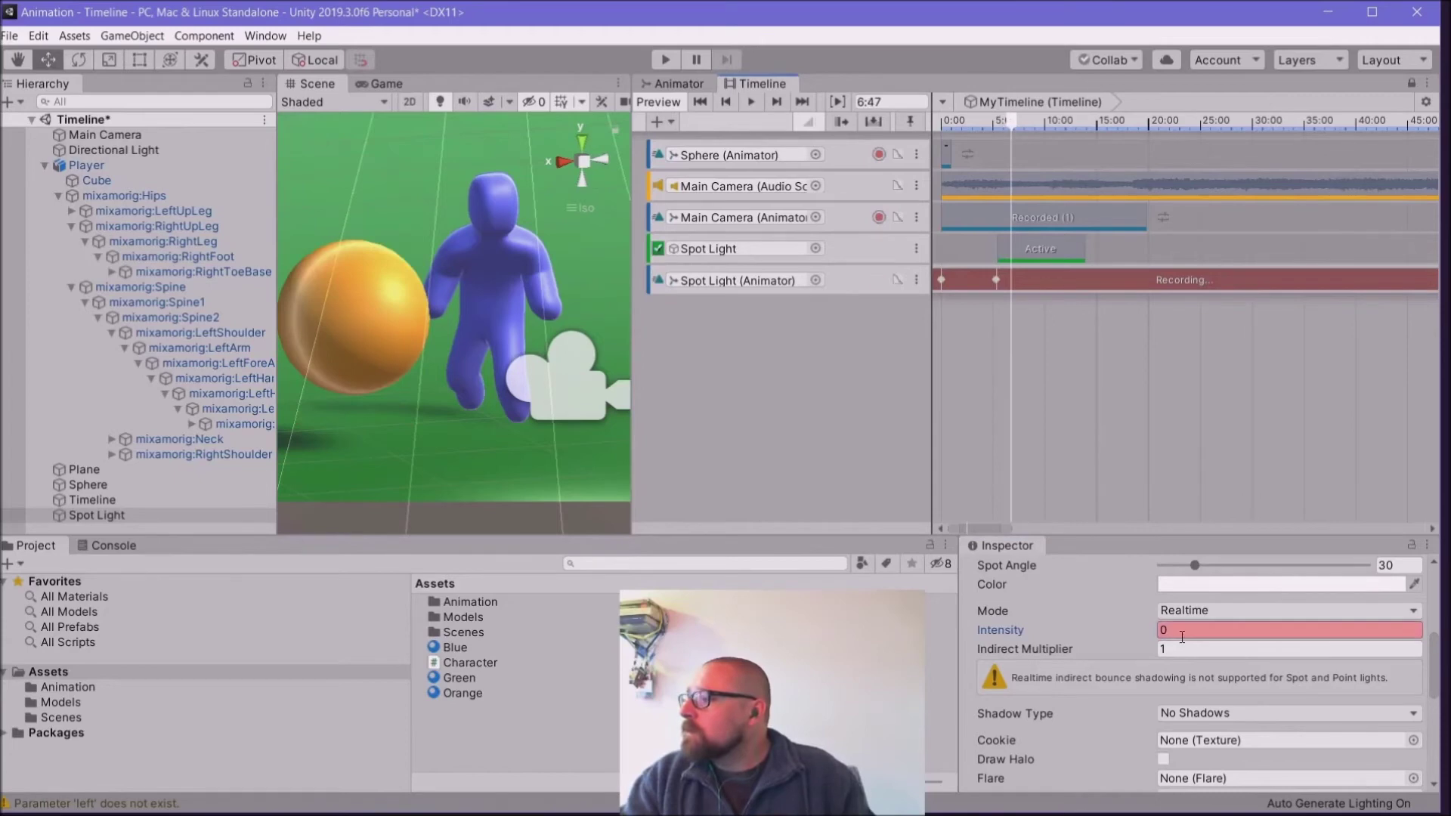
{"action": "type", "text": "1"}
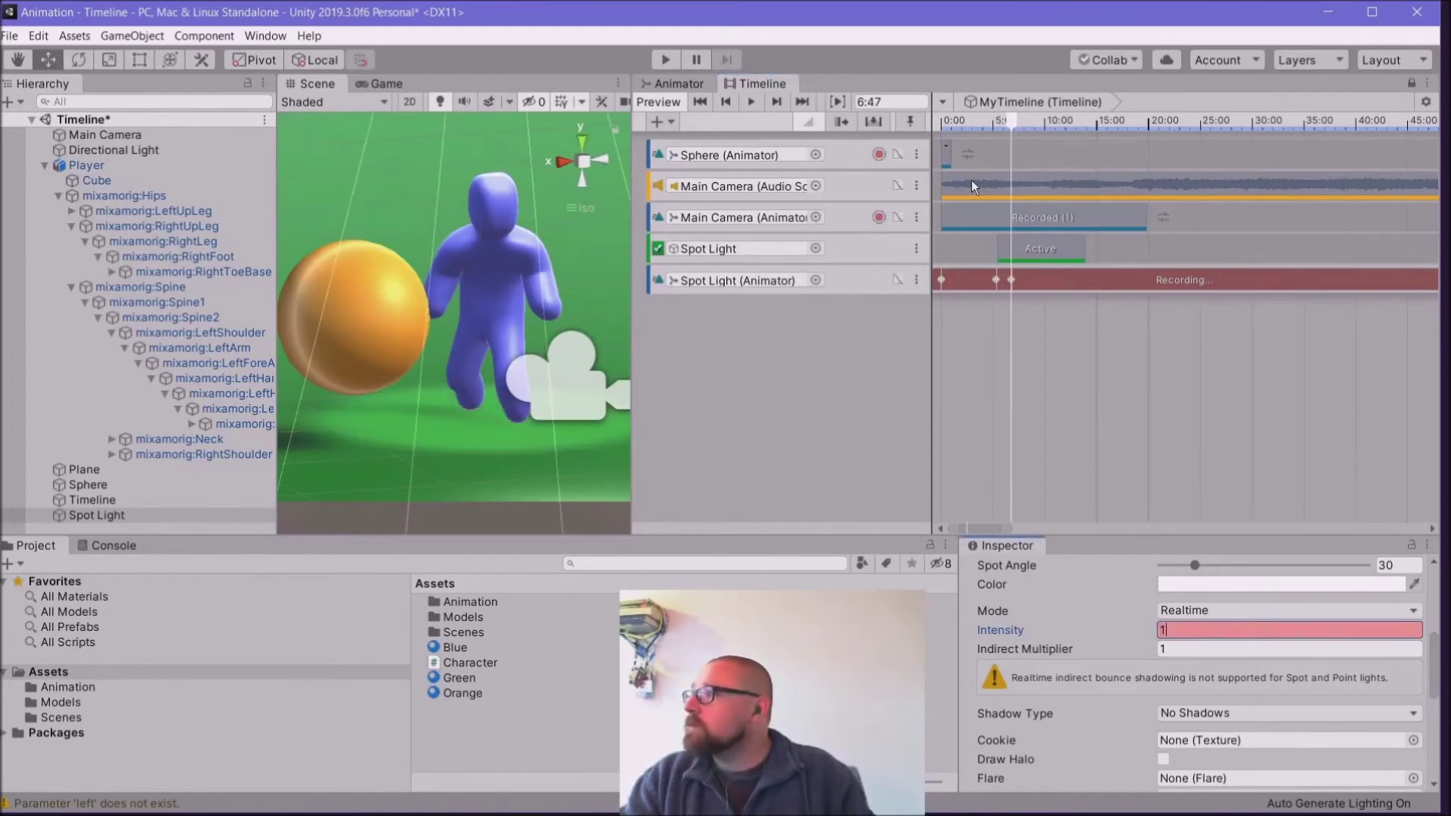
Step: Key the Spot Light's intensity at 1 at time 12:34, shortly before its activation clip ends
{"action": "left_click_drag", "start_coordinate": [1015, 123], "coordinate": [1072, 117]}
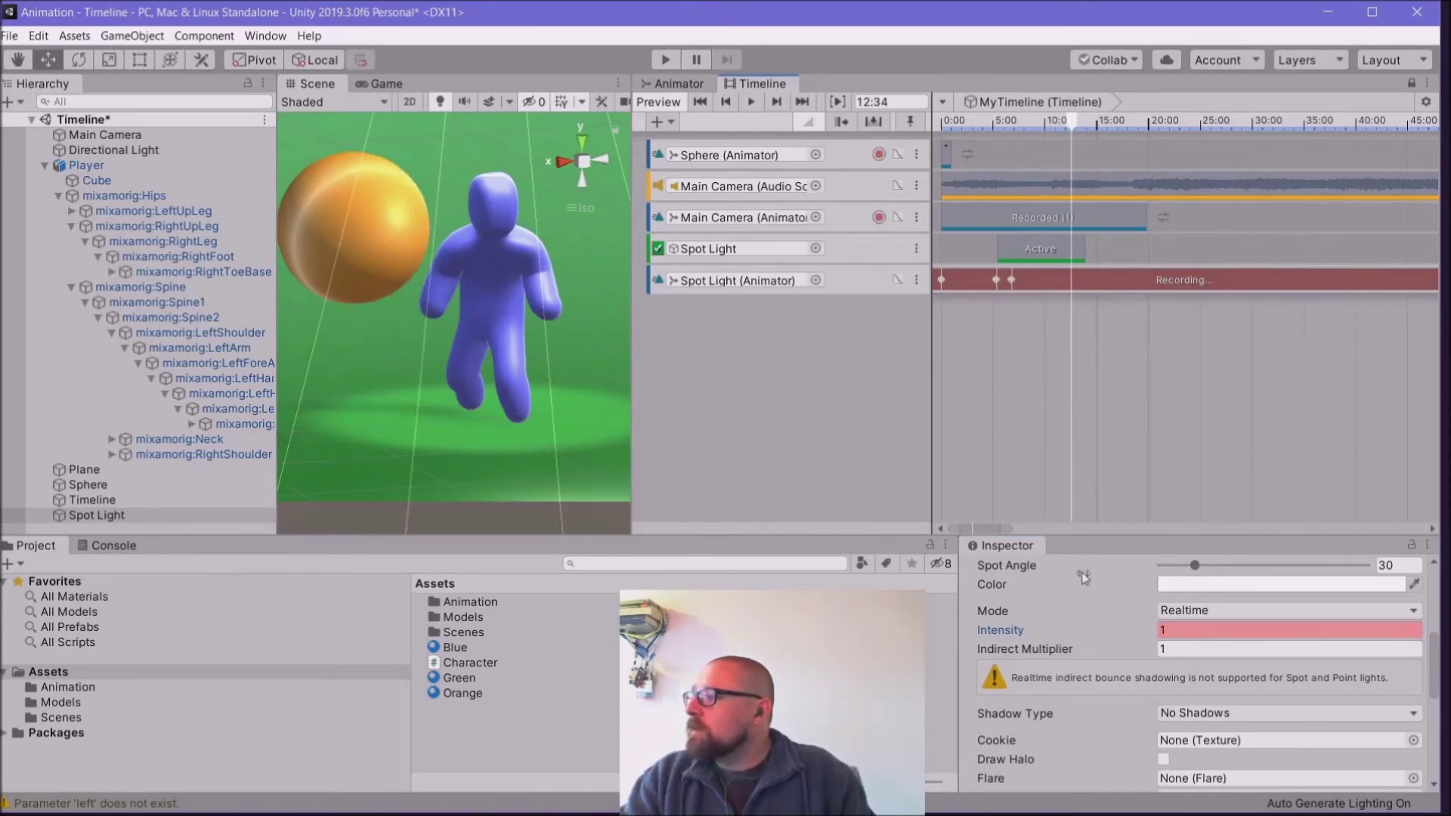
{"action": "left_click_drag", "start_coordinate": [1131, 635], "coordinate": [1127, 629]}
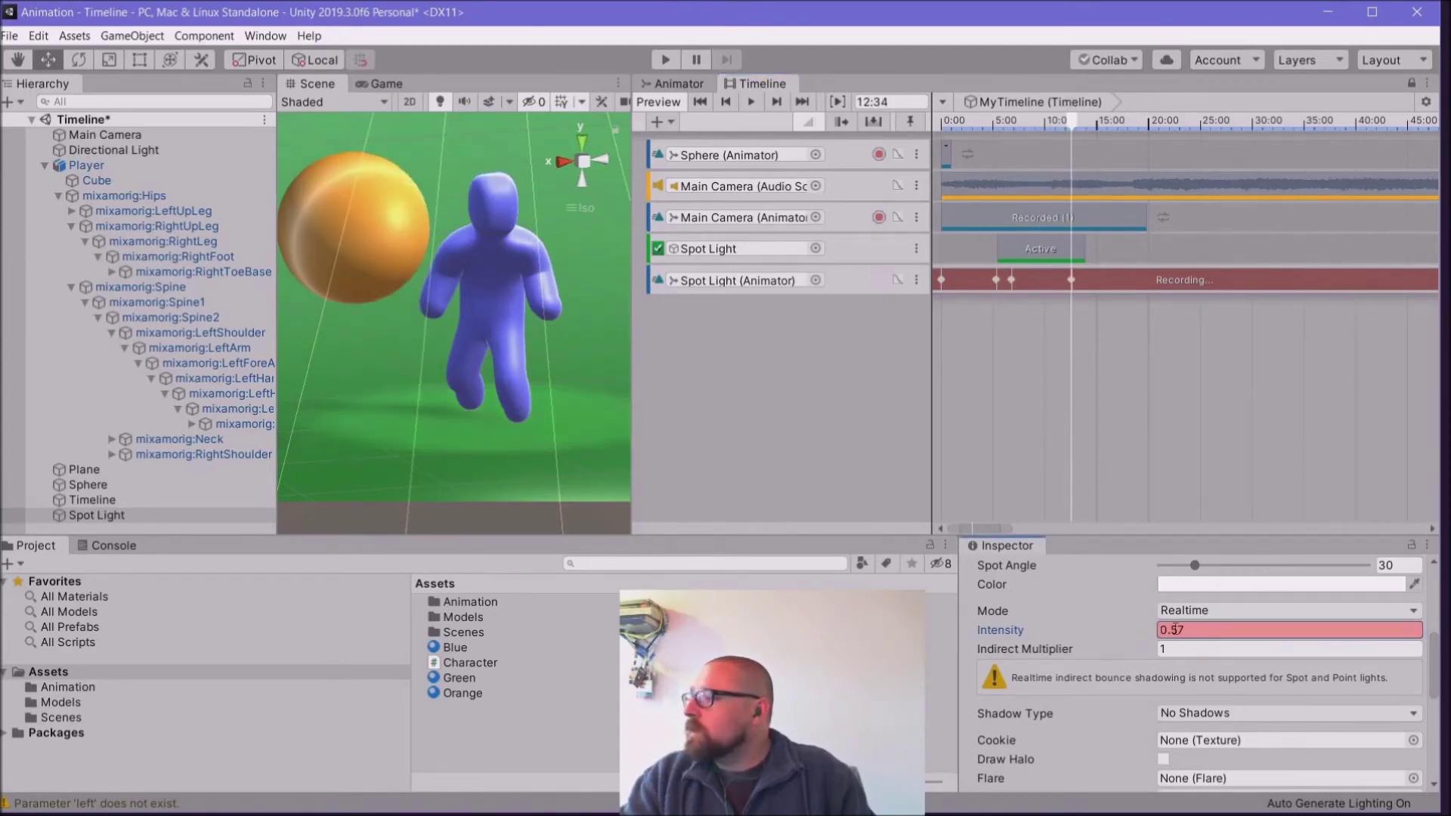
{"action": "type", "text": "1"}
Step: Key the Spot Light's intensity at 0 at time 13:51, at the end of its activation clip
{"action": "left_click_drag", "start_coordinate": [1078, 127], "coordinate": [1086, 121]}
{"action": "left_click", "coordinate": [1182, 629]}
{"action": "type", "text": "0"}
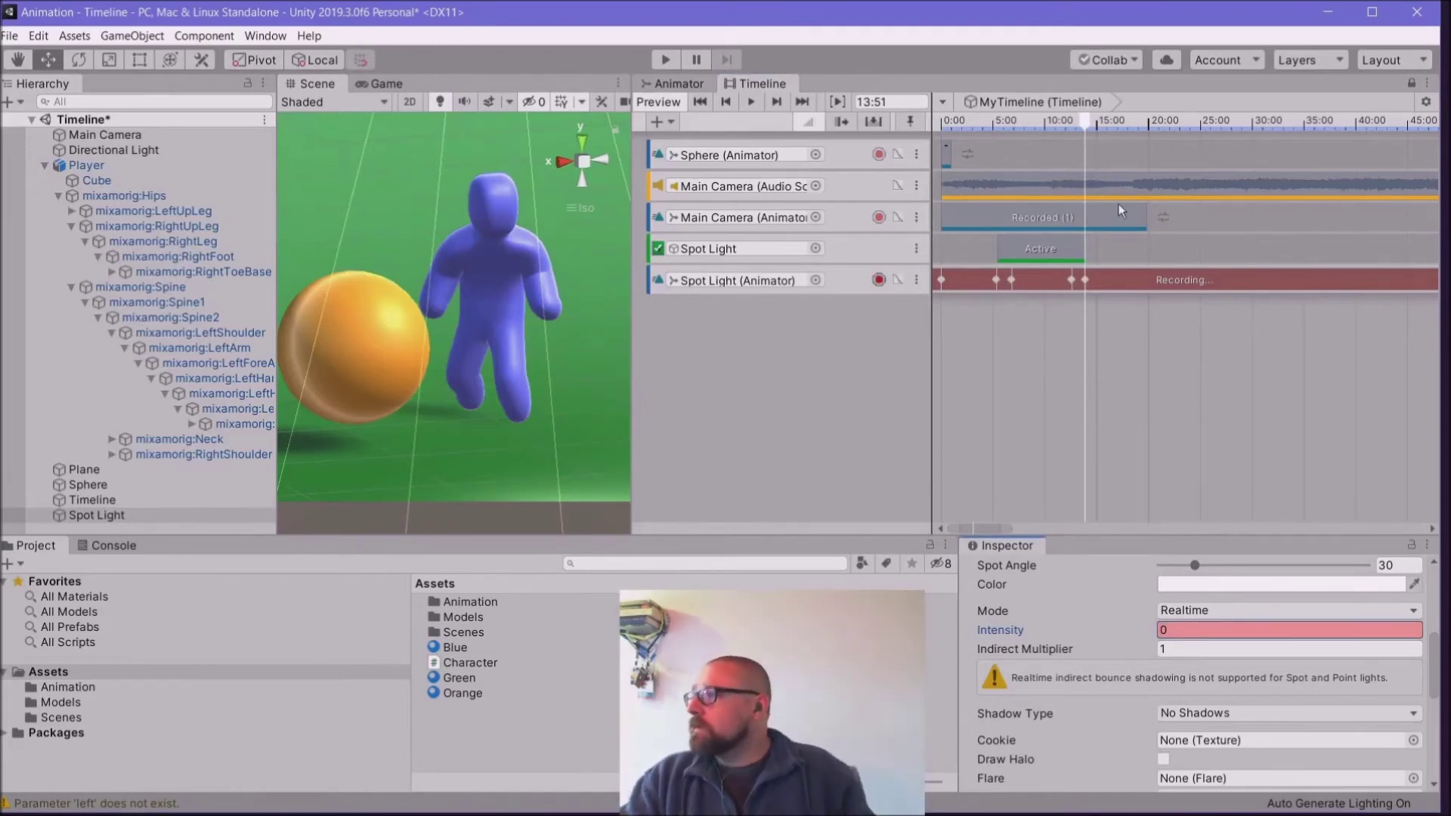
Step: Convert the Spot Light's recorded animation to a clip track and stop recording
{"action": "left_click", "coordinate": [917, 279]}
{"action": "left_click", "coordinate": [878, 345]}
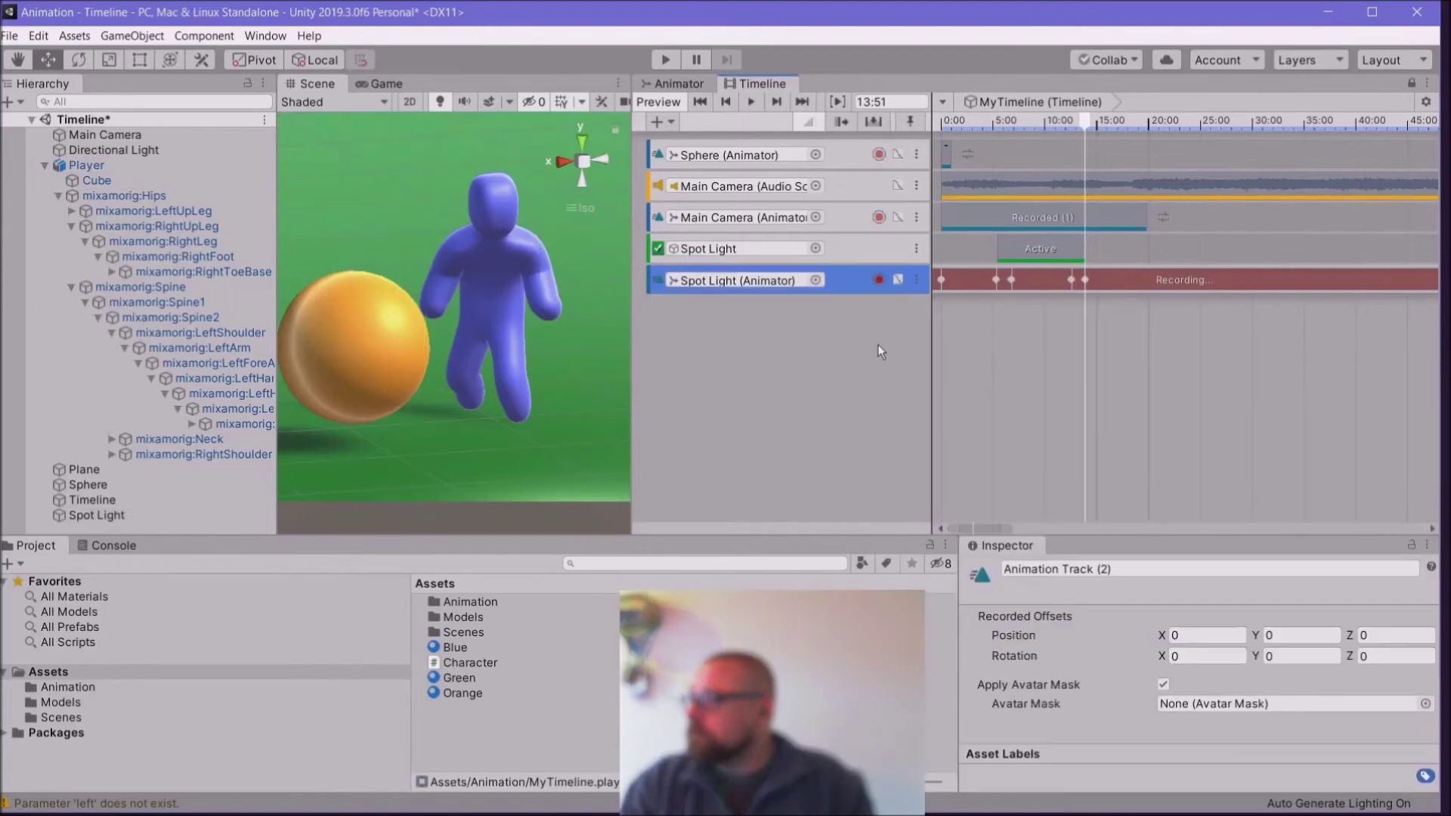
{"action": "right_click", "coordinate": [982, 279]}
{"action": "left_click", "coordinate": [1061, 430]}
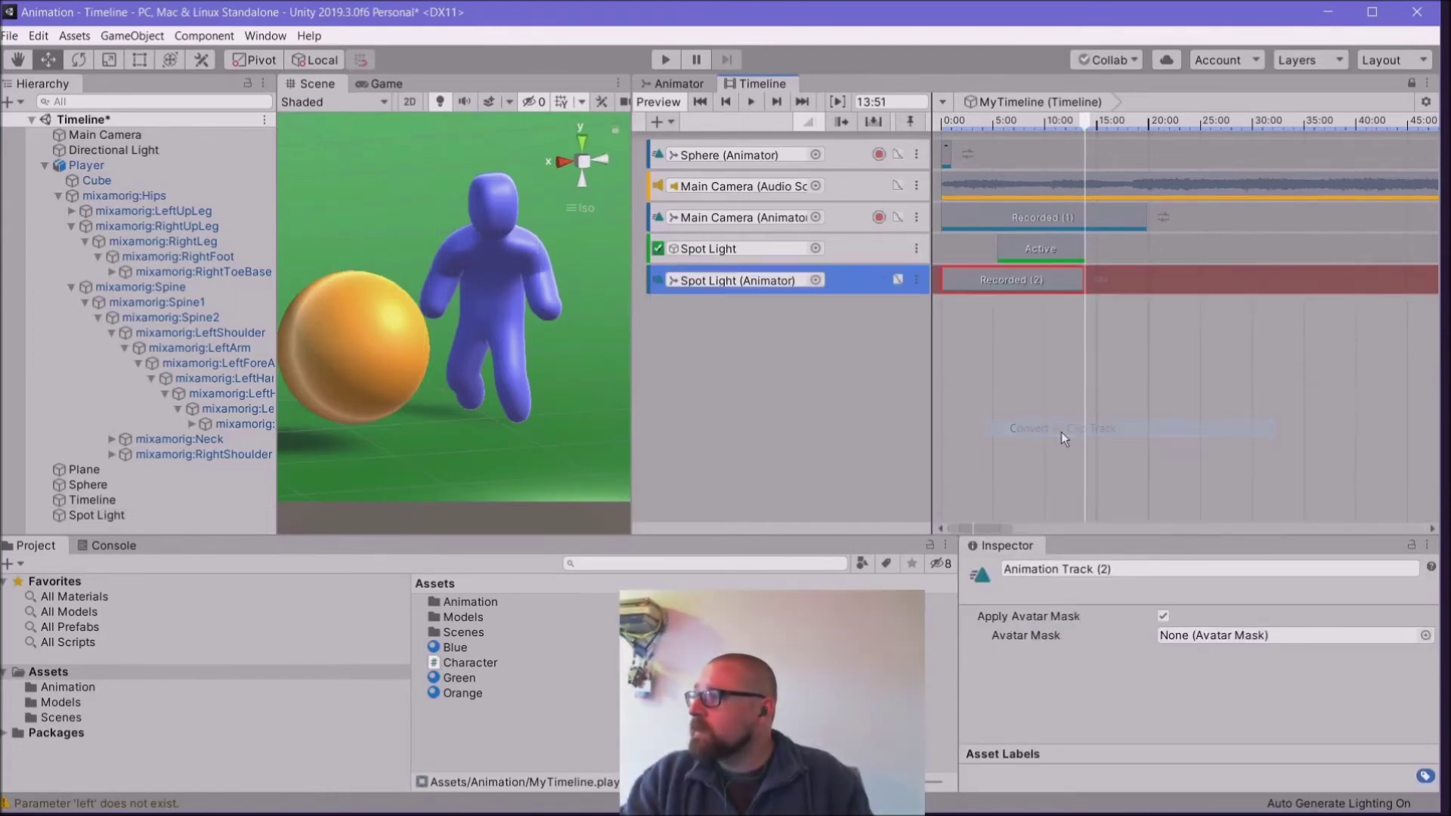
{"action": "left_click", "coordinate": [879, 281]}
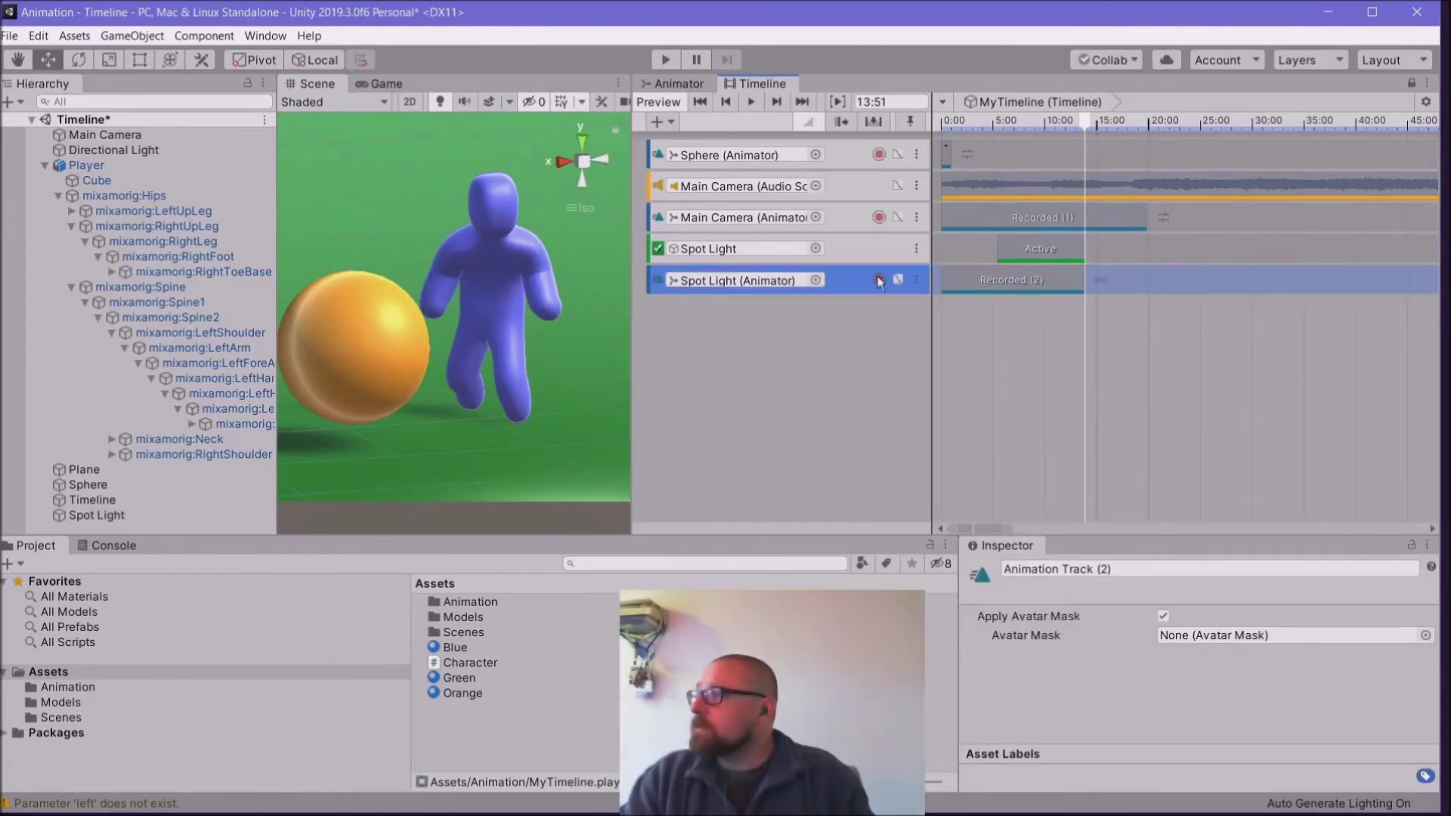
Step: Open the Spot Light's recorded clip for editing, add the Light Color property, and expand its channels
{"action": "double_click", "coordinate": [973, 283]}
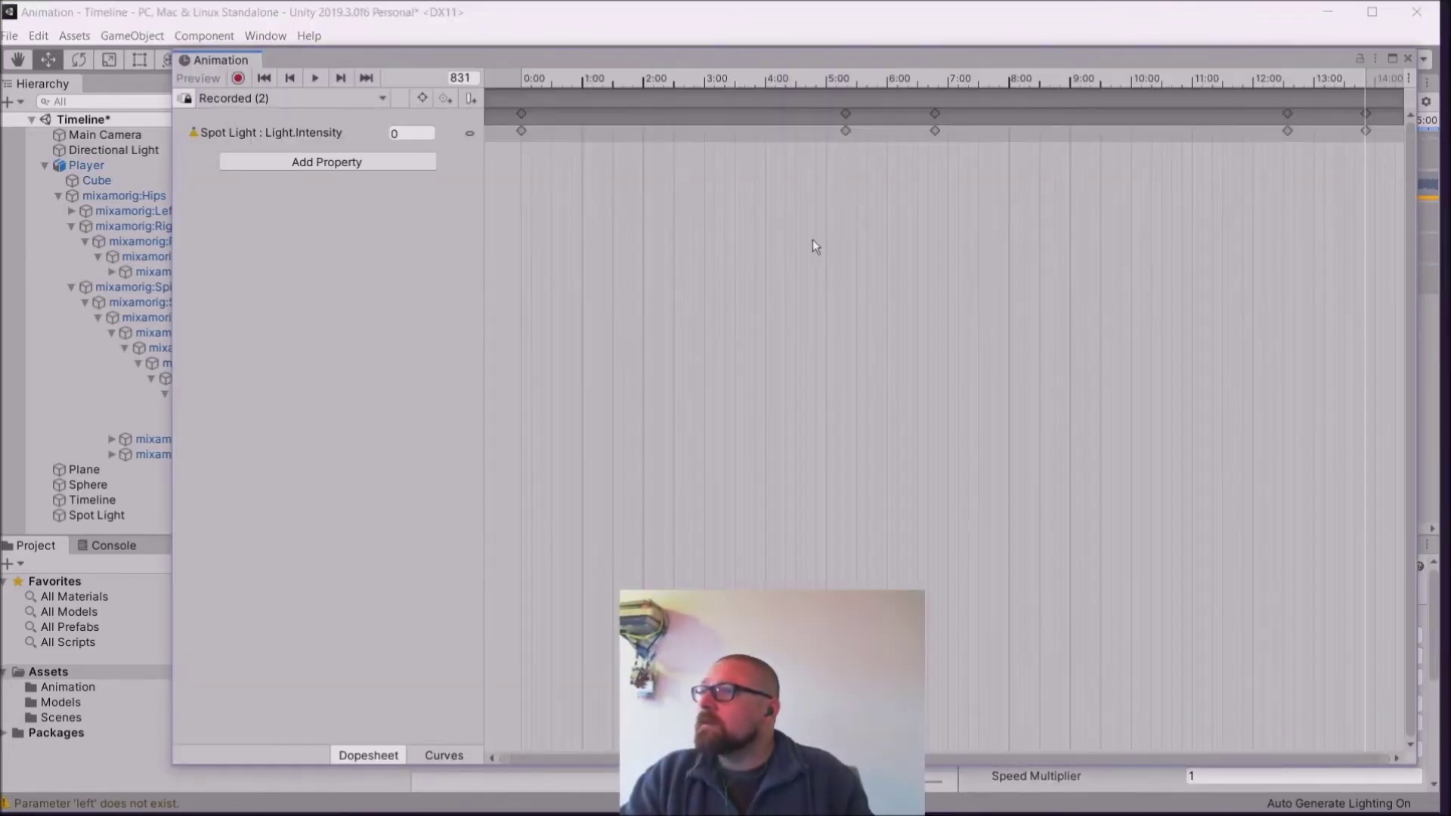
{"action": "left_click", "coordinate": [392, 161]}
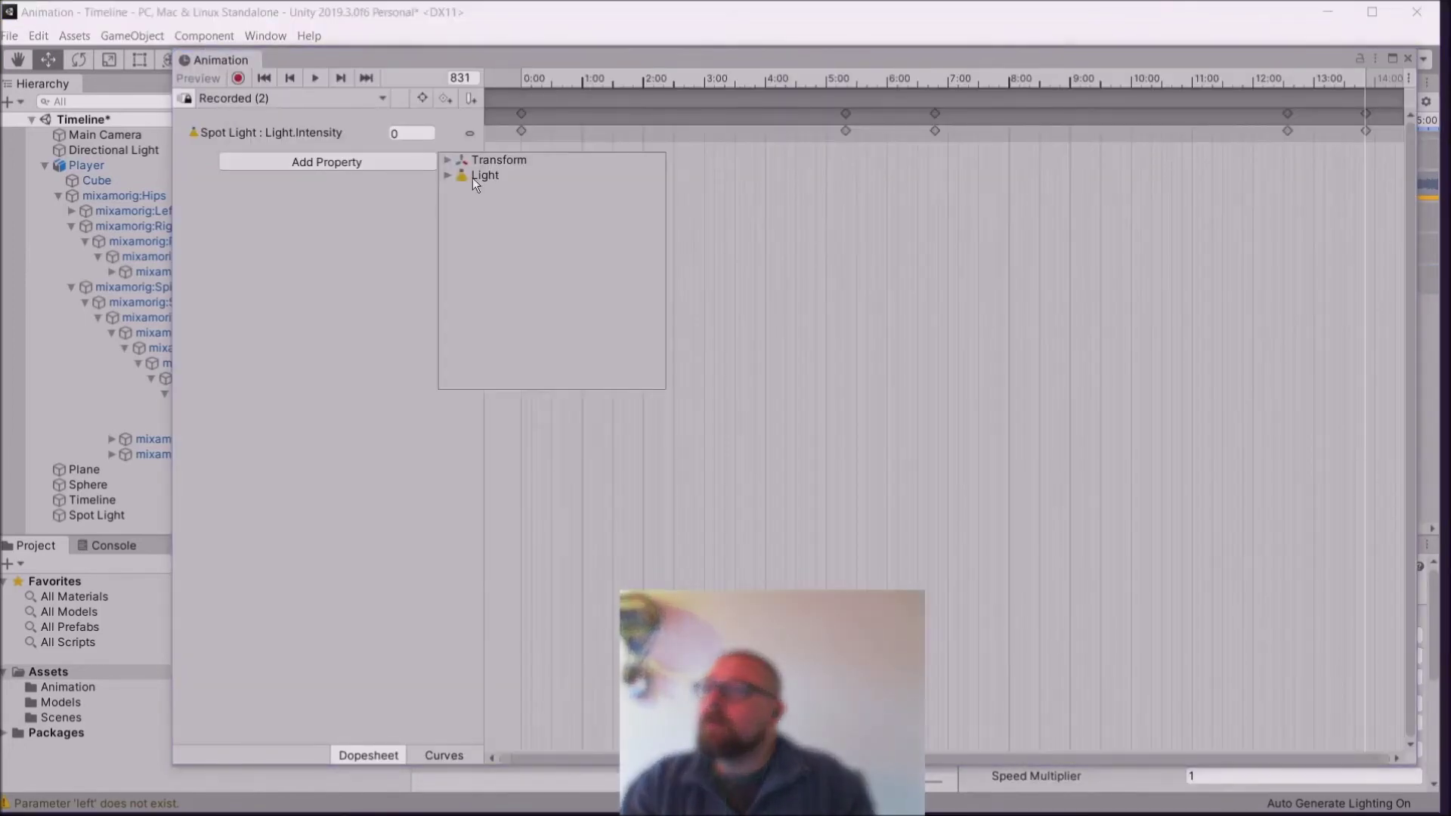
{"action": "left_click", "coordinate": [447, 175]}
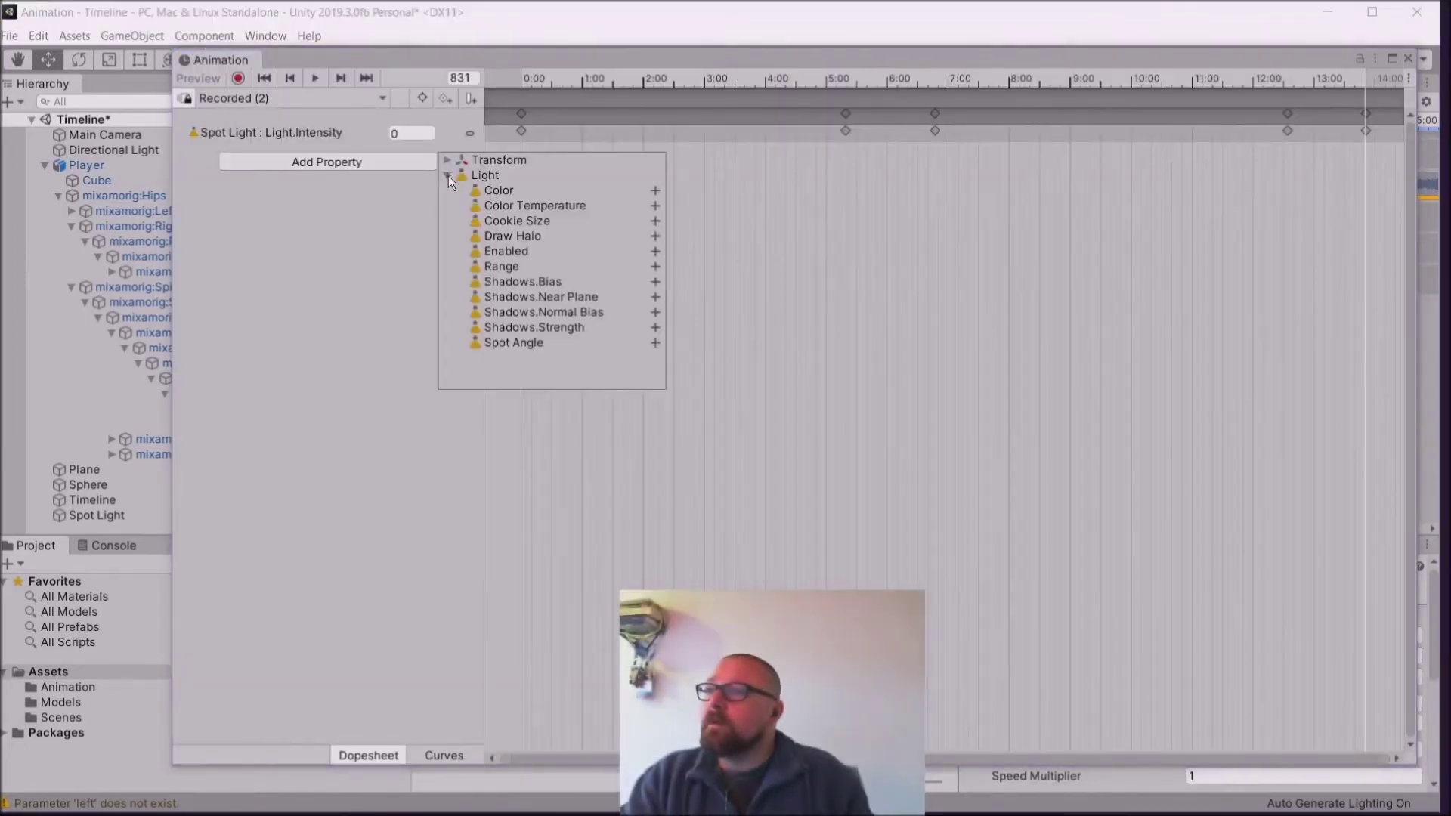
{"action": "left_click", "coordinate": [655, 191]}
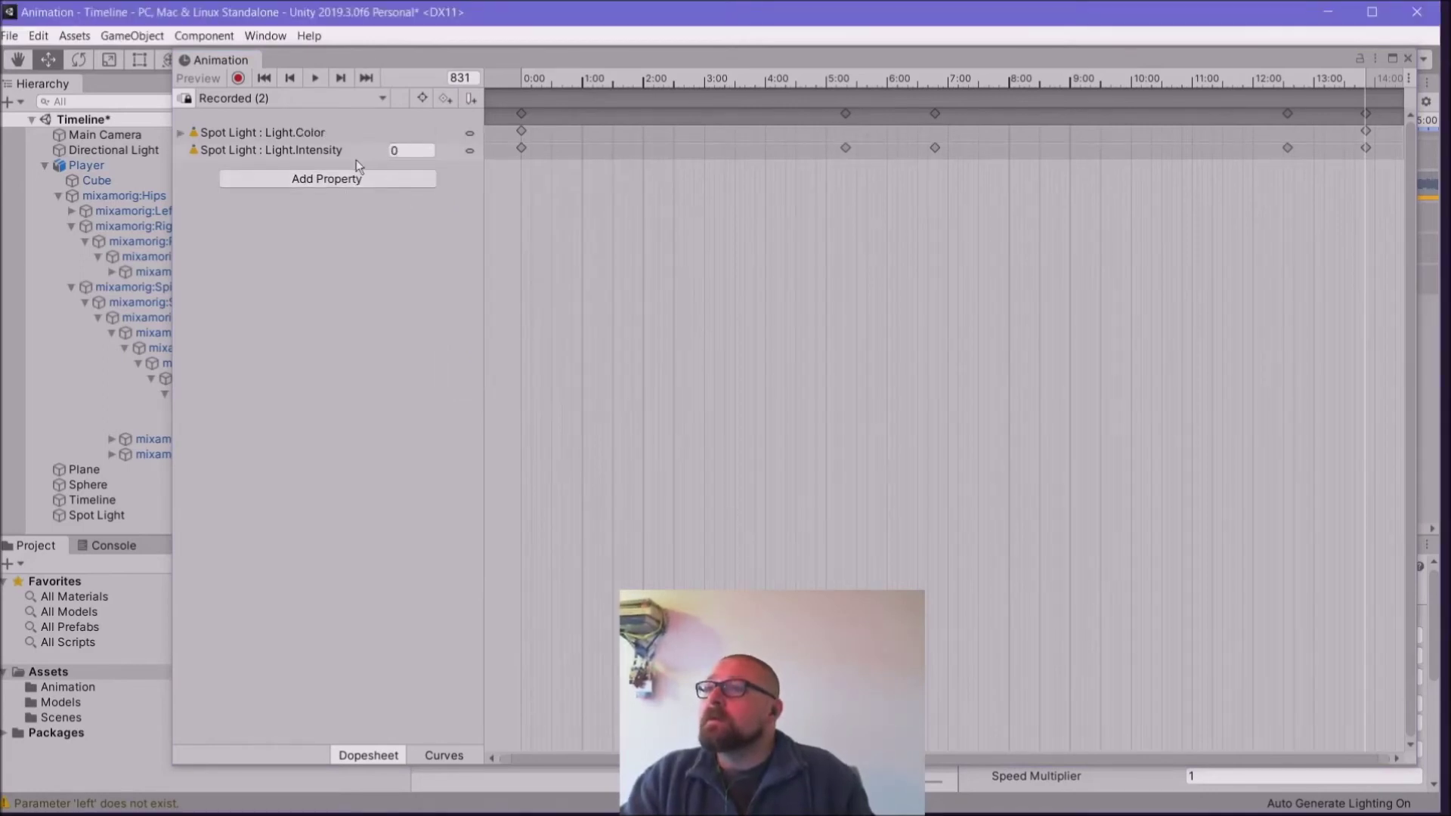
{"action": "left_click", "coordinate": [181, 133]}
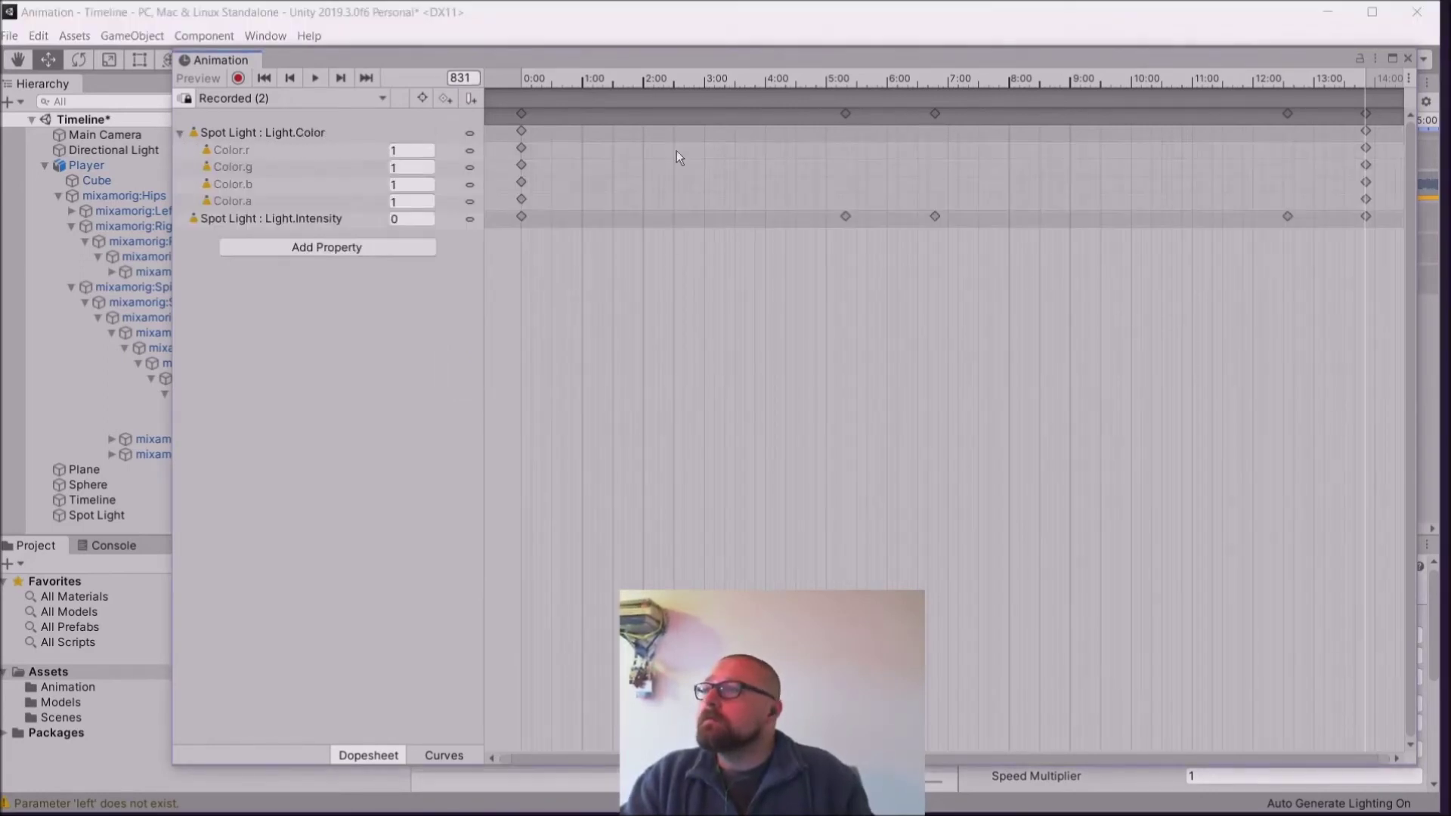
Step: Try to add a keyframe at frame 409 in the Spot Light's recorded clip
{"action": "left_click_drag", "start_coordinate": [1358, 72], "coordinate": [937, 143]}
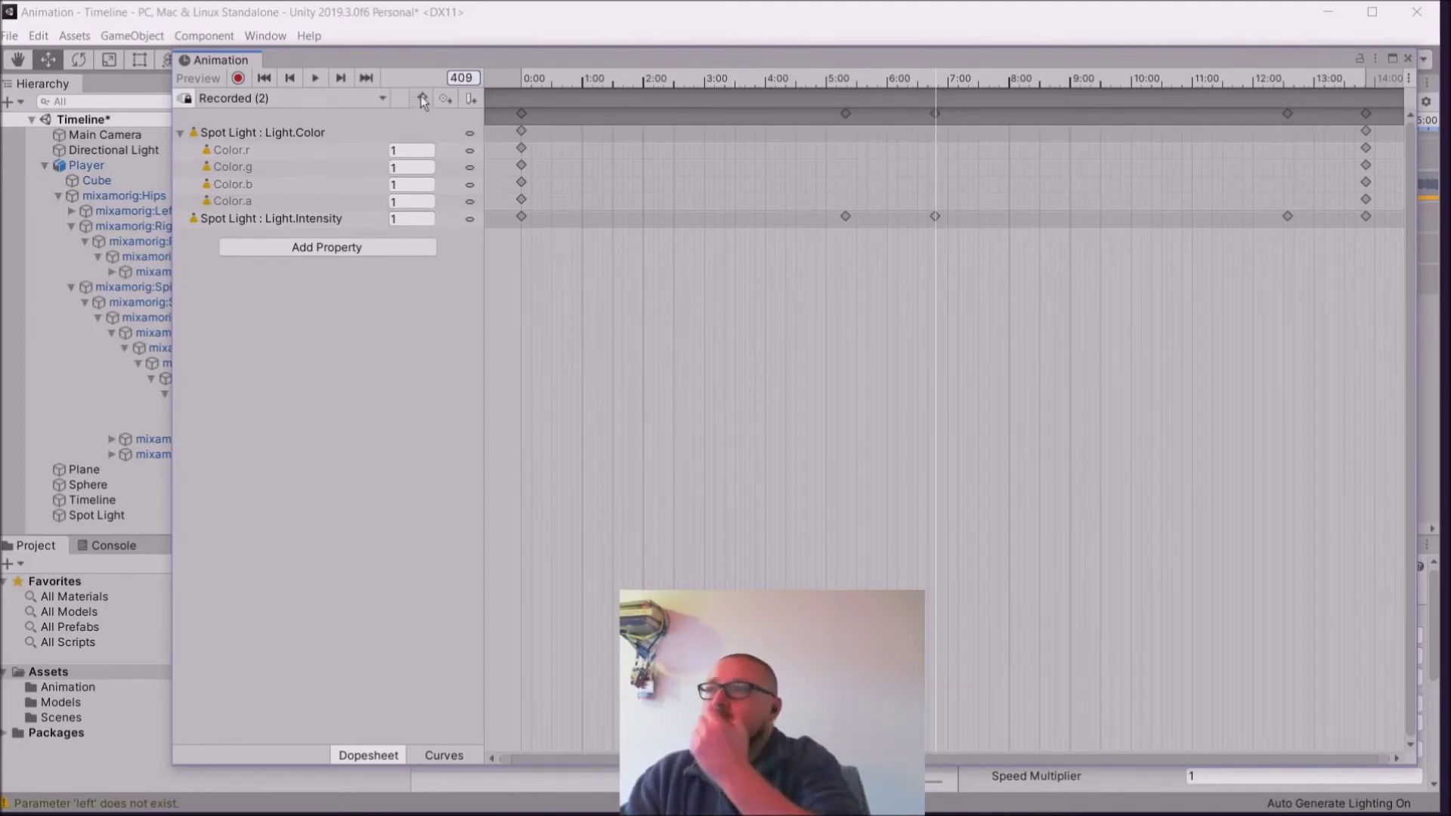
{"action": "left_click", "coordinate": [452, 102]}
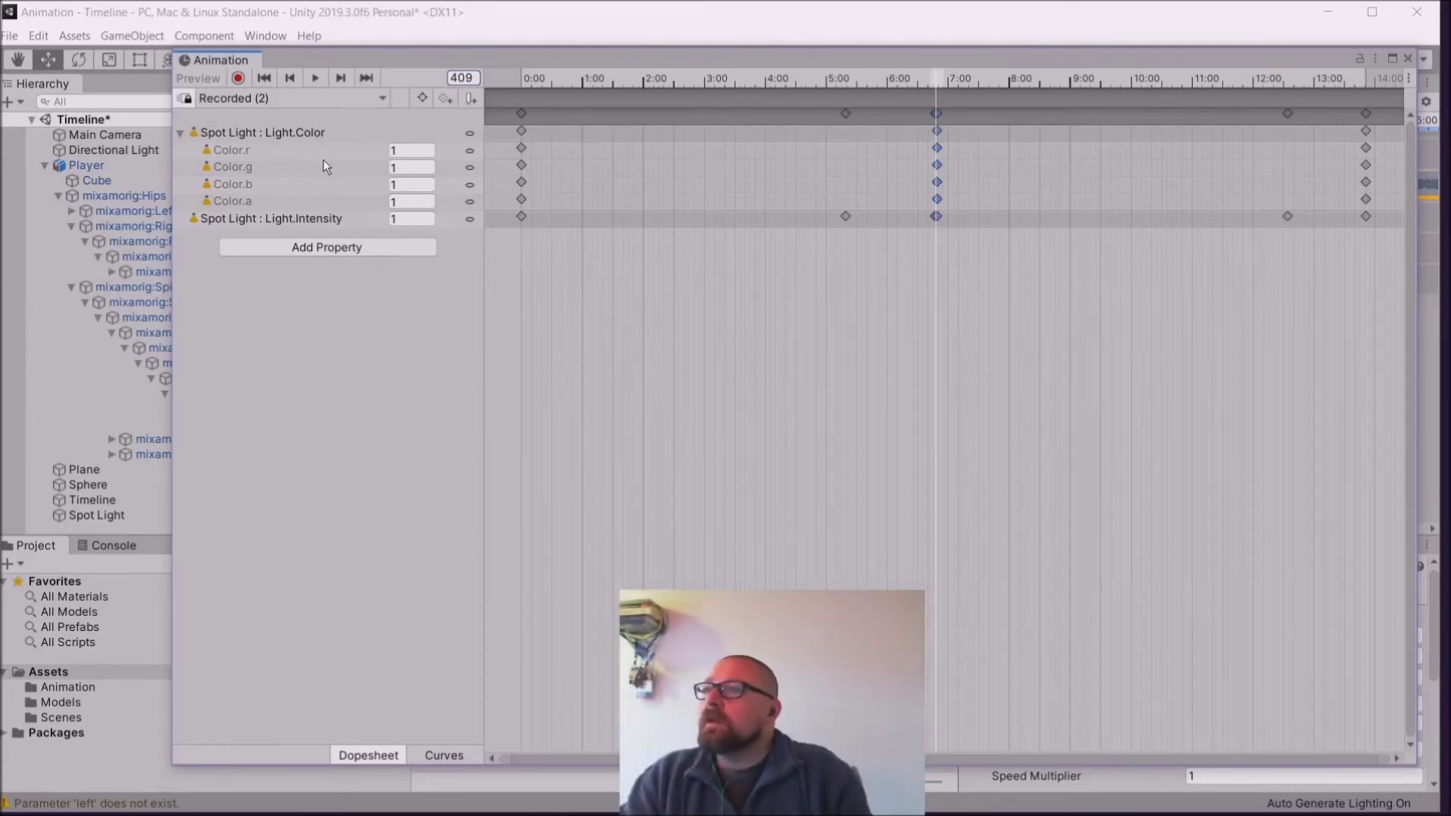
{"action": "left_click", "coordinate": [469, 167]}
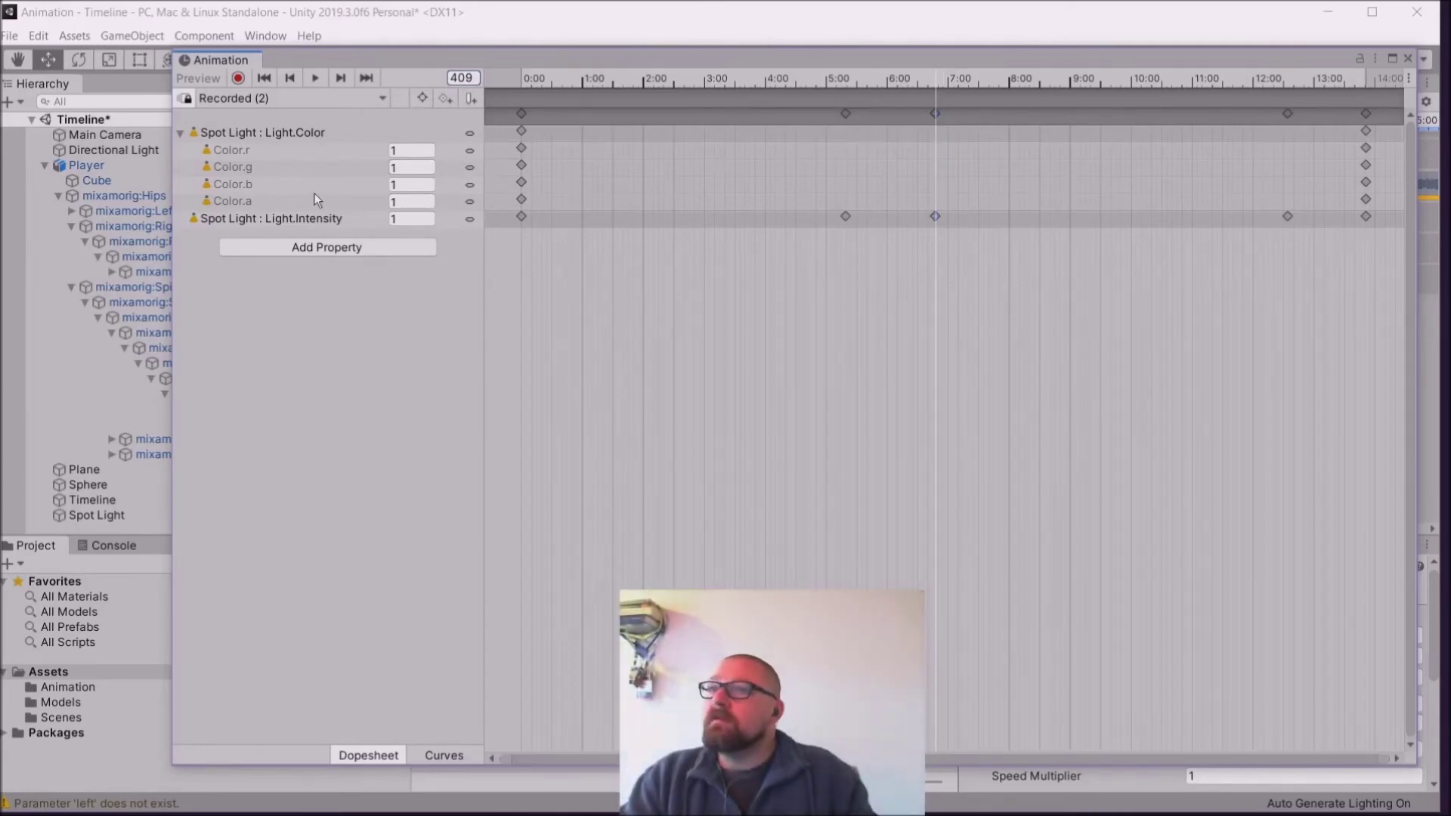
Step: Select the Color.r channel, enable filtering by selection, and close the Animation window
{"action": "left_click", "coordinate": [251, 151]}
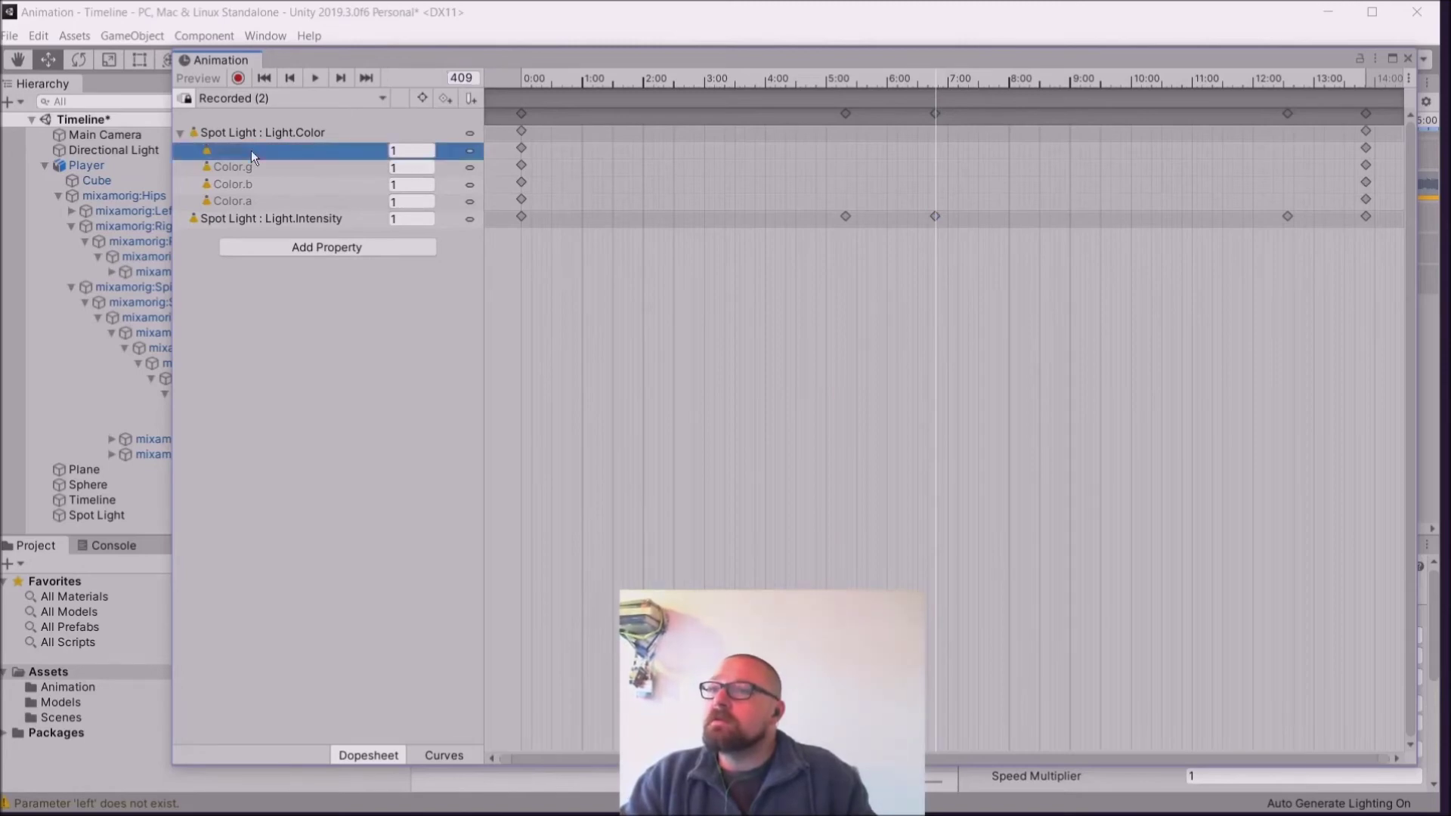
{"action": "left_click", "coordinate": [425, 97]}
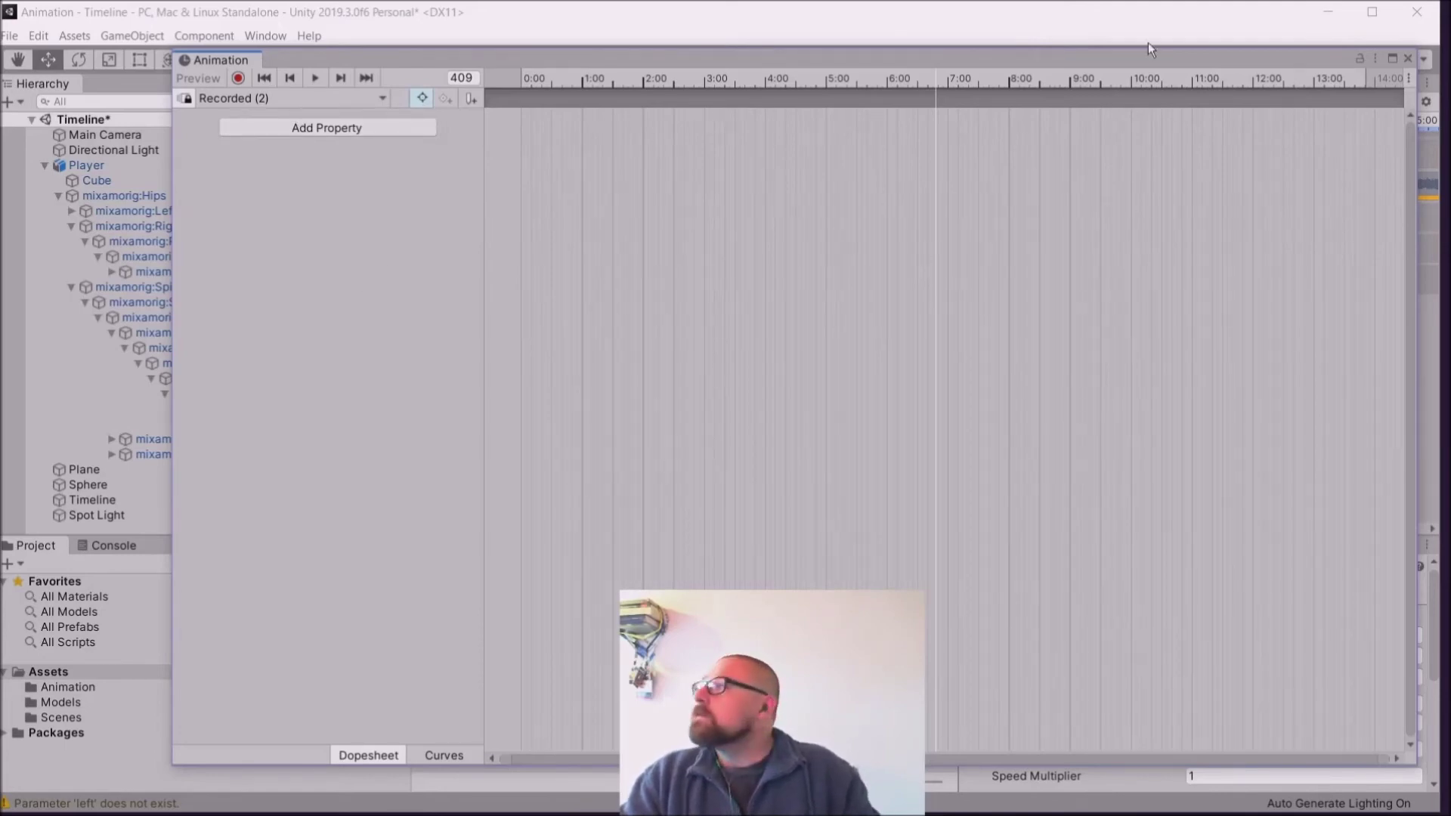
{"action": "left_click", "coordinate": [1409, 58]}
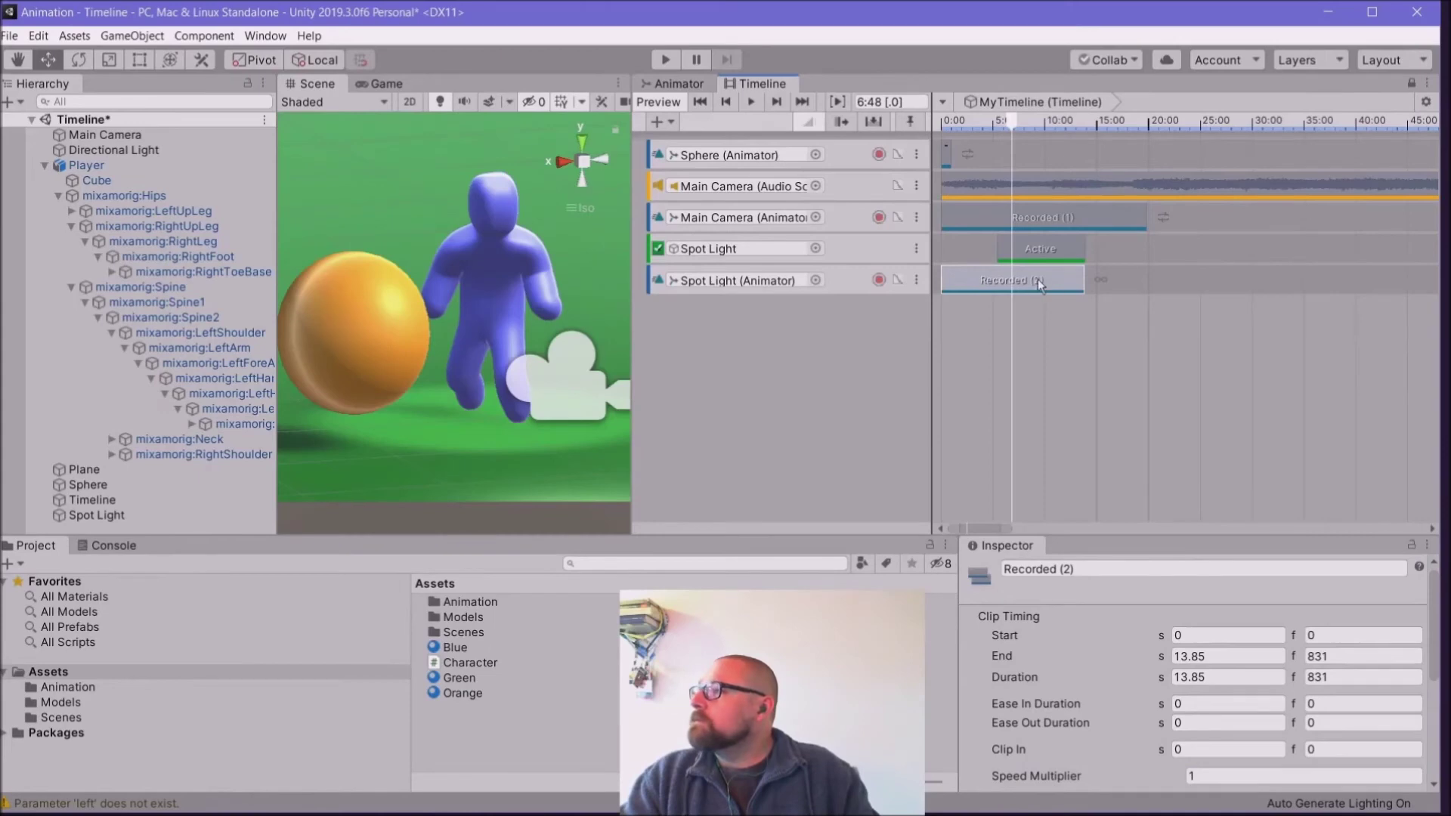
Step: Reopen the Spot Light's recorded clip to examine its properties, and close it and select its track
{"action": "double_click", "coordinate": [1015, 278]}
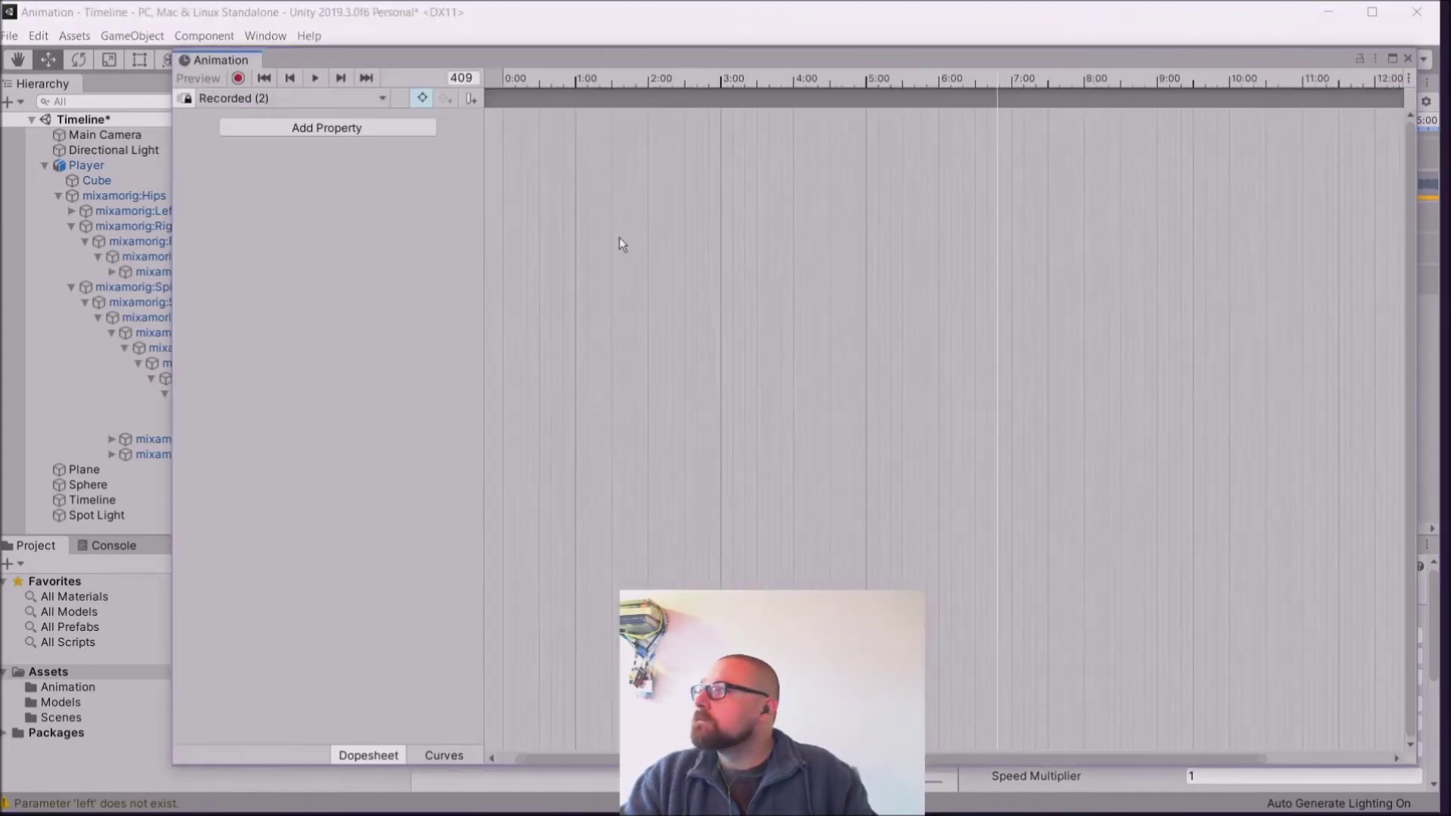
{"action": "scroll", "coordinate": [609, 279], "scroll_direction": "down", "scroll_amount": 5}
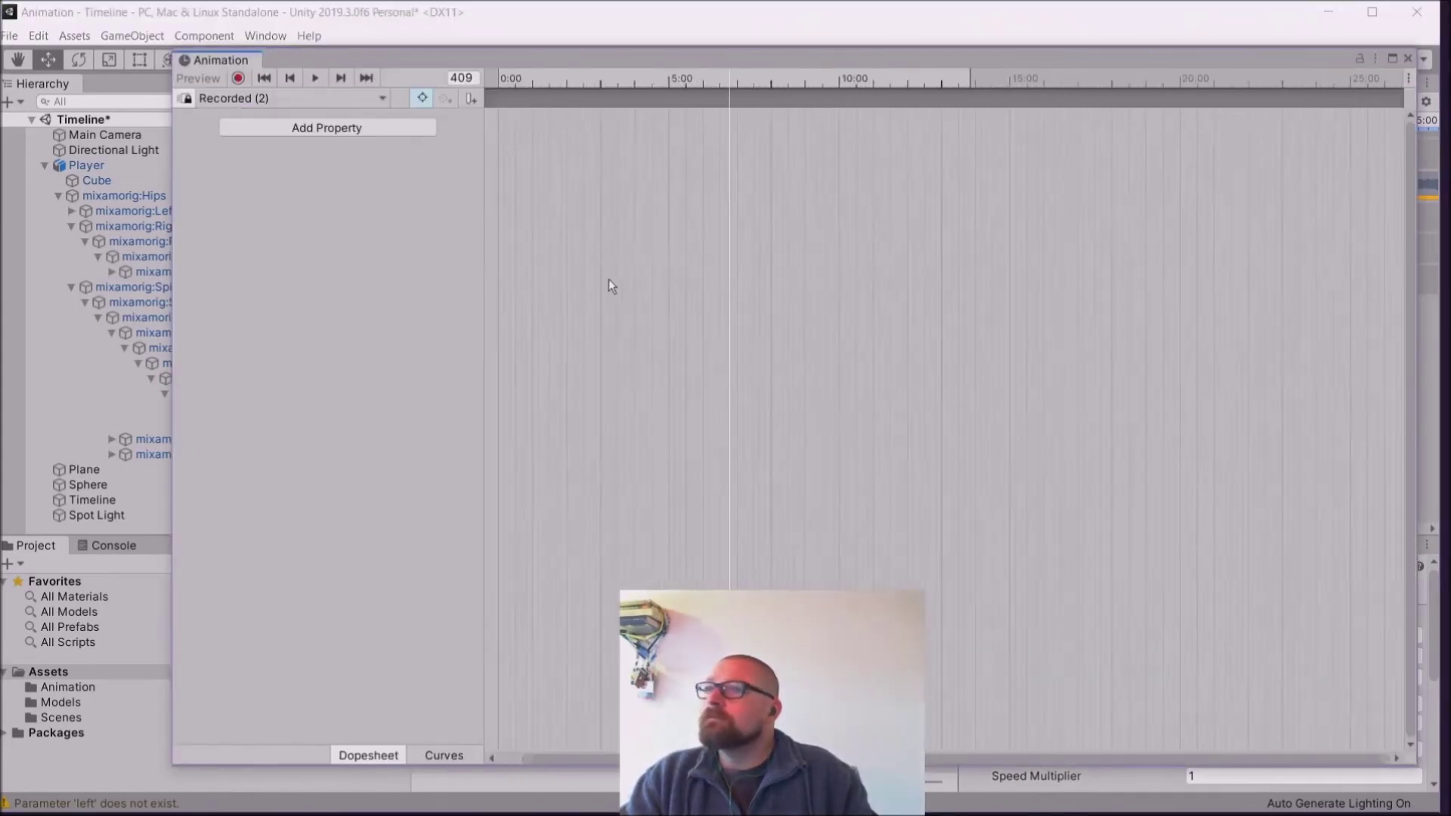
{"action": "left_click", "coordinate": [1408, 59]}
{"action": "left_click", "coordinate": [982, 278]}
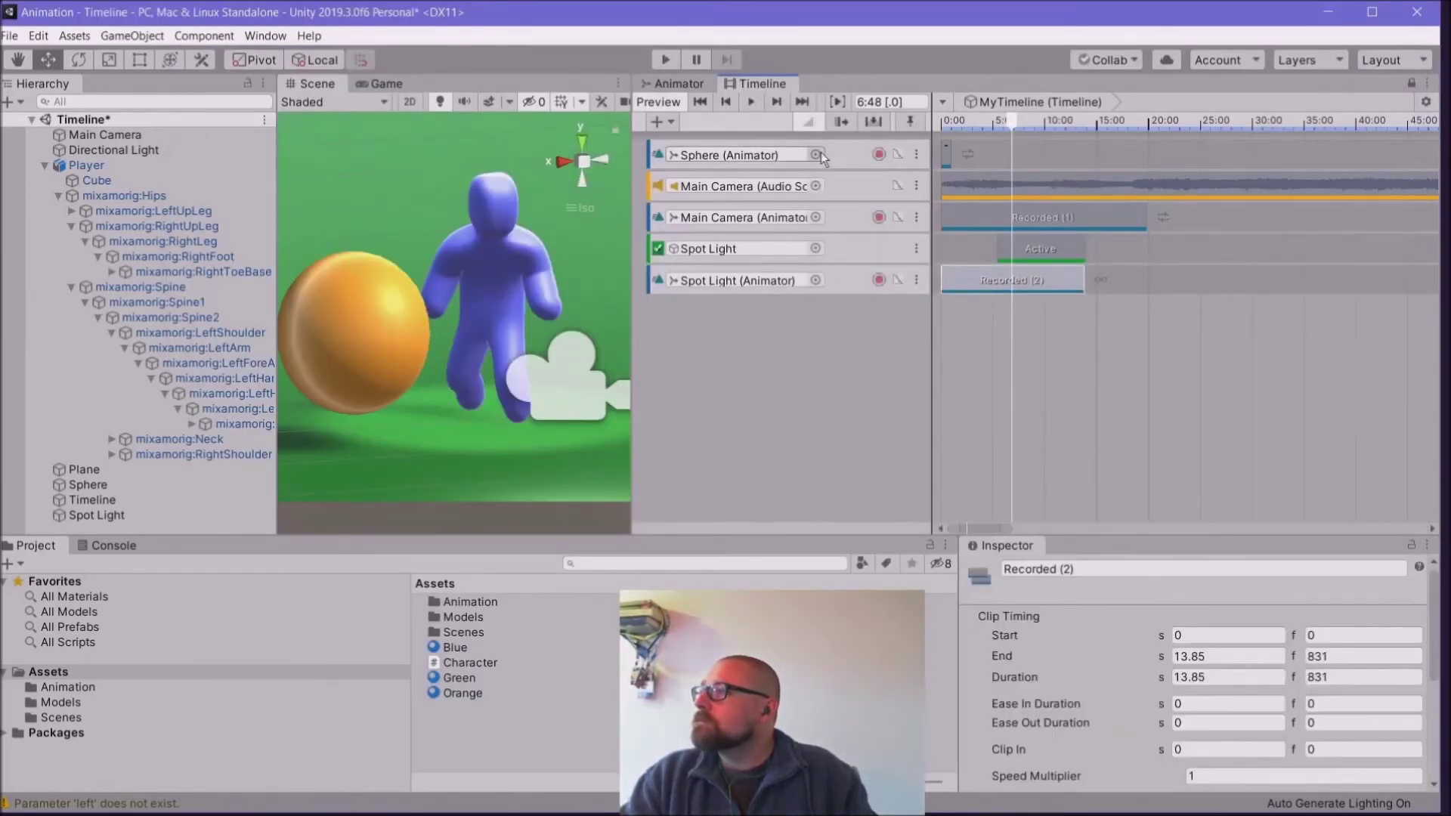
{"action": "left_click", "coordinate": [839, 280]}
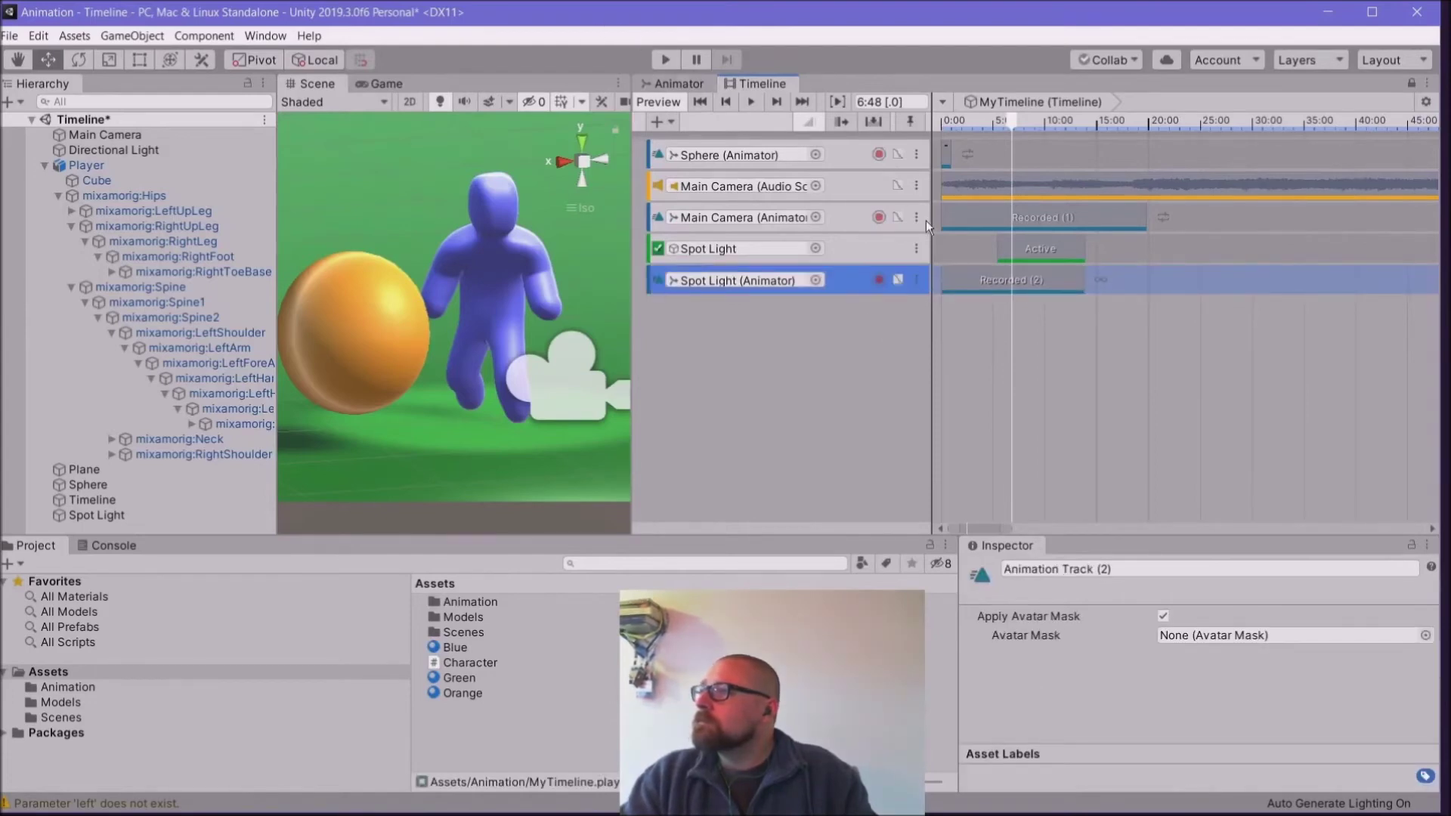
Step: Move the Spot Light's recorded clip to start at 5.4 s and shorten it to end at 13.95 s
{"action": "left_click_drag", "start_coordinate": [1013, 125], "coordinate": [957, 144]}
{"action": "left_click_drag", "start_coordinate": [981, 283], "coordinate": [1046, 275]}
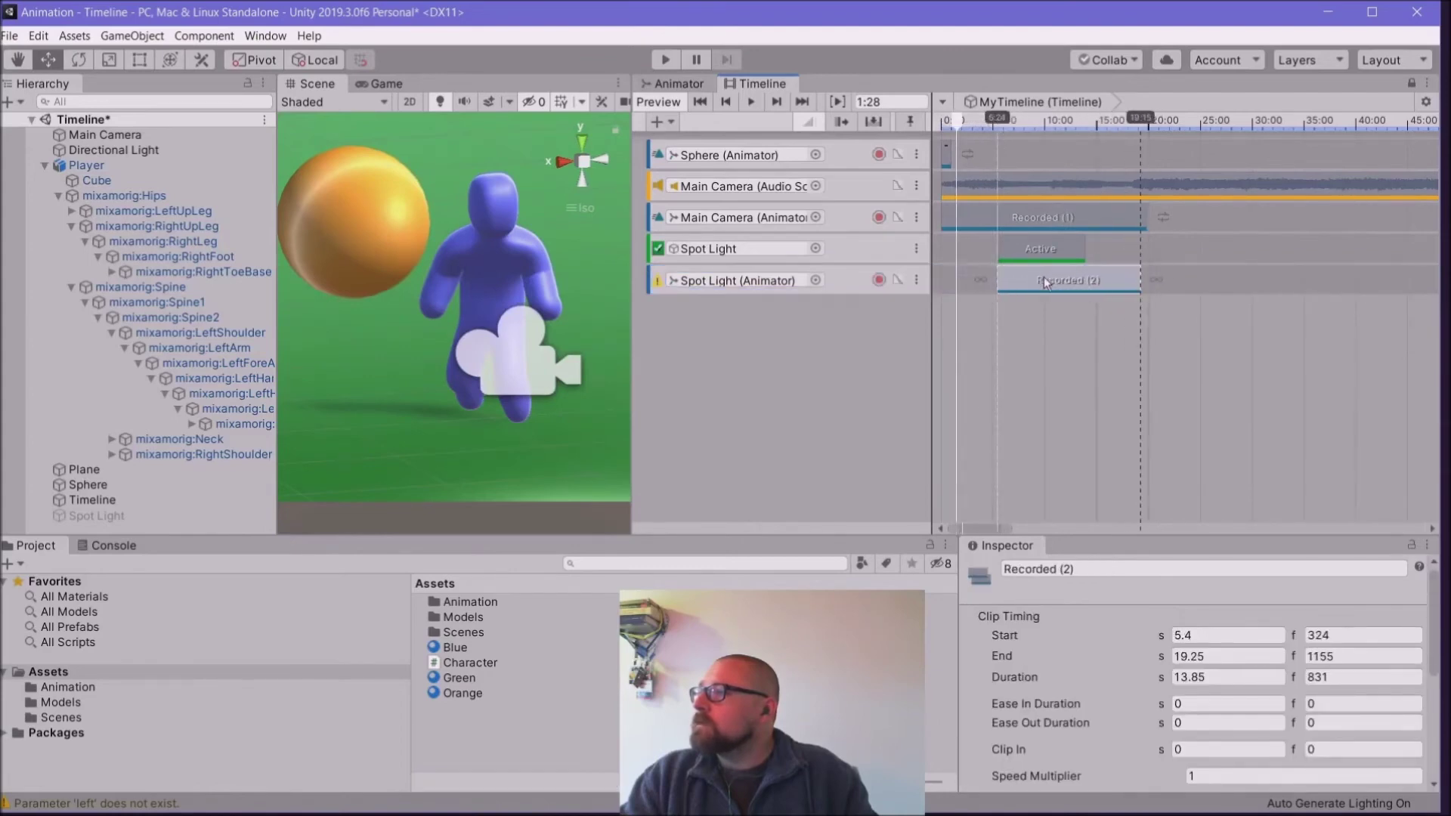
{"action": "left_click_drag", "start_coordinate": [1139, 273], "coordinate": [1076, 279]}
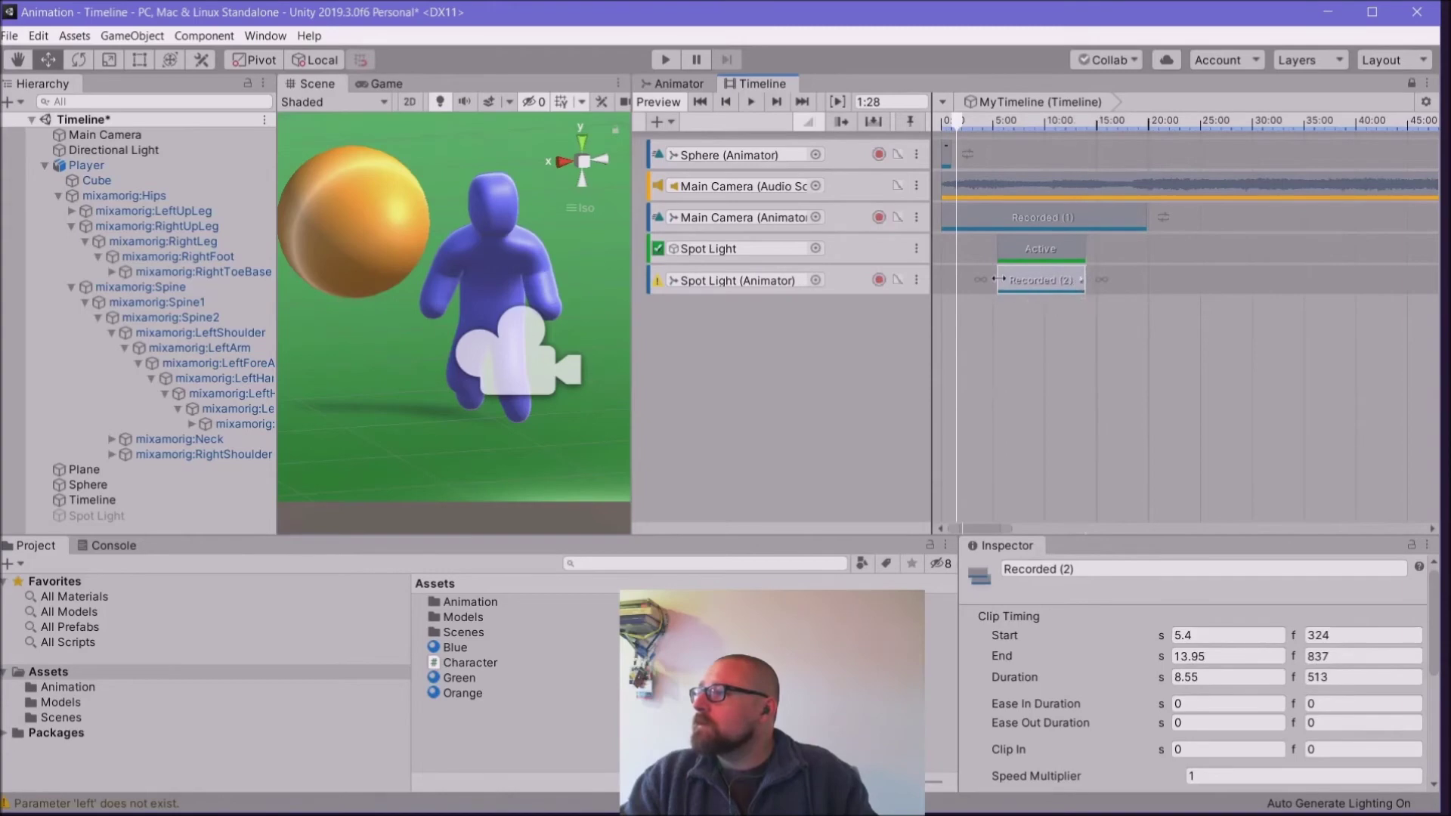
Step: Delete the recorded clip from the Spot Light's animation track and start recording on the track again
{"action": "double_click", "coordinate": [1033, 285]}
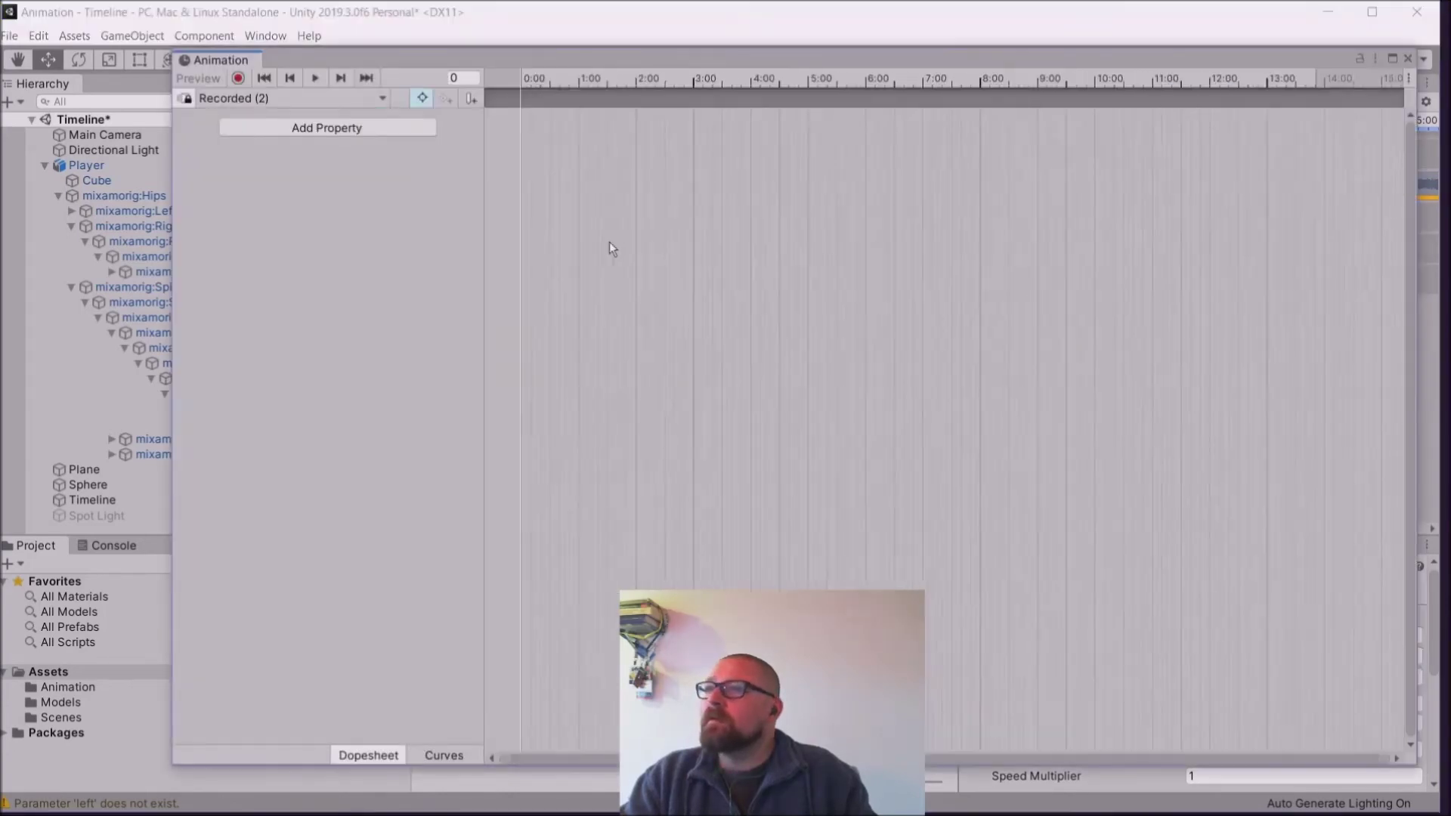
{"action": "left_click", "coordinate": [1407, 58]}
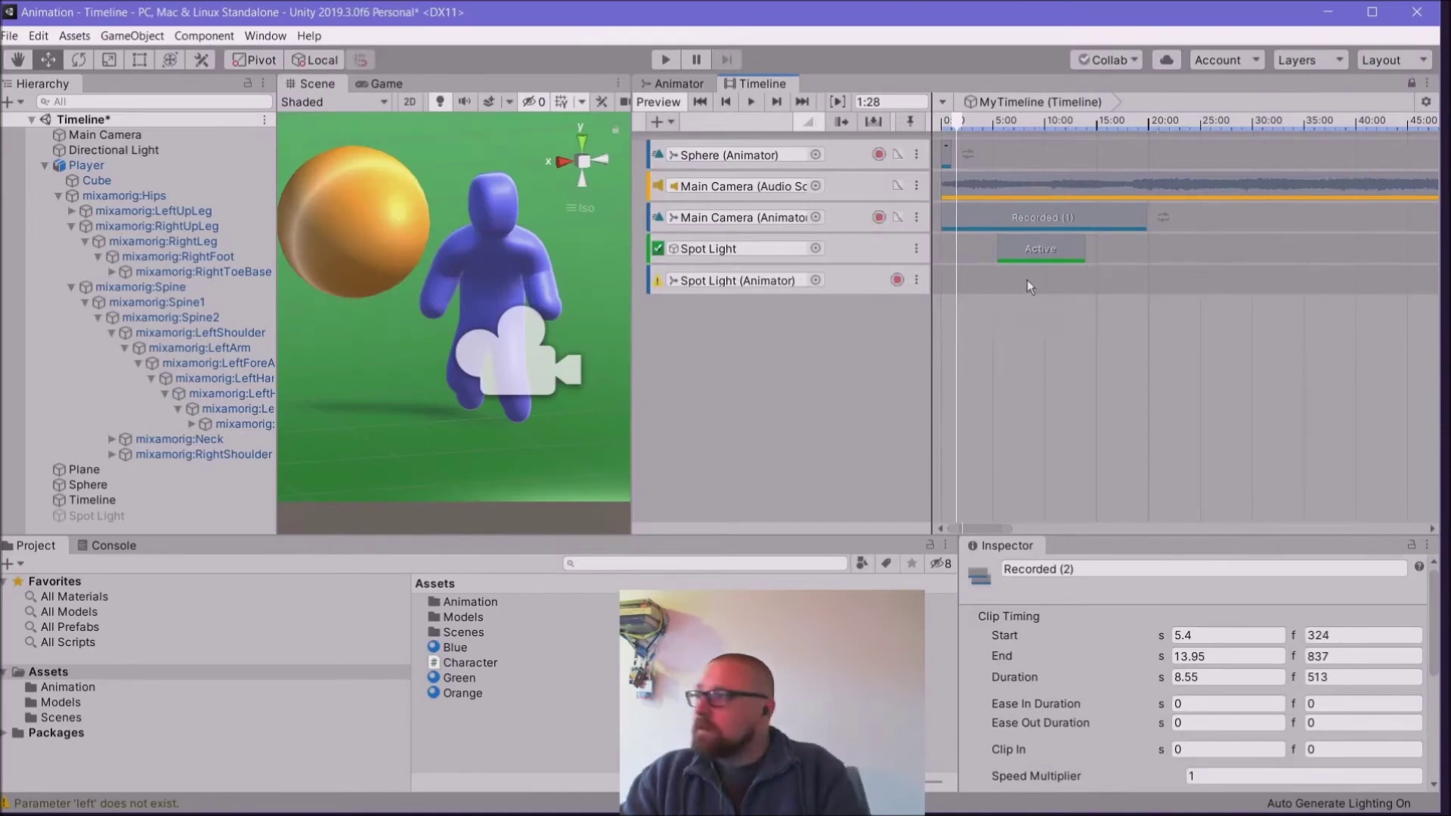
{"action": "key", "text": "Delete"}
{"action": "left_click", "coordinate": [898, 280]}
Step: Move the playhead to time 5:25, at the start of the Spot Light's activation clip
{"action": "left_click_drag", "start_coordinate": [963, 119], "coordinate": [997, 123]}
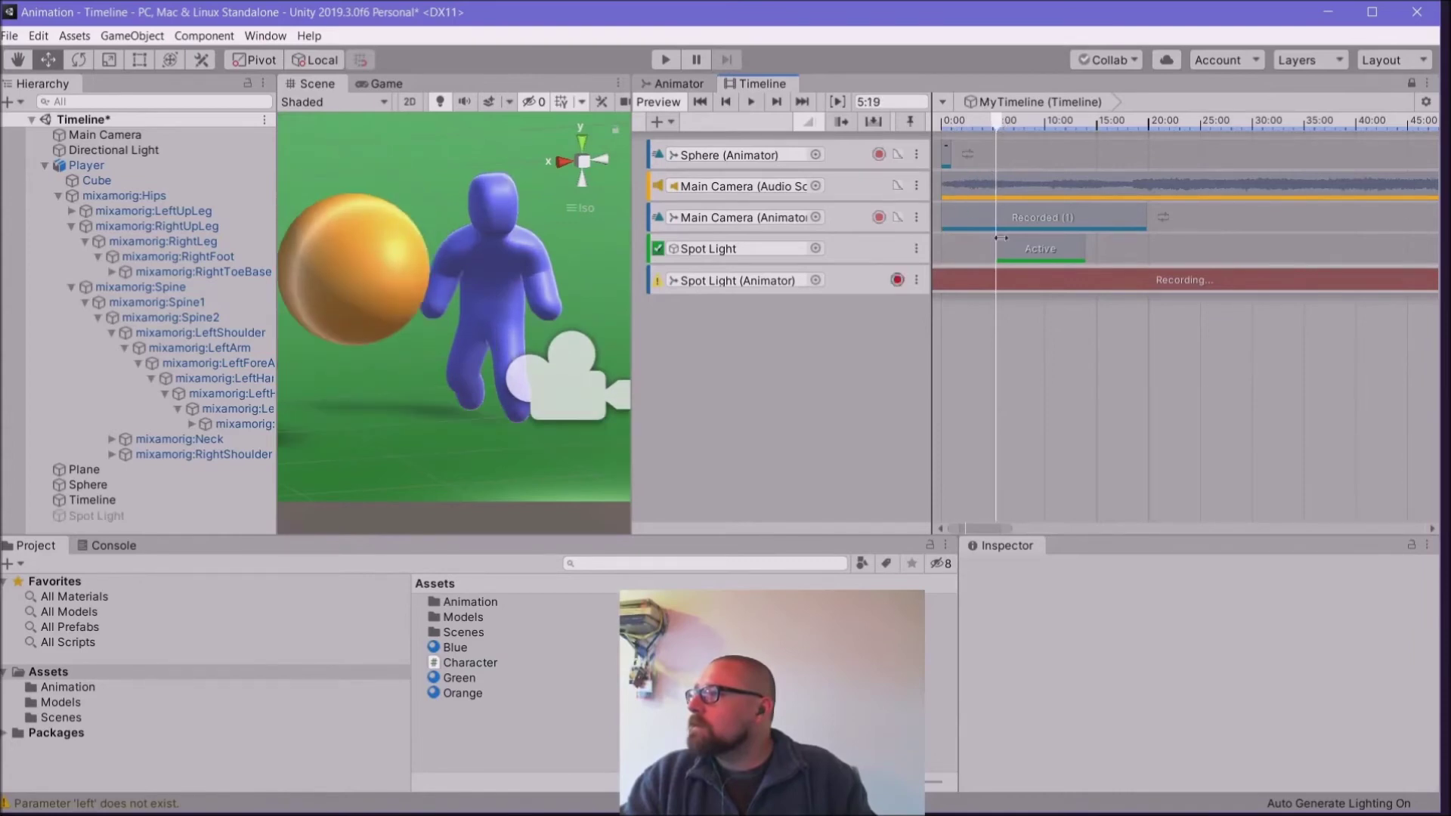
{"action": "left_click", "coordinate": [778, 102]}
{"action": "left_click", "coordinate": [777, 102]}
{"action": "left_click", "coordinate": [777, 102]}
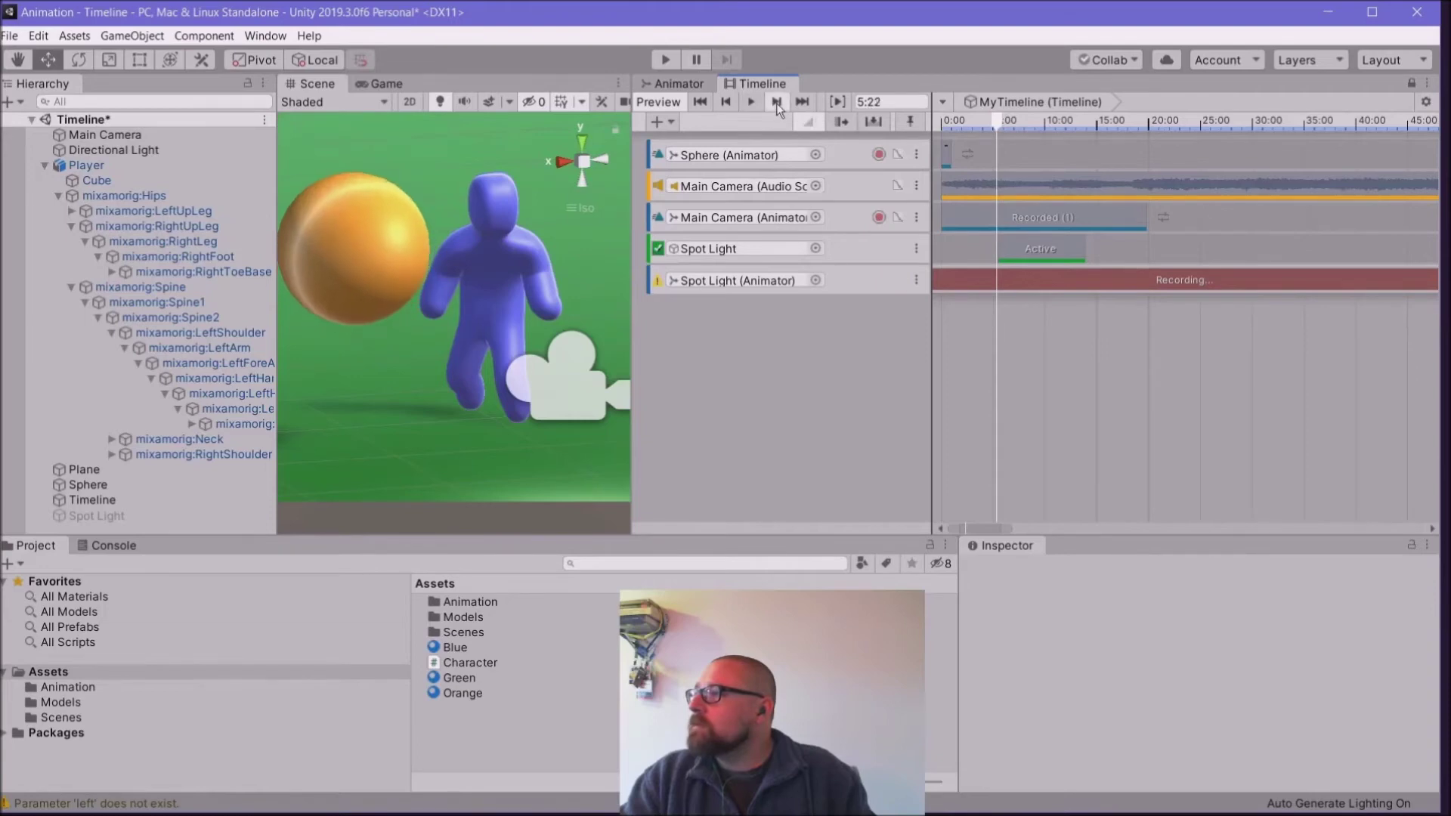
{"action": "left_click", "coordinate": [777, 102]}
{"action": "left_click", "coordinate": [777, 102]}
{"action": "left_click", "coordinate": [777, 102]}
{"action": "left_click", "coordinate": [777, 102]}
{"action": "left_click", "coordinate": [728, 101]}
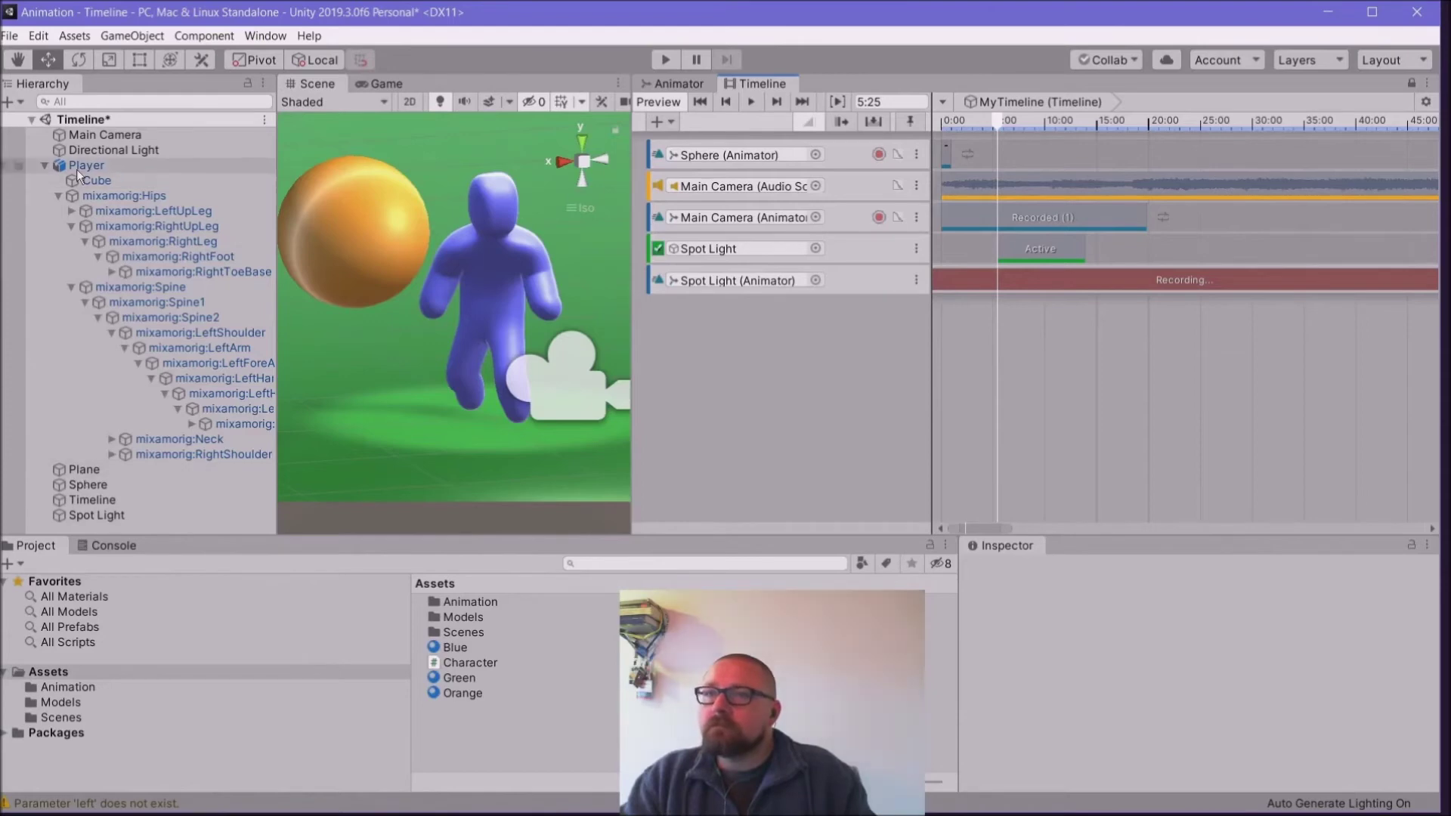
Step: Select the Spot Light and key its light color as orange at time 5:25
{"action": "left_click", "coordinate": [104, 517]}
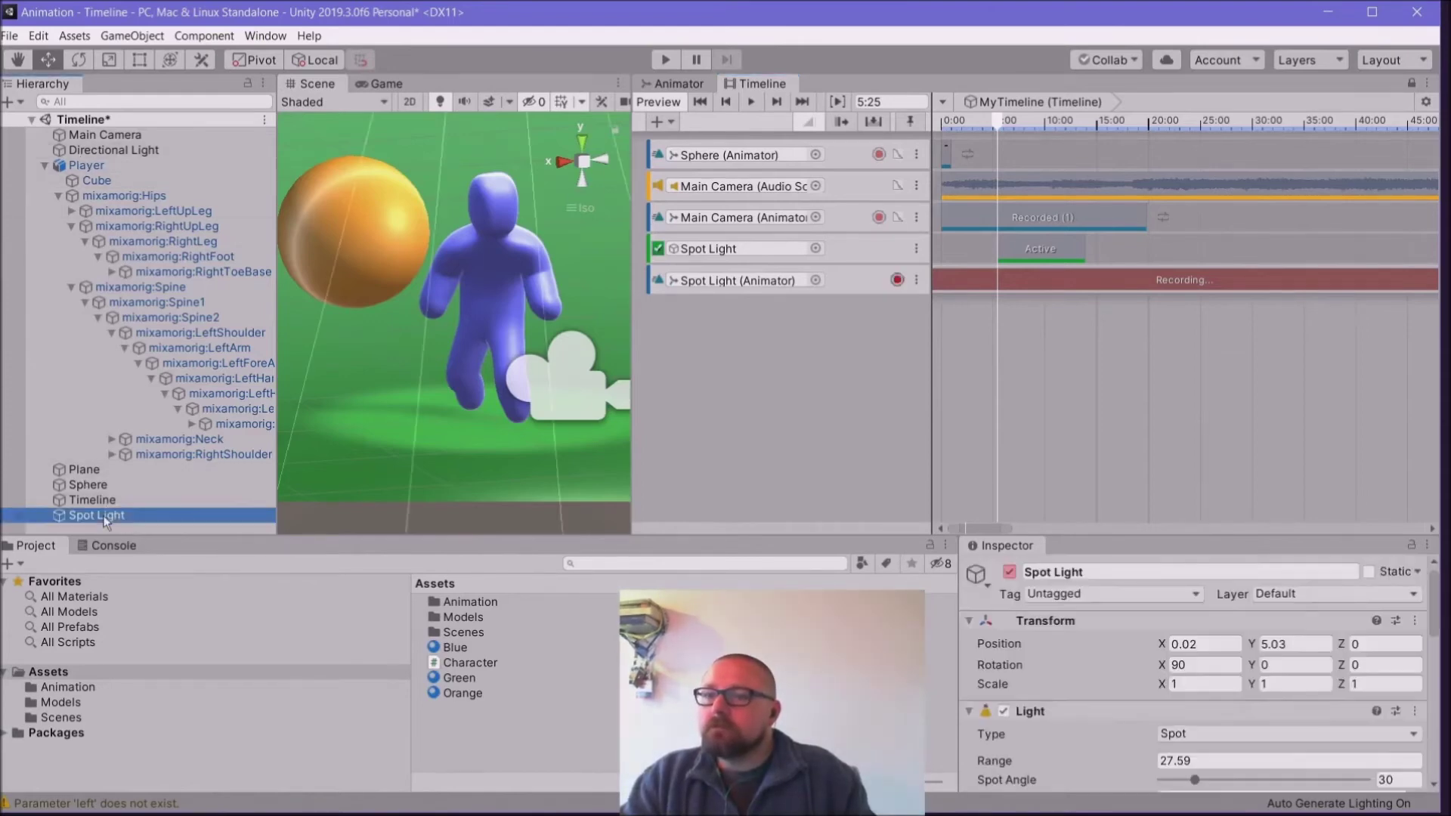
{"action": "left_click_drag", "start_coordinate": [1172, 541], "coordinate": [1166, 399]}
{"action": "left_click", "coordinate": [1181, 660]}
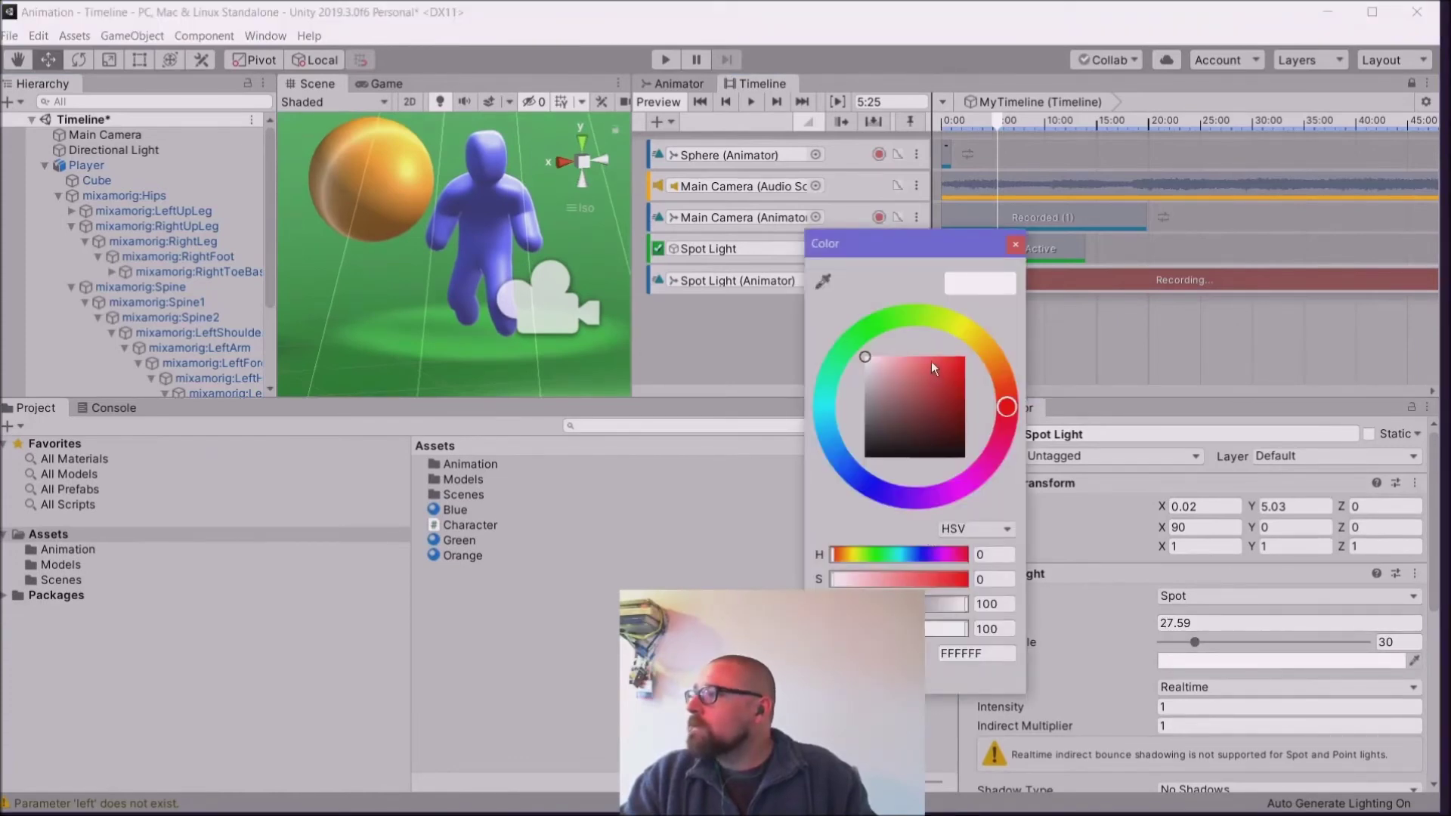
{"action": "left_click", "coordinate": [992, 361]}
{"action": "mouse_move", "coordinate": [927, 391]}
{"action": "left_mouse_down"}
{"action": "mouse_move", "coordinate": [1052, 272]}
{"action": "mouse_move", "coordinate": [771, 290]}
{"action": "mouse_move", "coordinate": [716, 316]}
{"action": "left_mouse_up"}
Step: Key the Spot Light's color as yellow at time 9:32 in the recording
{"action": "left_click", "coordinate": [998, 124]}
{"action": "left_click_drag", "start_coordinate": [1005, 124], "coordinate": [1042, 121]}
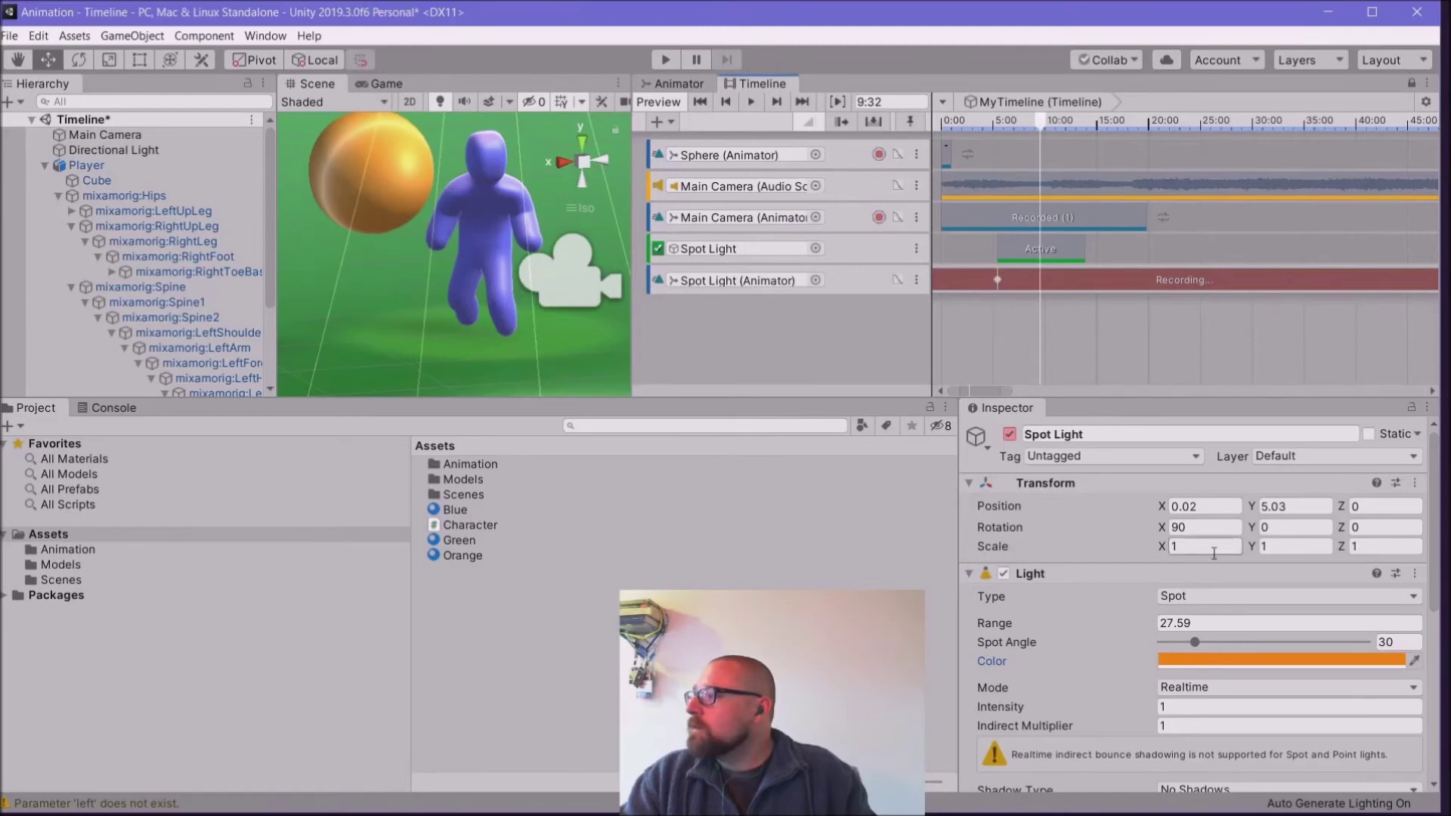
{"action": "left_click", "coordinate": [1357, 661]}
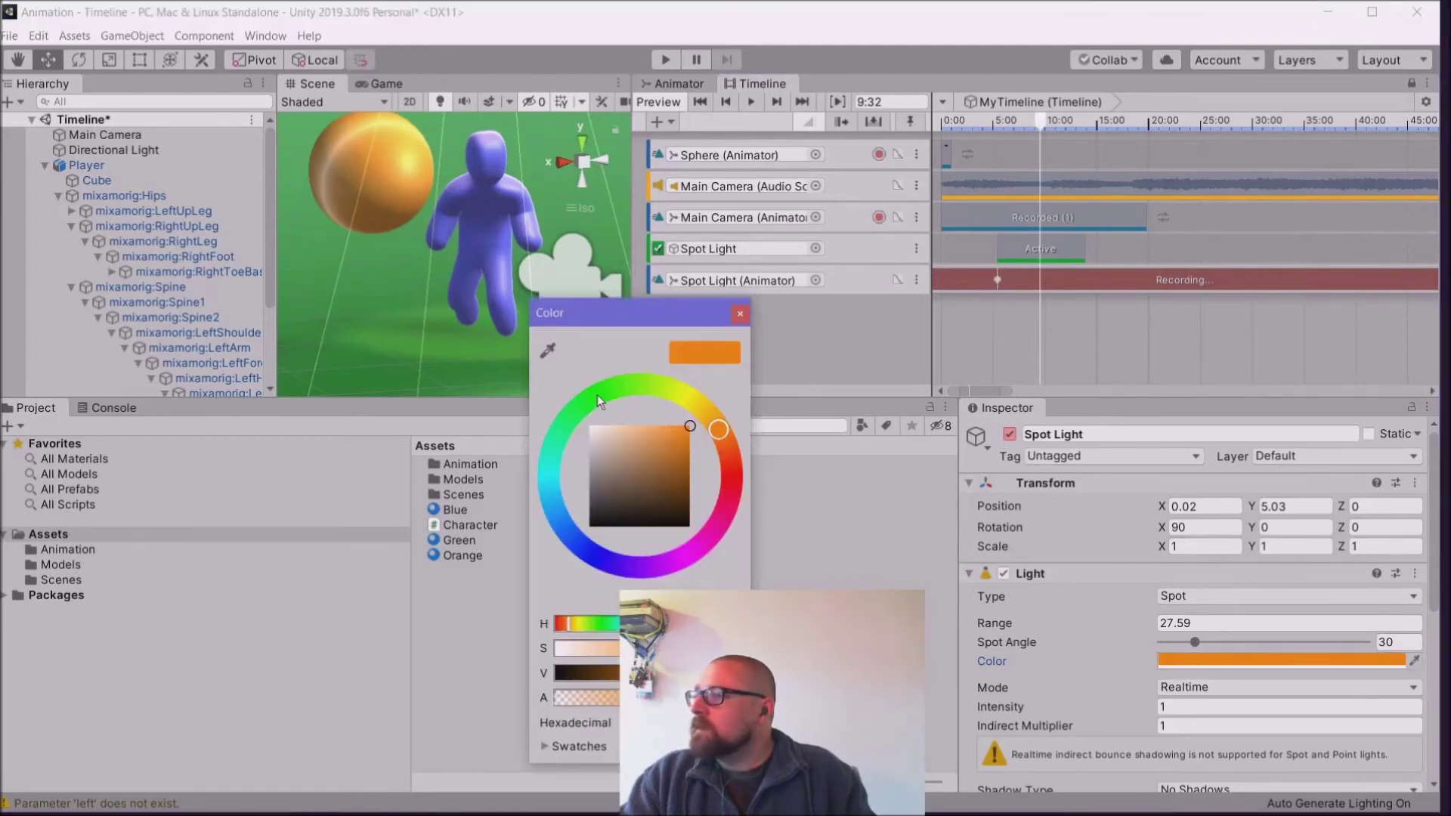
{"action": "left_click", "coordinate": [684, 396]}
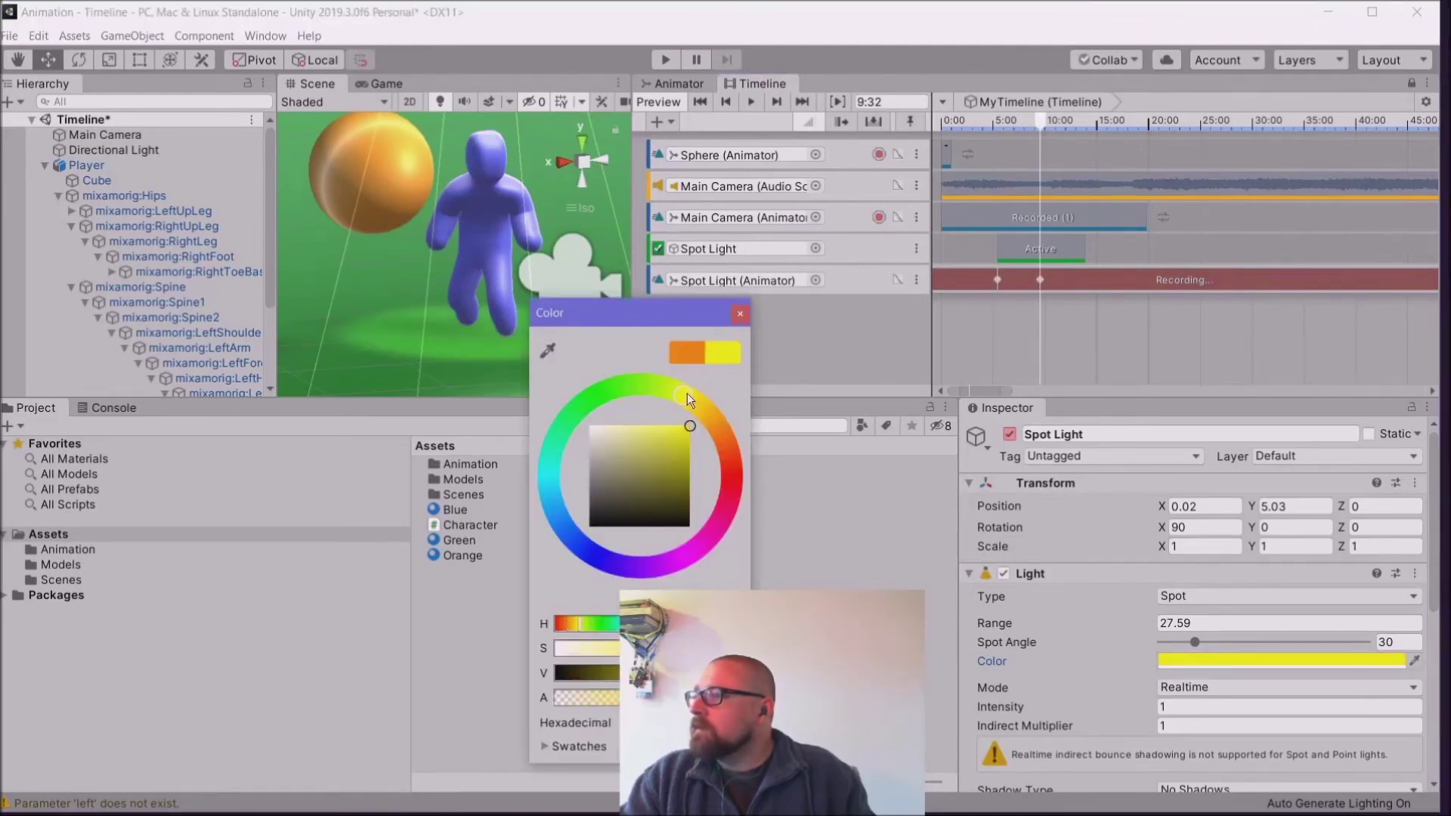
Step: Key the Spot Light's color as purple at time 13:46, the end of its activation clip
{"action": "left_click", "coordinate": [740, 313]}
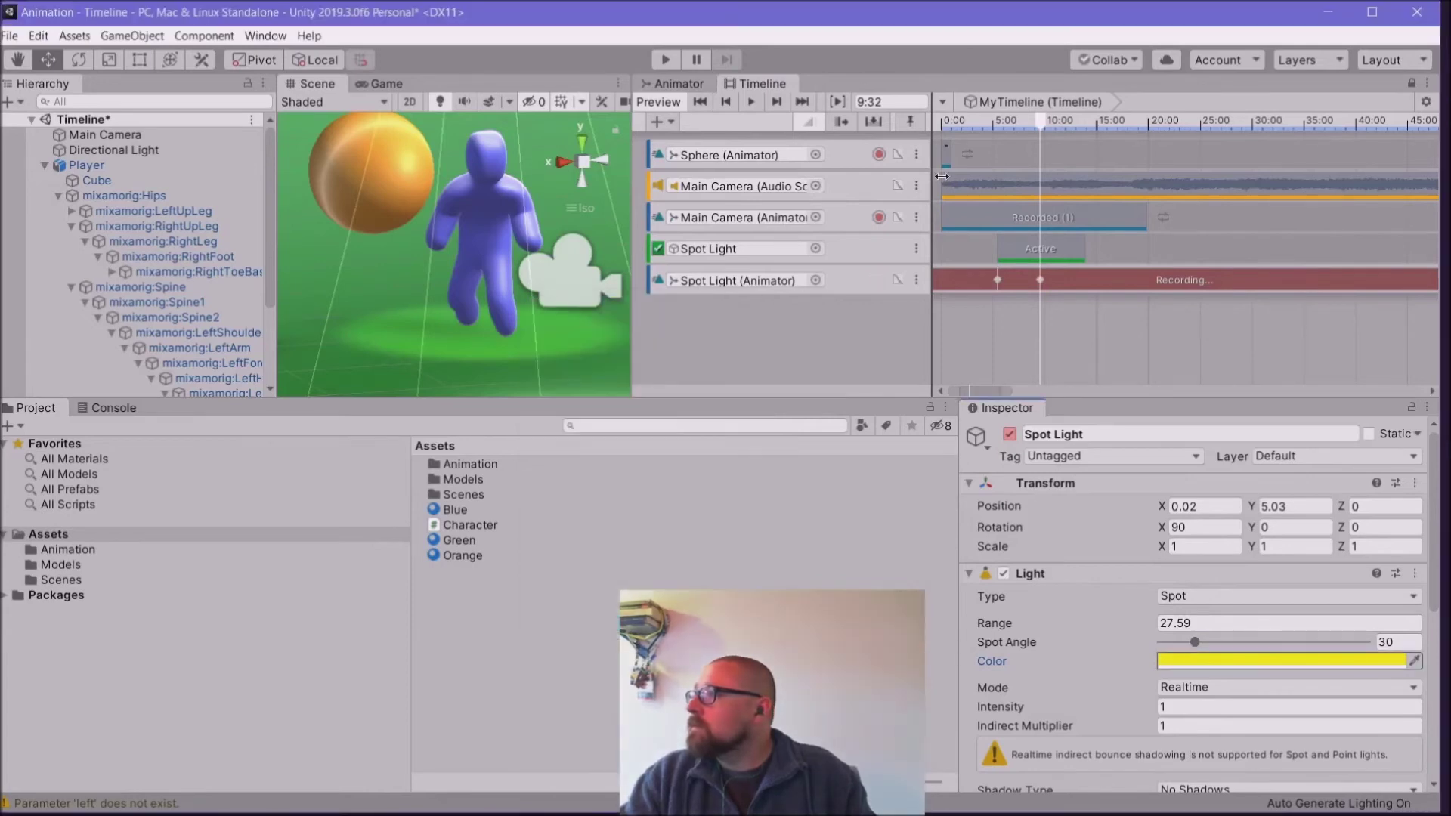
{"action": "left_click_drag", "start_coordinate": [1042, 130], "coordinate": [1087, 125]}
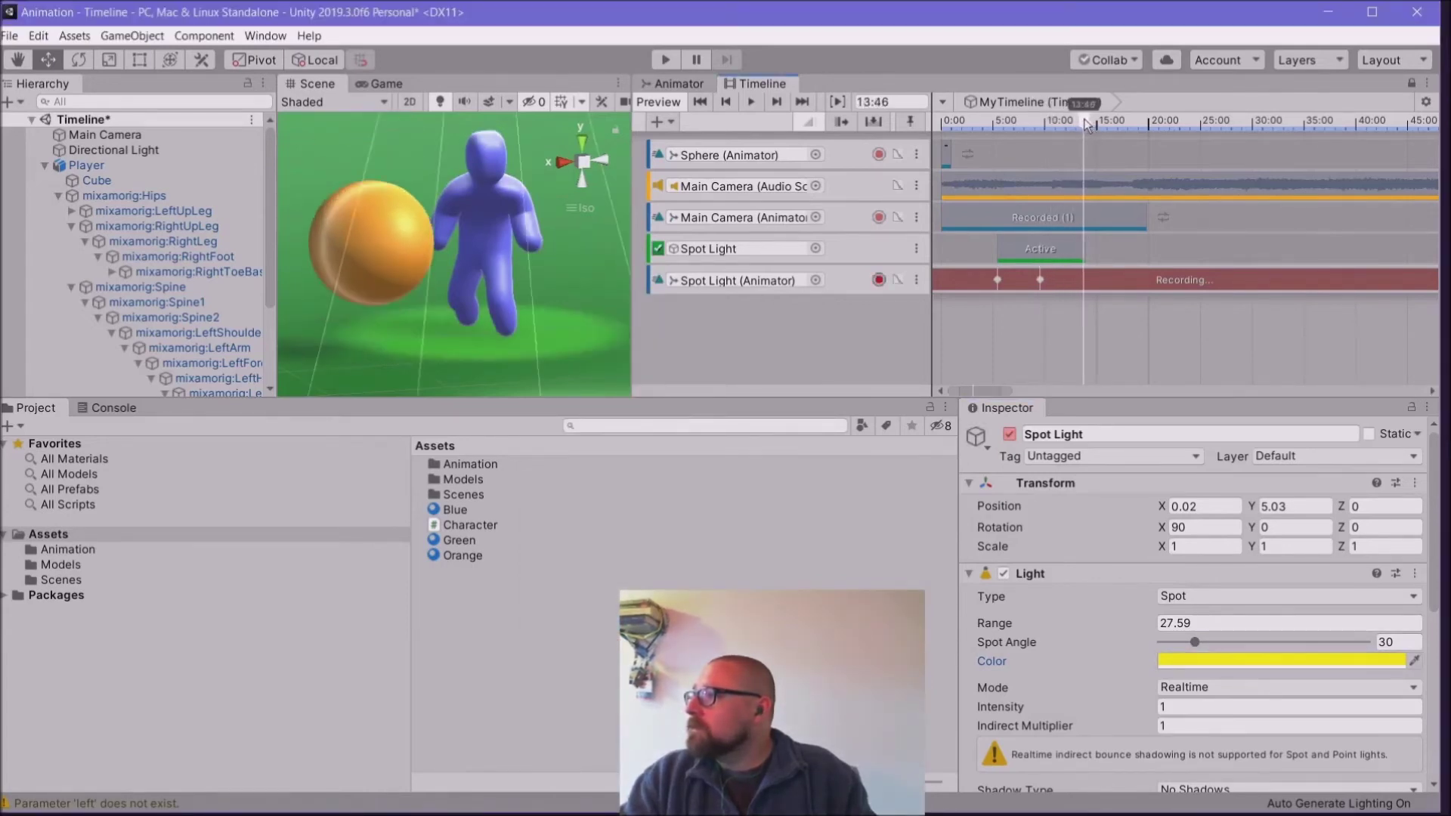
{"action": "left_click", "coordinate": [1243, 660]}
{"action": "left_click", "coordinate": [550, 478]}
{"action": "left_click", "coordinate": [672, 567]}
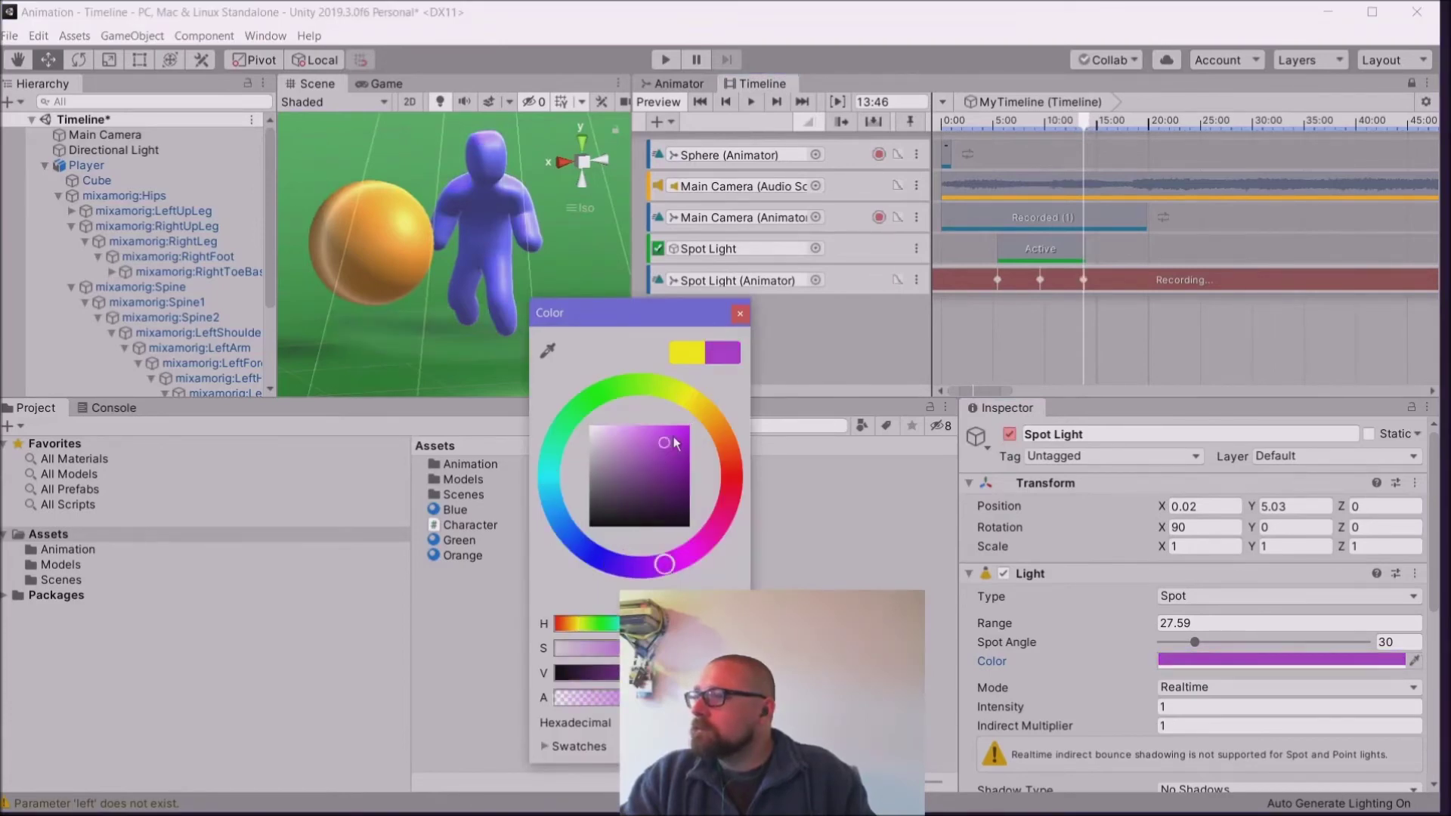
{"action": "left_click", "coordinate": [739, 311]}
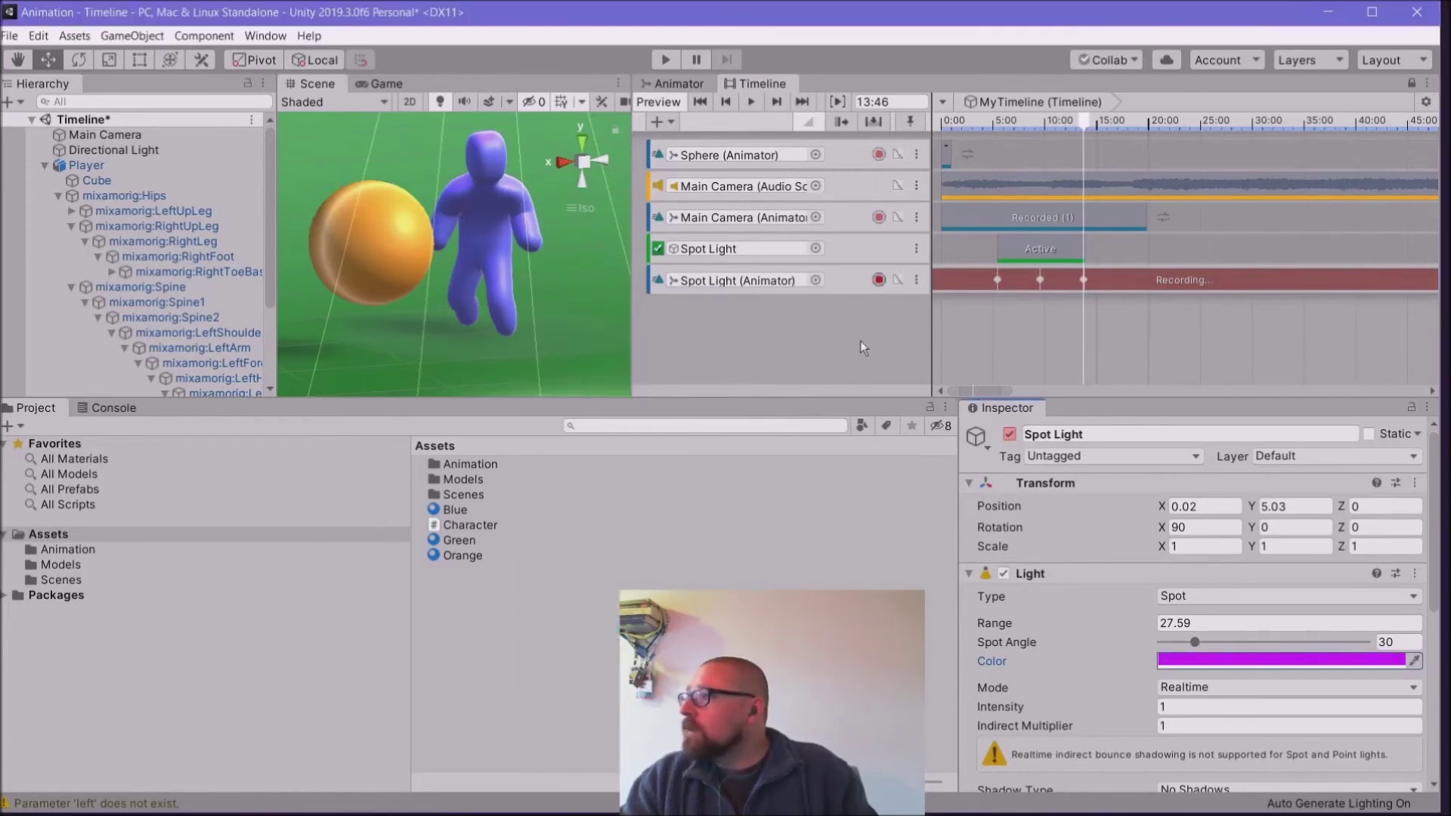
Step: Stop recording on the Spot Light's animation track and convert the recorded keyframes to a clip
{"action": "left_click", "coordinate": [880, 280]}
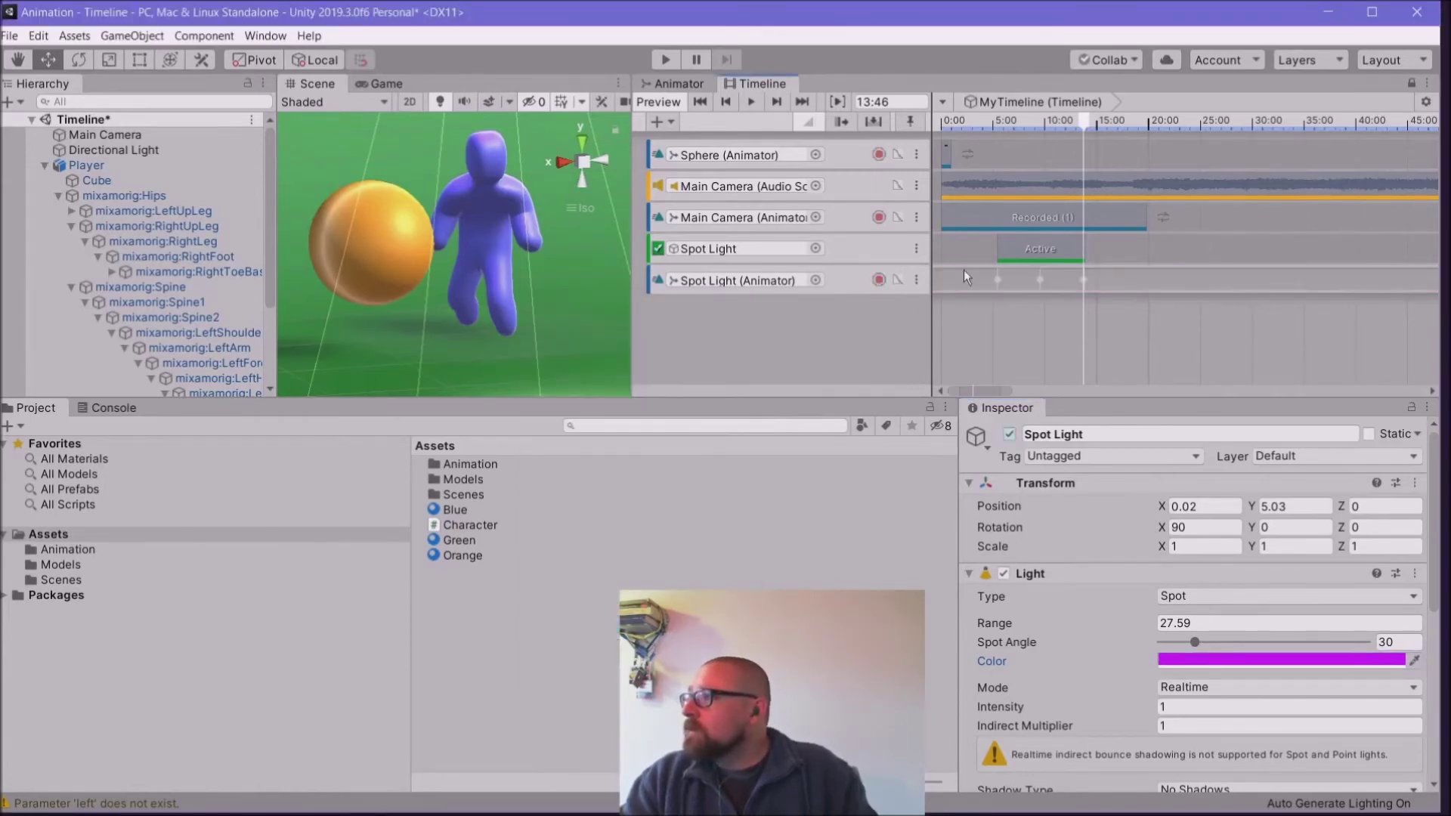
{"action": "right_click", "coordinate": [1009, 279]}
{"action": "left_click", "coordinate": [1050, 428]}
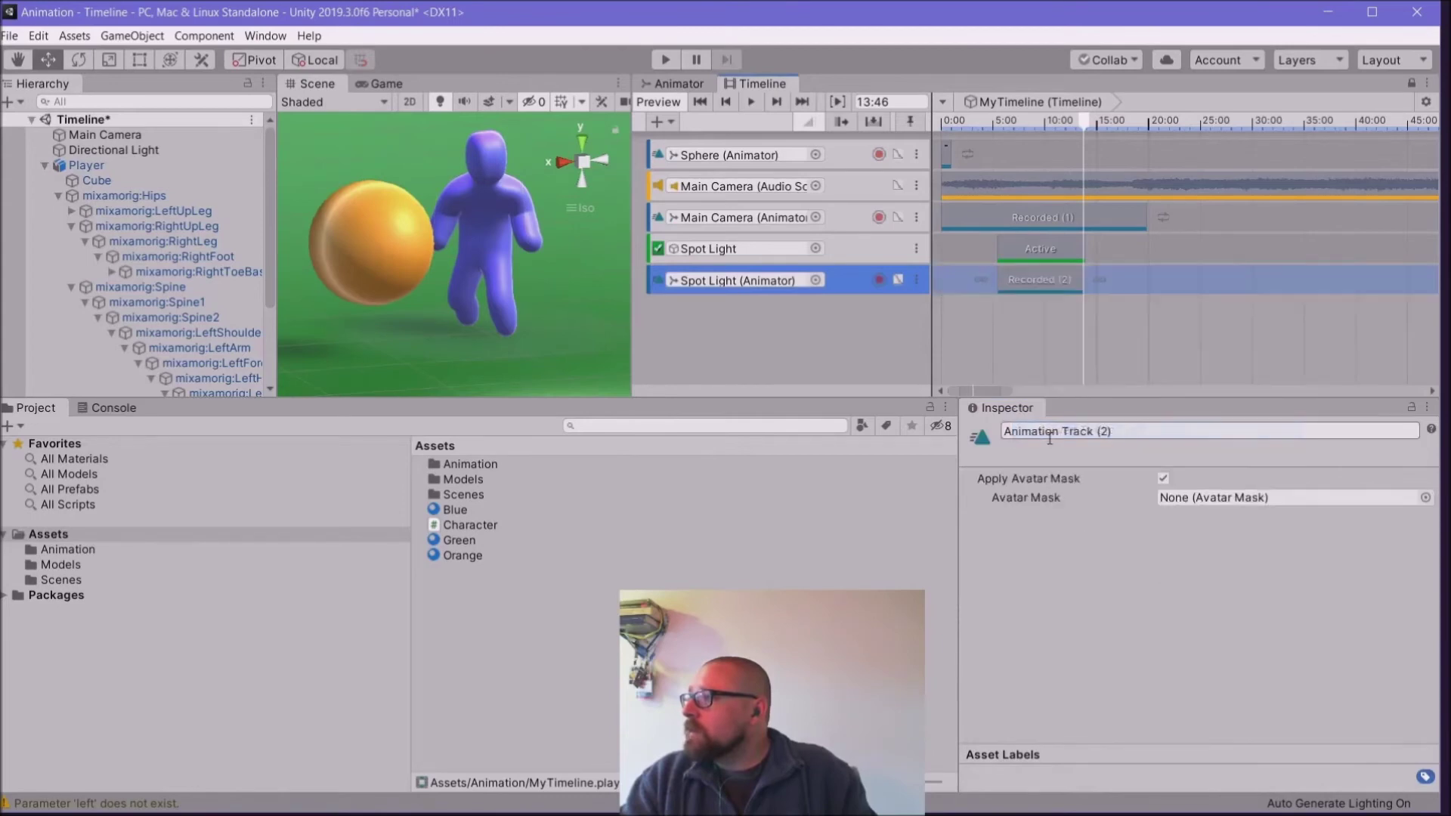
Step: Examine the color keyframes and the red, green and blue curves of the Spot Light's recorded clip, then close the animation editor
{"action": "double_click", "coordinate": [1028, 281]}
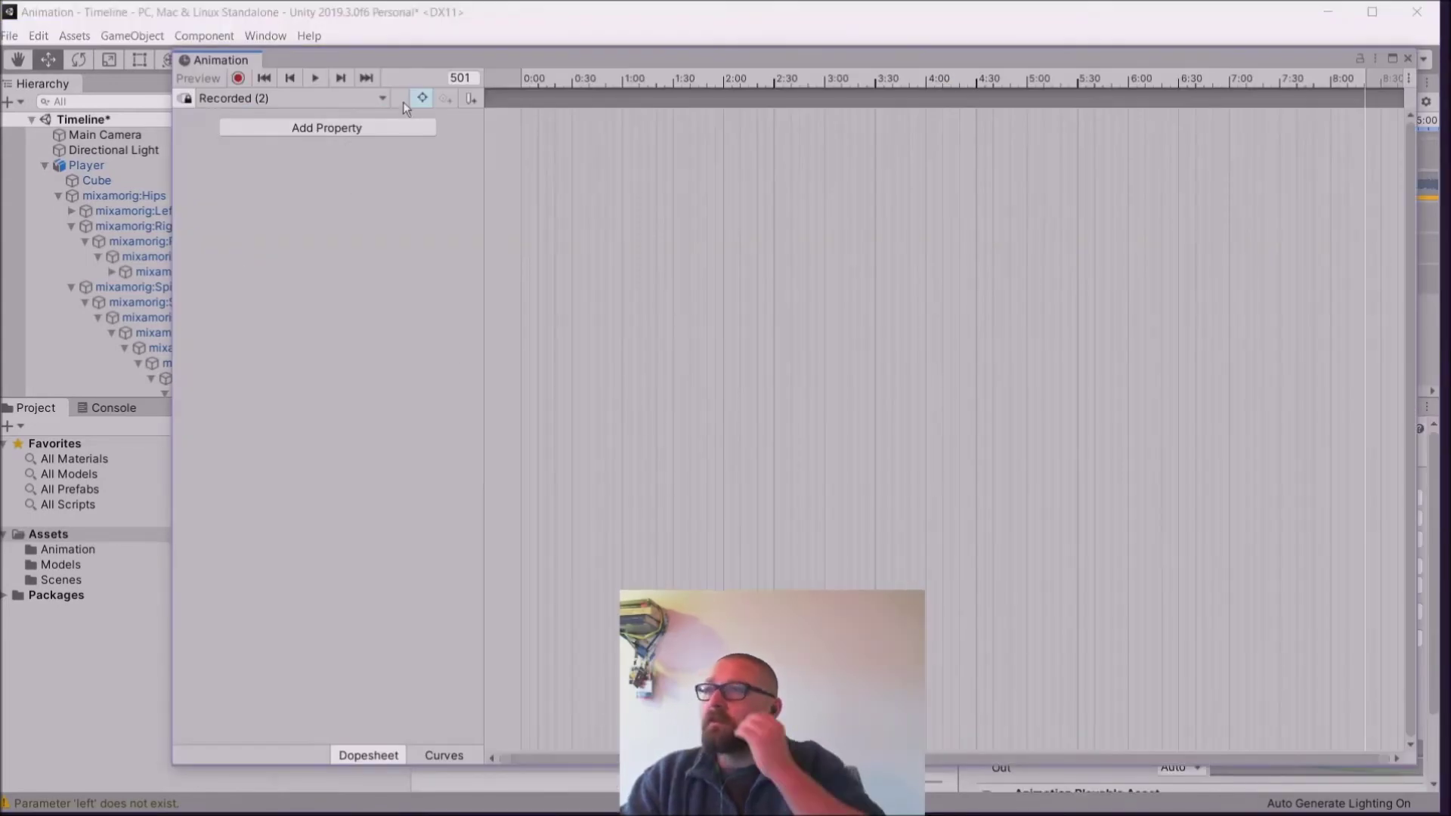
{"action": "left_click", "coordinate": [421, 97]}
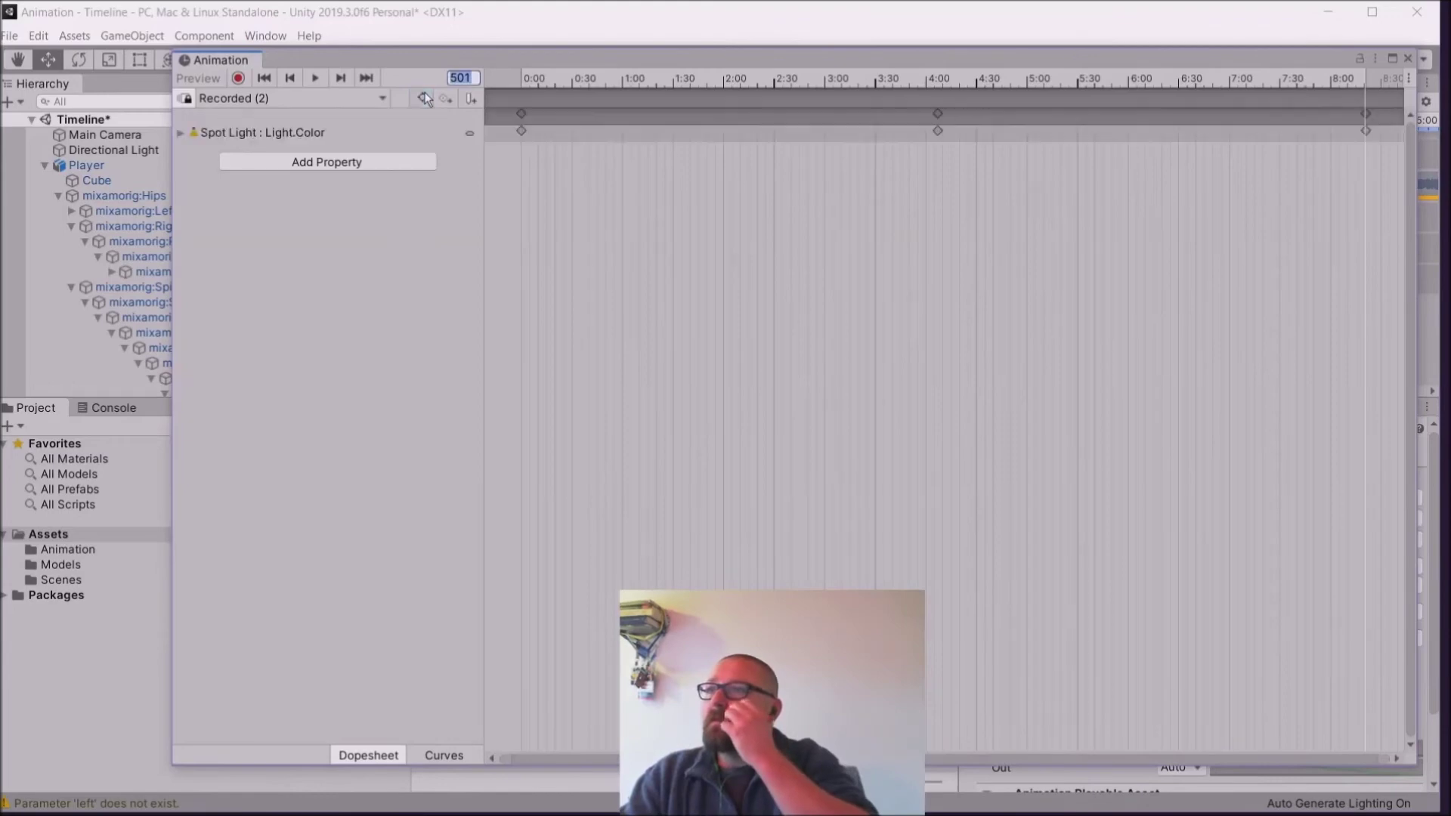
{"action": "left_click", "coordinate": [181, 134]}
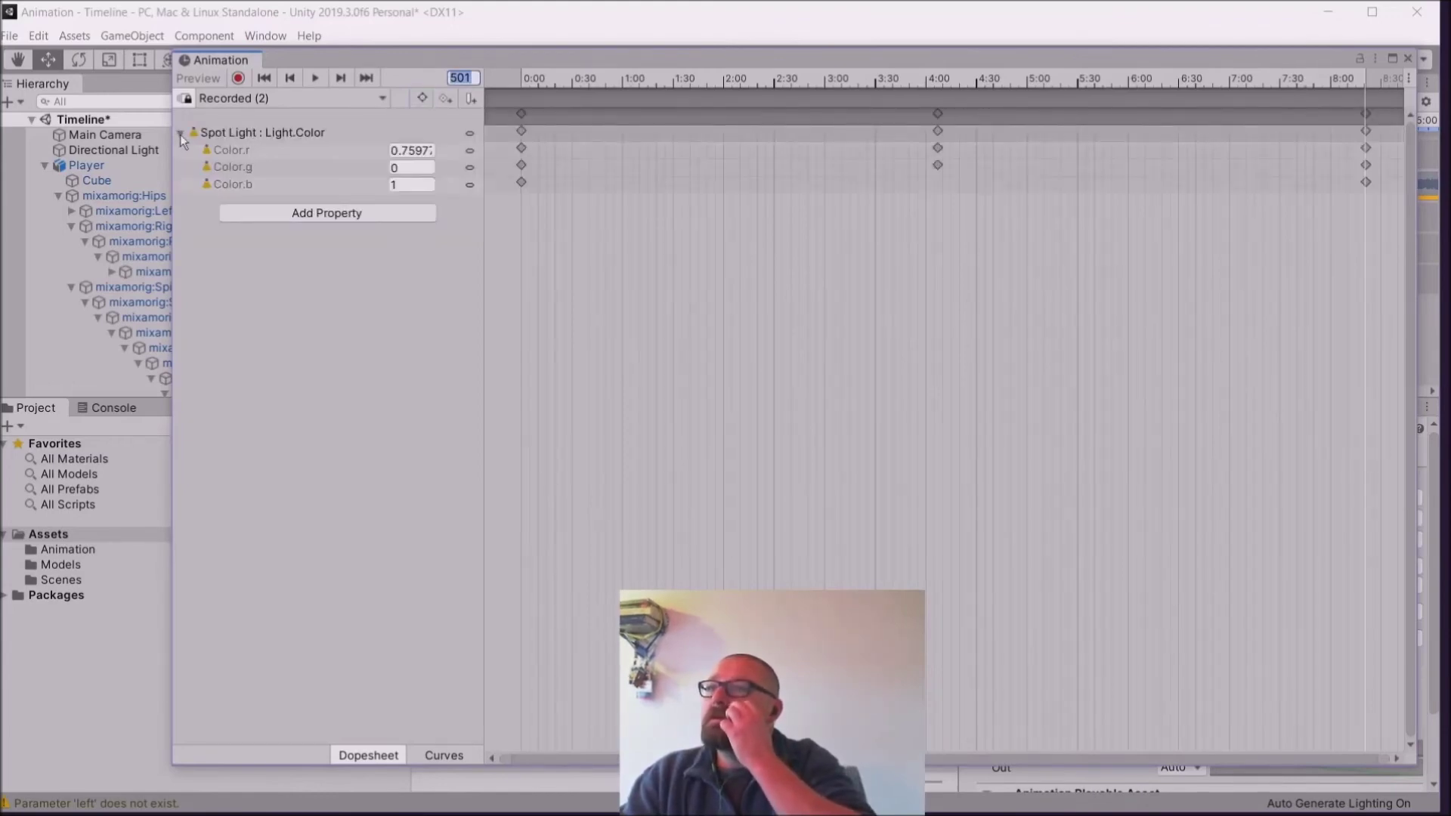
{"action": "left_click", "coordinate": [424, 756]}
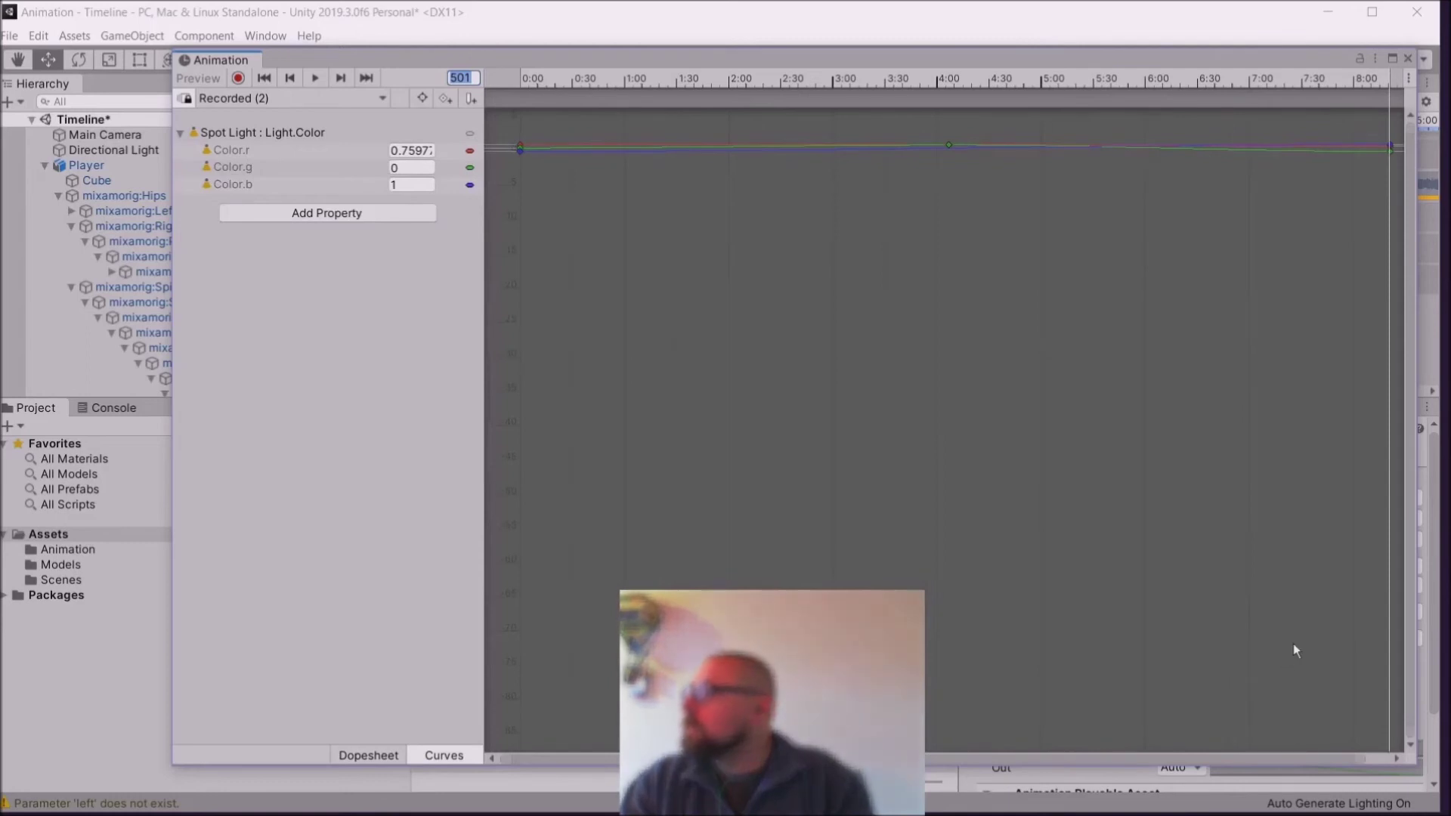
{"action": "left_click_drag", "start_coordinate": [1412, 727], "coordinate": [1360, 120]}
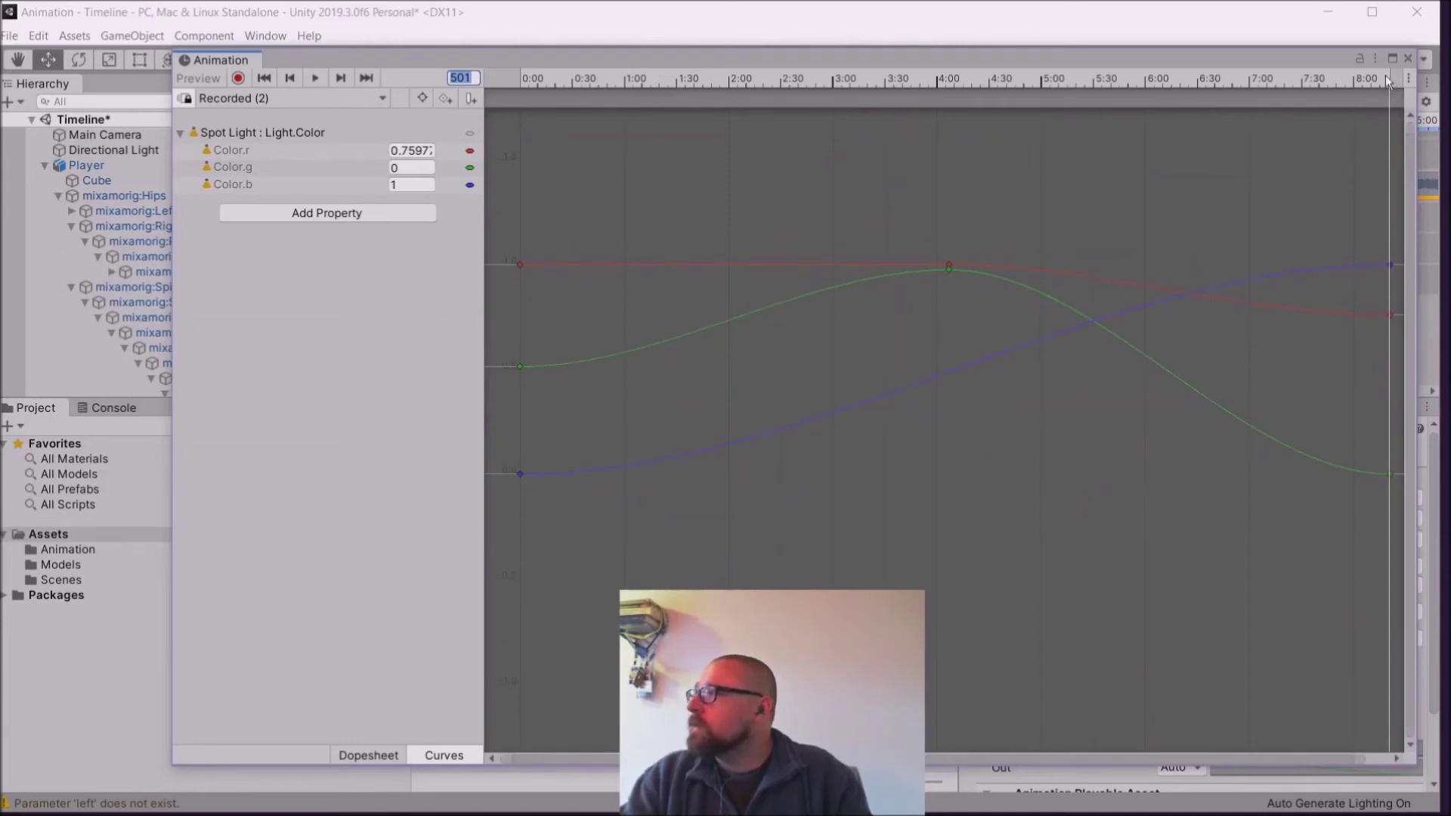
{"action": "left_click", "coordinate": [1410, 58]}
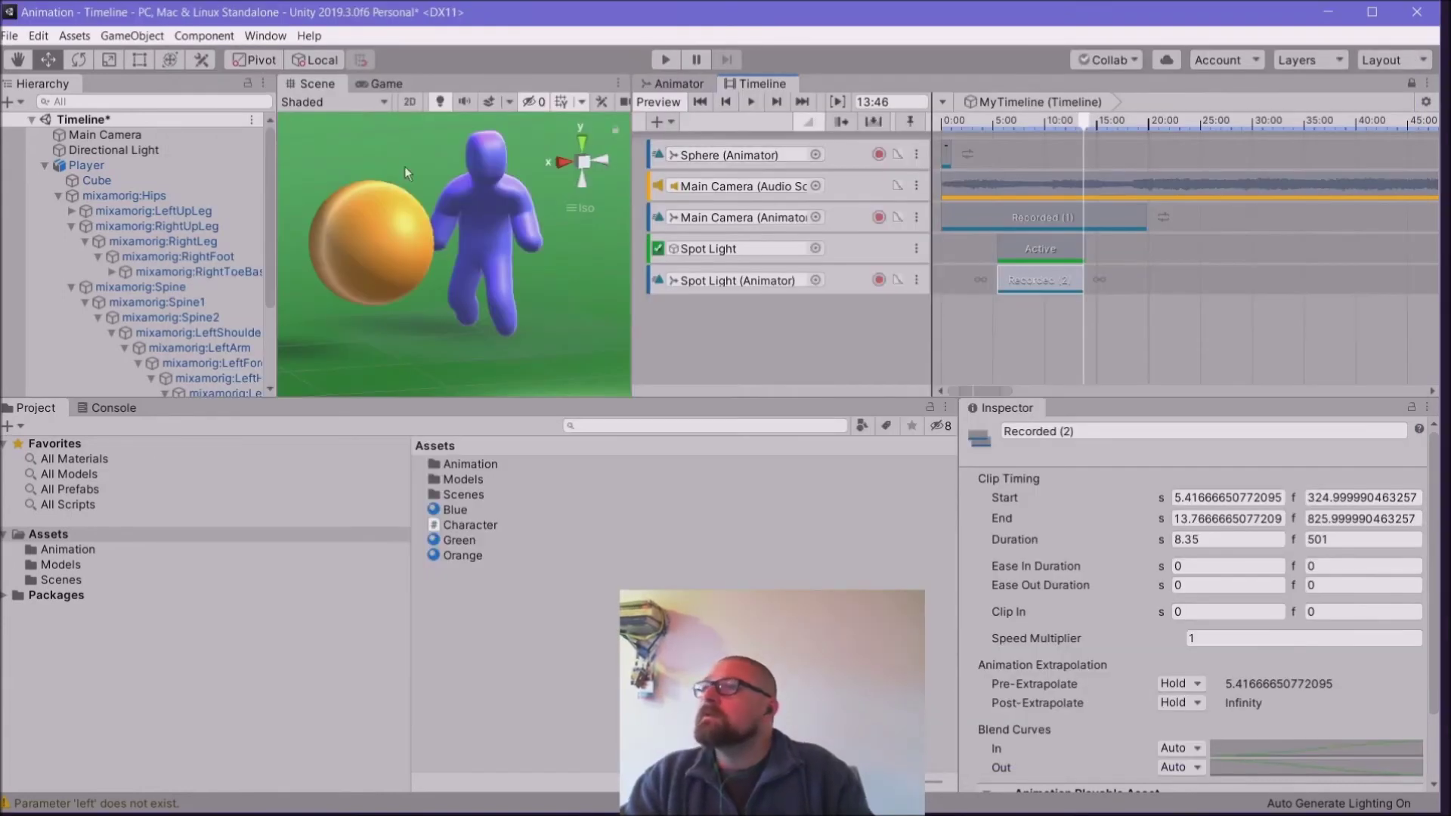
Step: Show an enlarged Game view and run the scene to watch the Spot Light's color animation, then stop it
{"action": "left_click", "coordinate": [387, 84]}
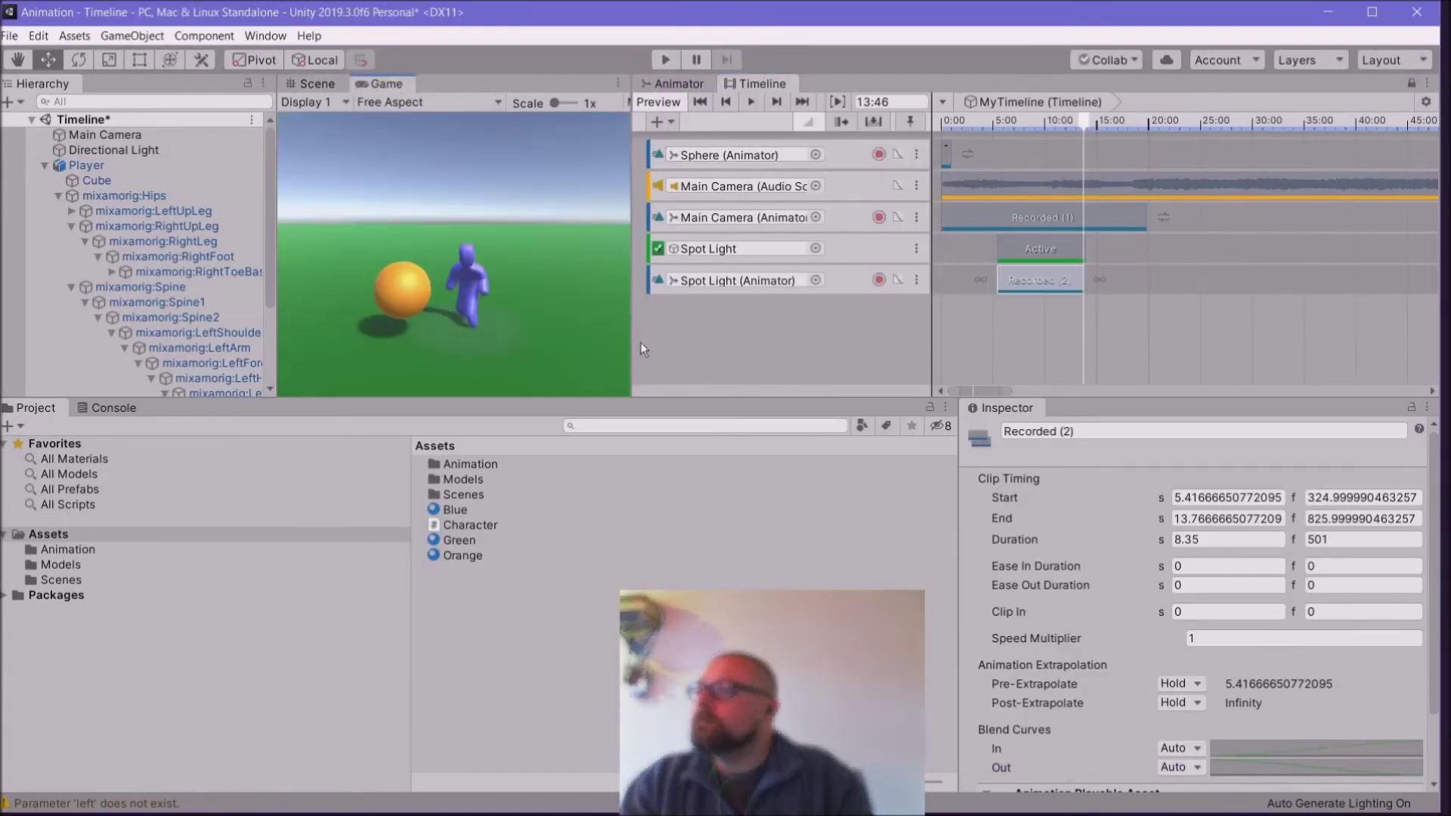
{"action": "left_click_drag", "start_coordinate": [632, 362], "coordinate": [876, 362]}
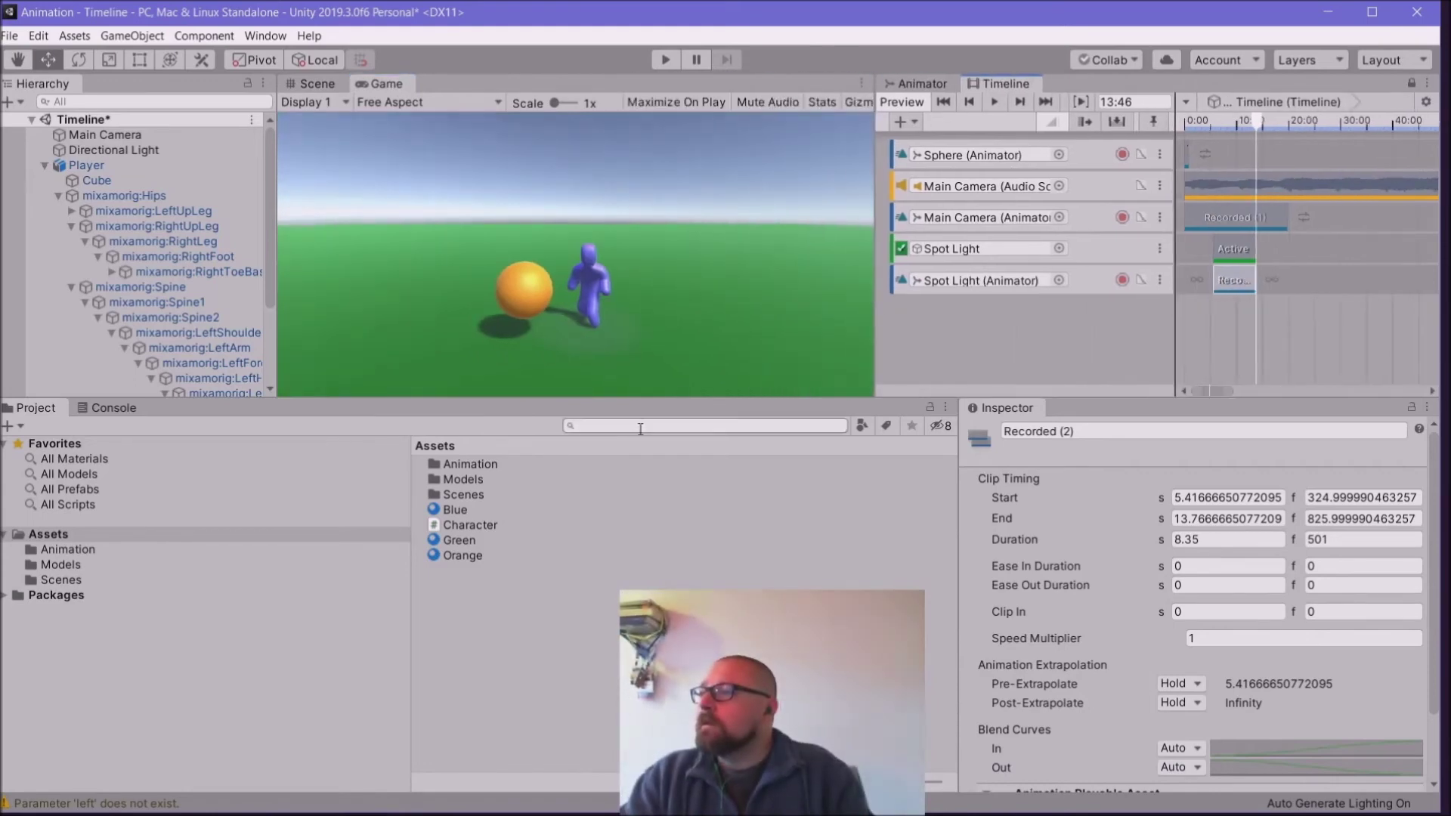
{"action": "left_click_drag", "start_coordinate": [643, 400], "coordinate": [607, 704]}
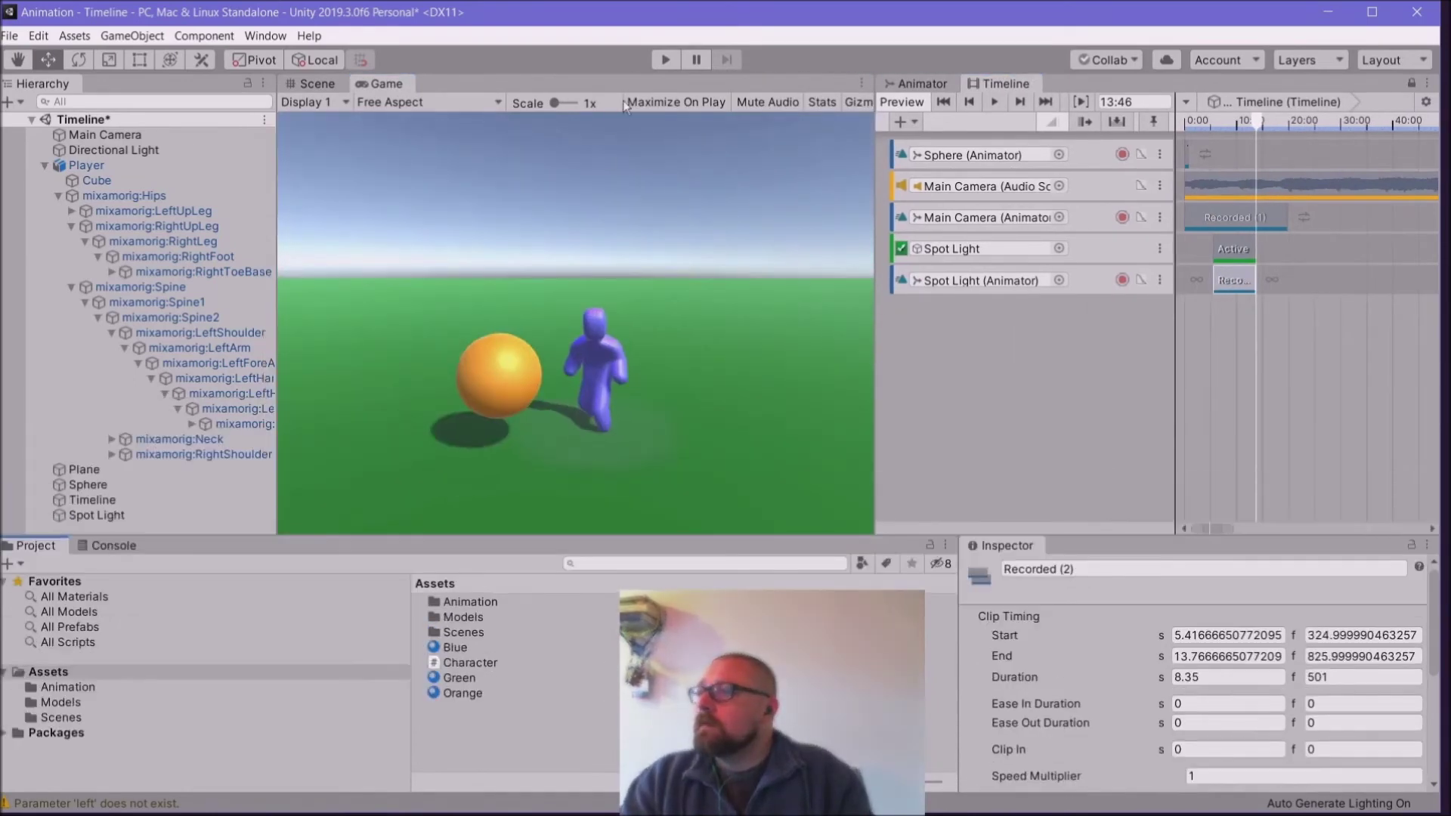
{"action": "left_click", "coordinate": [666, 60]}
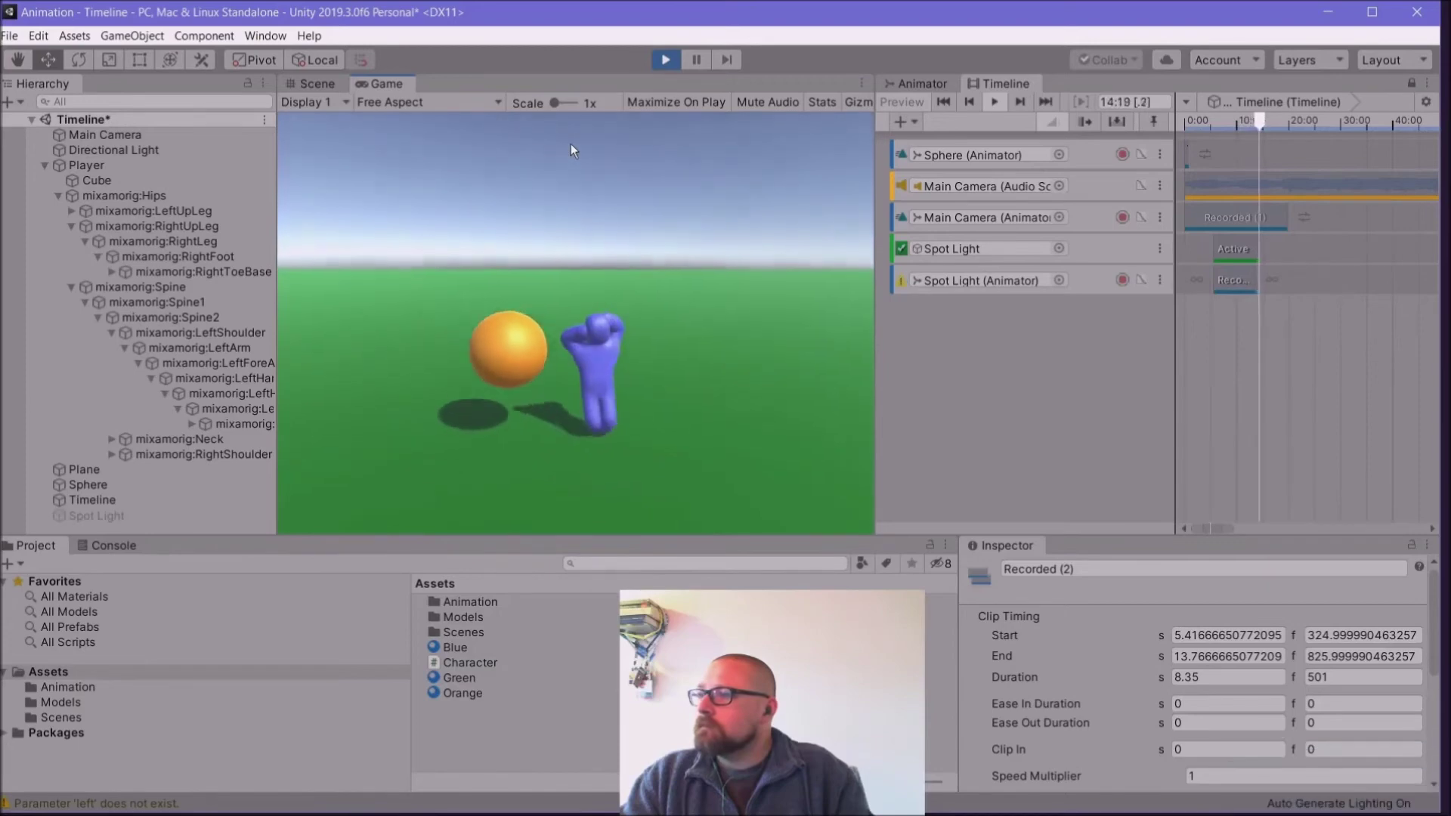
{"action": "left_click", "coordinate": [668, 60]}
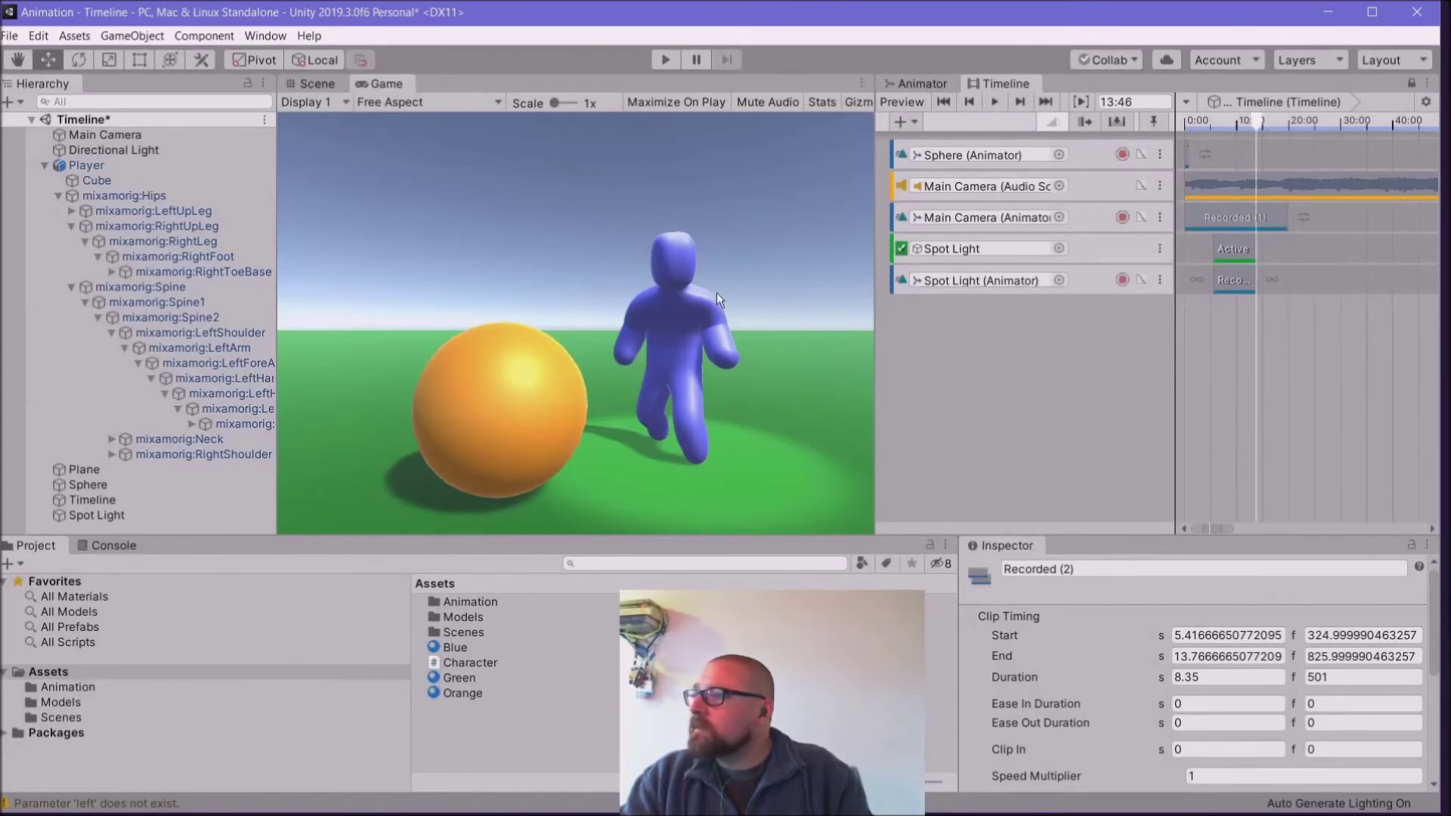
Step: Move the timeline playhead to 12:26 and change the Blue material's albedo color to white
{"action": "mouse_move", "coordinate": [1258, 127]}
{"action": "left_mouse_down"}
{"action": "mouse_move", "coordinate": [1236, 124]}
{"action": "mouse_move", "coordinate": [1264, 127]}
{"action": "mouse_move", "coordinate": [1250, 123]}
{"action": "left_mouse_up"}
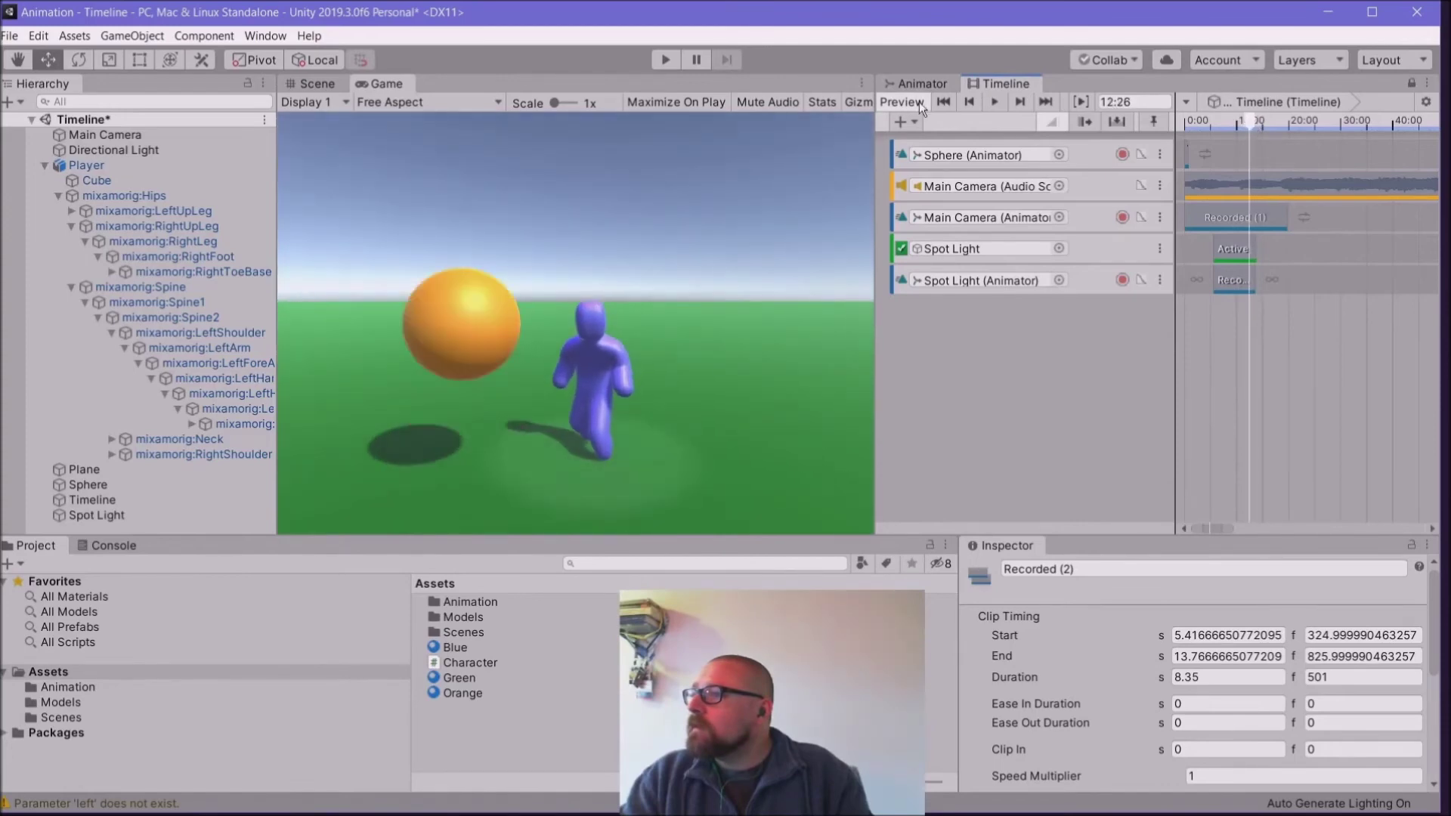
{"action": "left_click", "coordinate": [446, 648]}
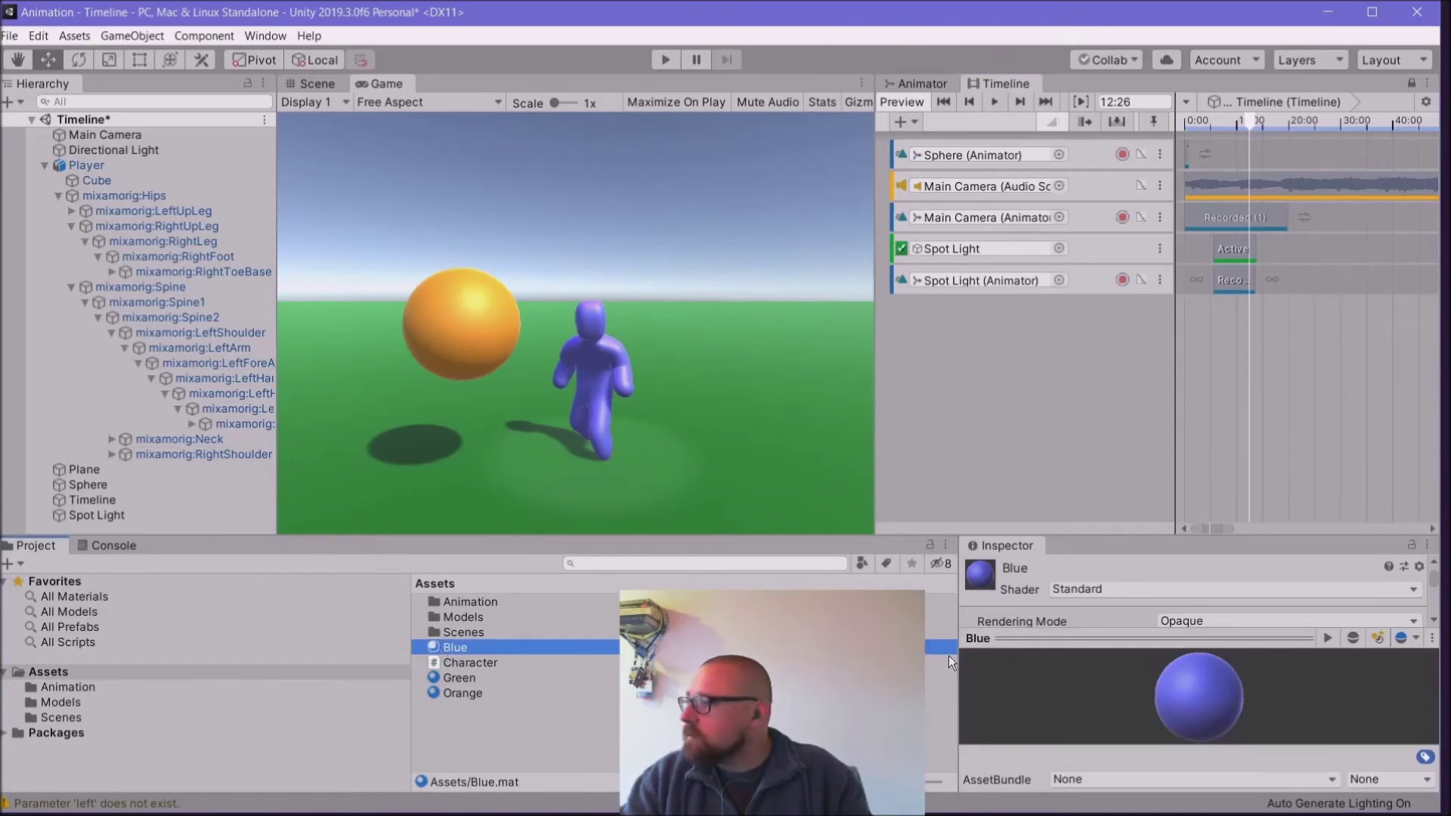
{"action": "left_click_drag", "start_coordinate": [1085, 534], "coordinate": [1104, 318]}
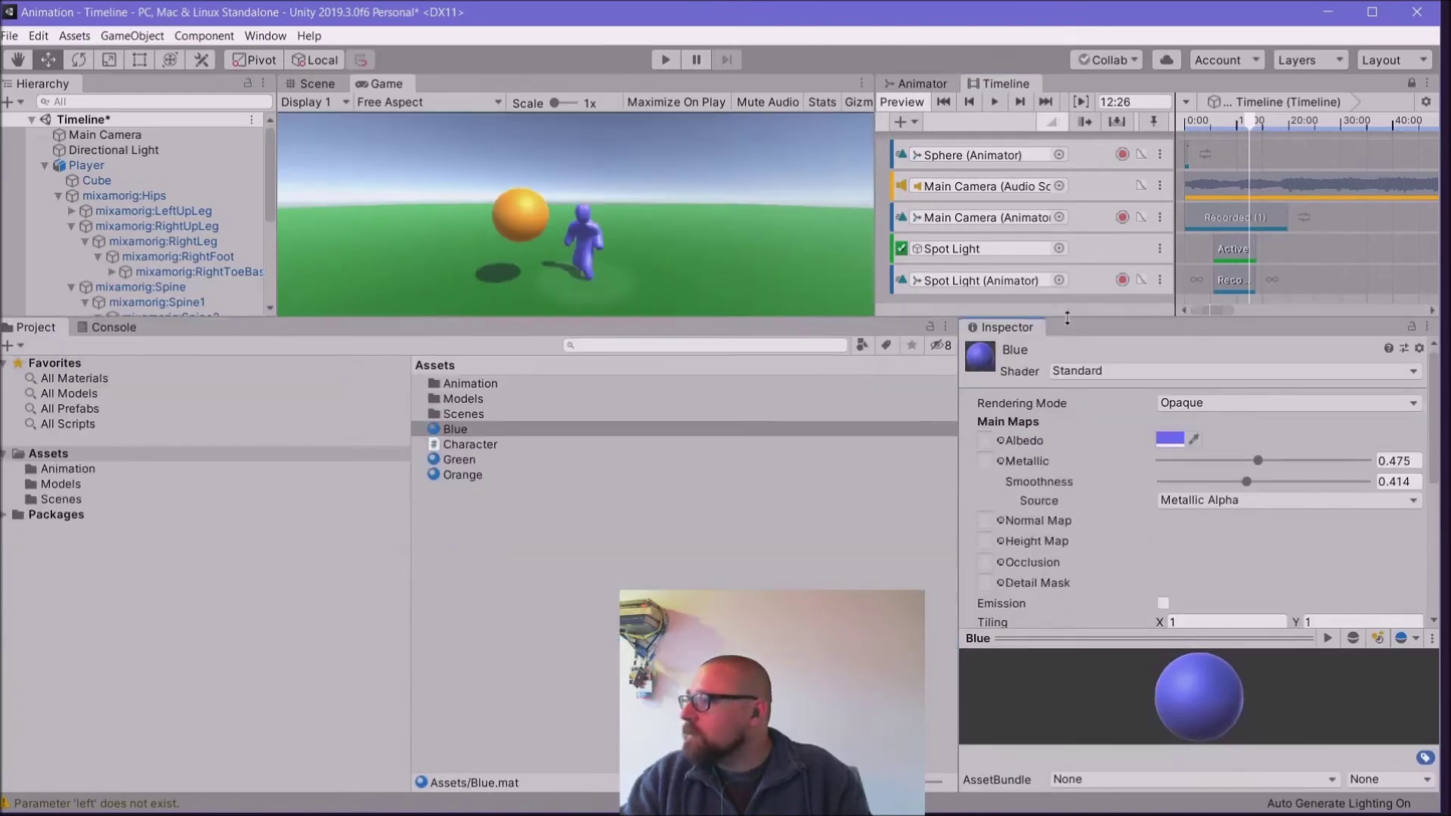
{"action": "left_click", "coordinate": [1170, 439]}
{"action": "left_click_drag", "start_coordinate": [665, 446], "coordinate": [501, 351]}
{"action": "left_click", "coordinate": [740, 313]}
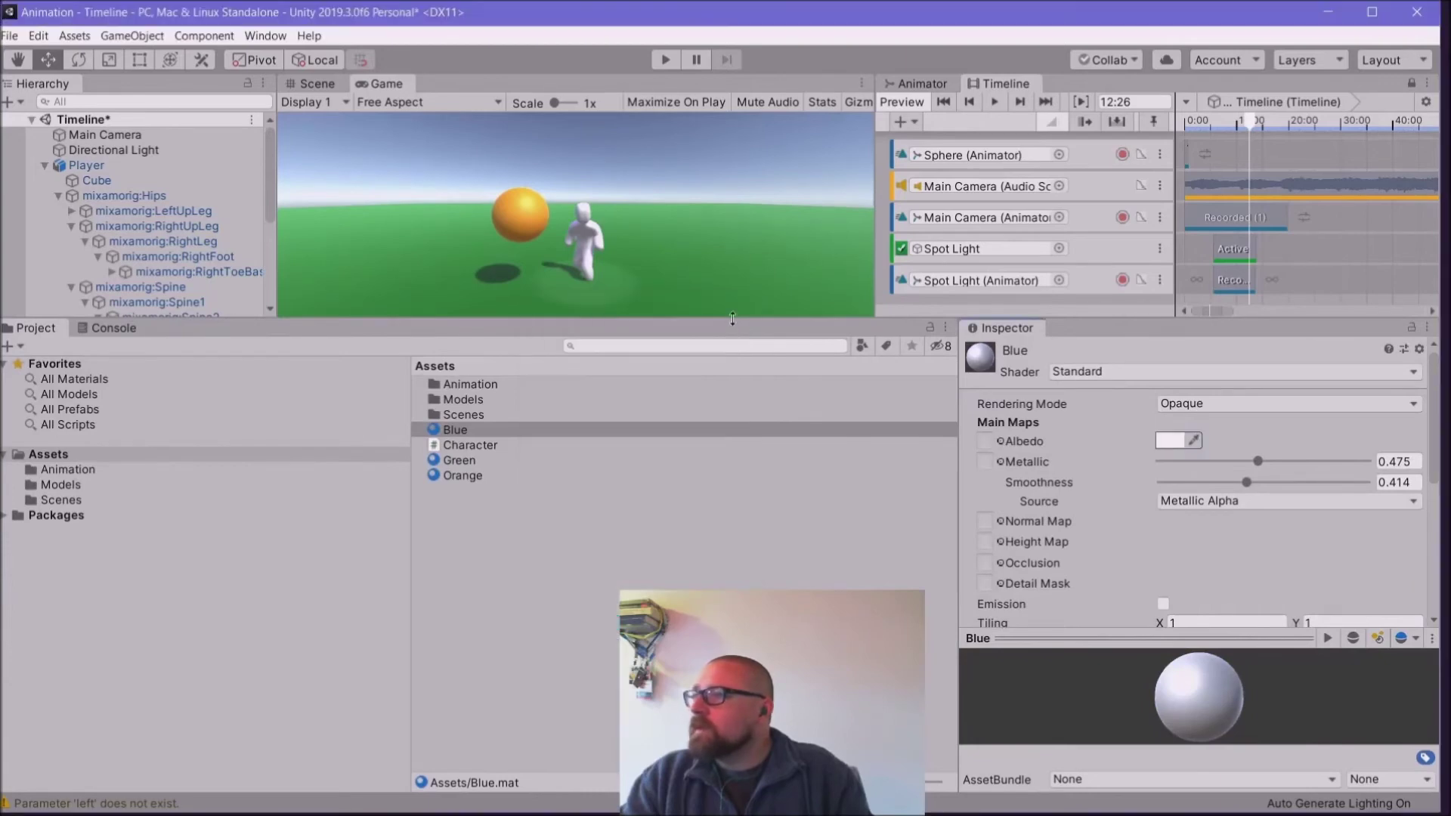
Step: Set the Directional Light's intensity to 0
{"action": "left_click", "coordinate": [95, 137]}
{"action": "left_click", "coordinate": [96, 152]}
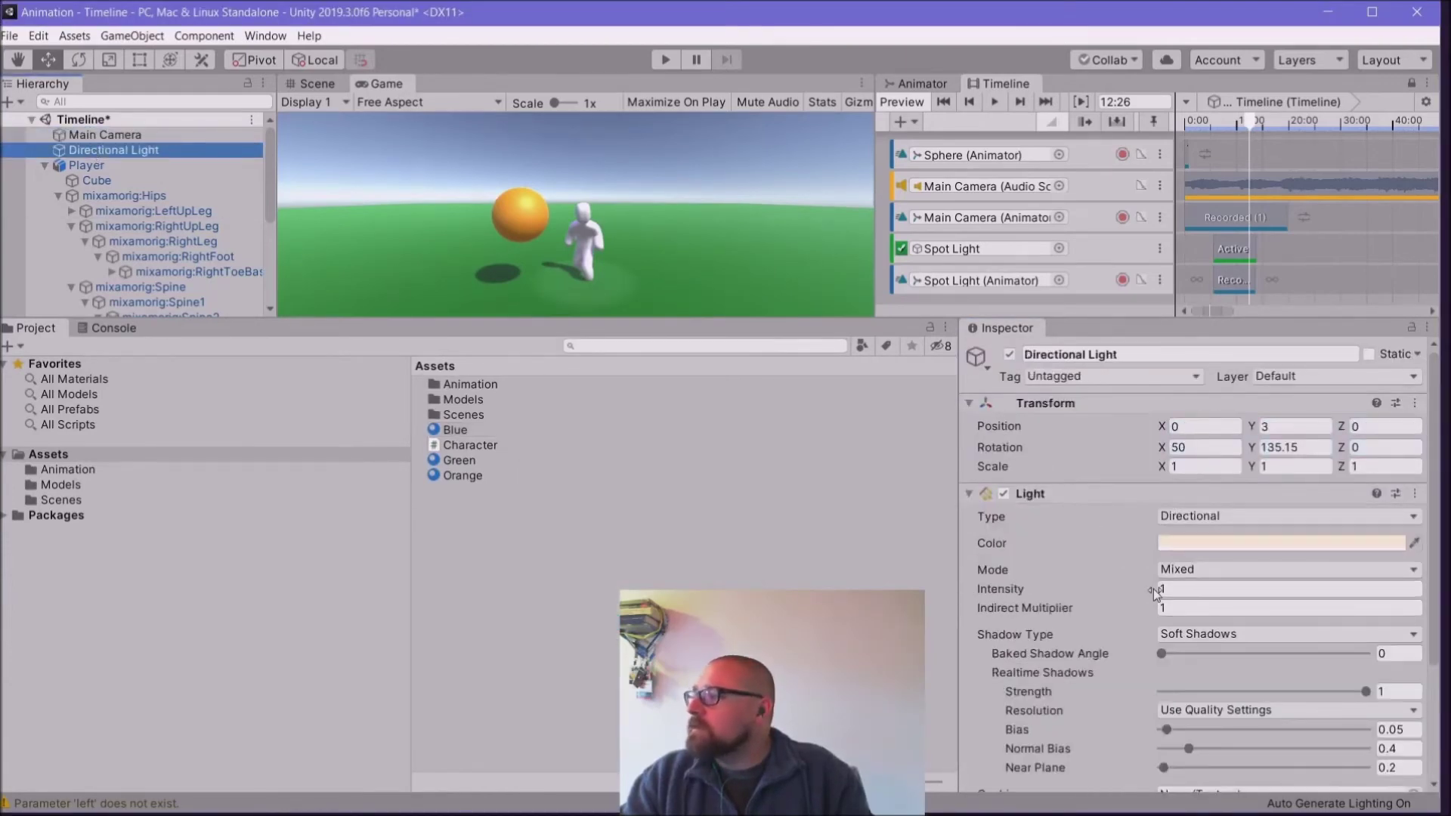
{"action": "left_click", "coordinate": [1180, 588]}
{"action": "type", "text": "0.13"}
{"action": "left_click_drag", "start_coordinate": [1113, 593], "coordinate": [1099, 592]}
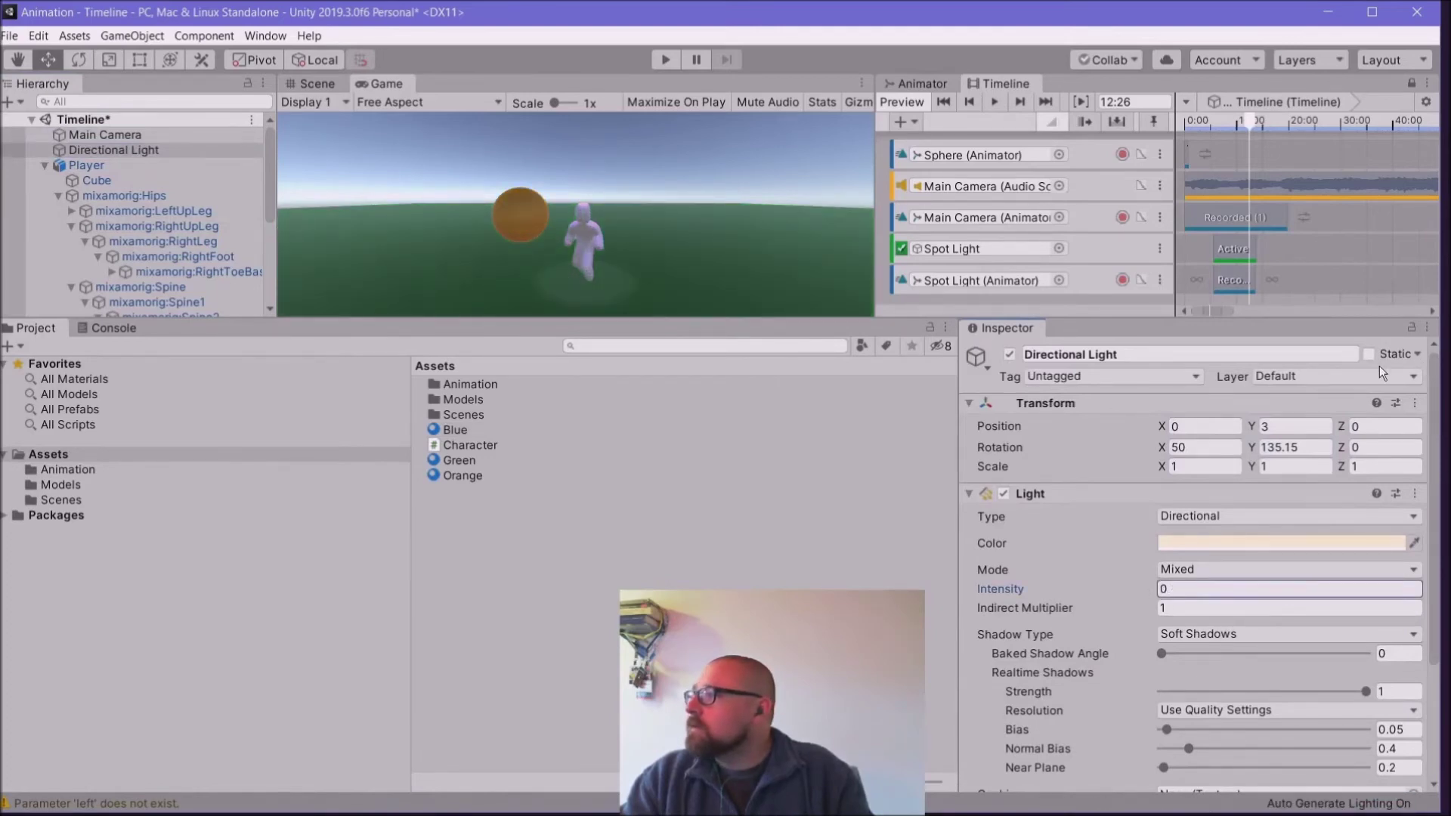
Step: Set the Blue material's smoothness to 0.228 and its metallic value to 0.756
{"action": "left_click", "coordinate": [451, 430]}
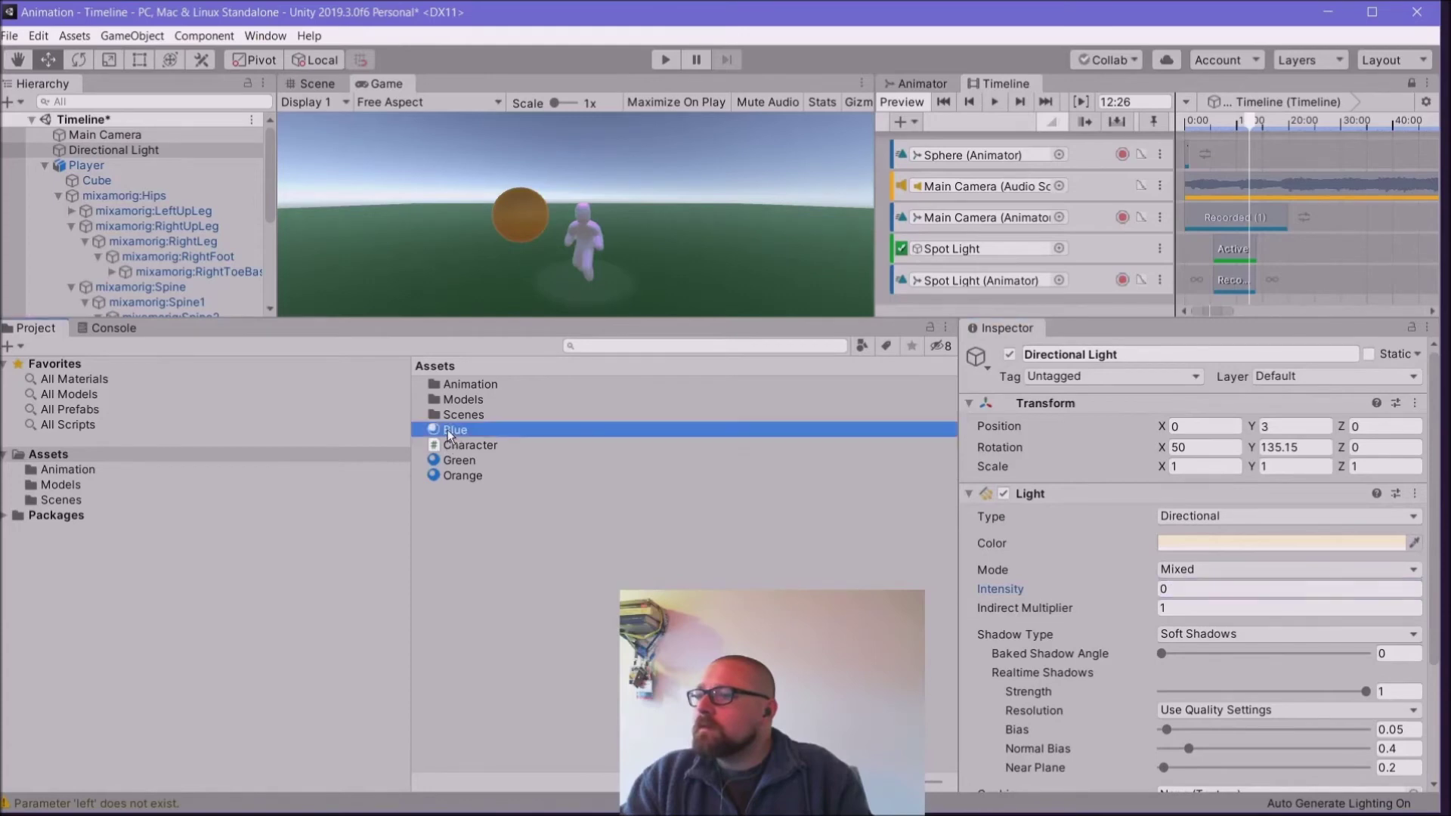
{"action": "left_click_drag", "start_coordinate": [1249, 483], "coordinate": [1123, 497]}
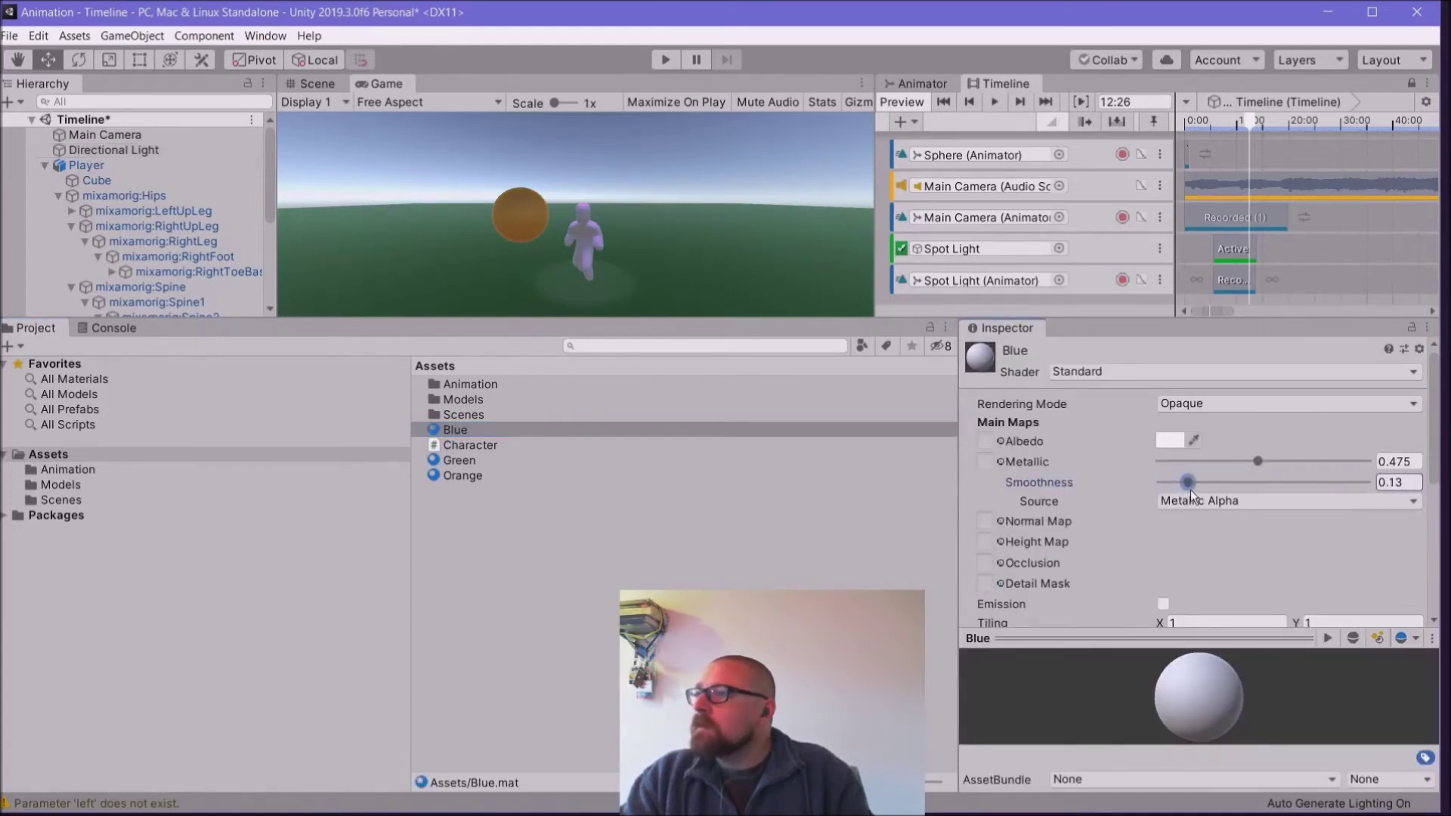
{"action": "left_click_drag", "start_coordinate": [1250, 461], "coordinate": [1322, 474]}
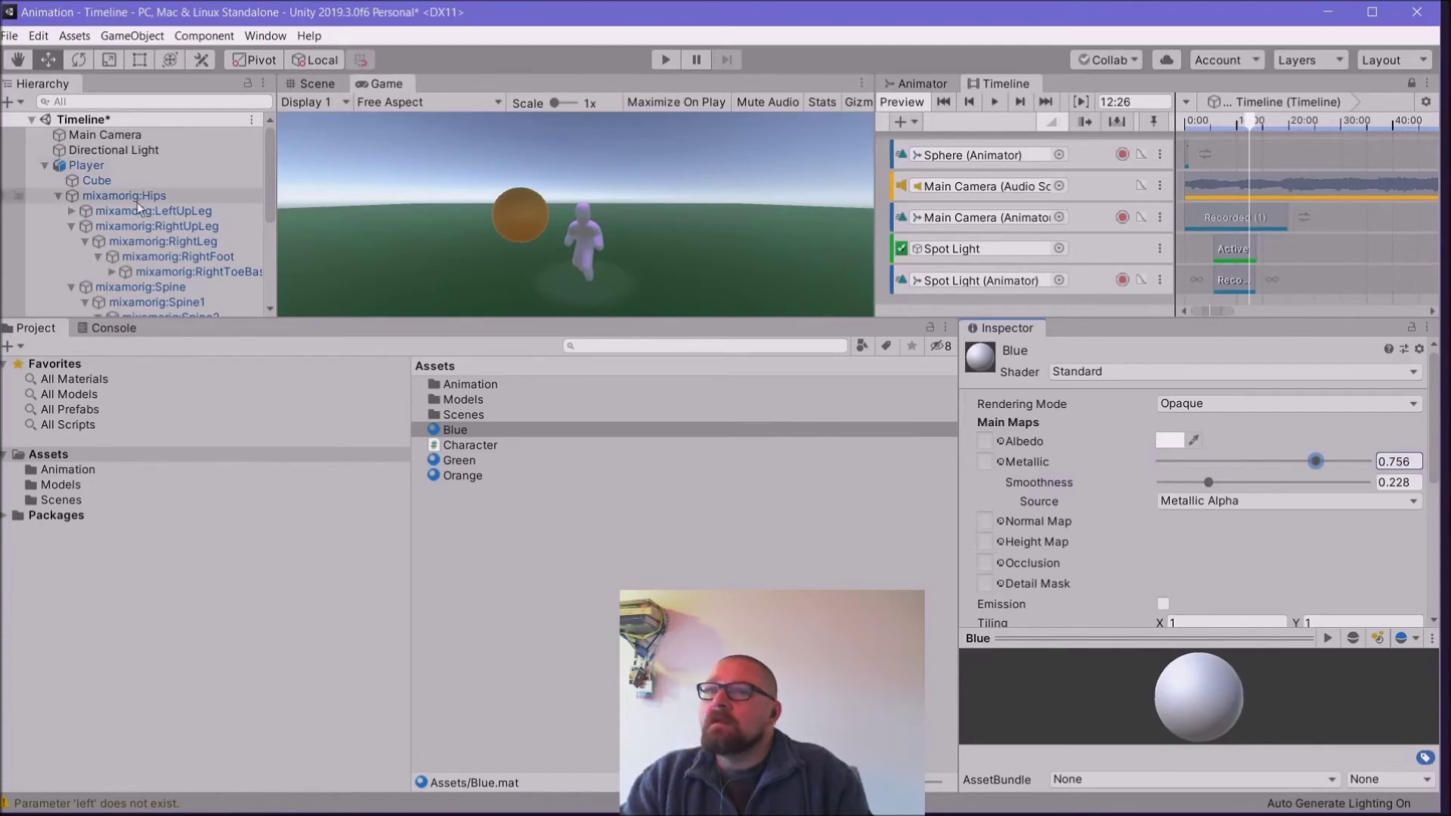
Step: Set the Main Camera's field of view to 97.5 and run the scene to preview the lighting
{"action": "left_click", "coordinate": [118, 139]}
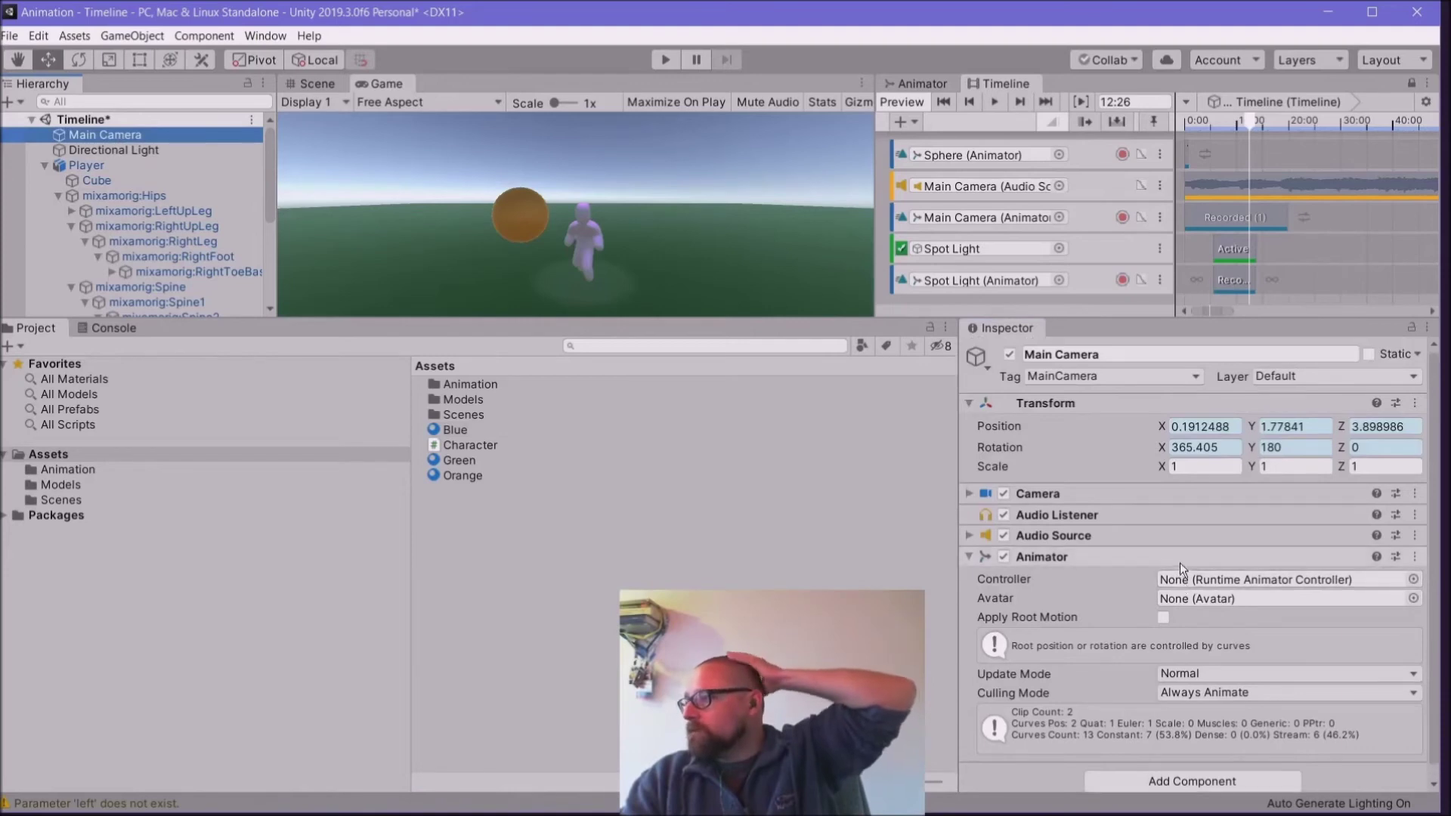
{"action": "left_click", "coordinate": [969, 494]}
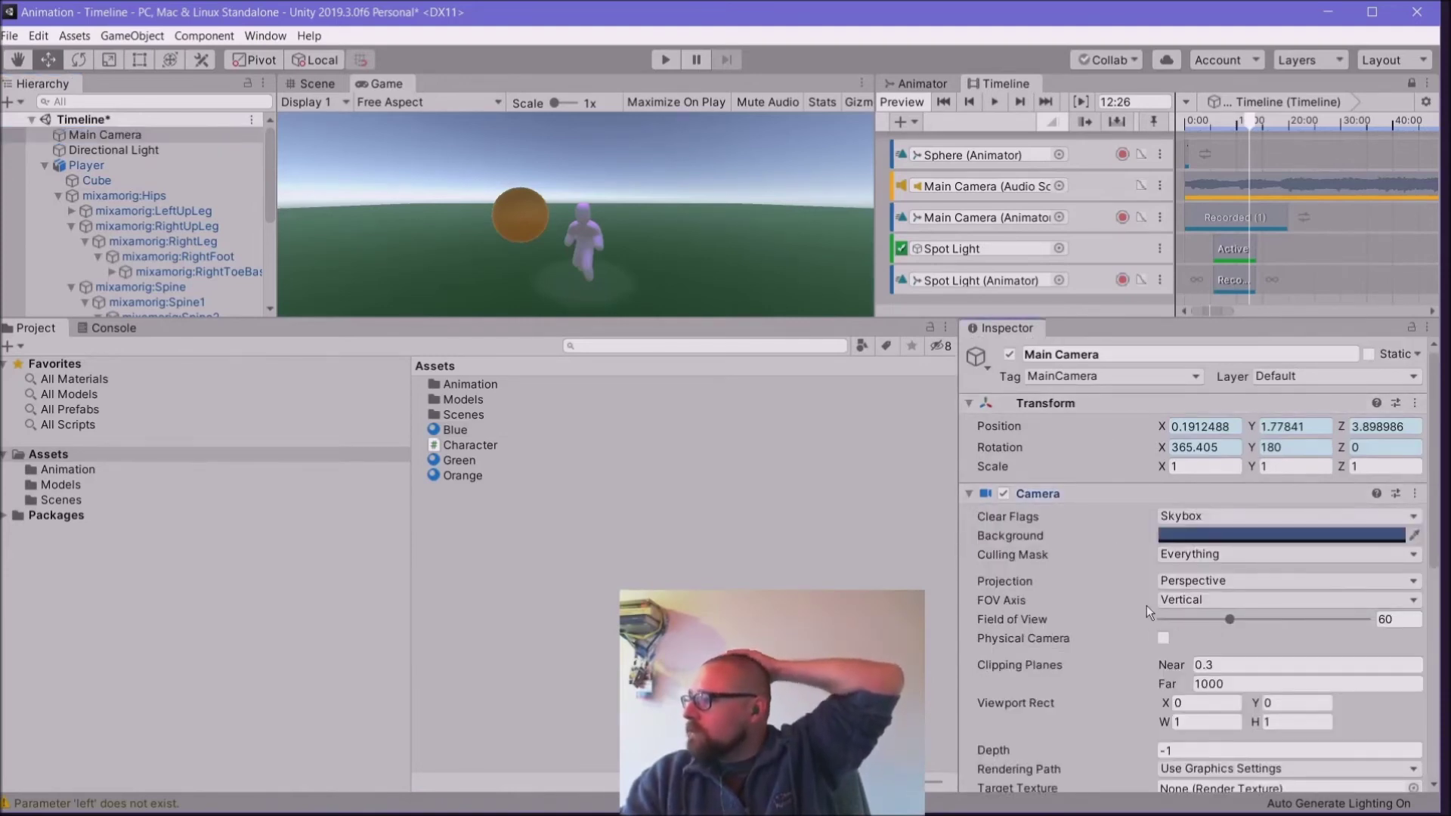
{"action": "left_click_drag", "start_coordinate": [1228, 621], "coordinate": [1271, 616]}
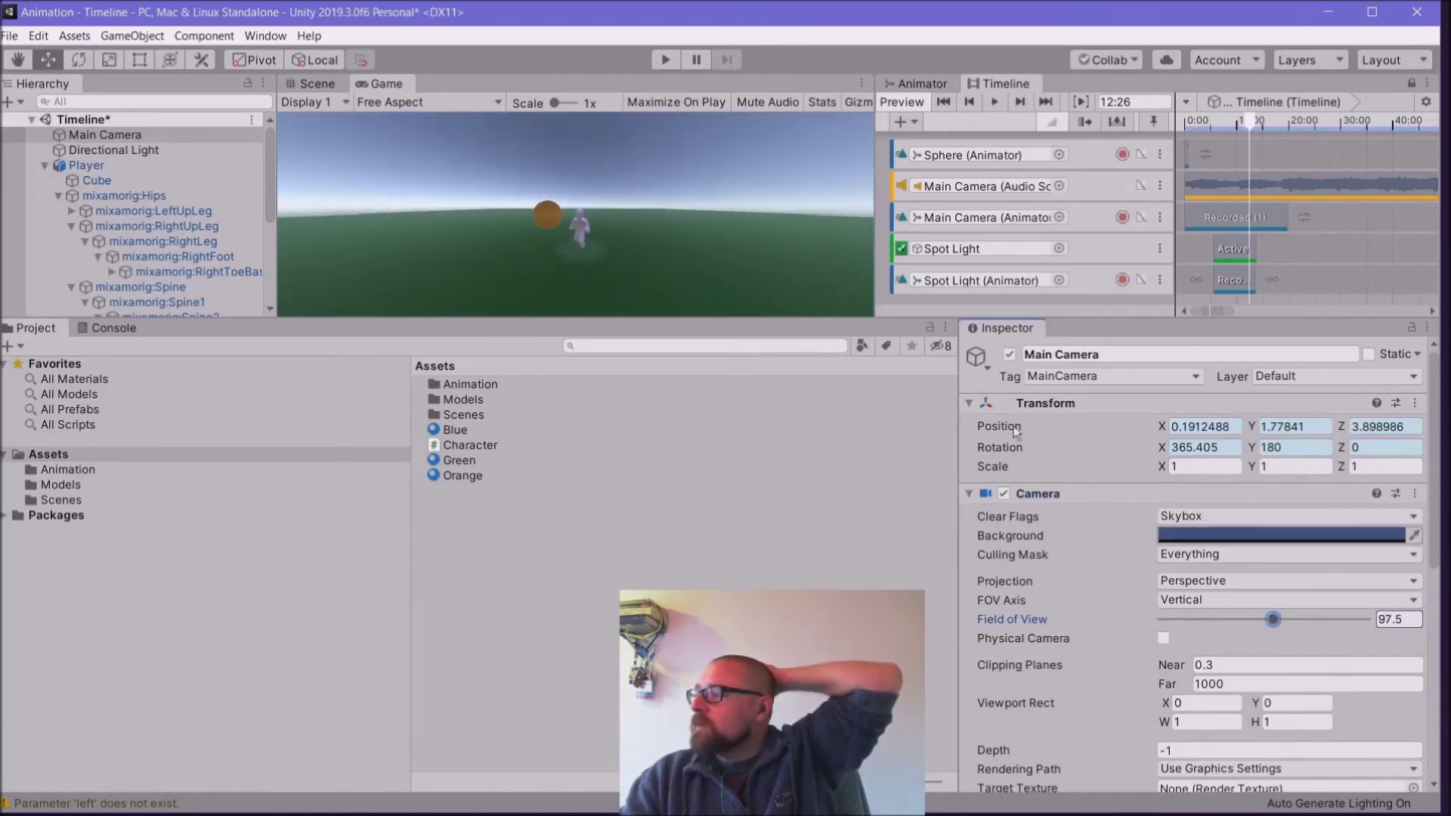
{"action": "left_click", "coordinate": [665, 60]}
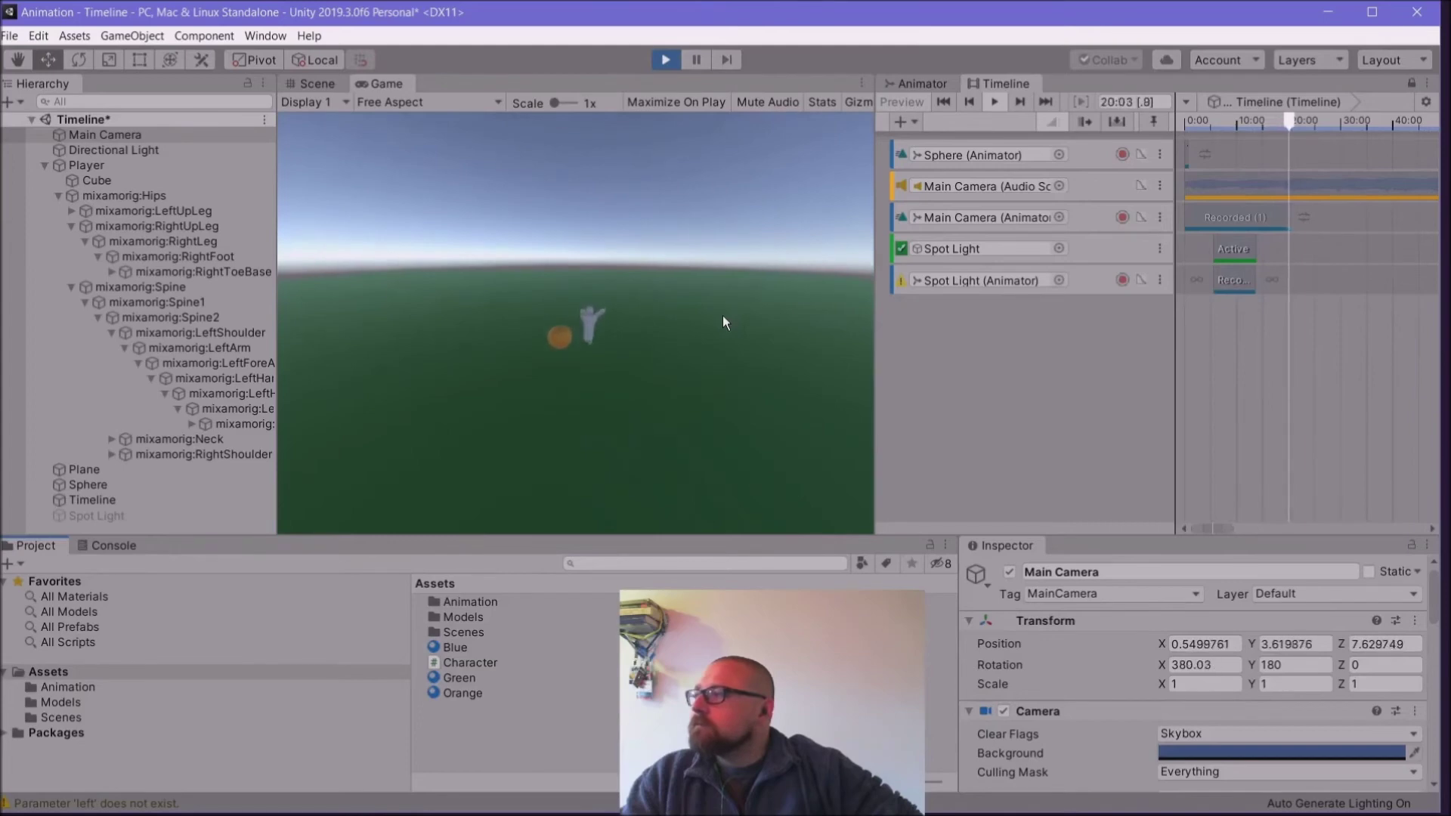
Step: Set pre-extrapolation and post-extrapolation of the Spot Light's recorded clip to Ping Pong, then stop the running scene
{"action": "left_click", "coordinate": [1233, 283]}
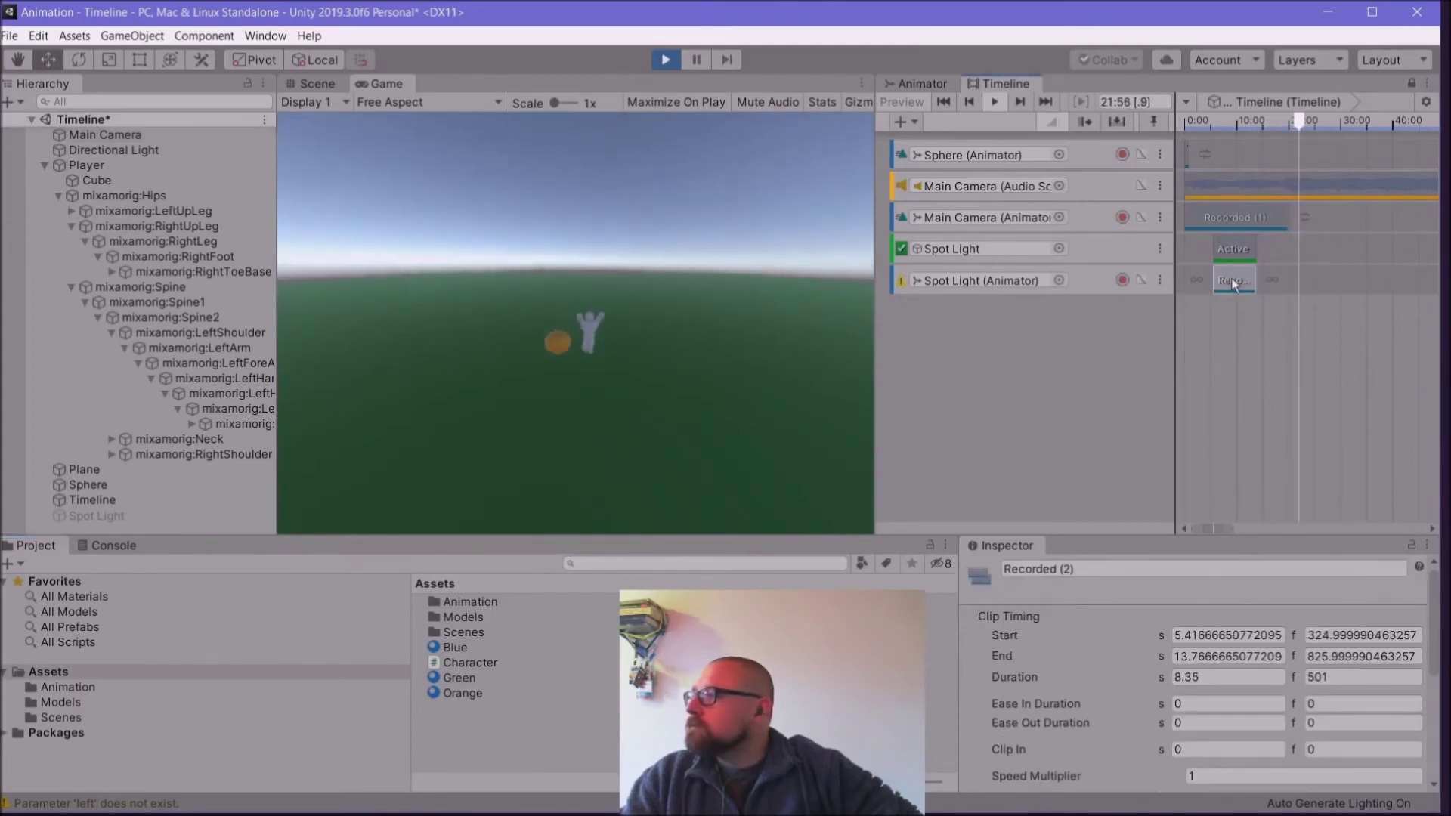
{"action": "scroll", "coordinate": [1218, 682], "scroll_direction": "down", "scroll_amount": 5}
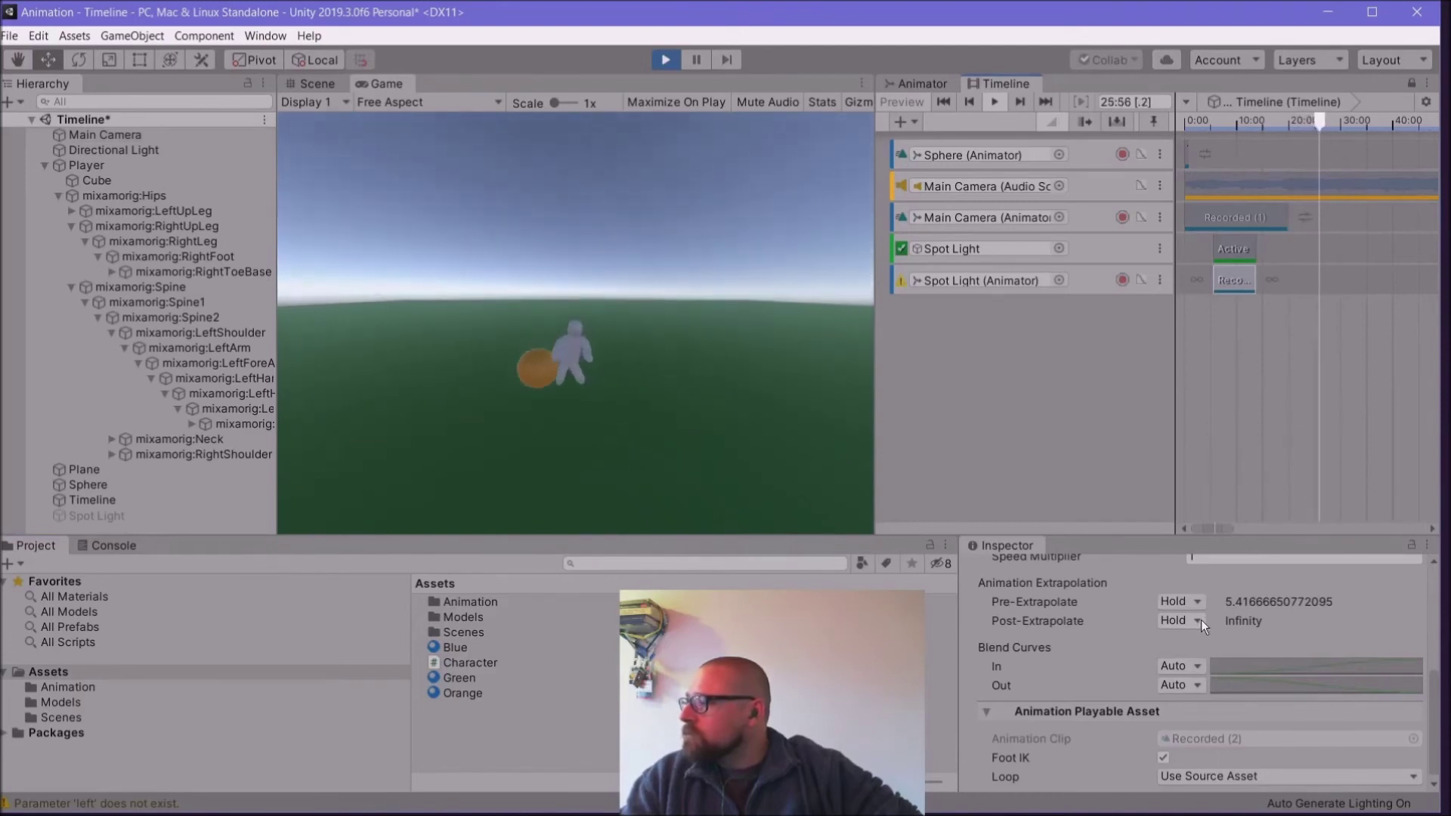
{"action": "left_click", "coordinate": [1200, 620]}
{"action": "left_click", "coordinate": [1209, 696]}
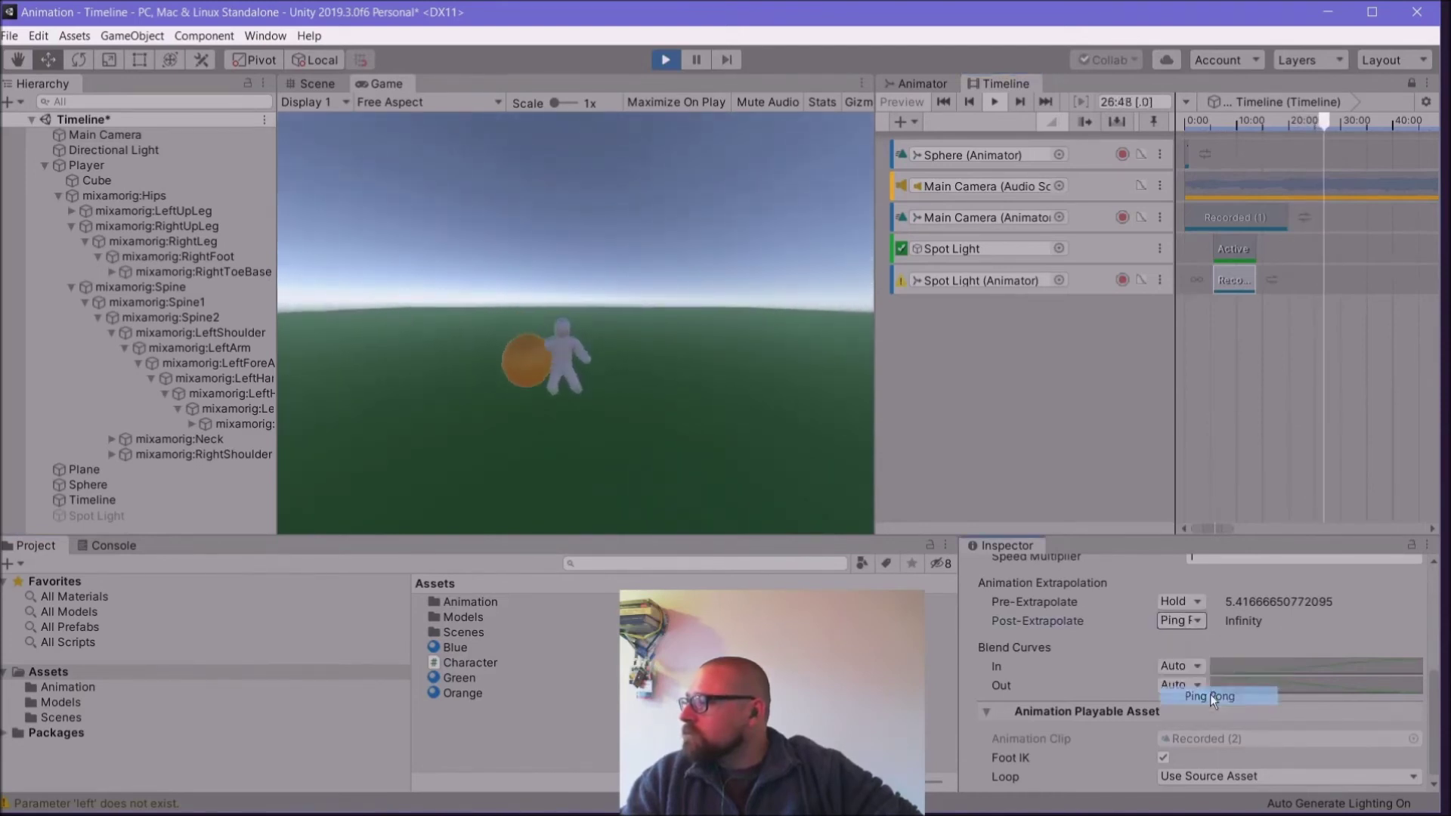
{"action": "left_click", "coordinate": [1200, 597]}
{"action": "left_click", "coordinate": [1199, 678]}
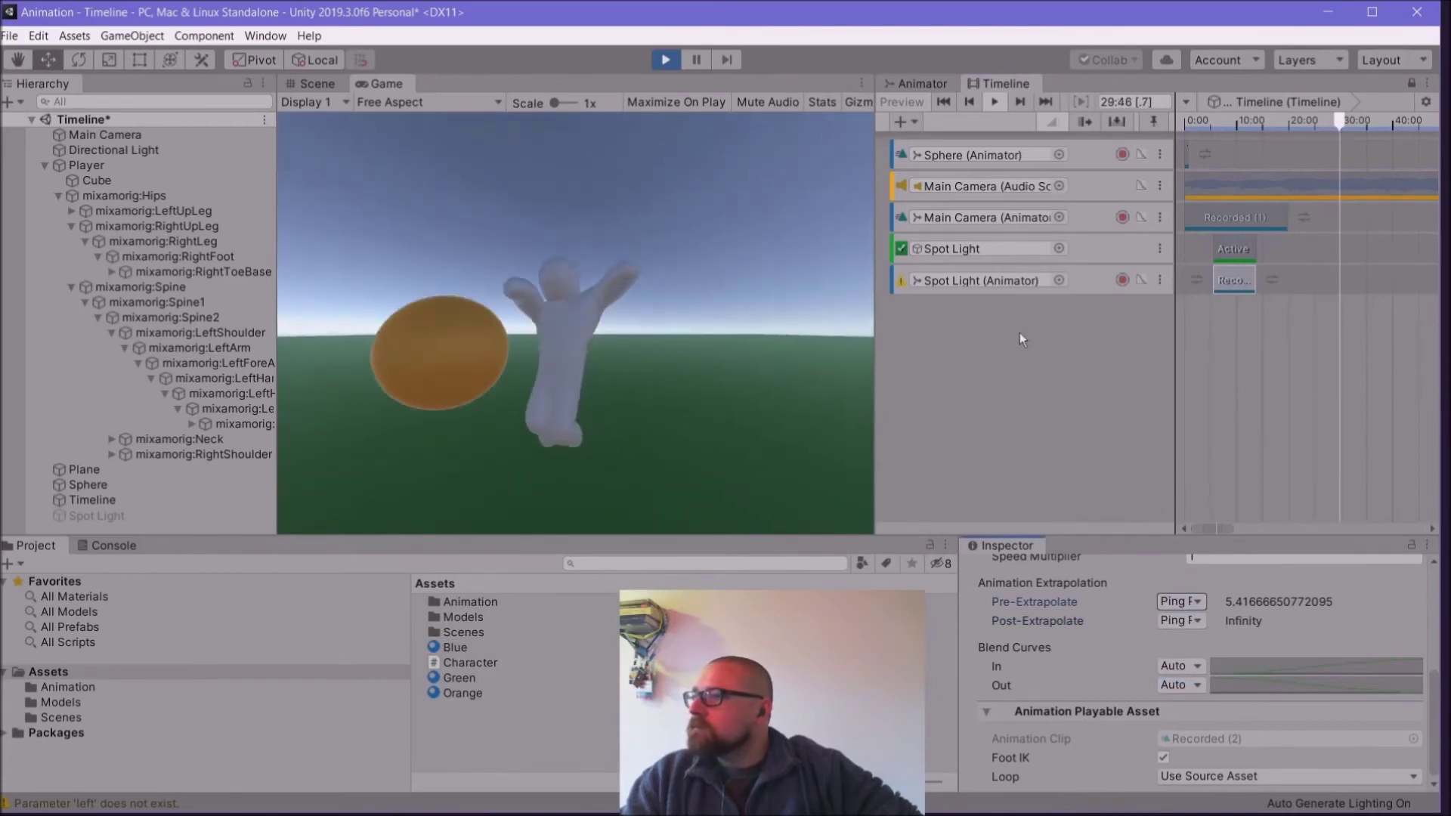
{"action": "left_click", "coordinate": [666, 60]}
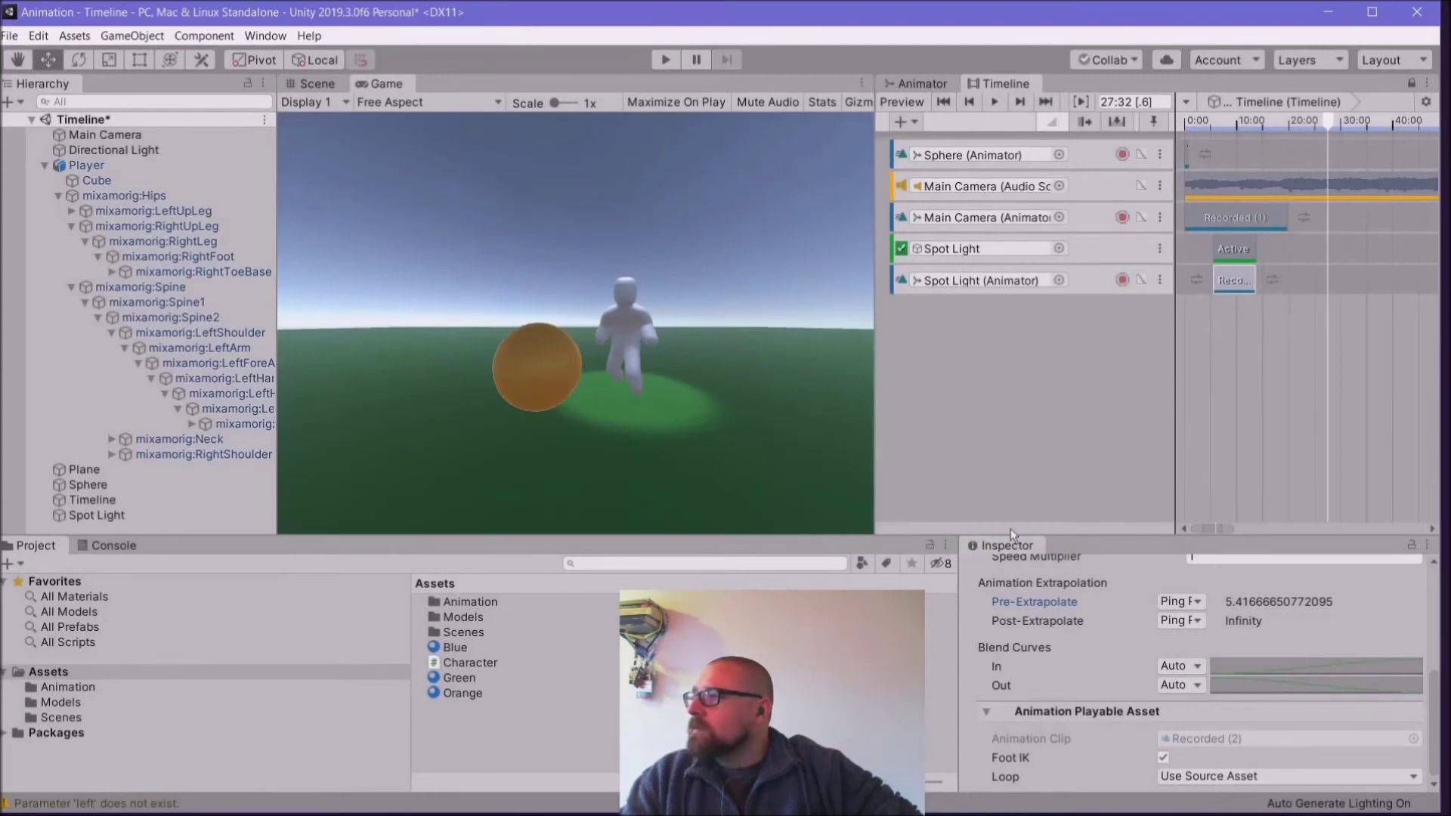
Step: Run the scene to preview the Spot Light's Ping Pong animation, and stop it
{"action": "left_click", "coordinate": [665, 59]}
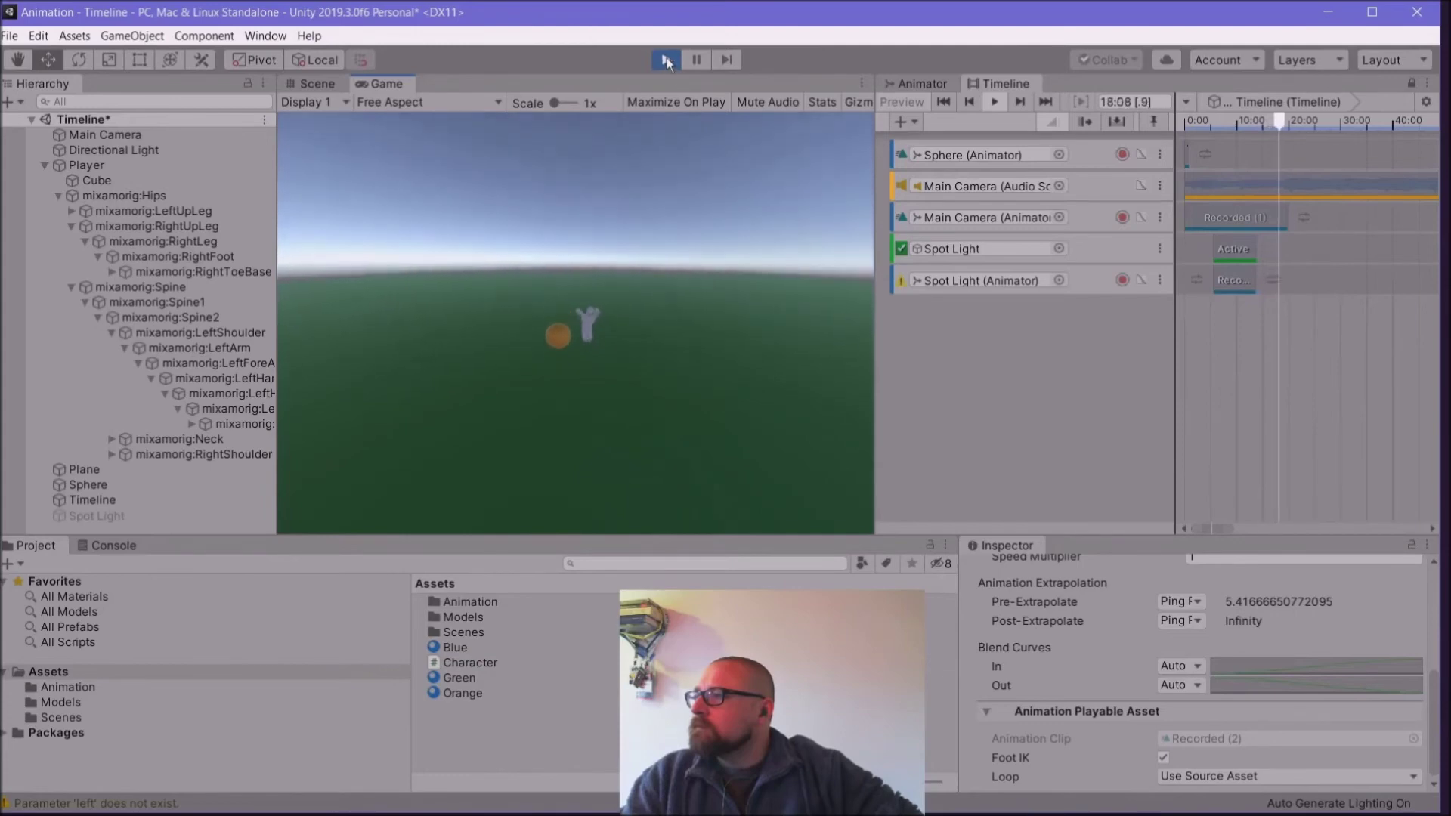
{"action": "left_click", "coordinate": [667, 60]}
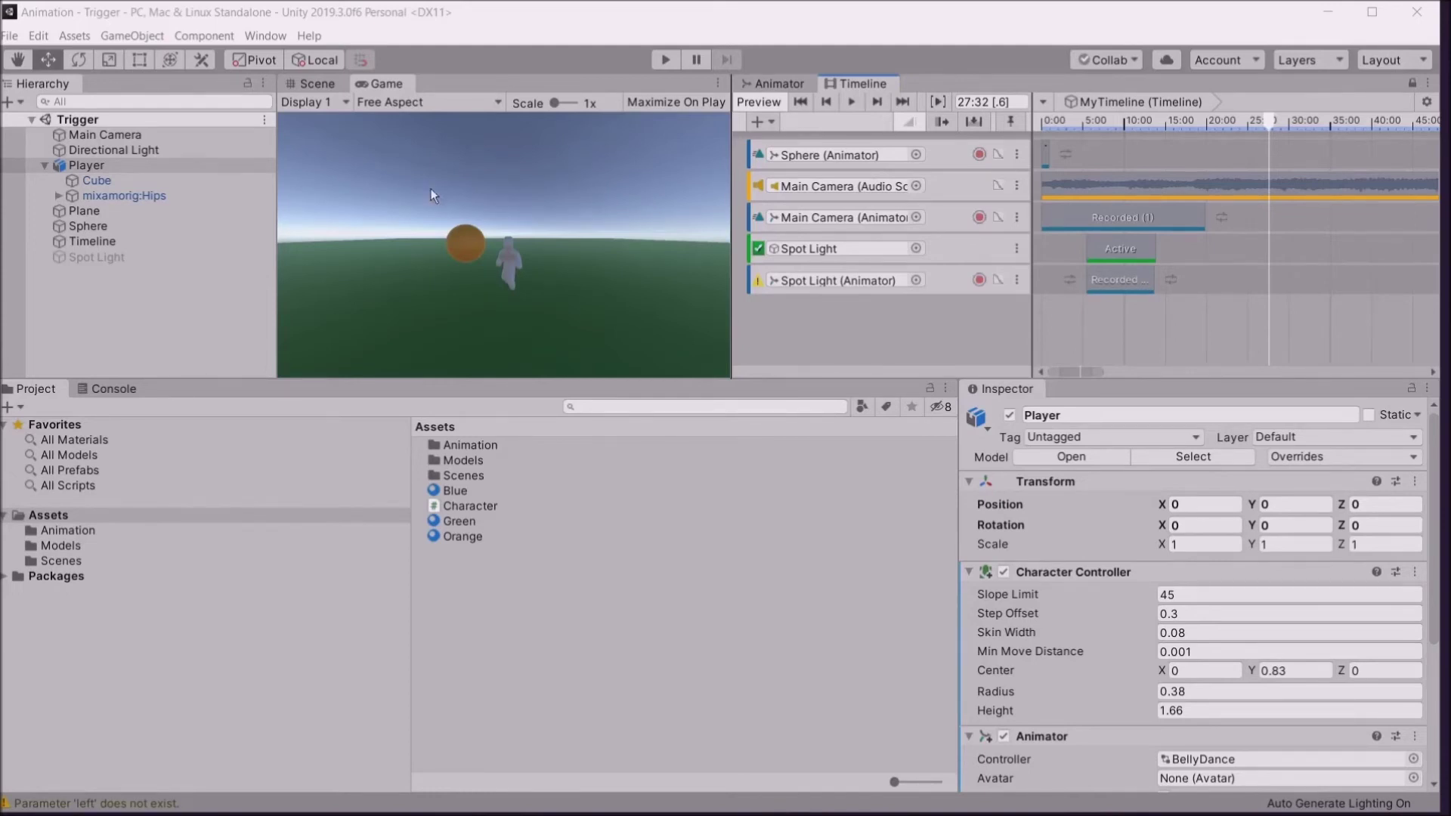
Step: Save the scene as Trigger.unity in the Scenes folder, replacing the existing file
{"action": "left_click", "coordinate": [588, 63]}
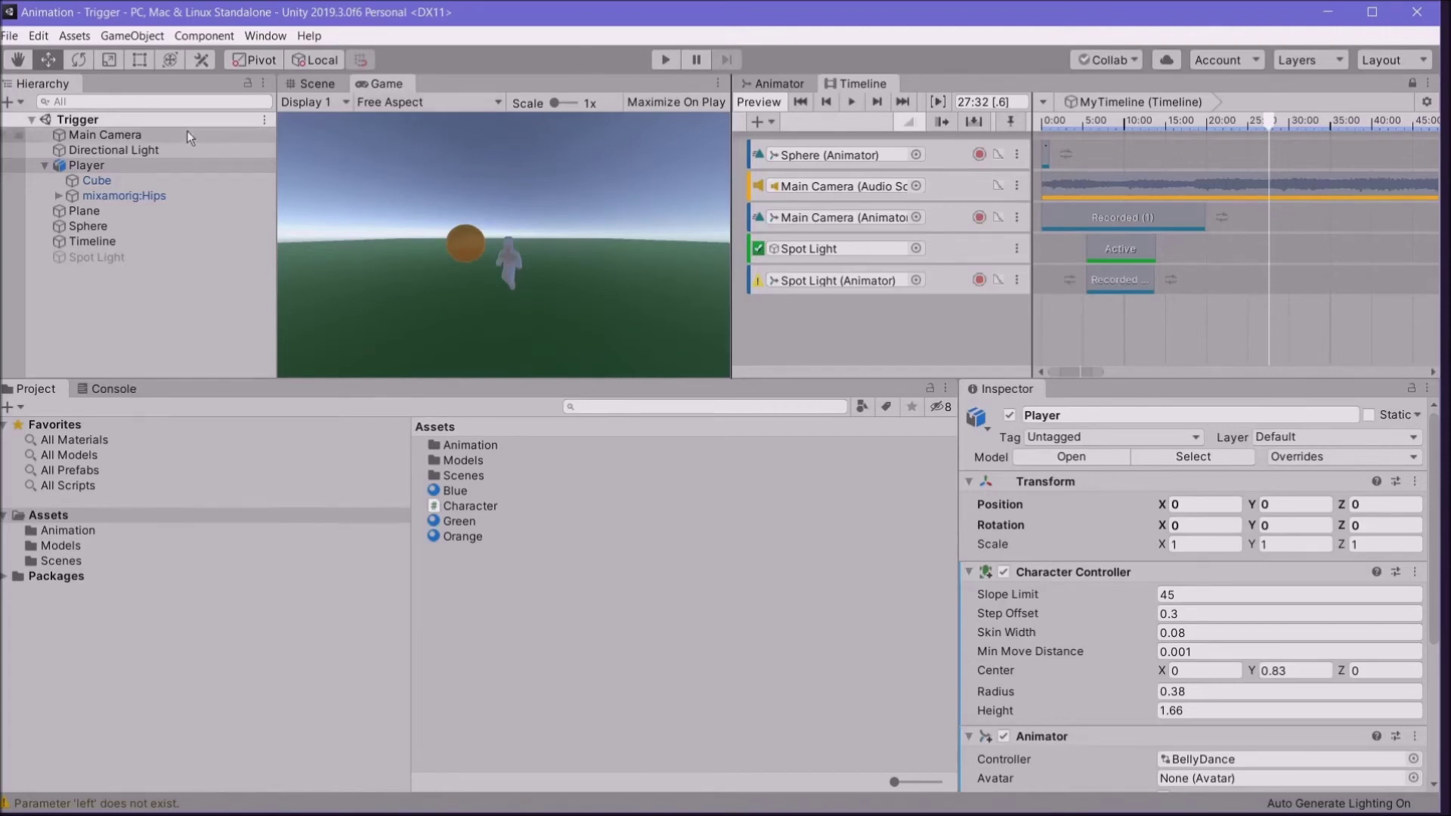
{"action": "left_click", "coordinate": [10, 35]}
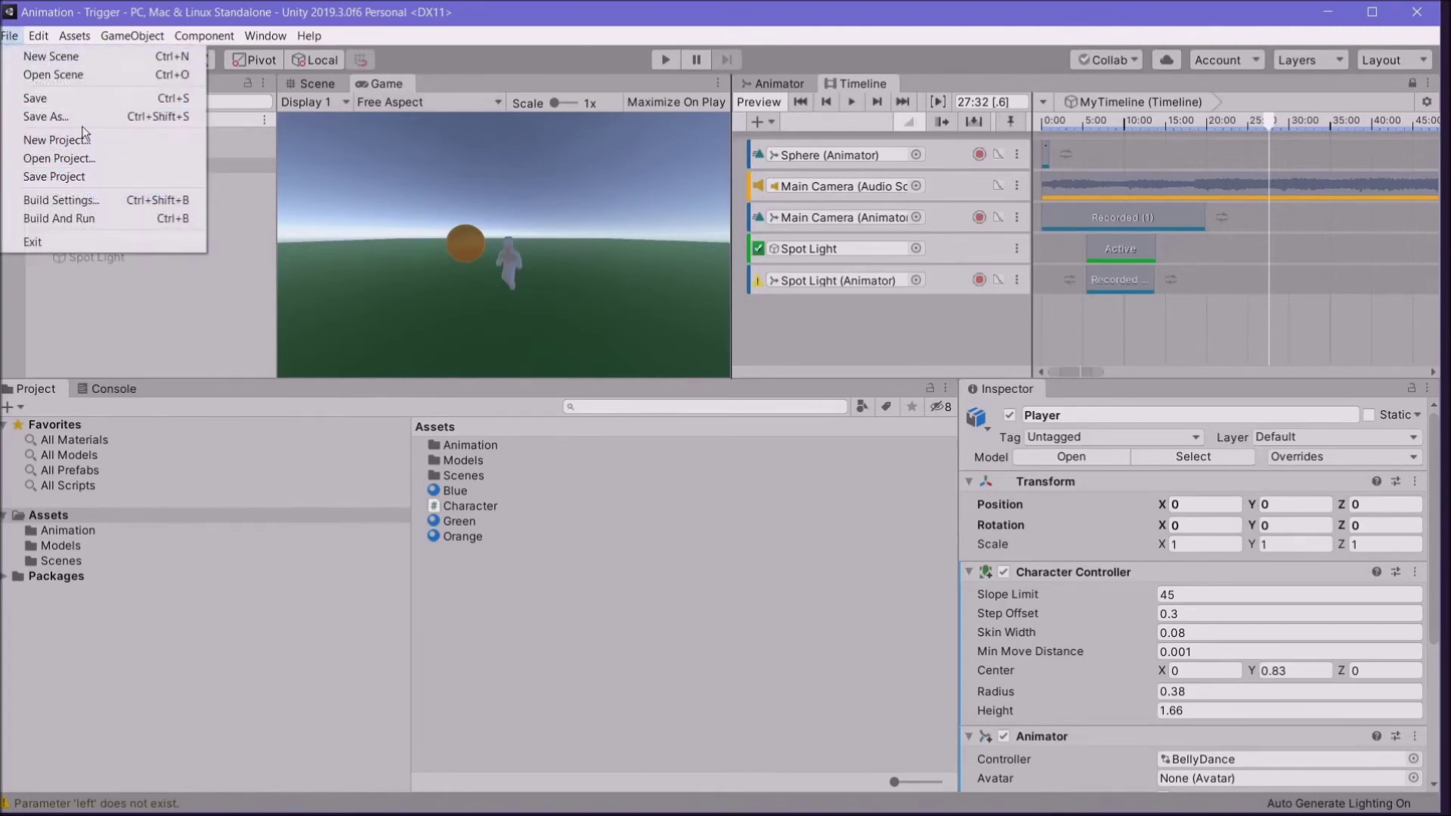
{"action": "left_click", "coordinate": [83, 115]}
{"action": "left_click", "coordinate": [204, 199]}
{"action": "double_click", "coordinate": [208, 219]}
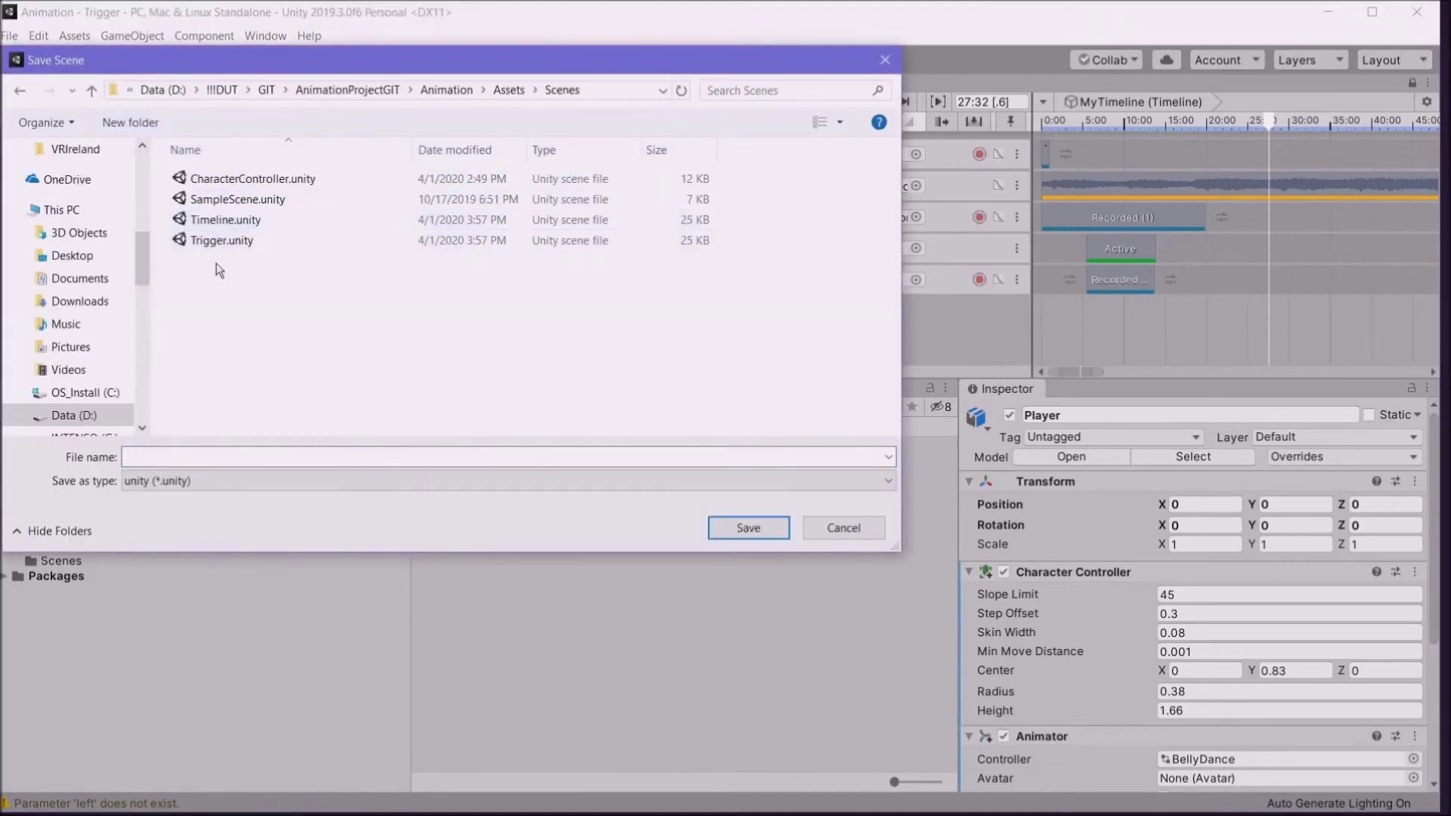
{"action": "left_click", "coordinate": [216, 246]}
{"action": "key", "text": "Return"}
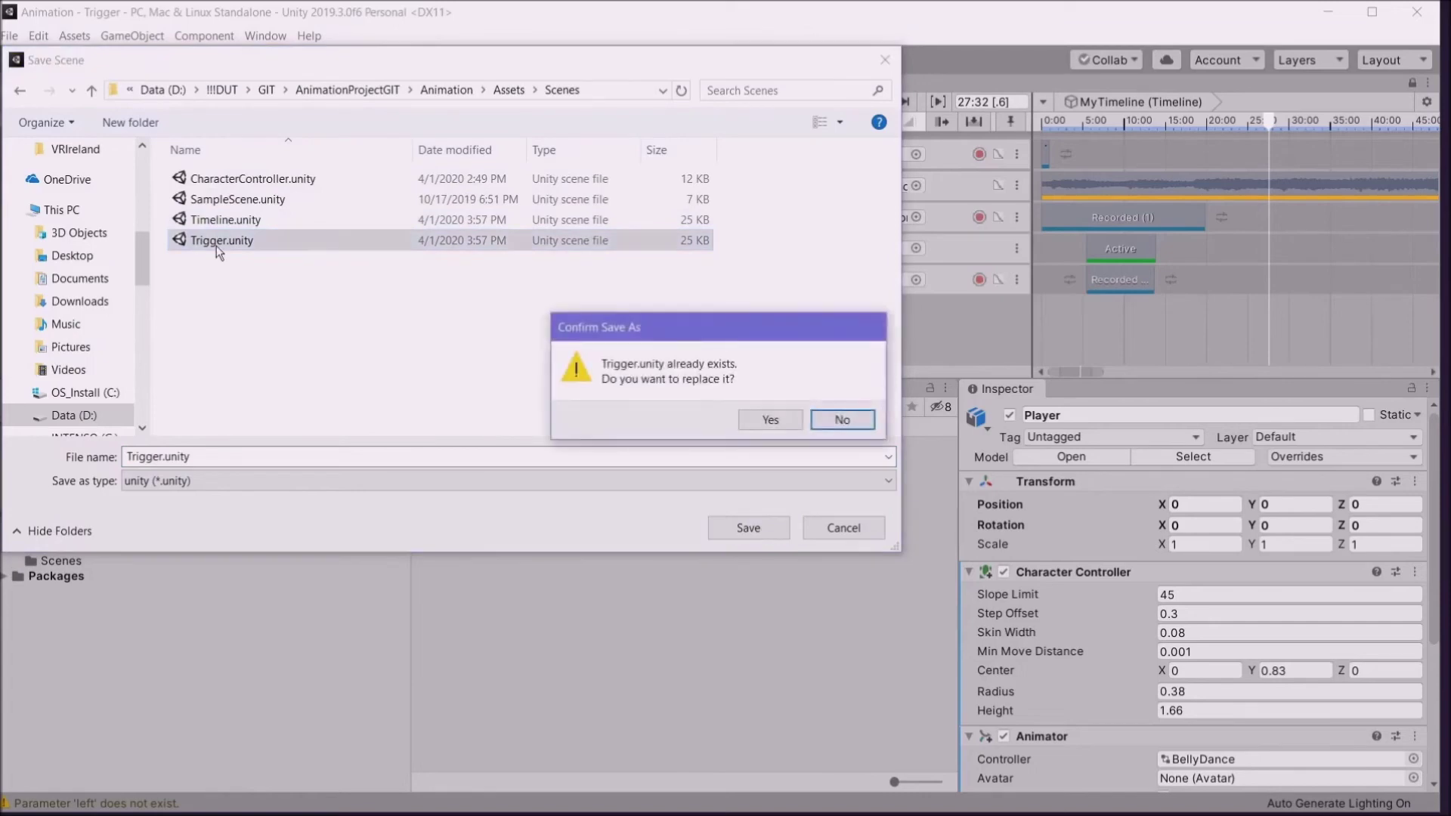
{"action": "left_click", "coordinate": [769, 420]}
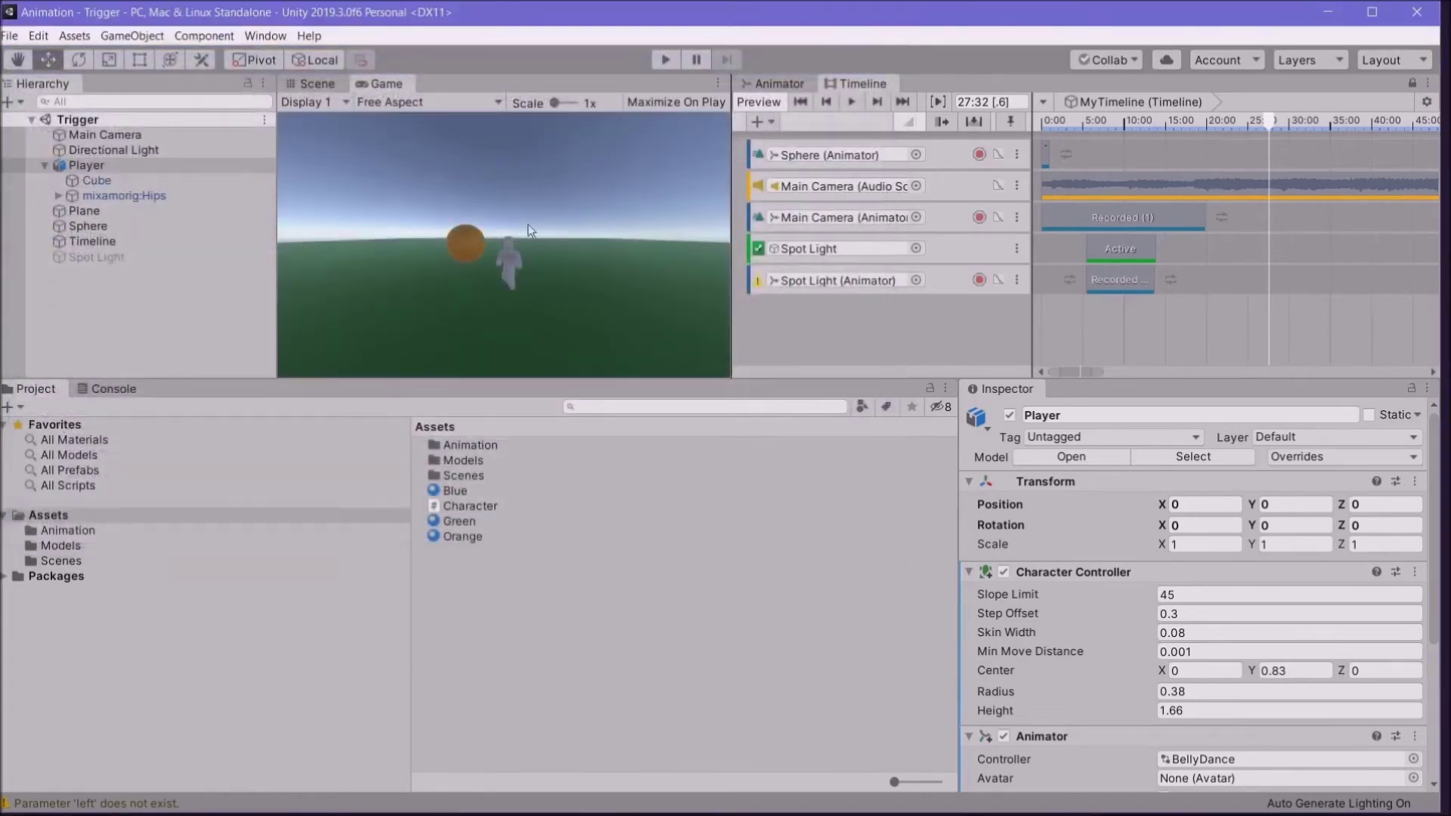
Step: Switch to the browser to view the Studica tutorial's RedScript trigger example, and return to Unity
{"action": "left_click", "coordinate": [257, 804]}
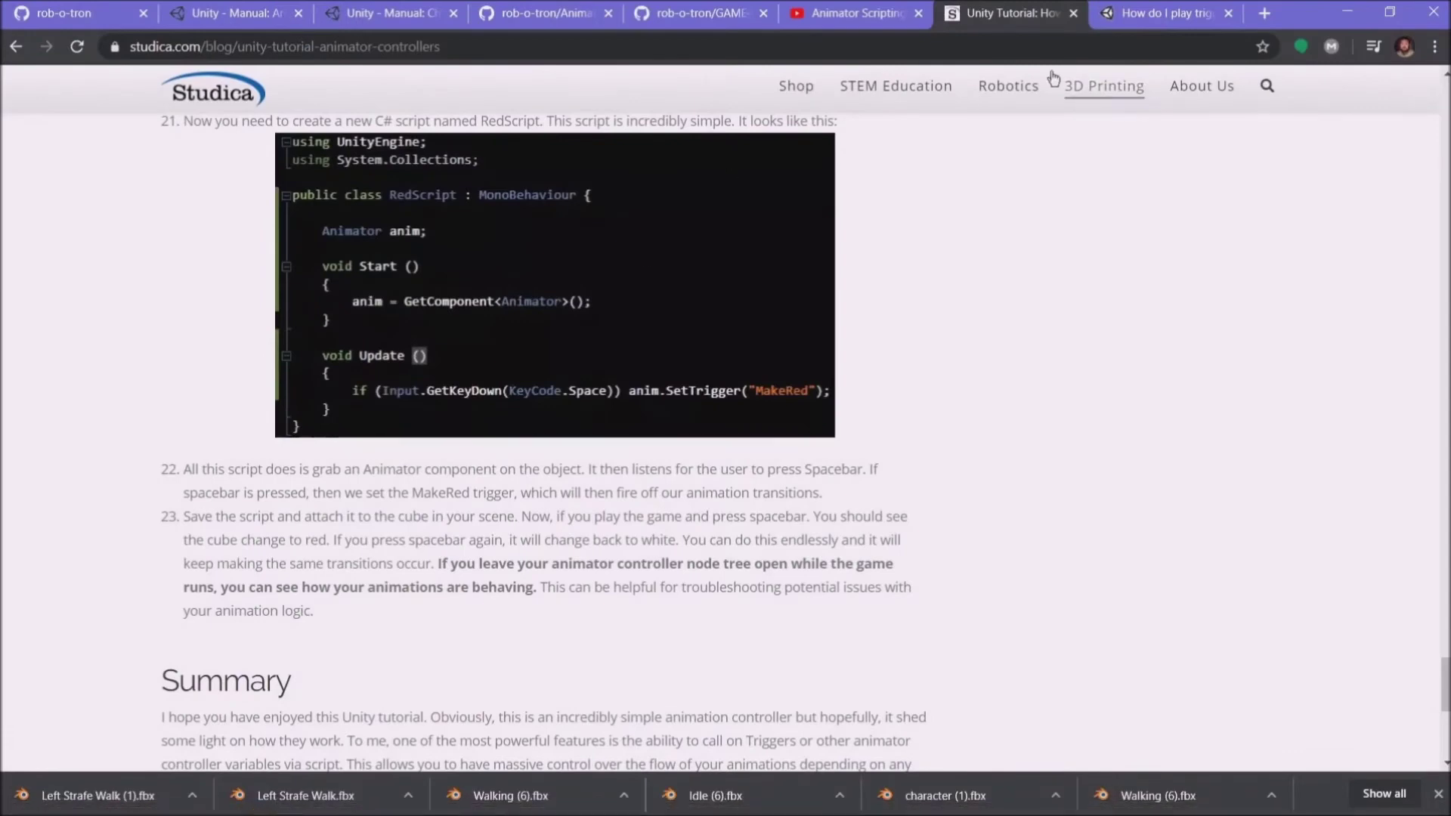
{"action": "left_click", "coordinate": [1347, 11]}
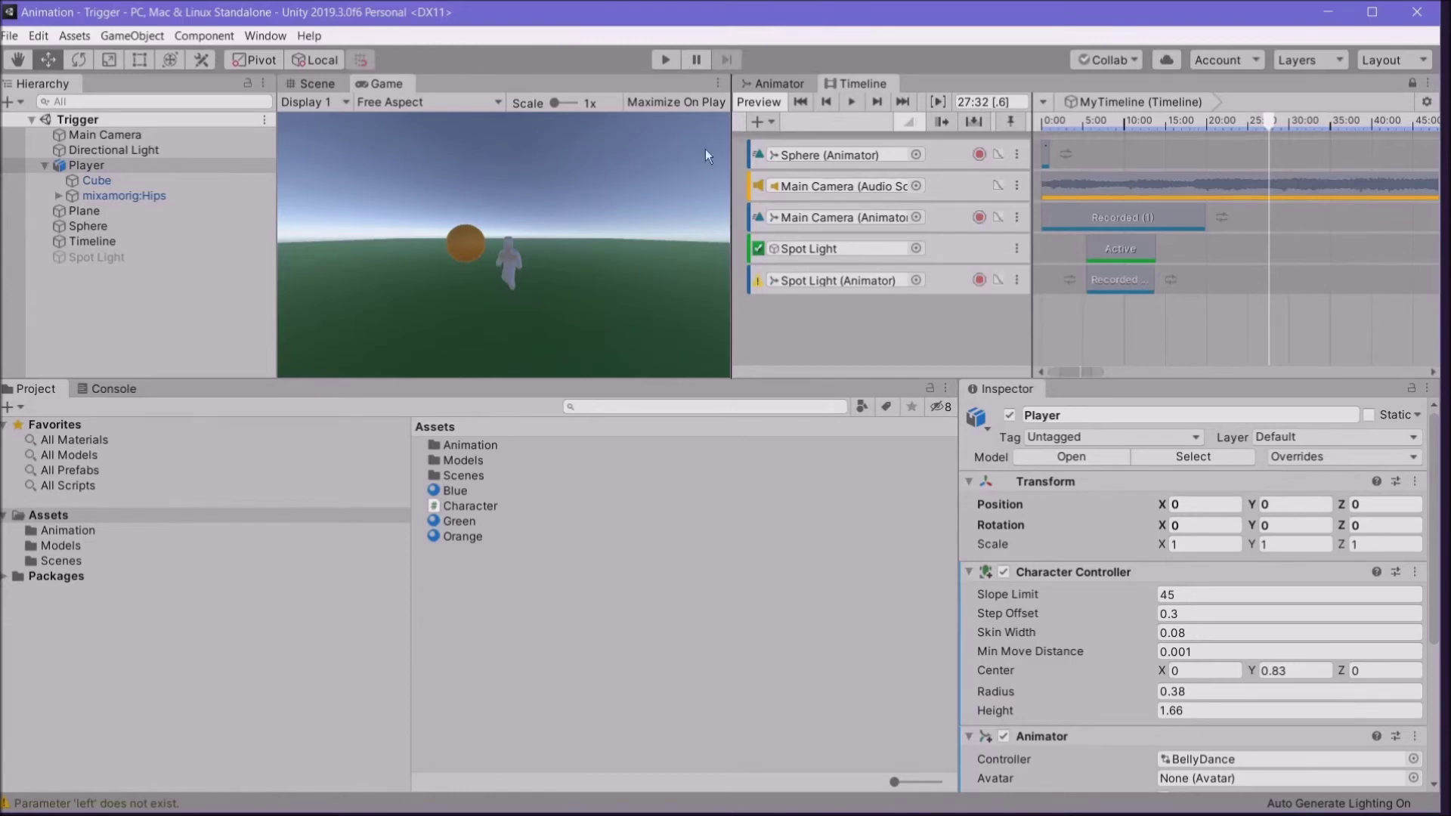
Step: Enlarge the Game view area and delete the Timeline and Spot Light objects from the Trigger scene
{"action": "left_click_drag", "start_coordinate": [702, 375], "coordinate": [701, 535]}
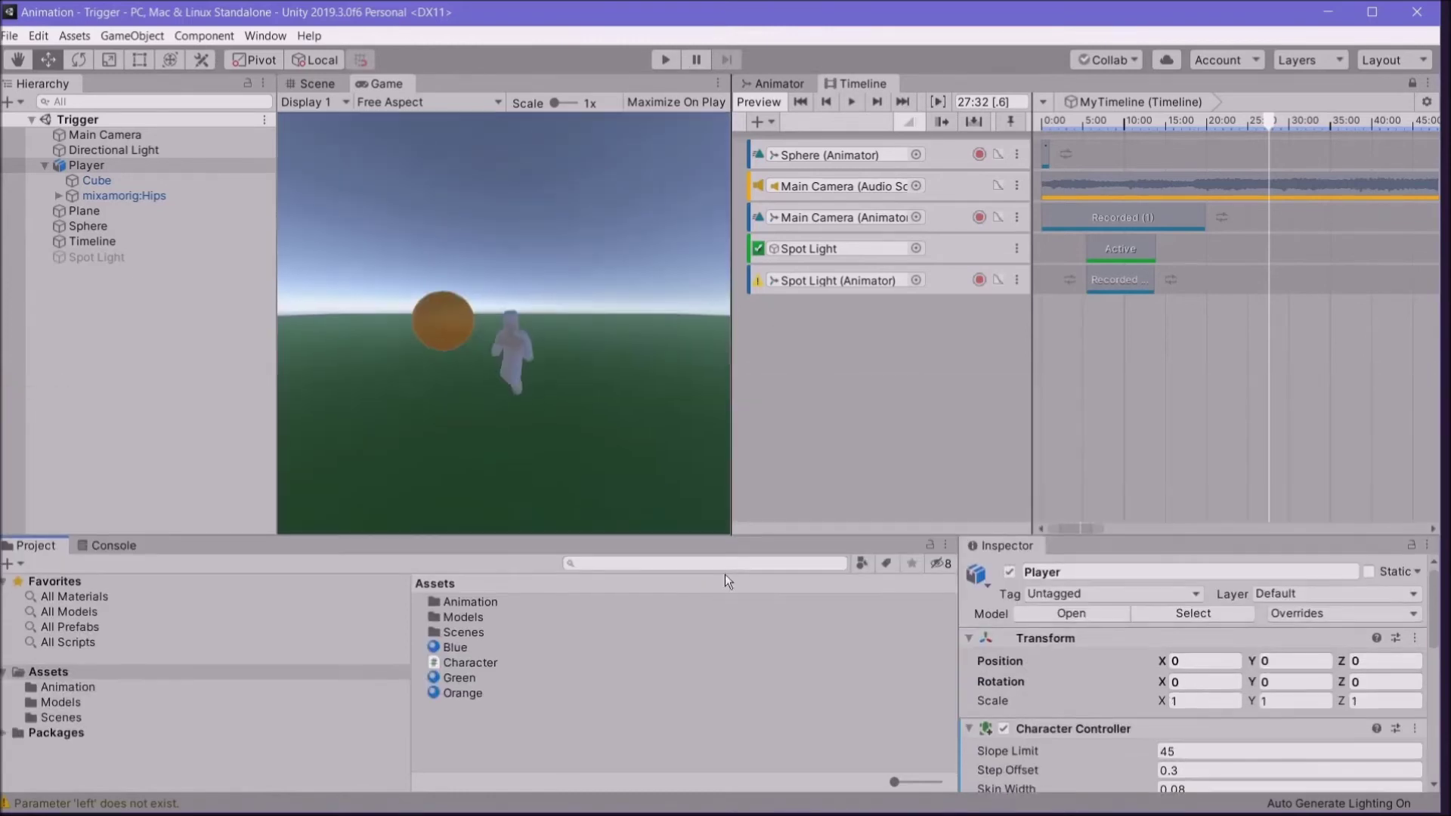
{"action": "left_click", "coordinate": [85, 223]}
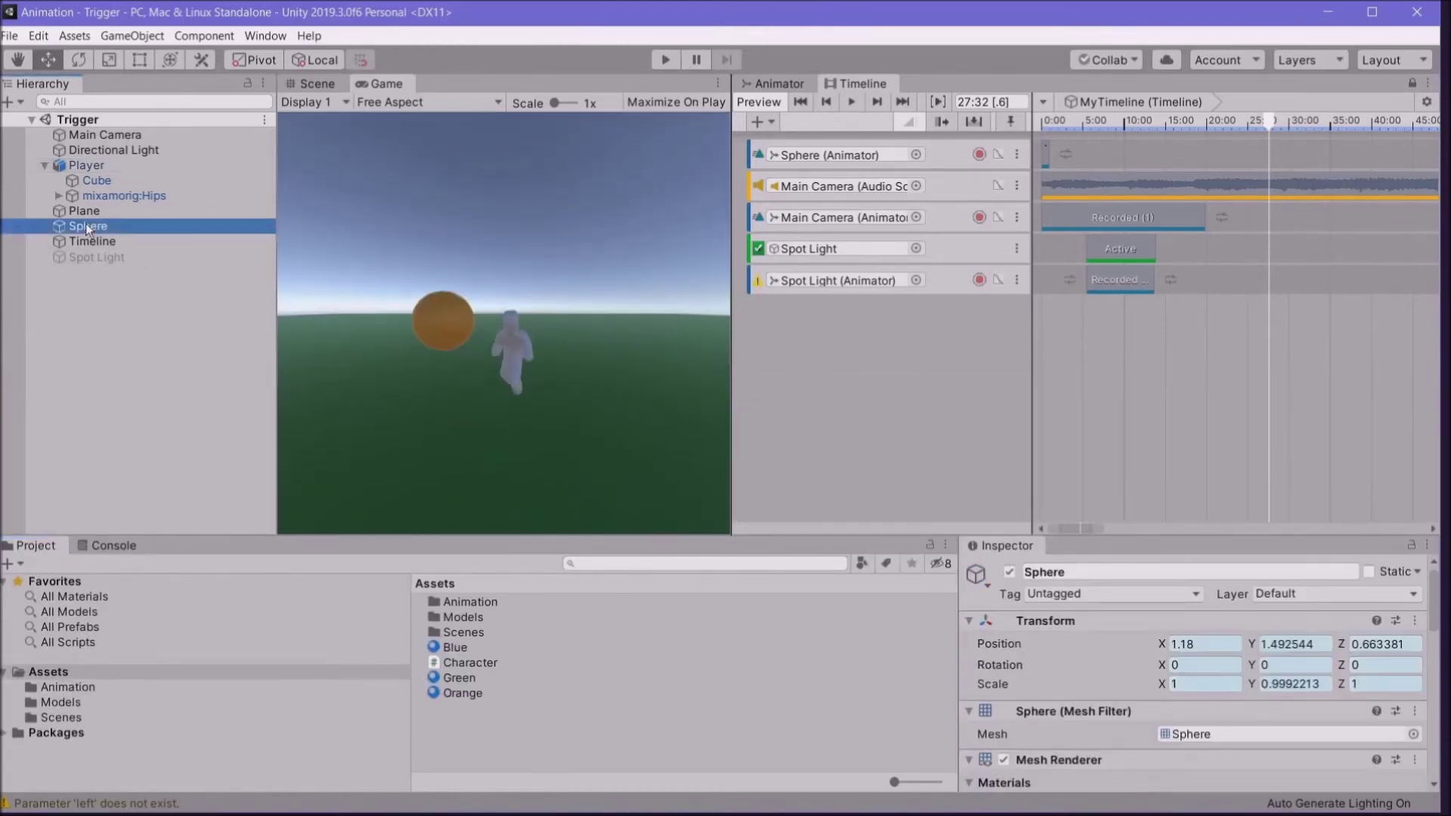
{"action": "right_click", "coordinate": [85, 223]}
{"action": "left_click", "coordinate": [37, 278]}
{"action": "left_click", "coordinate": [93, 242]}
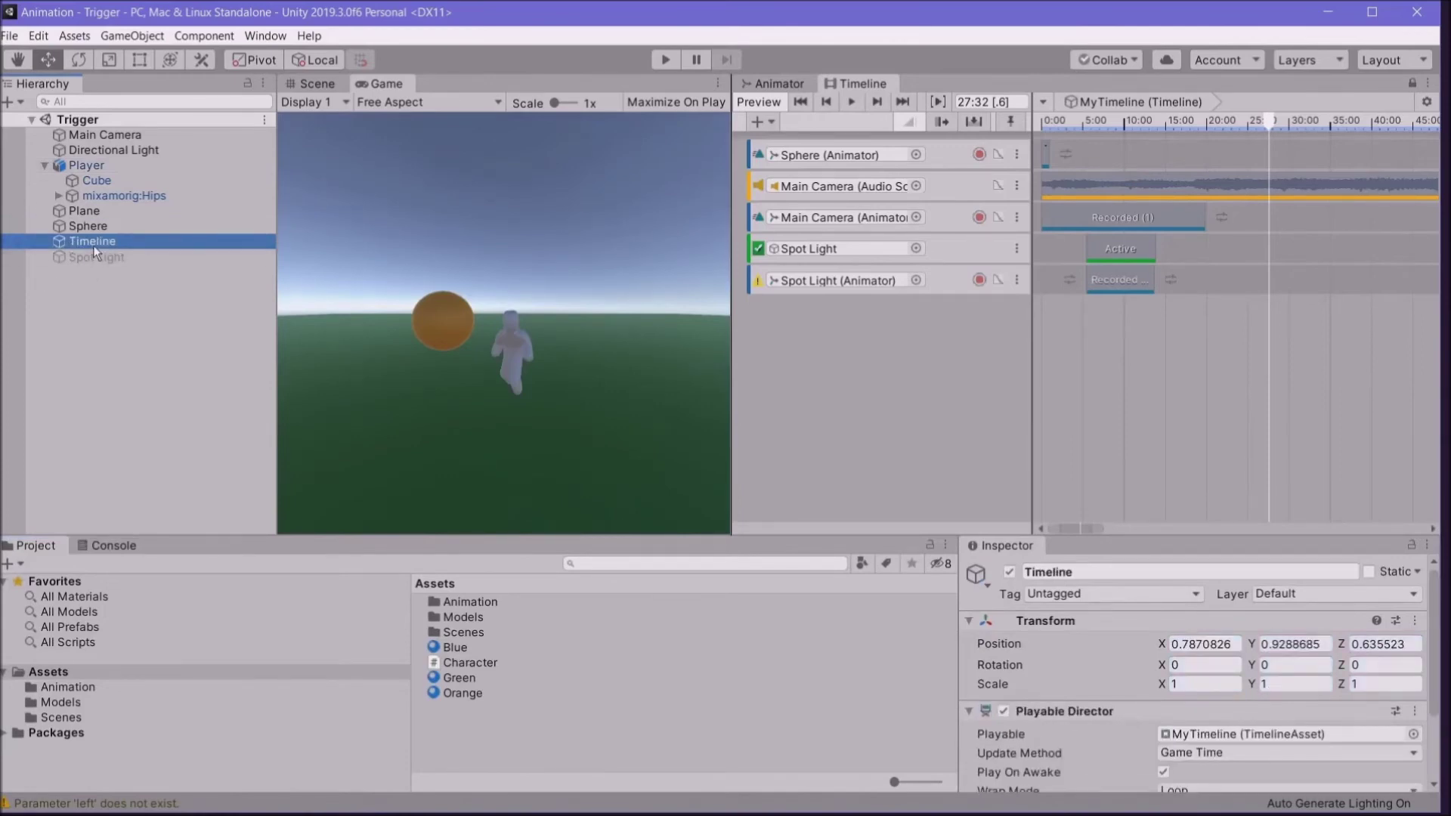
{"action": "right_click", "coordinate": [93, 245]}
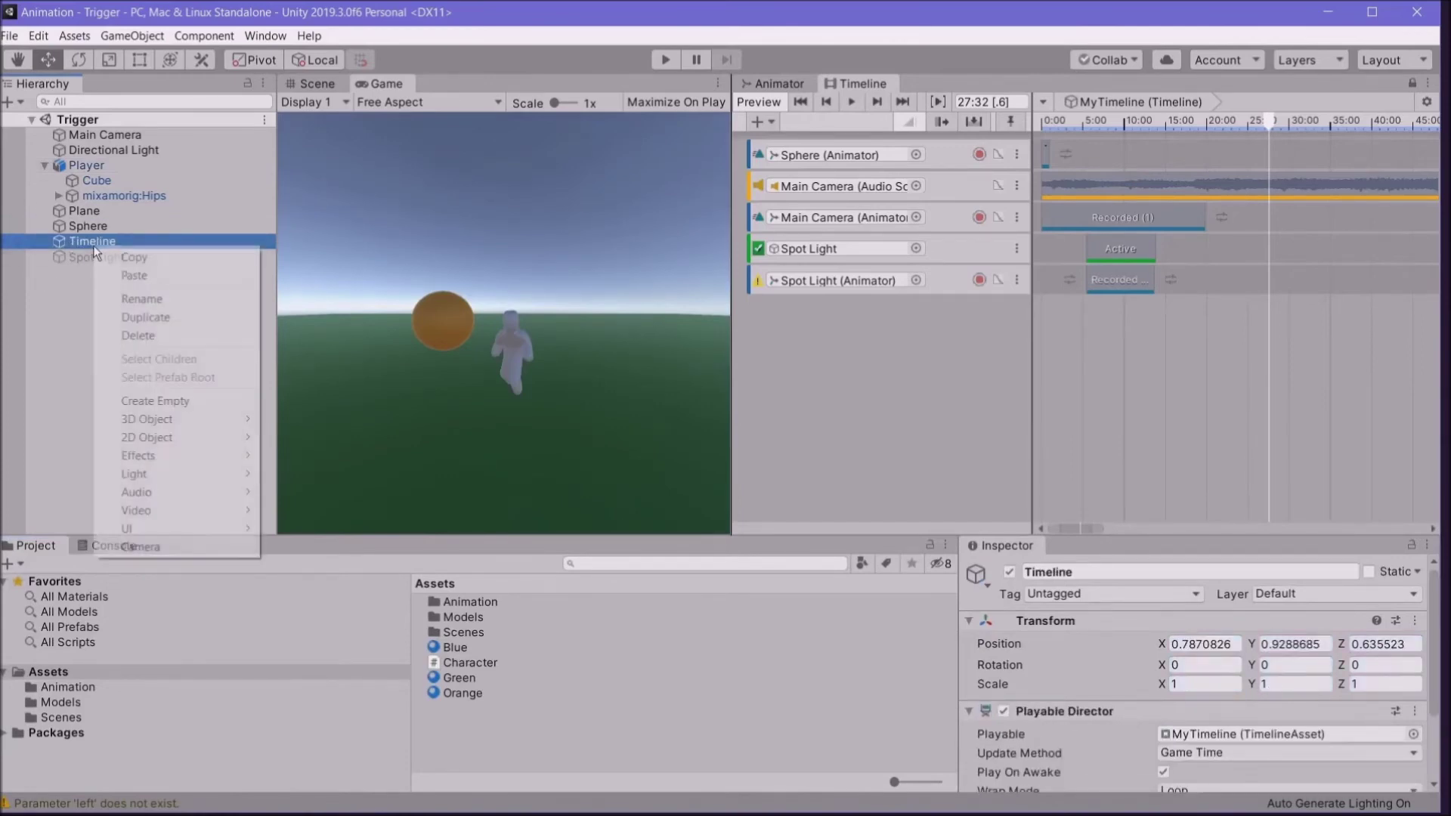
{"action": "left_click", "coordinate": [117, 330]}
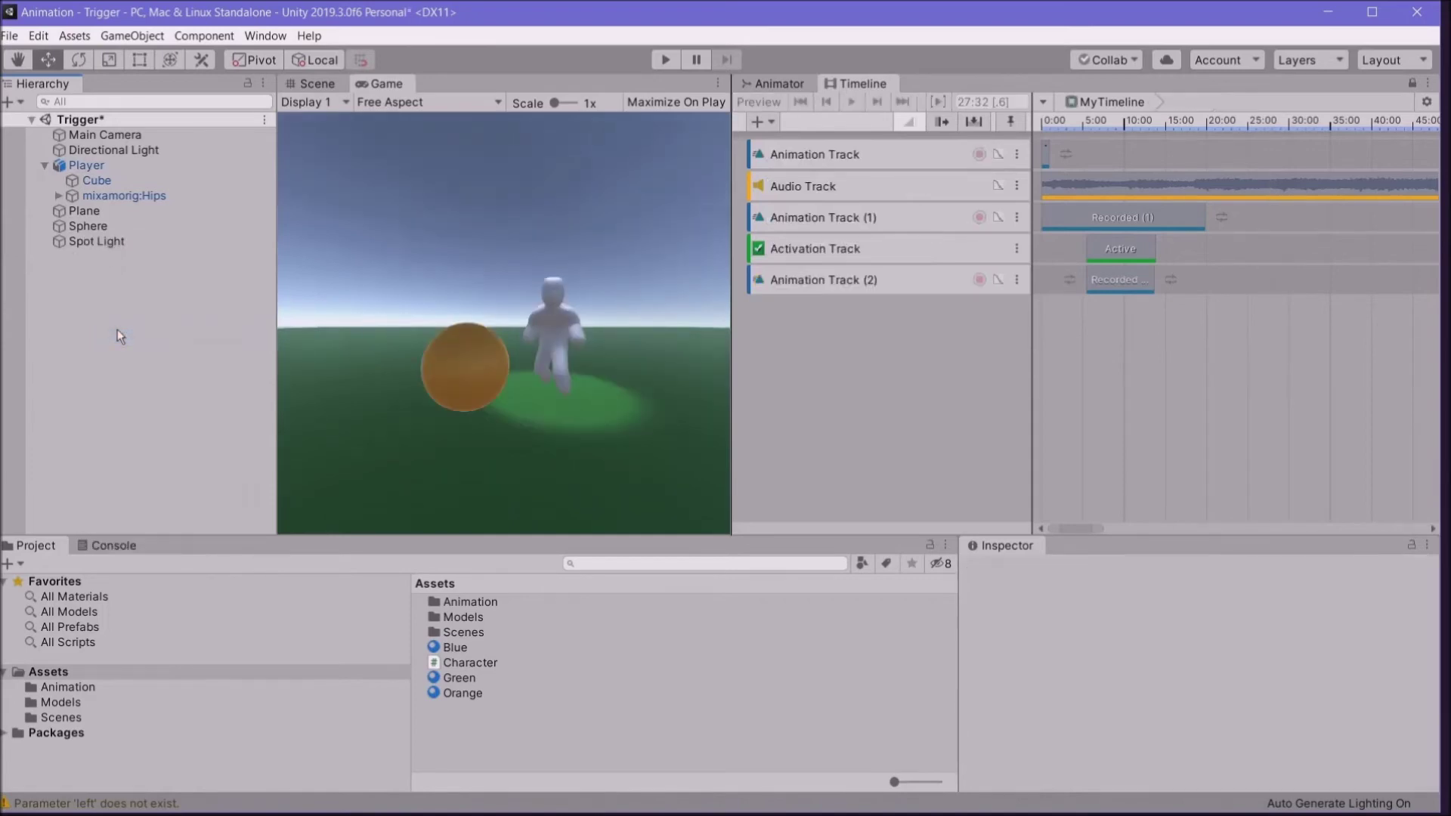
{"action": "right_click", "coordinate": [108, 242]}
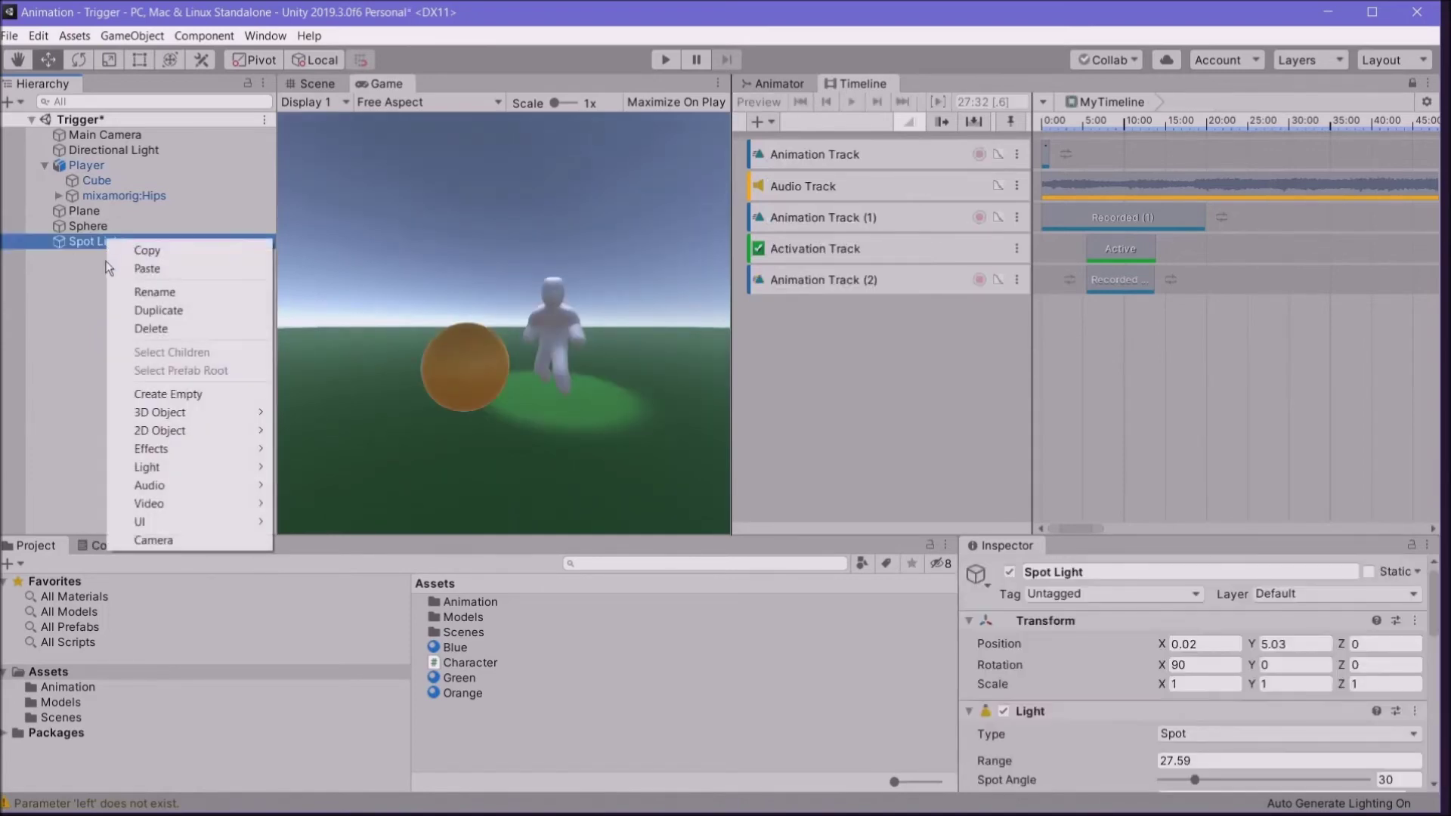
{"action": "left_click", "coordinate": [157, 329]}
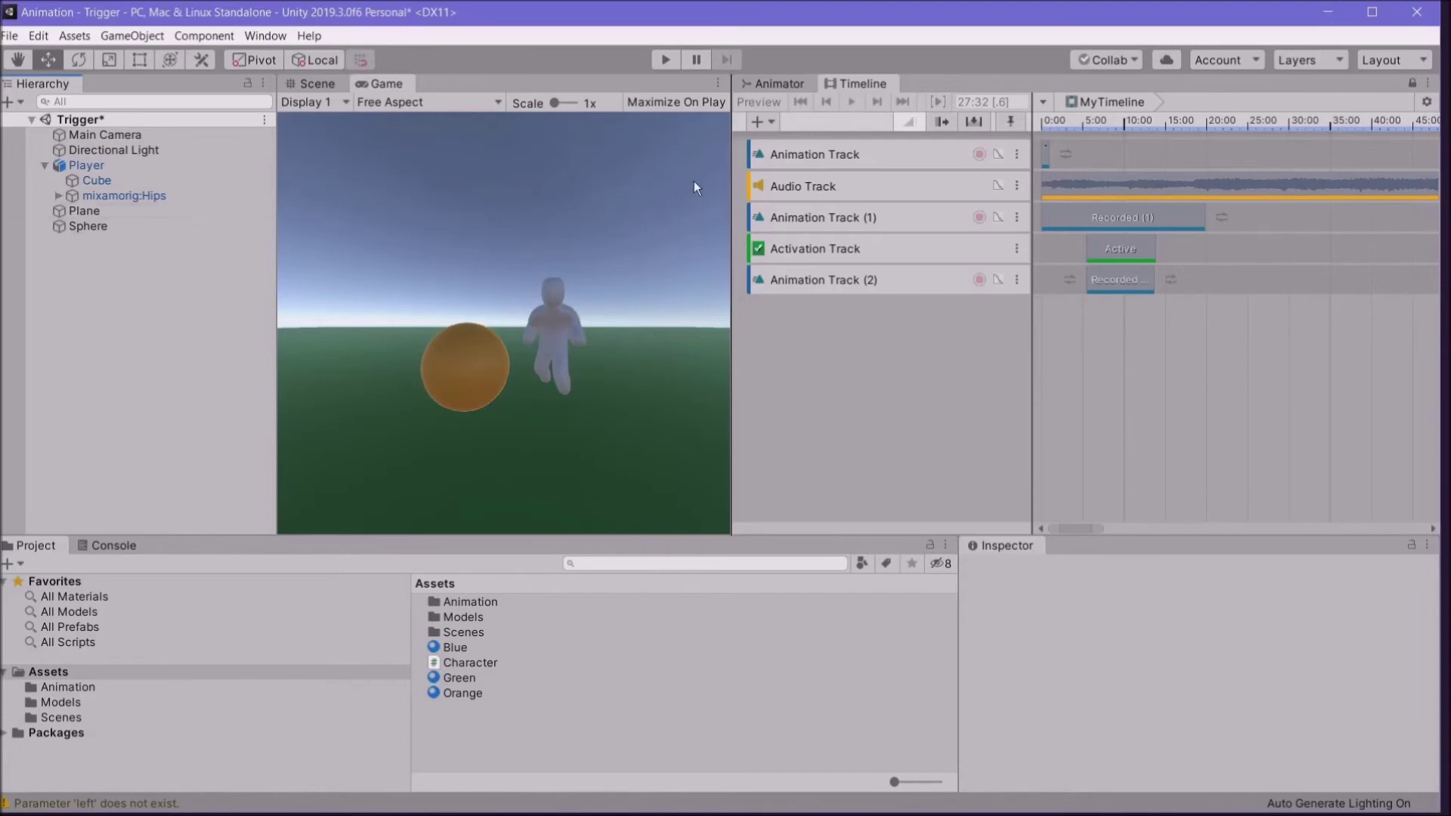
Step: Close the Timeline and Inspector panels to leave the Animator beside the Game view
{"action": "right_click", "coordinate": [858, 85]}
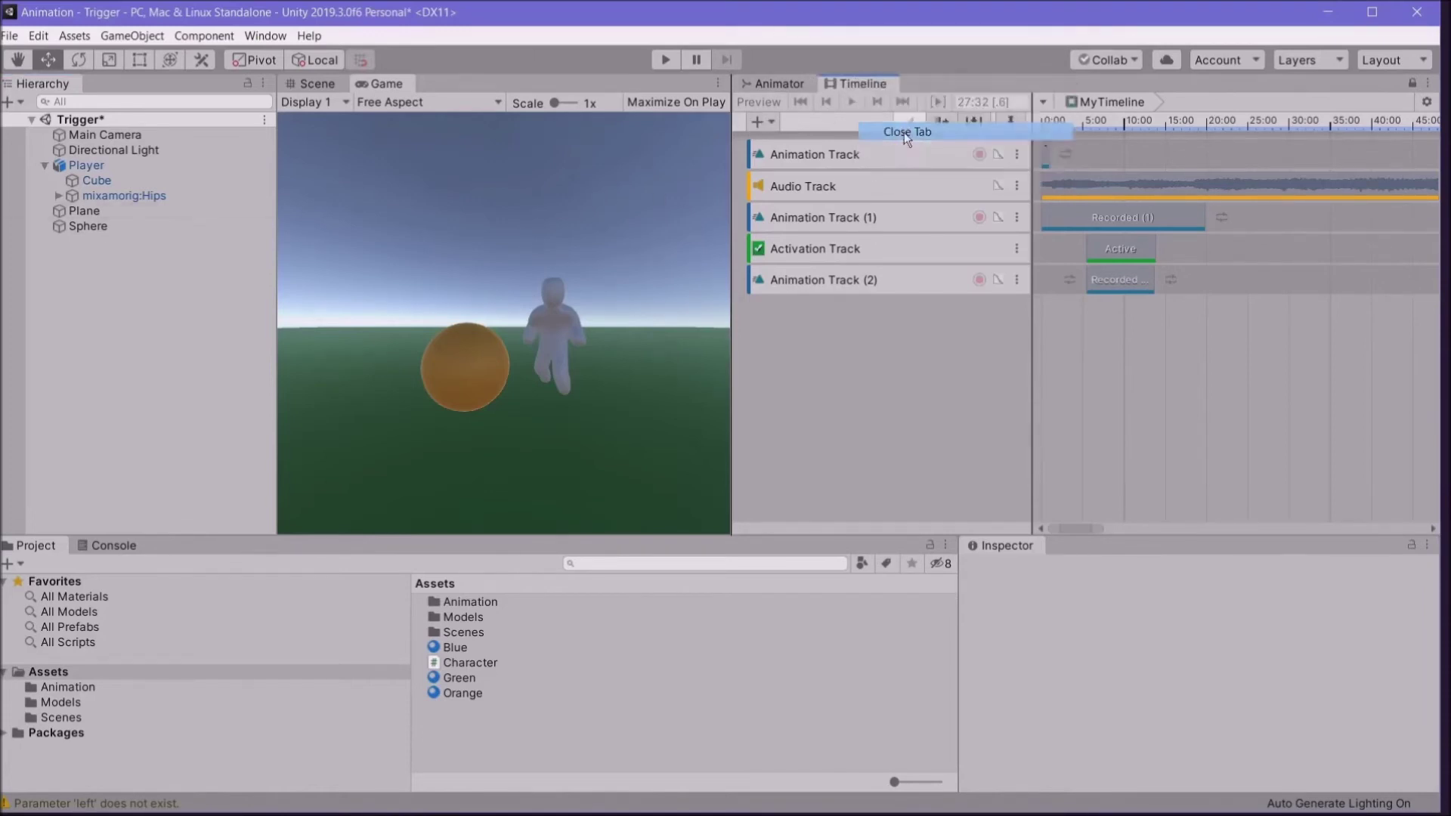
{"action": "left_click", "coordinate": [907, 133]}
{"action": "left_click_drag", "start_coordinate": [1002, 547], "coordinate": [883, 352]}
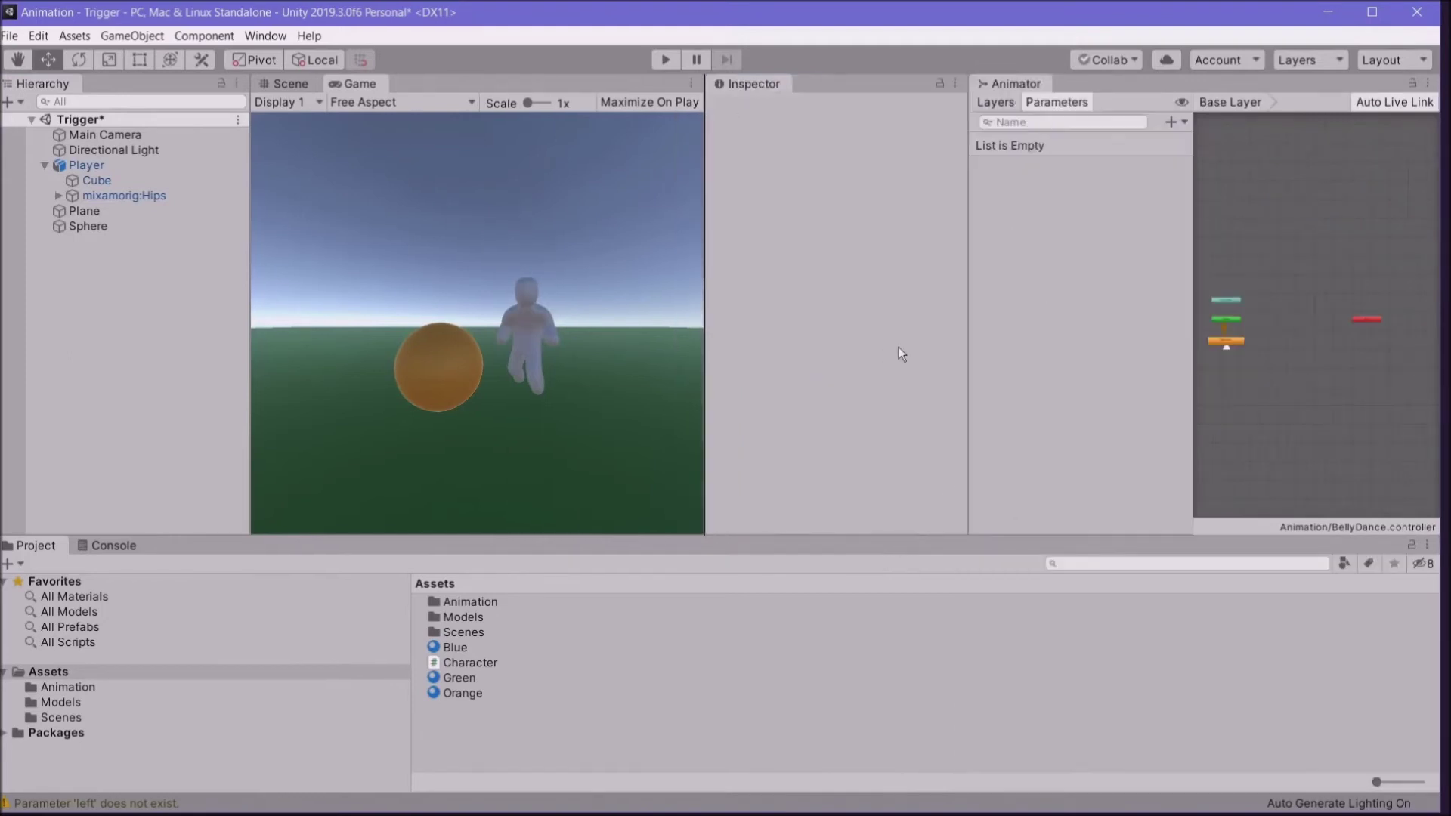
{"action": "right_click", "coordinate": [732, 85]}
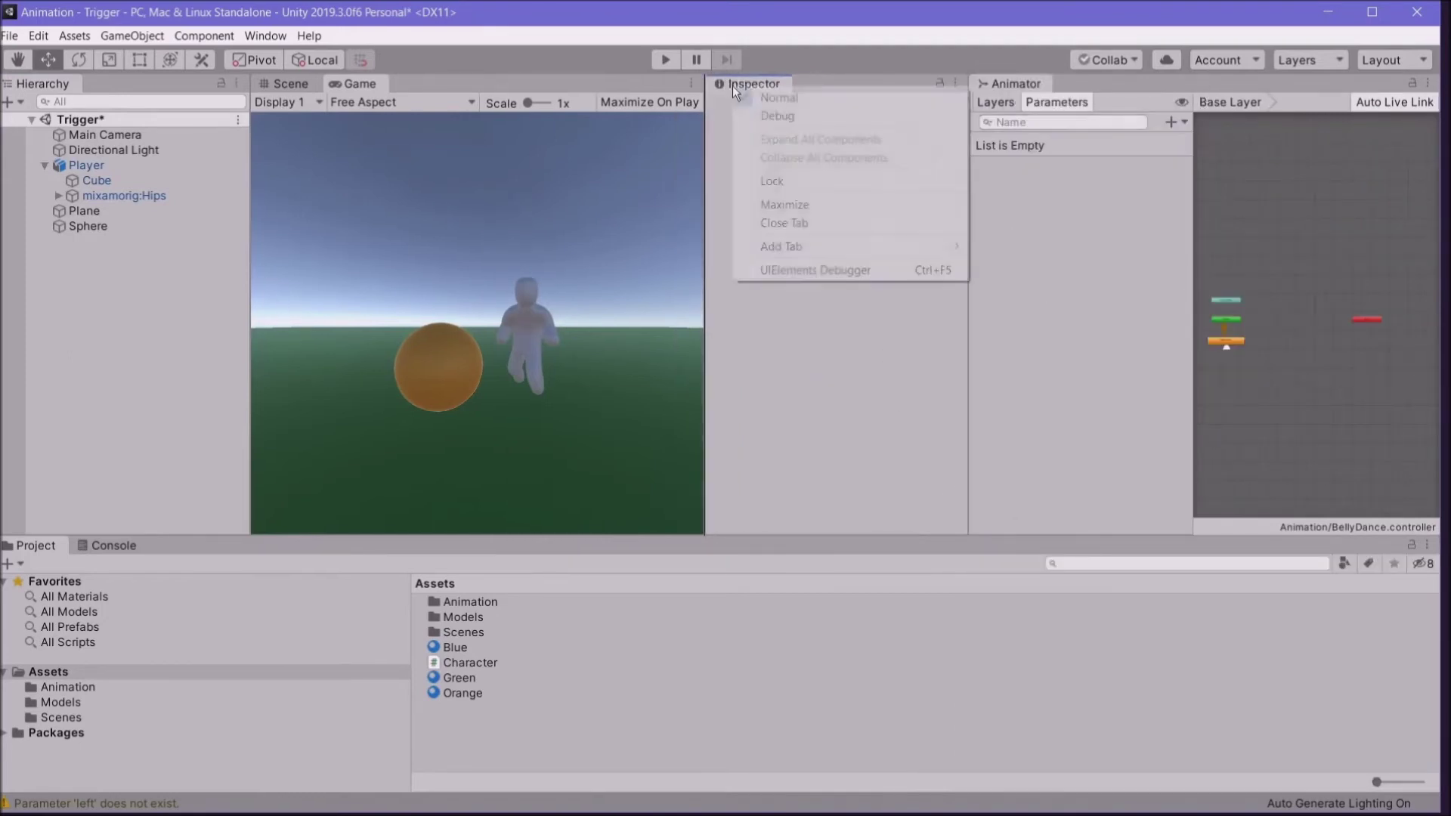
{"action": "left_click", "coordinate": [786, 223]}
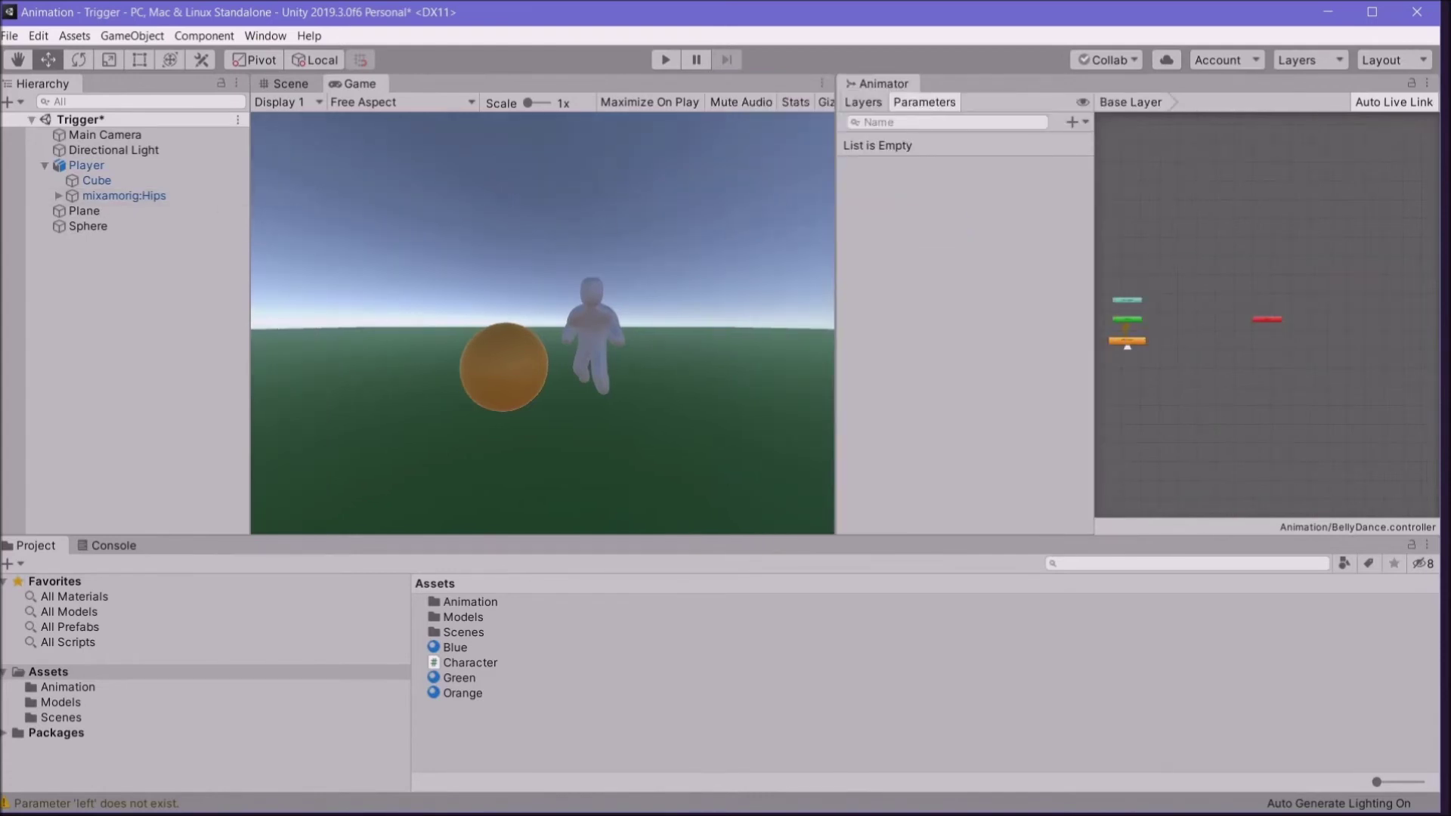
Step: Delete the Sphere object from the Trigger scene
{"action": "left_click", "coordinate": [97, 220]}
{"action": "right_click", "coordinate": [97, 221]}
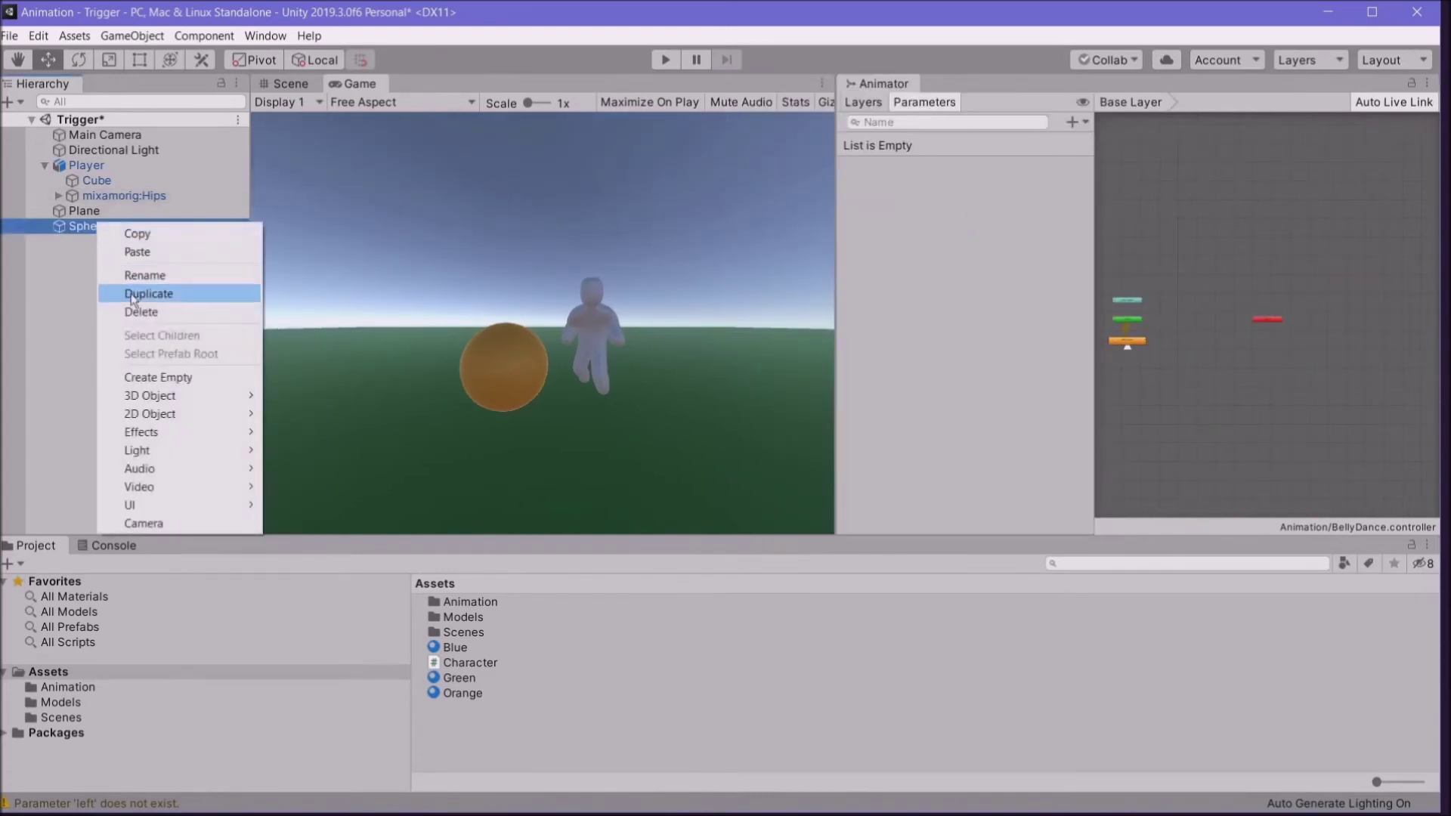
{"action": "left_click", "coordinate": [139, 312]}
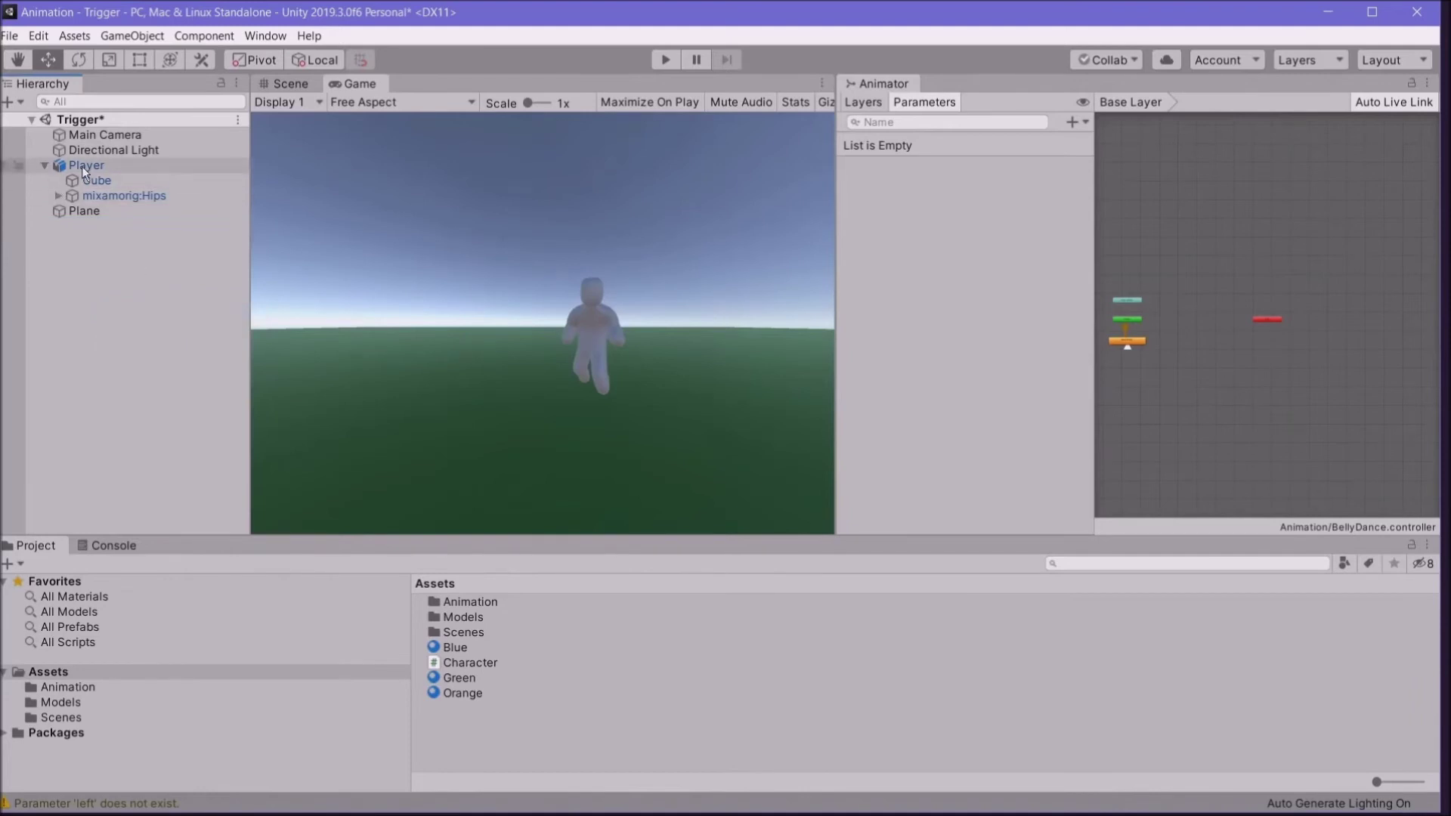
Step: Duplicate the Player object and save the Trigger scene
{"action": "left_click", "coordinate": [81, 166]}
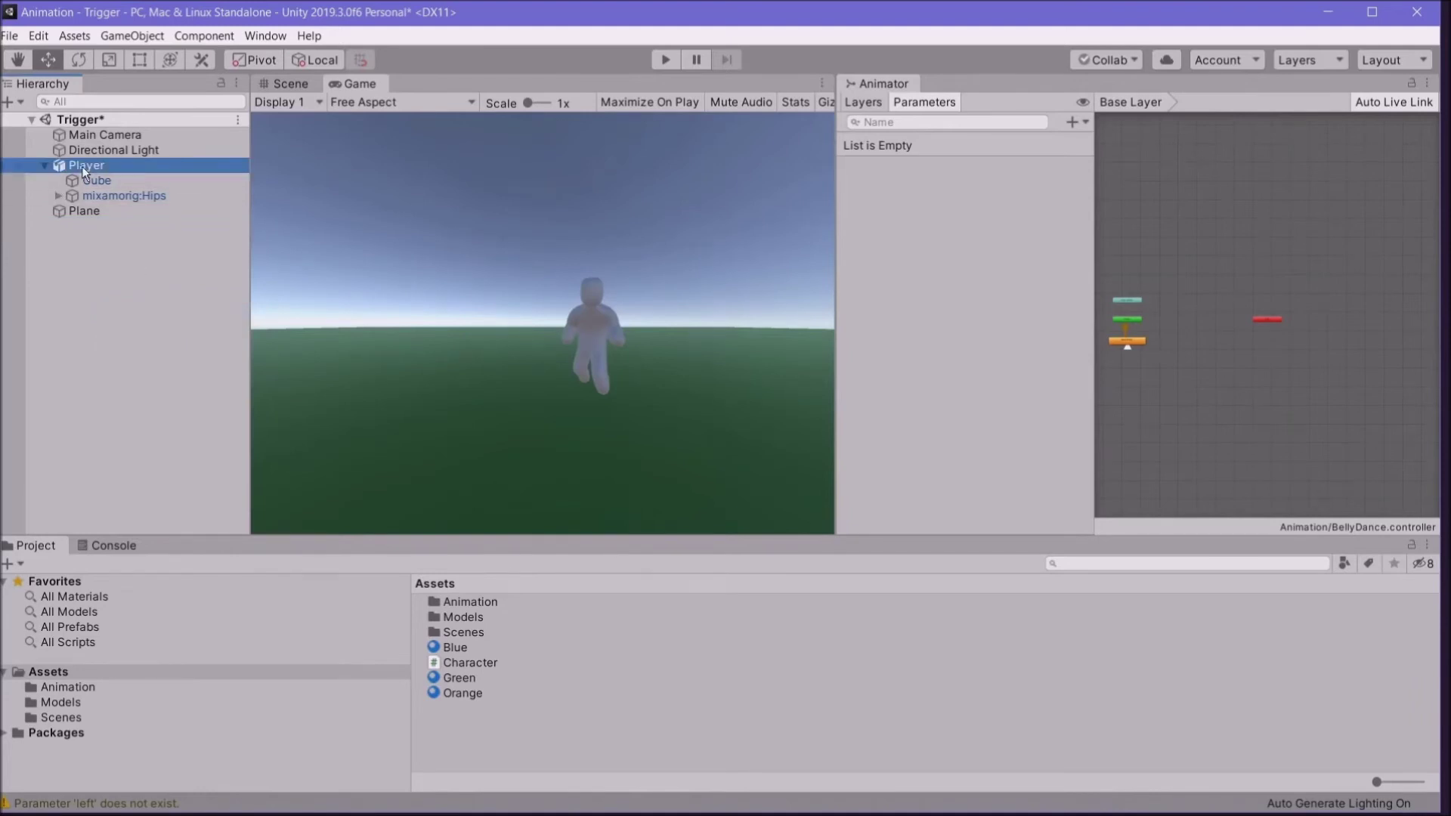
{"action": "key", "text": "ctrl+d"}
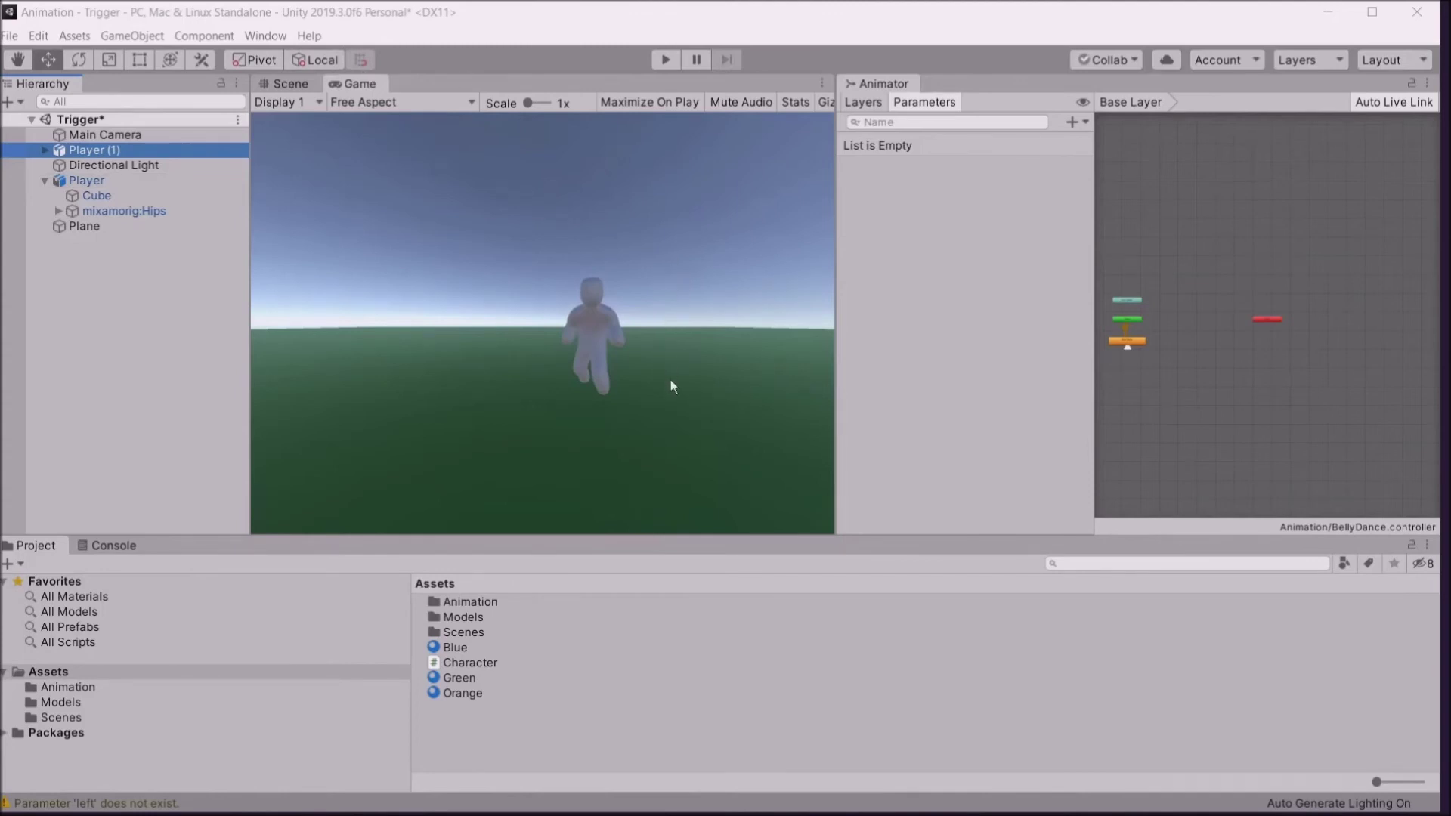
{"action": "left_click", "coordinate": [616, 352]}
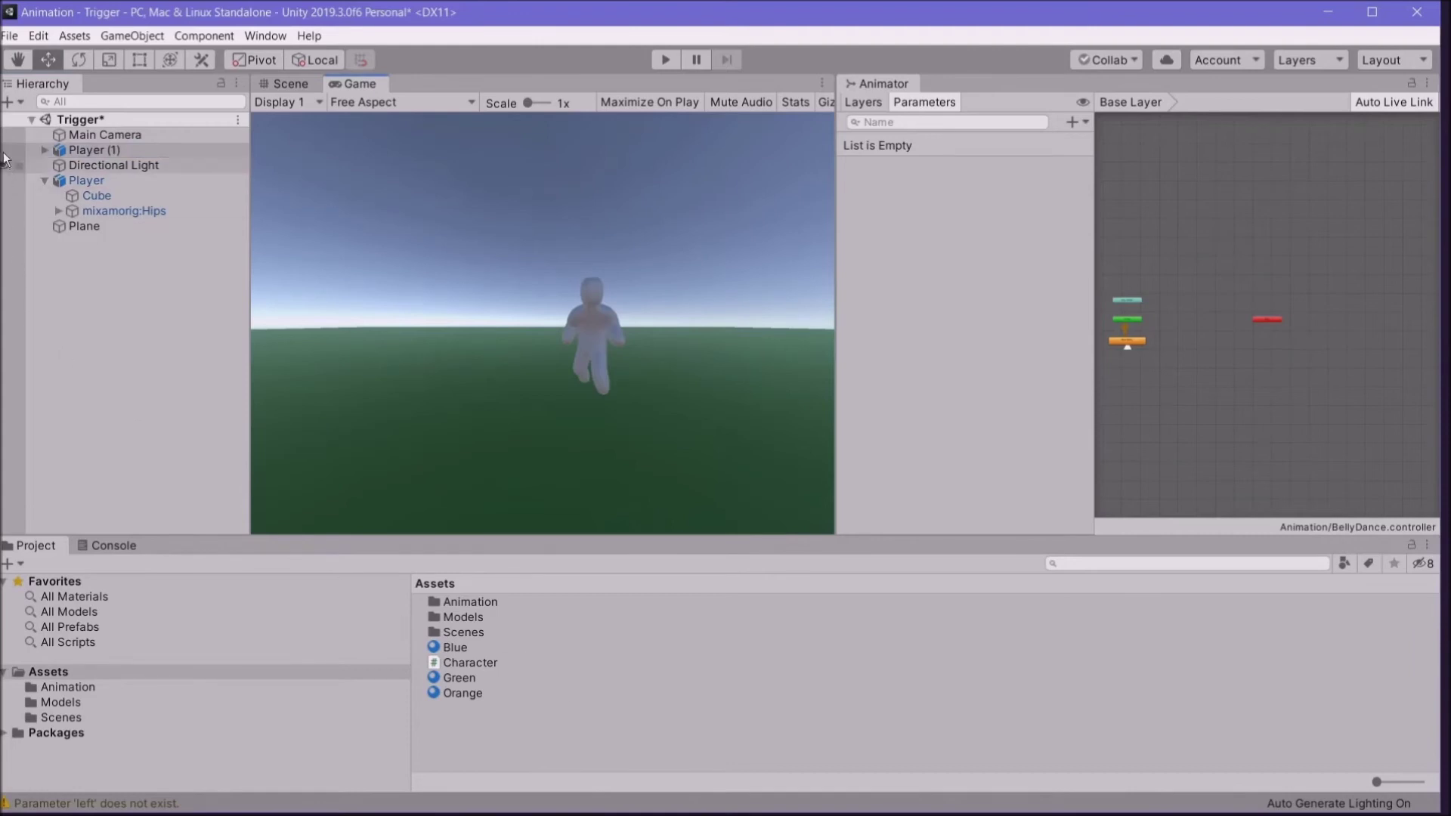
{"action": "left_click", "coordinate": [10, 36]}
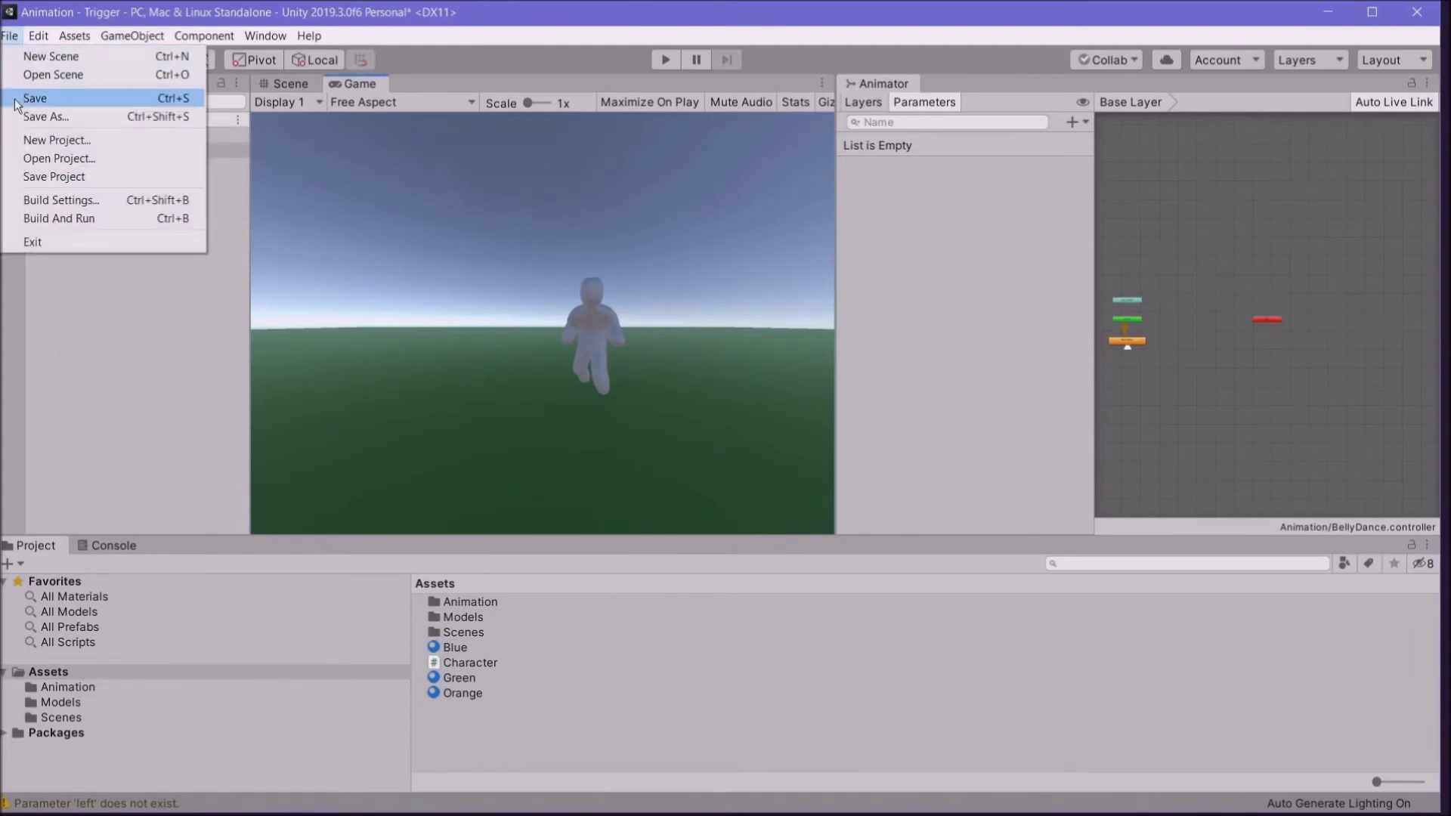
{"action": "left_click", "coordinate": [38, 97]}
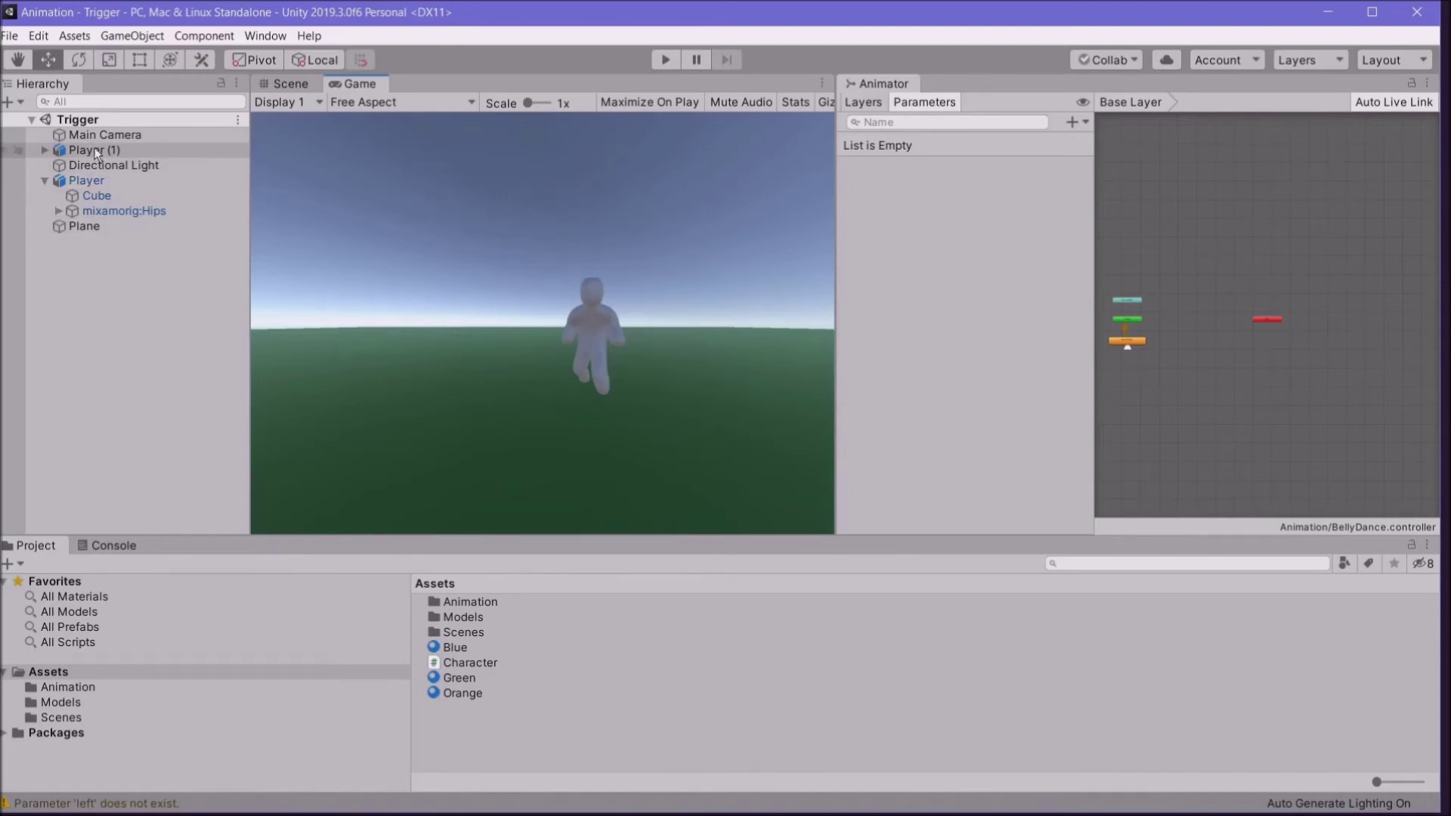
Step: Delete the duplicated Player object from the scene
{"action": "left_click", "coordinate": [74, 182]}
{"action": "right_click", "coordinate": [85, 155]}
{"action": "left_click", "coordinate": [150, 246]}
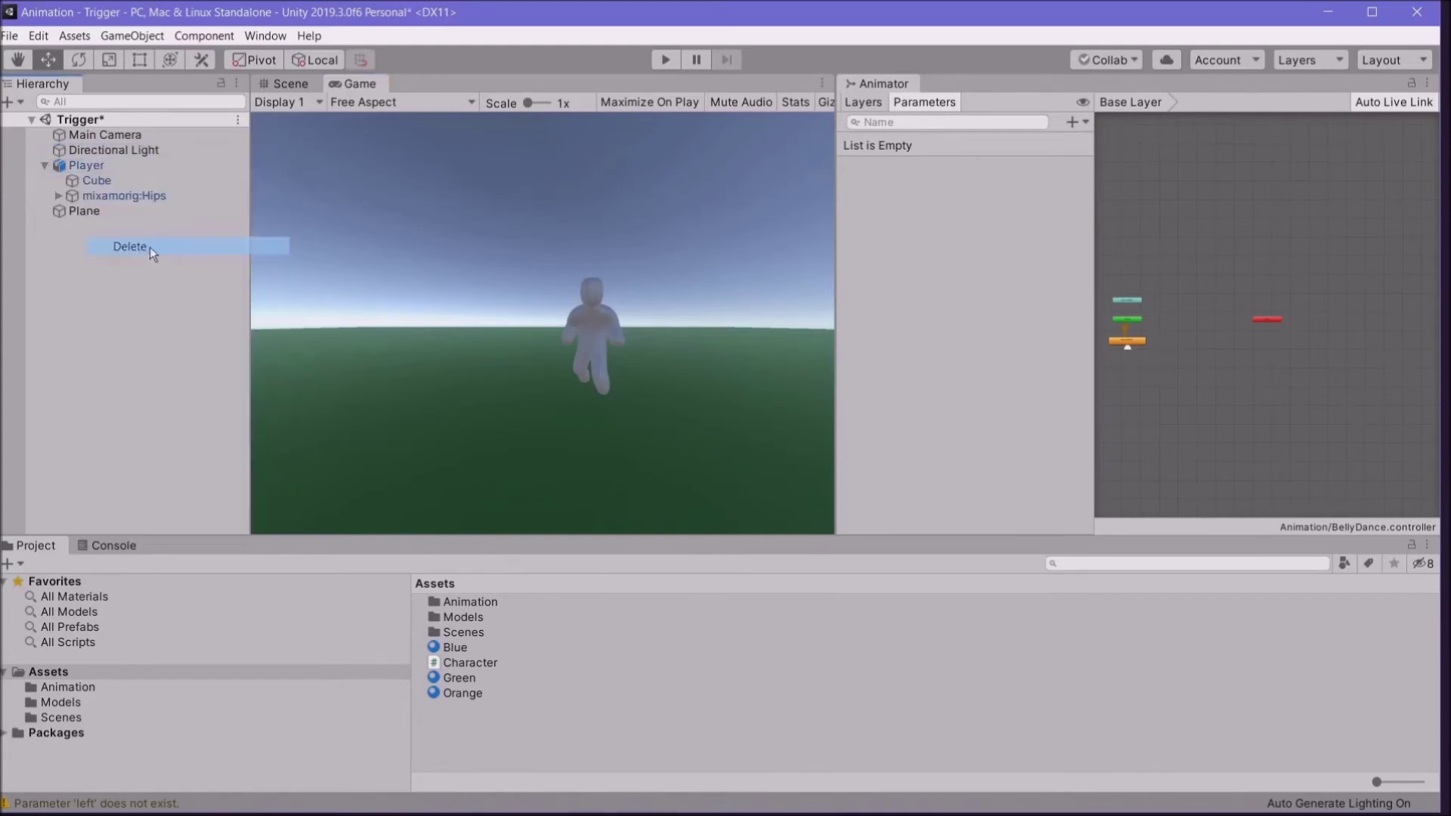
Step: Duplicate the Player again and place the copy below Plane at the end of the object list
{"action": "left_click", "coordinate": [76, 168]}
{"action": "right_click", "coordinate": [75, 168]}
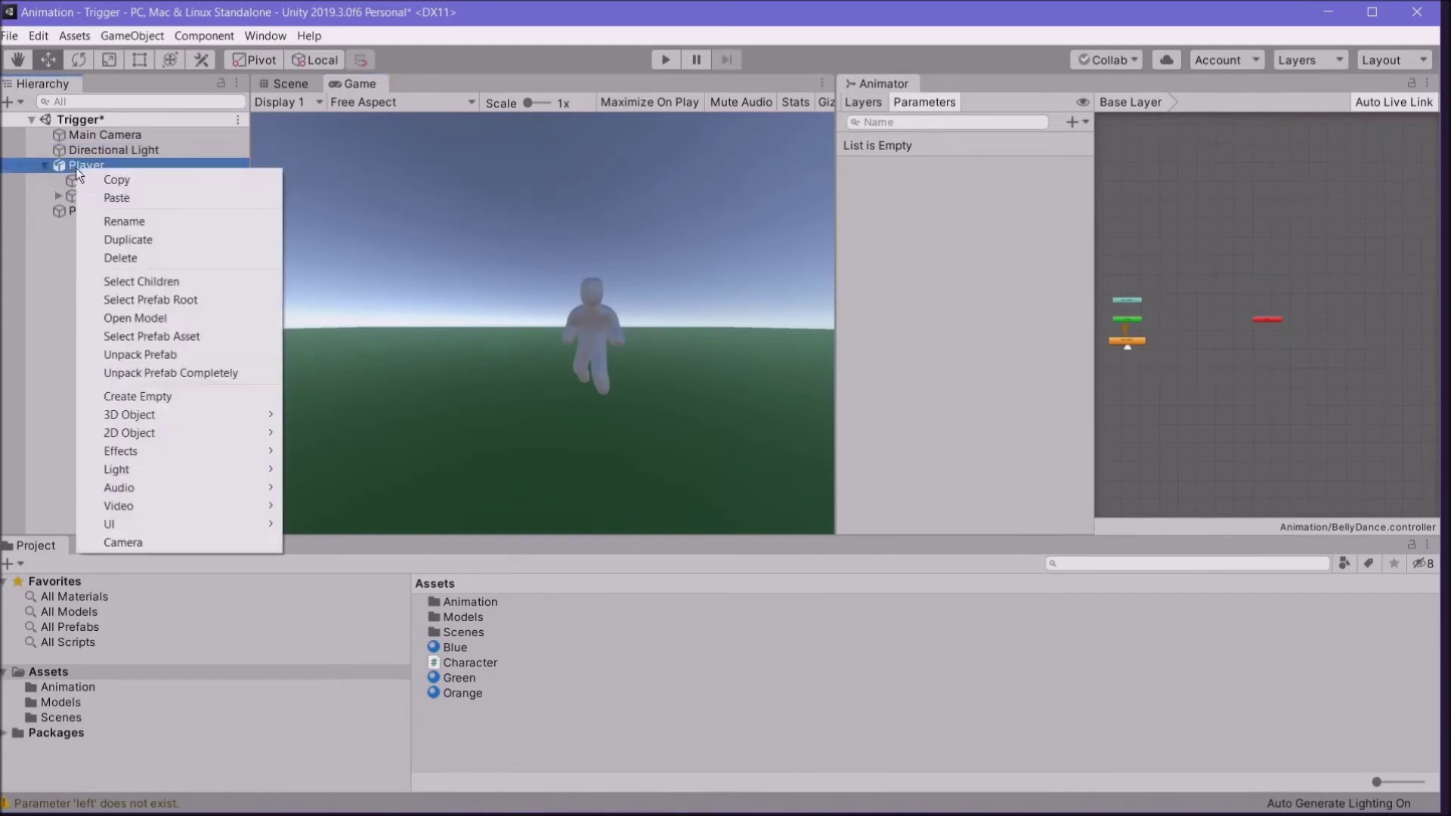
{"action": "left_click", "coordinate": [111, 246]}
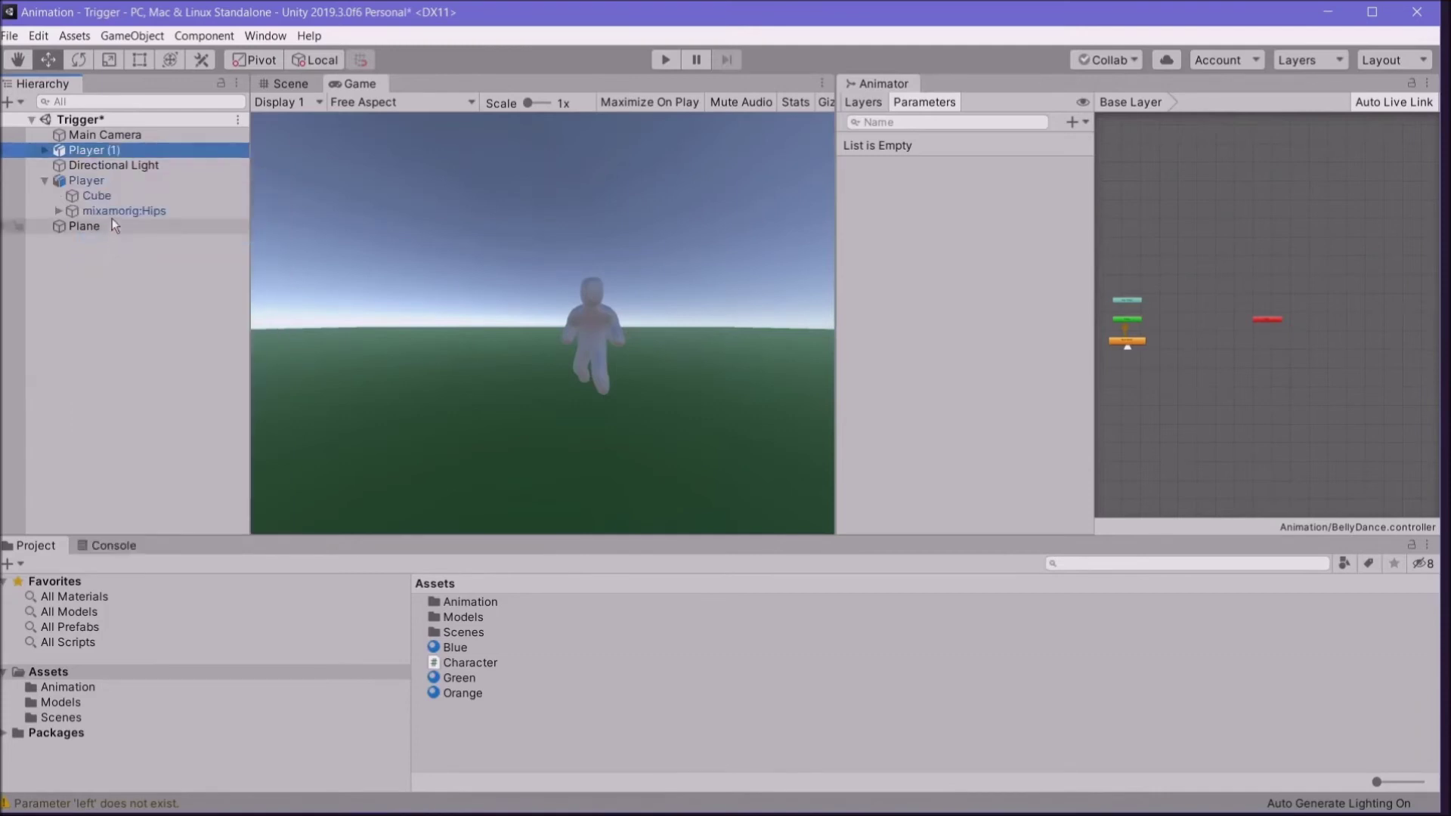
{"action": "left_click_drag", "start_coordinate": [85, 147], "coordinate": [88, 235]}
{"action": "left_click", "coordinate": [89, 229]}
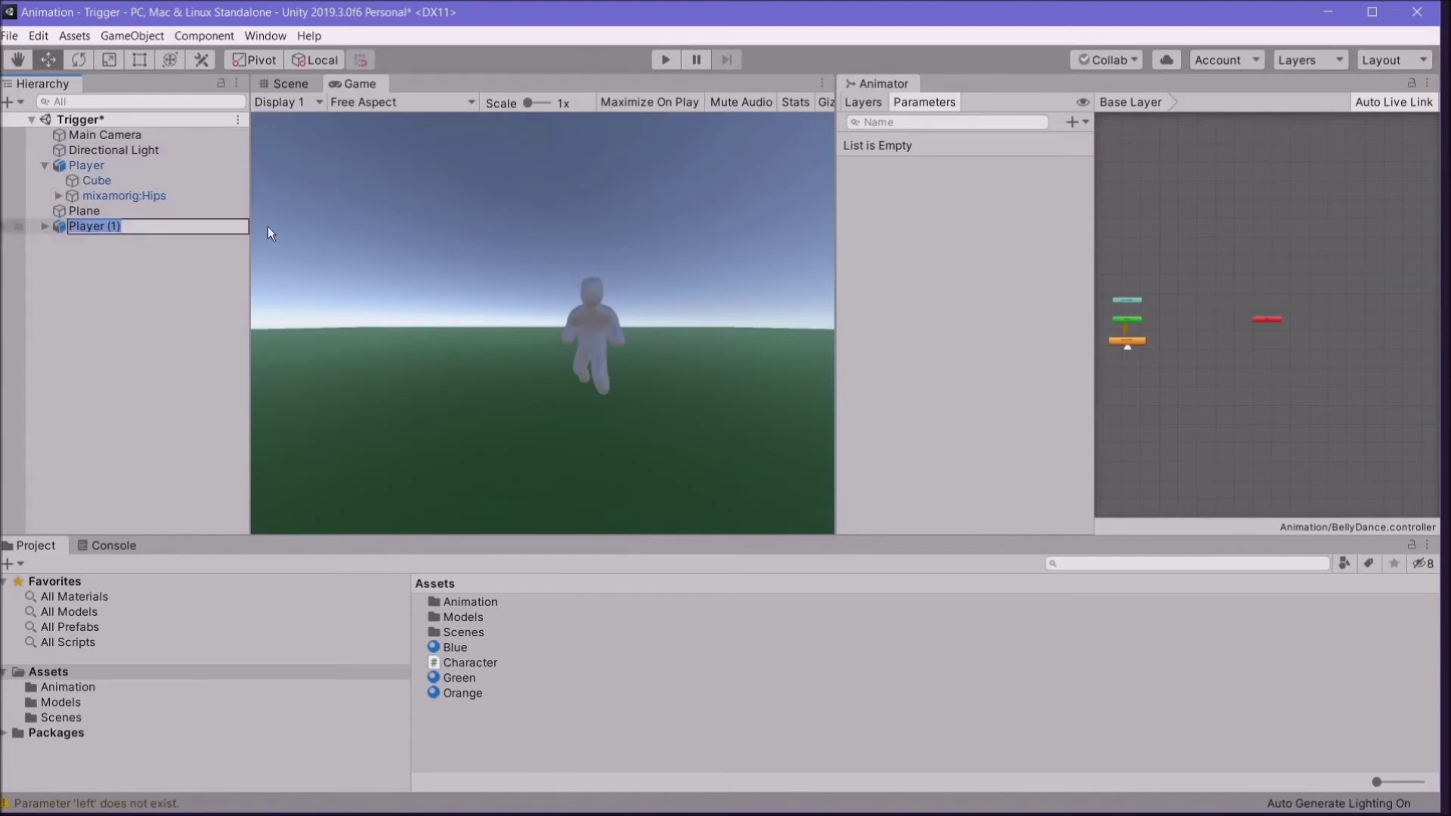
Step: Move the Player copy away from the original along the Z axis in the Scene view, and run the scene to check both characters
{"action": "left_click", "coordinate": [289, 83]}
{"action": "scroll", "coordinate": [453, 265], "scroll_direction": "down", "scroll_amount": 3}
{"action": "middle_click_drag", "start_coordinate": [518, 358], "coordinate": [412, 271]}
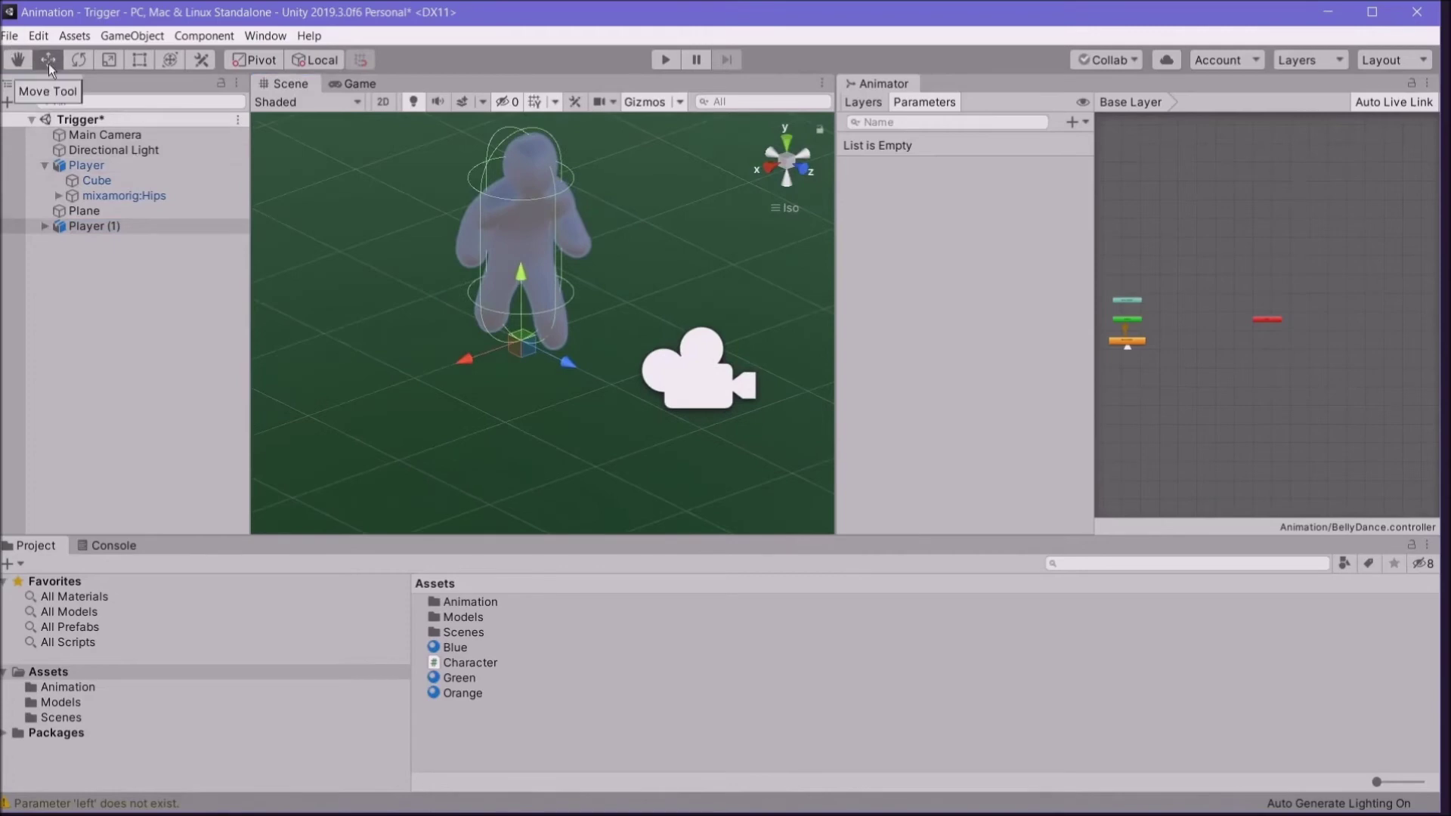
{"action": "left_click_drag", "start_coordinate": [584, 378], "coordinate": [804, 425]}
{"action": "scroll", "coordinate": [519, 419], "scroll_direction": "down", "scroll_amount": 10}
{"action": "mouse_move", "coordinate": [523, 455]}
{"action": "middle_mouse_down"}
{"action": "mouse_move", "coordinate": [487, 443]}
{"action": "mouse_move", "coordinate": [514, 459]}
{"action": "middle_mouse_up"}
{"action": "left_click", "coordinate": [345, 83]}
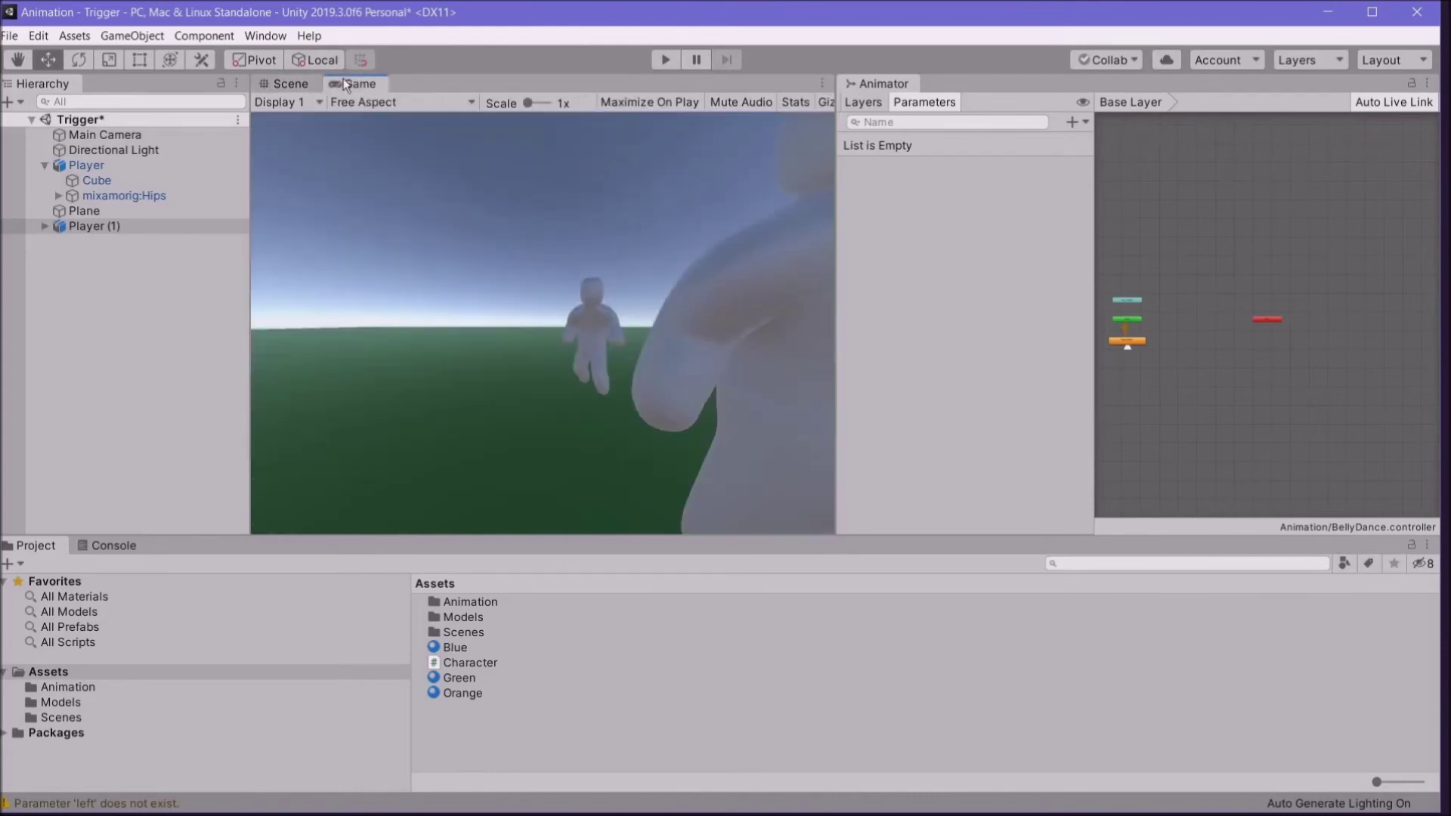
{"action": "left_click", "coordinate": [291, 83]}
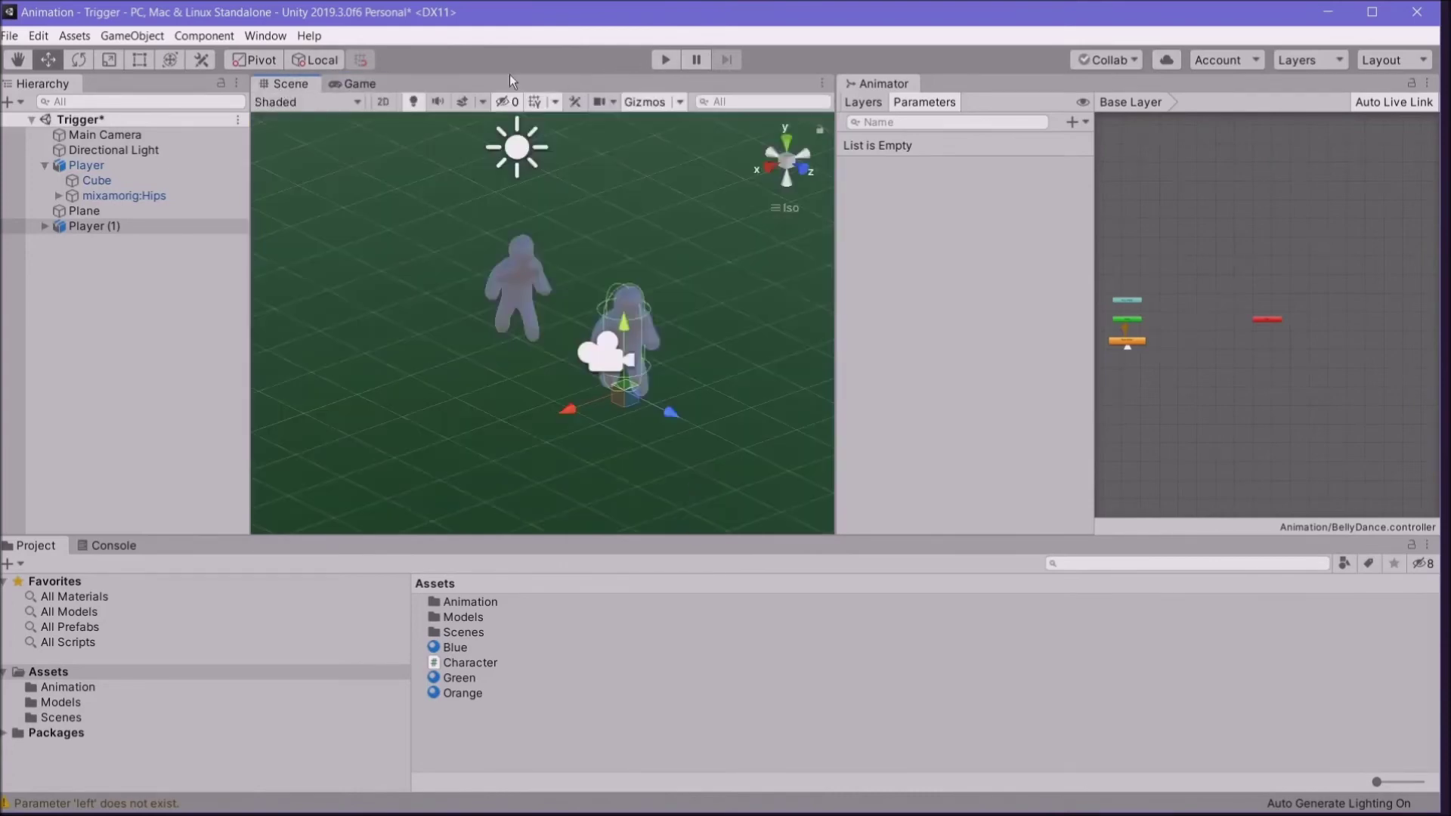
{"action": "left_click", "coordinate": [667, 60]}
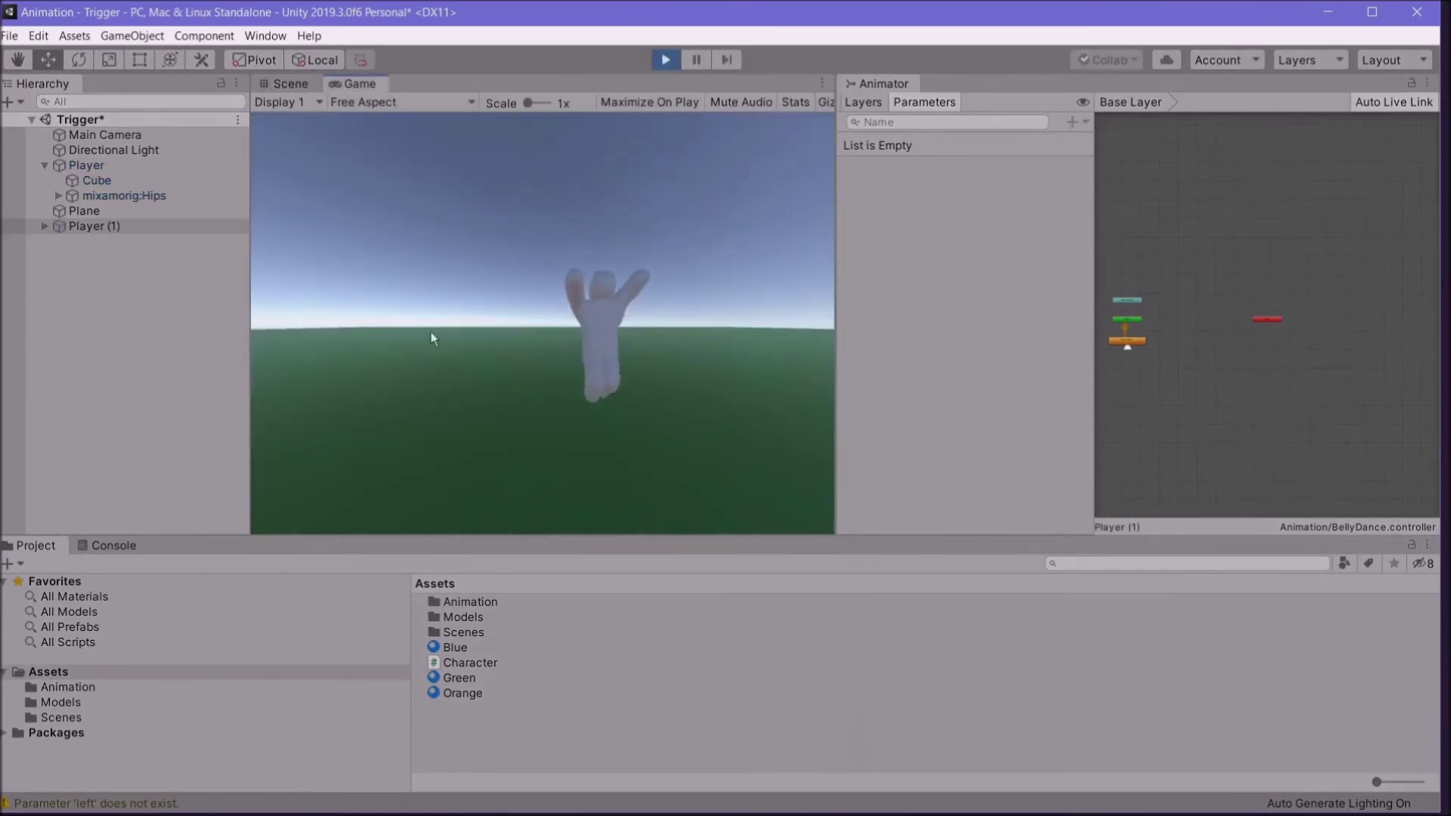
Step: Stop the running scene, select the original Player, and close the Animator window
{"action": "left_click", "coordinate": [666, 61]}
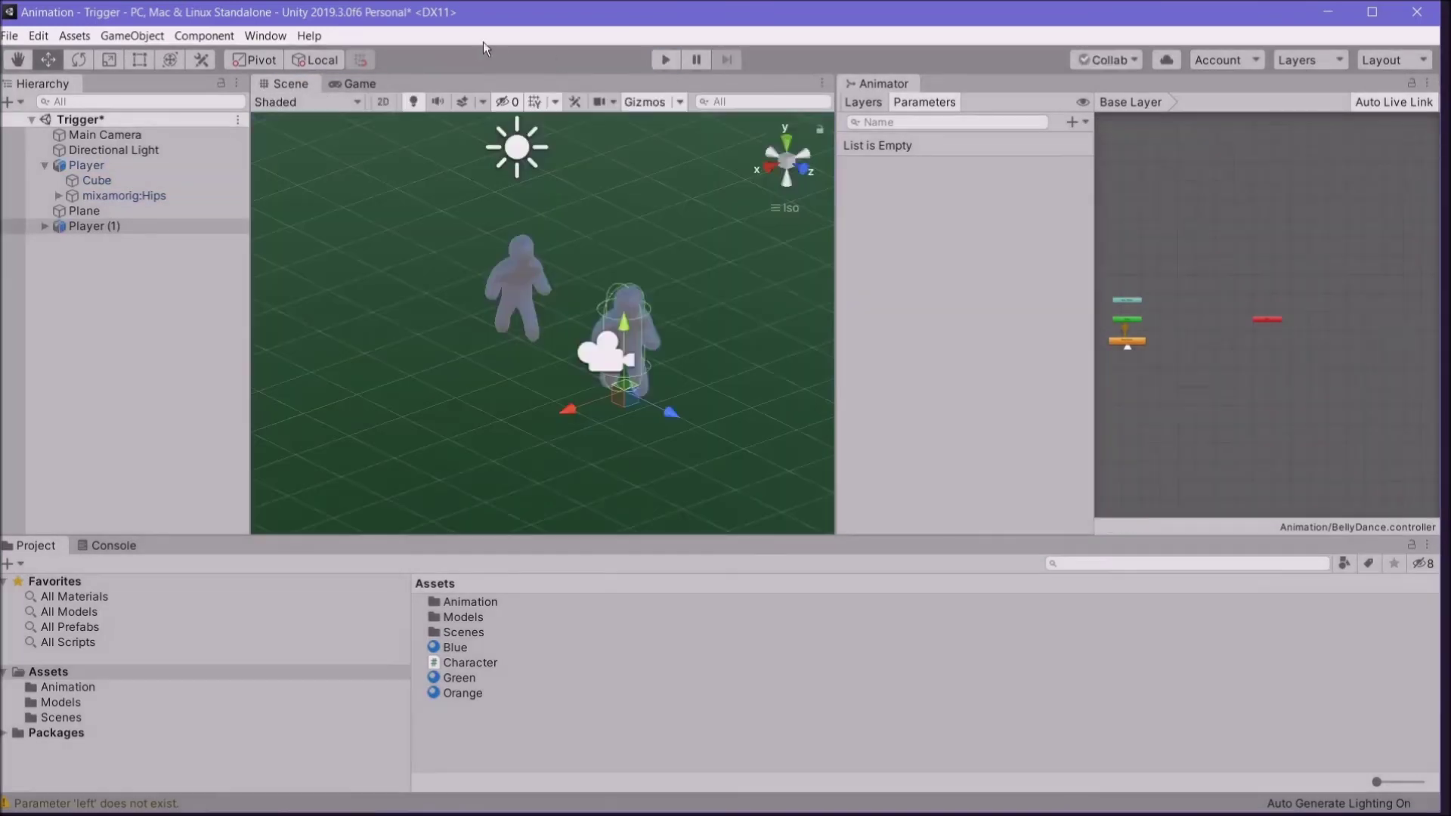
{"action": "left_click", "coordinate": [89, 164]}
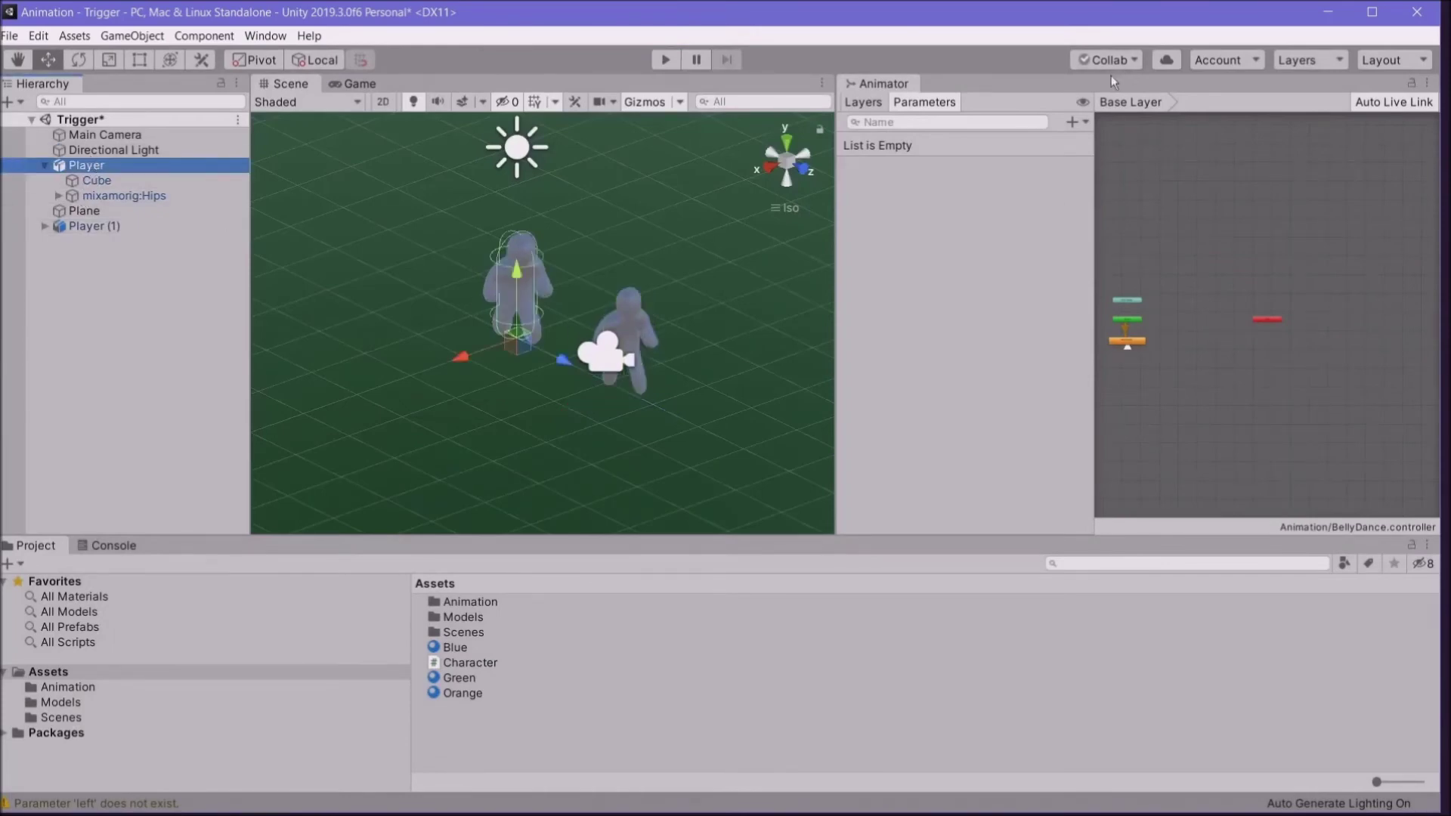
{"action": "right_click", "coordinate": [896, 84]}
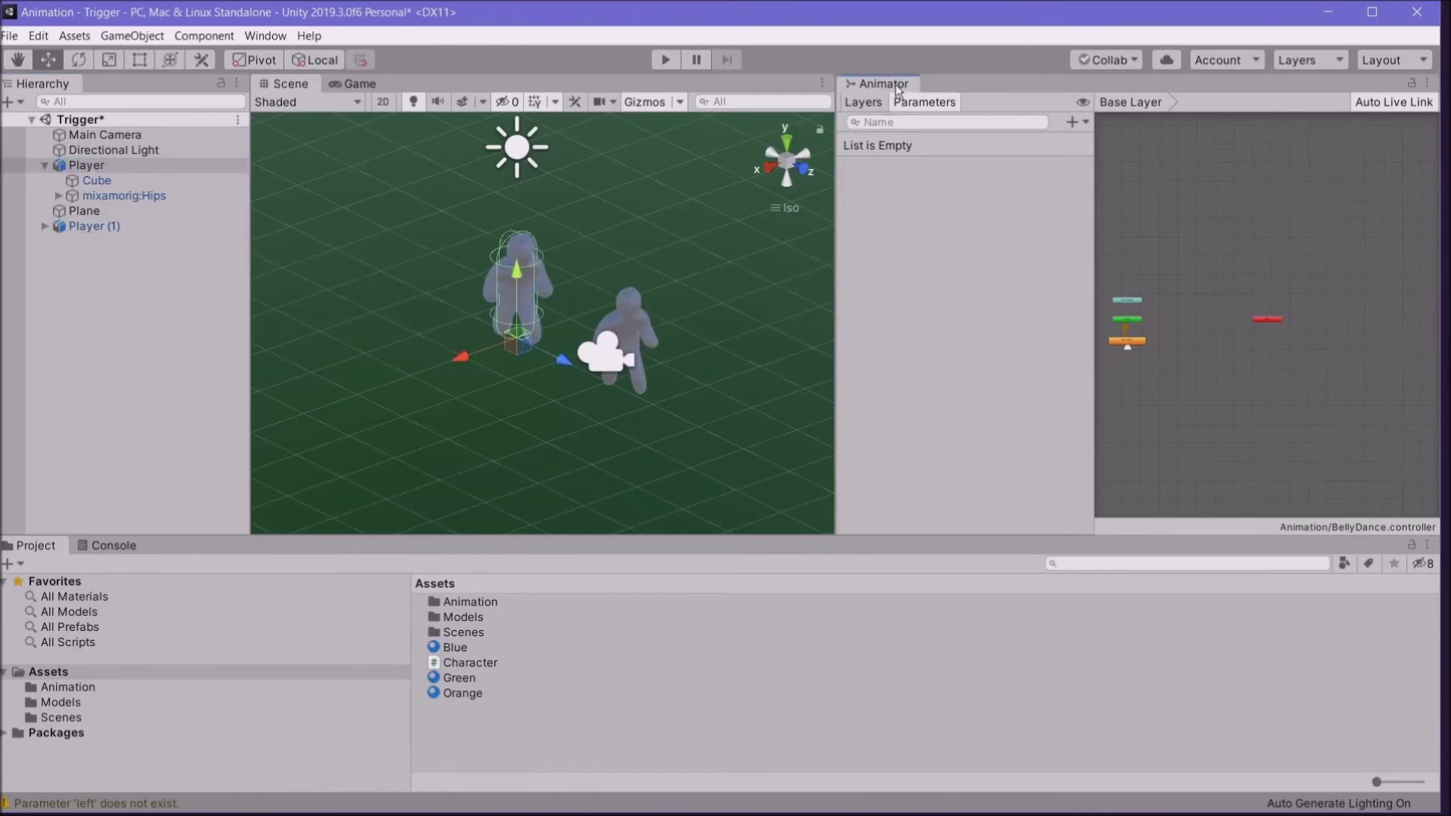
{"action": "left_click", "coordinate": [931, 137]}
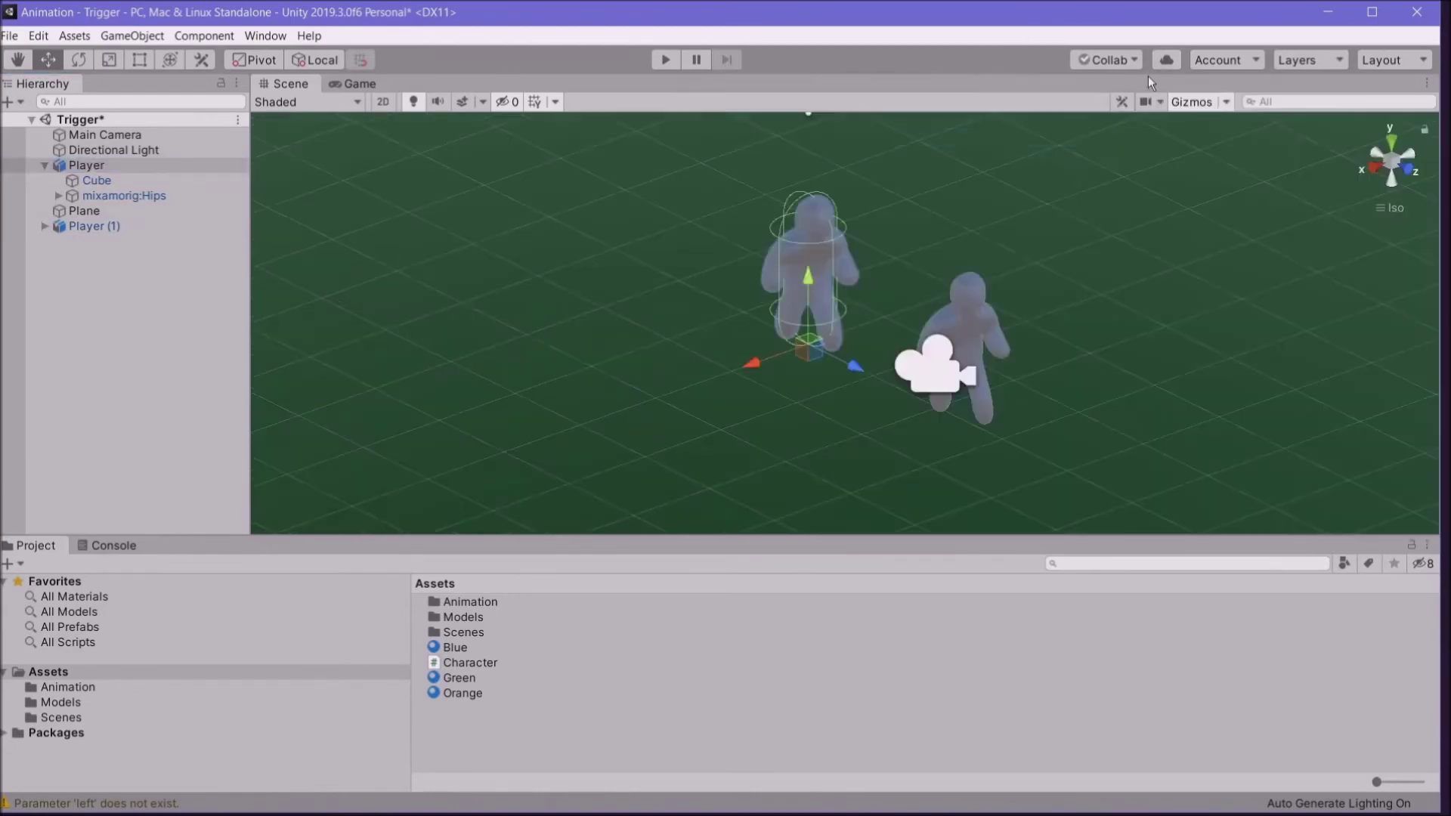
Step: Add an Inspector docked beside the Scene view and set the original Player's Animator controller to PlayerController
{"action": "right_click", "coordinate": [304, 84]}
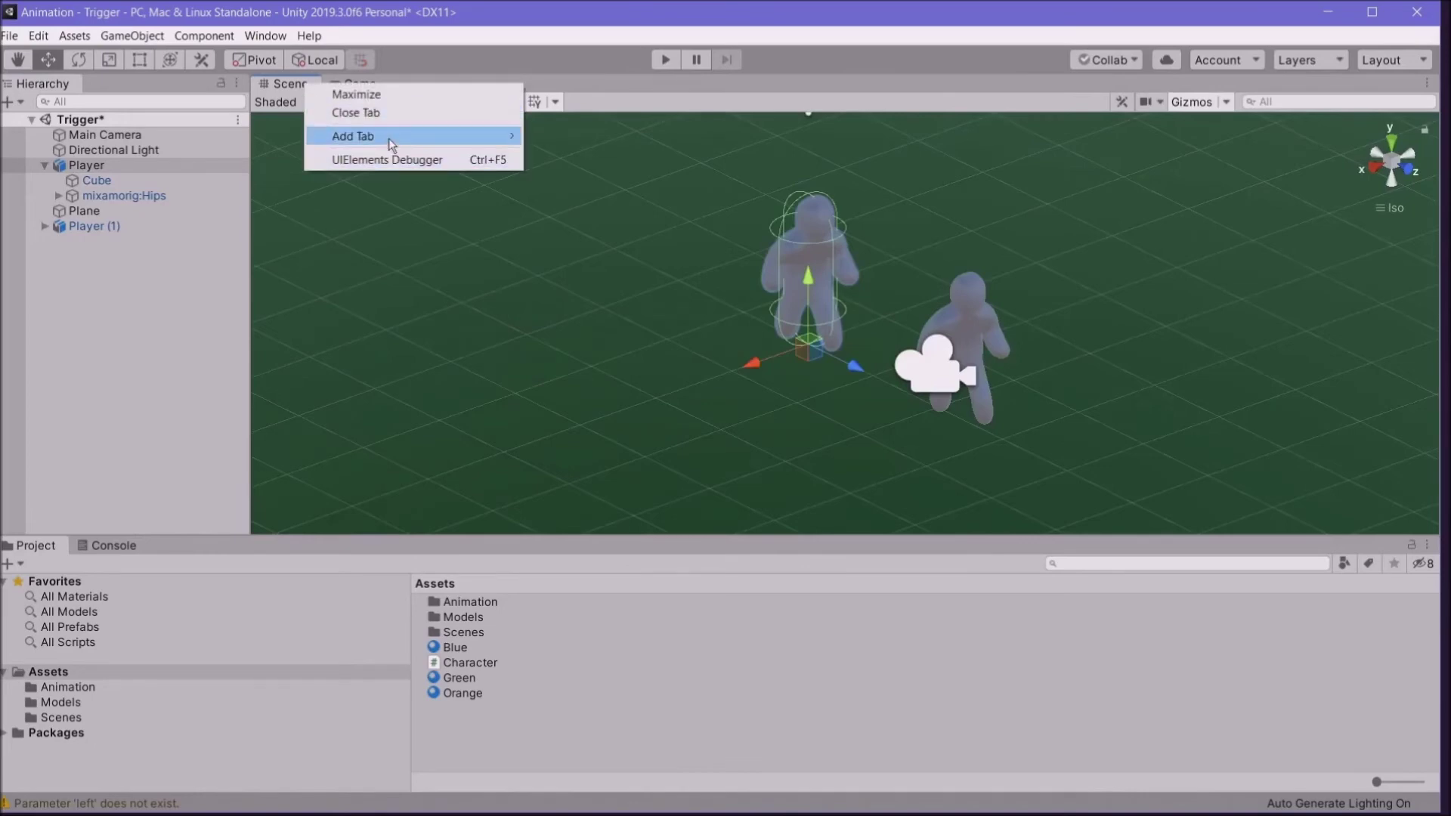
{"action": "mouse_move", "coordinate": [389, 136]}
{"action": "left_click", "coordinate": [568, 171]}
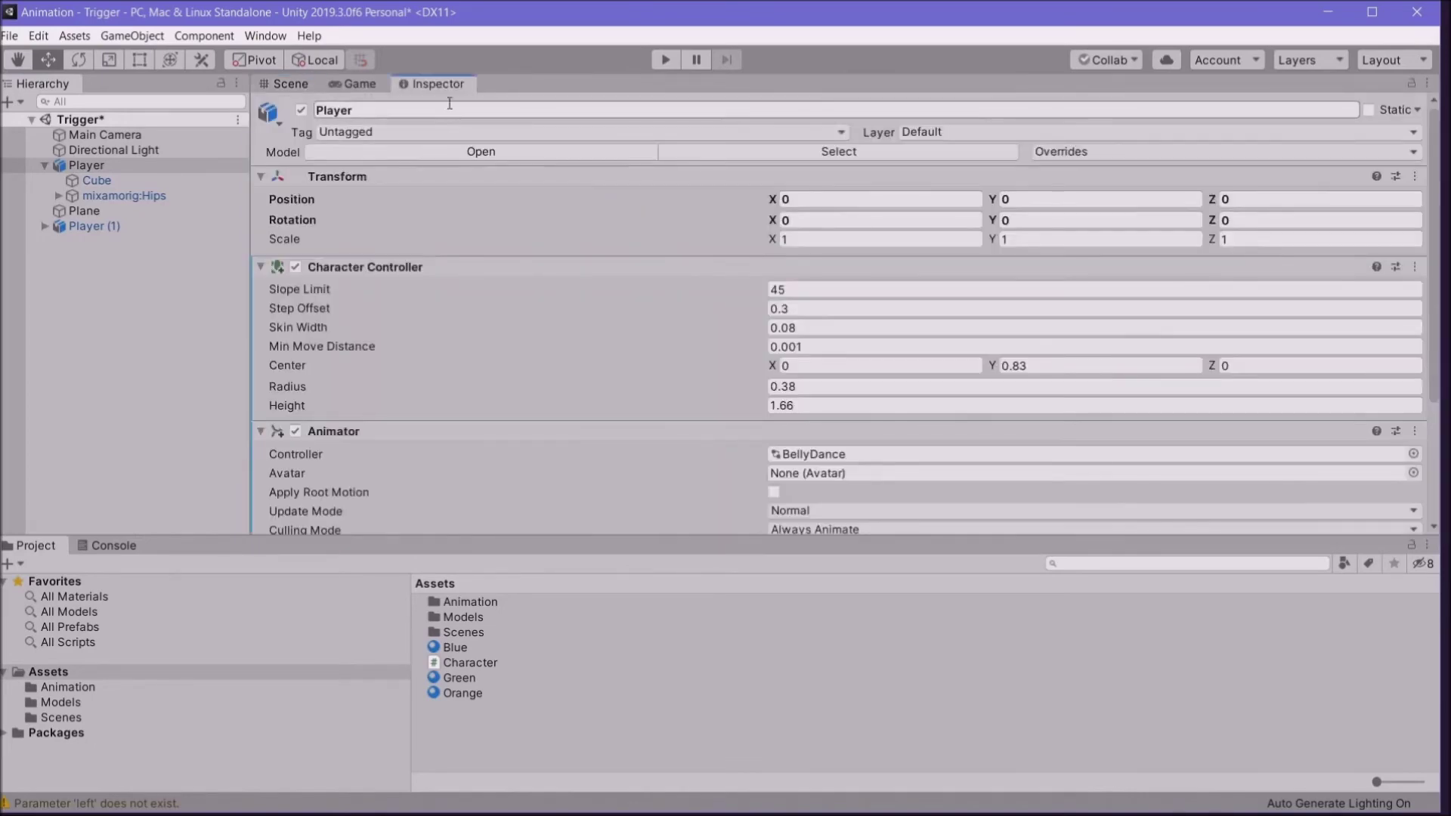
{"action": "left_click_drag", "start_coordinate": [438, 82], "coordinate": [1339, 288]}
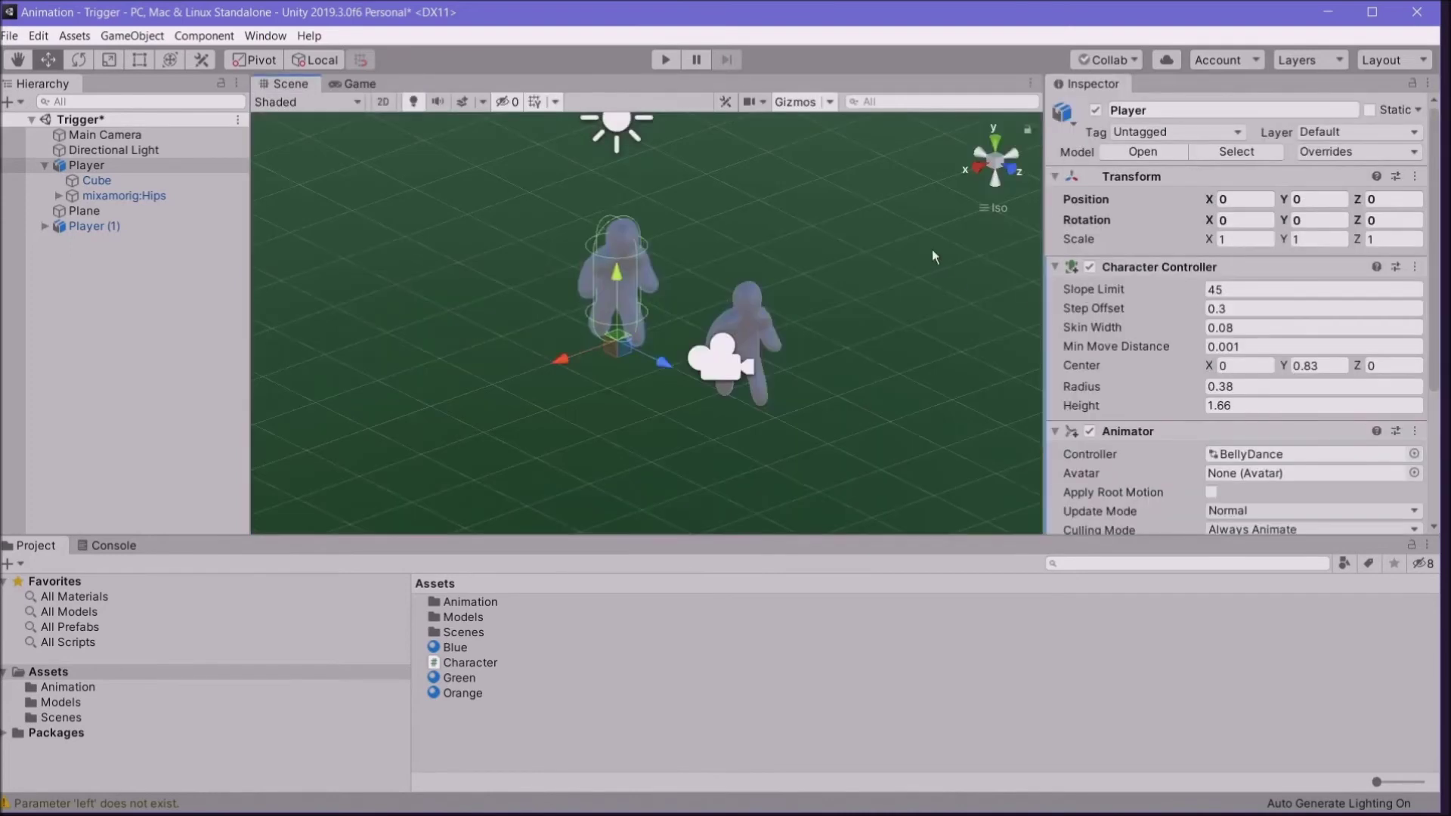
{"action": "left_click", "coordinate": [1414, 453]}
{"action": "double_click", "coordinate": [771, 106]}
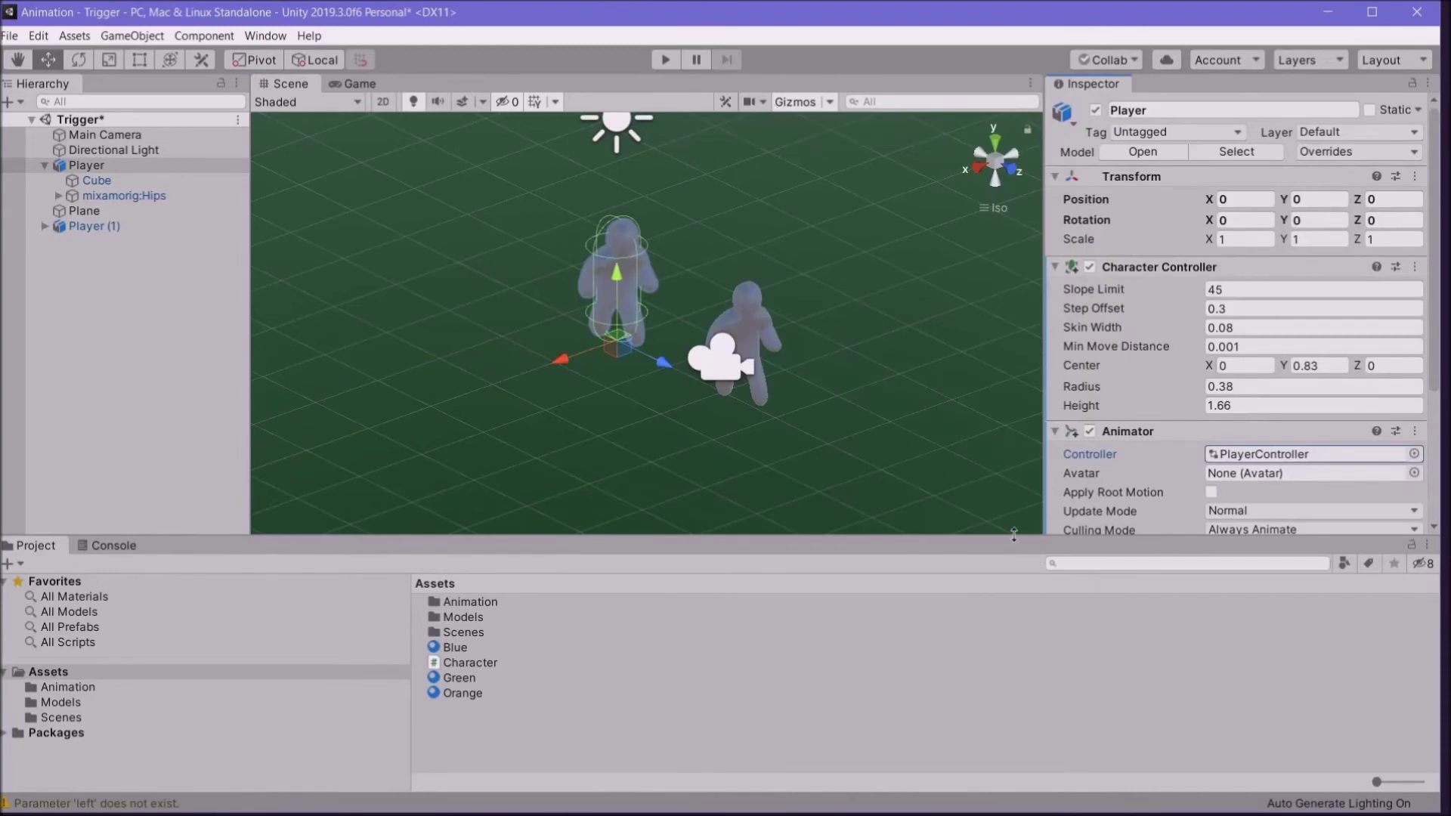
Step: Rotate Player (1) around the Y axis to about 175.6 degrees in the Scene view
{"action": "left_click", "coordinate": [84, 57]}
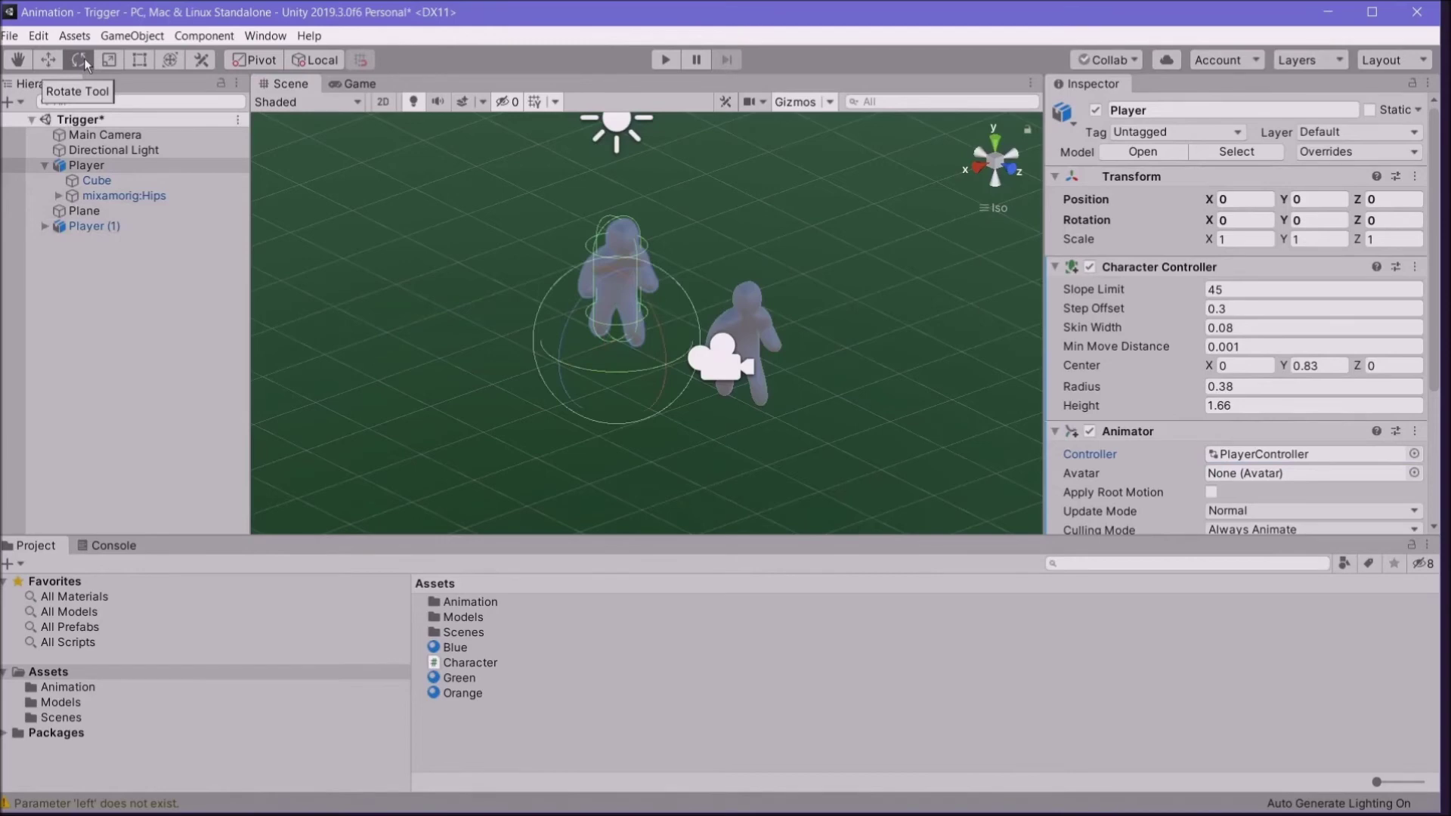
{"action": "left_click", "coordinate": [80, 225]}
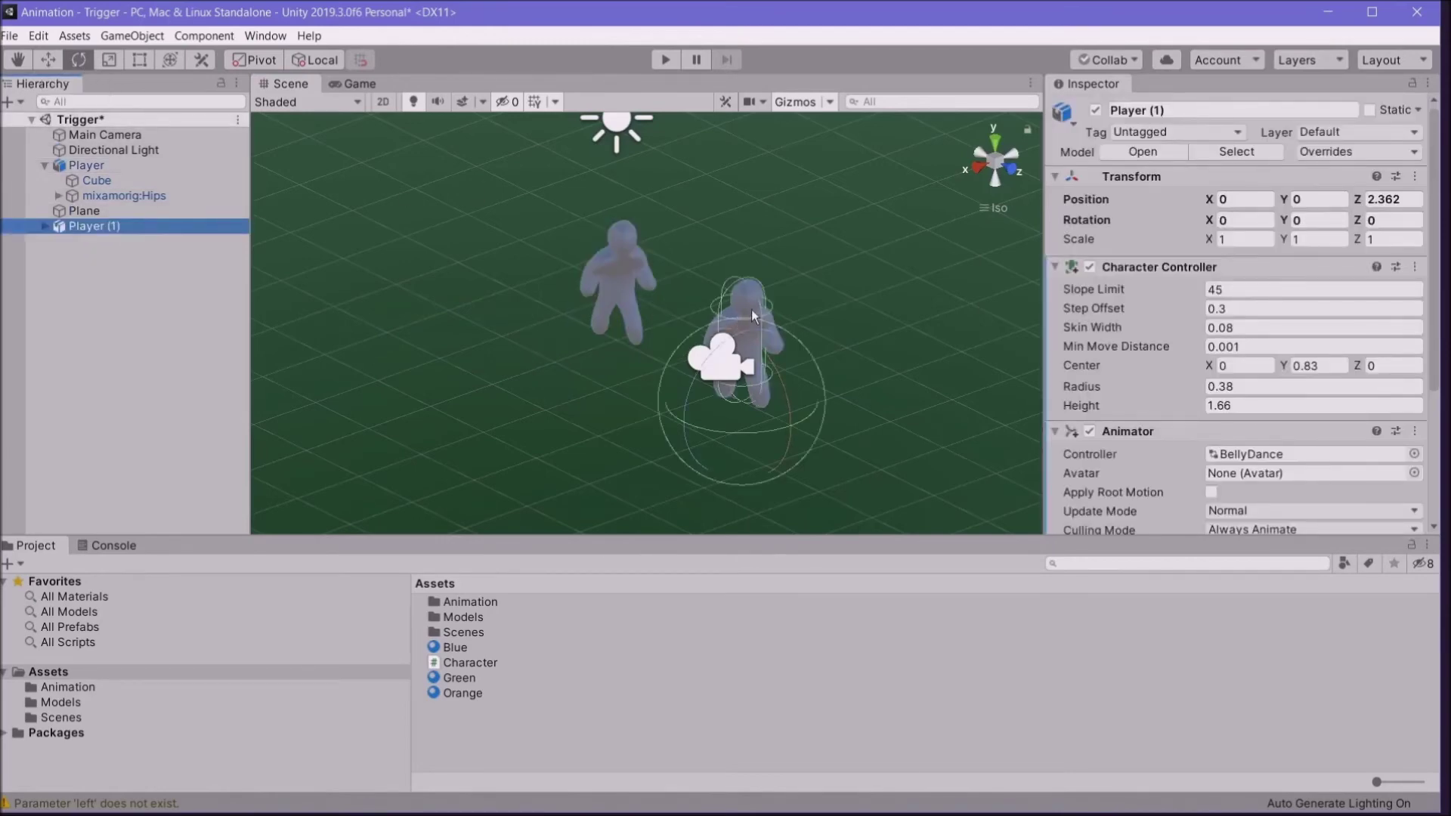
{"action": "left_click_drag", "start_coordinate": [780, 416], "coordinate": [365, 394]}
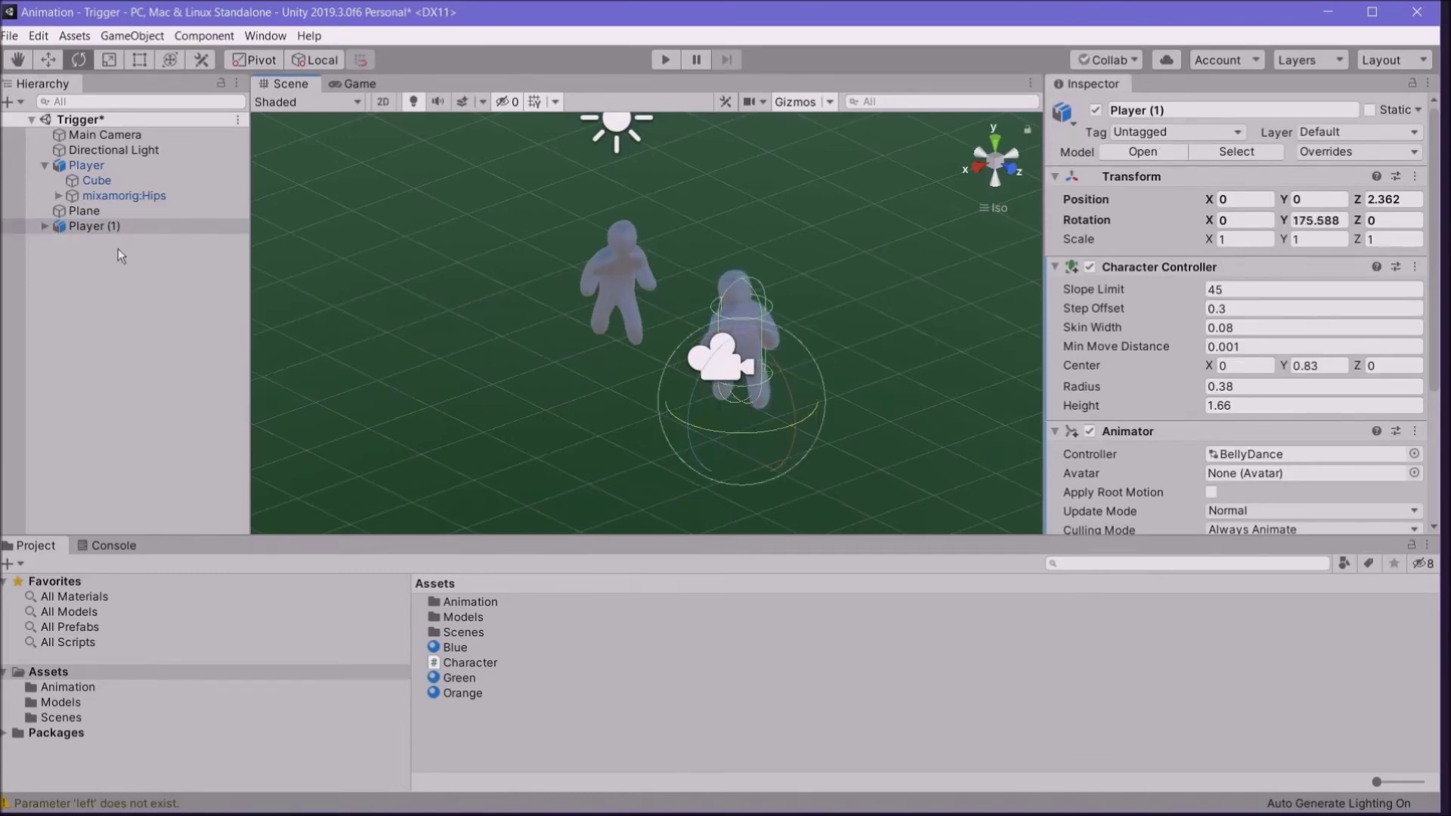
Step: Rename the Player (1) object as NPC
{"action": "left_click", "coordinate": [96, 230]}
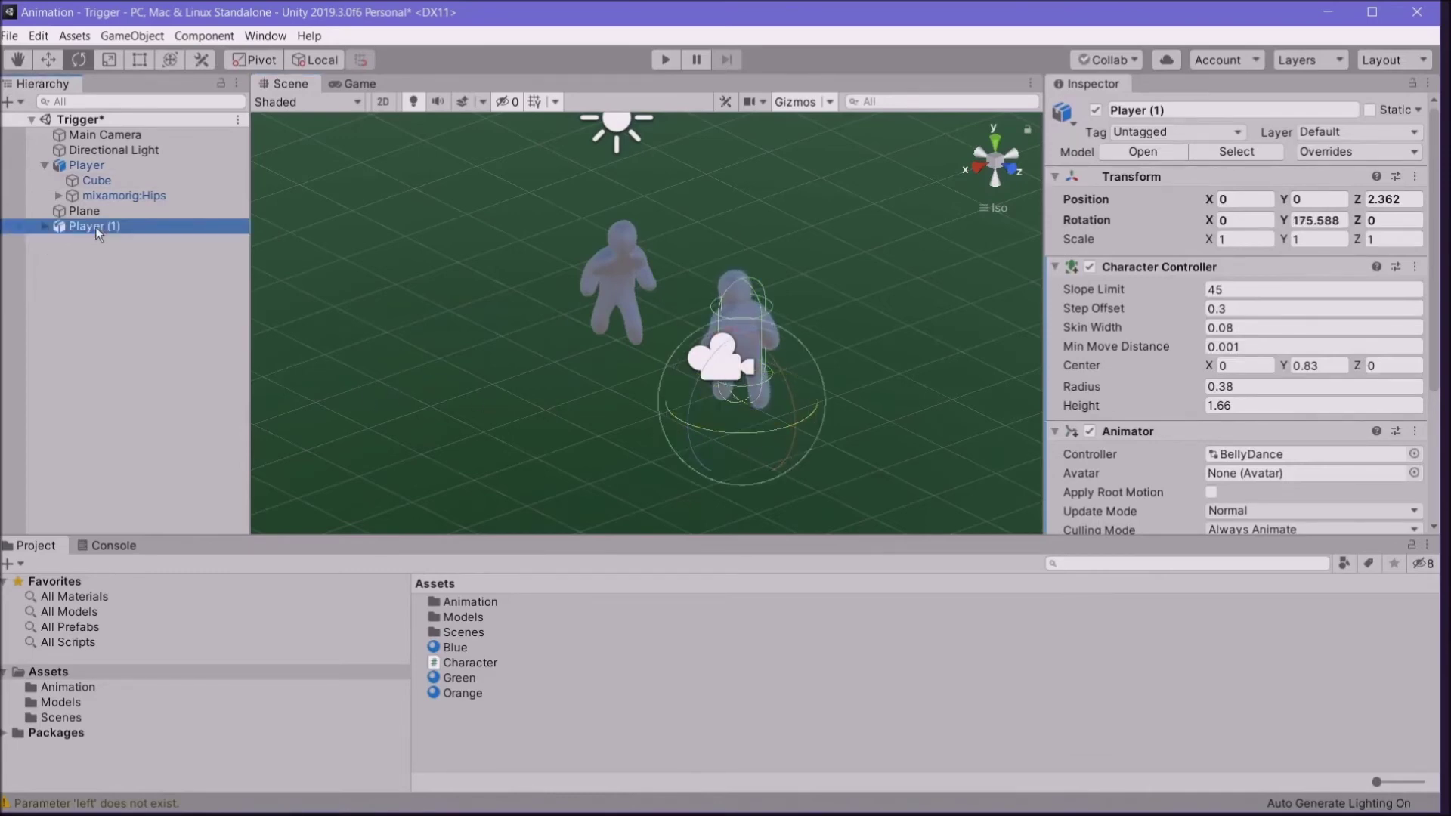
{"action": "key", "text": "F2"}
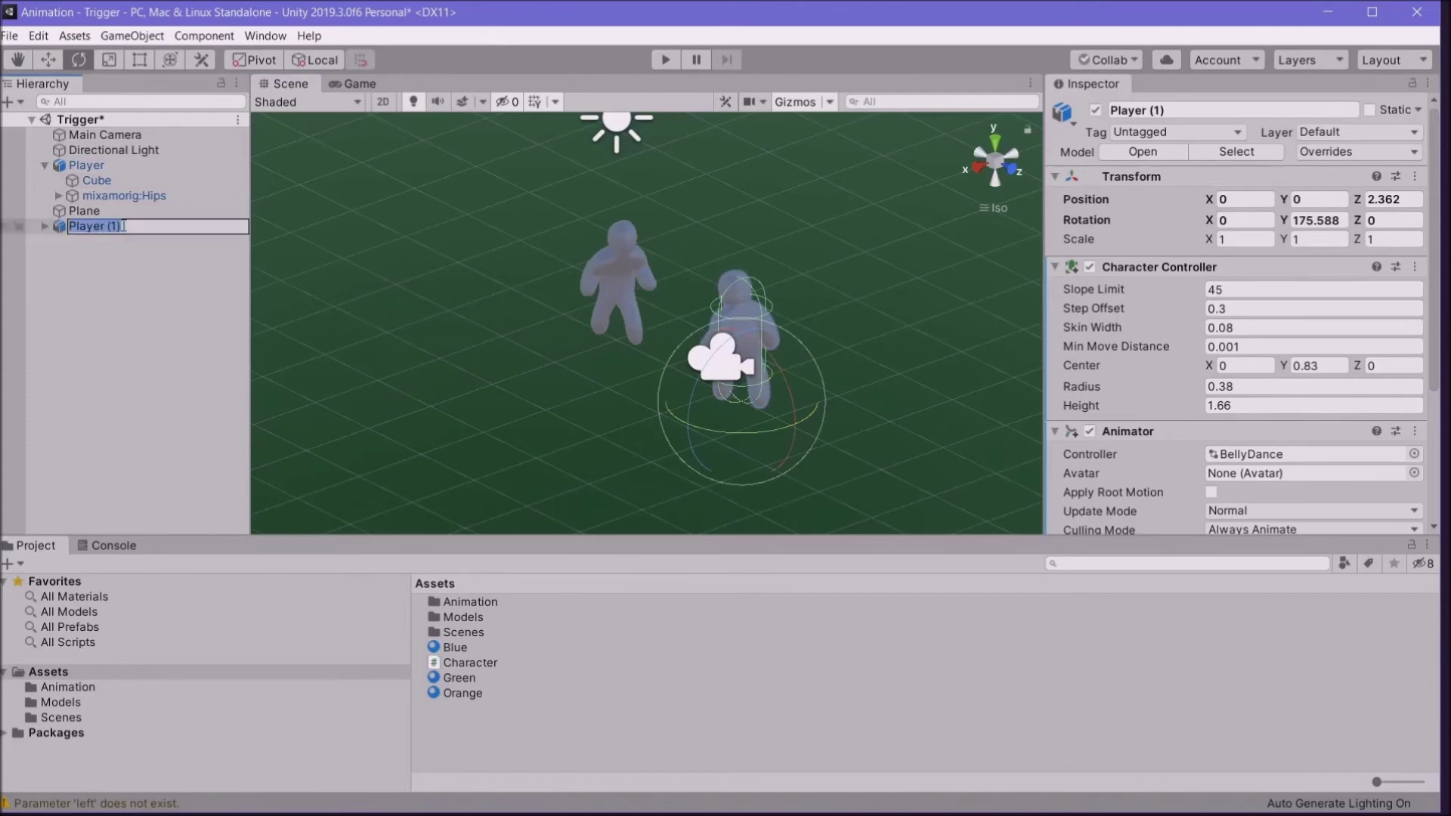
{"action": "type", "text": "NPC"}
{"action": "key", "text": "Return"}
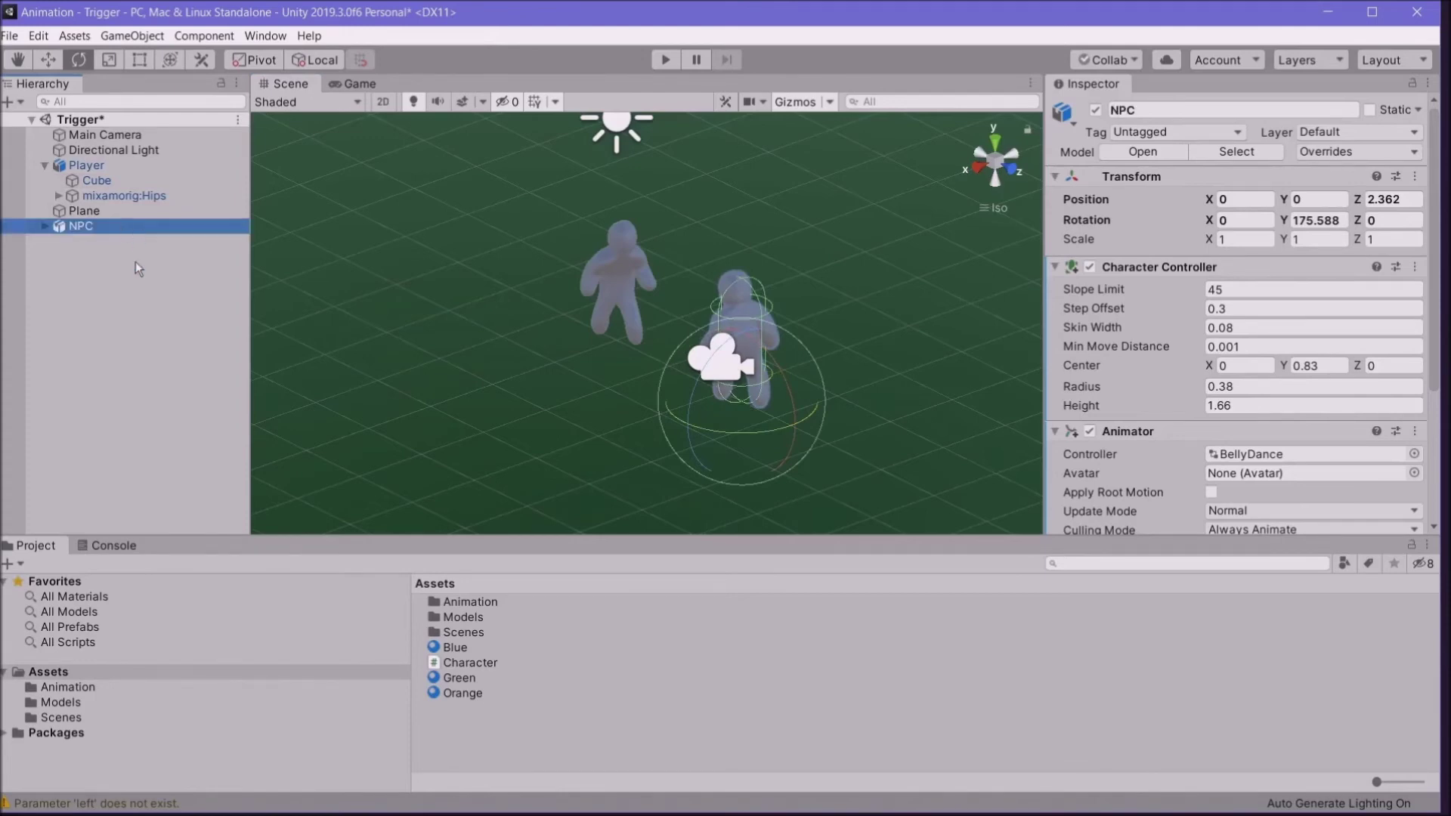
Step: Move the NPC farther from the Player to about X -0.15, Z 4.28, and clear the selection
{"action": "left_click", "coordinate": [47, 59]}
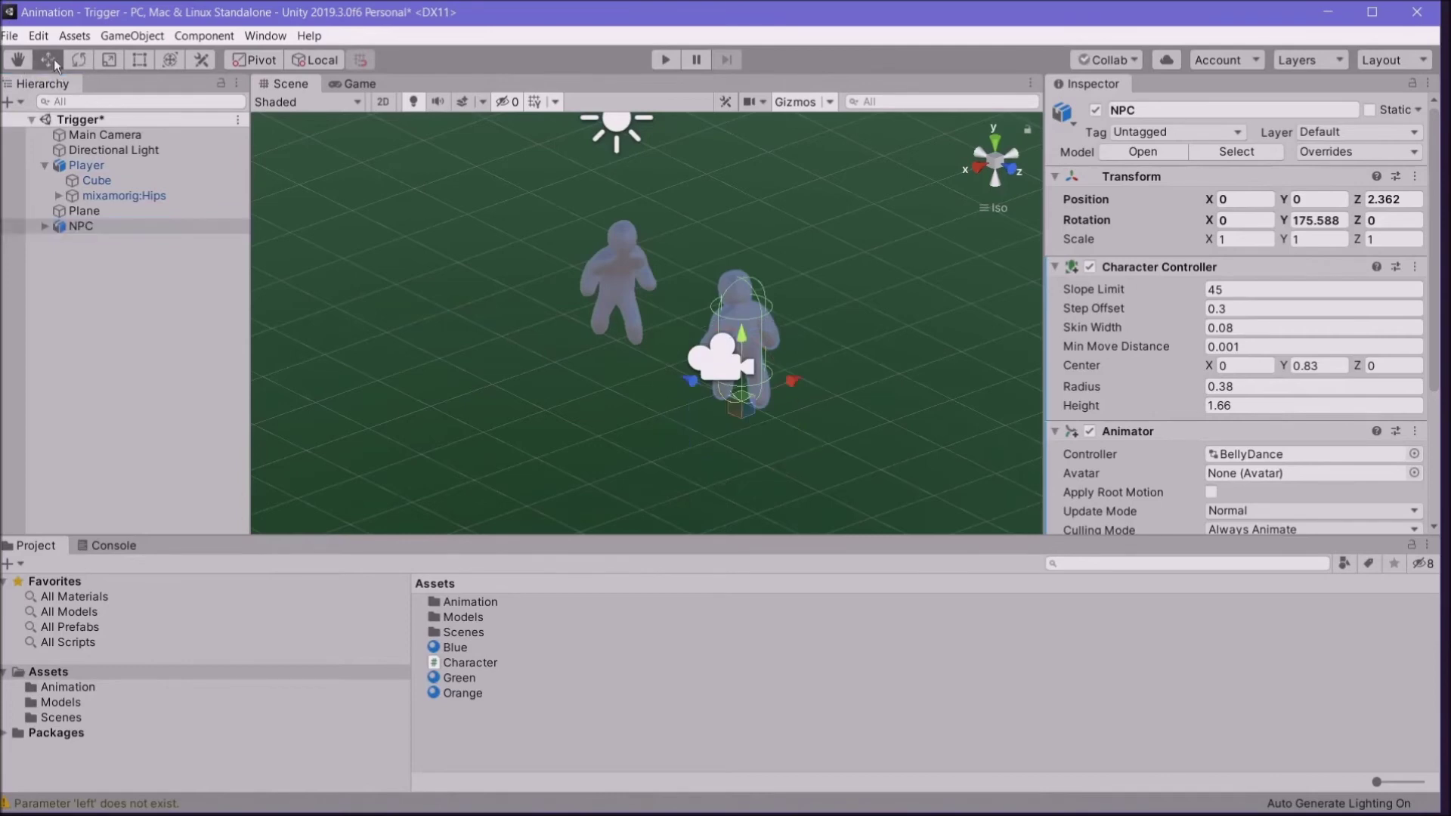
{"action": "left_click_drag", "start_coordinate": [704, 380], "coordinate": [811, 419]}
{"action": "left_click", "coordinate": [111, 251]}
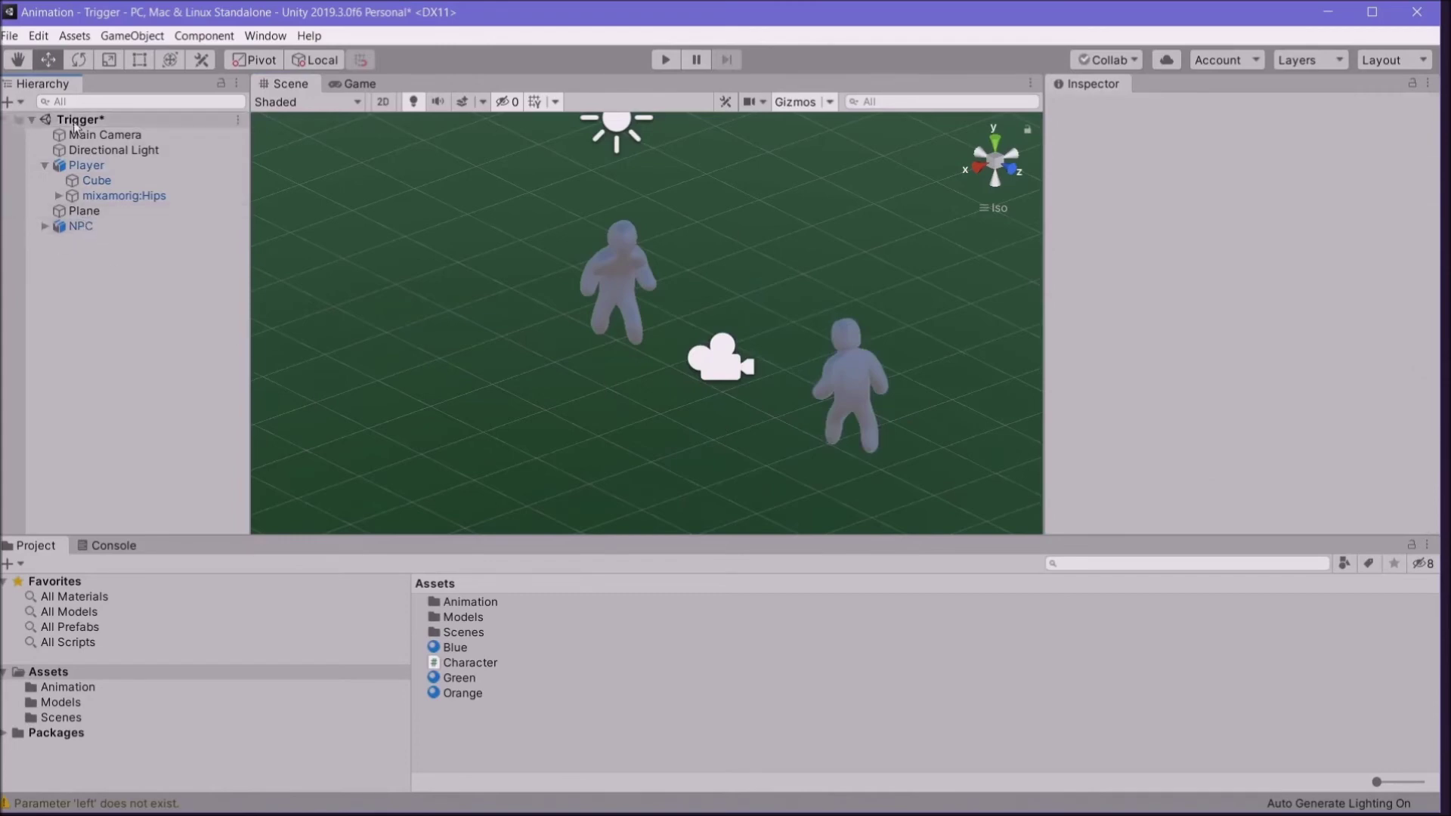
Step: Create a 3D Sphere as a child of the NPC object
{"action": "right_click", "coordinate": [77, 225]}
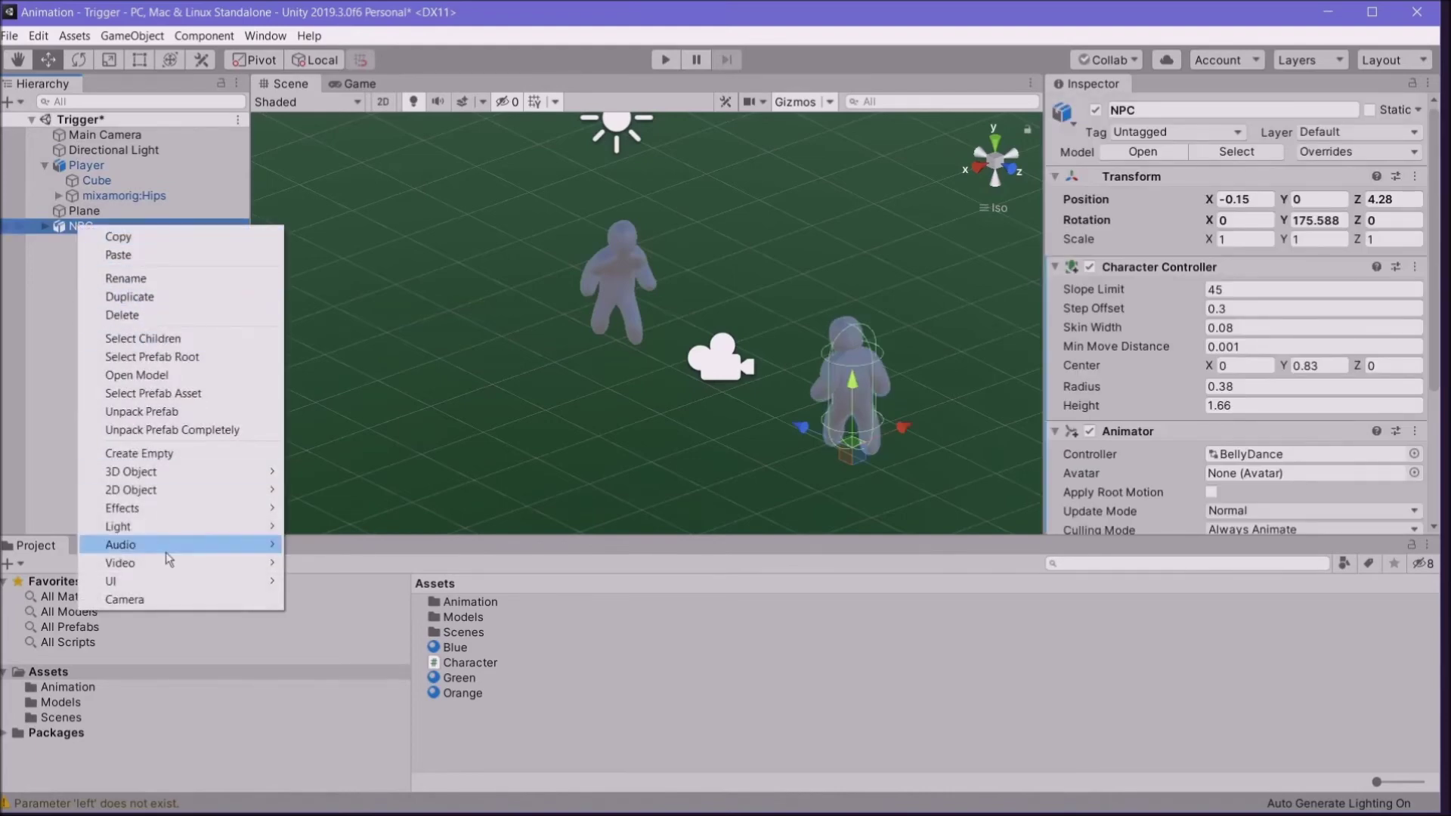
{"action": "mouse_move", "coordinate": [155, 478]}
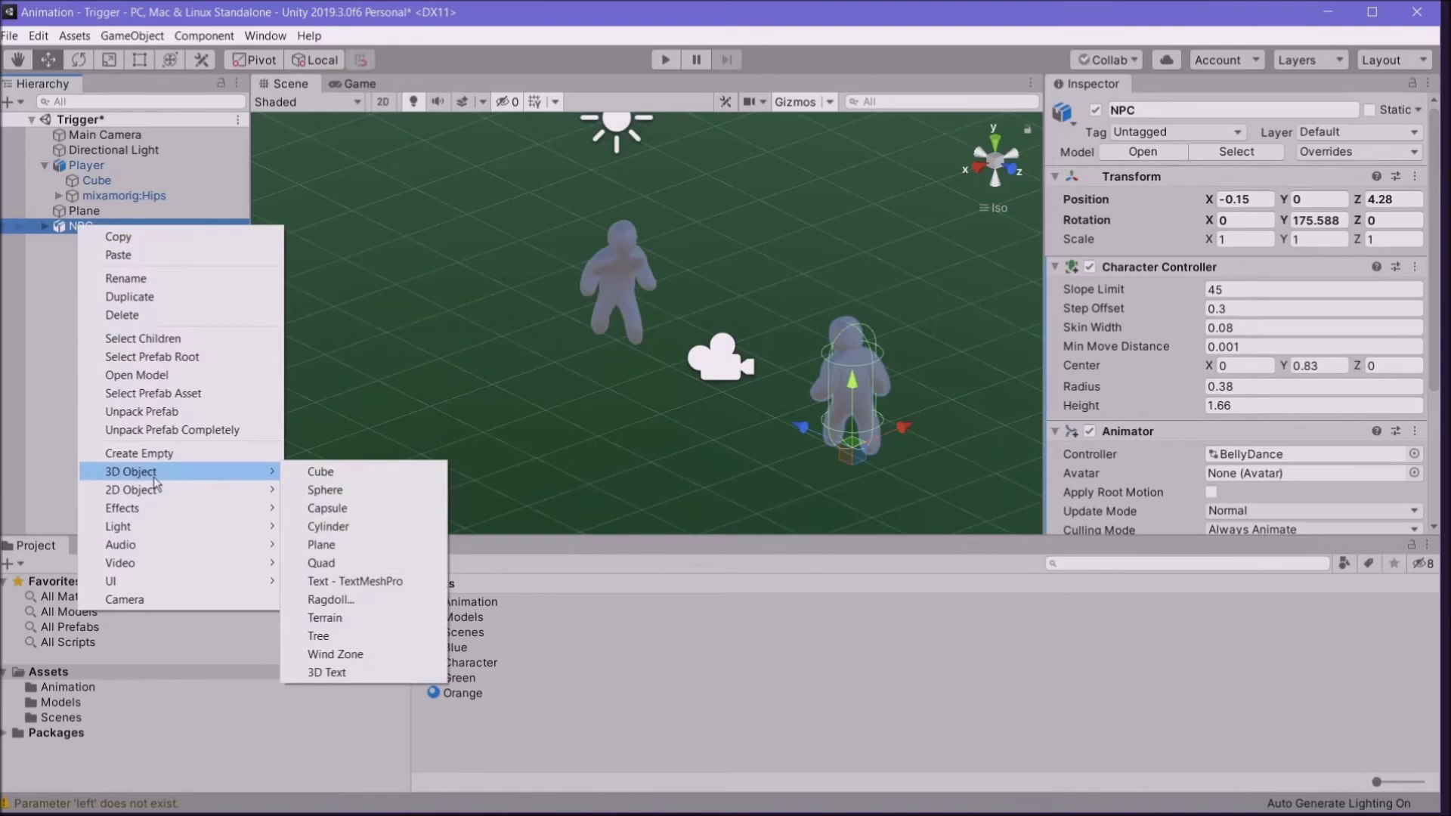
{"action": "left_click", "coordinate": [319, 489]}
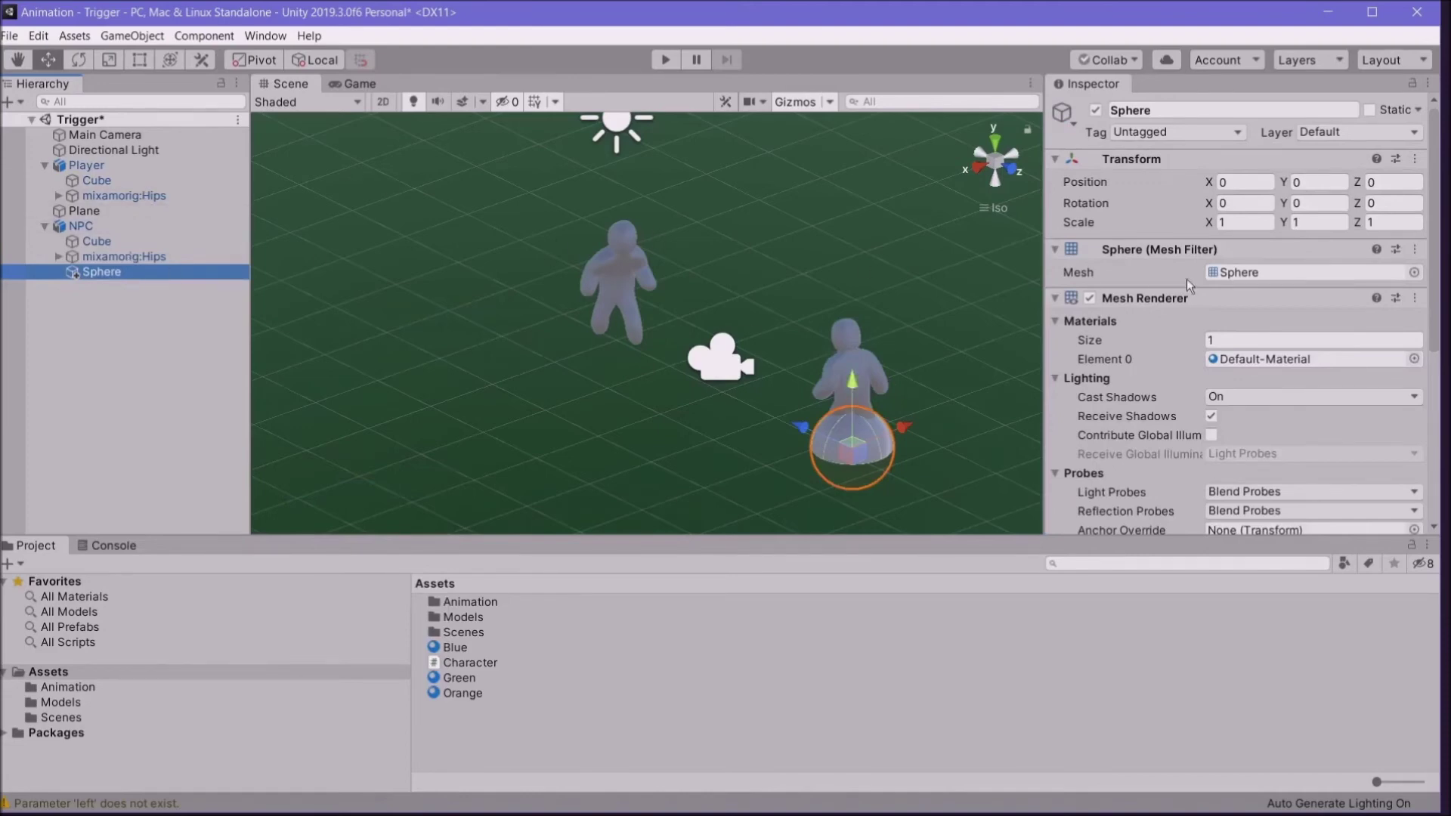
Step: Remove the Sphere's Mesh Renderer component and make its Sphere Collider a trigger
{"action": "left_click", "coordinate": [1415, 297]}
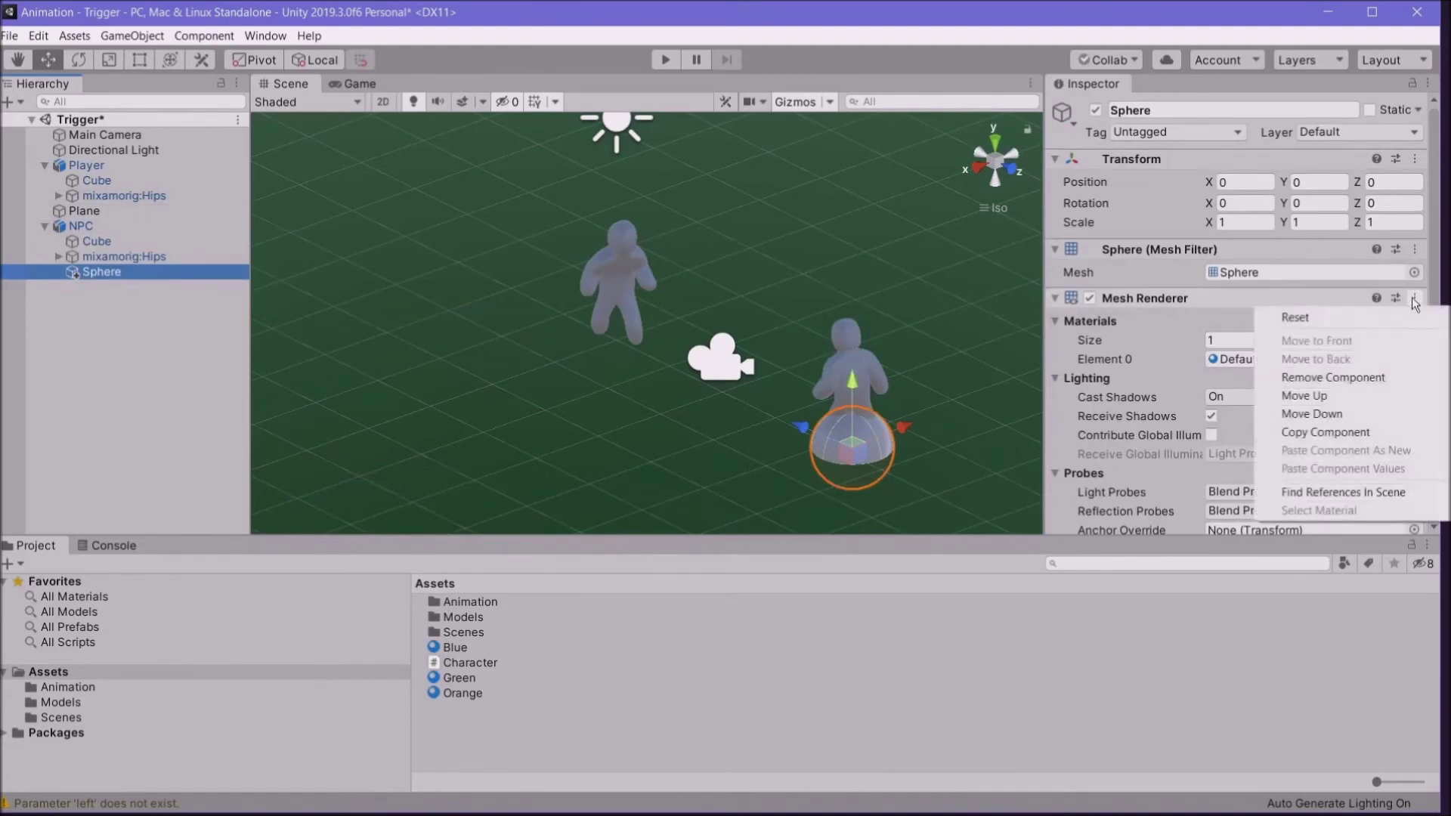
{"action": "left_click", "coordinate": [1339, 378]}
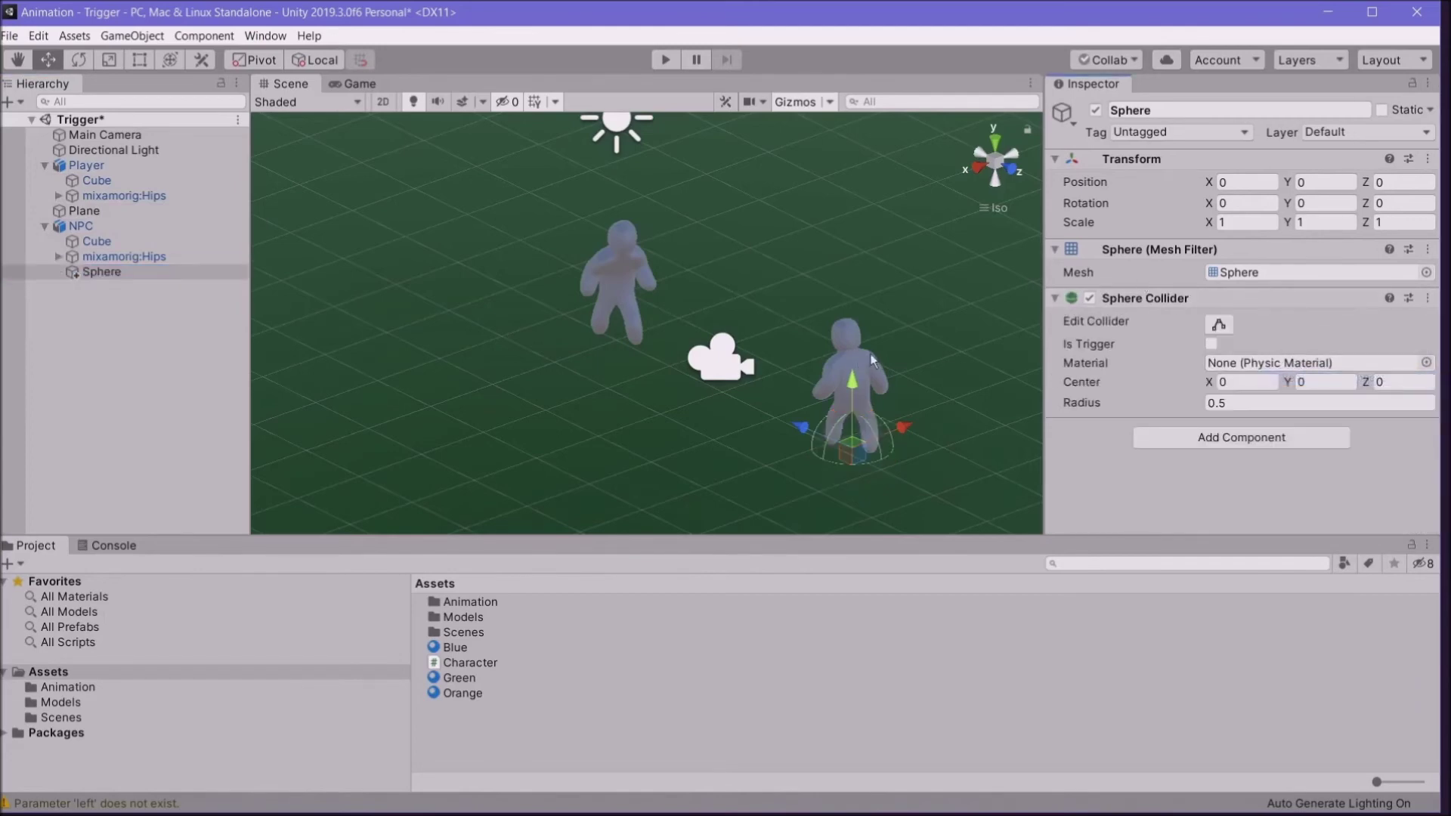
{"action": "left_click", "coordinate": [1211, 345]}
Step: Scale the trigger Sphere uniformly to about 4.2 so that it surrounds the NPC
{"action": "left_click", "coordinate": [111, 60]}
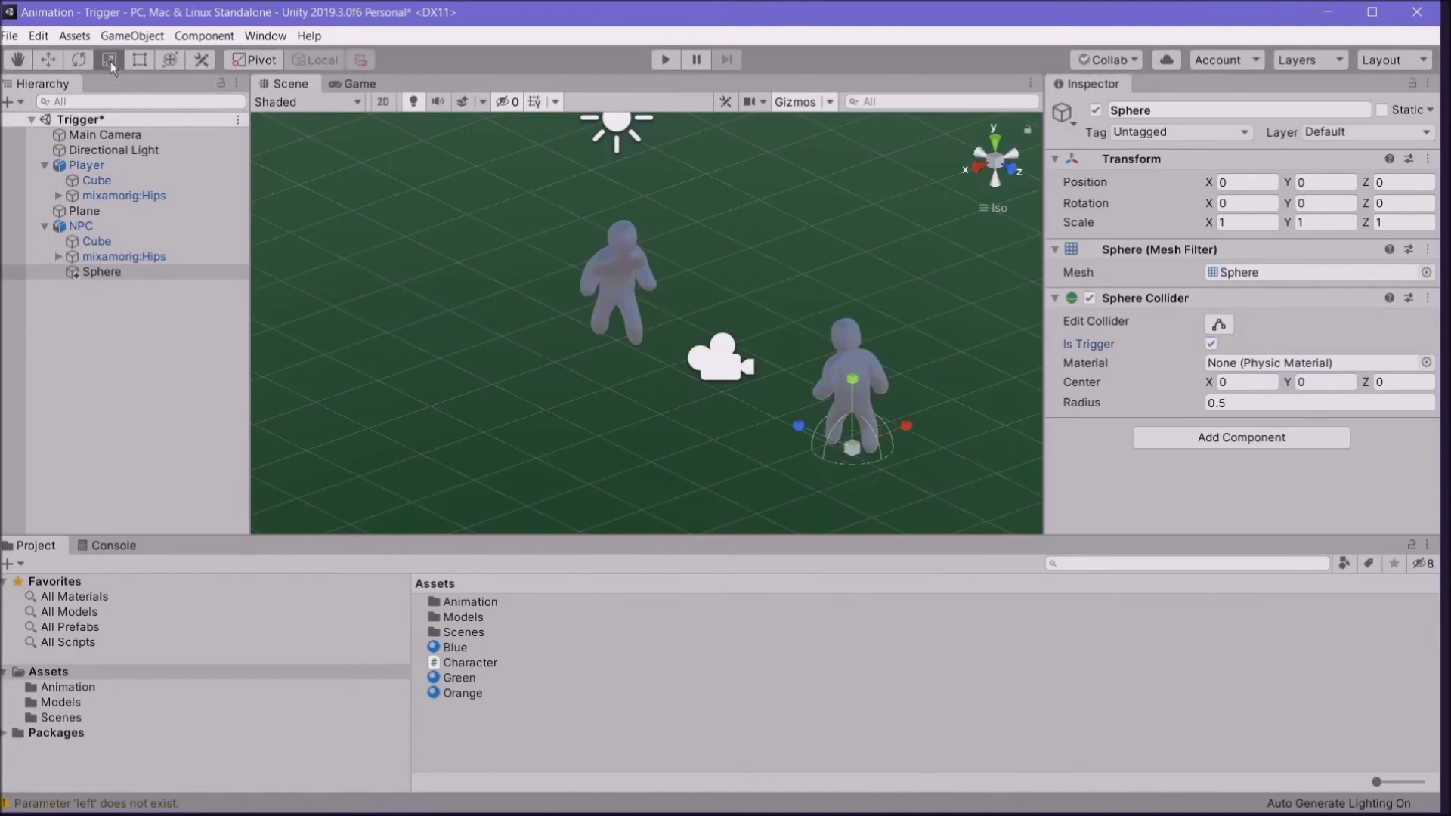
{"action": "left_click_drag", "start_coordinate": [852, 447], "coordinate": [1137, 362]}
{"action": "left_click_drag", "start_coordinate": [483, 391], "coordinate": [683, 417], "text": "alt"}
{"action": "middle_click_drag", "start_coordinate": [682, 417], "coordinate": [515, 415]}
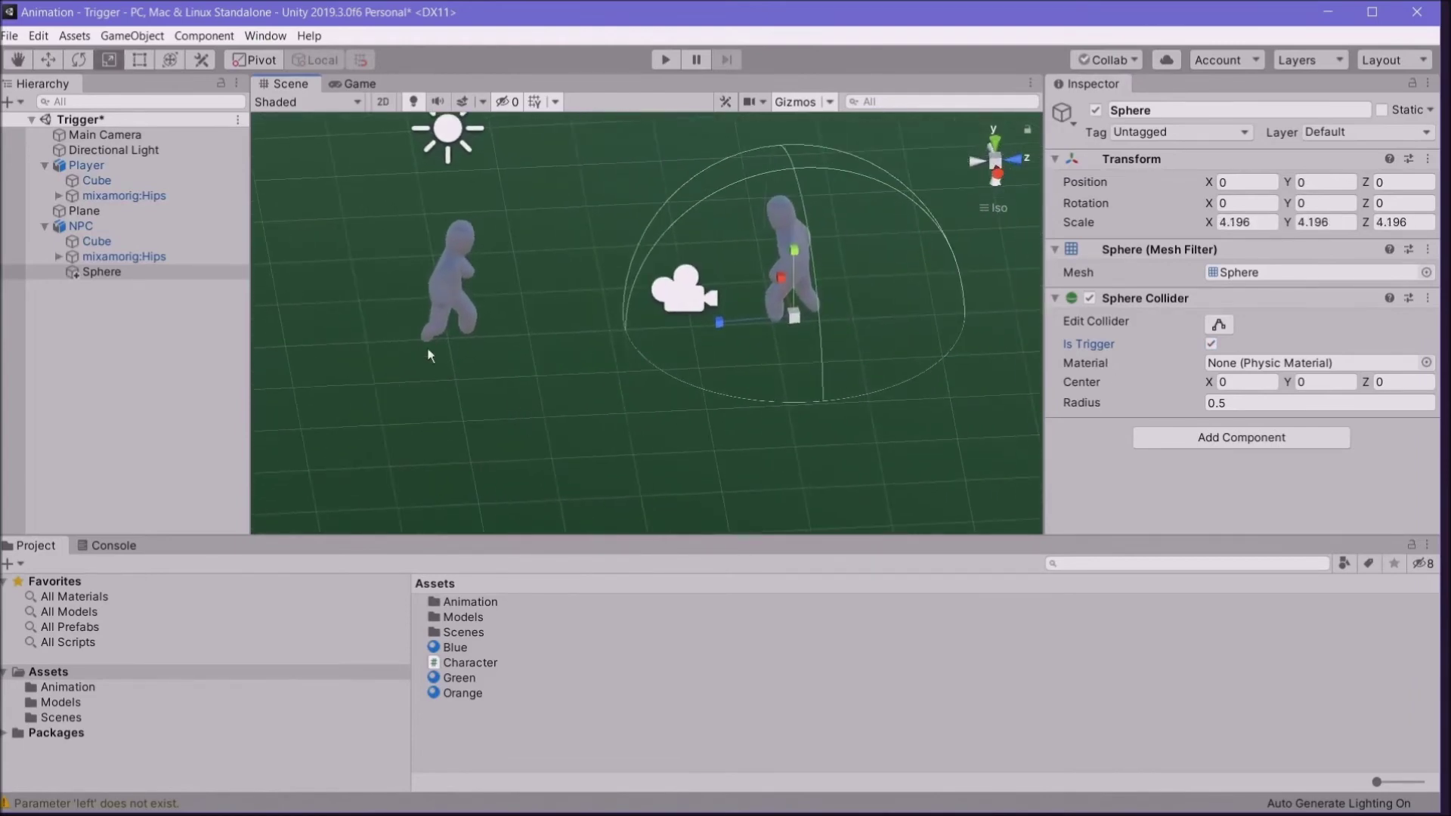
{"action": "mouse_move", "coordinate": [556, 391]}
{"action": "left_mouse_down", "text": "alt"}
{"action": "mouse_move", "coordinate": [545, 408]}
{"action": "mouse_move", "coordinate": [557, 415]}
{"action": "left_mouse_up", "text": "alt"}
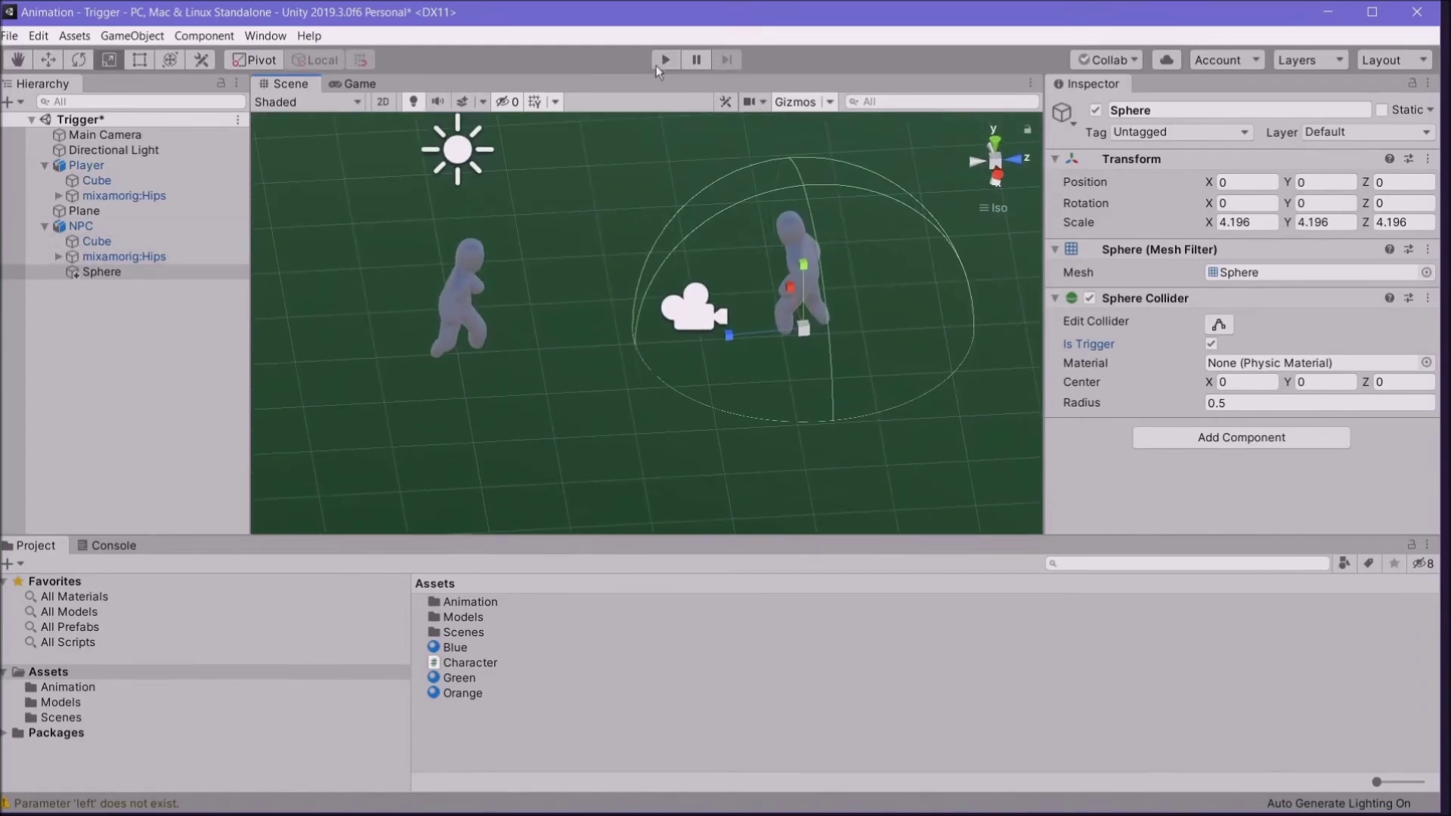
Step: Run the scene to check both characters, and dock the Game view beside the Scene view to watch both together
{"action": "left_click", "coordinate": [662, 61]}
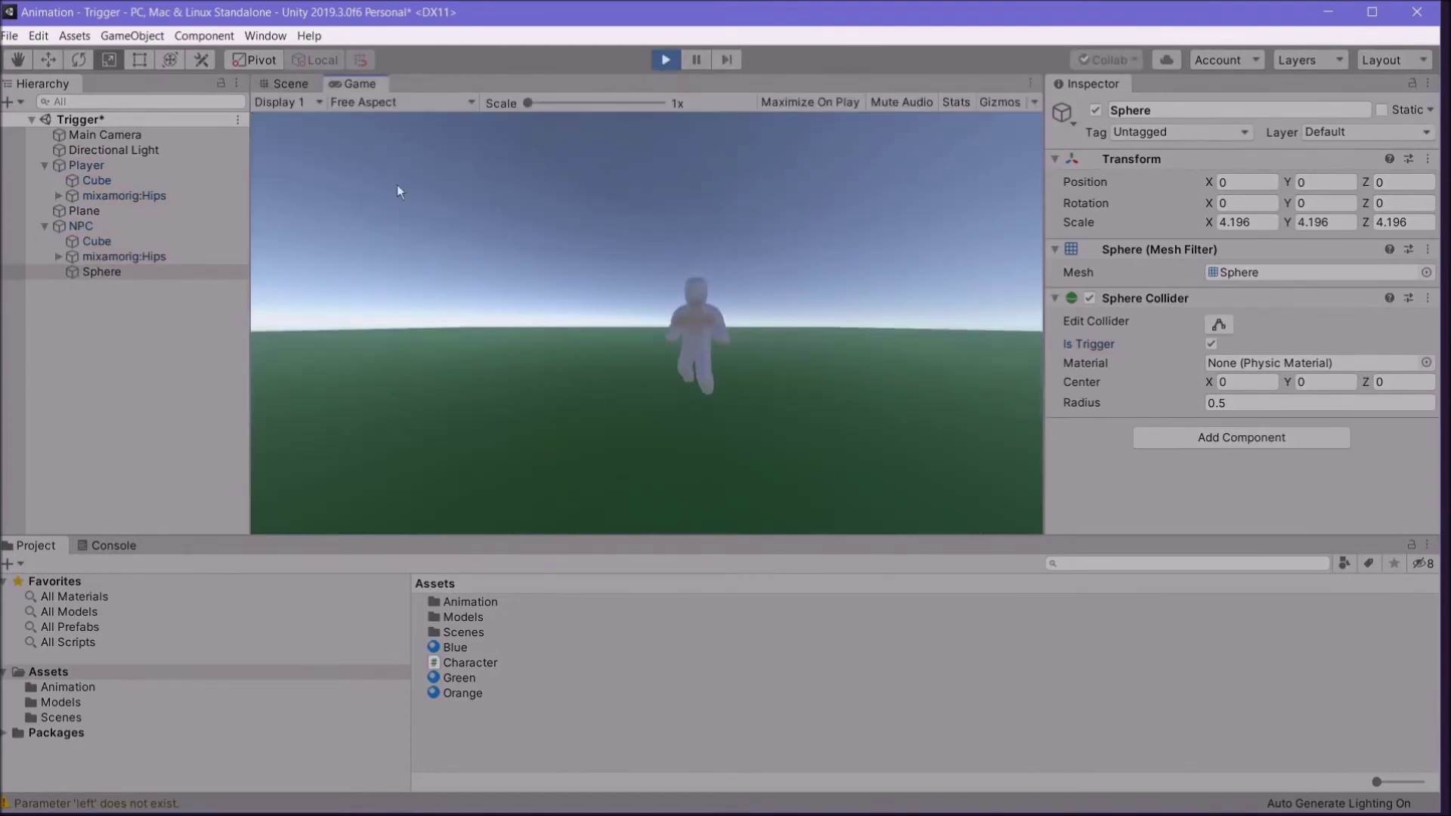
{"action": "left_click", "coordinate": [301, 85]}
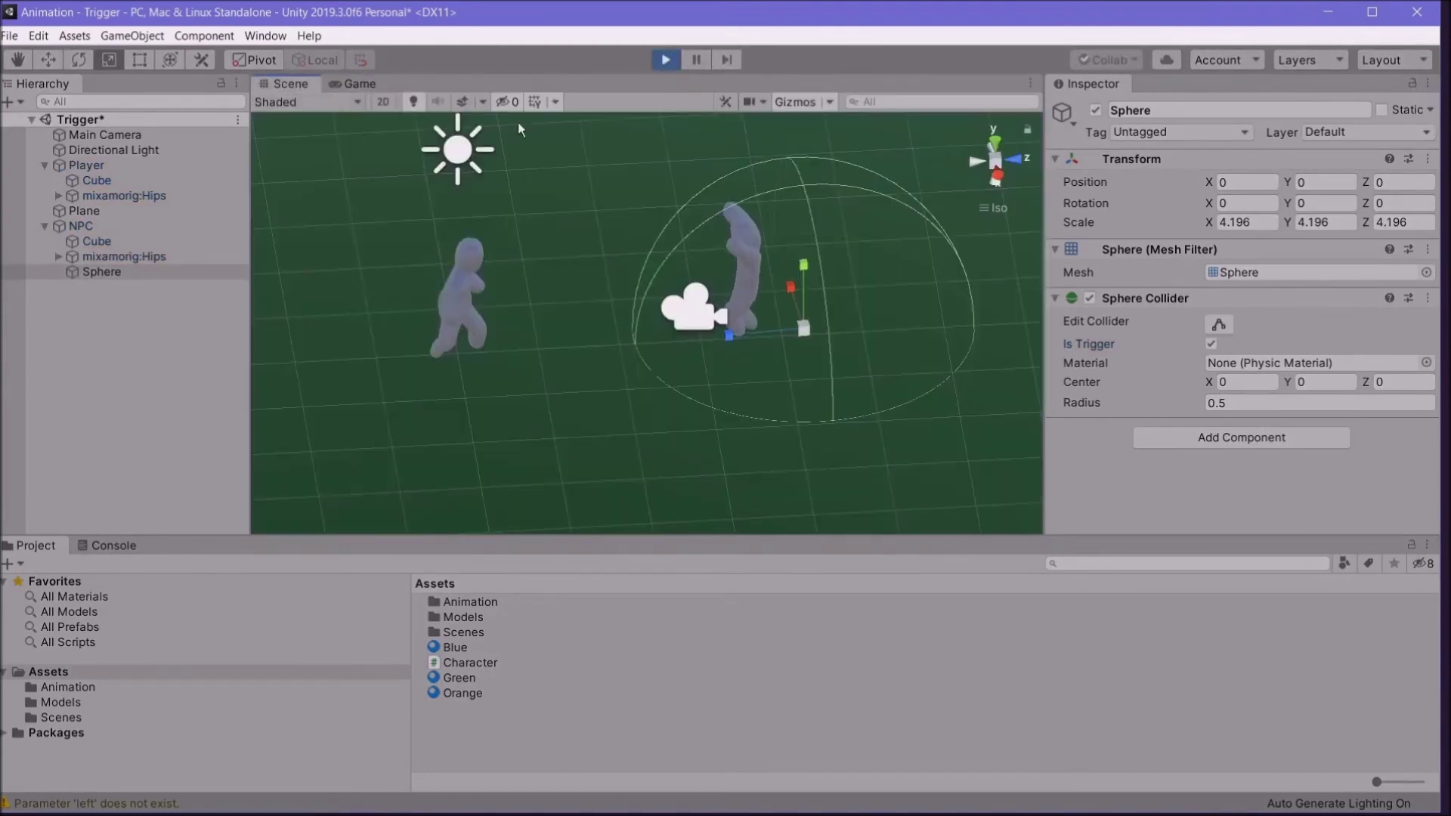
{"action": "left_click", "coordinate": [349, 85]}
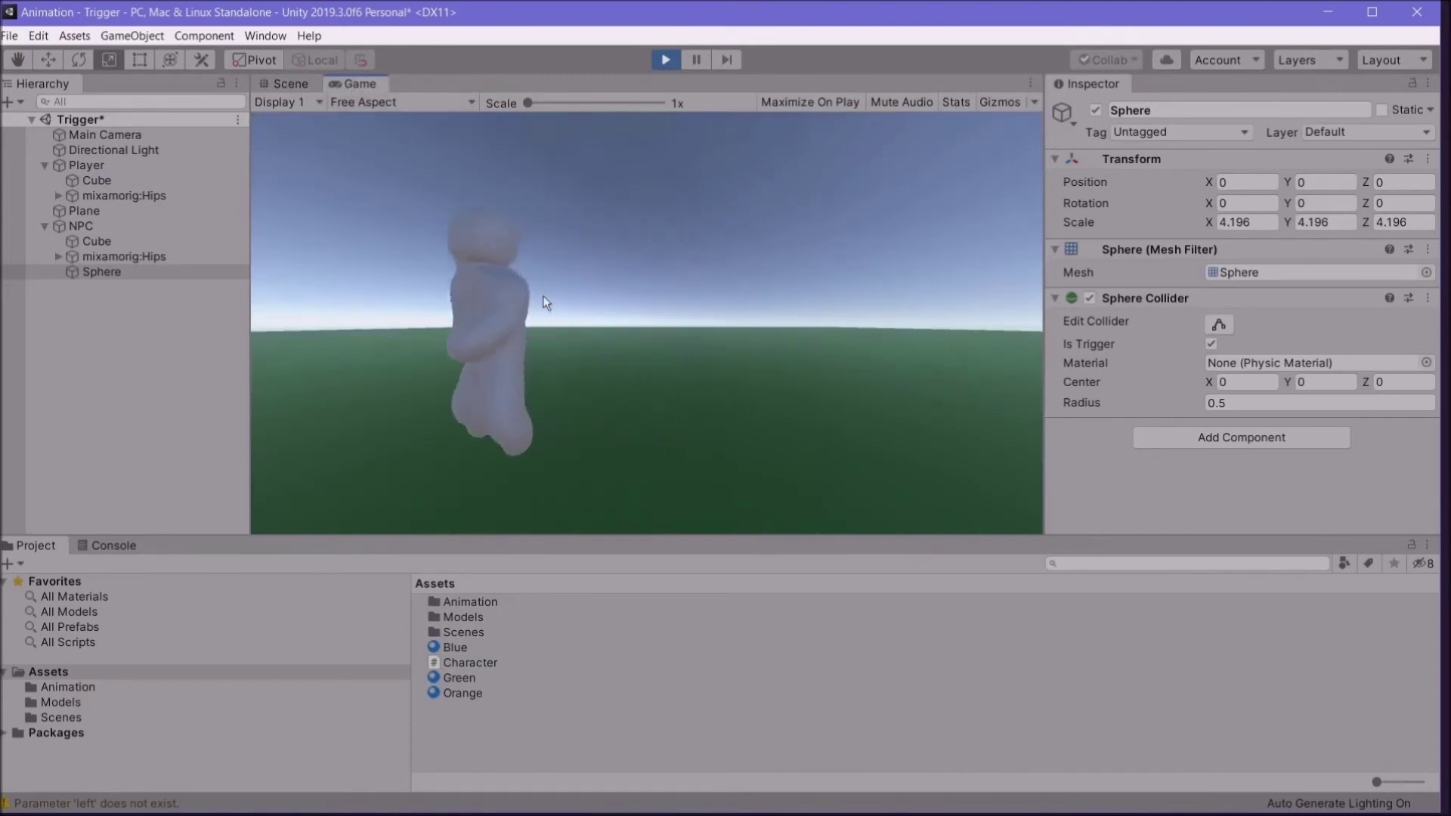
{"action": "left_click", "coordinate": [290, 83]}
{"action": "key", "text": "w"}
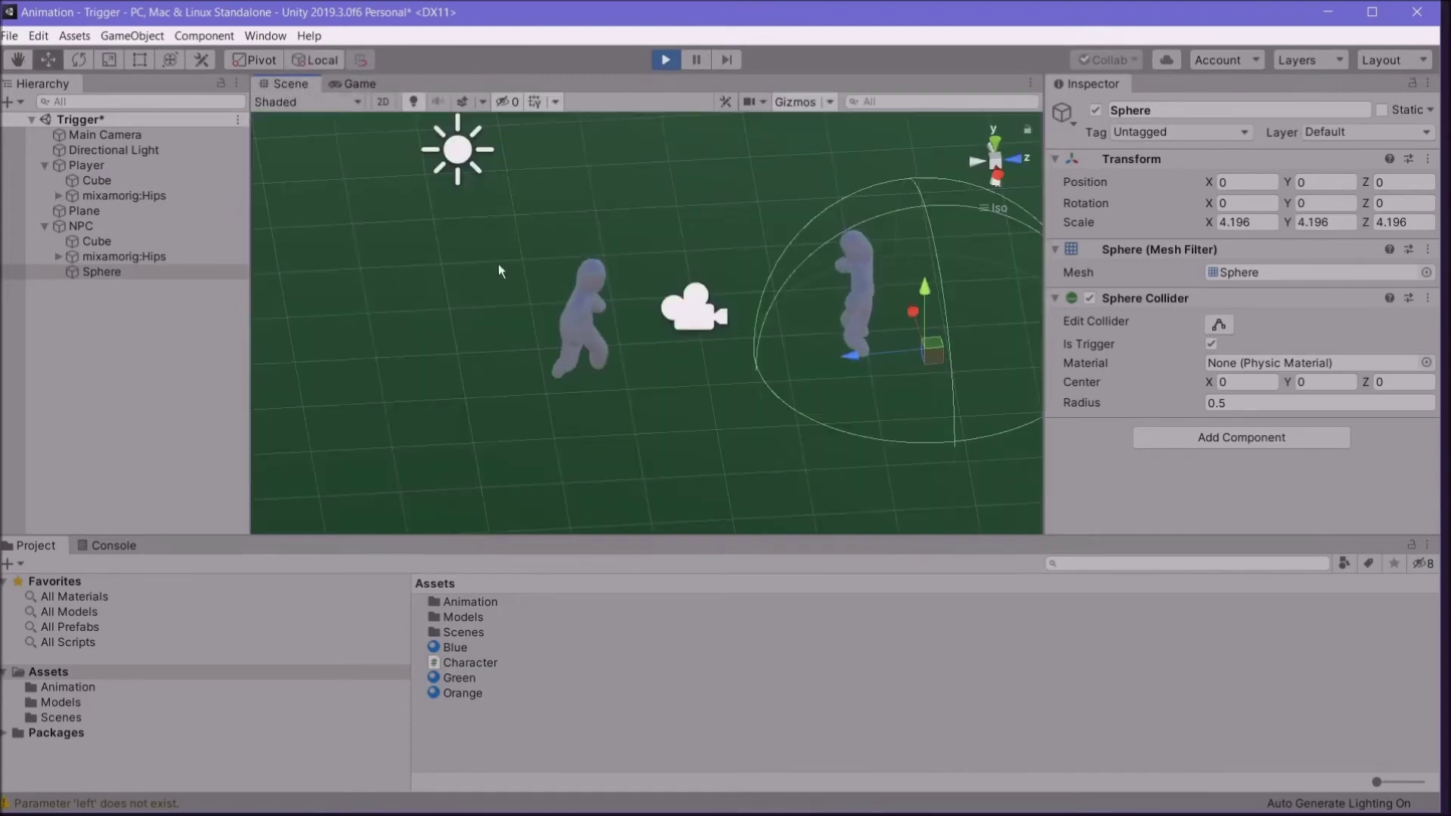
{"action": "left_click", "coordinate": [432, 230]}
{"action": "left_click_drag", "start_coordinate": [353, 83], "coordinate": [278, 201]}
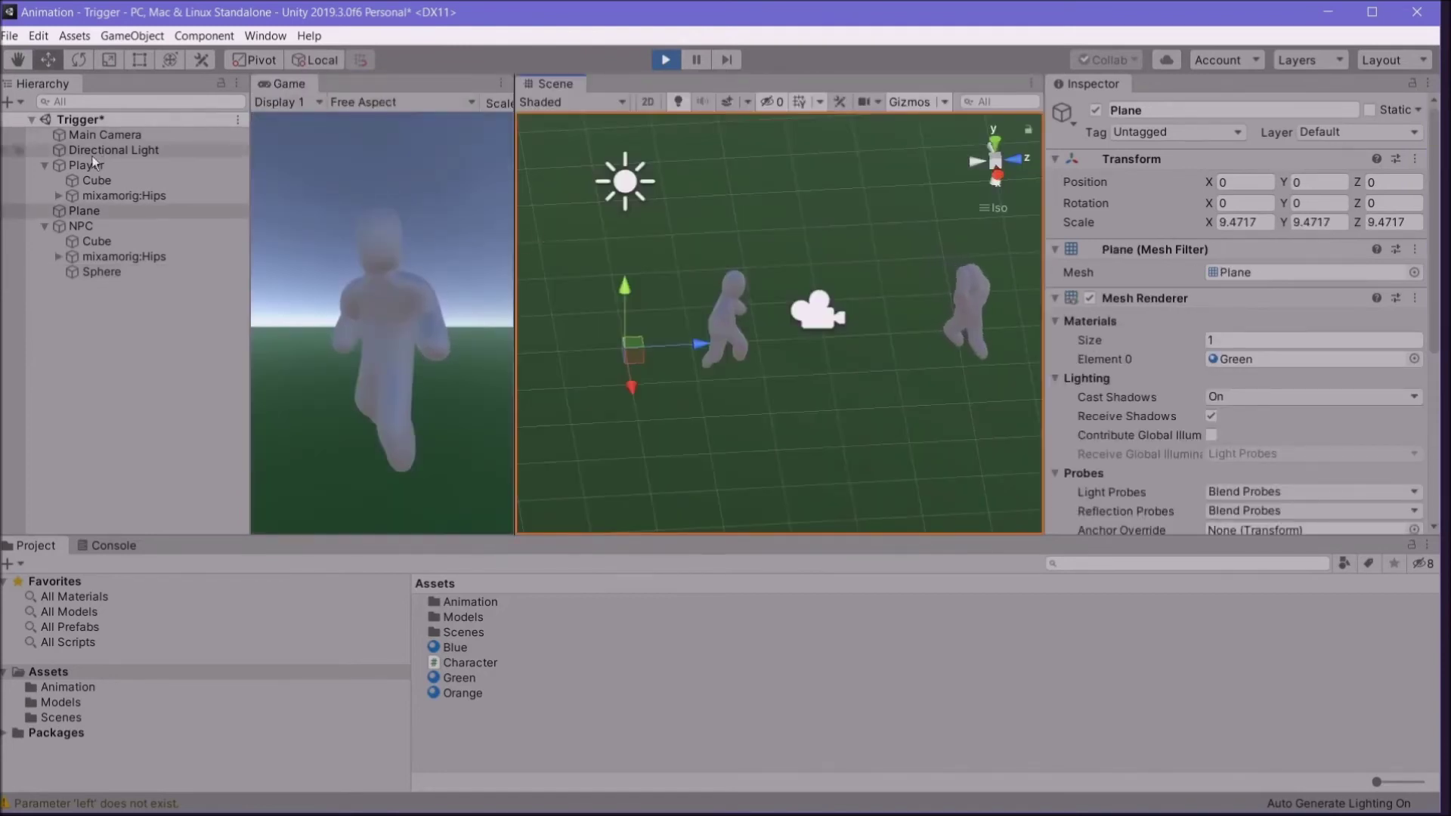
Step: Stop the running scene, raise the Main Camera to about Y 3.48, and turn it to about -107.8 degrees around Y
{"action": "left_click", "coordinate": [87, 135]}
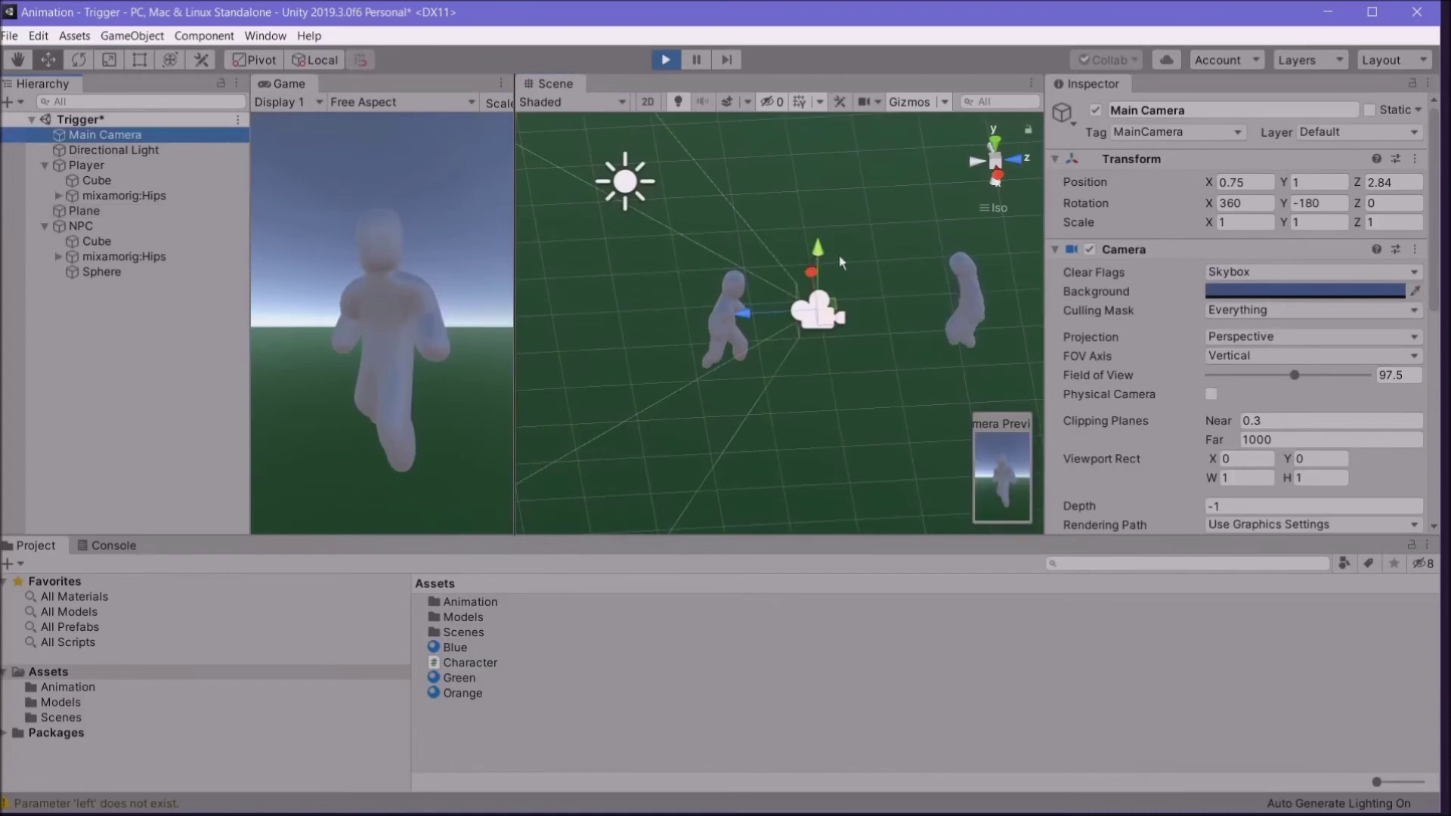
{"action": "left_click", "coordinate": [675, 59]}
{"action": "left_click_drag", "start_coordinate": [817, 243], "coordinate": [804, 102]}
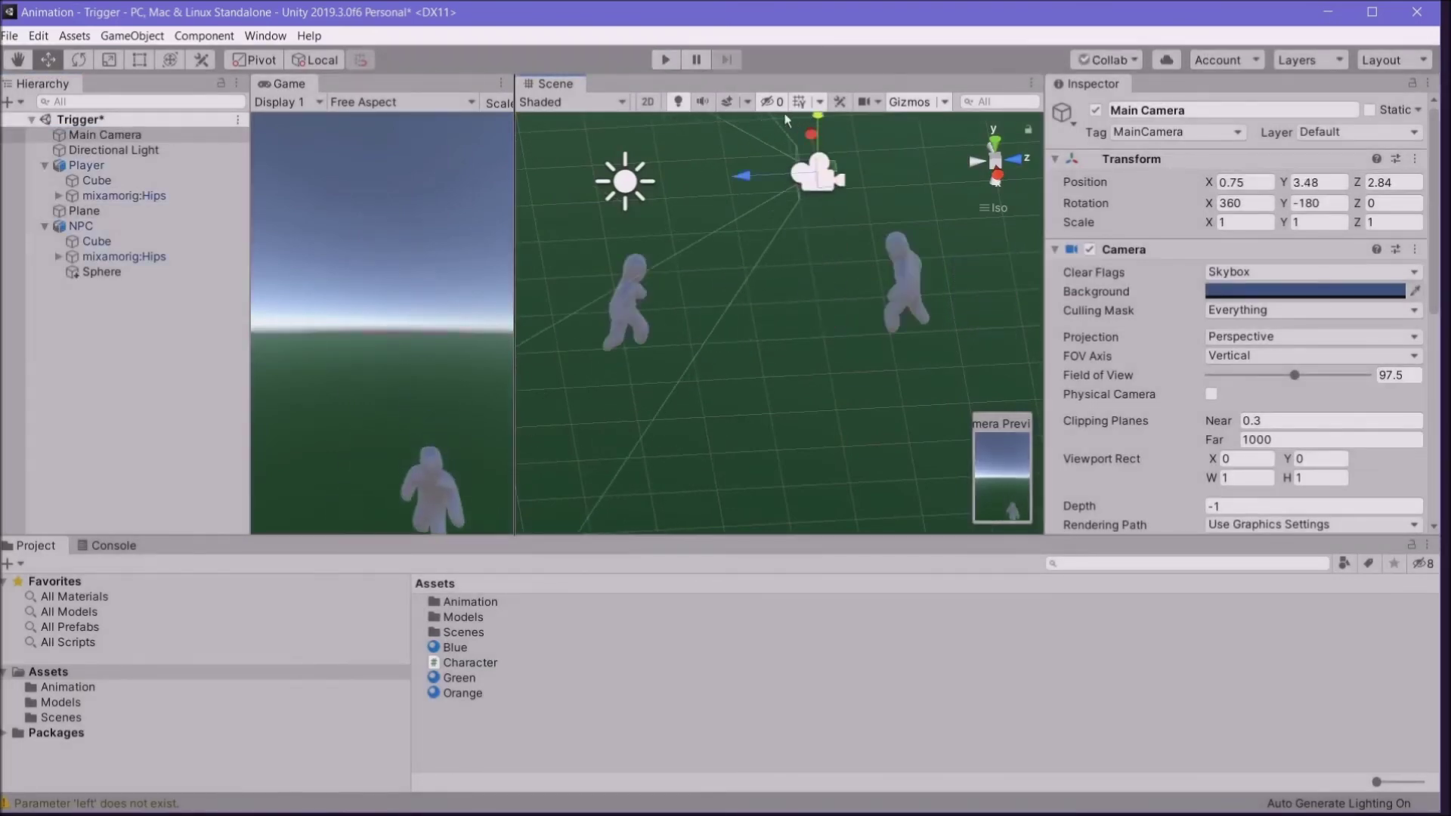
{"action": "left_click", "coordinate": [80, 60]}
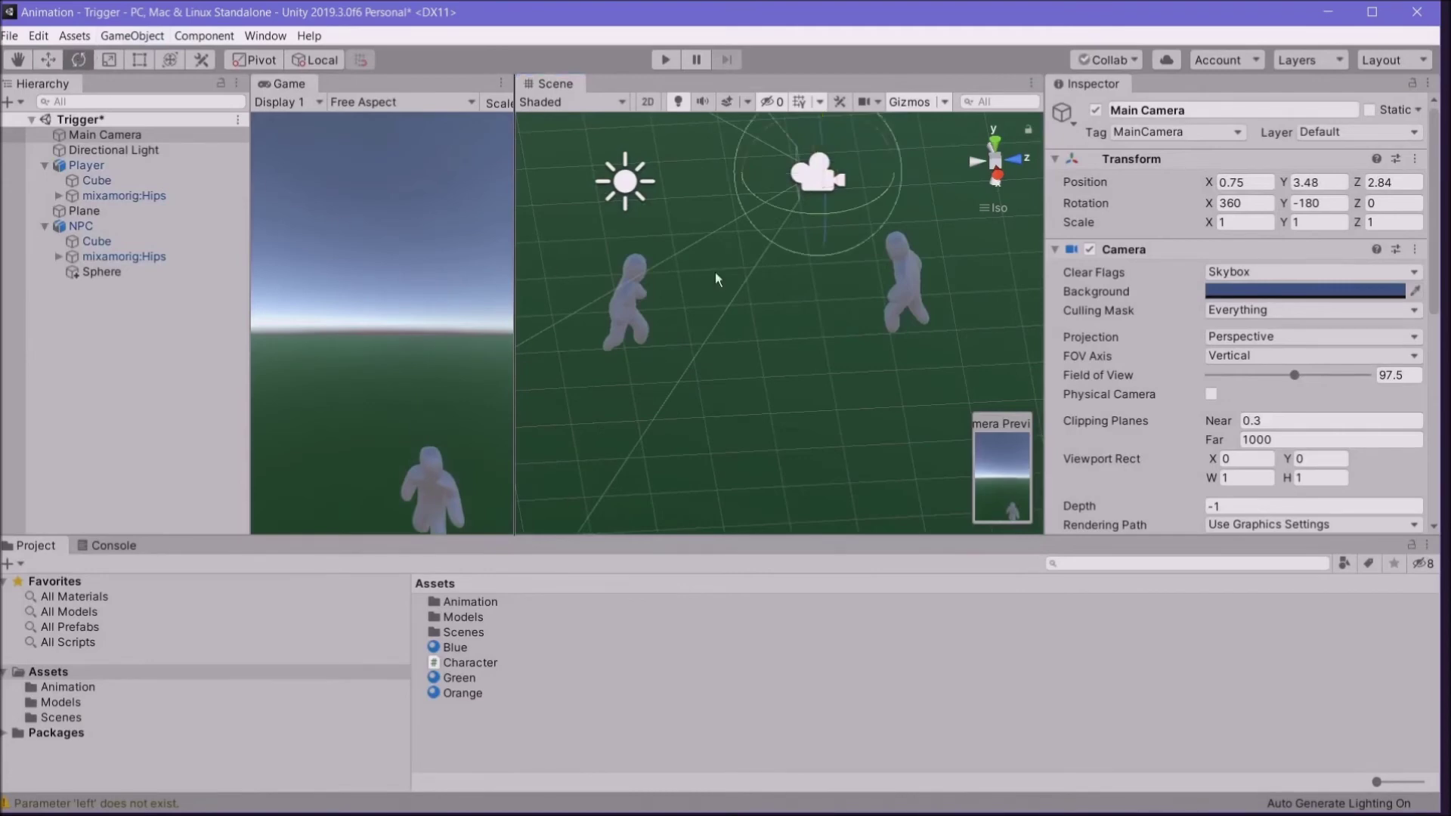
{"action": "left_click_drag", "start_coordinate": [841, 224], "coordinate": [654, 218]}
{"action": "left_click_drag", "start_coordinate": [852, 192], "coordinate": [842, 118]}
{"action": "left_click", "coordinate": [43, 64]}
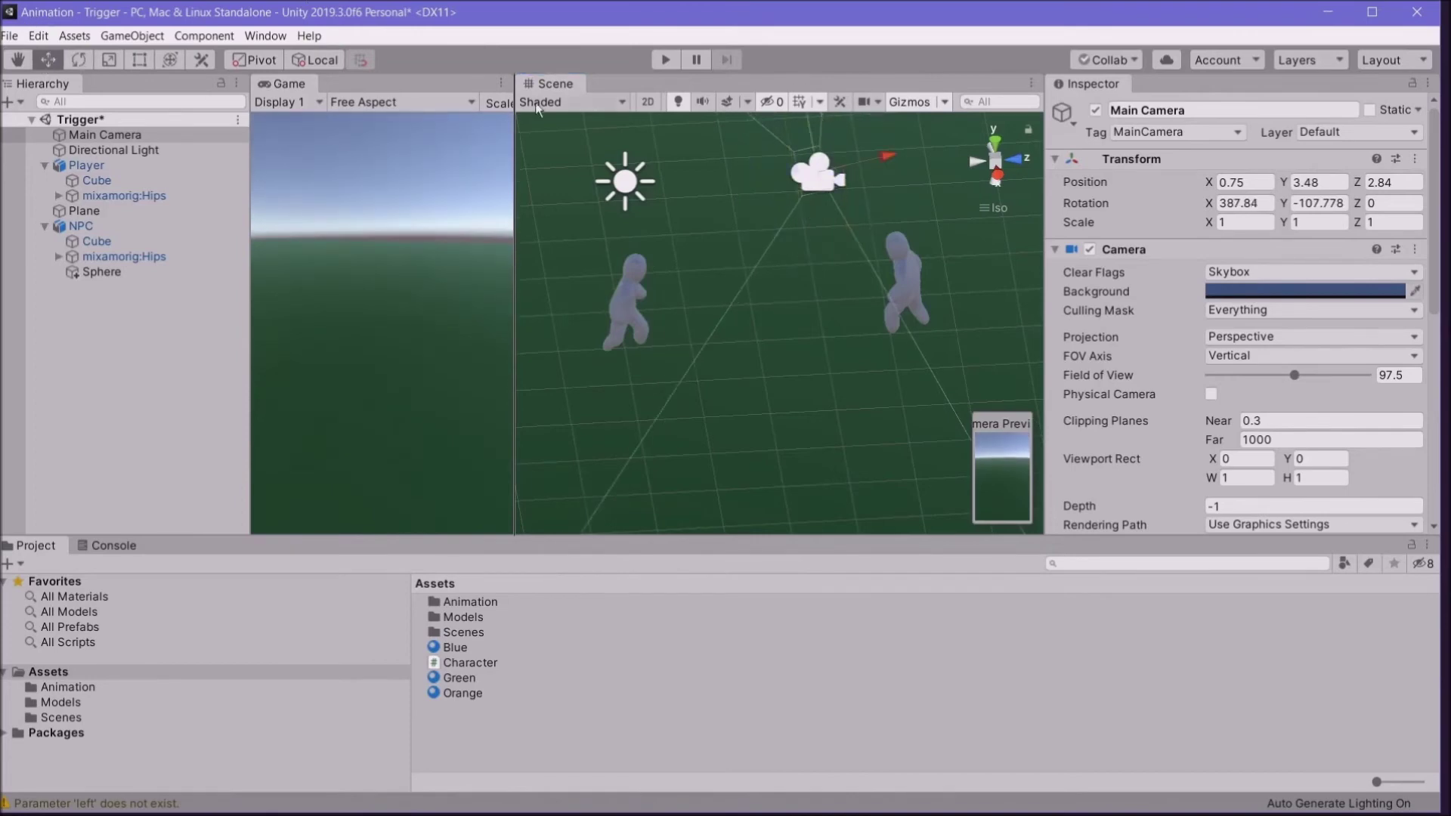
{"action": "scroll", "coordinate": [795, 237], "scroll_direction": "down", "scroll_amount": 3}
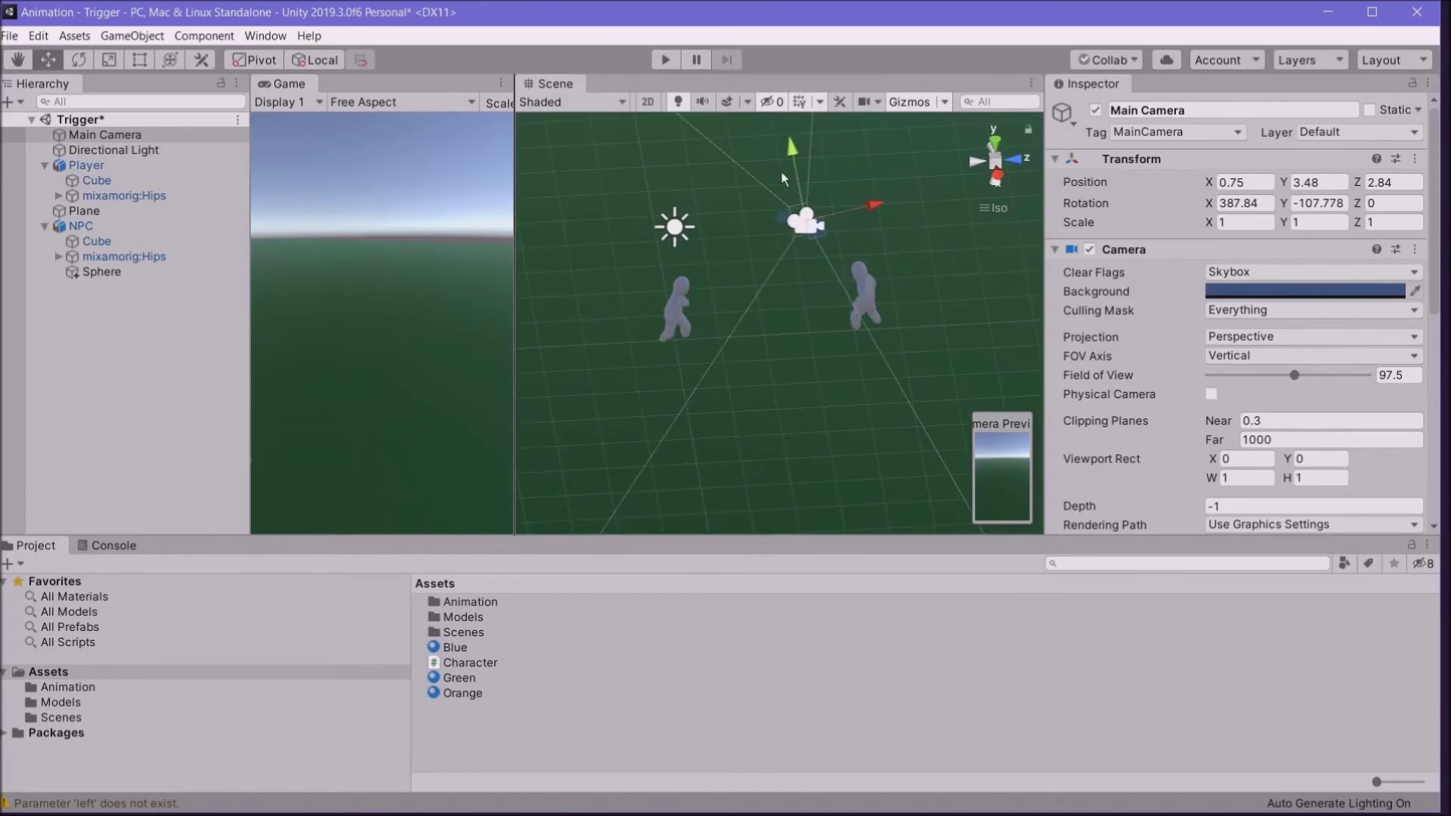
{"action": "key", "text": "ctrl+z"}
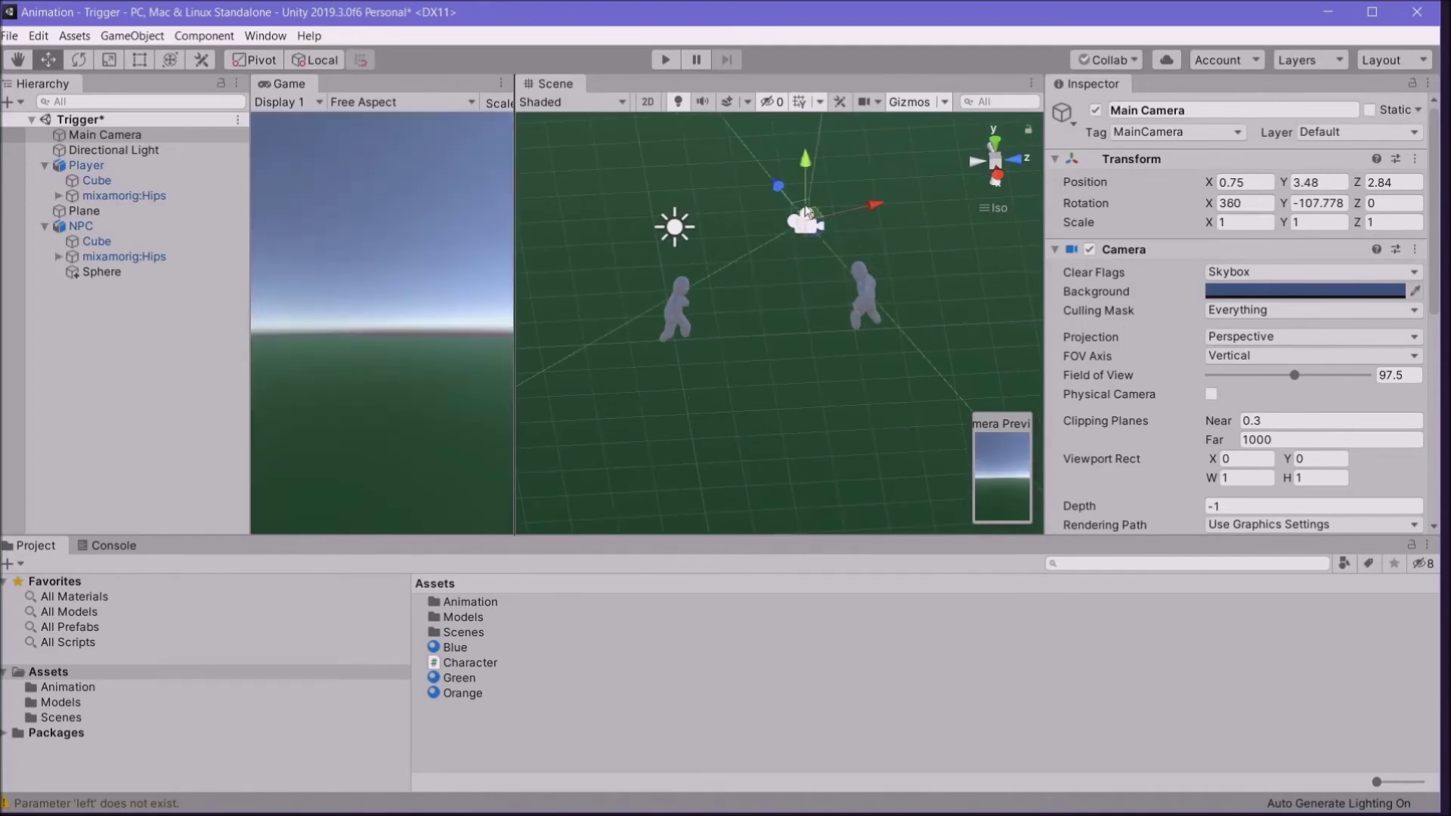
Step: Move the Main Camera to about X 4.53, Y 1.94, Z 4.05 so it frames both characters, and test-run the scene briefly
{"action": "left_click_drag", "start_coordinate": [777, 193], "coordinate": [846, 340]}
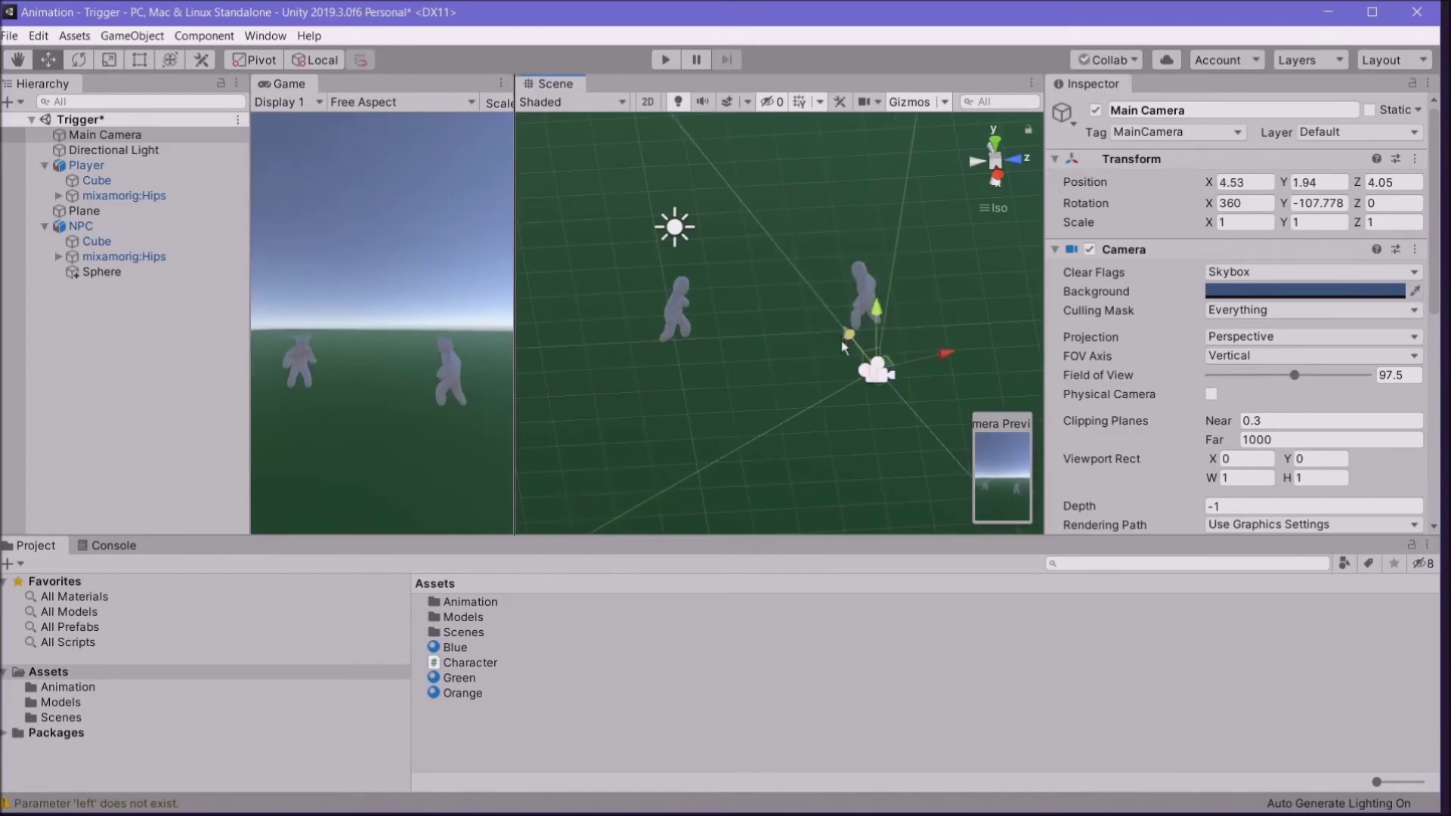
{"action": "left_click", "coordinate": [655, 66]}
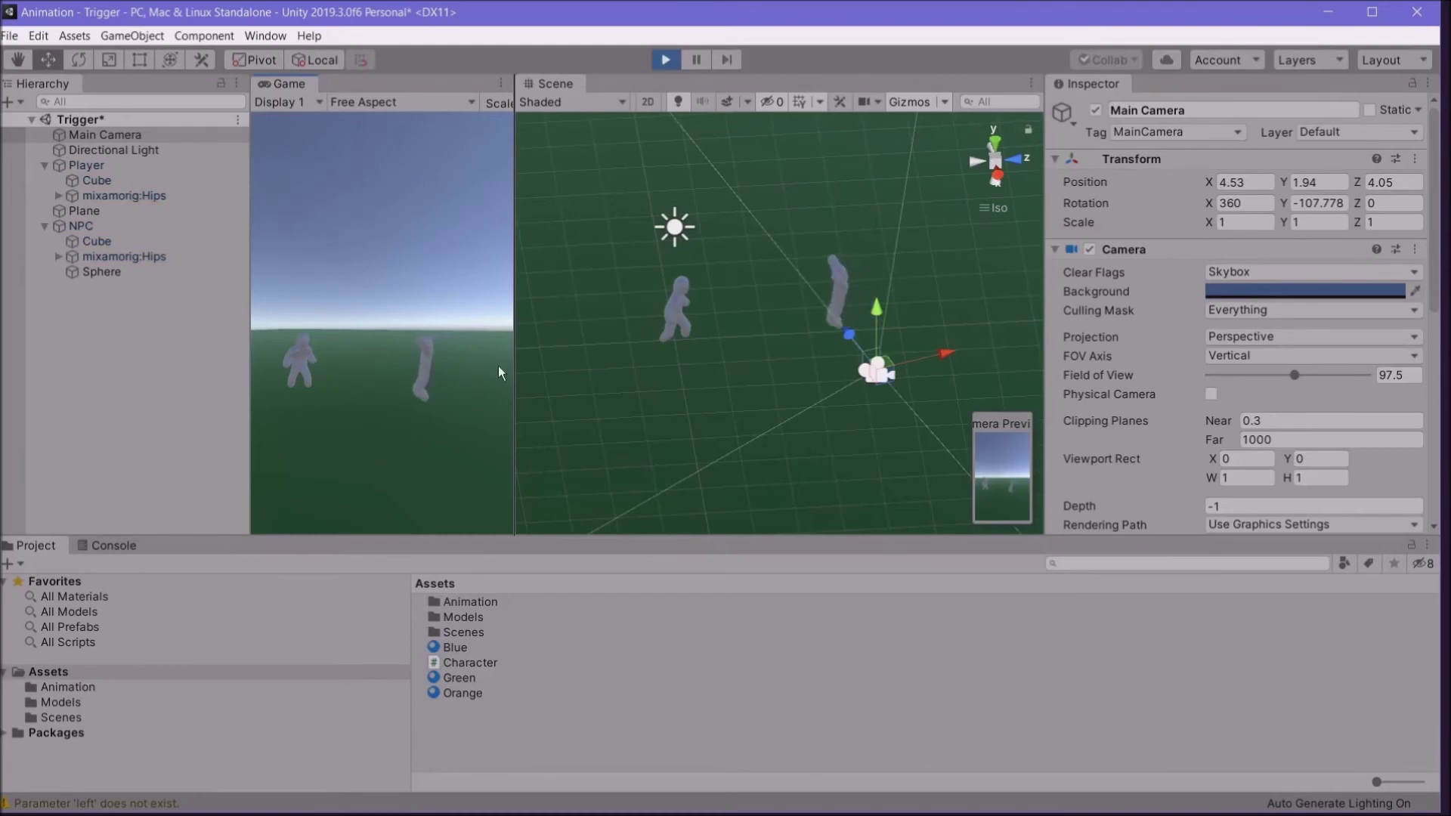
{"action": "left_click", "coordinate": [666, 60]}
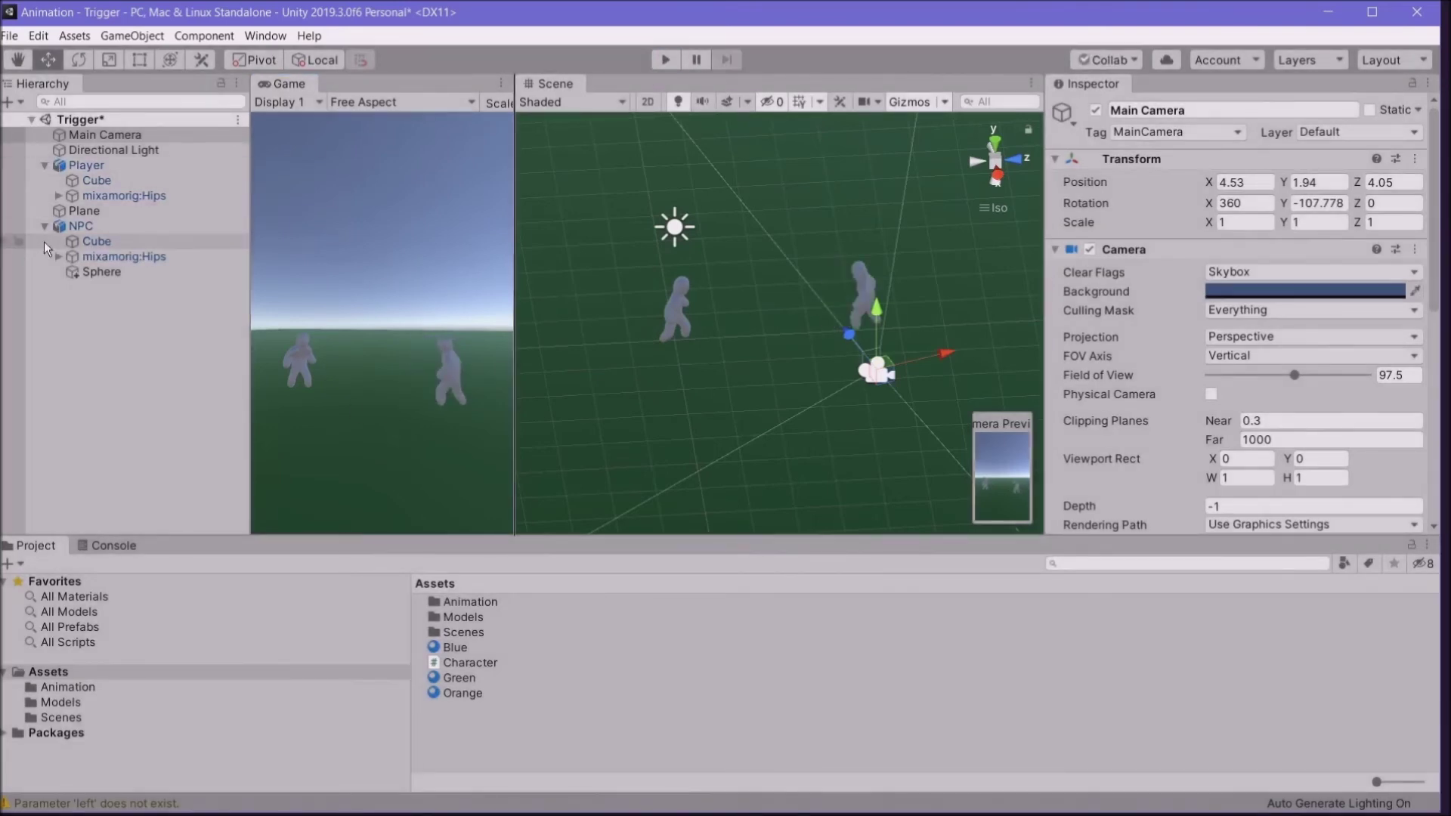
Step: Locate the NPC's BellyDance animator controller in the Animation folder, duplicate it, and name the copy NPC
{"action": "left_click", "coordinate": [85, 212]}
{"action": "left_click", "coordinate": [82, 226]}
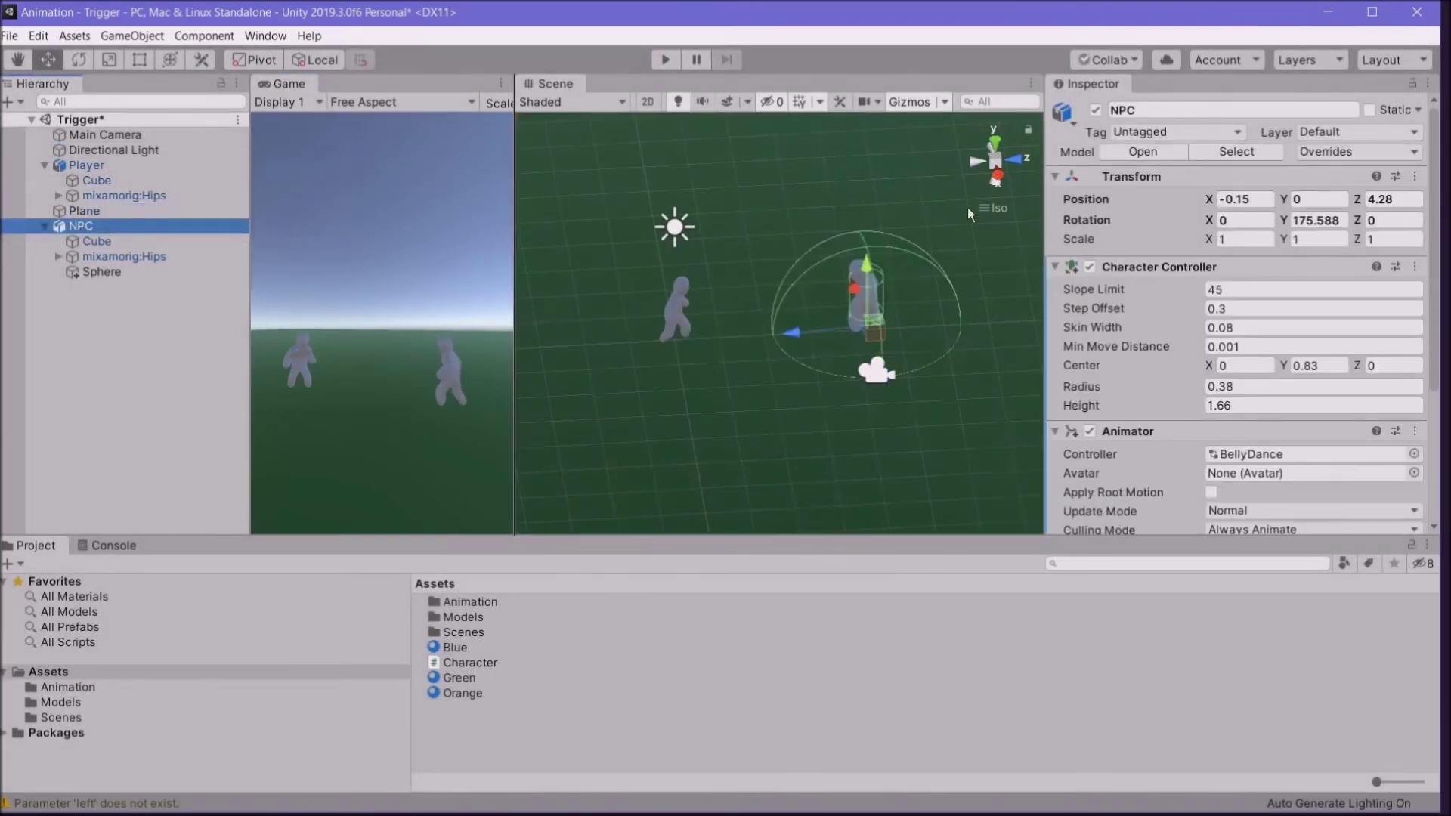
{"action": "left_click", "coordinate": [1278, 454]}
{"action": "left_click", "coordinate": [459, 605]}
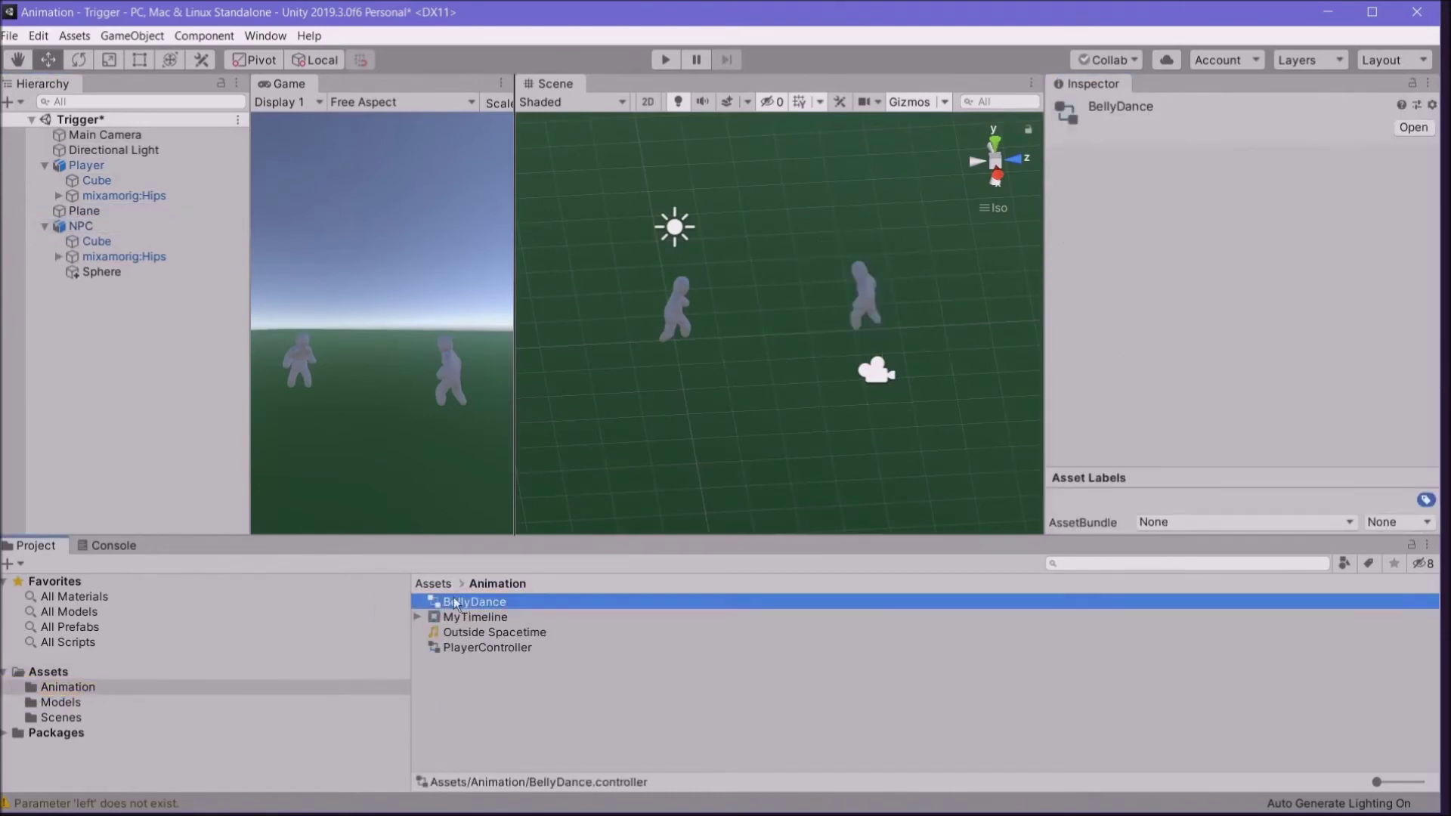
{"action": "left_click", "coordinate": [456, 603]}
{"action": "key", "text": "ctrl+d"}
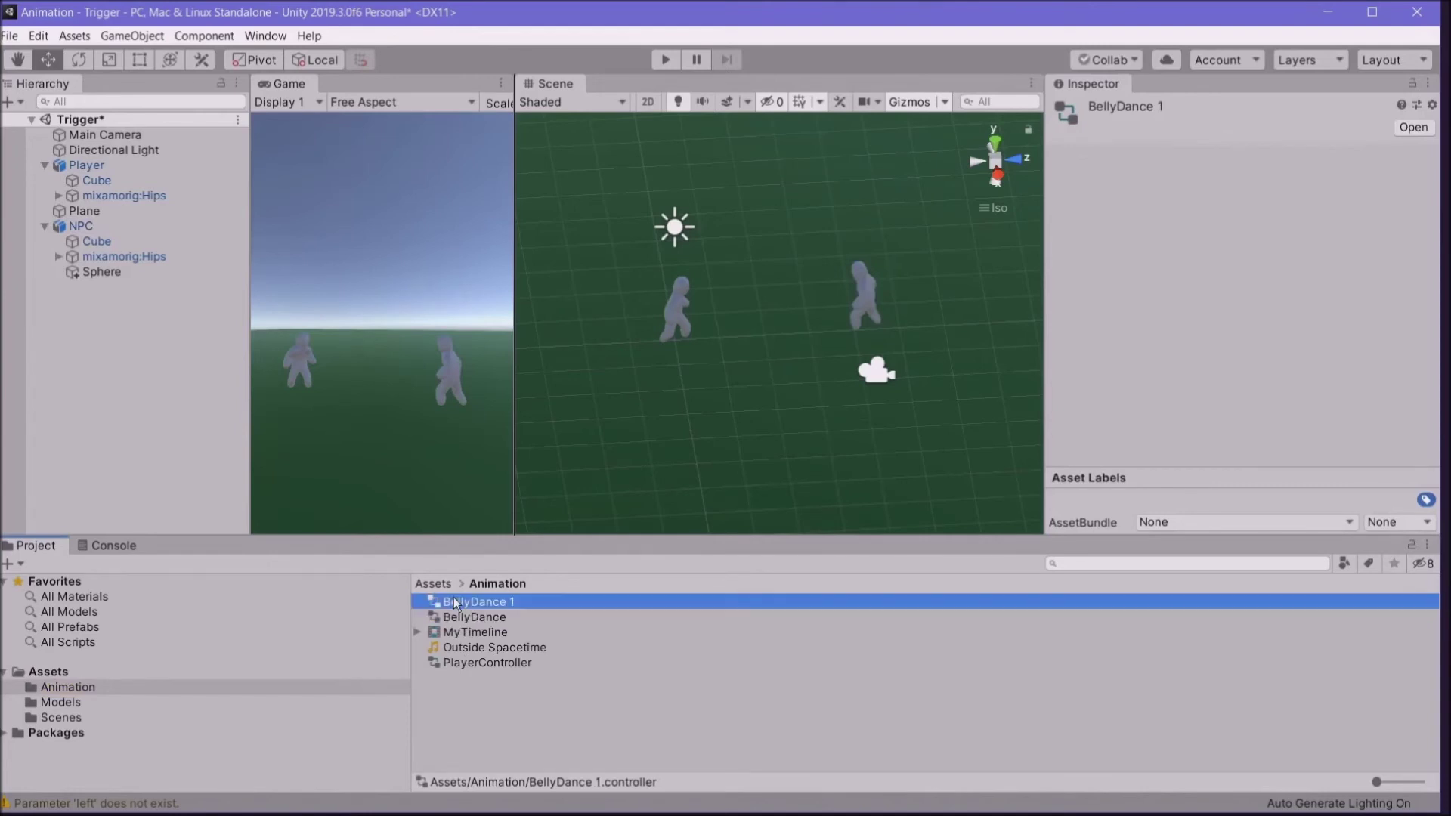
{"action": "left_click", "coordinate": [491, 602]}
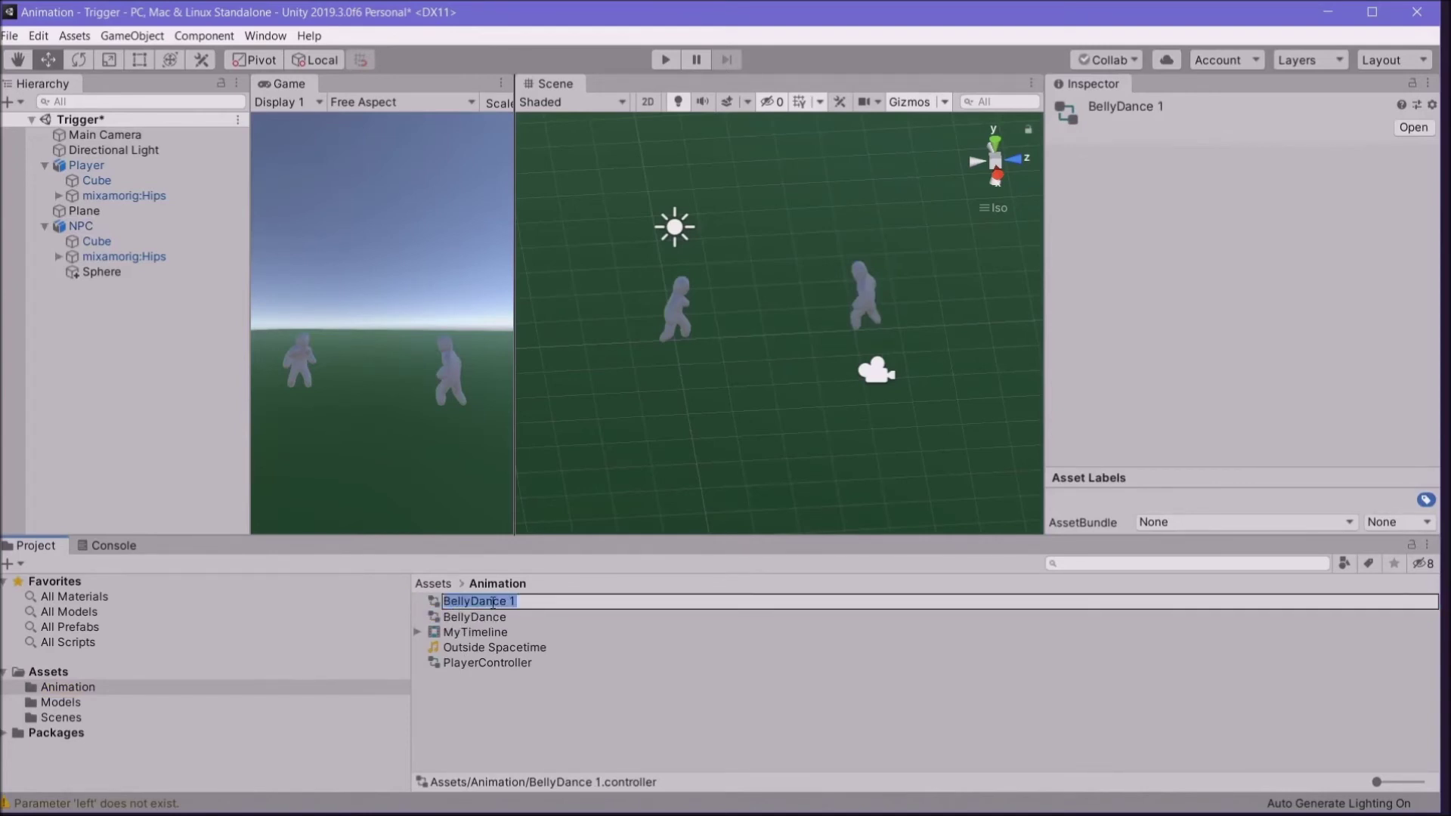
{"action": "type", "text": "NPC"}
{"action": "key", "text": "Return"}
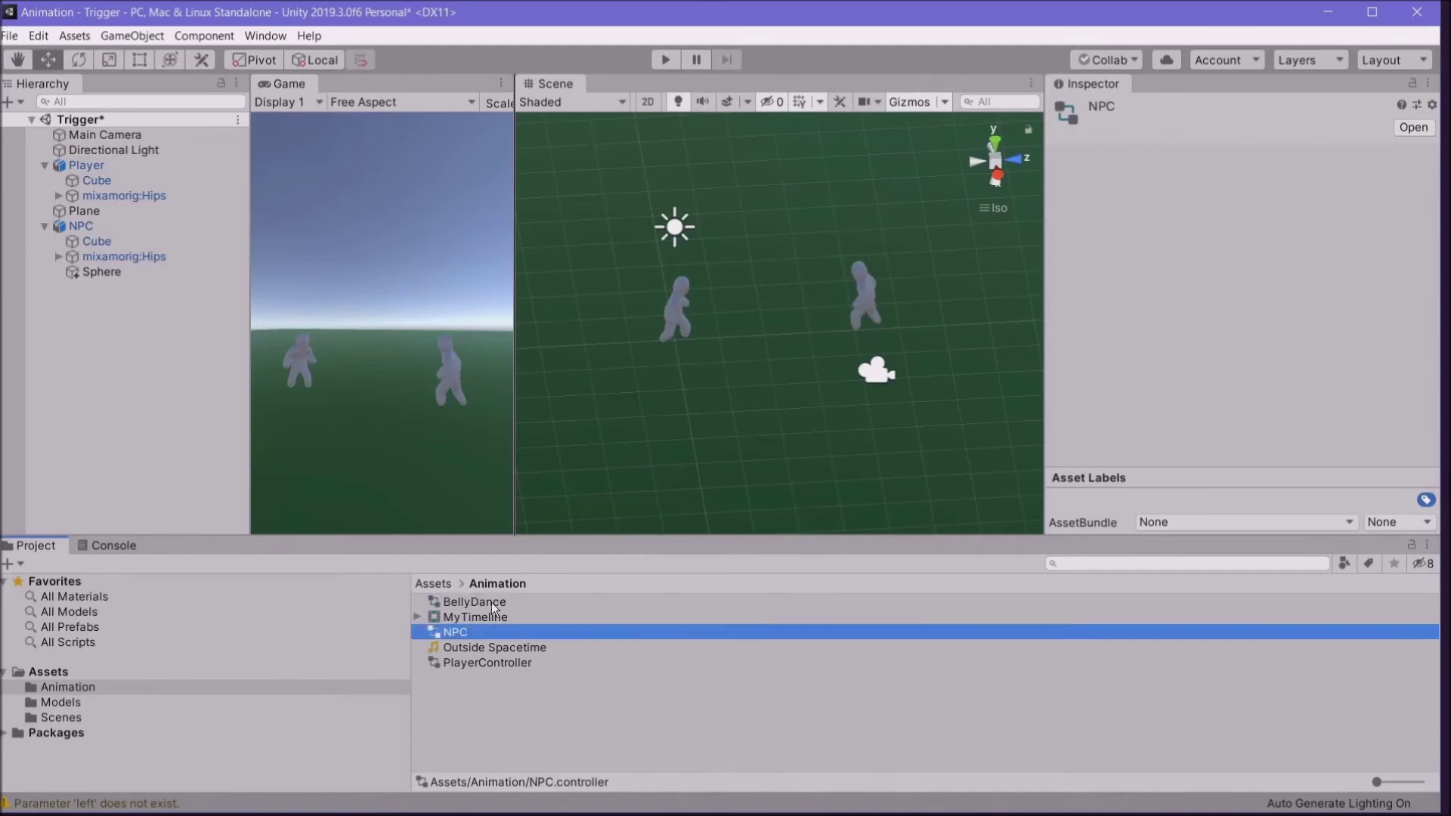
Step: Open the NPC animator controller and rename its default state to State1
{"action": "double_click", "coordinate": [457, 633]}
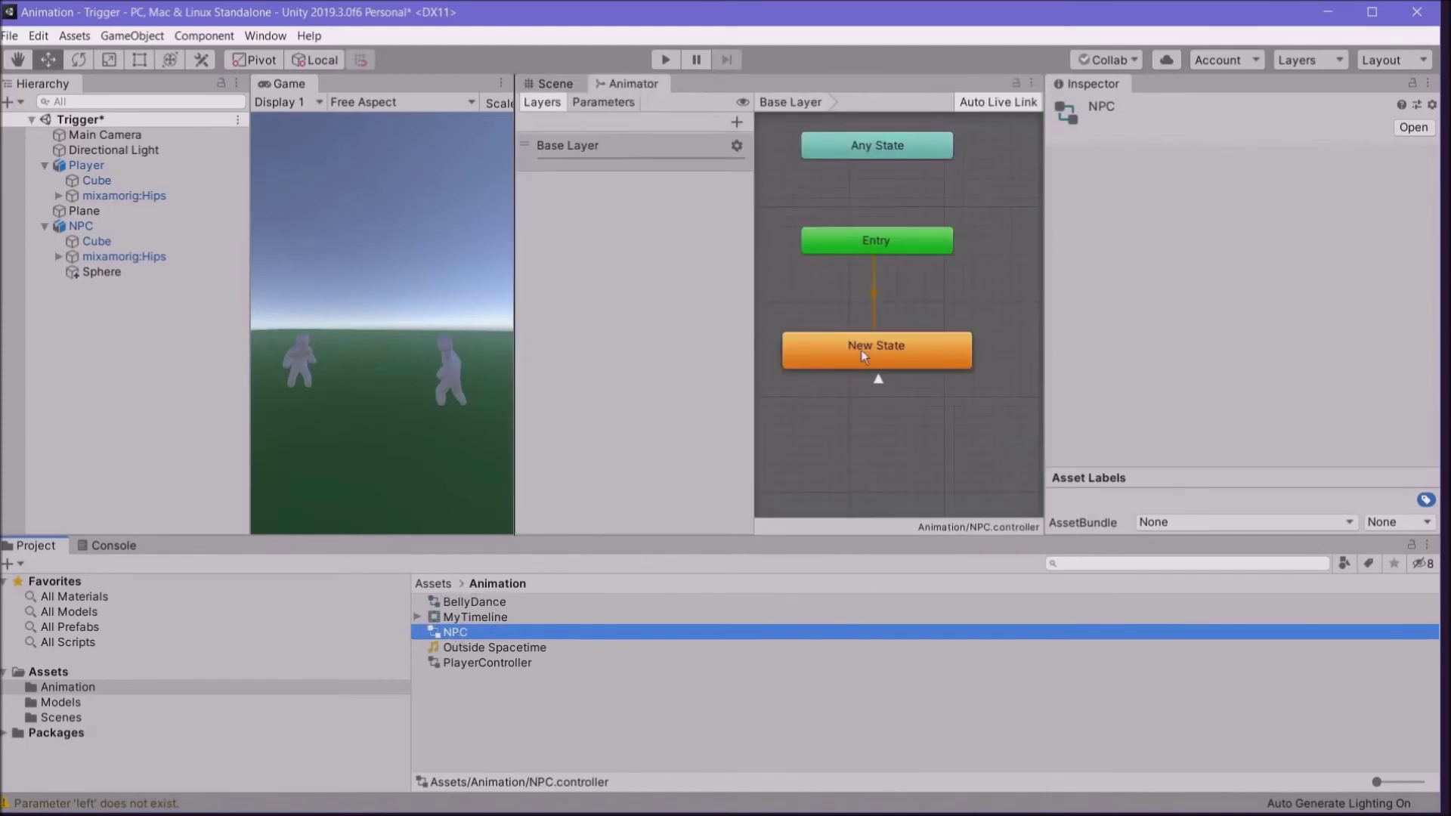
{"action": "left_click", "coordinate": [864, 354]}
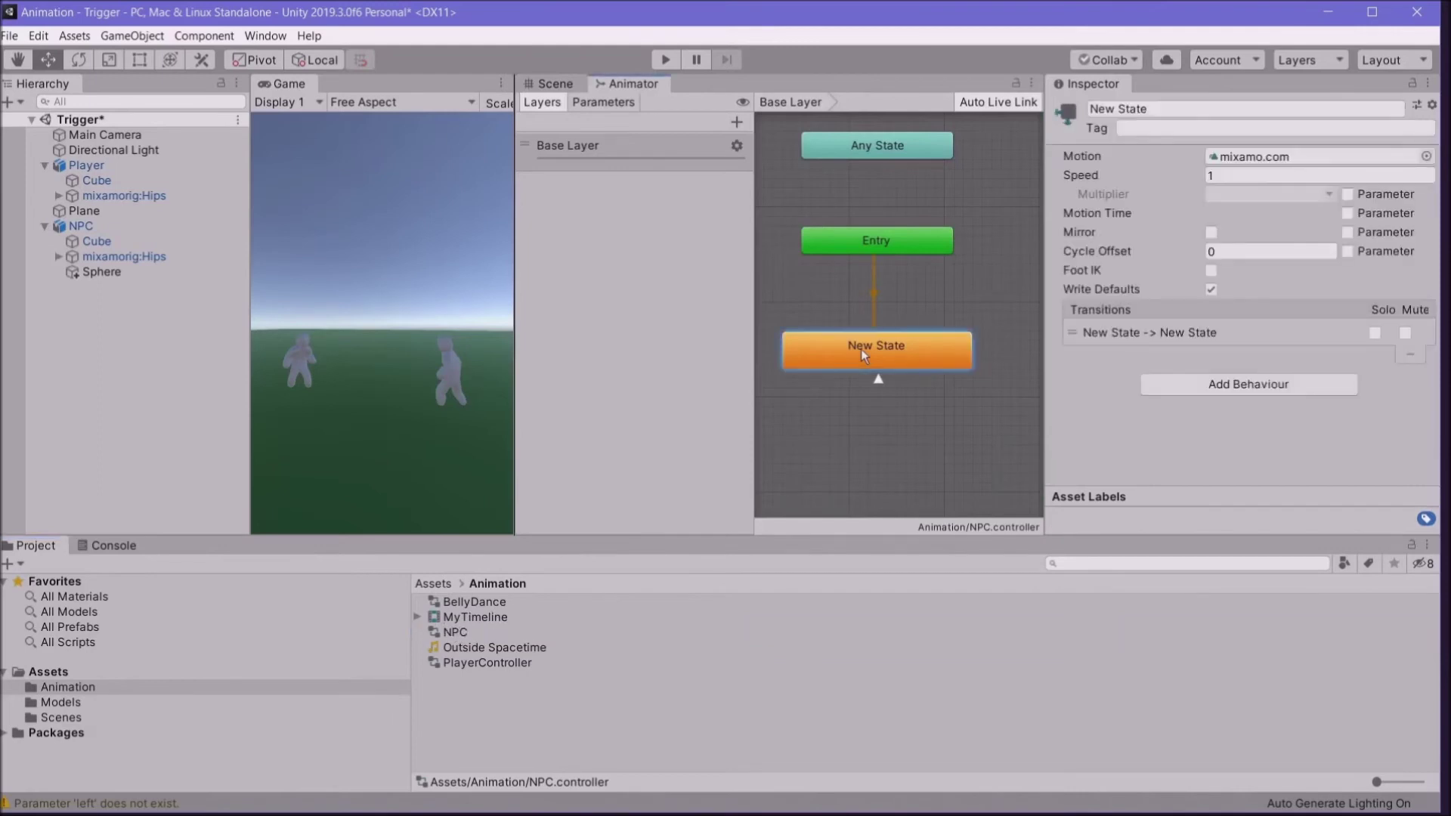
{"action": "left_click_drag", "start_coordinate": [901, 357], "coordinate": [897, 383]}
{"action": "scroll", "coordinate": [896, 394], "scroll_direction": "down", "scroll_amount": 5}
{"action": "scroll", "coordinate": [921, 403], "scroll_direction": "up", "scroll_amount": 2}
{"action": "middle_click_drag", "start_coordinate": [920, 404], "coordinate": [981, 307]}
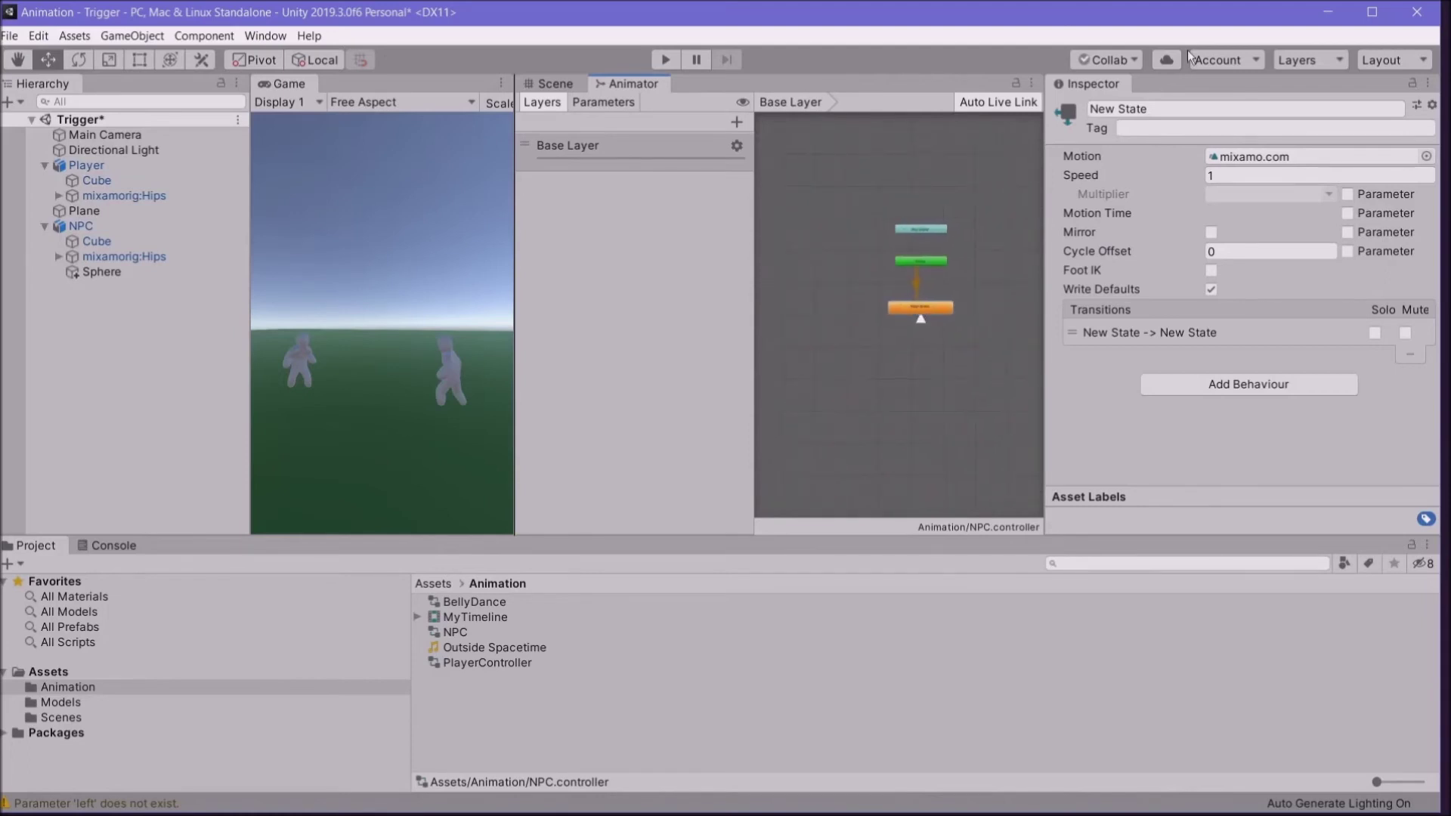
{"action": "left_click", "coordinate": [1190, 108]}
{"action": "type", "text": "SD"}
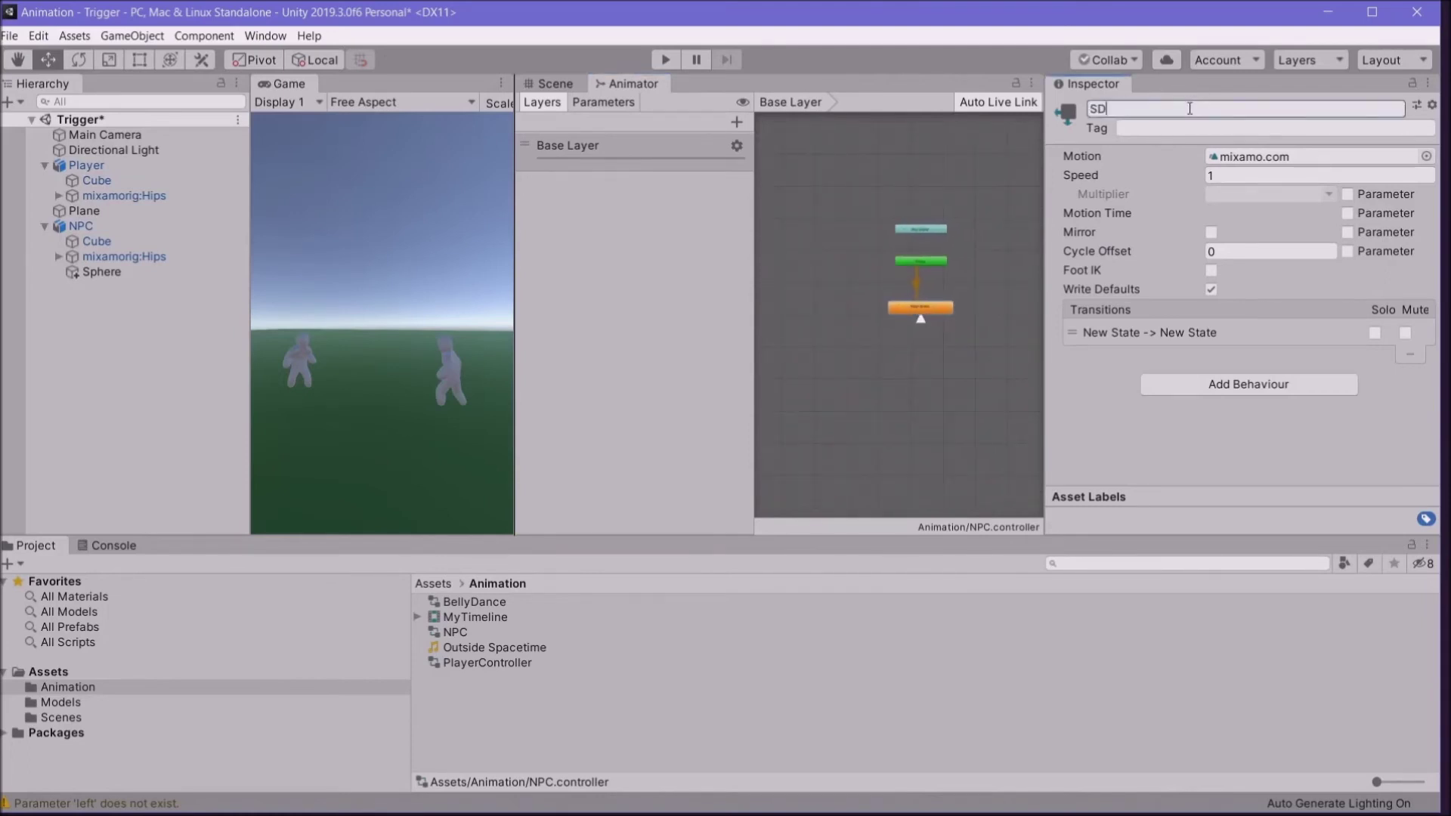
{"action": "key", "text": "Return"}
Step: Create an empty state below State1 in the NPC controller and name it State2
{"action": "right_click", "coordinate": [859, 375]}
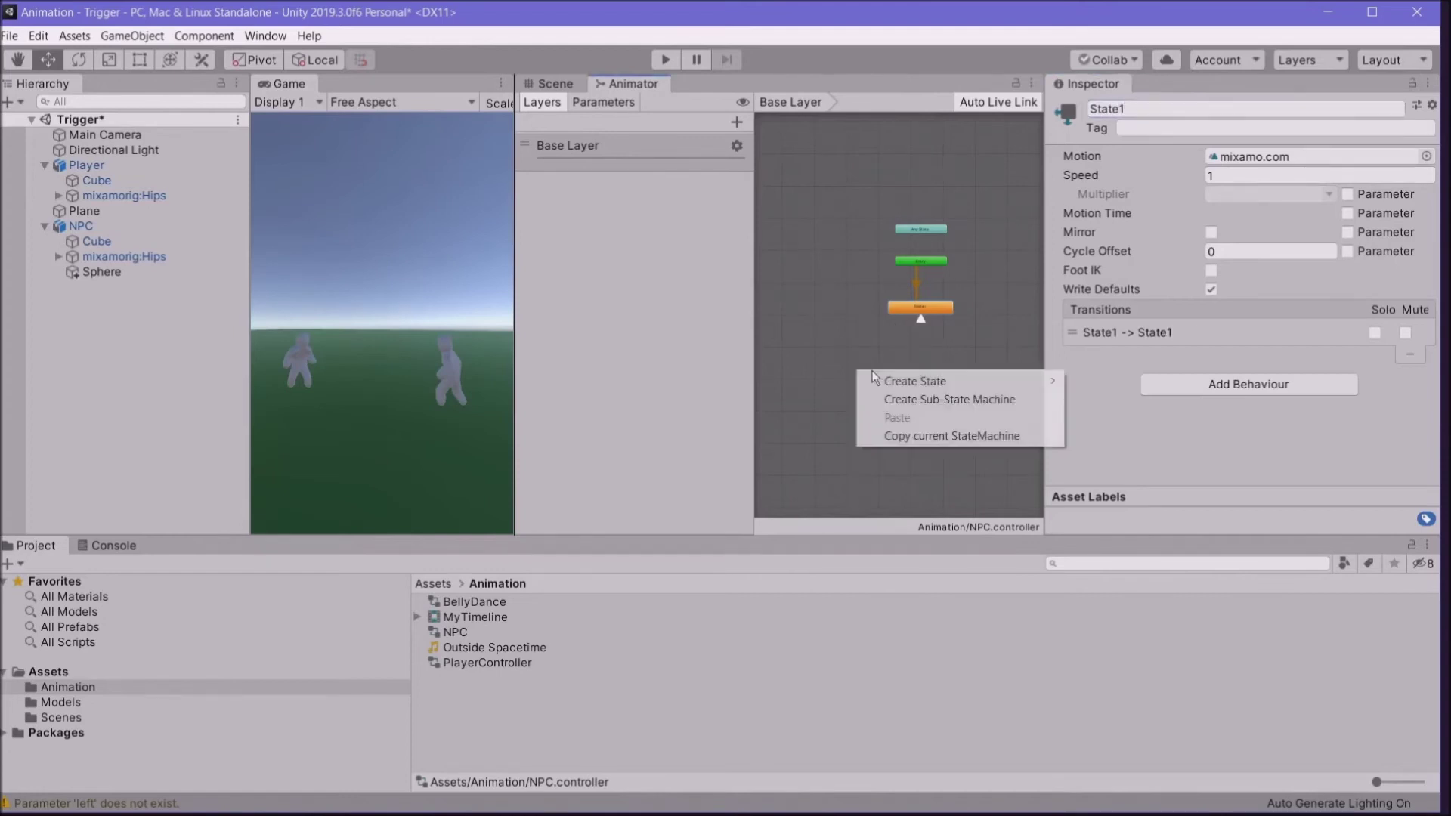
{"action": "mouse_move", "coordinate": [892, 377]}
{"action": "left_click", "coordinate": [1103, 384]}
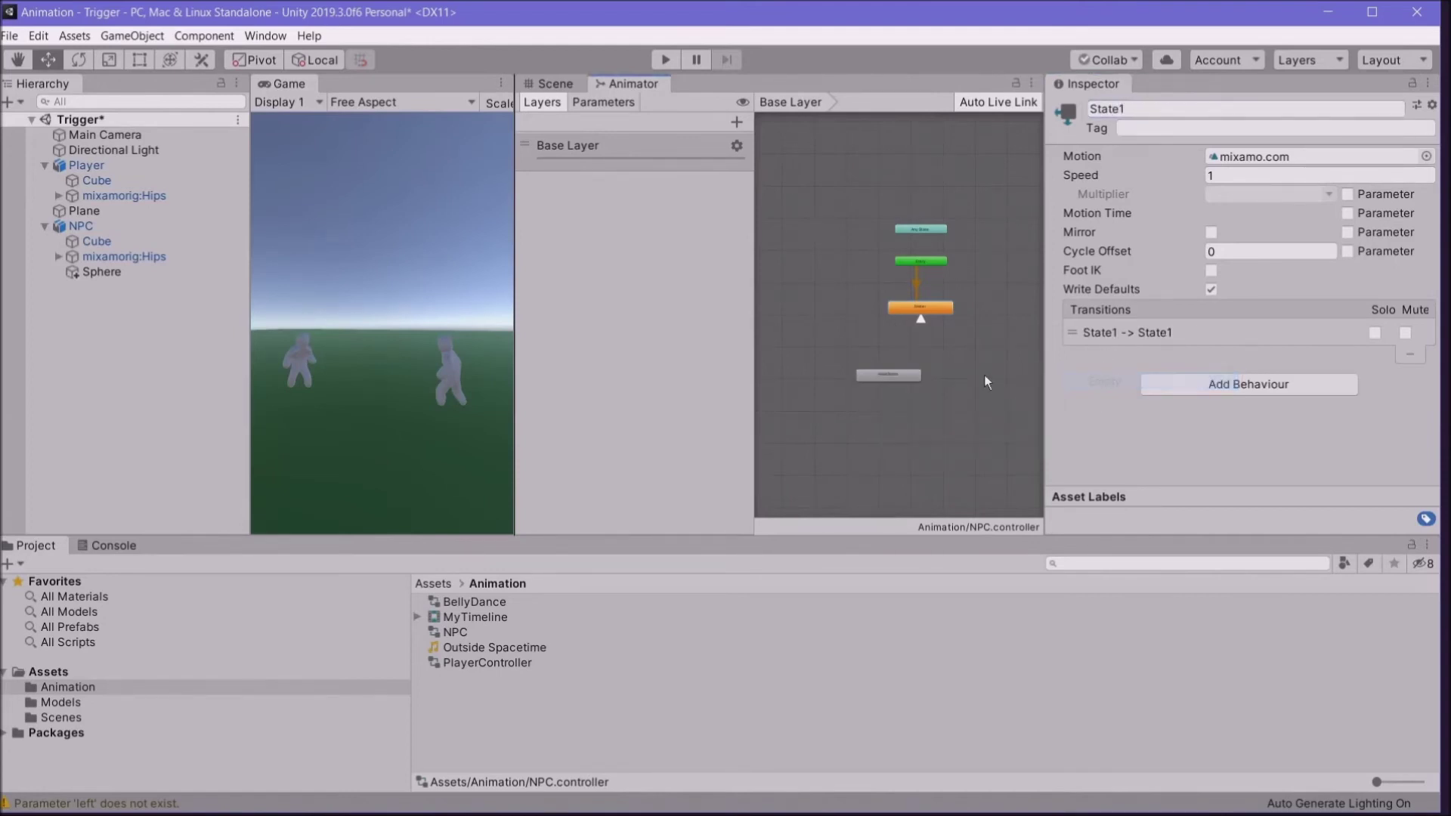
{"action": "left_click", "coordinate": [1161, 111]}
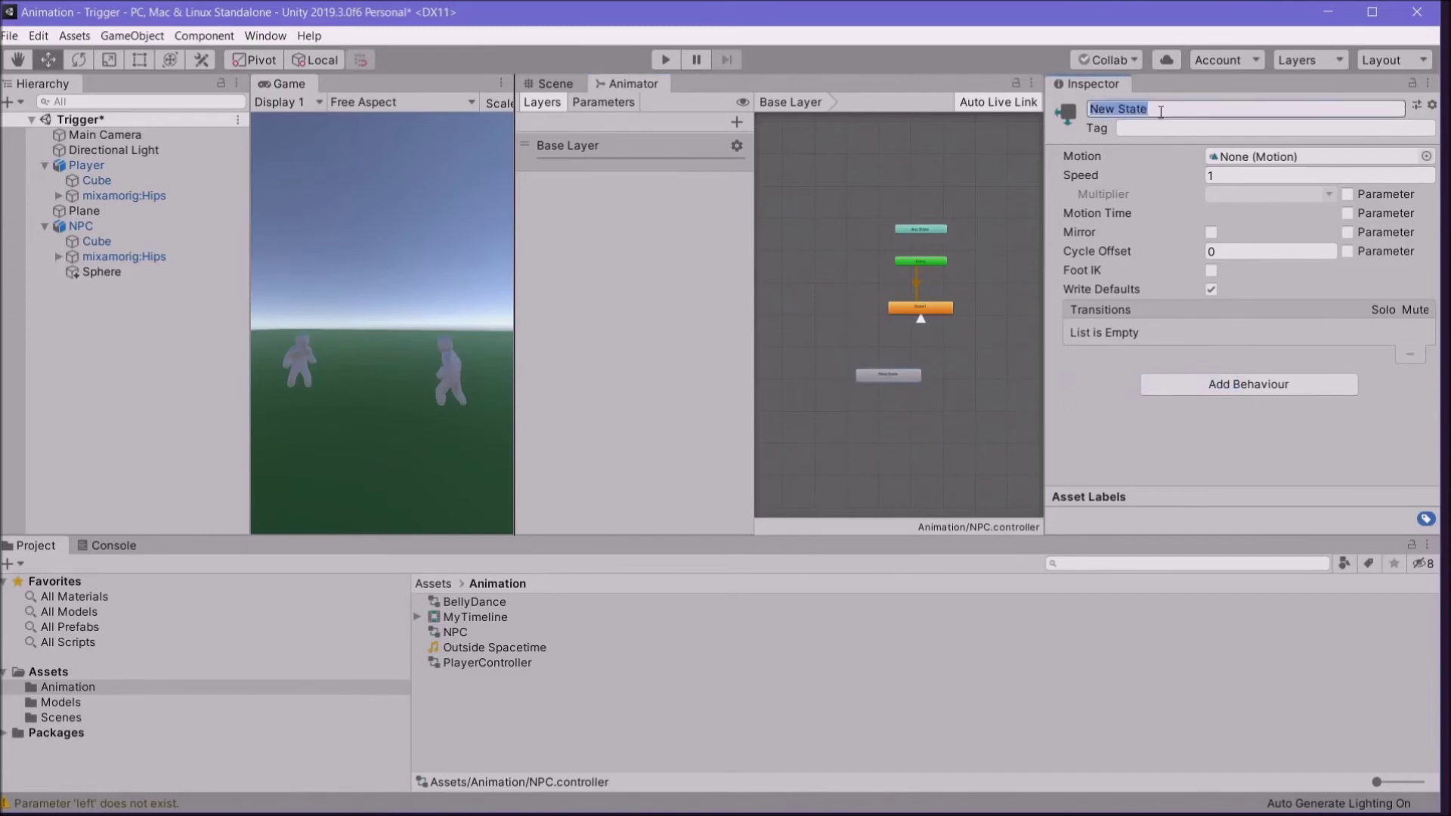
{"action": "type", "text": "Sta"}
Step: Create another empty state beside State2 and name it State3
{"action": "right_click", "coordinate": [948, 365]}
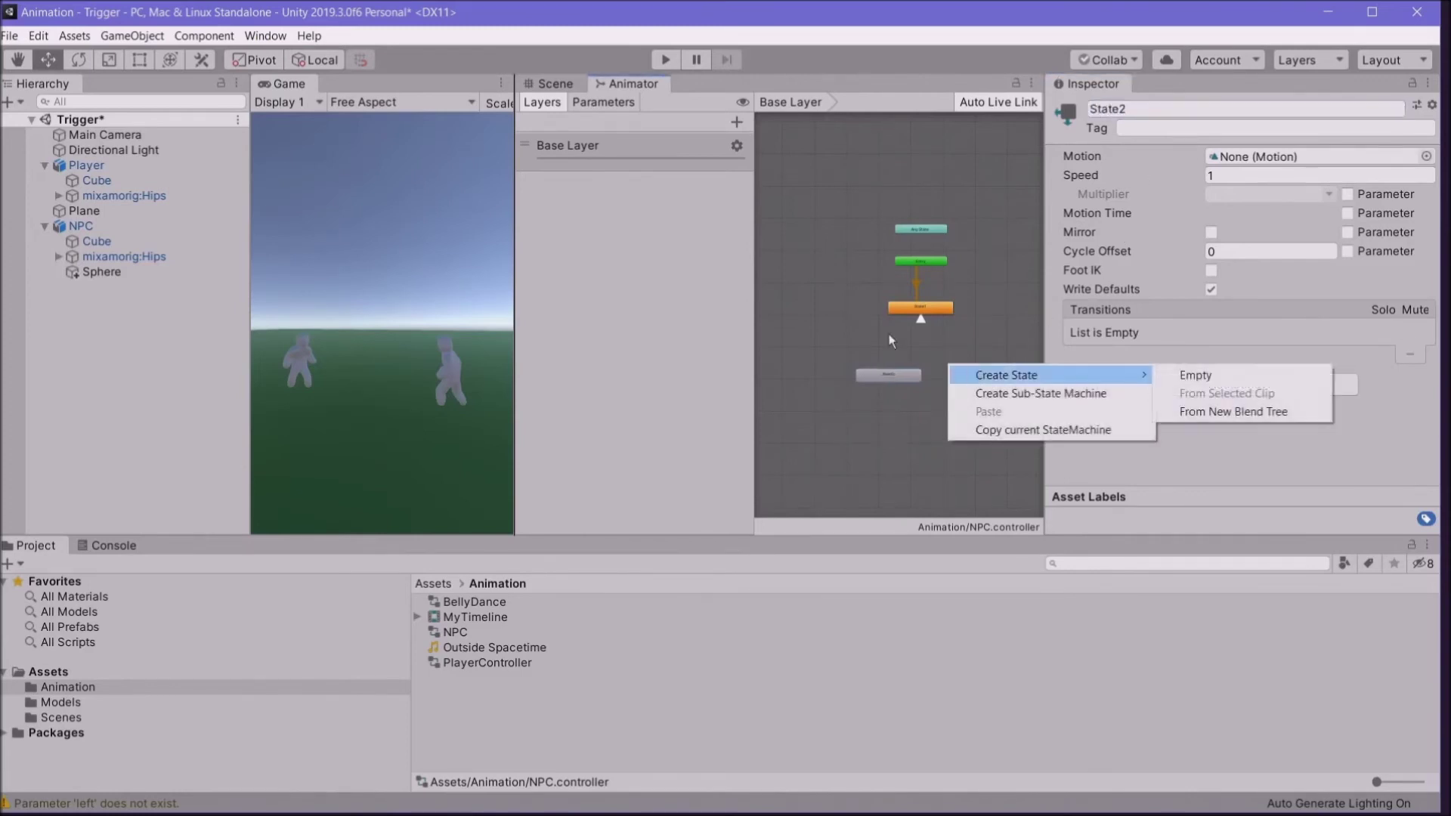
{"action": "left_click", "coordinate": [1194, 375]}
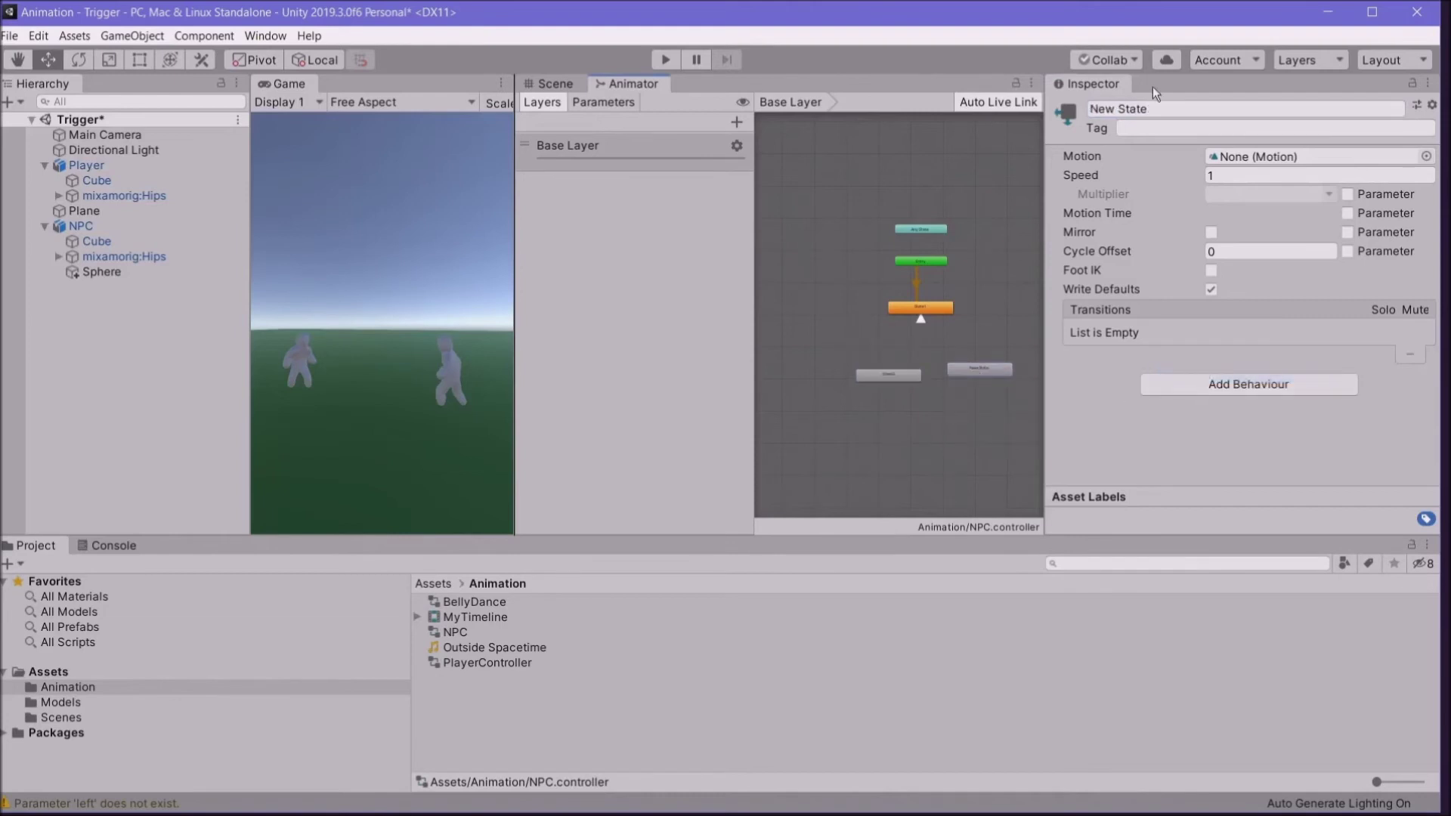
{"action": "left_click", "coordinate": [1168, 108]}
{"action": "type", "text": "S"}
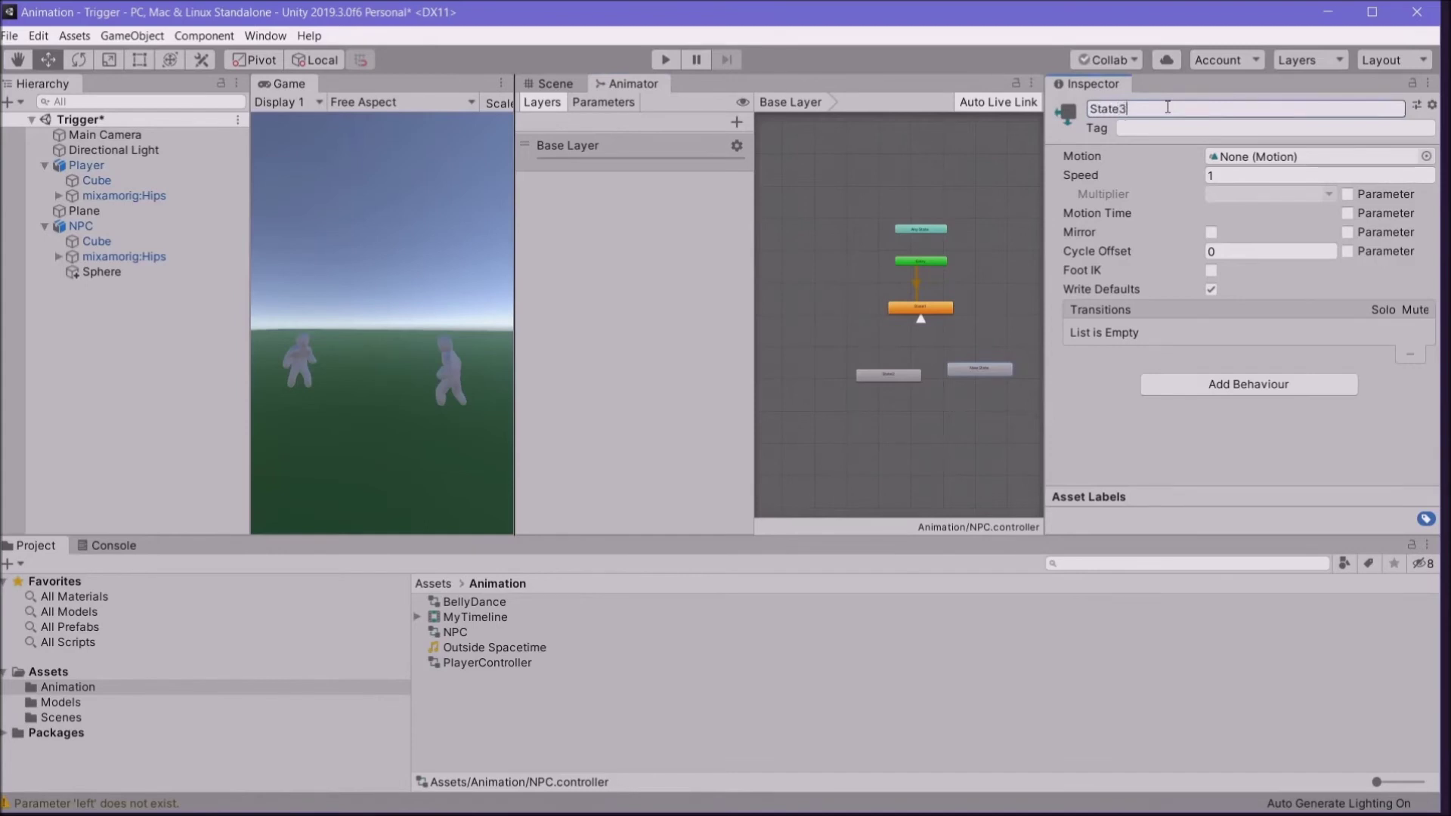
Step: Arrange State2 and State3 side by side below State1 in the animator graph
{"action": "scroll", "coordinate": [960, 355], "scroll_direction": "up", "scroll_amount": 5}
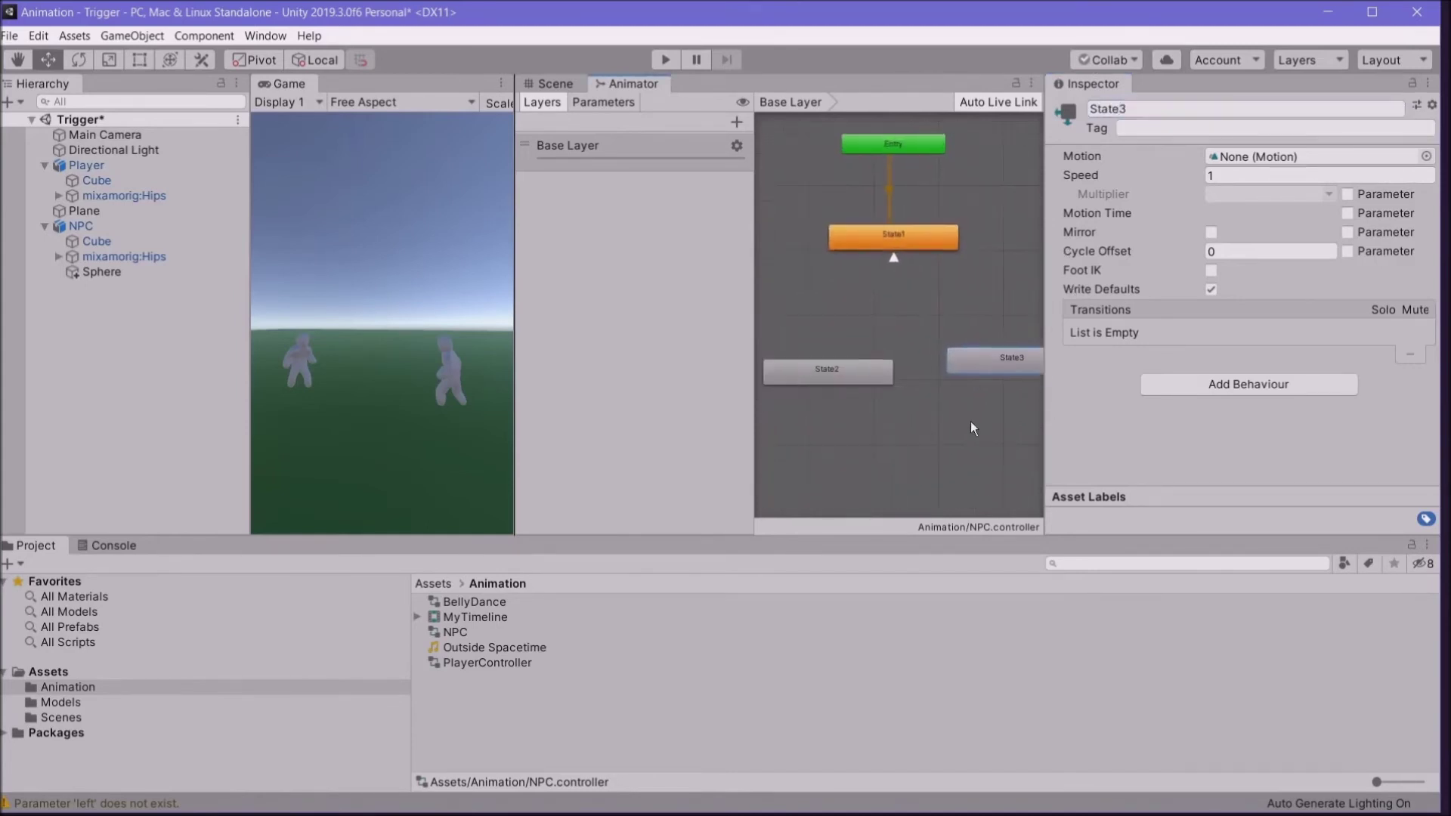
{"action": "left_click", "coordinate": [831, 366]}
{"action": "left_click", "coordinate": [964, 369]}
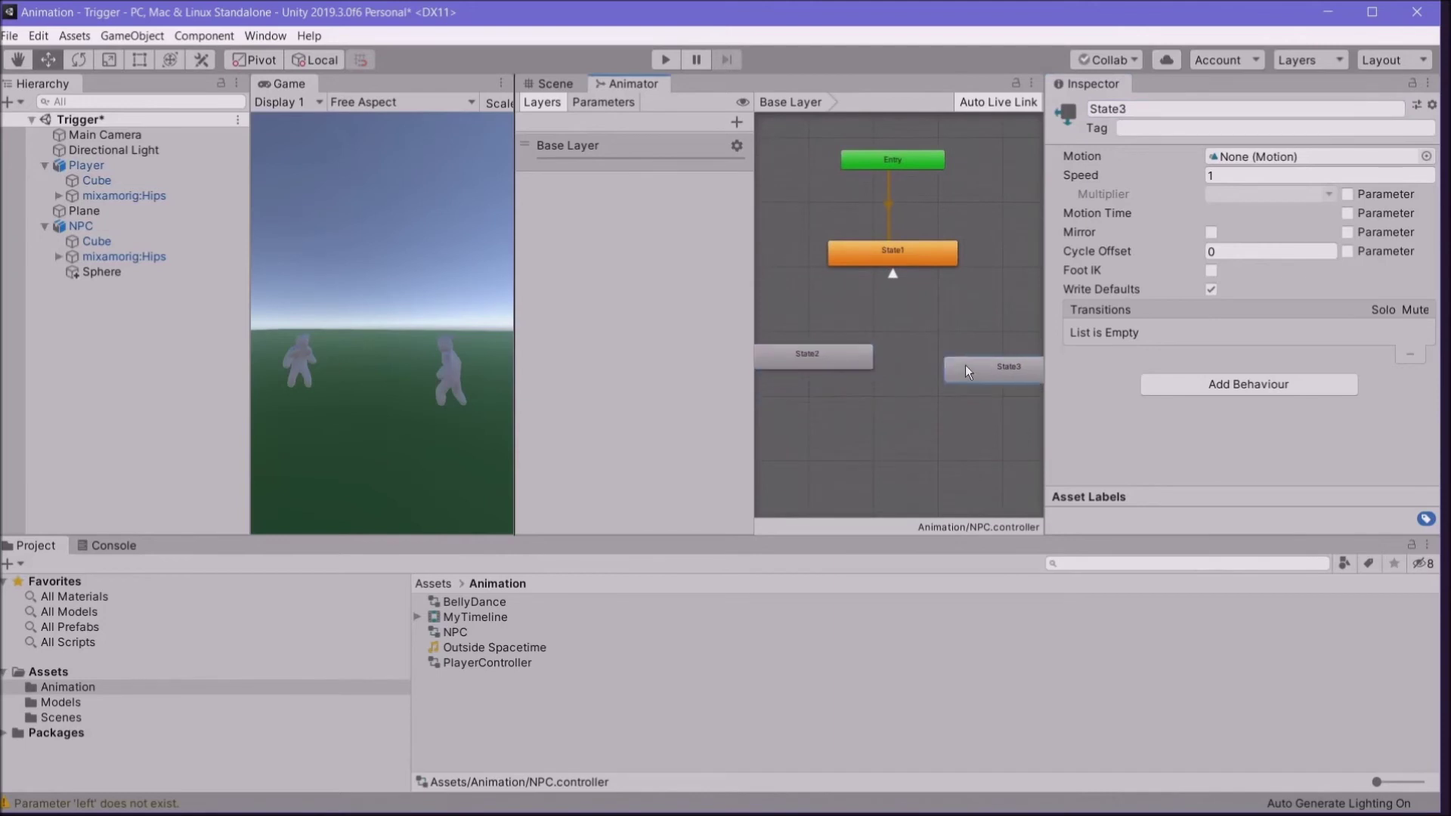
{"action": "scroll", "coordinate": [910, 412], "scroll_direction": "down", "scroll_amount": 3}
{"action": "scroll", "coordinate": [910, 413], "scroll_direction": "up", "scroll_amount": 3}
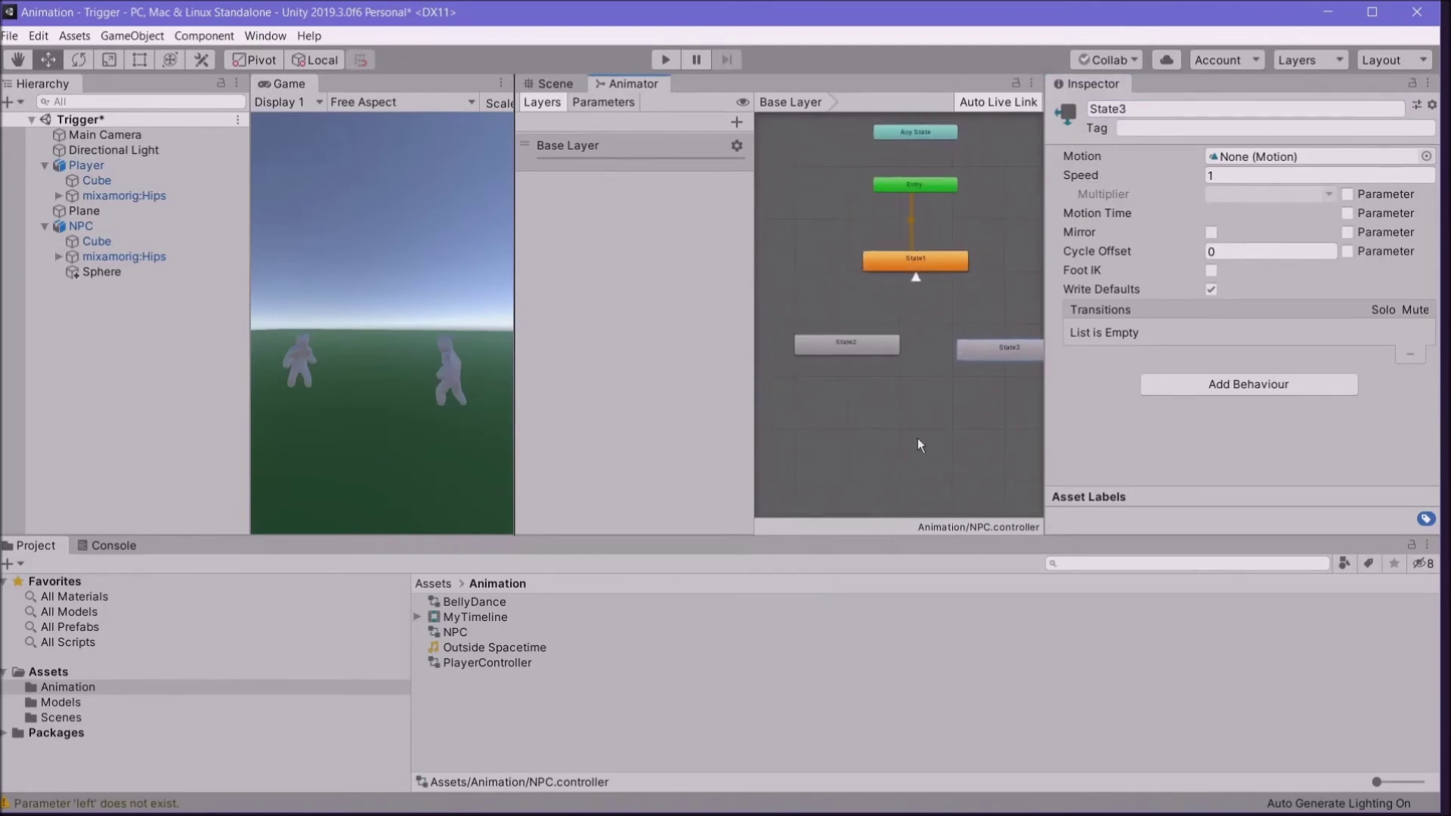
Step: Examine the exit time, timeline and conditions of the transition from State1 back to itself
{"action": "left_click", "coordinate": [919, 272]}
{"action": "left_click", "coordinate": [919, 282]}
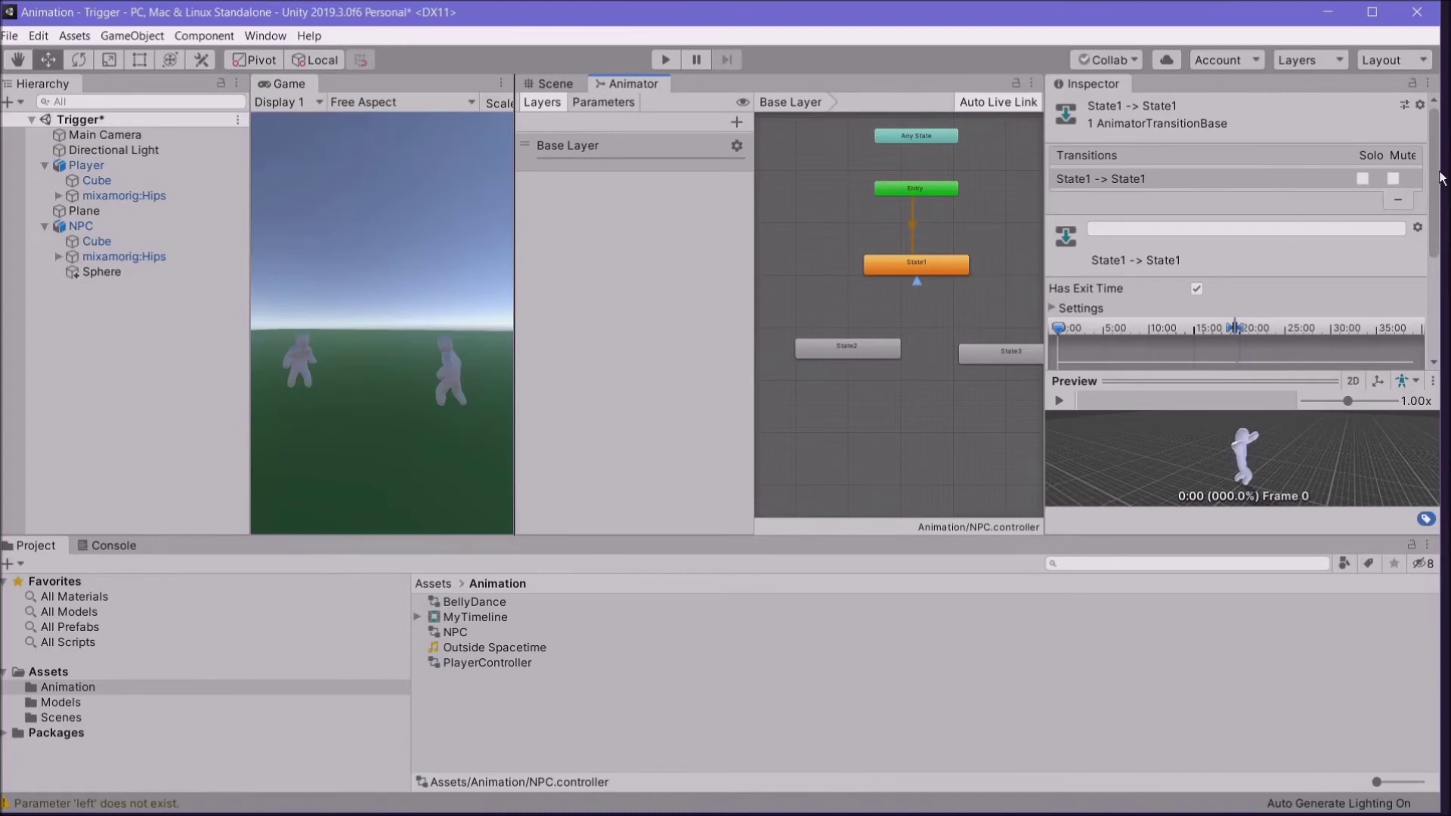
{"action": "left_click", "coordinate": [916, 266]}
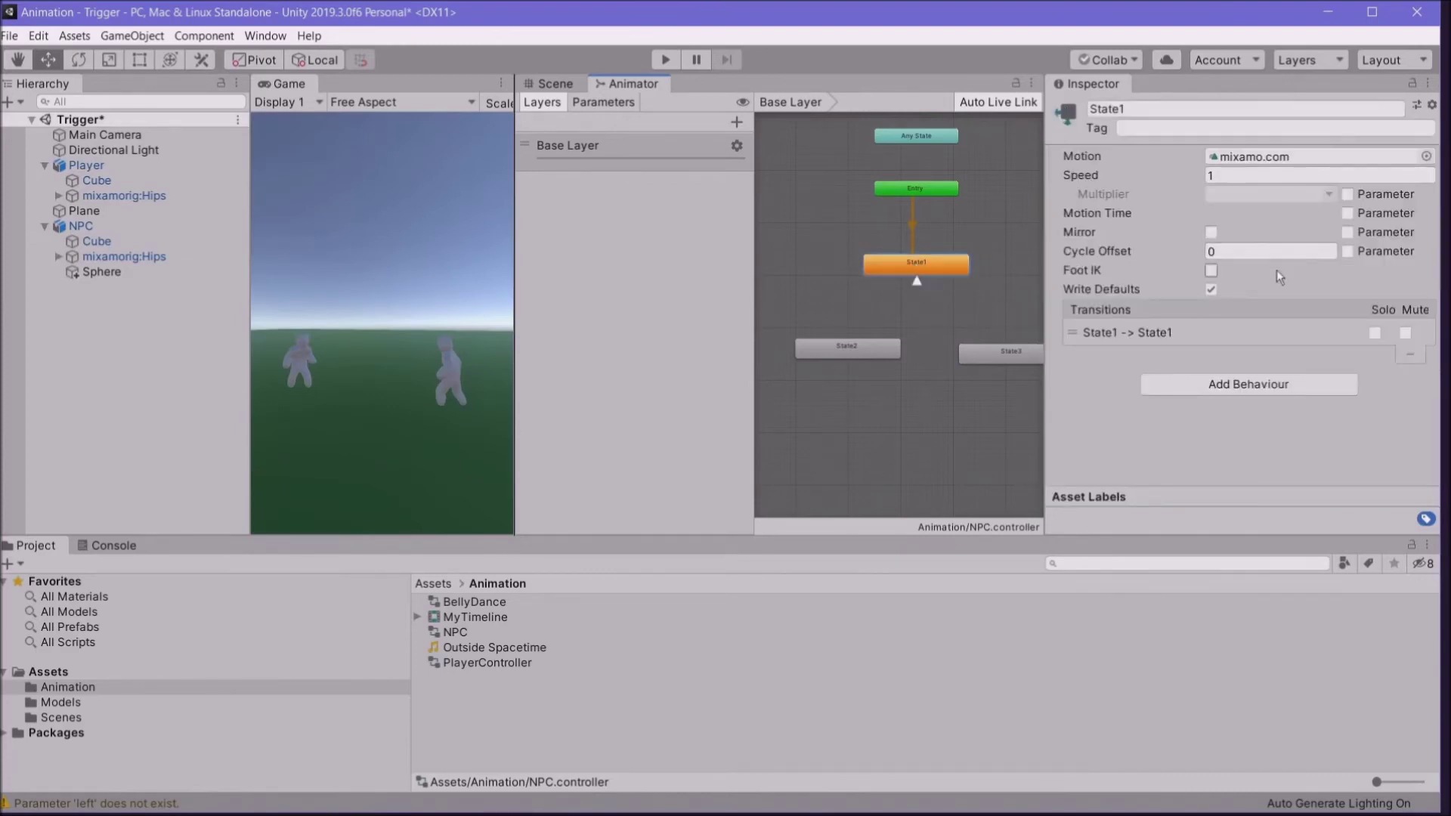
{"action": "left_click", "coordinate": [917, 280]}
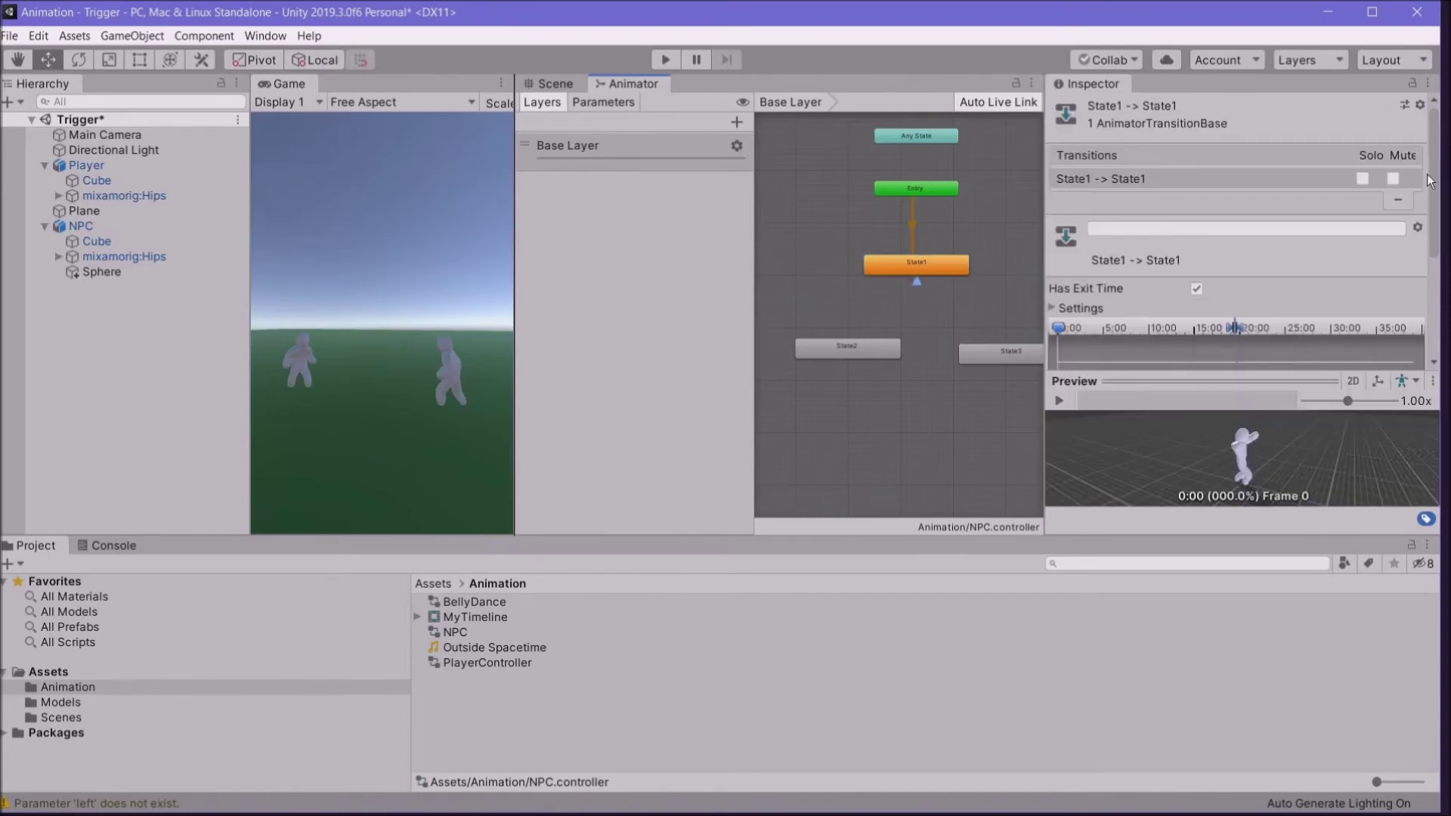
{"action": "left_click_drag", "start_coordinate": [1434, 176], "coordinate": [1414, 310]}
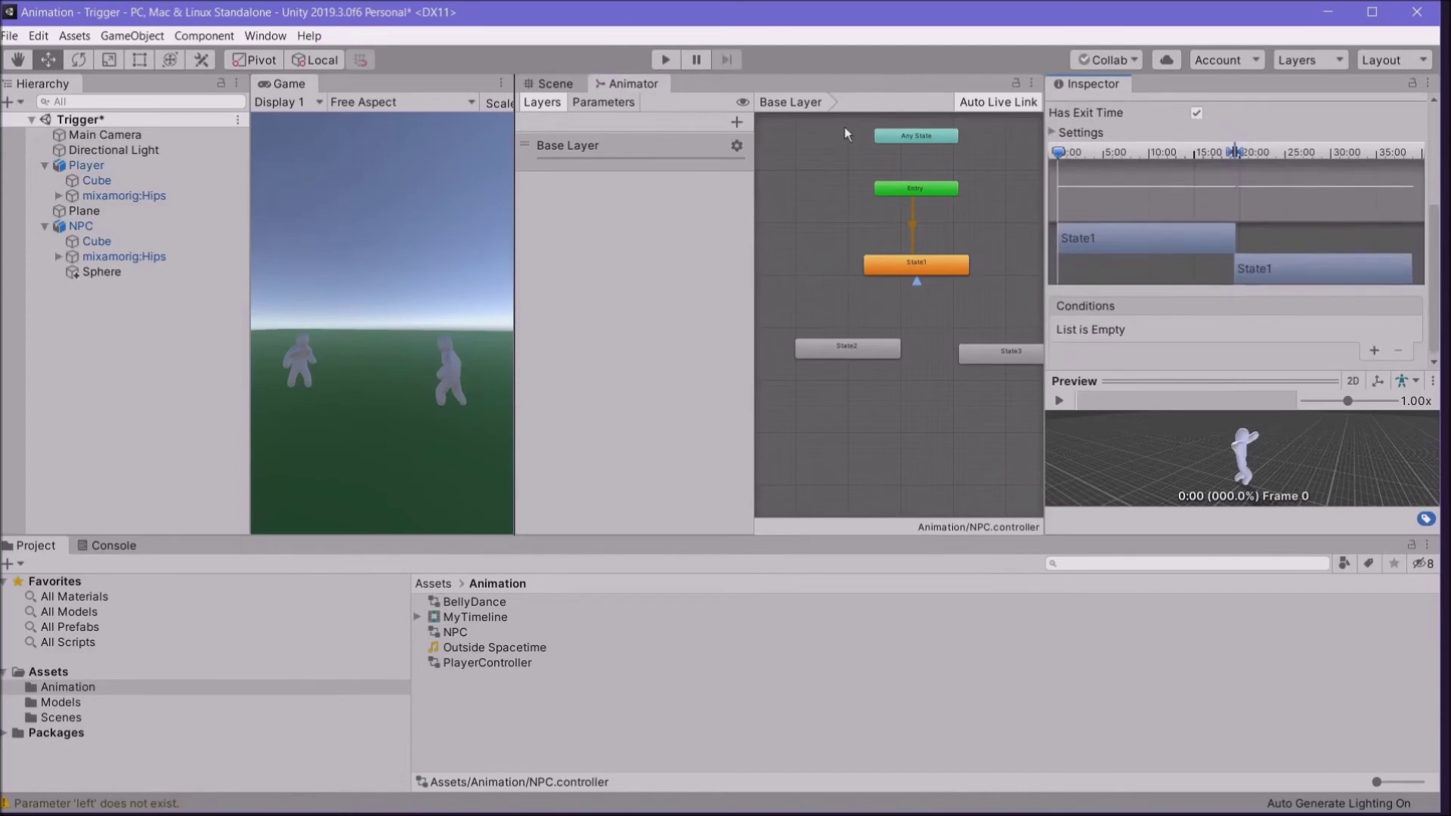
Step: Set State1's motion to the mixamo.com clip from Hip Hop Dancing.fbx
{"action": "left_click", "coordinate": [909, 260]}
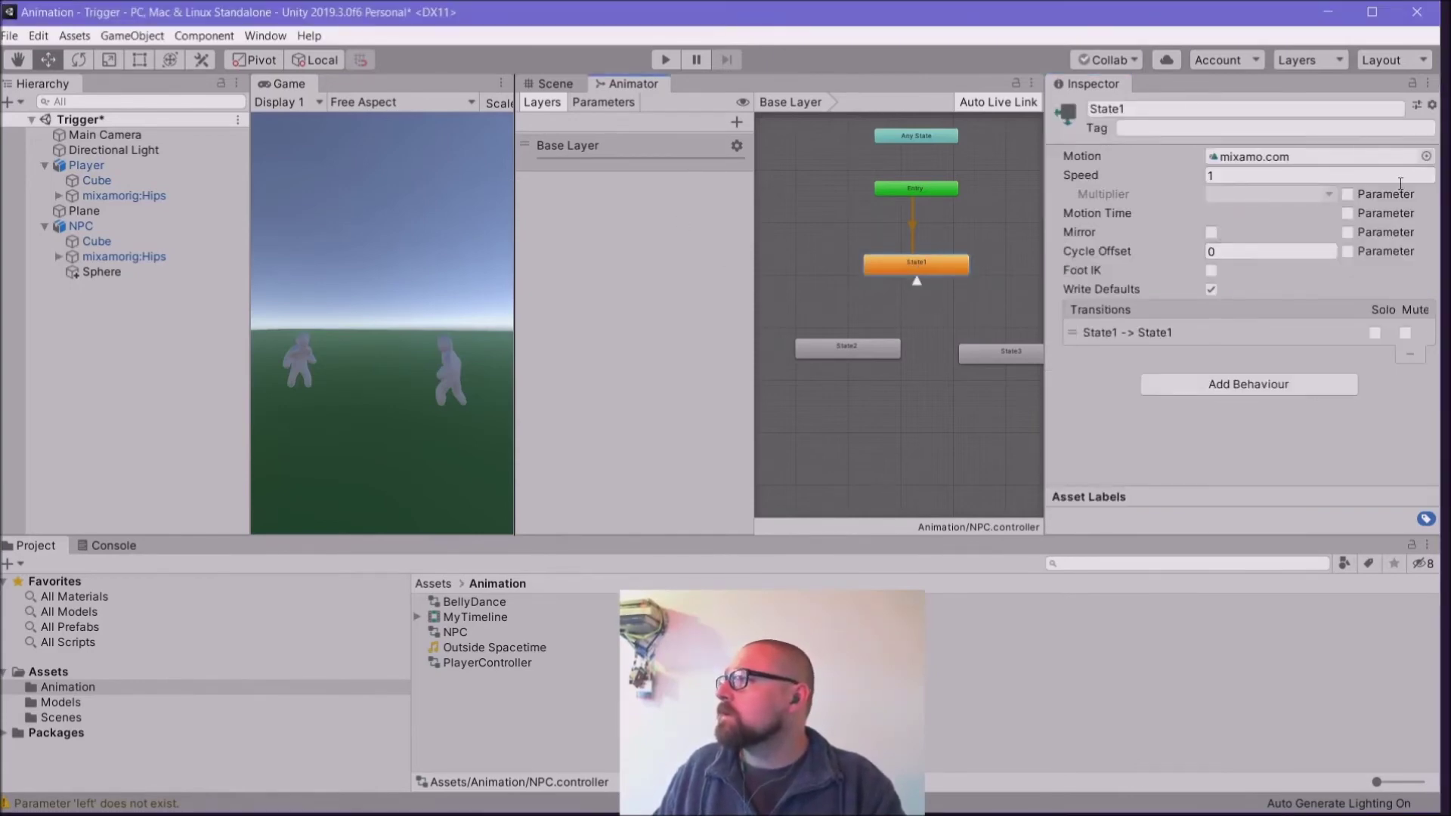
{"action": "left_click", "coordinate": [1426, 155]}
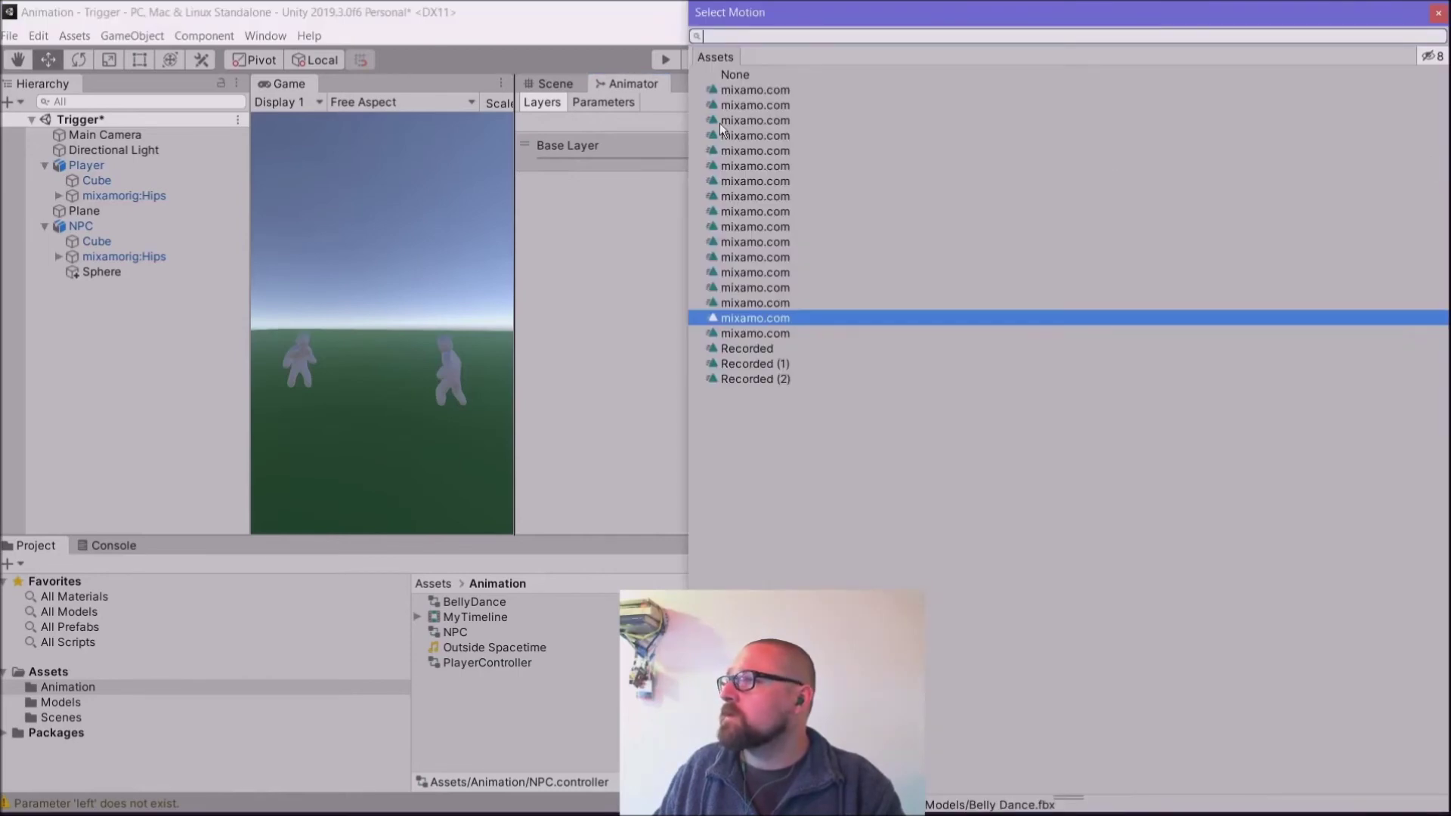
{"action": "left_click", "coordinate": [753, 105]}
{"action": "left_click", "coordinate": [752, 166]}
{"action": "left_click", "coordinate": [756, 240]}
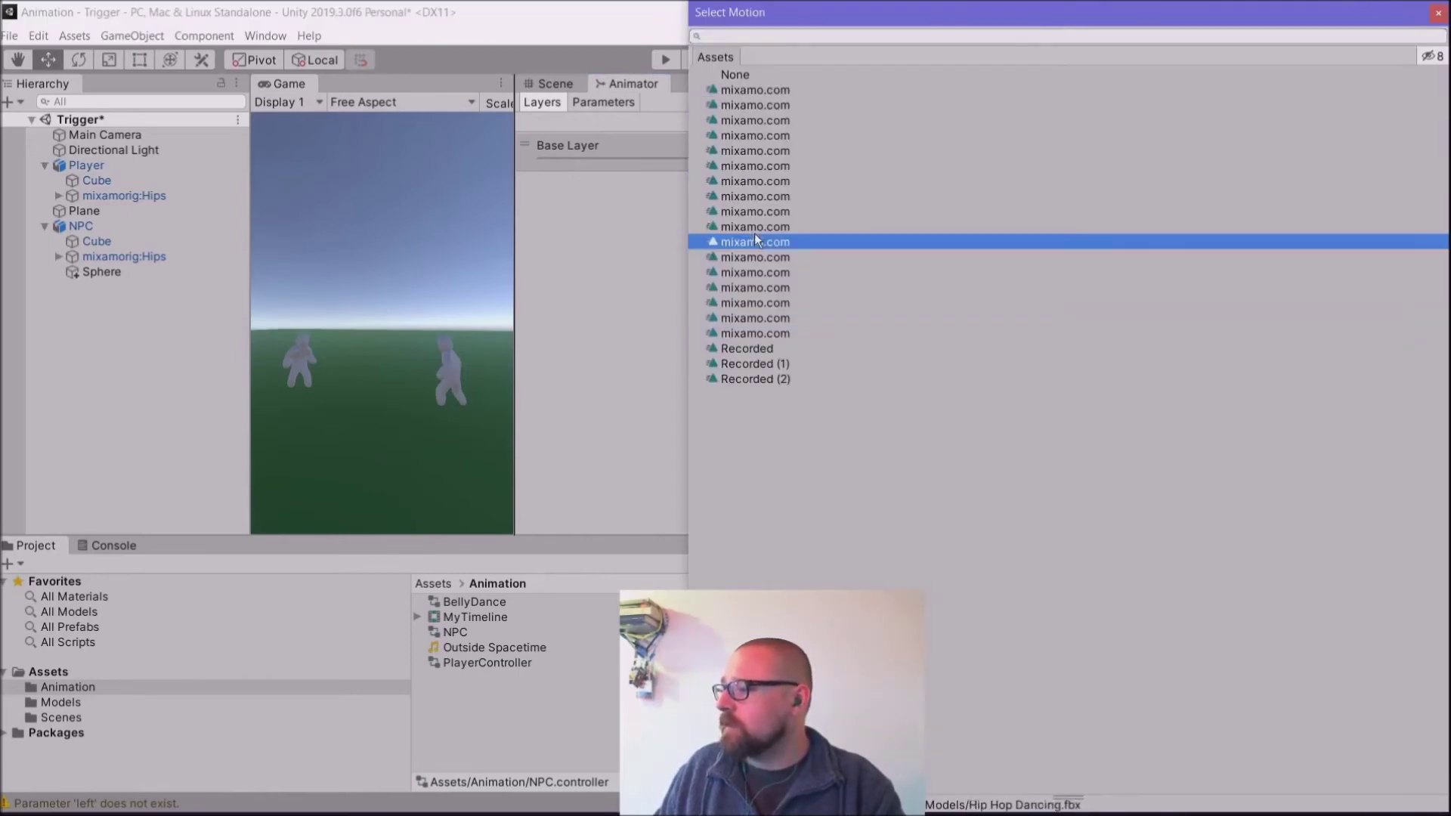
{"action": "left_click", "coordinate": [755, 247]}
{"action": "double_click", "coordinate": [754, 243]}
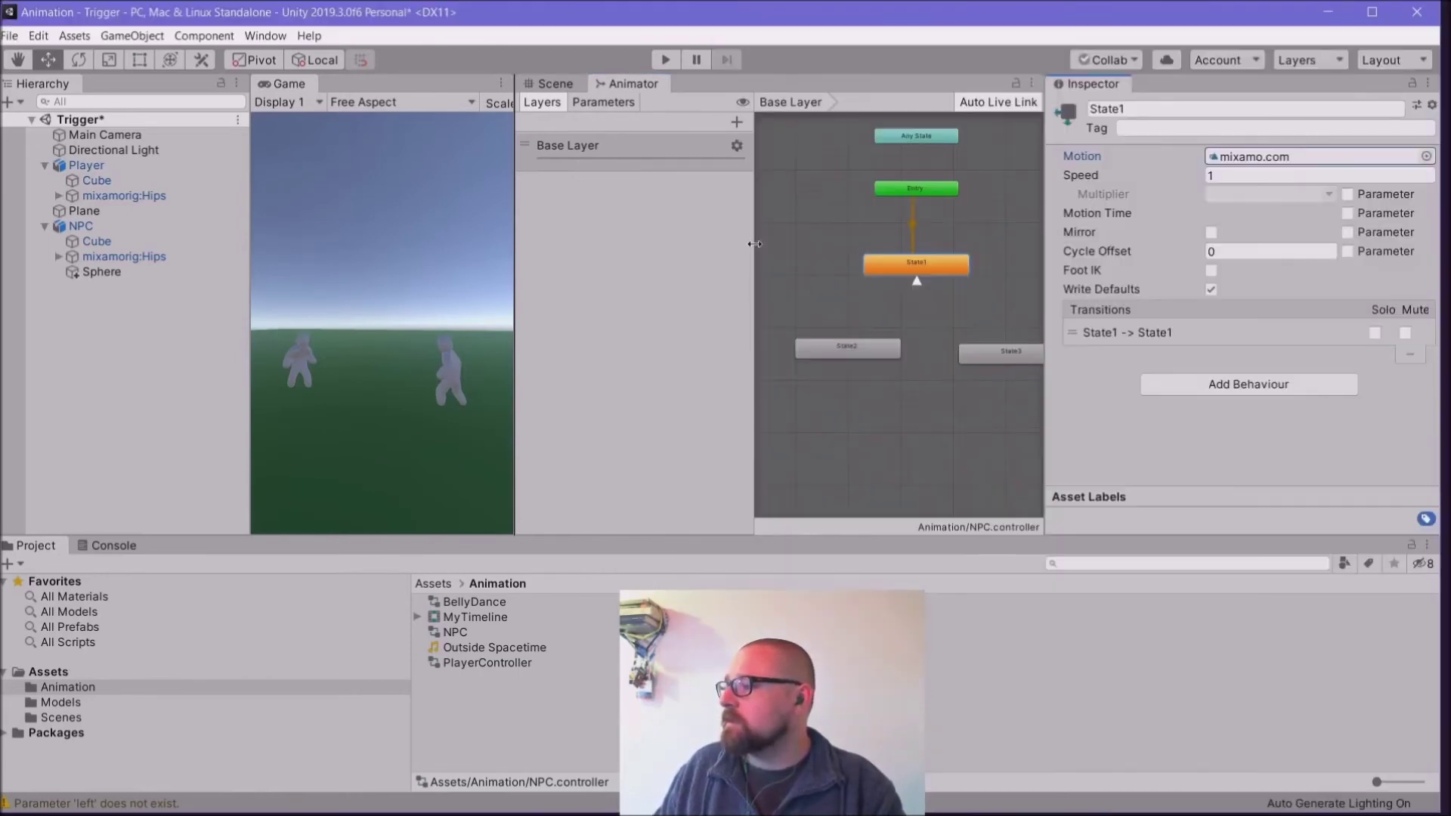
Step: Set State2's motion to the mixamo.com clip from Idle2.fbx
{"action": "left_click", "coordinate": [847, 348]}
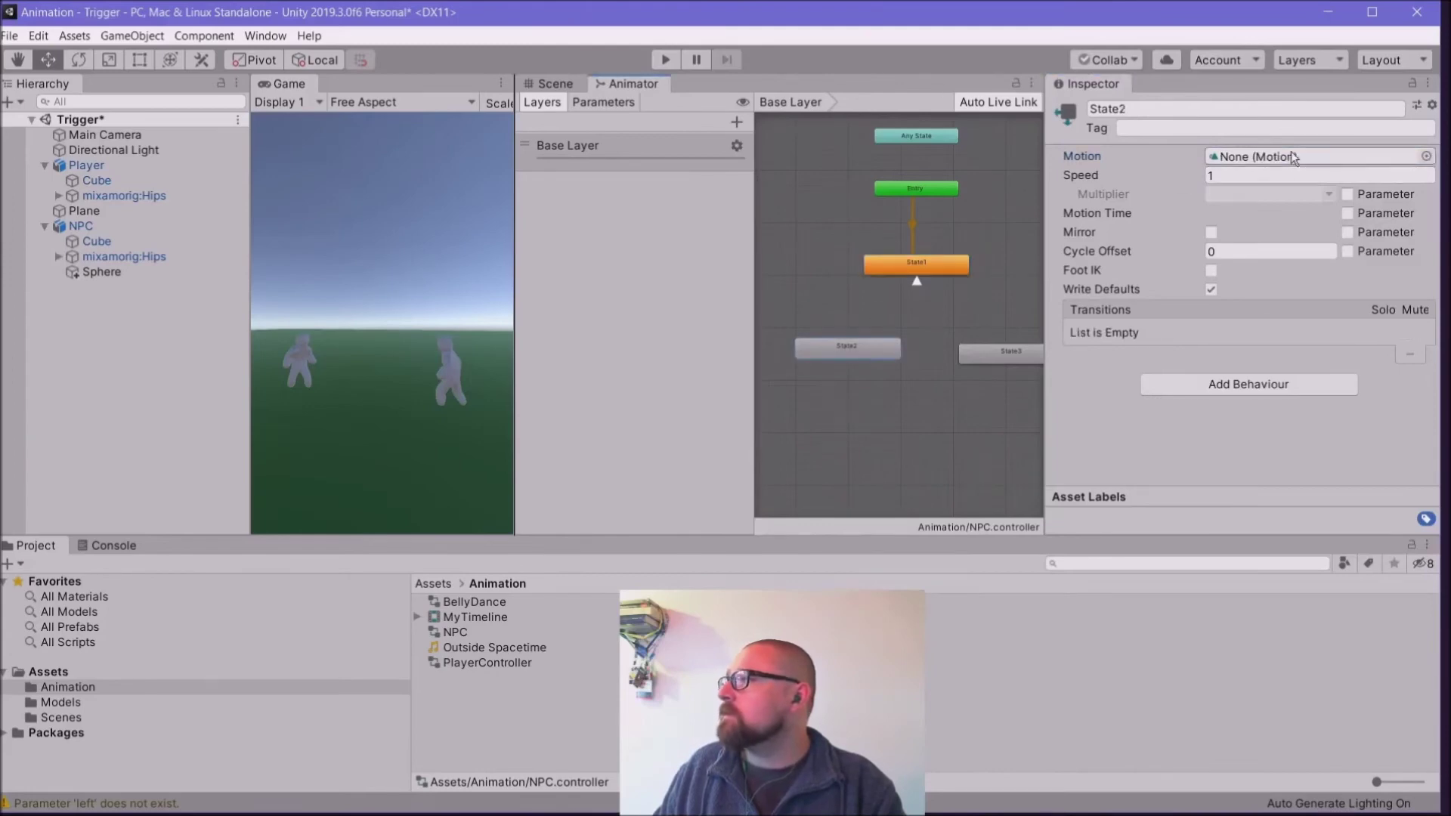
{"action": "left_click", "coordinate": [1427, 157]}
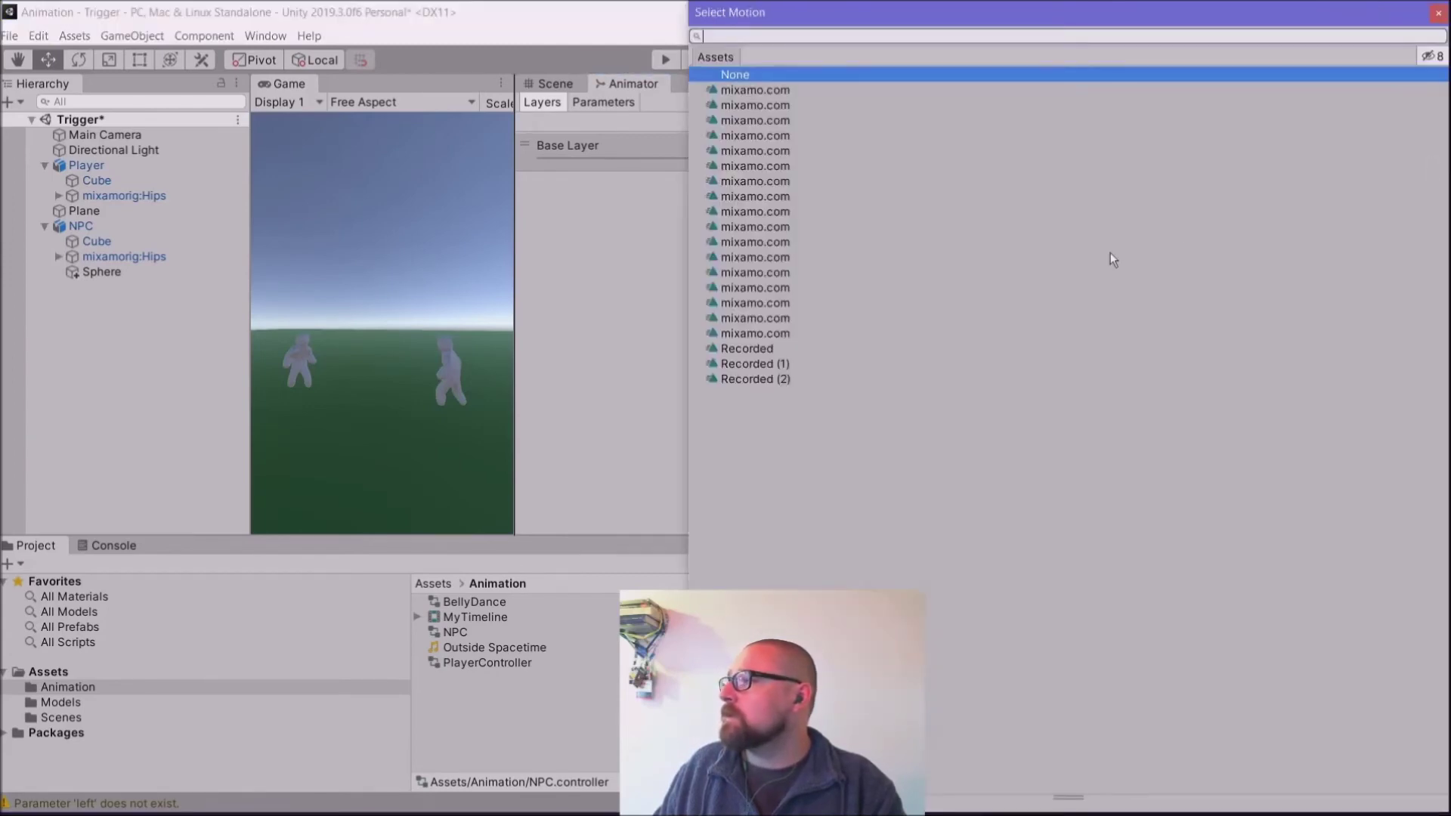
{"action": "left_click", "coordinate": [732, 314]}
{"action": "left_click", "coordinate": [733, 329]}
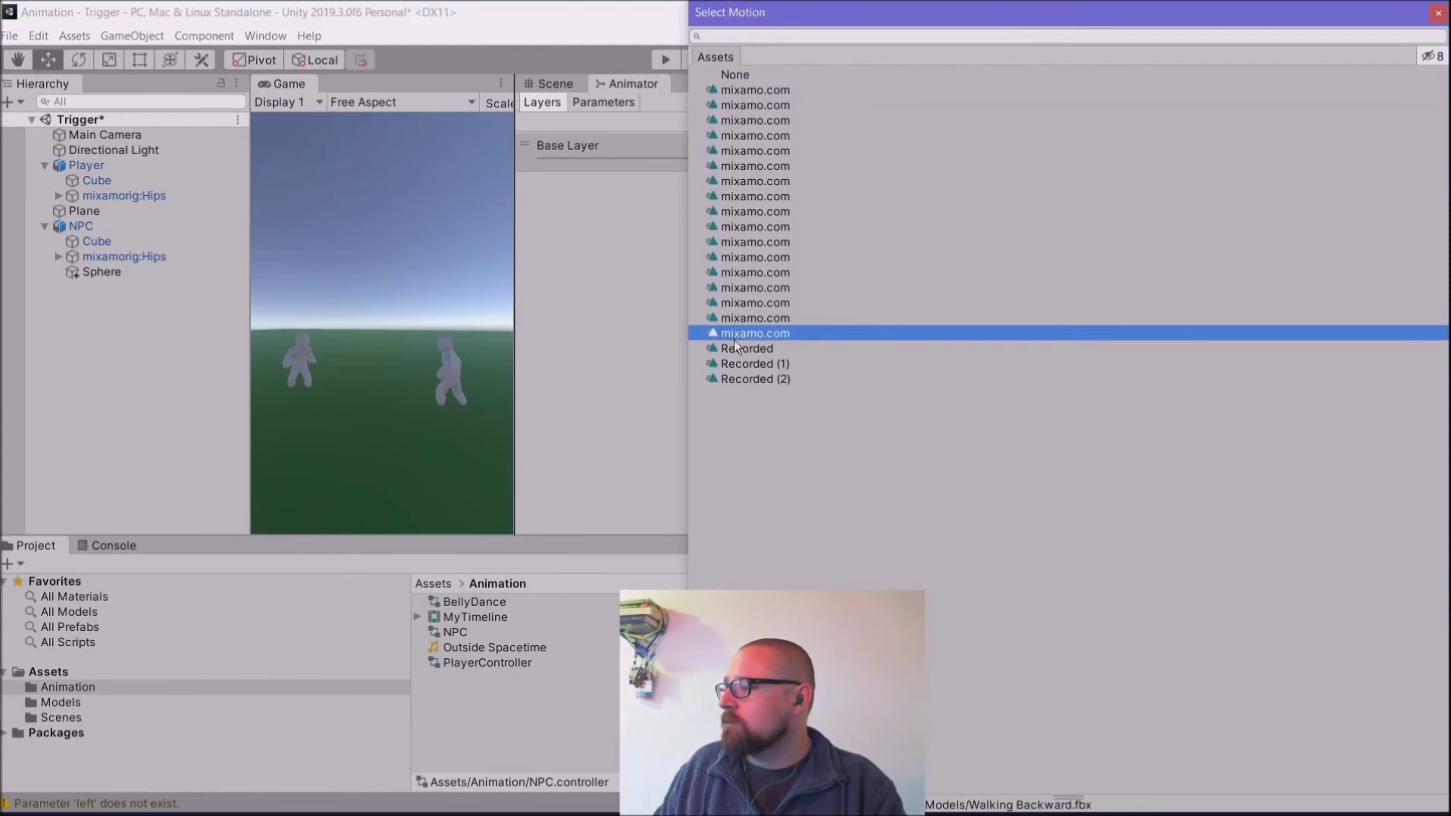
{"action": "left_click", "coordinate": [737, 349]}
{"action": "left_click", "coordinate": [734, 287]}
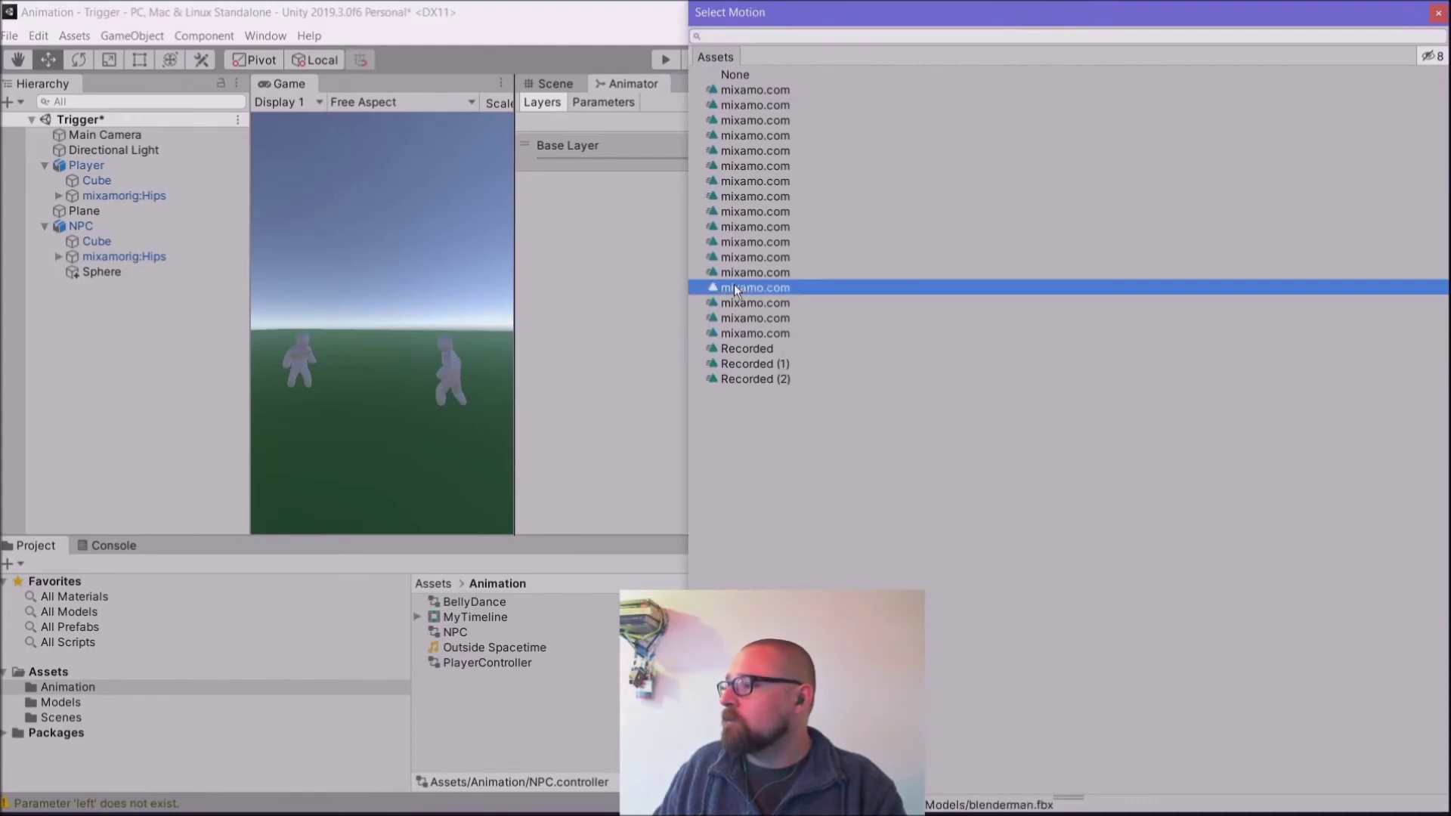
{"action": "left_click", "coordinate": [732, 266]}
{"action": "left_click", "coordinate": [732, 246]}
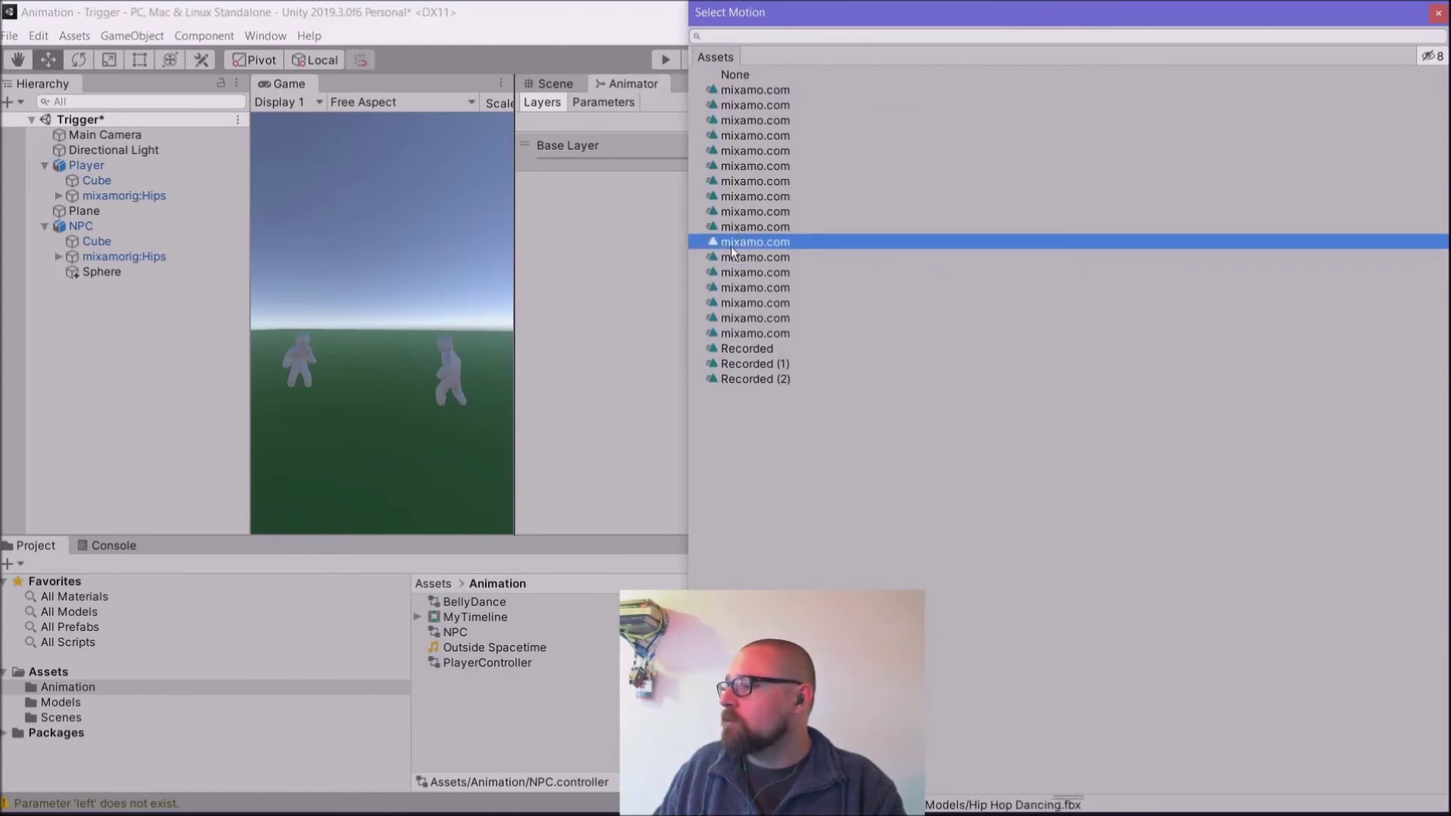
{"action": "left_click", "coordinate": [728, 225]}
{"action": "left_click", "coordinate": [729, 214]}
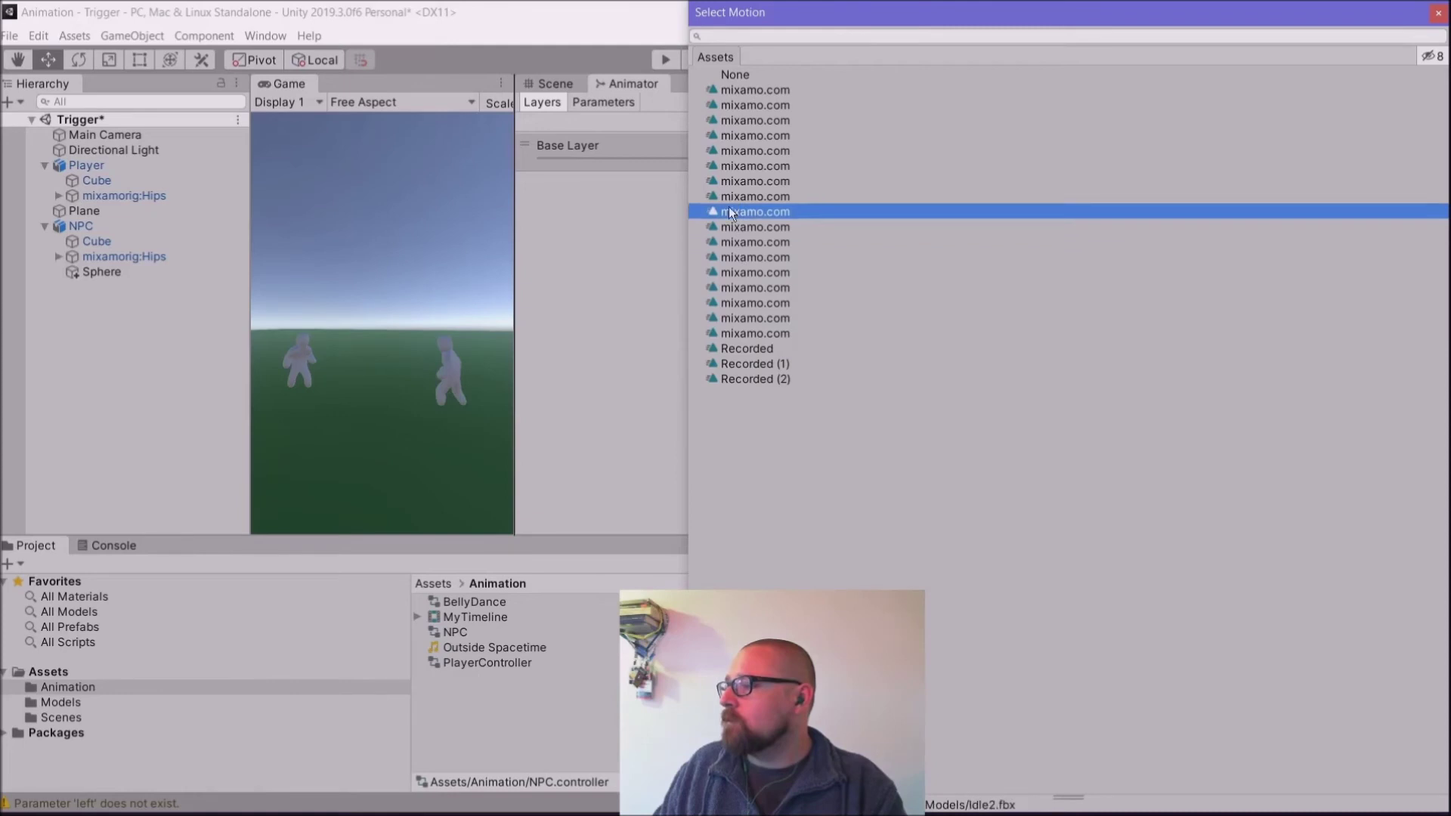
{"action": "left_click", "coordinate": [728, 195]}
{"action": "double_click", "coordinate": [728, 211]}
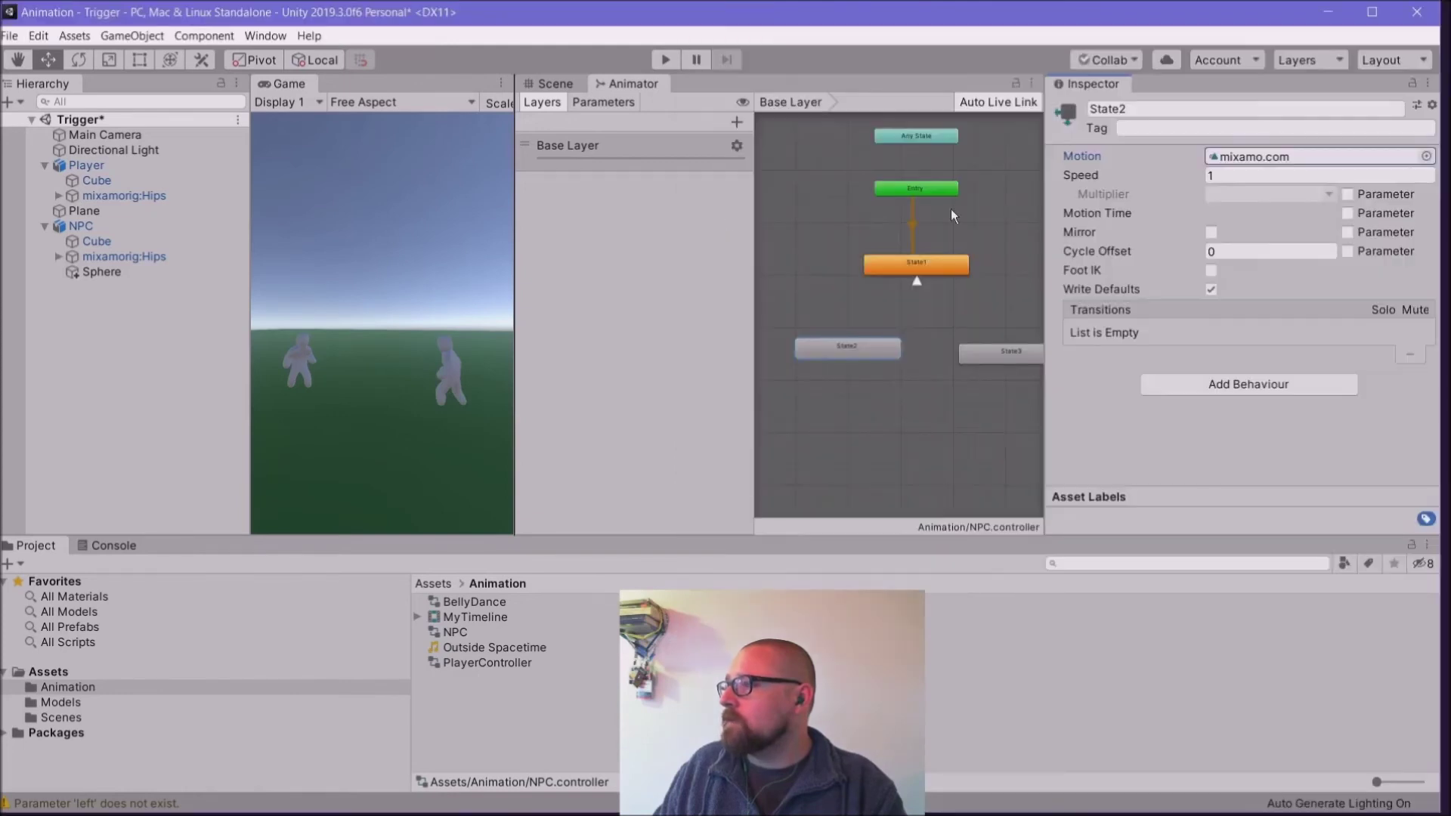
Step: Set State3's motion to the mixamo.com clip from Tut Hip Hop Dance.fbx
{"action": "left_click", "coordinate": [1000, 357]}
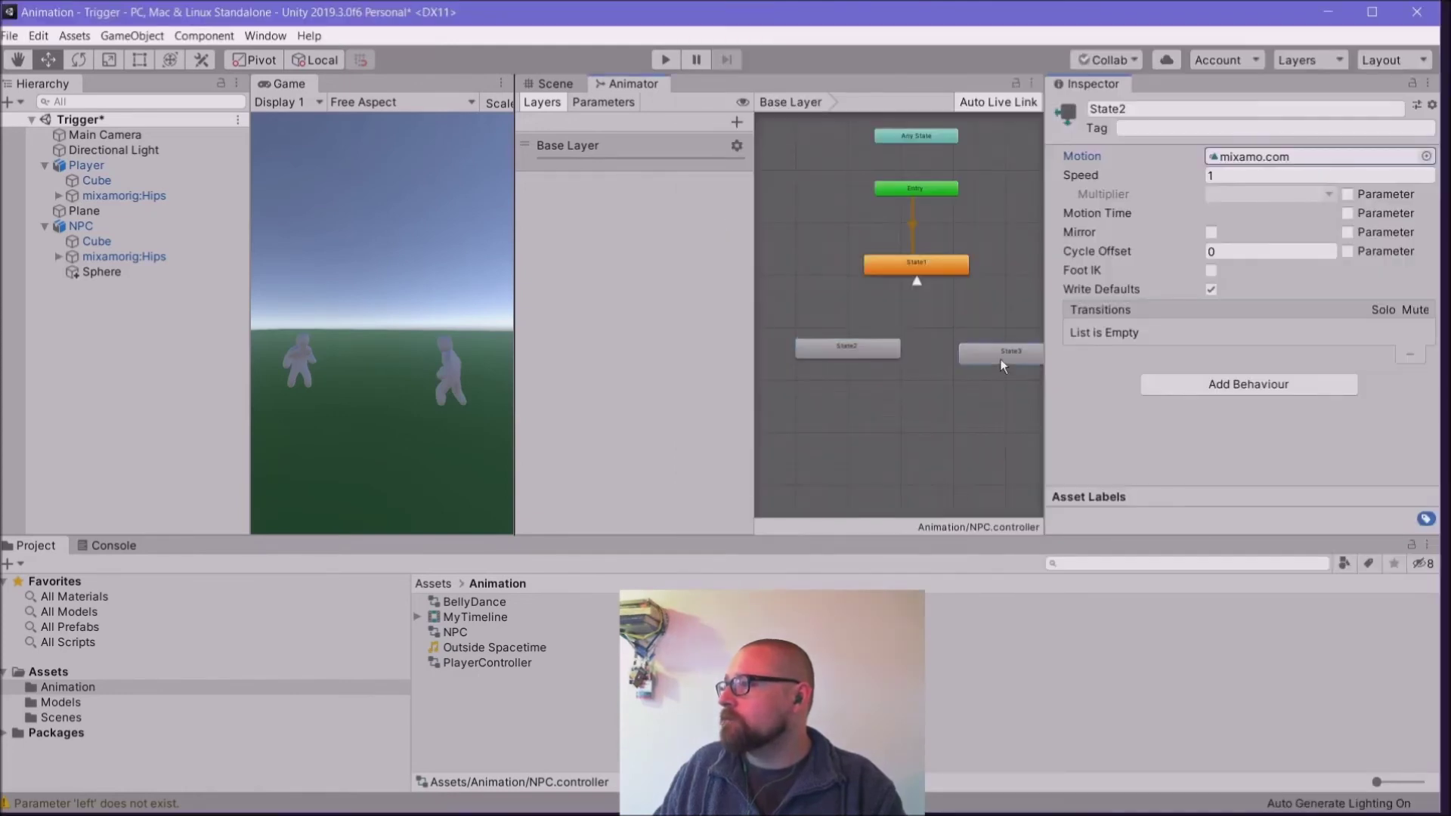
{"action": "left_click", "coordinate": [1427, 155]}
{"action": "left_click", "coordinate": [736, 164]}
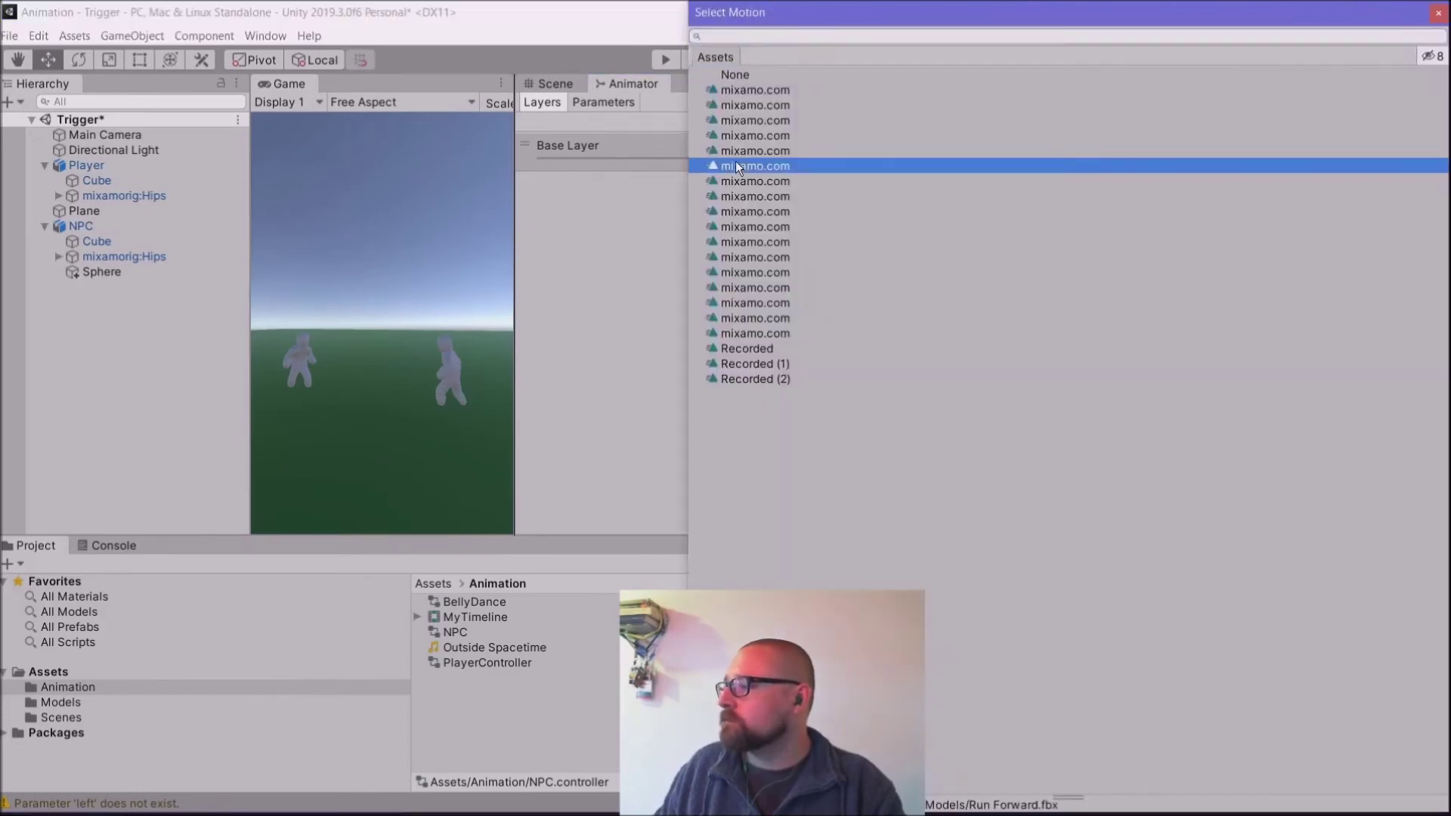
{"action": "left_click", "coordinate": [737, 136]}
{"action": "left_click", "coordinate": [737, 121]}
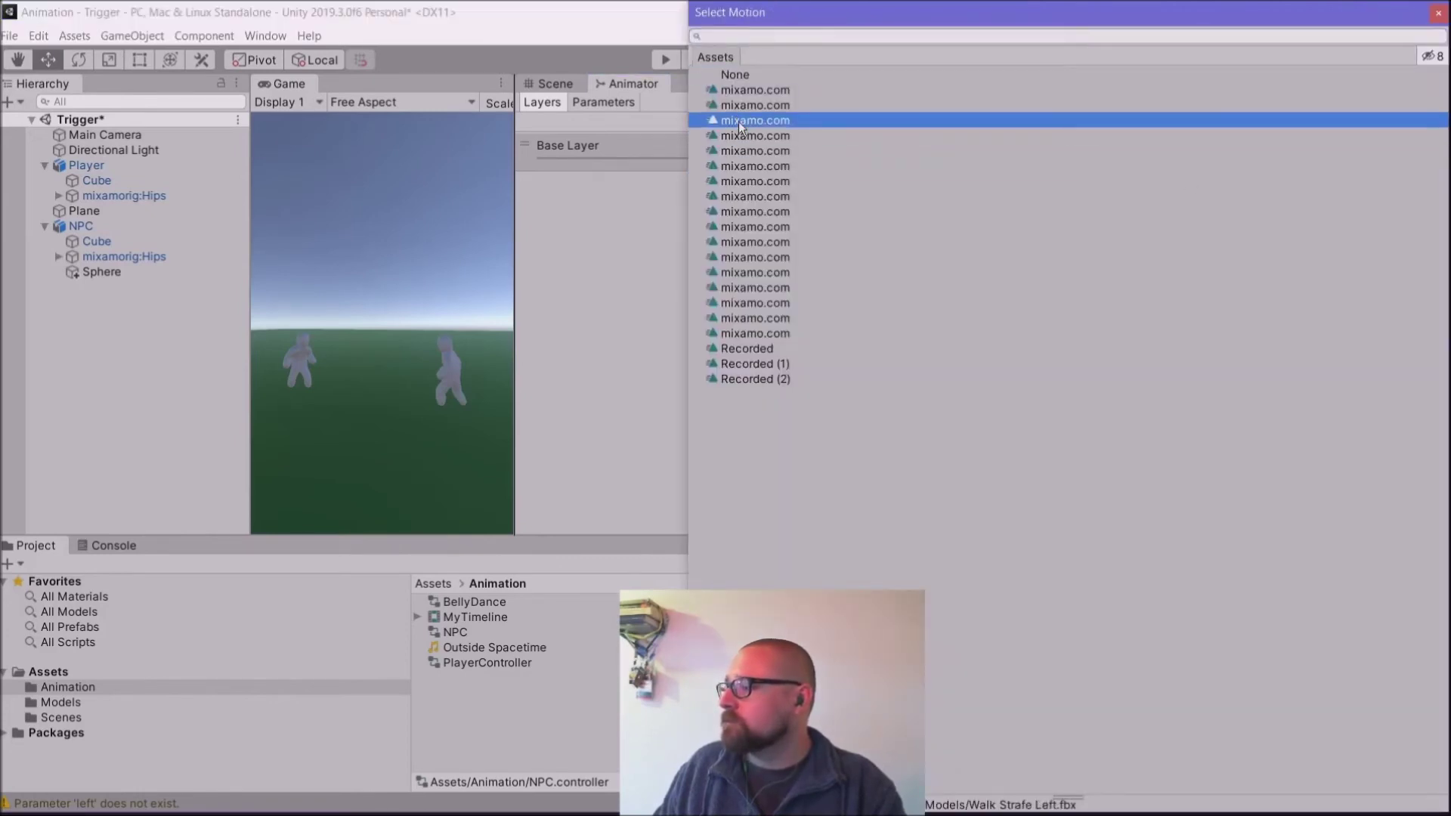
{"action": "left_click", "coordinate": [737, 106]}
{"action": "left_click", "coordinate": [735, 87]}
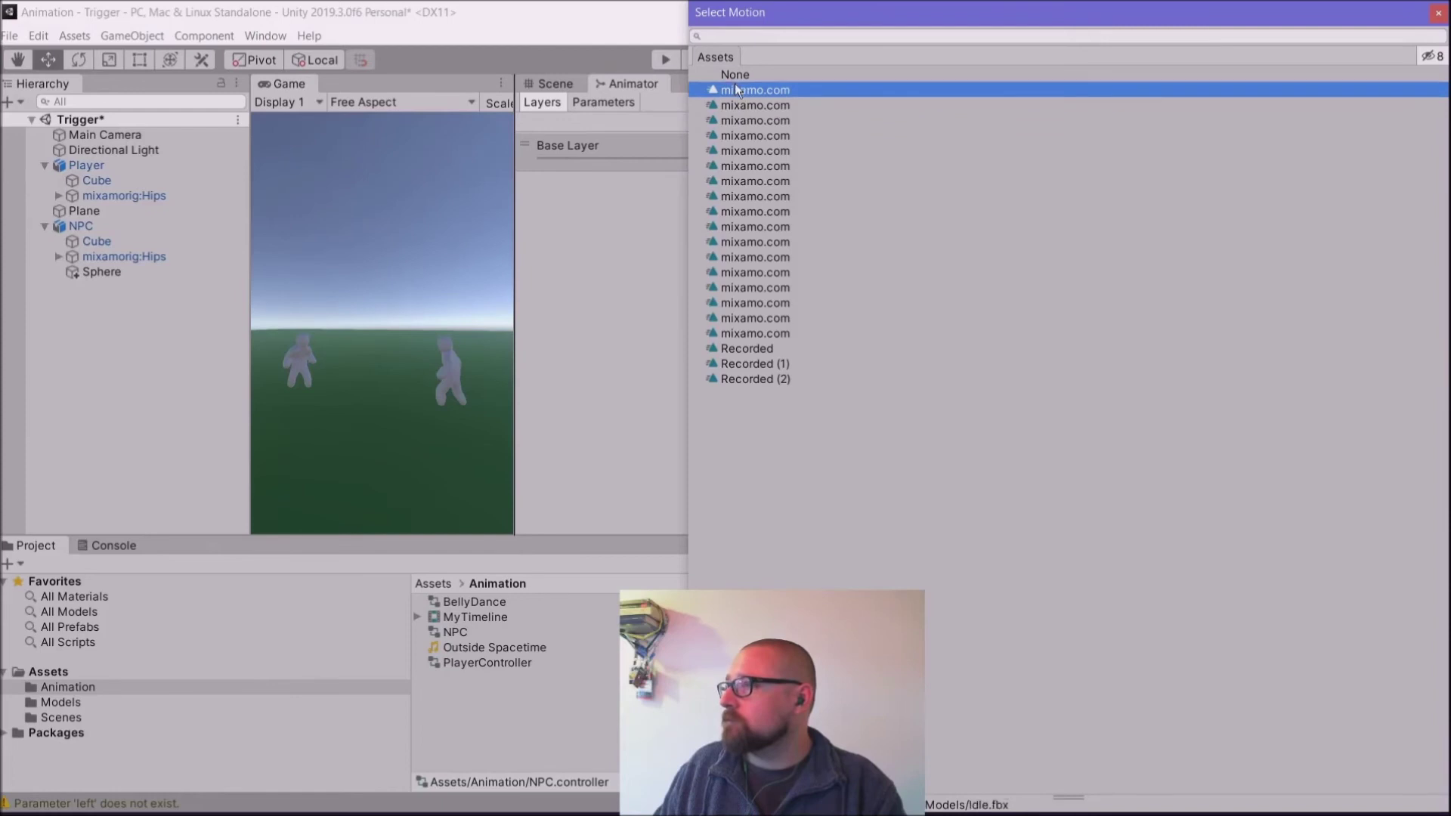
{"action": "left_click", "coordinate": [739, 140]}
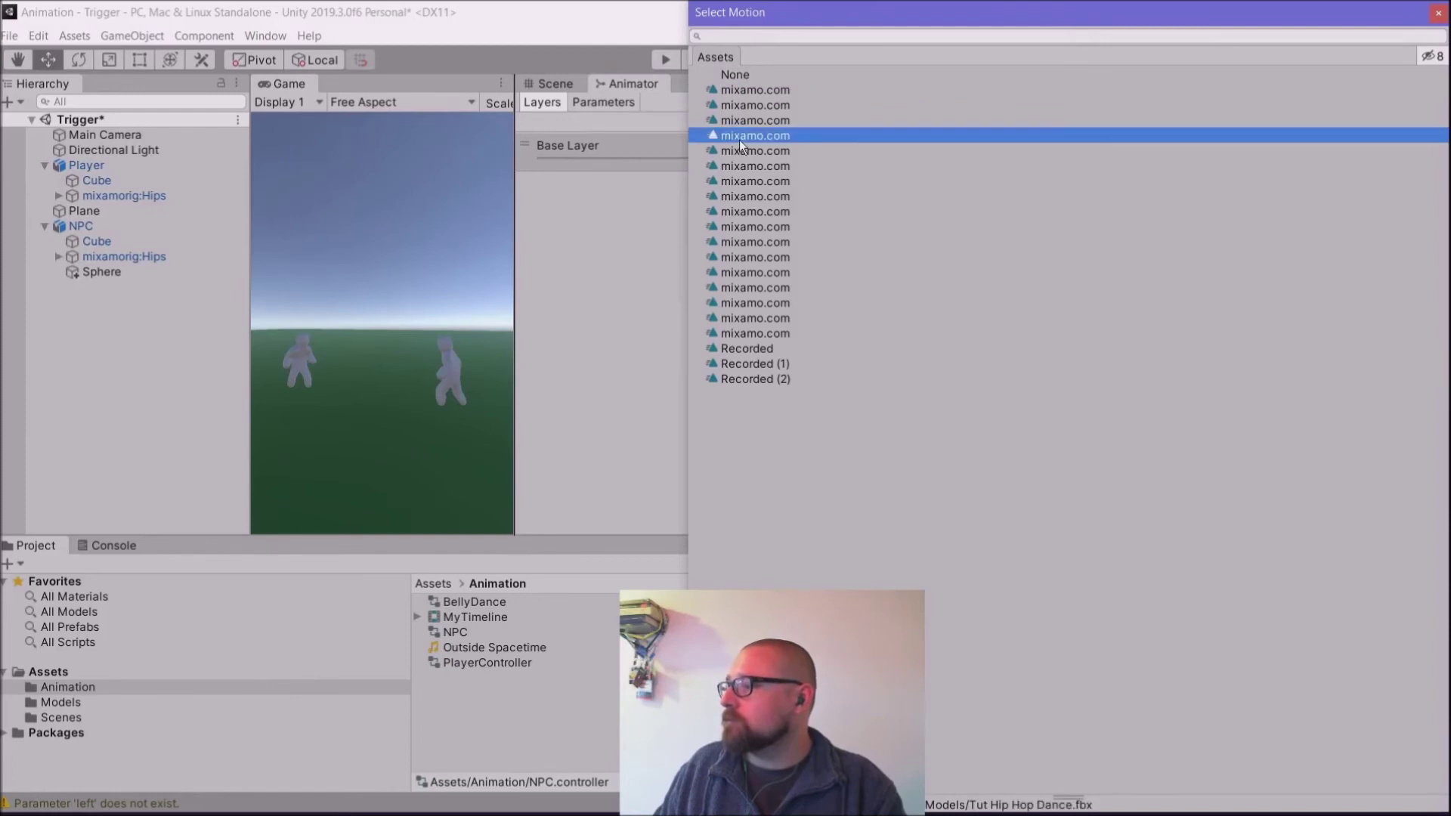
{"action": "double_click", "coordinate": [739, 139]}
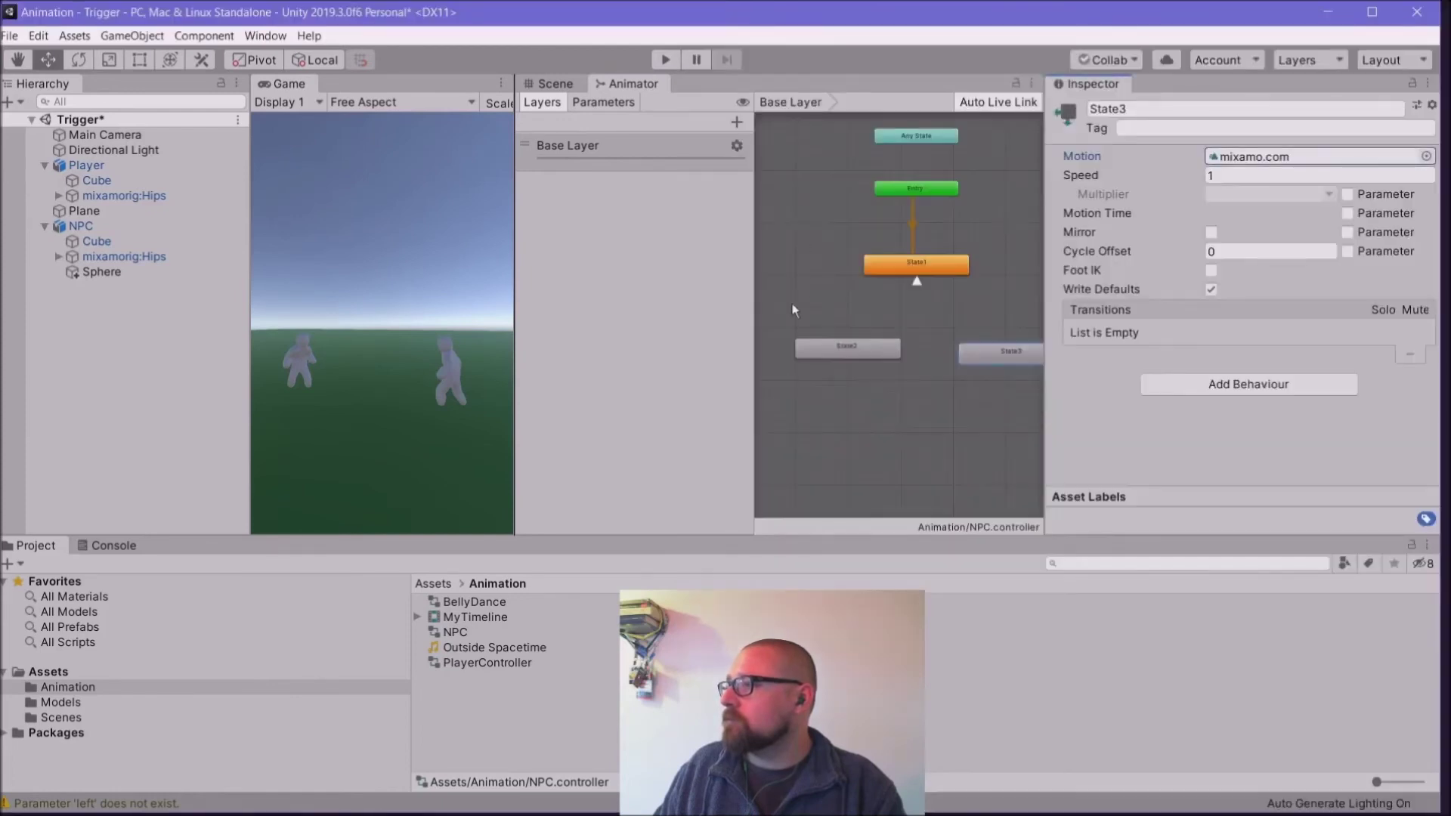
Step: Check which source files the motion clips assigned to State2 and State1 come from
{"action": "left_click", "coordinate": [1426, 157]}
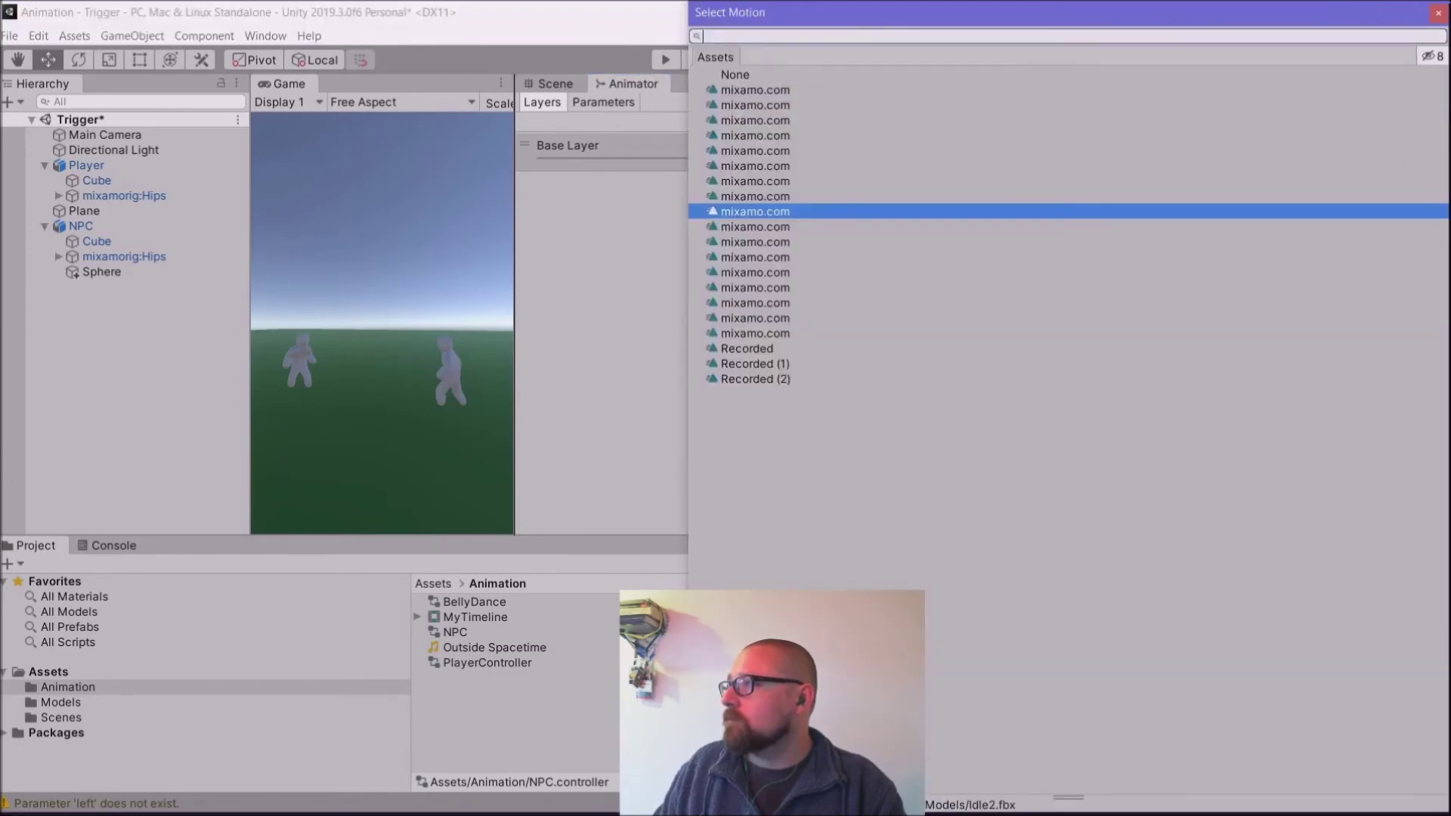
{"action": "left_click", "coordinate": [1439, 14]}
{"action": "left_click", "coordinate": [951, 264]}
{"action": "left_click", "coordinate": [1427, 156]}
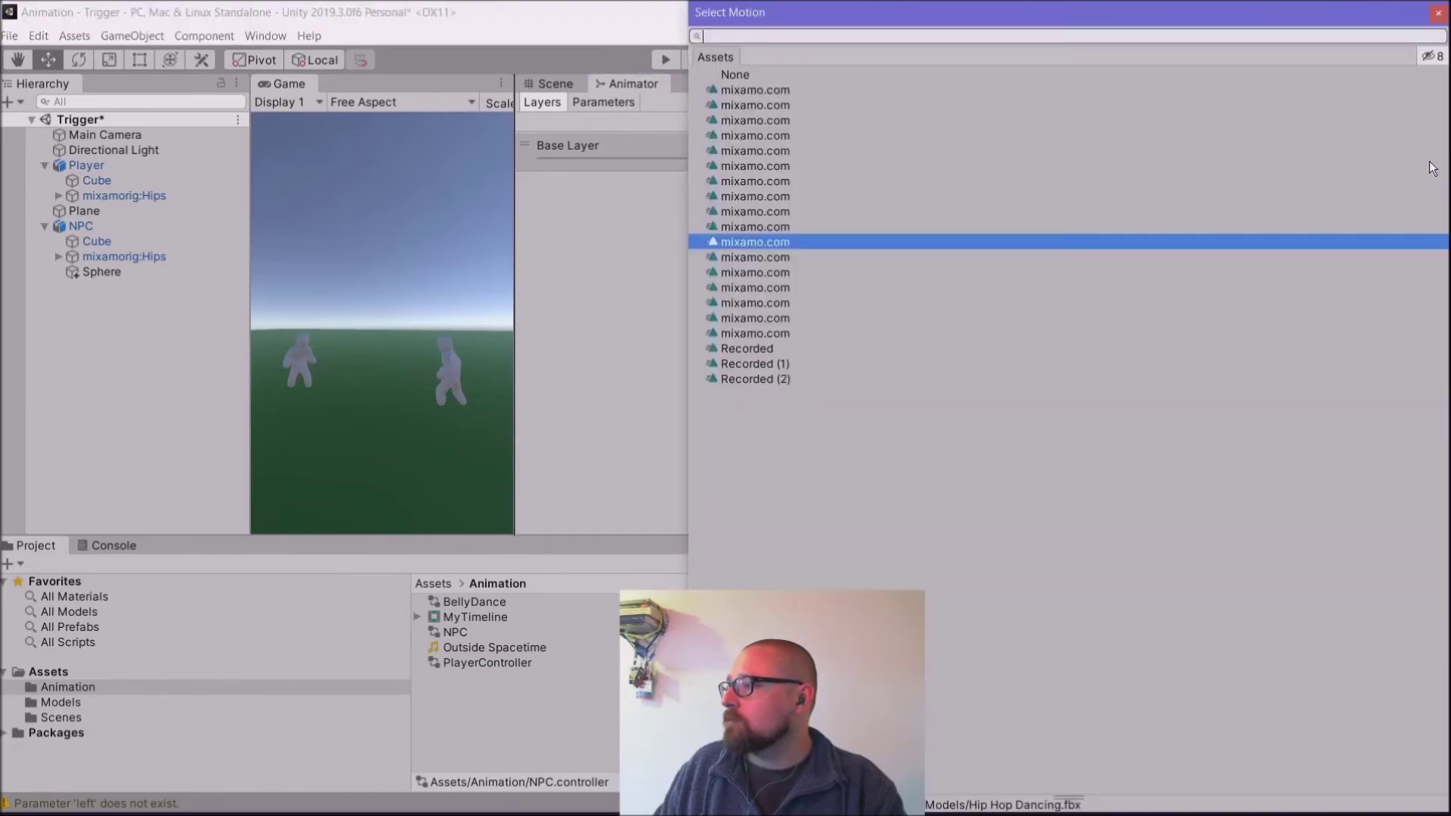
{"action": "left_click", "coordinate": [1438, 14]}
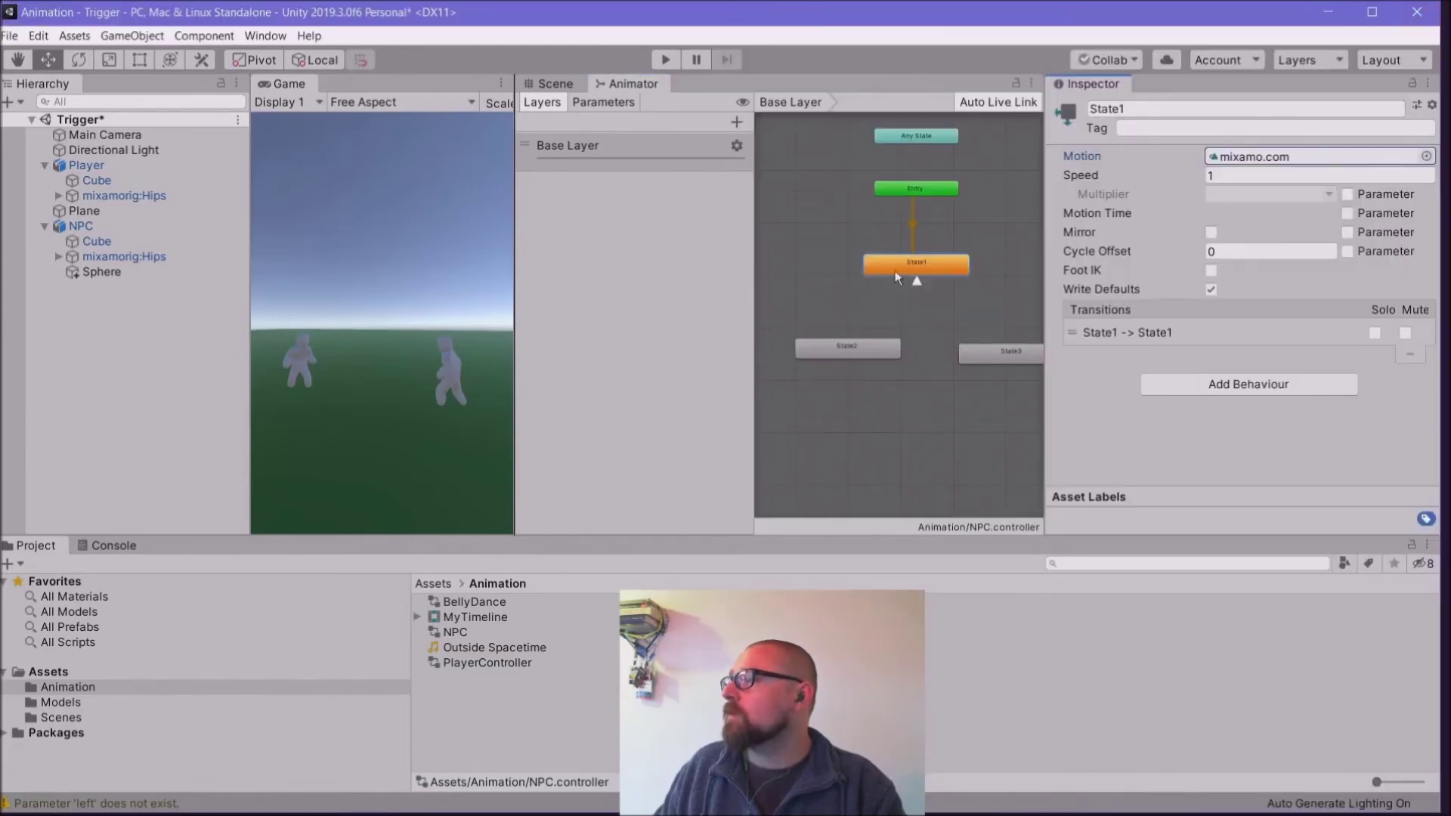
Step: Create a loop of transitions from State1 to State2, State2 to State3 and State3 back to State1, aligning State2 level with State3
{"action": "right_click", "coordinate": [895, 266]}
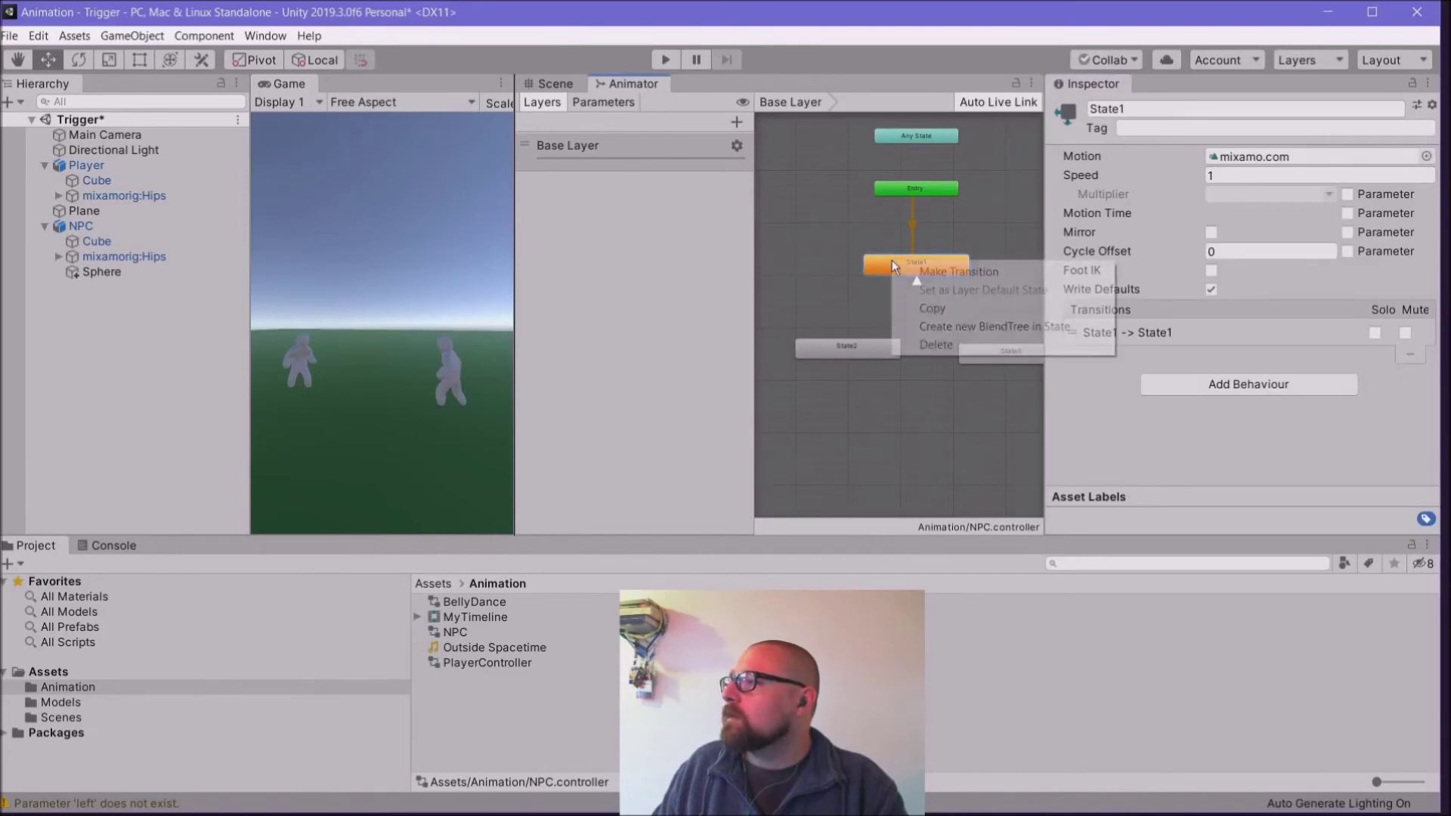
{"action": "left_click", "coordinate": [930, 271]}
{"action": "left_click", "coordinate": [848, 346]}
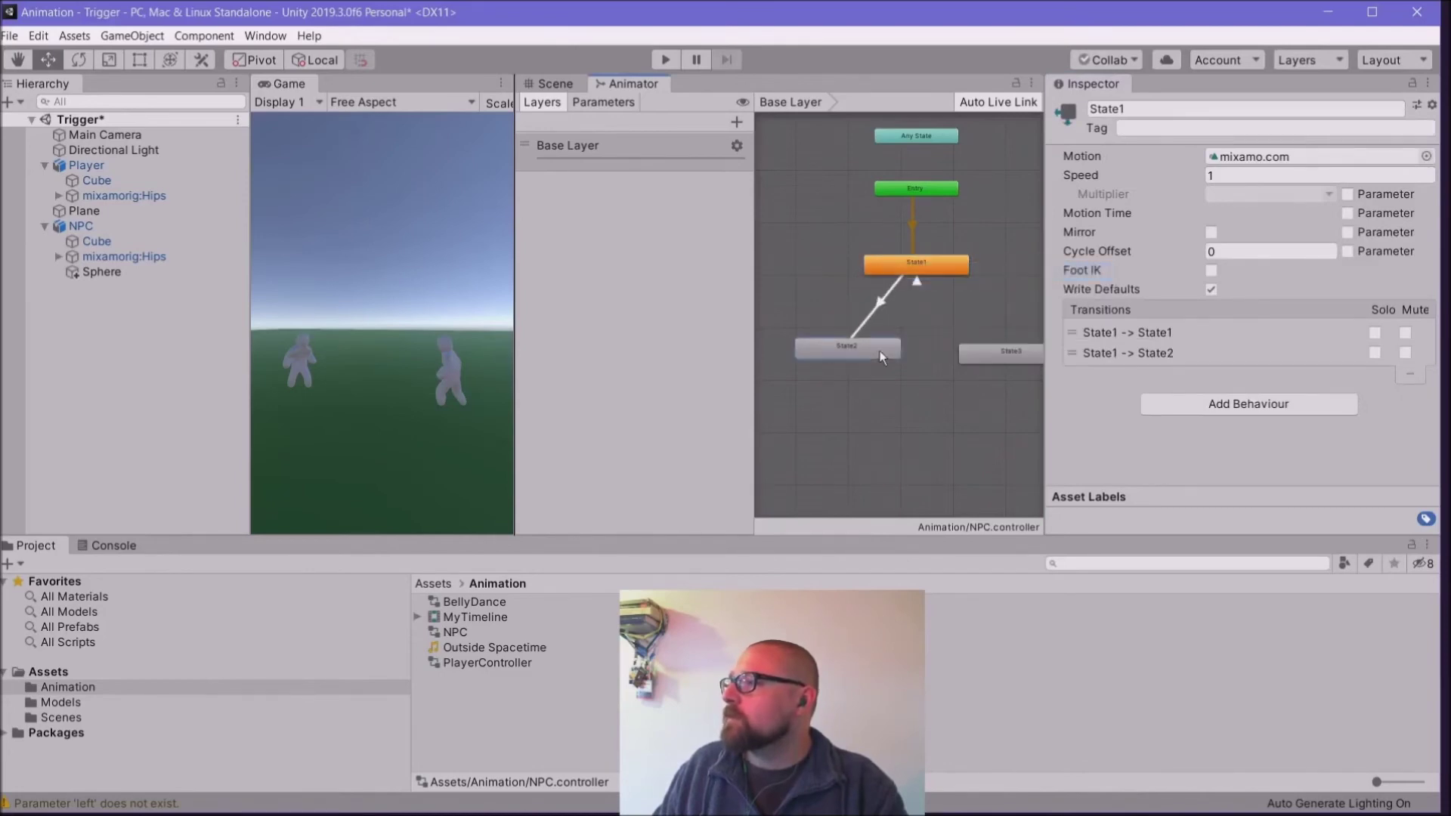
{"action": "right_click", "coordinate": [880, 351]}
{"action": "left_click", "coordinate": [910, 352]}
{"action": "left_click", "coordinate": [990, 351]}
{"action": "left_click", "coordinate": [999, 351]}
{"action": "right_click", "coordinate": [999, 351]}
{"action": "left_click", "coordinate": [1020, 364]}
{"action": "left_click", "coordinate": [940, 271]}
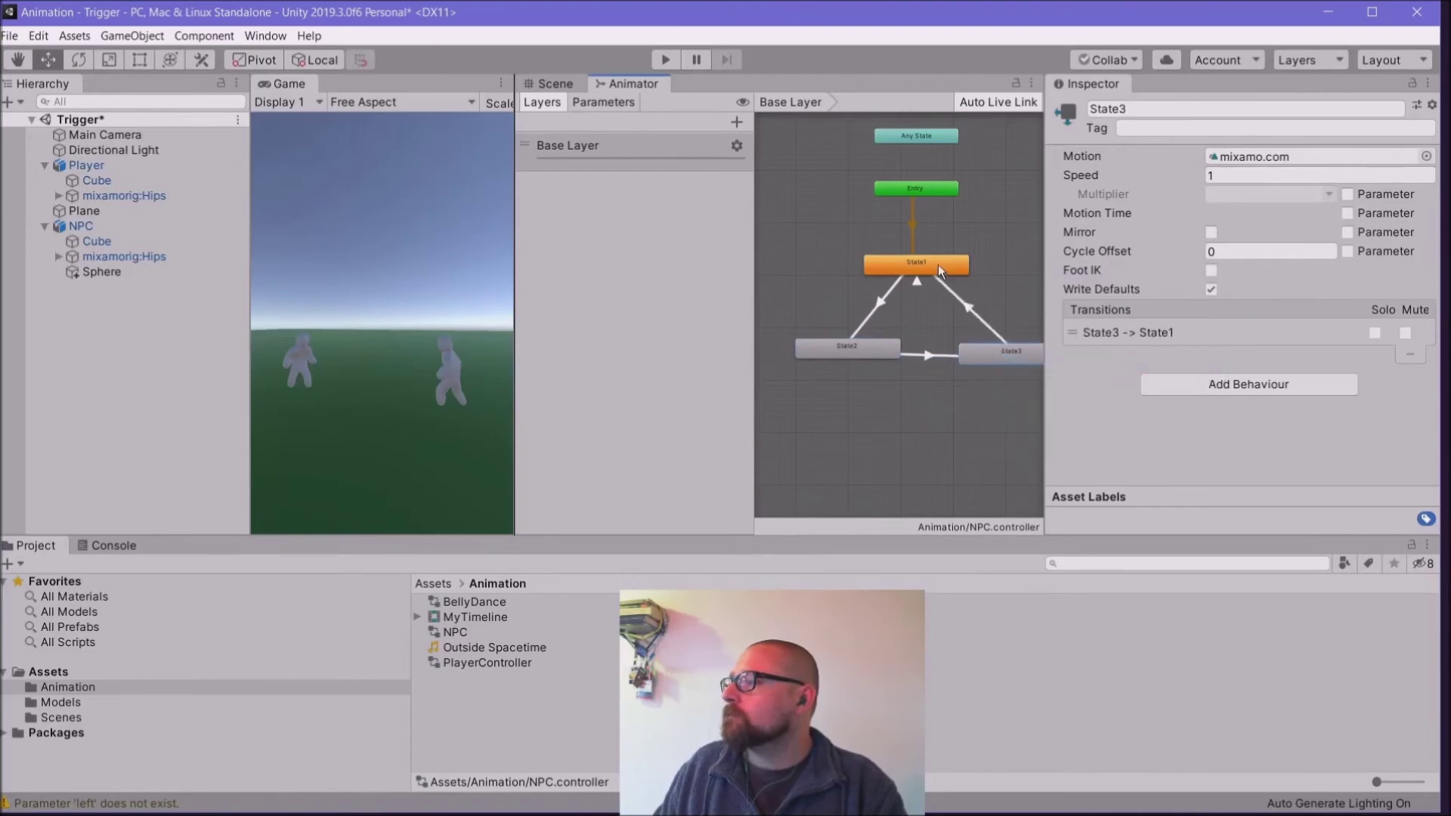
{"action": "left_click_drag", "start_coordinate": [864, 351], "coordinate": [858, 359]}
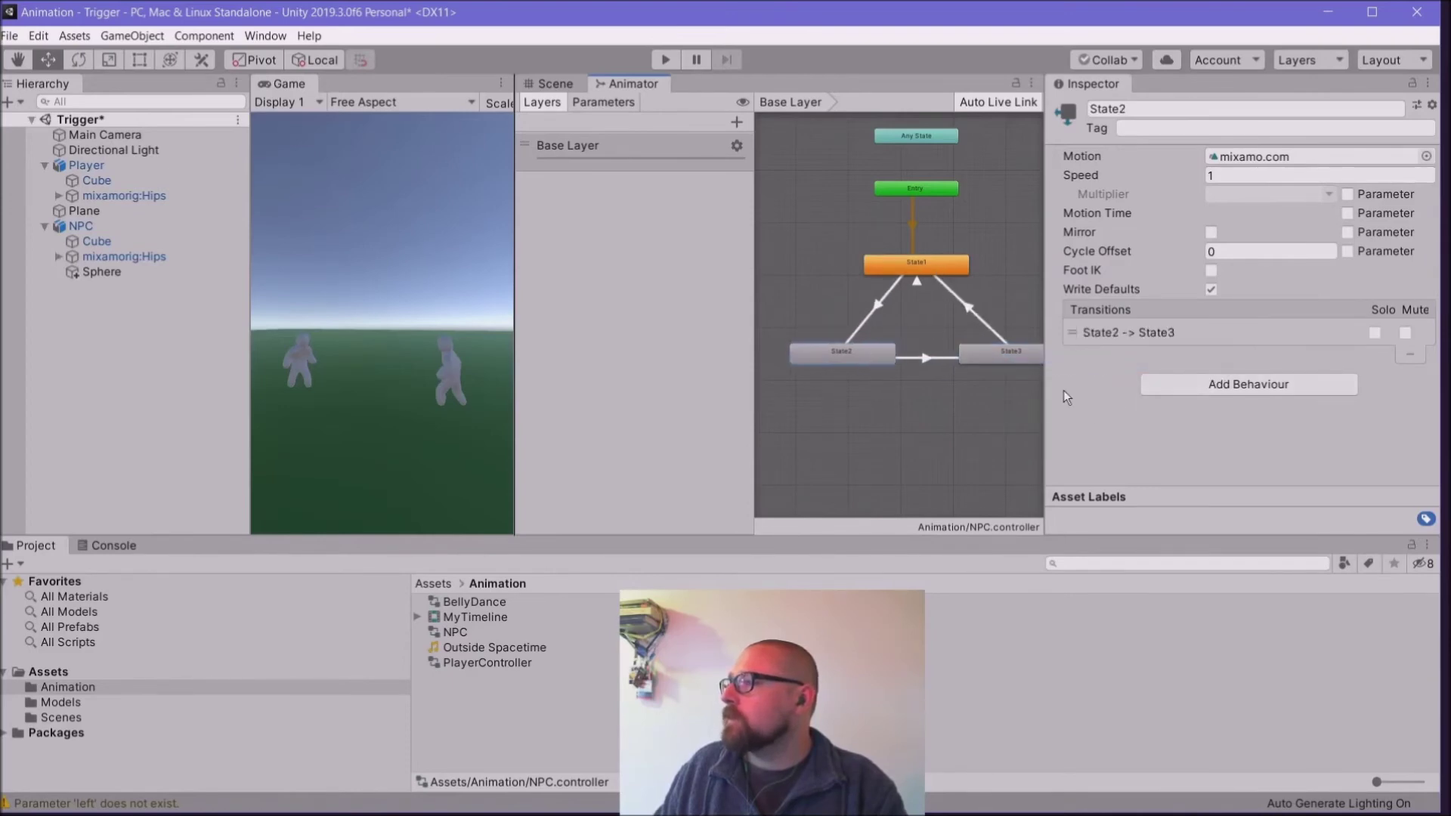
Step: Disable Has Exit Time on the State1 to State2, State2 to State3 and State3 to State1 transitions
{"action": "left_click", "coordinate": [875, 311]}
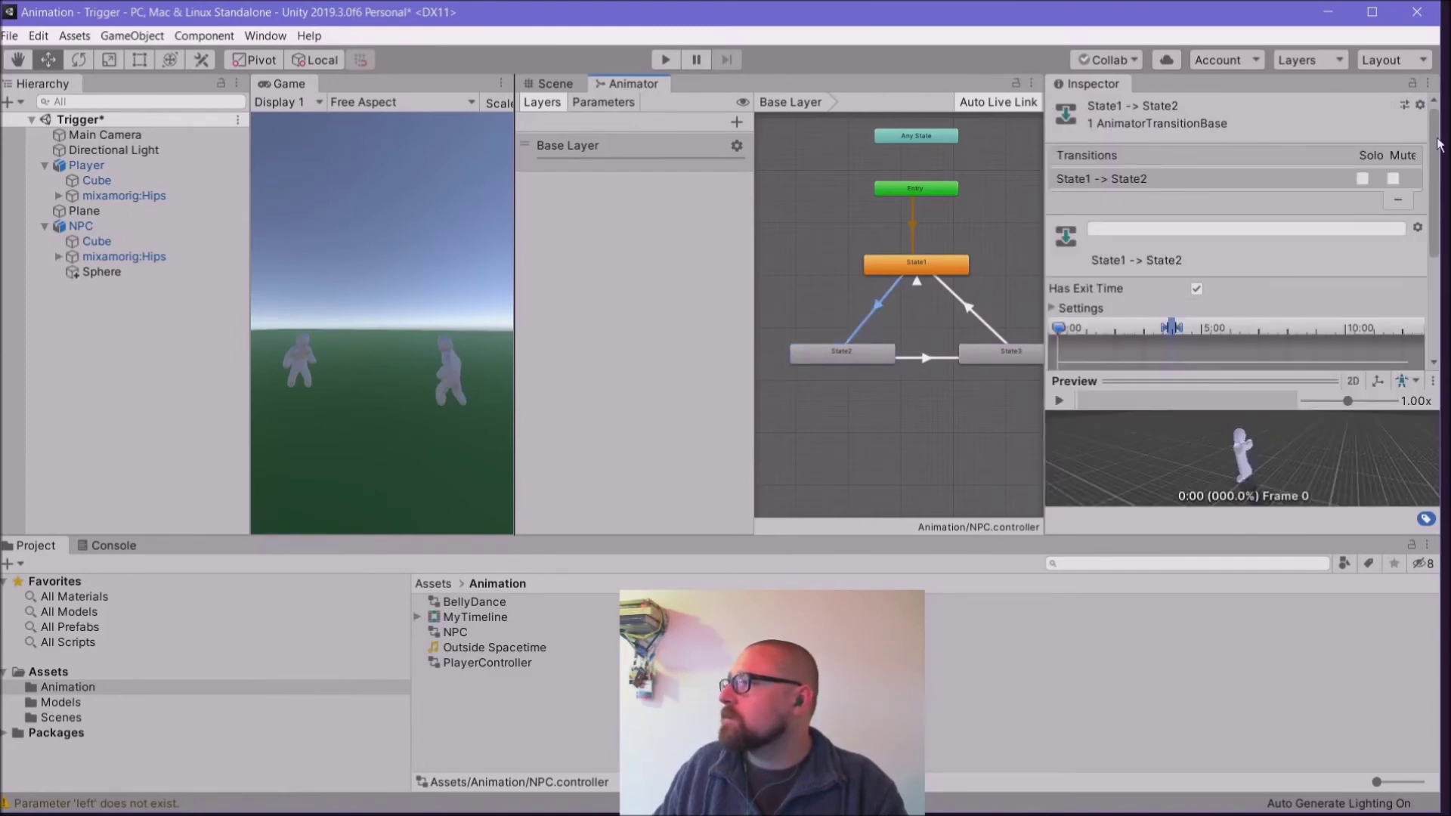
{"action": "scroll", "coordinate": [1412, 246], "scroll_direction": "down", "scroll_amount": 4}
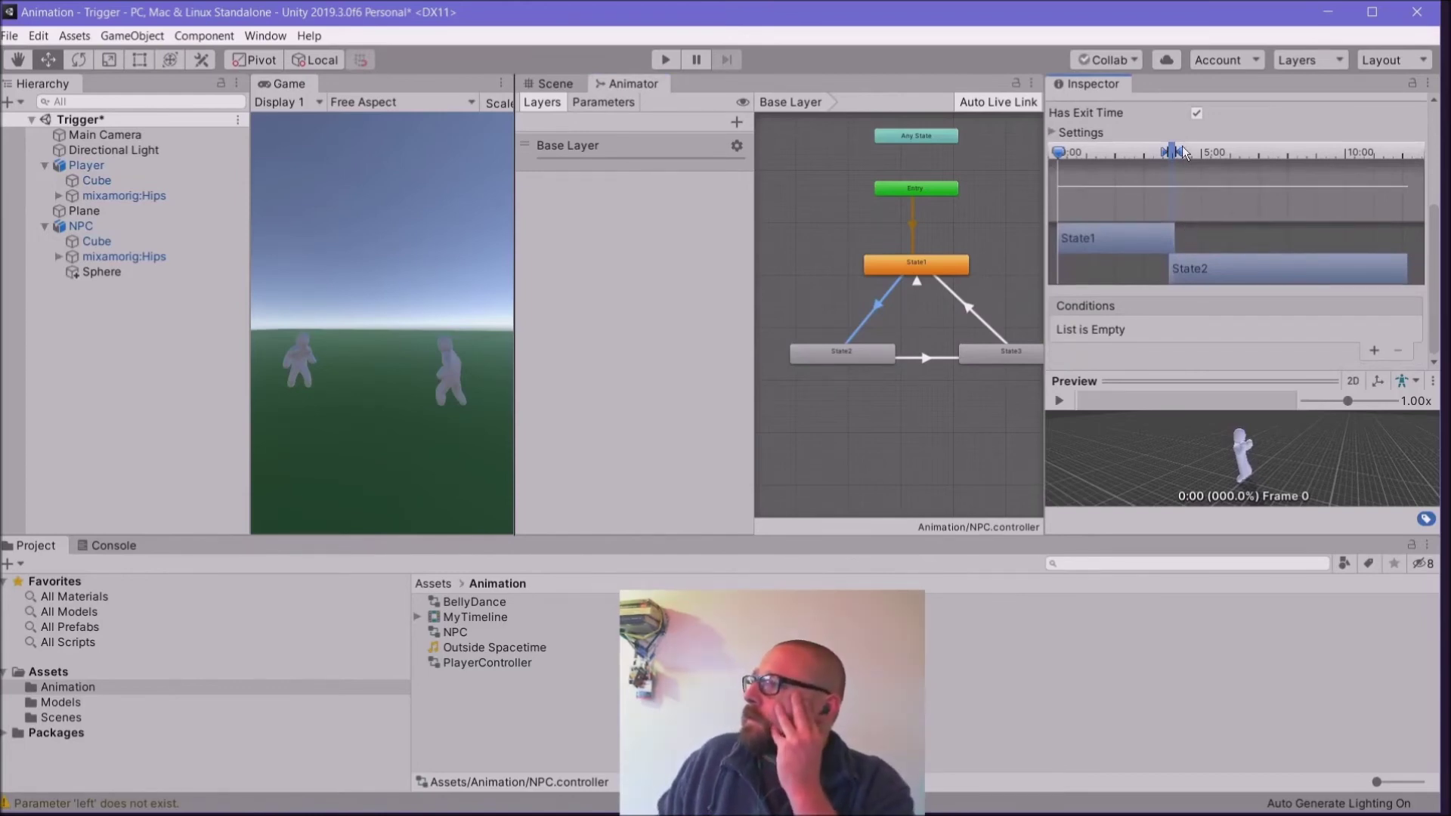
{"action": "left_click", "coordinate": [1196, 113]}
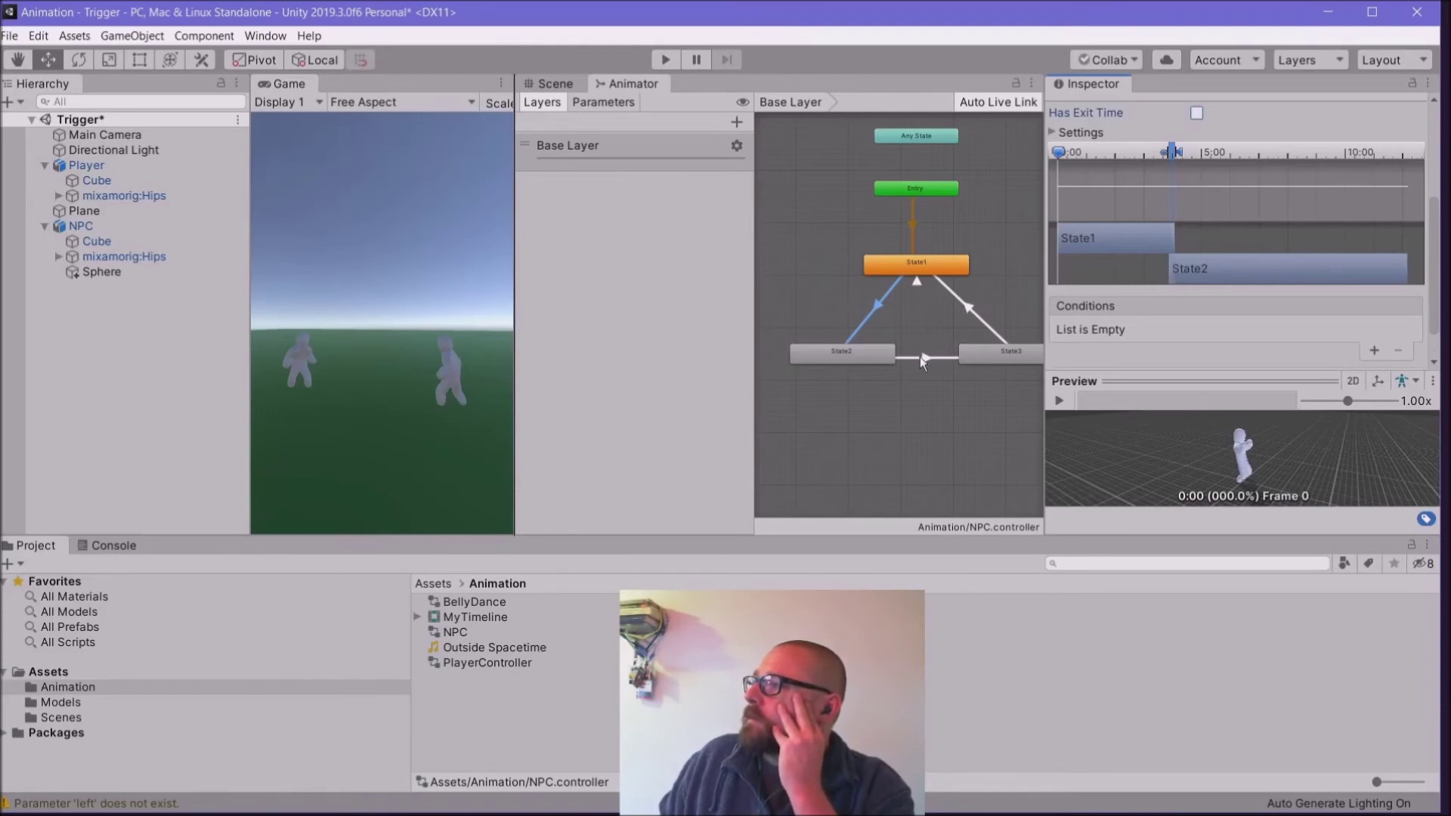
{"action": "left_click", "coordinate": [921, 357]}
{"action": "left_click", "coordinate": [1196, 114]}
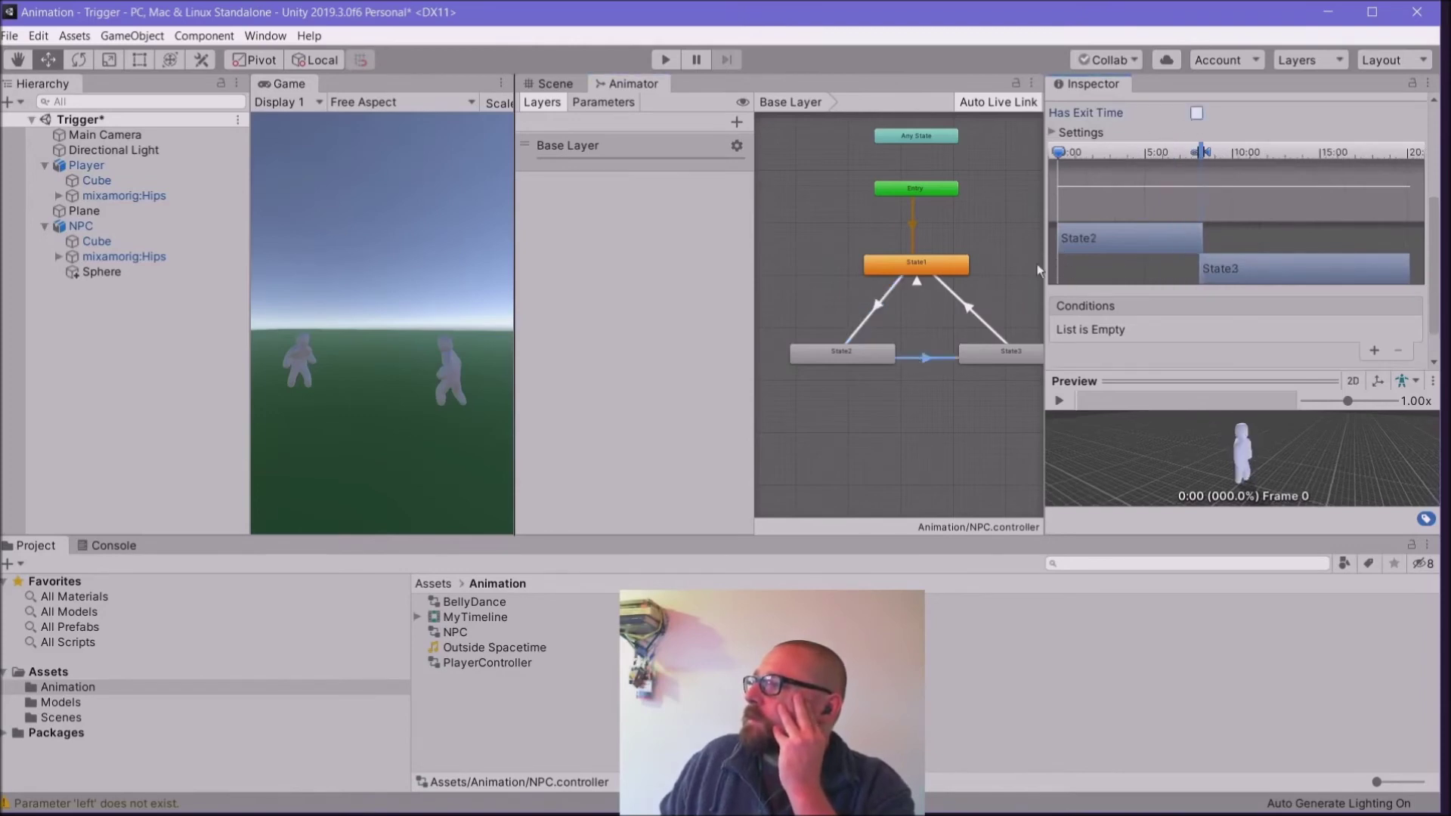
{"action": "left_click", "coordinate": [973, 306]}
{"action": "left_click", "coordinate": [973, 306]}
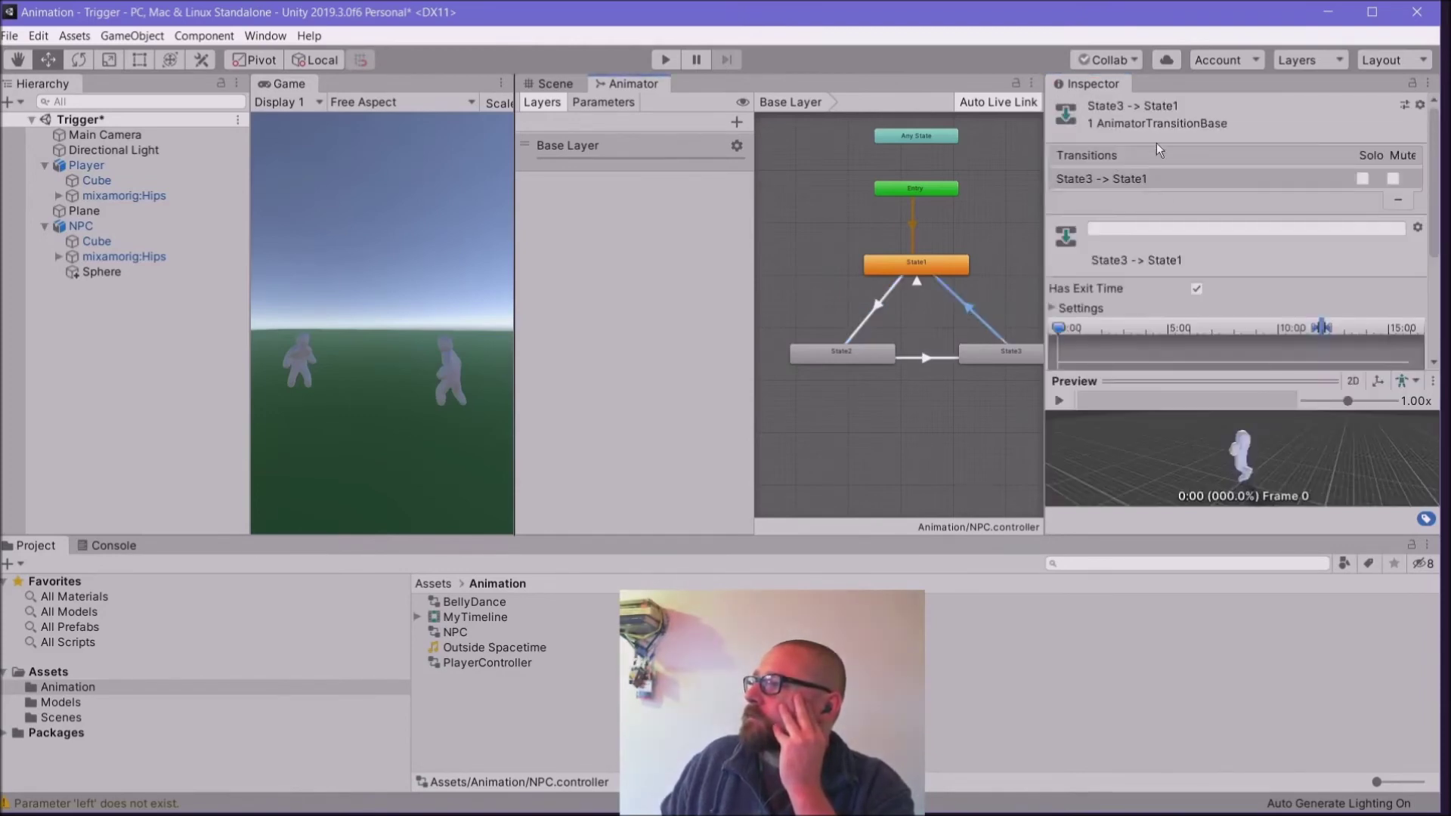
{"action": "left_click", "coordinate": [1196, 289]}
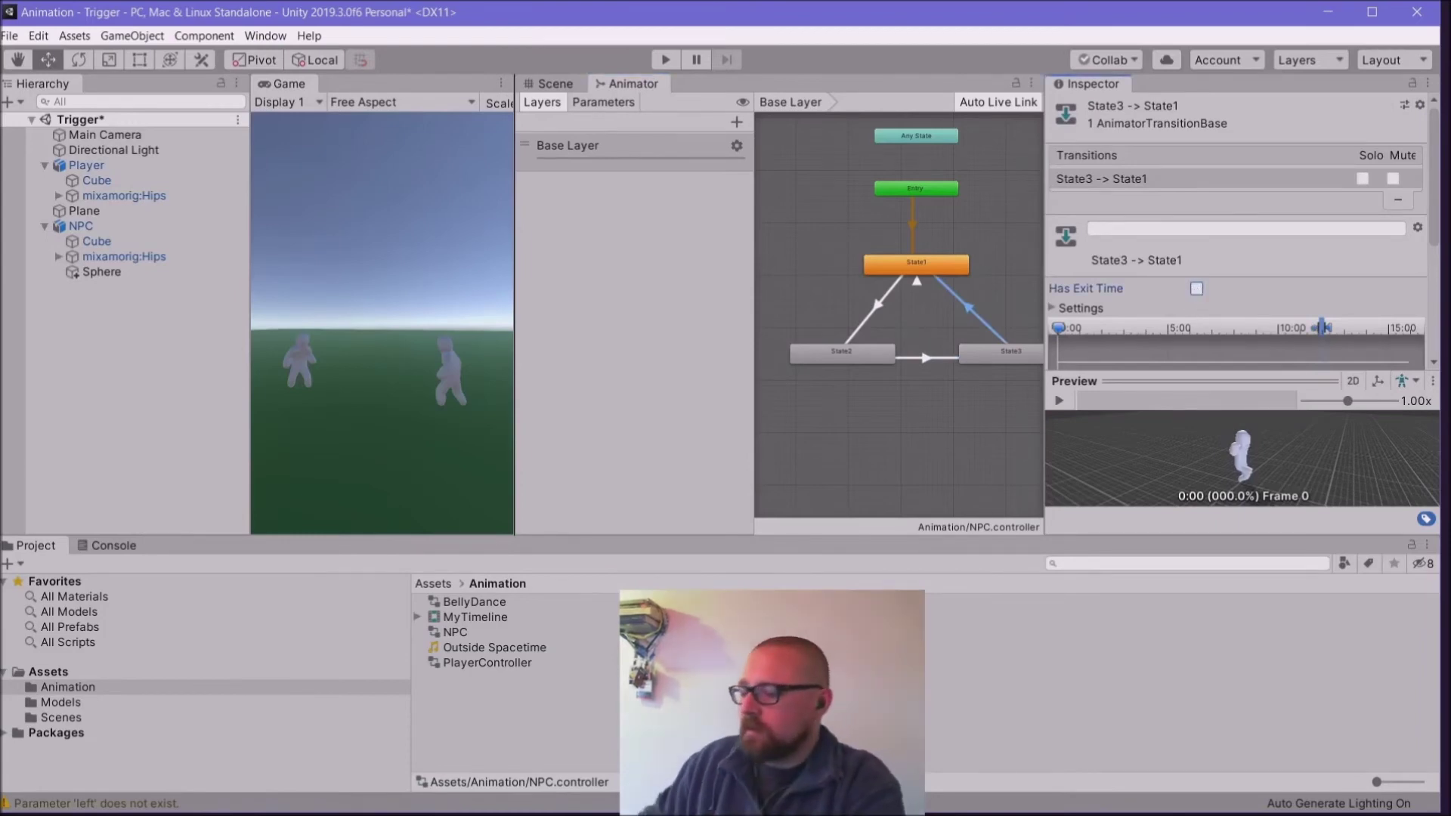
Step: Move State3 slightly closer to State2, and give State2 and State3 each a transition back to itself
{"action": "left_click_drag", "start_coordinate": [1017, 352], "coordinate": [996, 347]}
{"action": "left_click", "coordinate": [835, 360]}
{"action": "right_click", "coordinate": [834, 359]}
{"action": "left_click", "coordinate": [855, 364]}
{"action": "left_click", "coordinate": [850, 355]}
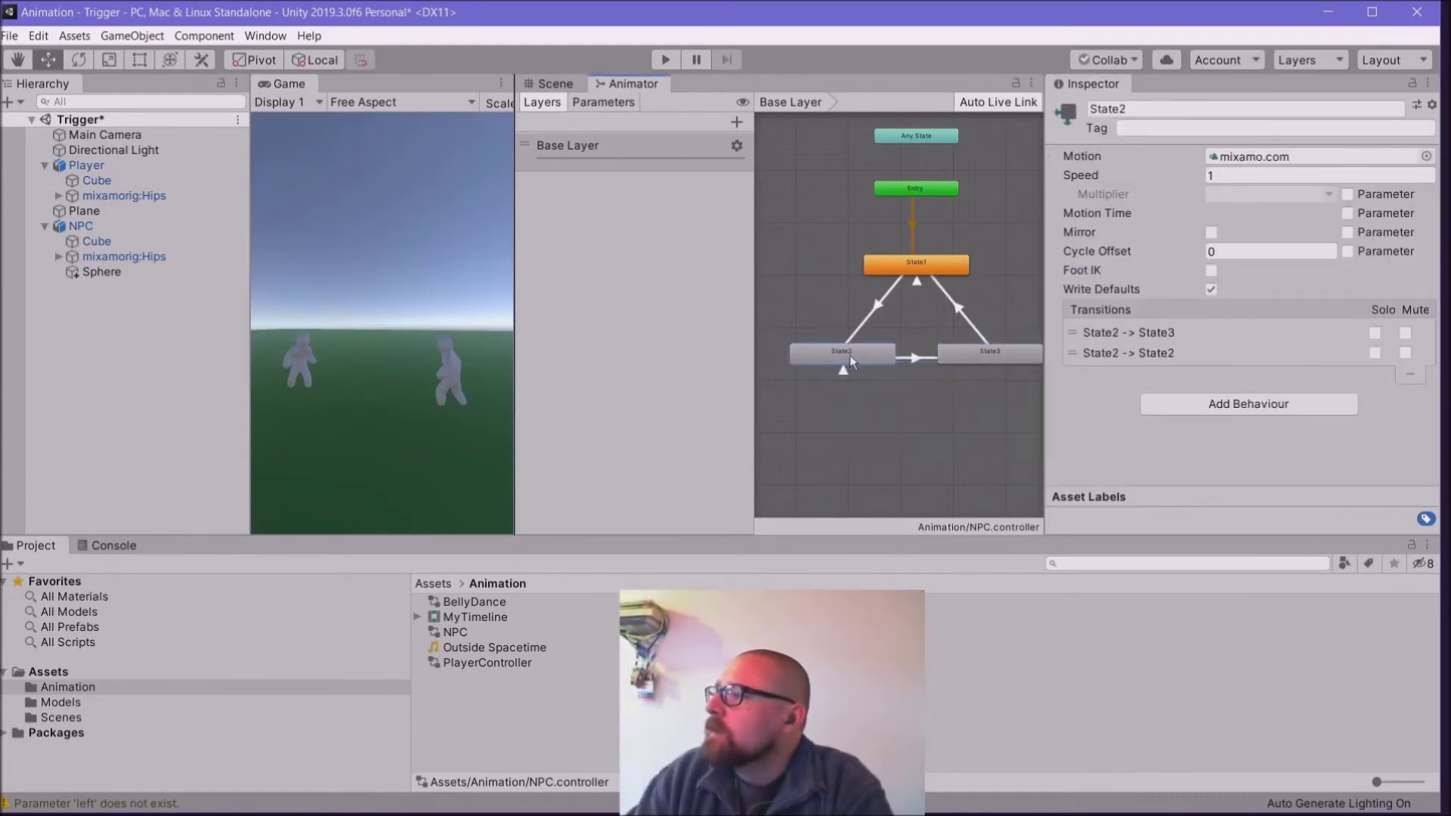
{"action": "left_click", "coordinate": [977, 352]}
{"action": "right_click", "coordinate": [986, 355]}
{"action": "left_click", "coordinate": [1006, 366]}
{"action": "left_click", "coordinate": [974, 351]}
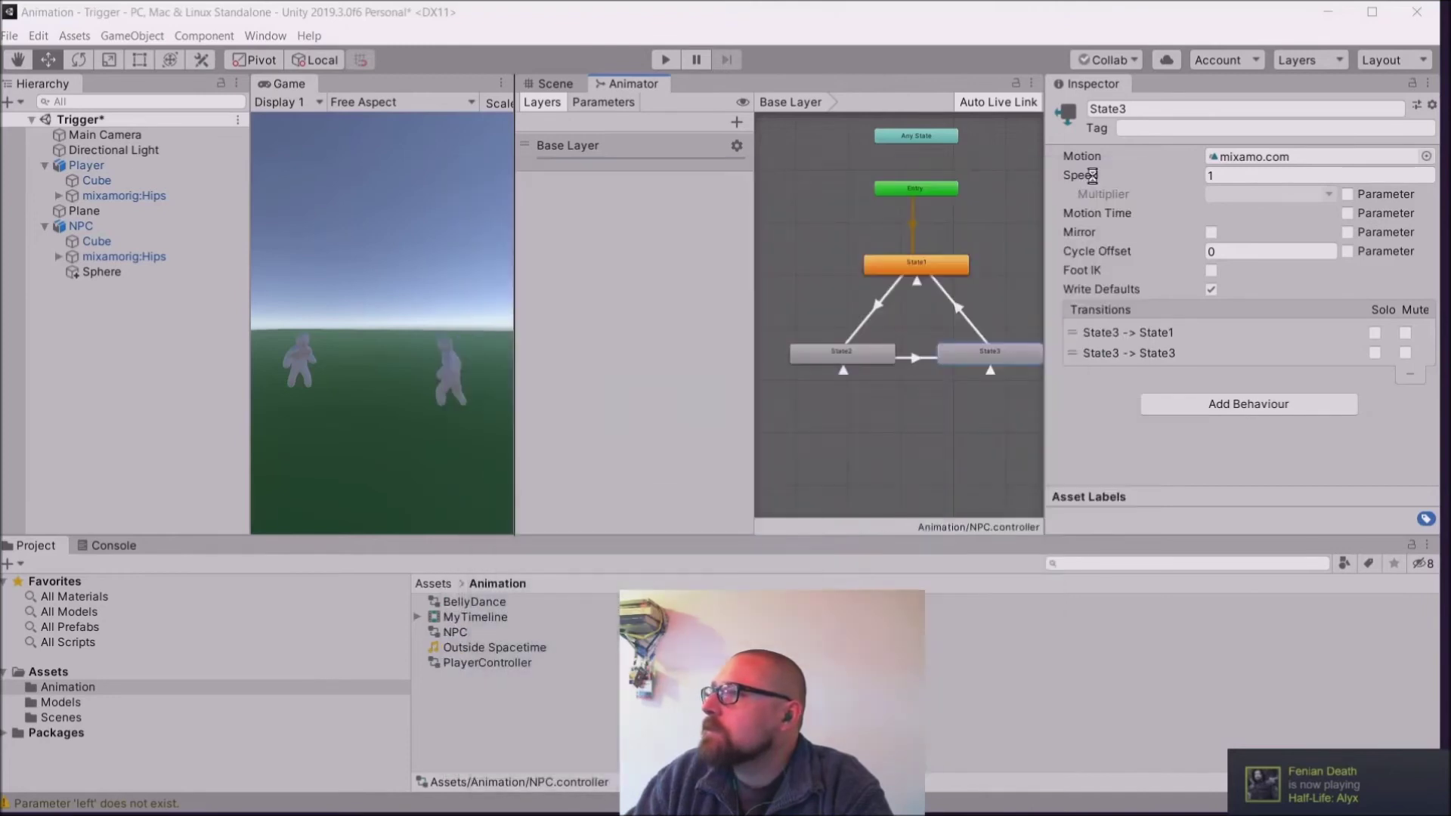
{"action": "left_click", "coordinate": [1081, 186]}
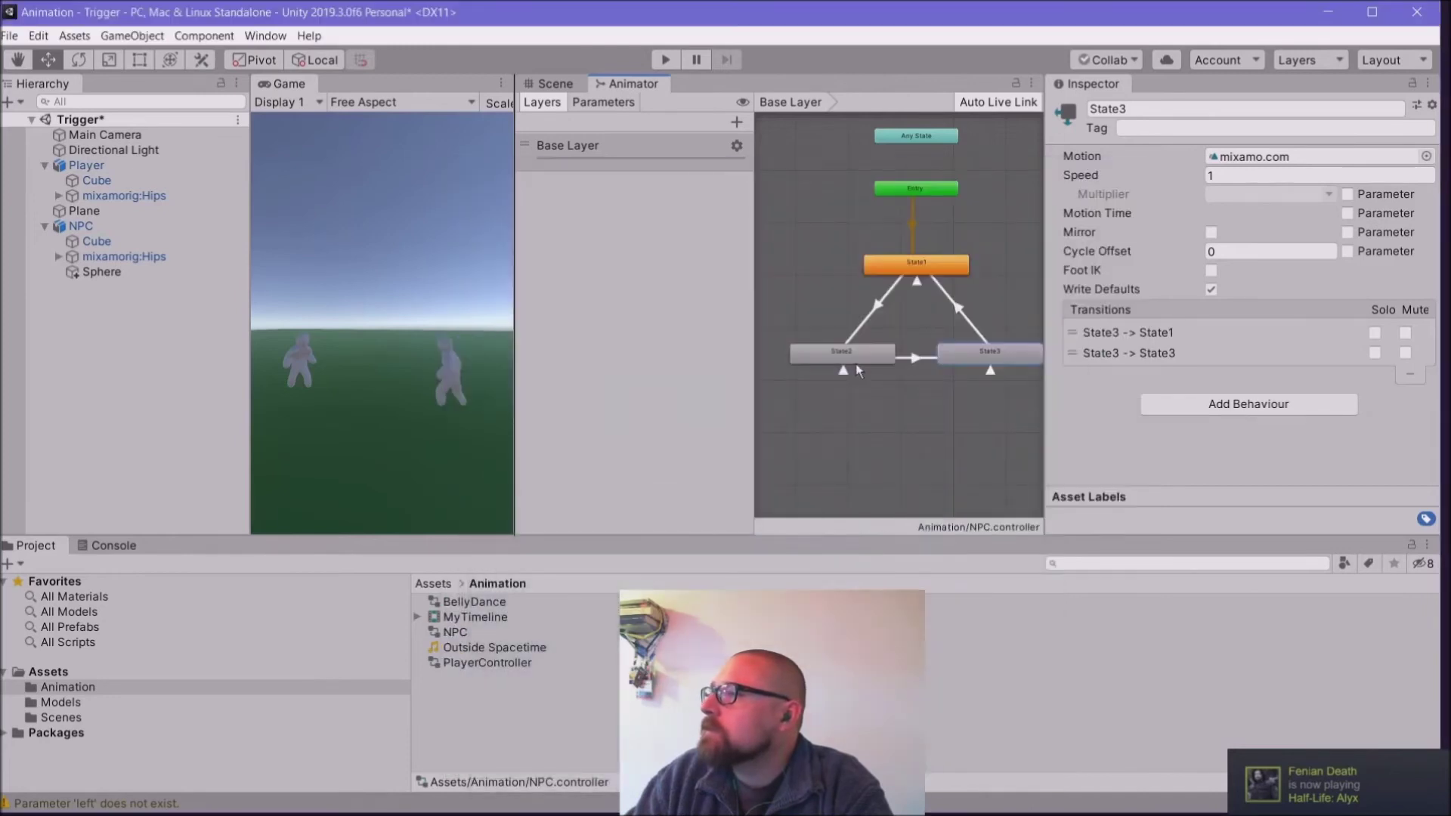
Step: Examine the exit time and conditions of the self-transitions on State2 and State3
{"action": "left_click", "coordinate": [845, 371]}
{"action": "scroll", "coordinate": [1285, 297], "scroll_direction": "down", "scroll_amount": 3}
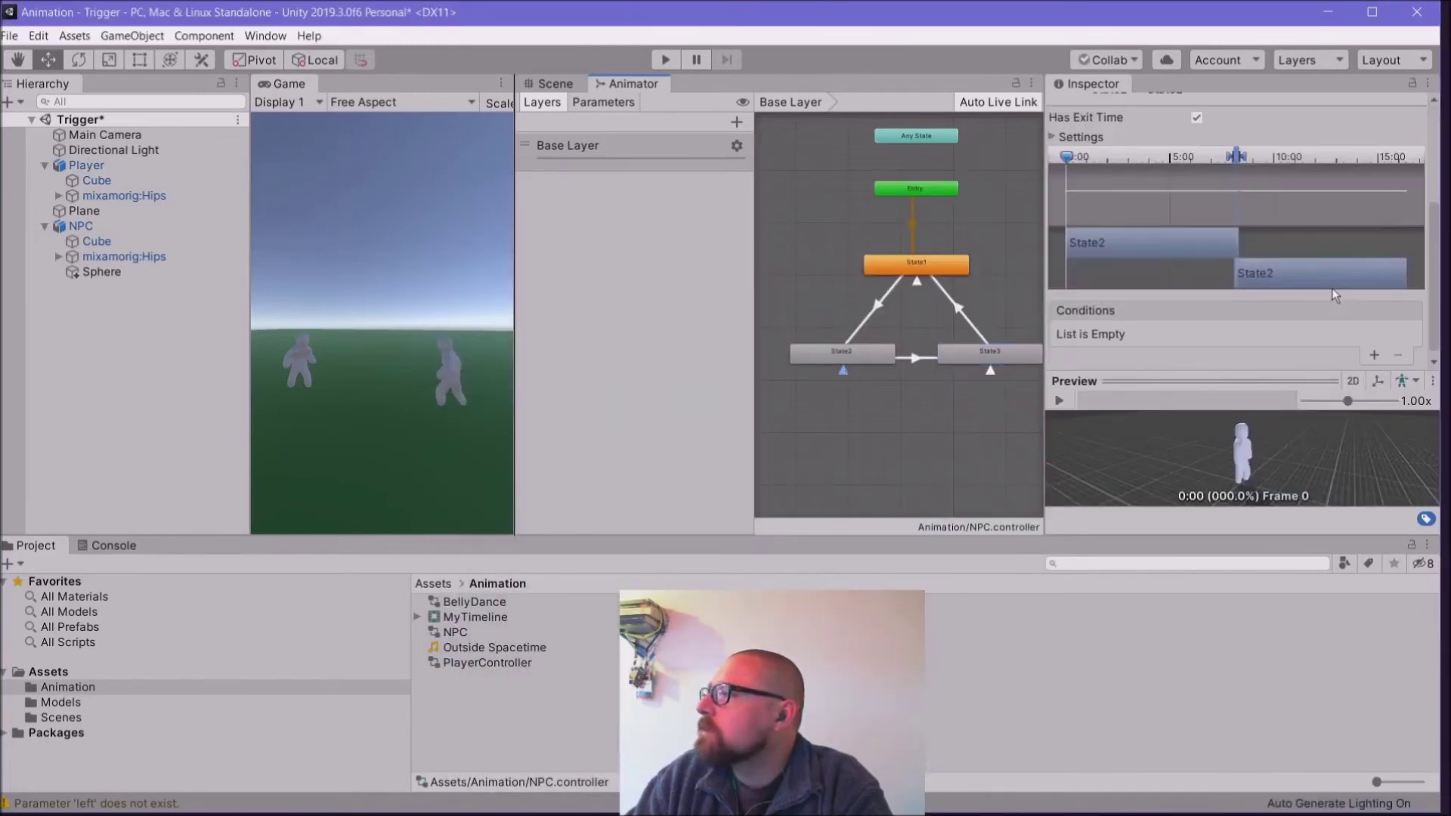
{"action": "scroll", "coordinate": [1191, 295], "scroll_direction": "up", "scroll_amount": 3}
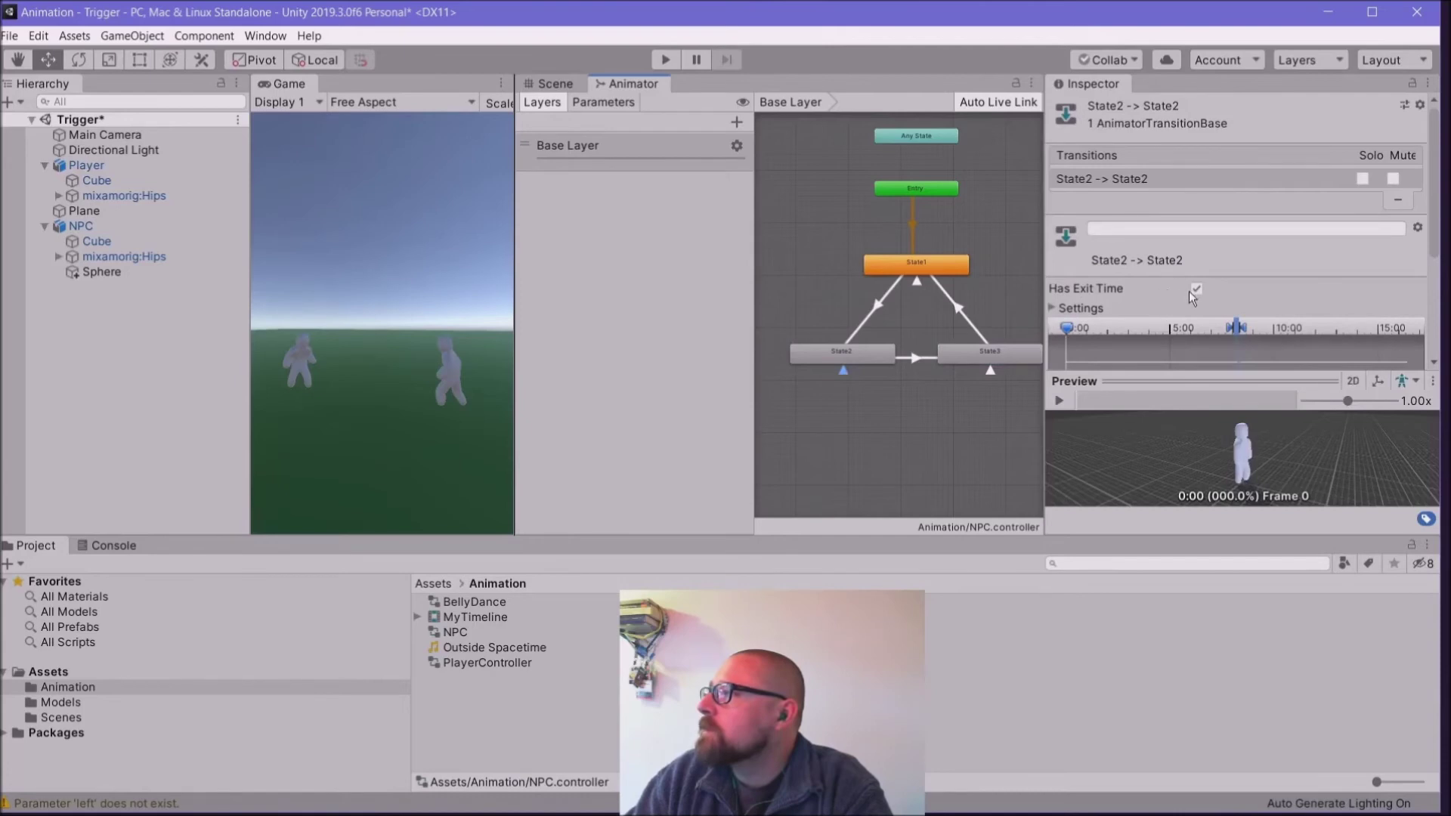
{"action": "left_click", "coordinate": [992, 370]}
{"action": "scroll", "coordinate": [1213, 296], "scroll_direction": "down", "scroll_amount": 3}
{"action": "scroll", "coordinate": [1209, 297], "scroll_direction": "up", "scroll_amount": 3}
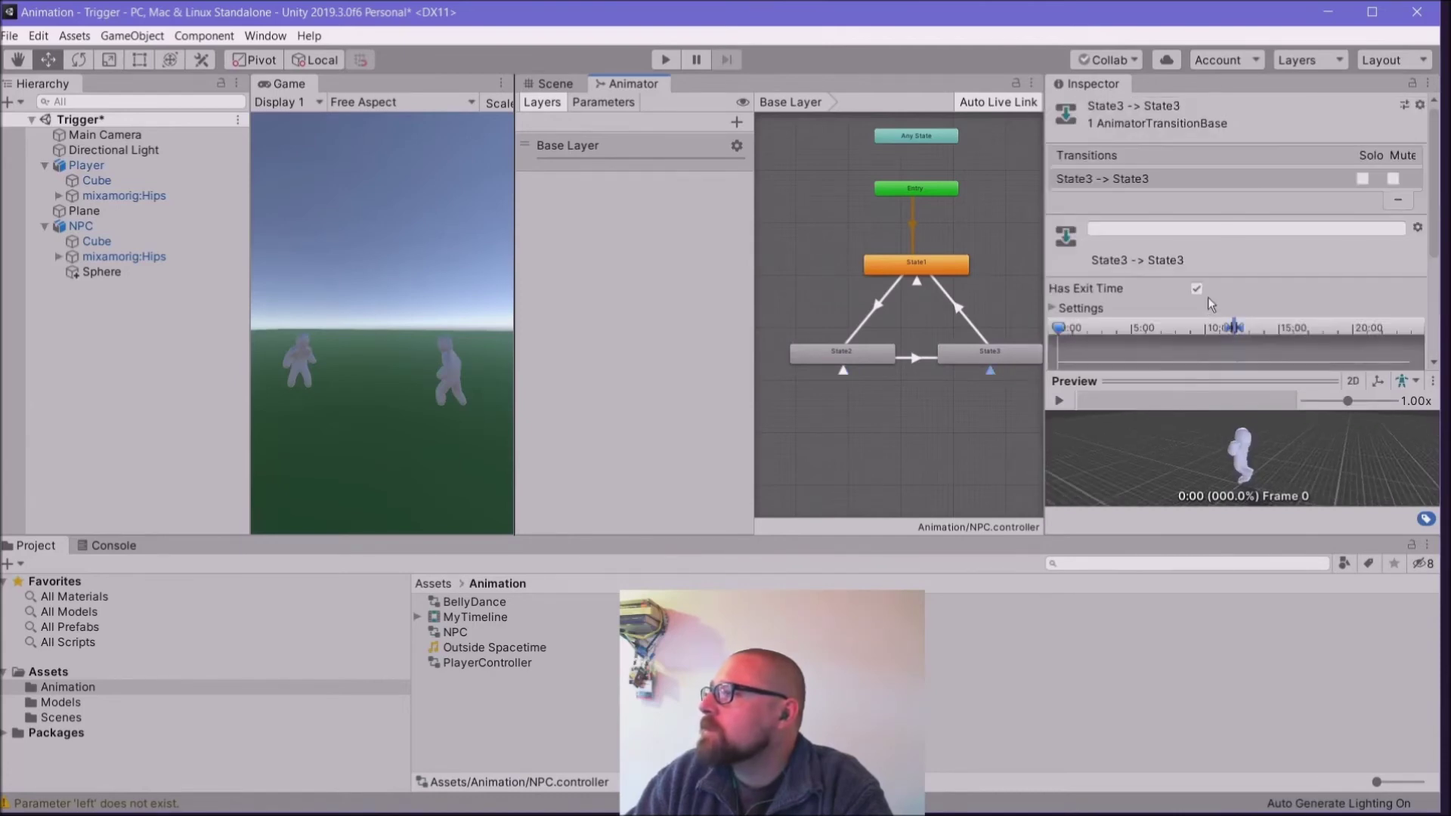
Step: Add a condition to the transition from State1 to State2
{"action": "left_click", "coordinate": [882, 308]}
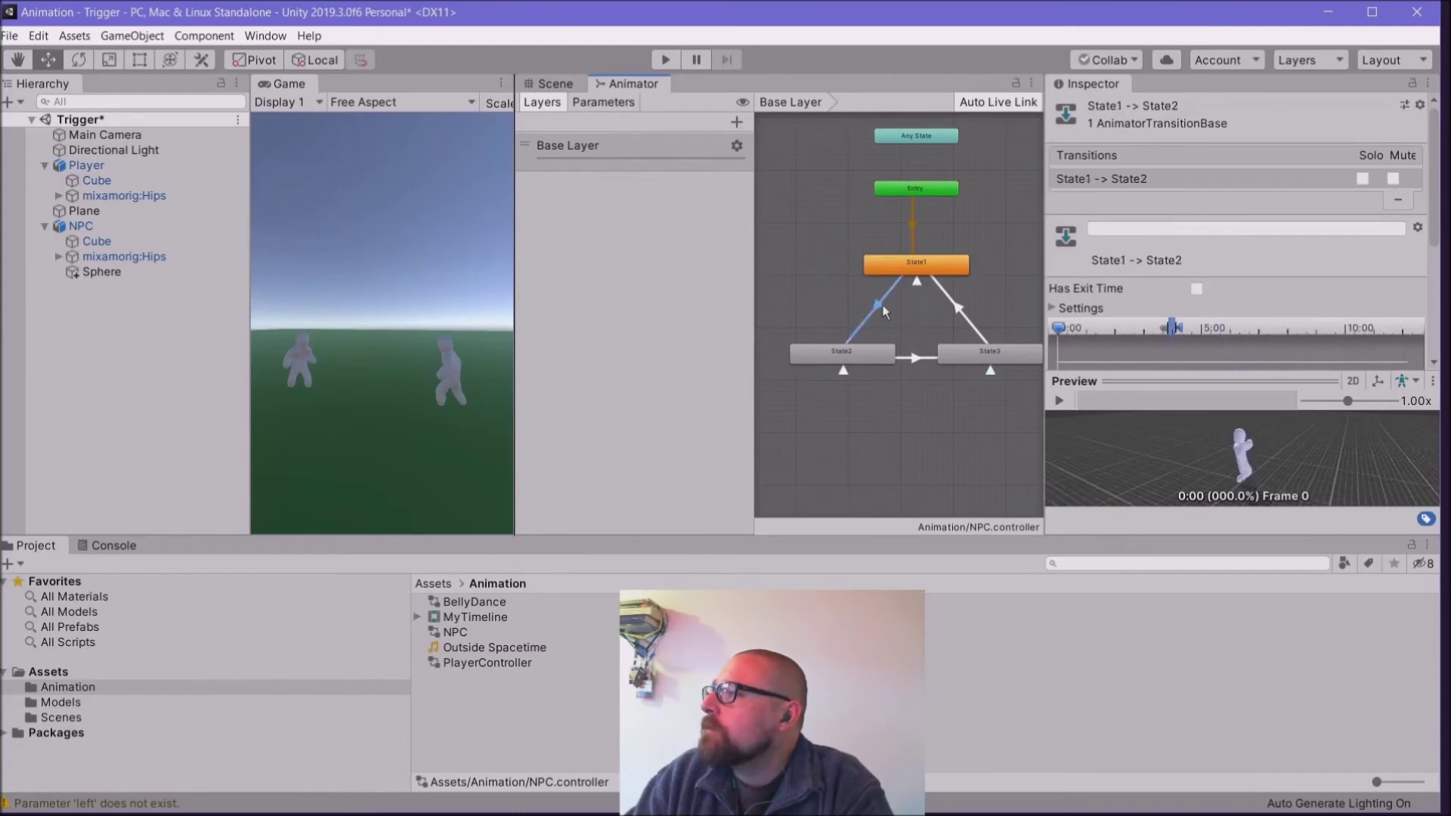
{"action": "left_click_drag", "start_coordinate": [1434, 193], "coordinate": [1443, 302]}
{"action": "left_click", "coordinate": [1375, 313]}
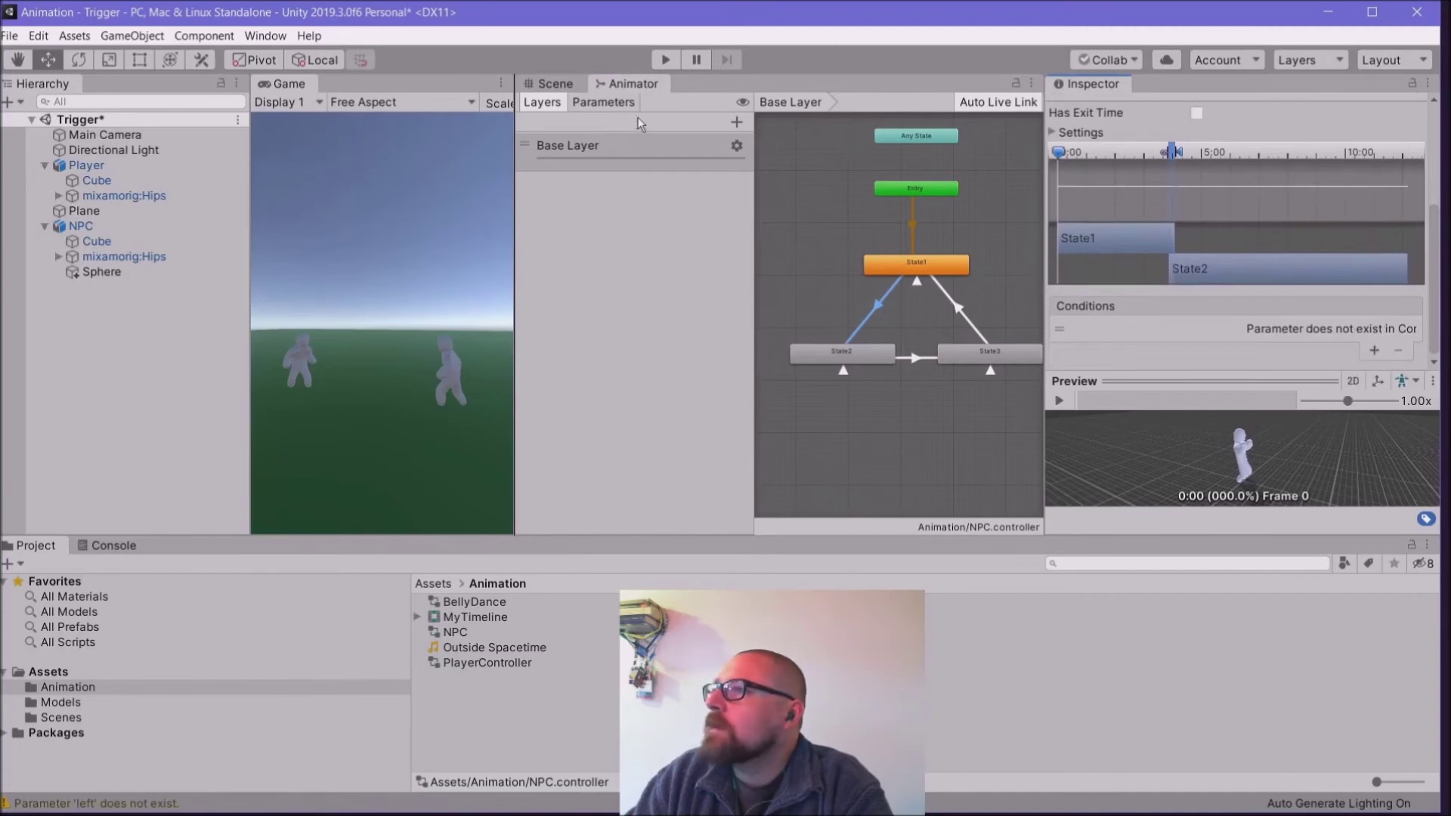
{"action": "left_click", "coordinate": [735, 121]}
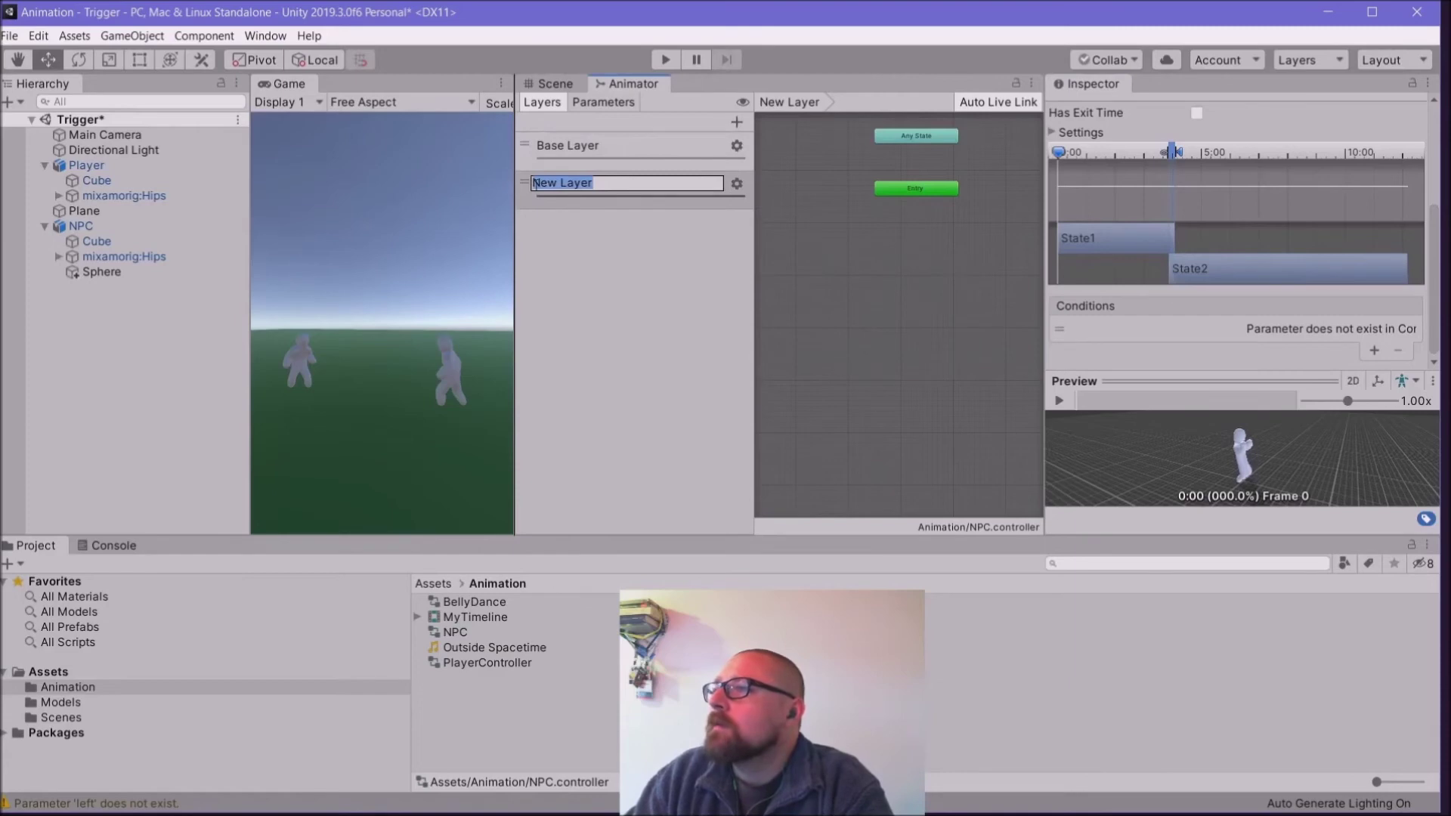
{"action": "left_click", "coordinate": [736, 183]}
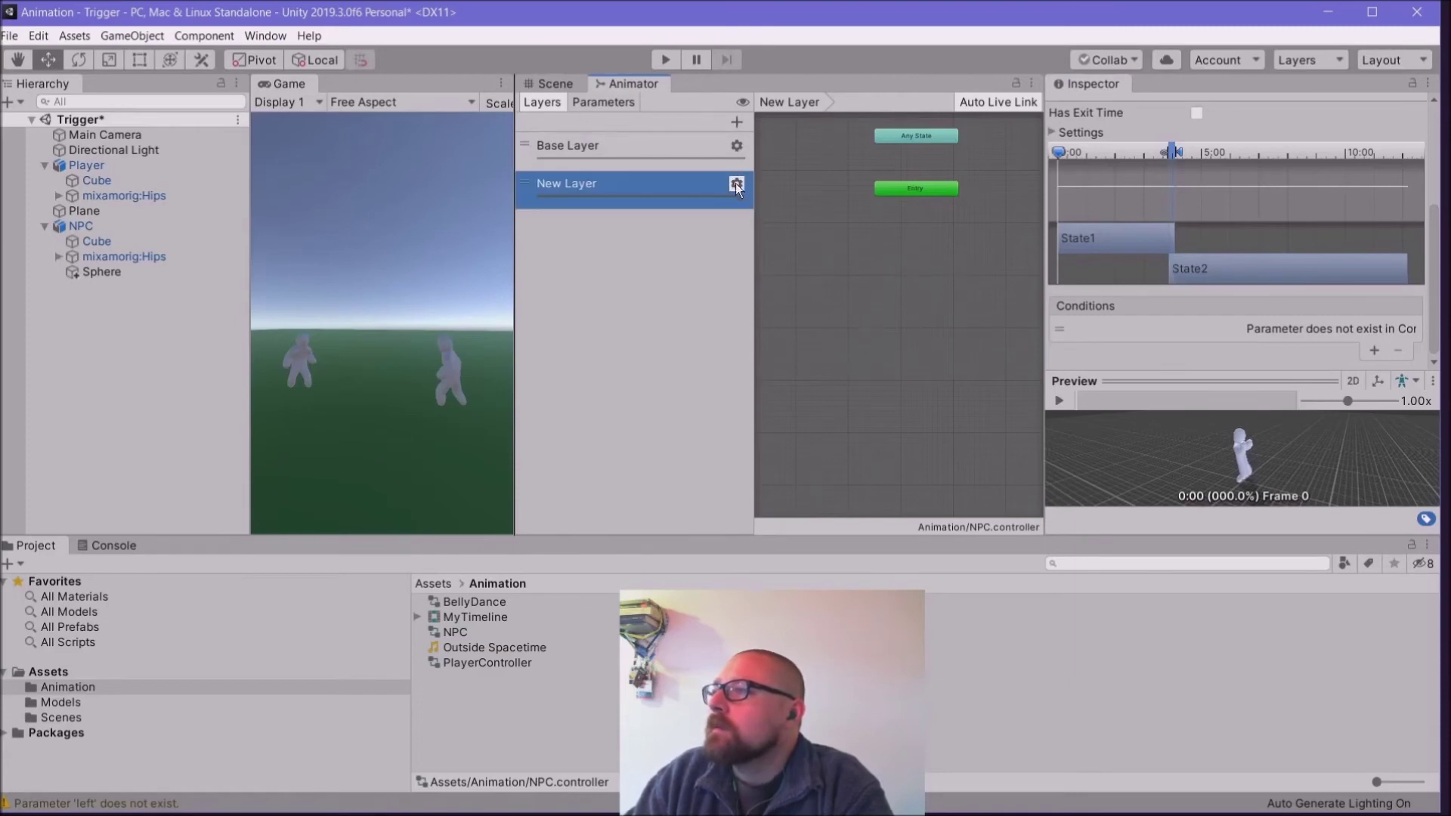
{"action": "left_click", "coordinate": [736, 183]}
{"action": "right_click", "coordinate": [738, 189]}
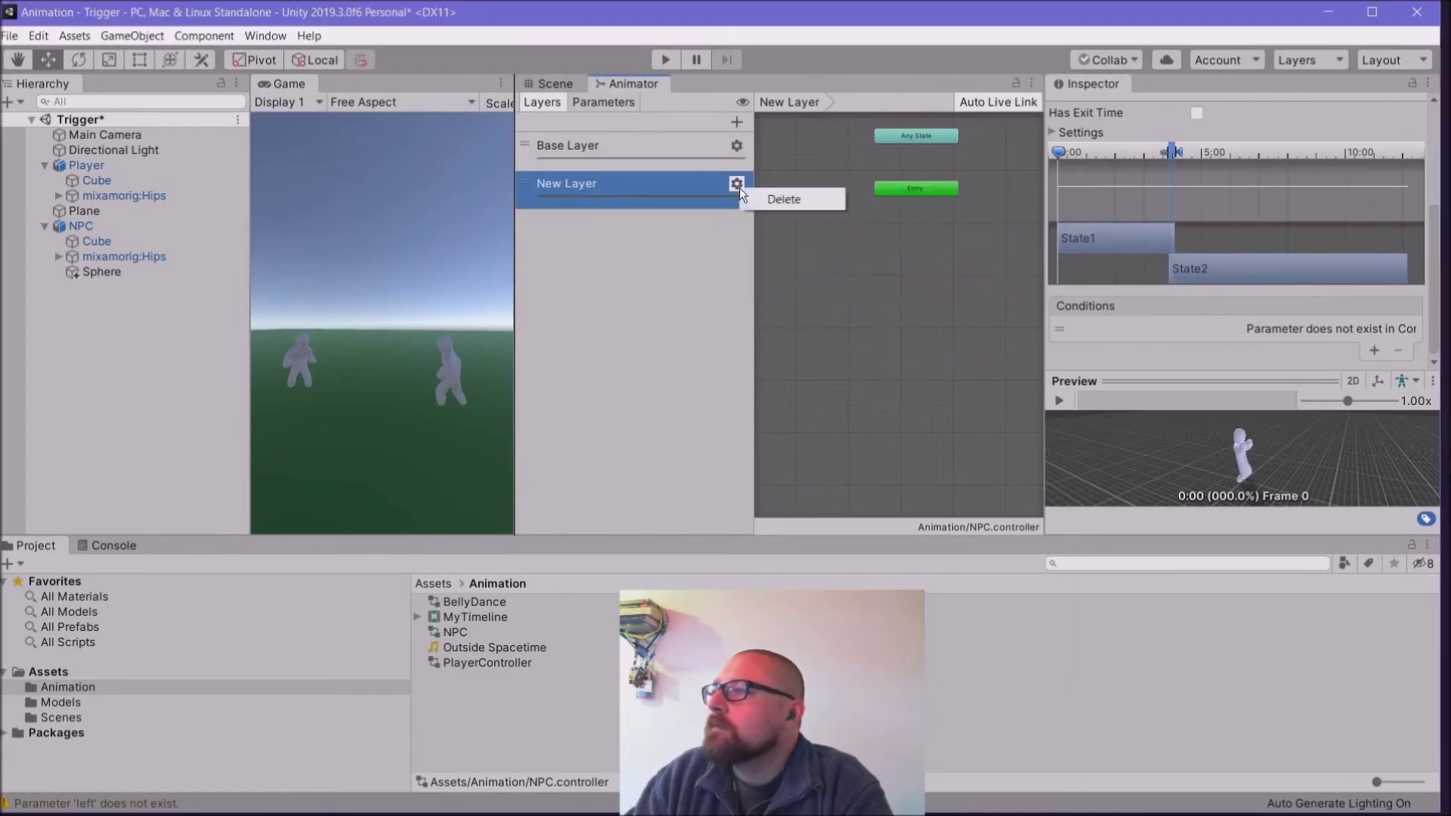
{"action": "left_click", "coordinate": [807, 198]}
Step: Add a parameter of type Trigger to the NPC animator controller and name it Trigger
{"action": "left_click", "coordinate": [597, 103]}
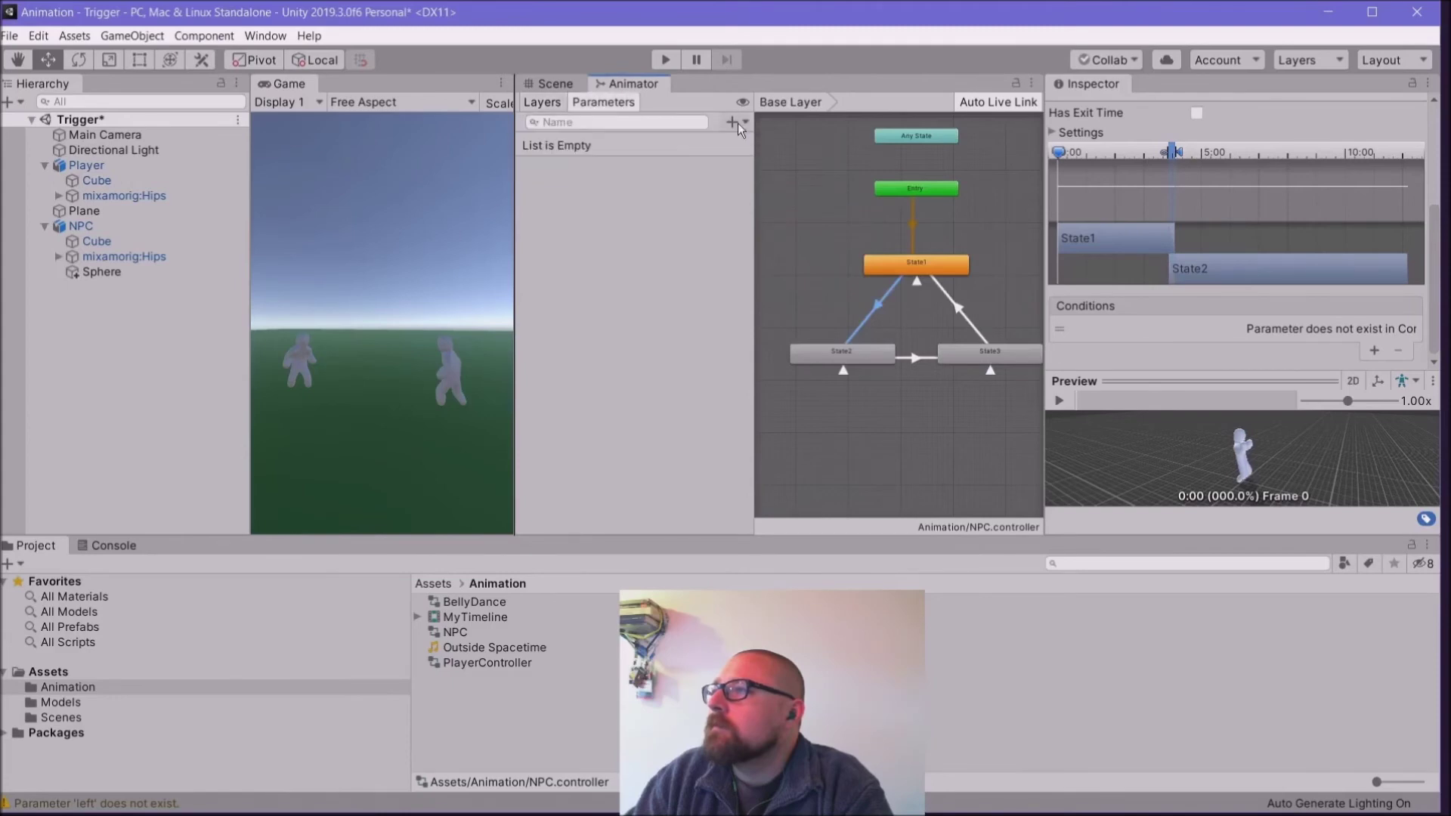
{"action": "left_click", "coordinate": [733, 122]}
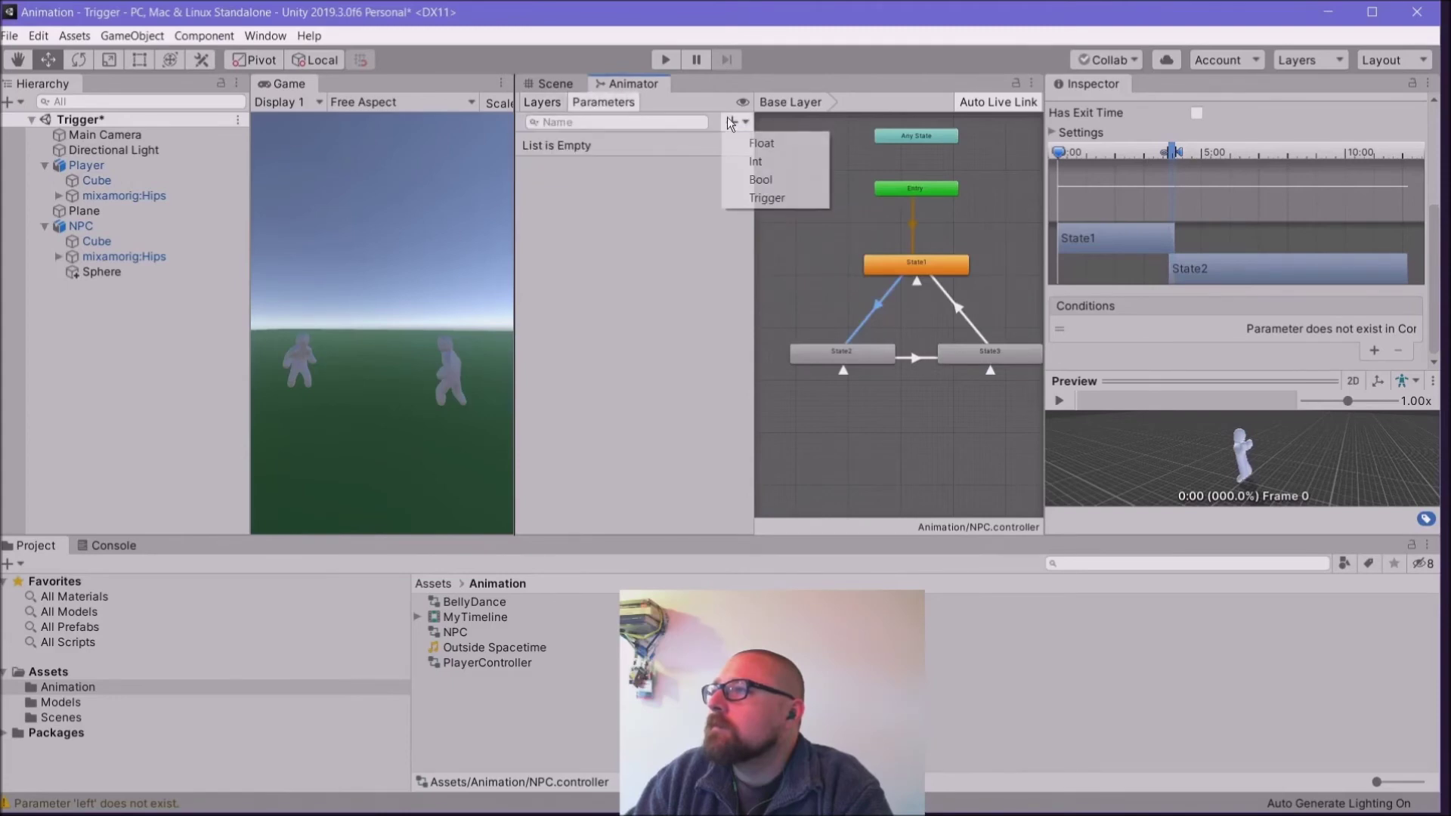
{"action": "left_click", "coordinate": [765, 196]}
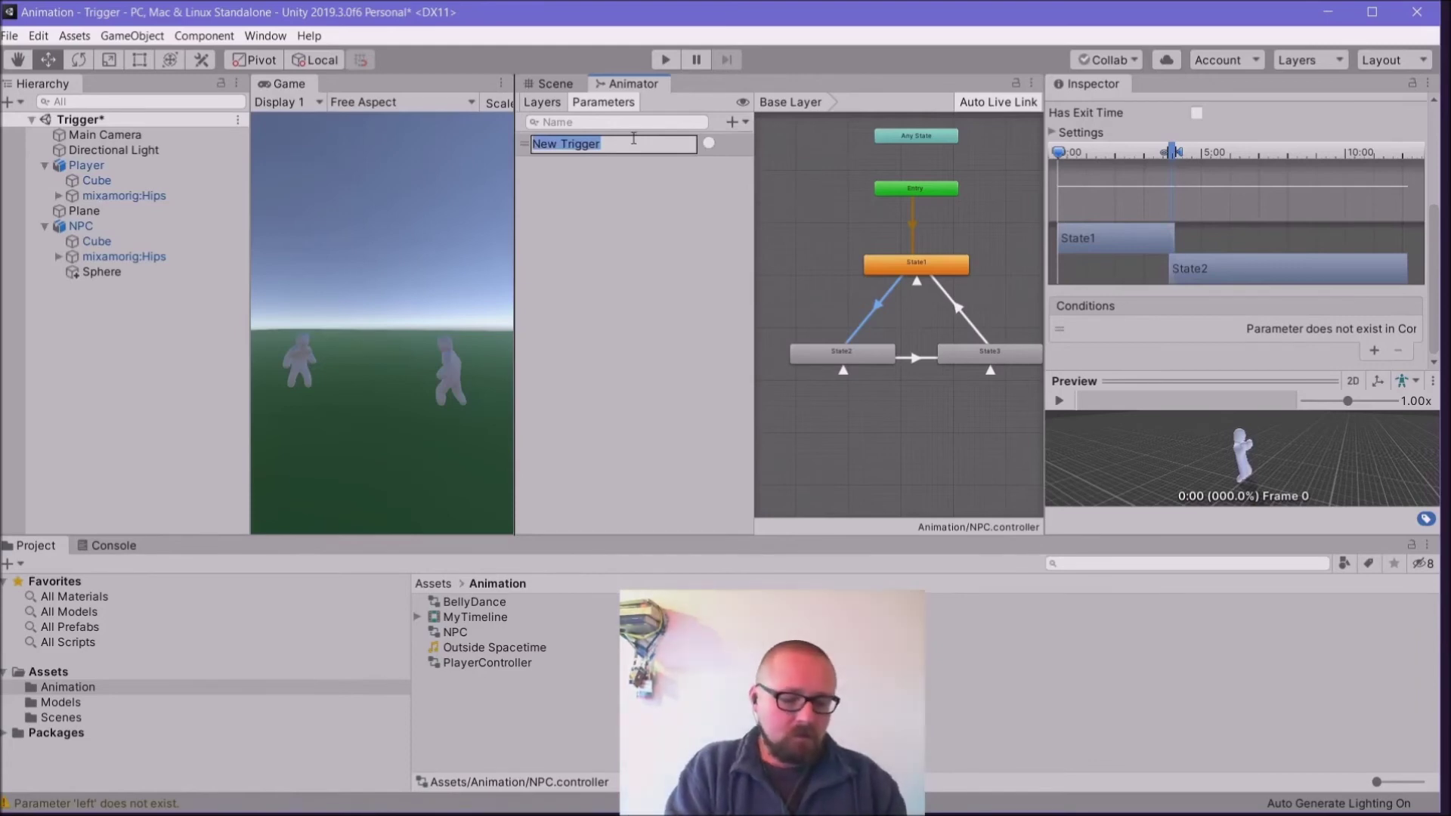
{"action": "type", "text": "C"}
{"action": "key", "text": "BackSpace"}
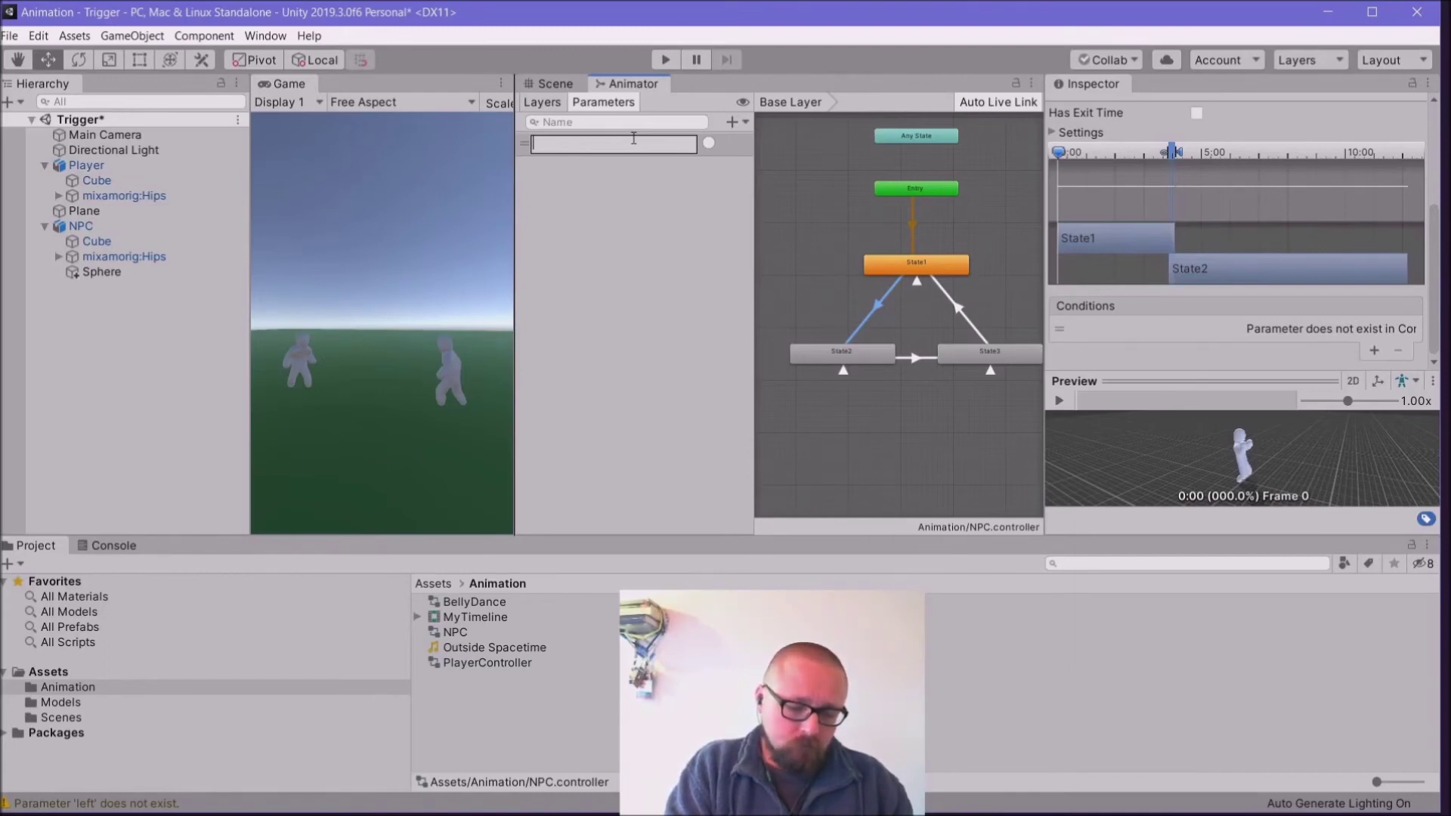
{"action": "type", "text": "Trigger"}
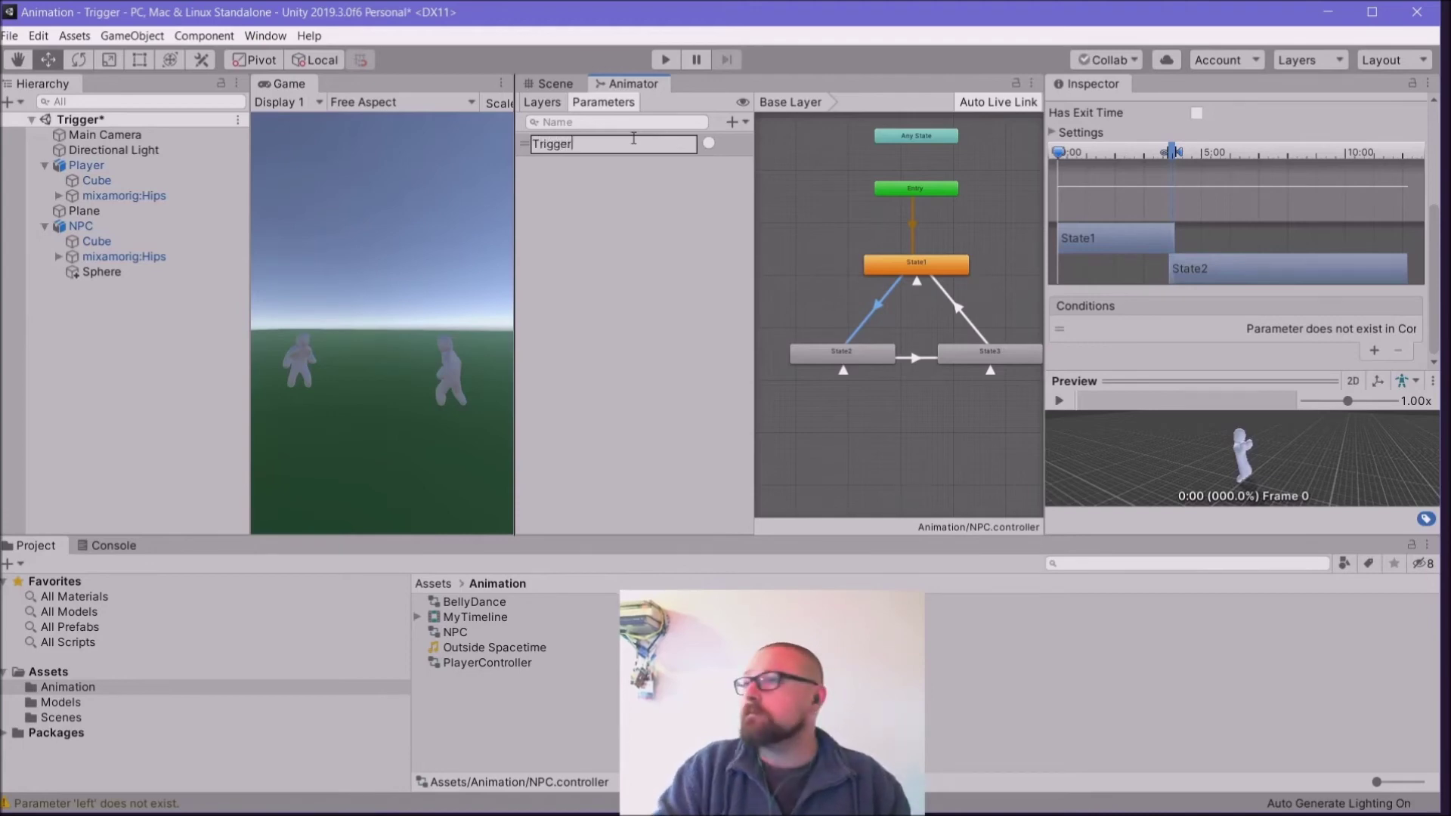
{"action": "key", "text": "Return"}
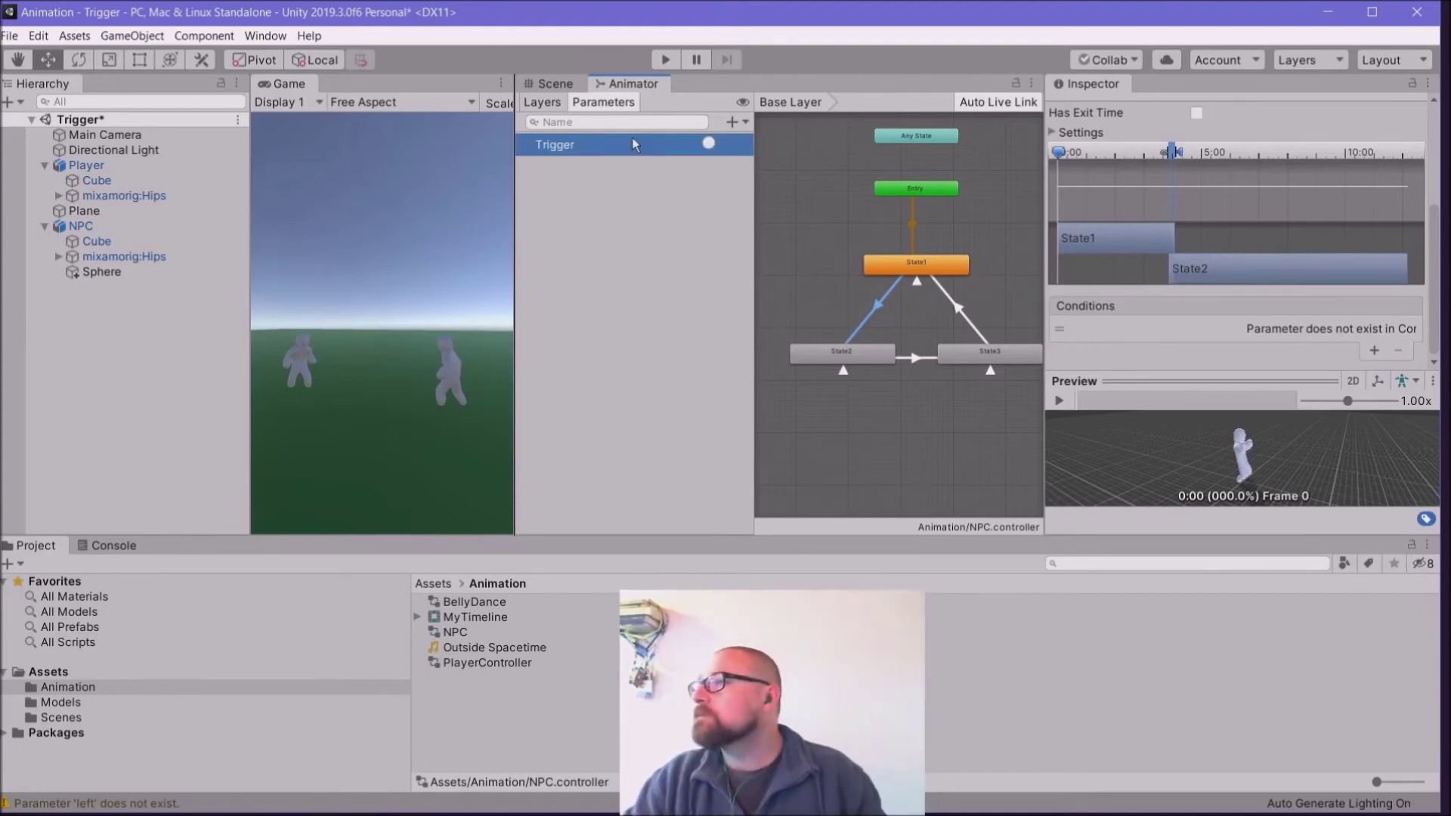
Step: Add a Trigger condition to the State1 to State2 transition and remove its condition that has no valid parameter
{"action": "left_click", "coordinate": [1374, 350]}
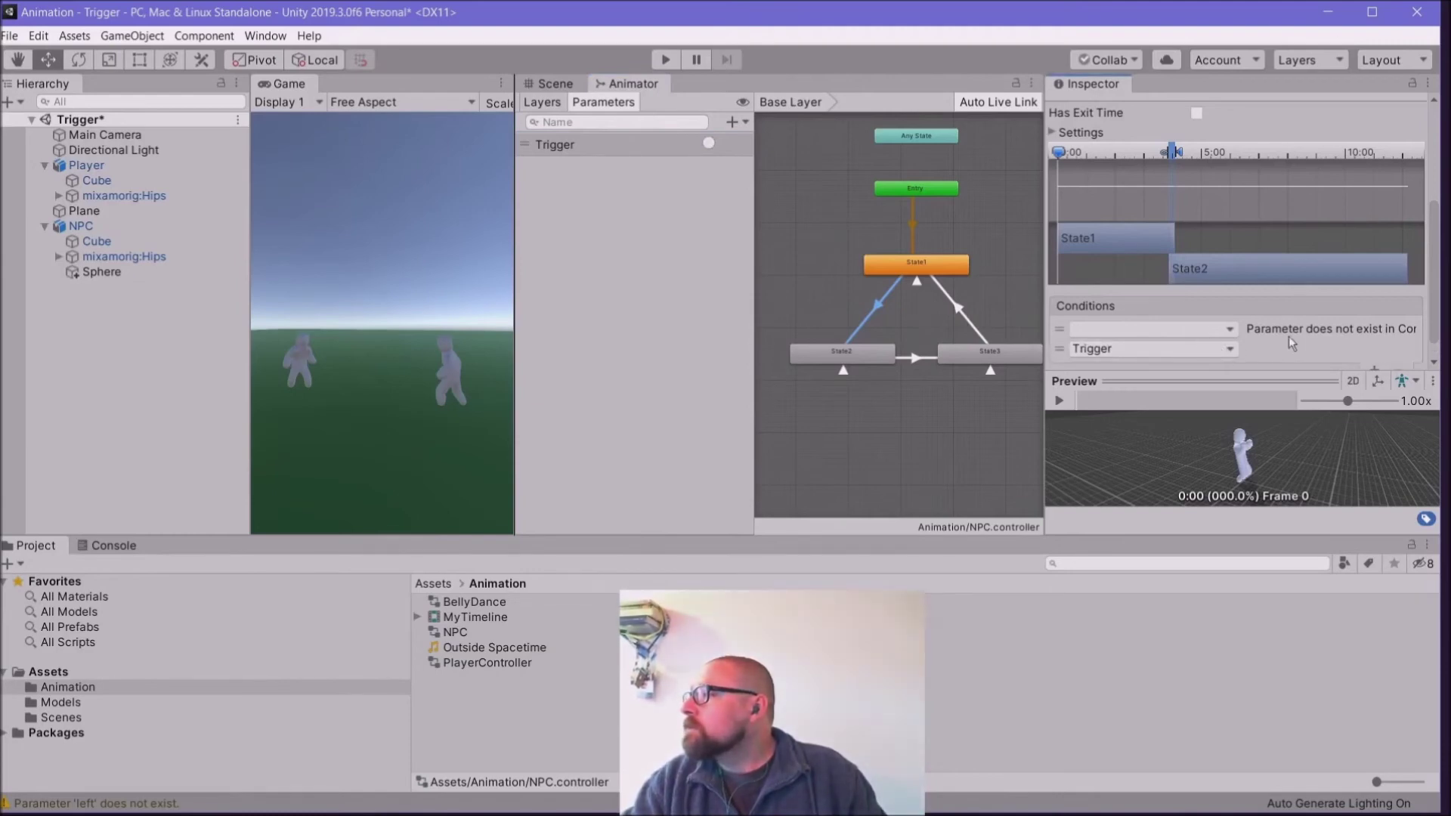
{"action": "left_click", "coordinate": [1290, 338]}
{"action": "left_click", "coordinate": [1399, 367]}
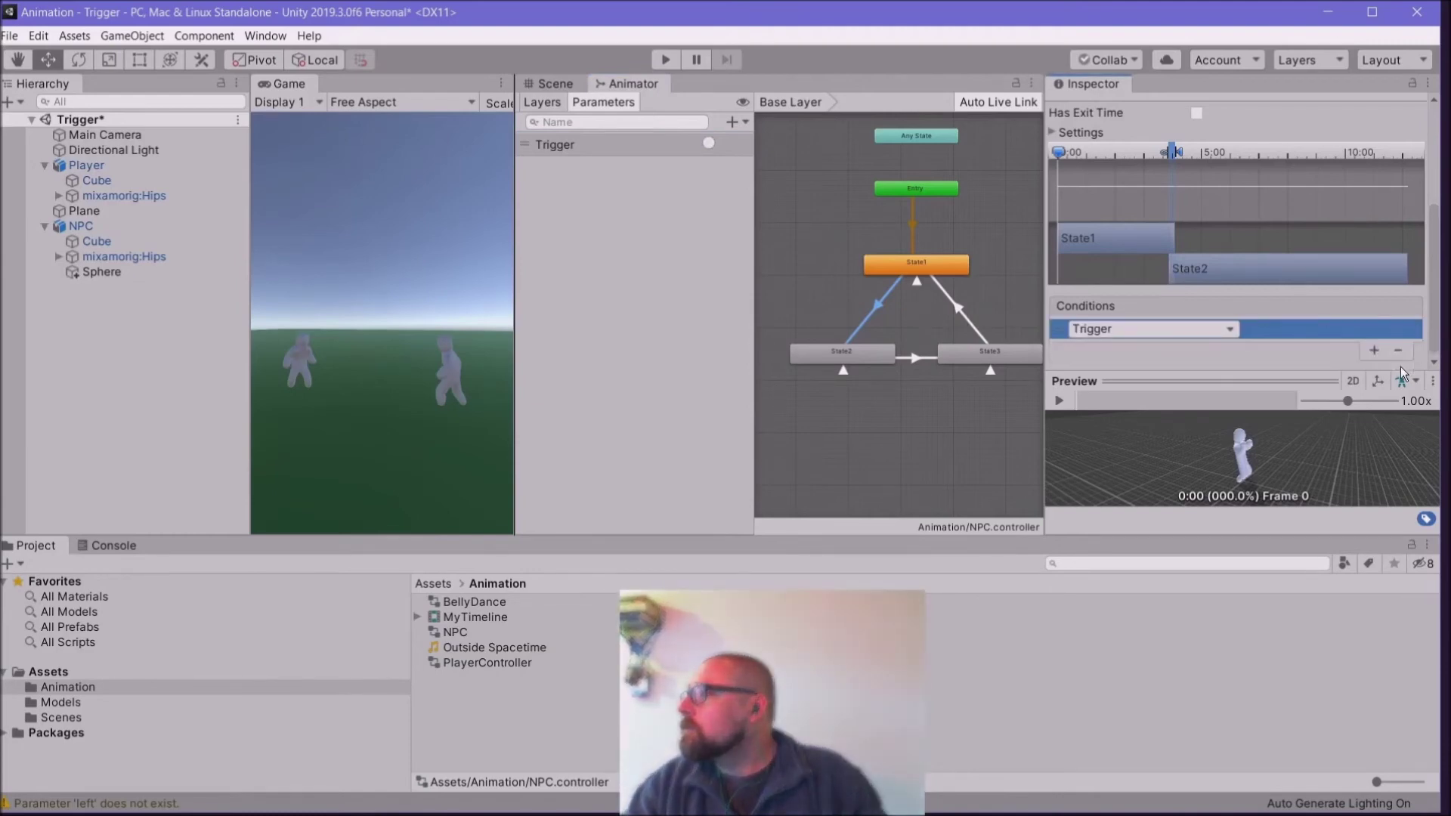
Step: Add the Trigger condition to the State2 to State3 and State3 to State1 transitions
{"action": "left_click", "coordinate": [916, 357]}
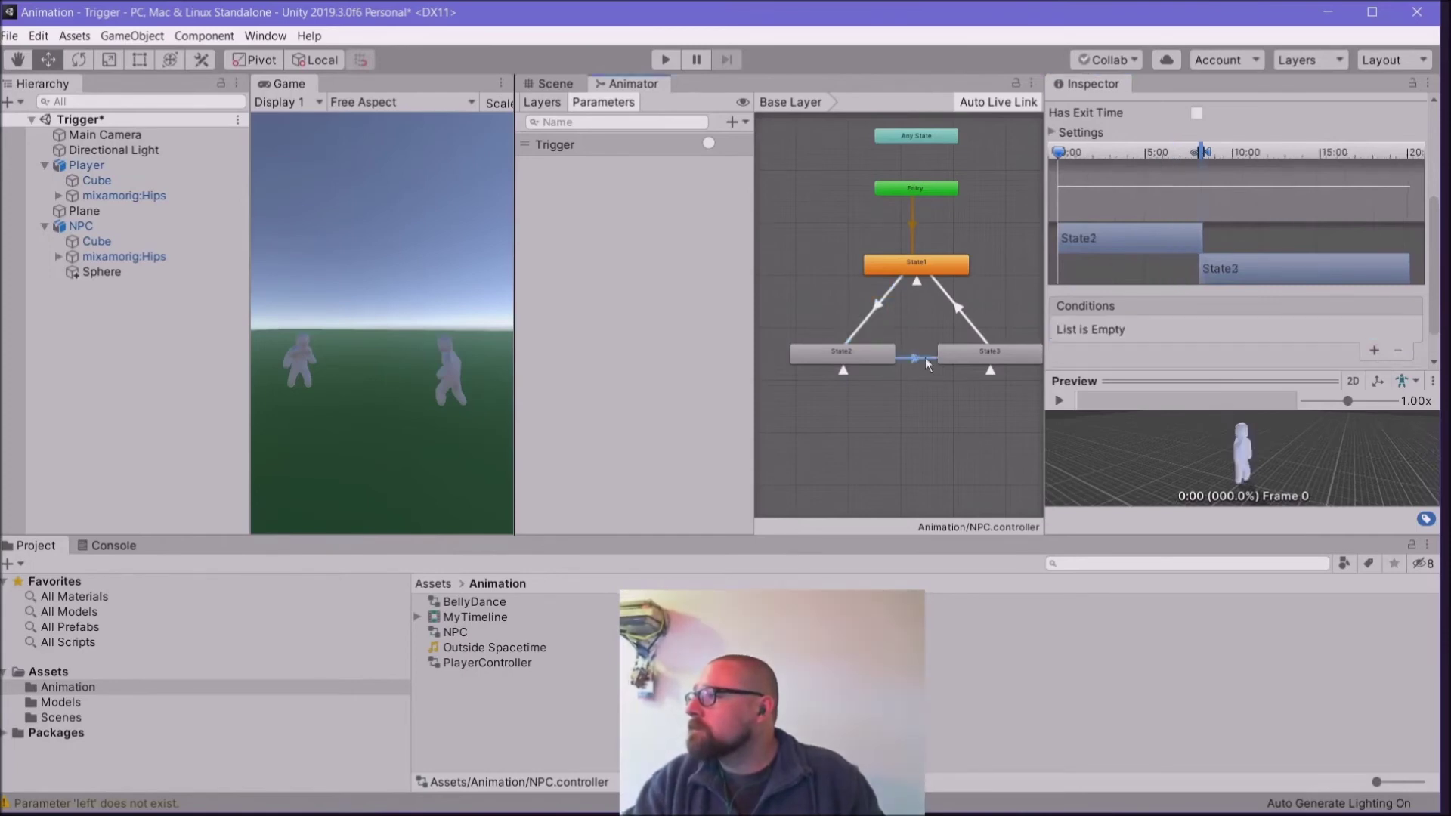
{"action": "left_click", "coordinate": [1374, 350]}
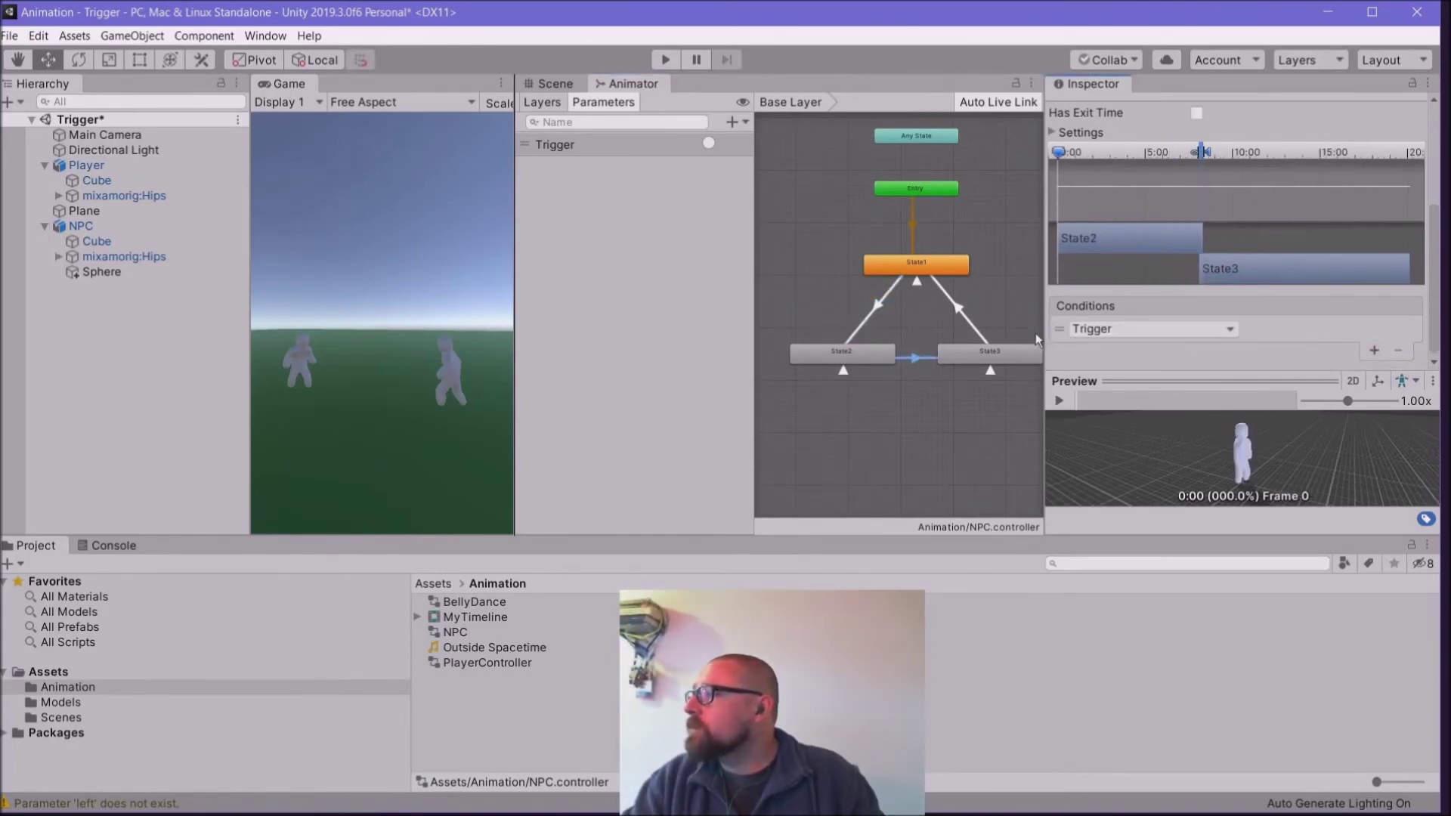
{"action": "left_click", "coordinate": [958, 312]}
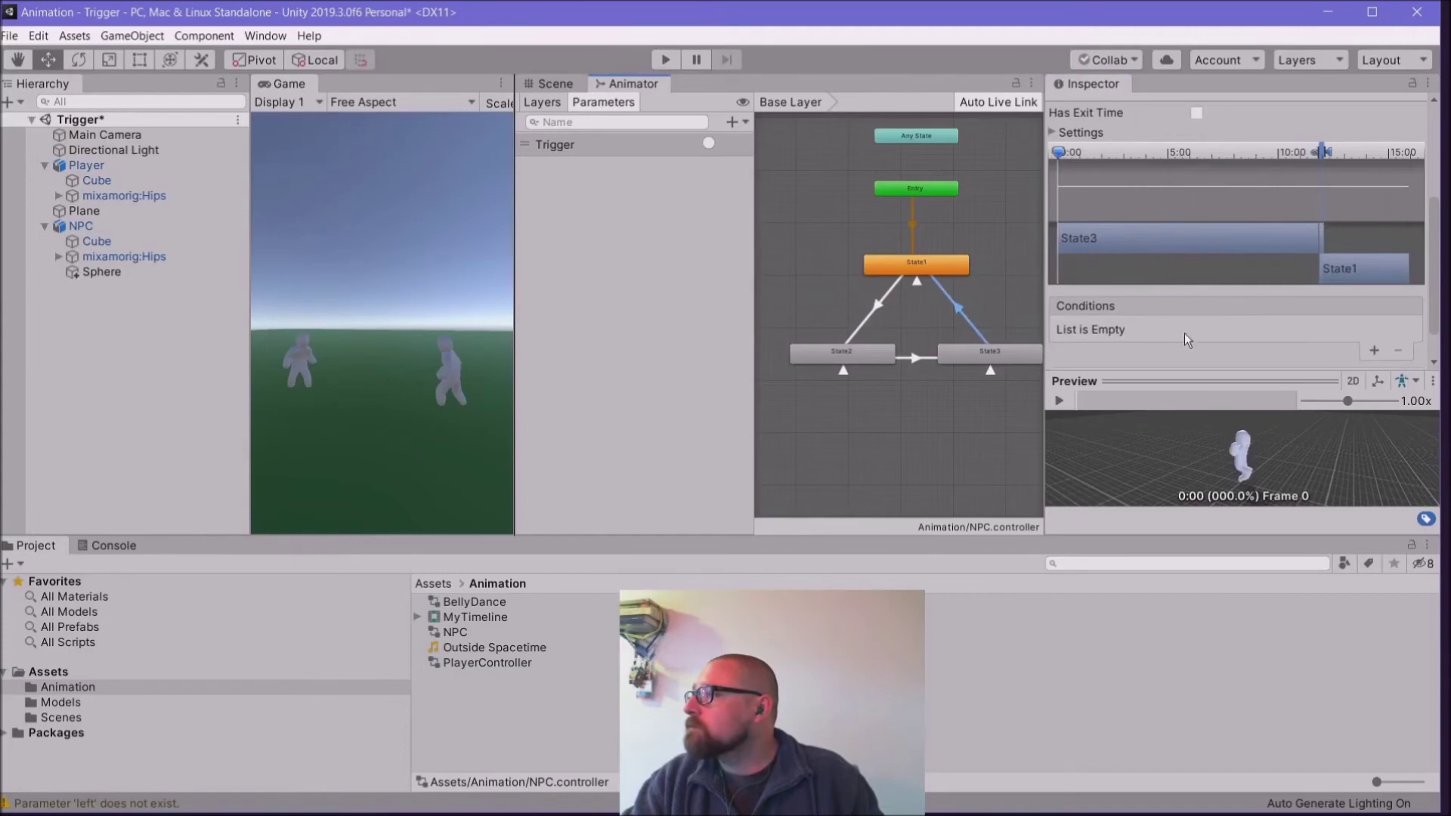
{"action": "left_click", "coordinate": [1374, 351]}
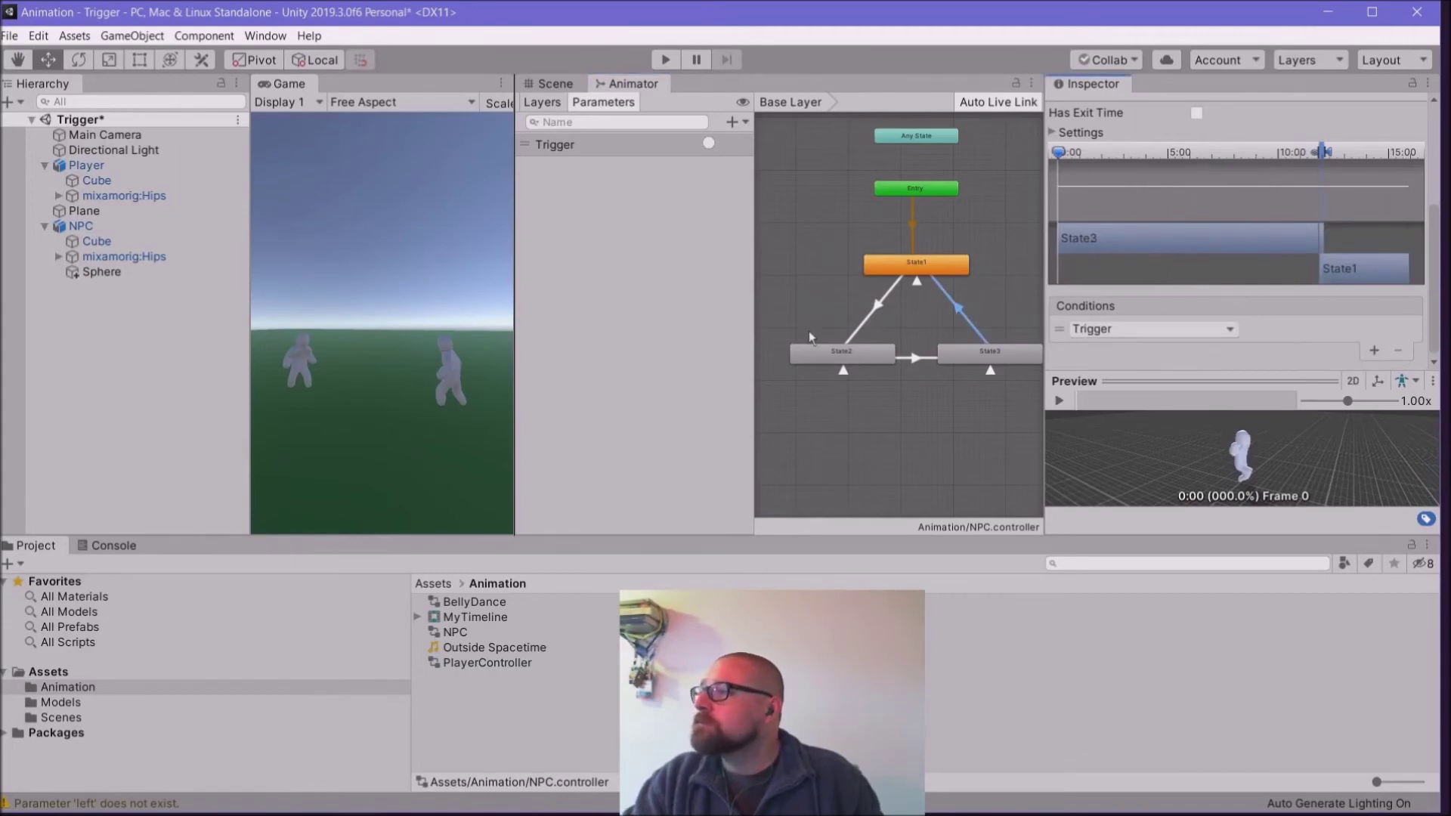
Step: Run the scene, fire the Trigger parameter to test the NPC's state change, and stop play mode
{"action": "scroll", "coordinate": [790, 258], "scroll_direction": "down", "scroll_amount": 1}
{"action": "left_click", "coordinate": [662, 60]}
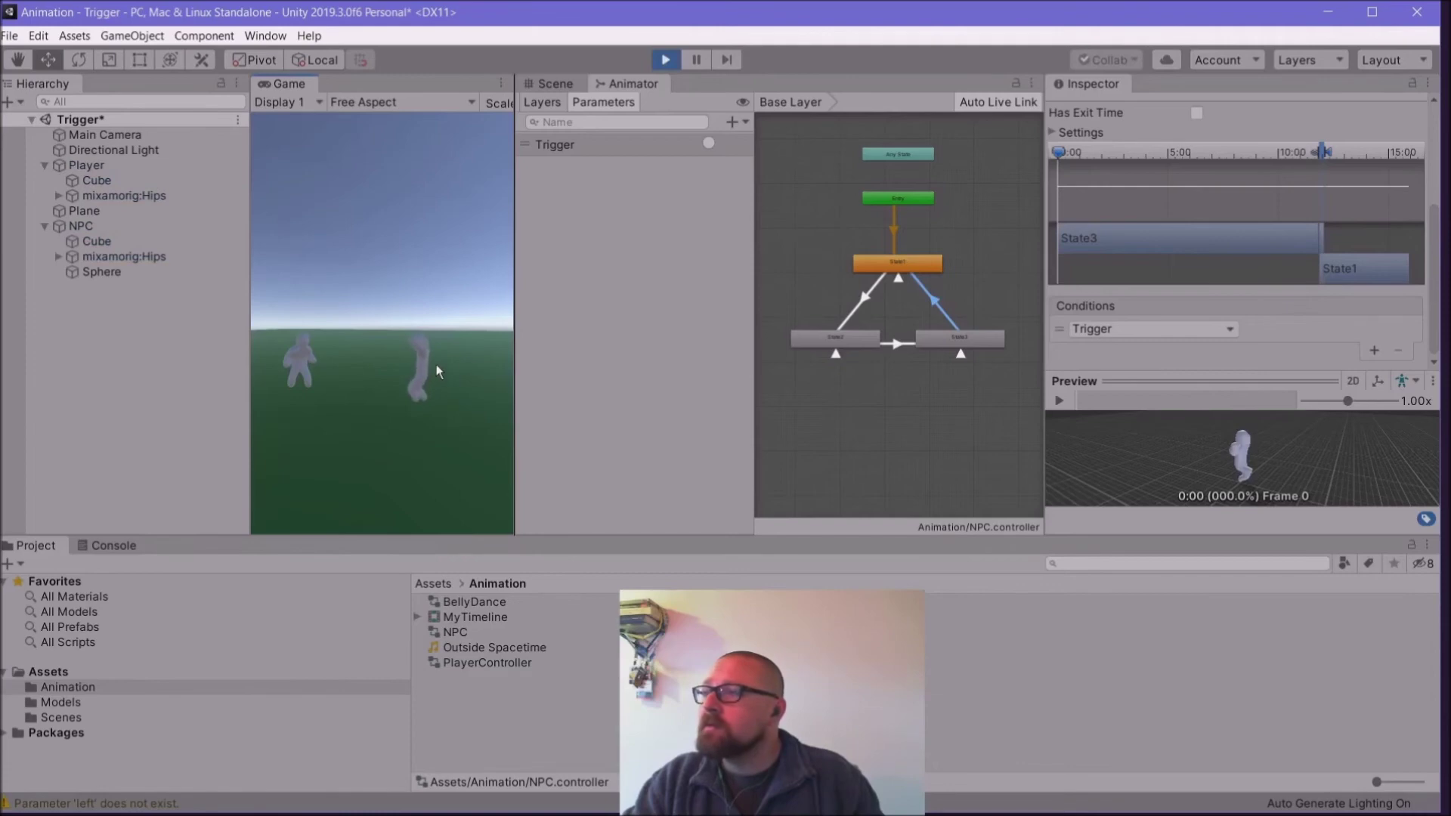
{"action": "left_click", "coordinate": [709, 143]}
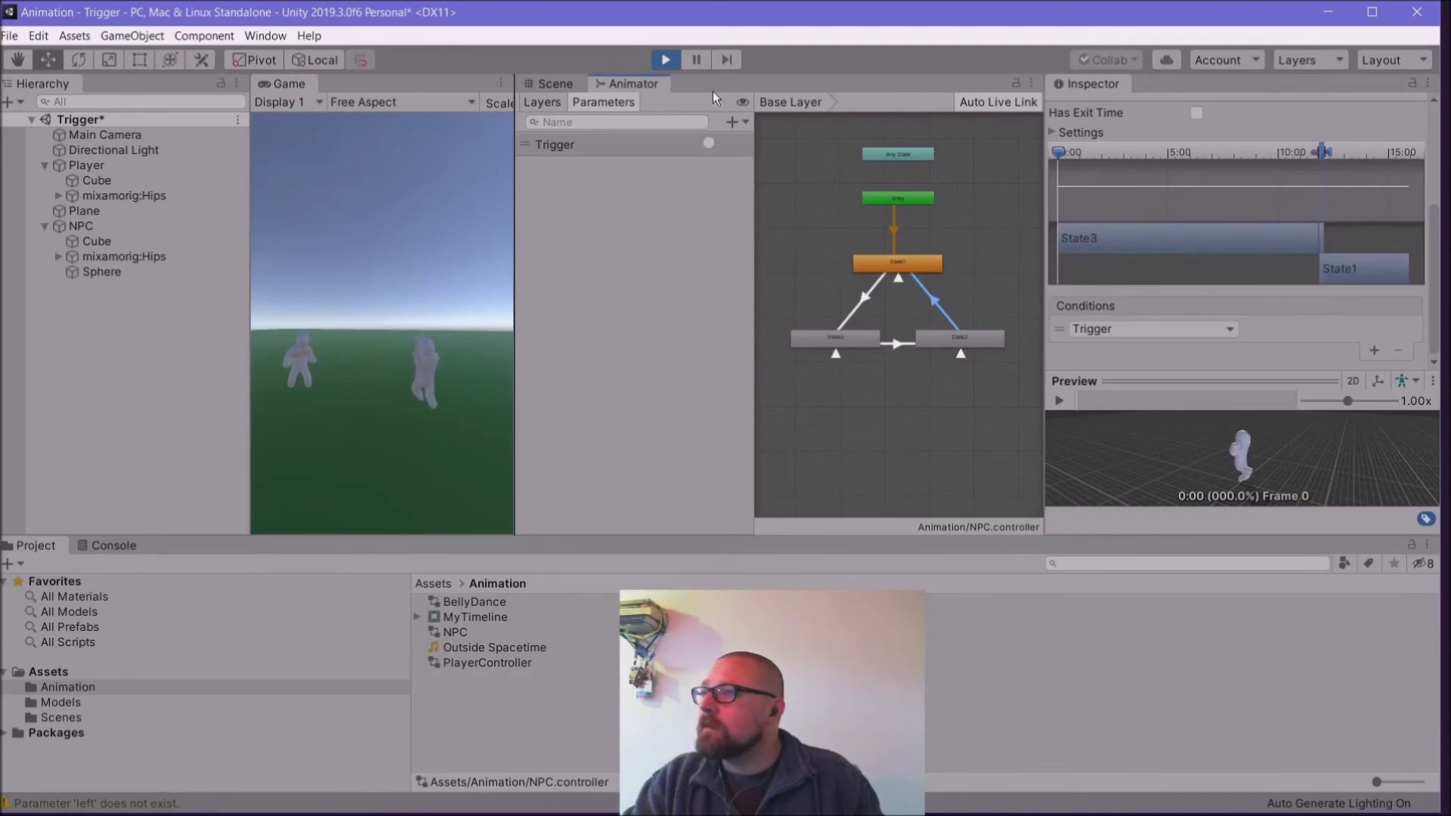
{"action": "left_click", "coordinate": [667, 59]}
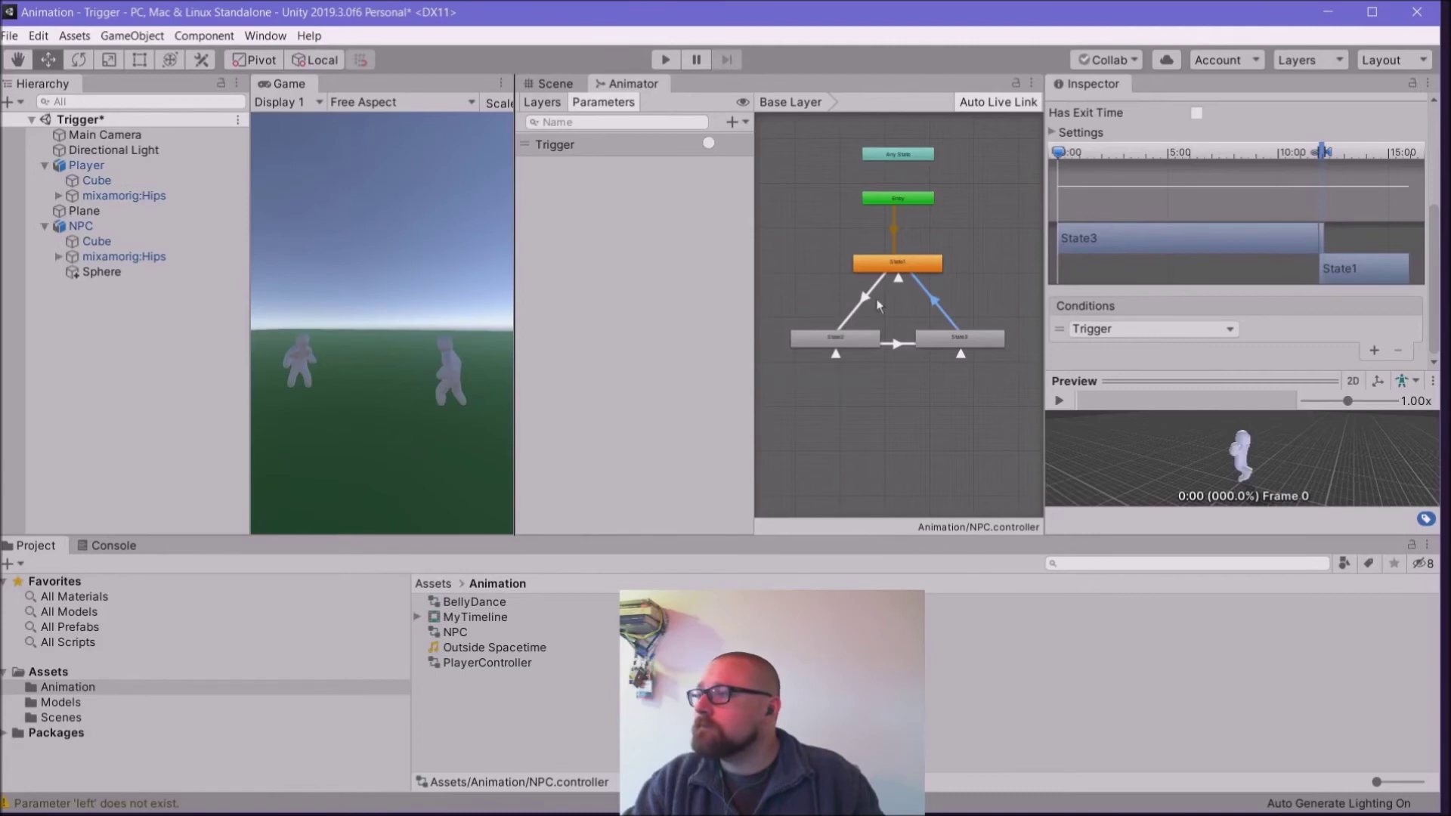
{"action": "scroll", "coordinate": [1173, 257], "scroll_direction": "up", "scroll_amount": 2}
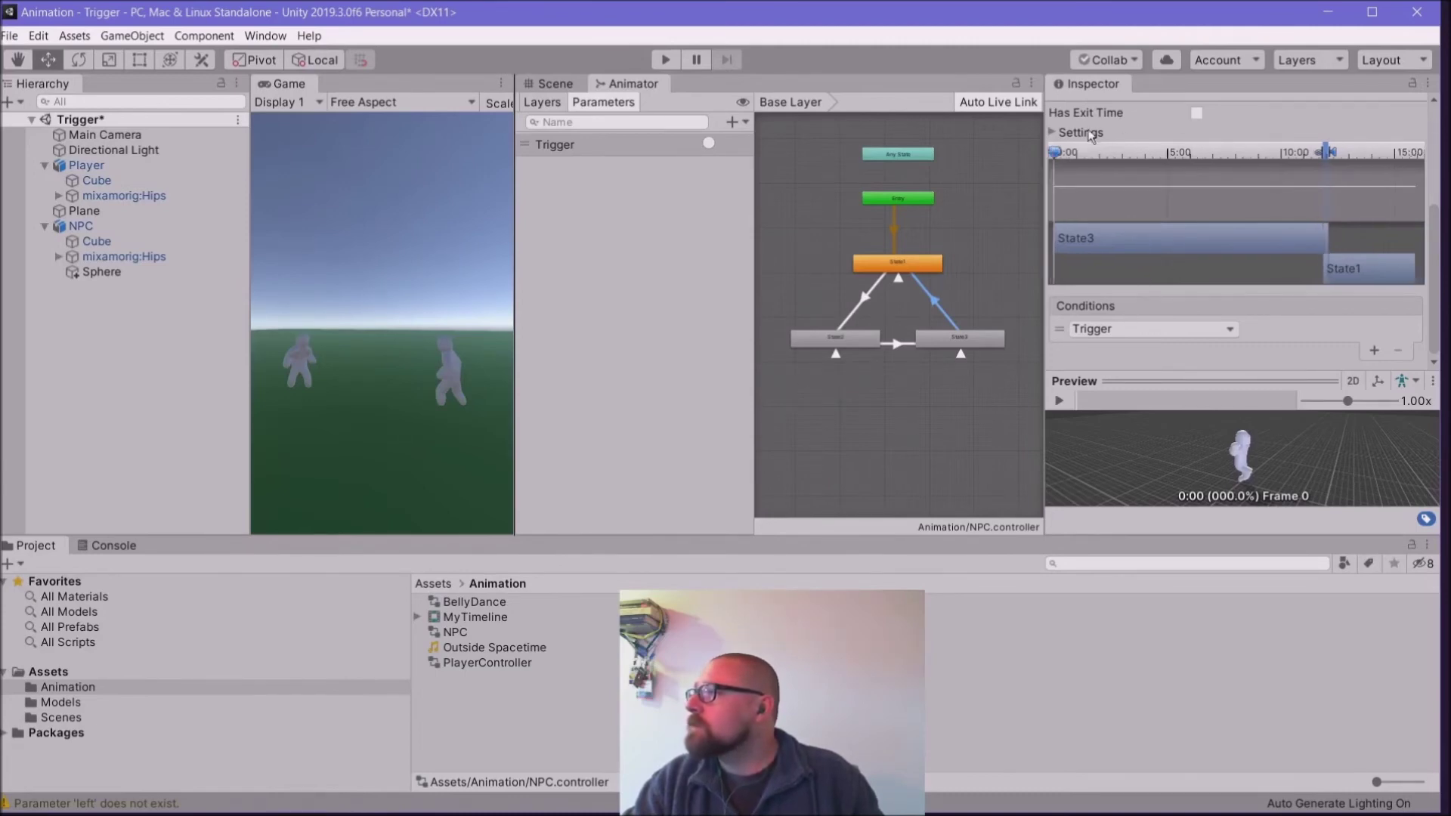
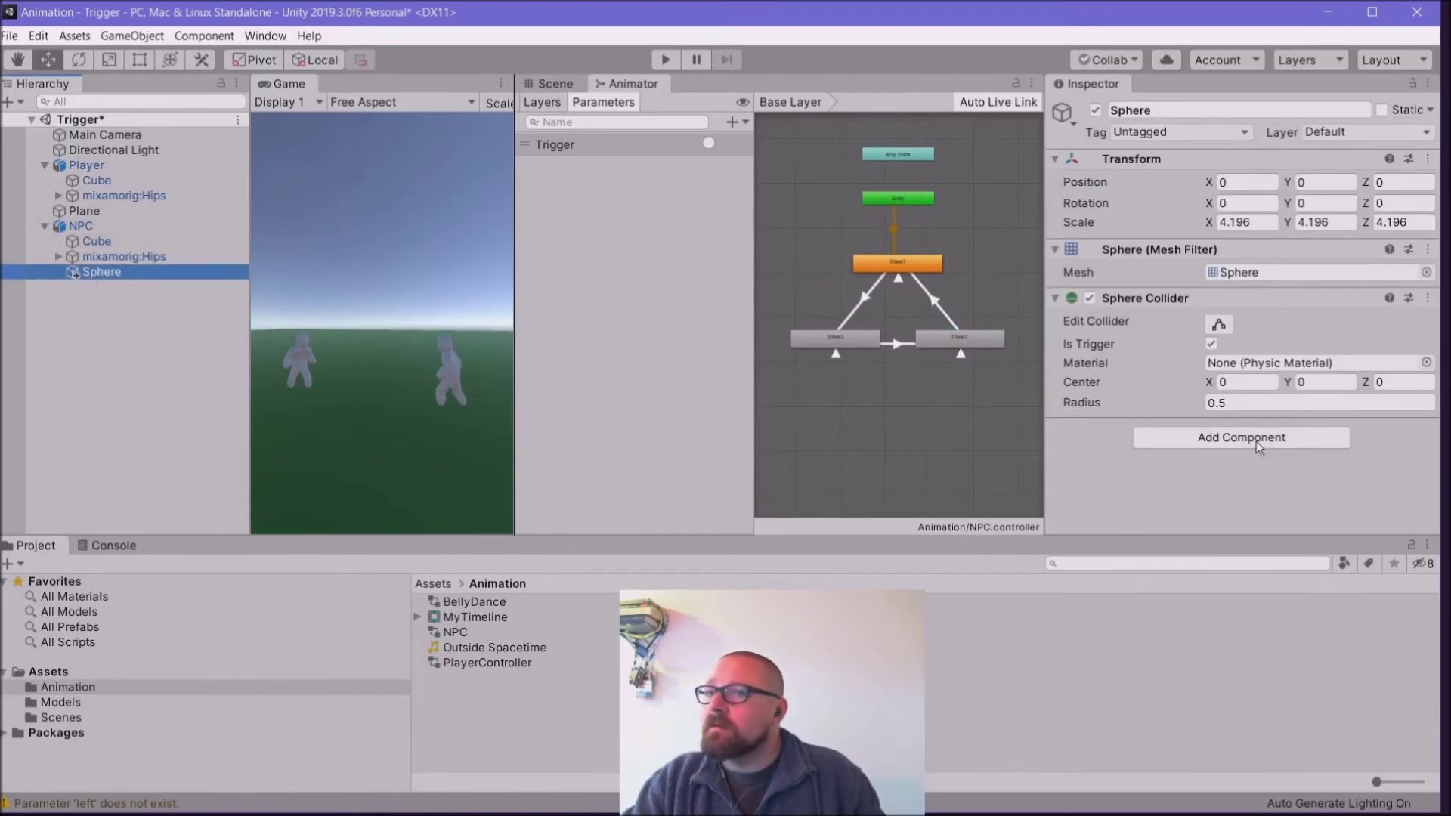
Step: Remove the Character script component from the NPC object
{"action": "left_click", "coordinate": [89, 227]}
{"action": "scroll", "coordinate": [1241, 382], "scroll_direction": "down", "scroll_amount": 5}
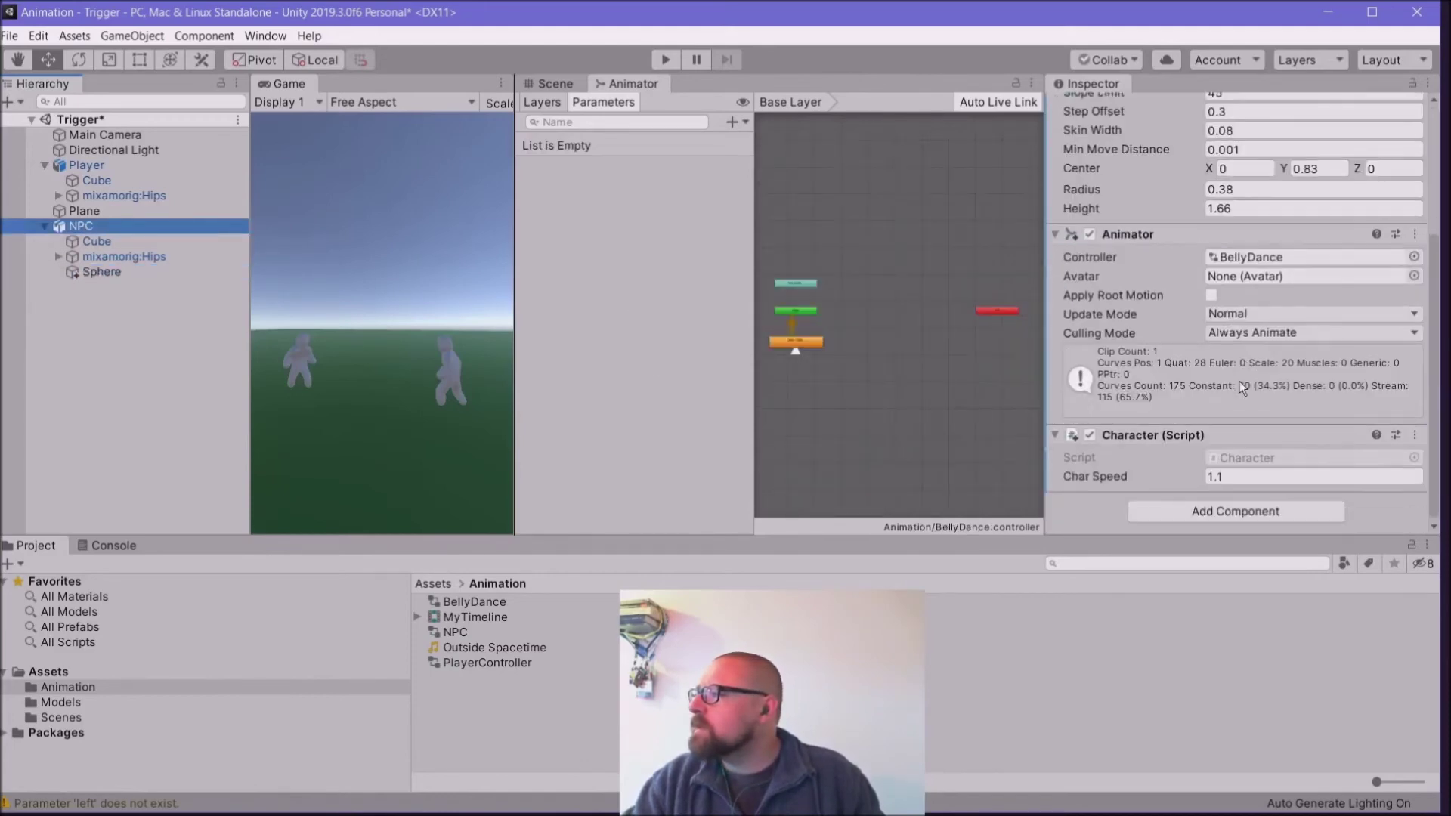
{"action": "left_click", "coordinate": [1416, 436]}
{"action": "left_click", "coordinate": [1335, 534]}
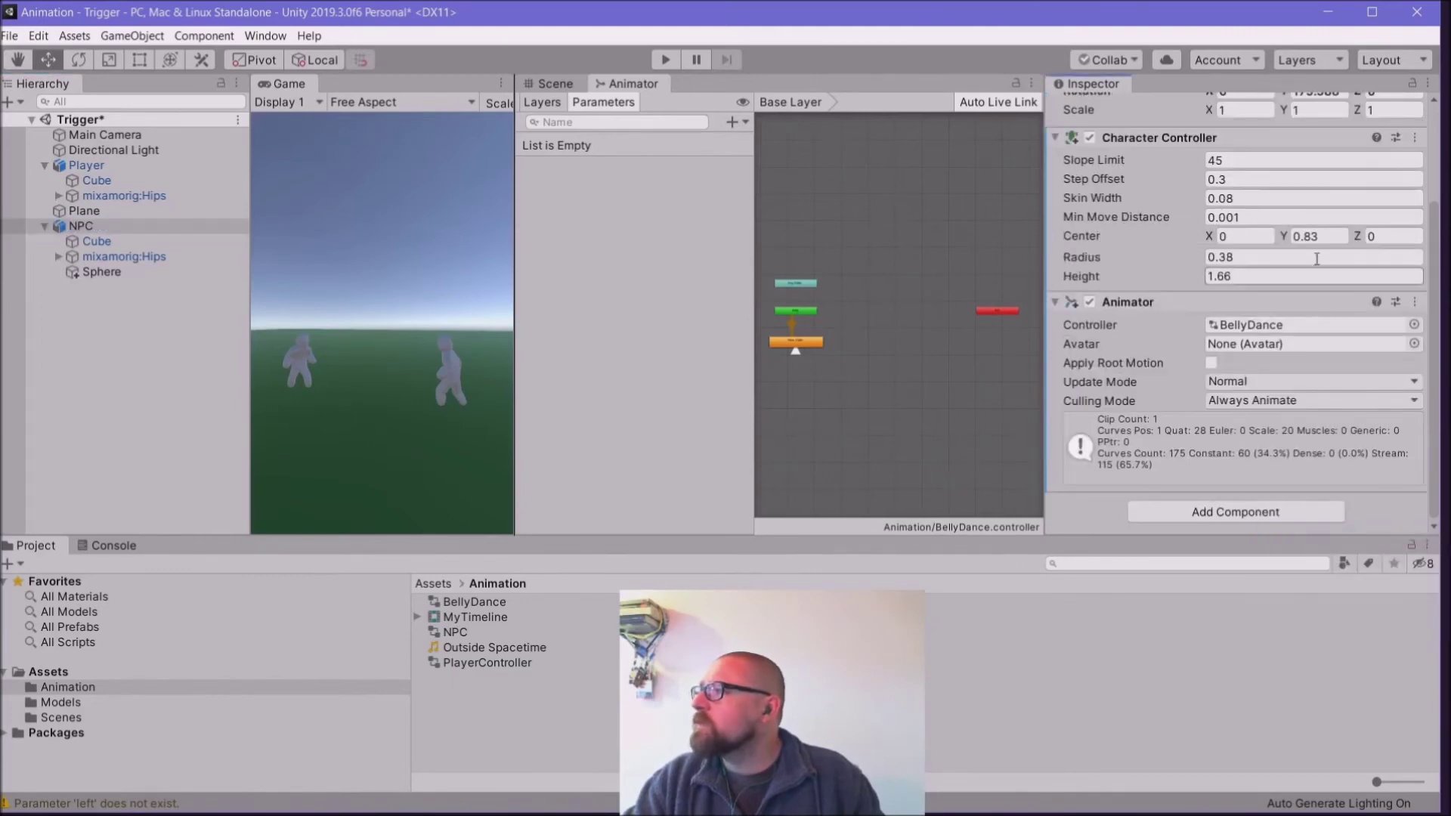
Step: Collapse the NPC's Character Controller component and remove it from the object
{"action": "left_click", "coordinate": [1415, 137]}
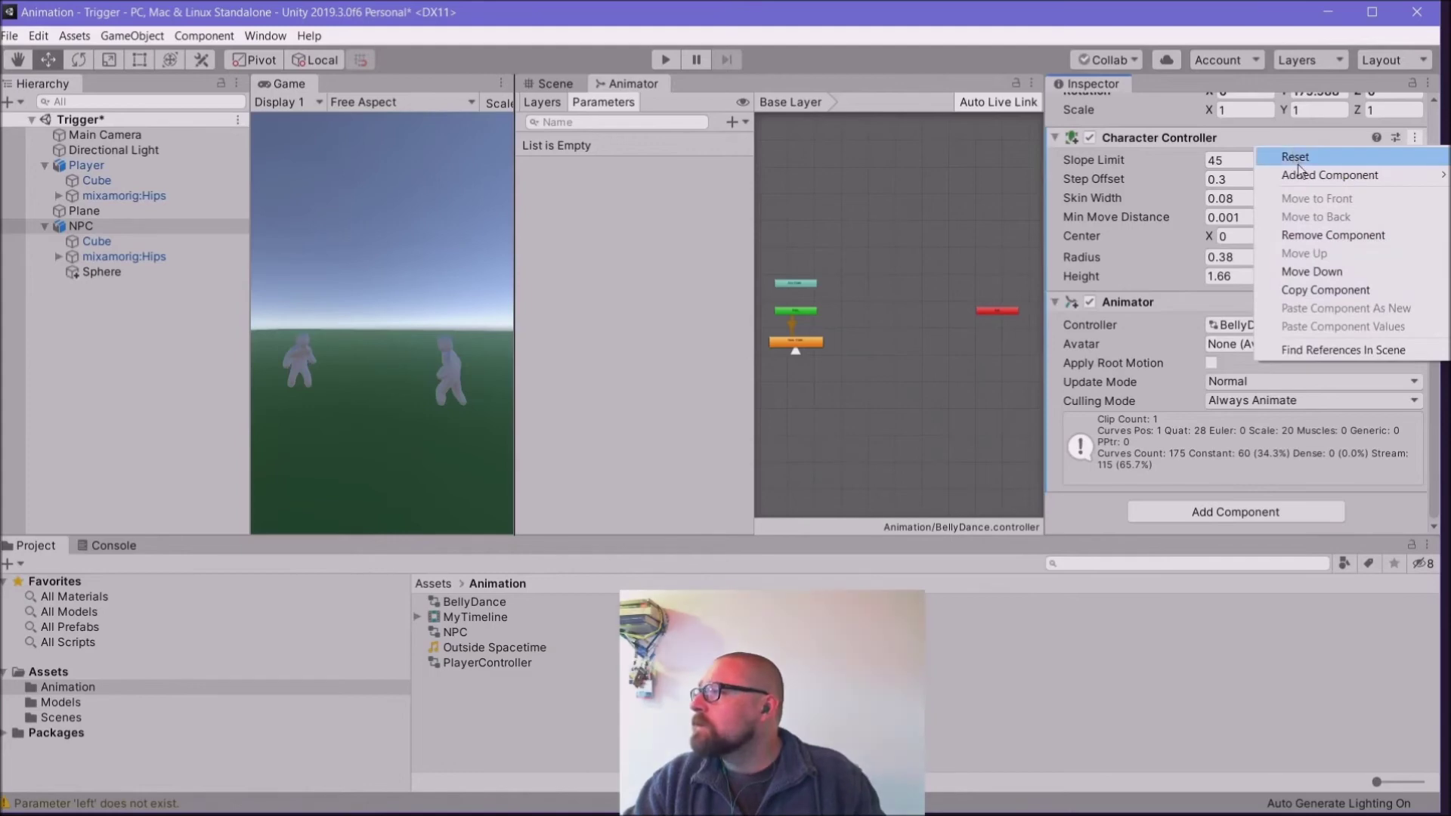
{"action": "left_click", "coordinate": [1179, 143]}
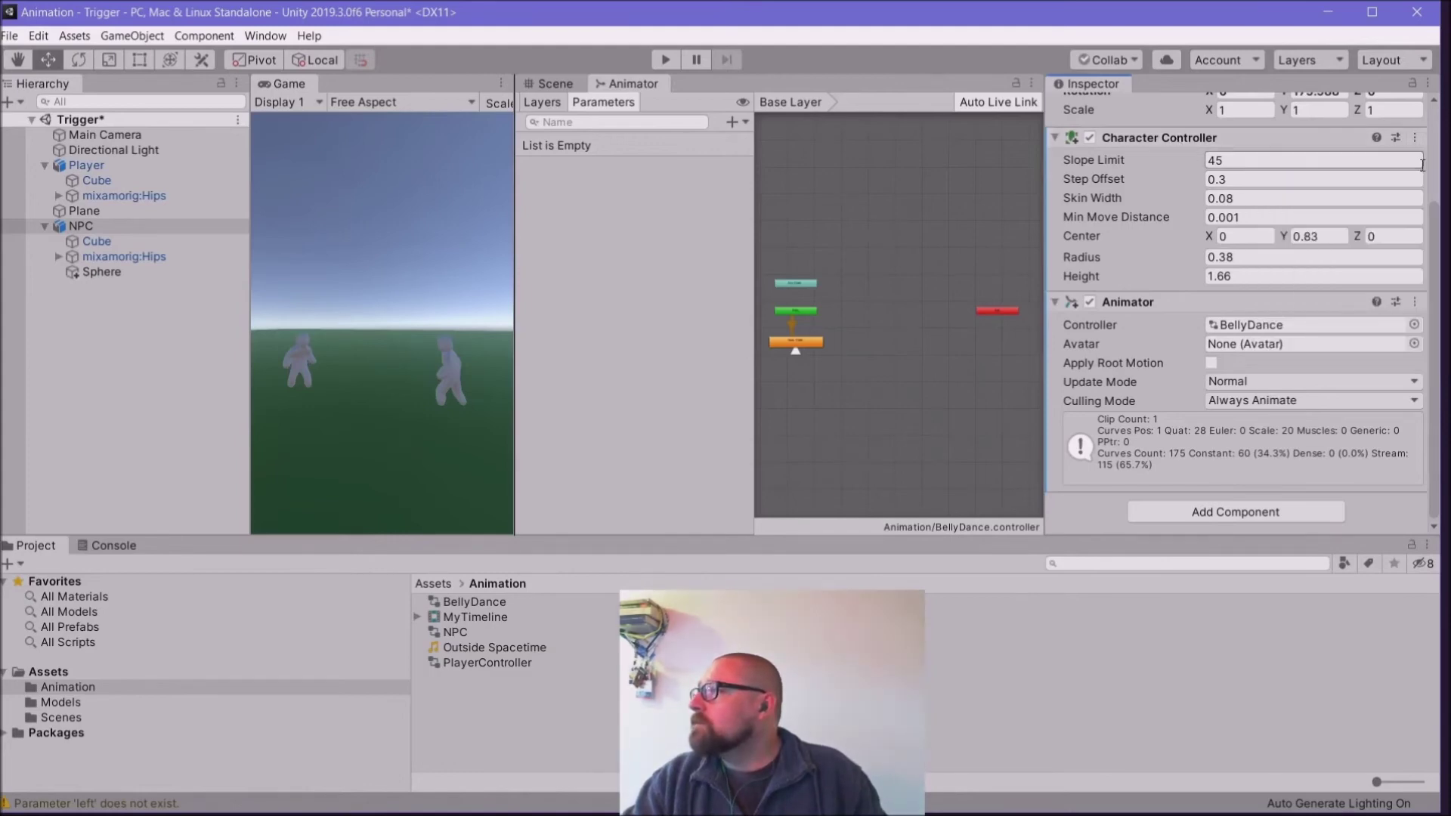
{"action": "left_click", "coordinate": [1415, 137]}
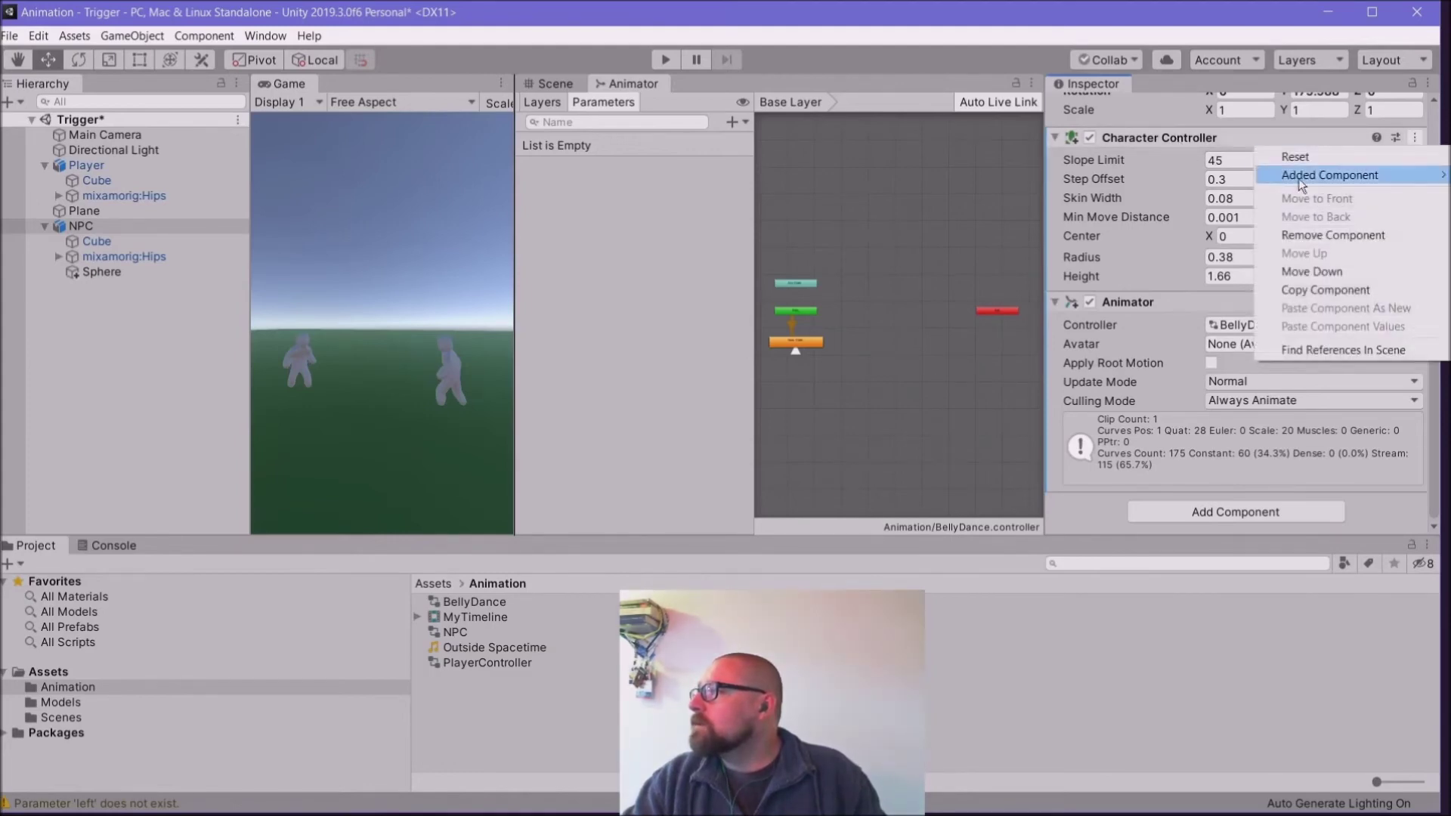
{"action": "left_click", "coordinate": [1214, 155]}
{"action": "scroll", "coordinate": [1218, 181], "scroll_direction": "up", "scroll_amount": 3}
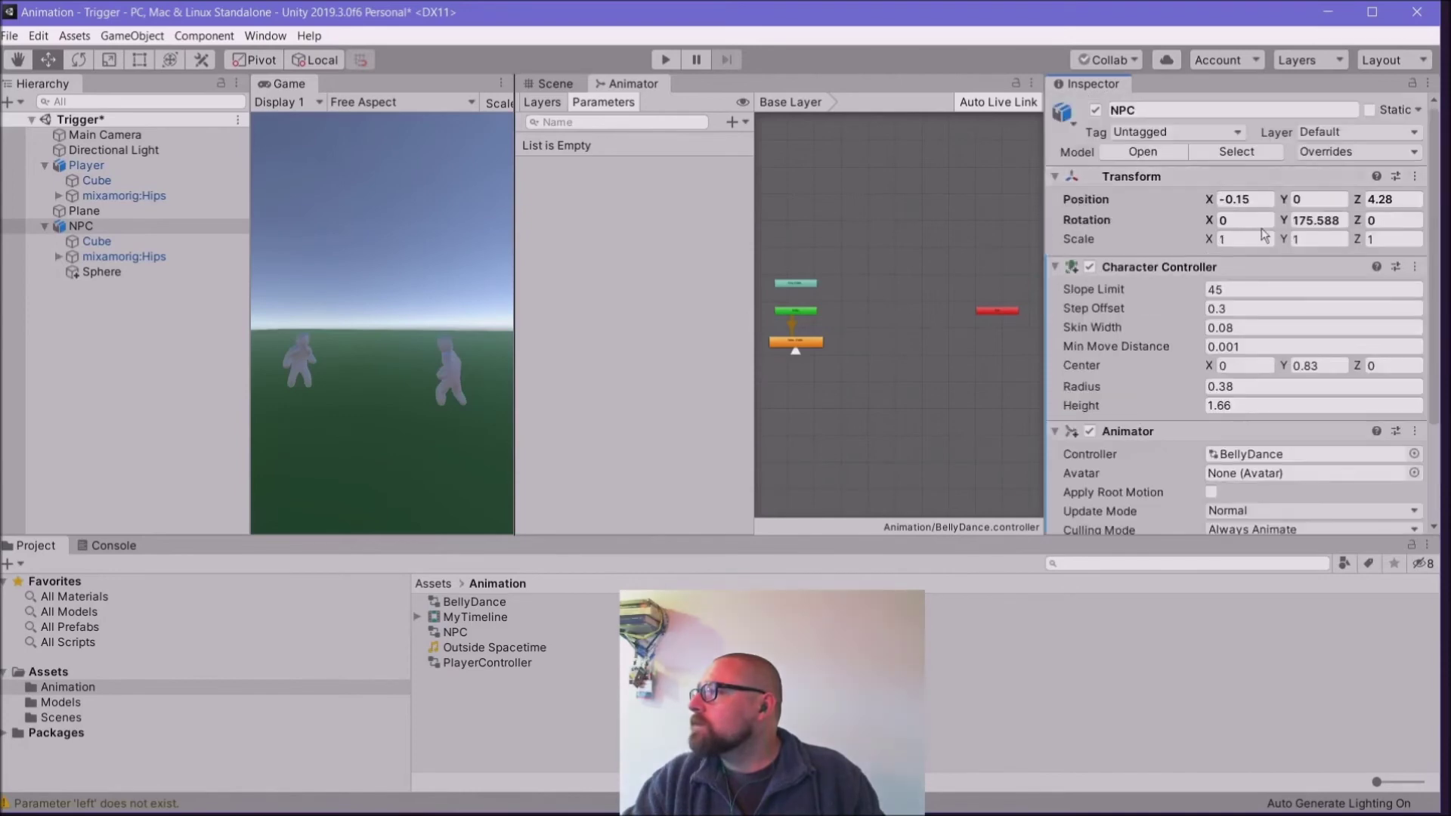
{"action": "left_click", "coordinate": [1281, 263]}
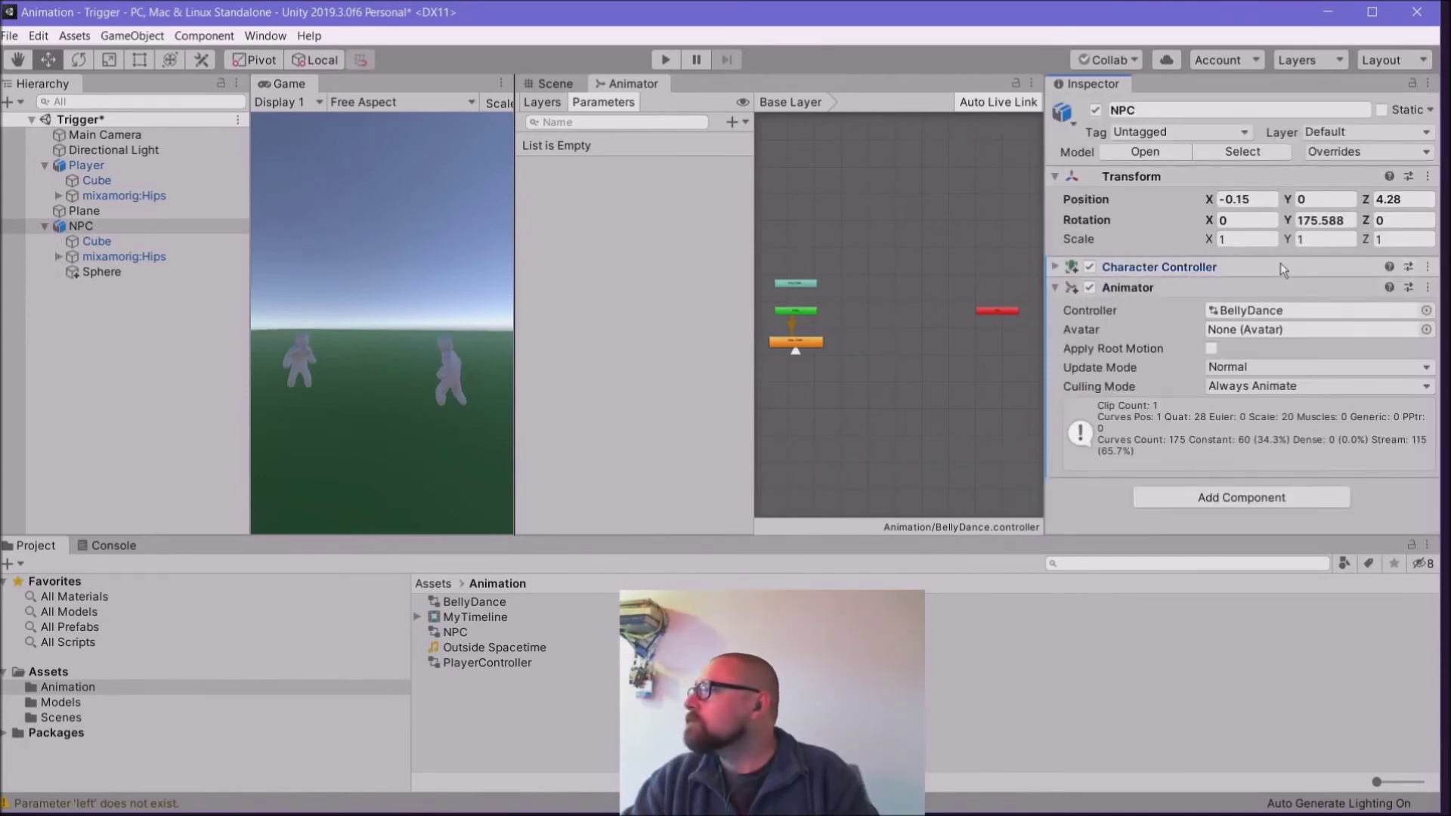
{"action": "left_click", "coordinate": [1428, 267]}
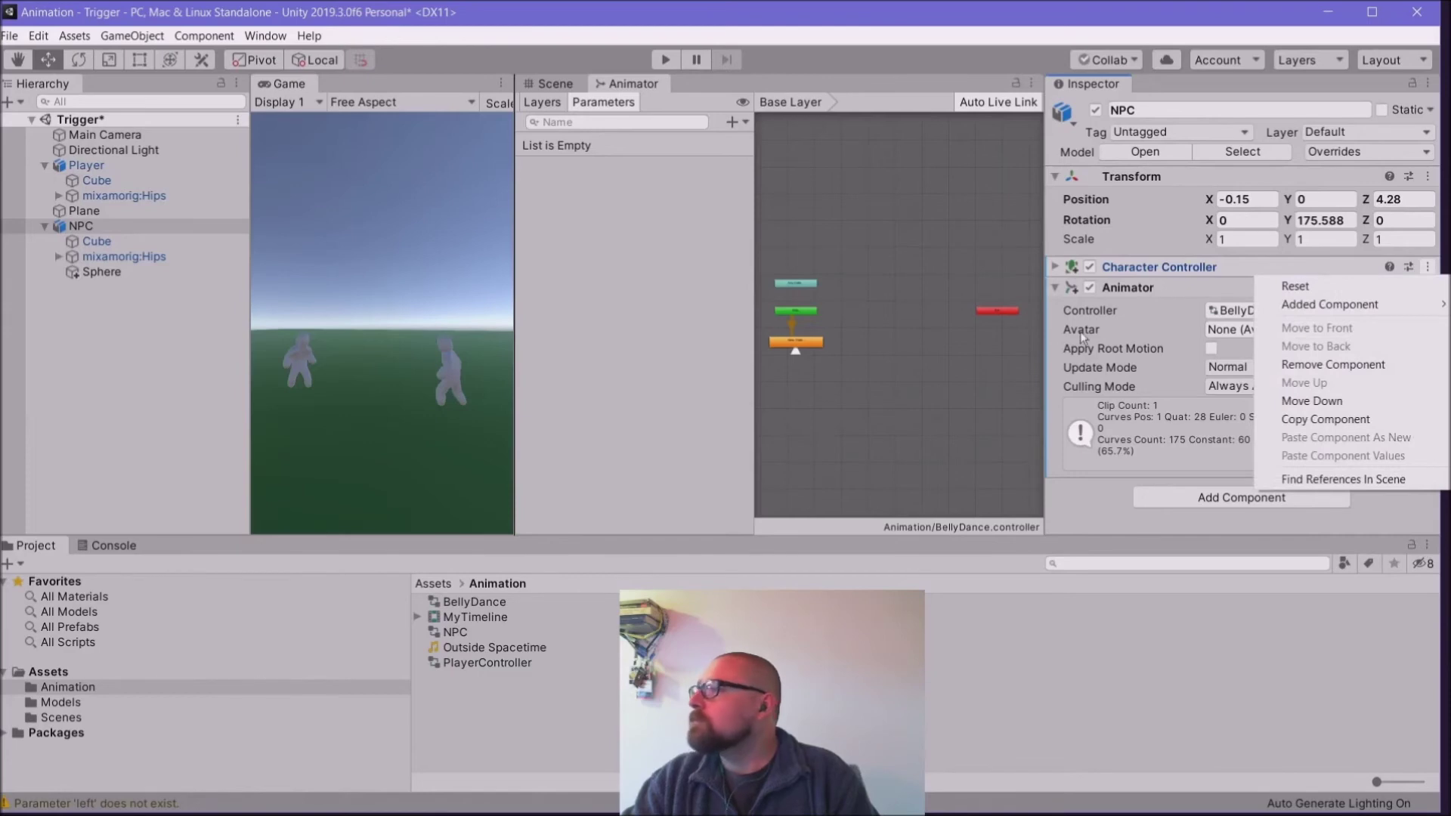
{"action": "left_click", "coordinate": [1336, 366]}
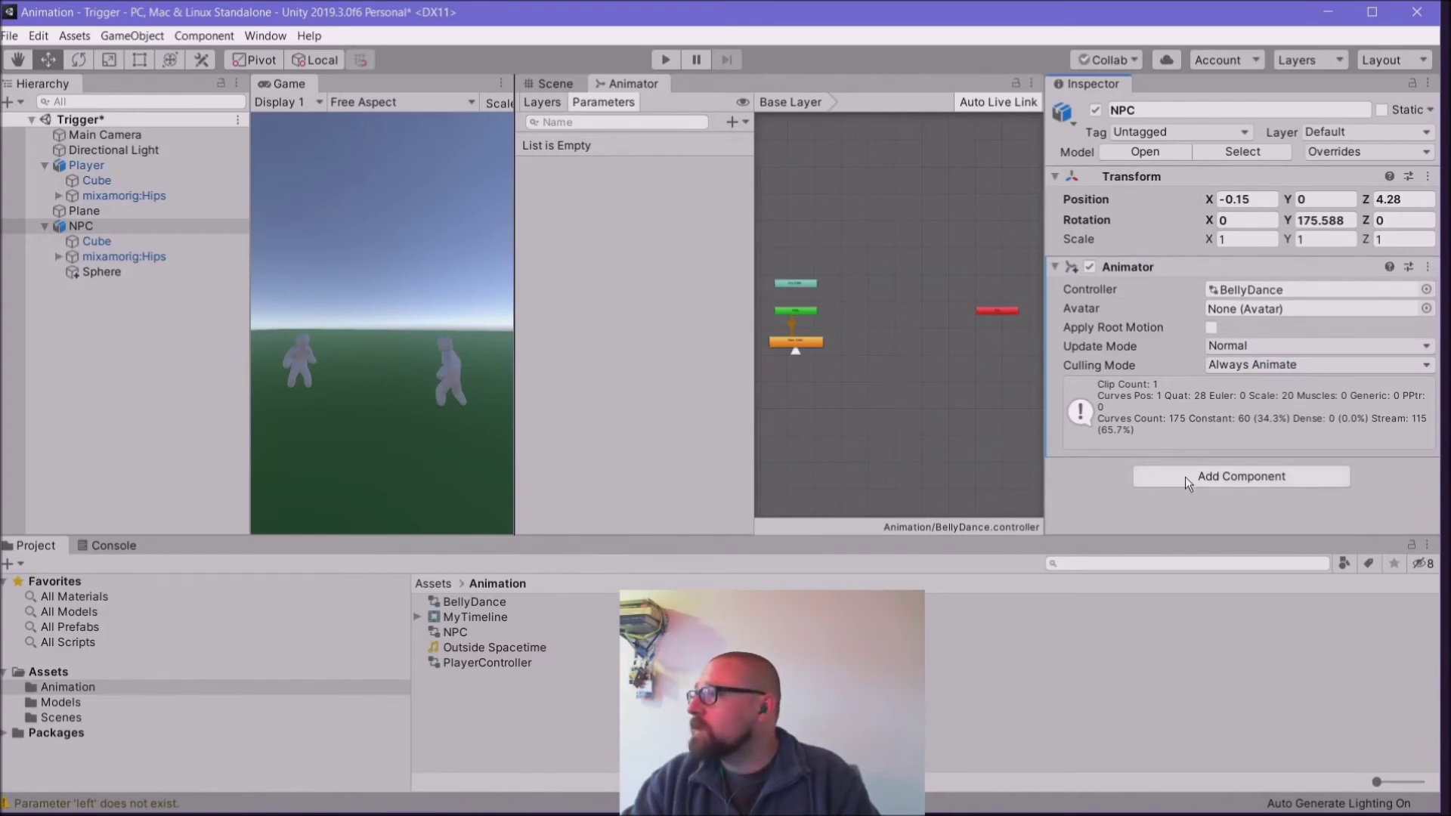
Step: Check the child Sphere's collider settings and add a Sphere Collider component directly to the NPC
{"action": "left_click", "coordinate": [122, 273]}
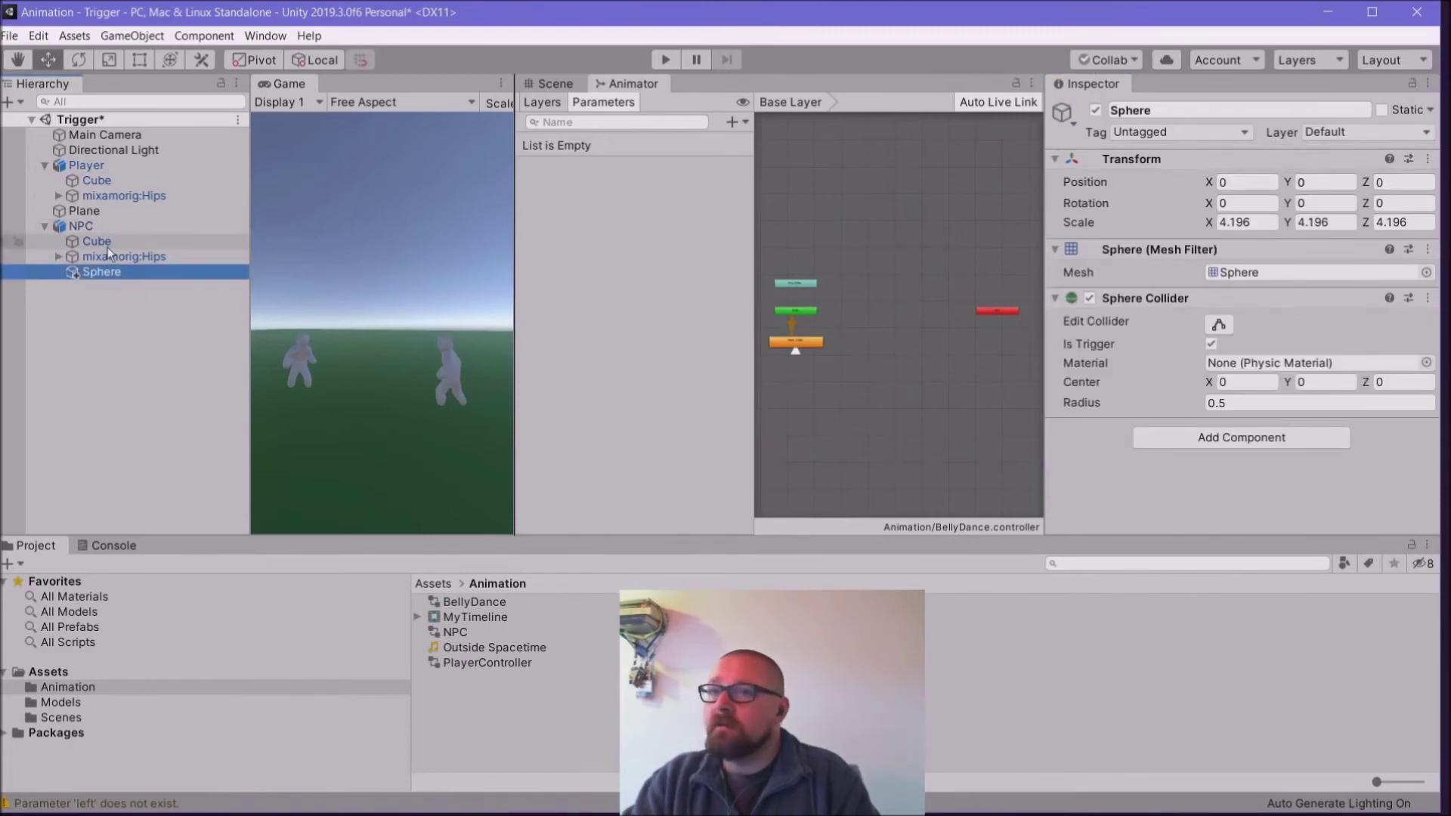
{"action": "left_click", "coordinate": [84, 224]}
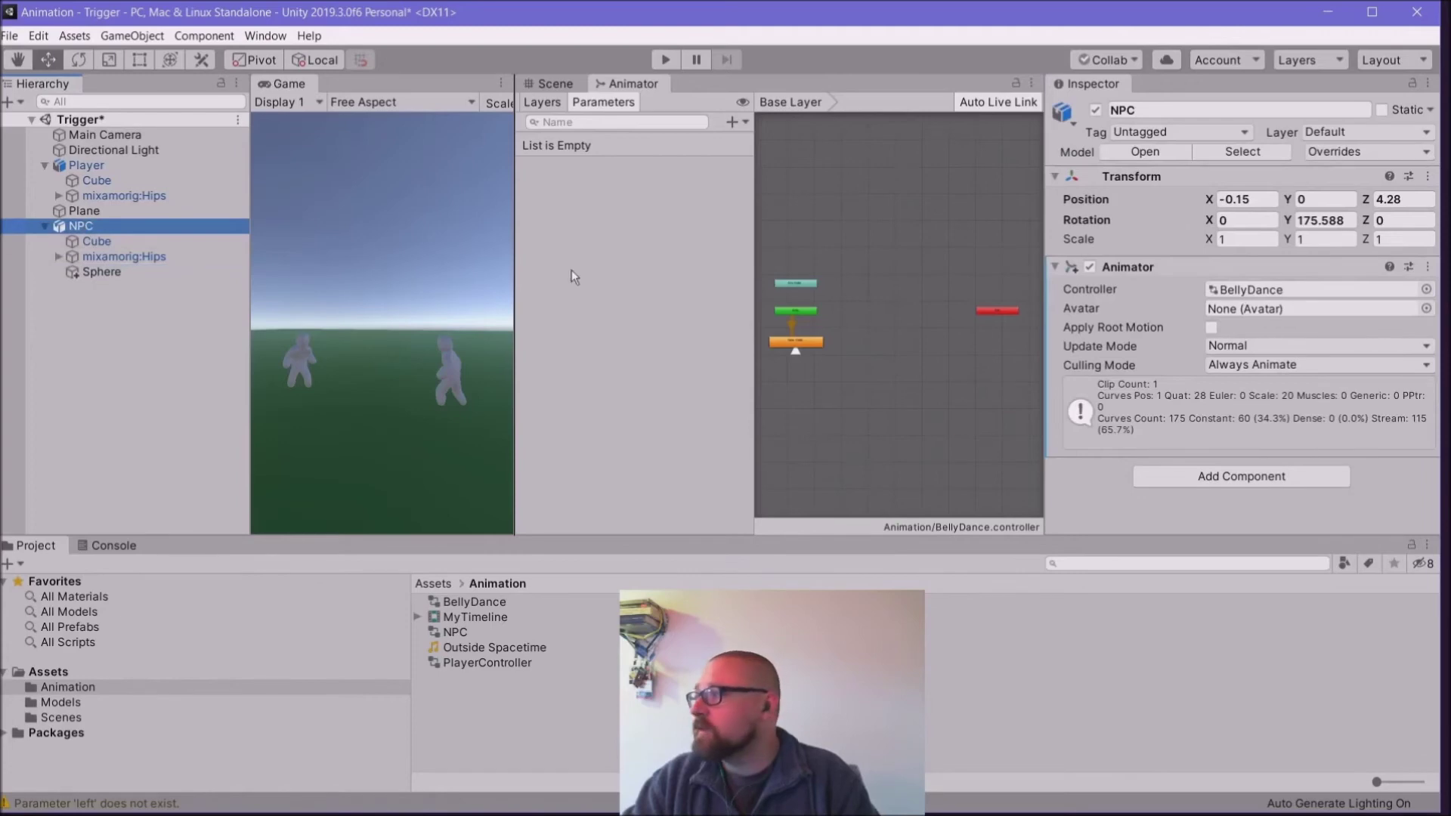
{"action": "left_click", "coordinate": [1201, 481]}
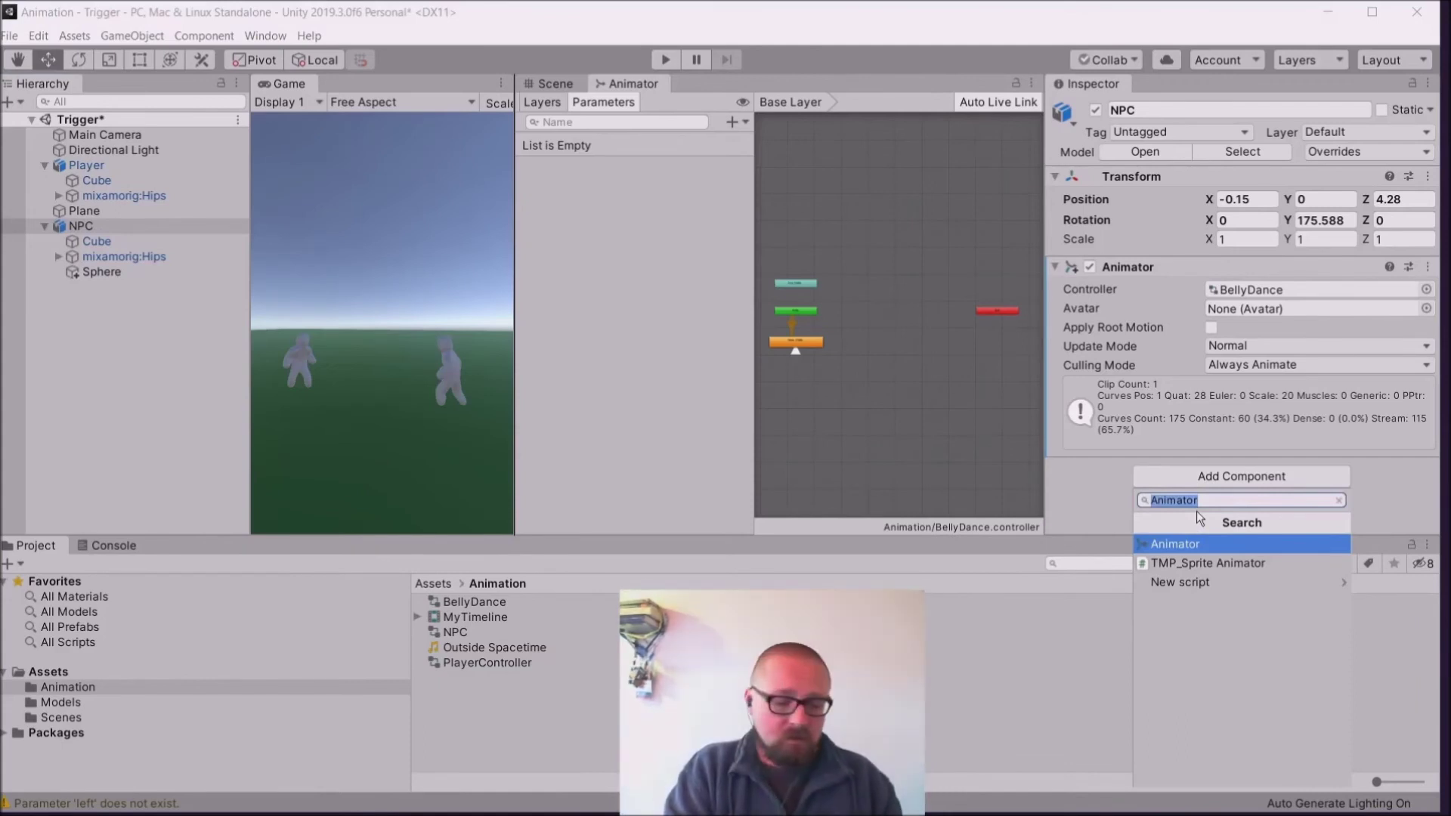
{"action": "type", "text": "sp"}
{"action": "key", "text": "Return"}
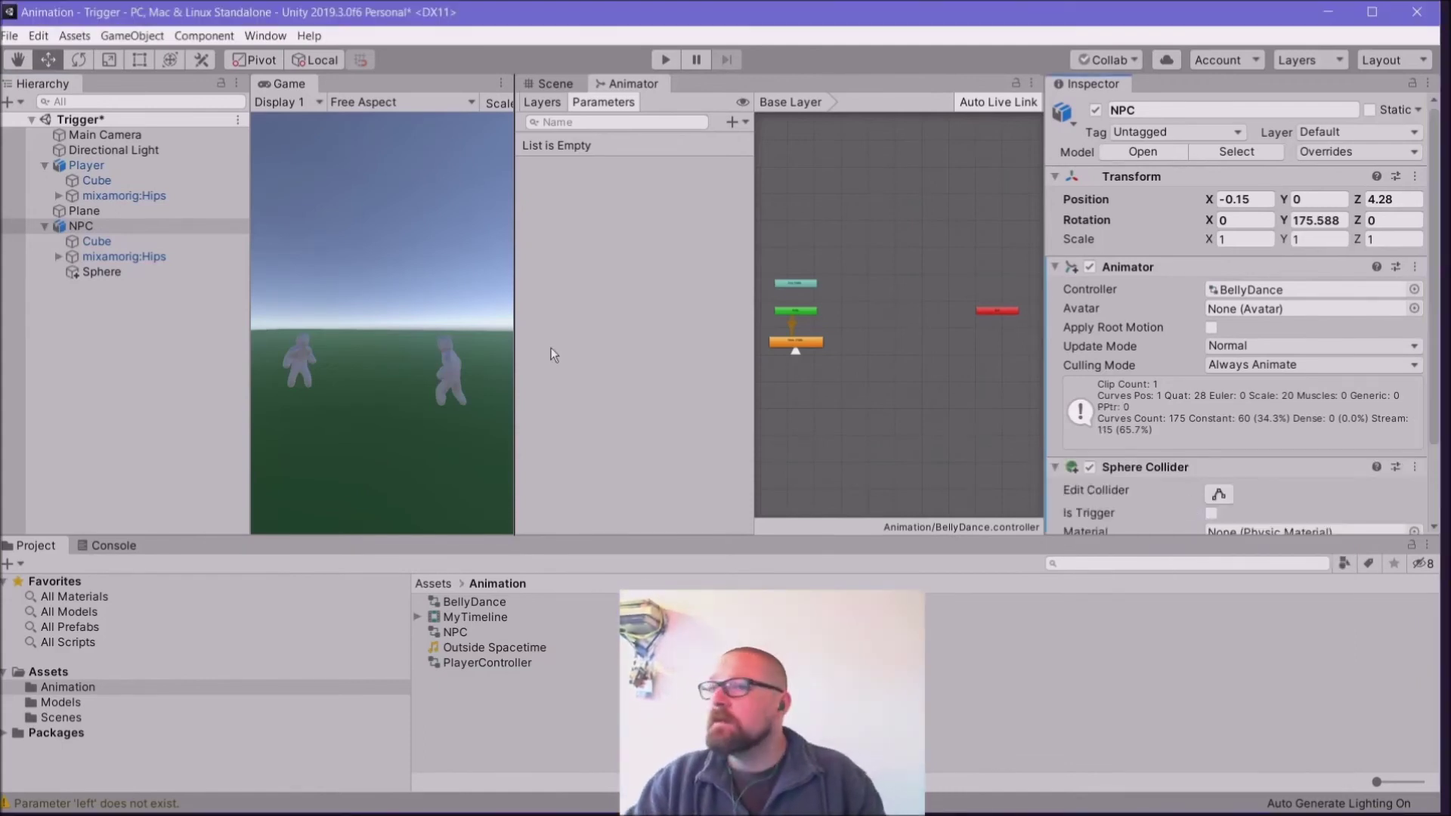
Step: Delete the Sphere child object from the NPC and reselect the NPC
{"action": "left_click", "coordinate": [116, 269]}
{"action": "right_click", "coordinate": [117, 269]}
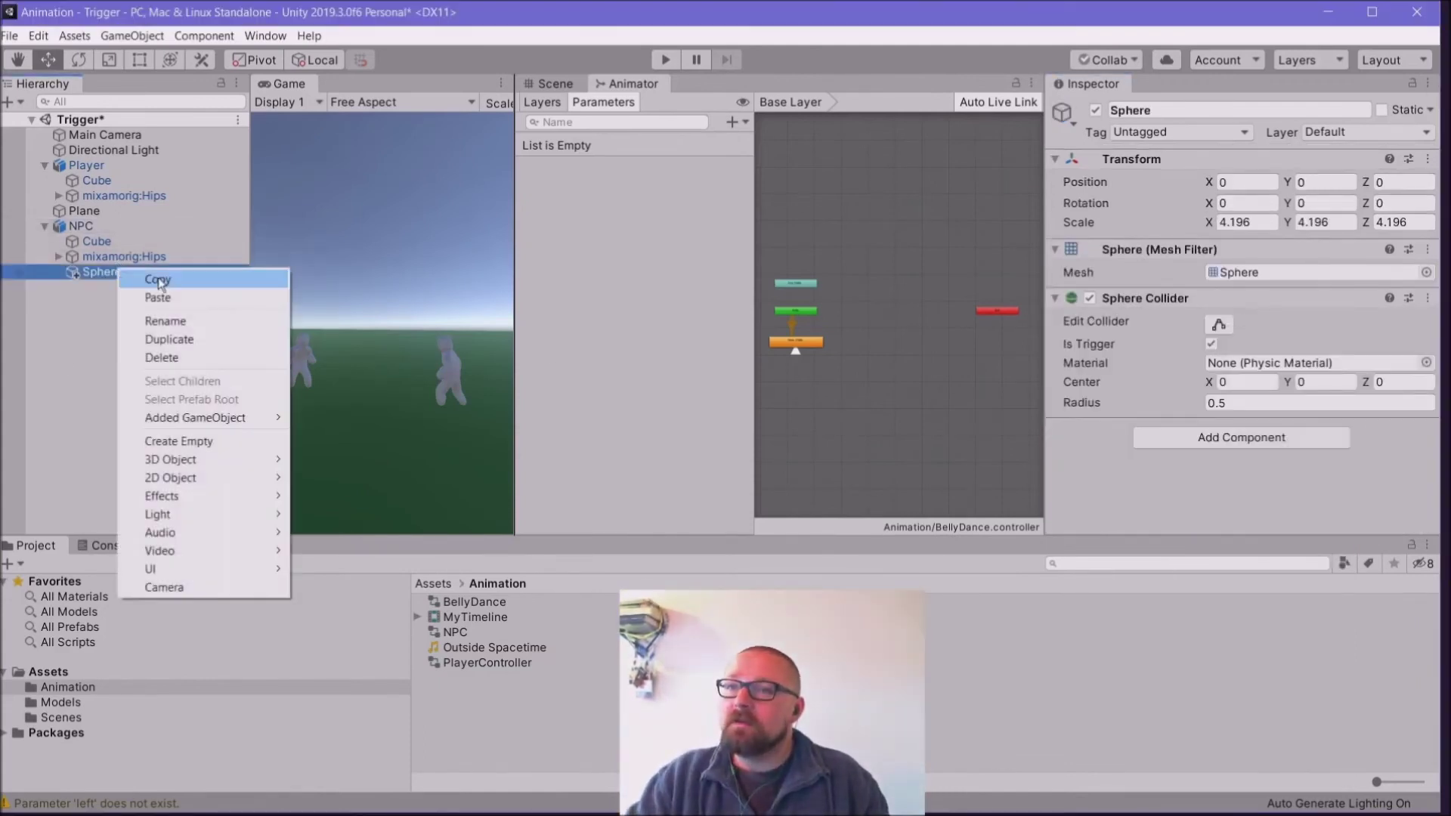
{"action": "left_click", "coordinate": [170, 356]}
{"action": "left_click", "coordinate": [97, 224]}
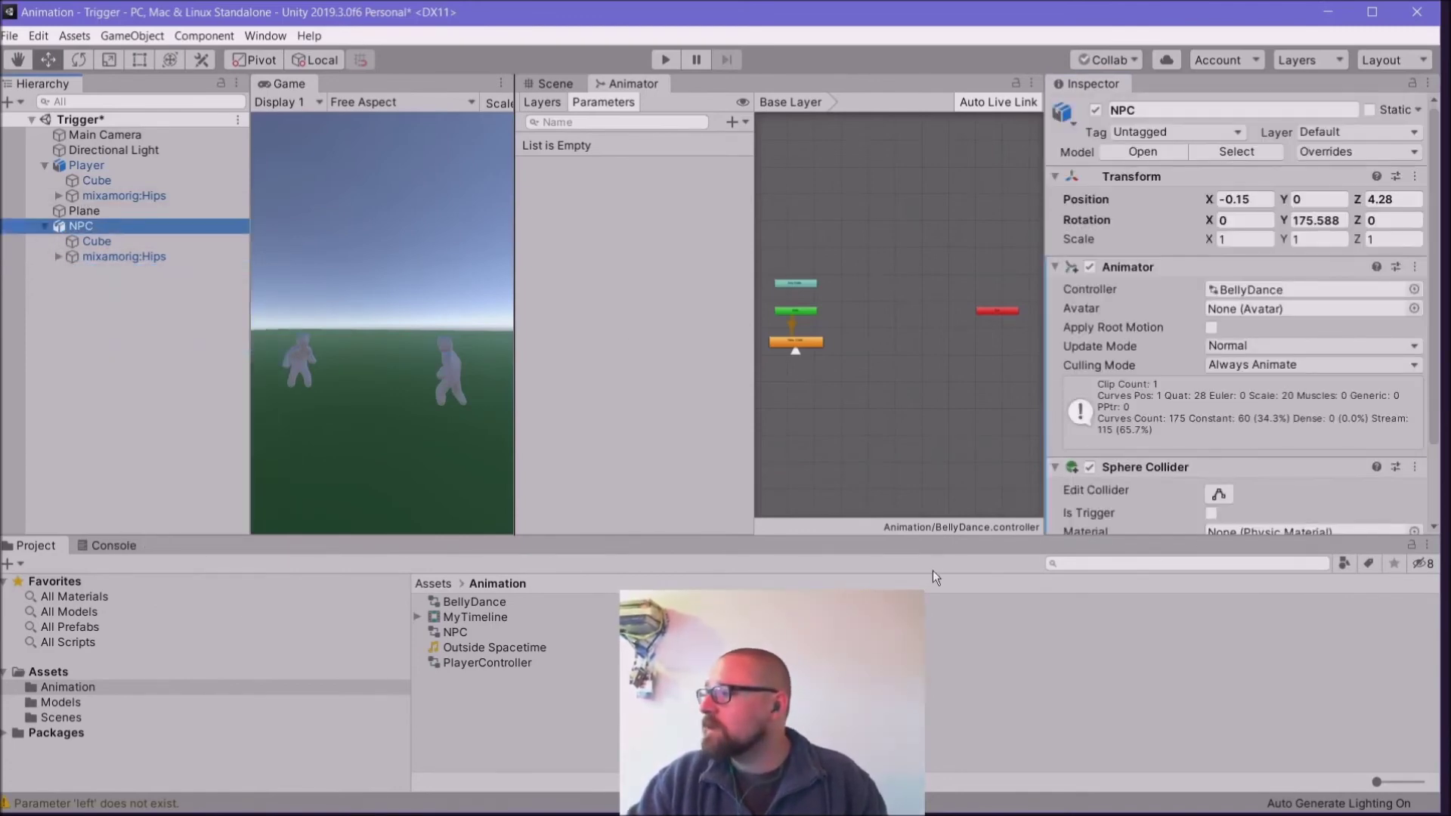
Step: Create a new script named NPC and add it as a component to the NPC object
{"action": "left_click_drag", "start_coordinate": [930, 535], "coordinate": [933, 604]}
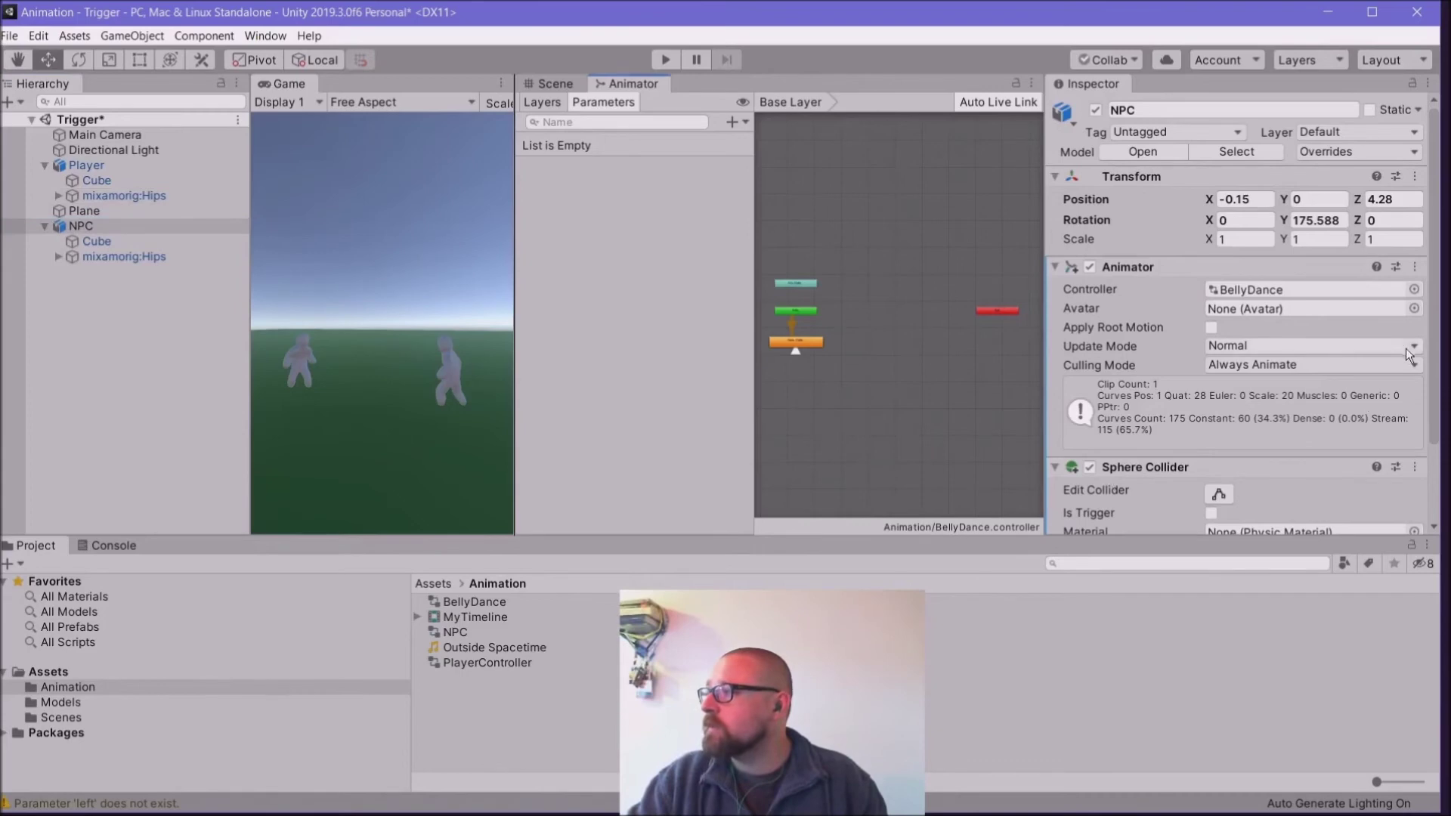
{"action": "scroll", "coordinate": [1439, 336], "scroll_direction": "down", "scroll_amount": 3}
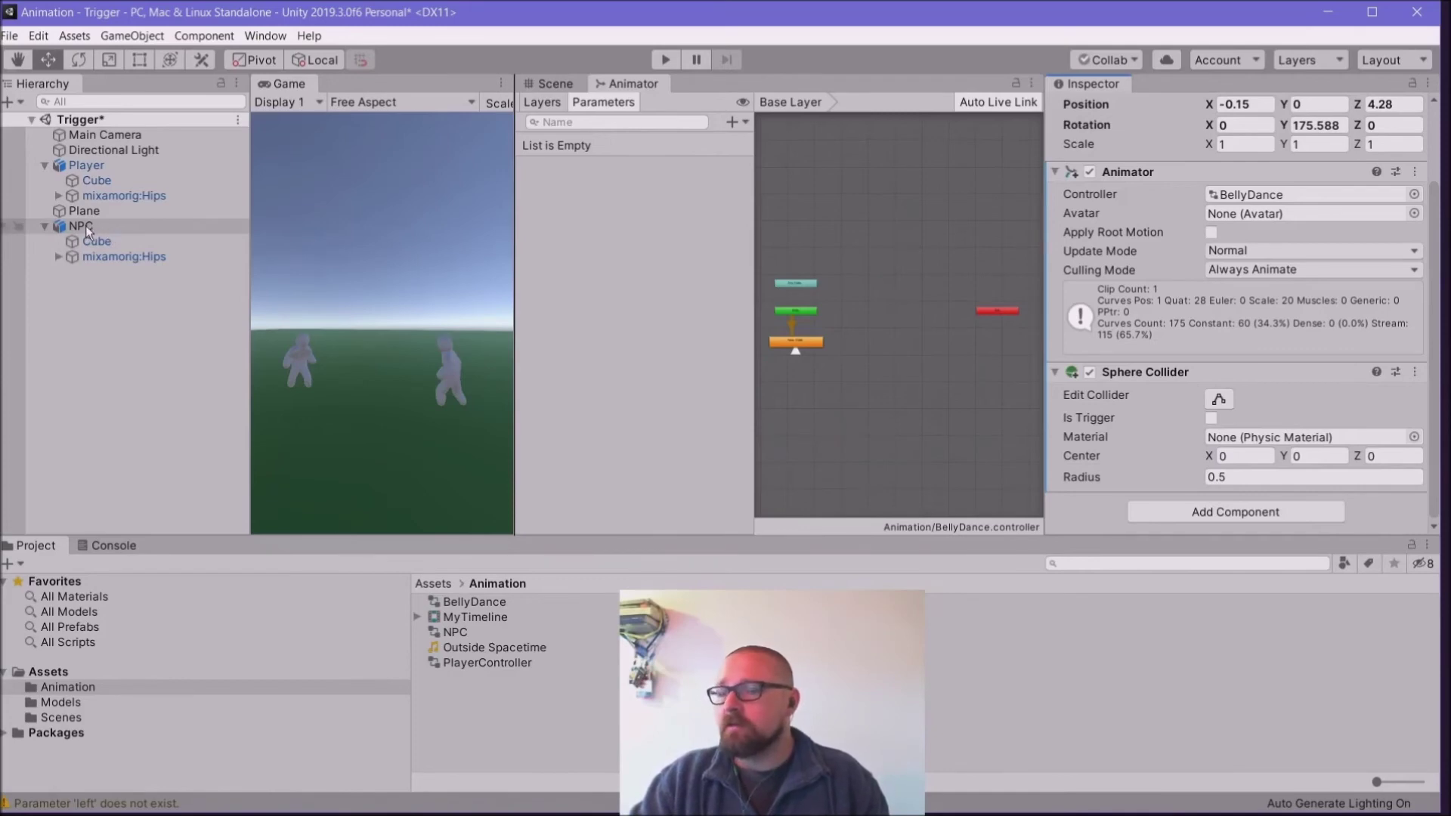
{"action": "left_click", "coordinate": [1165, 512]}
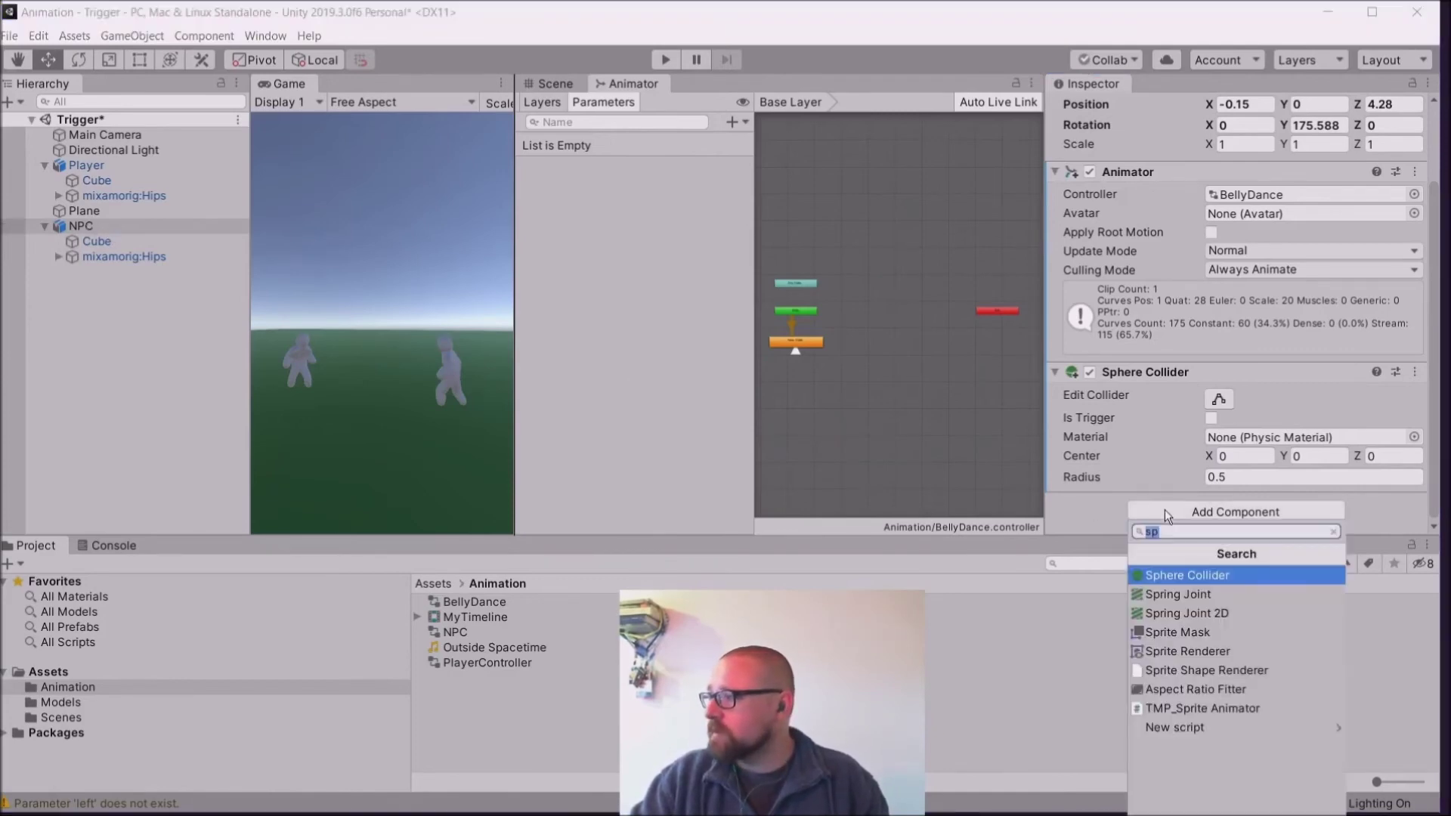
{"action": "left_click", "coordinate": [1165, 727]}
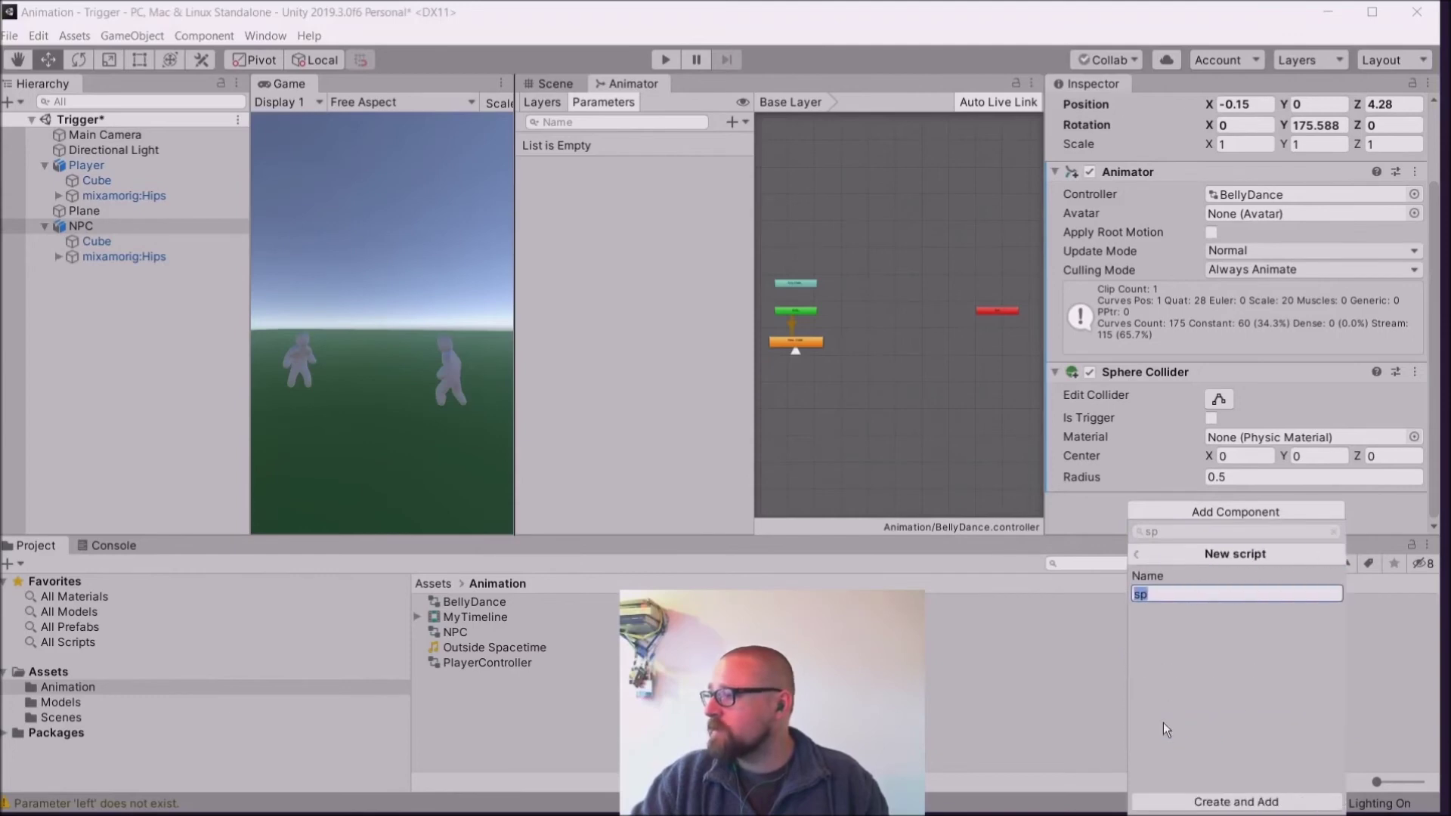
{"action": "type", "text": "NPC"}
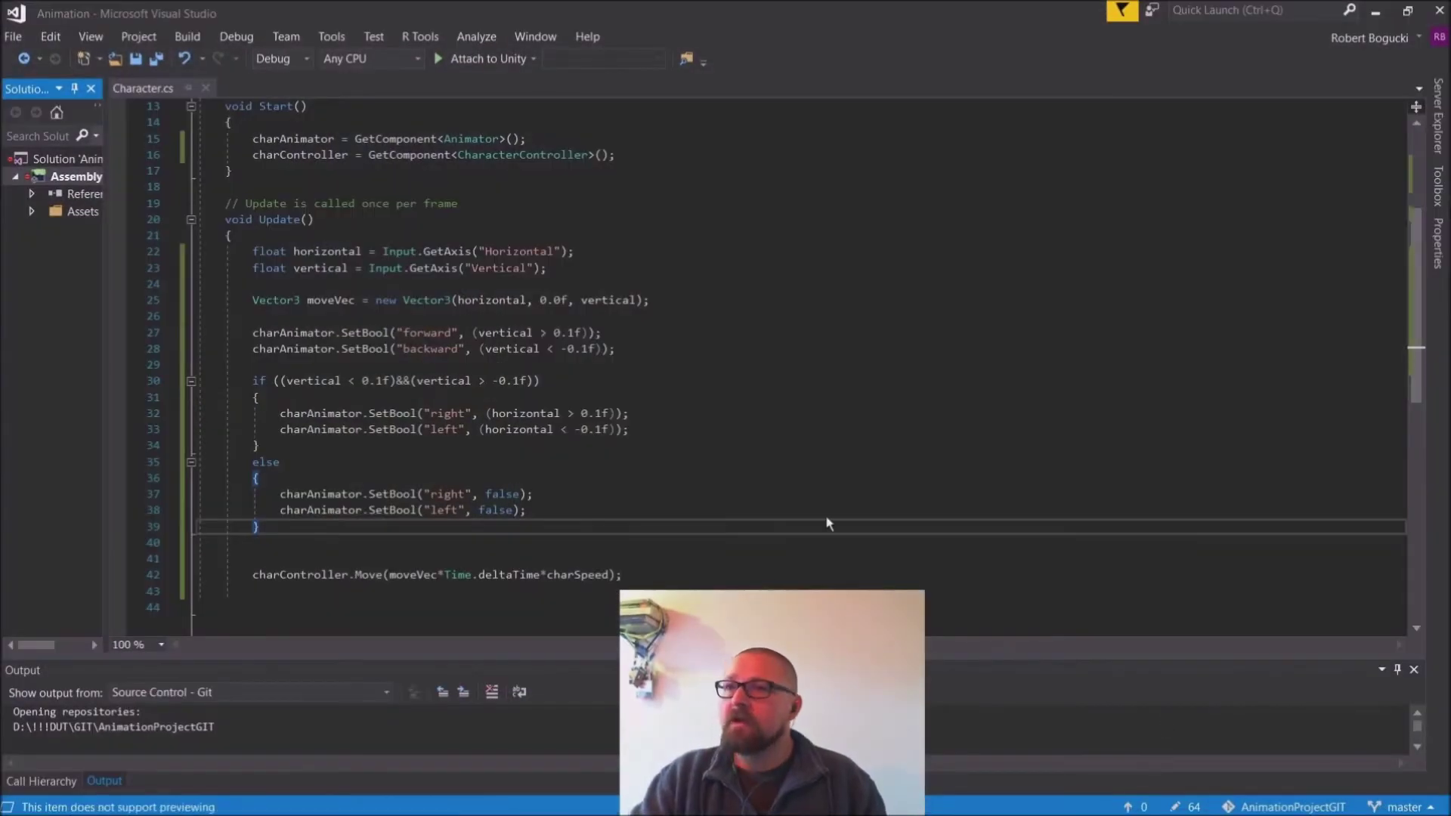
{"action": "left_click", "coordinate": [1375, 12]}
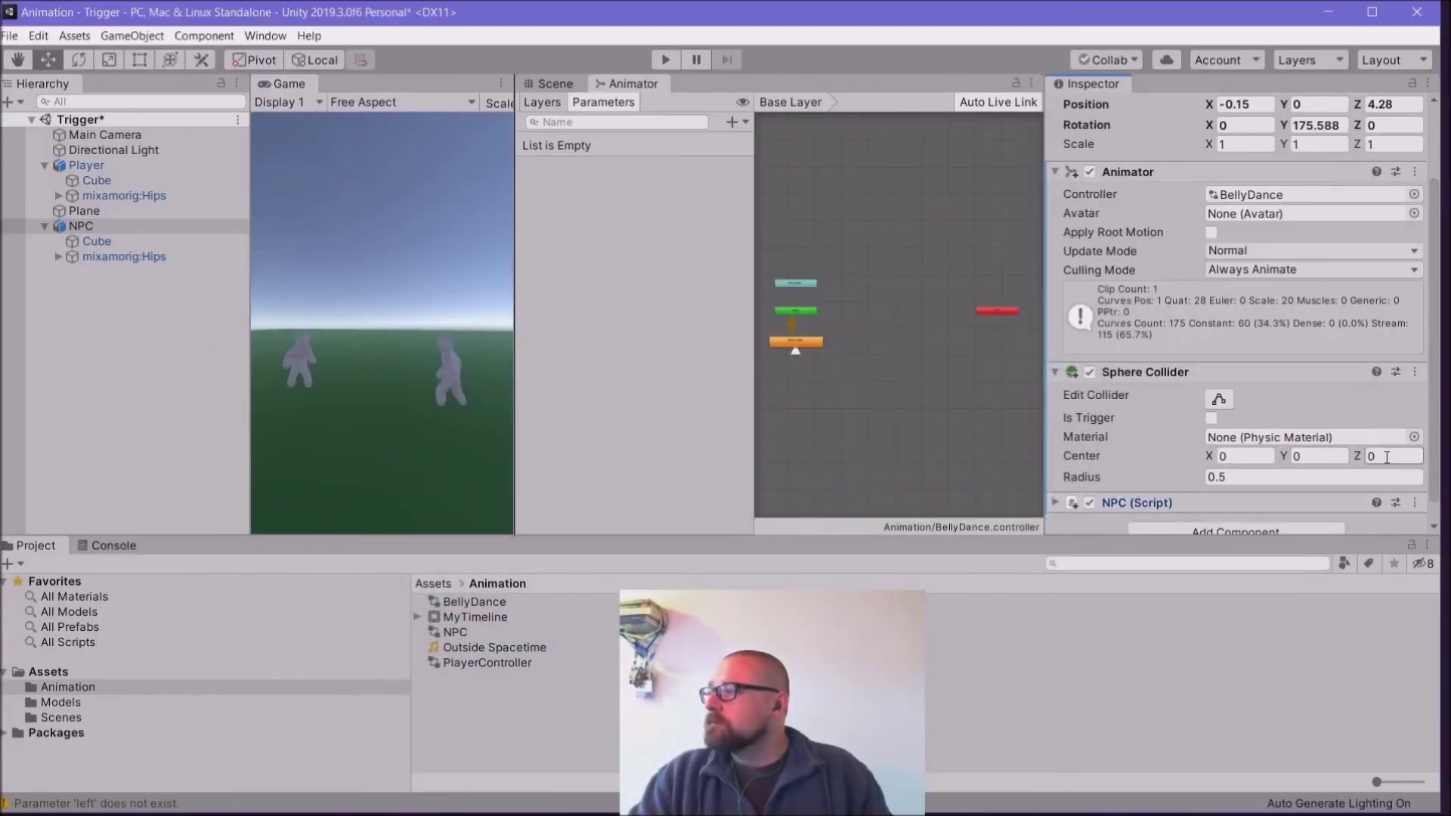
Step: Check the Character Controller settings on the Player object
{"action": "left_click", "coordinate": [104, 167]}
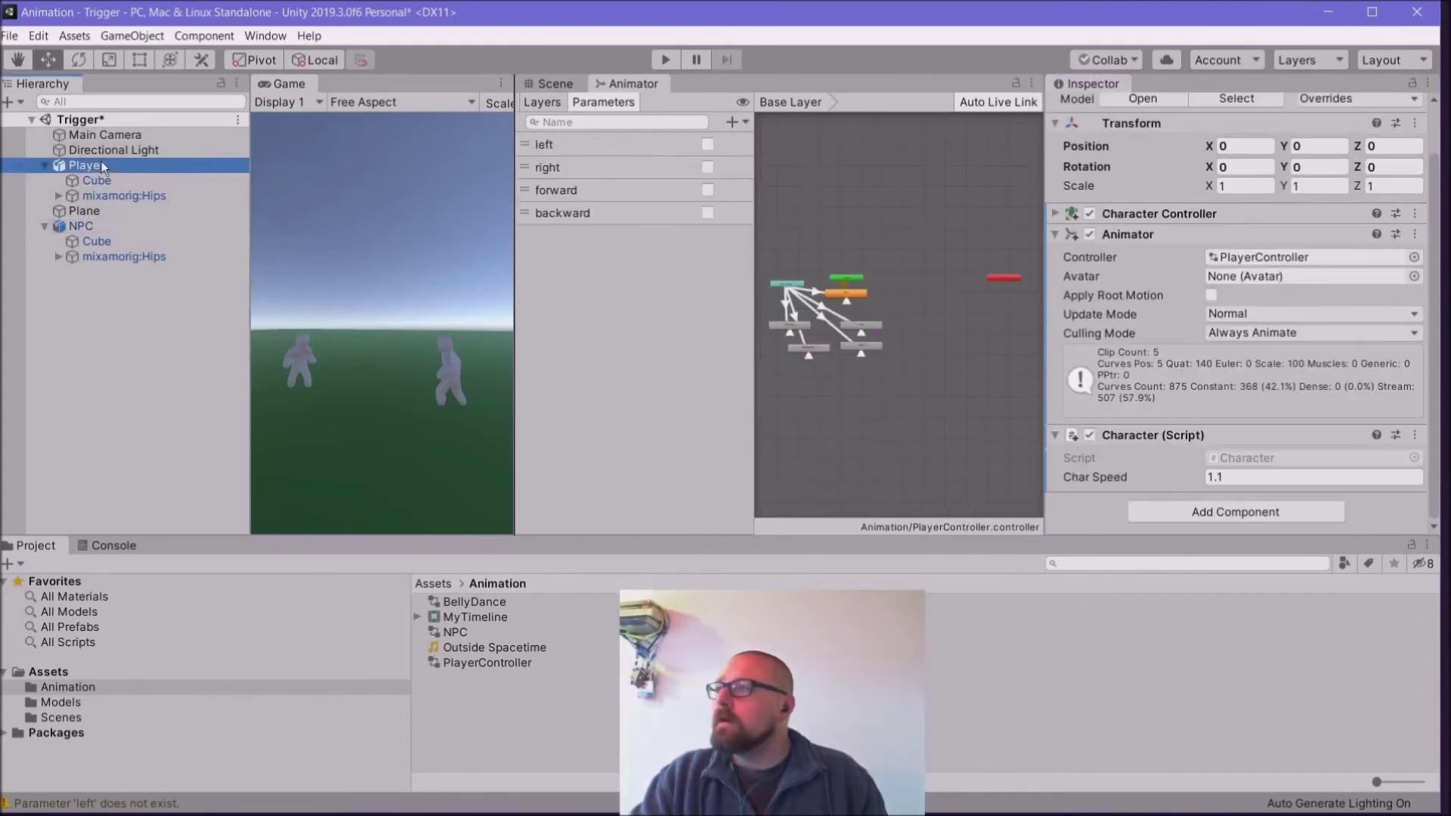
{"action": "left_click", "coordinate": [1056, 214]}
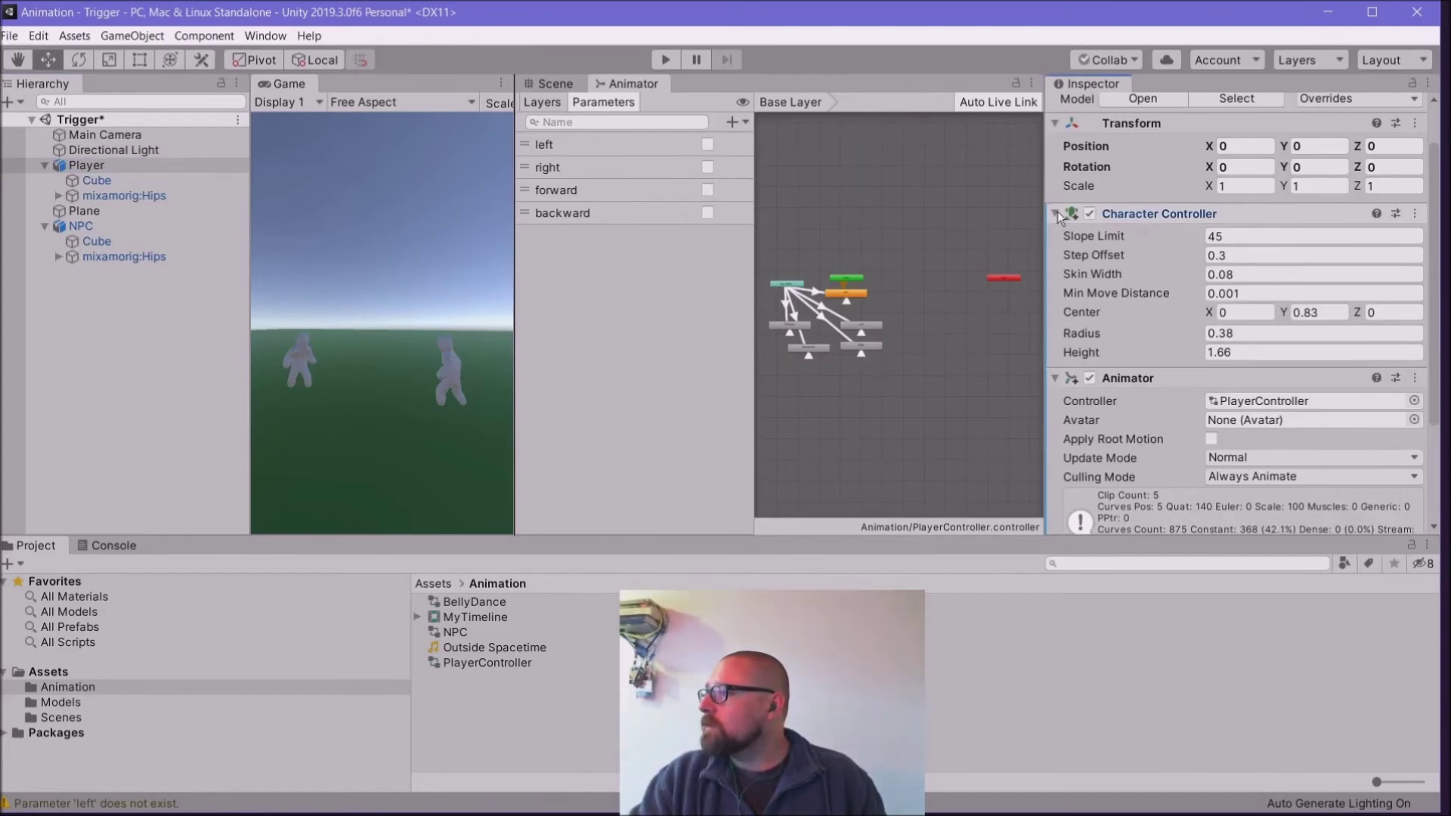
{"action": "left_click", "coordinate": [1056, 214]}
Step: Reselect the NPC object and open its NPC script for editing in Visual Studio
{"action": "left_click", "coordinate": [113, 226]}
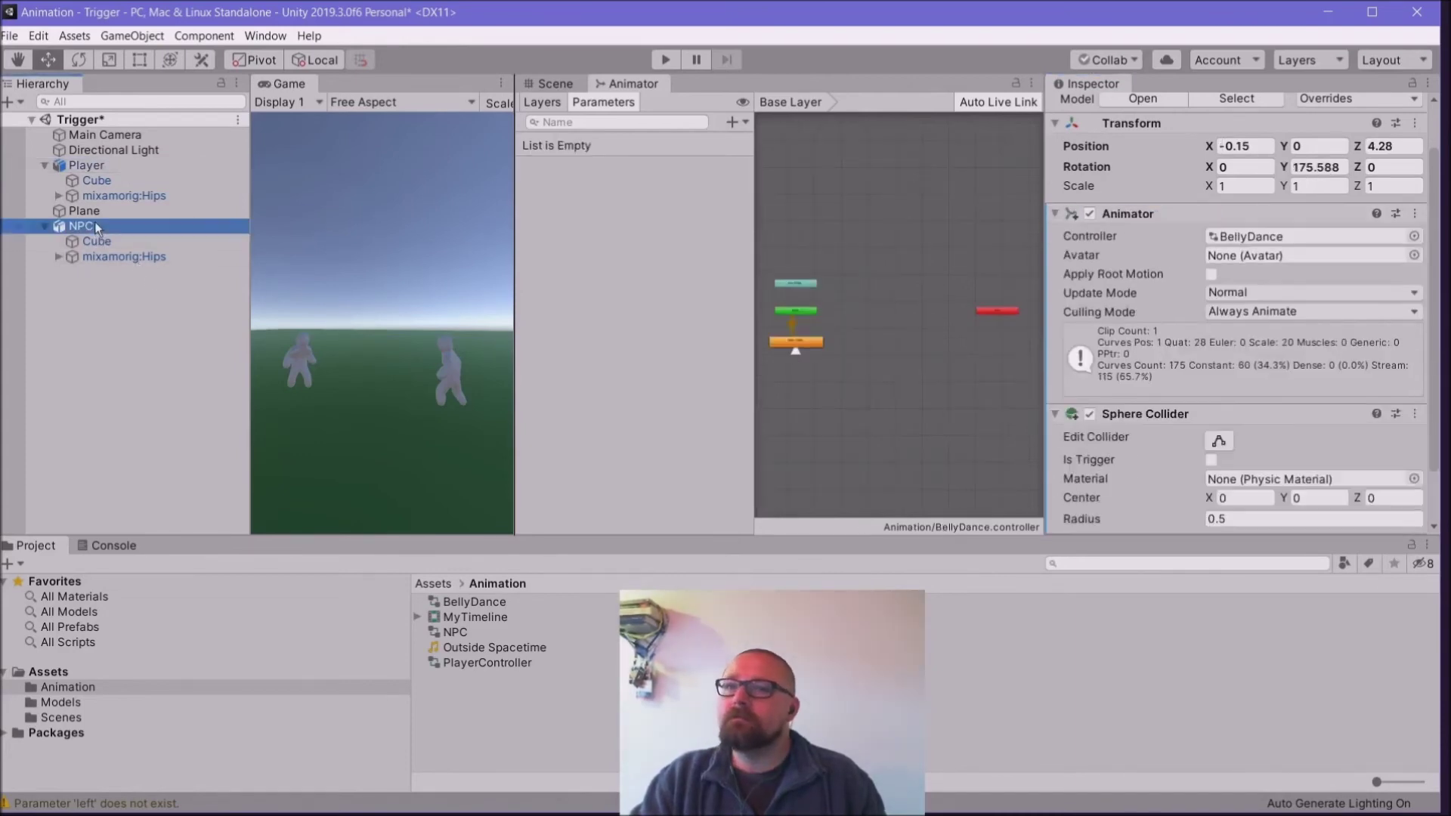
{"action": "scroll", "coordinate": [1210, 454], "scroll_direction": "down", "scroll_amount": 2}
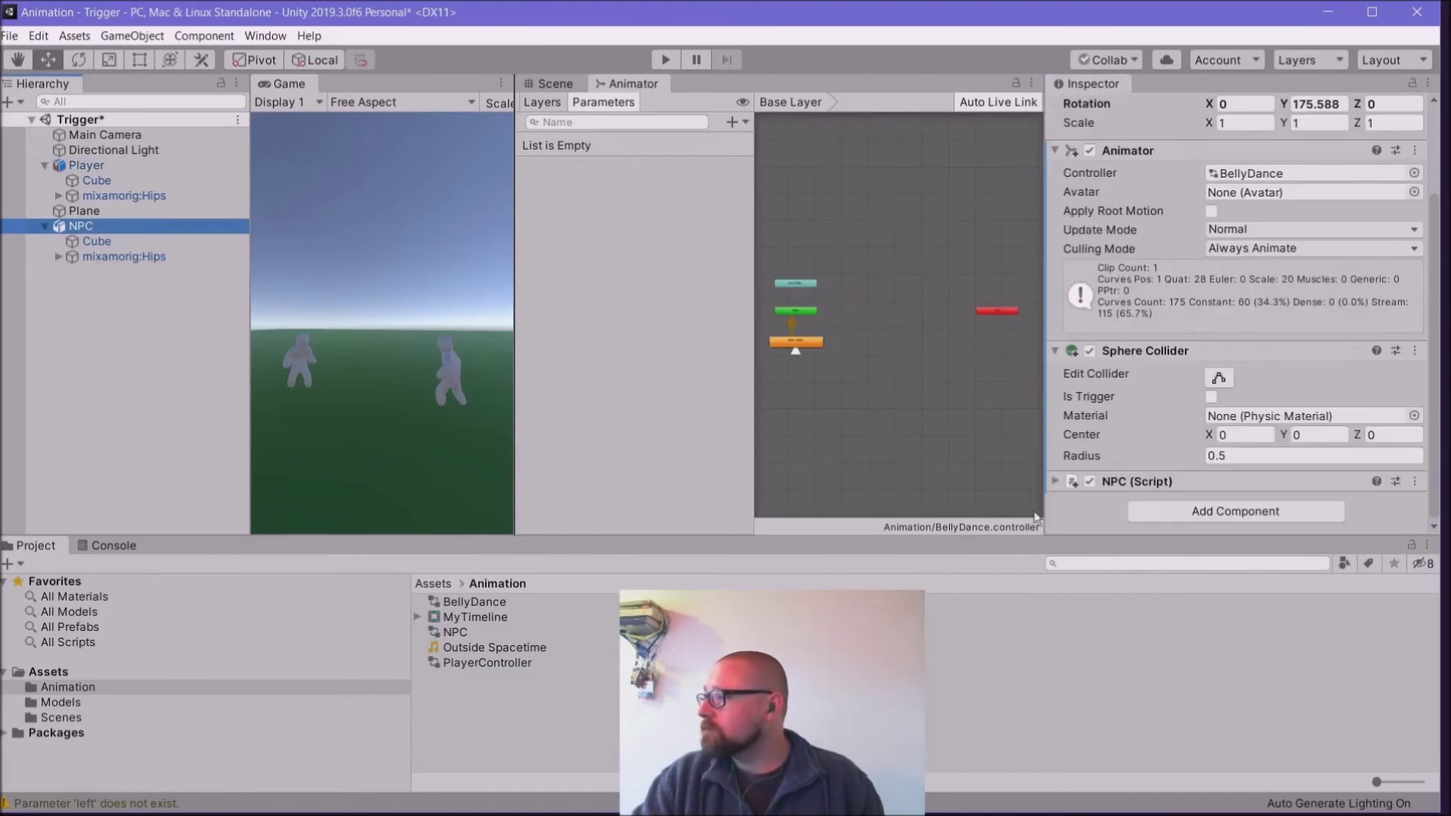
{"action": "left_click", "coordinate": [1057, 482]}
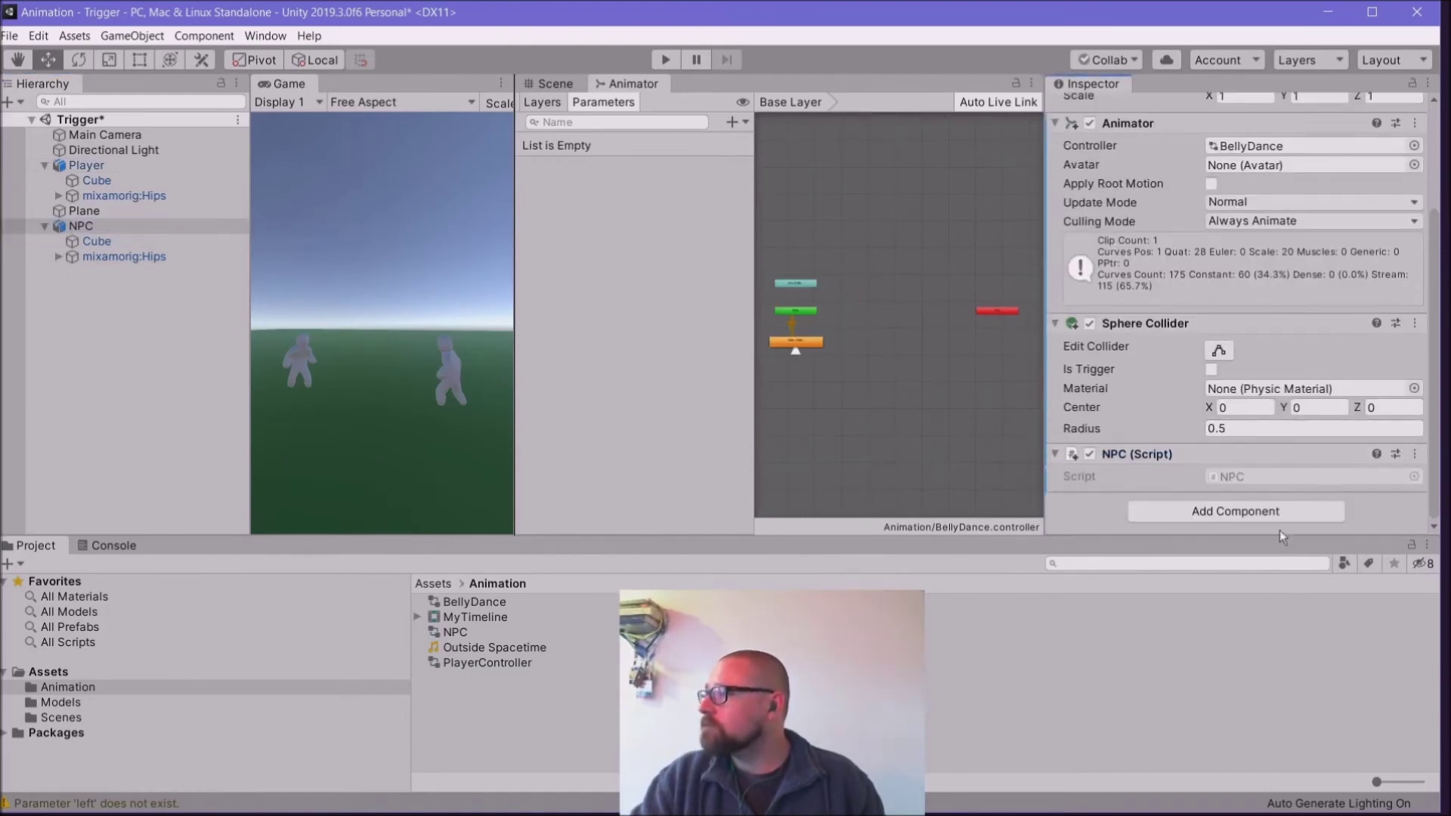
{"action": "left_click", "coordinate": [1415, 453]}
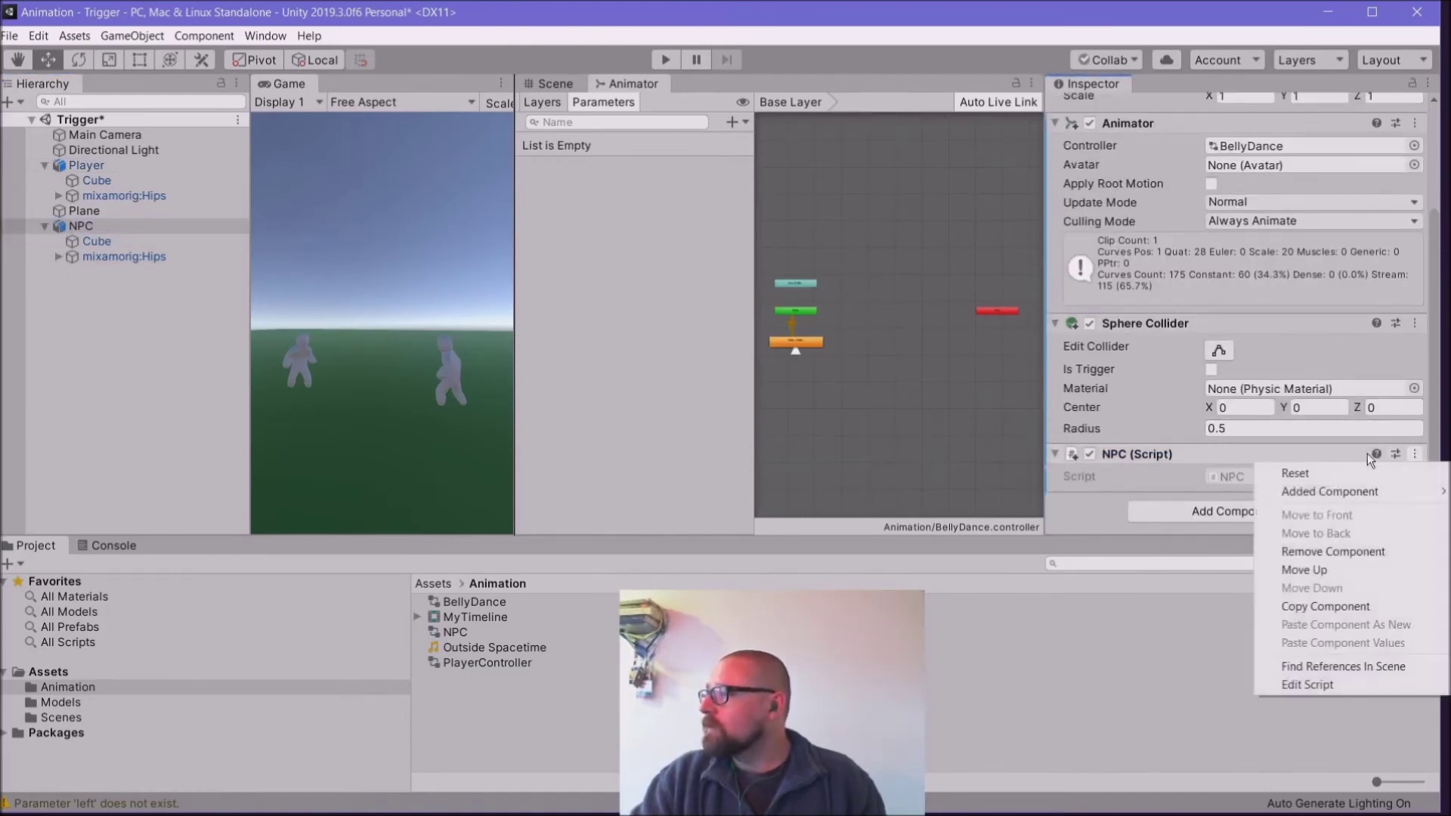
{"action": "left_click", "coordinate": [1290, 685]}
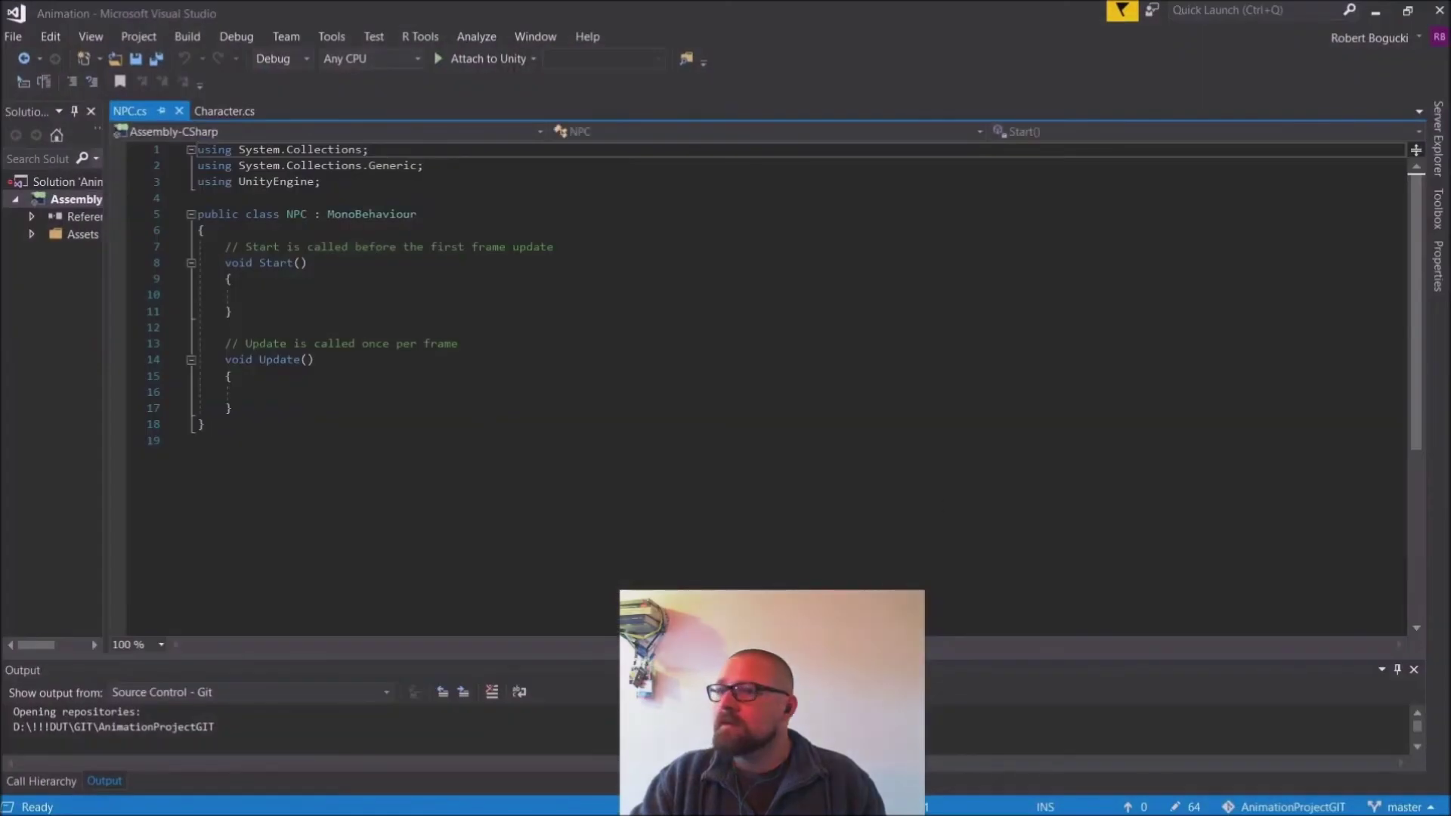
Step: Add an empty private OnCollisionEnter(Collision collision) method below Update in the NPC class
{"action": "left_click", "coordinate": [267, 409]}
{"action": "key", "text": "Return"}
{"action": "key", "text": "Return"}
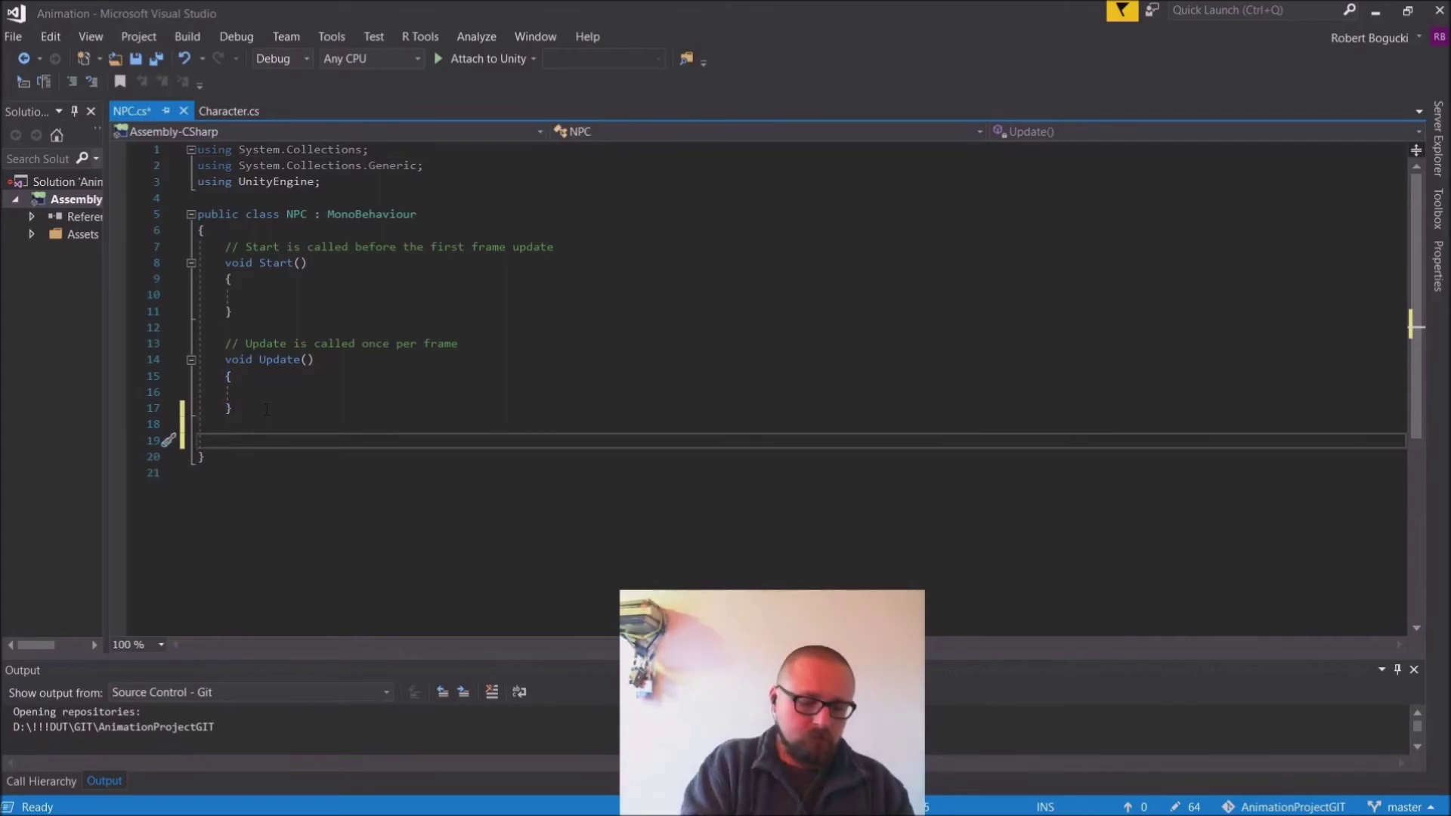
{"action": "type", "text": "On"}
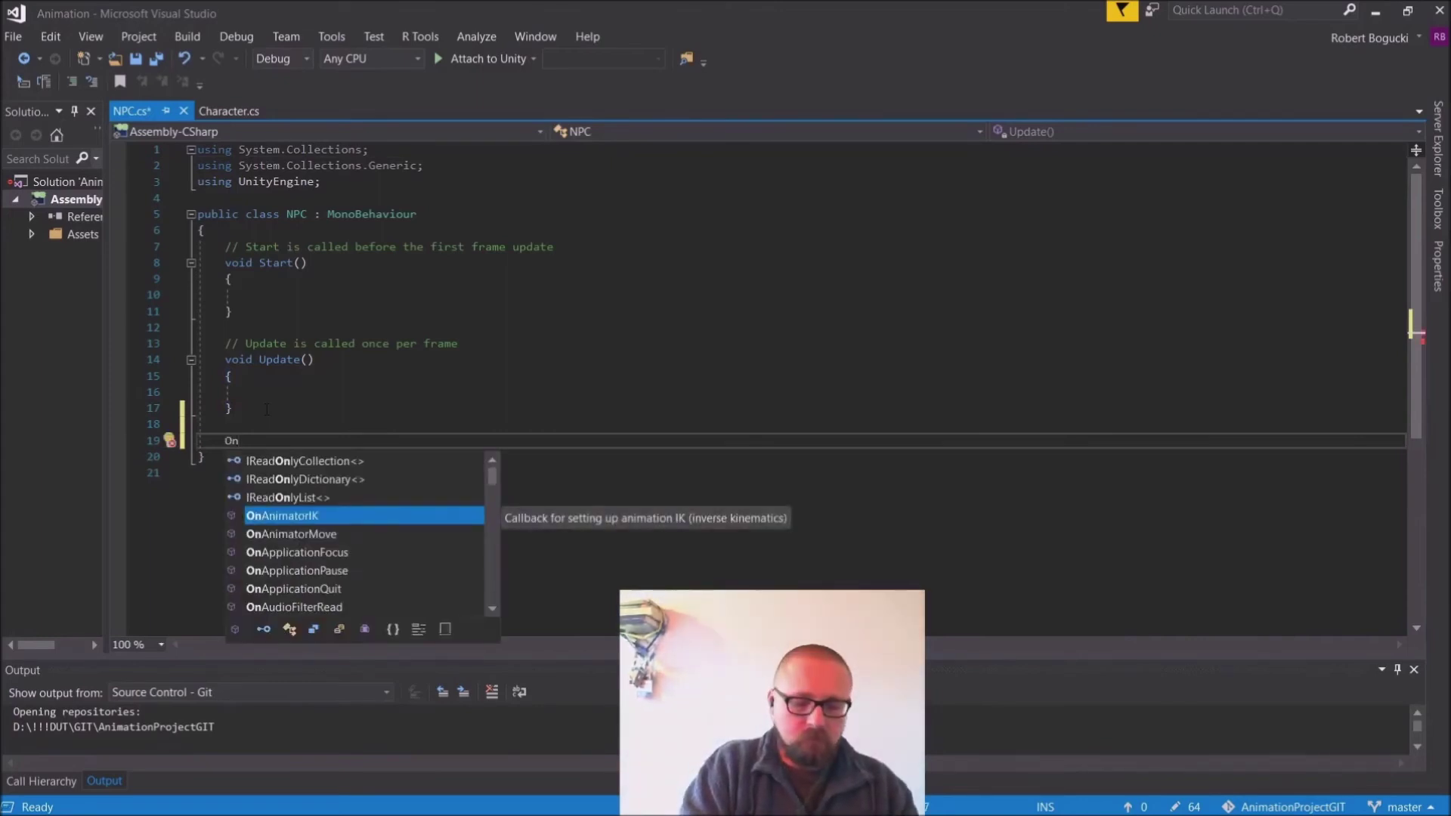
{"action": "type", "text": "Co"}
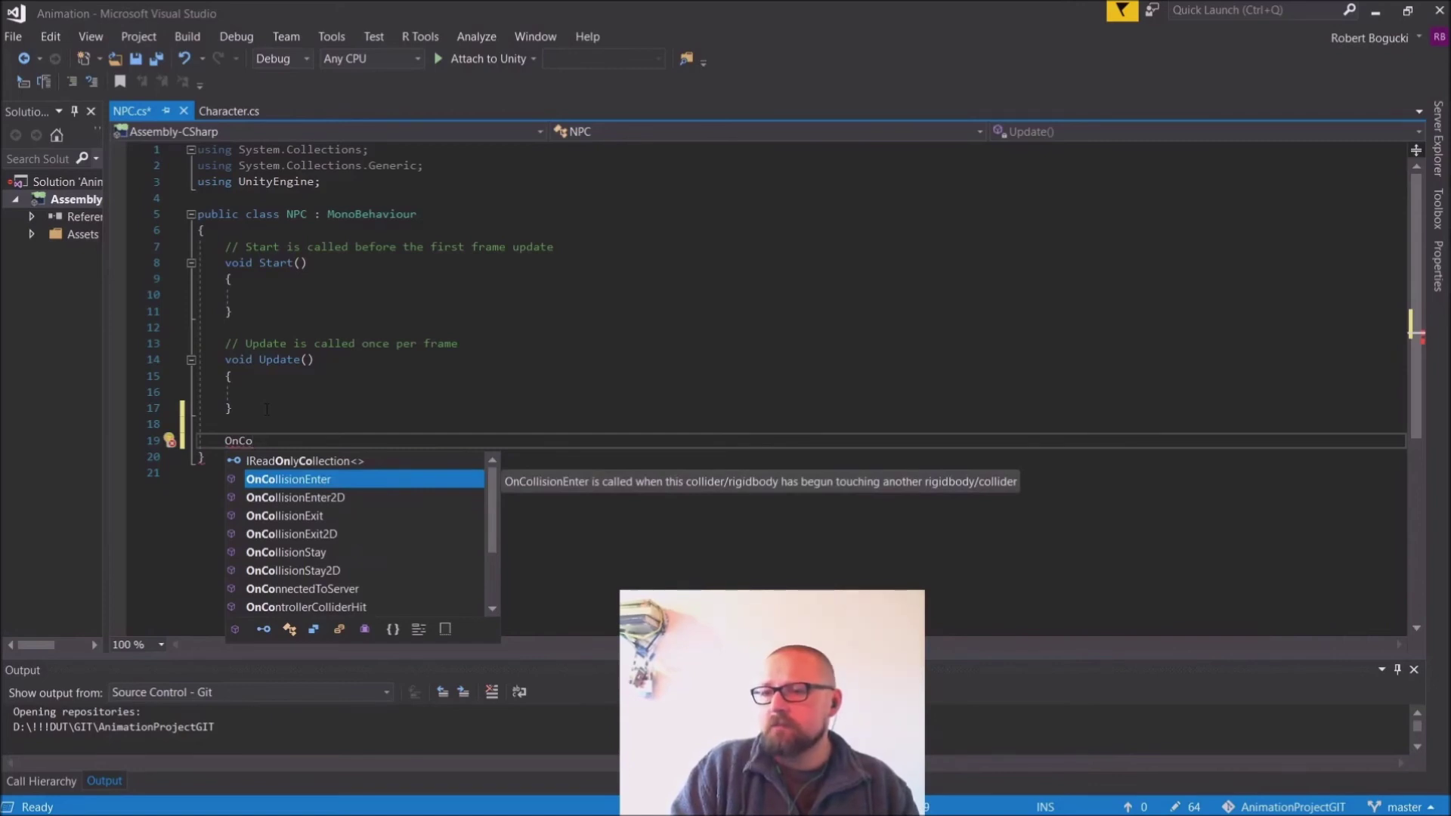
{"action": "key", "text": "Tab"}
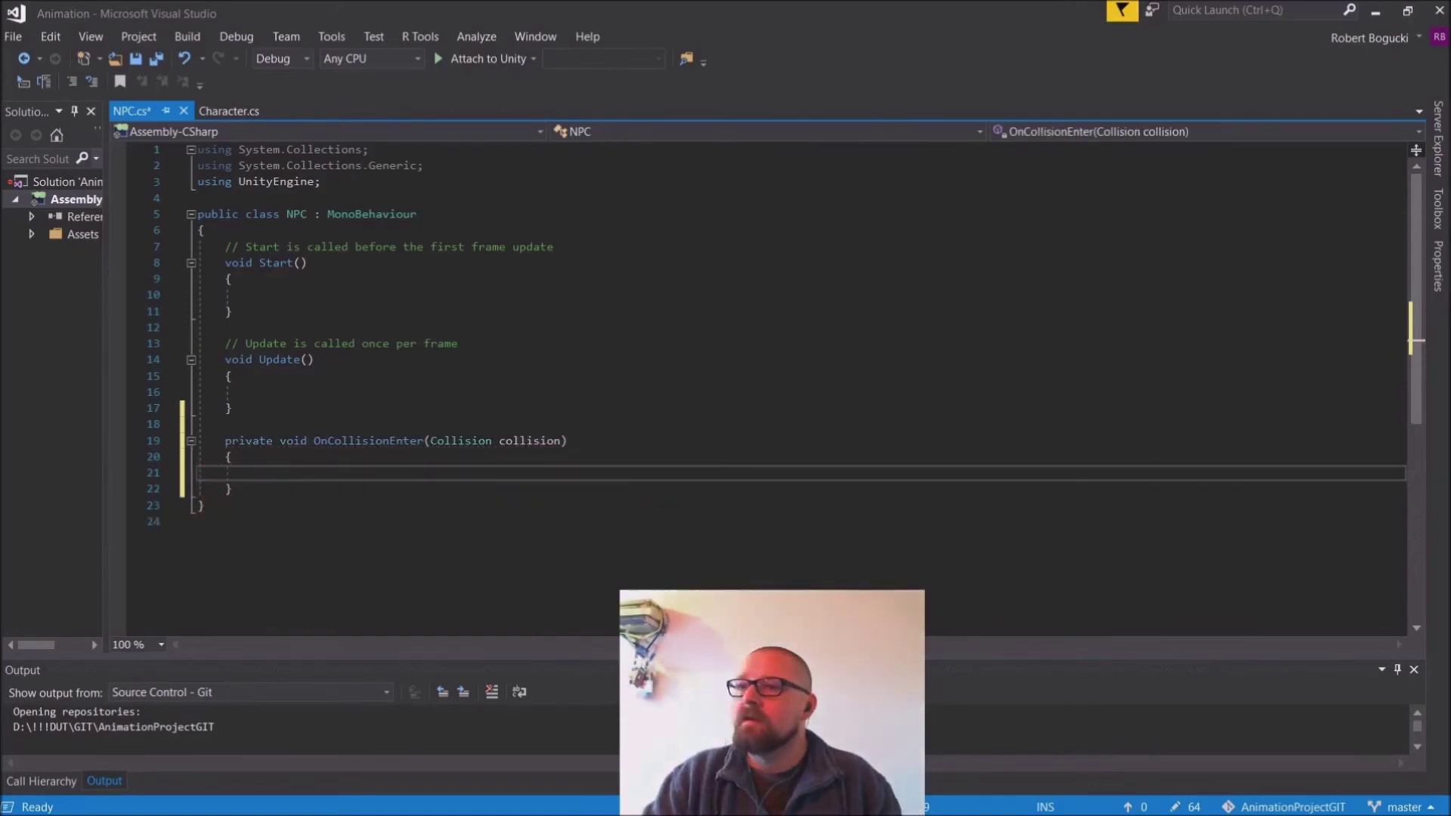
Step: Declare the field "private Animator npcAnimator;" at the beginning of the NPC class, above Start
{"action": "left_click", "coordinate": [307, 231]}
{"action": "key", "text": "Return"}
{"action": "key", "text": "Return"}
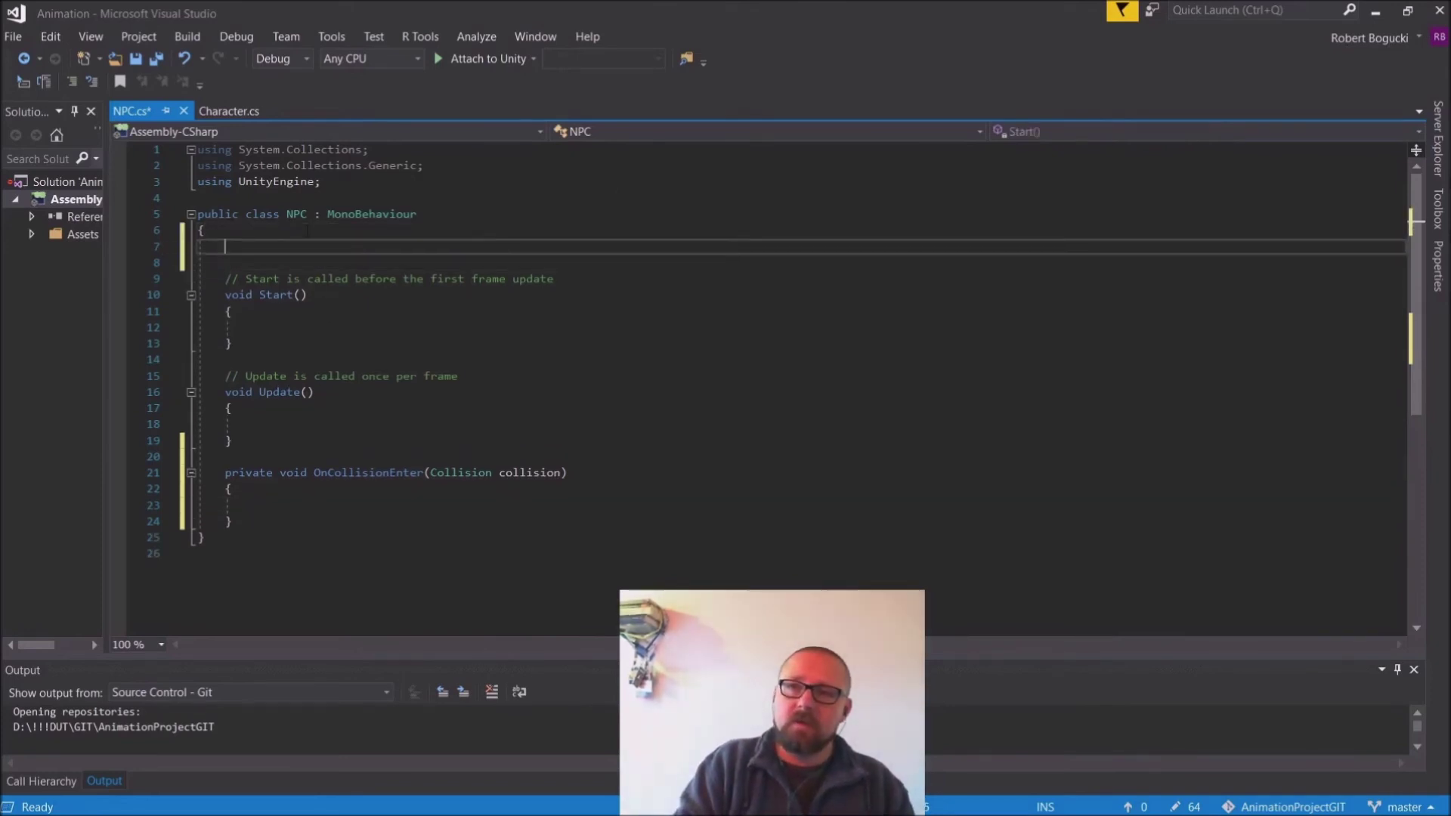
{"action": "key", "text": "Up"}
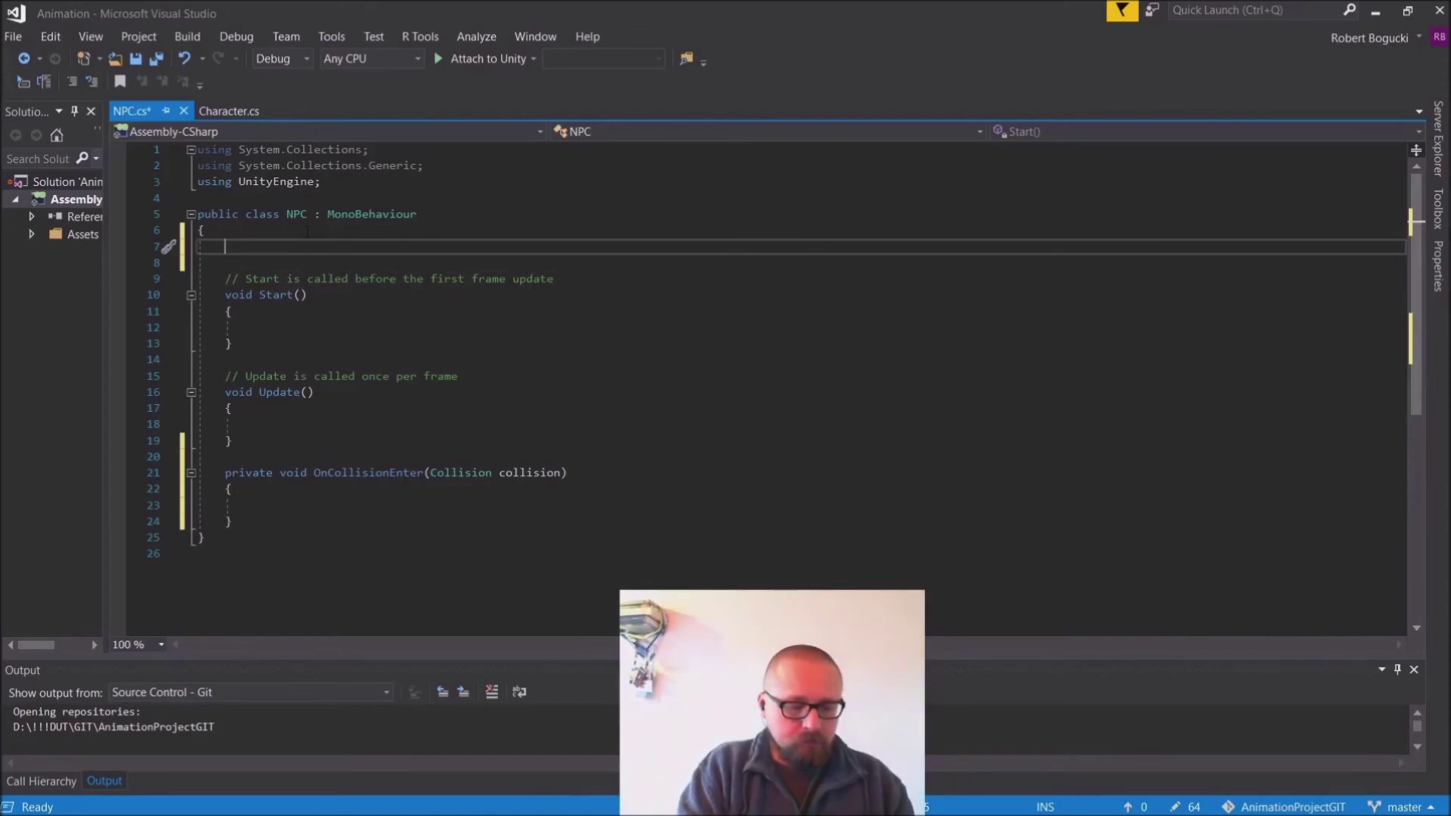
{"action": "type", "text": "pu"}
{"action": "key", "text": "BackSpace"}
{"action": "key", "text": "BackSpace"}
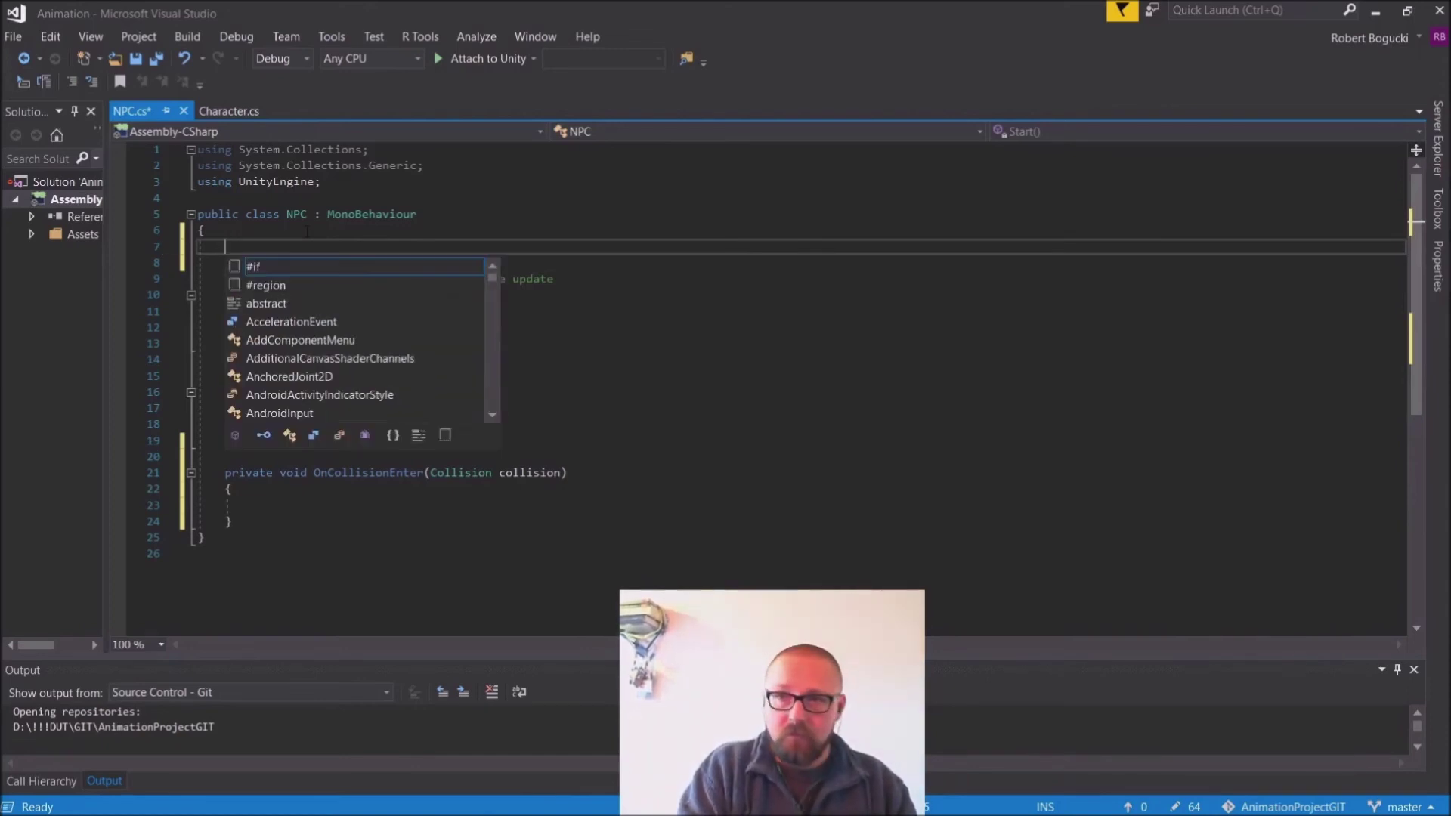
{"action": "type", "text": "private A"}
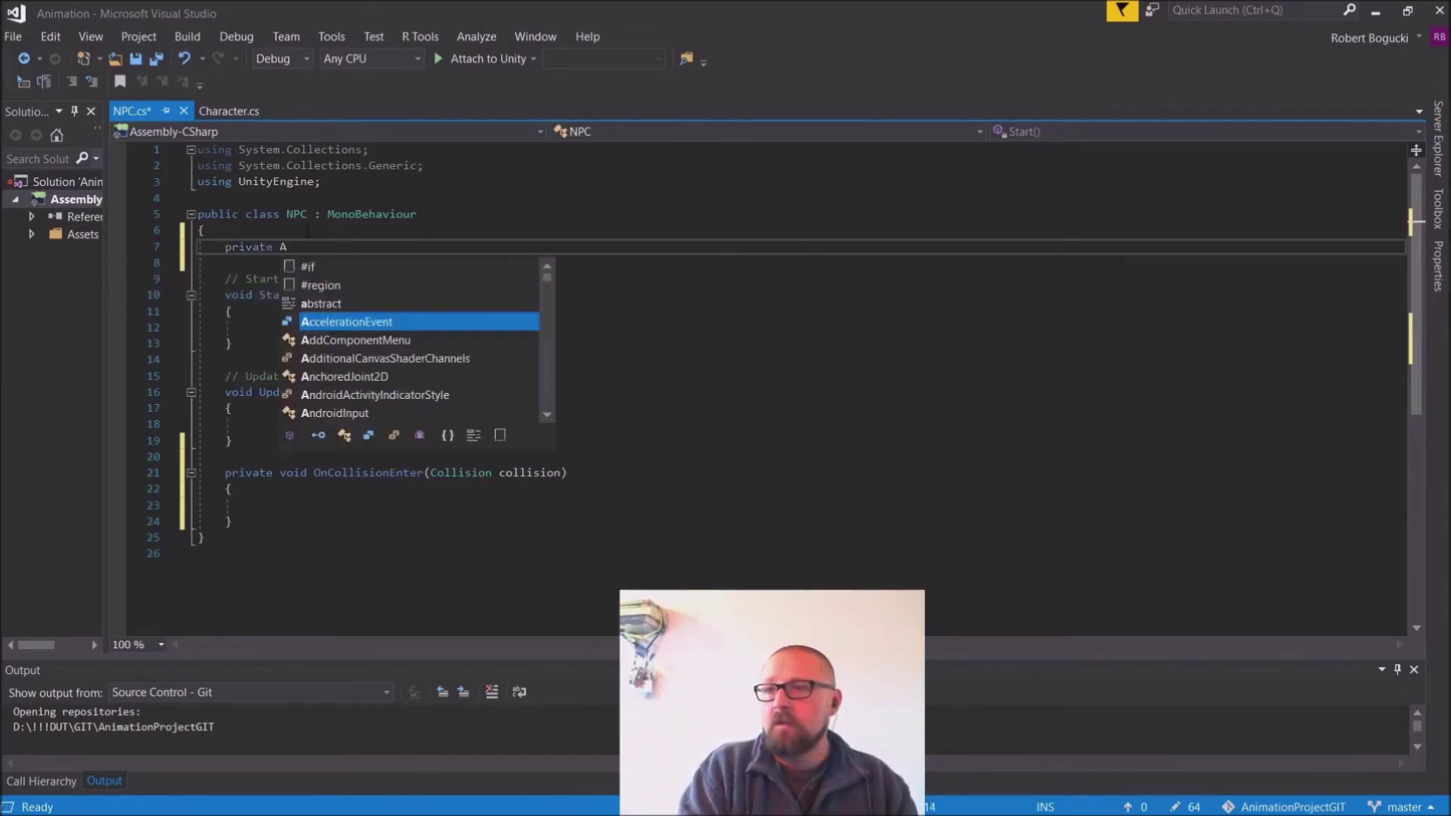
{"action": "type", "text": "nimationC"}
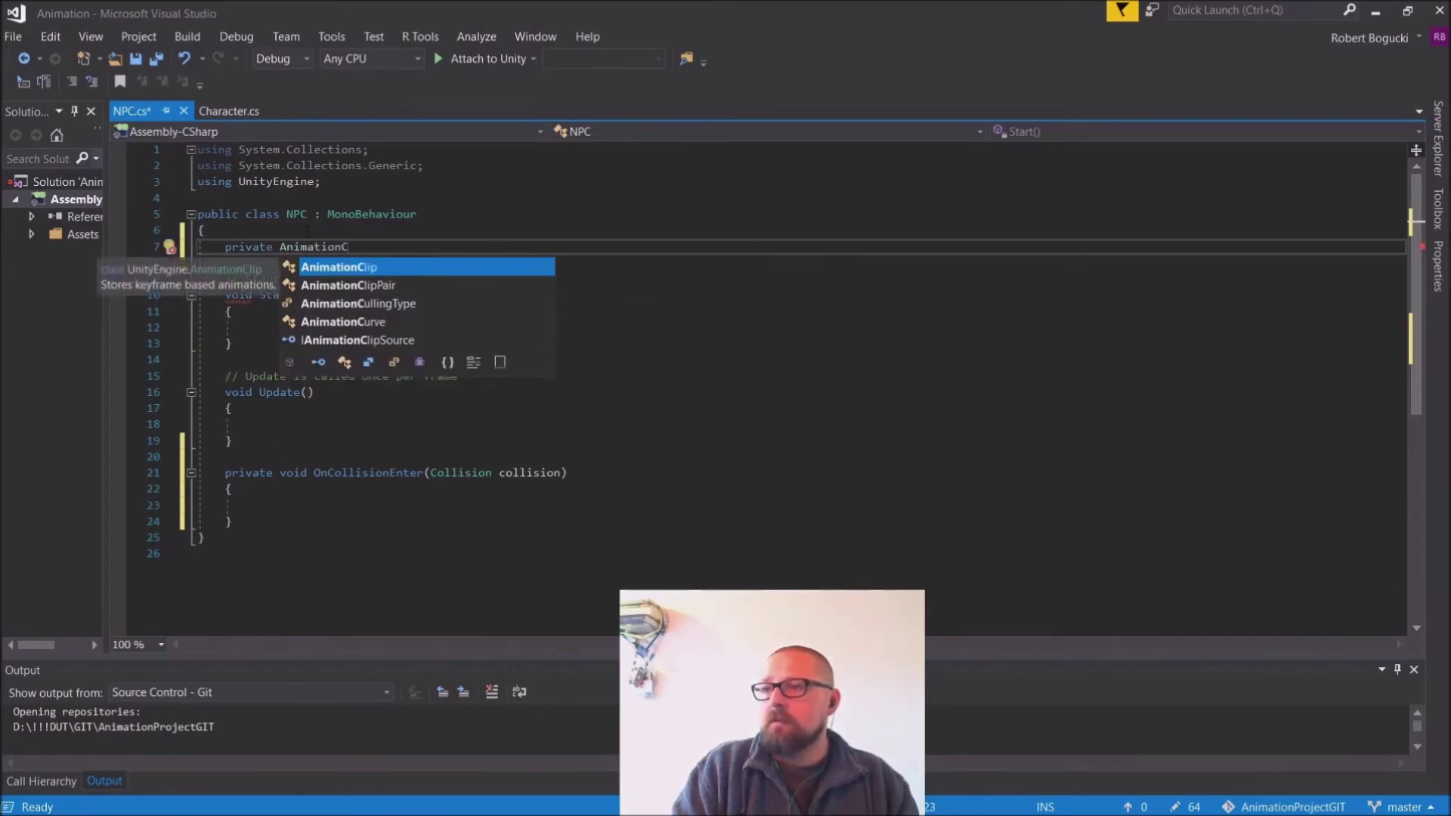
{"action": "key", "text": "BackSpace"}
{"action": "key", "text": "BackSpace"}
{"action": "key", "text": "BackSpace"}
{"action": "type", "text": "orCon"}
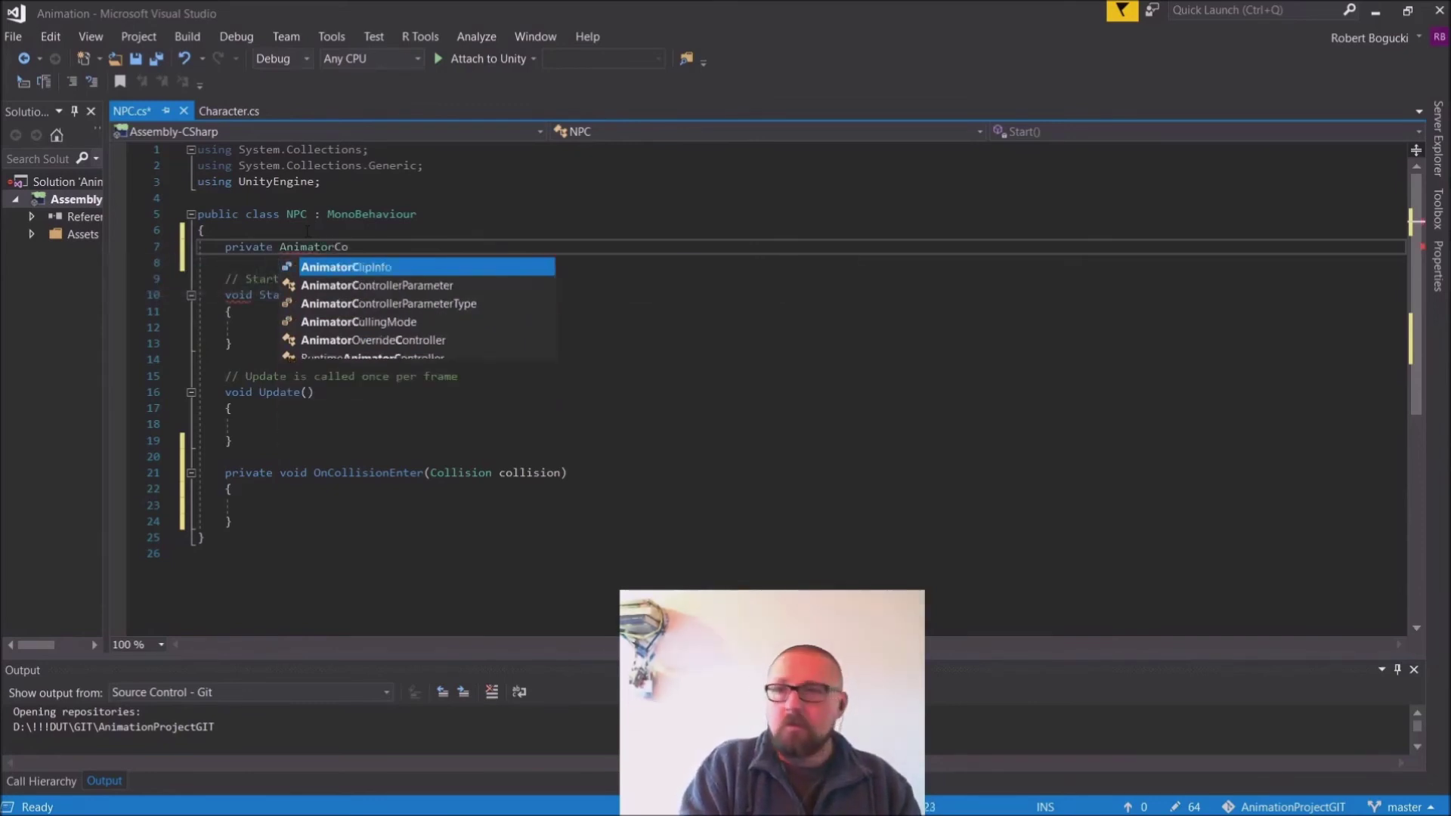
{"action": "key", "text": "BackSpace"}
{"action": "key", "text": "BackSpace"}
{"action": "key", "text": "BackSpace"}
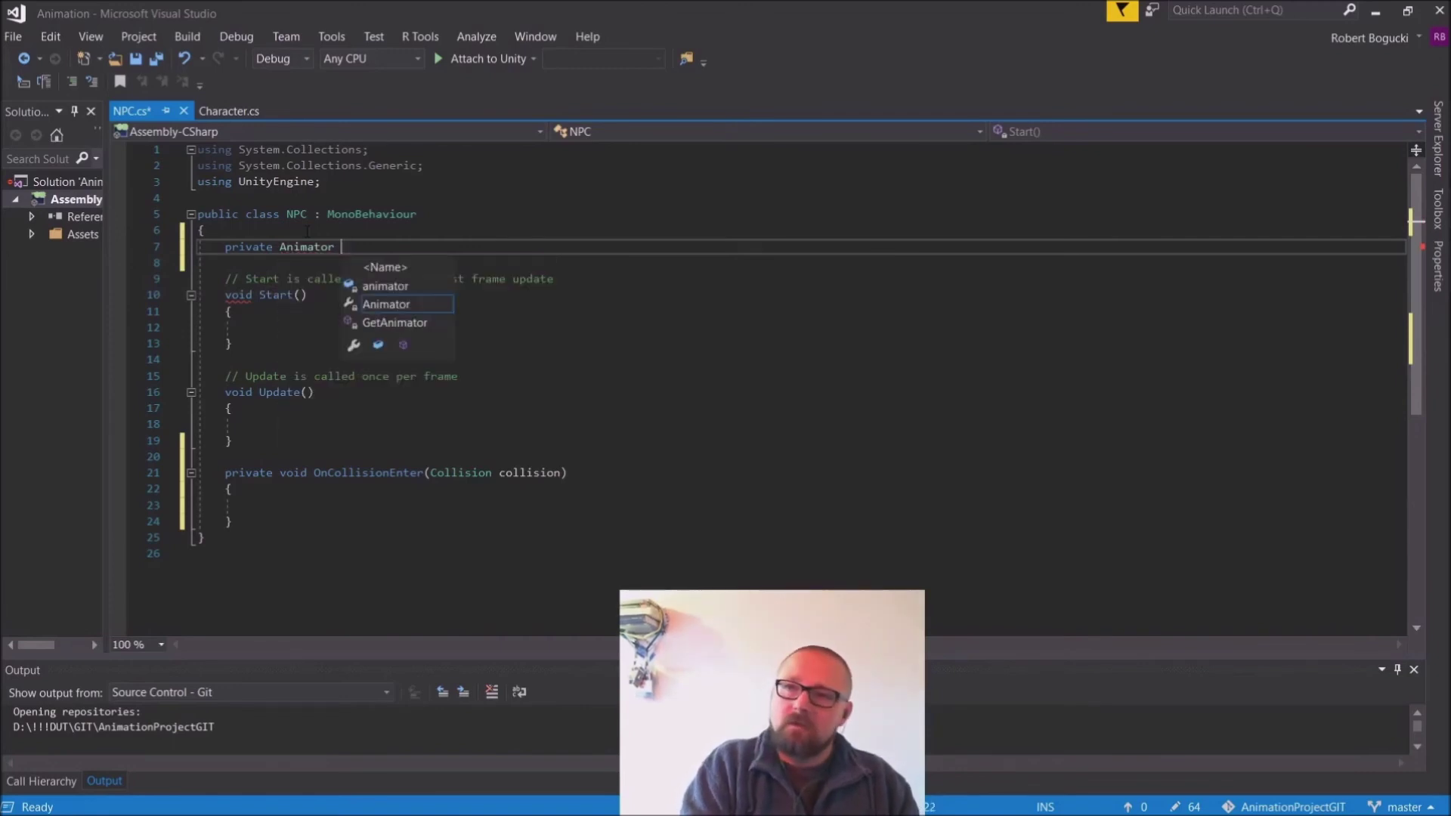
{"action": "type", "text": "ani"}
{"action": "key", "text": "BackSpace"}
{"action": "key", "text": "BackSpace"}
{"action": "key", "text": "BackSpace"}
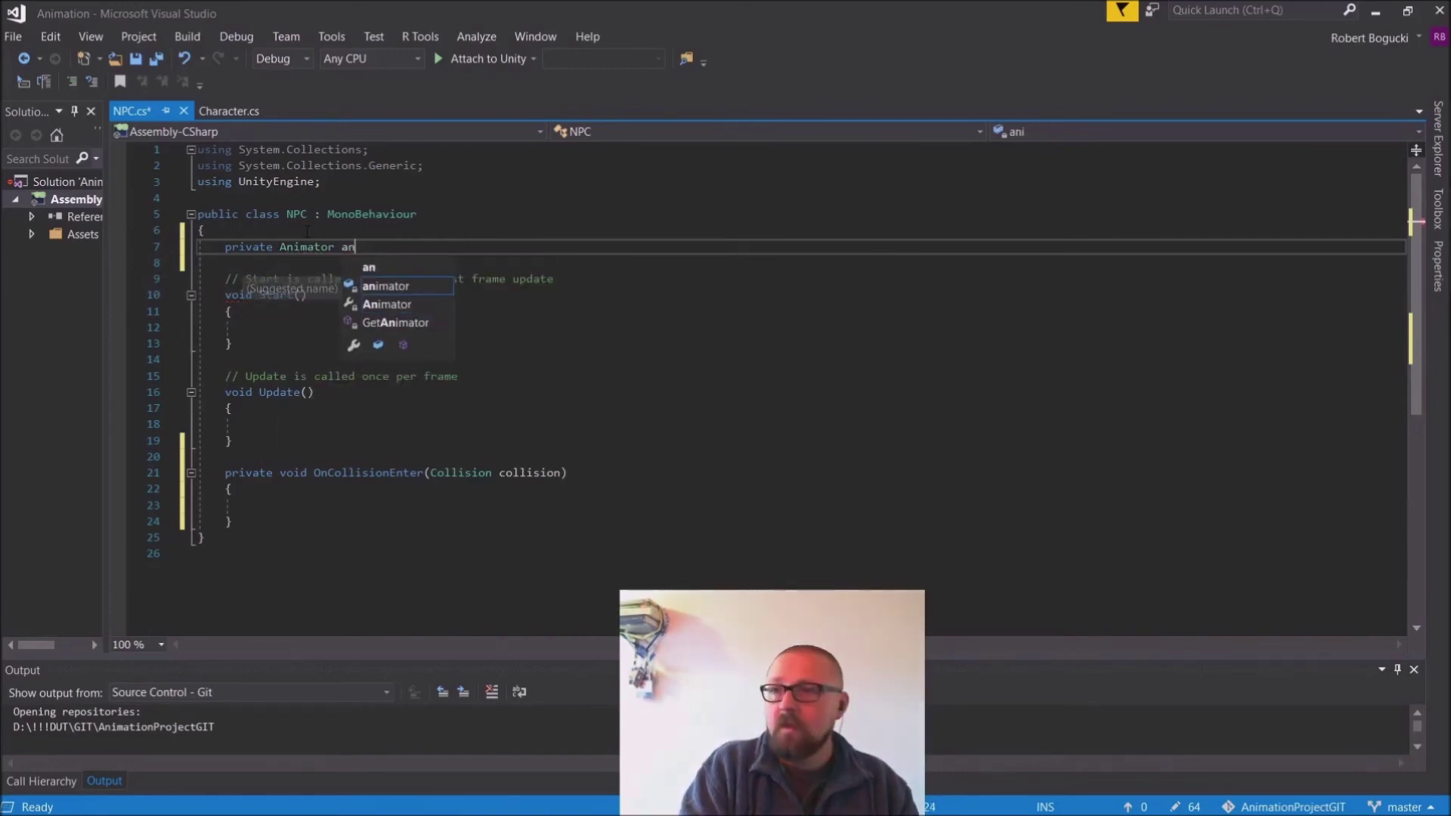
{"action": "type", "text": "npcAnimator;"}
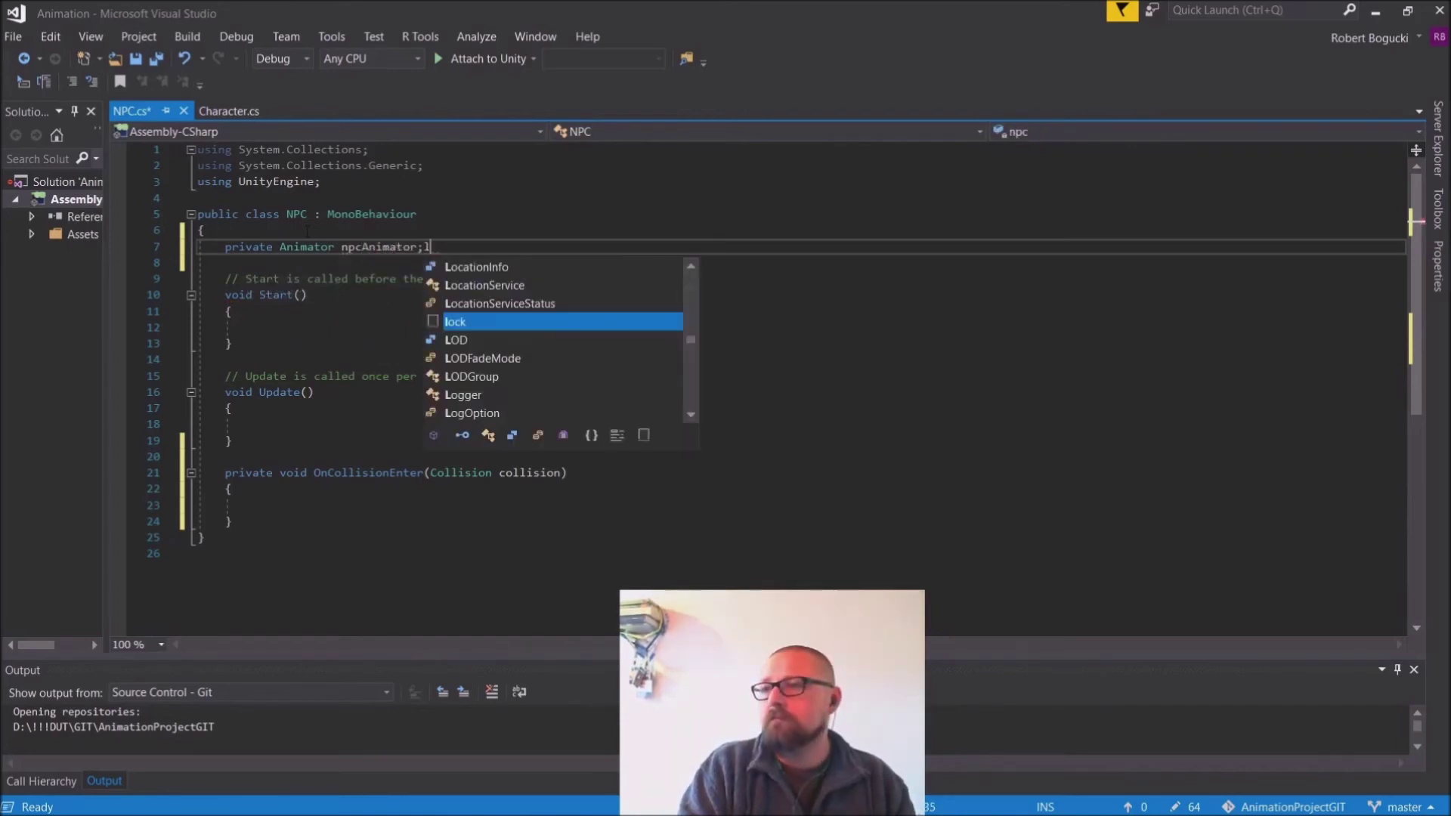
Step: Inside Start, assign the Animator component with "npcAnimator = GetComponent<Animator>();"
{"action": "left_click", "coordinate": [277, 325]}
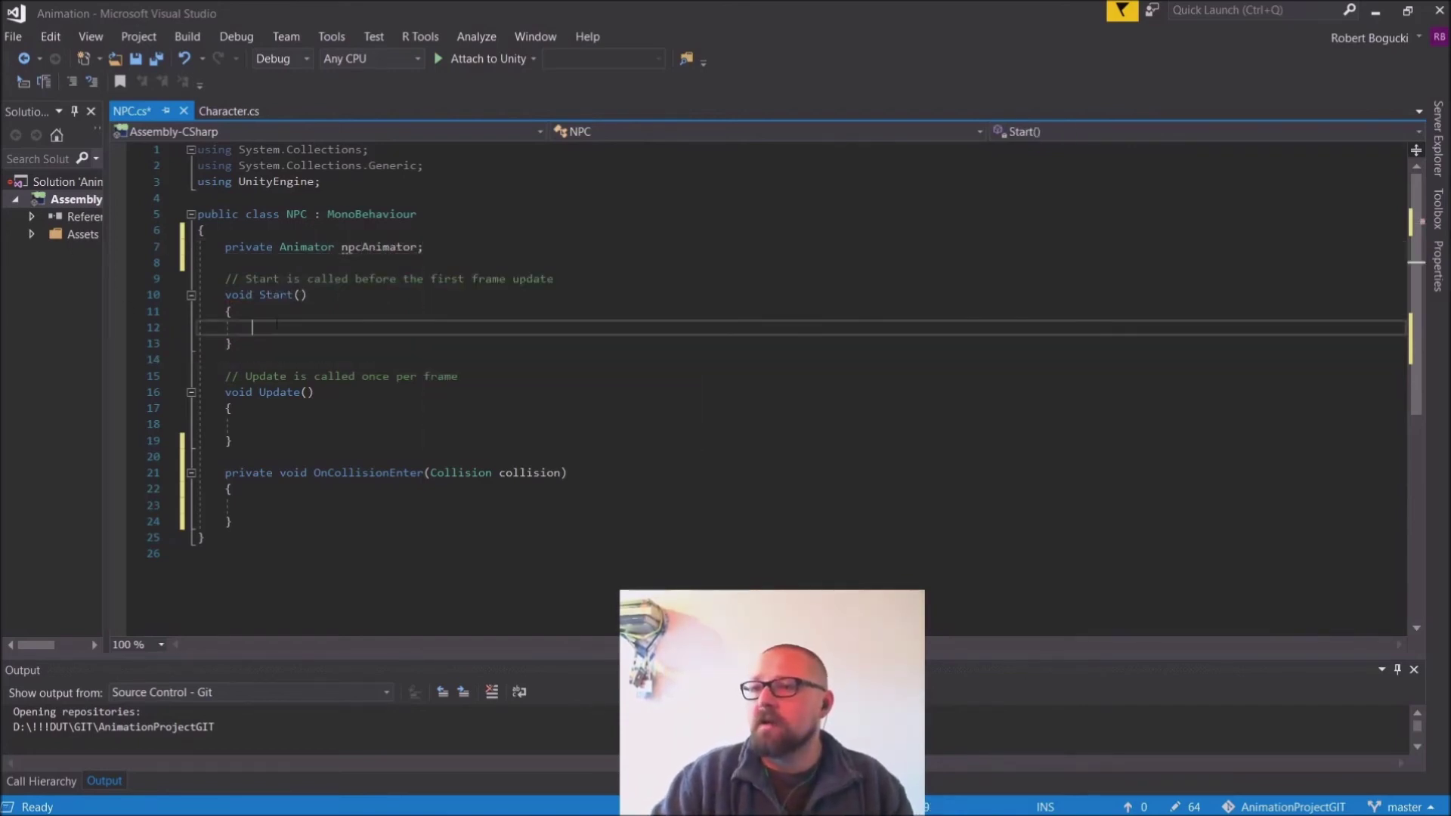
{"action": "type", "text": "npcAni"}
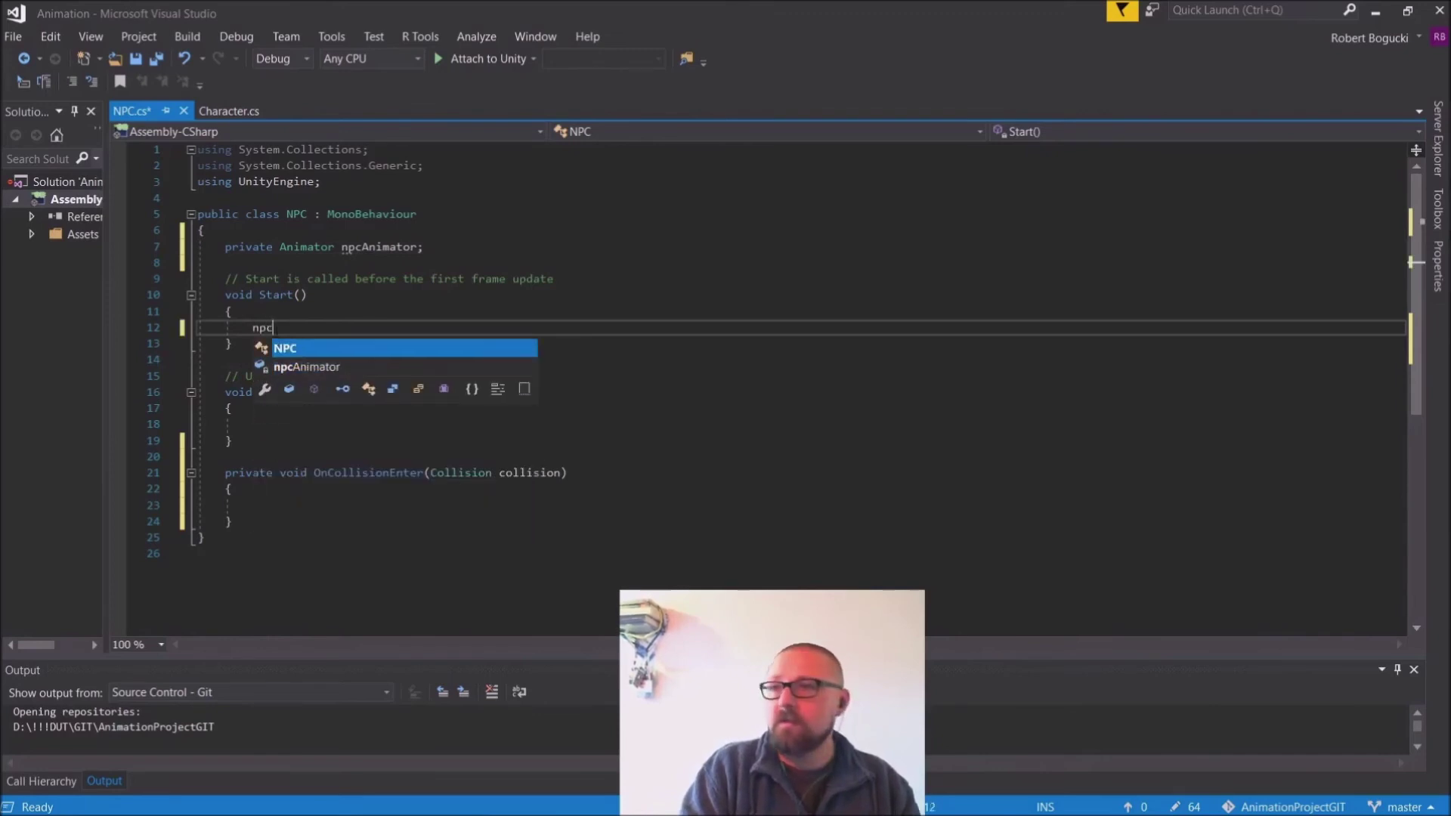
{"action": "key", "text": "Tab"}
{"action": "type", "text": "=Get"}
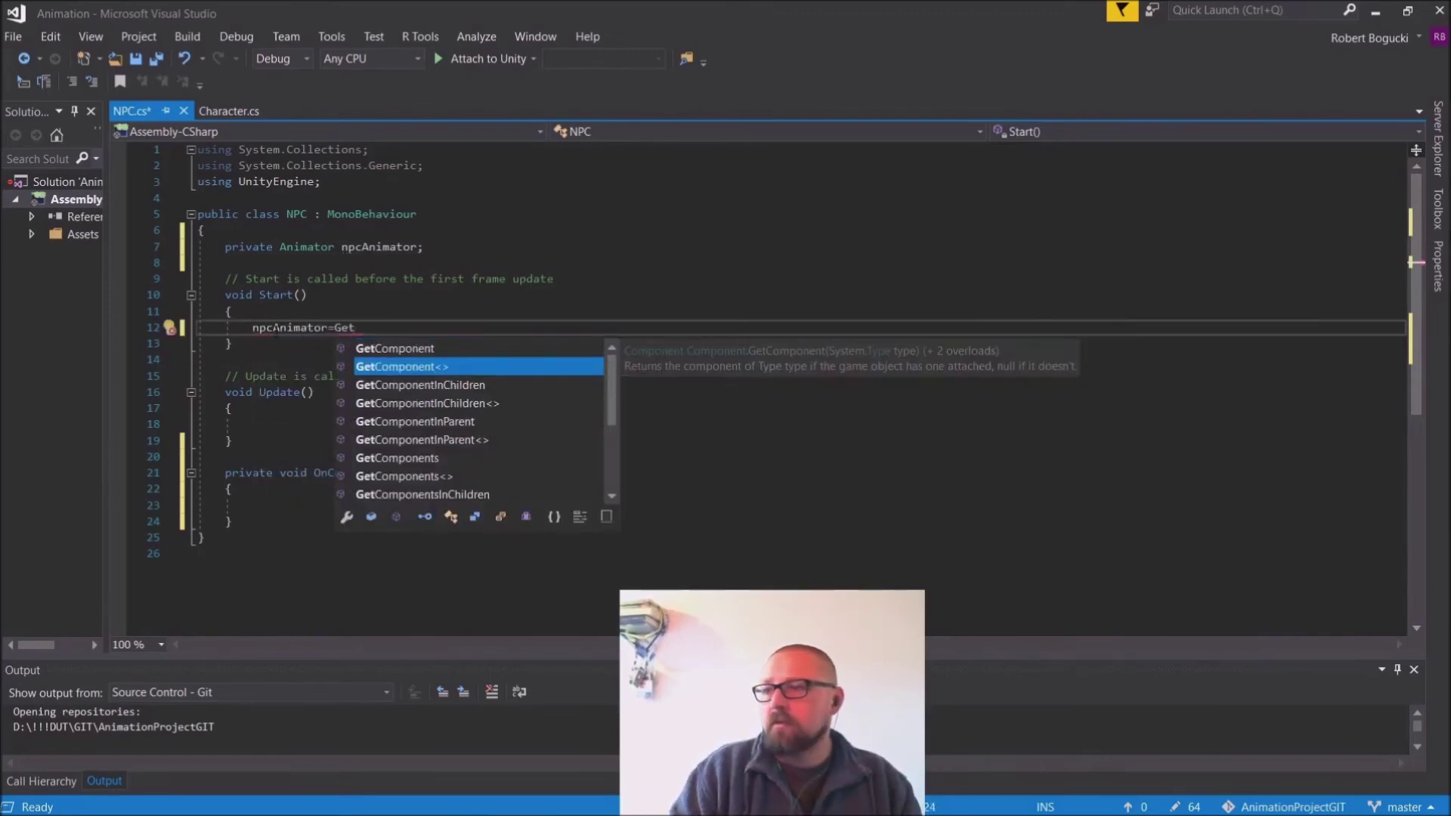
{"action": "key", "text": "Tab"}
{"action": "type", "text": "<Anim"}
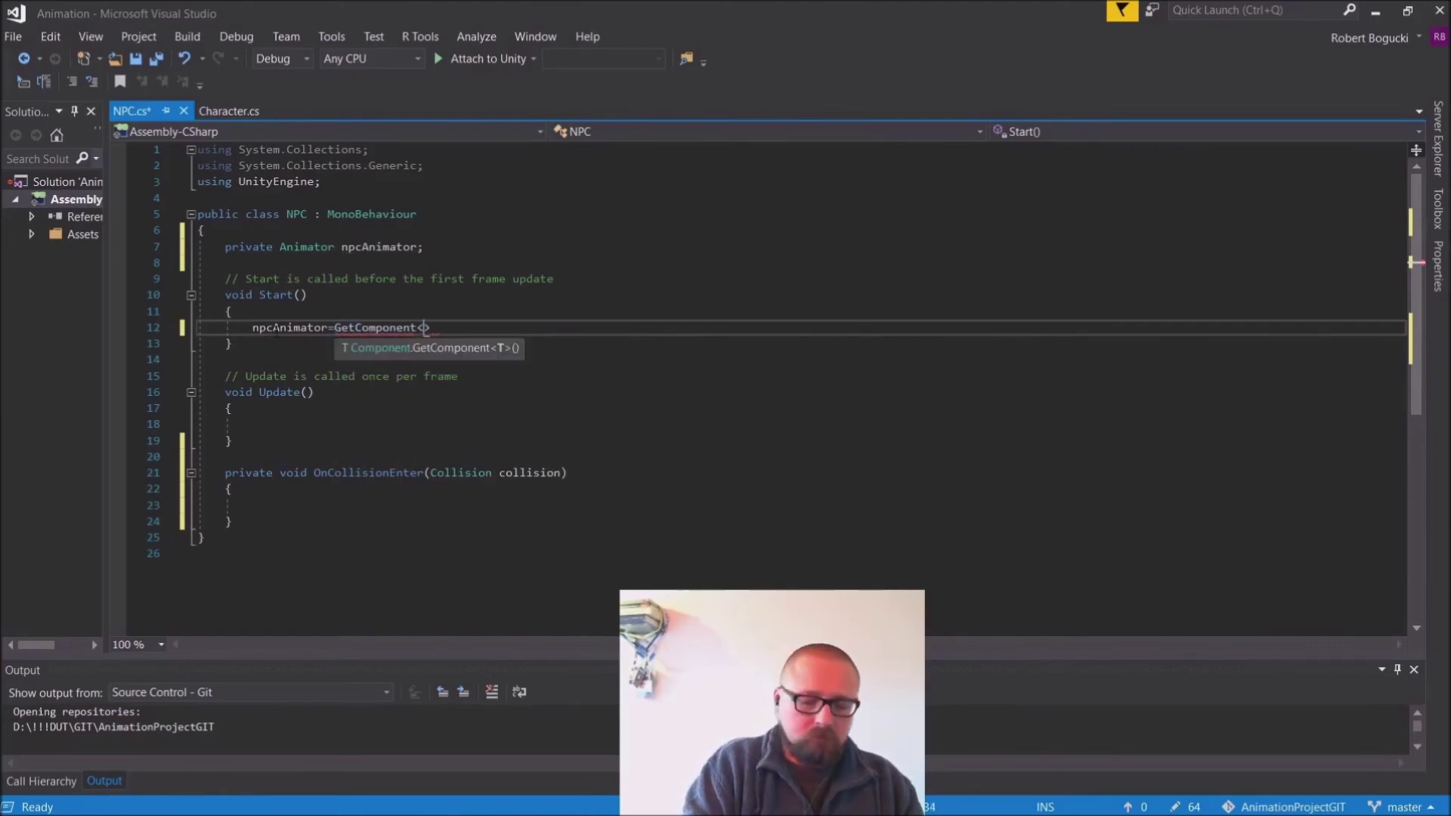
{"action": "key", "text": "Tab"}
{"action": "type", "text": ">();"}
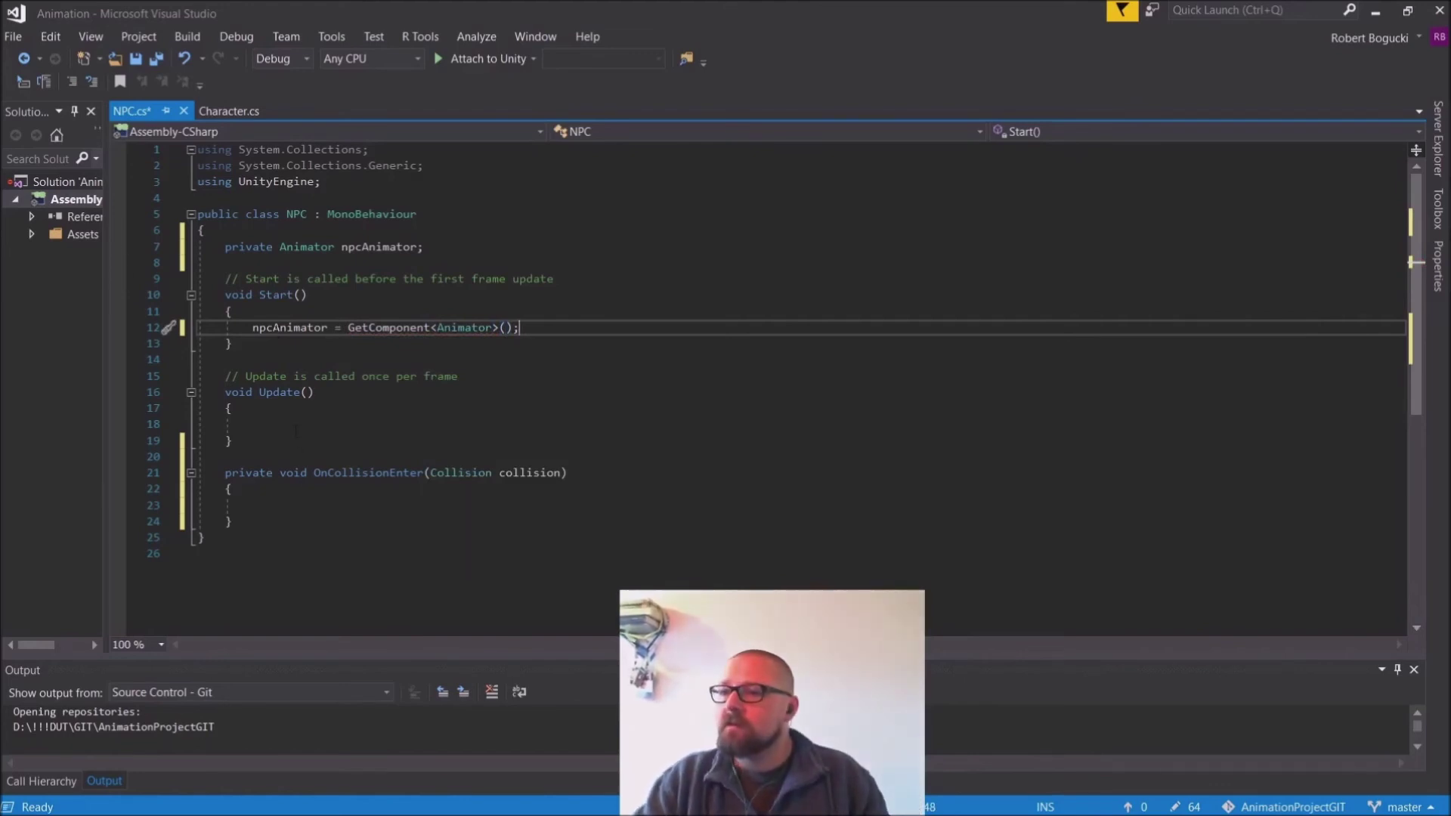
Step: Delete the empty Update method and its comment from the NPC class
{"action": "left_click_drag", "start_coordinate": [231, 440], "coordinate": [198, 376]}
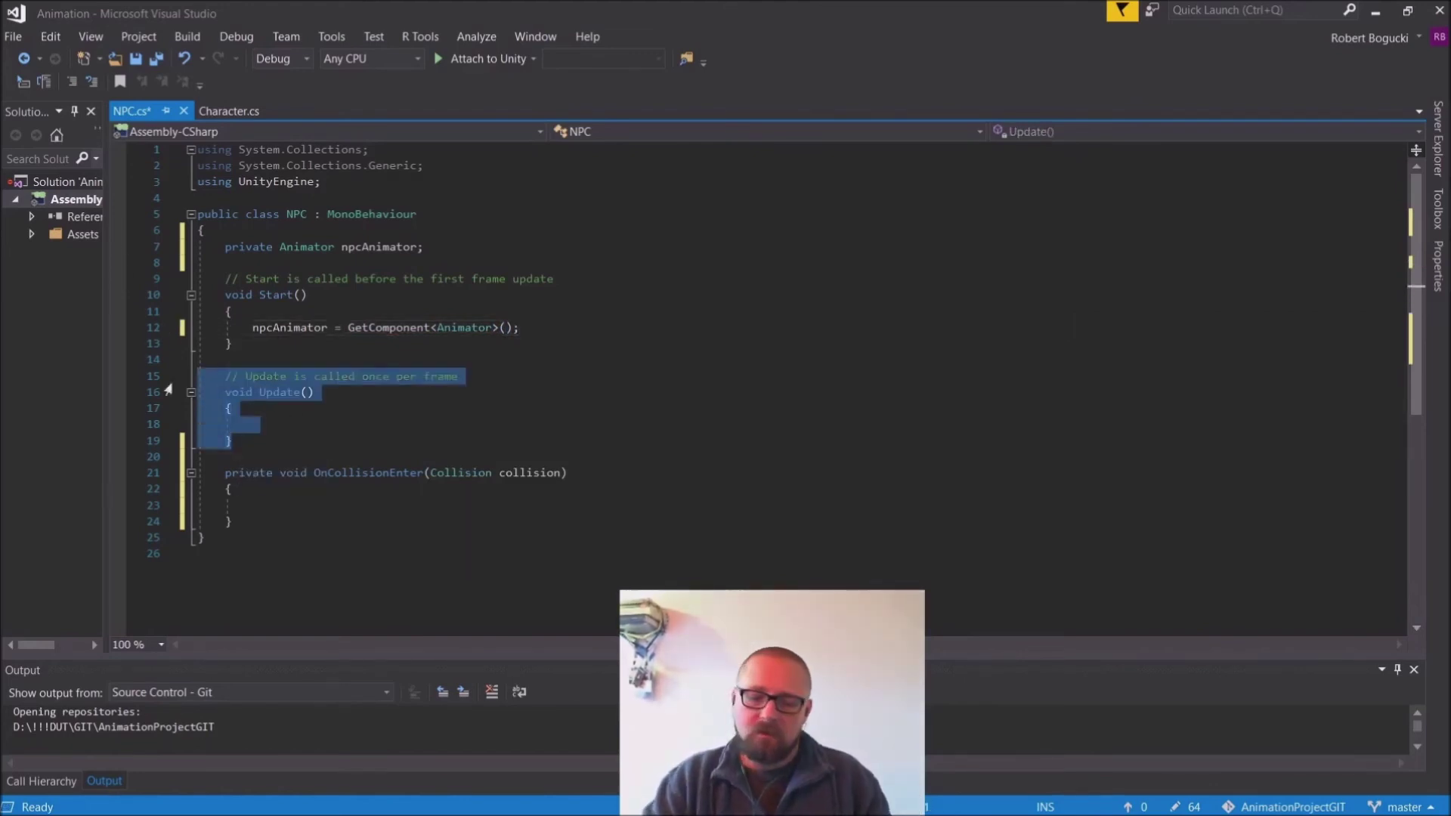
{"action": "key", "text": "Delete"}
{"action": "left_click", "coordinate": [292, 438]}
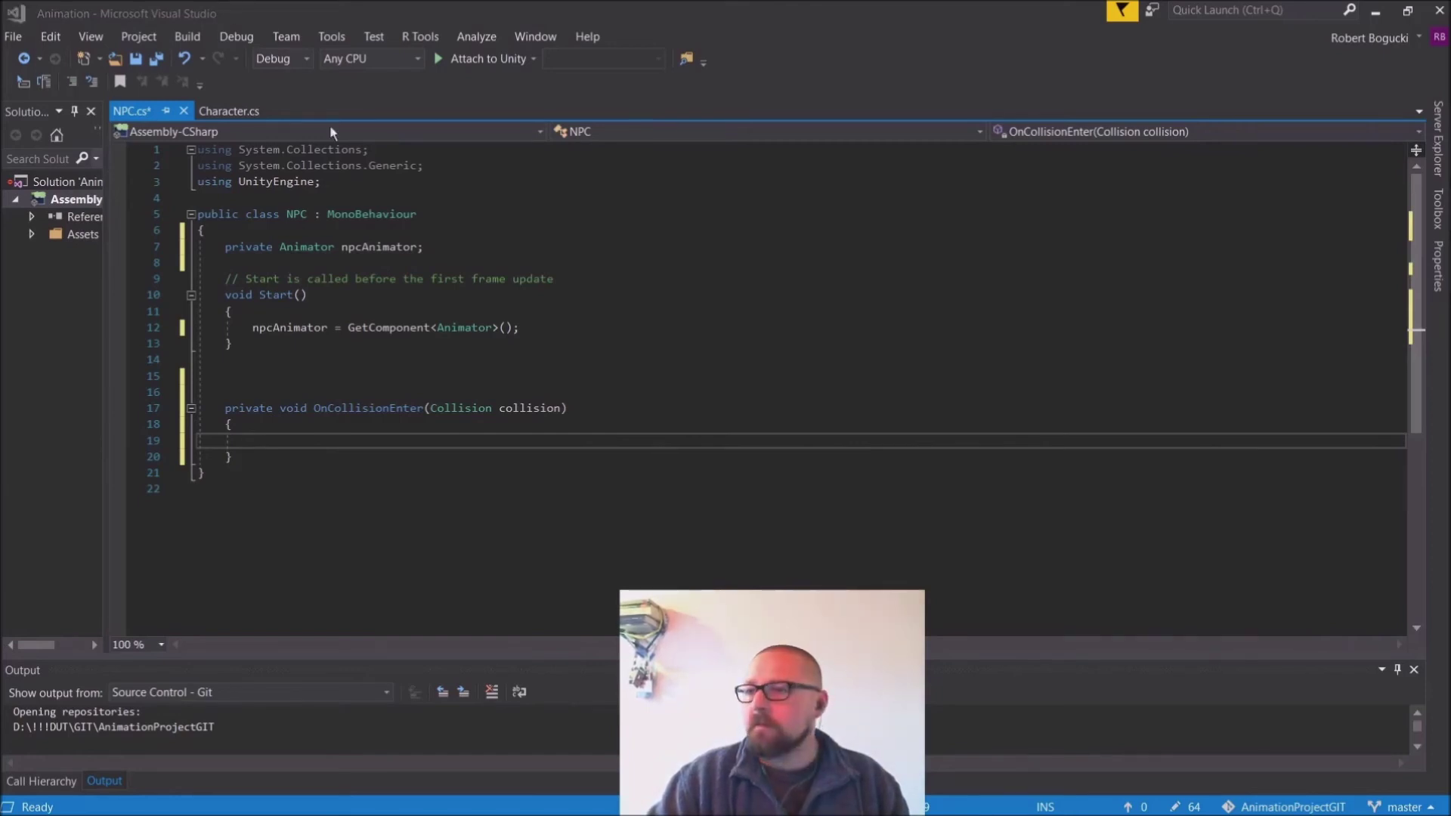
Step: Try to turn the OnCollisionEnter(Collision collision) method into OnTriggerEnter() by rewriting its signature
{"action": "left_click", "coordinate": [313, 408]}
{"action": "left_click_drag", "start_coordinate": [314, 408], "coordinate": [569, 408]}
{"action": "key", "text": "BackSpace"}
{"action": "type", "text": "O"}
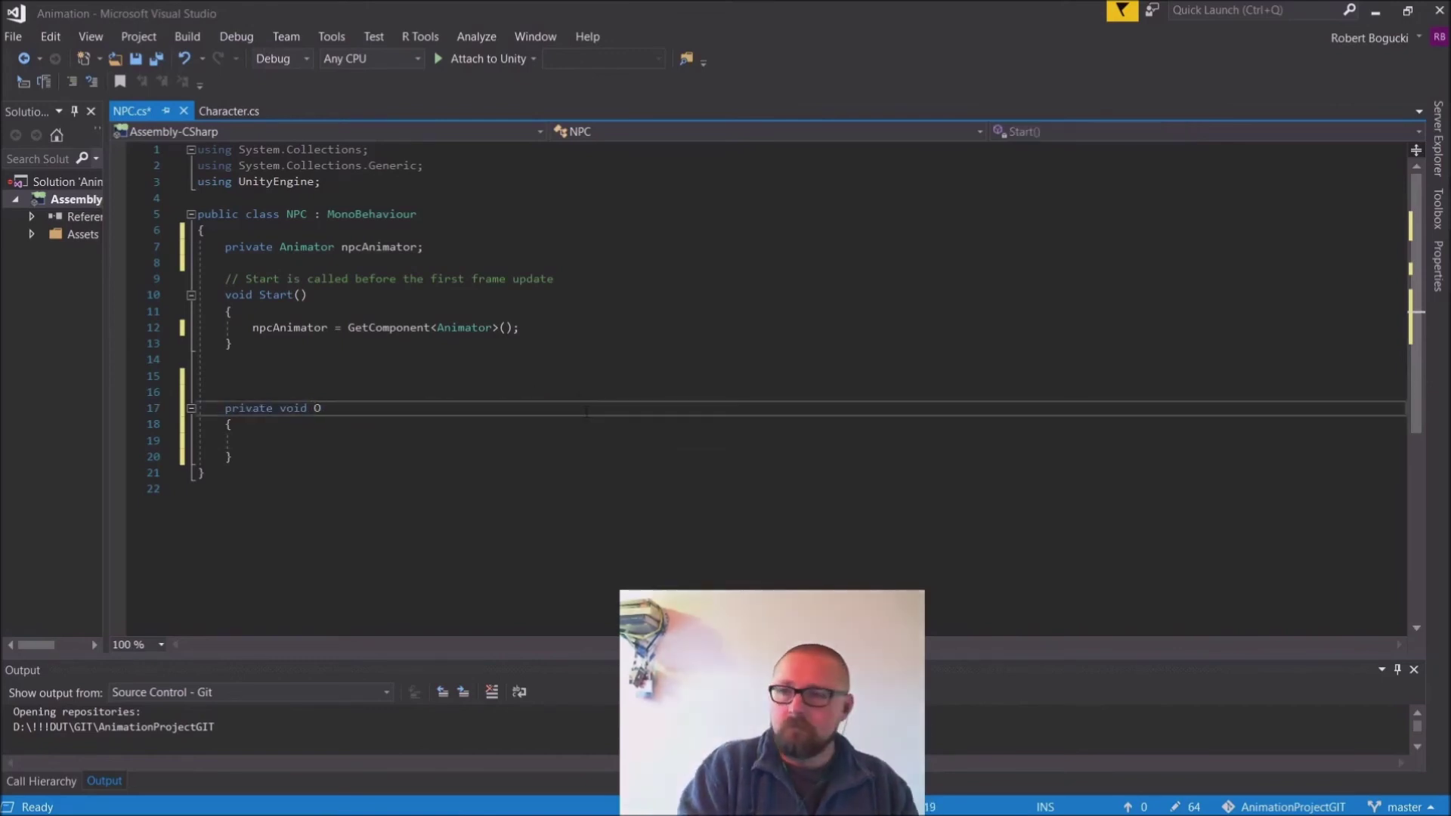
{"action": "type", "text": "nT"}
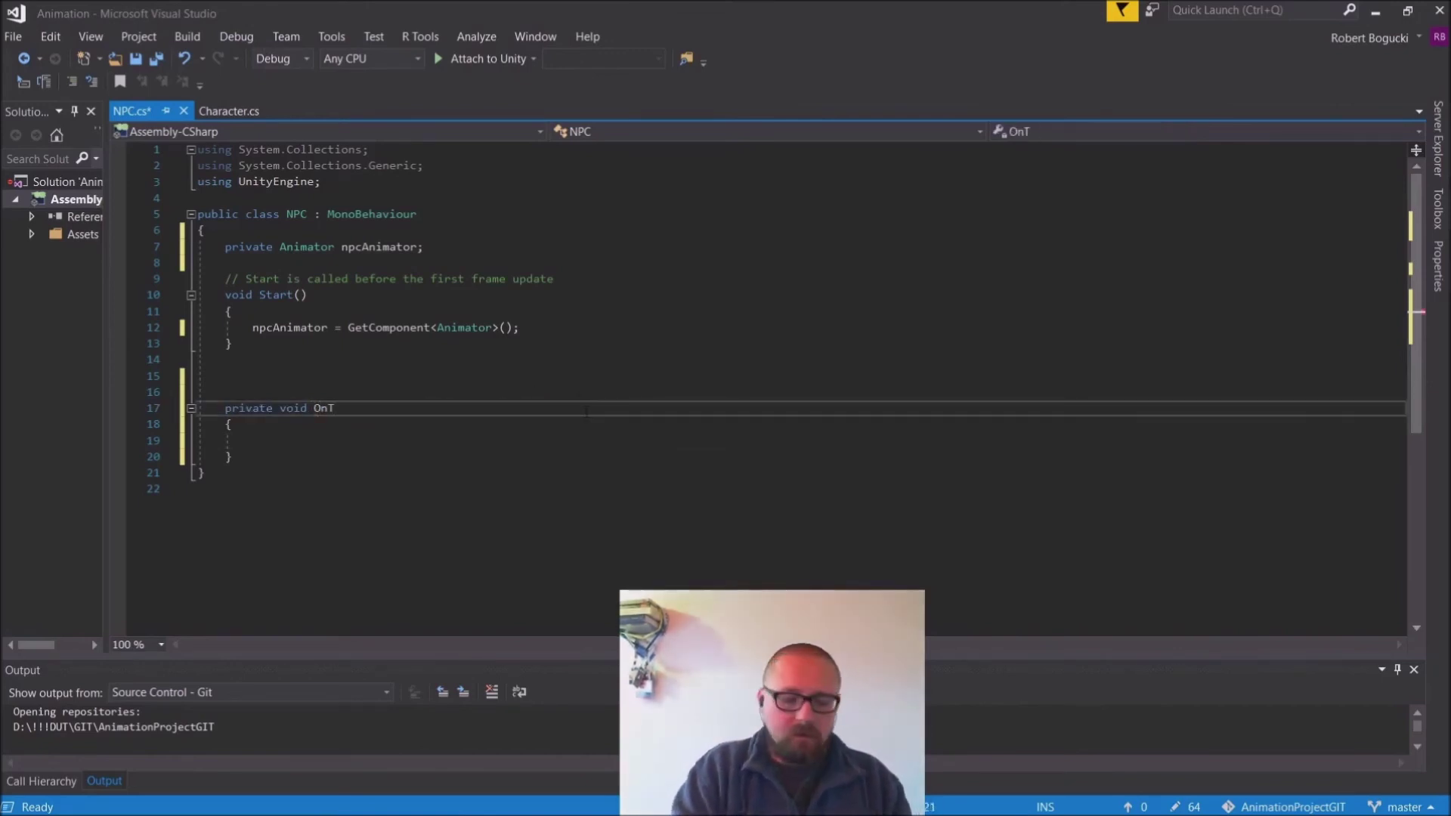
{"action": "type", "text": "rigger"}
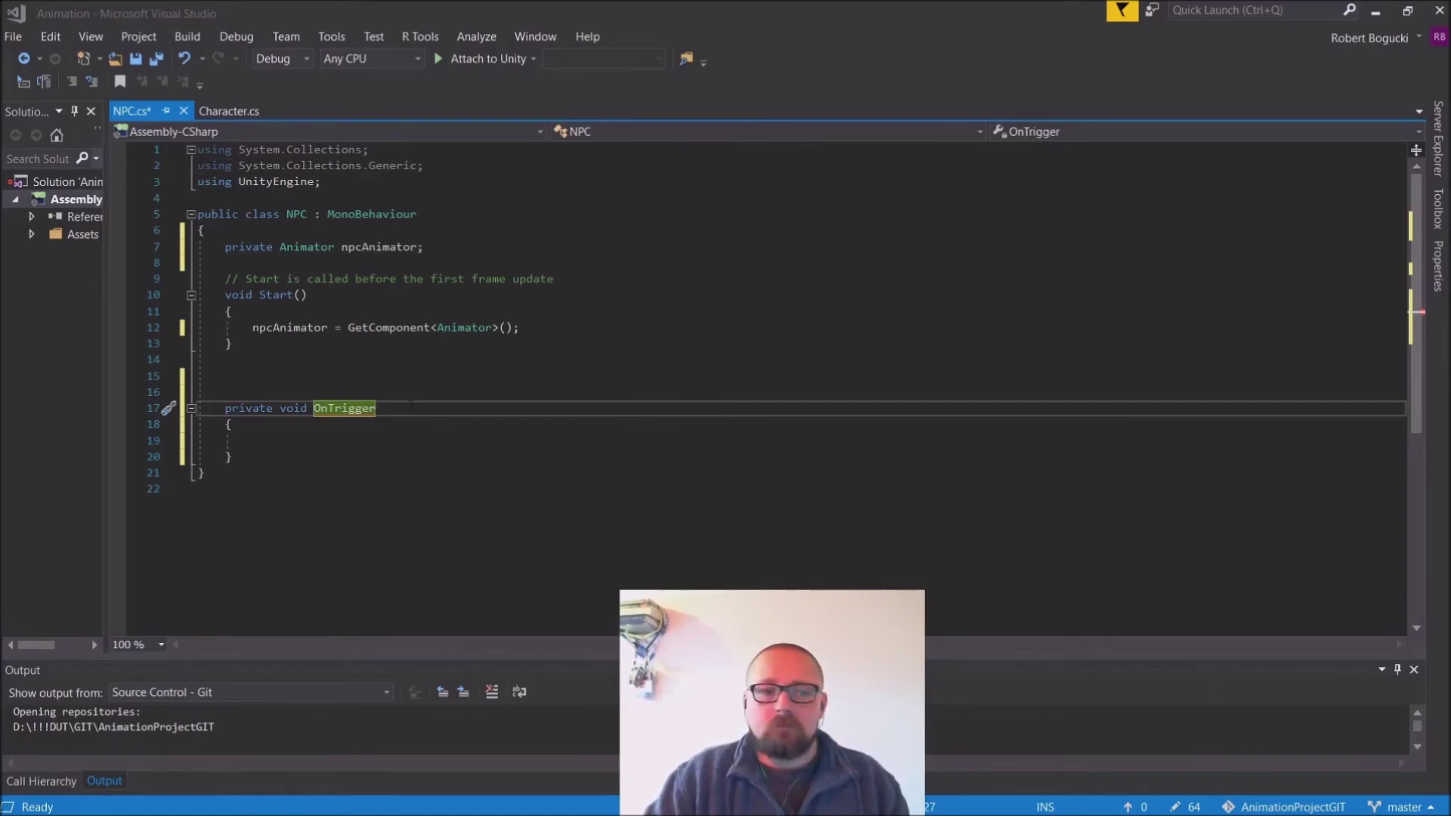
{"action": "type", "text": "Enter("}
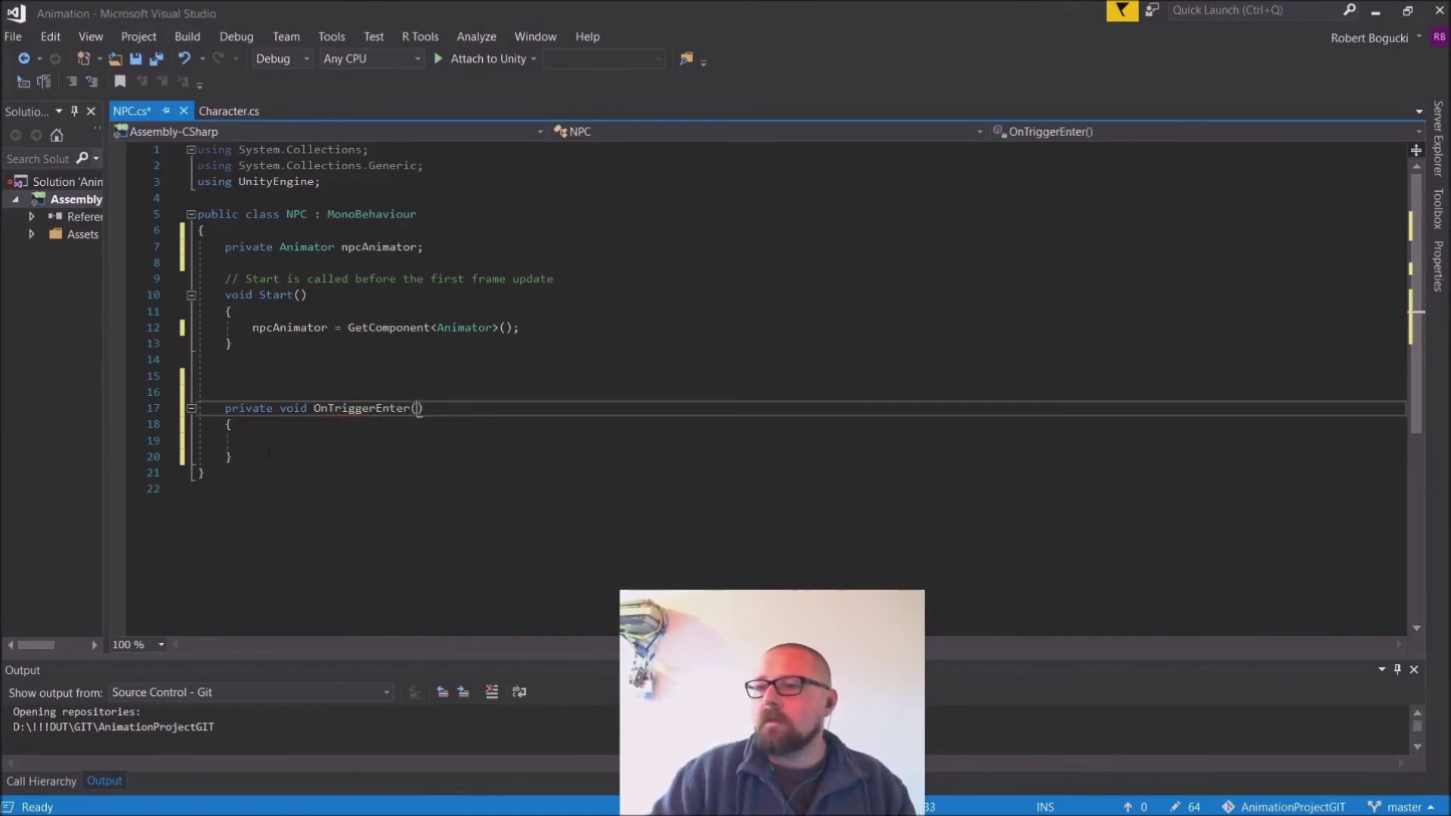
Step: Delete the whole trigger method from the NPC class and insert an auto-completed private OnTriggerEnter(Collider other) method in its place
{"action": "left_click_drag", "start_coordinate": [246, 460], "coordinate": [198, 391]}
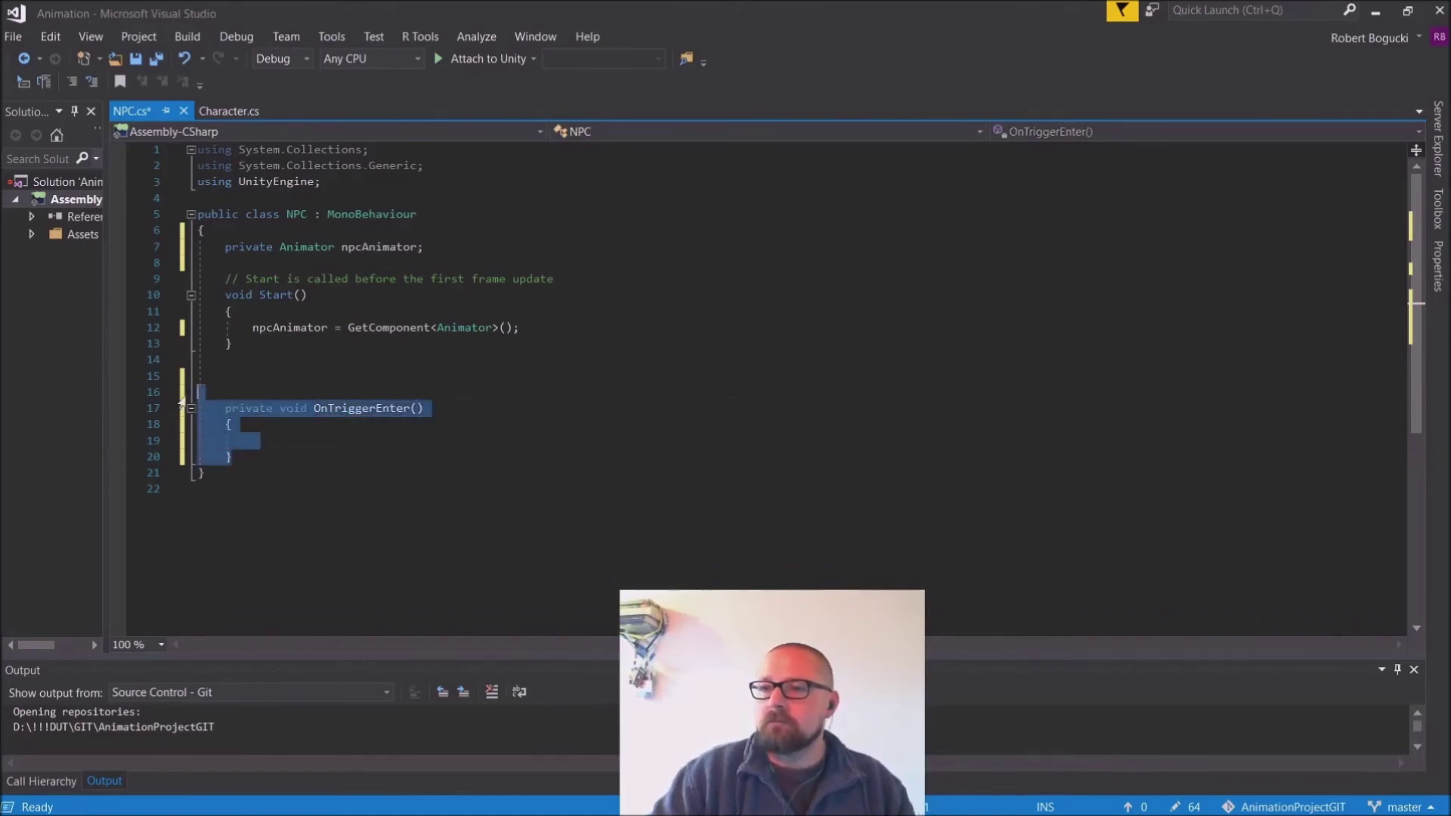
{"action": "key", "text": "Delete"}
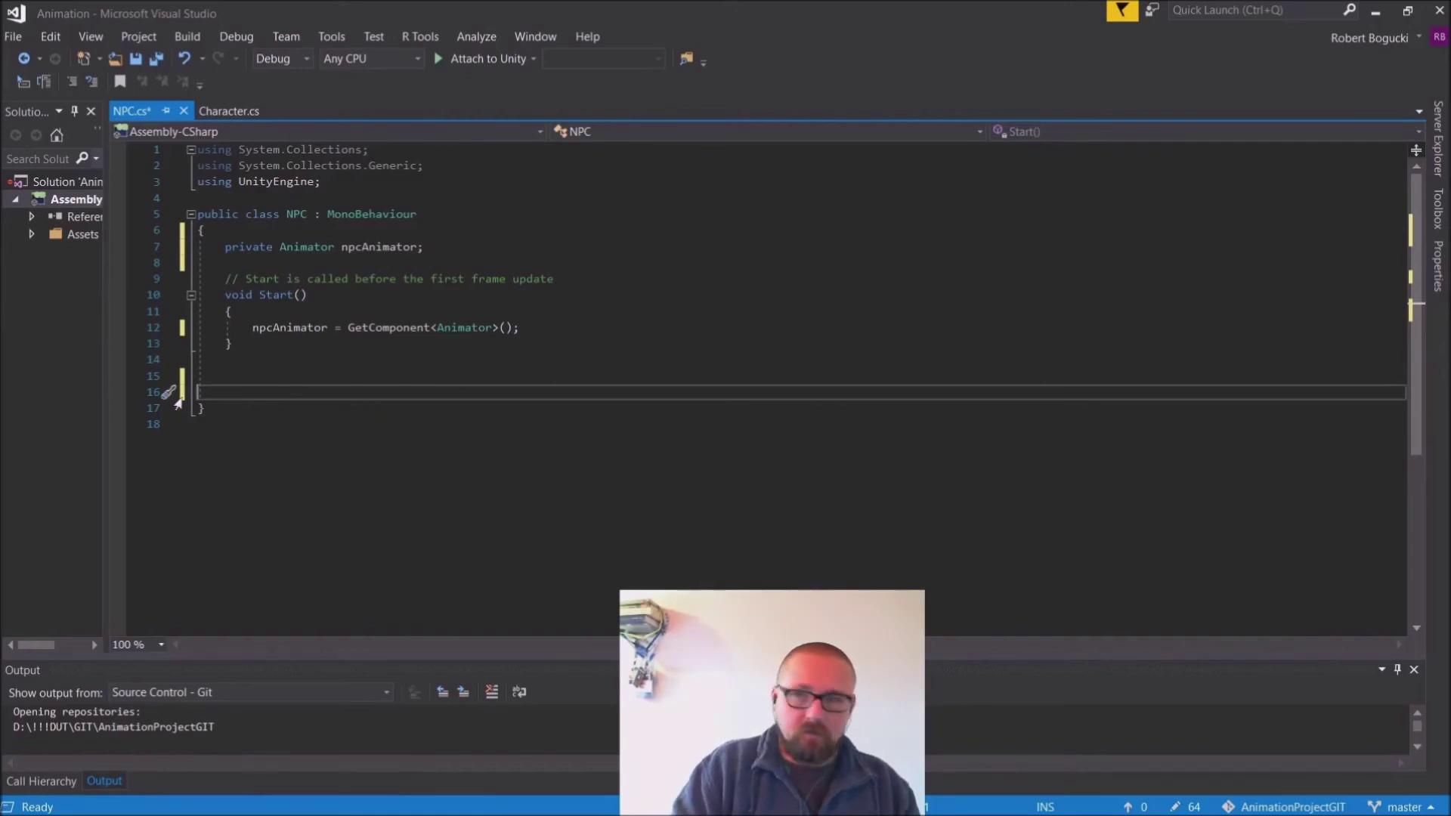
{"action": "type", "text": "OnT"}
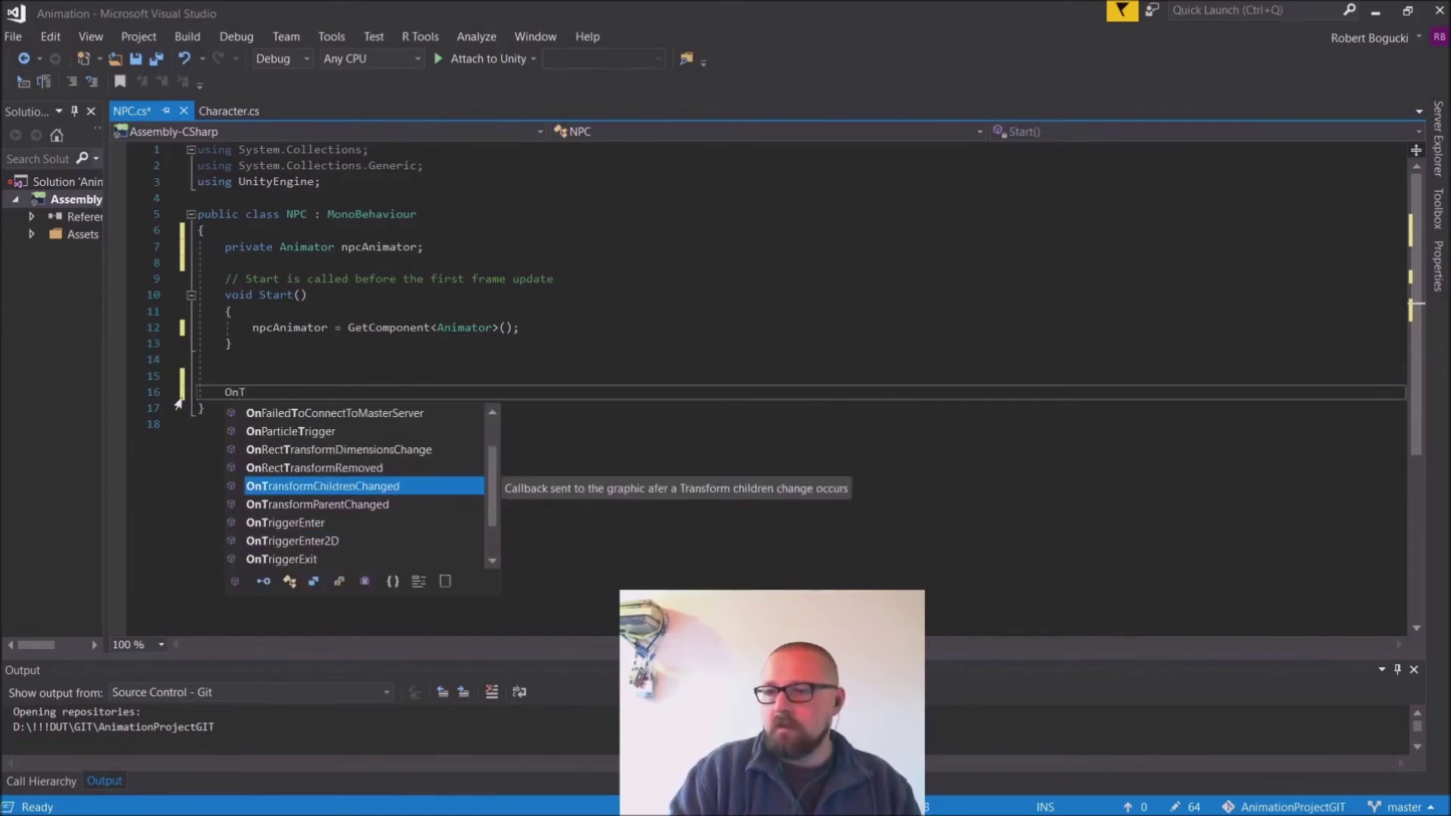
{"action": "key", "text": "Down"}
{"action": "key", "text": "Down"}
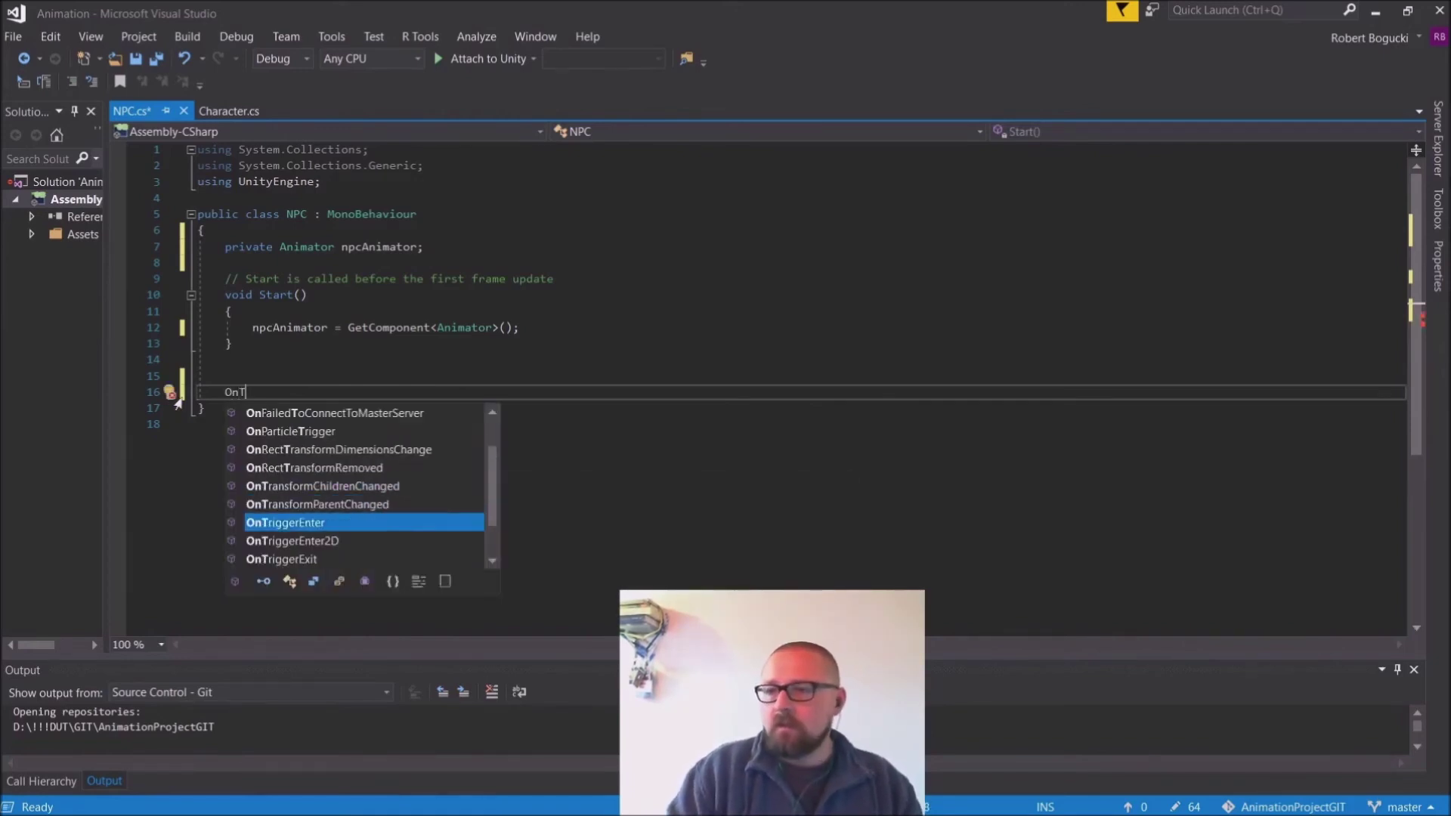
{"action": "key", "text": "Tab"}
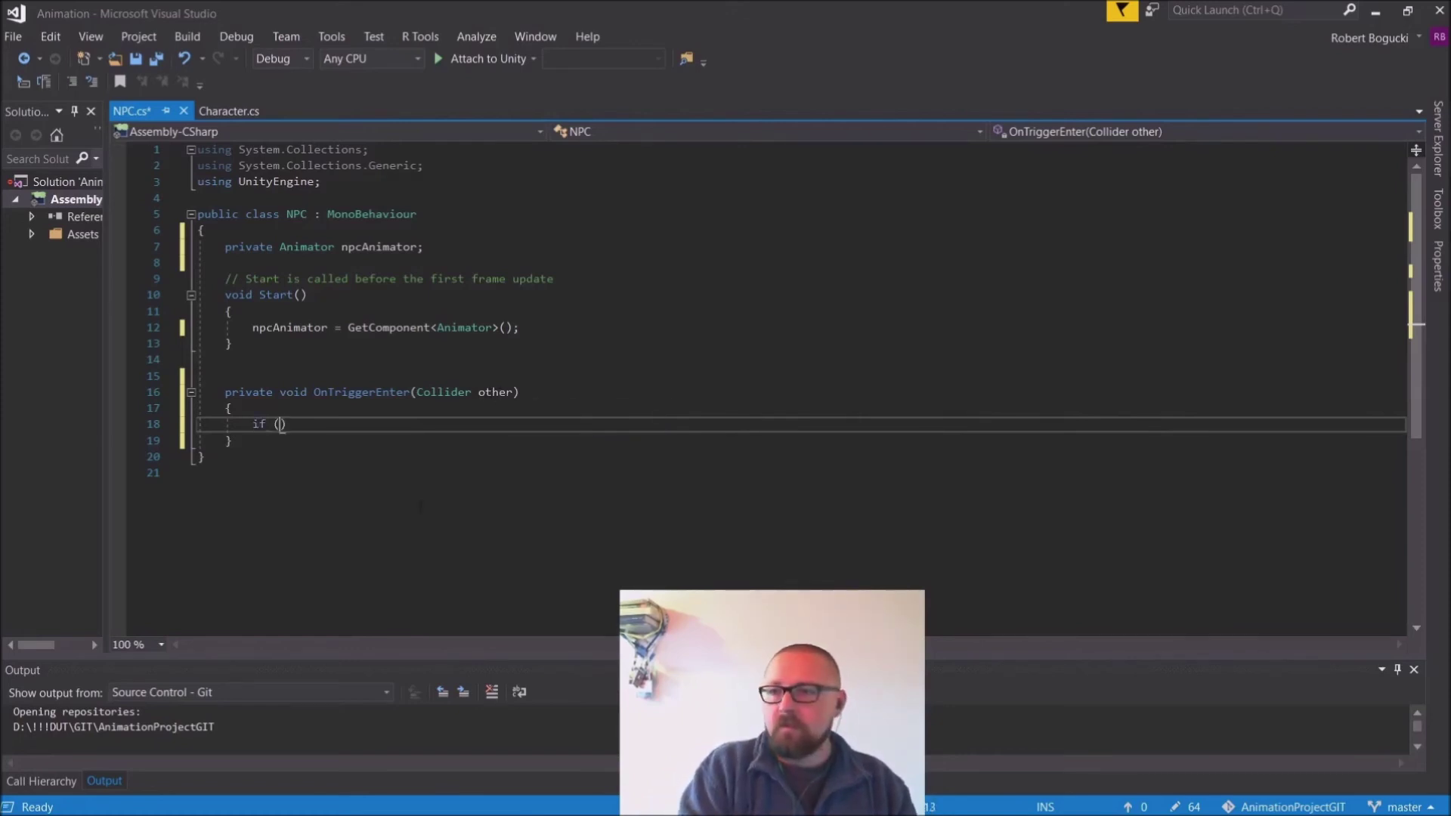
Step: Inside OnTriggerEnter, add an if block with the condition other.tag=="Player"
{"action": "type", "text": "ther."}
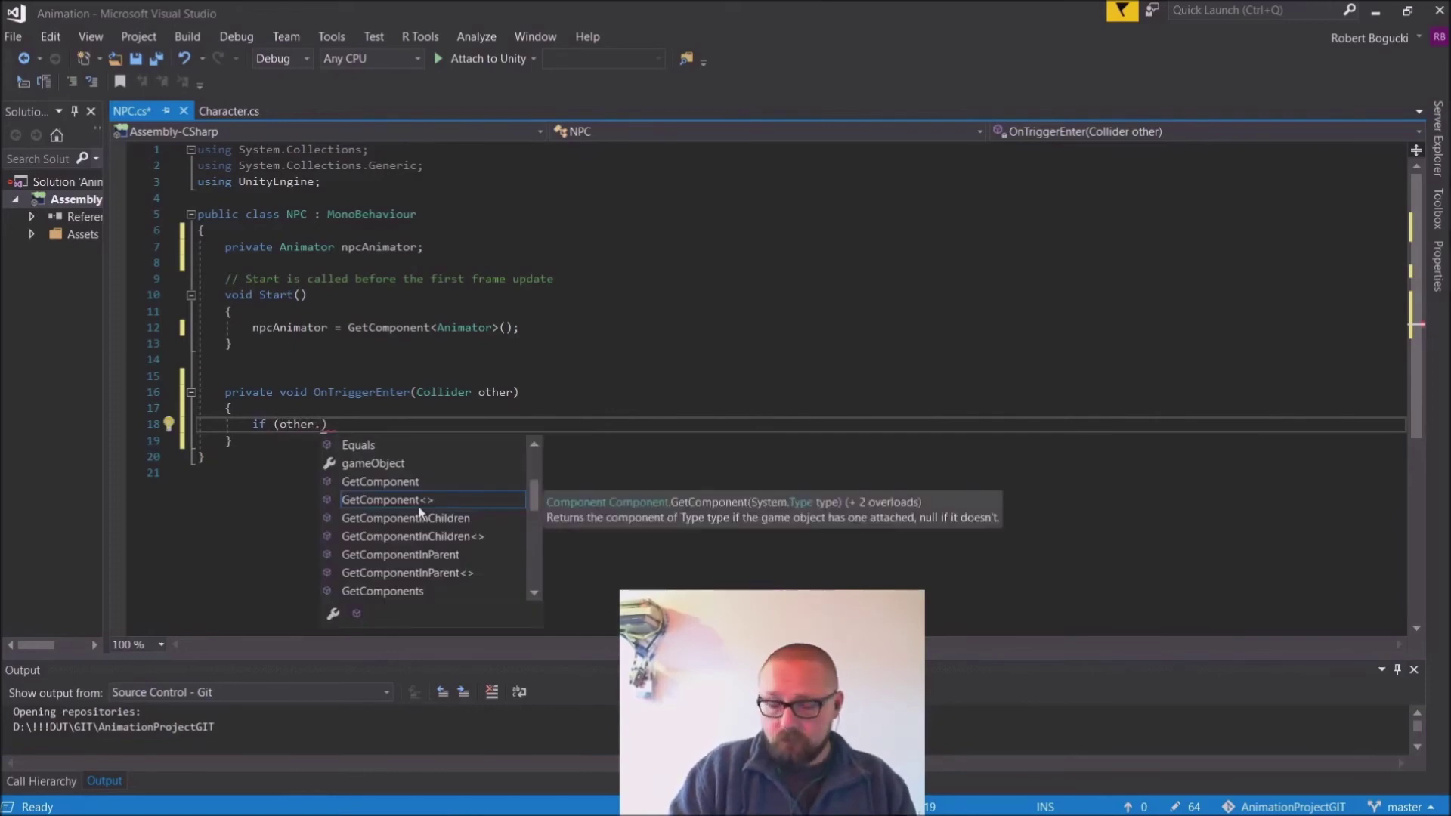
{"action": "type", "text": "t"}
{"action": "key", "text": "Tab"}
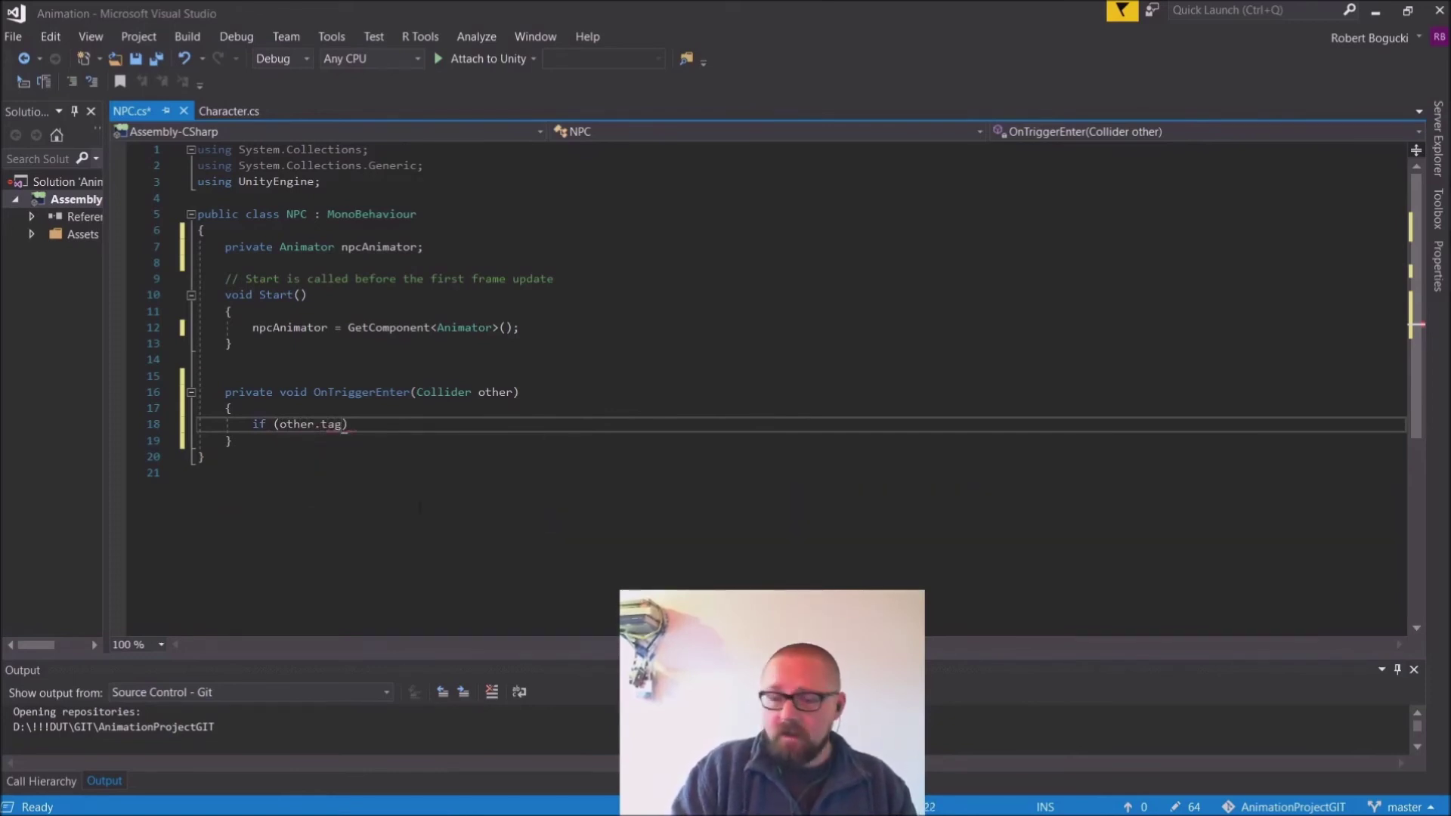
{"action": "type", "text": "=\"P"}
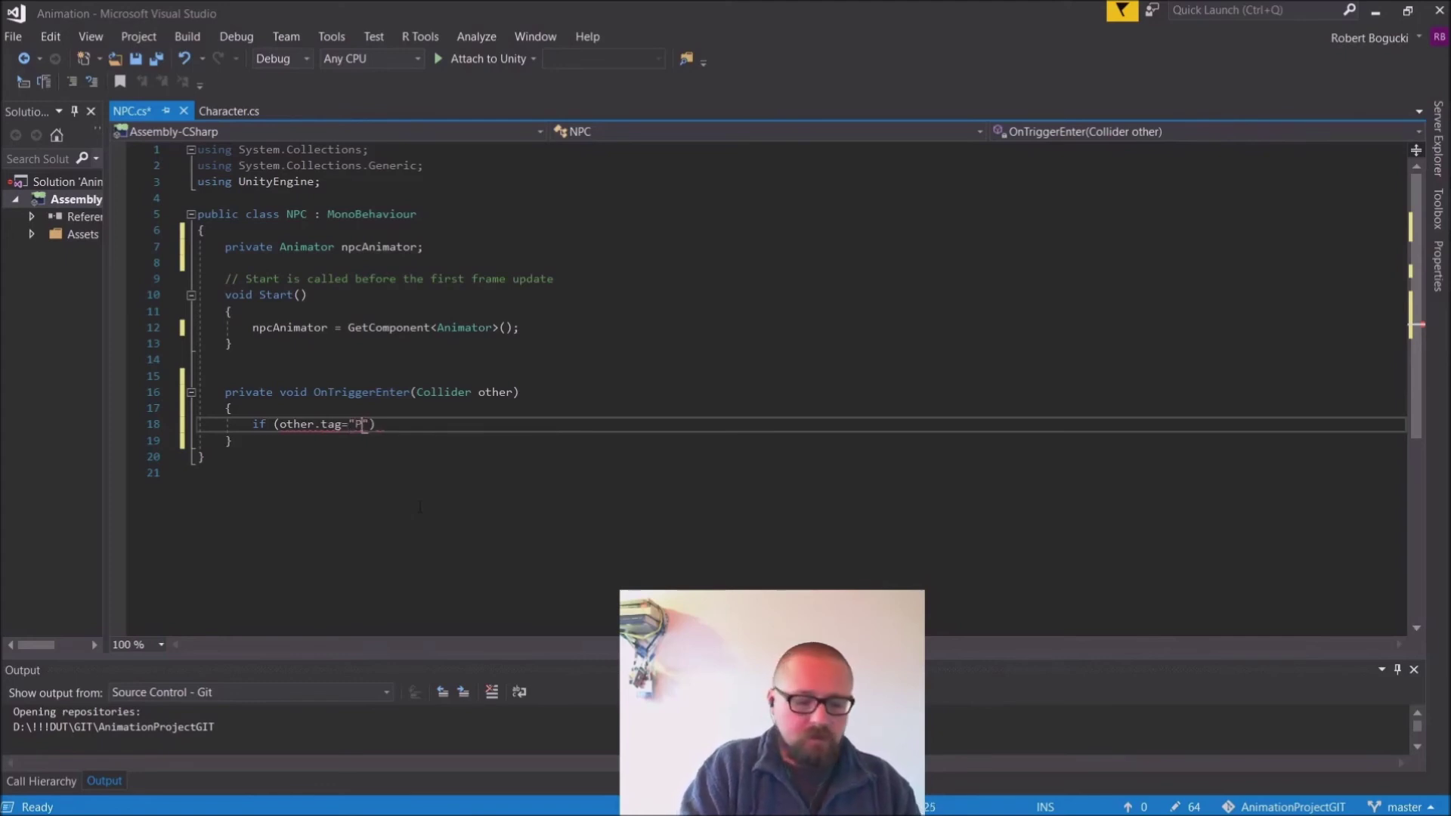
{"action": "key", "text": "BackSpace"}
{"action": "key", "text": "BackSpace"}
{"action": "key", "text": "BackSpace"}
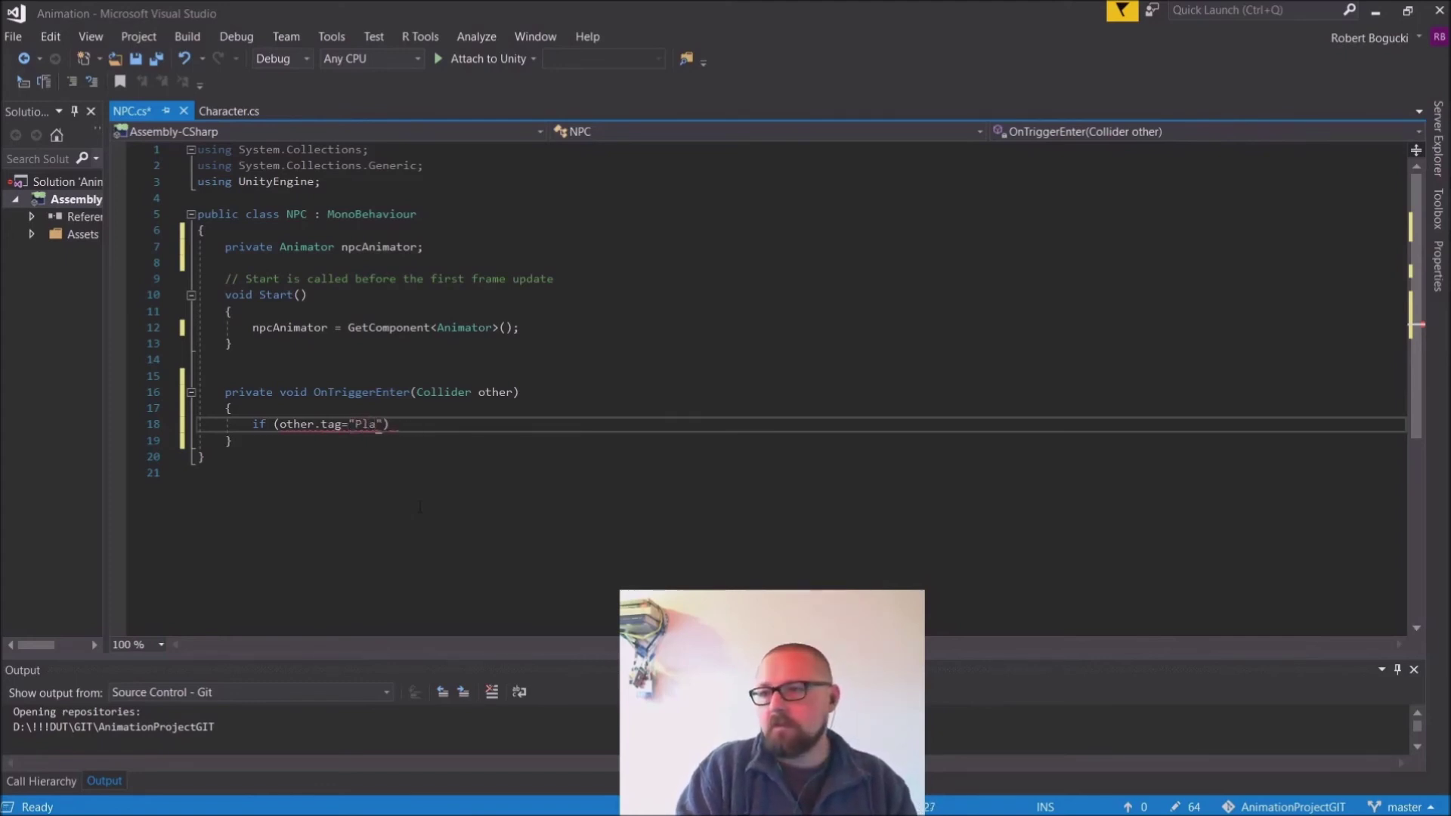
{"action": "type", "text": "yer"}
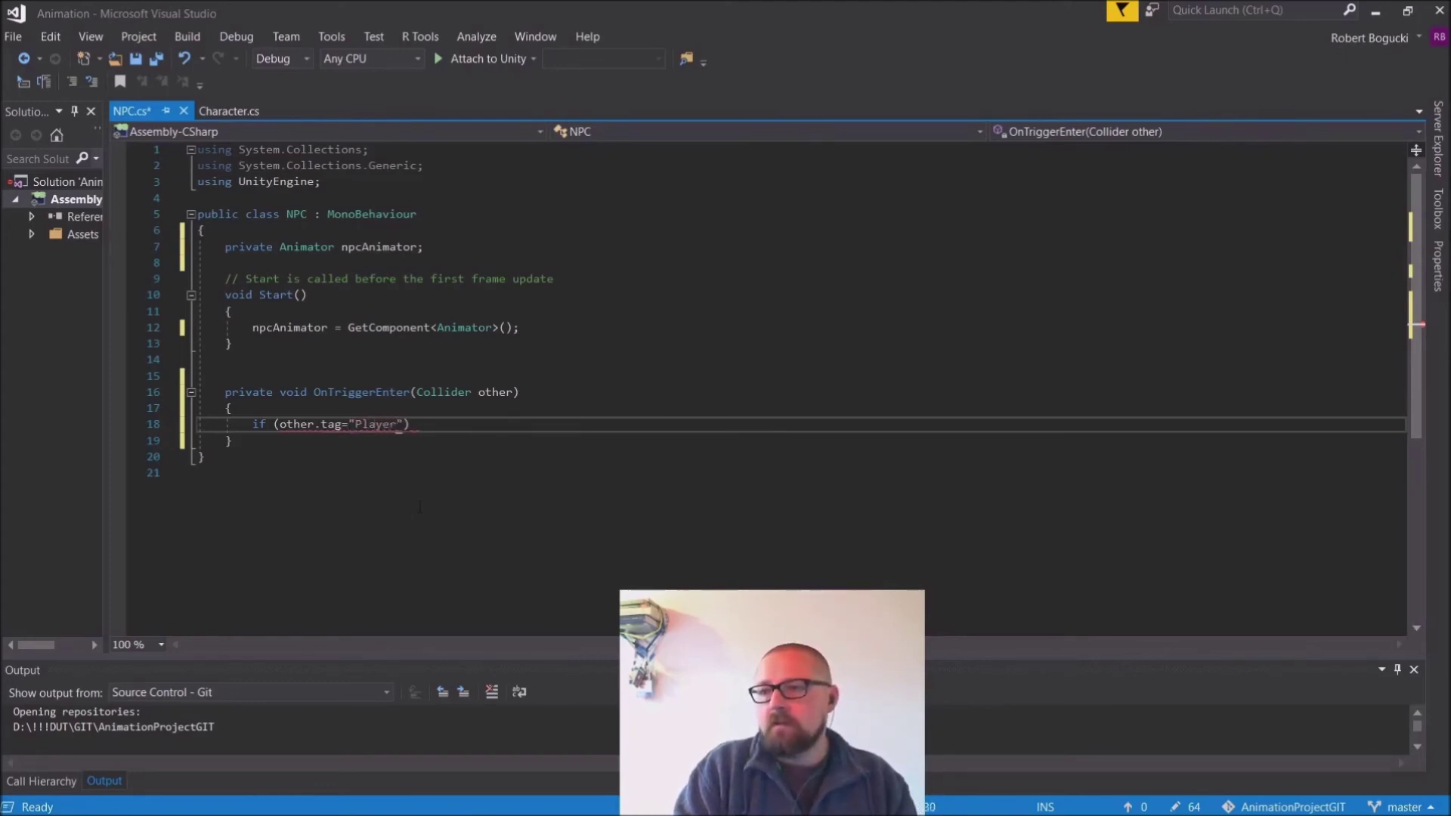
{"action": "key", "text": "End"}
{"action": "key", "text": "Return"}
{"action": "type", "text": "{"}
{"action": "key", "text": "Return"}
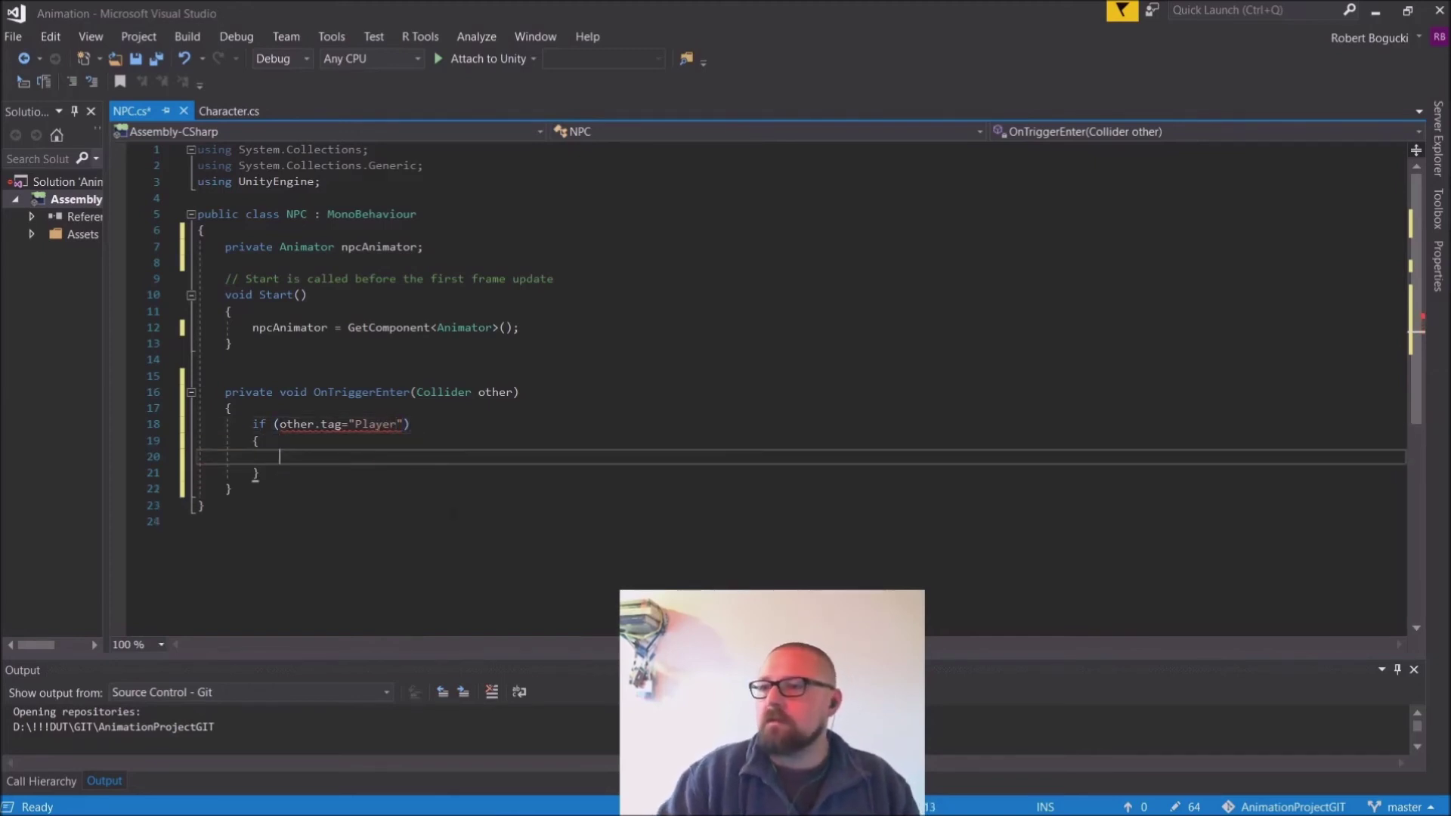
{"action": "left_click", "coordinate": [345, 424]}
{"action": "type", "text": "="}
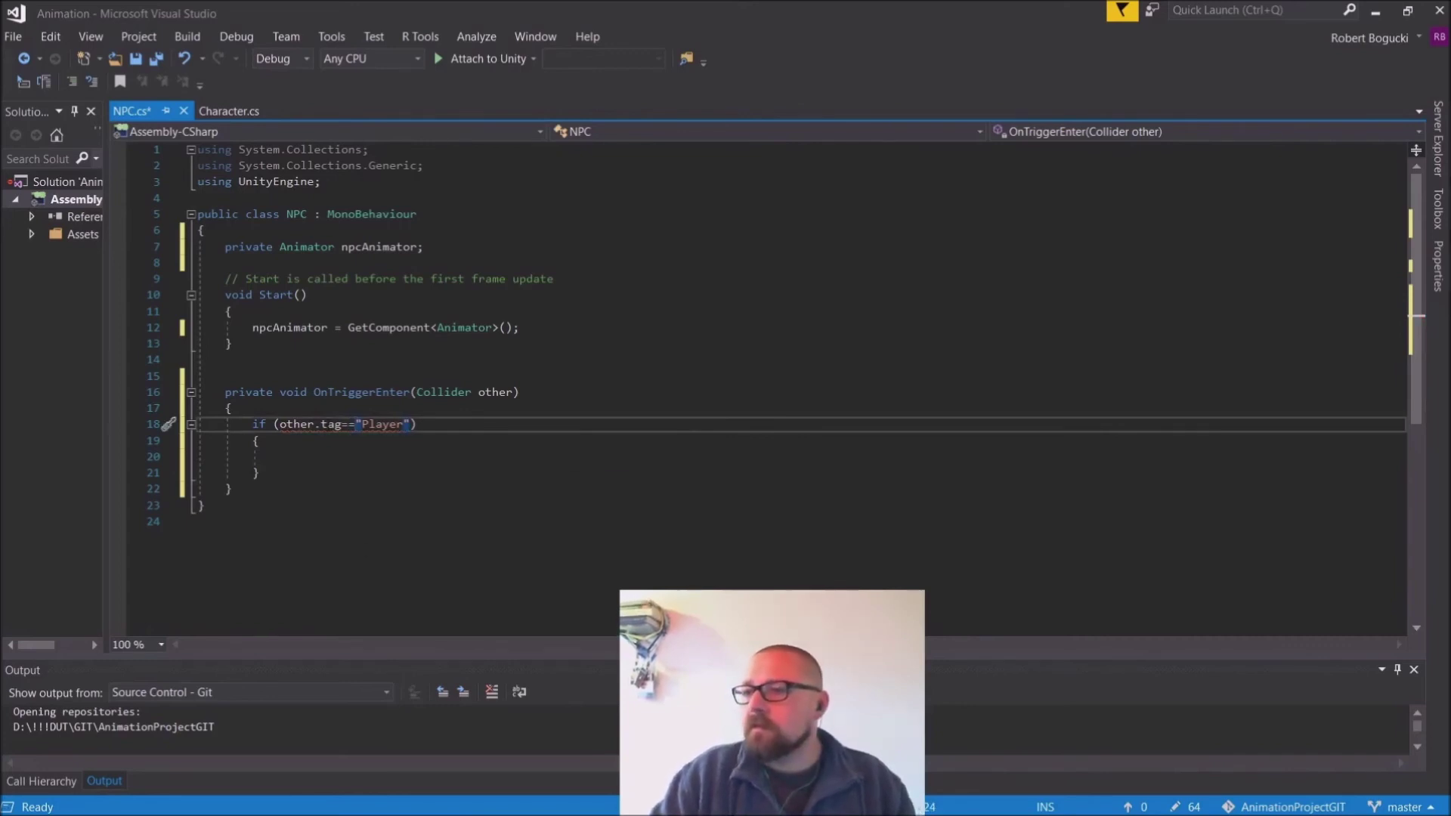
Step: Inside the if block, add the call npcAnimator.SetTrigger("Trigger"); and save NPC.cs
{"action": "left_click", "coordinate": [413, 463]}
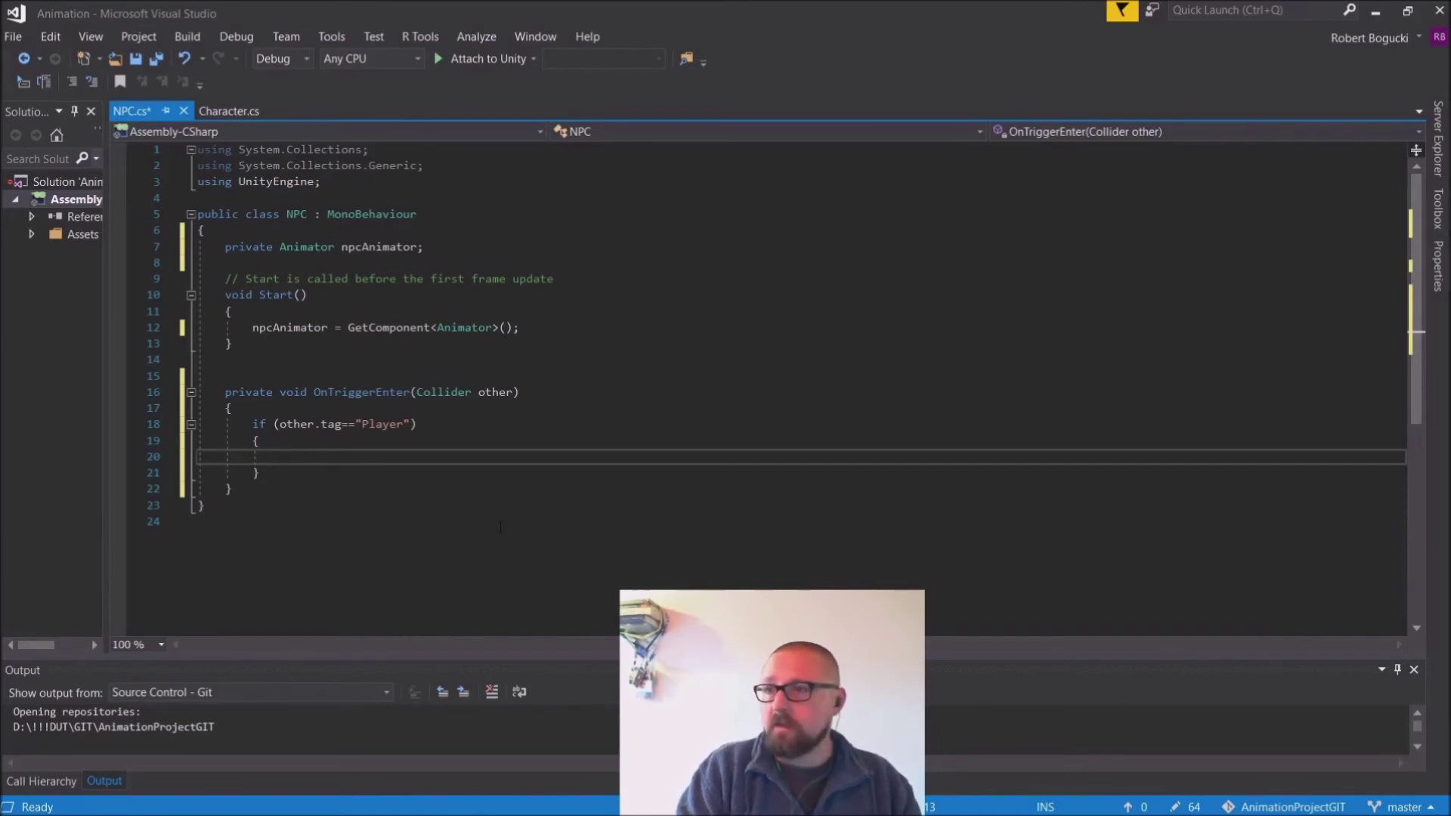
{"action": "type", "text": "c"}
{"action": "key", "text": "Tab"}
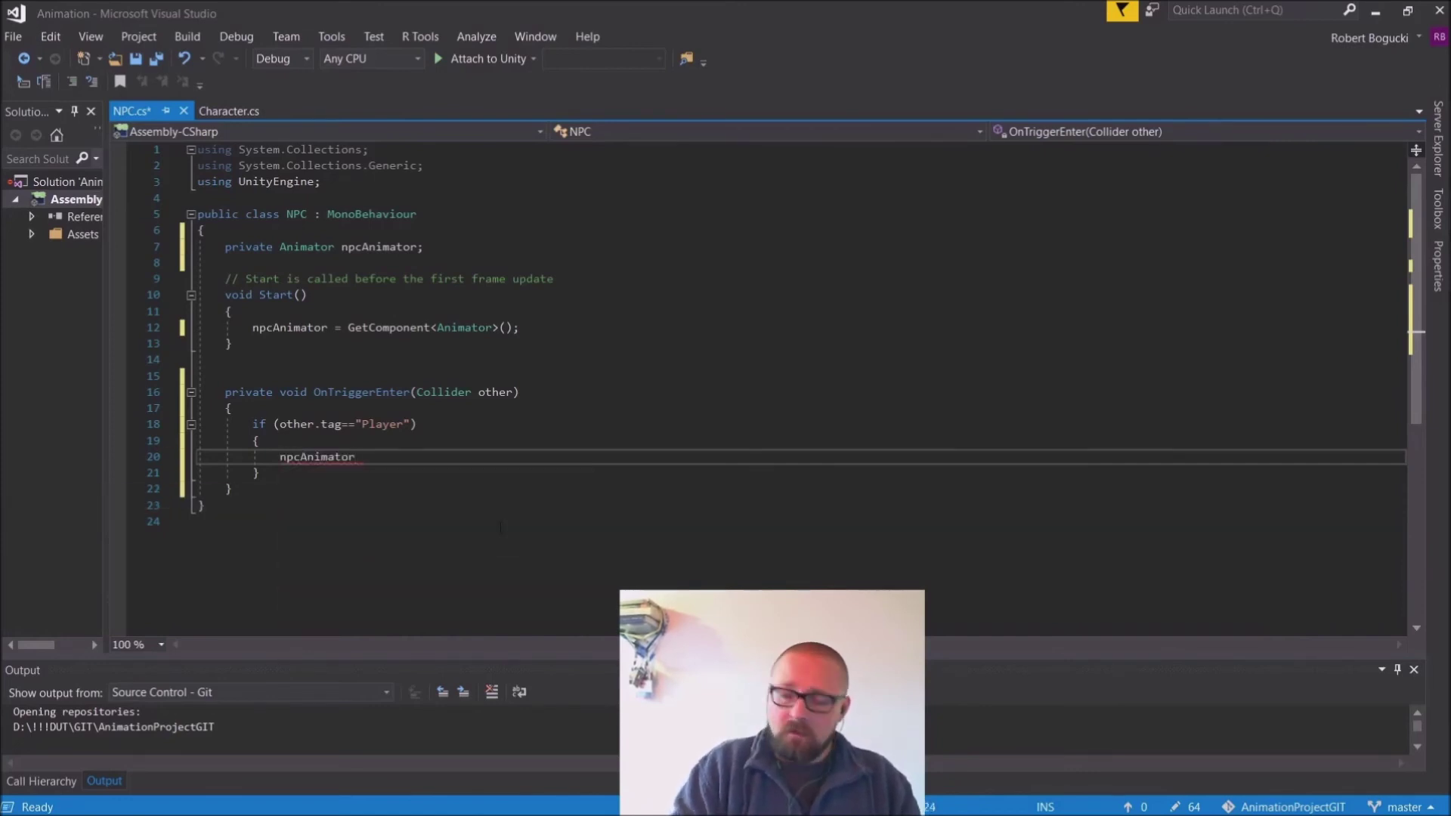
{"action": "type", "text": ".SetT"}
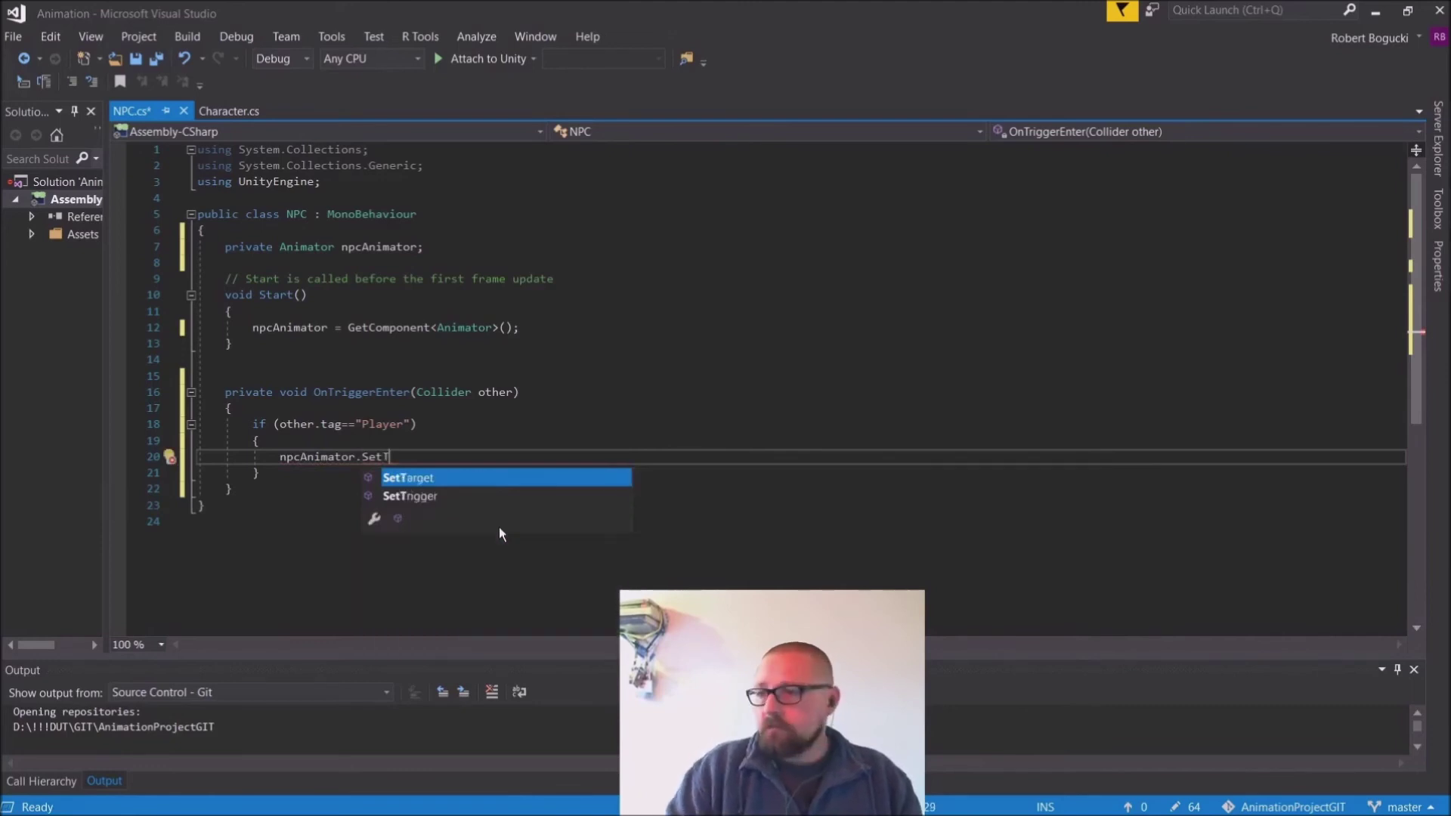
{"action": "key", "text": "Down"}
{"action": "key", "text": "Tab"}
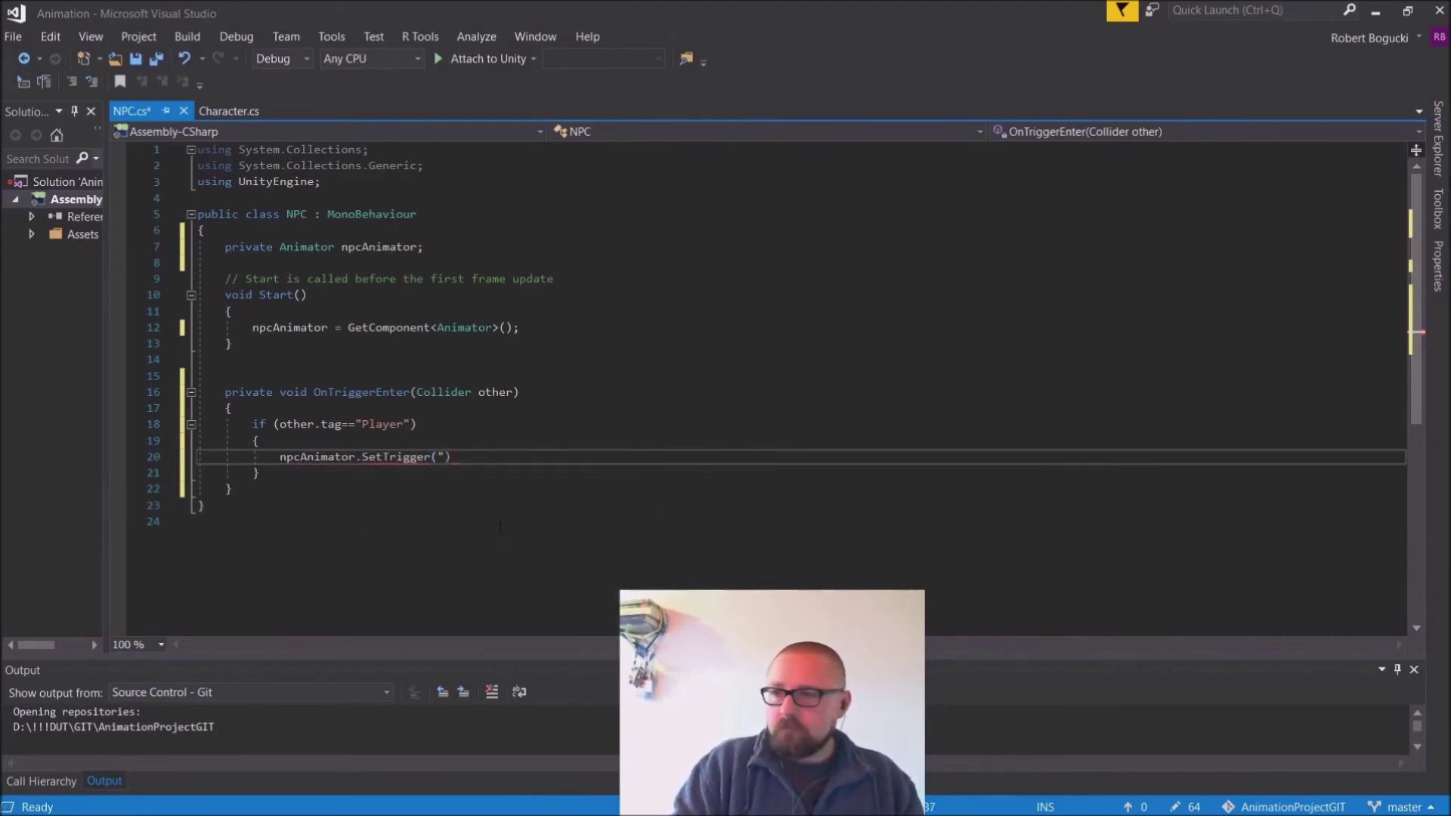
{"action": "key", "text": "Left"}
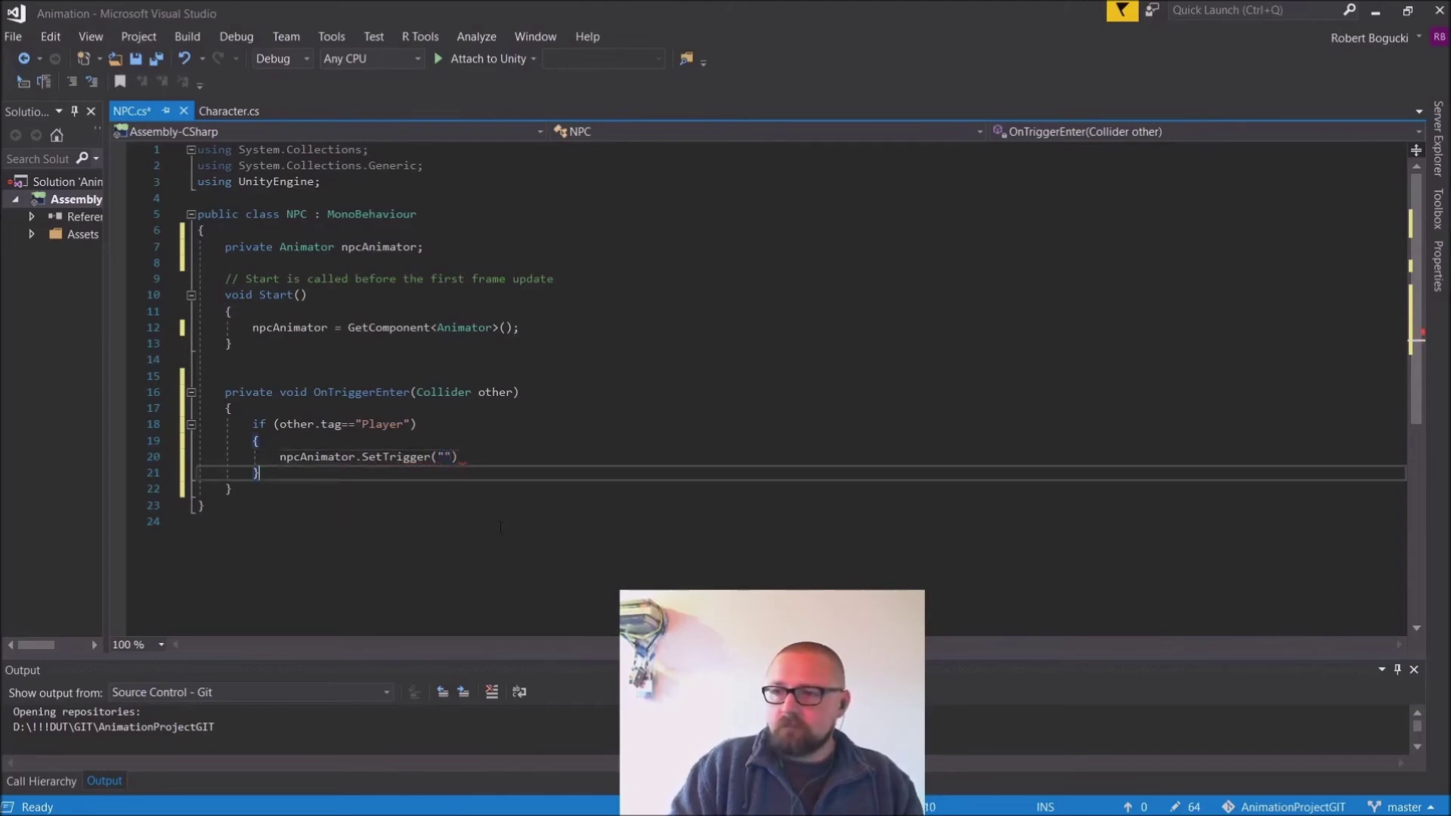
{"action": "type", "text": "Tri"}
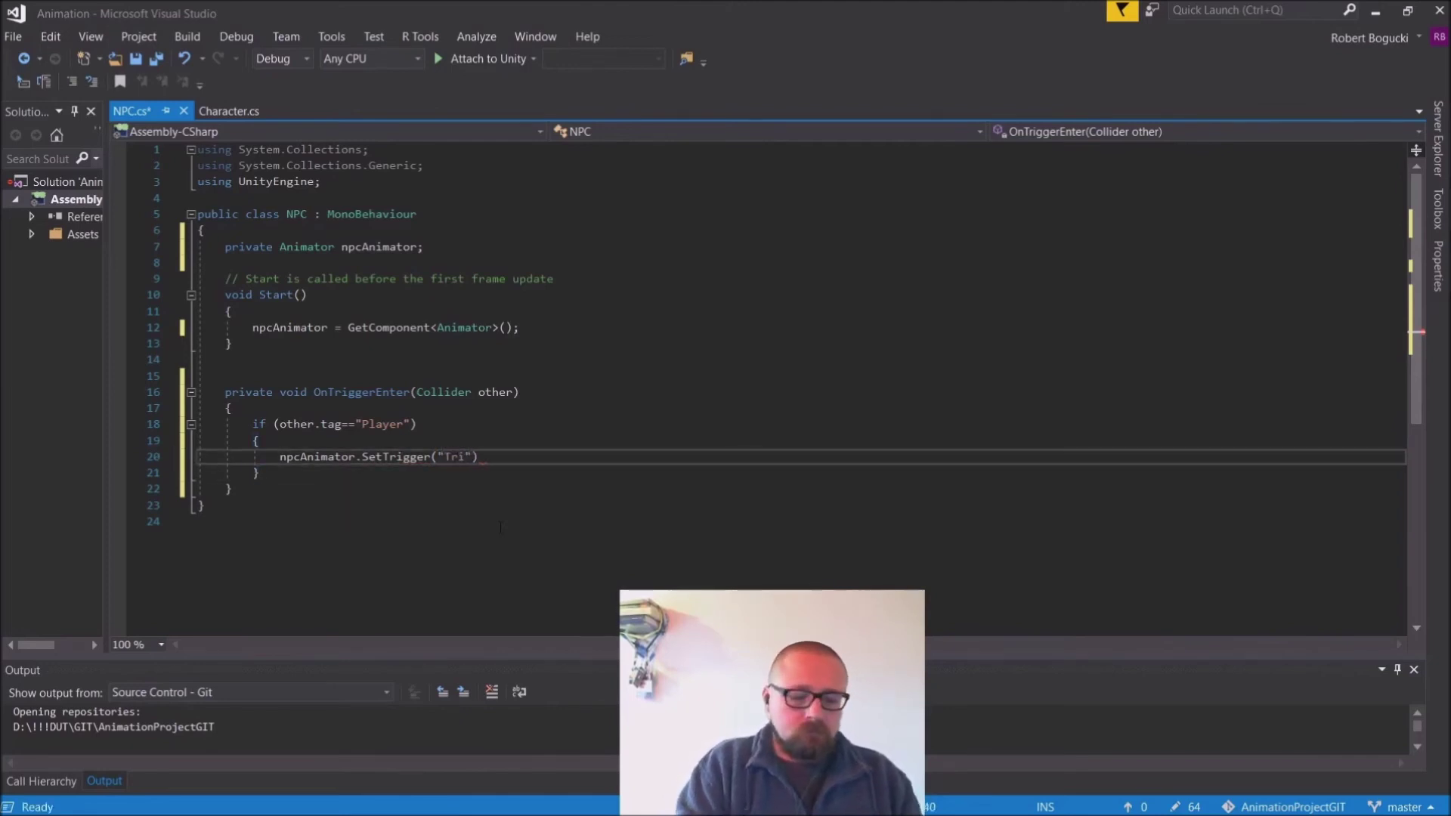
{"action": "type", "text": "gger"}
{"action": "key", "text": "Right"}
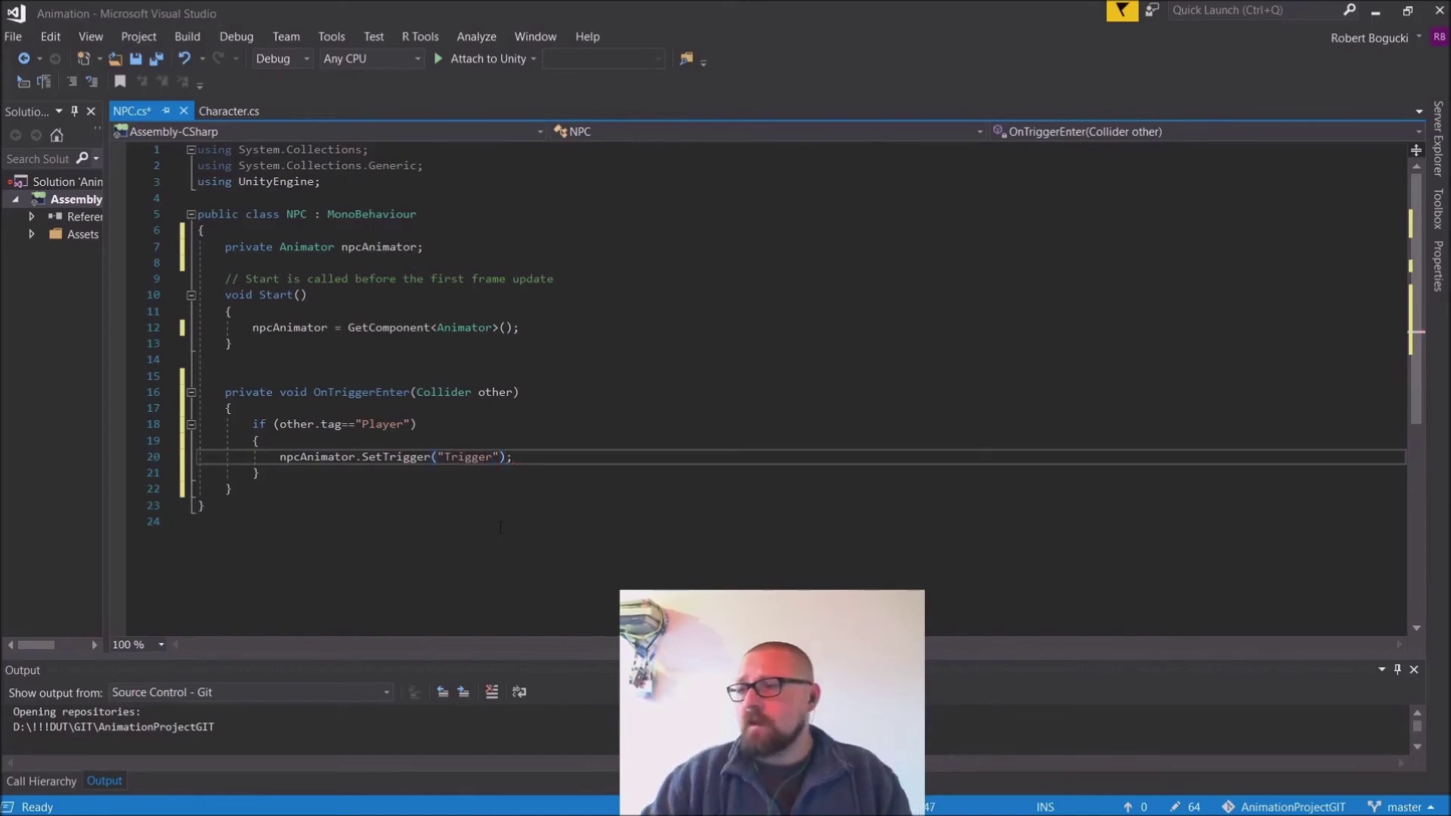
{"action": "left_click", "coordinate": [13, 36]}
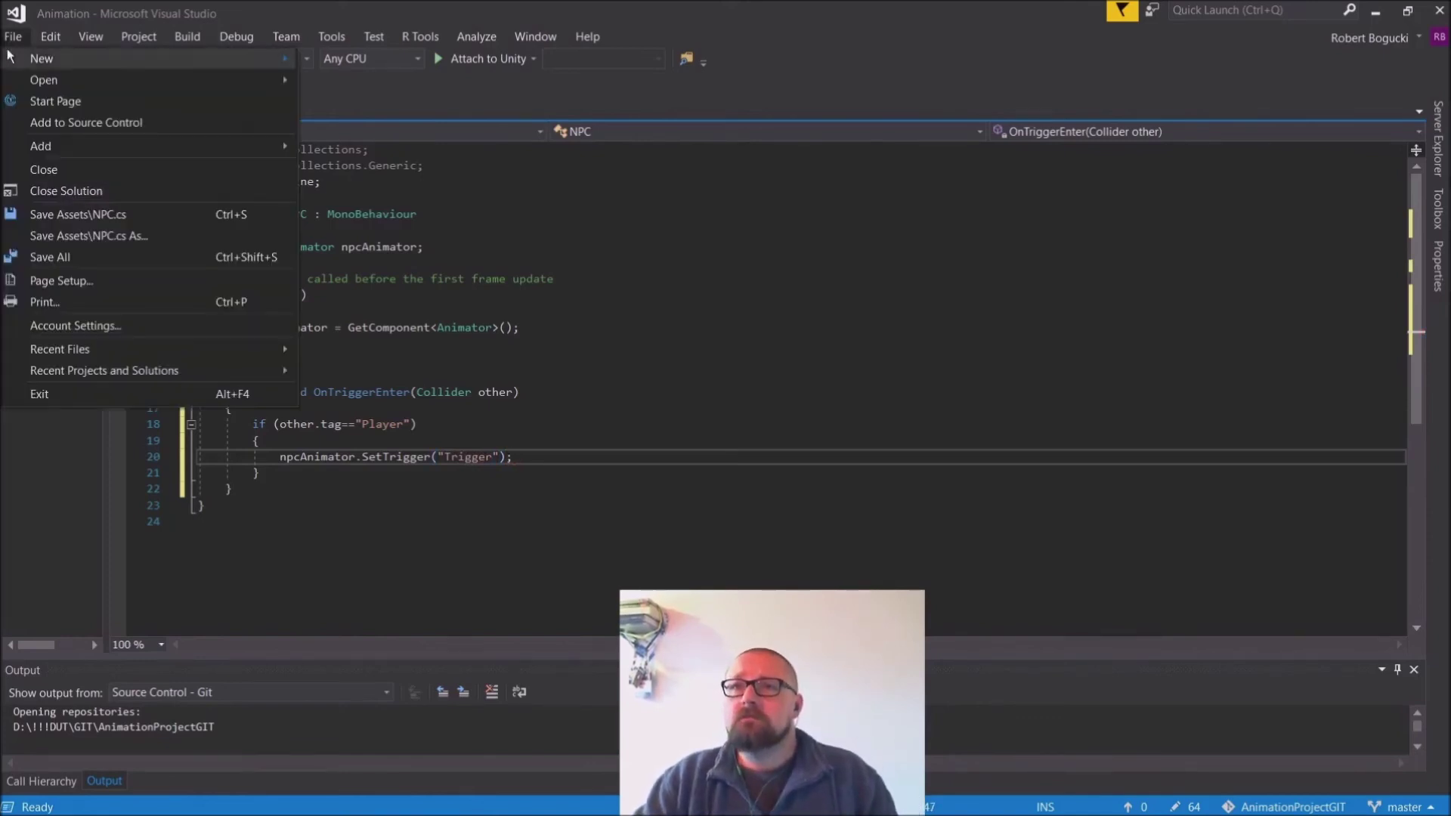
{"action": "left_click", "coordinate": [50, 213]}
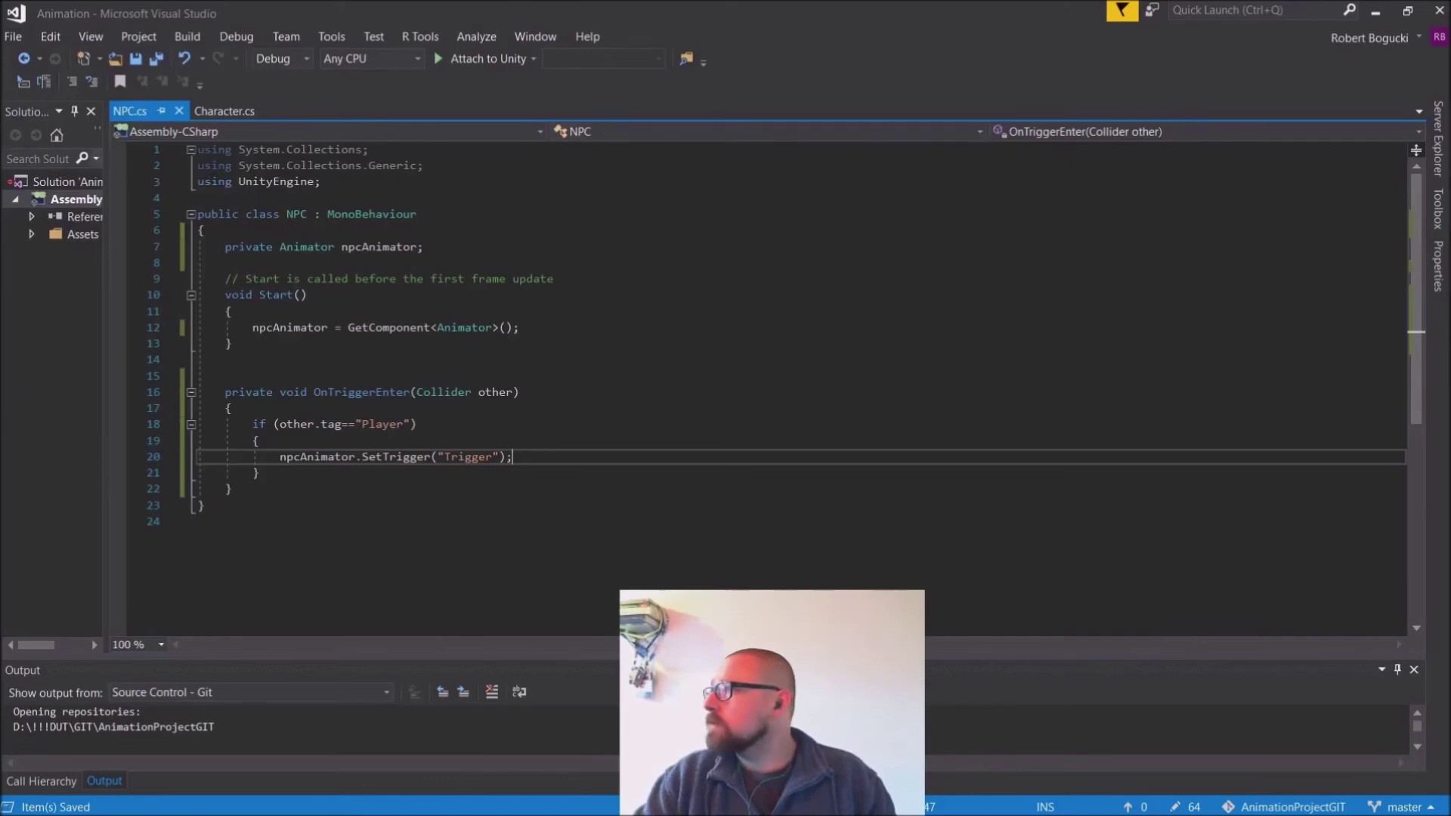
Step: Switch back to Unity and clear all messages from the Console
{"action": "left_click", "coordinate": [1387, 8]}
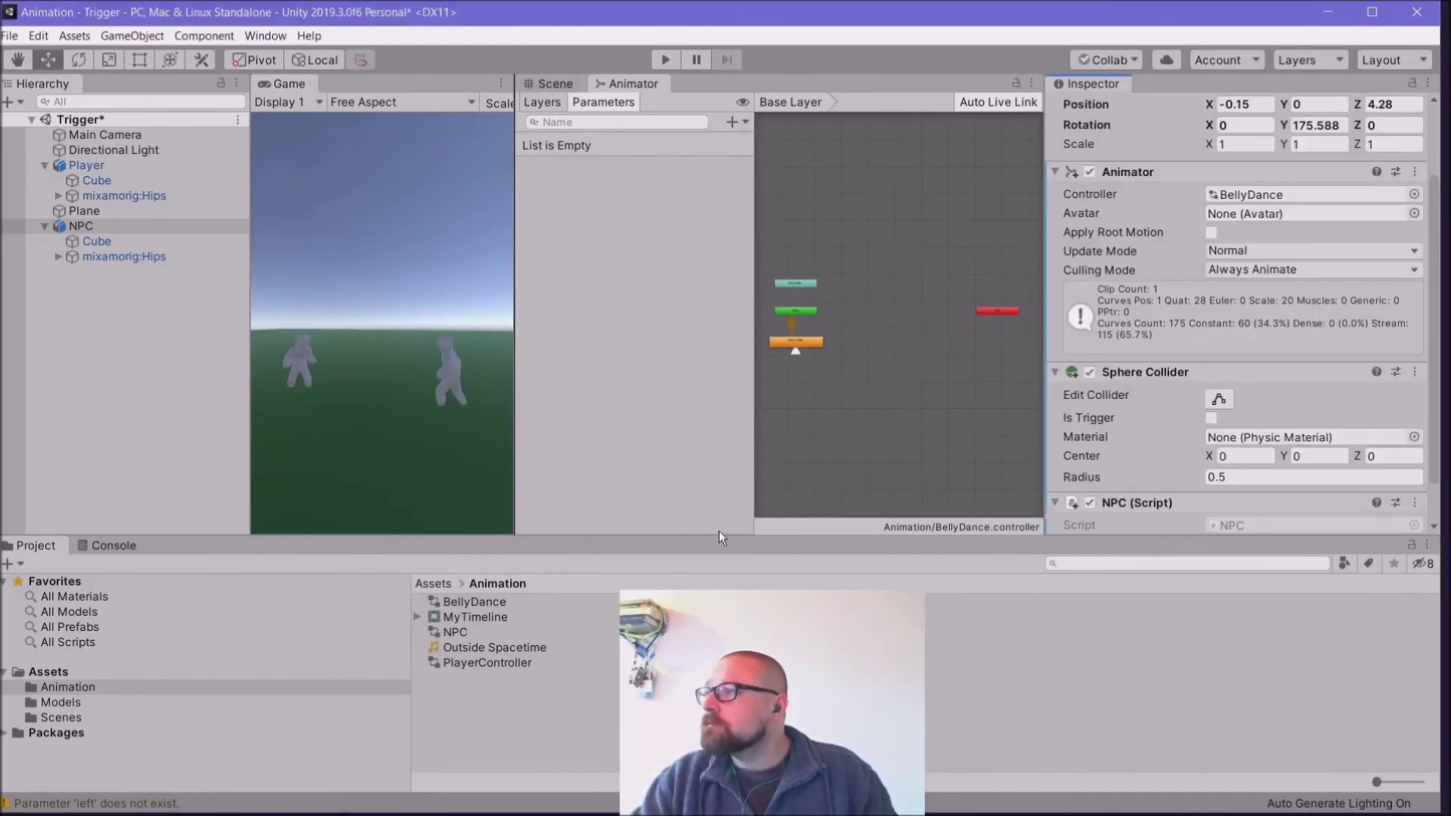
{"action": "scroll", "coordinate": [799, 361], "scroll_direction": "up", "scroll_amount": 3}
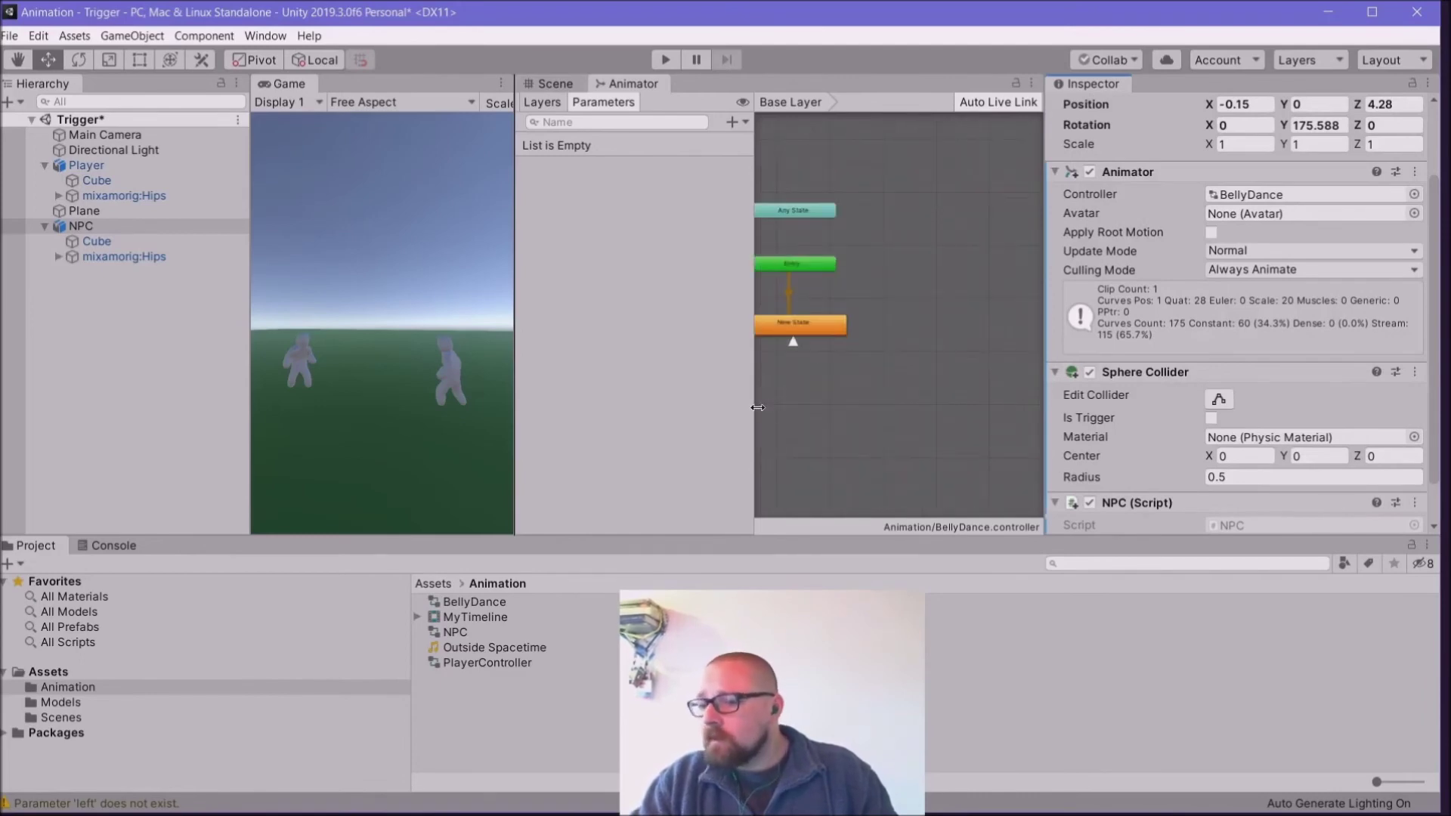
{"action": "left_click", "coordinate": [92, 545]}
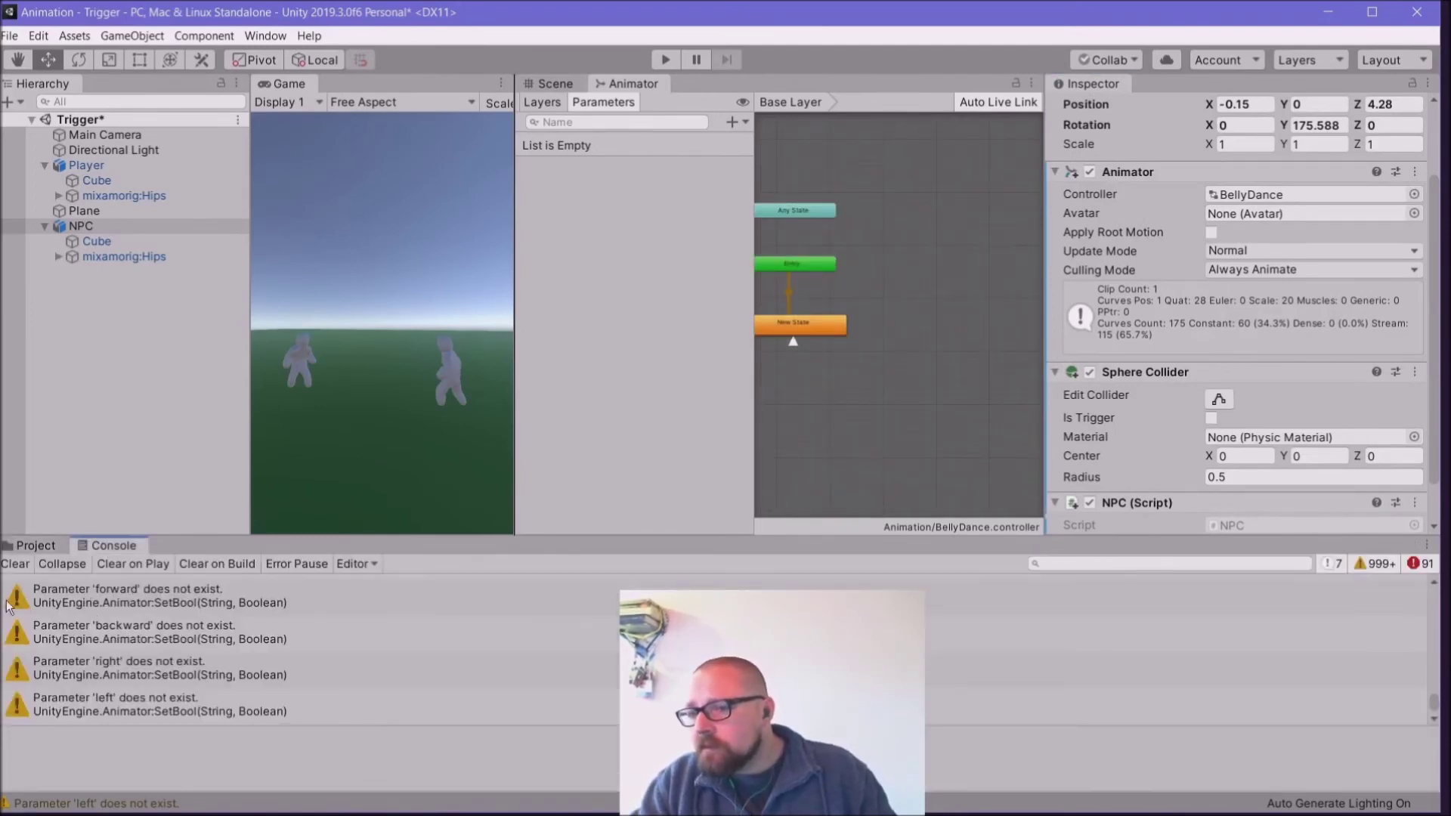
{"action": "left_click", "coordinate": [15, 564]}
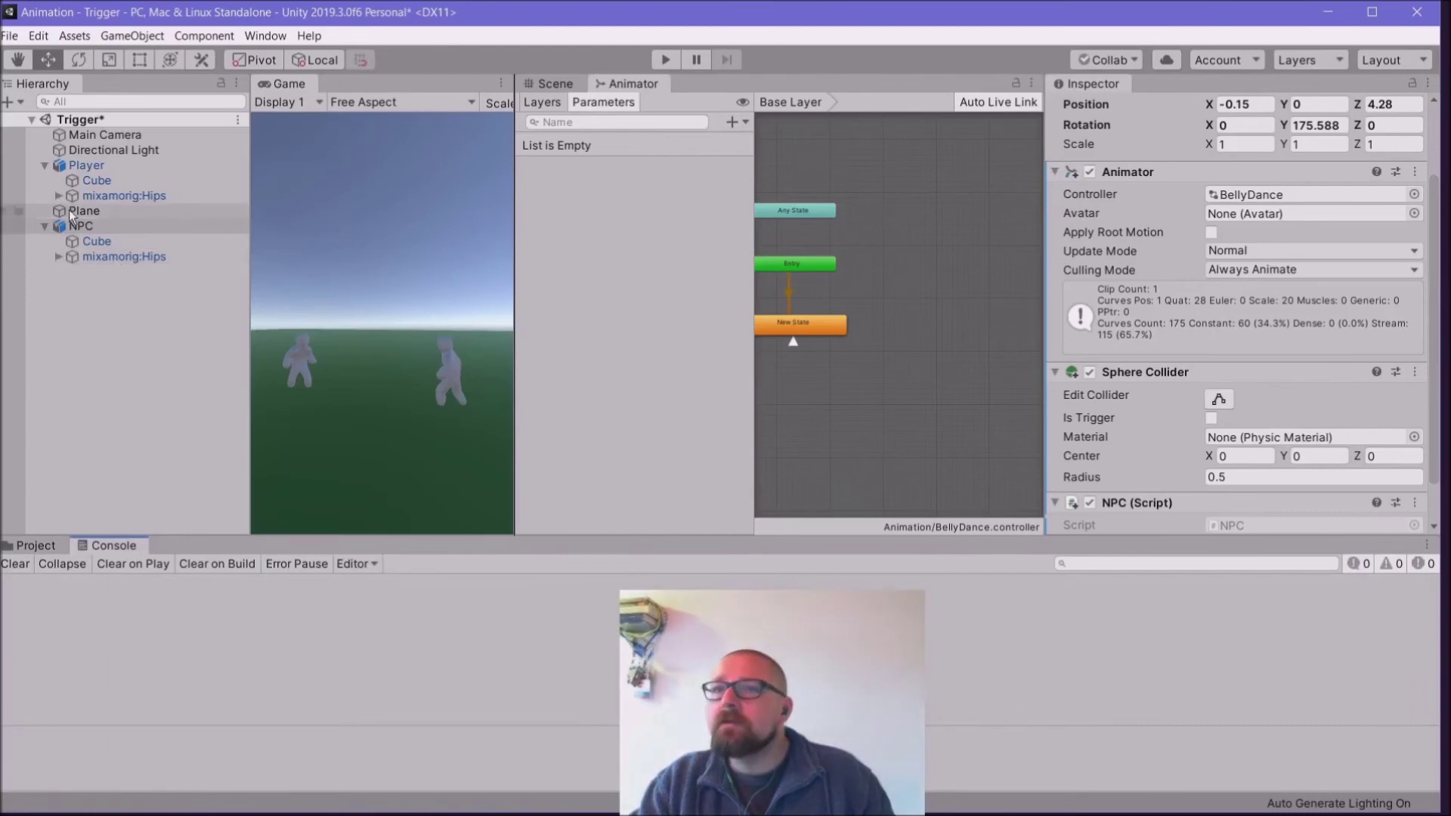
Step: Run the scene, walk the Player forward and backward near the NPC to test the trigger, check the NPC's Animator, and stop the run
{"action": "left_click", "coordinate": [85, 166]}
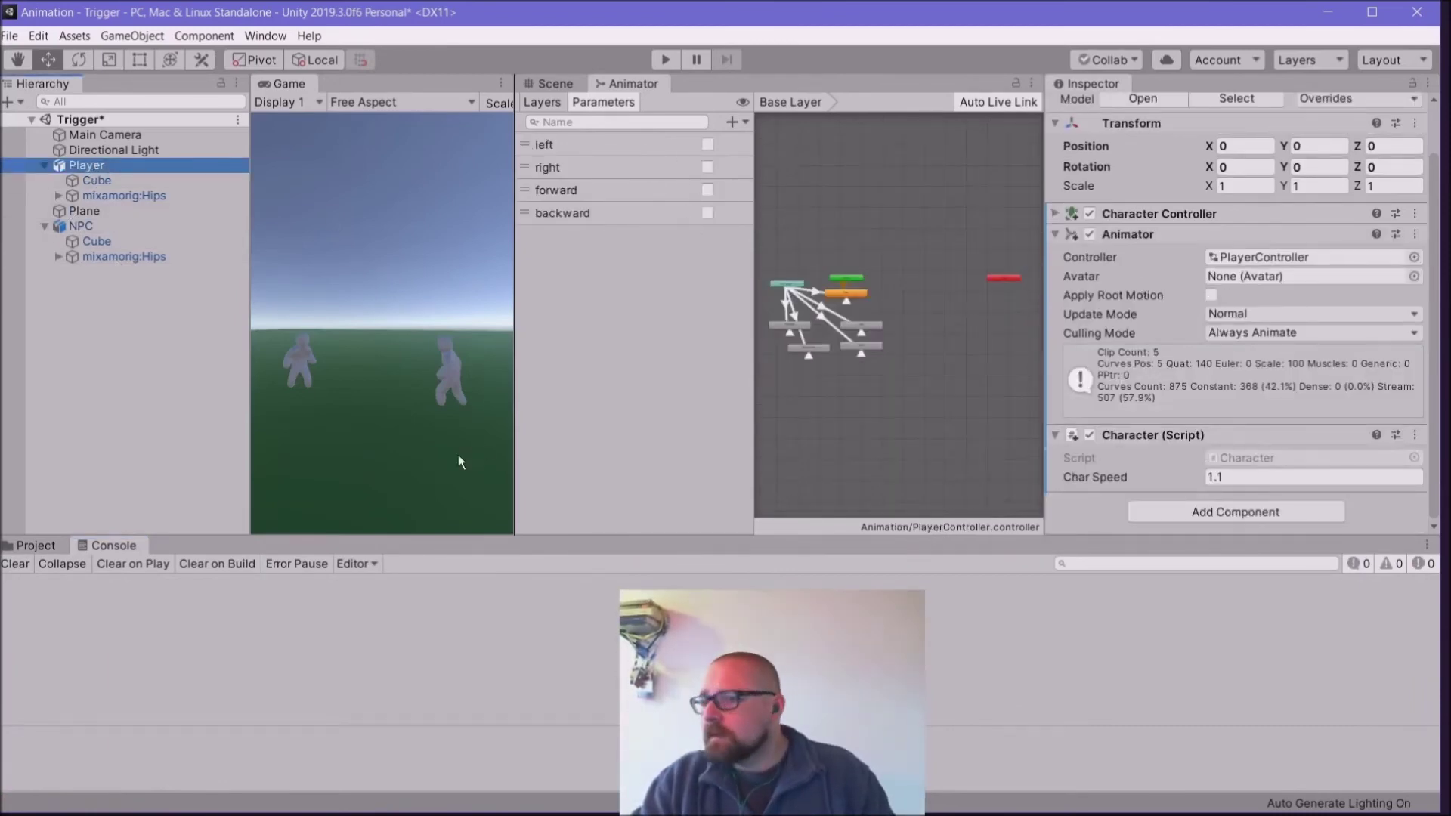
{"action": "left_click", "coordinate": [666, 59]}
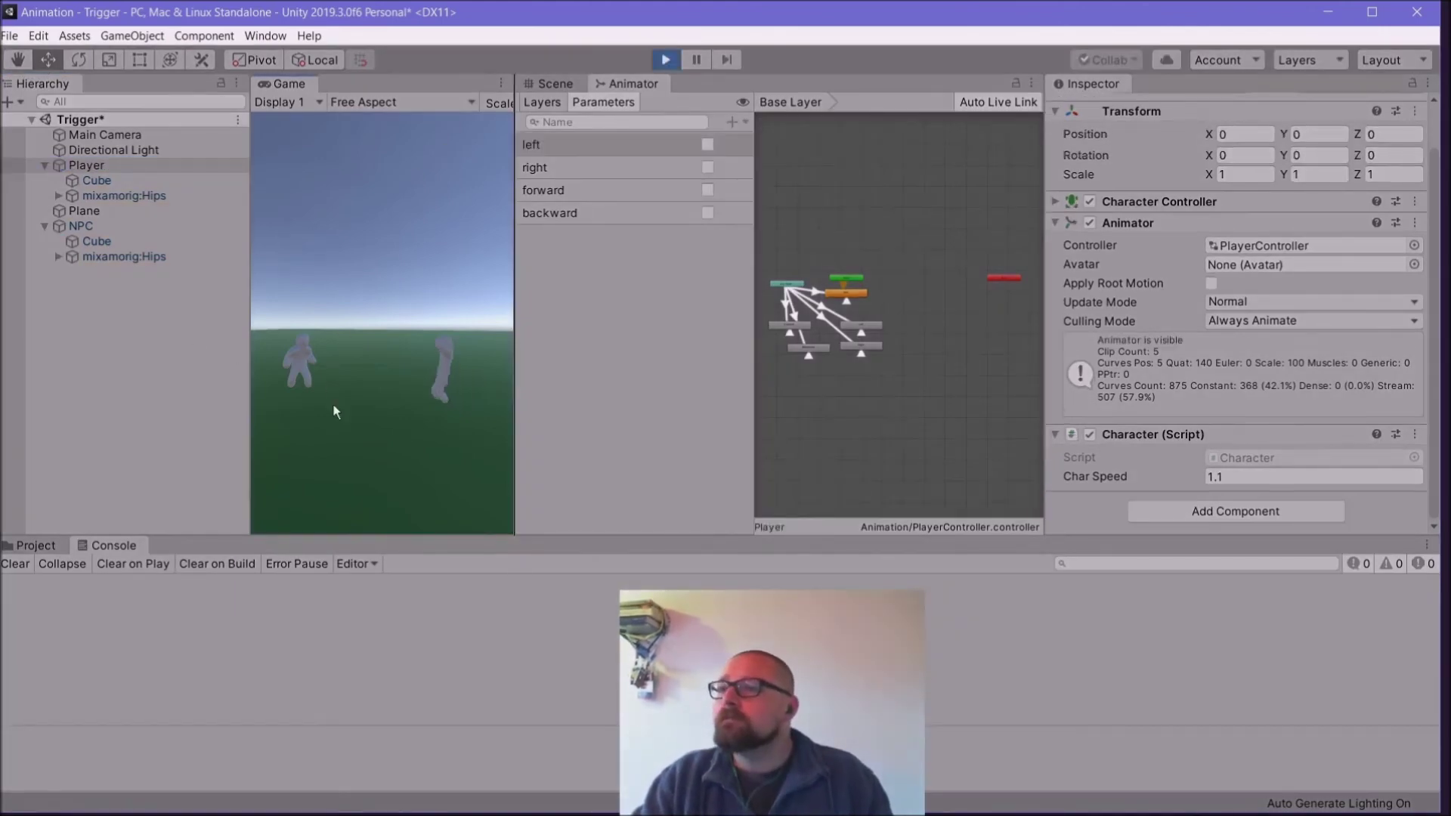
{"action": "key", "text": "w"}
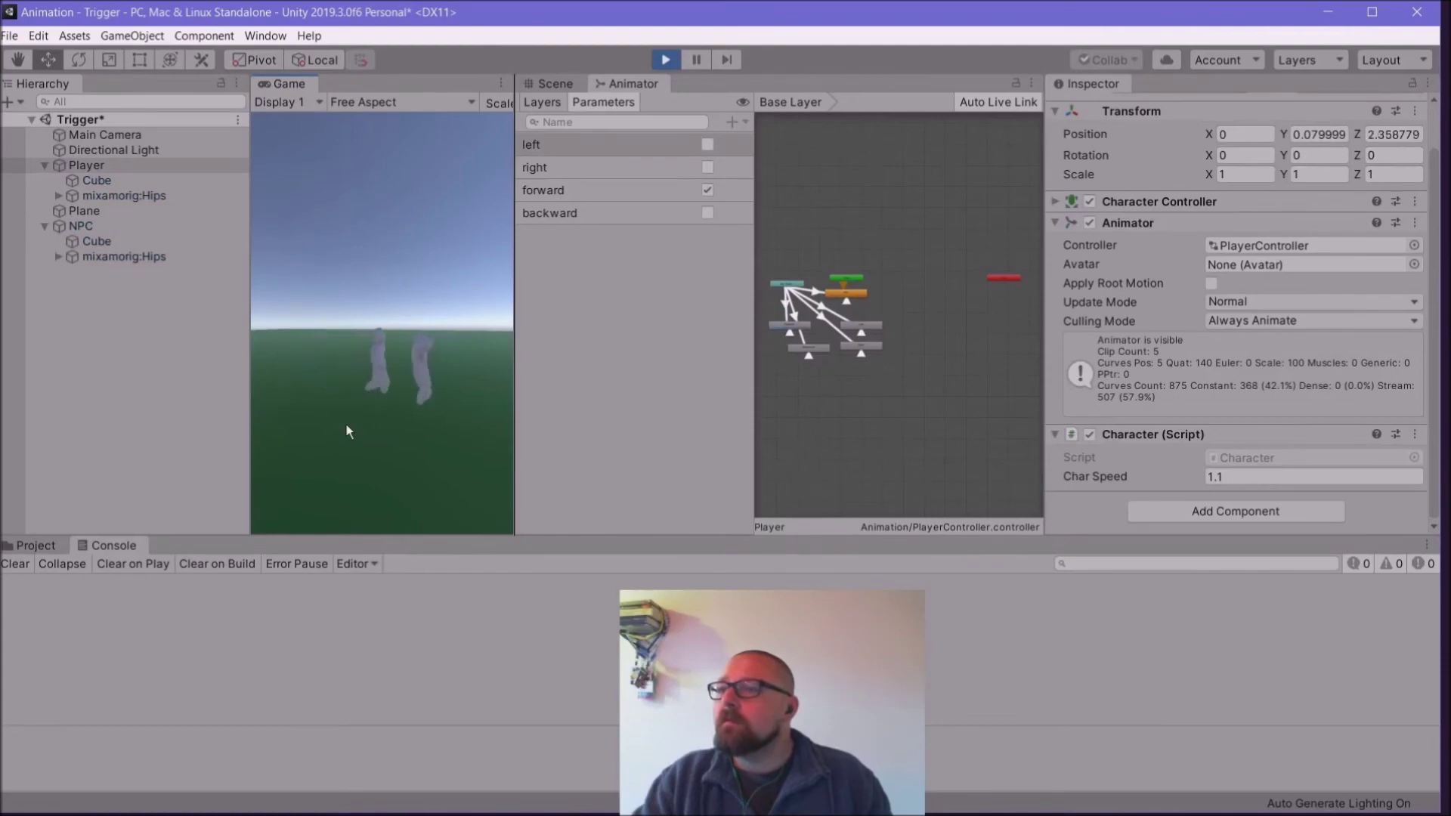
{"action": "key", "text": "s"}
{"action": "key", "text": "w"}
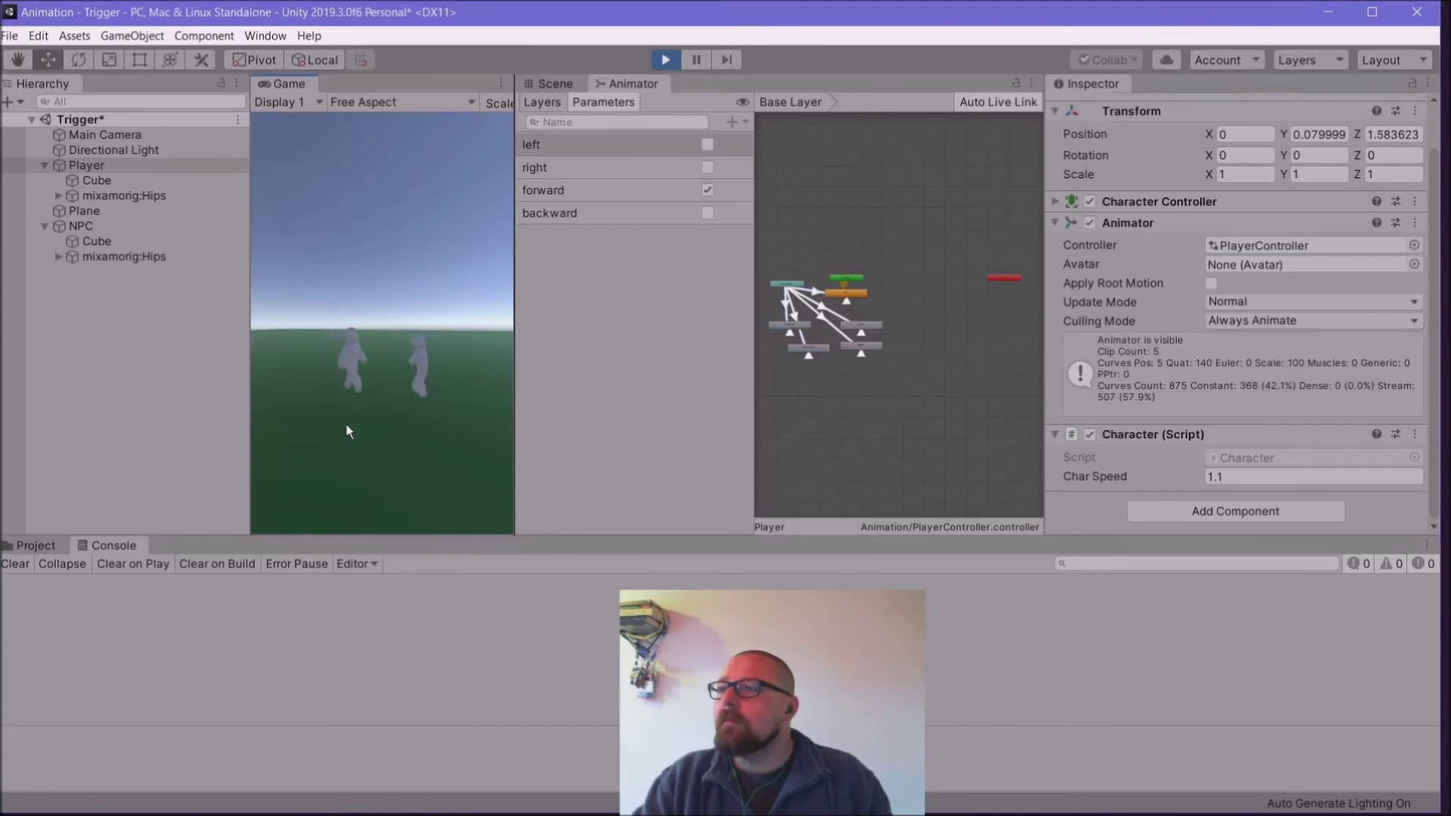
{"action": "key", "text": "s"}
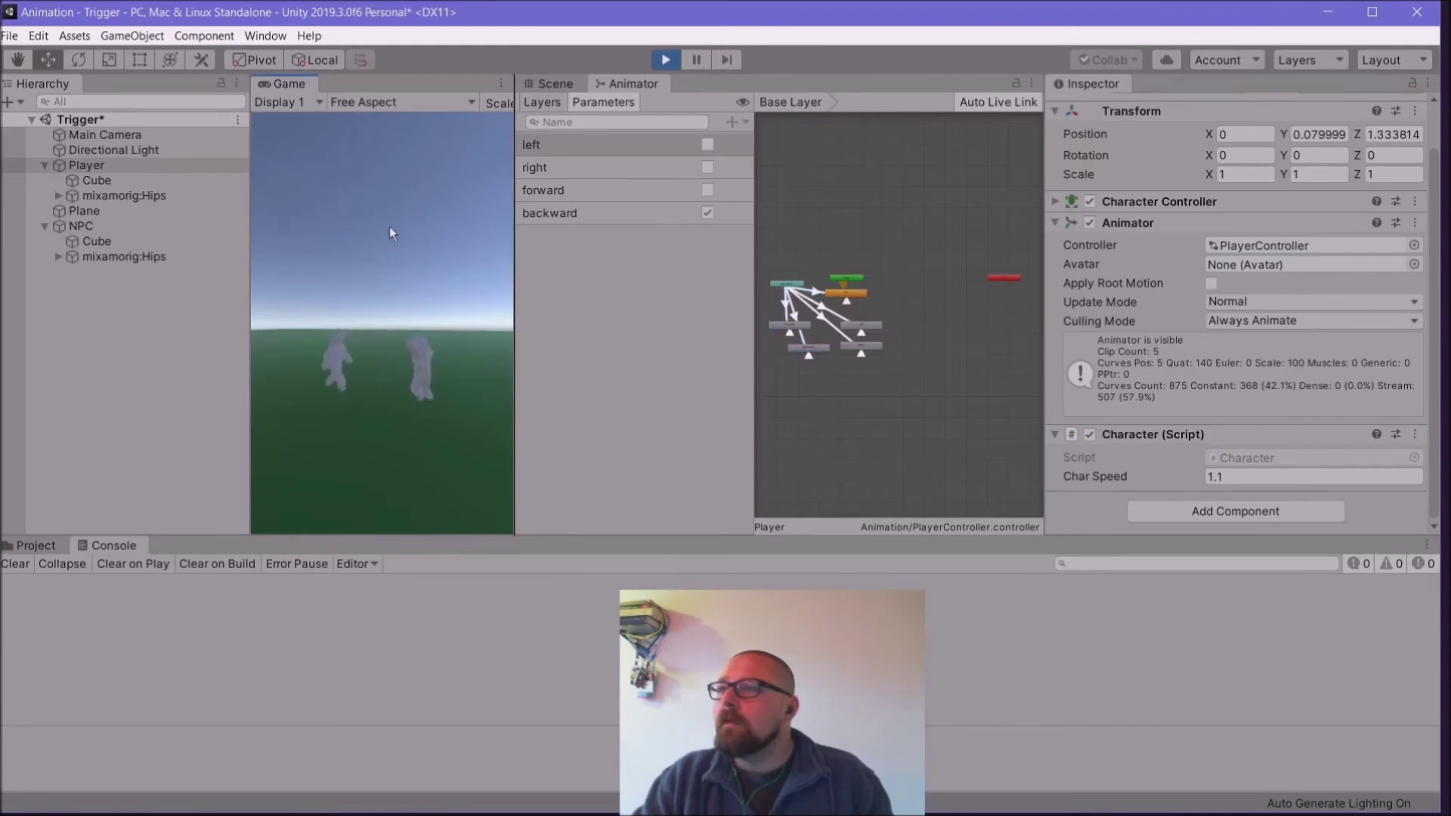
{"action": "left_click", "coordinate": [83, 227]}
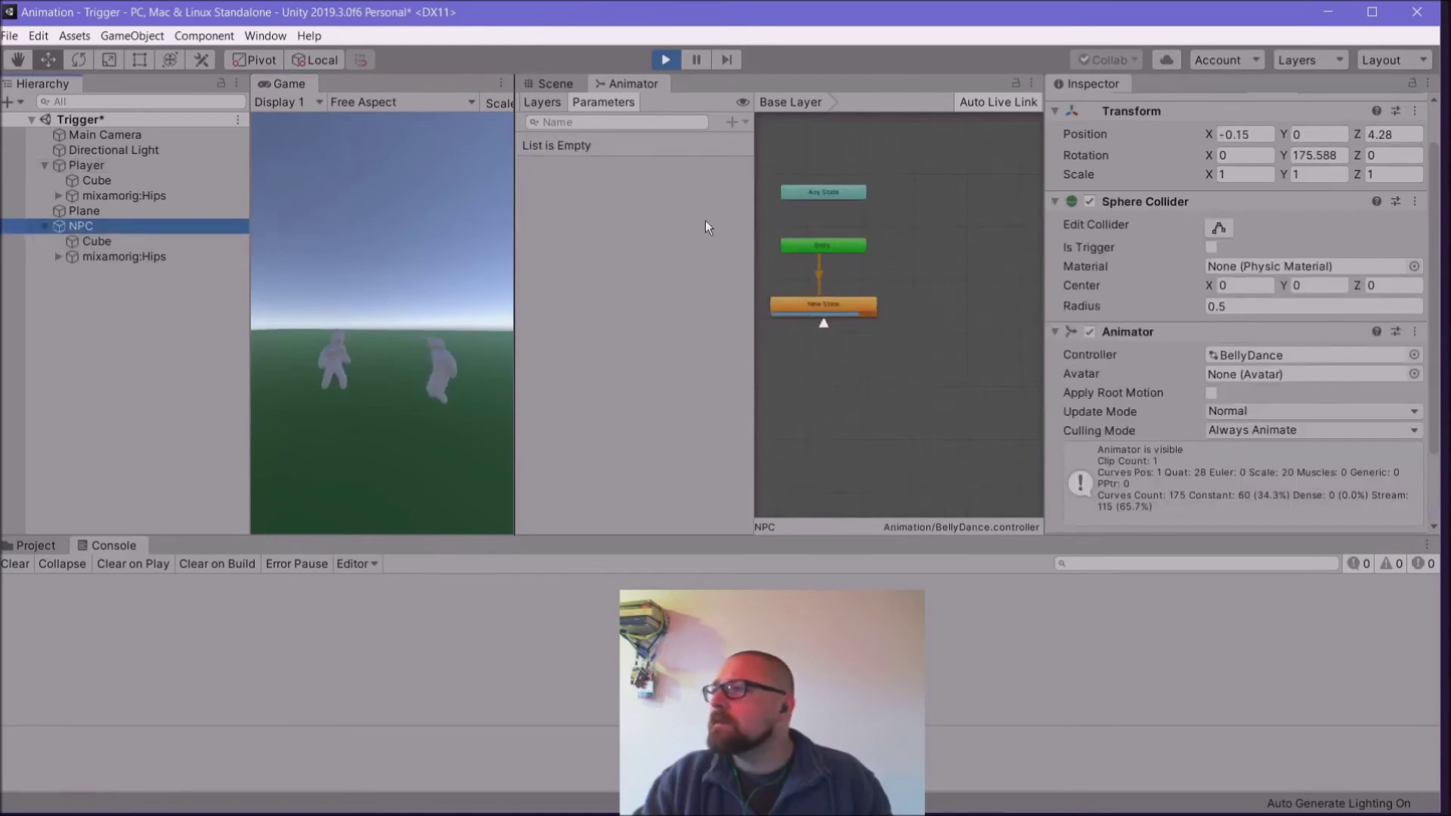
{"action": "left_click", "coordinate": [665, 60]}
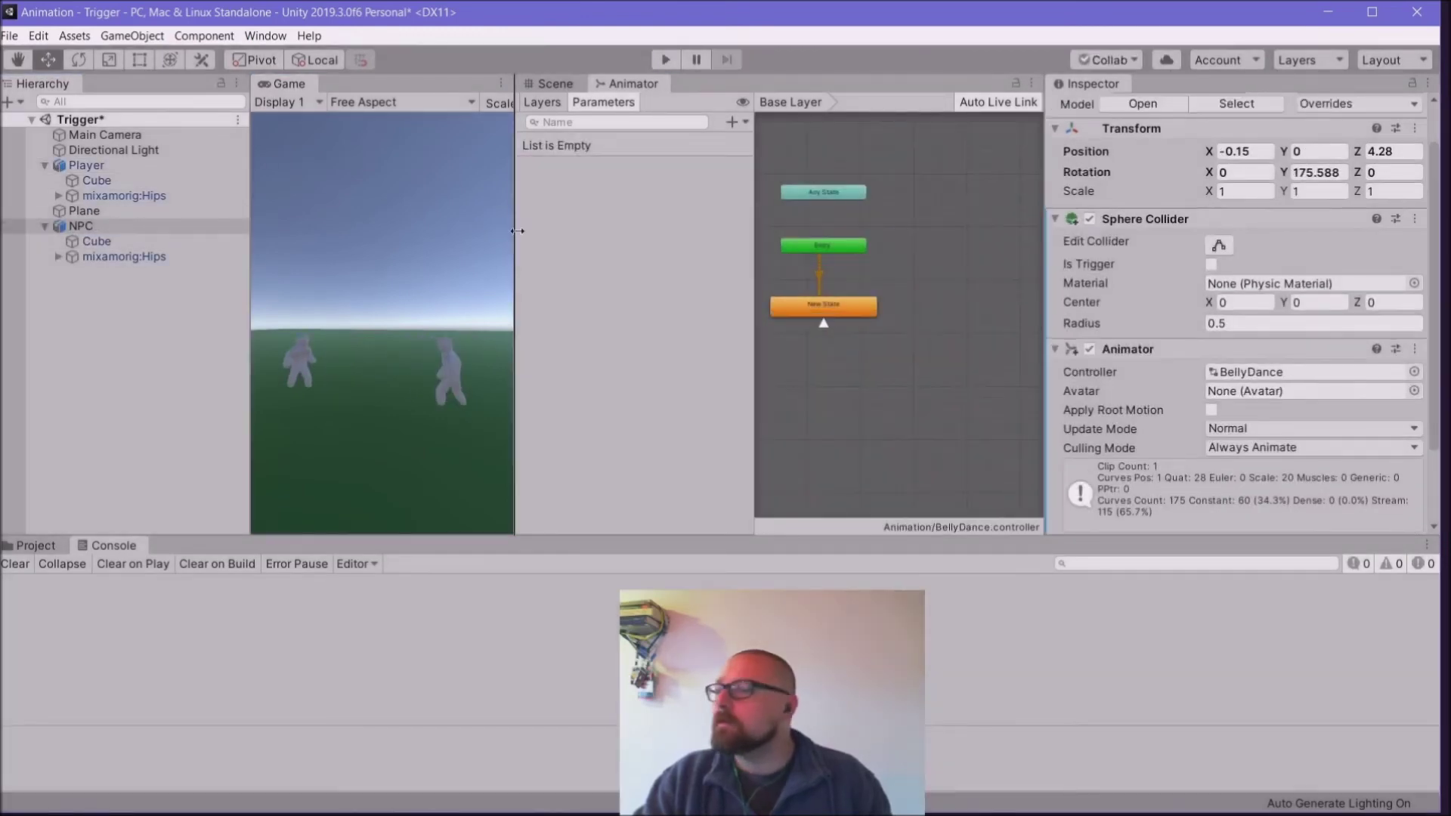
Step: Assign the NPC controller to the NPC's Animator component and run the scene again
{"action": "left_click", "coordinate": [1414, 371]}
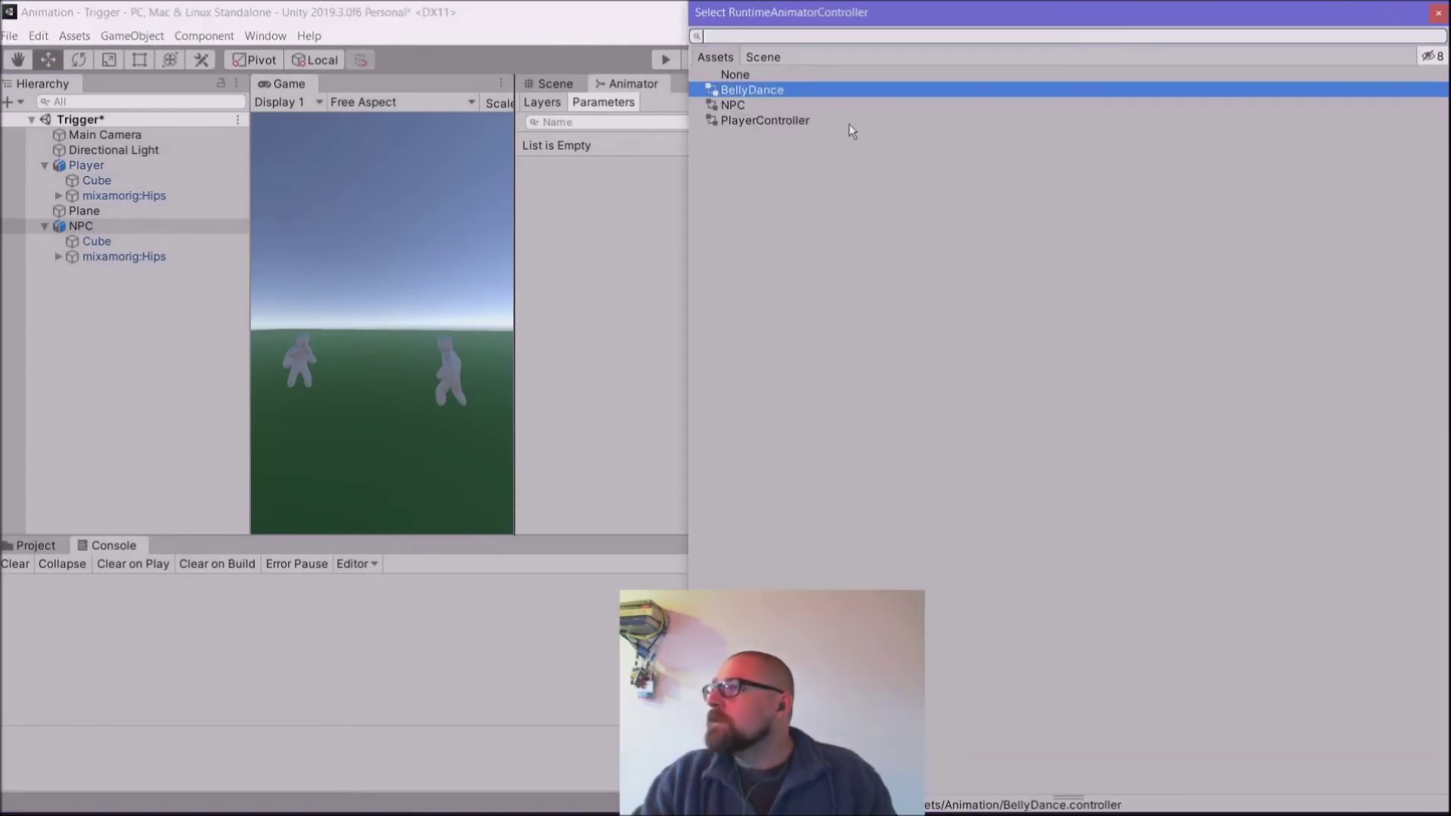
{"action": "double_click", "coordinate": [741, 102]}
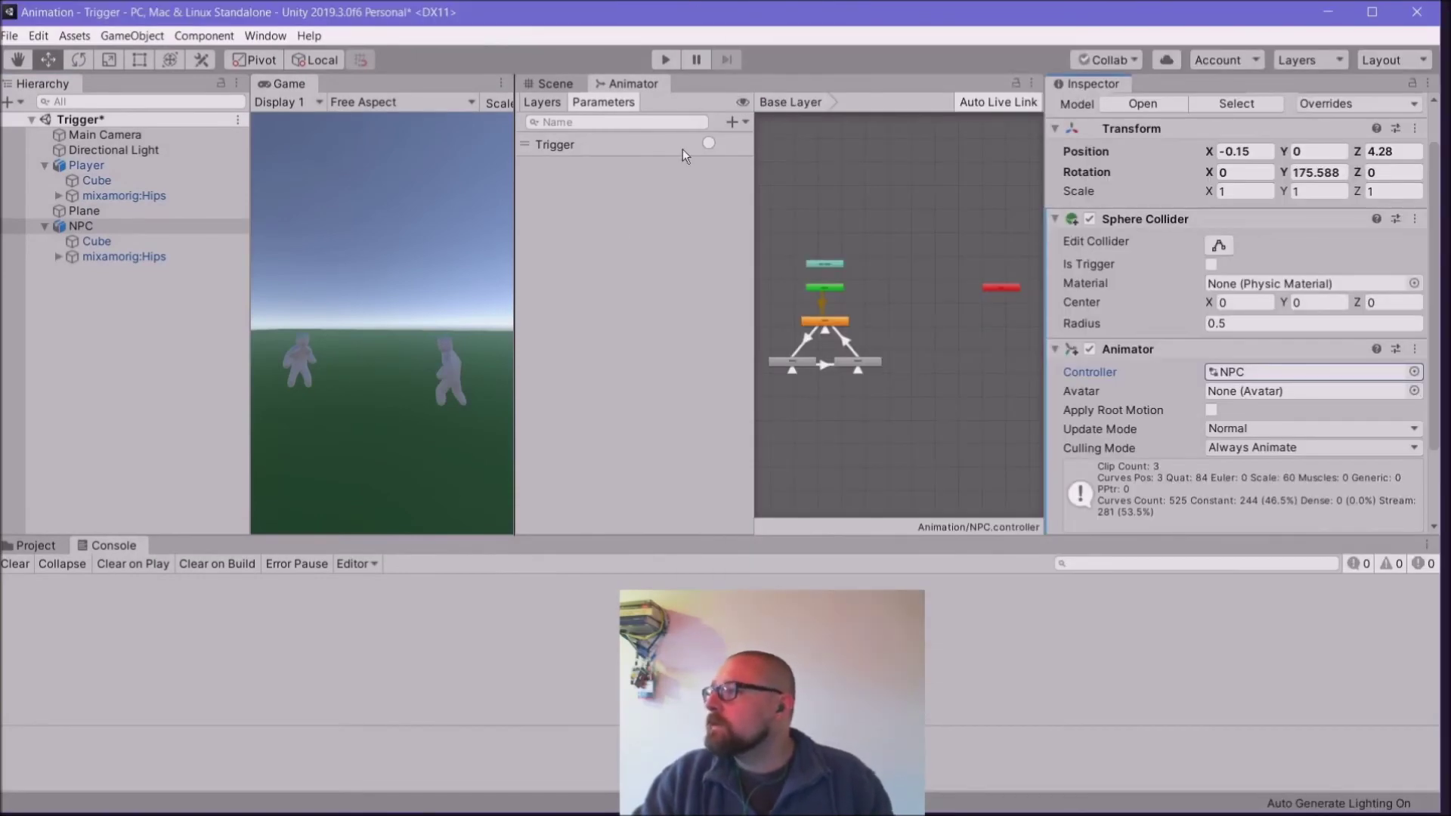
{"action": "left_click", "coordinate": [661, 62]}
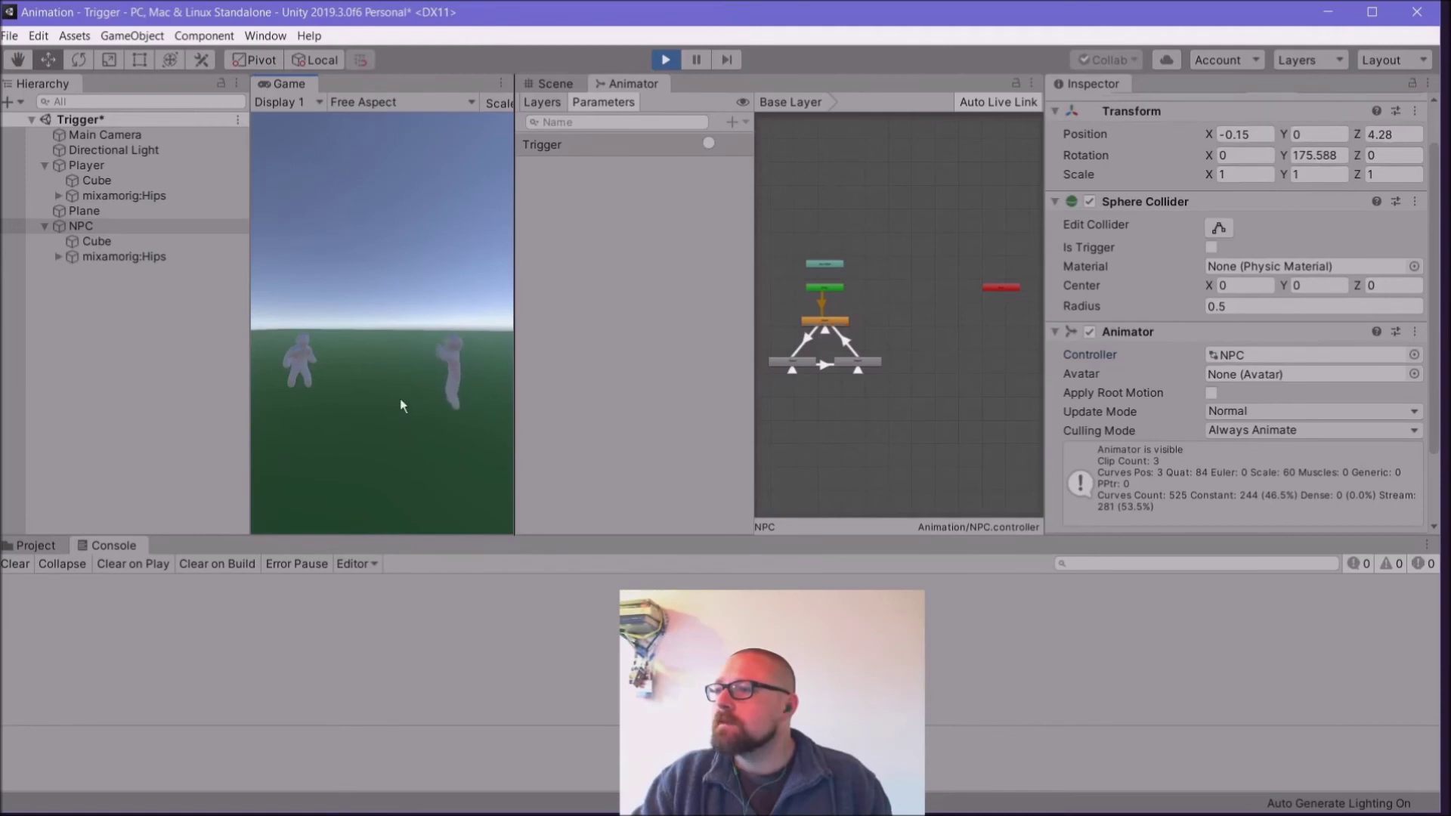
Step: Widen the Game view and the Animator graph, and test the player's walk beside the NPC before ending play mode
{"action": "left_click_drag", "start_coordinate": [514, 401], "coordinate": [702, 396]}
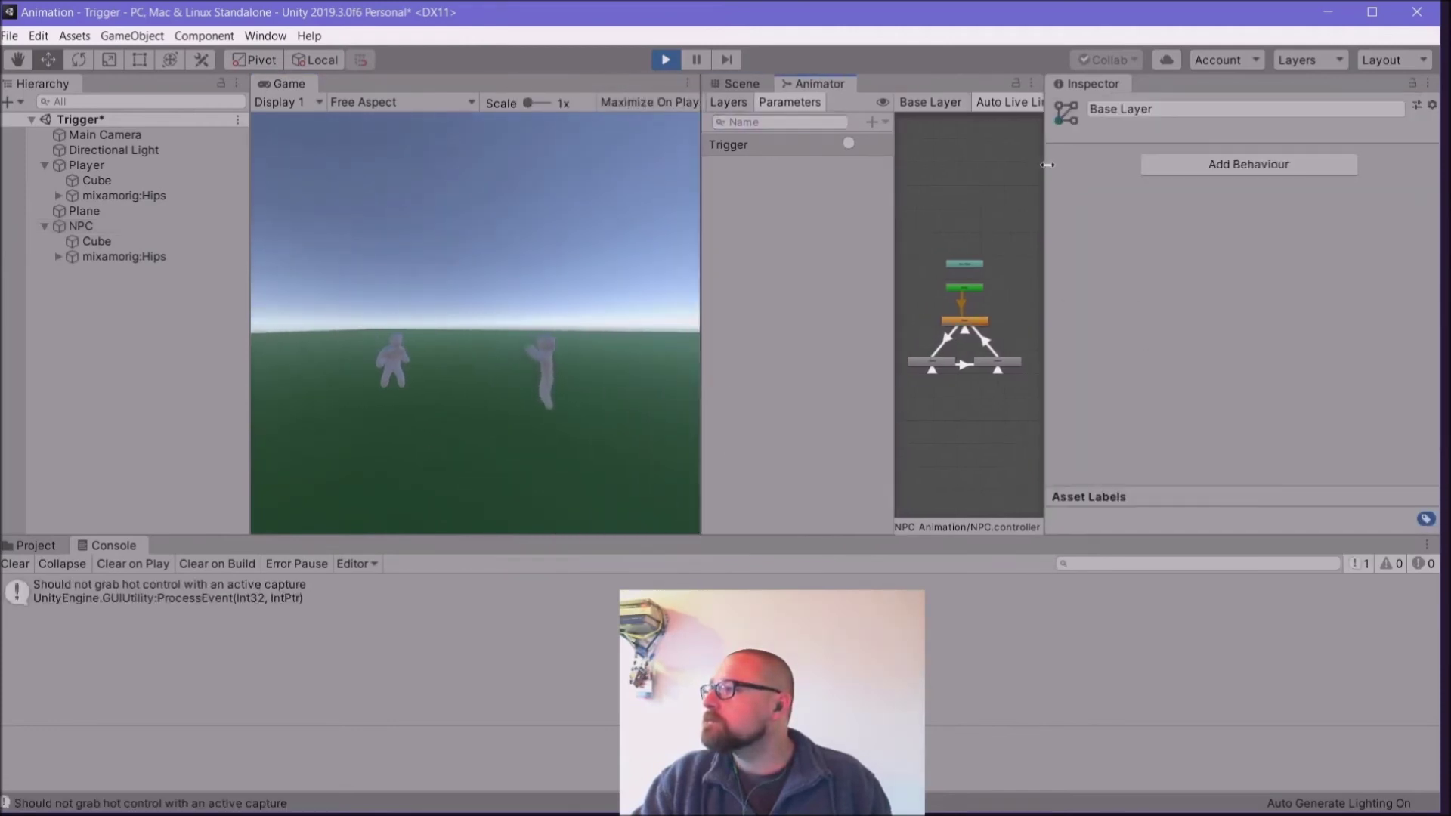
{"action": "left_click_drag", "start_coordinate": [1041, 276], "coordinate": [1180, 322]}
{"action": "scroll", "coordinate": [1088, 334], "scroll_direction": "up", "scroll_amount": 3}
{"action": "key", "text": "a"}
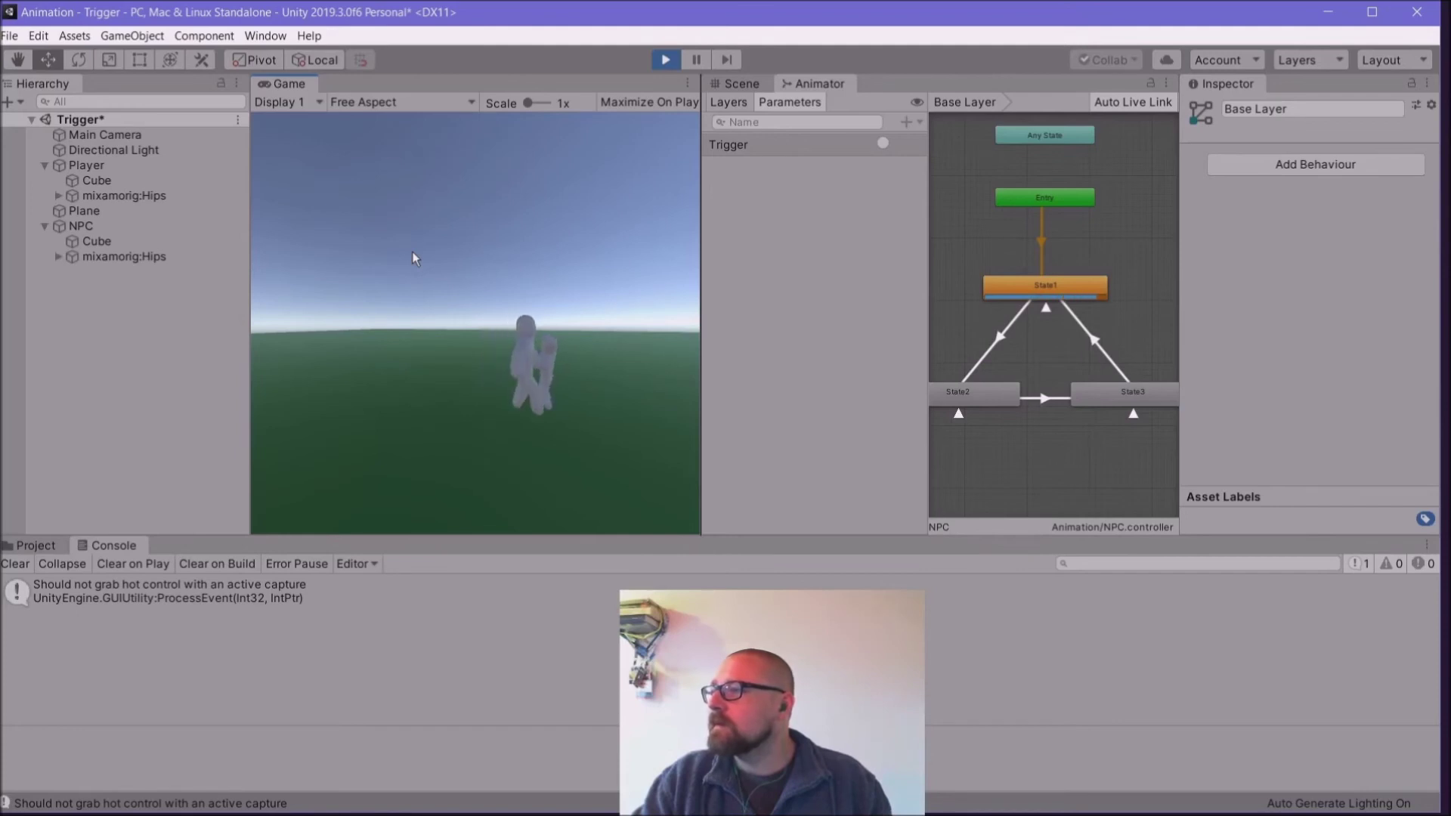
{"action": "left_click", "coordinate": [665, 60]}
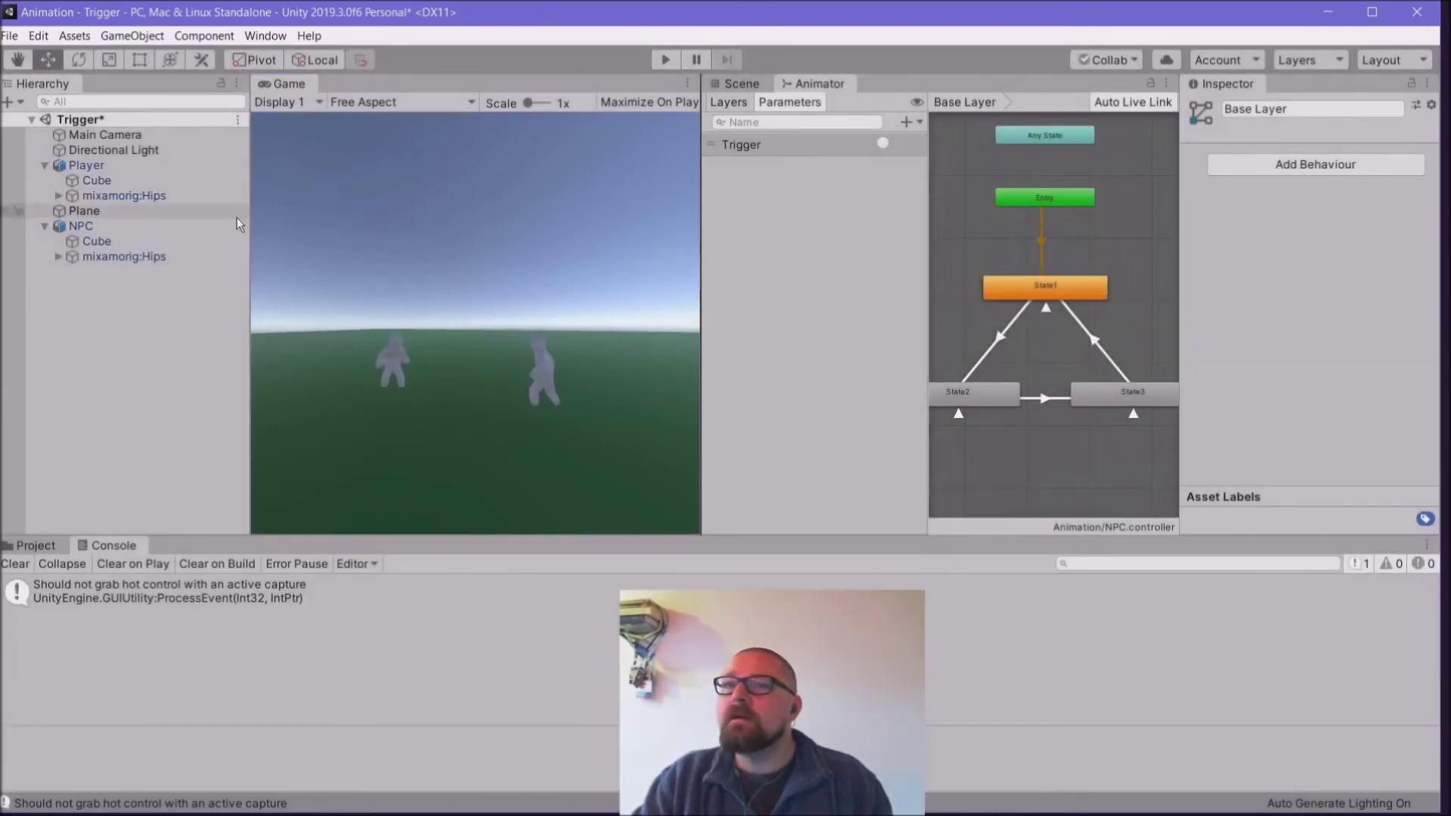
Step: Add a Rigidbody component to the Player object and clear the console
{"action": "left_click", "coordinate": [80, 168]}
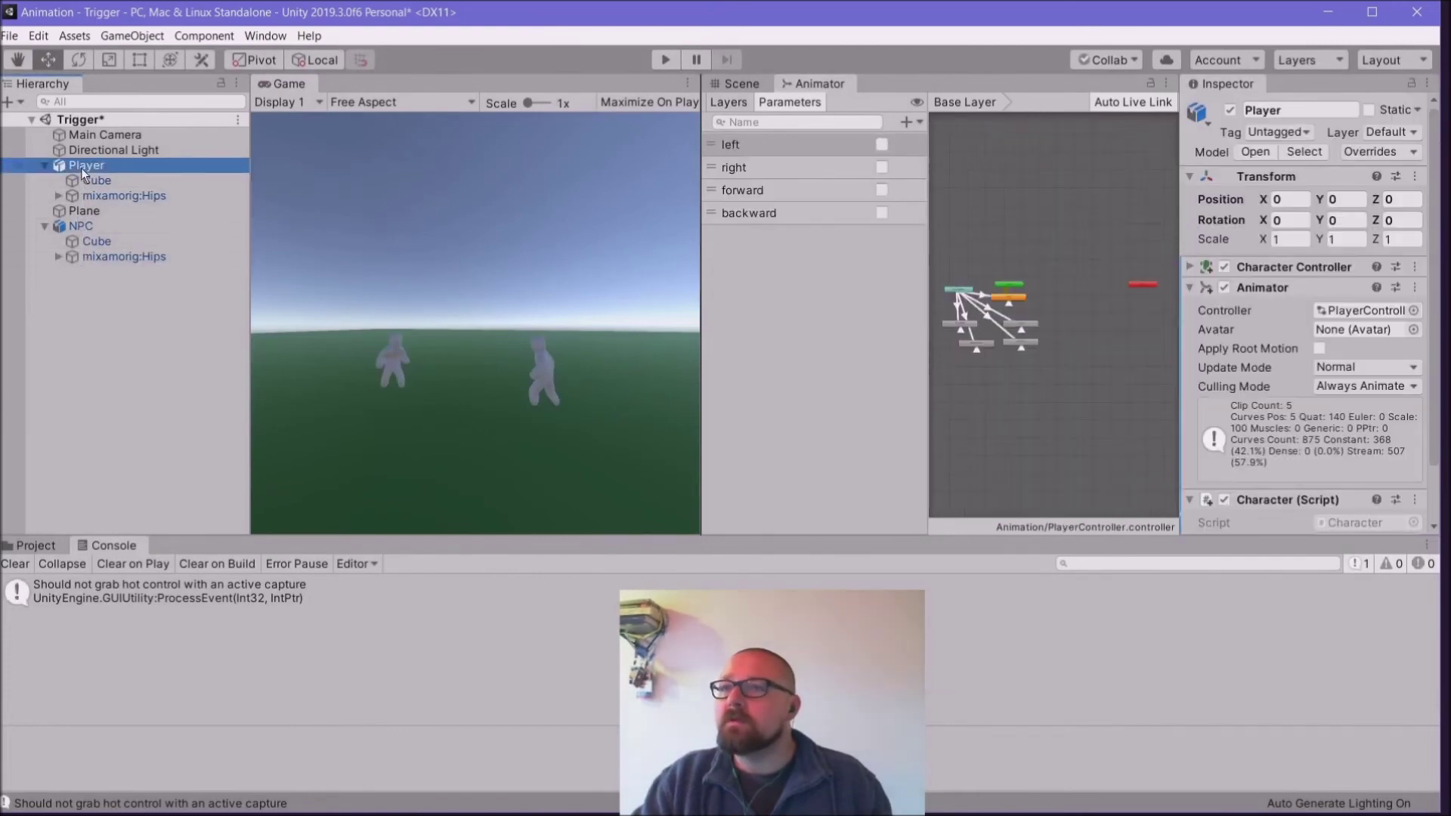
{"action": "scroll", "coordinate": [1287, 418], "scroll_direction": "down", "scroll_amount": 3}
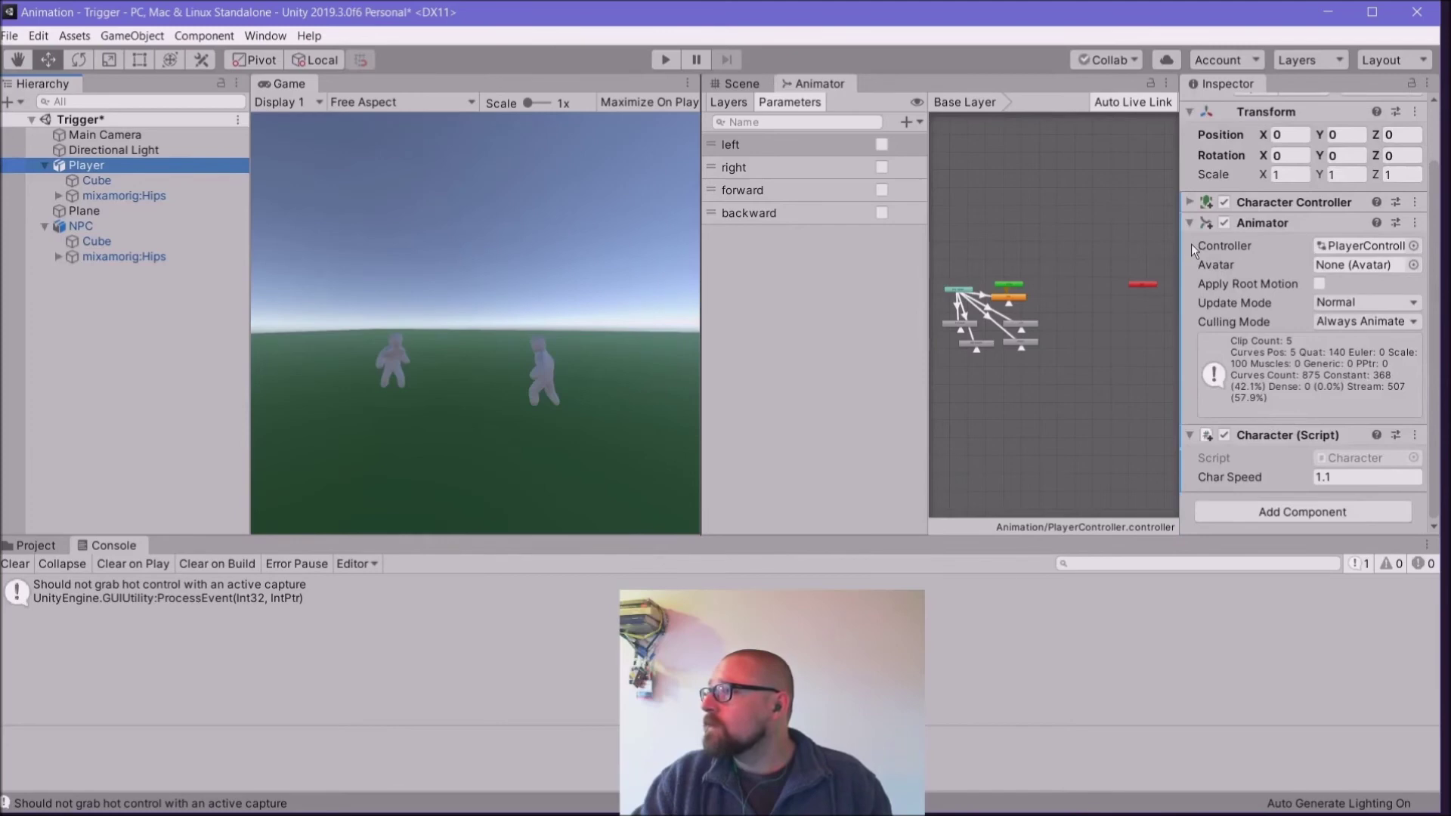
{"action": "left_click", "coordinate": [1290, 512]}
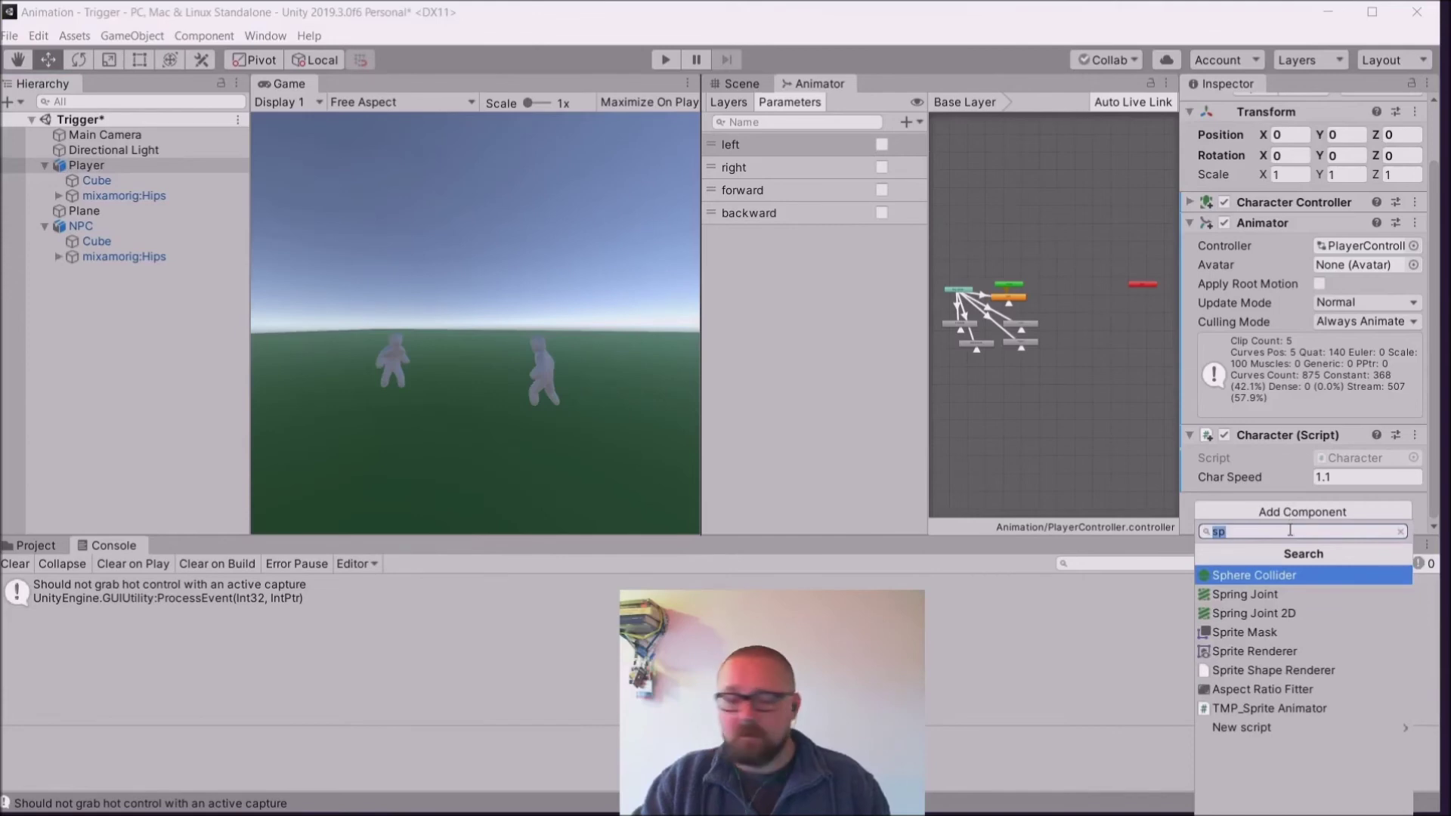
{"action": "type", "text": "Rig"}
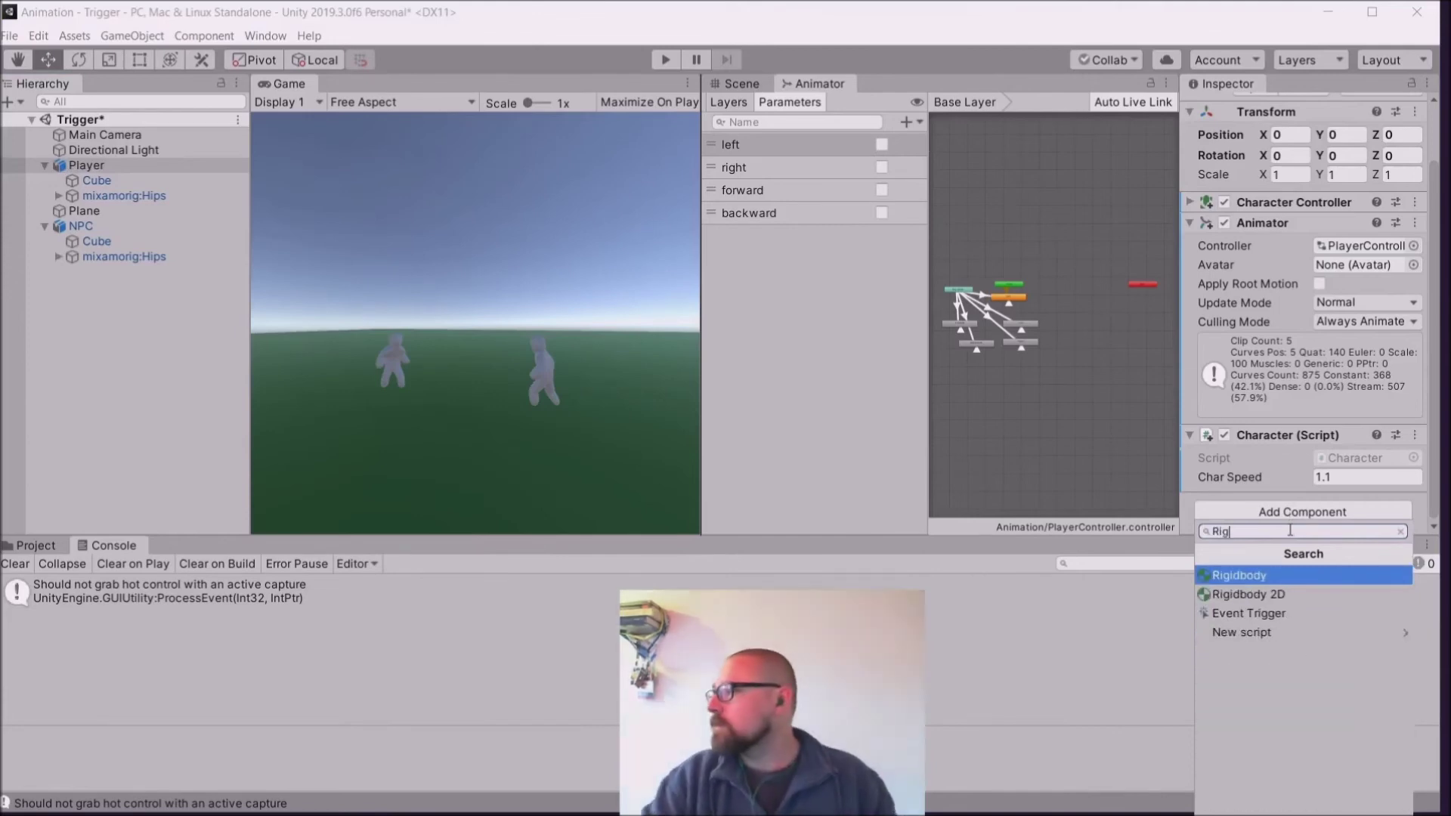
{"action": "left_click", "coordinate": [1222, 578]}
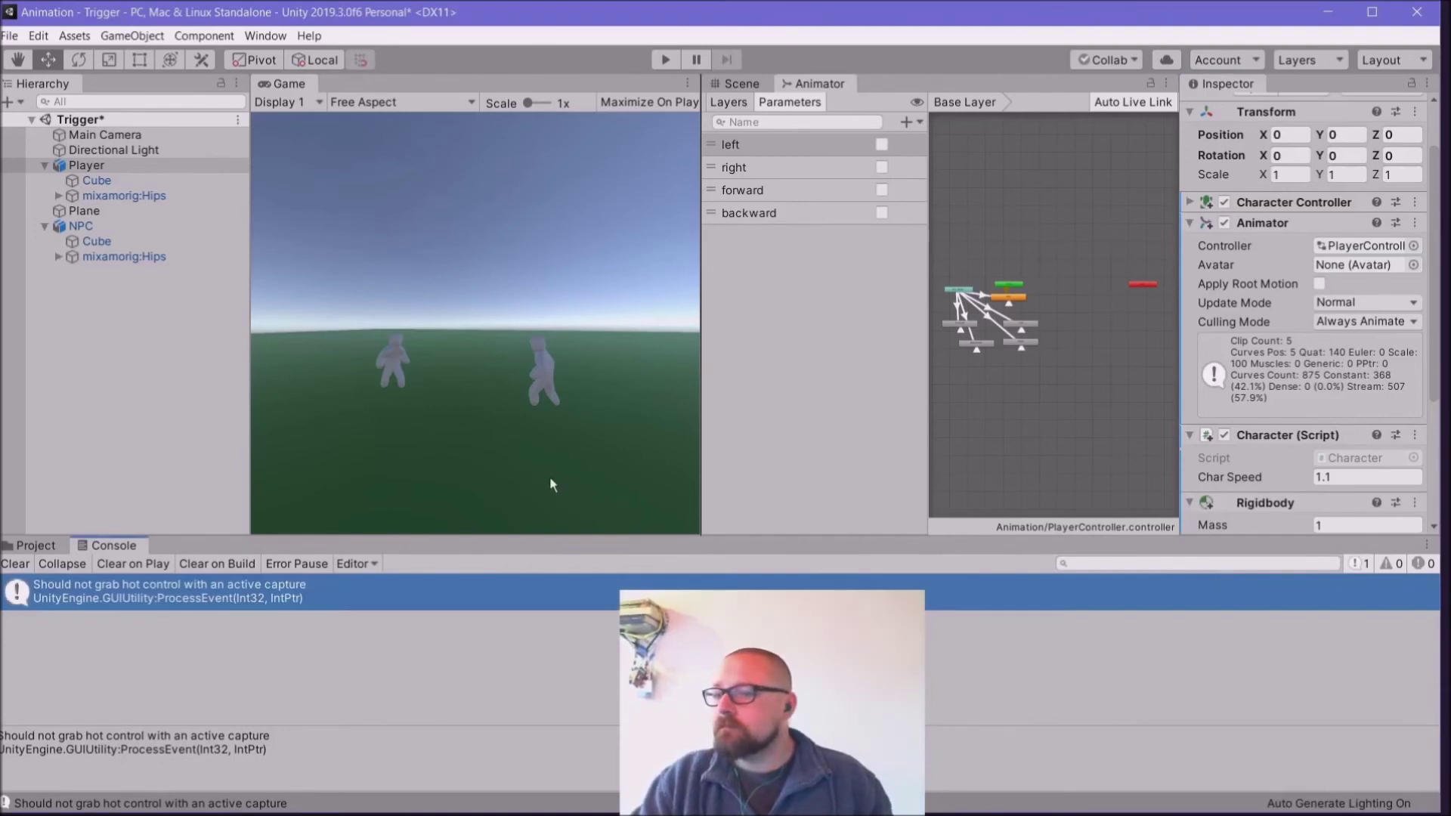
{"action": "left_click", "coordinate": [17, 565]}
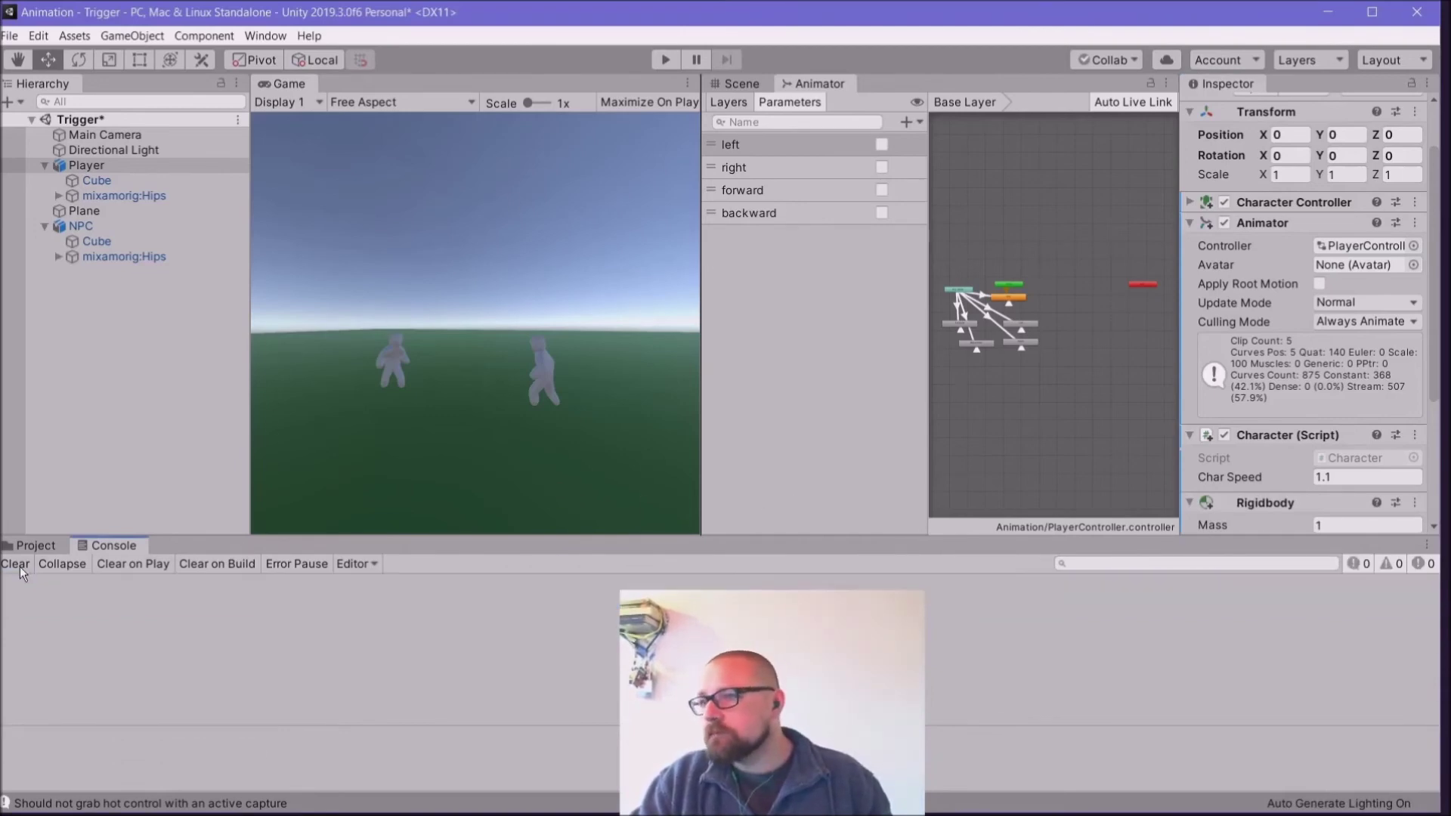
{"action": "scroll", "coordinate": [1223, 372], "scroll_direction": "down", "scroll_amount": 5}
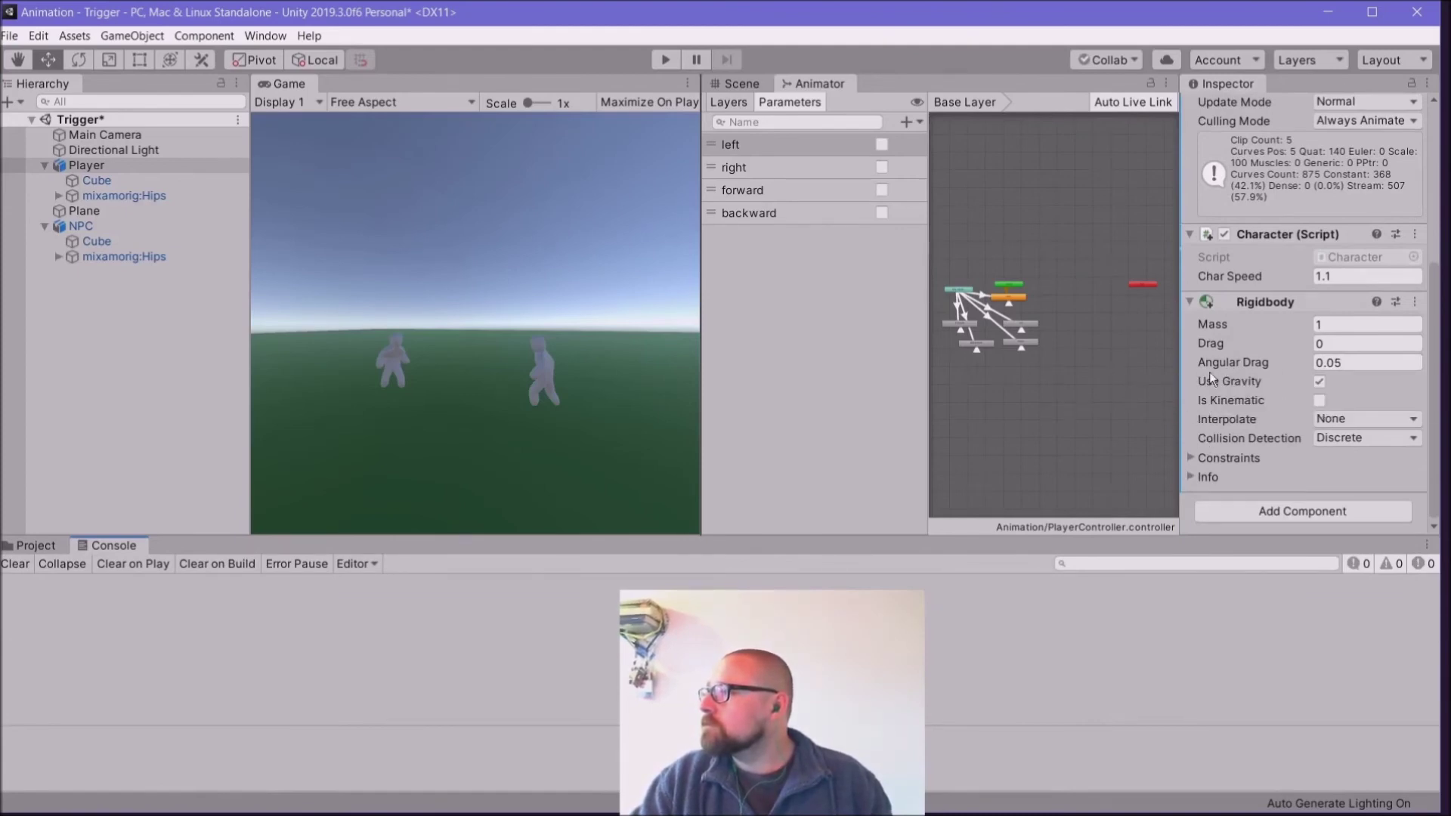
Step: Run the scene and walk the player up to the NPC and back to test the trigger
{"action": "left_click", "coordinate": [665, 60]}
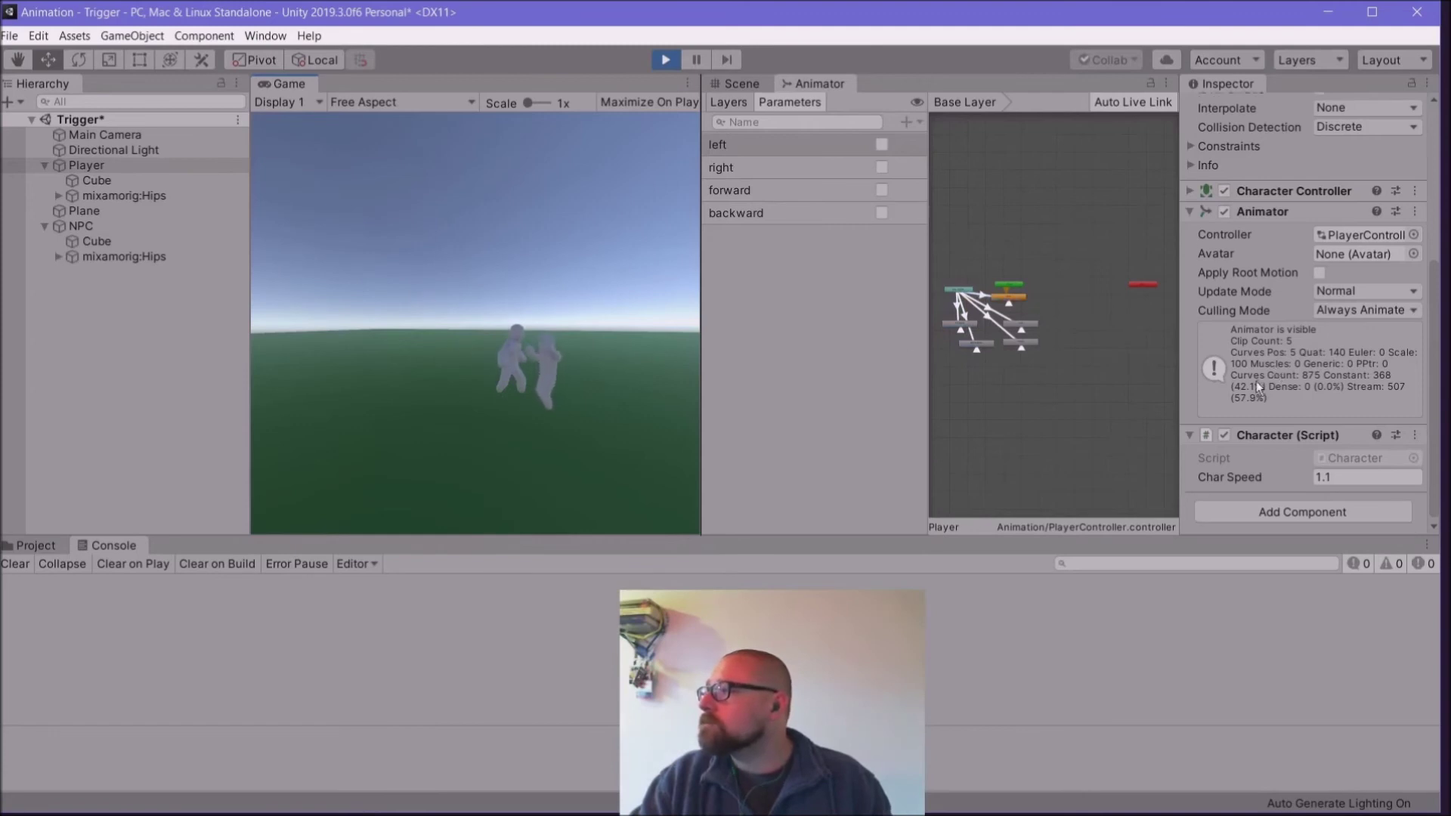
{"action": "scroll", "coordinate": [1254, 380], "scroll_direction": "up", "scroll_amount": 3}
{"action": "key", "text": "s"}
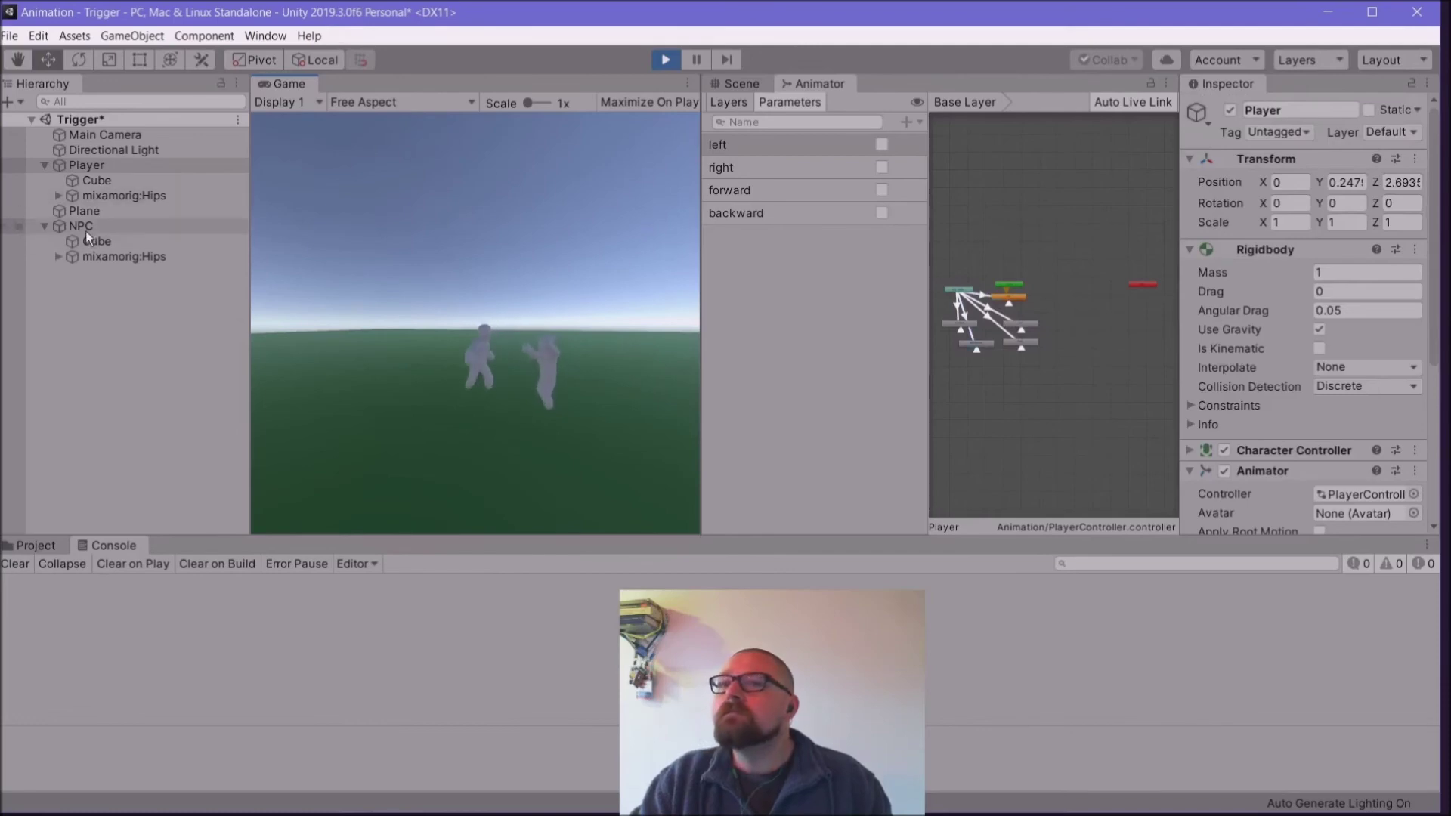
Step: Examine the NPC's components and the State1 to State2 transition conditions, ending play mode when done
{"action": "left_click", "coordinate": [81, 226]}
{"action": "scroll", "coordinate": [1264, 377], "scroll_direction": "down", "scroll_amount": 3}
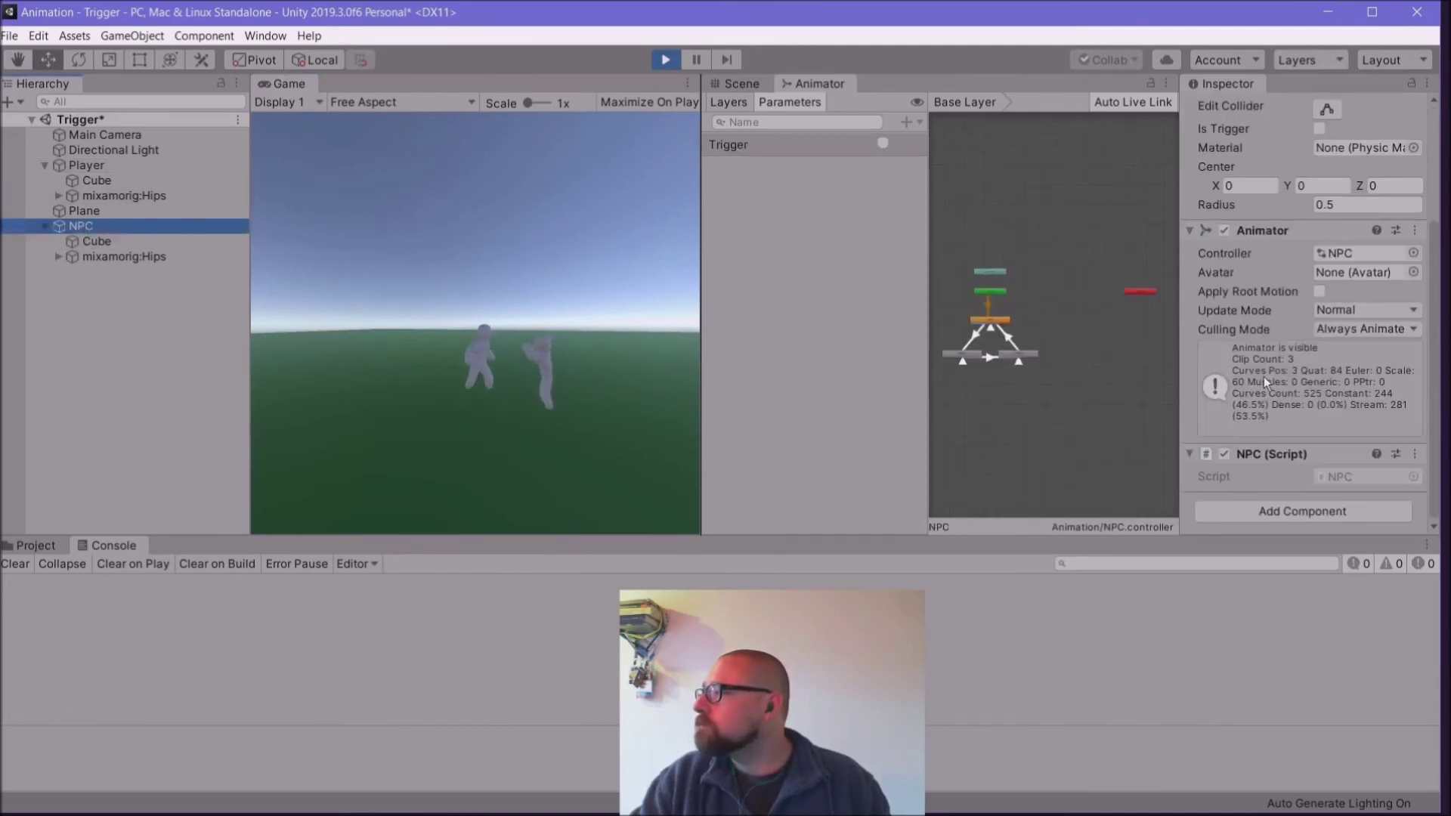
{"action": "scroll", "coordinate": [1304, 375], "scroll_direction": "up", "scroll_amount": 3}
{"action": "scroll", "coordinate": [1305, 375], "scroll_direction": "down", "scroll_amount": 3}
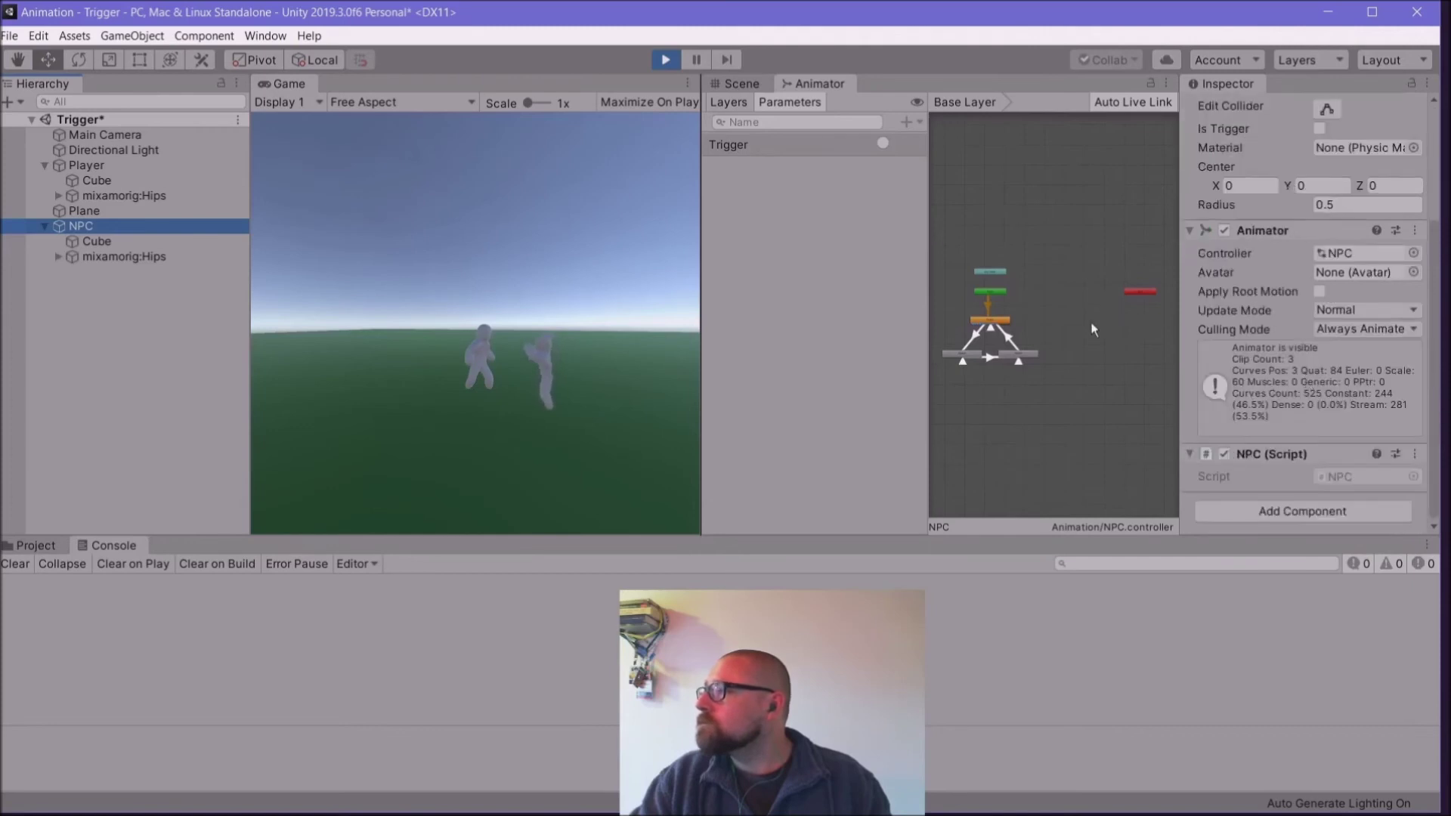
{"action": "scroll", "coordinate": [1117, 393], "scroll_direction": "up", "scroll_amount": 1}
{"action": "left_click", "coordinate": [1116, 392]}
{"action": "scroll", "coordinate": [1051, 386], "scroll_direction": "up", "scroll_amount": 2}
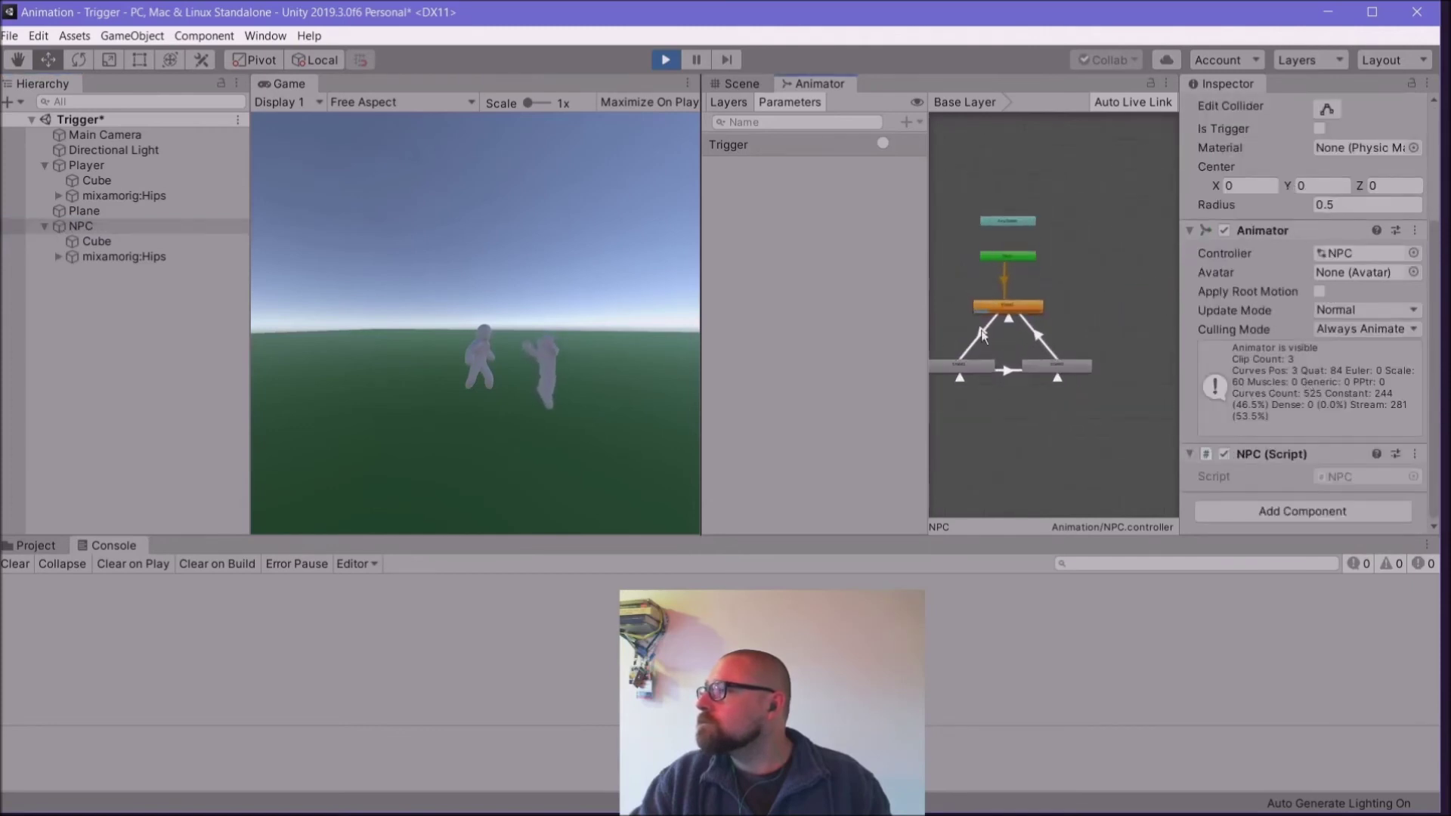
{"action": "left_click", "coordinate": [983, 336]}
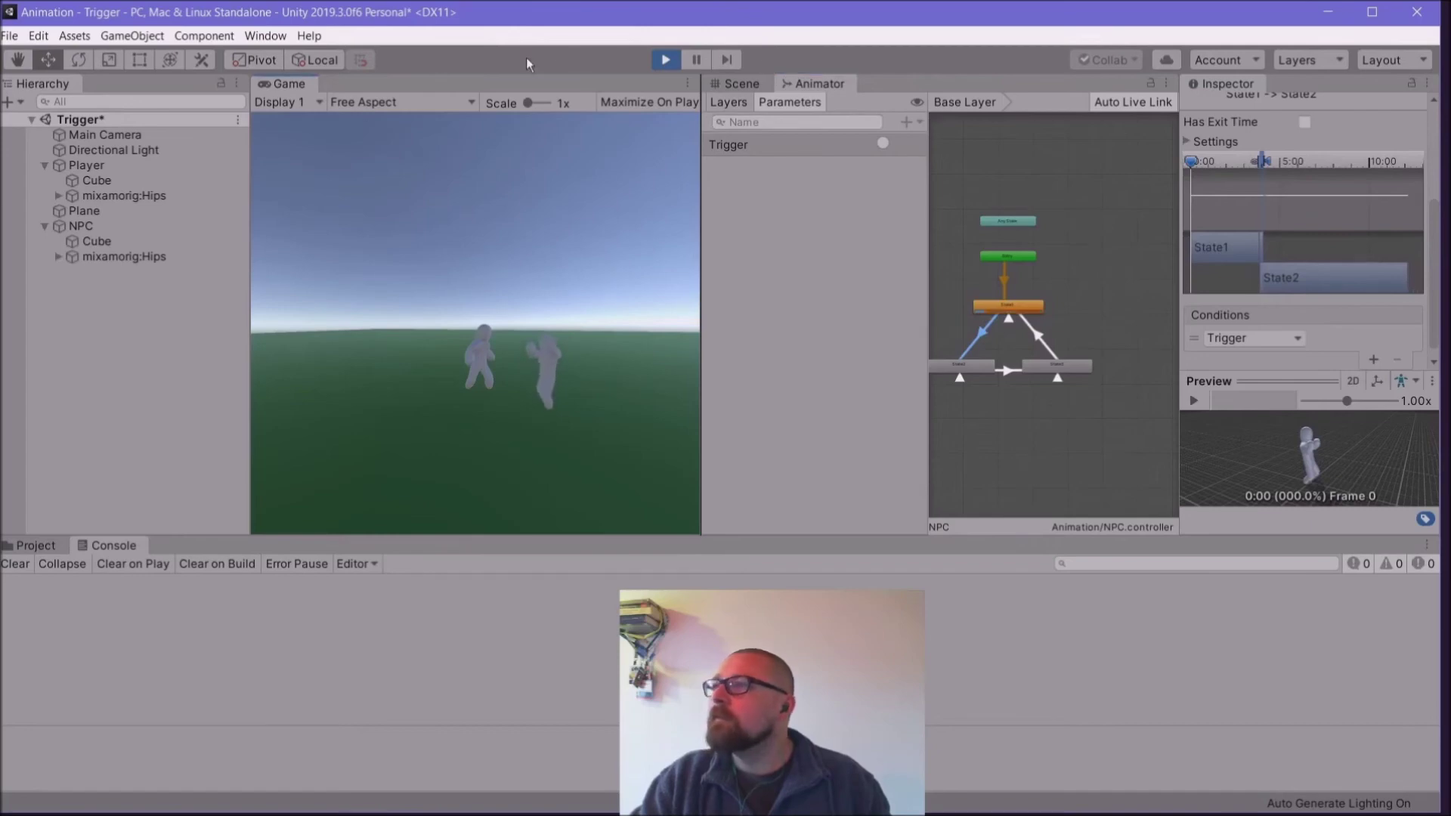
{"action": "left_click", "coordinate": [664, 59]}
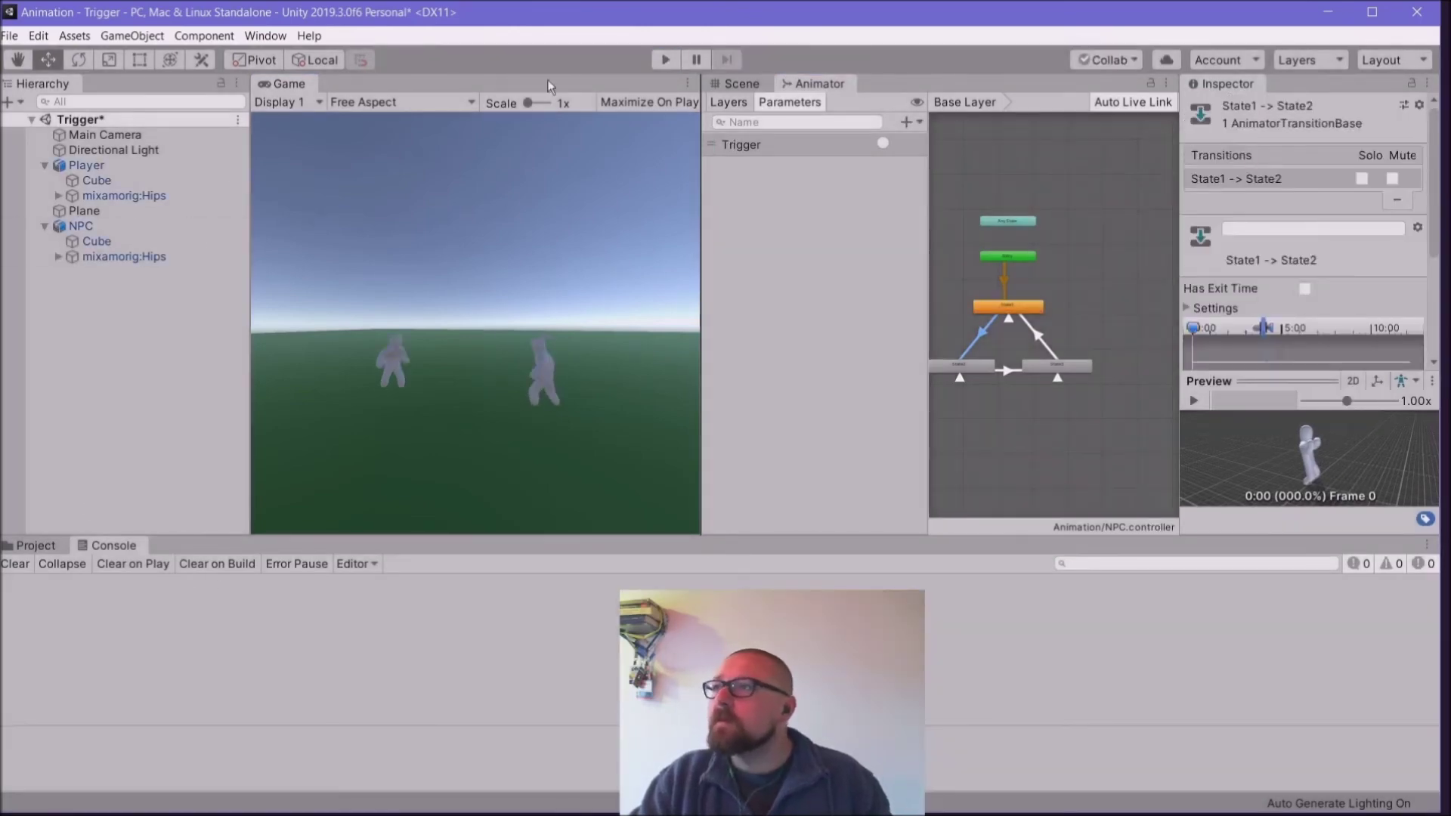
Step: Open the NPC object's attached script in Visual Studio for editing
{"action": "left_click", "coordinate": [81, 226]}
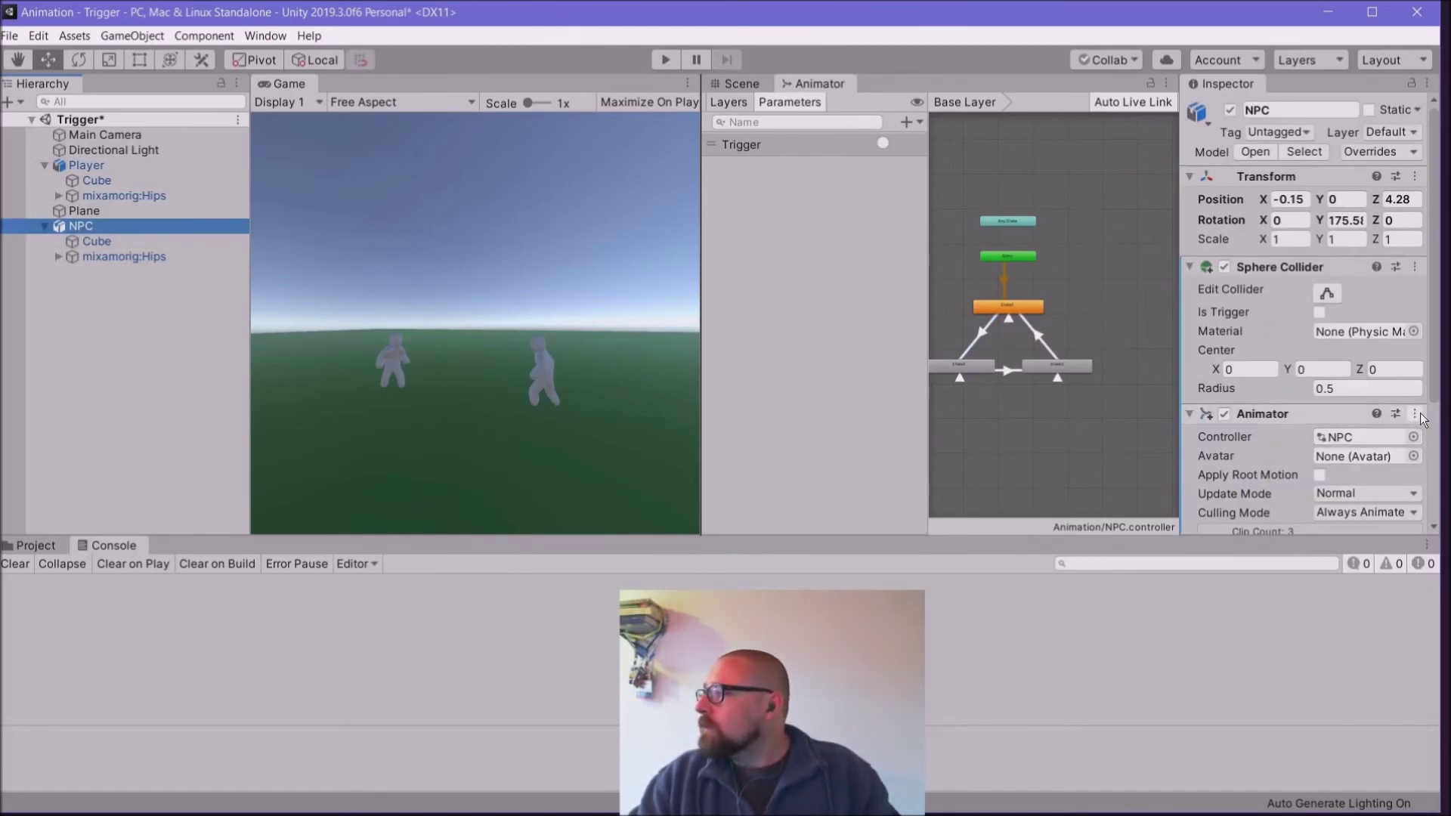
{"action": "scroll", "coordinate": [1373, 419], "scroll_direction": "down", "scroll_amount": 3}
{"action": "left_click", "coordinate": [1415, 454]}
{"action": "left_click", "coordinate": [1282, 686]}
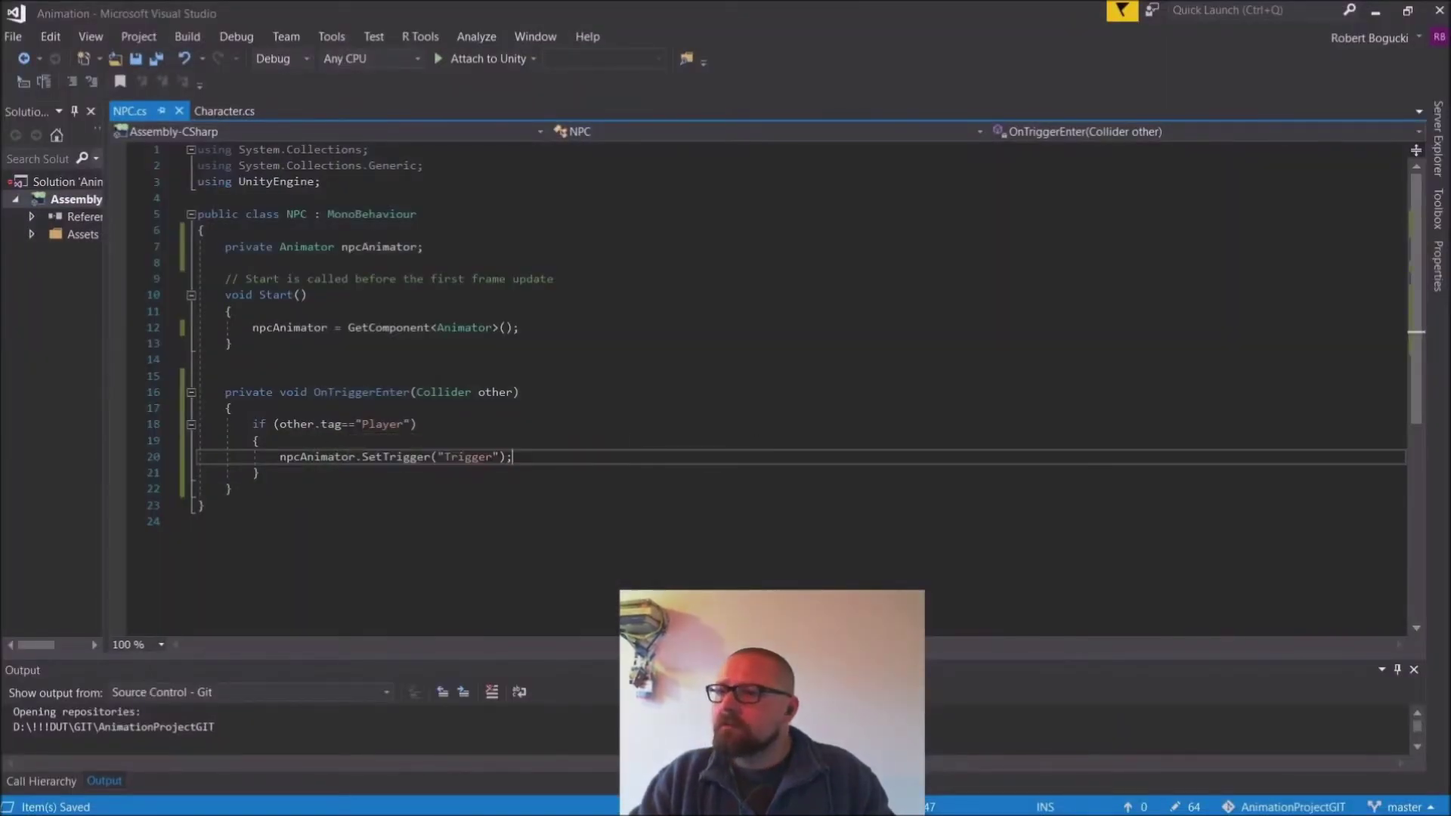
Step: Add Debug.Log("Triggering"); above the SetTrigger call inside the Player tag check of OnTriggerEnter, and save NPC.cs
{"action": "left_click", "coordinate": [309, 443]}
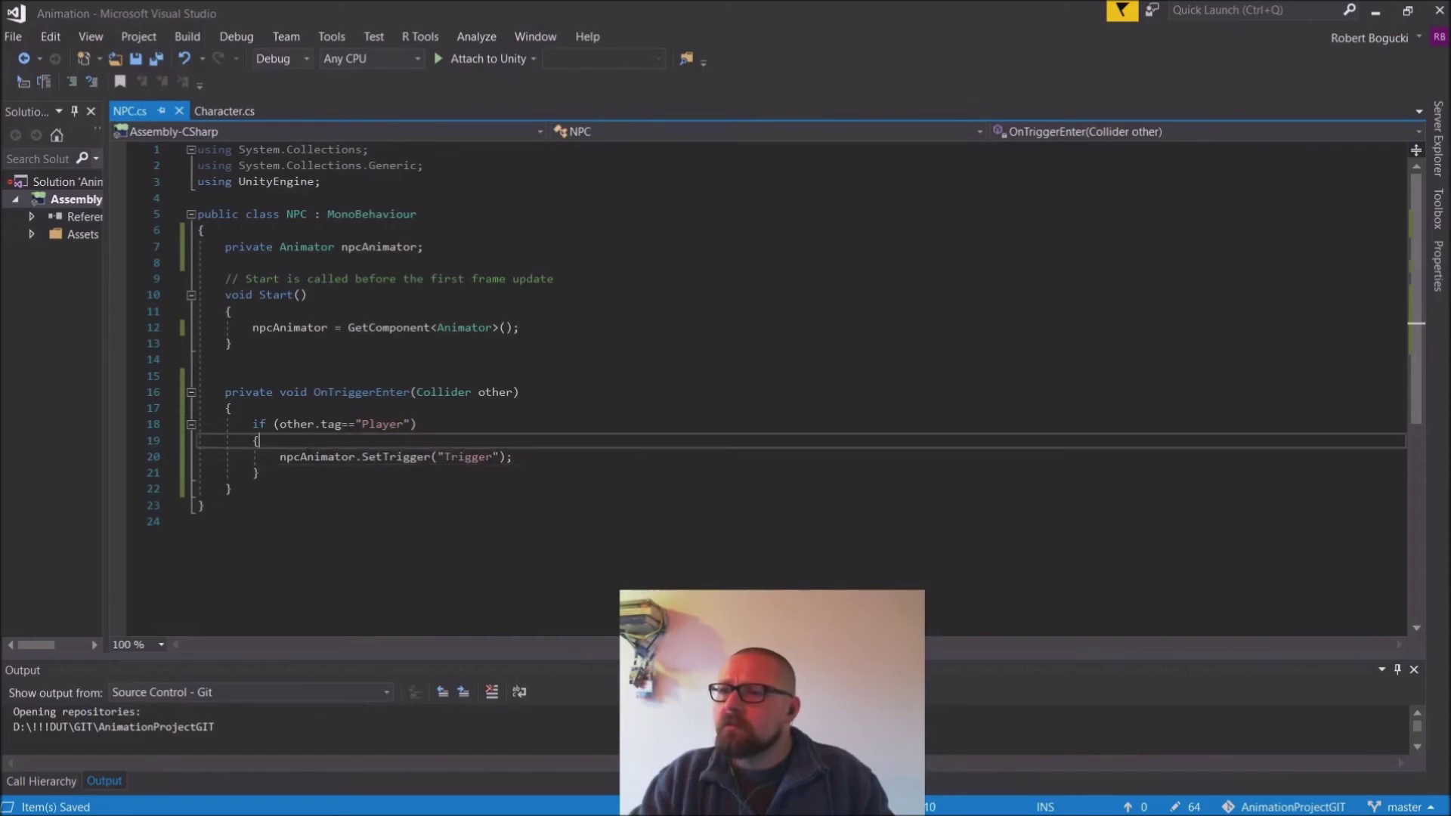
{"action": "key", "text": "Return"}
{"action": "type", "text": "Debug.L"}
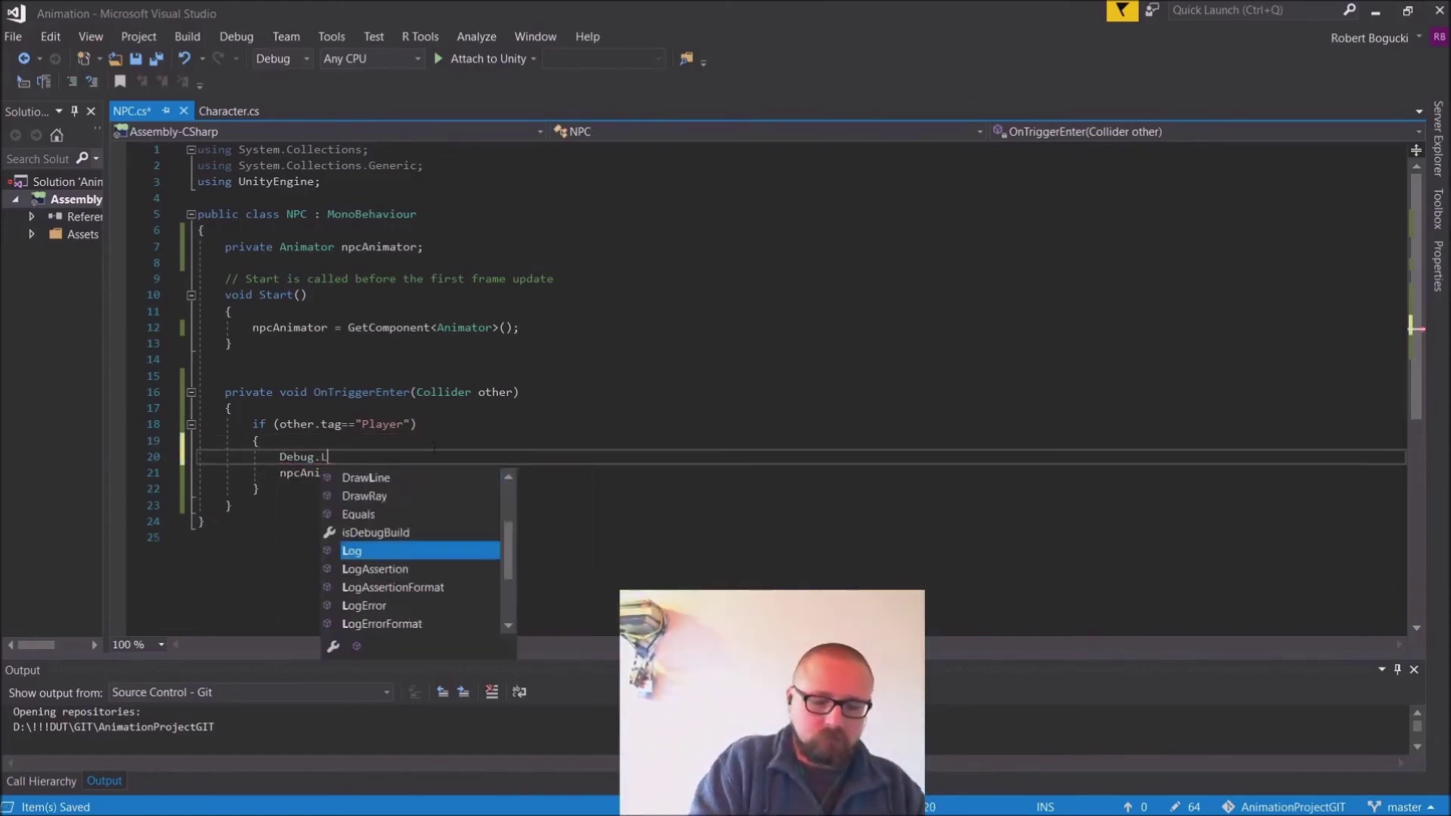
{"action": "type", "text": "og("}
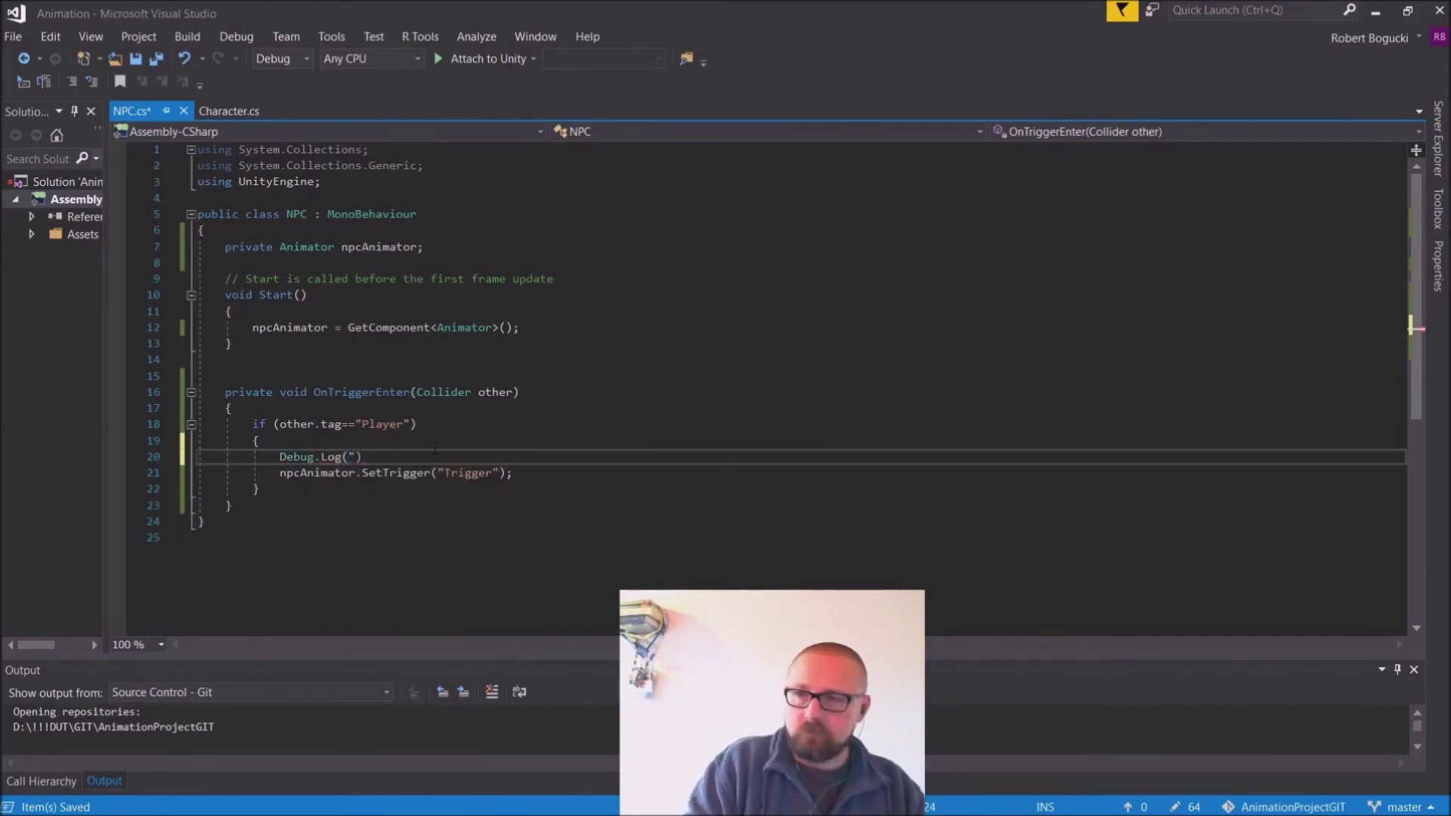
{"action": "type", "text": "\"Triggering"}
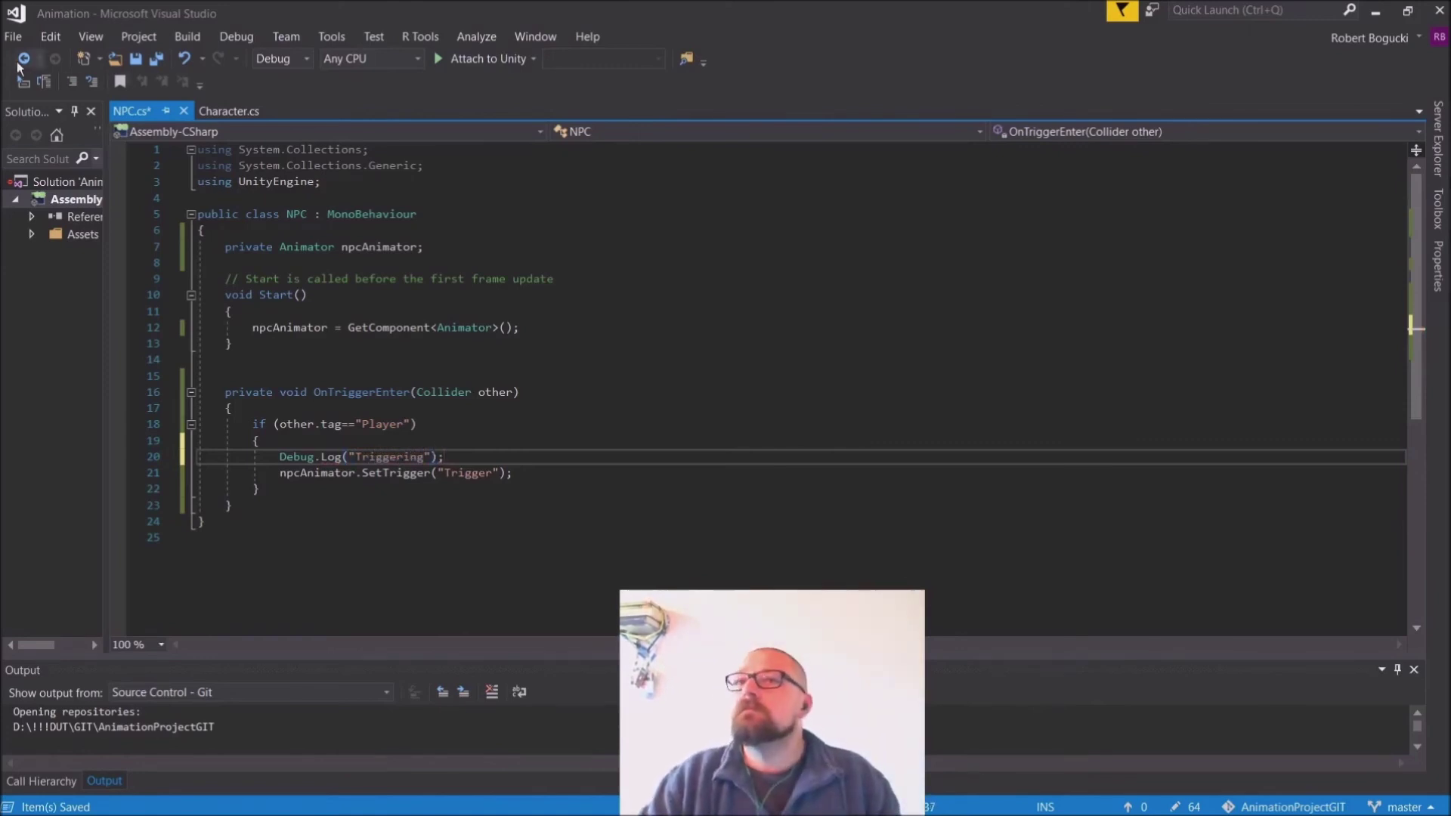
{"action": "left_click", "coordinate": [13, 38]}
{"action": "left_click", "coordinate": [158, 210]}
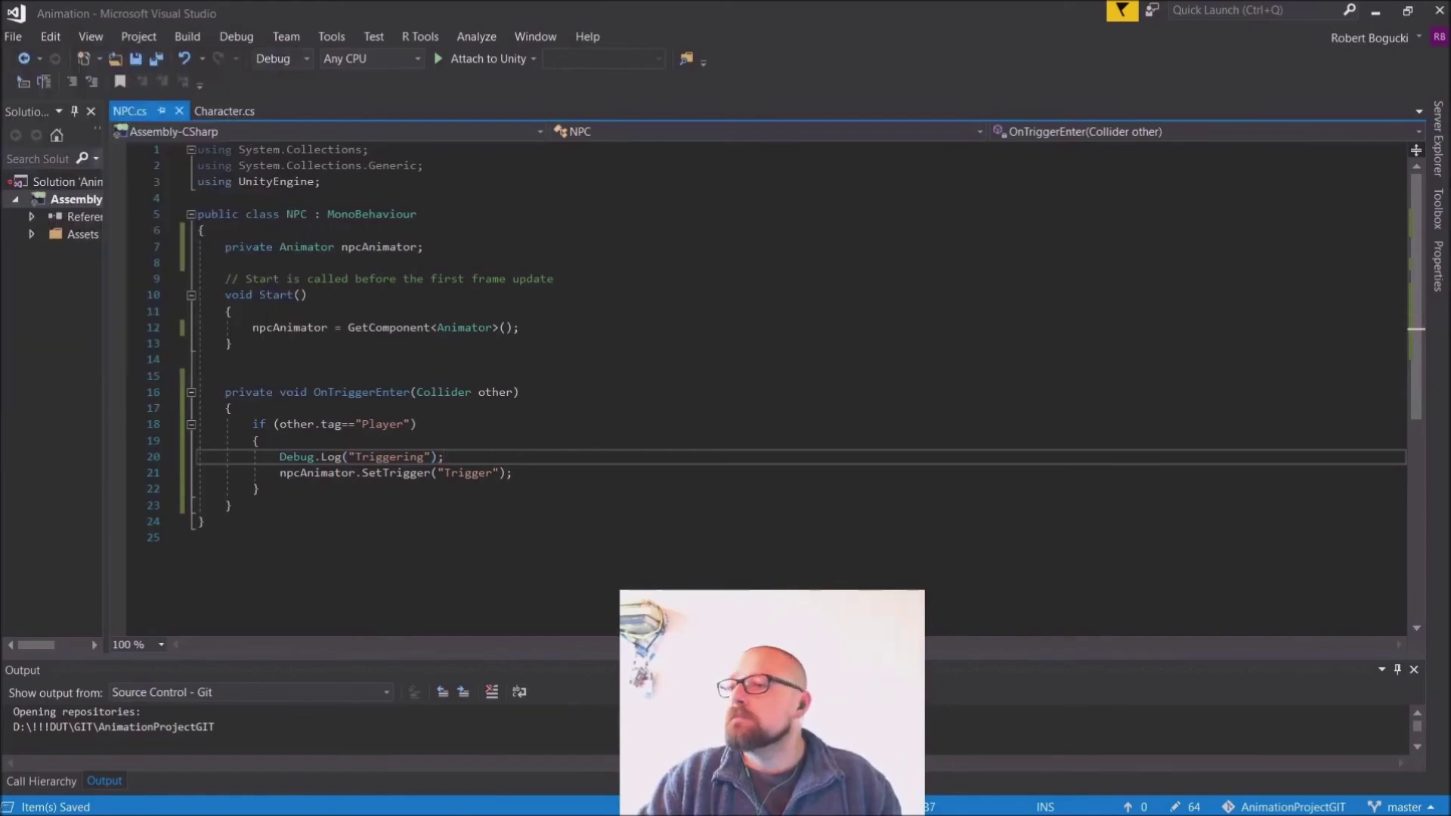
Step: Return to Unity, compare the Player and NPC components, and enable Is Trigger on the NPC's Sphere Collider
{"action": "key", "text": "alt+Tab"}
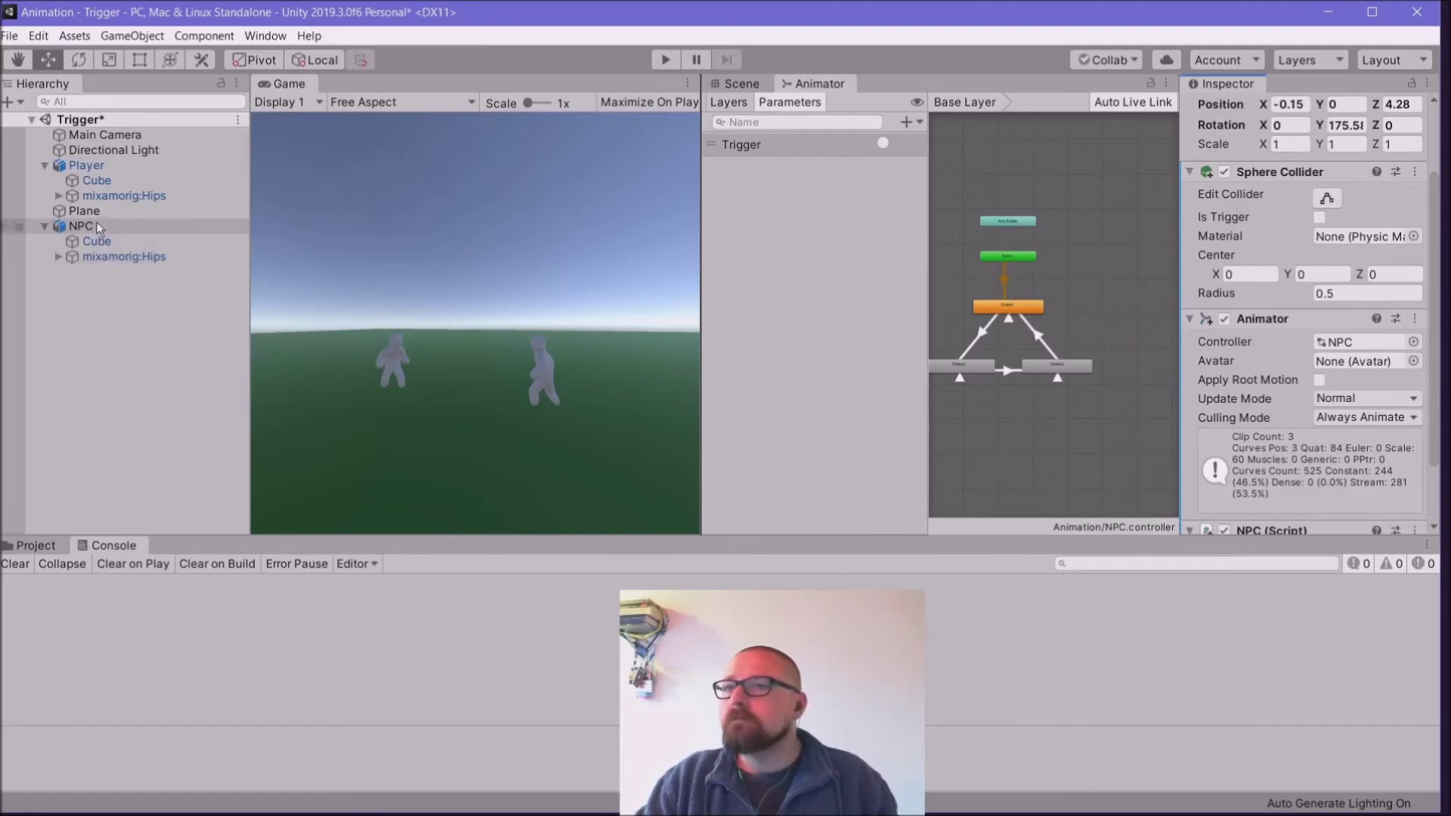
{"action": "left_click", "coordinate": [94, 167]}
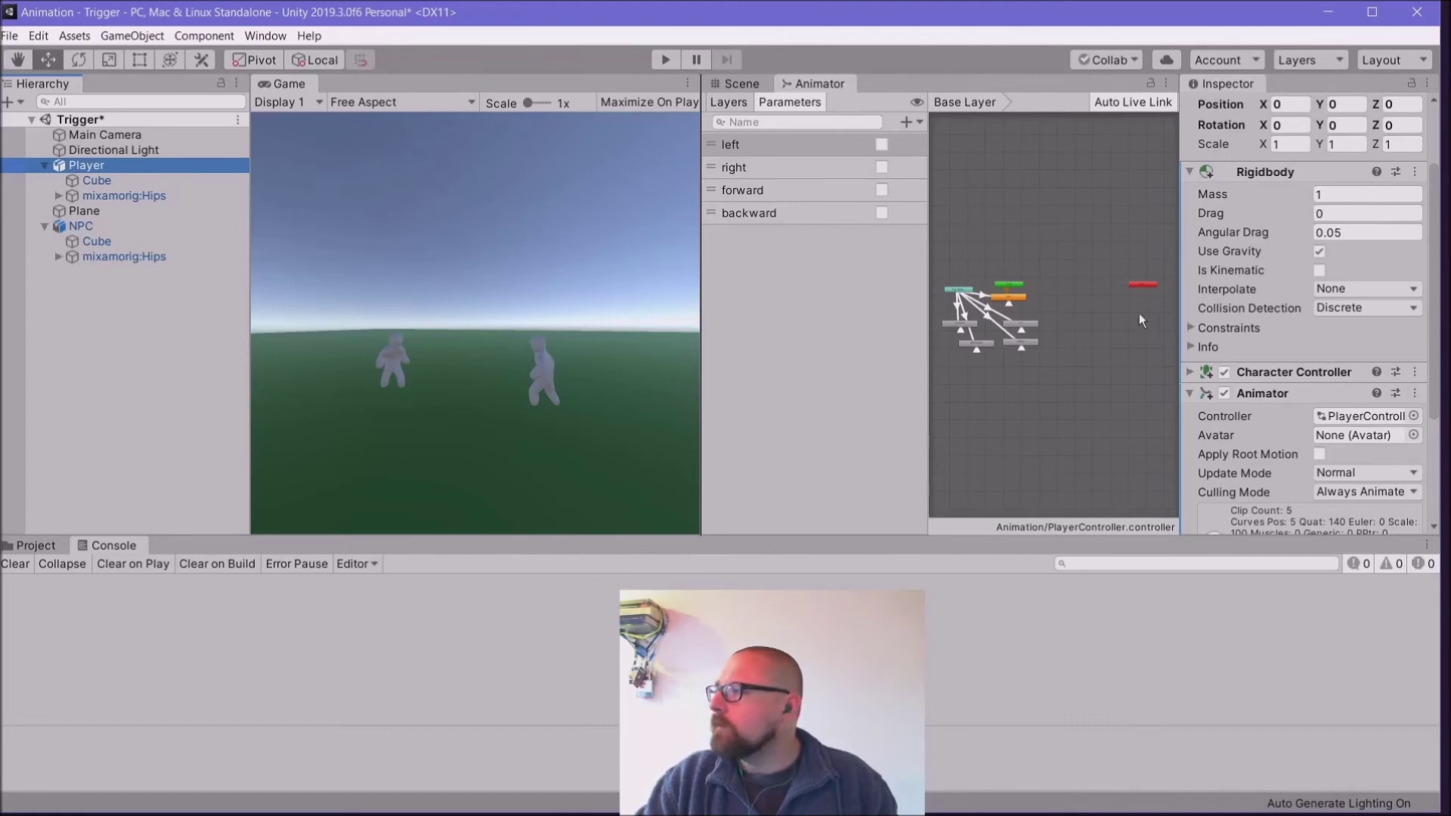
{"action": "left_click", "coordinate": [76, 229]}
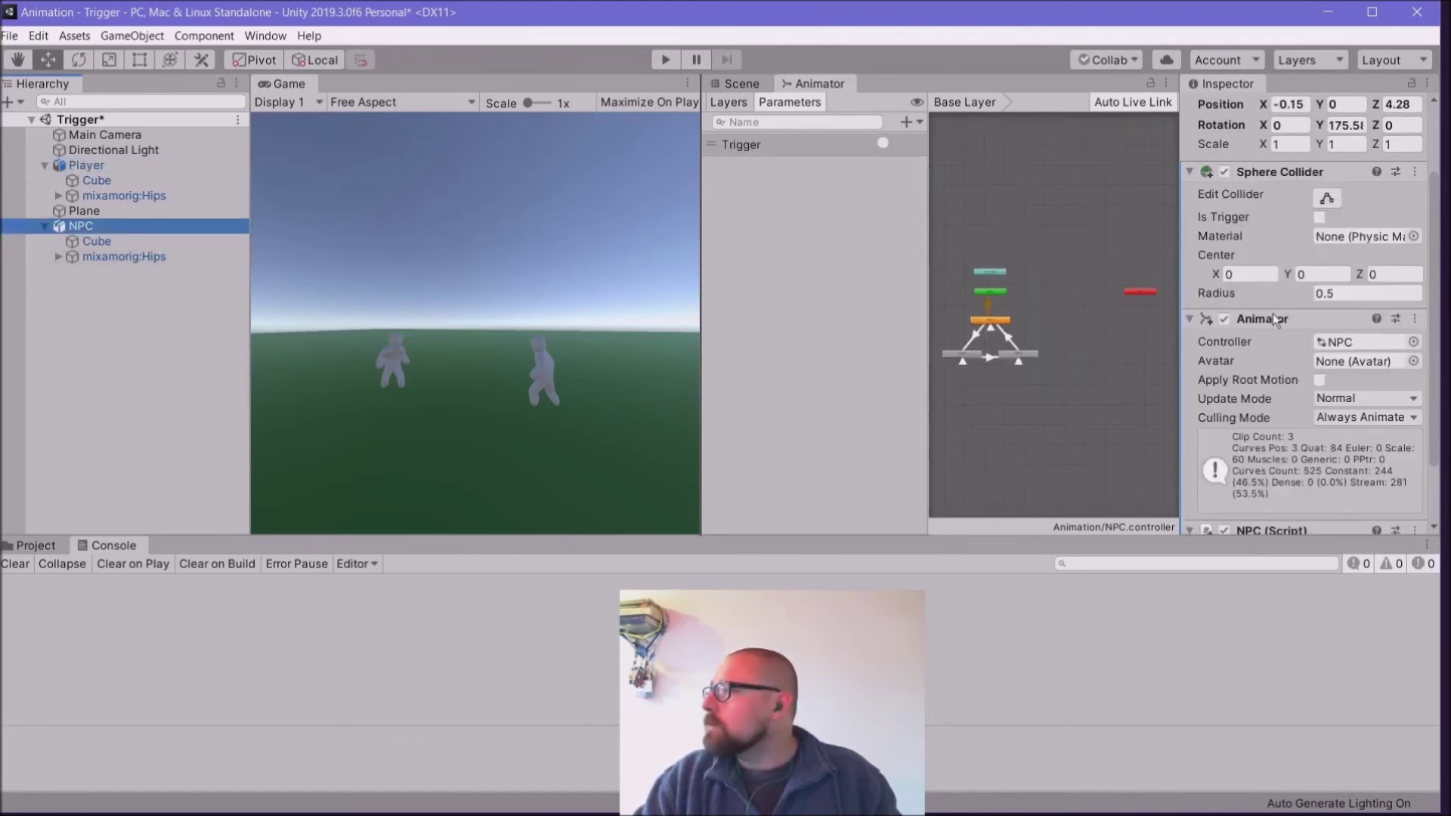
{"action": "scroll", "coordinate": [1301, 342], "scroll_direction": "down", "scroll_amount": 2}
{"action": "scroll", "coordinate": [1300, 342], "scroll_direction": "up", "scroll_amount": 3}
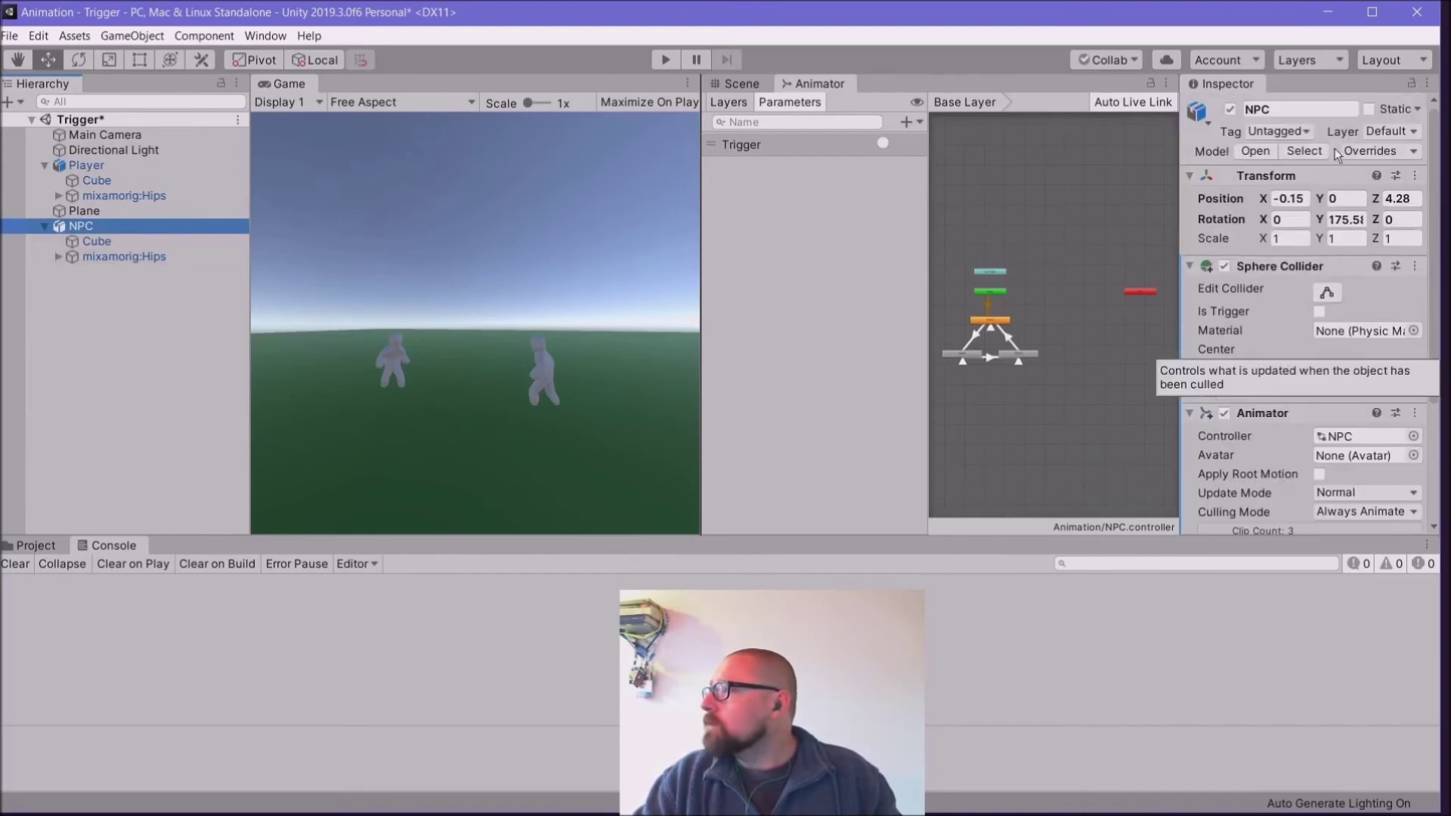
{"action": "left_click", "coordinate": [1319, 312]}
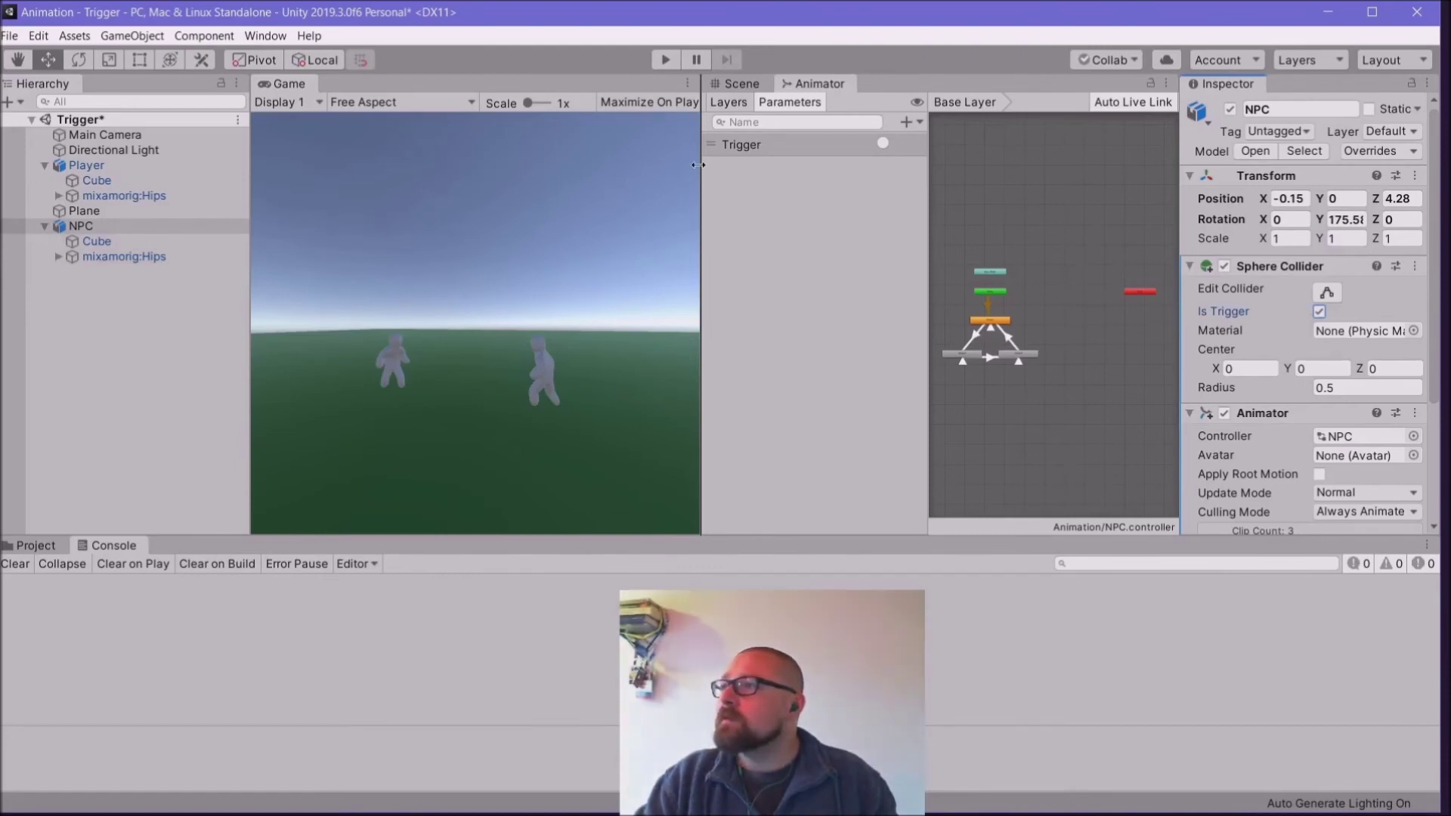
Step: Dock the Scene view alongside the Game view and set the NPC's Sphere Collider radius to 2.45
{"action": "left_click", "coordinate": [748, 83]}
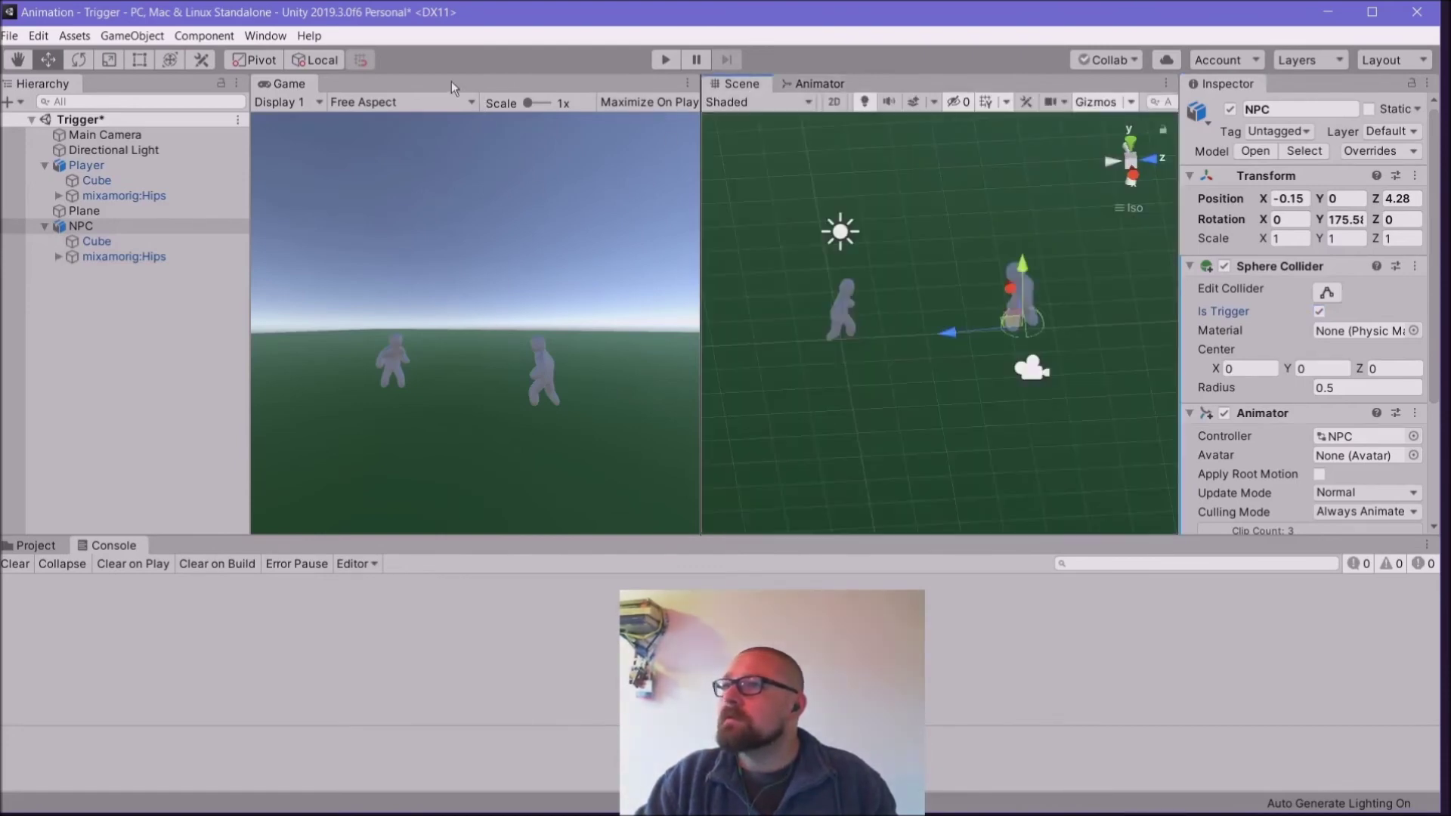
{"action": "left_click_drag", "start_coordinate": [732, 87], "coordinate": [389, 110]}
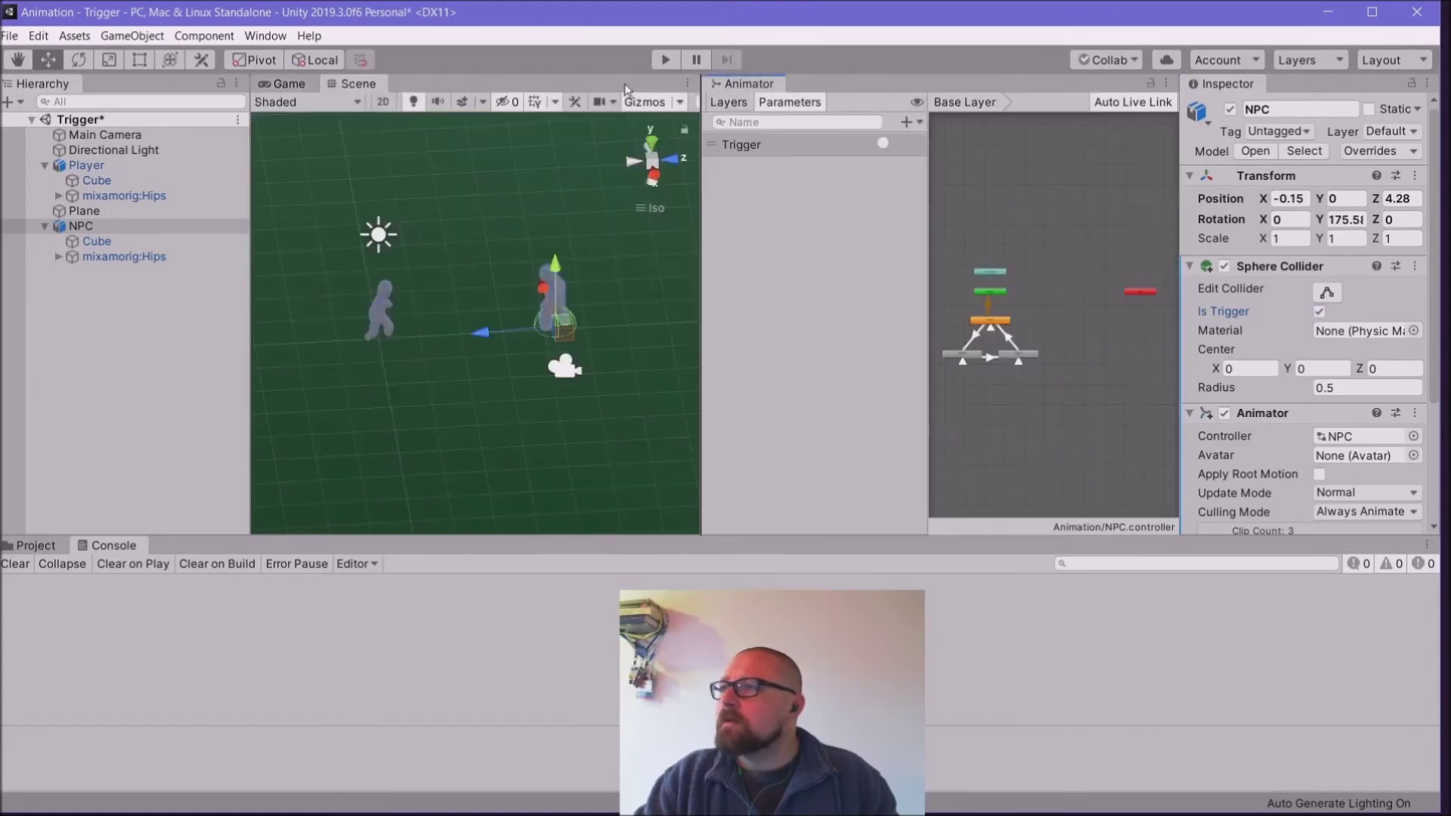
{"action": "scroll", "coordinate": [470, 333], "scroll_direction": "up", "scroll_amount": 4}
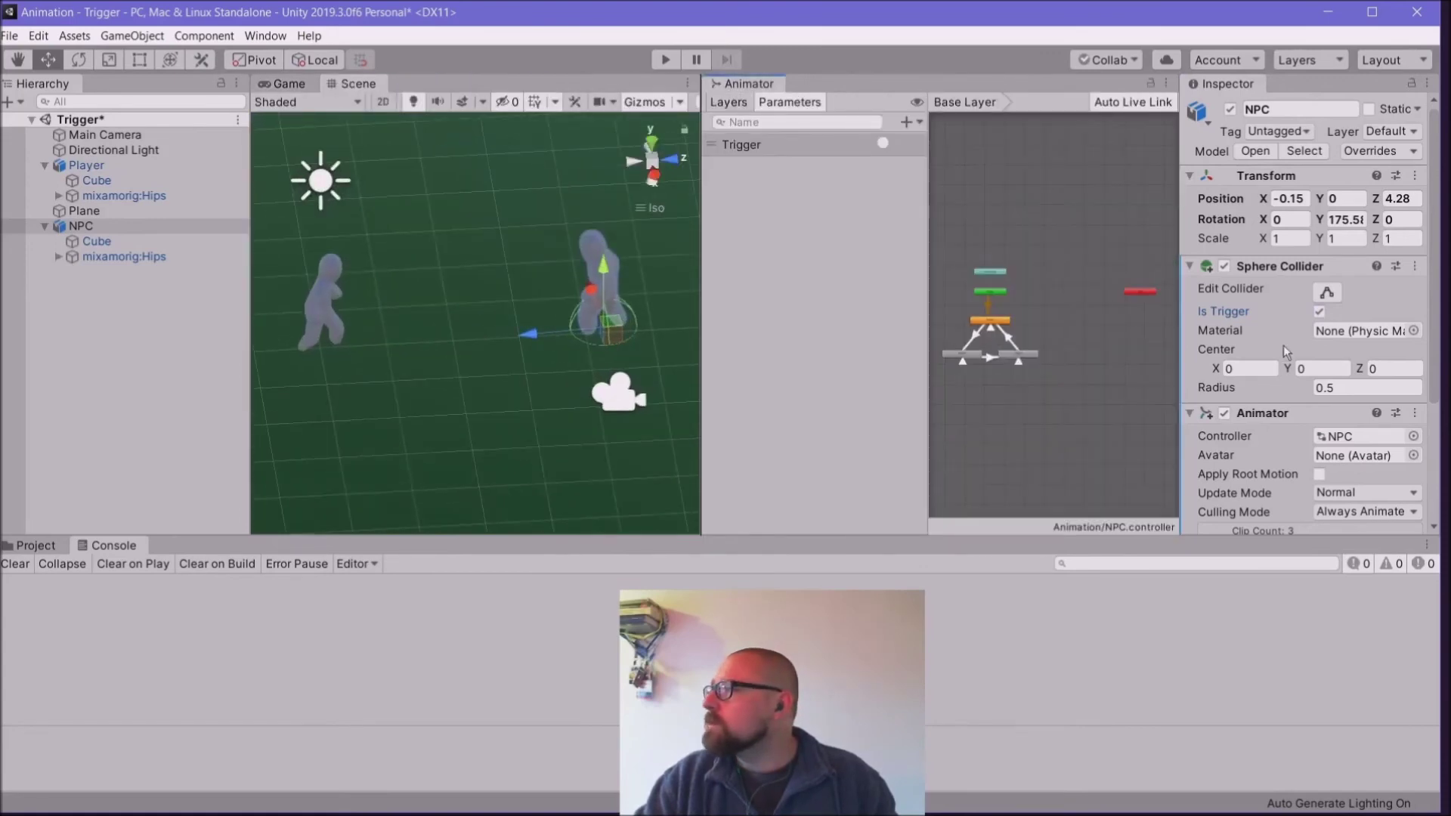
{"action": "left_click_drag", "start_coordinate": [1309, 387], "coordinate": [1369, 381]}
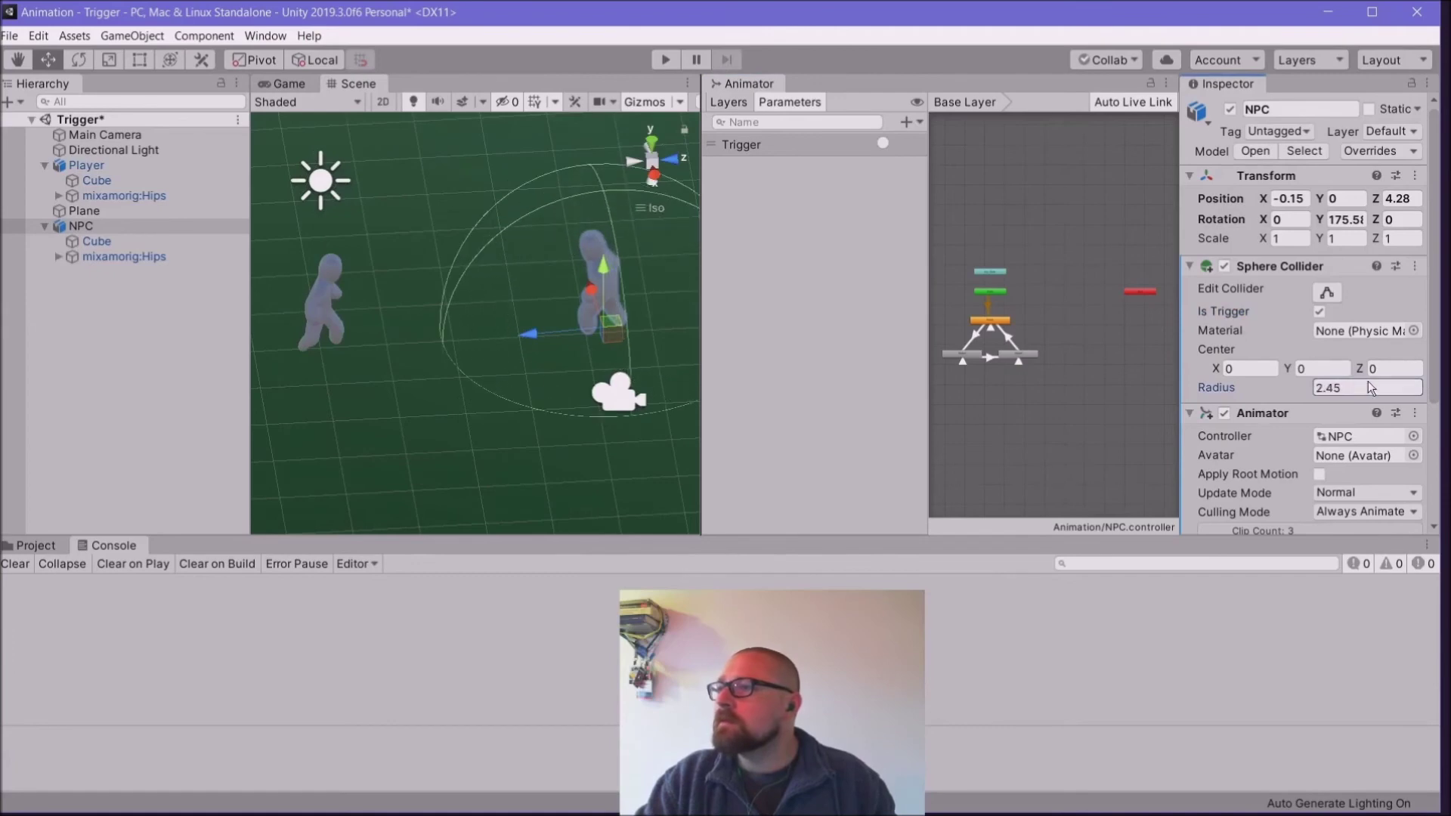
Step: Run the scene and walk the player into the NPC's enlarged trigger area
{"action": "left_click", "coordinate": [664, 59]}
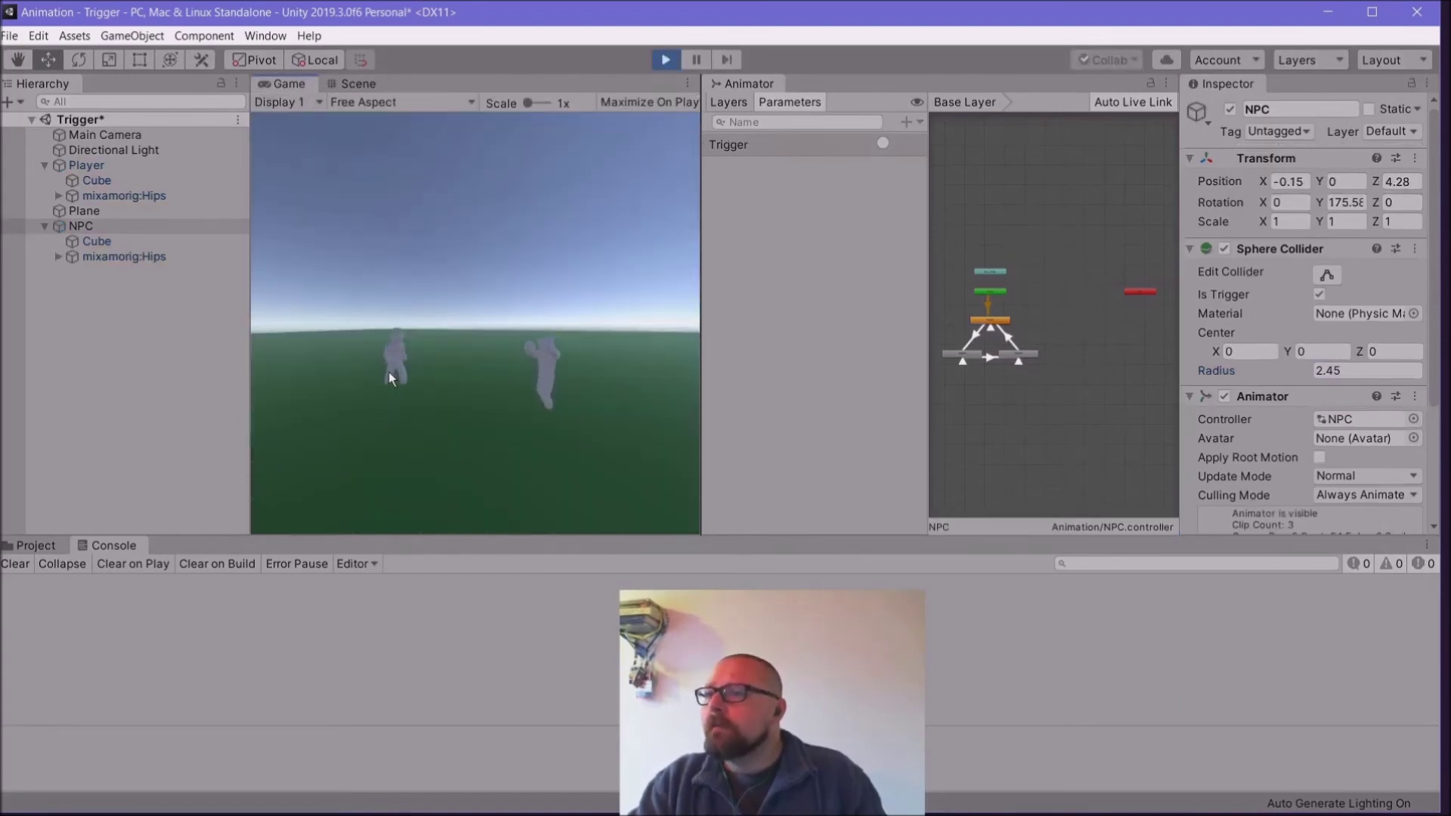
{"action": "key", "text": "w"}
{"action": "key", "text": "w"}
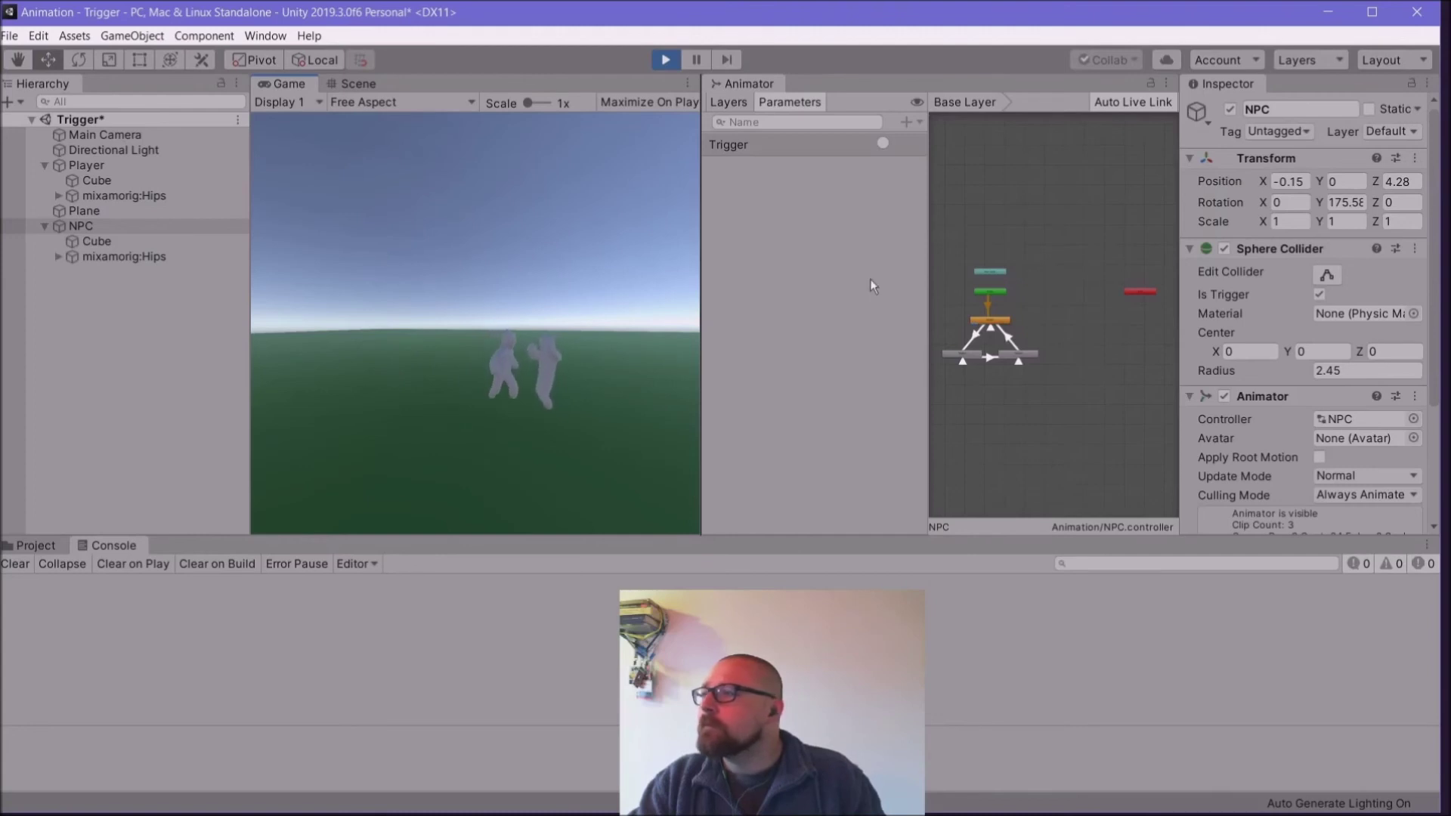
Step: Examine the NPC's Animator state machine while the scene runs, and stop play mode
{"action": "scroll", "coordinate": [979, 337], "scroll_direction": "up", "scroll_amount": 5}
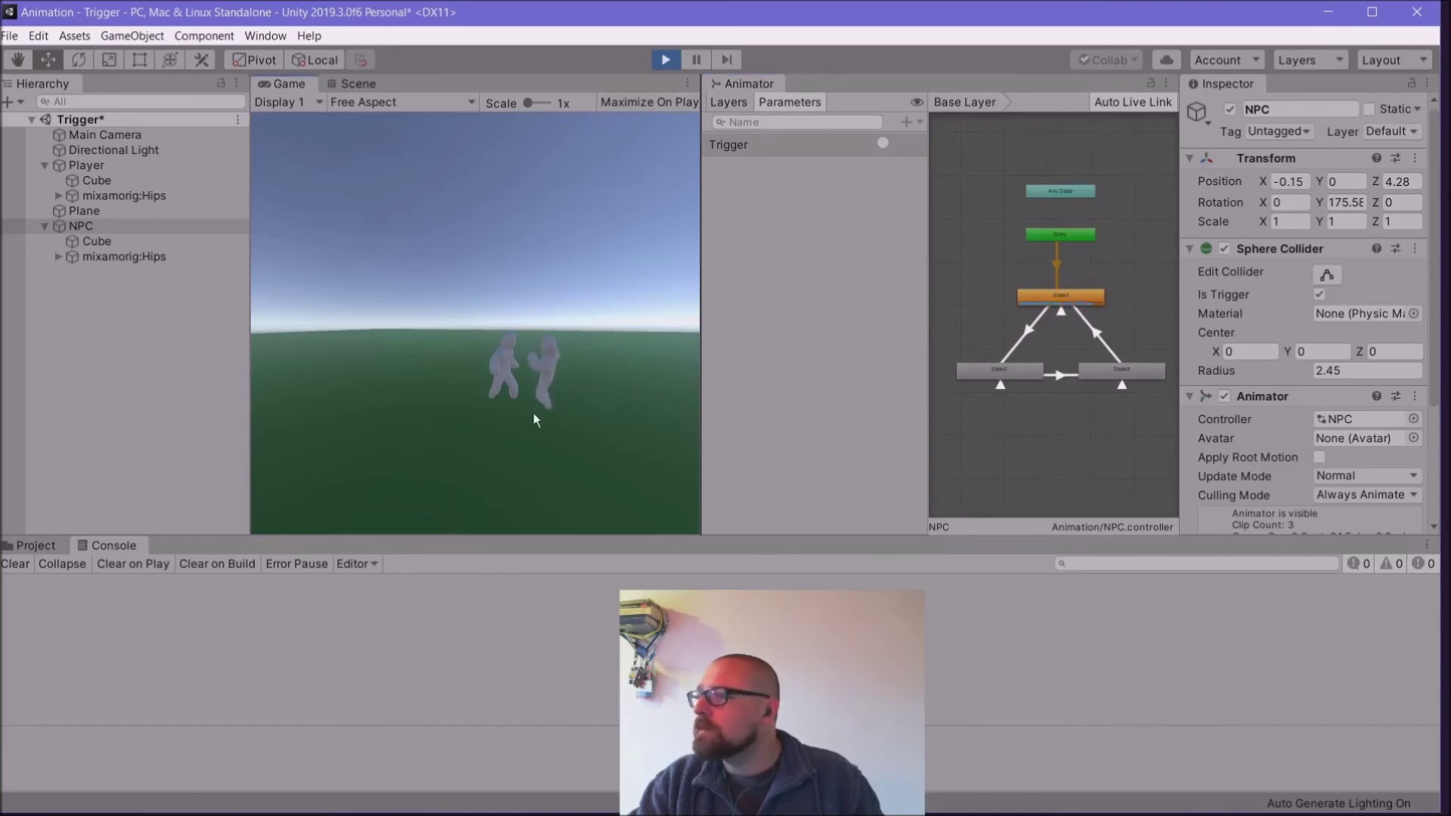
{"action": "left_click", "coordinate": [90, 237]}
{"action": "left_click", "coordinate": [81, 226]}
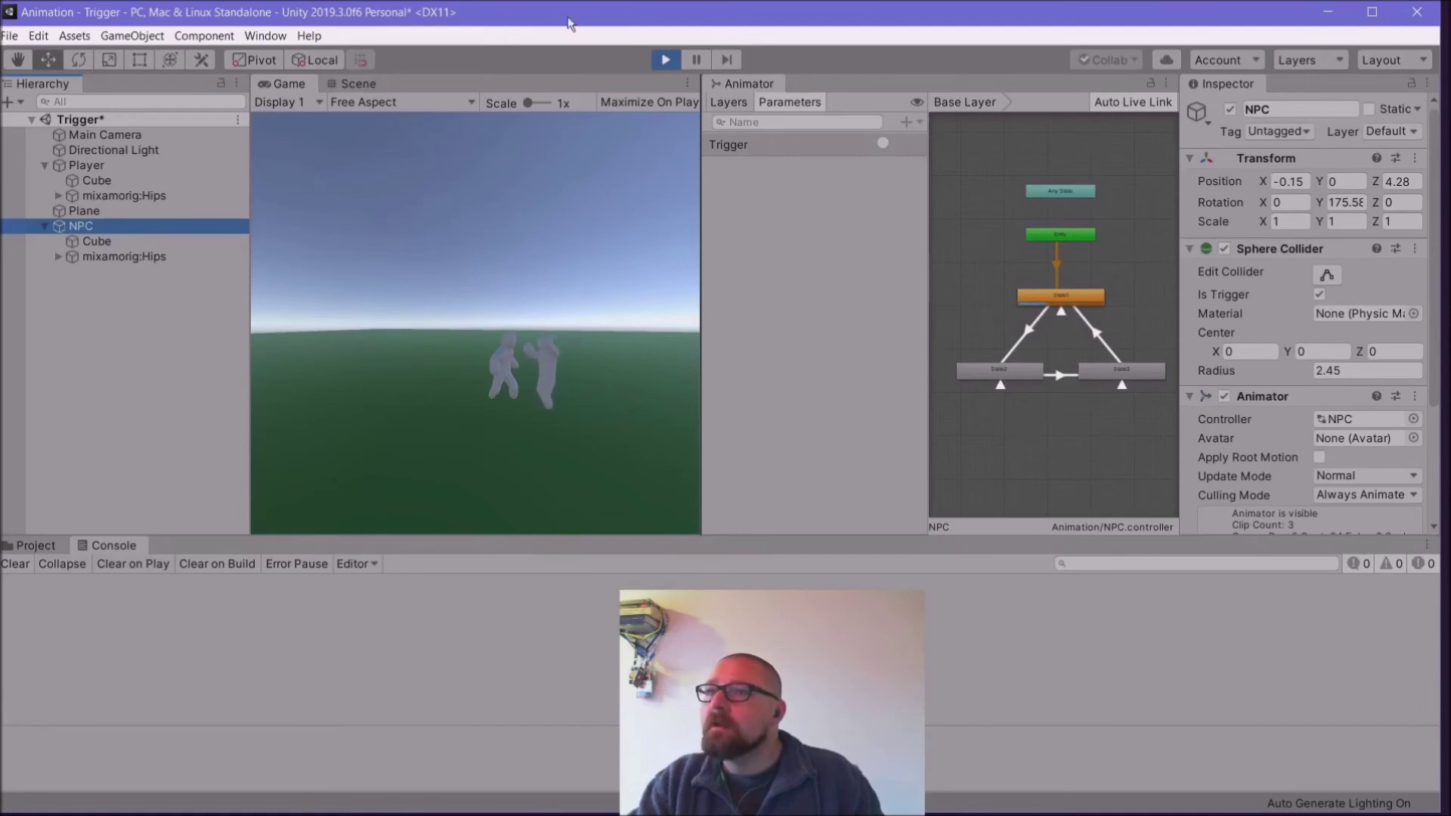
{"action": "left_click", "coordinate": [665, 59]}
Step: Assign the Player tag to the Player object and save the scene
{"action": "left_click", "coordinate": [79, 168]}
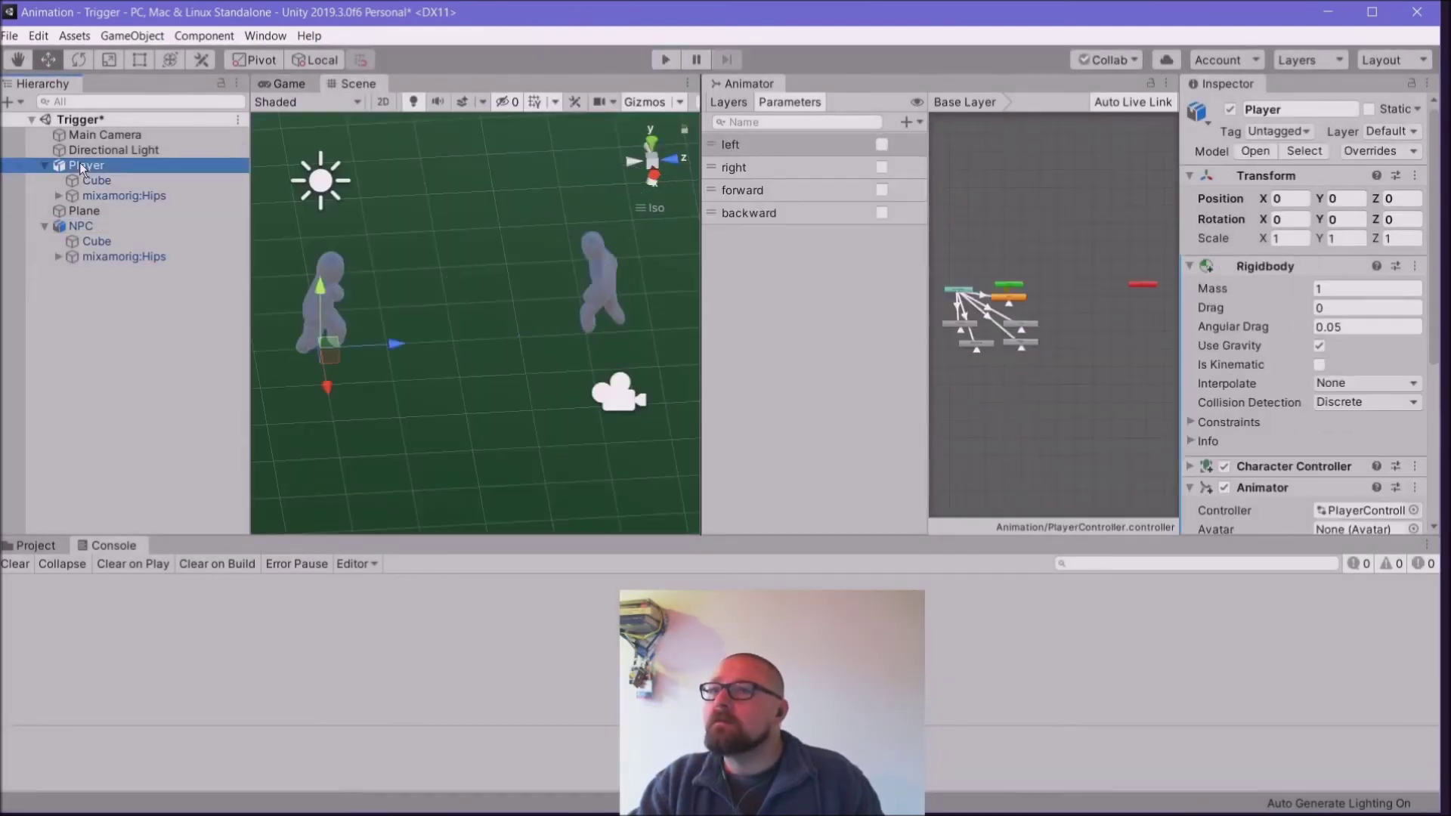
{"action": "left_click", "coordinate": [1306, 133]}
{"action": "left_click", "coordinate": [1289, 243]}
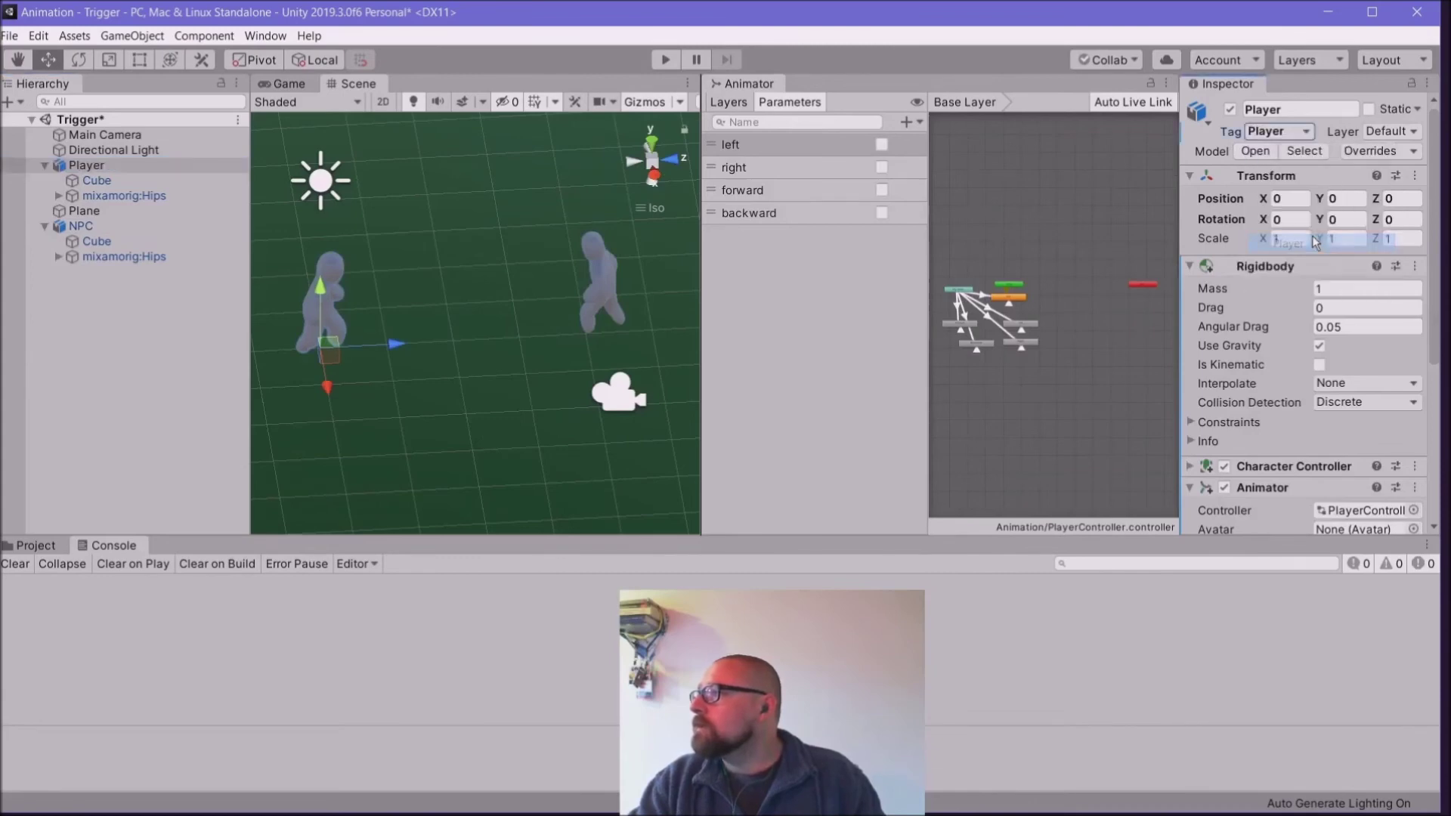
{"action": "left_click", "coordinate": [12, 36]}
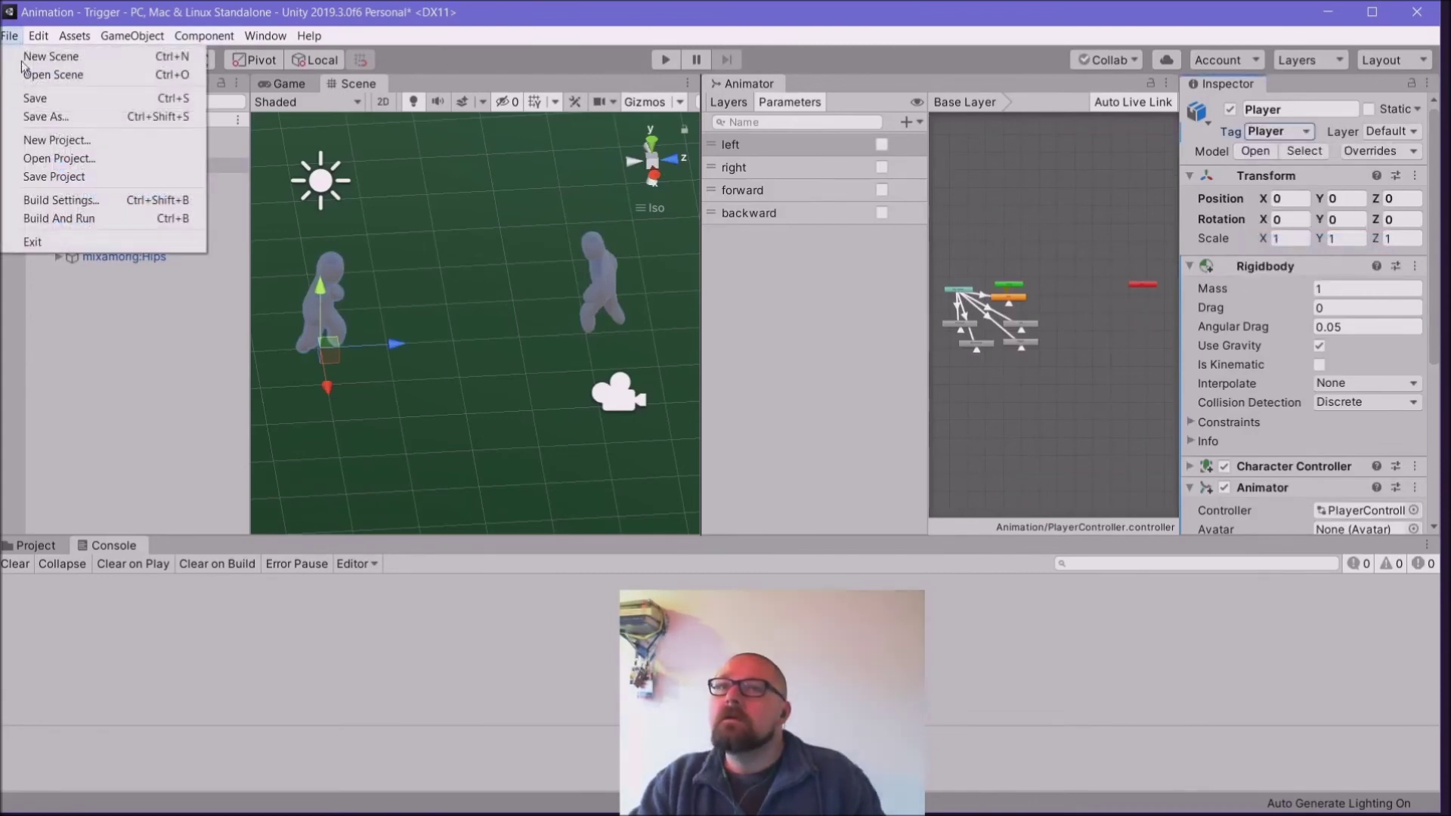
{"action": "left_click", "coordinate": [34, 96]}
Step: Run the scene, walk the player into the NPC's trigger area, and dock the Scene view between the Game and Animator views
{"action": "left_click", "coordinate": [666, 60]}
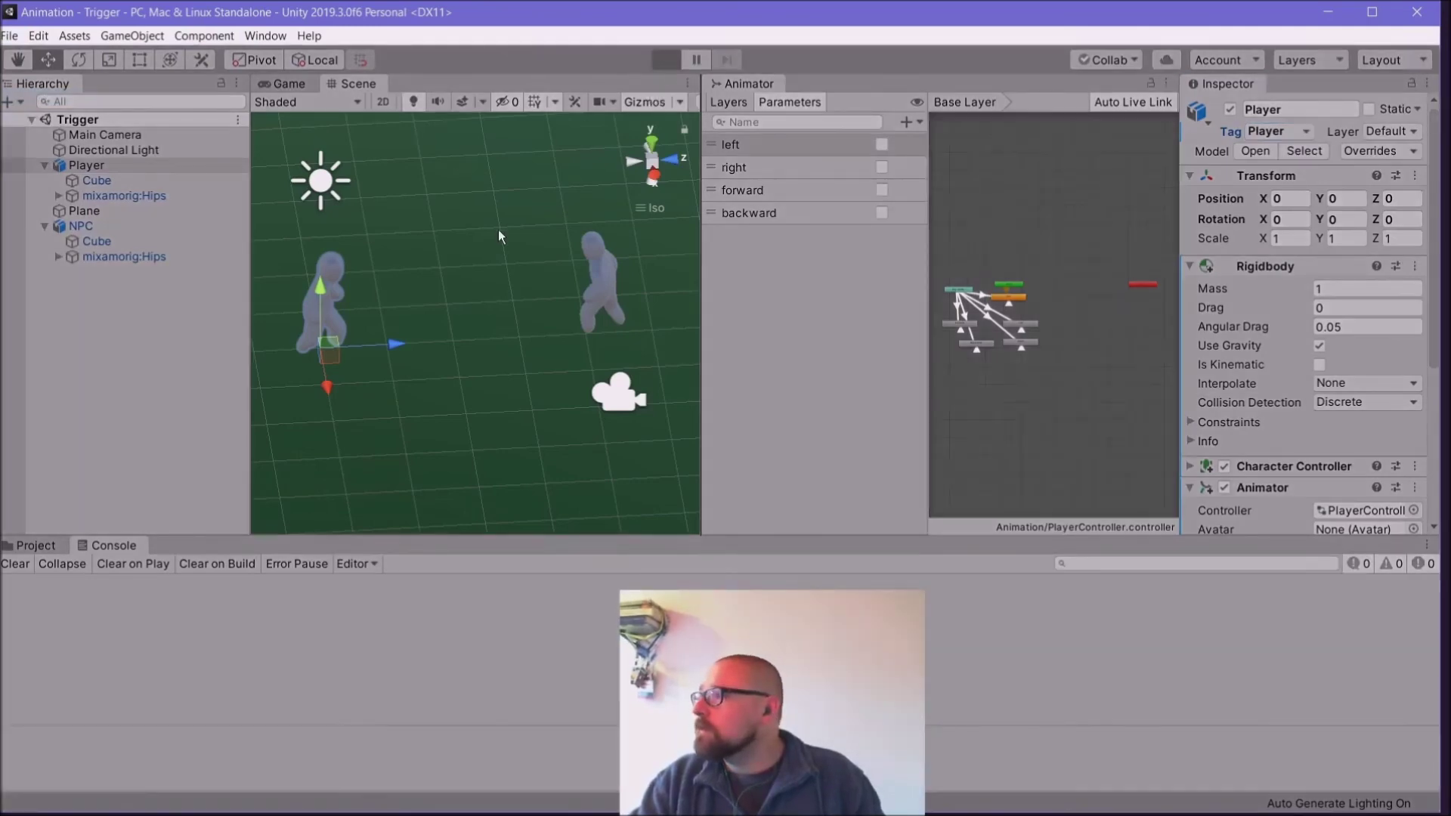
{"action": "key", "text": "w"}
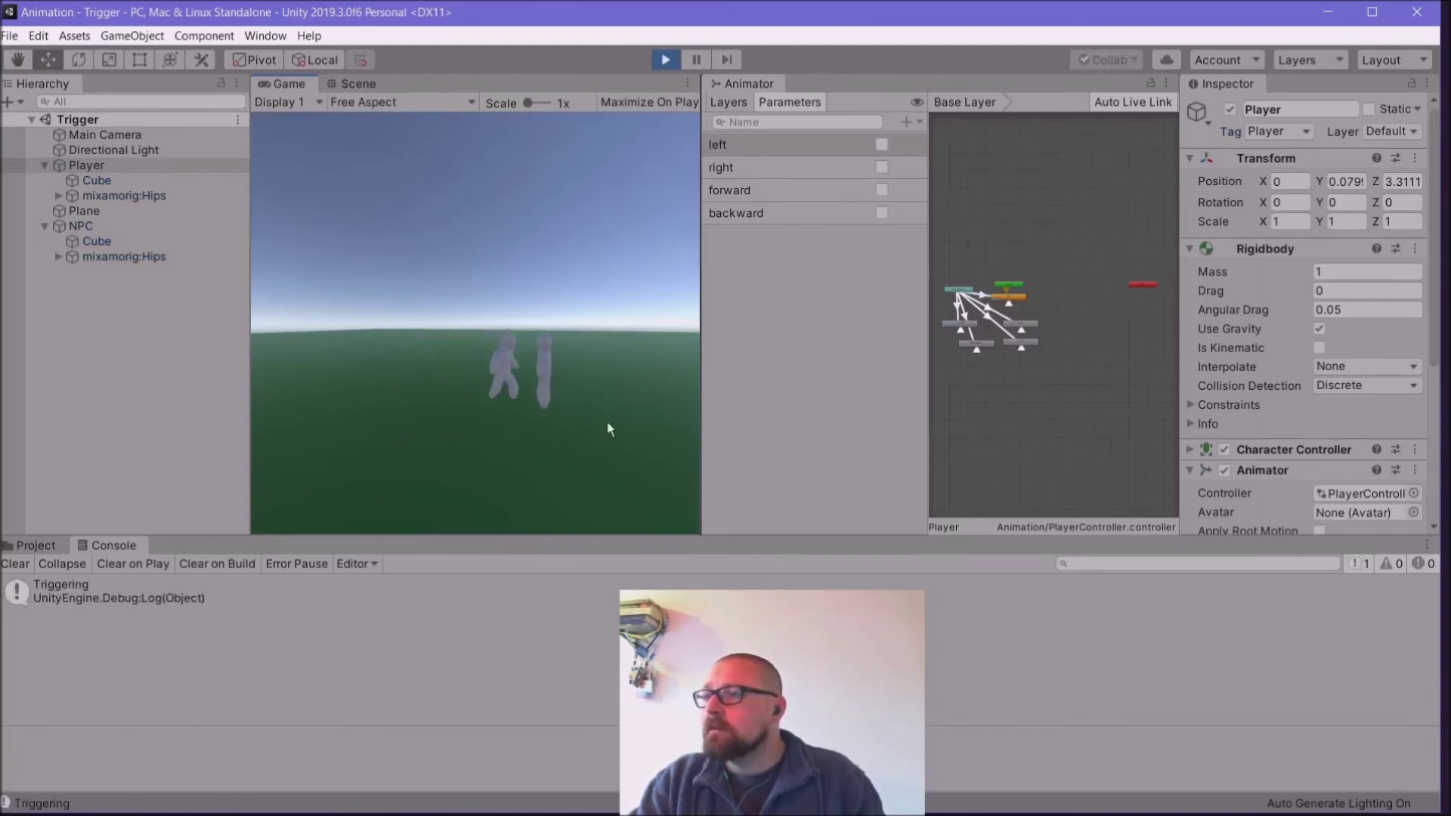
{"action": "left_click_drag", "start_coordinate": [372, 93], "coordinate": [1028, 332]}
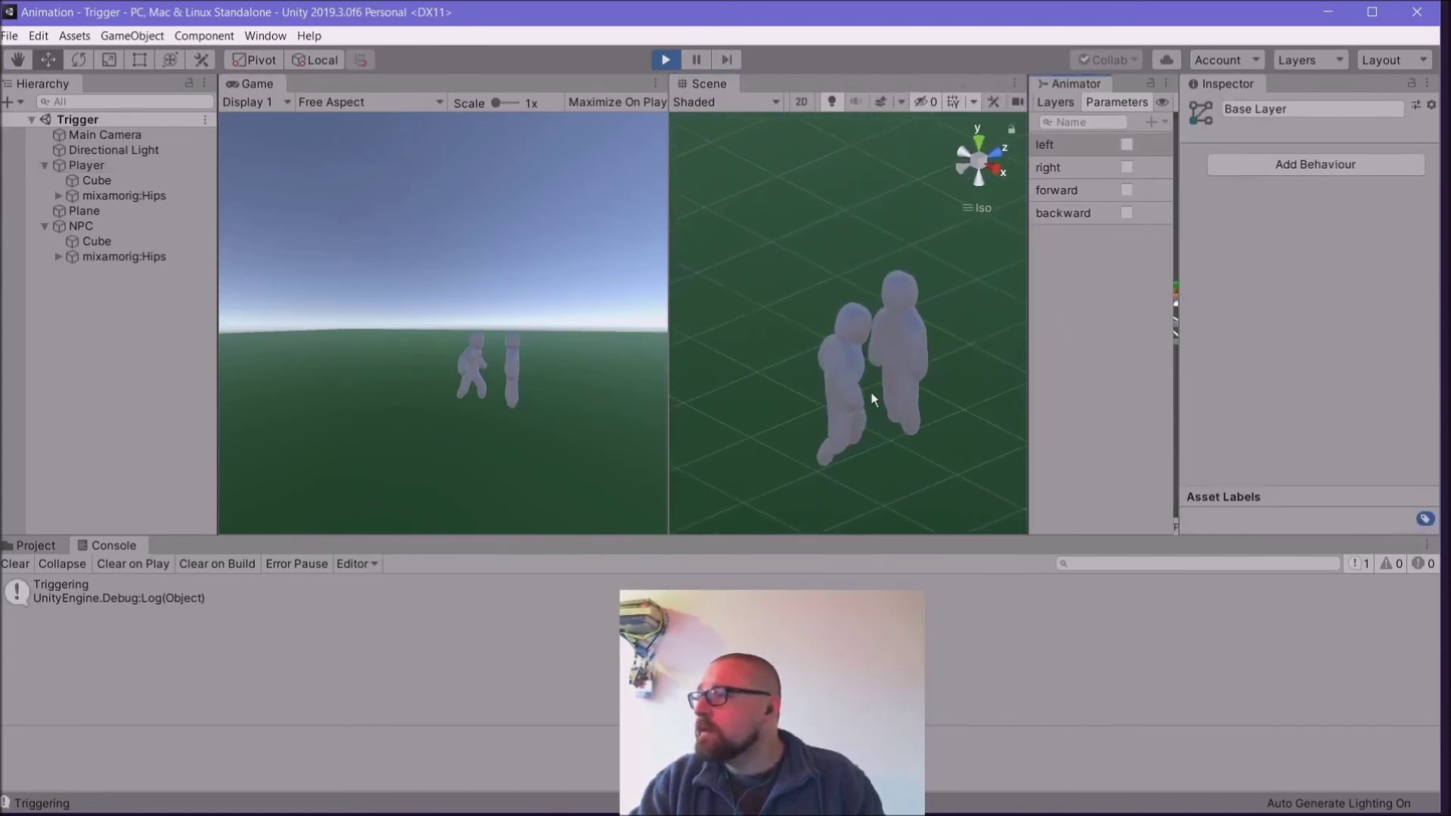
{"action": "scroll", "coordinate": [869, 411], "scroll_direction": "up", "scroll_amount": 3}
{"action": "middle_click_drag", "start_coordinate": [869, 411], "coordinate": [861, 351]}
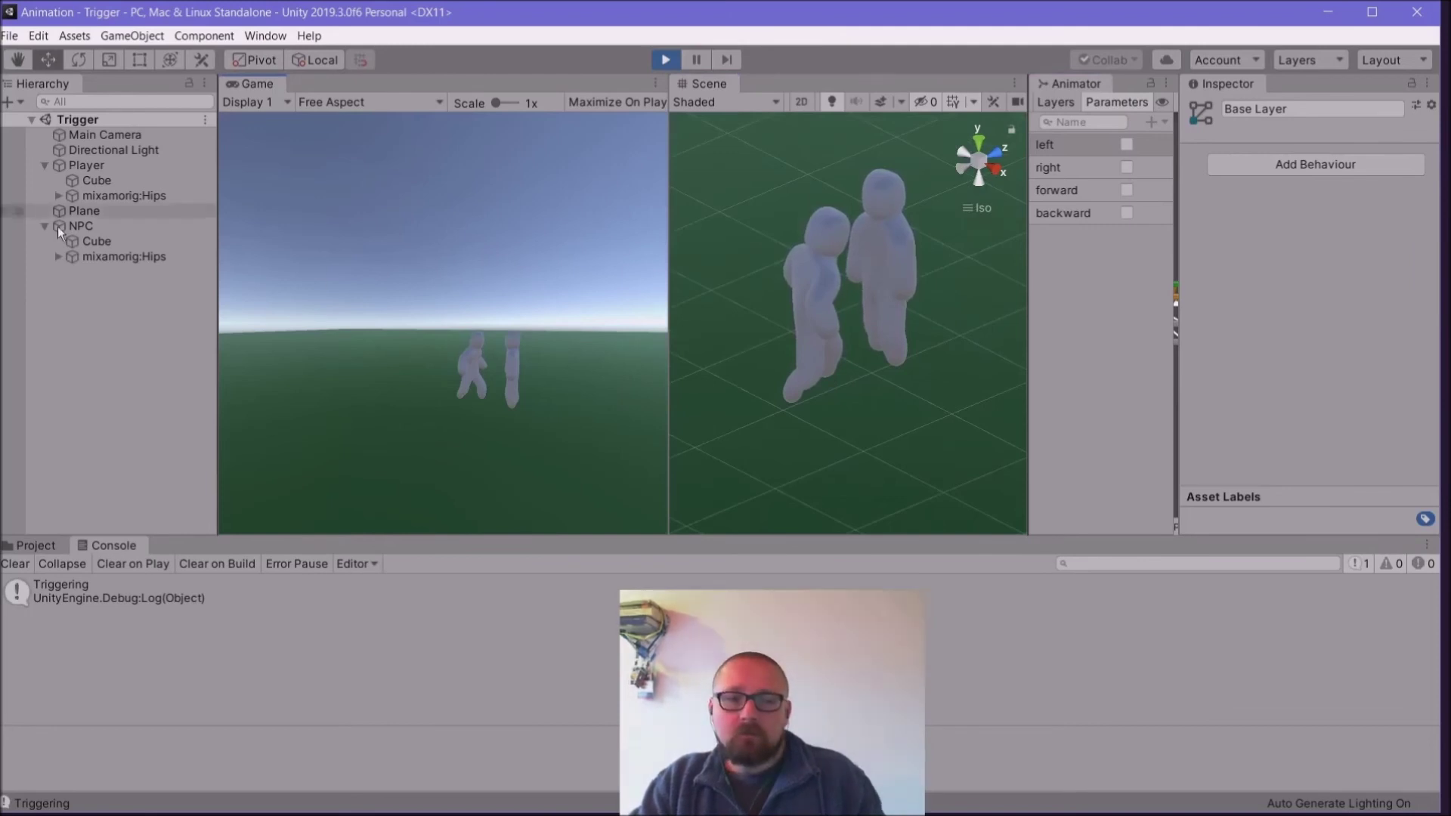
Step: Walk the player out of the NPC's trigger area and back in, observing both characters in the Scene view
{"action": "key", "text": "s"}
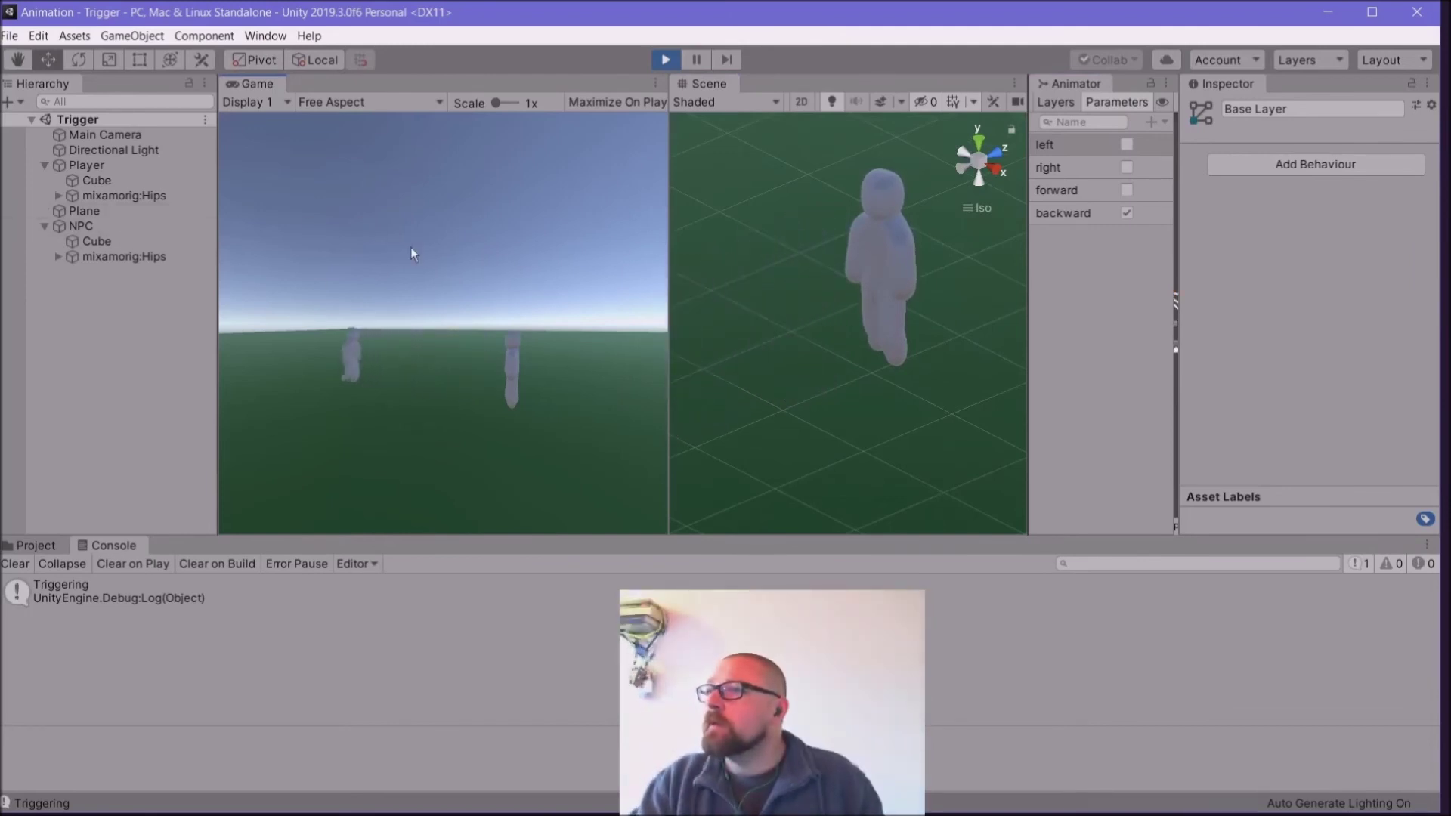
{"action": "key", "text": "w"}
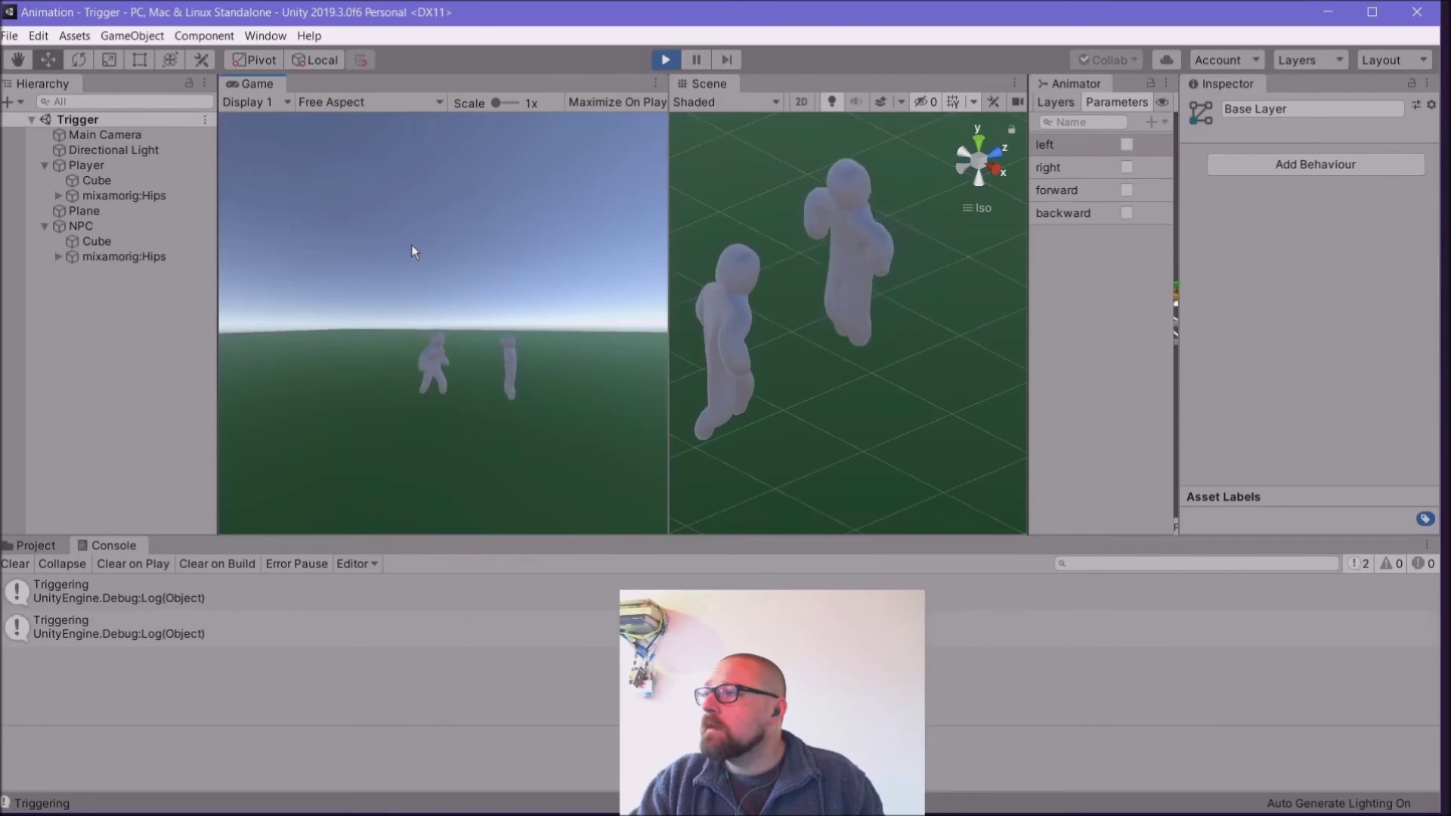
{"action": "left_click_drag", "start_coordinate": [810, 373], "coordinate": [878, 327], "text": "alt"}
{"action": "middle_click_drag", "start_coordinate": [878, 327], "coordinate": [858, 415]}
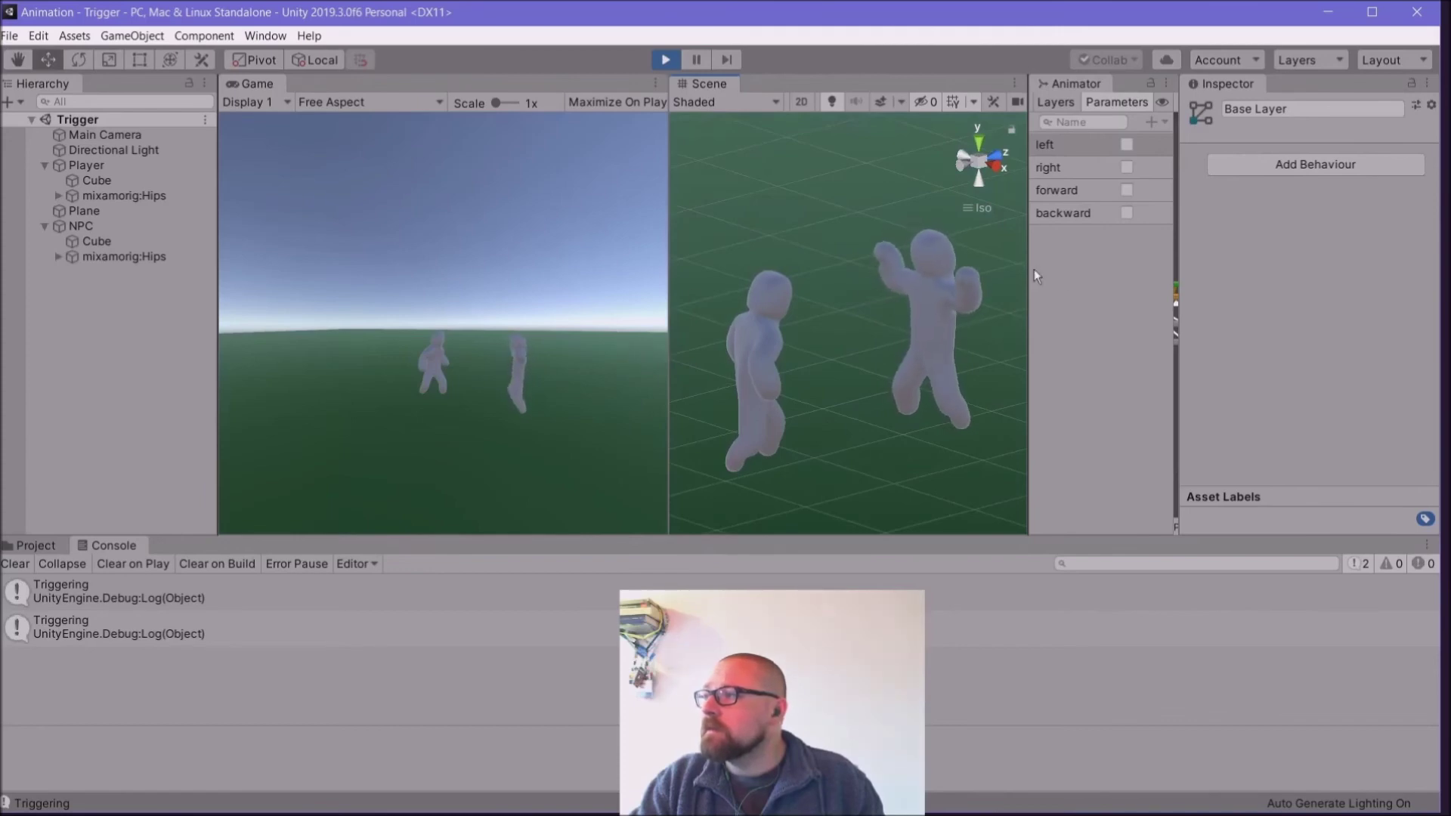
Step: Resize the Game, Scene and Animator views so the NPC's collider and its full state machine graph can be watched together
{"action": "left_click_drag", "start_coordinate": [1030, 270], "coordinate": [814, 318]}
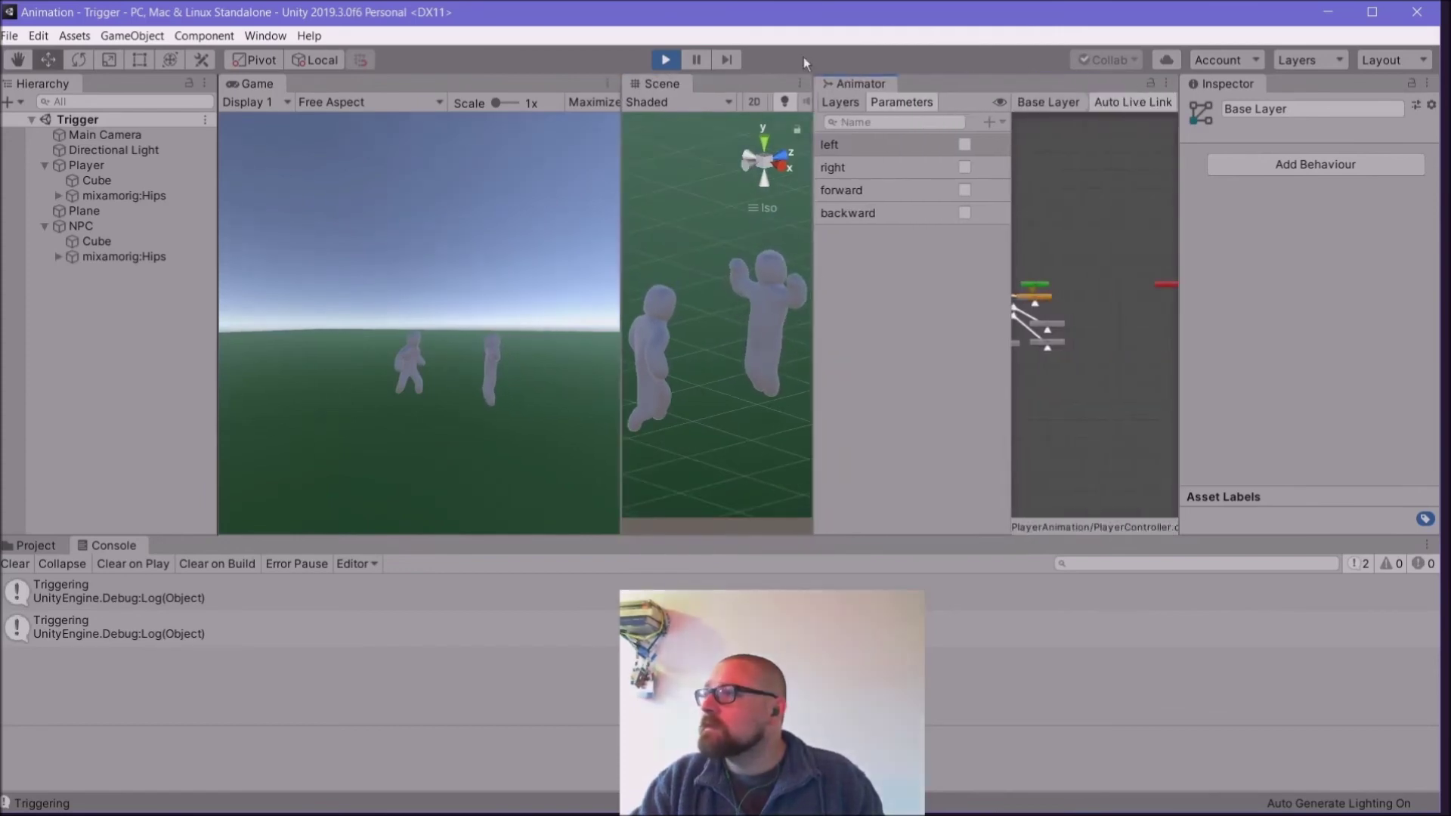
{"action": "left_click", "coordinate": [81, 226]}
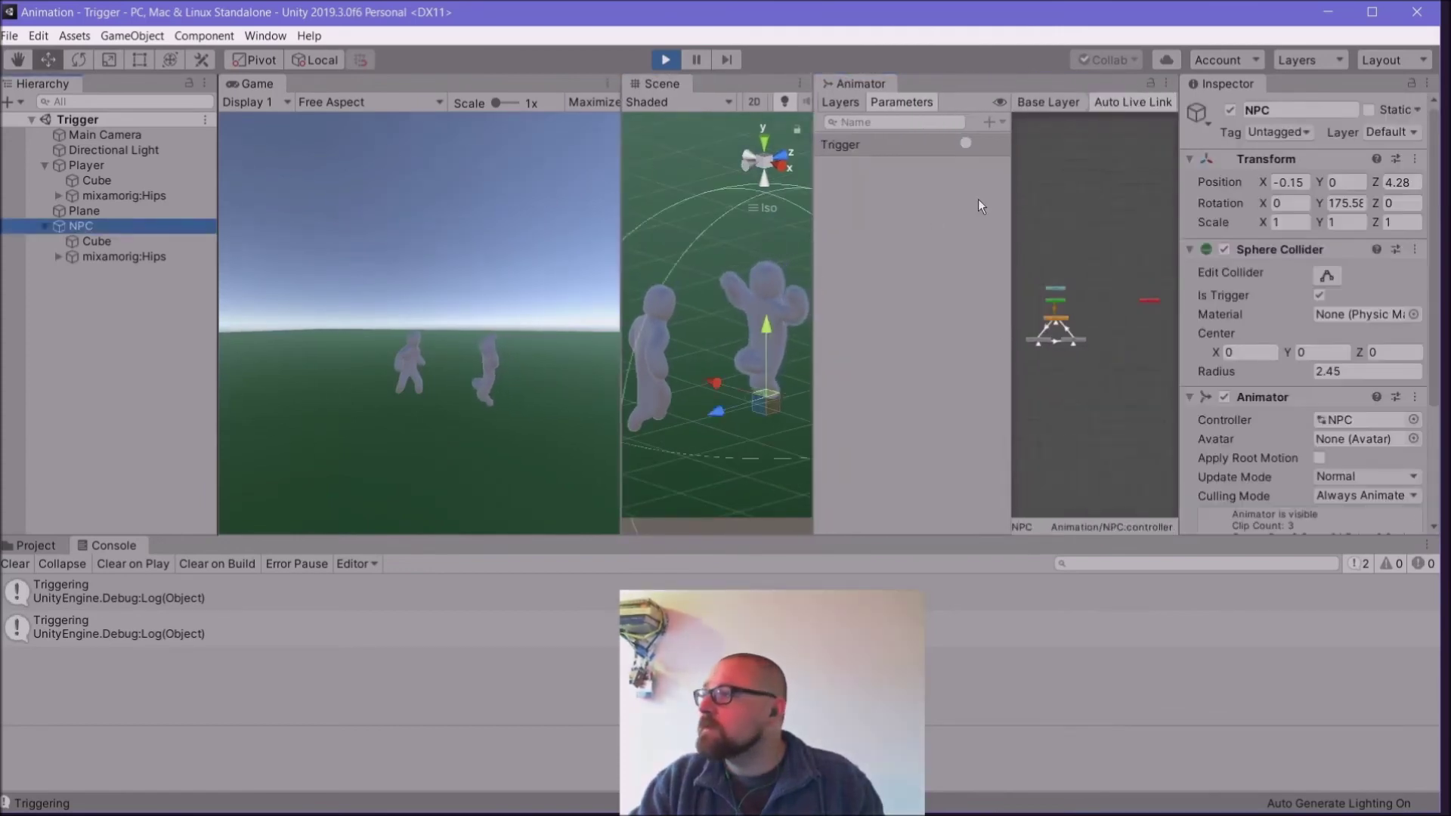
{"action": "scroll", "coordinate": [1058, 295], "scroll_direction": "up", "scroll_amount": 5}
{"action": "middle_click_drag", "start_coordinate": [1101, 312], "coordinate": [1100, 224]}
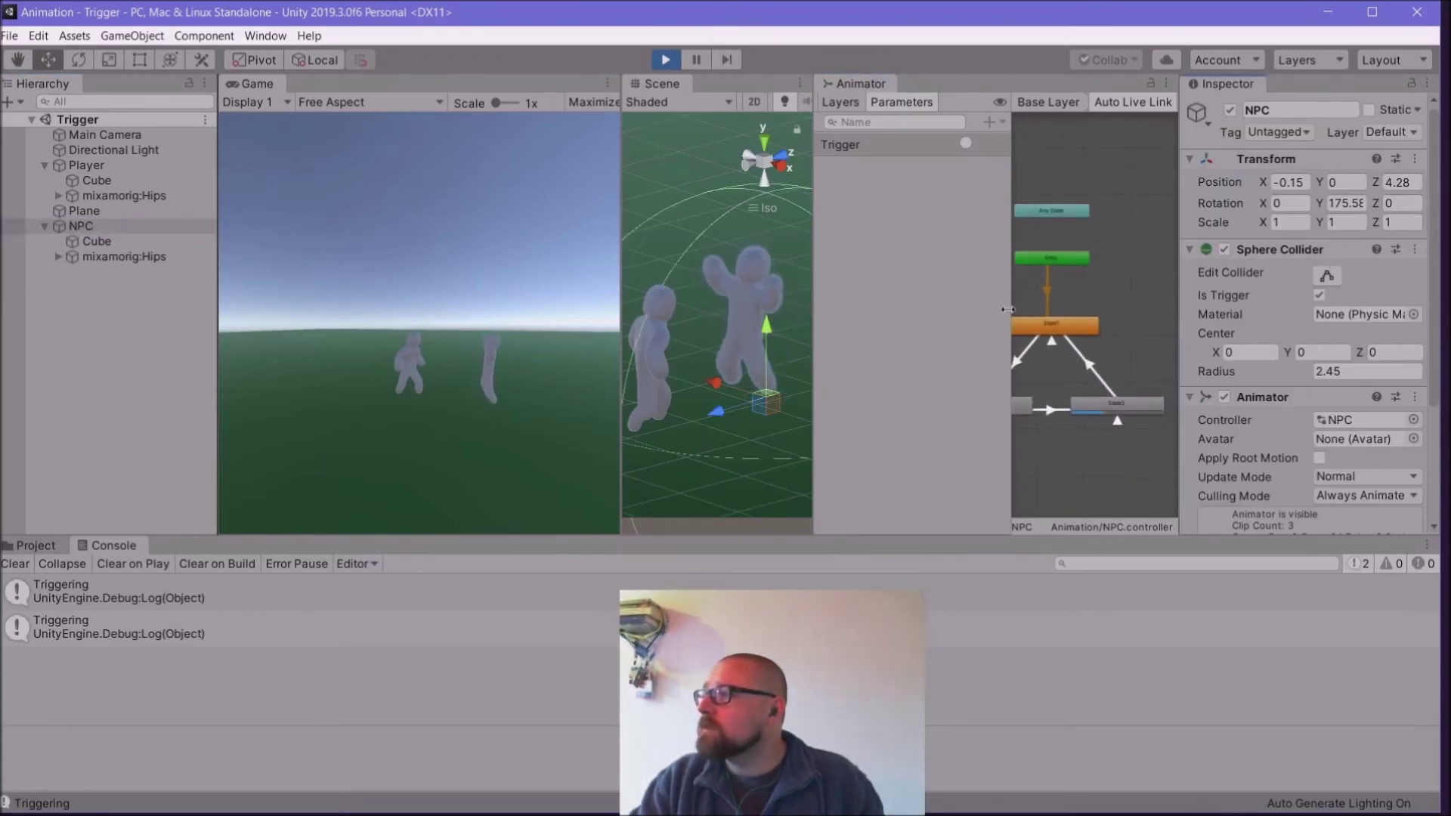
{"action": "left_click_drag", "start_coordinate": [1011, 330], "coordinate": [872, 330]}
{"action": "middle_click_drag", "start_coordinate": [1005, 313], "coordinate": [1135, 264]}
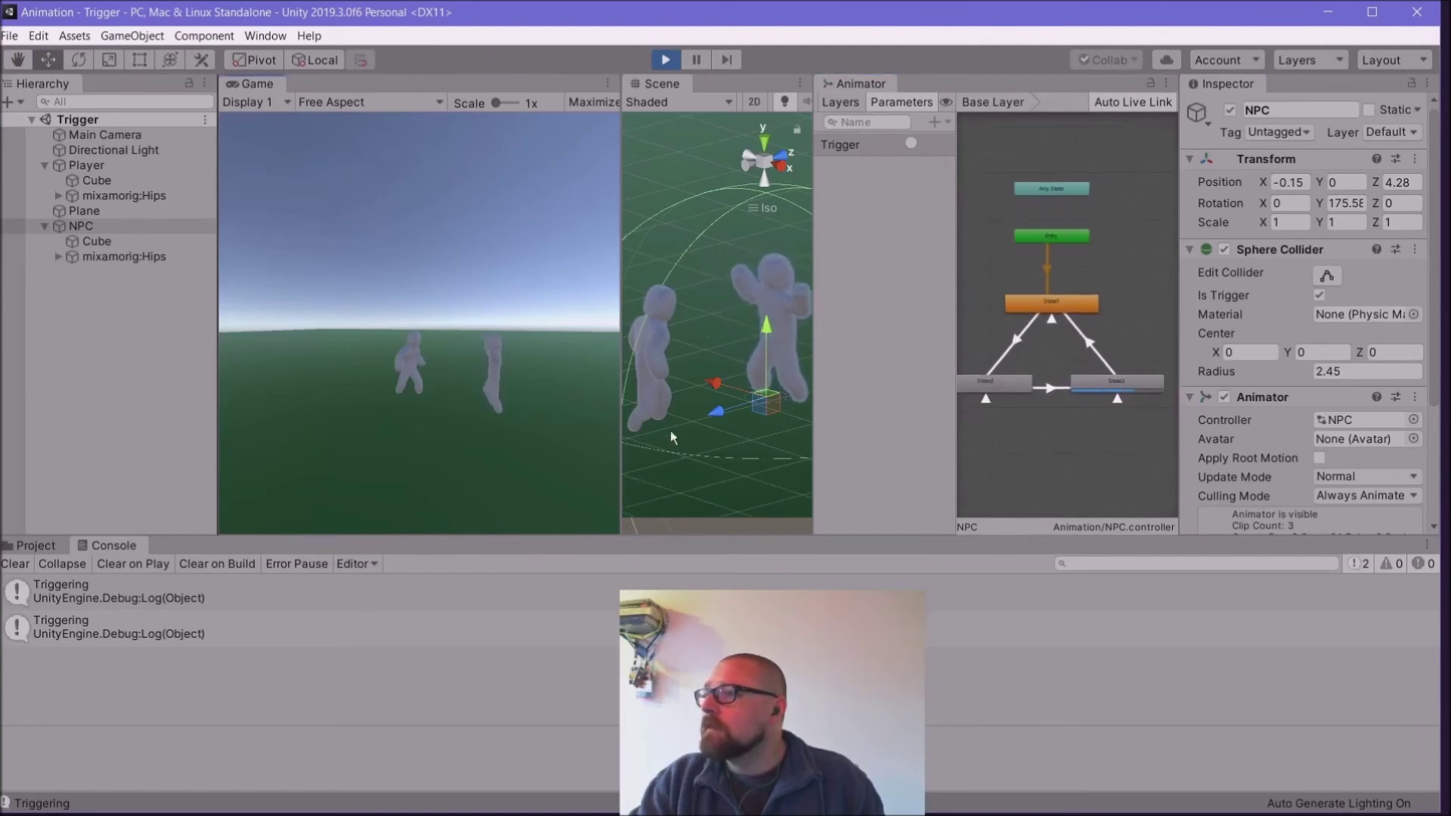
{"action": "left_click_drag", "start_coordinate": [621, 378], "coordinate": [481, 380]}
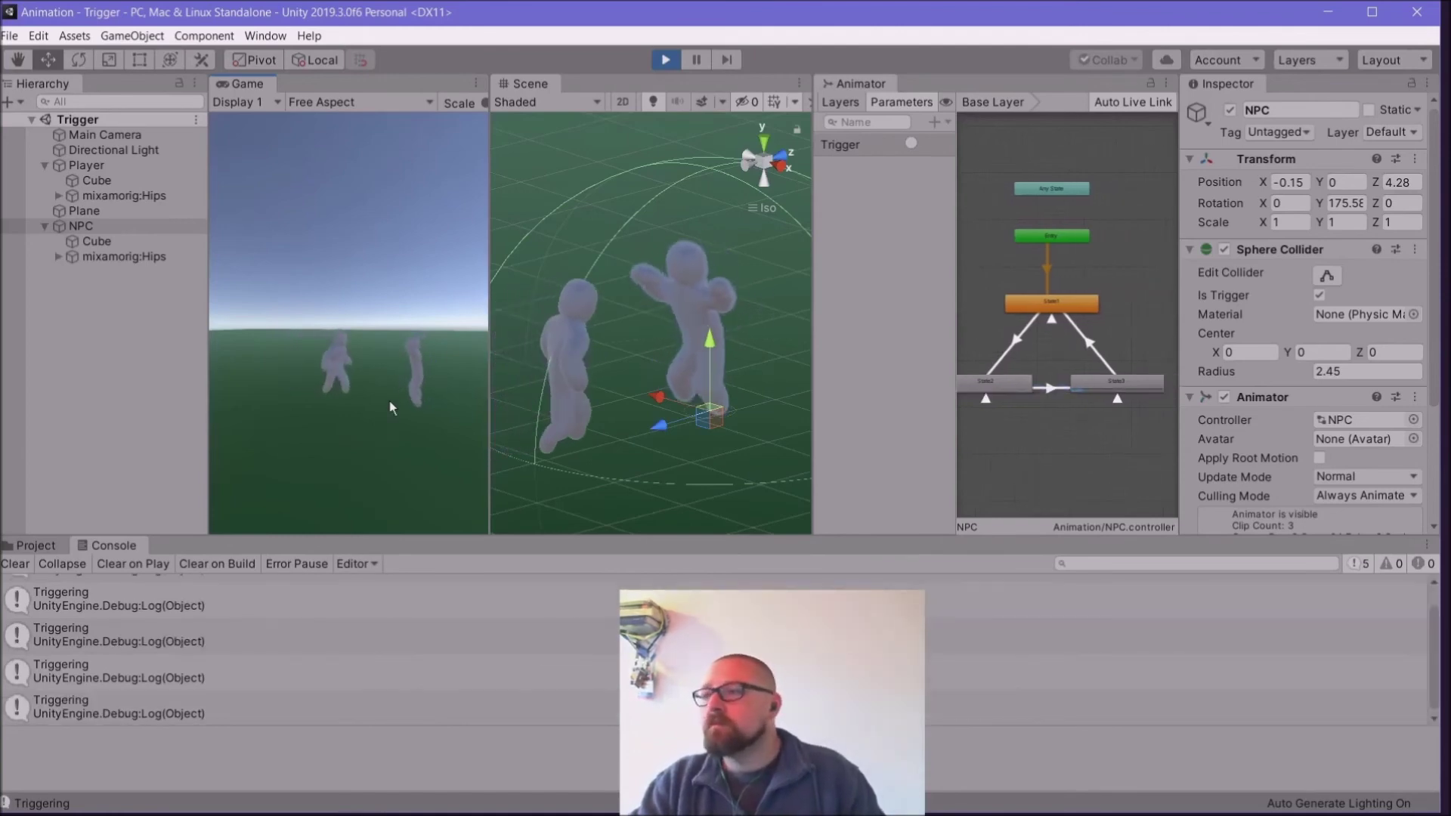
Step: Stop the running scene and clear the Console messages
{"action": "left_click", "coordinate": [667, 60]}
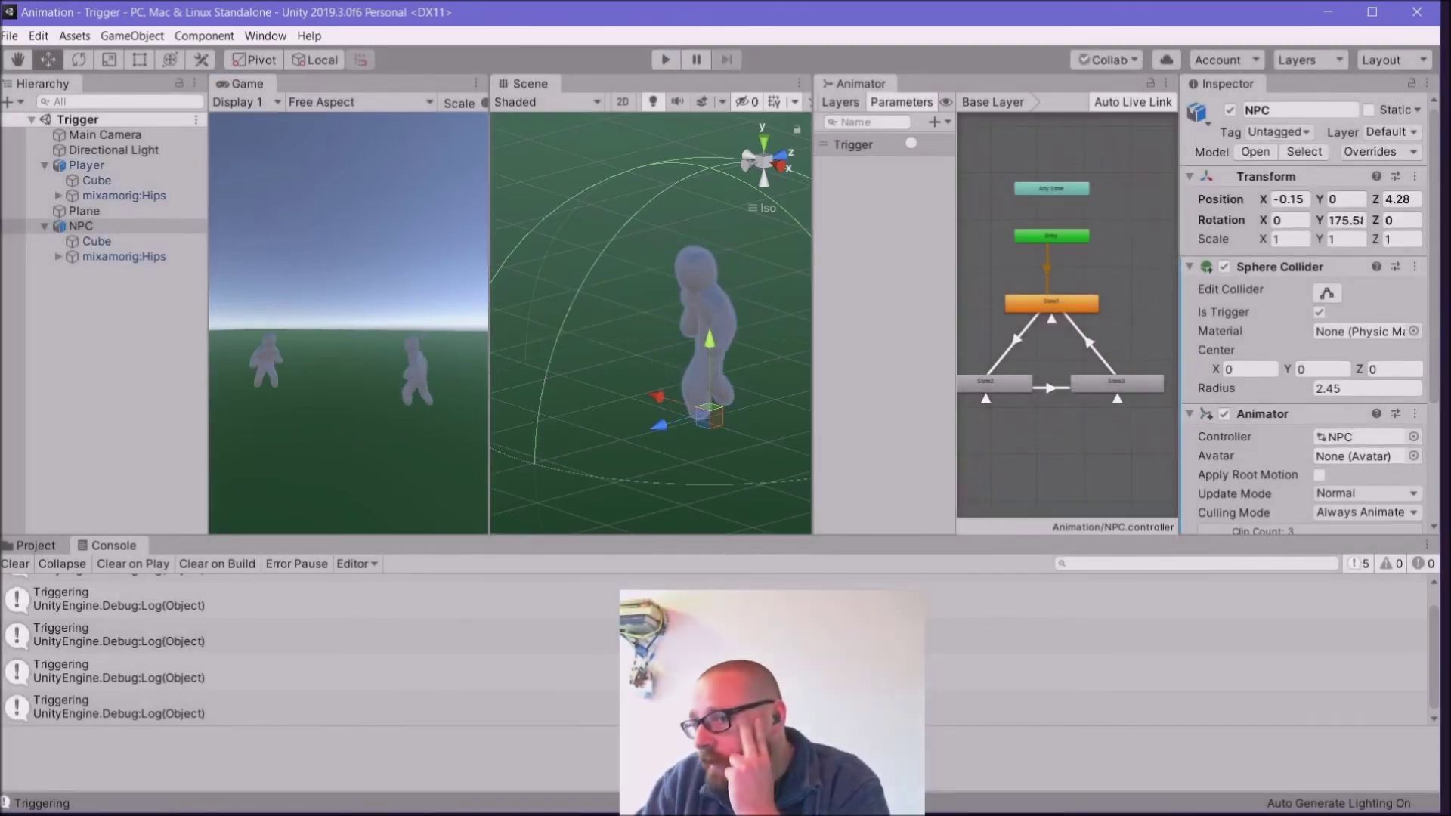
{"action": "left_click", "coordinate": [15, 564]}
{"action": "scroll", "coordinate": [733, 335], "scroll_direction": "down", "scroll_amount": 2}
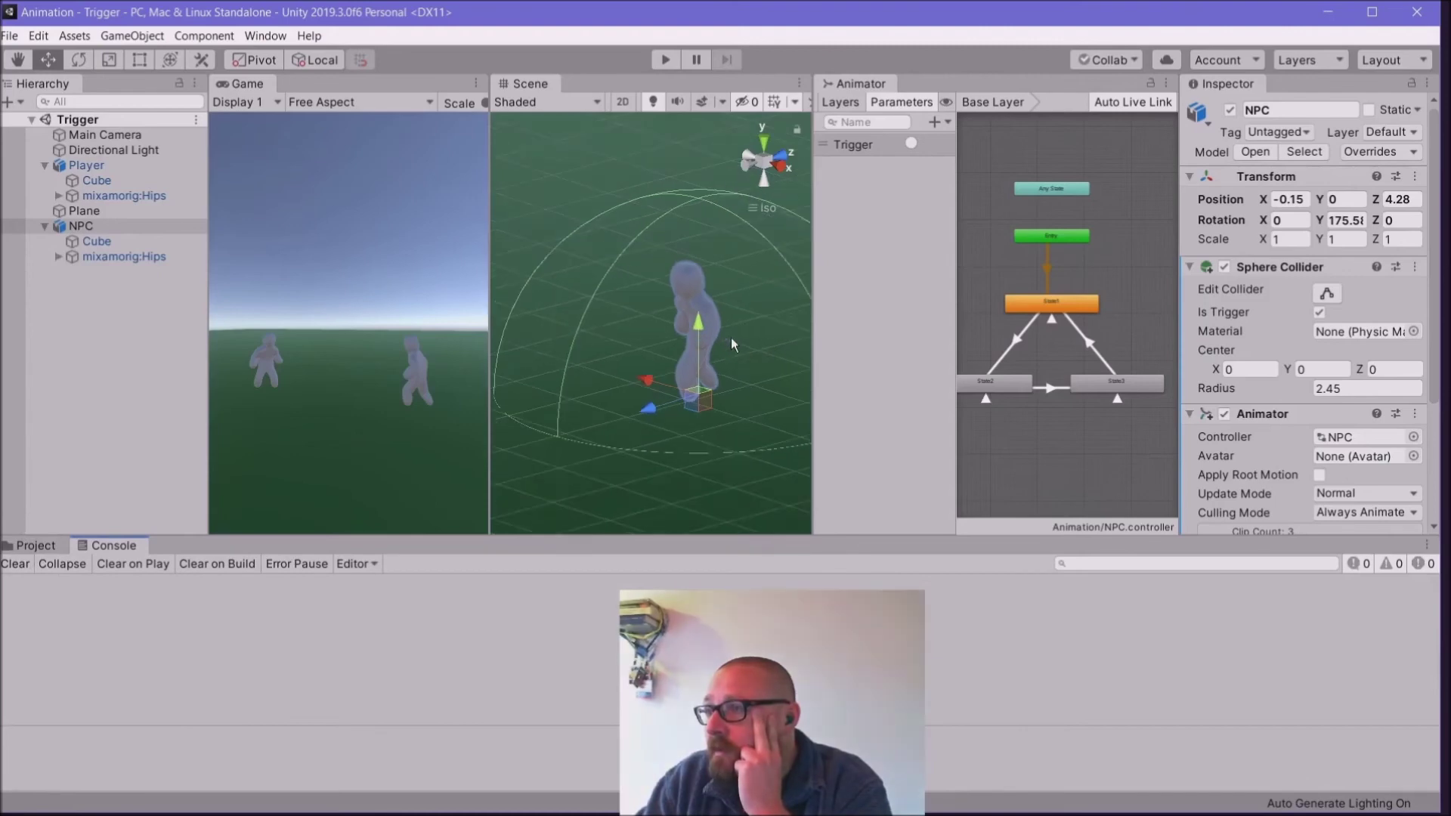
{"action": "scroll", "coordinate": [731, 337], "scroll_direction": "down", "scroll_amount": 3}
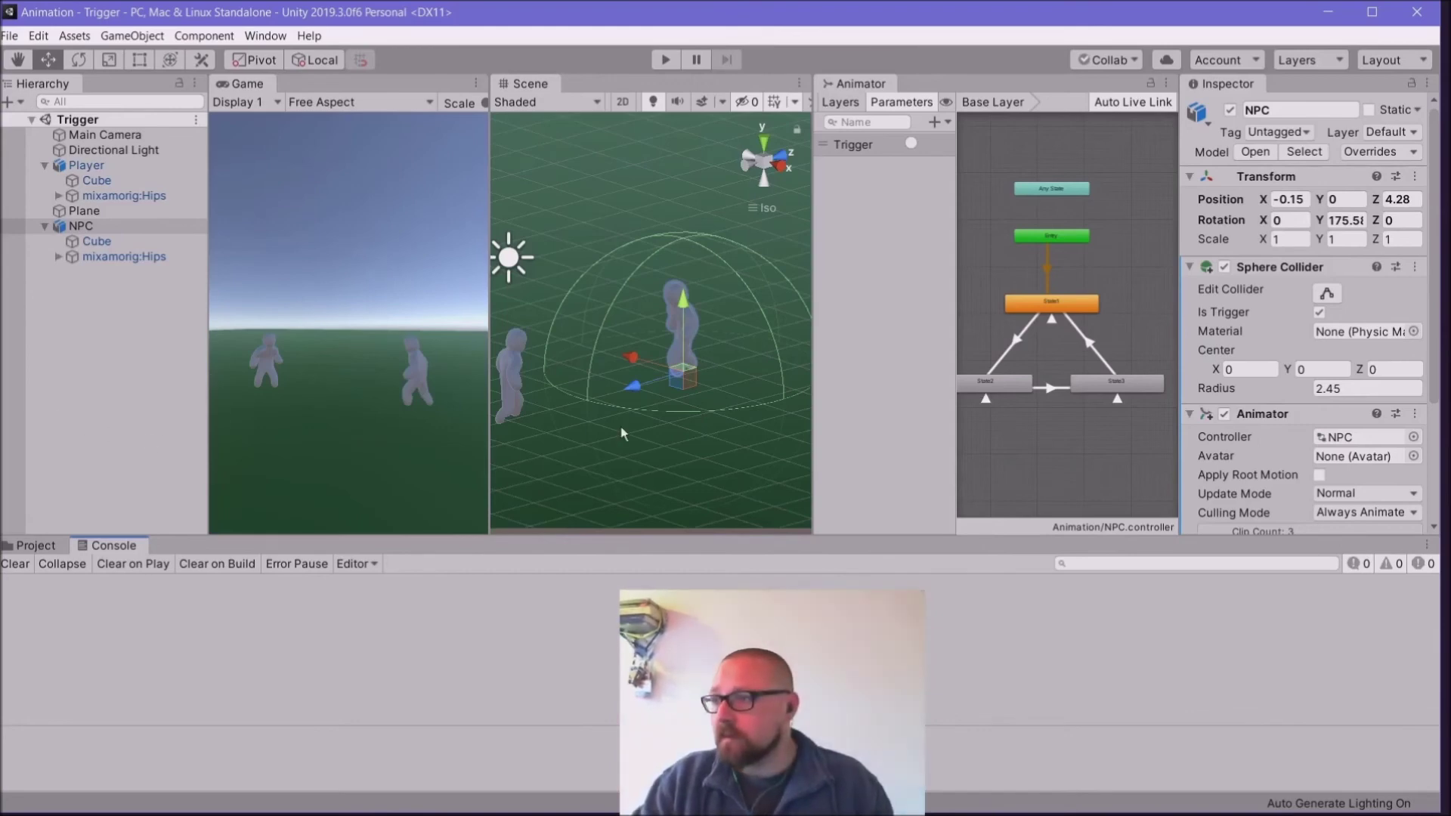
Step: Enlarge the Scene view by shrinking the Console and Animator areas, deselect the NPC, and frame both characters
{"action": "left_click_drag", "start_coordinate": [599, 533], "coordinate": [600, 620]}
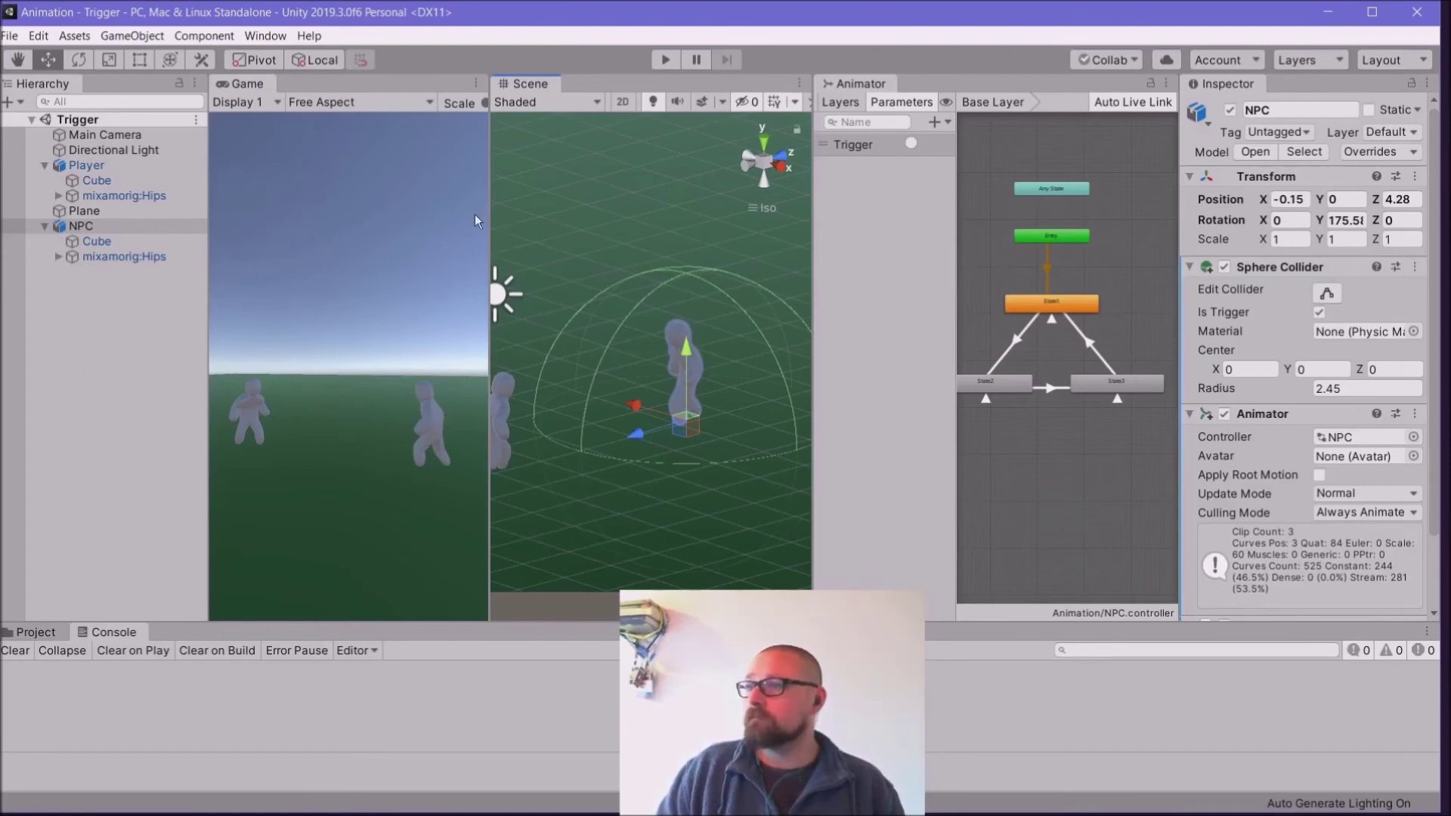
{"action": "left_click", "coordinate": [808, 317]}
{"action": "left_click_drag", "start_coordinate": [811, 315], "coordinate": [971, 310]}
{"action": "middle_click_drag", "start_coordinate": [703, 360], "coordinate": [748, 380]}
{"action": "key", "text": "q"}
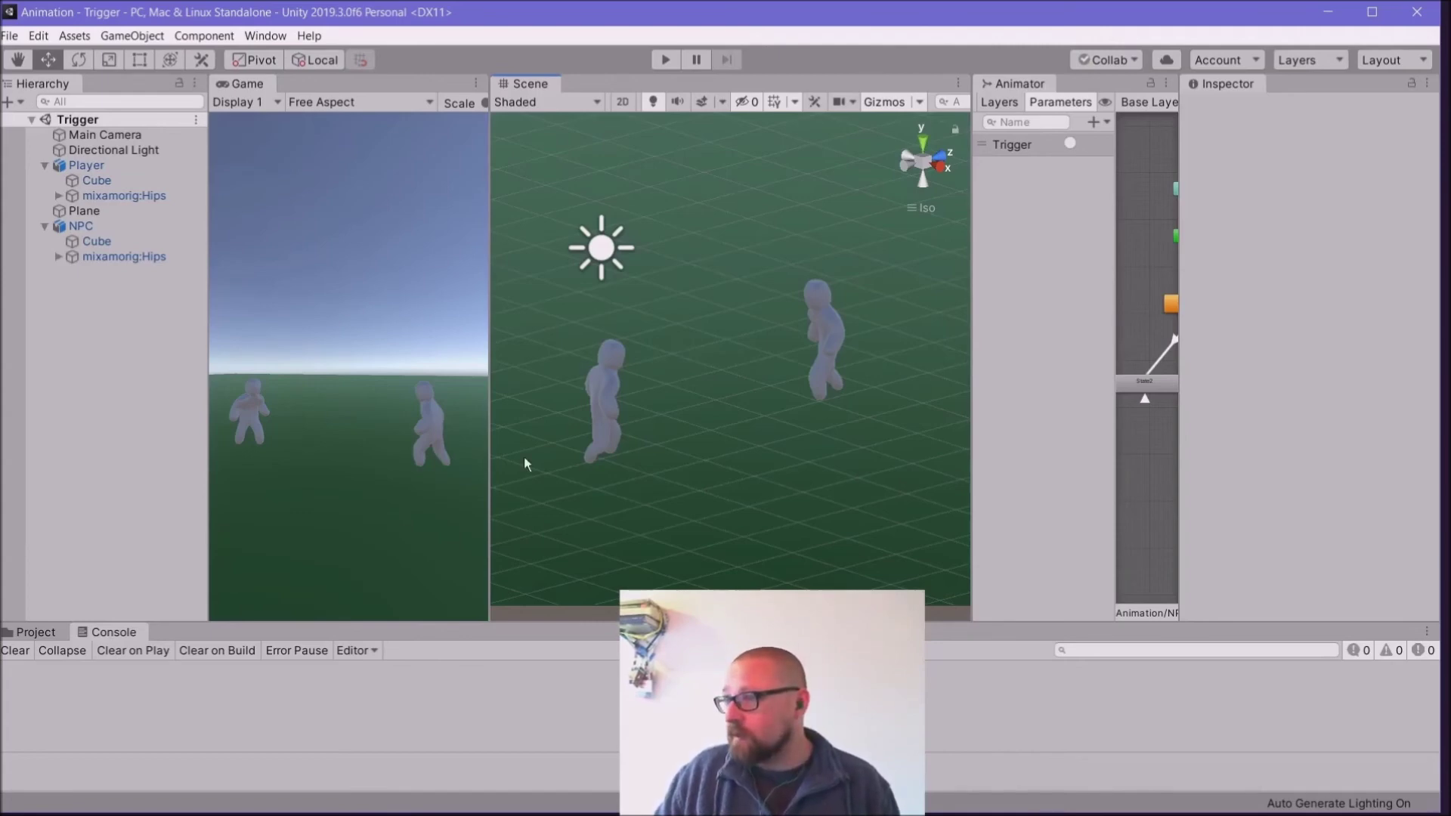
{"action": "scroll", "coordinate": [754, 502], "scroll_direction": "up", "scroll_amount": 3}
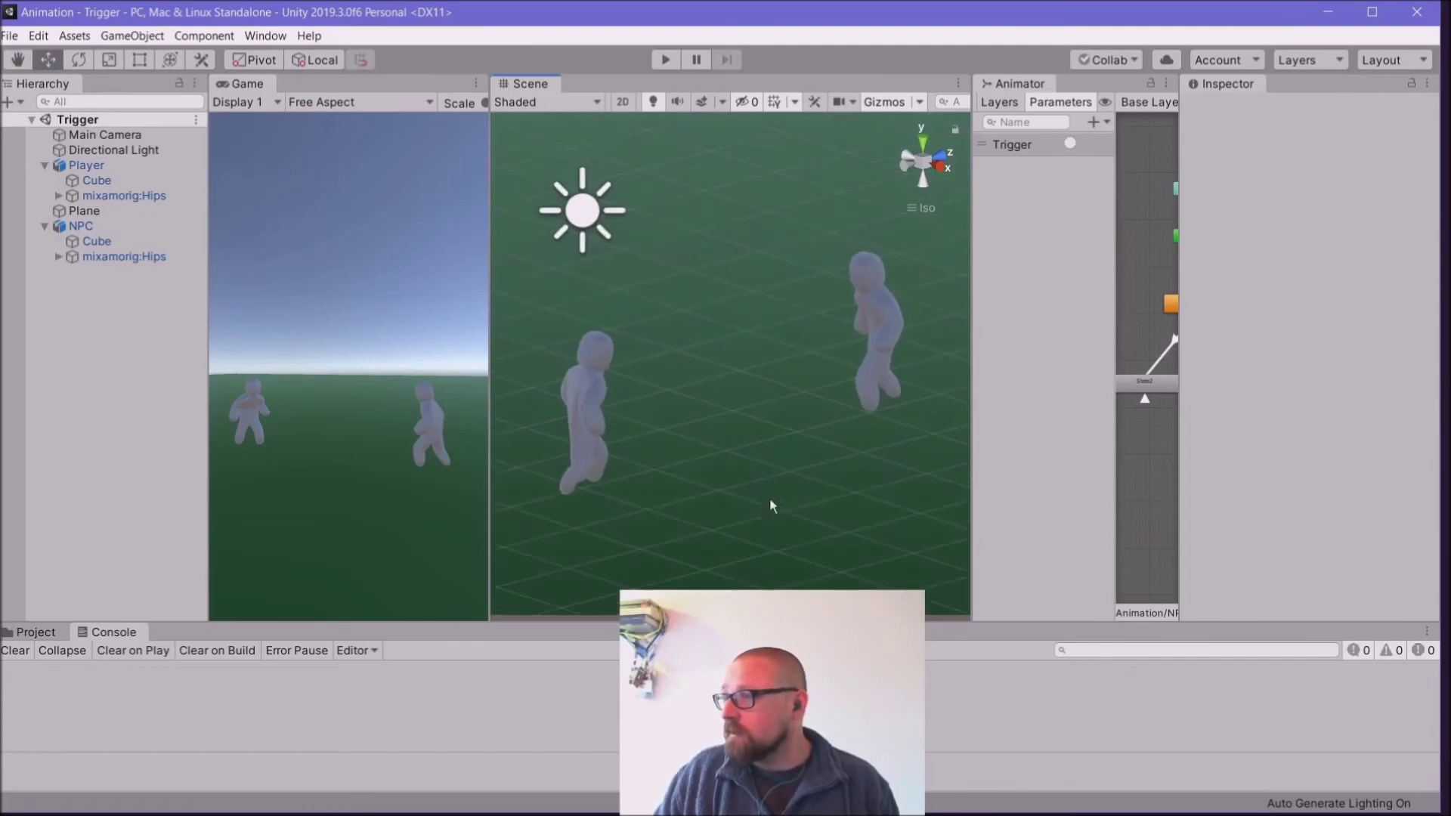
{"action": "middle_click_drag", "start_coordinate": [771, 496], "coordinate": [773, 530]}
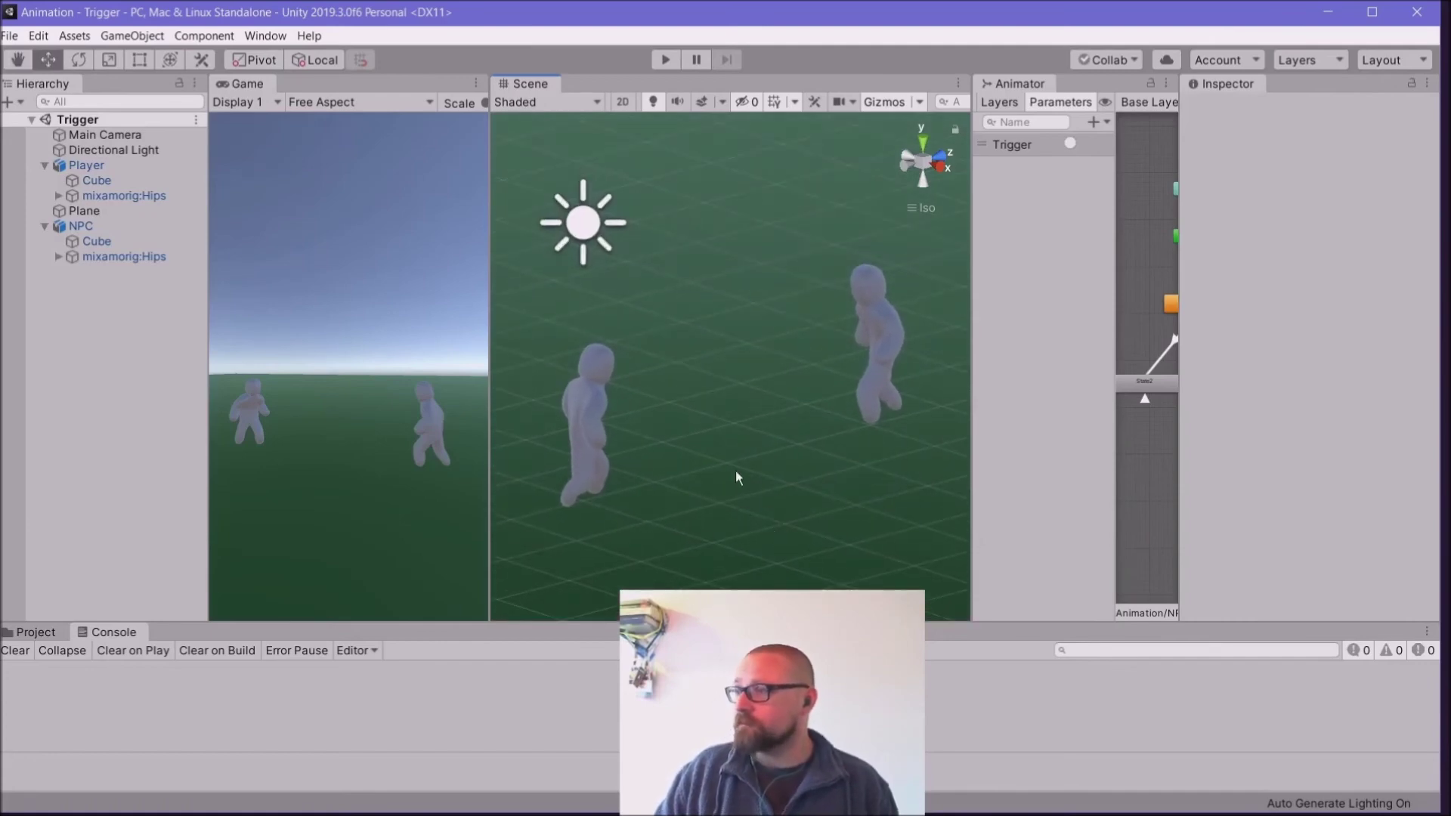
{"action": "mouse_move", "coordinate": [737, 474]}
{"action": "middle_mouse_down"}
{"action": "mouse_move", "coordinate": [734, 452]}
{"action": "mouse_move", "coordinate": [738, 473]}
{"action": "middle_mouse_up"}
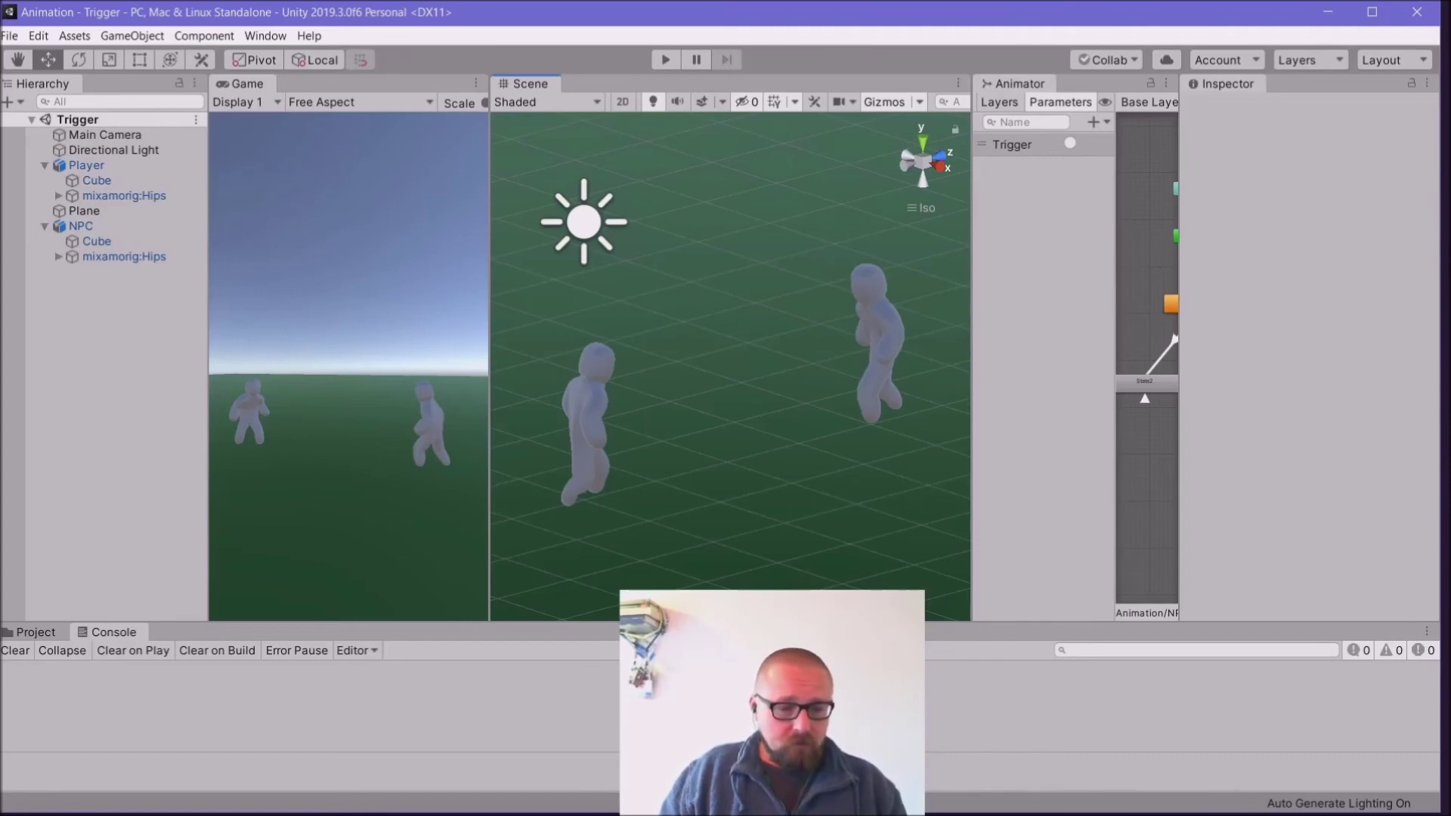
Step: Save the Trigger scene and show the project's Animation assets in place of the Console
{"action": "key", "text": "alt+Tab"}
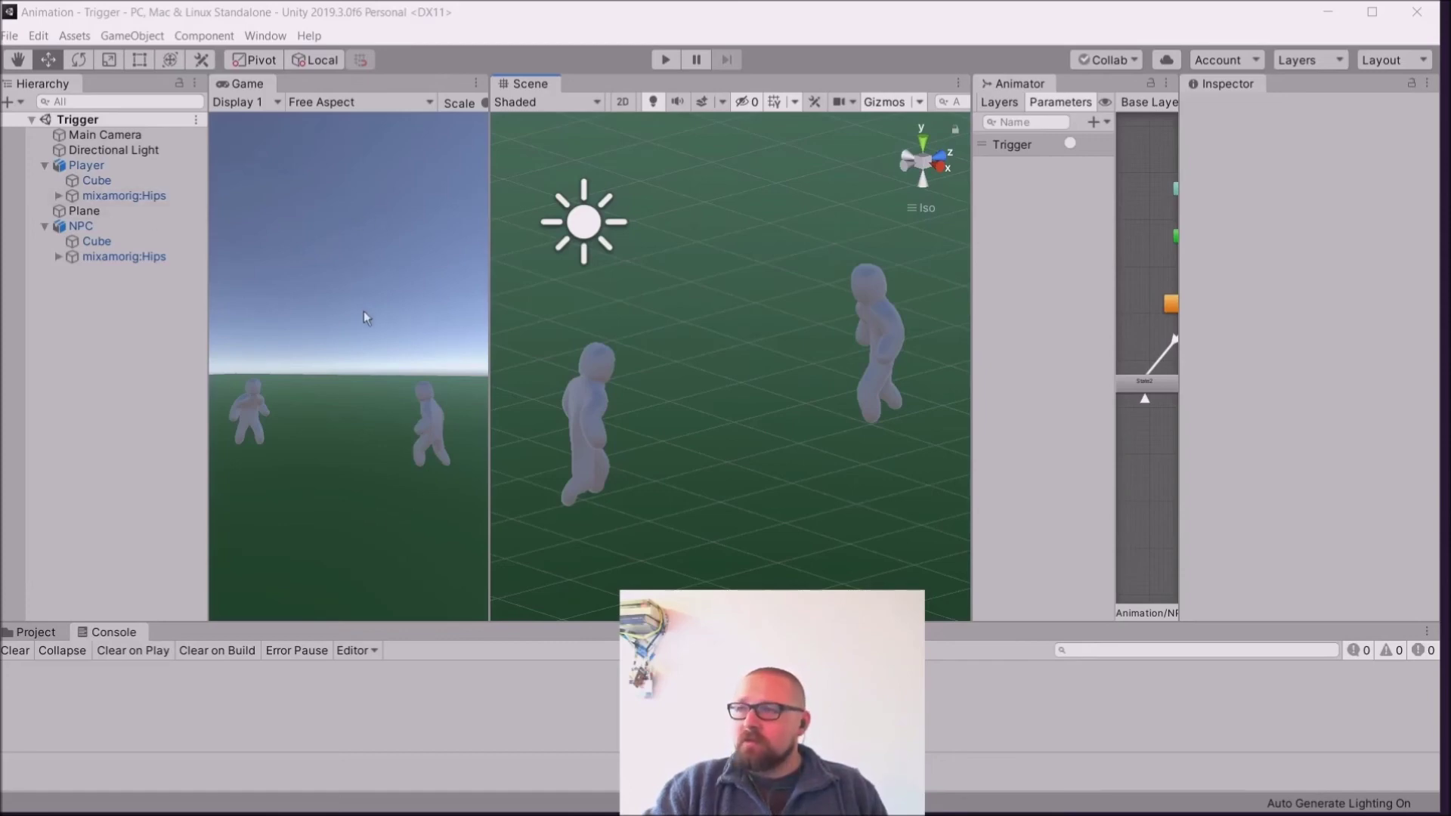
{"action": "left_click", "coordinate": [10, 35]}
{"action": "left_click", "coordinate": [39, 99]}
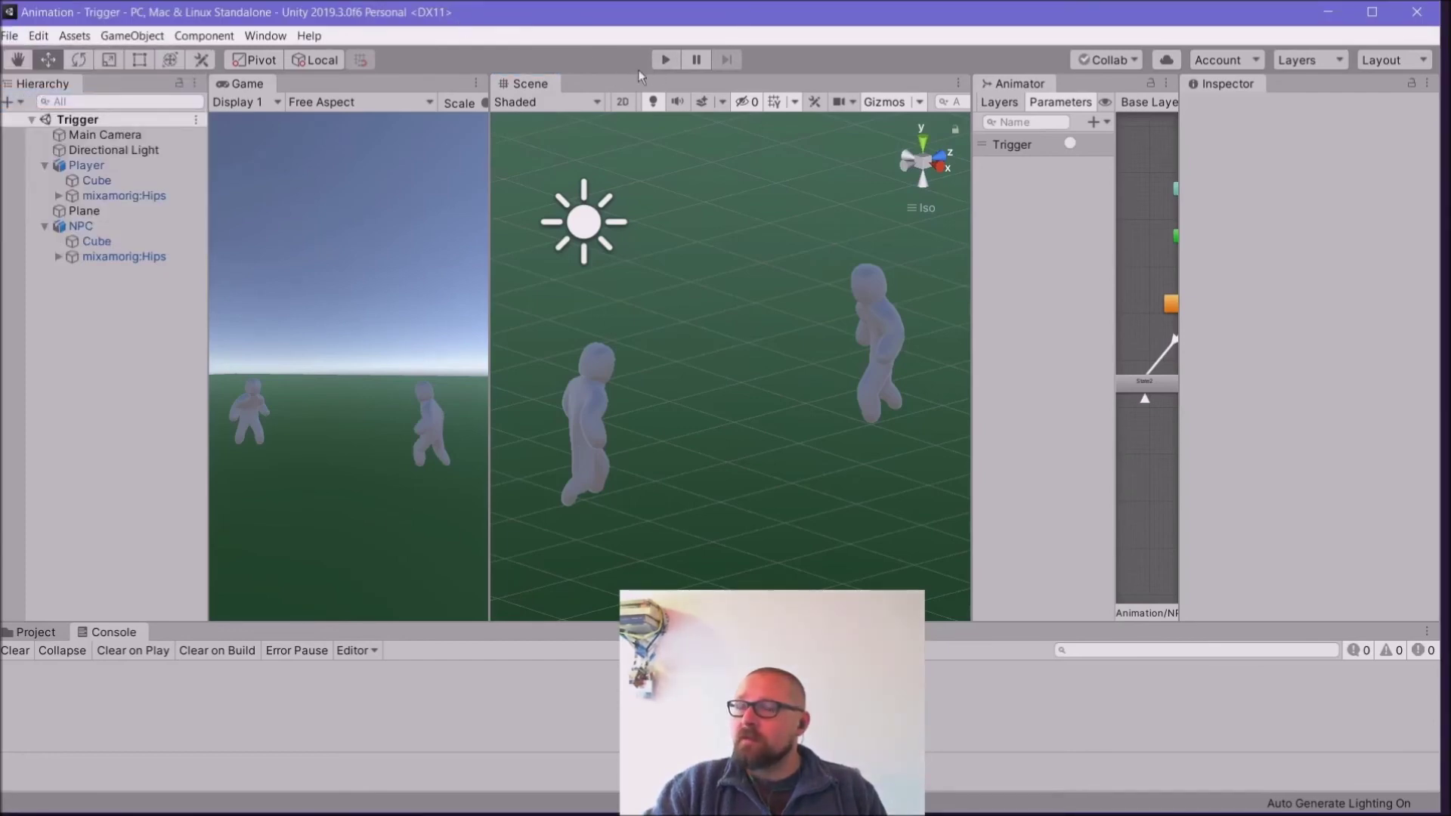
{"action": "left_click", "coordinate": [41, 637]}
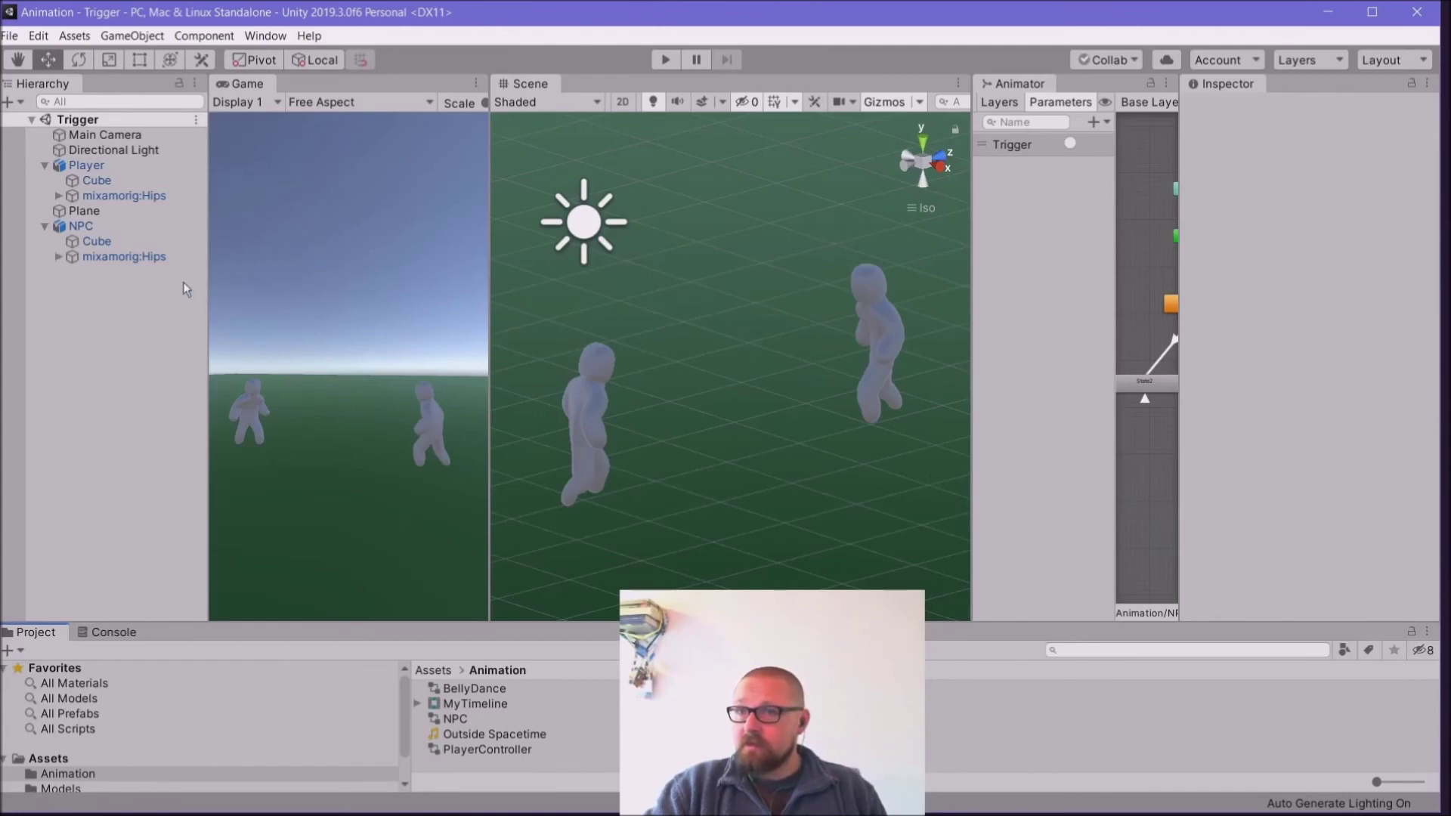
Step: Open the Player's Character script in Visual Studio and review the movement and animation code in its Update method
{"action": "left_click", "coordinate": [96, 163]}
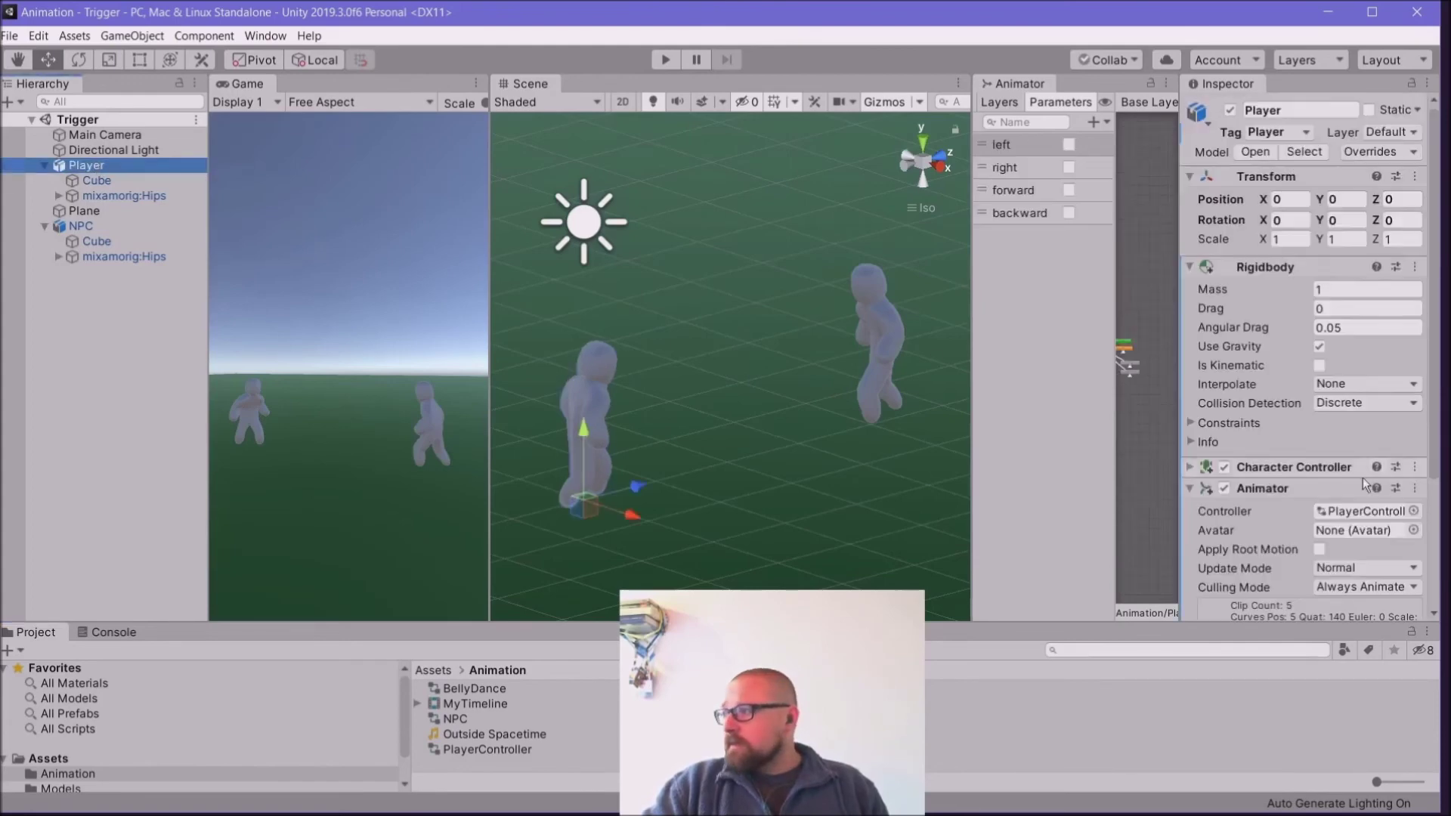
{"action": "scroll", "coordinate": [1353, 478], "scroll_direction": "down", "scroll_amount": 3}
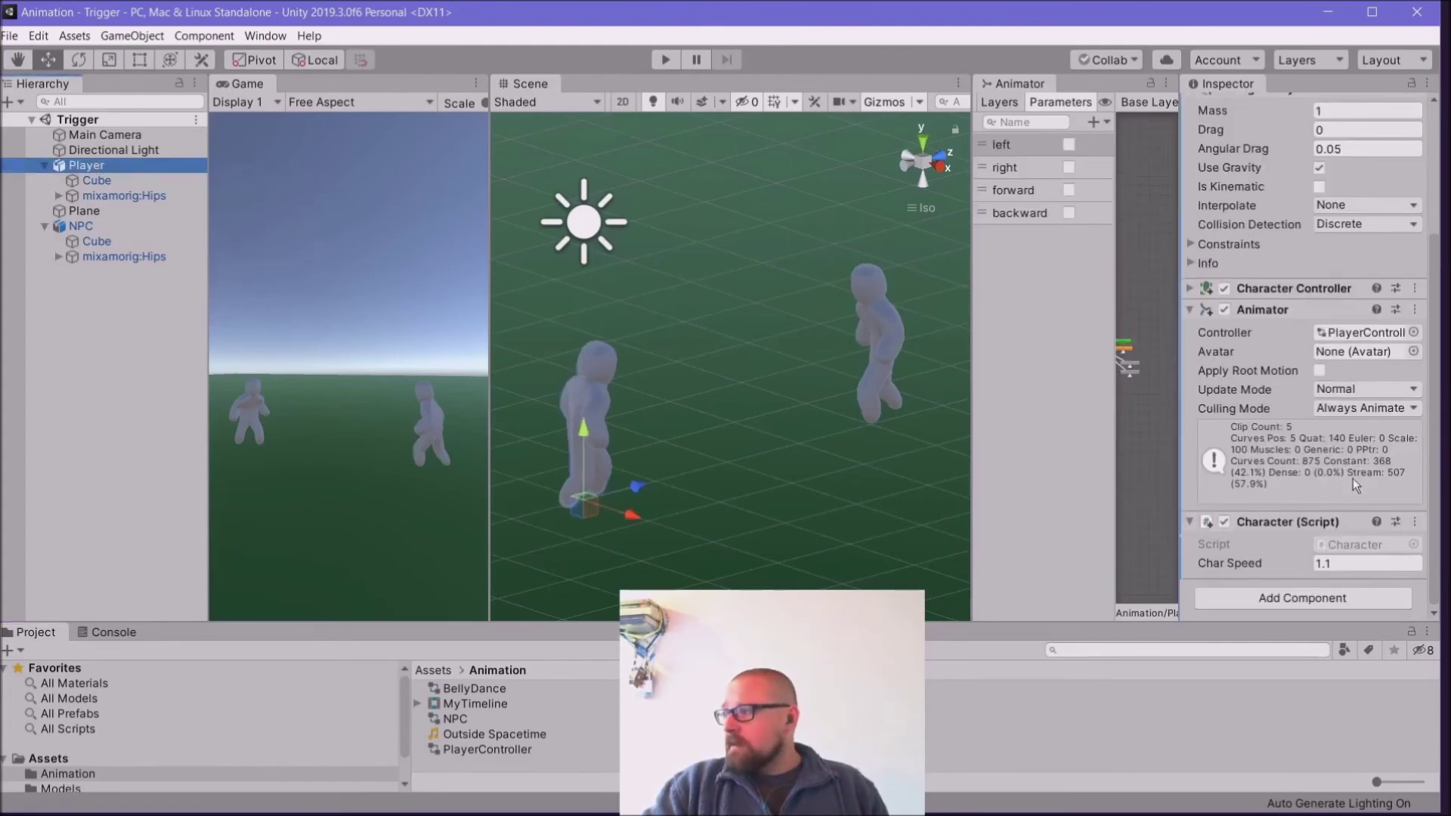
{"action": "left_click", "coordinate": [1415, 521]}
{"action": "left_click", "coordinate": [1332, 753]}
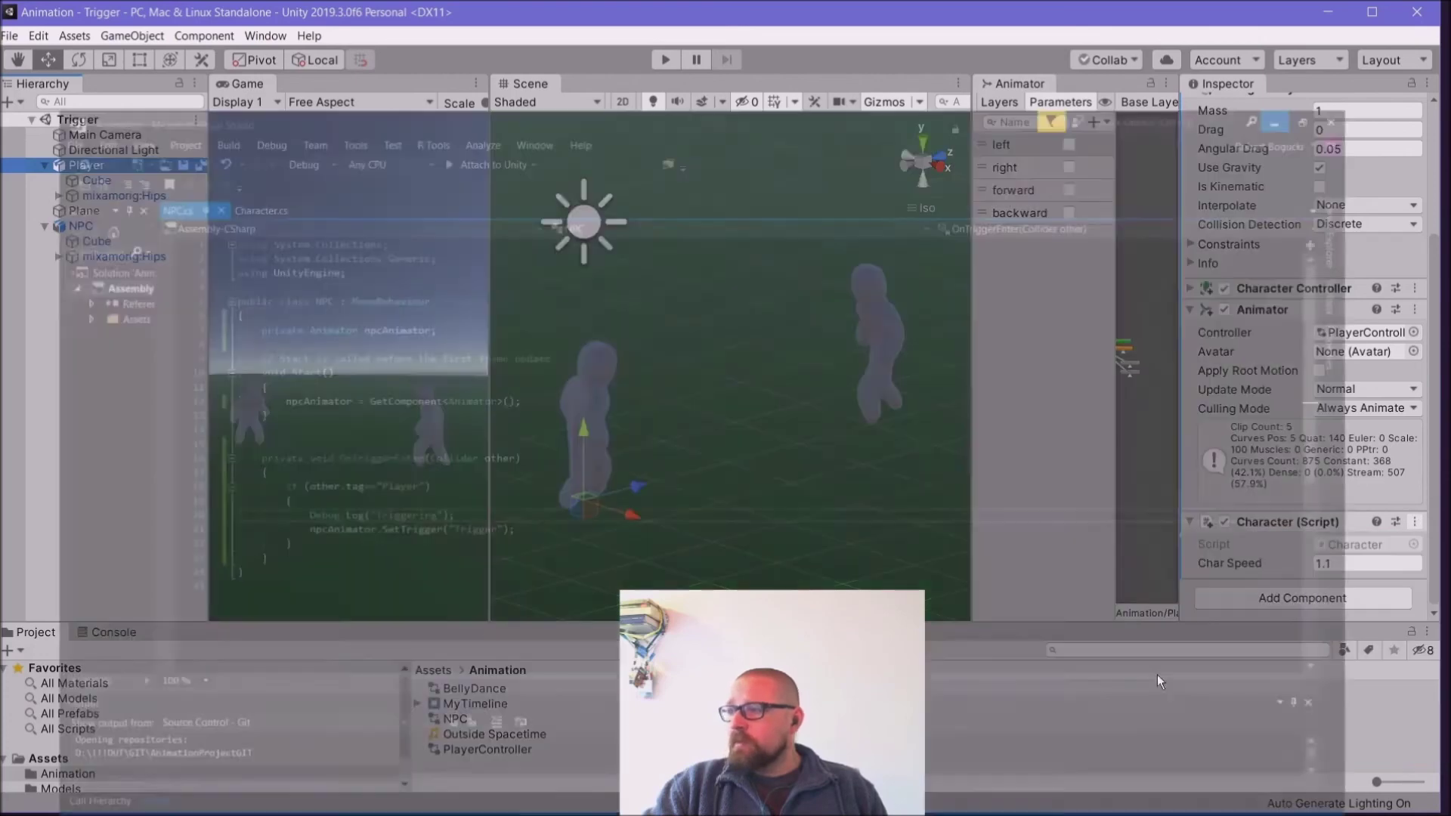
{"action": "scroll", "coordinate": [146, 481], "scroll_direction": "up", "scroll_amount": 4}
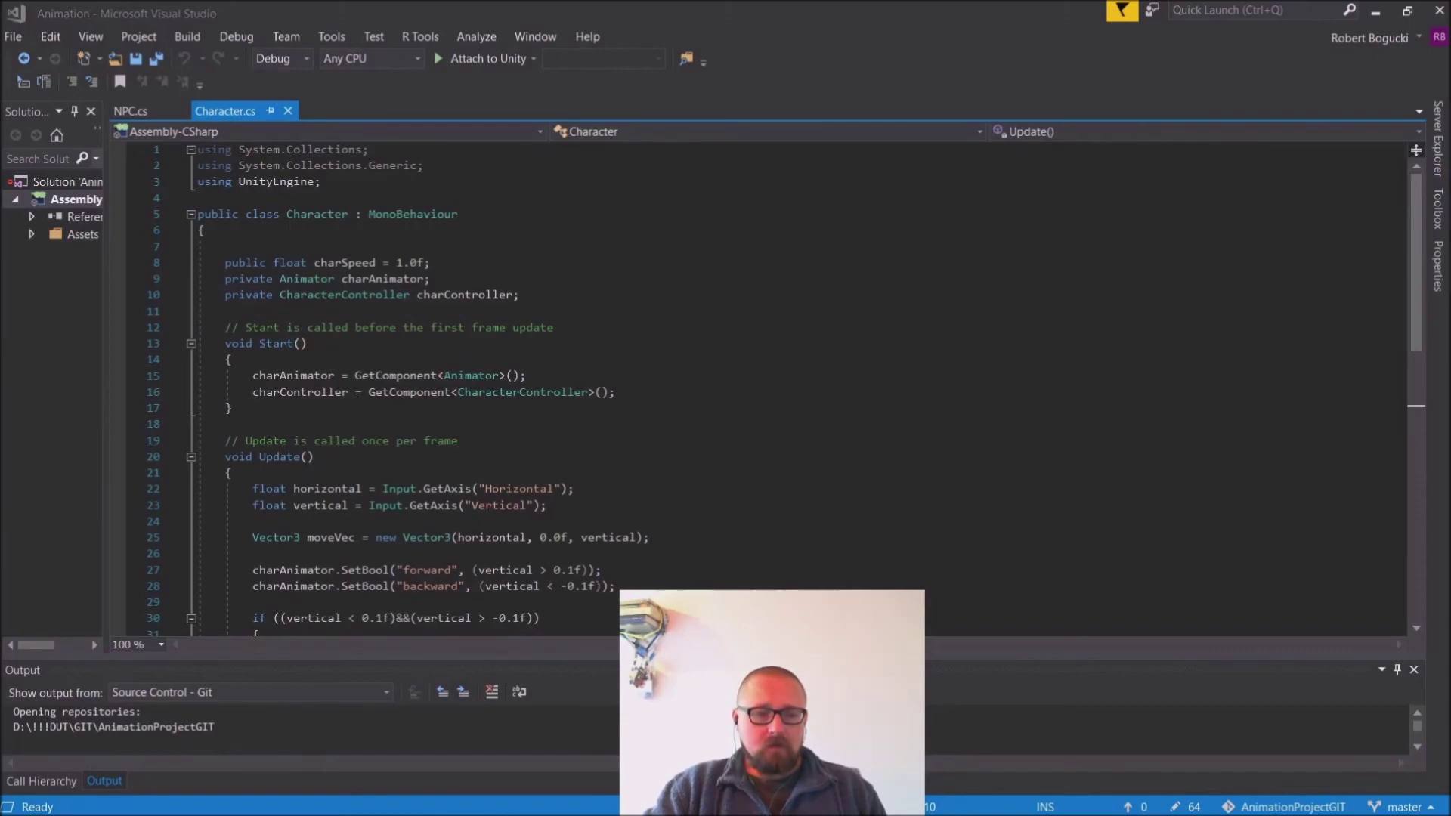
{"action": "scroll", "coordinate": [181, 479], "scroll_direction": "down", "scroll_amount": 5}
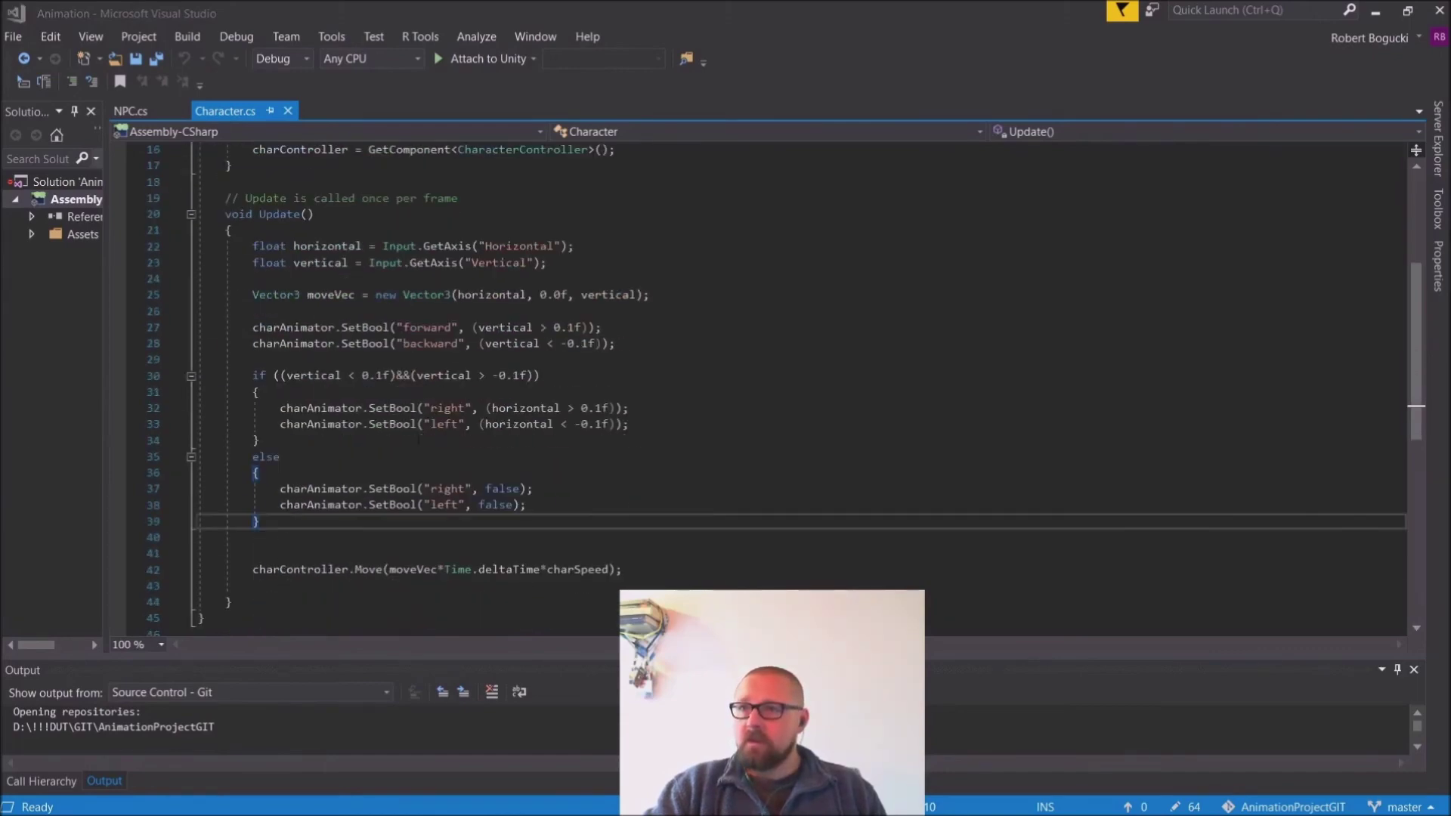
{"action": "scroll", "coordinate": [278, 489], "scroll_direction": "down", "scroll_amount": 1}
{"action": "scroll", "coordinate": [278, 489], "scroll_direction": "up", "scroll_amount": 2}
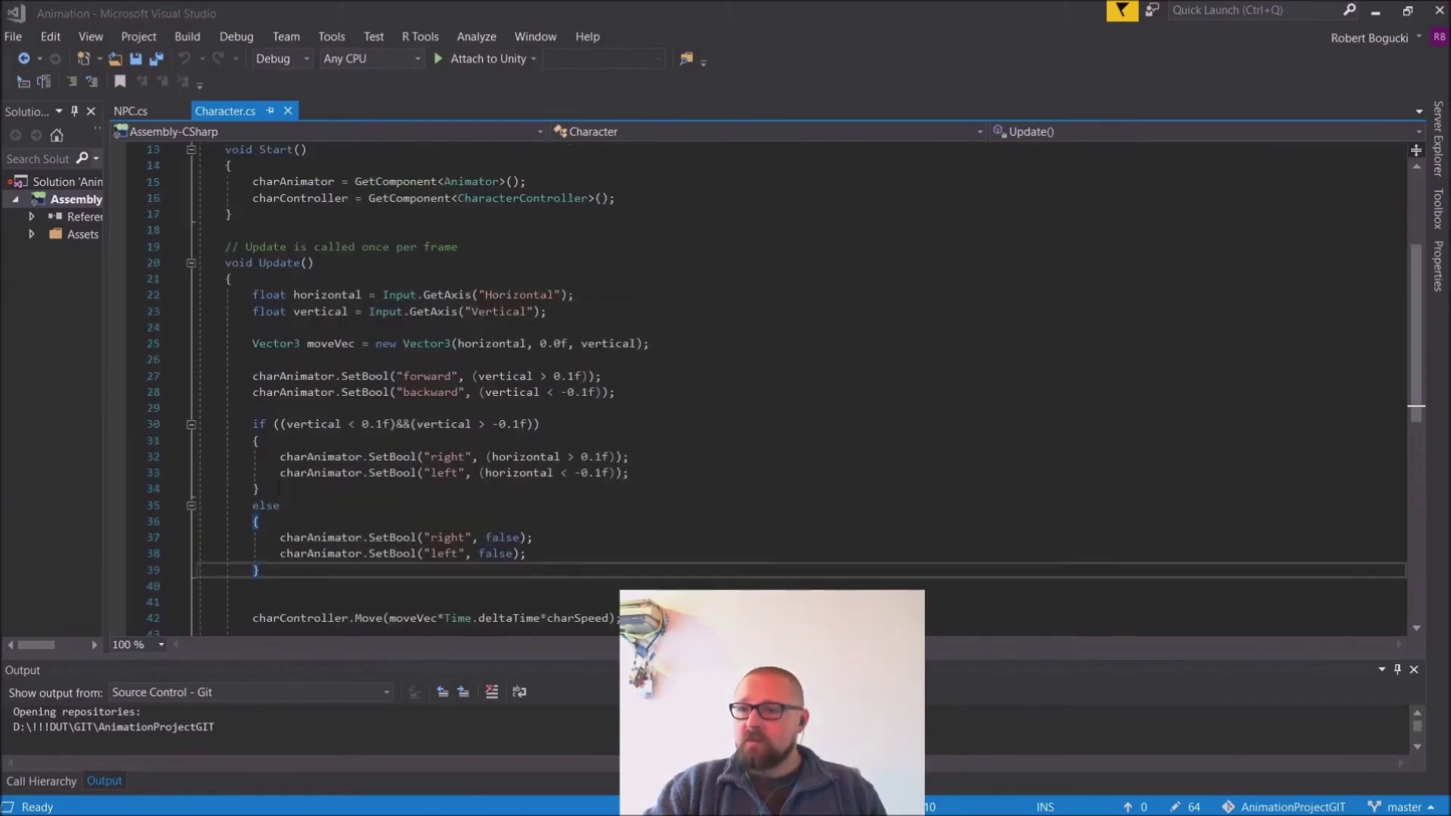
{"action": "scroll", "coordinate": [497, 405], "scroll_direction": "down", "scroll_amount": 1}
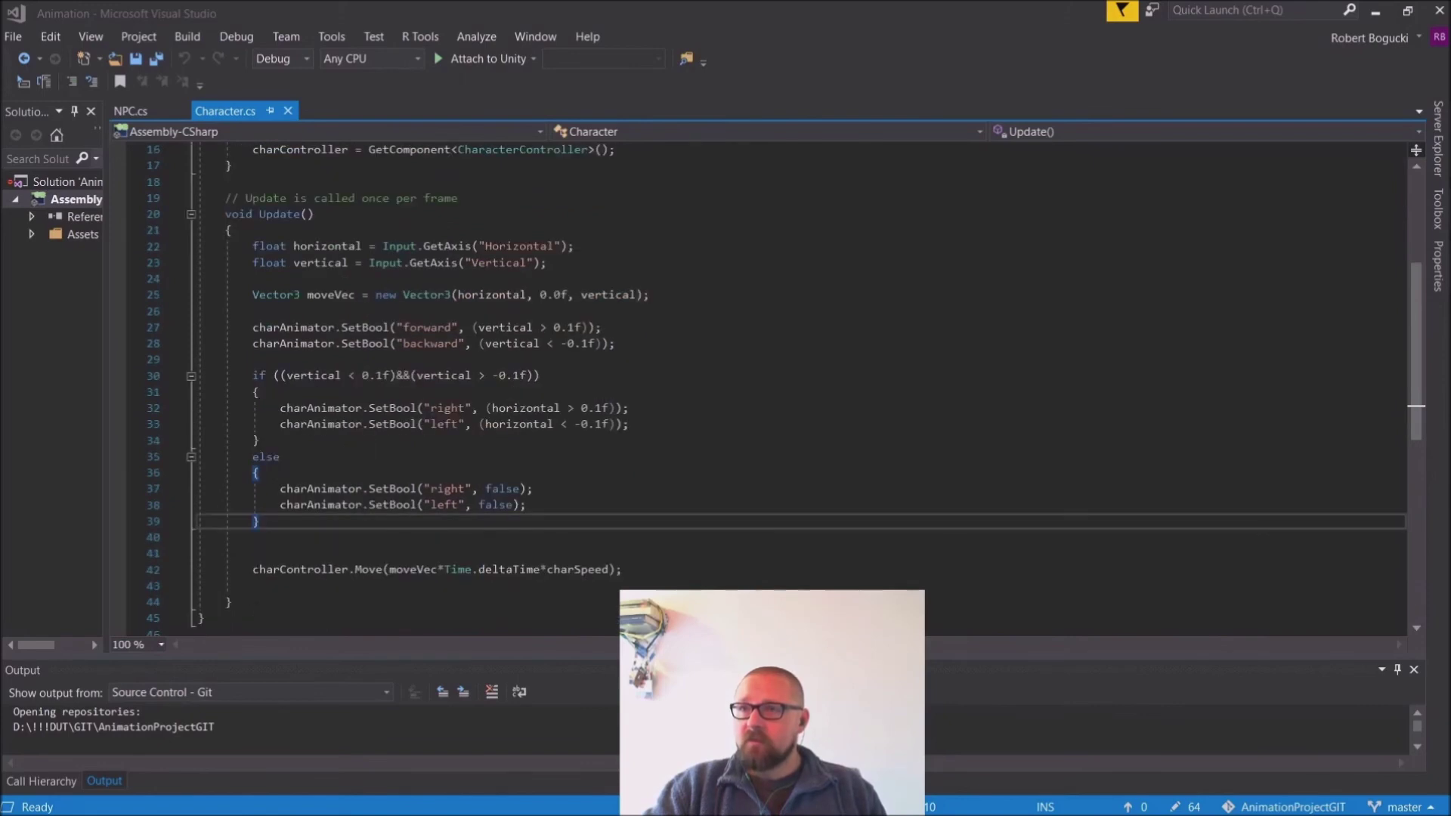
Step: Remove the blank line after the charController.Move call and add empty lines below the Update method
{"action": "left_click", "coordinate": [474, 586]}
{"action": "key", "text": "BackSpace"}
{"action": "key", "text": "Down"}
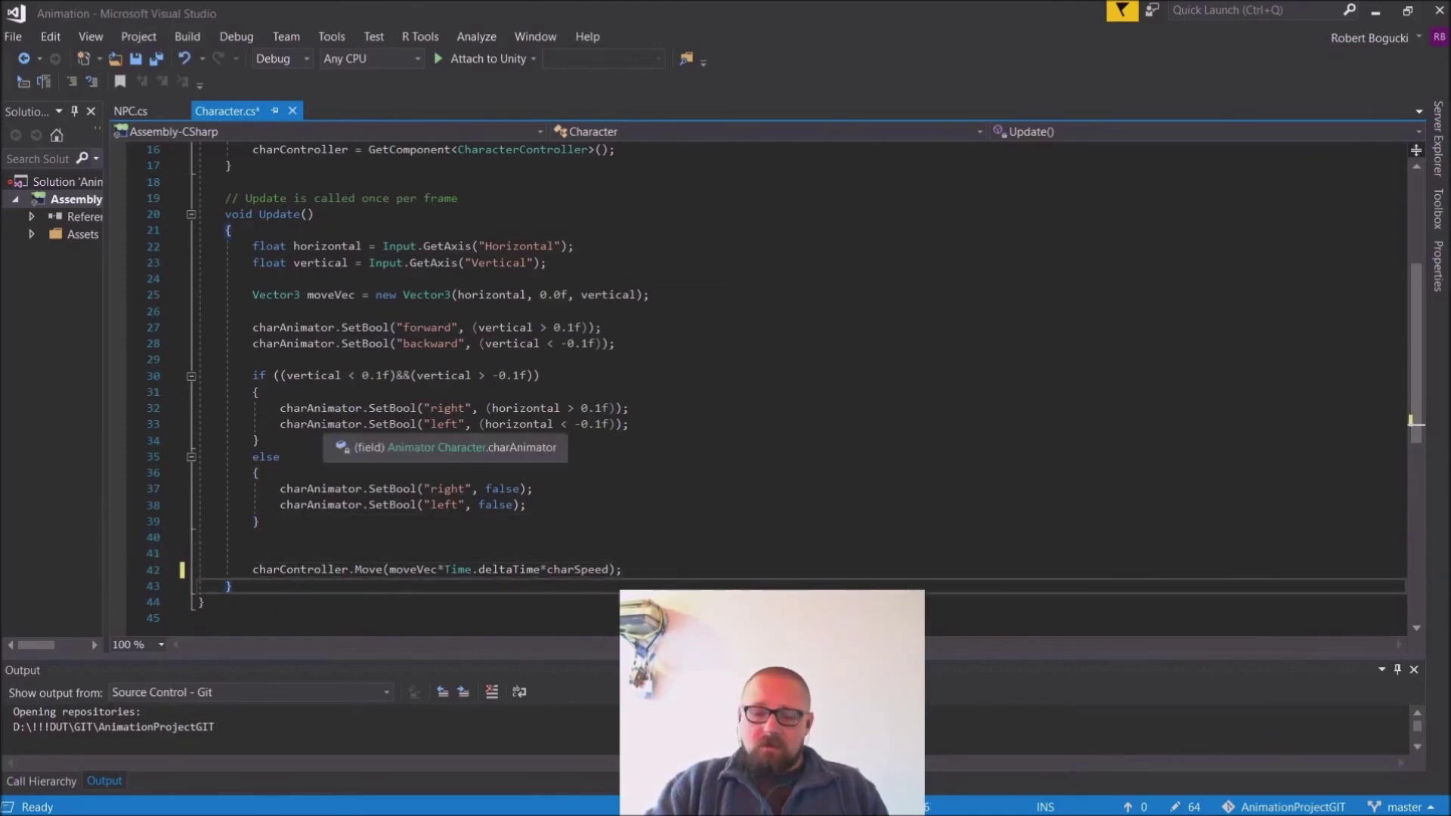
{"action": "key", "text": "Return"}
{"action": "key", "text": "Return"}
Step: Delete the blank lines between the else block and the charController.Move call in Update
{"action": "scroll", "coordinate": [270, 382], "scroll_direction": "up", "scroll_amount": 4}
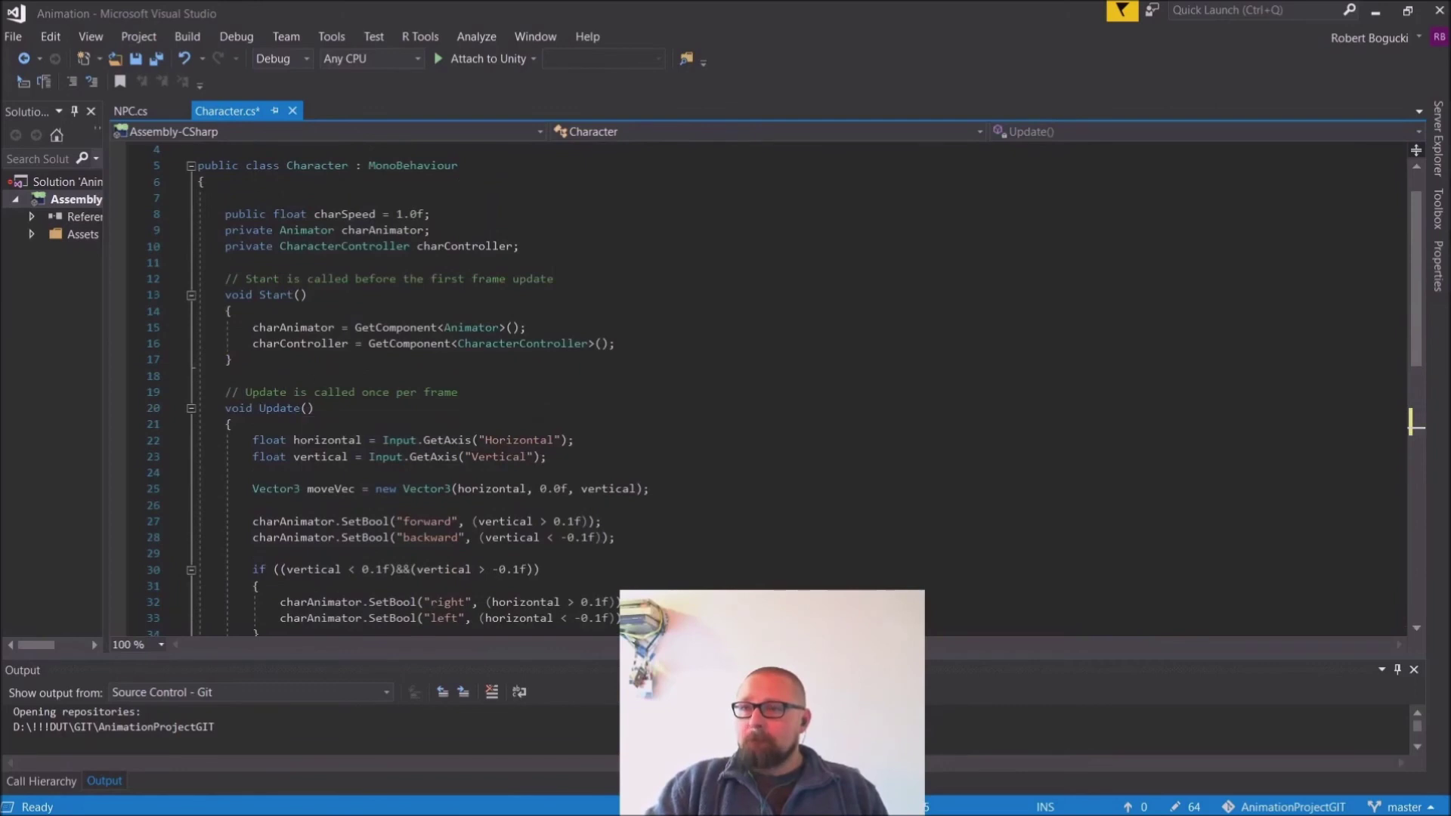
{"action": "scroll", "coordinate": [756, 386], "scroll_direction": "down", "scroll_amount": 2}
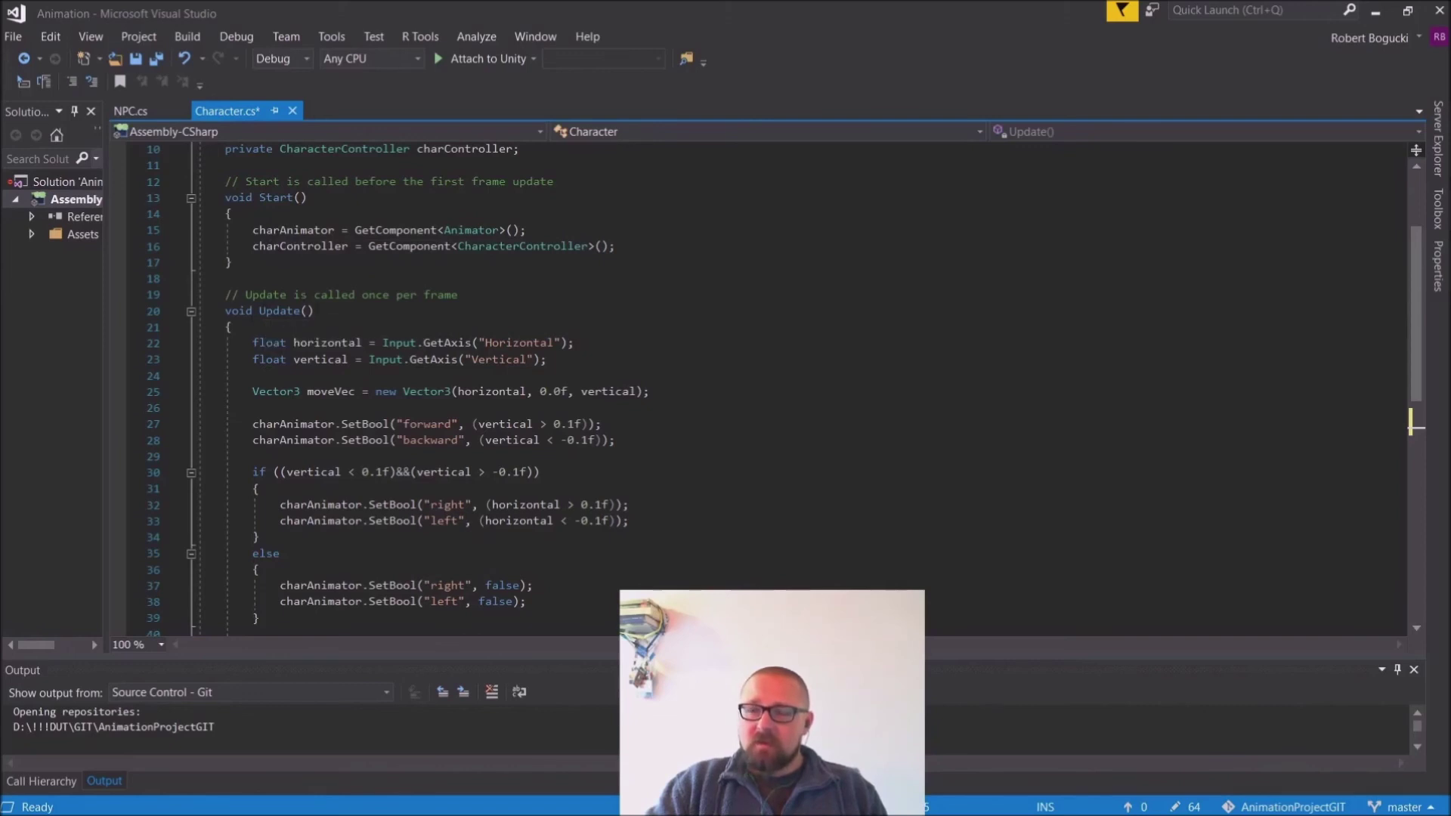
{"action": "scroll", "coordinate": [310, 378], "scroll_direction": "down", "scroll_amount": 1}
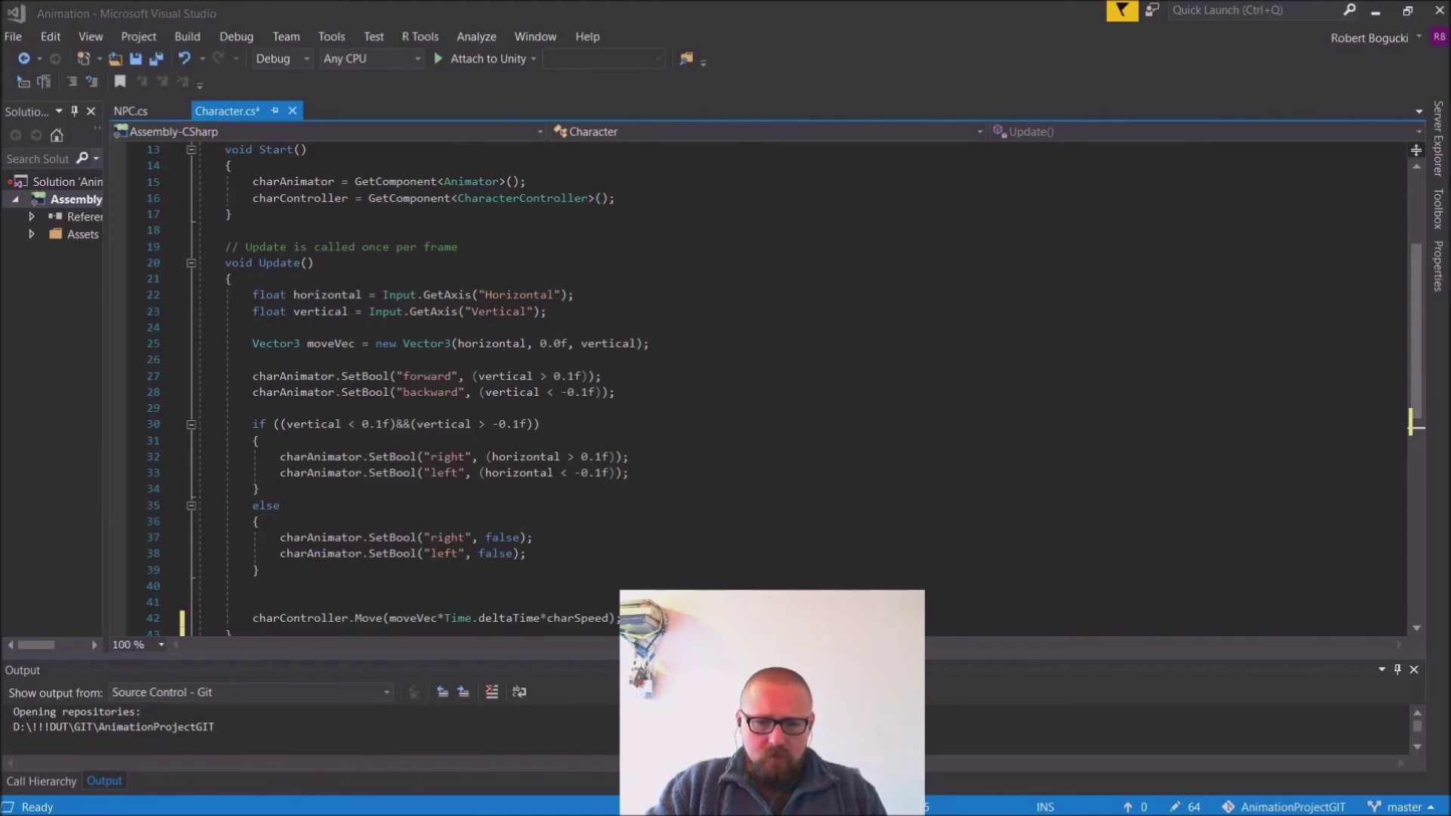
{"action": "left_click", "coordinate": [280, 489]}
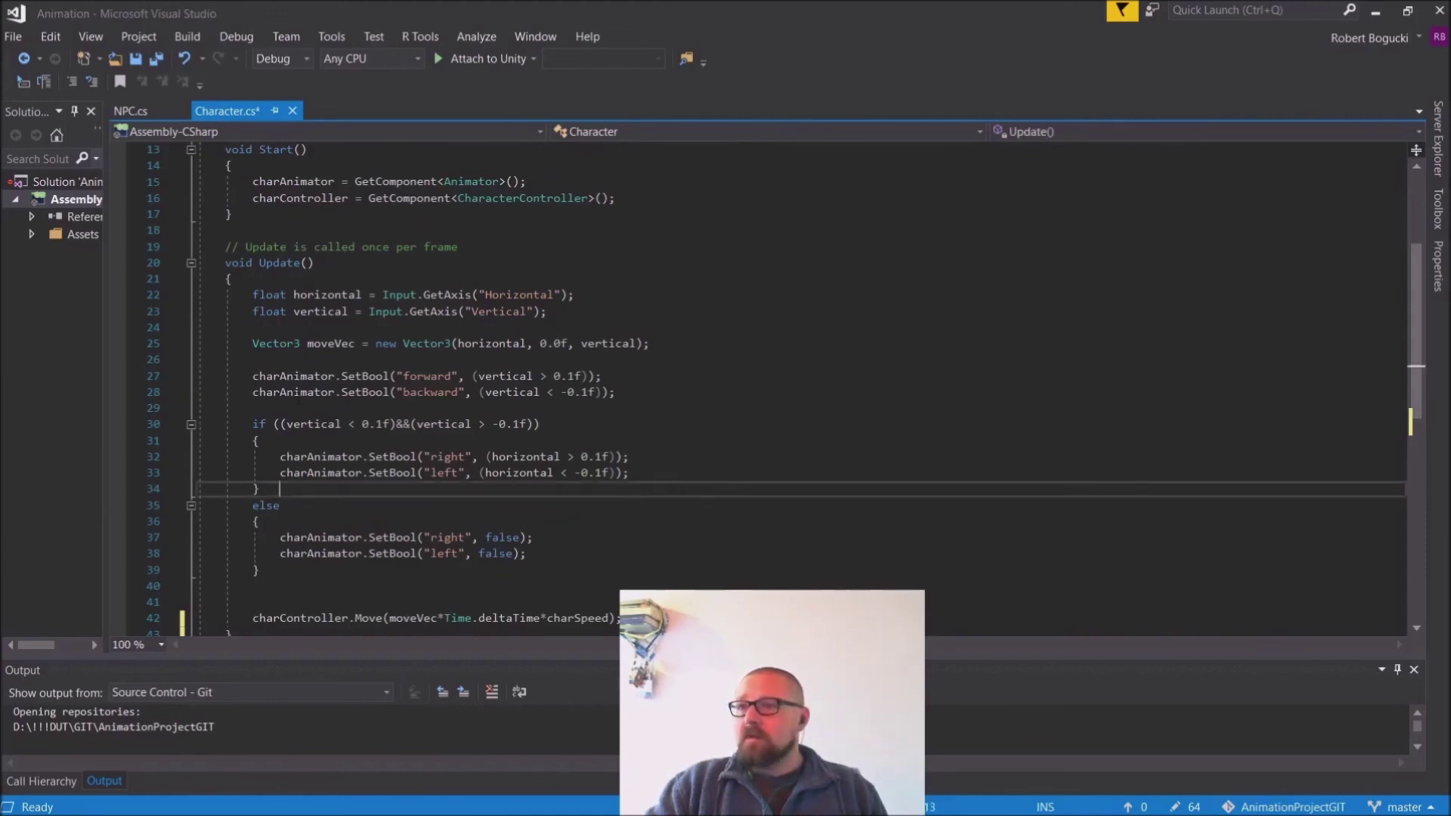
{"action": "scroll", "coordinate": [358, 403], "scroll_direction": "down", "scroll_amount": 2}
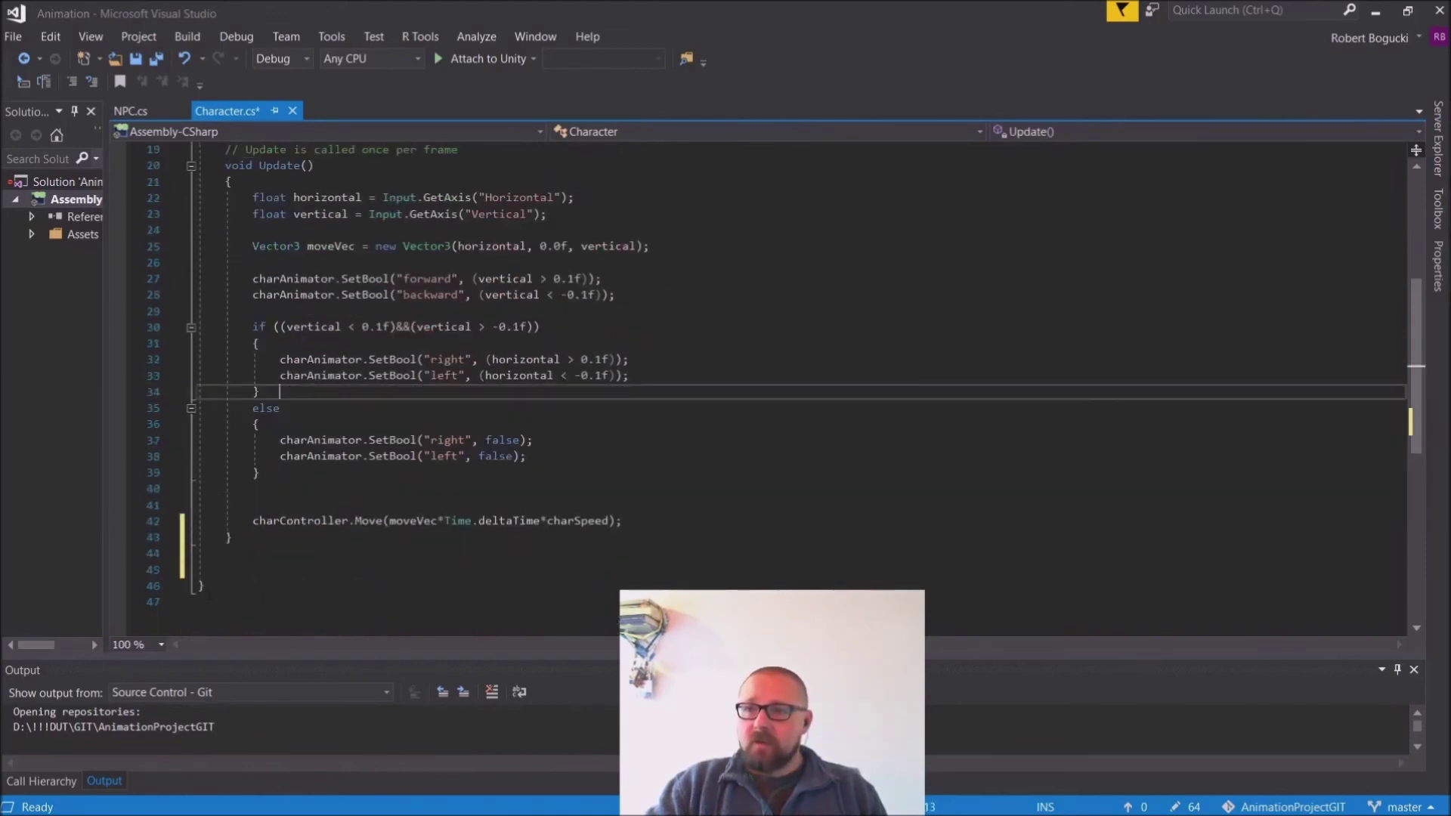
{"action": "left_click", "coordinate": [213, 491]}
{"action": "key", "text": "Delete"}
{"action": "key", "text": "Delete"}
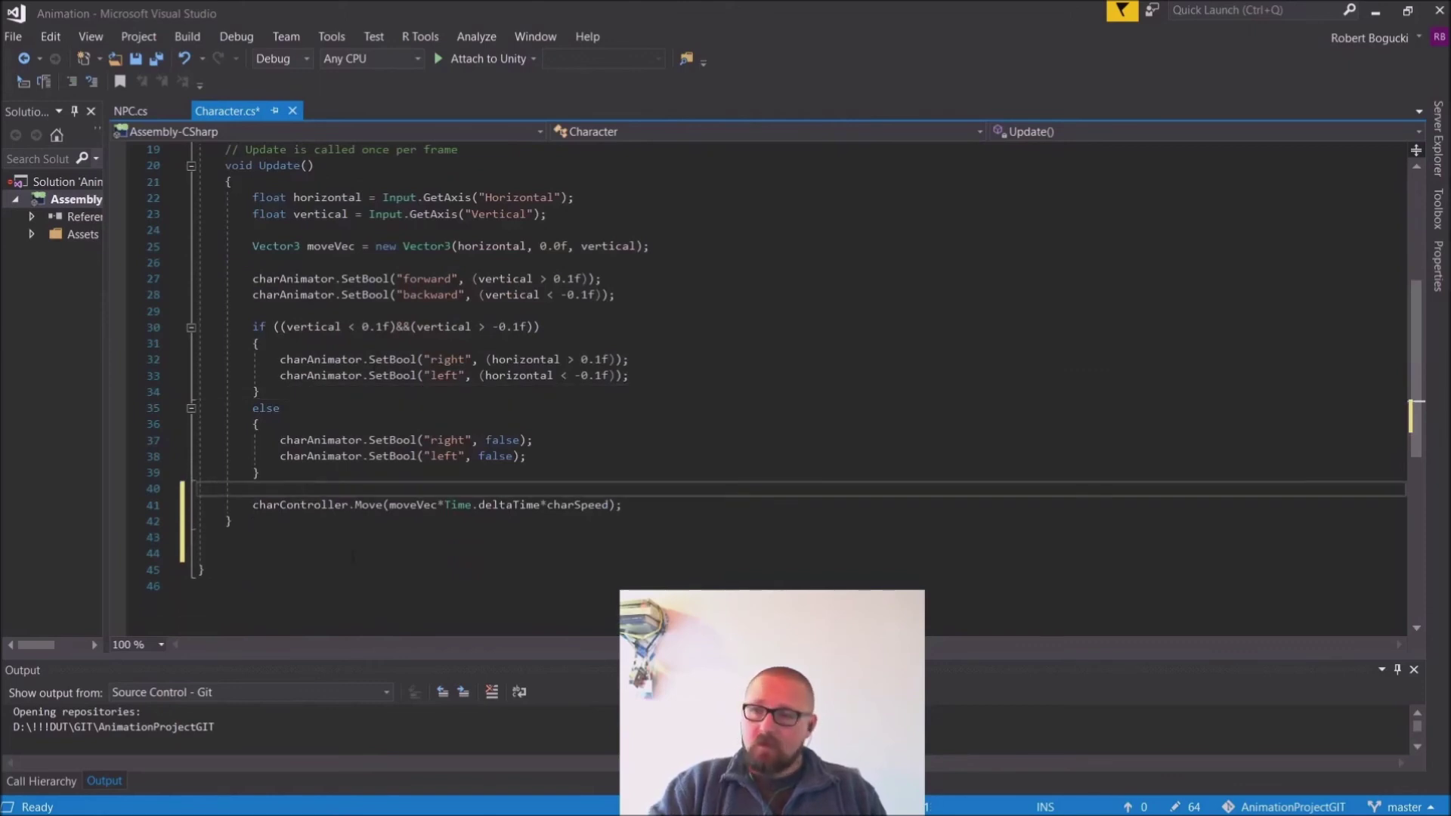
Step: Declare a private IEnumerator method named ReactCoroutine without parameters below the Update method
{"action": "scroll", "coordinate": [297, 335], "scroll_direction": "up", "scroll_amount": 2}
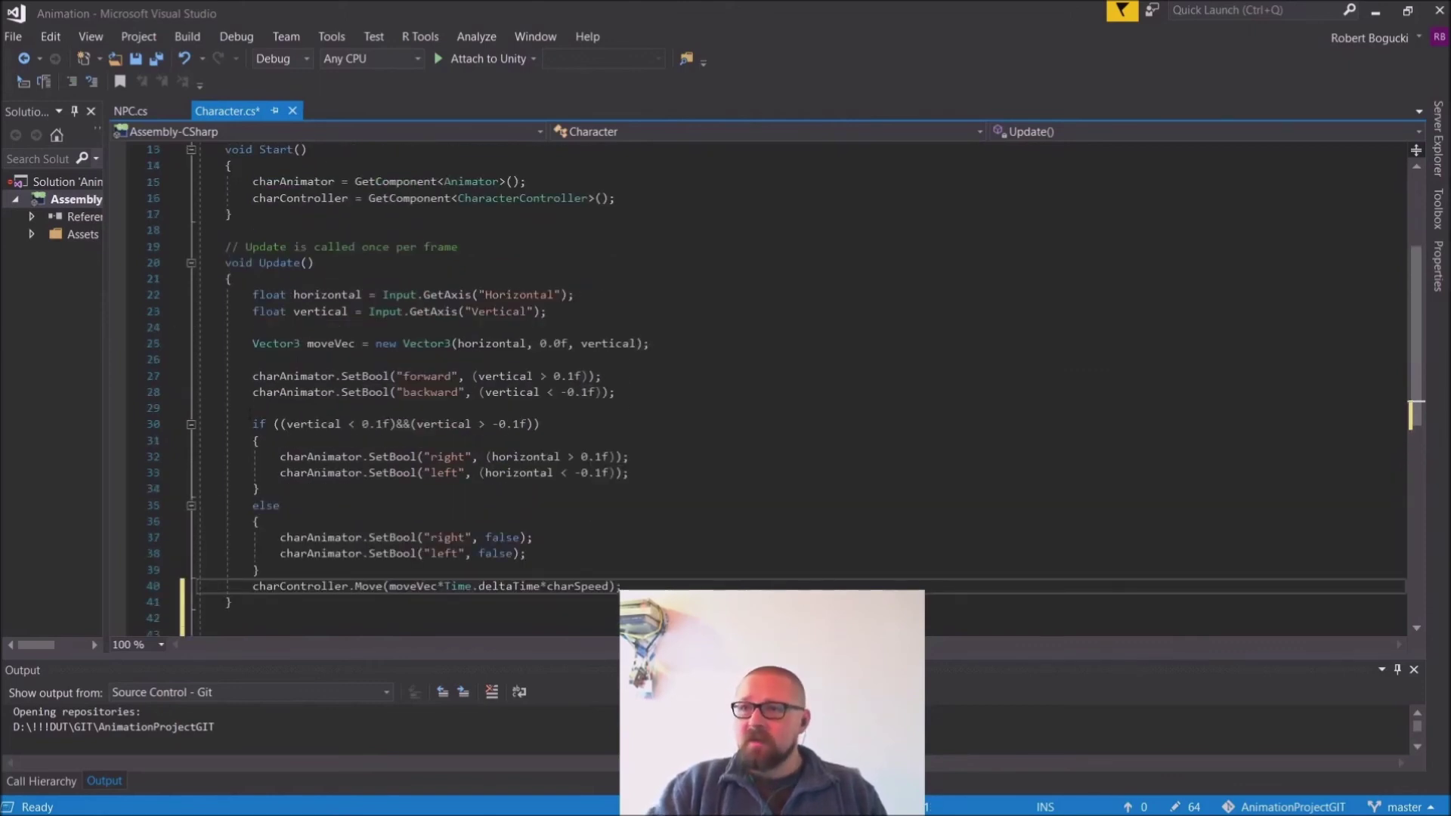
{"action": "scroll", "coordinate": [756, 389], "scroll_direction": "down", "scroll_amount": 1}
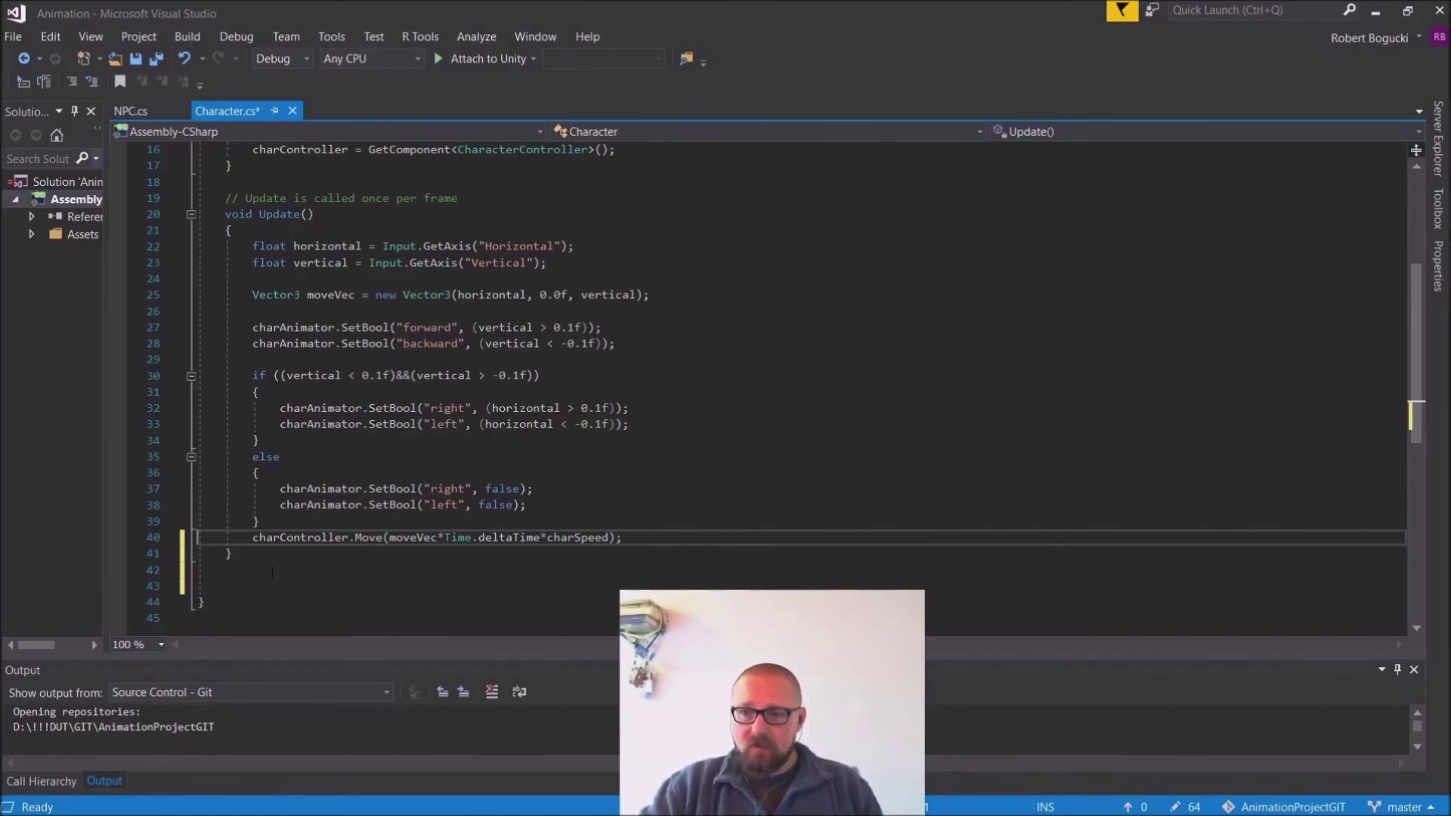
{"action": "left_click", "coordinate": [272, 568]}
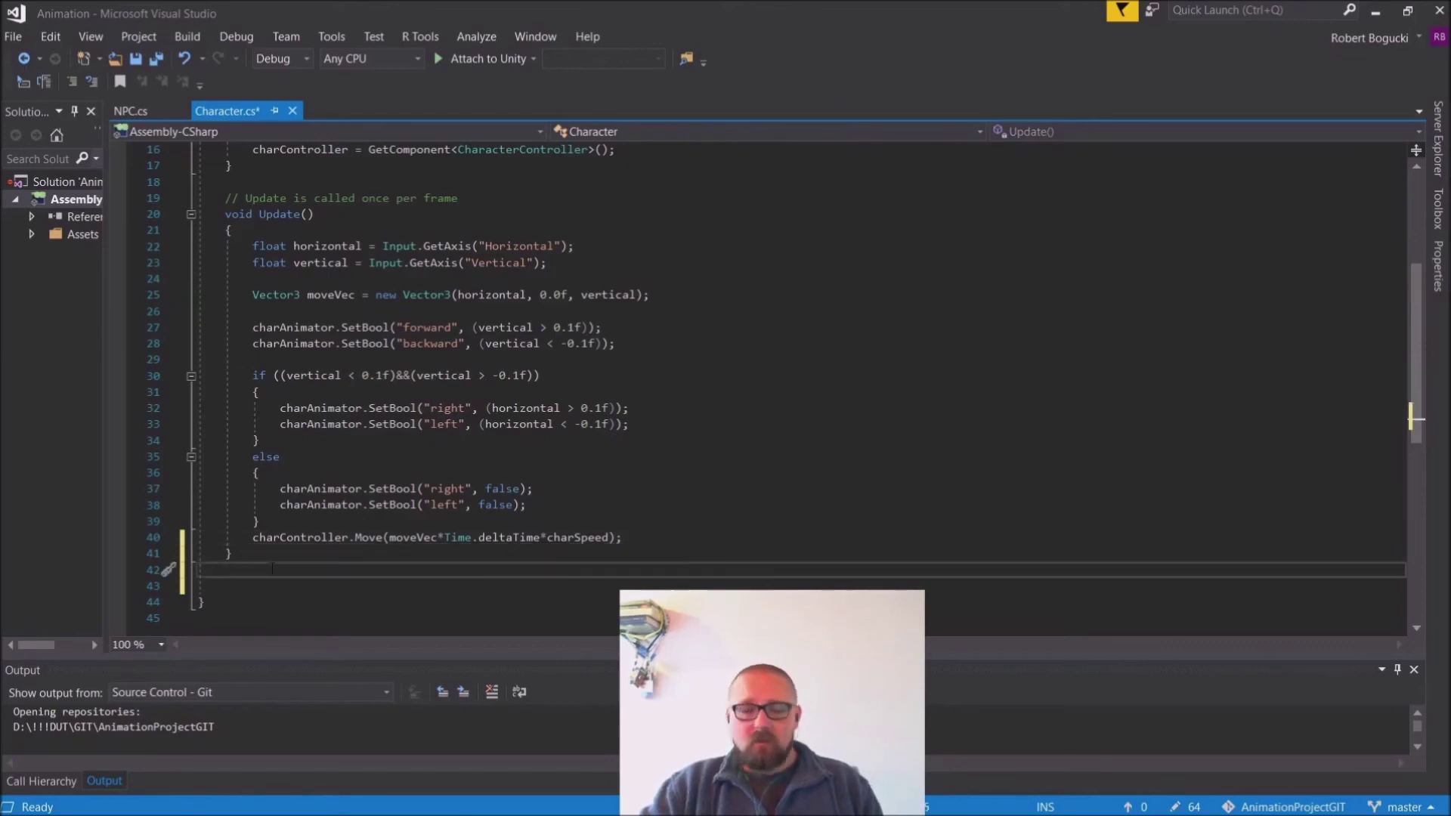
{"action": "key", "text": "Return"}
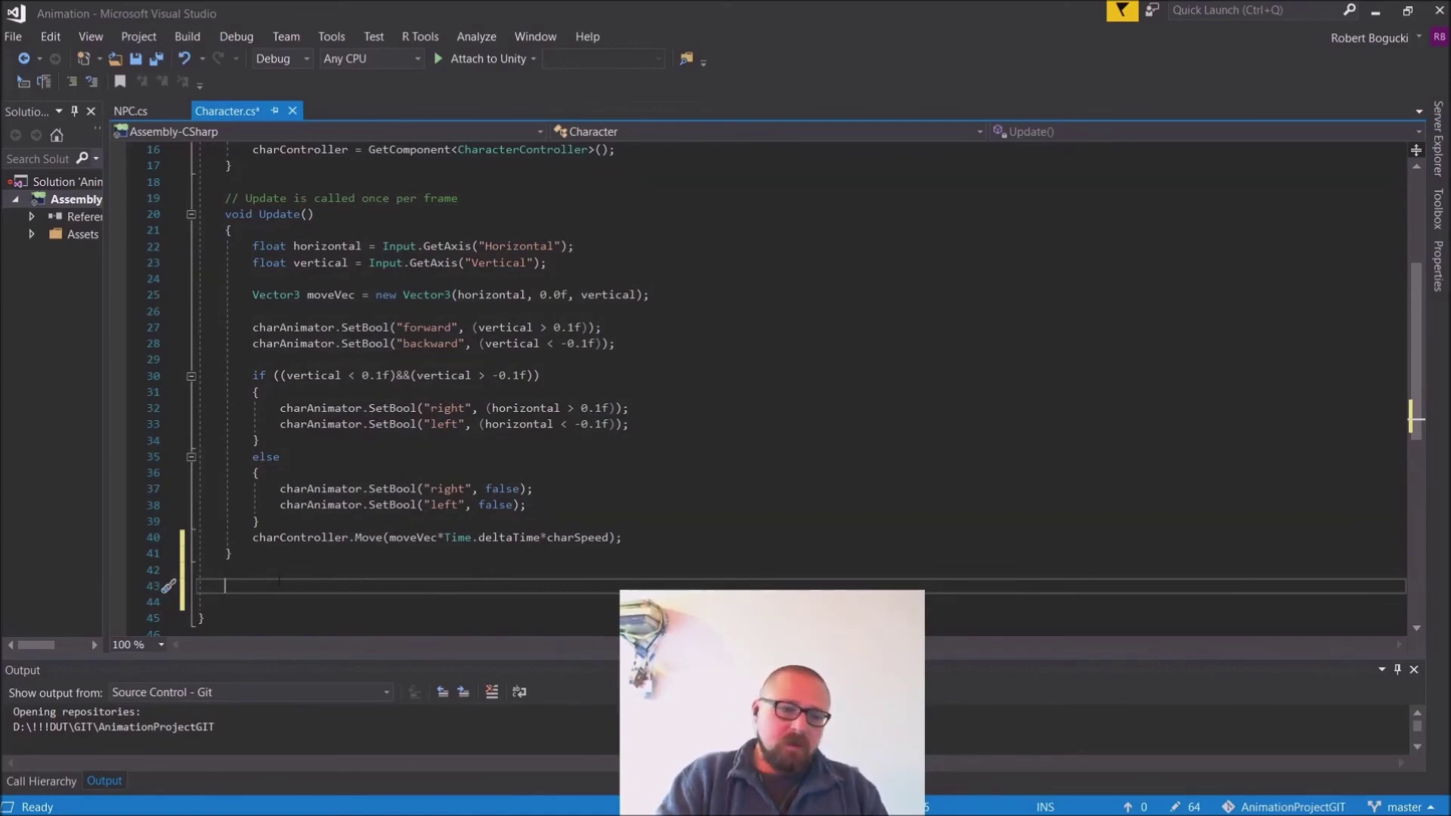
{"action": "type", "text": "pri"}
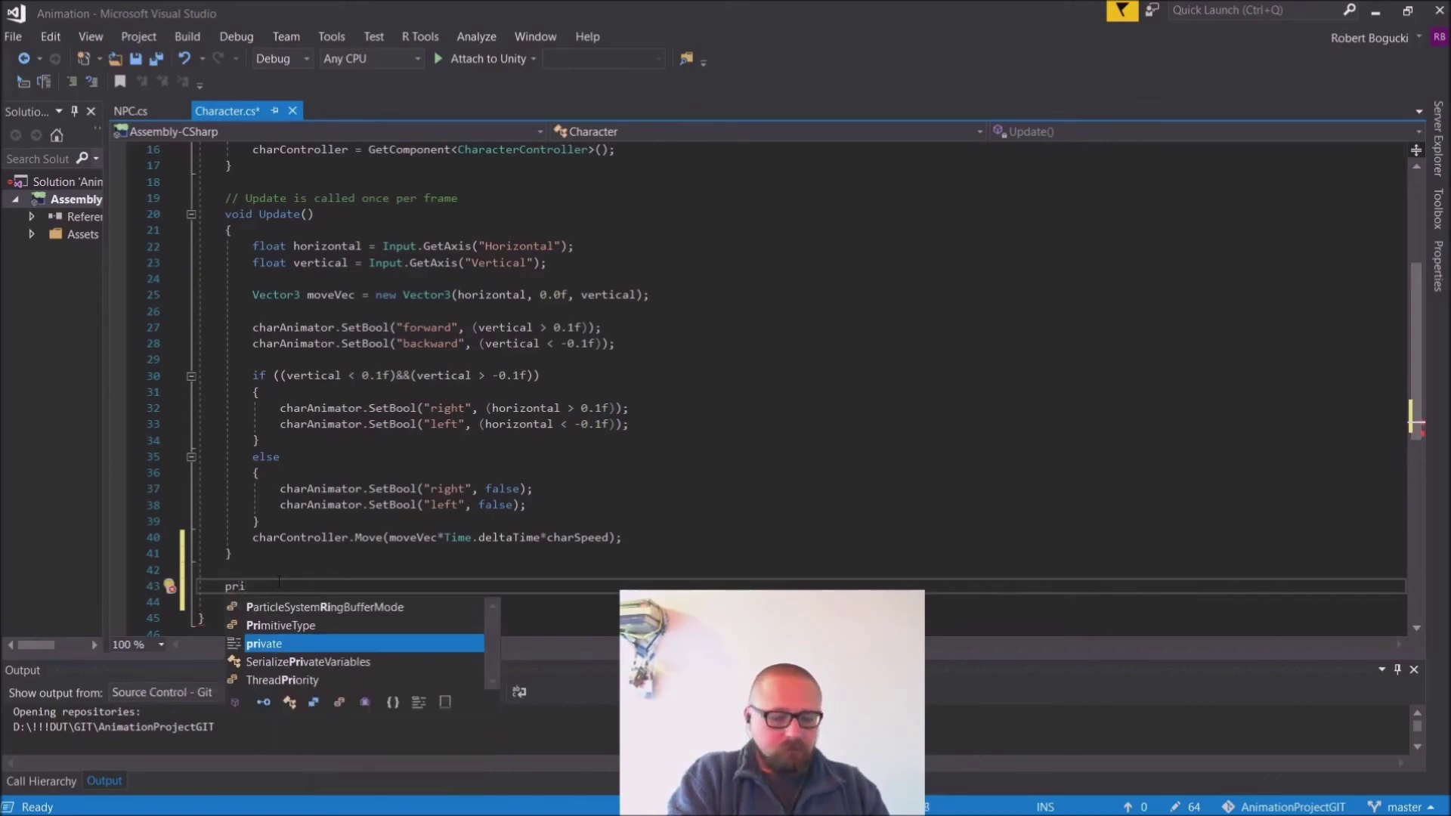
{"action": "type", "text": "vate "}
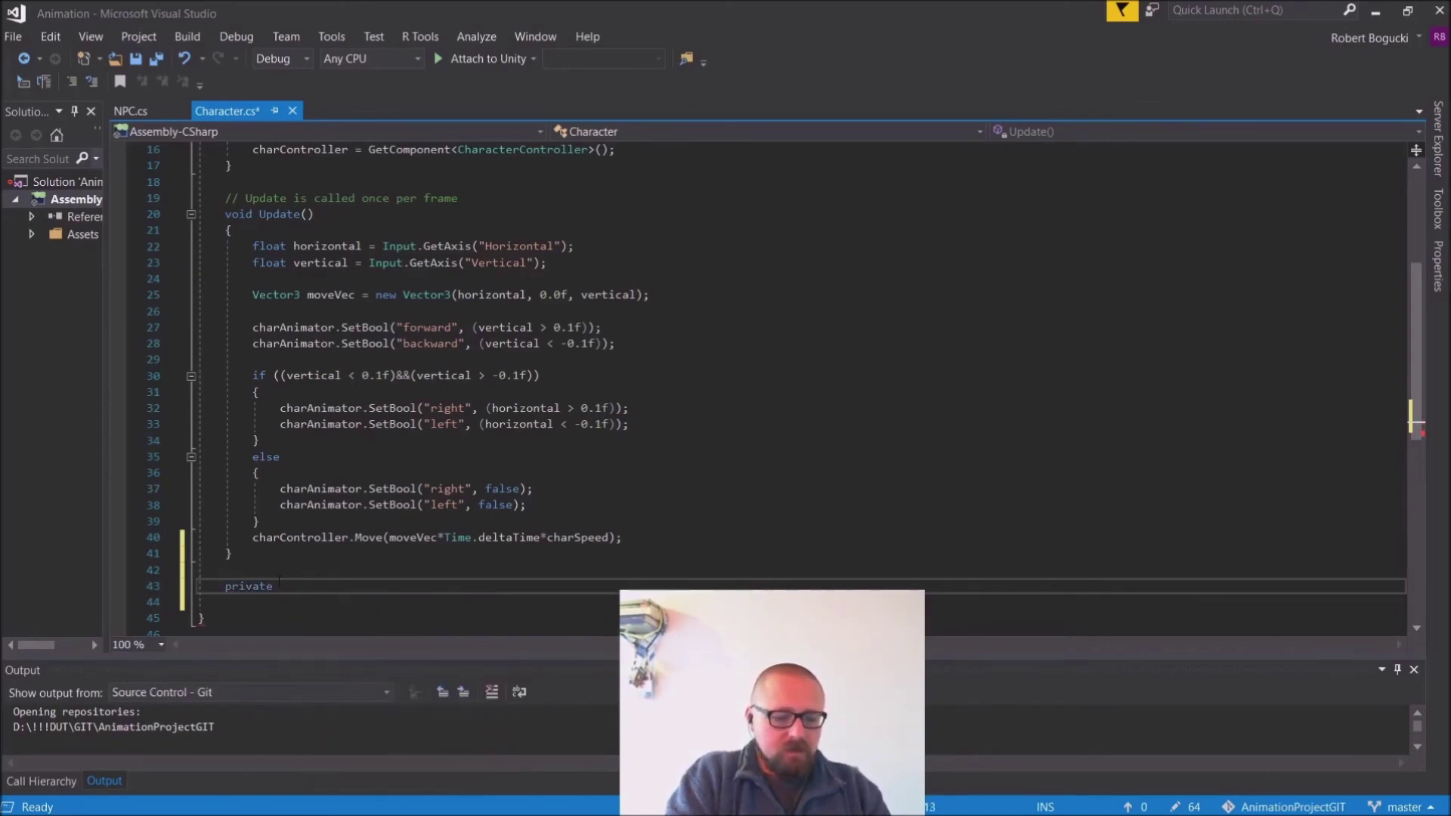
{"action": "type", "text": "IEu"}
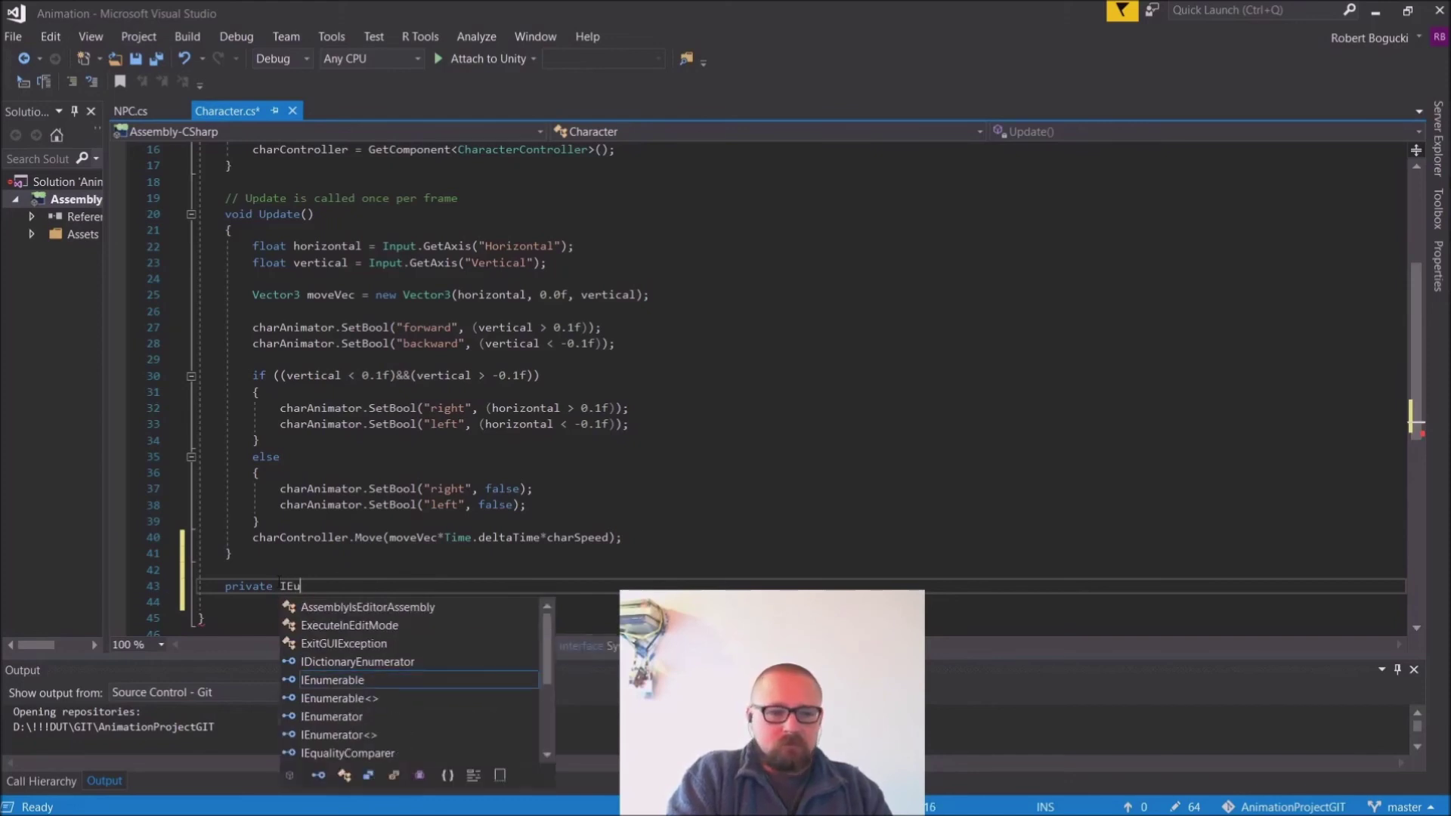
{"action": "key", "text": "BackSpace"}
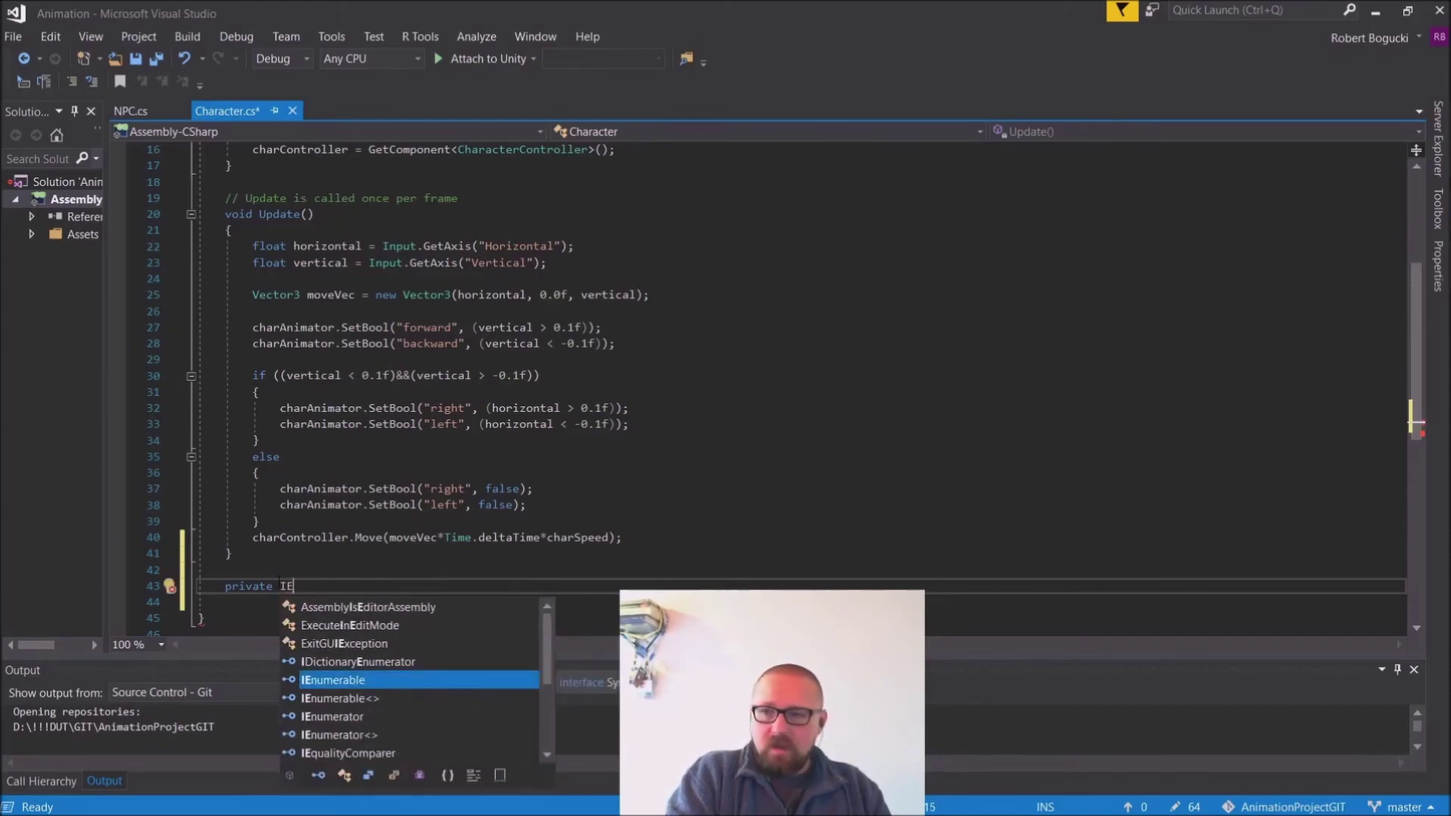
{"action": "type", "text": "numerator"}
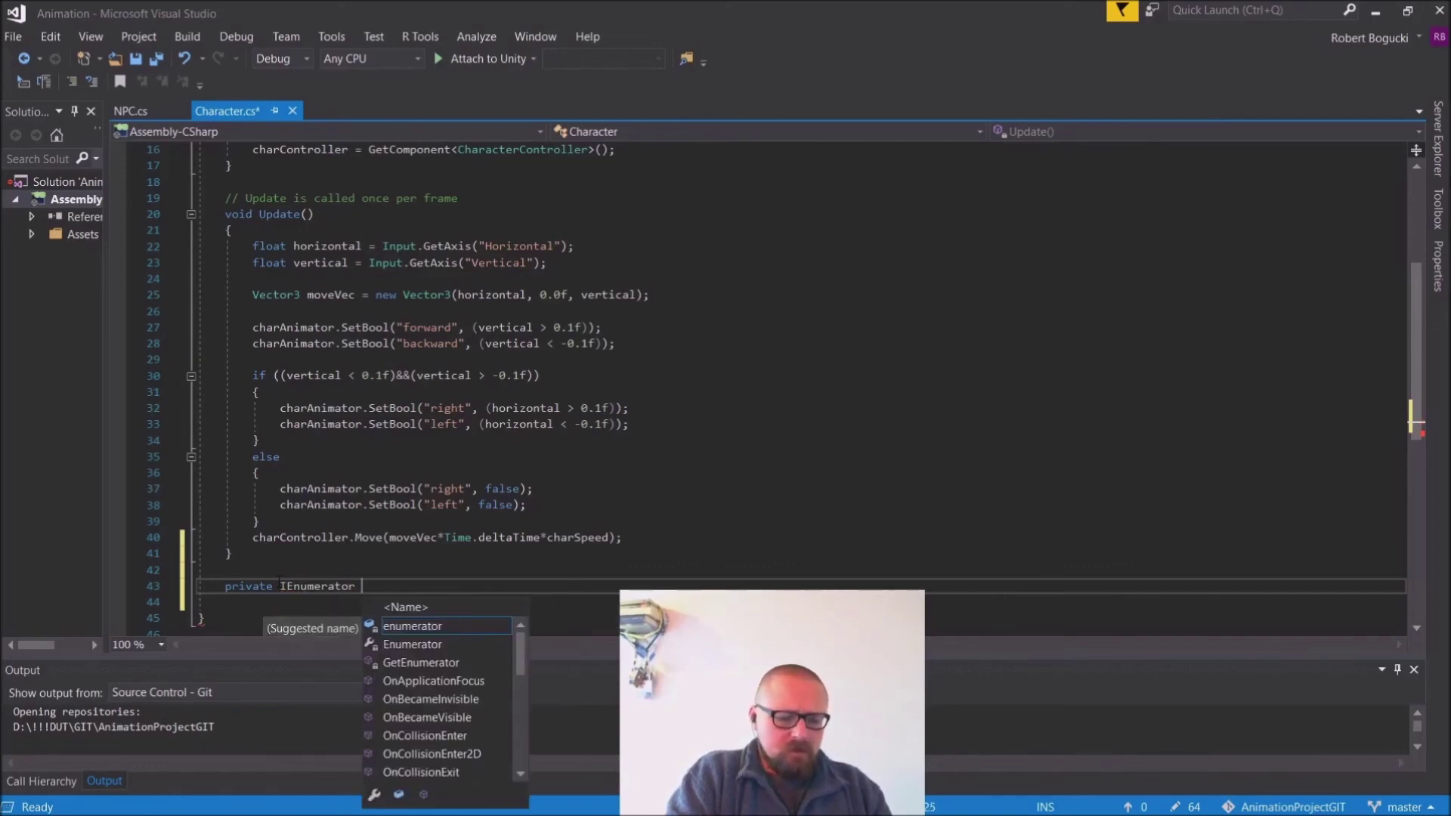
{"action": "type", "text": " React"}
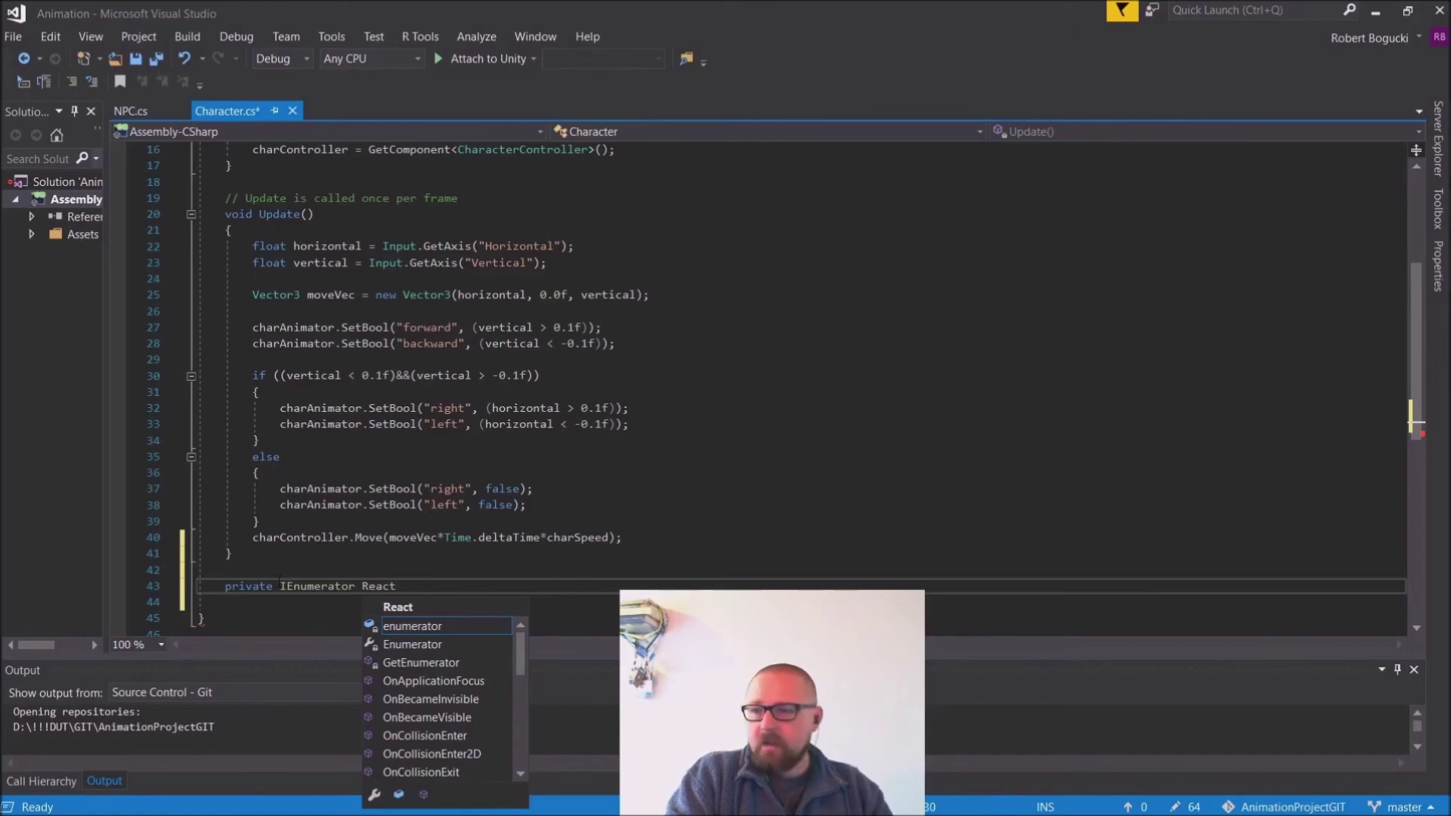
{"action": "type", "text": "Coroutine"}
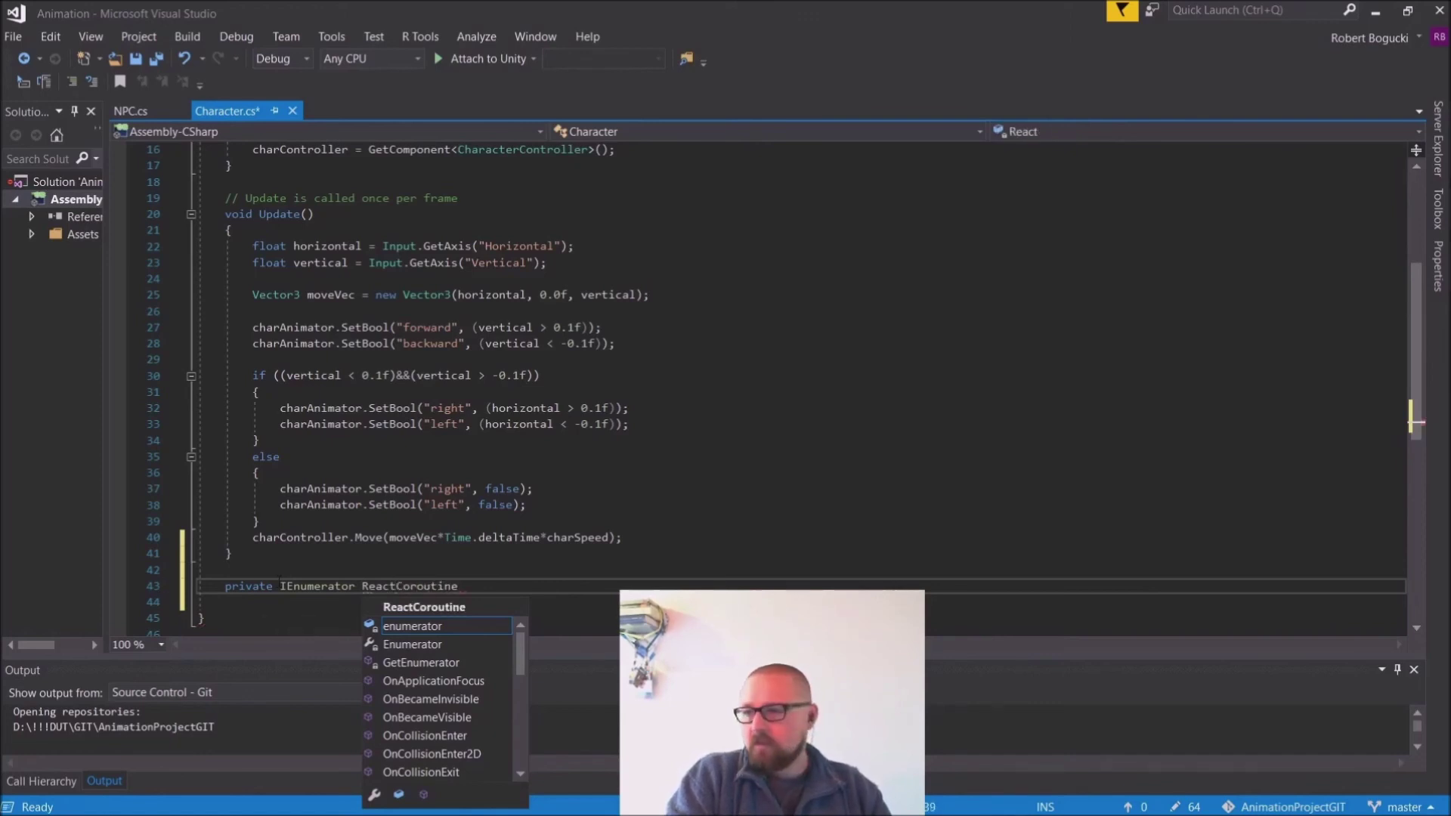
{"action": "type", "text": "()"}
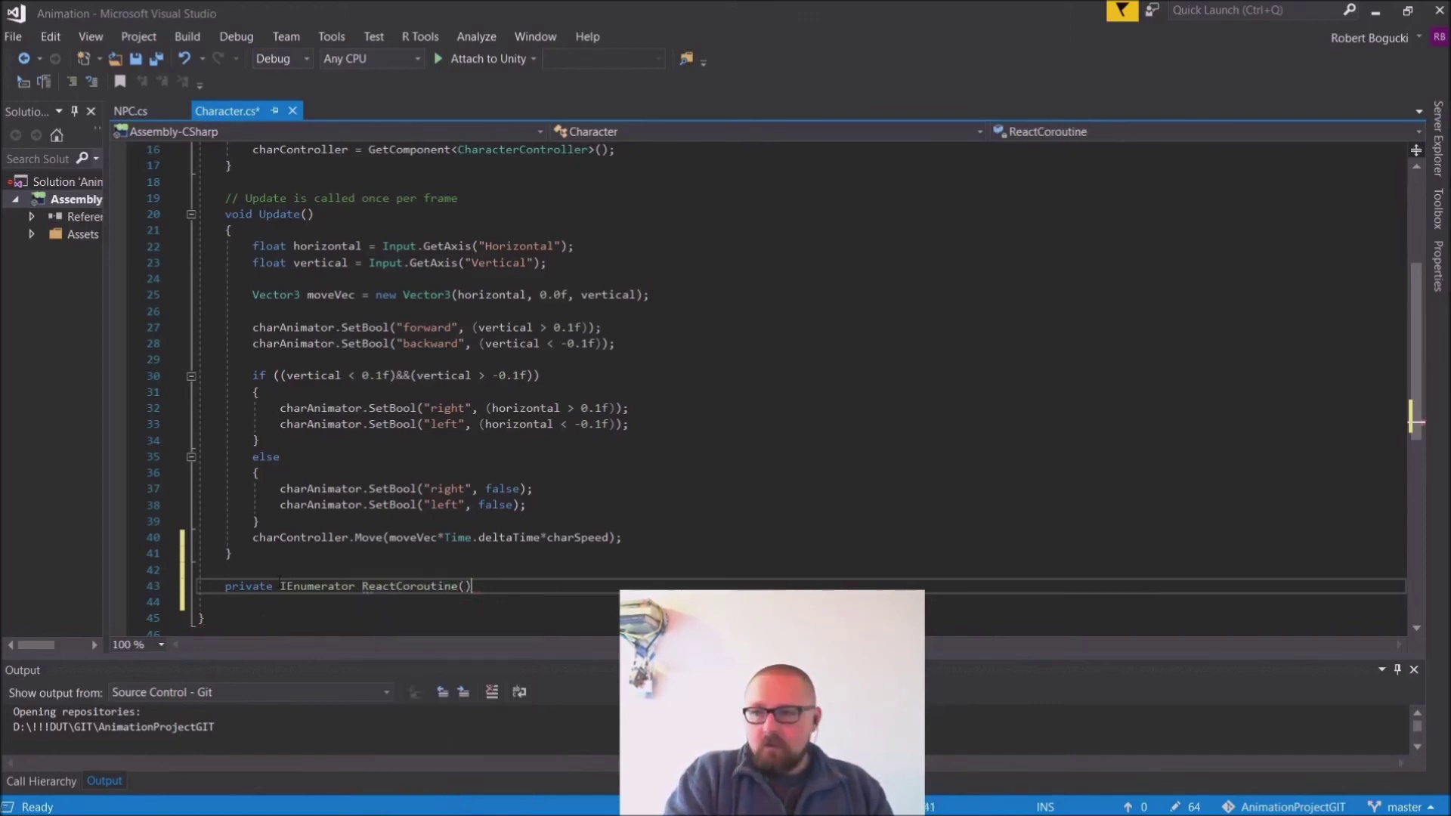
Step: Give ReactCoroutine an empty body in braces and insert a space before its parentheses
{"action": "key", "text": "Return"}
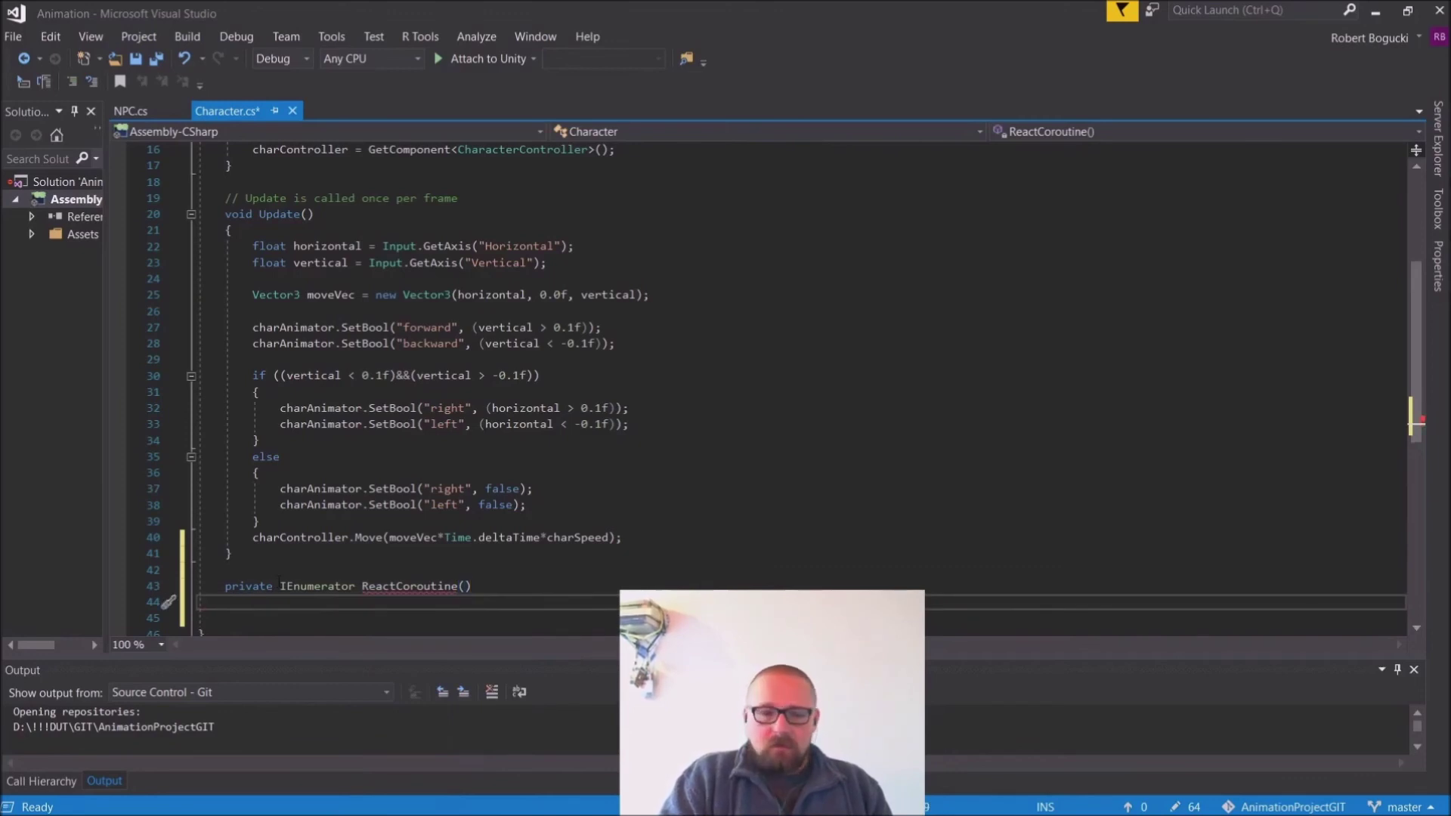
{"action": "type", "text": "{"}
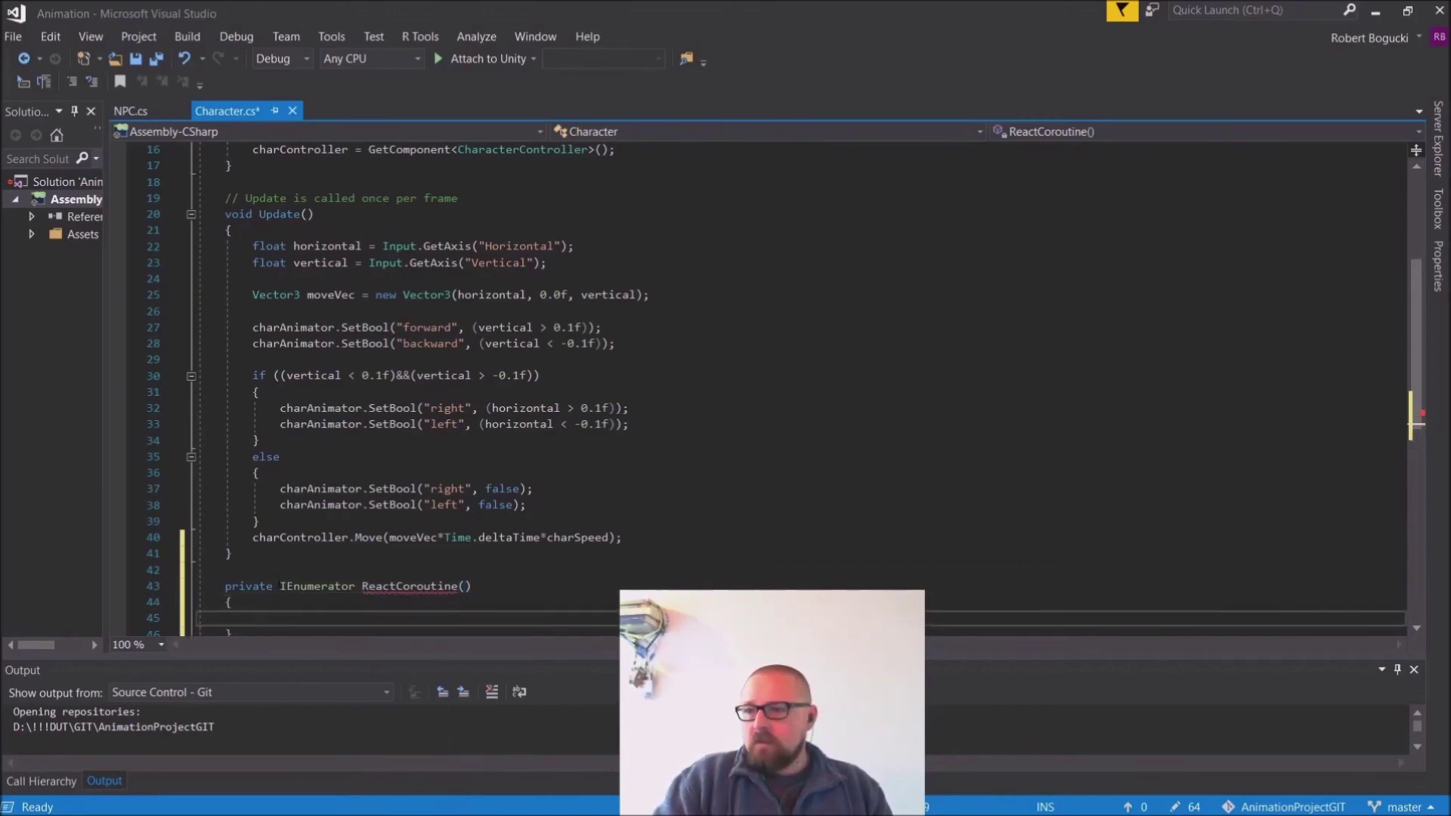
{"action": "key", "text": "Return"}
{"action": "scroll", "coordinate": [280, 582], "scroll_direction": "down", "scroll_amount": 2}
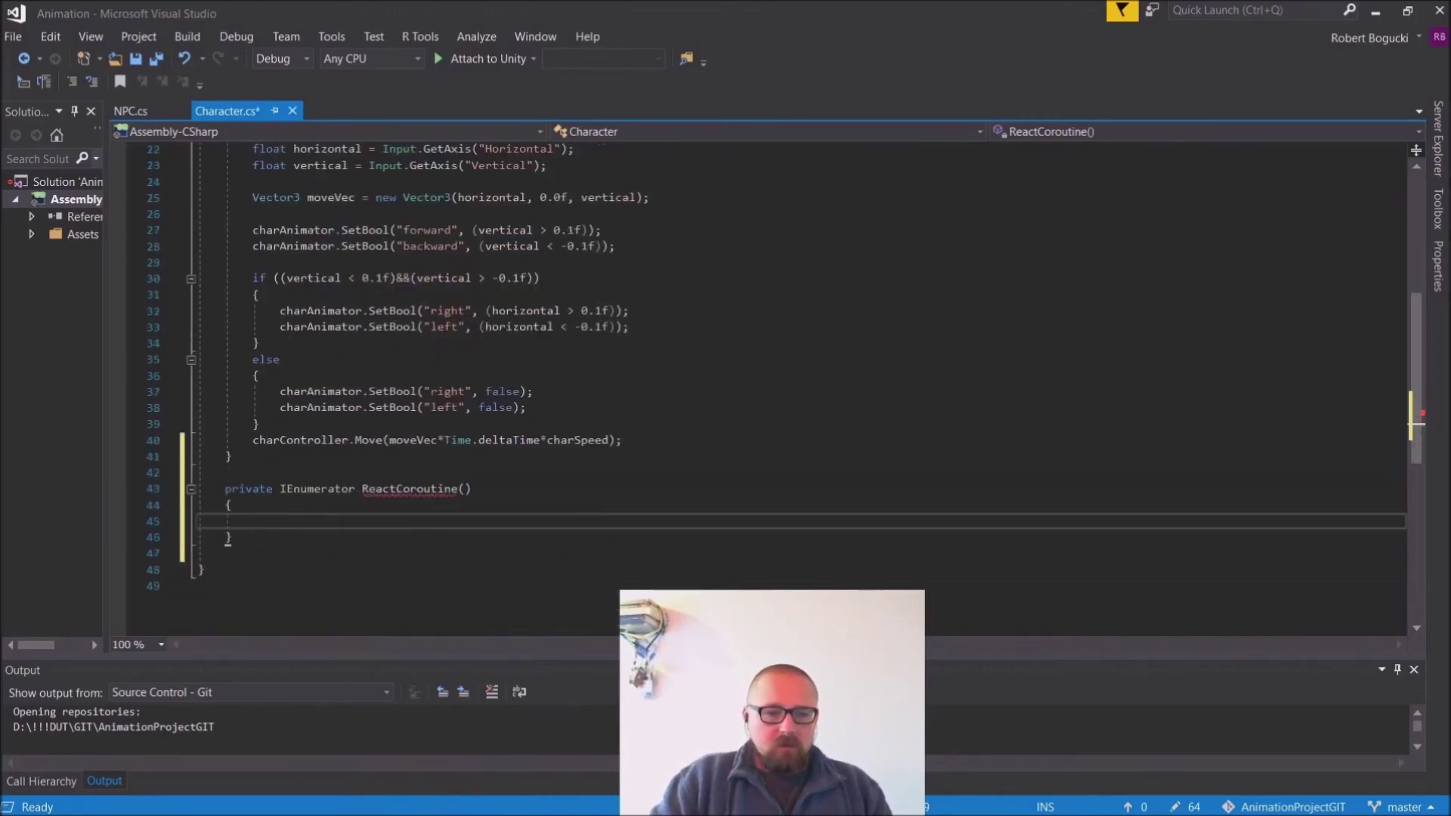
{"action": "left_click", "coordinate": [459, 489]}
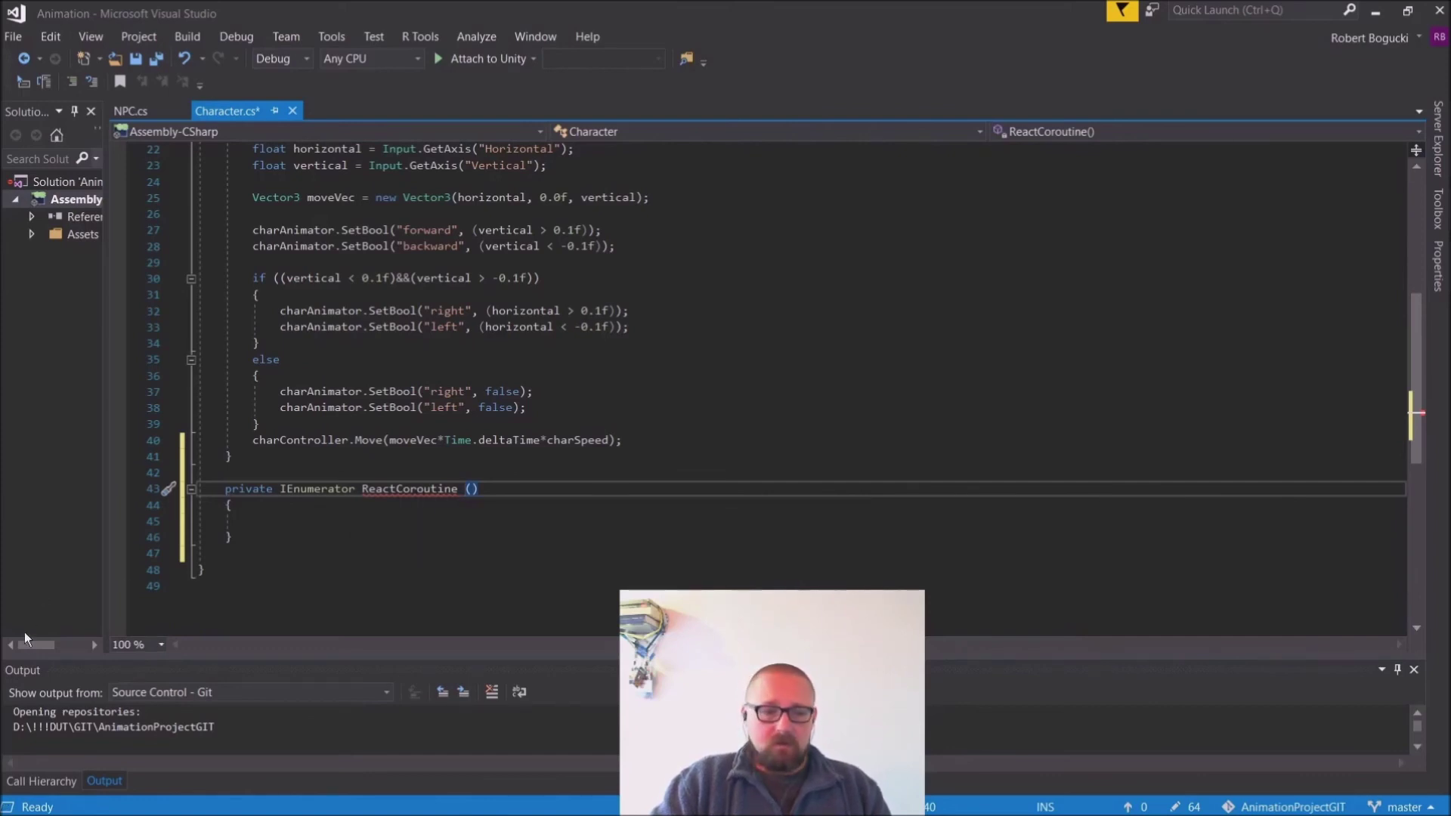
Step: Declare a float variable named timer inside ReactCoroutine, initialised to 0.0f
{"action": "left_click", "coordinate": [283, 524]}
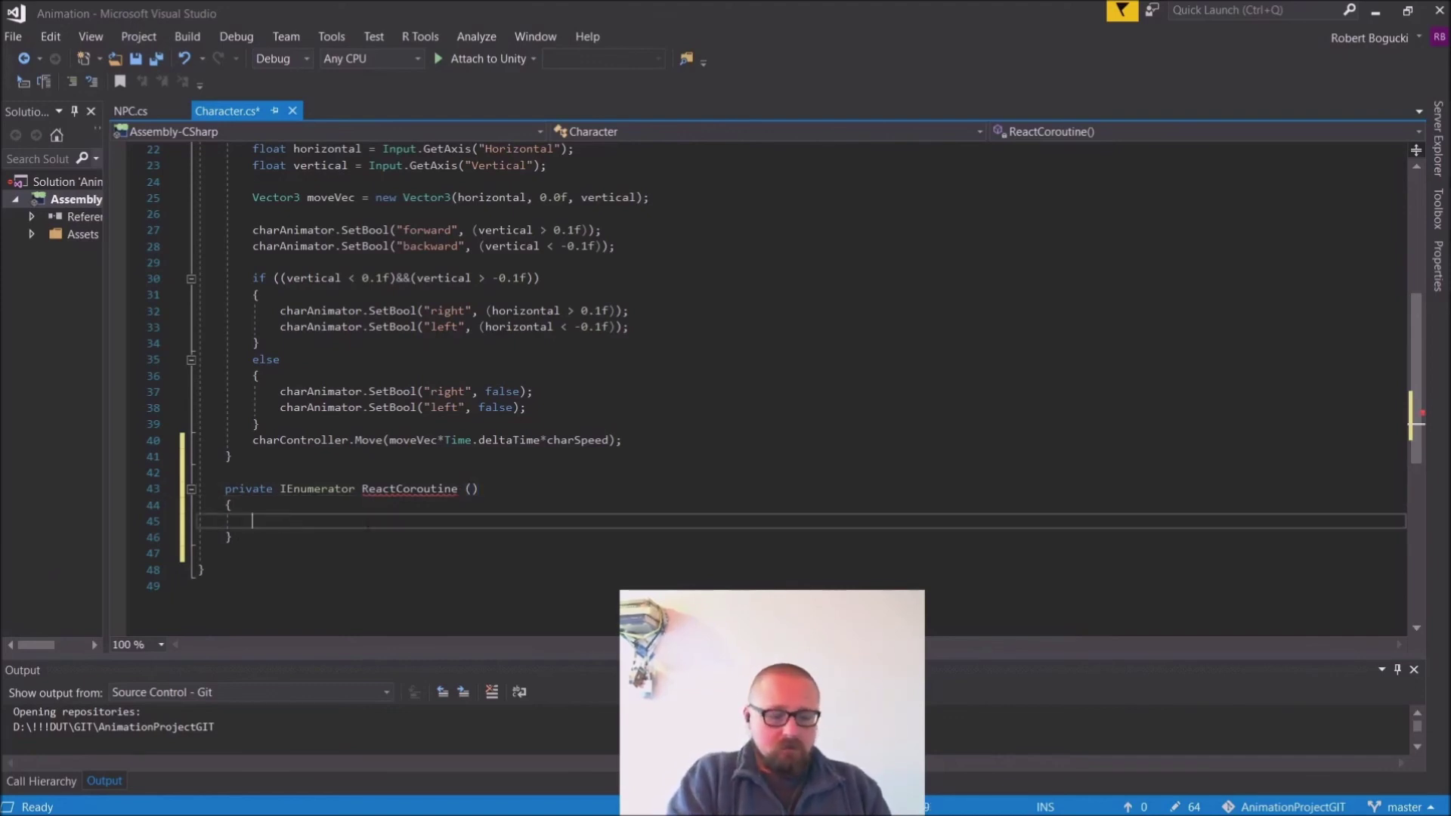
{"action": "type", "text": "float"}
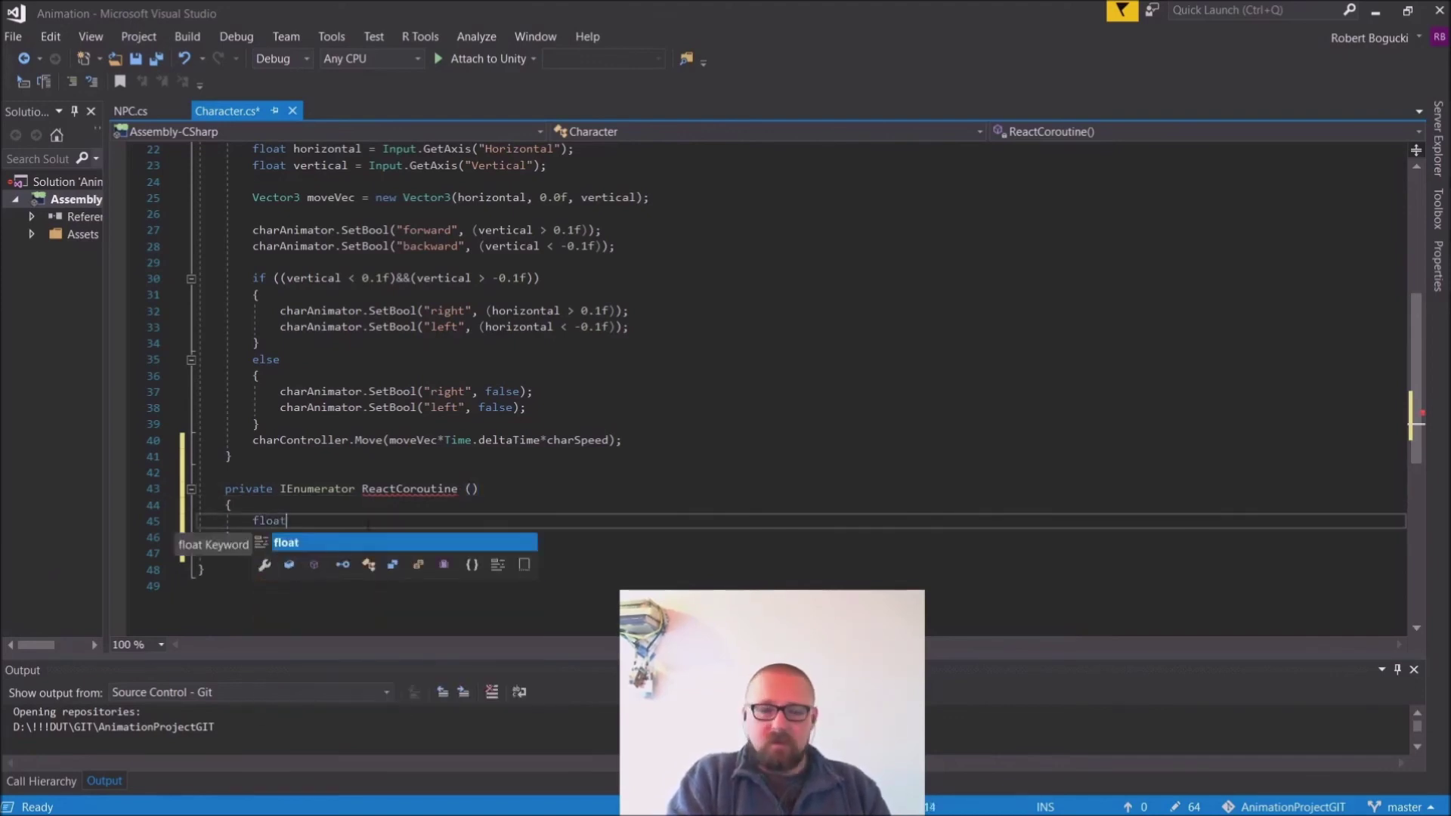
{"action": "type", "text": " t"}
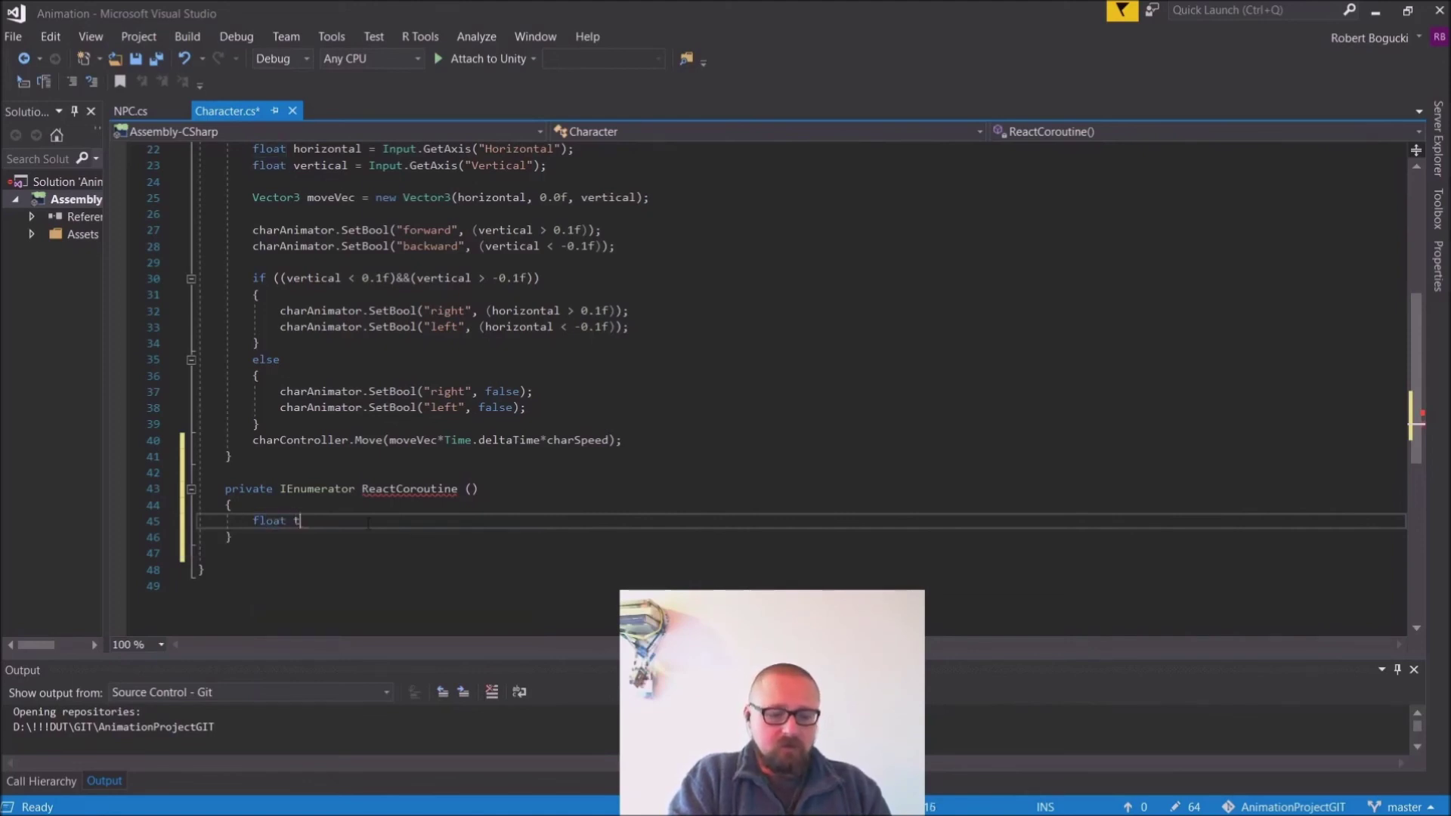
{"action": "type", "text": "imer = 0.0f;"}
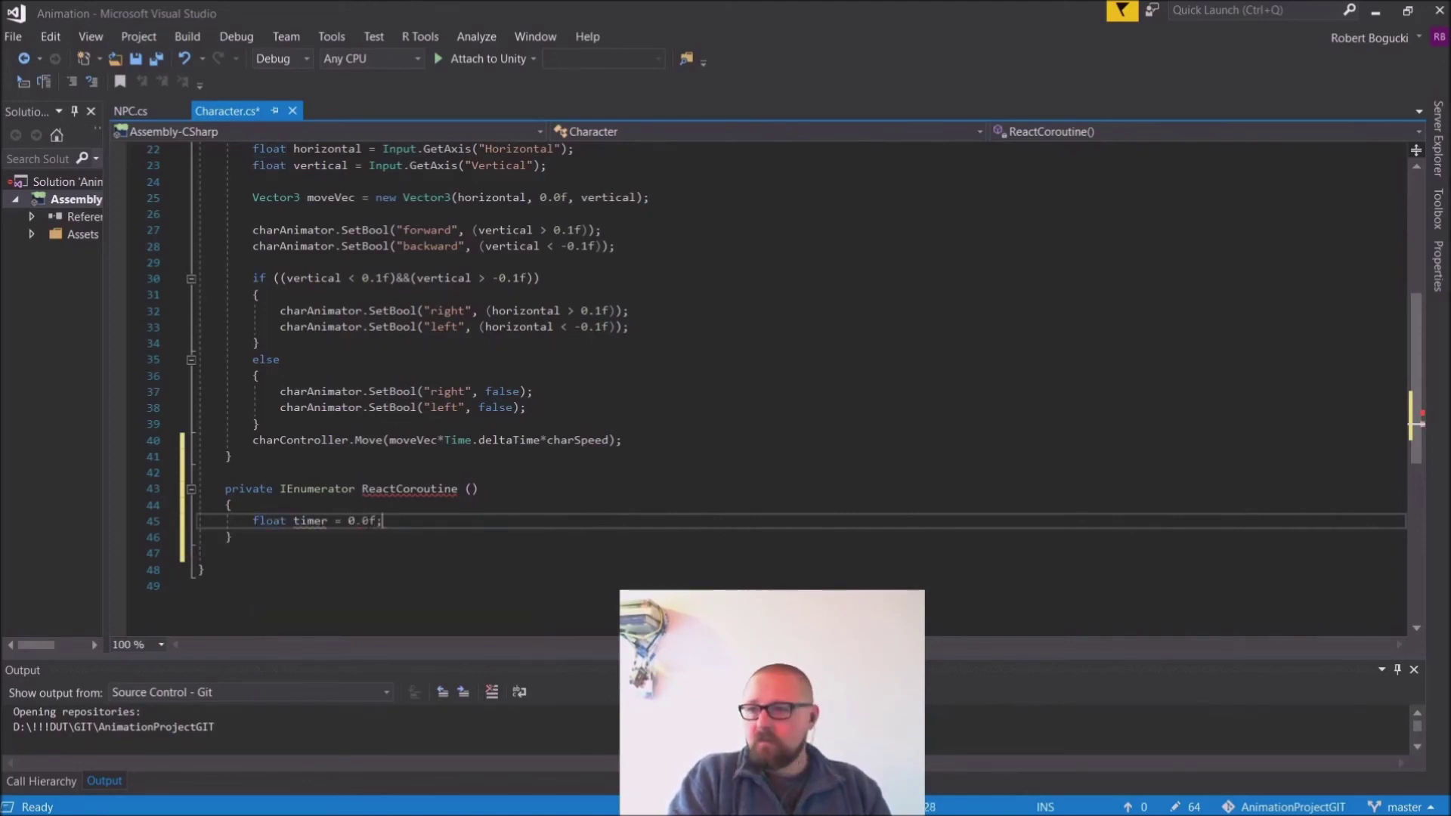
Step: Begin an assignment on the line below the timer declaration, entering "timer = Uni"
{"action": "key", "text": "Return"}
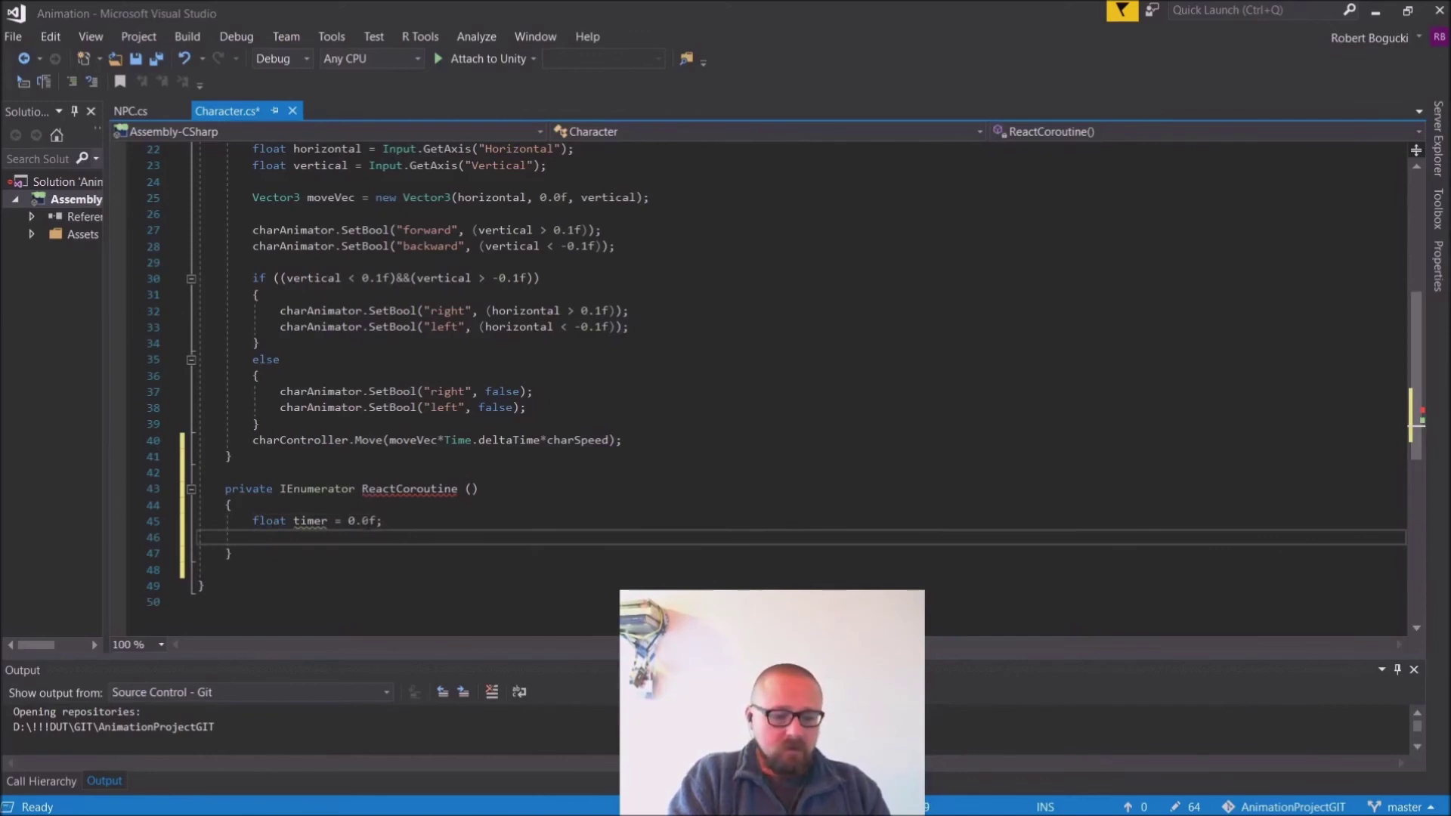
{"action": "type", "text": "trim"}
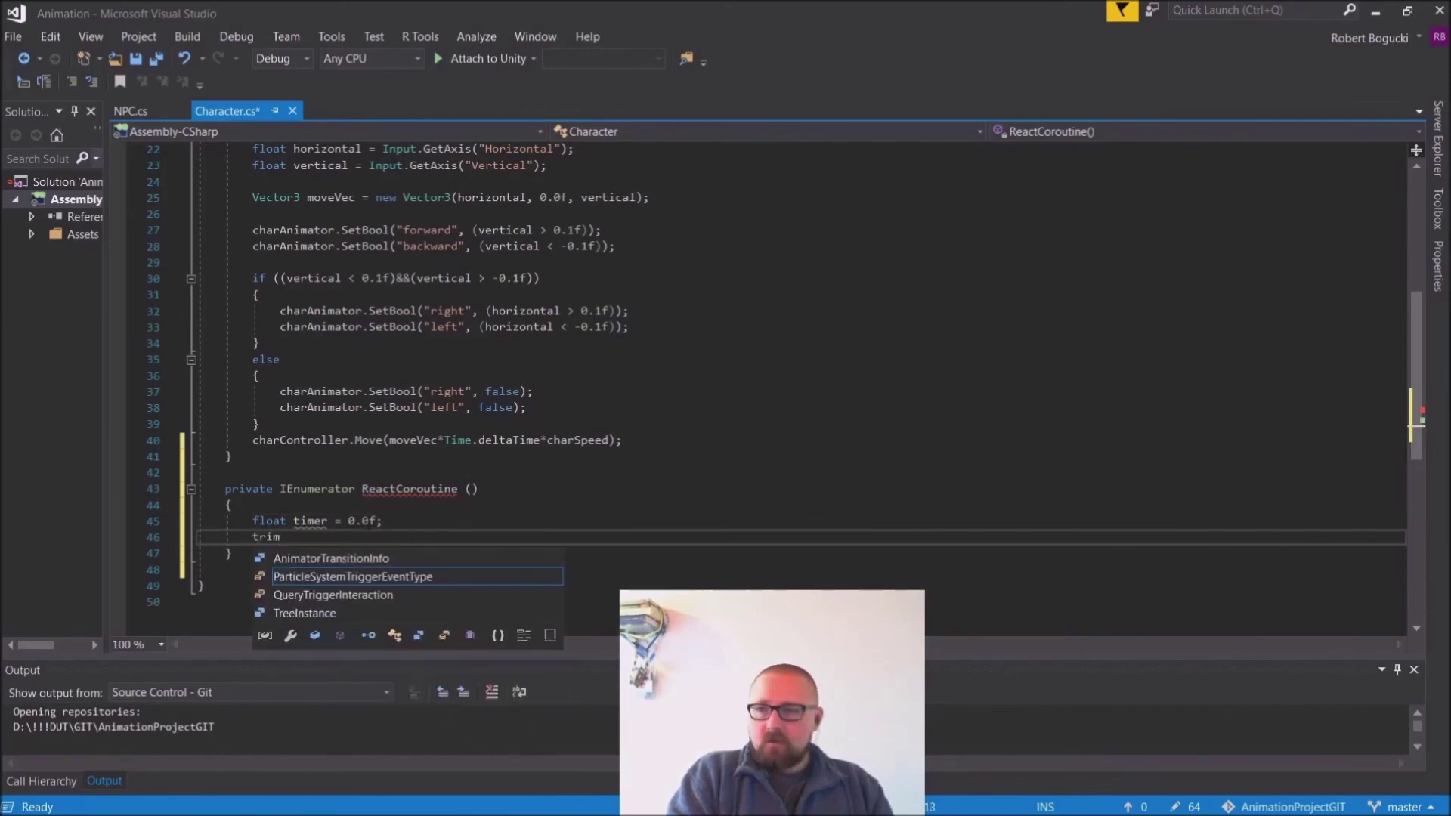
{"action": "key", "text": "BackSpace"}
{"action": "key", "text": "BackSpace"}
{"action": "type", "text": "ti"}
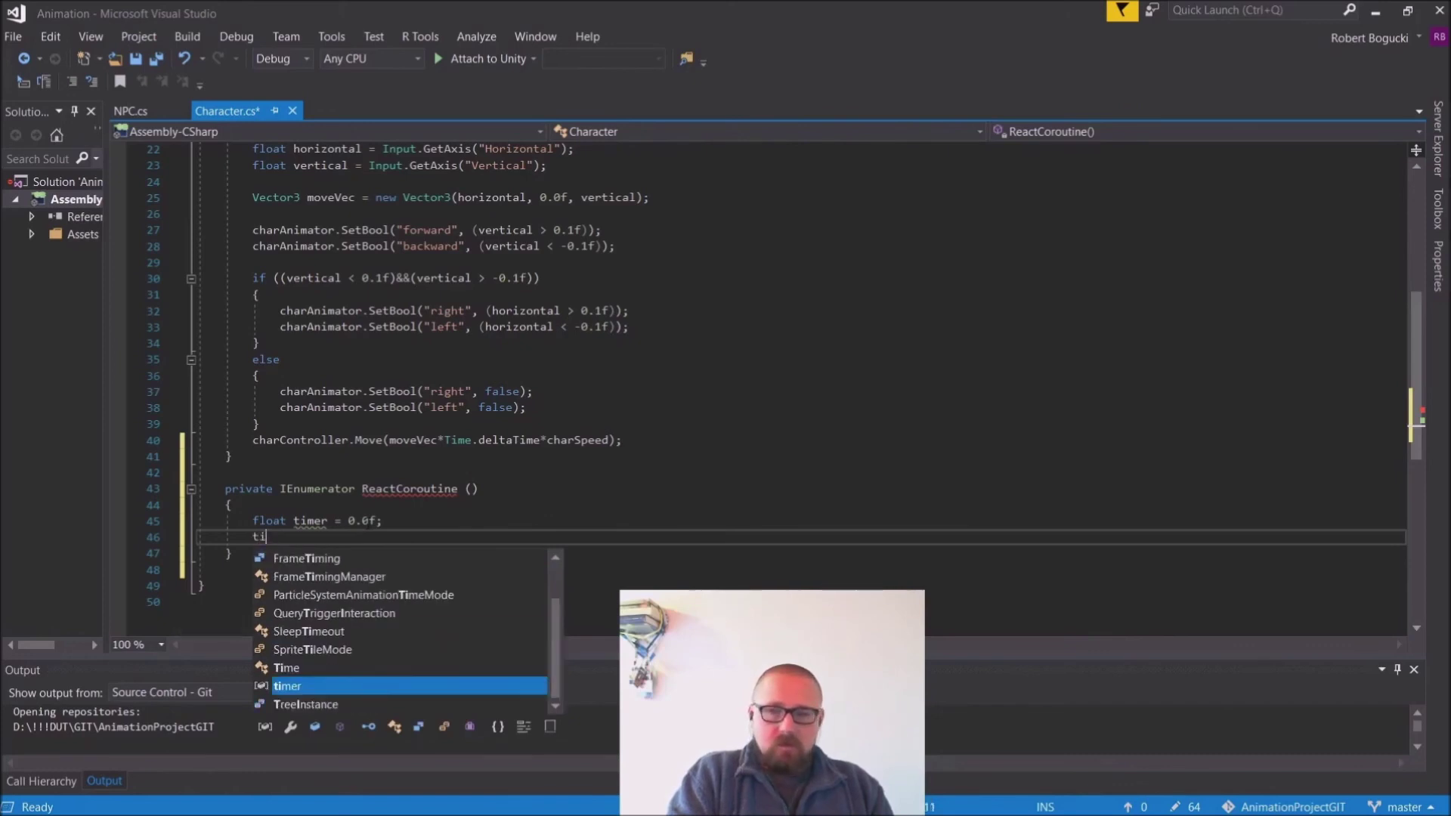
{"action": "type", "text": "mer = "}
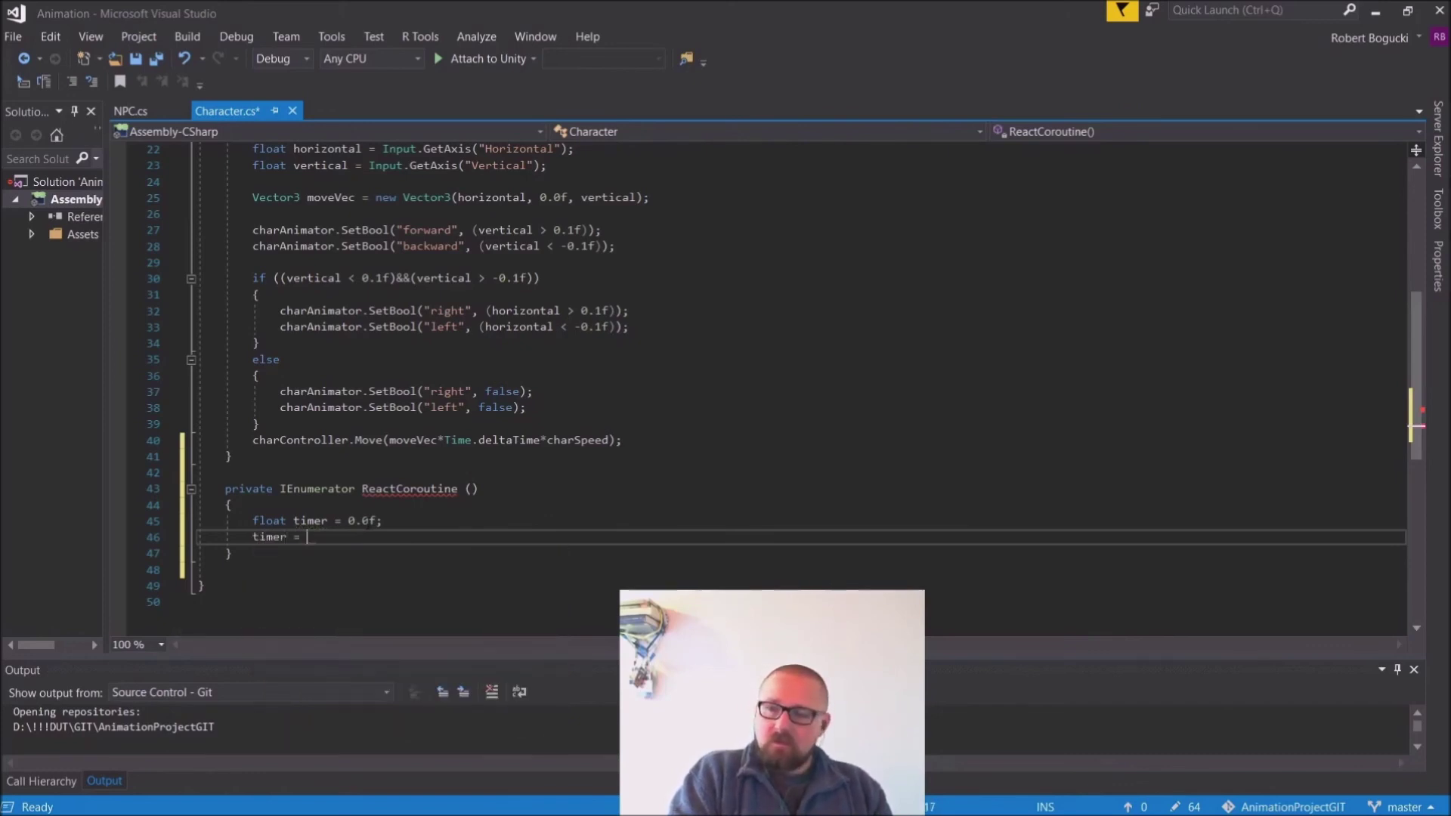
{"action": "type", "text": "Uni"}
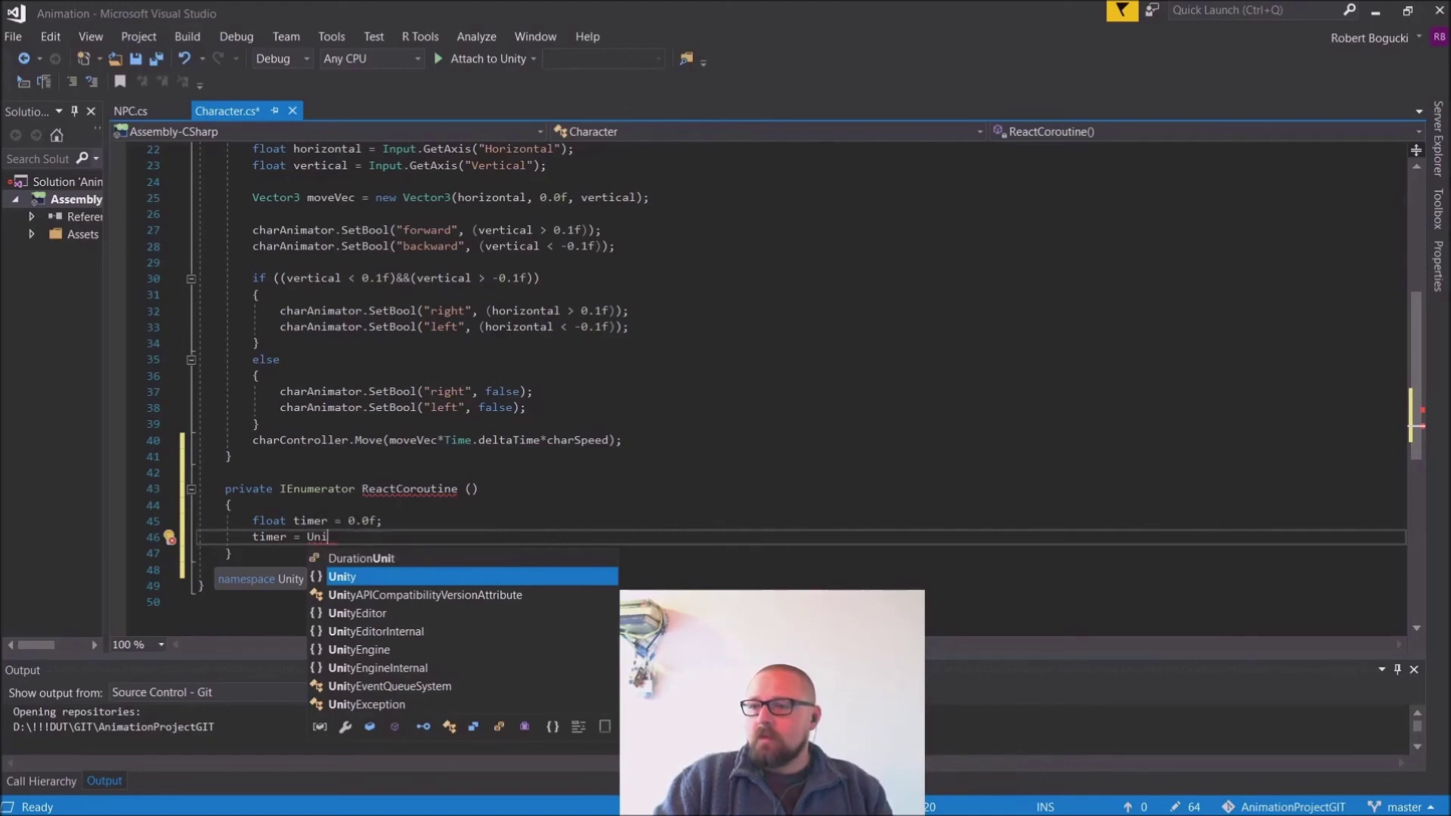
Step: Change the initial value of timer in ReactCoroutine to Time.time, ending the statement with a semicolon
{"action": "left_click_drag", "start_coordinate": [348, 521], "coordinate": [384, 520]}
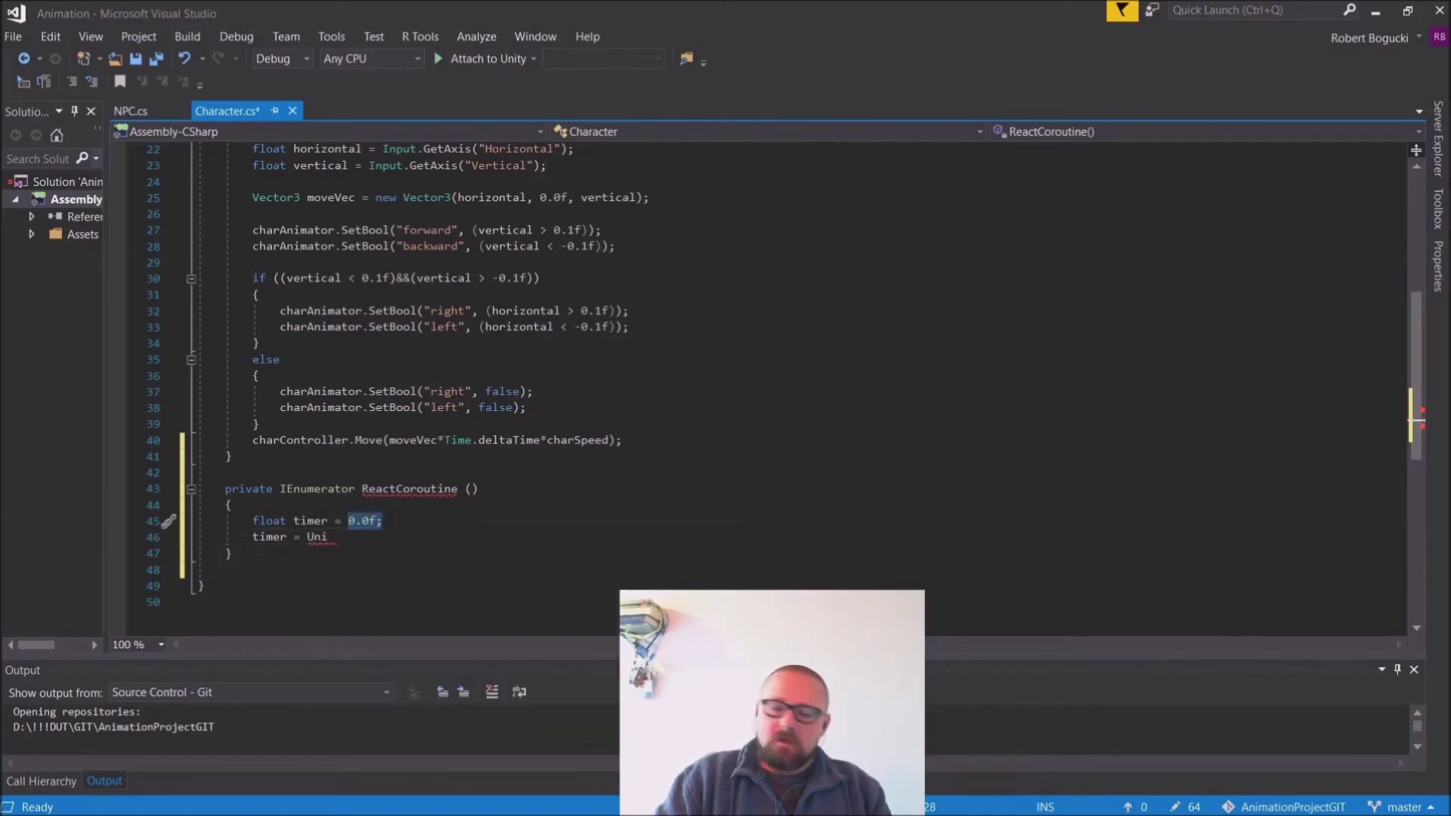
{"action": "key", "text": "BackSpace"}
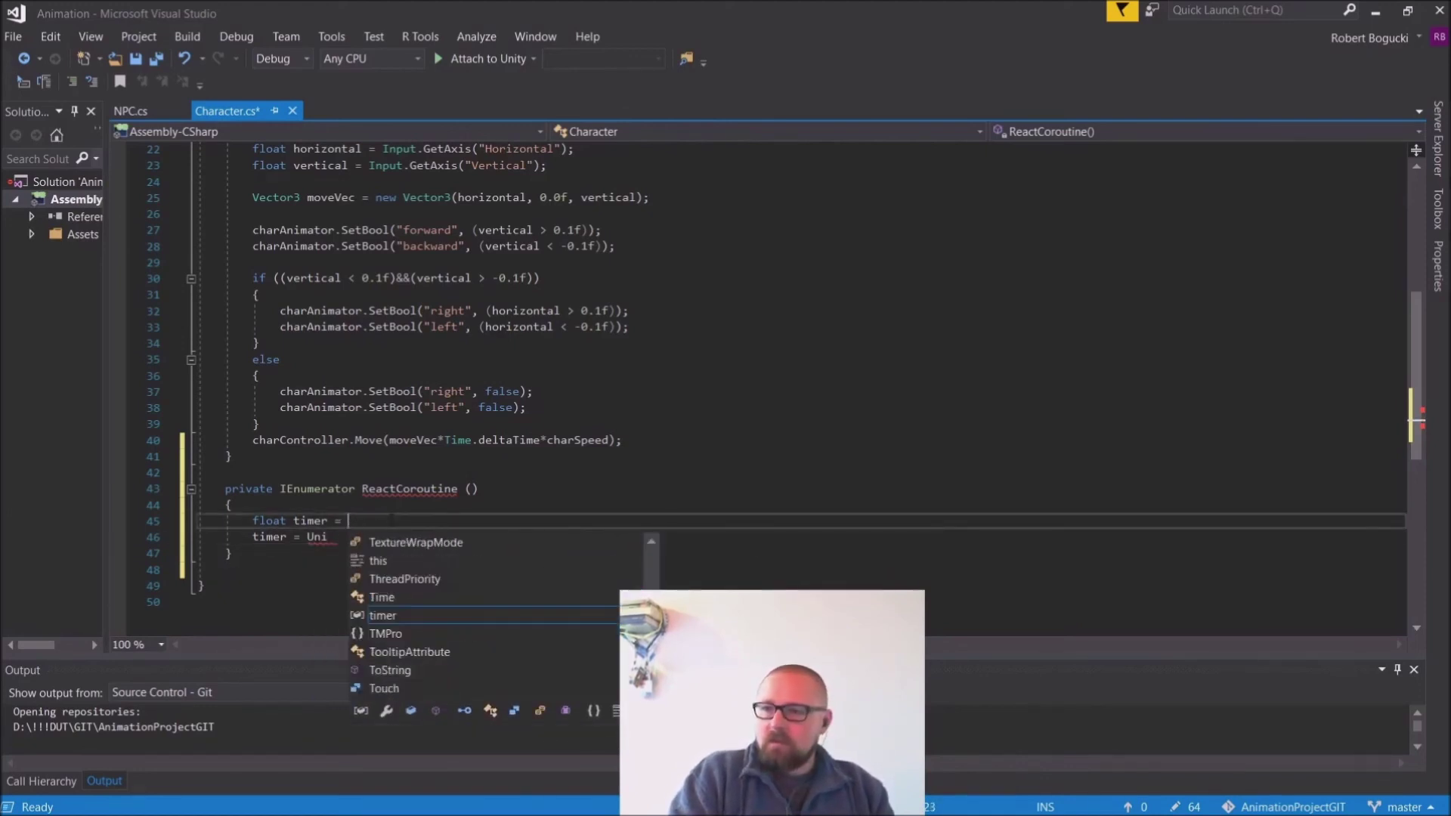
{"action": "type", "text": "Time."}
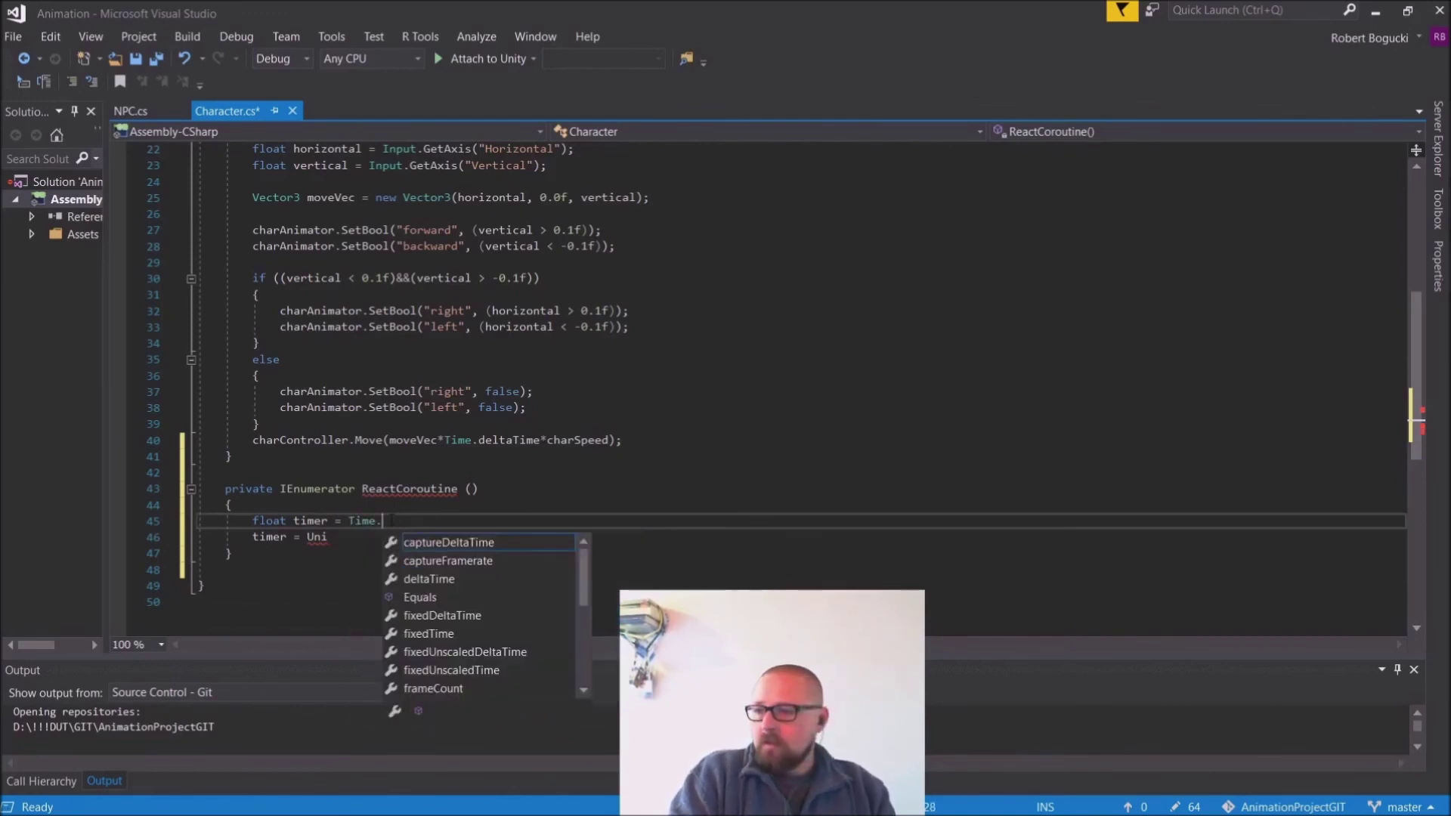
{"action": "type", "text": "time"}
{"action": "key", "text": "Escape"}
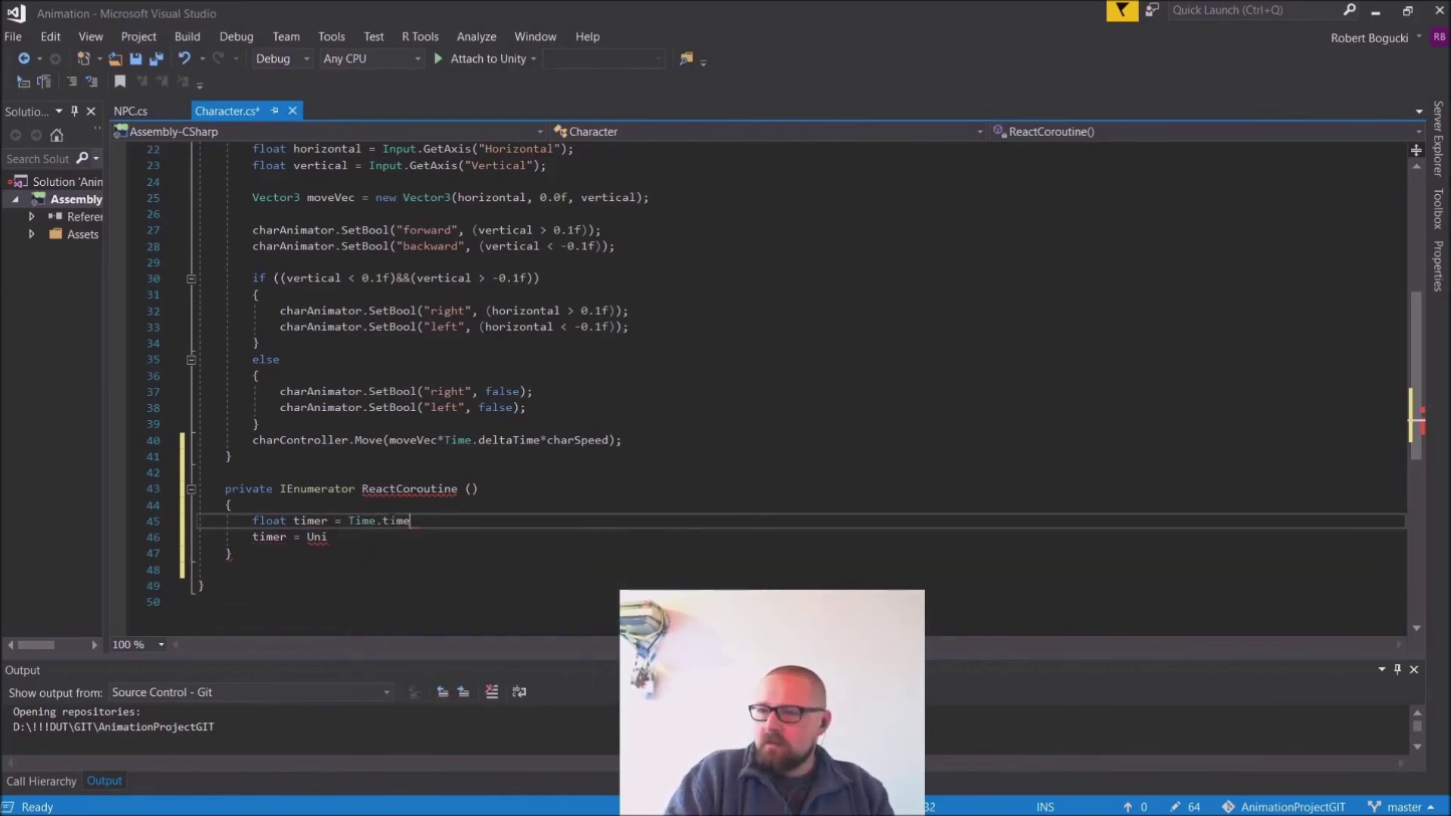
{"action": "type", "text": ";"}
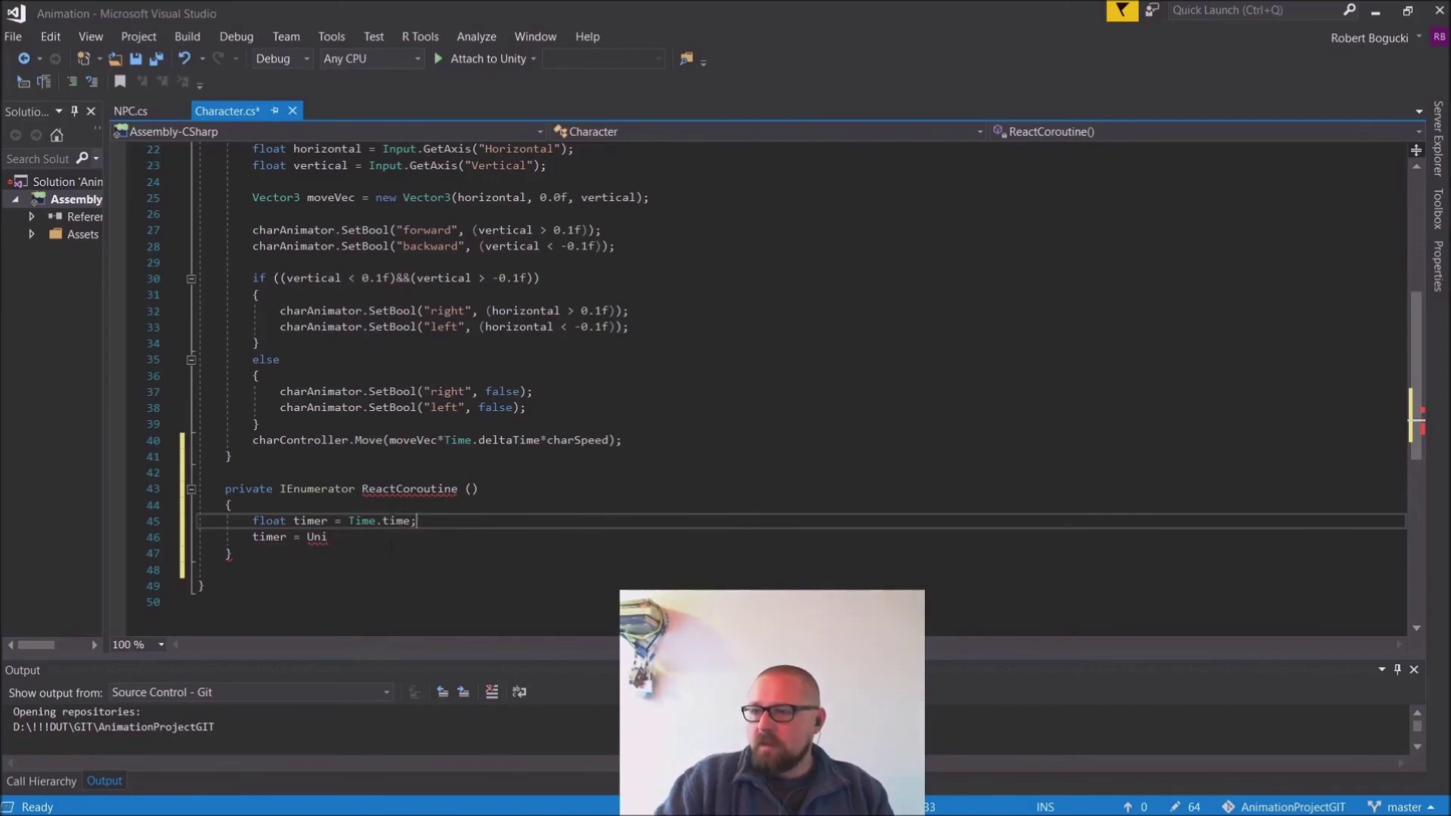
Step: Replace the incomplete timer assignment with a while statement whose condition begins "timer<"
{"action": "key", "text": "Down"}
{"action": "key", "text": "shift+Home"}
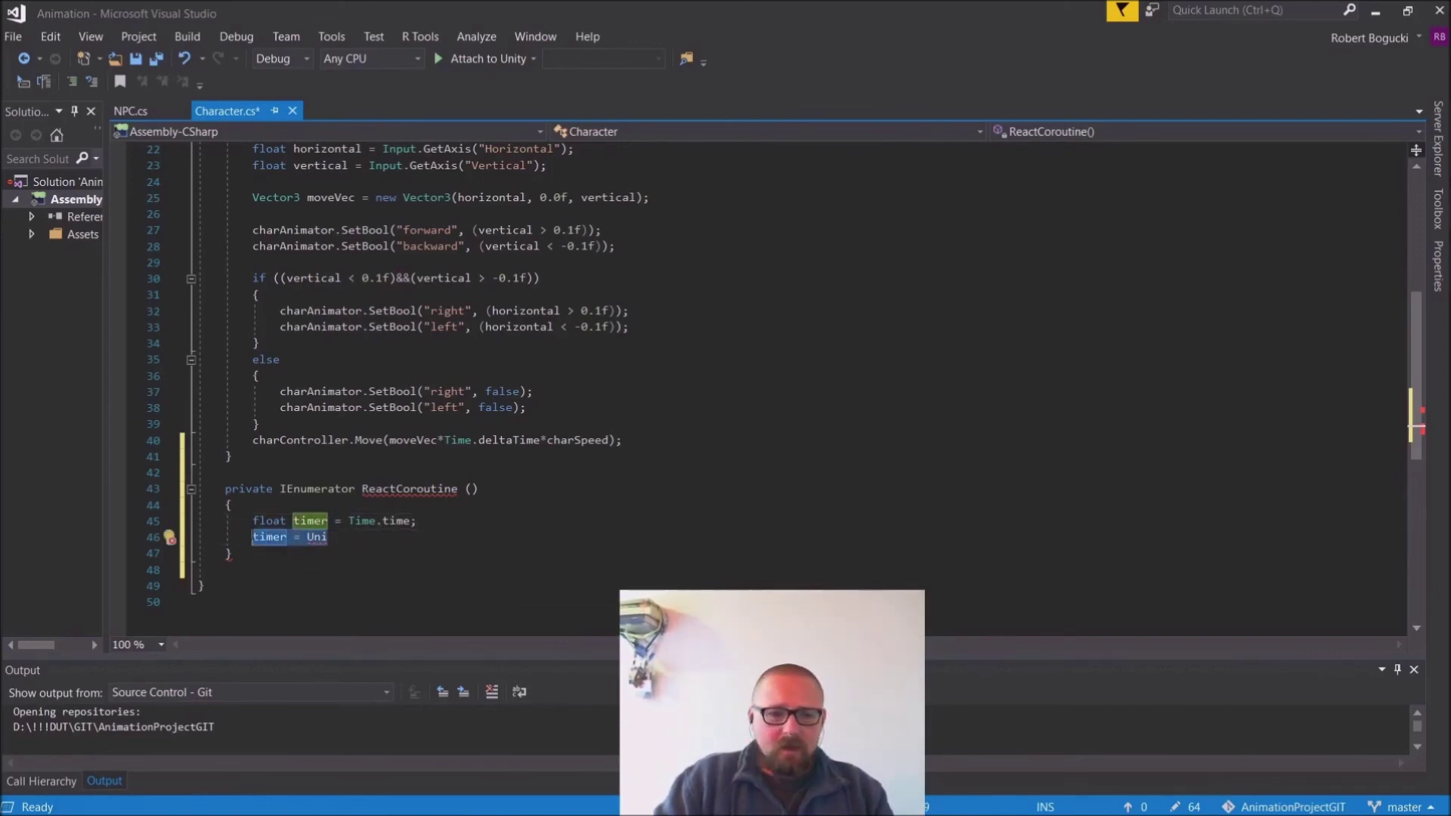
{"action": "type", "text": "while "}
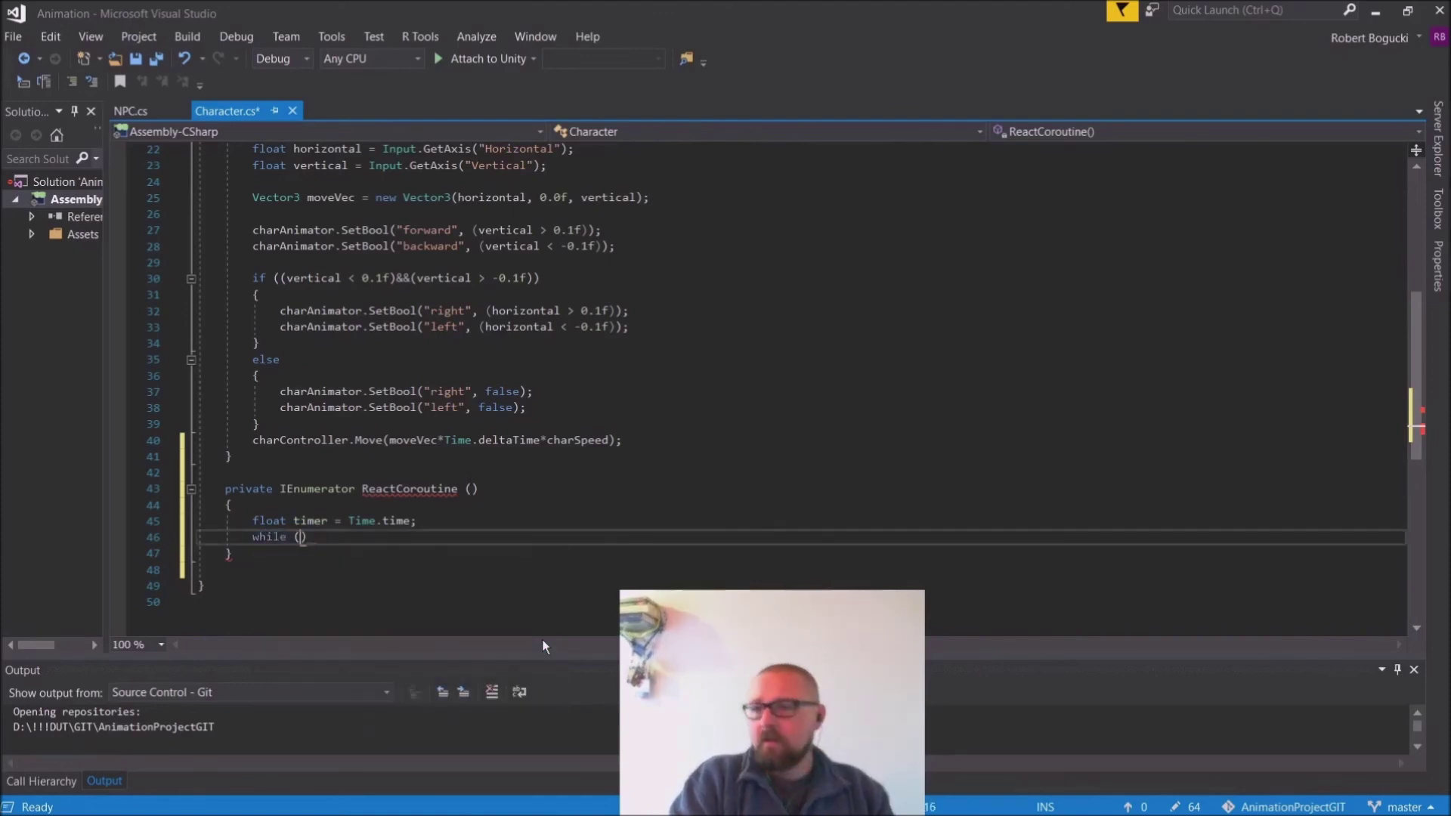
{"action": "type", "text": "(timer"}
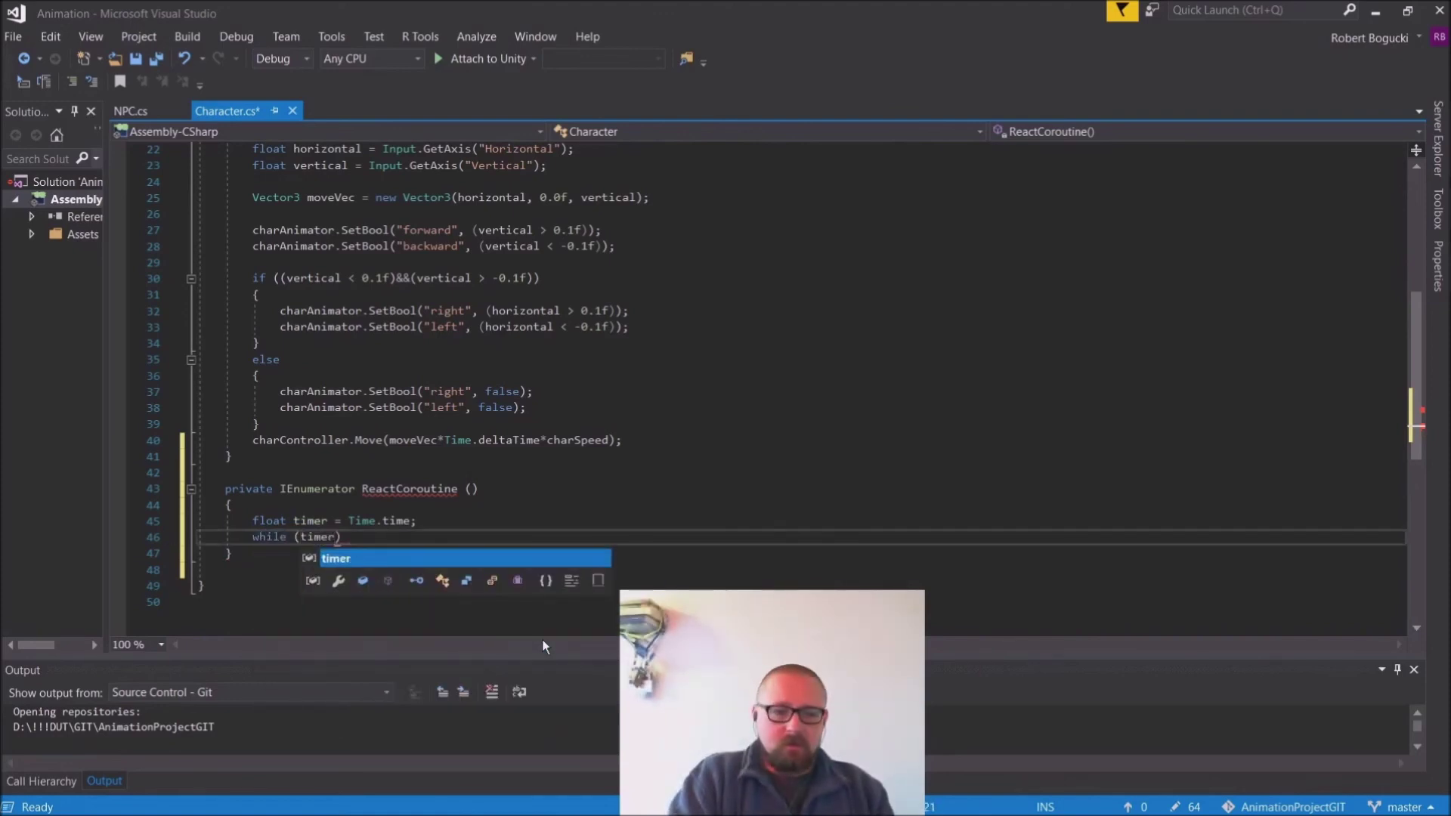
{"action": "type", "text": "<"}
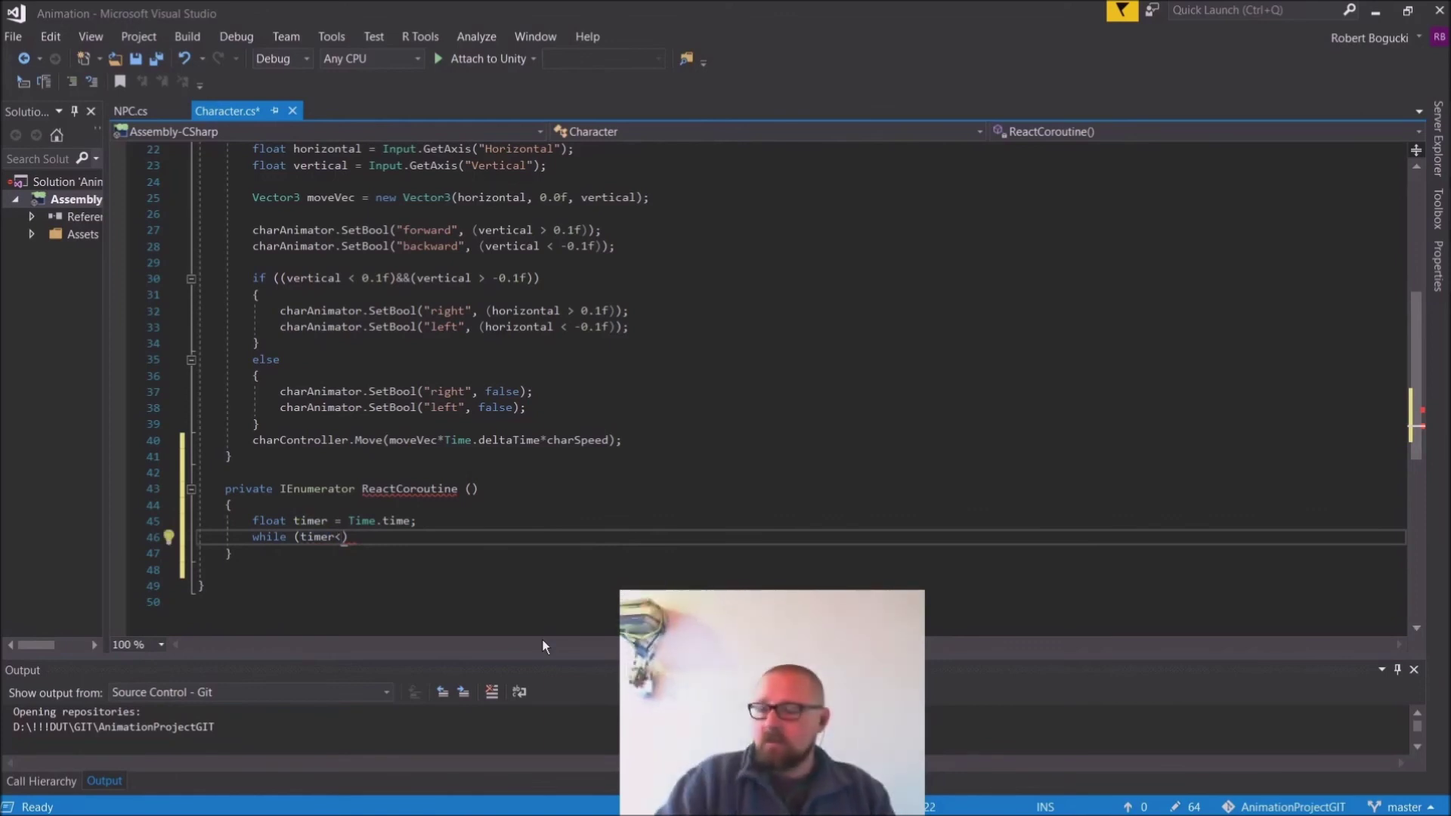
Step: Declare a float variable named endtime above the while statement, initialised to Time.time + 3.0f
{"action": "left_click", "coordinate": [417, 521]}
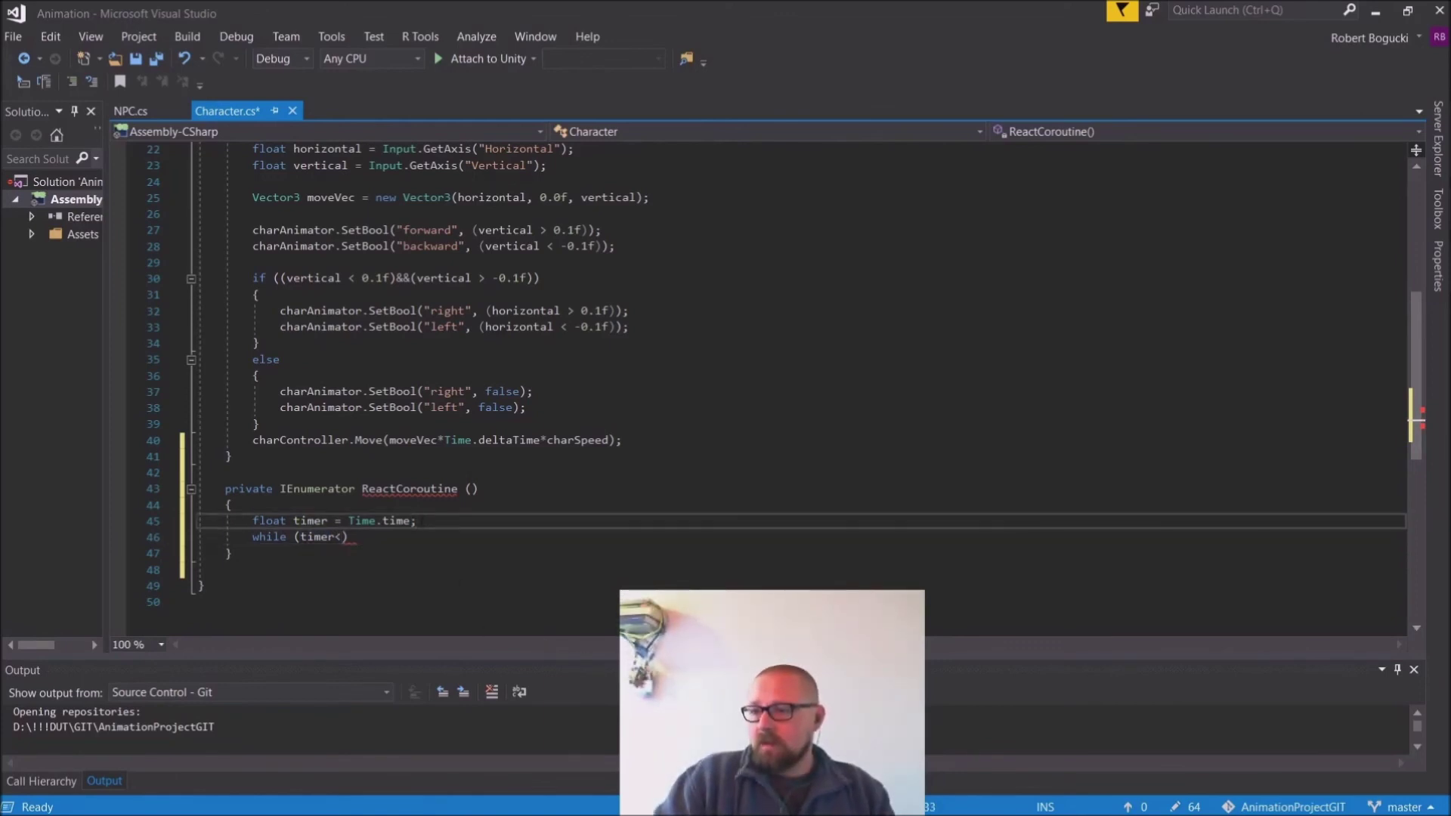
{"action": "key", "text": "Return"}
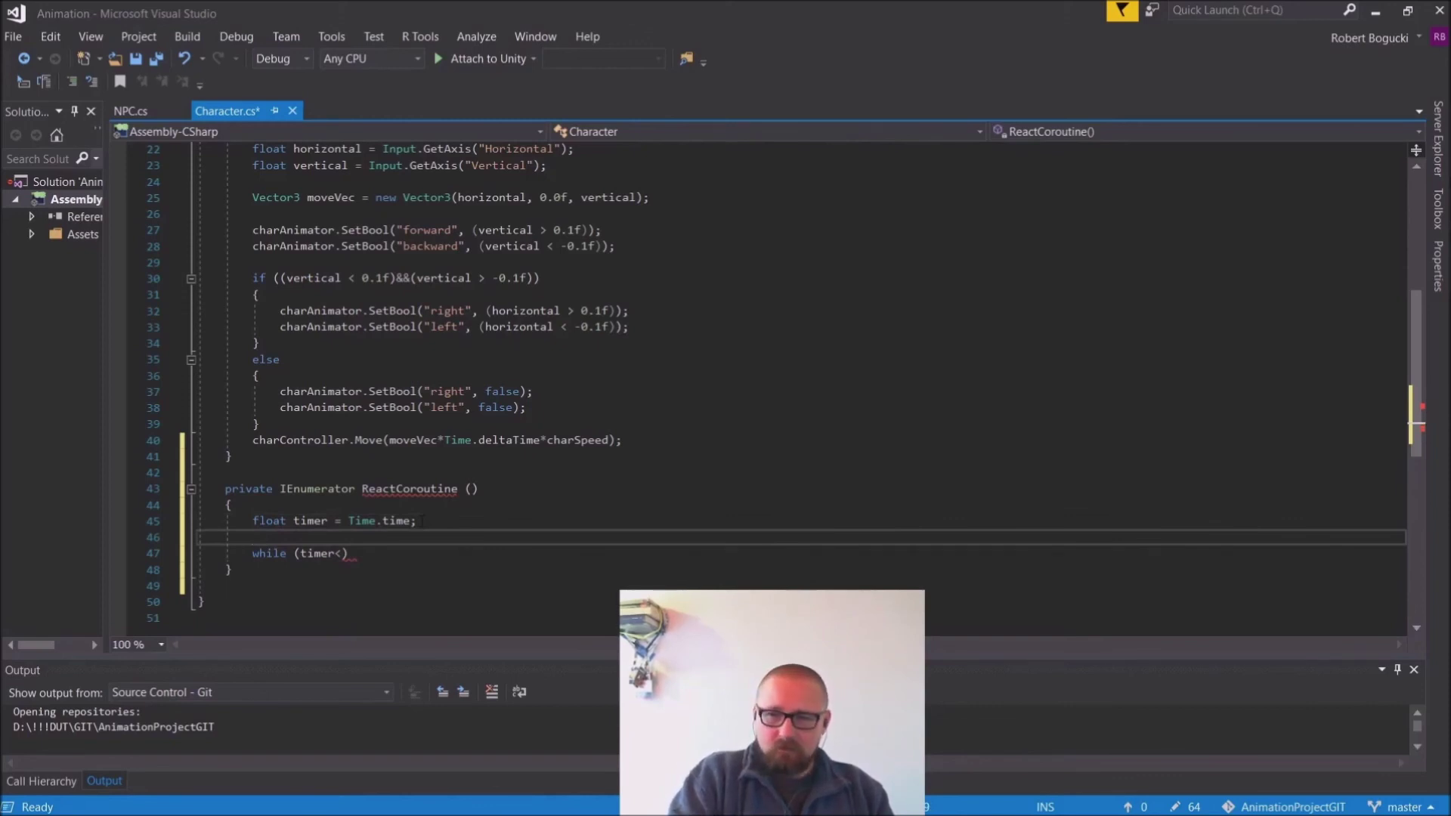
{"action": "type", "text": "float"}
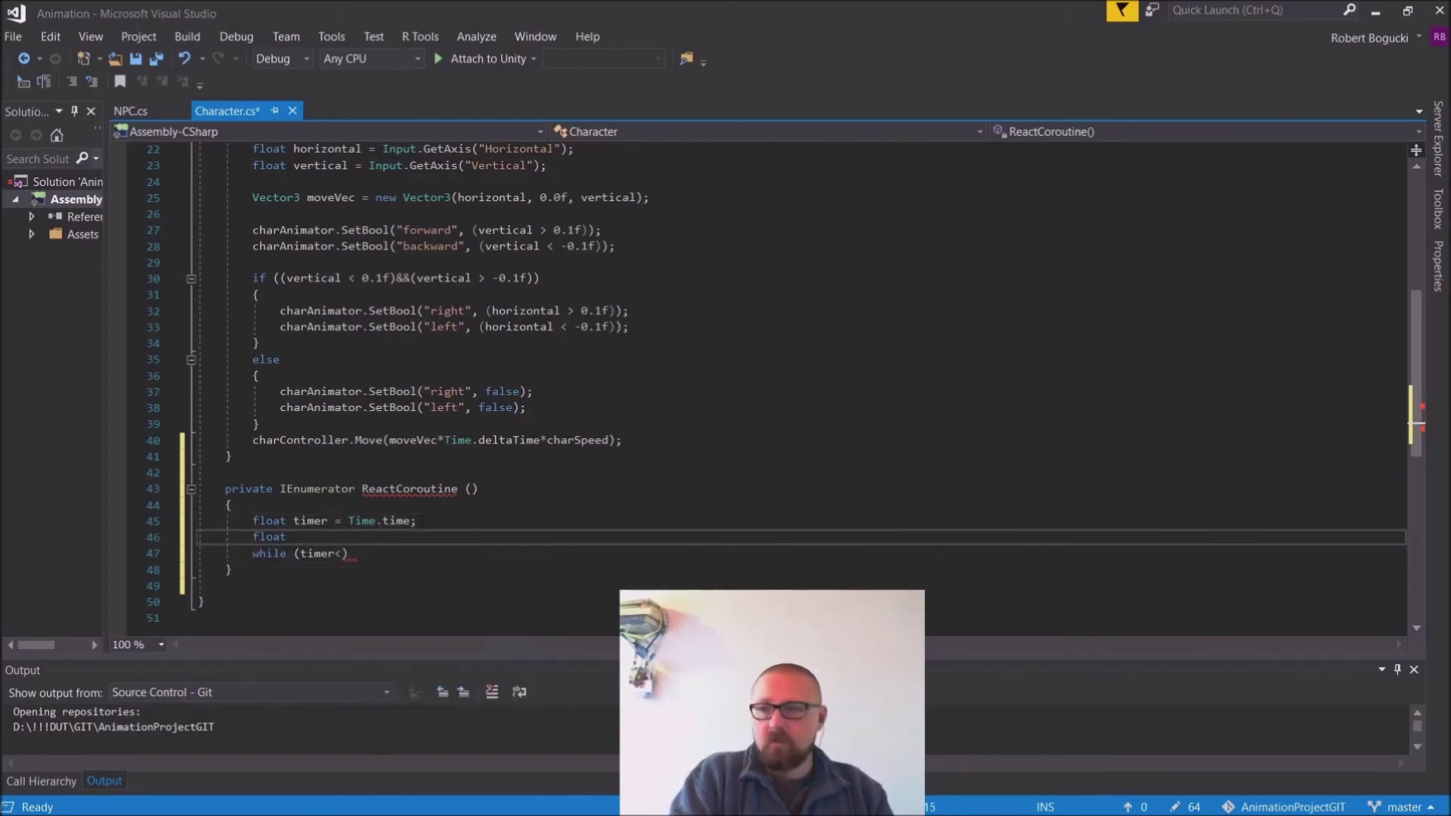
{"action": "type", "text": " en"}
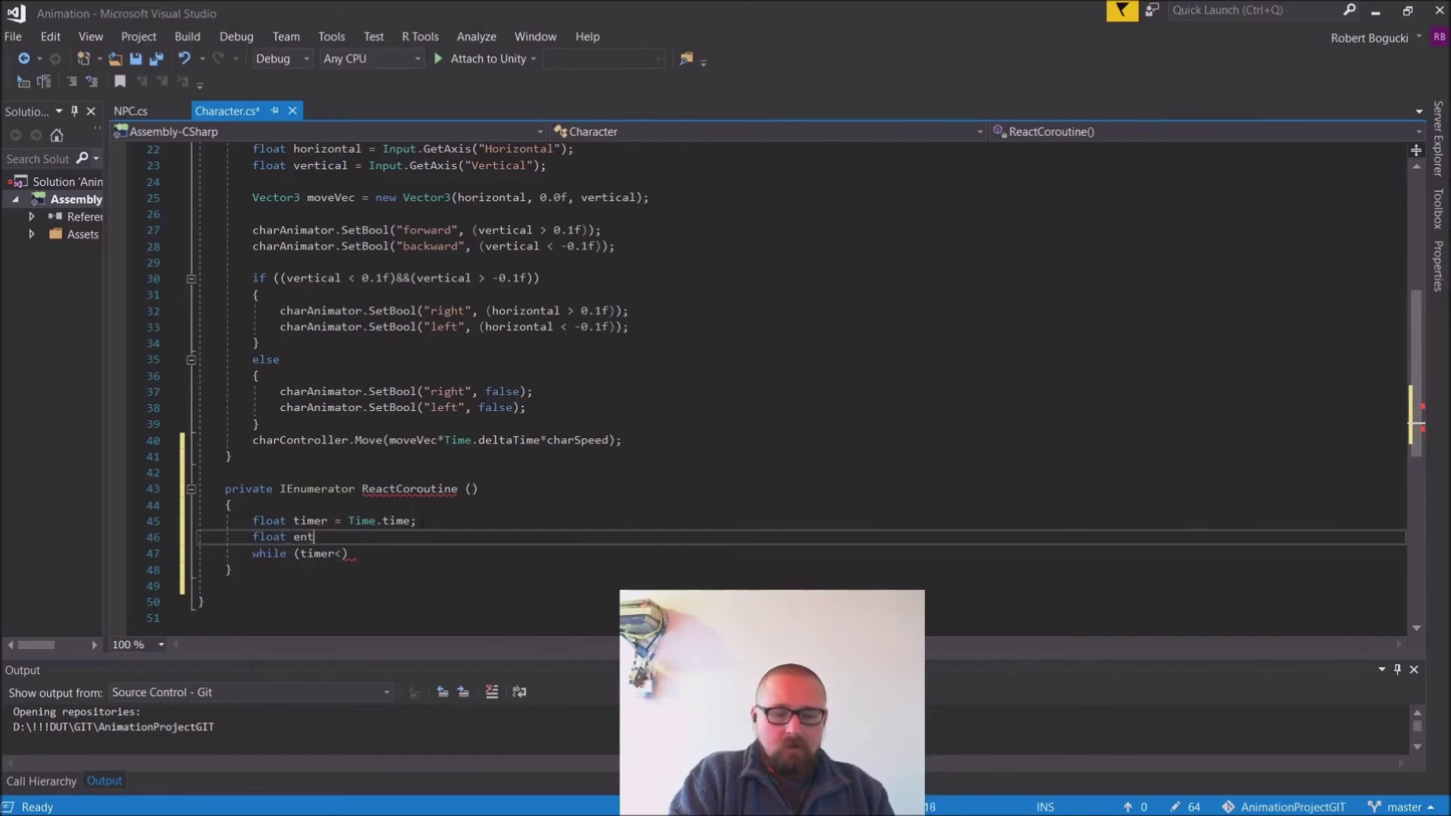
{"action": "type", "text": "d"}
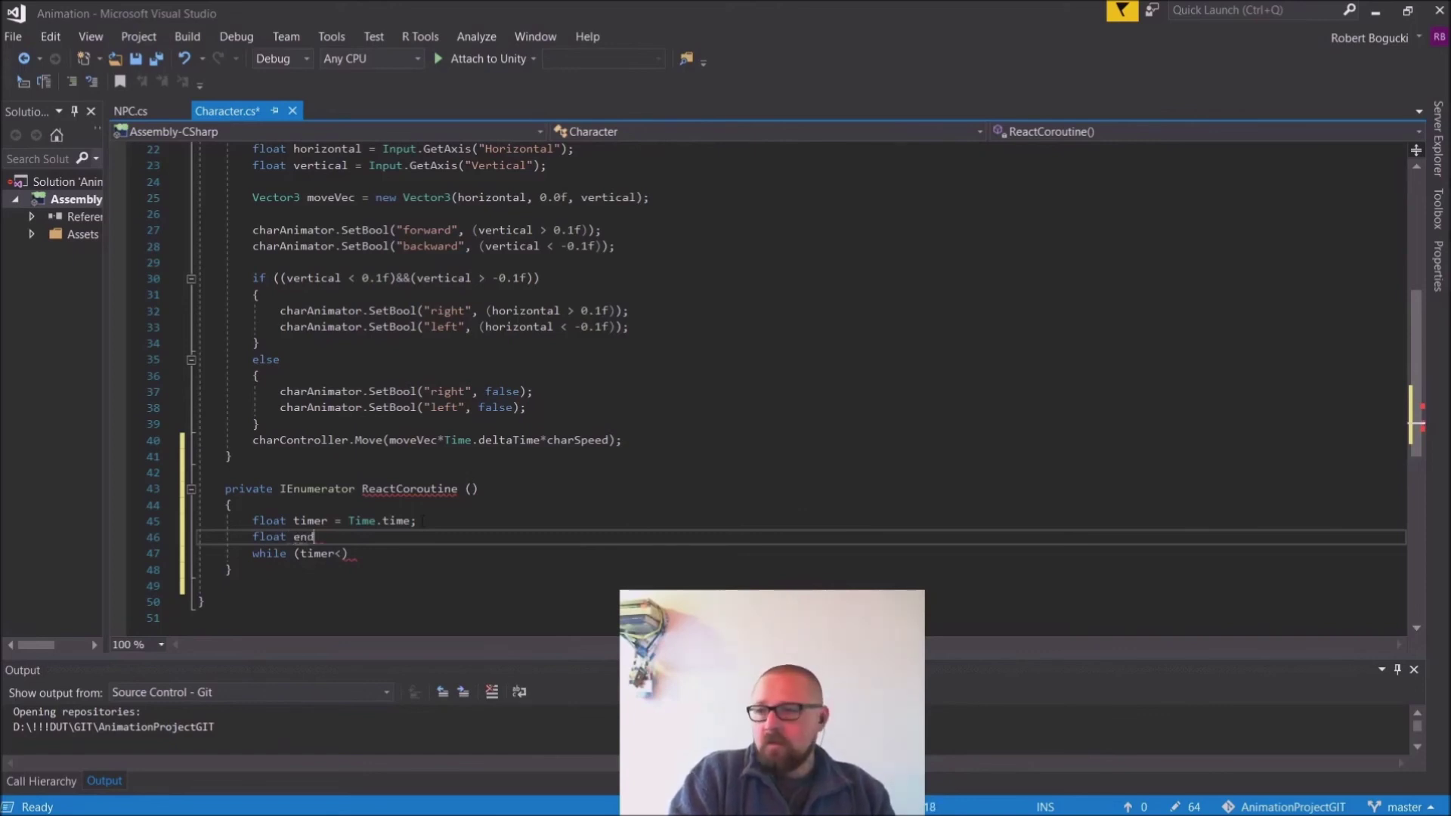
{"action": "type", "text": "time = Time"}
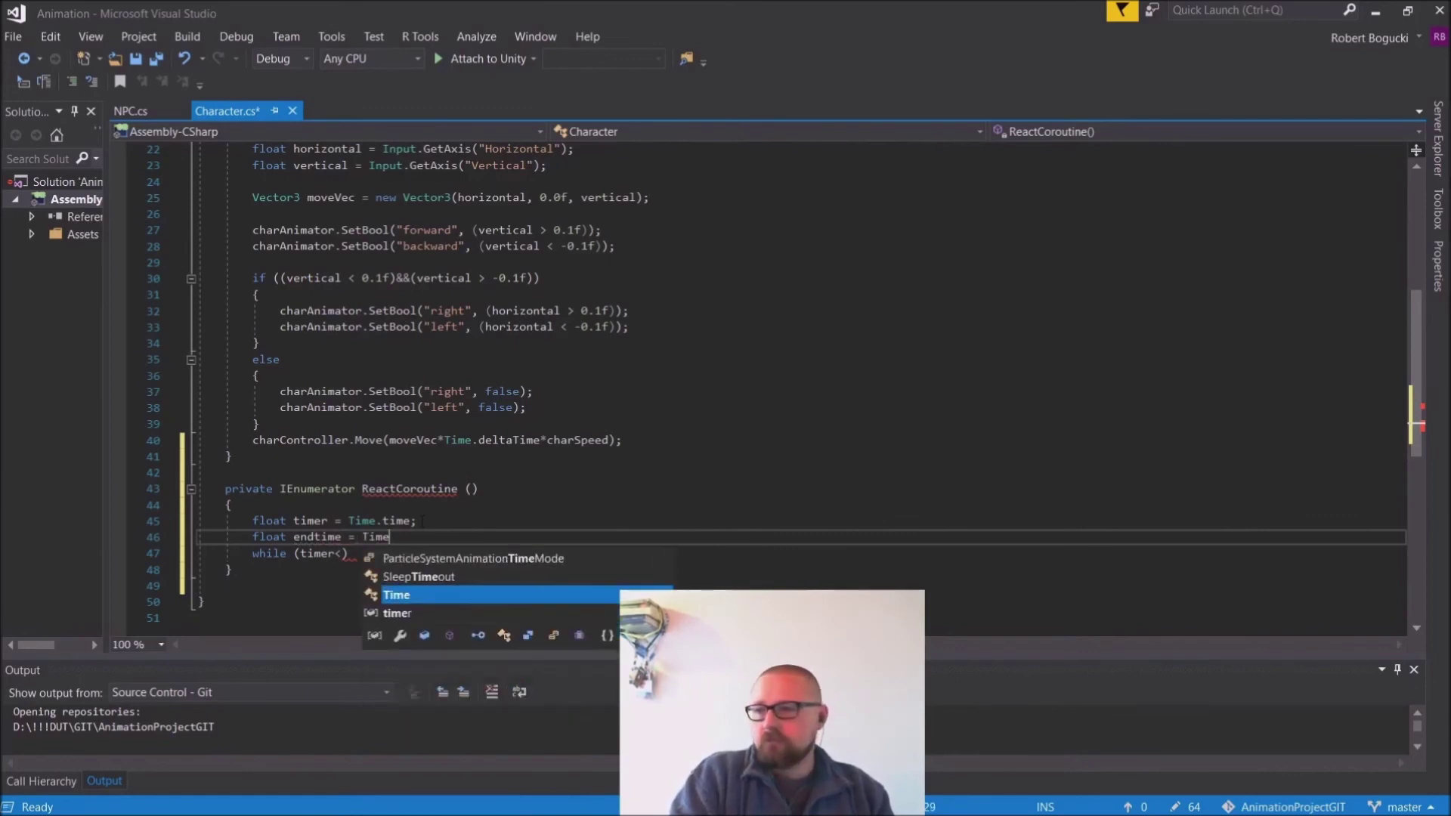
{"action": "type", "text": ".time"}
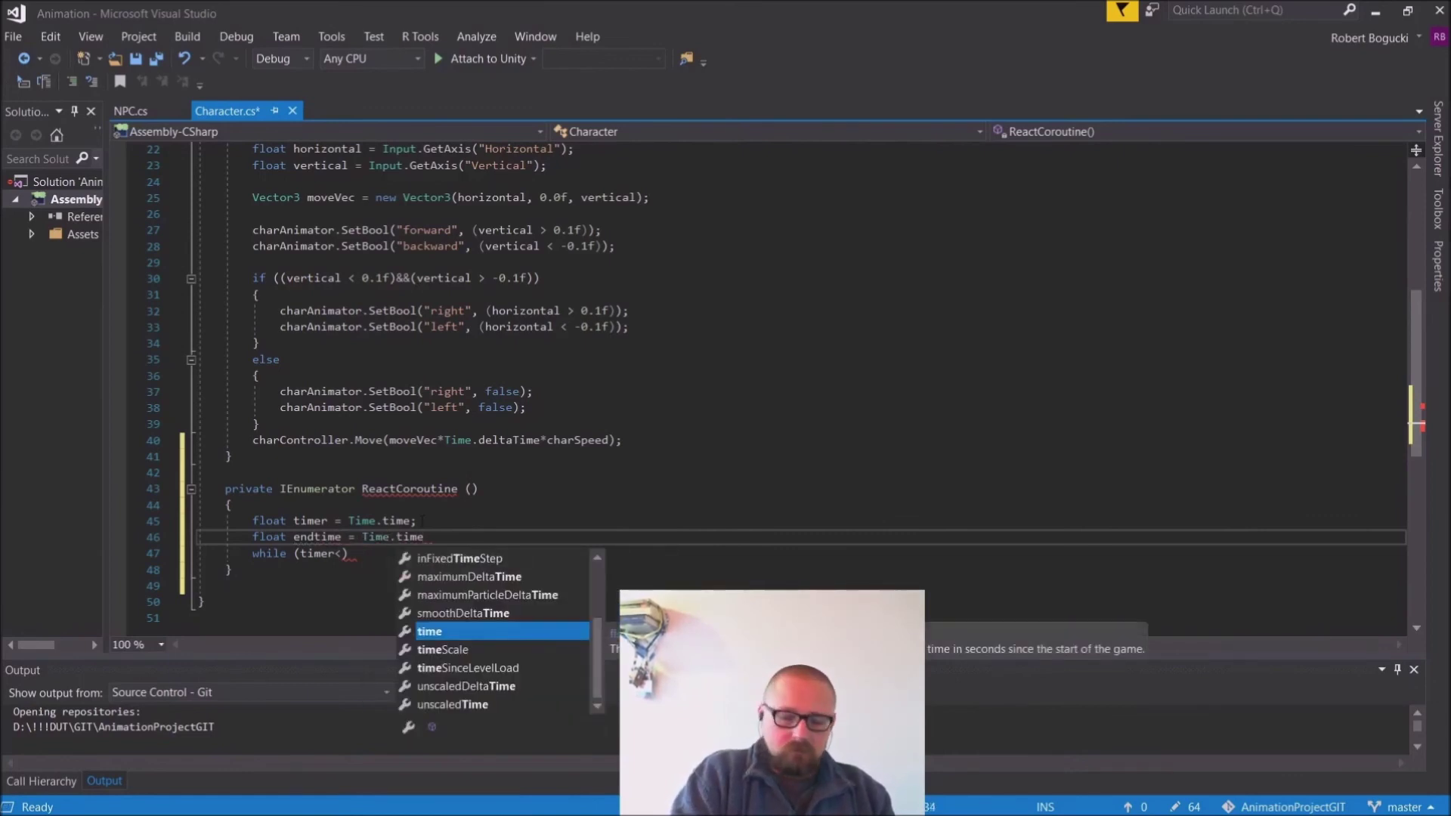
{"action": "type", "text": " + 3"}
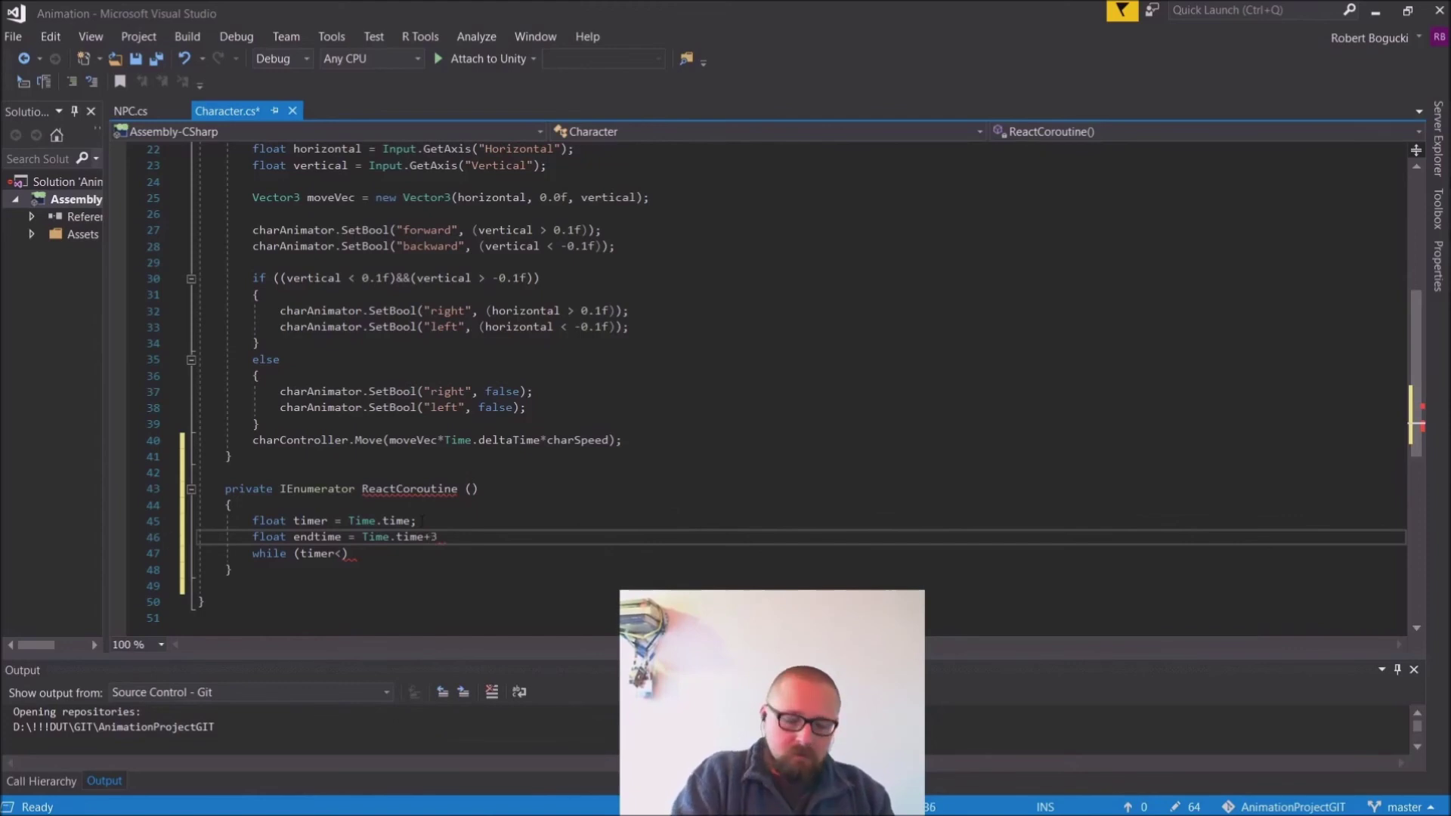
{"action": "type", "text": ".0f;"}
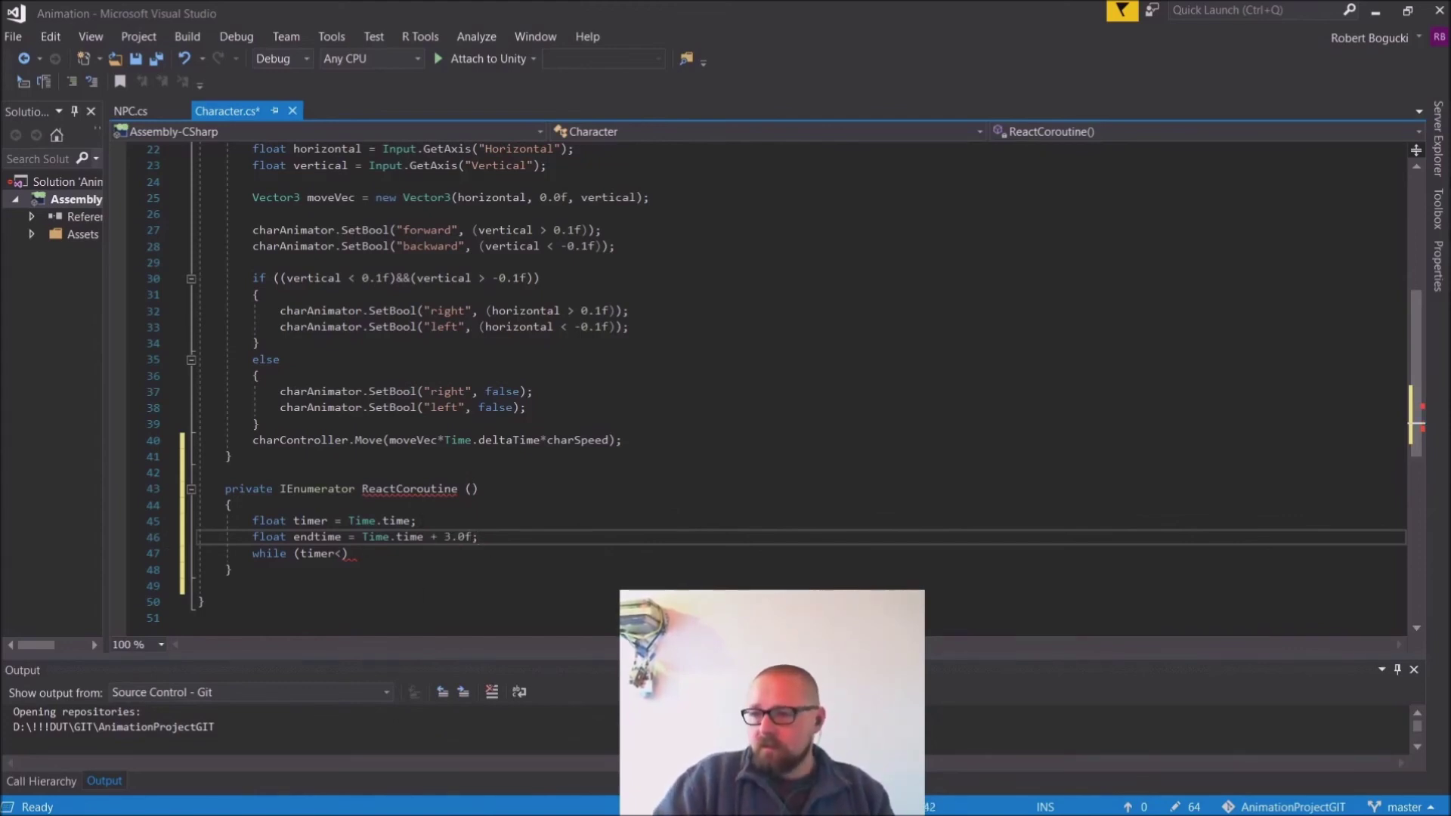
Step: Complete the while condition as timer<endtime and give the loop an empty body in braces
{"action": "left_click", "coordinate": [340, 554]}
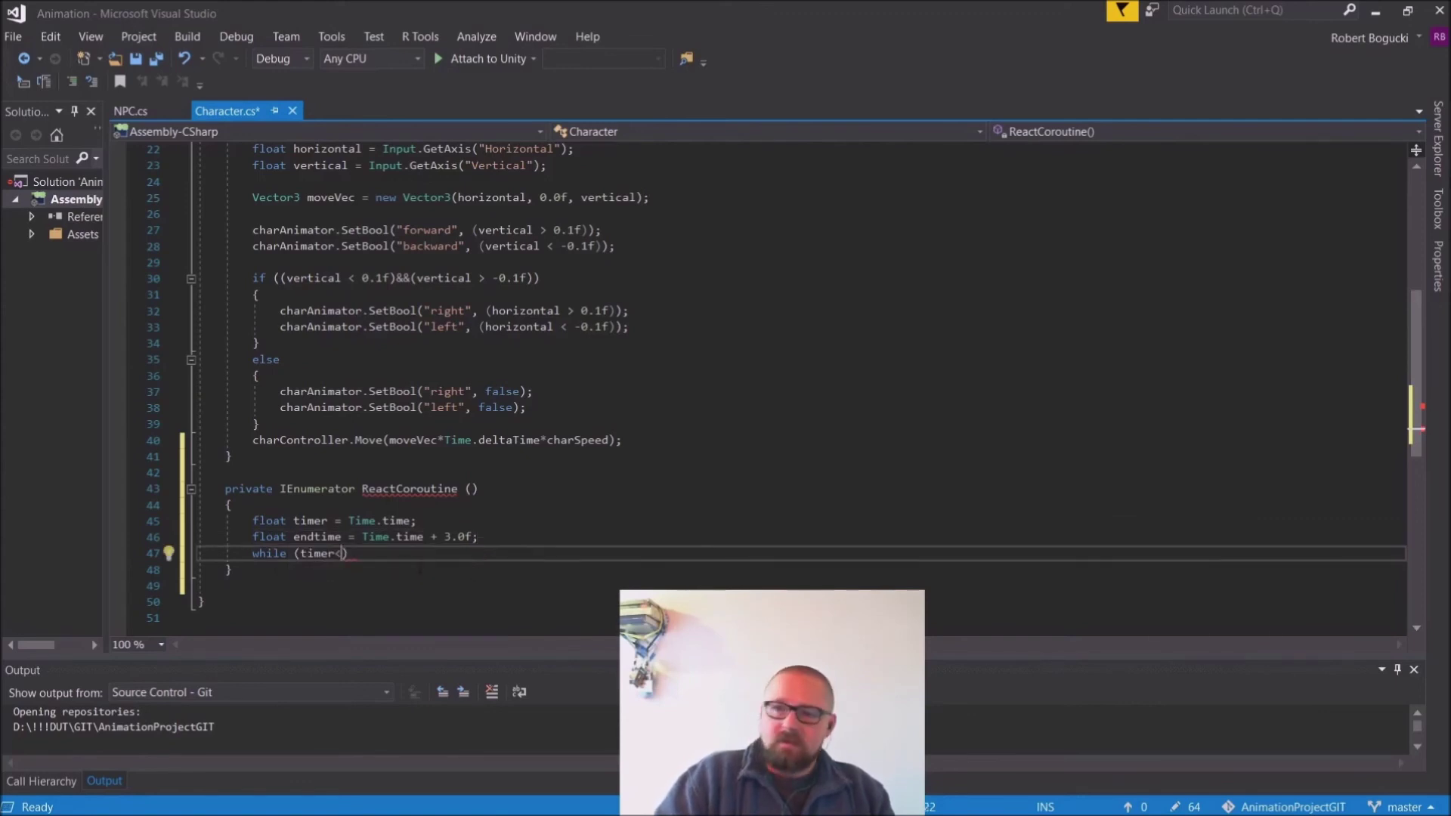
{"action": "type", "text": "endtime"}
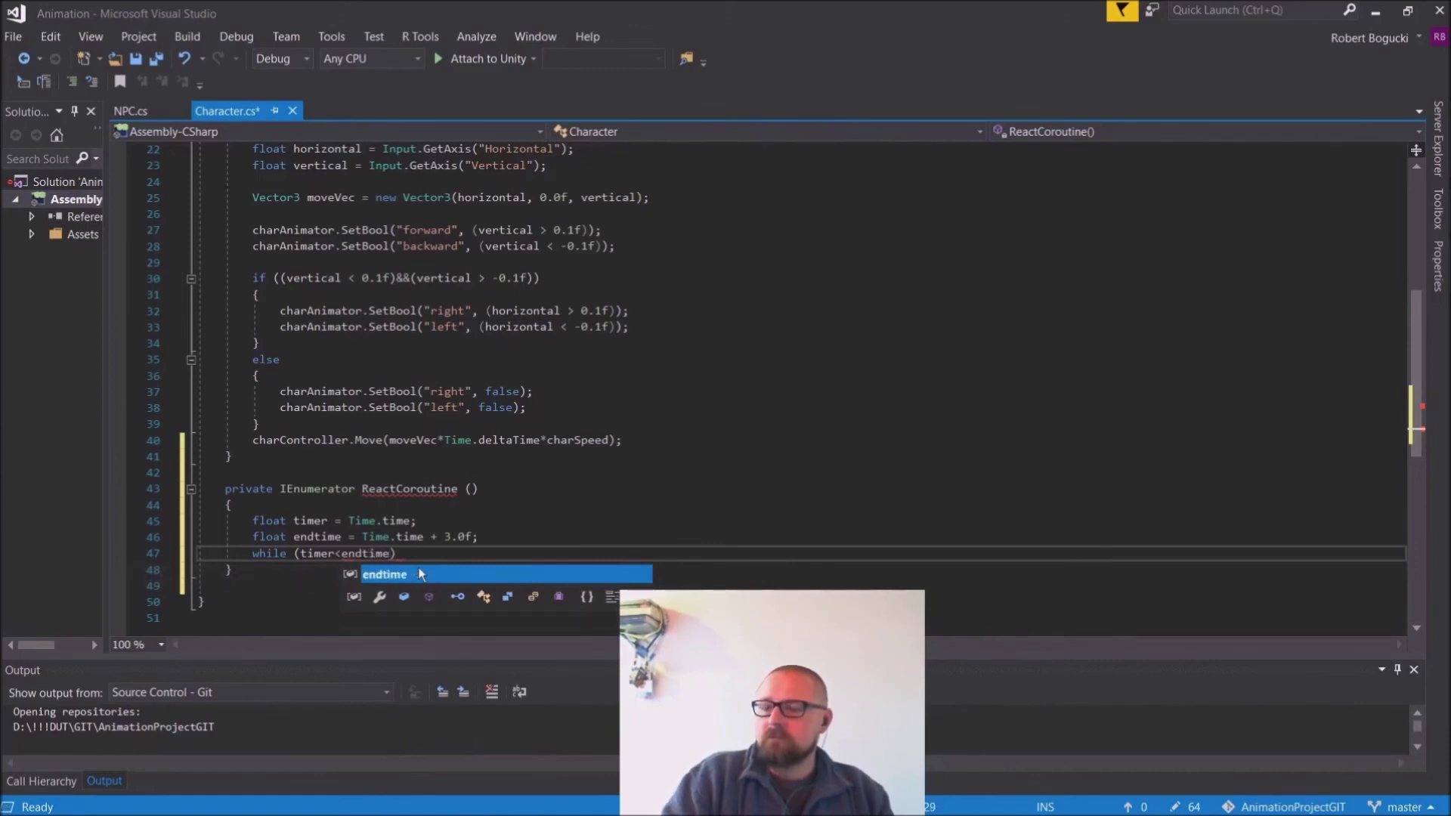
{"action": "key", "text": "Escape"}
{"action": "key", "text": "Up"}
{"action": "key", "text": "Down"}
{"action": "key", "text": "End"}
{"action": "key", "text": "Return"}
{"action": "type", "text": "{"}
{"action": "key", "text": "Return"}
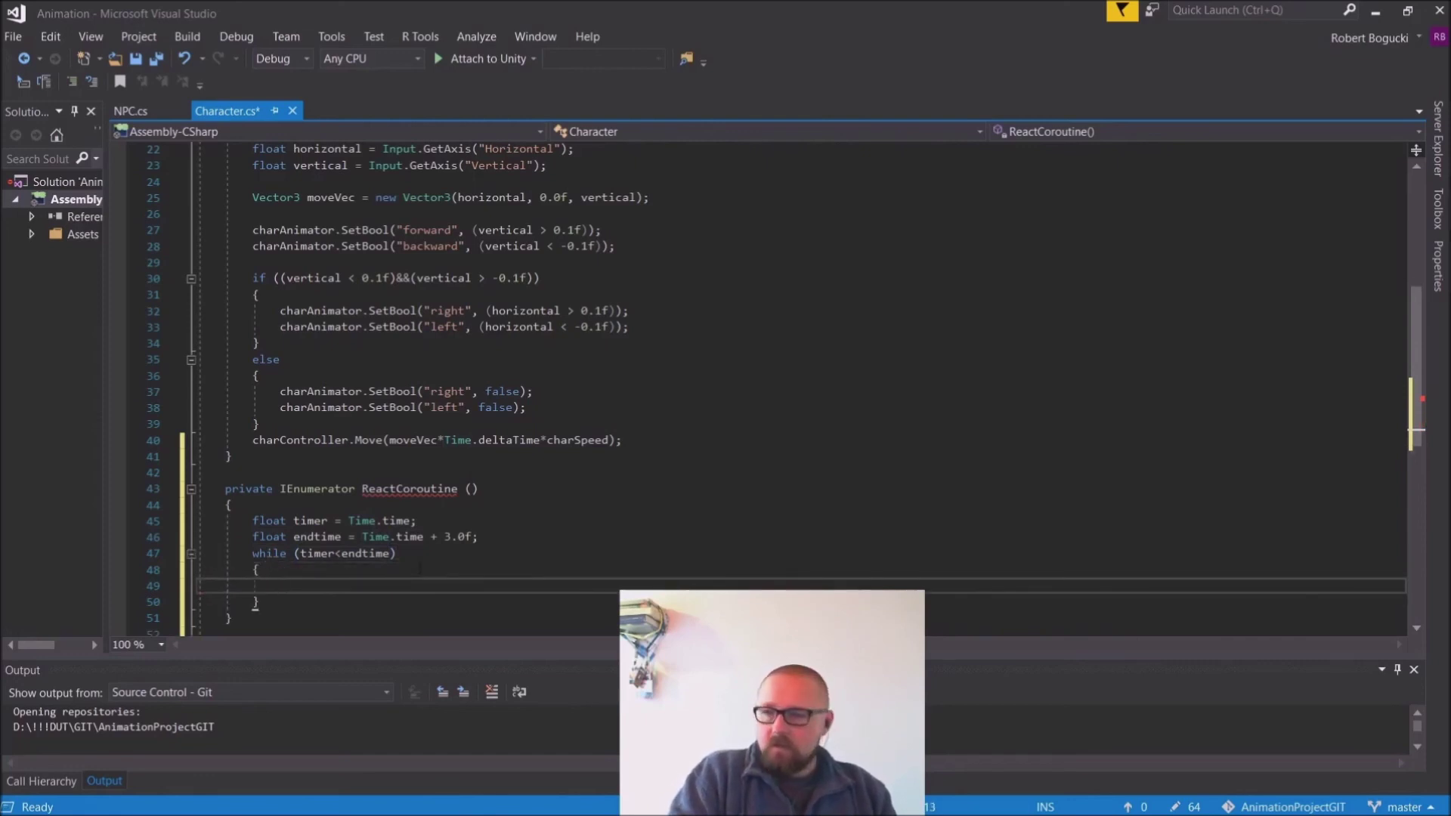
Step: Increment timer by Time.deltaTime inside the while loop and add an empty line below it
{"action": "type", "text": "tim"}
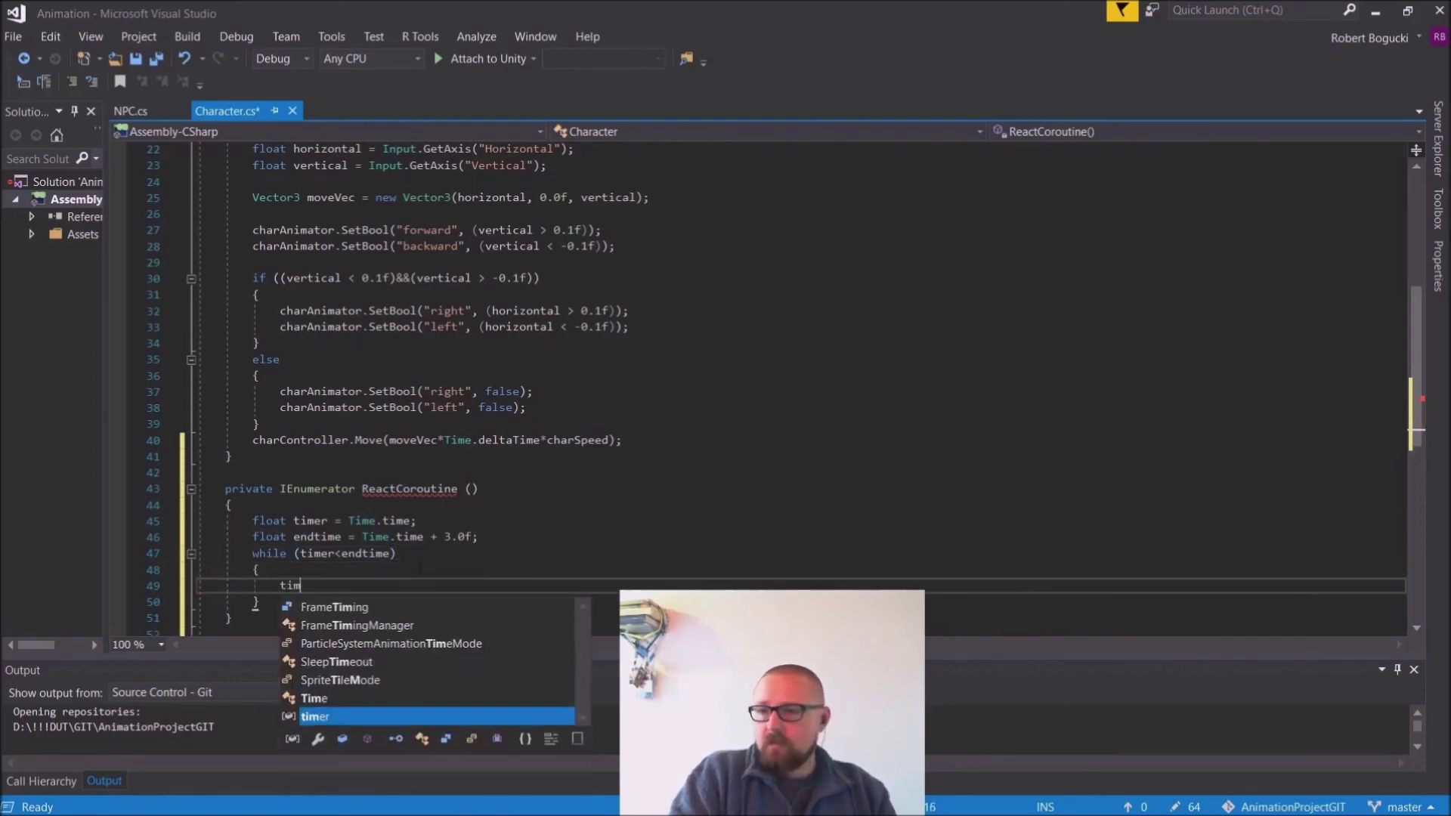
{"action": "type", "text": "er"}
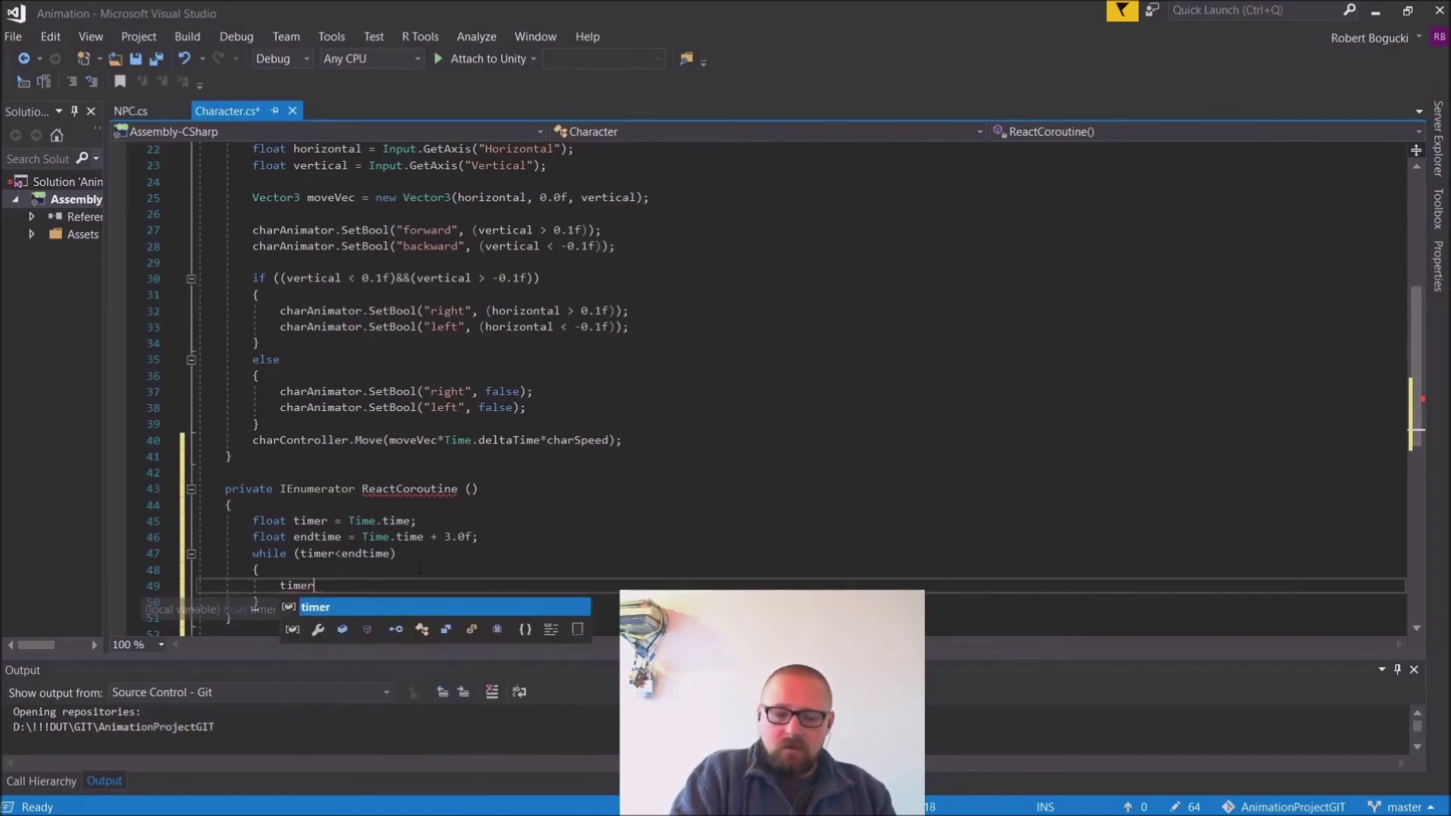
{"action": "type", "text": " += Time."}
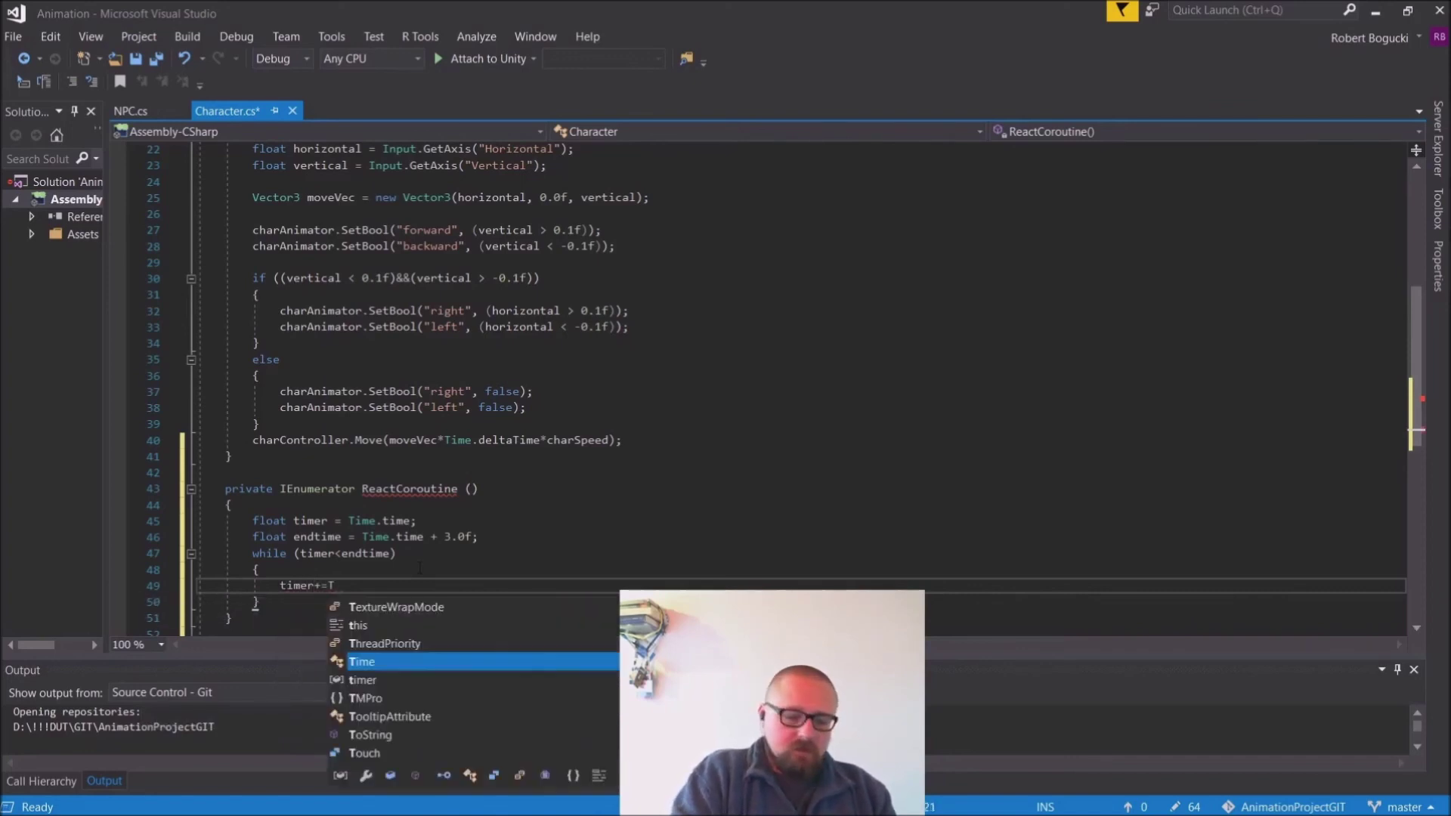
{"action": "type", "text": "de"}
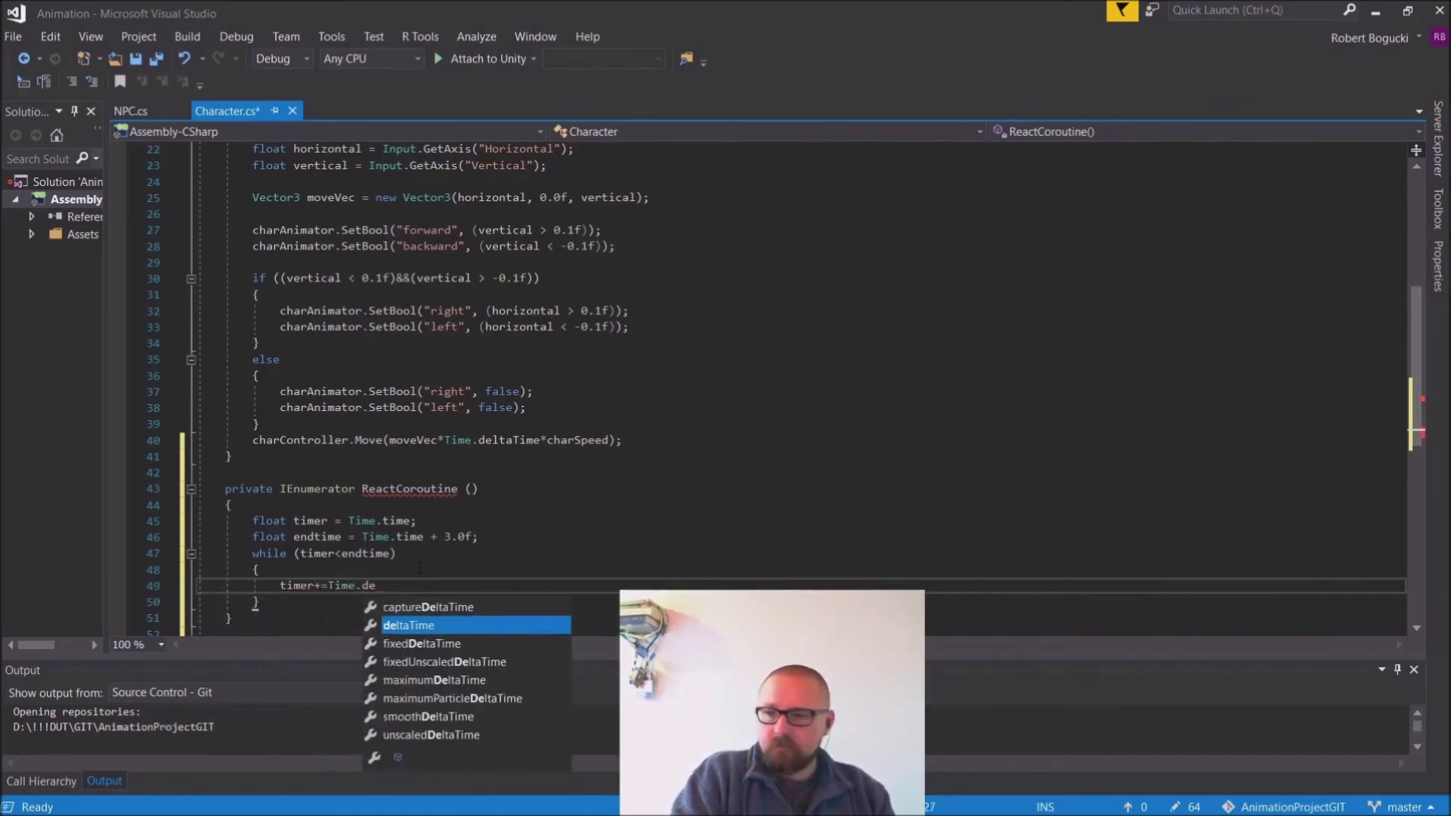
{"action": "type", "text": "ltaTime;"}
{"action": "key", "text": "Return"}
{"action": "scroll", "coordinate": [499, 479], "scroll_direction": "down", "scroll_amount": 1}
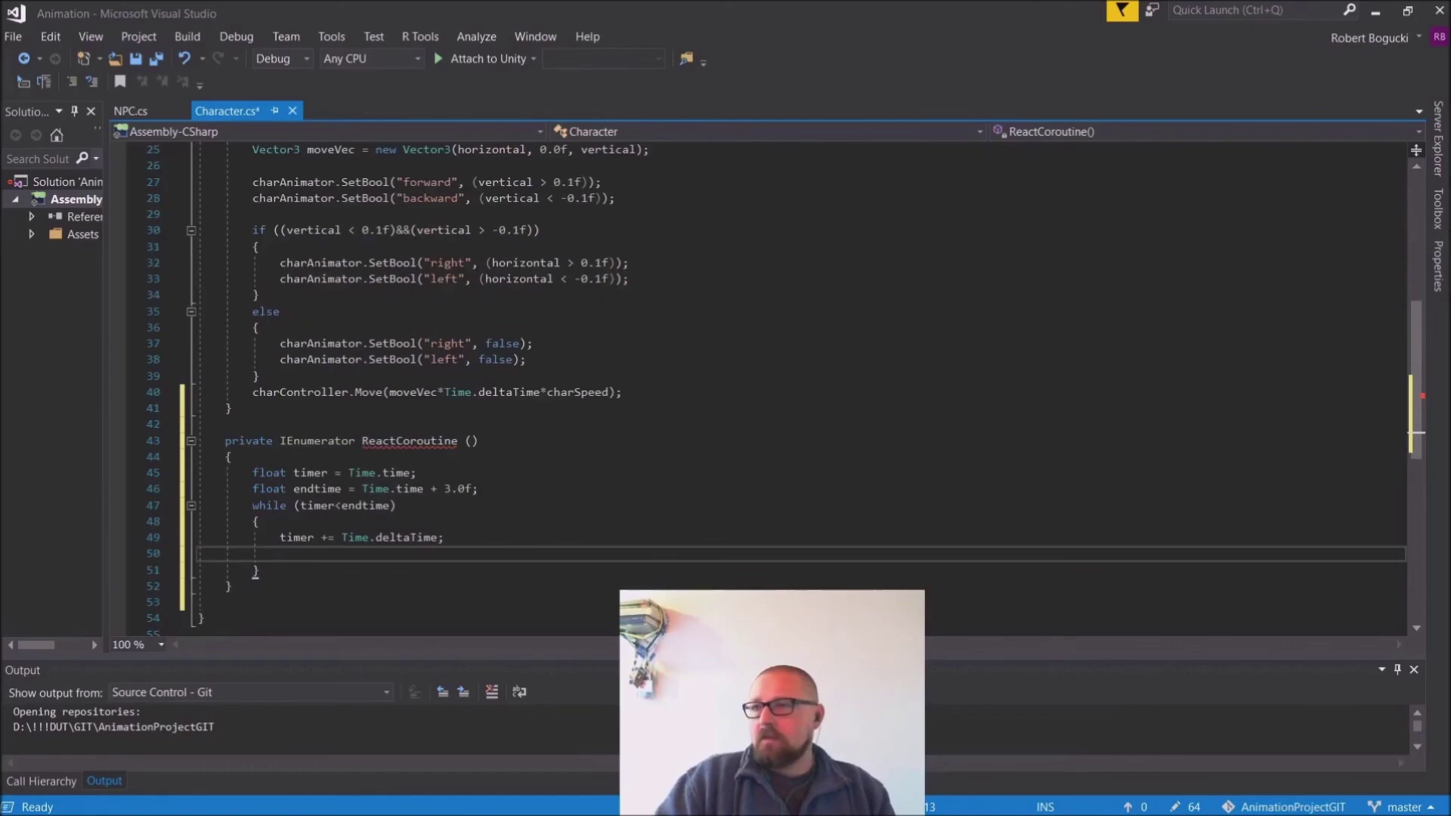
Step: Declare a public AnimationCurve field named aniCurve below the charController field, separated by a blank line
{"action": "scroll", "coordinate": [756, 386], "scroll_direction": "up", "scroll_amount": 8}
{"action": "left_click", "coordinate": [597, 295]}
{"action": "key", "text": "Return"}
{"action": "key", "text": "Return"}
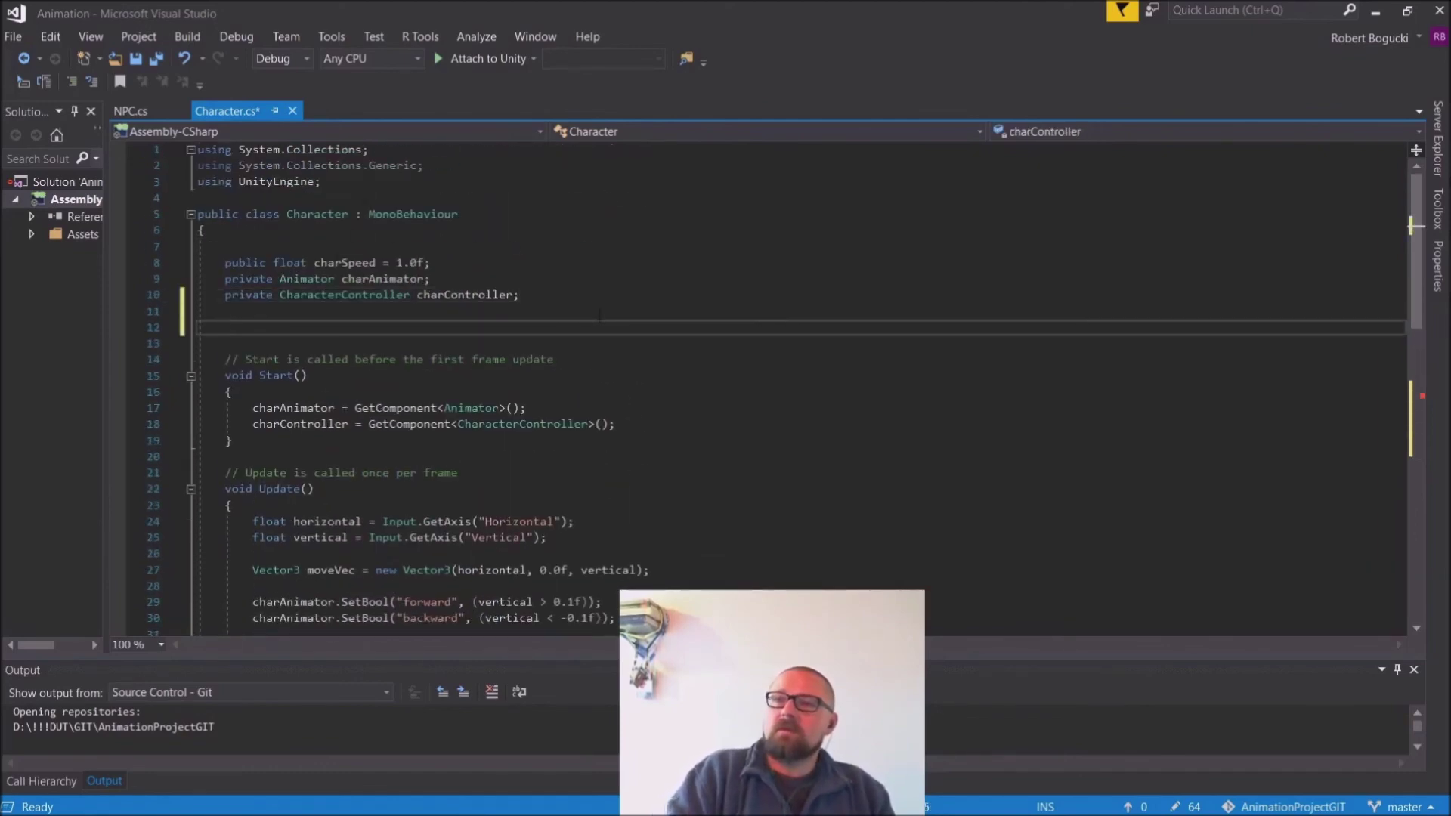
{"action": "type", "text": "public"}
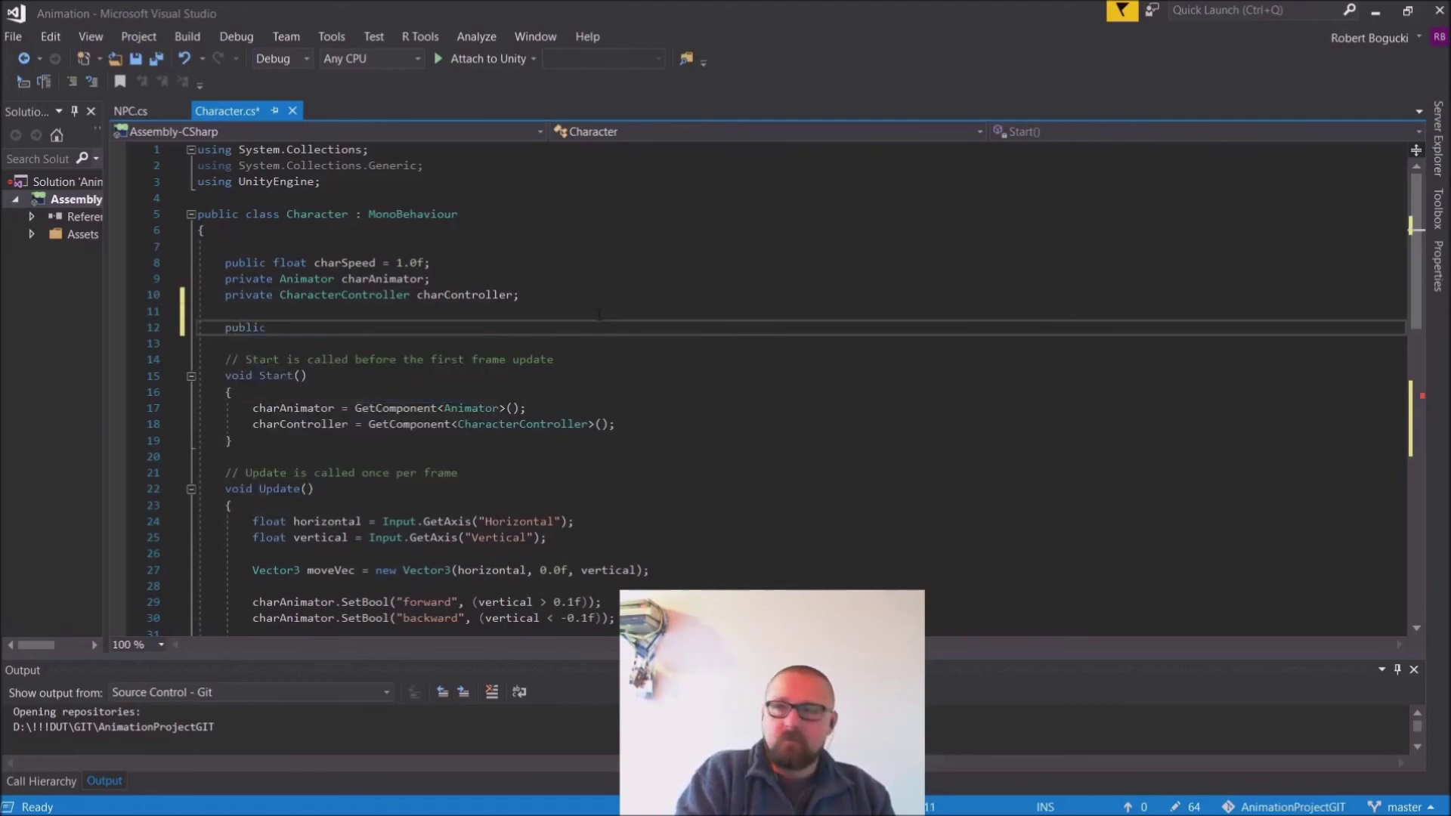
{"action": "type", "text": " Animat"}
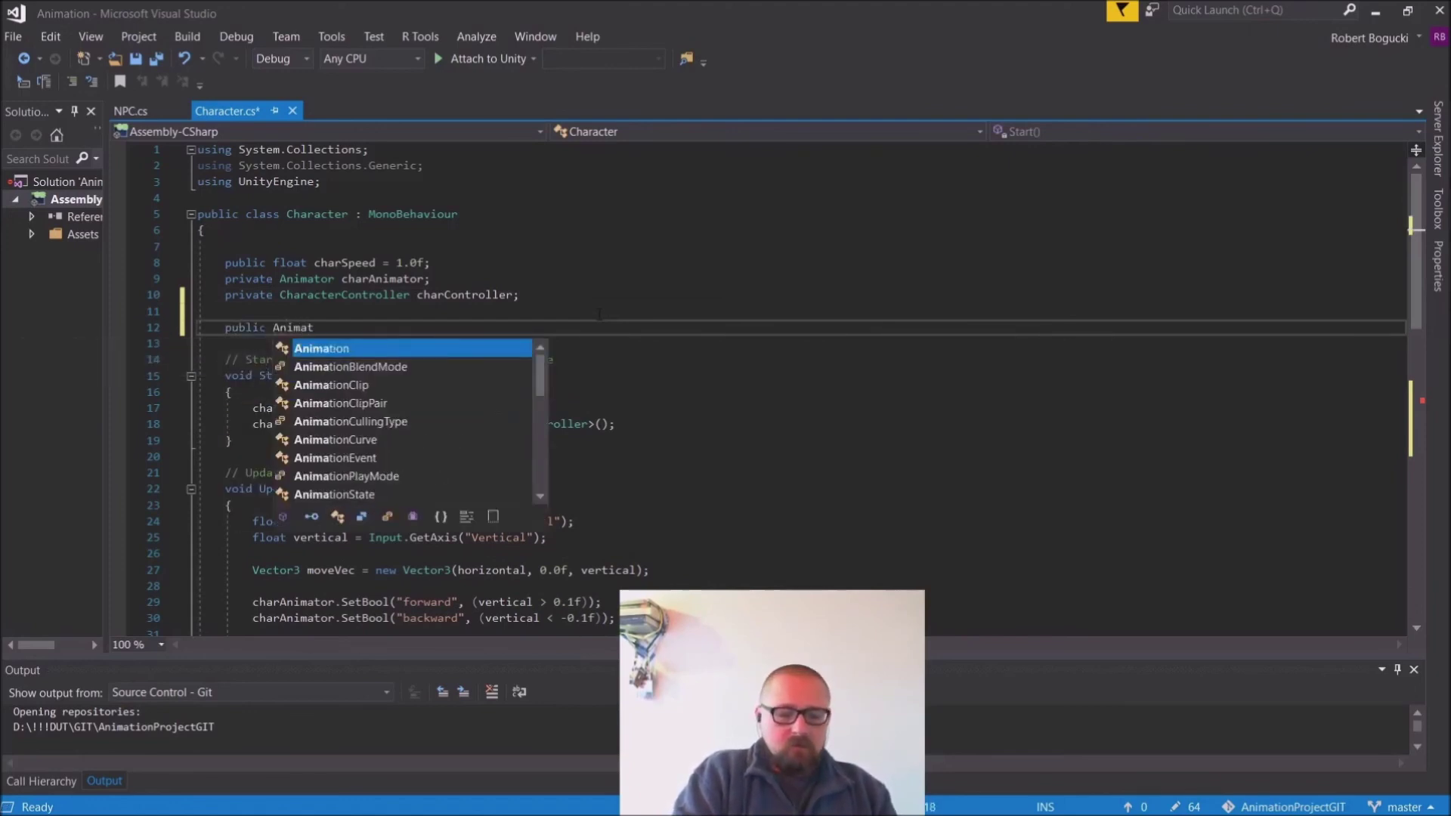
{"action": "type", "text": "ionCurve"}
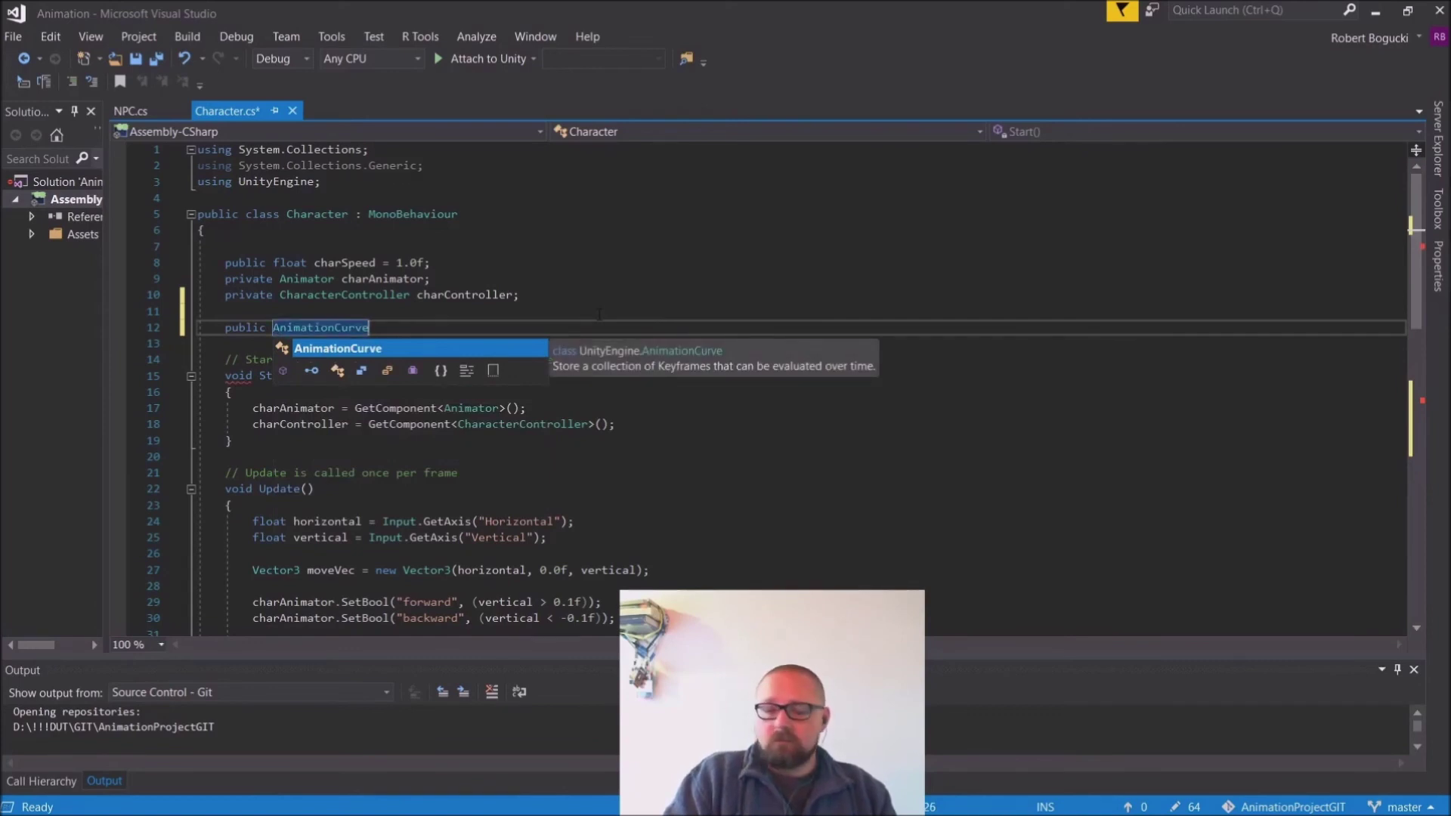
{"action": "type", "text": "aniu"}
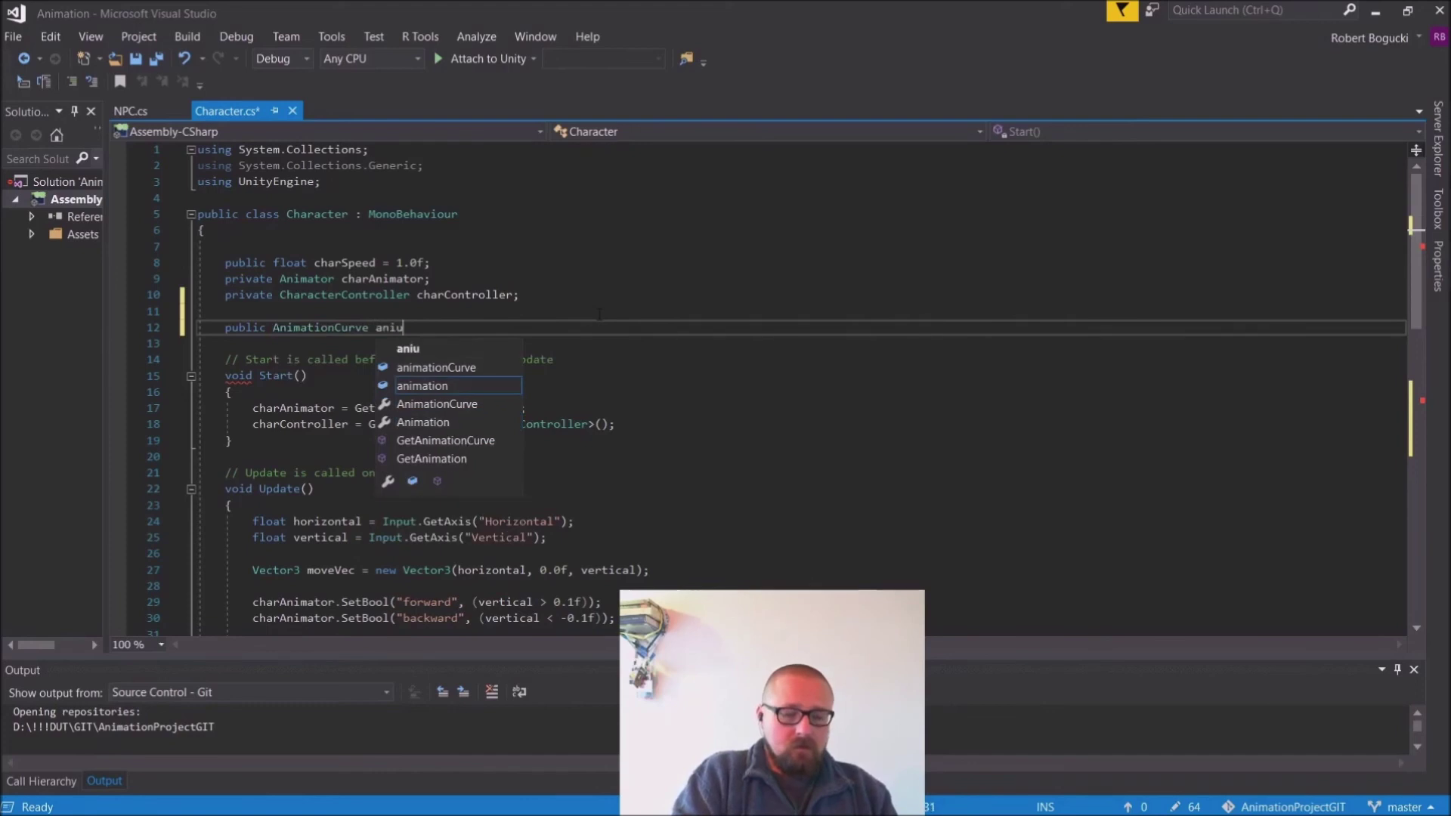
{"action": "key", "text": "BackSpace"}
{"action": "type", "text": "Curve"}
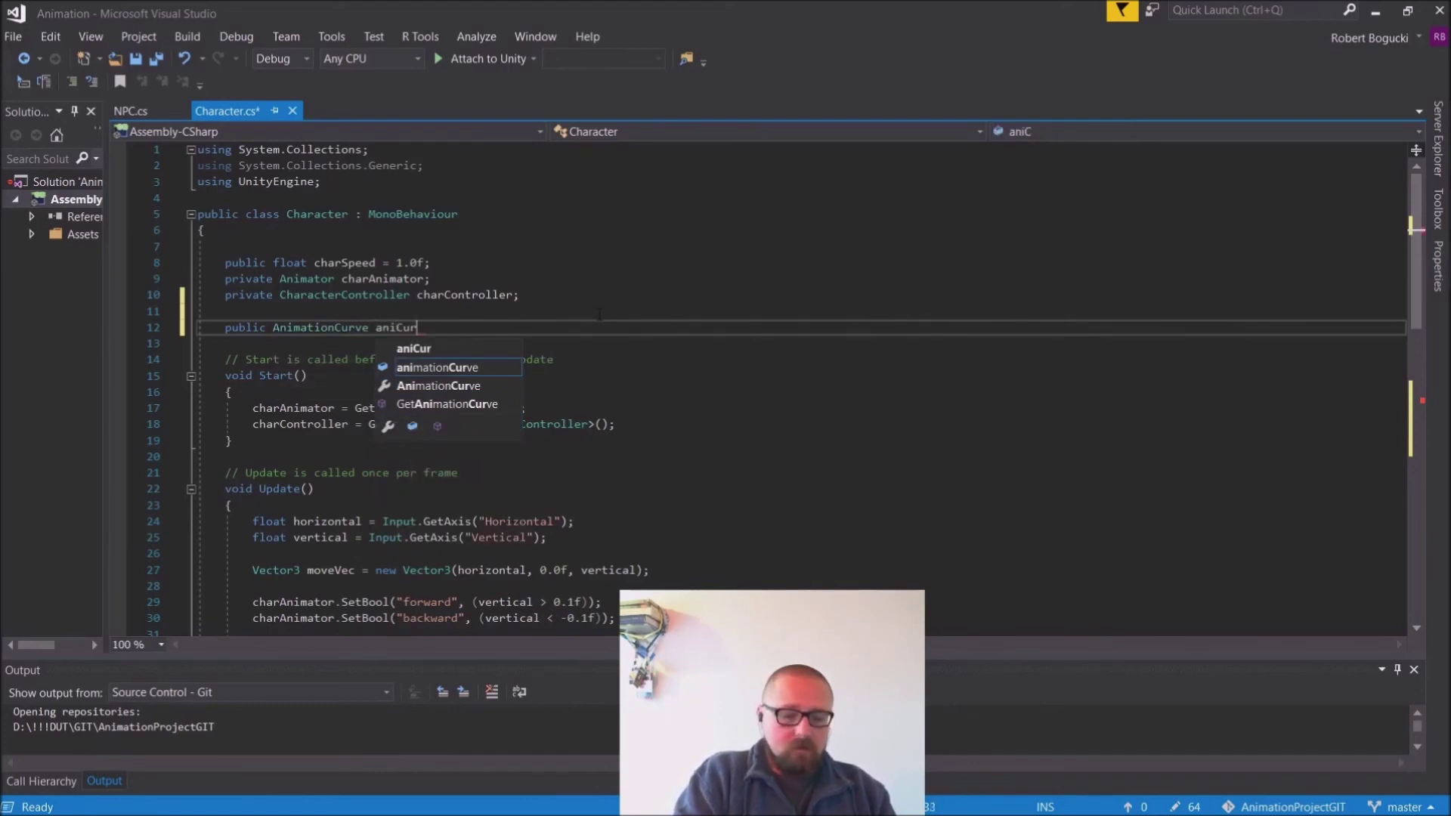
{"action": "type", "text": ";"}
{"action": "key", "text": "Down"}
Step: Inside the while loop, below the timer increment, start declaring a float named value from a call to aniCurve.Evaluate
{"action": "scroll", "coordinate": [756, 378], "scroll_direction": "down", "scroll_amount": 6}
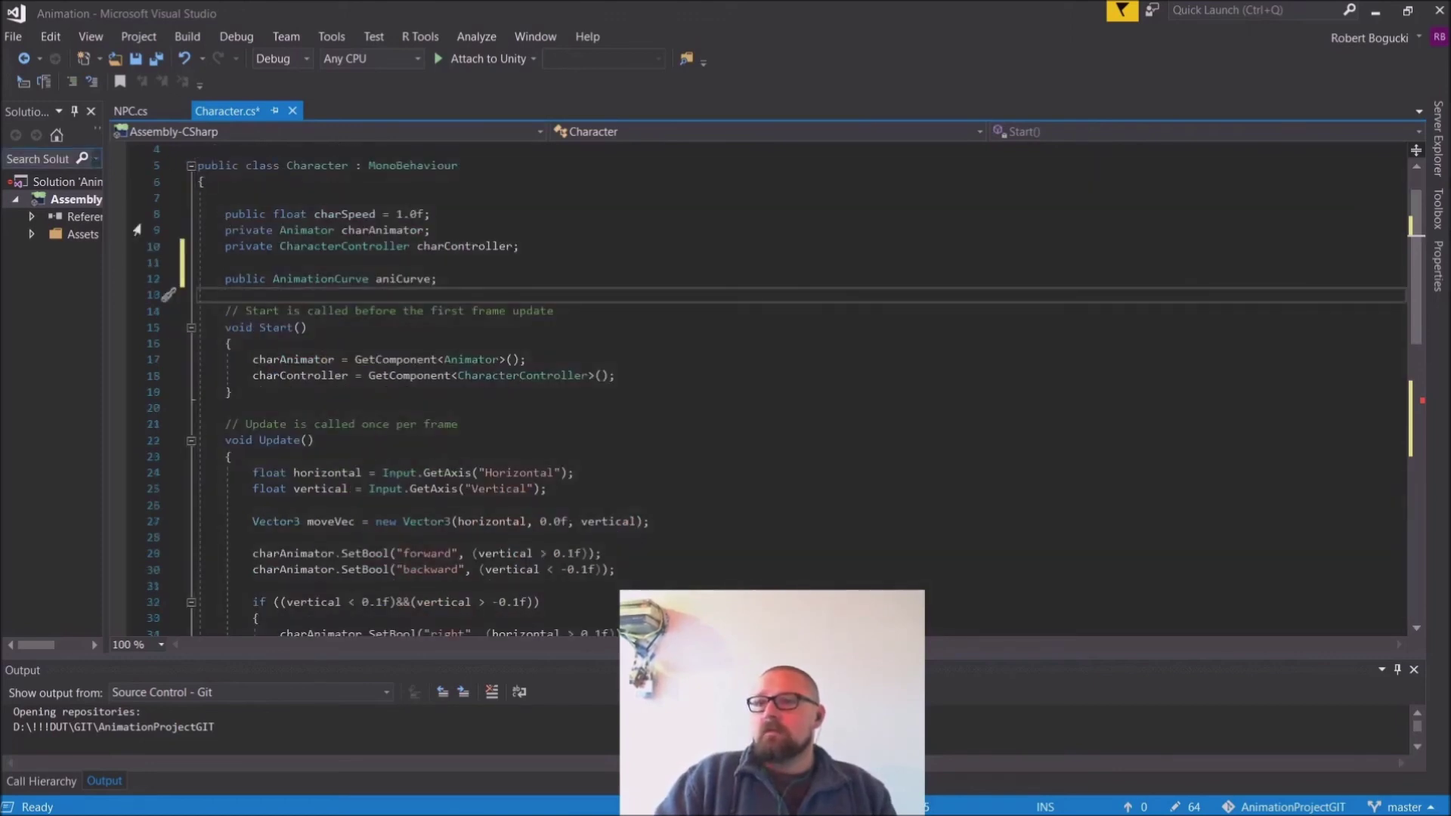
{"action": "scroll", "coordinate": [431, 406], "scroll_direction": "down", "scroll_amount": 3}
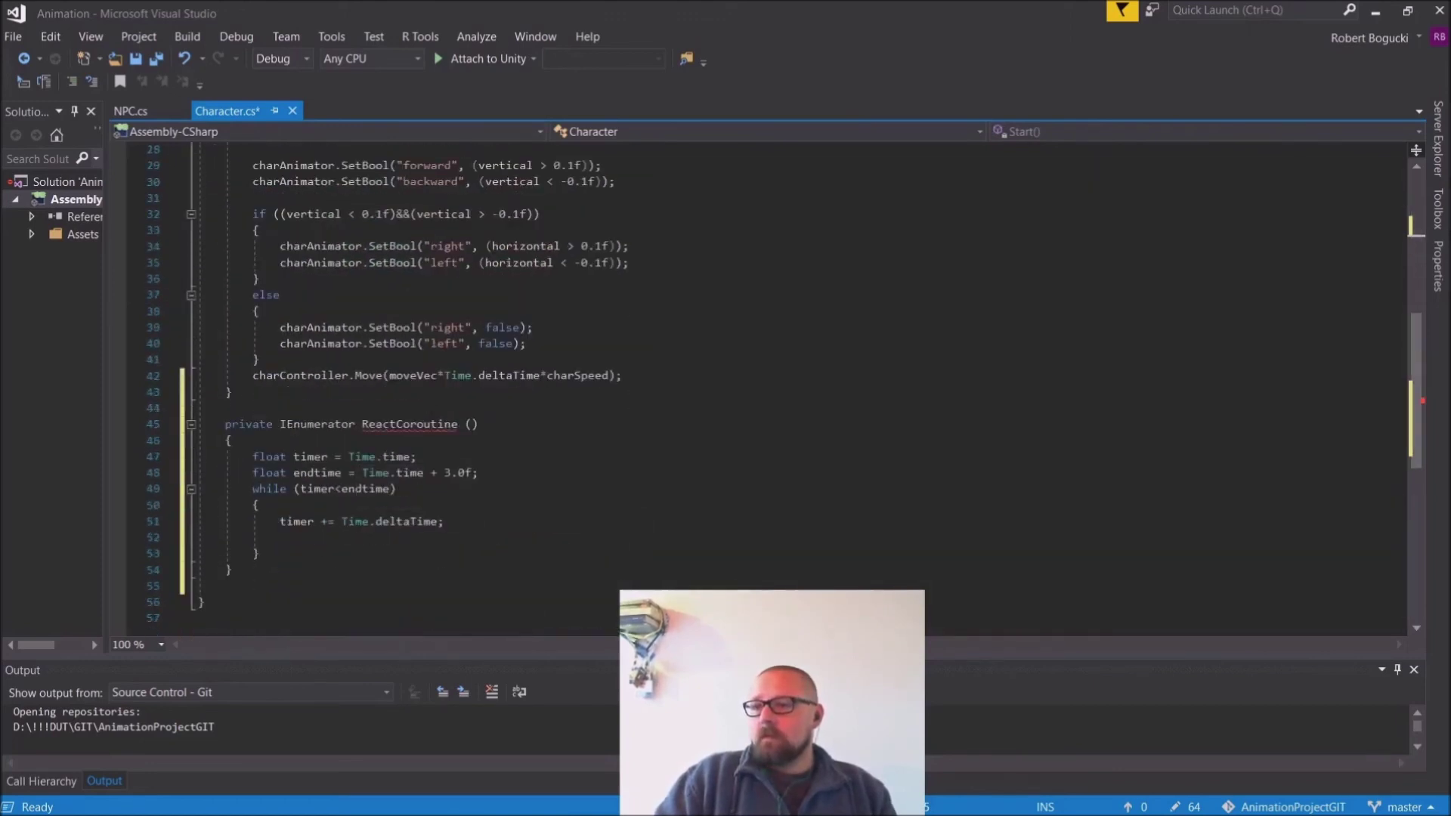
{"action": "left_click", "coordinate": [305, 536]}
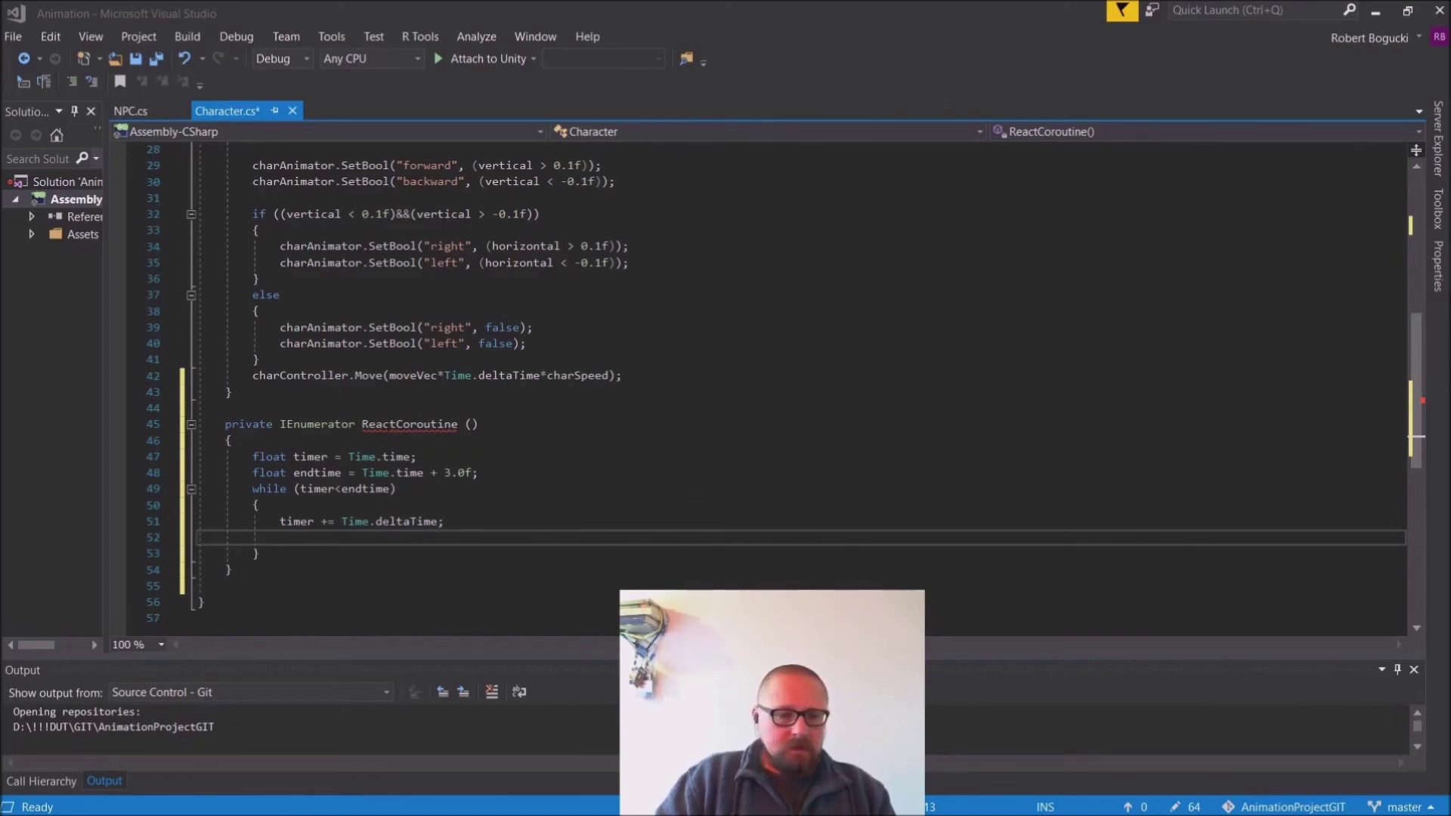
{"action": "mouse_move", "coordinate": [408, 425]}
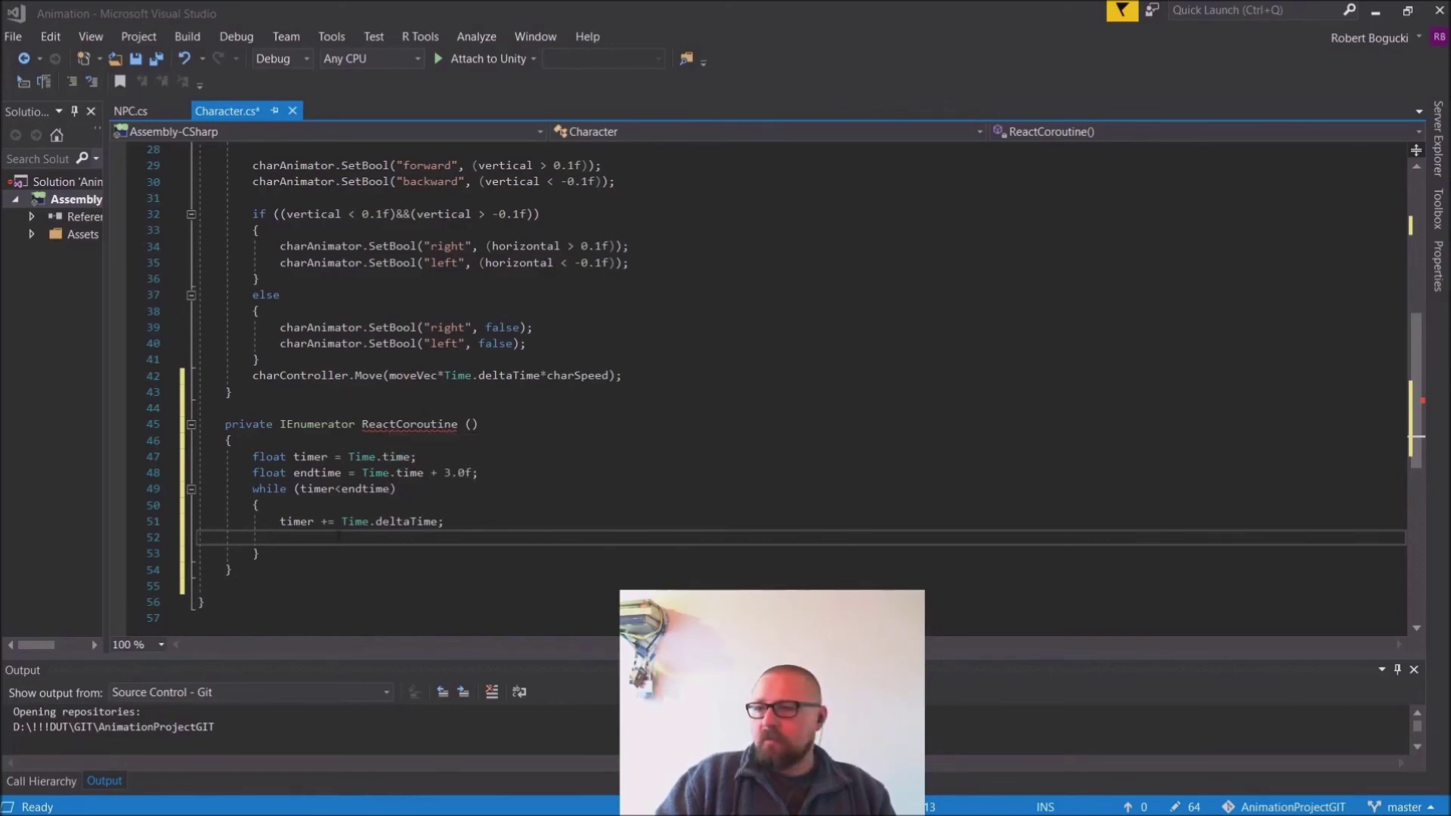
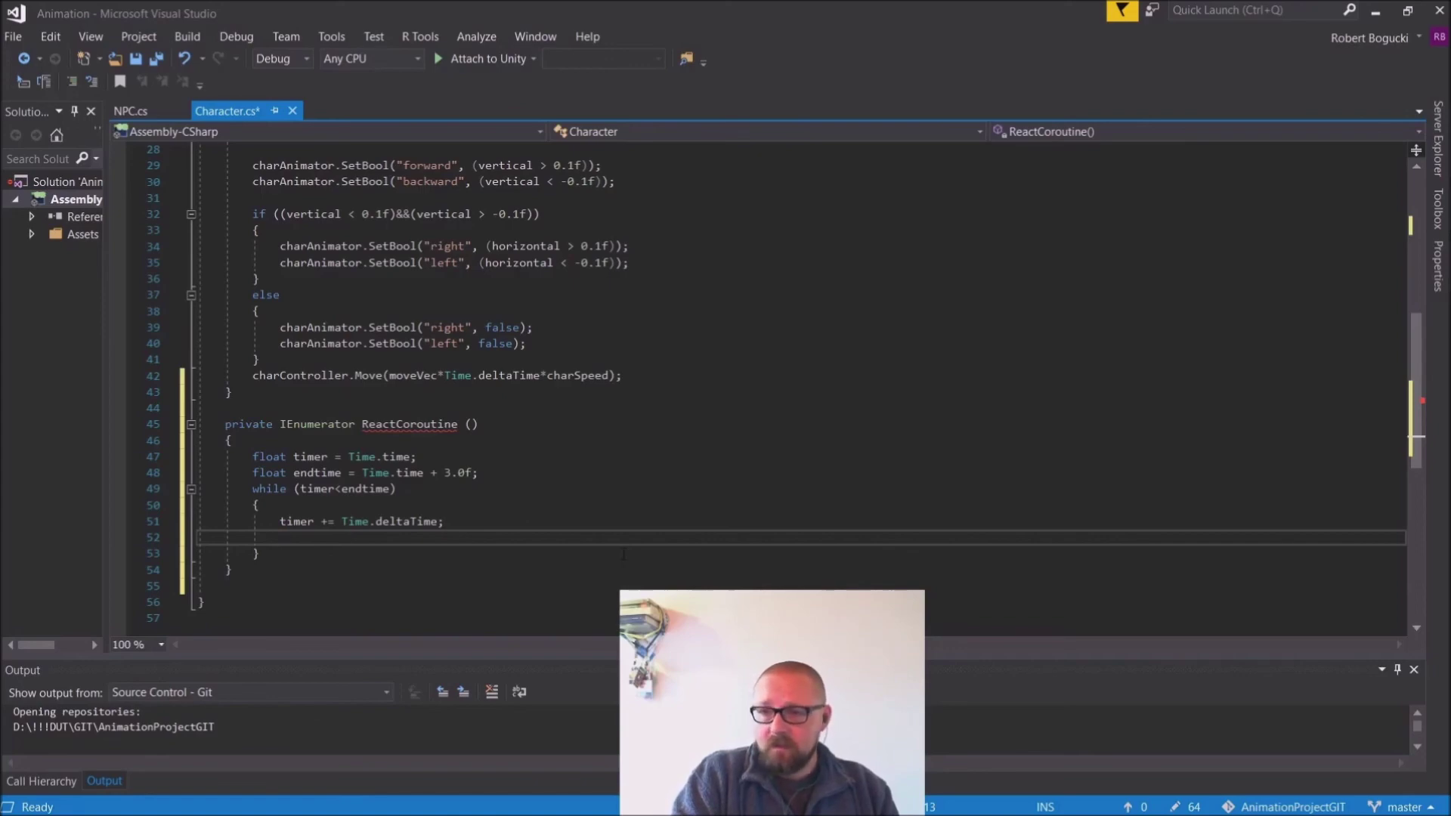
{"action": "scroll", "coordinate": [624, 554], "scroll_direction": "up", "scroll_amount": 3}
{"action": "scroll", "coordinate": [624, 554], "scroll_direction": "down", "scroll_amount": 3}
{"action": "scroll", "coordinate": [470, 541], "scroll_direction": "up", "scroll_amount": 8}
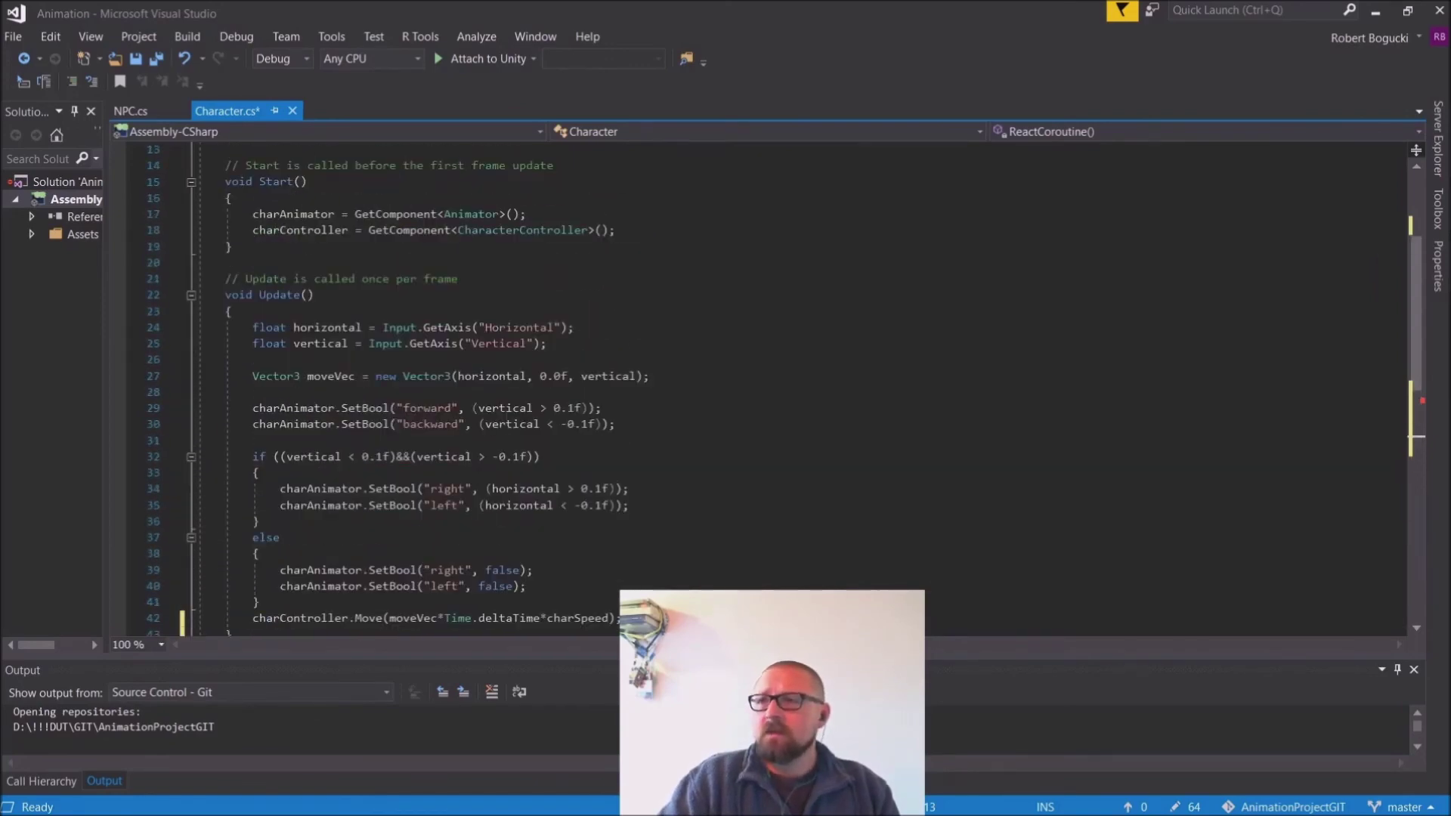
{"action": "scroll", "coordinate": [469, 542], "scroll_direction": "down", "scroll_amount": 8}
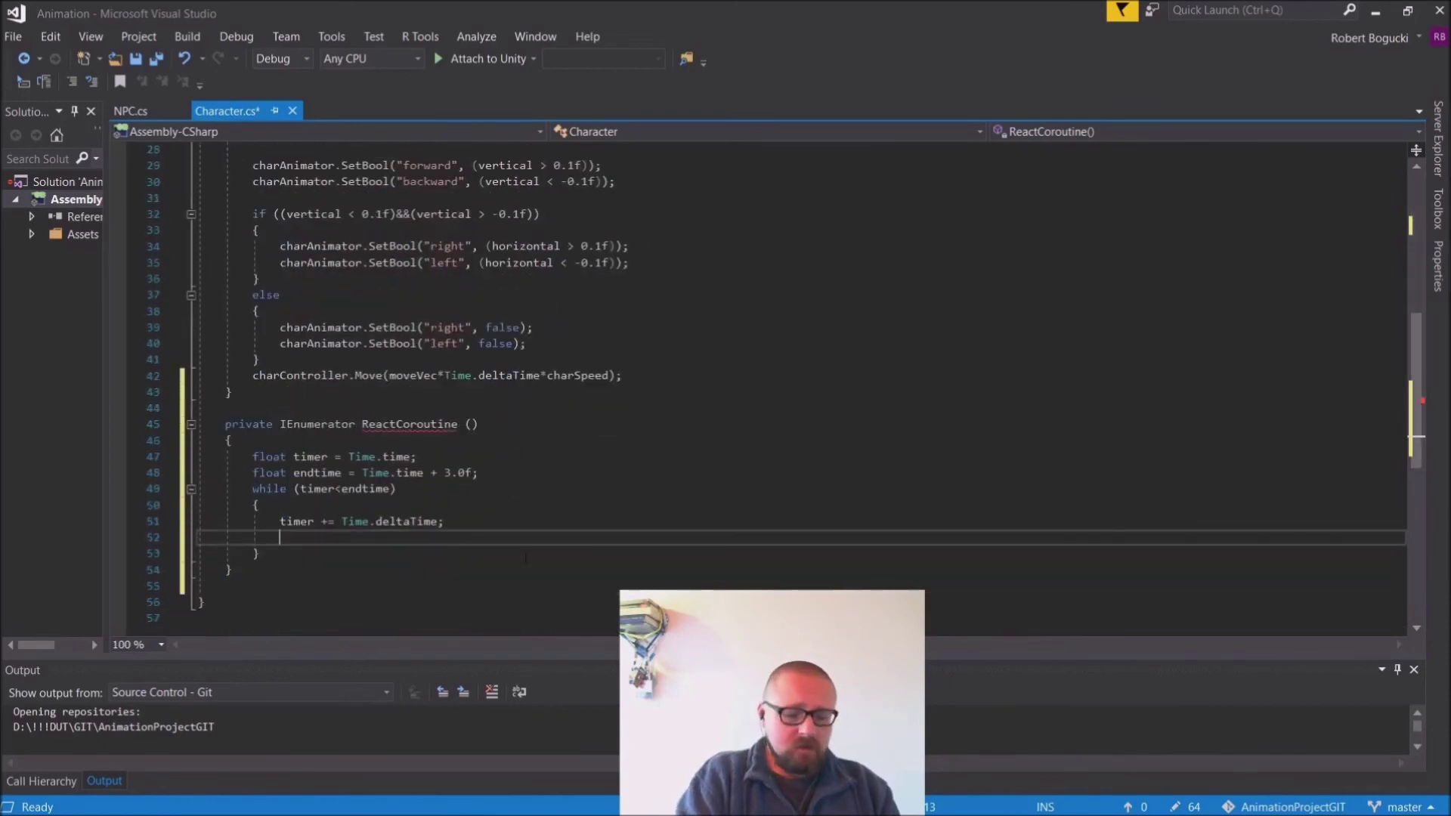
{"action": "type", "text": "float value"}
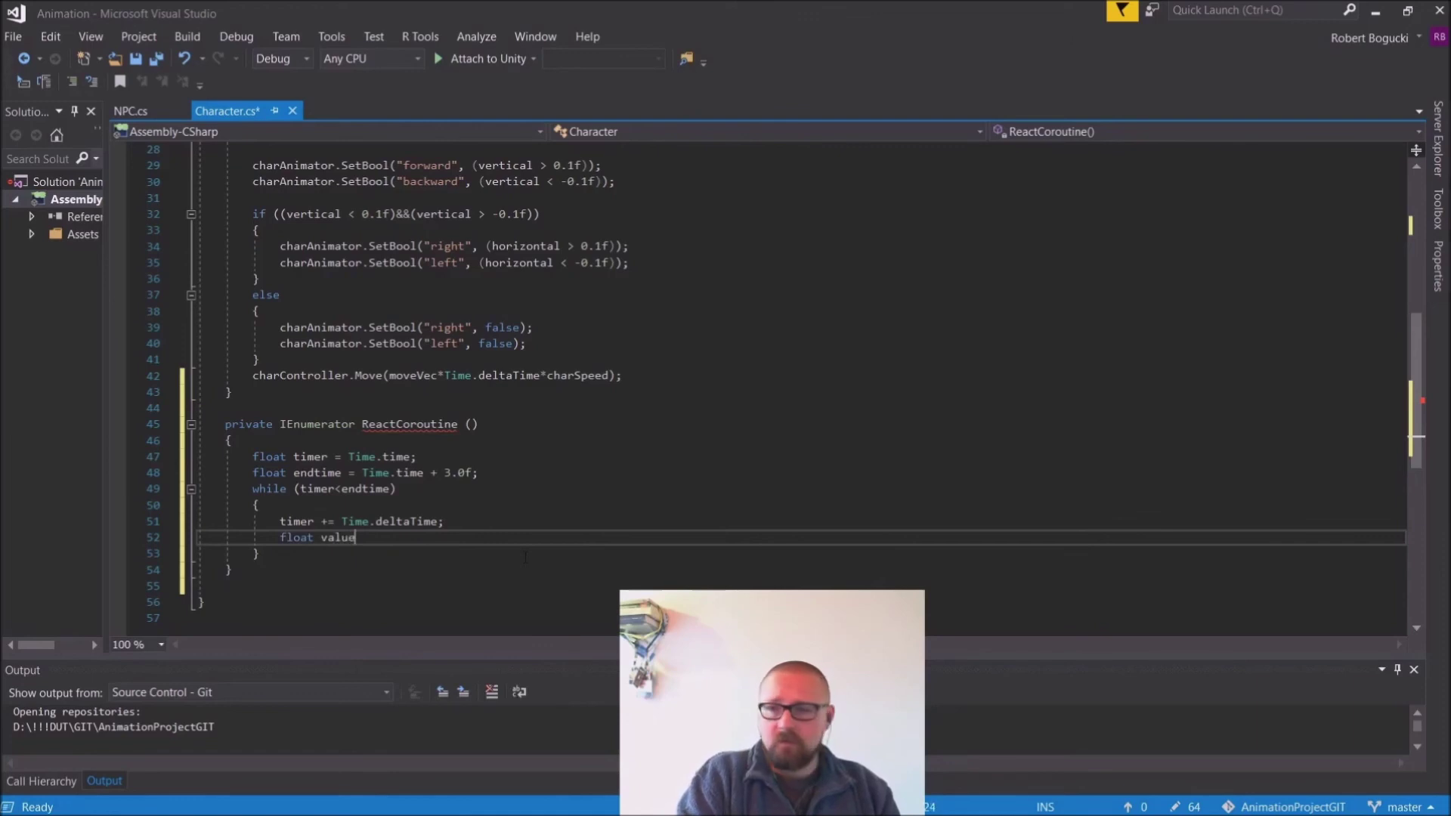
{"action": "type", "text": "="}
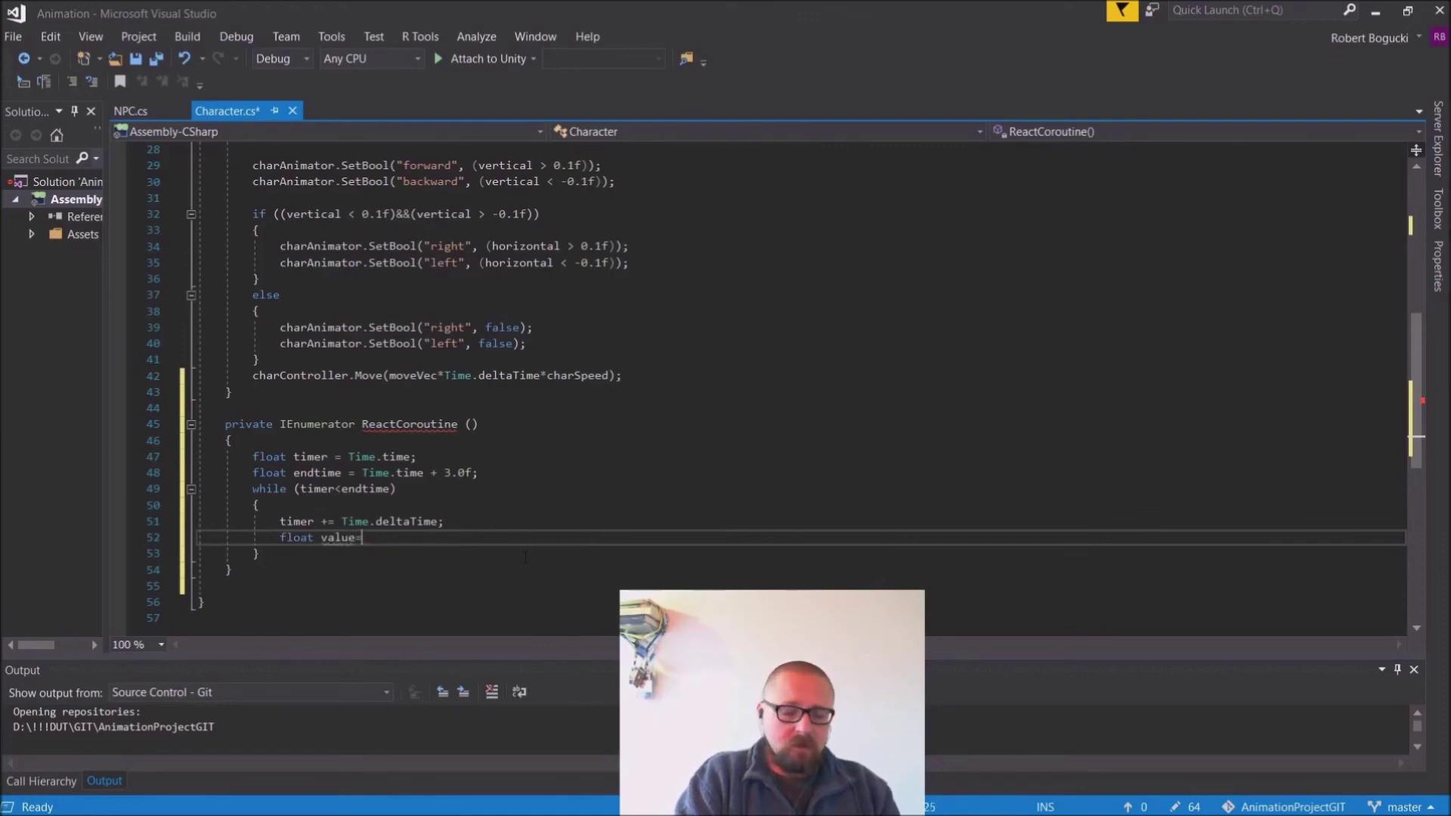
{"action": "type", "text": "aniCurve"}
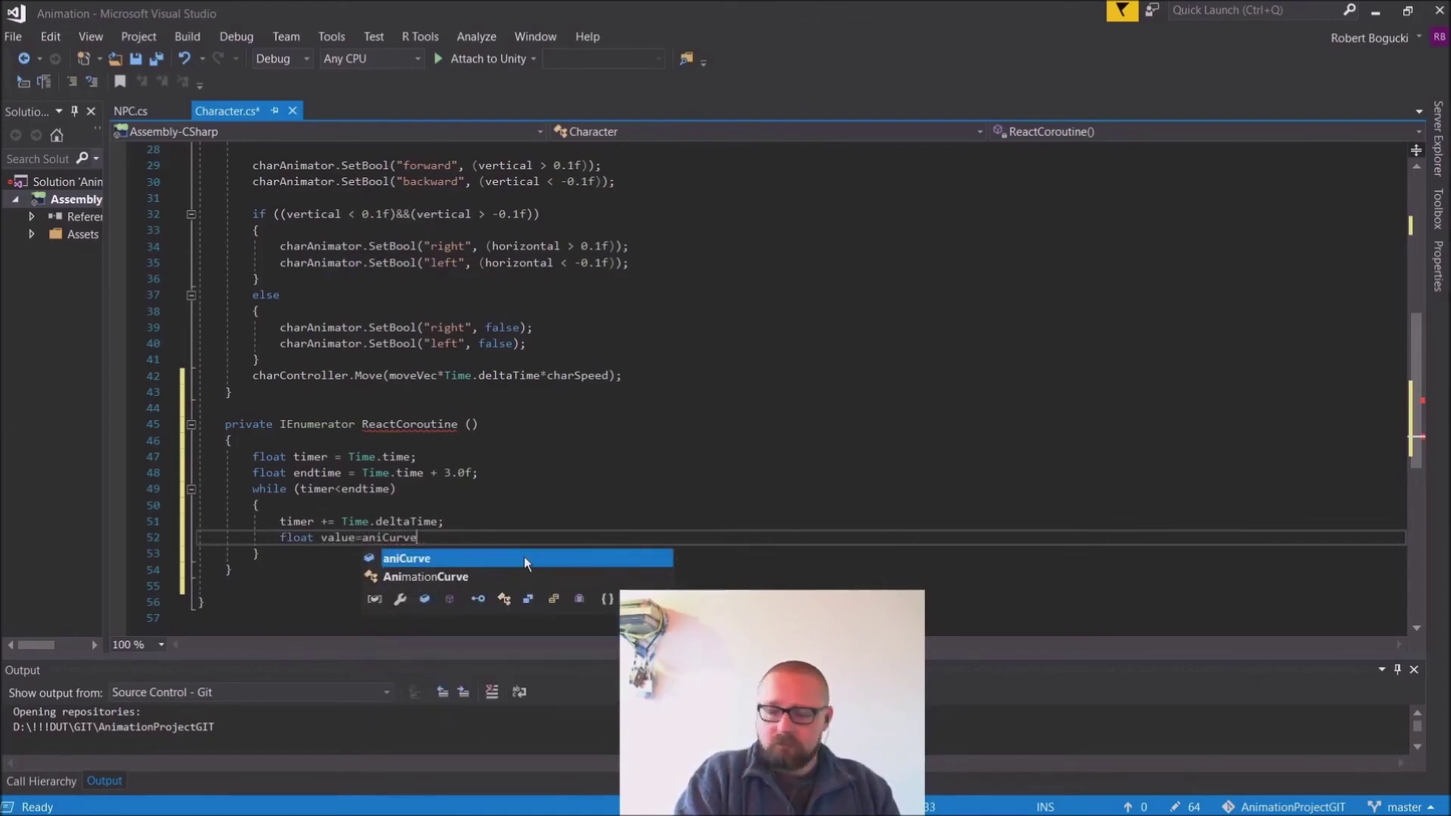
{"action": "type", "text": ".E"}
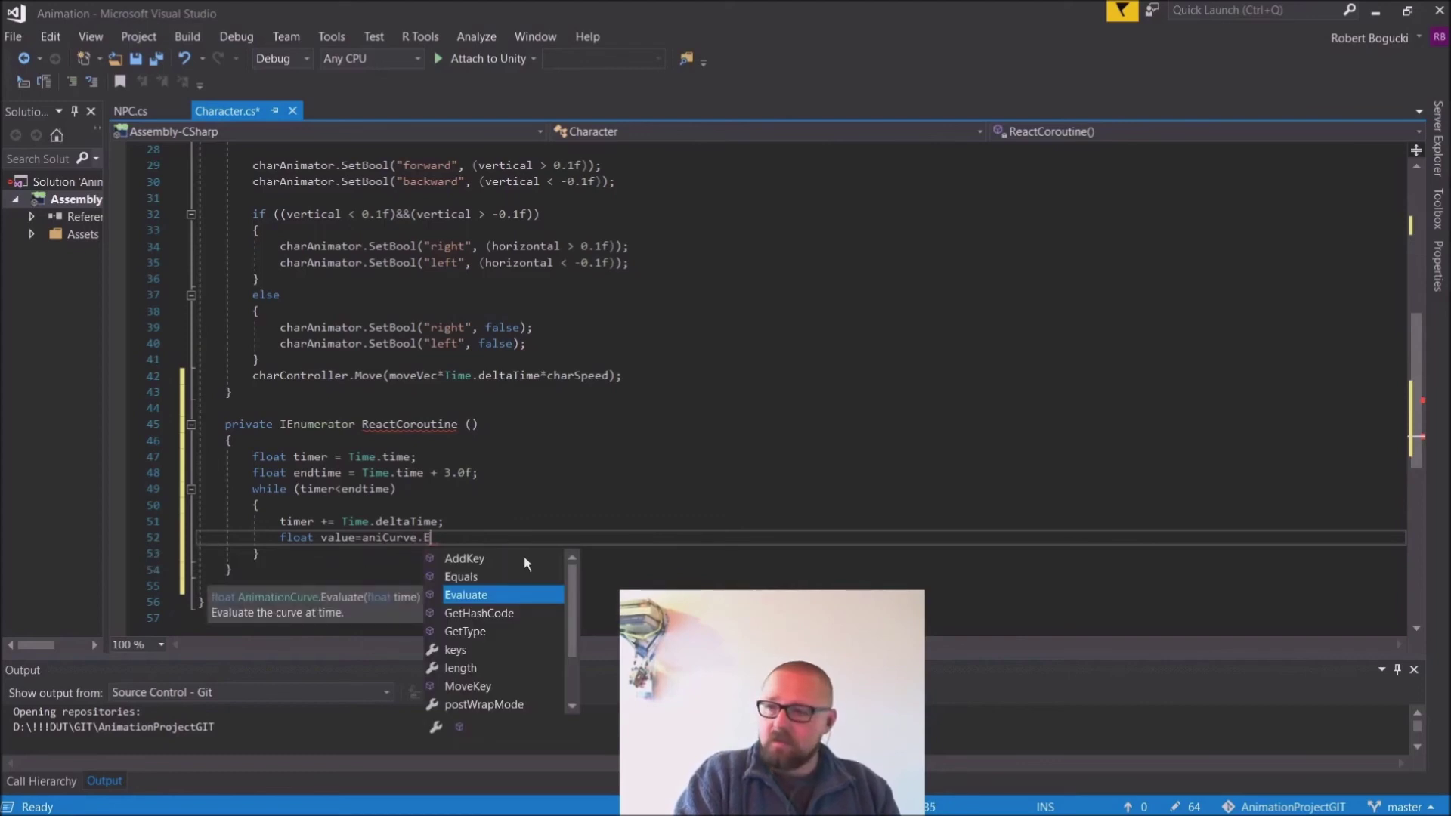
{"action": "key", "text": "Tab"}
{"action": "type", "text": "("}
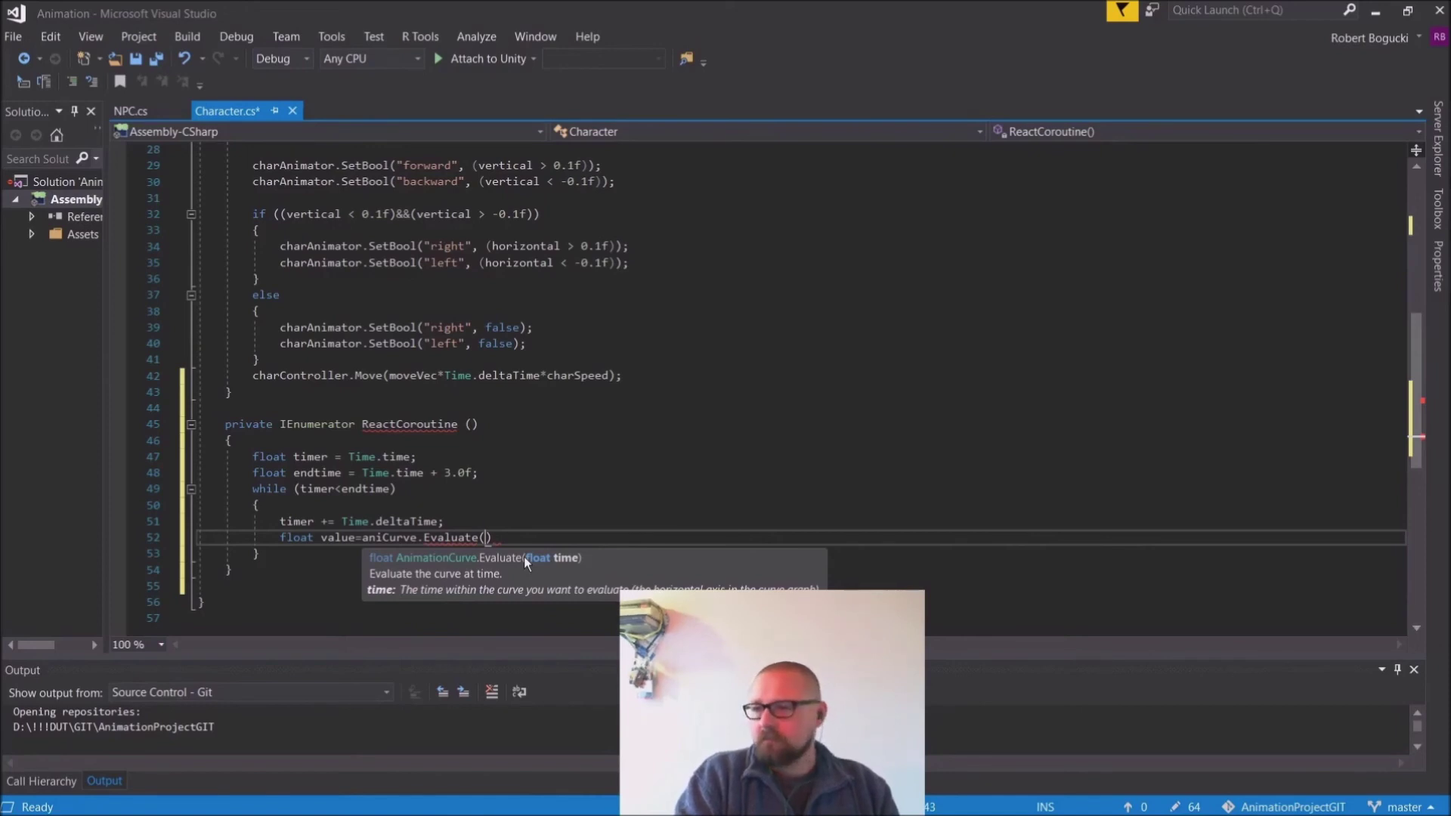
Step: Enter timer within an inner pair of parentheses as the argument of the Evaluate call
{"action": "key", "text": "Up"}
{"action": "key", "text": "Up"}
{"action": "key", "text": "Up"}
{"action": "key", "text": "Up"}
{"action": "key", "text": "Down"}
{"action": "key", "text": "Down"}
{"action": "key", "text": "Down"}
{"action": "key", "text": "Down"}
{"action": "key", "text": "Right"}
{"action": "type", "text": "()"}
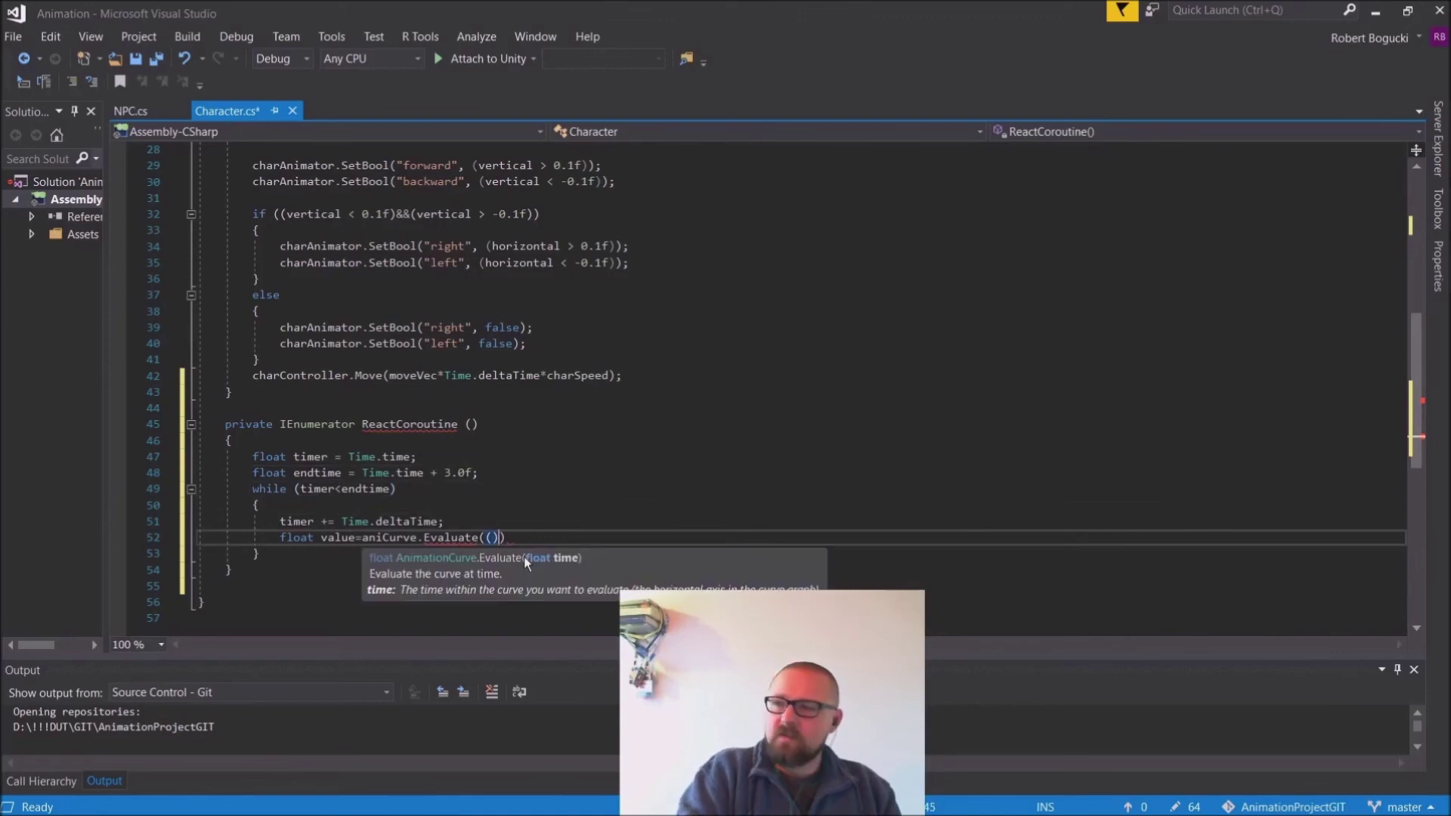
{"action": "type", "text": "en"}
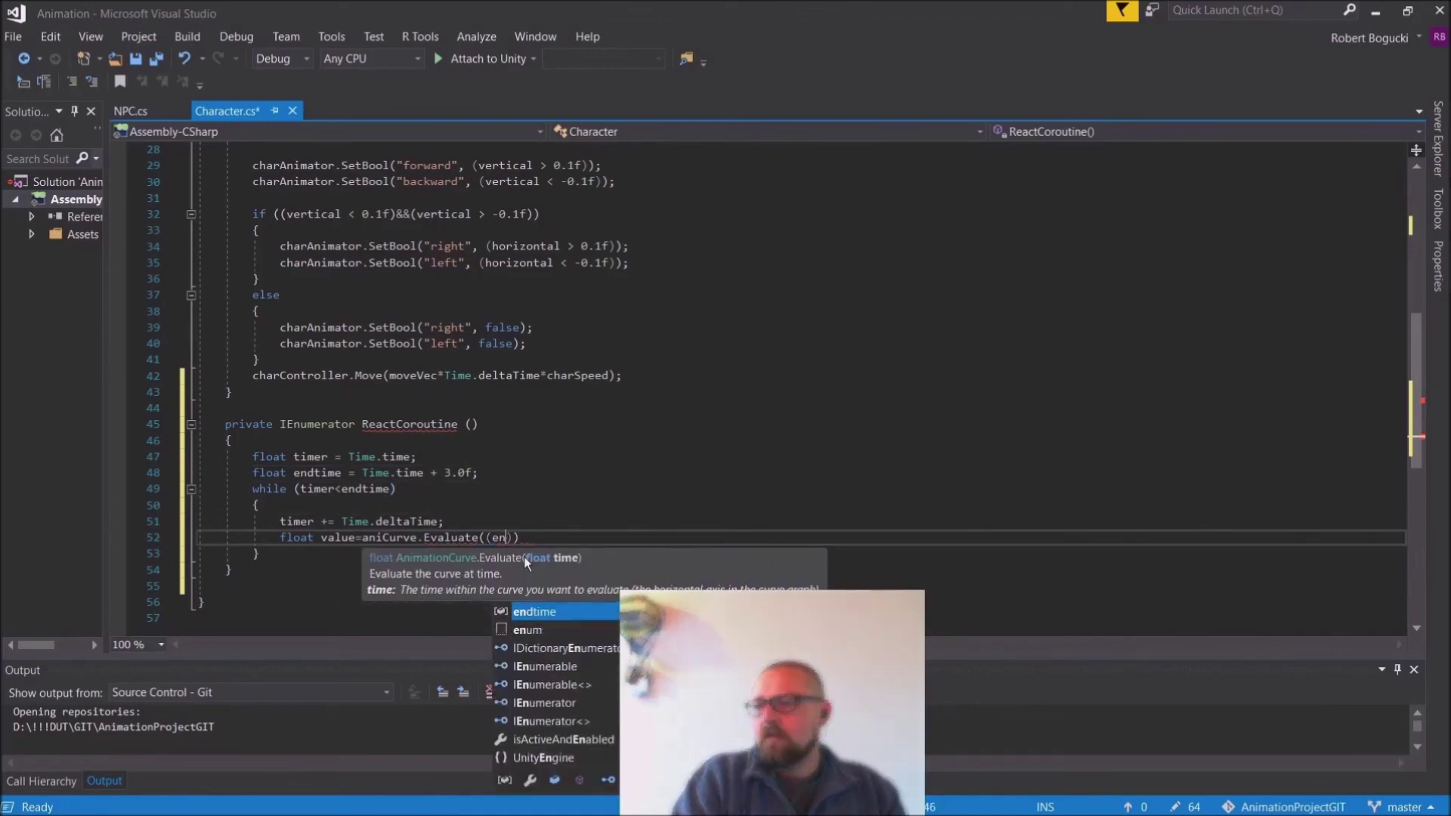
{"action": "key", "text": "BackSpace"}
{"action": "key", "text": "BackSpace"}
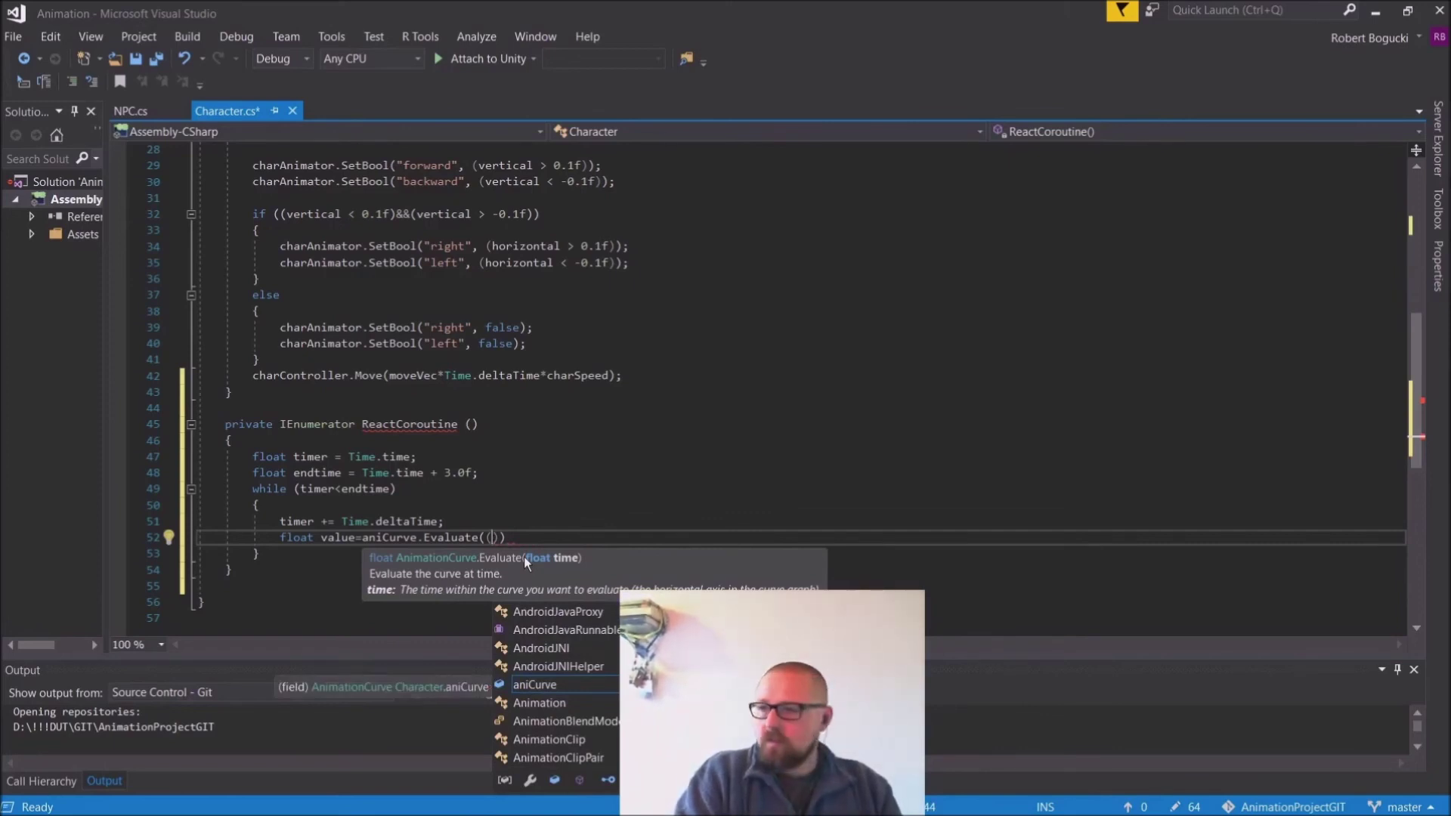
{"action": "key", "text": "Escape"}
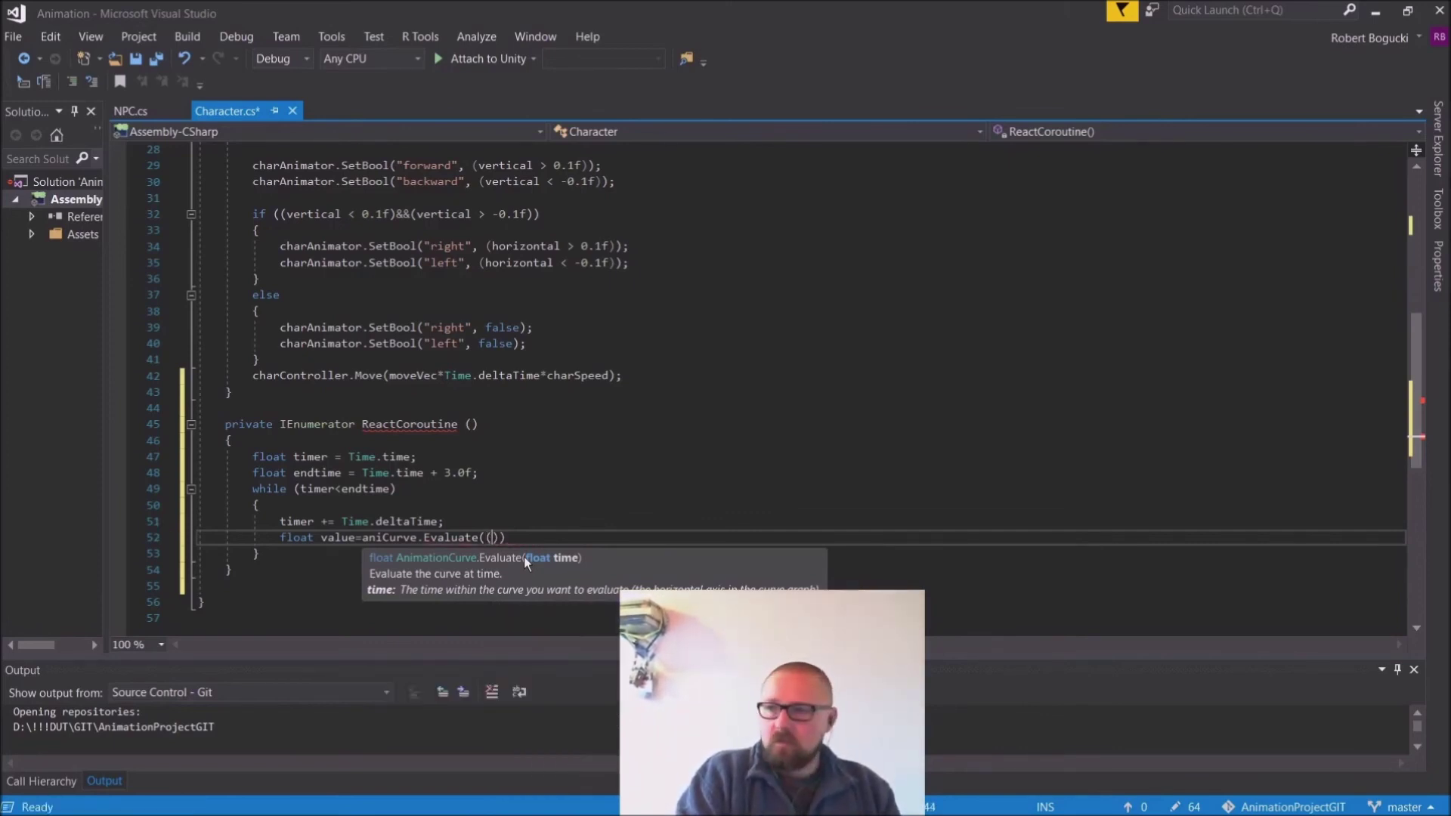
{"action": "type", "text": "timer"}
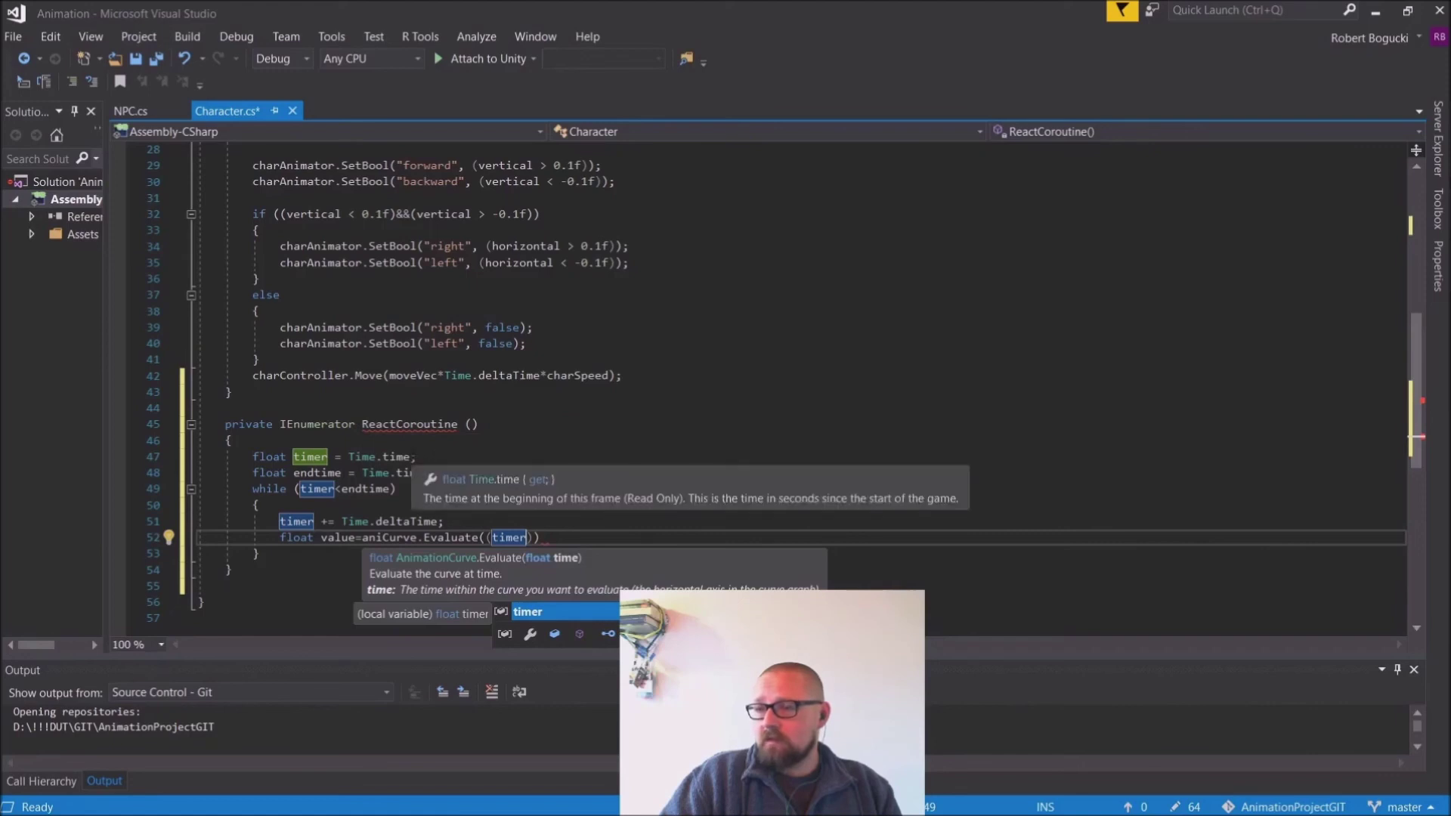
Step: Duplicate the float timer declaration on the line below it and rename the copied variable starttime
{"action": "left_click_drag", "start_coordinate": [416, 456], "coordinate": [257, 457]}
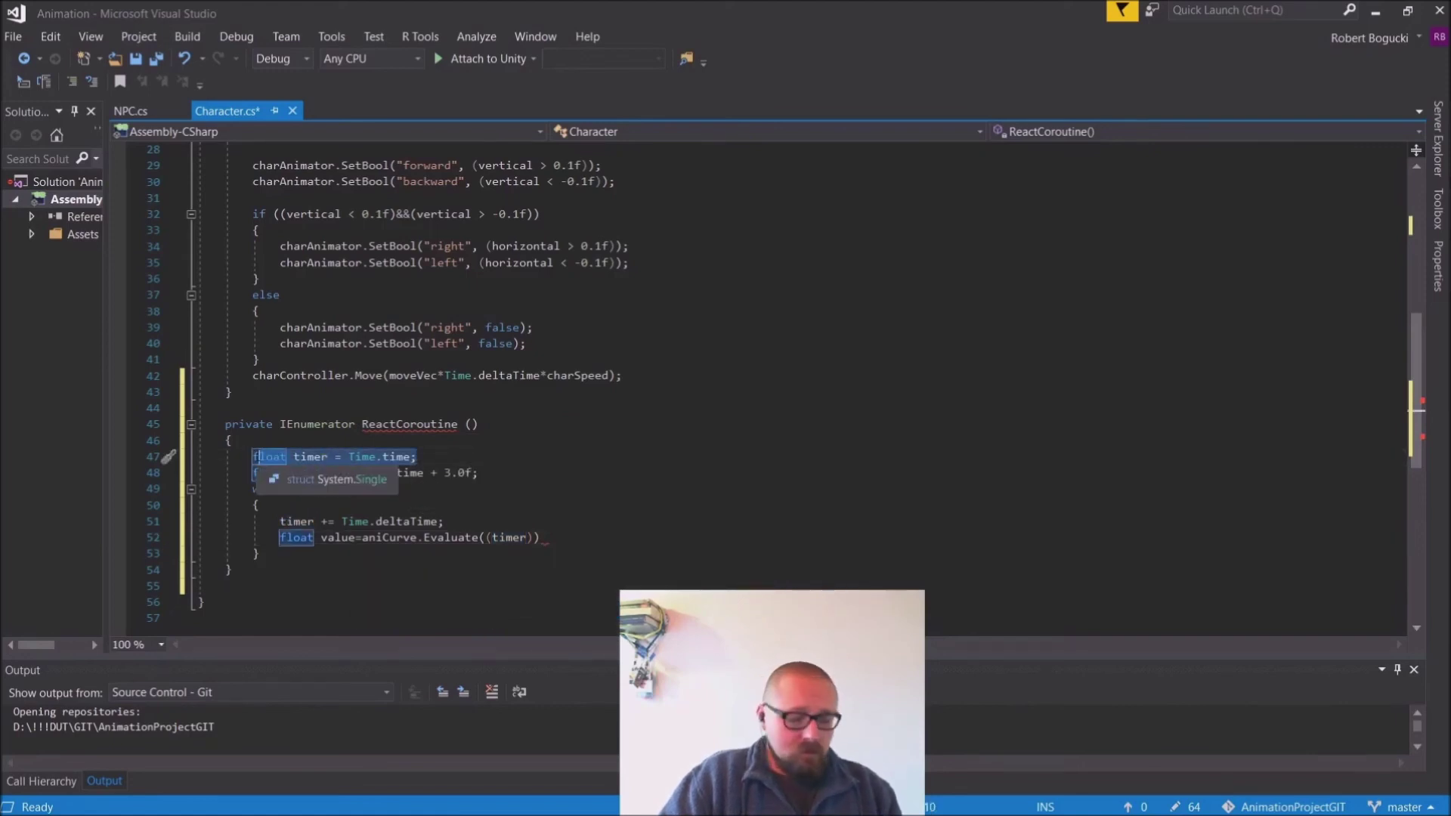
{"action": "key", "text": "ctrl+c"}
{"action": "key", "text": "End"}
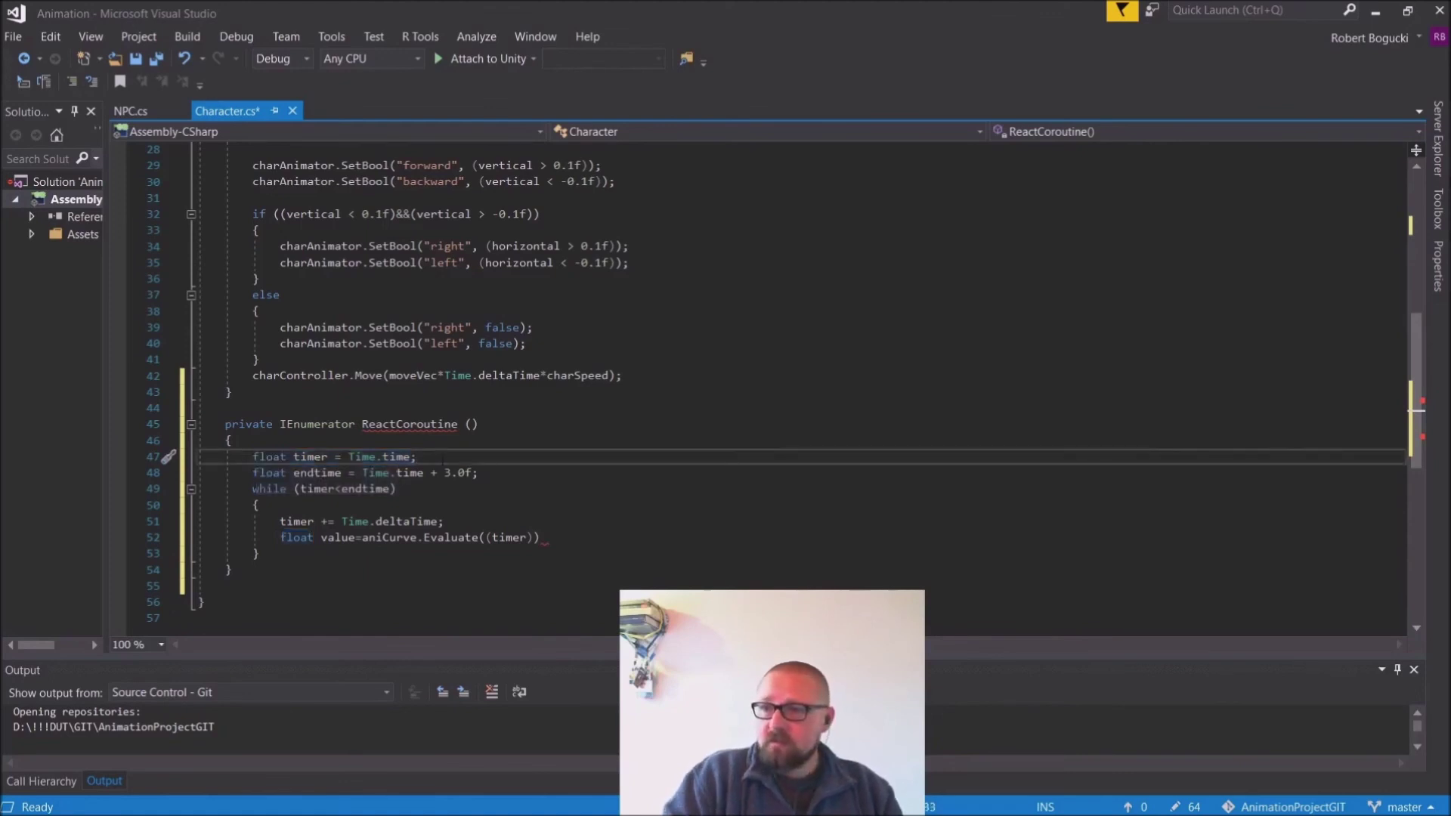
{"action": "key", "text": "Return"}
{"action": "key", "text": "ctrl+v"}
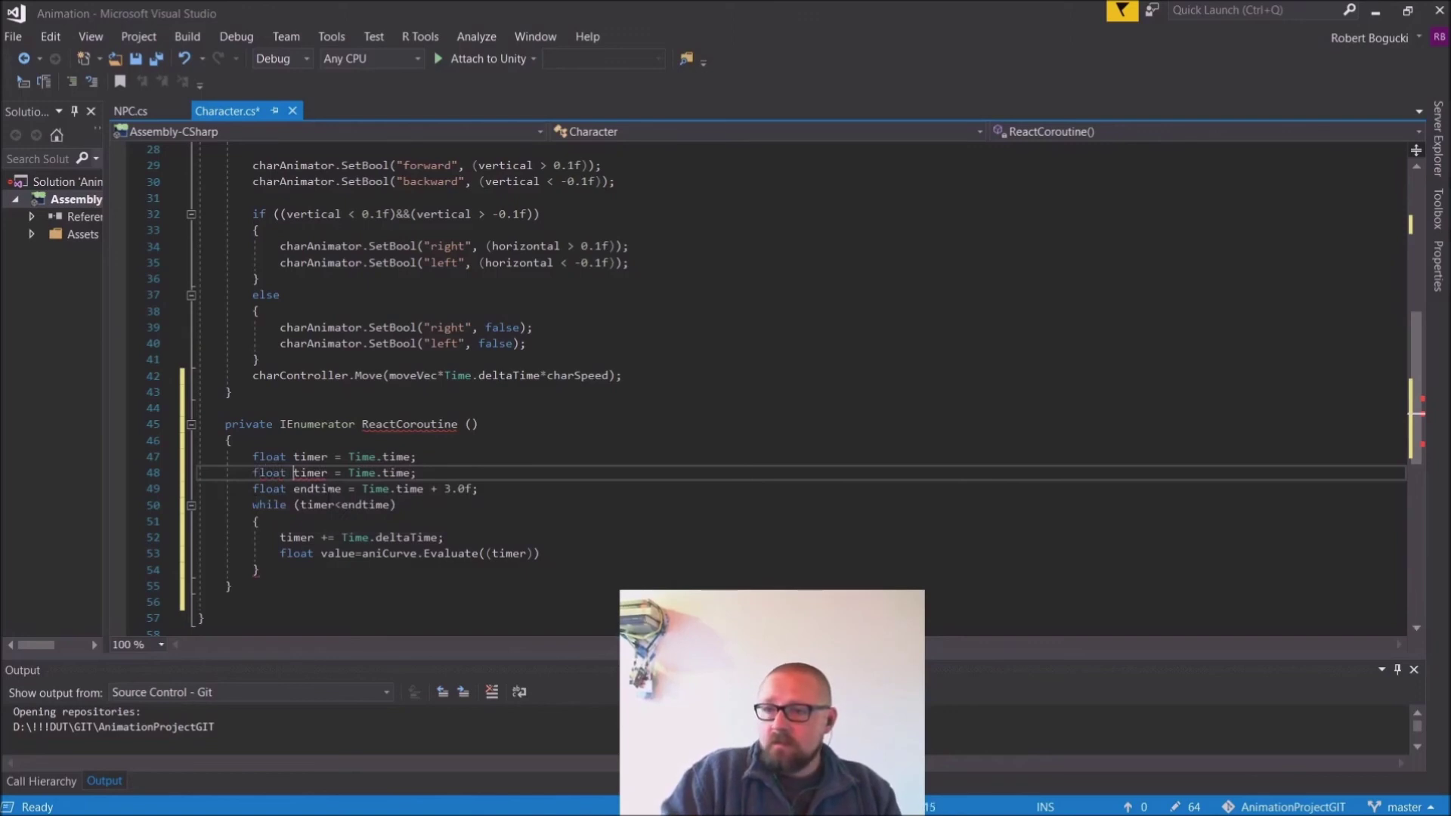
{"action": "double_click", "coordinate": [294, 473]}
{"action": "type", "text": "starttimer"}
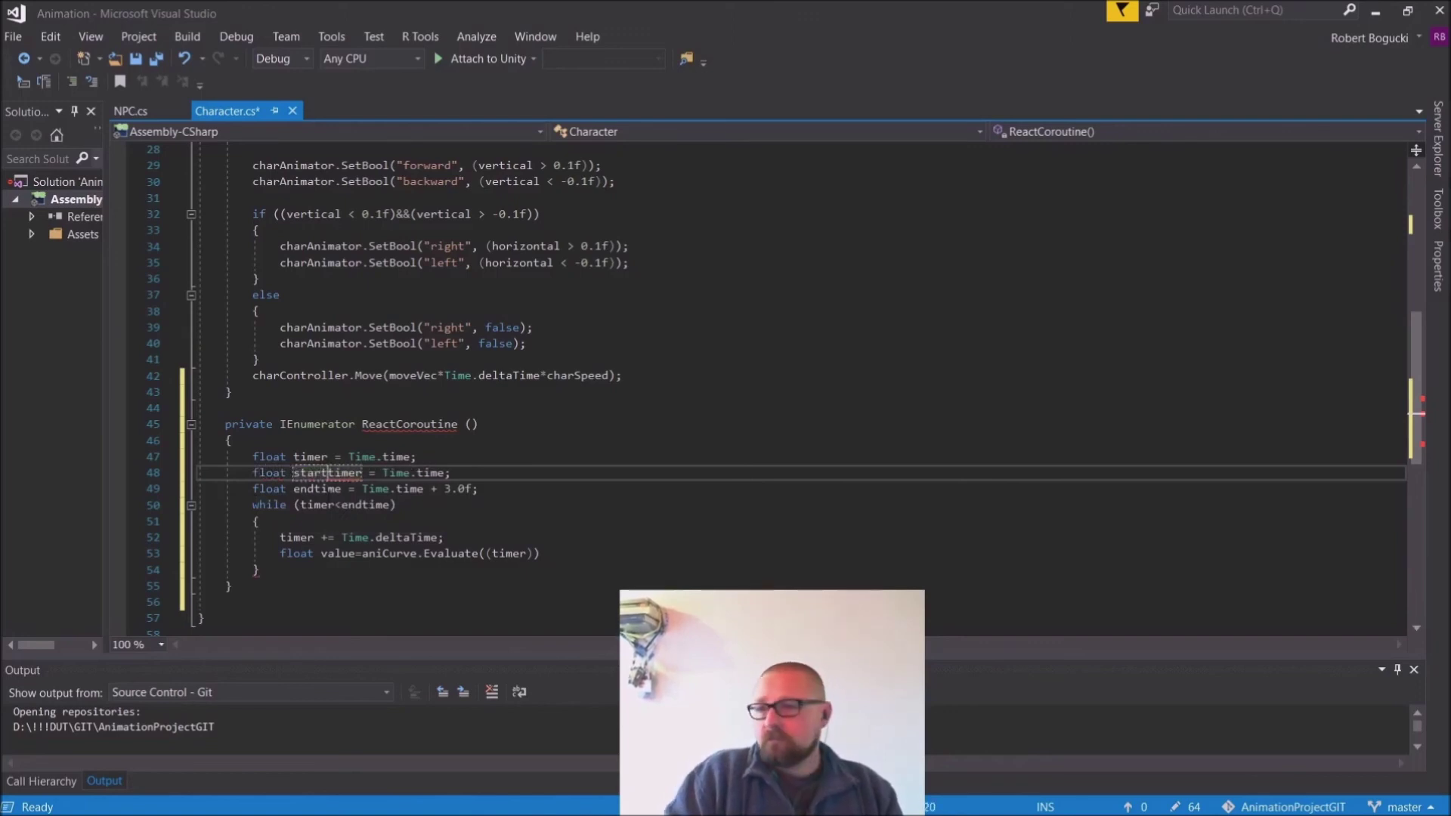
{"action": "key", "text": "BackSpace"}
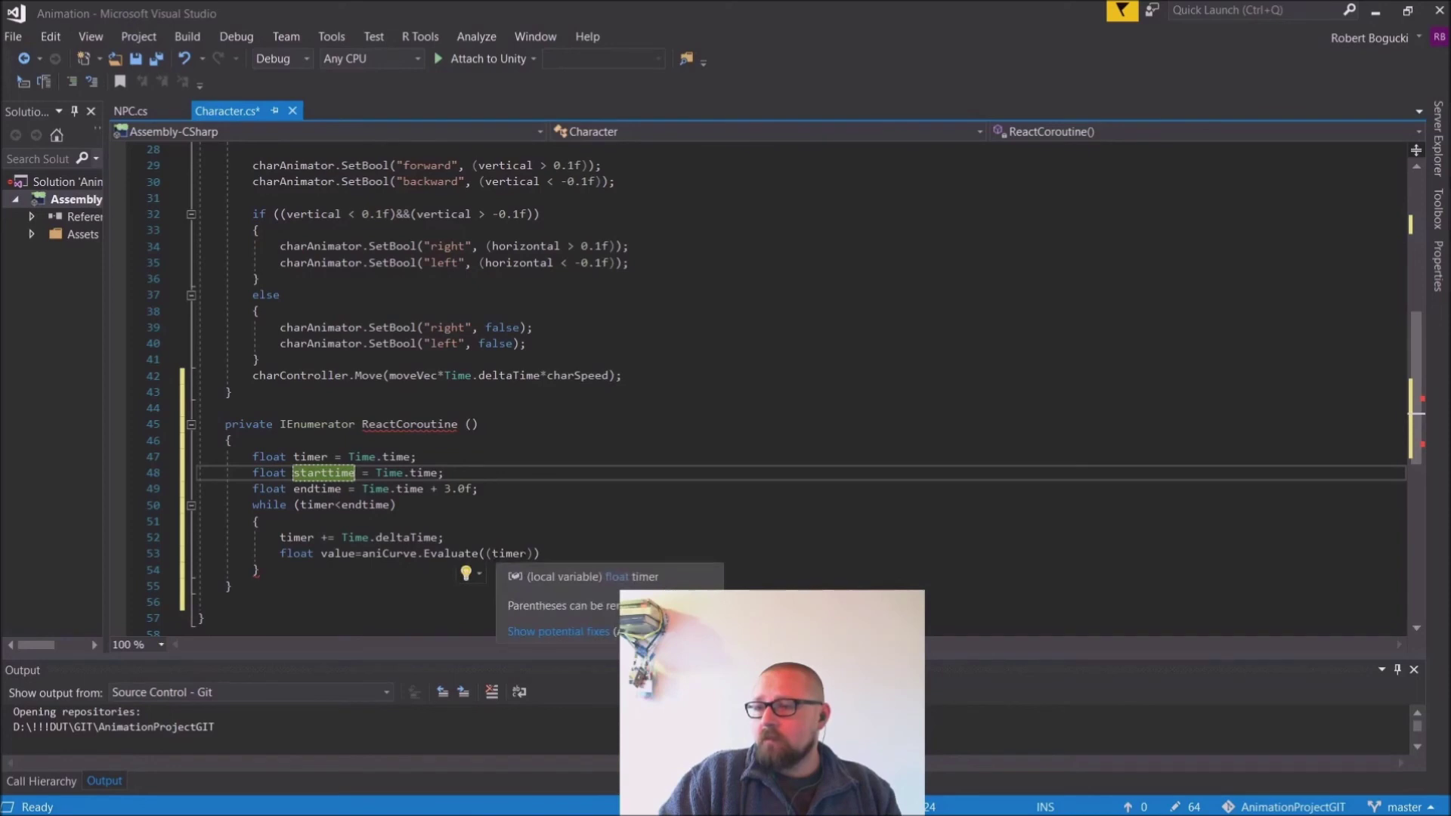
Step: Subtract starttime from timer inside the inner parentheses of the Evaluate argument
{"action": "left_click", "coordinate": [523, 554]}
{"action": "type", "text": "-startime"}
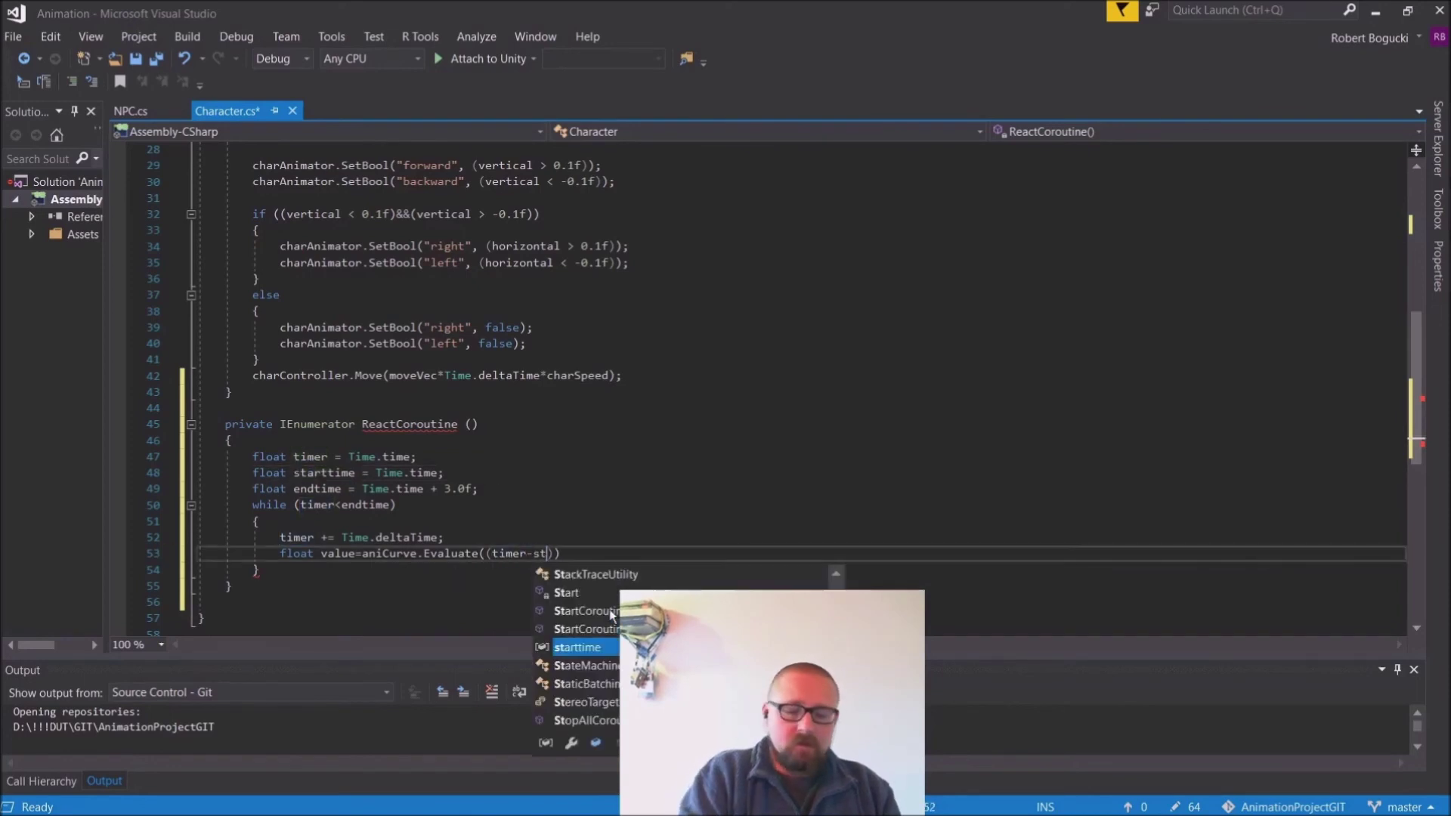
{"action": "key", "text": "Left"}
{"action": "key", "text": "Left"}
{"action": "key", "text": "Left"}
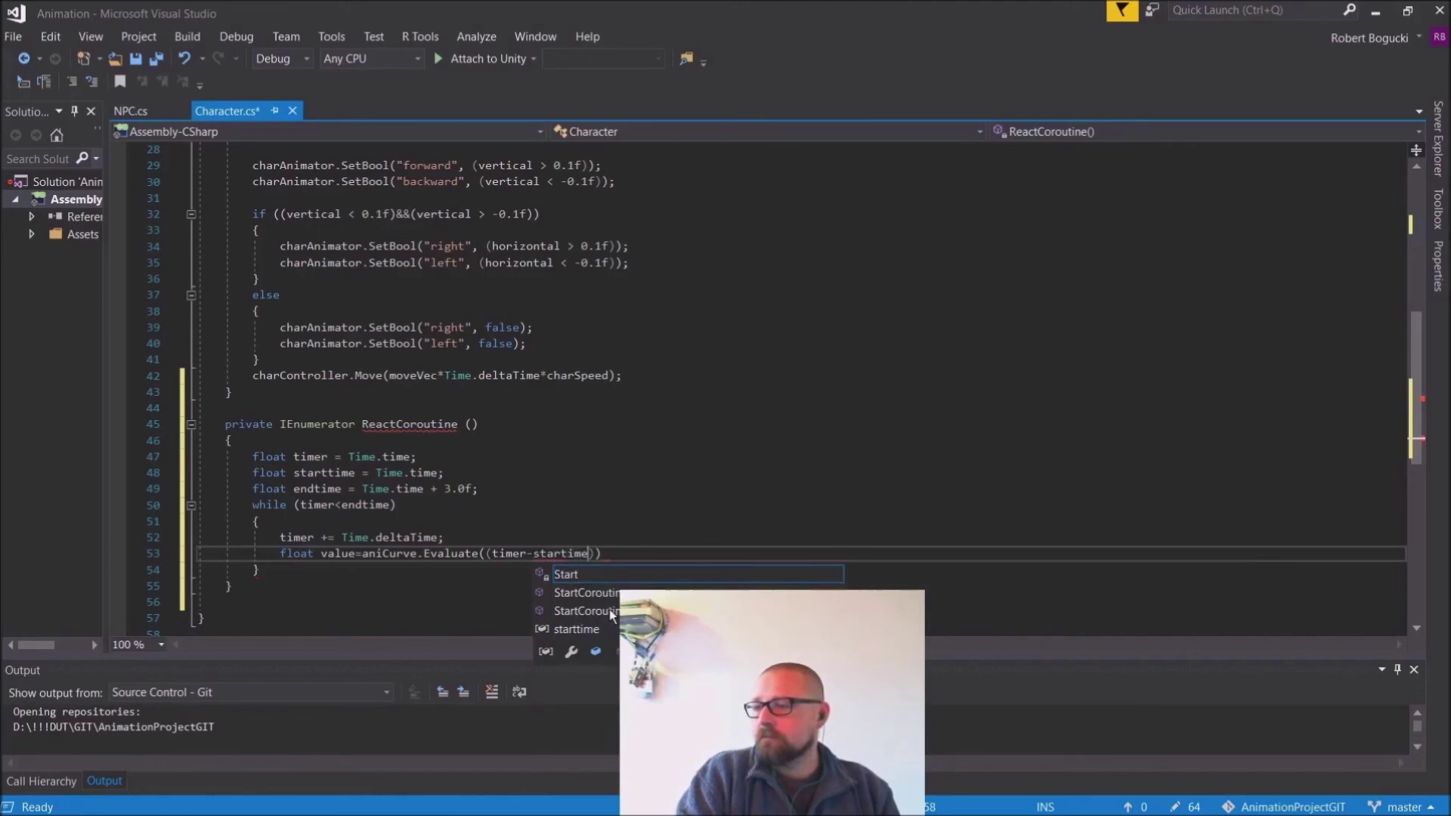
{"action": "type", "text": "t"}
{"action": "key", "text": "Right"}
{"action": "key", "text": "Right"}
{"action": "key", "text": "Right"}
{"action": "key", "text": "Right"}
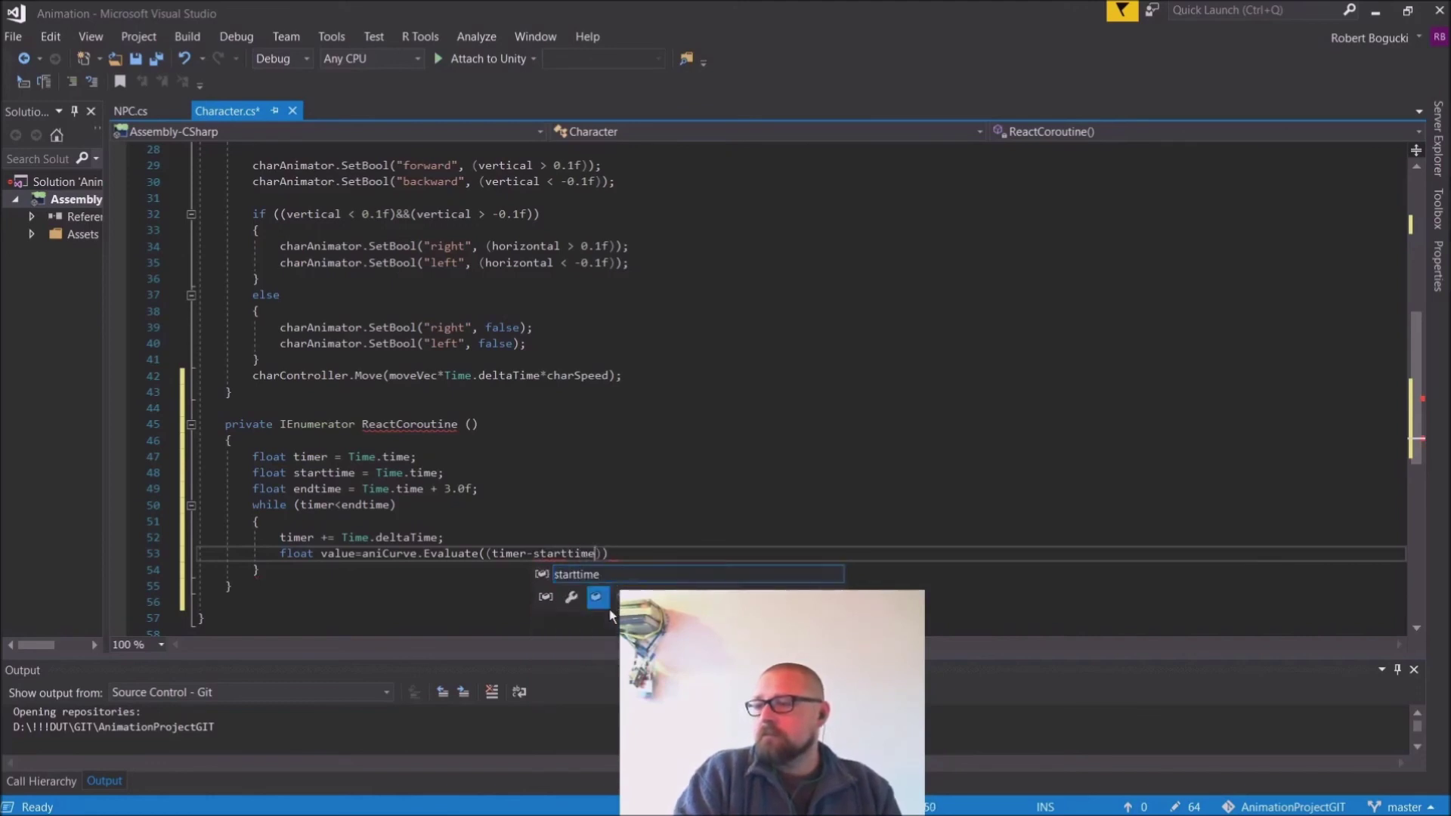
Step: Divide the parenthesised time difference by (3.0f) within the Evaluate call
{"action": "type", "text": "/("}
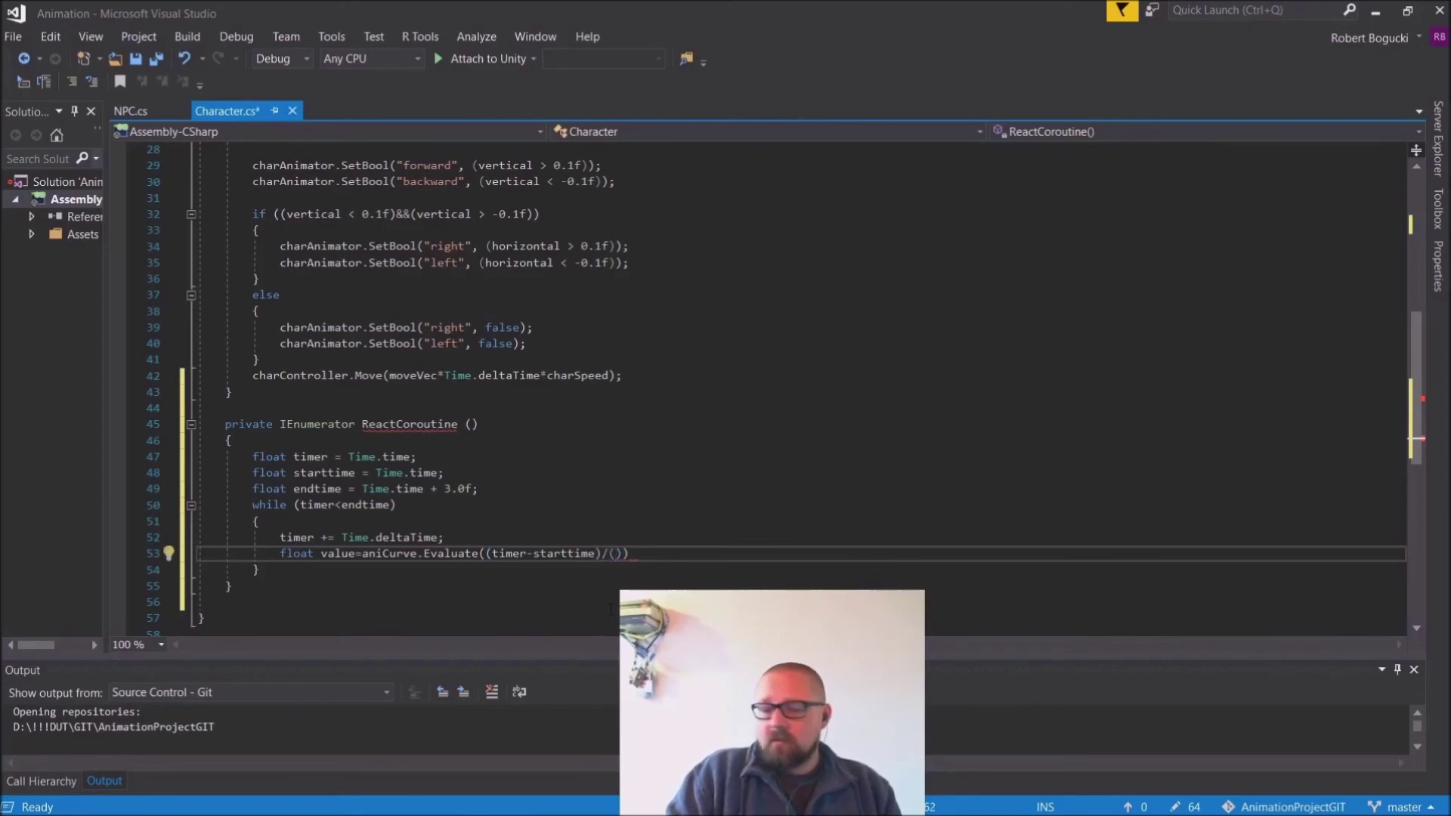
{"action": "type", "text": "3.0"}
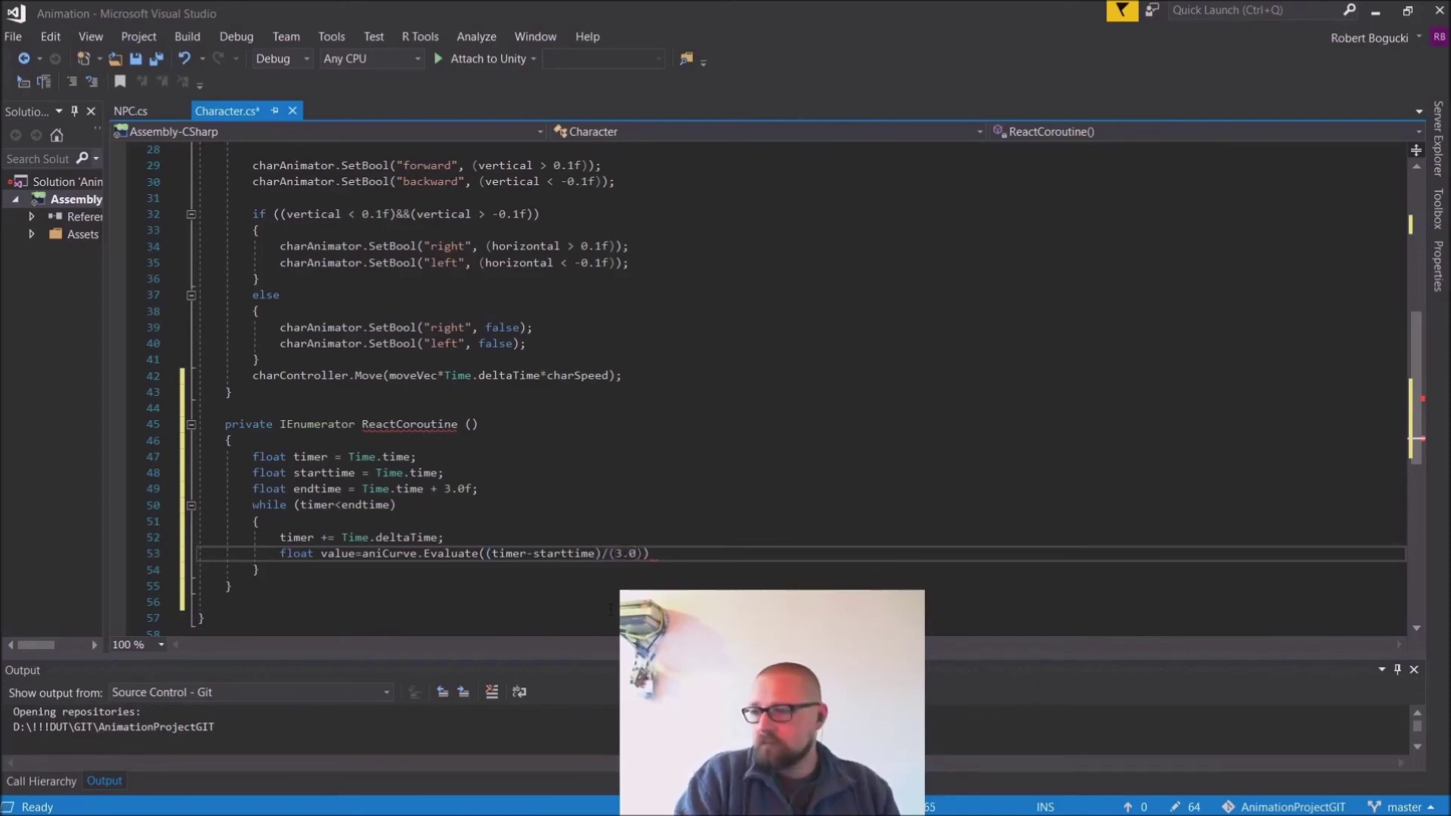
{"action": "type", "text": "f)"}
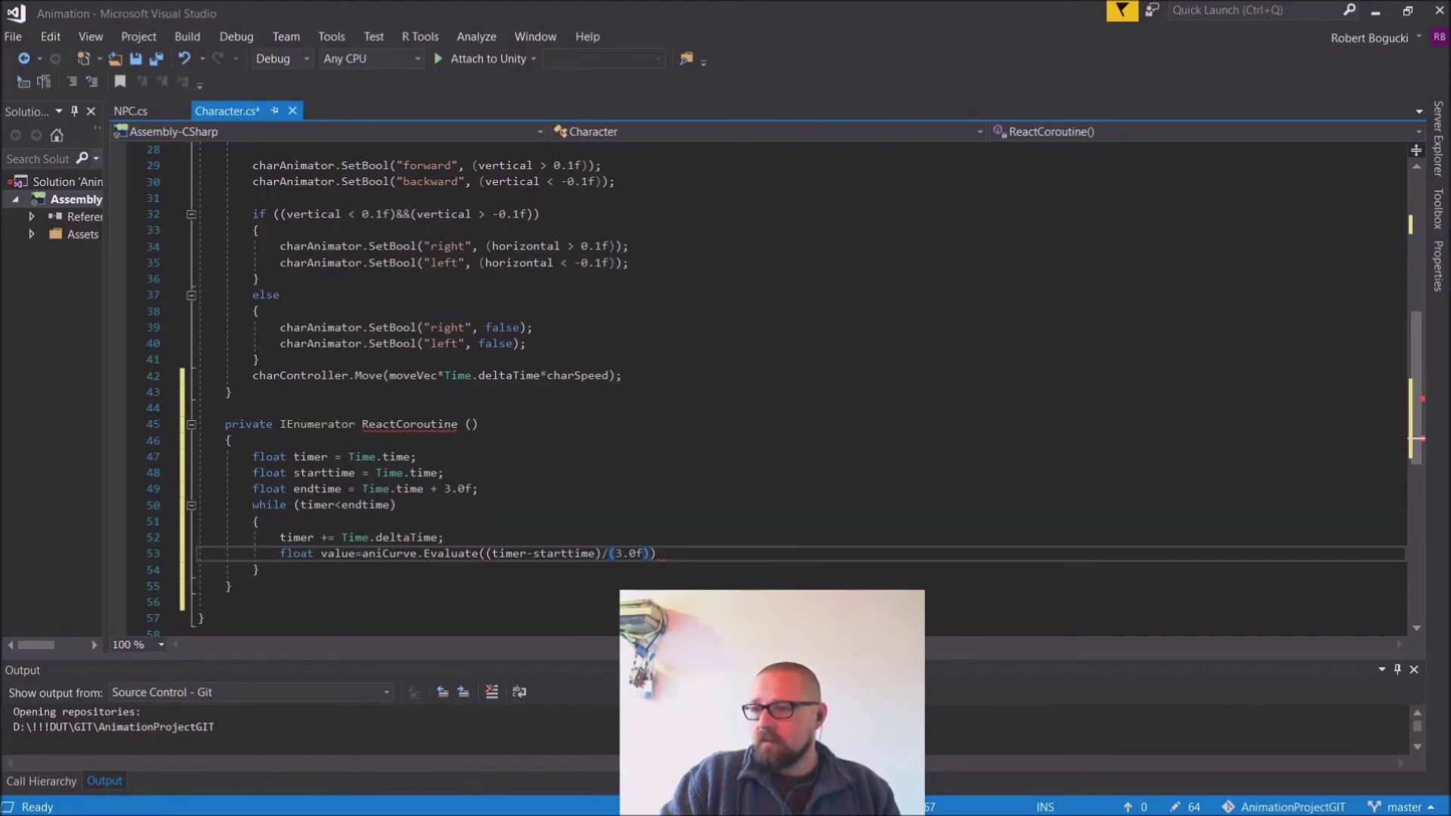
{"action": "type", "text": ")"}
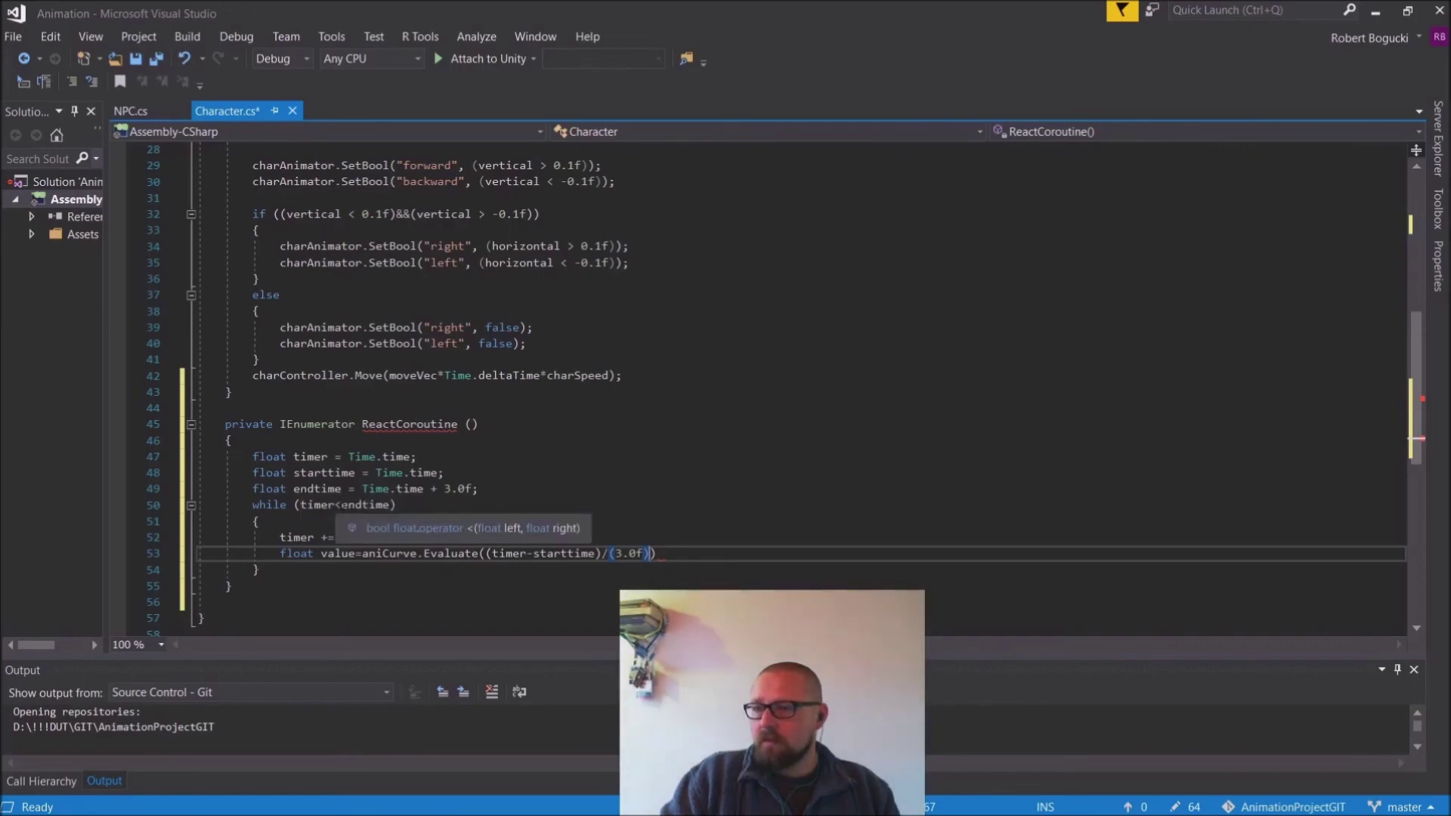
Step: Replace endtime in the while condition with (starttime+3.0f)
{"action": "left_click", "coordinate": [363, 505]}
{"action": "type", "text": "(starttime"}
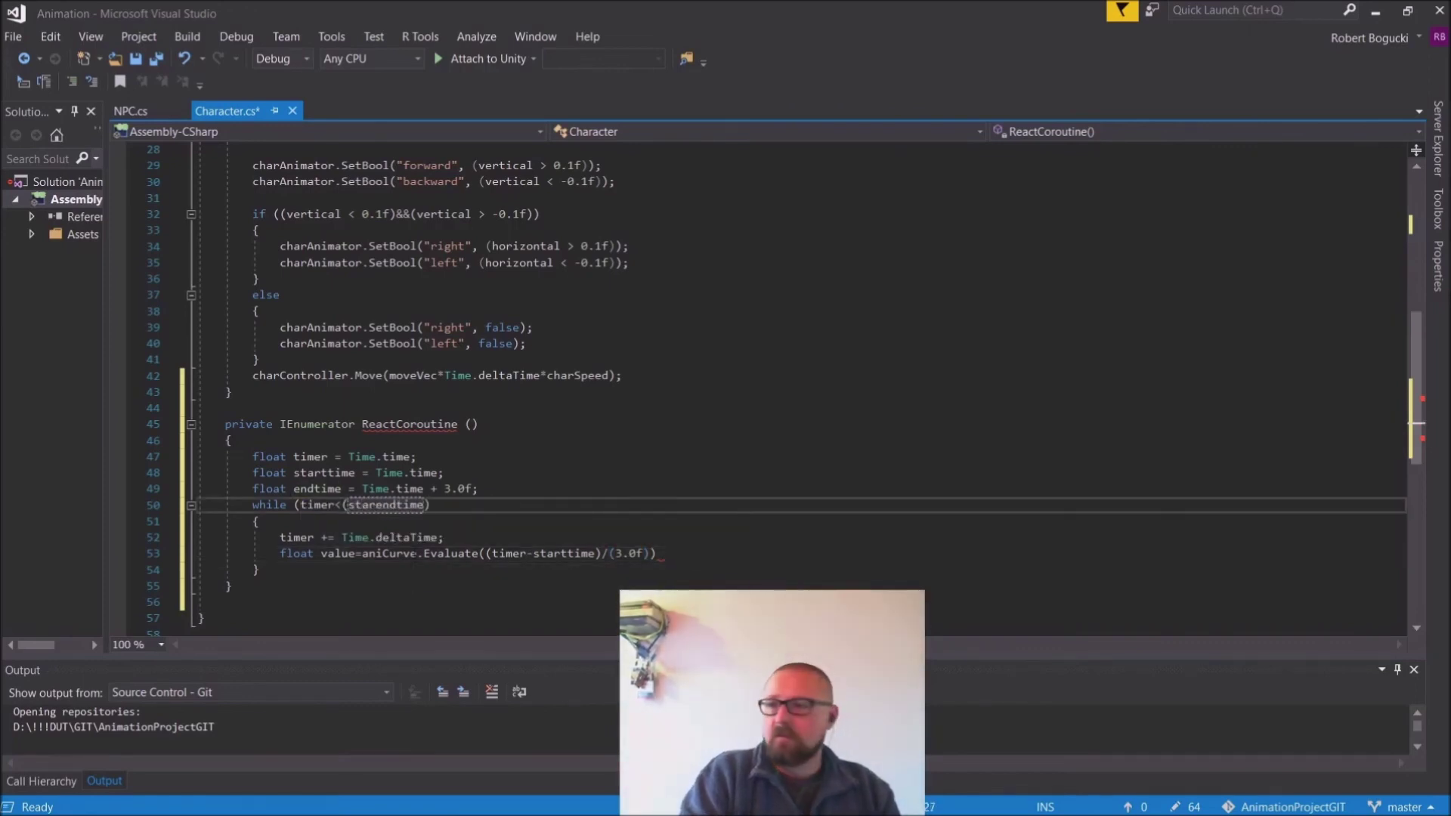
{"action": "type", "text": "+3.0f)"}
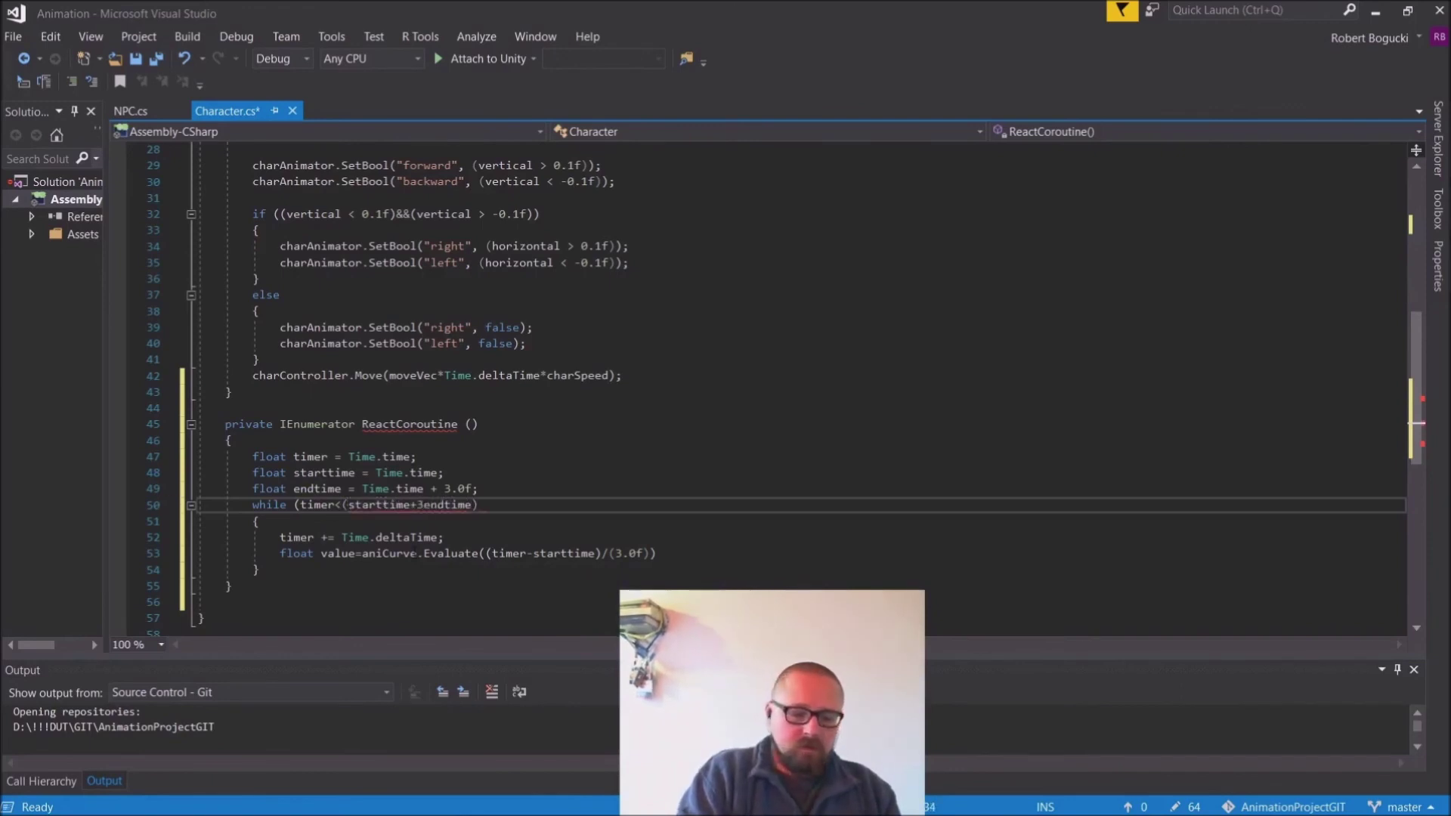
{"action": "key", "text": "Delete"}
{"action": "key", "text": "Delete"}
{"action": "key", "text": "Delete"}
{"action": "key", "text": "Delete"}
{"action": "key", "text": "Delete"}
{"action": "key", "text": "Delete"}
{"action": "key", "text": "Delete"}
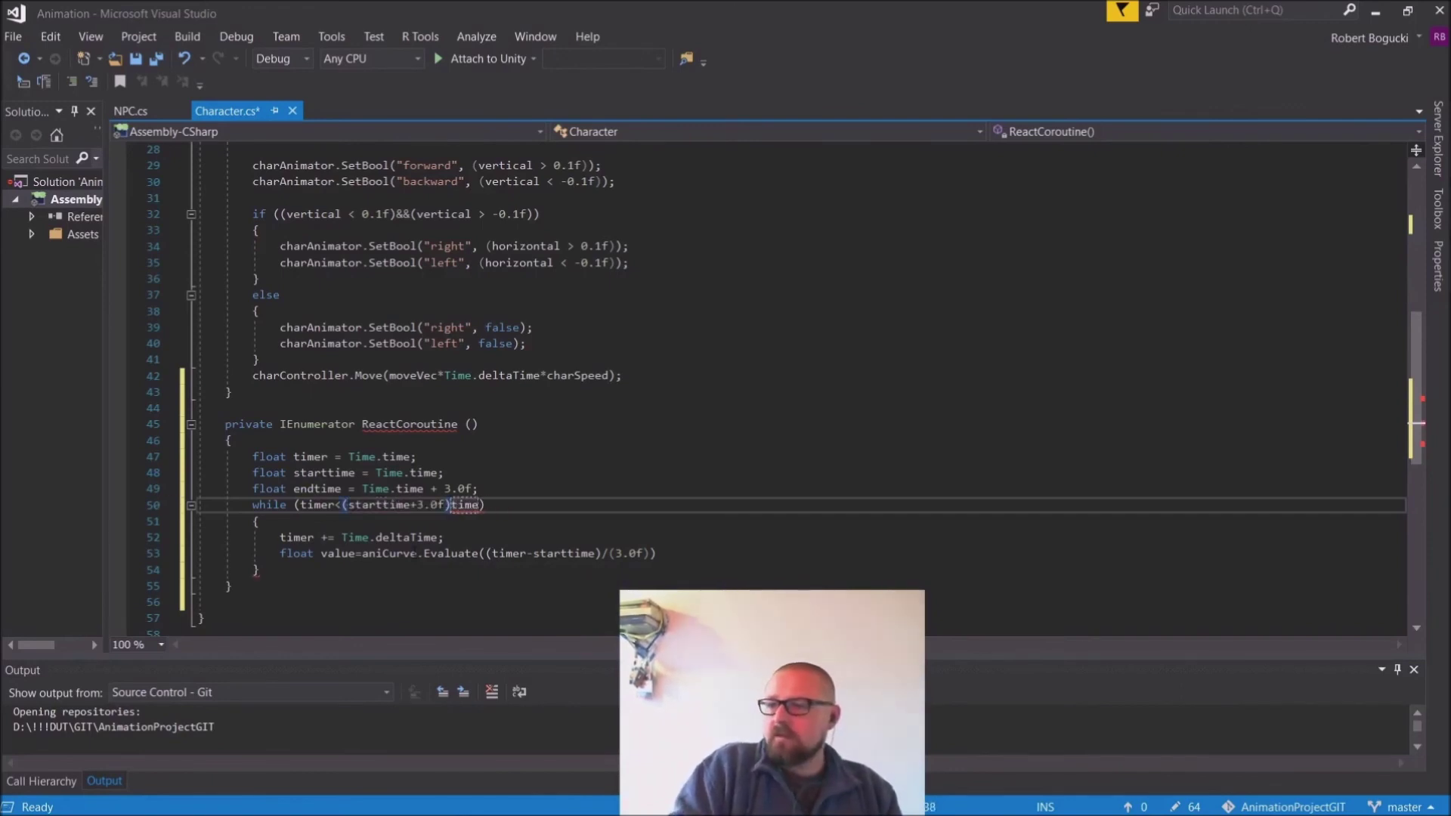
Step: Delete the entire endtime declaration line above the while loop
{"action": "left_click", "coordinate": [457, 489]}
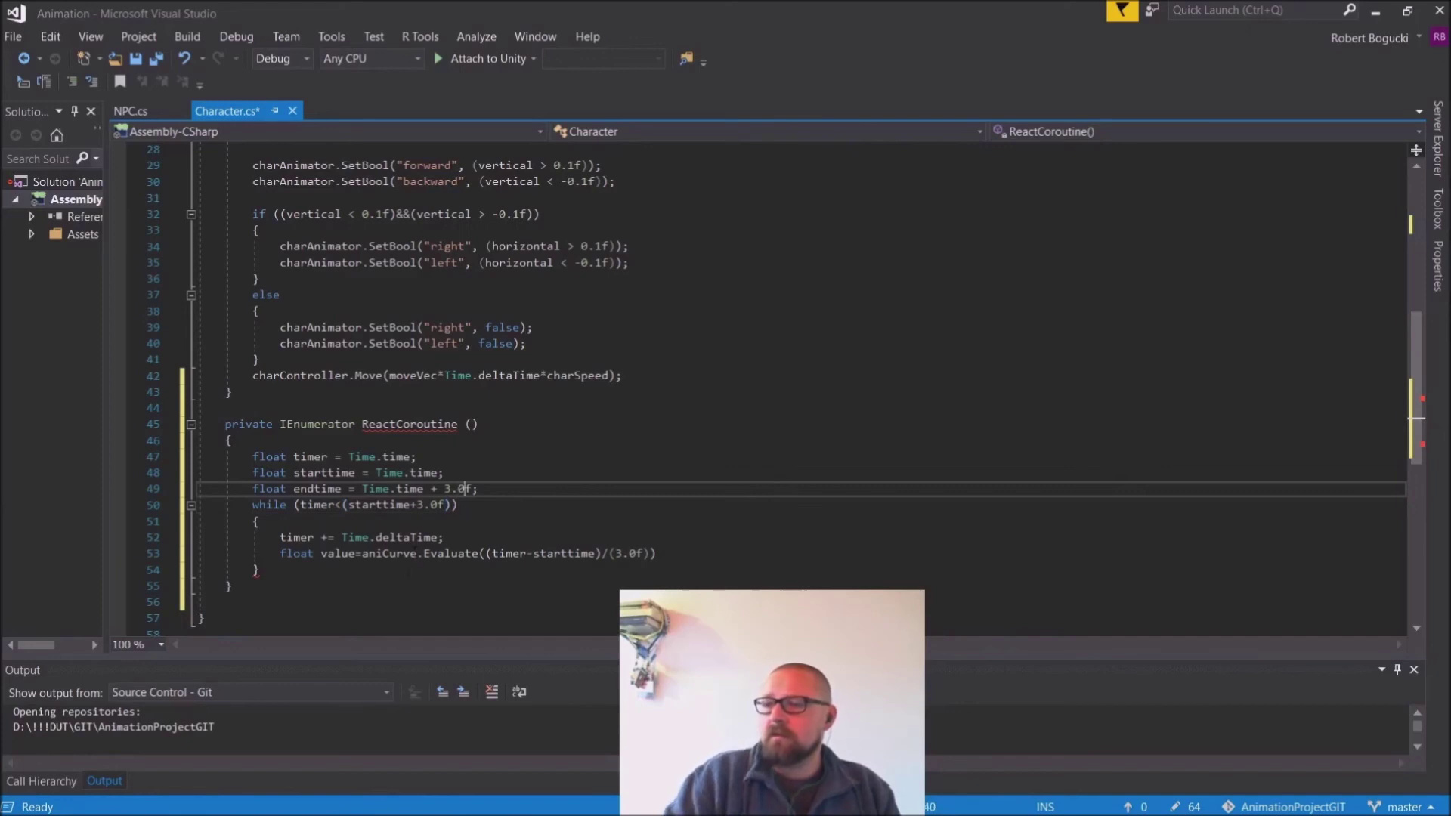
{"action": "key", "text": "shift+Home"}
{"action": "key", "text": "shift+Home"}
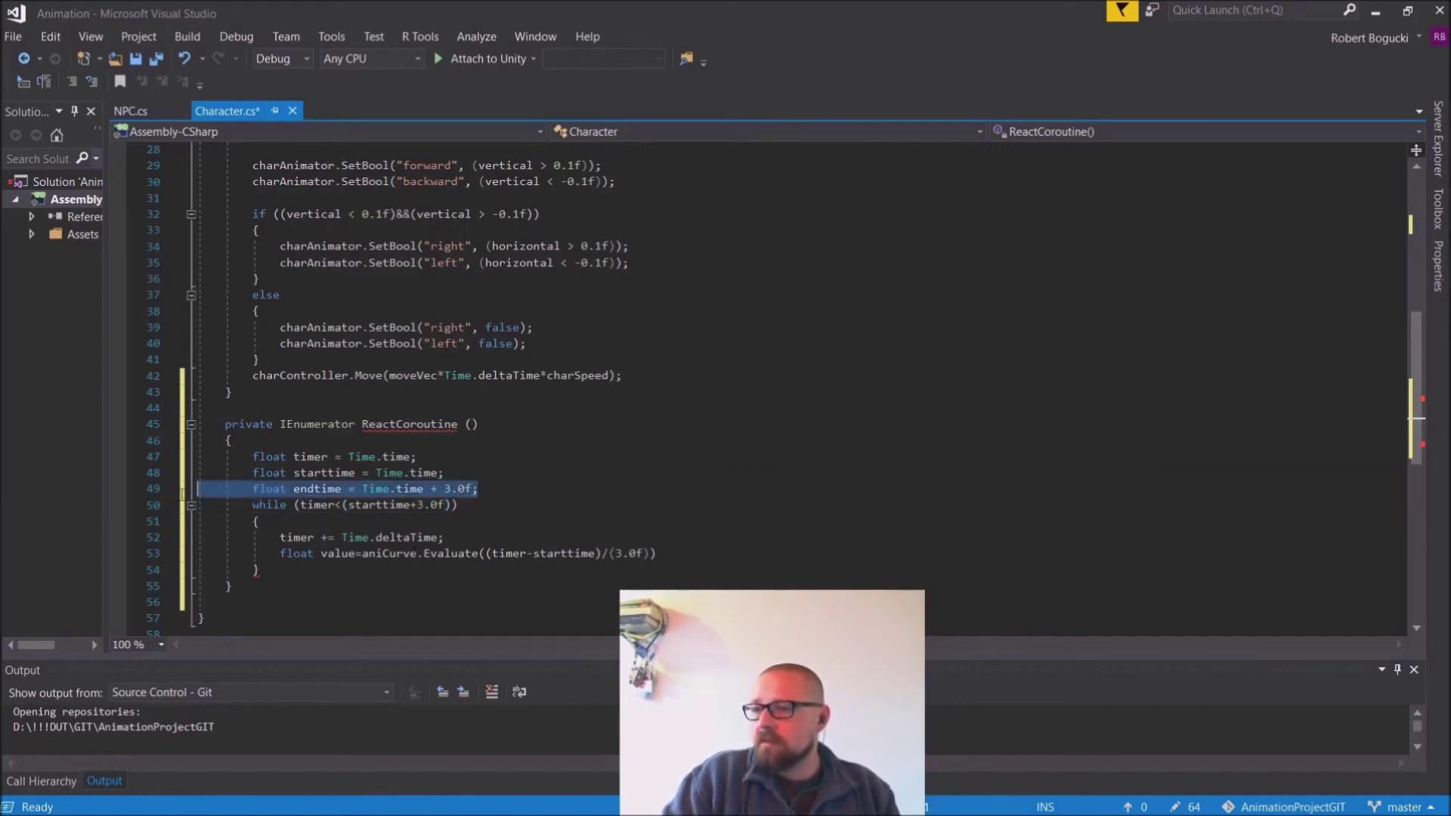
{"action": "key", "text": "Delete"}
{"action": "key", "text": "Delete"}
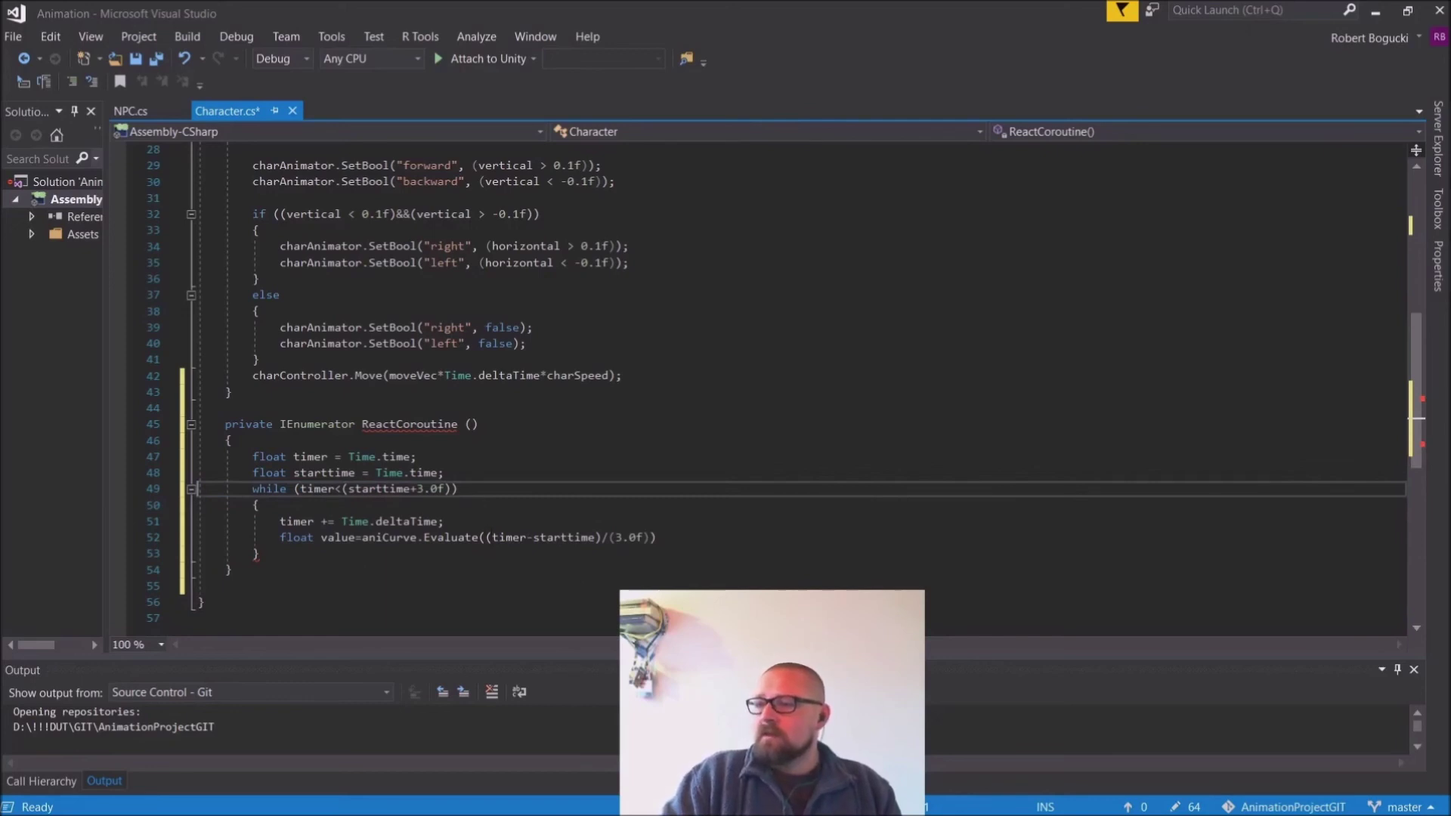
Step: Terminate the aniCurve.Evaluate statement in the while loop with a semicolon
{"action": "left_click_drag", "start_coordinate": [484, 538], "coordinate": [647, 537]}
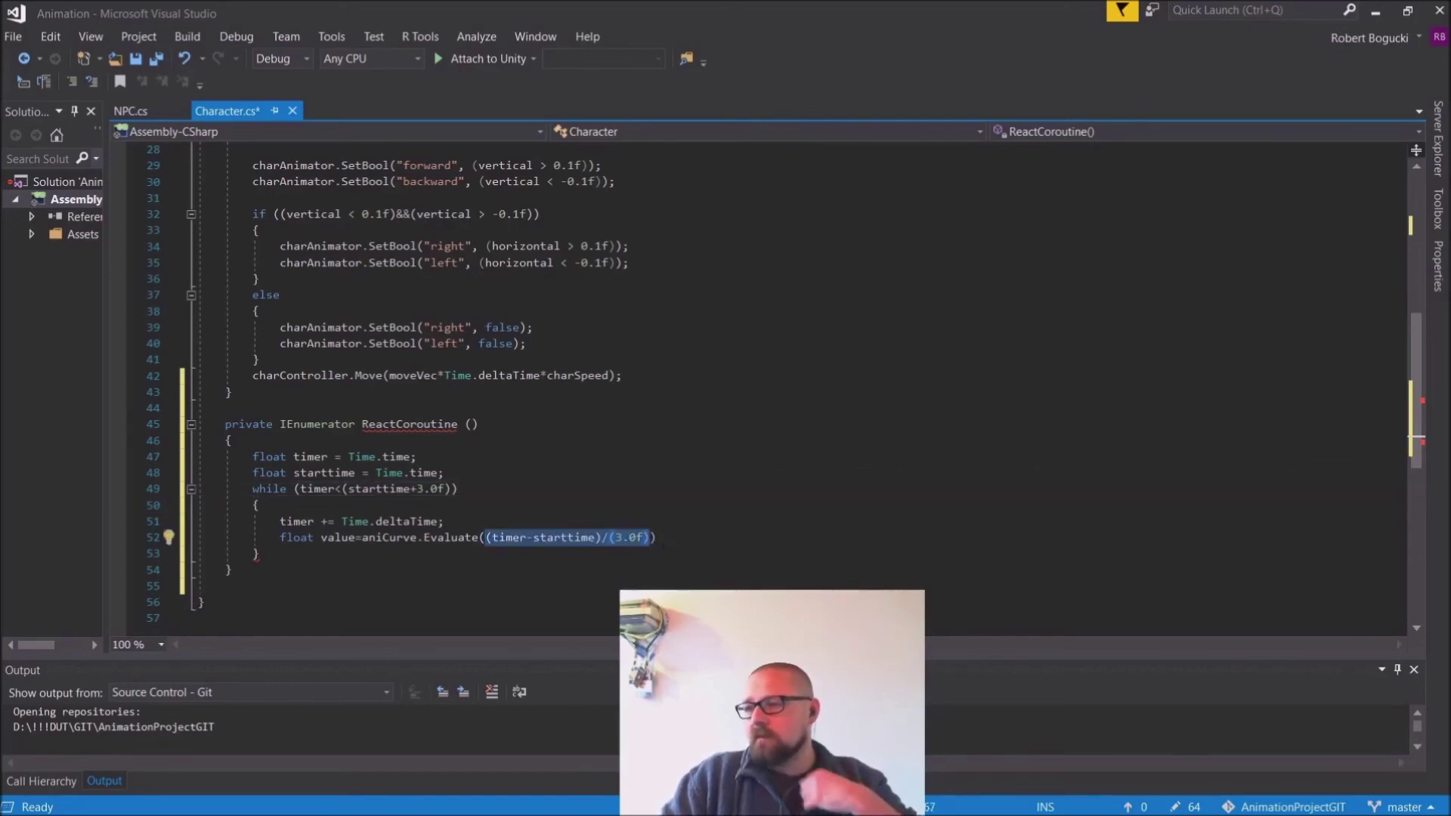
{"action": "left_click", "coordinate": [687, 538]}
{"action": "type", "text": ";"}
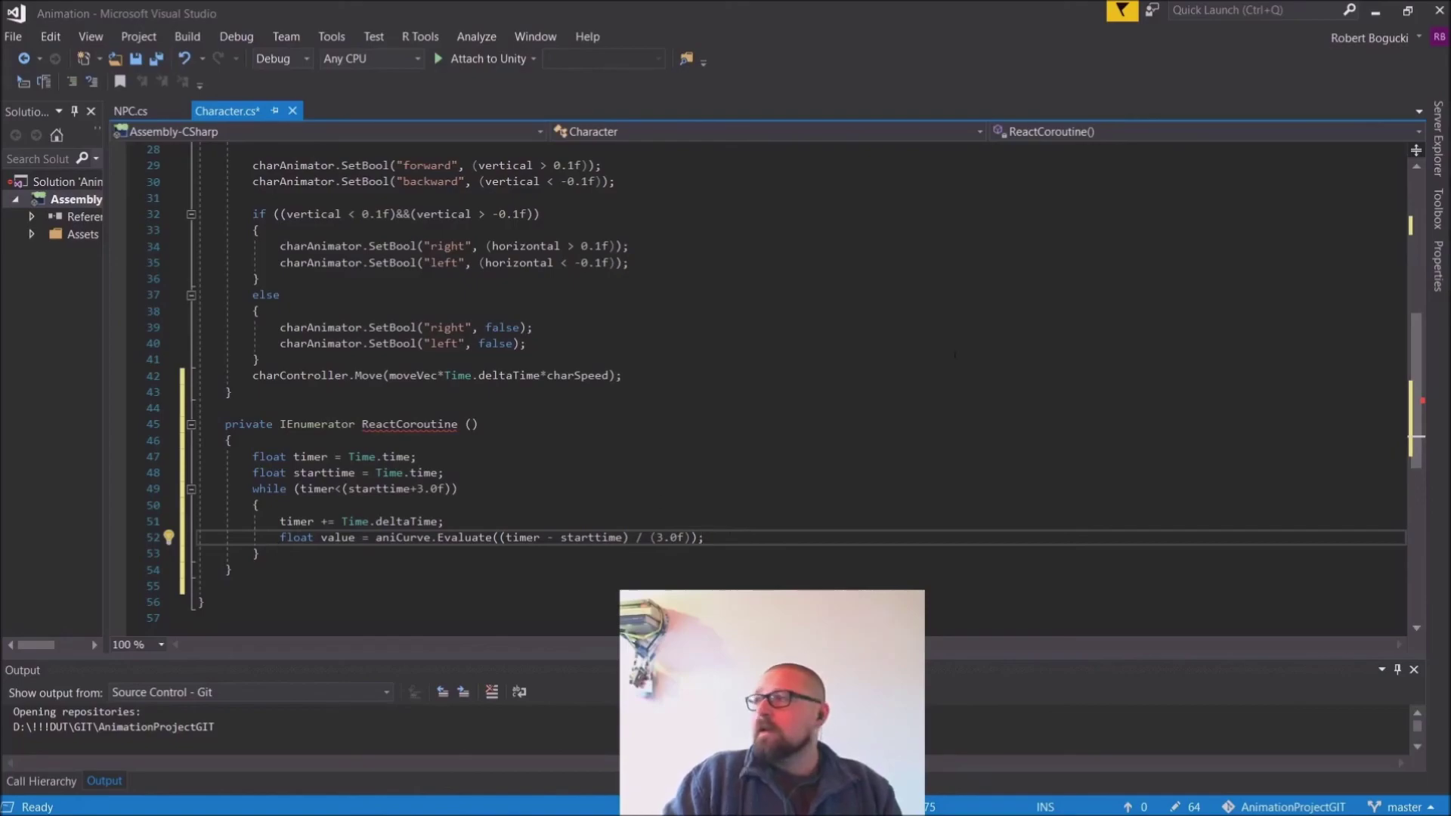
Step: Switch to Unity and create a material named AniMaterial in the Assets folder
{"action": "left_click", "coordinate": [1376, 12]}
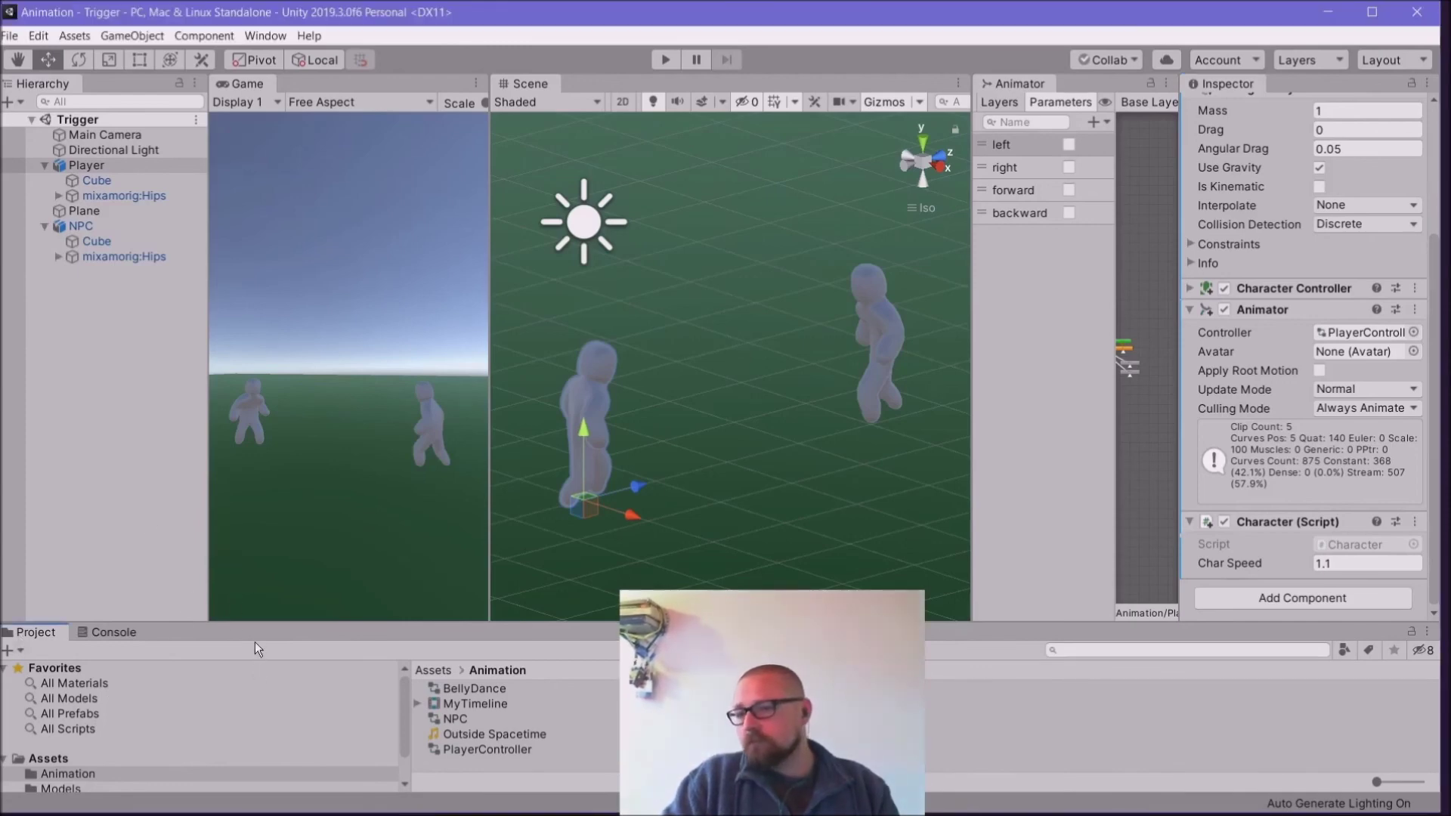
{"action": "left_click_drag", "start_coordinate": [252, 622], "coordinate": [151, 483]}
{"action": "left_click", "coordinate": [65, 617]}
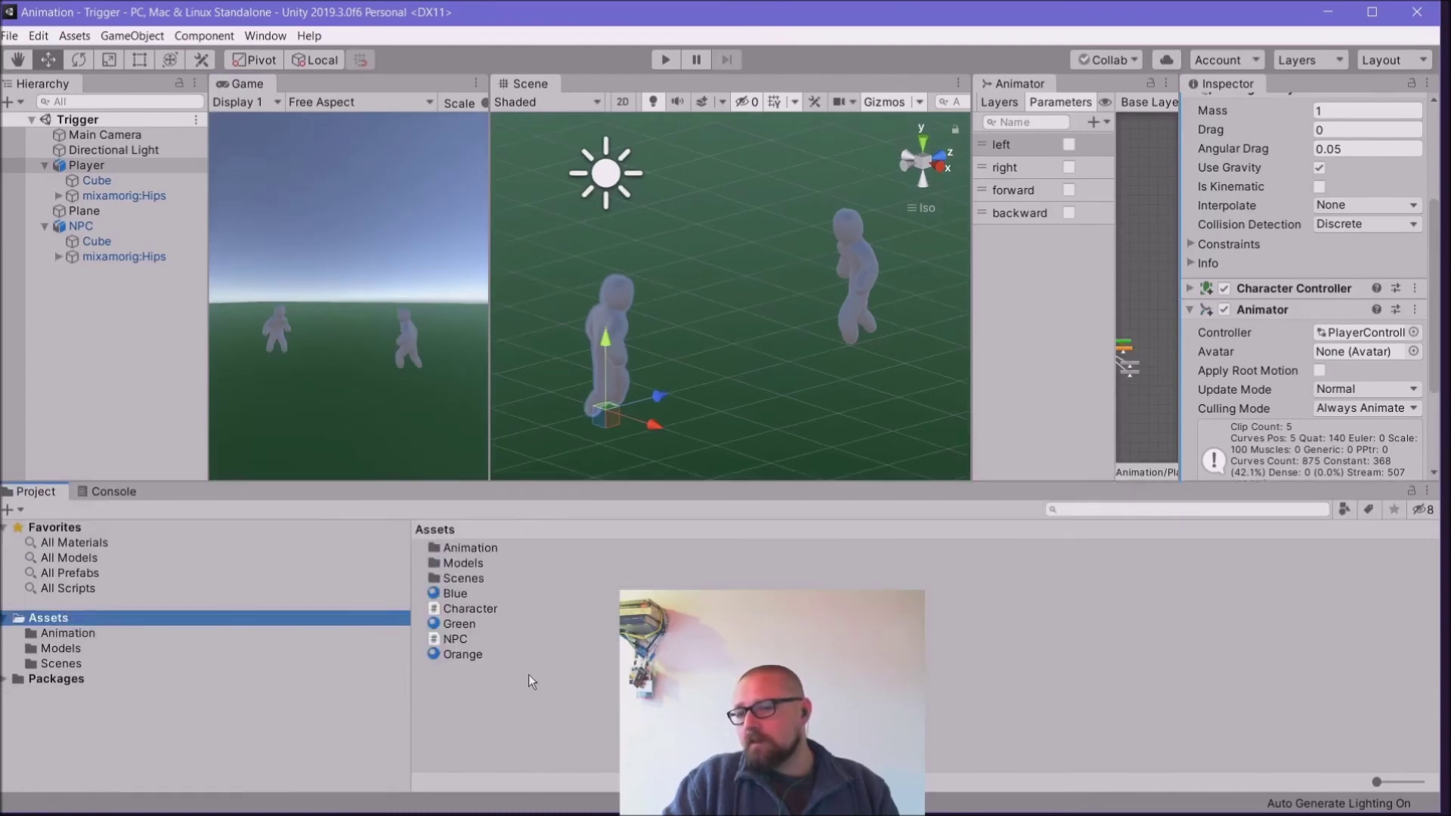
{"action": "right_click", "coordinate": [492, 705]}
{"action": "mouse_move", "coordinate": [565, 299]}
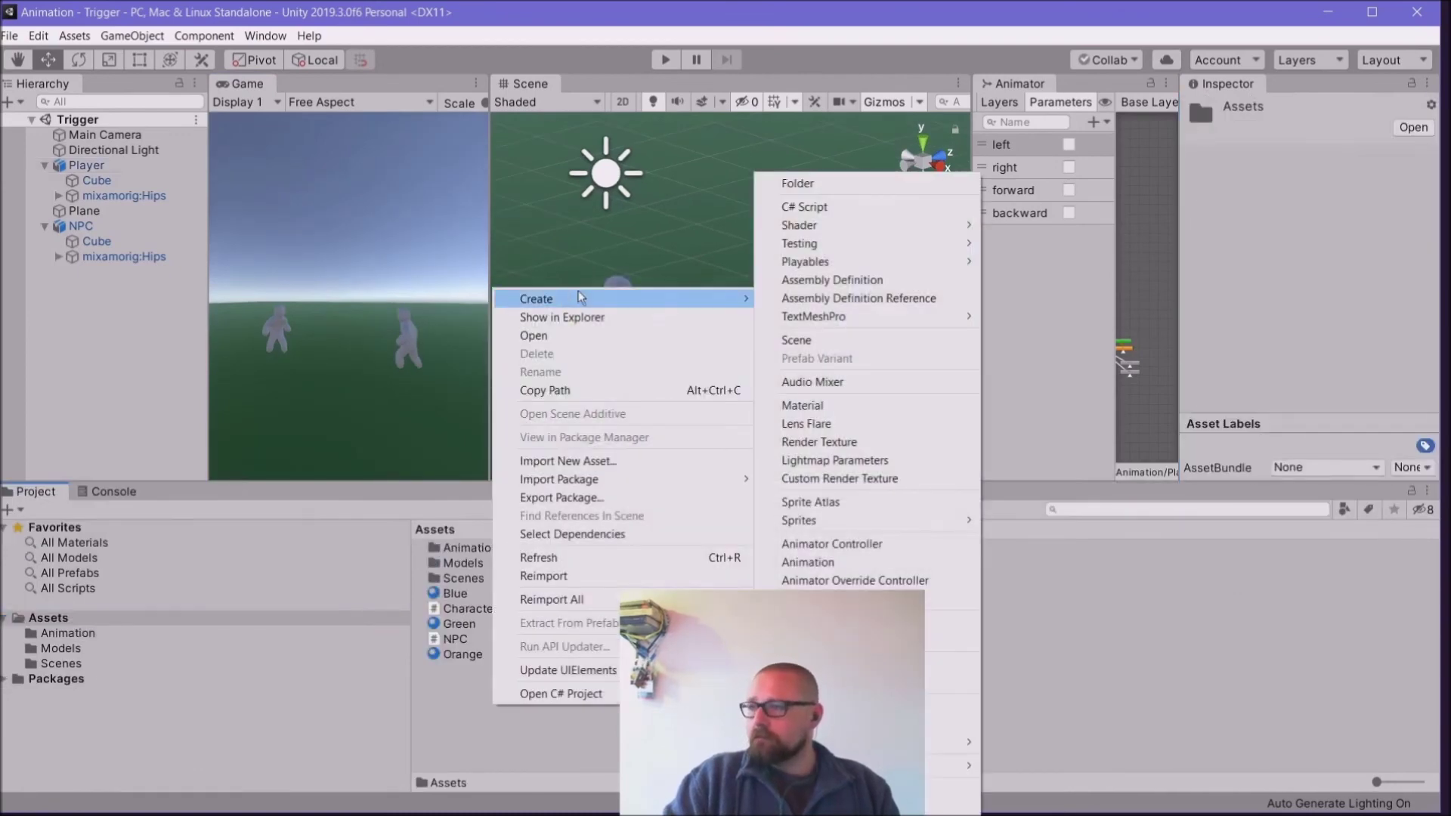
{"action": "left_click", "coordinate": [802, 406]}
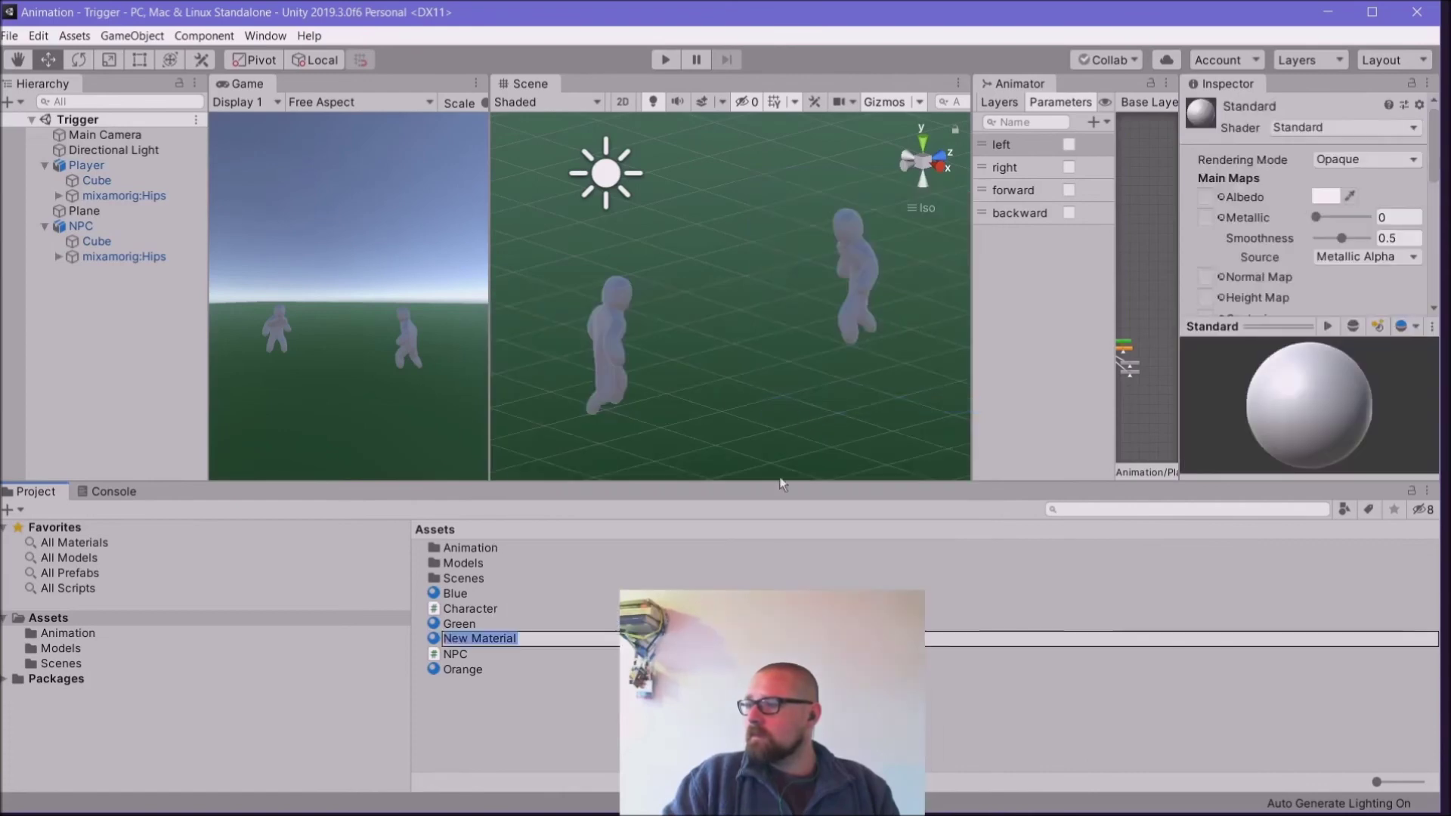
{"action": "type", "text": "Anim"}
{"action": "key", "text": "BackSpace"}
{"action": "type", "text": "Material"}
{"action": "key", "text": "Return"}
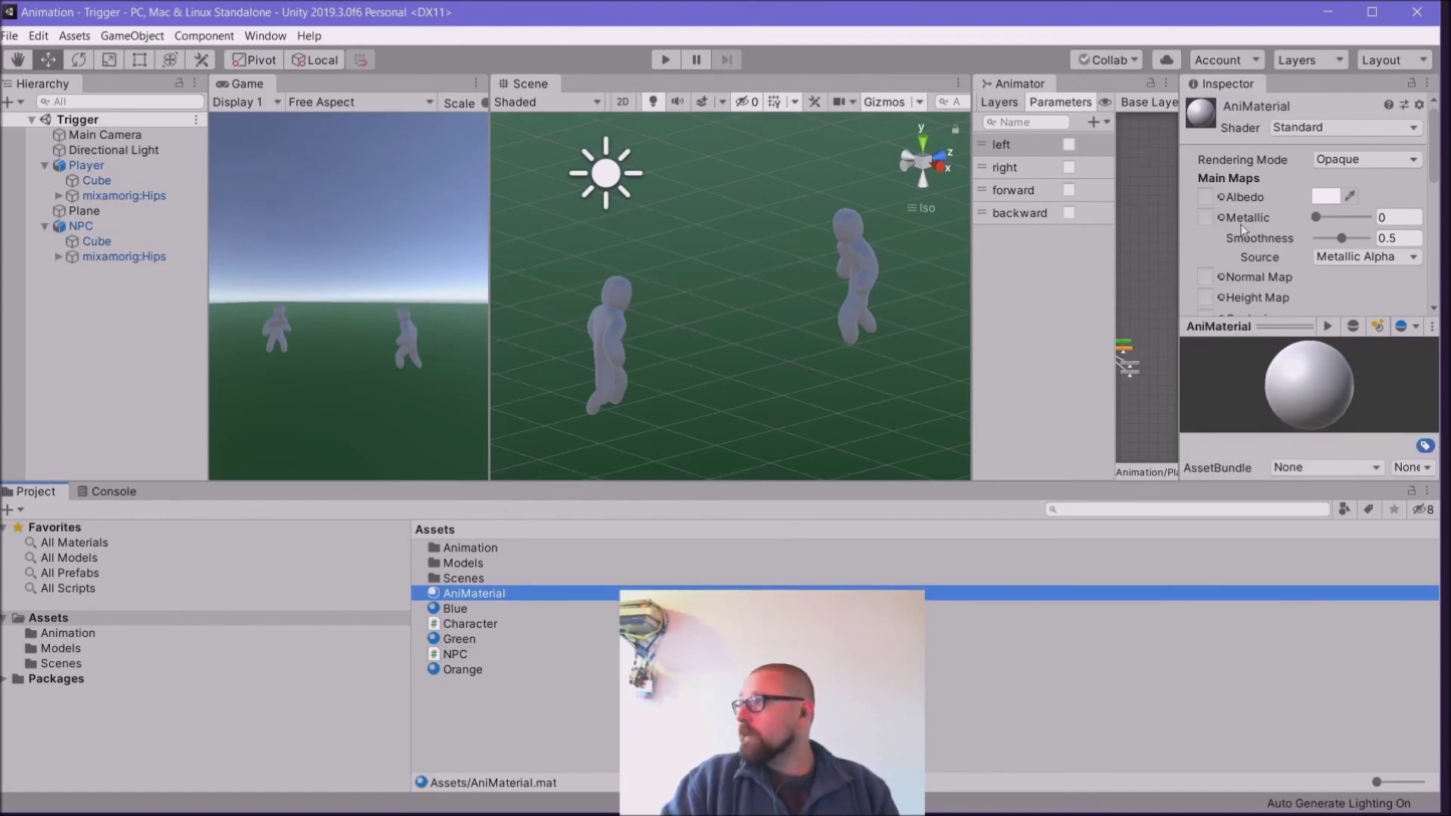
Step: Set AniMaterial's albedo colour to a light orange
{"action": "left_click", "coordinate": [1326, 196]}
{"action": "left_click", "coordinate": [579, 546]}
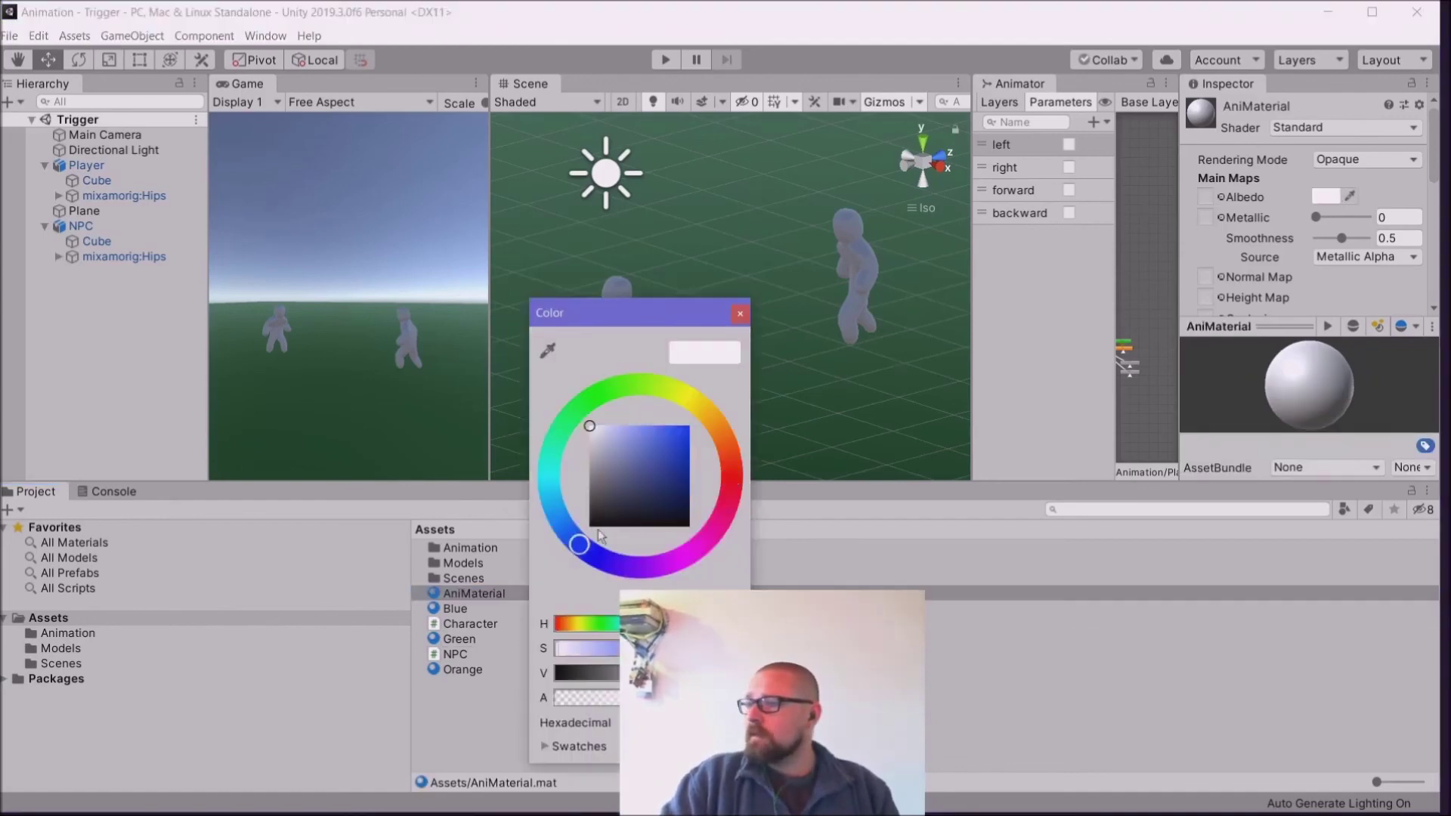
{"action": "left_click", "coordinate": [689, 436]}
{"action": "left_click", "coordinate": [710, 417]}
{"action": "left_click_drag", "start_coordinate": [714, 414], "coordinate": [719, 542]}
{"action": "left_click", "coordinate": [688, 470]}
{"action": "left_click_drag", "start_coordinate": [697, 473], "coordinate": [672, 473]}
{"action": "left_click_drag", "start_coordinate": [718, 522], "coordinate": [649, 422]}
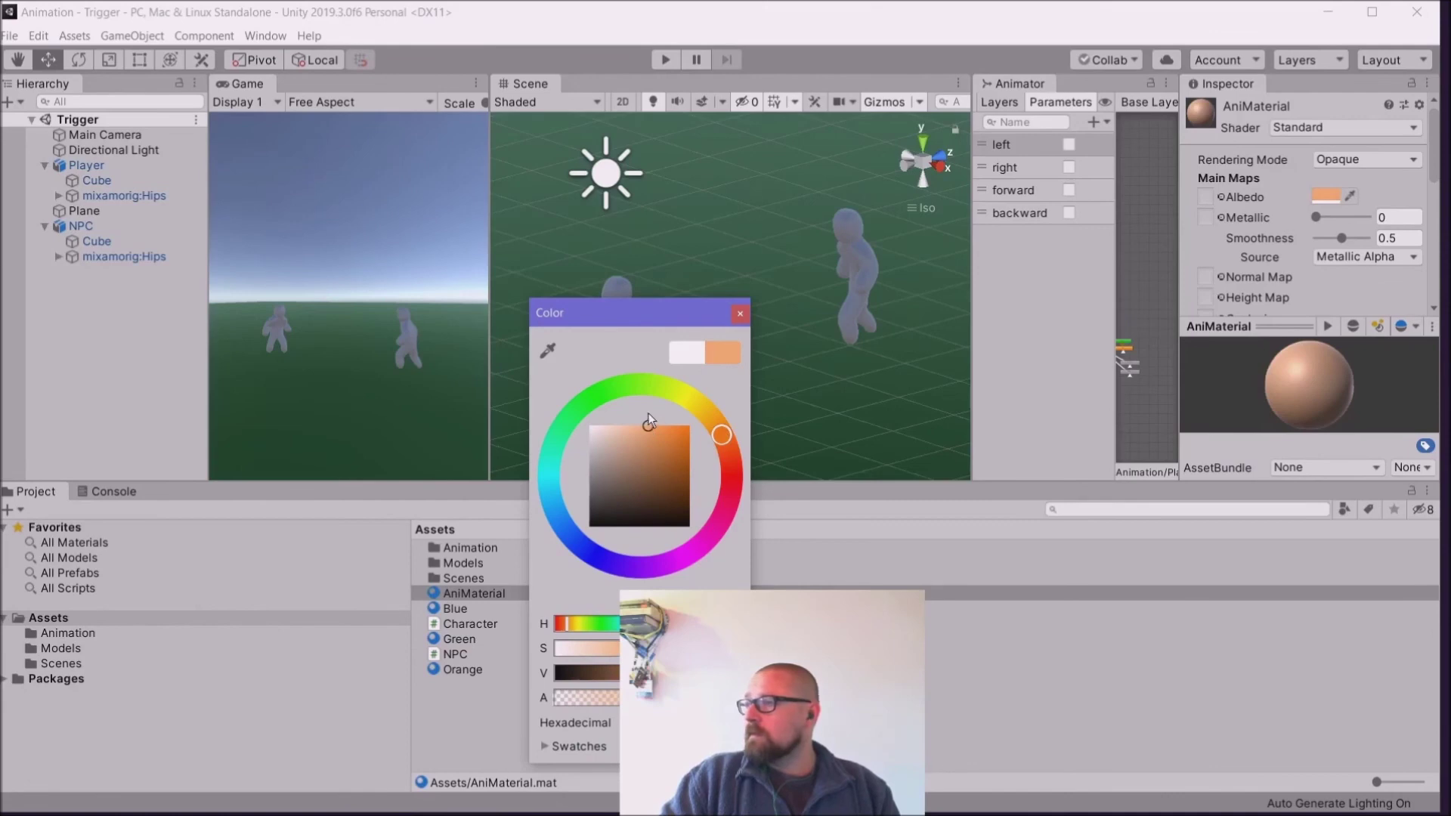
{"action": "left_click", "coordinate": [739, 314]}
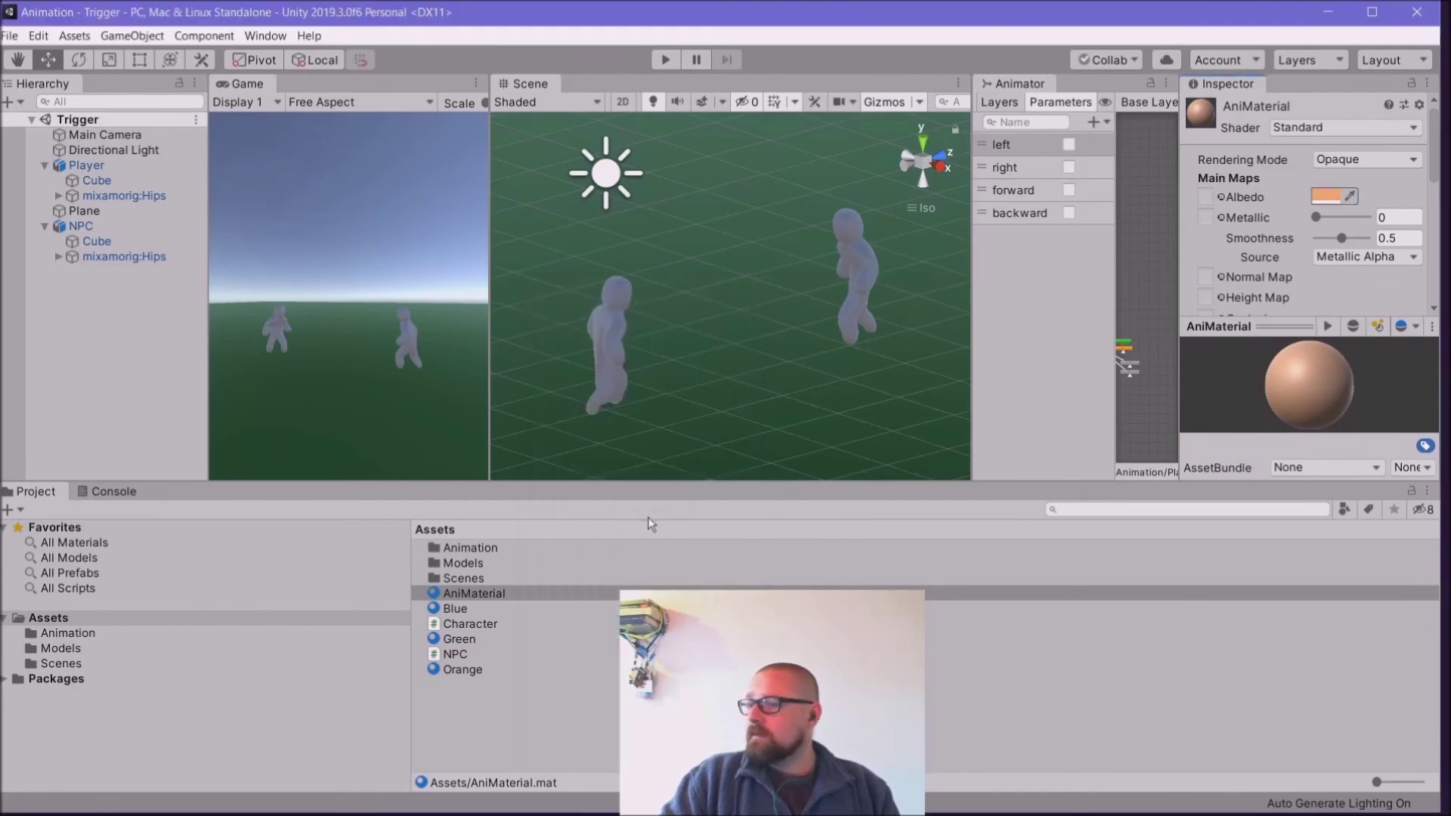
Step: Apply AniMaterial to the player character in the scene, with metallic 0.51 and smoothness 0.25
{"action": "left_click_drag", "start_coordinate": [468, 594], "coordinate": [606, 339]}
{"action": "mouse_move", "coordinate": [1342, 238]}
{"action": "left_mouse_down"}
{"action": "mouse_move", "coordinate": [1294, 240]}
{"action": "mouse_move", "coordinate": [1334, 244]}
{"action": "mouse_move", "coordinate": [1361, 219]}
{"action": "mouse_move", "coordinate": [1320, 219]}
{"action": "mouse_move", "coordinate": [1342, 219]}
{"action": "left_mouse_up"}
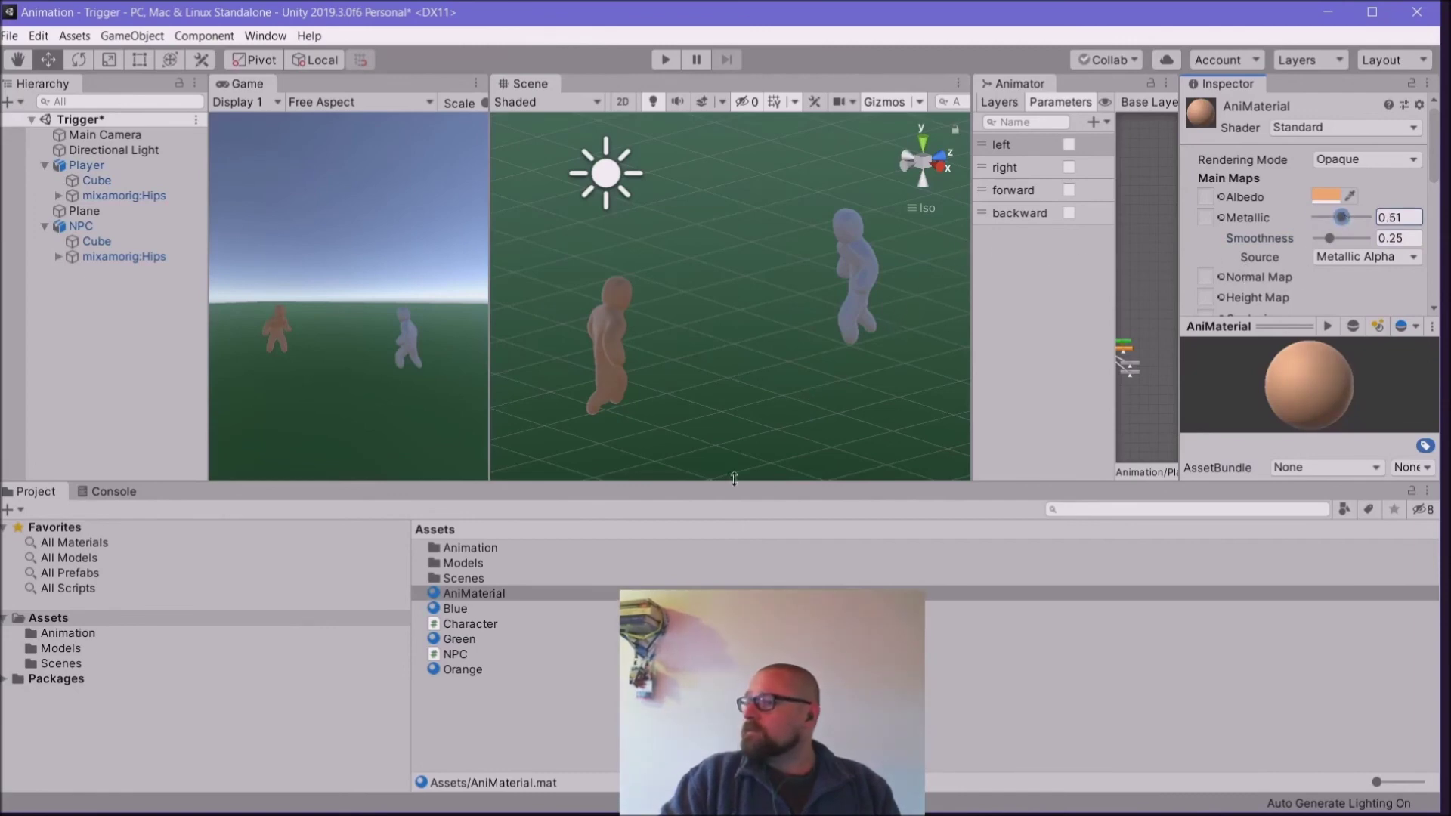
Step: Apply the Blue material to the NPC character in the scene
{"action": "left_click_drag", "start_coordinate": [452, 612], "coordinate": [845, 263]}
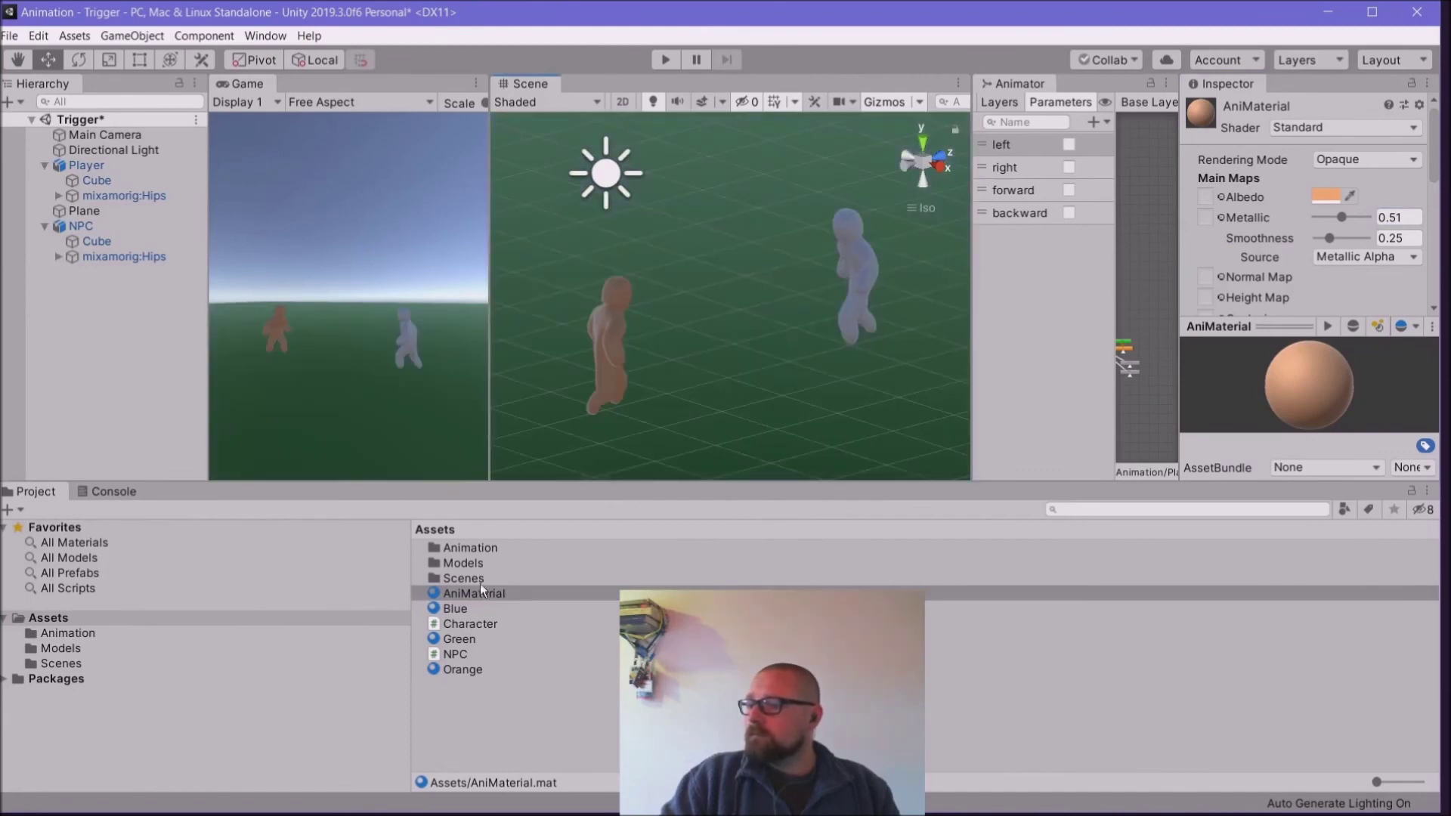
{"action": "left_click_drag", "start_coordinate": [427, 611], "coordinate": [859, 252]}
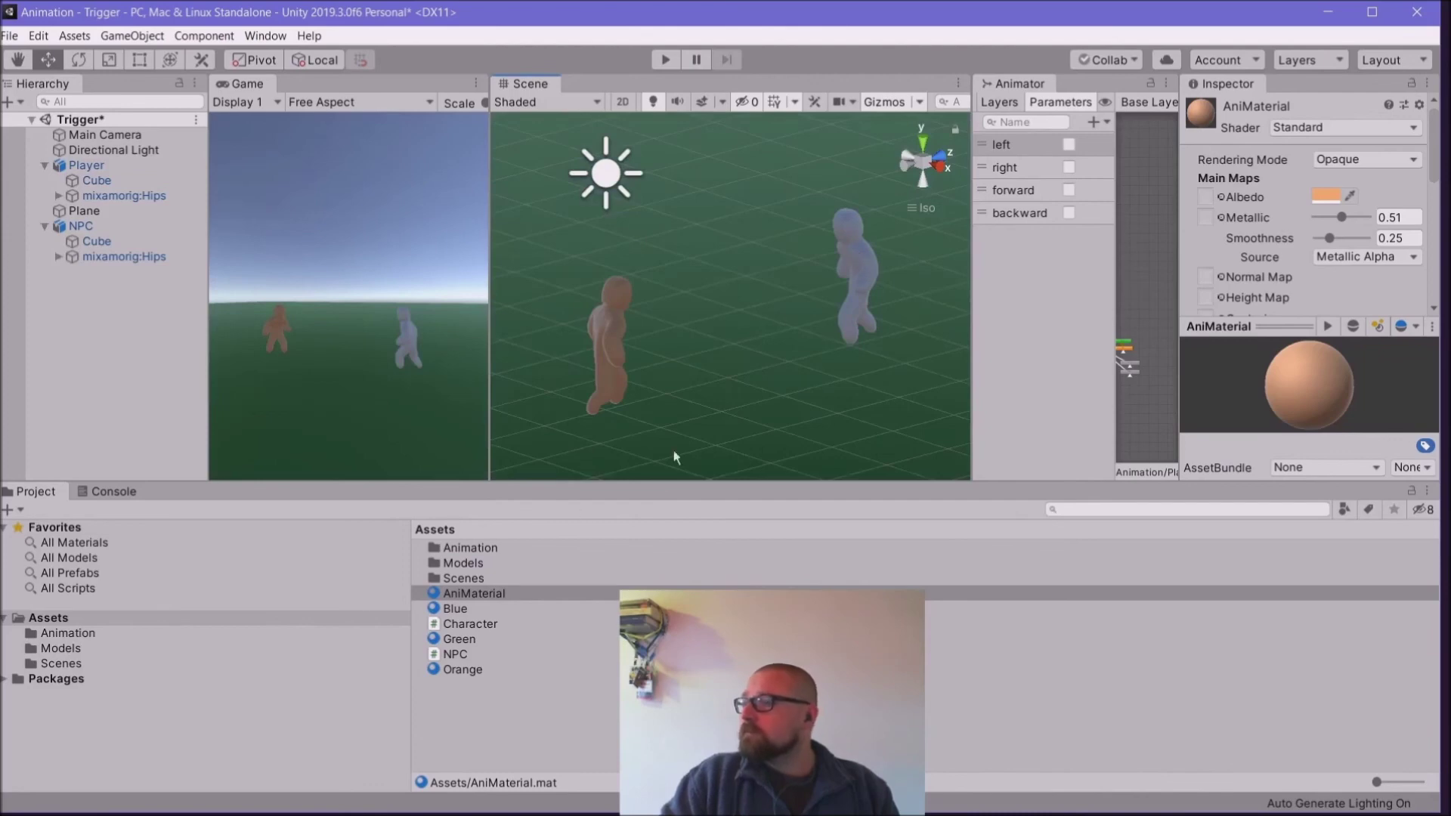
Step: Set the Blue material's albedo to a saturated blue, metallic to 1 and smoothness to 0.68
{"action": "left_click", "coordinate": [443, 612]}
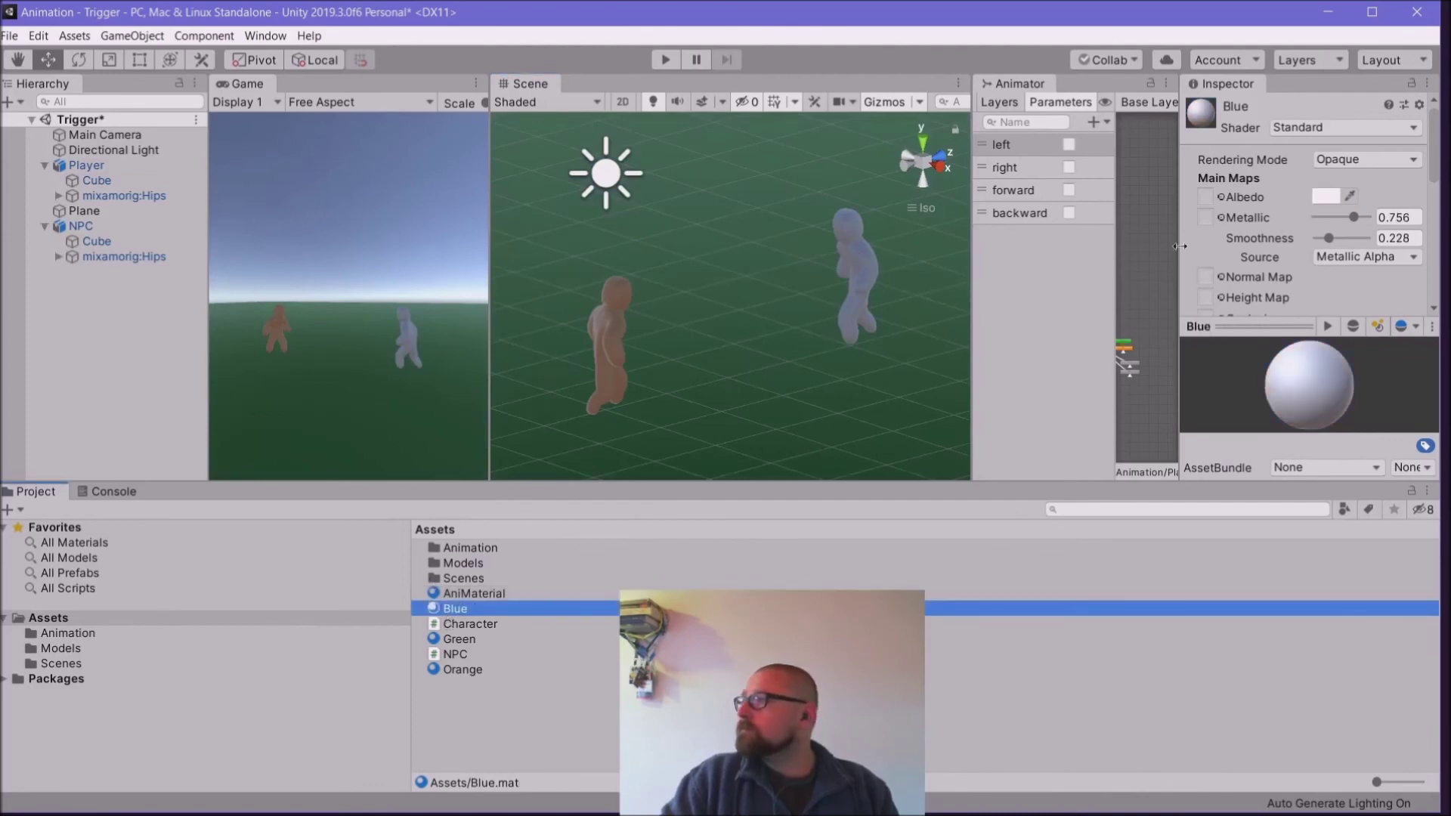
{"action": "left_click", "coordinate": [1326, 196]}
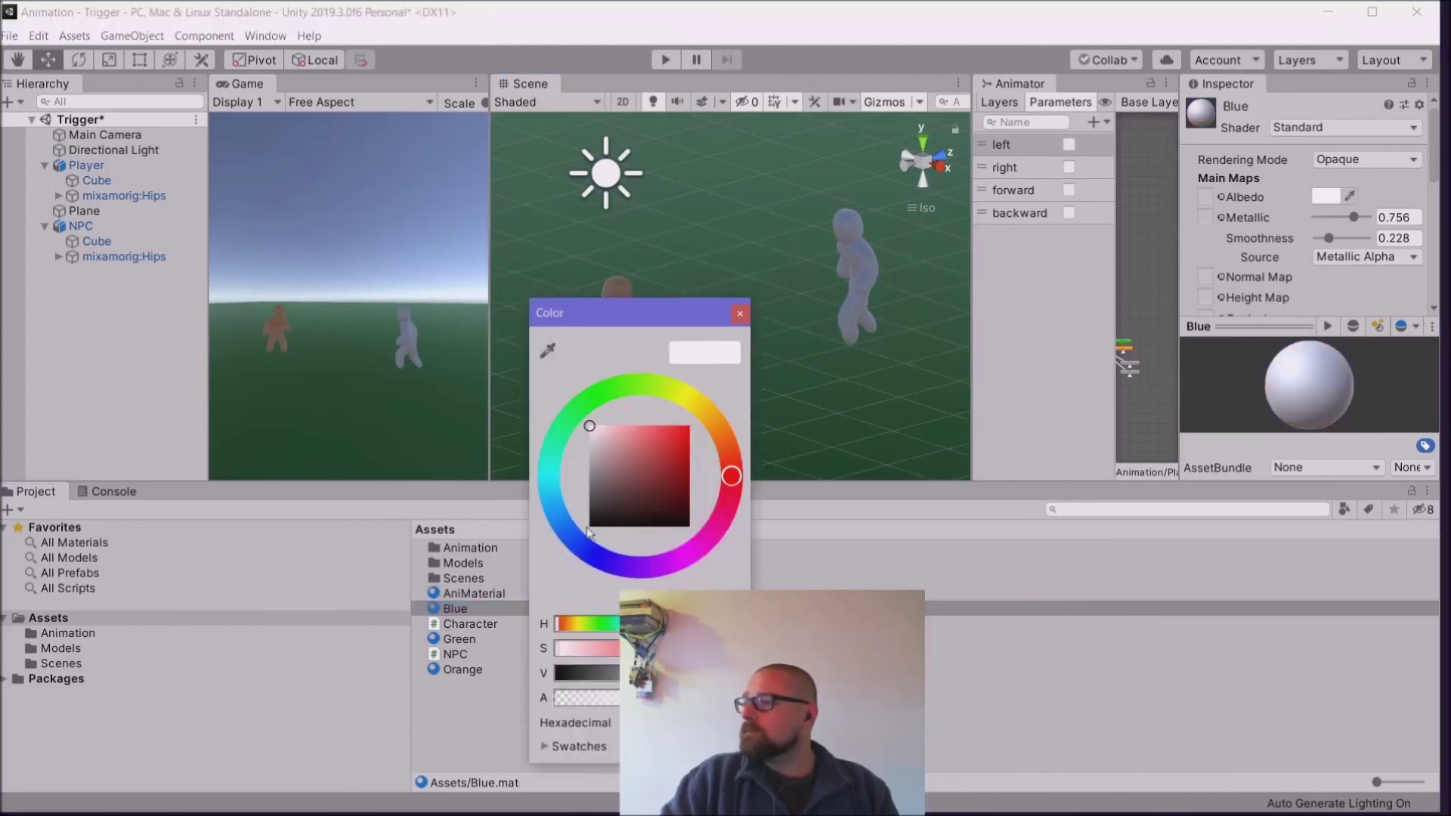
{"action": "left_click", "coordinate": [586, 554]}
{"action": "left_click", "coordinate": [688, 427]}
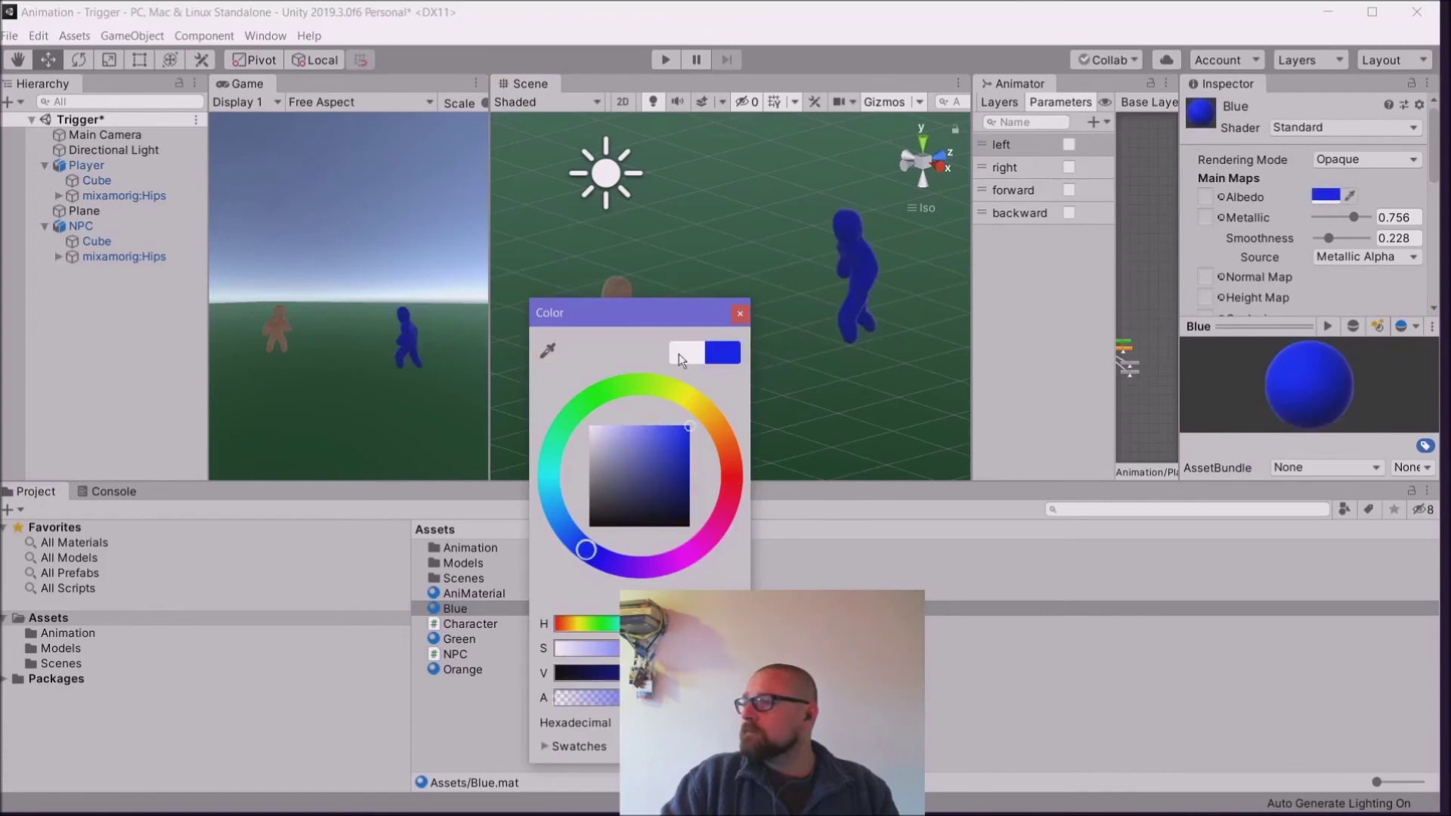
{"action": "left_click", "coordinate": [741, 312]}
{"action": "left_click_drag", "start_coordinate": [1328, 238], "coordinate": [1374, 218]}
Step: Lighten the Blue material's albedo to a softer, less saturated blue
{"action": "left_click", "coordinate": [1327, 195]}
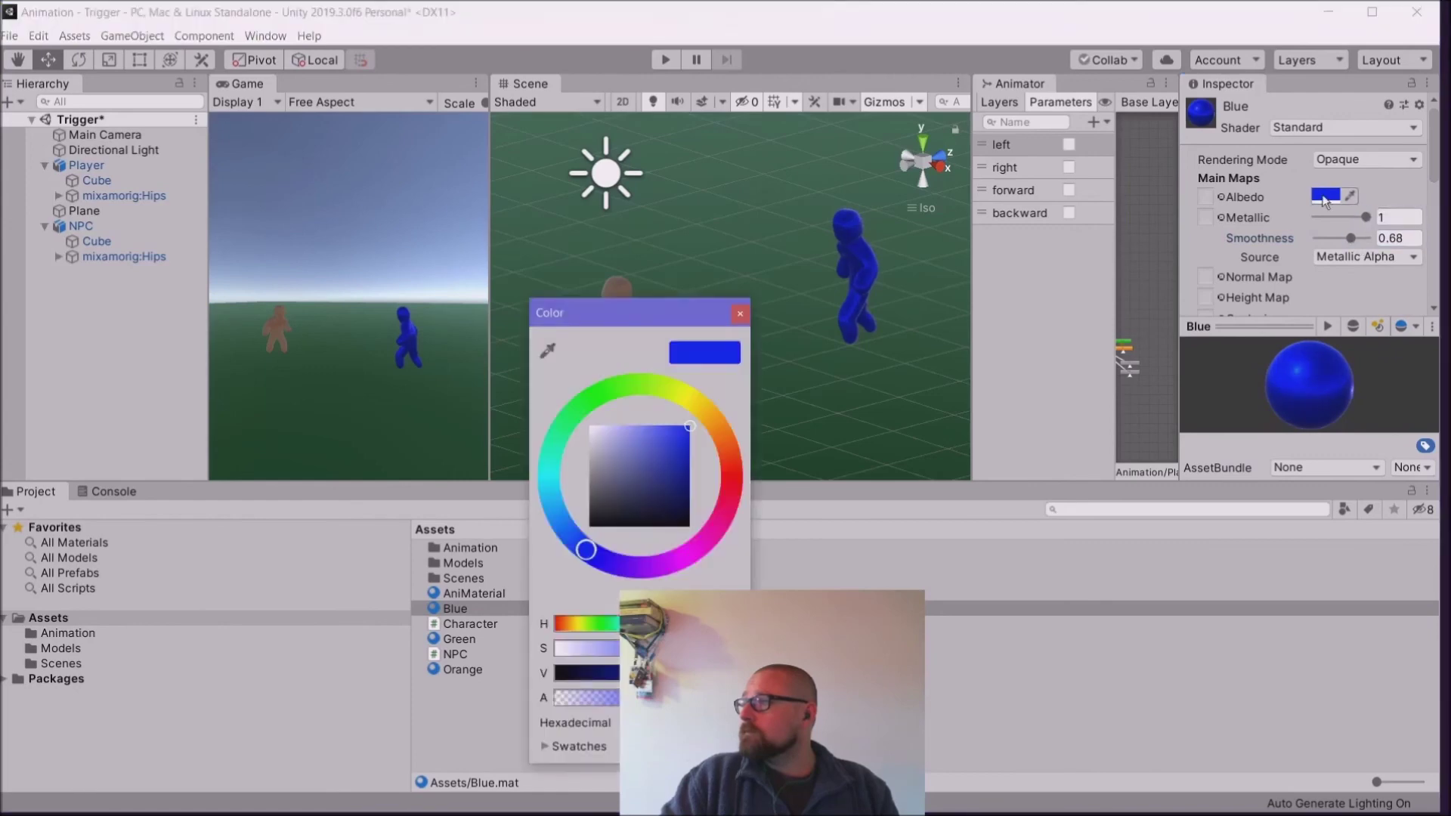
{"action": "mouse_move", "coordinate": [688, 431]}
{"action": "left_mouse_down"}
{"action": "mouse_move", "coordinate": [674, 391]}
{"action": "mouse_move", "coordinate": [651, 392]}
{"action": "left_mouse_up"}
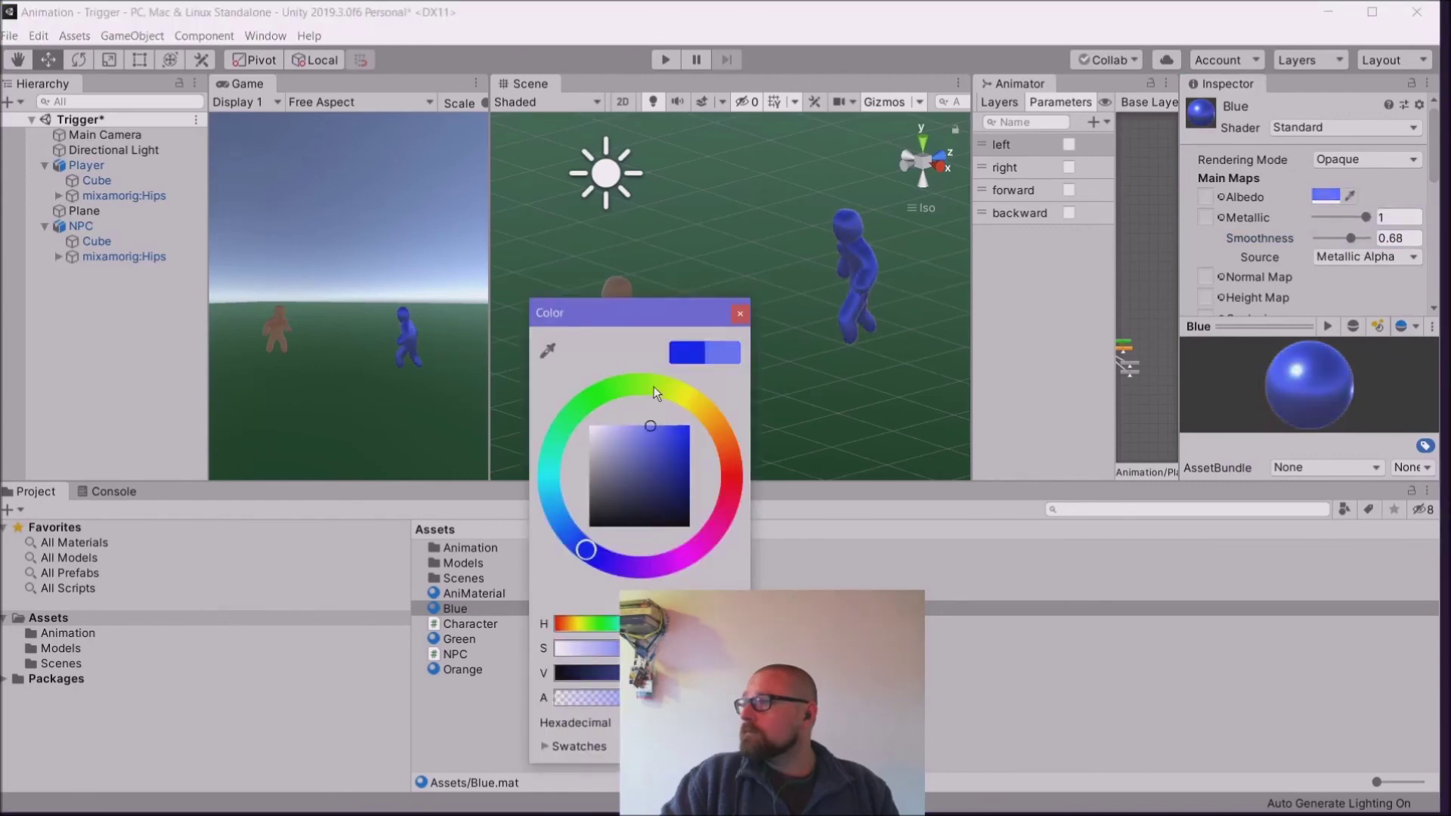
{"action": "left_click", "coordinate": [730, 313]}
{"action": "scroll", "coordinate": [728, 325], "scroll_direction": "up", "scroll_amount": 3}
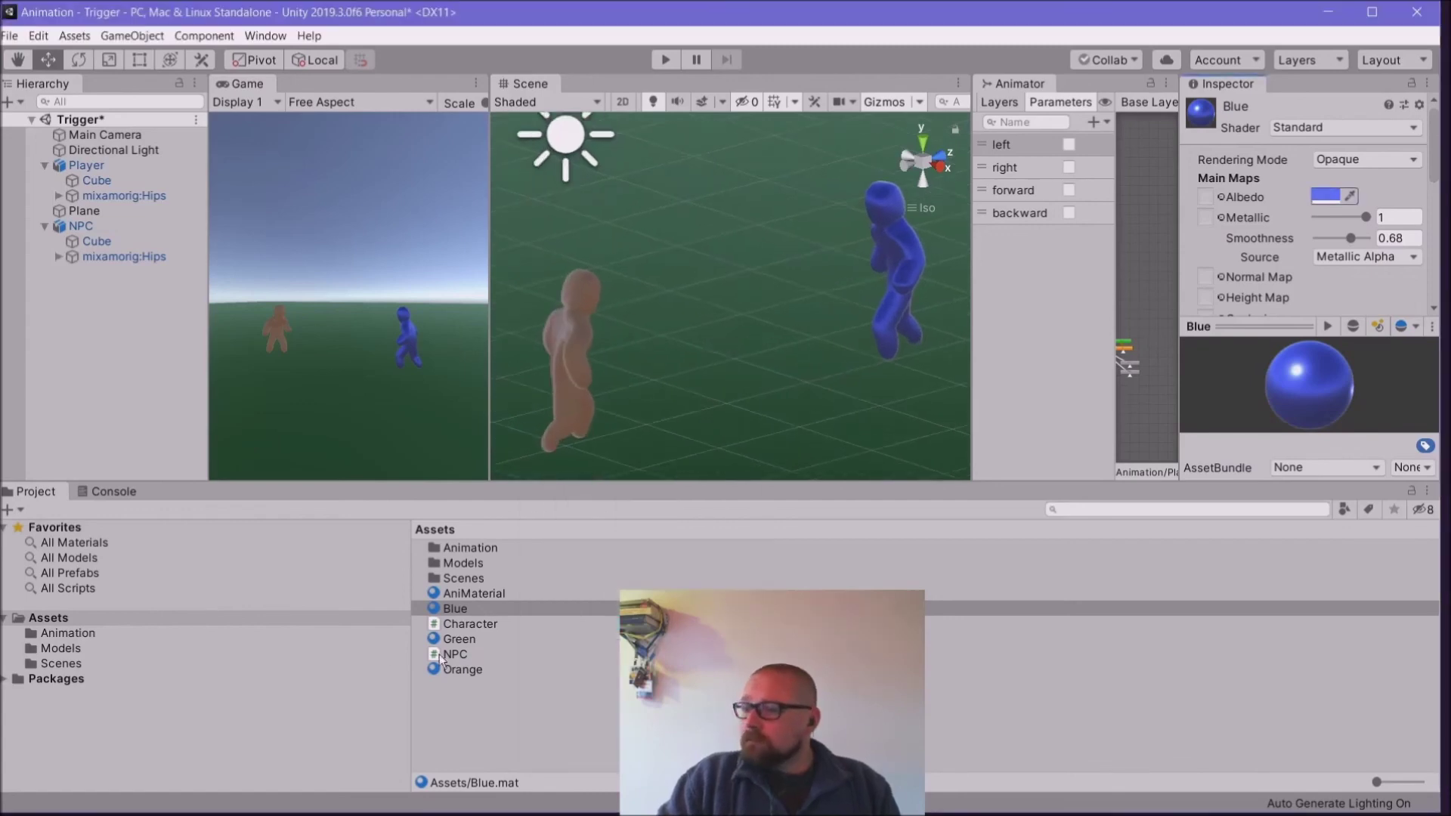
Step: Select the Player object and examine its Character script component
{"action": "left_click", "coordinate": [467, 596]}
{"action": "left_click", "coordinate": [90, 165]}
{"action": "scroll", "coordinate": [1295, 302], "scroll_direction": "down", "scroll_amount": 6}
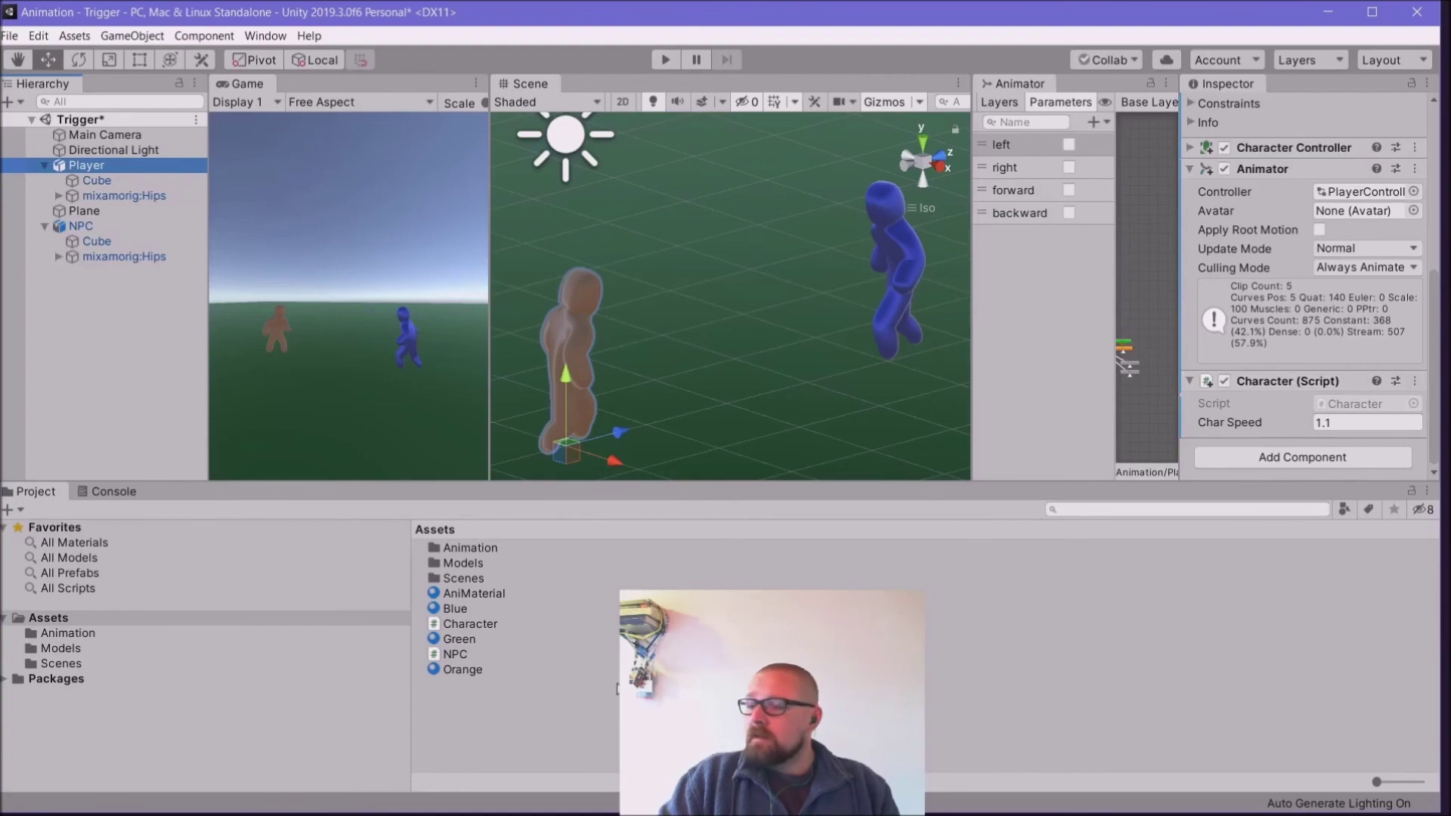
Step: Switch to Visual Studio and declare a private Material field named myMaterial below aniCurve in the Character class
{"action": "mouse_move", "coordinate": [327, 807]}
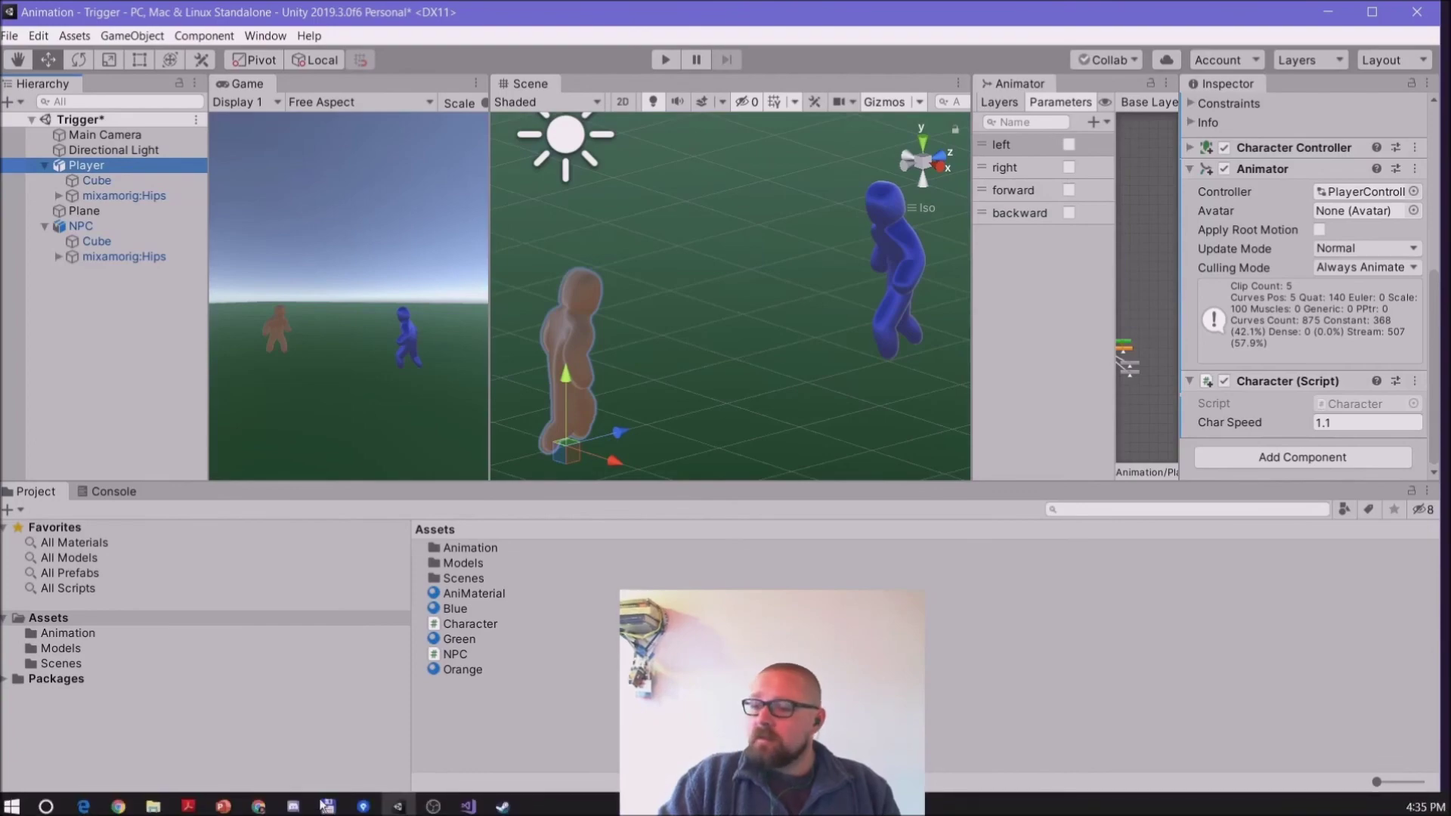
{"action": "left_click", "coordinate": [468, 806]}
{"action": "scroll", "coordinate": [428, 349], "scroll_direction": "up", "scroll_amount": 7}
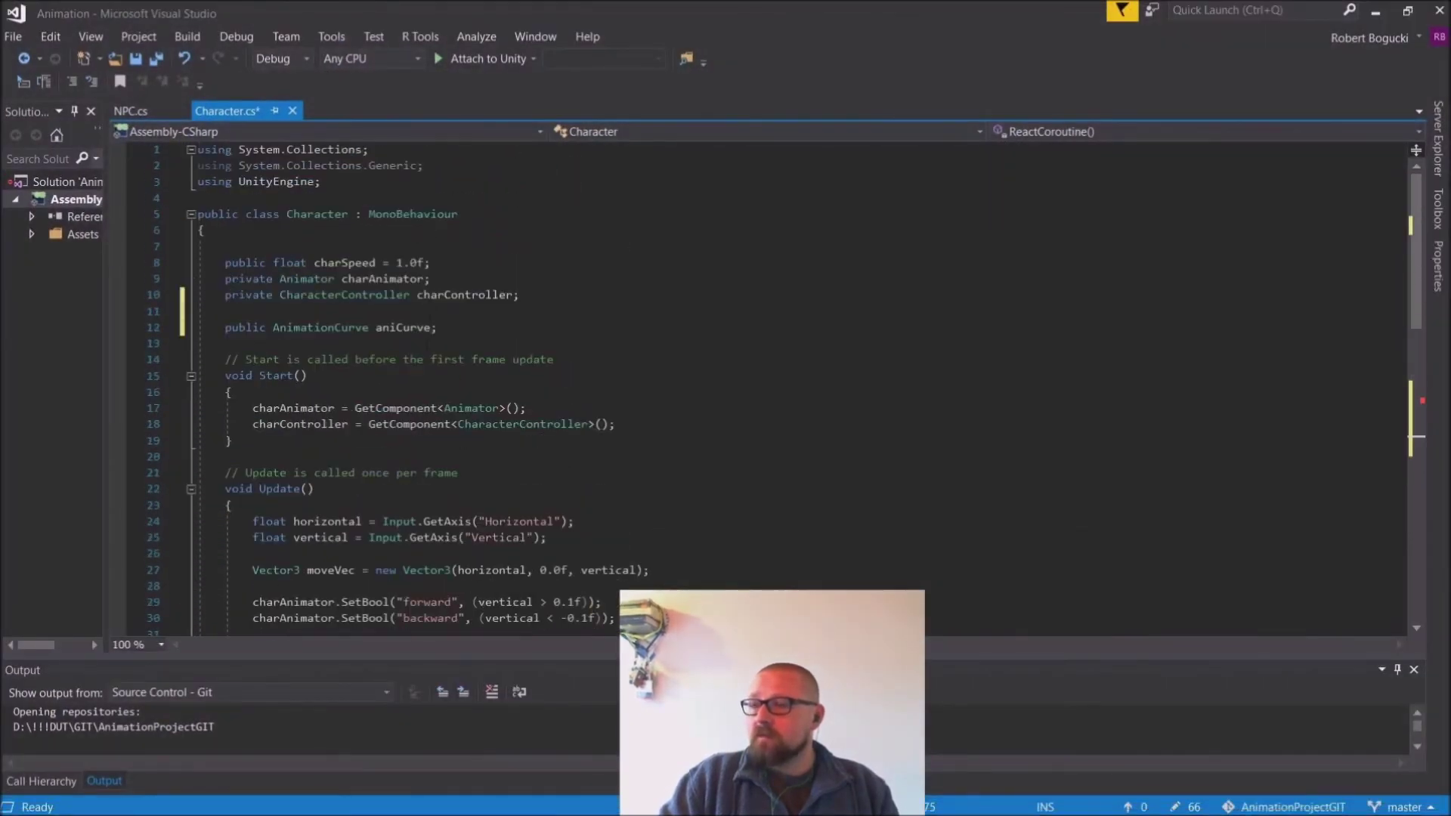
{"action": "scroll", "coordinate": [427, 349], "scroll_direction": "up", "scroll_amount": 1}
{"action": "left_click", "coordinate": [450, 279]}
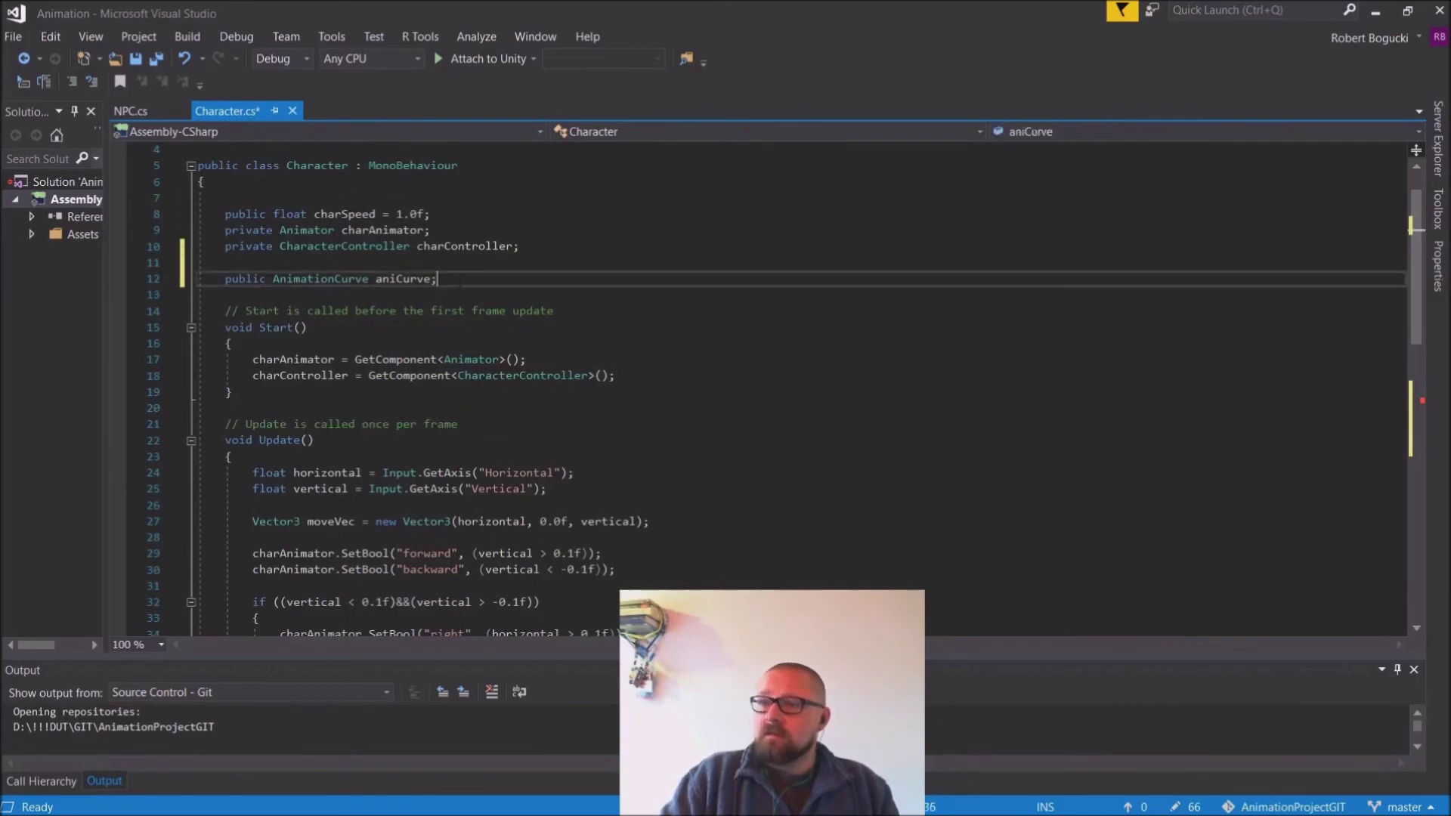
{"action": "key", "text": "Return"}
{"action": "type", "text": "privat"}
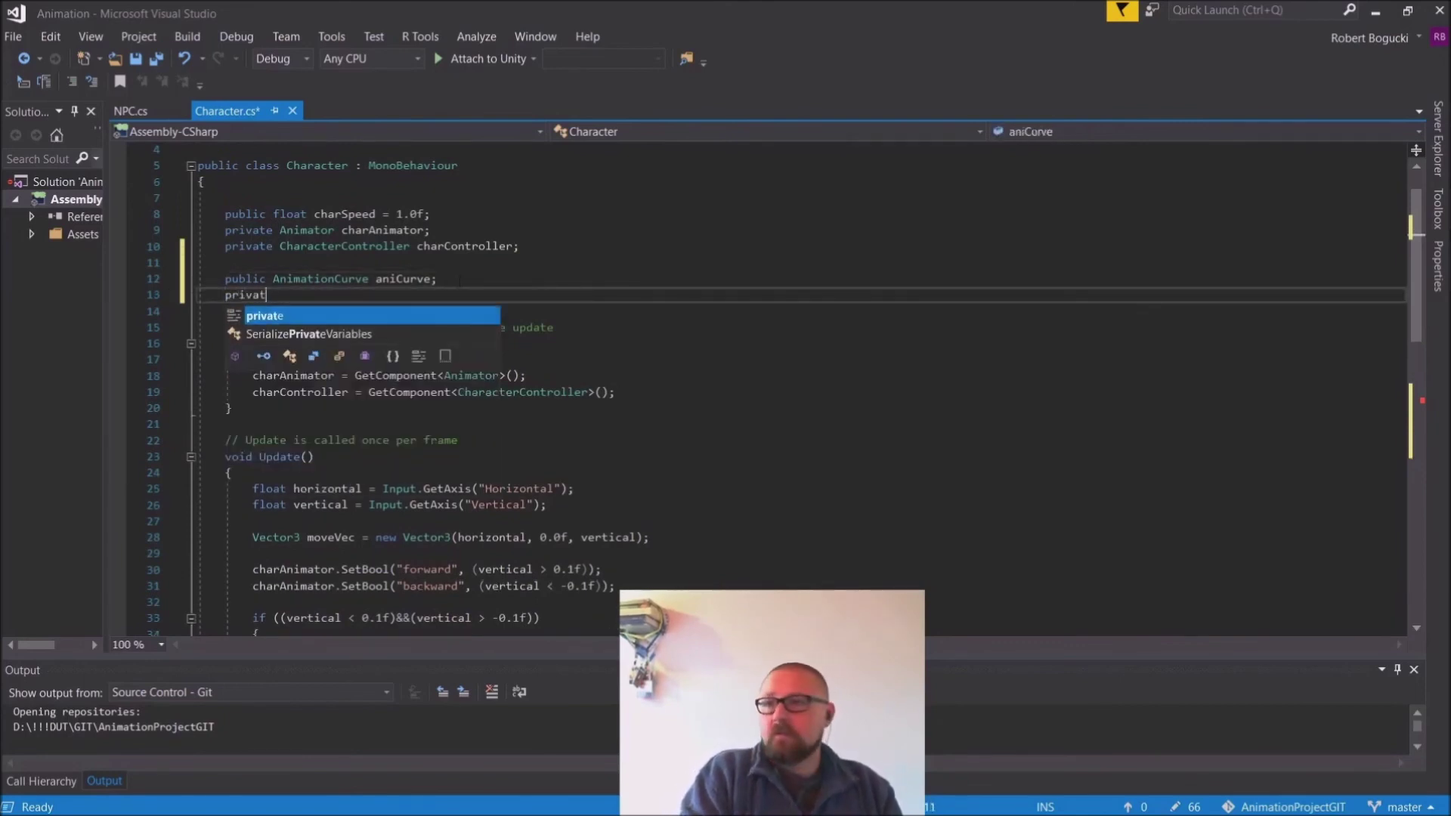
{"action": "type", "text": "e Material"}
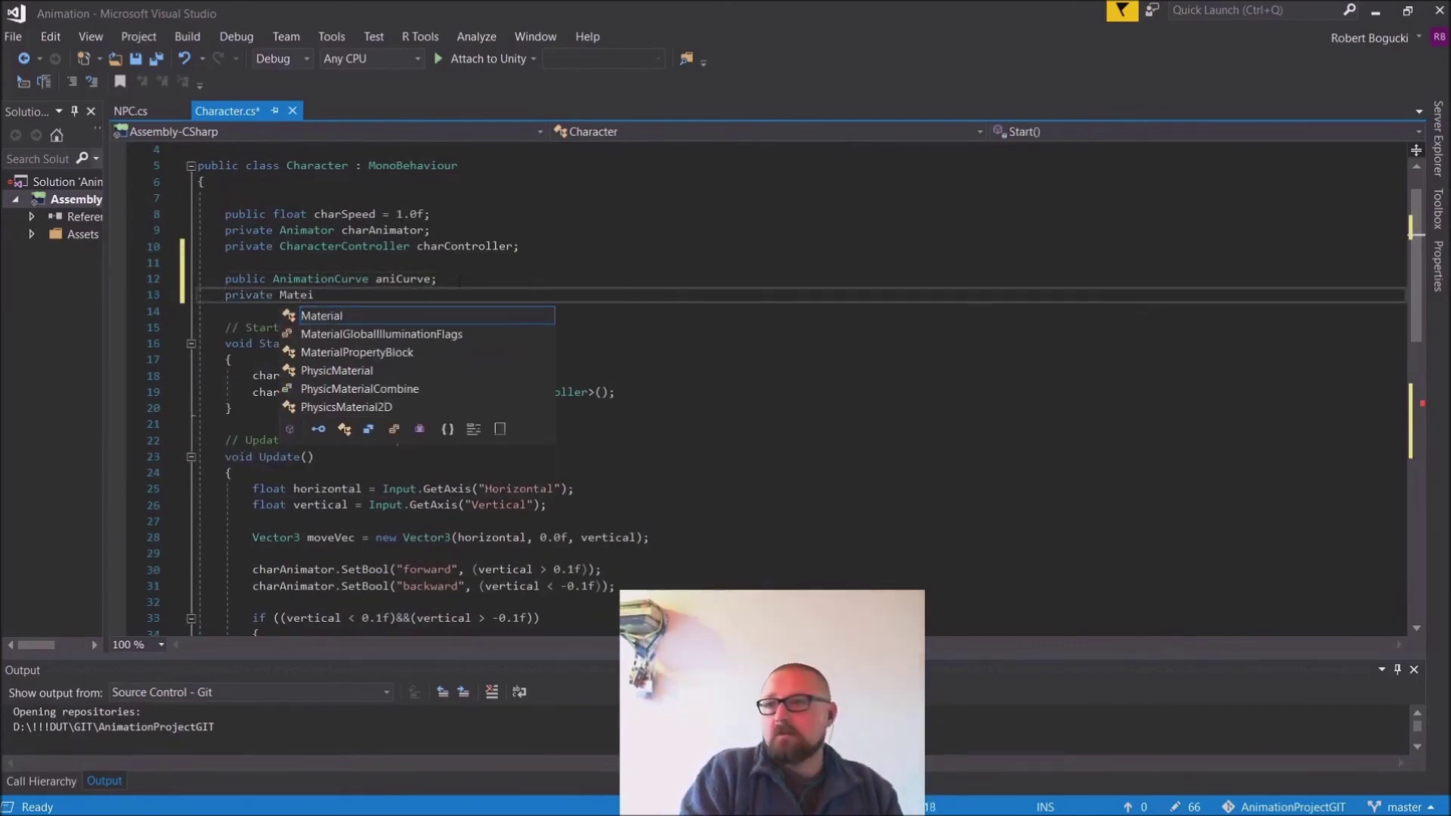
{"action": "type", "text": " muy"}
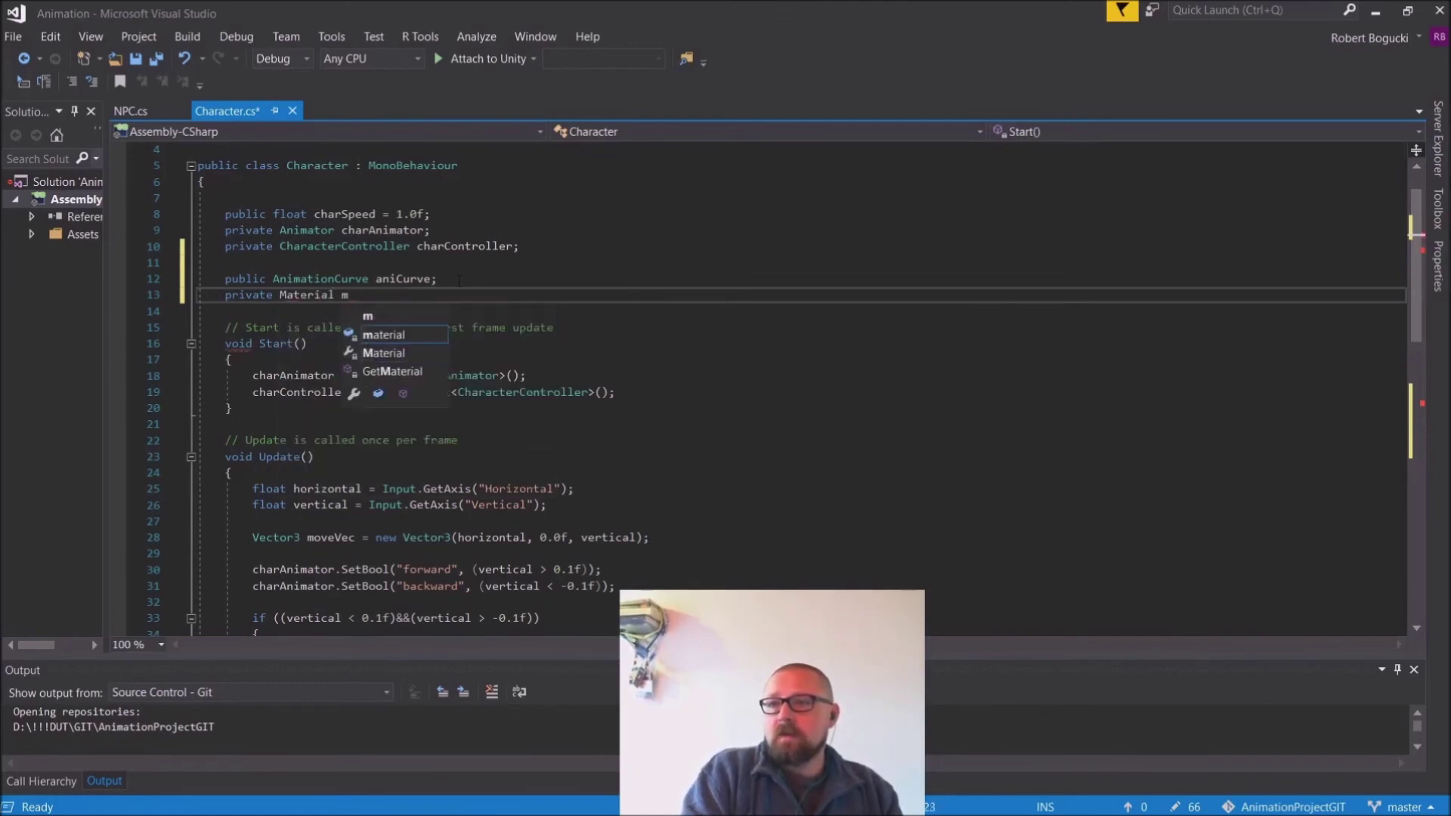
{"action": "key", "text": "BackSpace"}
{"action": "key", "text": "BackSpace"}
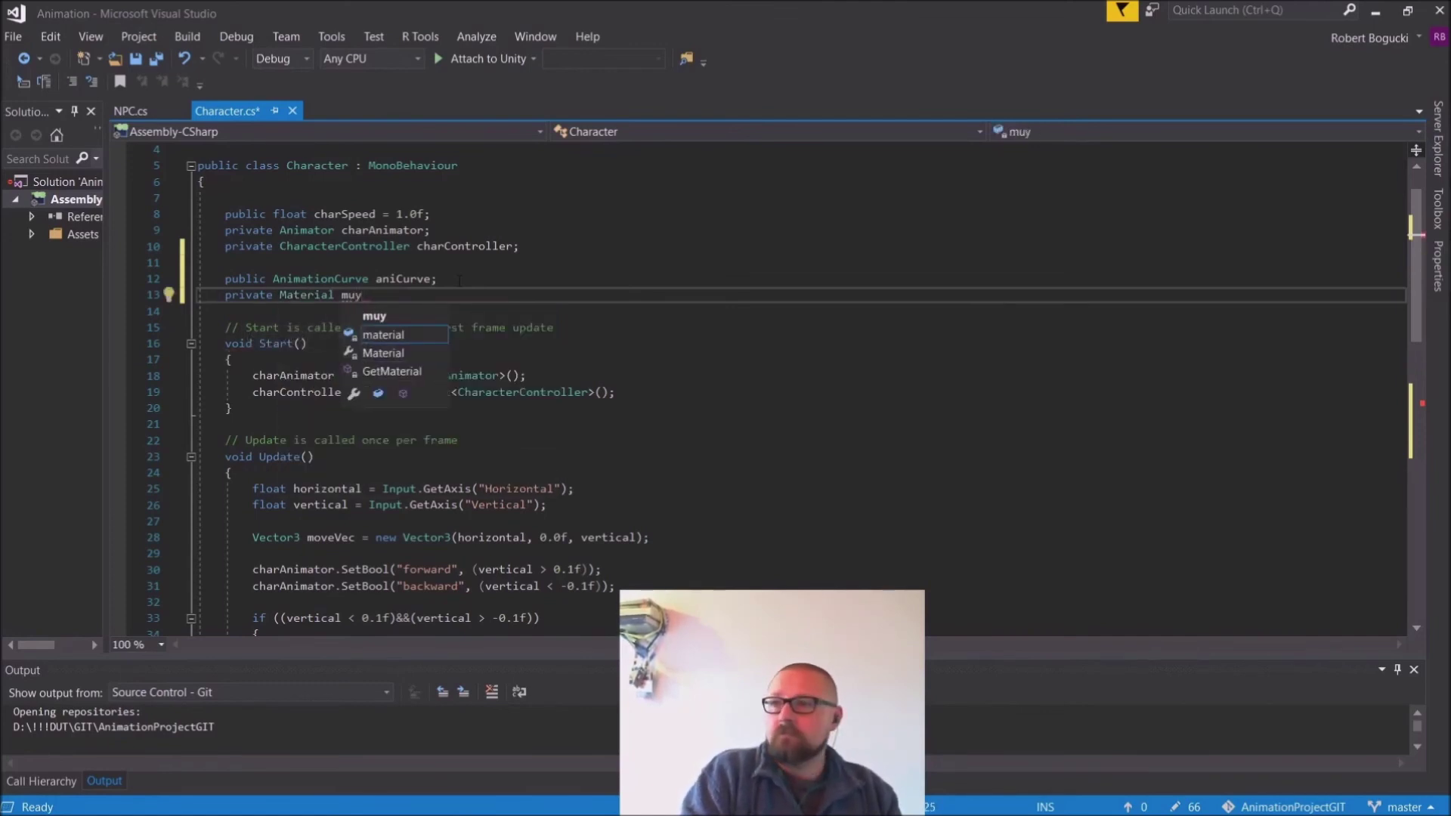
{"action": "type", "text": "yMaterial"}
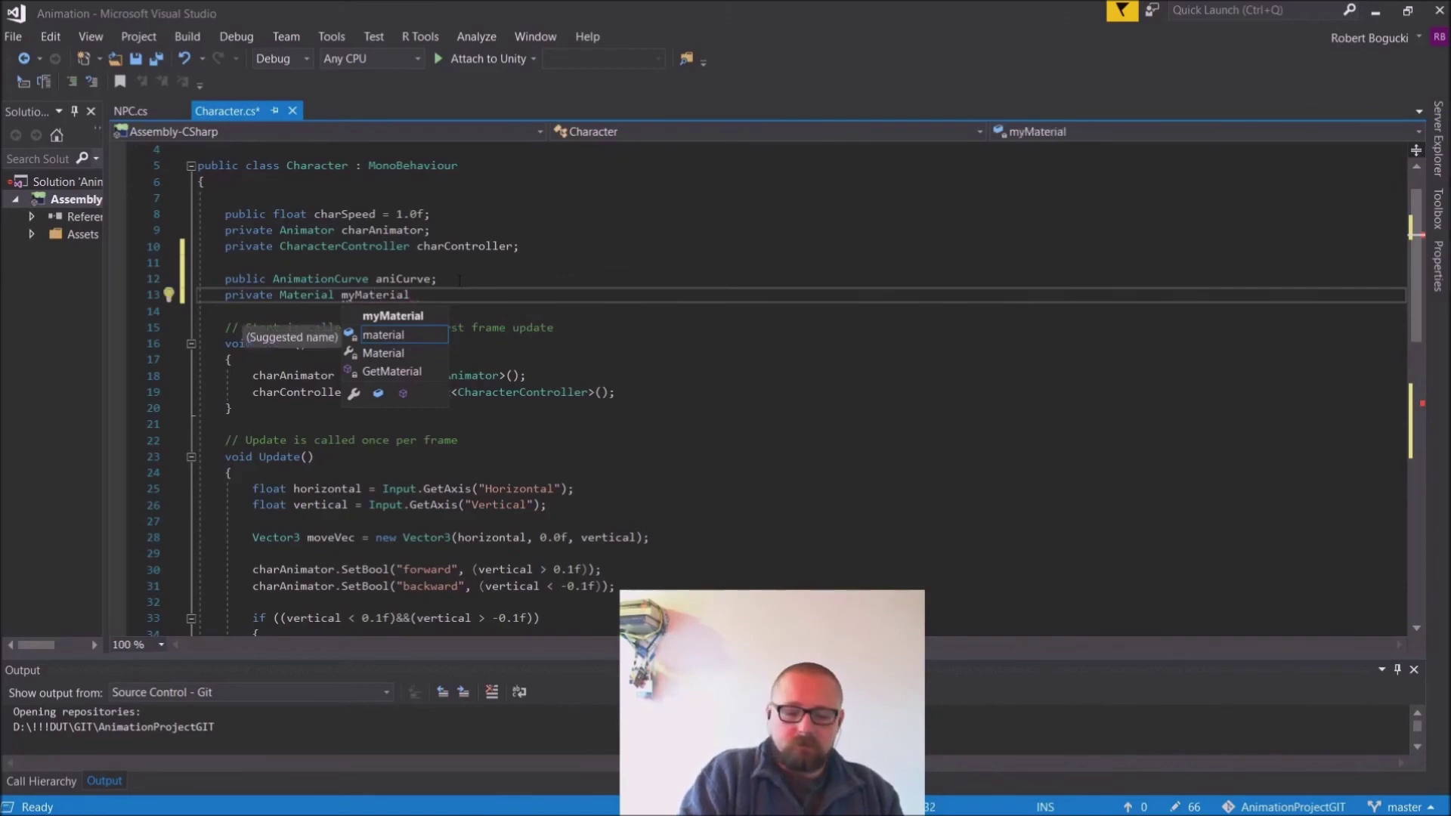
{"action": "key", "text": "Escape"}
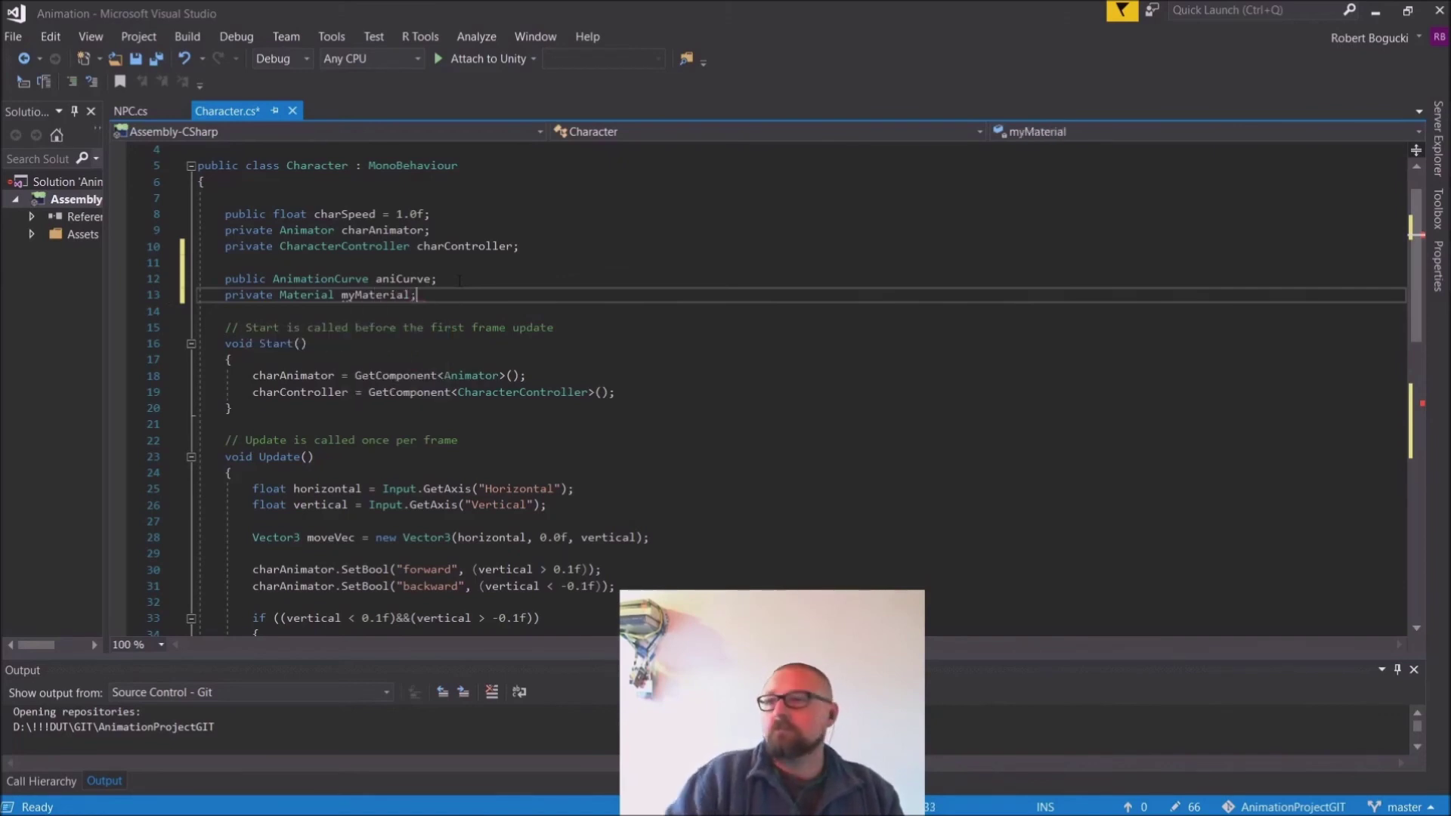
{"action": "type", "text": ";"}
{"action": "scroll", "coordinate": [756, 378], "scroll_direction": "down", "scroll_amount": 4}
{"action": "scroll", "coordinate": [756, 378], "scroll_direction": "up", "scroll_amount": 3}
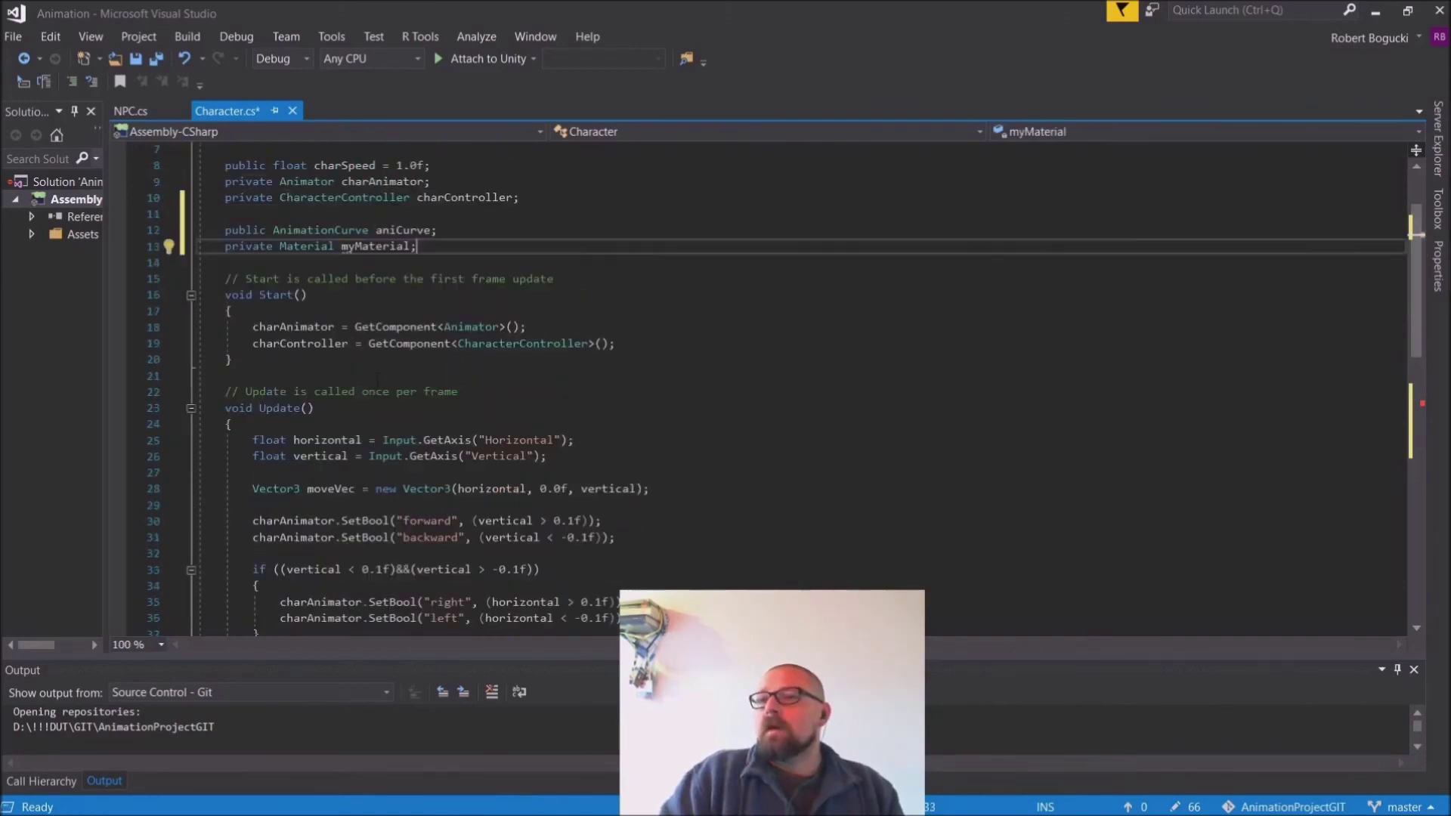
{"action": "left_click_drag", "start_coordinate": [632, 346], "coordinate": [634, 352]}
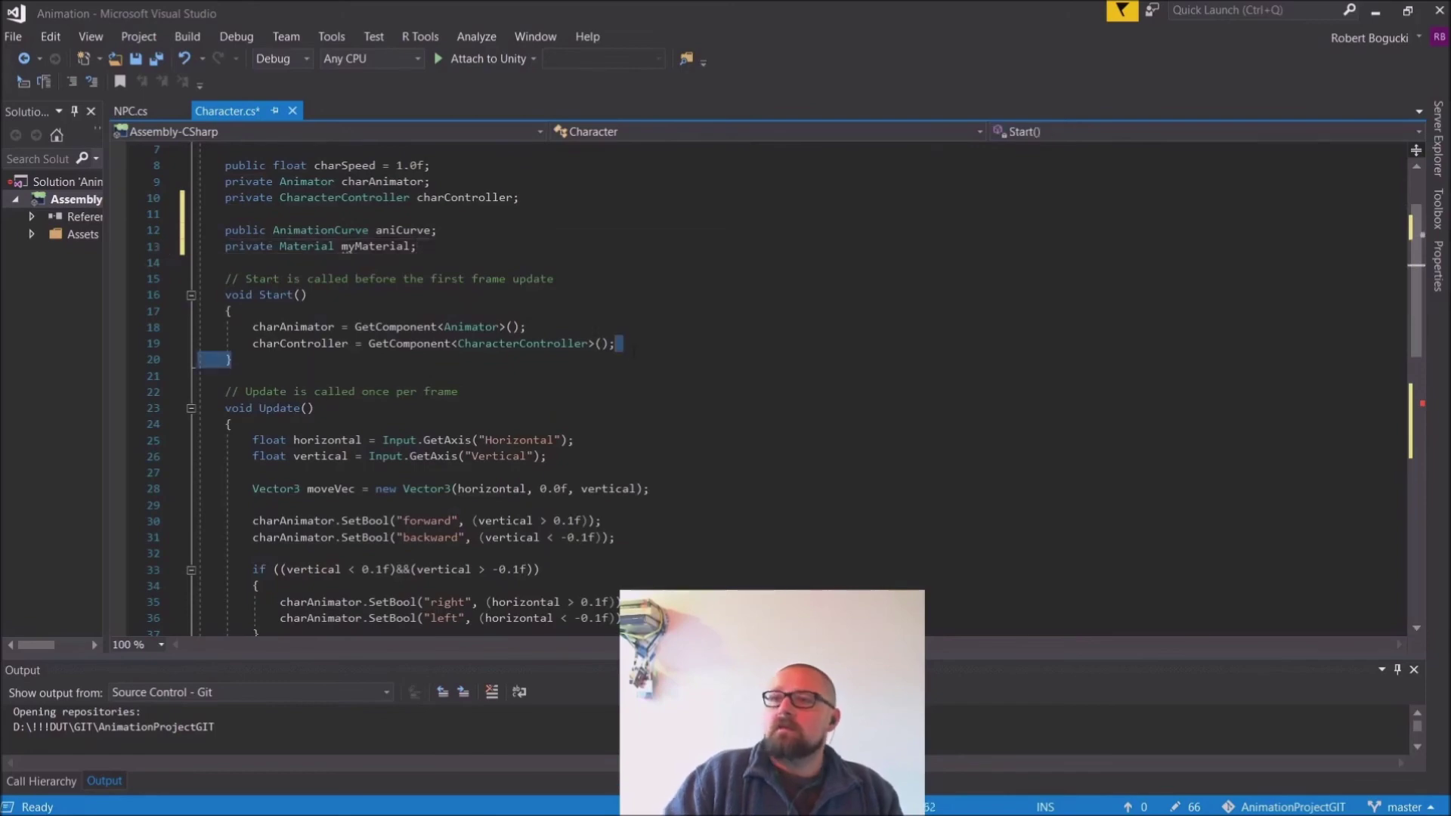
{"action": "key", "text": "Up"}
{"action": "key", "text": "Down"}
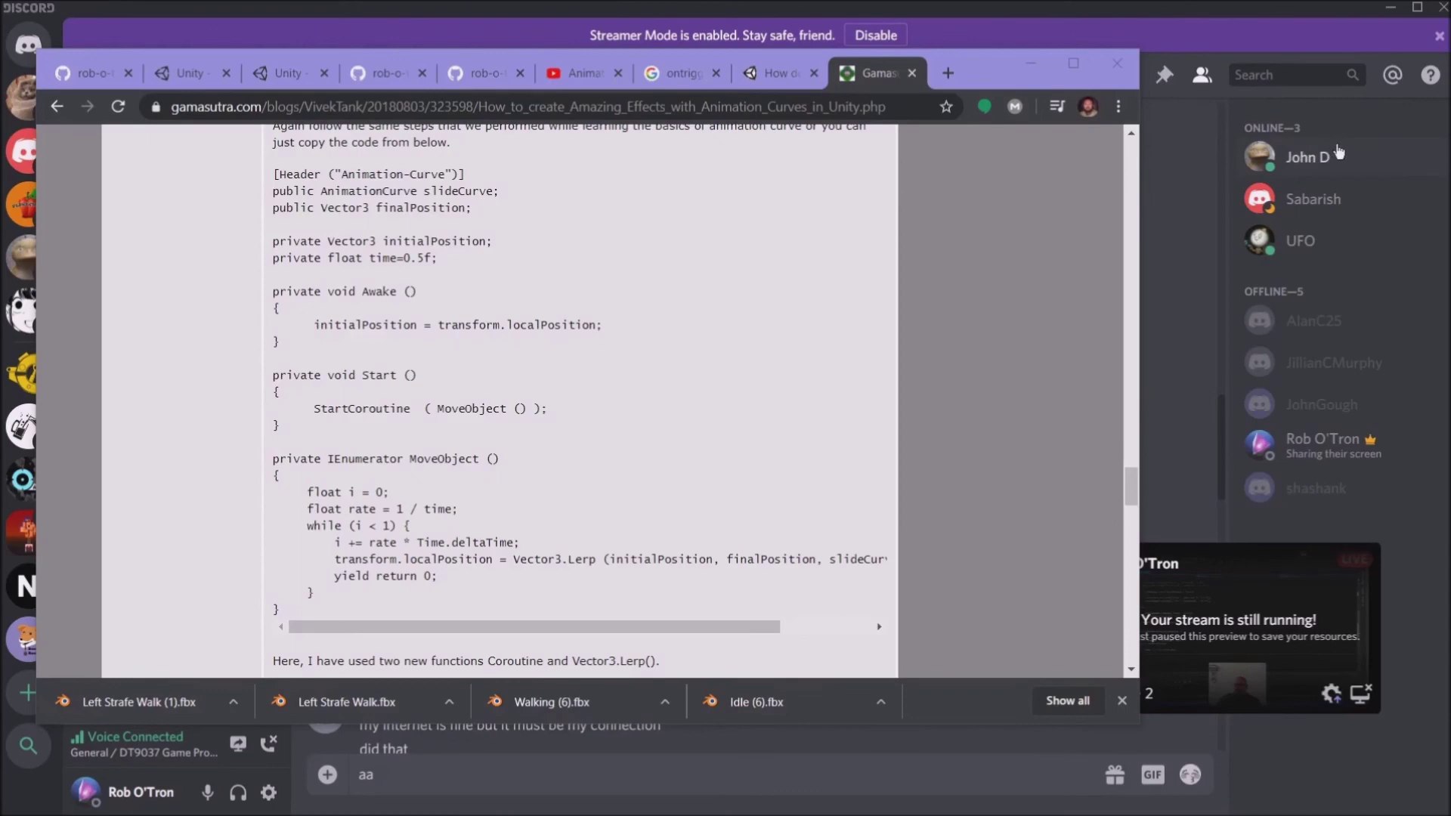
Step: Switch to Visual Studio and add the statement yield return 0; below the aniCurve.Evaluate line in ReactCoroutine's while loop
{"action": "left_click", "coordinate": [1109, 23]}
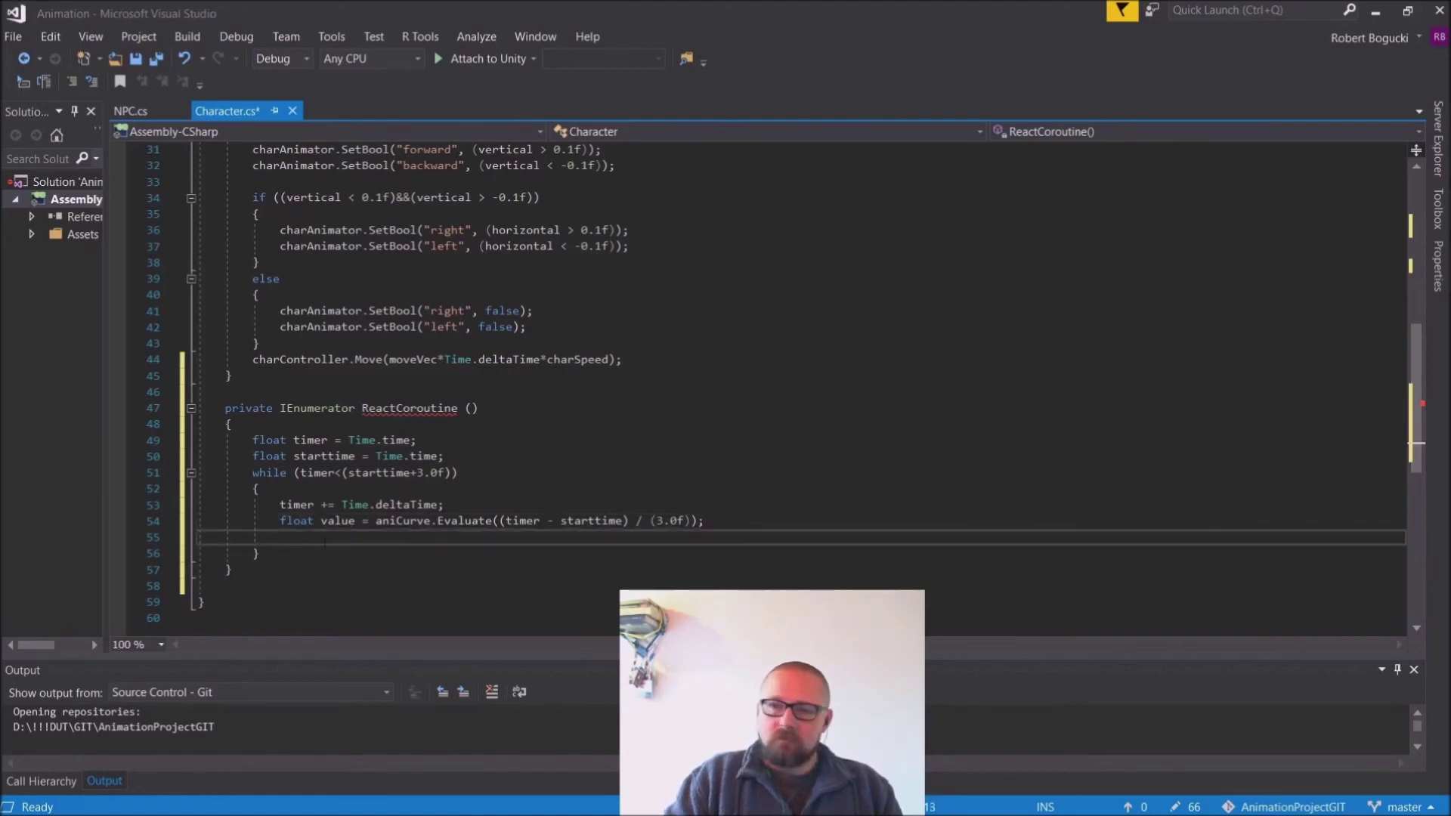
{"action": "type", "text": "yie"}
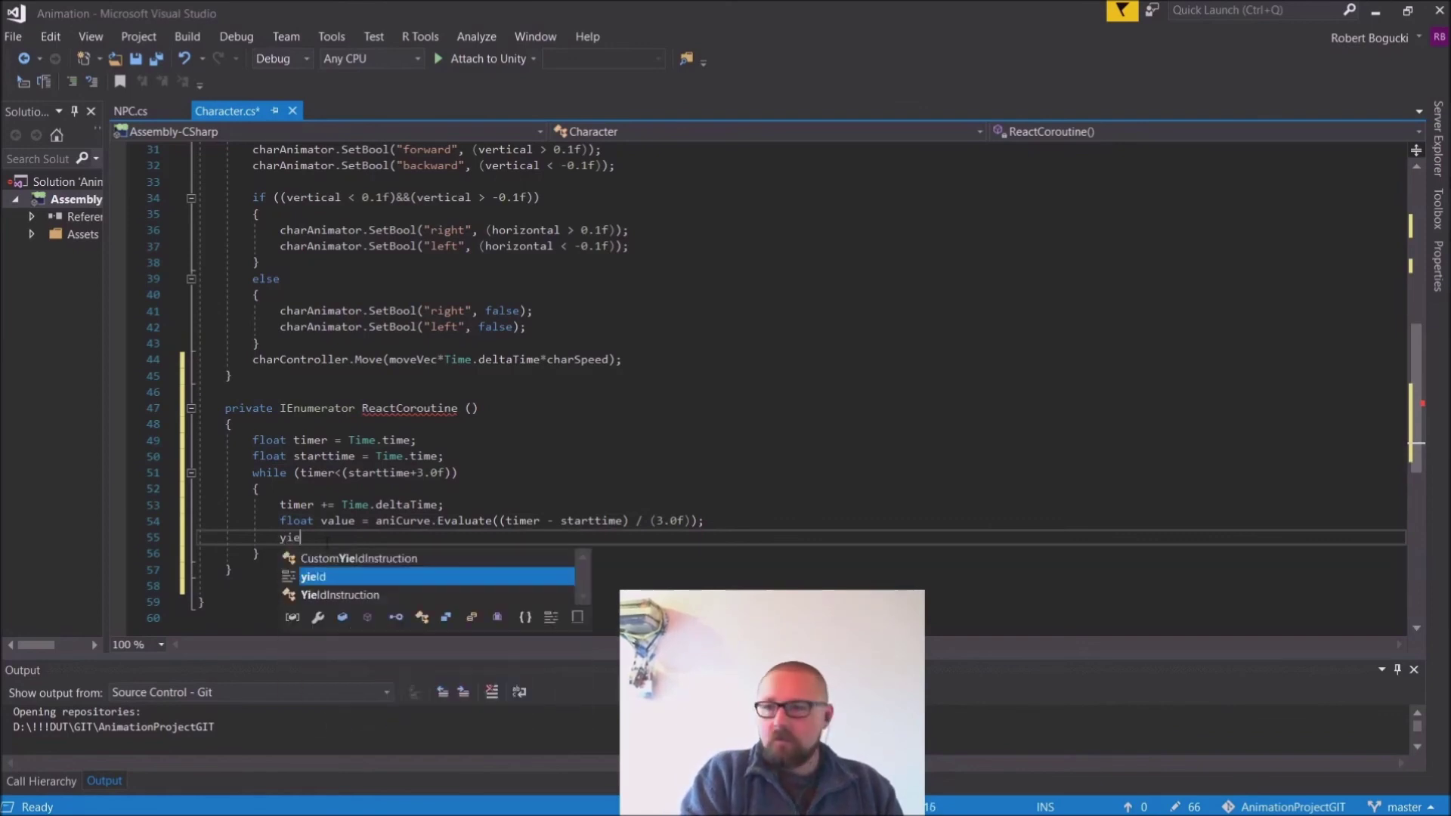
{"action": "type", "text": "ld;"}
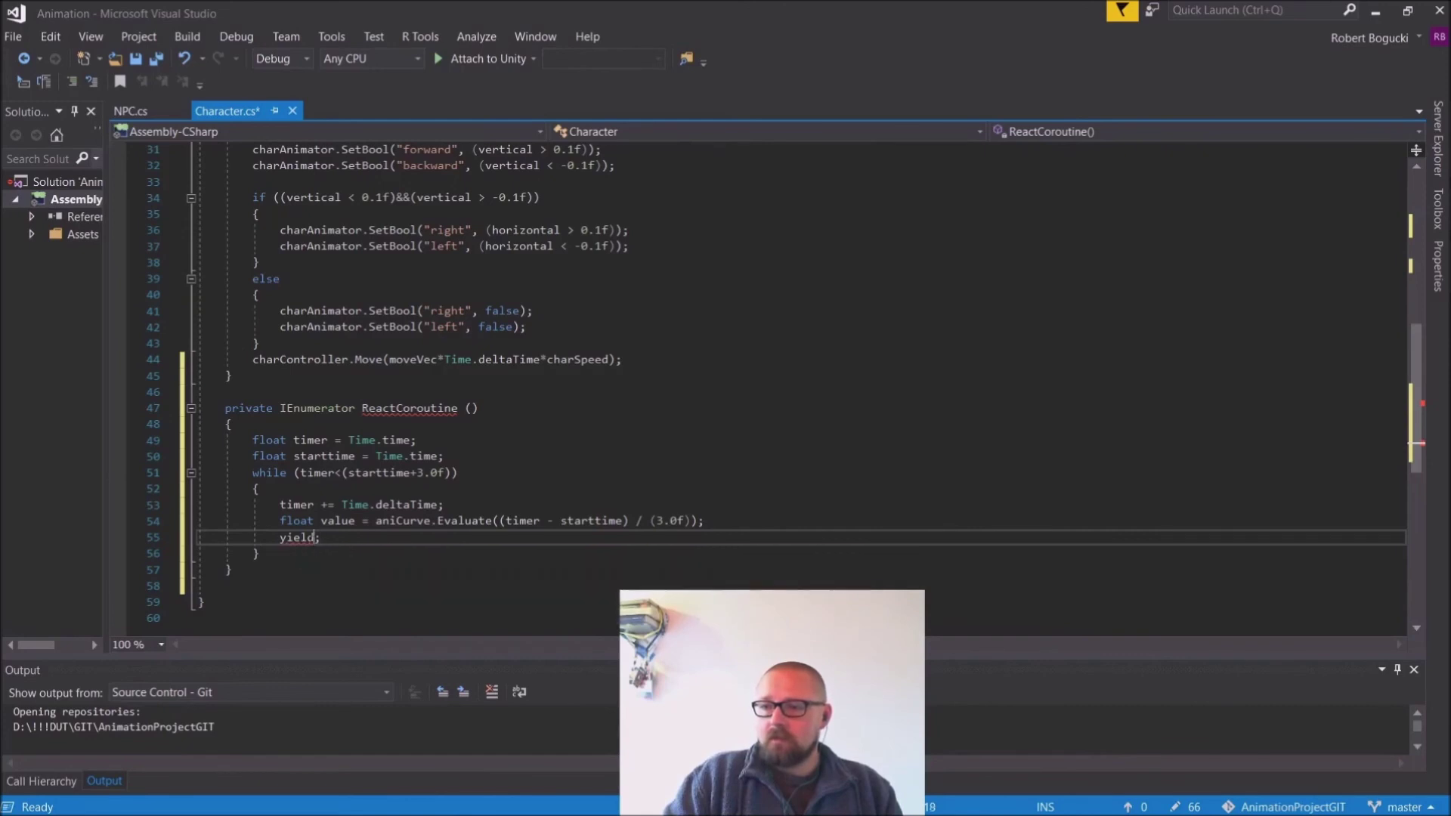
{"action": "mouse_move", "coordinate": [298, 537]}
{"action": "key", "text": "Left"}
{"action": "type", "text": "re"}
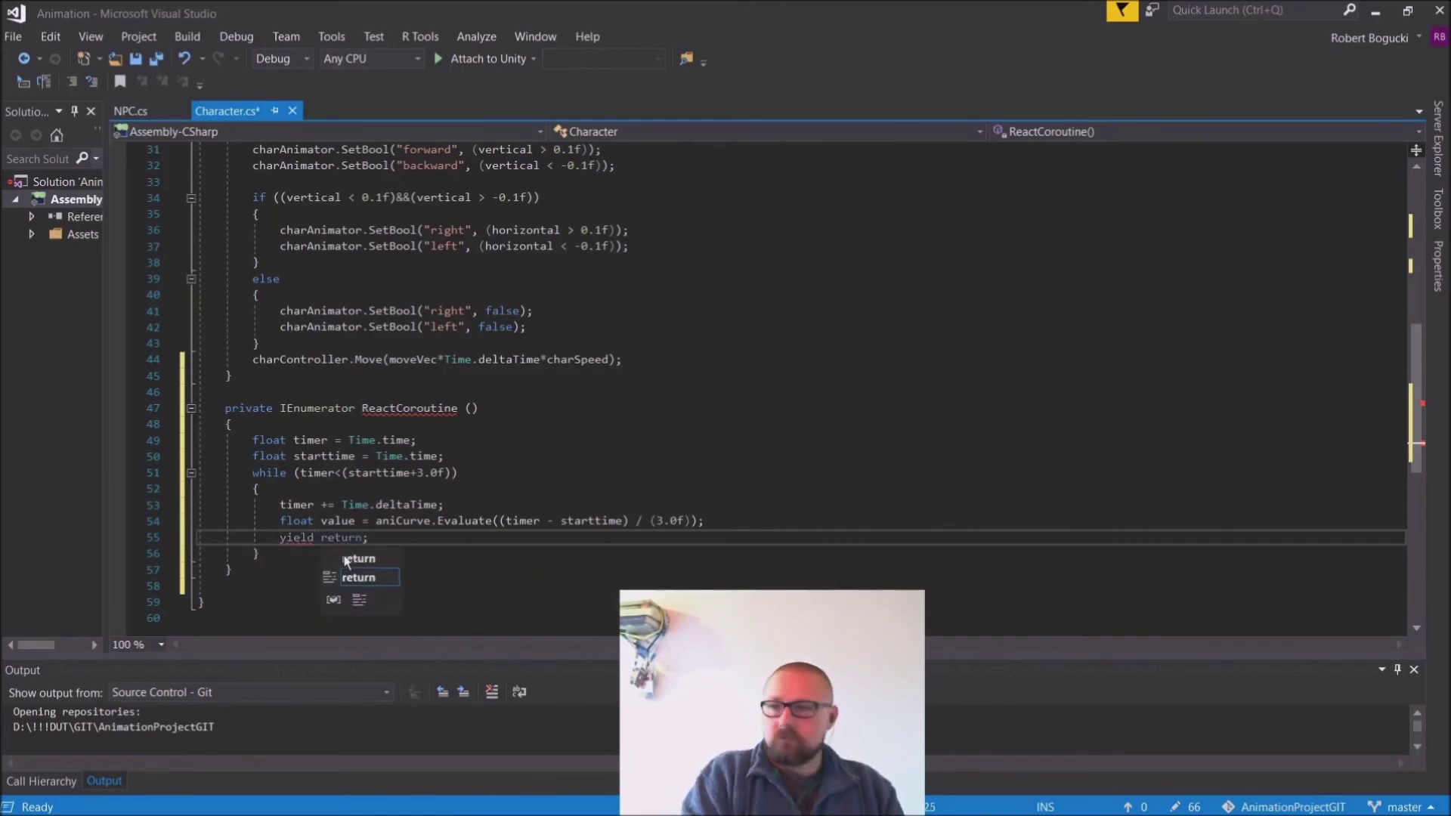
{"action": "key", "text": "Tab"}
{"action": "left_click", "coordinate": [368, 456]}
{"action": "mouse_move", "coordinate": [344, 538]}
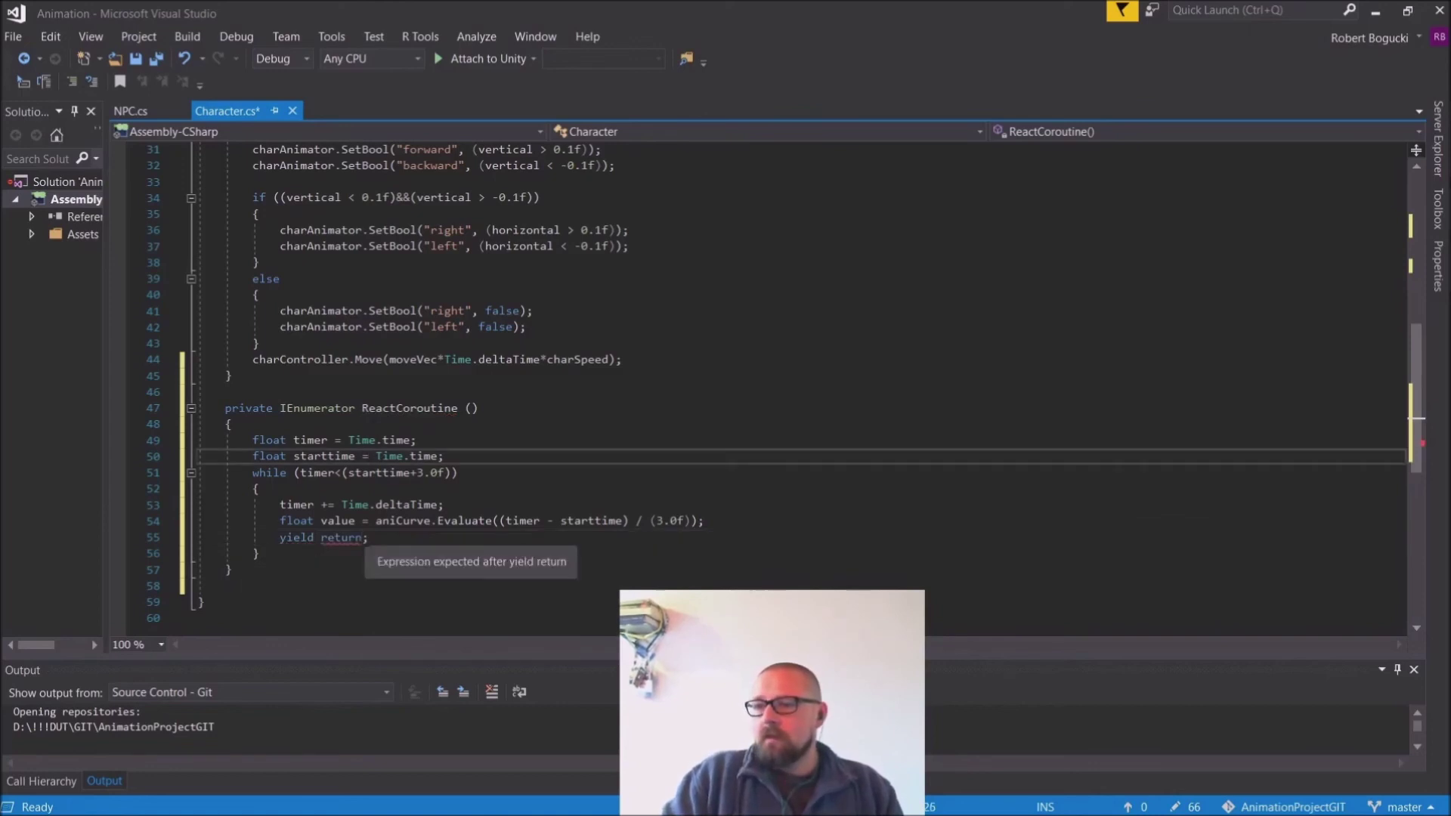
{"action": "left_click", "coordinate": [368, 537]}
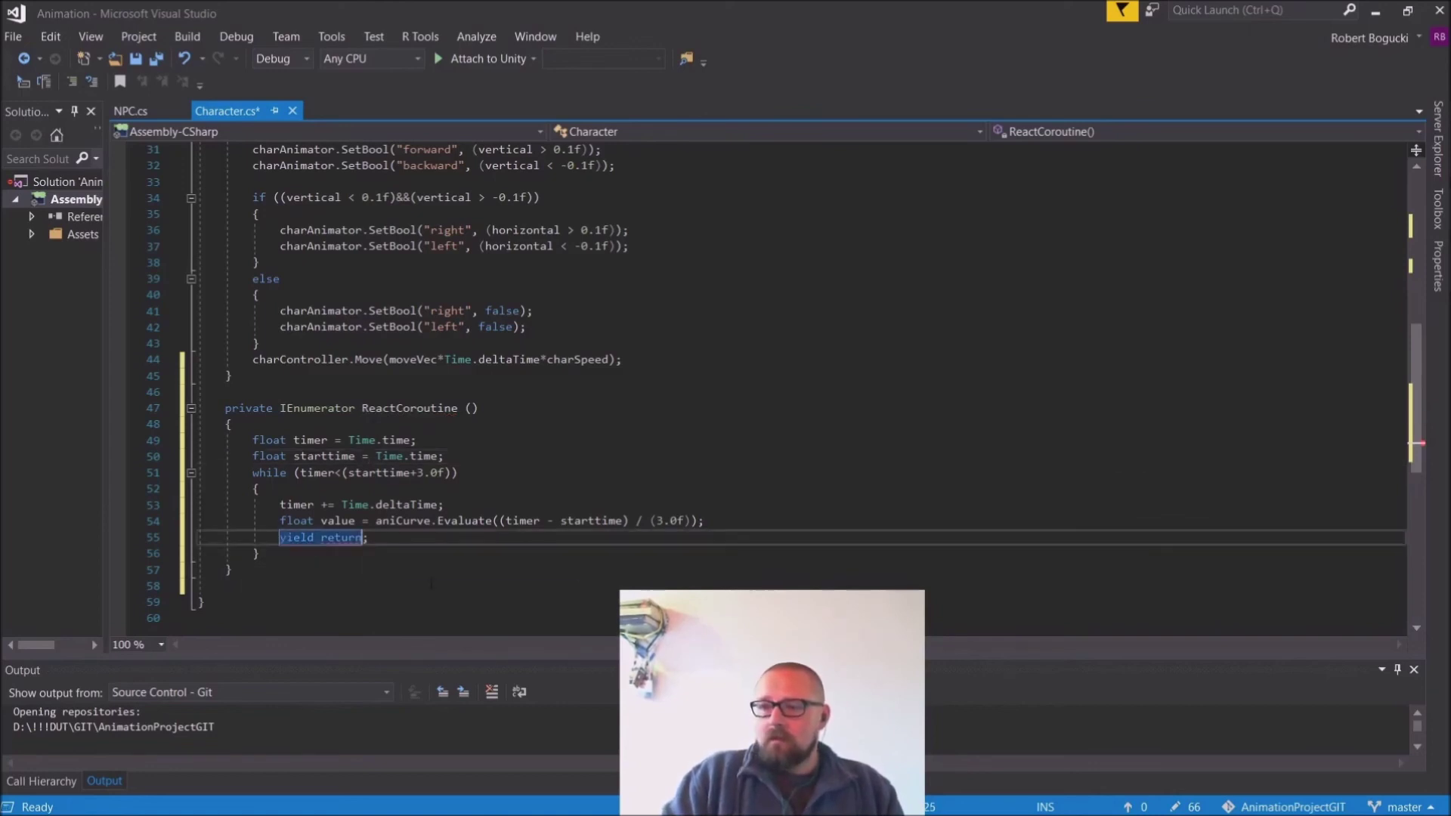
{"action": "type", "text": "0"}
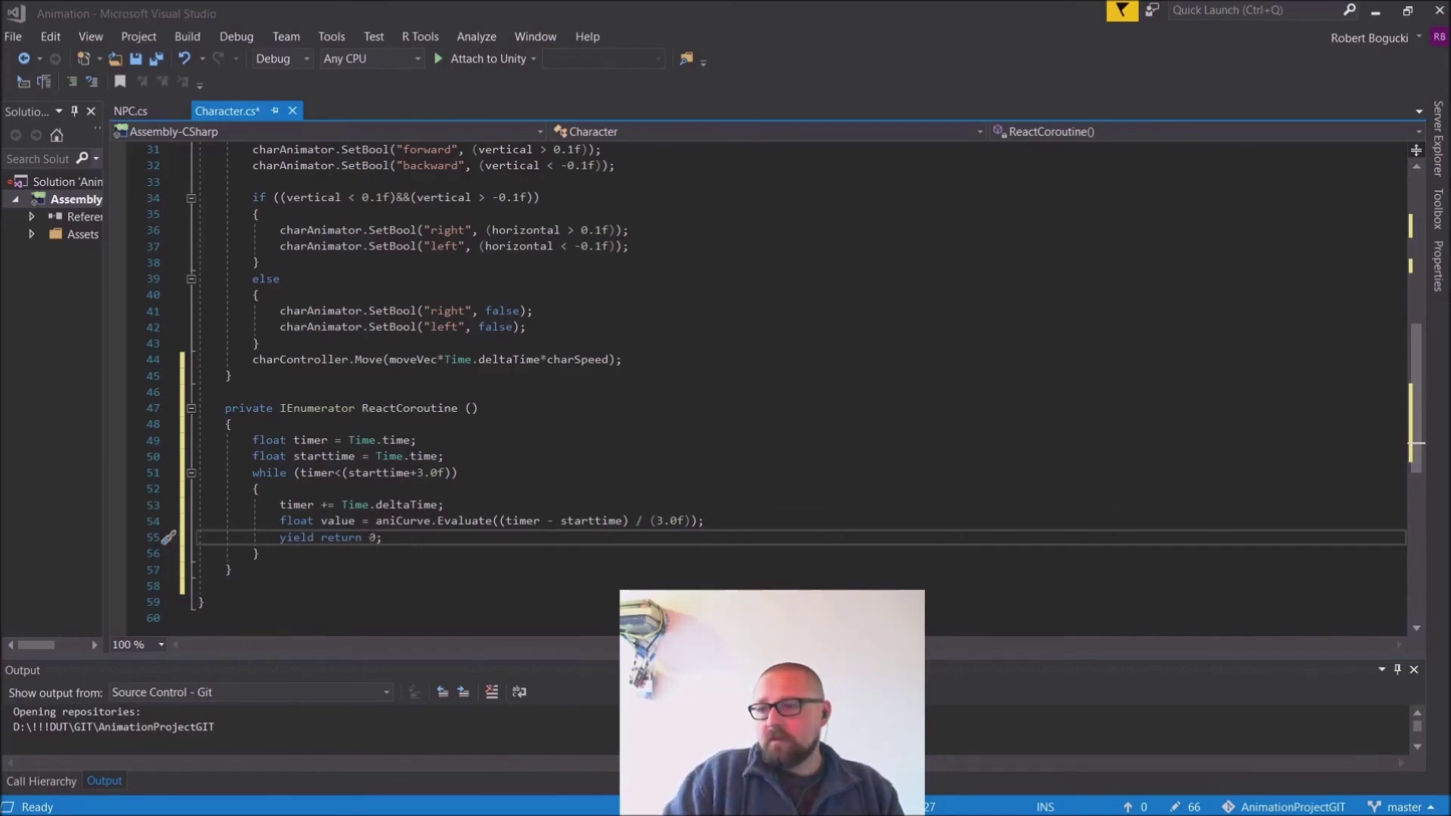
Step: Change the yield statement in ReactCoroutine's while loop to return null
{"action": "key", "text": "BackSpace"}
{"action": "type", "text": "null"}
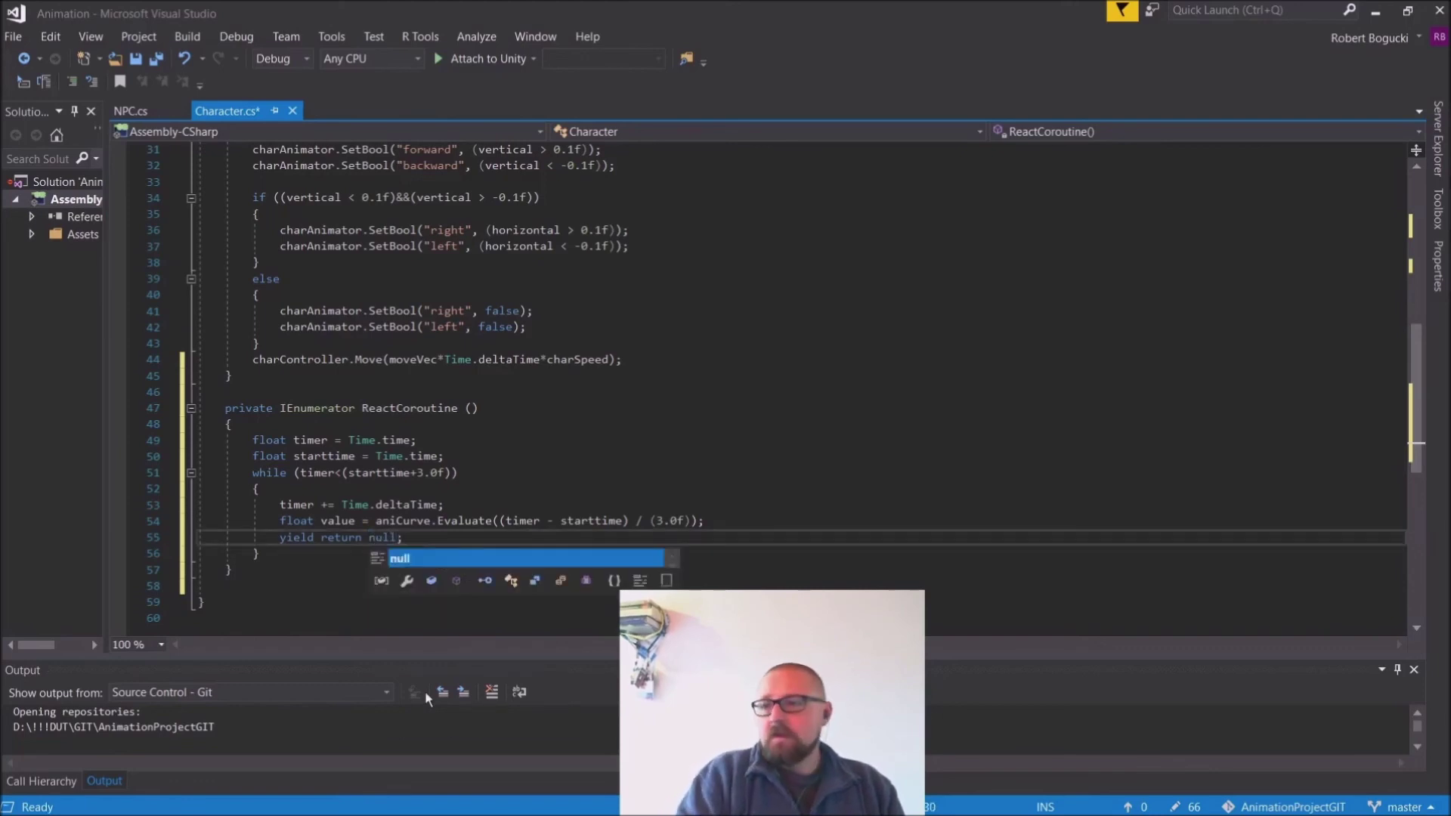
{"action": "left_click", "coordinate": [268, 440]}
{"action": "left_click", "coordinate": [269, 472]}
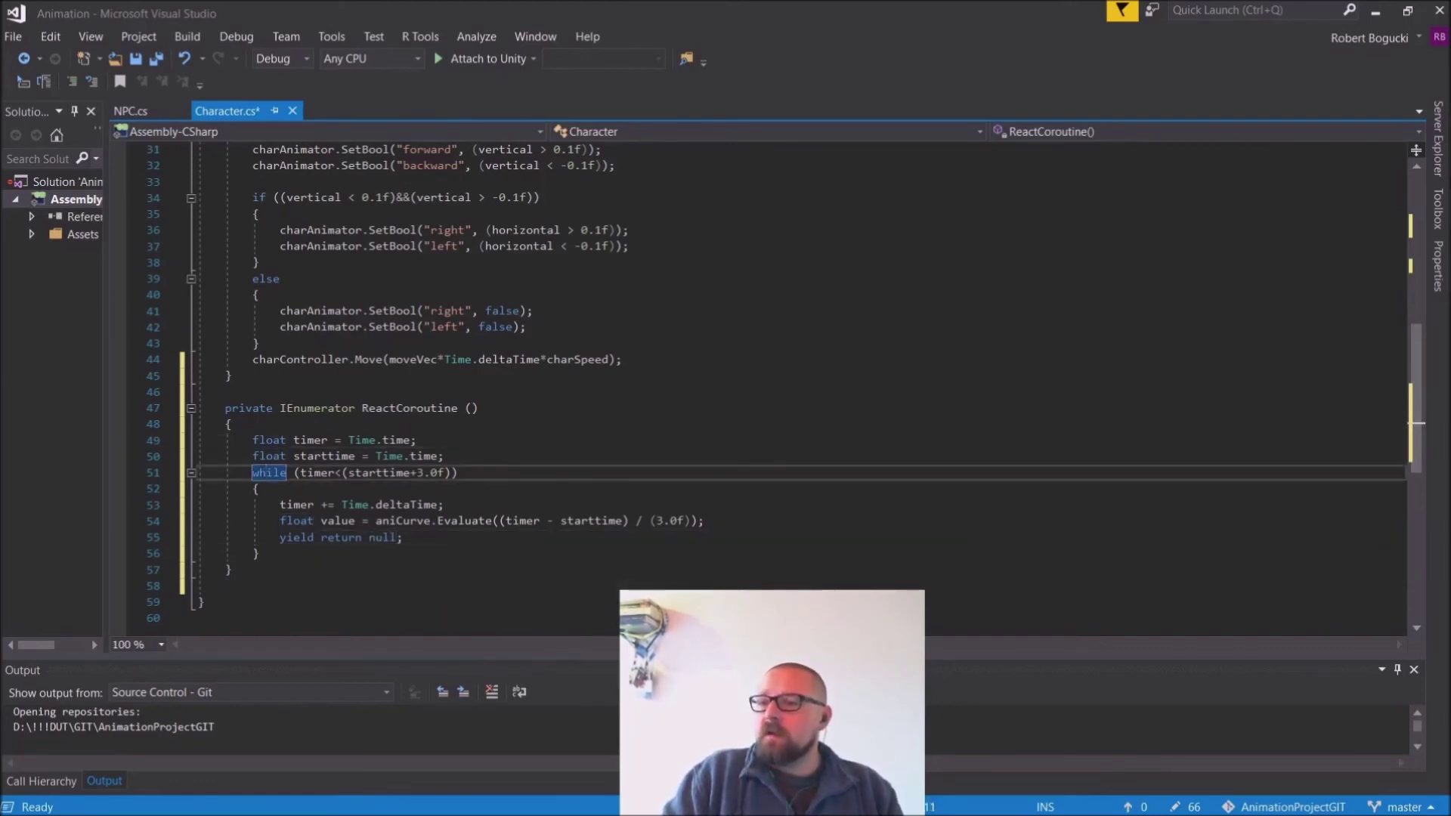
{"action": "left_click", "coordinate": [399, 538]}
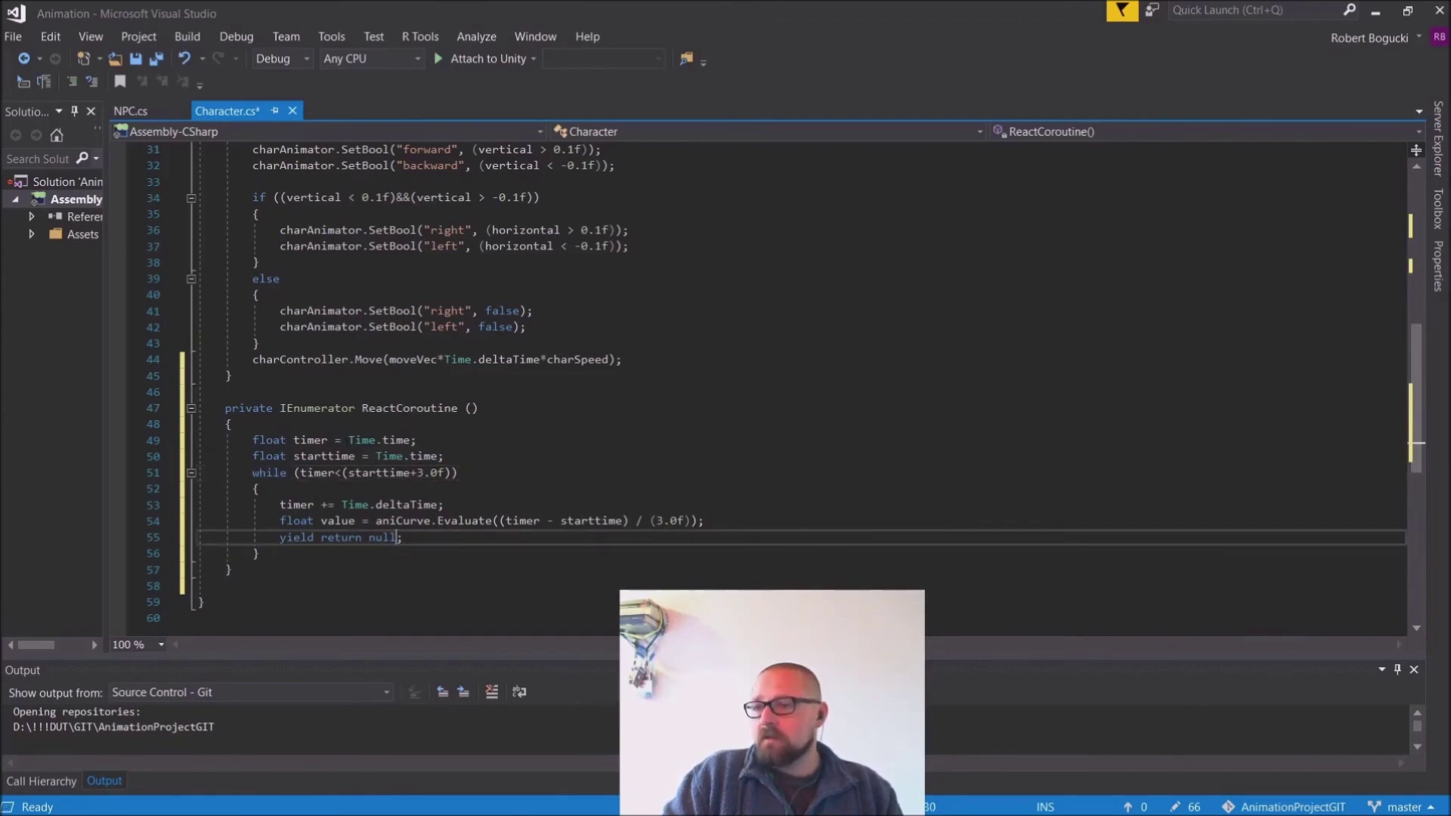
Step: Save the Character.cs script
{"action": "scroll", "coordinate": [275, 198], "scroll_direction": "up", "scroll_amount": 4}
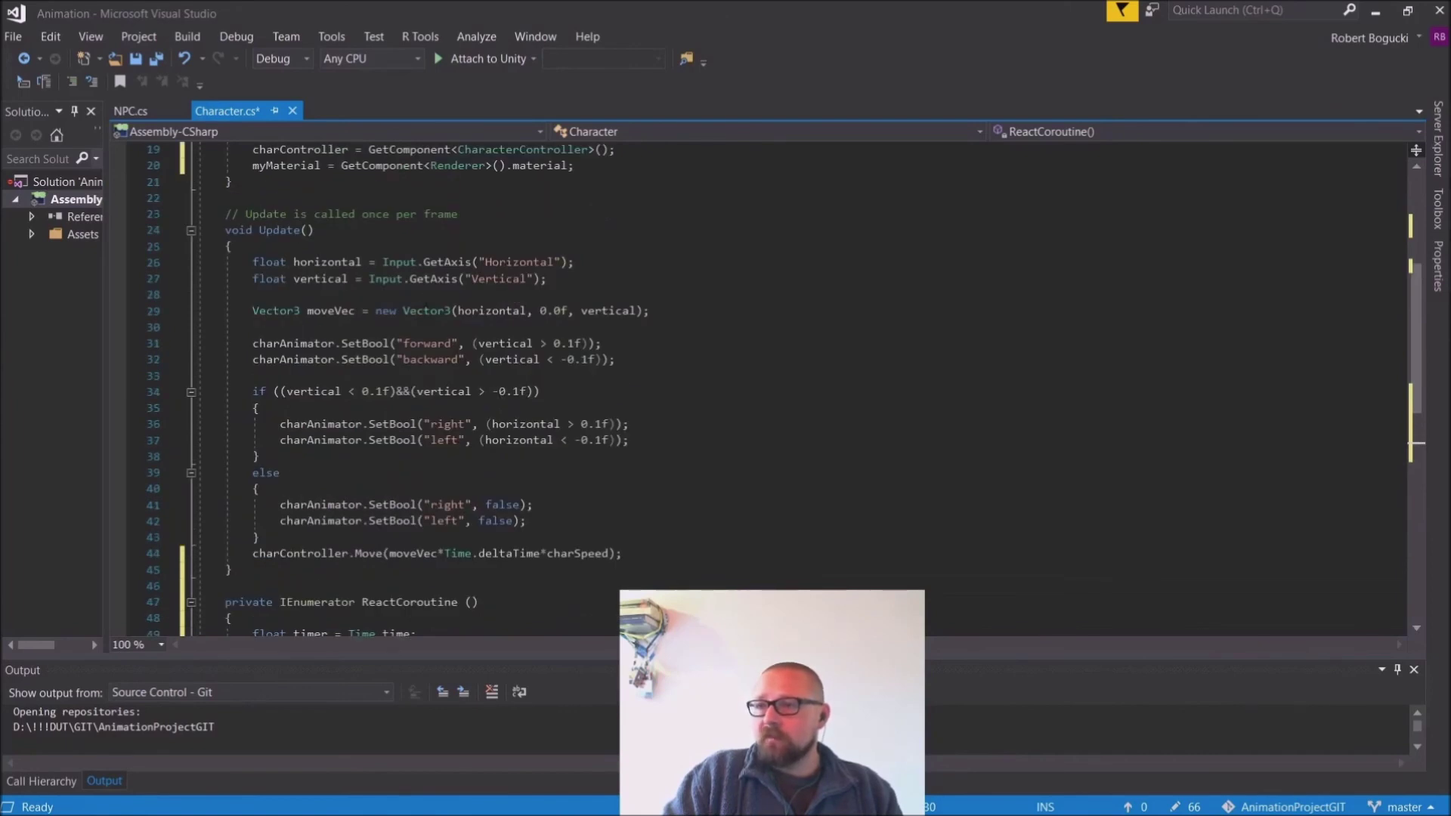
{"action": "scroll", "coordinate": [756, 386], "scroll_direction": "down", "scroll_amount": 4}
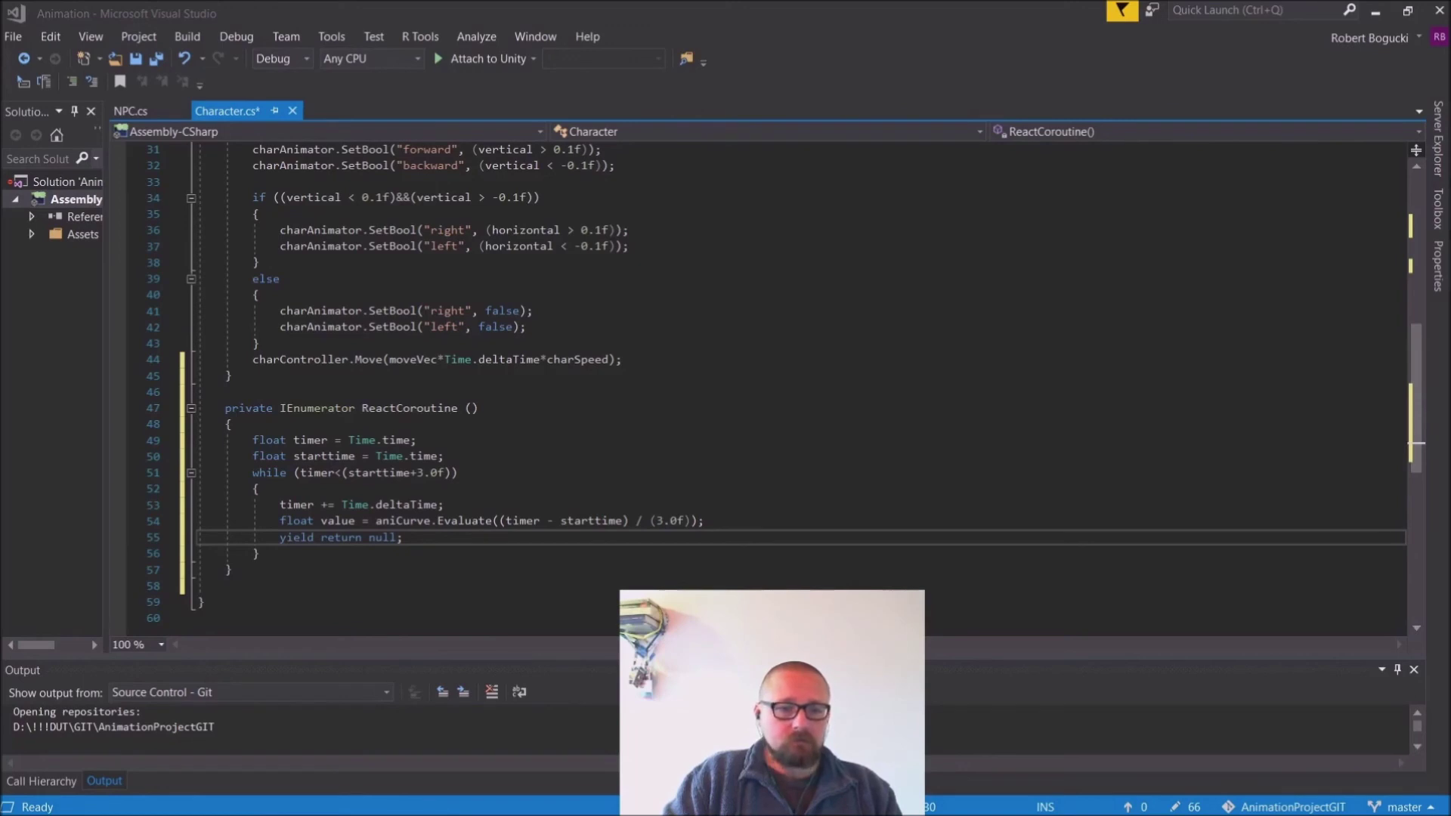
{"action": "left_click", "coordinate": [24, 38]}
{"action": "left_click", "coordinate": [56, 215]}
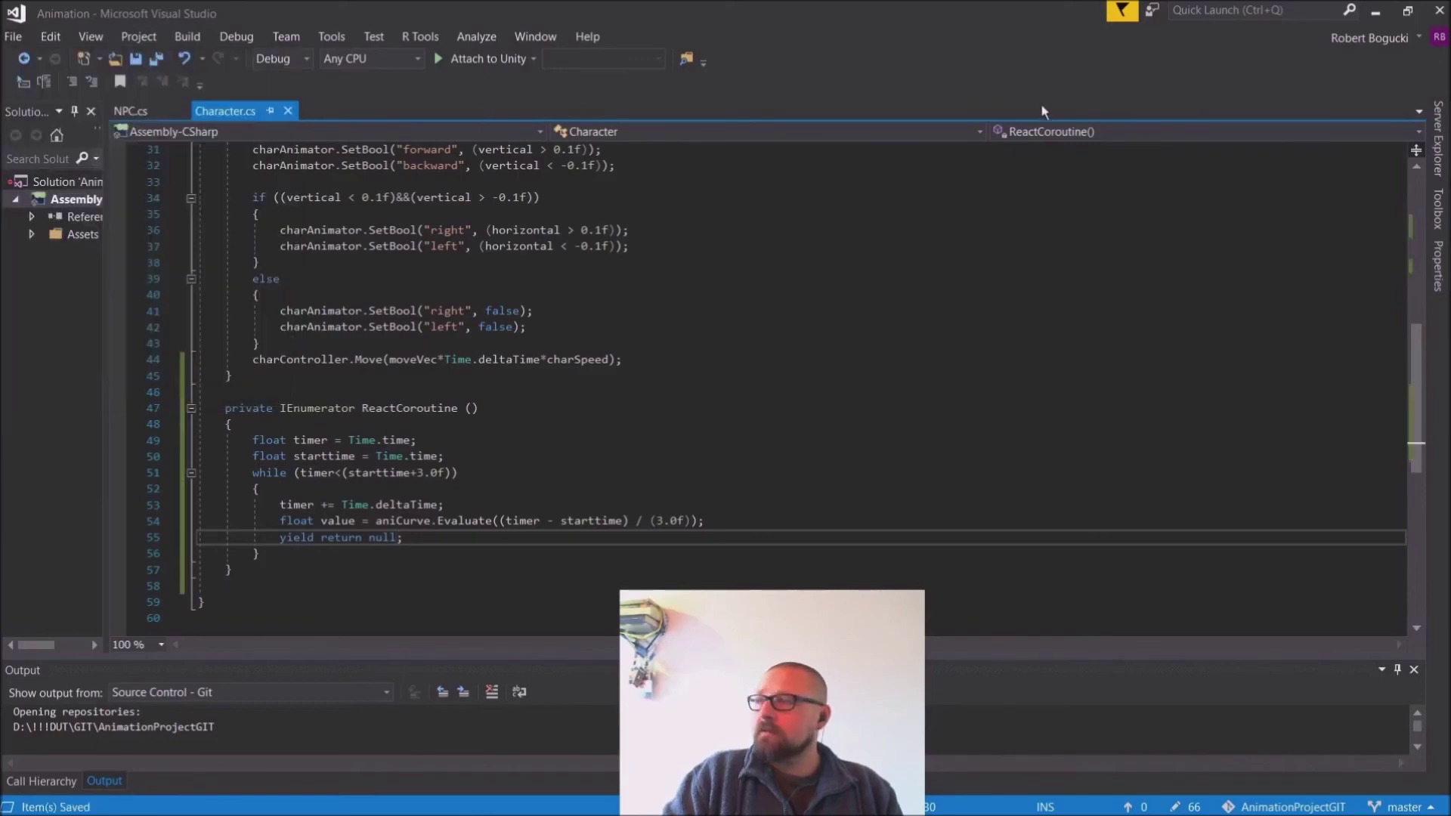
Step: Switch to Unity and assign the preset curve that rises steeply and then falls to the Ani Curve of the Player's Character script
{"action": "left_click", "coordinate": [1376, 14]}
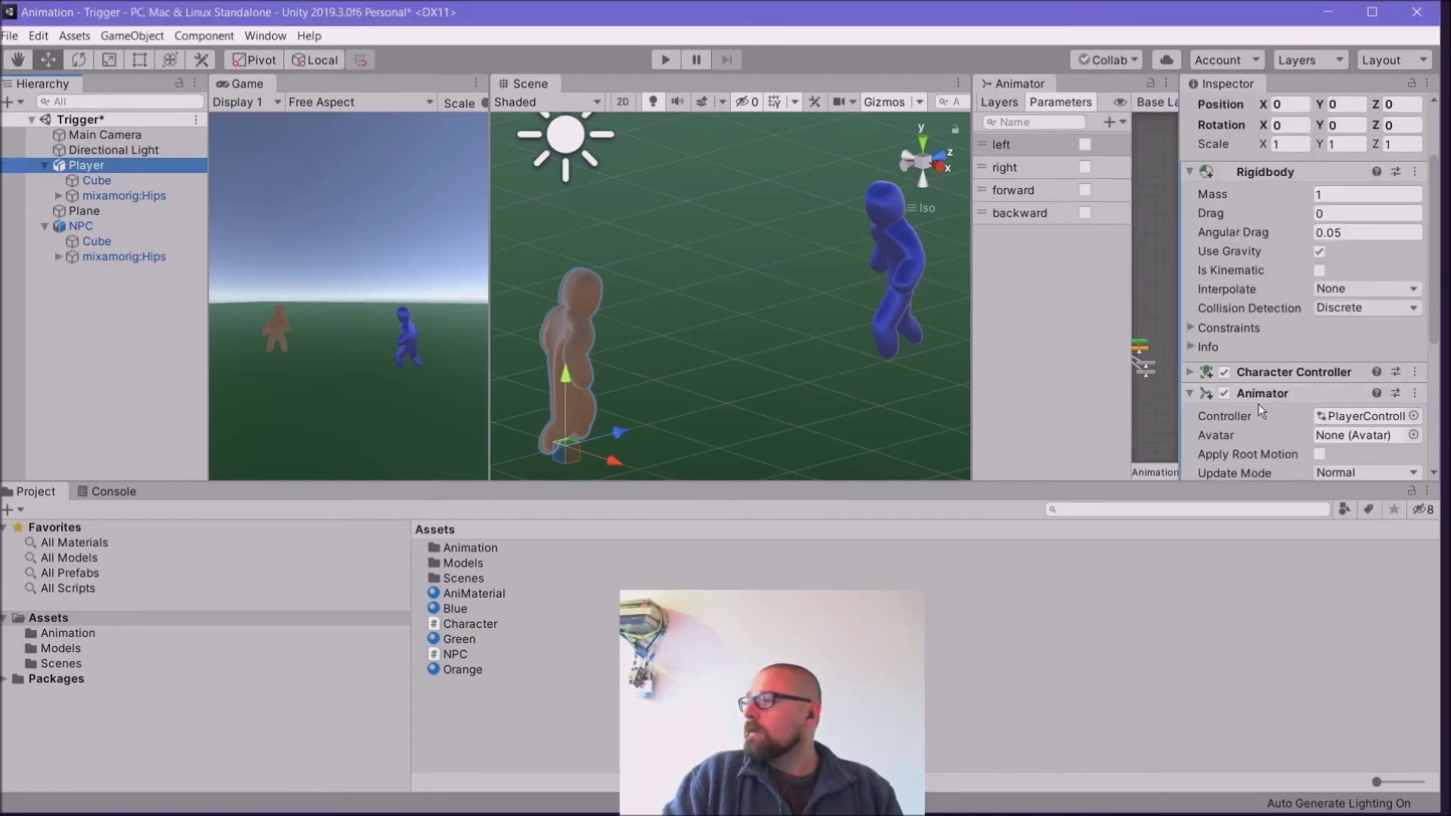
{"action": "scroll", "coordinate": [1259, 403], "scroll_direction": "down", "scroll_amount": 5}
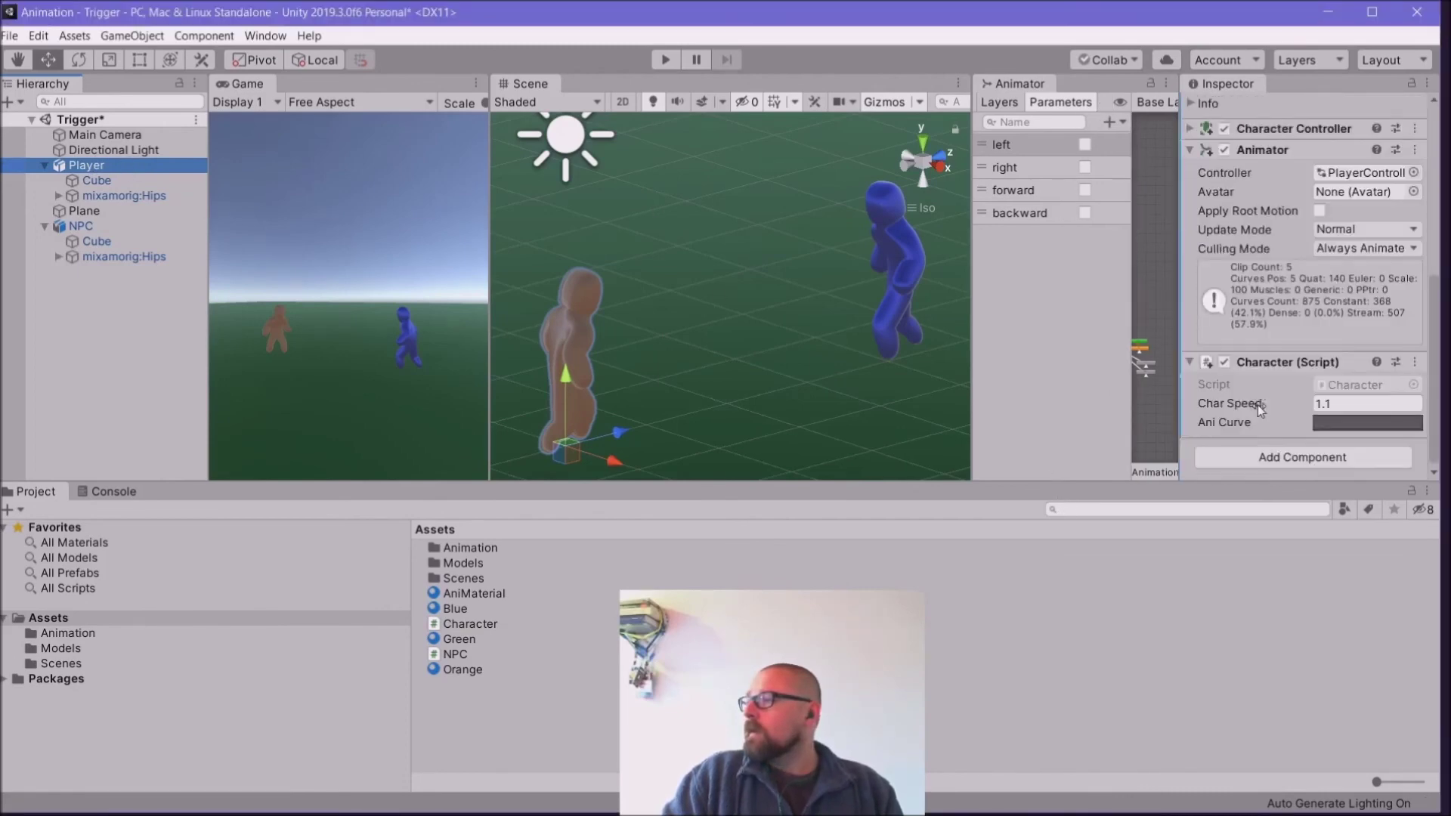
{"action": "left_click", "coordinate": [1332, 425]}
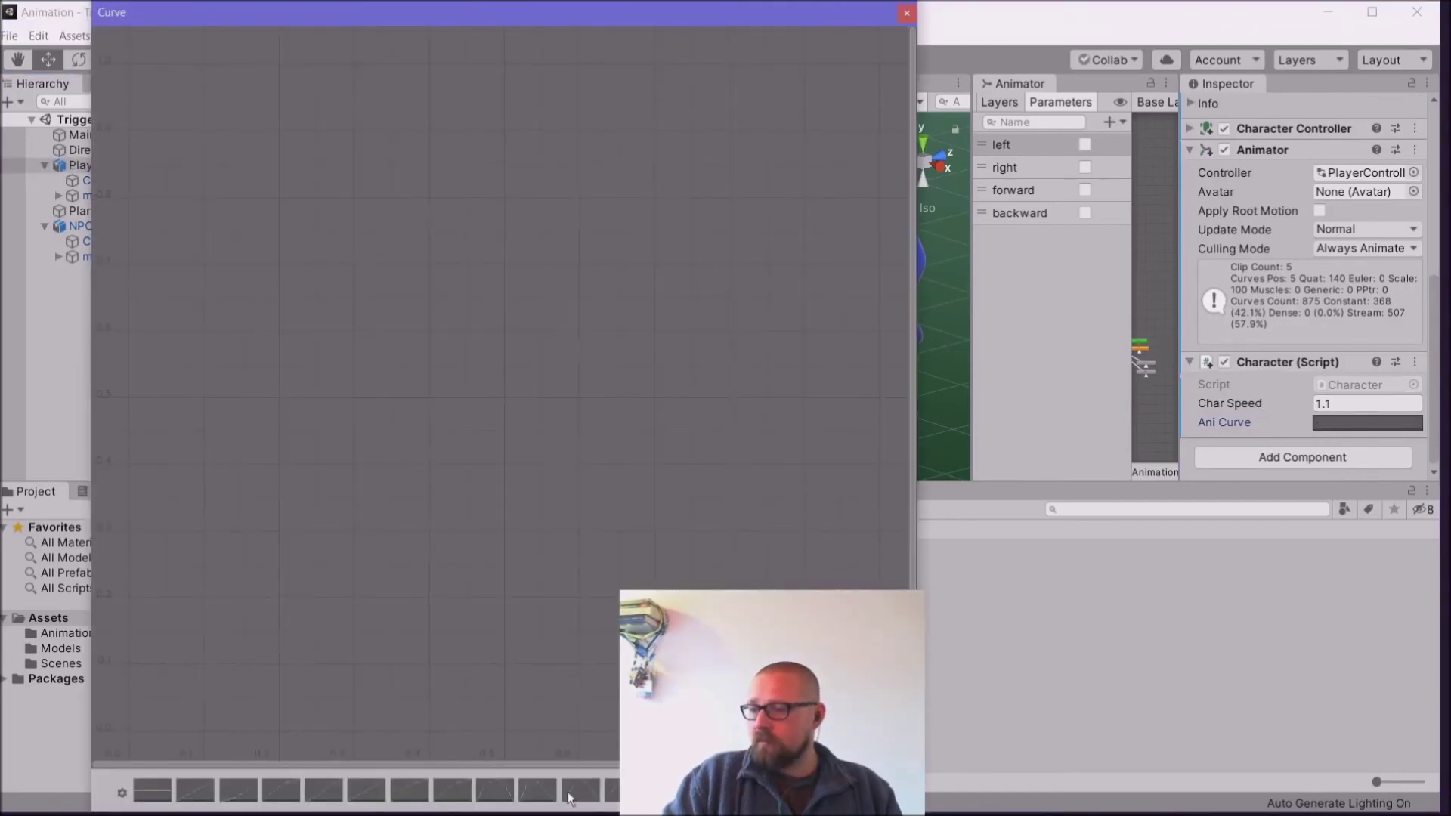
{"action": "left_click", "coordinate": [528, 795]}
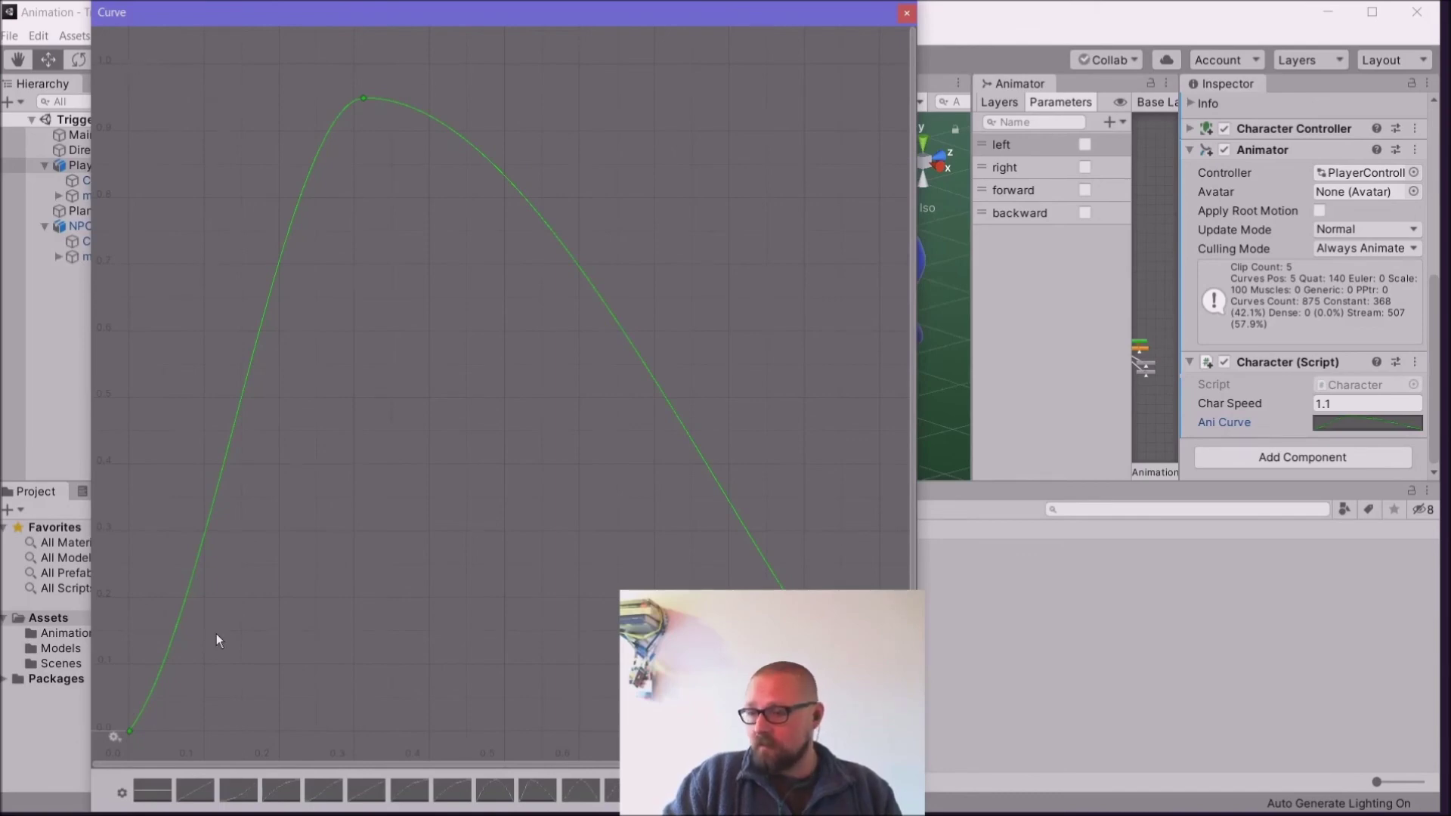
{"action": "left_click", "coordinate": [450, 791]}
{"action": "left_click", "coordinate": [546, 792]}
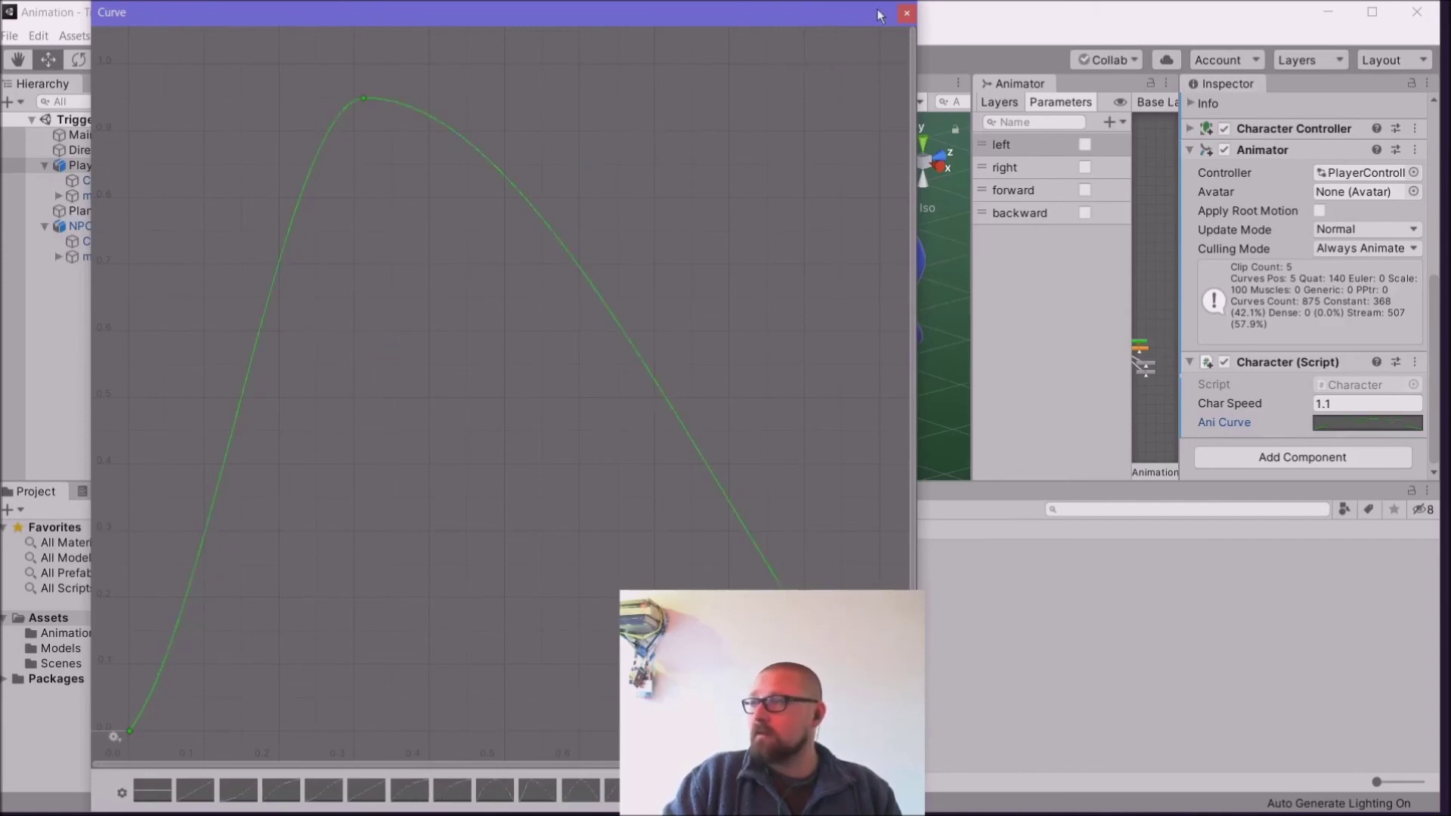
{"action": "left_click", "coordinate": [906, 13]}
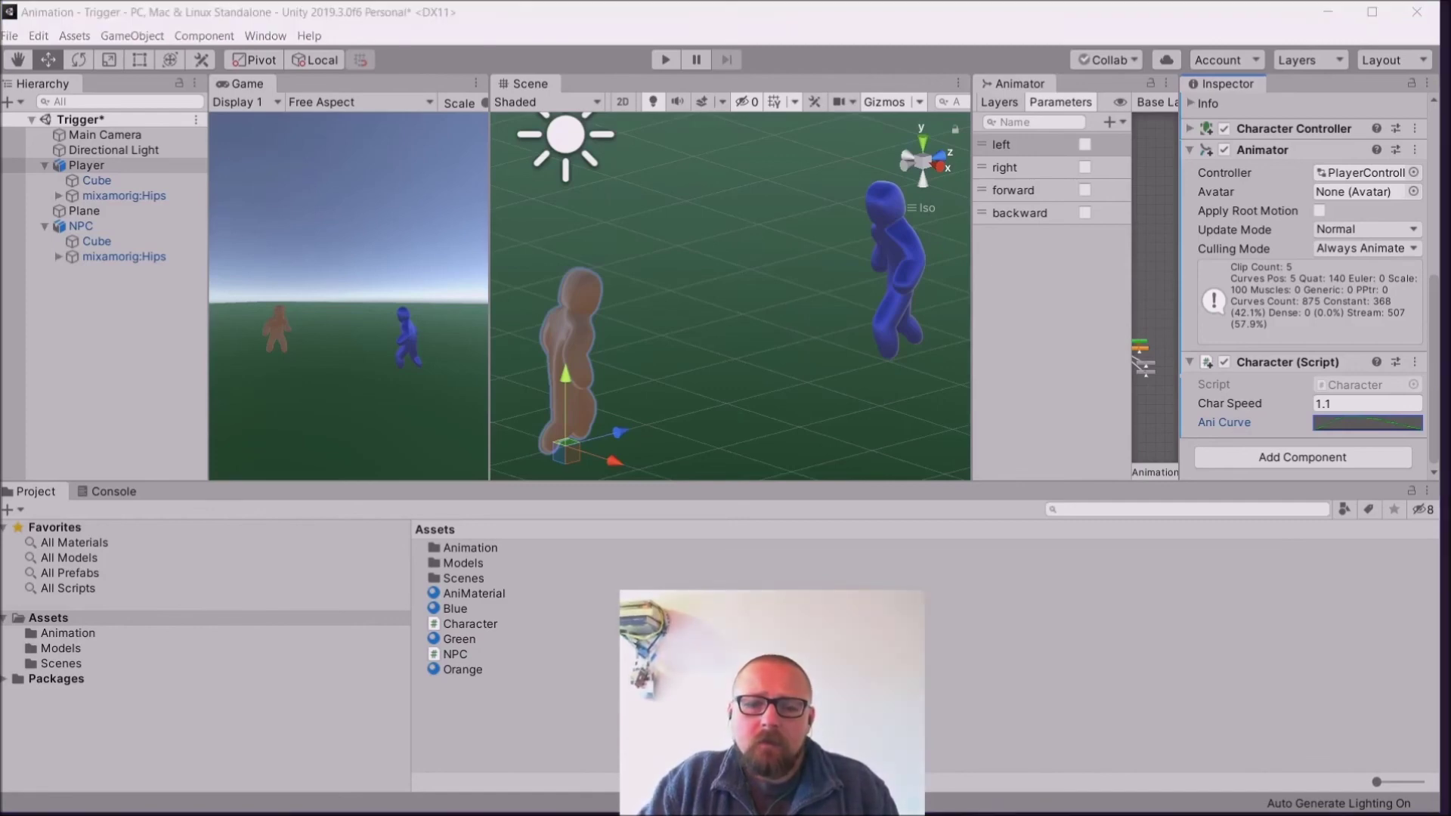
Step: Return to Visual Studio and remove the spaces around the operators in the Evaluate argument, making it (timer-starttime)/(3.0f)
{"action": "left_click", "coordinate": [664, 7]}
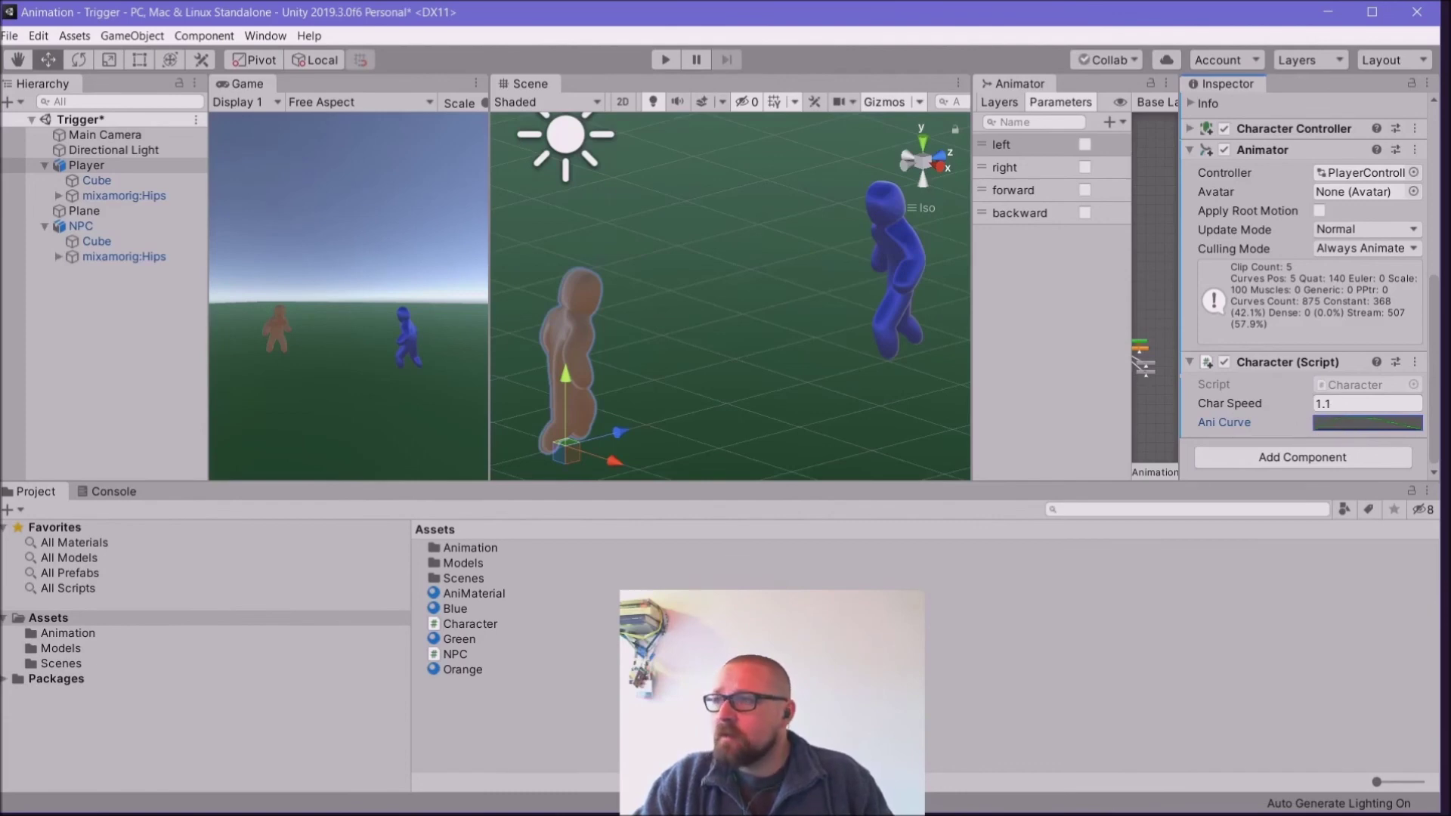
{"action": "left_click", "coordinate": [470, 804]}
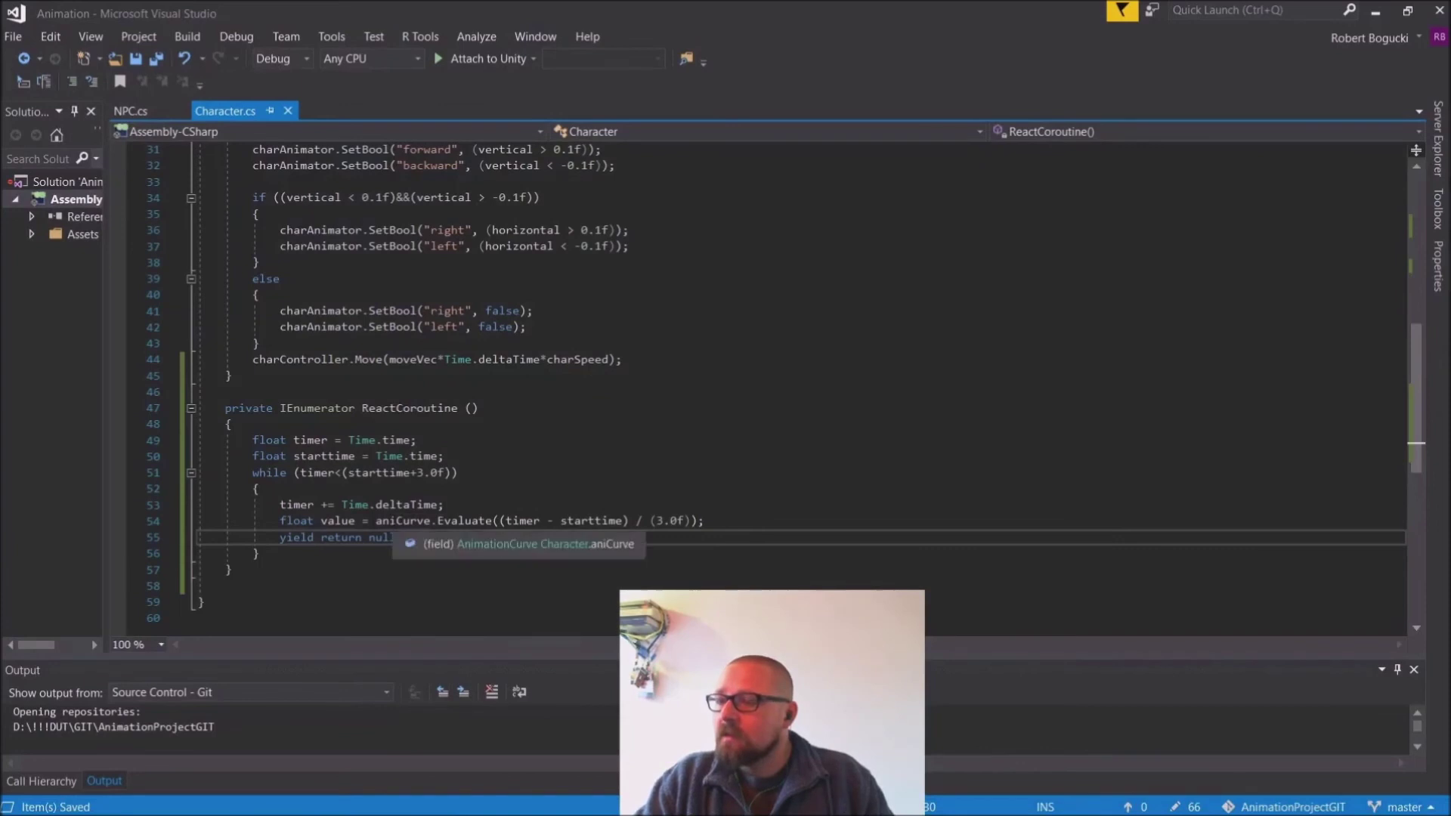
{"action": "left_click_drag", "start_coordinate": [376, 520], "coordinate": [495, 521]}
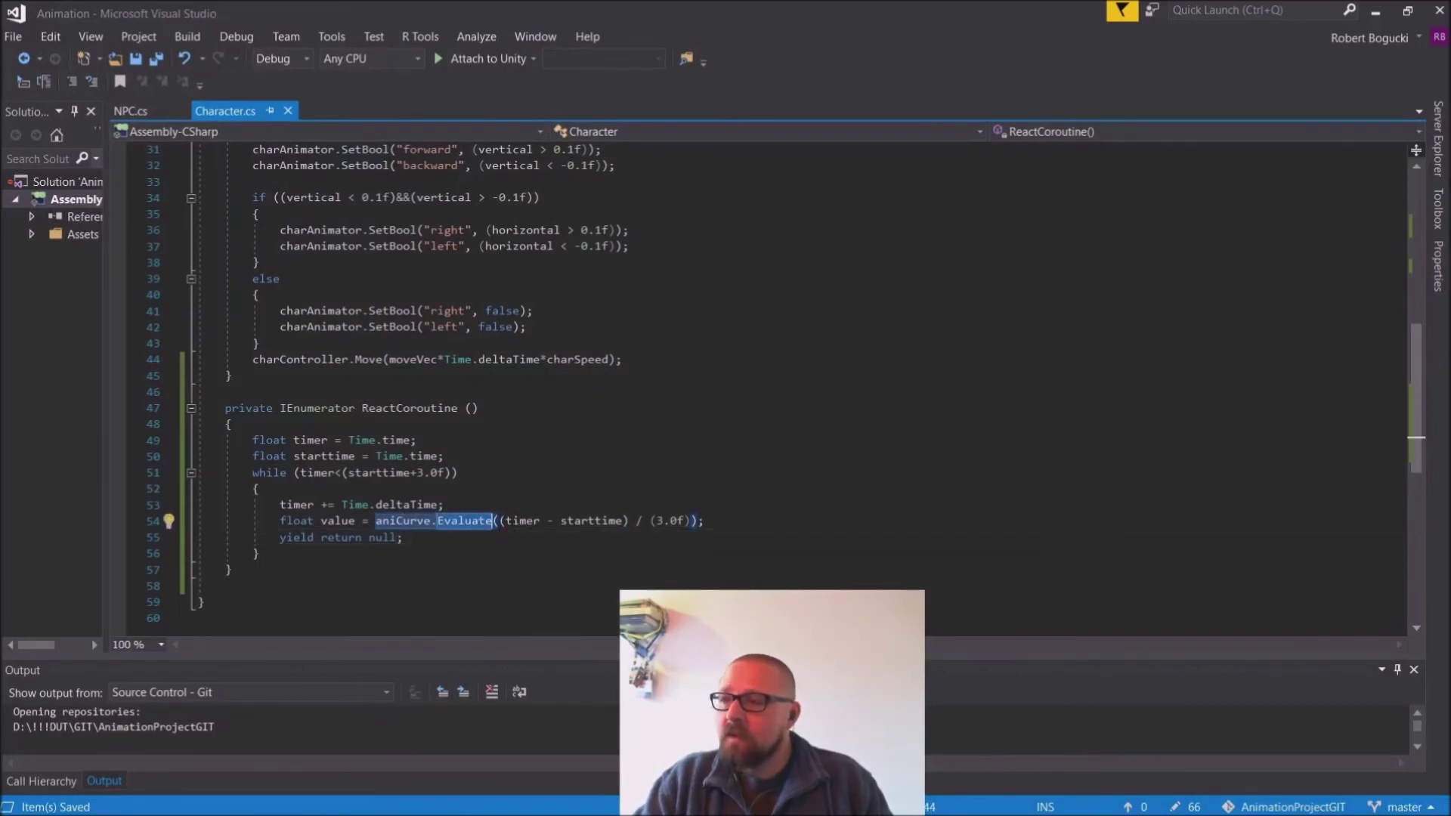
{"action": "left_click_drag", "start_coordinate": [499, 521], "coordinate": [690, 520]}
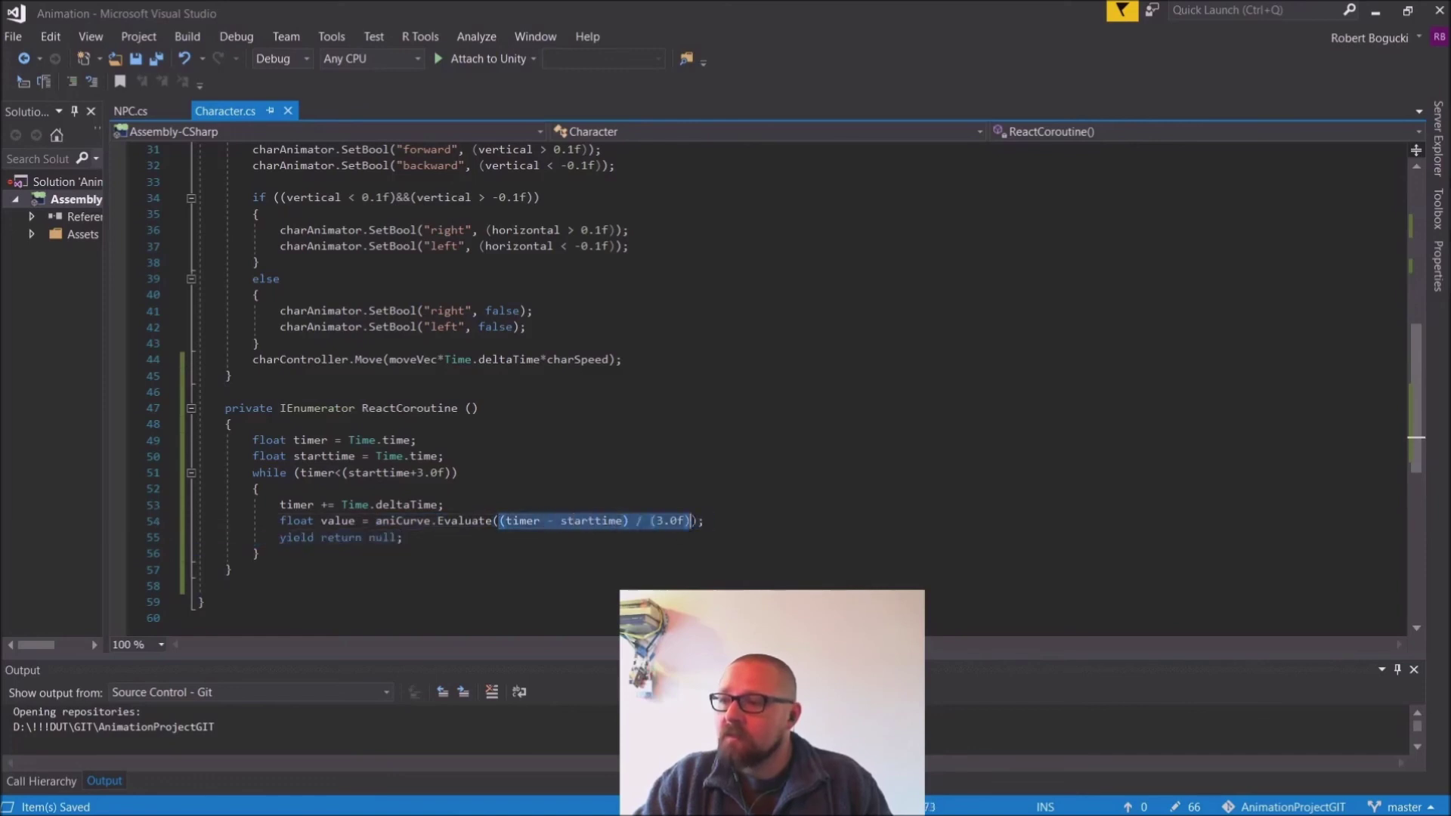
{"action": "left_click", "coordinate": [535, 521]}
{"action": "key", "text": "Right"}
{"action": "key", "text": "Delete"}
{"action": "key", "text": "Right"}
{"action": "key", "text": "Delete"}
{"action": "key", "text": "Right"}
{"action": "key", "text": "Right"}
{"action": "key", "text": "Right"}
{"action": "key", "text": "Right"}
{"action": "key", "text": "Right"}
{"action": "key", "text": "Right"}
{"action": "key", "text": "Right"}
{"action": "key", "text": "Right"}
{"action": "key", "text": "Right"}
{"action": "key", "text": "Right"}
{"action": "key", "text": "Delete"}
{"action": "key", "text": "Right"}
{"action": "key", "text": "Delete"}
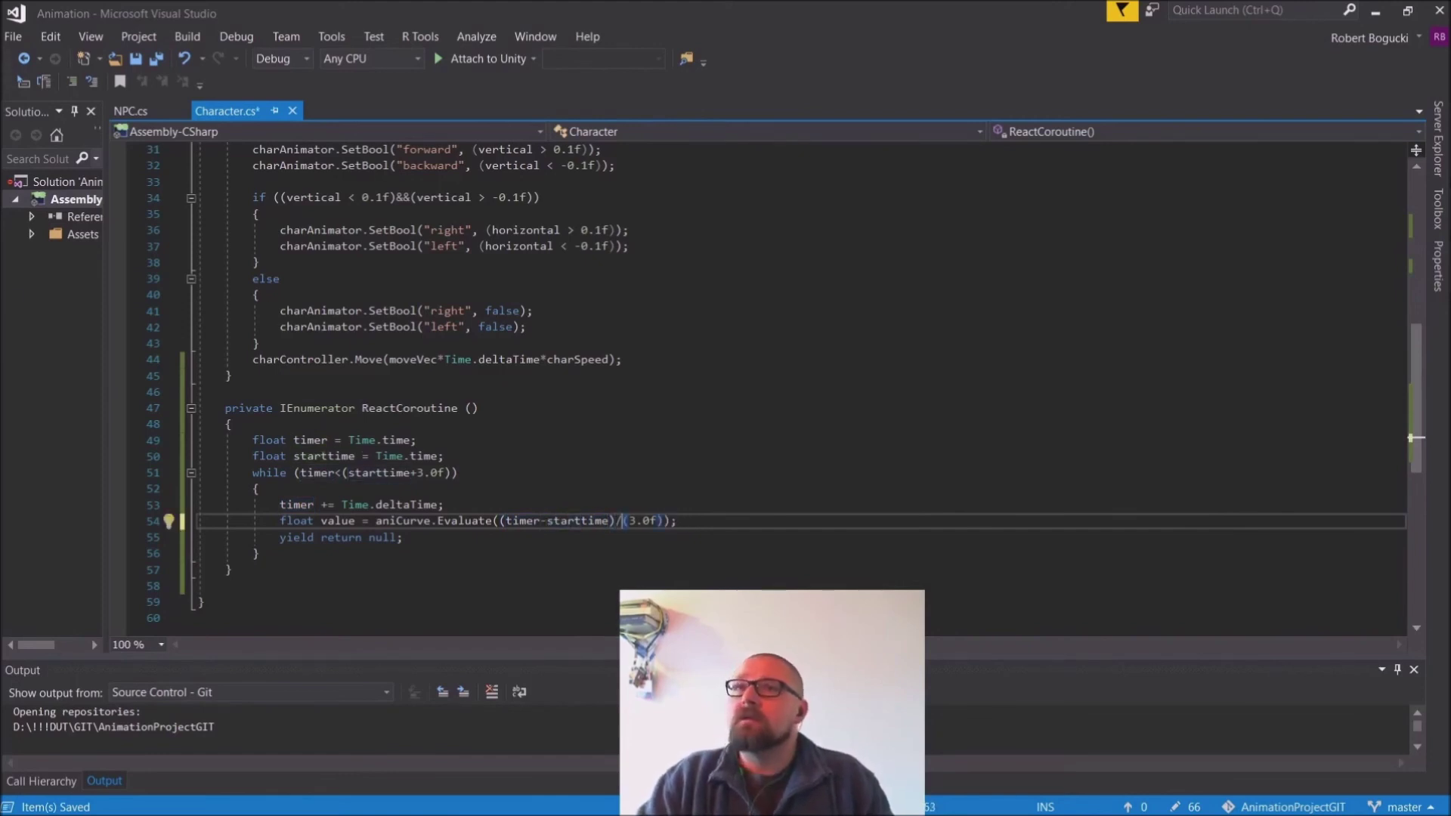
Step: Begin a myMaterial.color=new Color assignment on a new line below the aniCurve.Evaluate statement
{"action": "key", "text": "Return"}
{"action": "scroll", "coordinate": [711, 523], "scroll_direction": "up", "scroll_amount": 2}
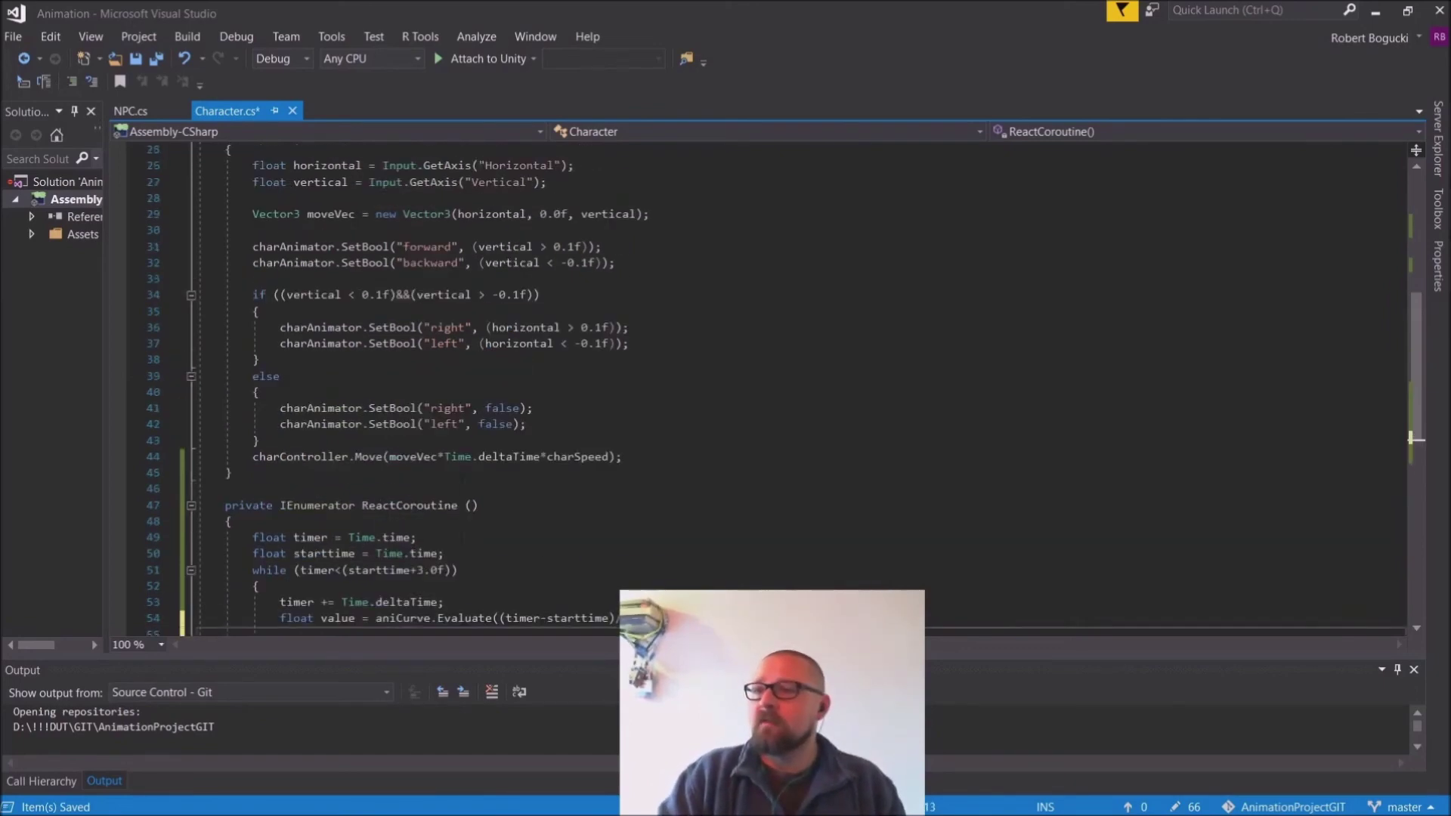
{"action": "scroll", "coordinate": [756, 385], "scroll_direction": "up", "scroll_amount": 4}
{"action": "scroll", "coordinate": [756, 386], "scroll_direction": "down", "scroll_amount": 5}
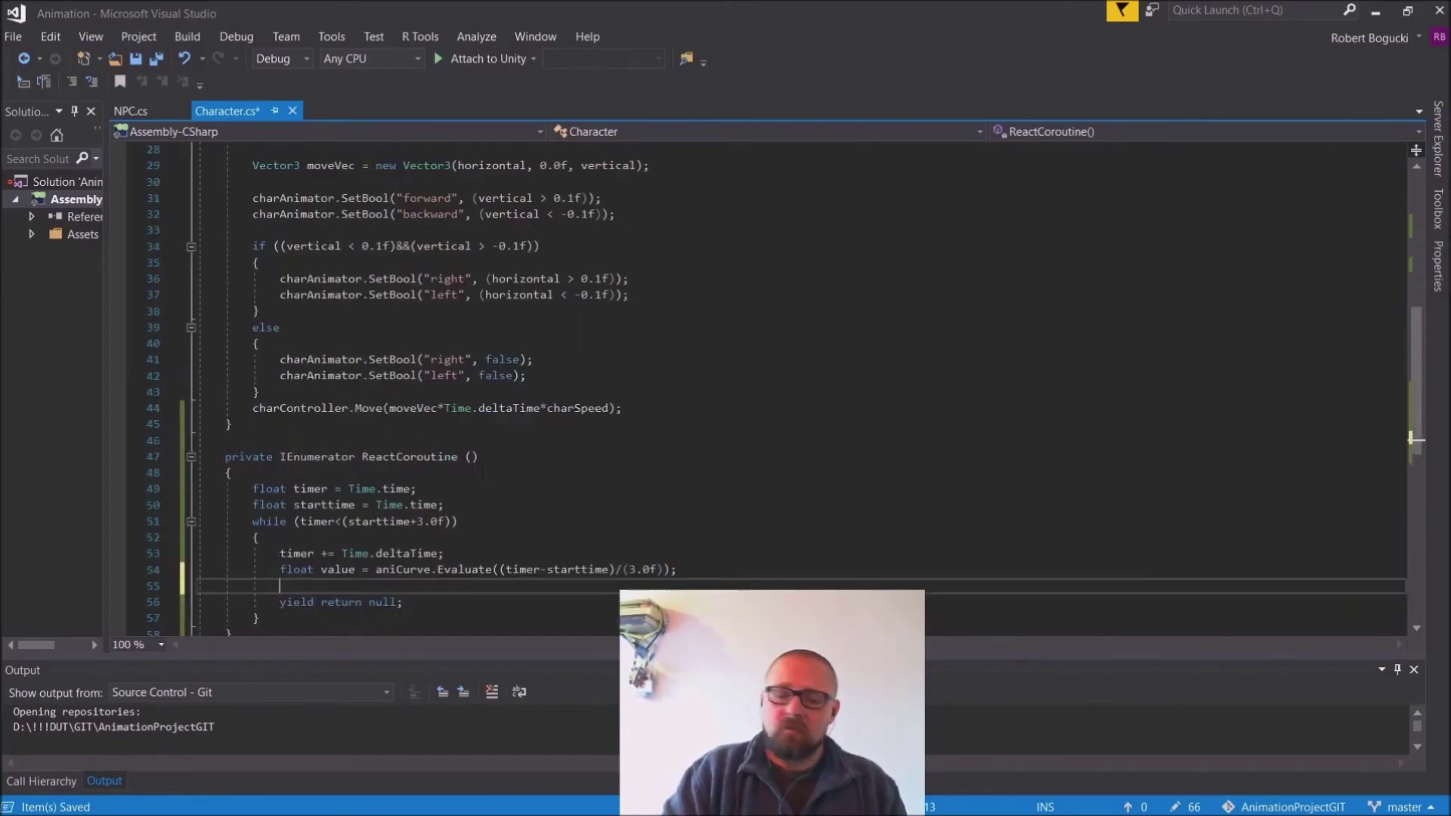
{"action": "type", "text": "myMaterial"}
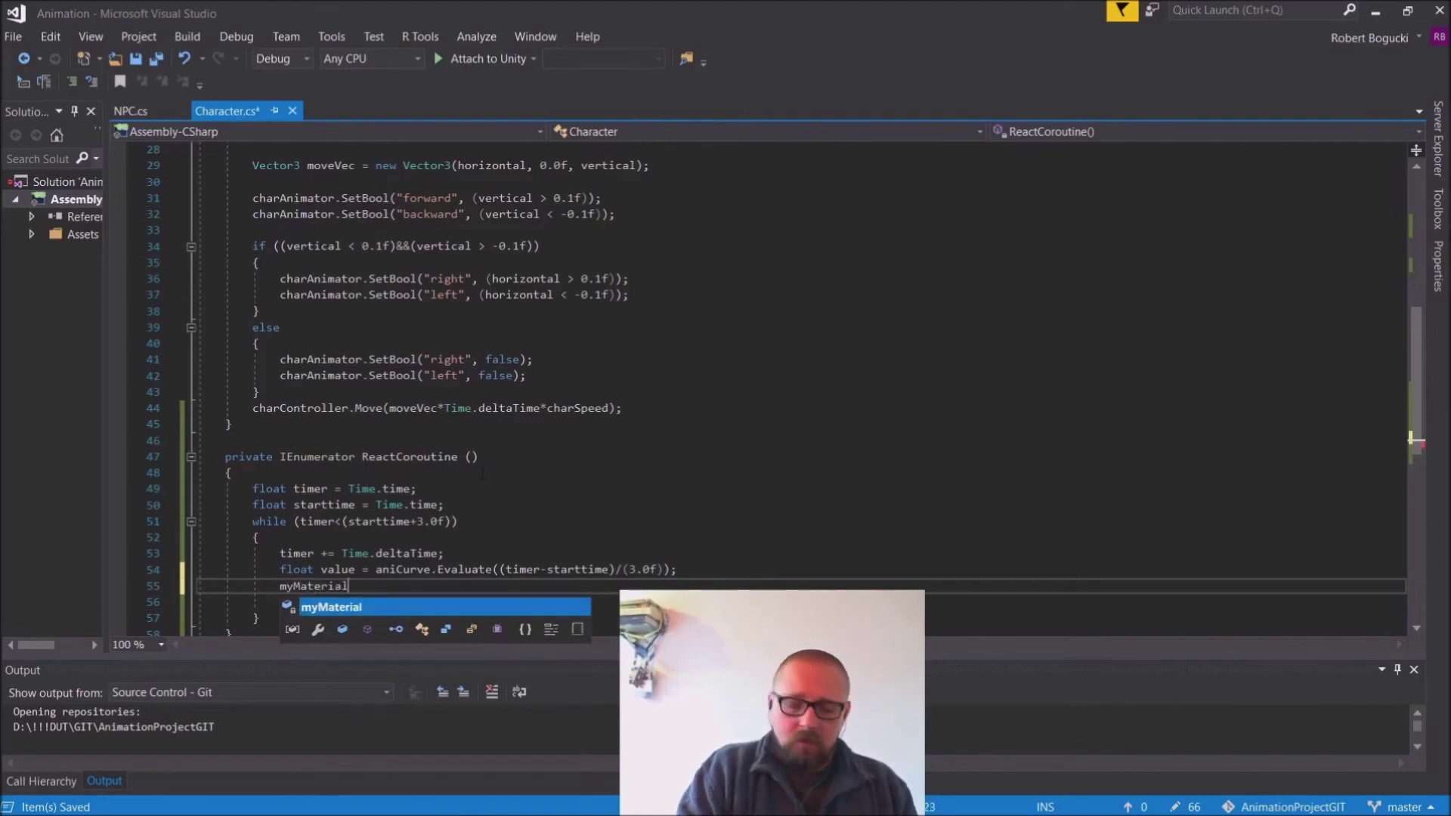
{"action": "type", "text": ".color"}
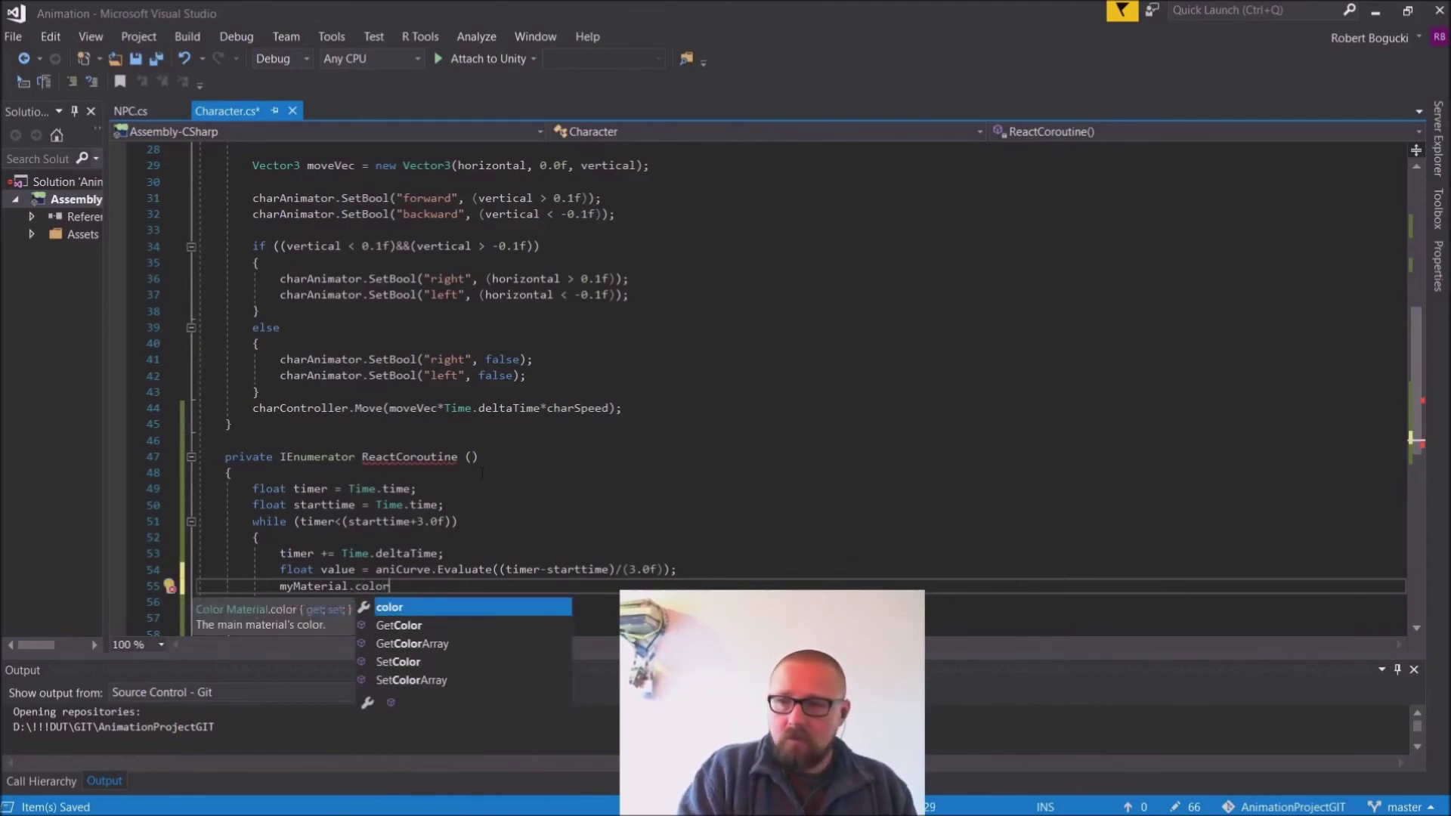
{"action": "type", "text": "=new Color"}
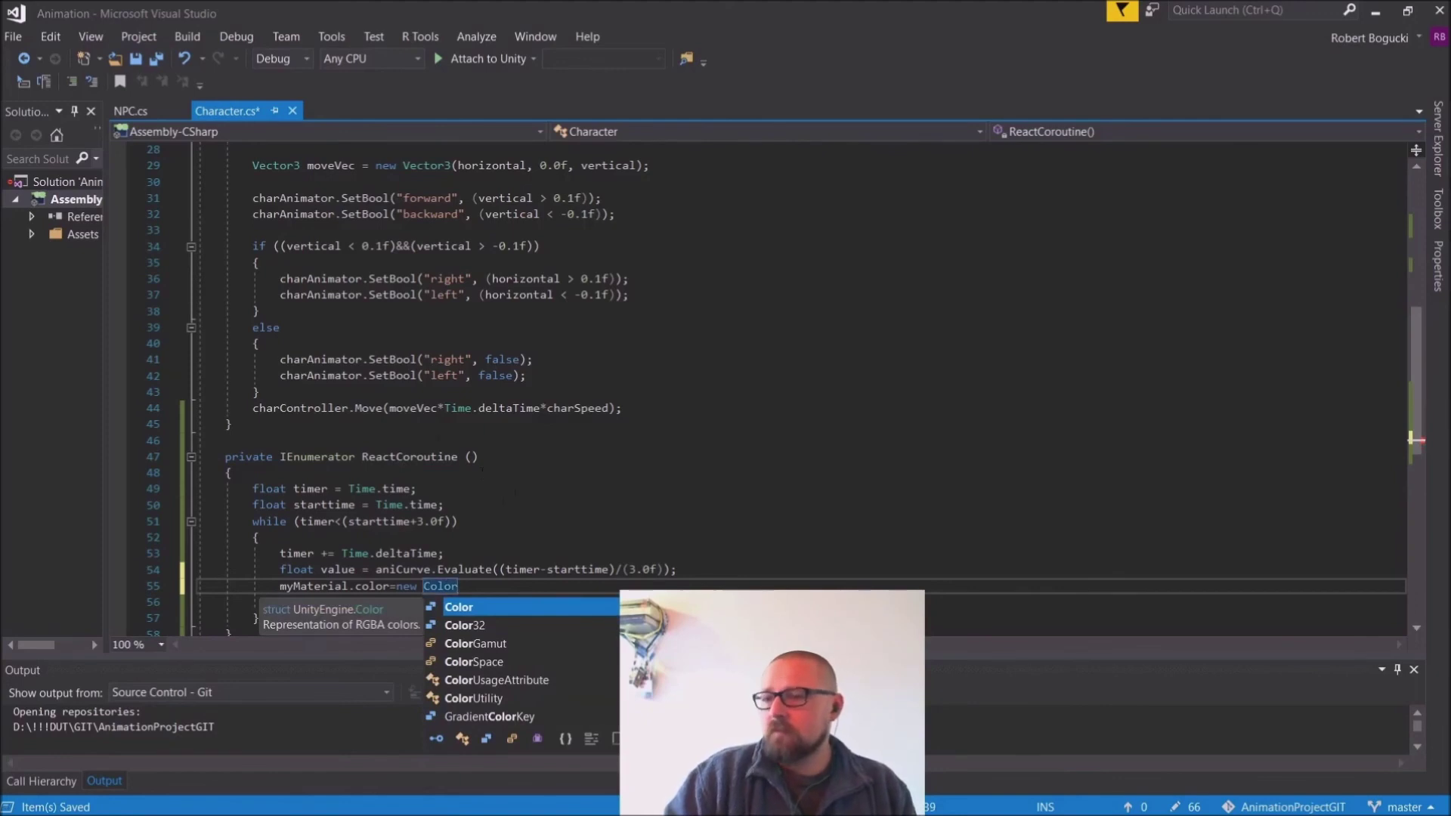
Step: Declare a Color variable named myColor below starttime, before the while loop in ReactCoroutine
{"action": "left_click", "coordinate": [471, 505]}
{"action": "key", "text": "Return"}
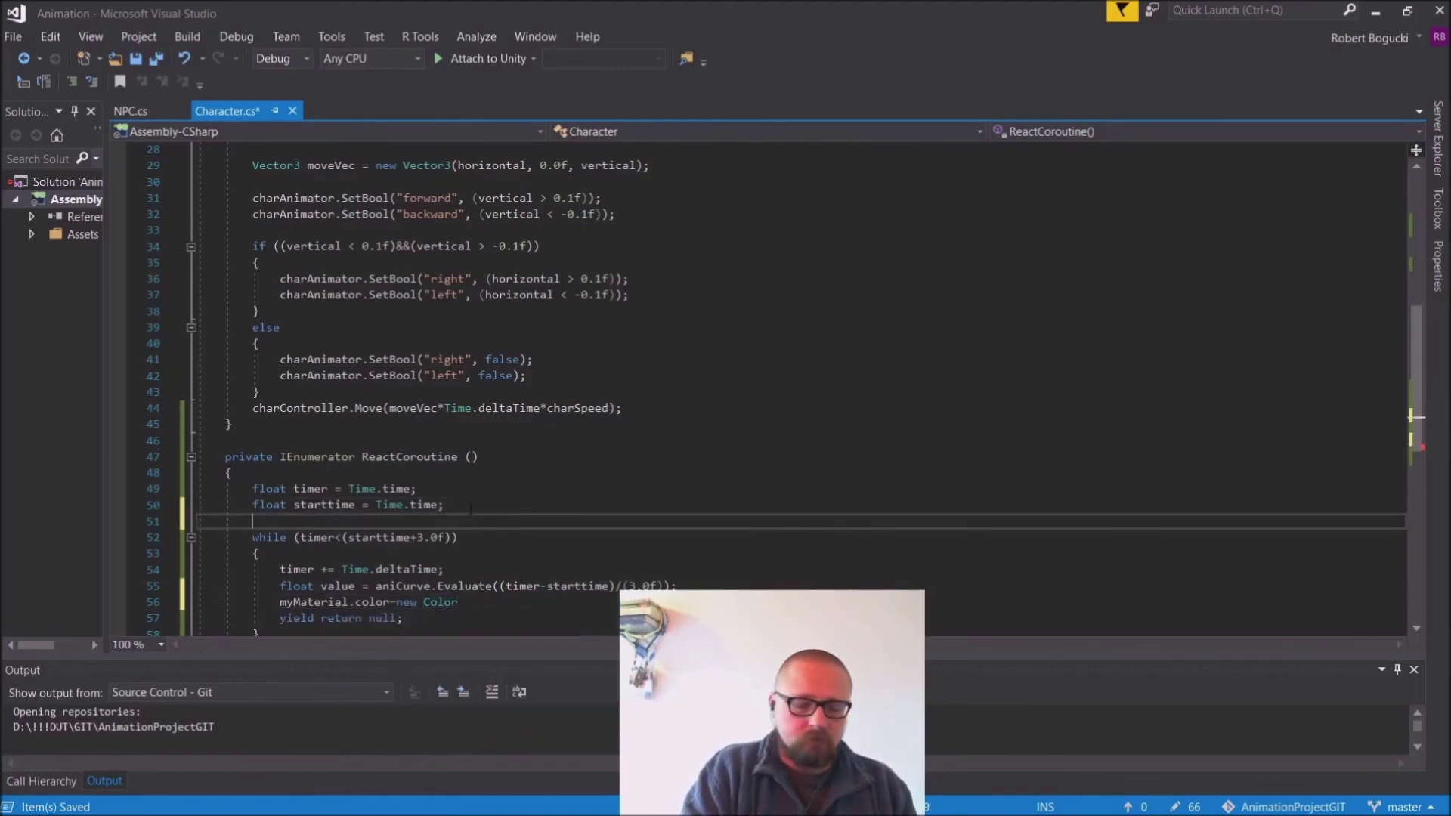
{"action": "type", "text": "Color "}
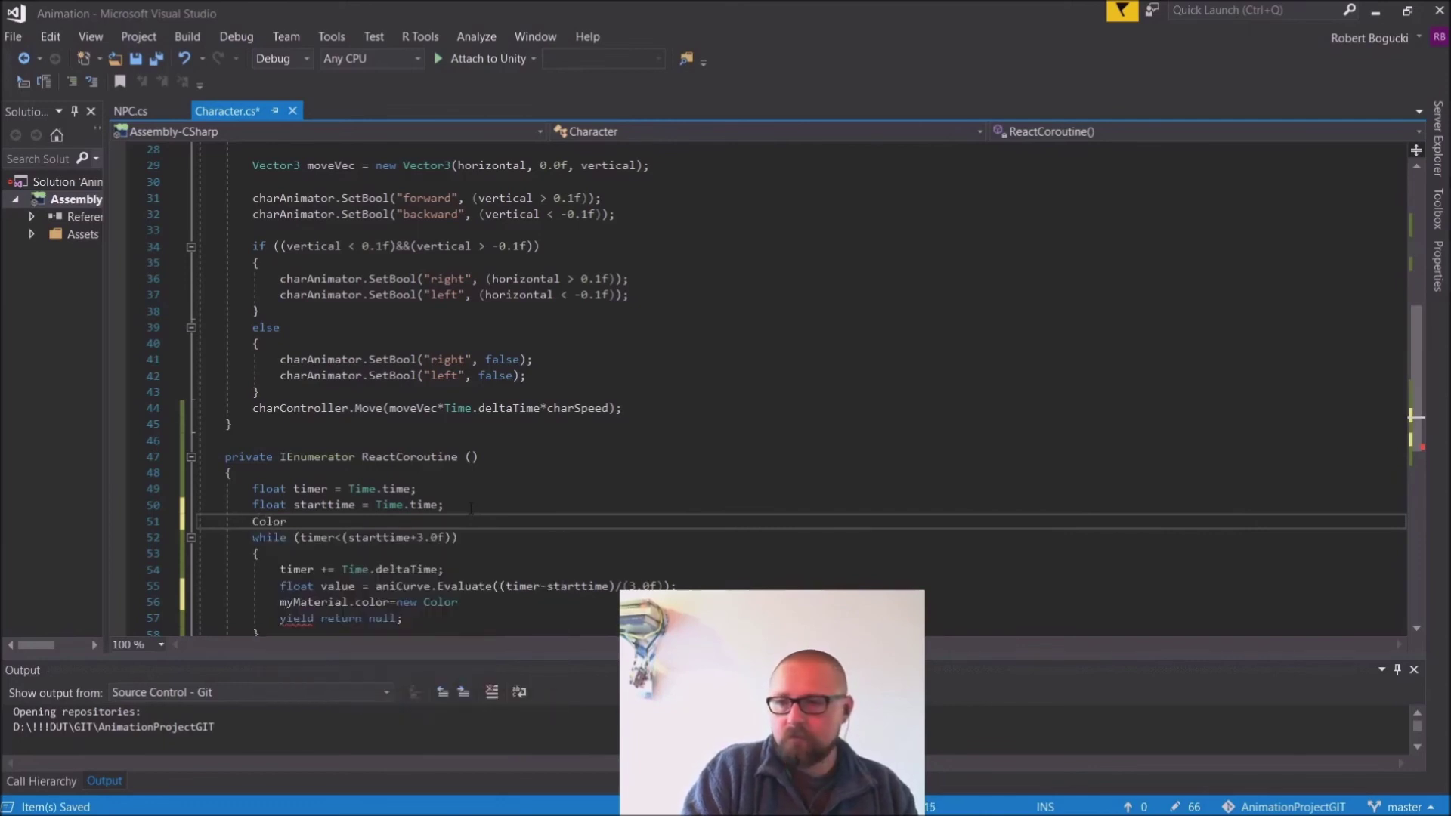
{"action": "type", "text": "my"}
{"action": "type", "text": "COlo"}
{"action": "key", "text": "BackSpace"}
{"action": "key", "text": "BackSpace"}
{"action": "type", "text": "o"}
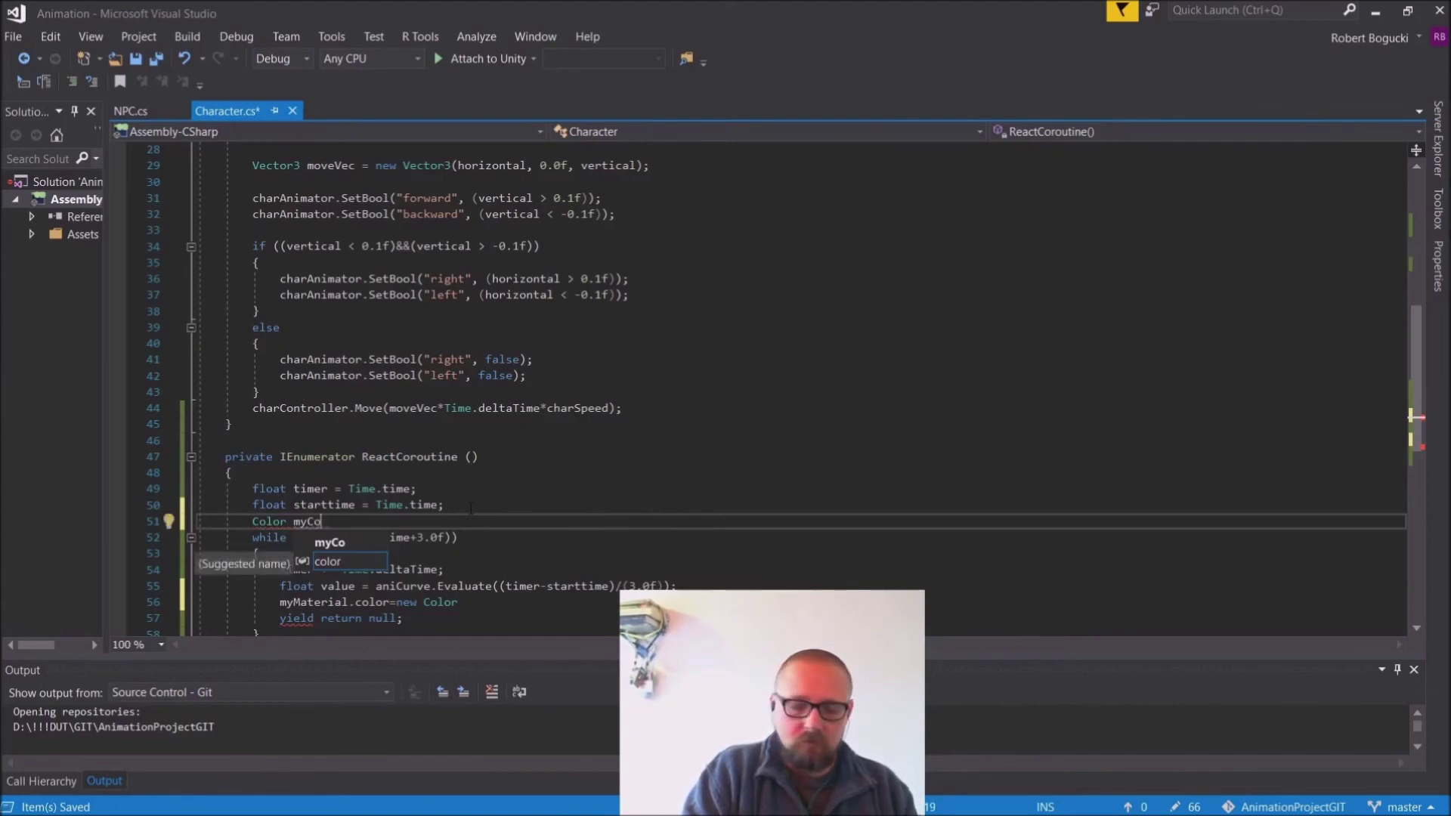
{"action": "type", "text": "lor;"}
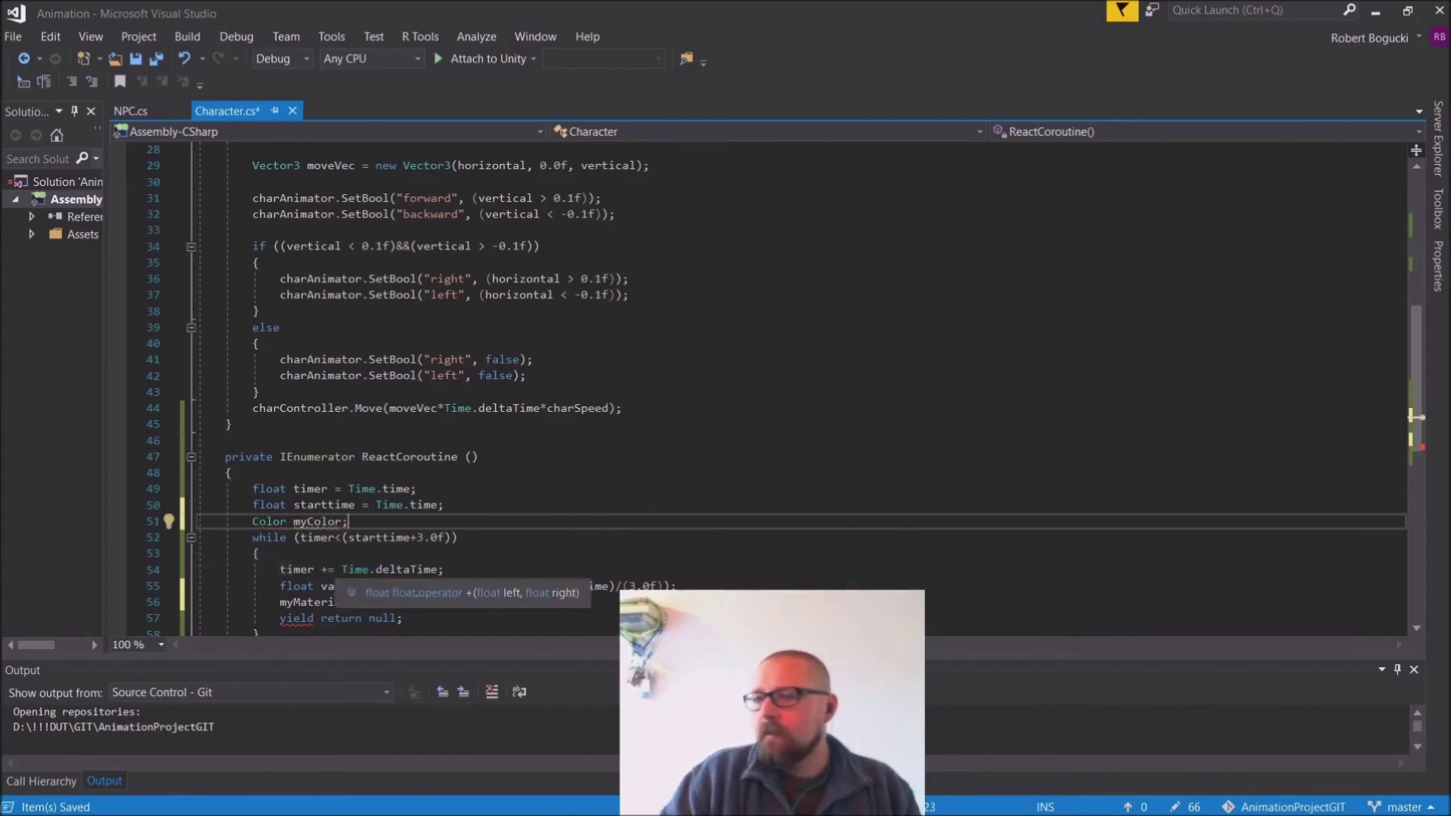
Step: Initialize the myColor variable in ReactCoroutine with myMaterial.color
{"action": "key", "text": "BackSpace"}
{"action": "type", "text": "="}
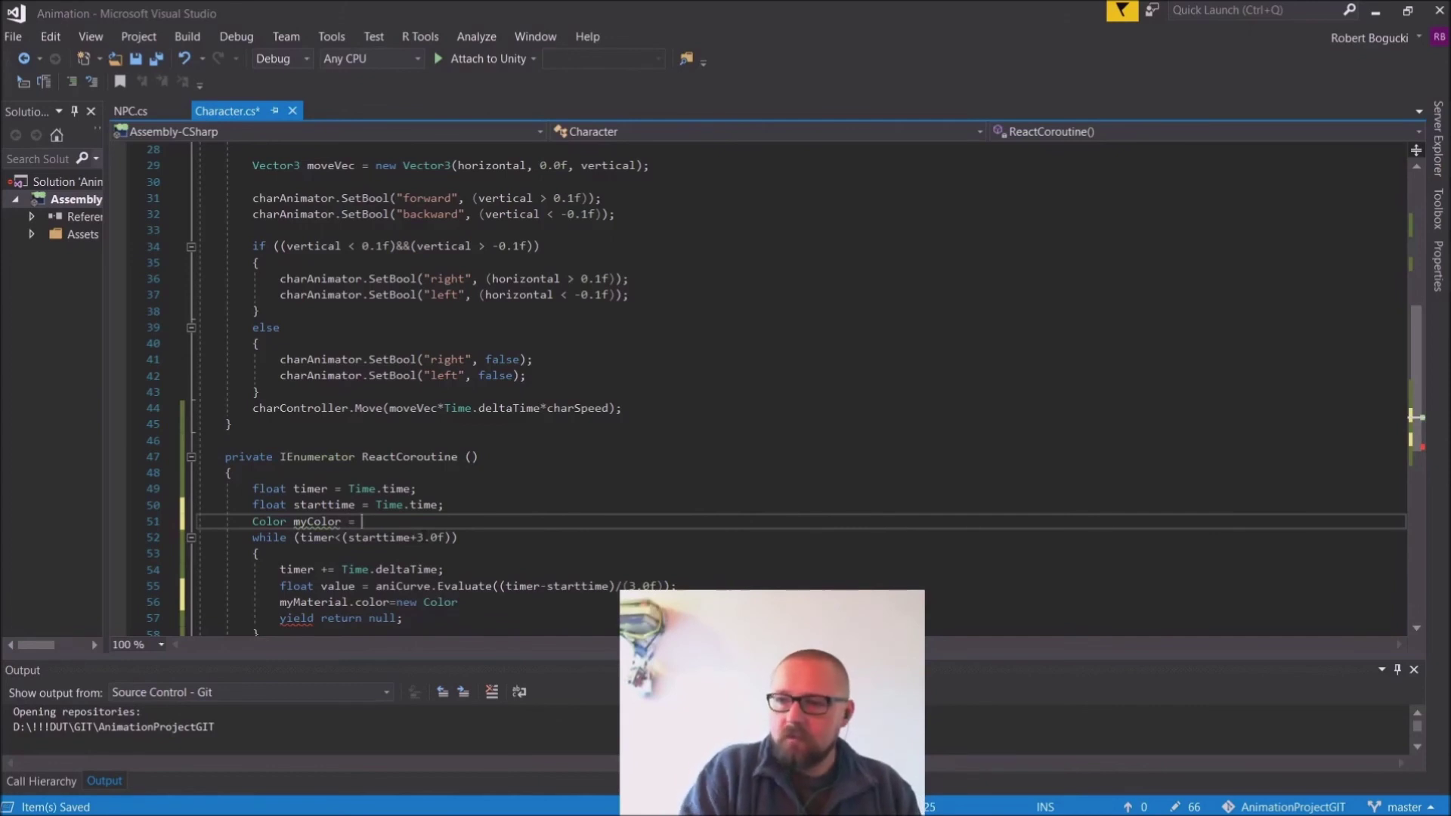
{"action": "type", "text": " myMa"}
{"action": "key", "text": "Tab"}
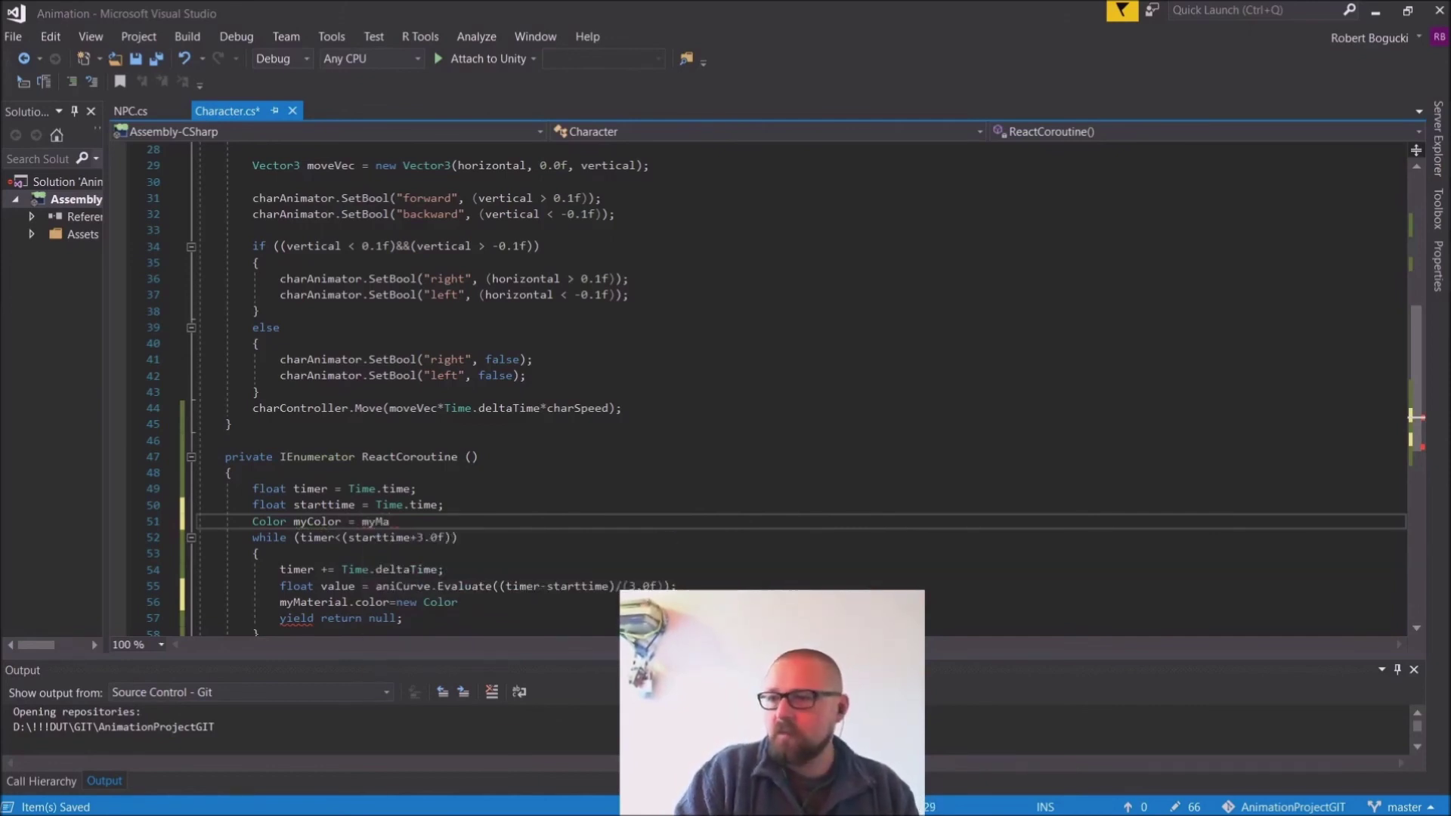
{"action": "type", "text": ".col"}
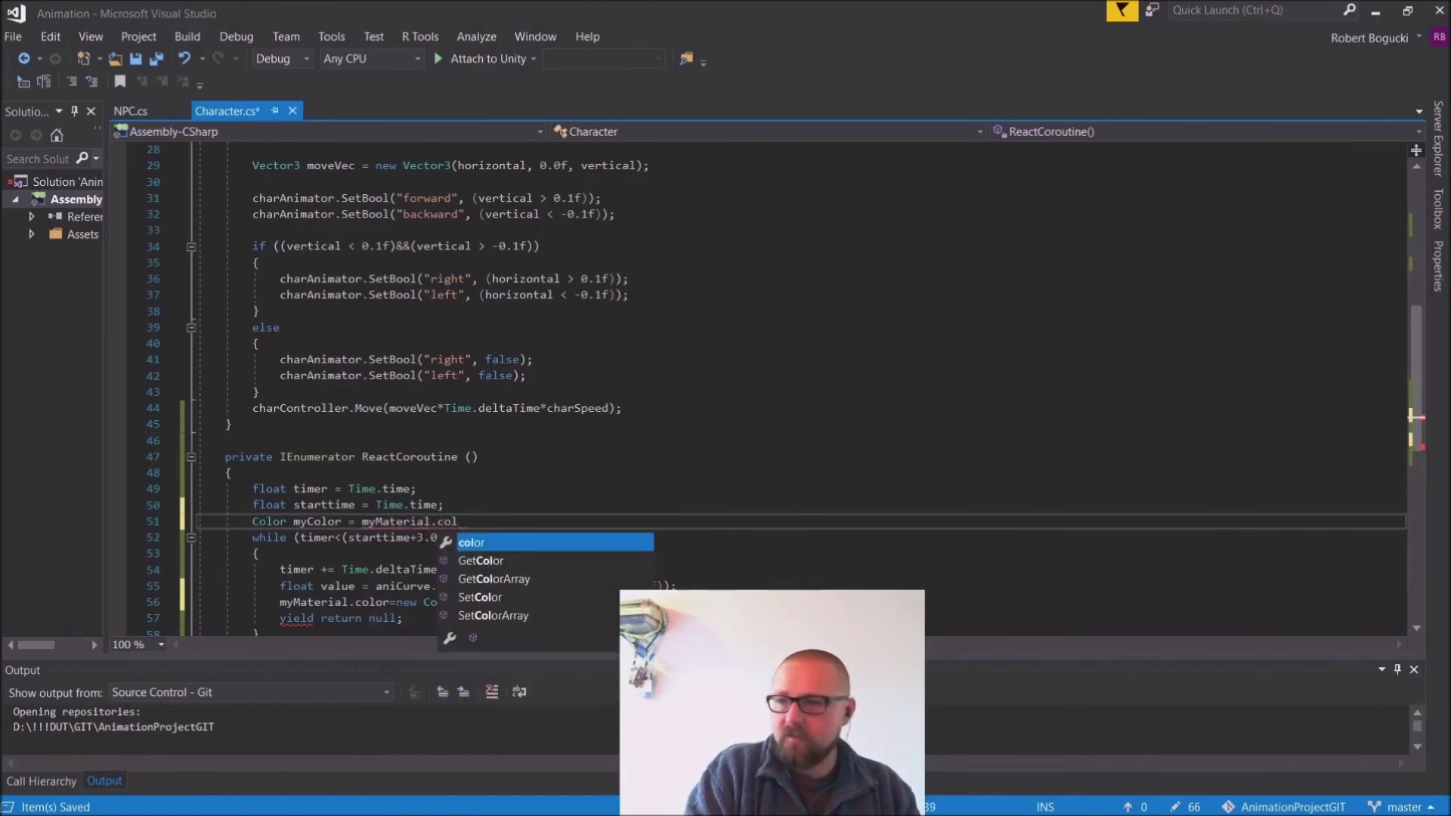
{"action": "type", "text": "or;"}
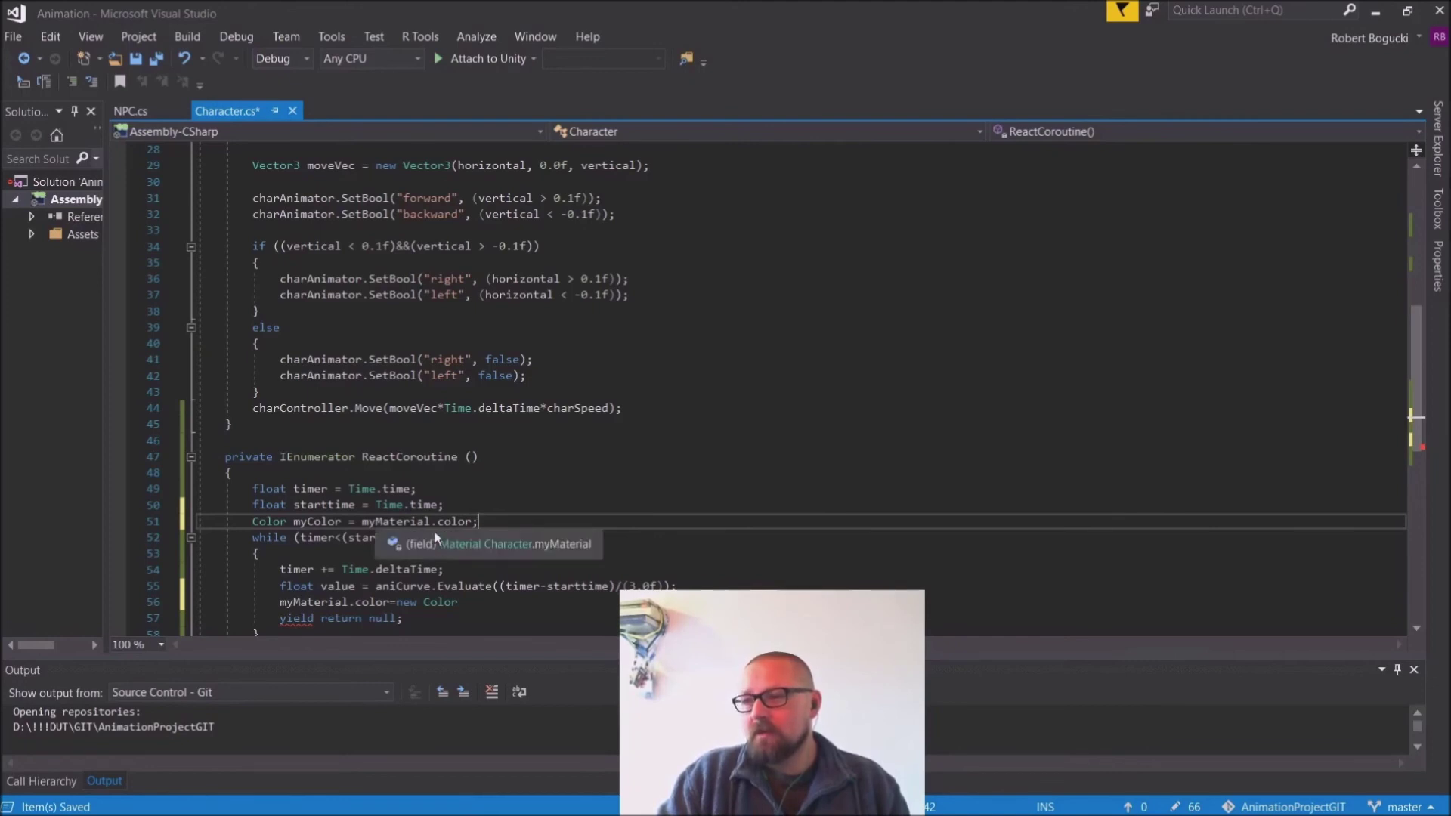
Step: Add the statement myColor.r = value; on a new line directly below the aniCurve.Evaluate statement in the while loop
{"action": "scroll", "coordinate": [434, 533], "scroll_direction": "down", "scroll_amount": 1}
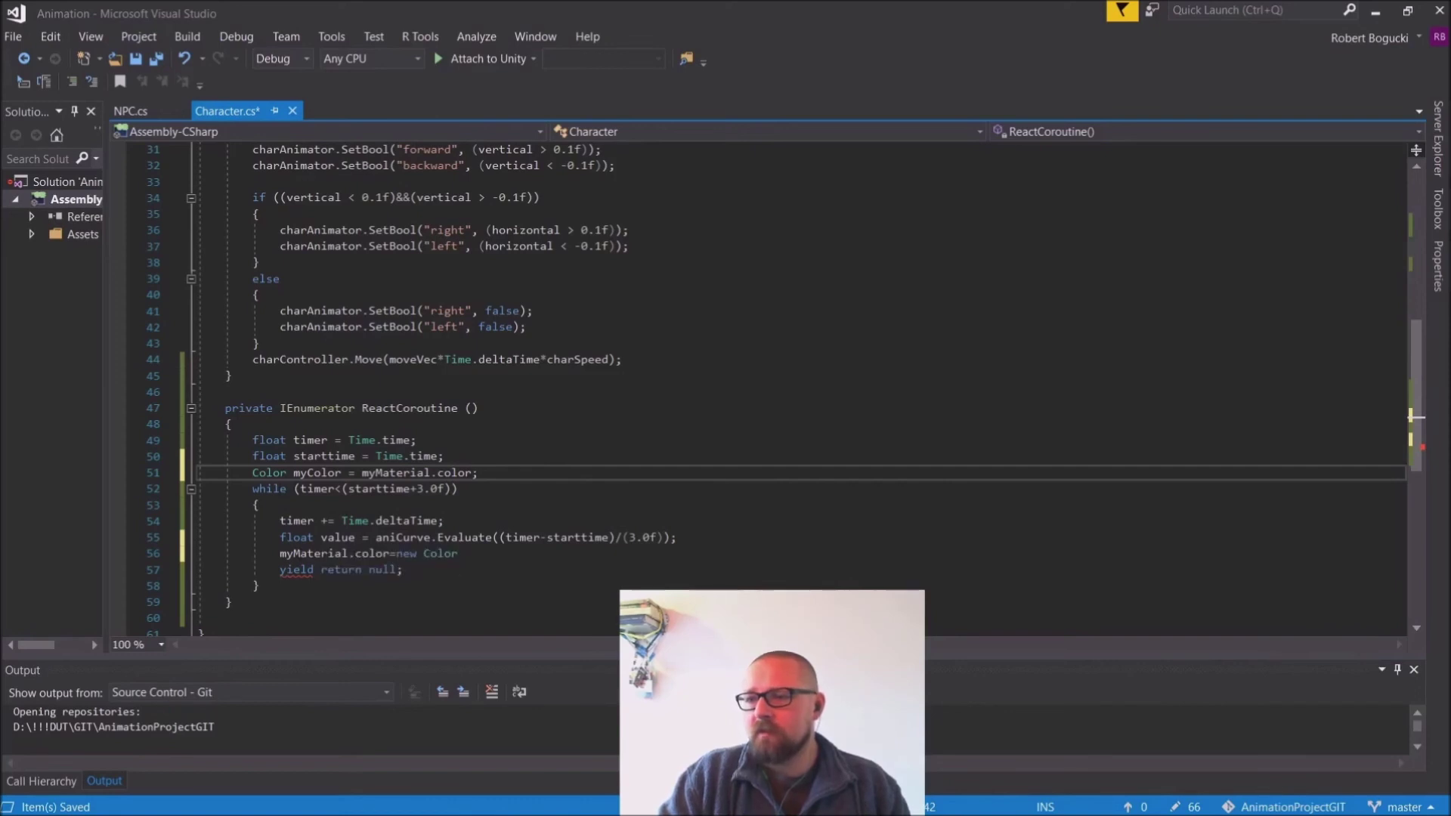
{"action": "left_click", "coordinate": [469, 554]}
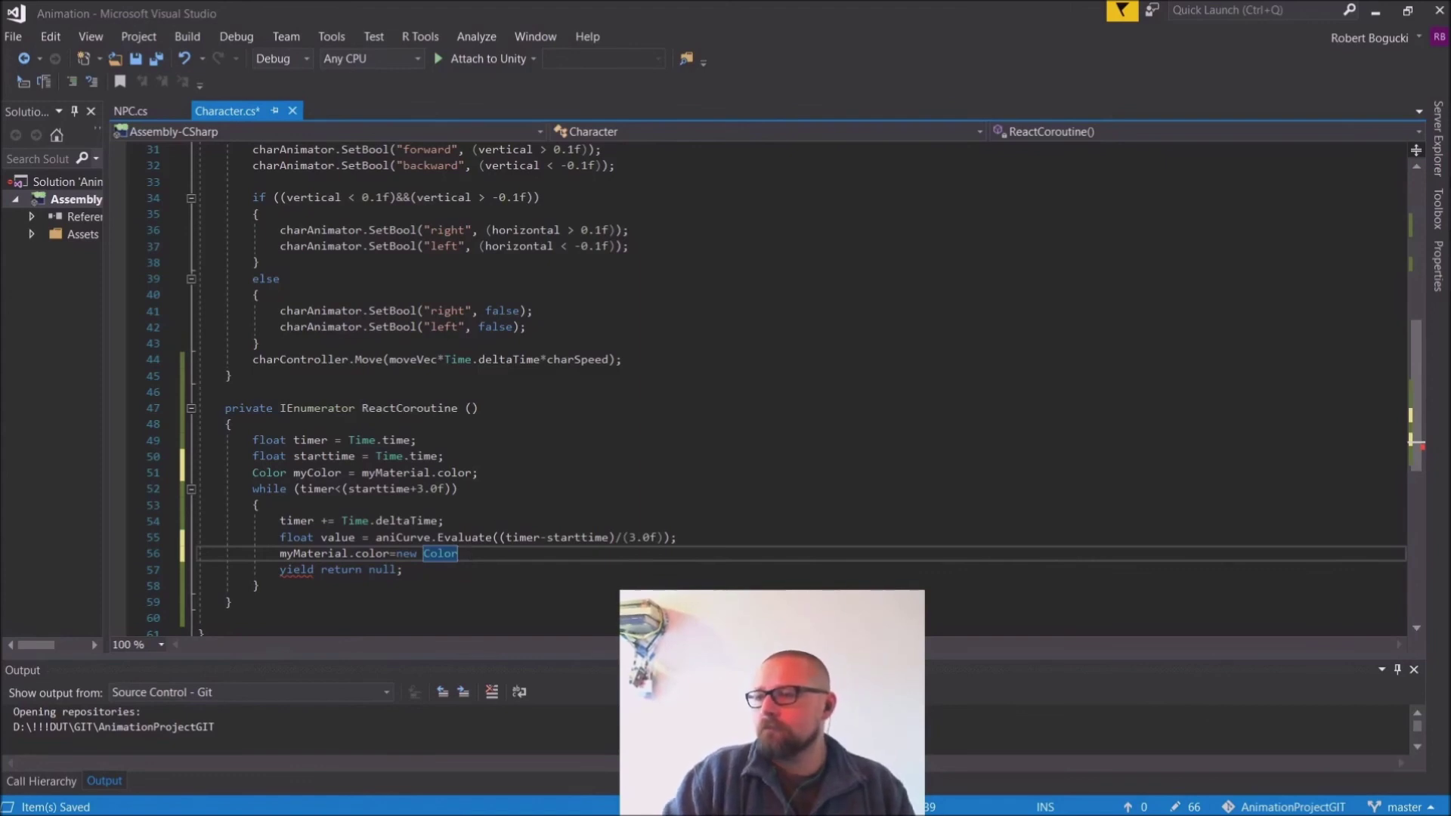
{"action": "left_click", "coordinate": [683, 538]}
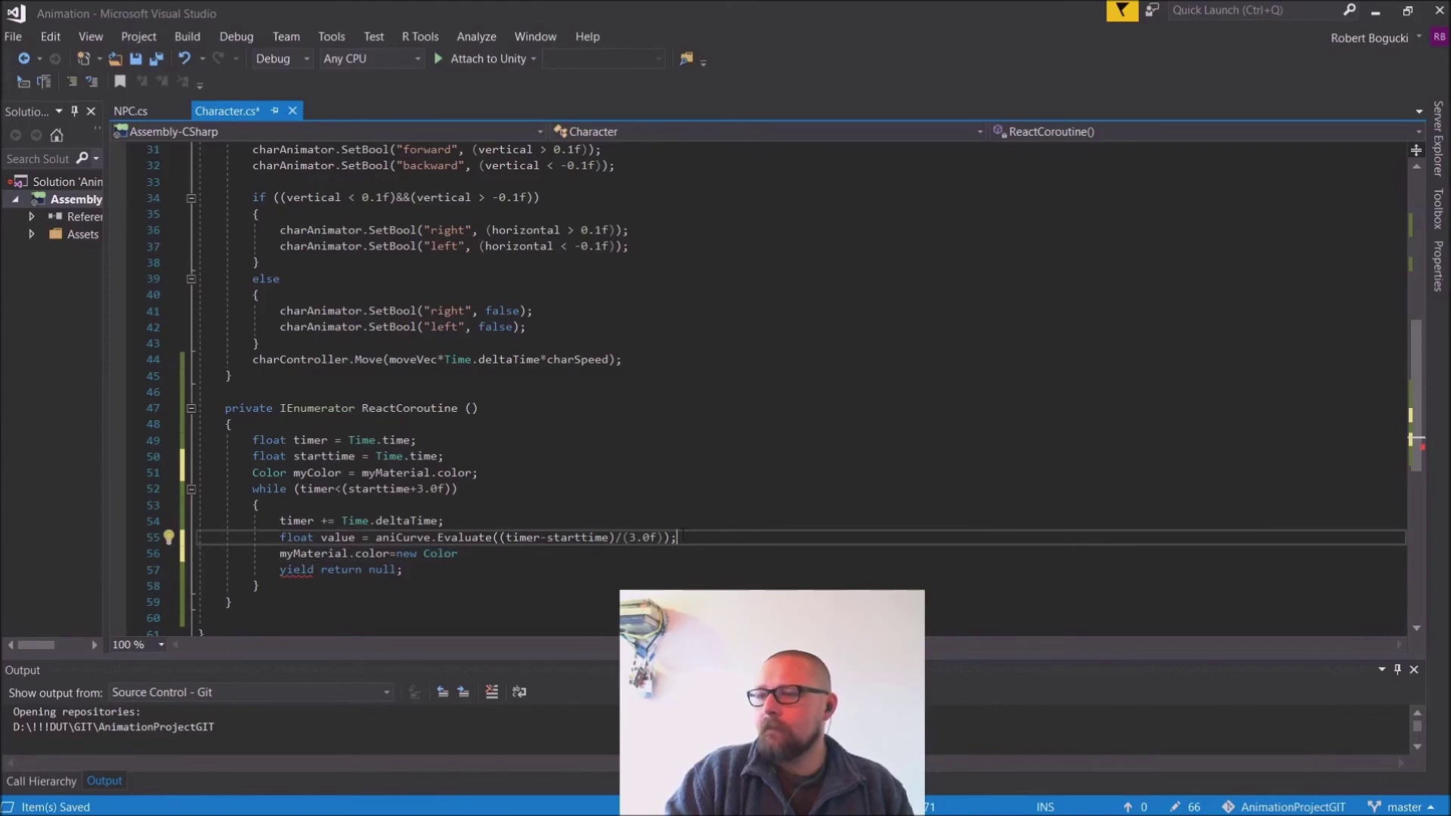
{"action": "key", "text": "Return"}
{"action": "left_click", "coordinate": [332, 473]}
{"action": "key", "text": "ctrl+c"}
{"action": "left_click", "coordinate": [281, 555]}
{"action": "key", "text": "ctrl+v"}
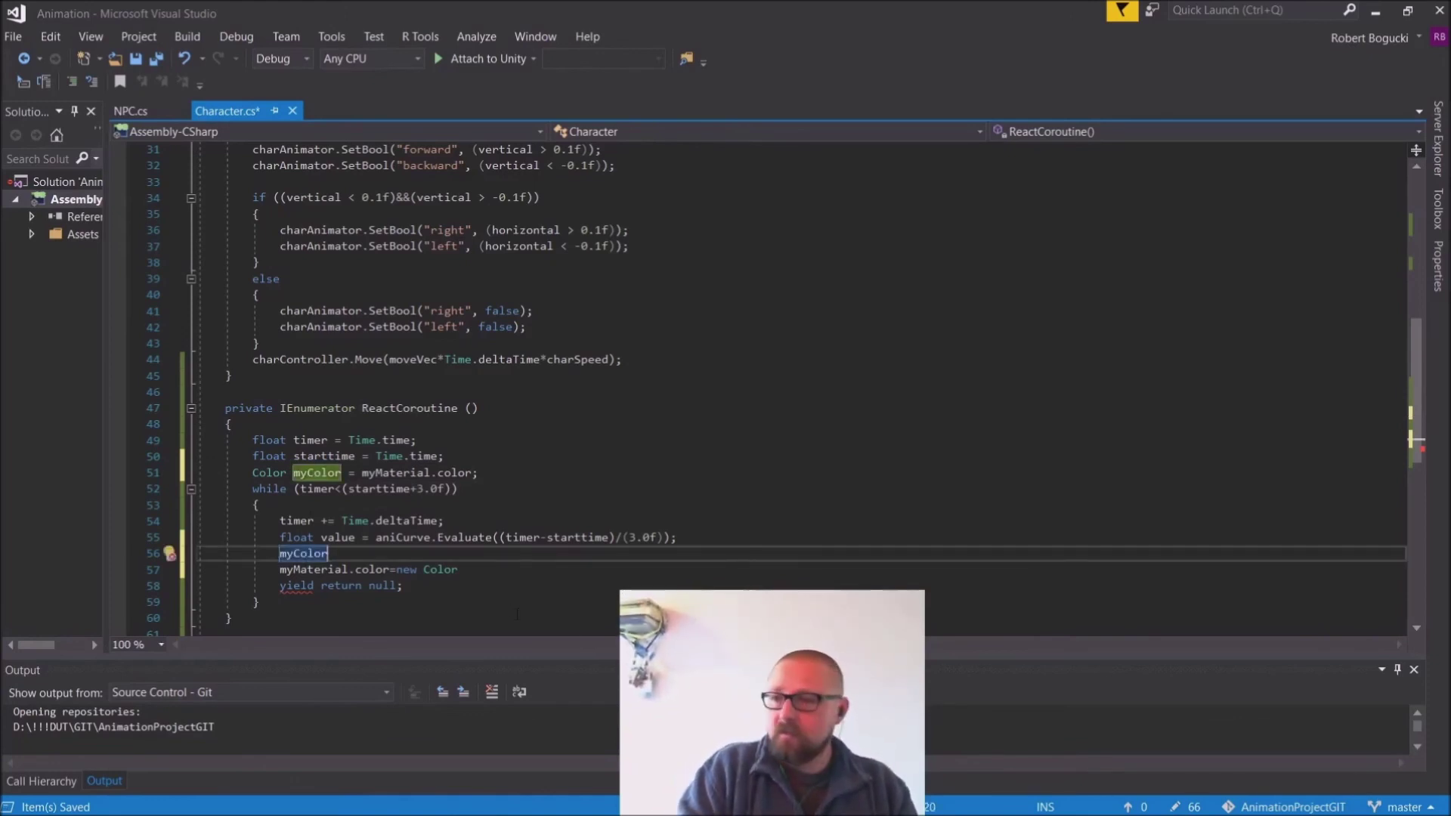
{"action": "type", "text": ".r "}
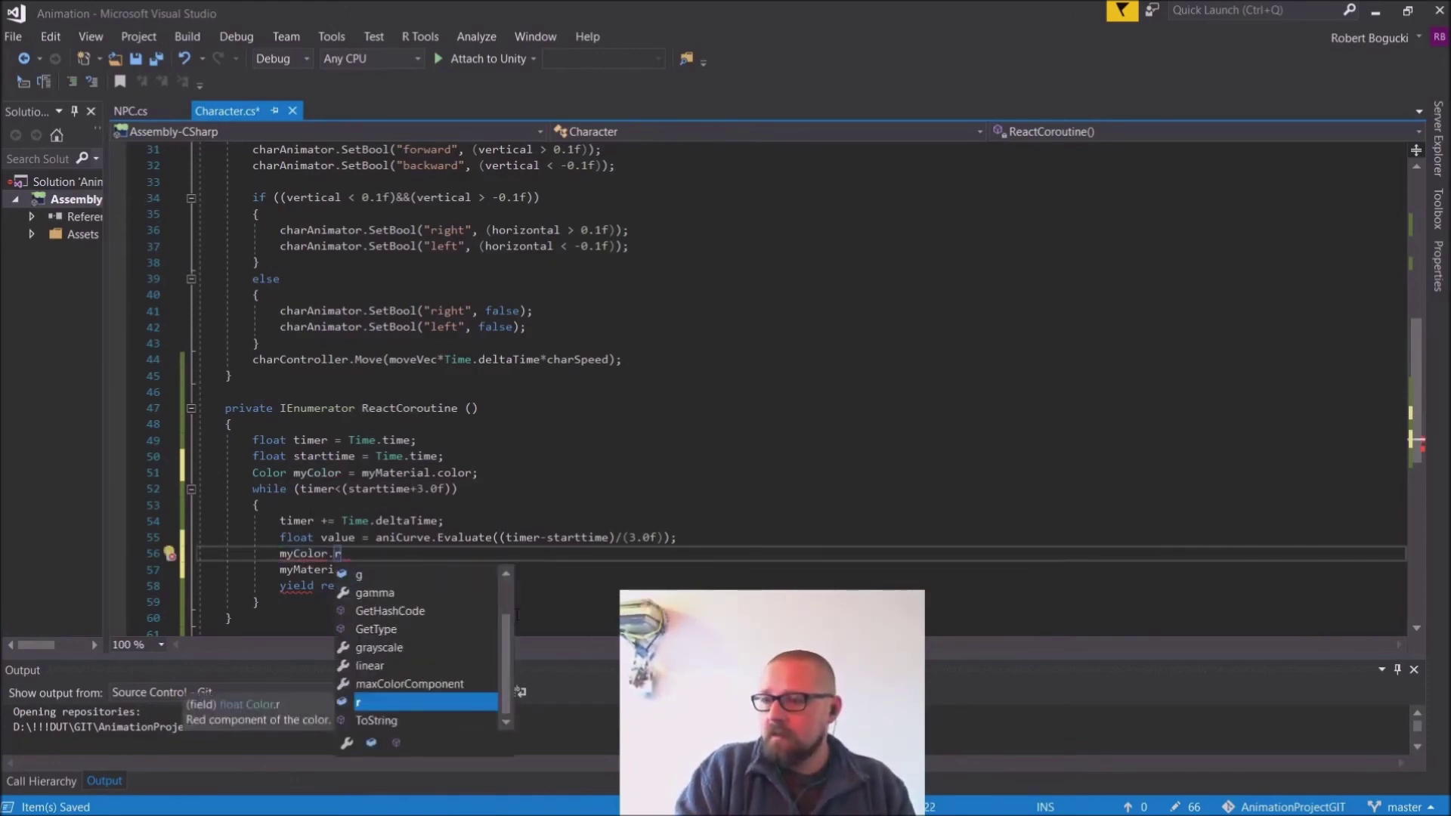
{"action": "type", "text": "="}
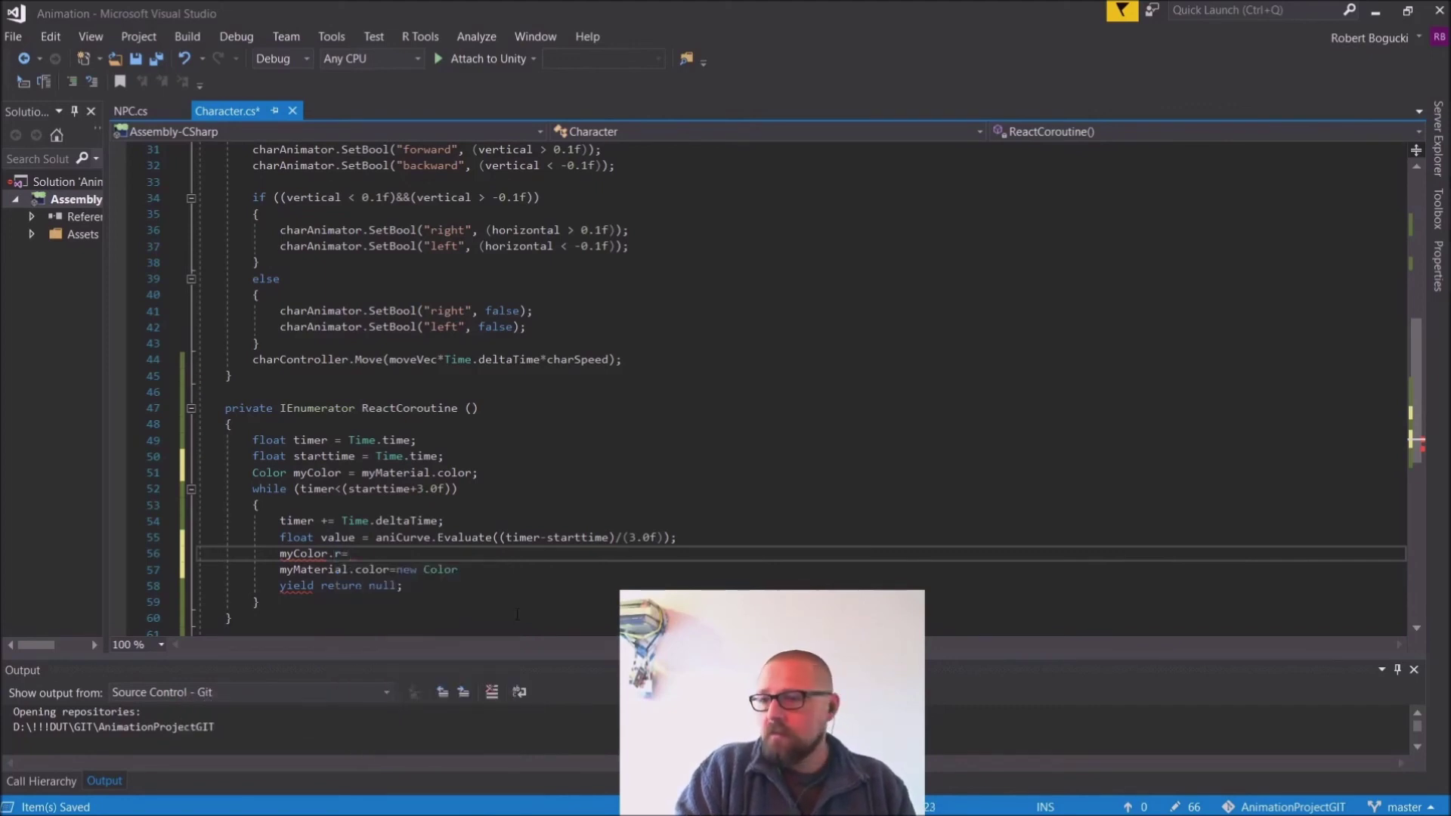
{"action": "type", "text": " value;"}
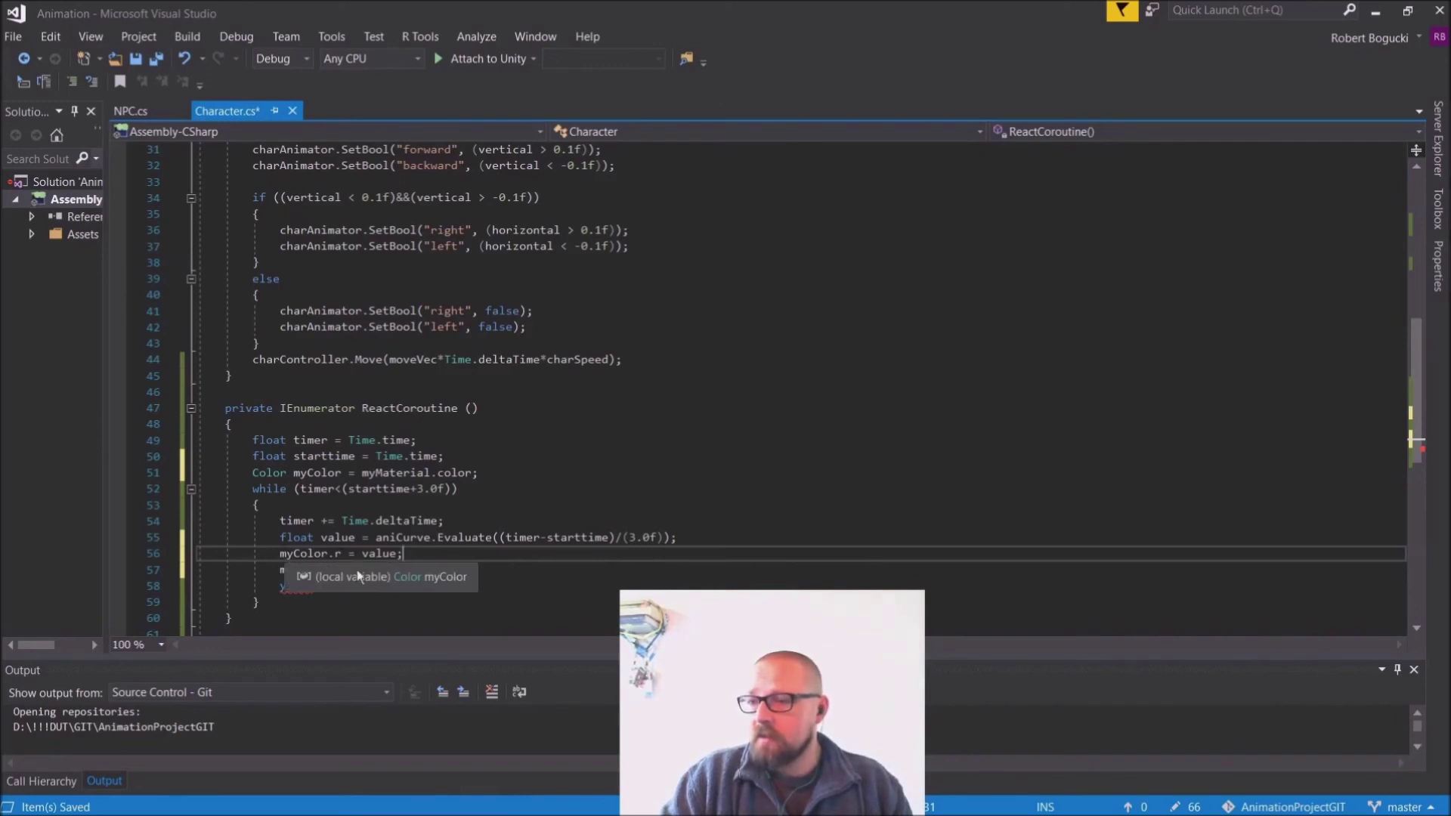
Step: Replace new Color with myColor; in the myMaterial.color assignment and save the Character script
{"action": "double_click", "coordinate": [303, 553]}
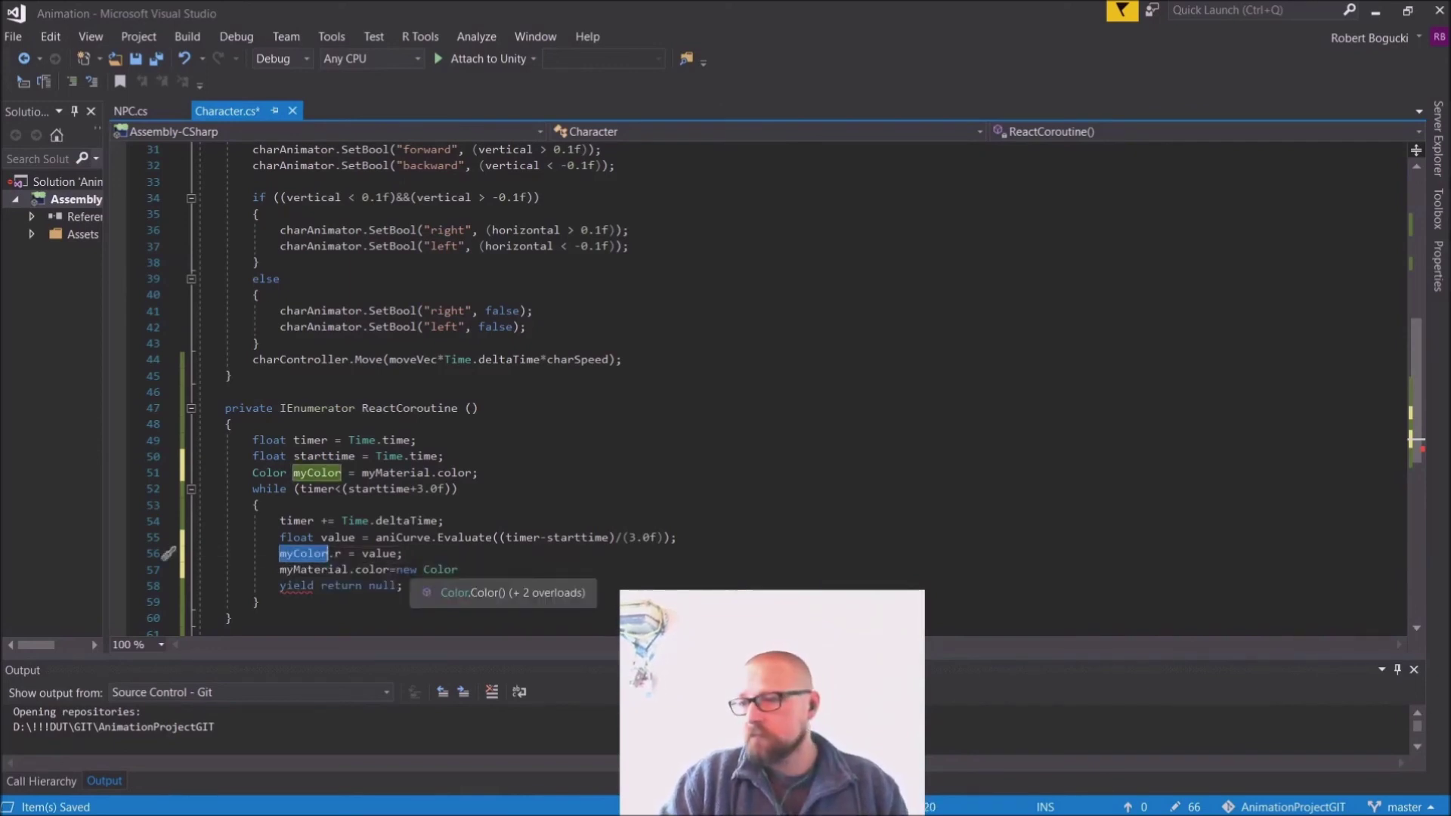
{"action": "left_click_drag", "start_coordinate": [458, 570], "coordinate": [394, 570]}
{"action": "type", "text": "myColor"}
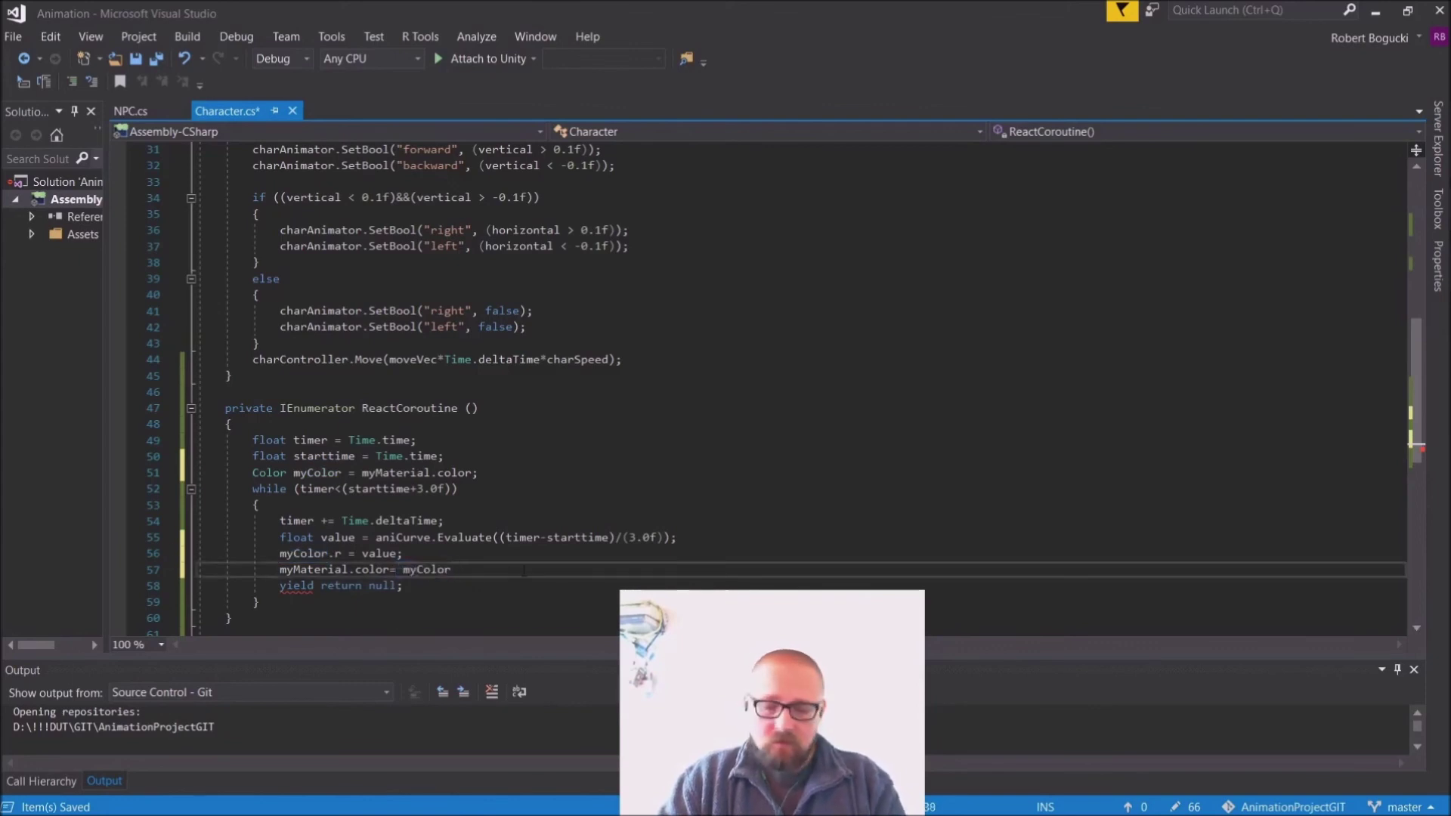
{"action": "type", "text": ";"}
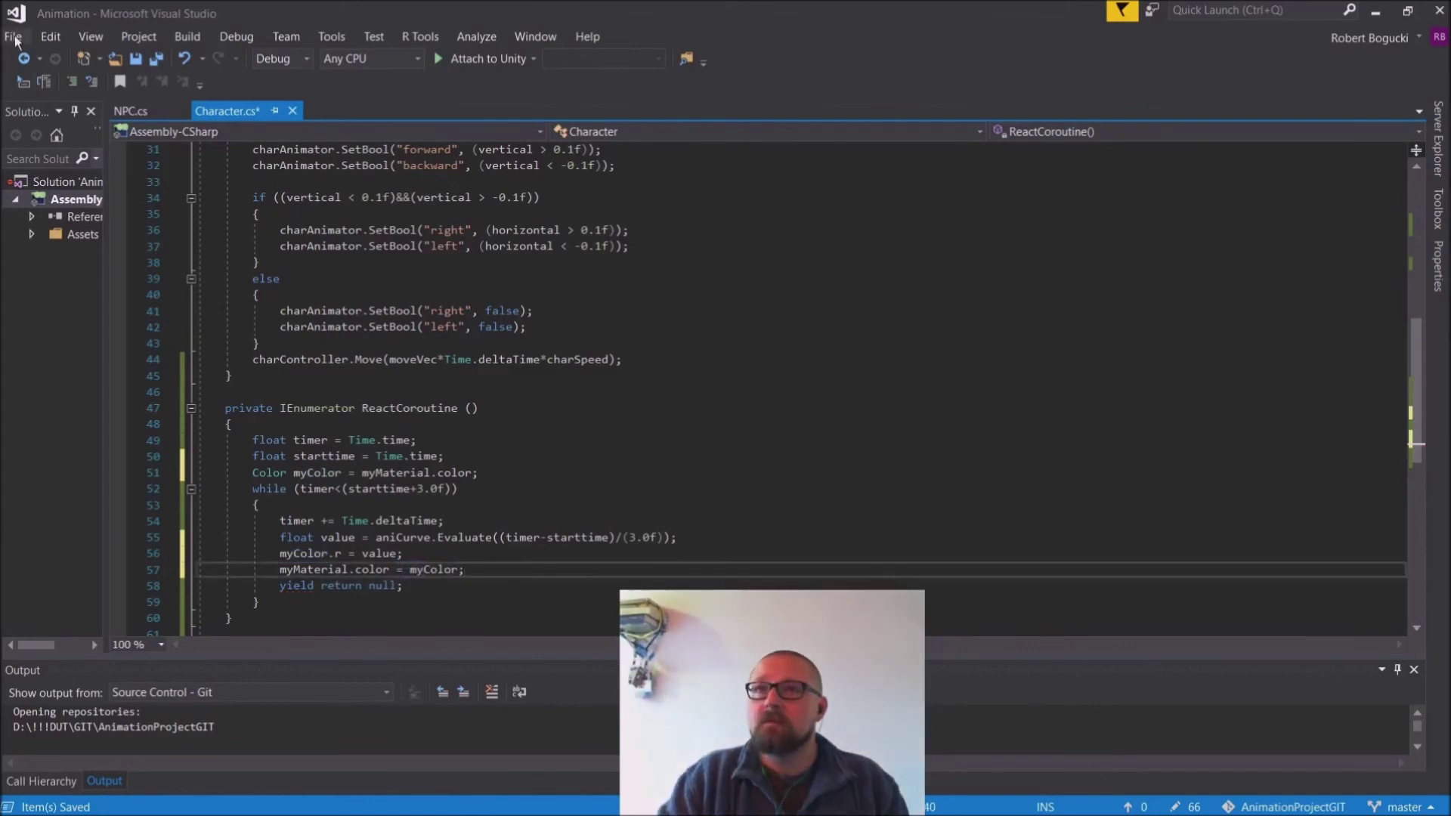
{"action": "left_click", "coordinate": [15, 39]}
{"action": "left_click", "coordinate": [62, 202]}
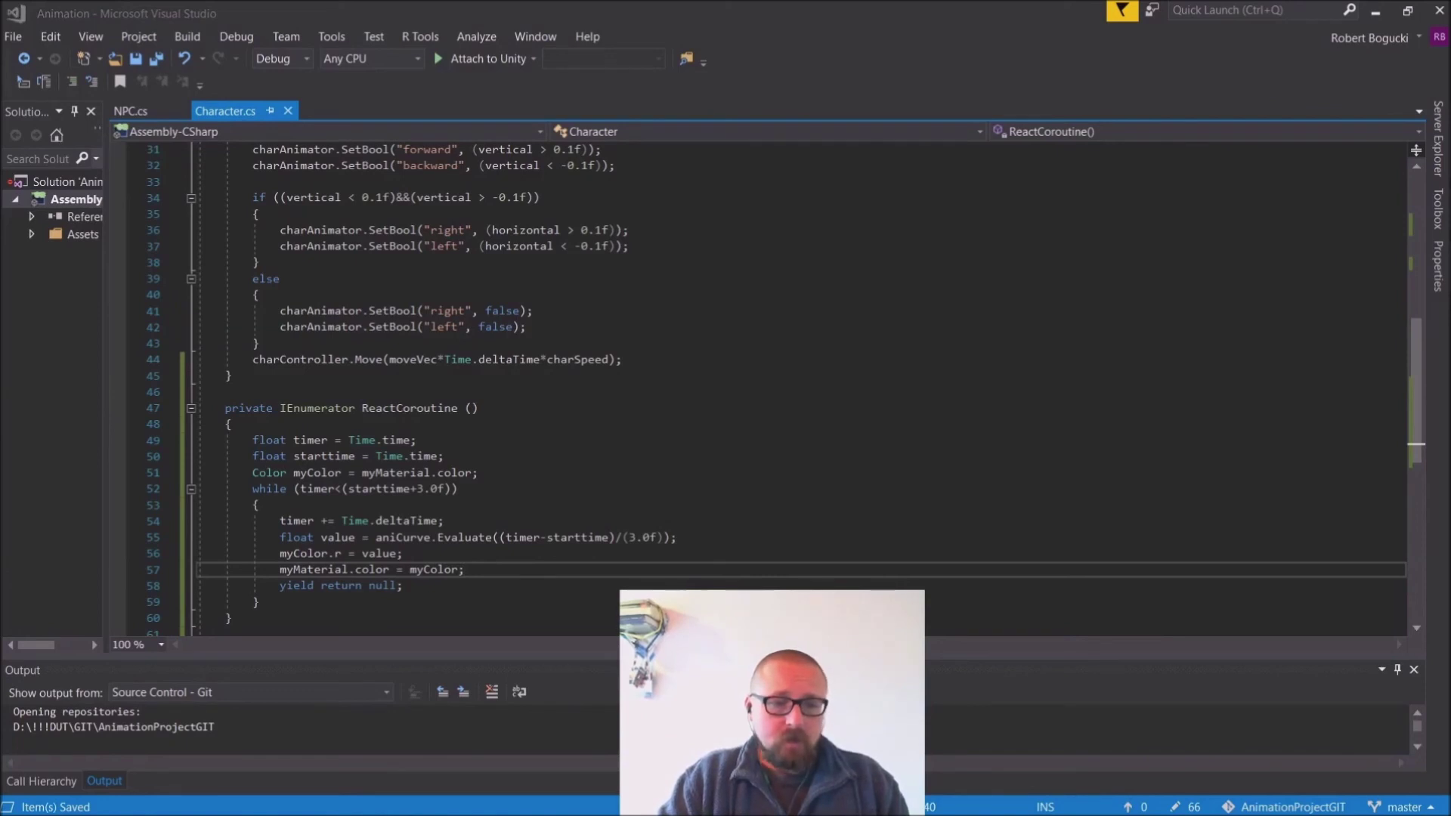
Step: Add StartCoroutine(ReactCoroutine()); below the myMaterial assignment in Start and save the script
{"action": "scroll", "coordinate": [557, 427], "scroll_direction": "up", "scroll_amount": 7}
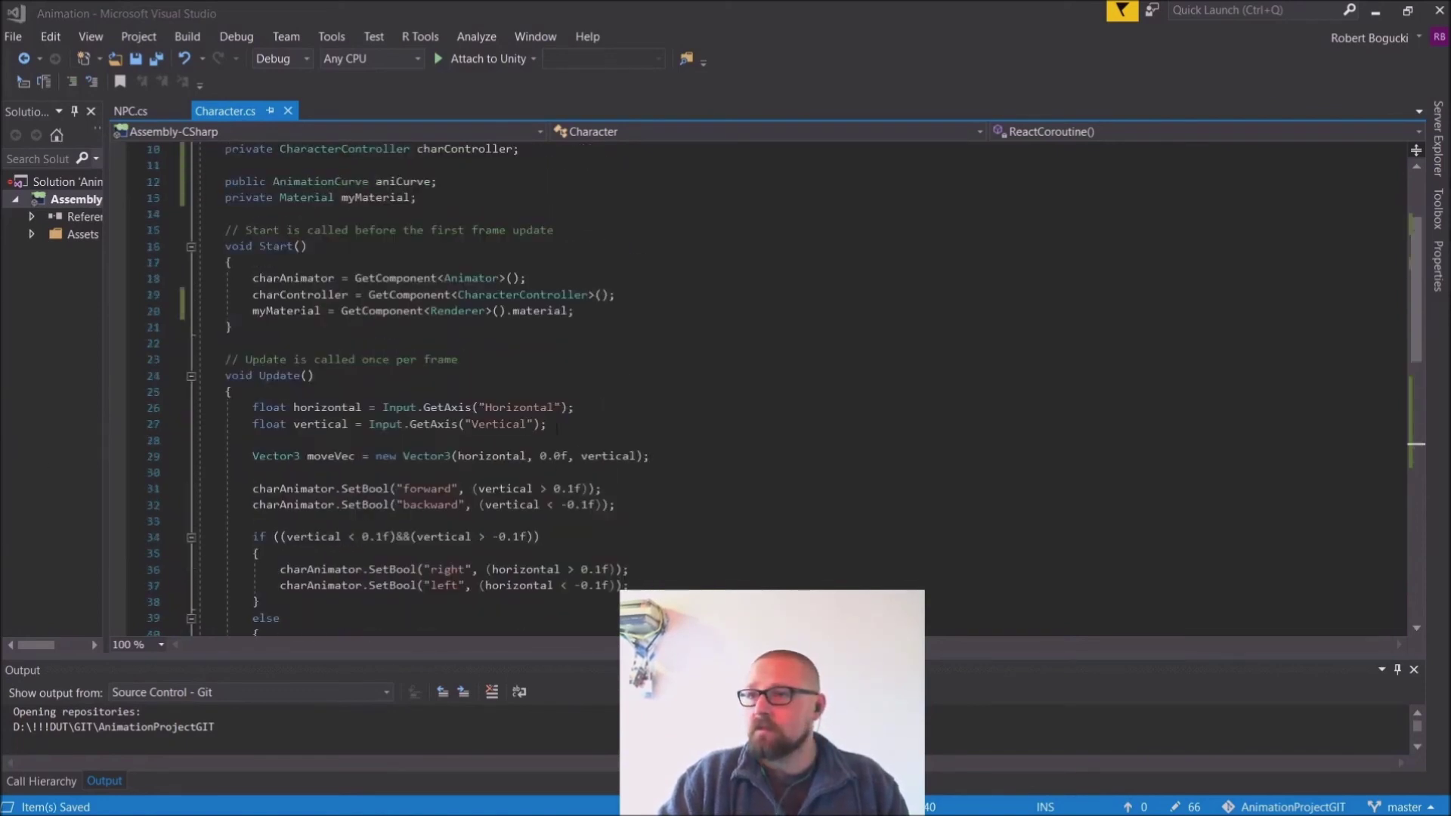
{"action": "left_click", "coordinate": [575, 311]}
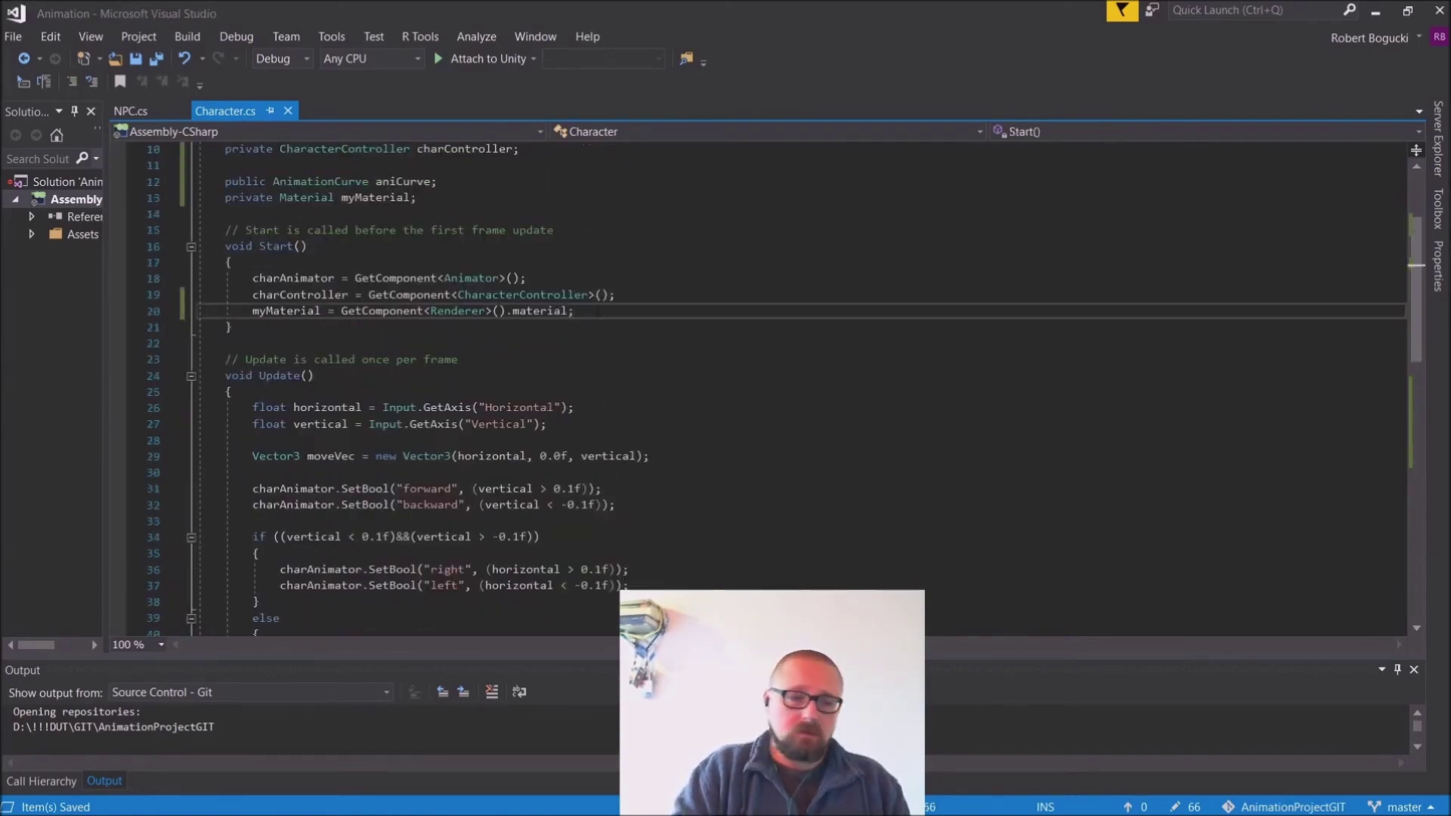
{"action": "key", "text": "Return"}
{"action": "type", "text": "Start"}
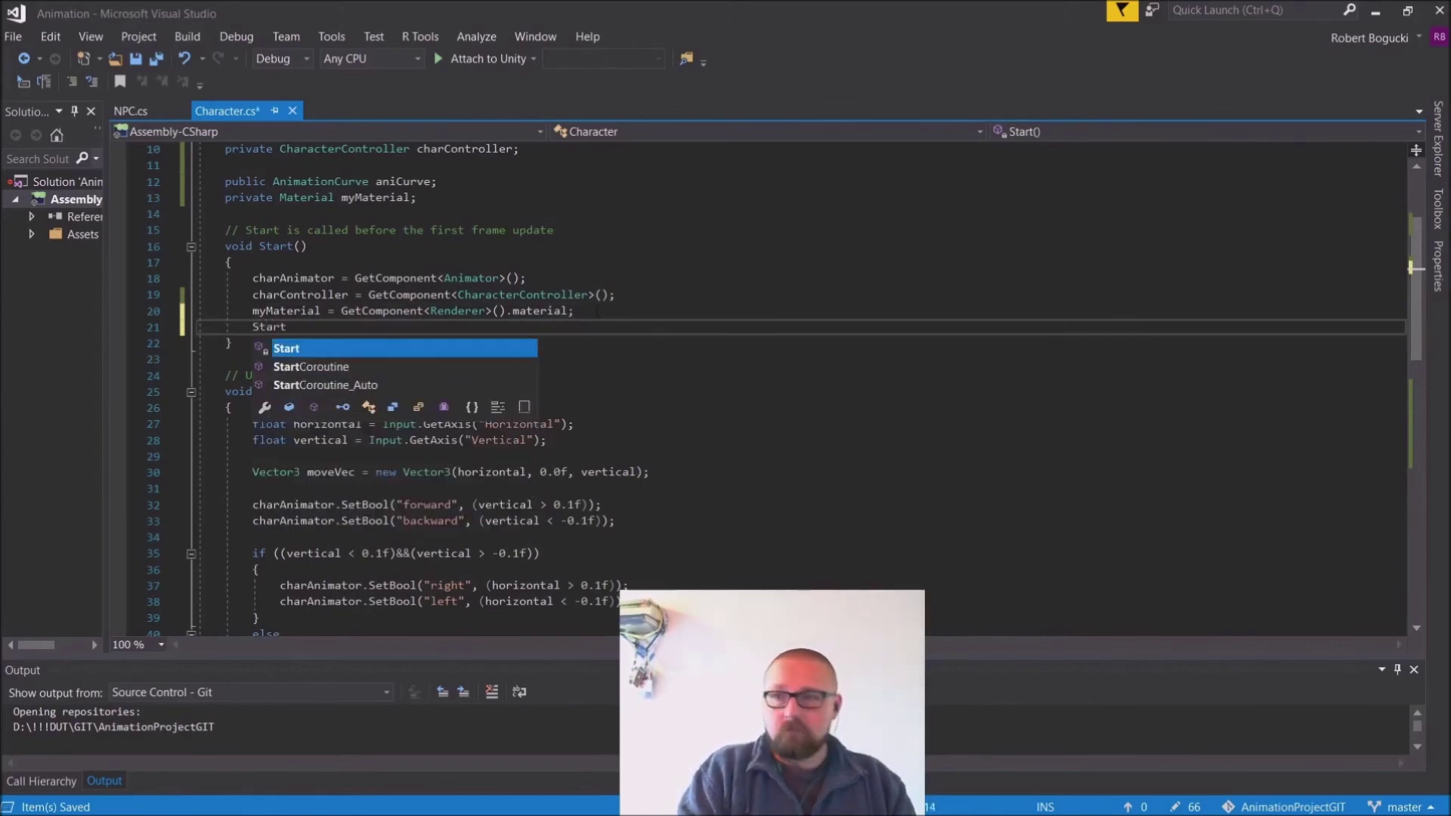
{"action": "key", "text": "Down"}
{"action": "key", "text": "Tab"}
{"action": "type", "text": "("}
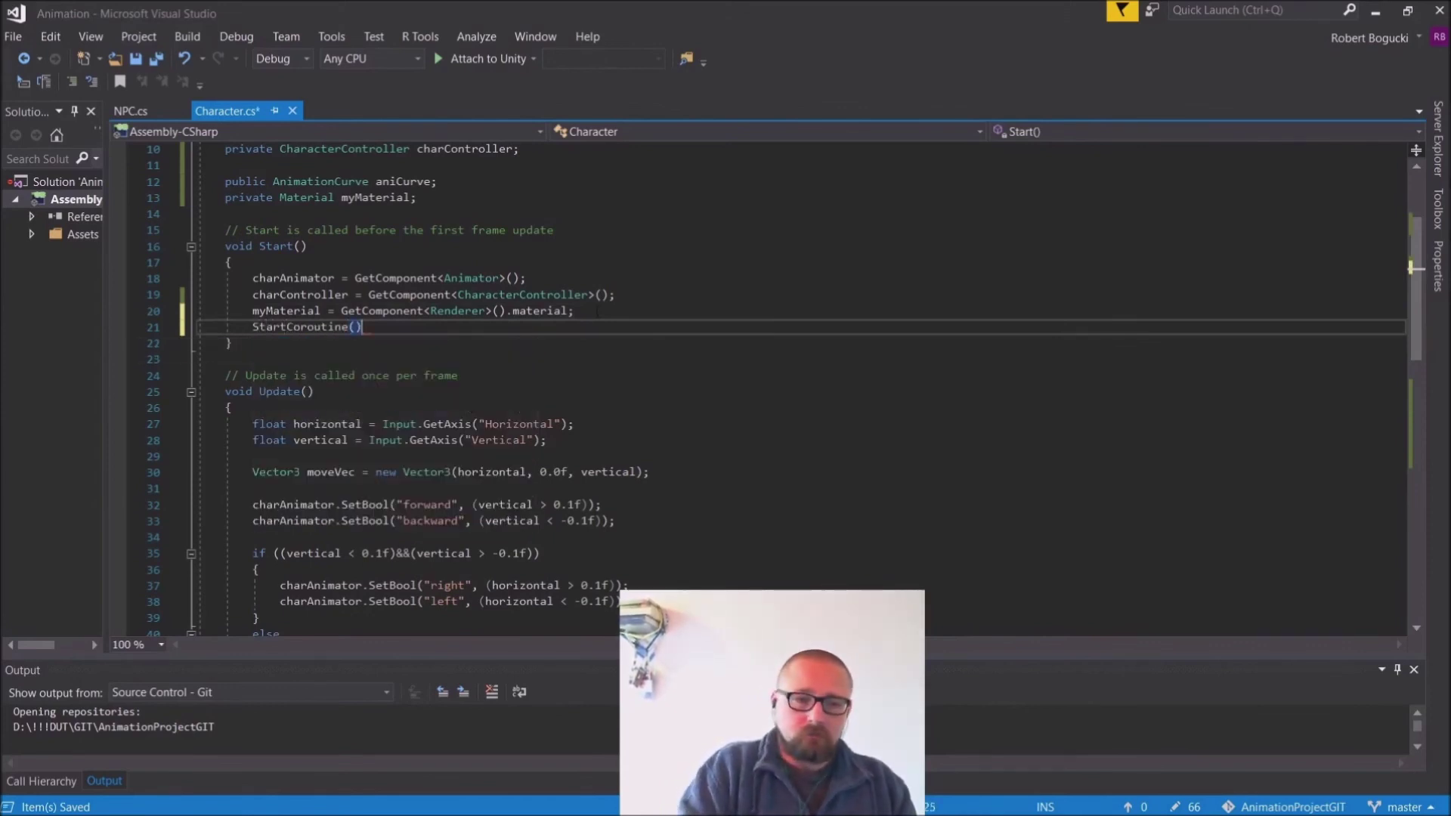
{"action": "type", "text": "Rea"}
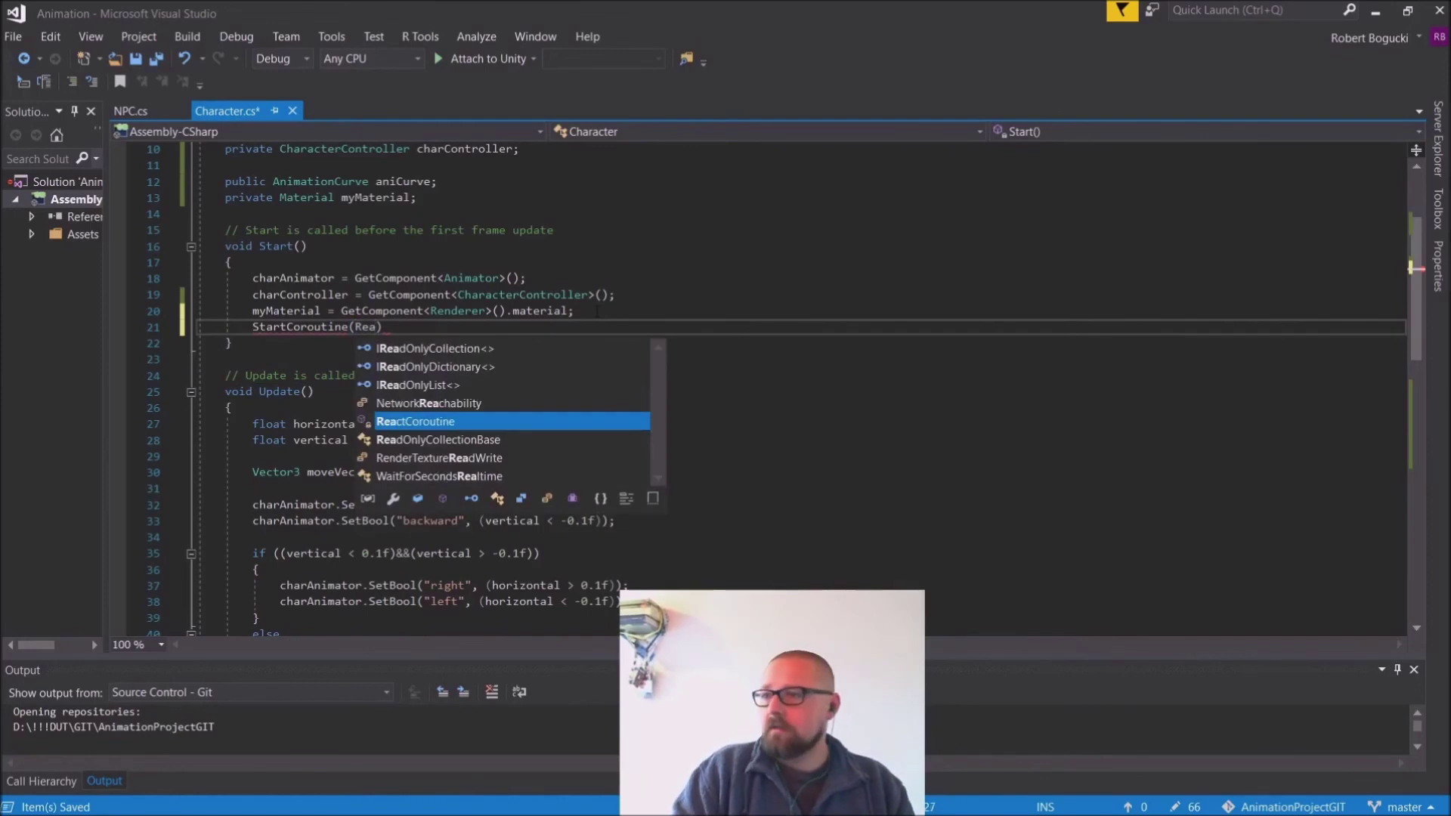
{"action": "key", "text": "Tab"}
{"action": "type", "text": "())"}
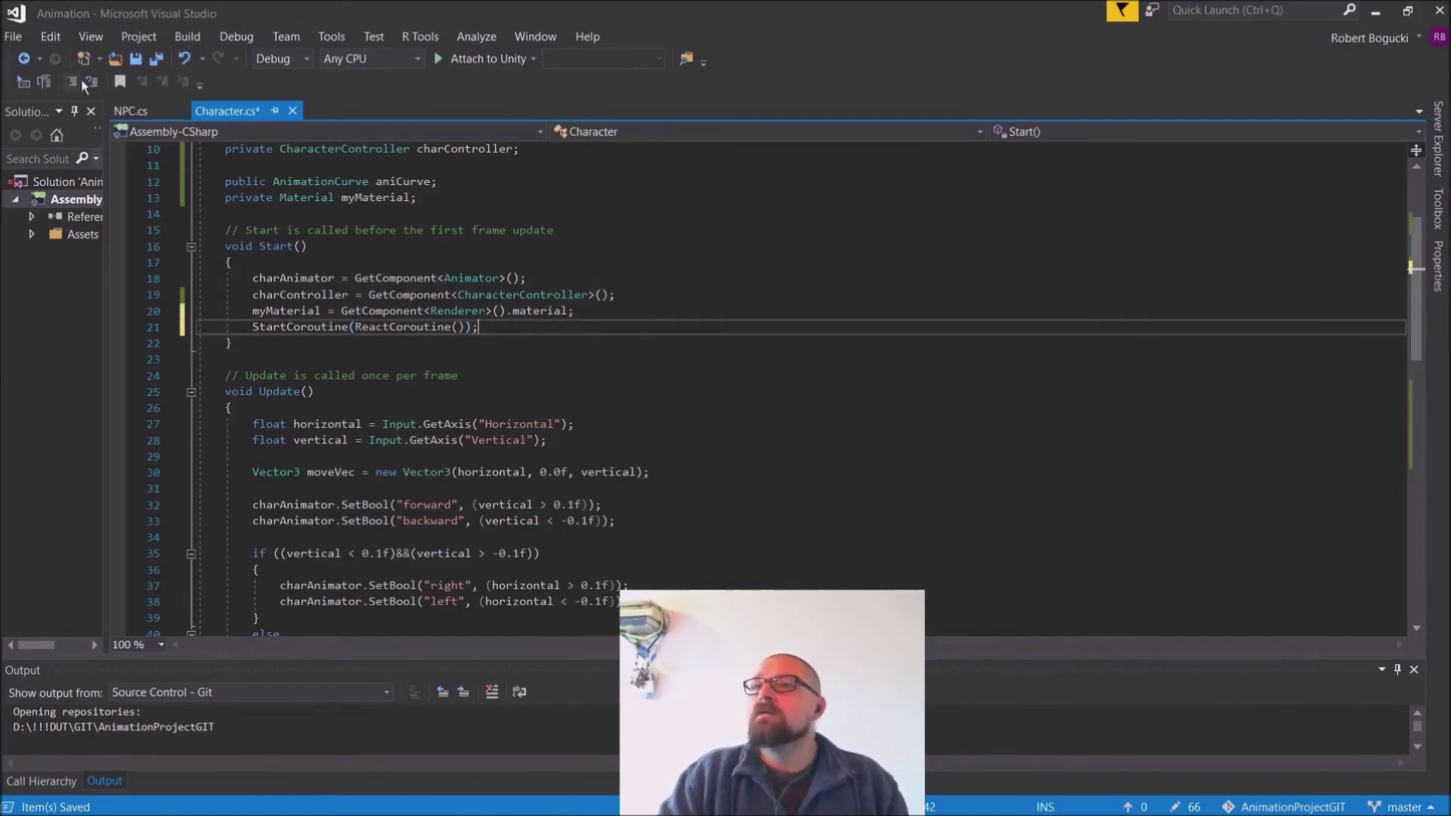
{"action": "left_click", "coordinate": [13, 36]}
{"action": "left_click", "coordinate": [59, 213]}
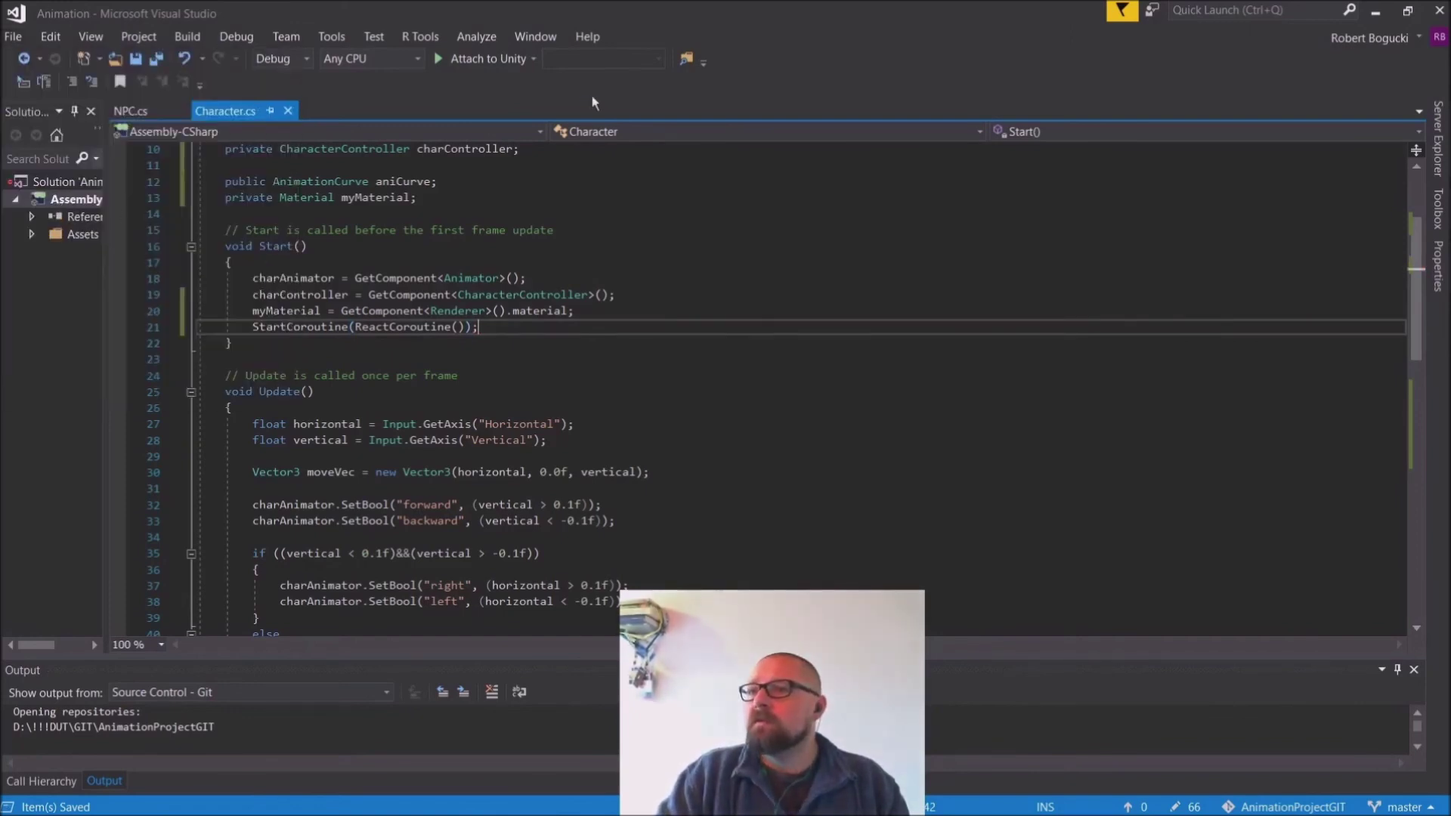
Step: Switch to Unity, save the Trigger scene and test it briefly in Play mode
{"action": "left_click", "coordinate": [1376, 13]}
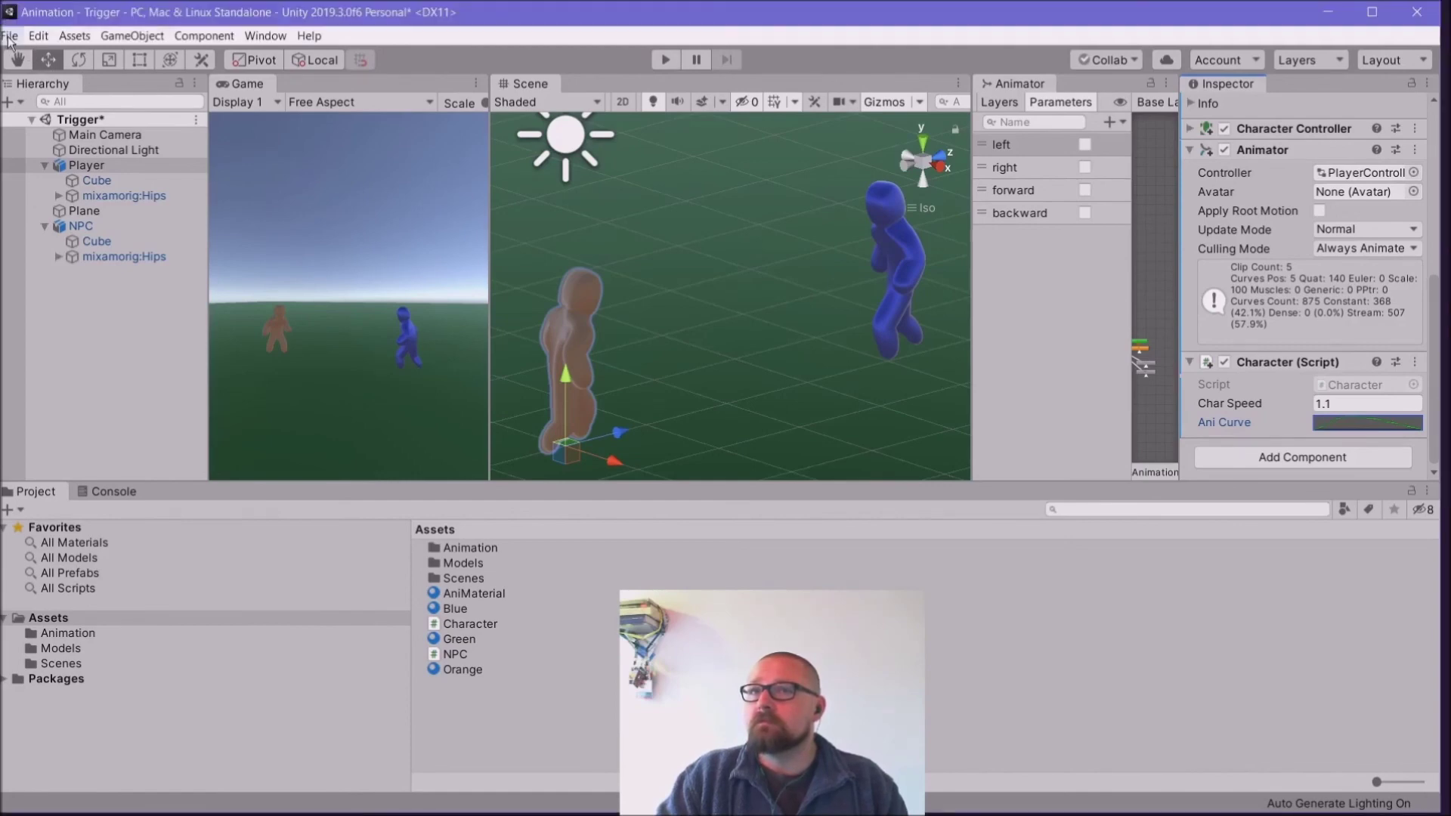
{"action": "left_click", "coordinate": [9, 36]}
{"action": "left_click", "coordinate": [38, 97]}
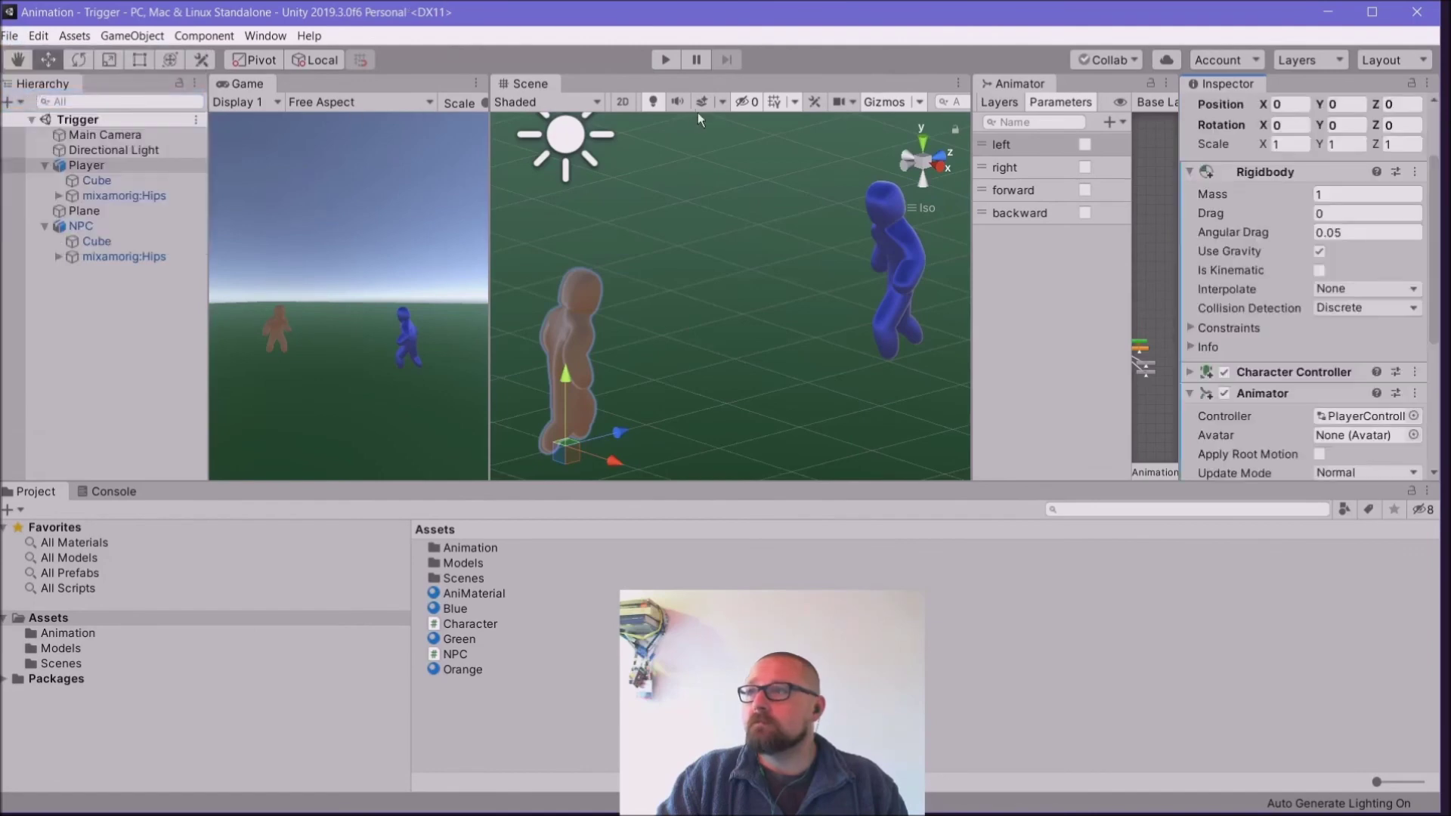
{"action": "left_click", "coordinate": [663, 62]}
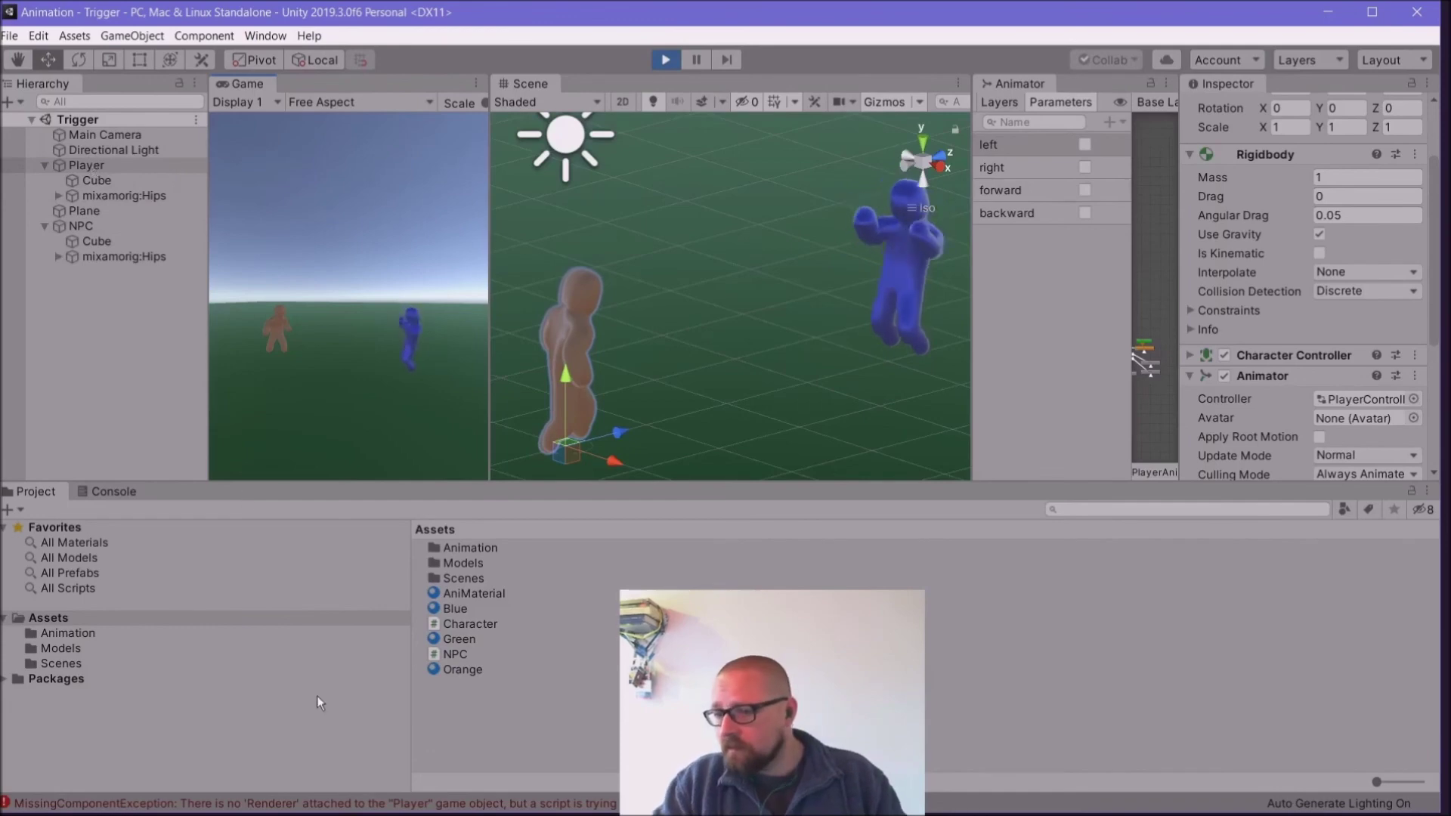
{"action": "key", "text": "ctrl+p"}
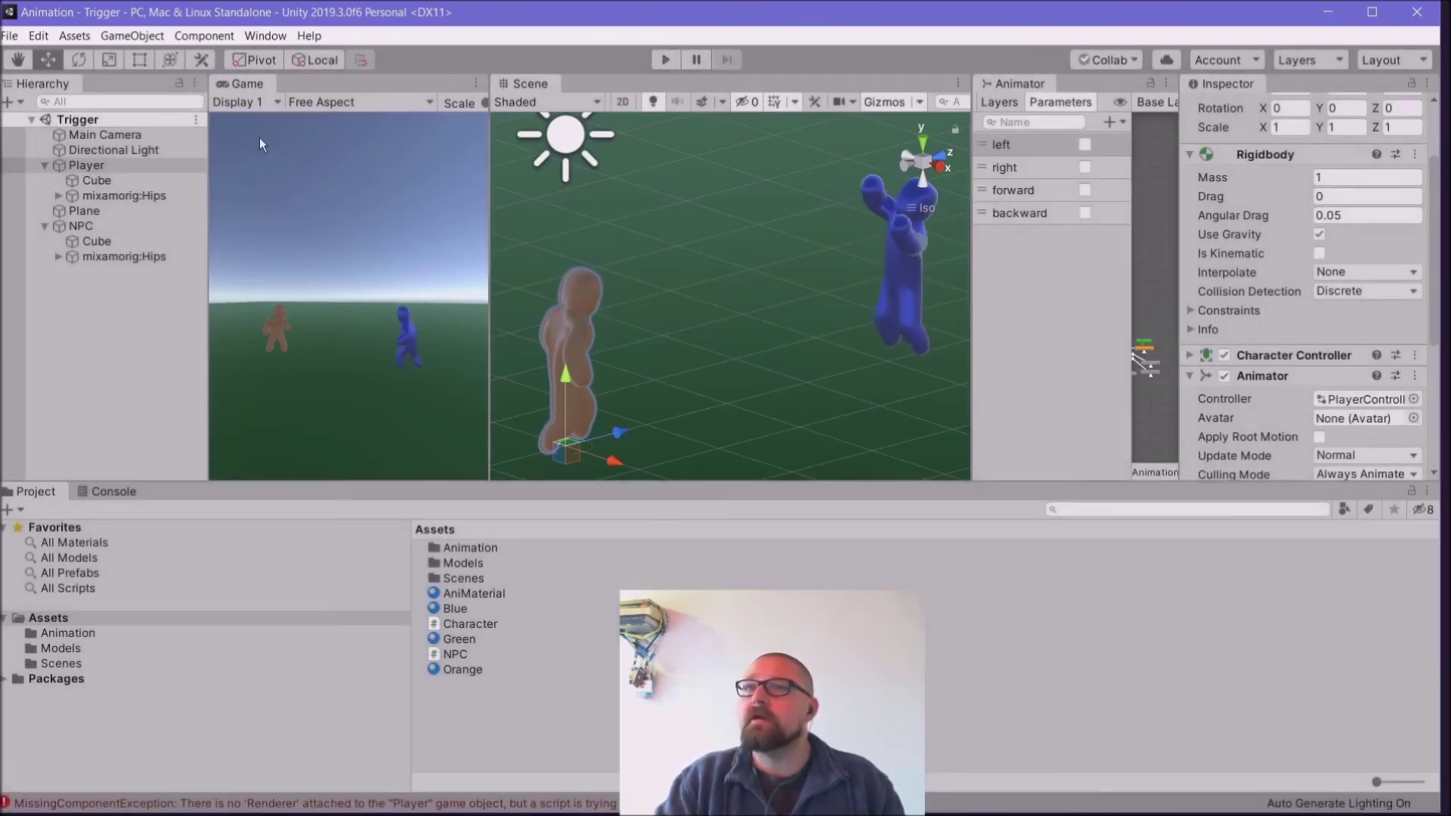
Step: Examine the components of Player and its Cube child, checking the Cube's material during another Play mode run
{"action": "left_click", "coordinate": [88, 168]}
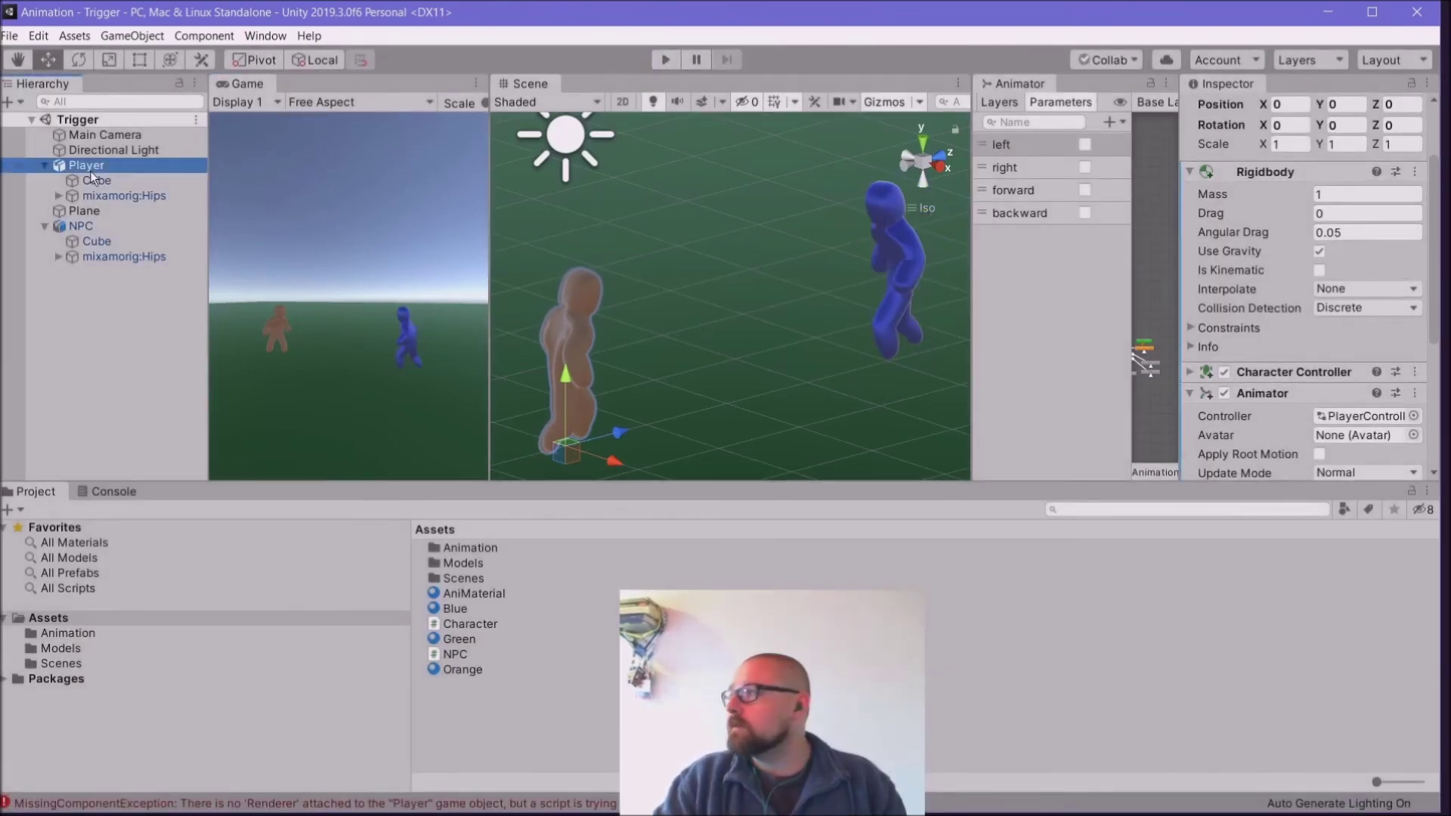
{"action": "scroll", "coordinate": [1382, 418], "scroll_direction": "down", "scroll_amount": 5}
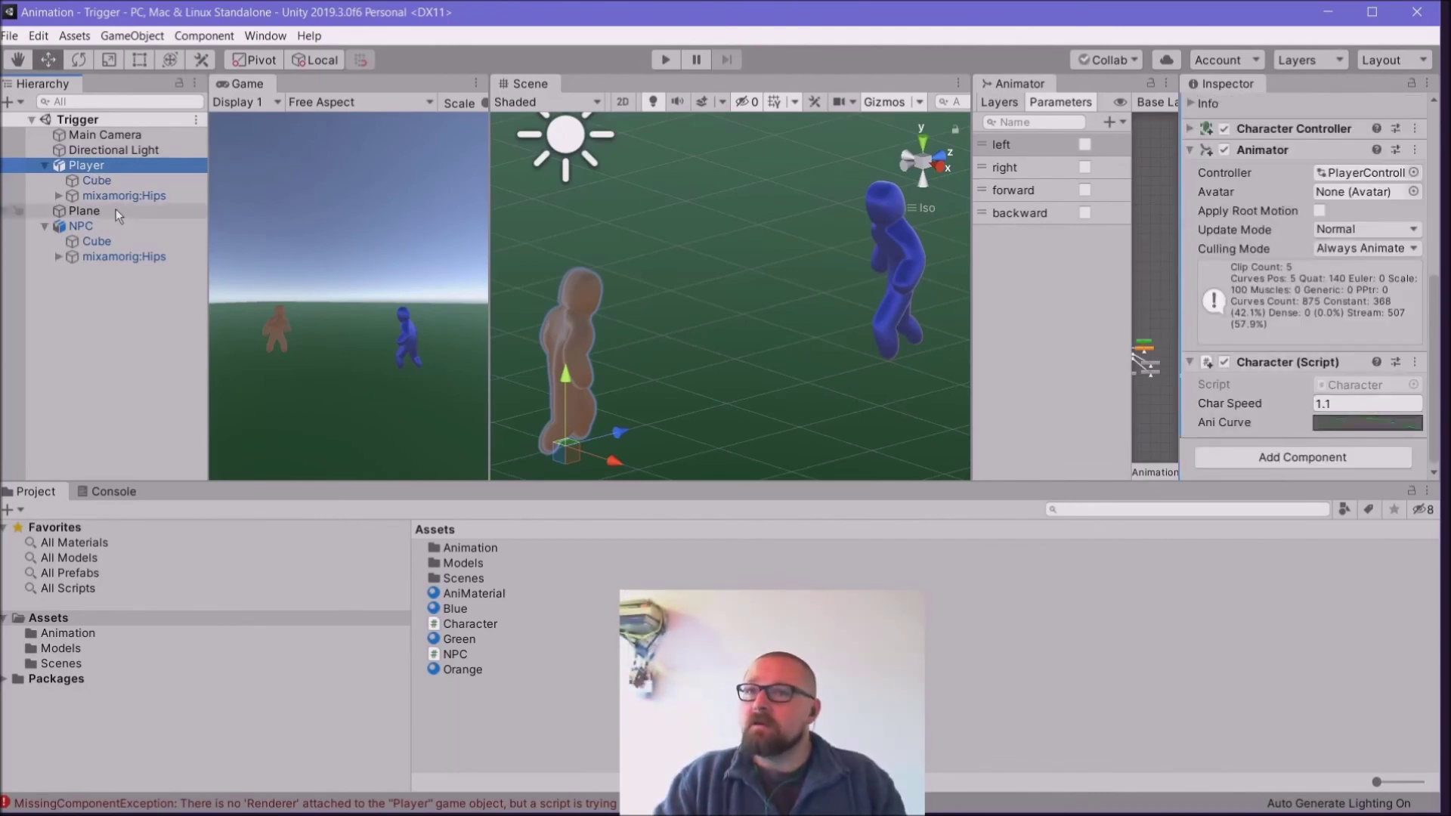
{"action": "left_click", "coordinate": [96, 181]}
{"action": "left_click", "coordinate": [666, 58]}
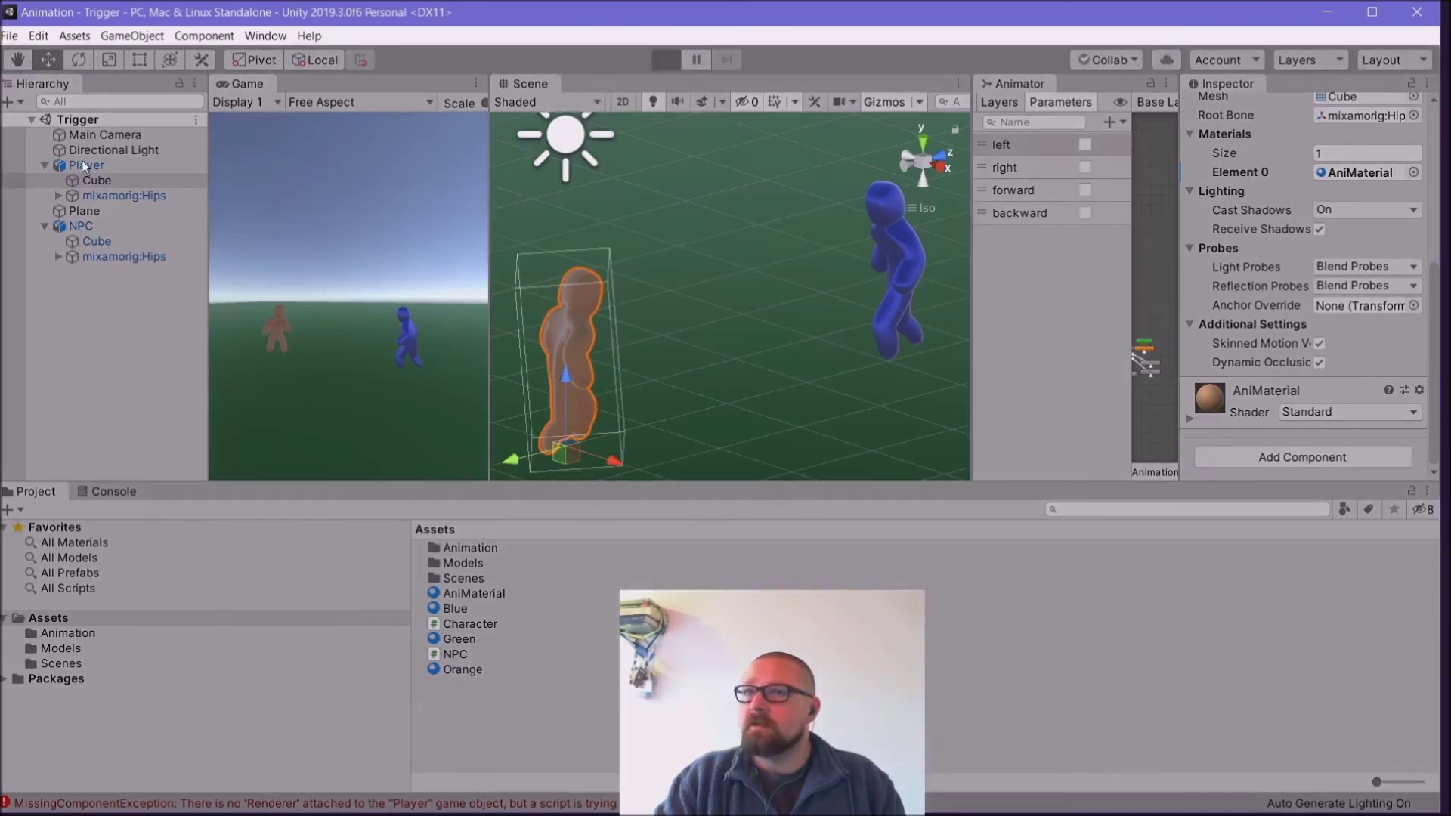
{"action": "left_click", "coordinate": [94, 183]}
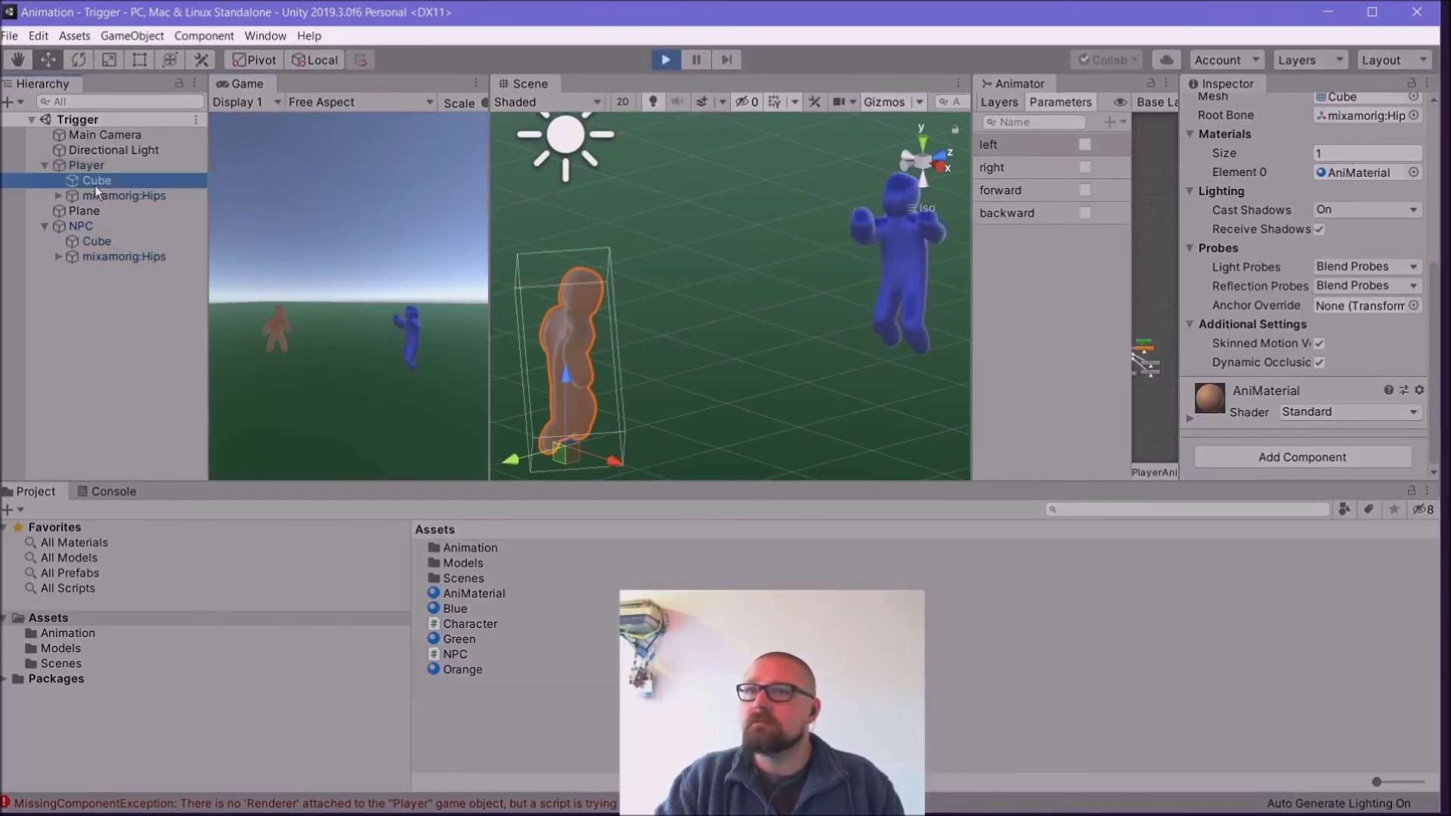
{"action": "left_click", "coordinate": [675, 62]}
{"action": "left_click", "coordinate": [106, 168]}
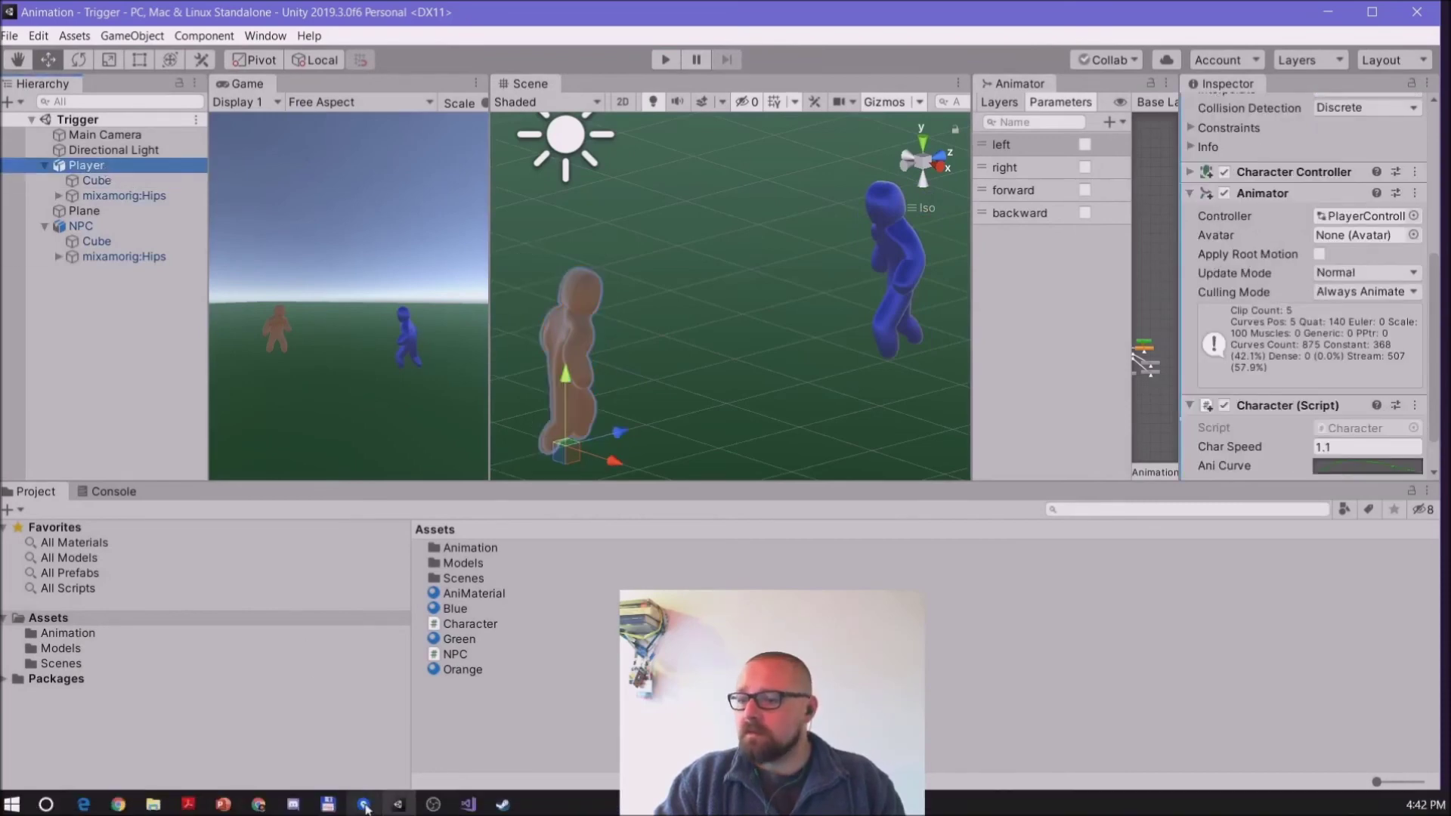
Step: Return to Visual Studio and declare a public Renderer field named myRend below the aniCurve field in the Character class
{"action": "left_click", "coordinate": [469, 804]}
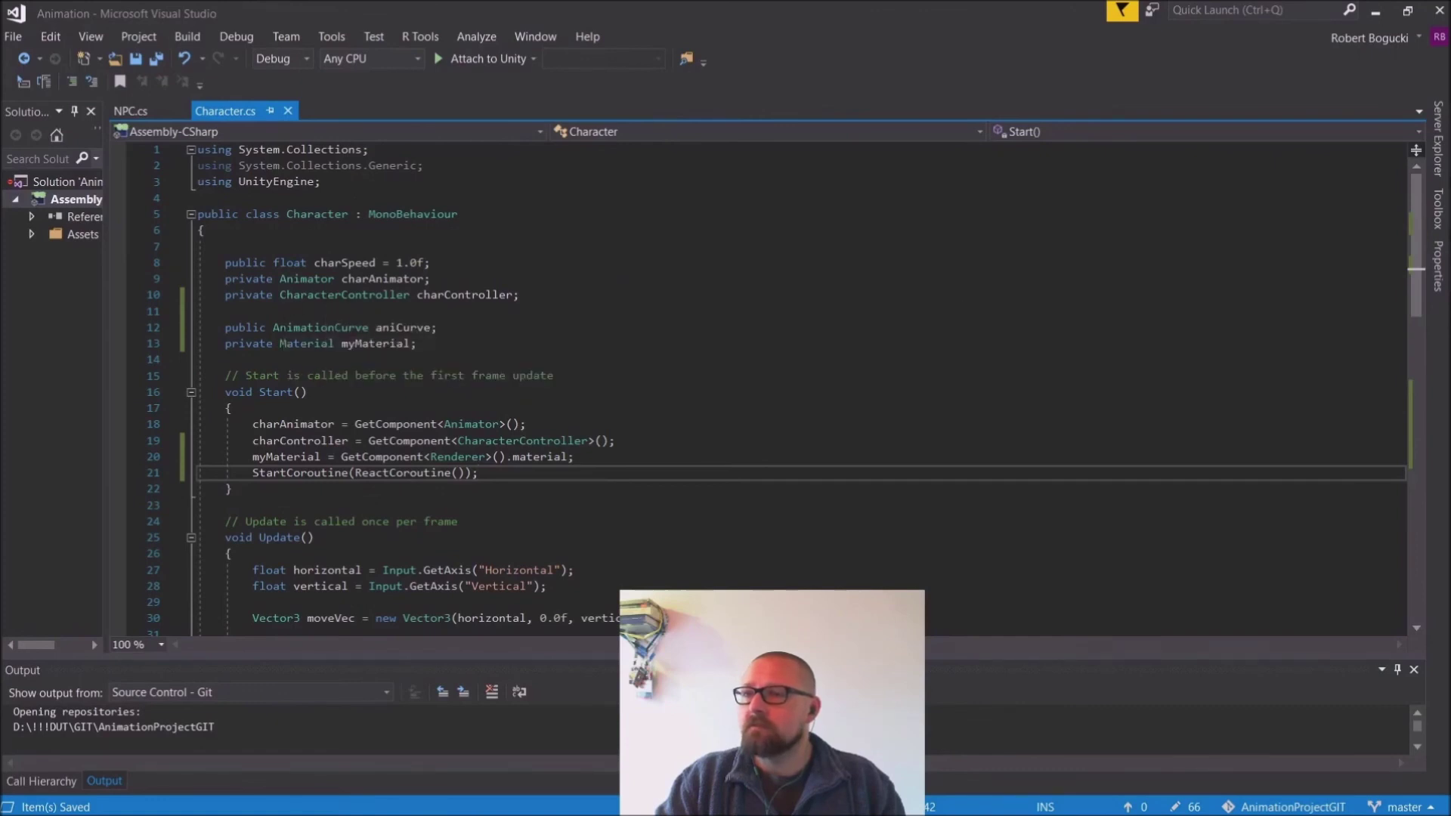
{"action": "left_click", "coordinate": [450, 325]}
{"action": "key", "text": "Return"}
{"action": "type", "text": "public"}
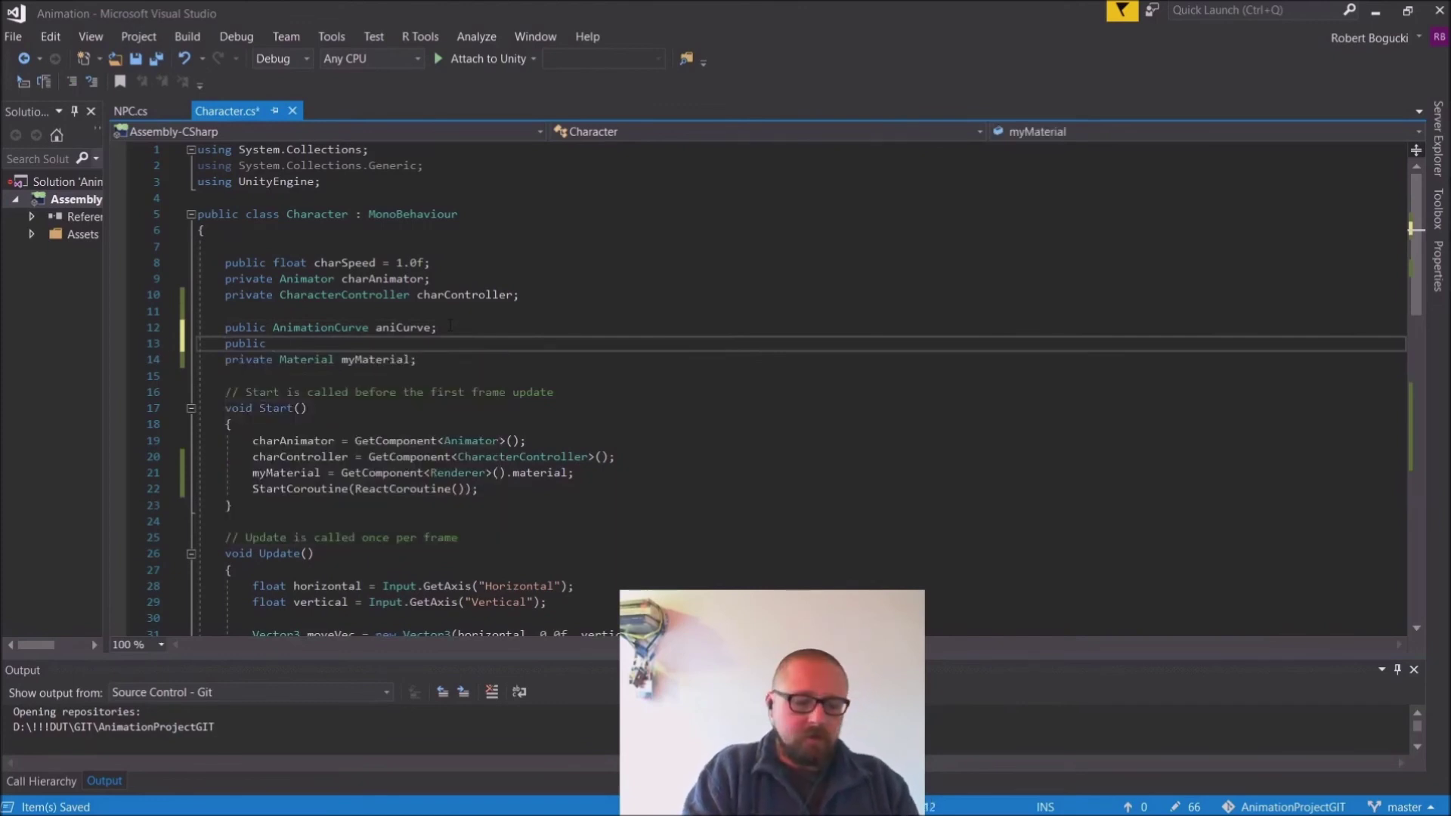
{"action": "type", "text": " Renderer"}
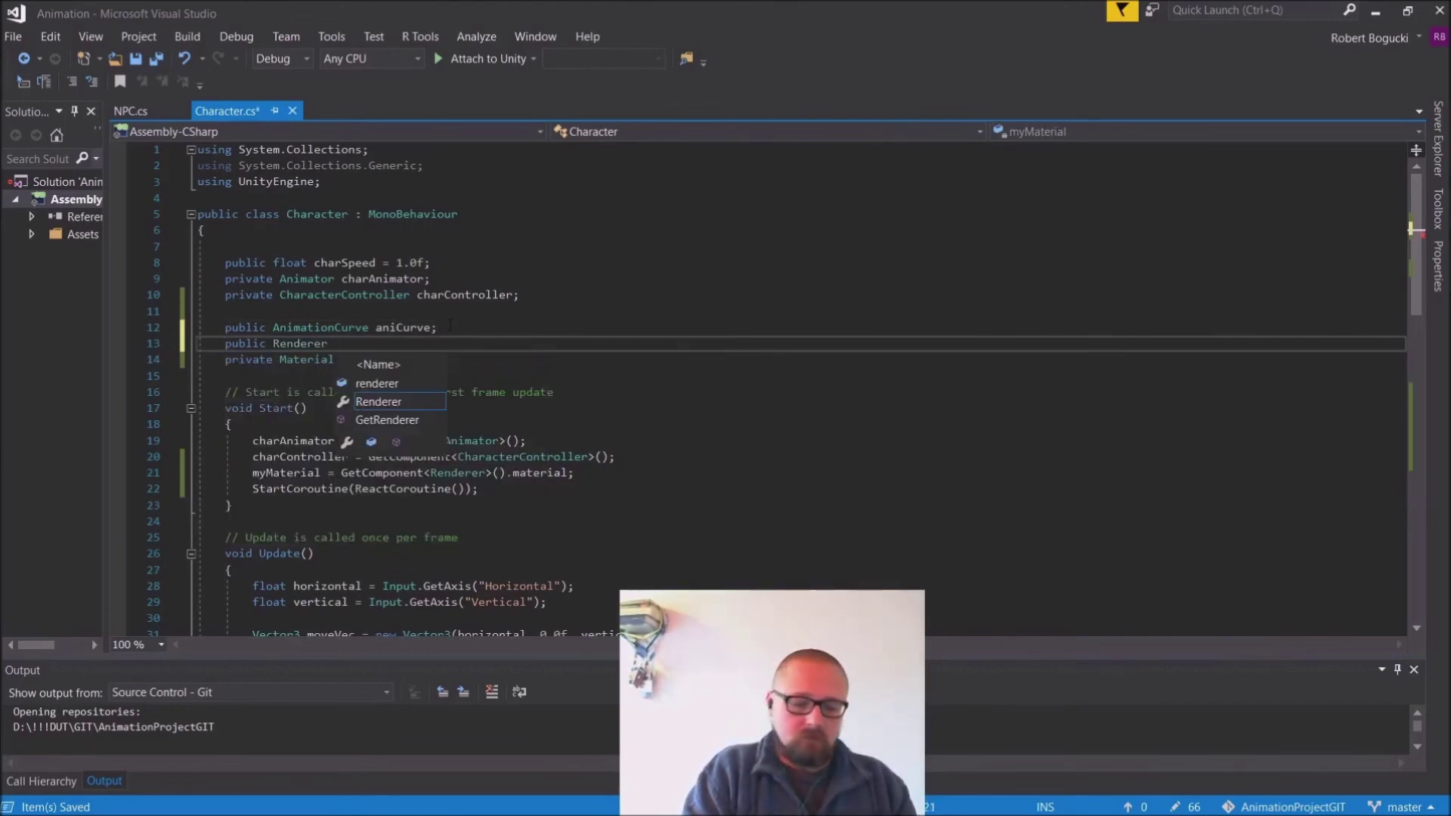
{"action": "type", "text": " myRend;"}
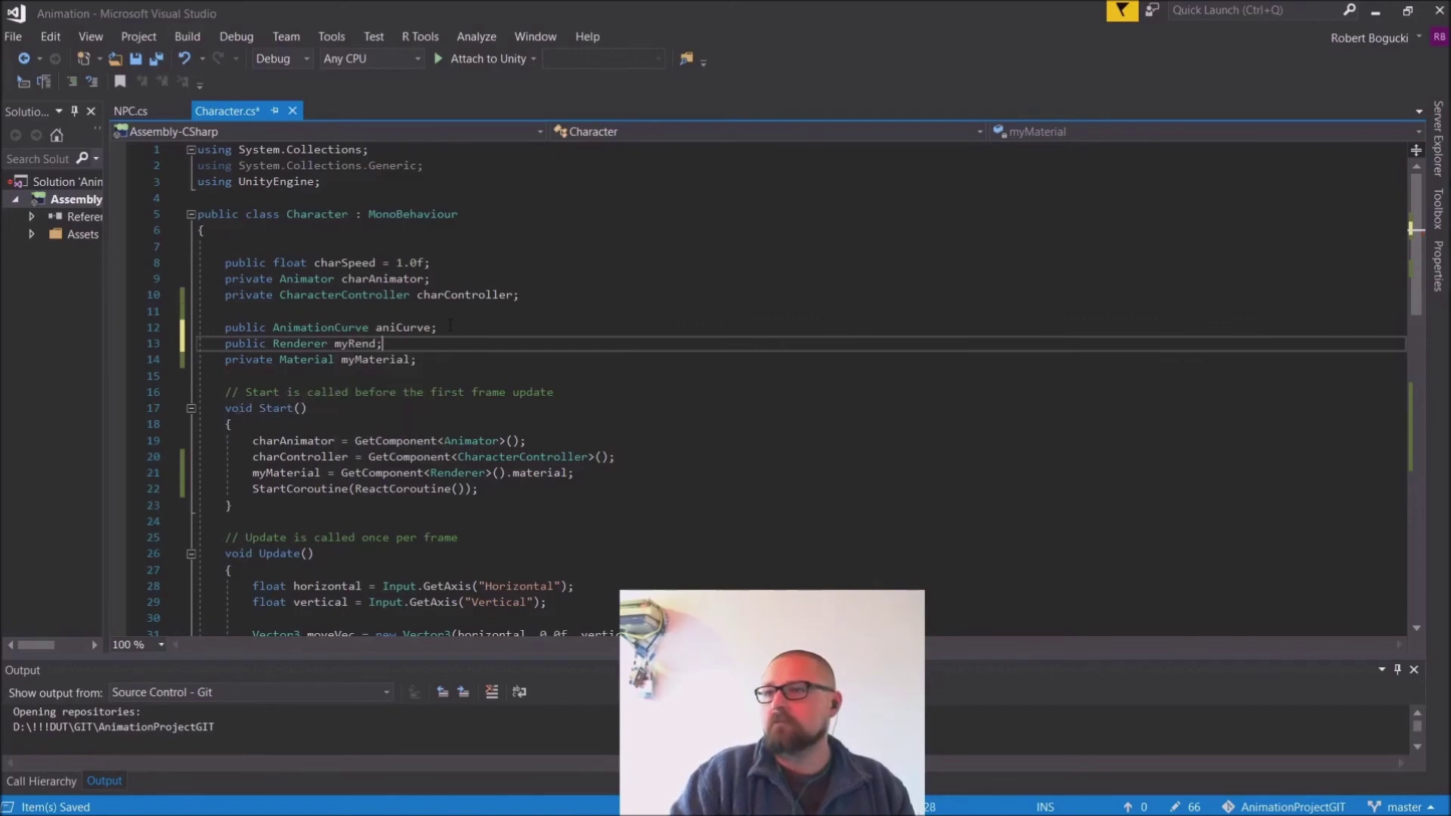
Step: Replace GetComponent<Renderer>() with myRend in the myMaterial assignment in Start and save the Character script
{"action": "left_click", "coordinate": [13, 37]}
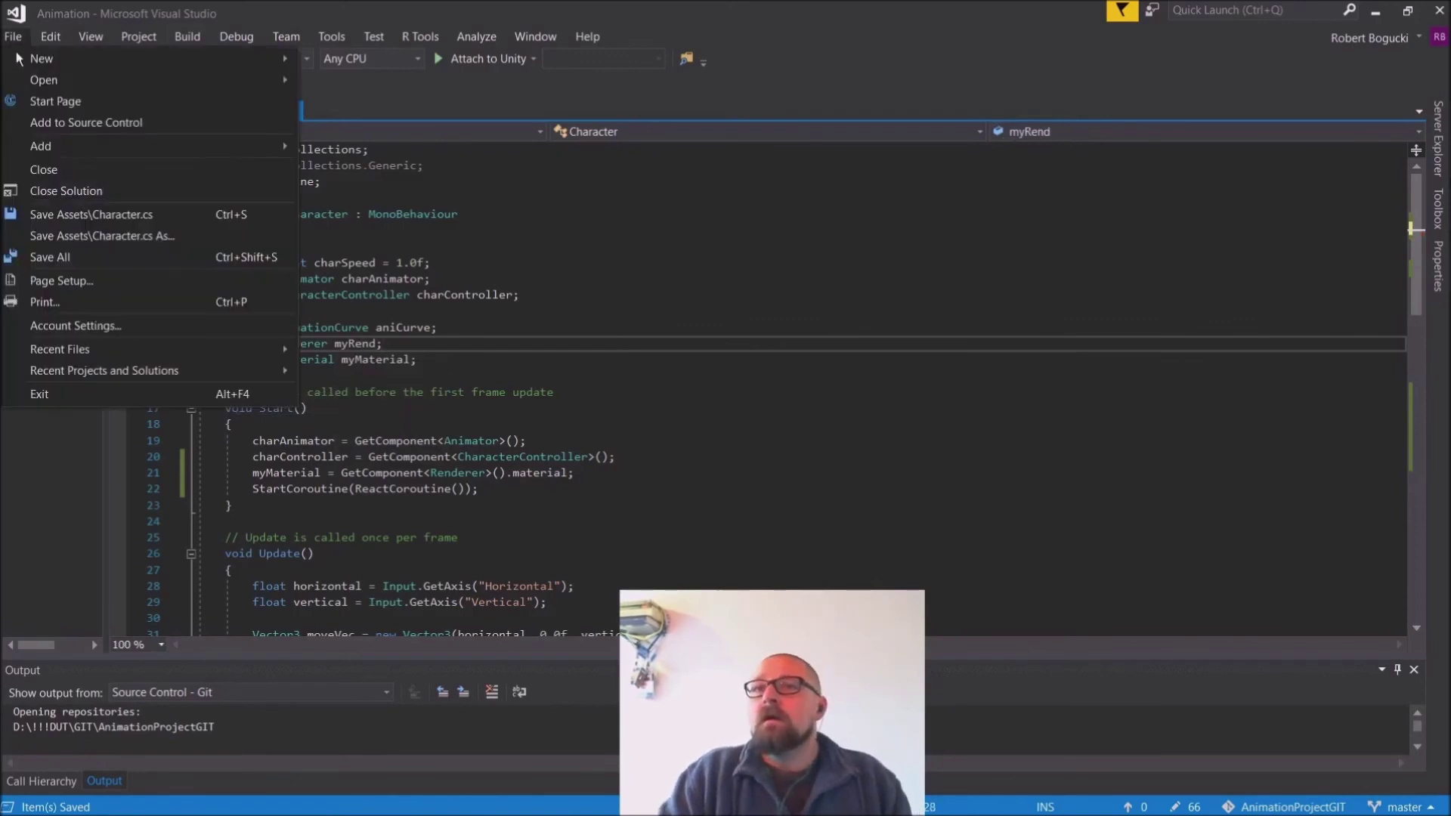
{"action": "left_click", "coordinate": [45, 214]}
{"action": "scroll", "coordinate": [305, 463], "scroll_direction": "down", "scroll_amount": 1}
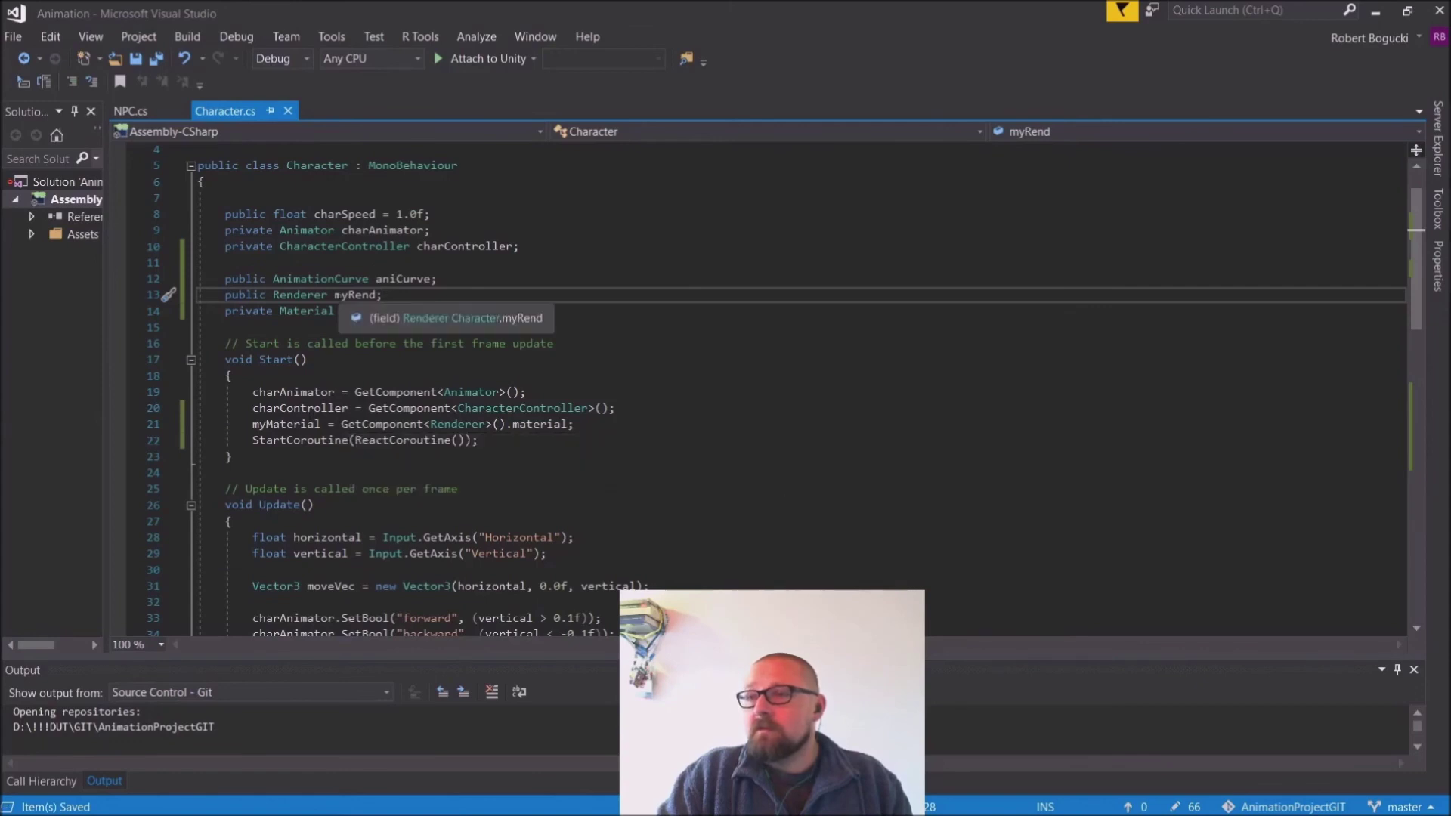
{"action": "left_click_drag", "start_coordinate": [341, 424], "coordinate": [505, 424]}
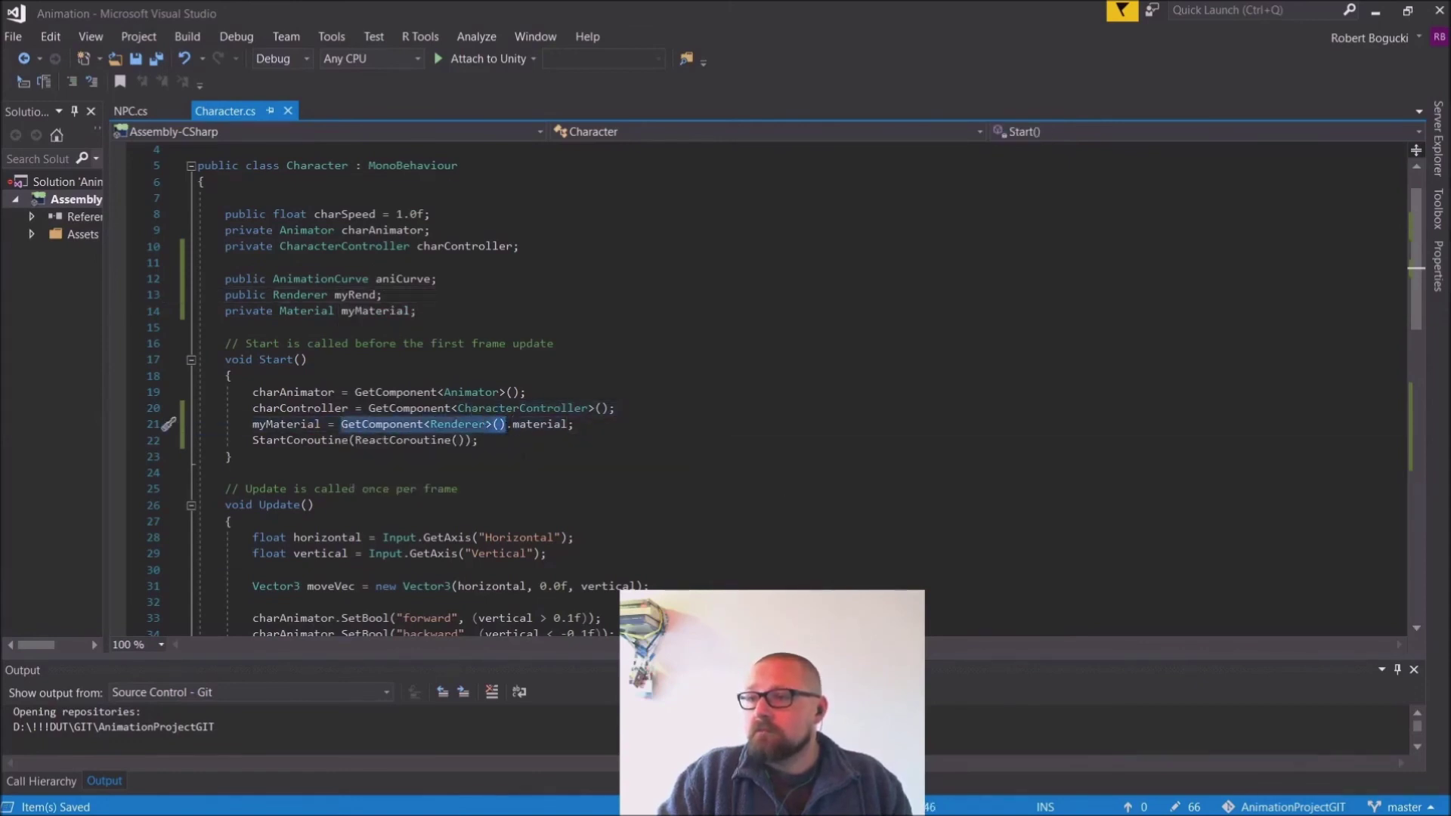
{"action": "type", "text": "myRTend"}
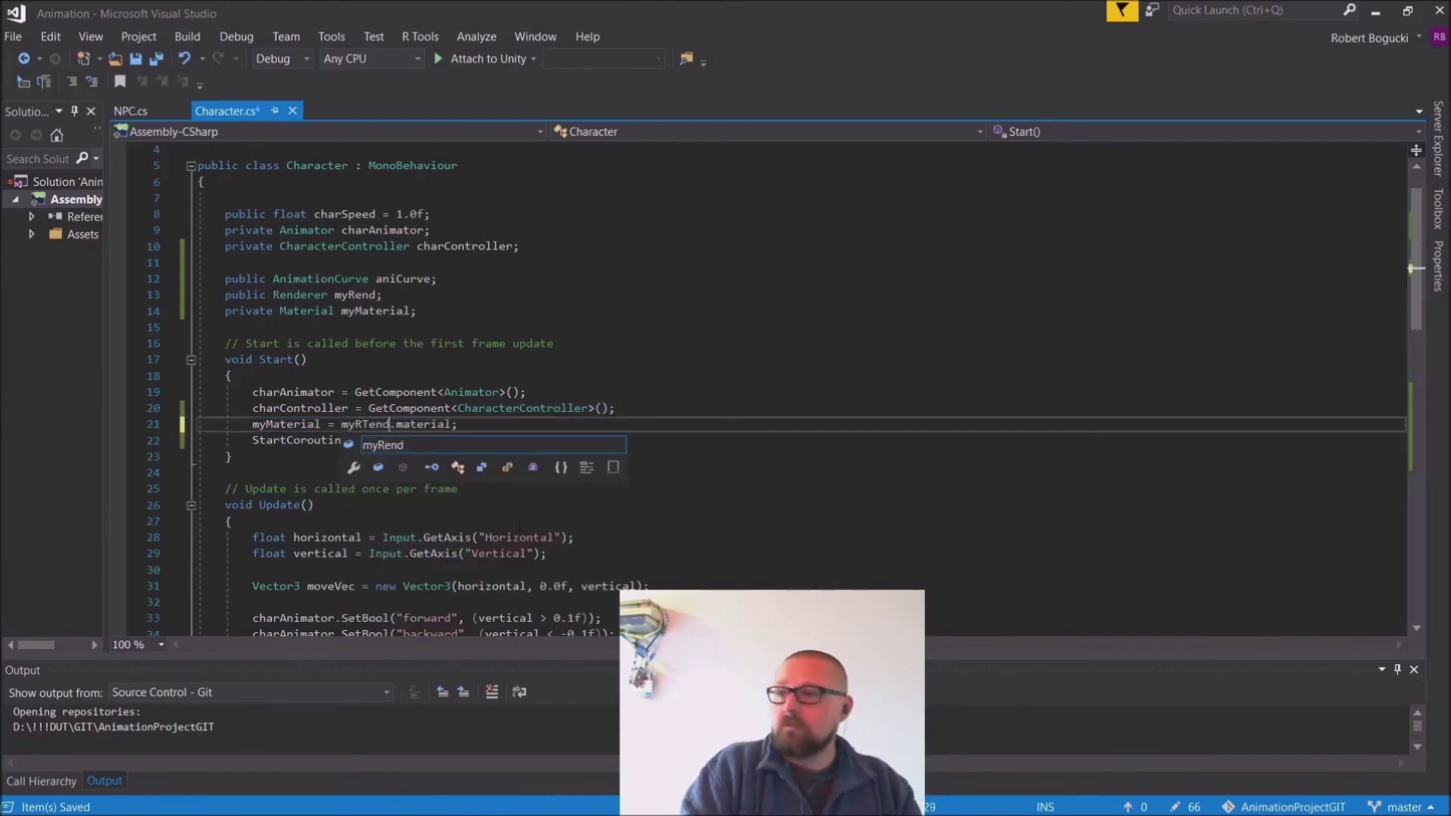
{"action": "key", "text": "Left"}
{"action": "key", "text": "Left"}
{"action": "key", "text": "Delete"}
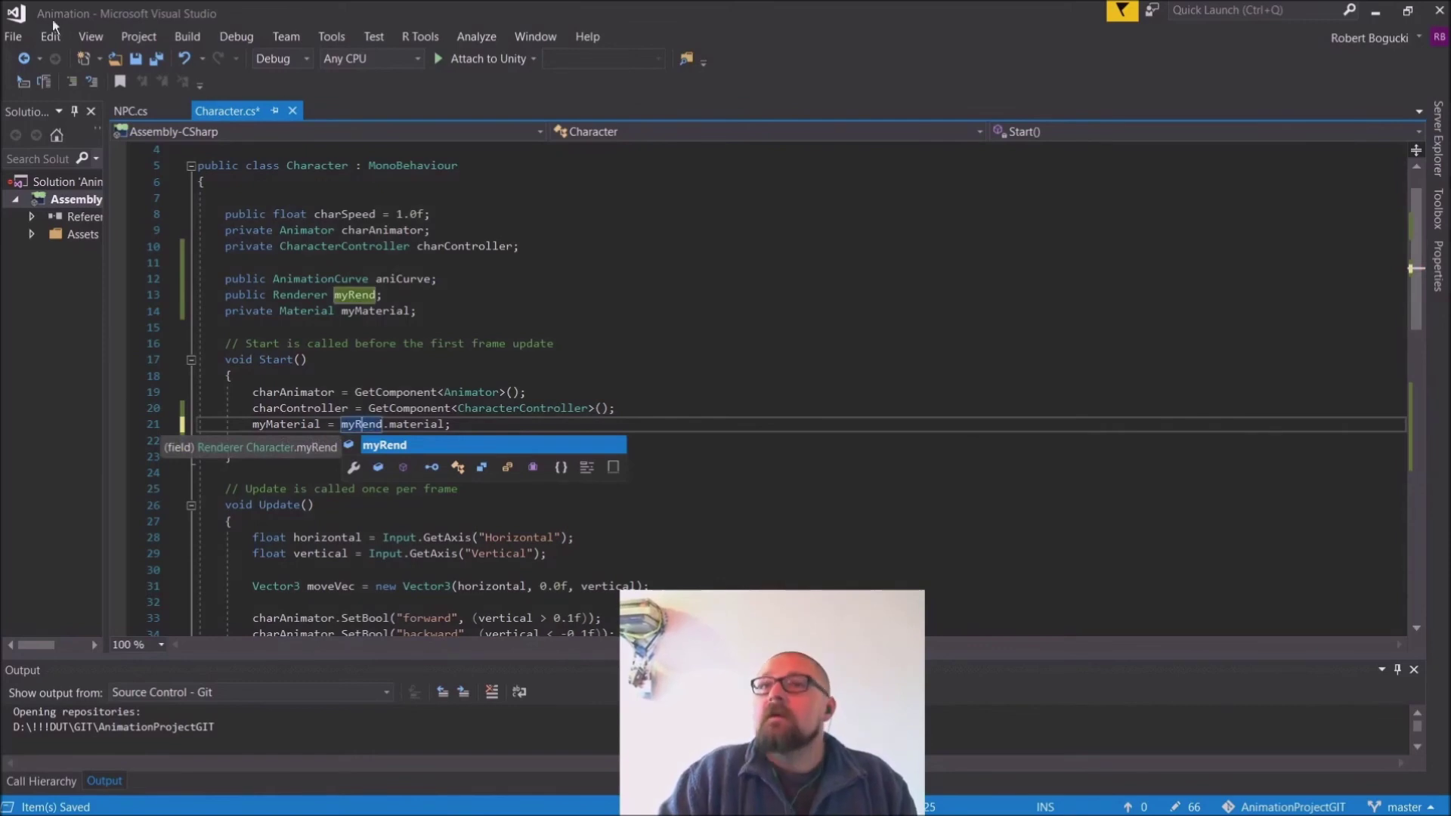
{"action": "left_click", "coordinate": [13, 37]}
{"action": "left_click", "coordinate": [66, 210]}
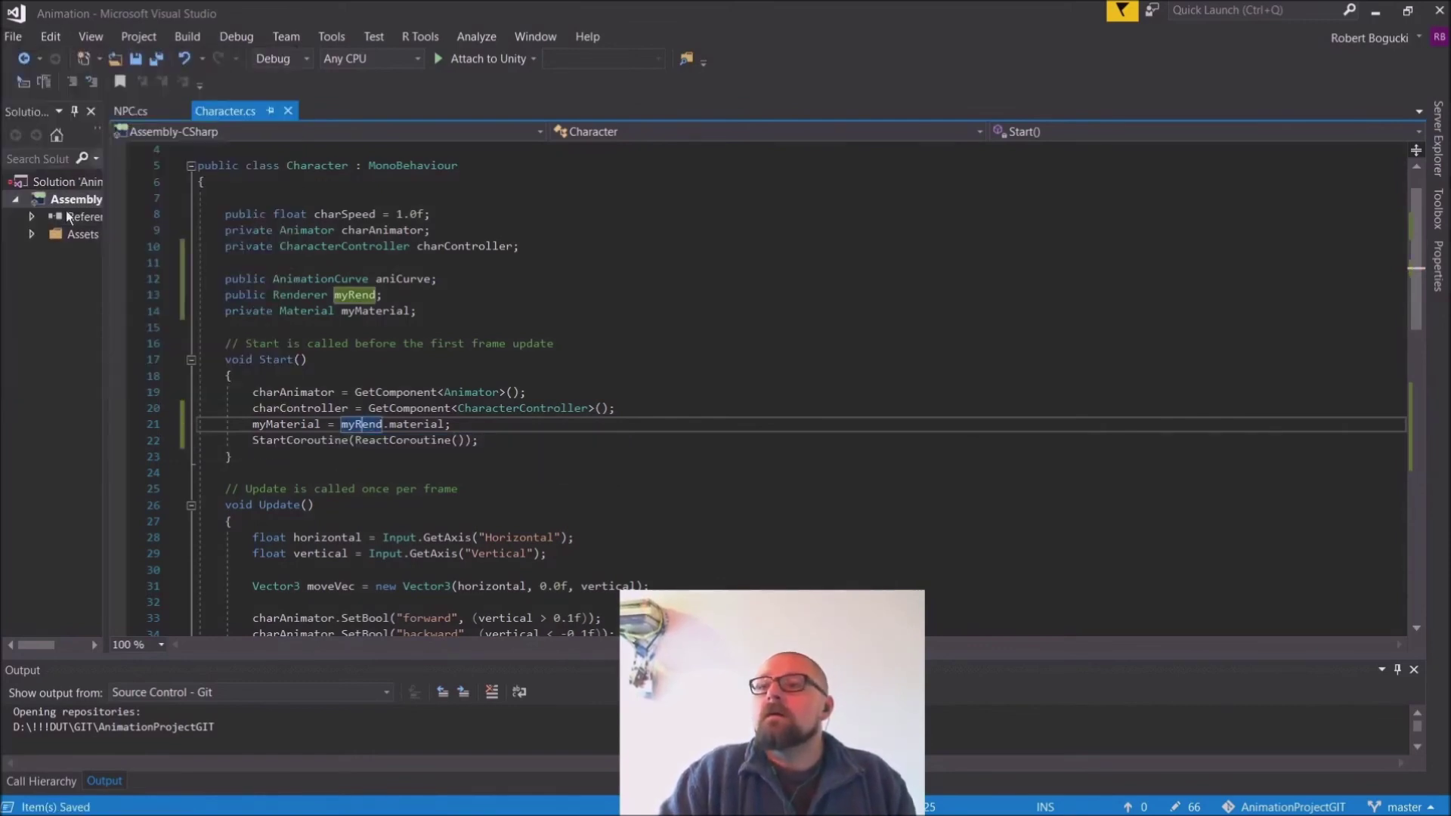
Step: Switch to Unity, assign Player's Cube child to the Character script's My Rend field and test the scene in Play mode
{"action": "left_click", "coordinate": [1376, 11]}
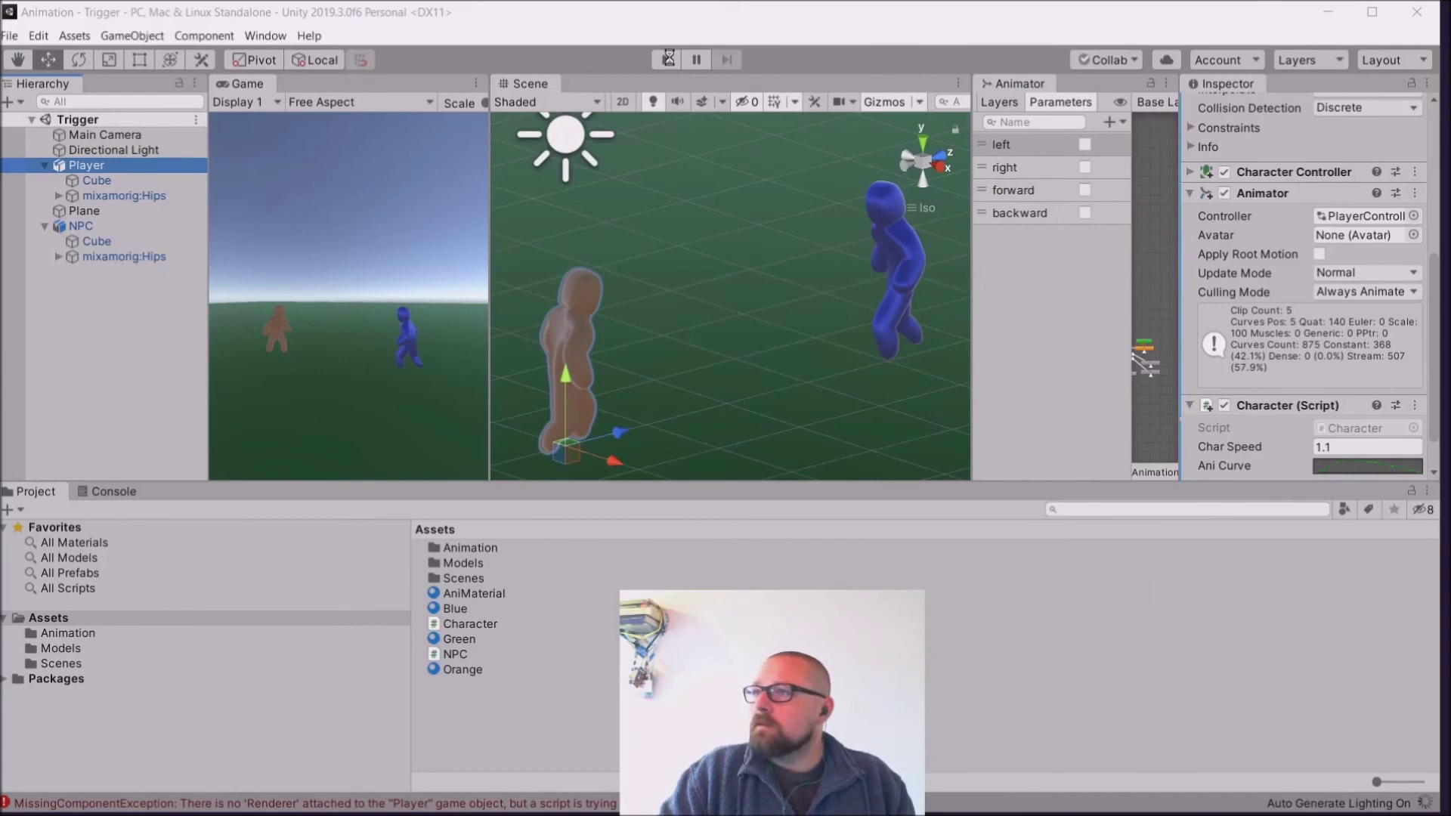
{"action": "left_click", "coordinate": [669, 60]}
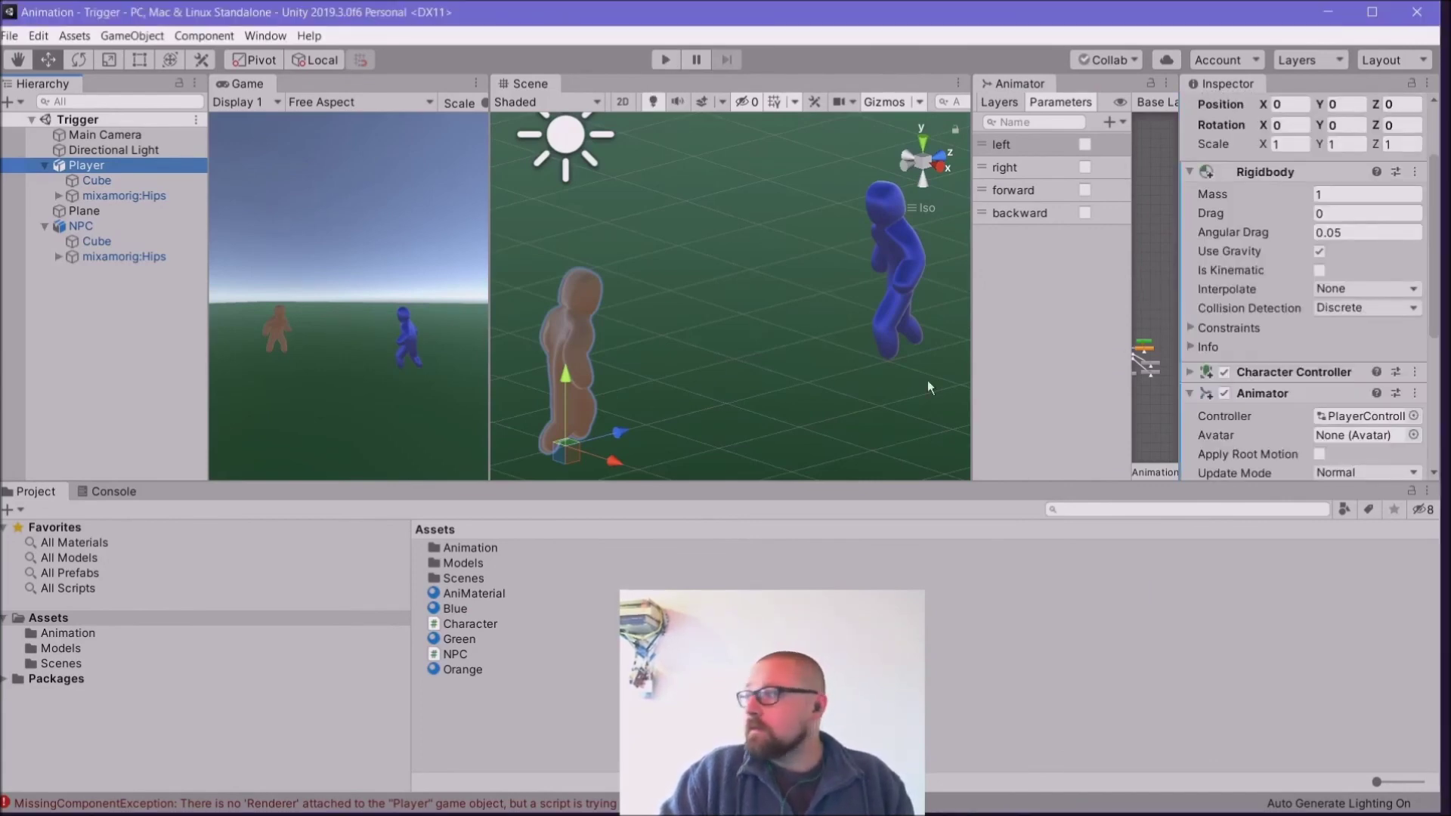
{"action": "scroll", "coordinate": [1269, 447], "scroll_direction": "down", "scroll_amount": 5}
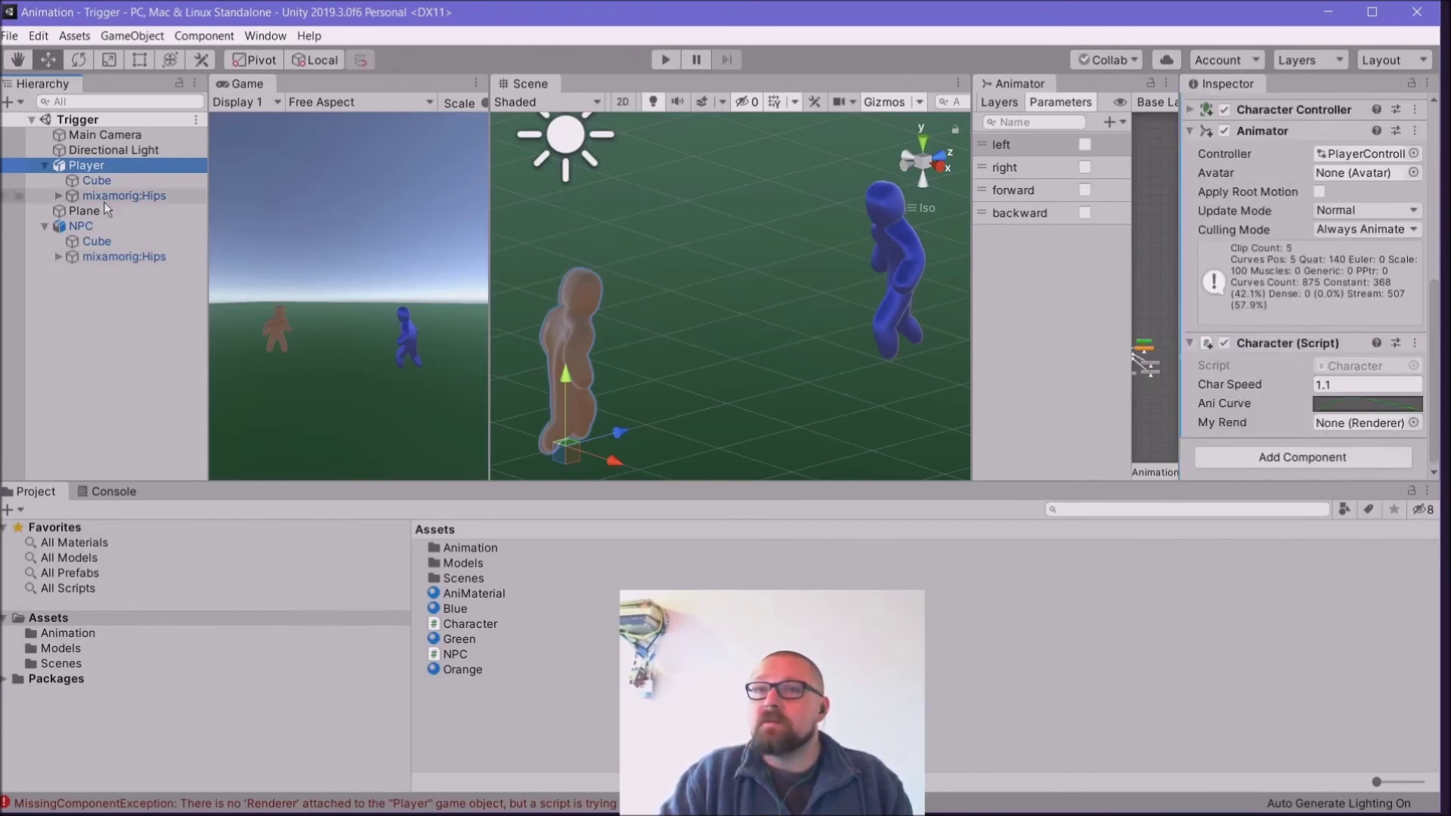
{"action": "left_click_drag", "start_coordinate": [85, 187], "coordinate": [1354, 426]}
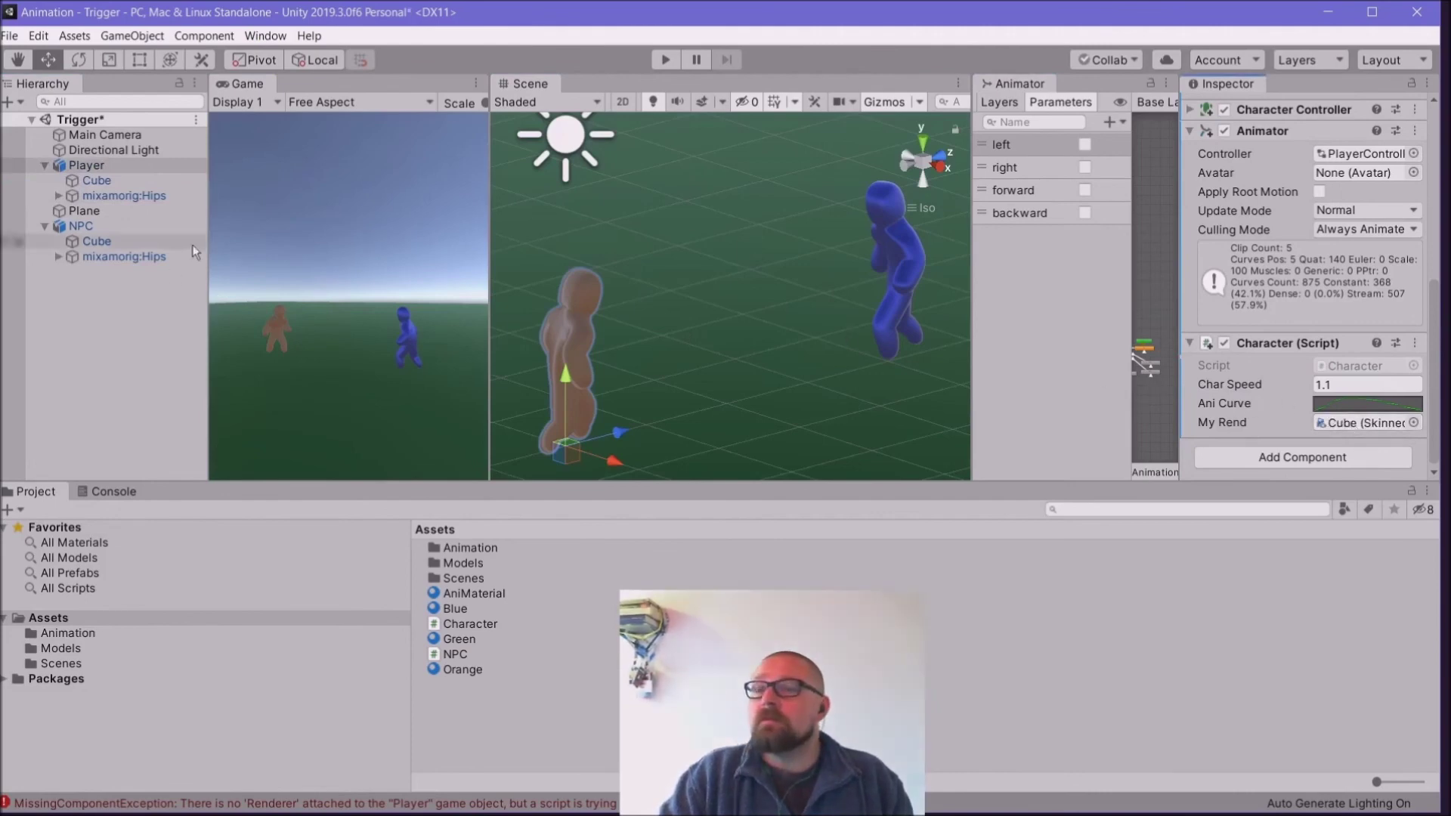
{"action": "left_click", "coordinate": [668, 62]}
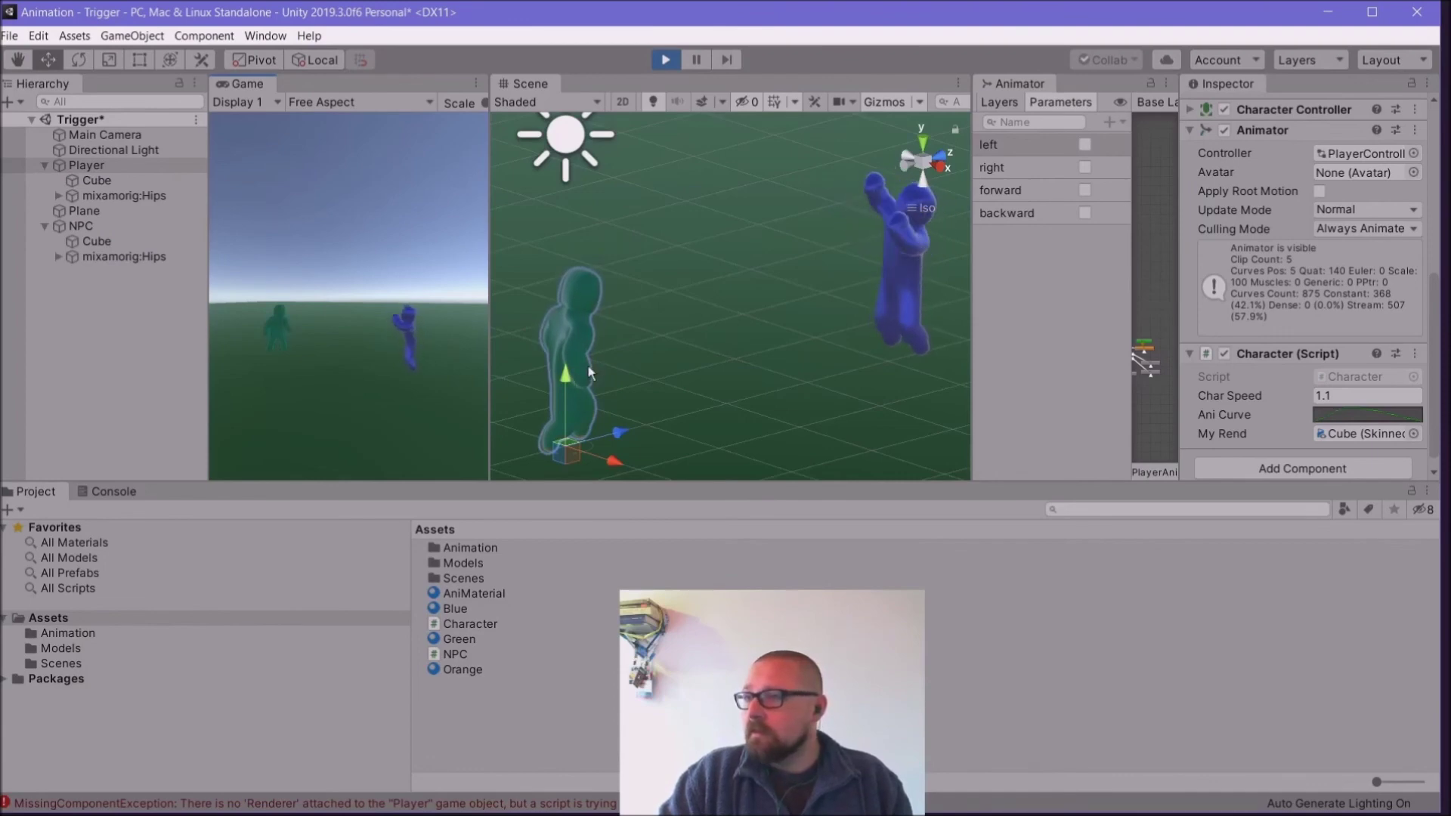
{"action": "left_click", "coordinate": [667, 60]}
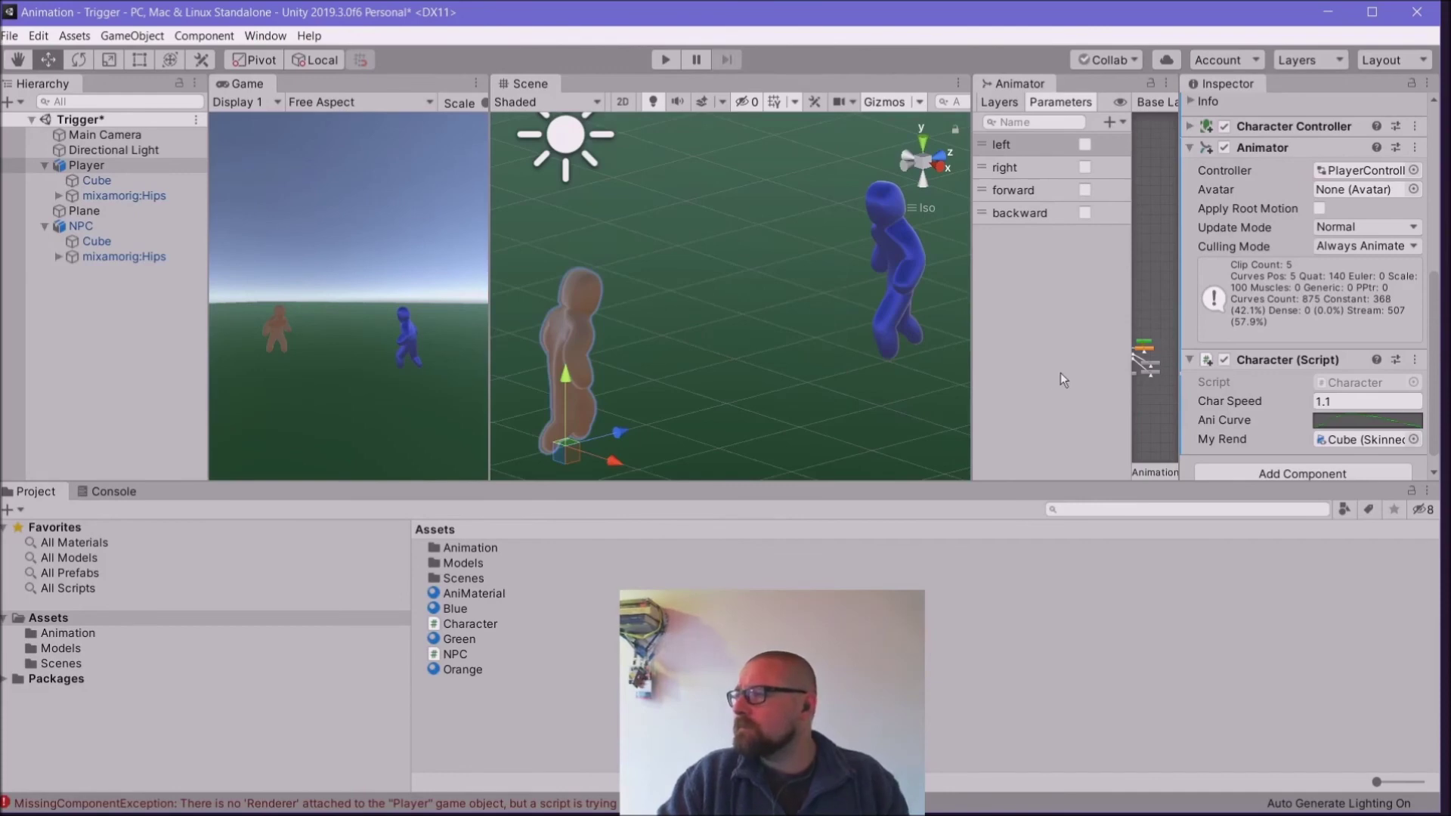
Step: Return to Visual Studio and add a private OnTriggerEnter(Collider other) method below ReactCoroutine in the Character class
{"action": "mouse_move", "coordinate": [367, 814]}
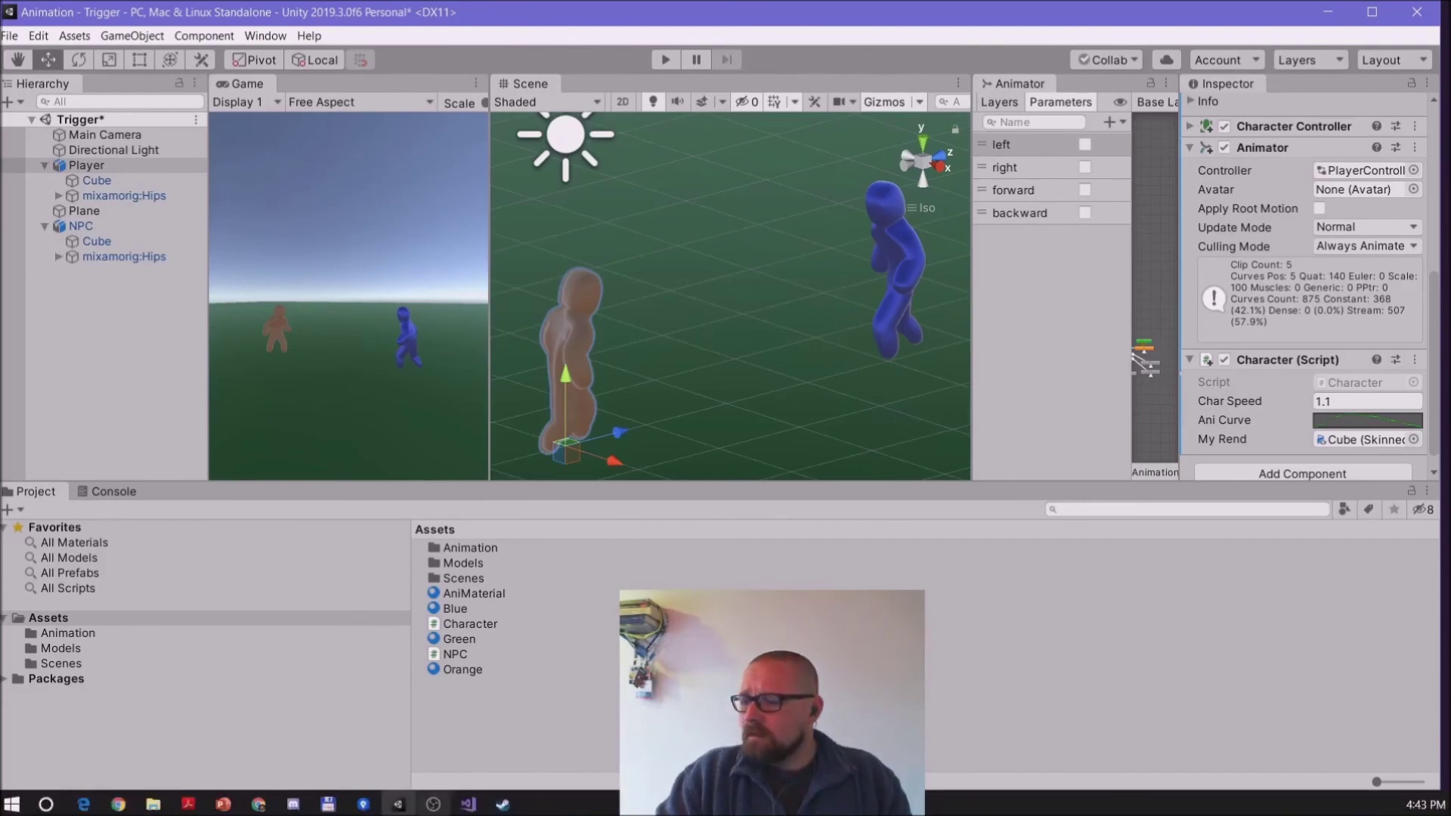
{"action": "left_click", "coordinate": [469, 804]}
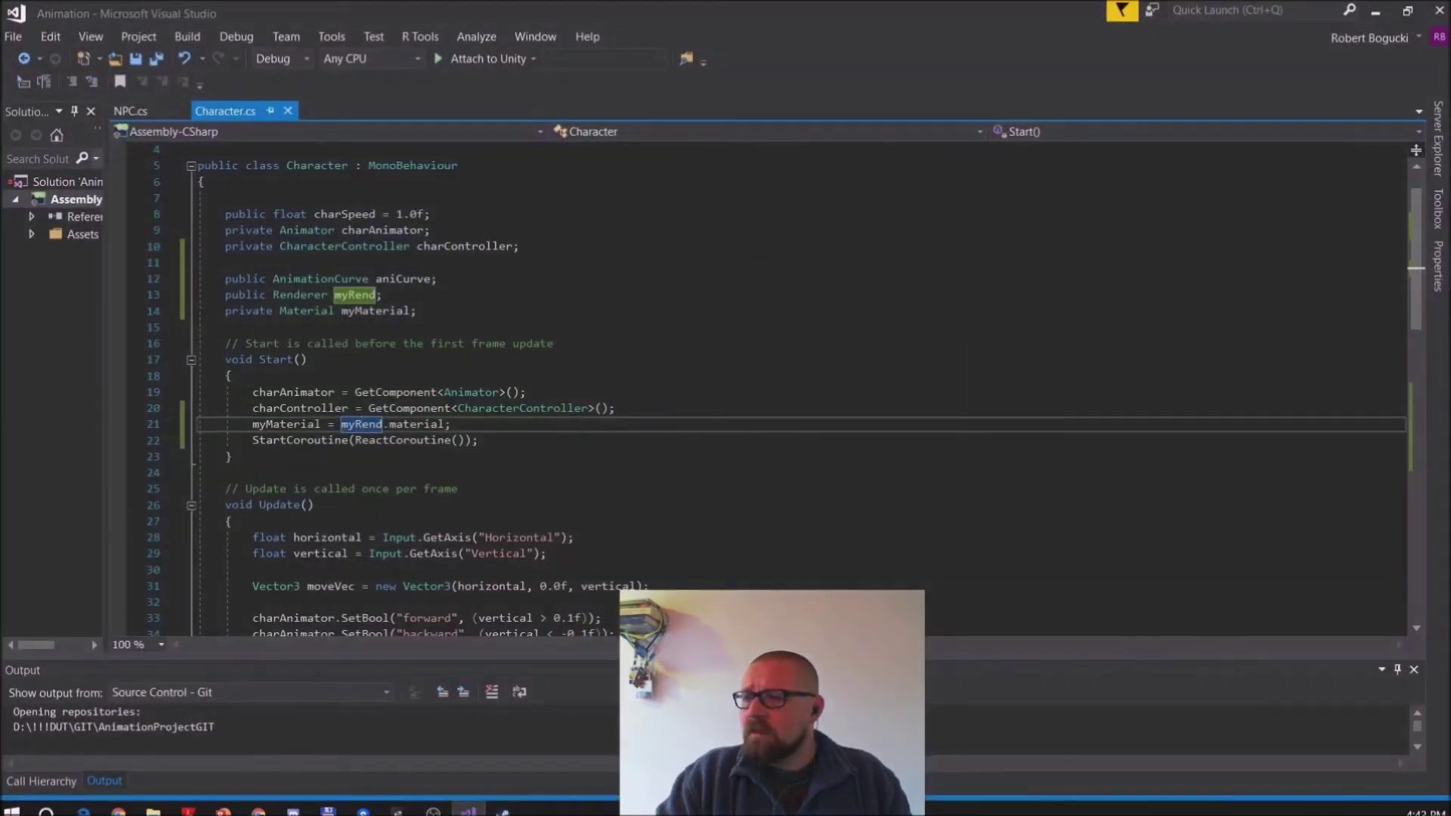
{"action": "scroll", "coordinate": [756, 377], "scroll_direction": "down", "scroll_amount": 10}
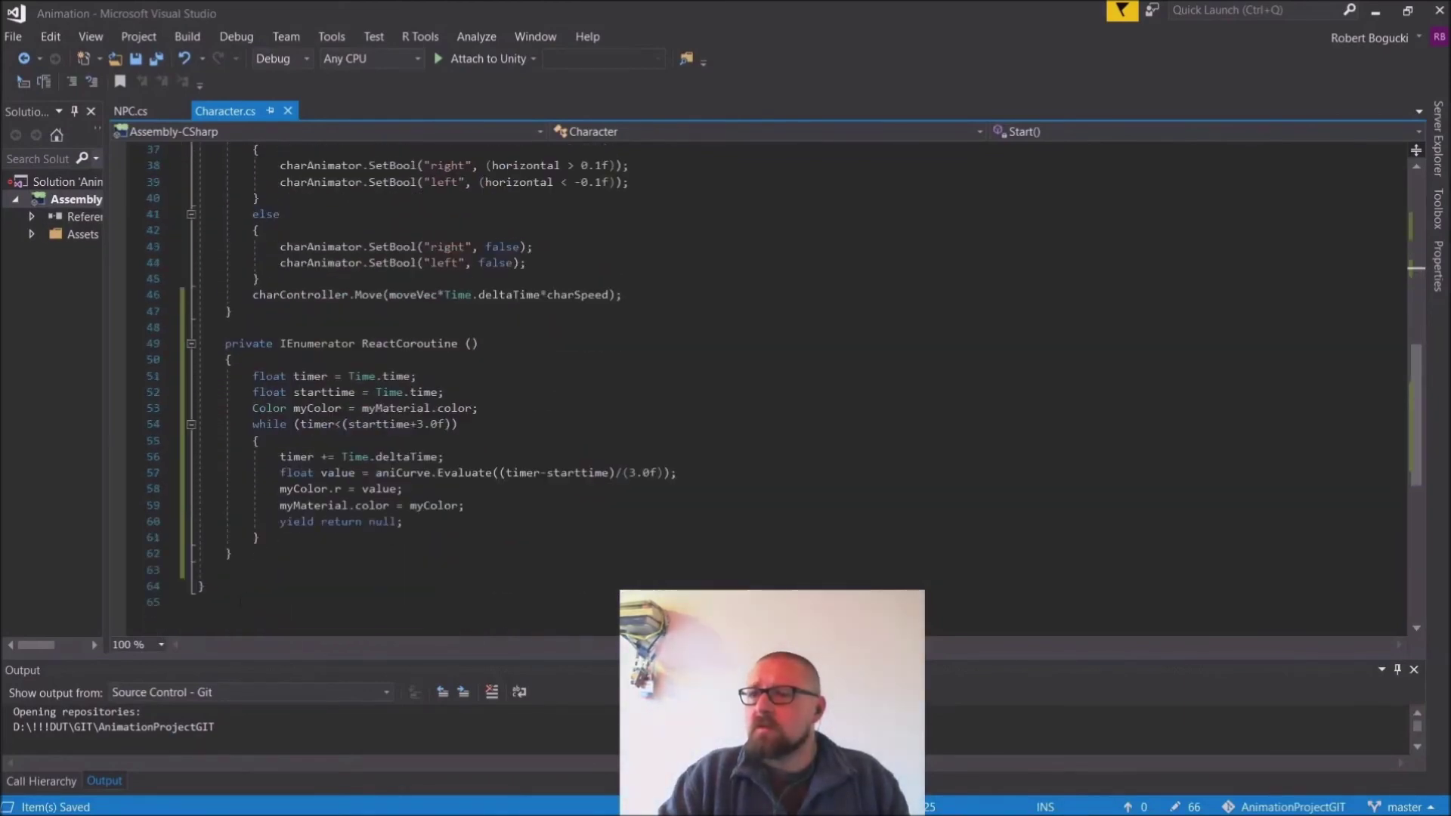
{"action": "left_click", "coordinate": [248, 555]}
{"action": "key", "text": "Return"}
{"action": "key", "text": "Return"}
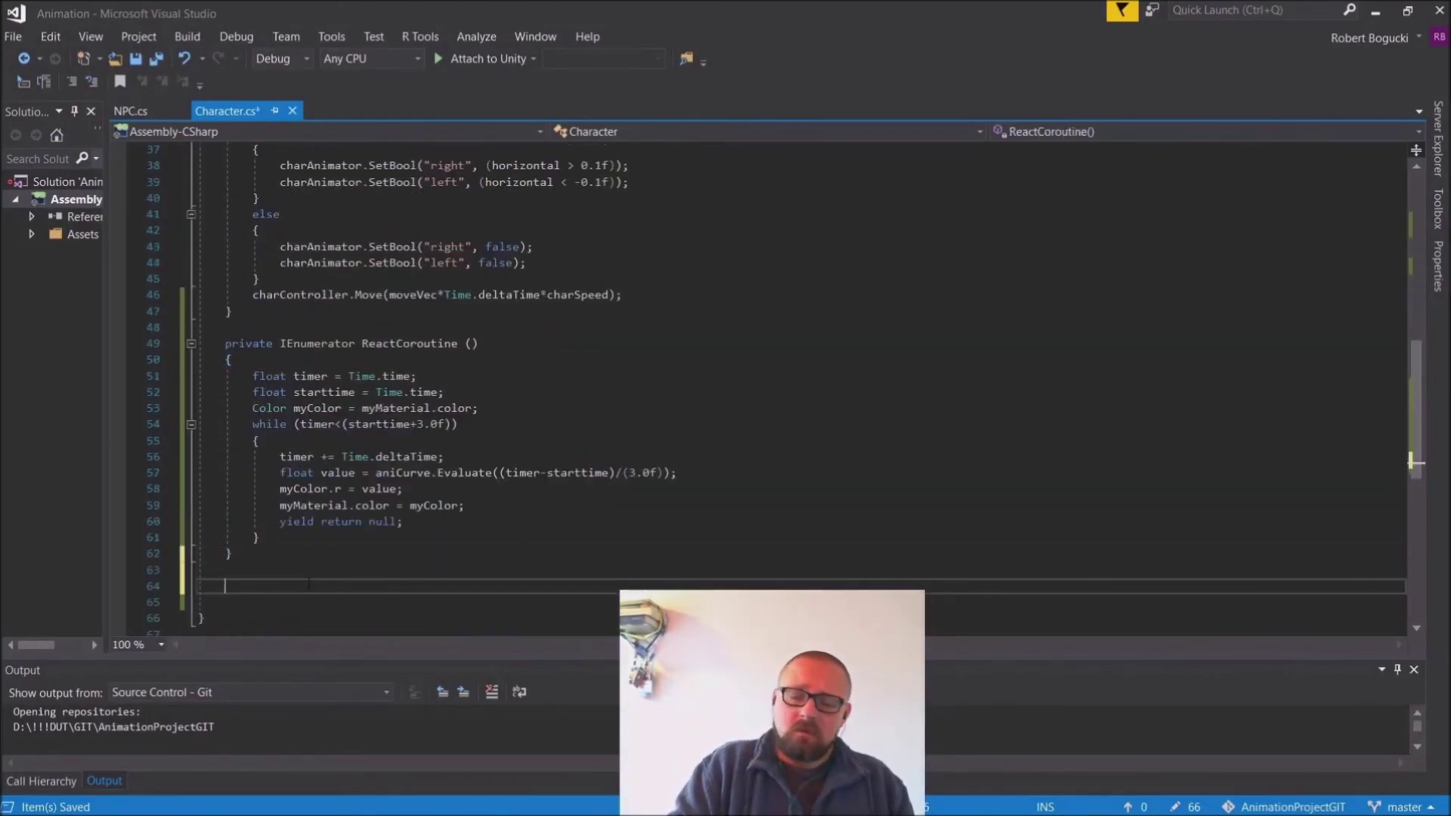
{"action": "type", "text": "OnTrig"}
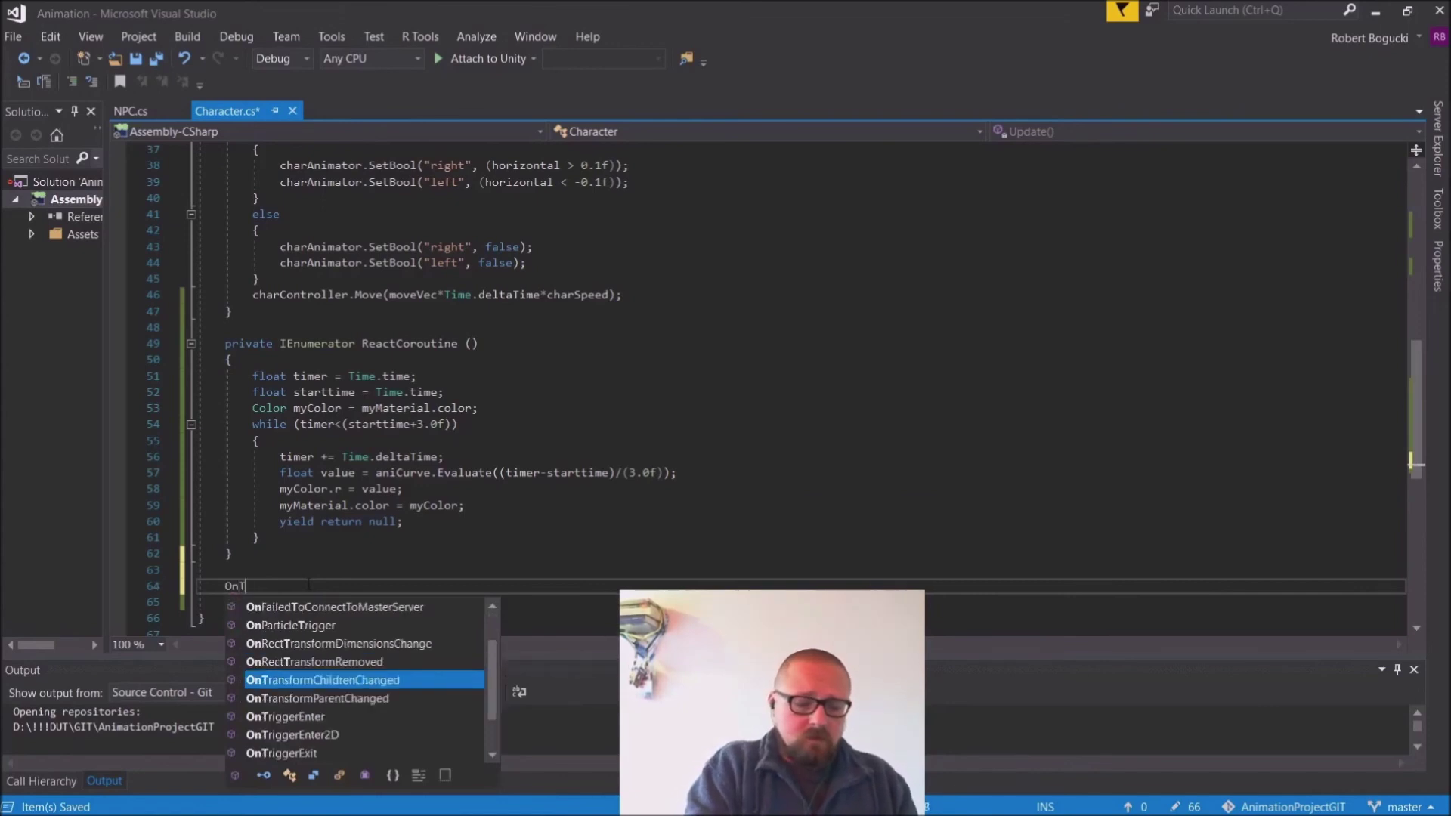
{"action": "key", "text": "Tab"}
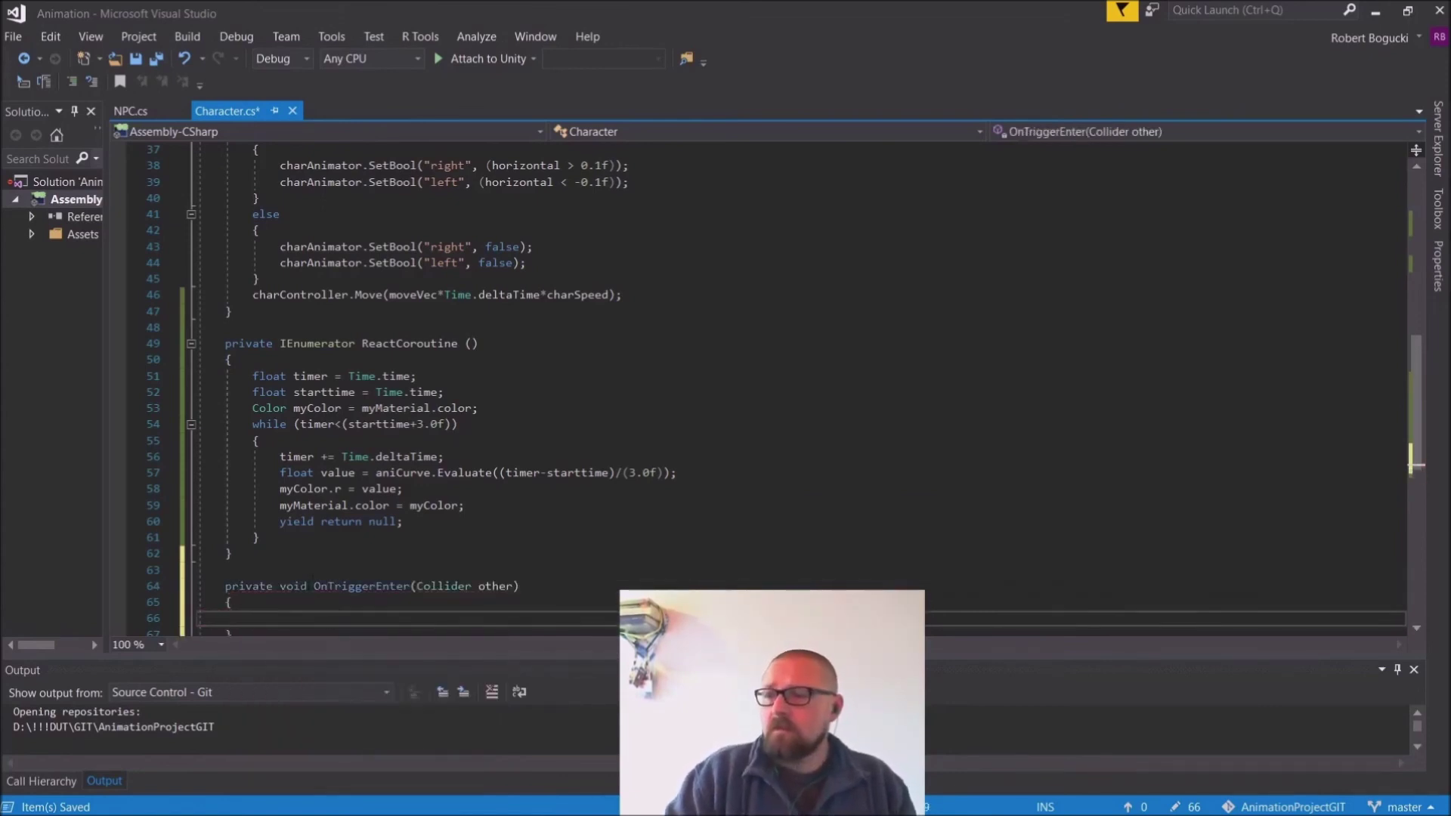
{"action": "scroll", "coordinate": [756, 378], "scroll_direction": "down", "scroll_amount": 1}
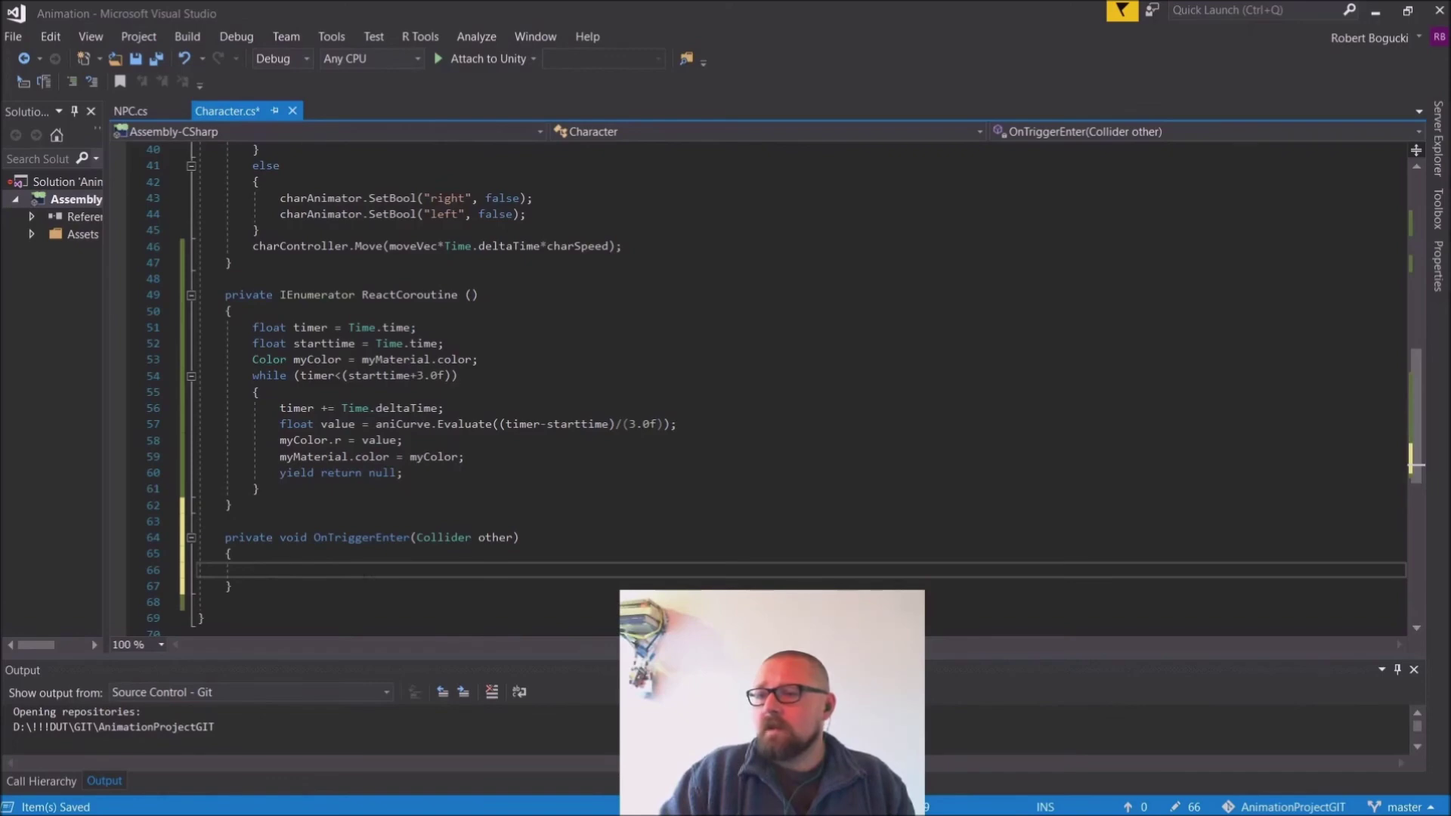
Step: Remove the StartCoroutine(ReactCoroutine()); line from Start and save the script
{"action": "scroll", "coordinate": [288, 363], "scroll_direction": "up", "scroll_amount": 9}
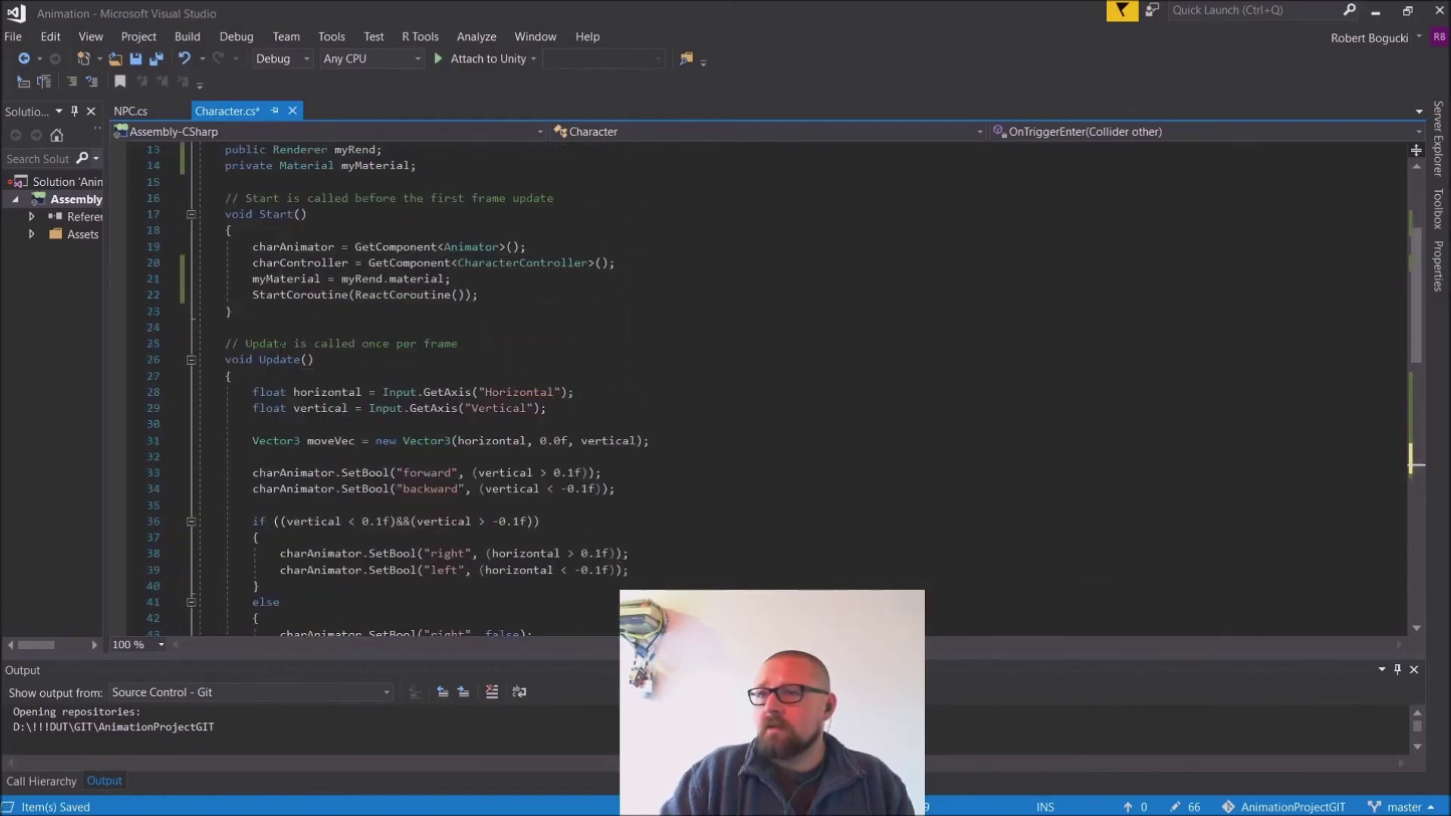
{"action": "left_click_drag", "start_coordinate": [253, 294], "coordinate": [474, 296]}
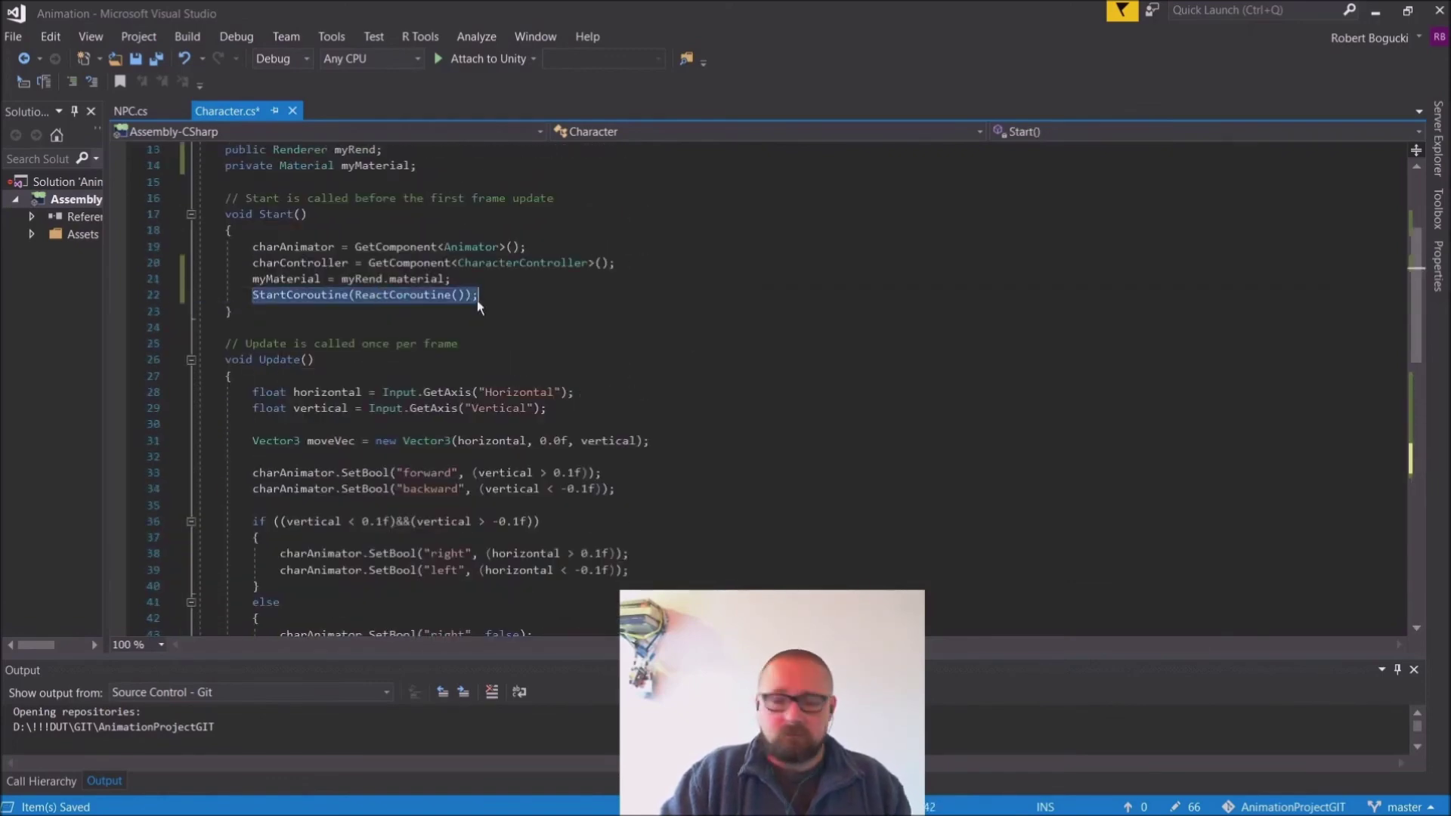
{"action": "key", "text": "Delete"}
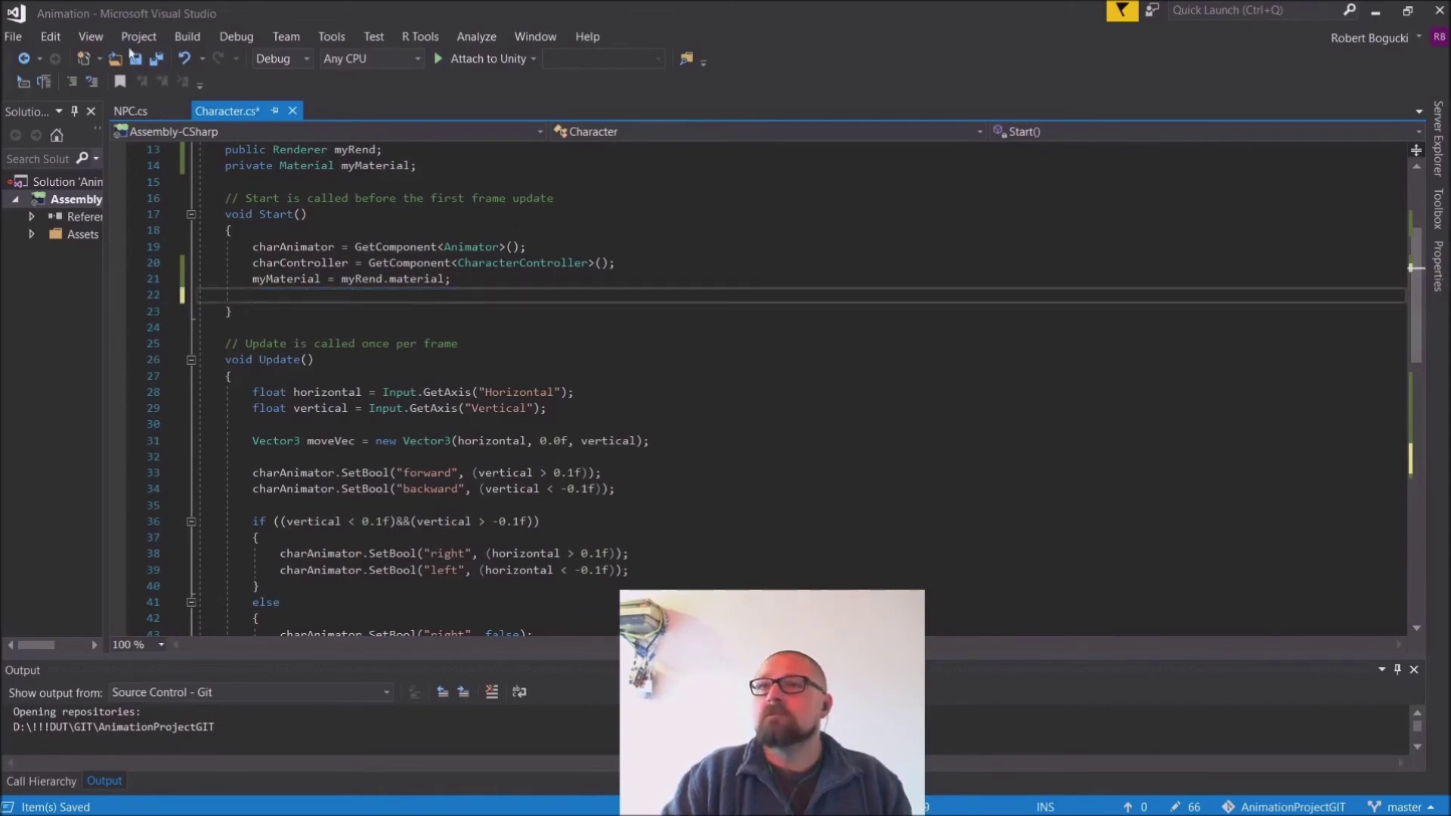
{"action": "left_click", "coordinate": [15, 37]}
{"action": "left_click", "coordinate": [61, 217]}
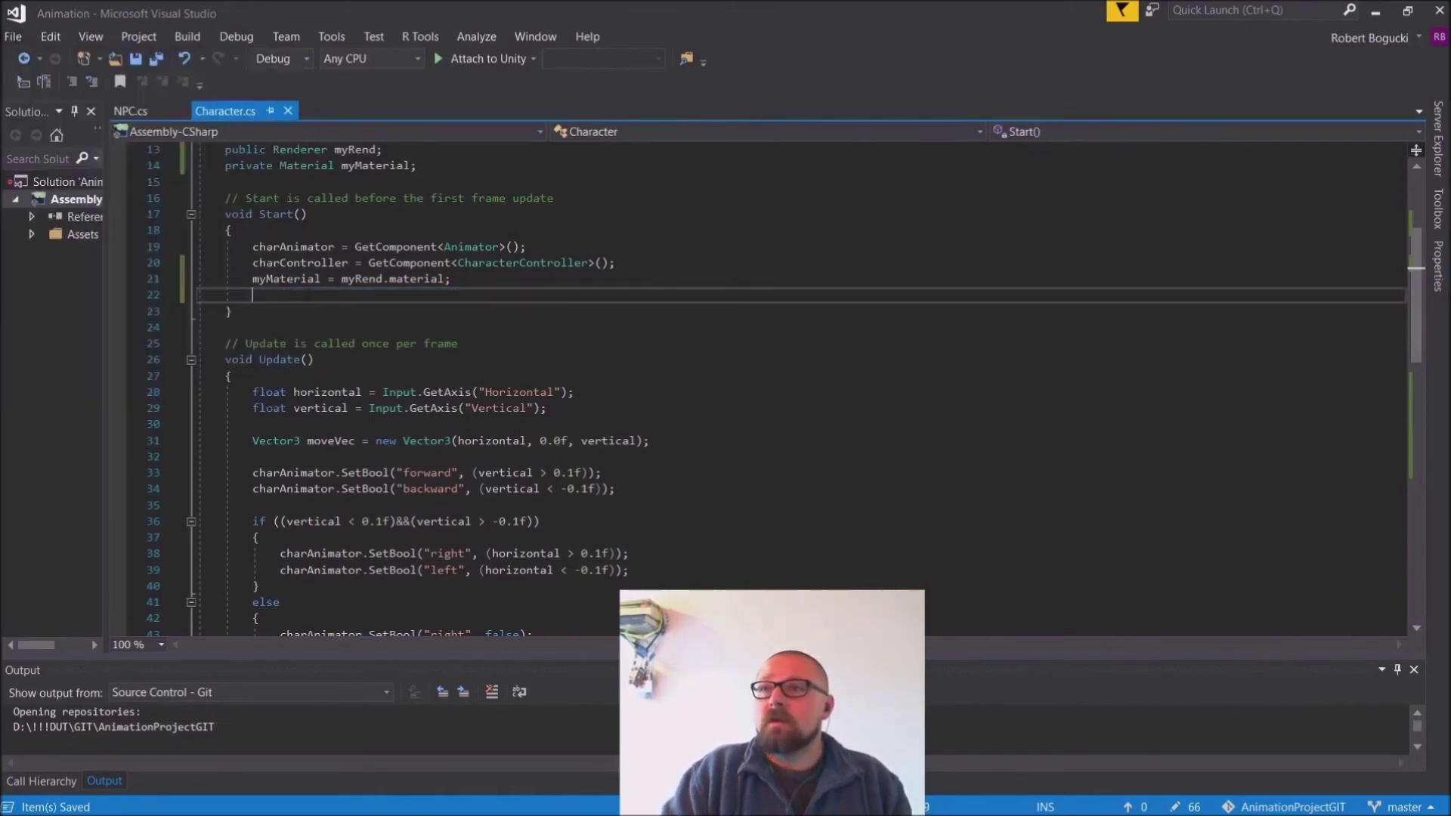
Step: Insert StartCoroutine(ReactCoroutine()); in the body of OnTriggerEnter and save the script
{"action": "scroll", "coordinate": [755, 378], "scroll_direction": "down", "scroll_amount": 6}
{"action": "scroll", "coordinate": [340, 454], "scroll_direction": "down", "scroll_amount": 4}
{"action": "left_click", "coordinate": [293, 522]}
{"action": "type", "text": "StartCoroutine(ReactCoroutine());"}
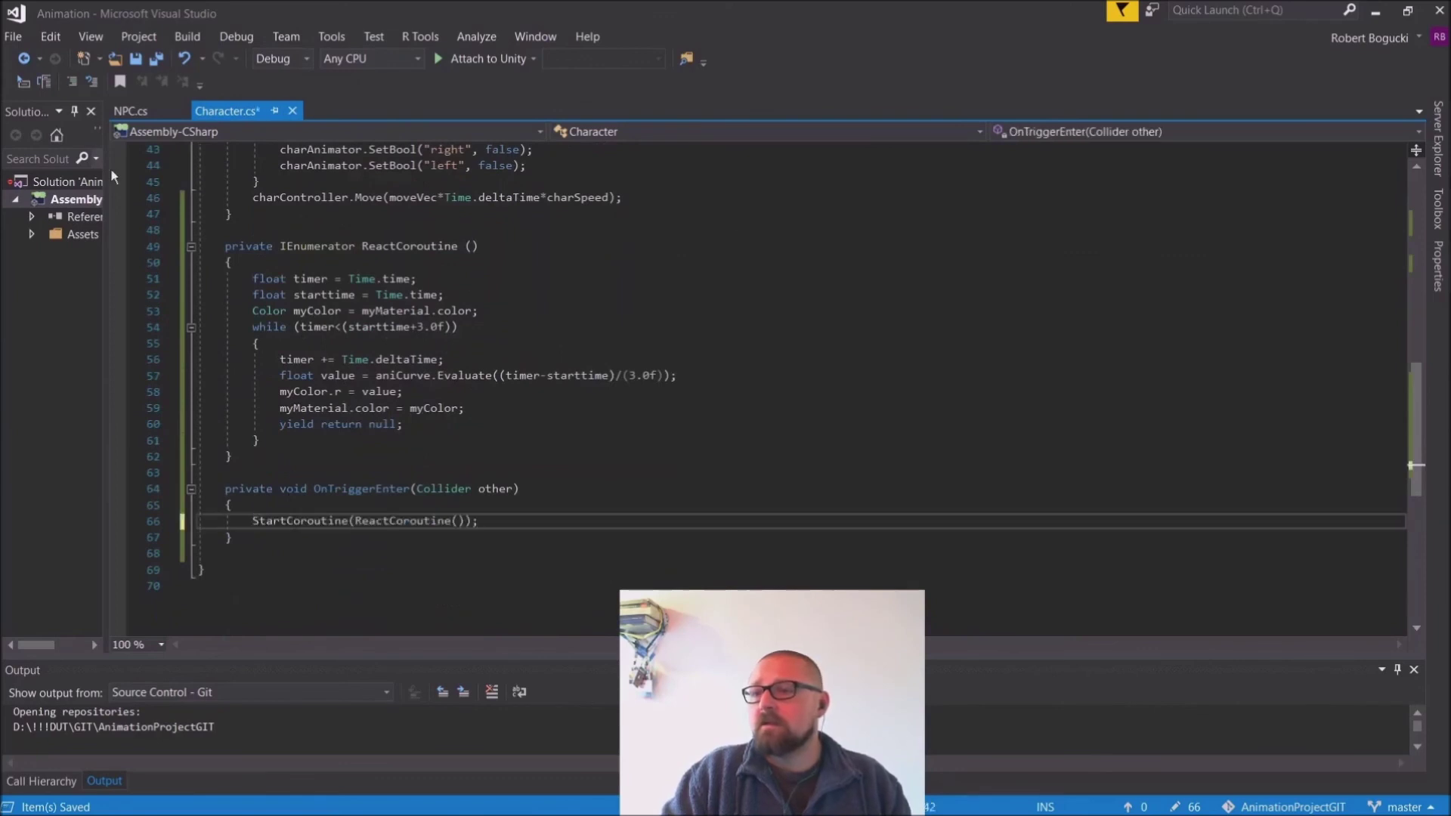
{"action": "left_click", "coordinate": [28, 42]}
{"action": "left_click", "coordinate": [54, 218]}
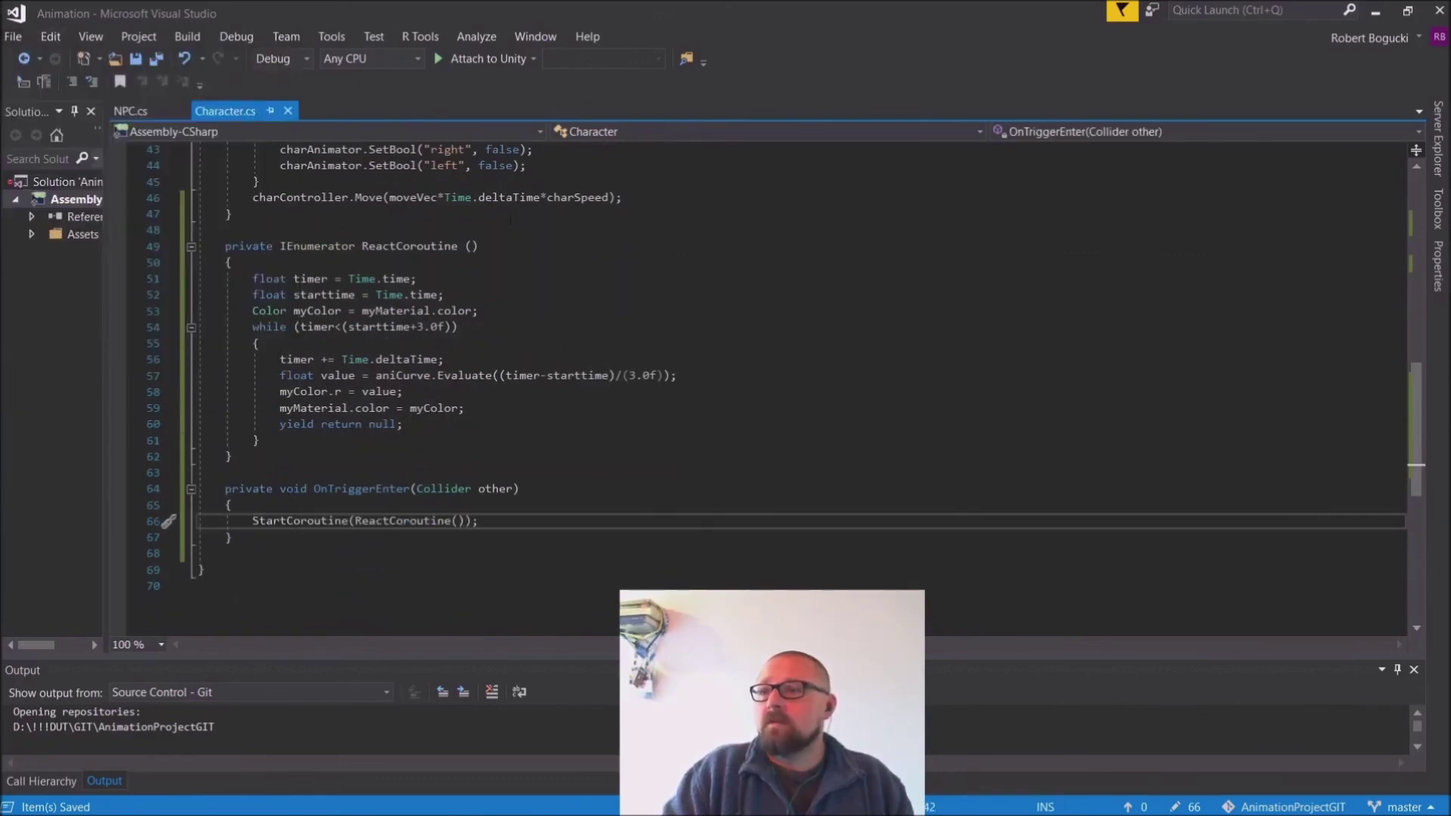
Step: Switch to Unity and lower the red channel of AniMaterial's albedo color to make it teal green
{"action": "left_click", "coordinate": [1375, 13]}
{"action": "left_click", "coordinate": [518, 408]}
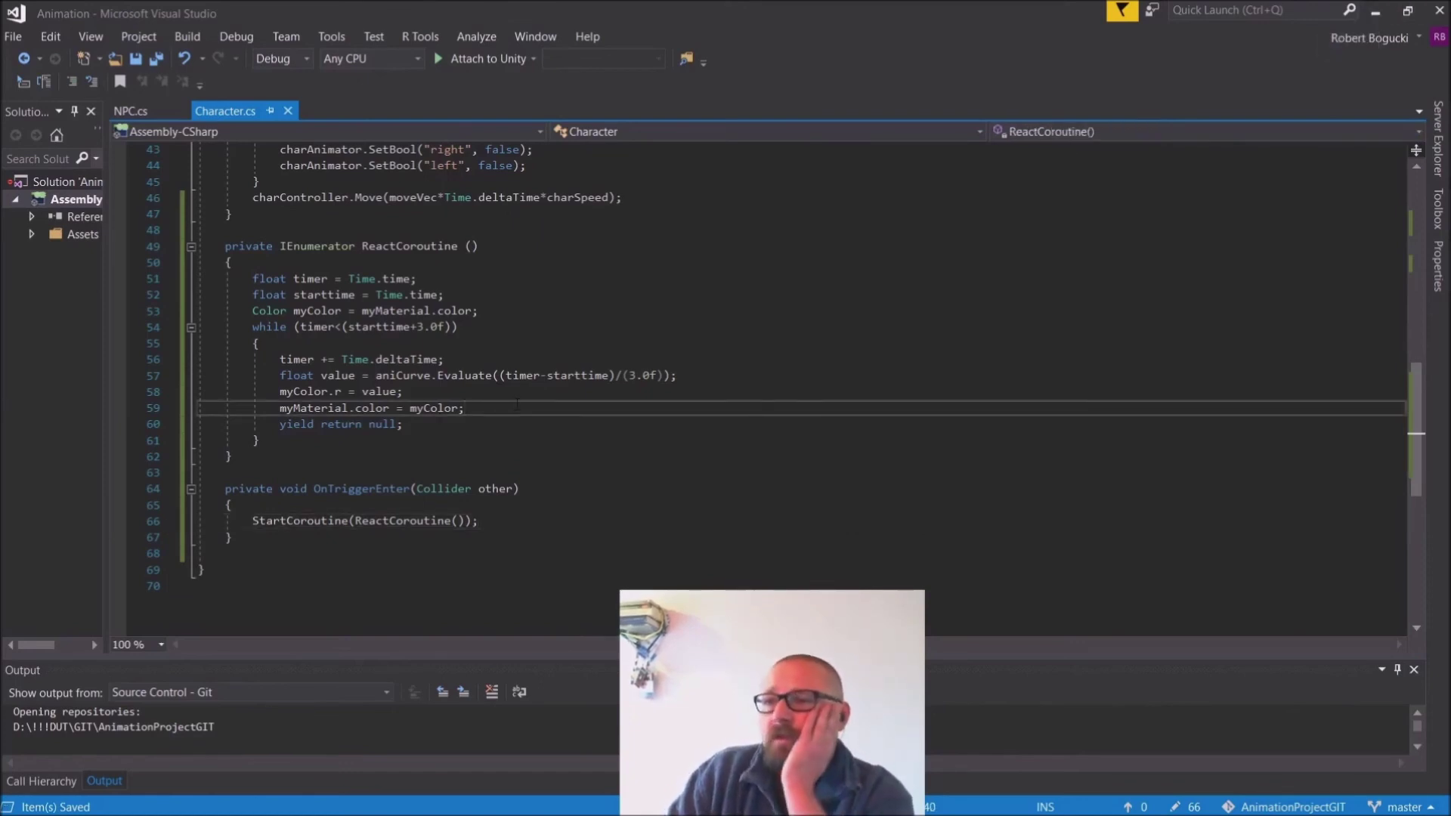
{"action": "left_click", "coordinate": [1375, 13]}
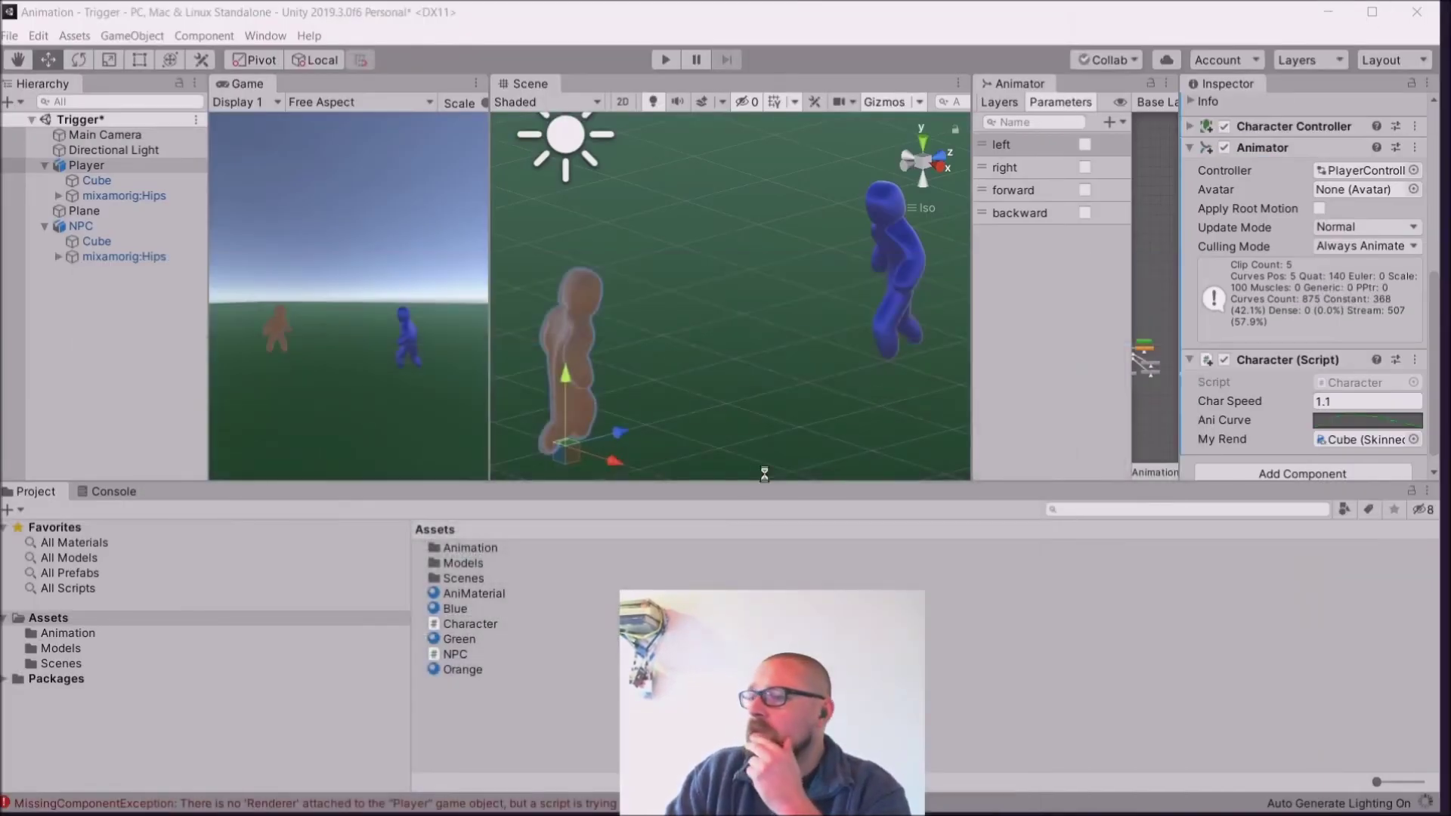
{"action": "left_click", "coordinate": [477, 593]}
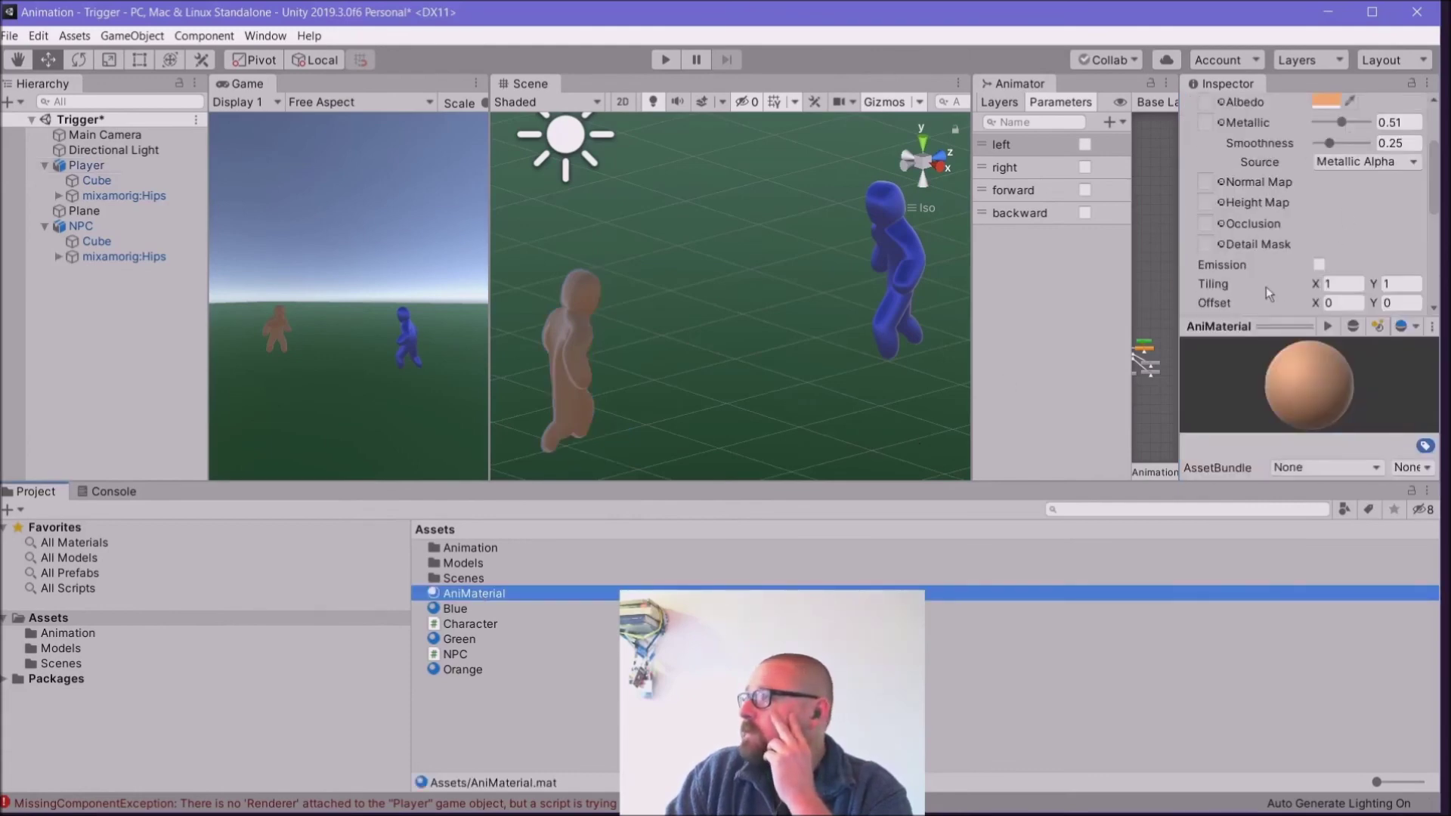
{"action": "scroll", "coordinate": [1277, 184], "scroll_direction": "up", "scroll_amount": 3}
{"action": "left_click", "coordinate": [1325, 195]}
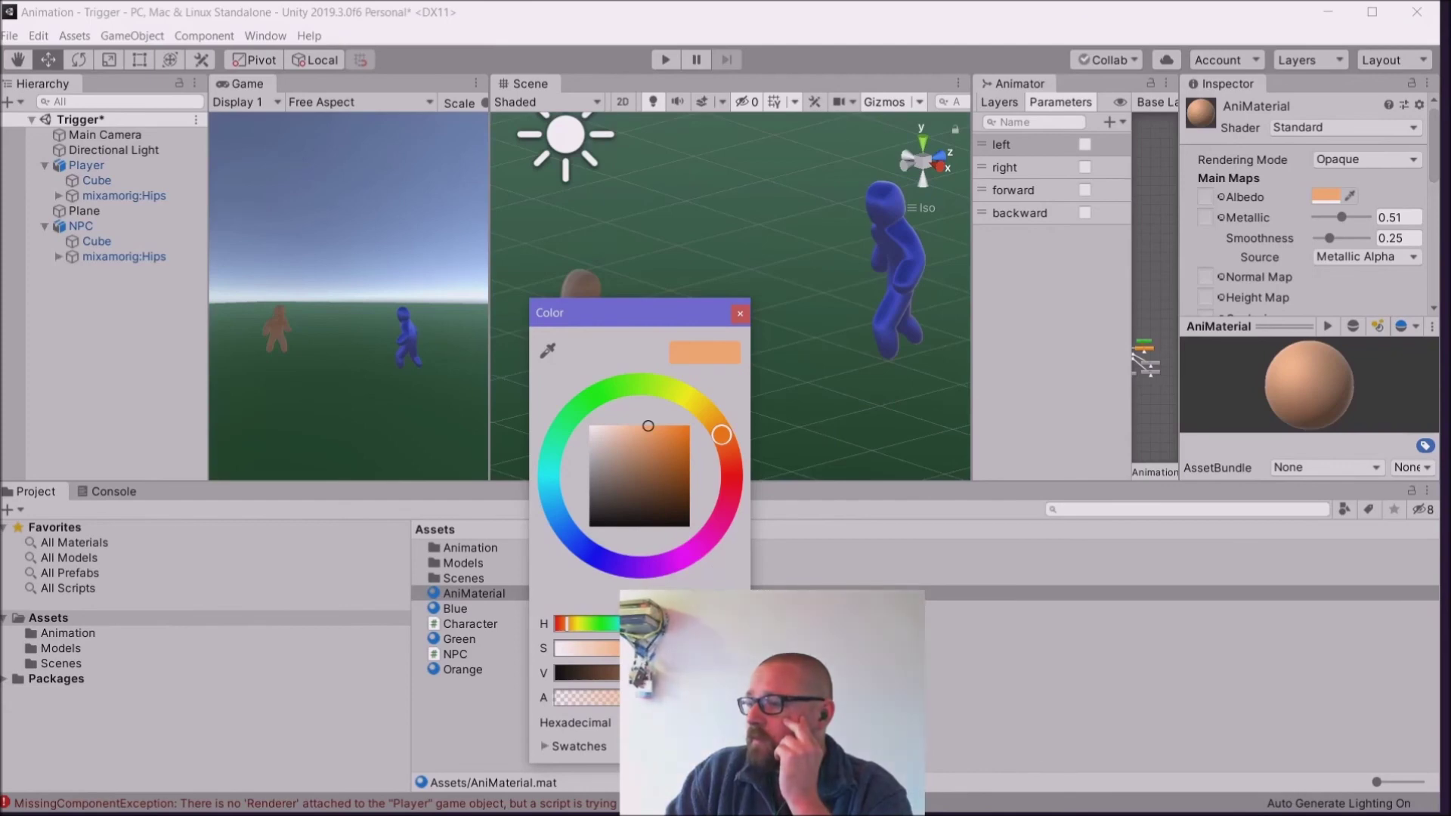
{"action": "left_click", "coordinate": [710, 618]}
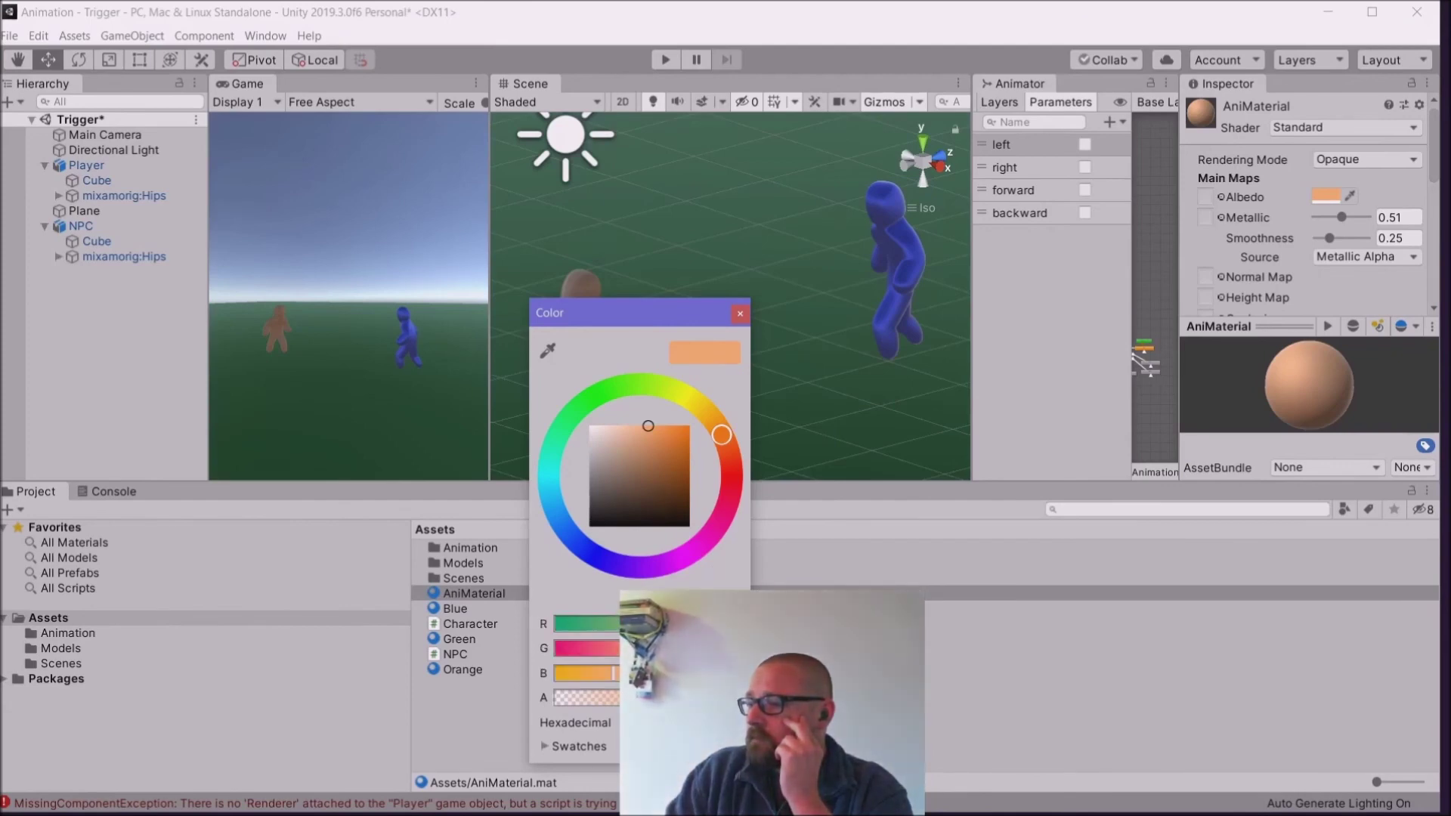
{"action": "key", "text": "ctrl+v"}
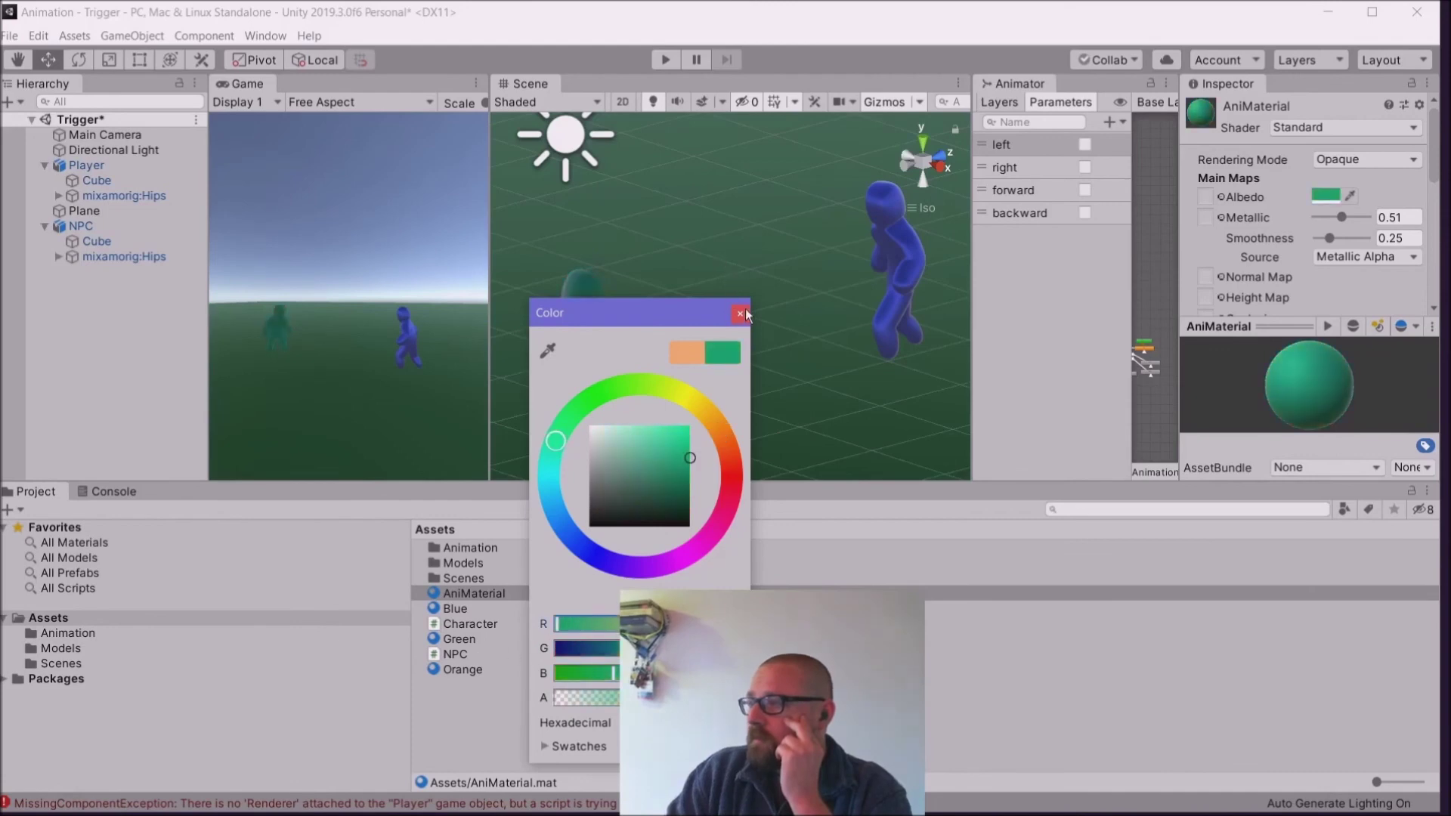
{"action": "left_click", "coordinate": [741, 314]}
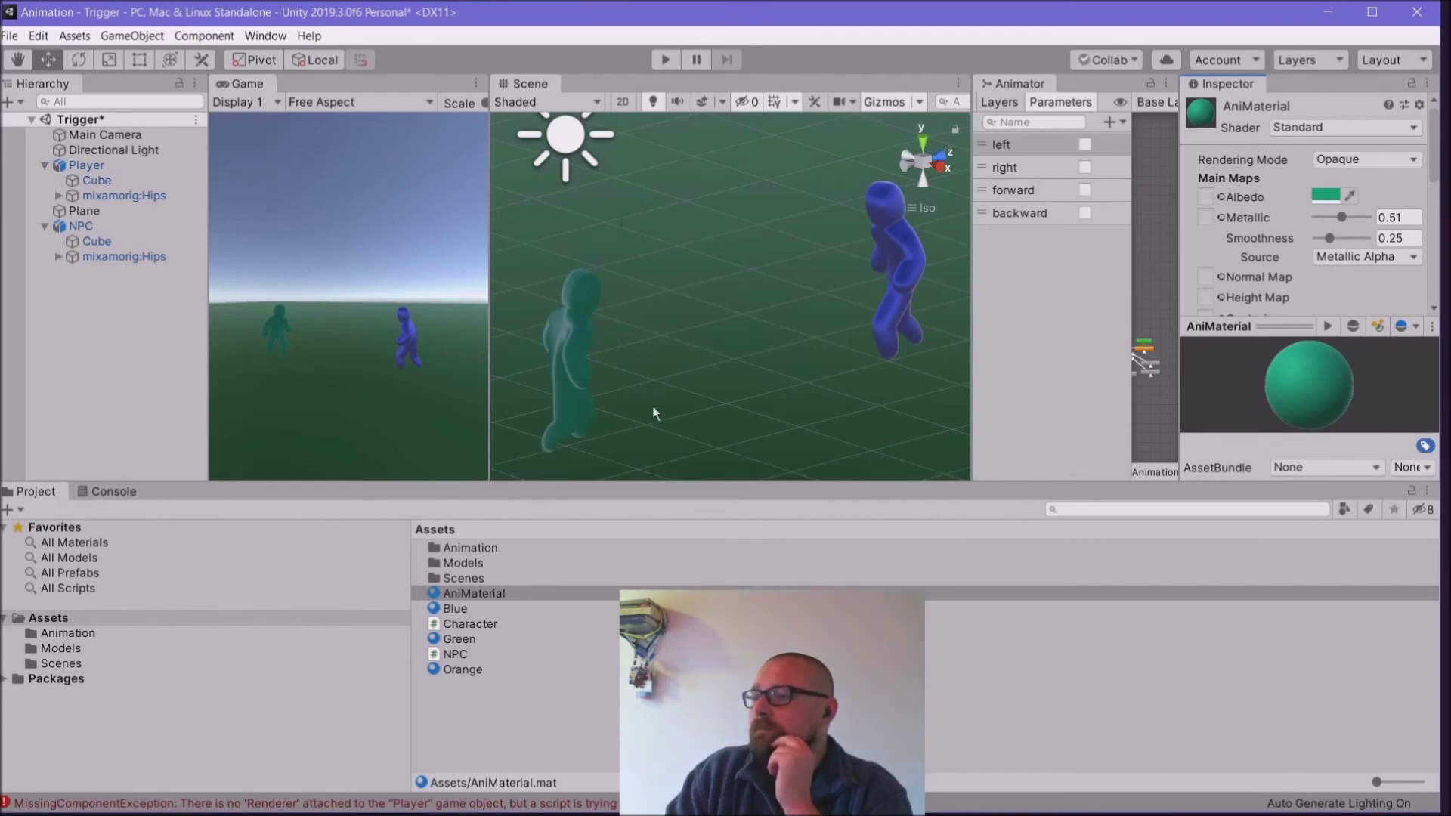
Step: Change the albedo color of the Green material to a golden yellow
{"action": "left_click", "coordinate": [457, 639]}
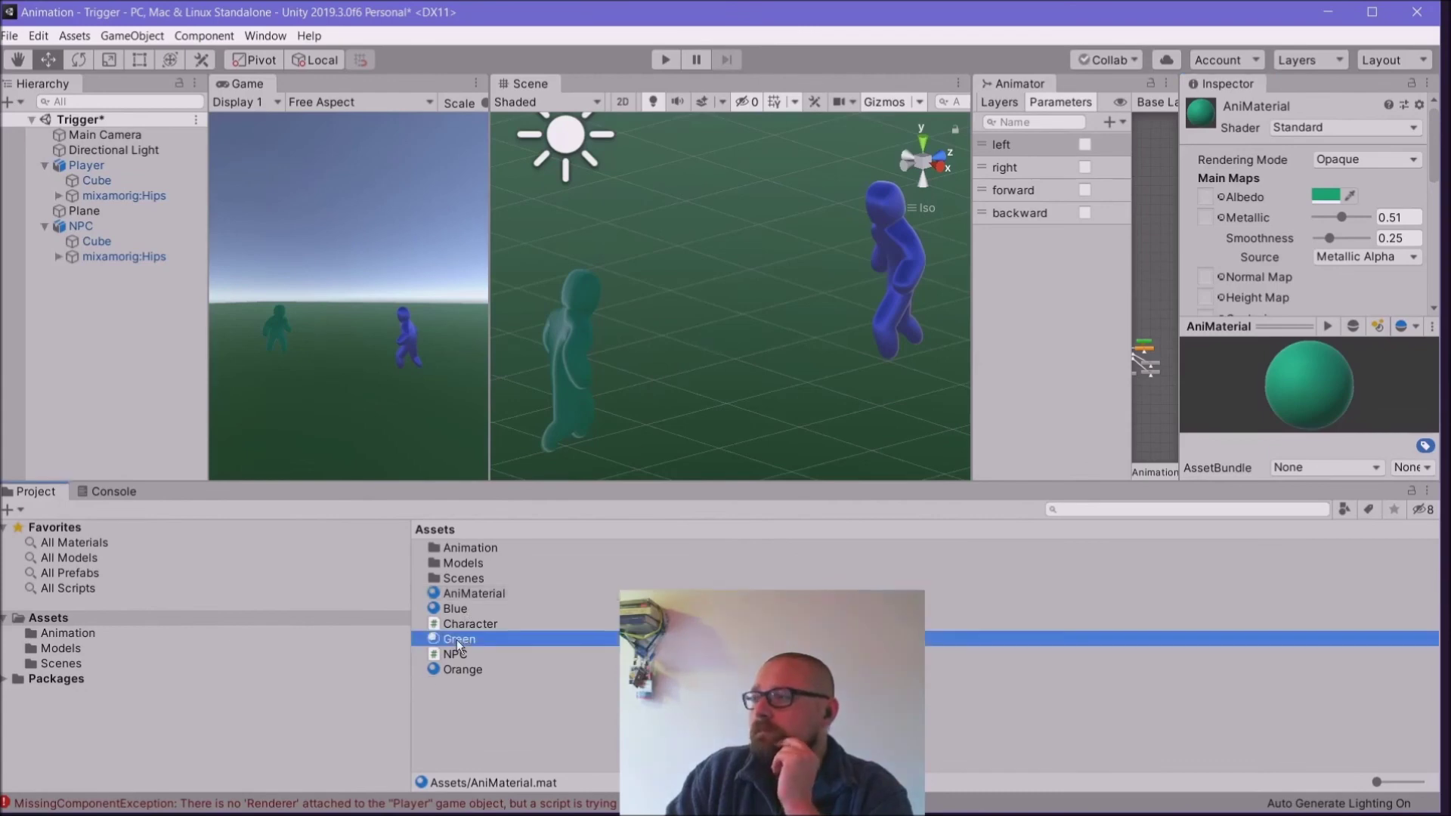
{"action": "left_click", "coordinate": [1326, 196]}
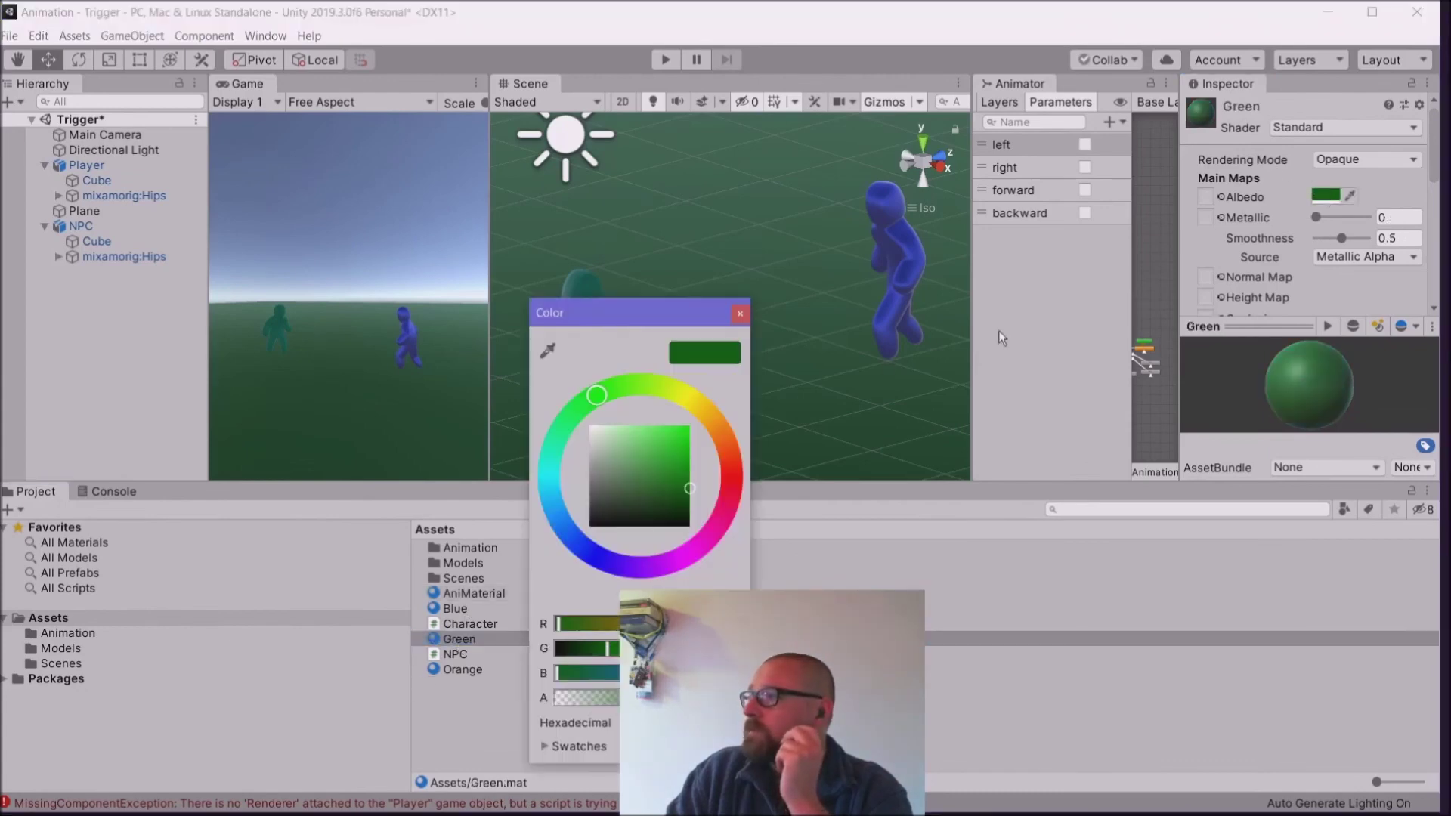
{"action": "left_click", "coordinate": [708, 412]}
{"action": "left_click_drag", "start_coordinate": [679, 464], "coordinate": [709, 439]}
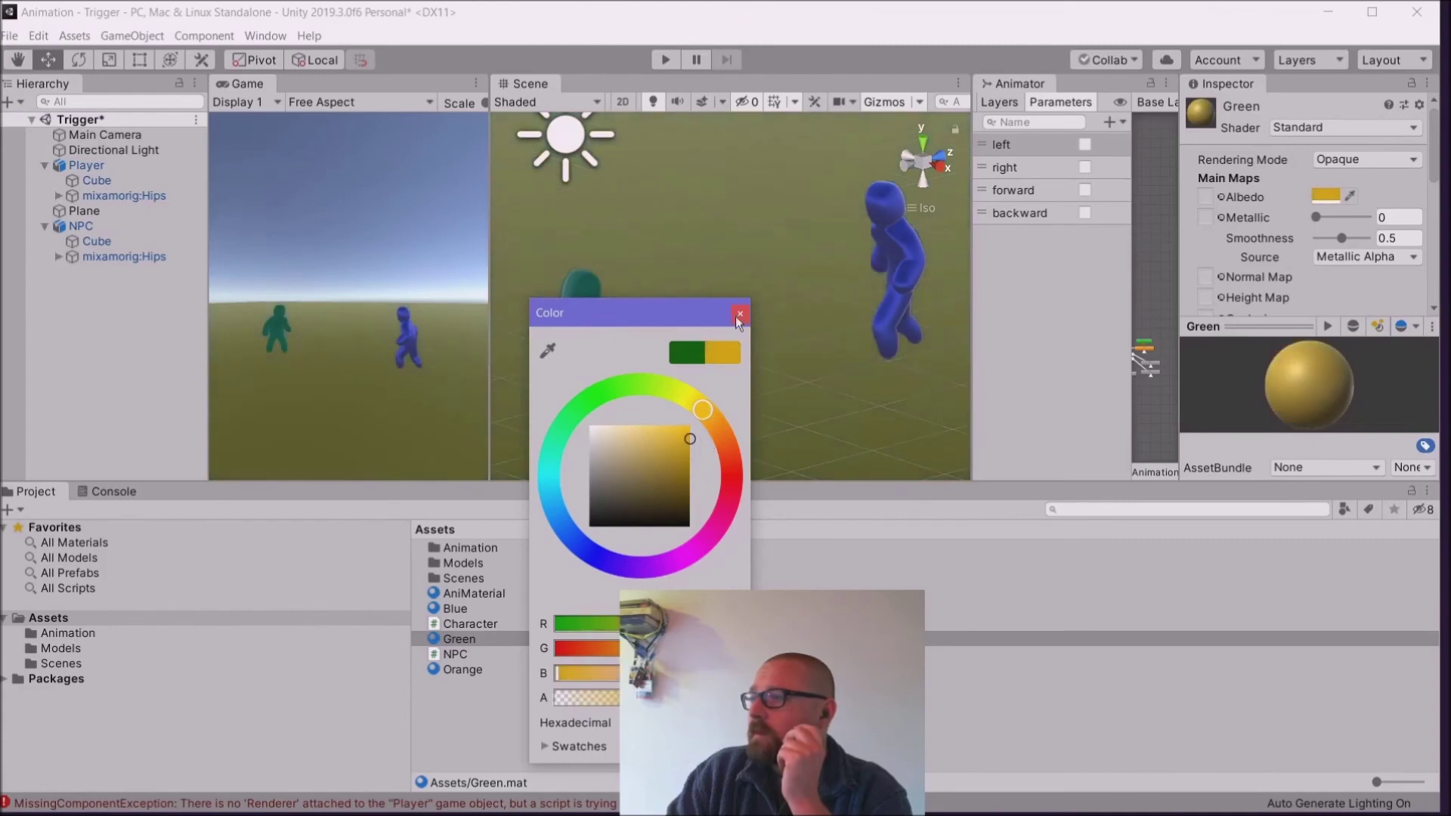
Step: Change the Green material's albedo color to magenta and clear the console messages
{"action": "left_click", "coordinate": [713, 538]}
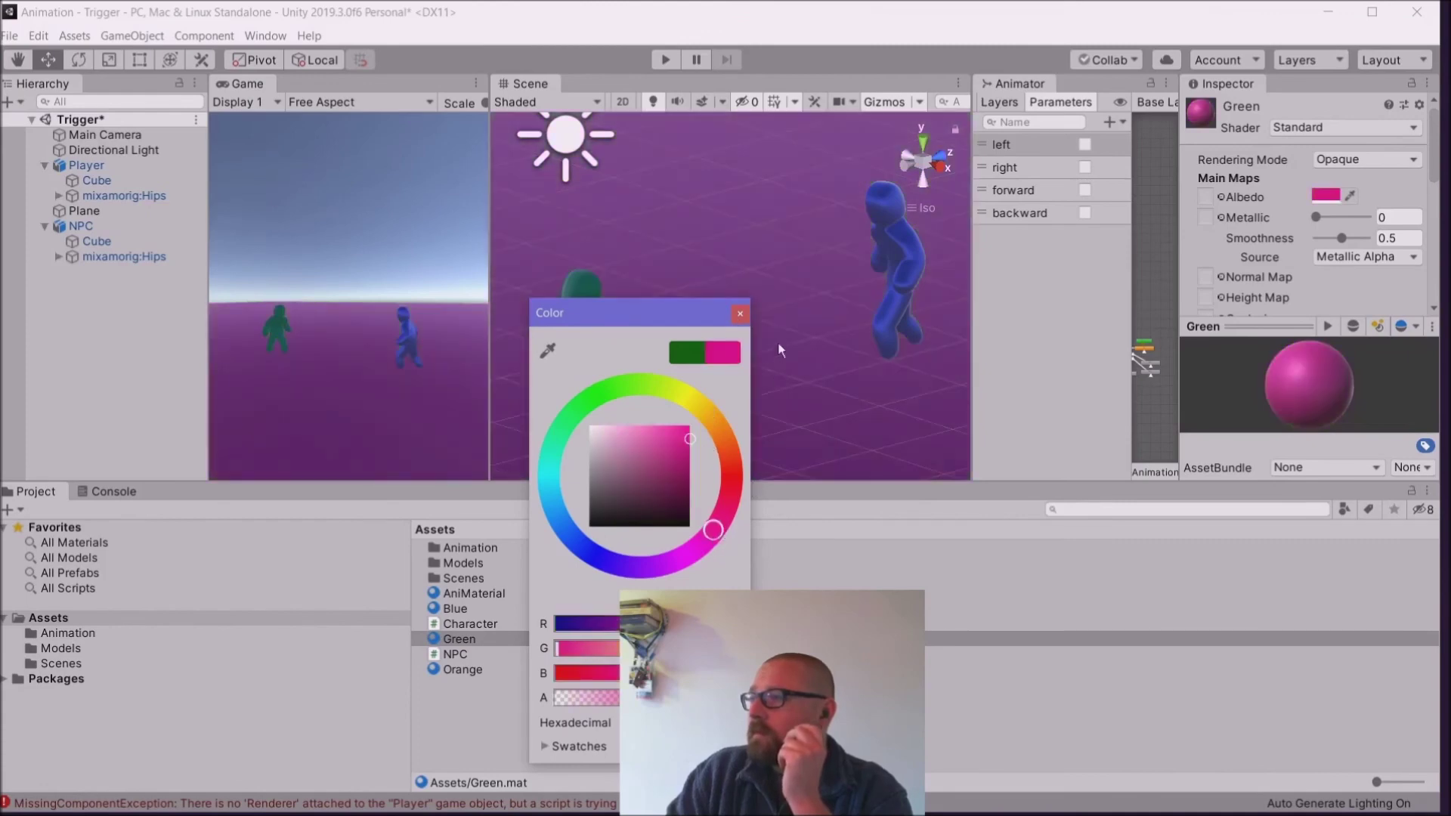
{"action": "left_click", "coordinate": [741, 313]}
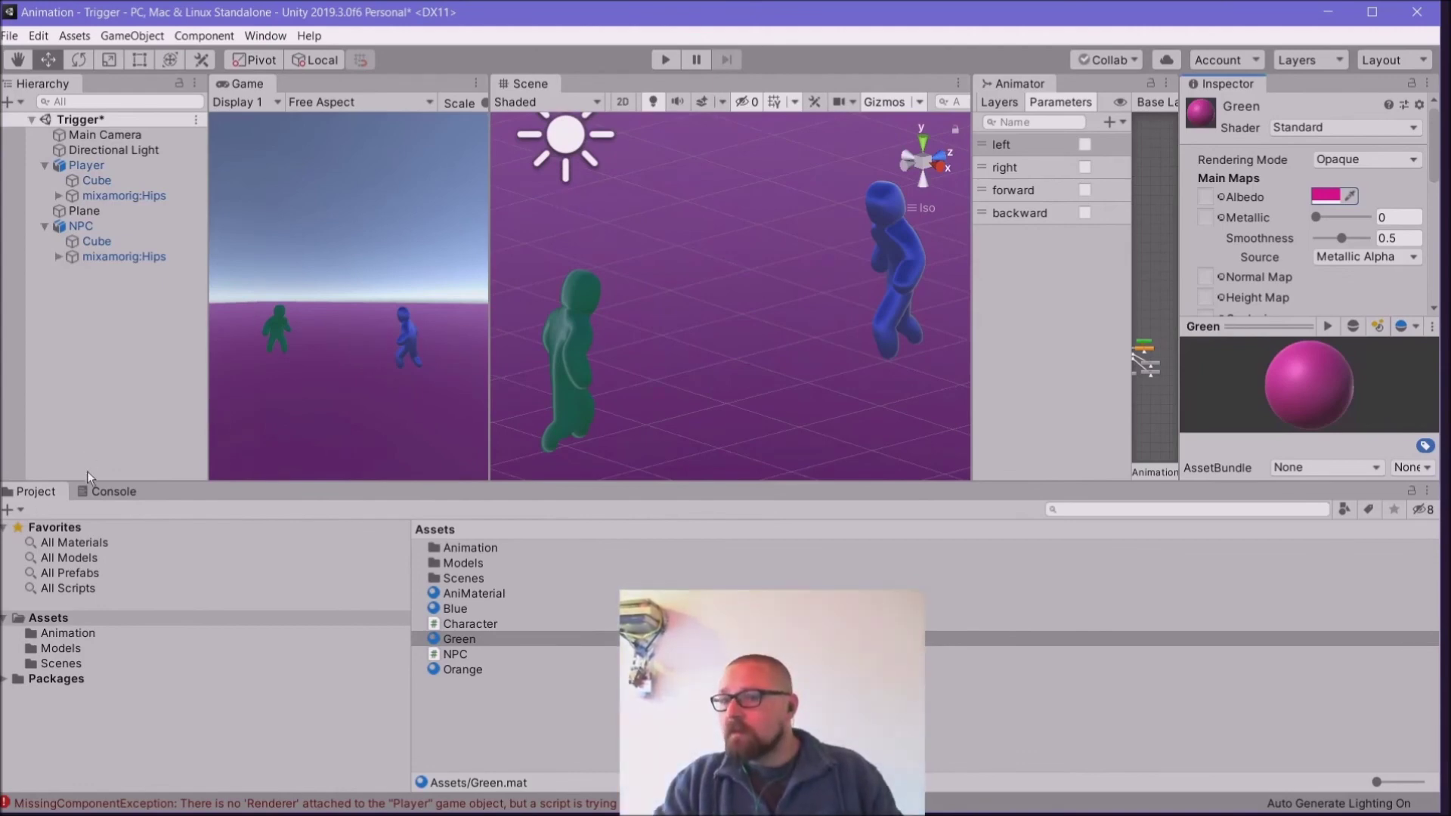
{"action": "left_click", "coordinate": [104, 492]}
{"action": "left_click", "coordinate": [25, 508]}
{"action": "left_click", "coordinate": [27, 492]}
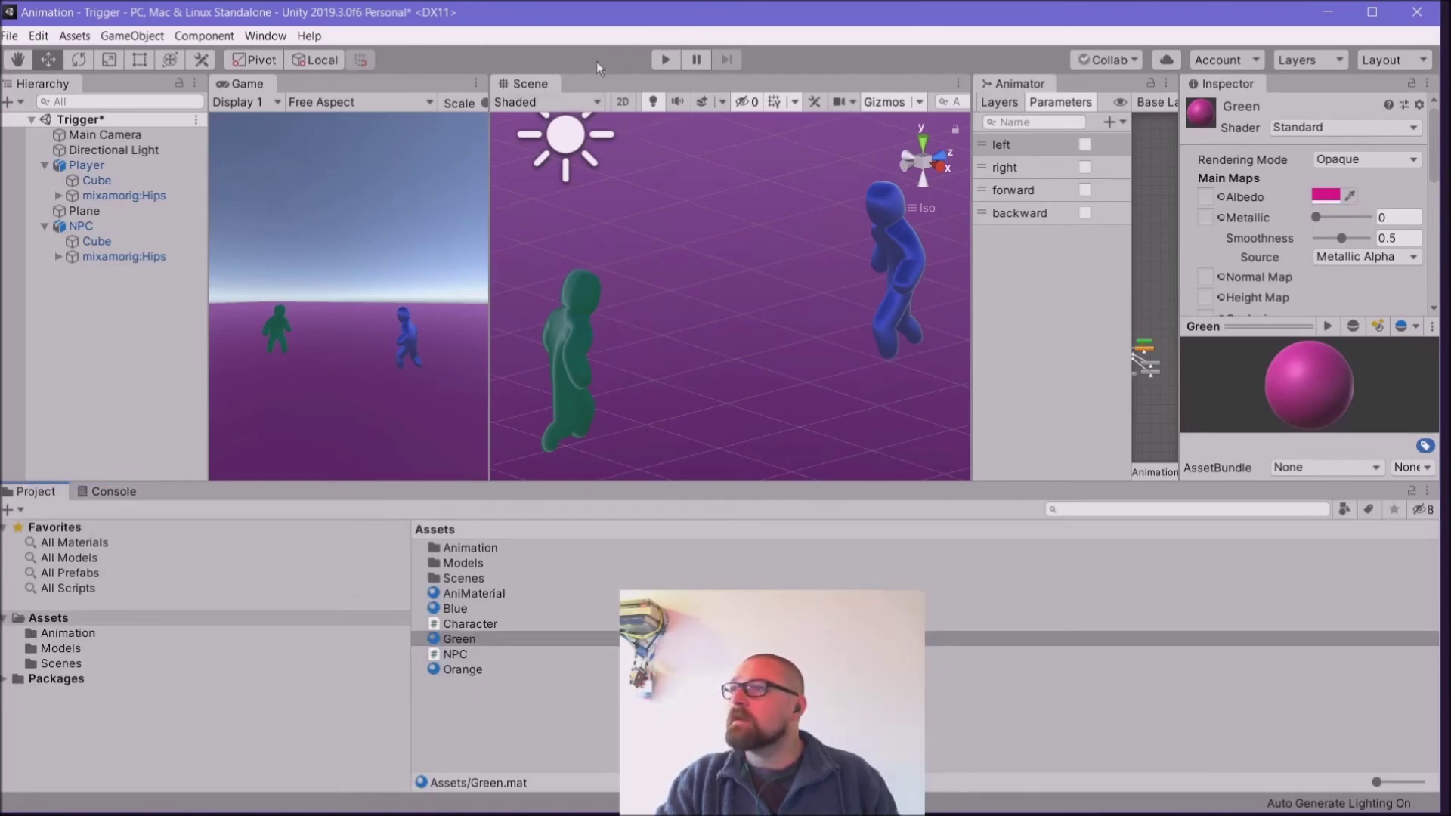
Step: Run the scene to test walking the Player up to the NPC, and stop Play mode
{"action": "left_click", "coordinate": [665, 61]}
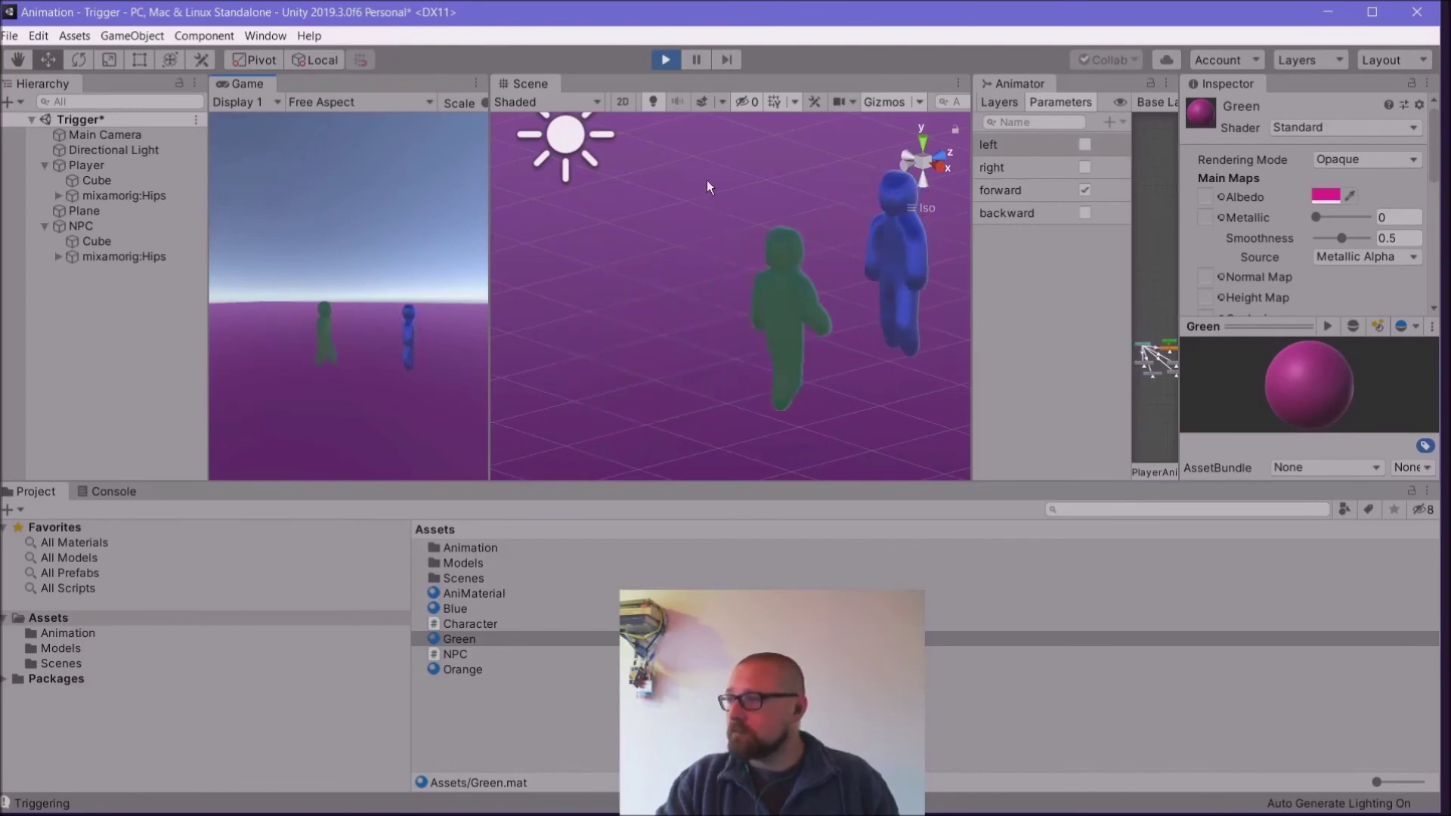
{"action": "left_click", "coordinate": [665, 61]}
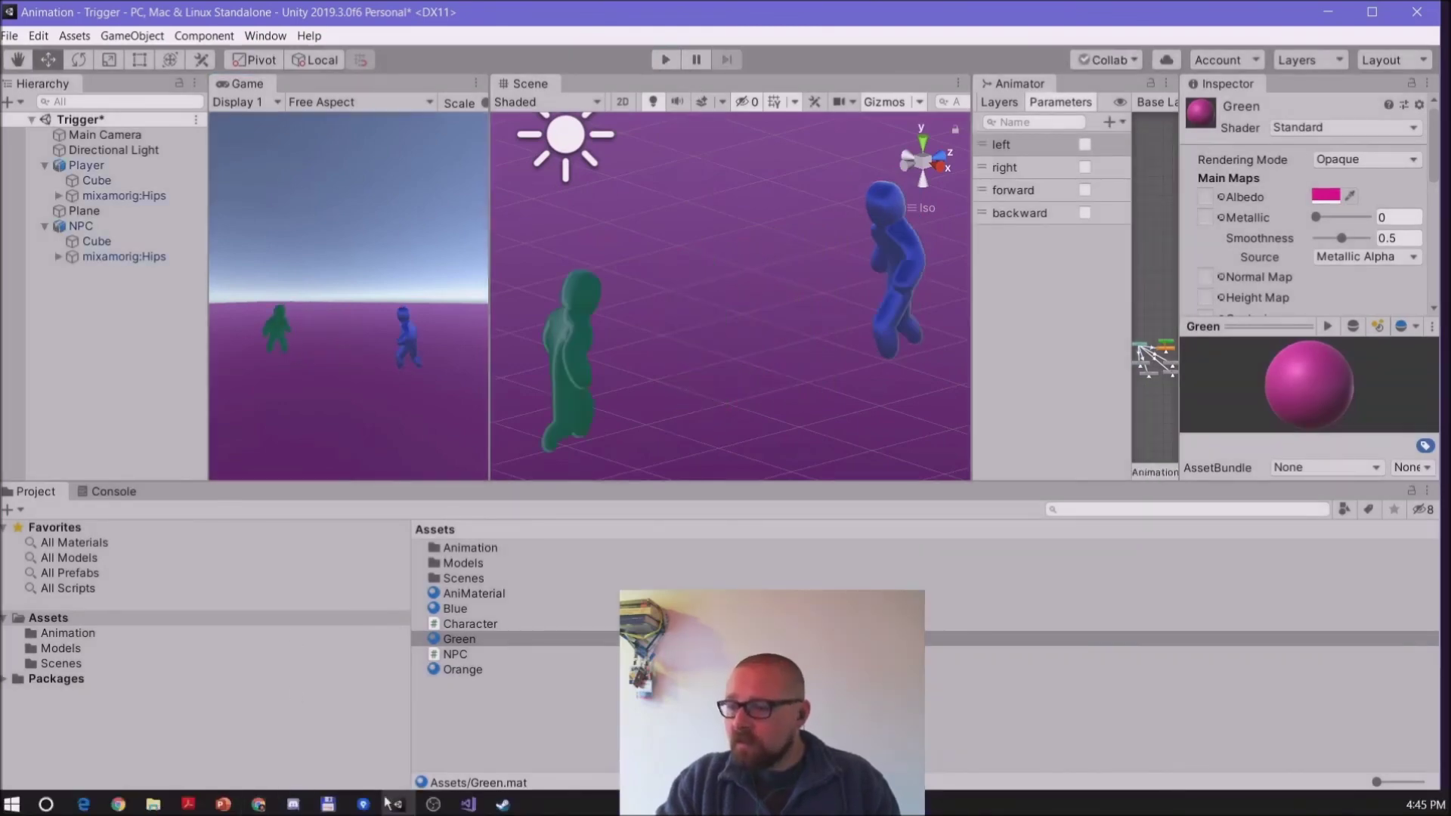
Step: Switch to Visual Studio, review the Character script's fields and its public AnimationCurve aniCurve declaration, and return to Unity
{"action": "left_click", "coordinate": [469, 808]}
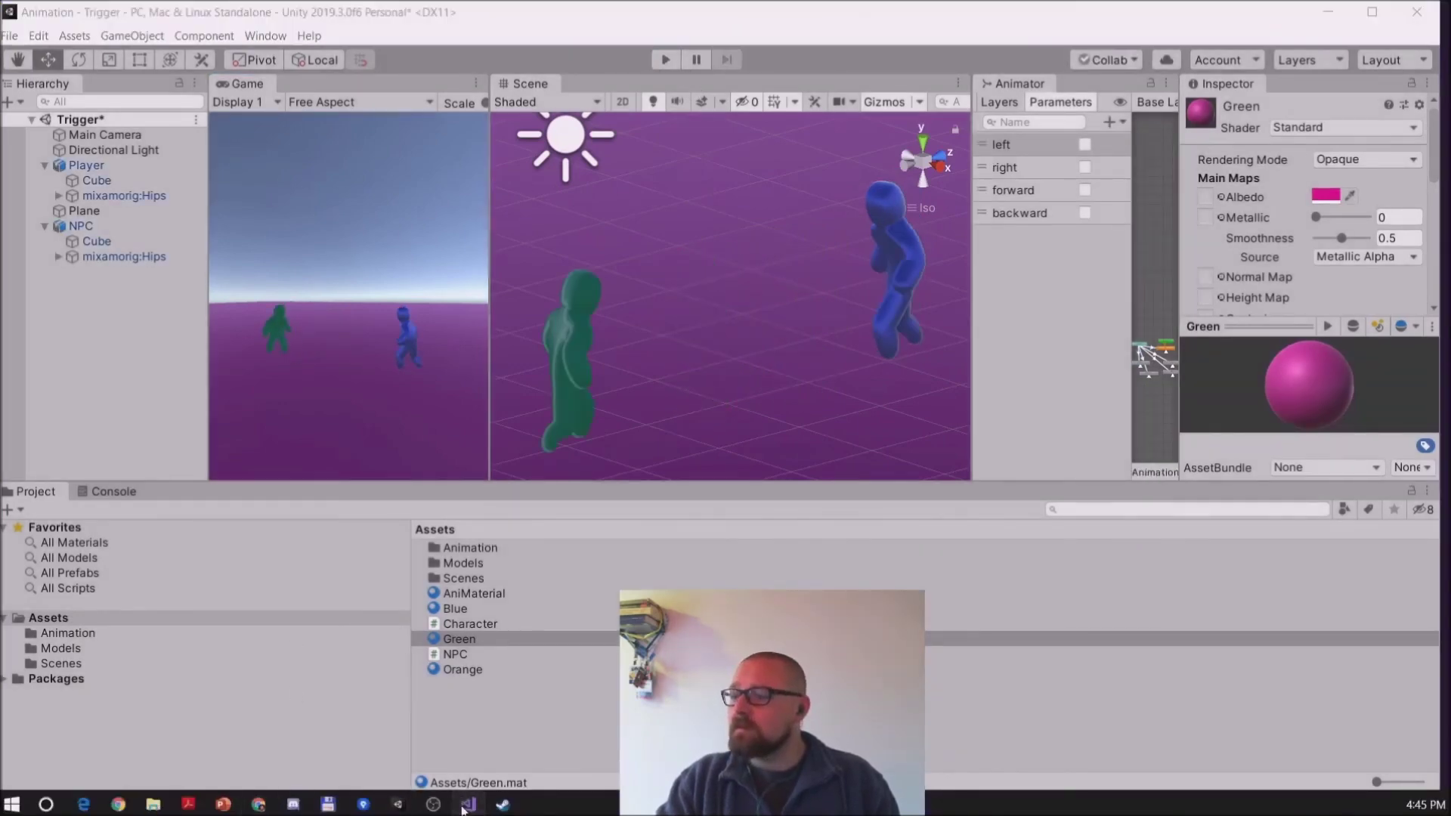
{"action": "scroll", "coordinate": [733, 367], "scroll_direction": "up", "scroll_amount": 15}
{"action": "scroll", "coordinate": [734, 369], "scroll_direction": "down", "scroll_amount": 2}
{"action": "scroll", "coordinate": [733, 368], "scroll_direction": "up", "scroll_amount": 2}
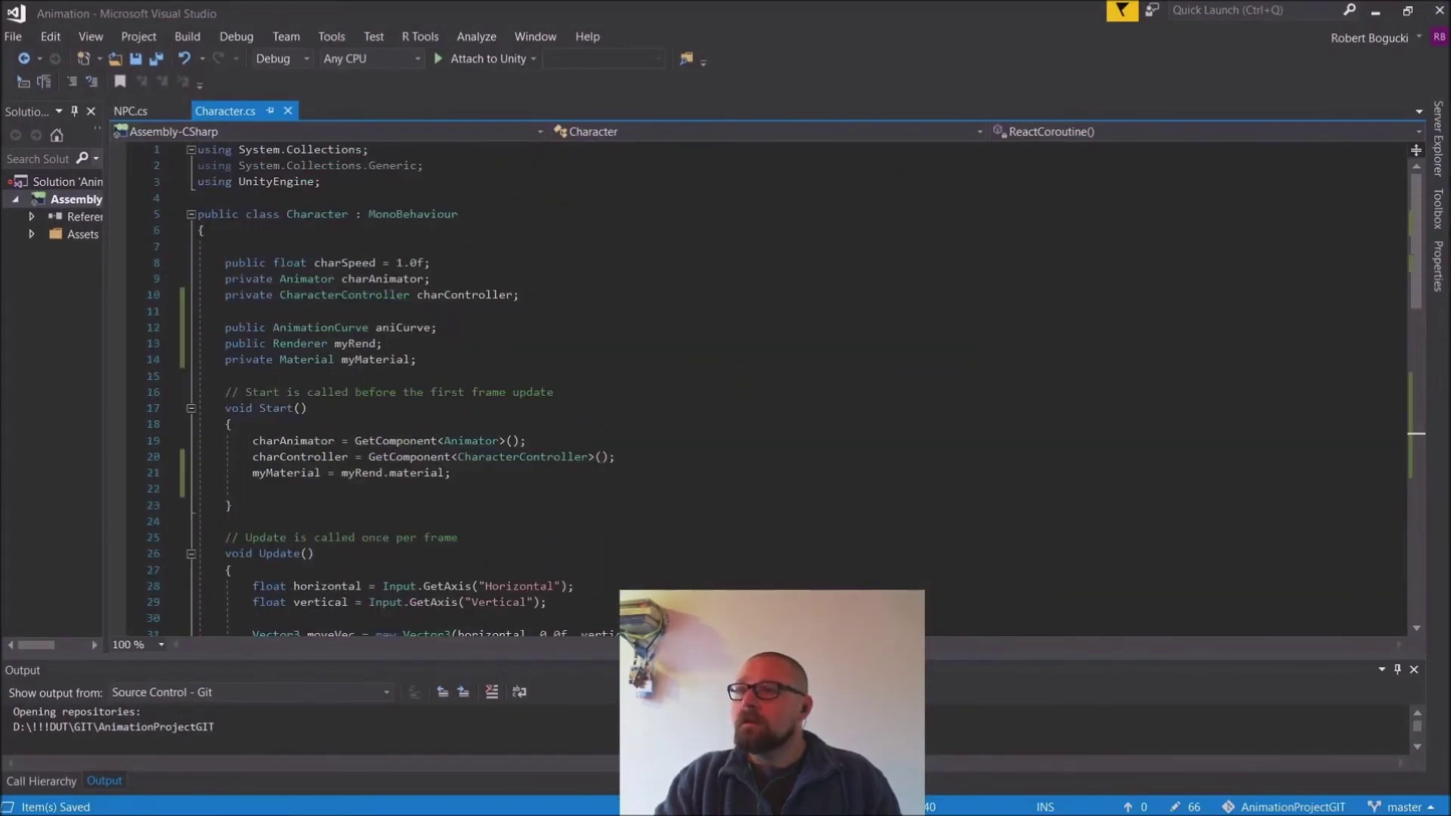
{"action": "scroll", "coordinate": [733, 367], "scroll_direction": "down", "scroll_amount": 8}
{"action": "scroll", "coordinate": [733, 367], "scroll_direction": "up", "scroll_amount": 7}
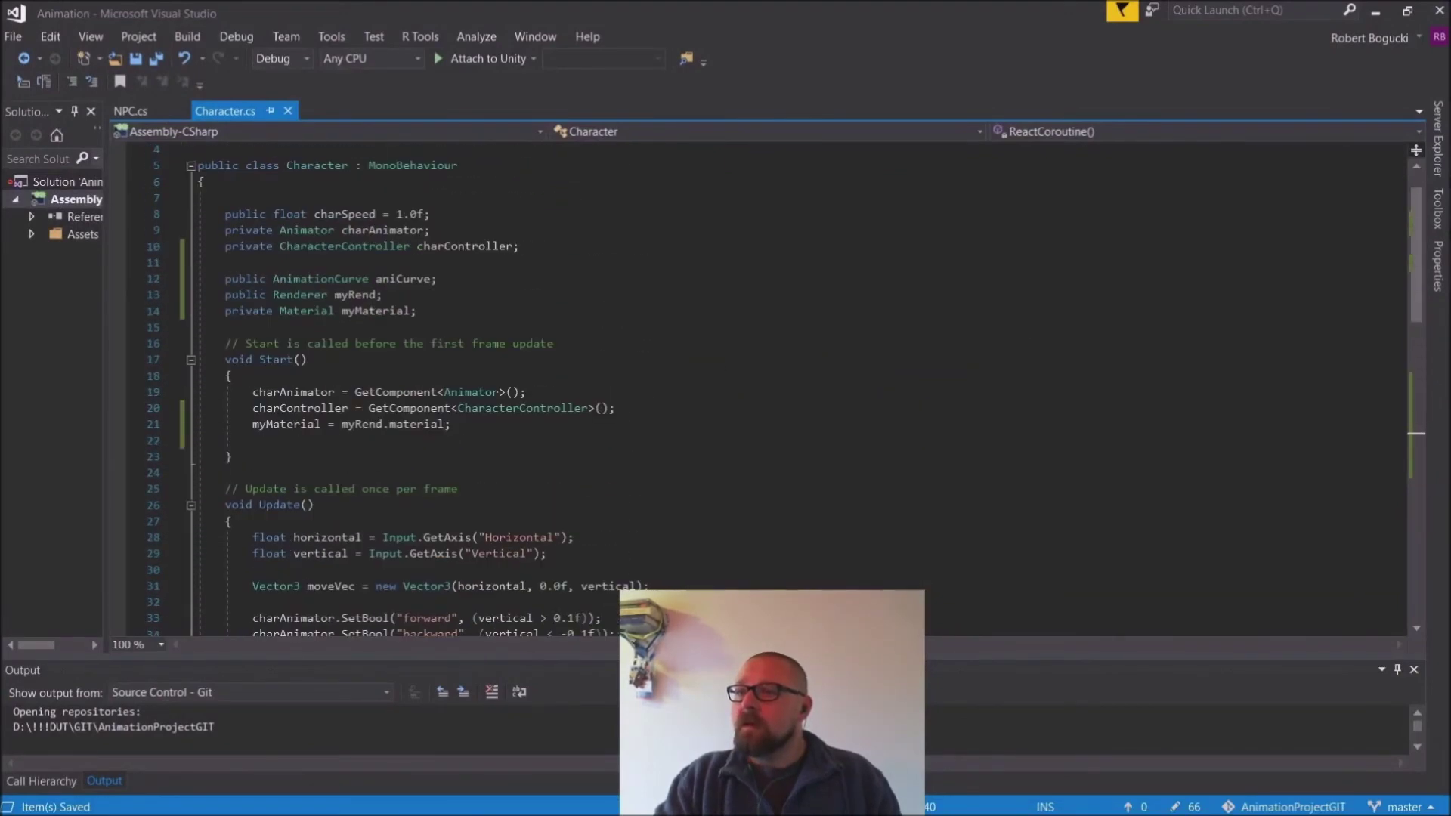
{"action": "left_click_drag", "start_coordinate": [437, 279], "coordinate": [198, 279]}
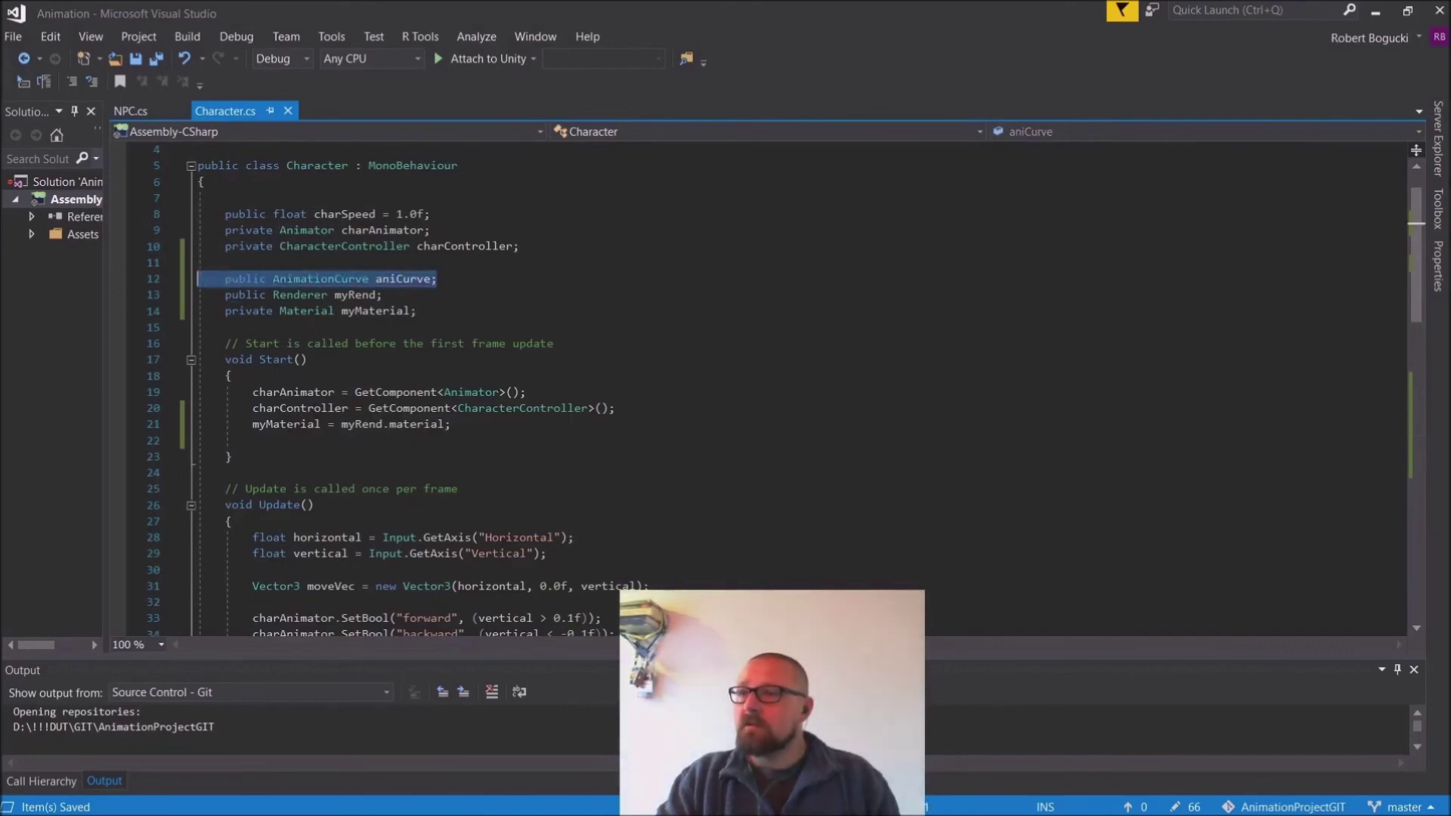
{"action": "left_click", "coordinate": [1375, 17]}
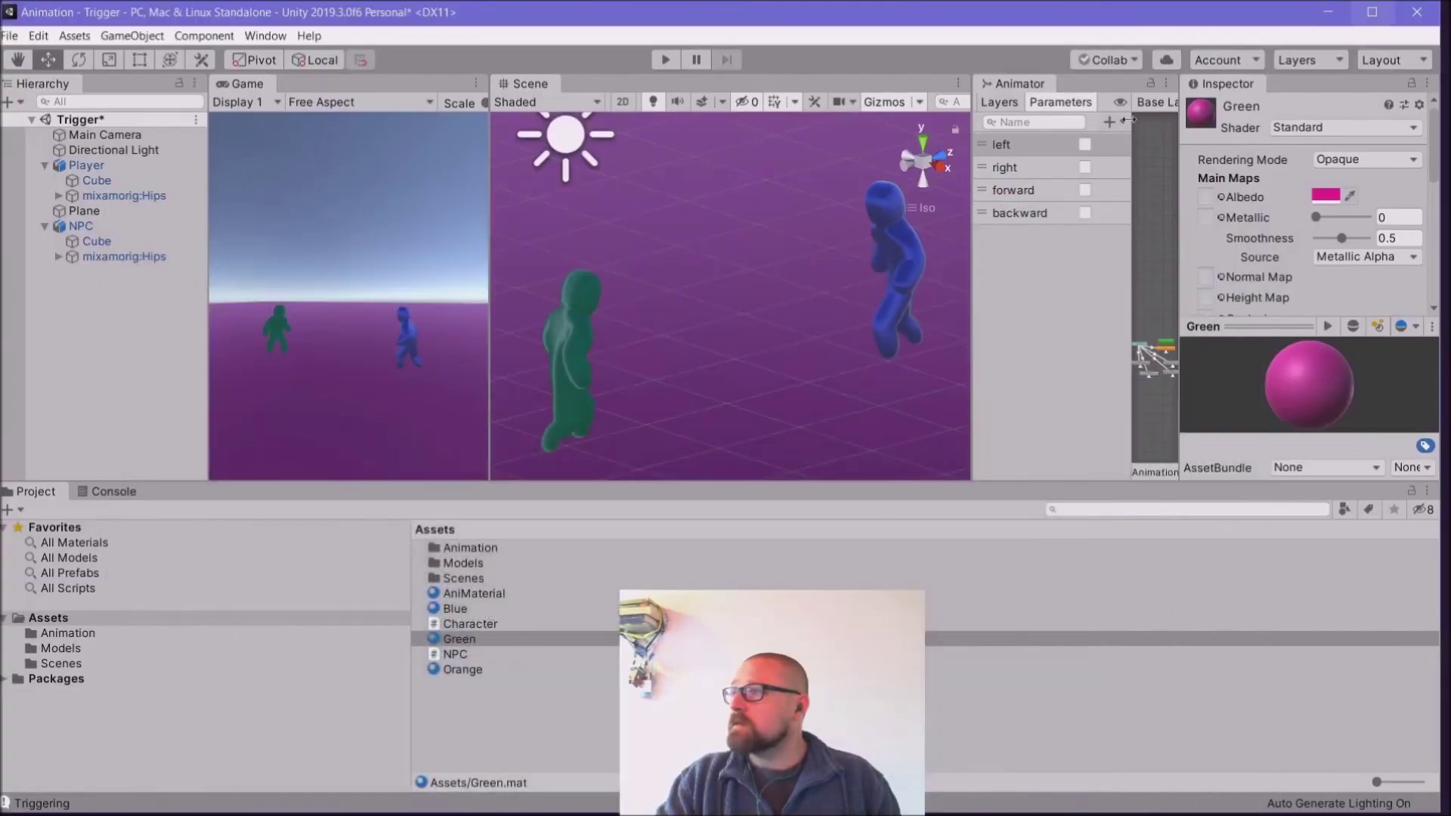
Step: Start Play mode and open the Ani Curve of the Player's Character script in the curve editor
{"action": "left_click", "coordinate": [665, 60]}
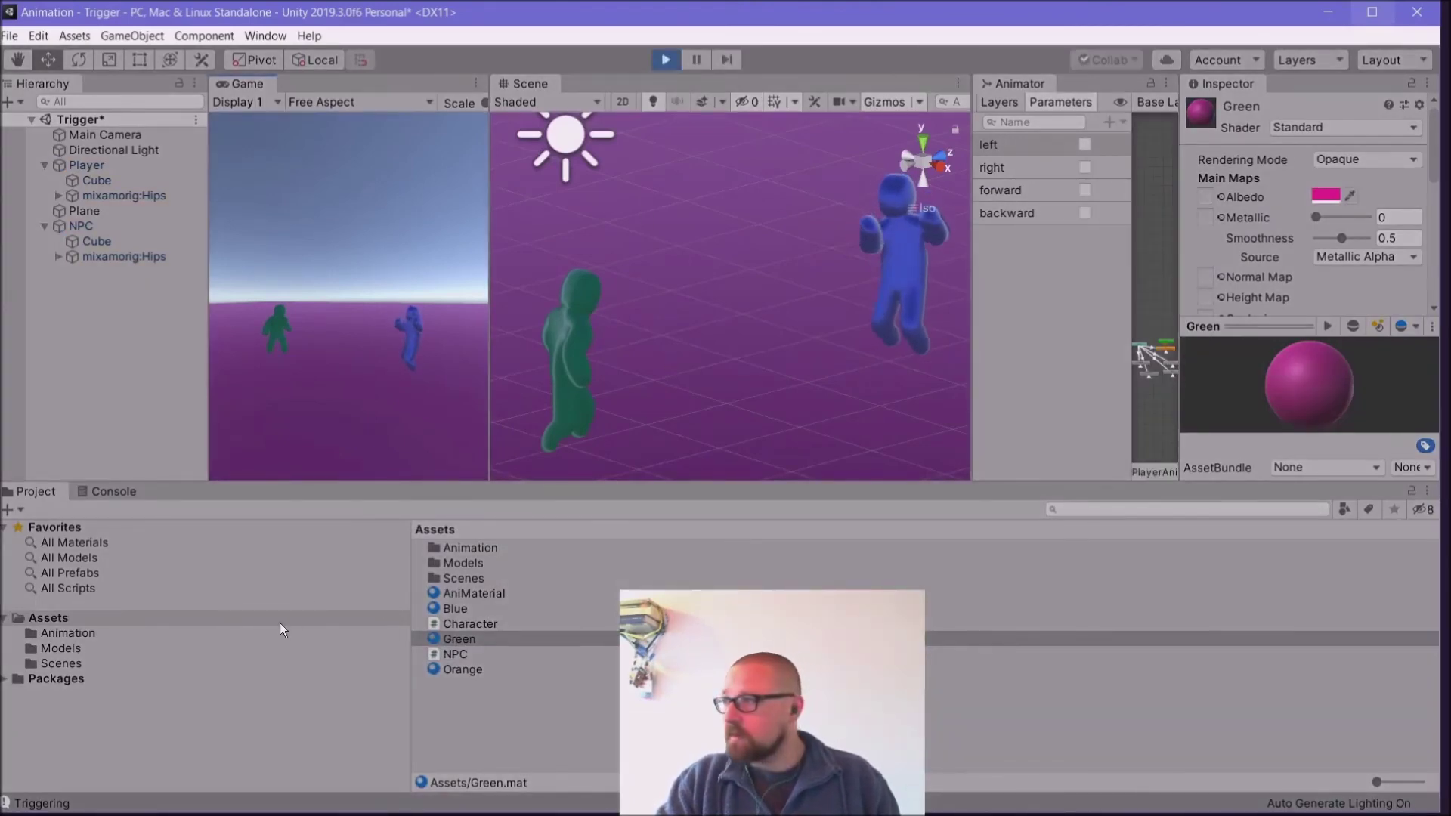
{"action": "left_click", "coordinate": [75, 634]}
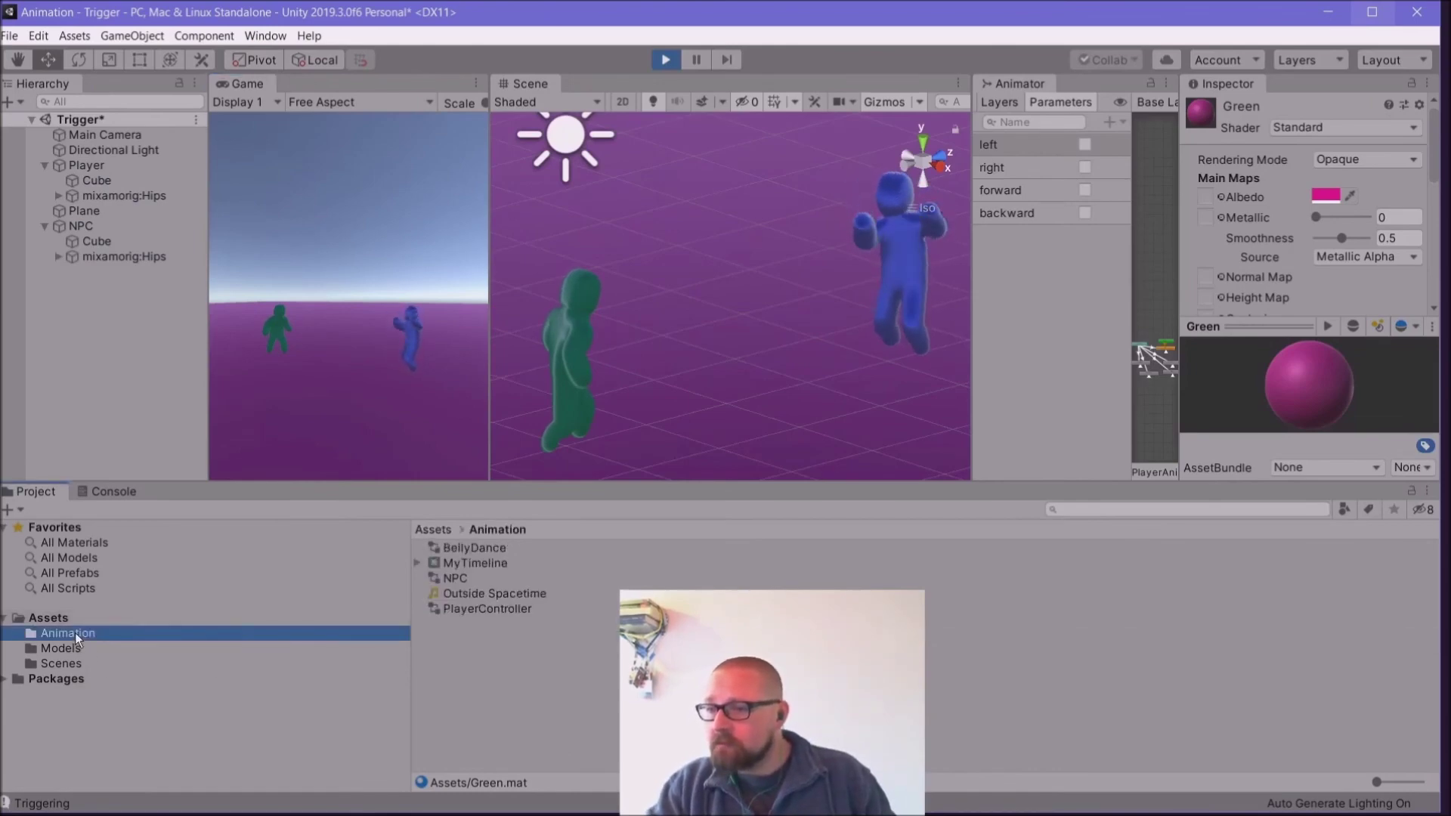
{"action": "left_click", "coordinate": [63, 618]}
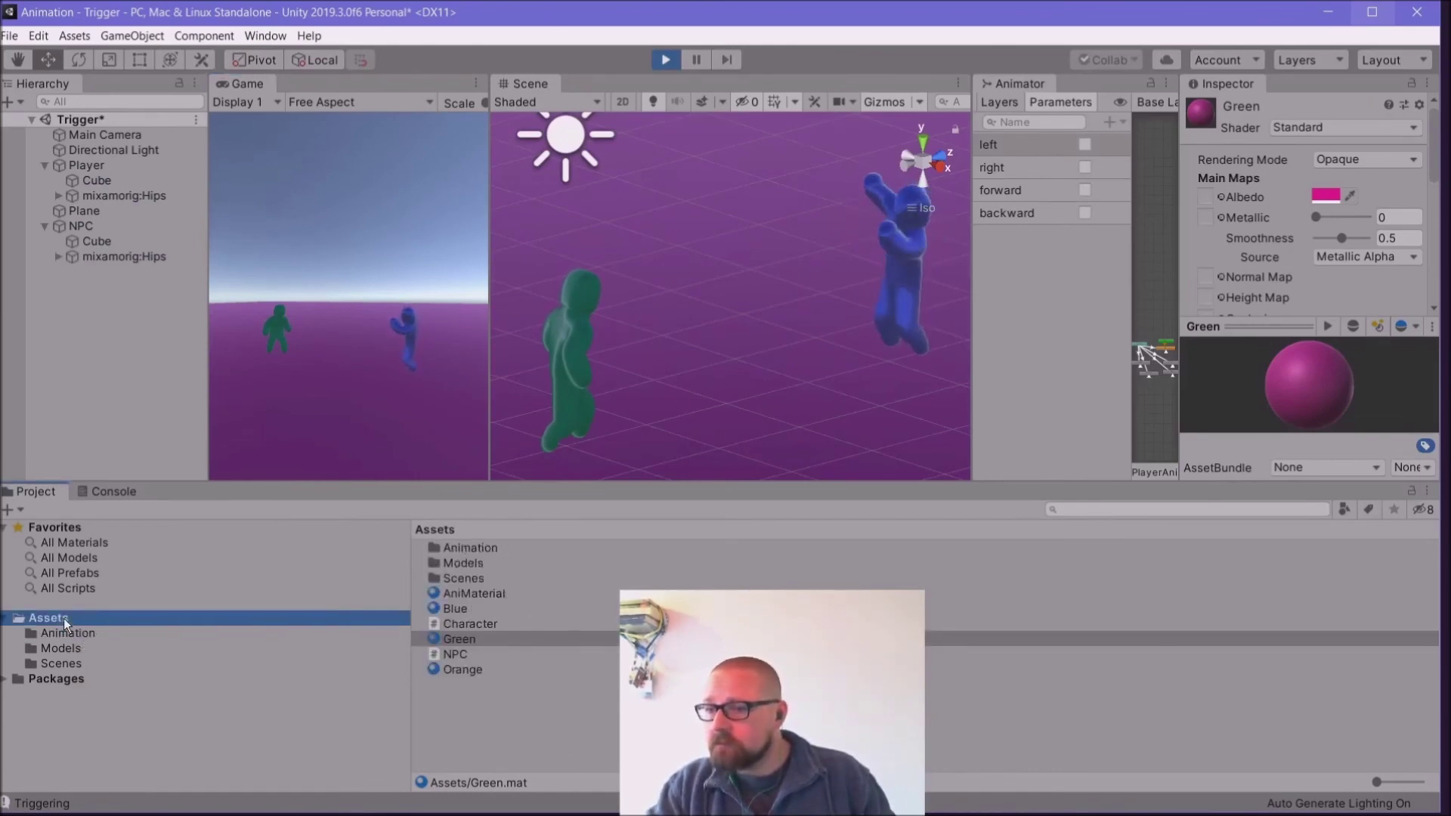
{"action": "left_click", "coordinate": [98, 164]}
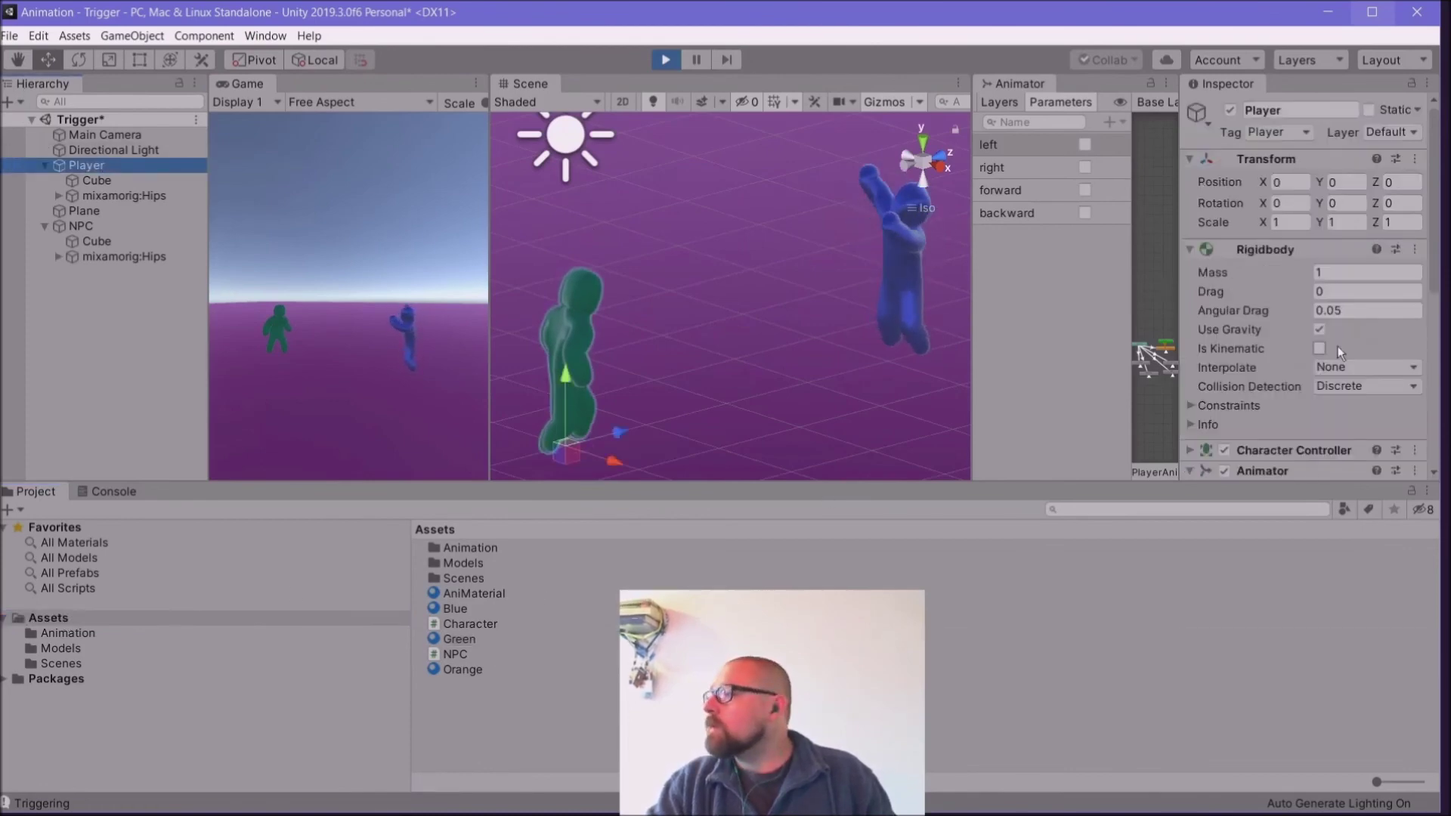
{"action": "scroll", "coordinate": [1338, 347], "scroll_direction": "down", "scroll_amount": 6}
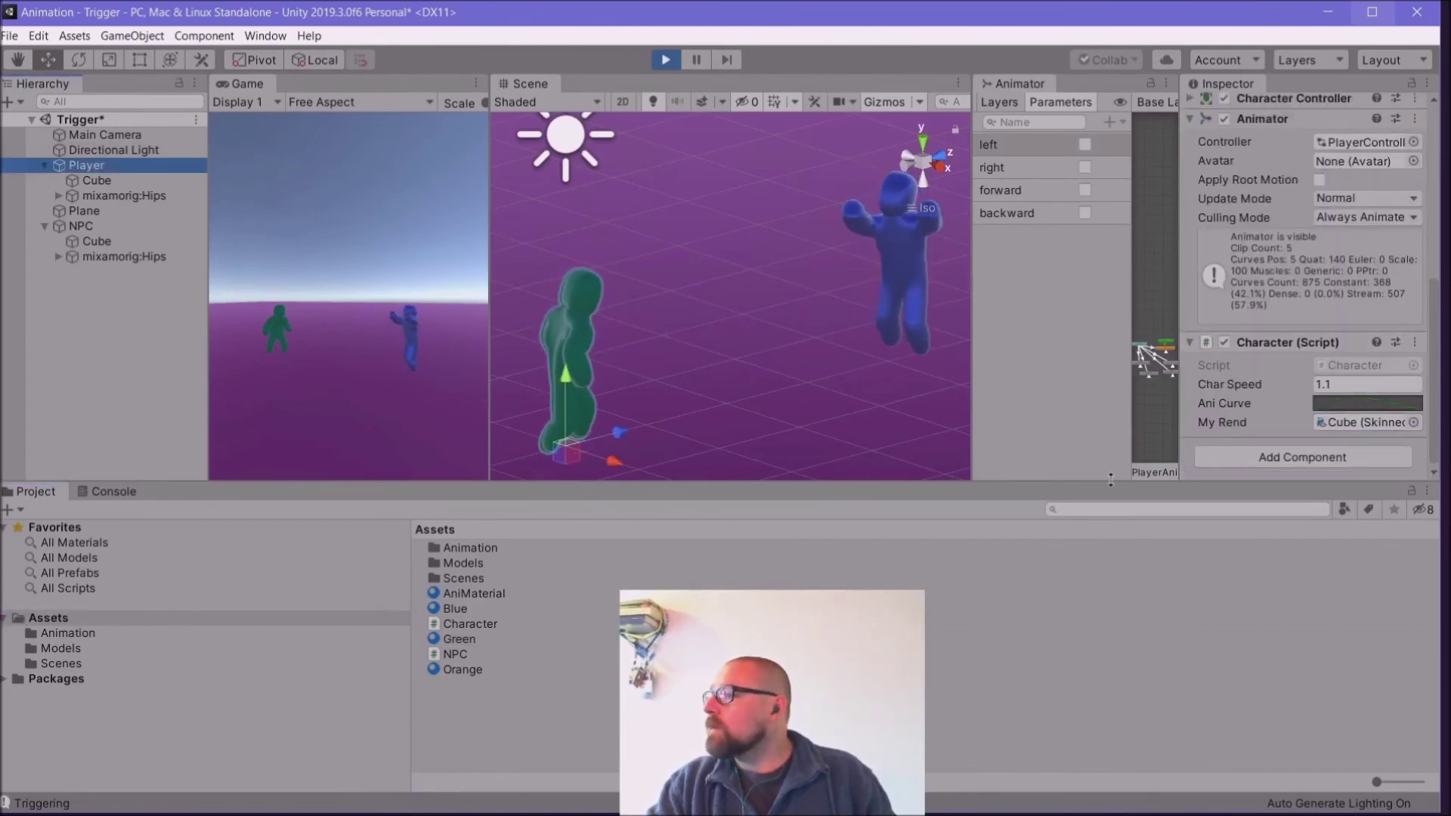
{"action": "right_click", "coordinate": [542, 771]}
{"action": "mouse_move", "coordinate": [647, 368]}
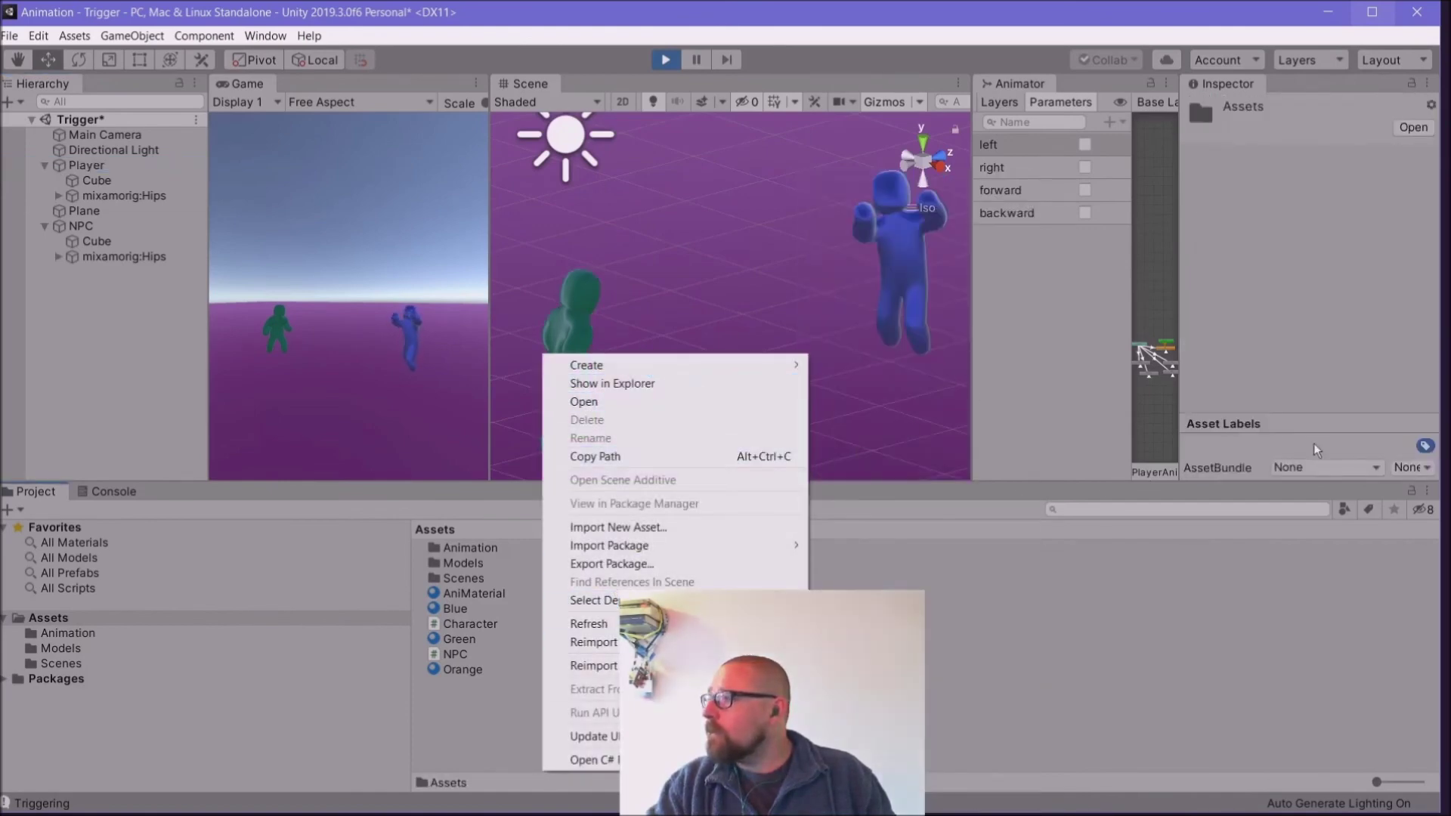
{"action": "left_click", "coordinate": [1108, 635]}
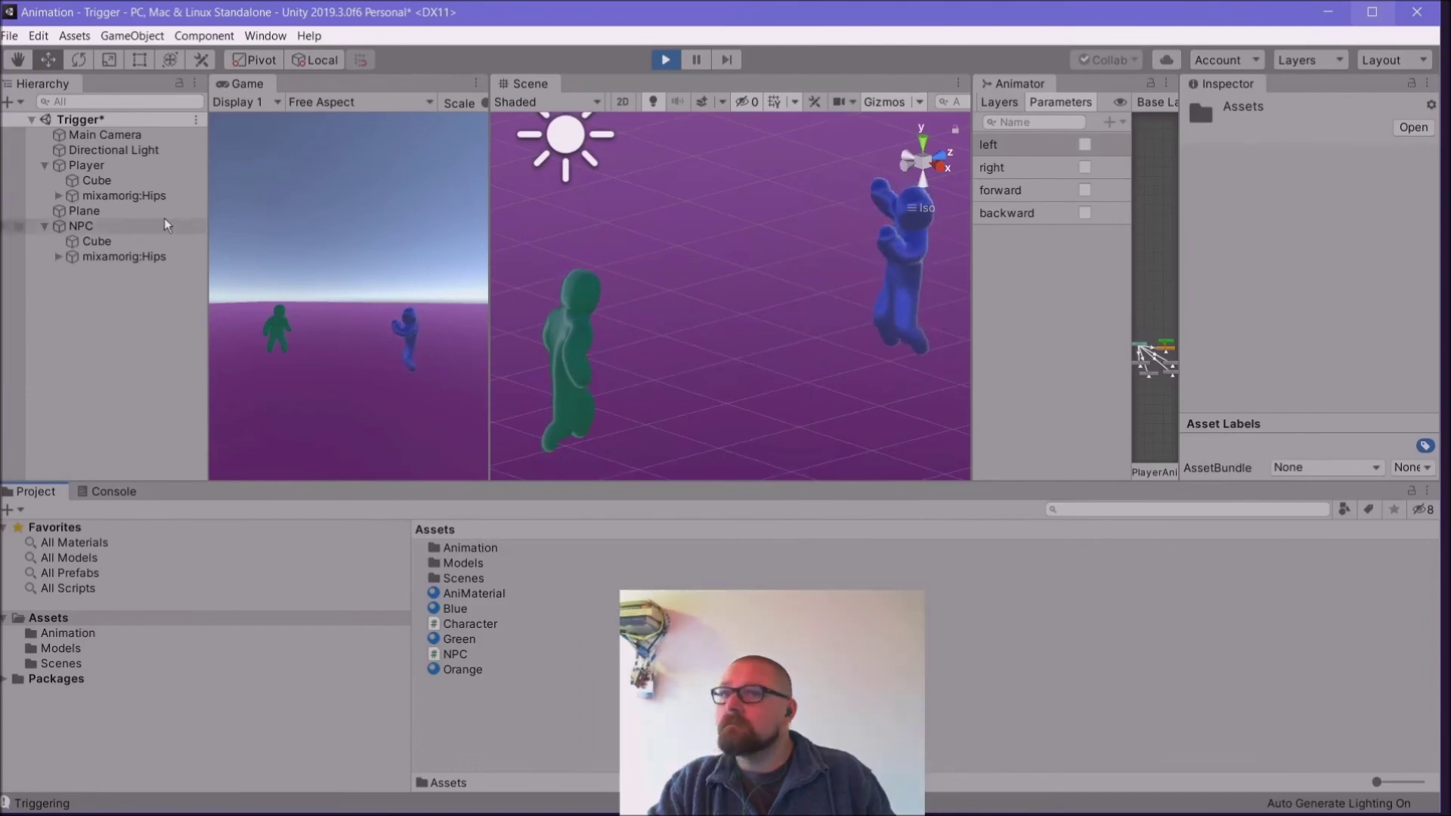
{"action": "left_click", "coordinate": [87, 167]}
{"action": "scroll", "coordinate": [1263, 374], "scroll_direction": "down", "scroll_amount": 5}
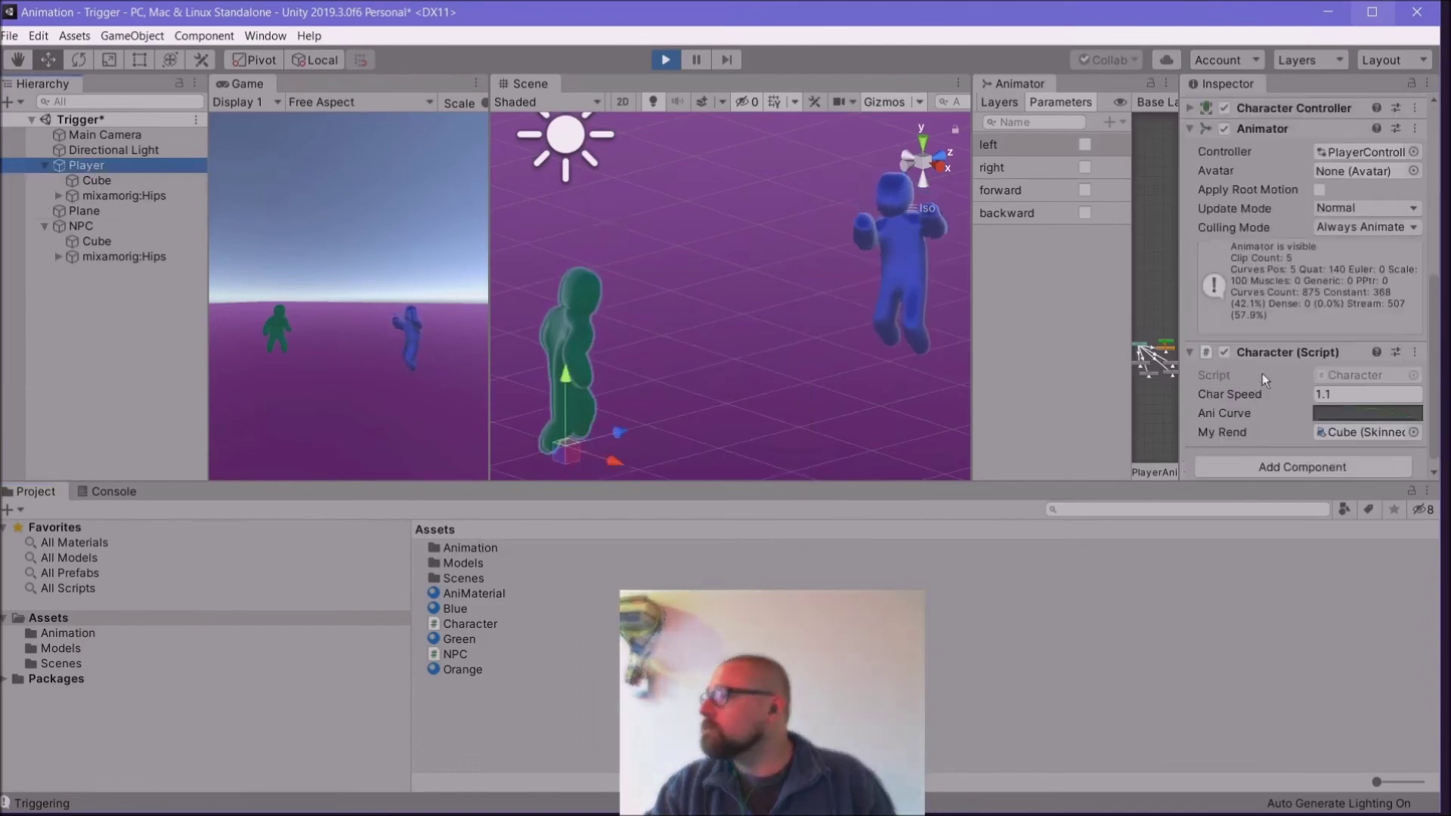
{"action": "left_click", "coordinate": [1350, 415]}
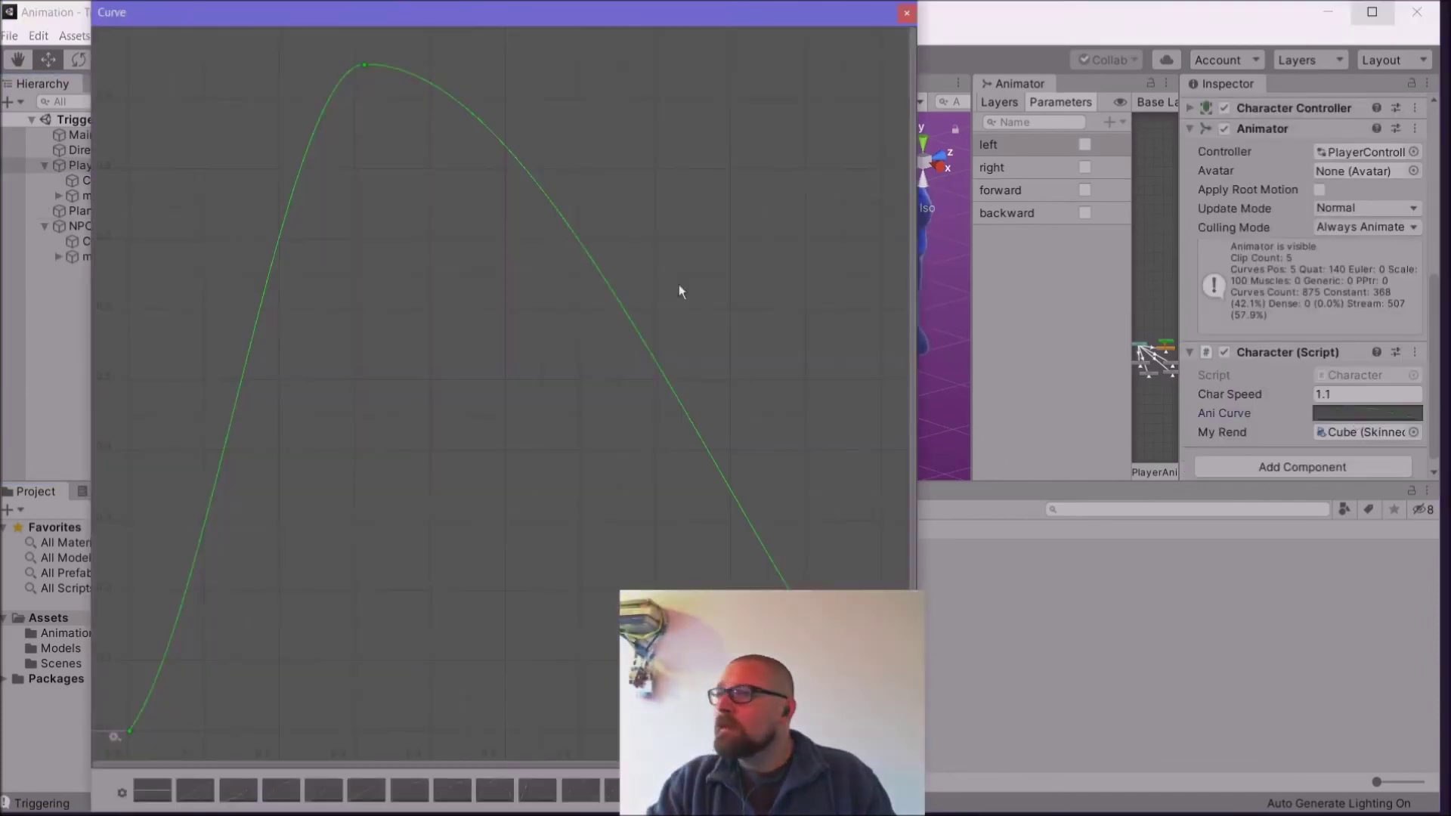
Step: Reshape the Ani Curve with added and moved keys into three peaks, placing the tall central key at about 0.41, 0.94
{"action": "double_click", "coordinate": [227, 434]}
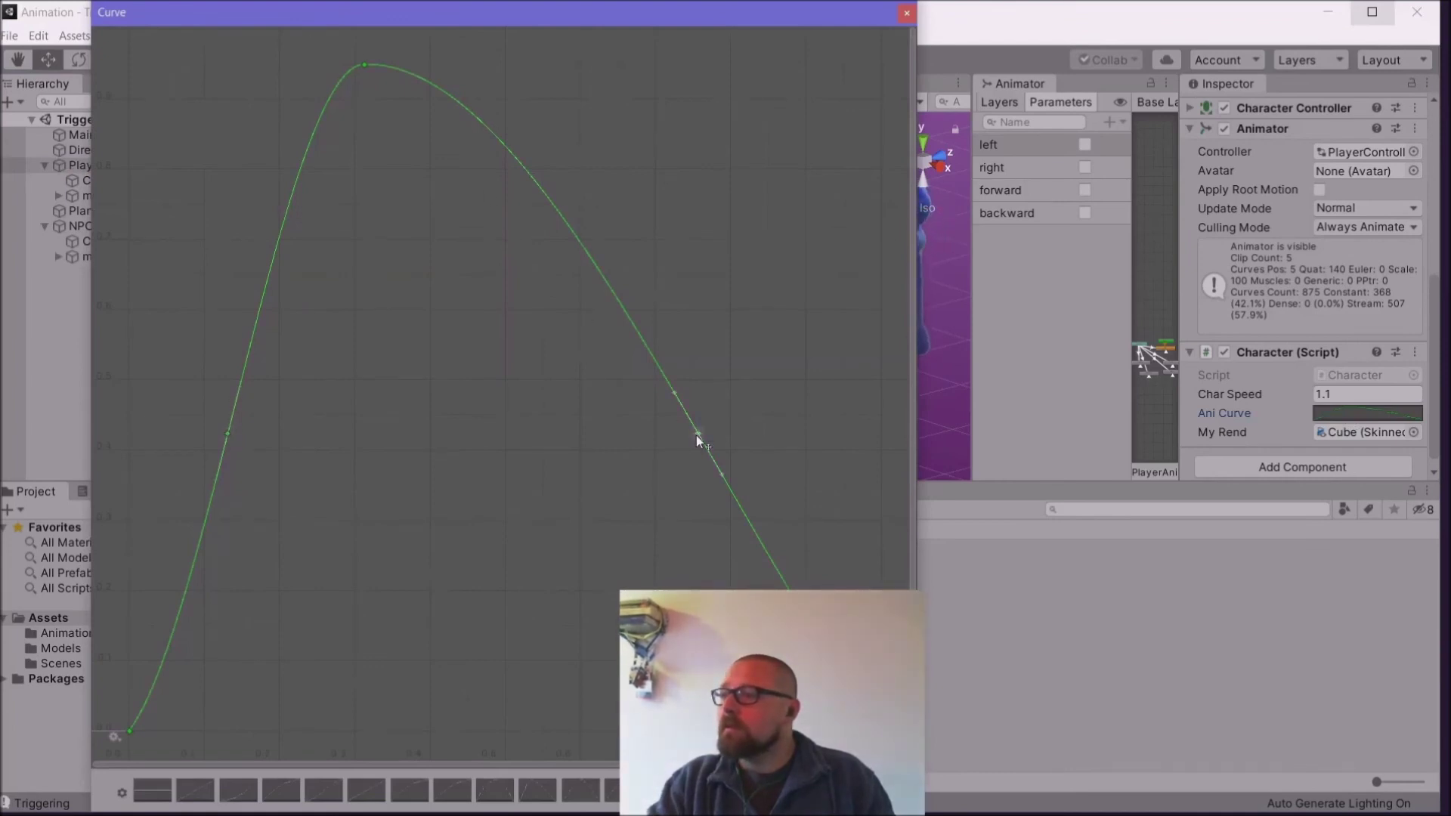
{"action": "left_click_drag", "start_coordinate": [363, 66], "coordinate": [339, 643]}
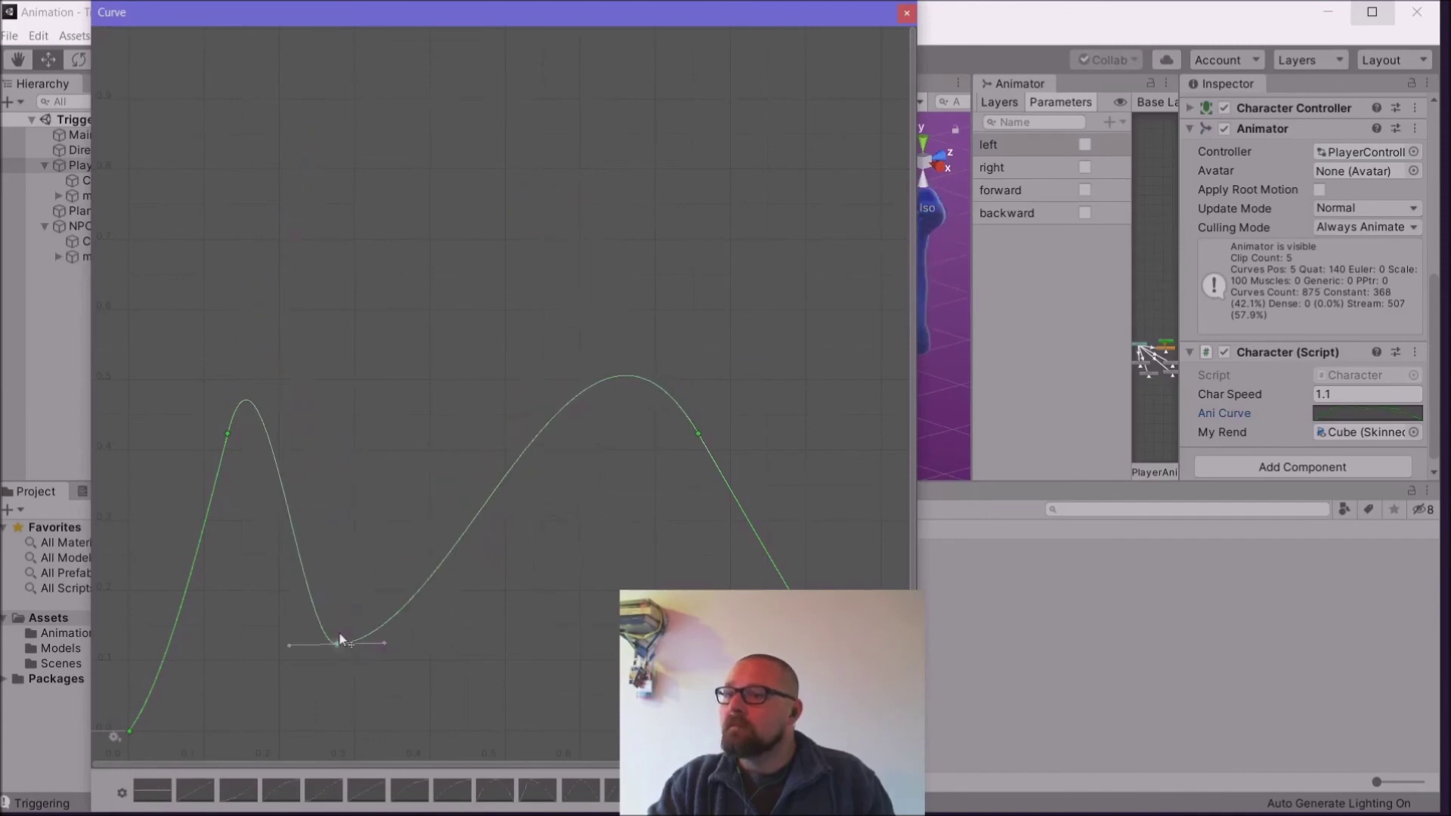
{"action": "double_click", "coordinate": [456, 536]}
{"action": "left_click_drag", "start_coordinate": [456, 537], "coordinate": [437, 73]}
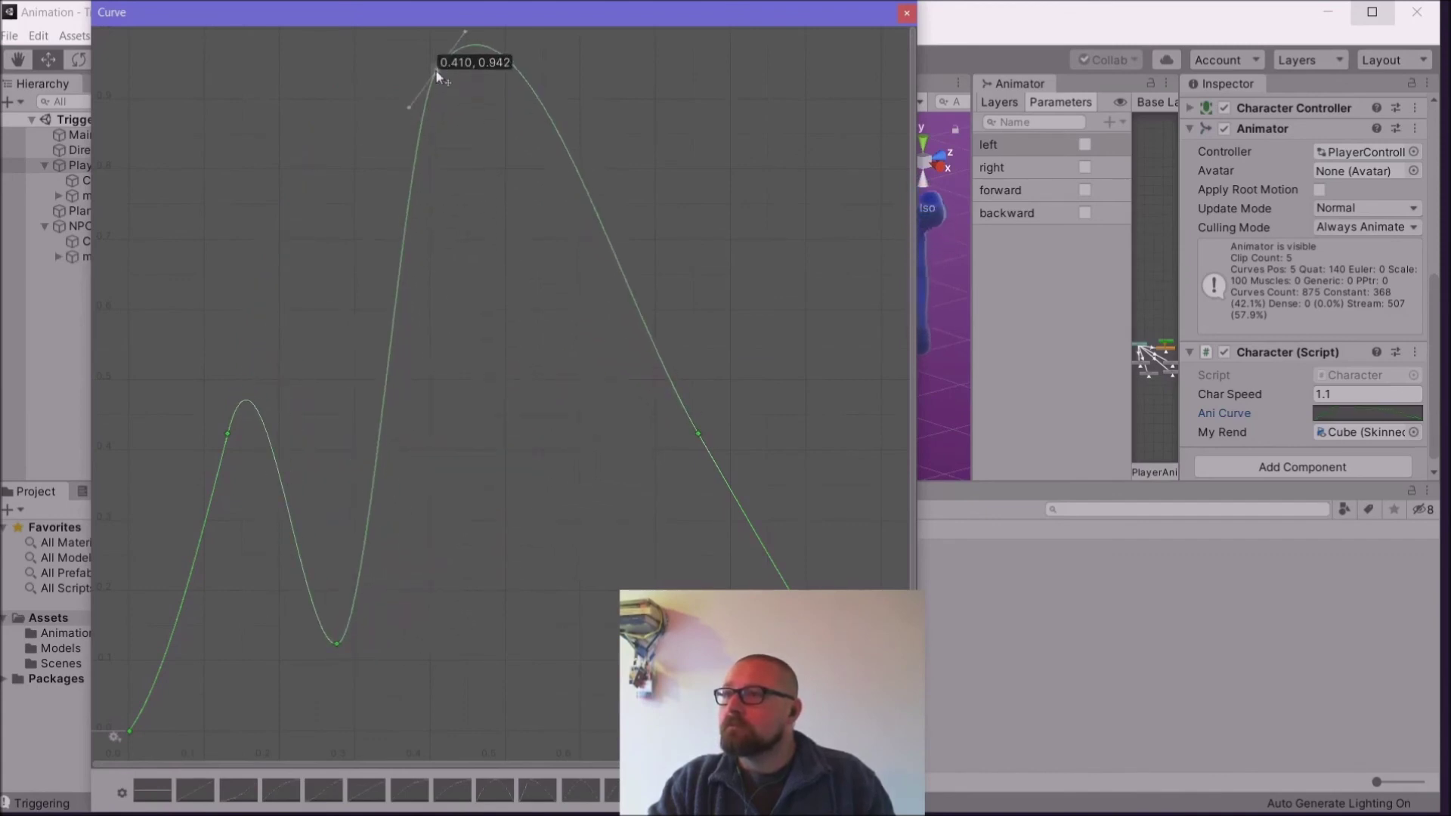
{"action": "left_click_drag", "start_coordinate": [563, 138], "coordinate": [560, 628]}
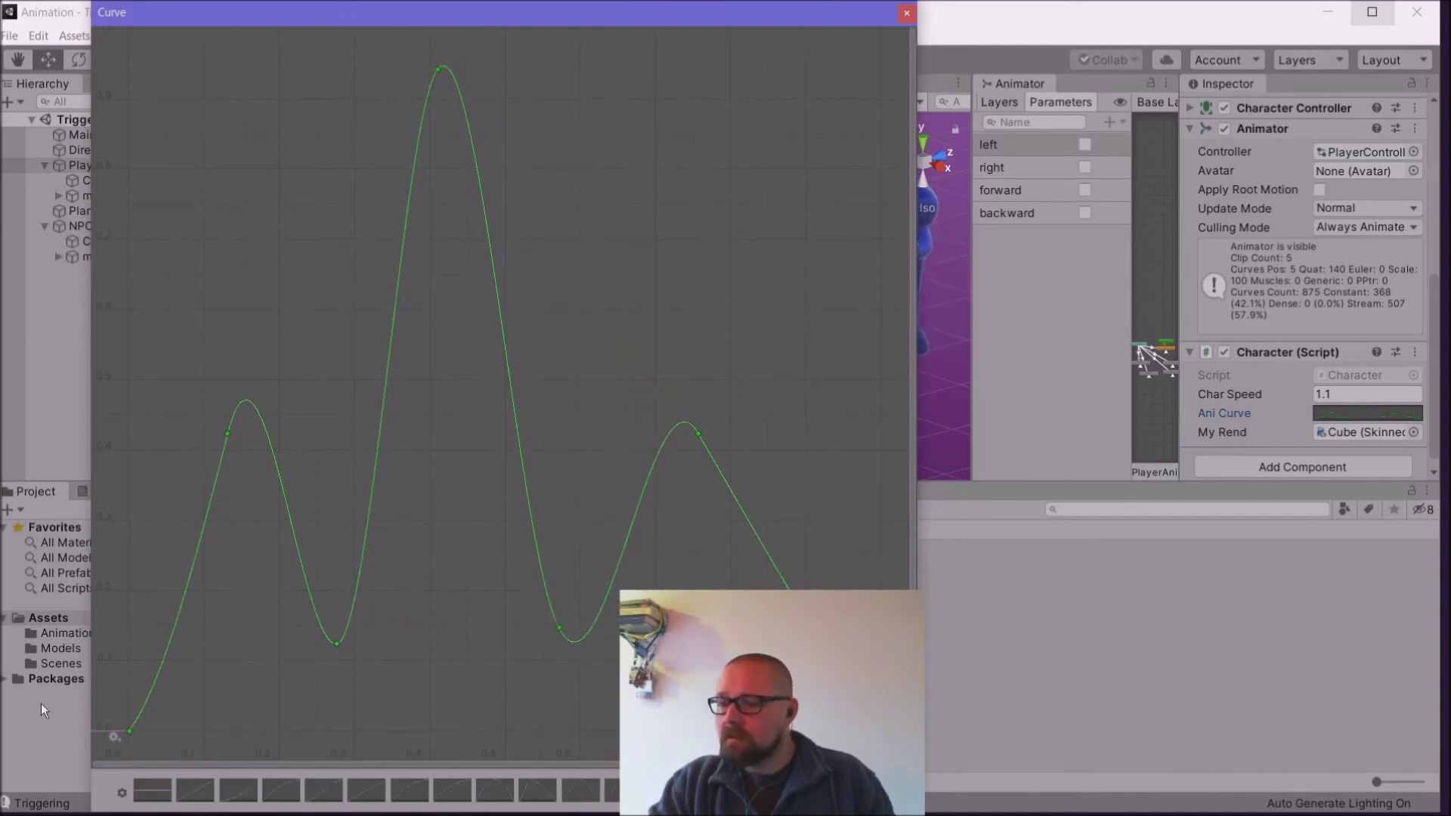
Step: Save the three-peak curve as a new curve preset and close the curve editor
{"action": "left_click", "coordinate": [123, 793]}
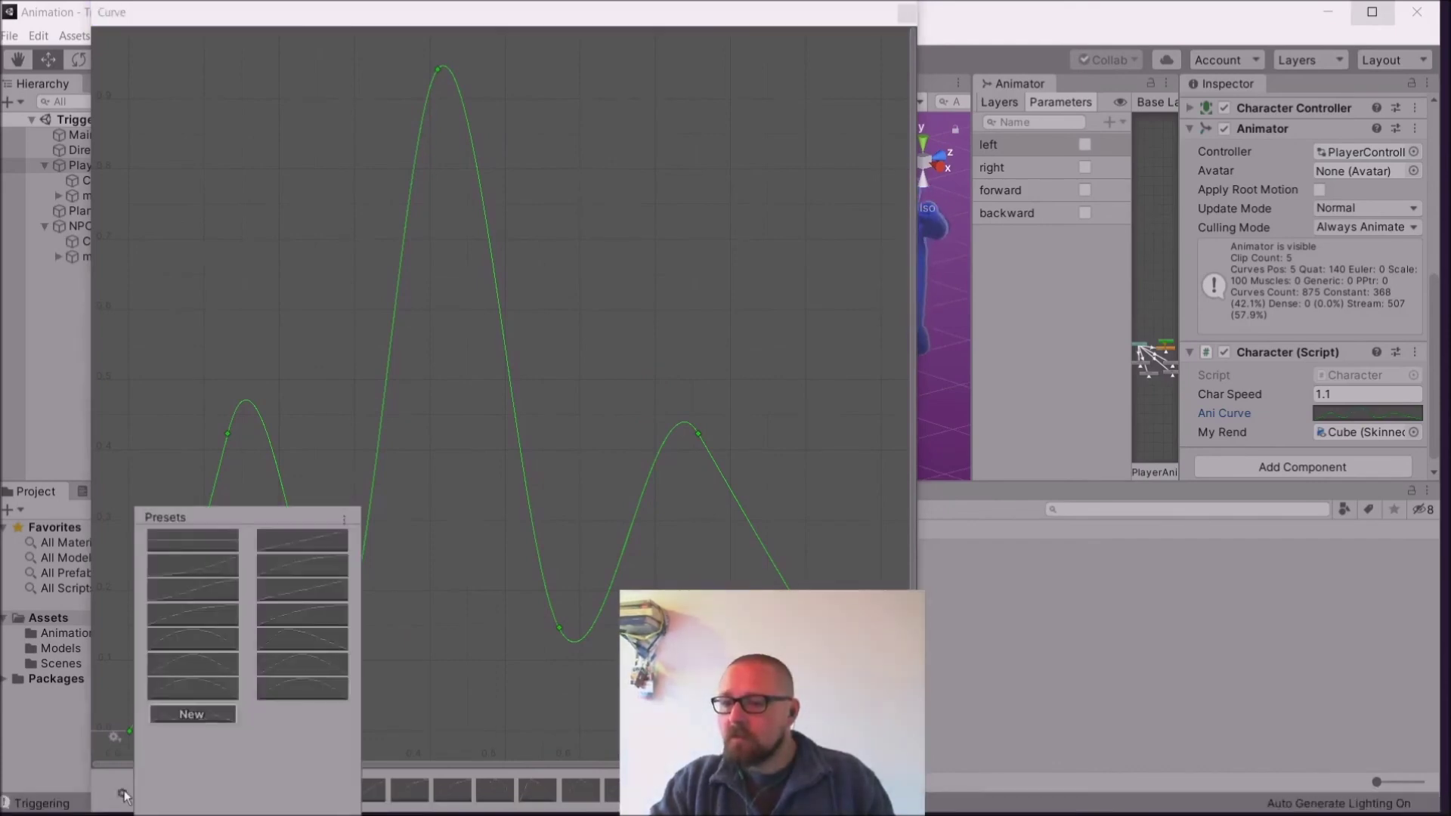
{"action": "left_click", "coordinate": [191, 715]}
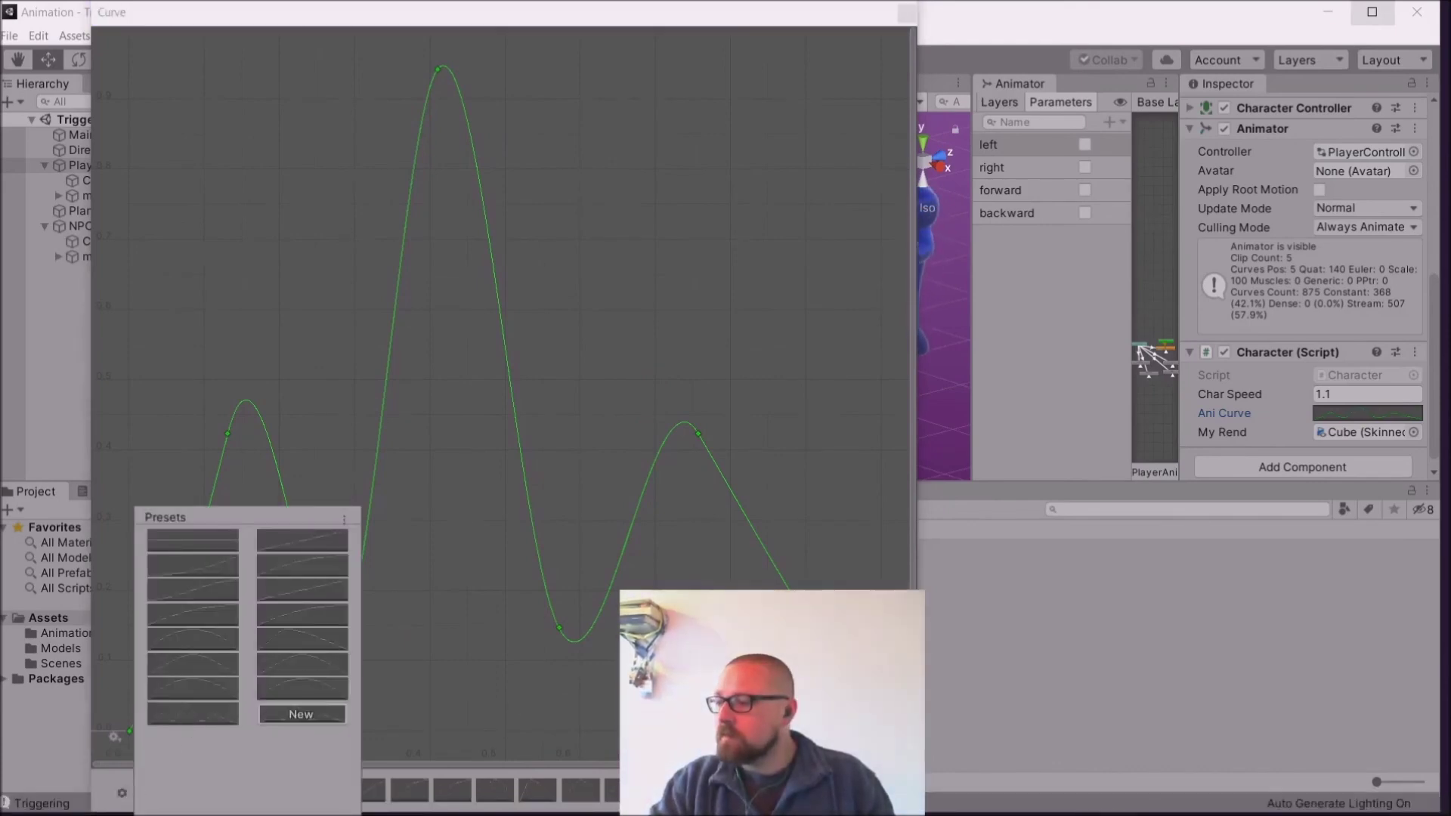
{"action": "left_click", "coordinate": [906, 12]}
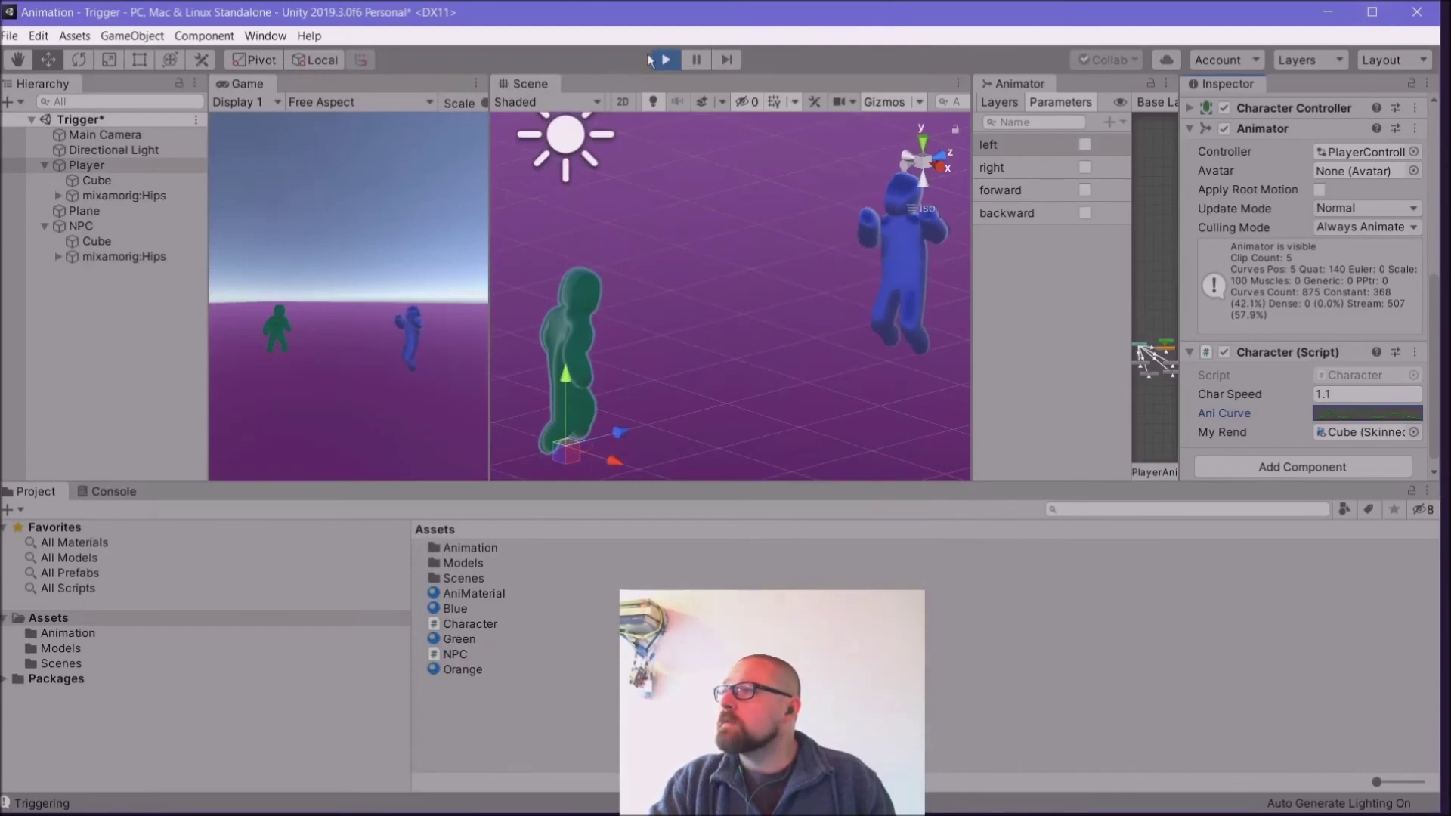
Step: Test the trigger by walking the Player repeatedly toward and away from the NPC in the running game, and stop Play mode
{"action": "left_click", "coordinate": [374, 198]}
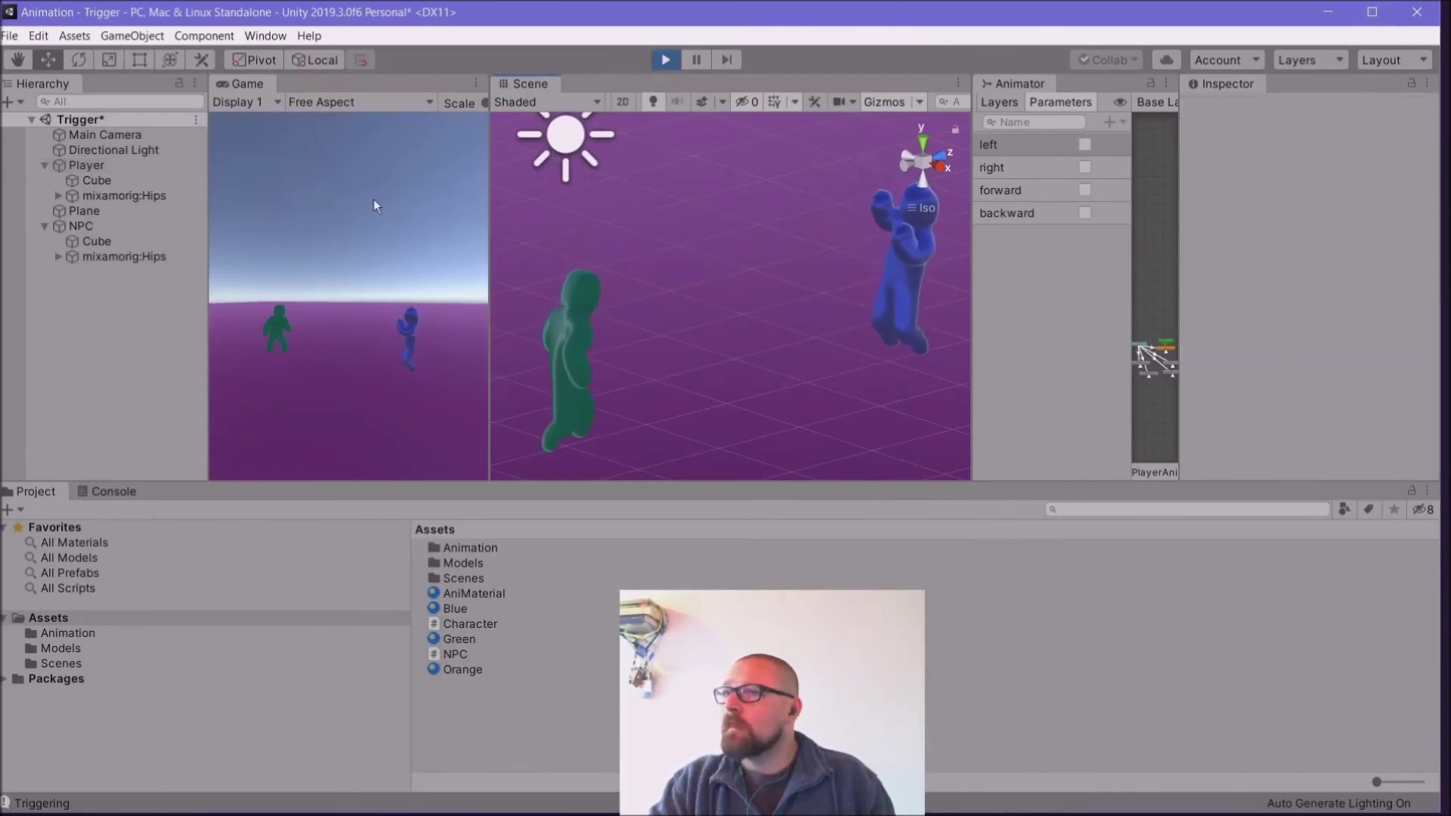
{"action": "key", "text": "w"}
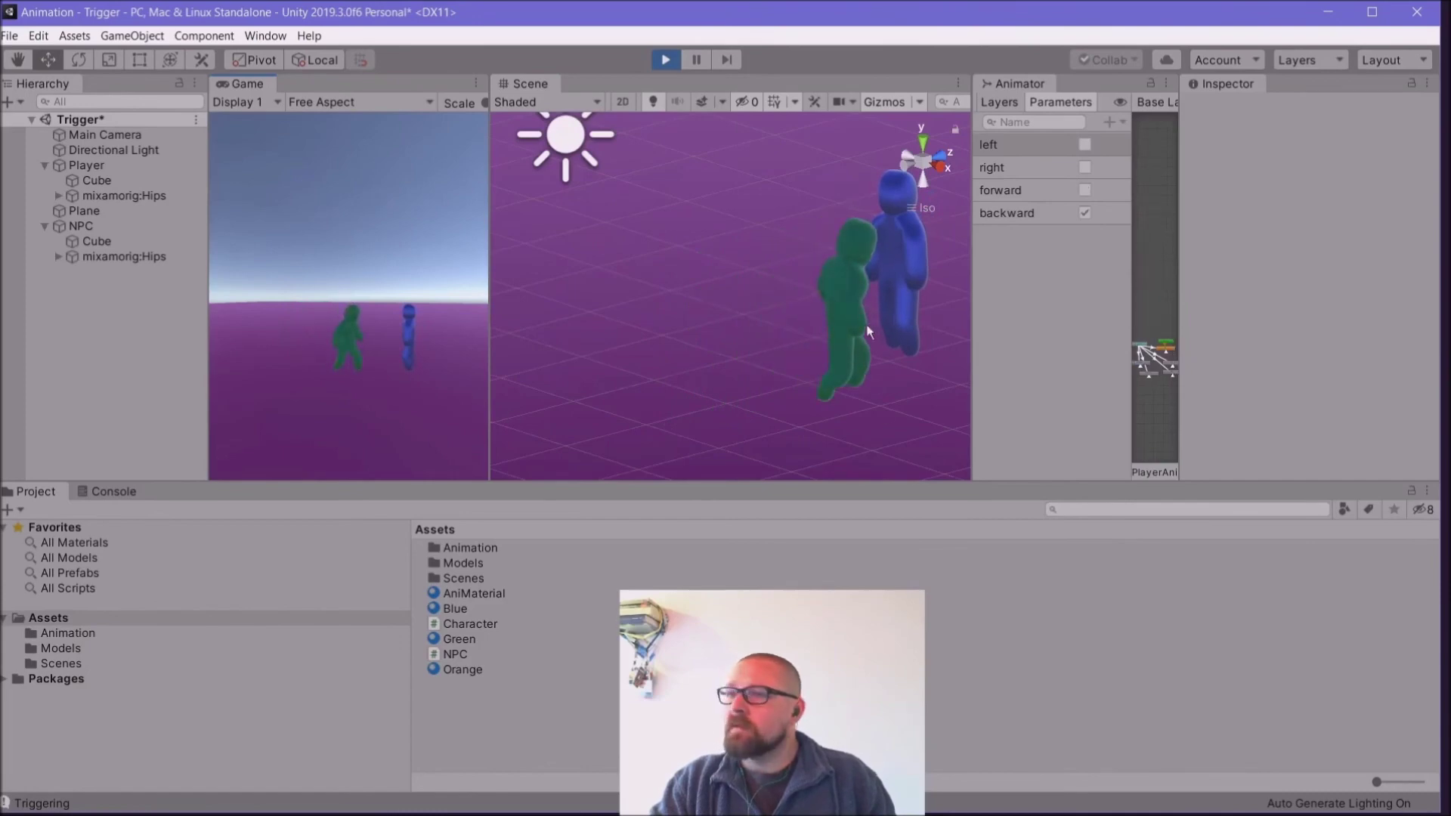
{"action": "key", "text": "s"}
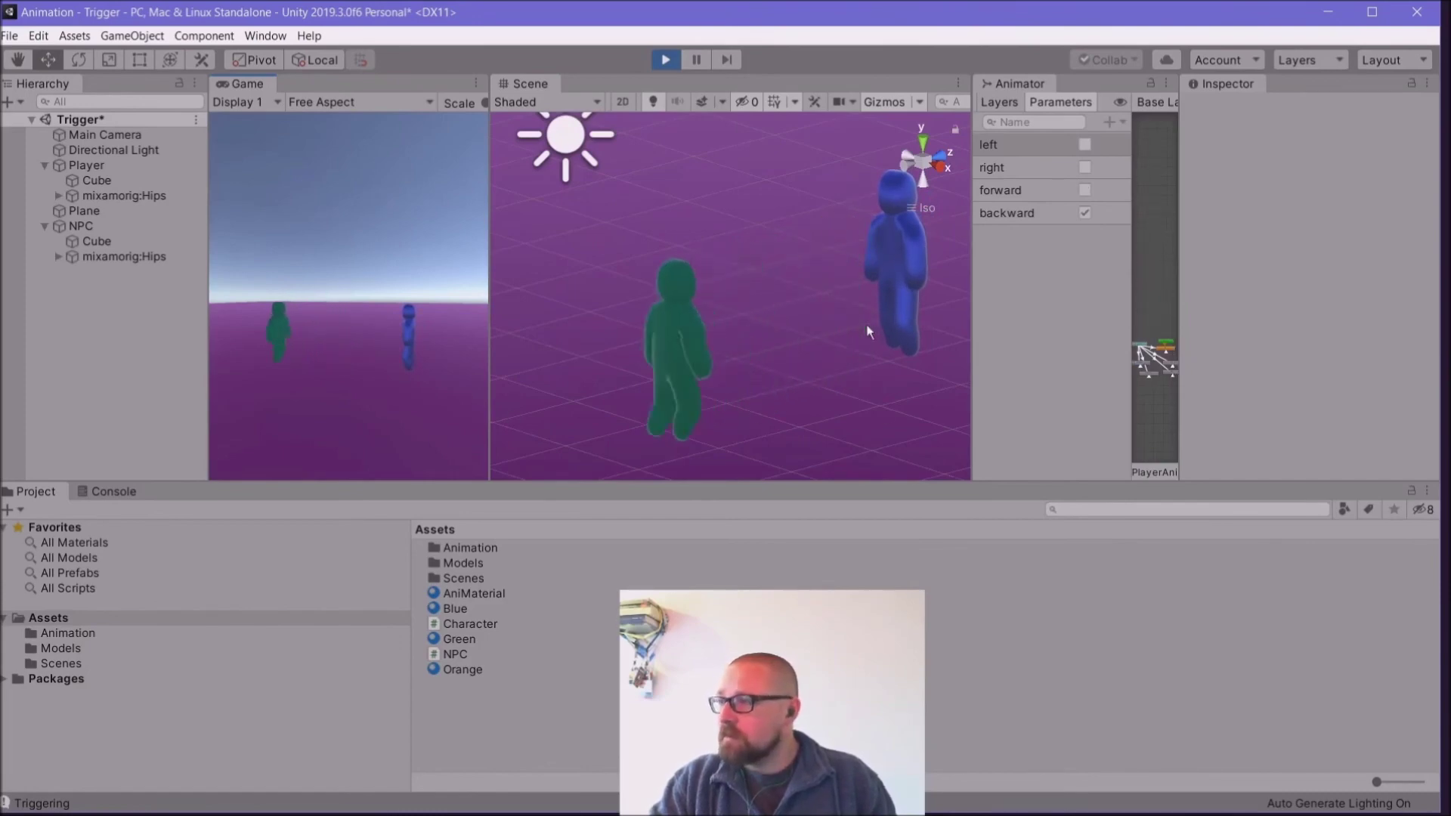
{"action": "key", "text": "w"}
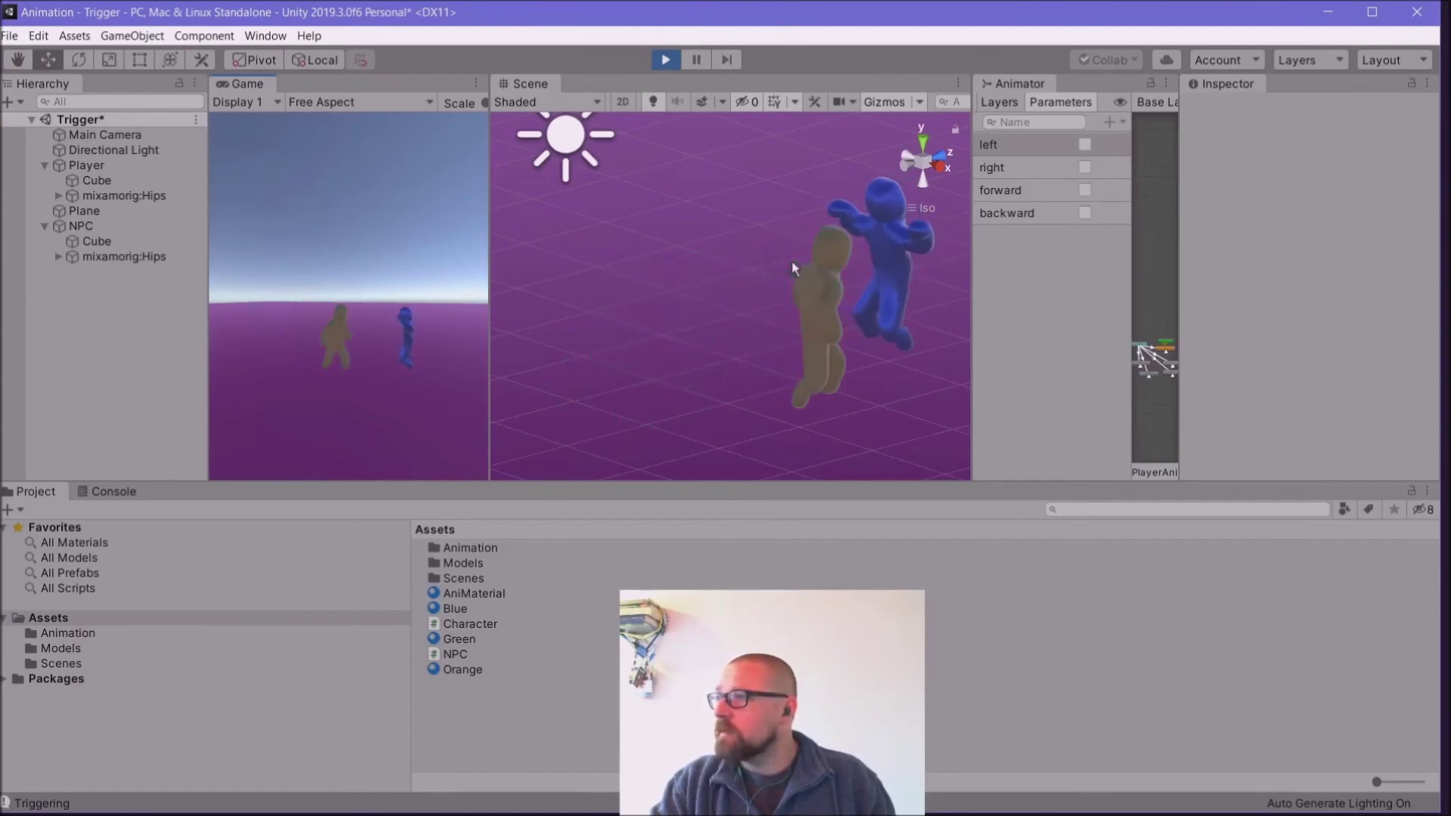
{"action": "key", "text": "s"}
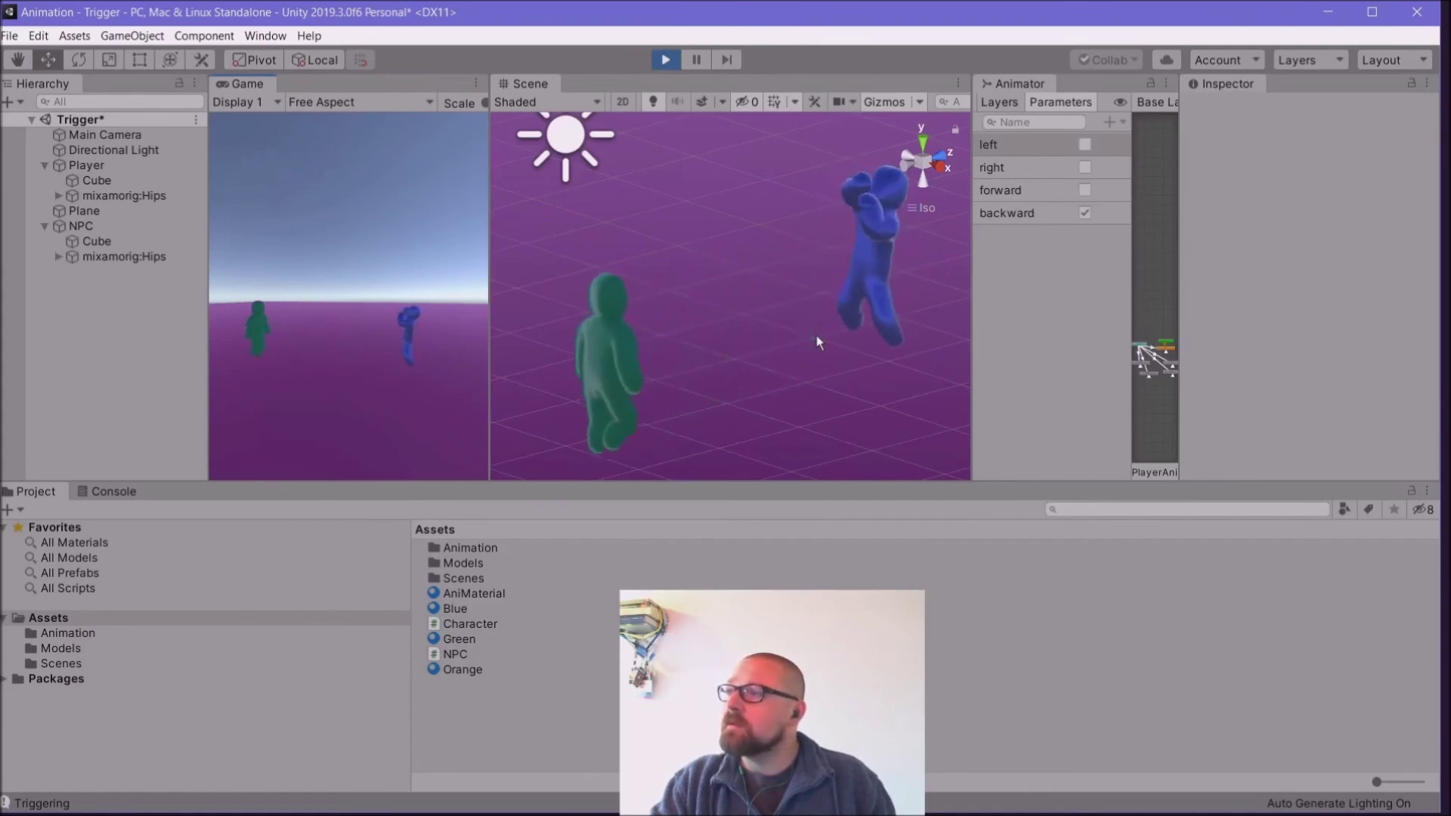
{"action": "key", "text": "w"}
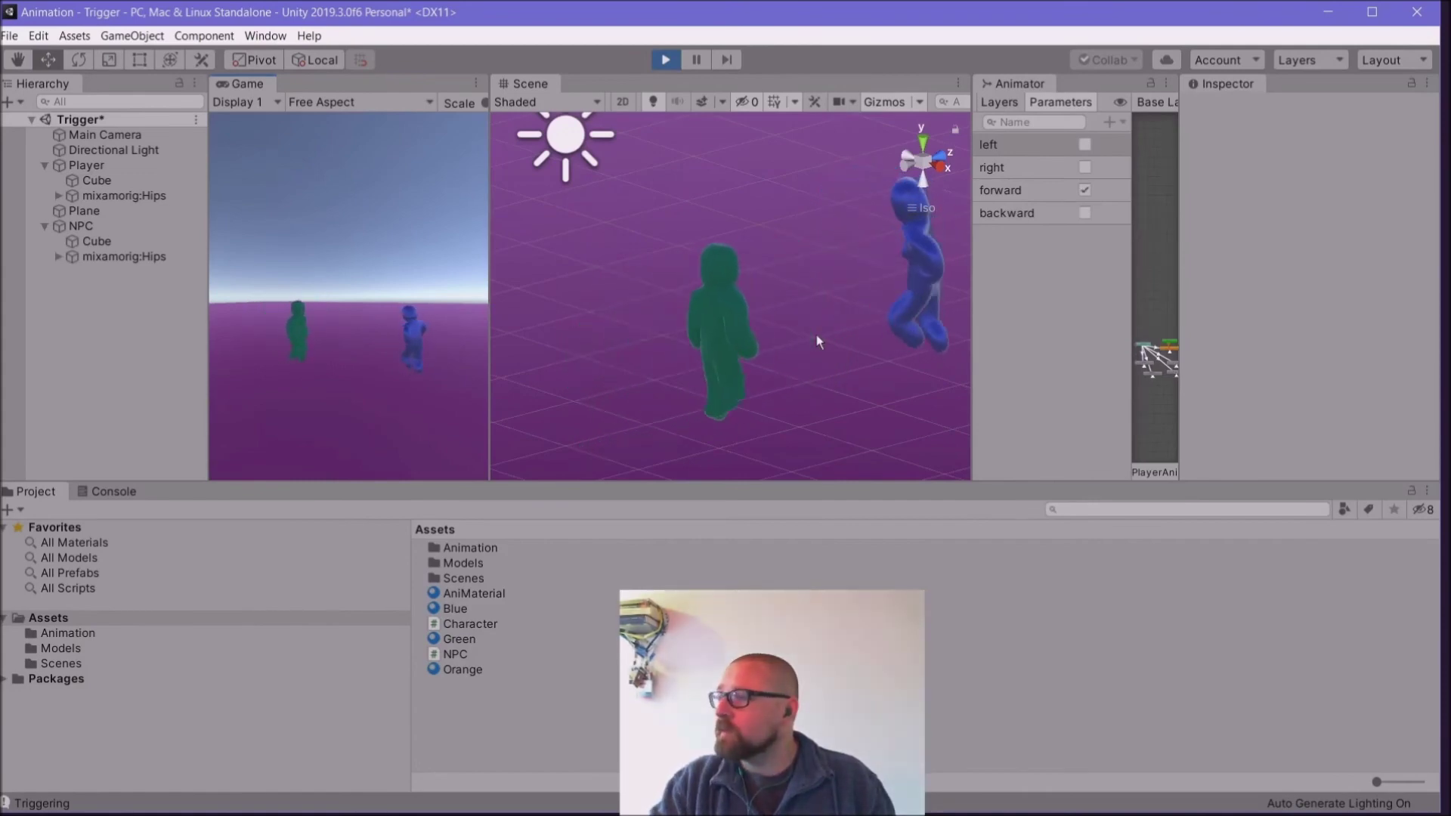
{"action": "key", "text": "s"}
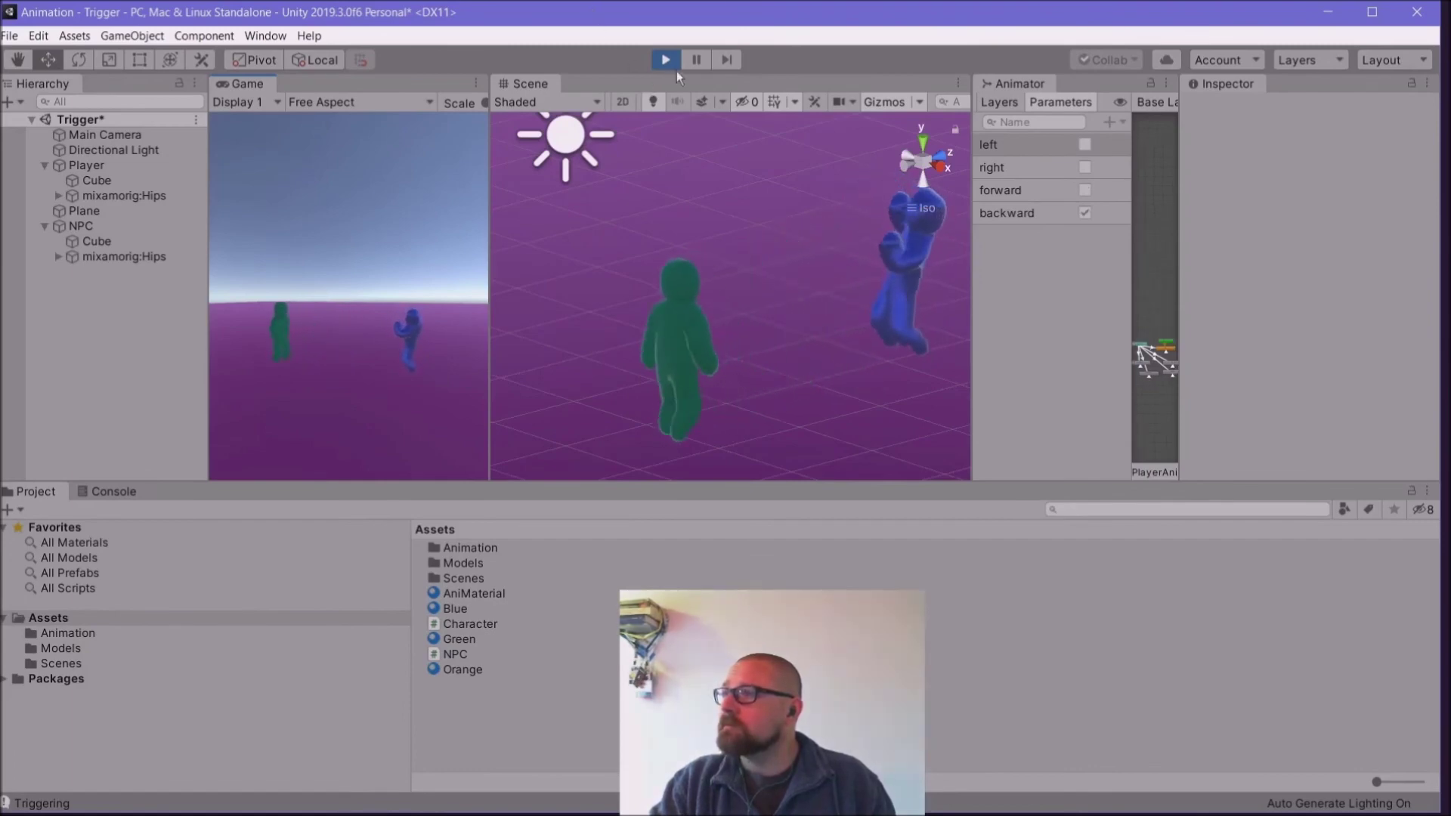
{"action": "key", "text": "w"}
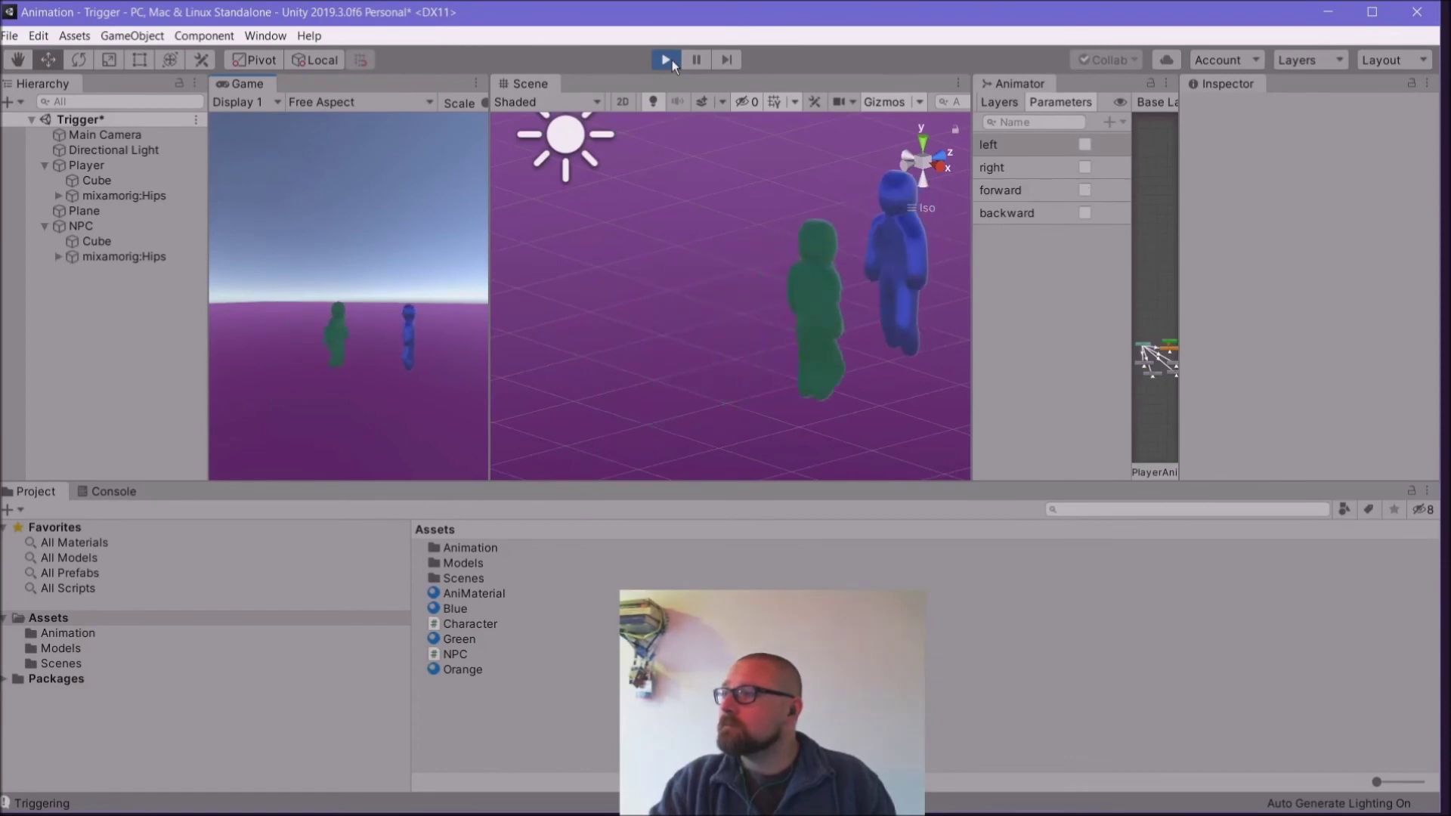
{"action": "key", "text": "s"}
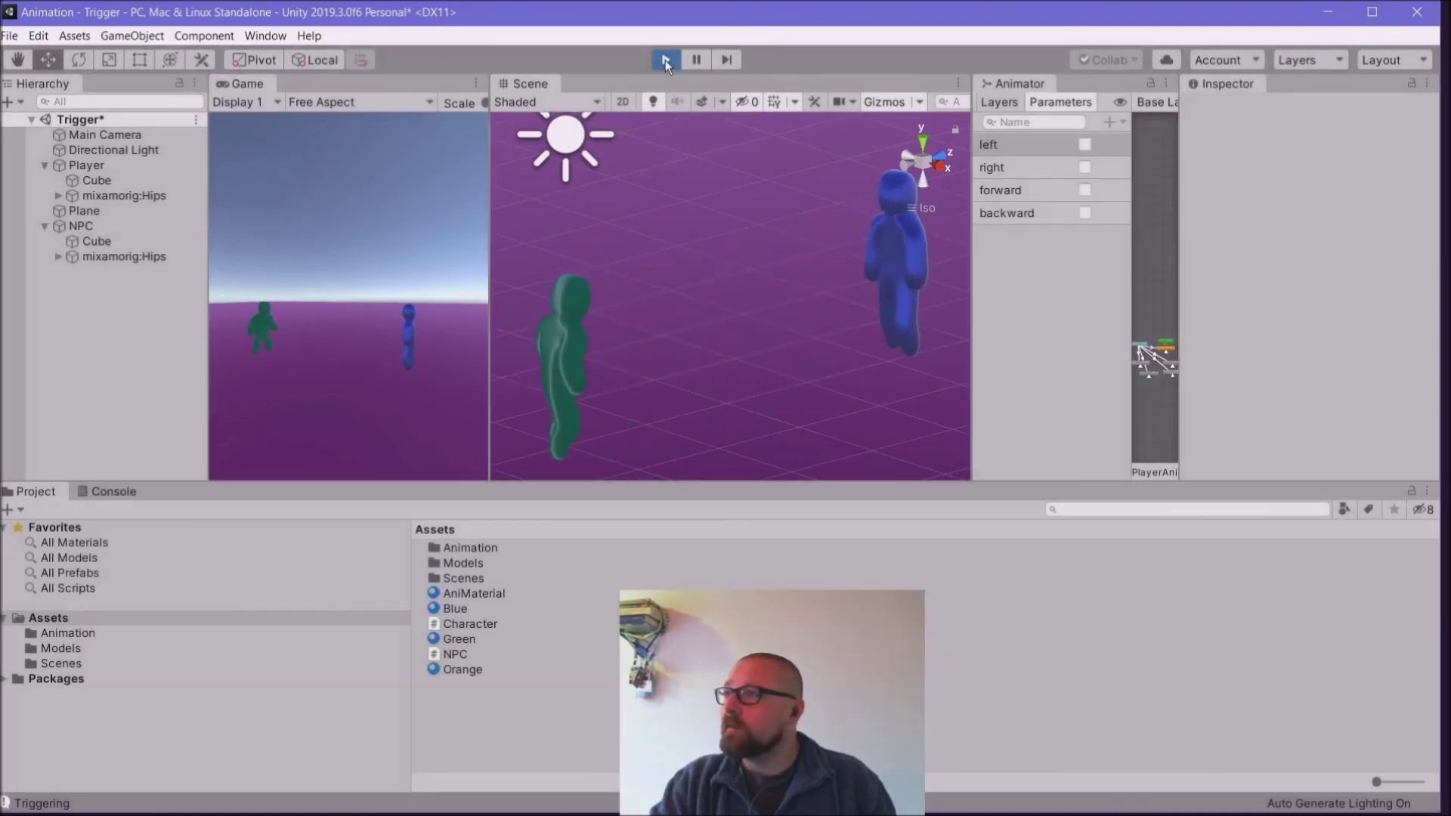
{"action": "left_click", "coordinate": [665, 60]}
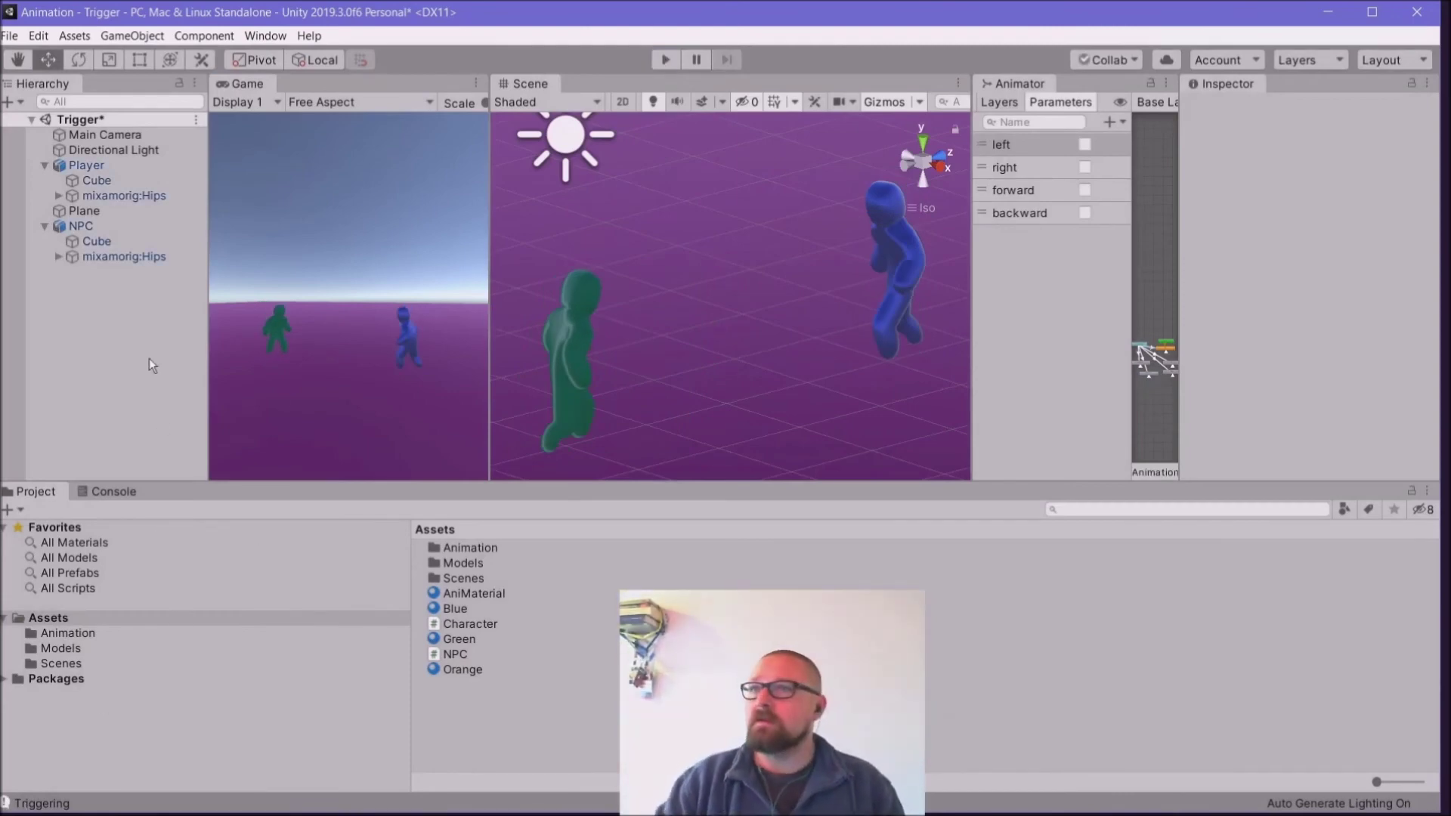
Step: Save the Trigger scene
{"action": "left_click", "coordinate": [10, 36]}
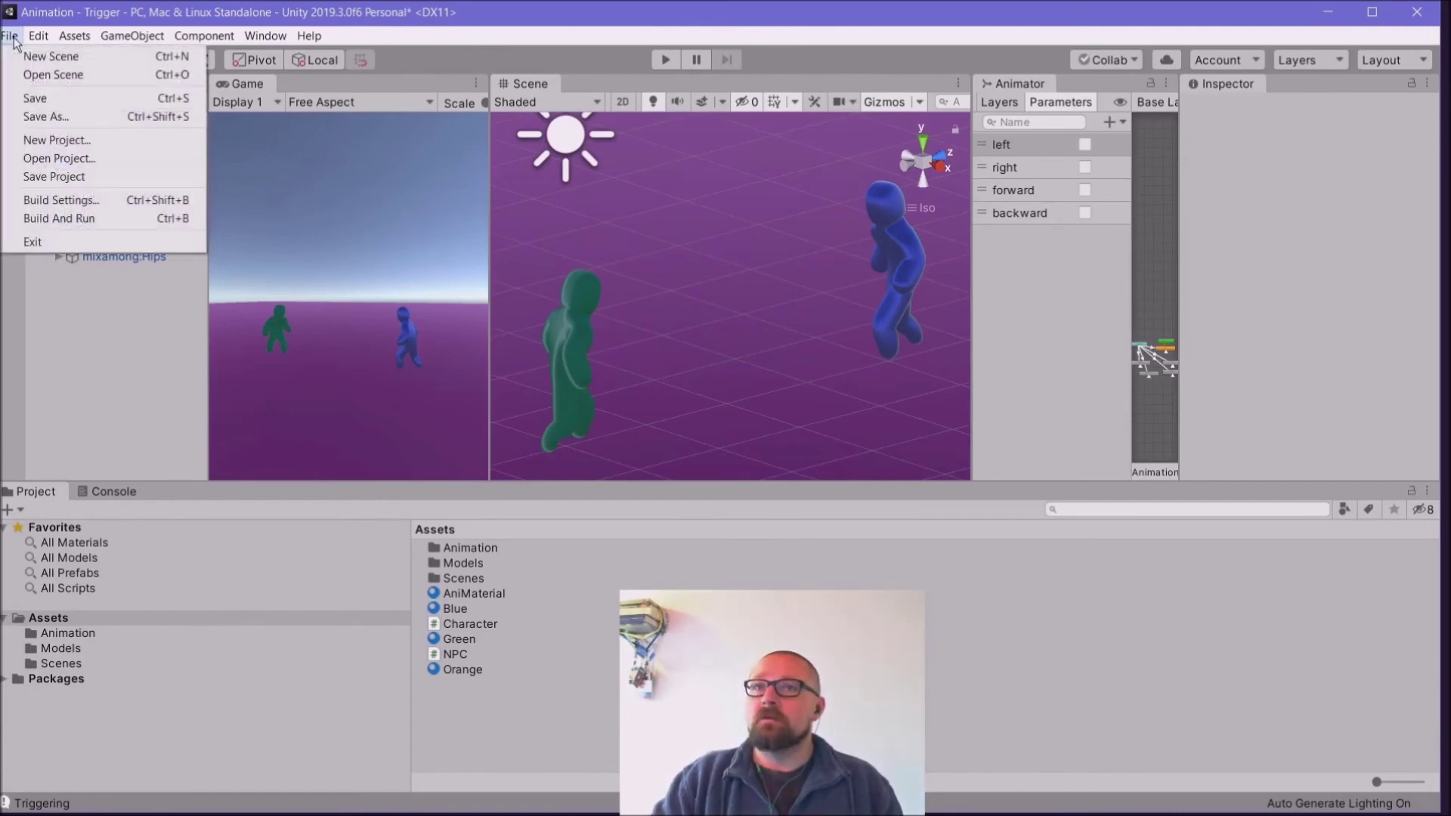
{"action": "left_click", "coordinate": [23, 101]}
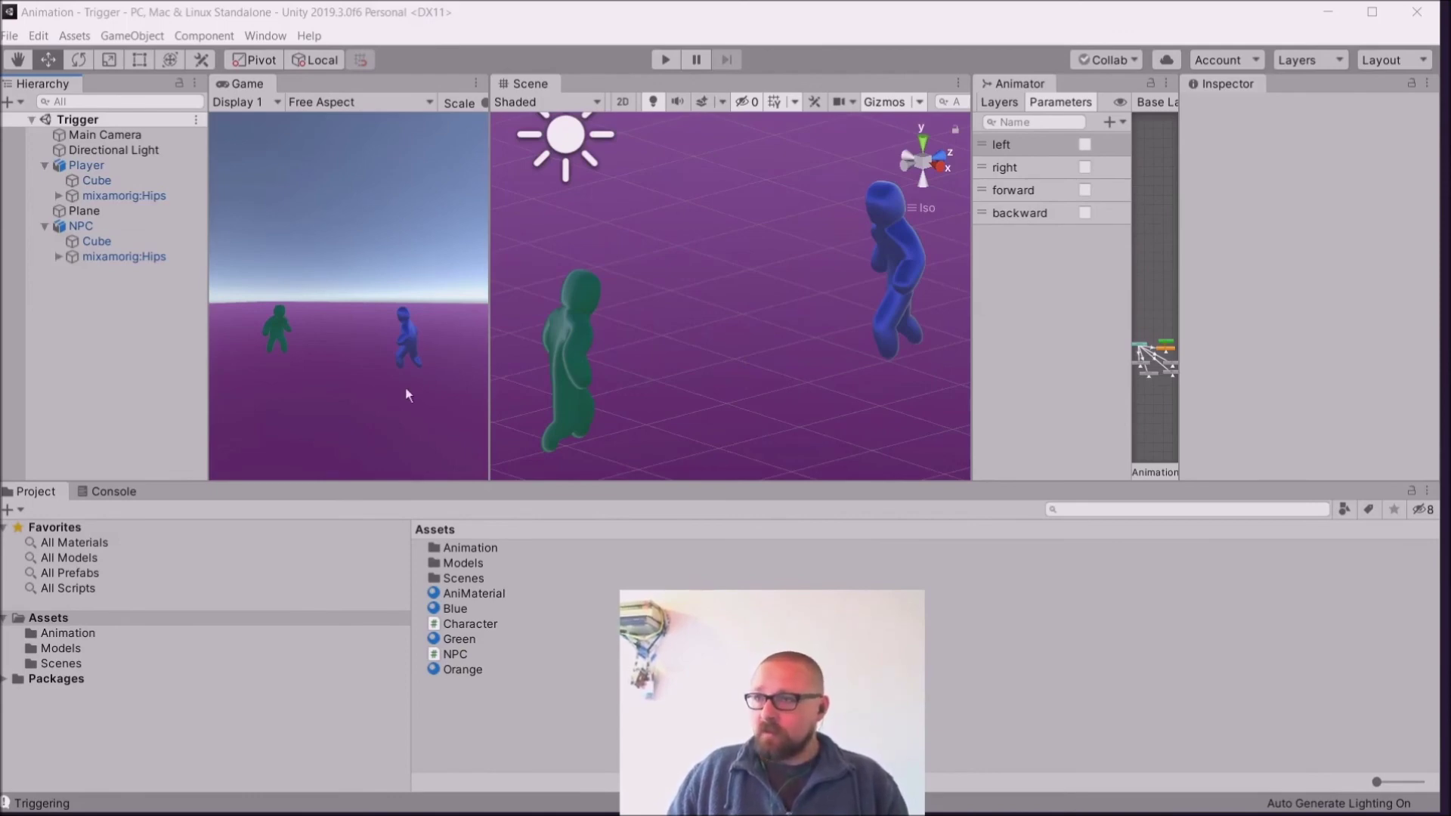
{"action": "left_click", "coordinate": [331, 338]}
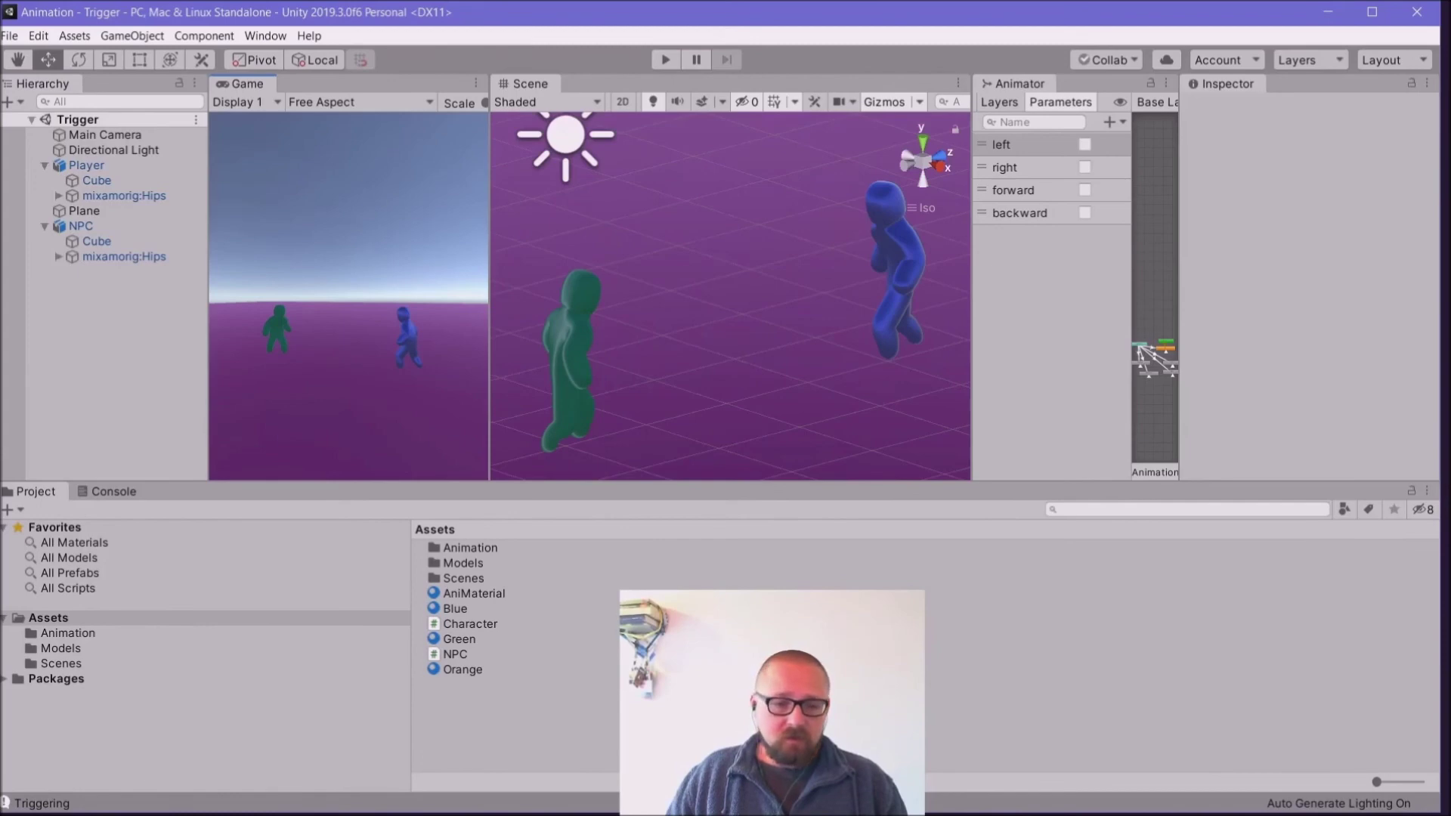
{"action": "key", "text": "alt+Tab"}
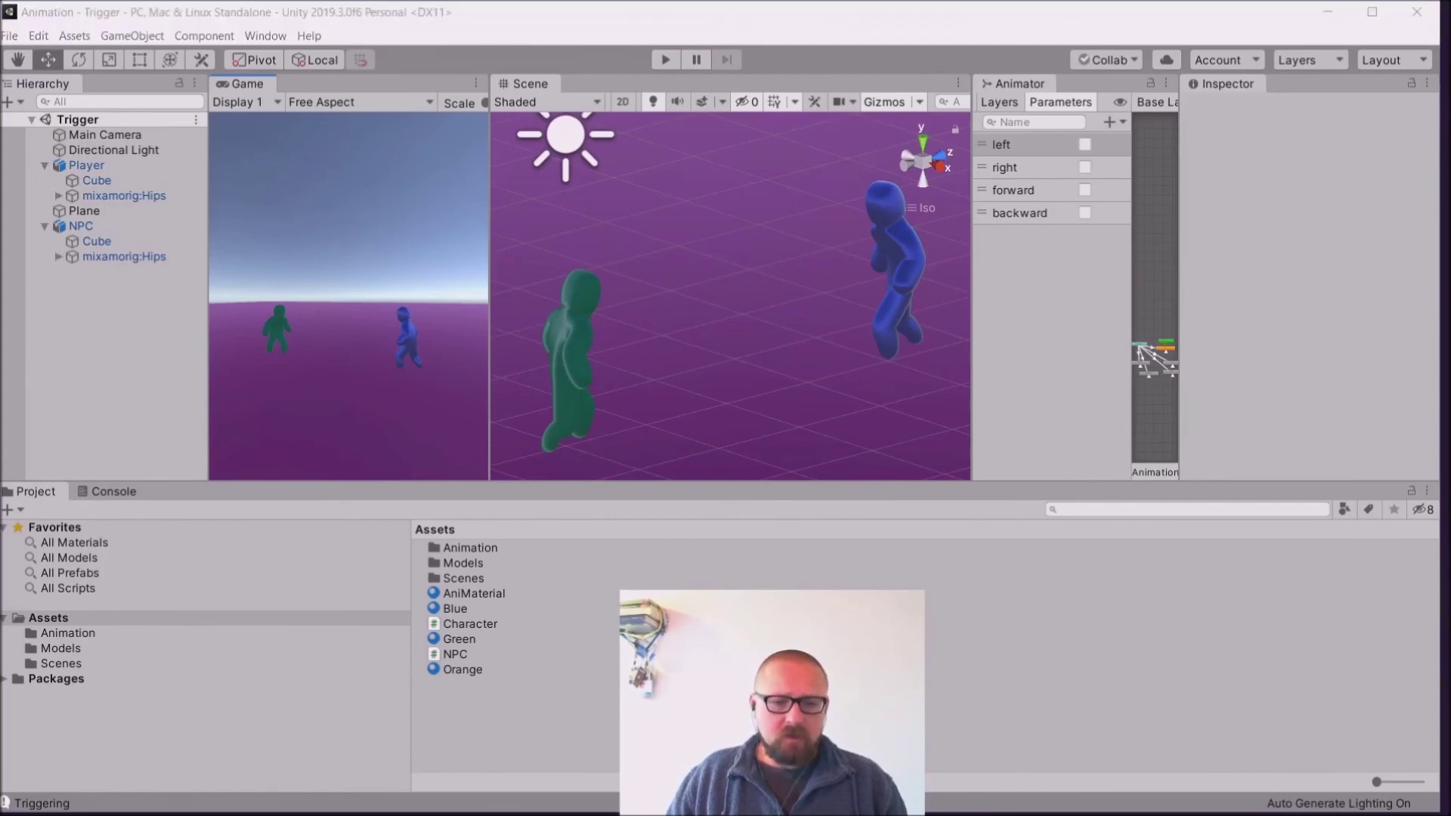